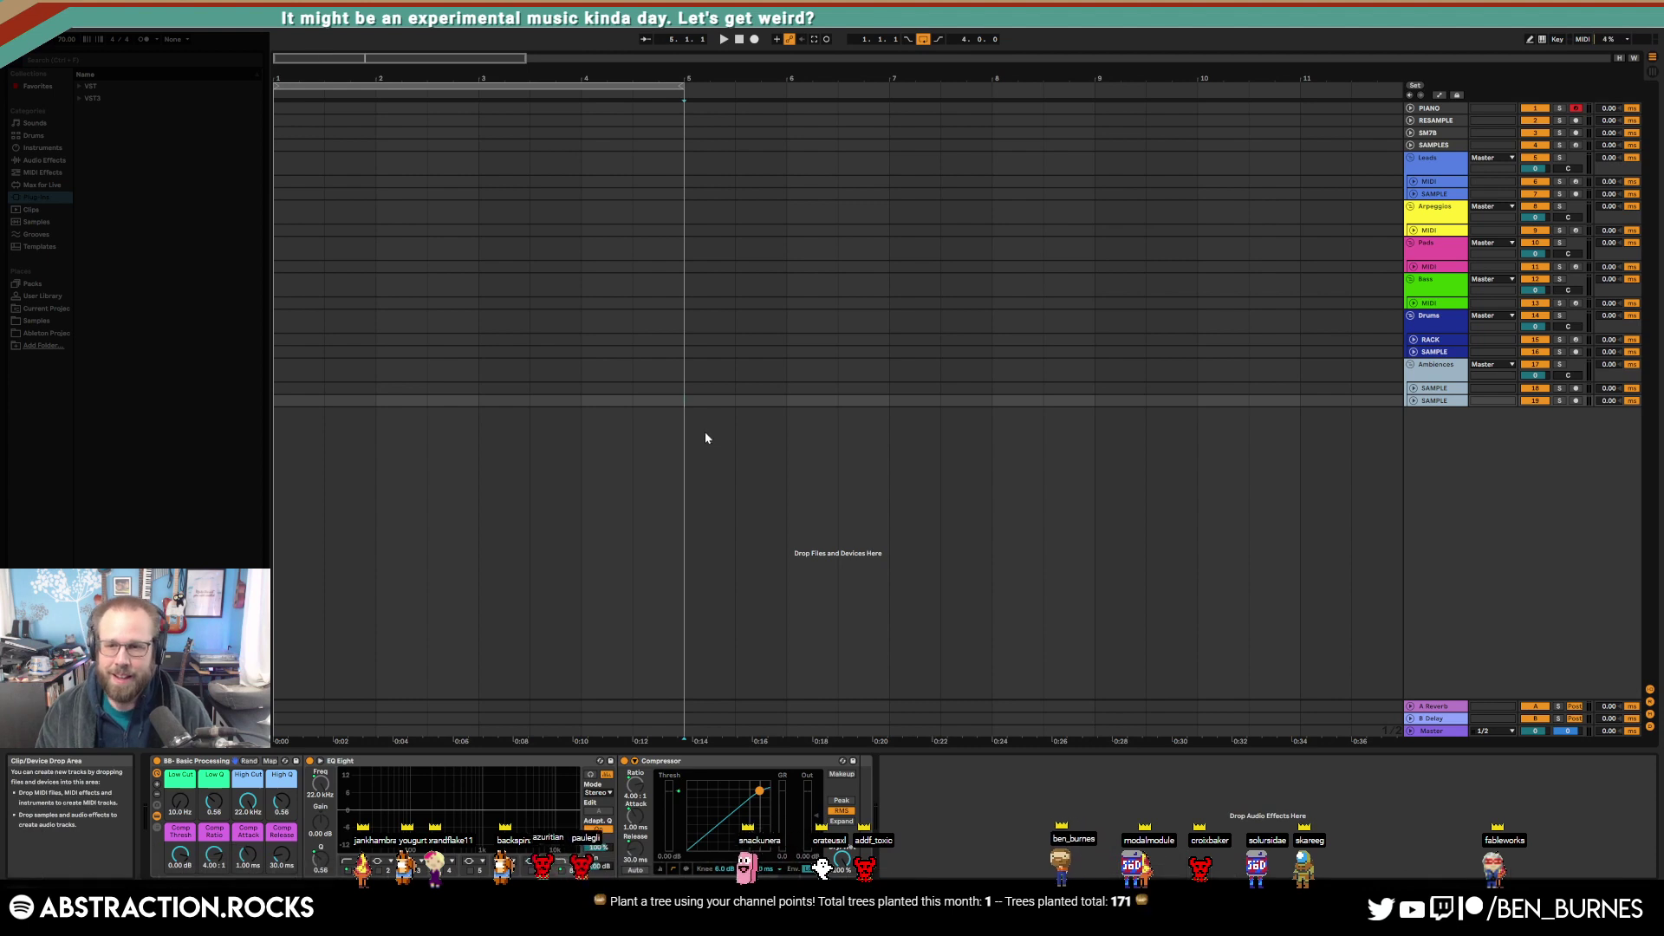
{"action": "left_click_drag", "start_coordinate": [685, 406], "coordinate": [294, 130]}
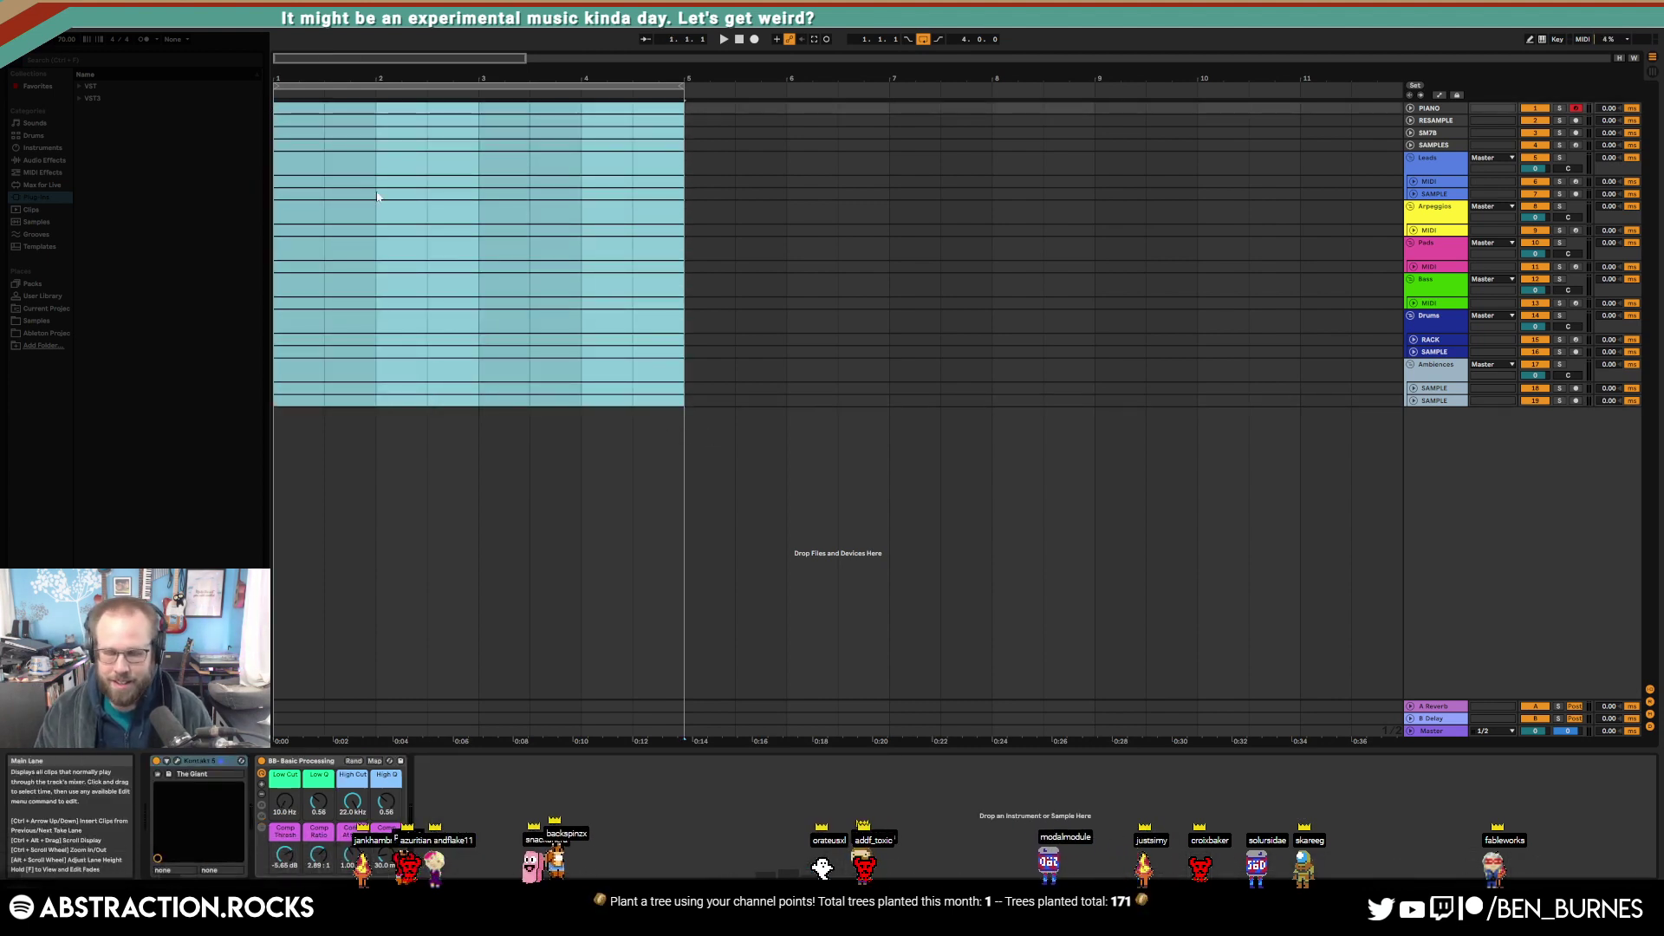
{"action": "left_click", "coordinate": [475, 351]}
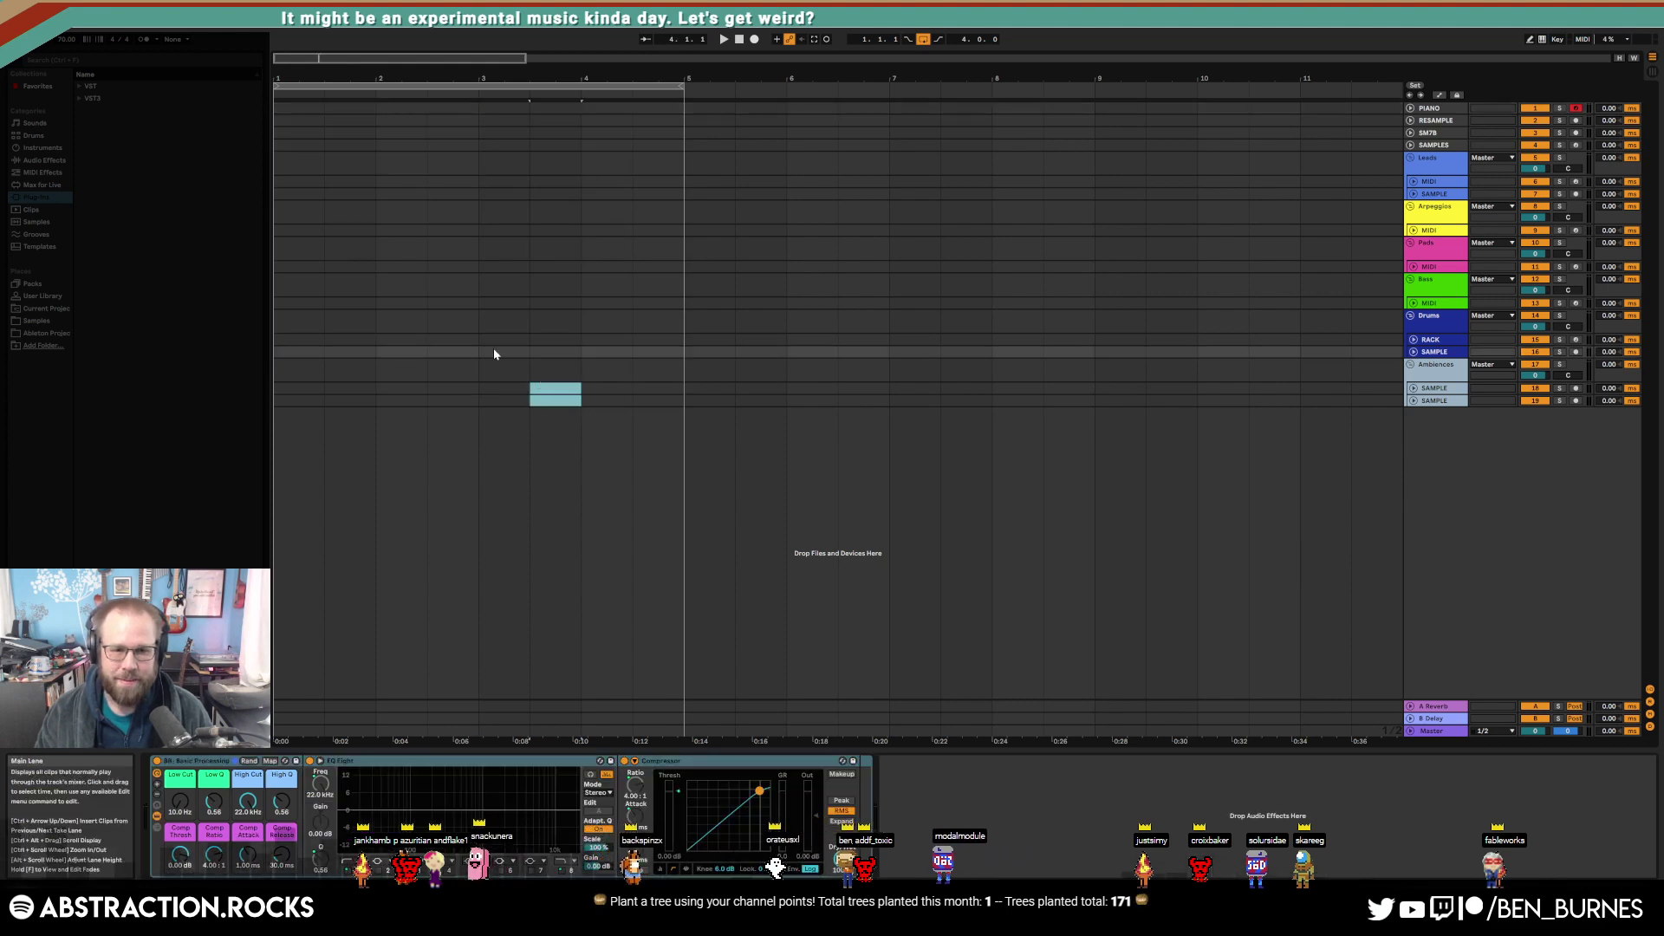
{"action": "left_click_drag", "start_coordinate": [494, 350], "coordinate": [382, 108]}
{"action": "left_click", "coordinate": [427, 284]}
{"action": "left_click_drag", "start_coordinate": [485, 400], "coordinate": [576, 421]}
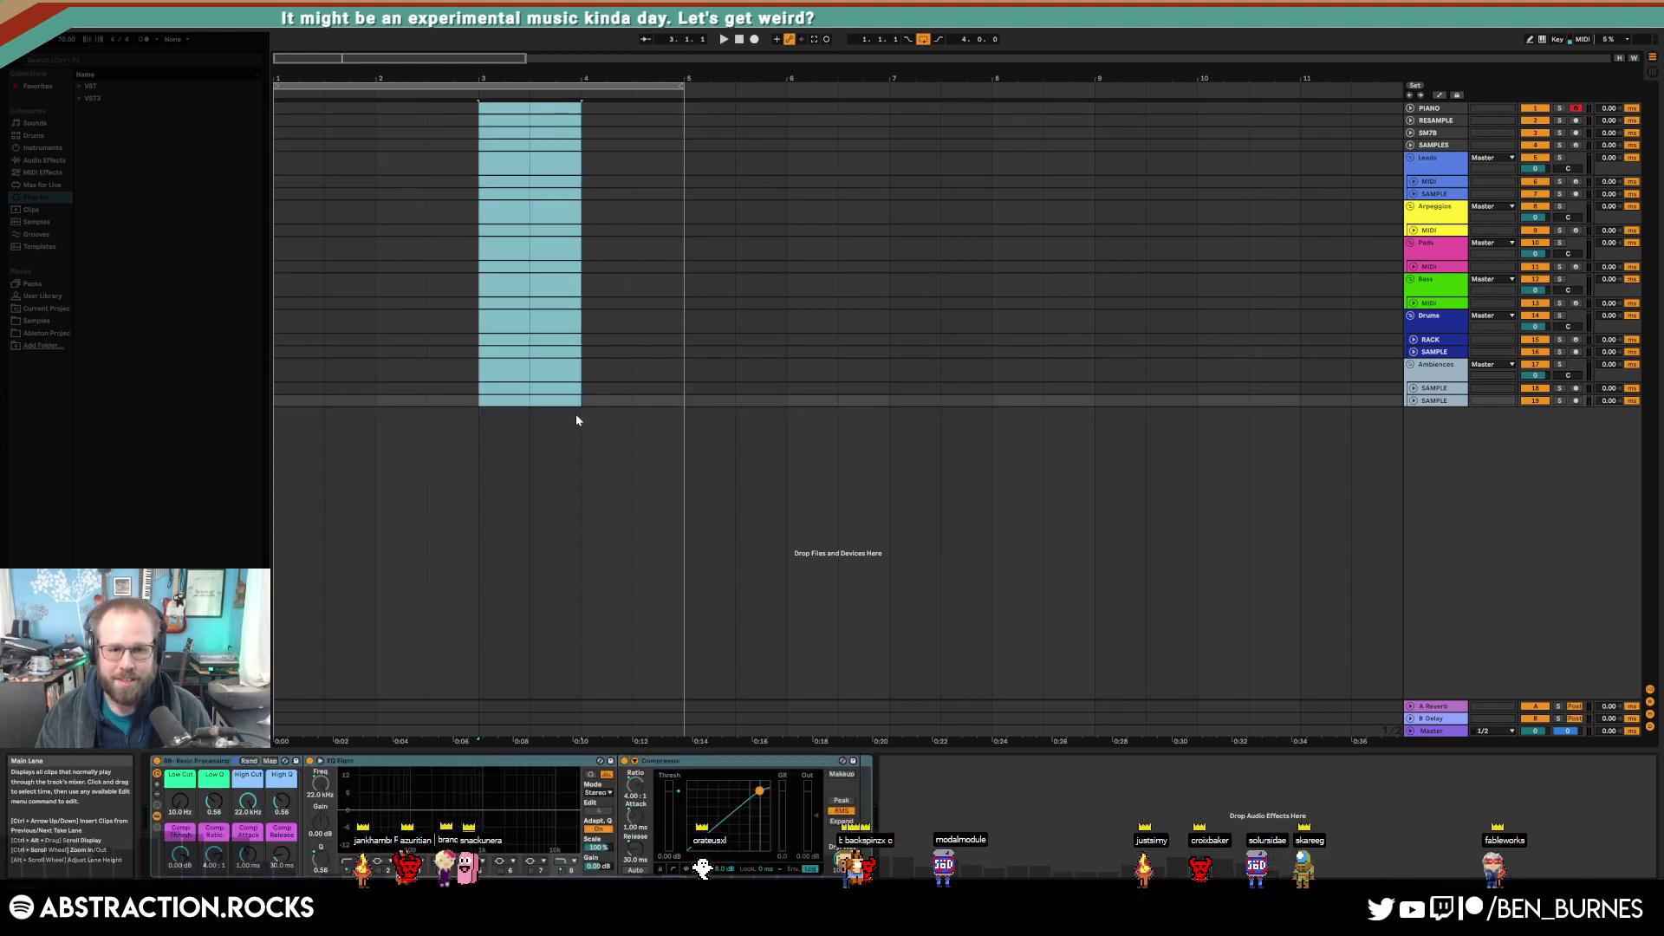
{"action": "left_click", "coordinate": [560, 400]}
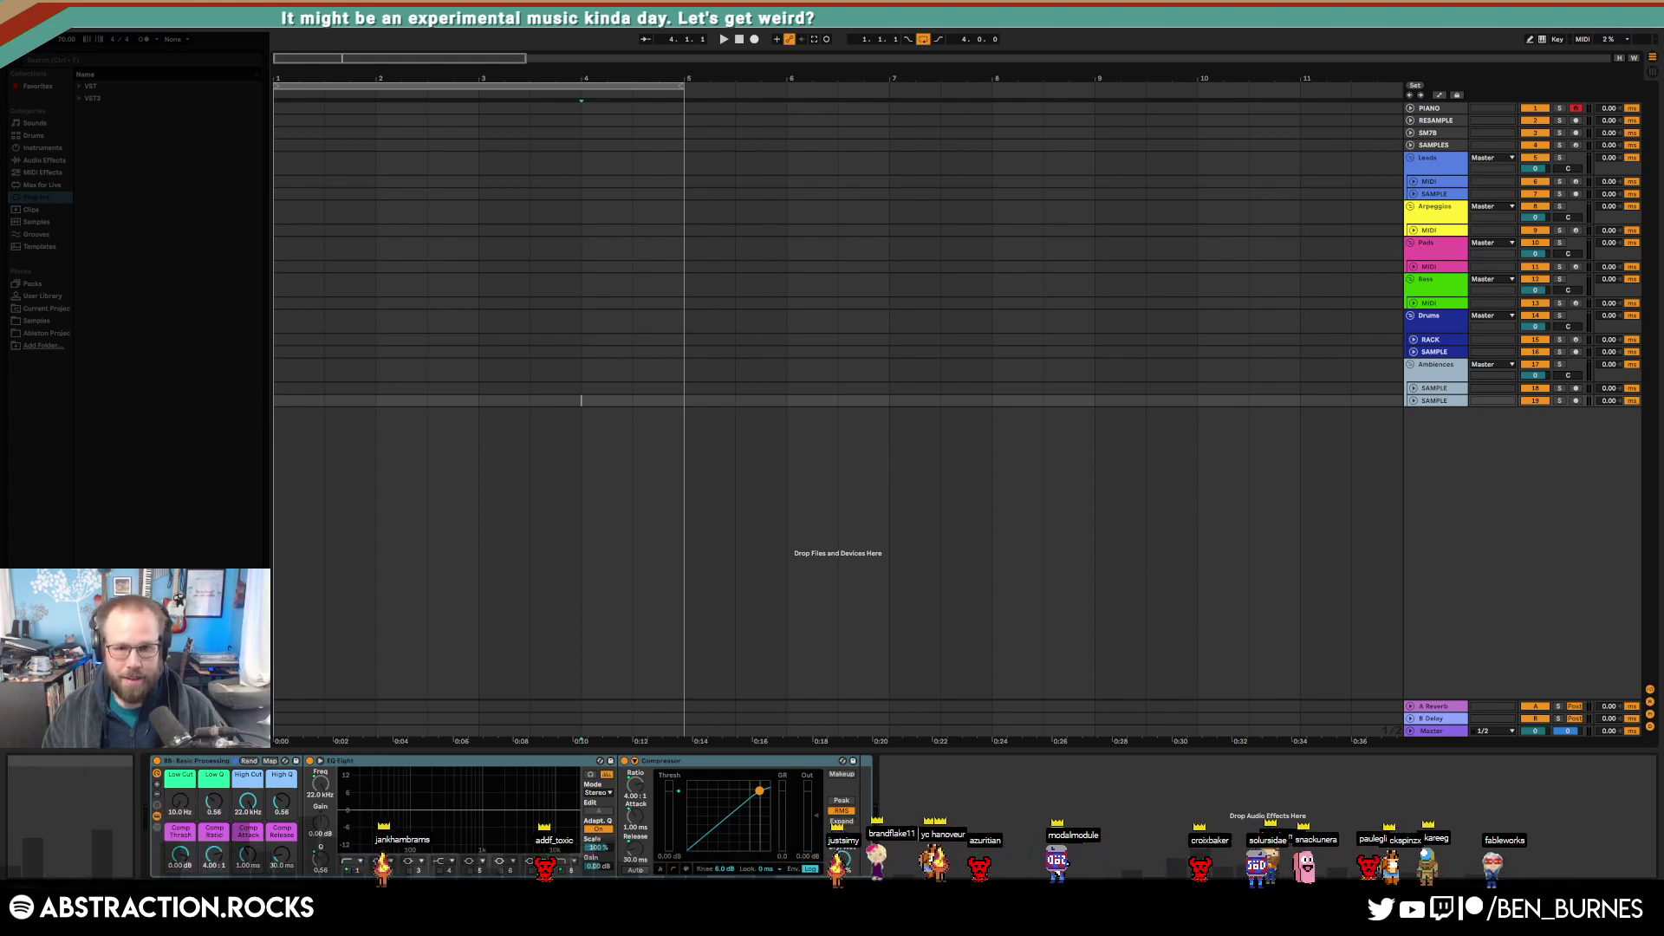
Step: Switch to Notepad++ and bring the stream overlay's index.htm file into view
{"action": "left_click", "coordinate": [832, 915]}
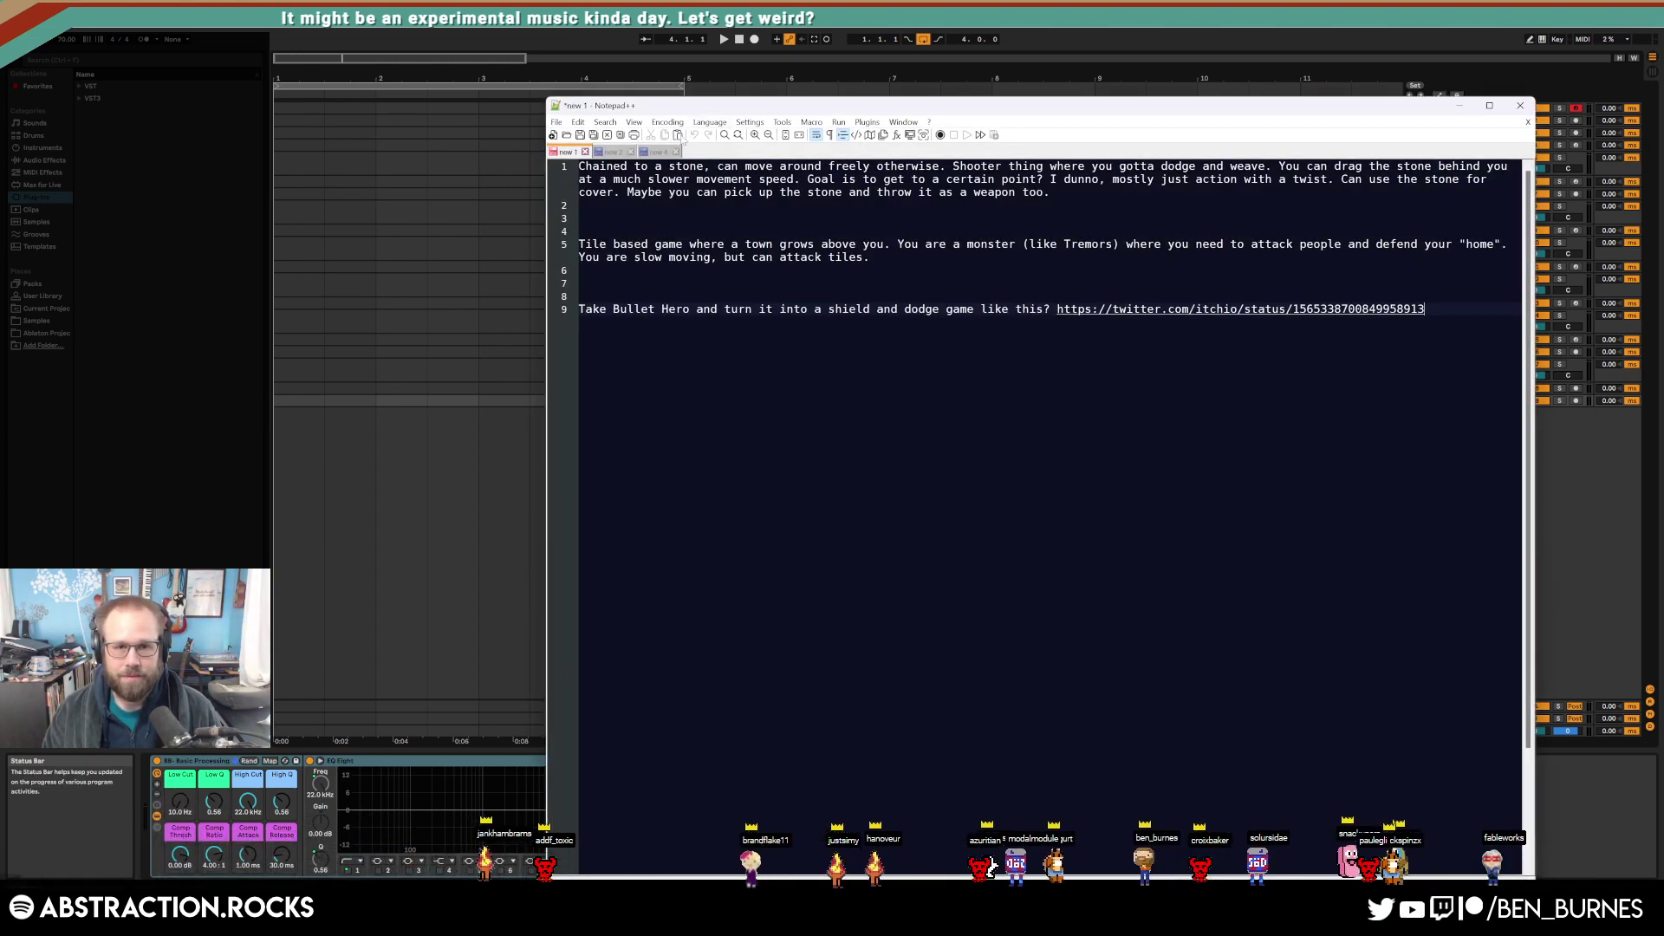
{"action": "left_click_drag", "start_coordinate": [620, 108], "coordinate": [1663, 80]}
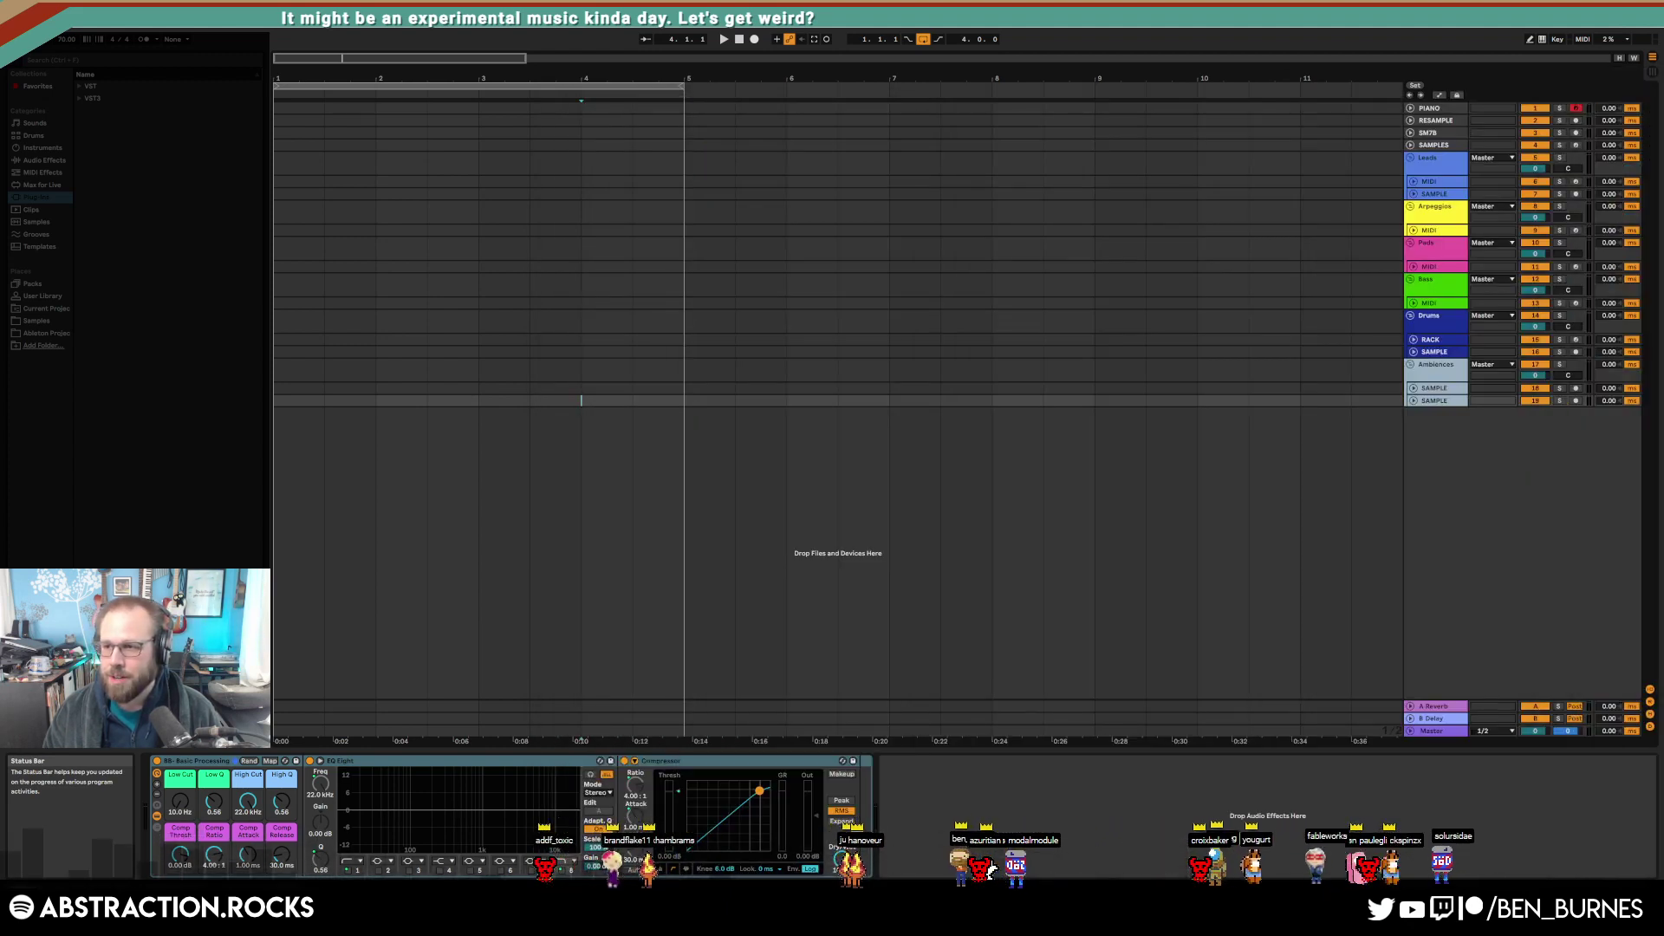
{"action": "left_click_drag", "start_coordinate": [1663, 113], "coordinate": [911, 88]}
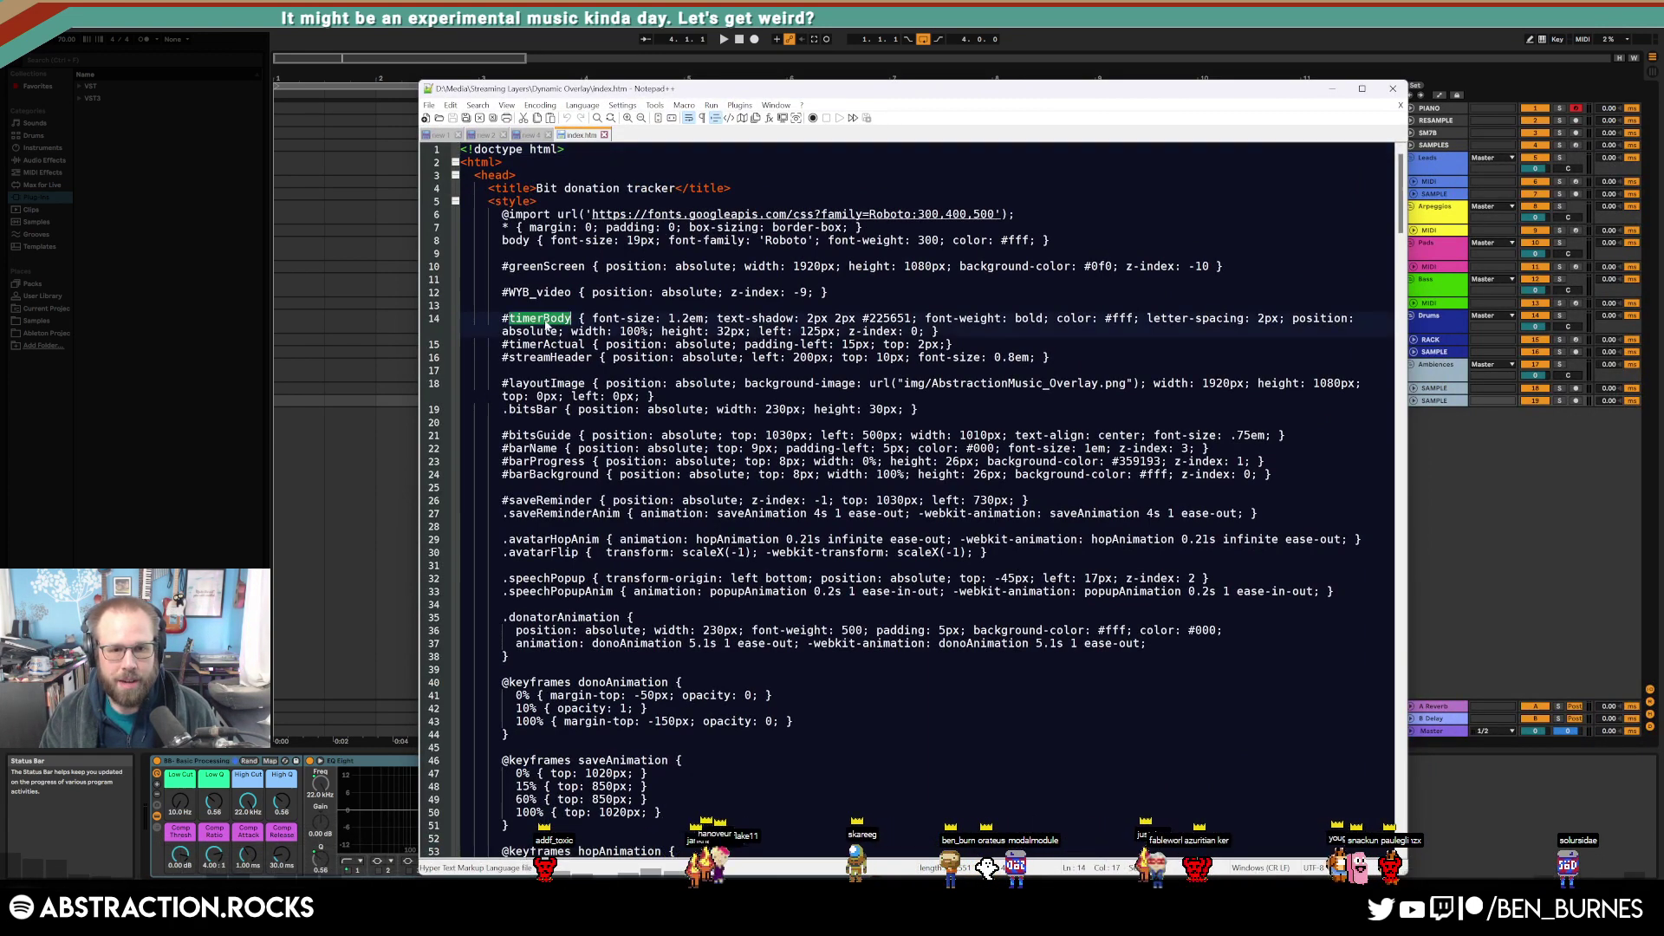
Step: Set the #timerActual style to top: 10px and font-size: 0.8em in the overlay's index.htm, and save the file
{"action": "scroll", "coordinate": [910, 494], "scroll_direction": "down", "scroll_amount": 19}
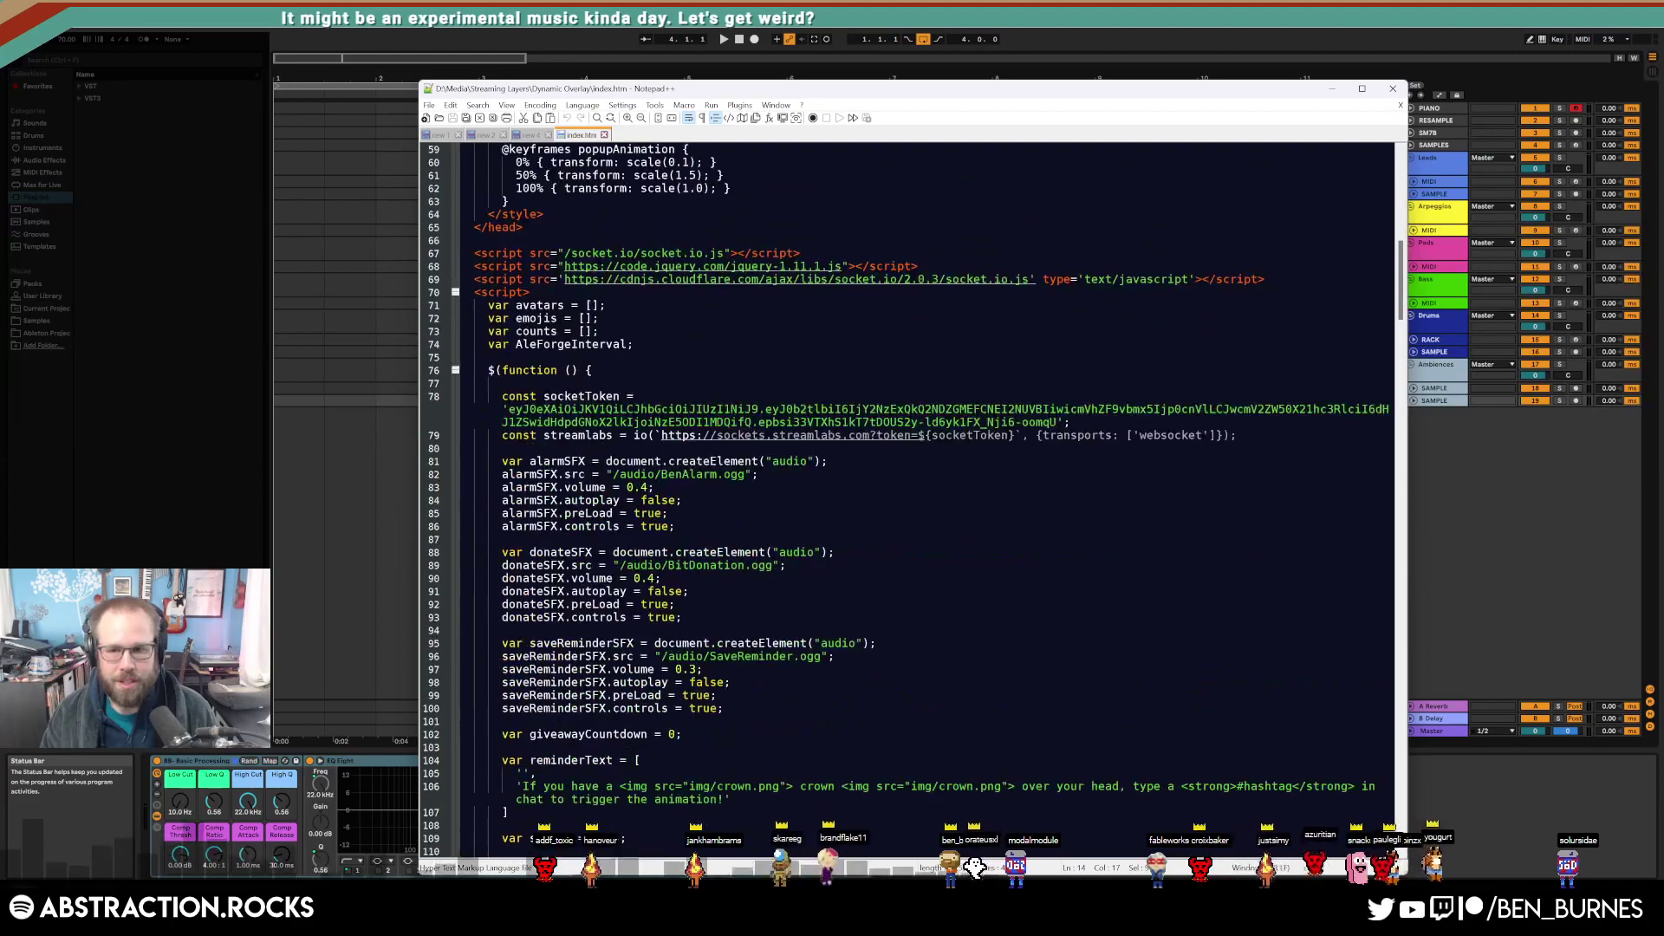
{"action": "left_click_drag", "start_coordinate": [1405, 276], "coordinate": [1420, 718]}
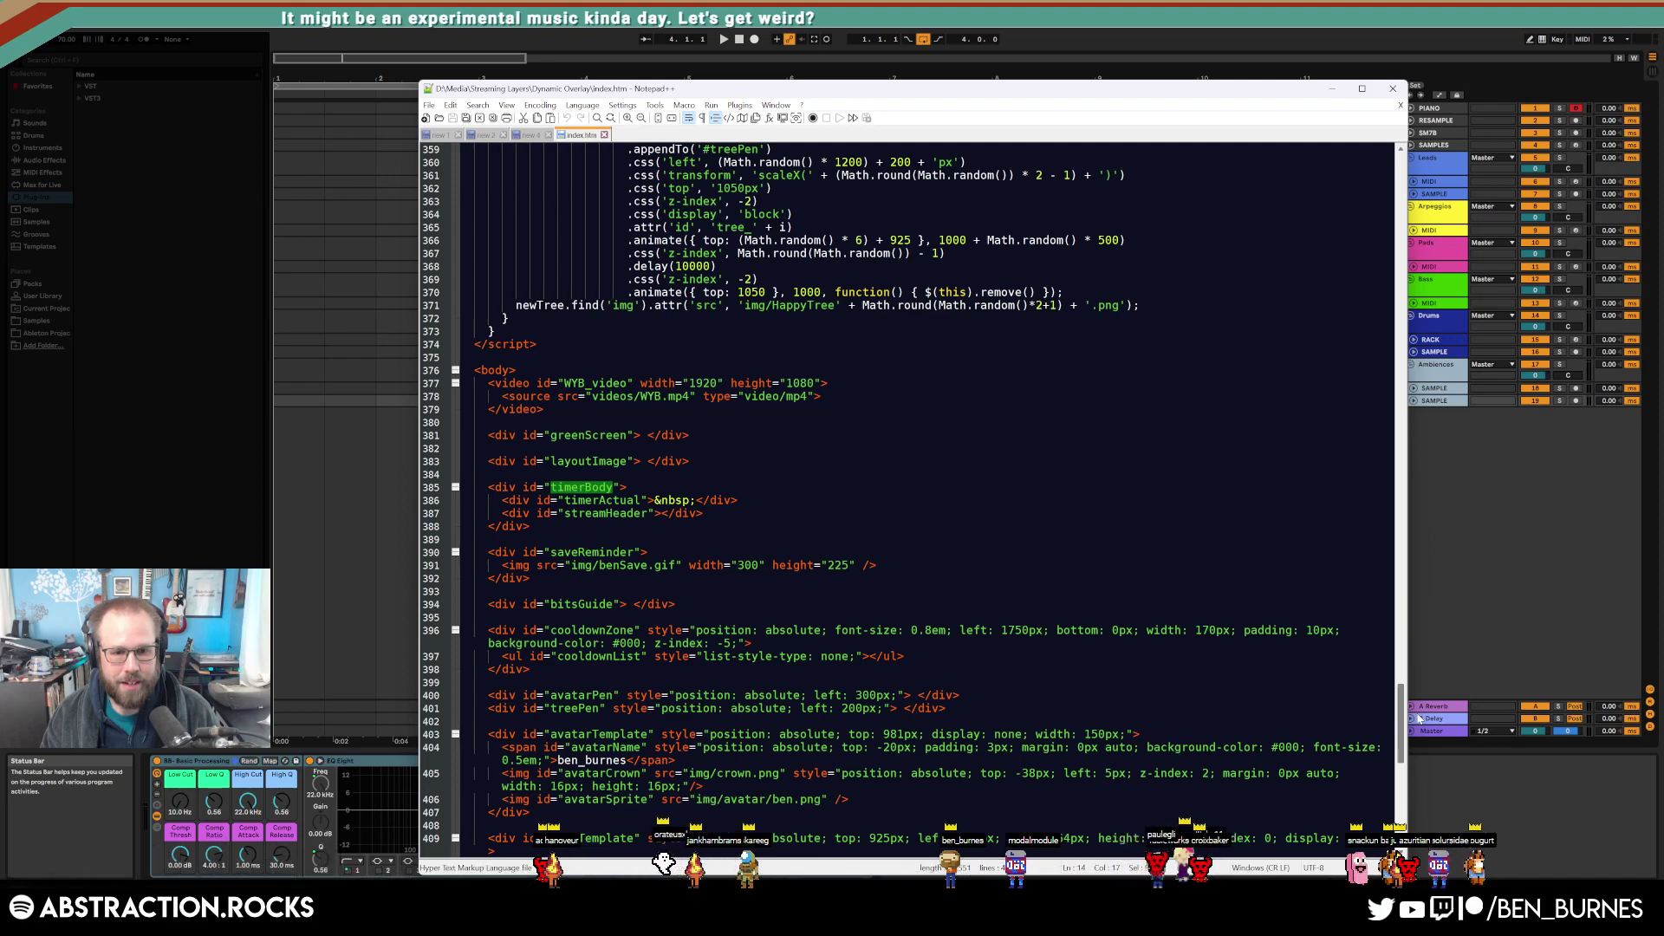
{"action": "double_click", "coordinate": [603, 500]}
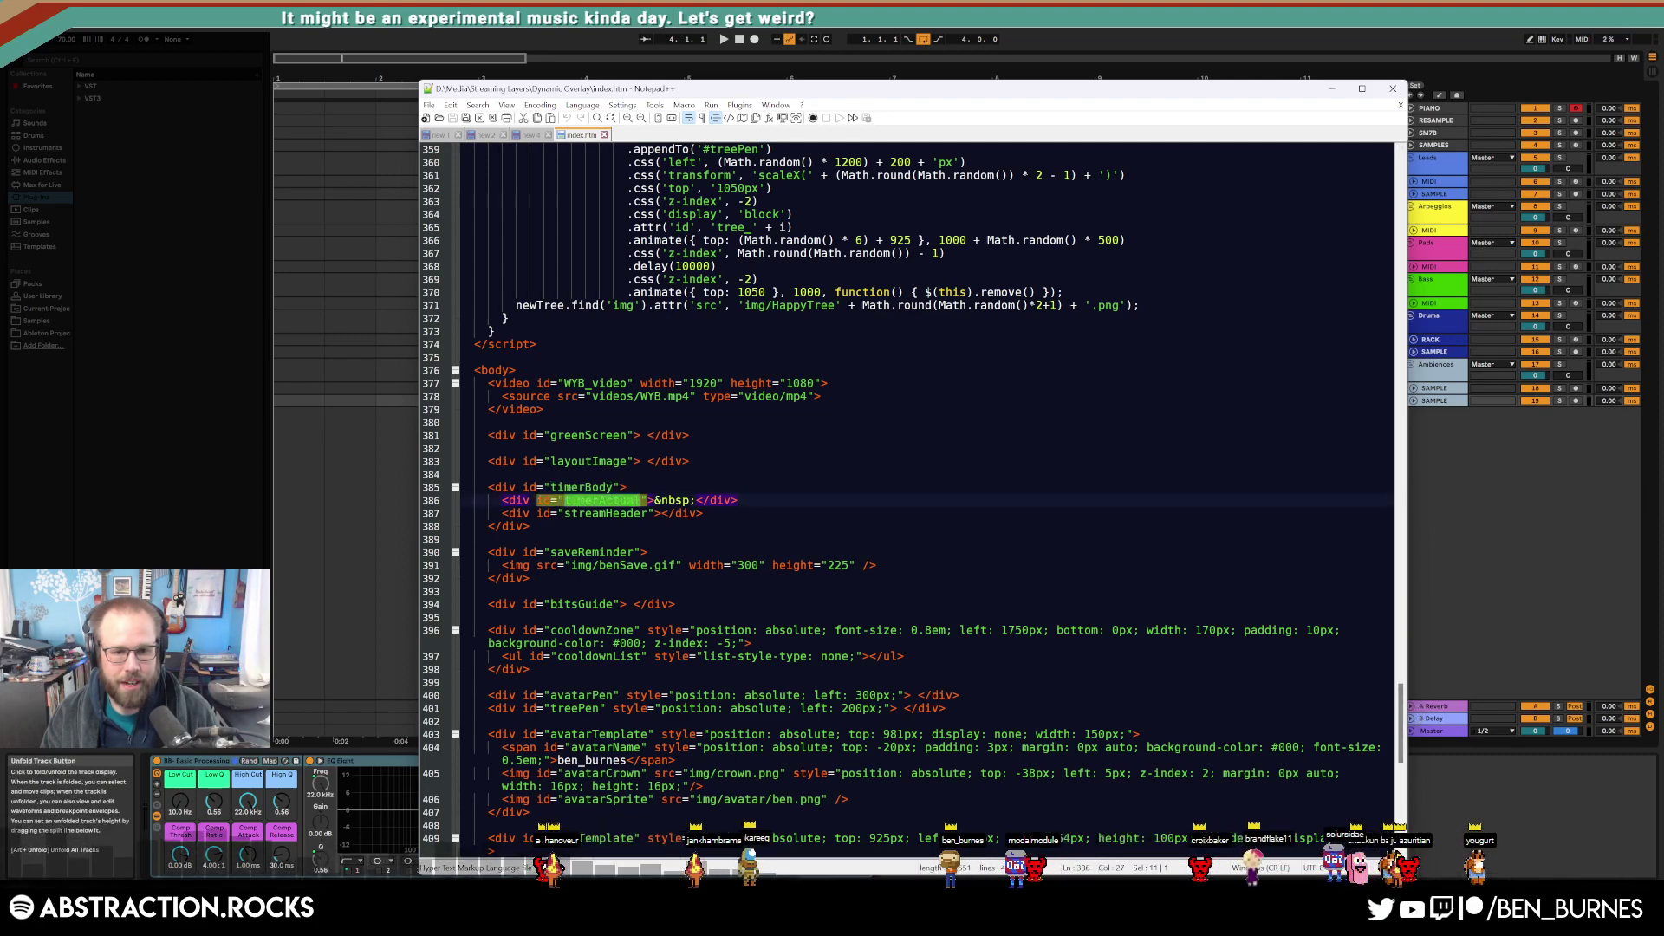
{"action": "left_click_drag", "start_coordinate": [1406, 709], "coordinate": [1380, 178]}
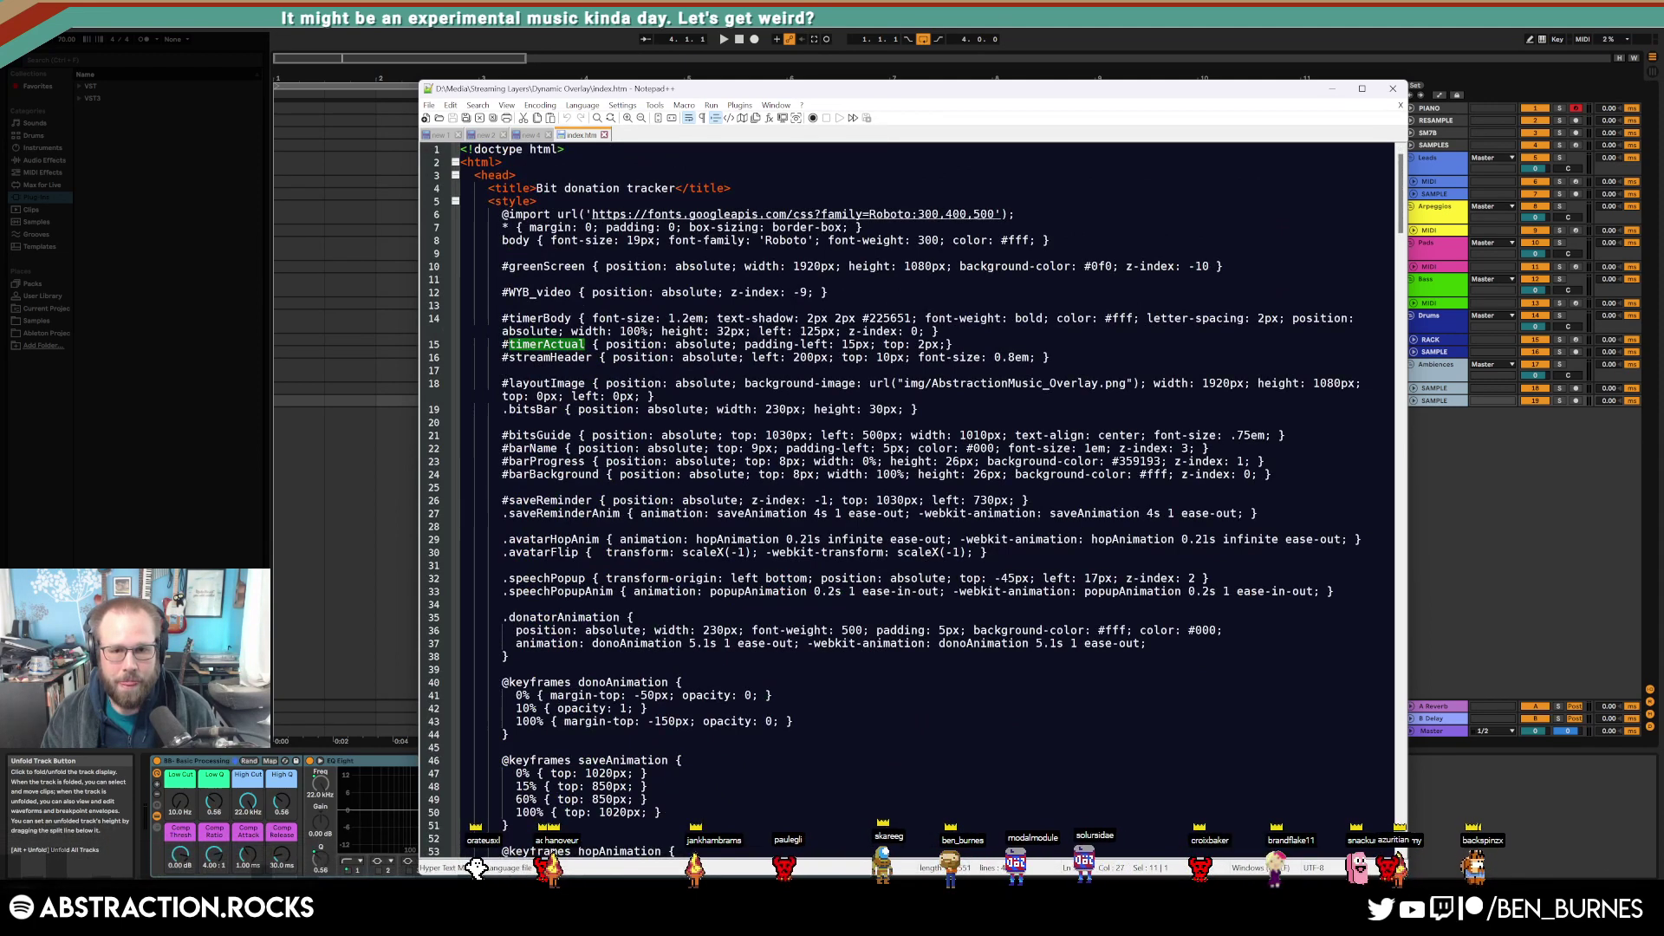
{"action": "key", "text": "shift+Right"}
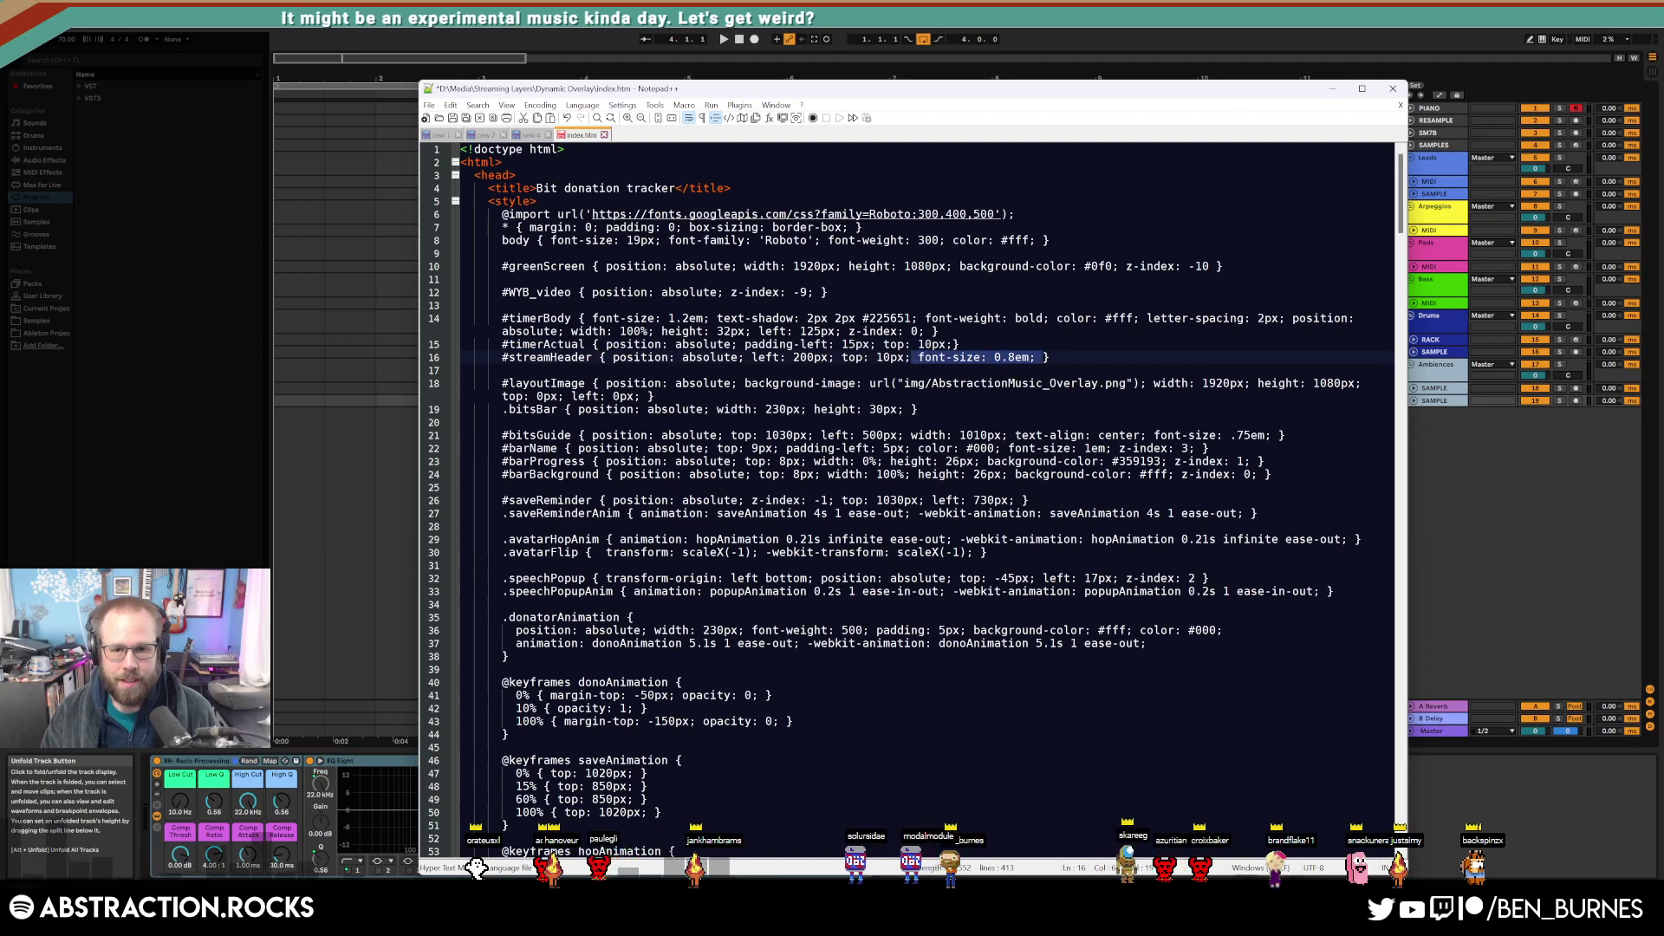
{"action": "left_click", "coordinate": [953, 345]}
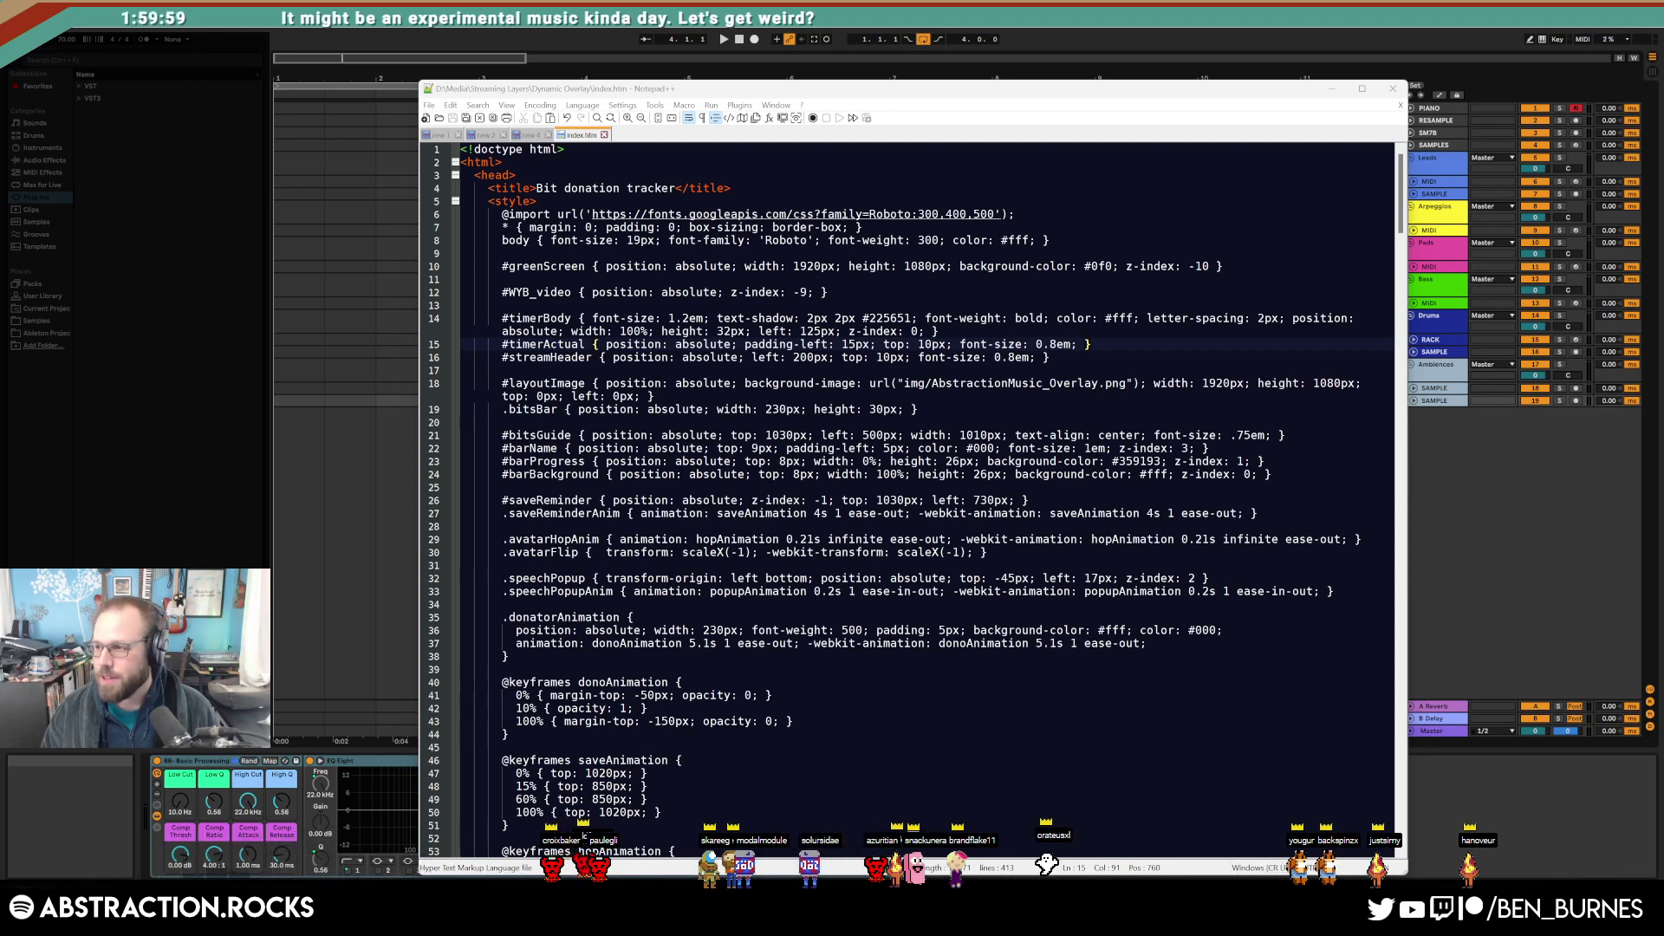
Step: Switch to Ableton Live and load the Arturia Pigments VST3 instrument on the Pads group's MIDI track
{"action": "key", "text": "alt+Tab"}
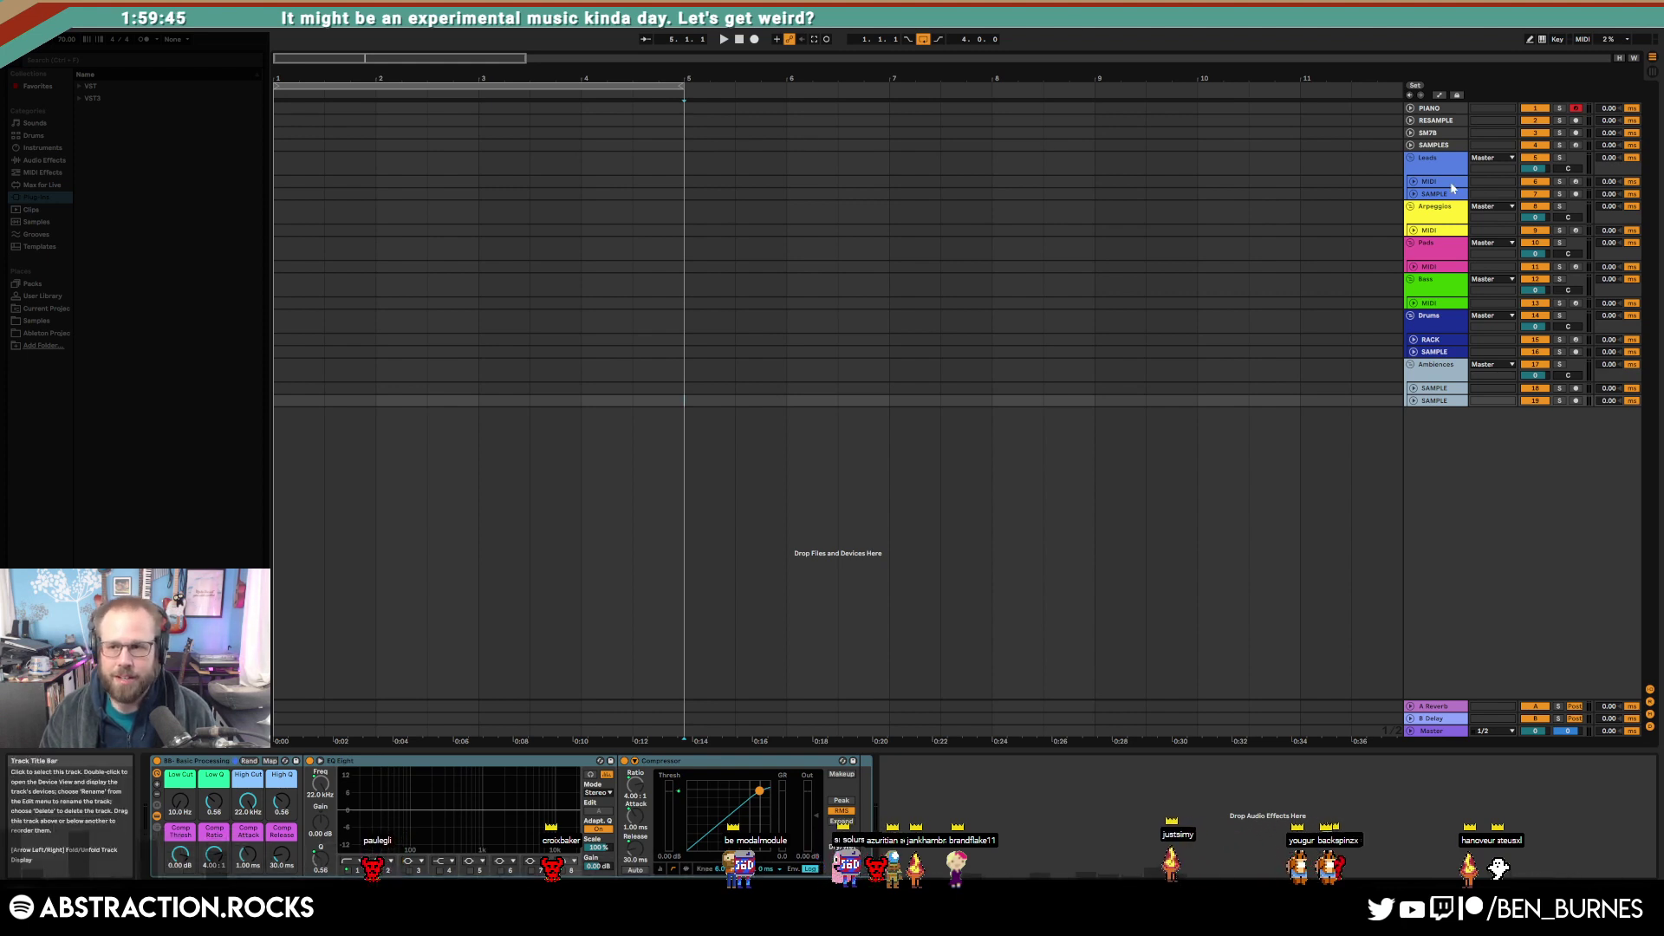
{"action": "left_click", "coordinate": [1413, 268]}
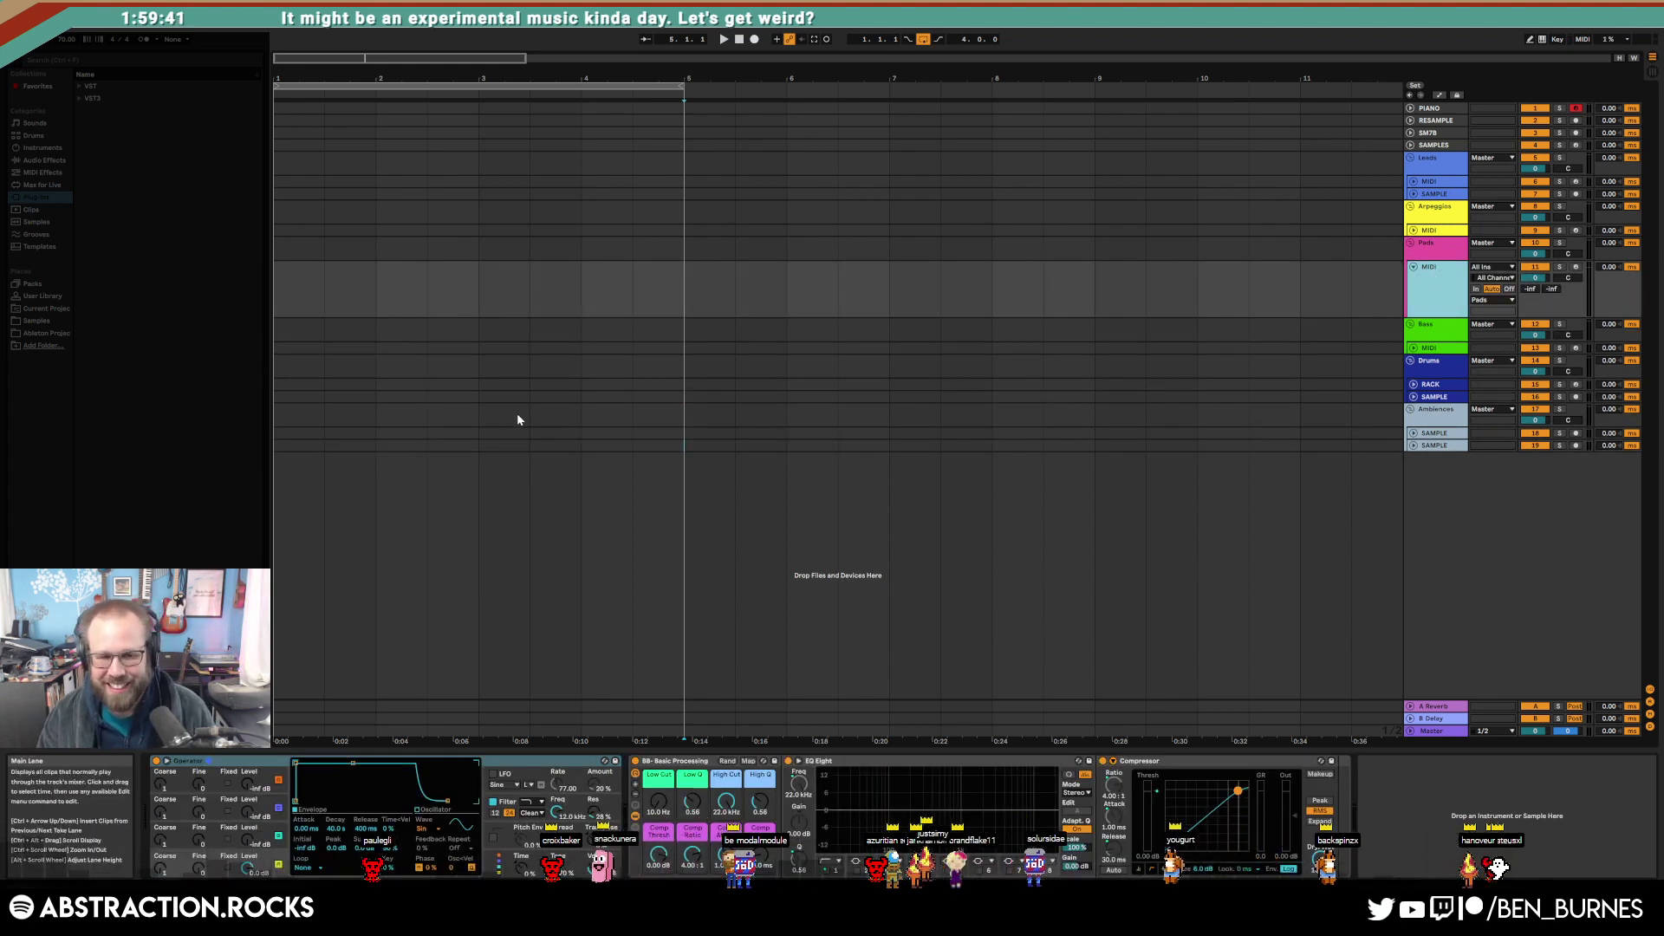
{"action": "left_click", "coordinate": [79, 99]}
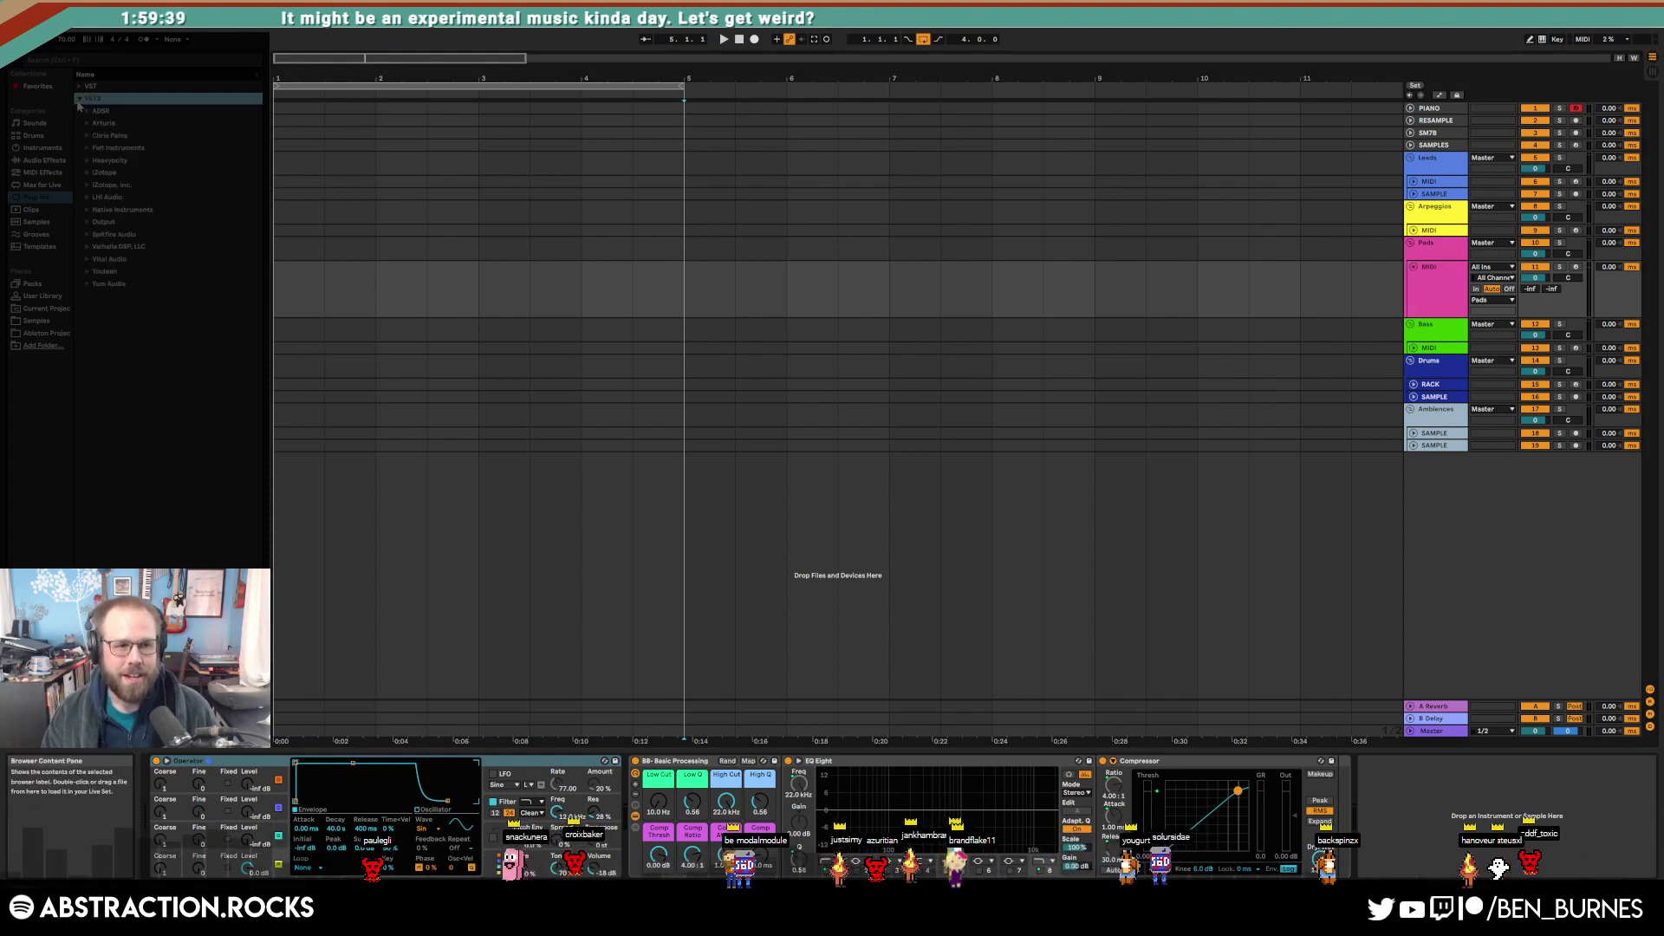
{"action": "left_click", "coordinate": [94, 123]}
{"action": "left_click", "coordinate": [113, 136]}
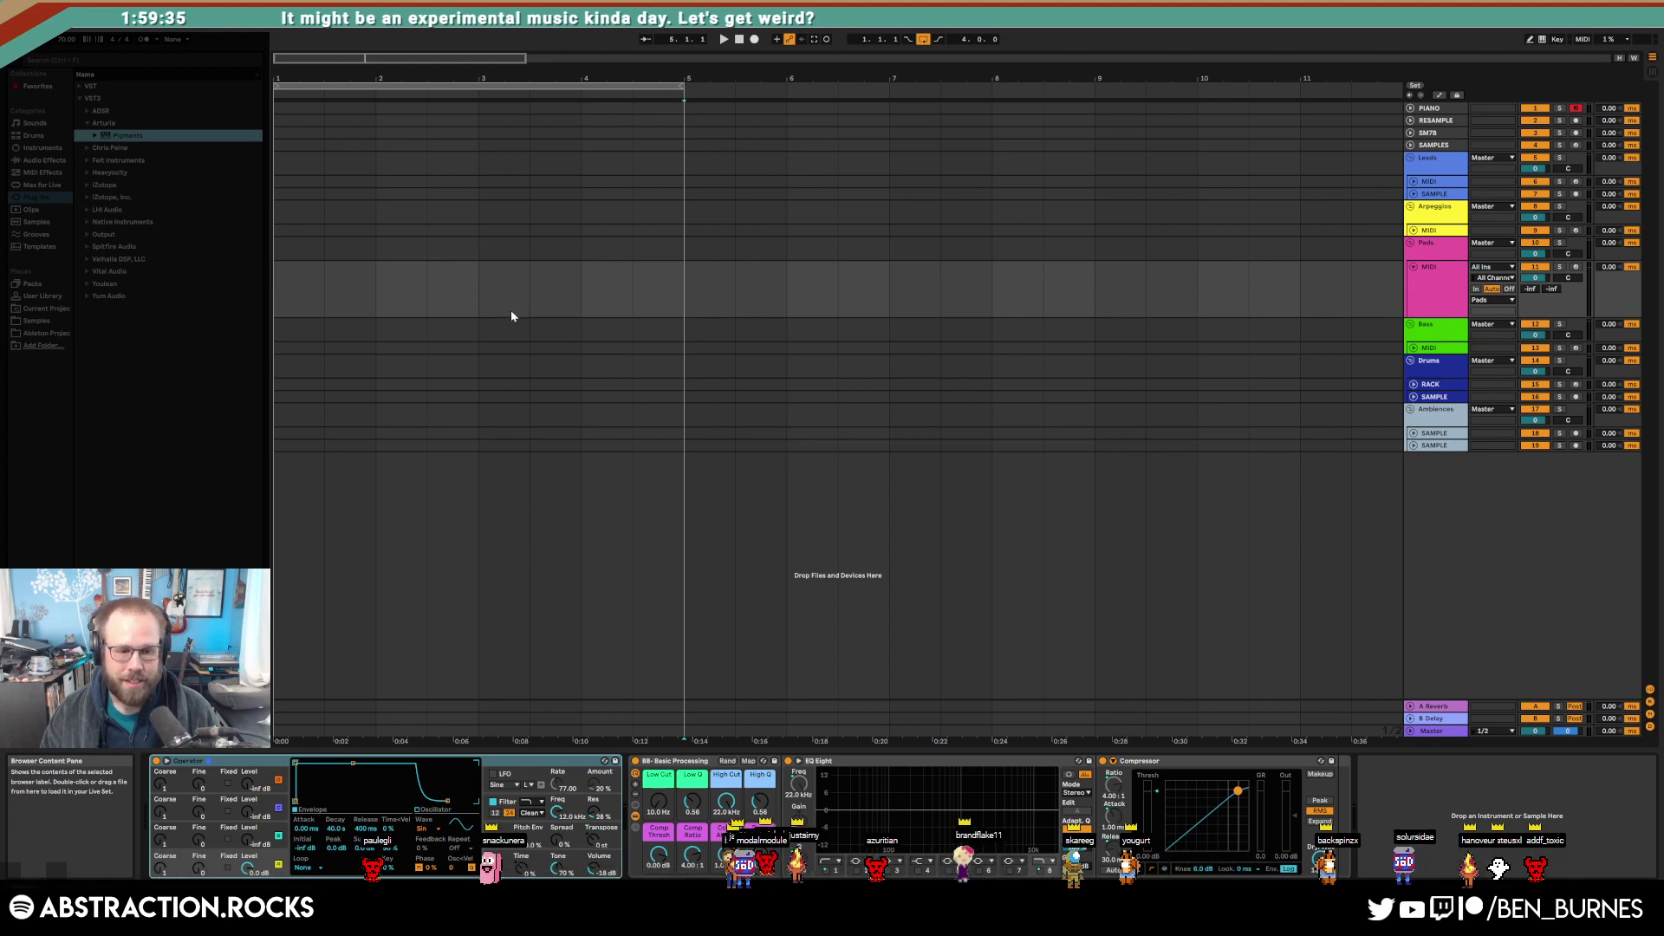
{"action": "key", "text": "Return"}
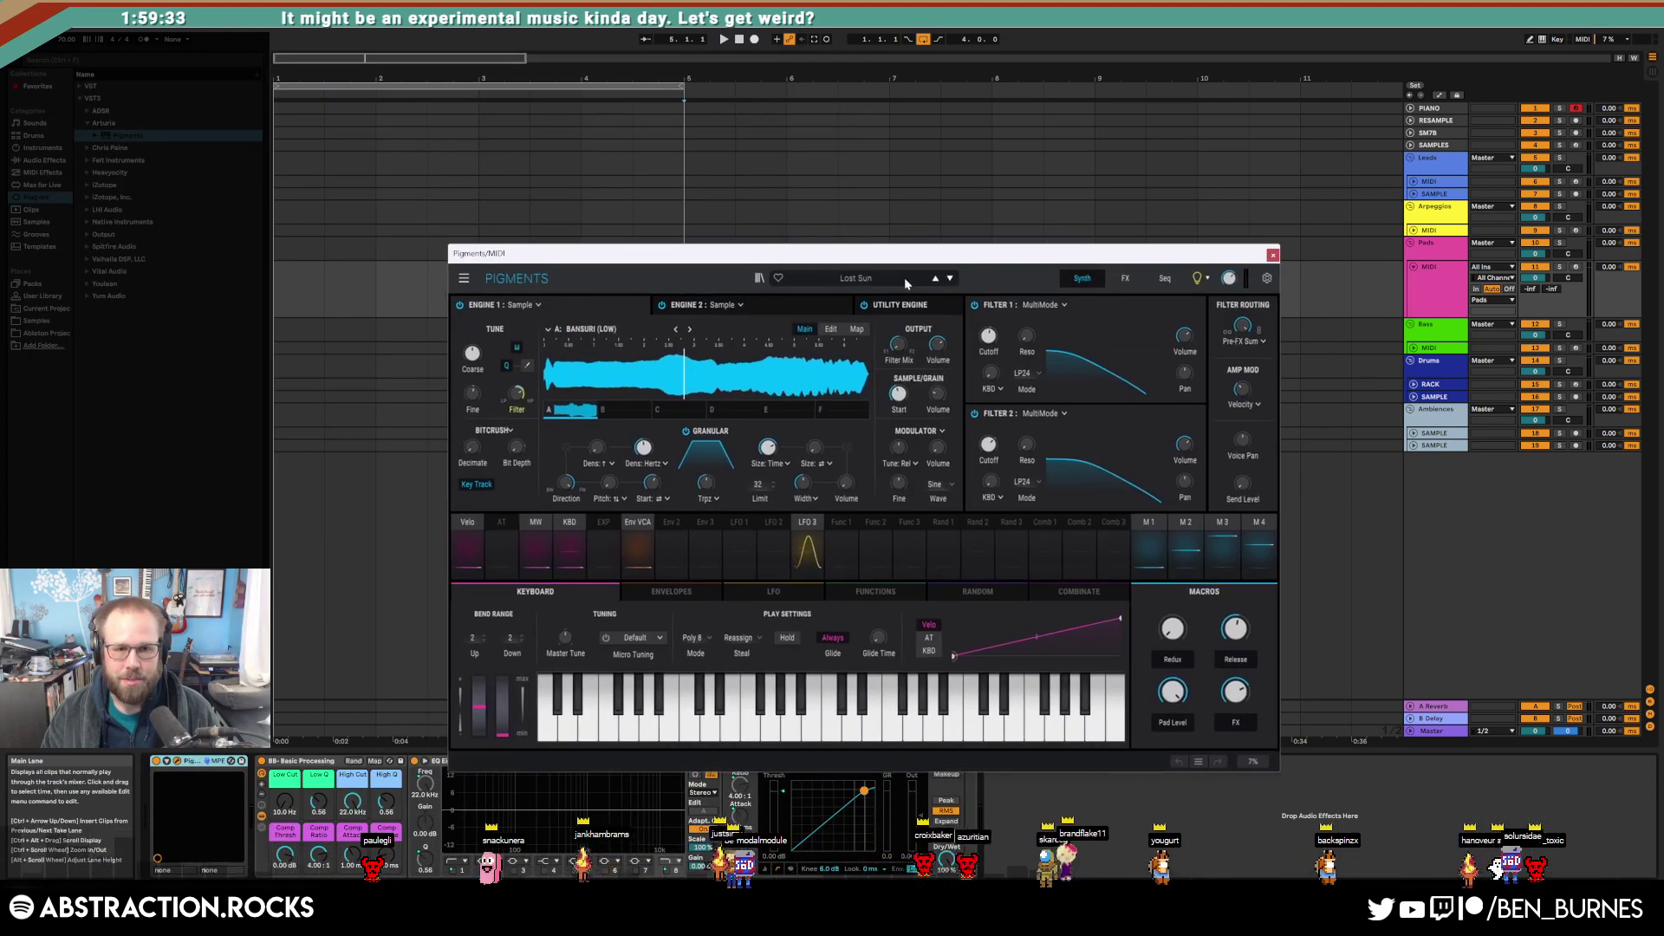
Step: Load the Electric Piano preset Non Existence in Pigments and arm the Pads MIDI track for recording
{"action": "left_click", "coordinate": [906, 280]}
{"action": "mouse_move", "coordinate": [828, 359]}
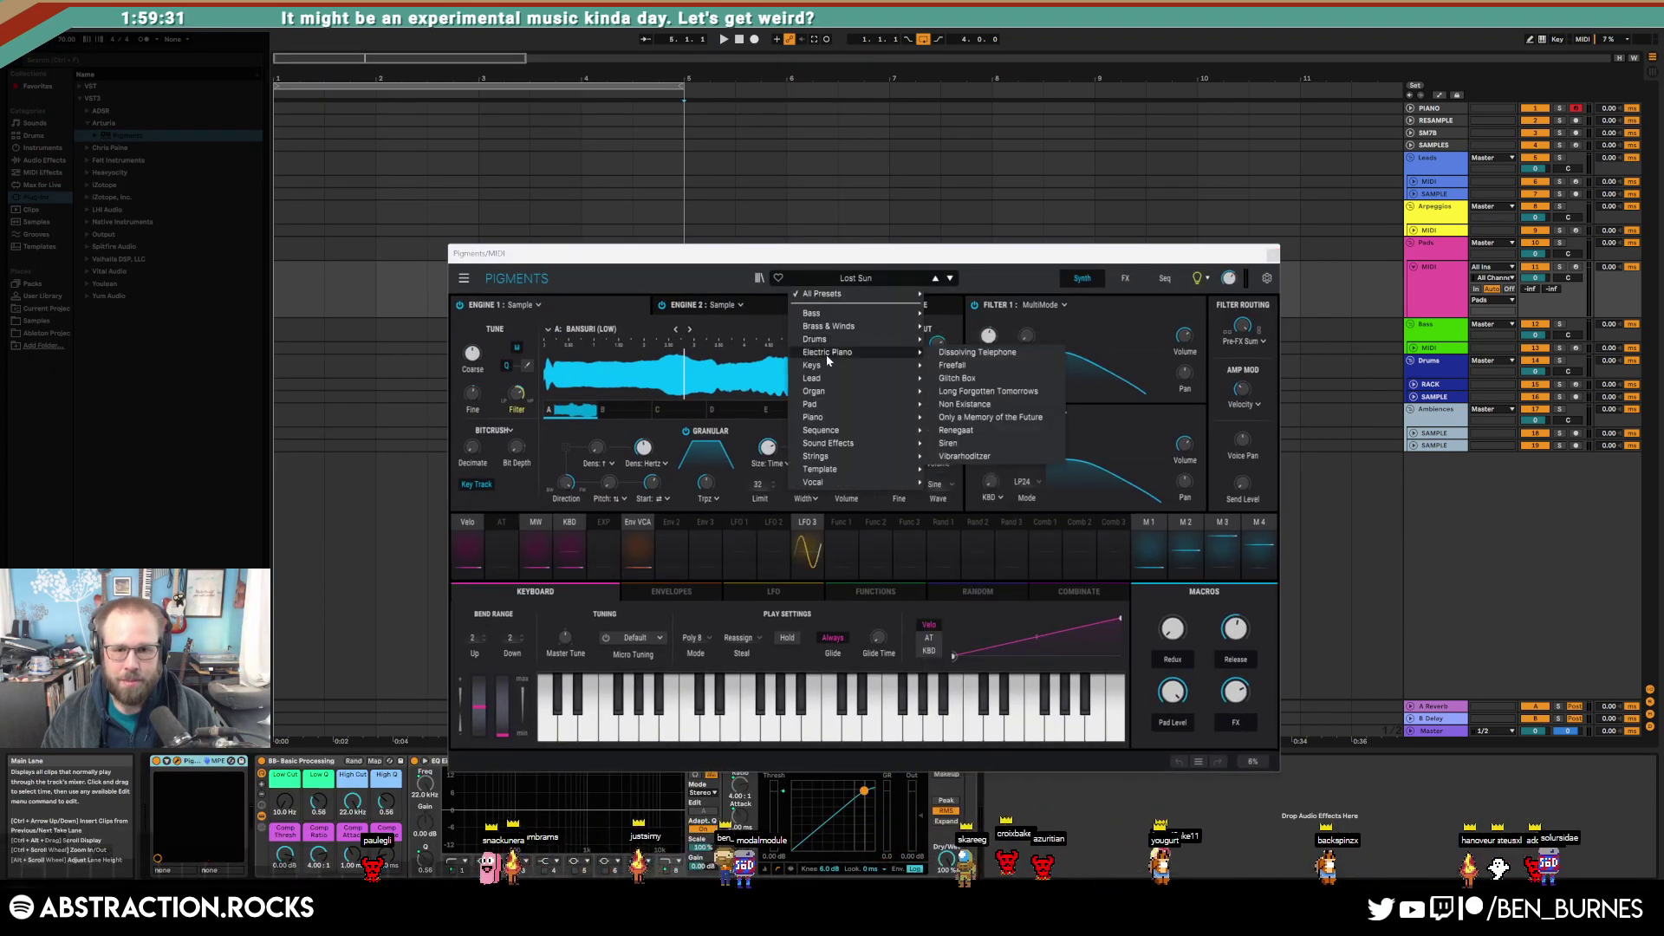
{"action": "left_click", "coordinate": [1009, 406]}
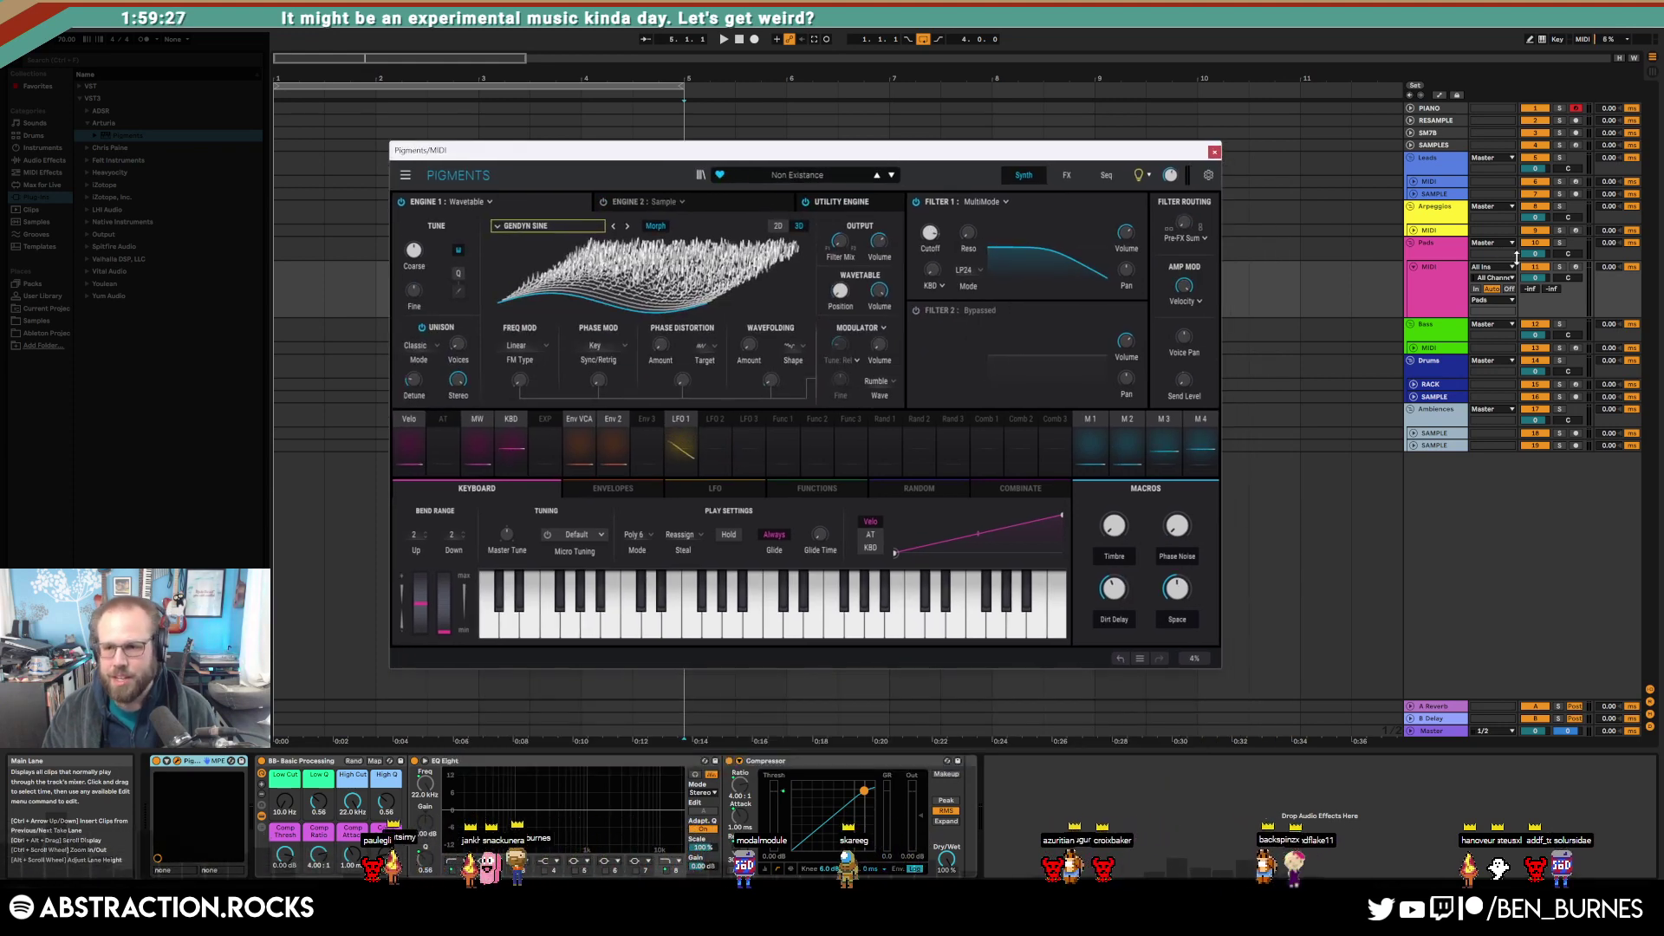
{"action": "left_click", "coordinate": [1575, 268]}
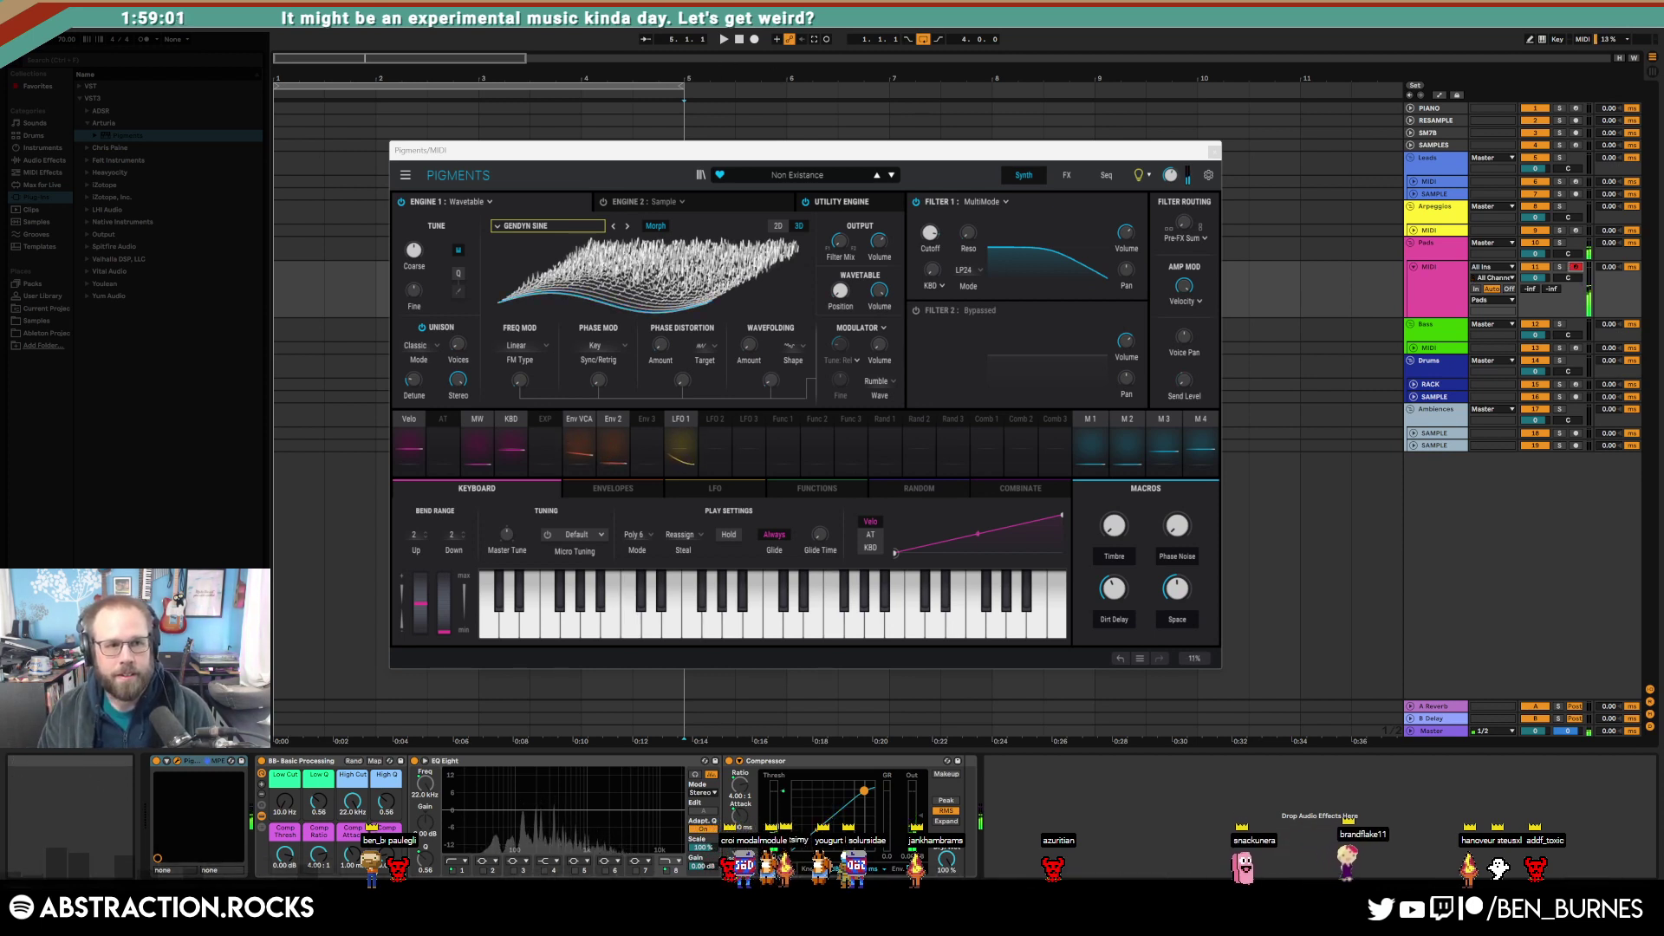
Step: Lower the song tempo and hide the Pigments plug-in window
{"action": "left_click", "coordinate": [41, 43]}
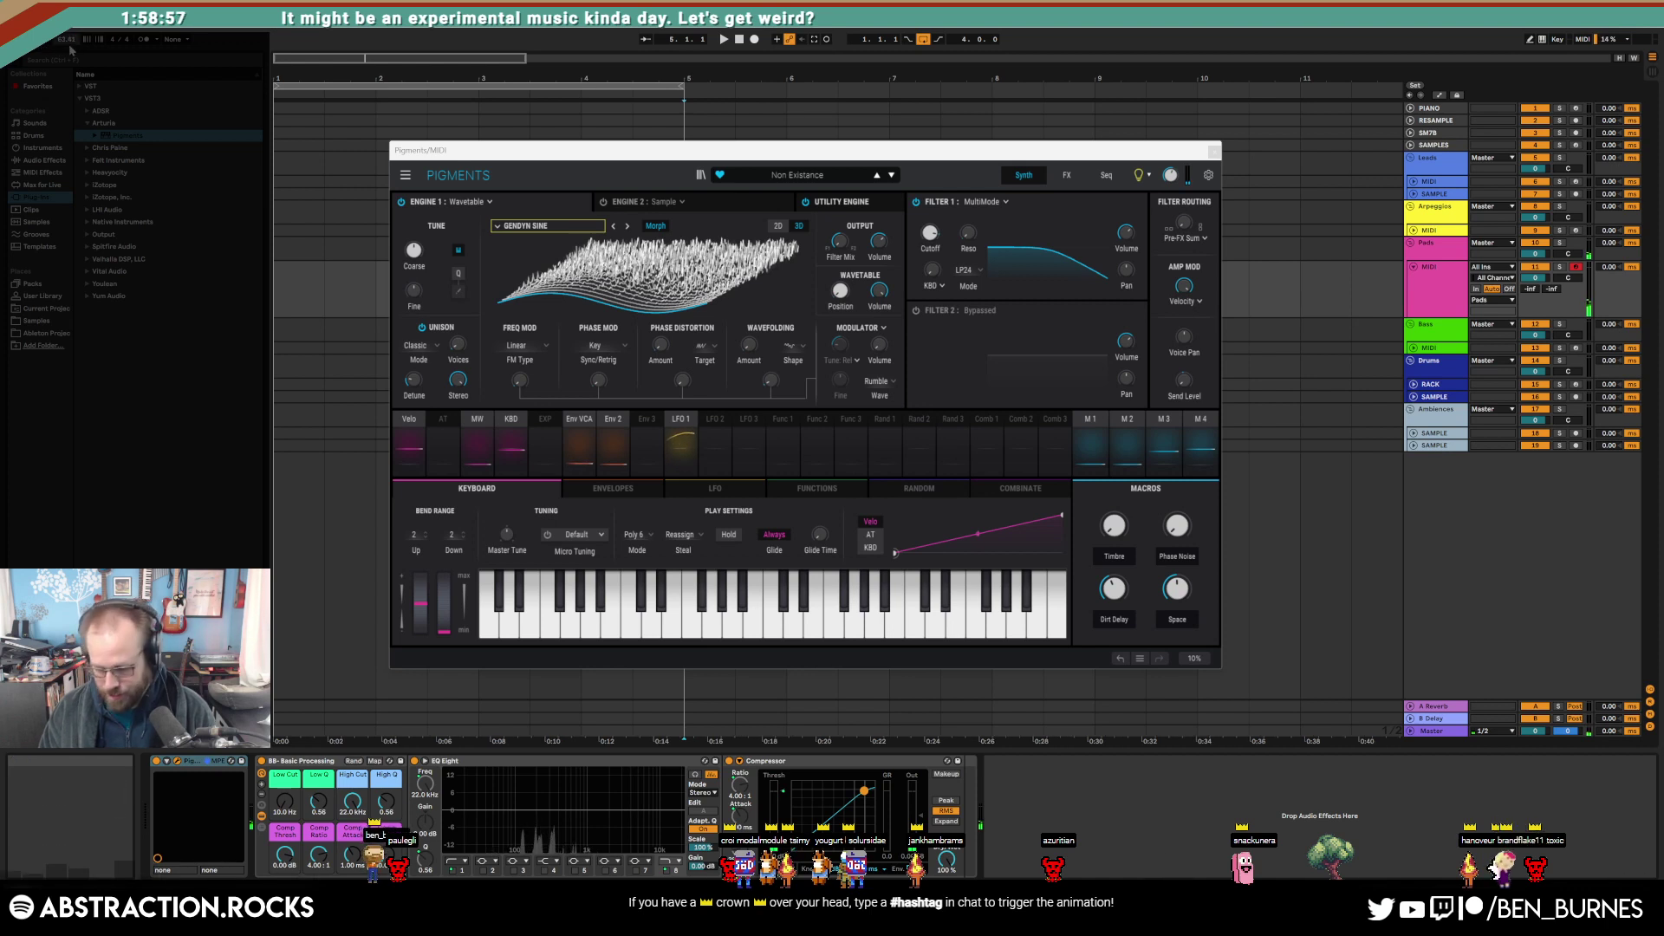
{"action": "key", "text": "Return"}
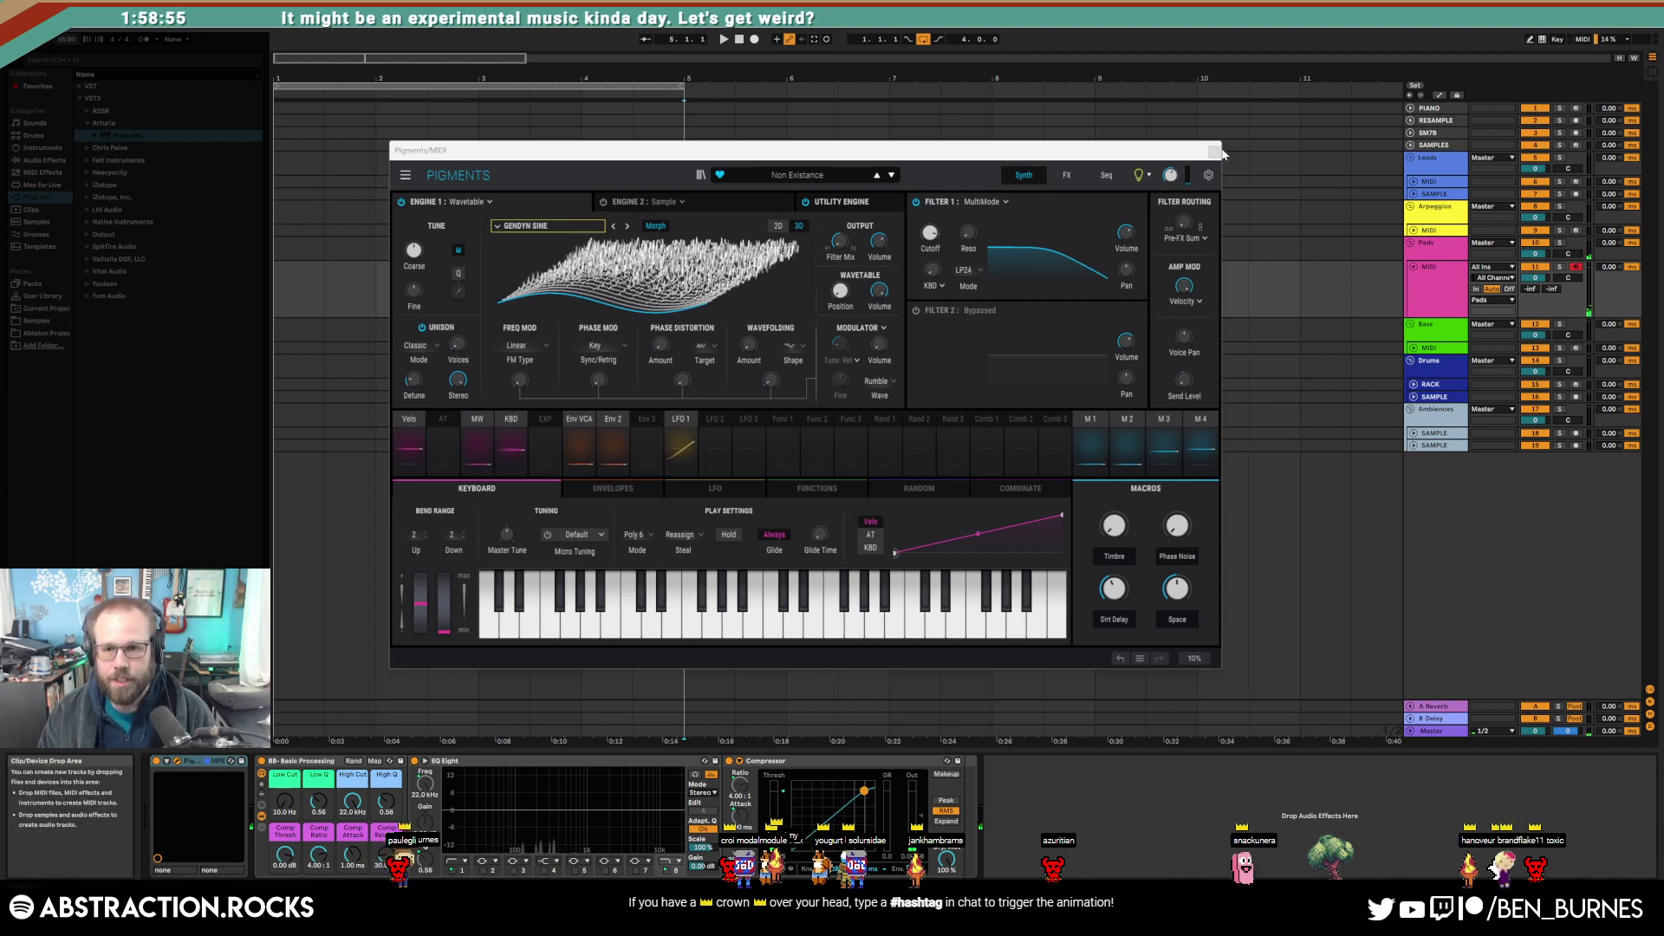
{"action": "key", "text": "ctrl+alt+p"}
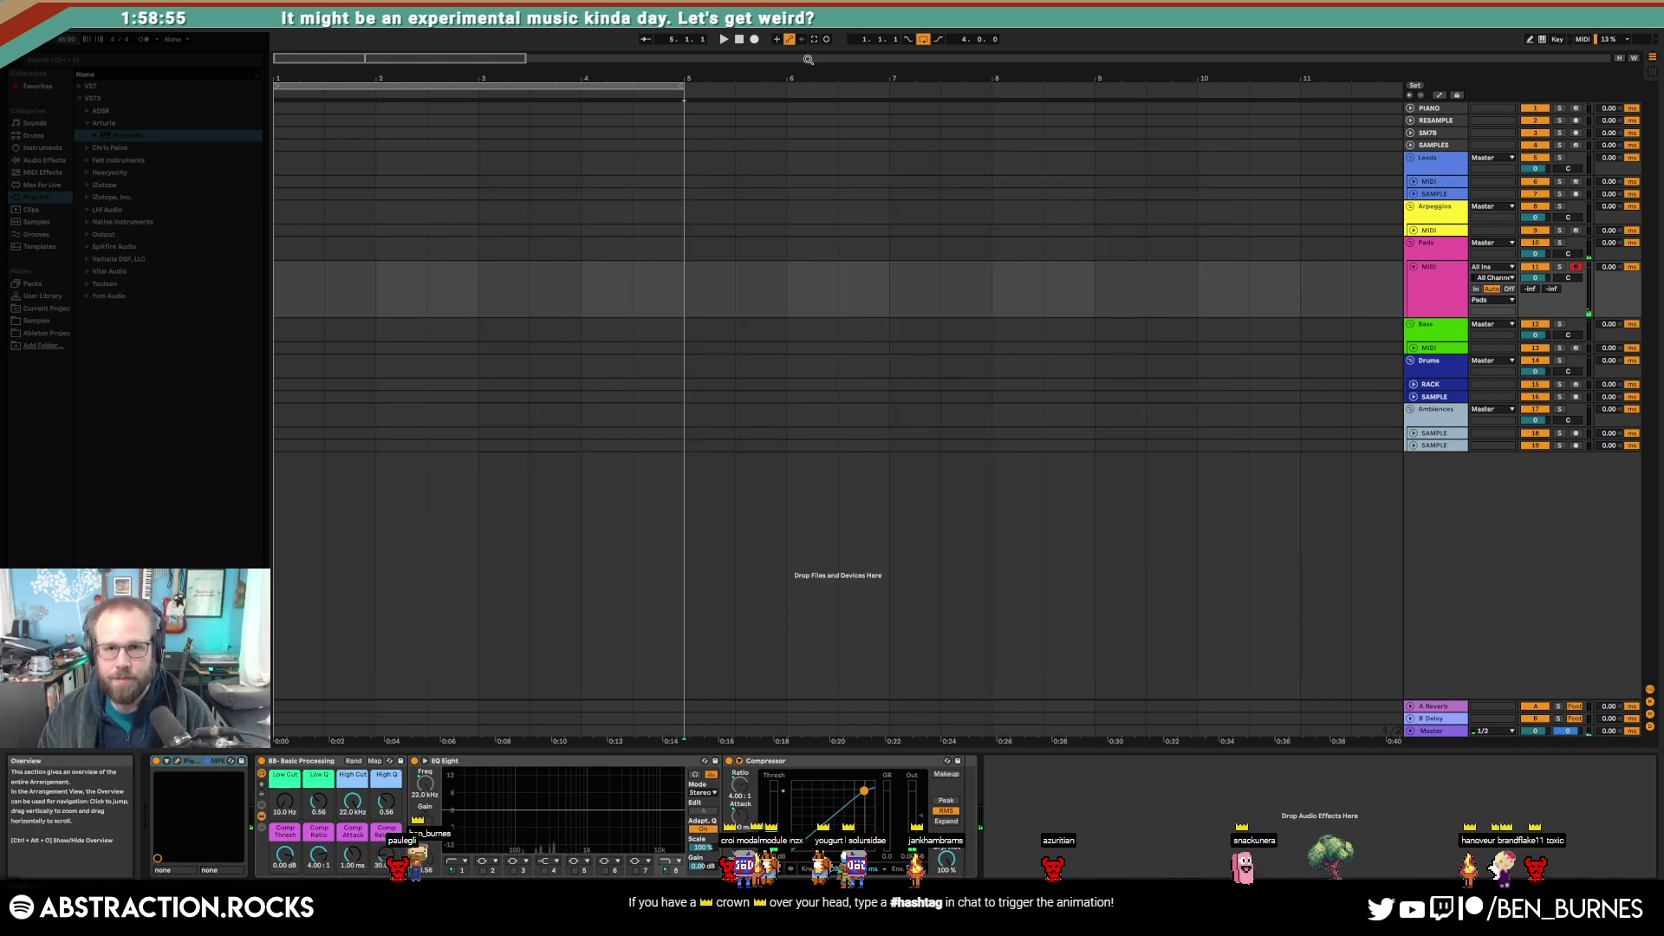
Step: Record two held chords on the Pads MIDI track and extend the recorded clip to the start of bar 5
{"action": "left_click", "coordinate": [753, 40]}
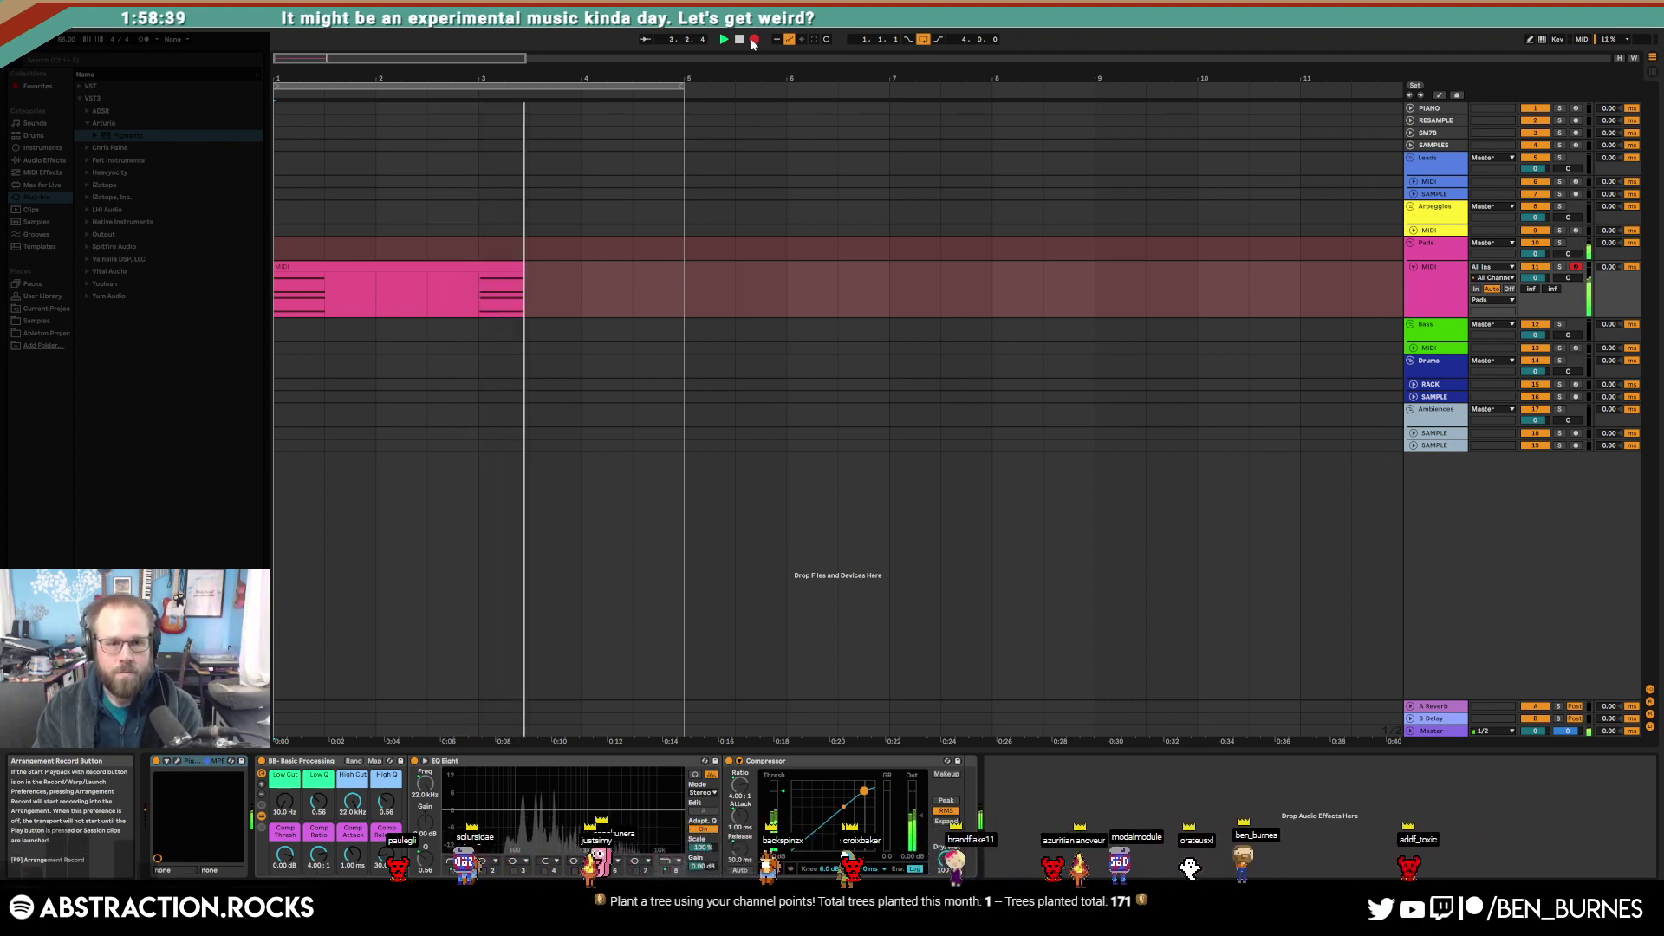
{"action": "left_click", "coordinate": [752, 41]}
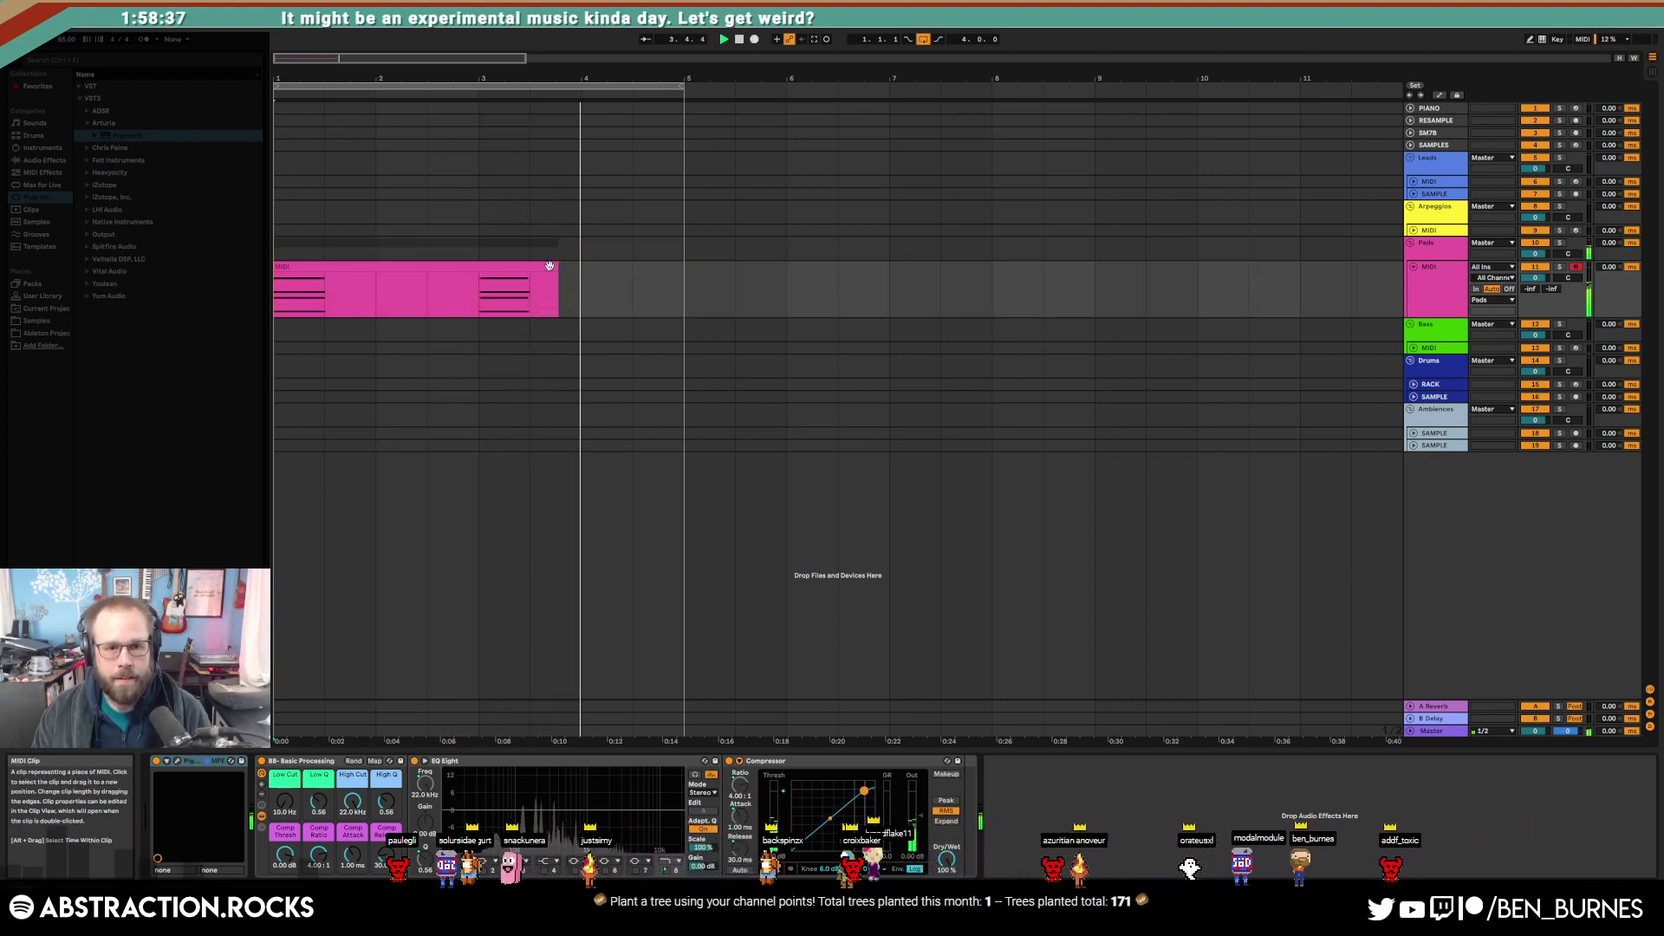
{"action": "left_click", "coordinate": [563, 269]}
{"action": "left_click_drag", "start_coordinate": [636, 270], "coordinate": [687, 269]}
Step: Quantize the recorded chord notes in the Pads MIDI clip and return to the track's device view
{"action": "double_click", "coordinate": [510, 266]}
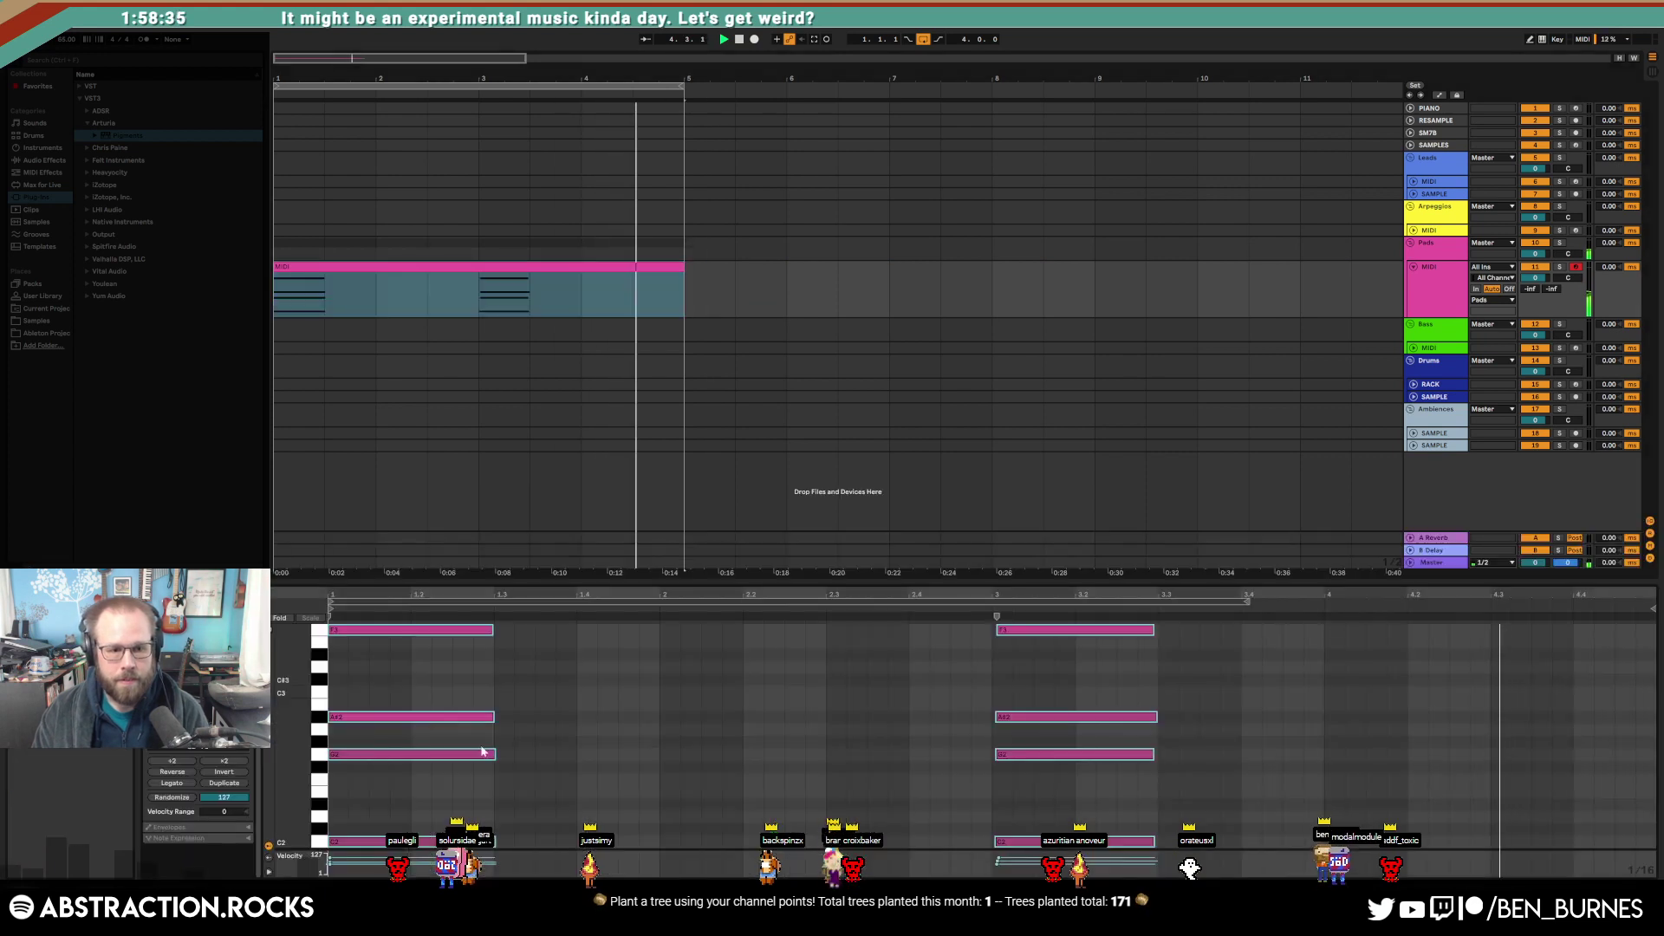
{"action": "left_click_drag", "start_coordinate": [595, 848], "coordinate": [336, 539]}
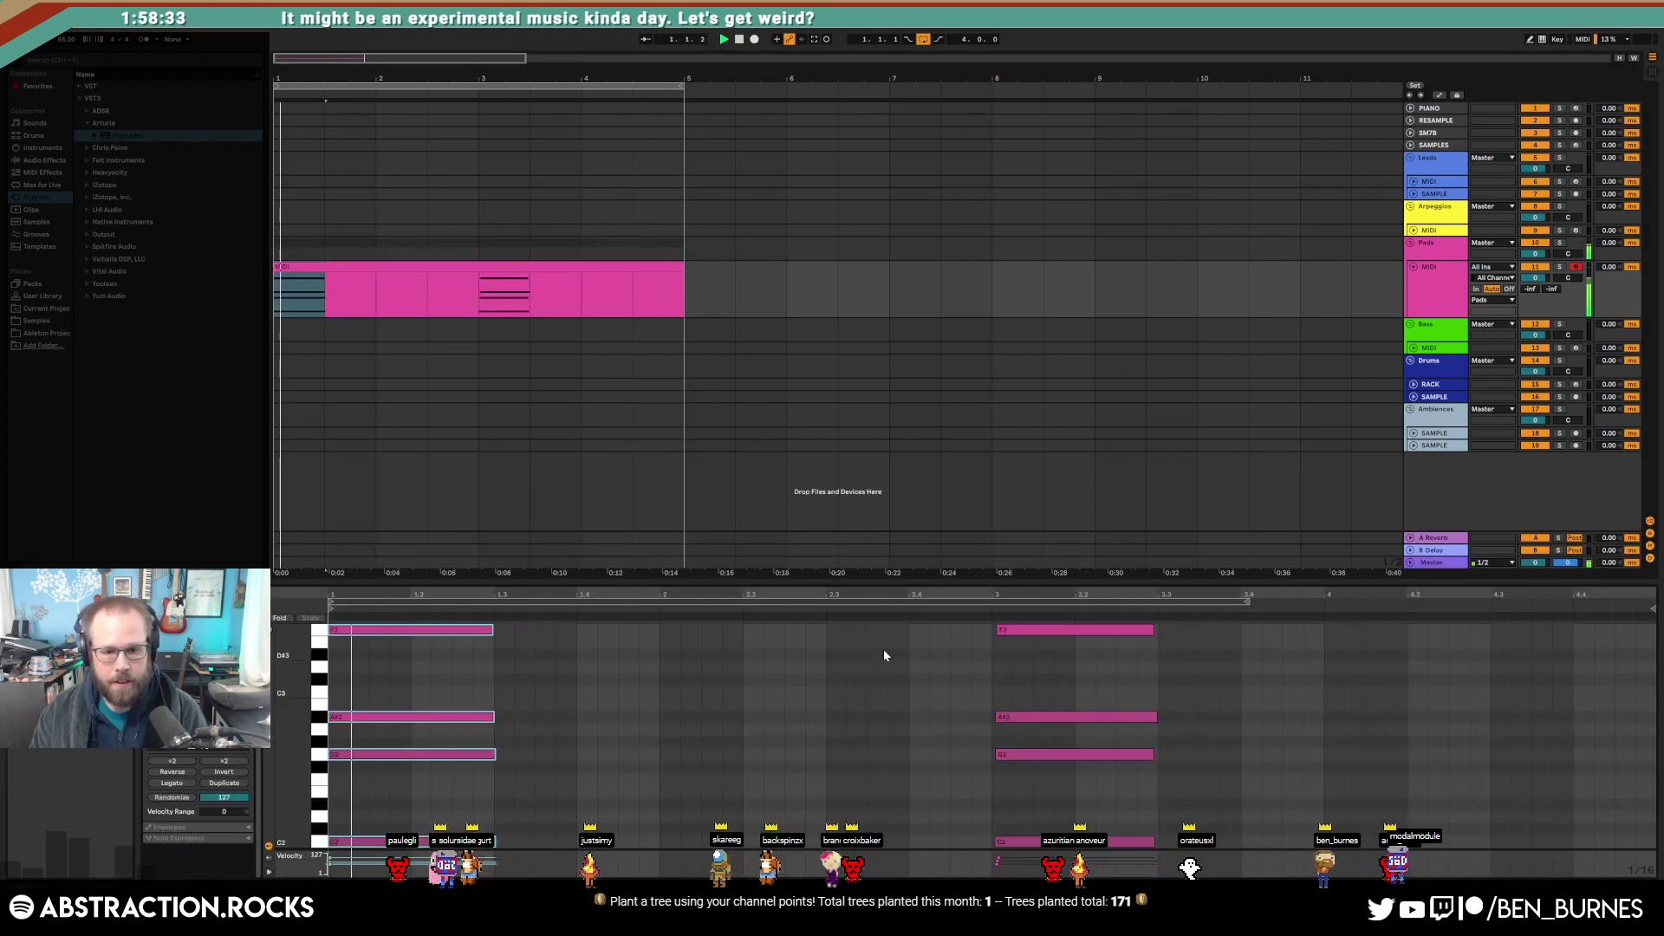
{"action": "mouse_move", "coordinate": [957, 629]}
{"action": "left_mouse_down"}
{"action": "mouse_move", "coordinate": [994, 692]}
{"action": "mouse_move", "coordinate": [1031, 841]}
{"action": "left_mouse_up"}
{"action": "key", "text": "ctrl+u"}
{"action": "left_click", "coordinate": [916, 751]}
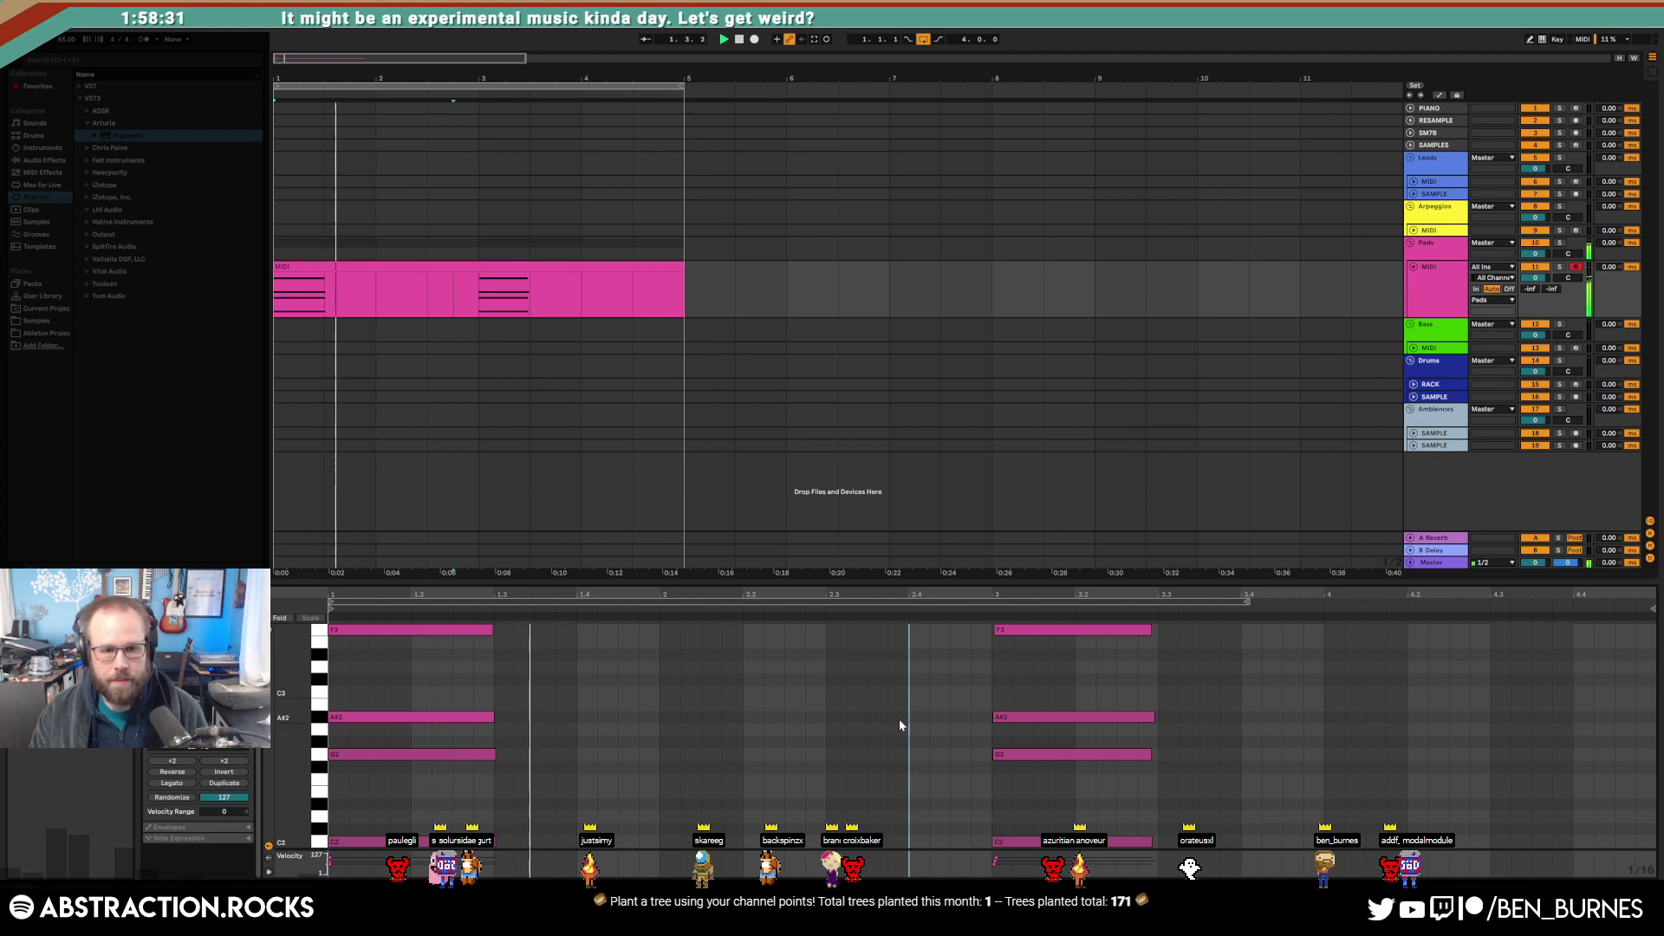
{"action": "key", "text": "shift+Tab"}
{"action": "left_click", "coordinate": [1434, 279]}
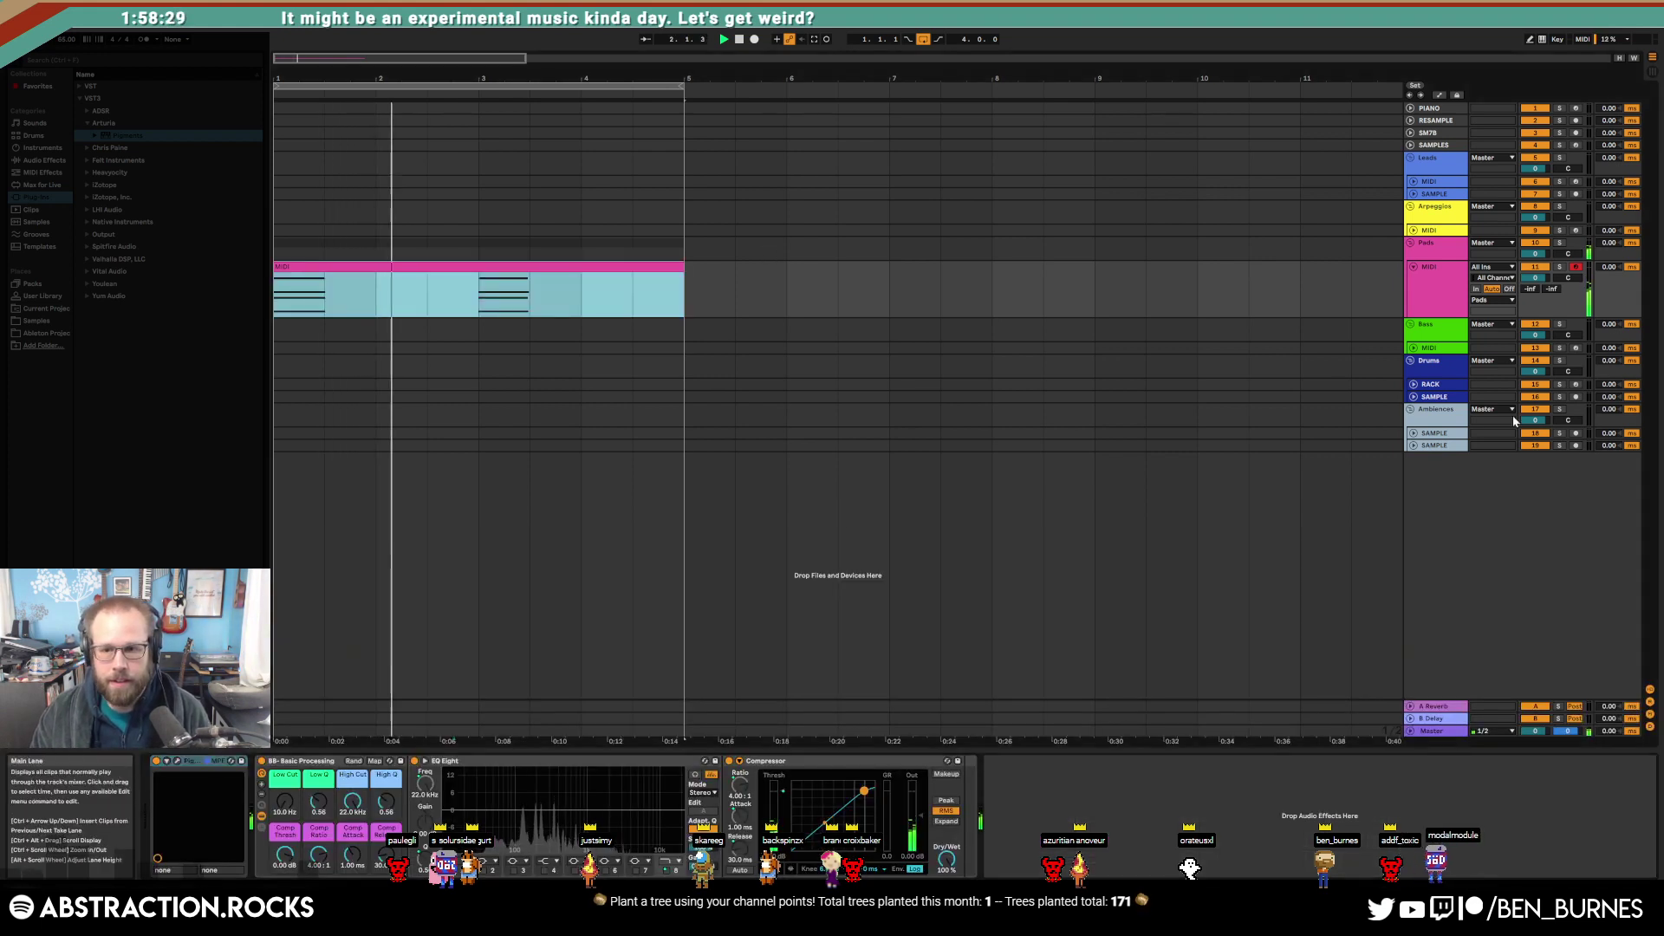
Step: Unfold the first SAMPLE track in the Ambiences group and search the browser for ocean and wave sounds
{"action": "left_click", "coordinate": [1422, 432]}
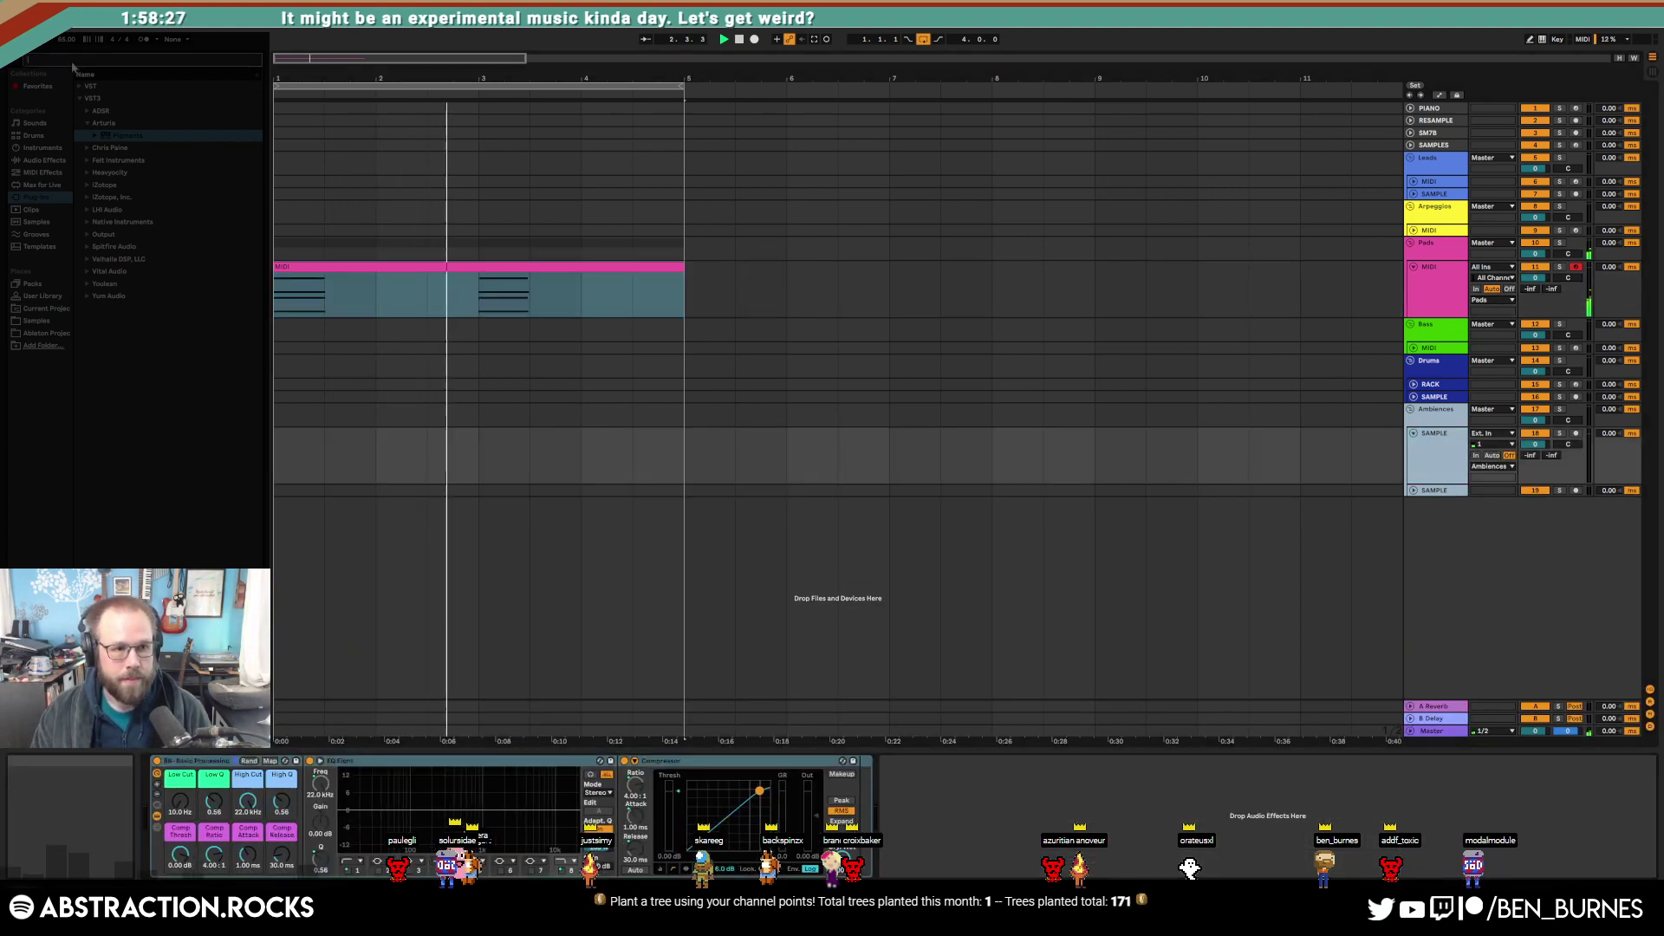
{"action": "type", "text": "ocea"}
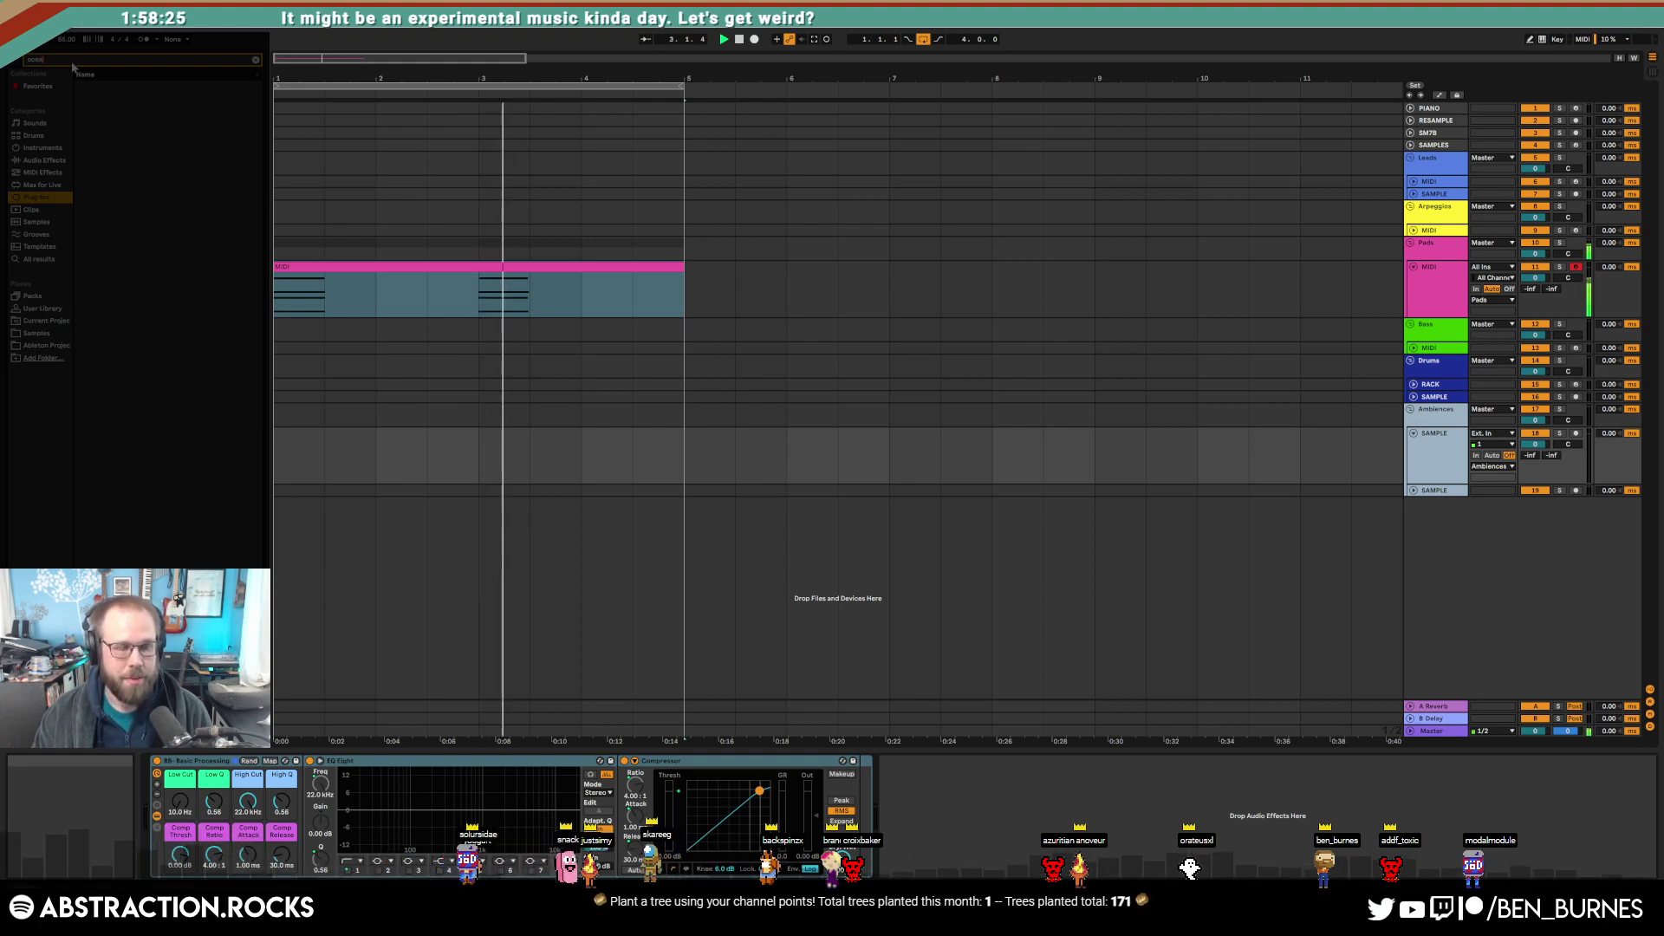
{"action": "double_click", "coordinate": [97, 61]}
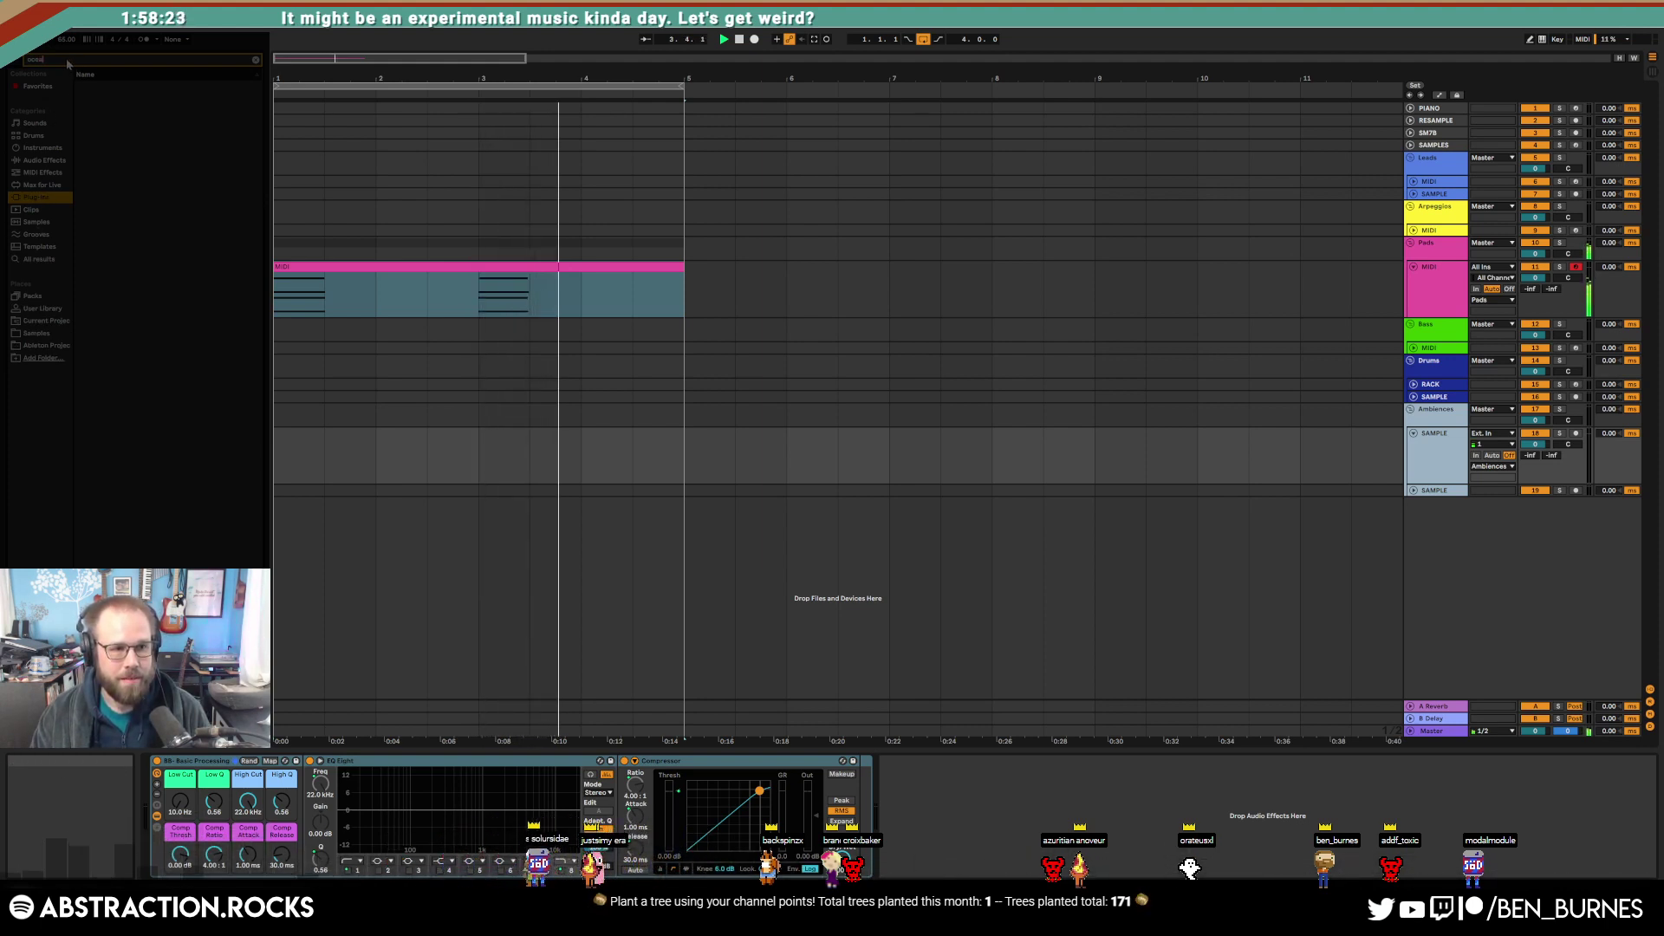
{"action": "type", "text": "wave"}
{"action": "left_click", "coordinate": [70, 160]}
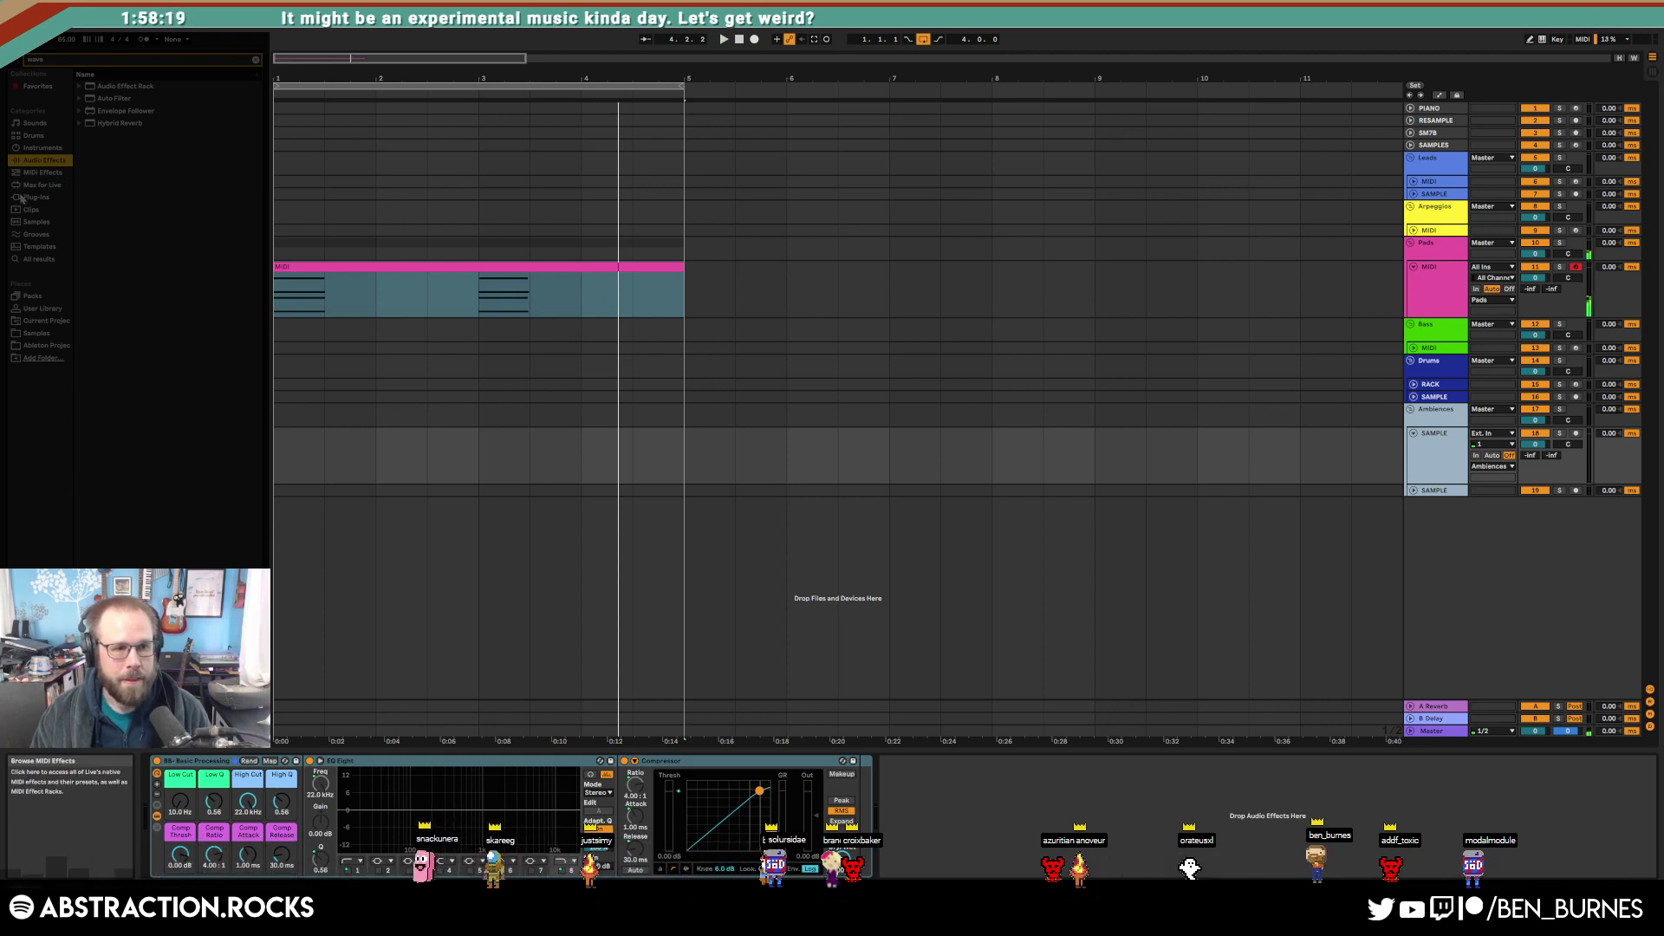
Step: Browse the Field Recordings folder in the user Samples location and filter the samples by "waves"
{"action": "left_click", "coordinate": [35, 333]}
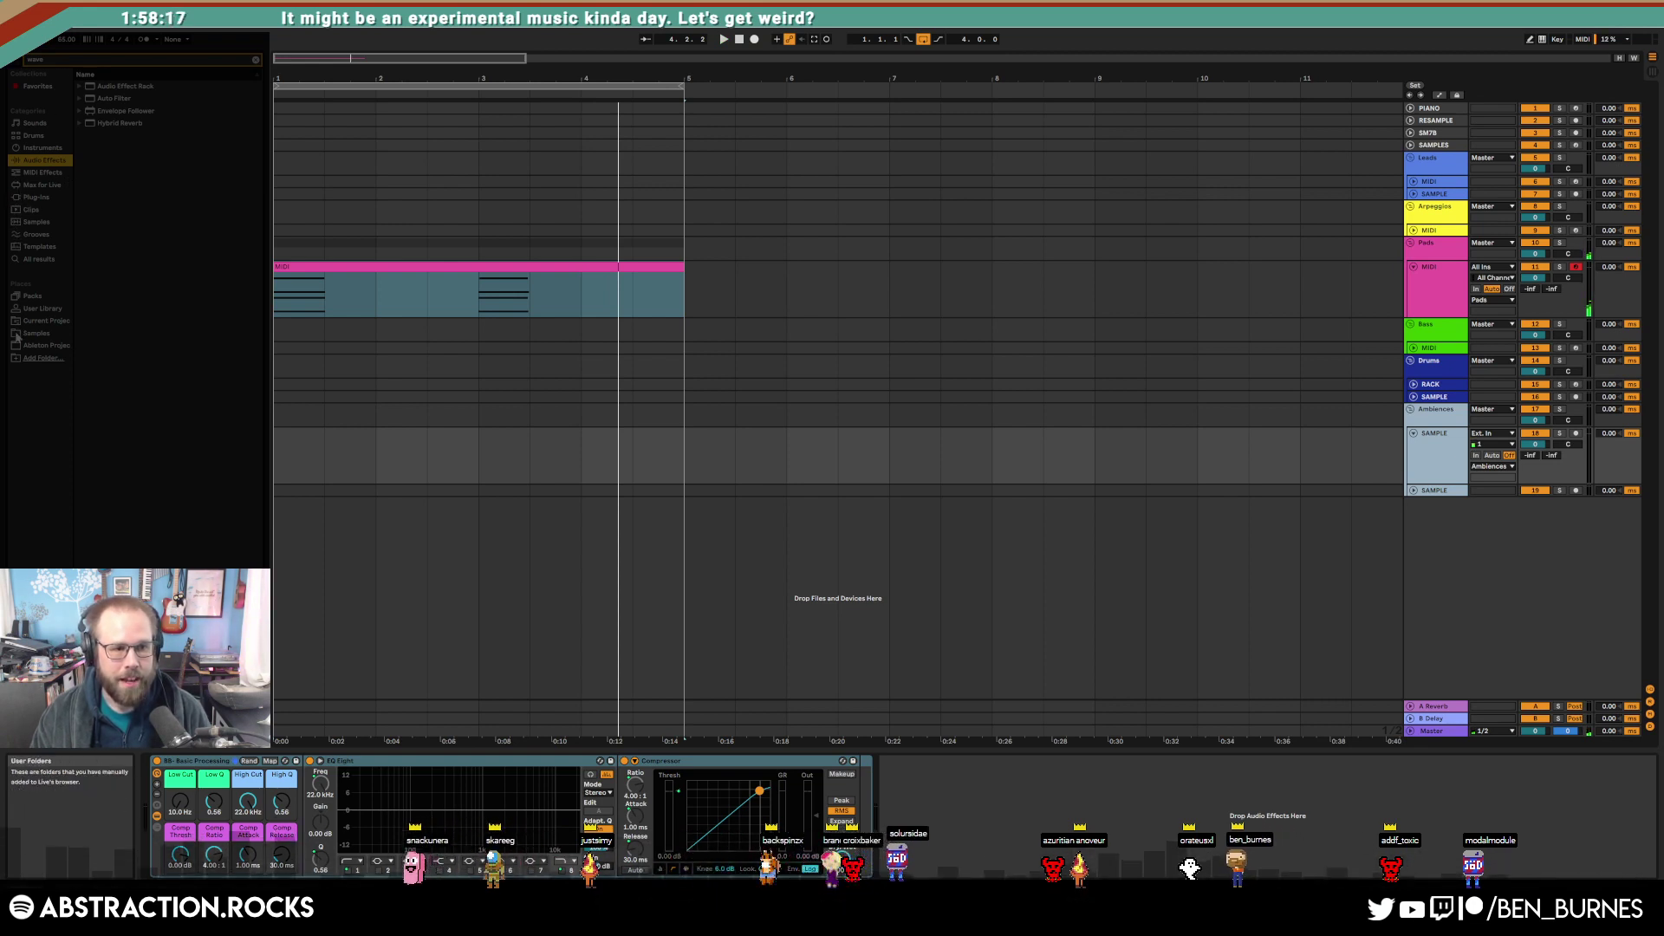
{"action": "left_click", "coordinate": [80, 86]}
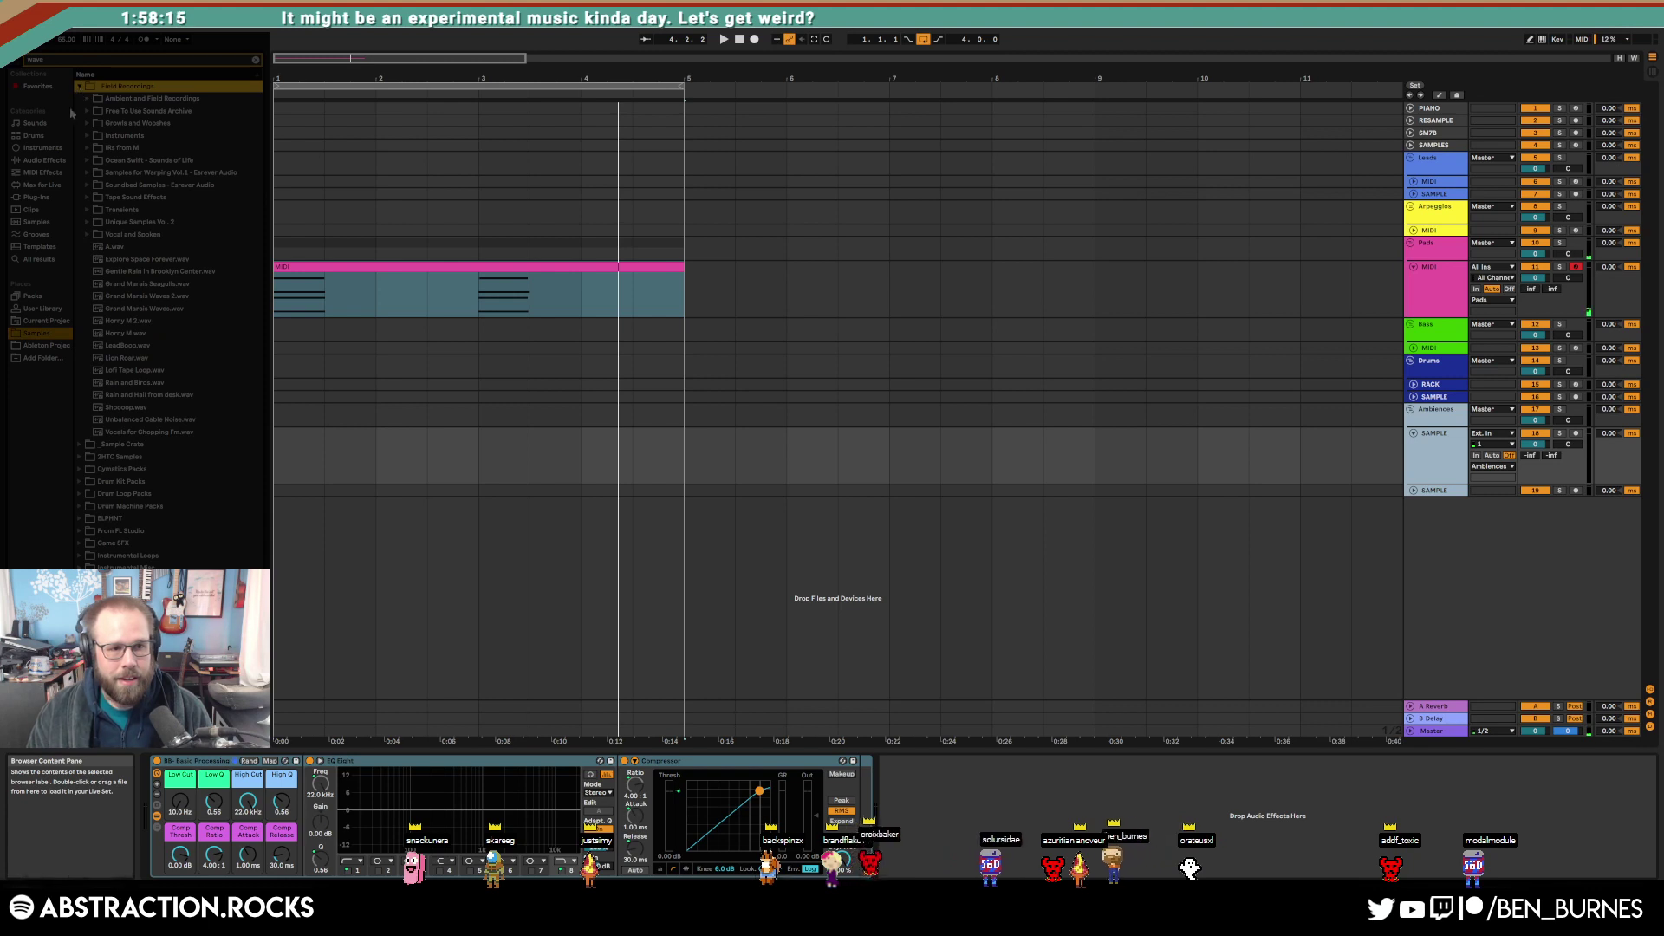
{"action": "left_click", "coordinate": [122, 209]}
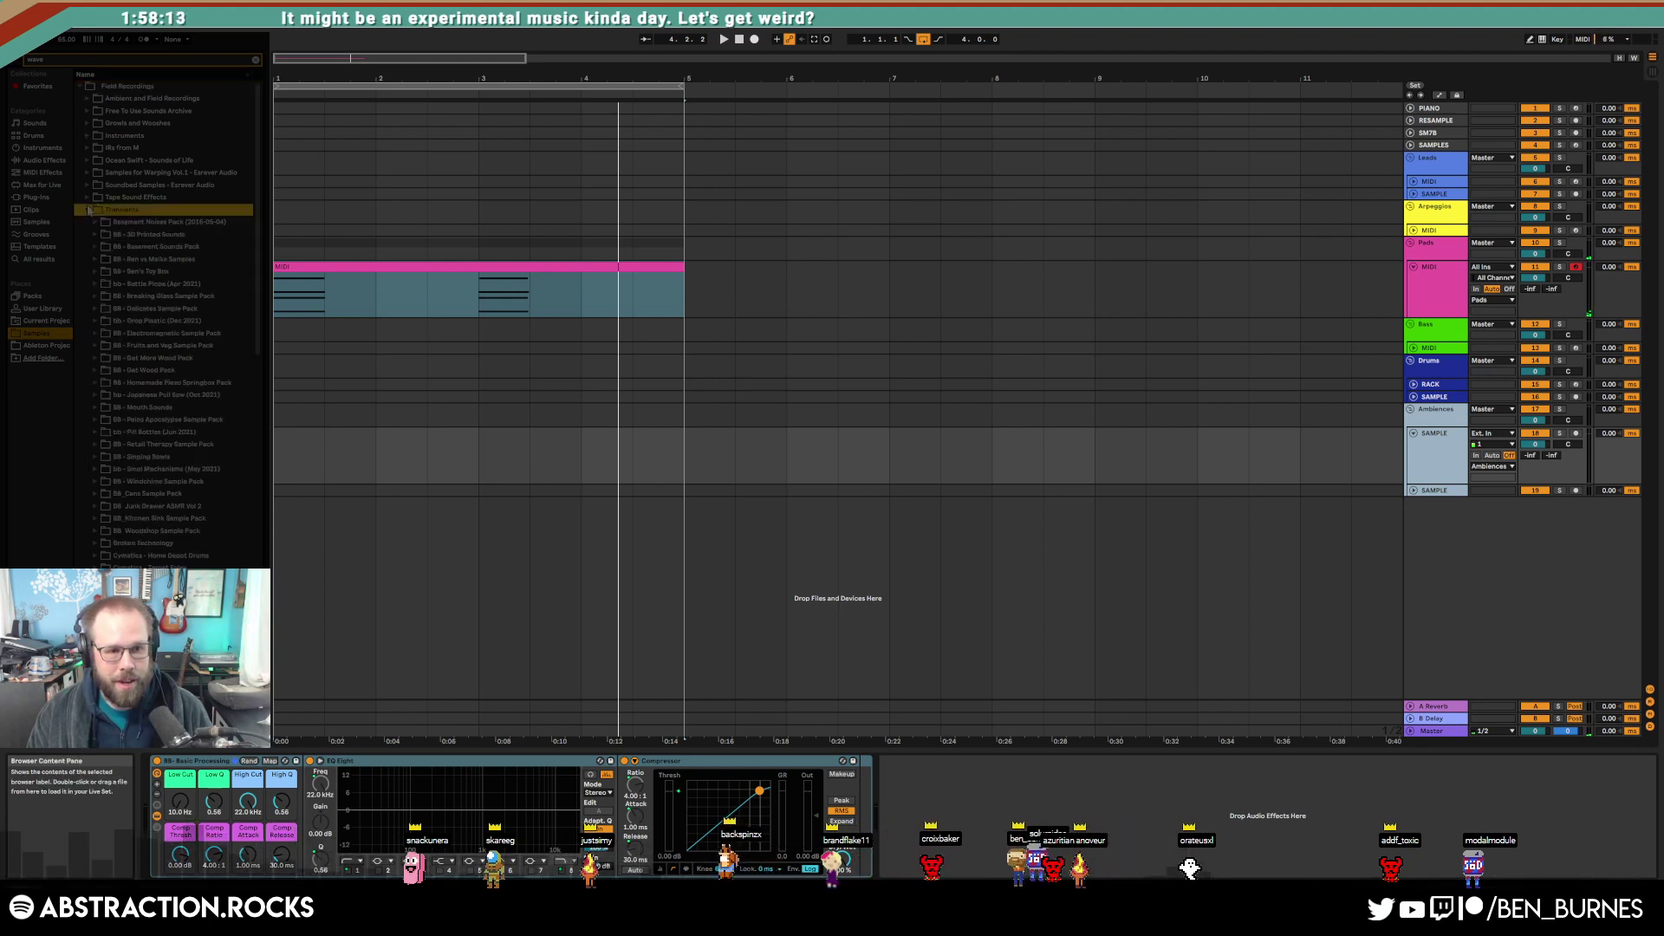
{"action": "mouse_move", "coordinate": [260, 208]}
{"action": "left_mouse_down"}
{"action": "mouse_move", "coordinate": [271, 393]}
{"action": "mouse_move", "coordinate": [265, 200]}
{"action": "left_mouse_up"}
{"action": "left_click", "coordinate": [70, 63]}
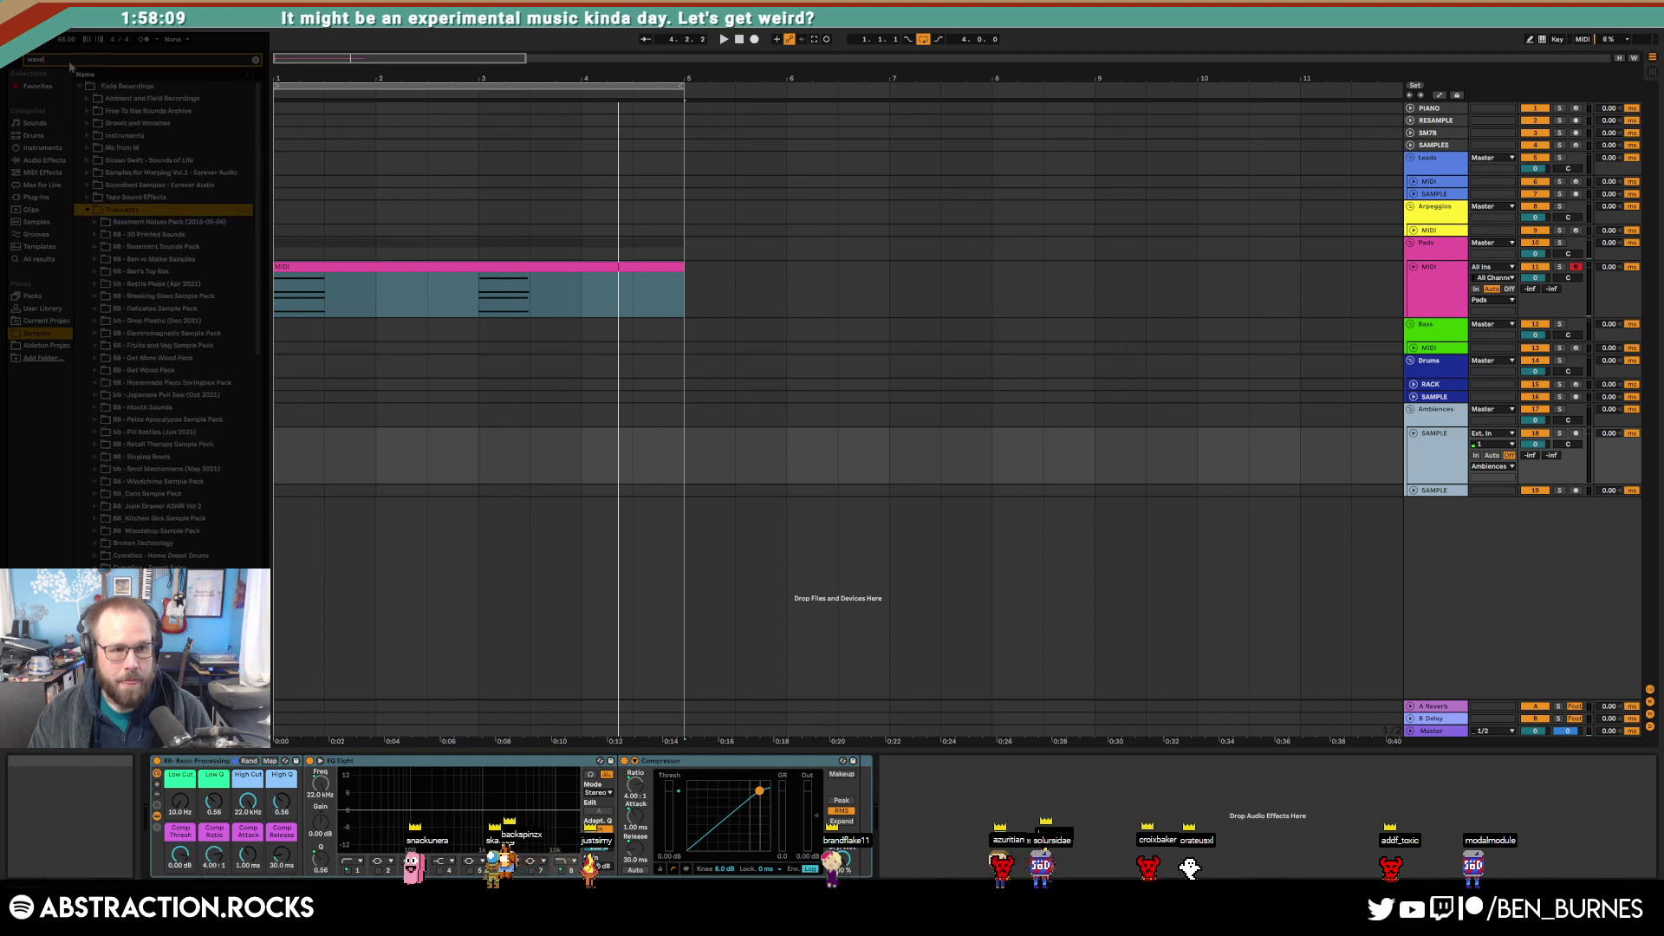
{"action": "type", "text": "waves"}
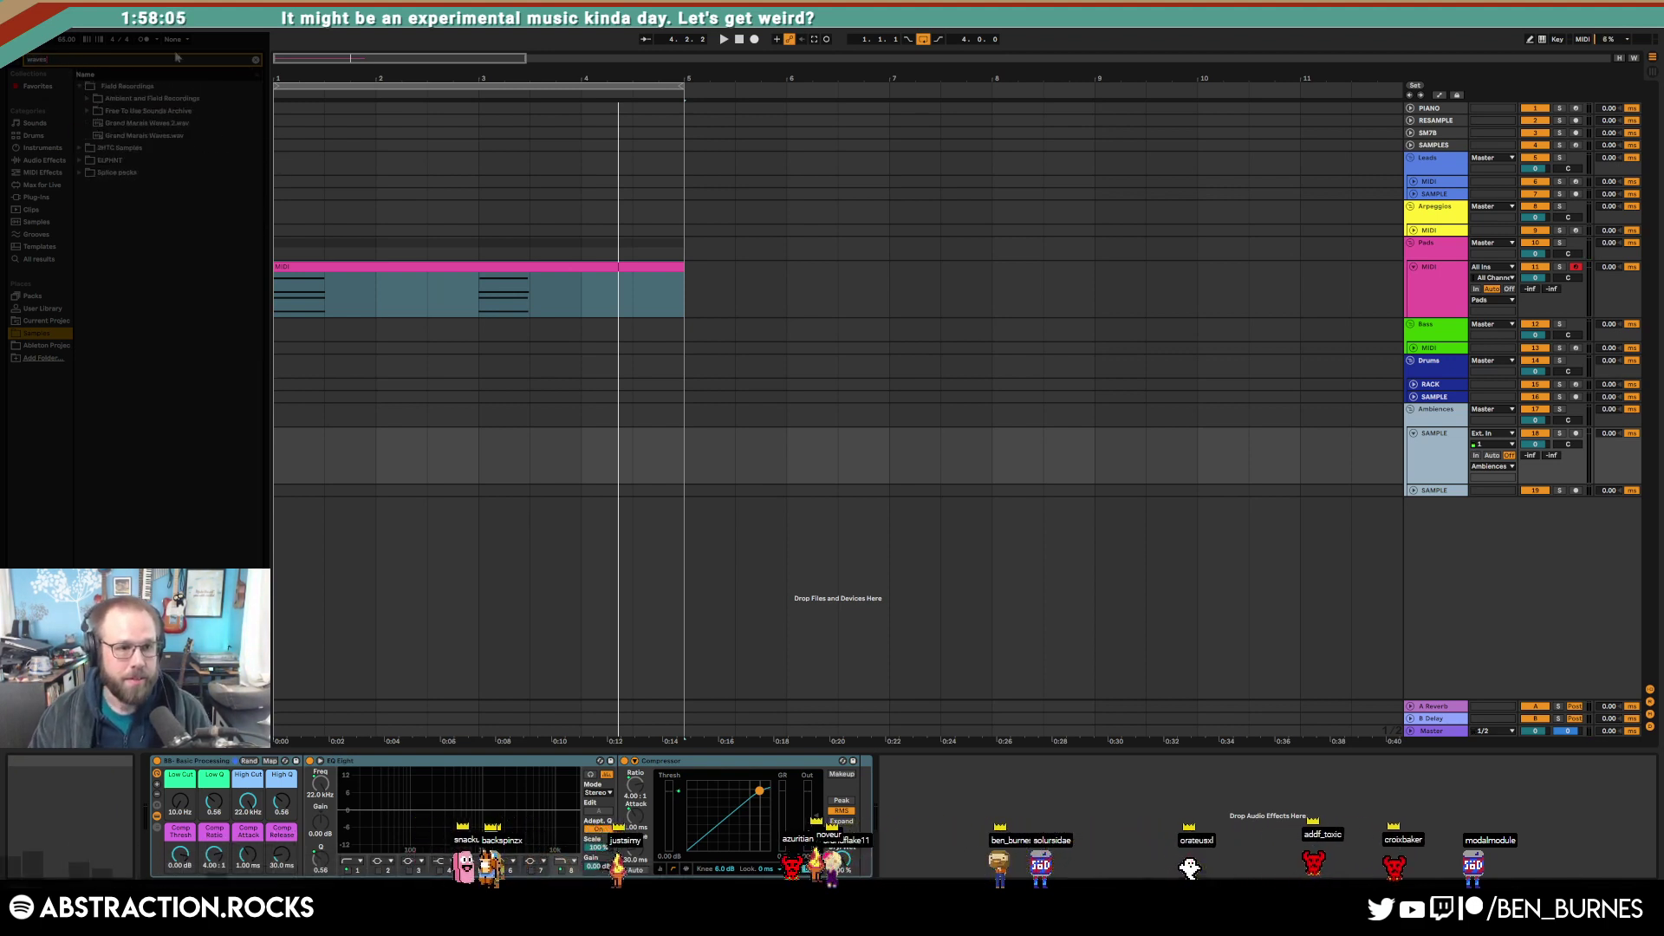
Step: Audition the two Grand Marais Waves recordings and place Grand Marais Waves.wav on the first Ambiences SAMPLE track
{"action": "left_click", "coordinate": [113, 126]}
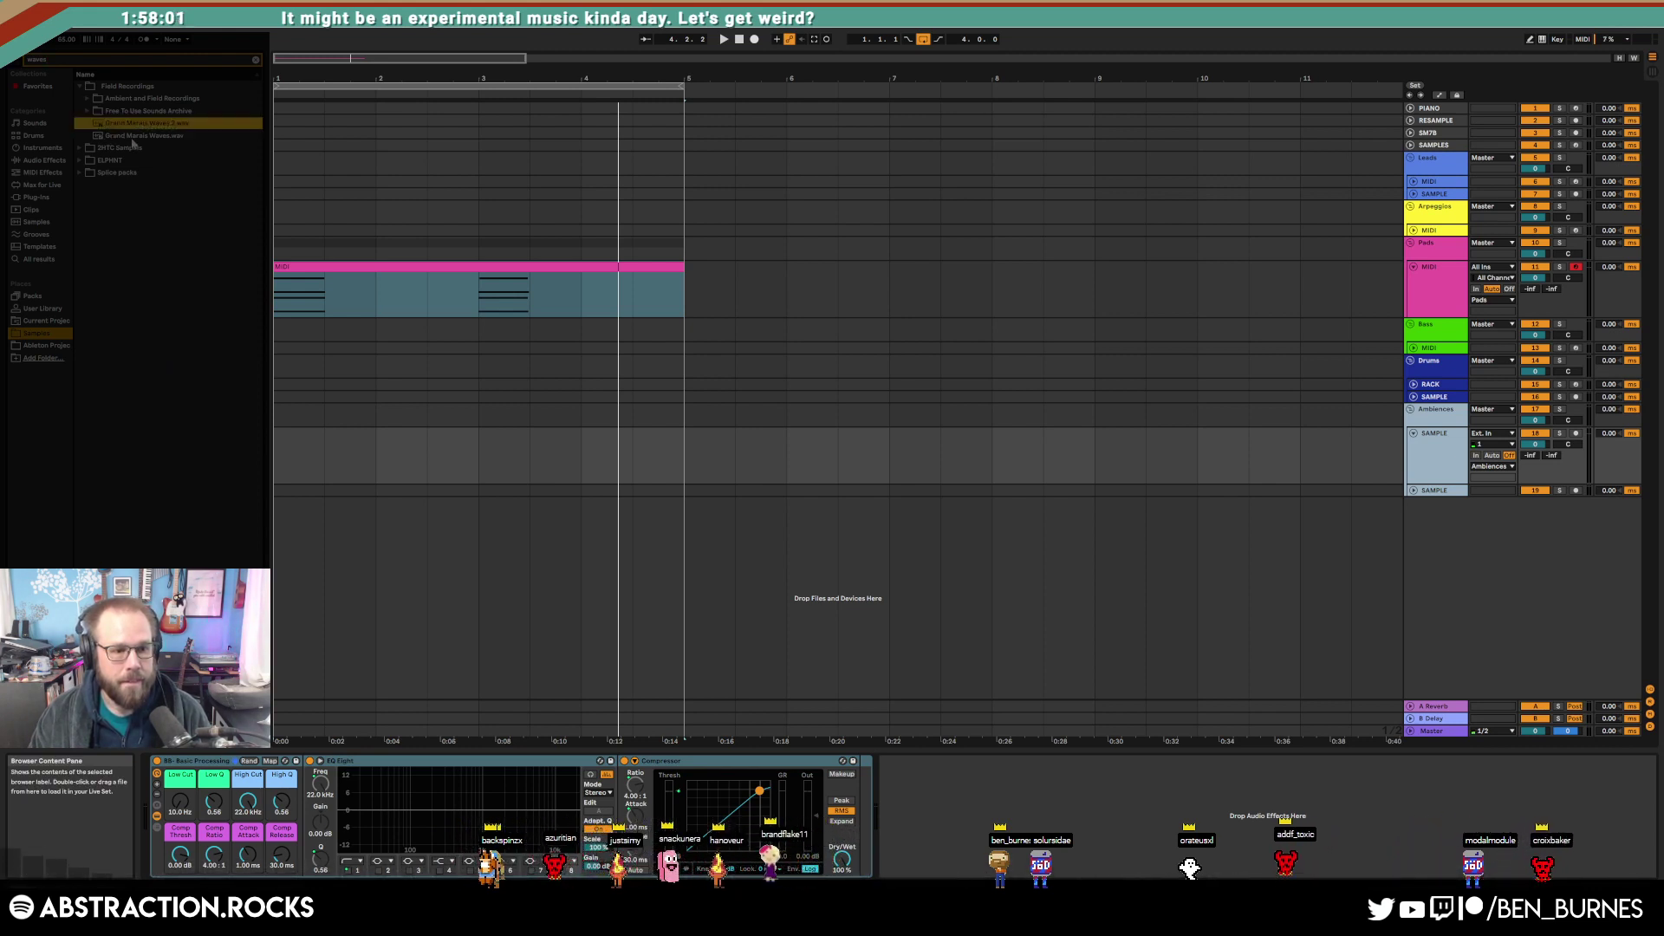
{"action": "left_click", "coordinate": [132, 137]}
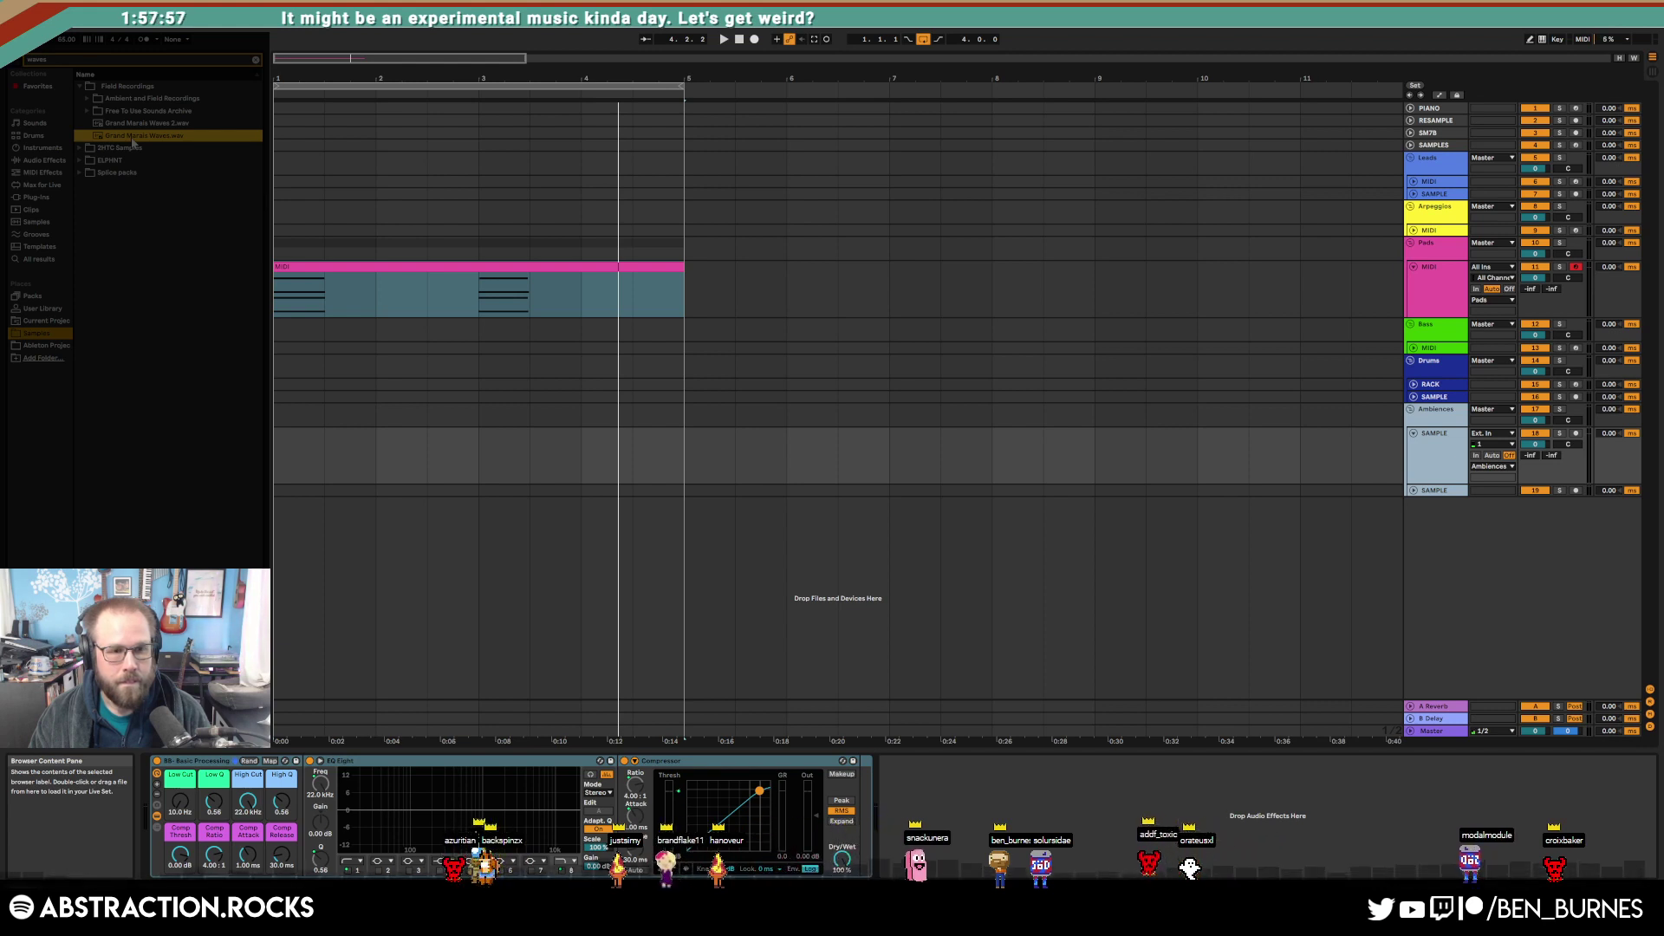
{"action": "left_click_drag", "start_coordinate": [132, 139], "coordinate": [997, 455]}
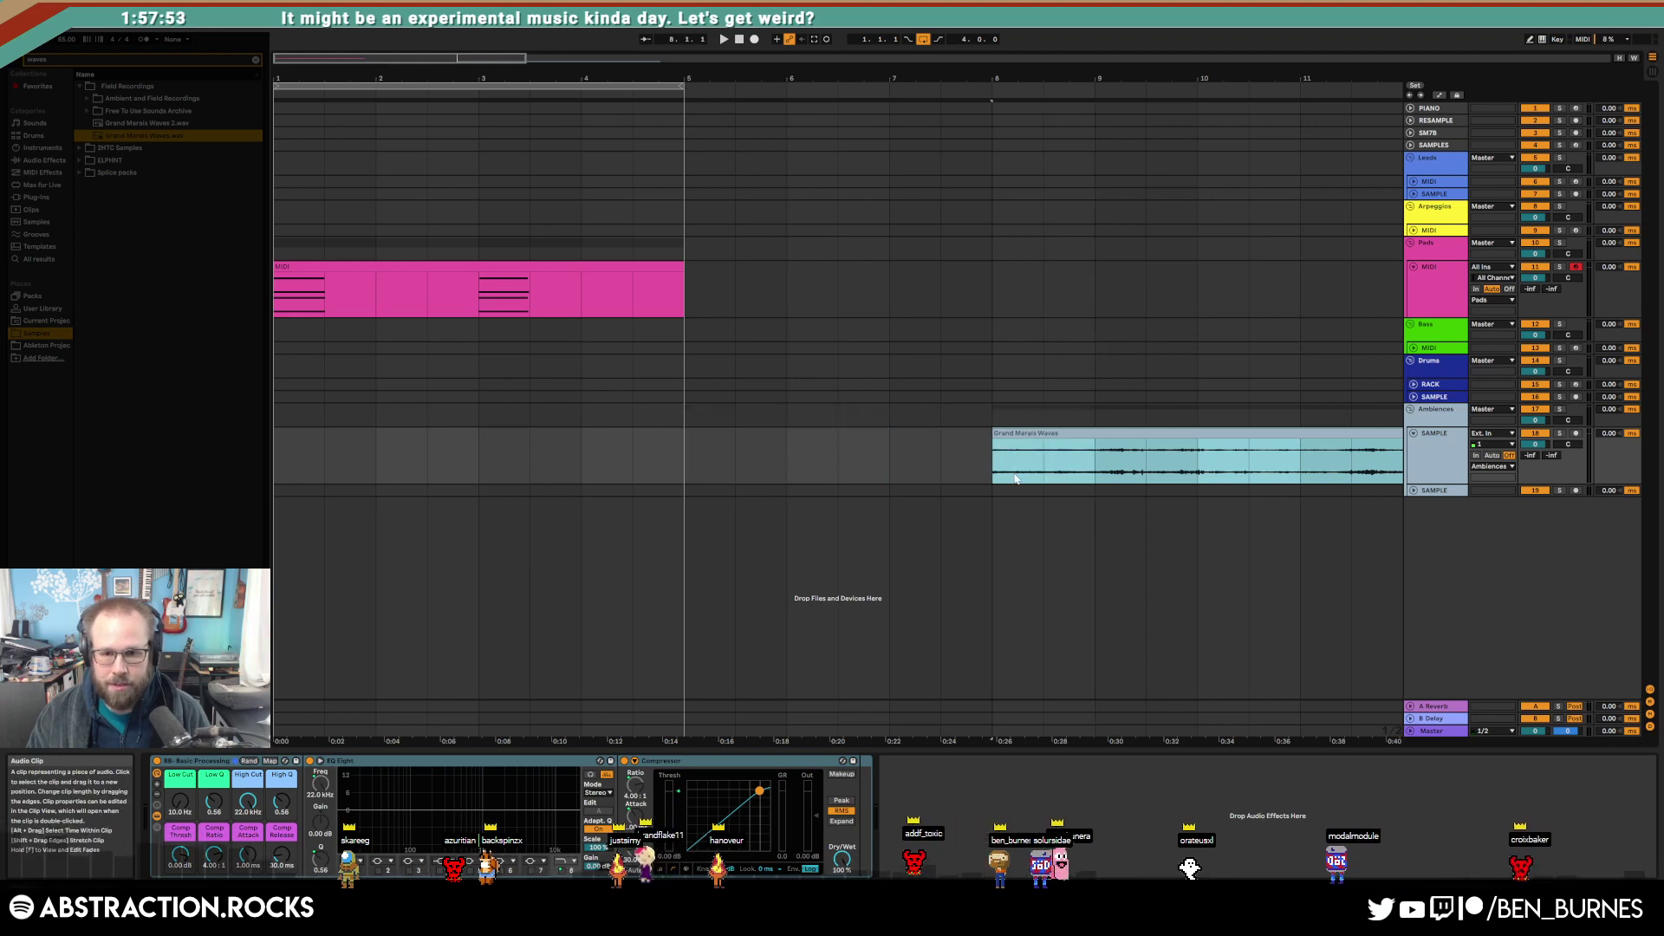
Step: Move the Grand Marais Waves clip to the start of bar 1 and turn on warping for it
{"action": "scroll", "coordinate": [919, 435], "scroll_direction": "down", "scroll_amount": 4}
{"action": "left_click_drag", "start_coordinate": [371, 442], "coordinate": [371, 445]}
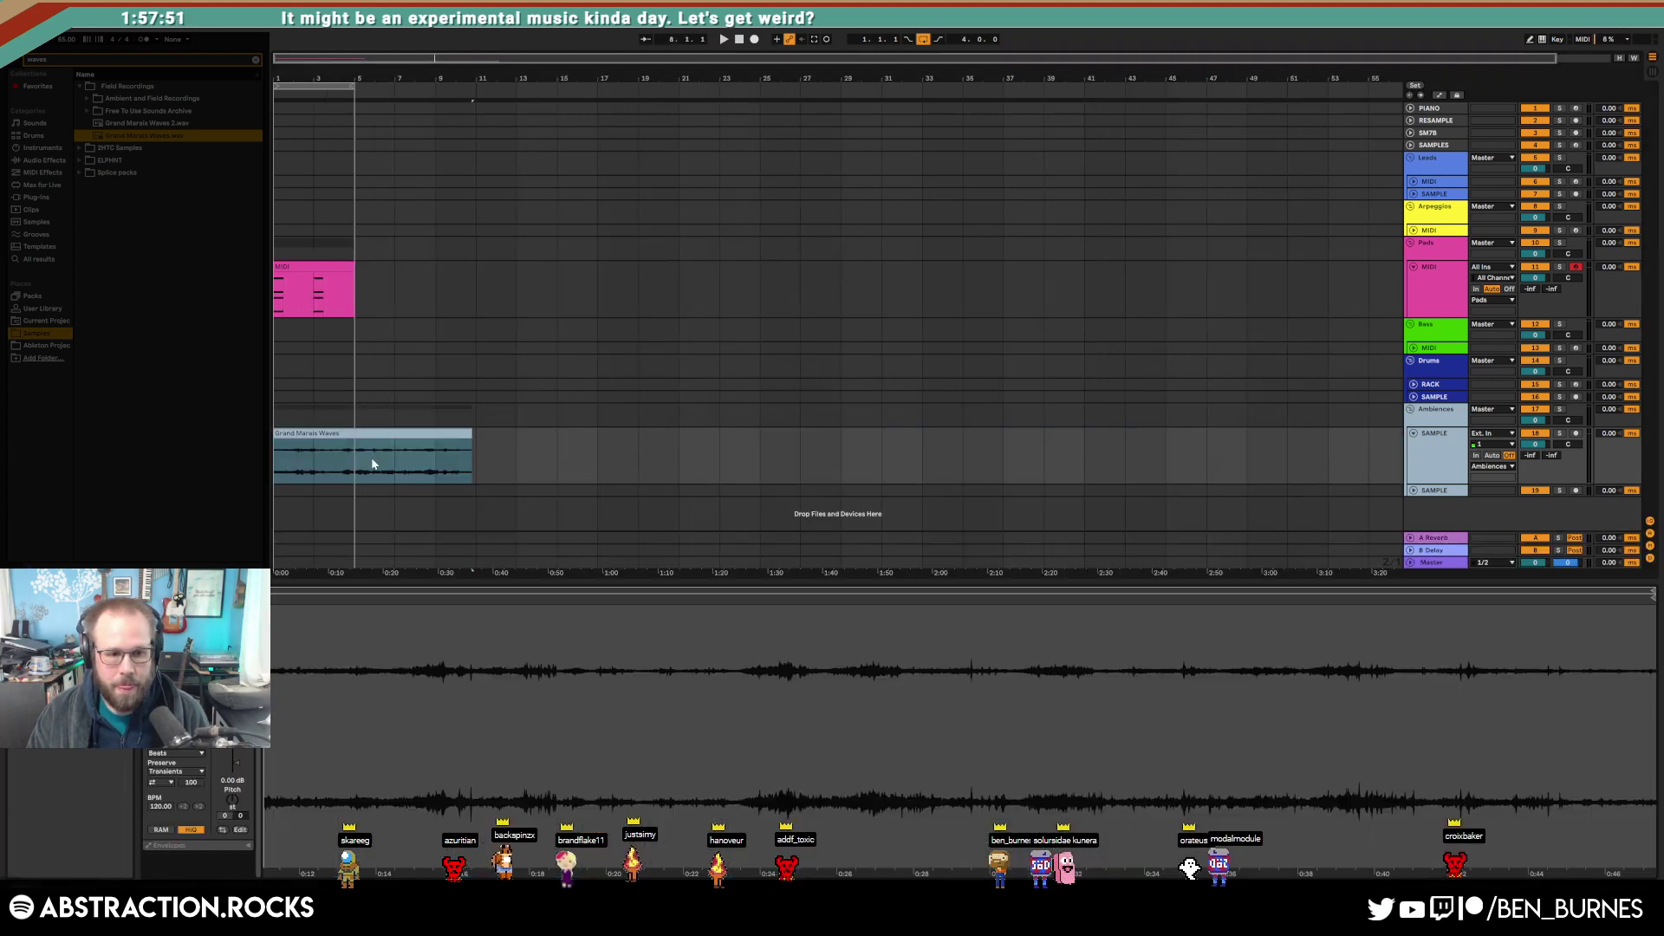
{"action": "left_click", "coordinate": [155, 741]}
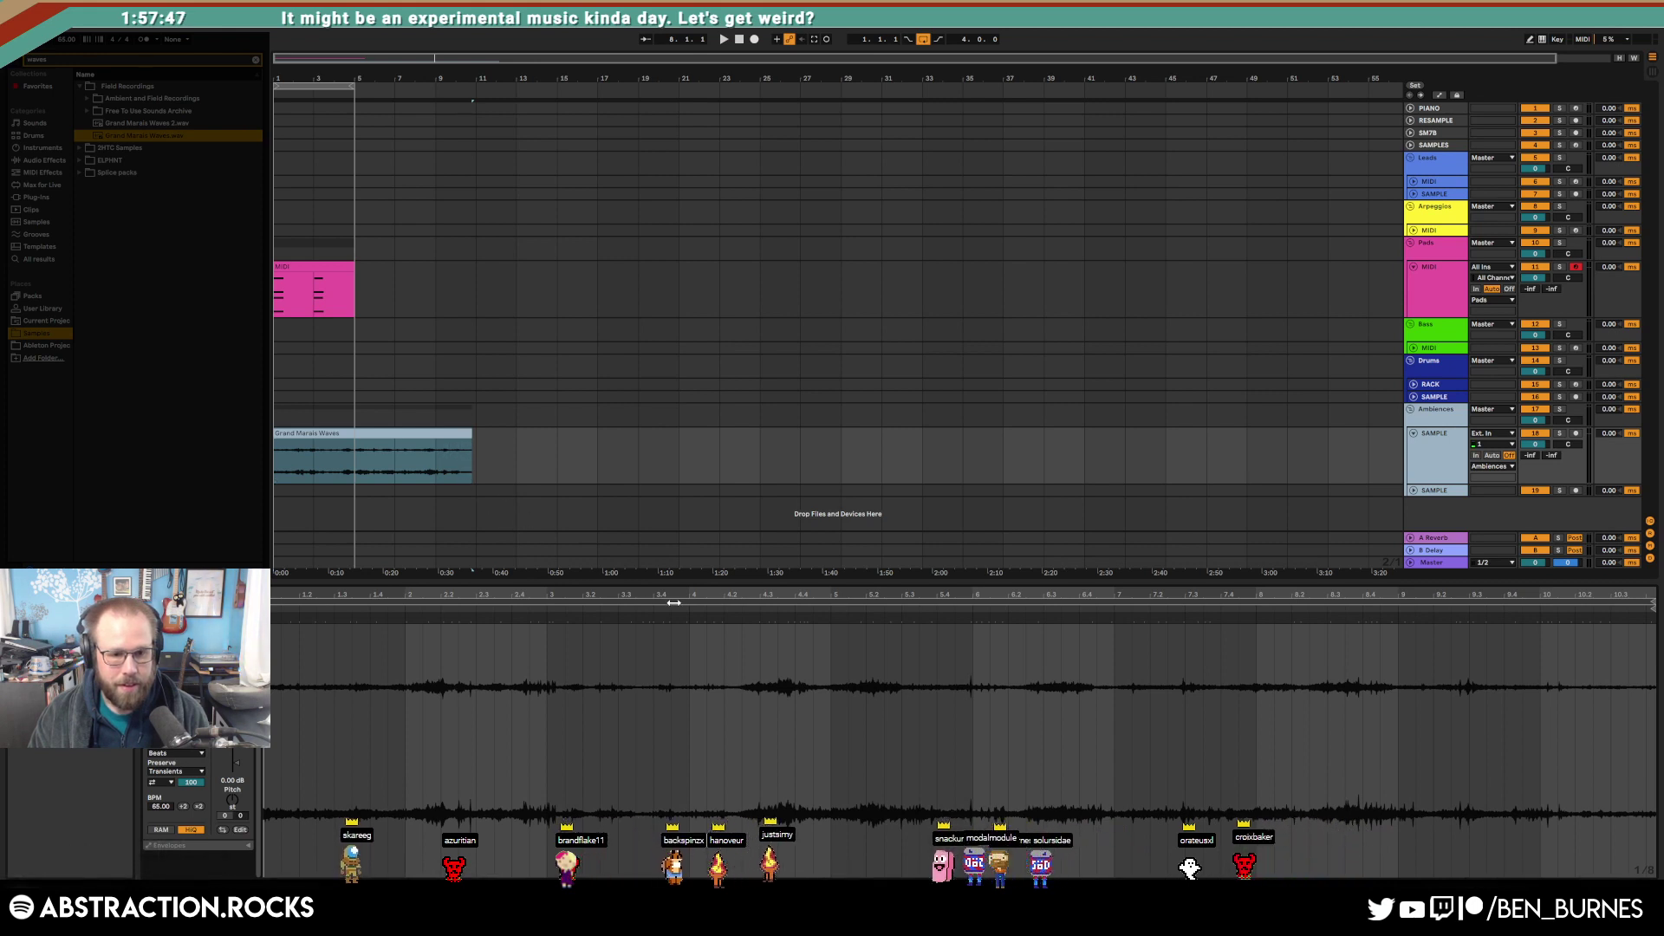
Step: Try offsetting the start of the Grand Marais Waves clip and shortening its end
{"action": "left_click_drag", "start_coordinate": [707, 589], "coordinate": [966, 606]}
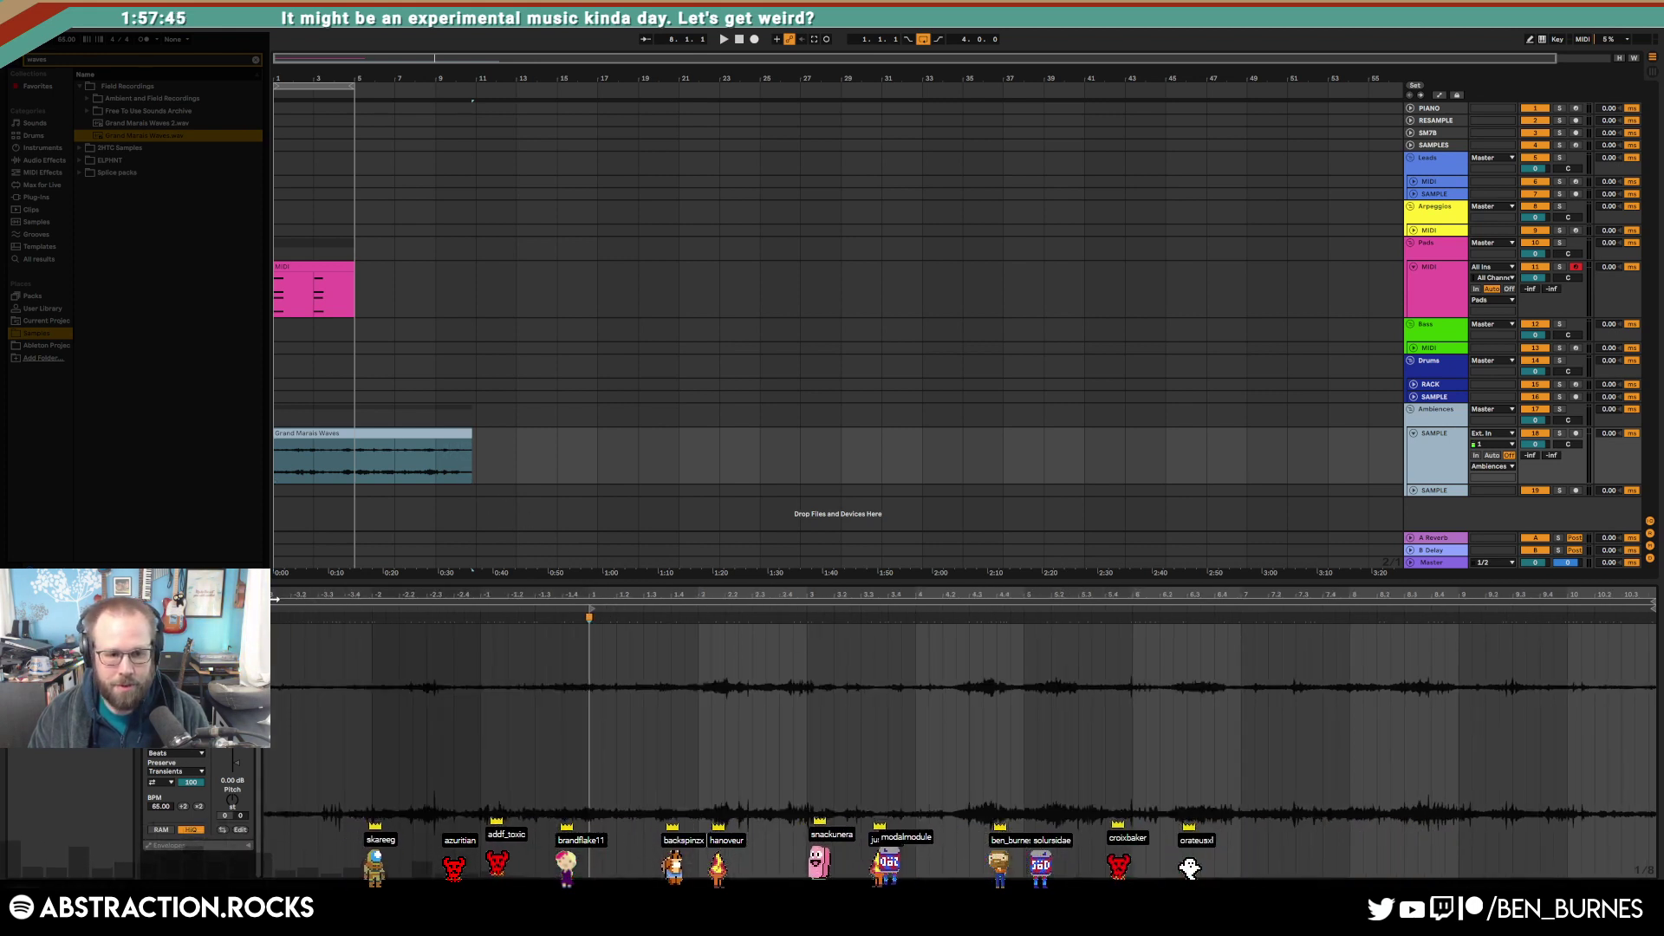
{"action": "left_click_drag", "start_coordinate": [274, 599], "coordinate": [573, 677]}
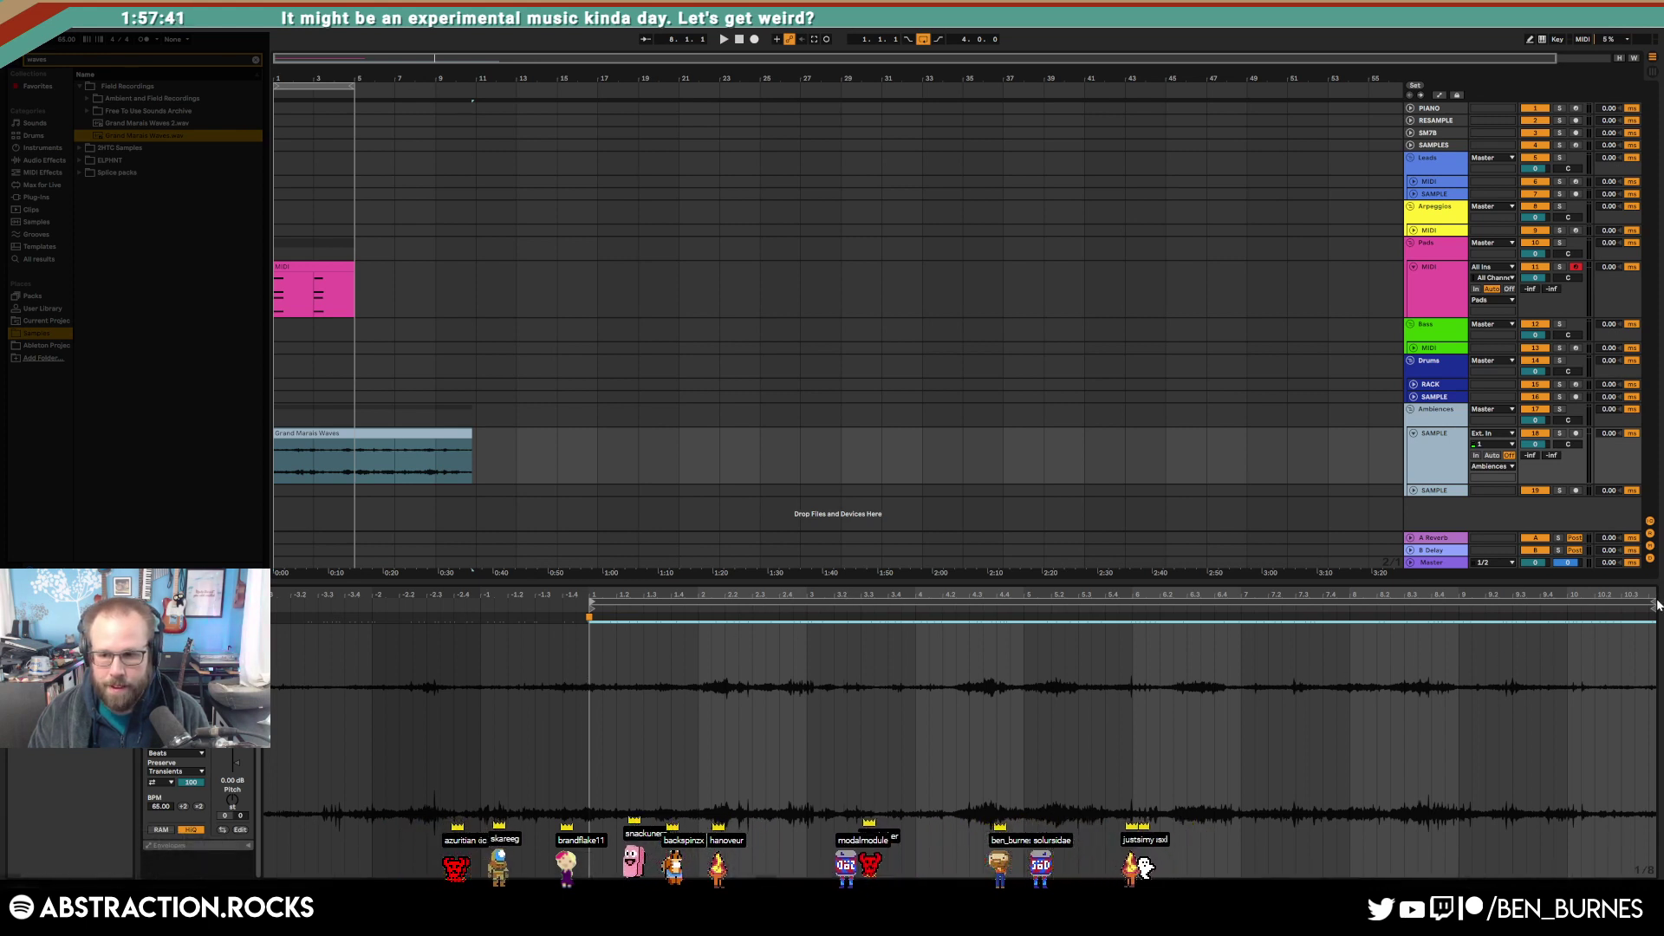
{"action": "left_click_drag", "start_coordinate": [1653, 601], "coordinate": [1618, 610]}
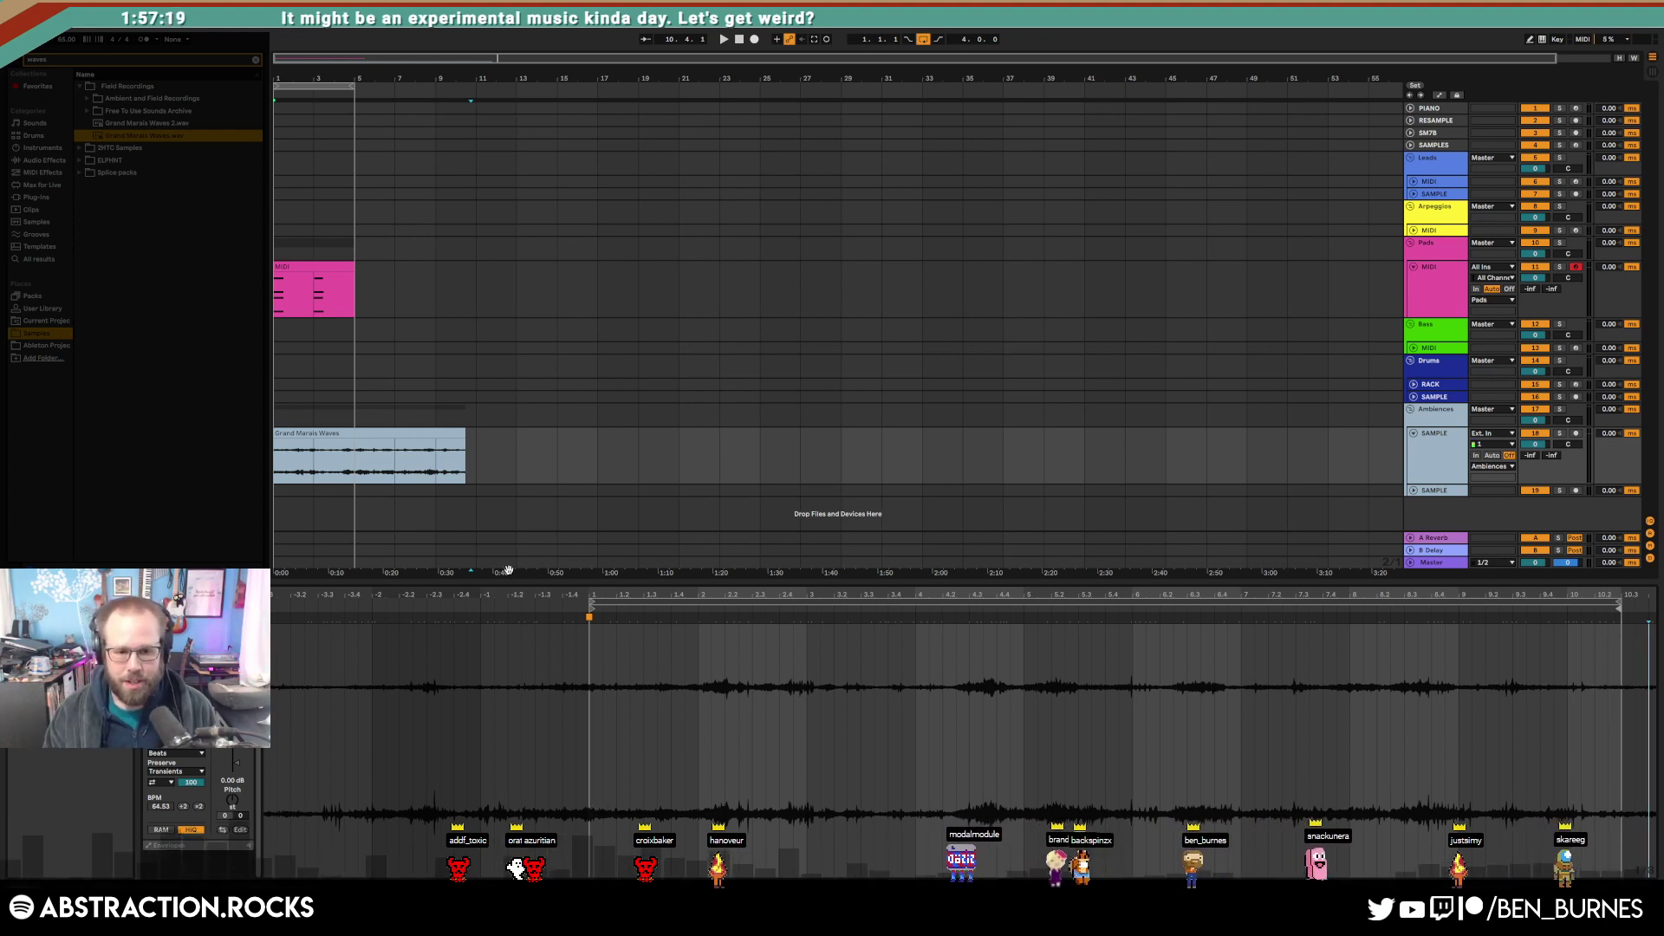
{"action": "left_click", "coordinate": [404, 433]}
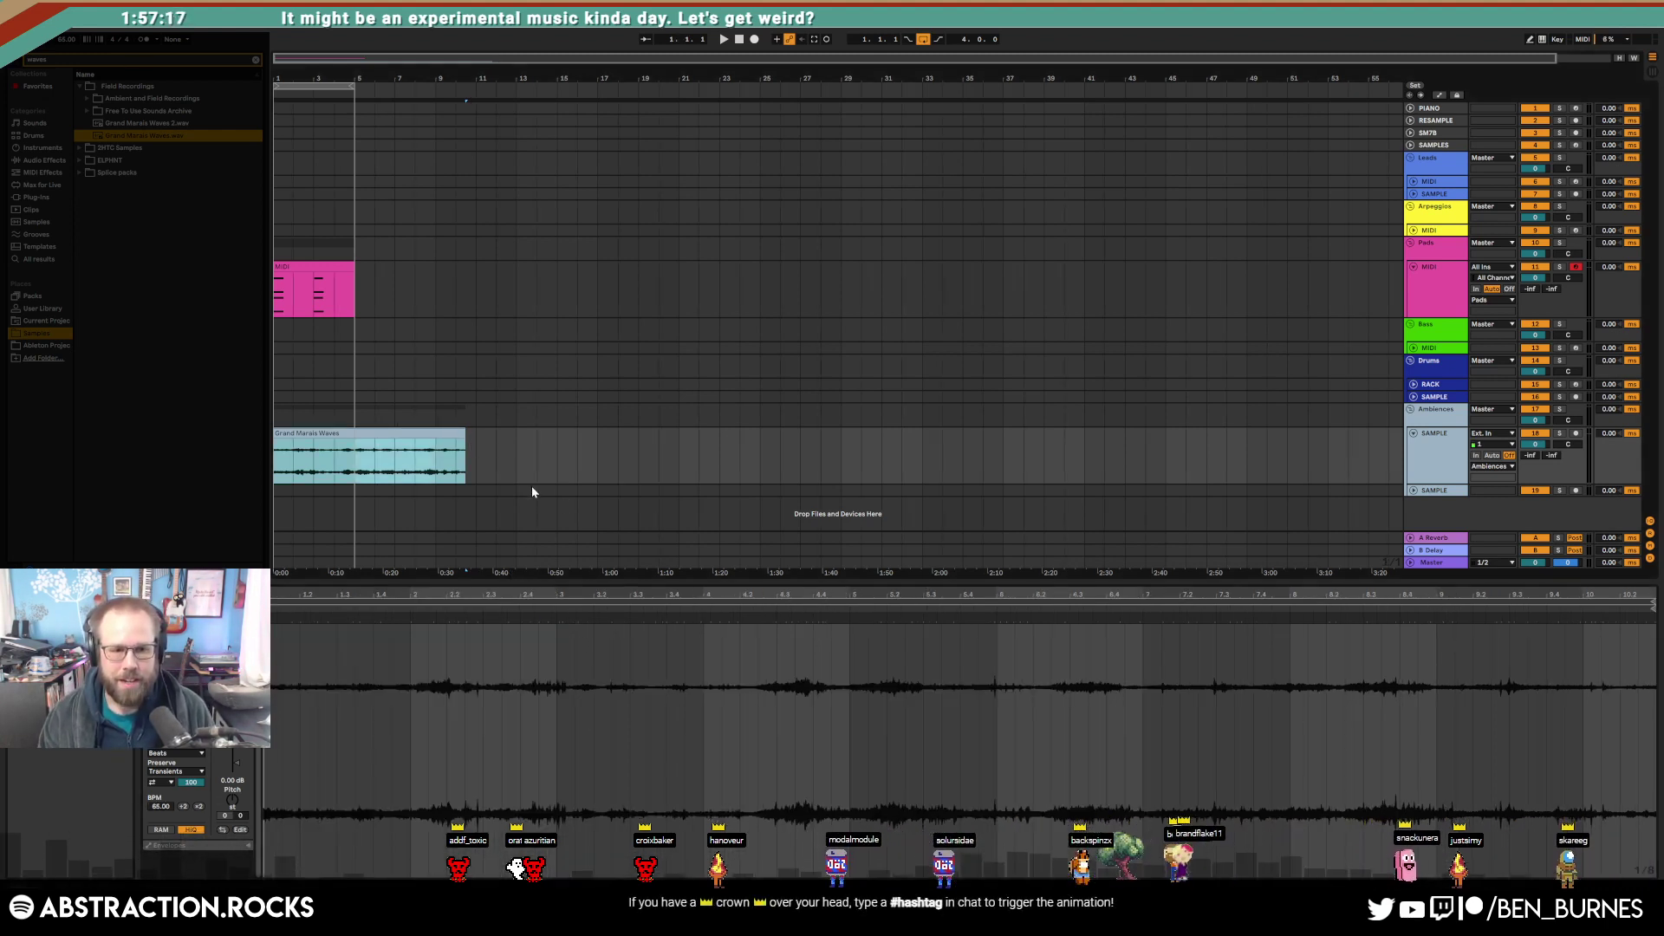
{"action": "left_click_drag", "start_coordinate": [465, 435], "coordinate": [456, 438]}
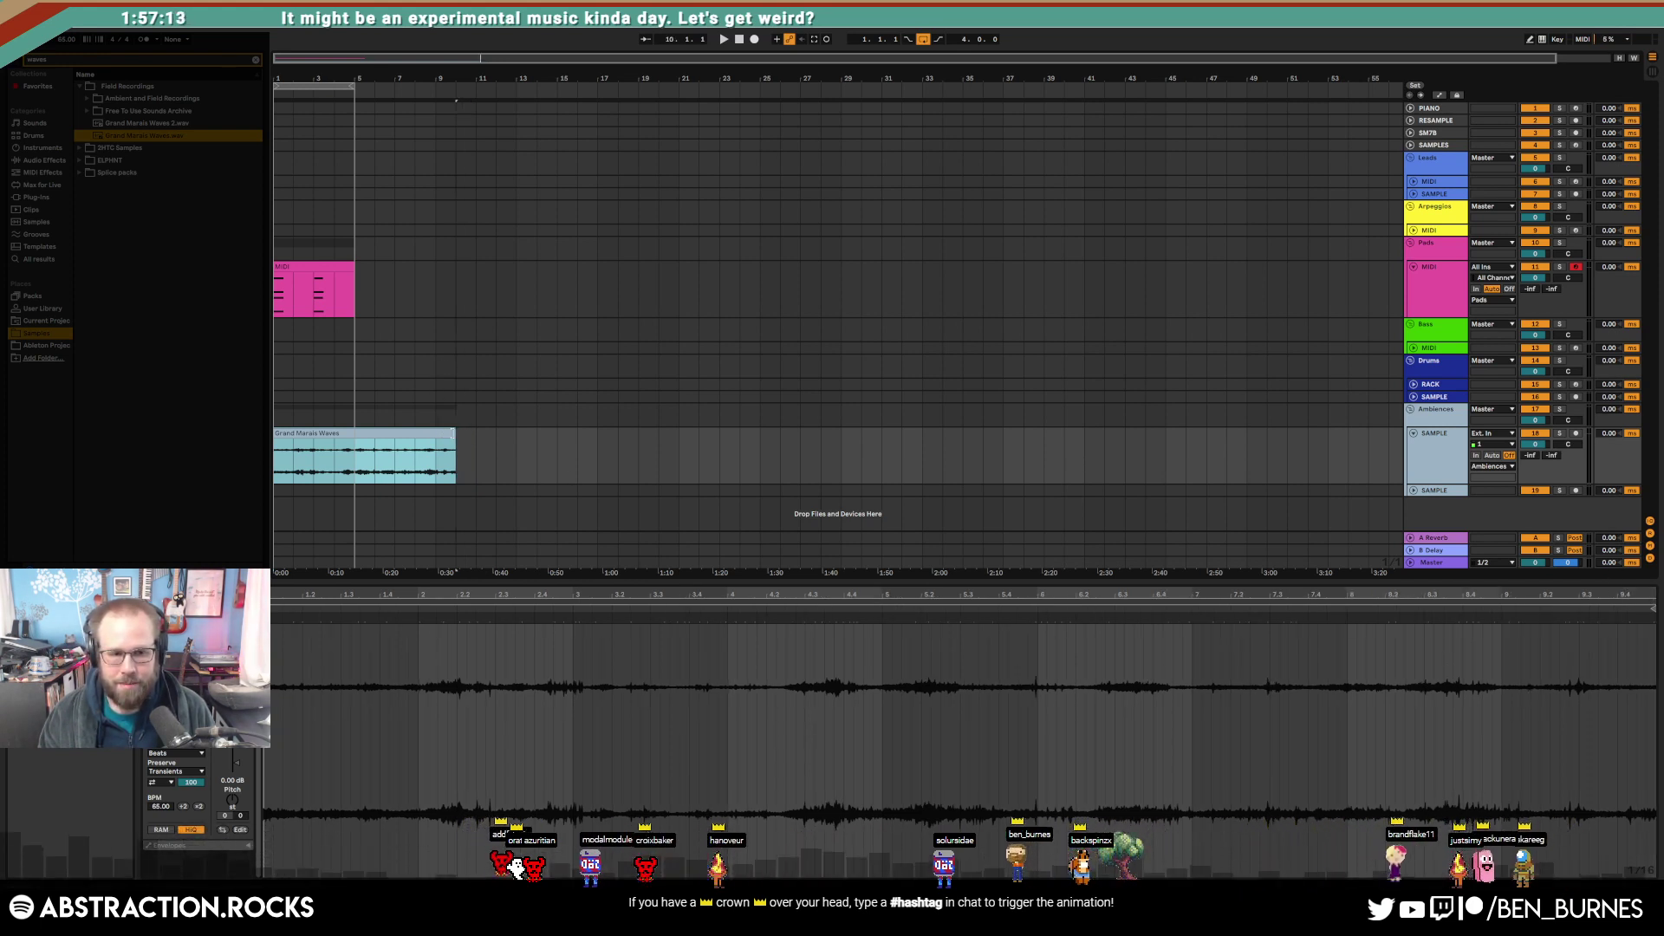
{"action": "left_click_drag", "start_coordinate": [456, 438], "coordinate": [472, 440]}
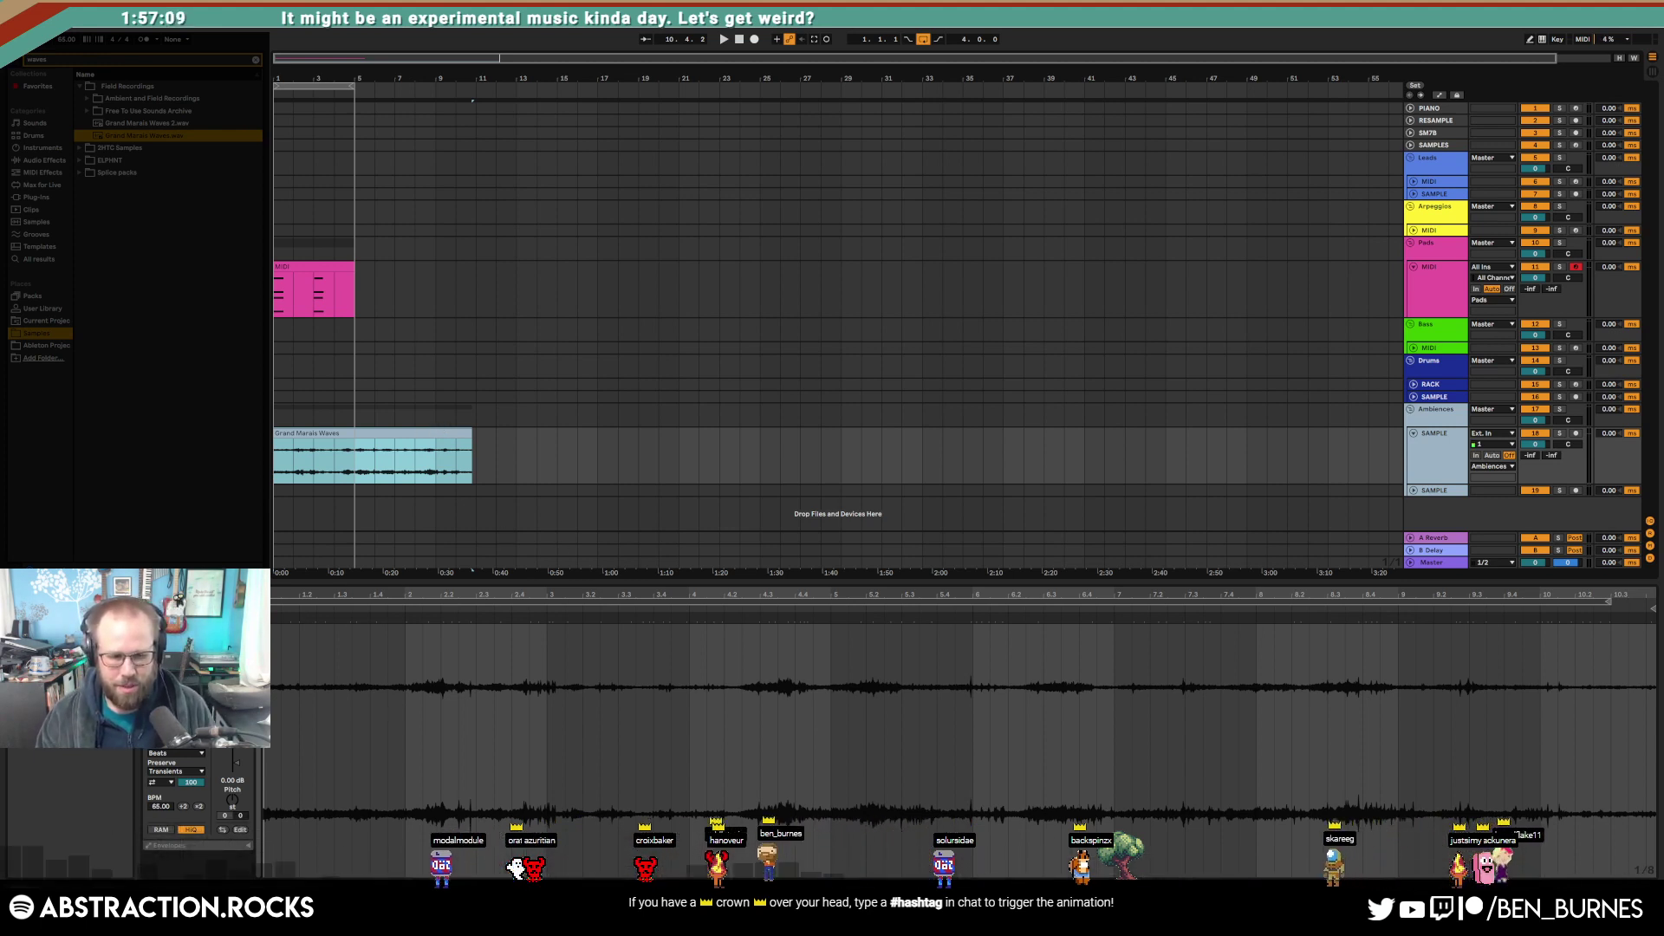
Step: Turn on looping for the Grand Marais Waves clip
{"action": "left_click", "coordinate": [170, 784]}
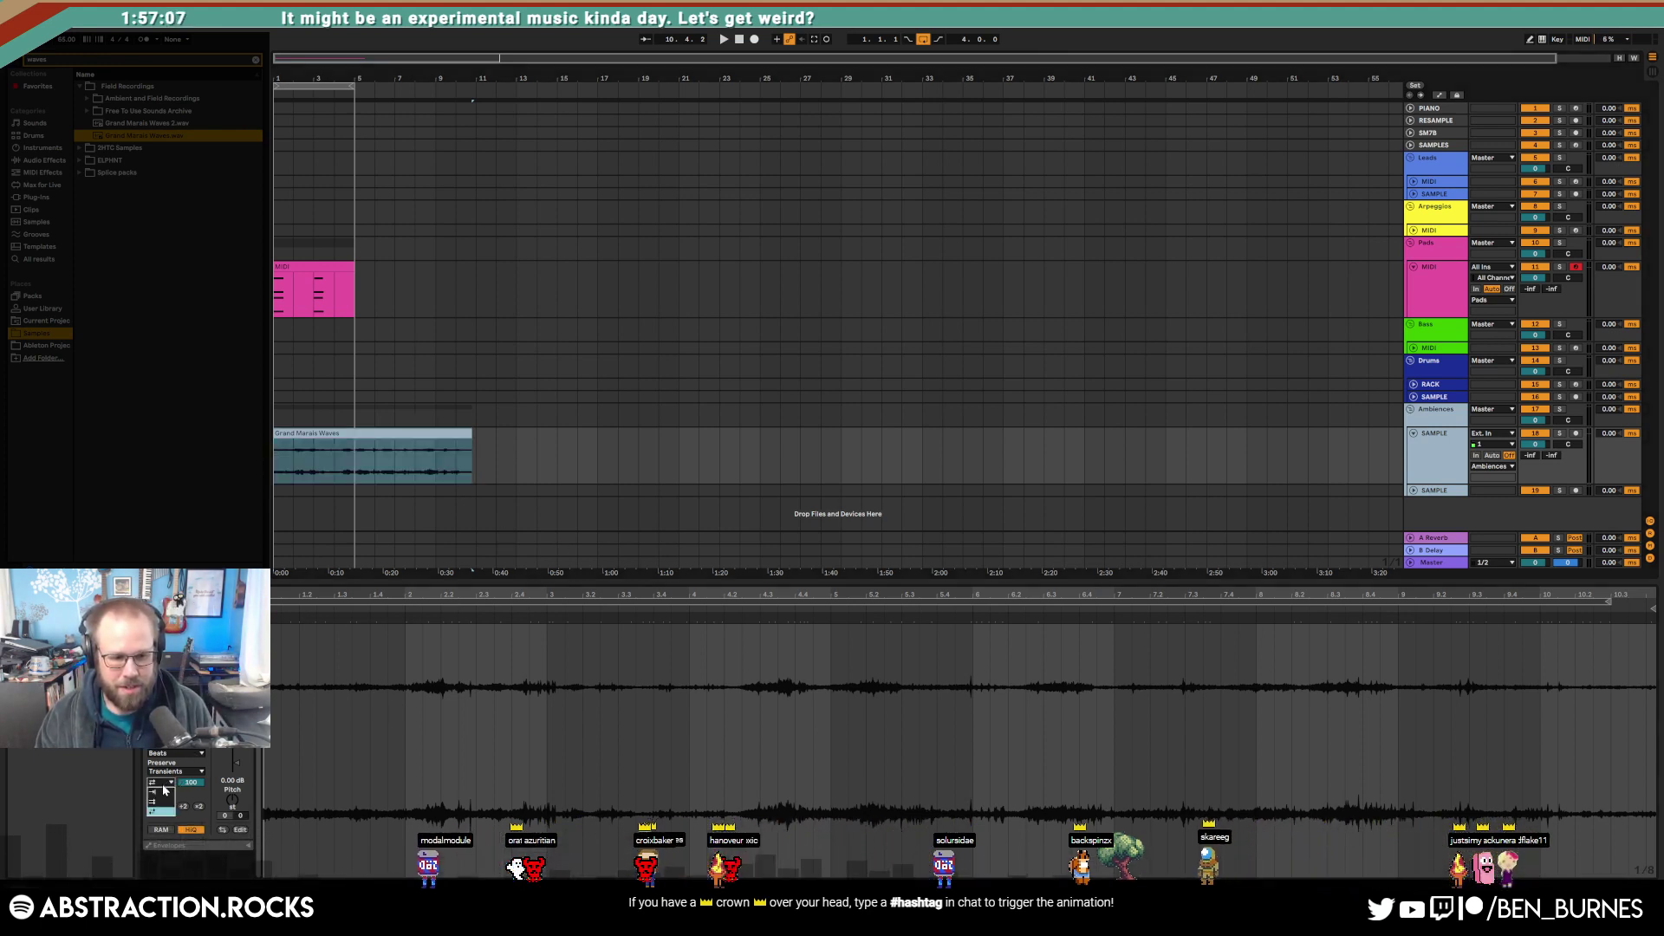
{"action": "left_click", "coordinate": [178, 643]}
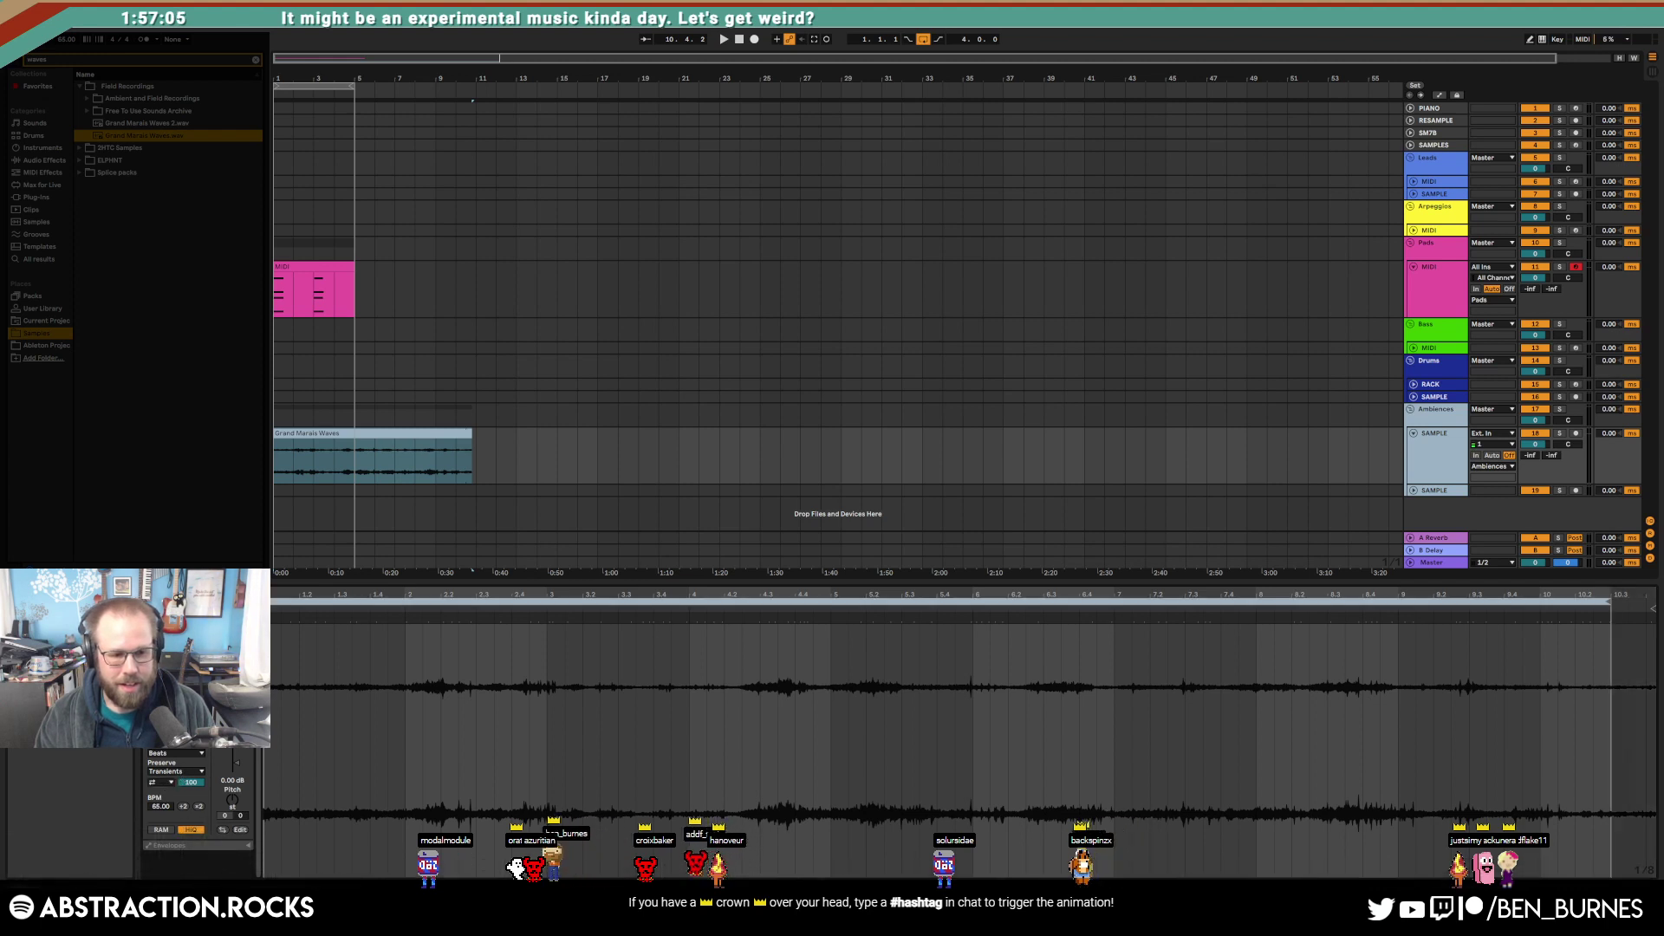
Step: Extend the Pads MIDI clip to bar 11 and loop its first four bars of chords
{"action": "left_click_drag", "start_coordinate": [354, 282], "coordinate": [473, 284]}
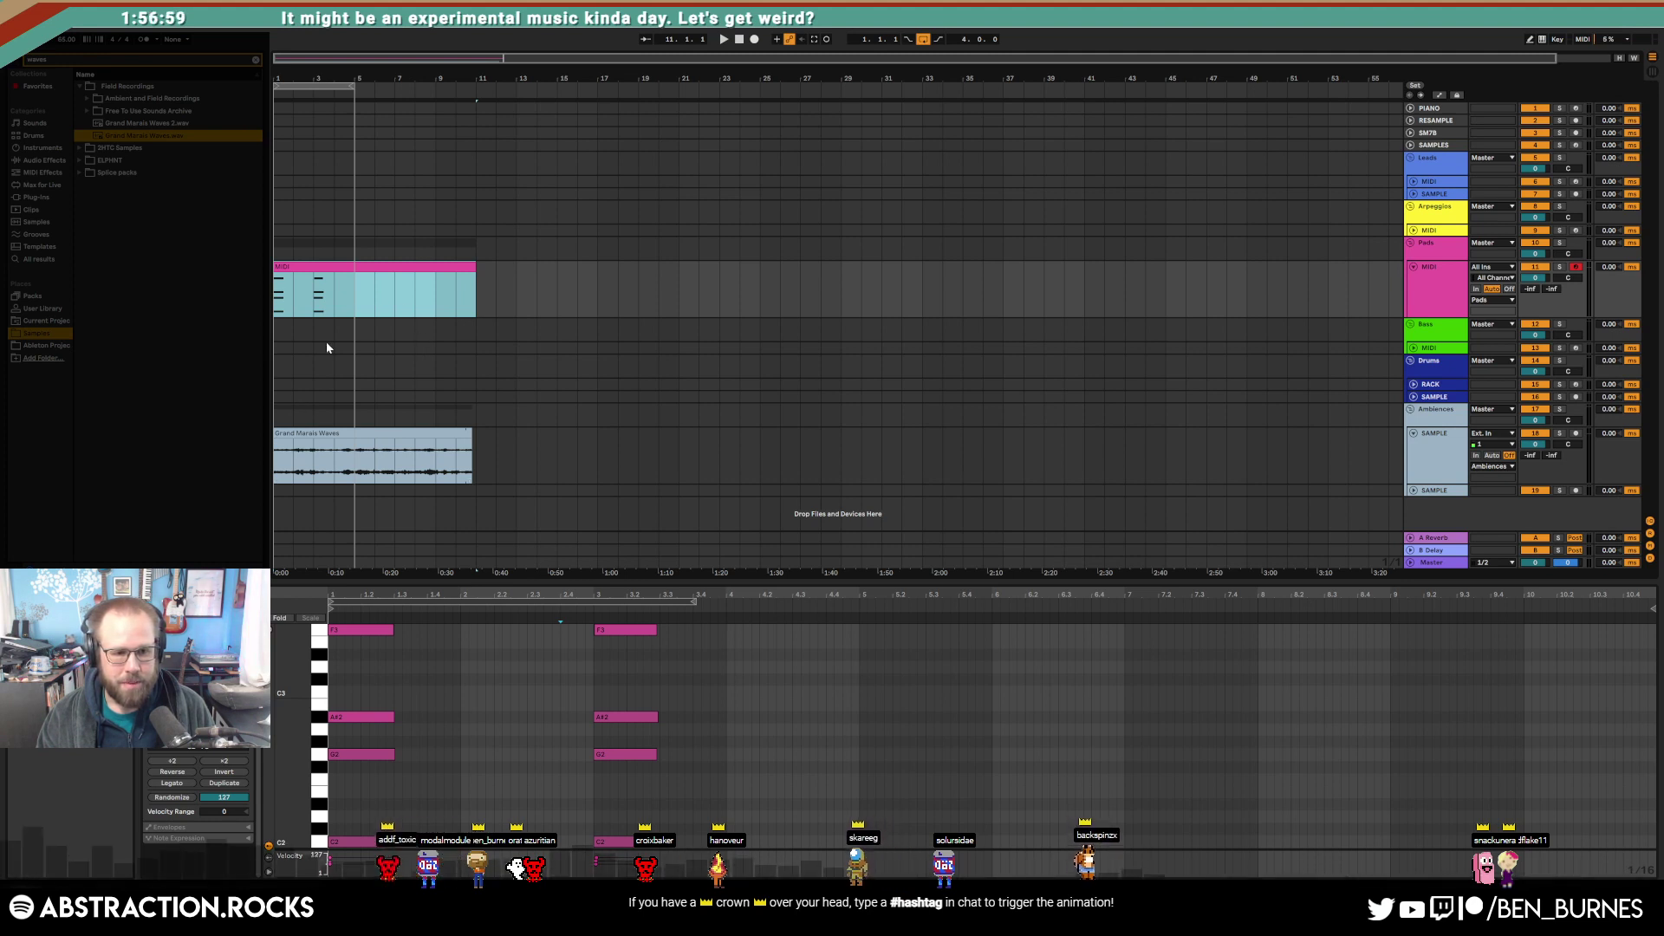
{"action": "left_click_drag", "start_coordinate": [692, 600], "coordinate": [719, 609]}
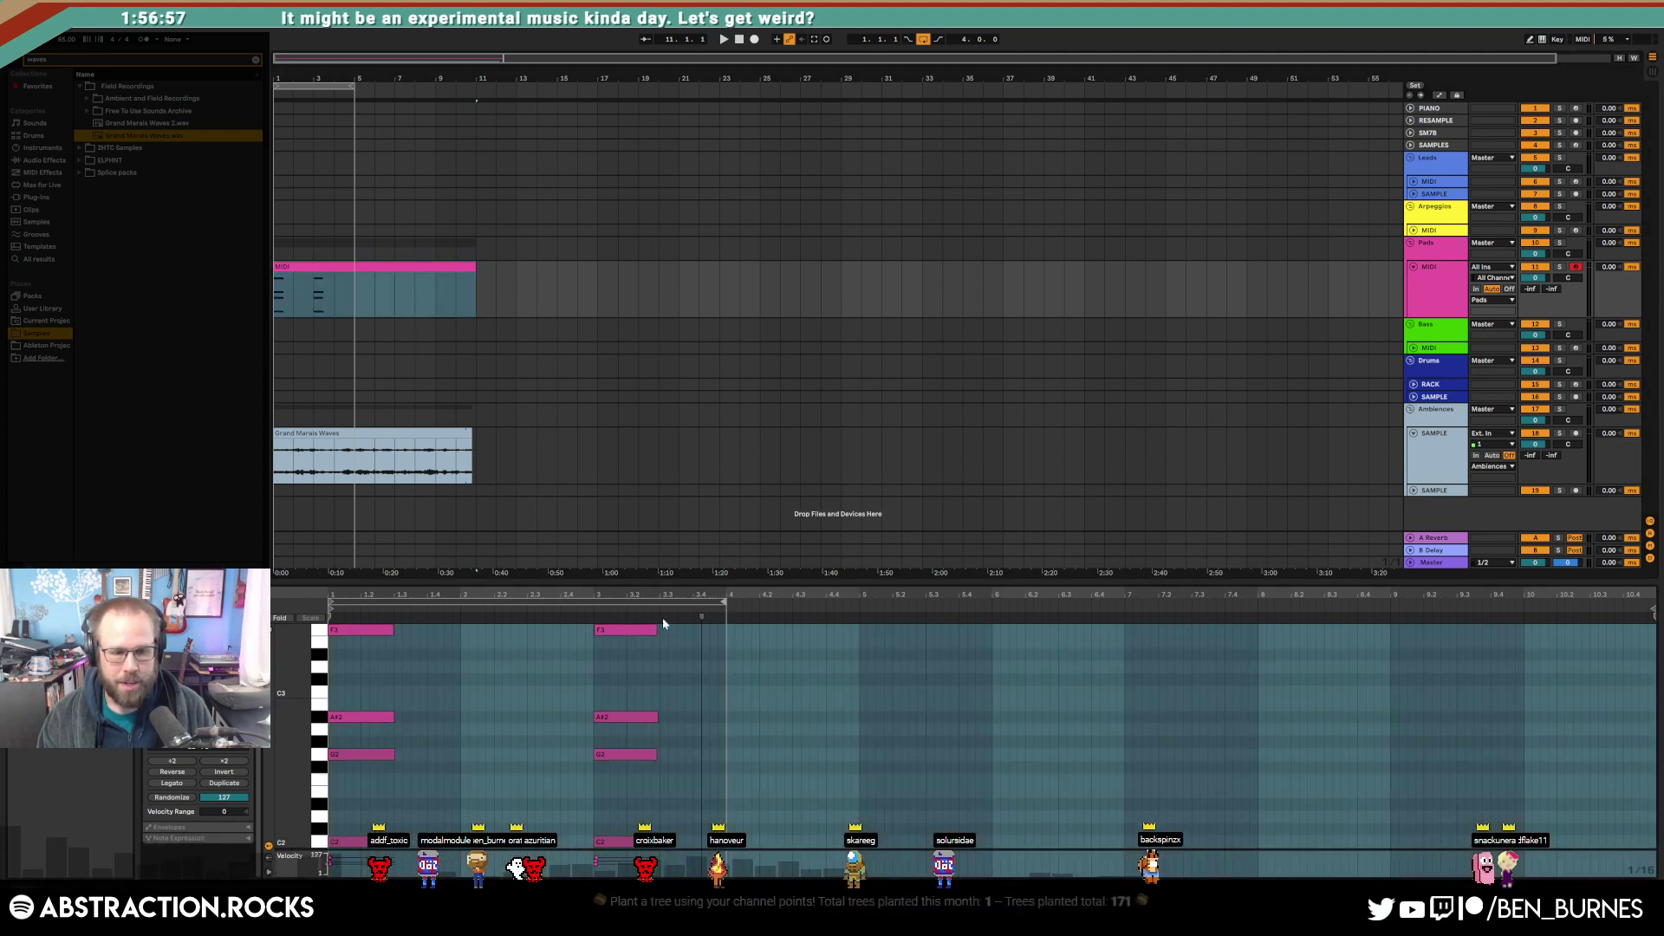
{"action": "left_click", "coordinate": [199, 635]}
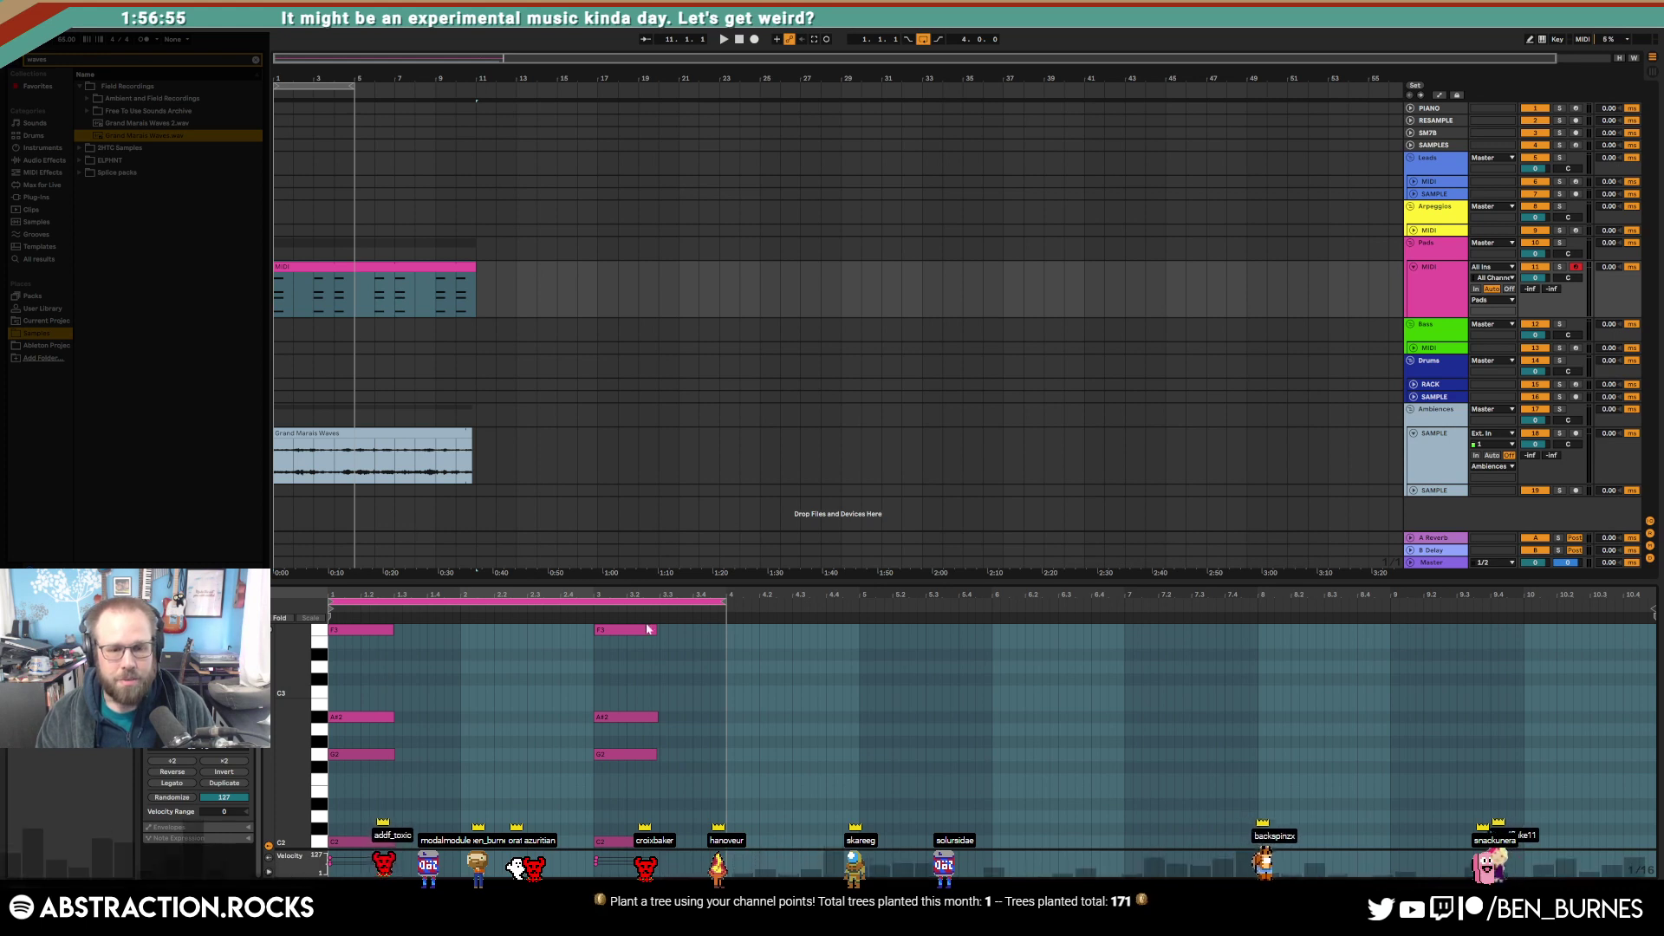
{"action": "left_click_drag", "start_coordinate": [724, 600], "coordinate": [860, 600]}
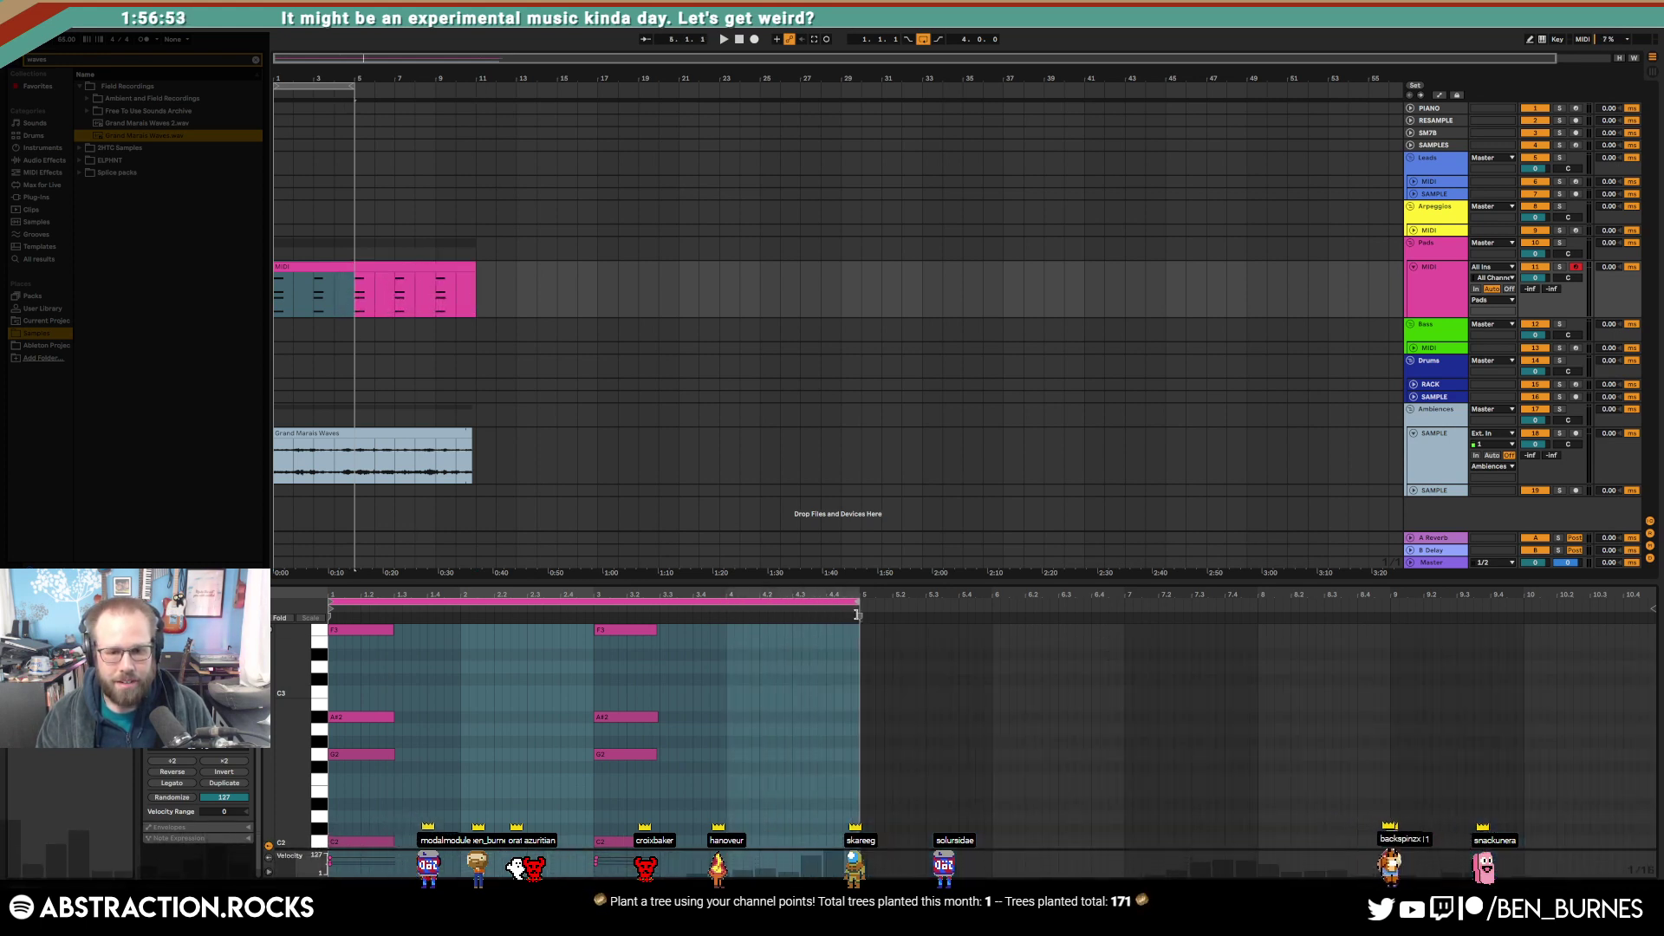
Step: Extend the arrangement loop to the start of bar 9 and stop playback
{"action": "left_click", "coordinate": [381, 269]}
{"action": "left_click_drag", "start_coordinate": [353, 86], "coordinate": [433, 133]}
{"action": "left_click", "coordinate": [739, 39]}
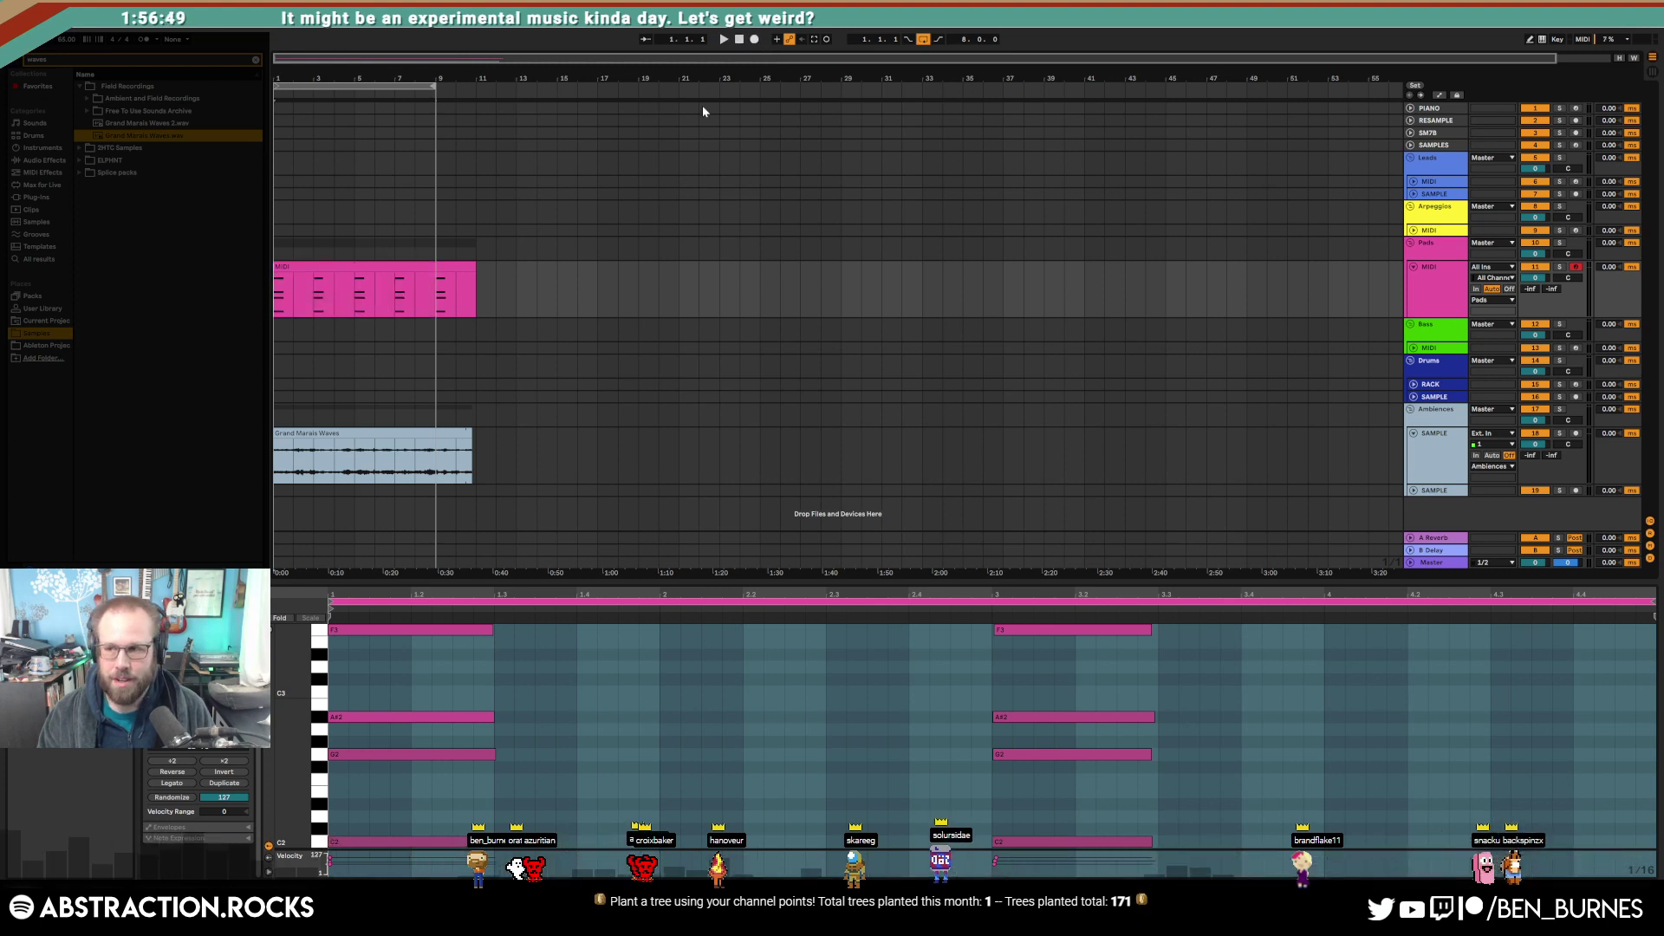
Step: While playing the loop, lower the waves track's volume to about -11 dB and raise its Low Cut macro to about 739 Hz
{"action": "key", "text": "shift+Tab"}
{"action": "key", "text": "space"}
{"action": "left_click_drag", "start_coordinate": [1535, 443], "coordinate": [1534, 466]}
{"action": "left_click_drag", "start_coordinate": [180, 801], "coordinate": [180, 718]}
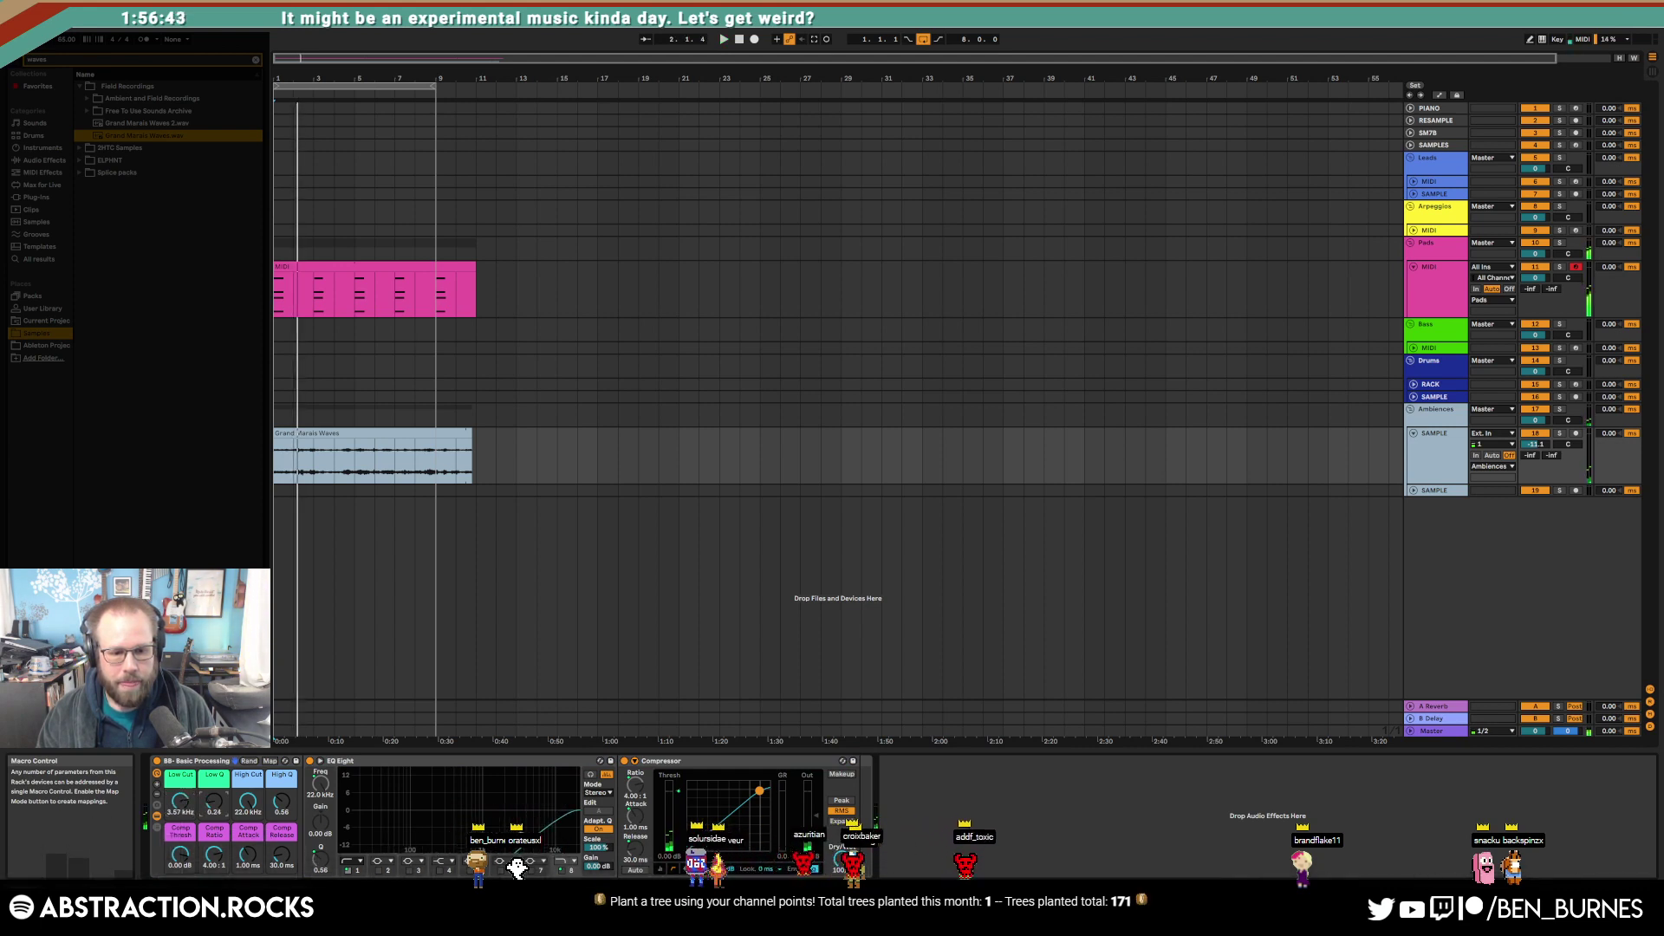
{"action": "key", "text": "space"}
{"action": "mouse_move", "coordinate": [214, 801]}
{"action": "left_mouse_down"}
{"action": "mouse_move", "coordinate": [180, 829]}
{"action": "mouse_move", "coordinate": [214, 806]}
{"action": "mouse_move", "coordinate": [181, 802]}
{"action": "left_mouse_up"}
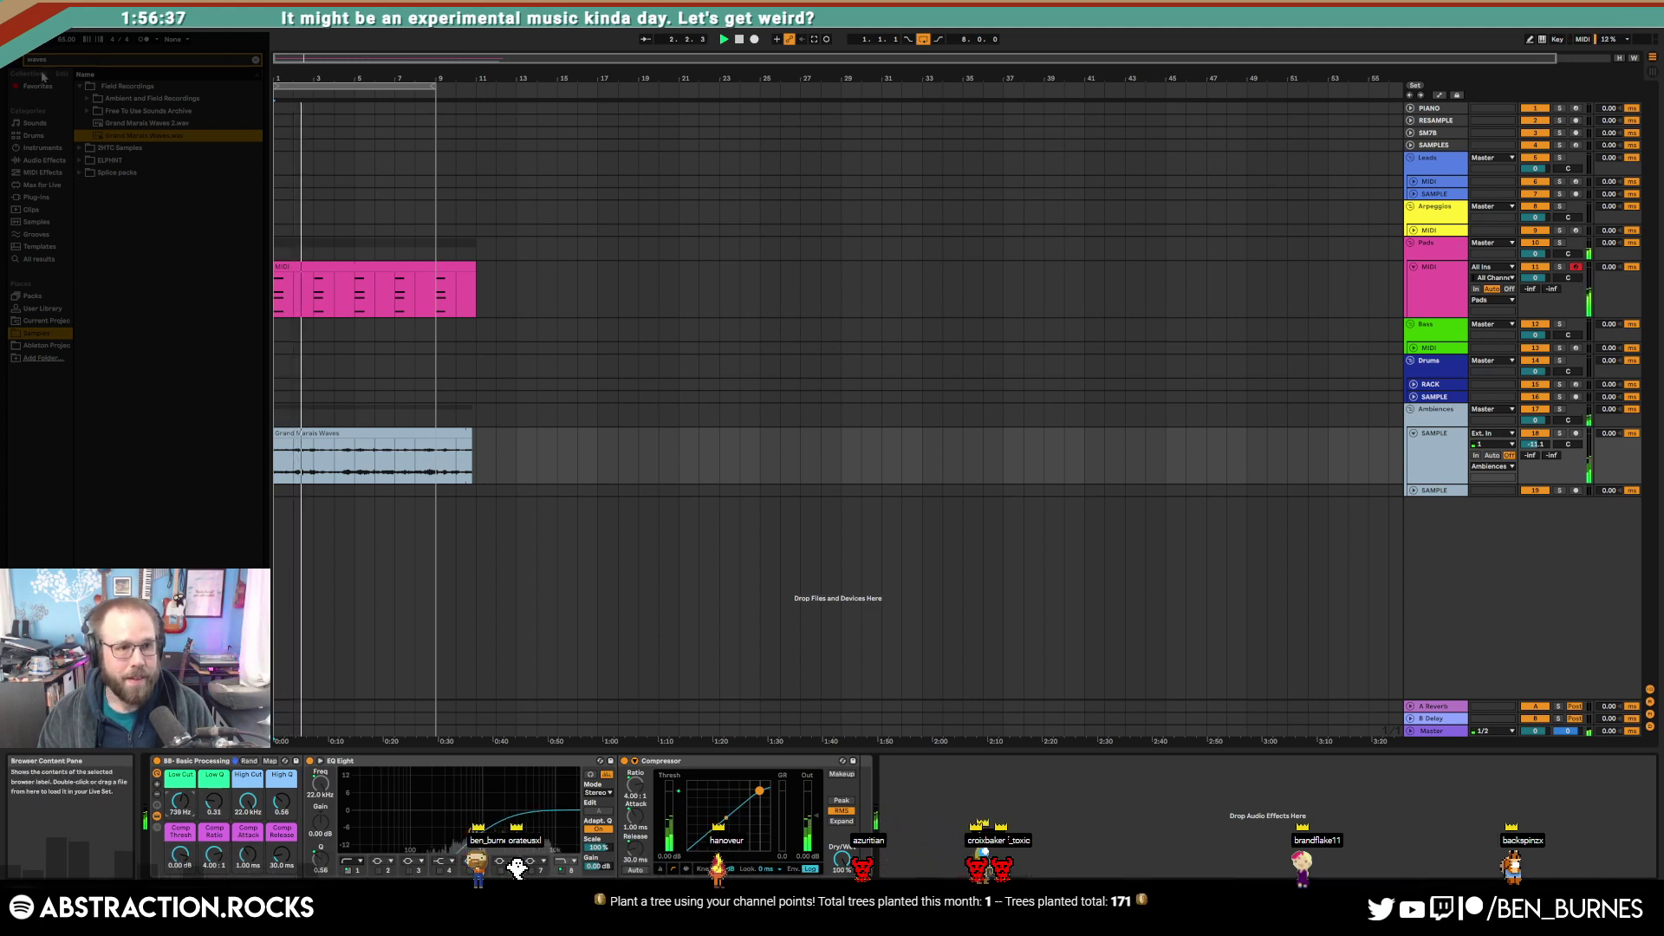
Step: Add a Compressor at the front of the waves track's device chain and expand its sidechain section
{"action": "left_click", "coordinate": [255, 60]}
{"action": "left_click", "coordinate": [44, 161]}
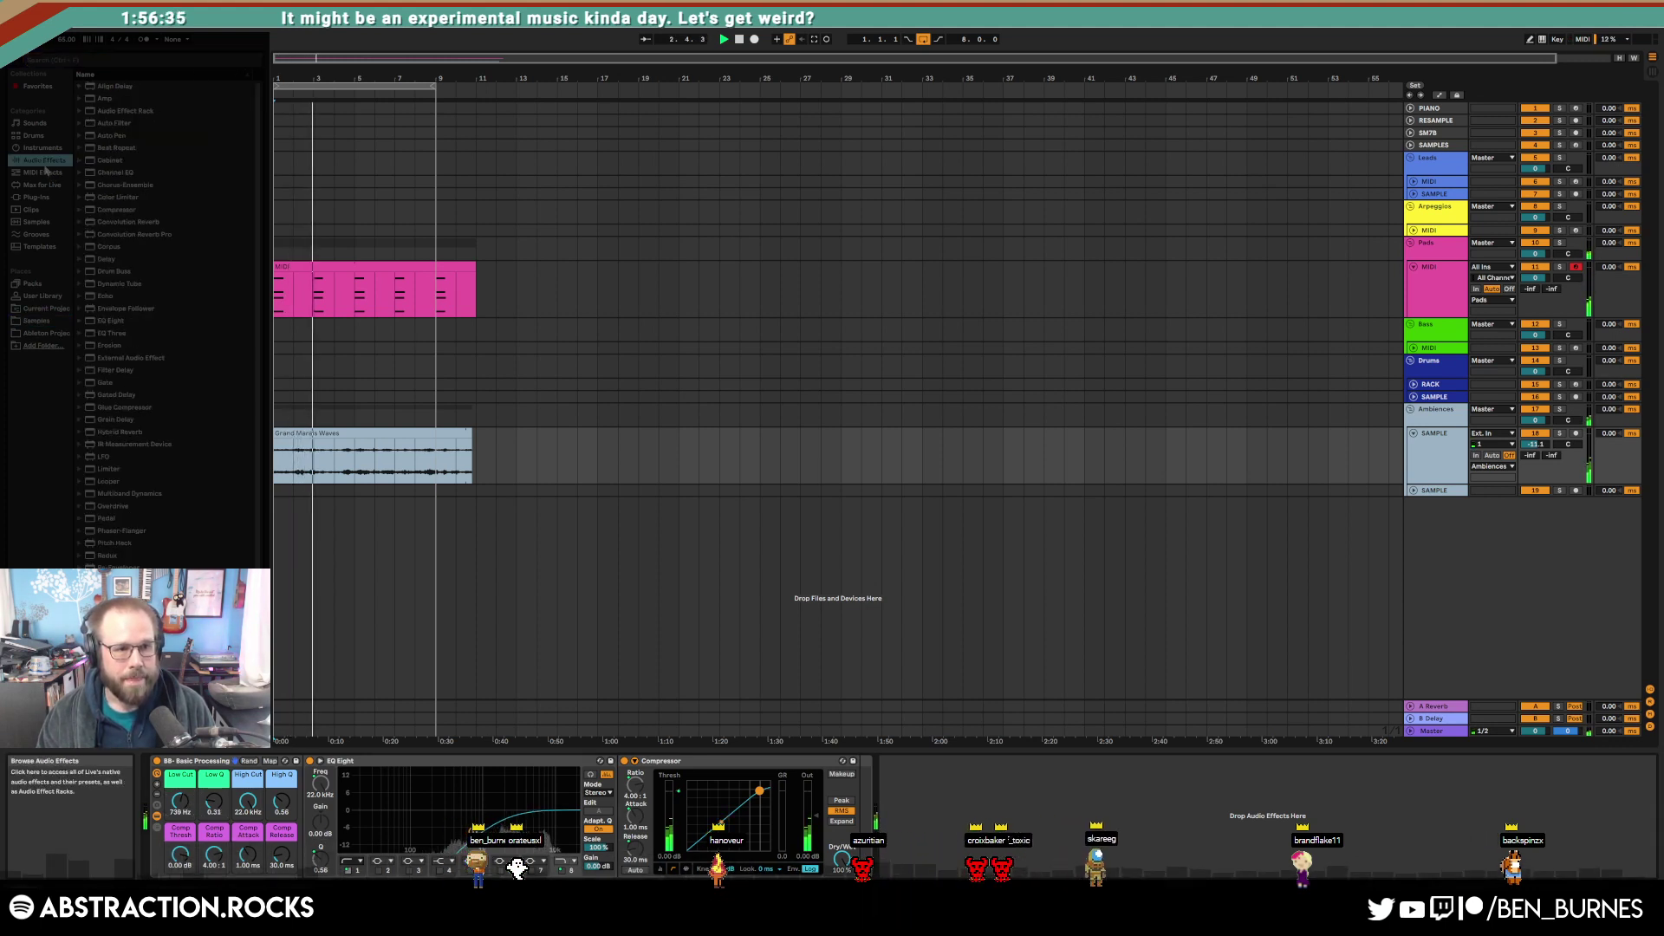
{"action": "left_click", "coordinate": [117, 210]}
{"action": "left_click_drag", "start_coordinate": [117, 209], "coordinate": [163, 780]}
{"action": "left_click", "coordinate": [167, 761]}
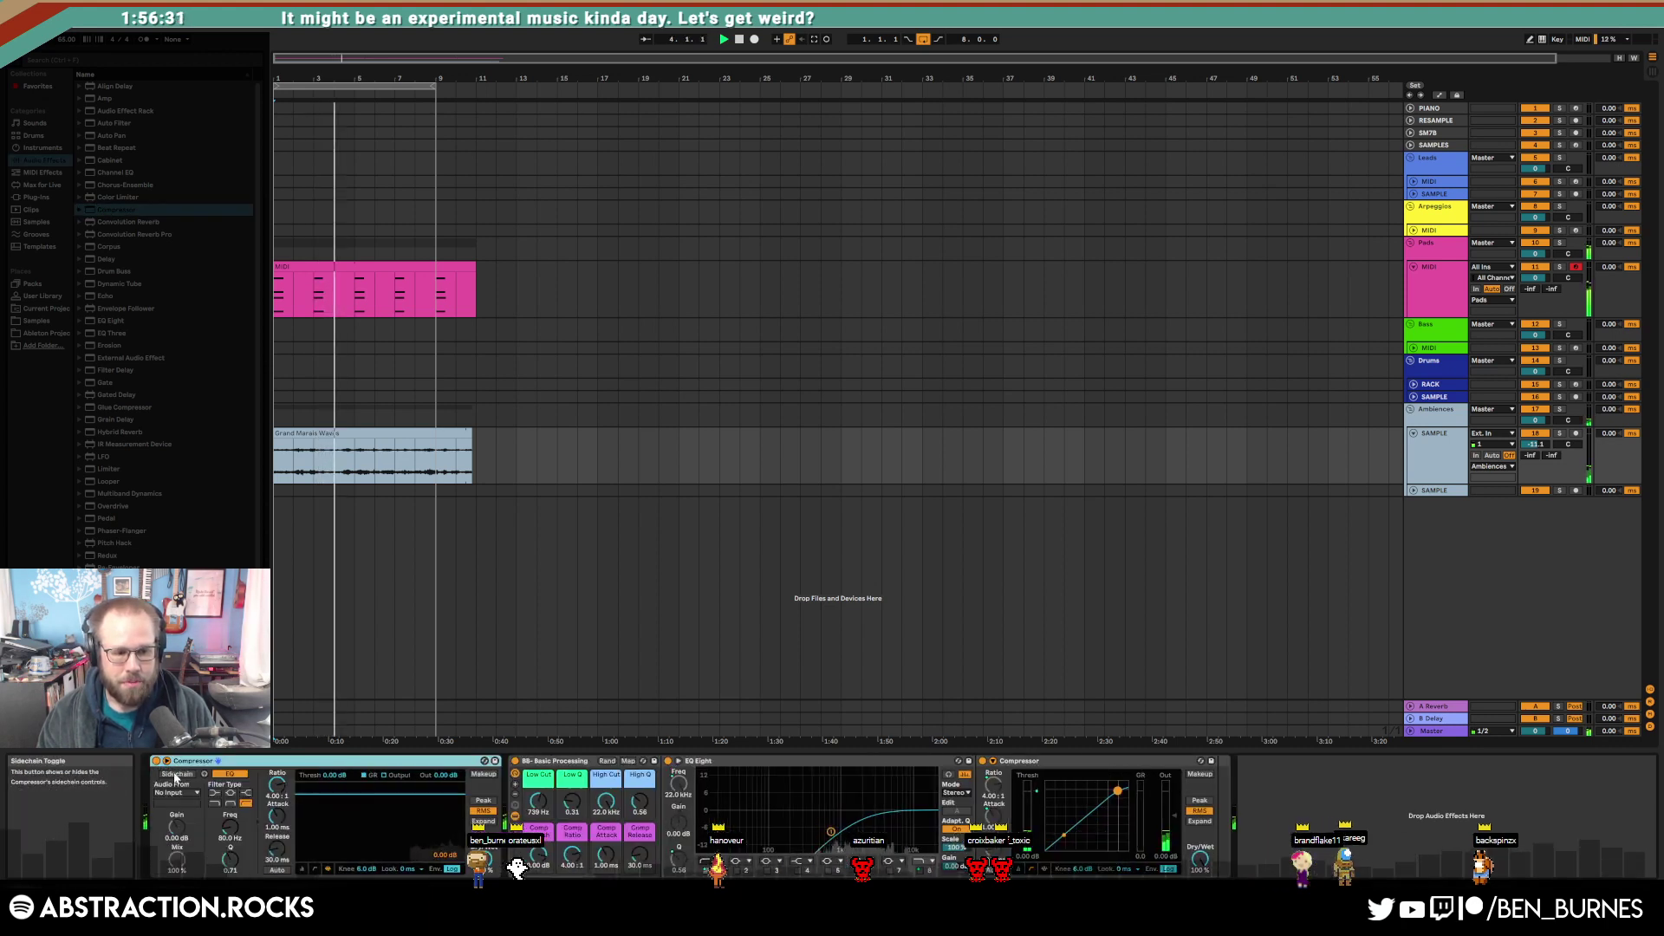
{"action": "left_click", "coordinate": [176, 793]}
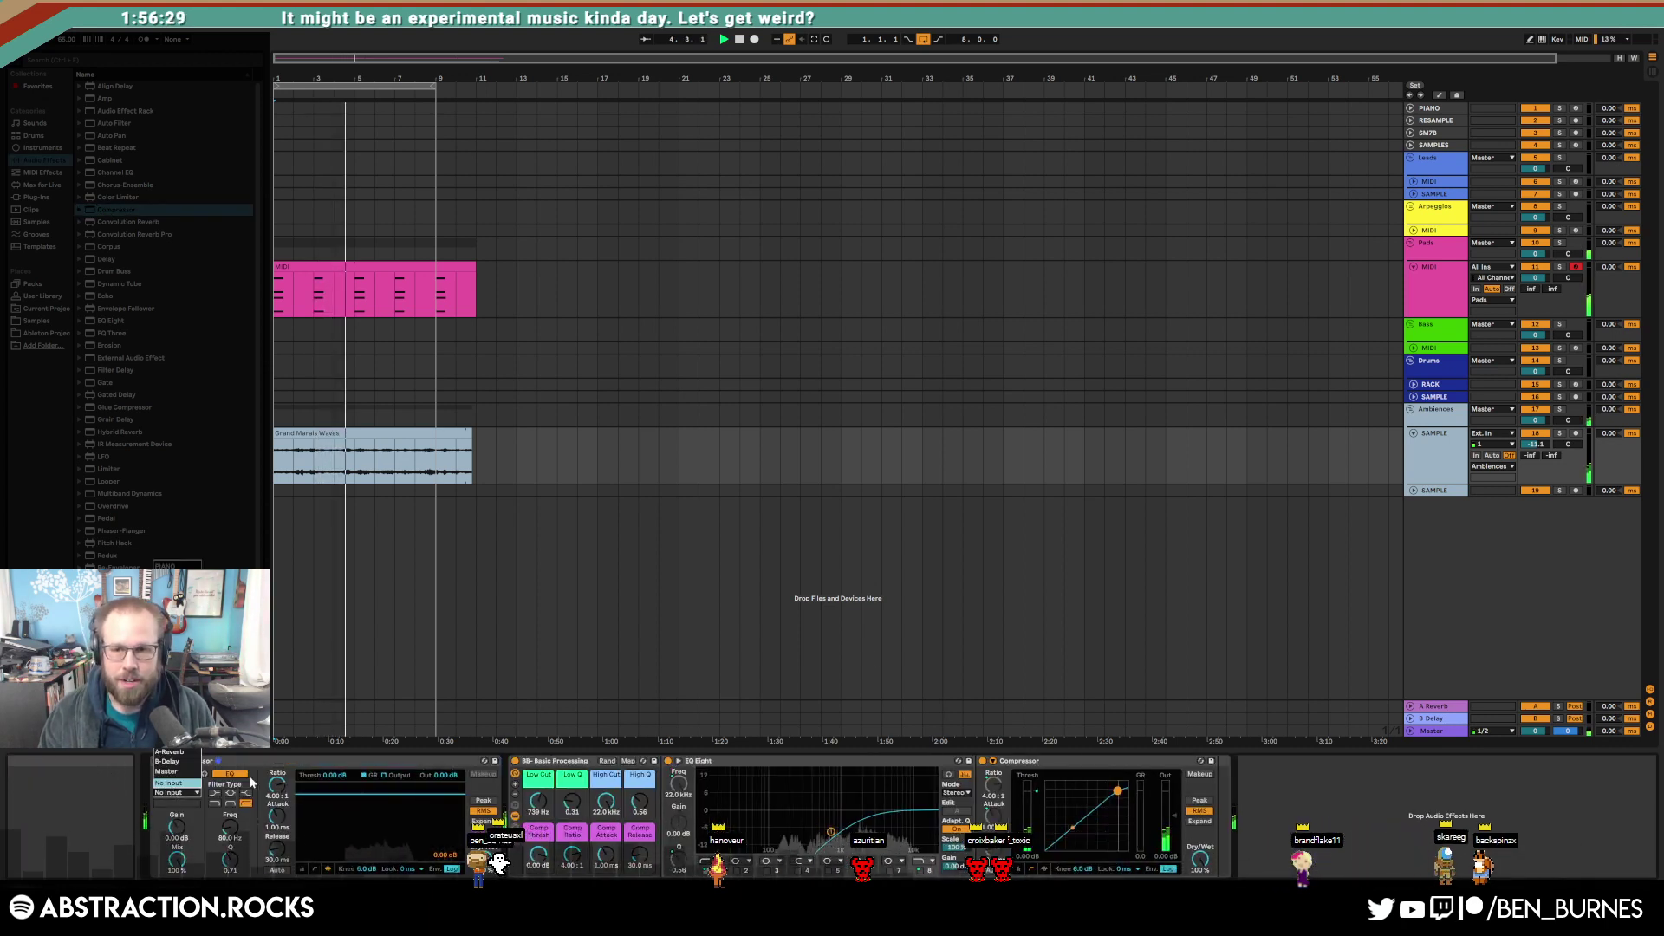
Step: Rename the MIDI track in the Pads group as DisasterPads
{"action": "left_click", "coordinate": [1447, 295]}
{"action": "key", "text": "ctrl+r"}
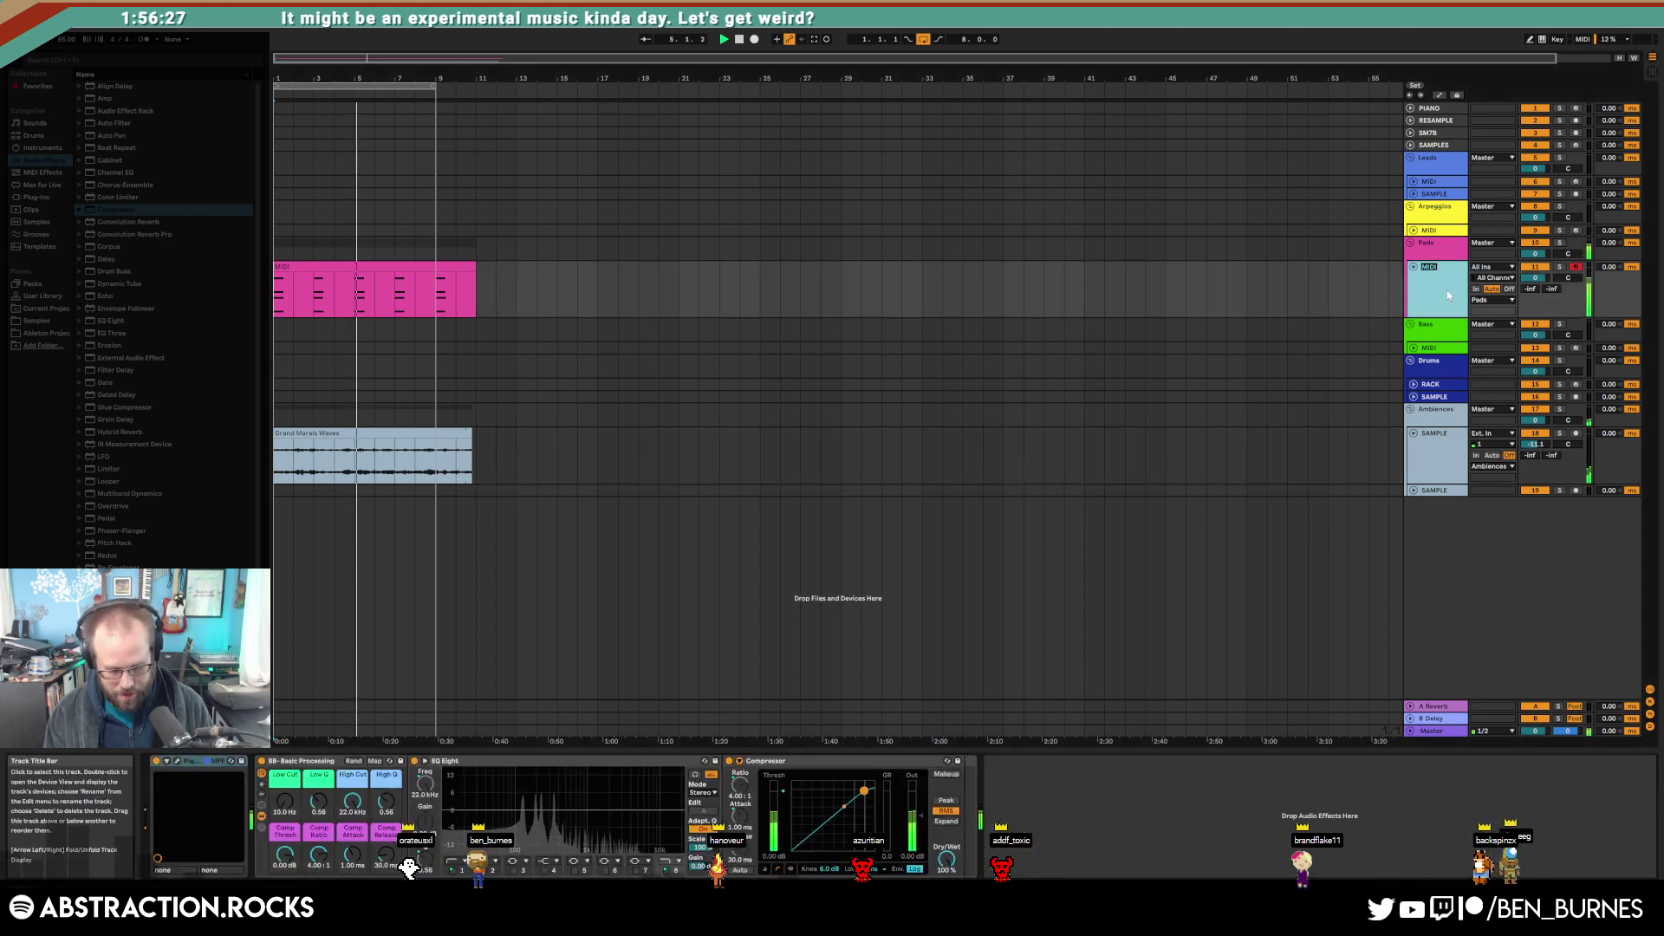
{"action": "type", "text": "DisasterPads"}
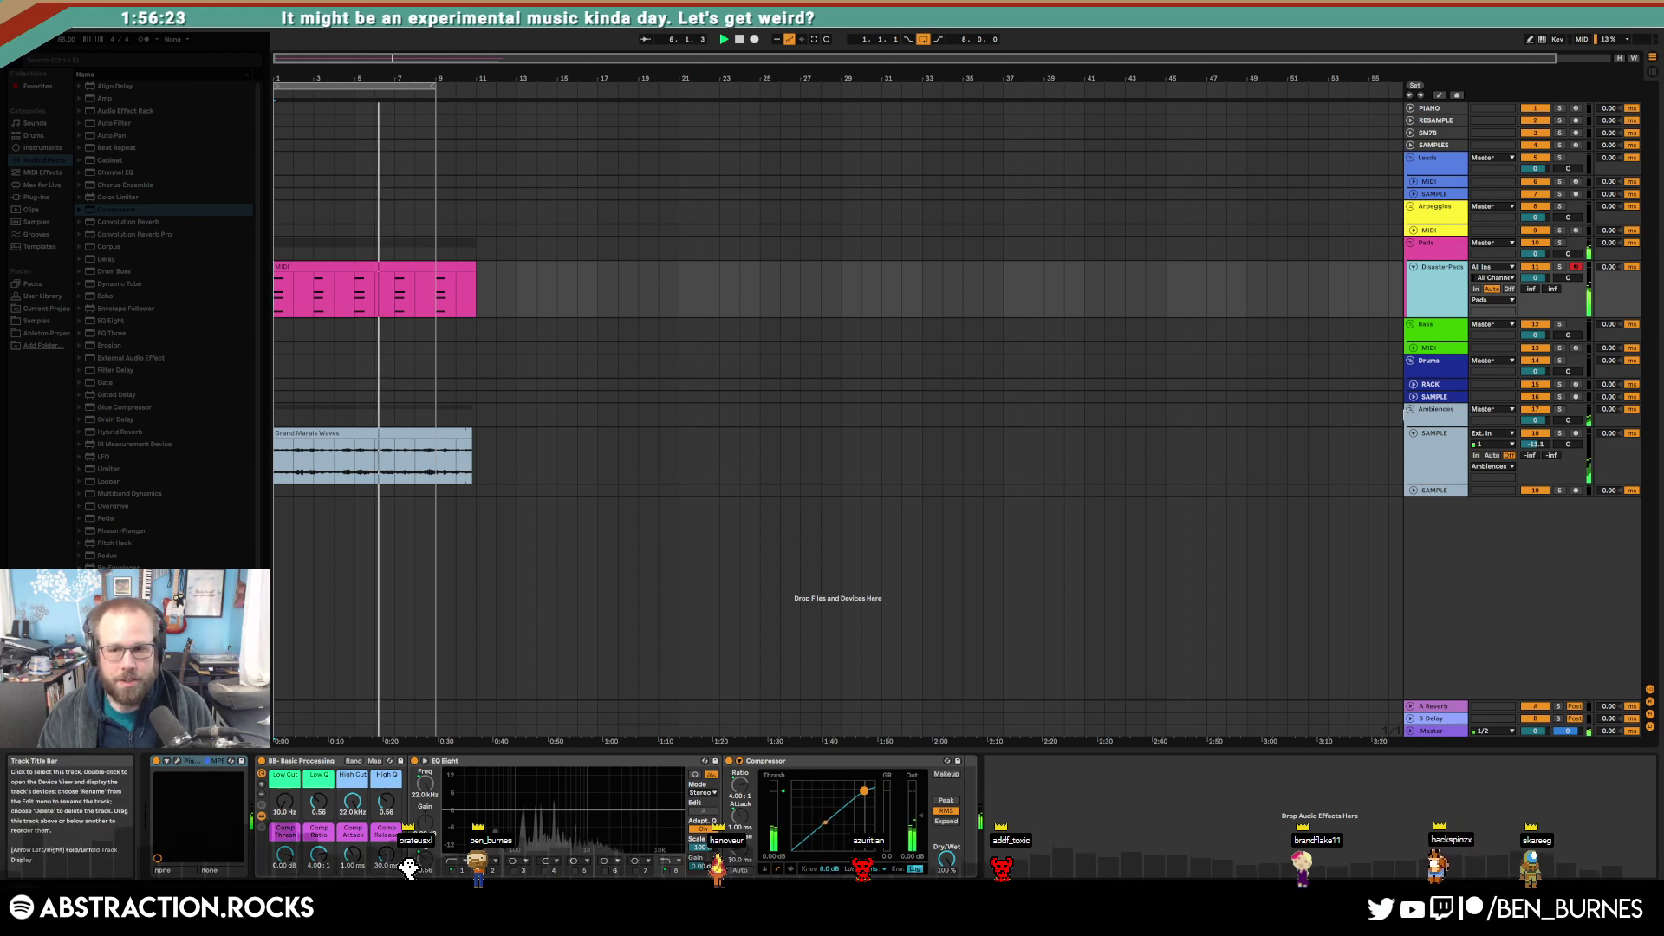
Step: Set the waves track's front Compressor to take its sidechain audio from DisasterPads, tapped Post FX
{"action": "left_click", "coordinate": [1389, 460]}
{"action": "left_click", "coordinate": [177, 792]}
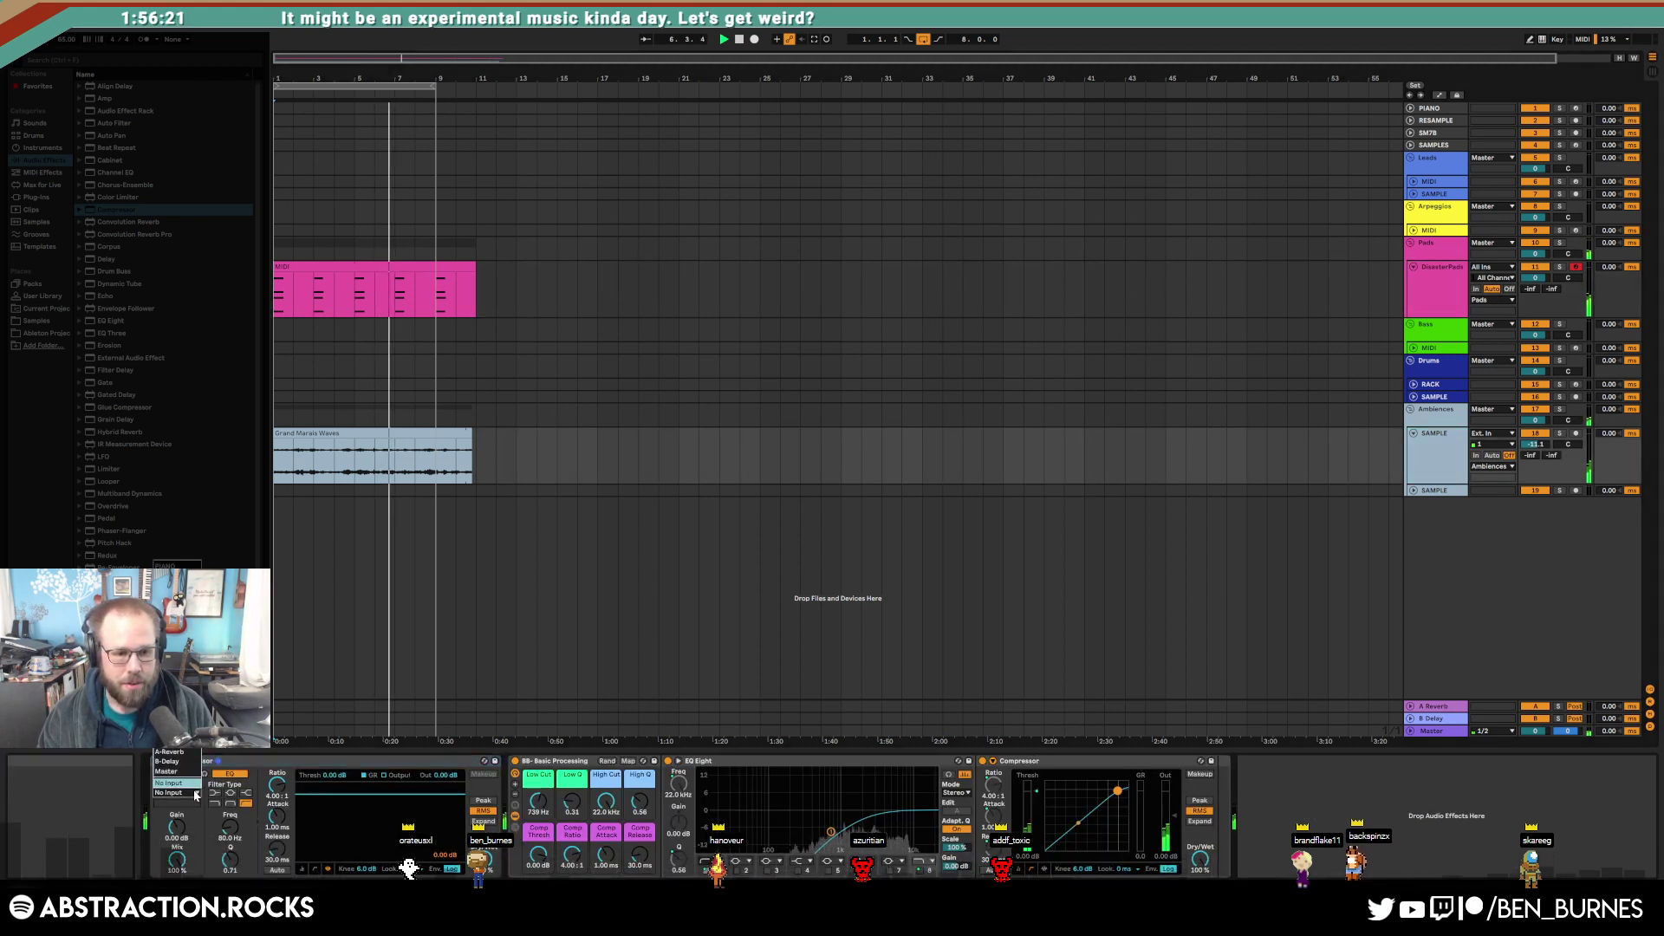
{"action": "left_click", "coordinate": [178, 664]}
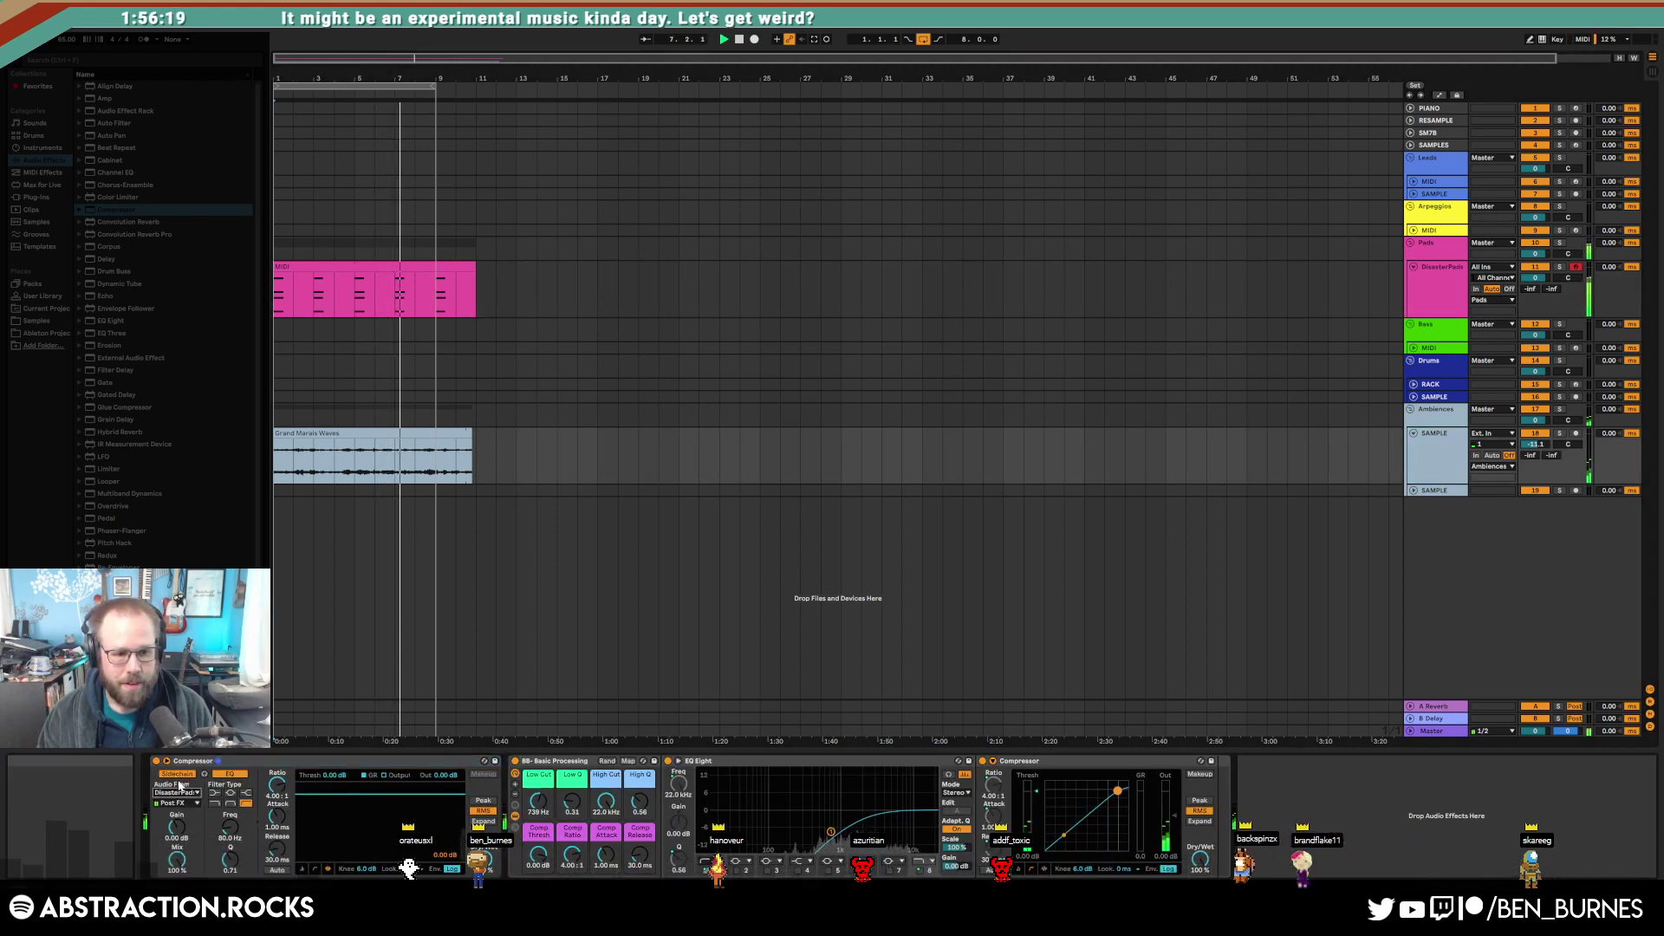
{"action": "left_click", "coordinate": [181, 803]}
{"action": "left_click", "coordinate": [186, 823]}
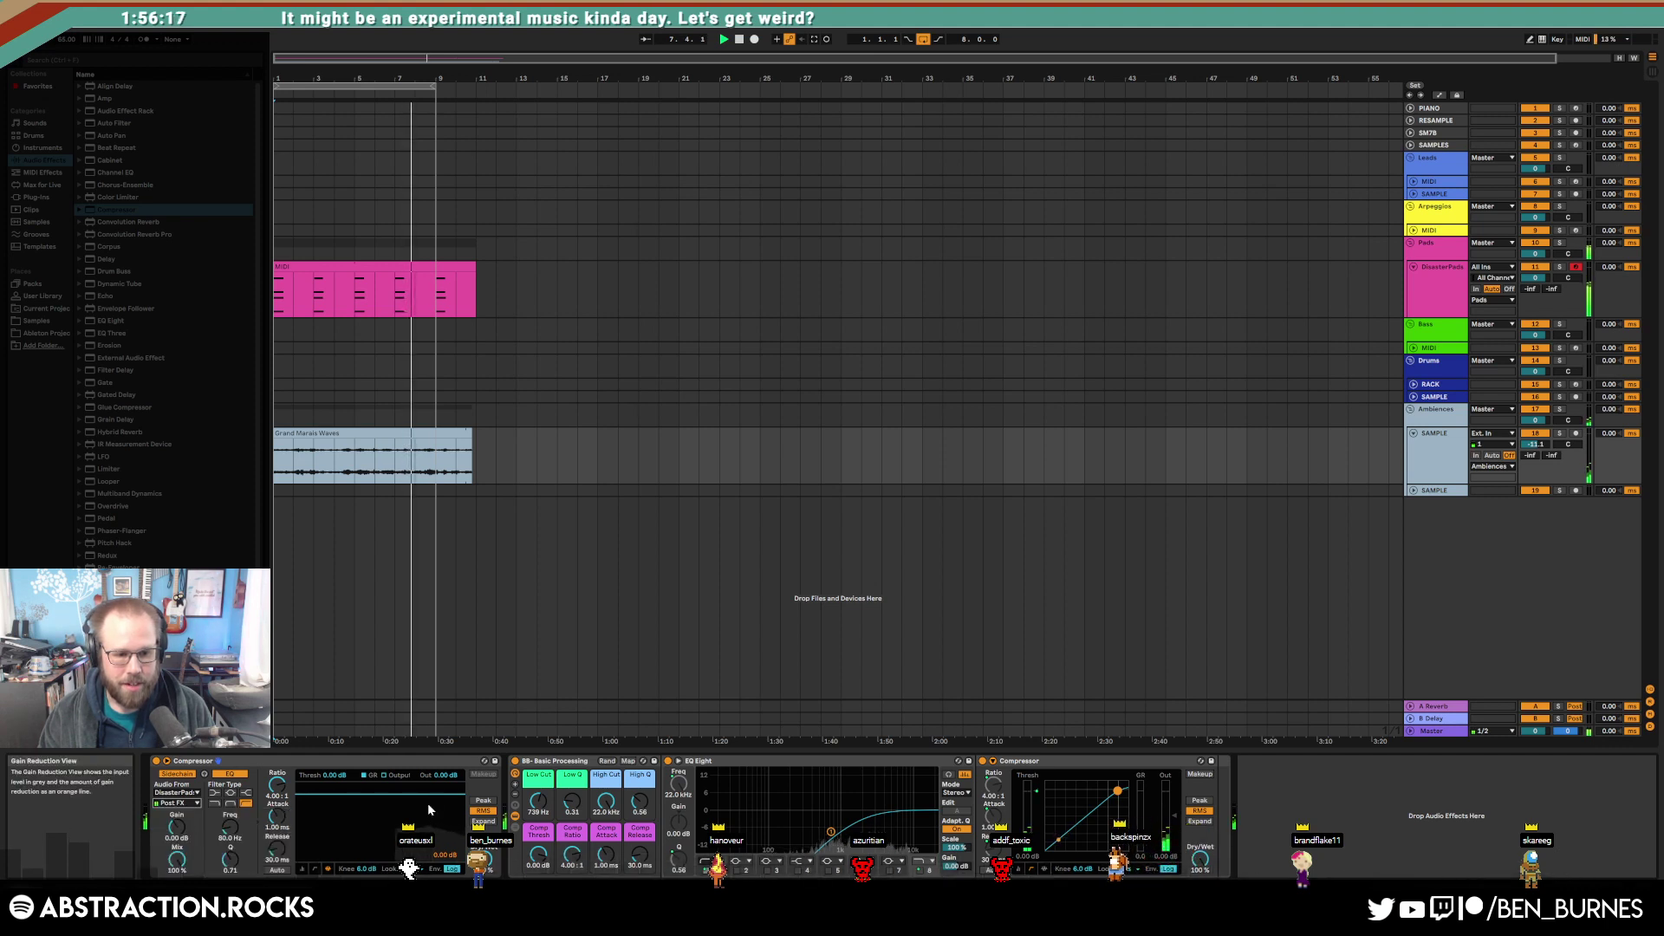
Step: Lower the sidechain Compressor's threshold to -35 dB, stop playback and raise the compressor's attack time
{"action": "left_click_drag", "start_coordinate": [314, 842], "coordinate": [276, 793]}
{"action": "key", "text": "space"}
{"action": "left_click_drag", "start_coordinate": [325, 843], "coordinate": [324, 848]}
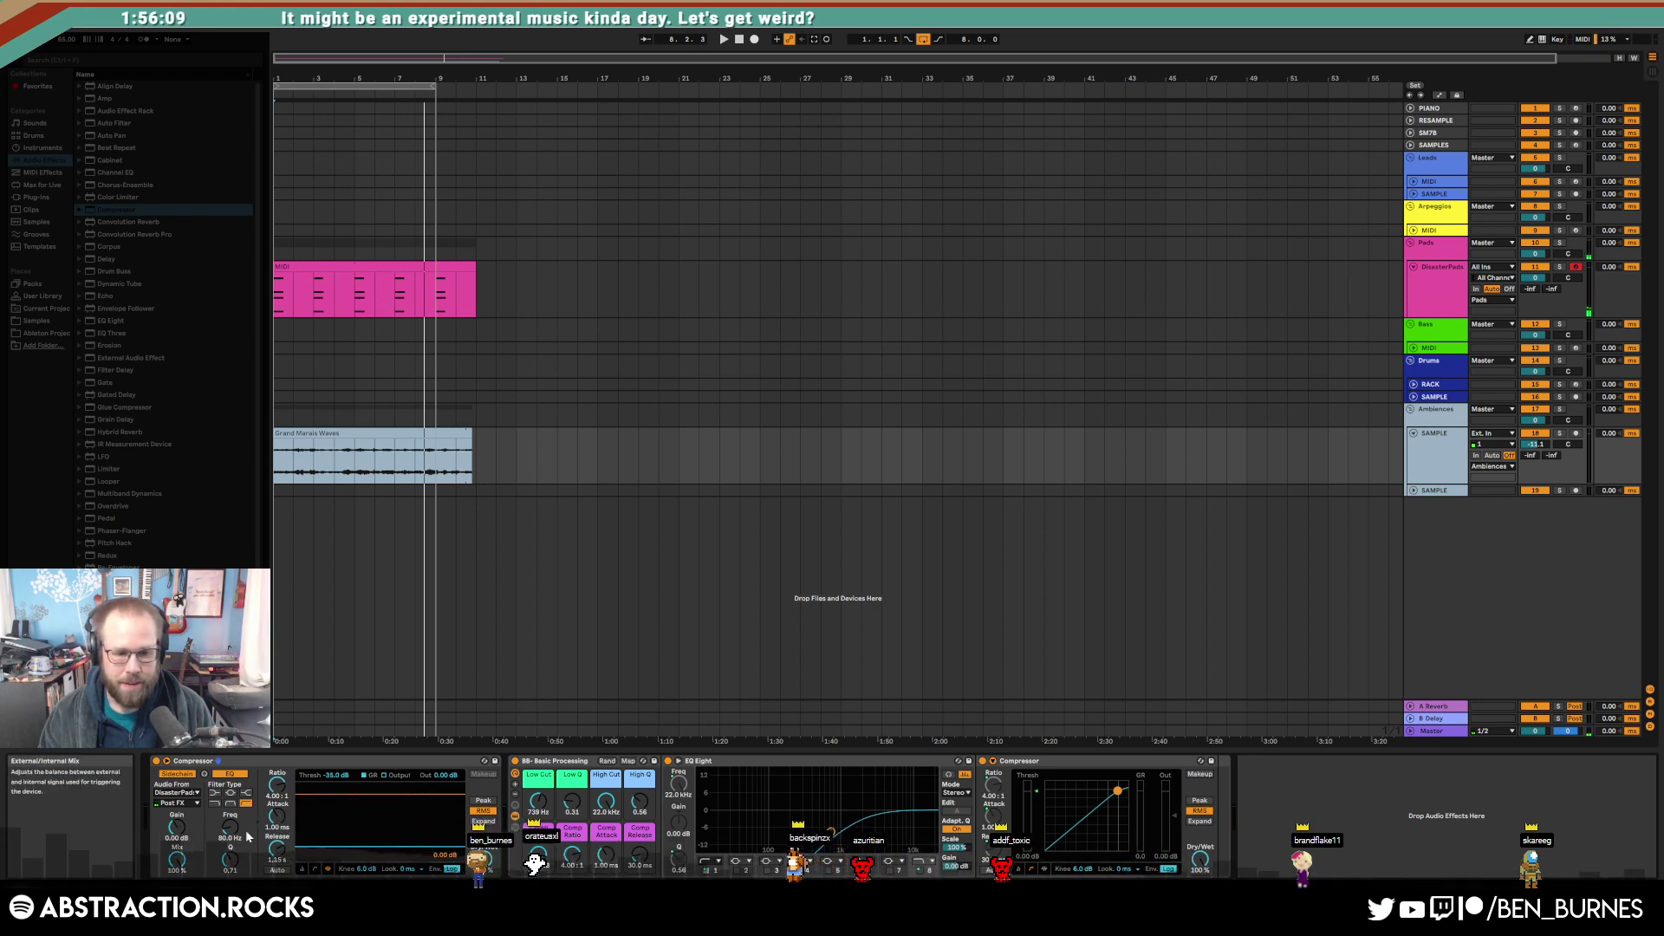
{"action": "left_click_drag", "start_coordinate": [275, 818], "coordinate": [275, 779]}
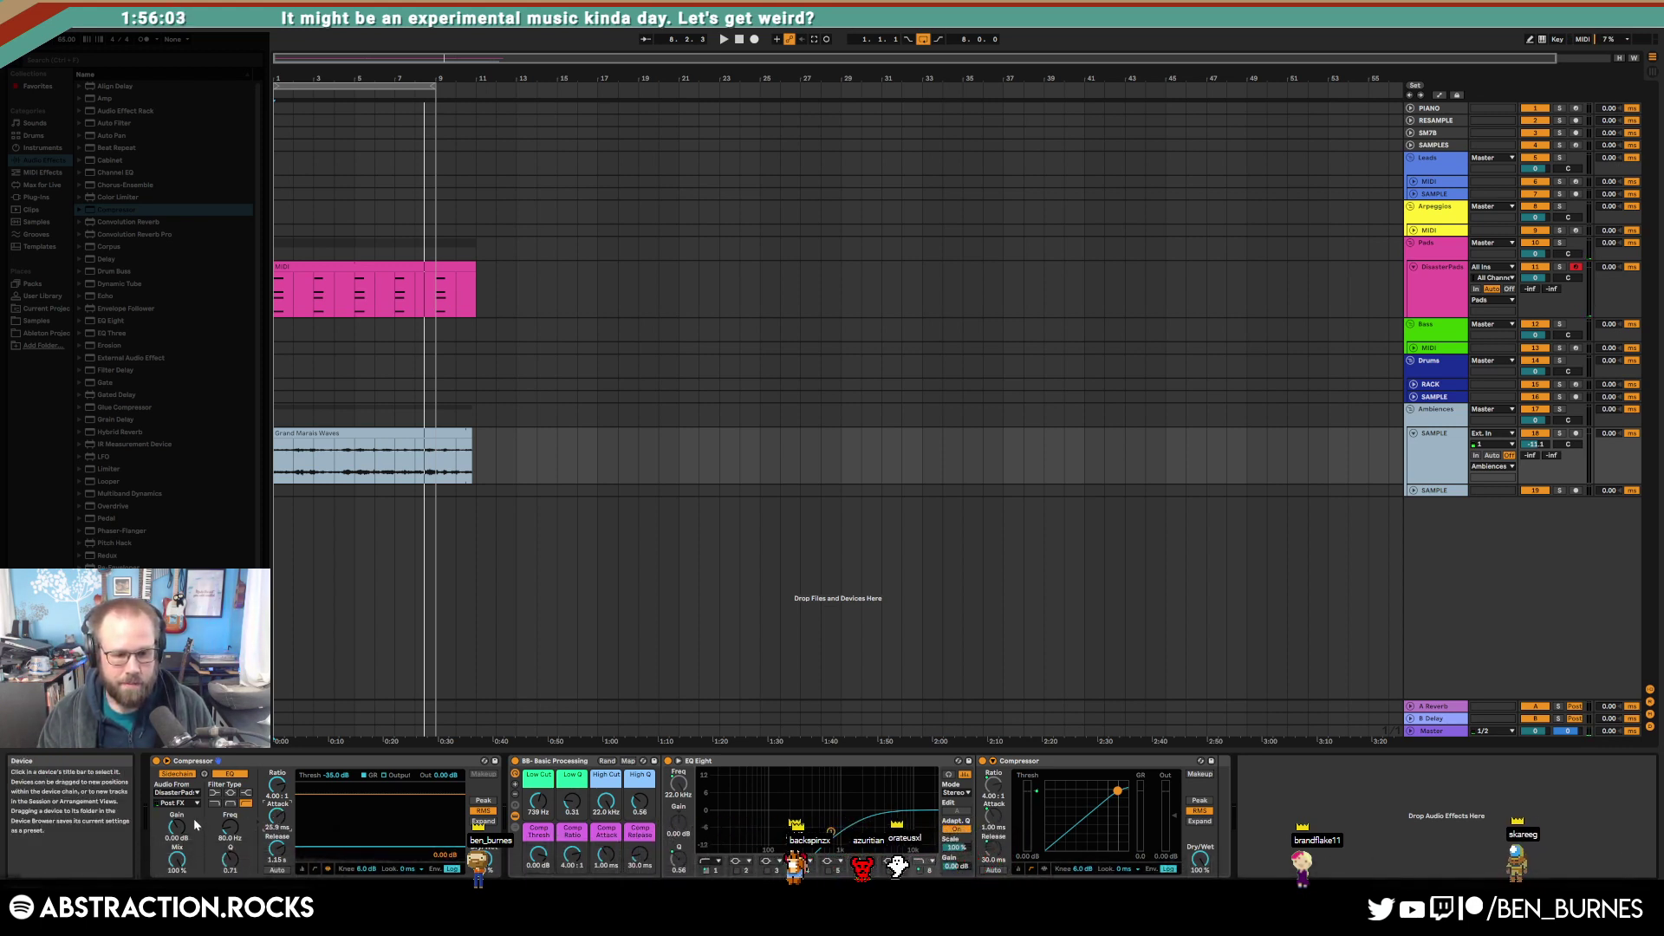
Step: Play from the start while lowering the waves track's volume to about -18 dB, its Low Cut to about 55 Hz and its High Cut to about 3 kHz
{"action": "left_click", "coordinate": [740, 39]}
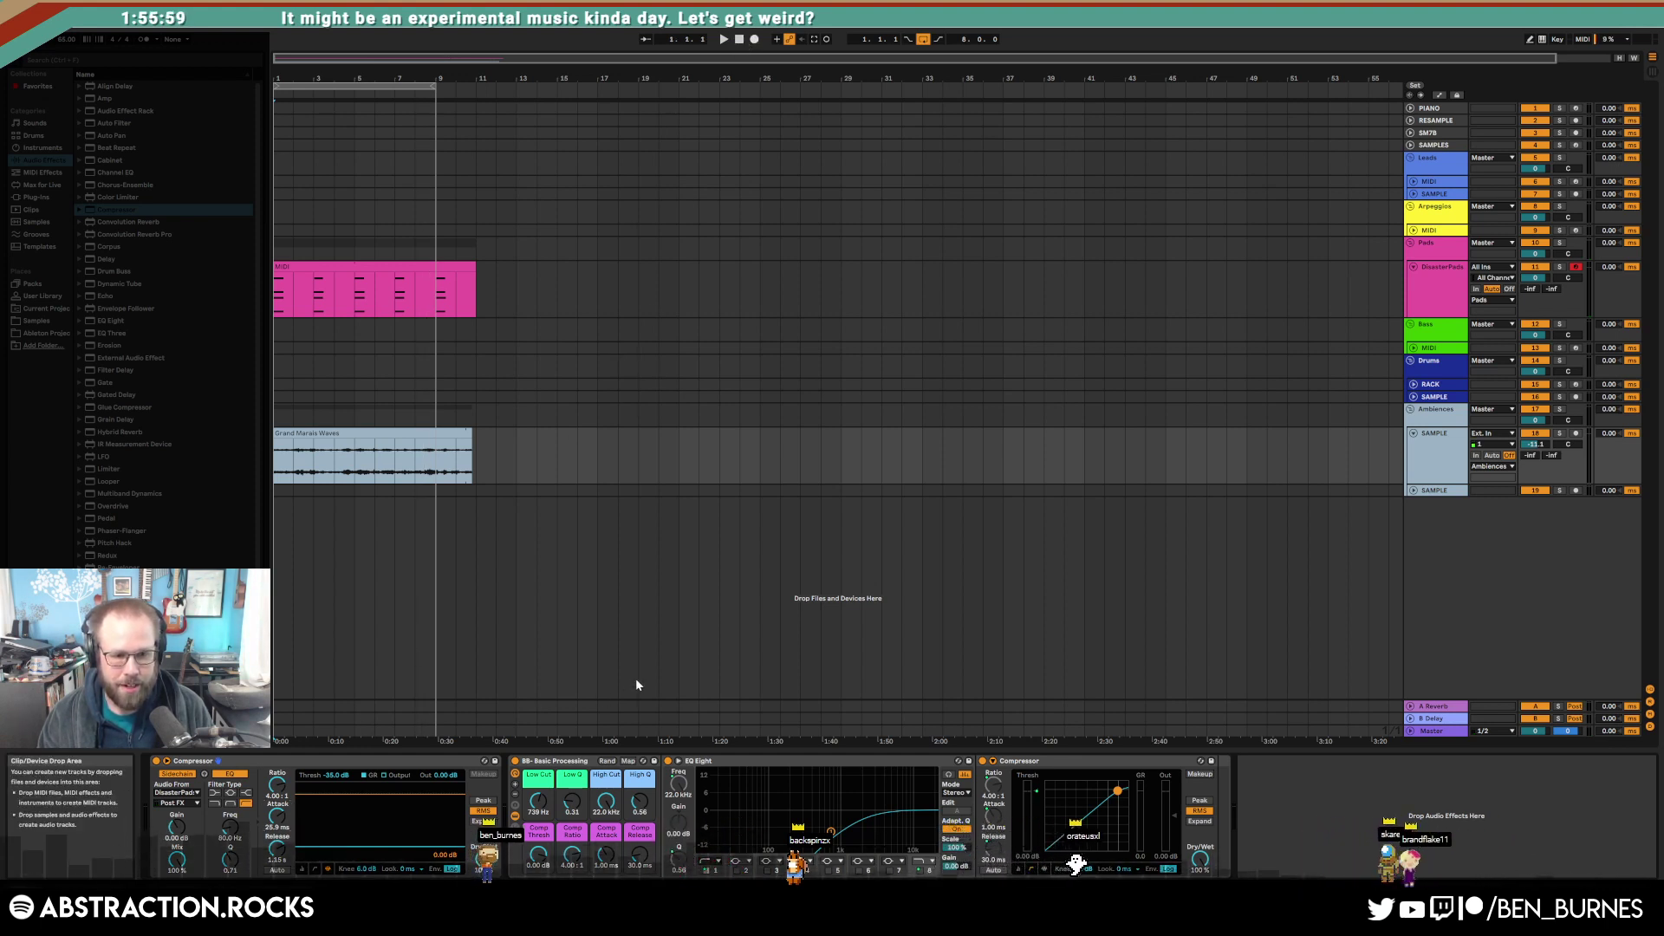
{"action": "key", "text": "space"}
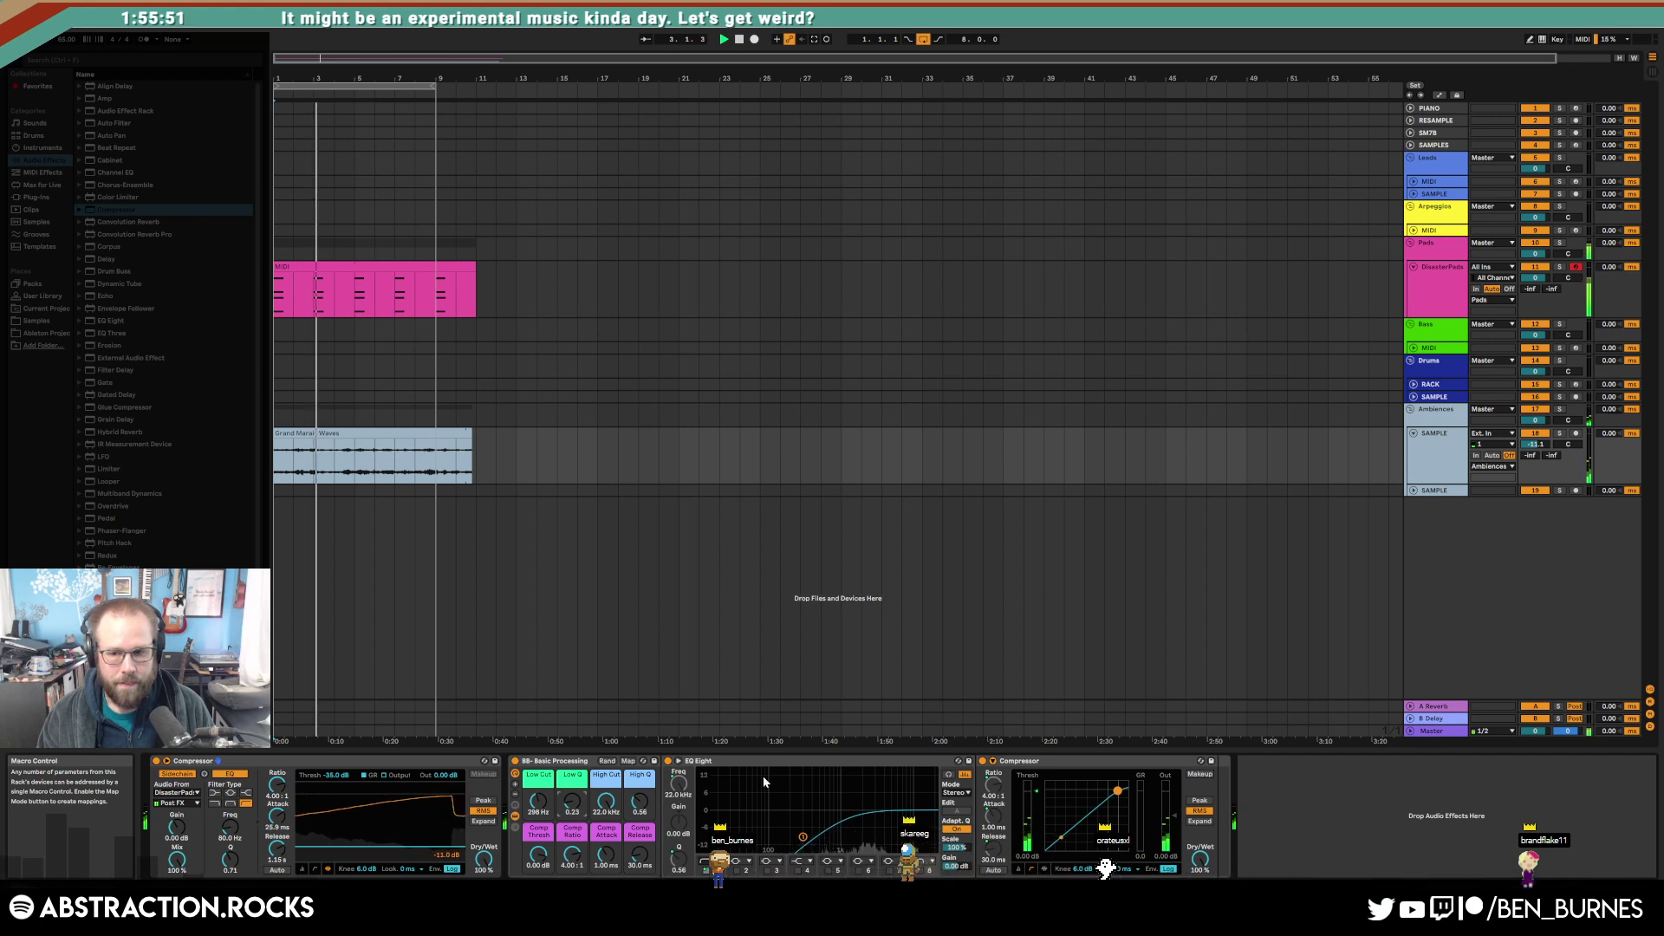
{"action": "left_click_drag", "start_coordinate": [1533, 443], "coordinate": [1530, 426]}
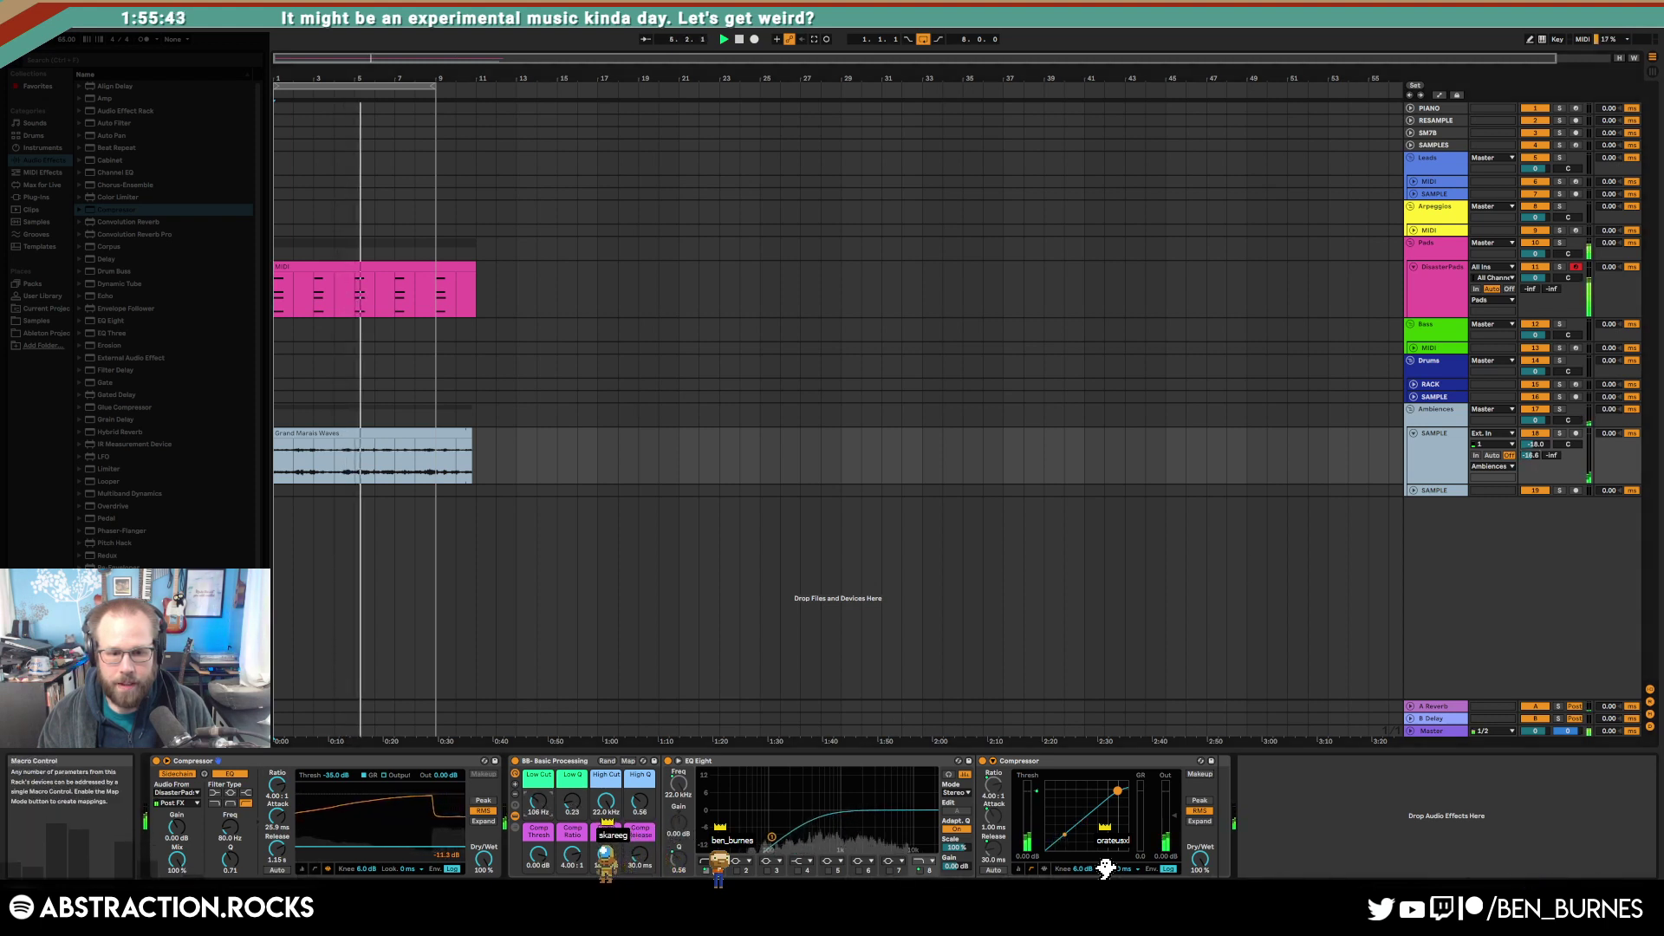
{"action": "left_click_drag", "start_coordinate": [602, 806], "coordinate": [538, 802]}
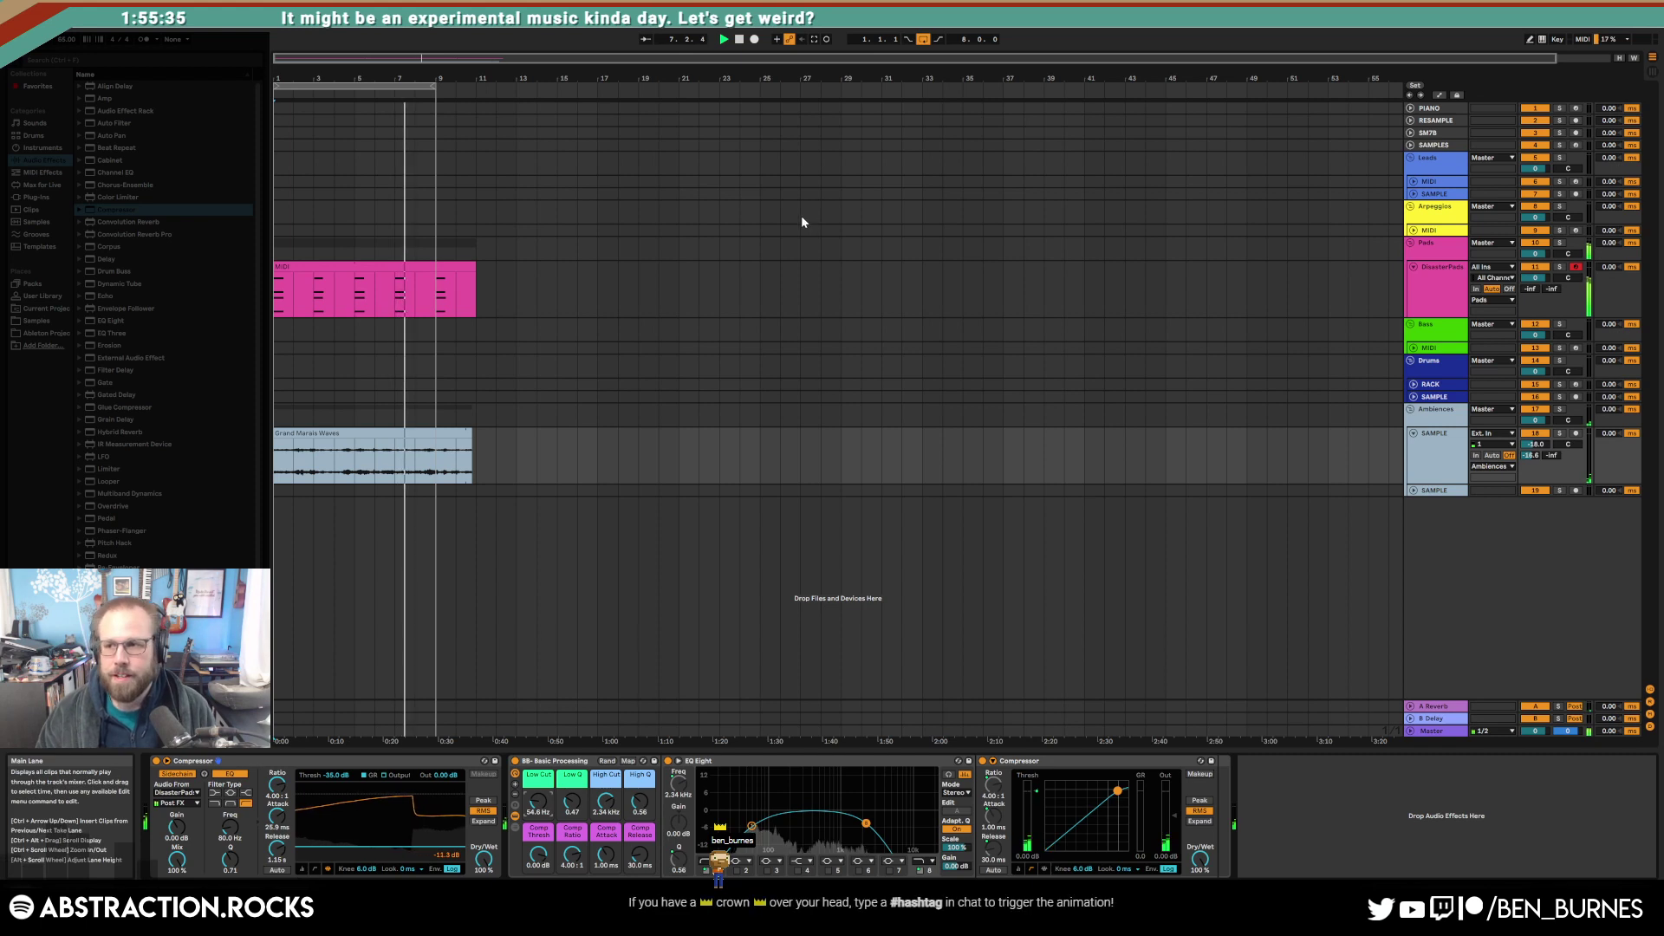
Step: Load the Native Instruments Kontakt plug-in onto the MIDI track in the Leads group
{"action": "double_click", "coordinate": [1430, 184]}
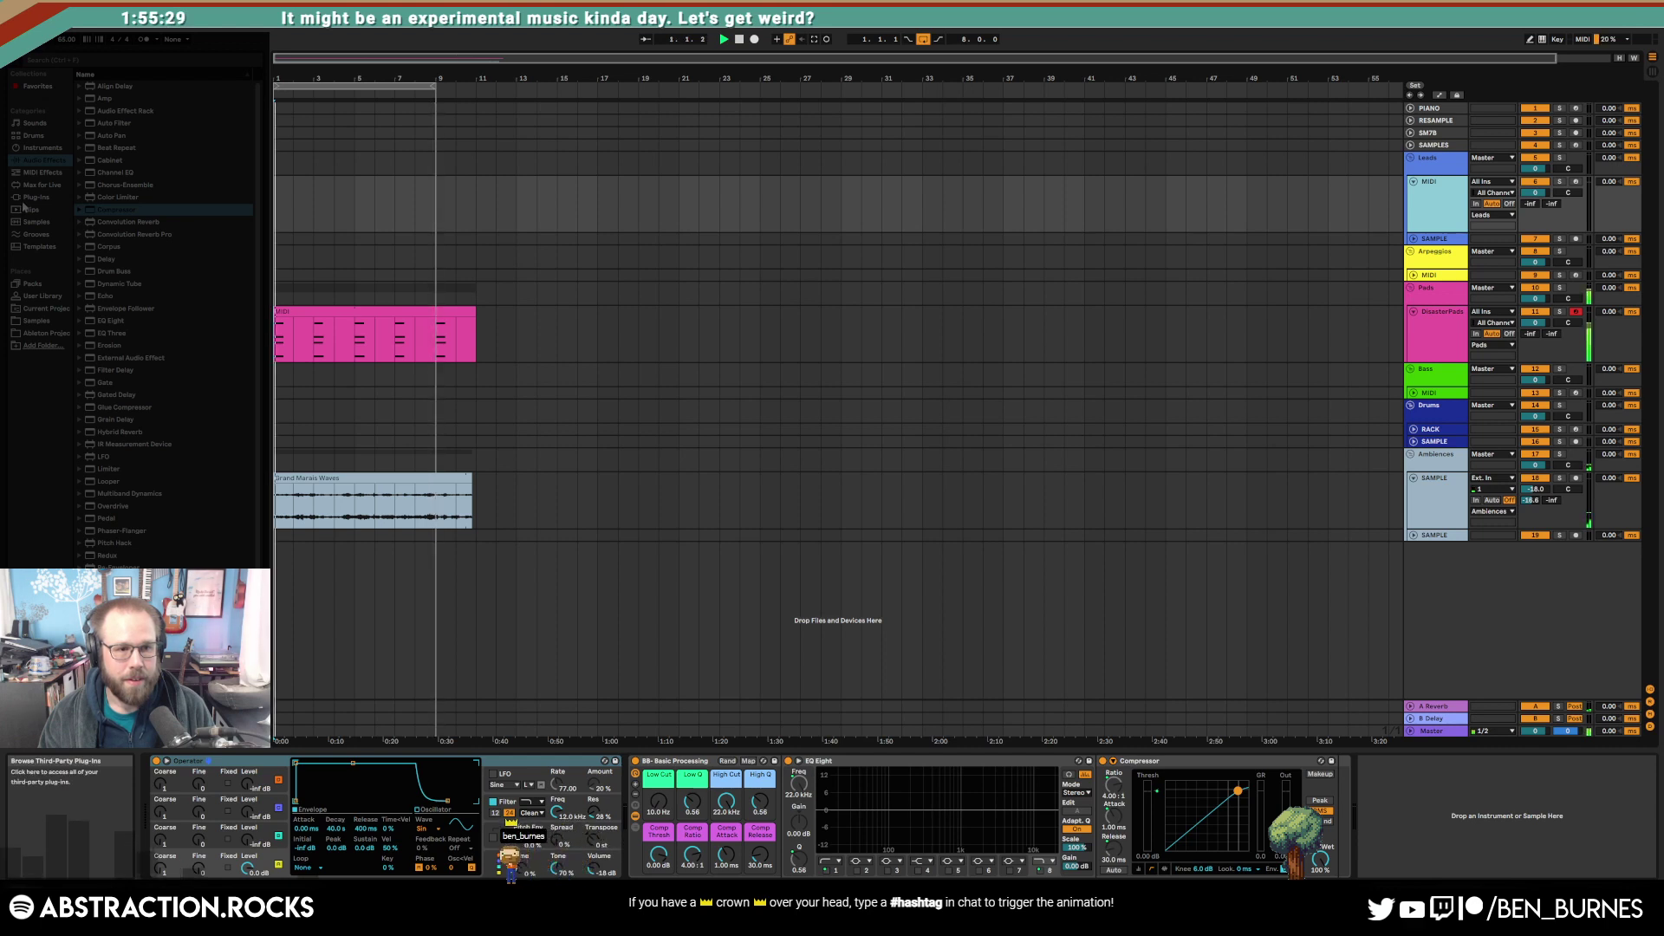
{"action": "left_click", "coordinate": [37, 199]}
{"action": "left_click", "coordinate": [88, 124]}
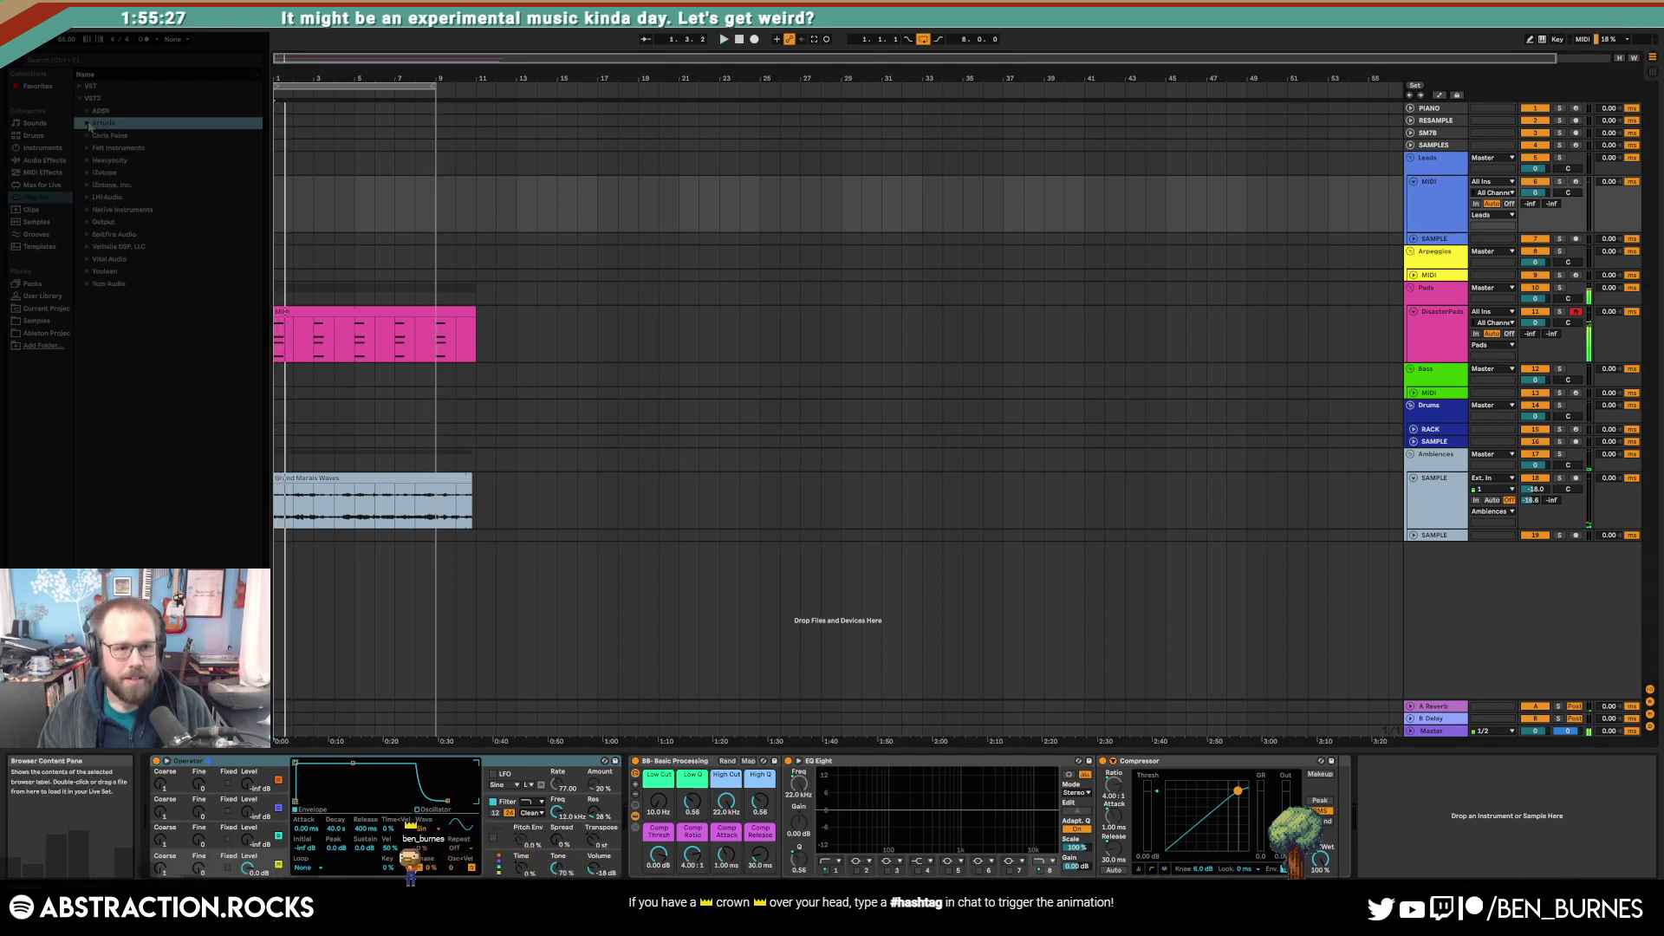
{"action": "left_click", "coordinate": [82, 100]}
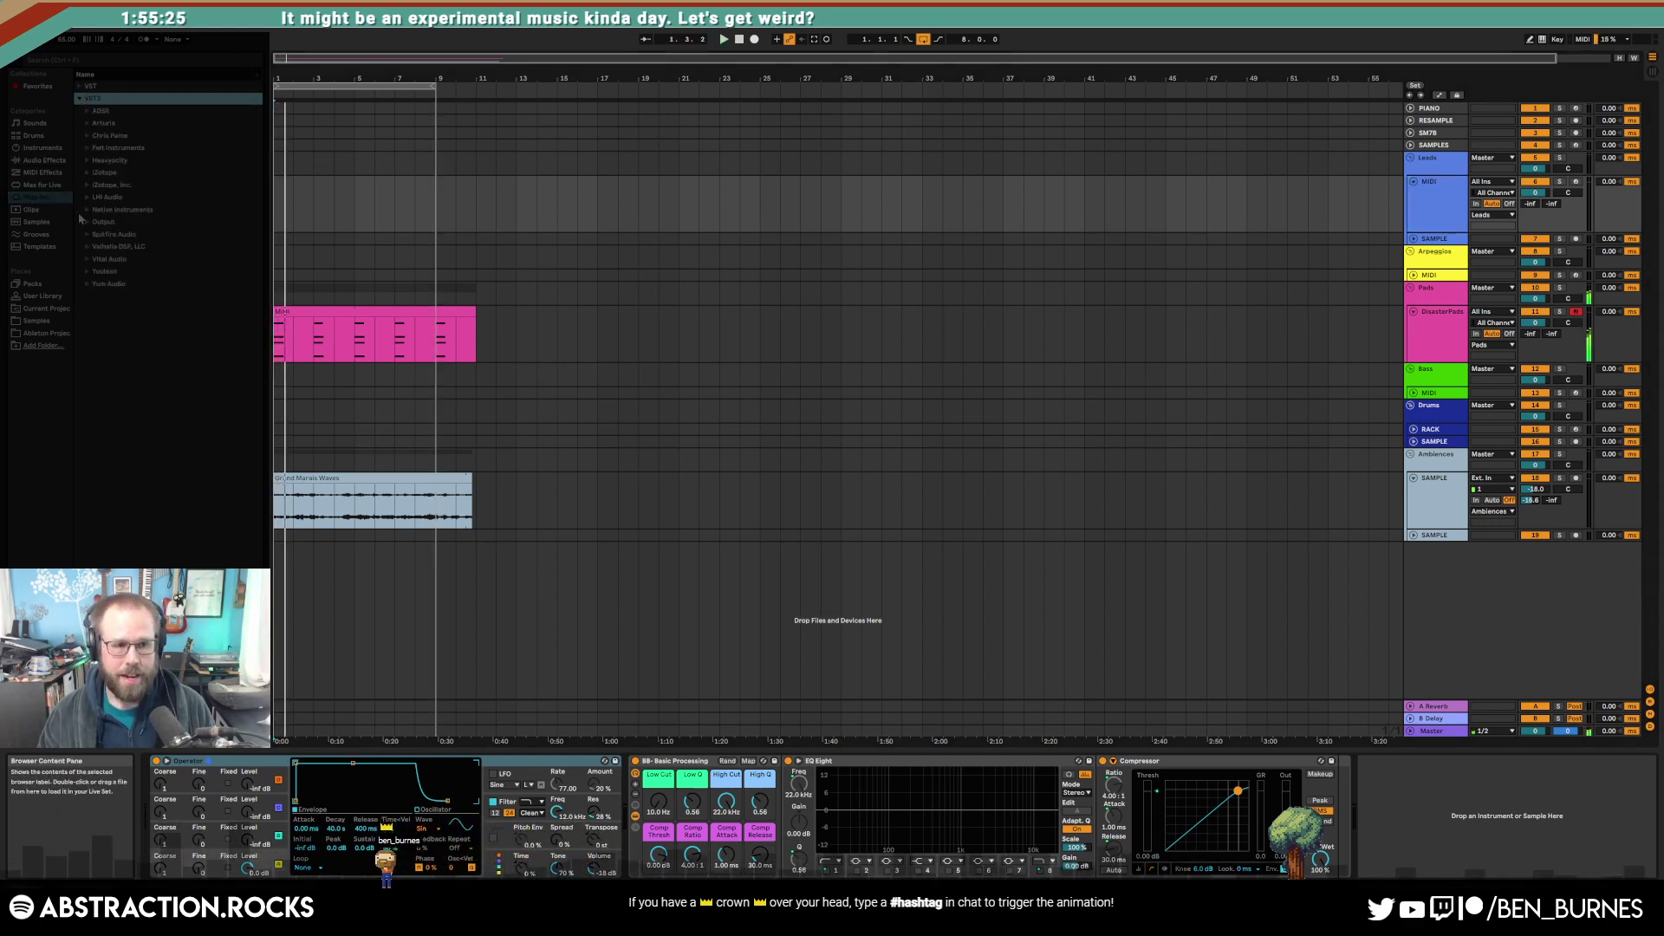
{"action": "left_click", "coordinate": [86, 212]}
{"action": "left_click", "coordinate": [118, 261]}
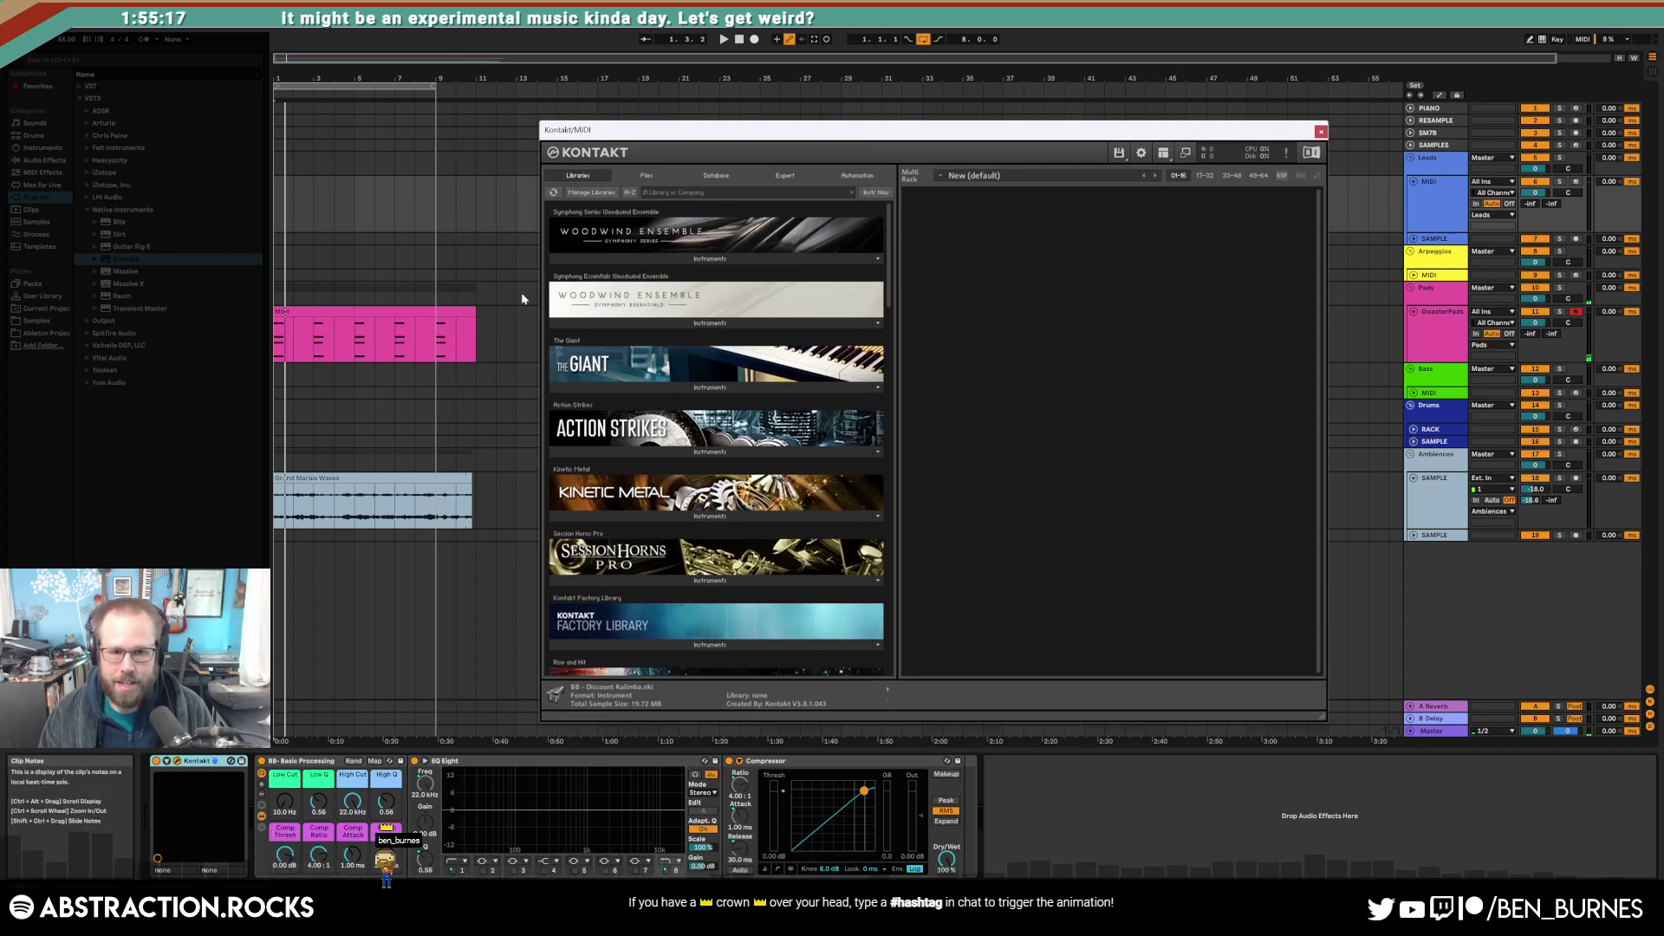
Step: Load the Una Corda Felt instrument from Kontakt's Una Corda library and arm the Leads MIDI track for recording
{"action": "left_click_drag", "start_coordinate": [884, 242], "coordinate": [902, 461]}
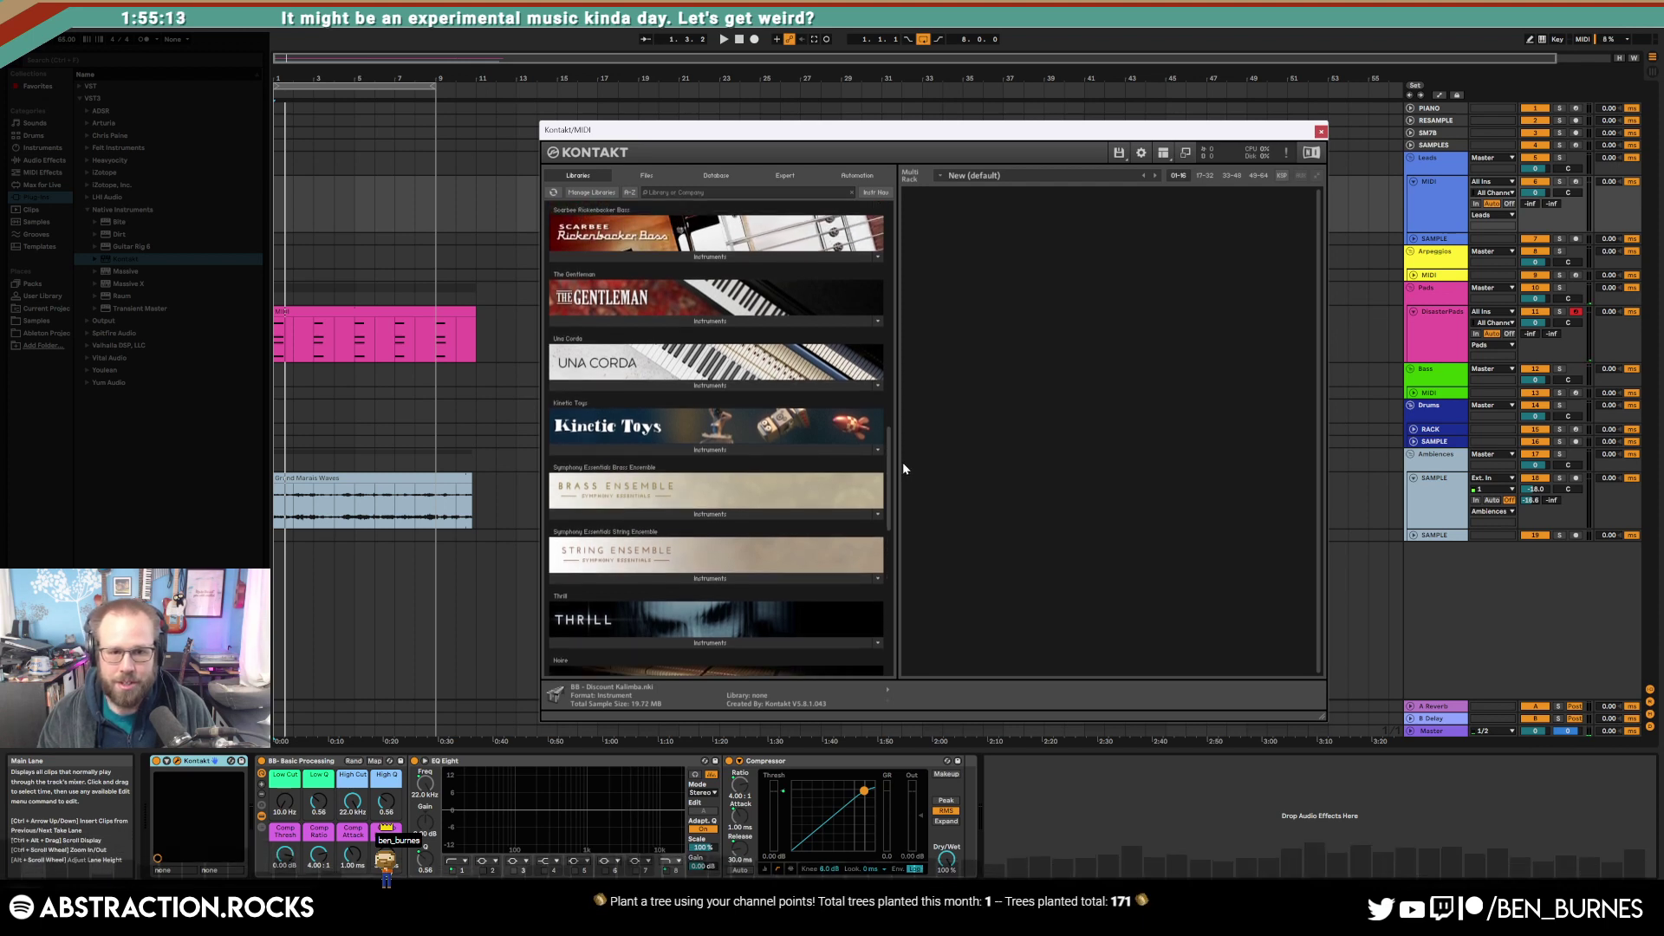
{"action": "left_click", "coordinate": [650, 397]}
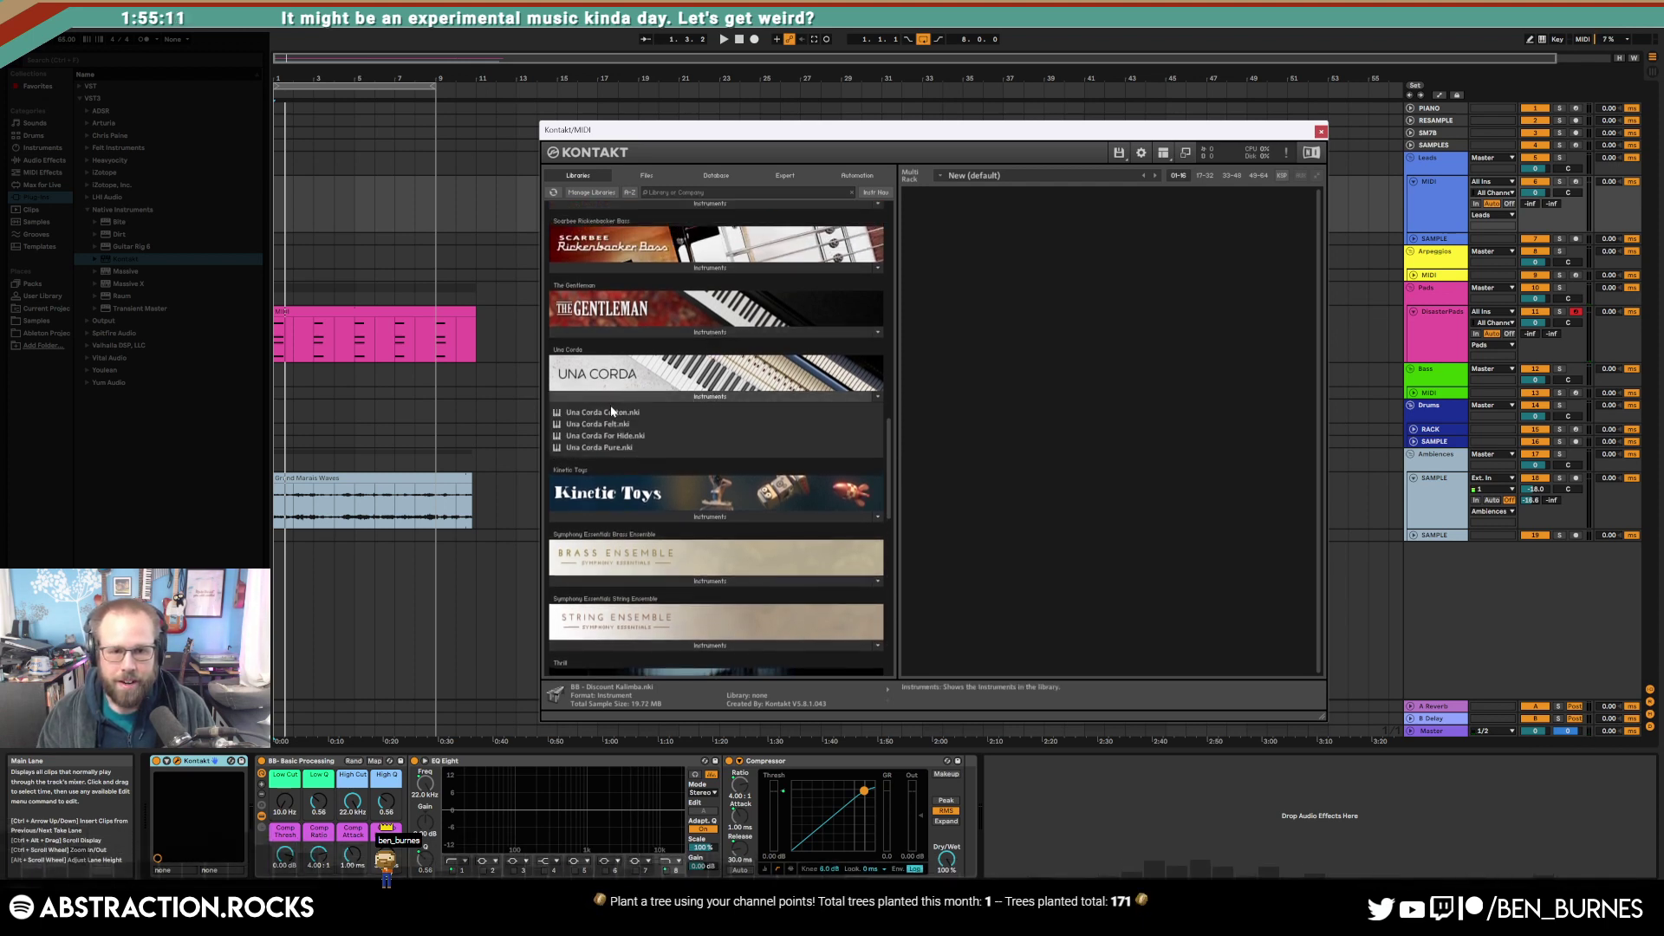
{"action": "double_click", "coordinate": [626, 423]}
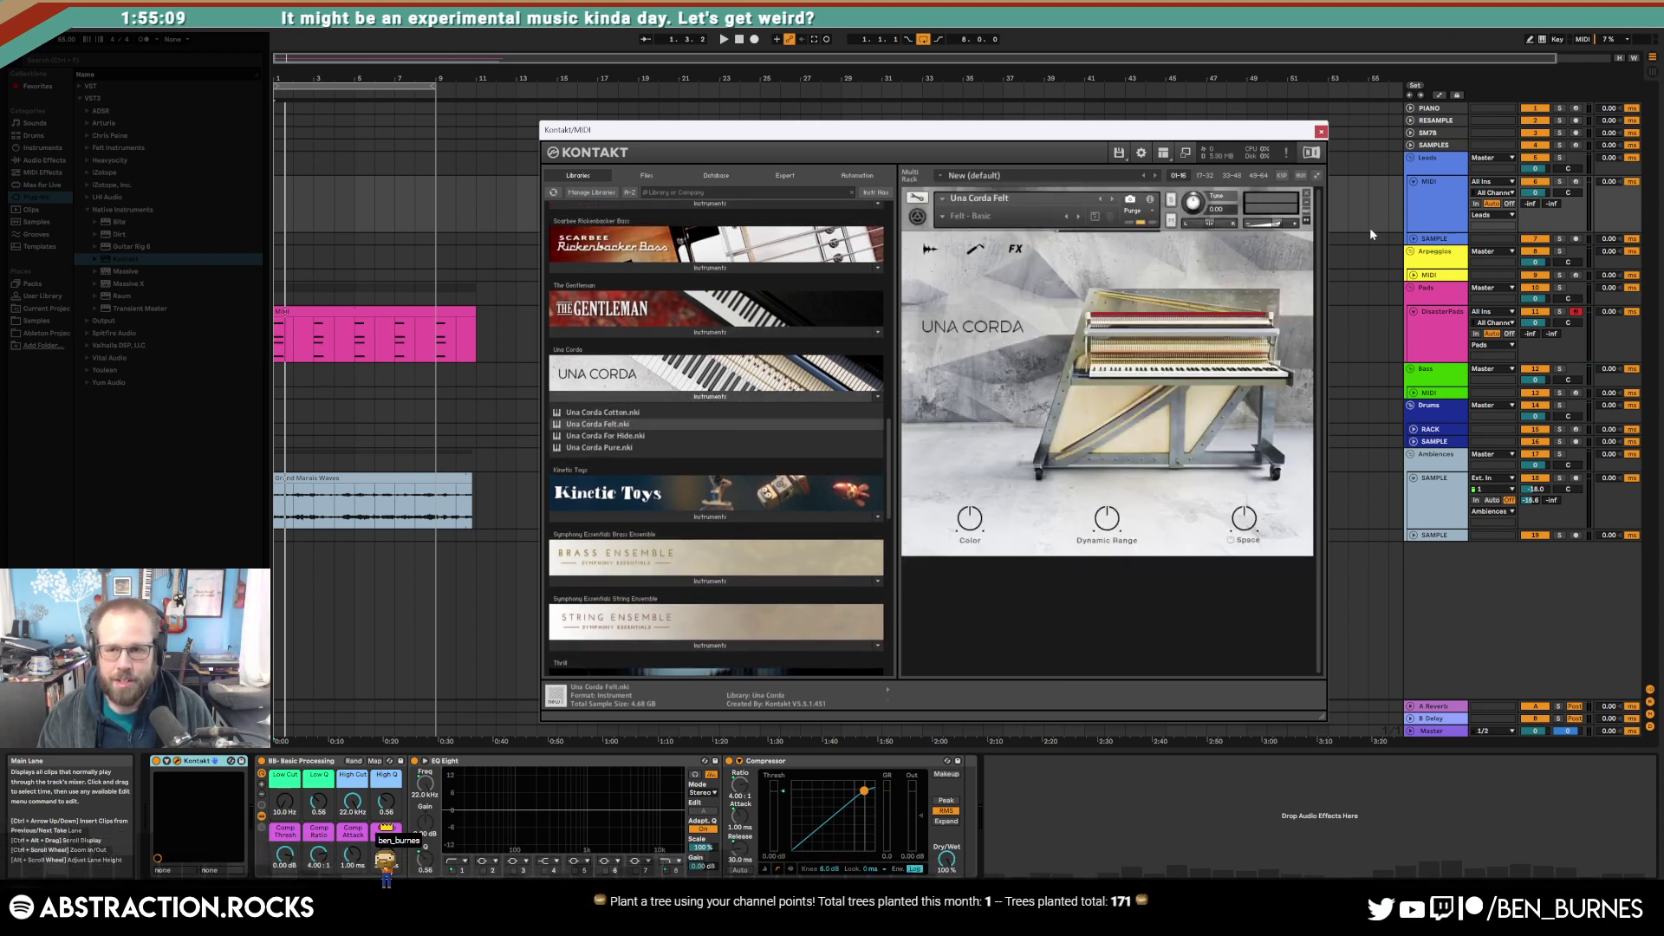
{"action": "left_click", "coordinate": [1575, 182]}
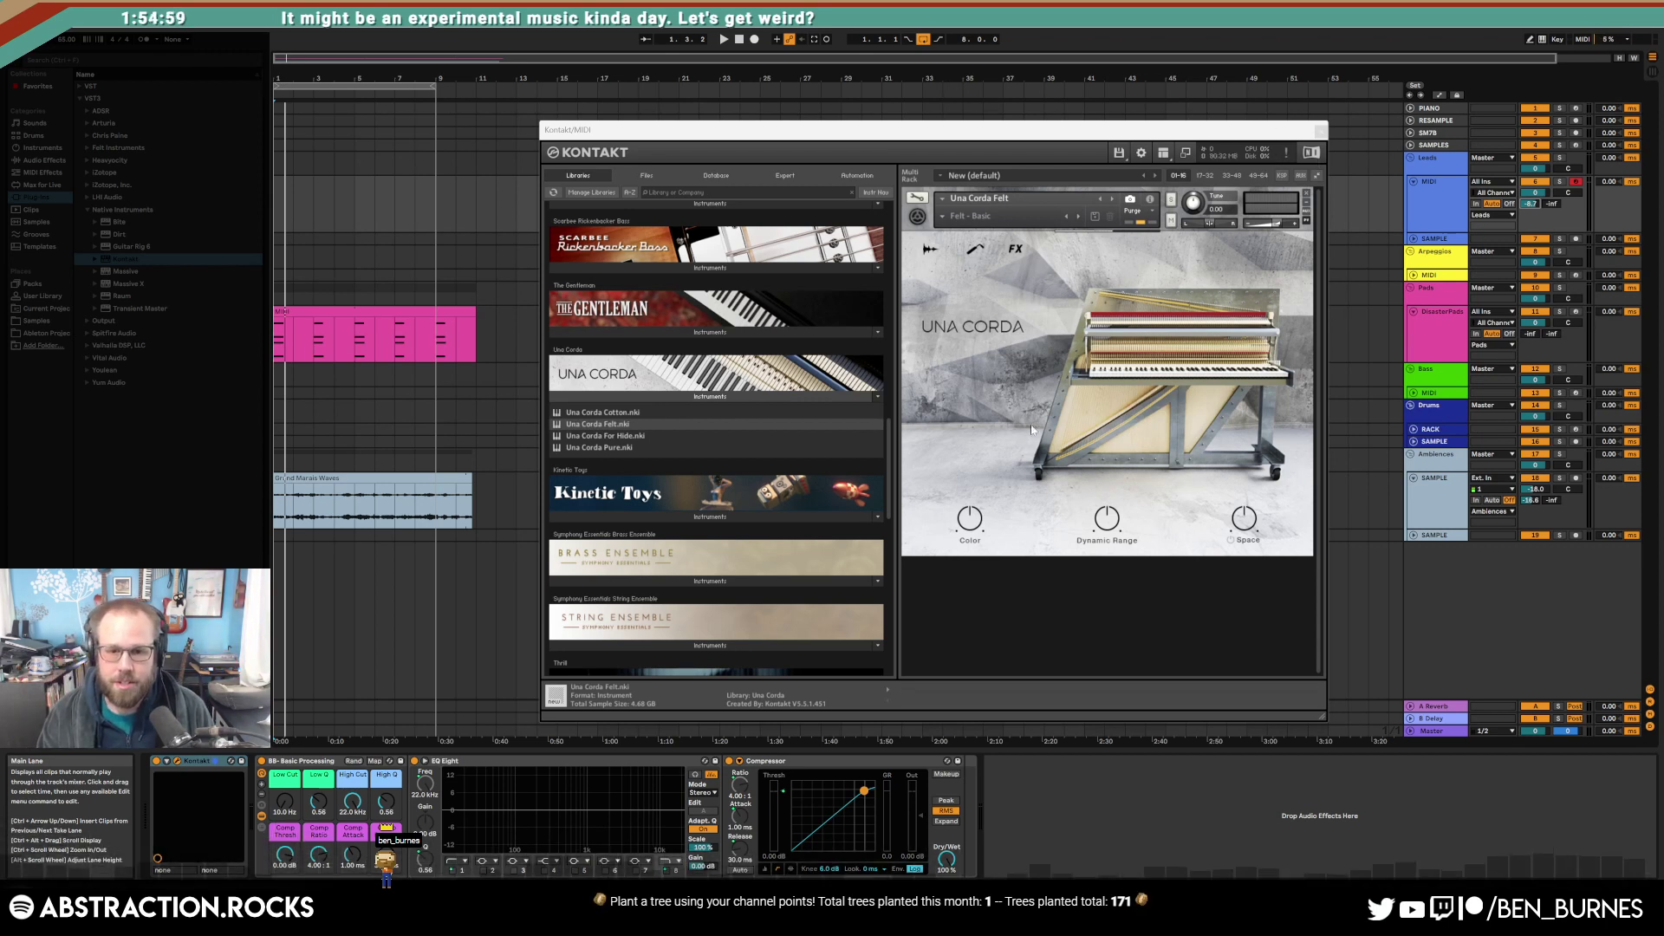
Step: Adjust Una Corda's Color control, check its Workbench page and close the Kontakt window
{"action": "left_click_drag", "start_coordinate": [964, 526], "coordinate": [967, 492]}
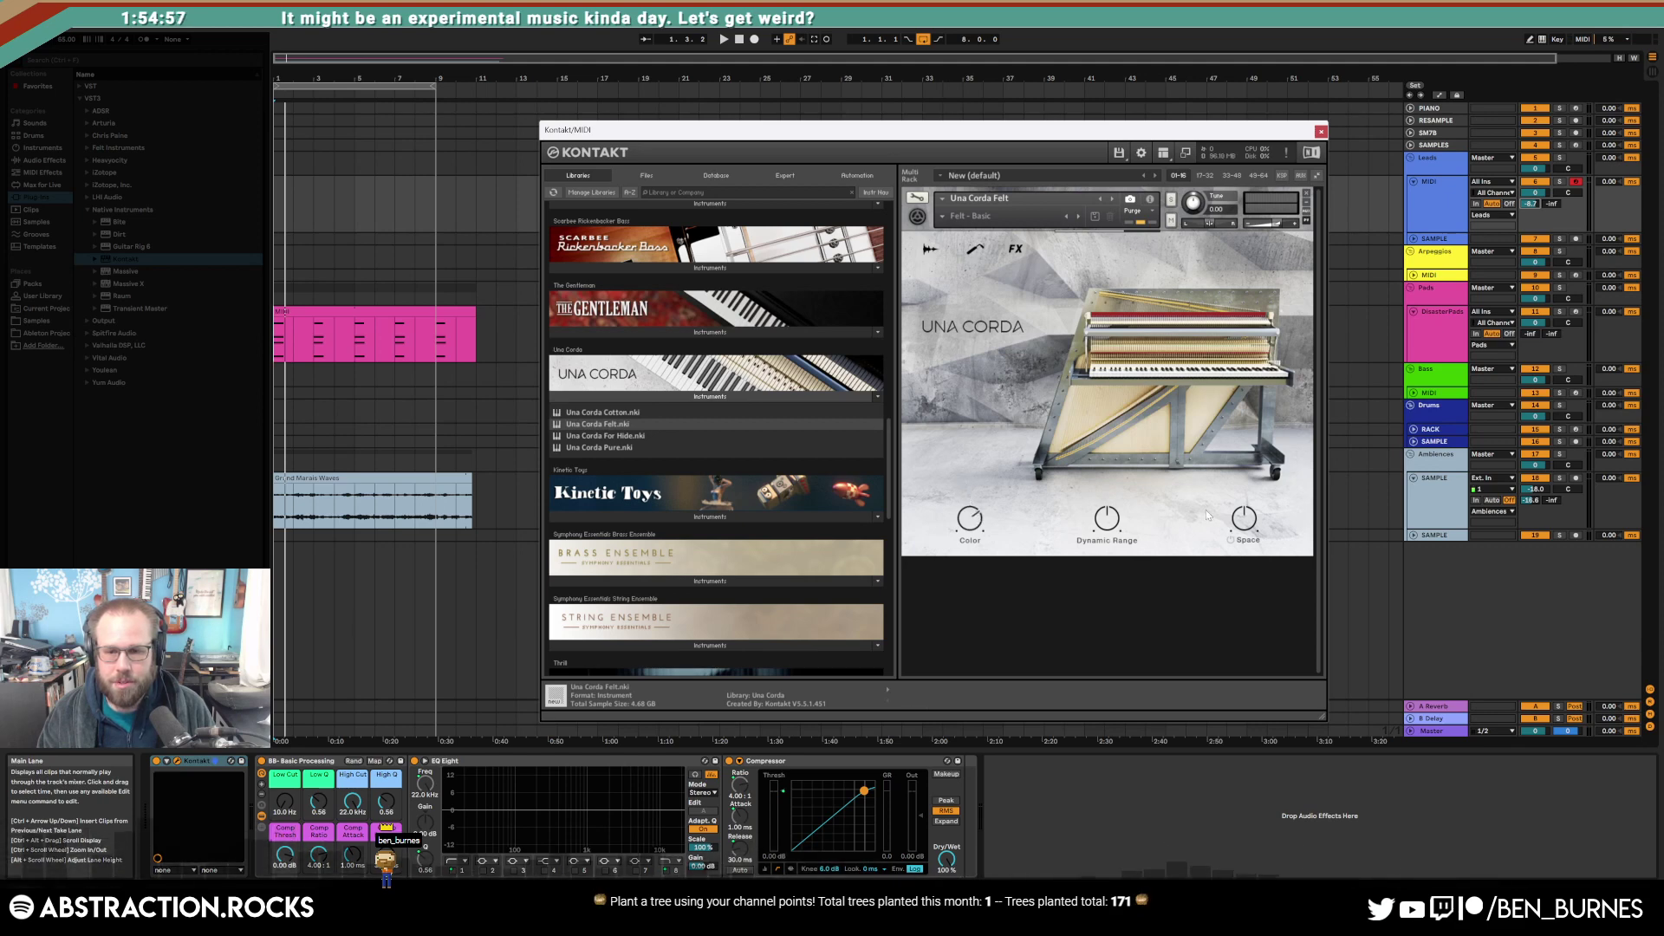
{"action": "left_click", "coordinate": [930, 254]}
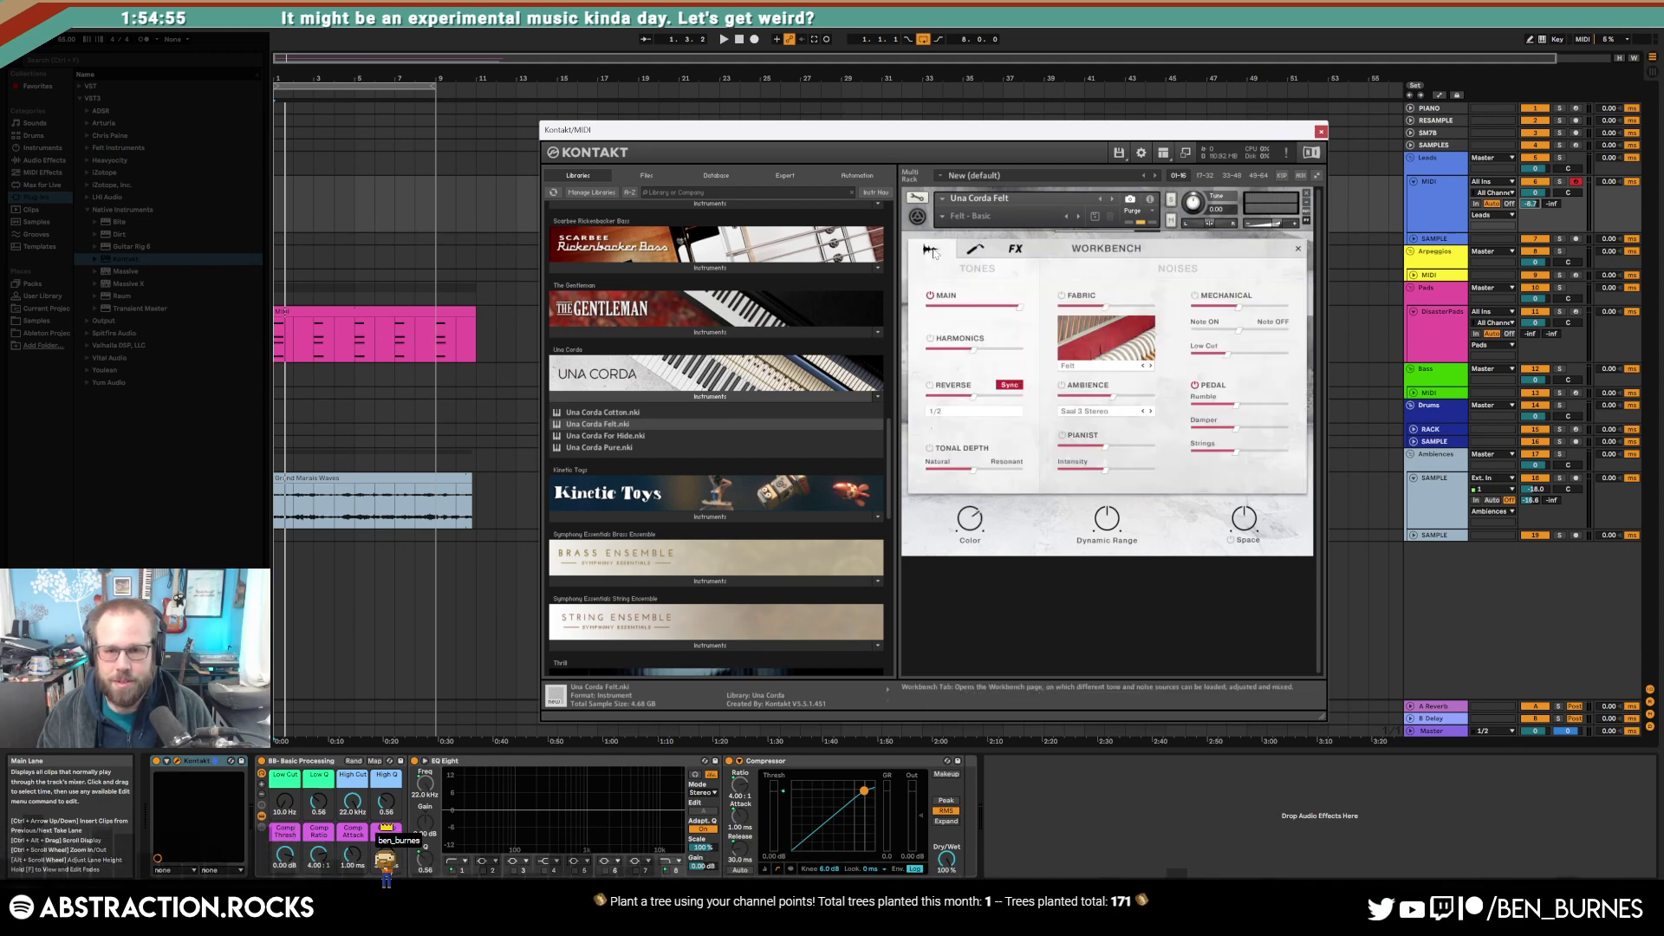
{"action": "left_click", "coordinate": [930, 254]}
{"action": "left_click", "coordinate": [1320, 132]}
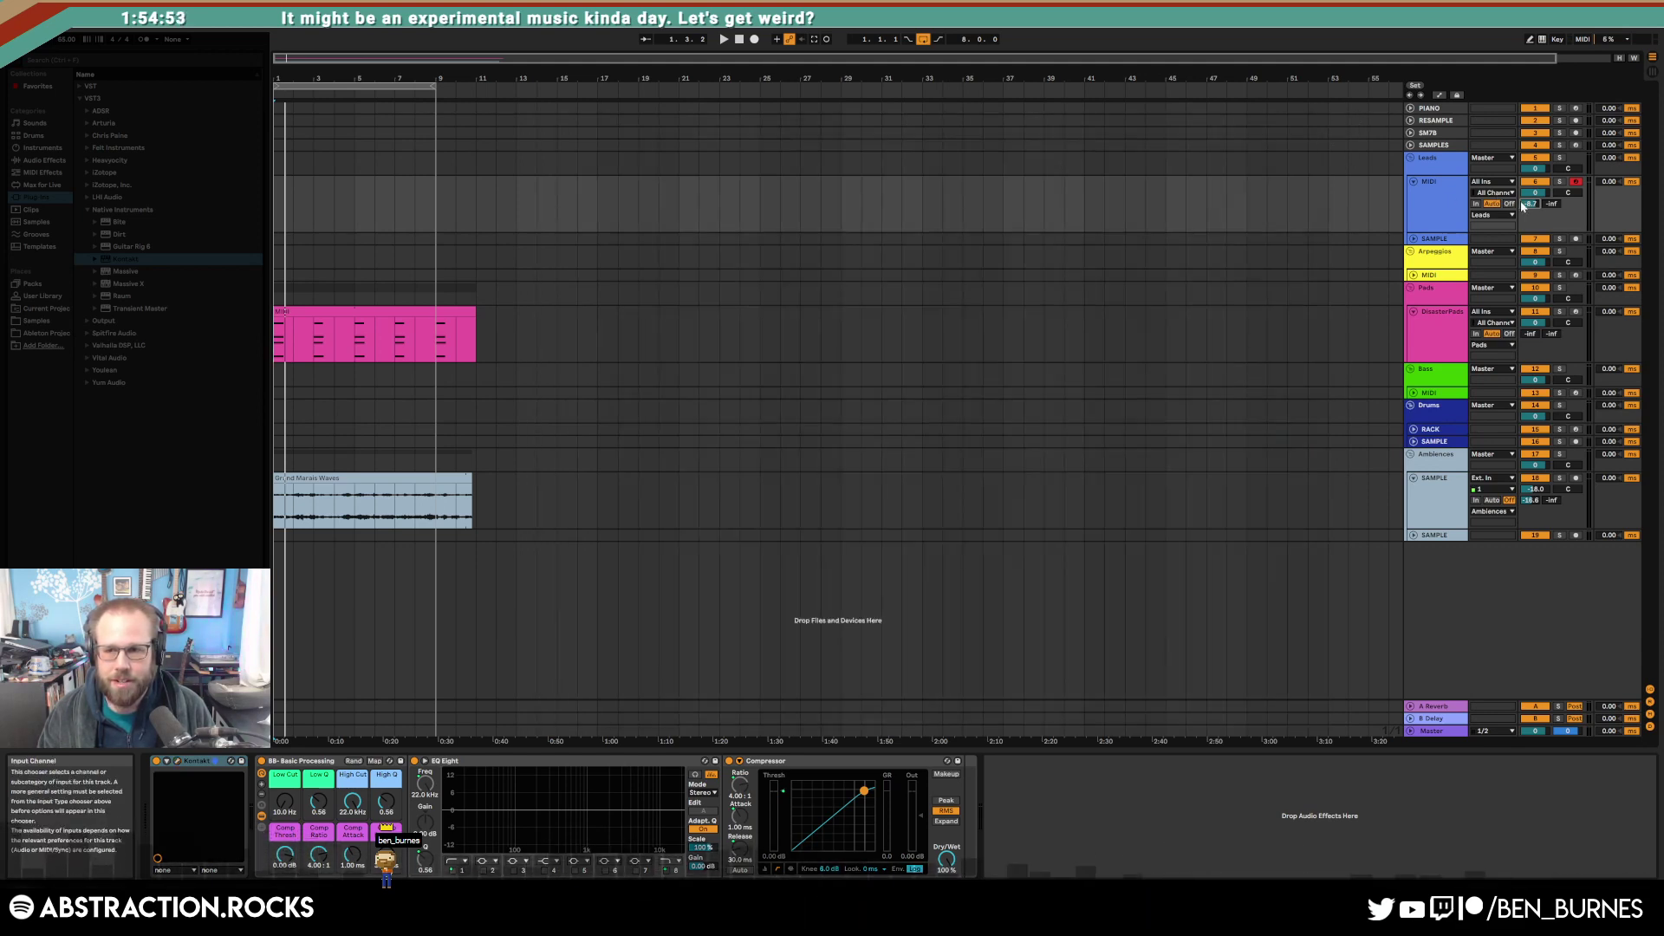
Step: Add ValhallaDelay after Kontakt on the Leads MIDI track and move its window clear of the tracks
{"action": "left_click", "coordinate": [1436, 211]}
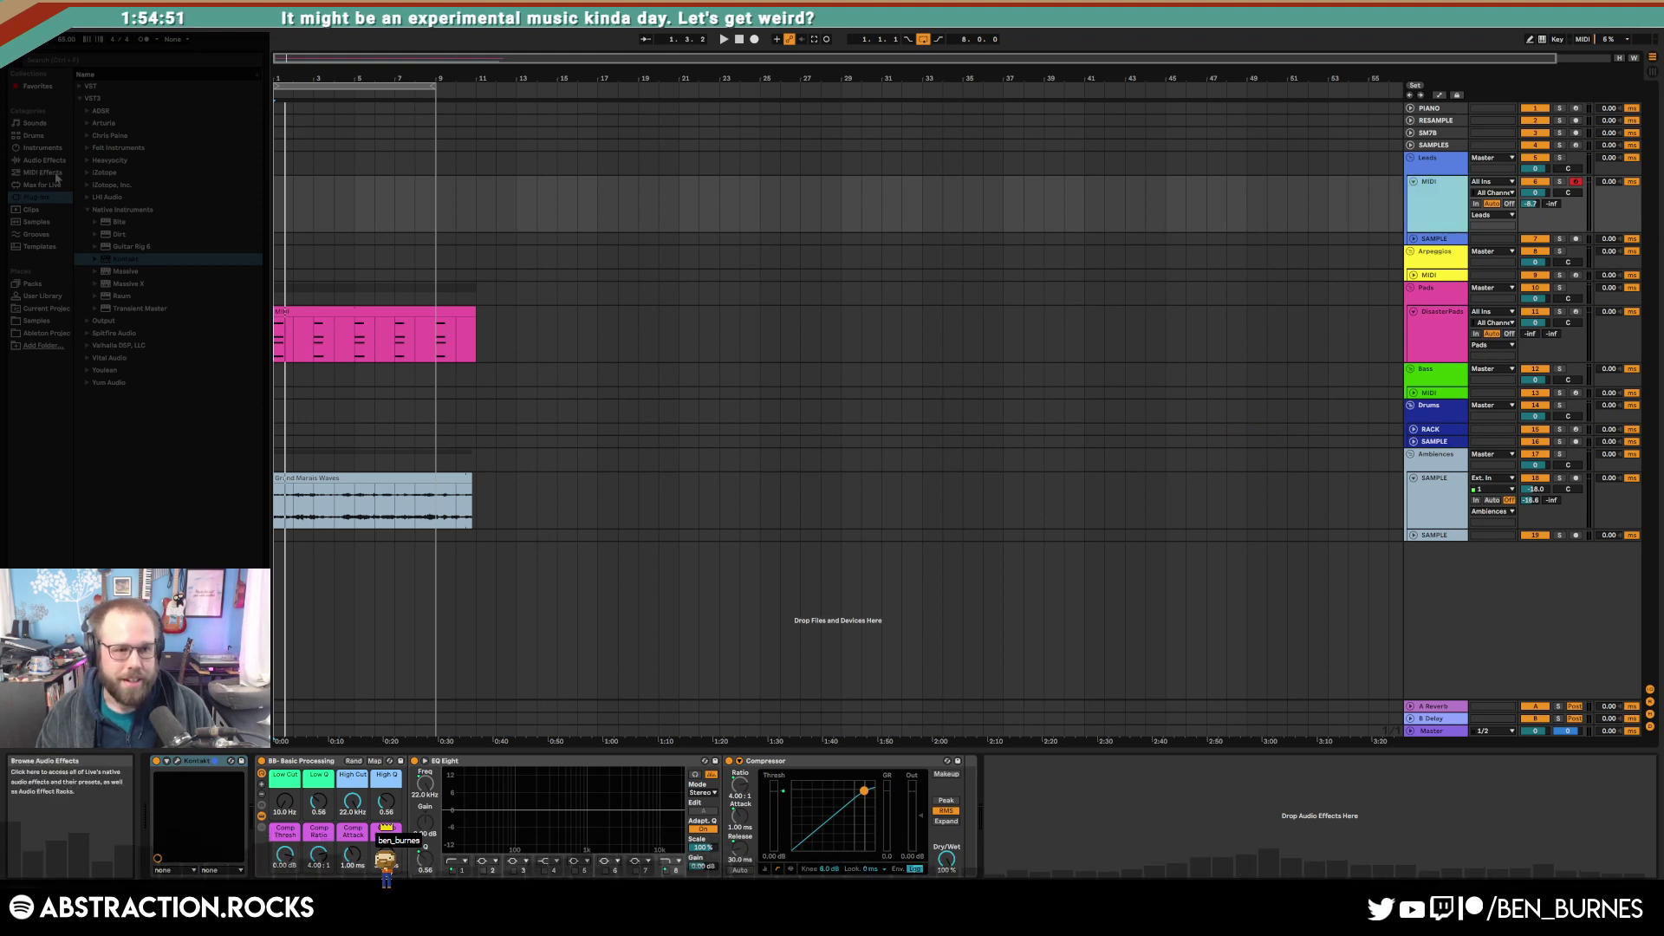
{"action": "left_click", "coordinate": [85, 349]}
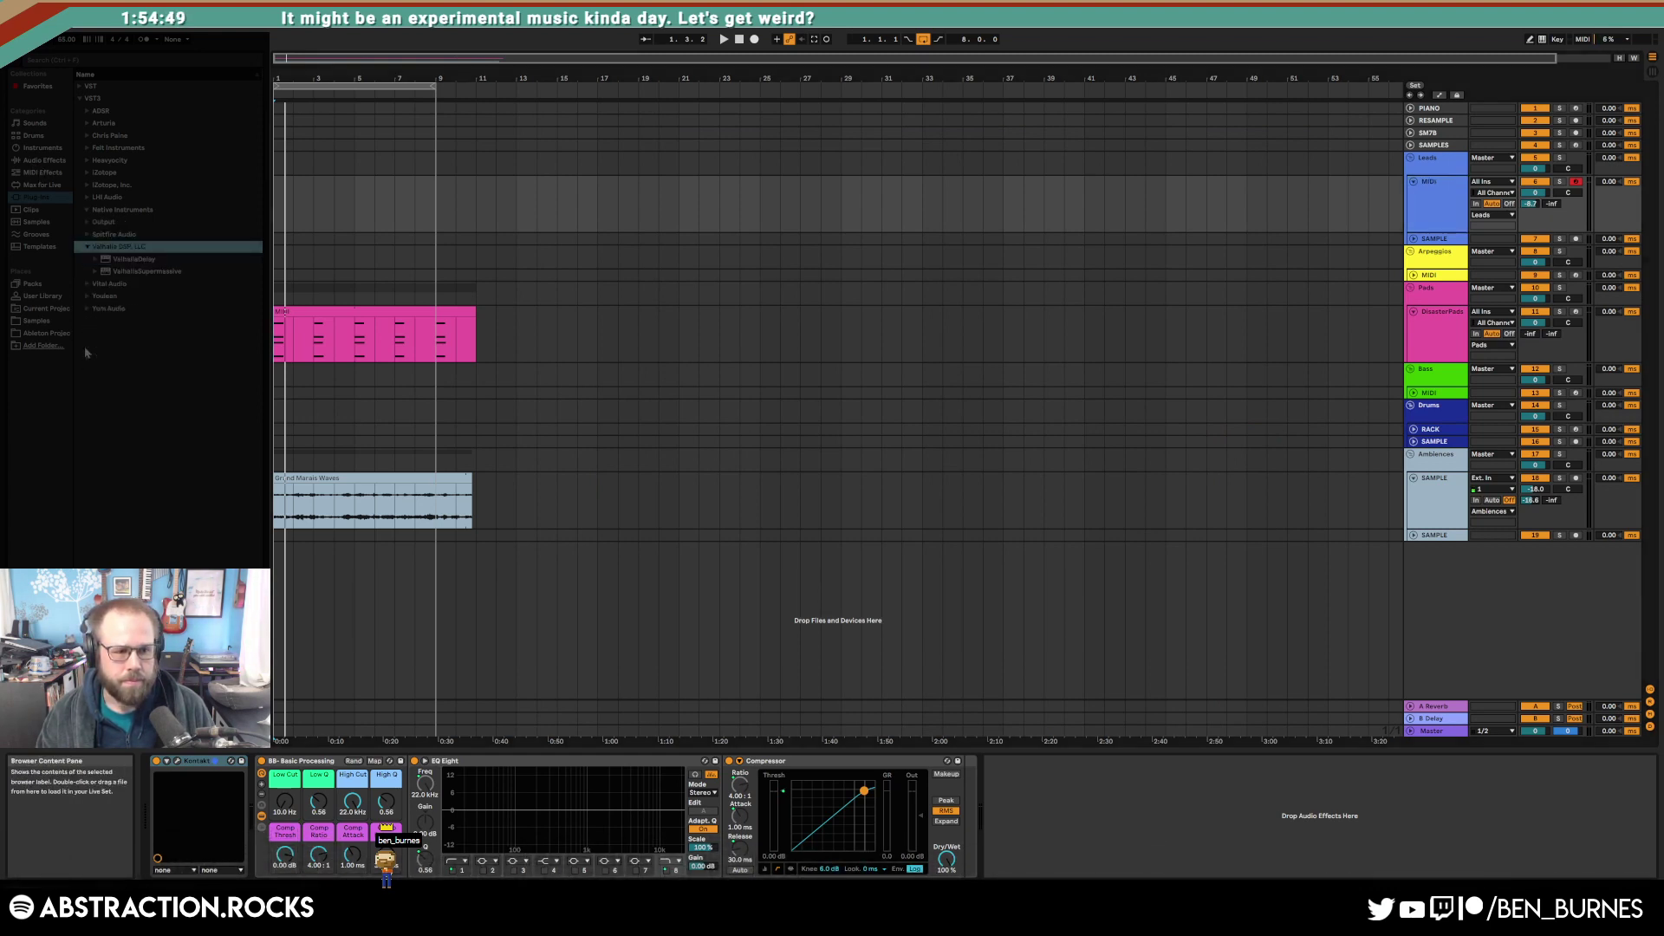
{"action": "double_click", "coordinate": [113, 260]}
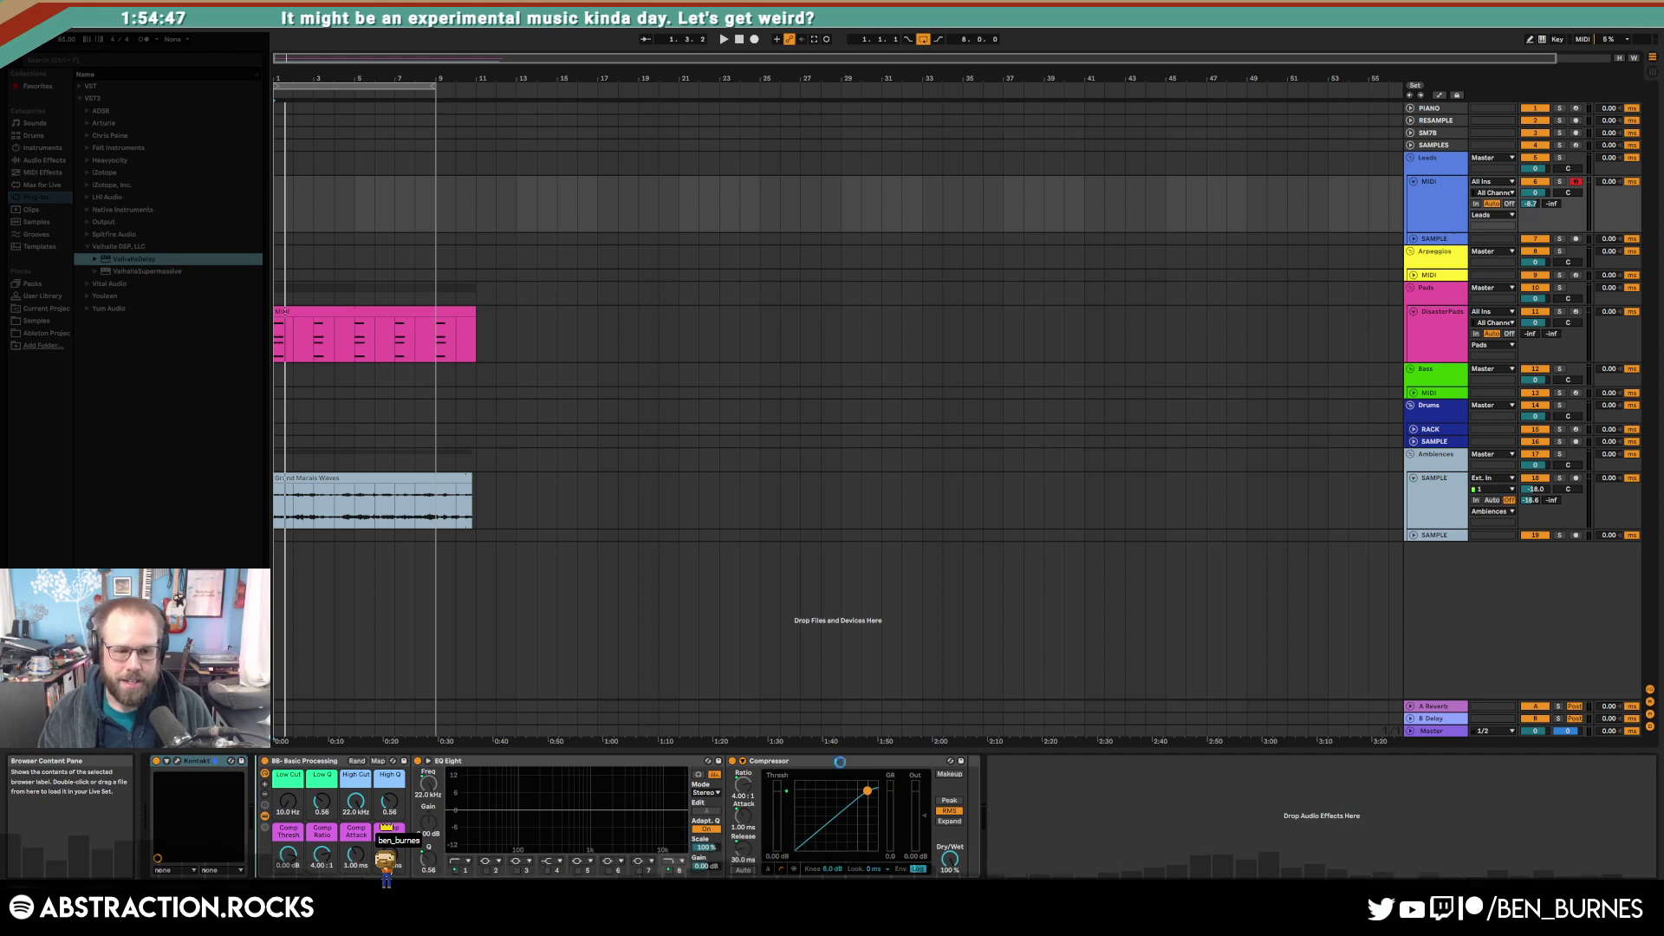
{"action": "left_click_drag", "start_coordinate": [741, 141], "coordinate": [798, 334]}
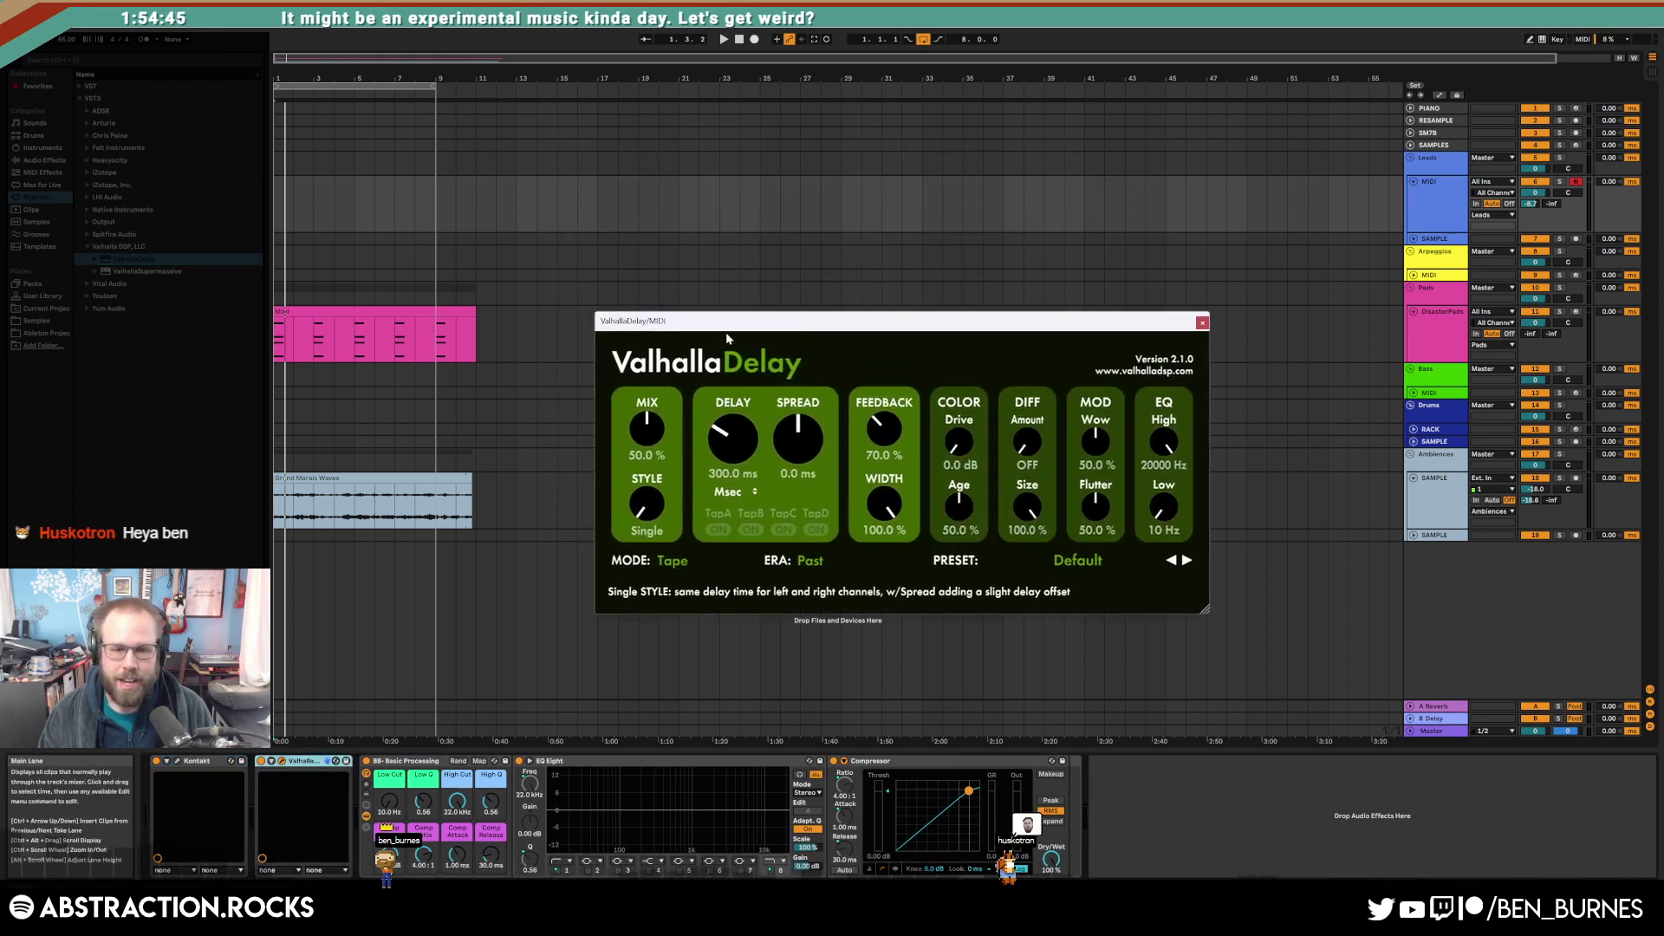
Step: Set ValhallaDelay to the Dual style with a 910 ms left delay and a 930 ms right delay, and close its window
{"action": "left_click_drag", "start_coordinate": [652, 530], "coordinate": [648, 531]}
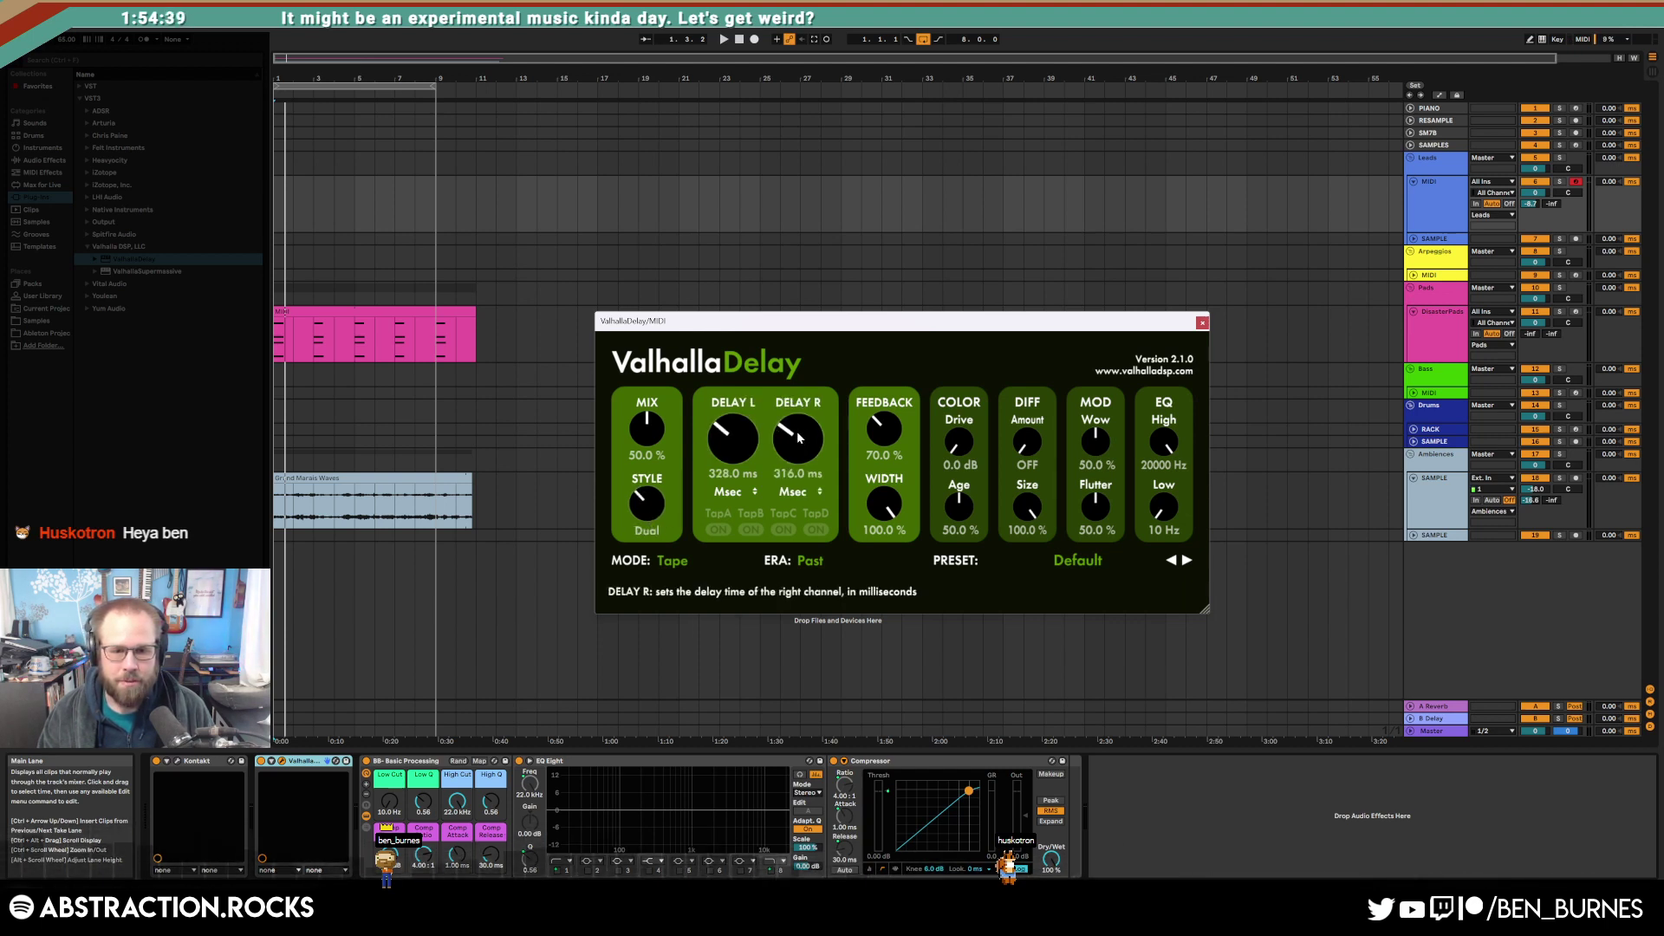
{"action": "left_click", "coordinate": [294, 221]}
{"action": "key", "text": "w"}
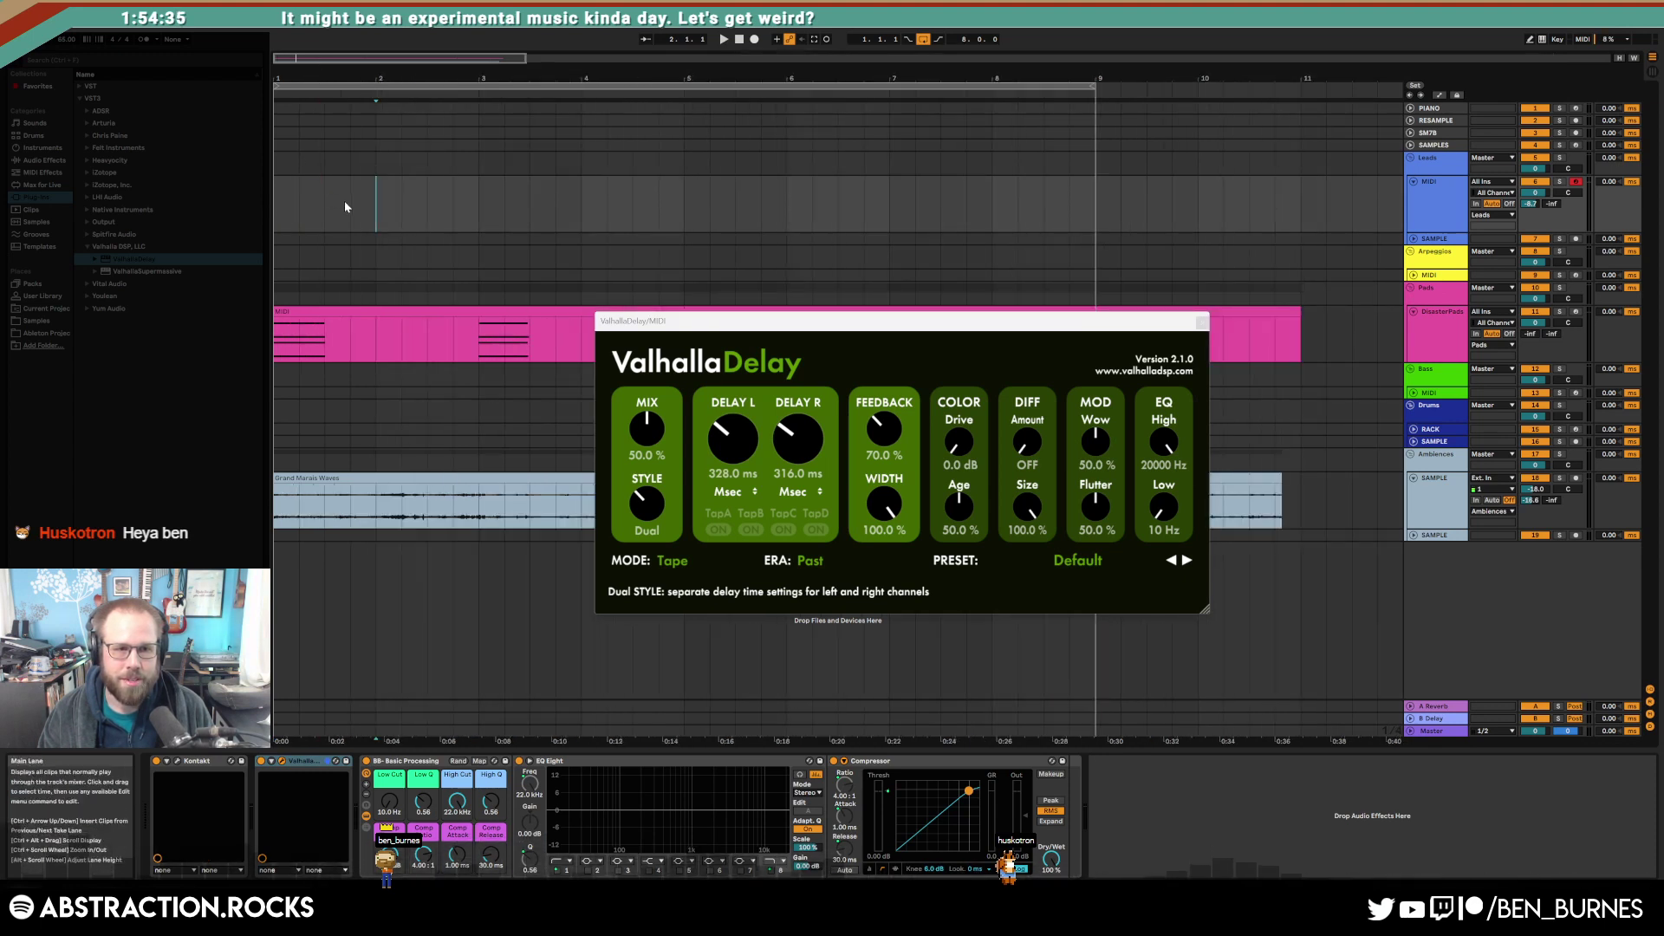
{"action": "left_click_drag", "start_coordinate": [344, 207], "coordinate": [275, 208]}
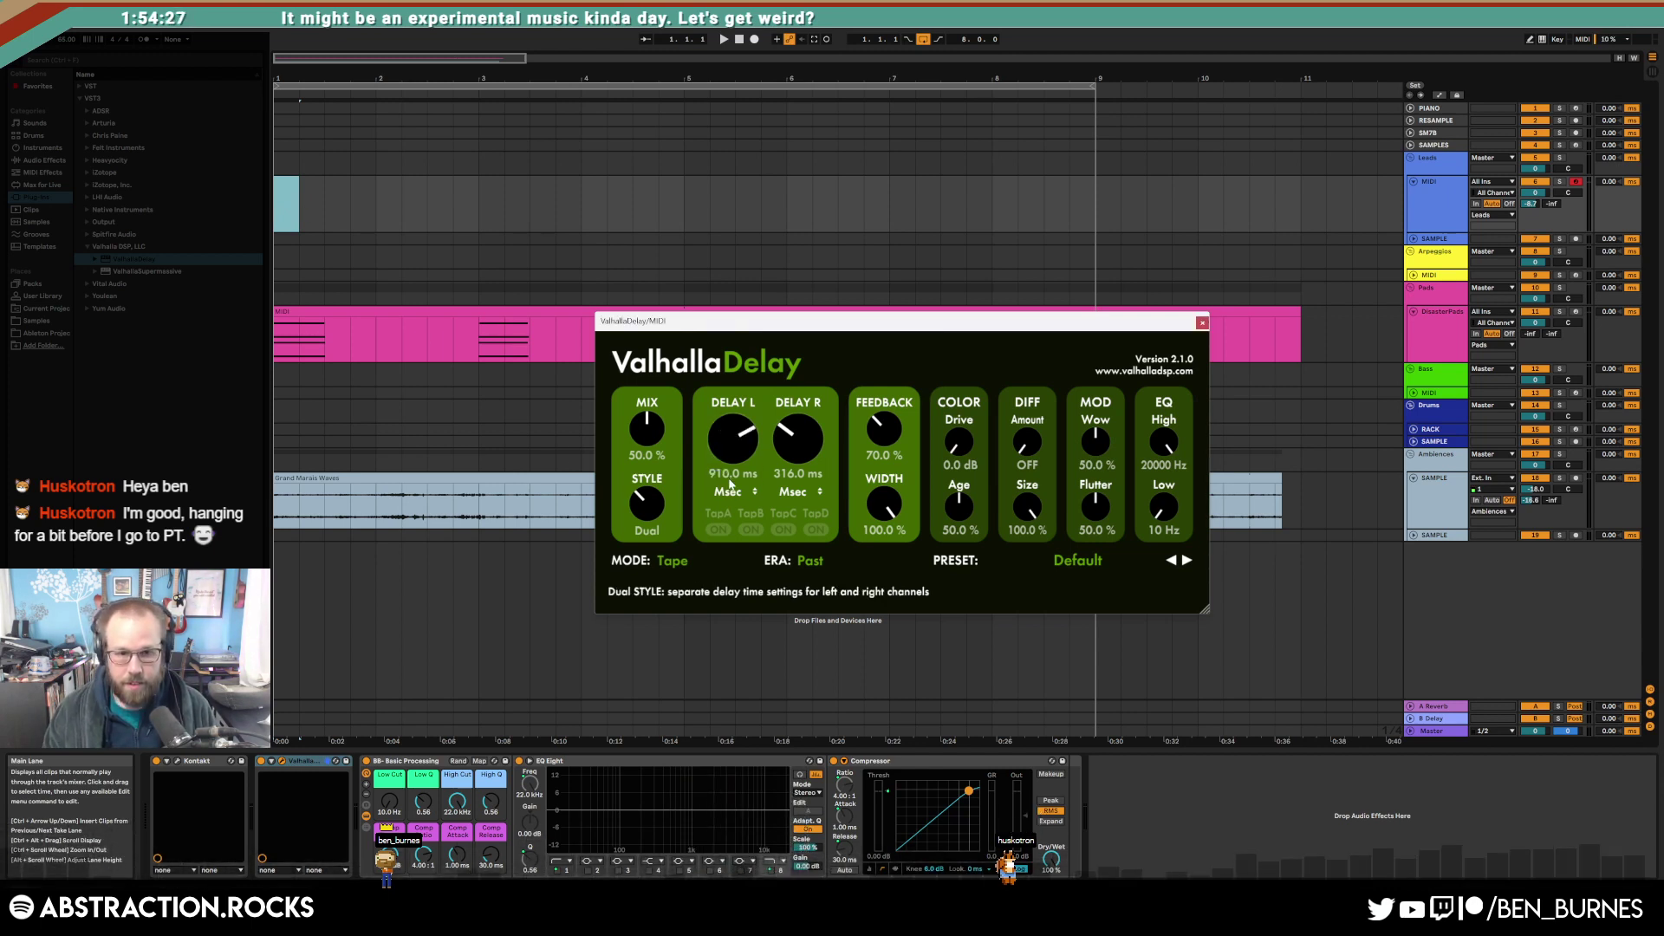
{"action": "key", "text": "Tab"}
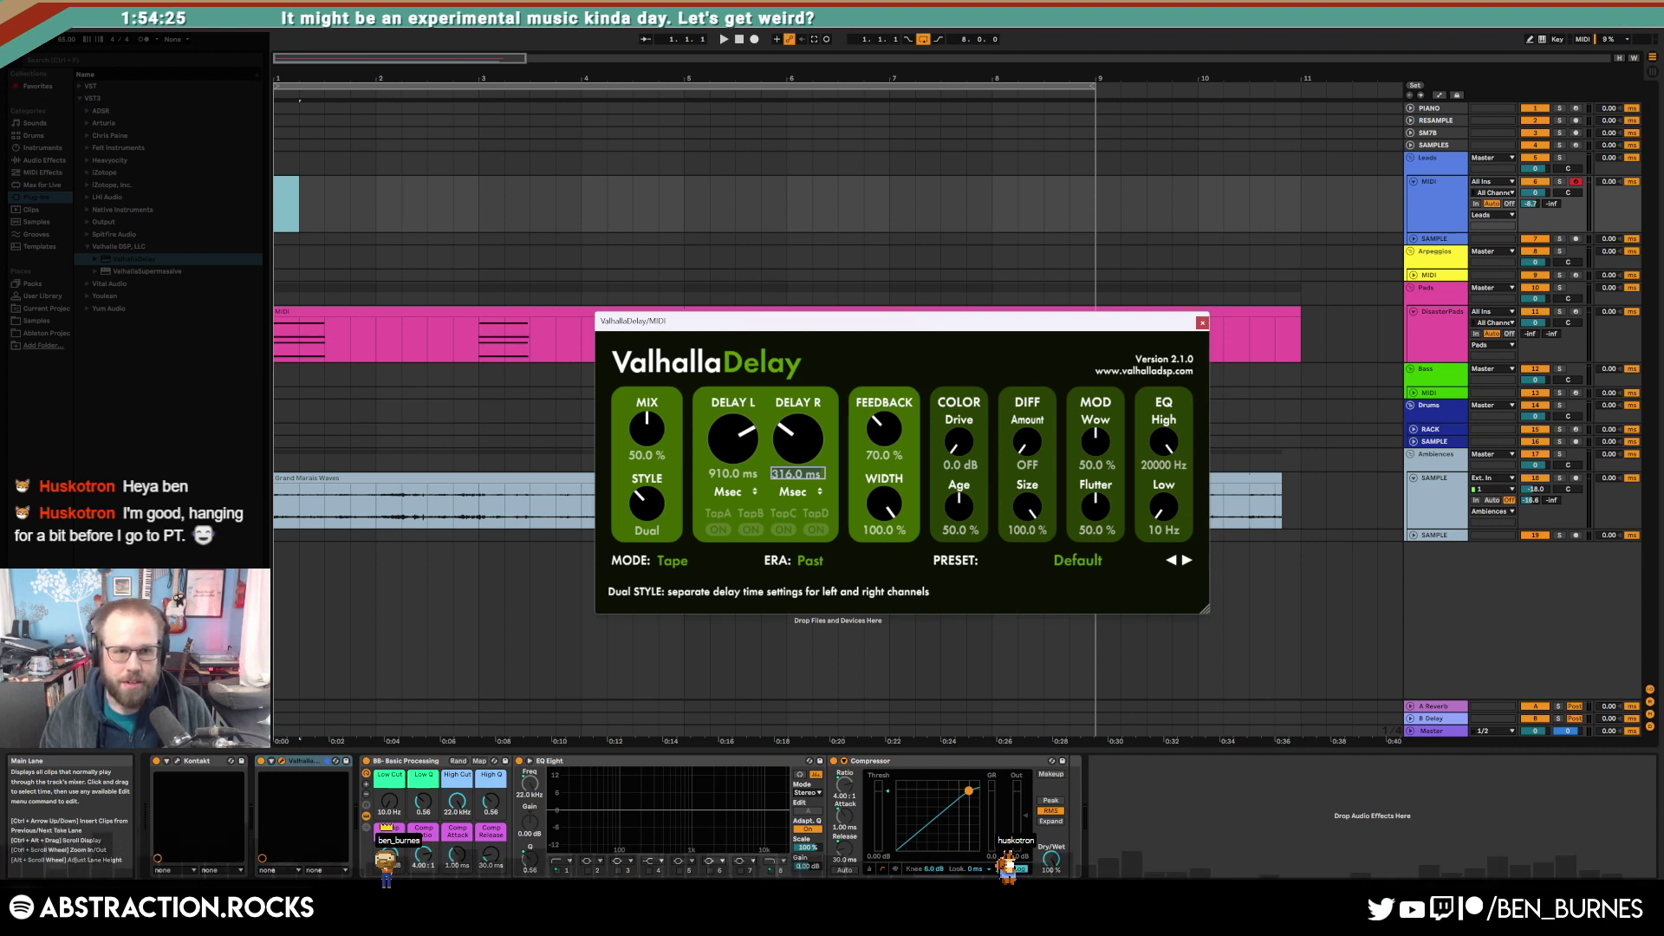
{"action": "type", "text": "930"}
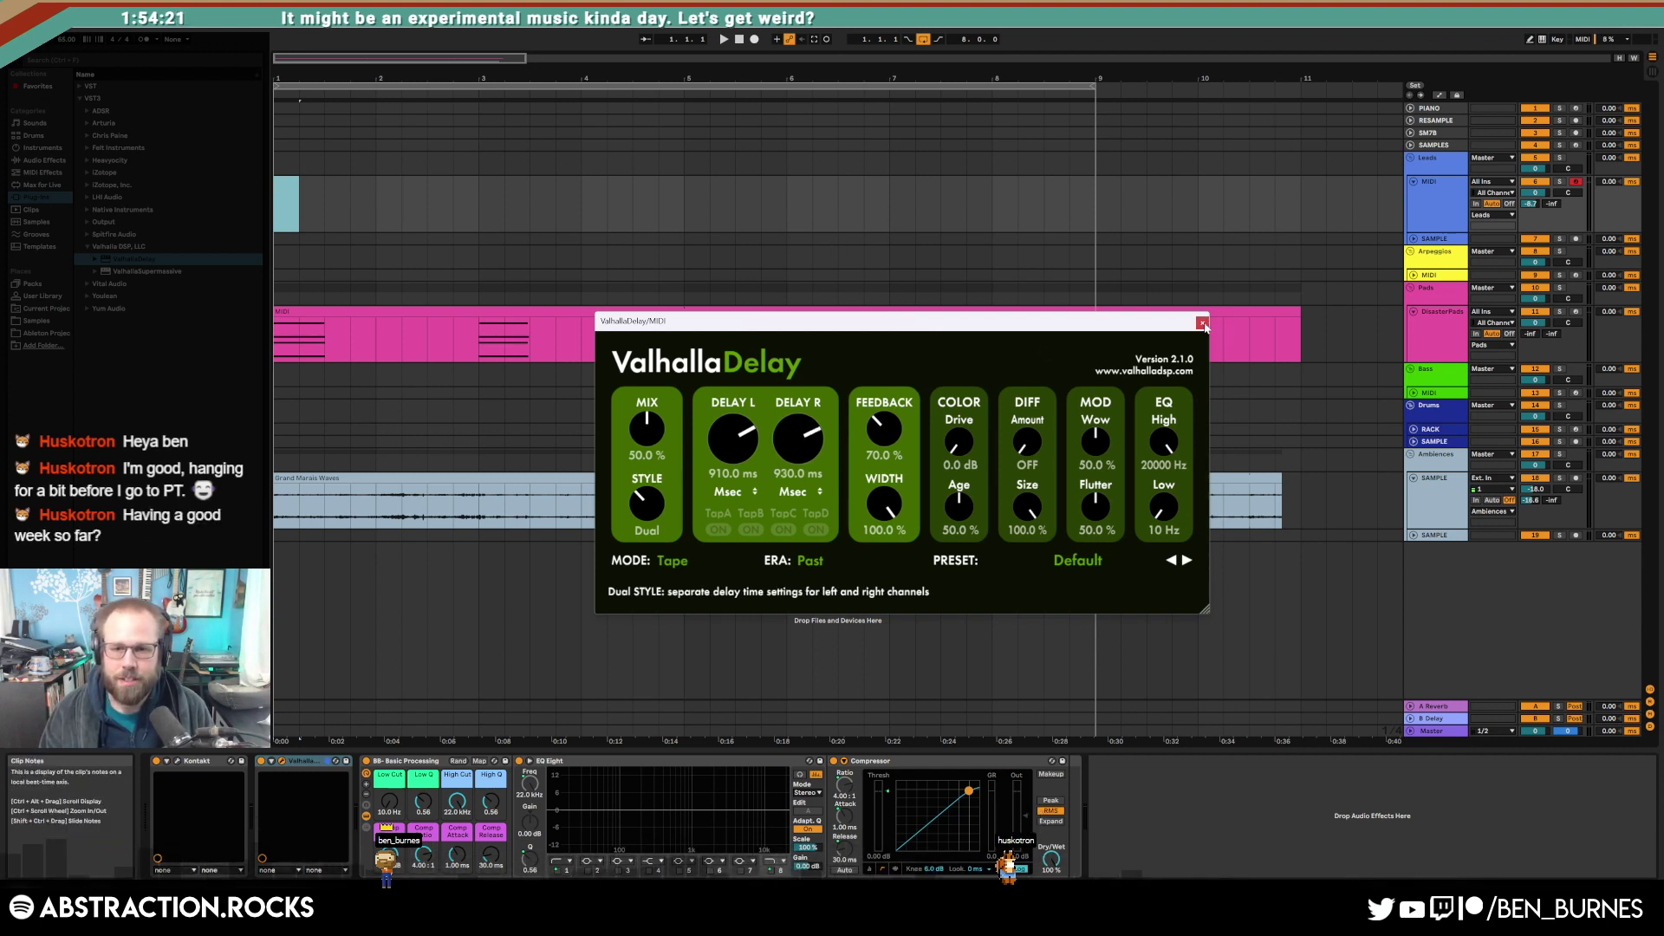
{"action": "left_click", "coordinate": [1202, 323]}
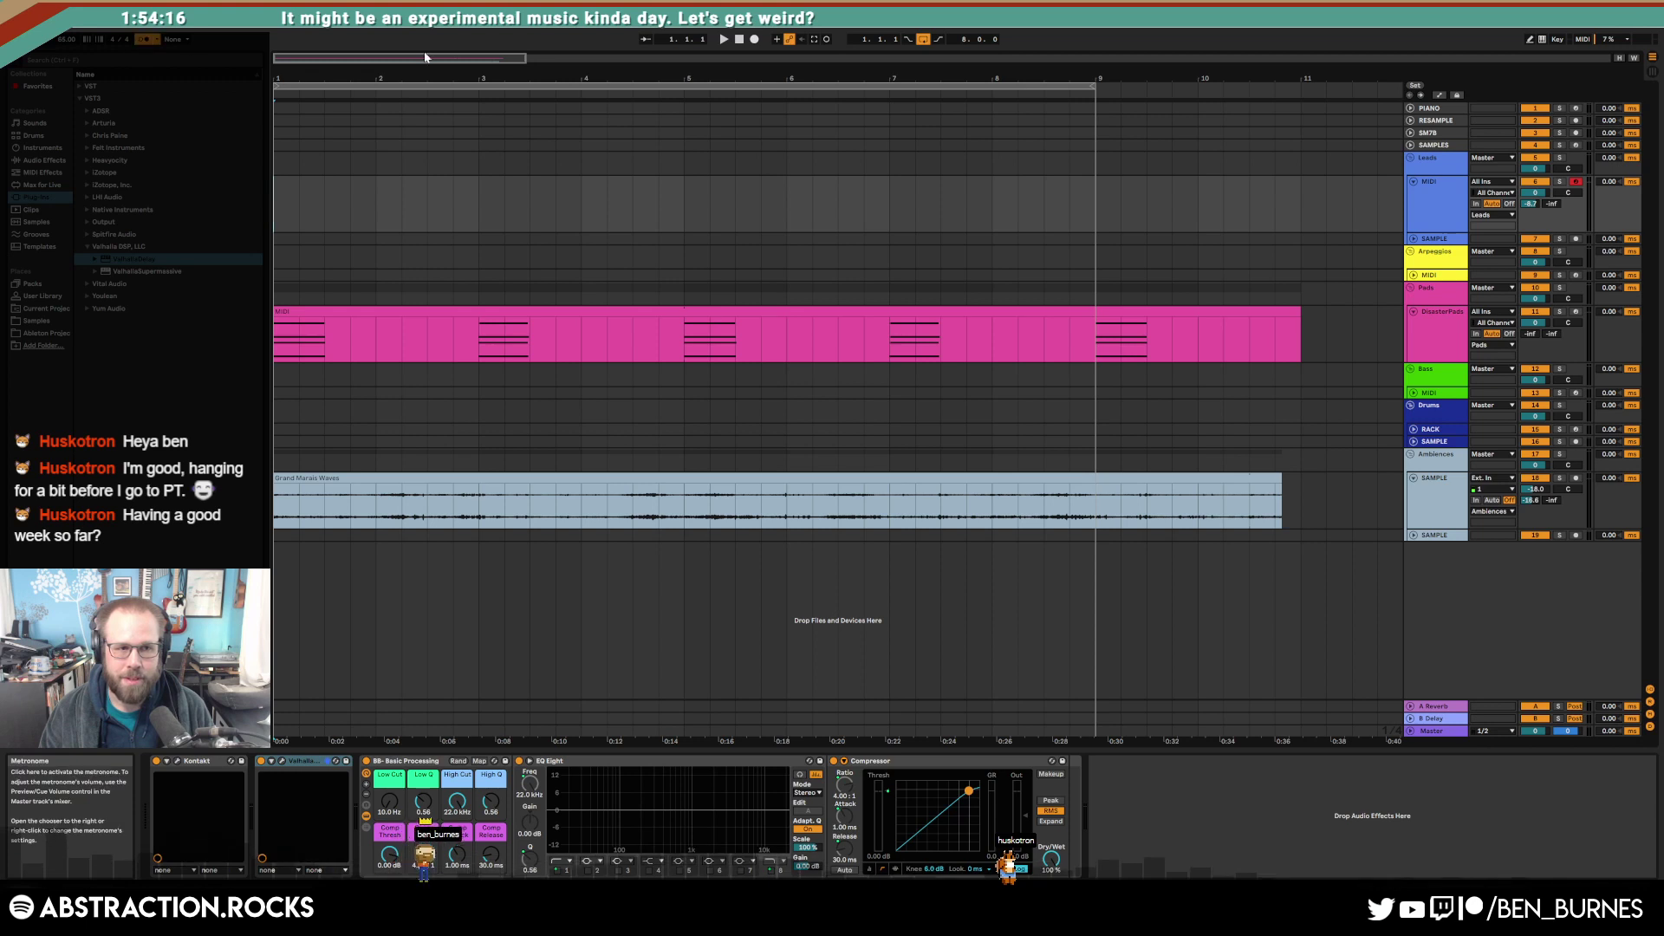
Step: Record a felt piano melody on the Leads MIDI track from bar 1 to bar 5 and stop playback
{"action": "left_click", "coordinate": [755, 39]}
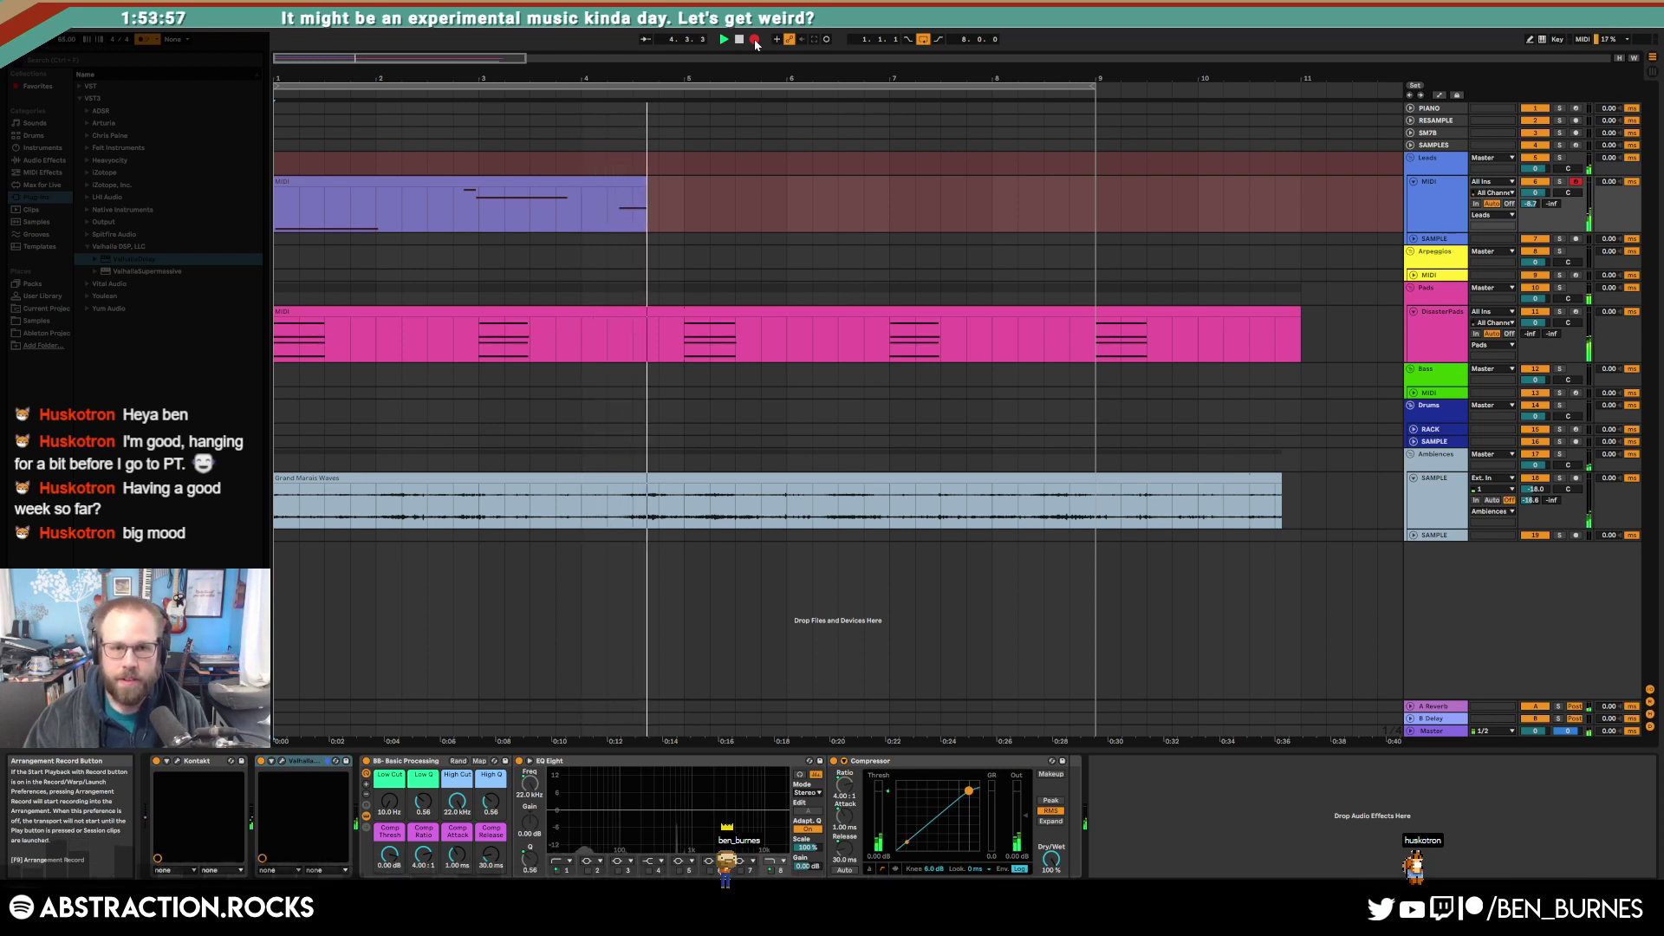
{"action": "left_click", "coordinate": [755, 41]}
{"action": "key", "text": "space"}
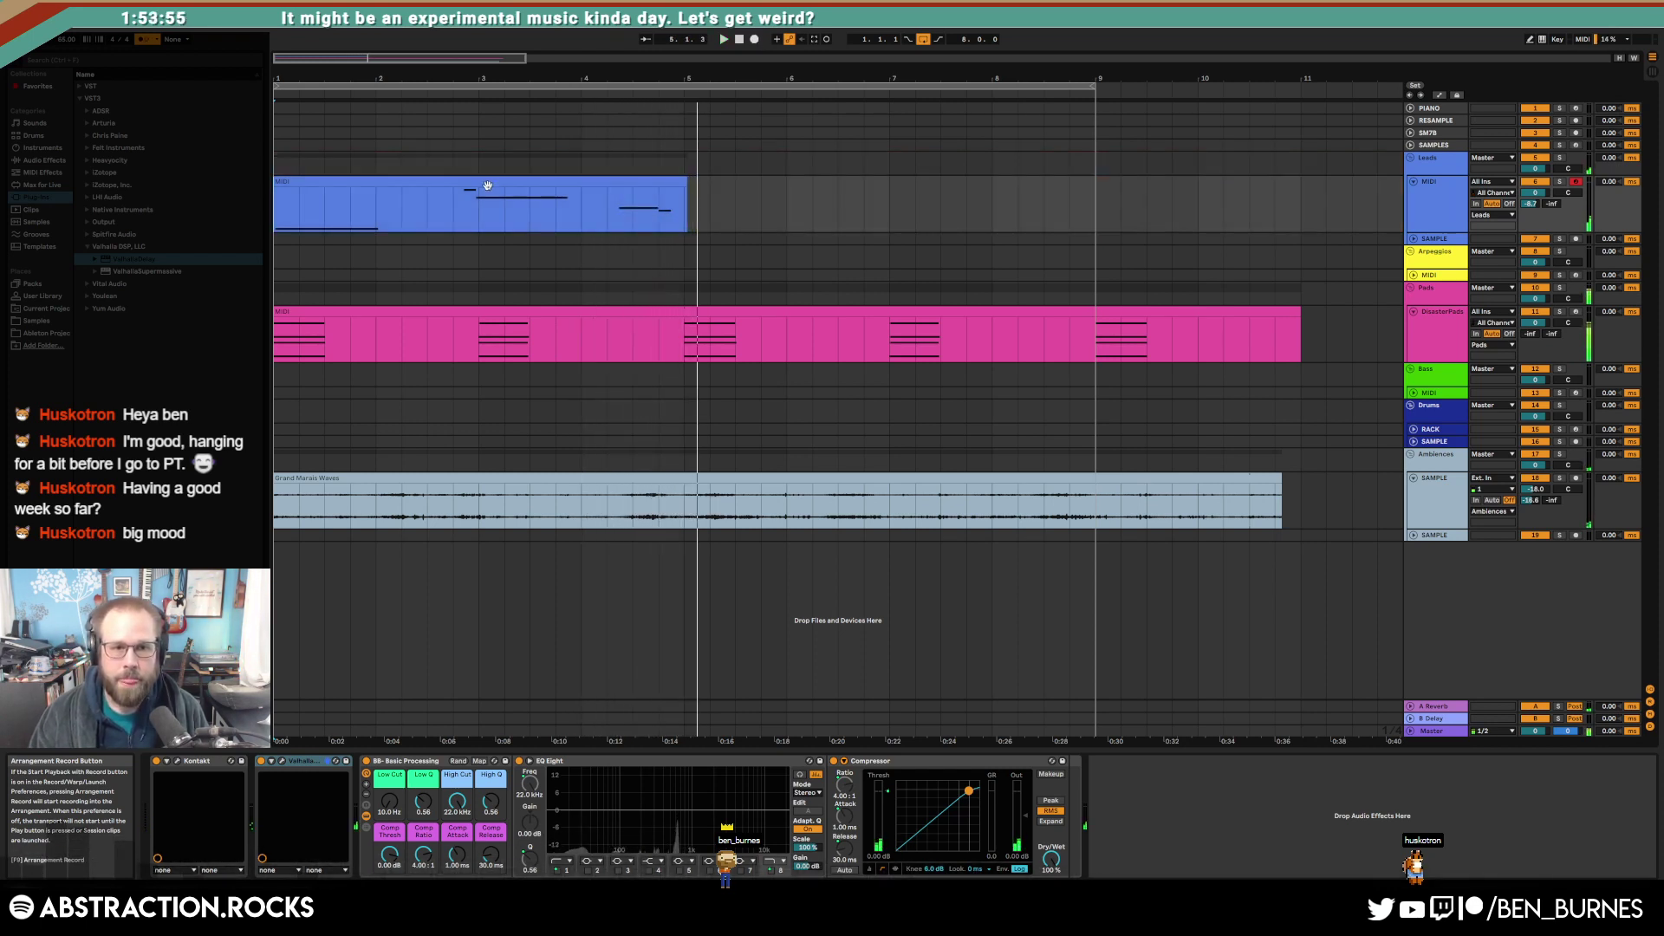
Step: Open the recorded lead clip in the note editor and lower the DisasterPads track's volume
{"action": "left_click", "coordinate": [496, 183]}
{"action": "double_click", "coordinate": [494, 184]}
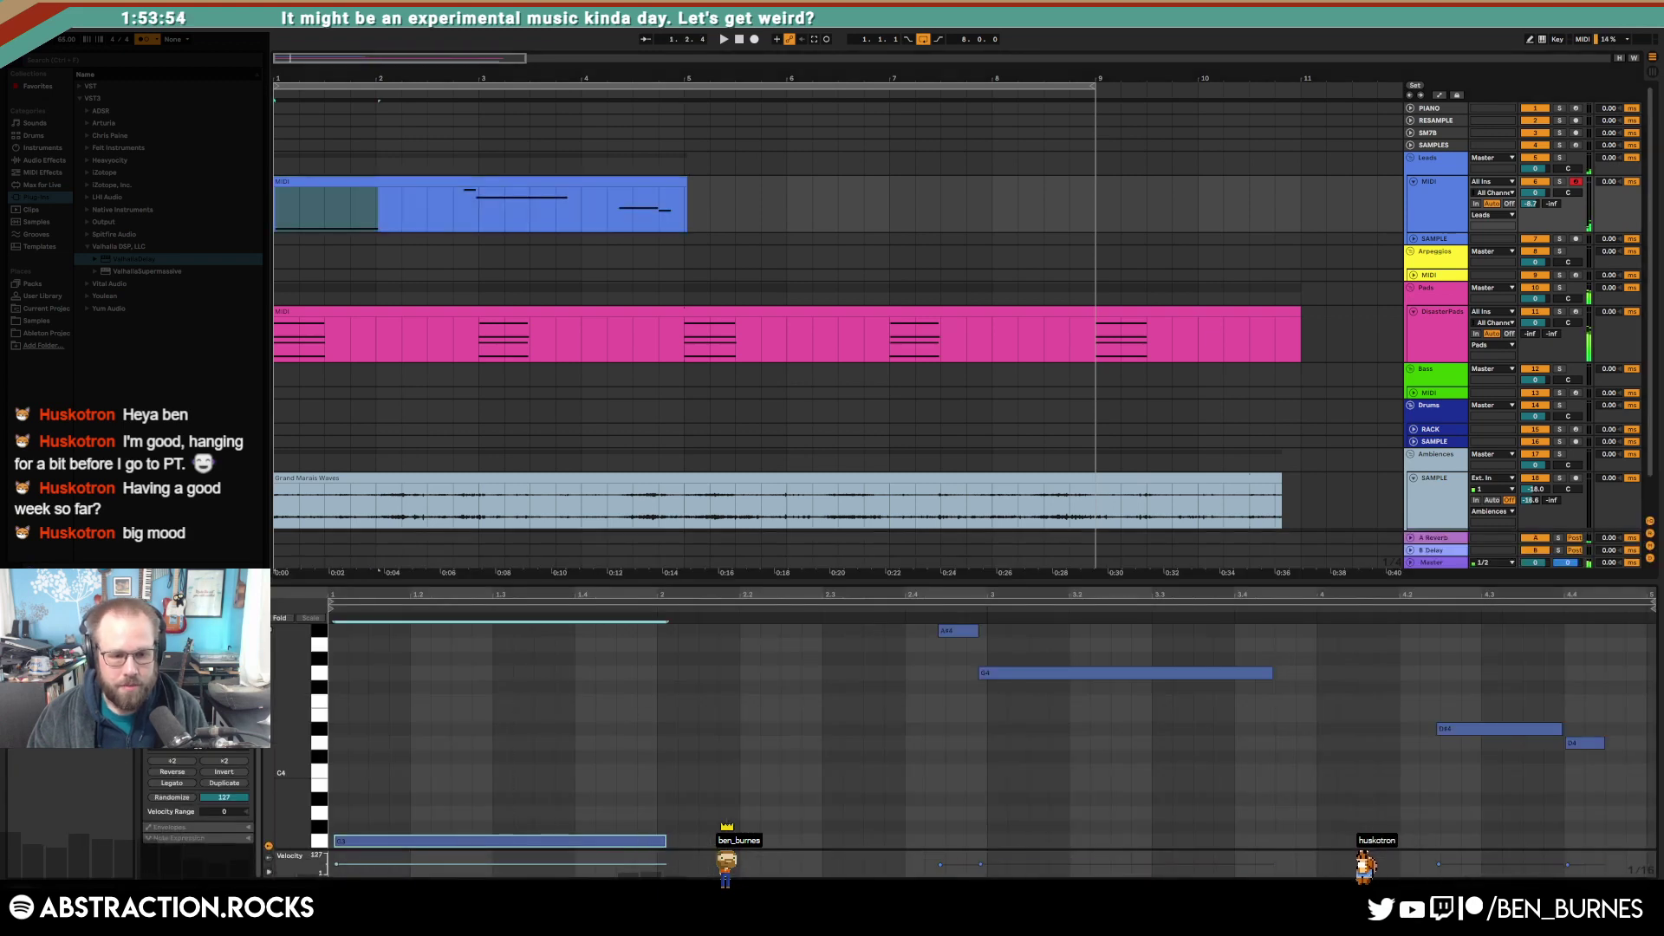
{"action": "left_click_drag", "start_coordinate": [1550, 321], "coordinate": [1549, 330]}
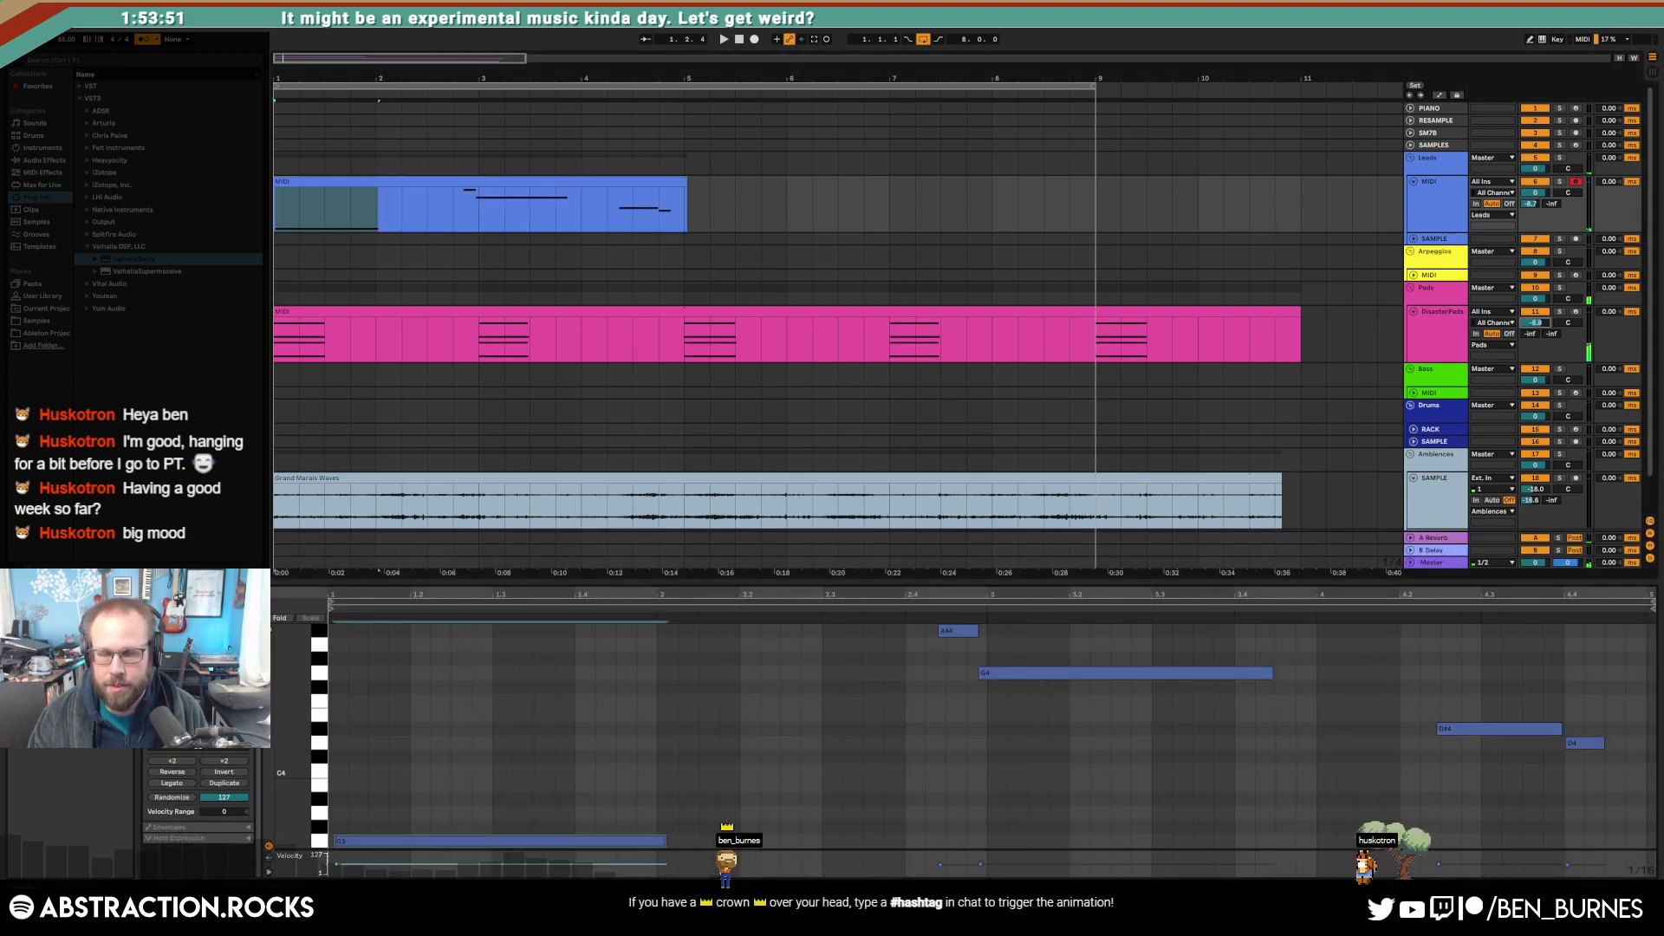
{"action": "key", "text": "shift+Tab"}
{"action": "key", "text": "shift+Tab"}
{"action": "left_click", "coordinate": [493, 779]}
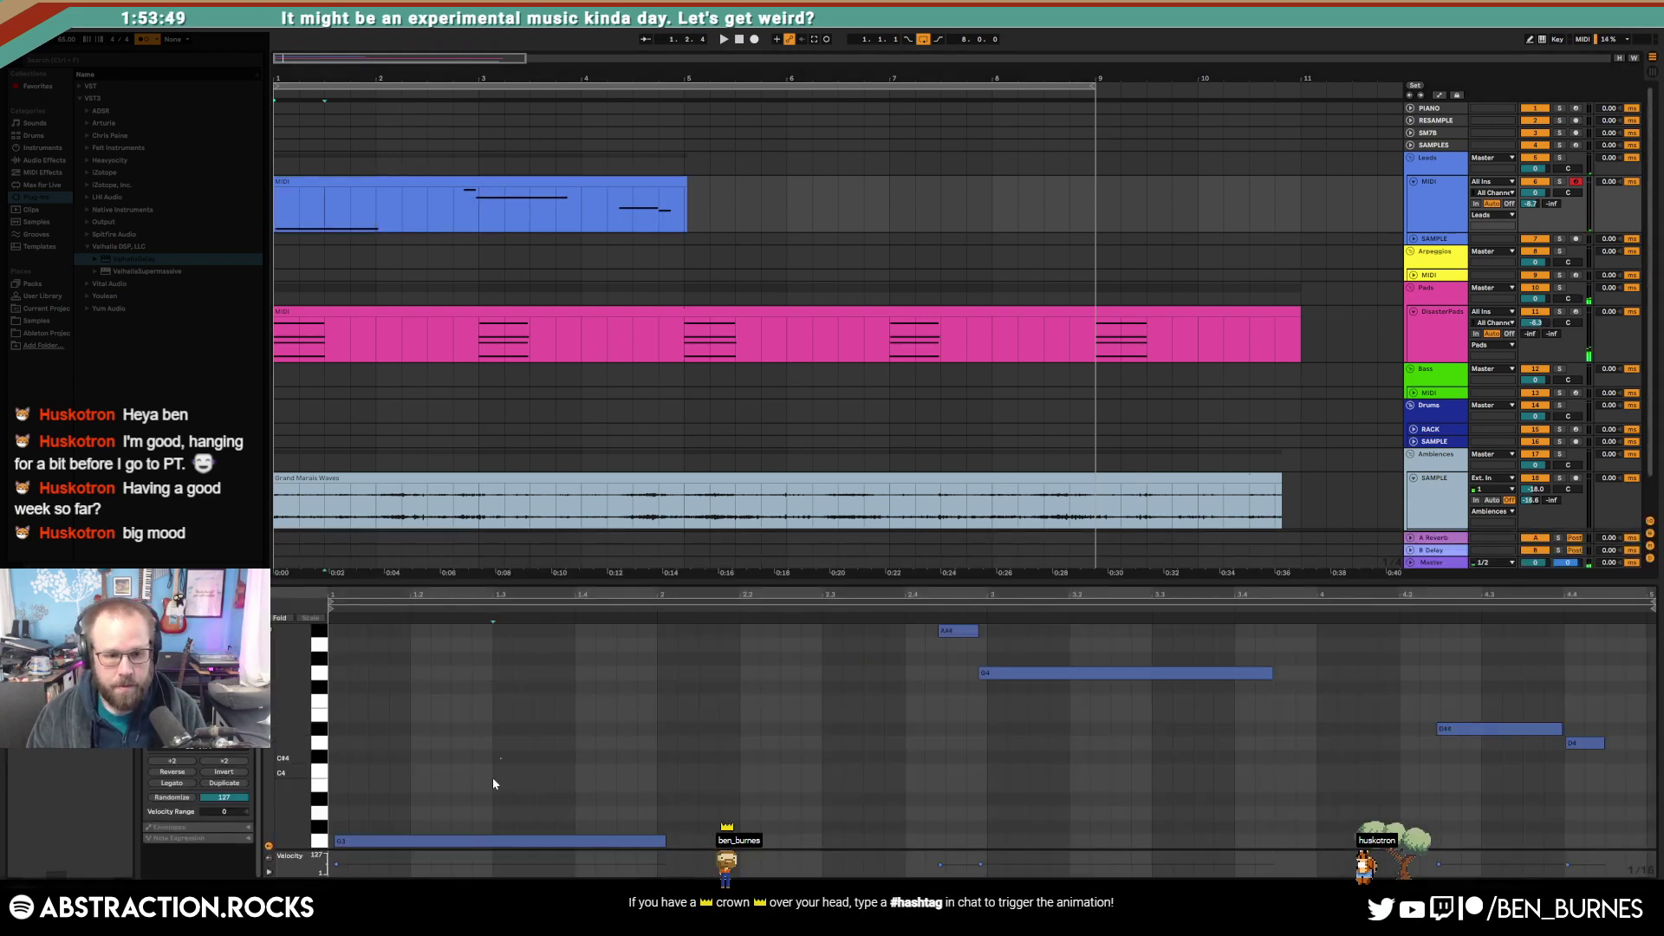
Step: Quantize the notes of the recorded lead clip, going through the low opening note, the two middle notes and the bar 4 note
{"action": "left_click", "coordinate": [511, 841]}
{"action": "key", "text": "ctrl+u"}
{"action": "left_click_drag", "start_coordinate": [942, 685], "coordinate": [968, 628]}
{"action": "key", "text": "ctrl+u"}
{"action": "left_click", "coordinate": [1083, 673]}
{"action": "key", "text": "ctrl+u"}
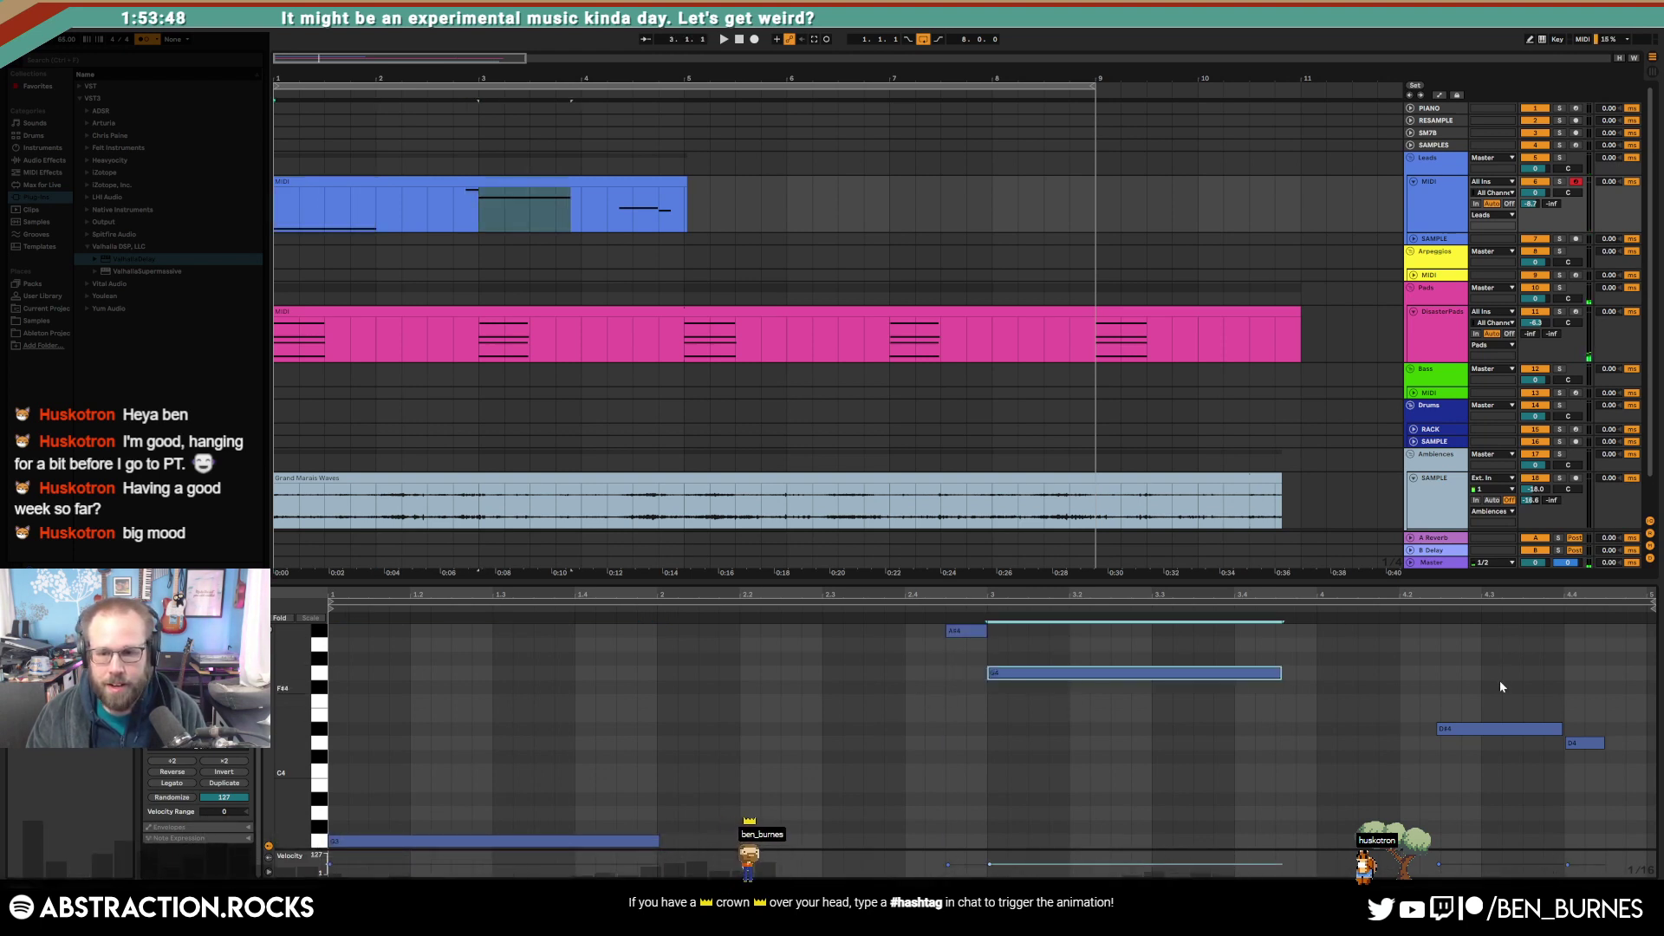
{"action": "left_click", "coordinate": [1517, 729]}
{"action": "key", "text": "ctrl+u"}
{"action": "left_click", "coordinate": [1505, 768]}
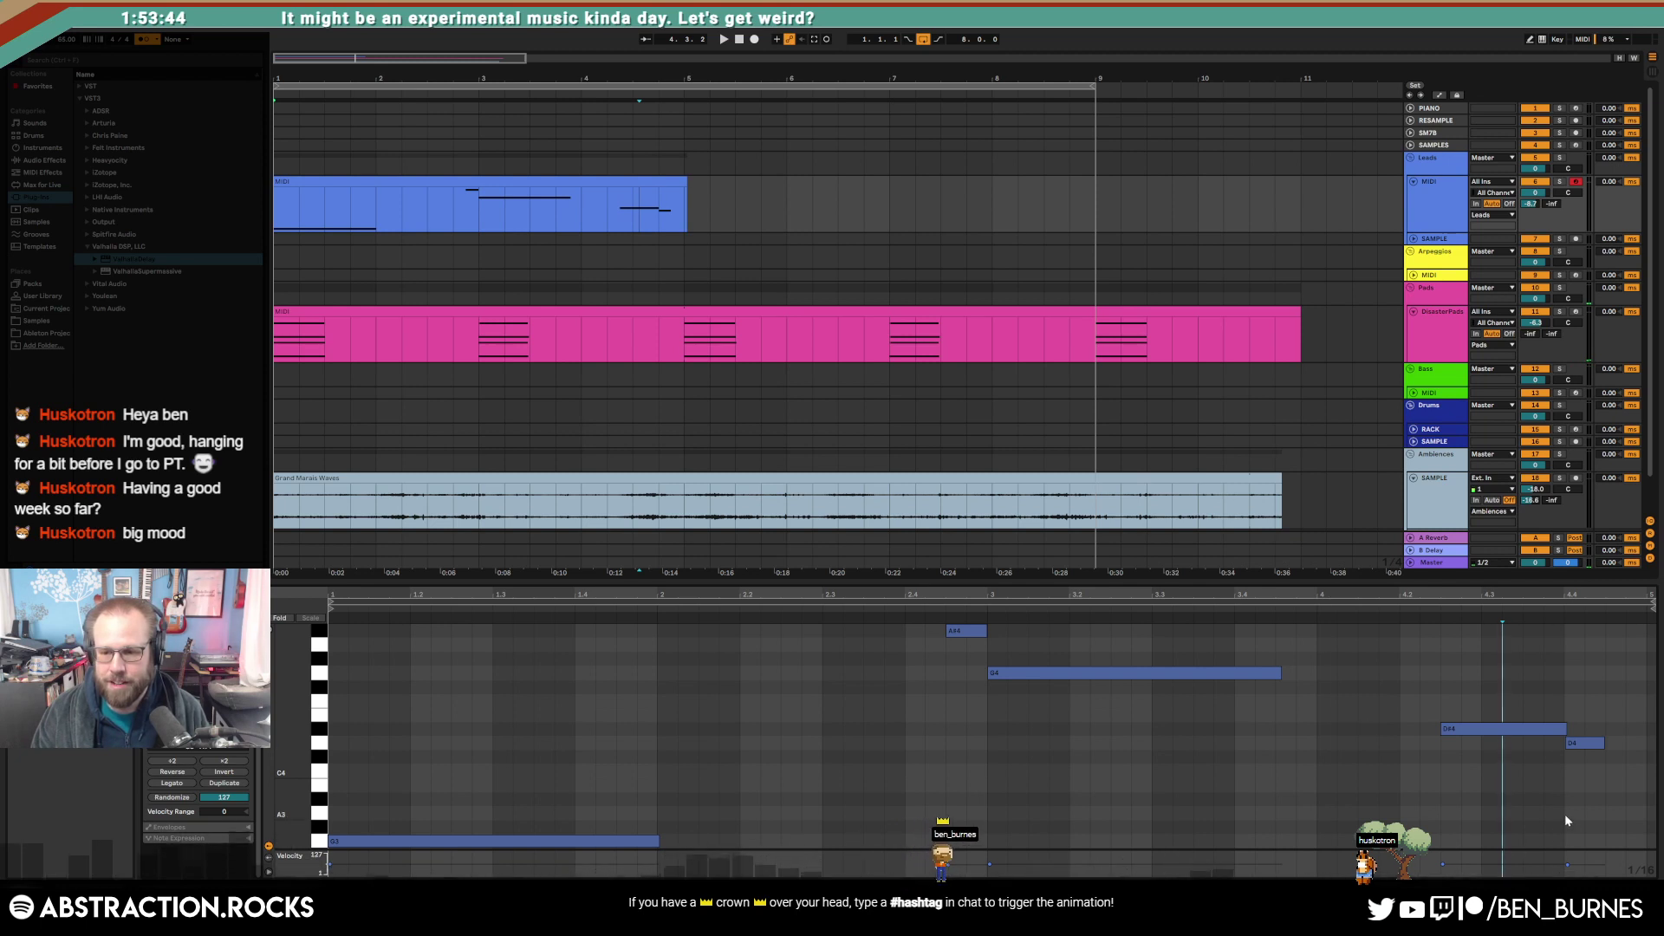
Step: Raise the velocity of all the notes in the lead clip together
{"action": "key", "text": "ctrl+a"}
{"action": "left_click_drag", "start_coordinate": [1529, 729], "coordinate": [1529, 685]}
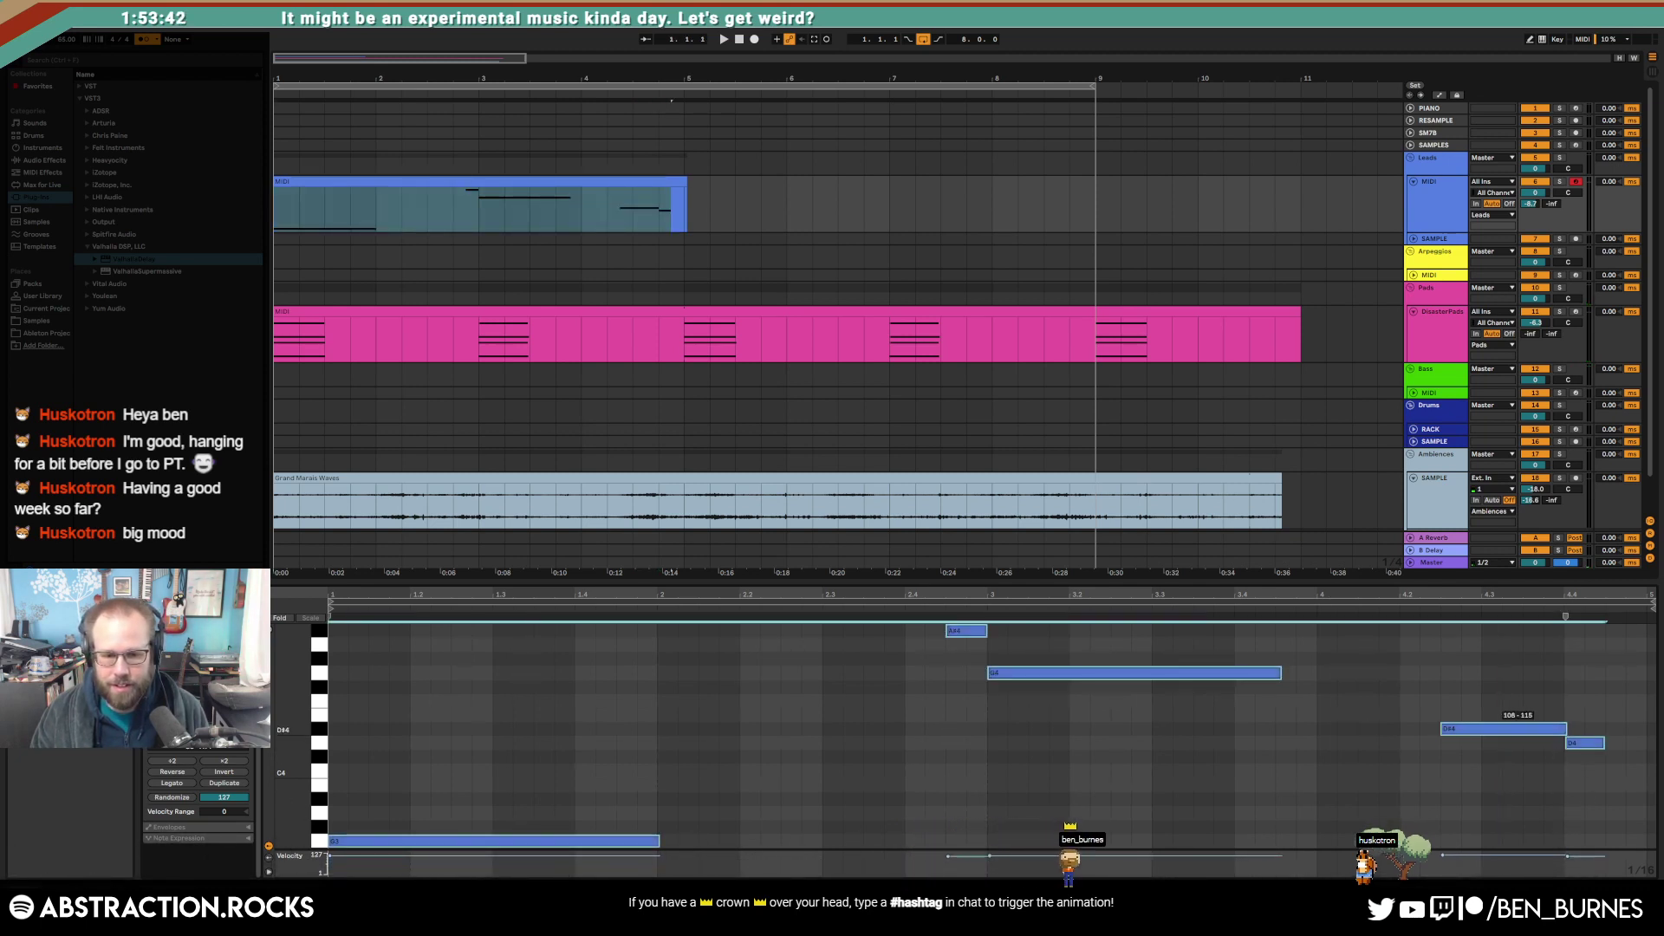
{"action": "left_click", "coordinate": [1578, 743]}
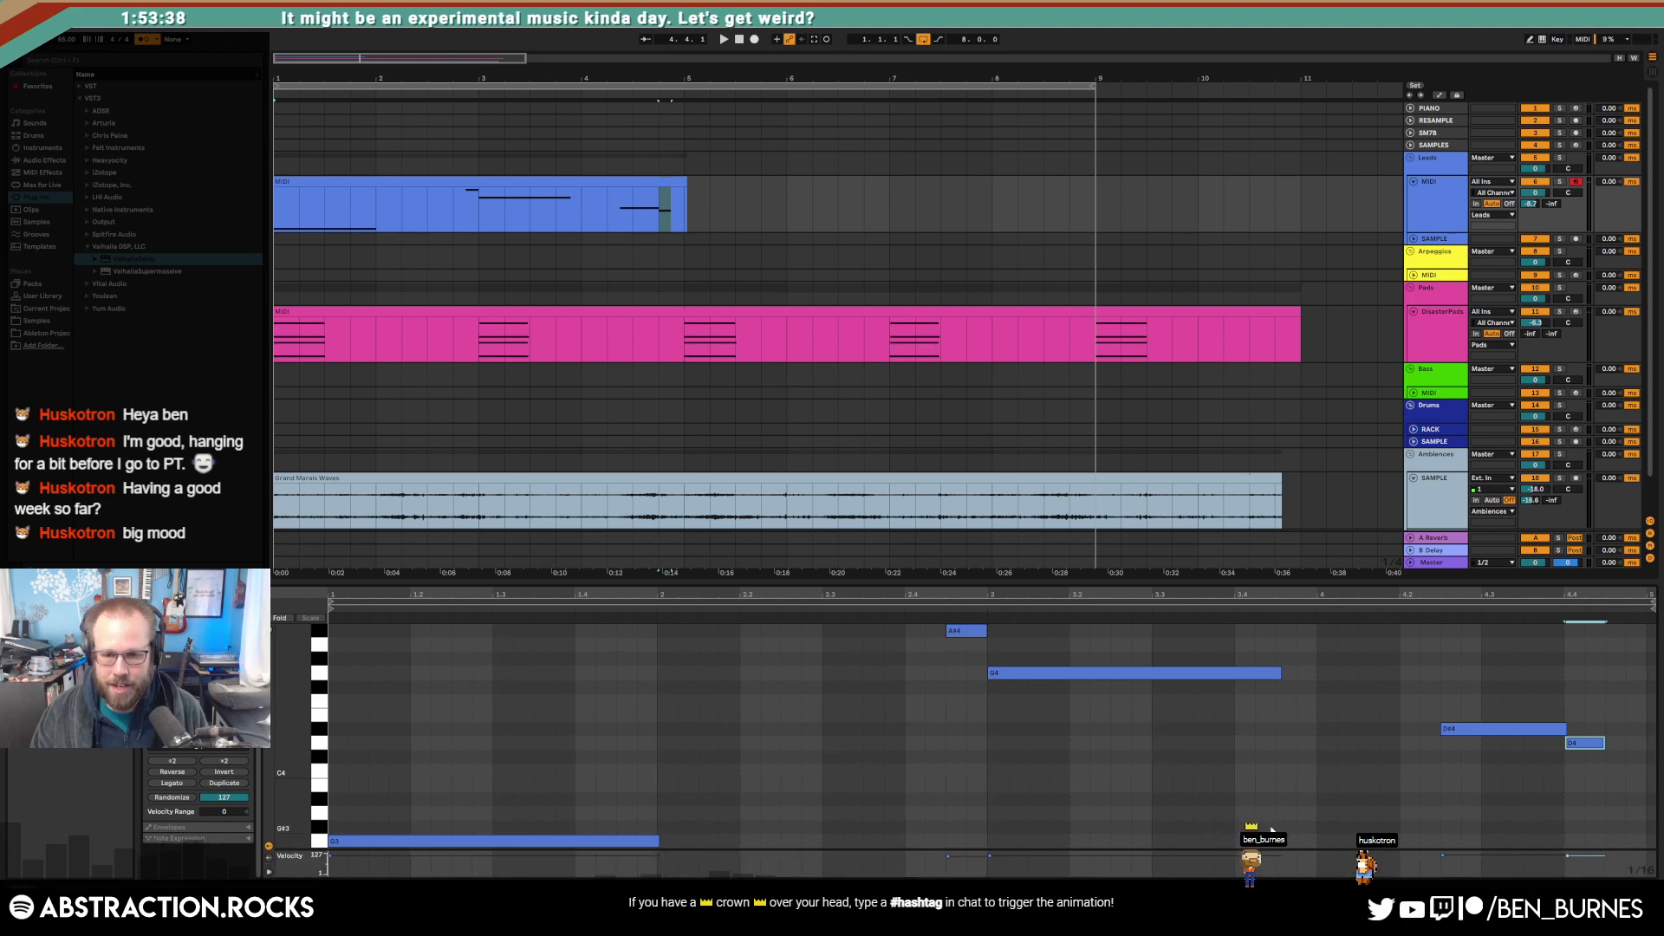
{"action": "key", "text": "ctrl+a"}
Step: In Kontakt's Una Corda Felt Finish page, enable Compression / Tape with the Tape Comp. preset and switch on Style
{"action": "key", "text": "shift+Tab"}
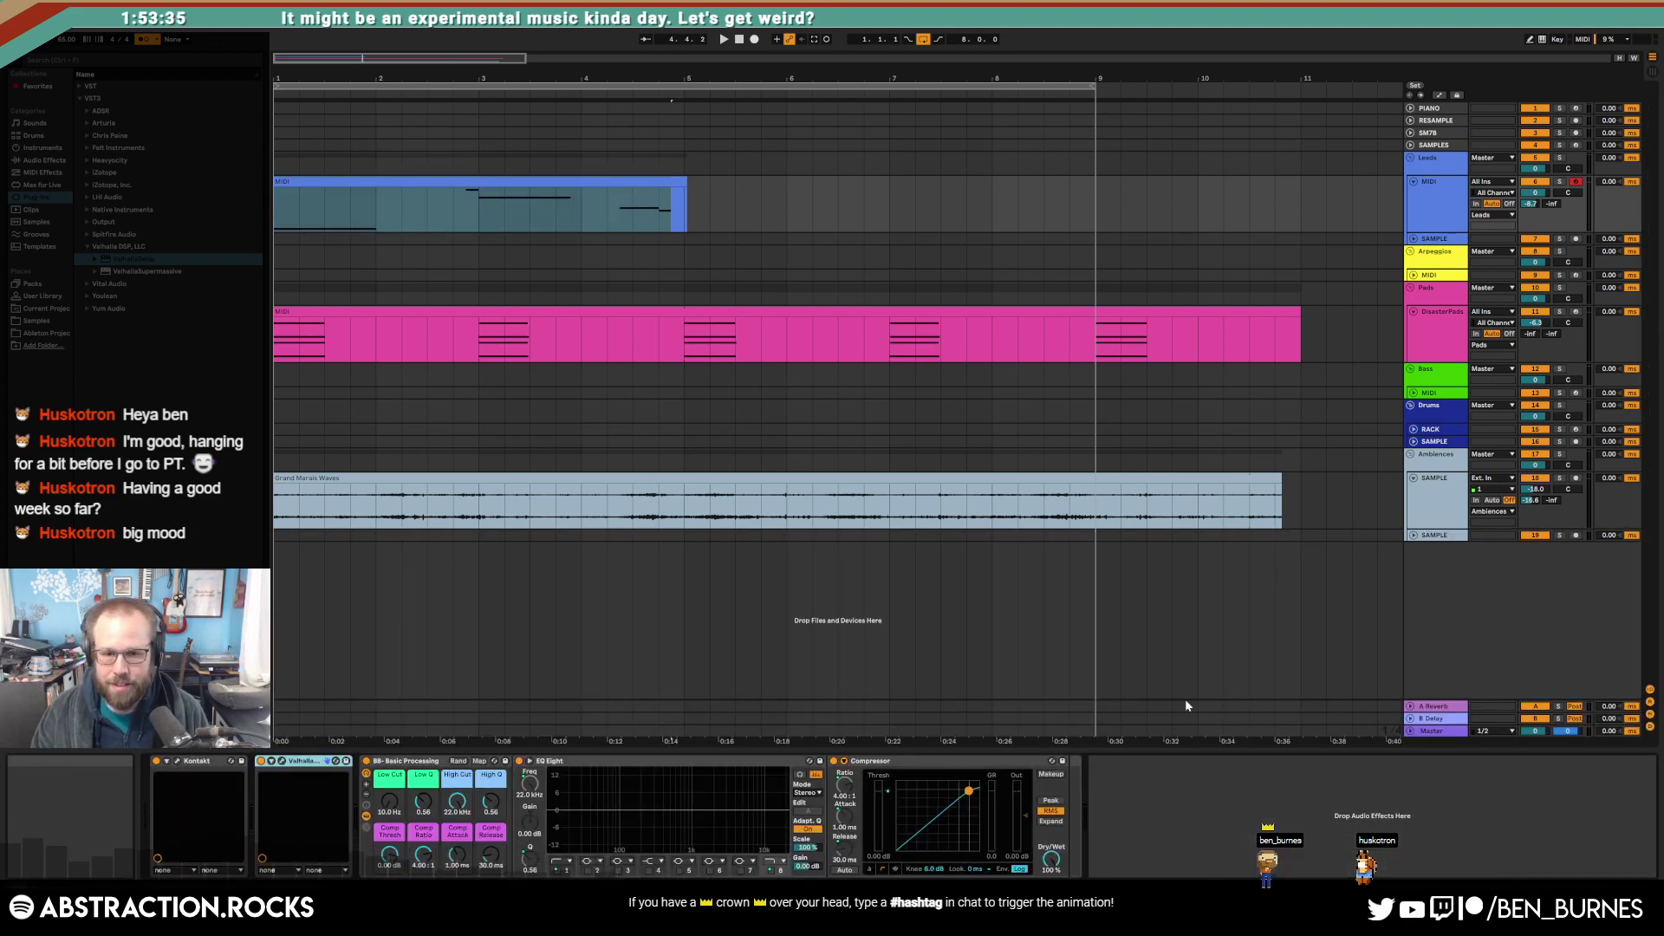
{"action": "left_click", "coordinate": [179, 761]}
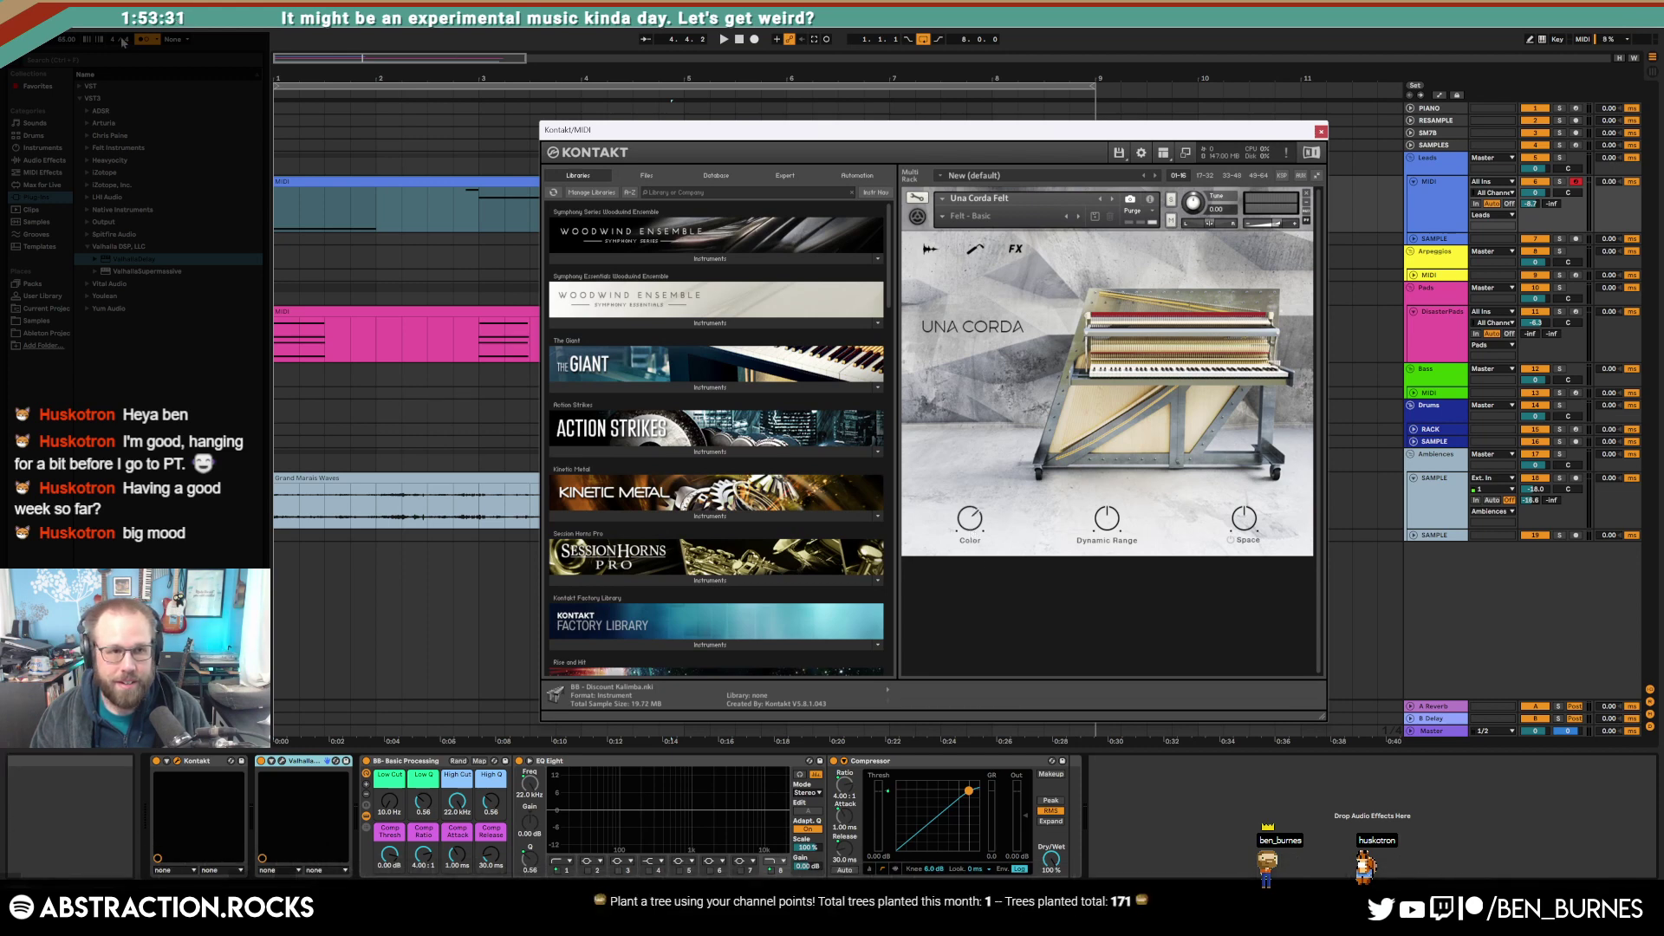
{"action": "left_click", "coordinate": [928, 249]}
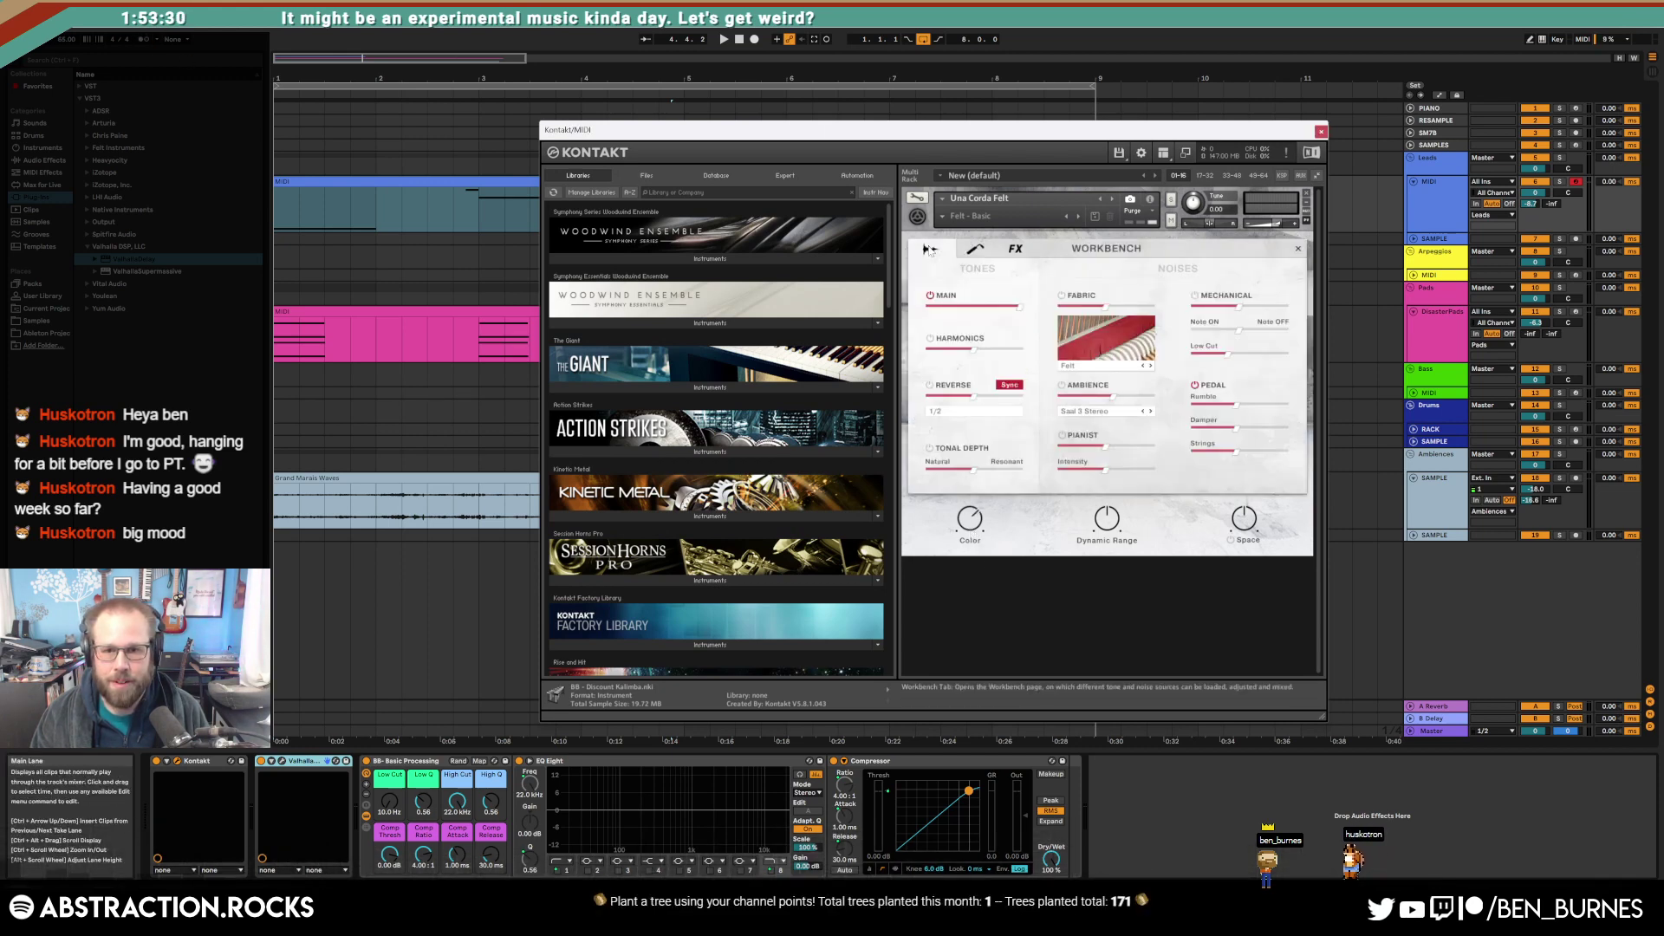
{"action": "left_click", "coordinate": [975, 250]}
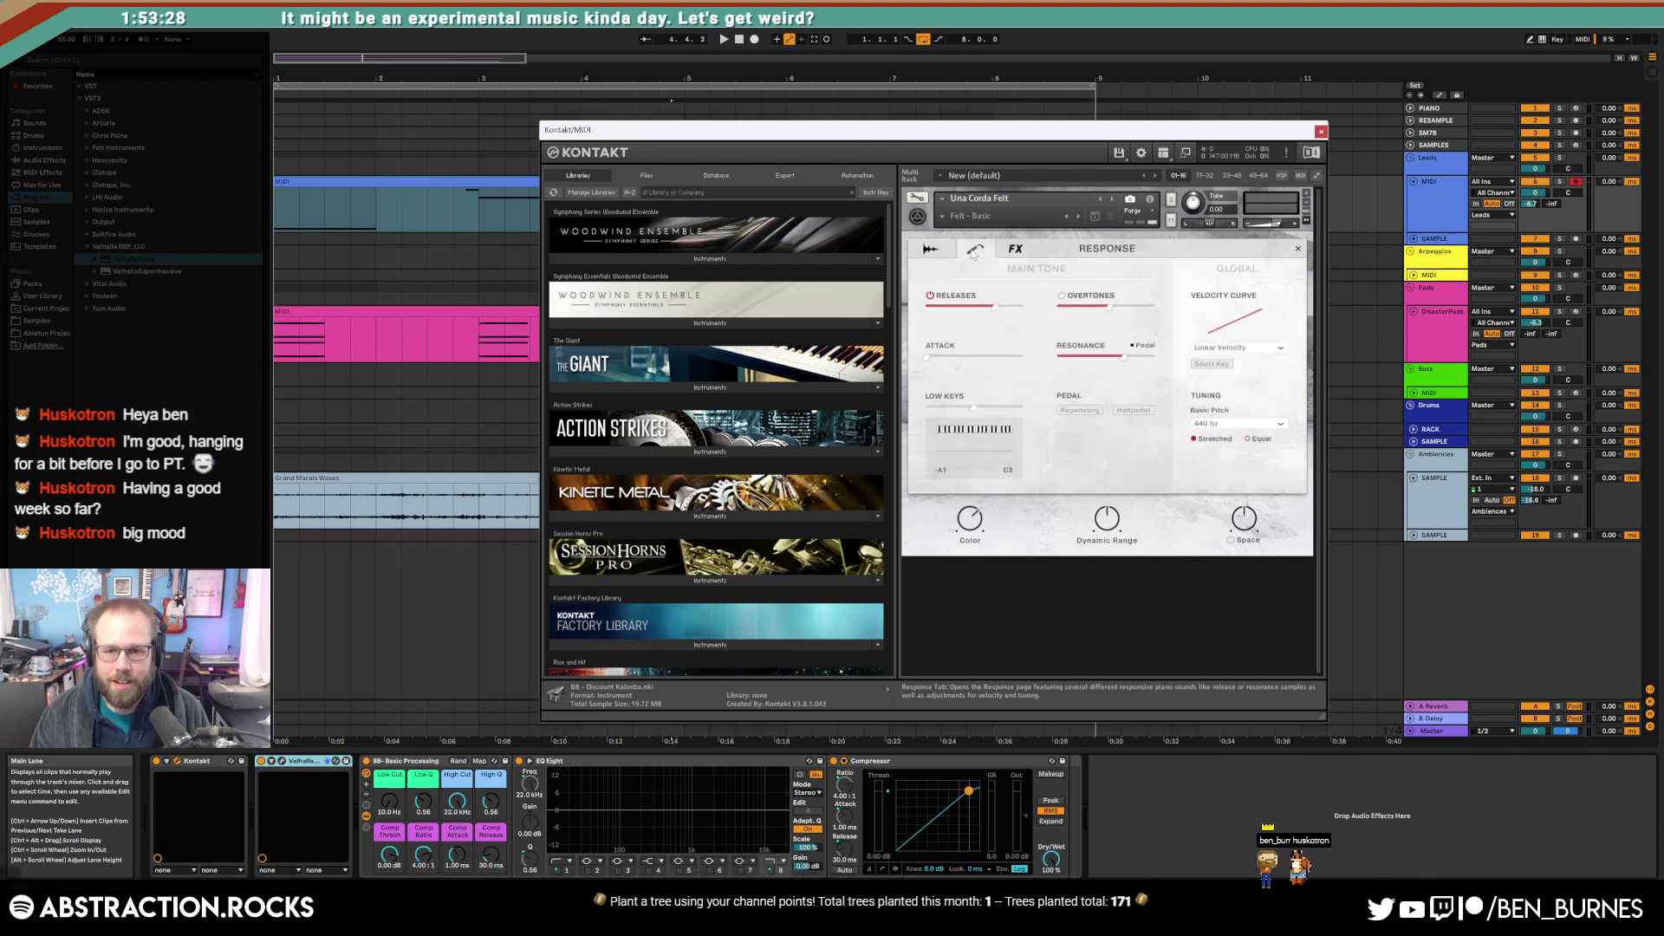
{"action": "left_click", "coordinate": [1014, 250]}
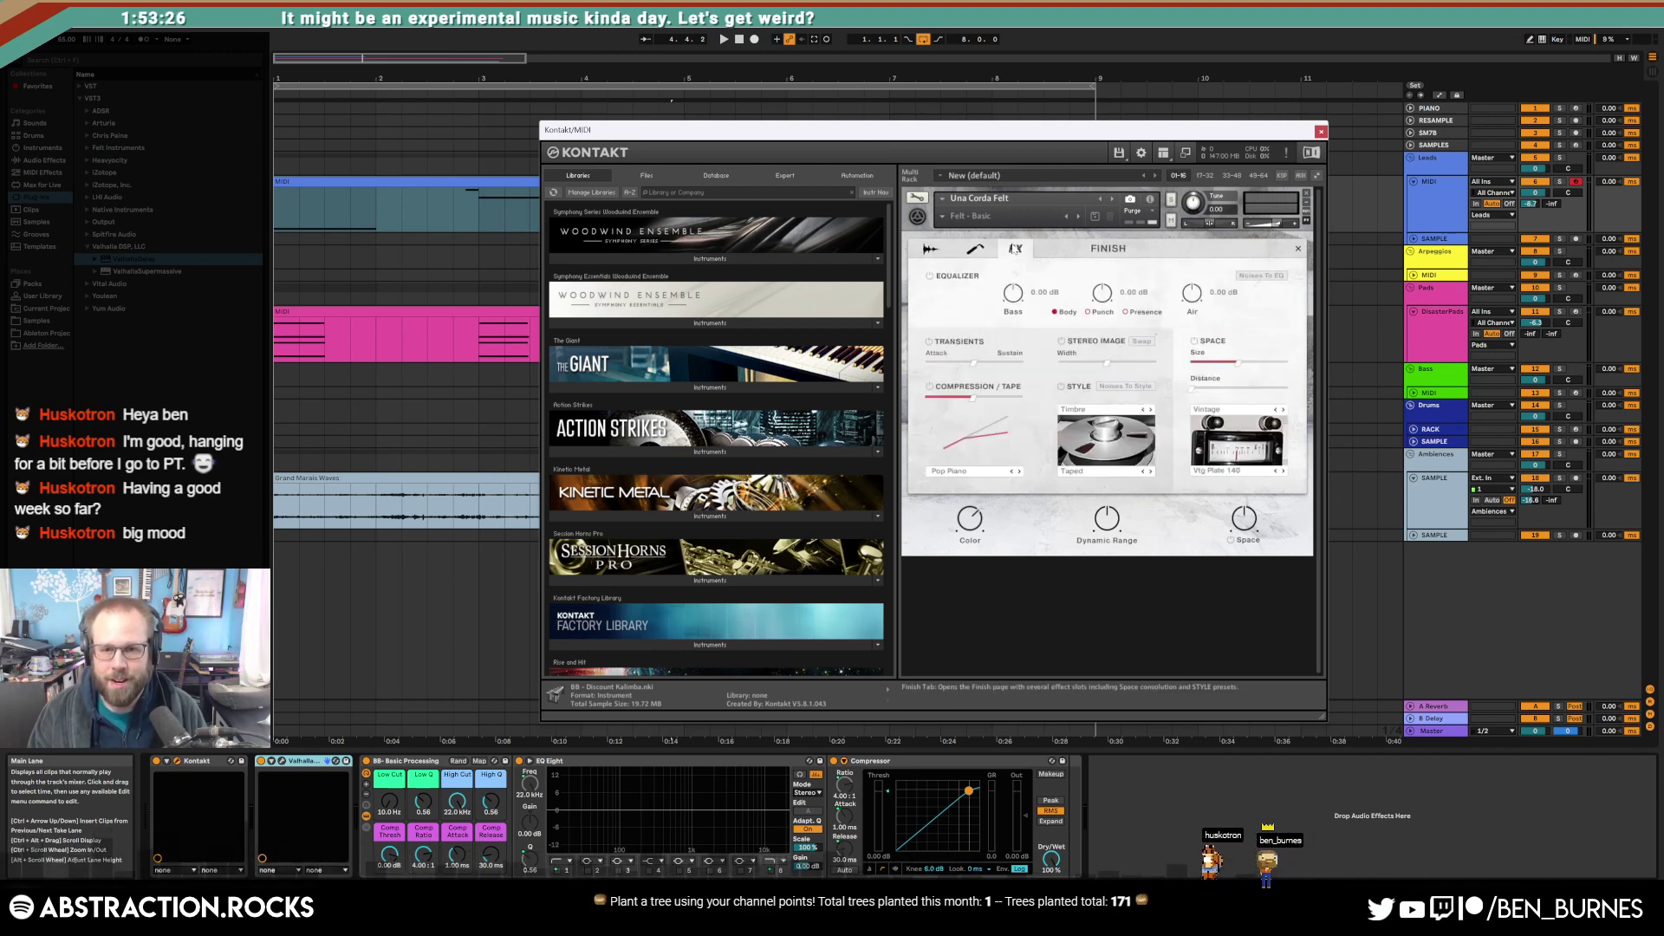
{"action": "left_click", "coordinate": [930, 390]}
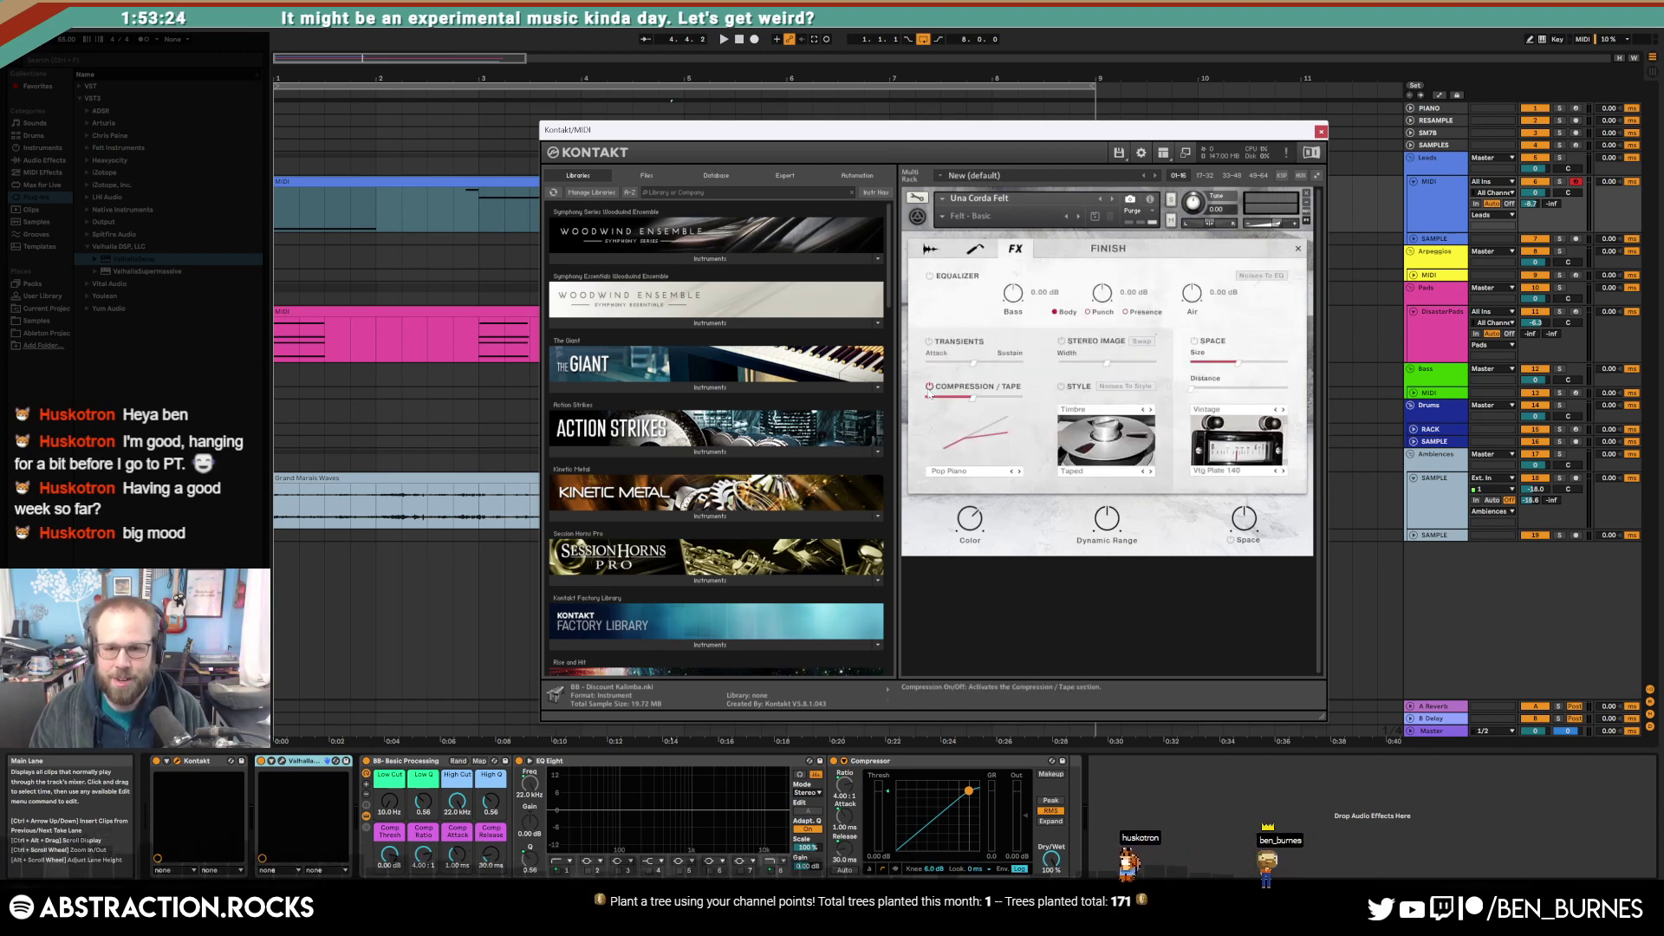
{"action": "left_click", "coordinate": [960, 469]}
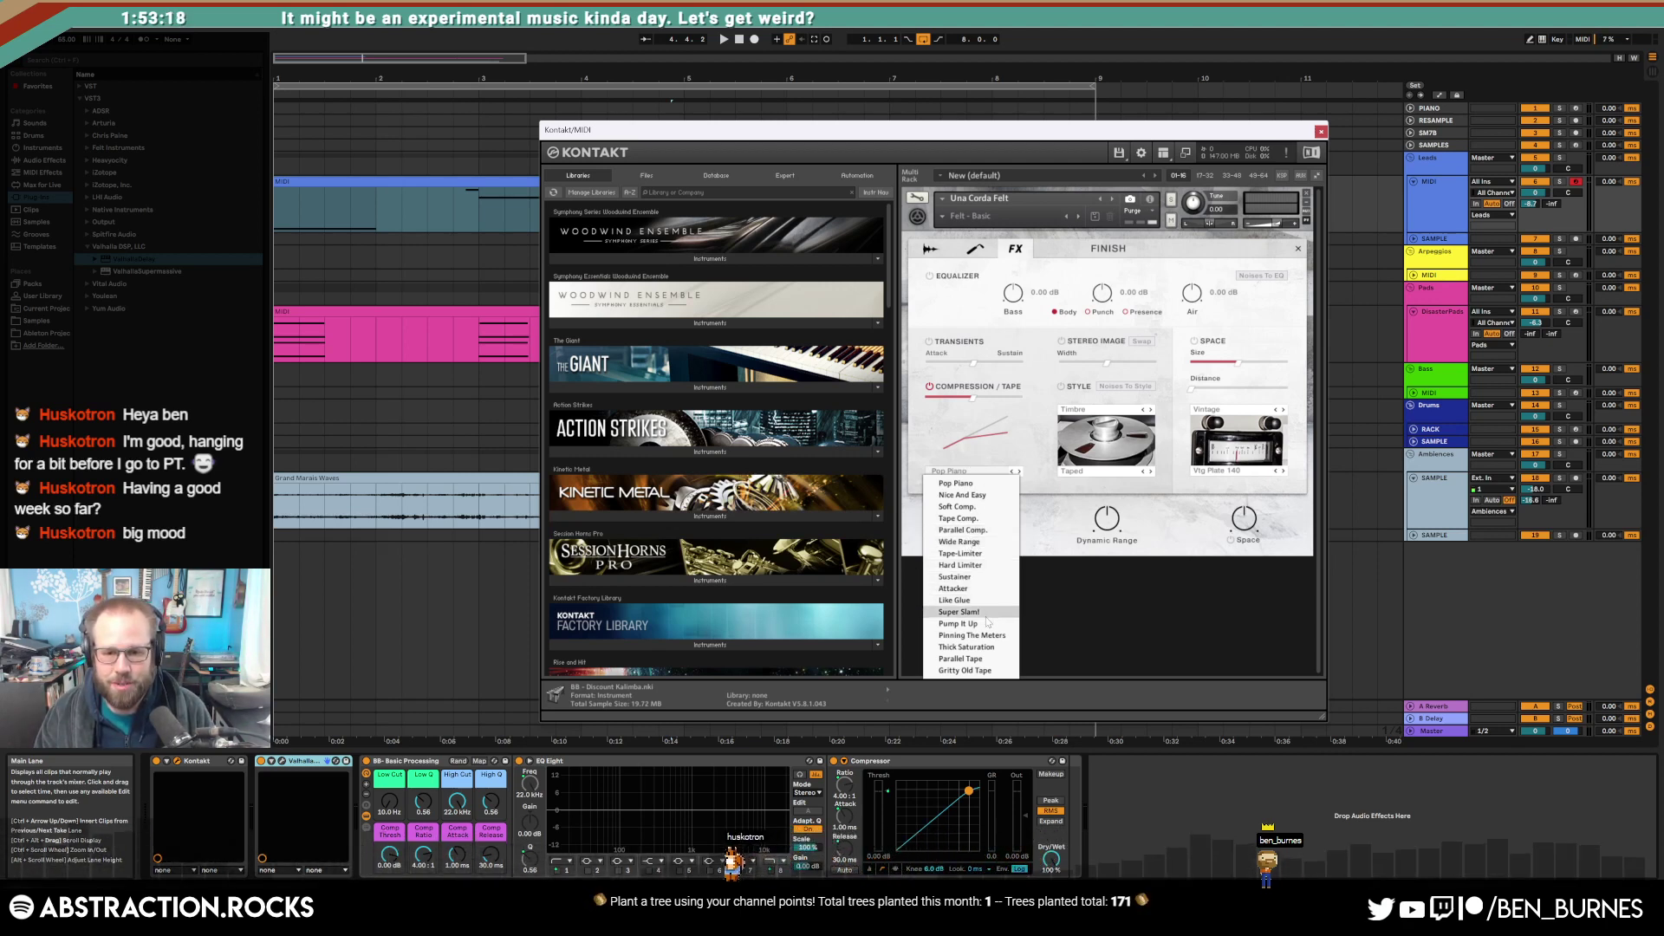
{"action": "left_click", "coordinate": [979, 518]}
{"action": "left_click", "coordinate": [1063, 386]}
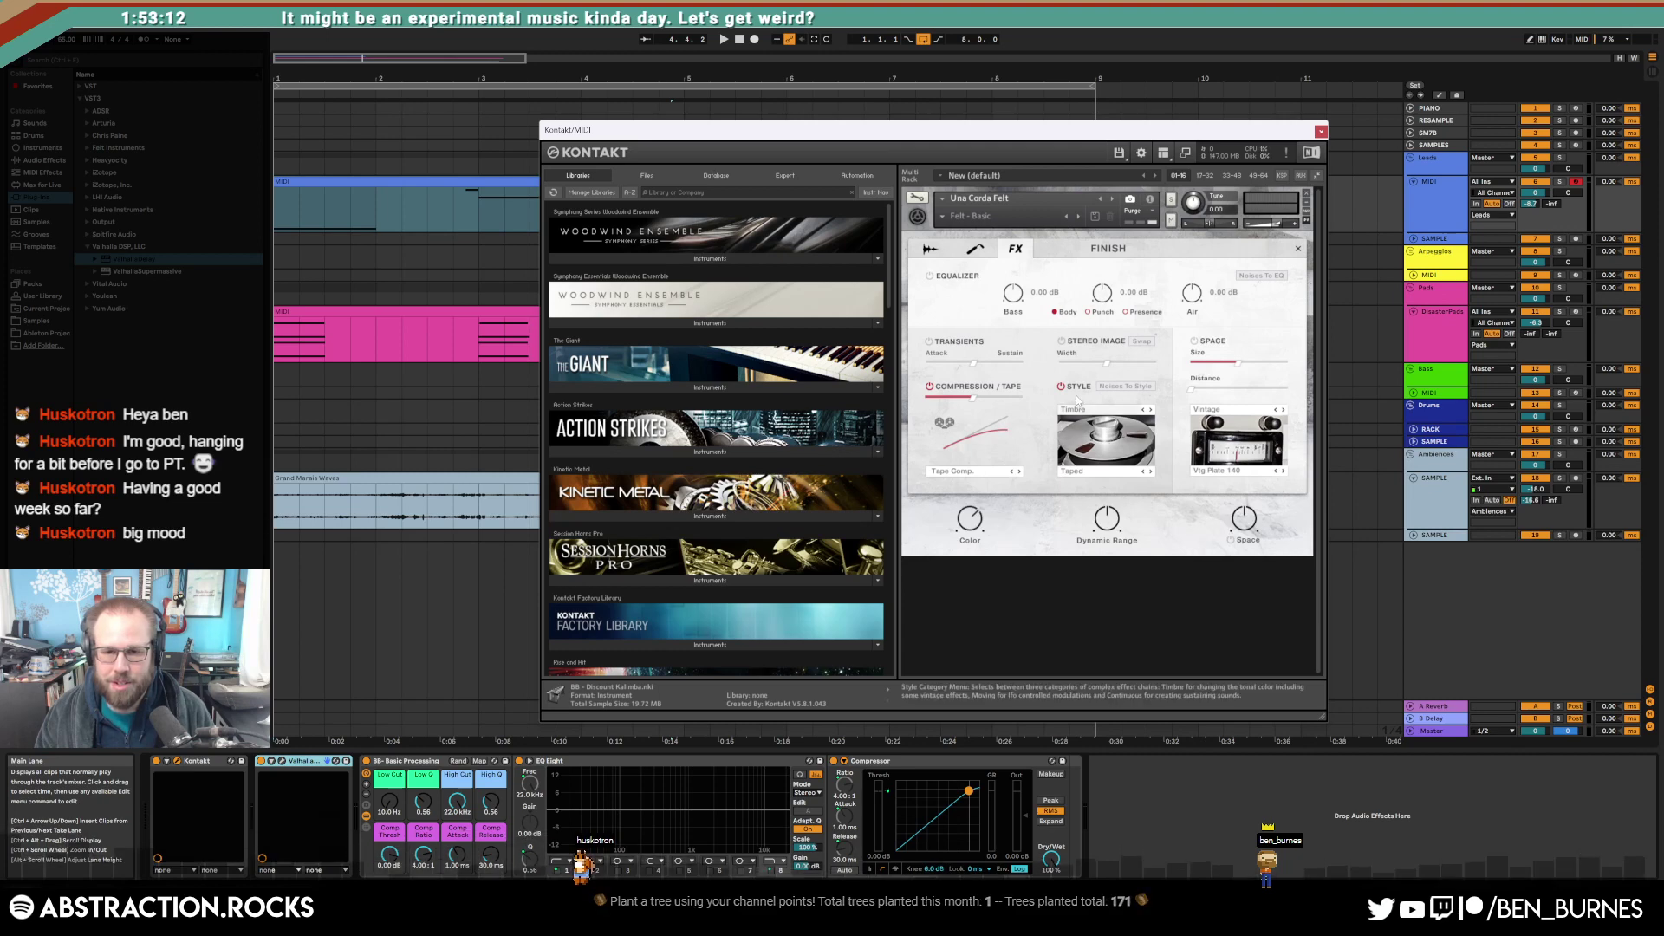
Step: Transpose the lead clip's opening note up an octave to G4, start playback from bar 1 and close the Kontakt window
{"action": "left_click", "coordinate": [739, 40]}
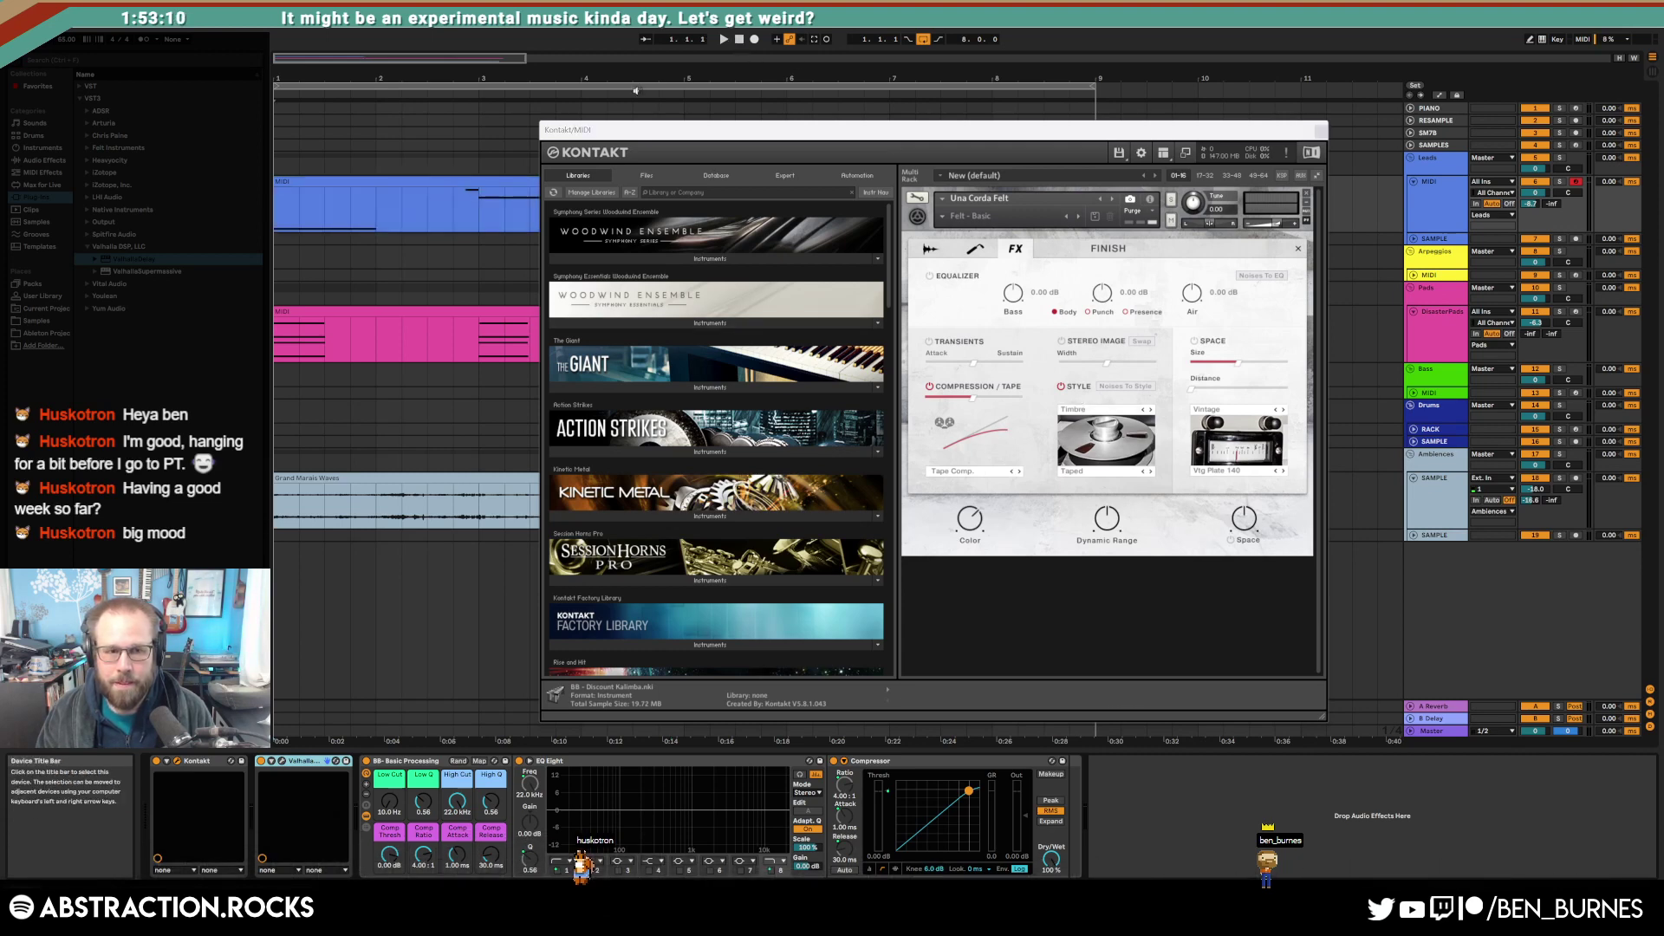
{"action": "double_click", "coordinate": [370, 186]}
{"action": "key", "text": "space"}
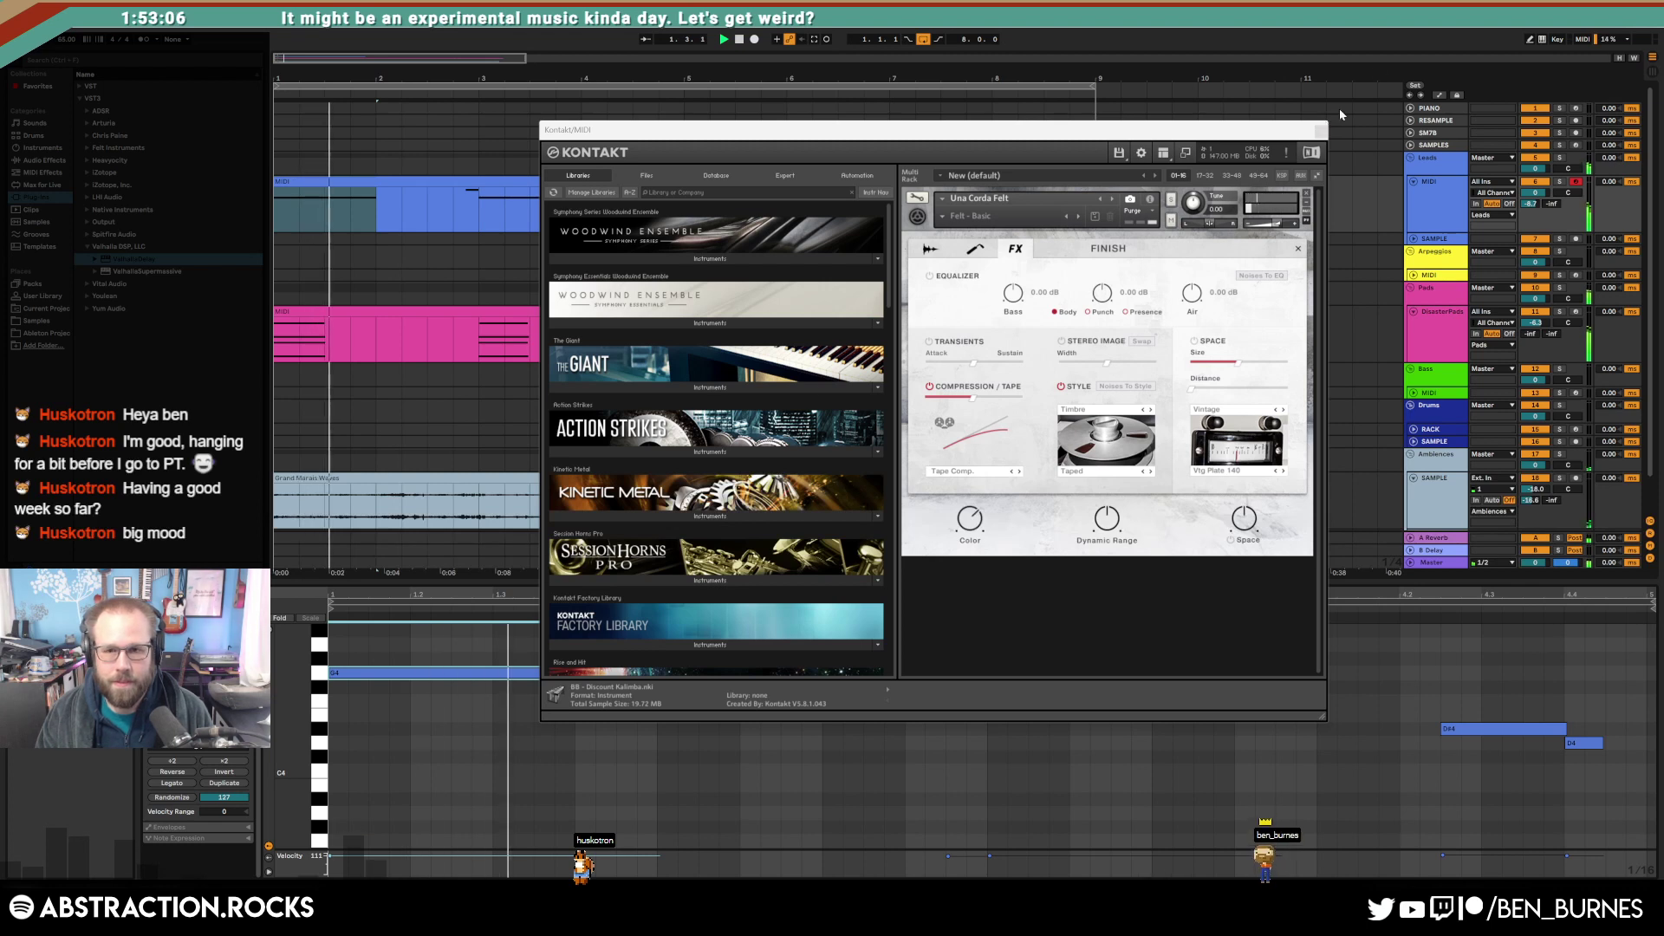
{"action": "left_click", "coordinate": [1321, 131]}
Step: Turn down the Leads MIDI track's volume and slightly reduce the velocity of all the lead clip's notes
{"action": "left_click_drag", "start_coordinate": [1535, 193], "coordinate": [1535, 209]}
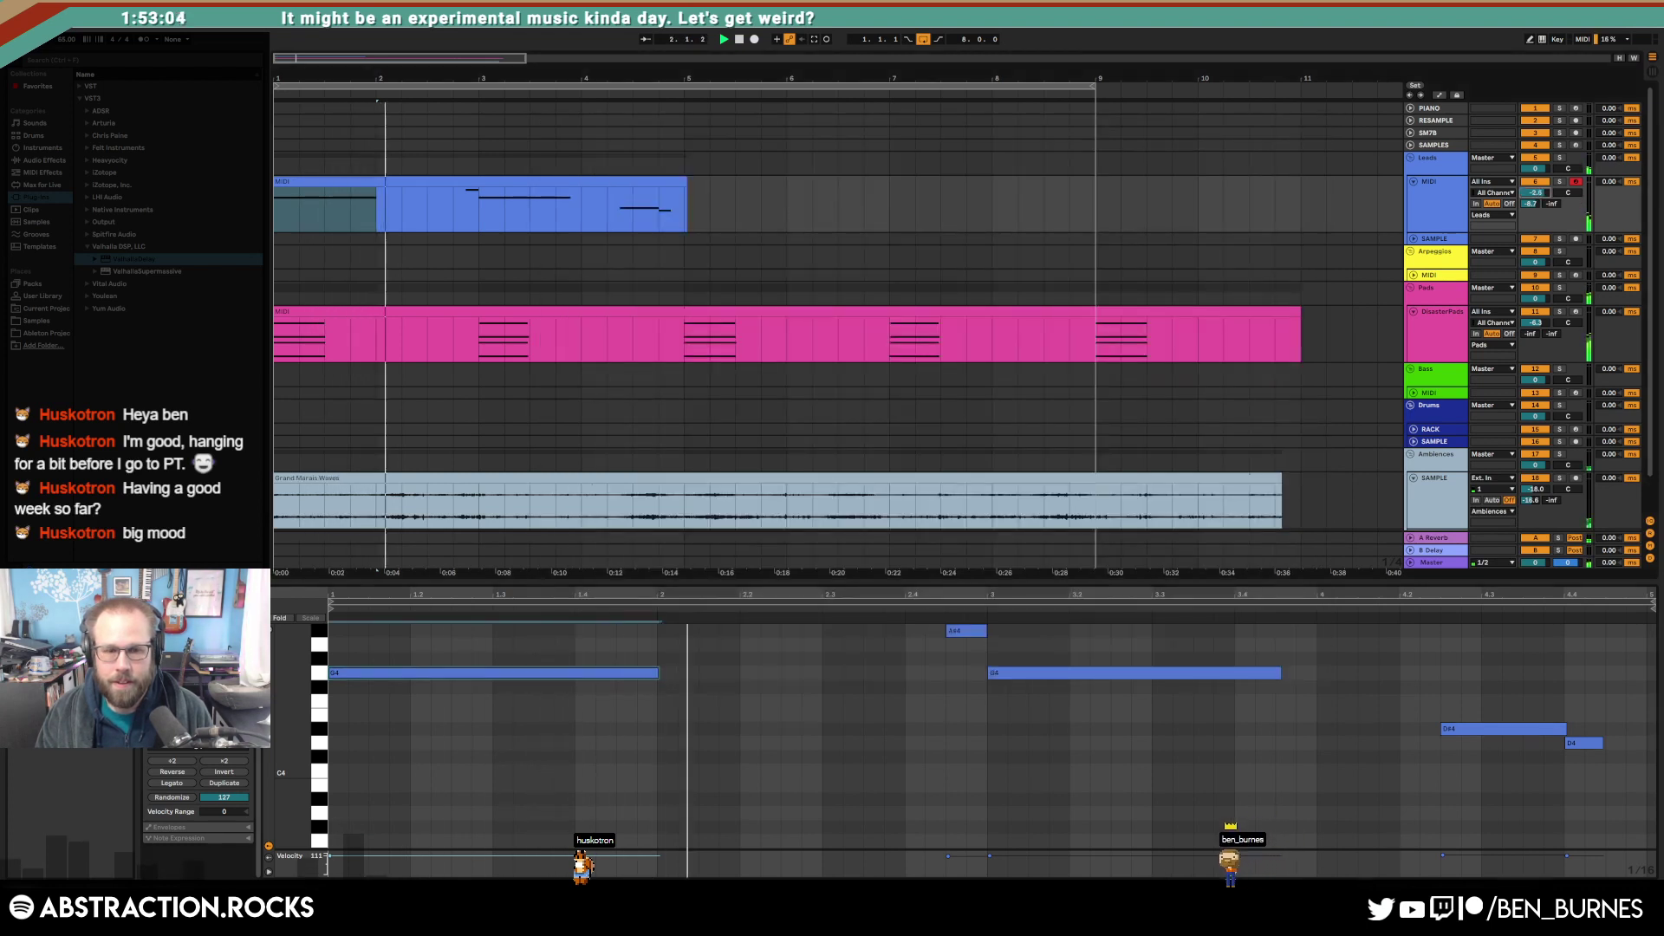
{"action": "key", "text": "ctrl+a"}
{"action": "left_click_drag", "start_coordinate": [1014, 674], "coordinate": [1032, 683]}
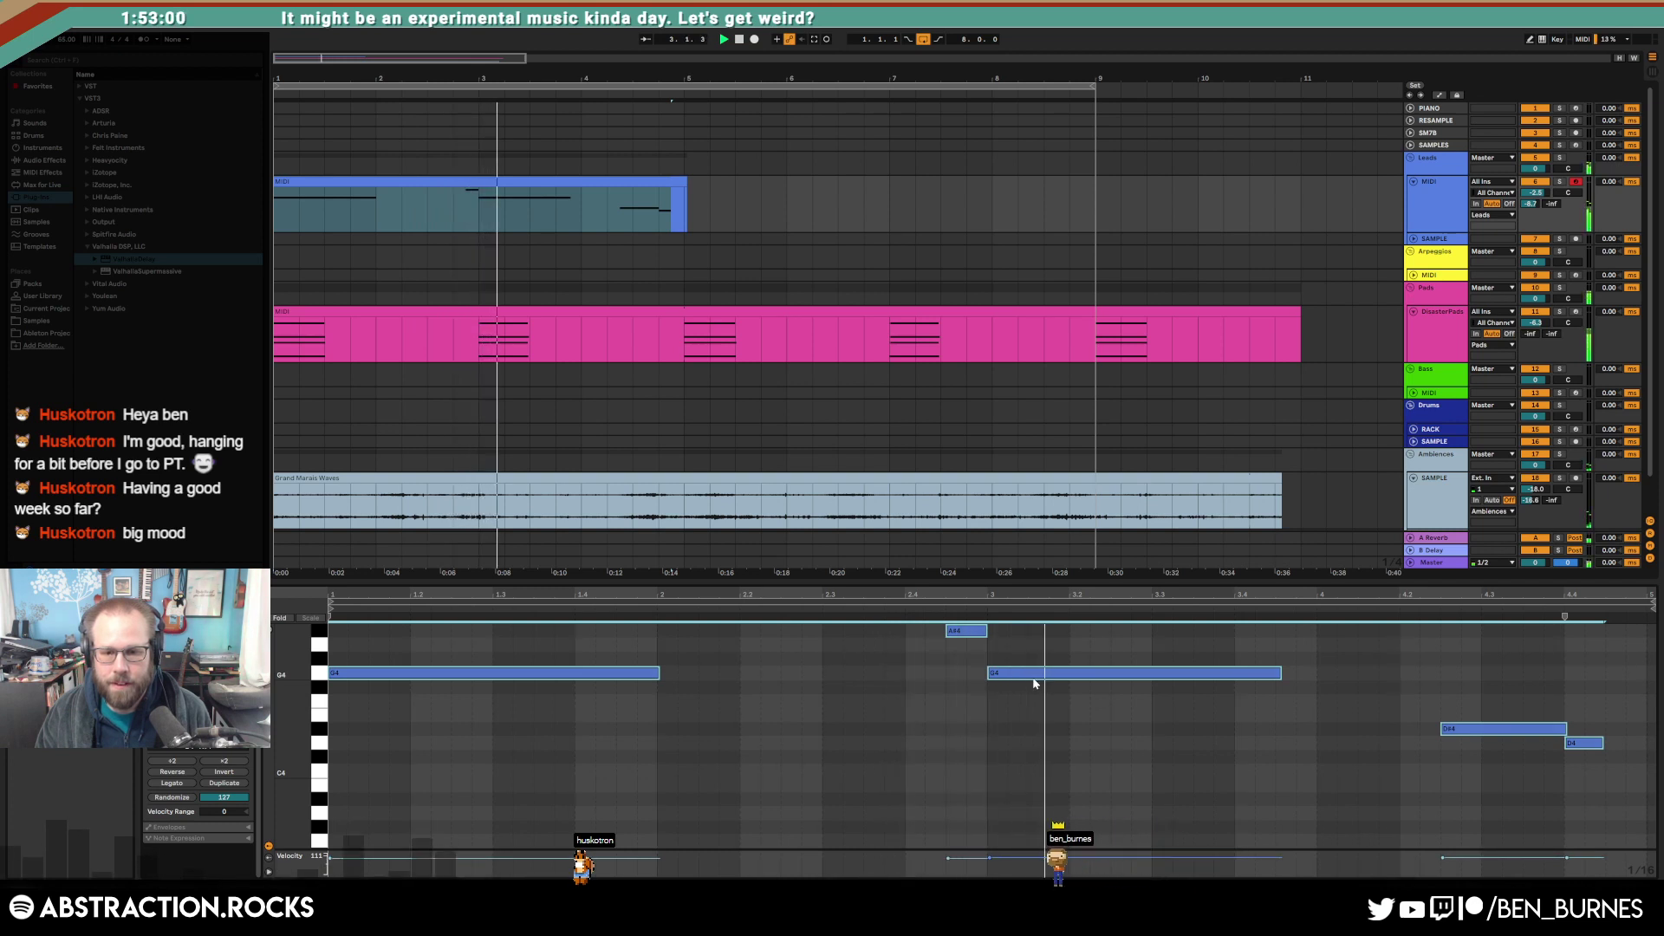
{"action": "left_click", "coordinate": [1330, 733]}
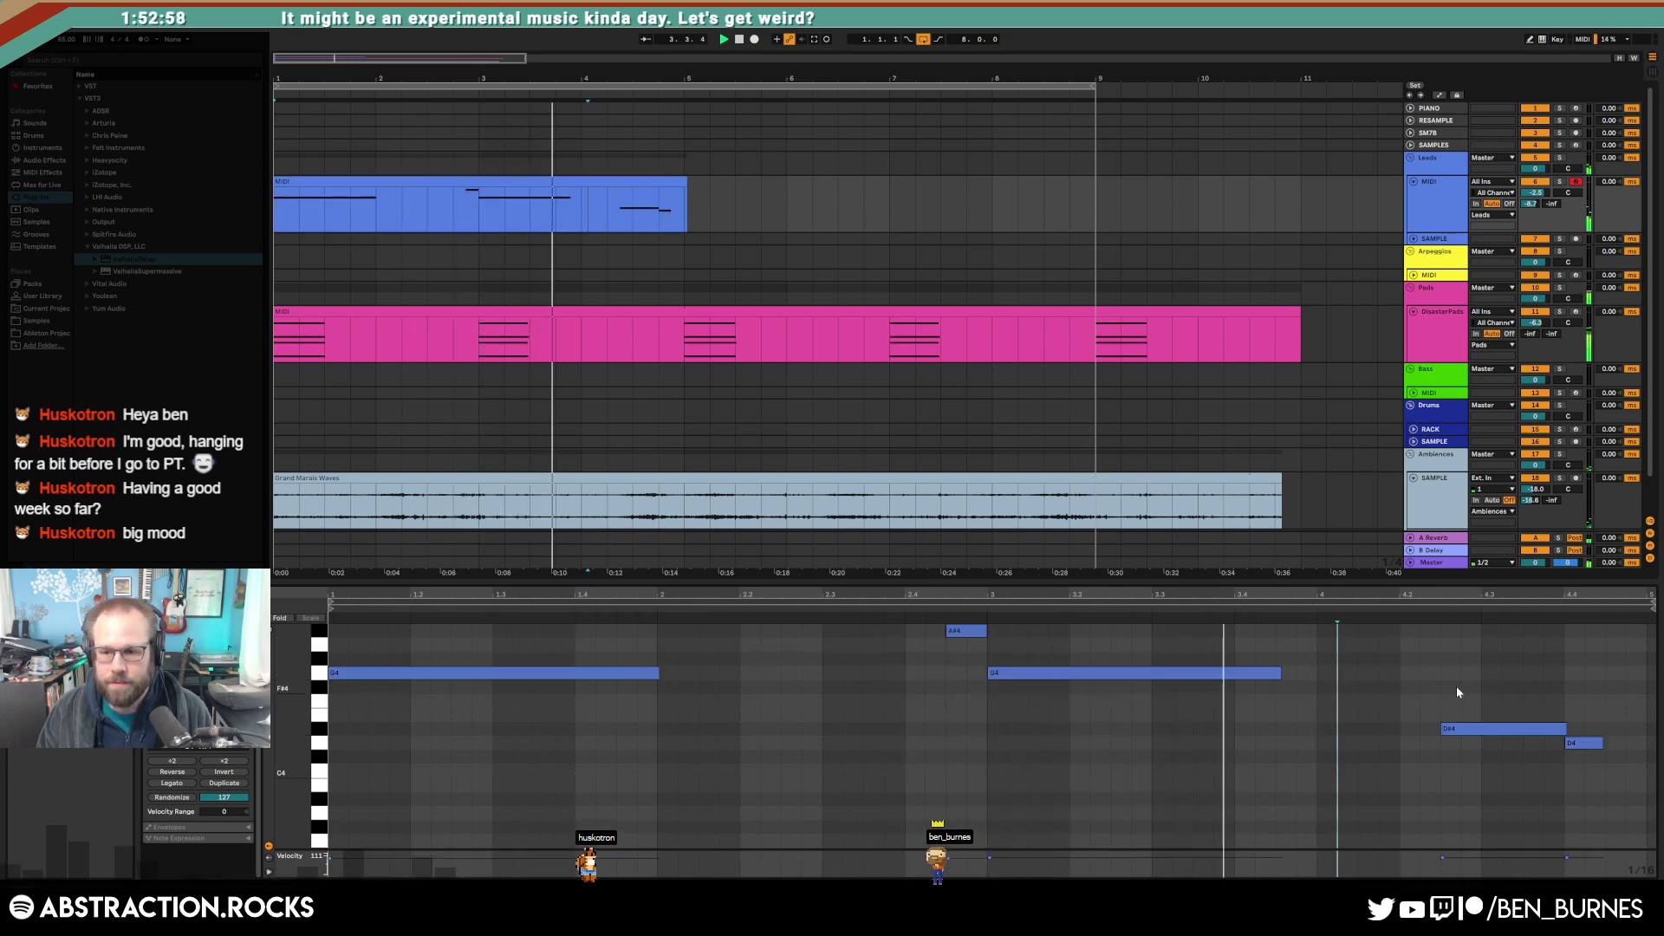
Step: Trim the lead clip to end at bar 5, duplicate it up to bar 9, and nudge the DisasterPads volume up
{"action": "left_click_drag", "start_coordinate": [687, 182], "coordinate": [683, 180]}
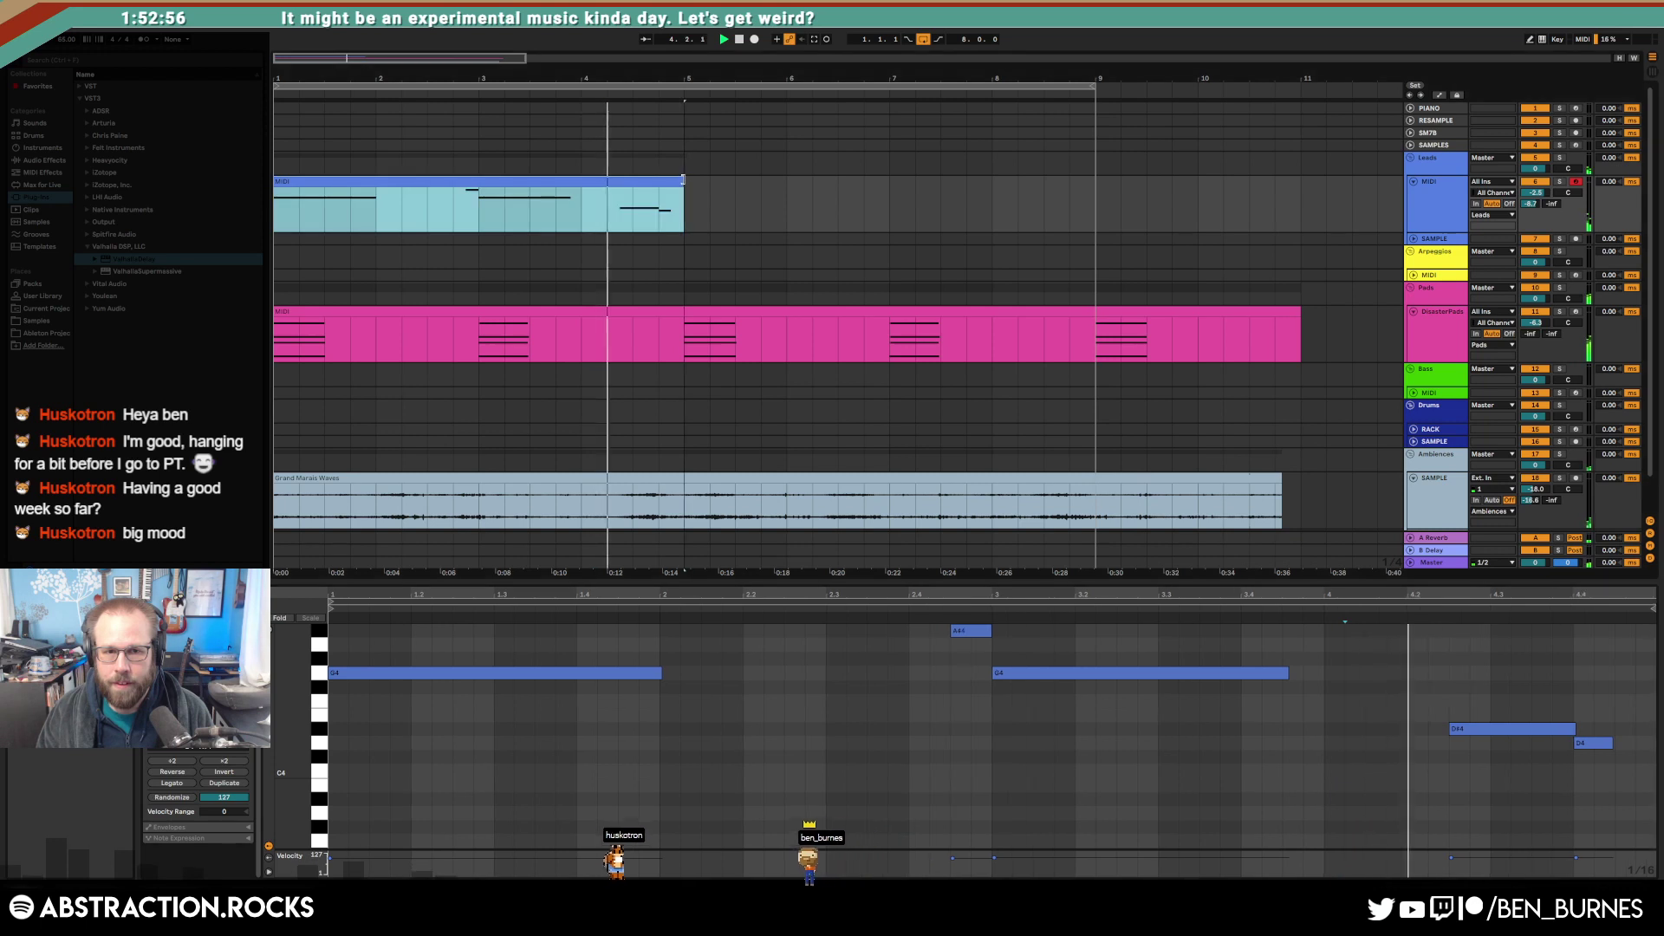
{"action": "key", "text": "ctrl+d"}
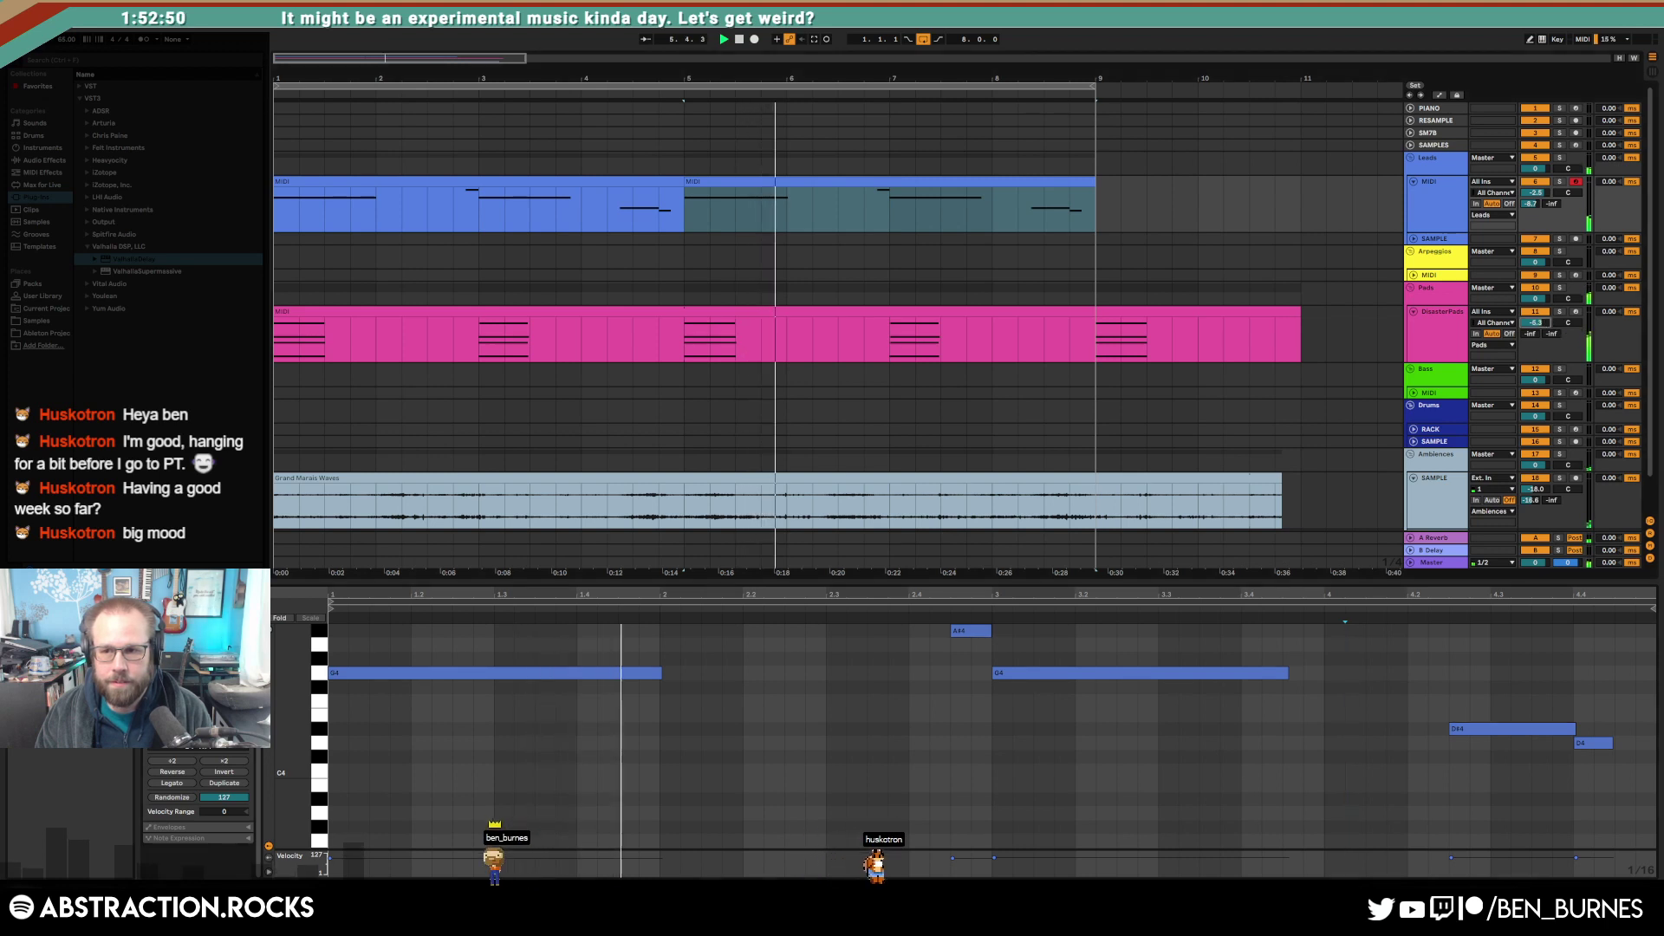
{"action": "left_click_drag", "start_coordinate": [1536, 322], "coordinate": [1536, 320]}
Step: In the duplicated lead clip, transpose the long G4 note at clip bar 3 up five semitones to C5
{"action": "left_click", "coordinate": [925, 181]}
{"action": "left_click", "coordinate": [1044, 674]}
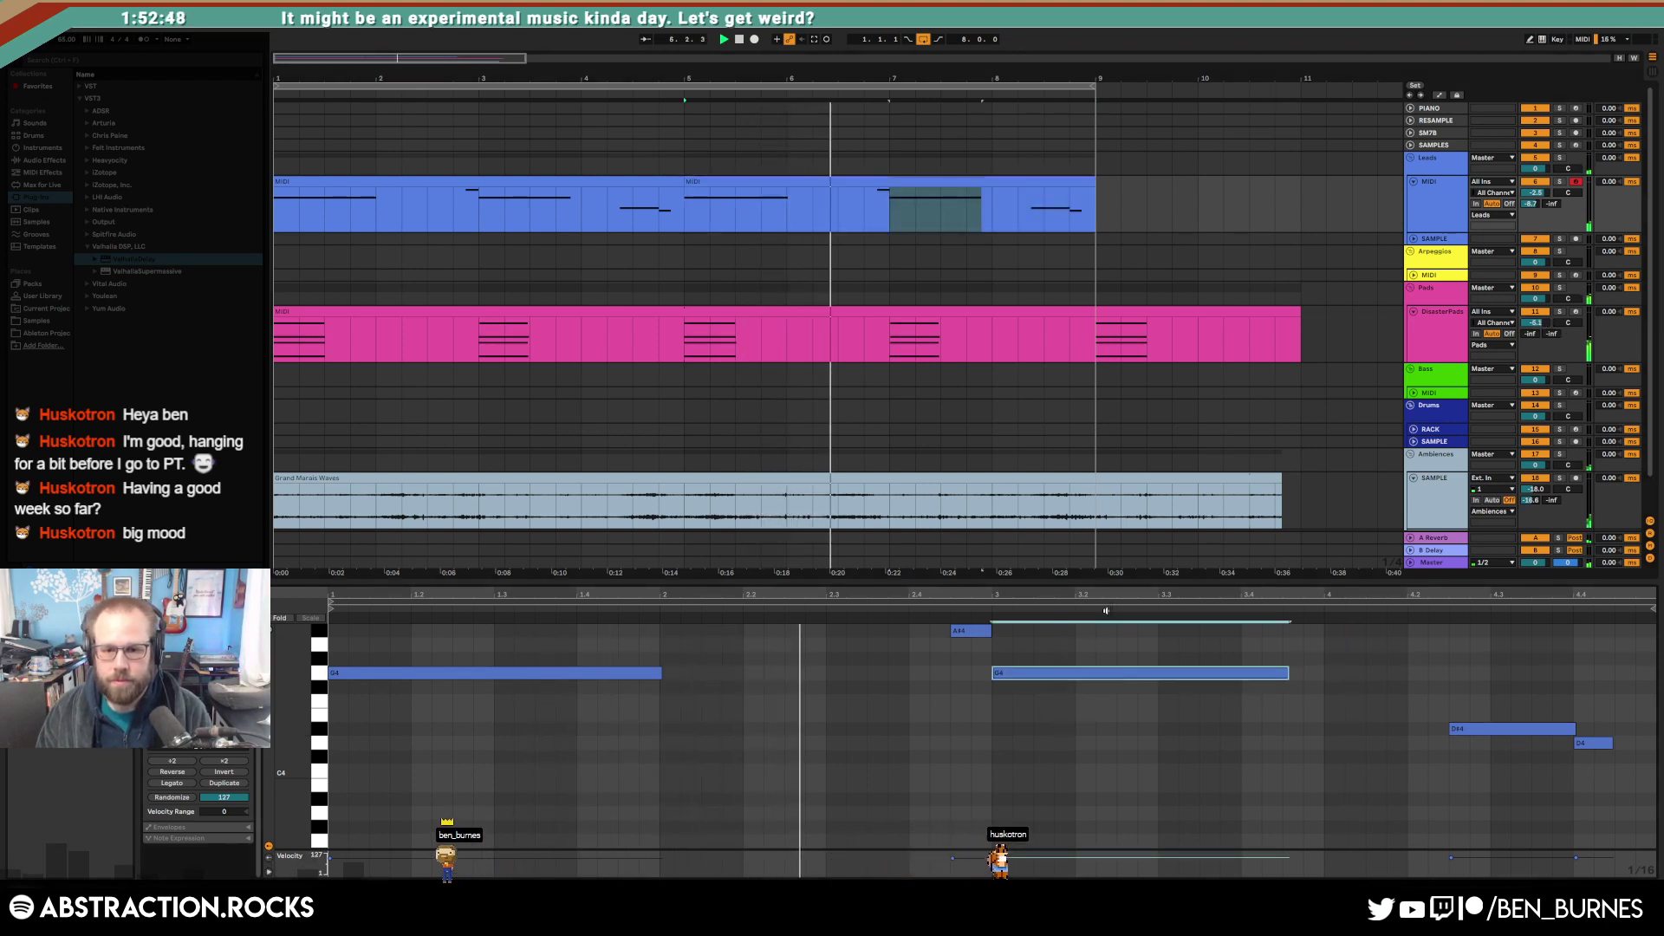
{"action": "key", "text": "Up"}
{"action": "key", "text": "Up"}
{"action": "key", "text": "Up"}
{"action": "key", "text": "Up"}
{"action": "key", "text": "Up"}
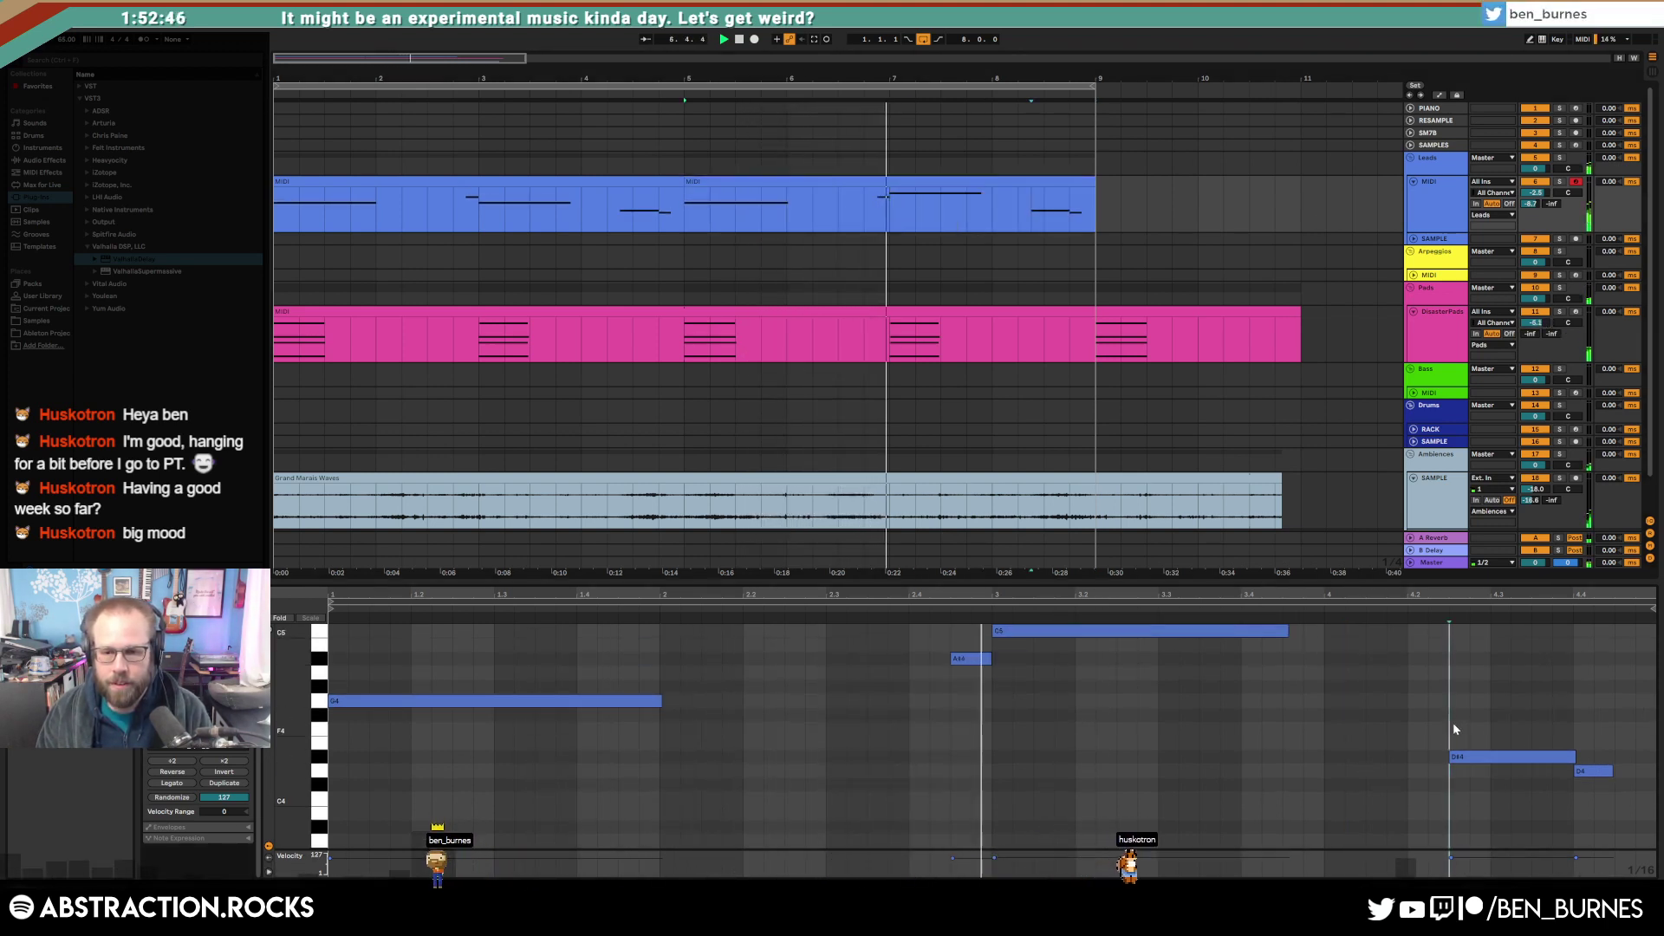
Step: Lower the last two notes of the duplicated lead clip to D4 and C4
{"action": "left_click", "coordinate": [1567, 757]}
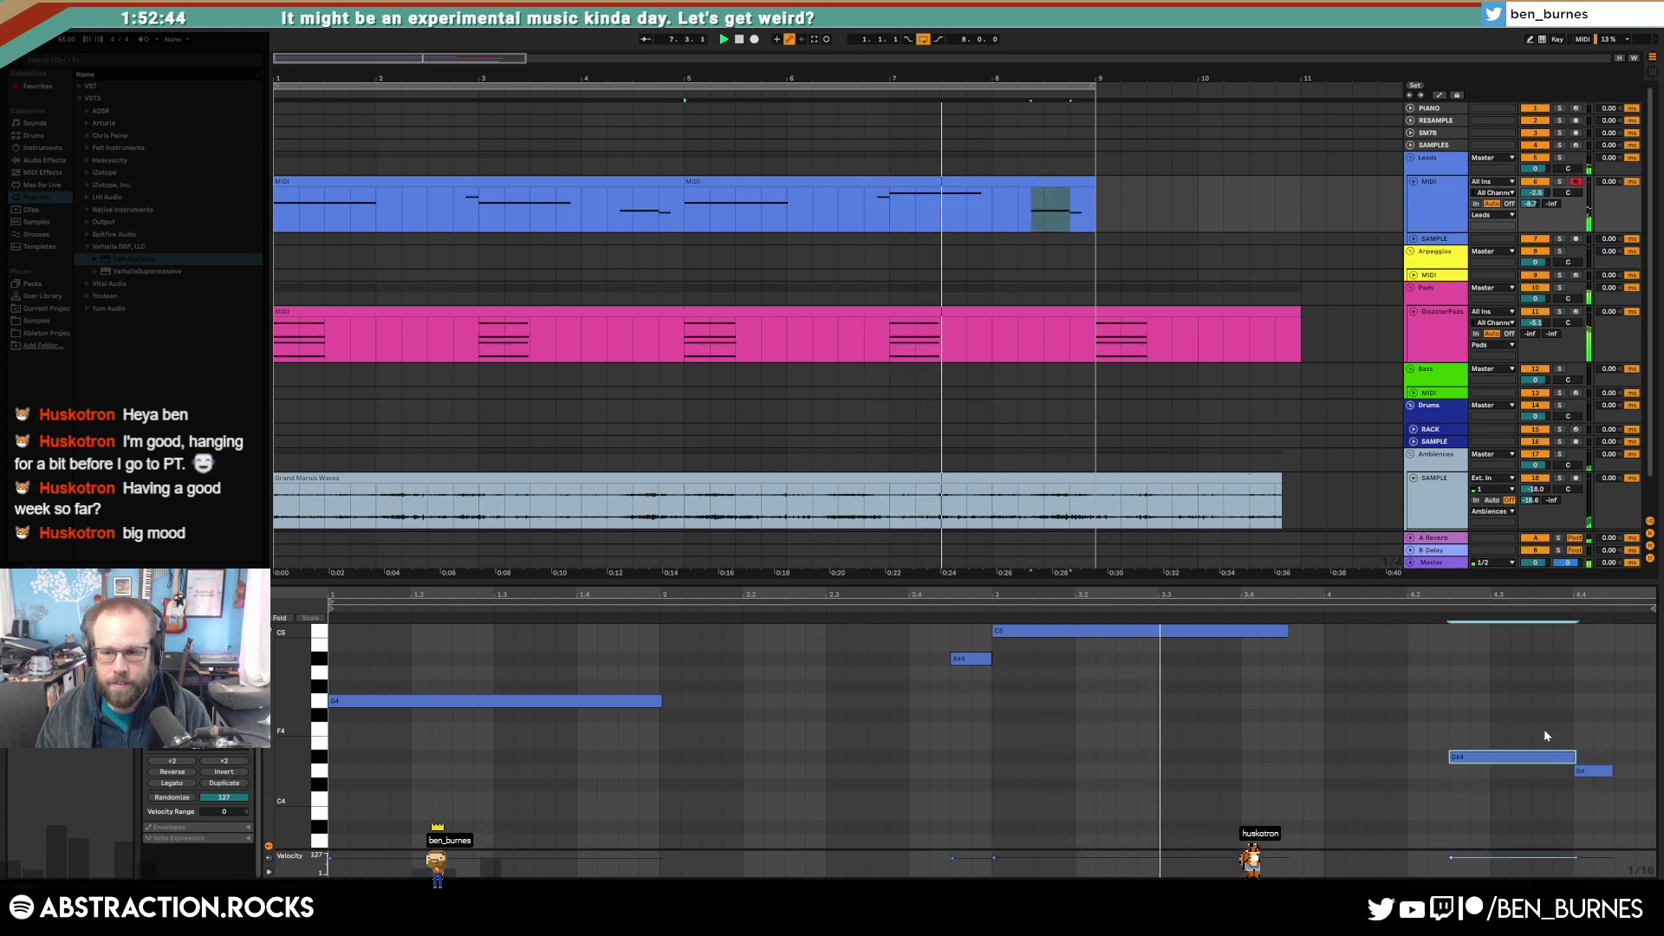
{"action": "left_click", "coordinate": [1593, 770], "text": "shift"}
{"action": "key", "text": "Down"}
{"action": "left_click", "coordinate": [1593, 784]}
{"action": "key", "text": "Up"}
{"action": "key", "text": "Up"}
{"action": "key", "text": "Down"}
{"action": "key", "text": "Down"}
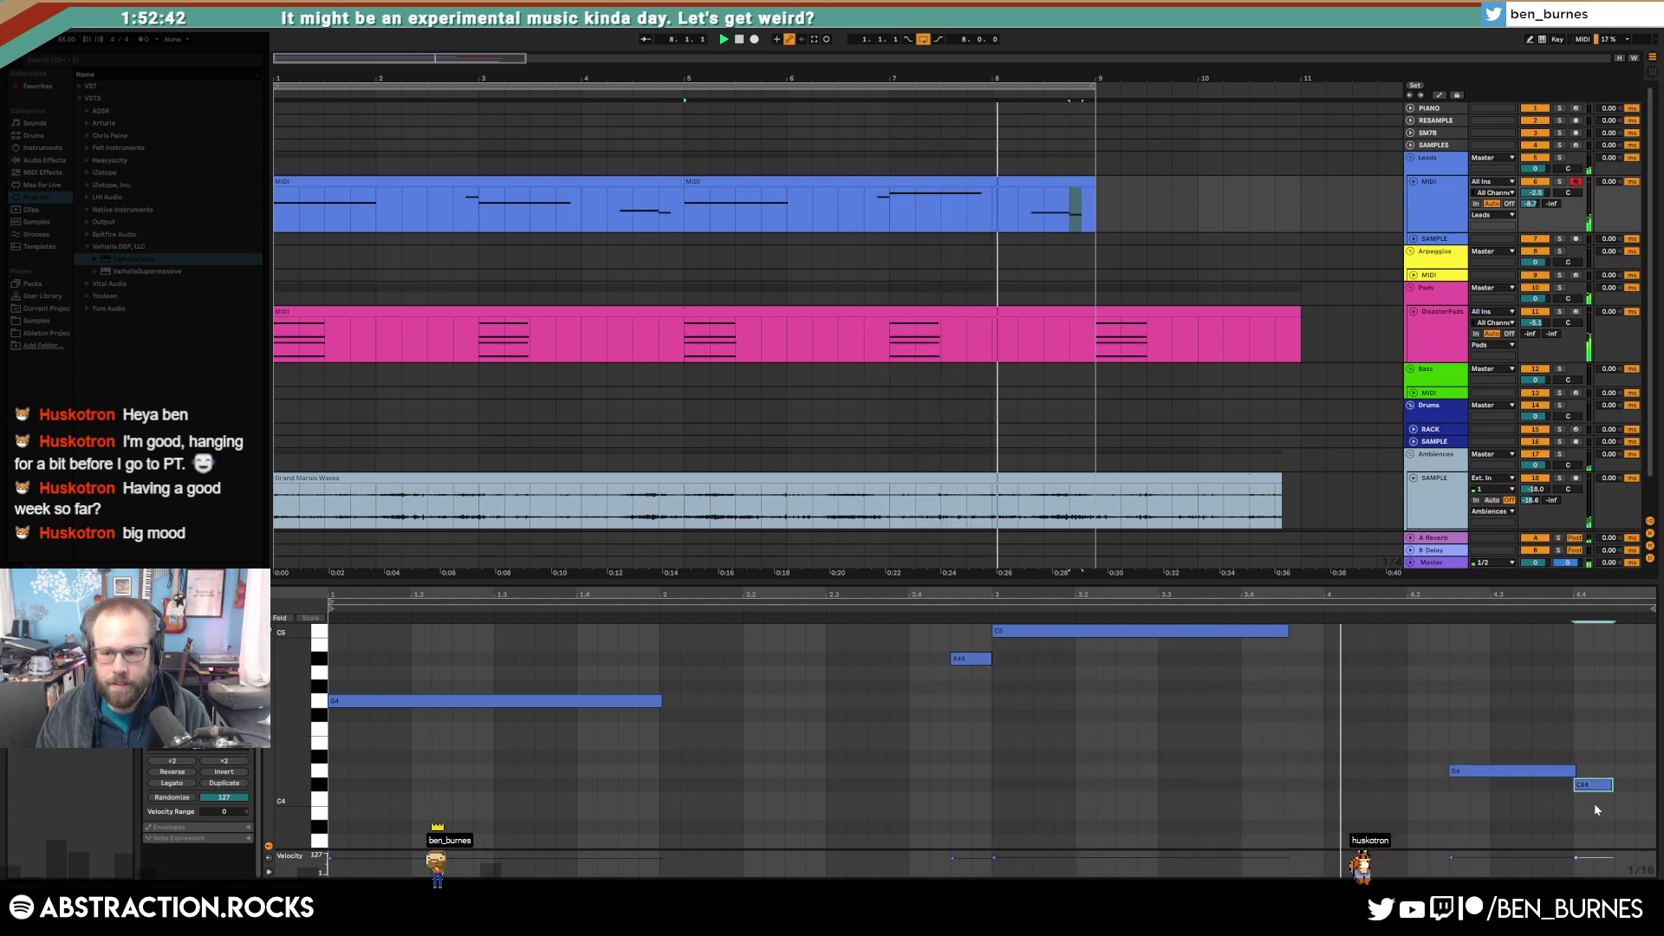
{"action": "key", "text": "Down"}
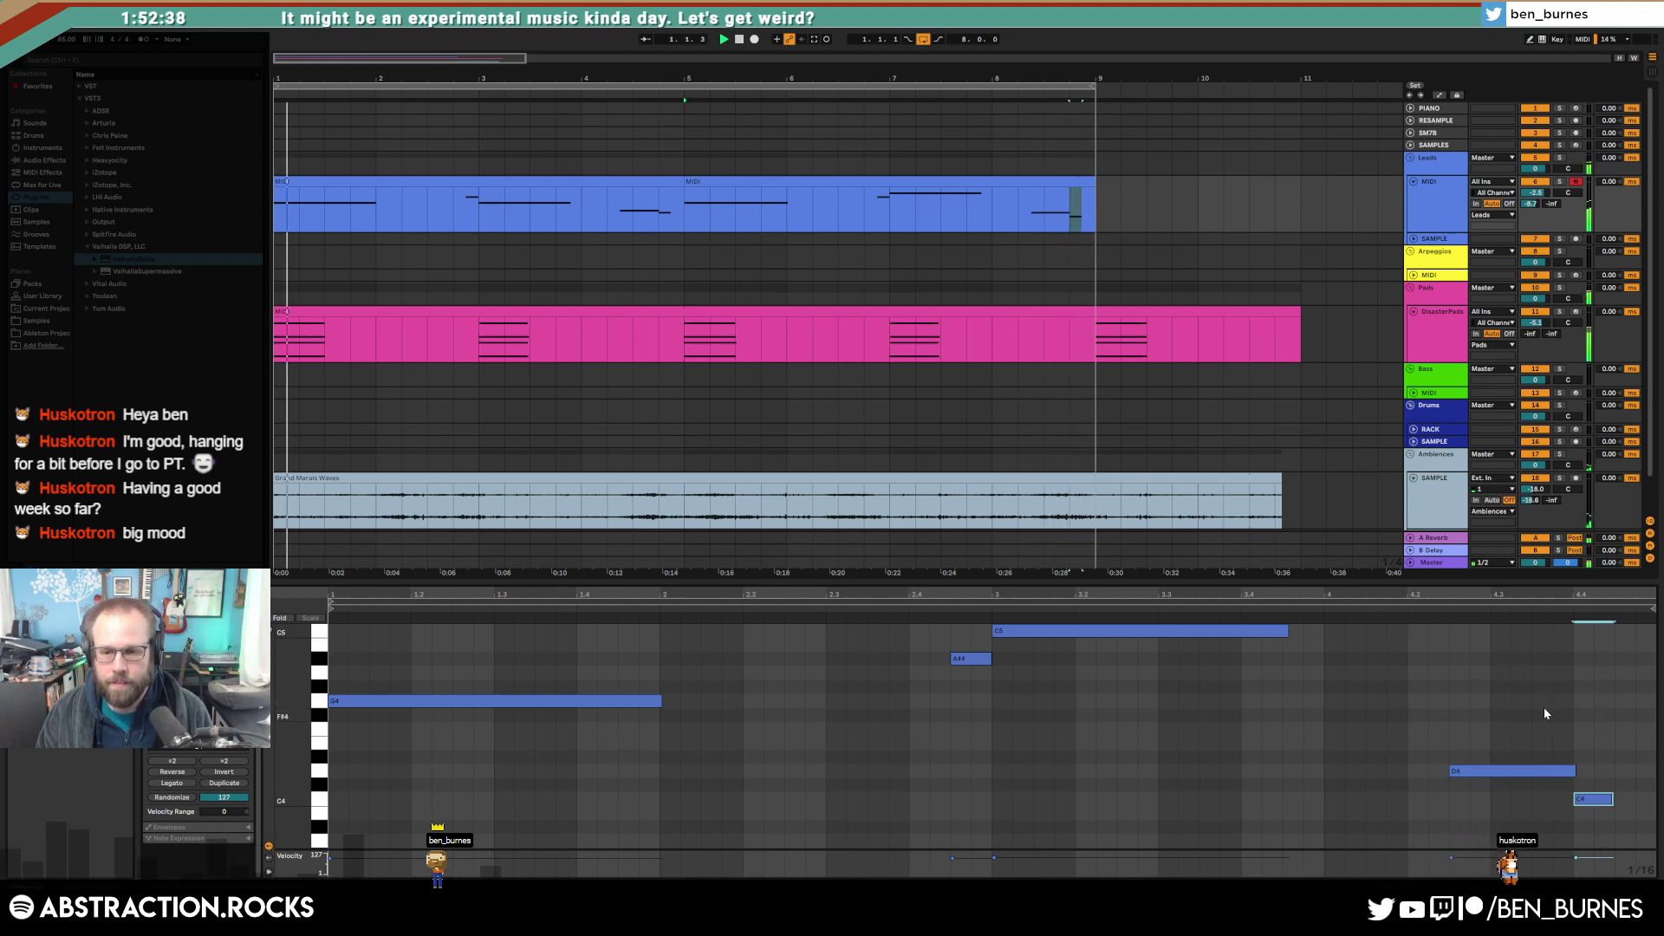
Step: Transpose the last two notes of the duplicated lead clip up five semitones to G4 and F4
{"action": "left_click_drag", "start_coordinate": [1512, 718], "coordinate": [1593, 825]}
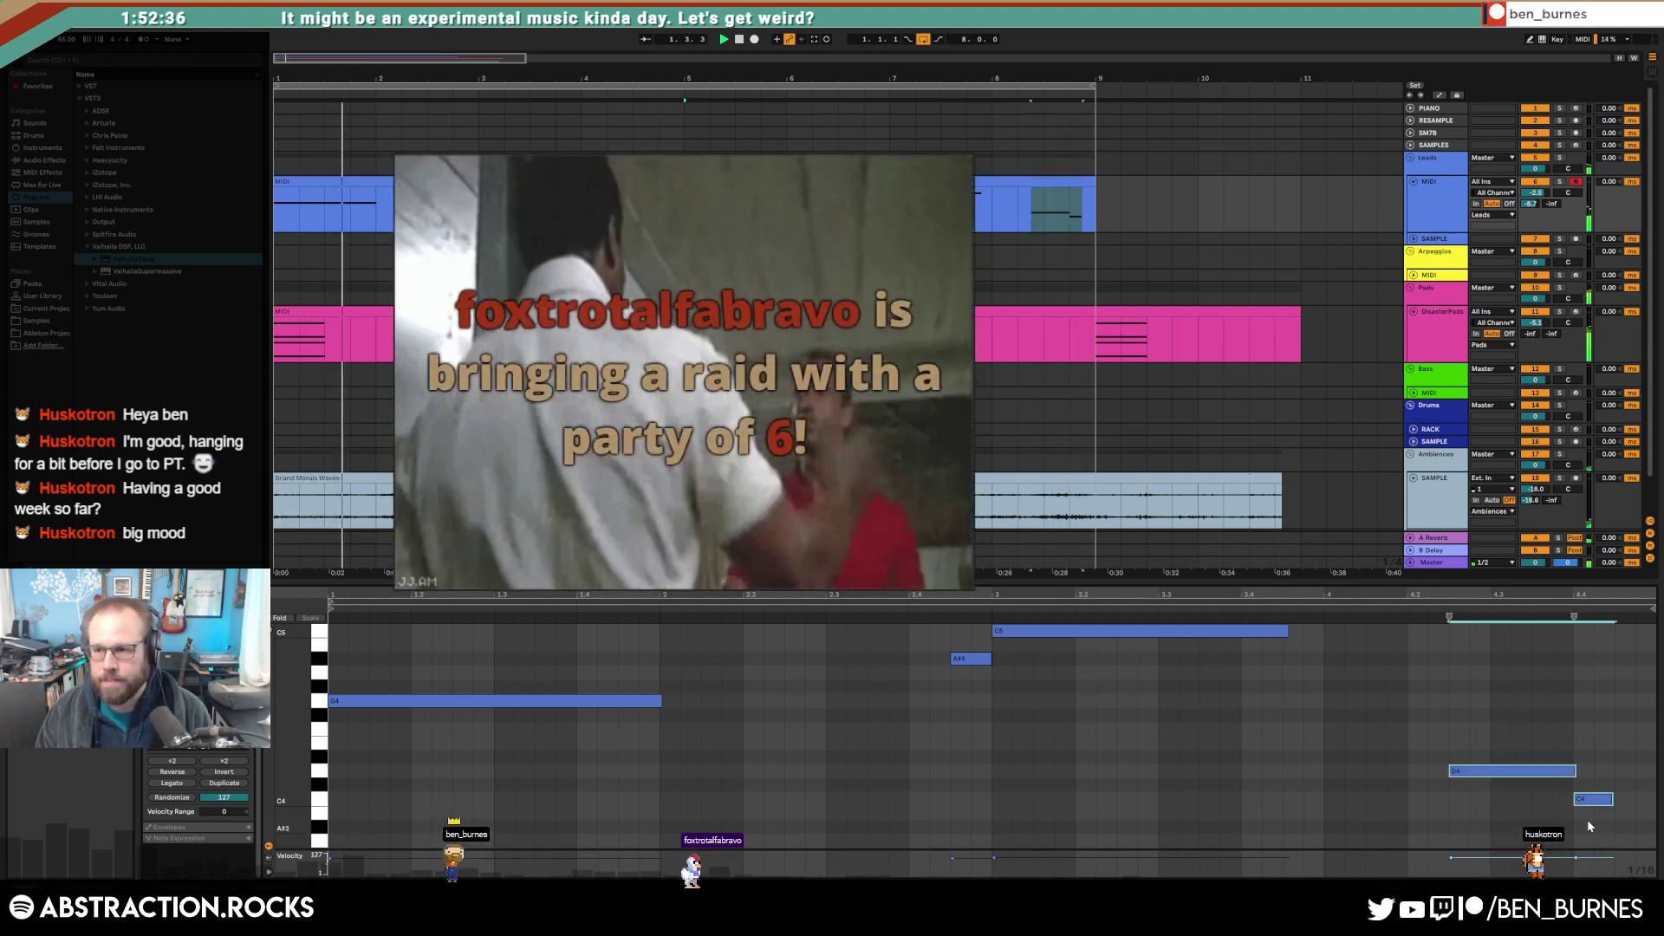
{"action": "key", "text": "Up"}
{"action": "key", "text": "Up"}
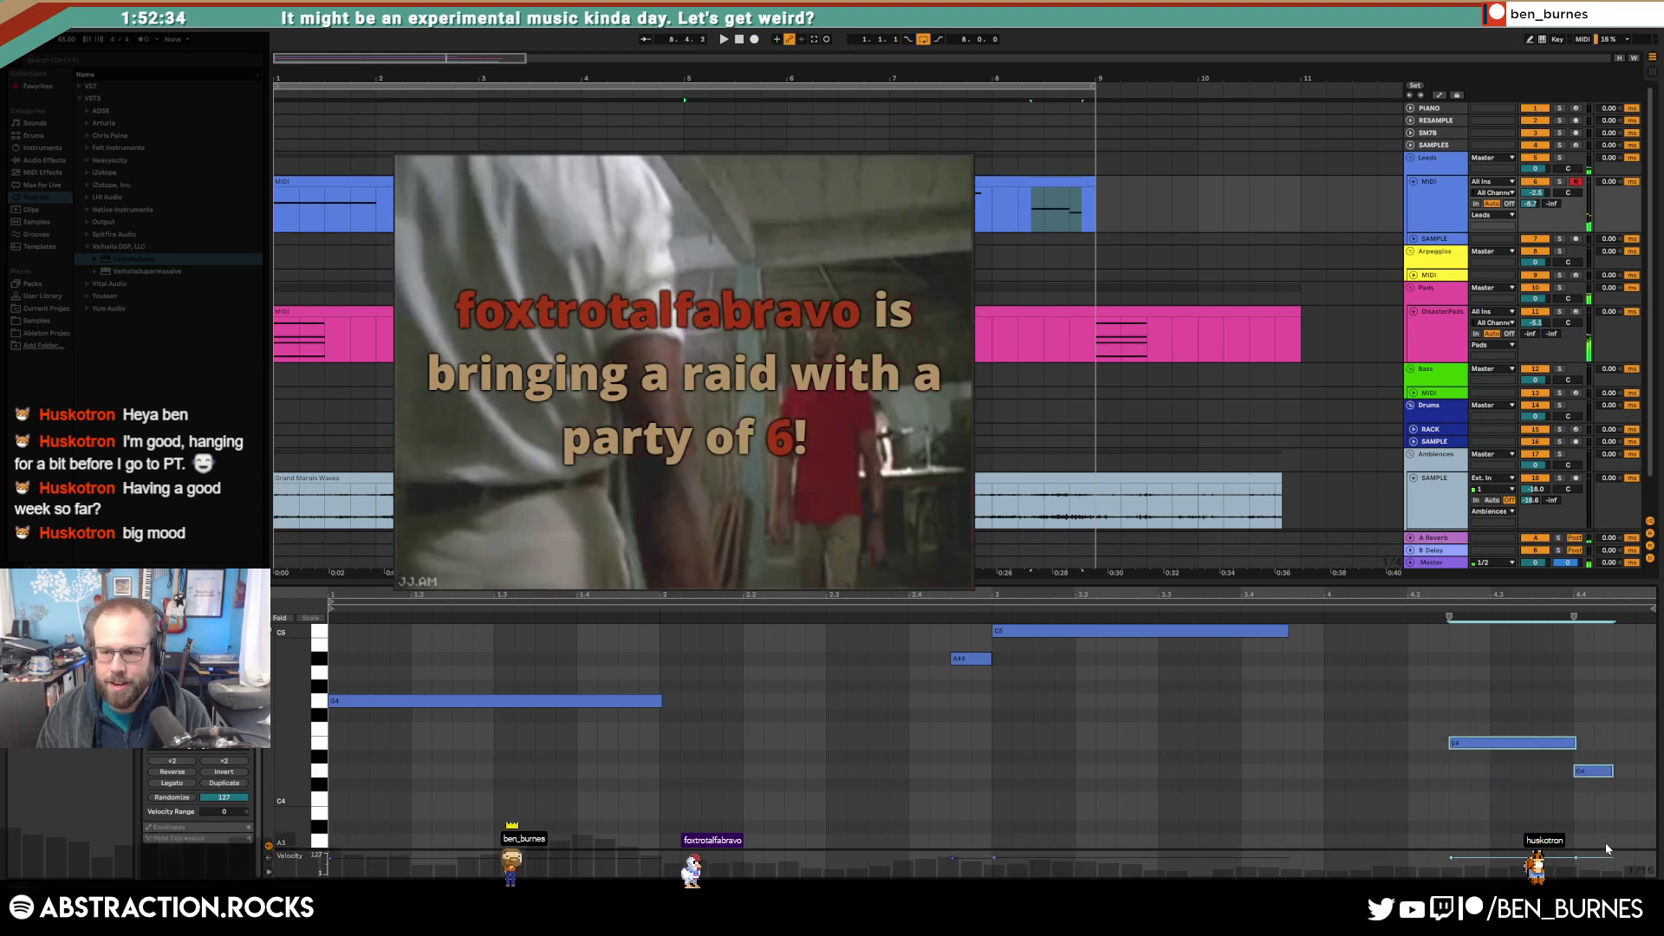
{"action": "key", "text": "Up"}
{"action": "key", "text": "Up"}
{"action": "key", "text": "Up"}
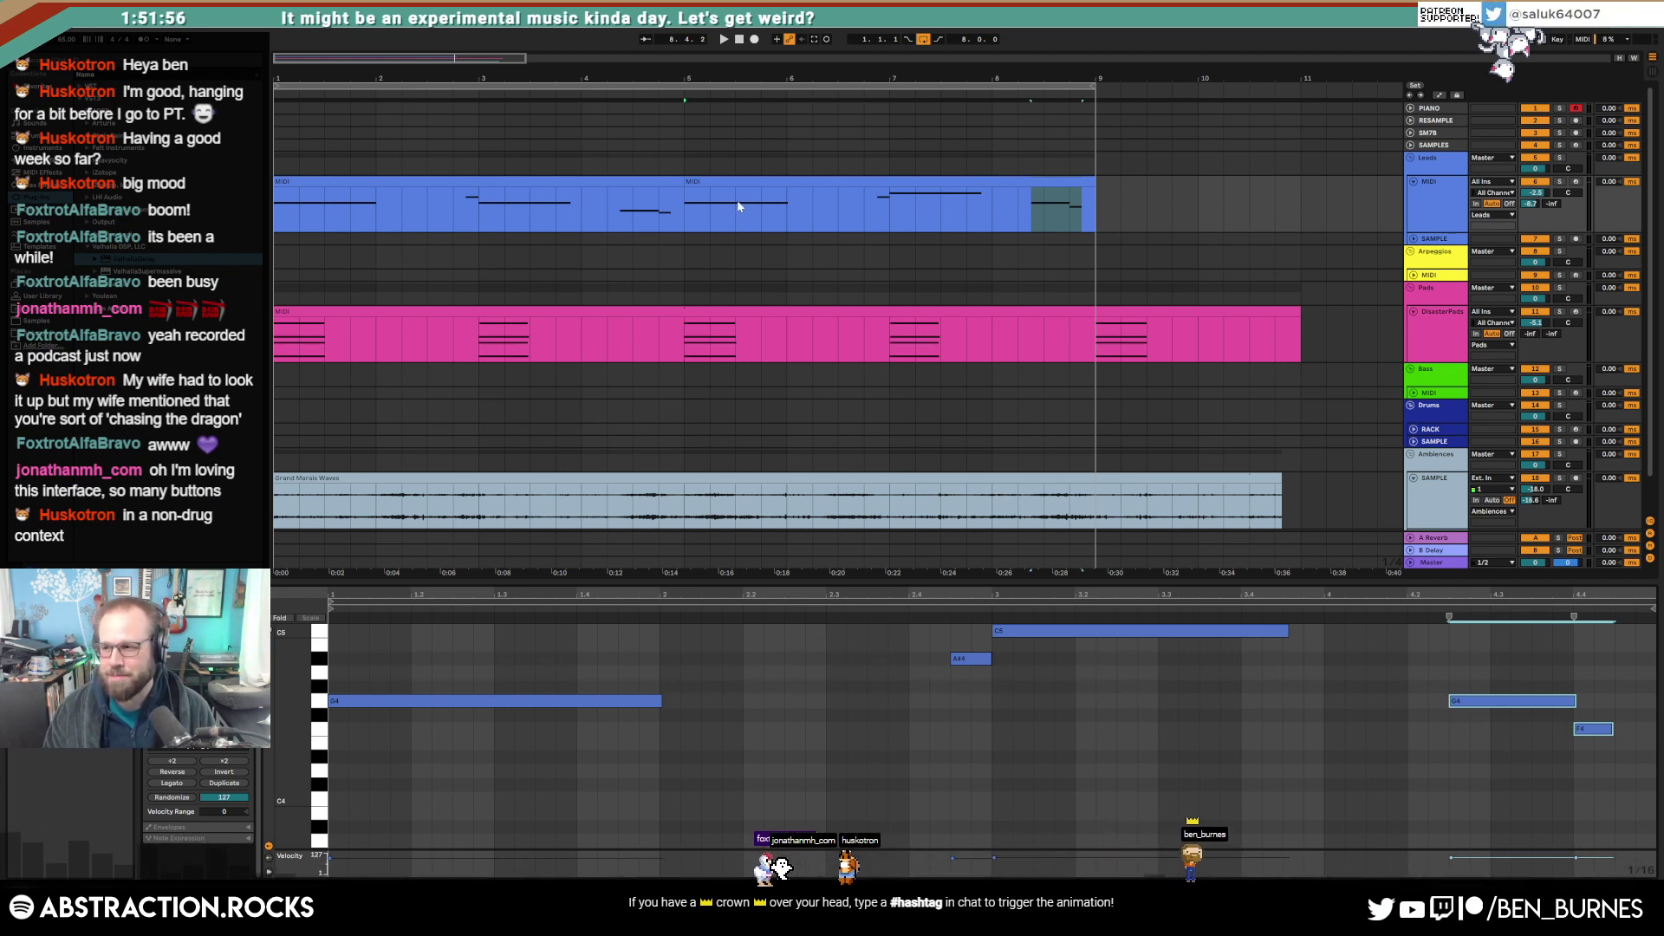
Step: Return to bar 1 and play the arrangement to hear the revised lead with the pad and waves
{"action": "left_click", "coordinate": [741, 40]}
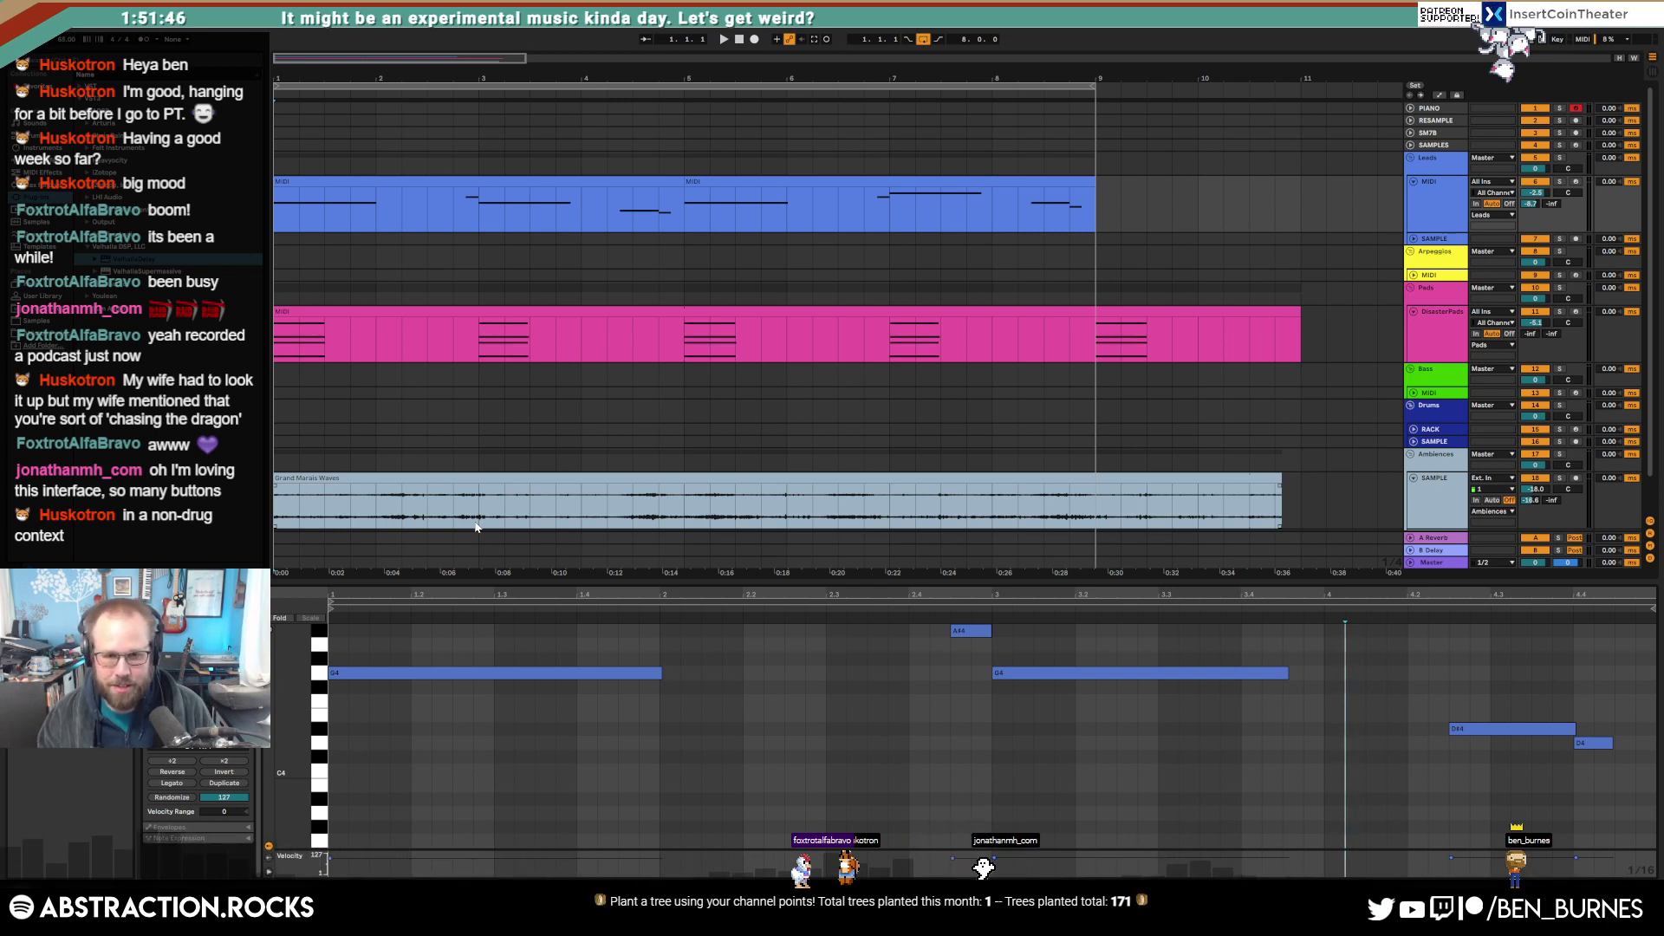
{"action": "left_click", "coordinate": [724, 39]}
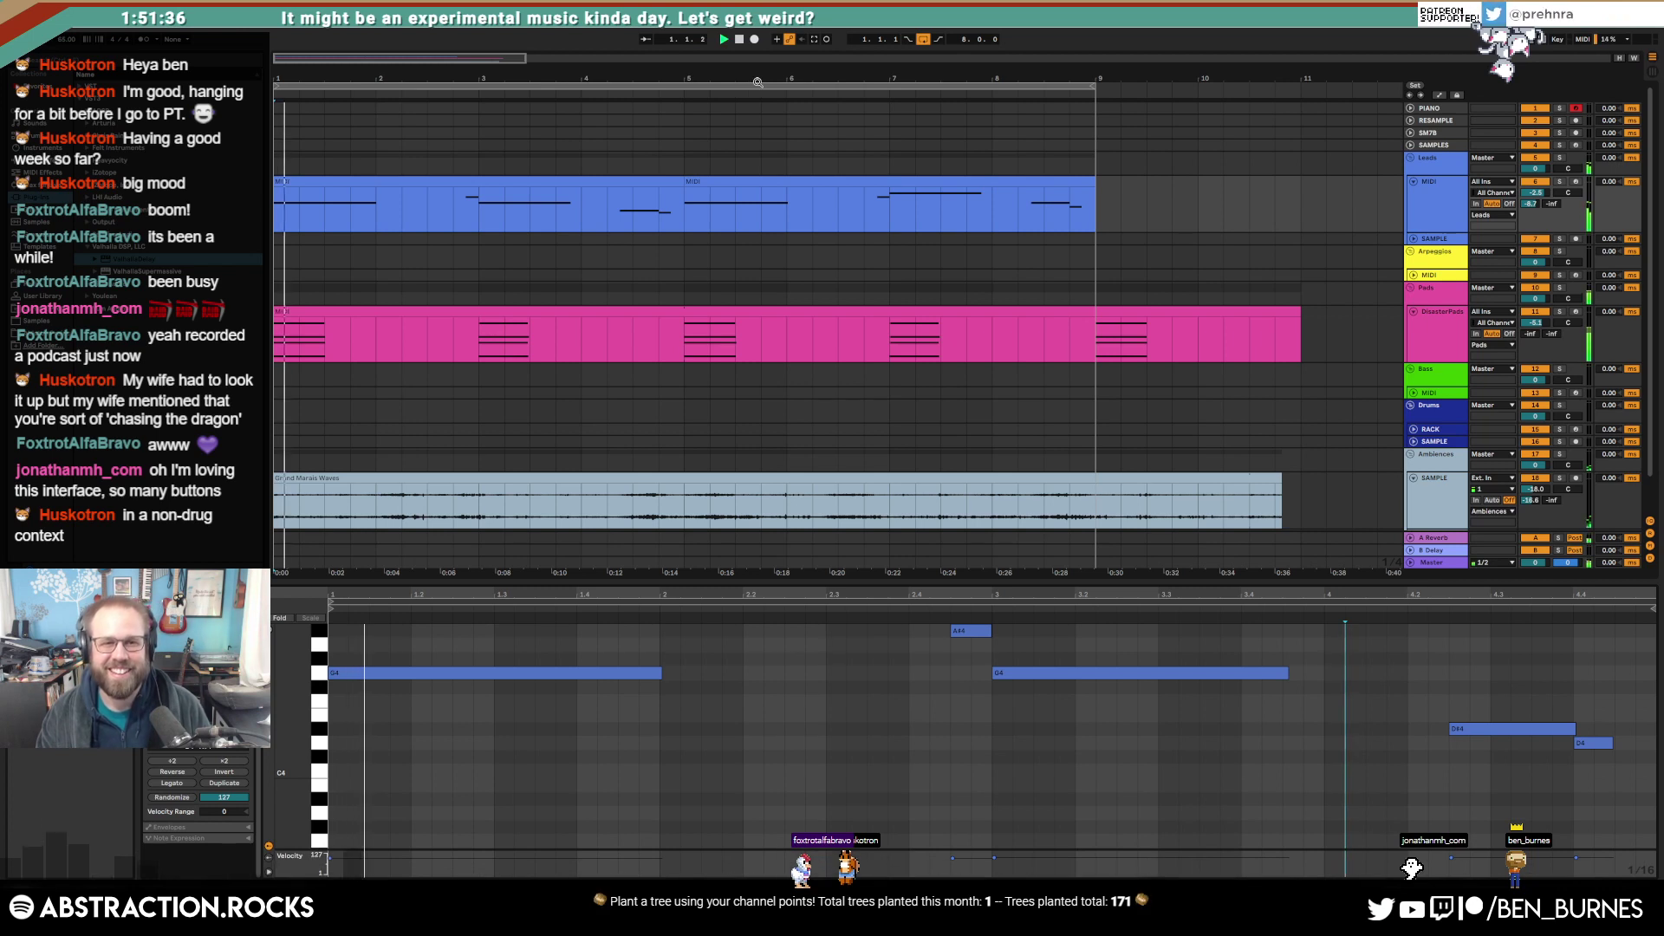
{"action": "left_click", "coordinate": [886, 806]}
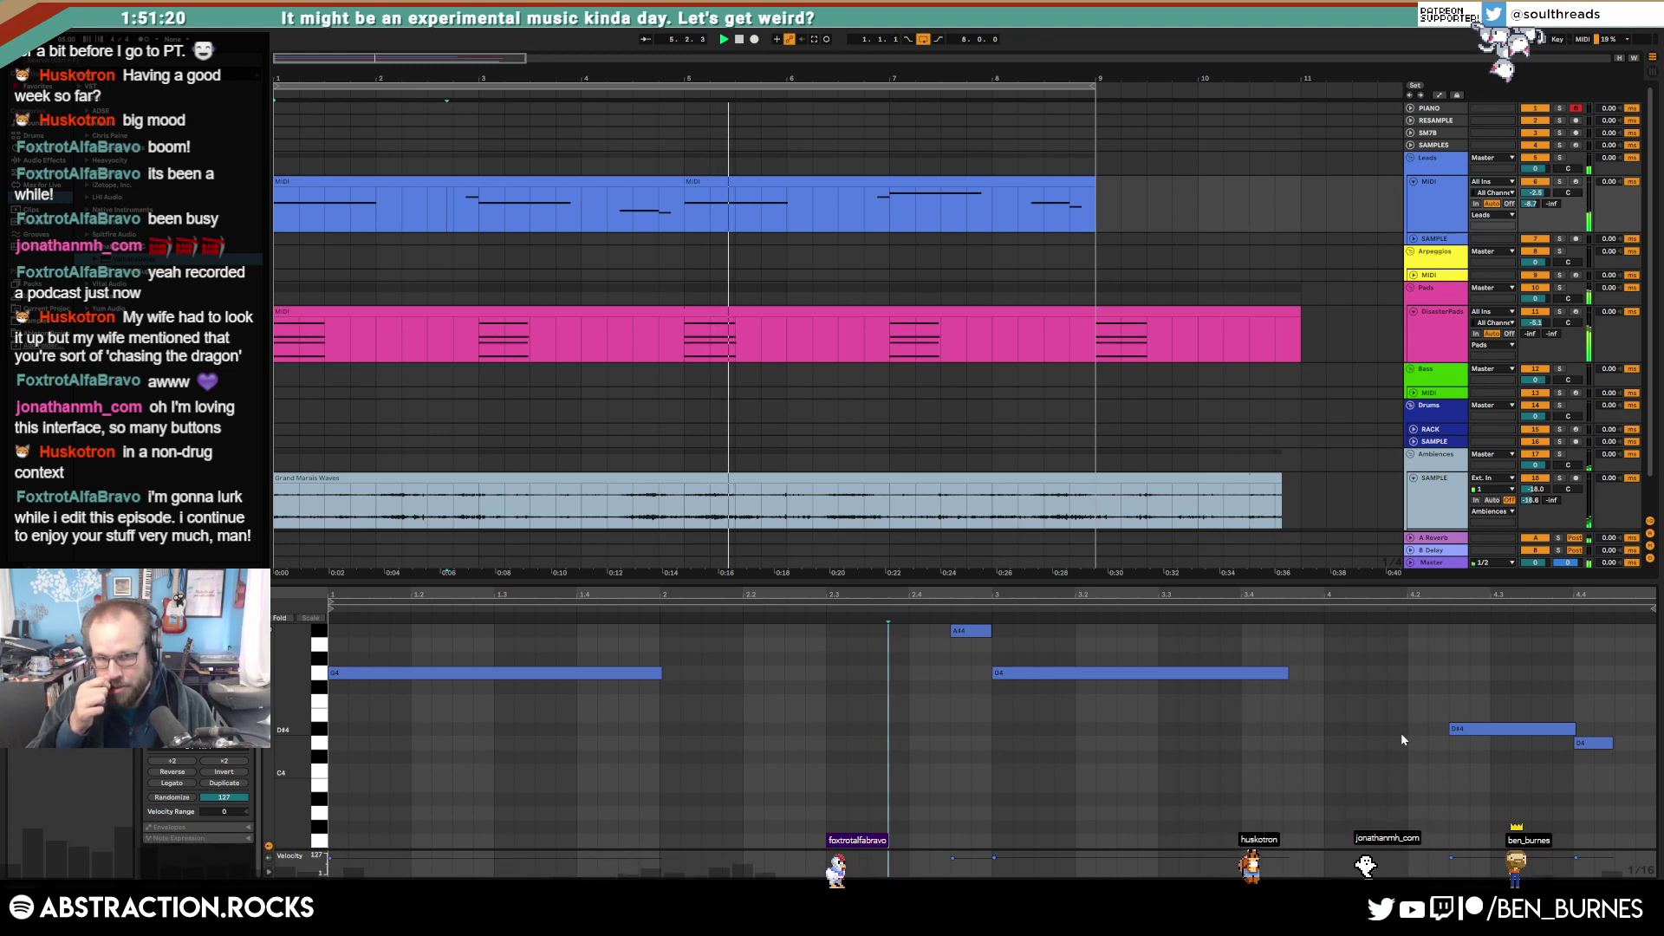
Step: Unfold the Drums RACK, the Bass MIDI and the Arpeggios MIDI tracks in the arrangement
{"action": "key", "text": "shift+Tab"}
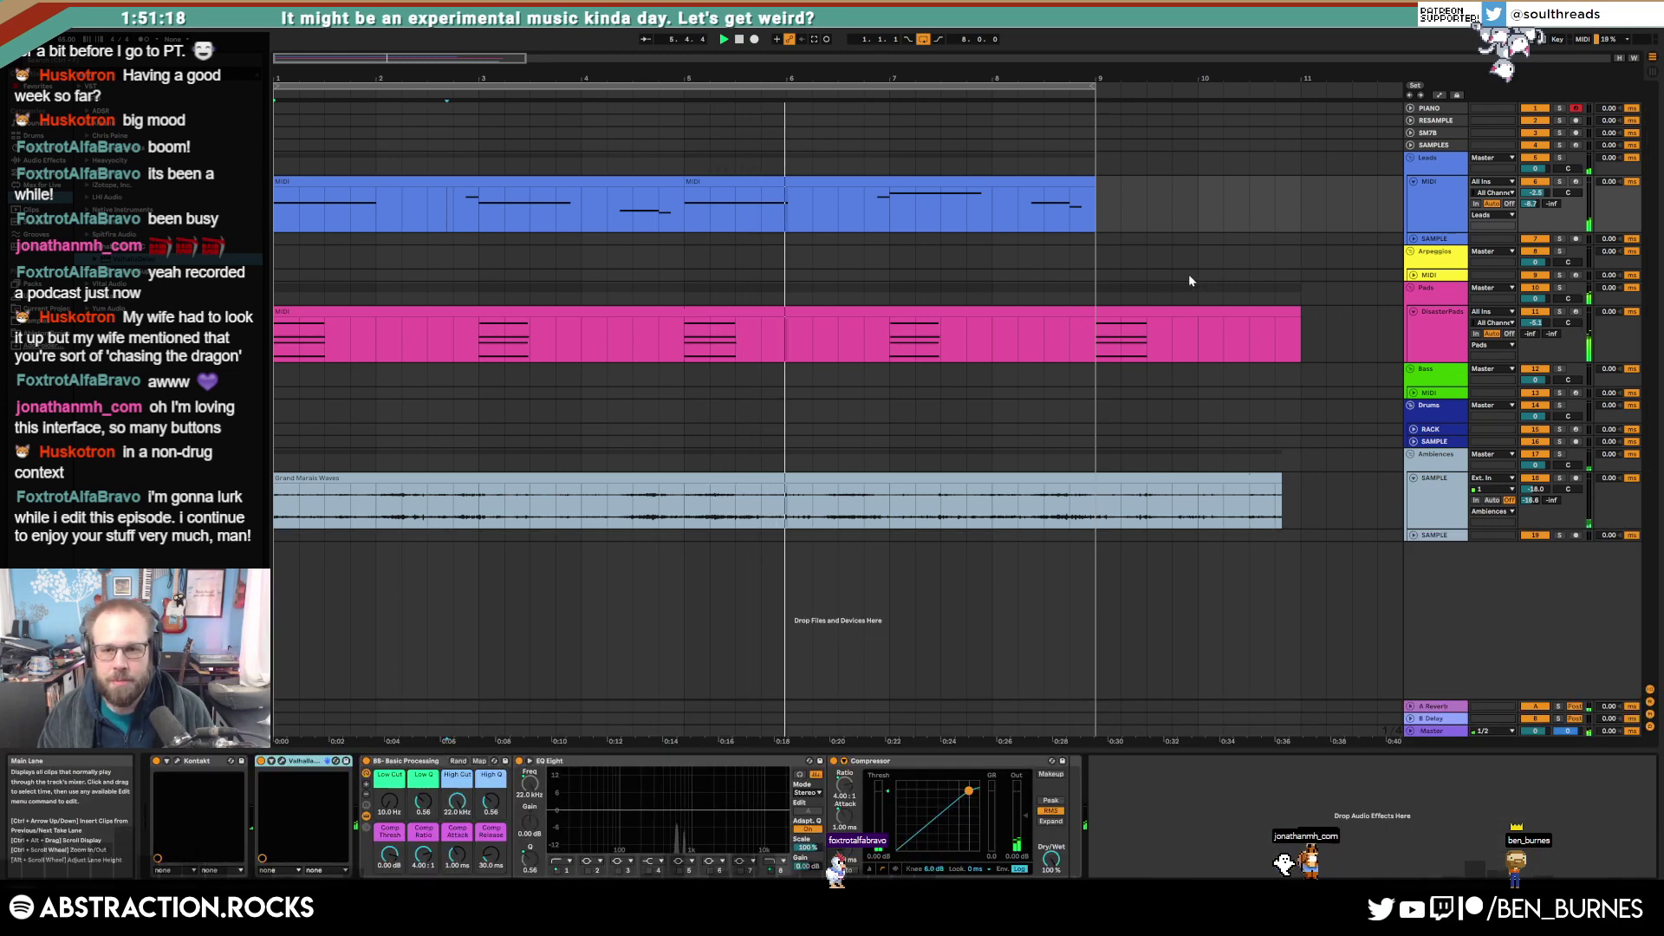
{"action": "left_click", "coordinate": [1413, 429]}
{"action": "left_click", "coordinate": [1417, 393]}
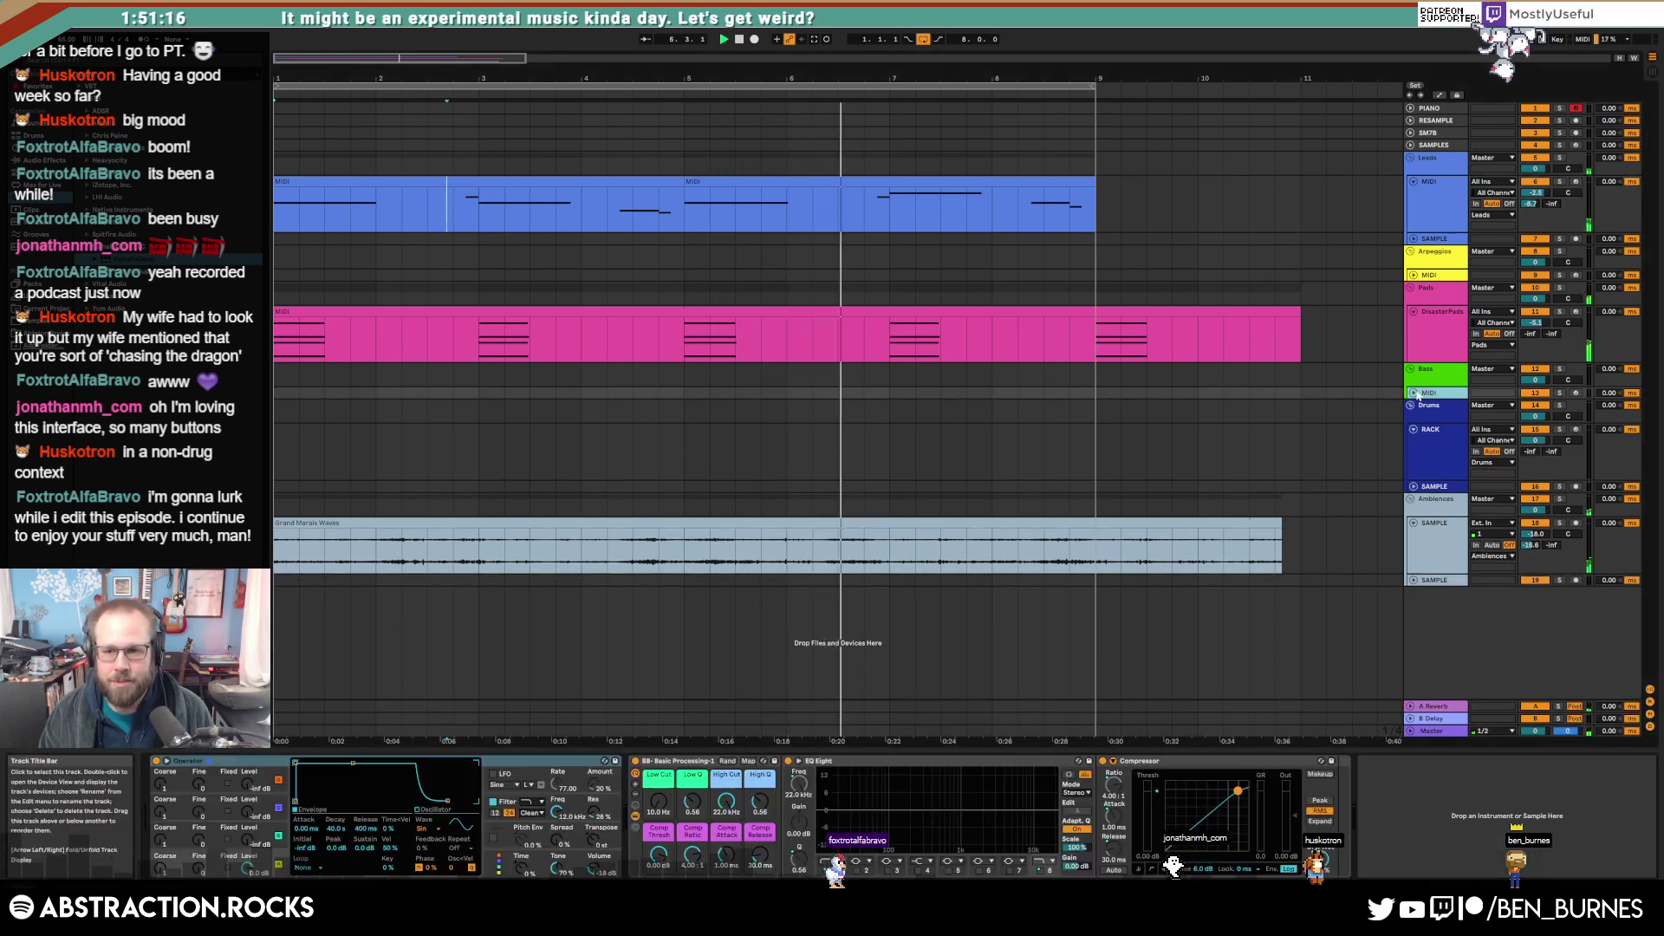
{"action": "left_click", "coordinate": [1413, 393]}
{"action": "left_click", "coordinate": [1412, 275]}
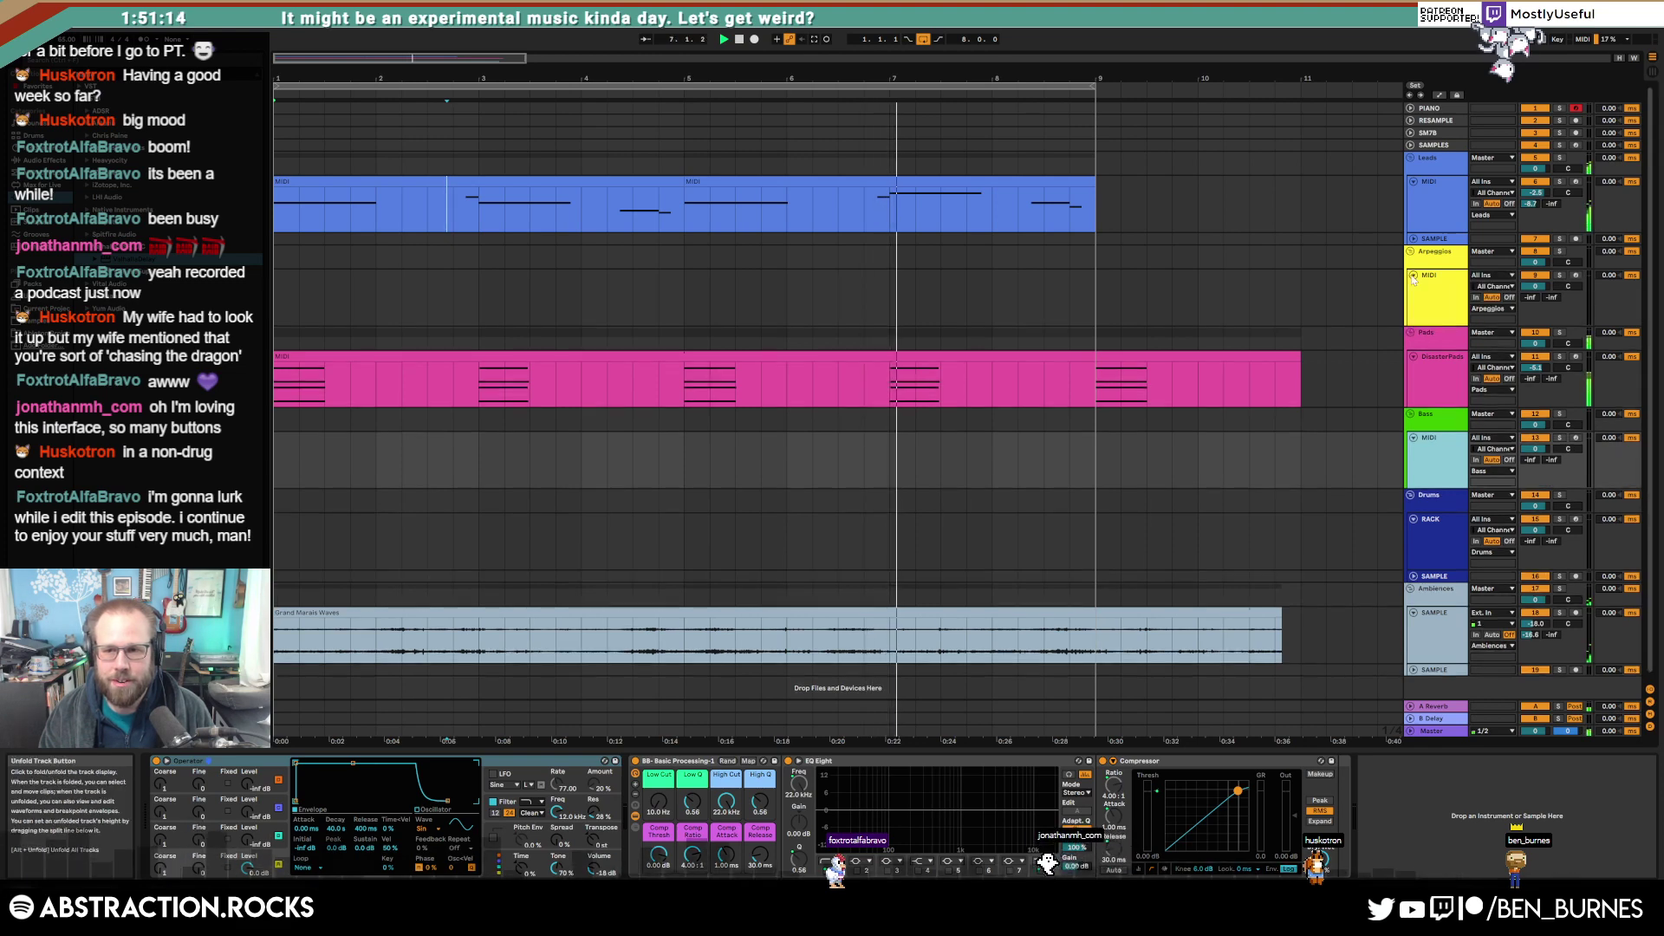
Step: In the second lead clip, shift the long C5 note slightly later and delete the last two notes
{"action": "left_click", "coordinate": [945, 182]}
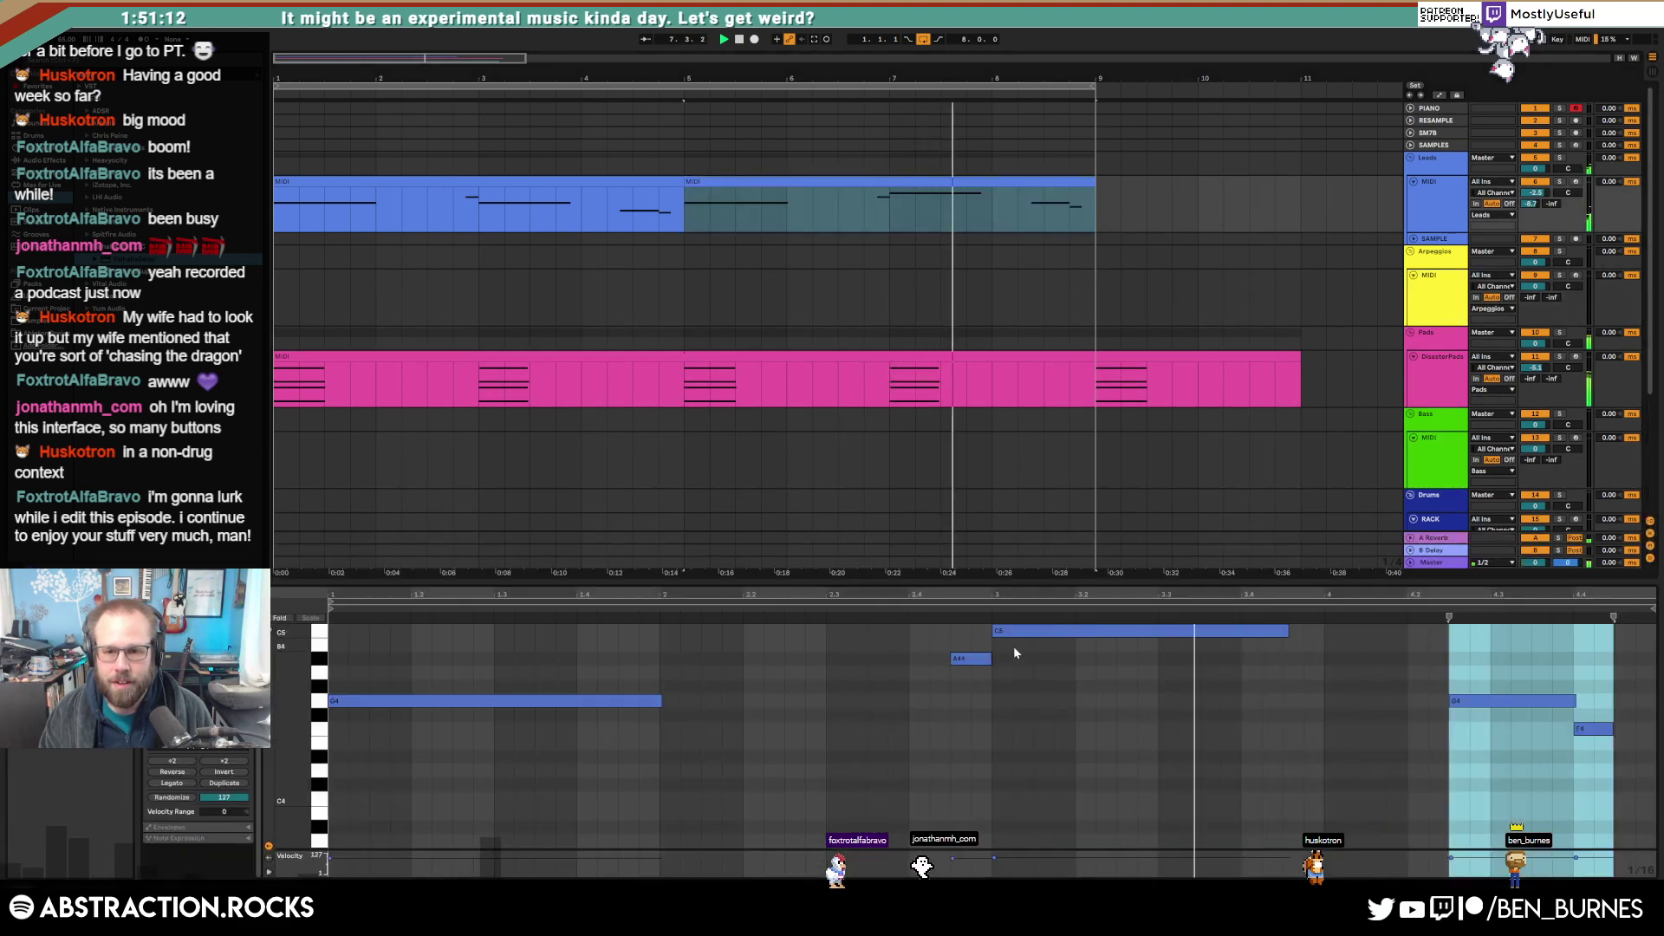
{"action": "left_click_drag", "start_coordinate": [1031, 632], "coordinate": [1052, 636]}
{"action": "left_click_drag", "start_coordinate": [1511, 661], "coordinate": [1603, 757]}
{"action": "key", "text": "Delete"}
{"action": "left_click", "coordinate": [1378, 723]}
{"action": "key", "text": "shift+Tab"}
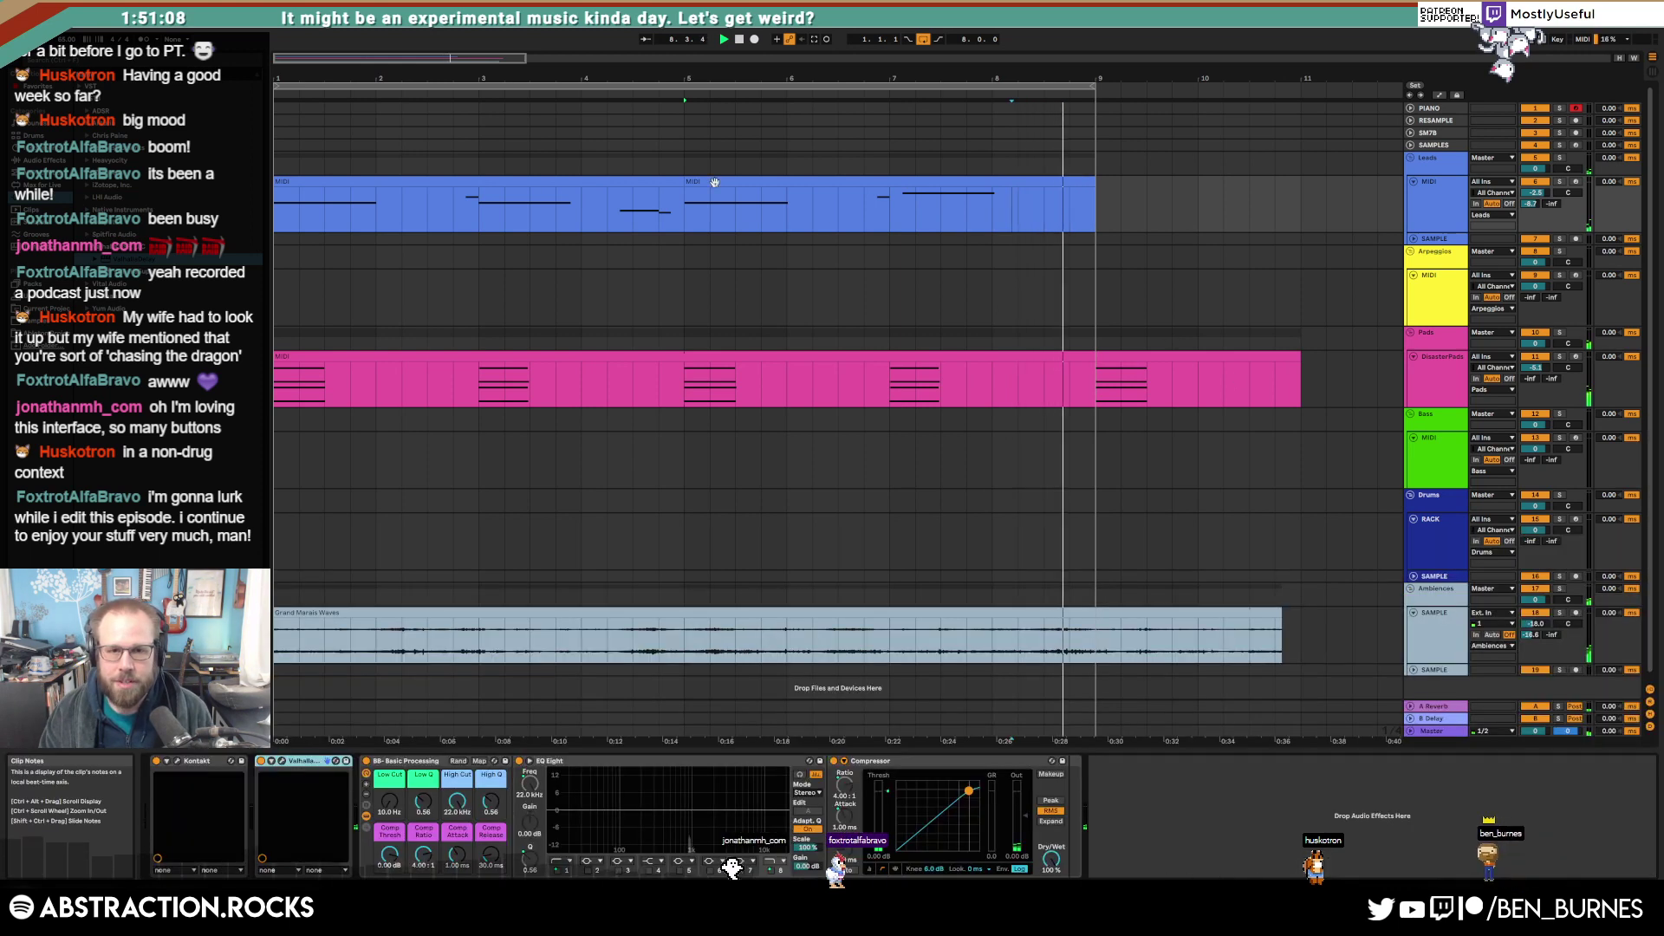
Step: Consolidate the two lead clips into one continuous MIDI clip ending at bar 9
{"action": "left_click", "coordinate": [665, 182]}
{"action": "key", "text": "ctrl+j"}
Step: Try out the Timbre and Phase Noise macros of the pad's Pigments synth during playback, close the plug-in and return playback to bar 1
{"action": "left_click", "coordinate": [792, 331]}
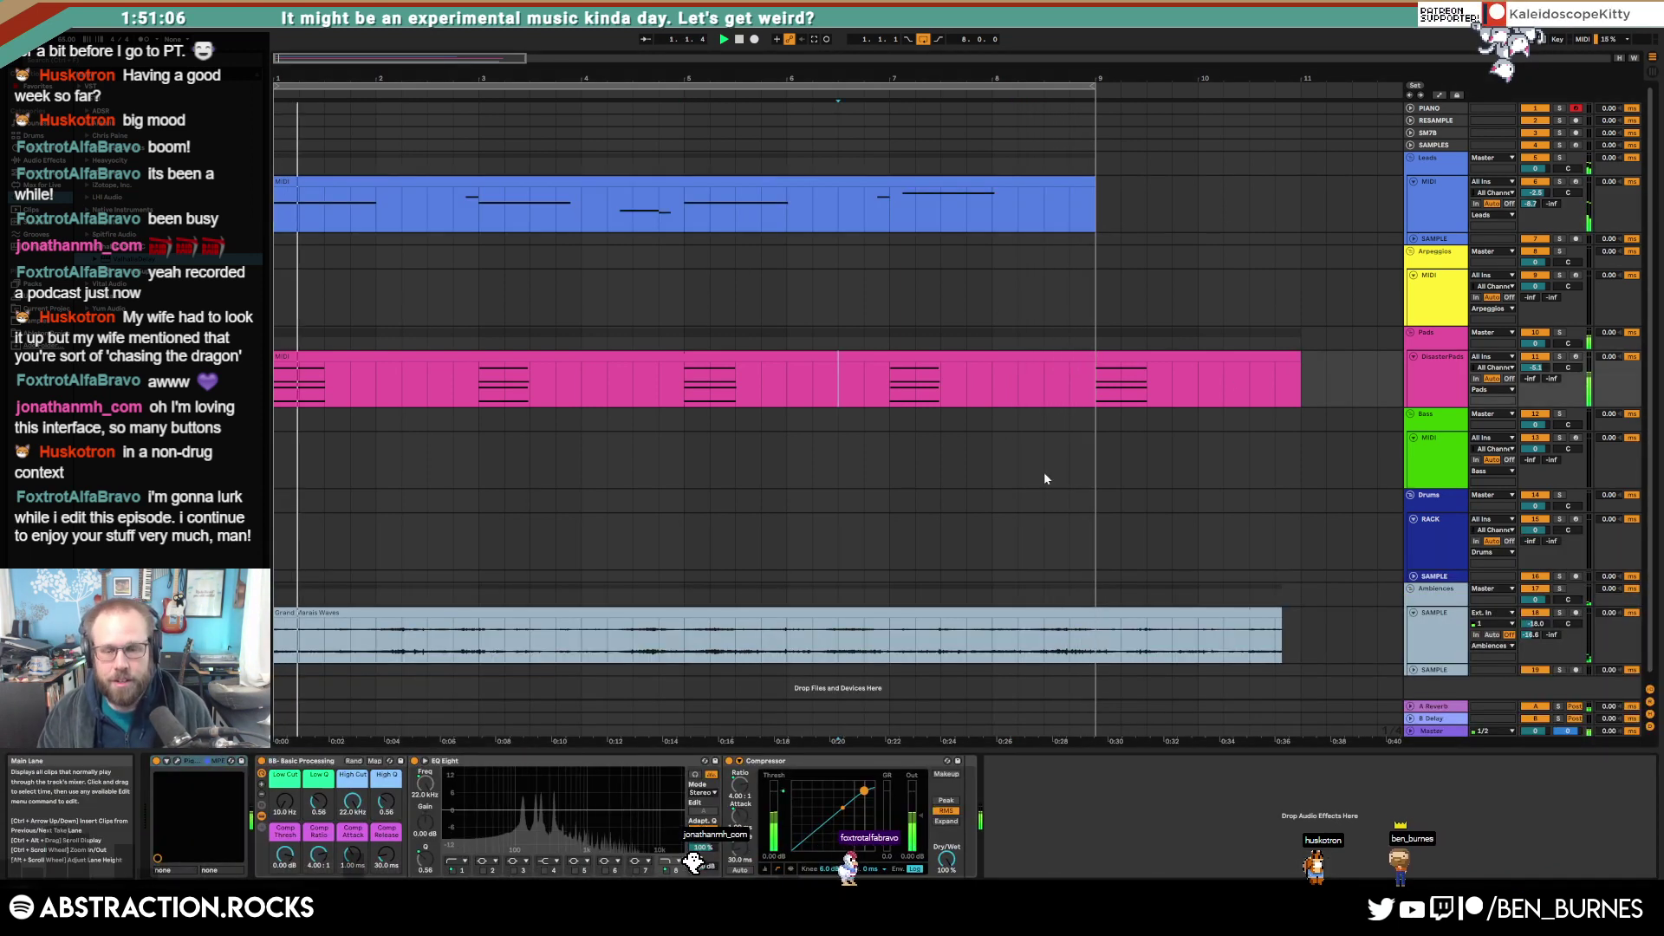
{"action": "left_click", "coordinate": [1079, 453]}
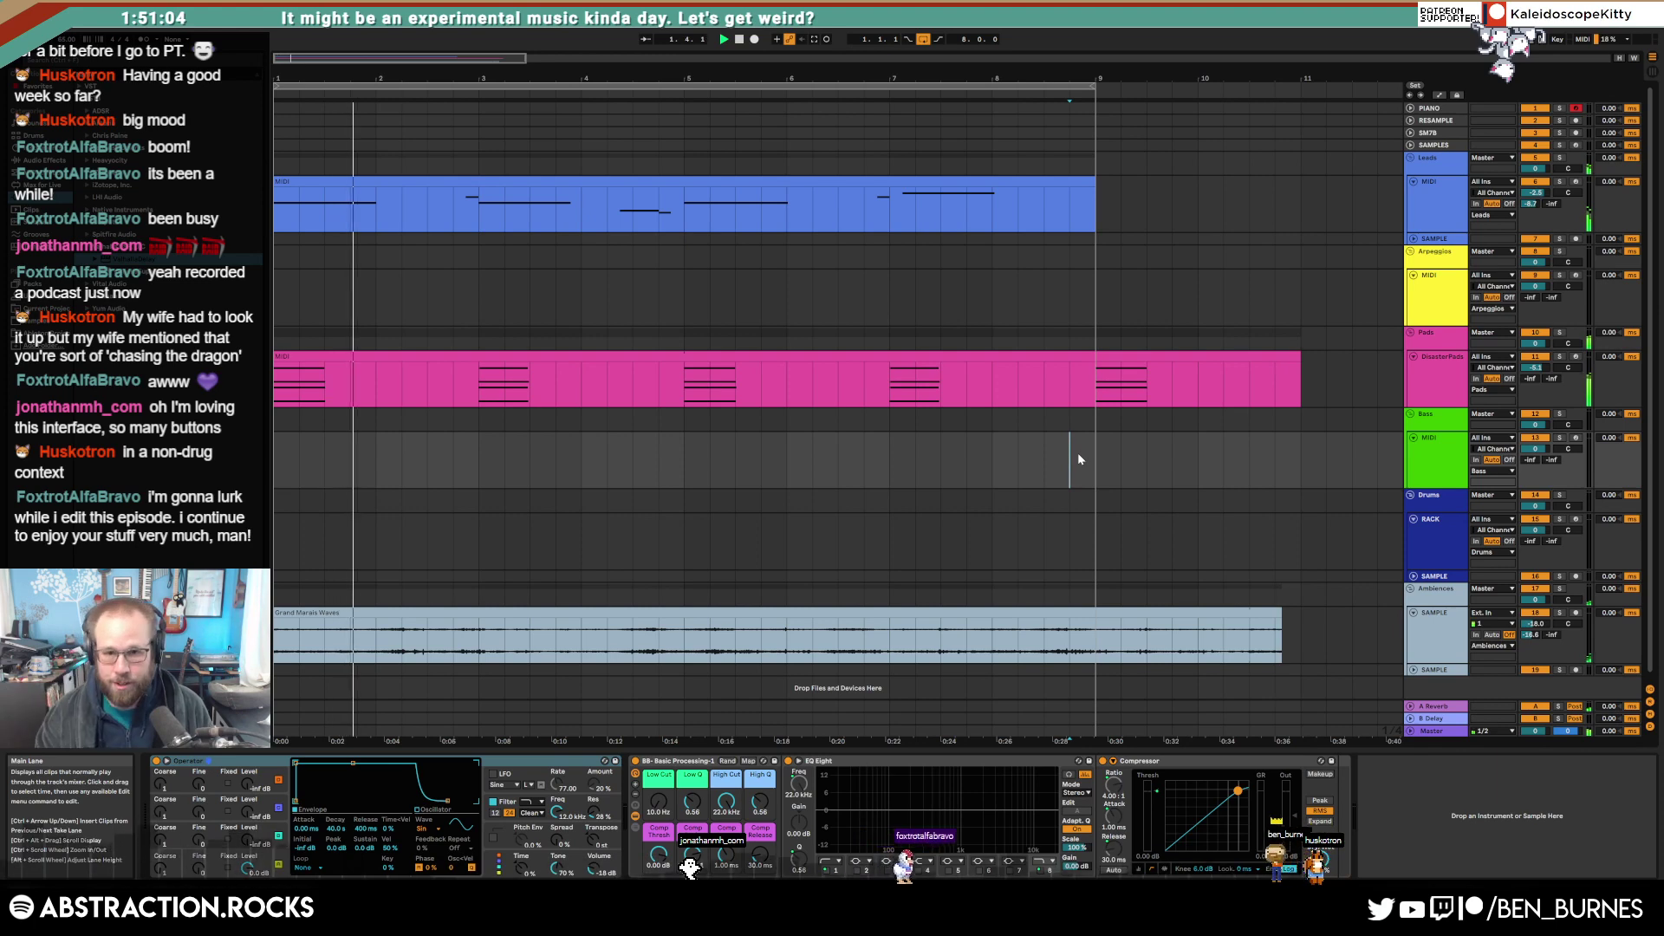
{"action": "left_click", "coordinate": [1099, 382]}
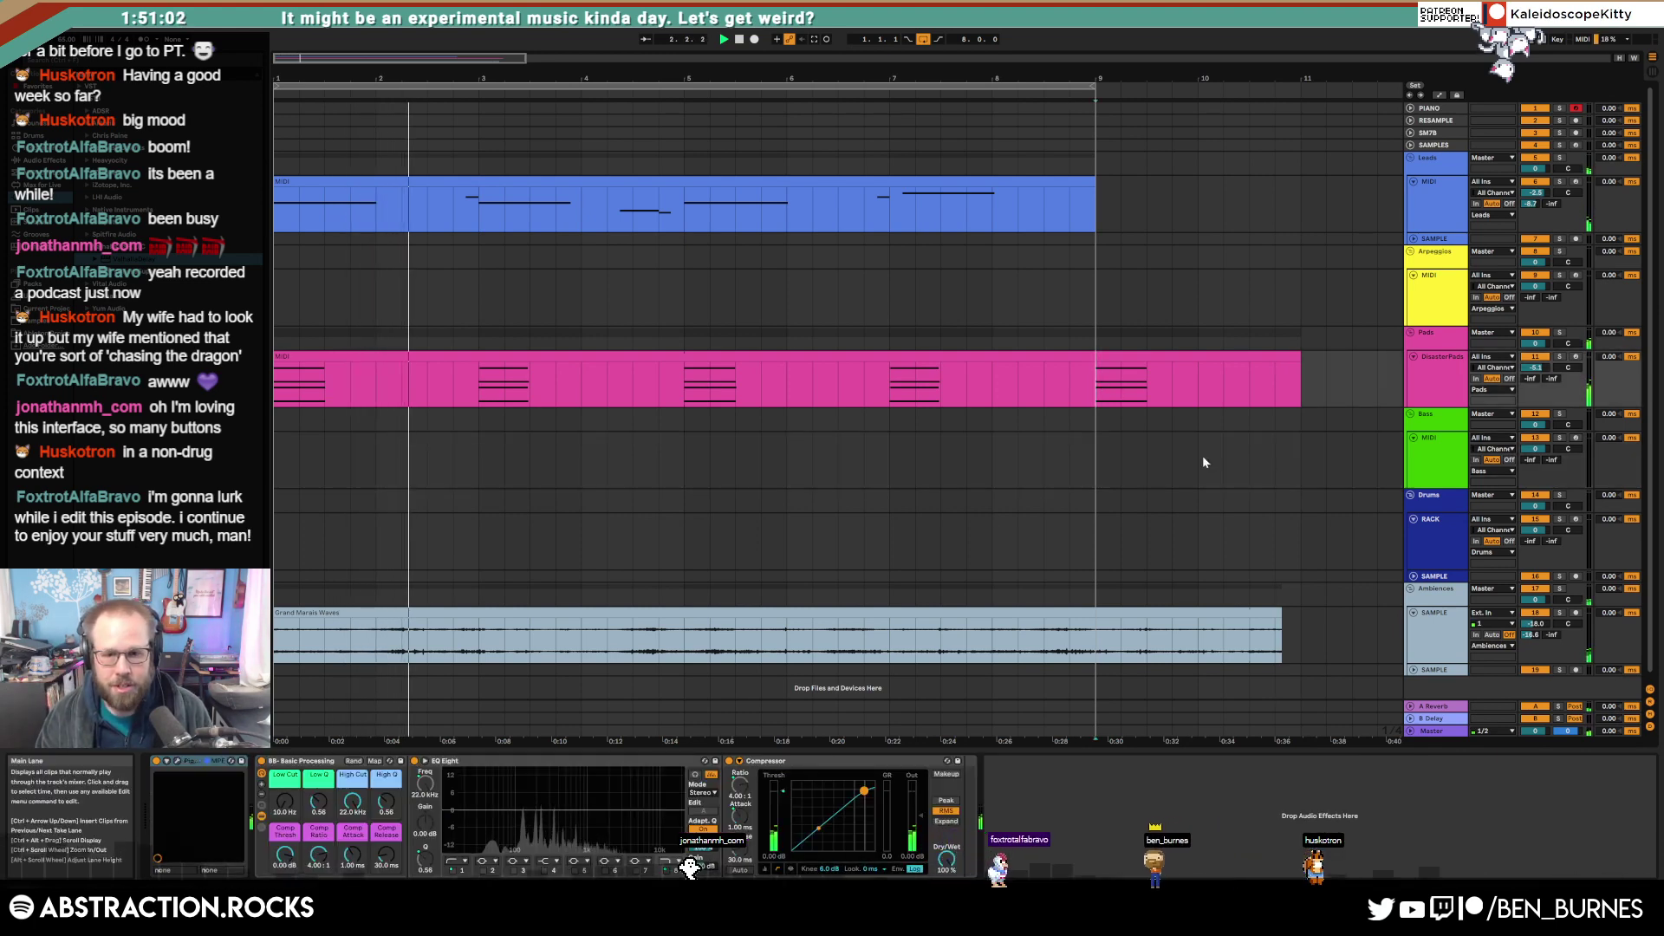
{"action": "left_click", "coordinate": [178, 763]}
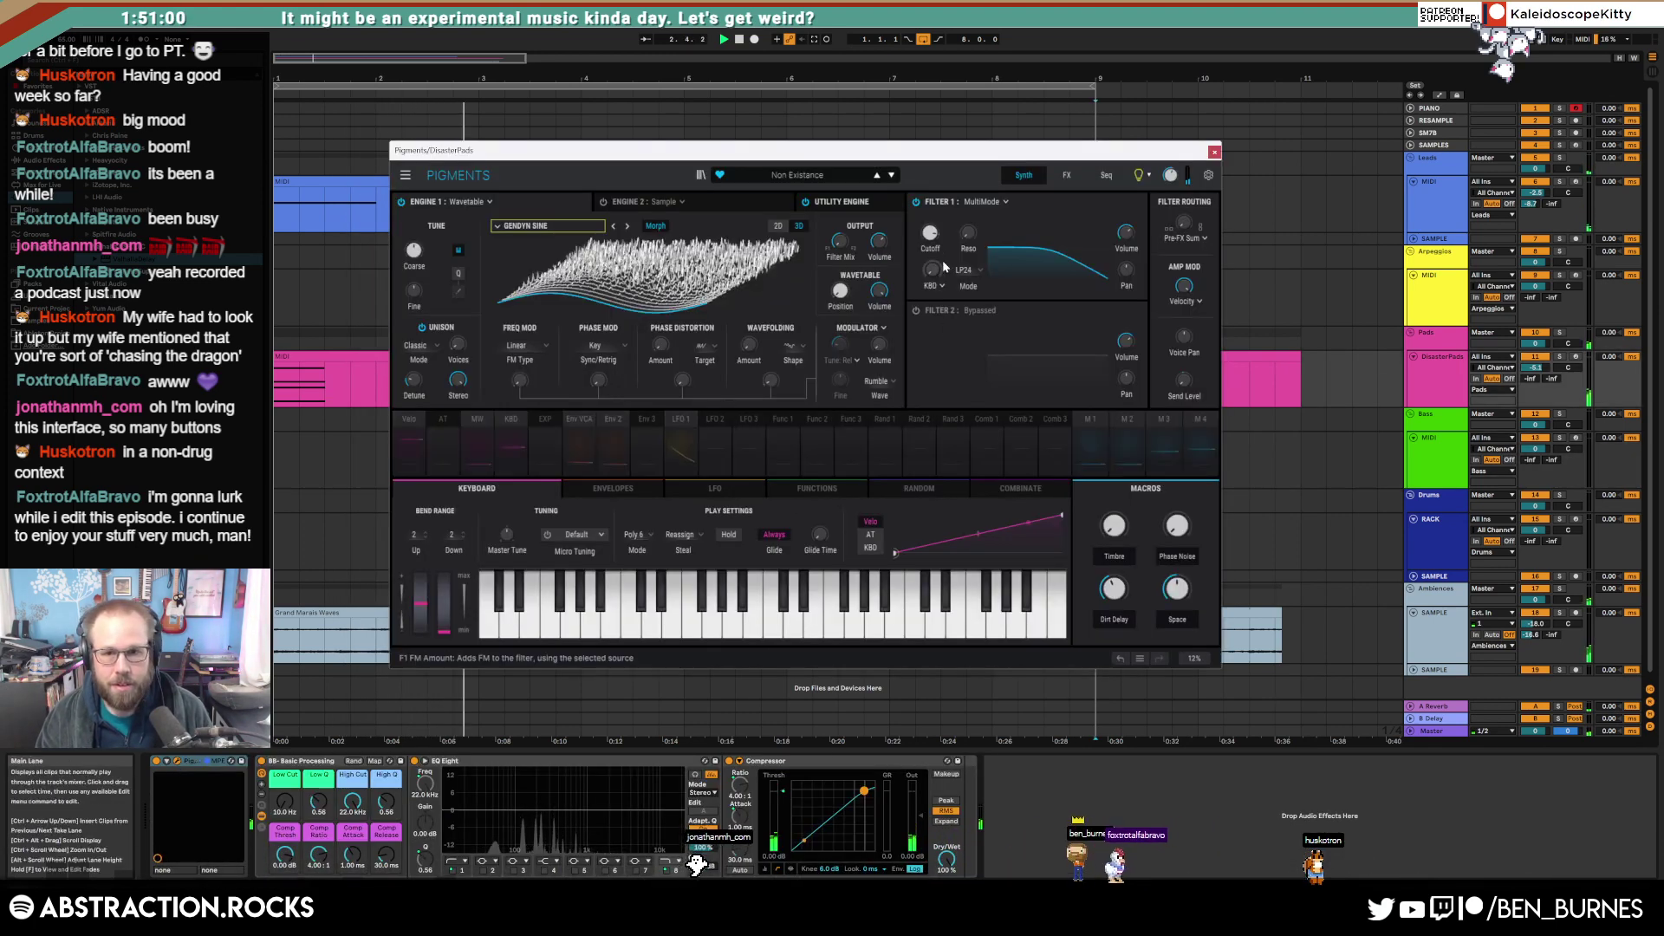
{"action": "mouse_move", "coordinate": [1114, 525]}
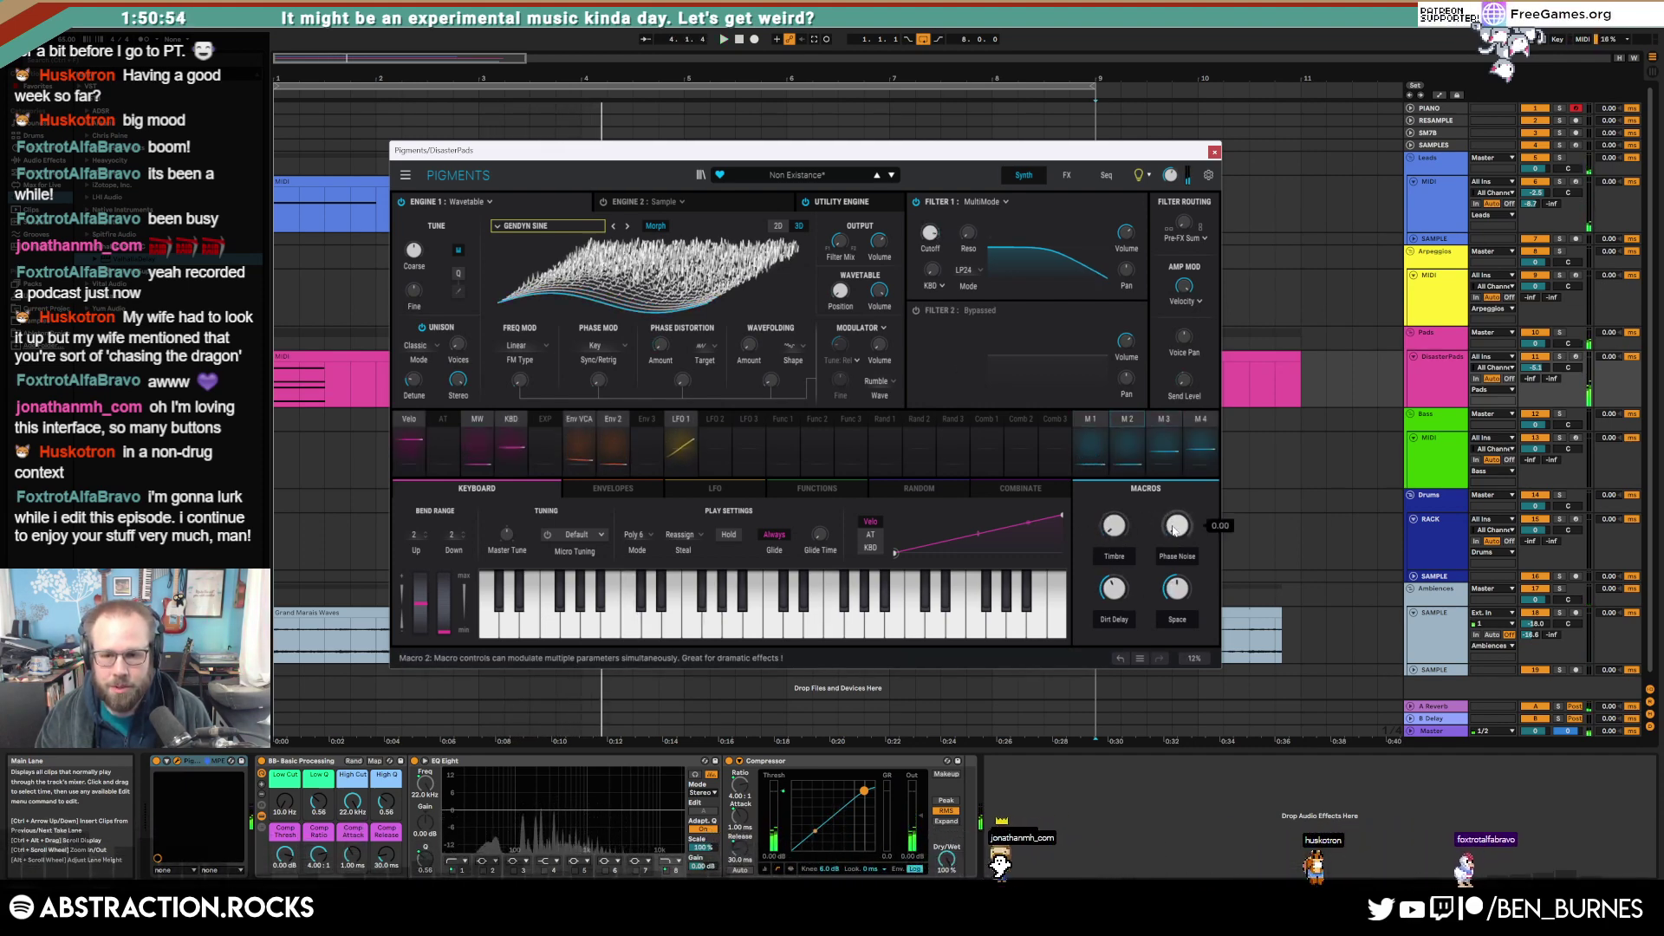
{"action": "mouse_move", "coordinate": [1111, 587]}
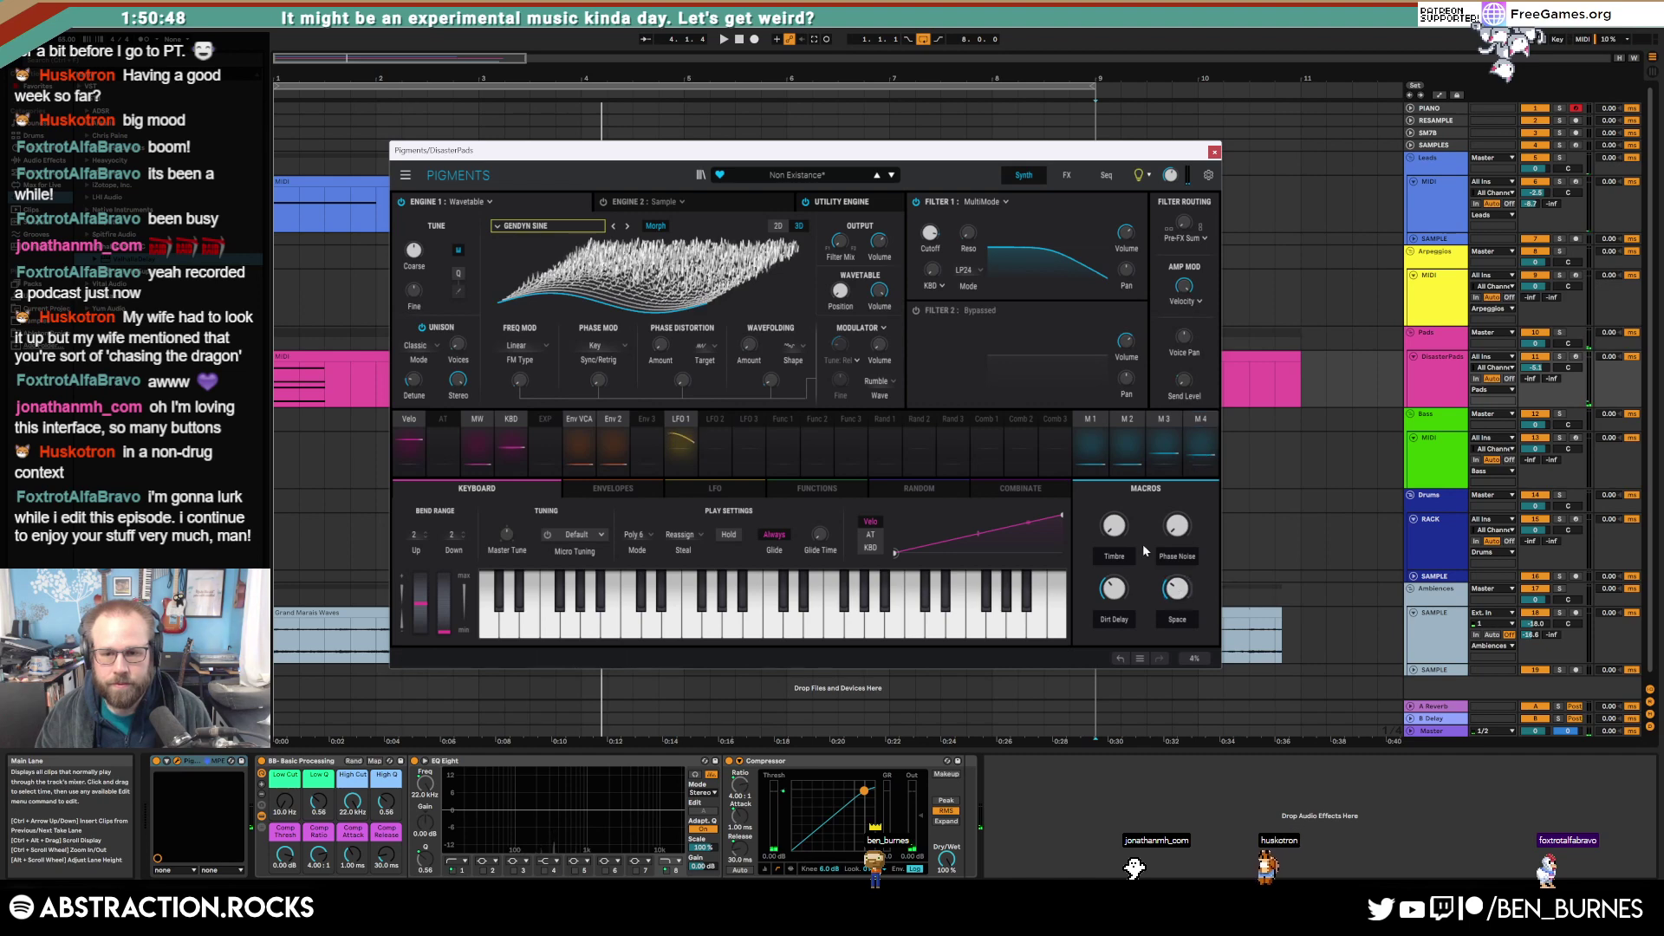
{"action": "key", "text": "space"}
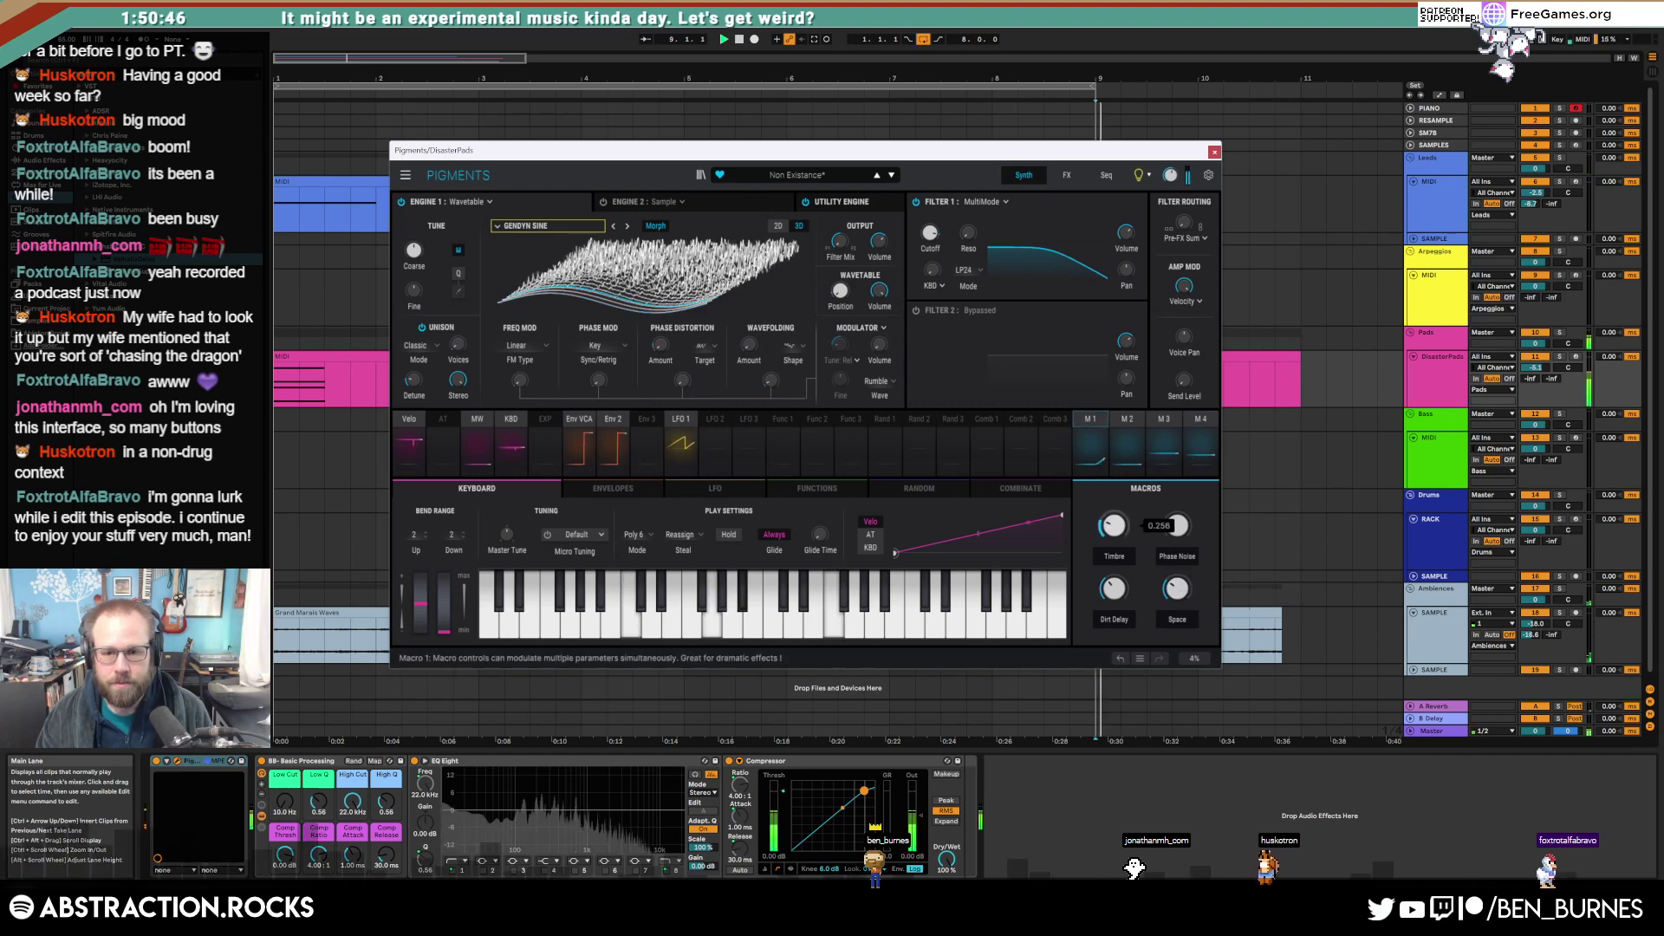
{"action": "left_click", "coordinate": [1216, 155]}
{"action": "double_click", "coordinate": [740, 39]}
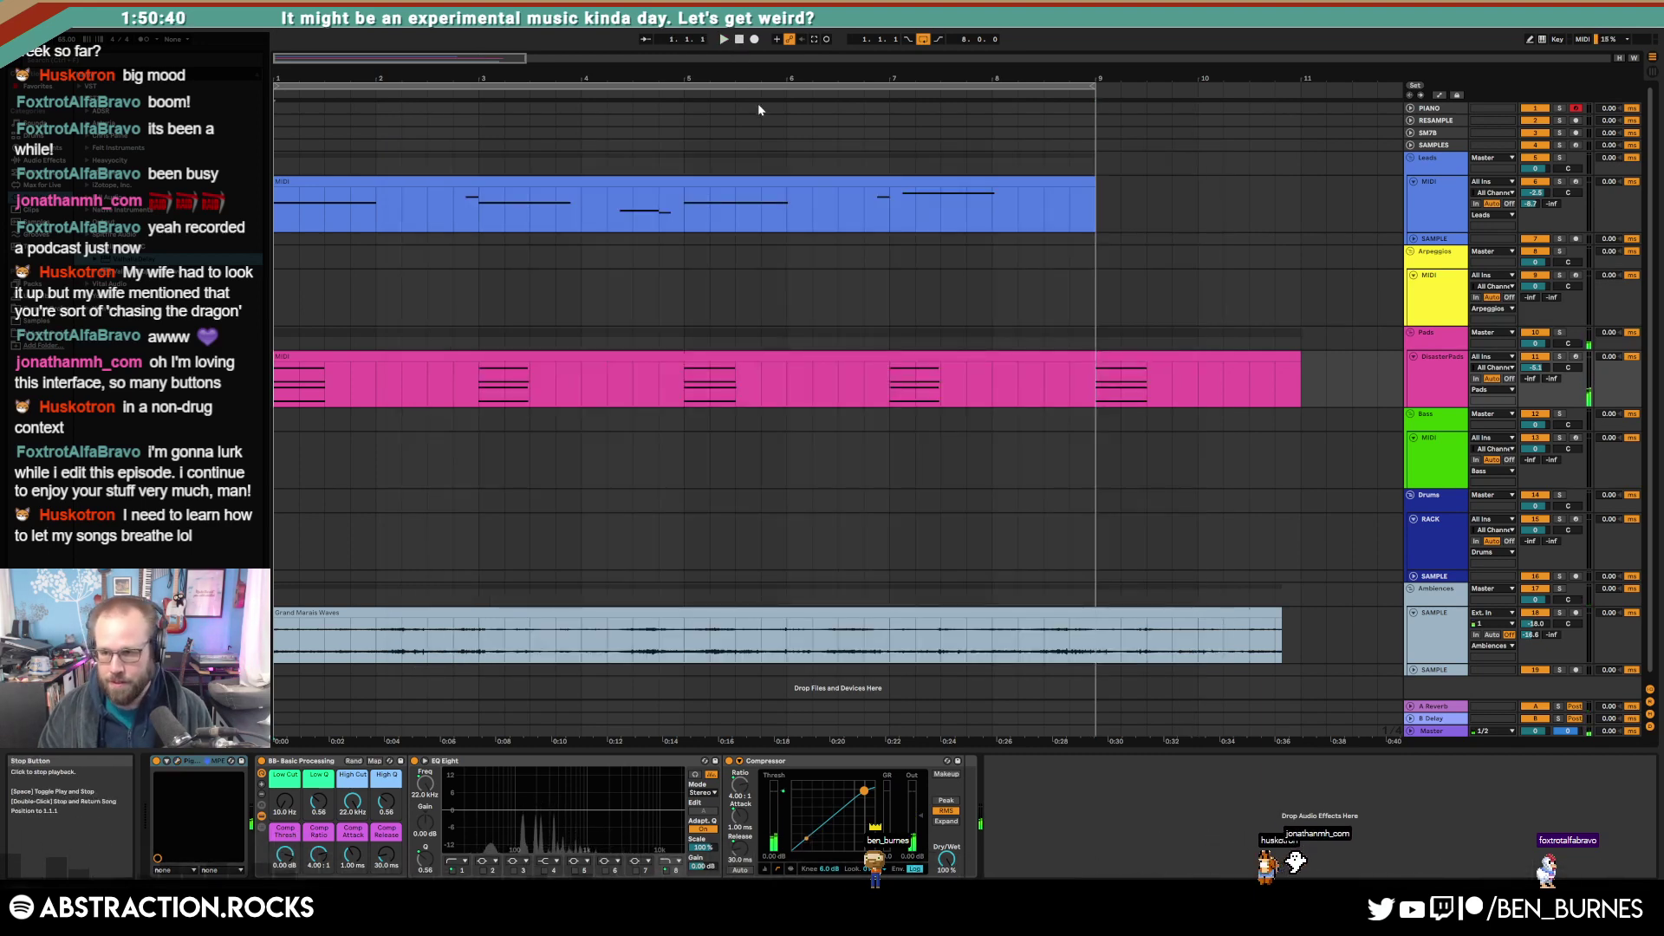
Step: Lower the High Cut macro of the pad track's processing rack to about 316 Hz while listening to the arrangement
{"action": "left_click", "coordinate": [822, 353]}
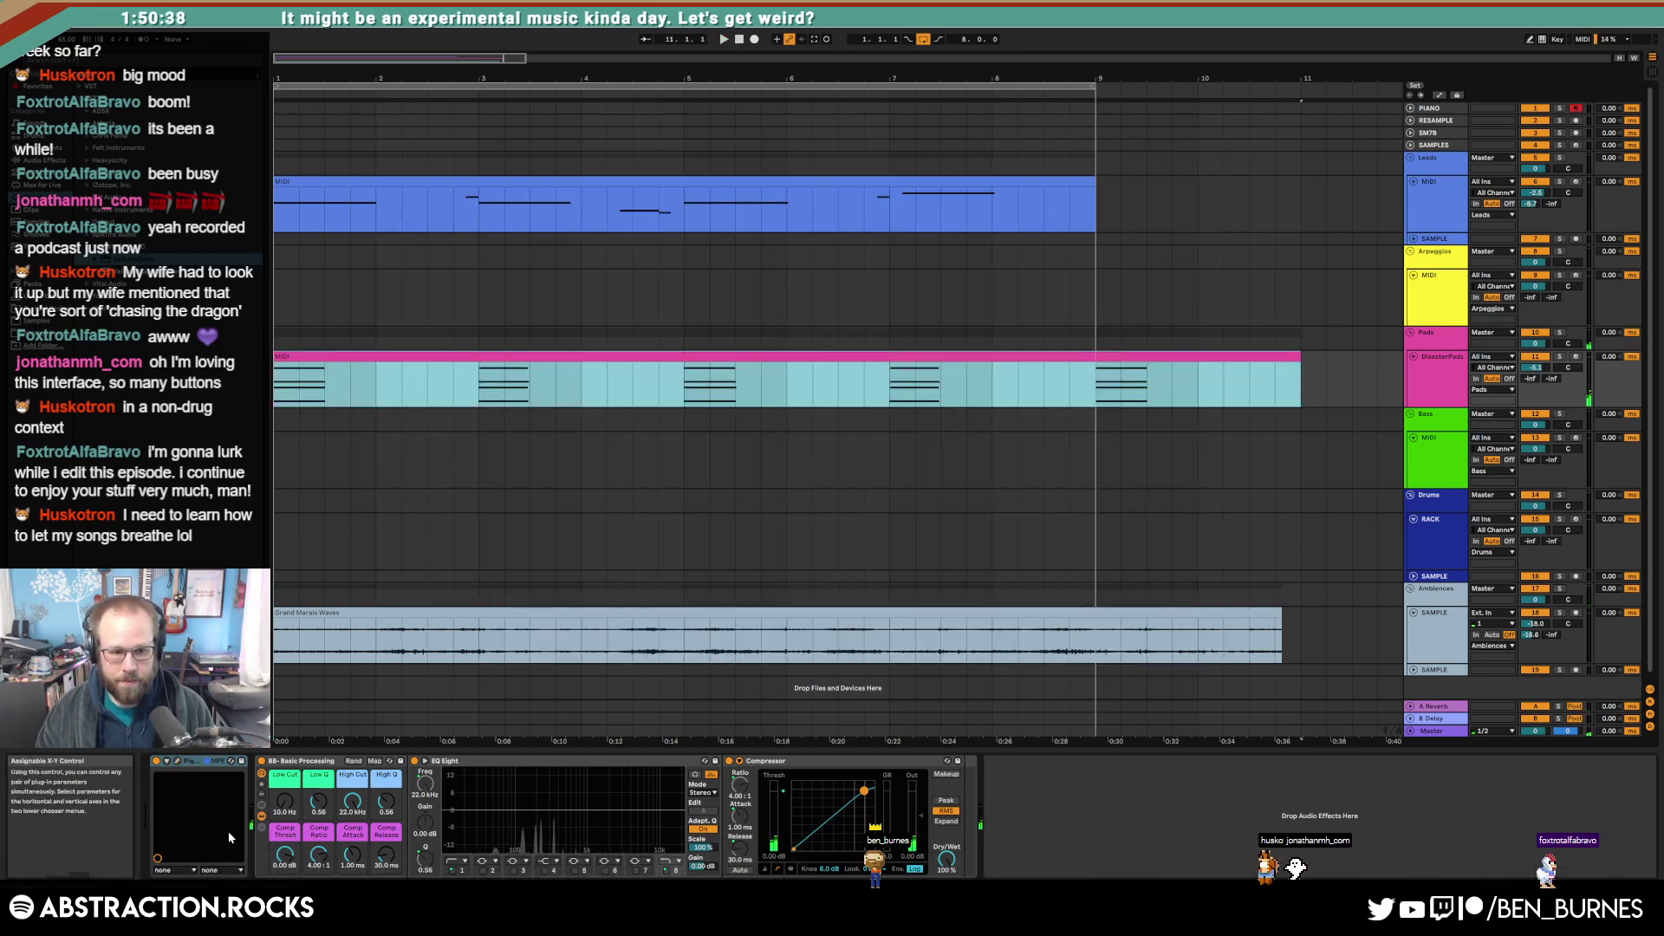
{"action": "left_click_drag", "start_coordinate": [352, 802], "coordinate": [352, 819]}
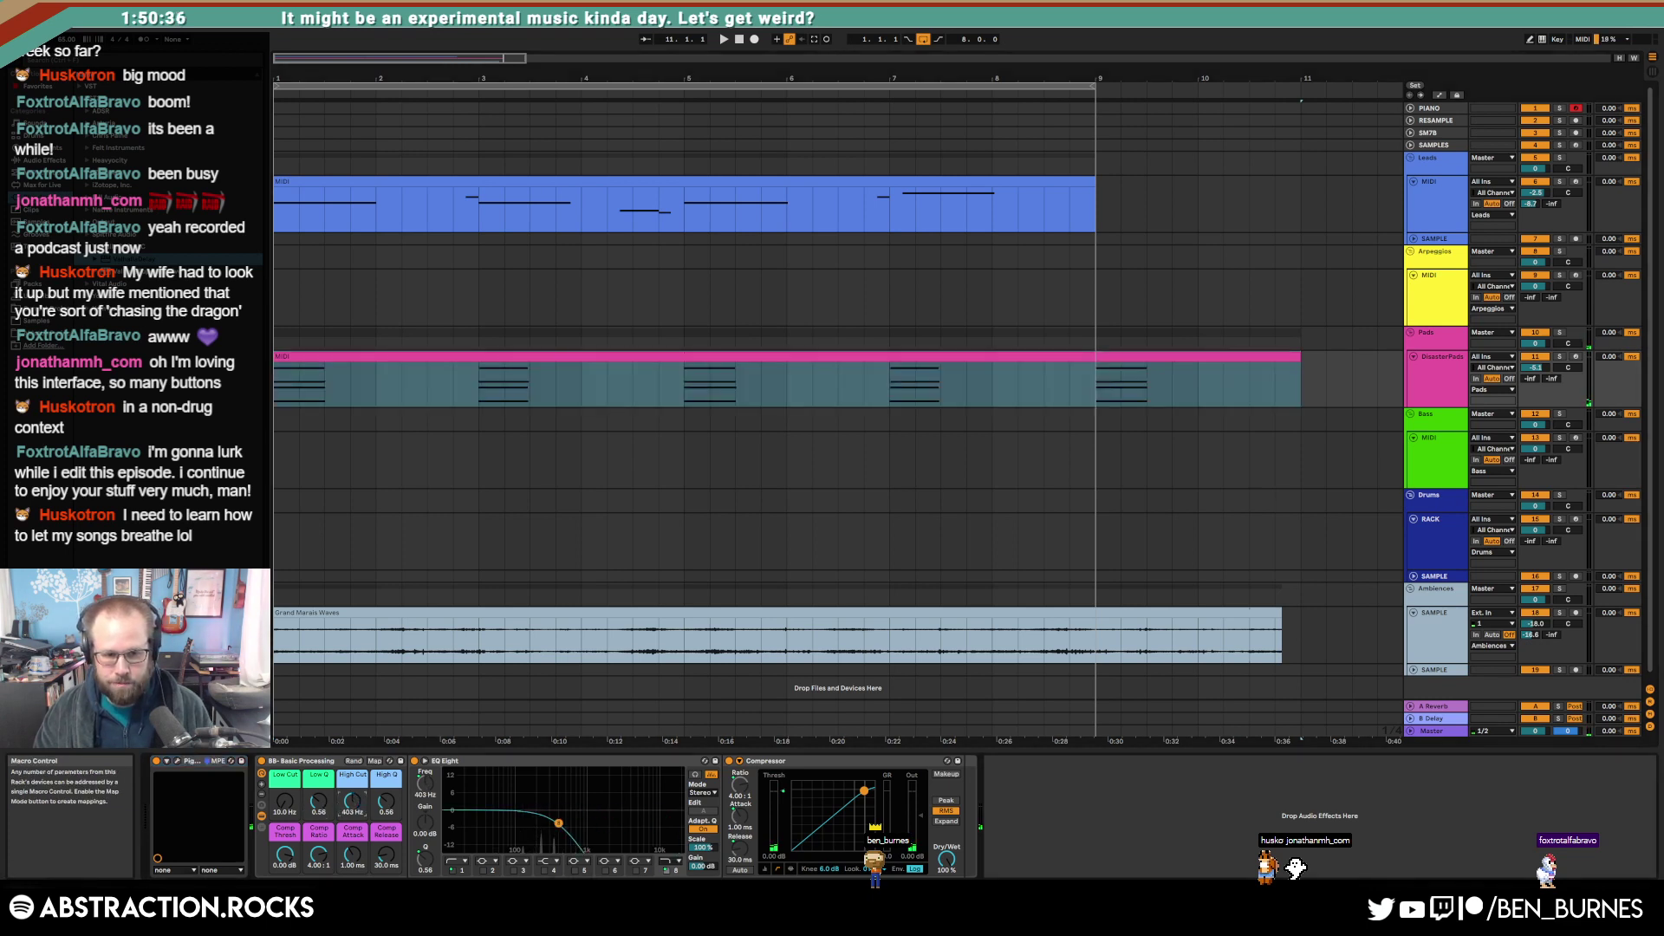
{"action": "key", "text": "space"}
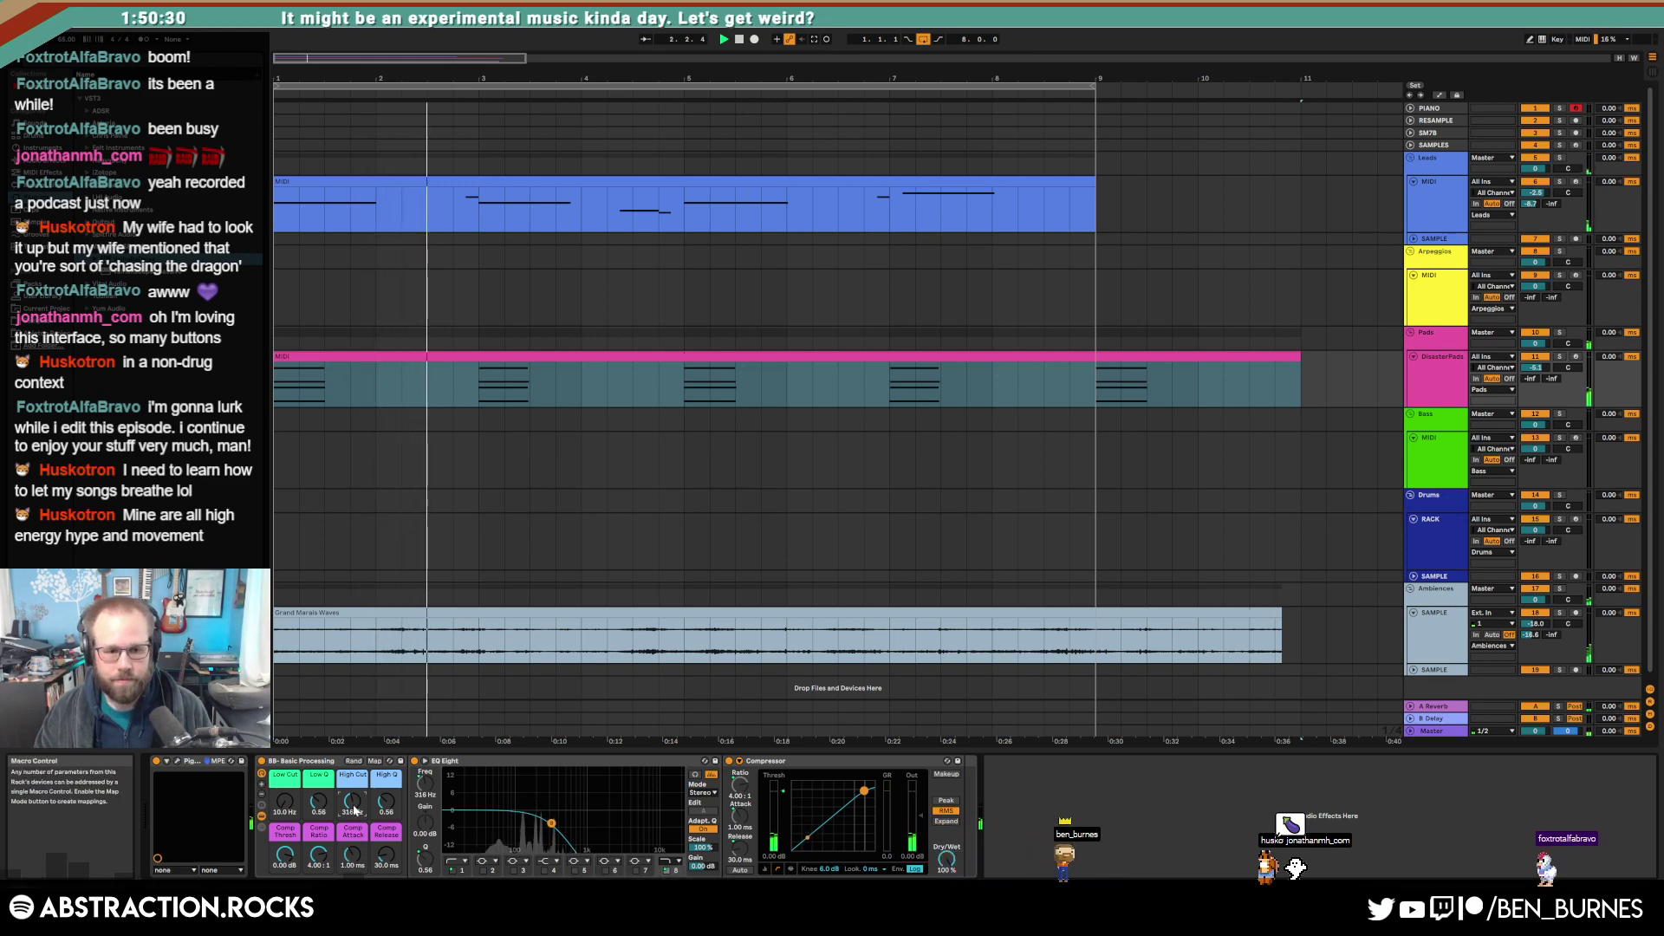
{"action": "key", "text": "a"}
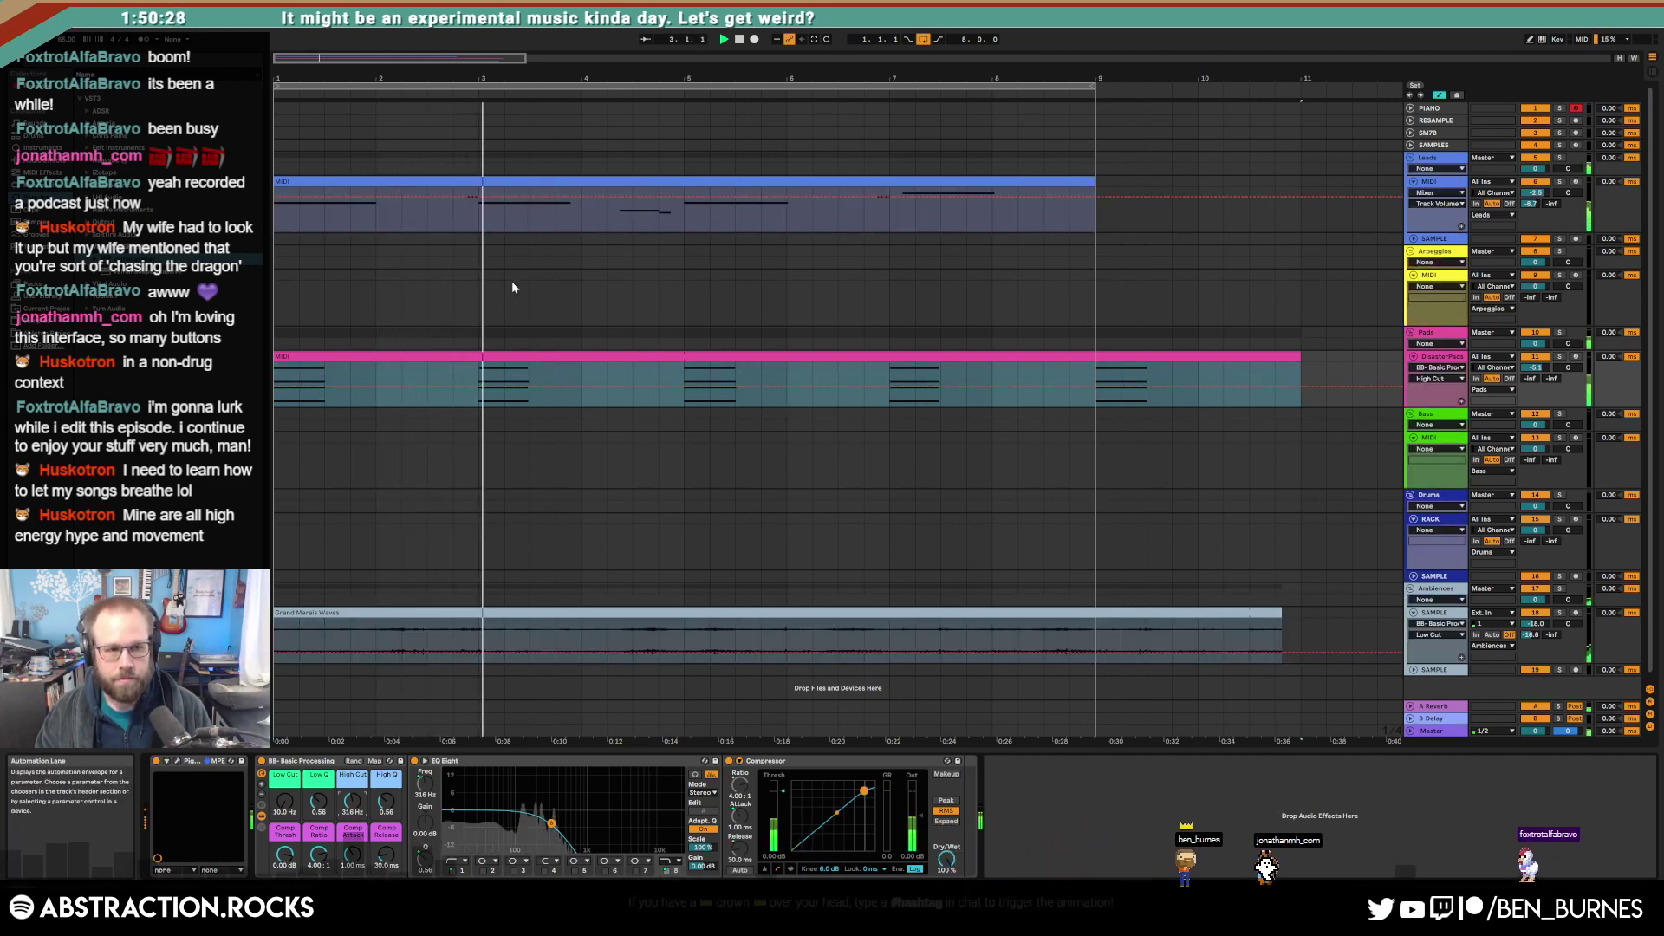
{"action": "left_click", "coordinate": [481, 213]}
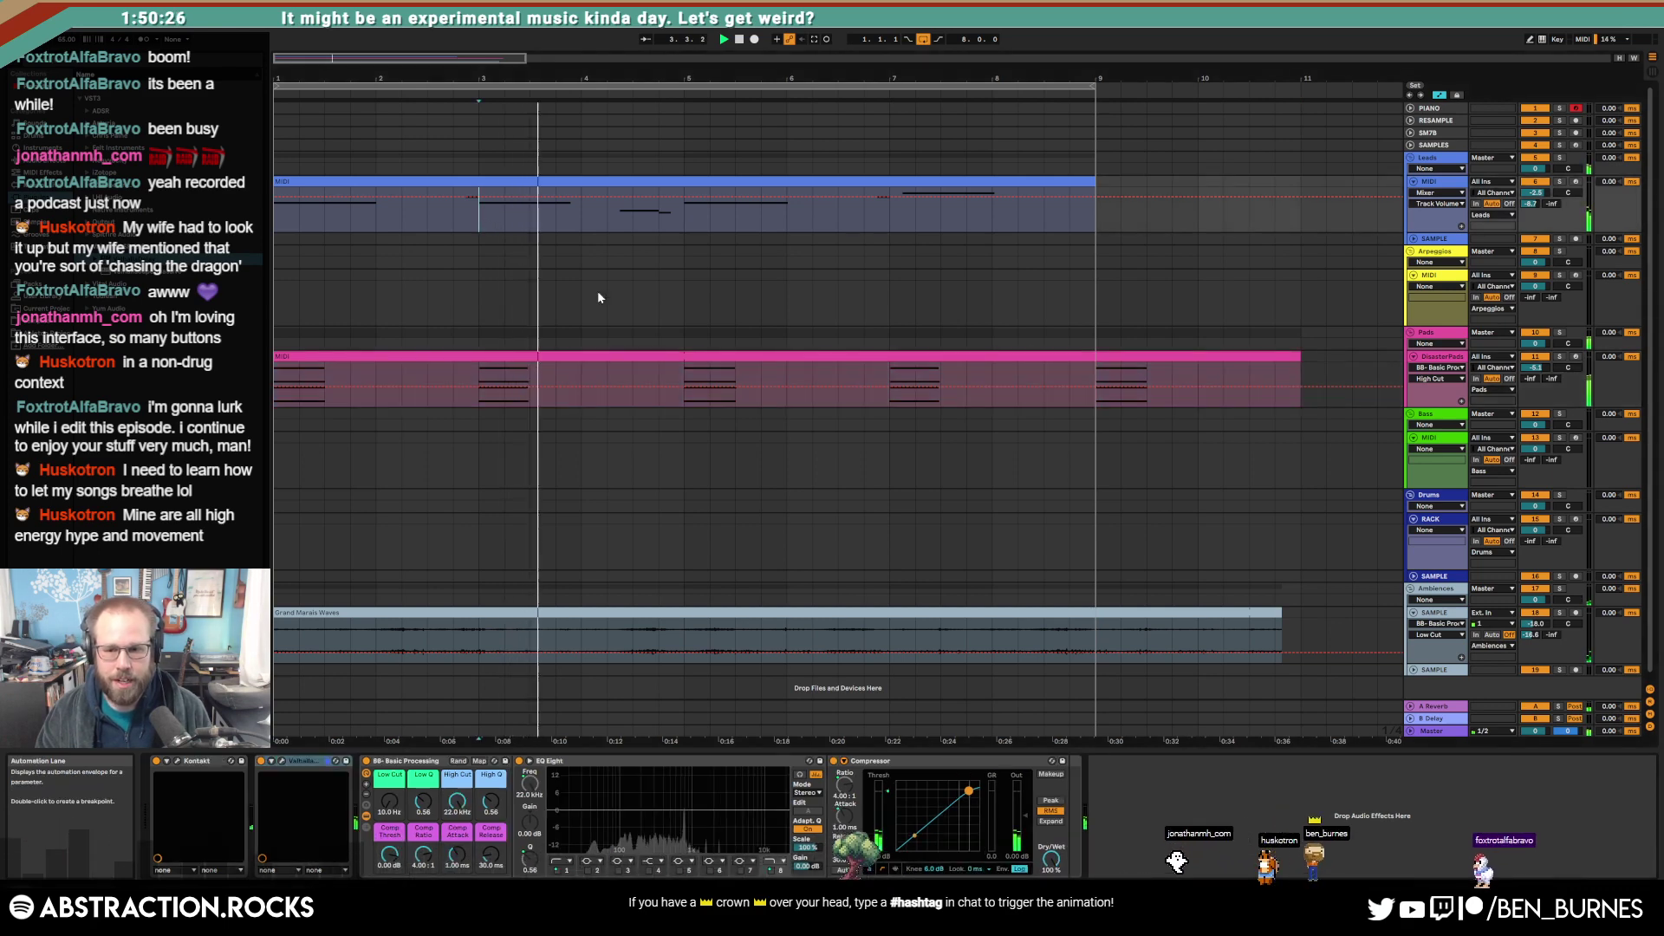
{"action": "key", "text": "a"}
Step: Shorten the pad MIDI clip so it ends at bar 9, in line with the lead clip
{"action": "key", "text": "minus"}
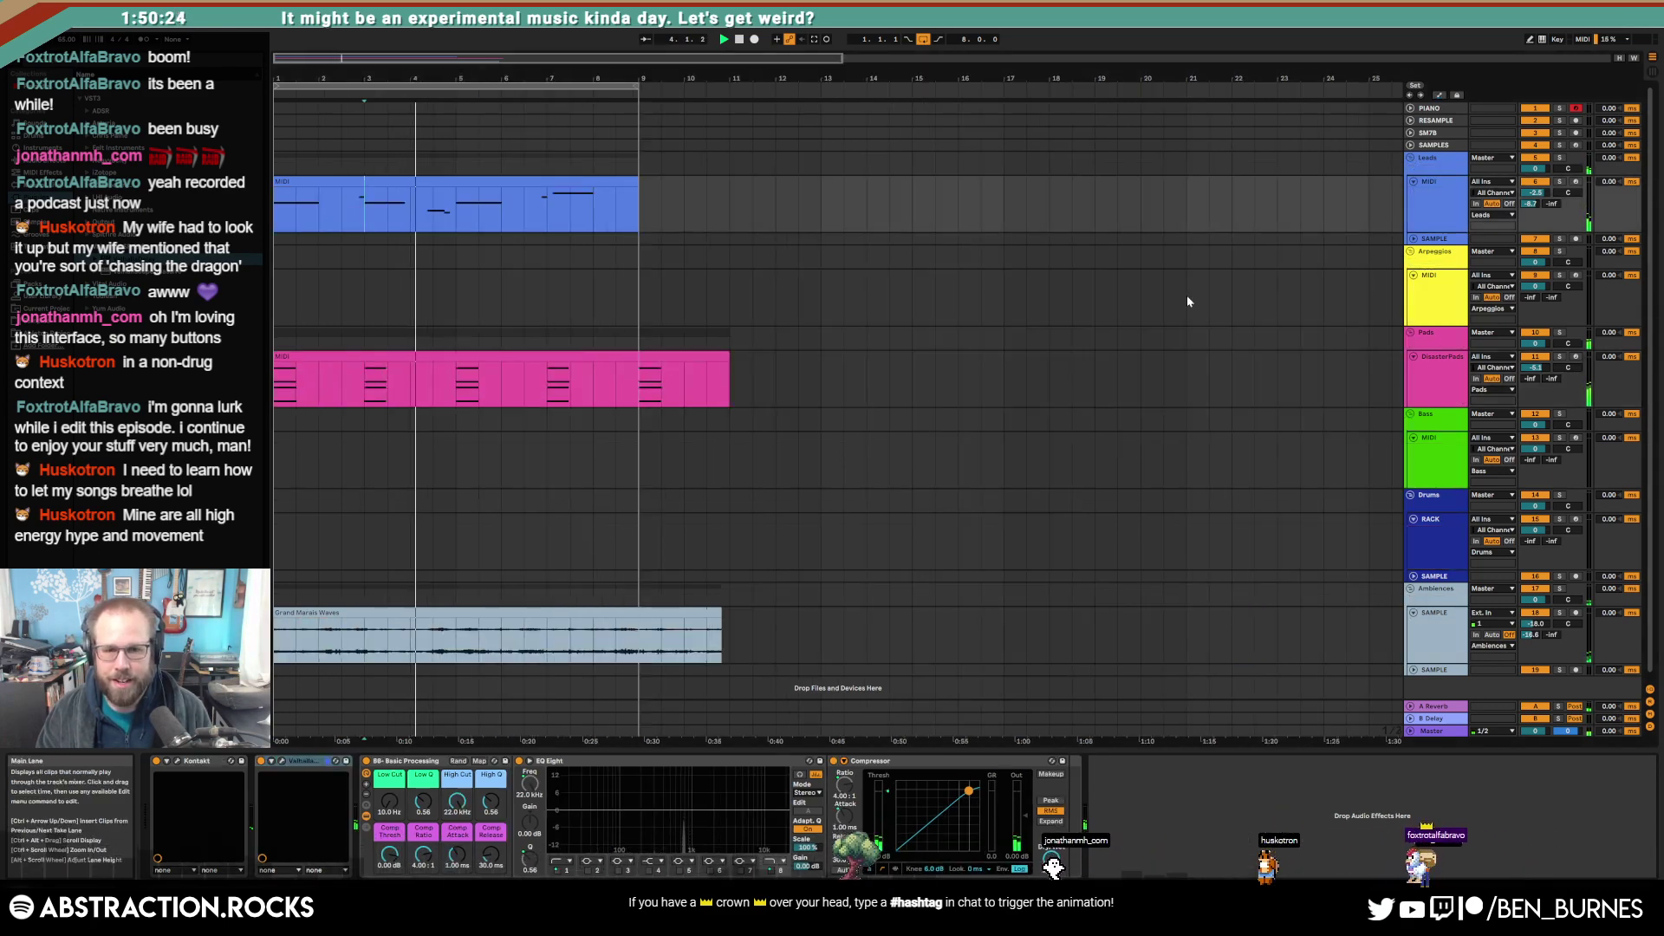
{"action": "left_click", "coordinate": [705, 356]}
{"action": "left_click_drag", "start_coordinate": [705, 356], "coordinate": [639, 356]}
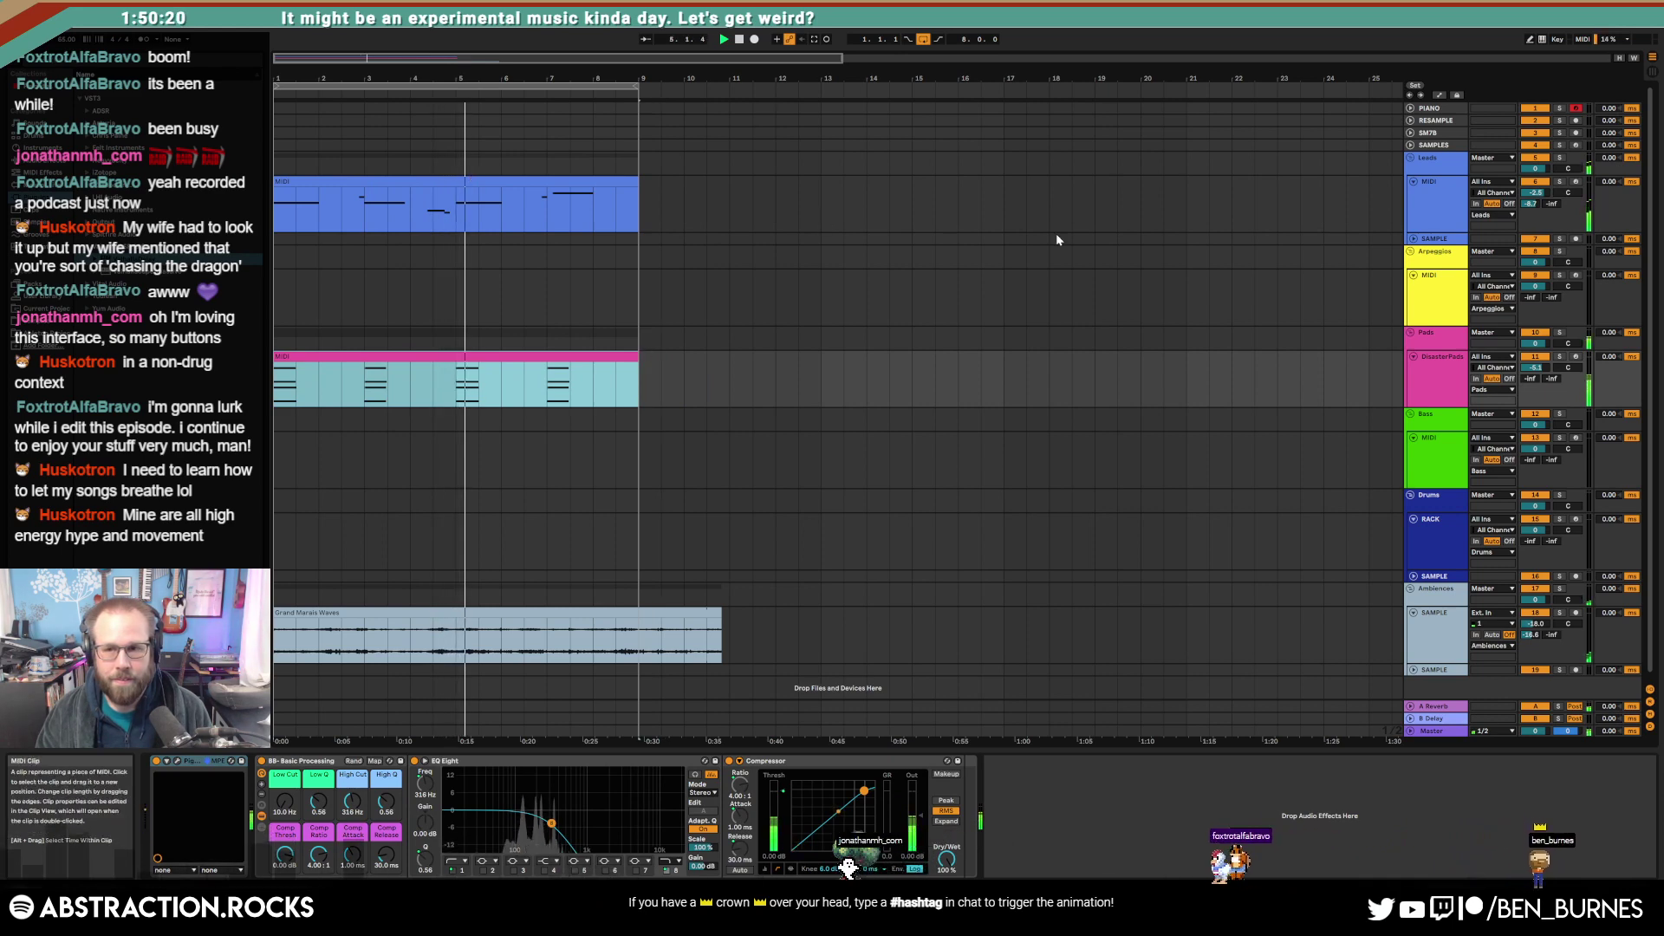
Step: Record-arm the Arpeggios MIDI track
{"action": "left_click", "coordinate": [1421, 300]}
{"action": "left_click", "coordinate": [1574, 278]}
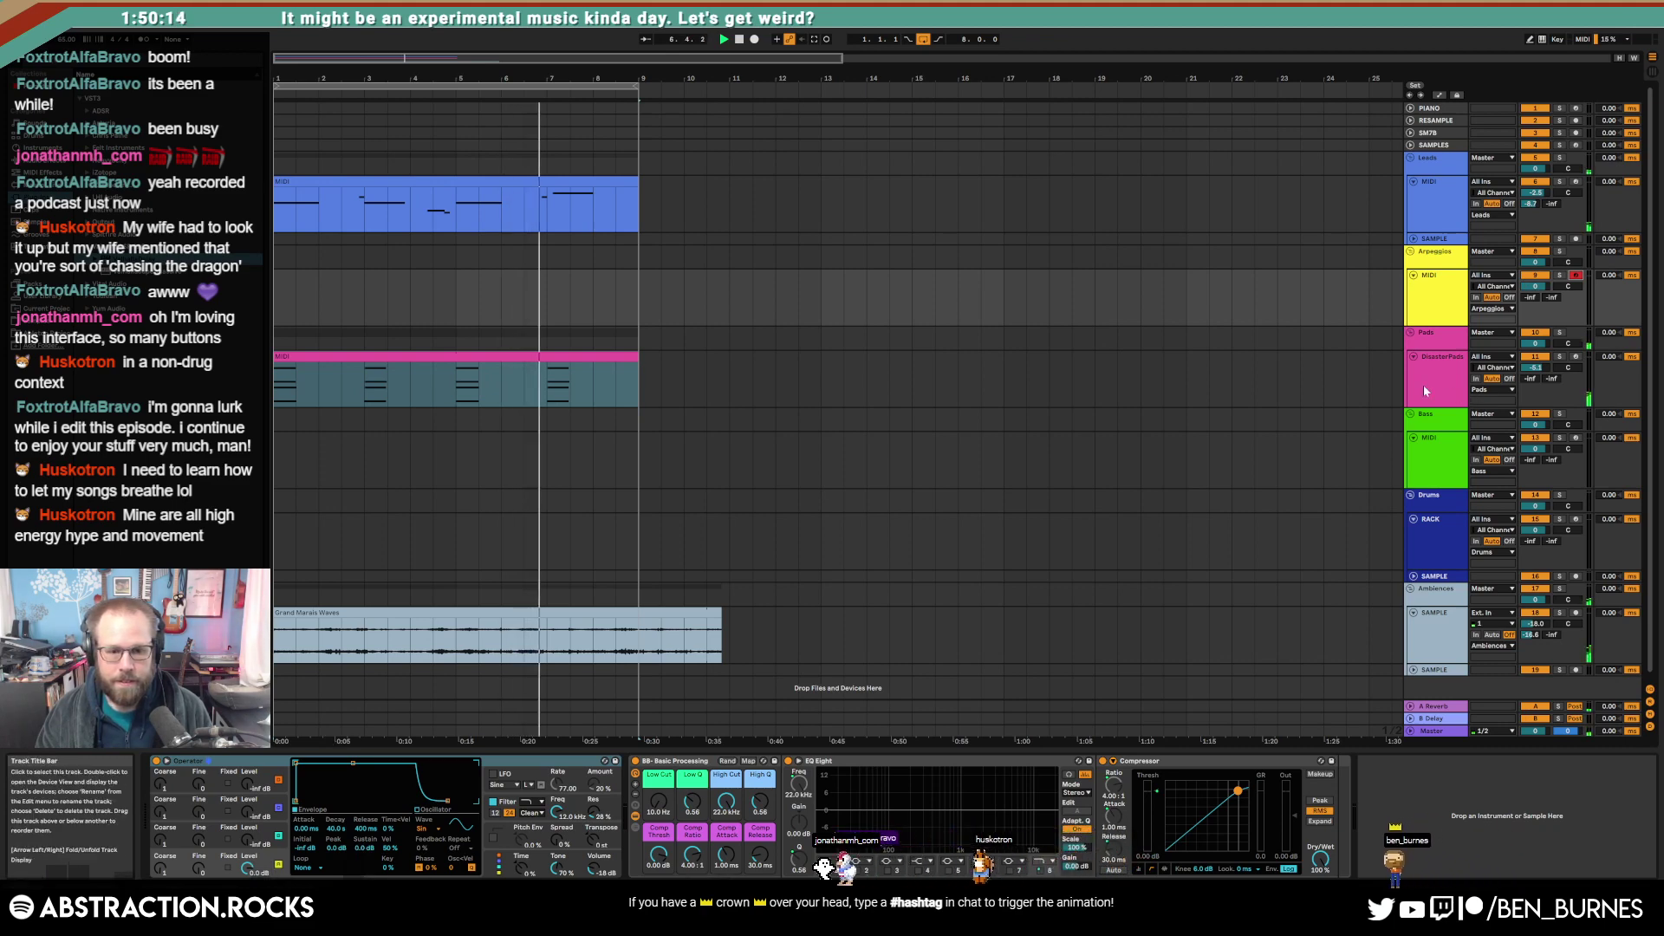
Step: Shift the last long C5 note of the lead clip to start at bar 7 and extend it to bar 8
{"action": "double_click", "coordinate": [566, 181]}
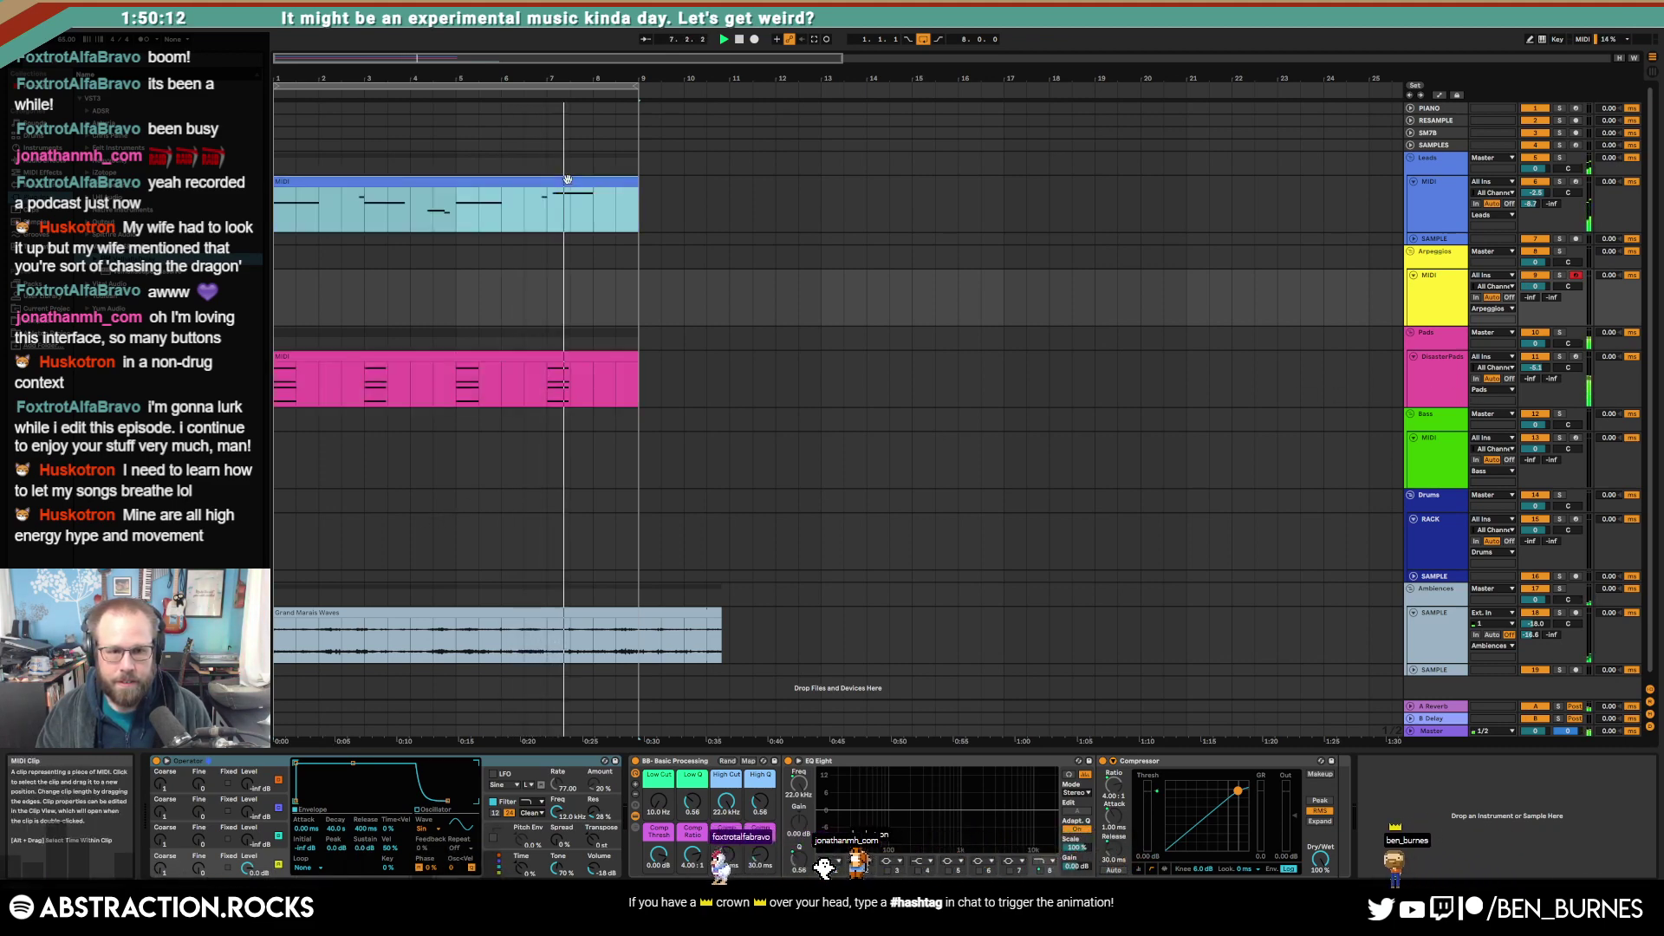
{"action": "left_click", "coordinate": [1421, 658]}
{"action": "key", "text": "Left"}
{"action": "key", "text": "Left"}
{"action": "key", "text": "Left"}
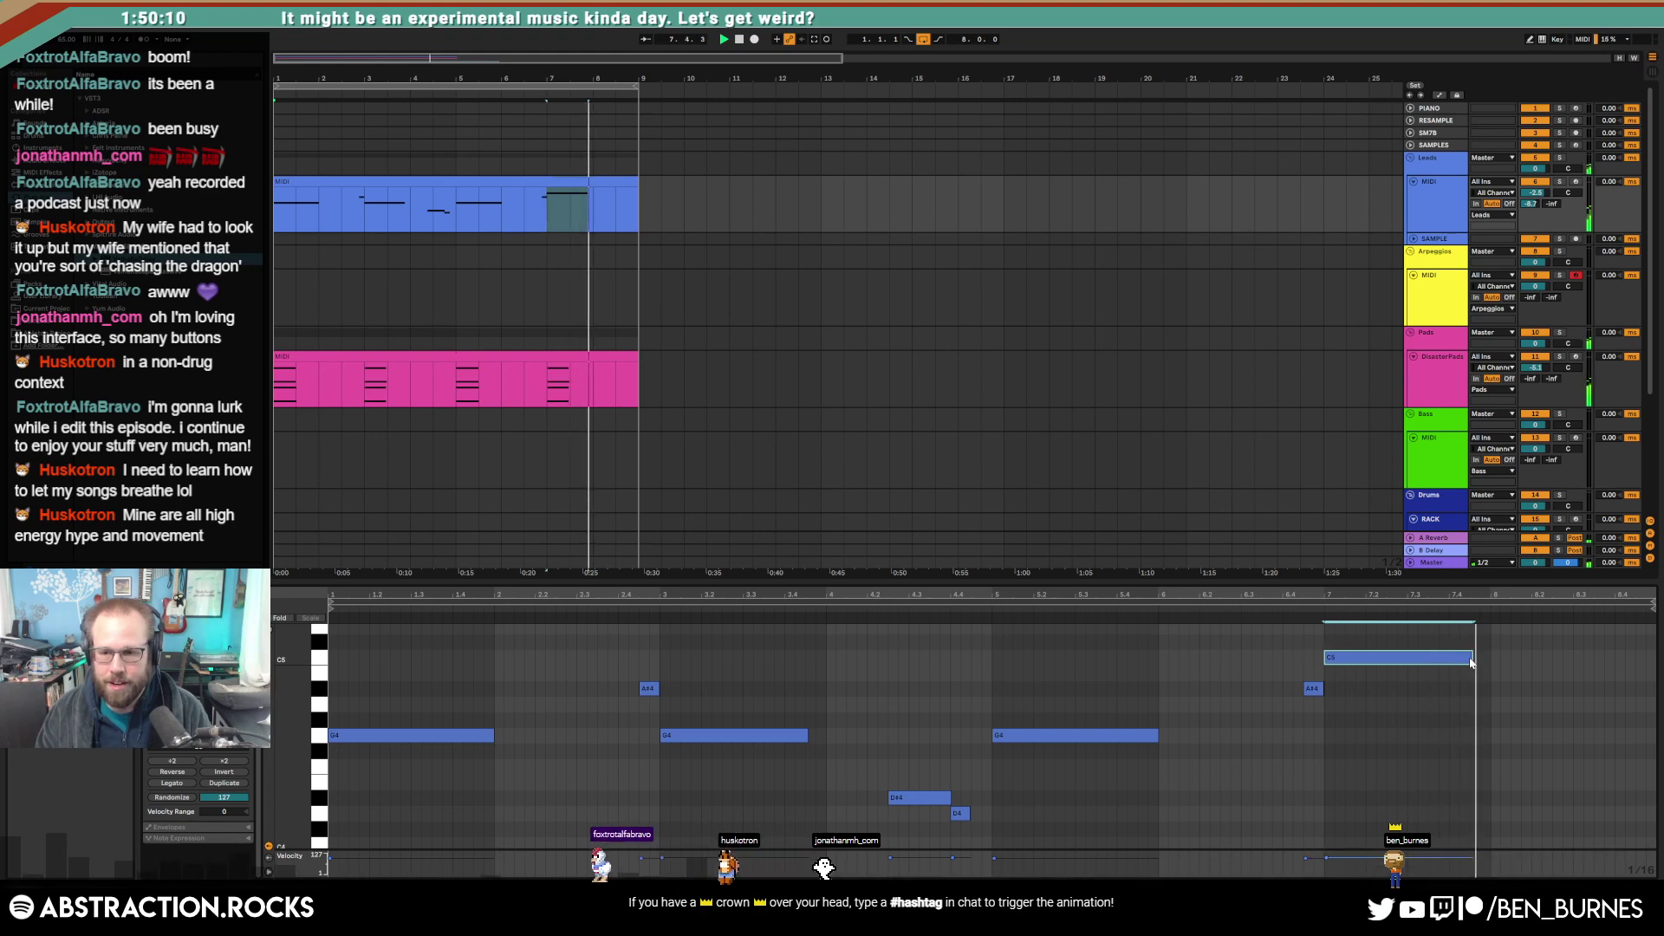
{"action": "key", "text": "ctrl+z"}
{"action": "key", "text": "shift+Tab"}
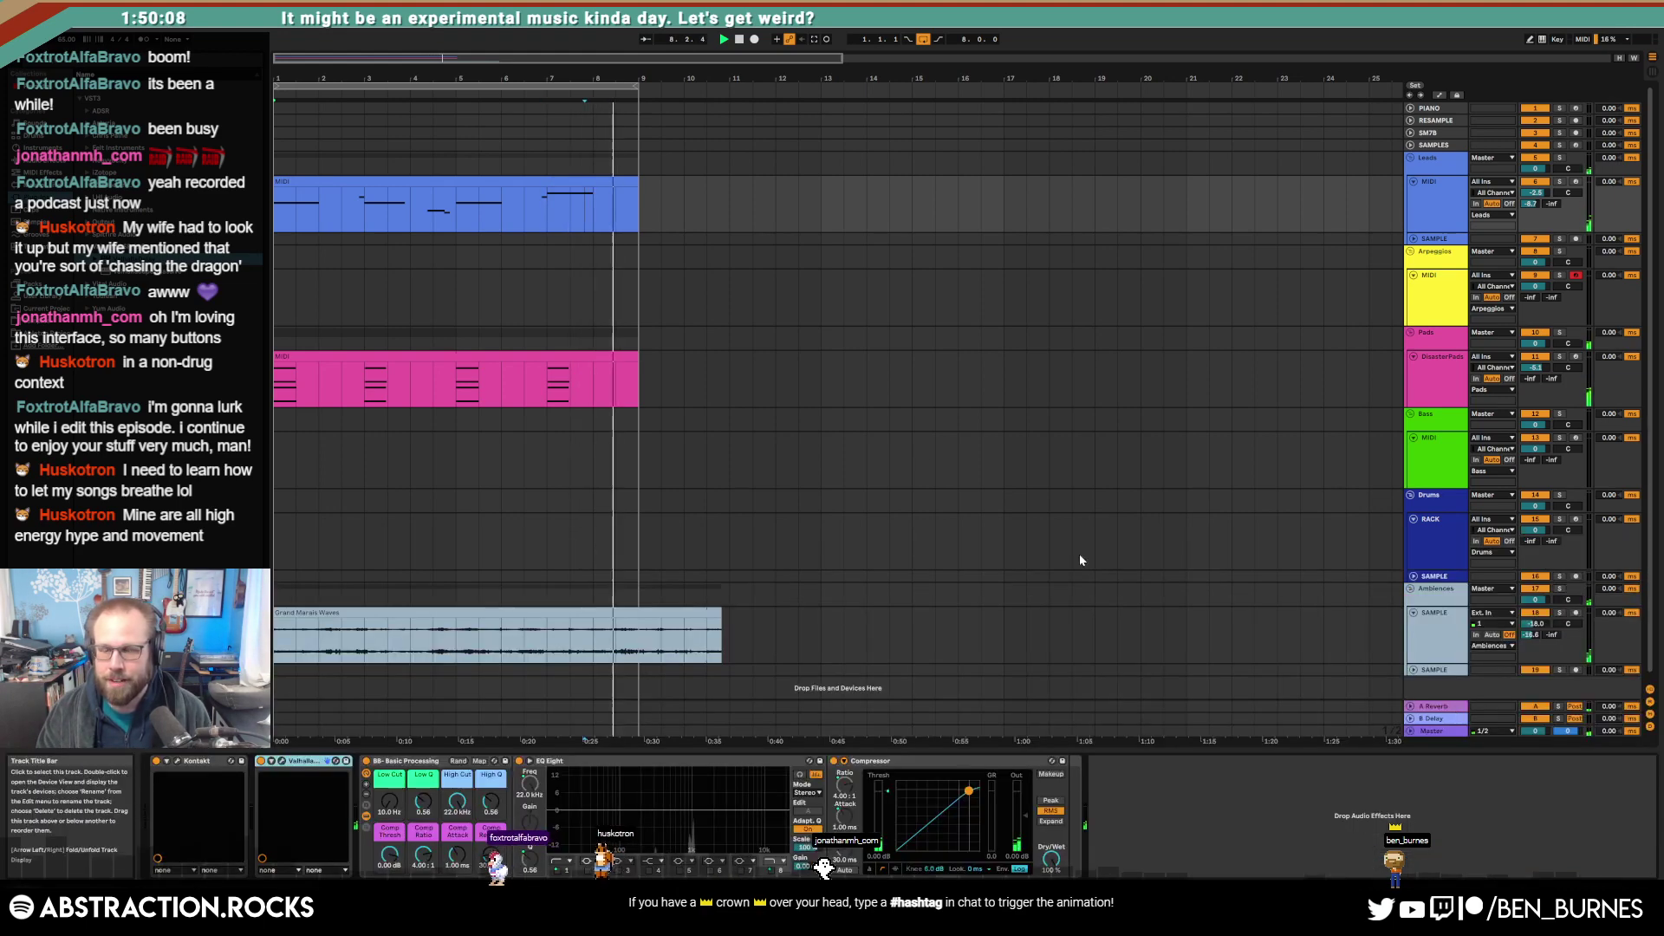
Step: In the Arpeggios track's Operator, lengthen the envelope's attack and raise the Spread amount
{"action": "left_click", "coordinate": [1444, 304]}
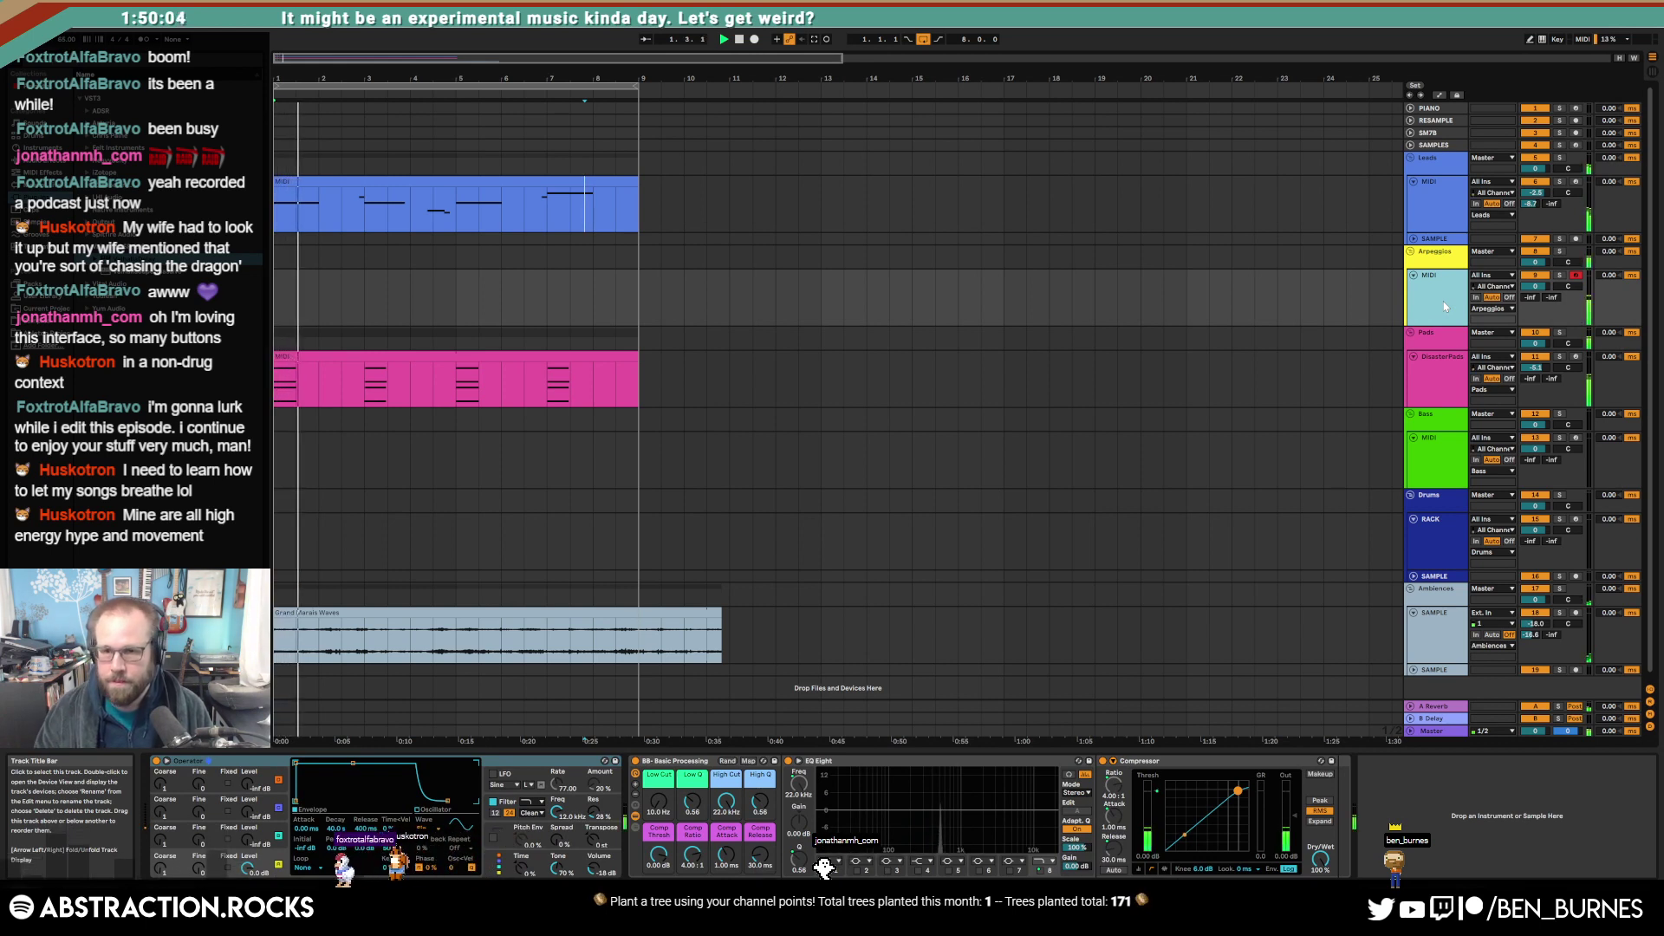
{"action": "left_click_drag", "start_coordinate": [296, 764], "coordinate": [328, 763]}
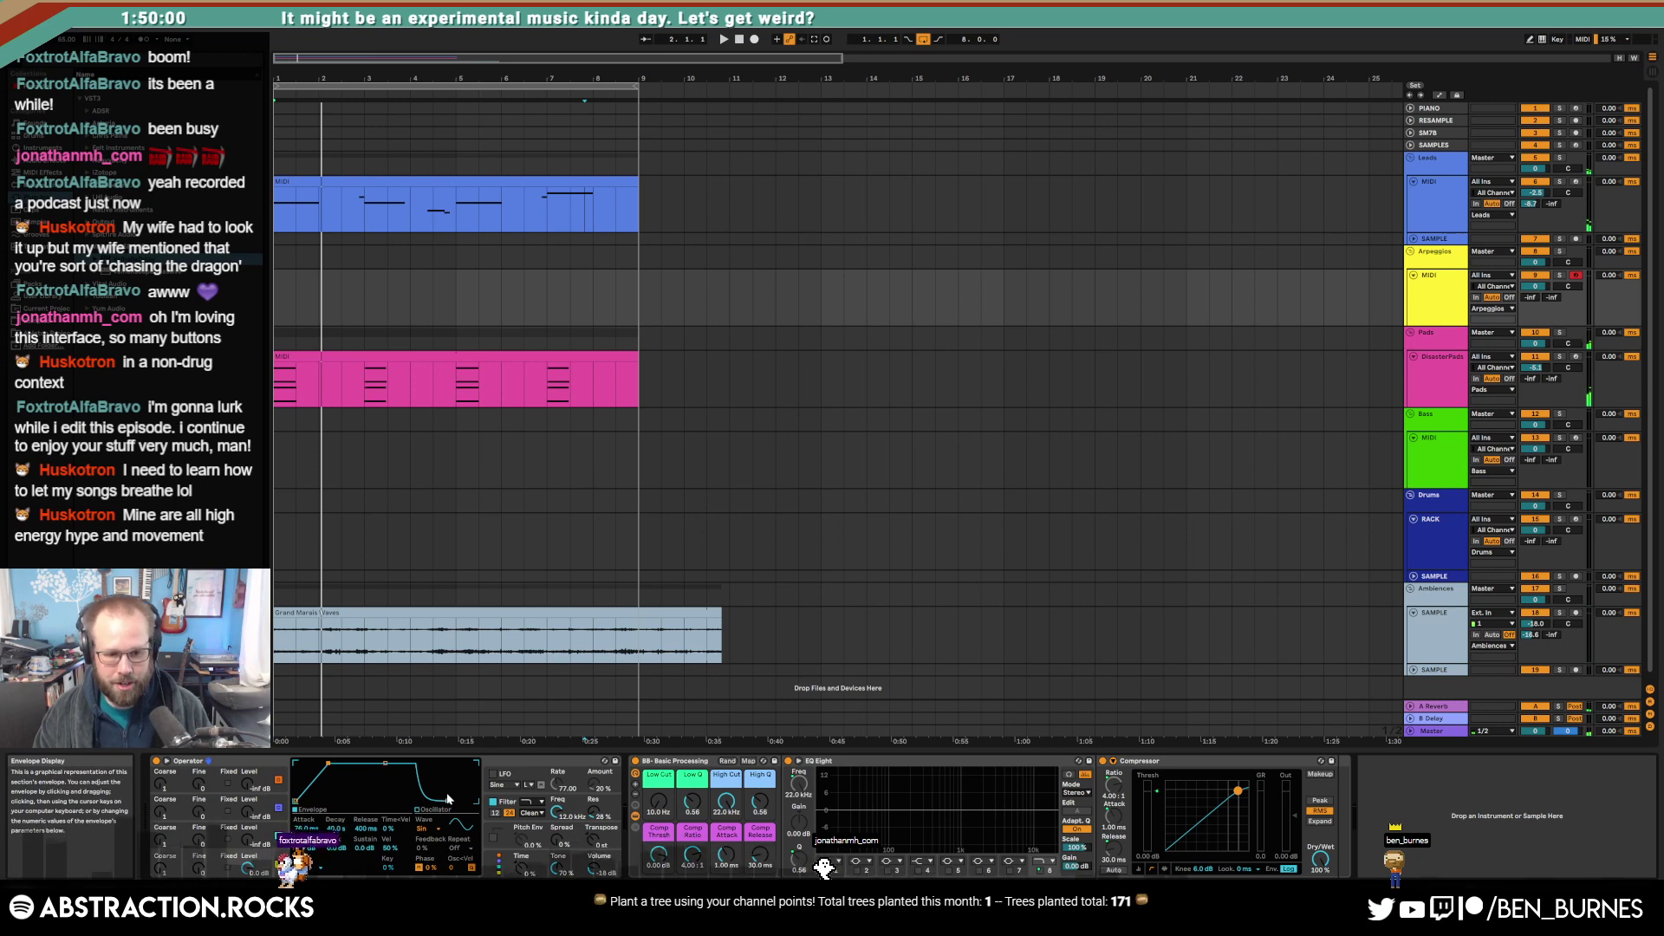
{"action": "left_click_drag", "start_coordinate": [563, 840], "coordinate": [563, 815]}
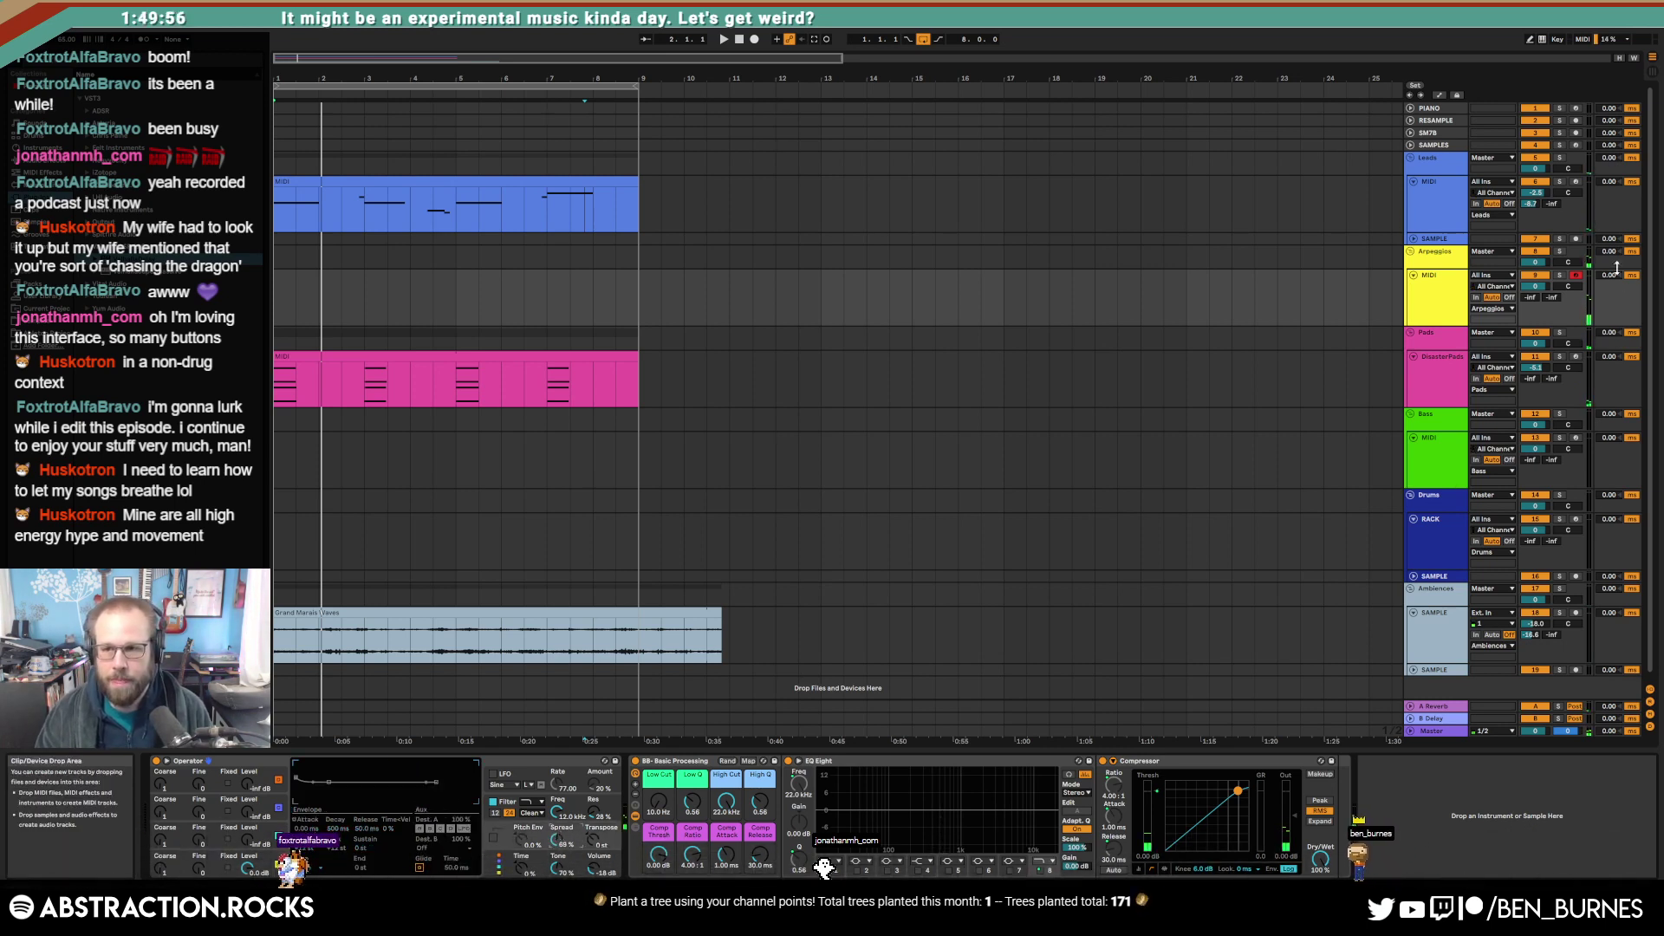
Step: Raise the Arpeggios track's reverb send and set its delay send to about -22 dB
{"action": "left_click_drag", "start_coordinate": [1531, 297], "coordinate": [1530, 281]}
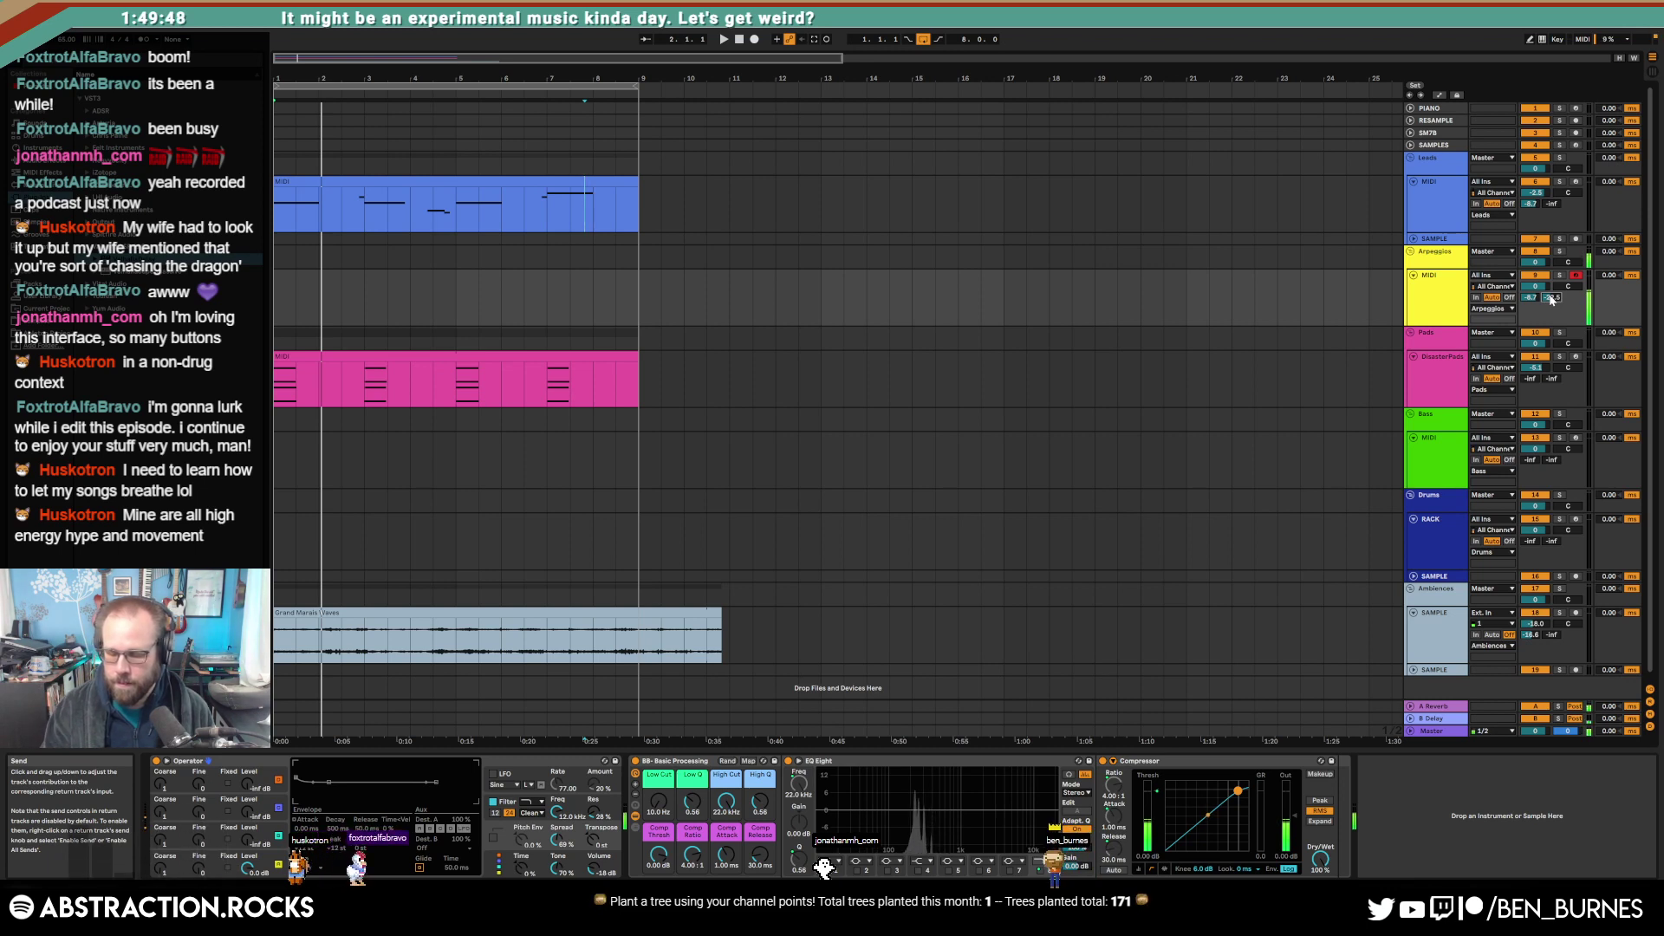
{"action": "left_click_drag", "start_coordinate": [1551, 299], "coordinate": [1551, 304]}
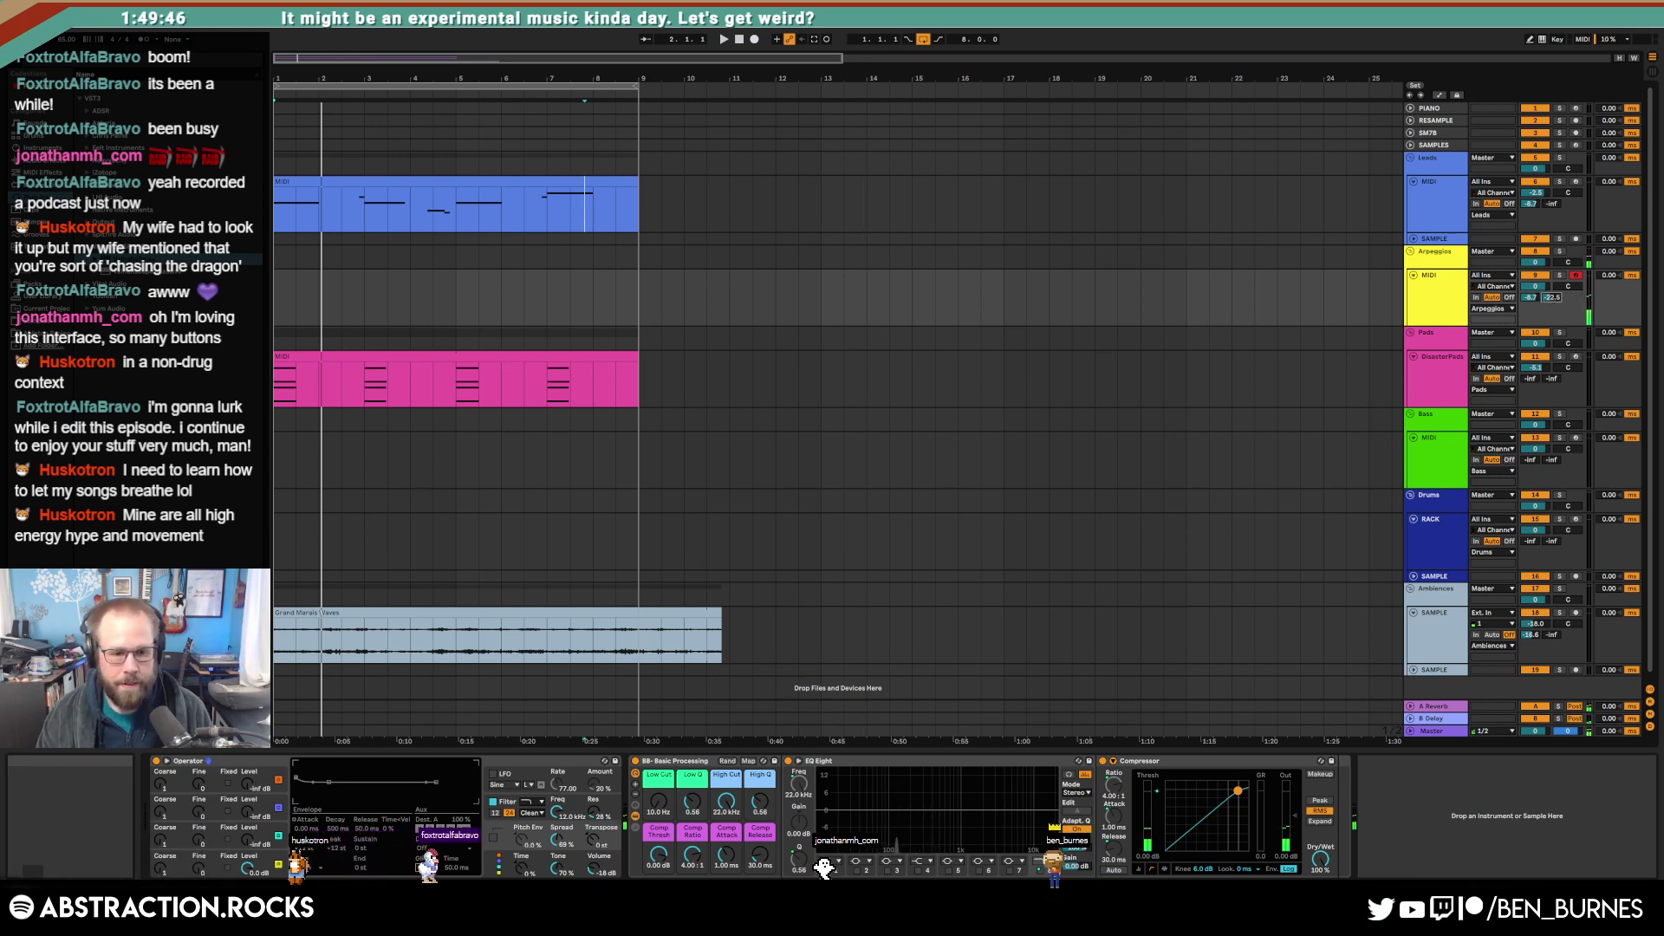
Step: Try the Sine 4 Bit waveform on Operator's oscillator A, and settle on Square 3
{"action": "left_click", "coordinate": [196, 861]}
{"action": "left_click", "coordinate": [429, 830]}
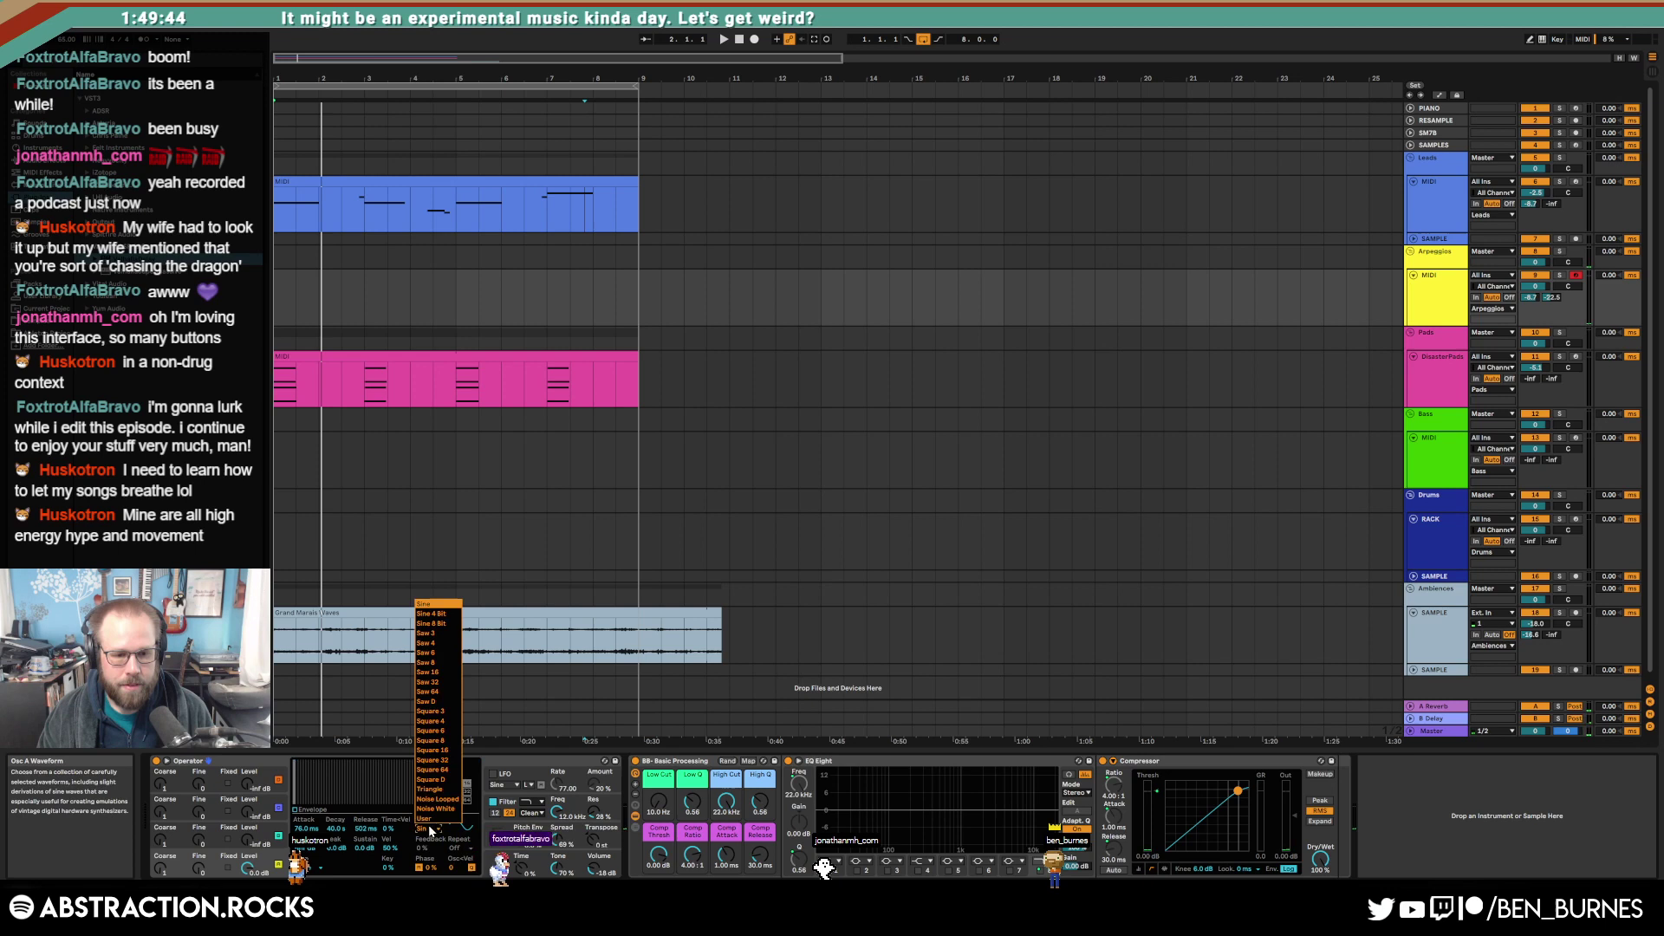
{"action": "left_click", "coordinate": [443, 614]}
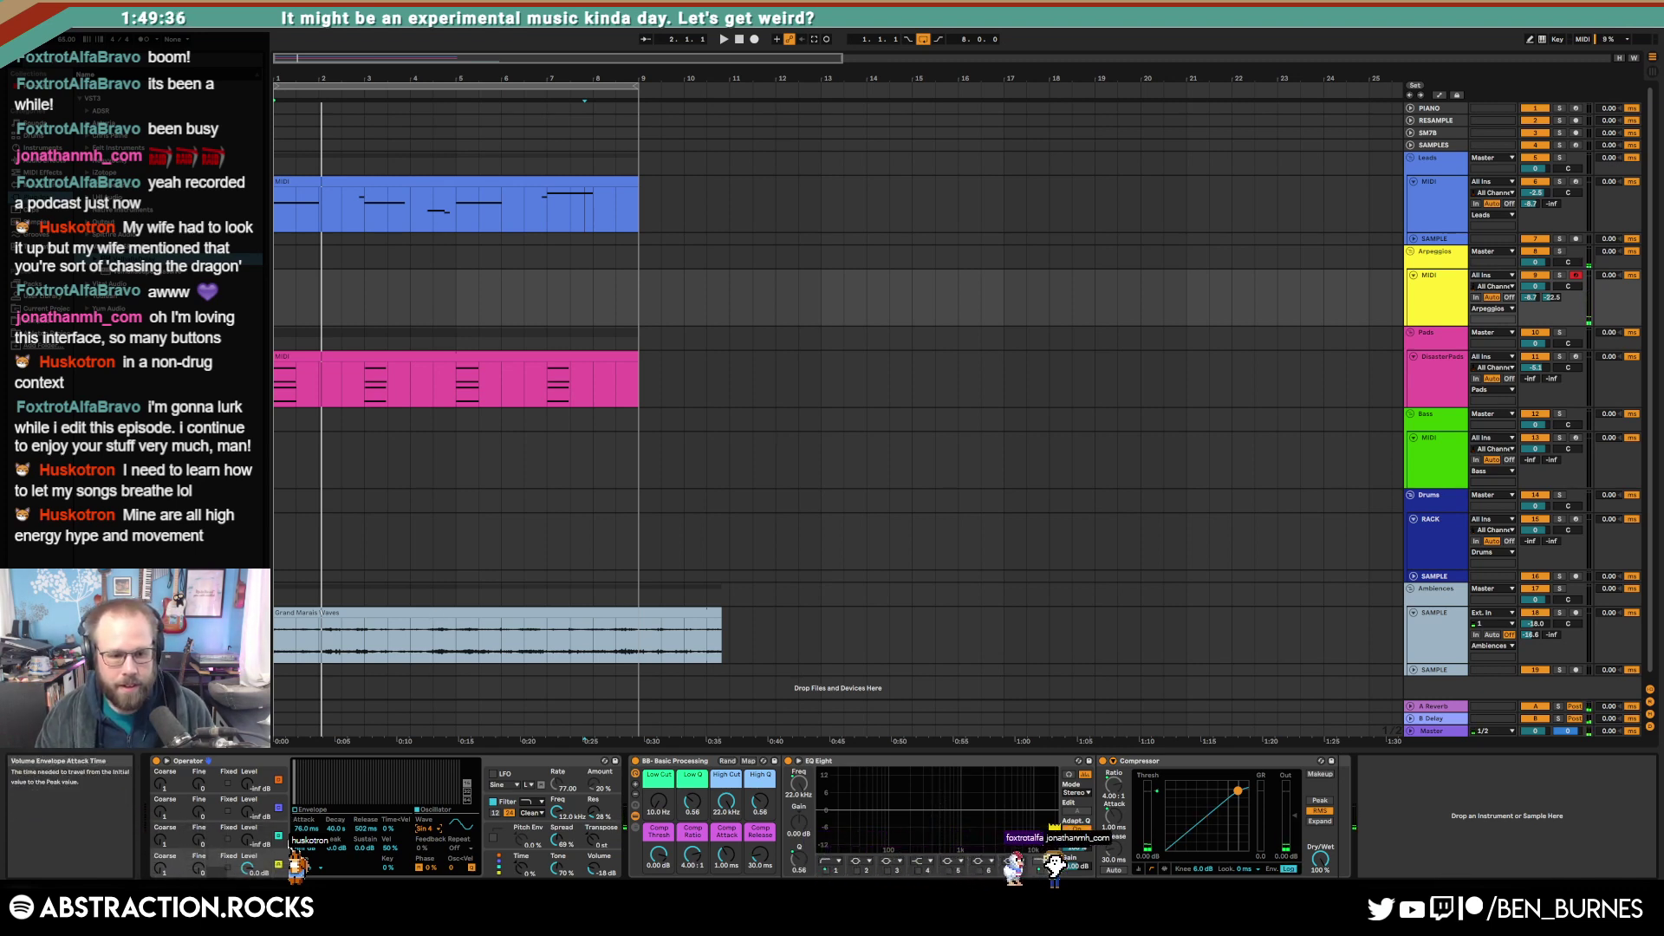
{"action": "left_click", "coordinate": [427, 828]}
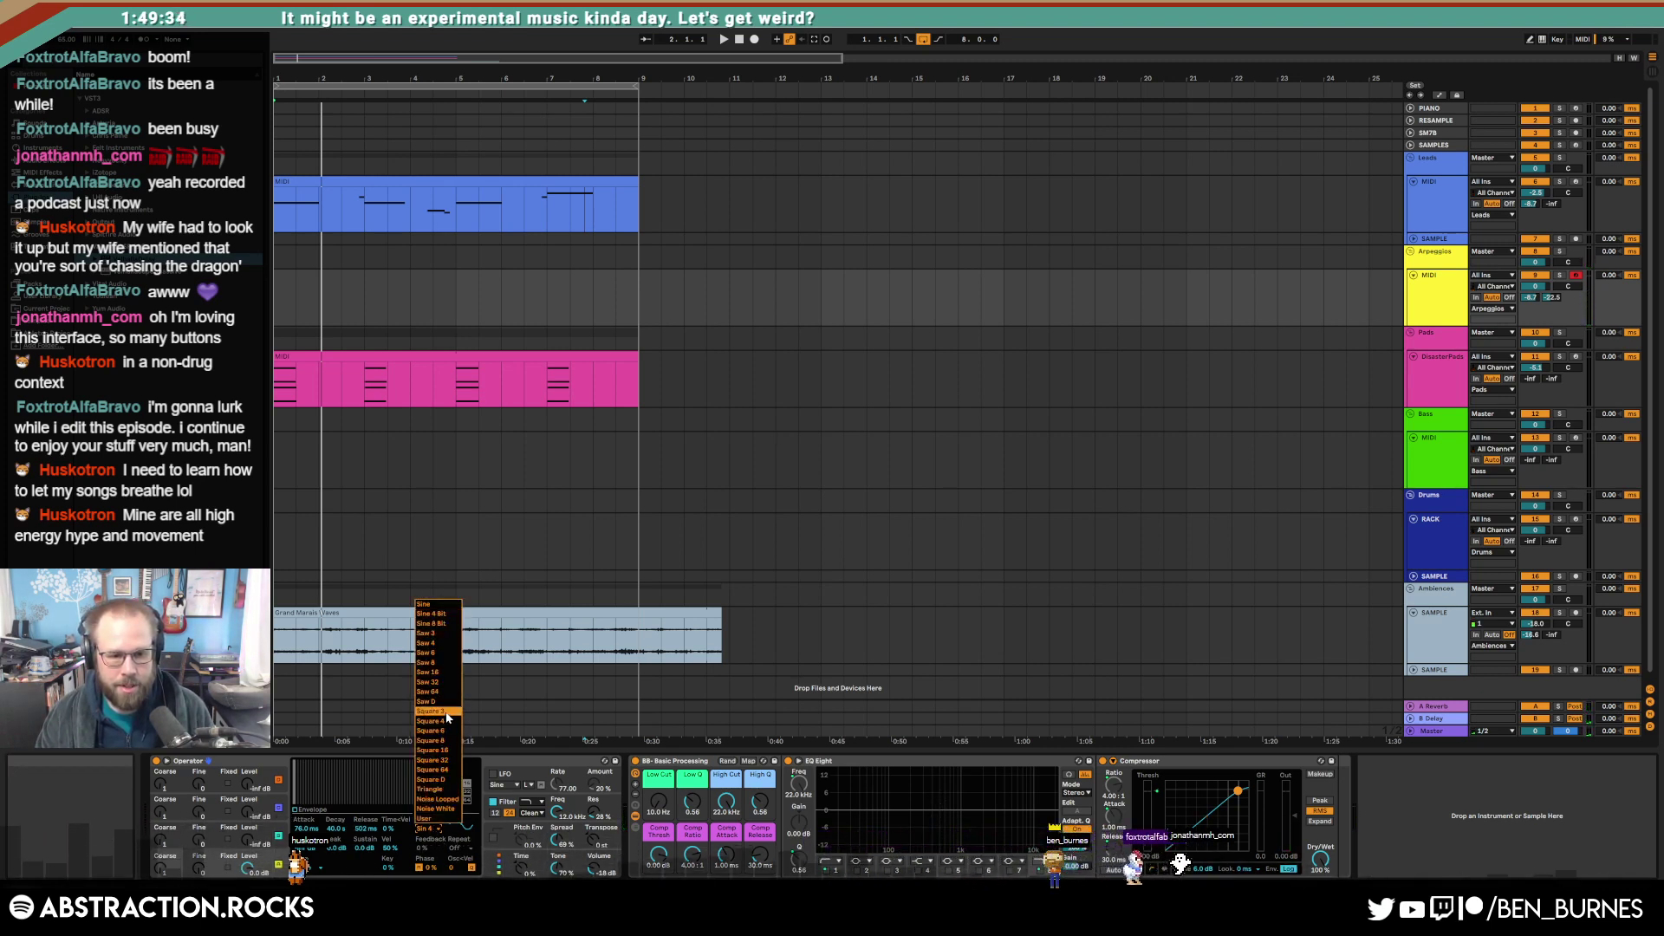
{"action": "left_click", "coordinate": [449, 717]}
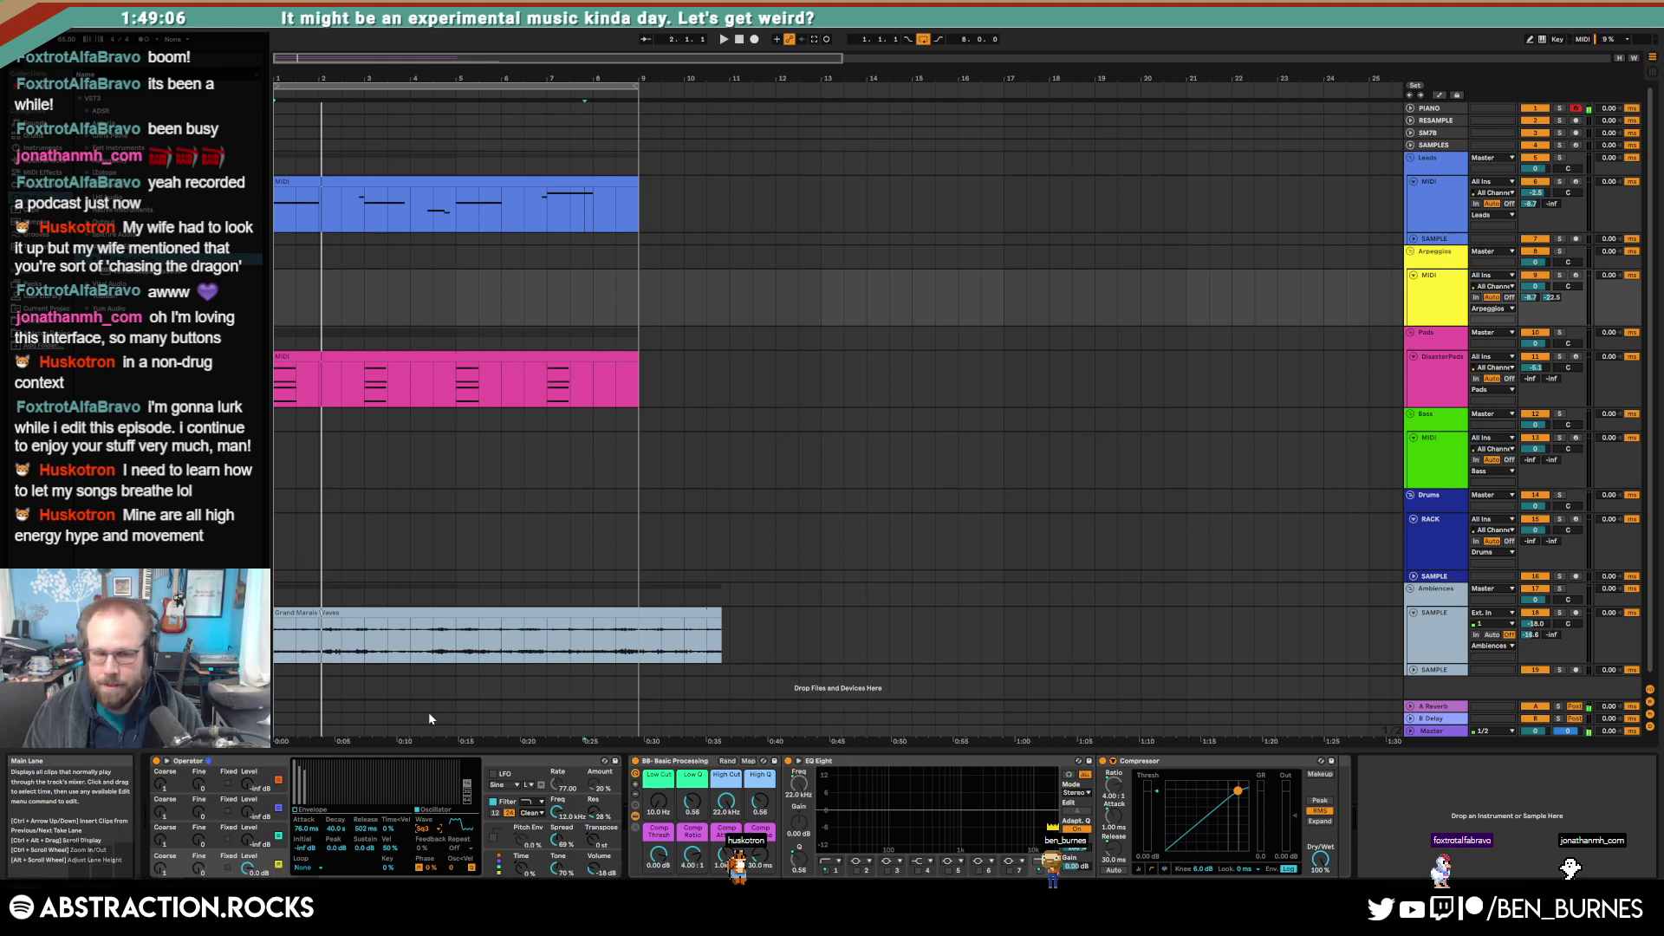
Step: Compare the pad chords with the lead clip, raise the lead's D#4 note in bar 4 to E4, and play it back
{"action": "double_click", "coordinate": [525, 373]}
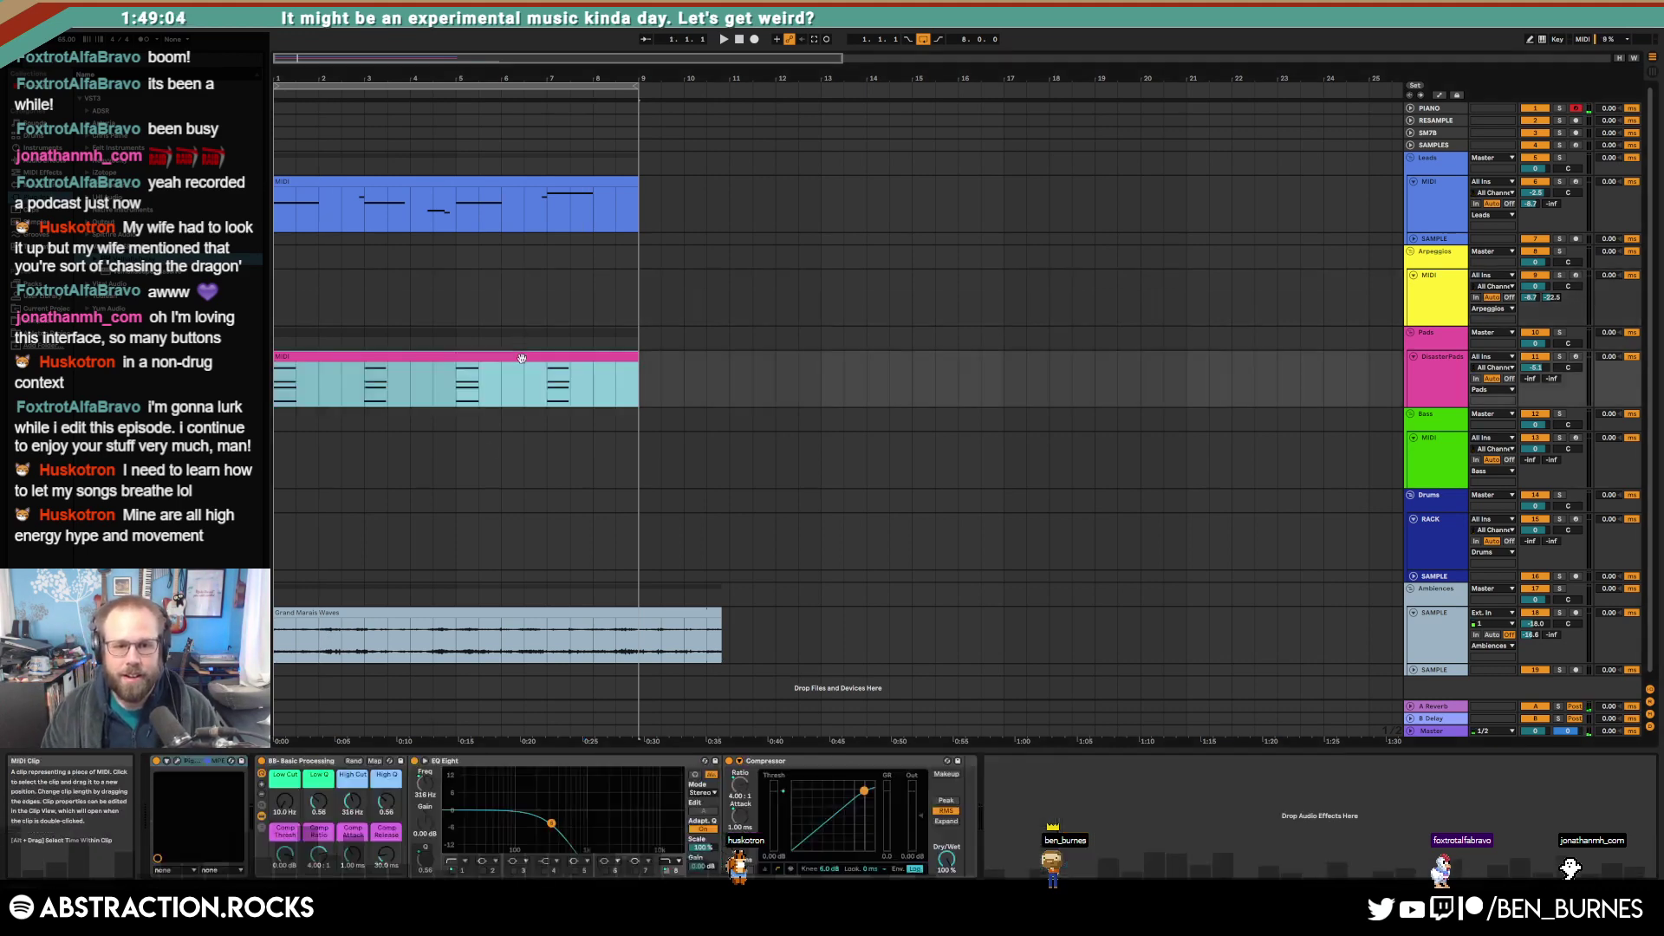
{"action": "left_click", "coordinate": [755, 726]}
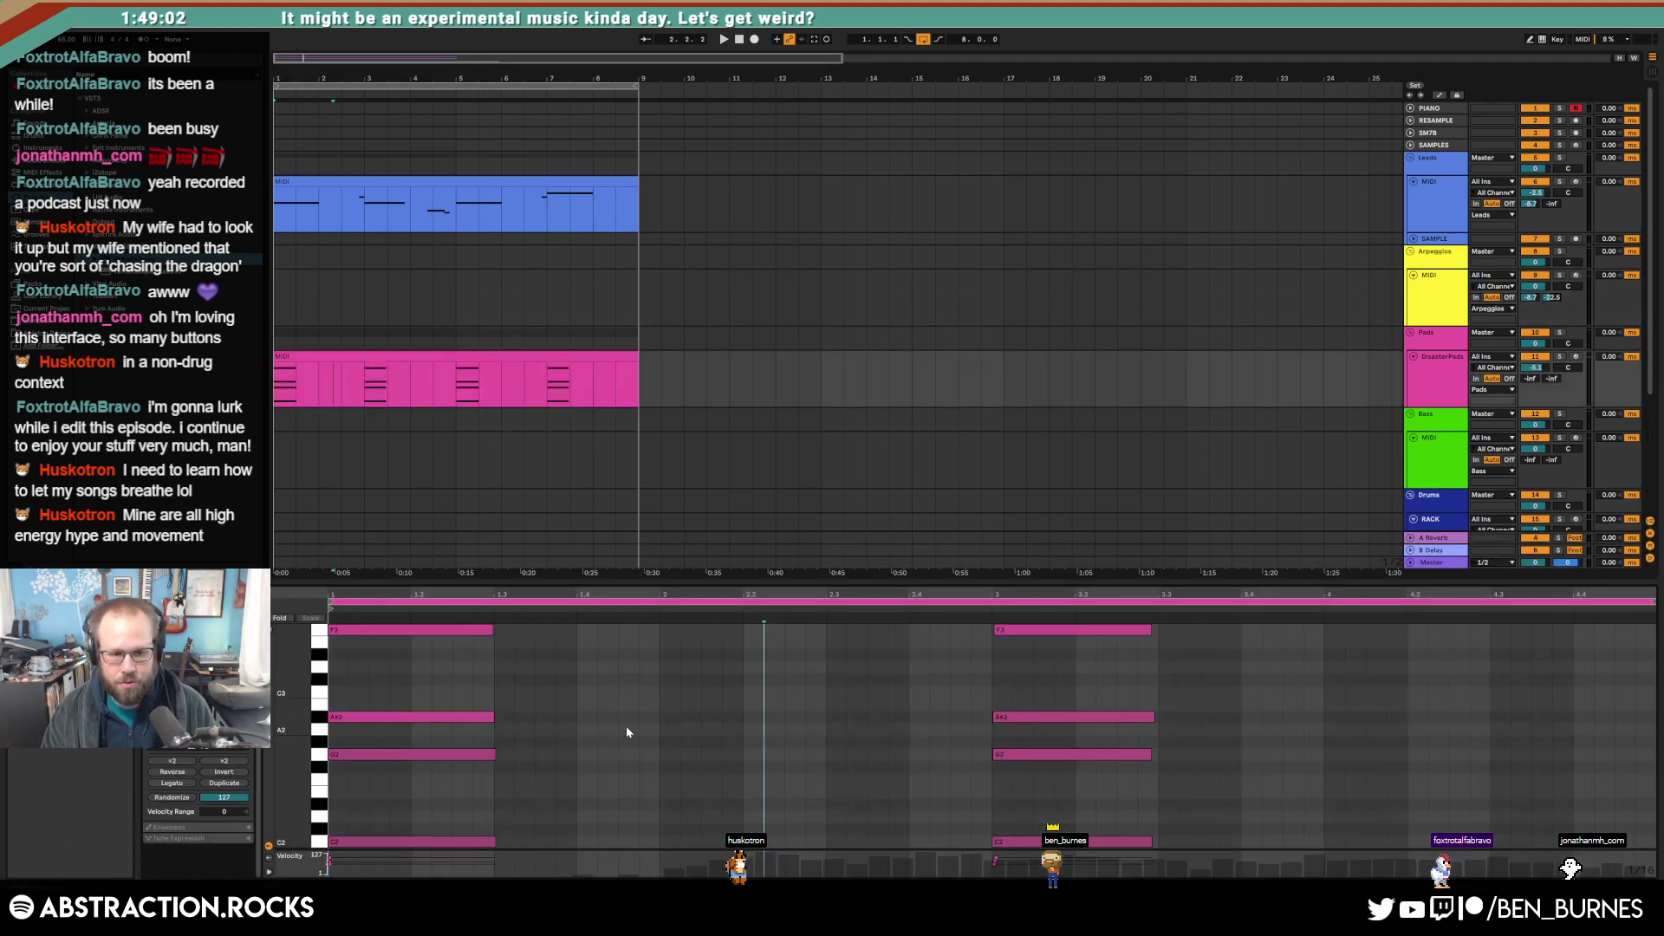
{"action": "left_click", "coordinate": [431, 185]}
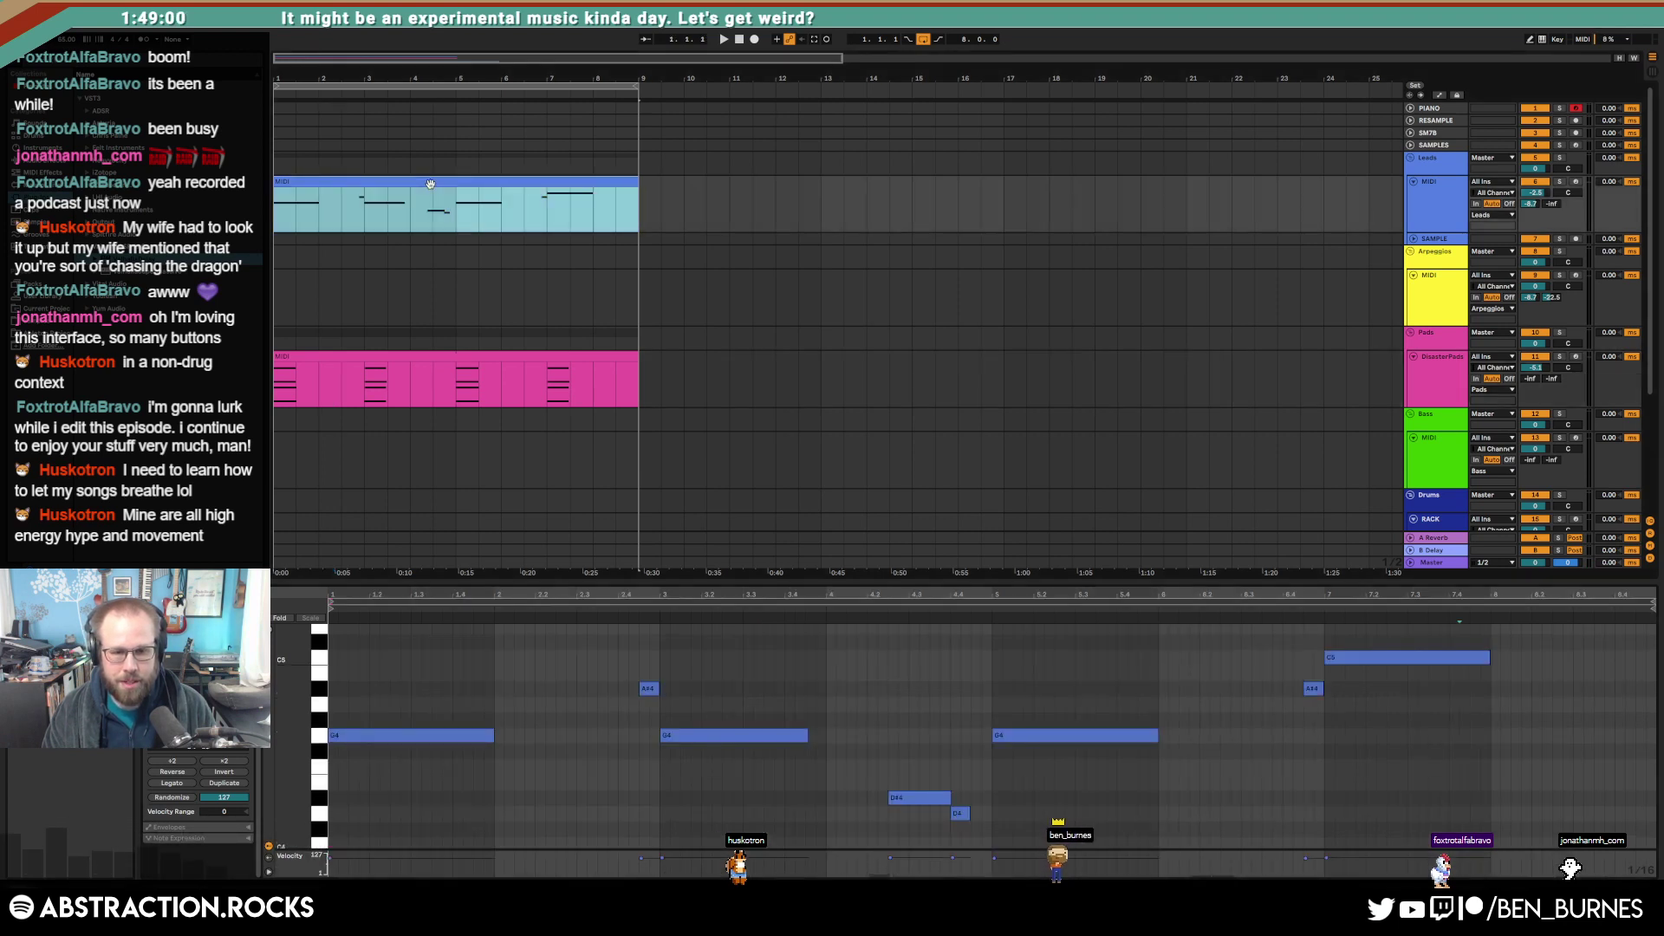
{"action": "left_click_drag", "start_coordinate": [872, 764], "coordinate": [908, 820]}
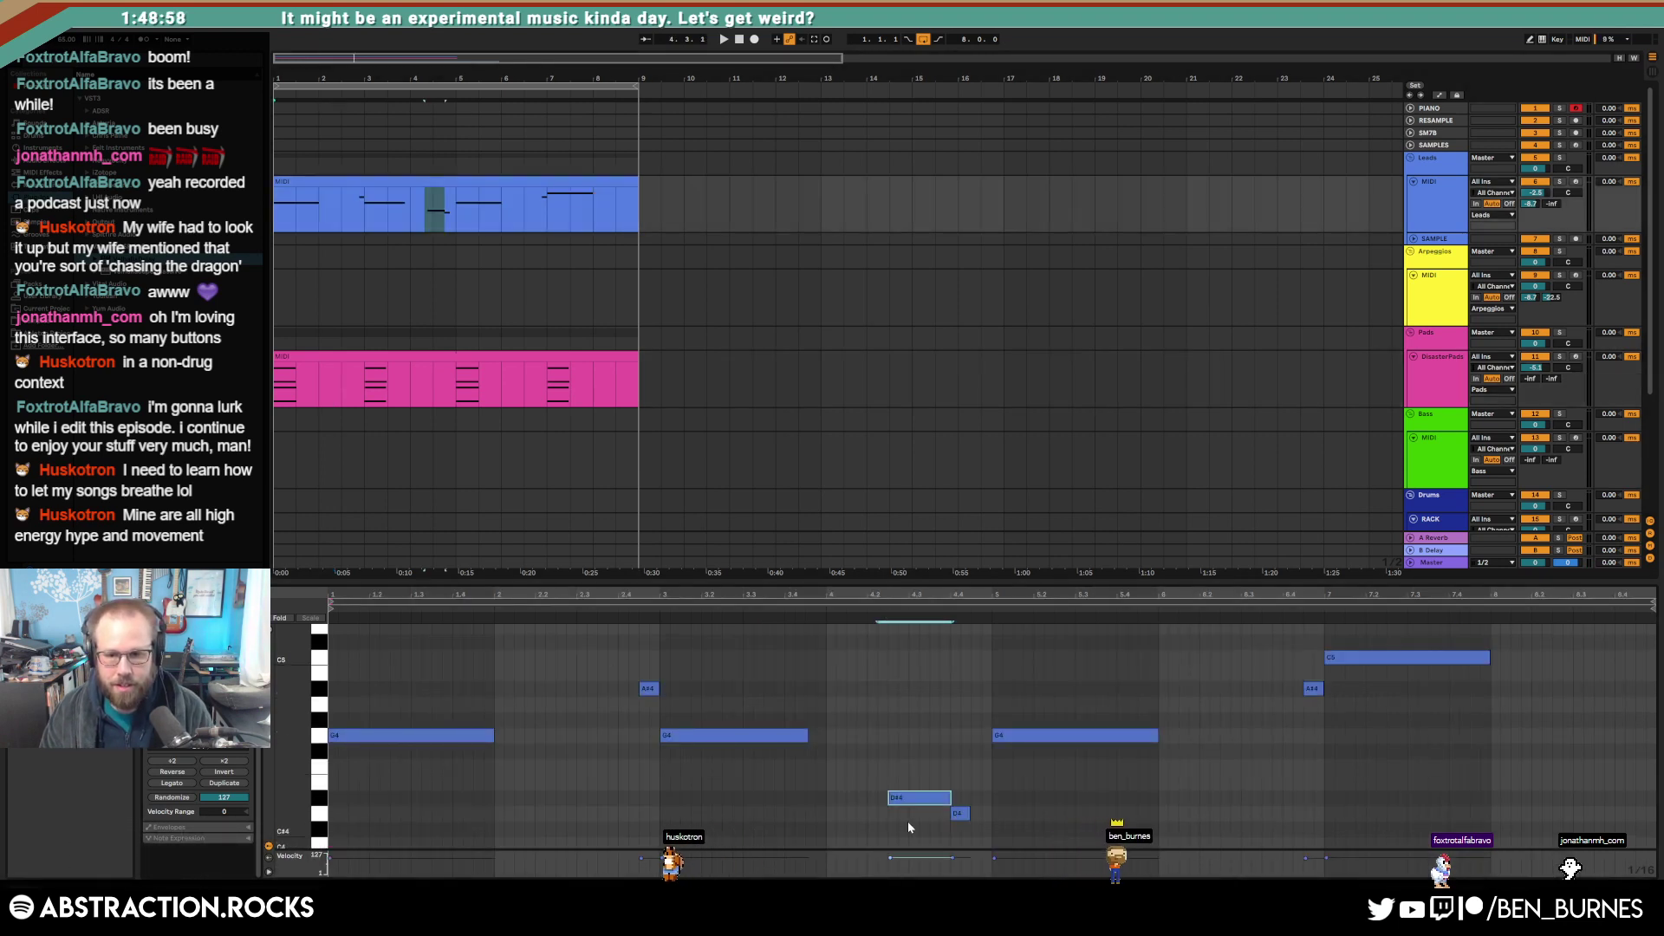
{"action": "key", "text": "Up"}
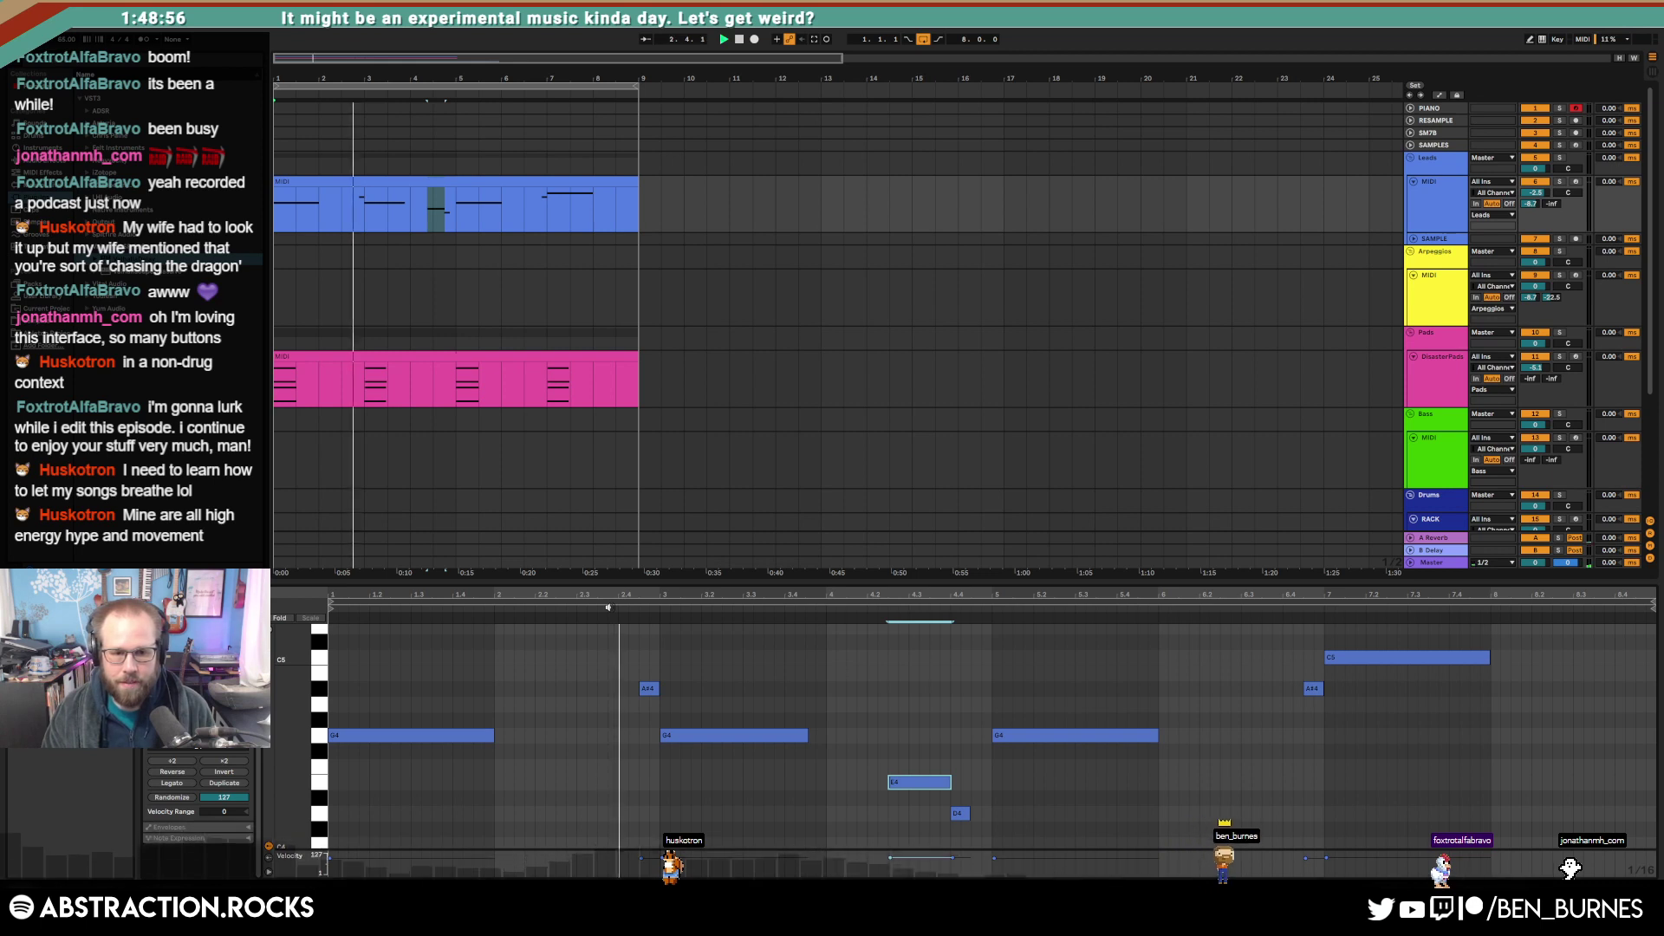
{"action": "left_click", "coordinate": [654, 599]}
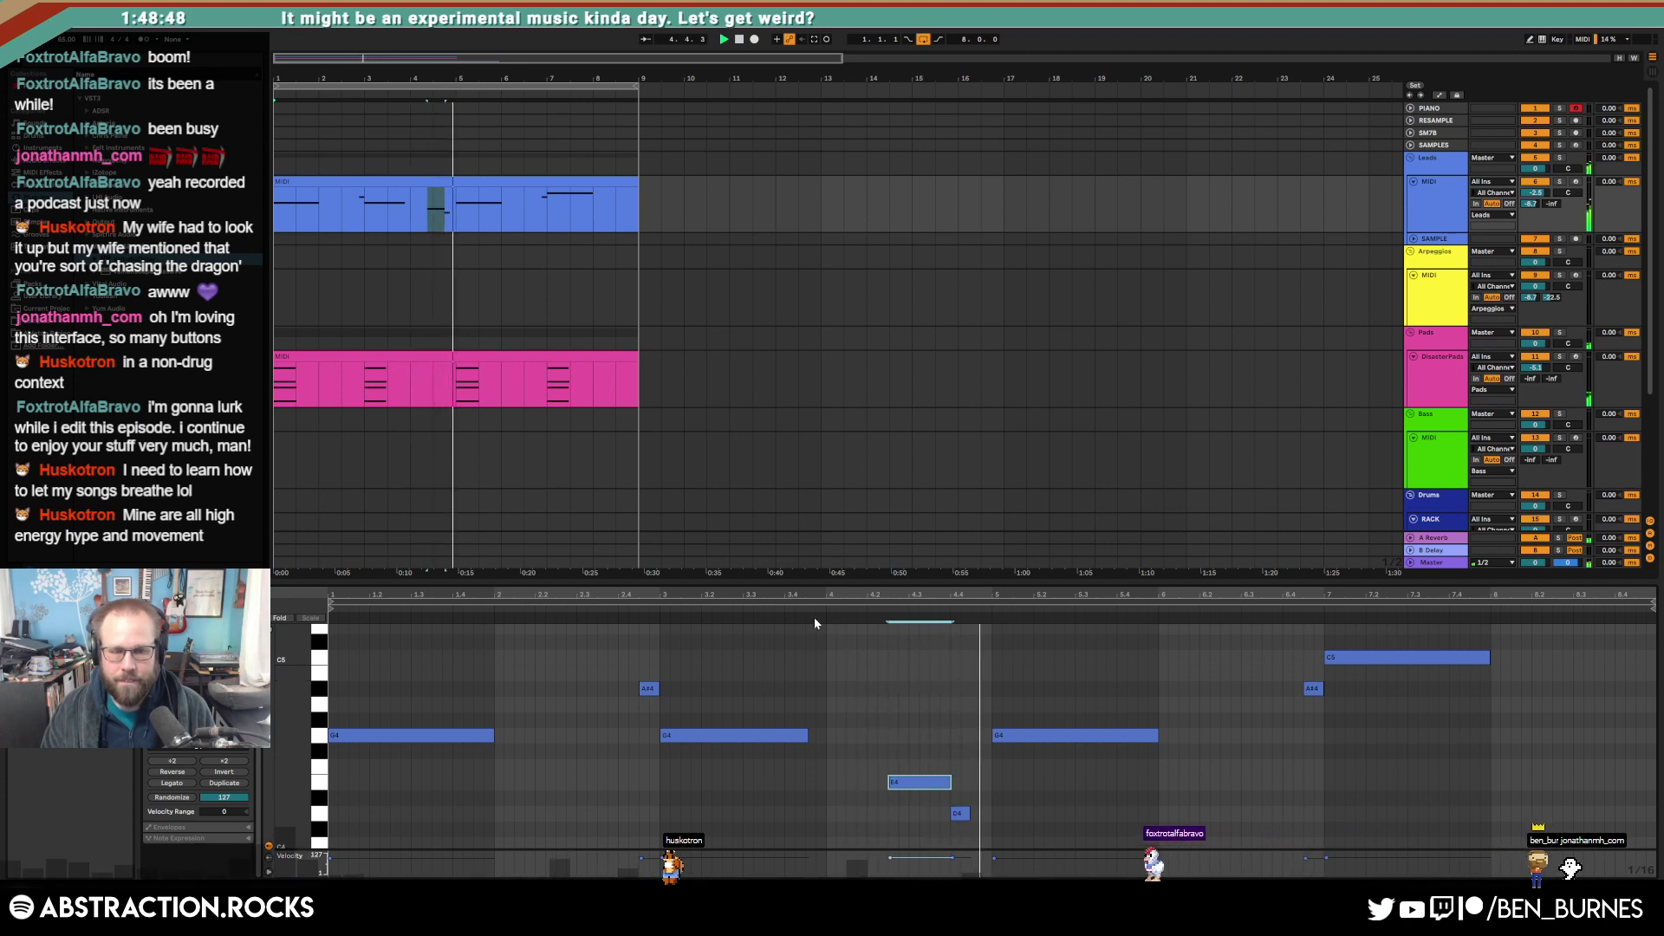
Step: Check the pad clip's chord notes, then reopen the lead clip and replay the loop from bar 1
{"action": "left_click", "coordinate": [511, 351]}
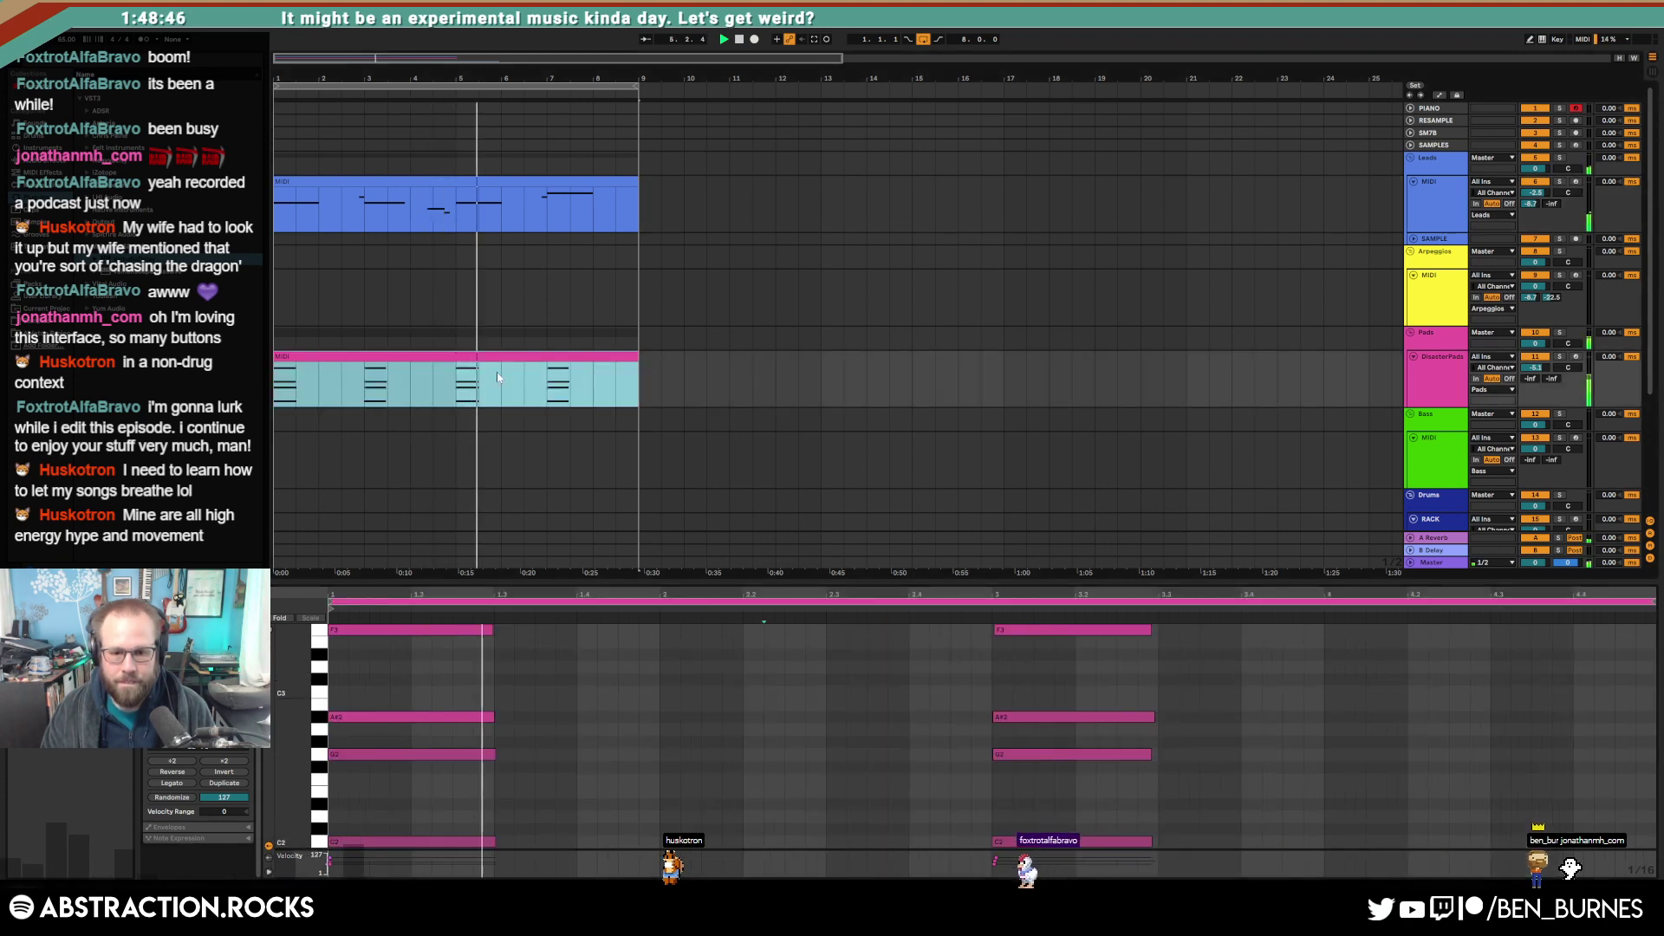
{"action": "left_click_drag", "start_coordinate": [291, 717], "coordinate": [293, 663]}
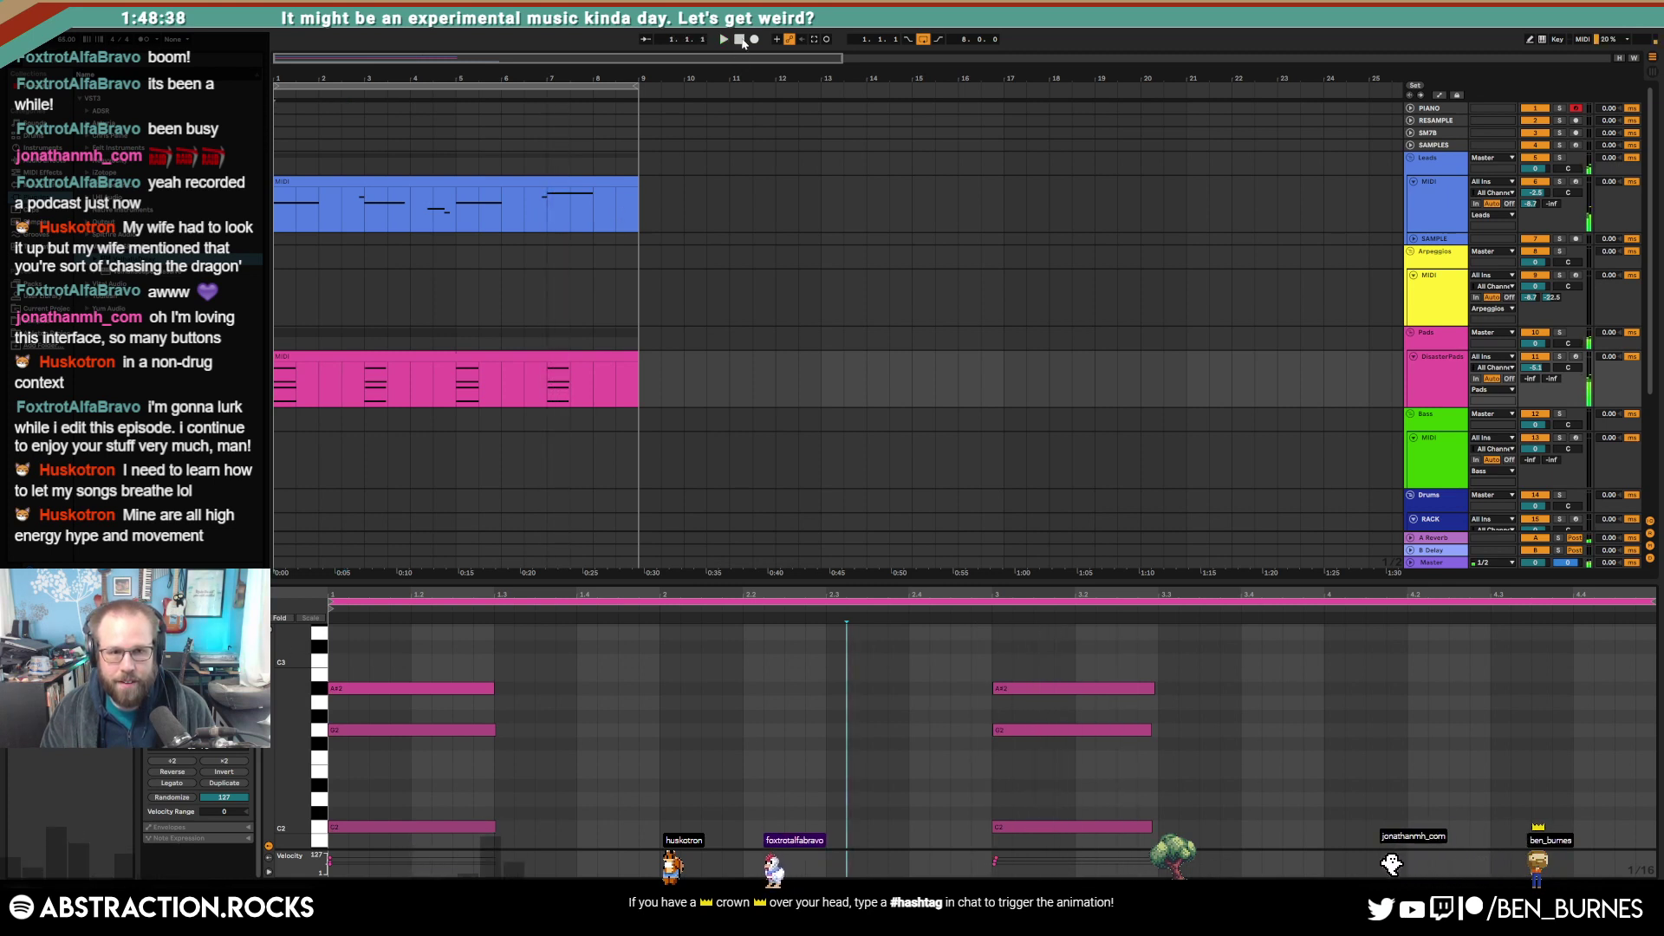
{"action": "left_click", "coordinate": [416, 205]}
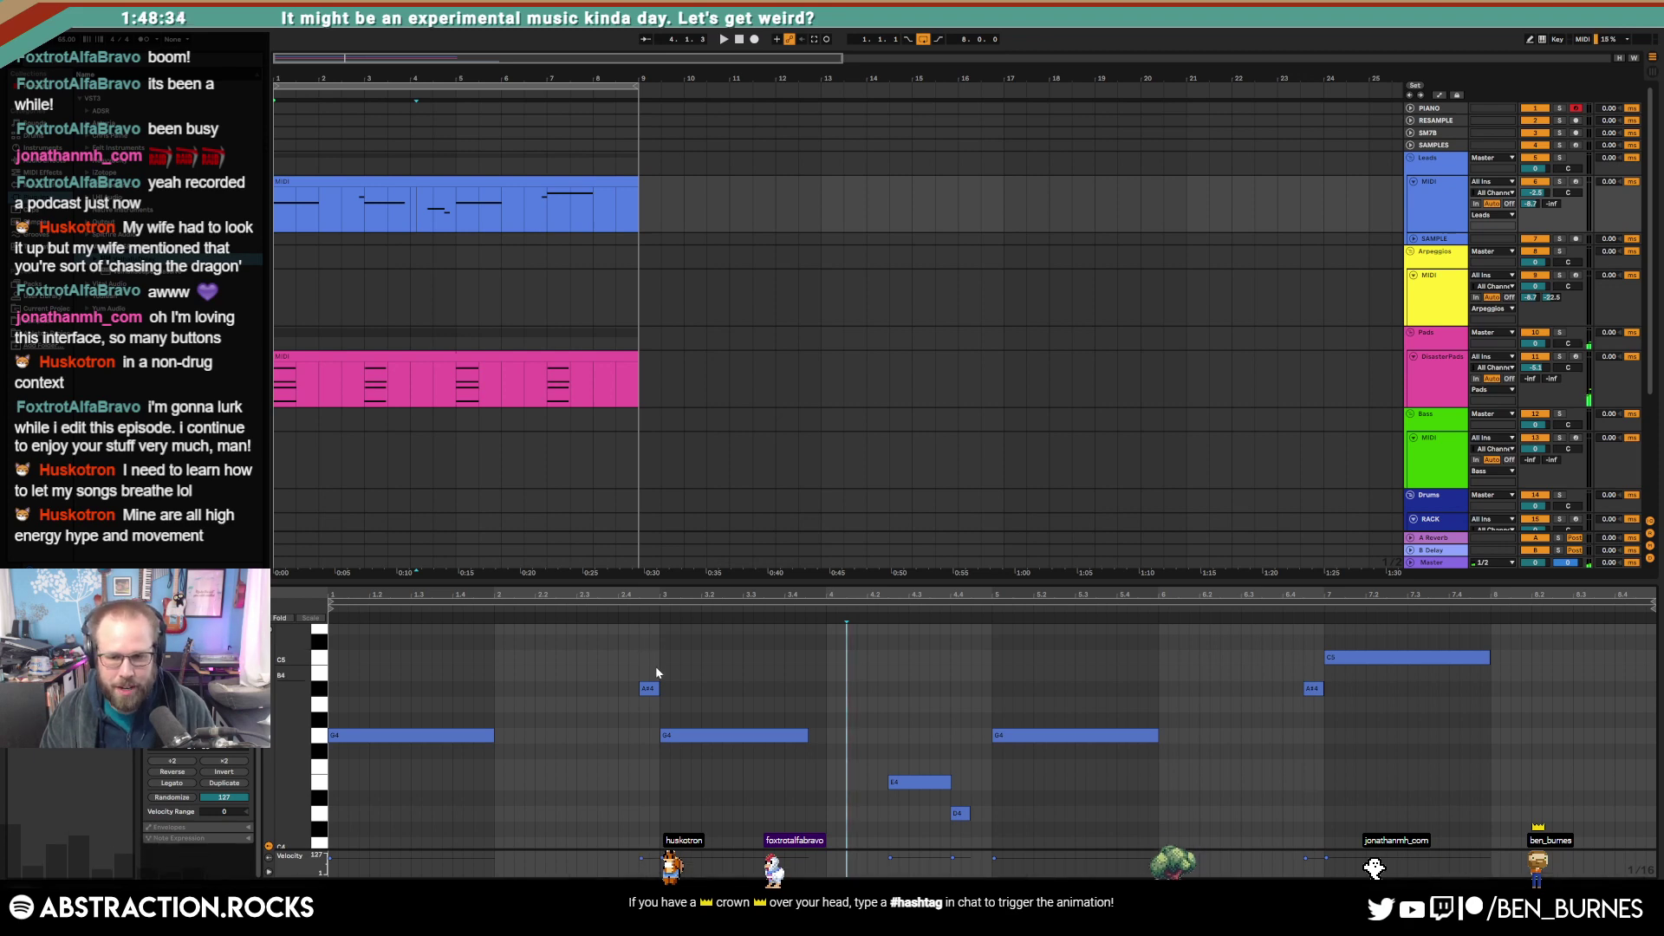
{"action": "key", "text": "space"}
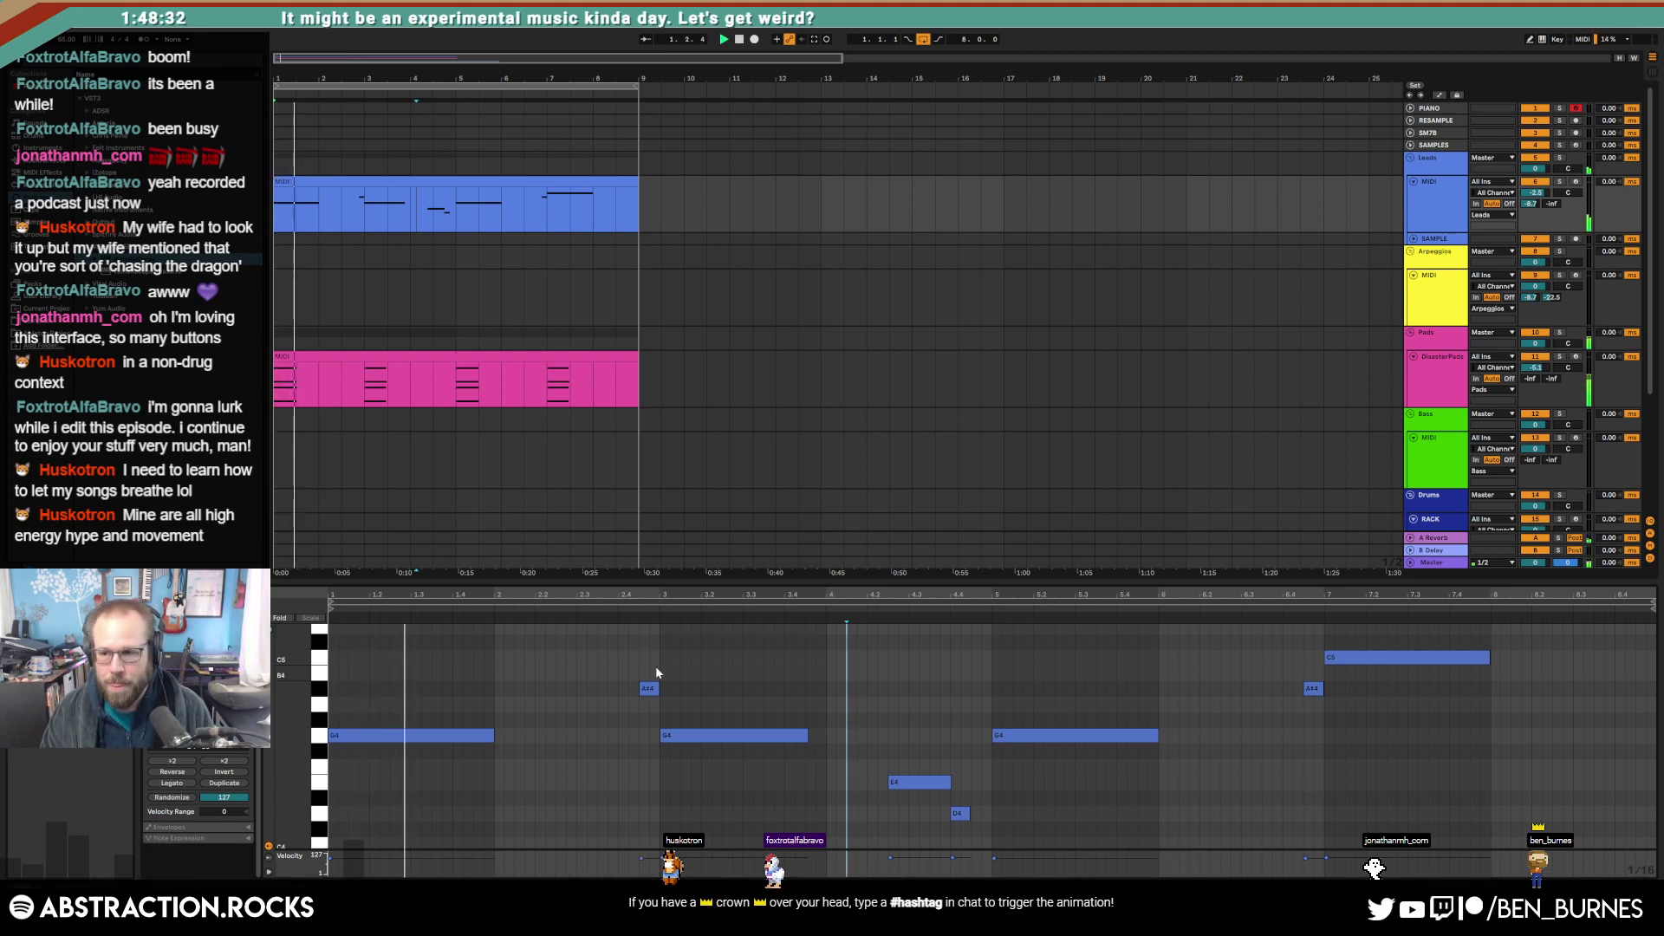
Step: Arm the Arpeggios MIDI track for playing and lower its volume to about -12 dB
{"action": "left_click", "coordinate": [1324, 345]}
{"action": "left_click", "coordinate": [997, 318]}
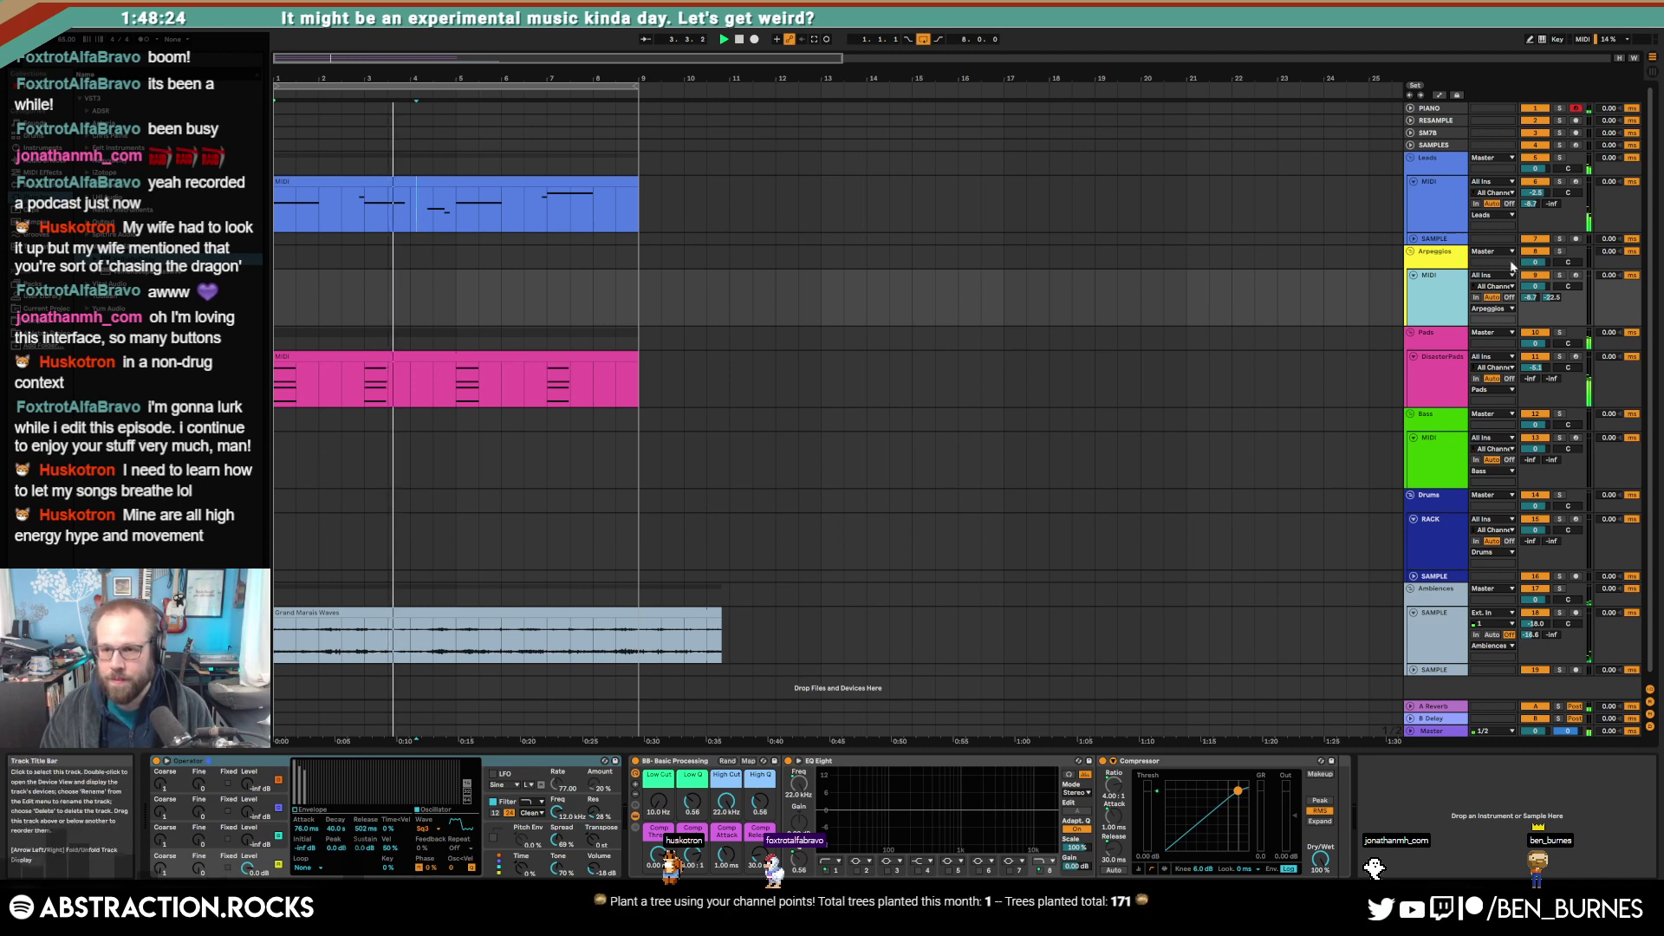
{"action": "left_click", "coordinate": [1575, 278]}
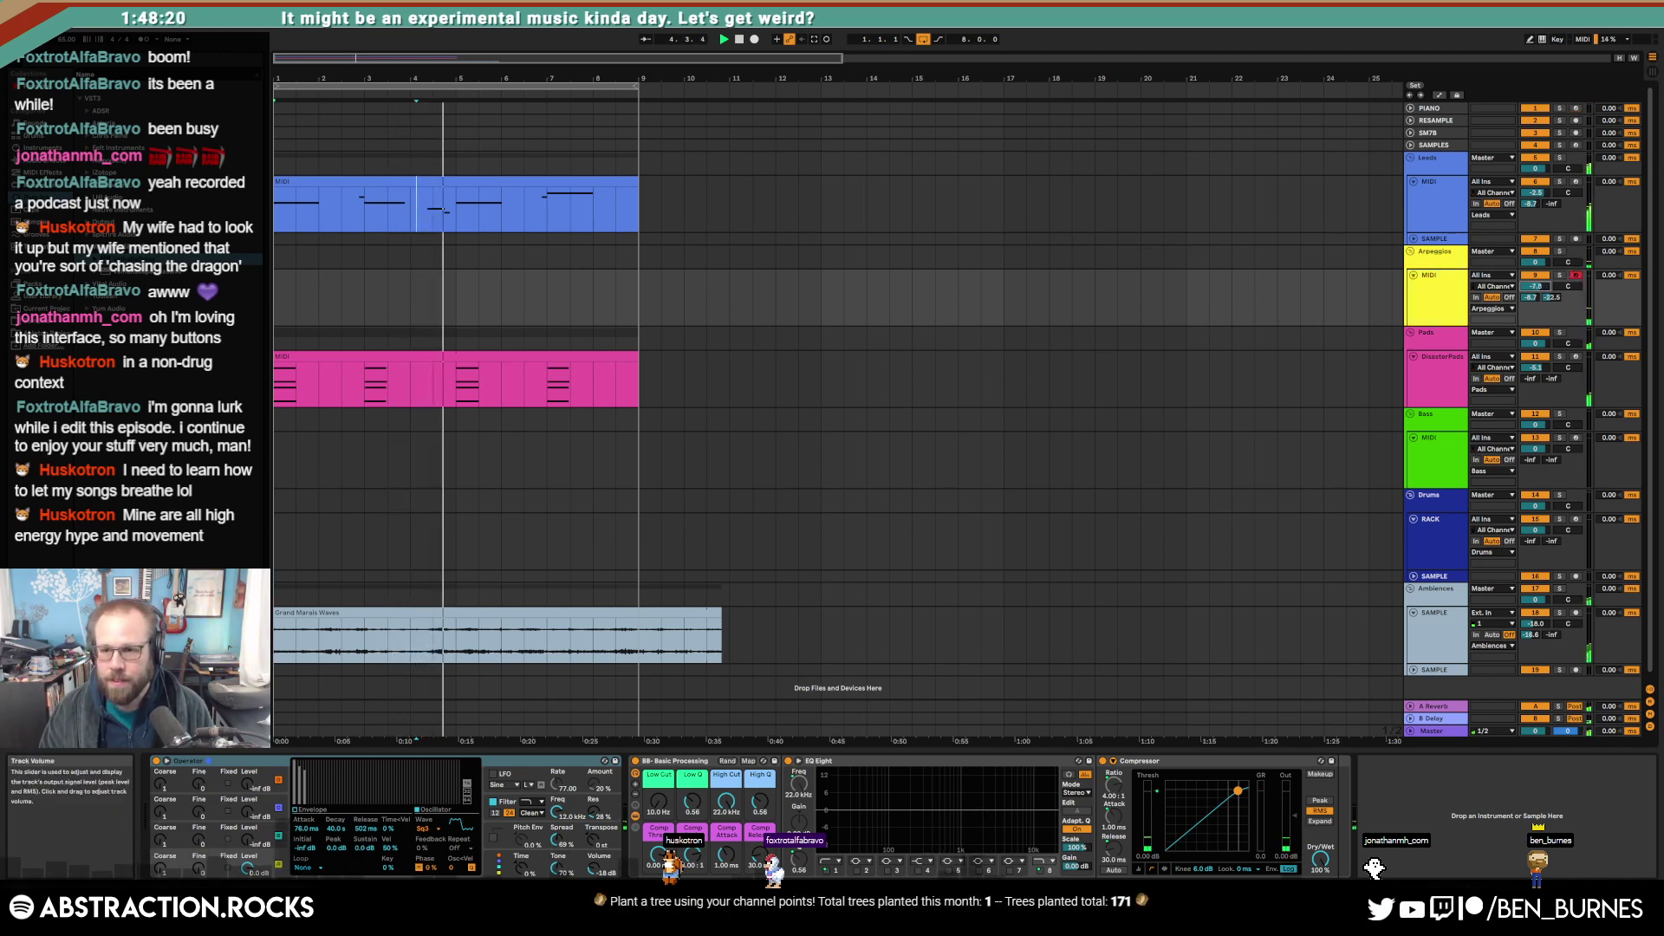
{"action": "left_click_drag", "start_coordinate": [1535, 286], "coordinate": [1535, 300]}
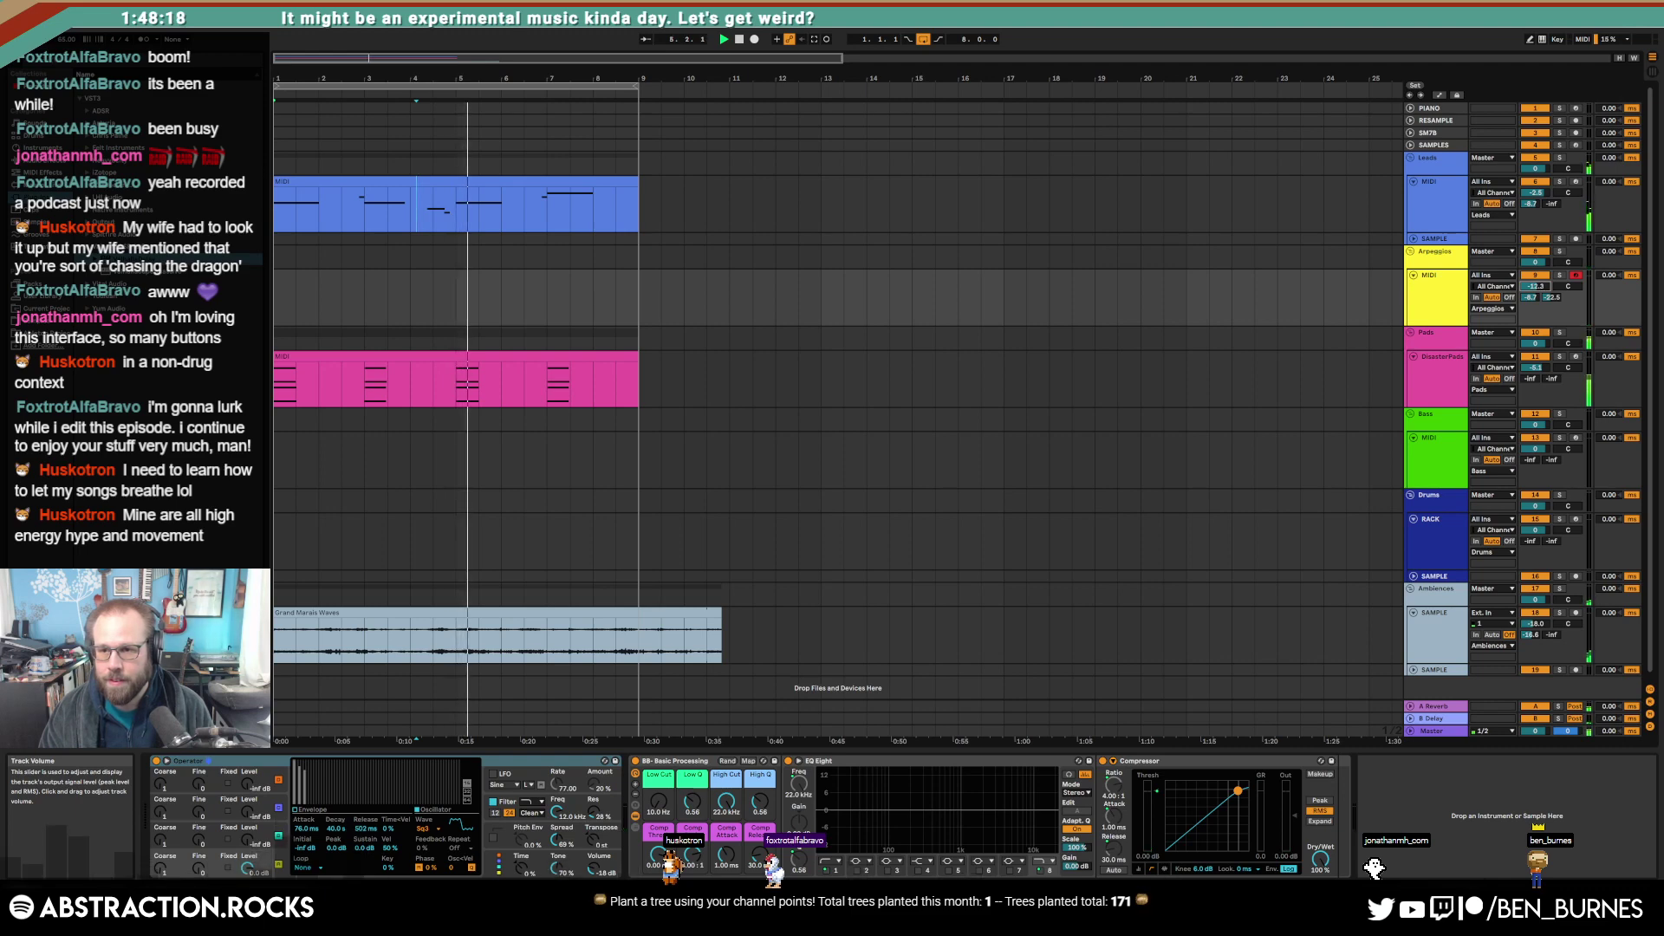
Step: Lower the lead clip's E4 note in bar 4 to D#4, listen to it, and stop playback
{"action": "double_click", "coordinate": [459, 219]}
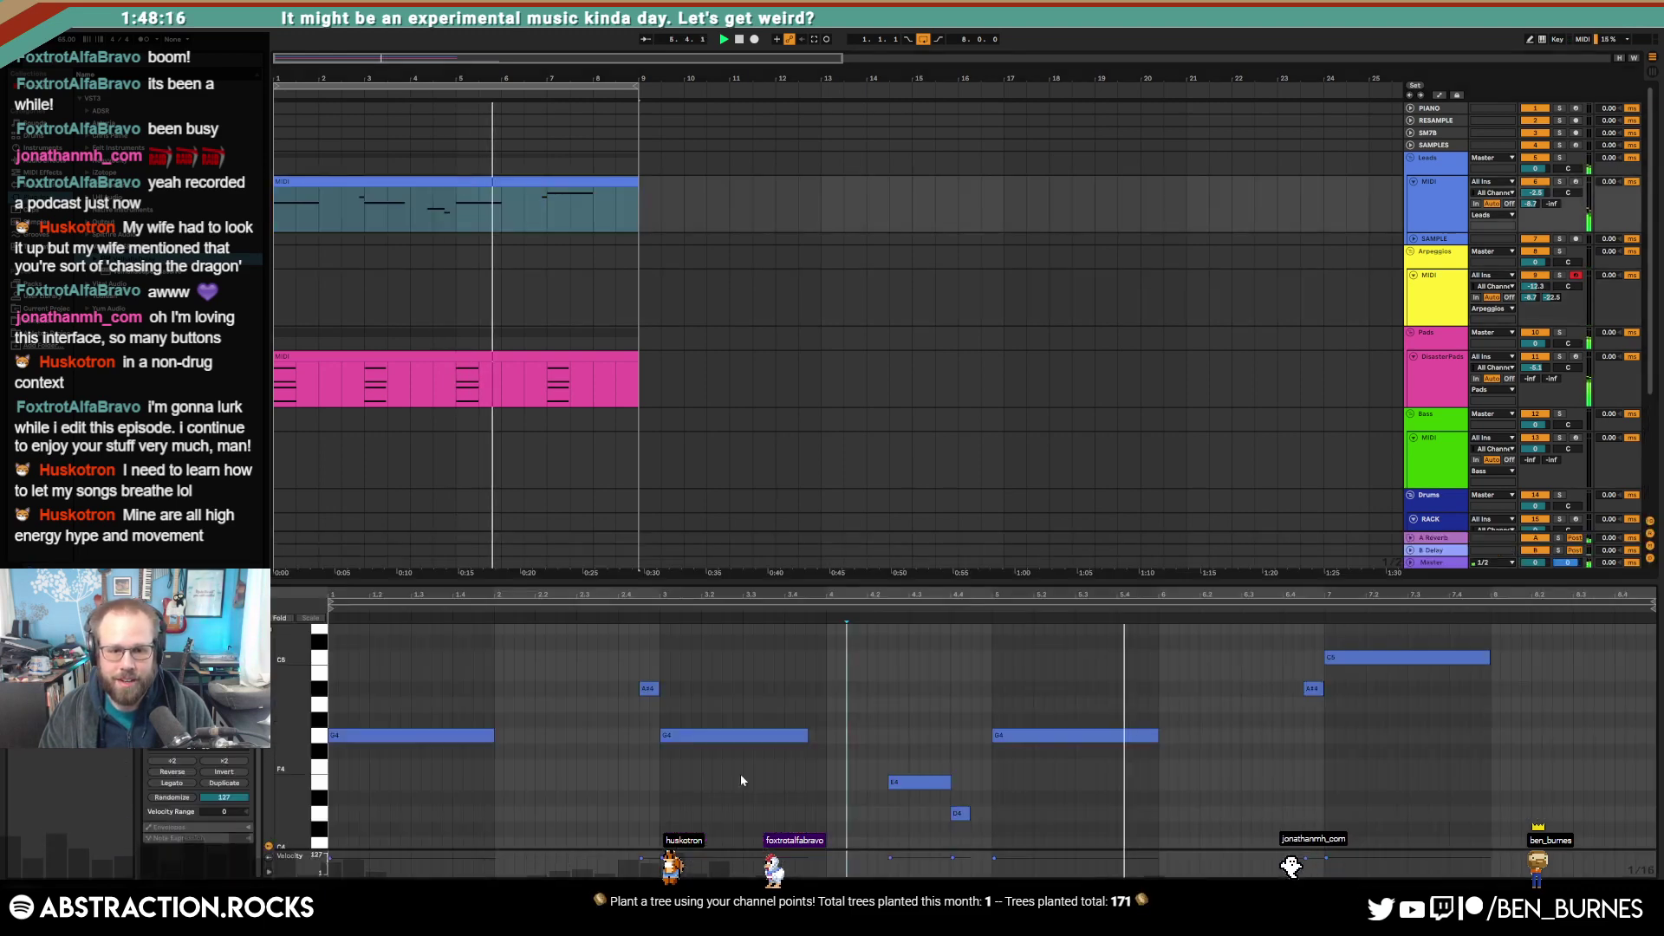
{"action": "left_click", "coordinate": [901, 782]}
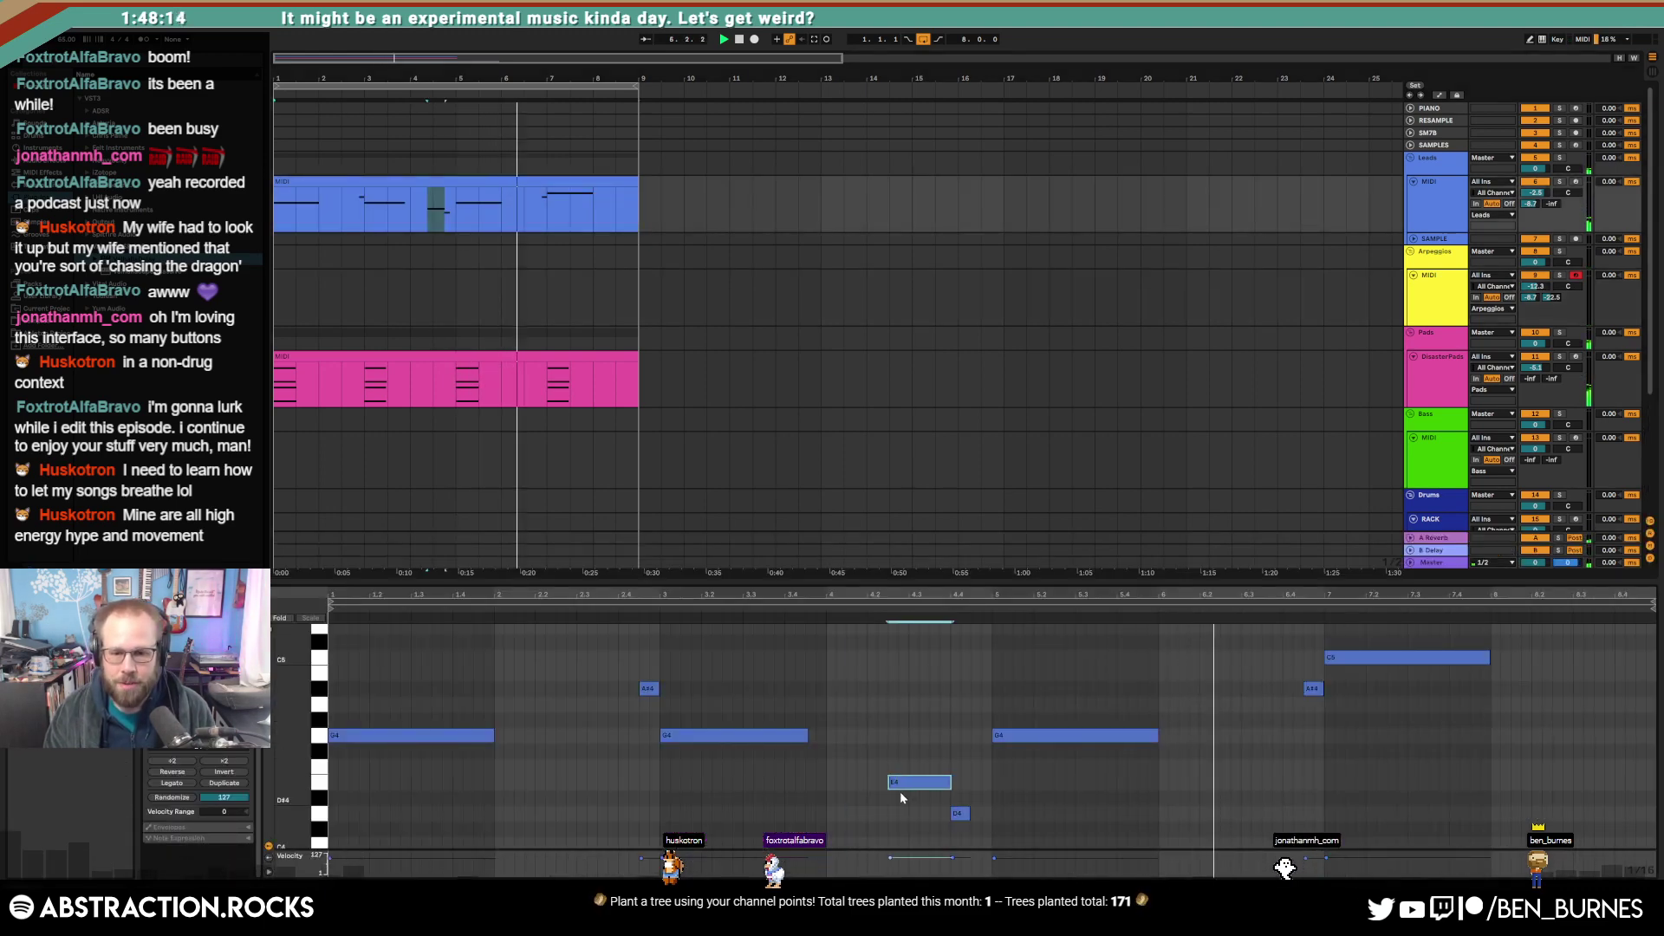
{"action": "key", "text": "Down"}
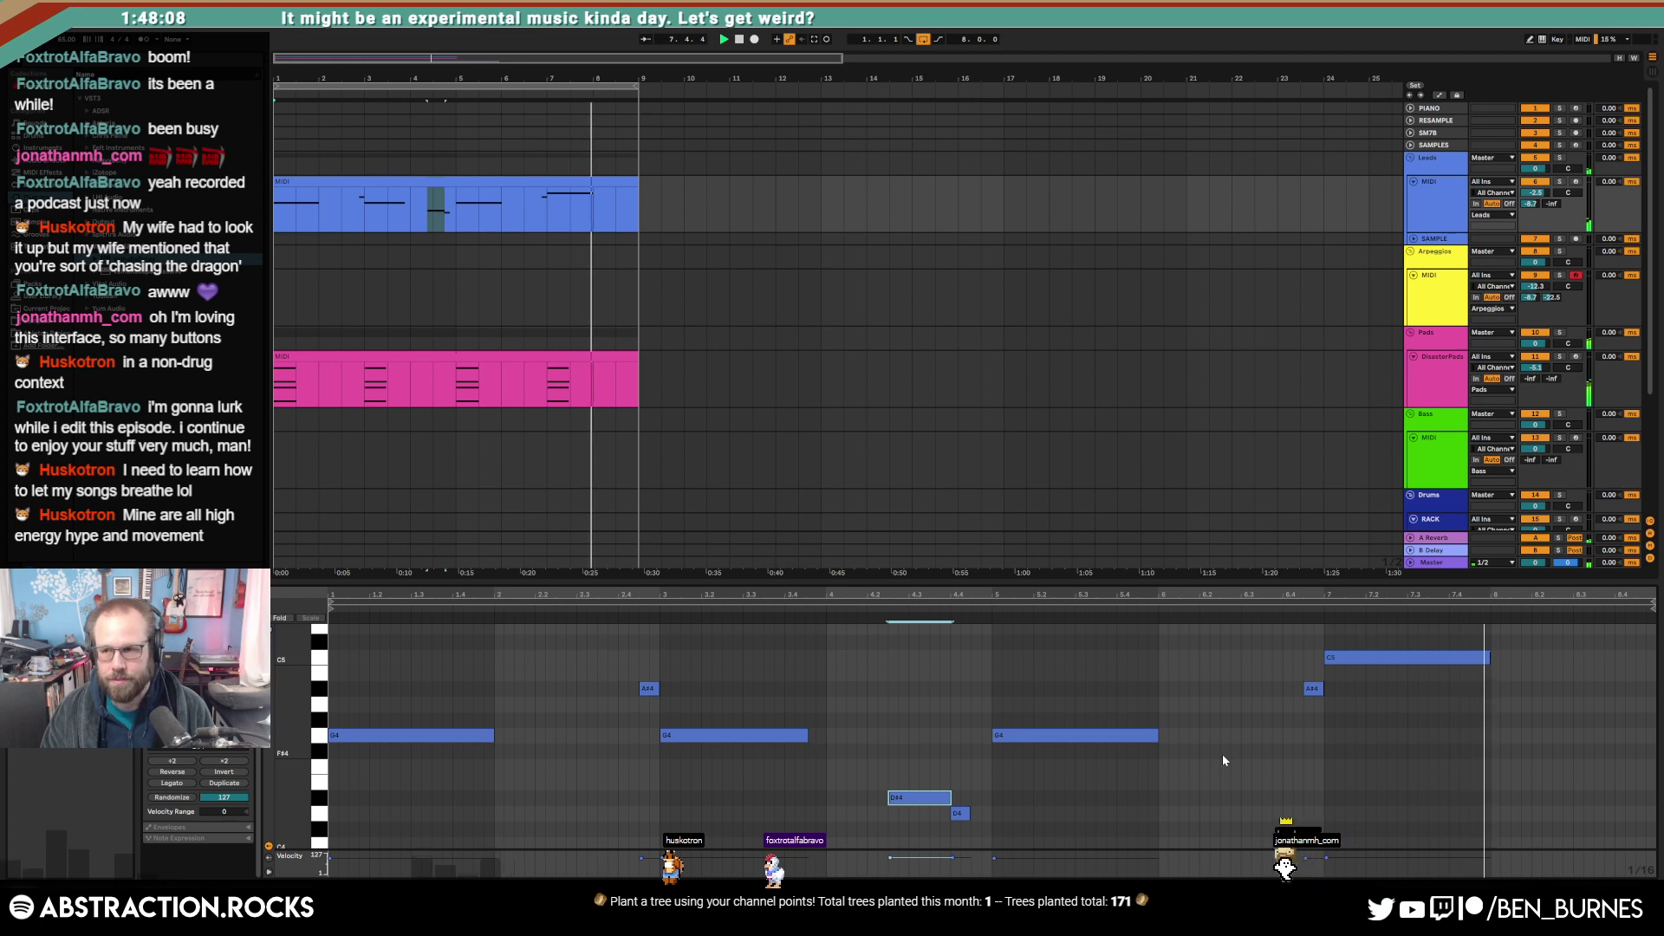
{"action": "key", "text": "shift+Tab"}
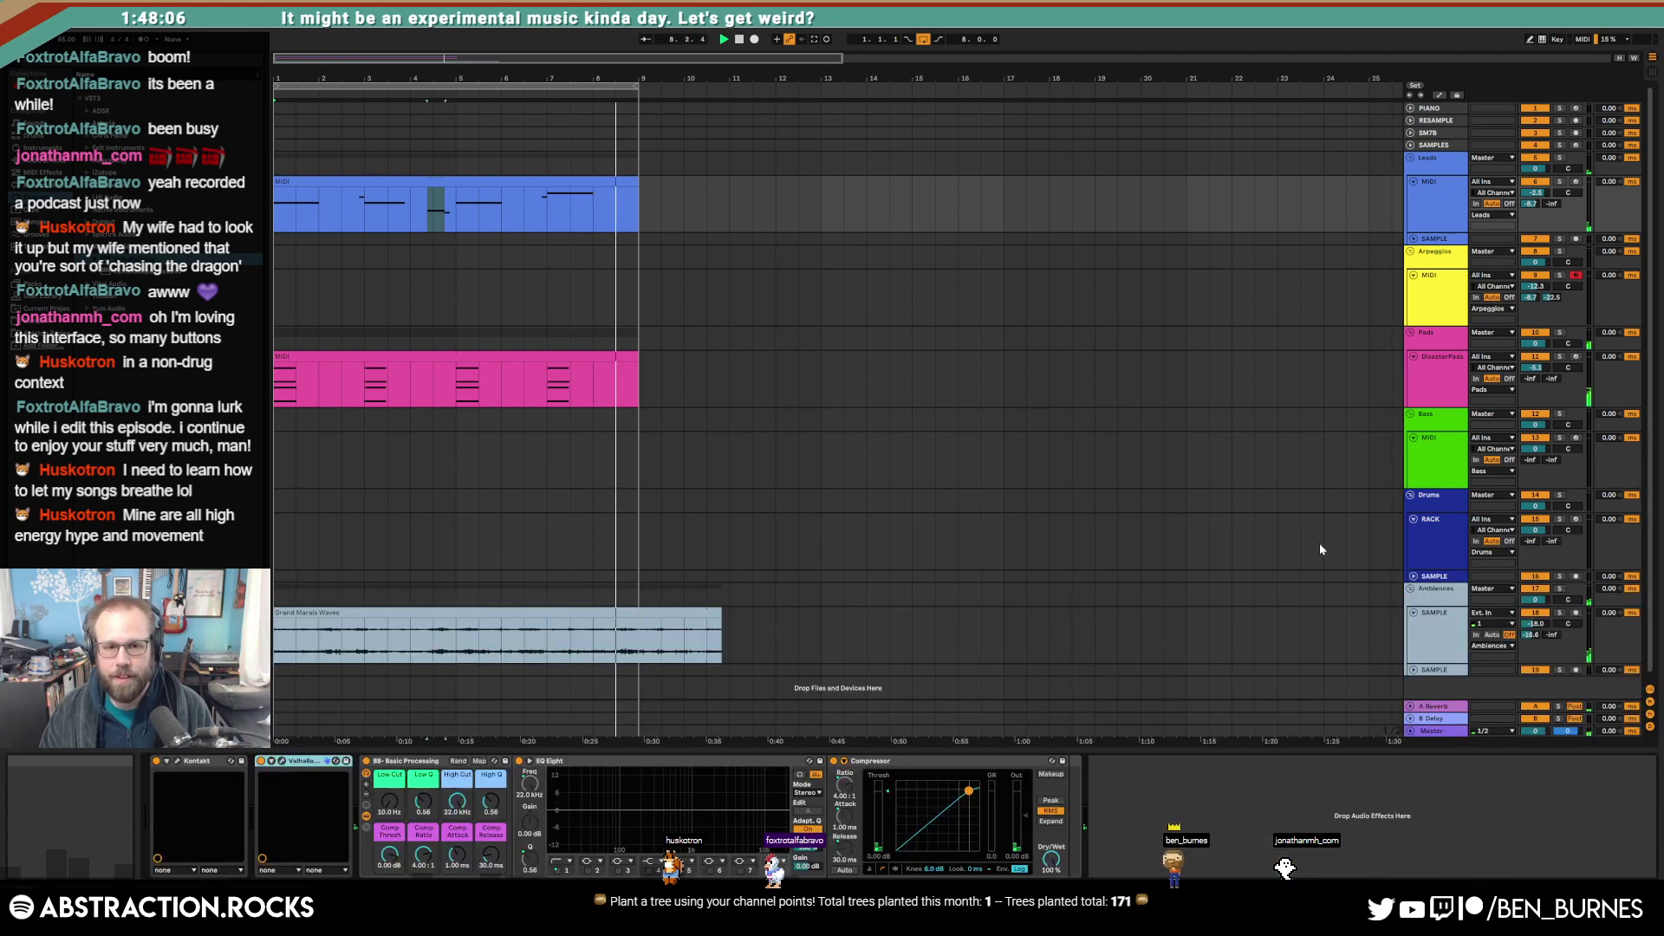
{"action": "key", "text": "space"}
Step: Look over the drum rack track's devices and the pad clip's chord notes
{"action": "left_click", "coordinate": [1442, 545]}
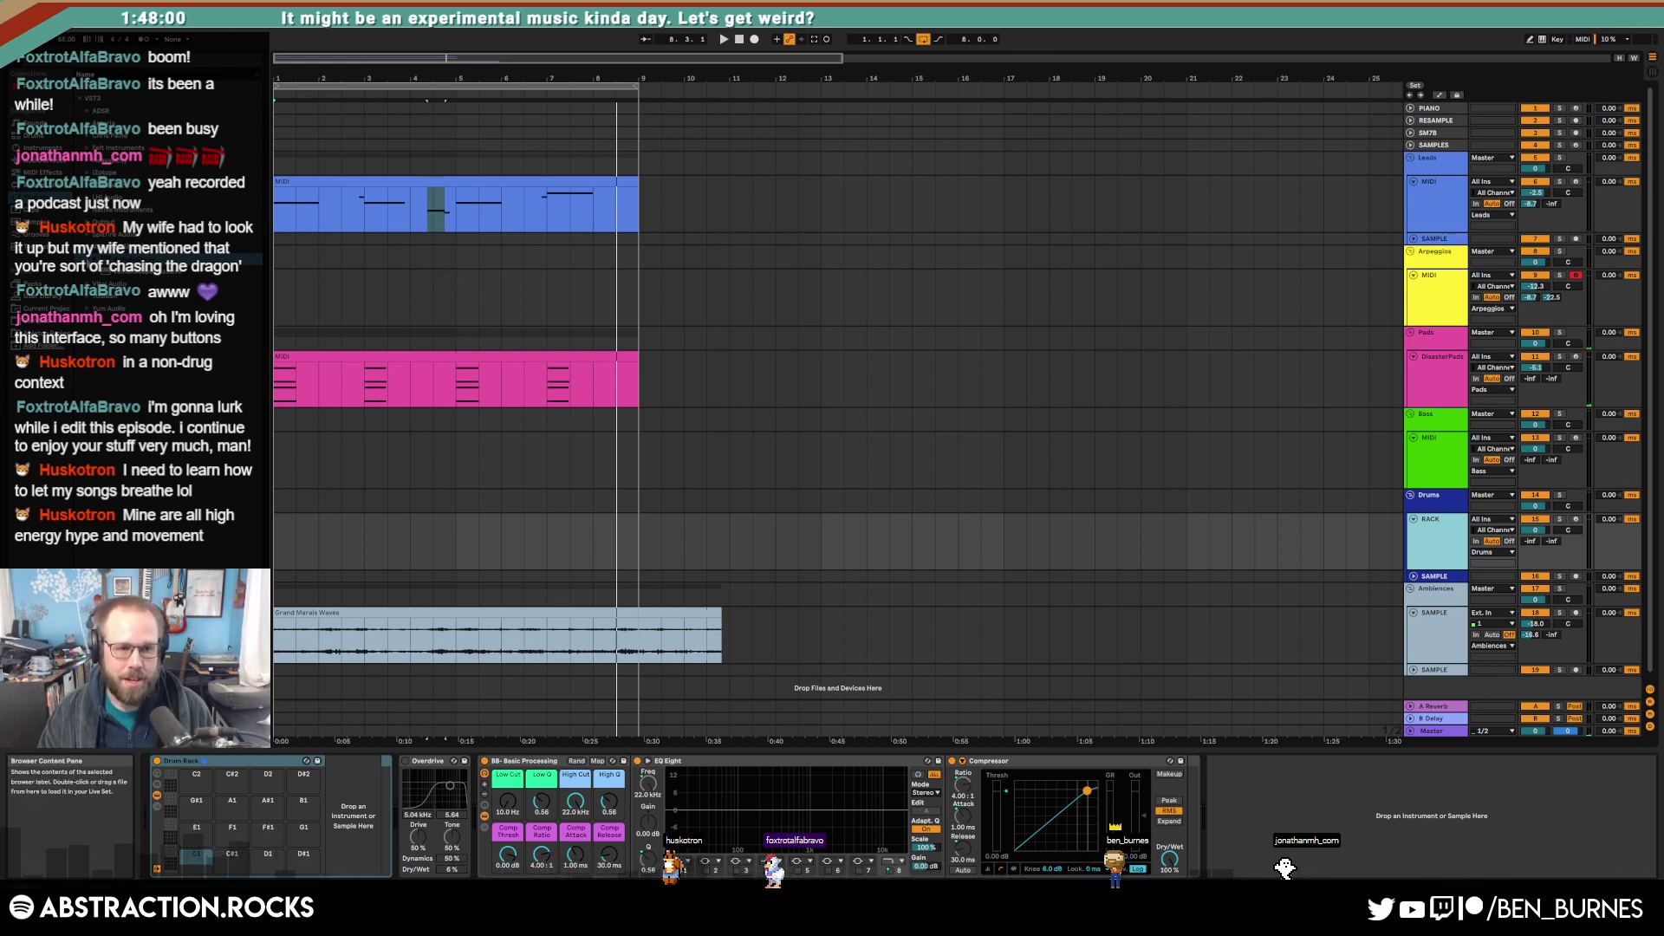
{"action": "left_click", "coordinate": [87, 247]}
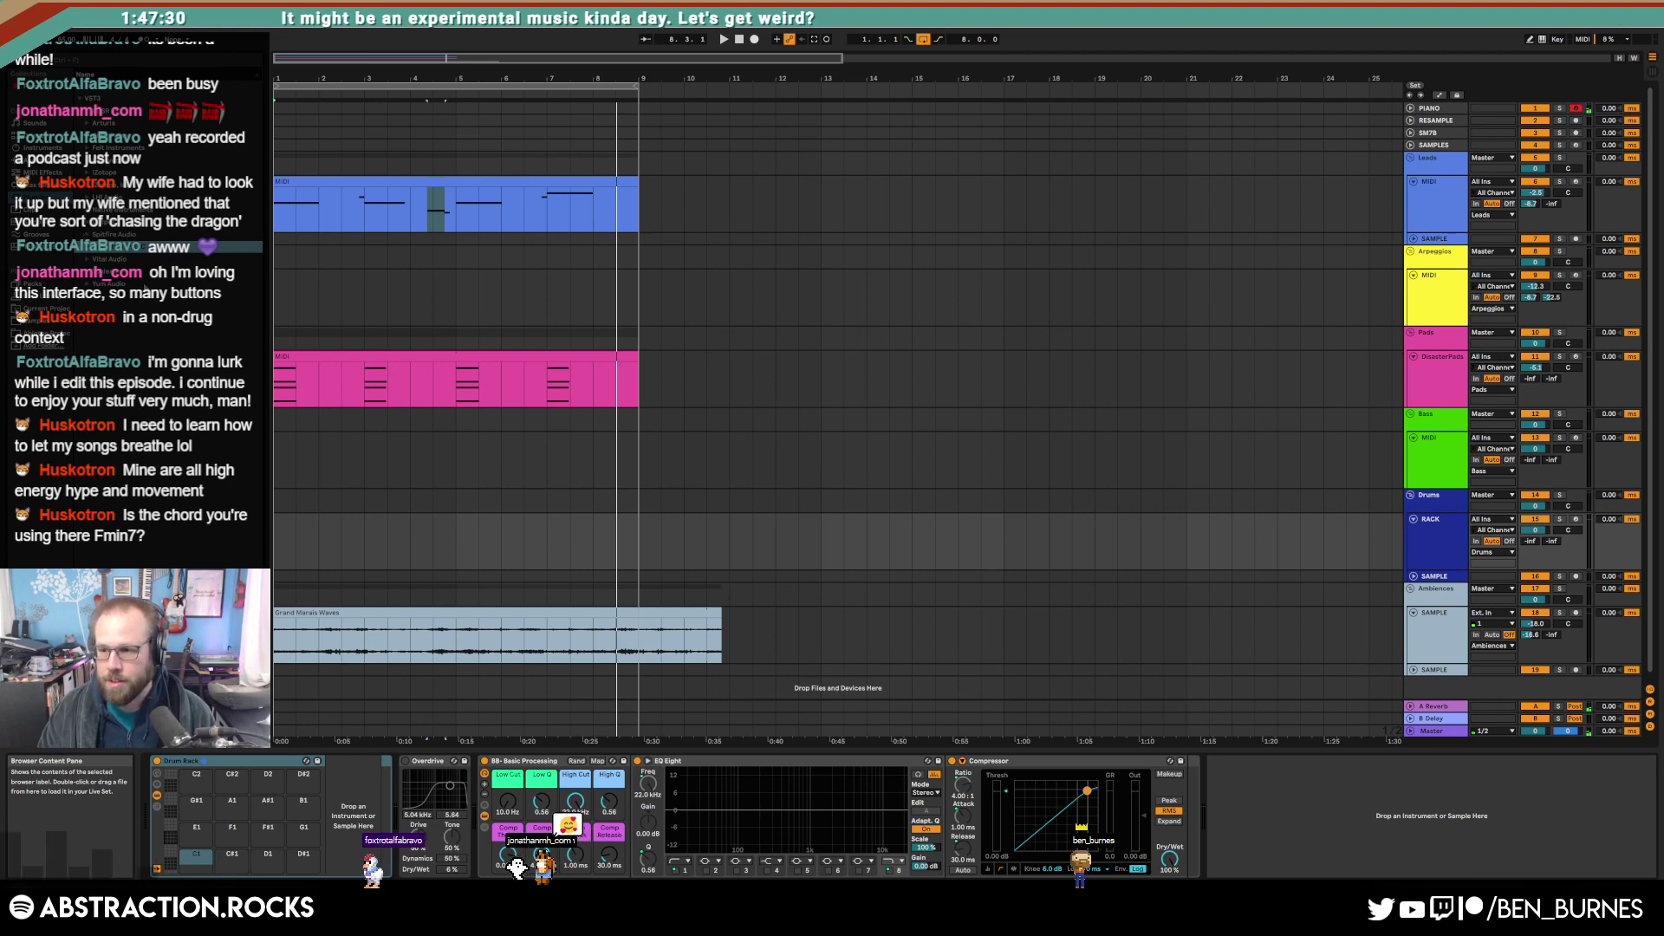
{"action": "double_click", "coordinate": [375, 359]}
{"action": "left_click_drag", "start_coordinate": [310, 752], "coordinate": [292, 749]}
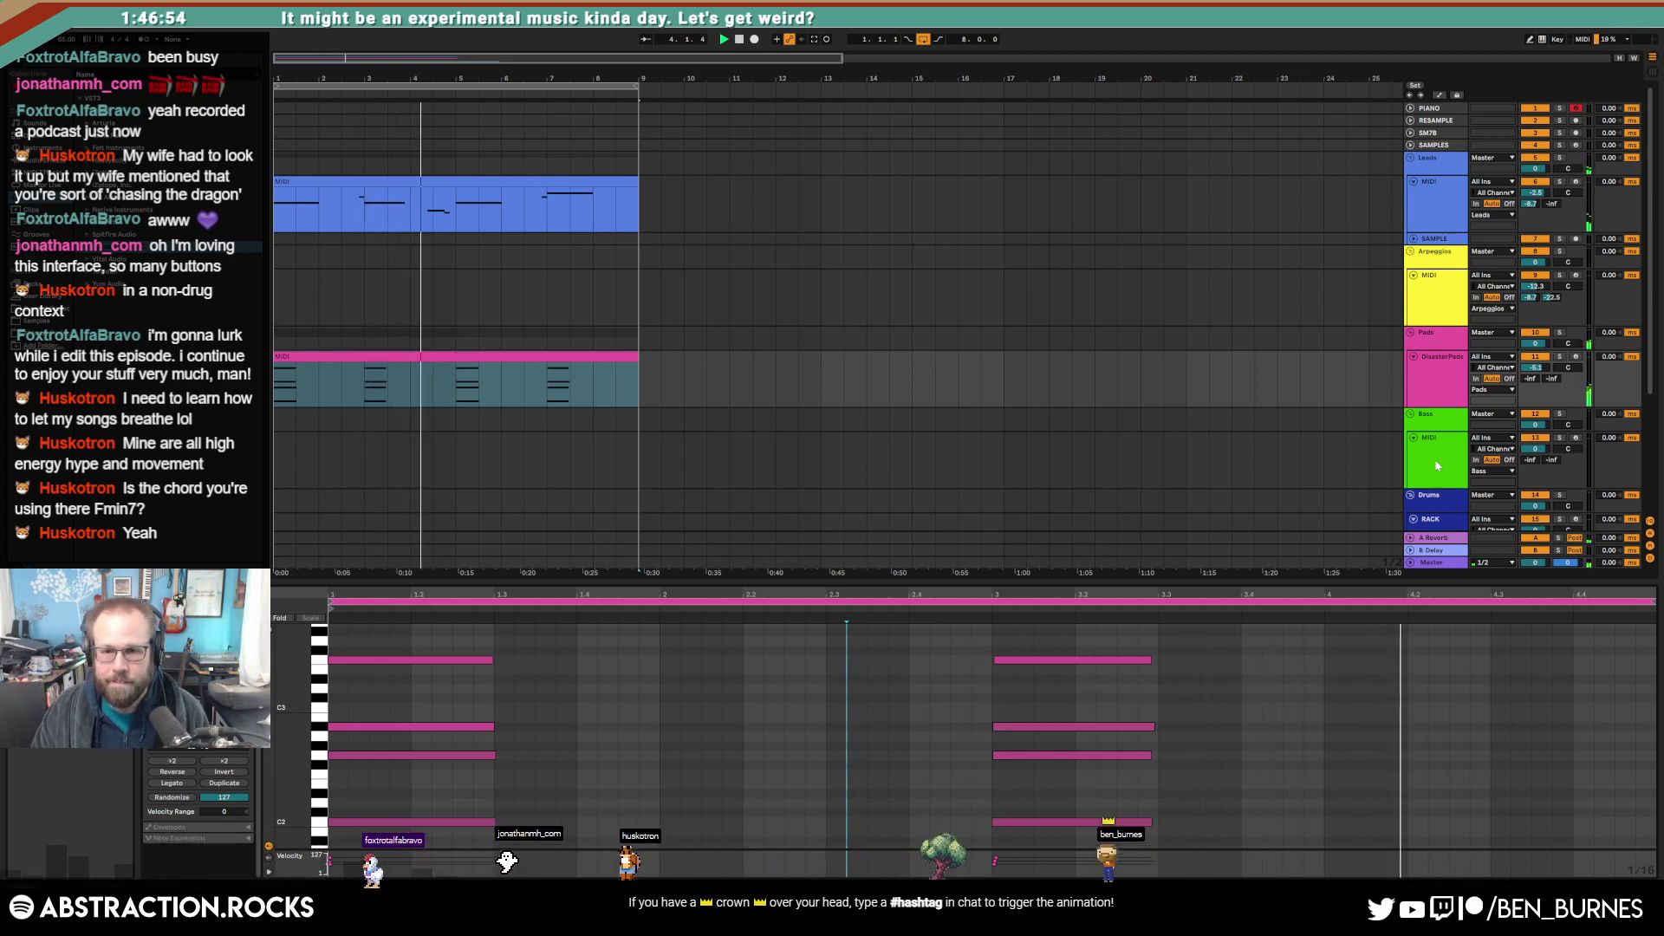
Step: Unfold the empty second sample track in the Ambiences group and extend the Grand Marais Waves clip to about bar 19
{"action": "key", "text": "shift+Tab"}
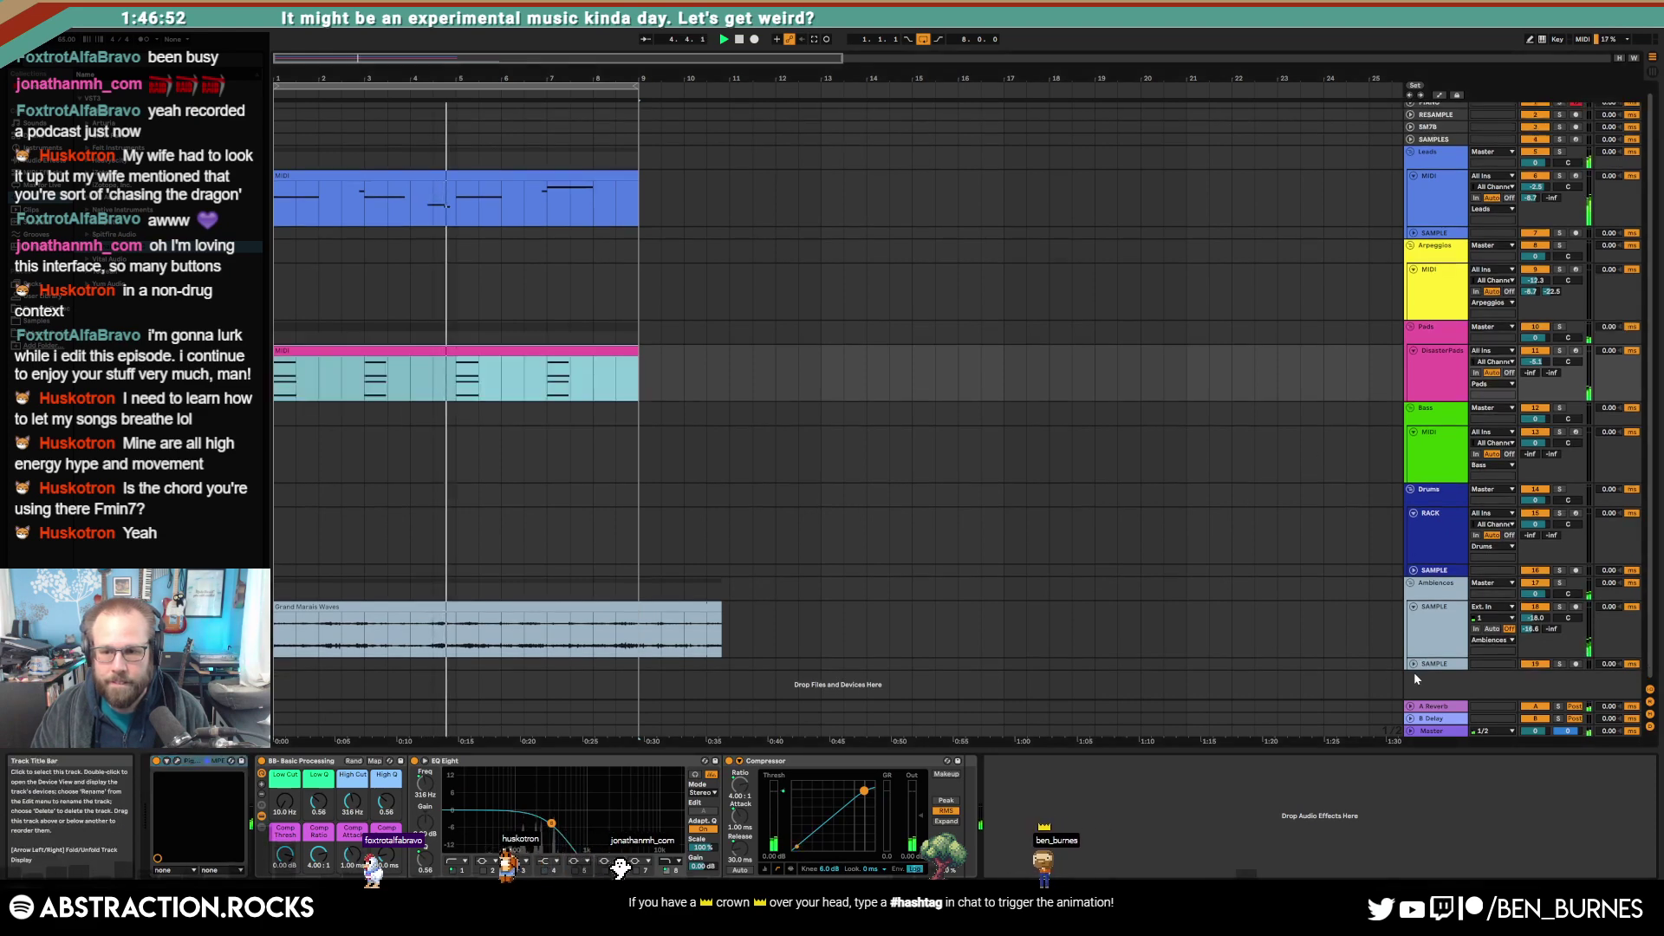
{"action": "left_click", "coordinate": [1414, 665]}
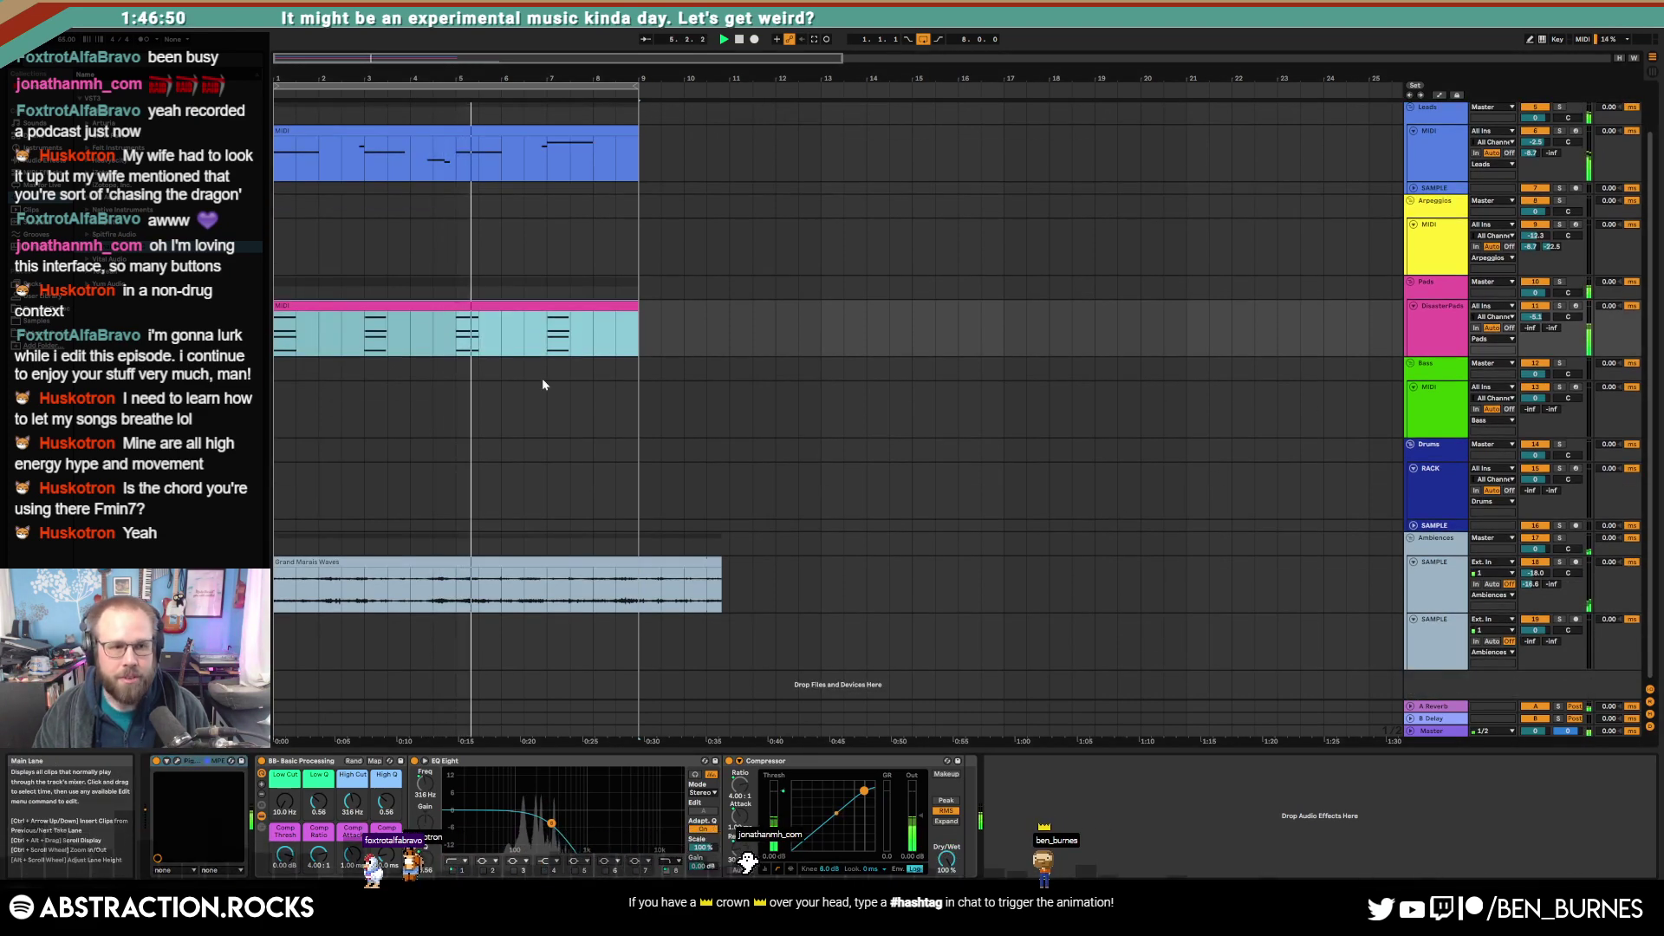
{"action": "left_click_drag", "start_coordinate": [721, 585], "coordinate": [1094, 585]}
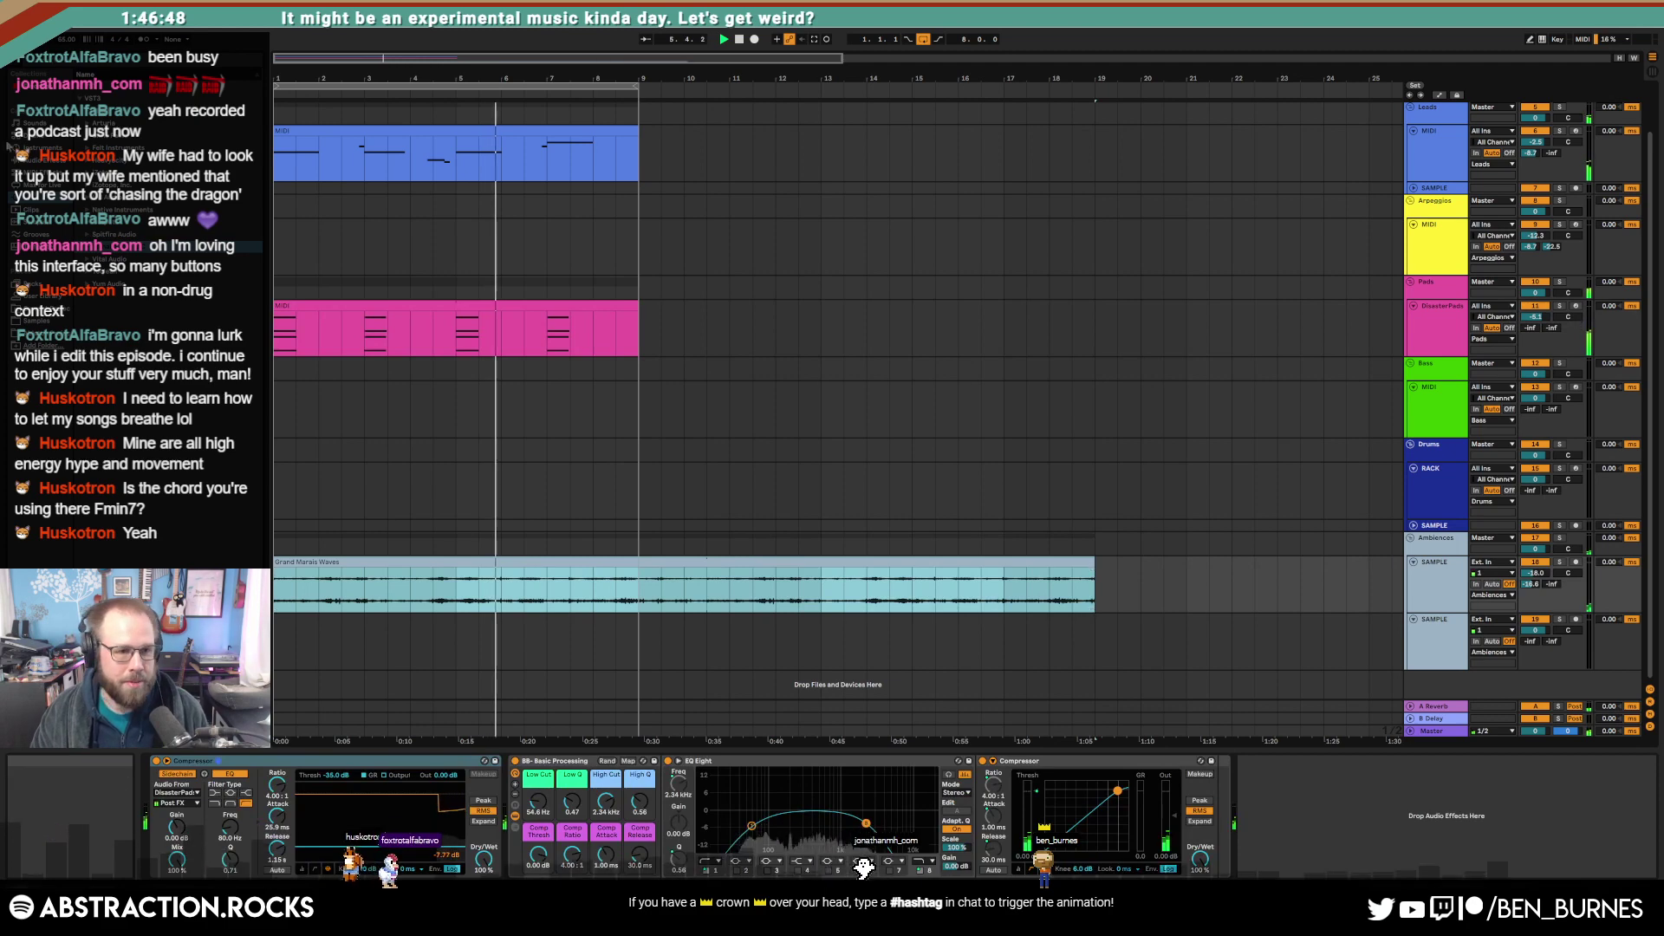
Step: Browse the sample pack folders for suitable sounds while the loop plays
{"action": "left_click", "coordinate": [36, 321]}
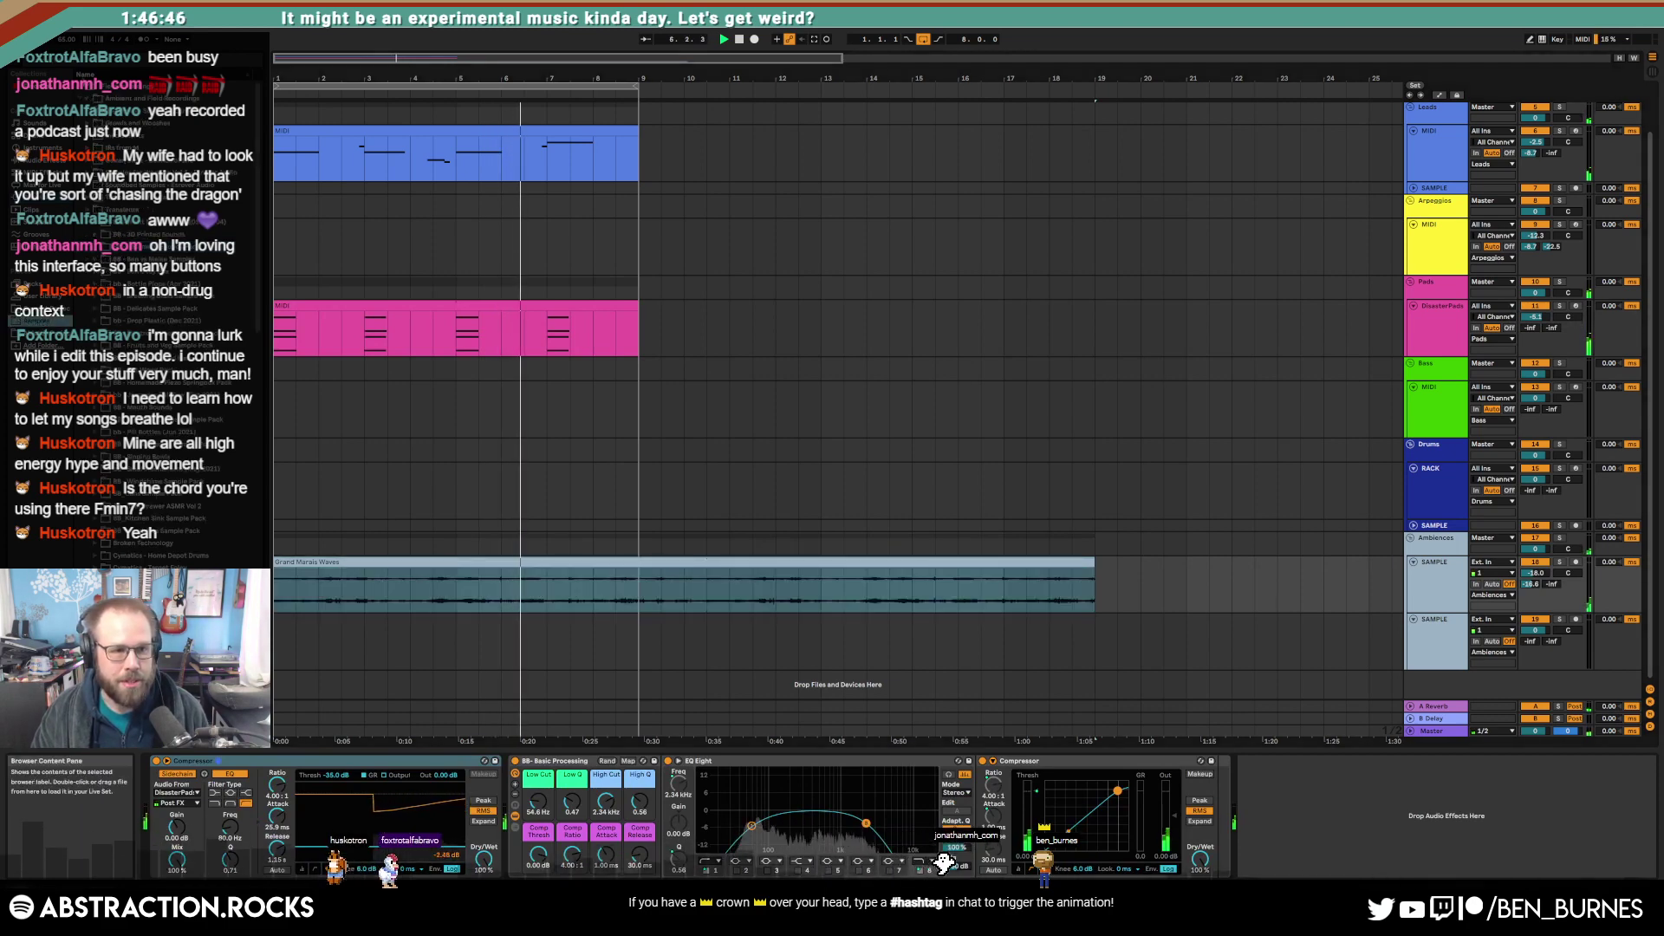
{"action": "left_click", "coordinate": [84, 89]}
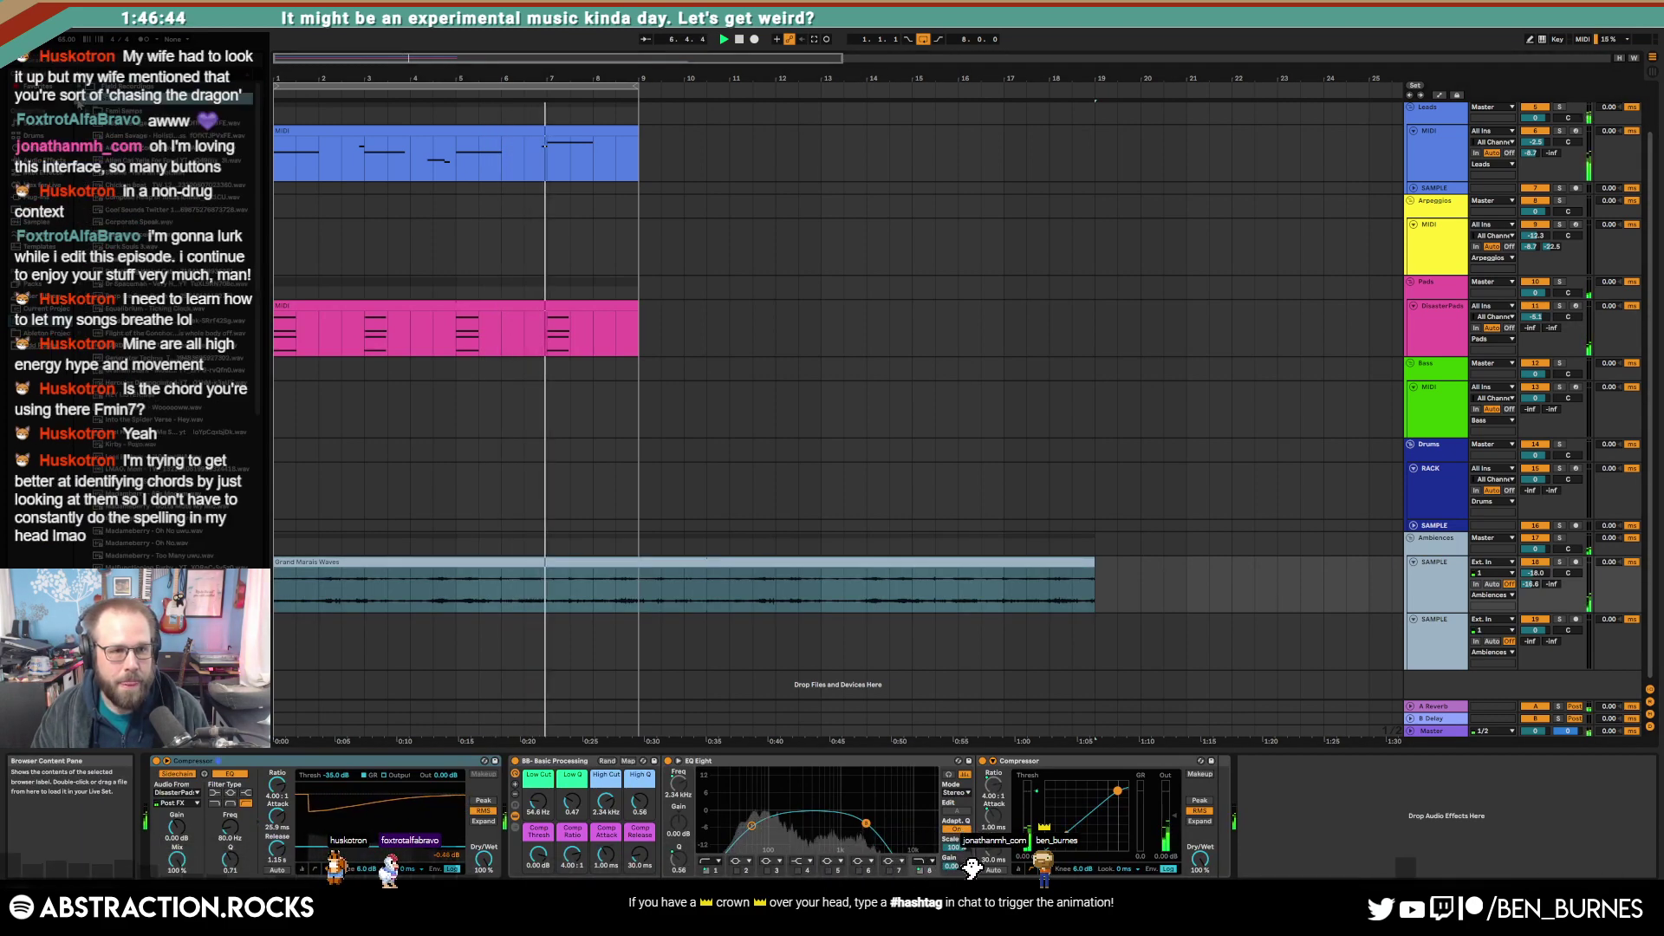
{"action": "left_click", "coordinate": [79, 87]}
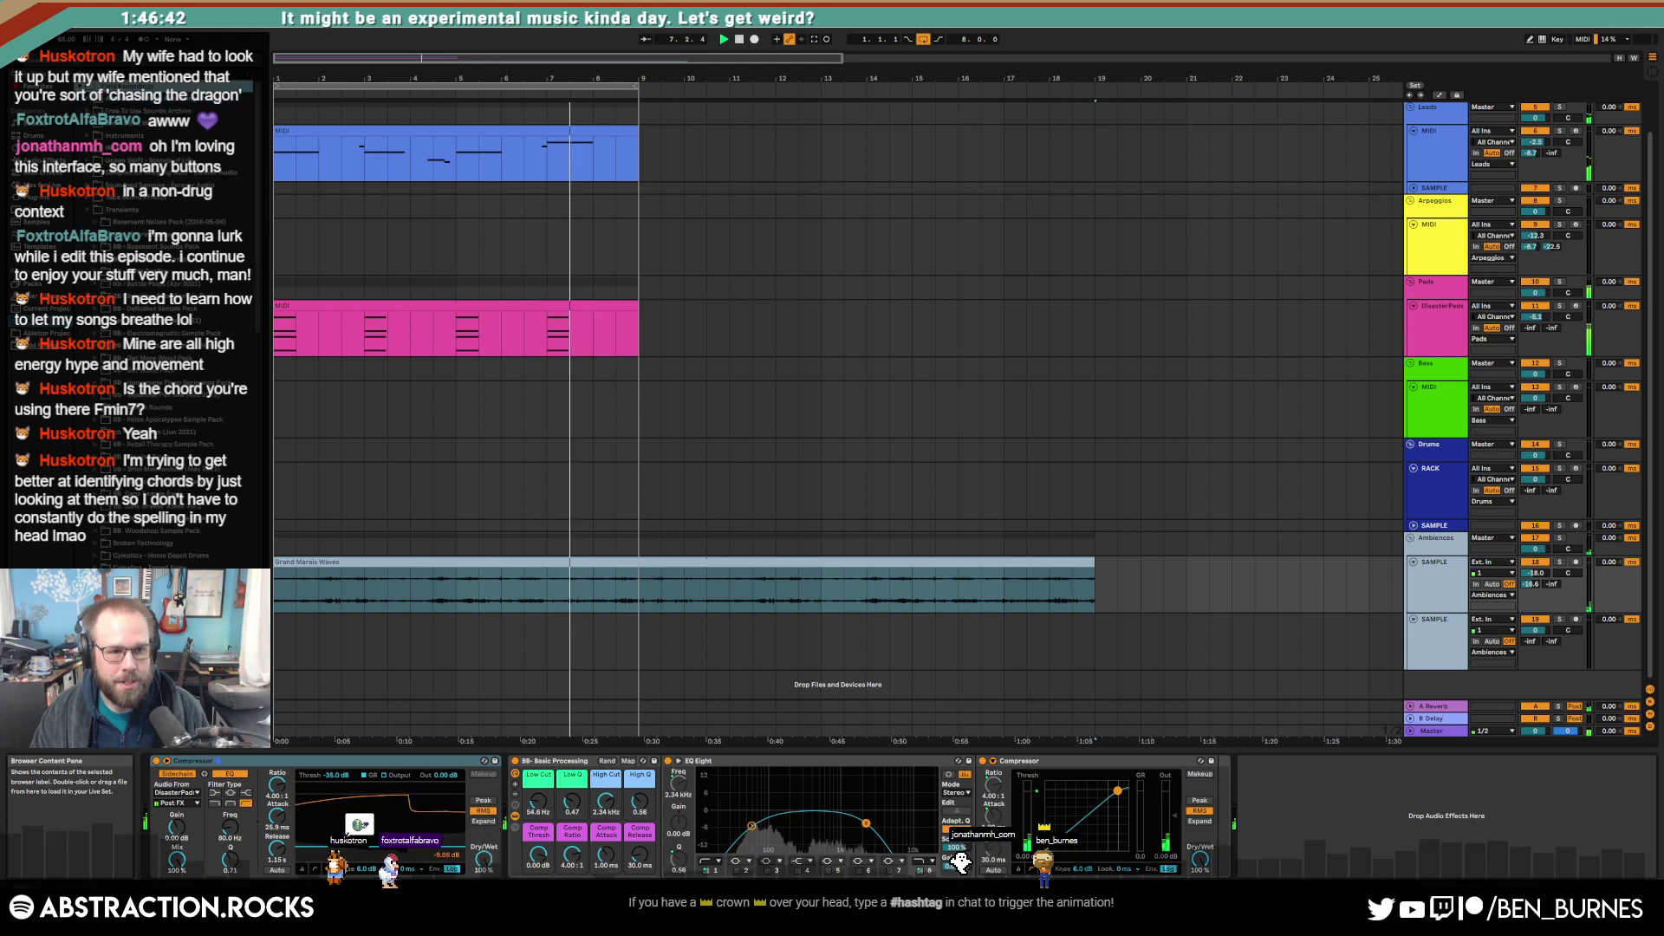
{"action": "left_click_drag", "start_coordinate": [255, 185], "coordinate": [254, 233]}
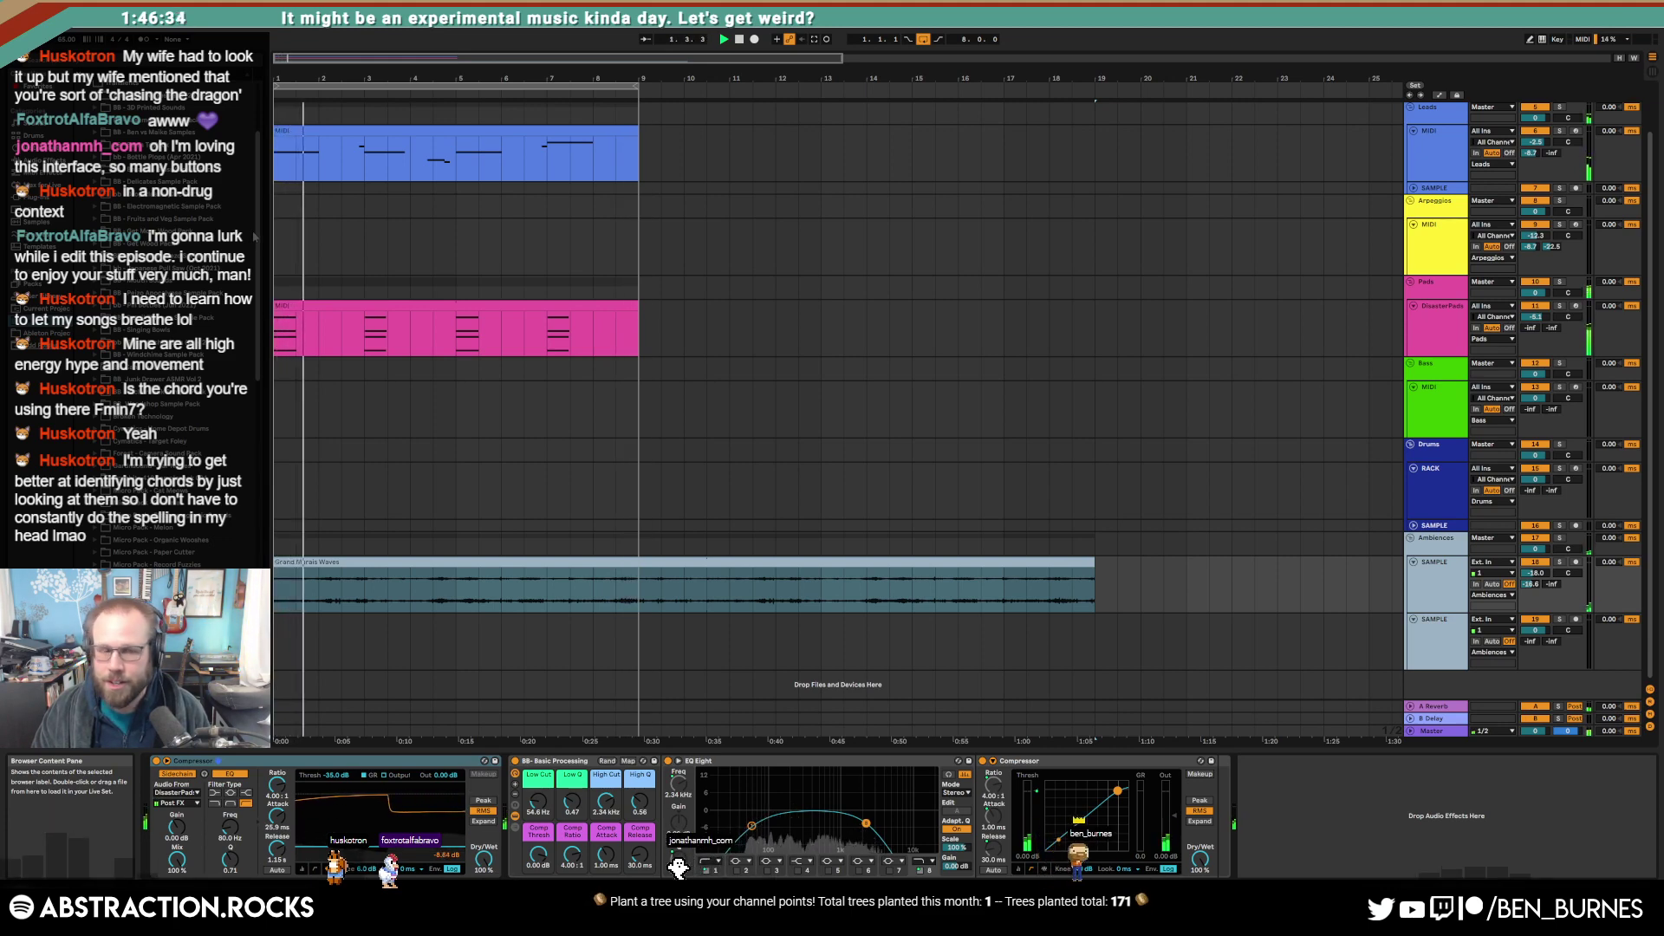
{"action": "left_click_drag", "start_coordinate": [255, 236], "coordinate": [255, 245]}
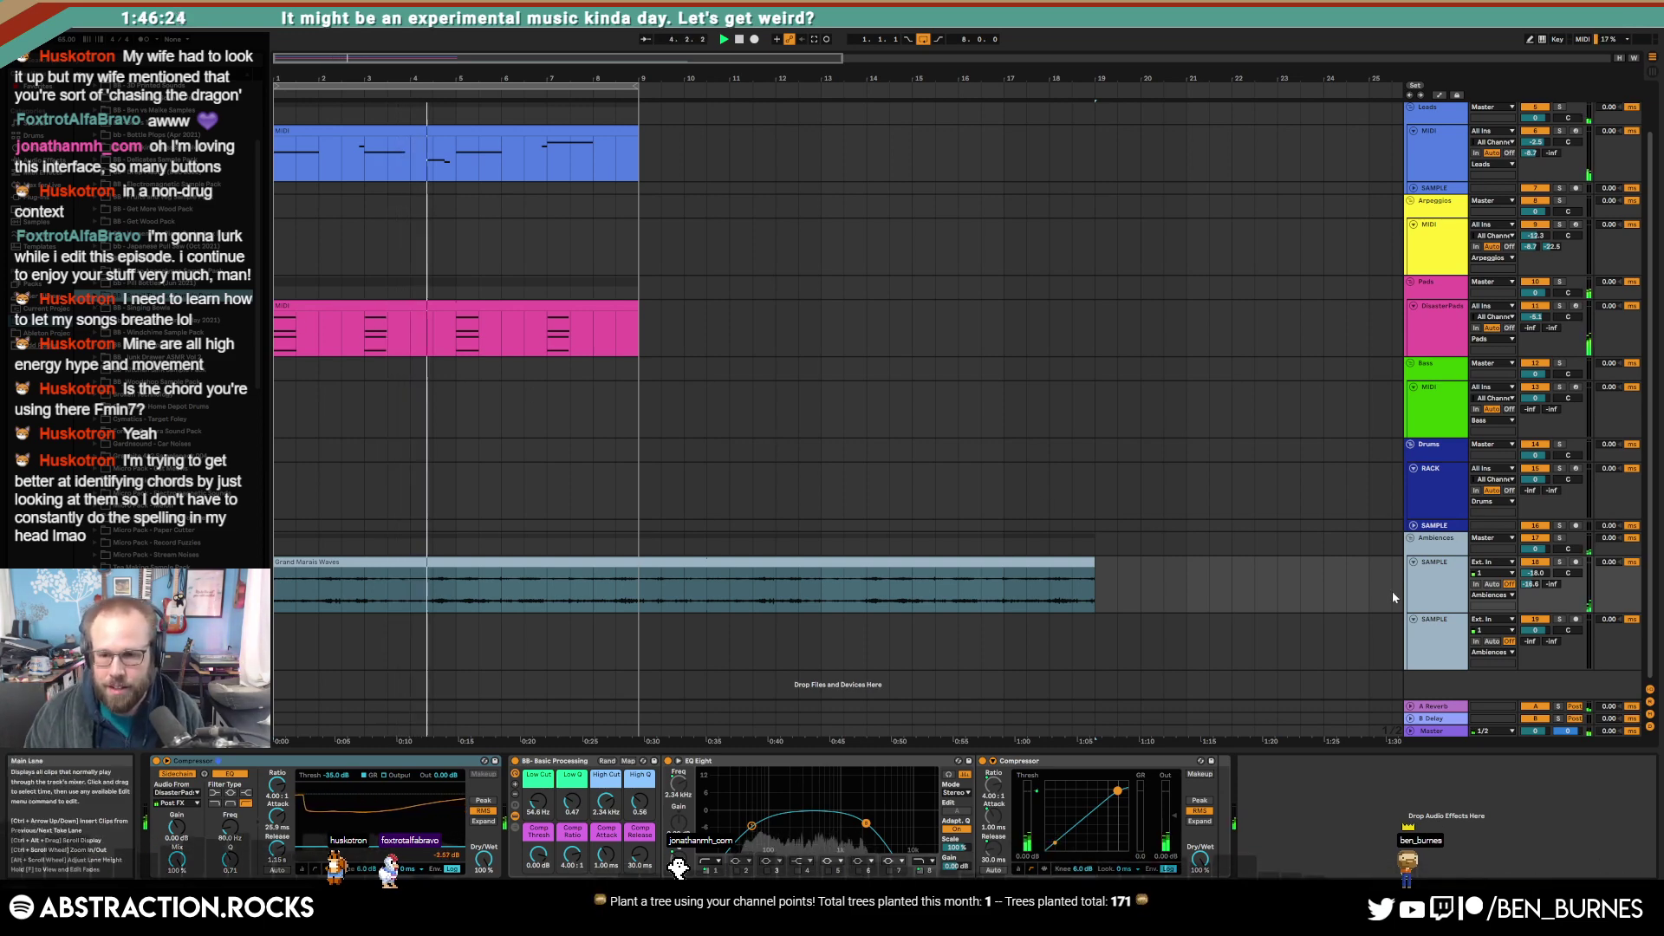
Step: Arm the second Ambiences sample track and record an audio take from bar 5 to near the end of bar 8
{"action": "left_click", "coordinate": [1435, 636]}
{"action": "left_click", "coordinate": [1576, 620]}
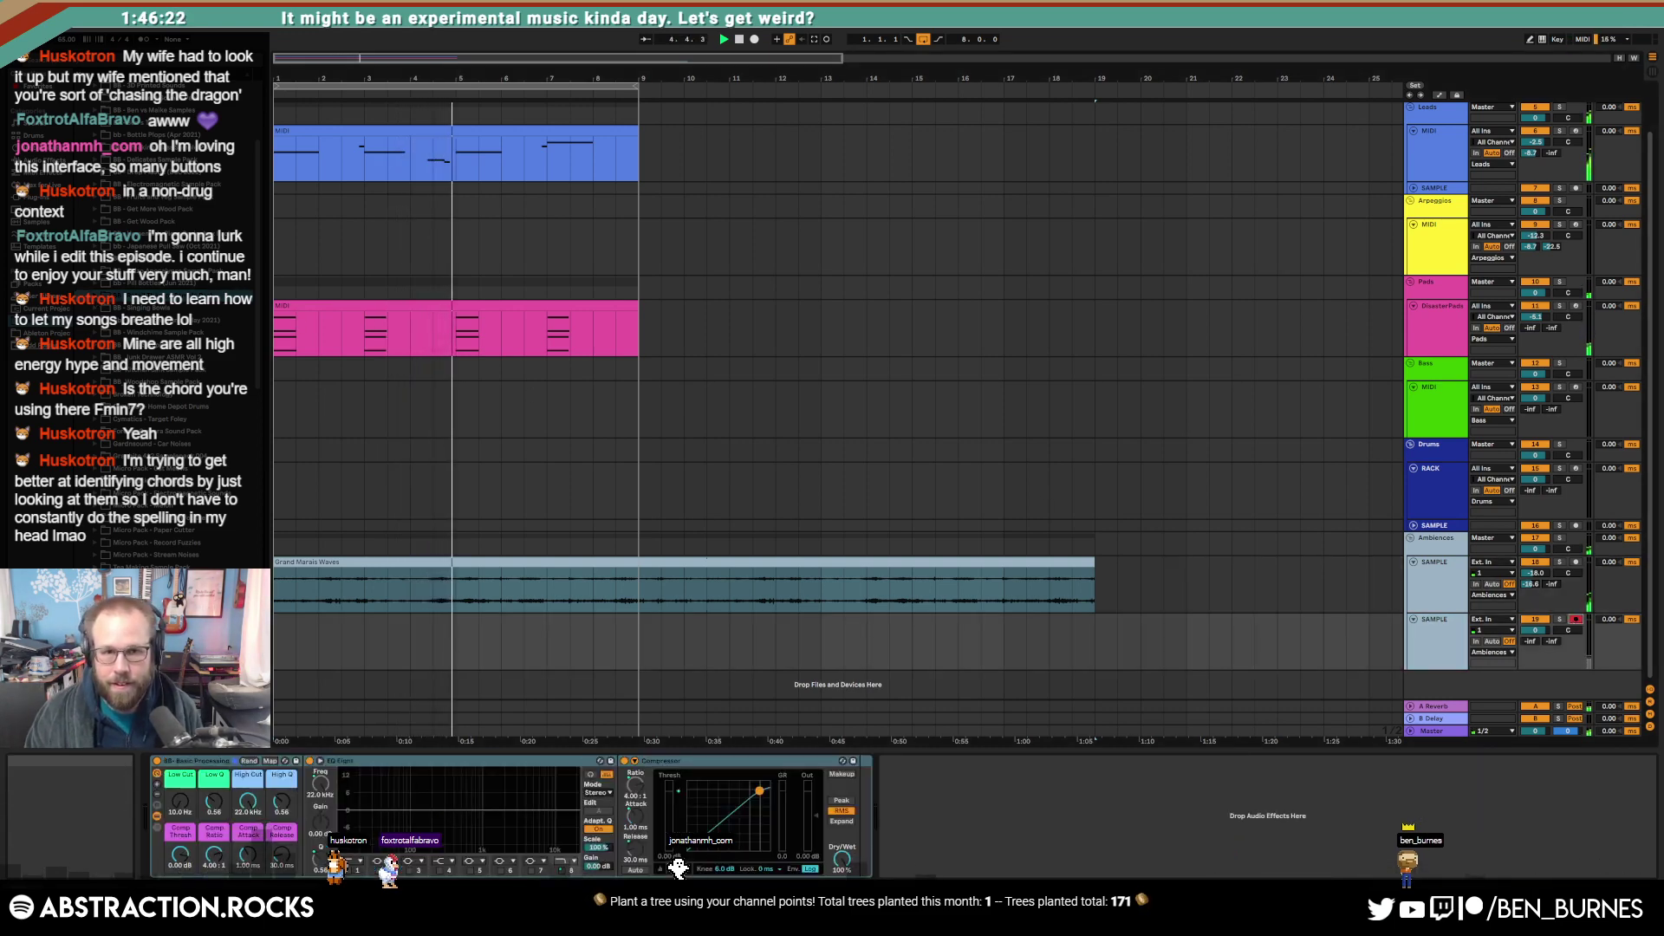
{"action": "left_click", "coordinate": [754, 39]}
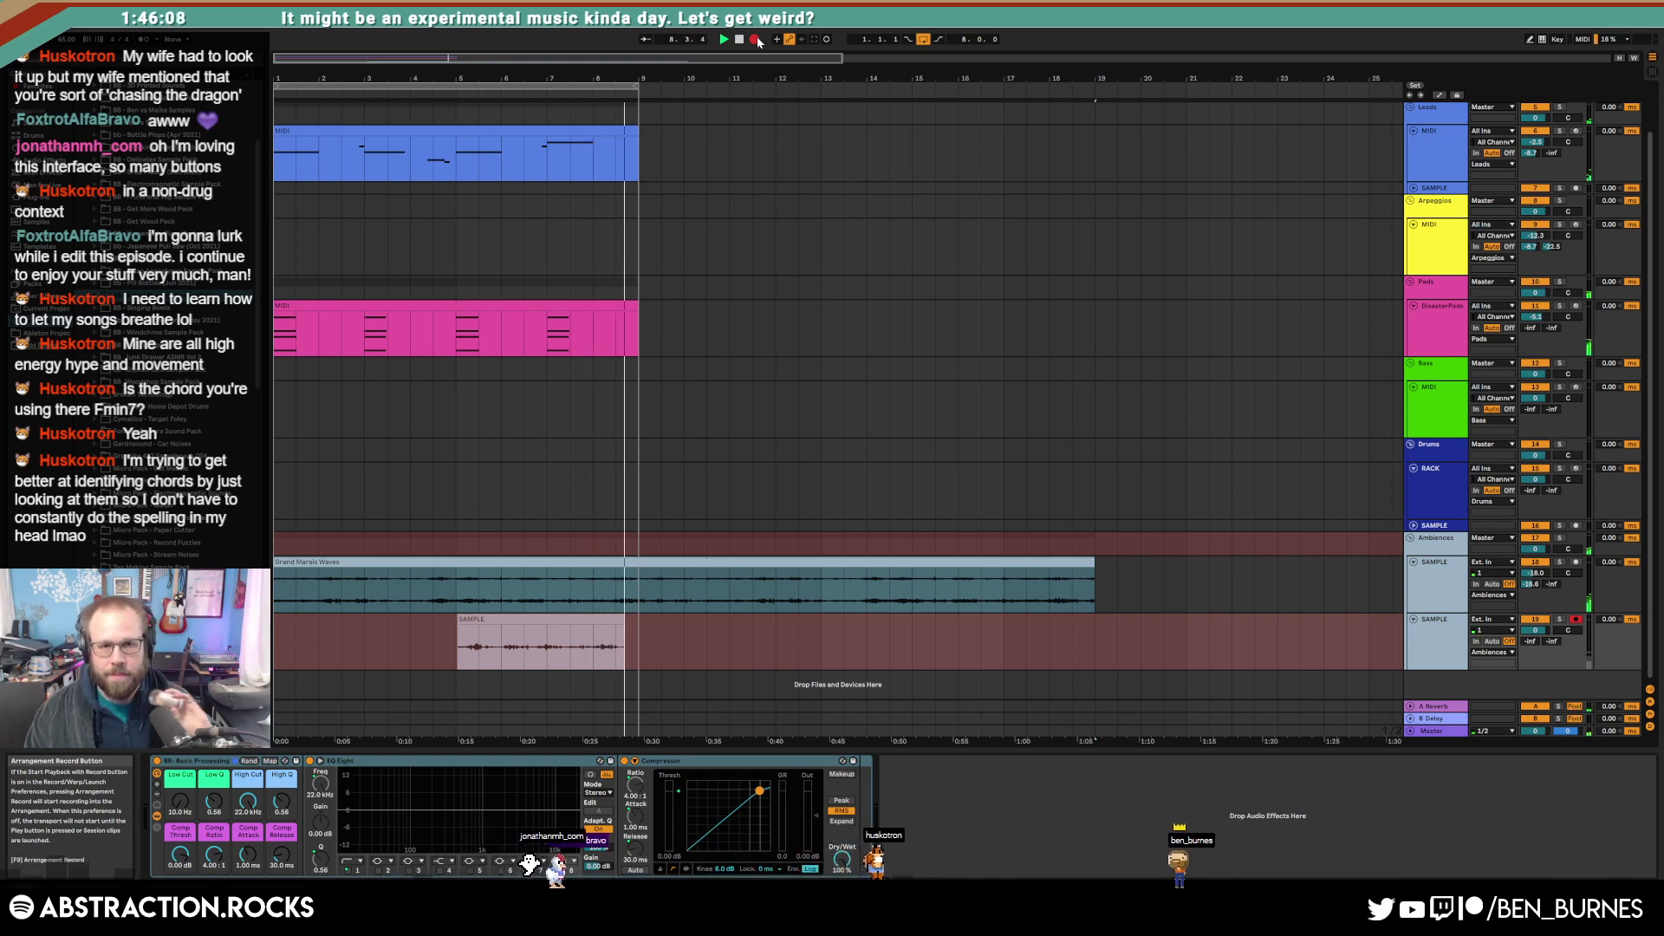
{"action": "left_click", "coordinate": [755, 39]}
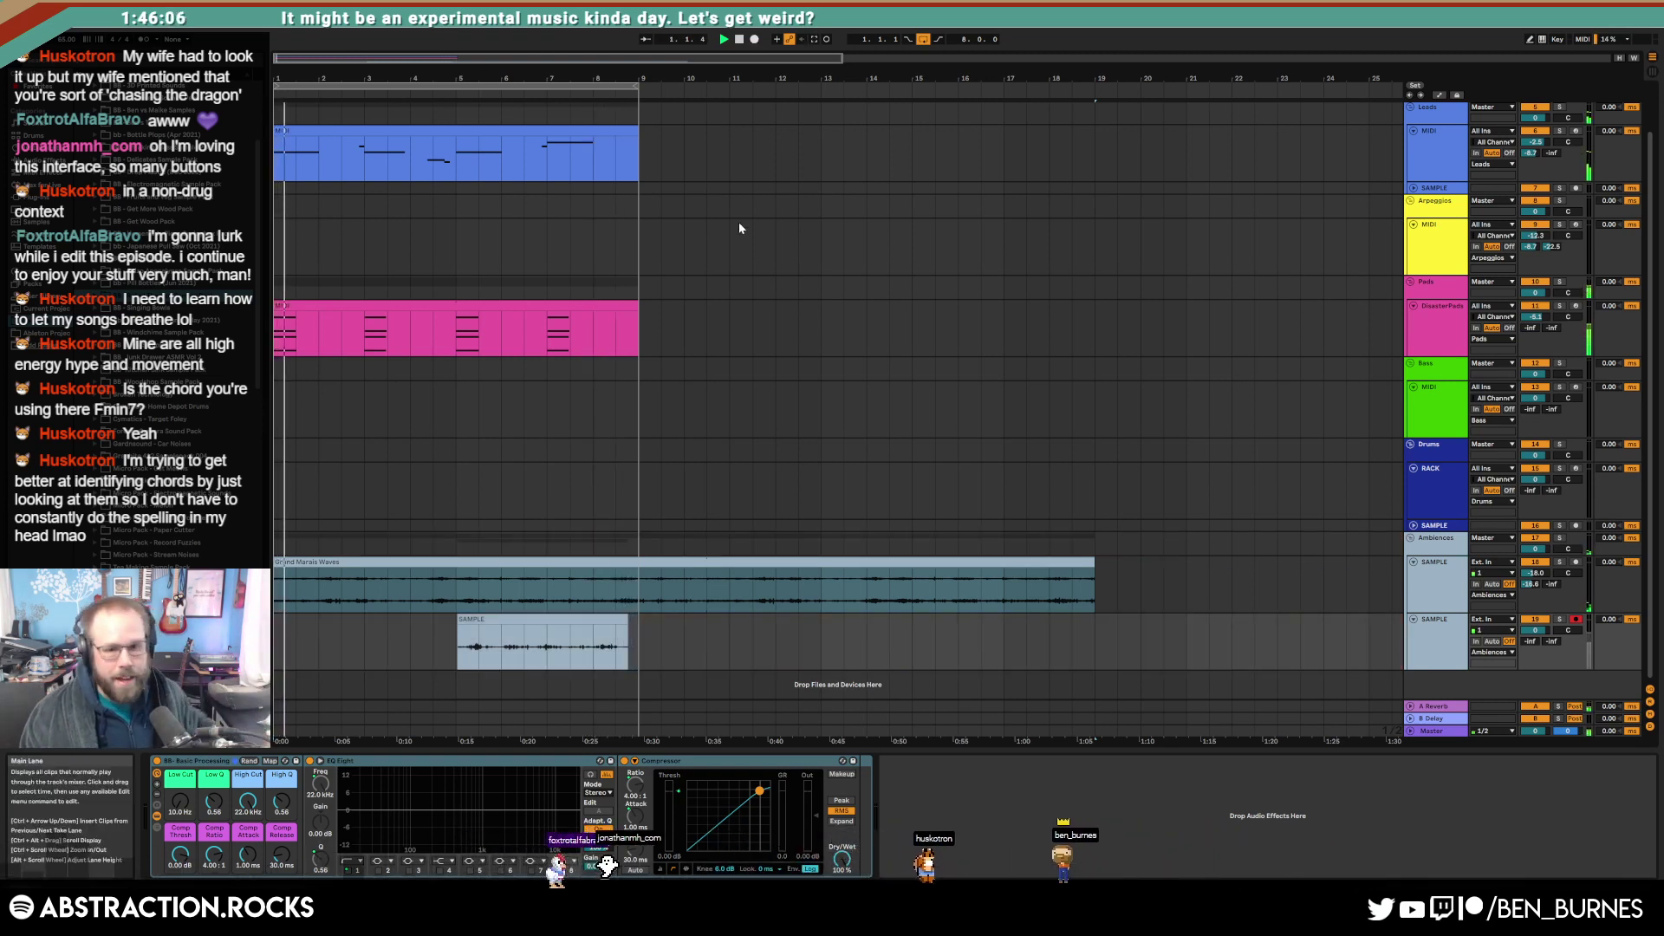
Step: Raise the reverb send on the newly recorded track and double the recorded clip's tempo to 130 BPM
{"action": "left_click", "coordinate": [496, 619]}
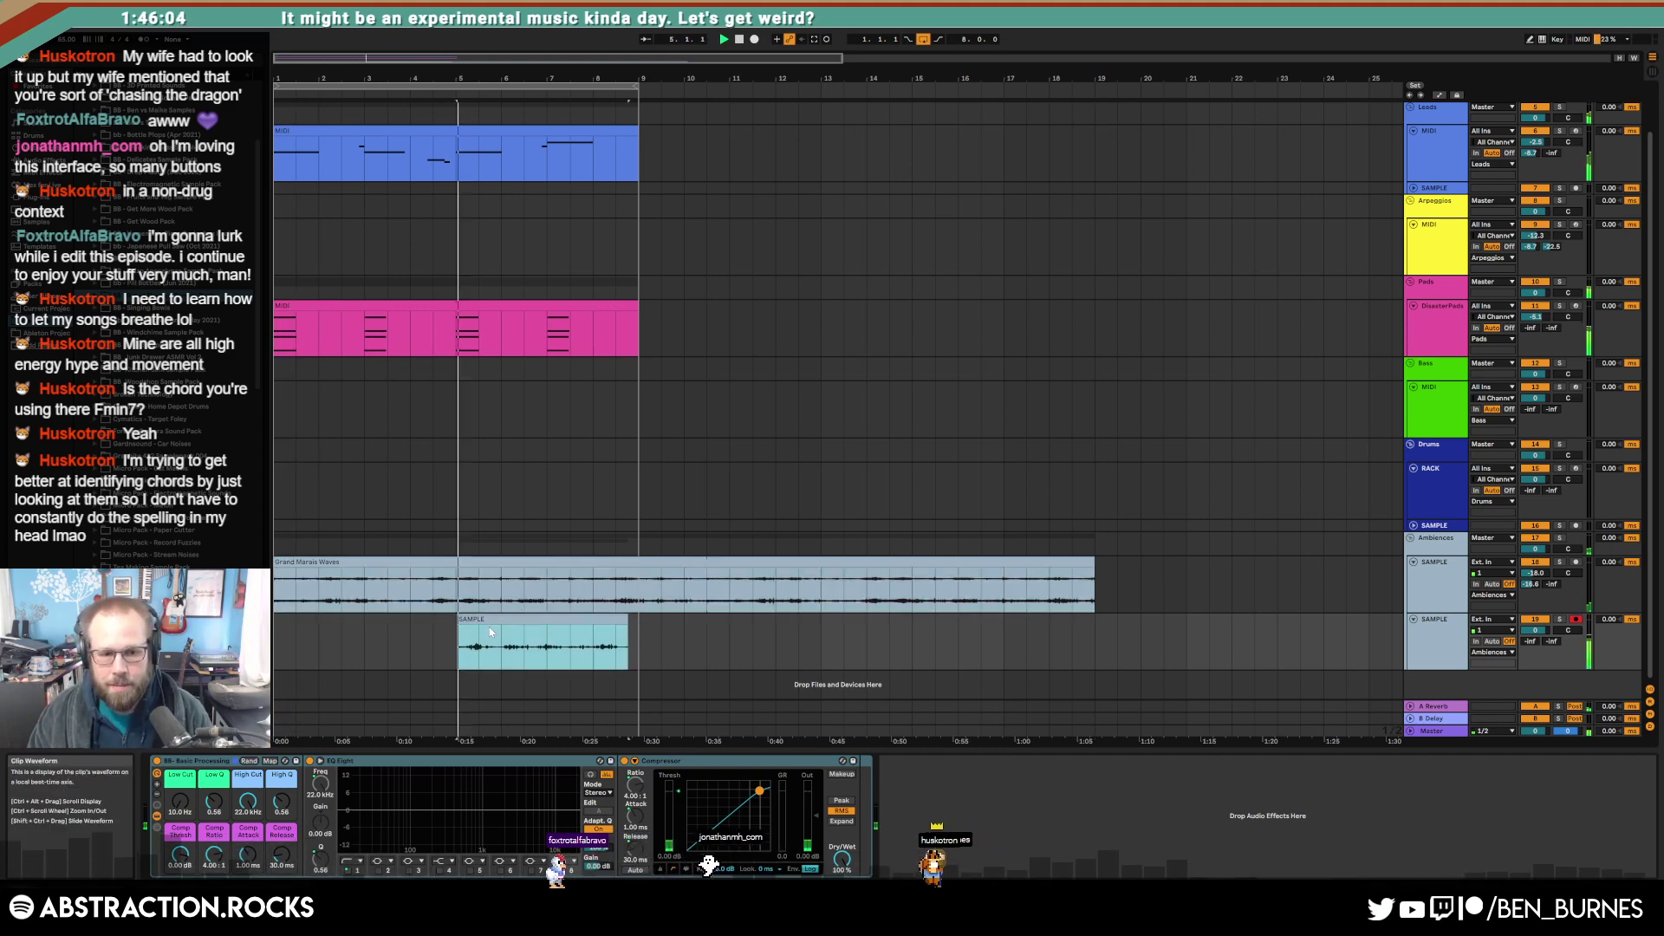
{"action": "double_click", "coordinate": [613, 623]}
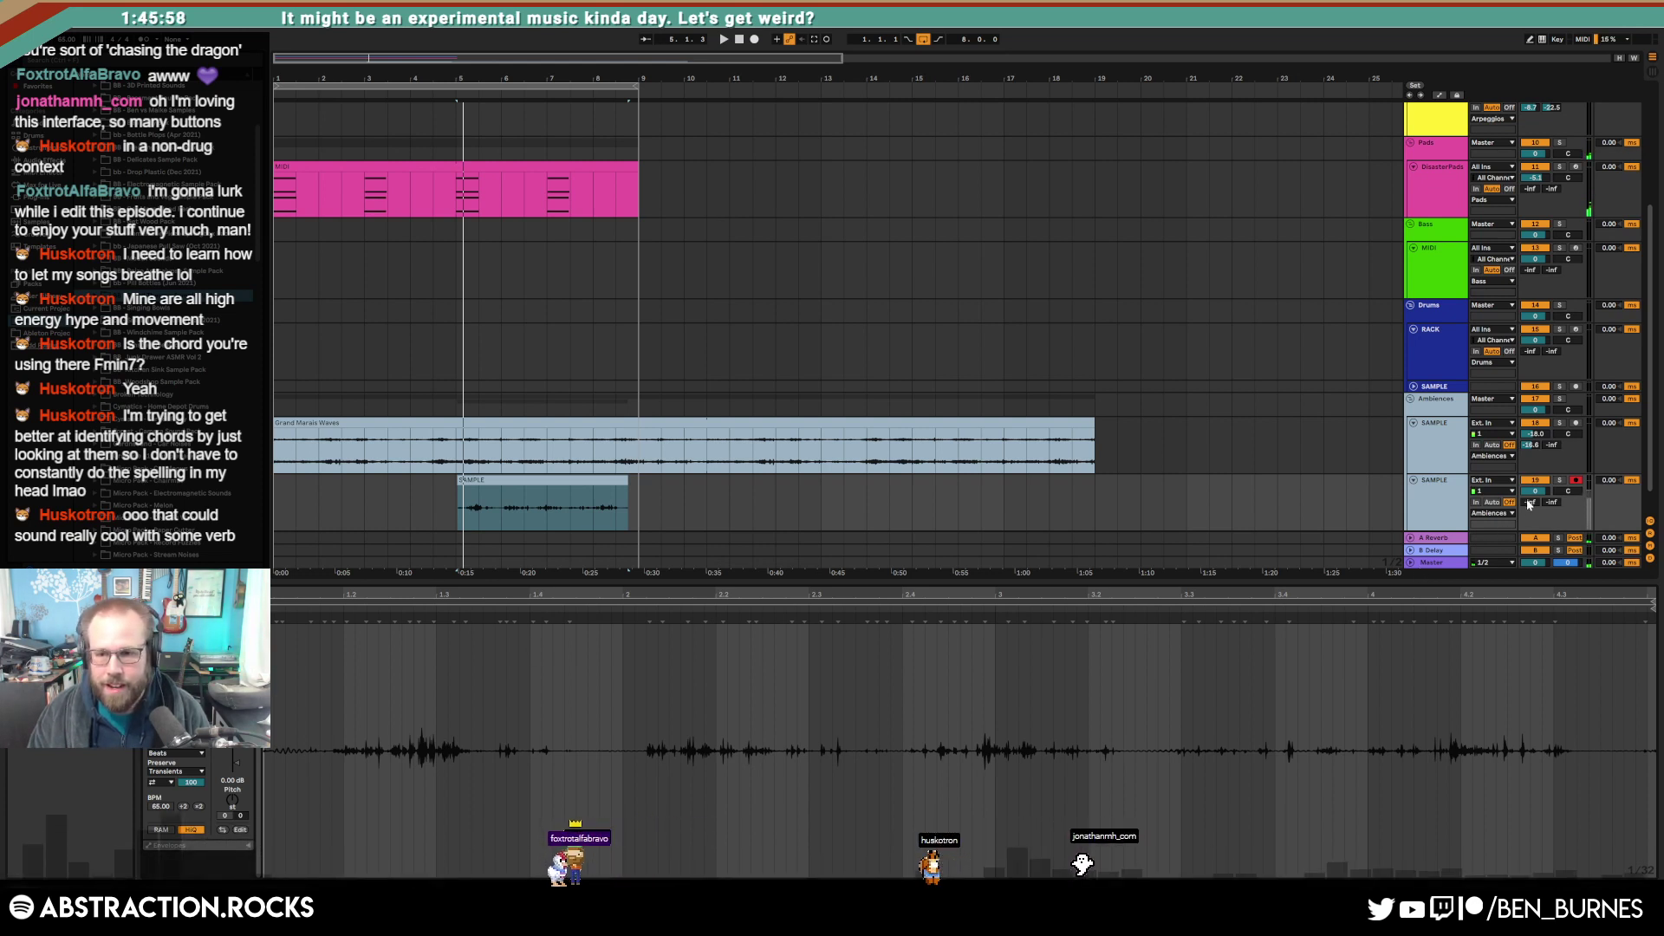
{"action": "left_click", "coordinate": [524, 480]}
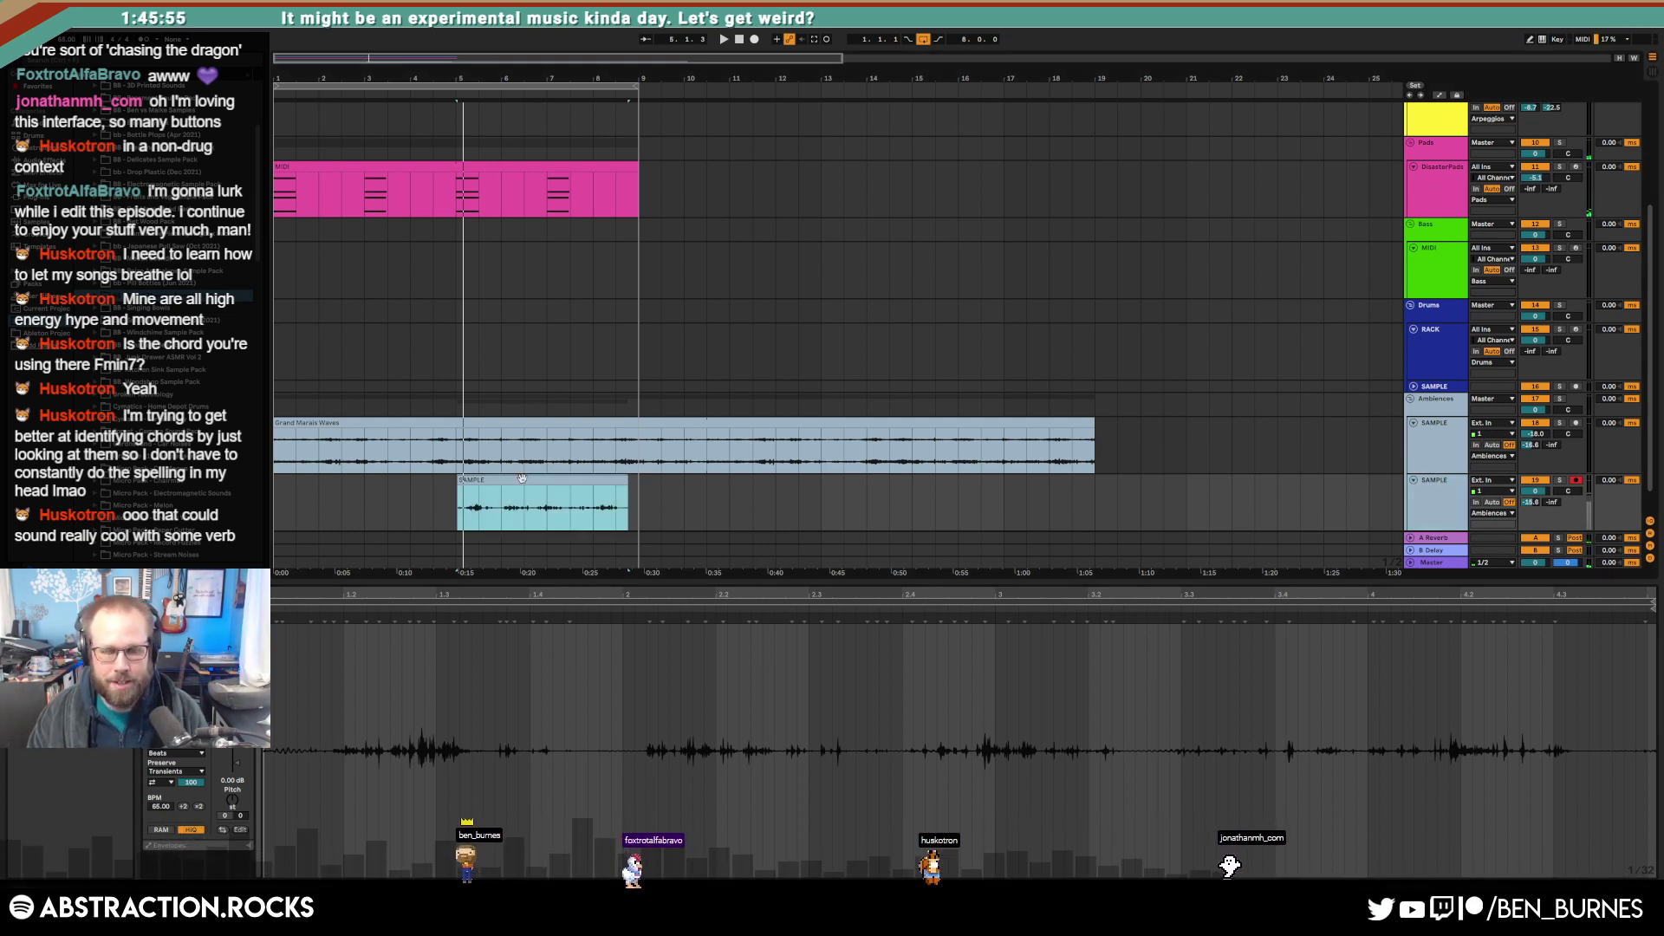
{"action": "left_click", "coordinate": [199, 808]}
Step: Trim the silence off the start of the recorded clip, reposition it near bar 5, and play it back
{"action": "left_click", "coordinate": [553, 469]}
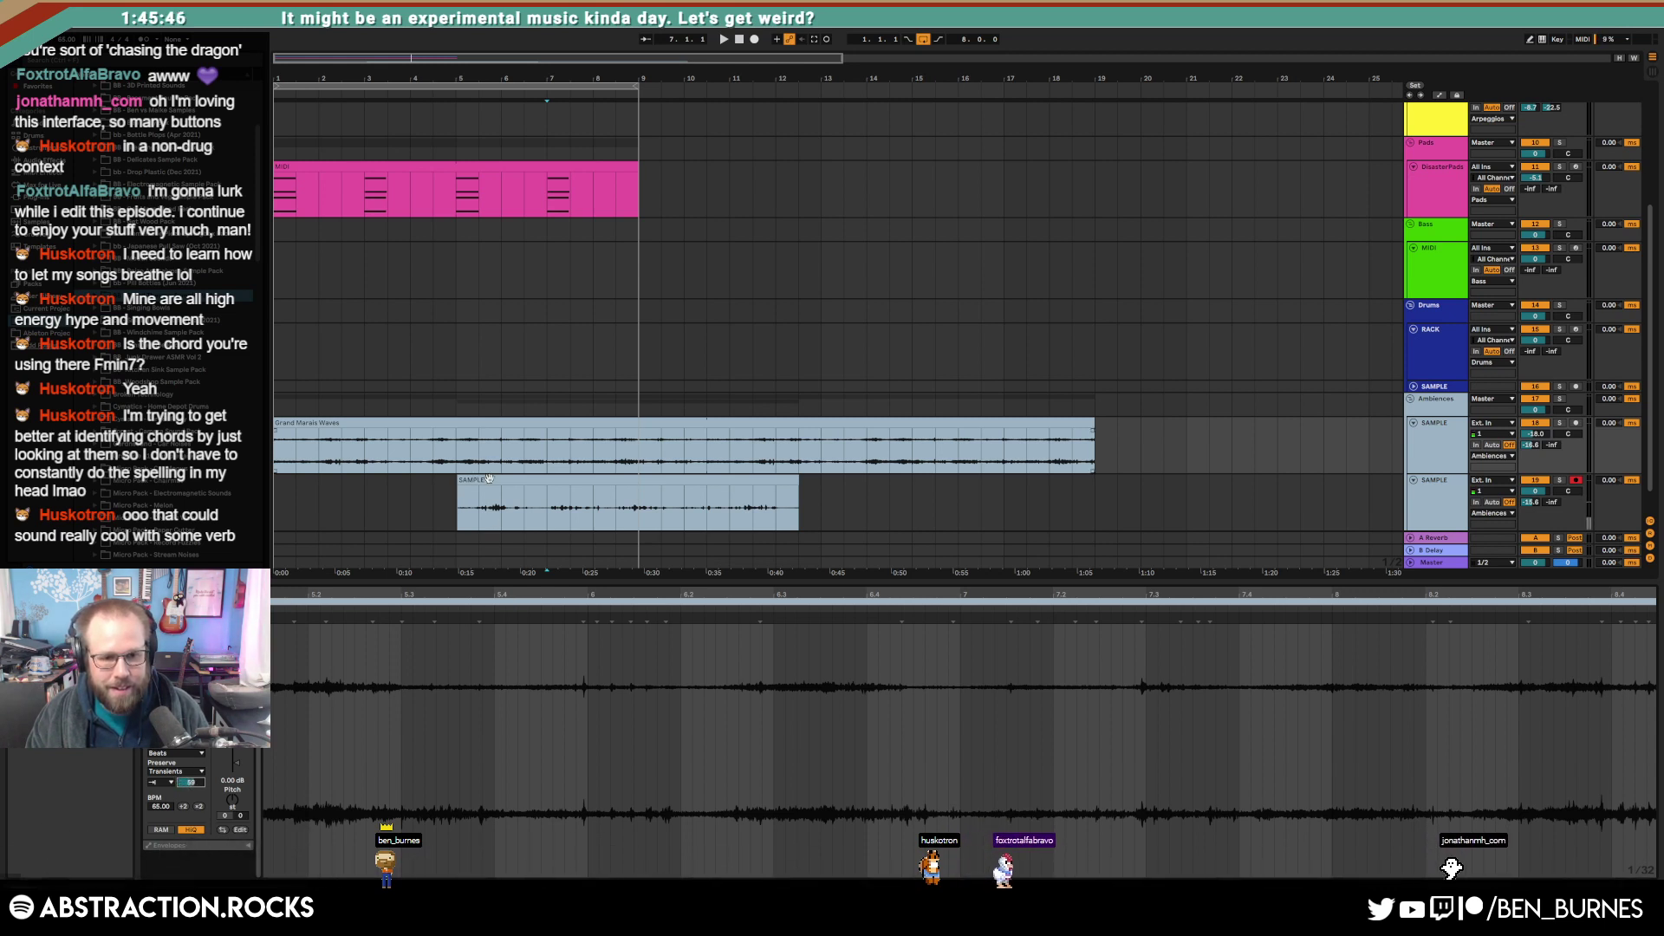
{"action": "left_click", "coordinate": [481, 507]}
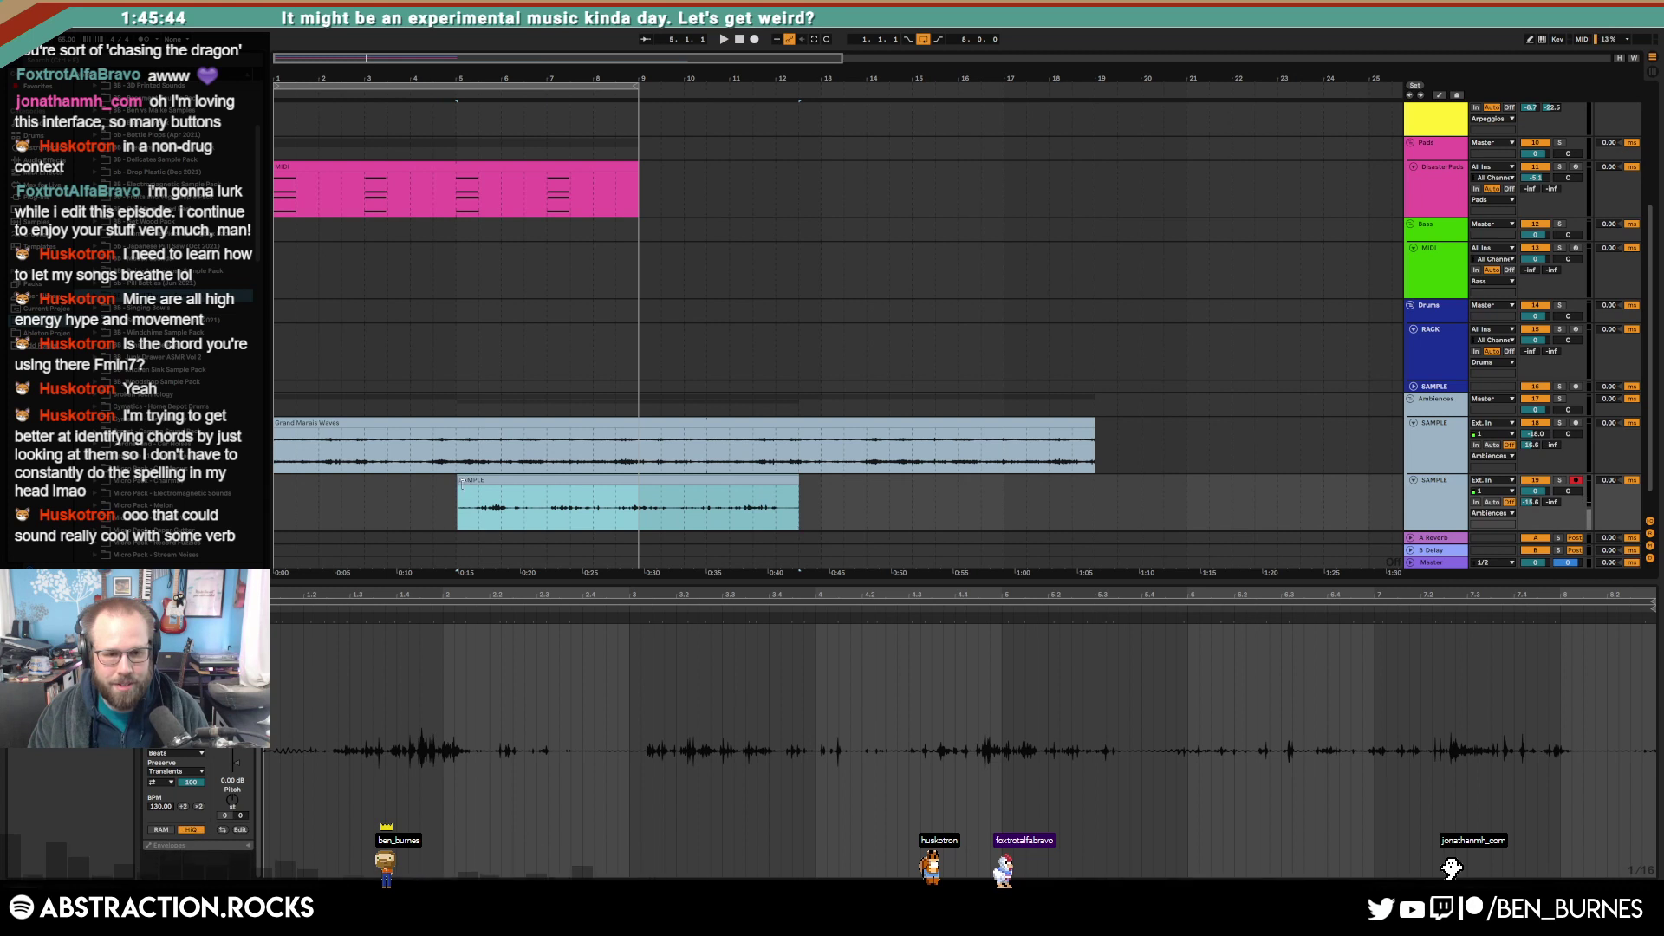
{"action": "mouse_move", "coordinate": [460, 483]}
{"action": "left_mouse_down"}
{"action": "mouse_move", "coordinate": [490, 494]}
{"action": "mouse_move", "coordinate": [286, 495]}
{"action": "mouse_move", "coordinate": [474, 502]}
{"action": "left_mouse_up"}
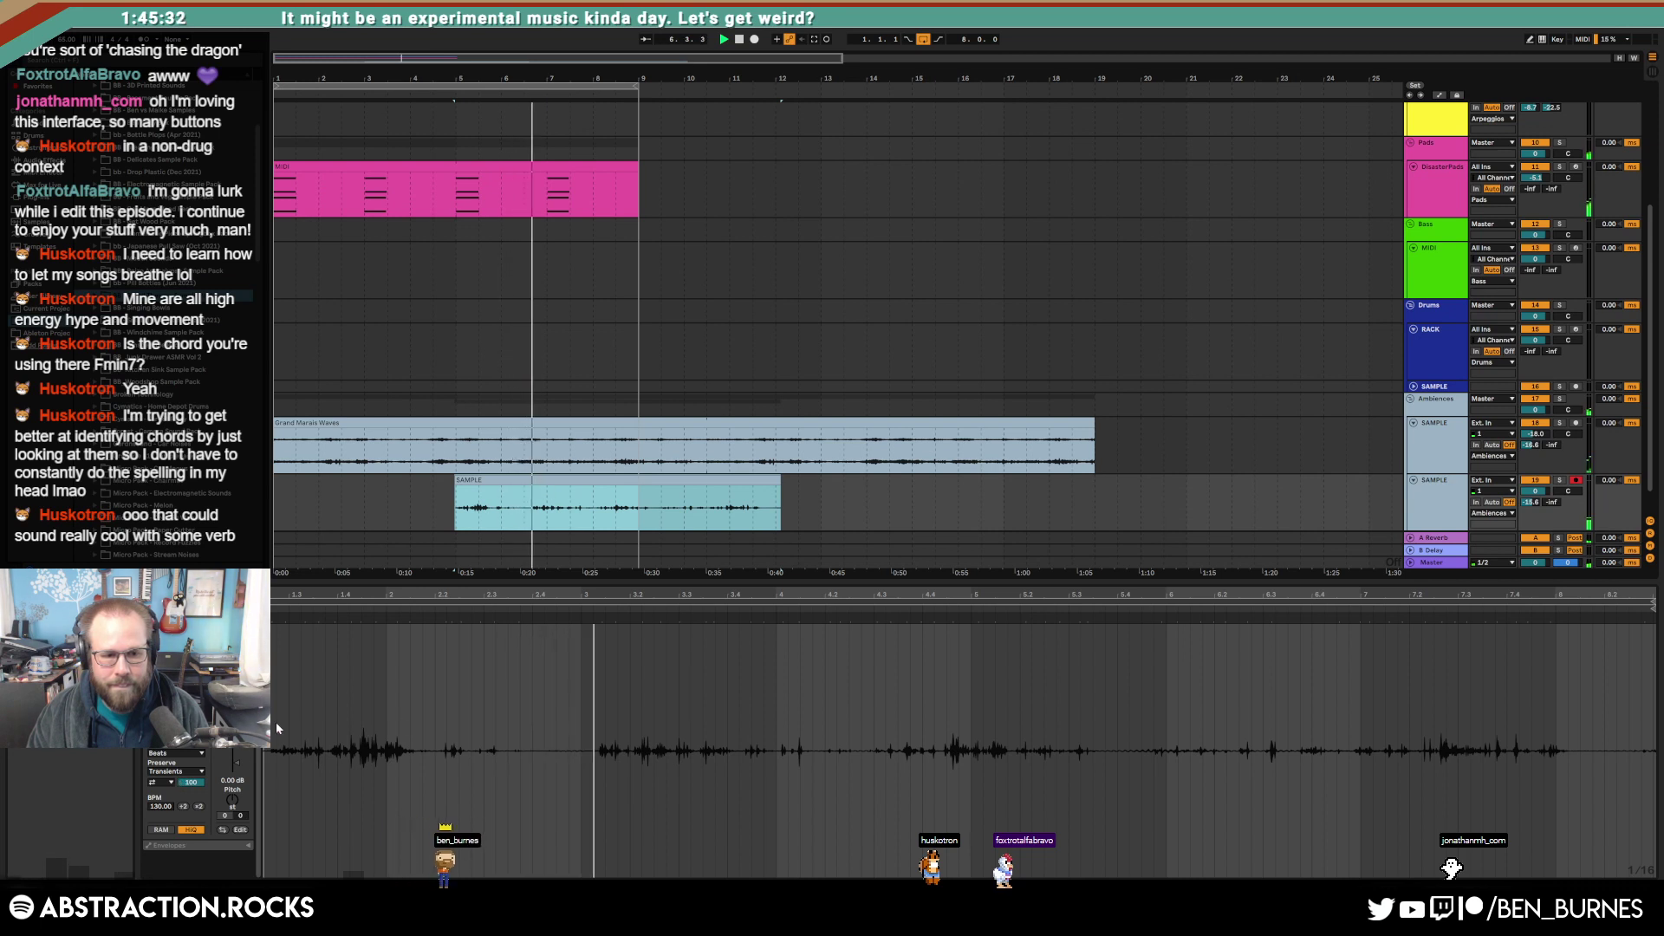
Step: Turn off transient looping in the recorded clip's Beats warp settings and adjust its transient envelope by ear
{"action": "left_click", "coordinate": [163, 783]}
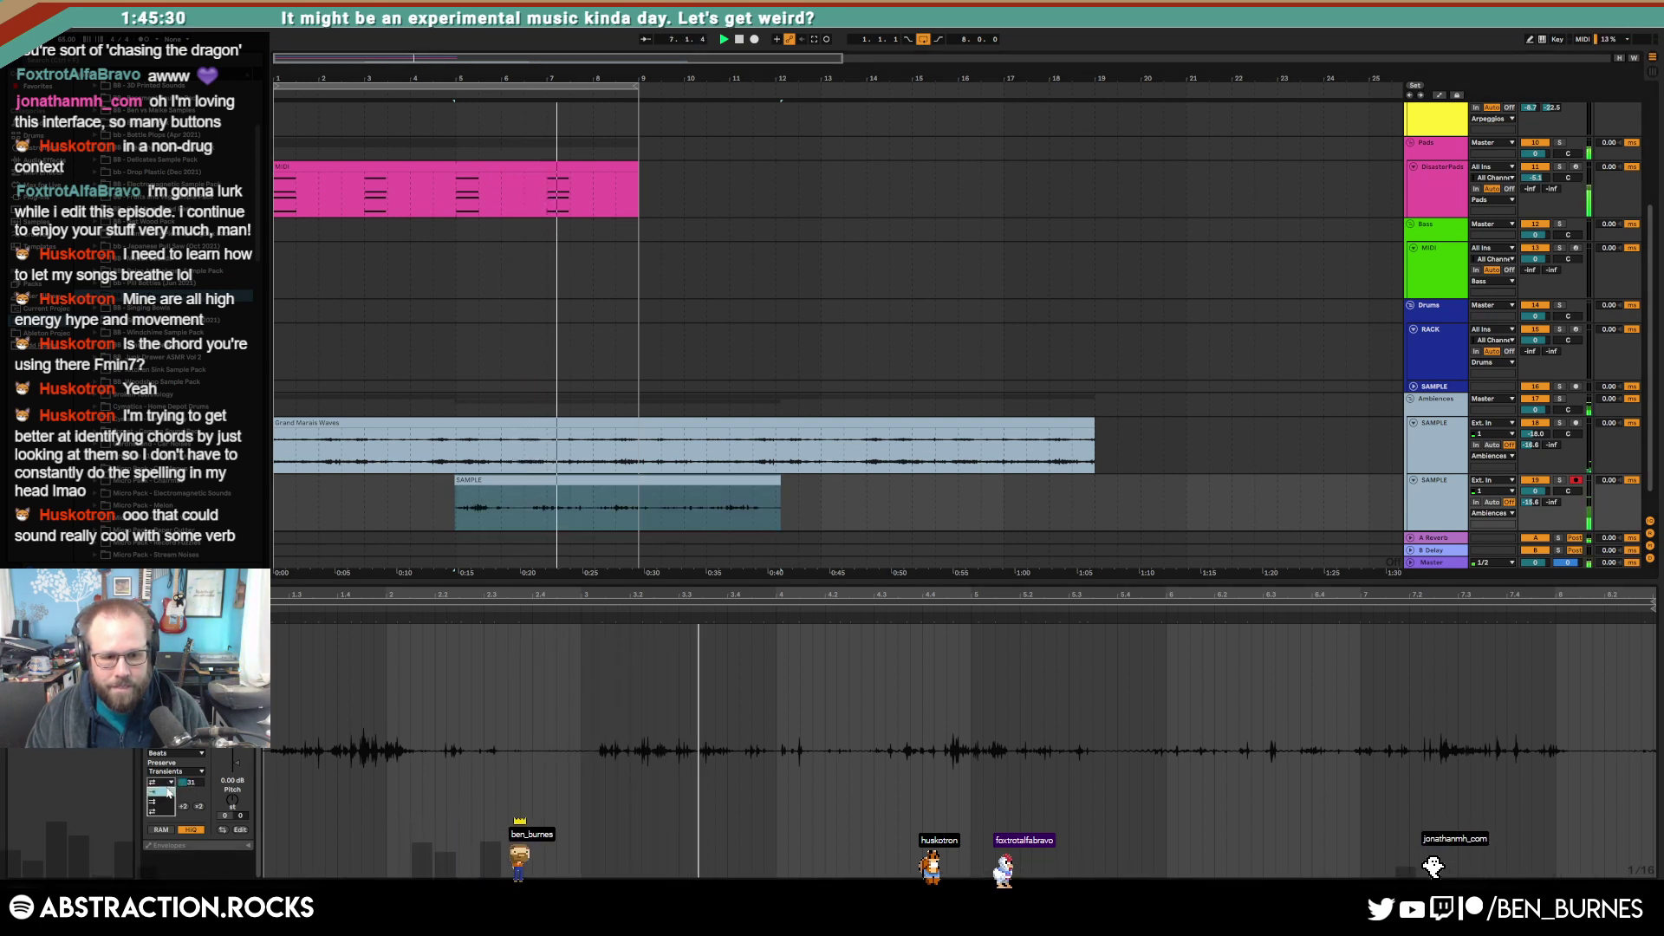
{"action": "left_click", "coordinate": [165, 792]}
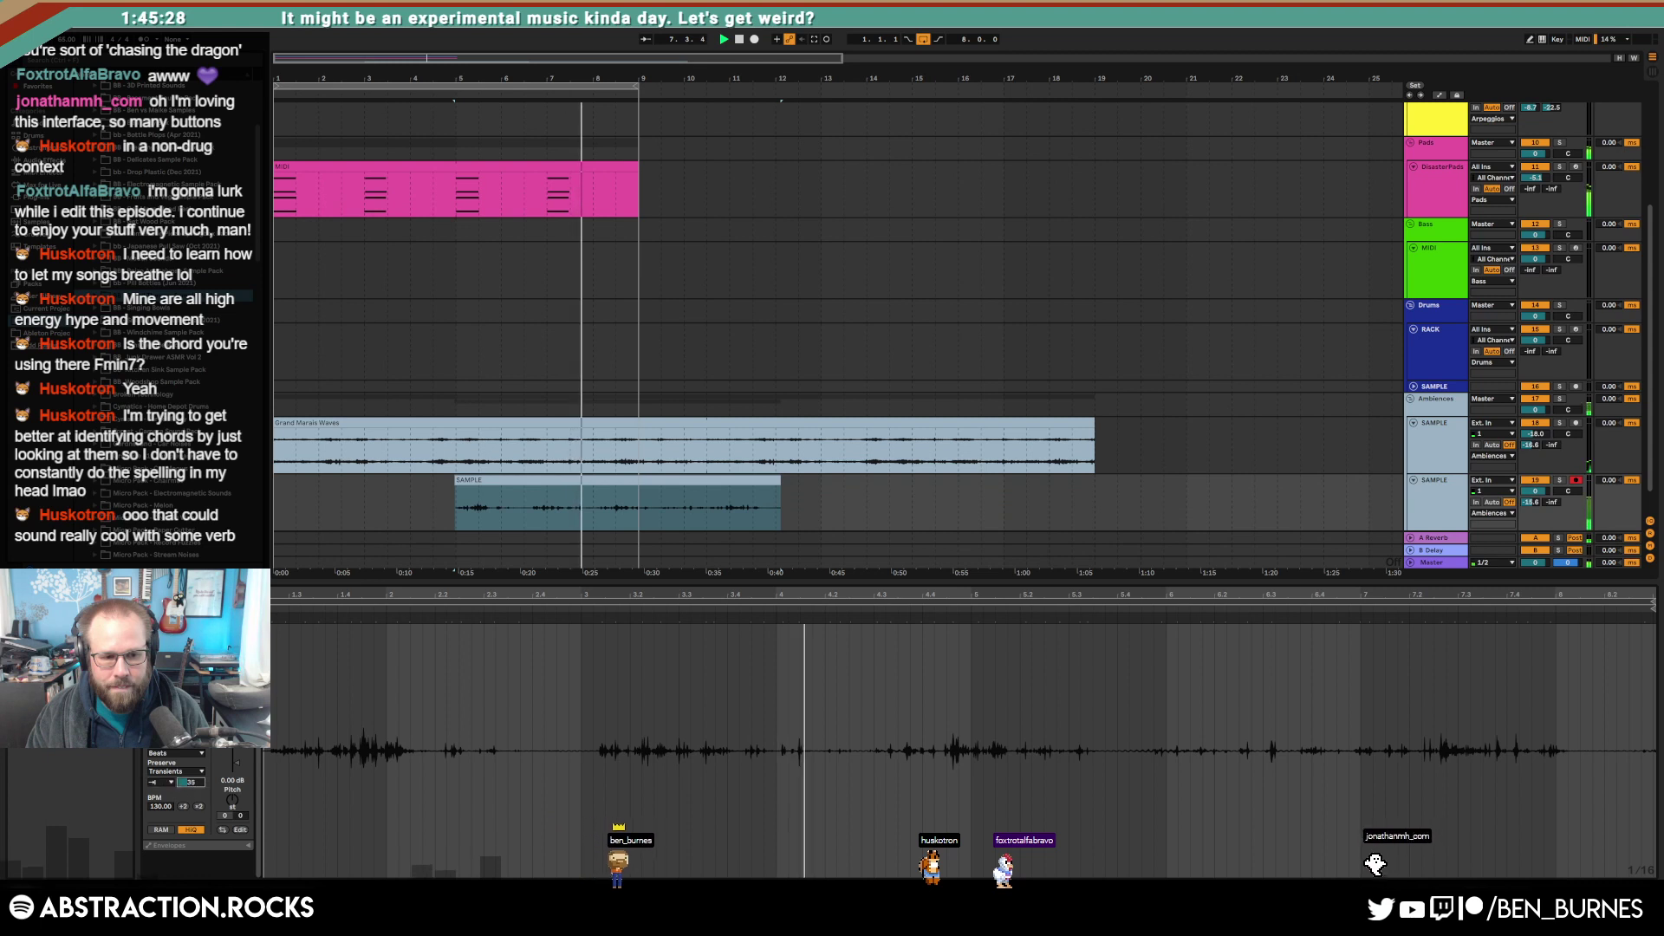
{"action": "left_click_drag", "start_coordinate": [191, 783], "coordinate": [190, 754]}
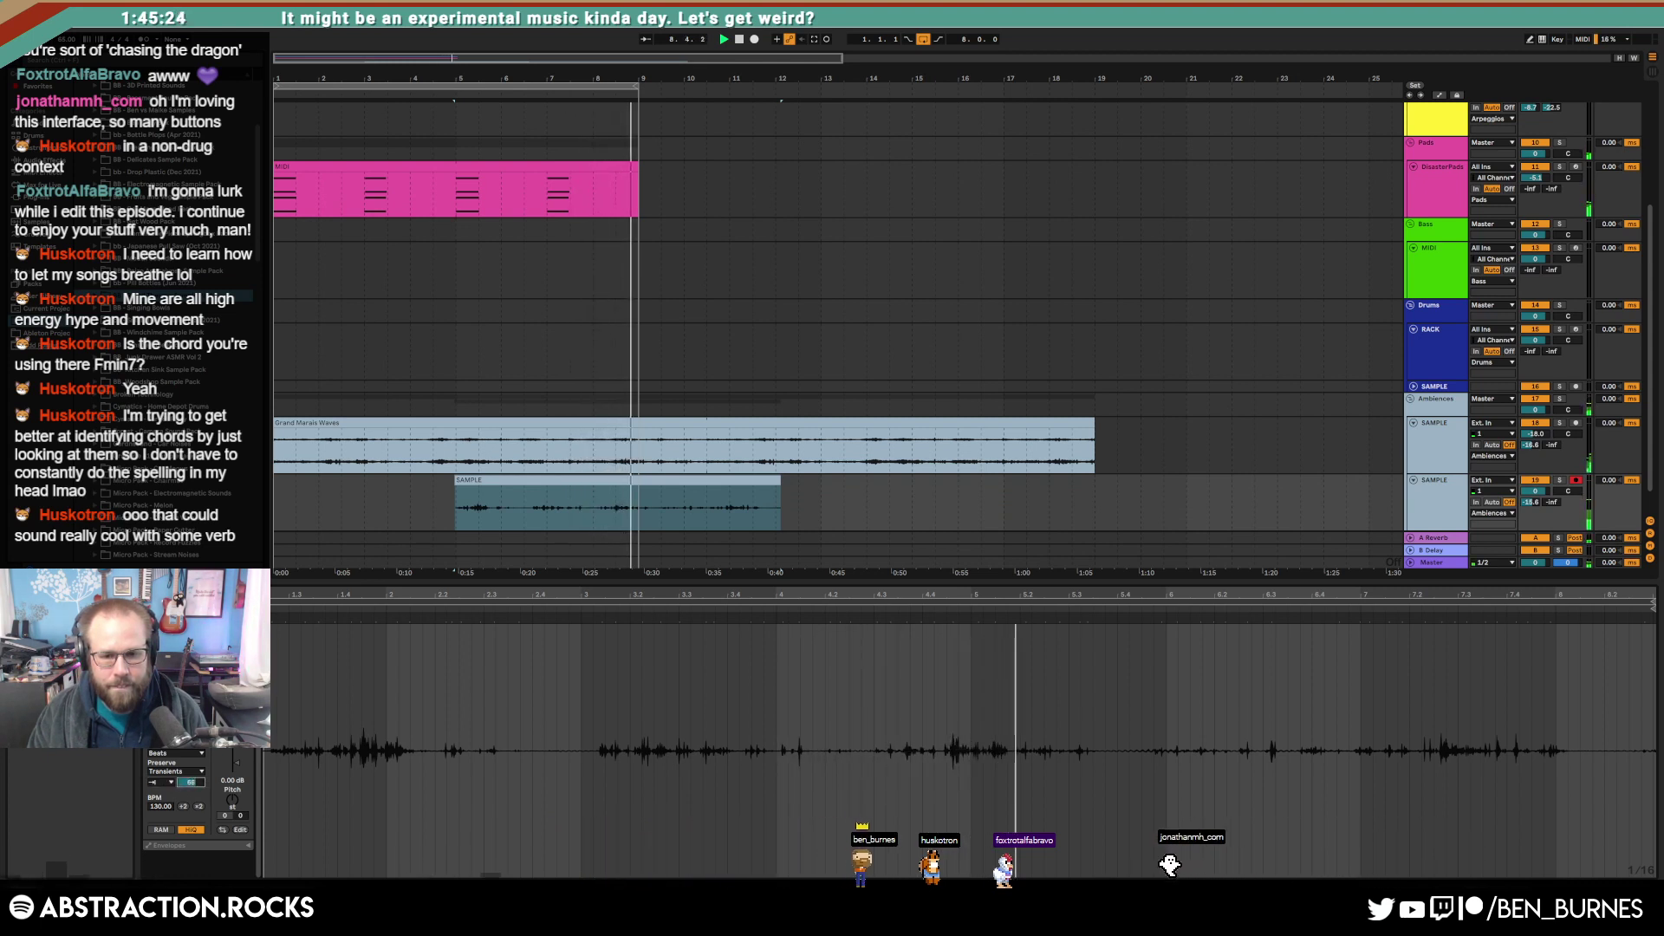
{"action": "left_click_drag", "start_coordinate": [190, 782], "coordinate": [190, 793]}
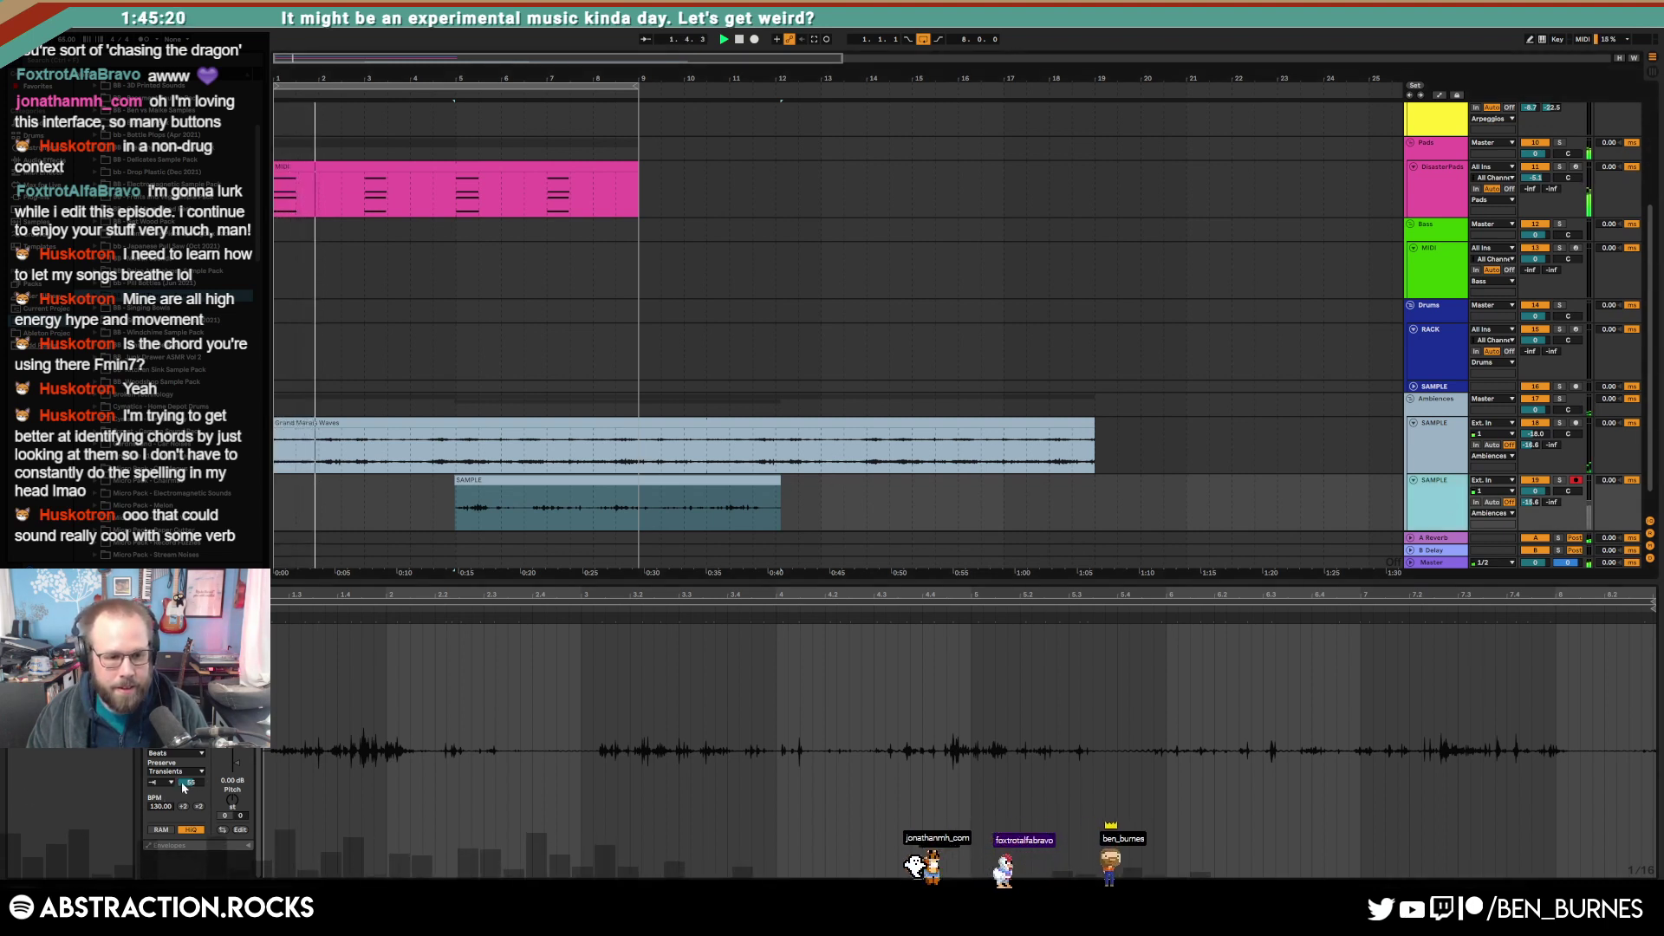
Step: Fine-tune the transient envelope and choose the transient loop mode in the recorded clip's Beats warp settings
{"action": "left_click_drag", "start_coordinate": [184, 787], "coordinate": [184, 778]}
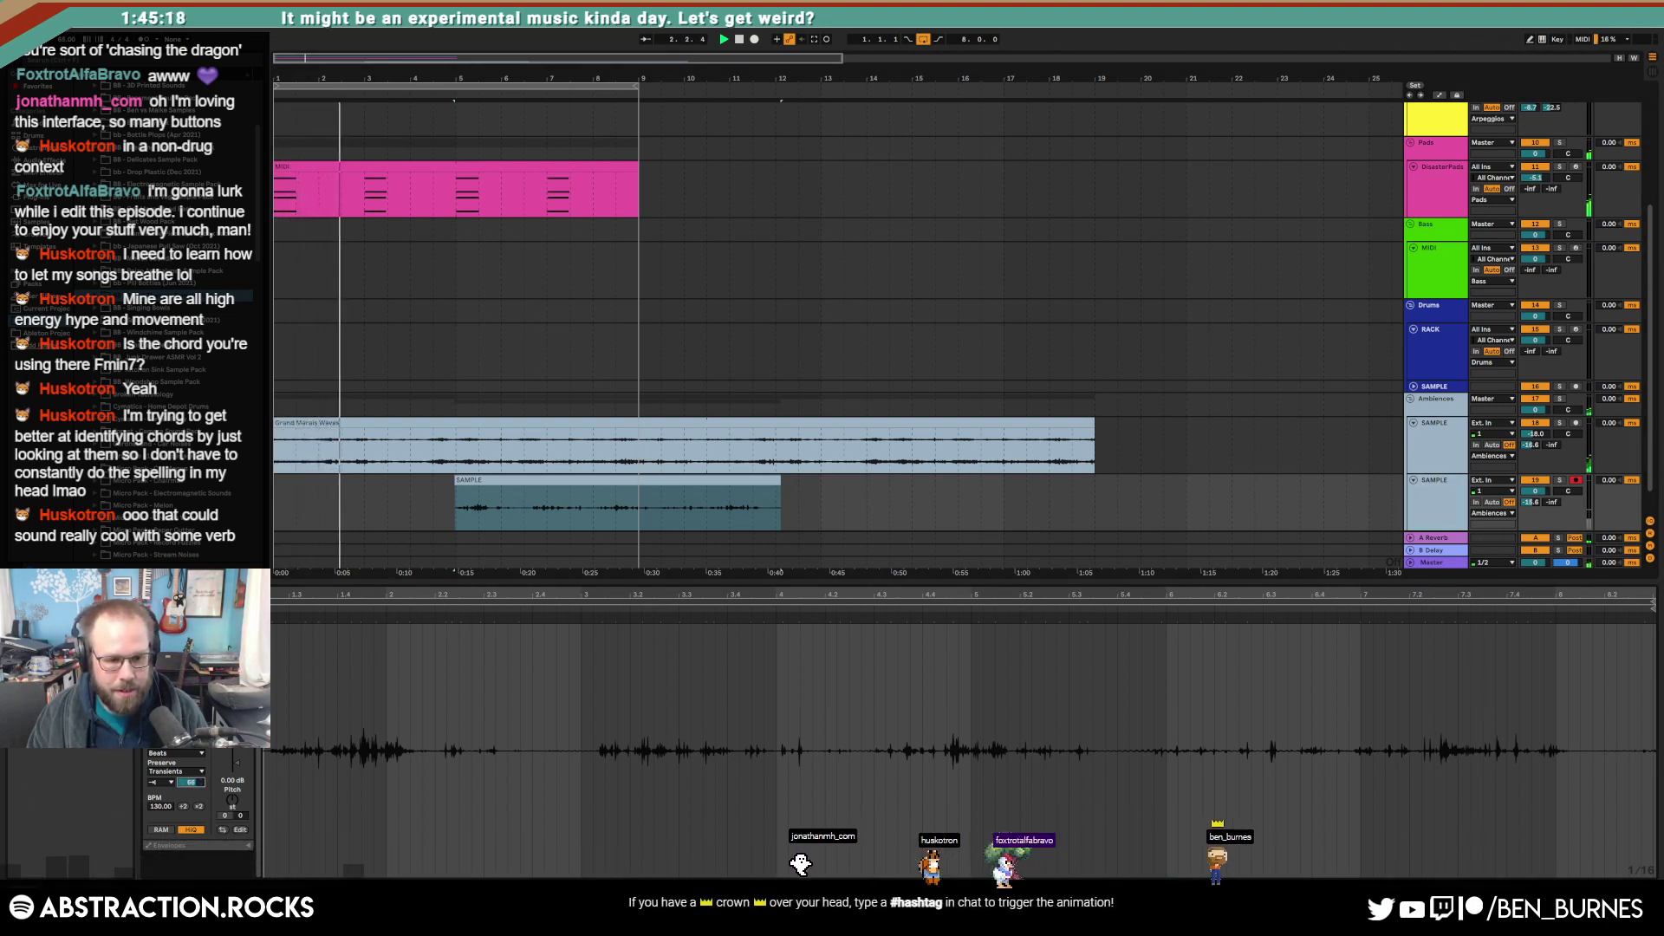
{"action": "left_click", "coordinate": [163, 782]}
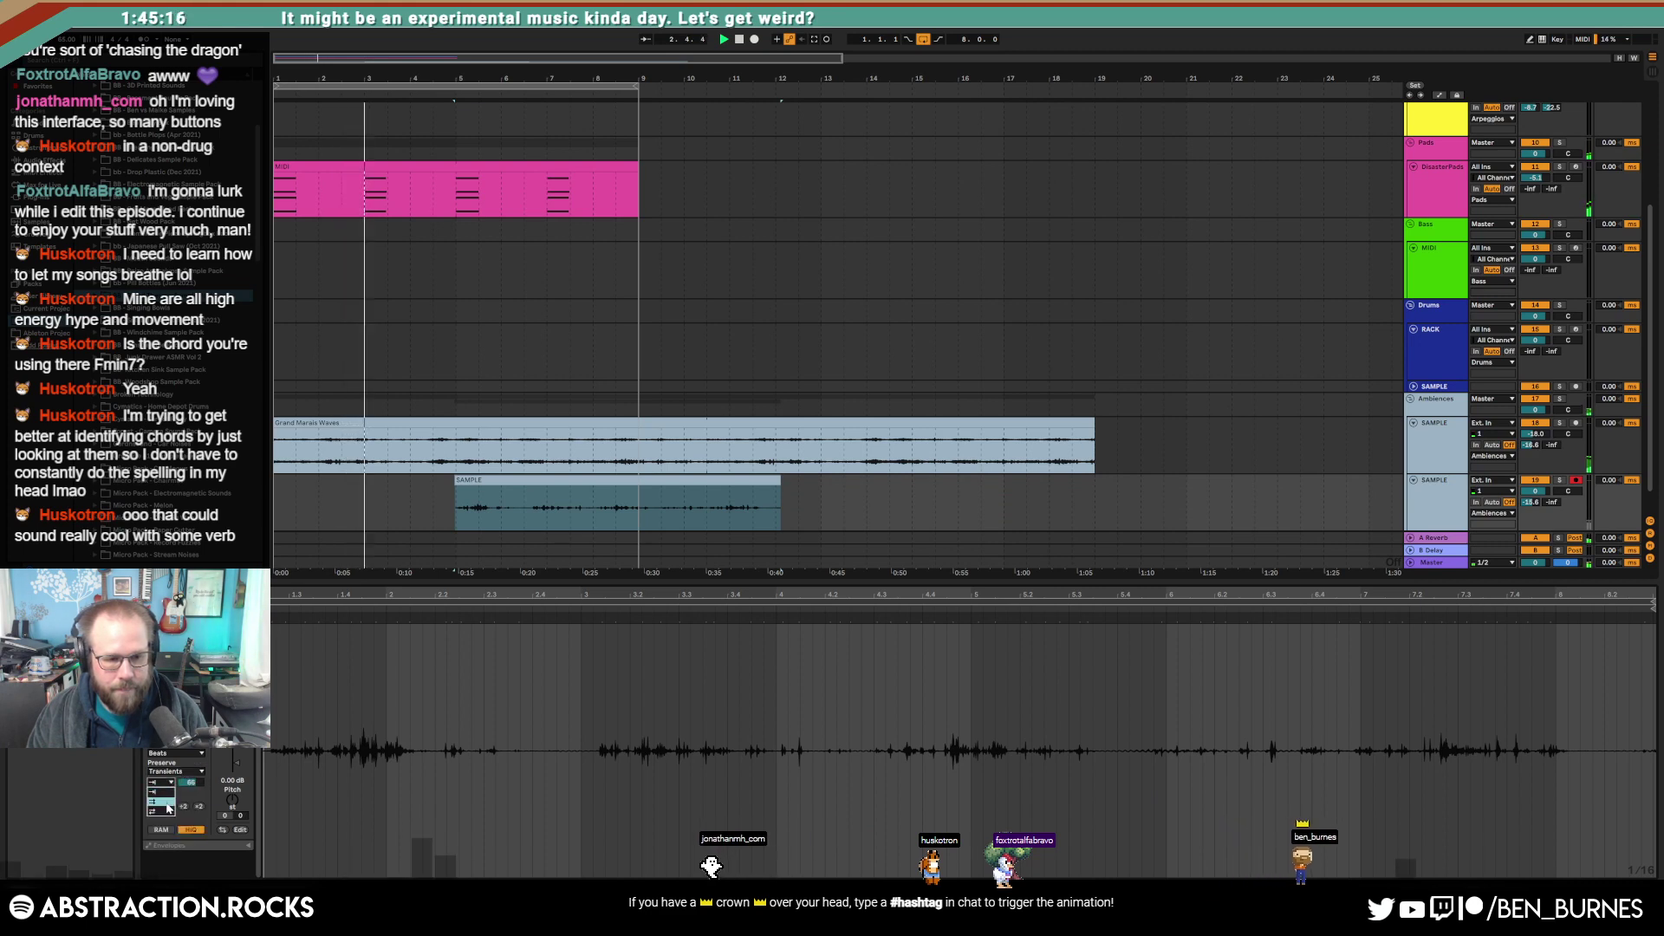
{"action": "left_click", "coordinate": [167, 806]}
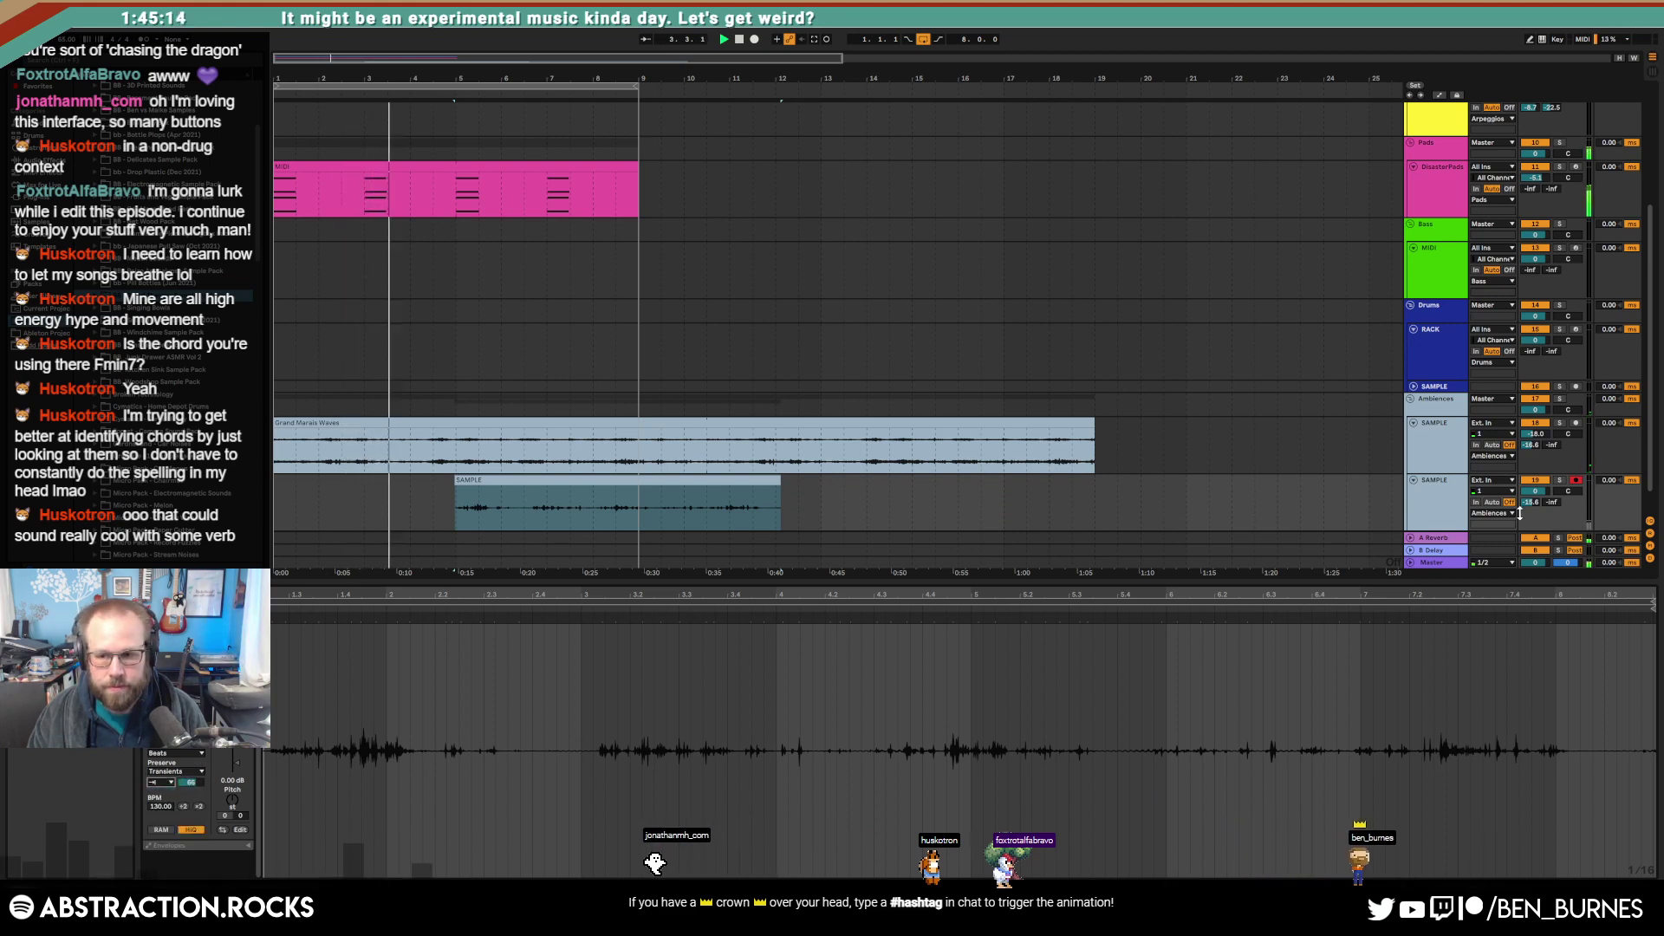
Step: Rebalance the recorded track's volume and reverb send, and raise its low cut to 1.13 kHz
{"action": "left_click_drag", "start_coordinate": [1535, 491], "coordinate": [1535, 513]}
{"action": "key", "text": "shift+Tab"}
{"action": "left_click_drag", "start_coordinate": [181, 803], "coordinate": [180, 747]}
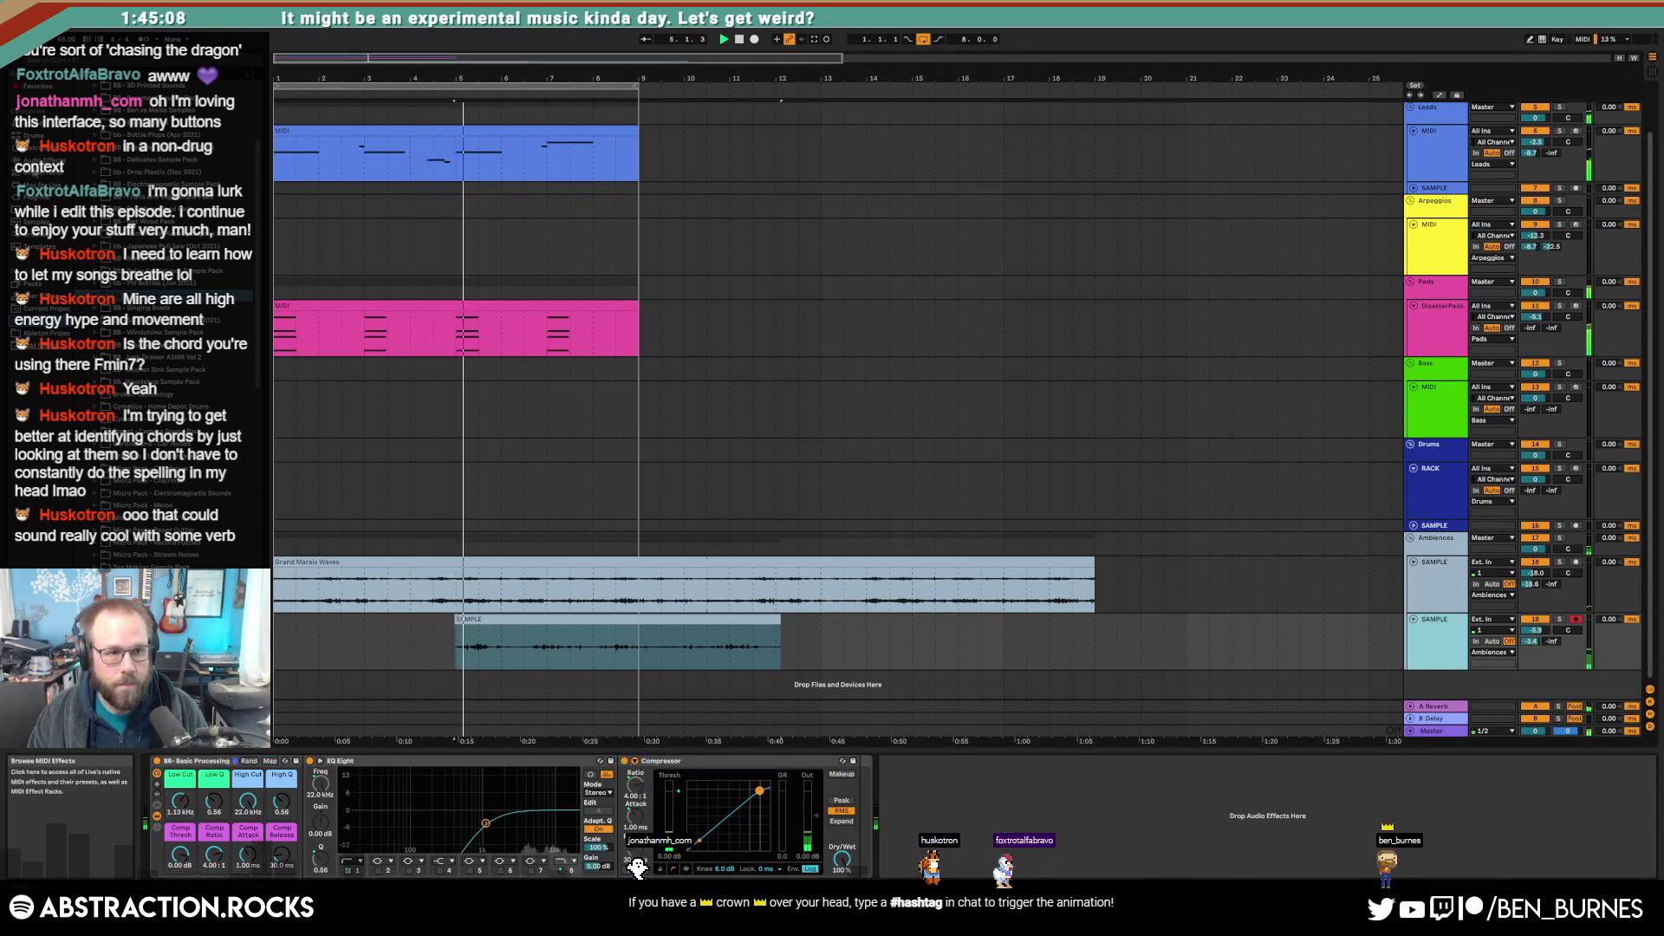
Step: Add an Auto Pan at the start of the recorded track's device chain and raise the track volume
{"action": "left_click_drag", "start_coordinate": [113, 136], "coordinate": [166, 750]}
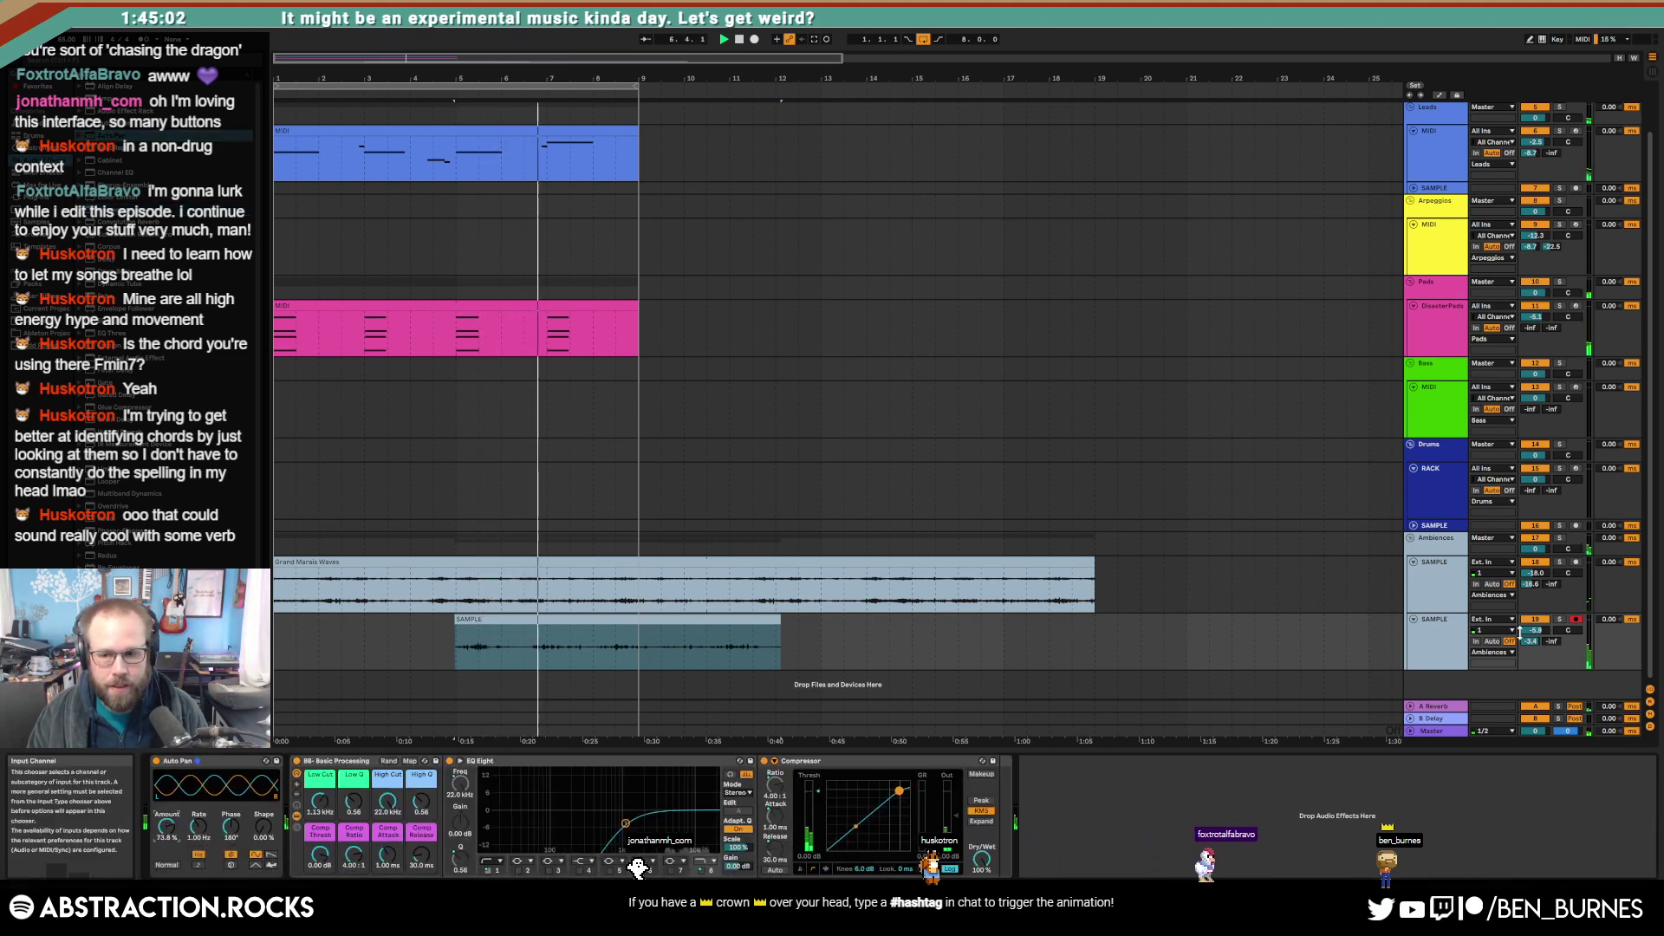
{"action": "left_click_drag", "start_coordinate": [1540, 631], "coordinate": [1540, 618]}
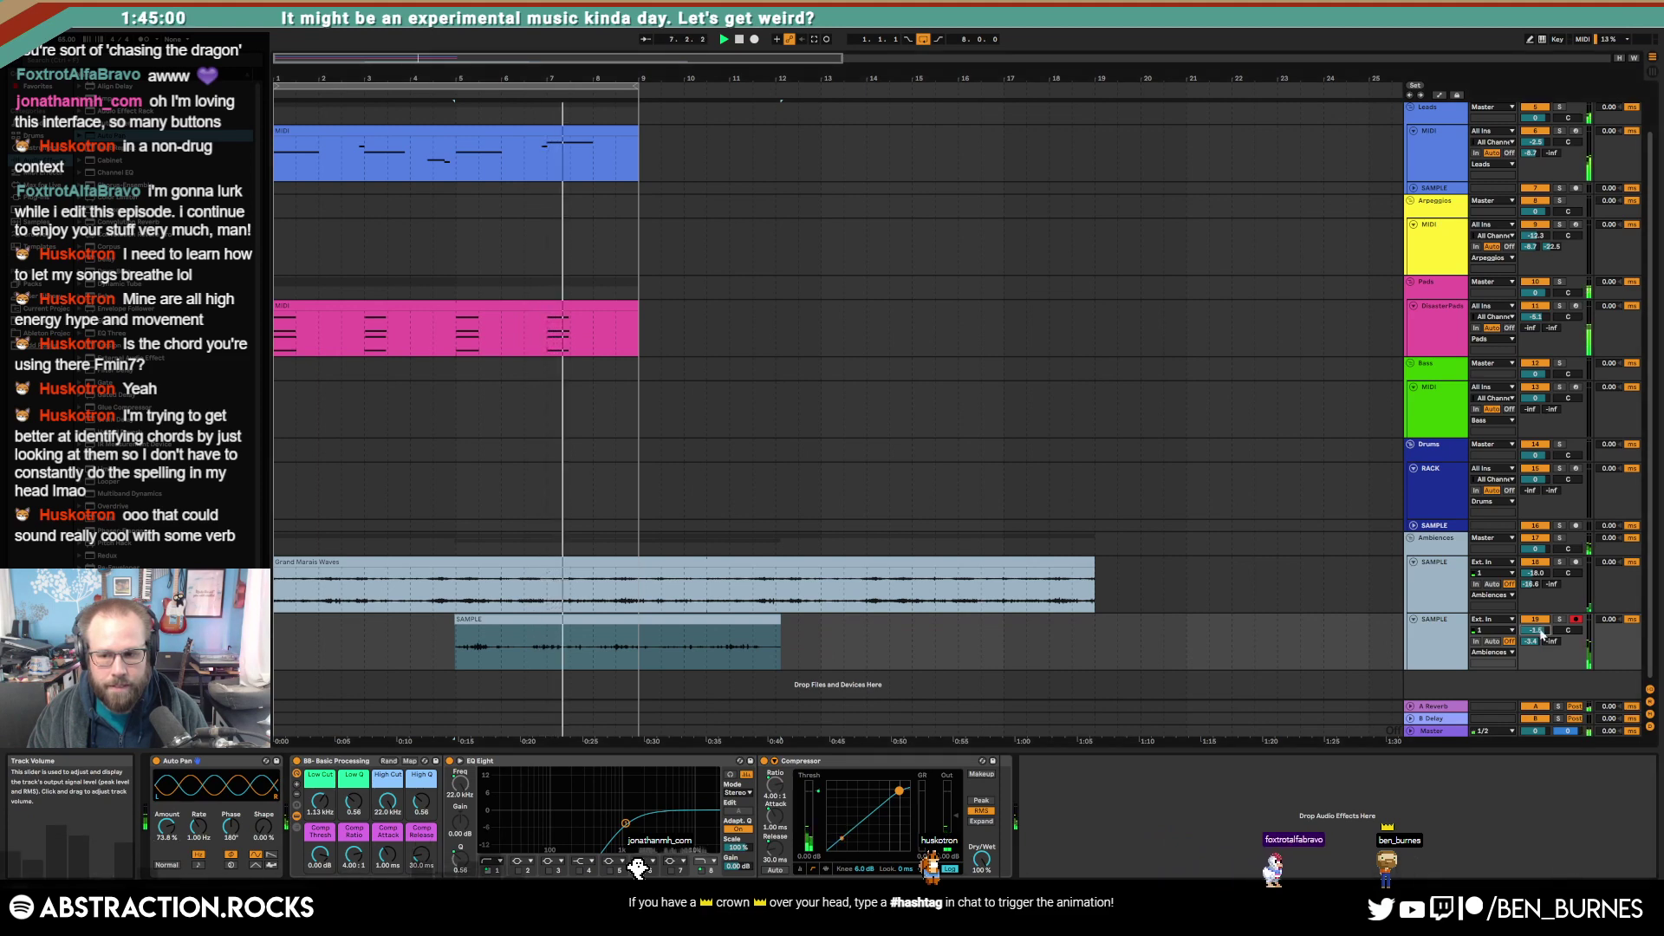
Step: Automate the recorded track's delay send with a one-bar ramp from -inf to 0 dB at bar 5 and duplicate it three times
{"action": "key", "text": "a"}
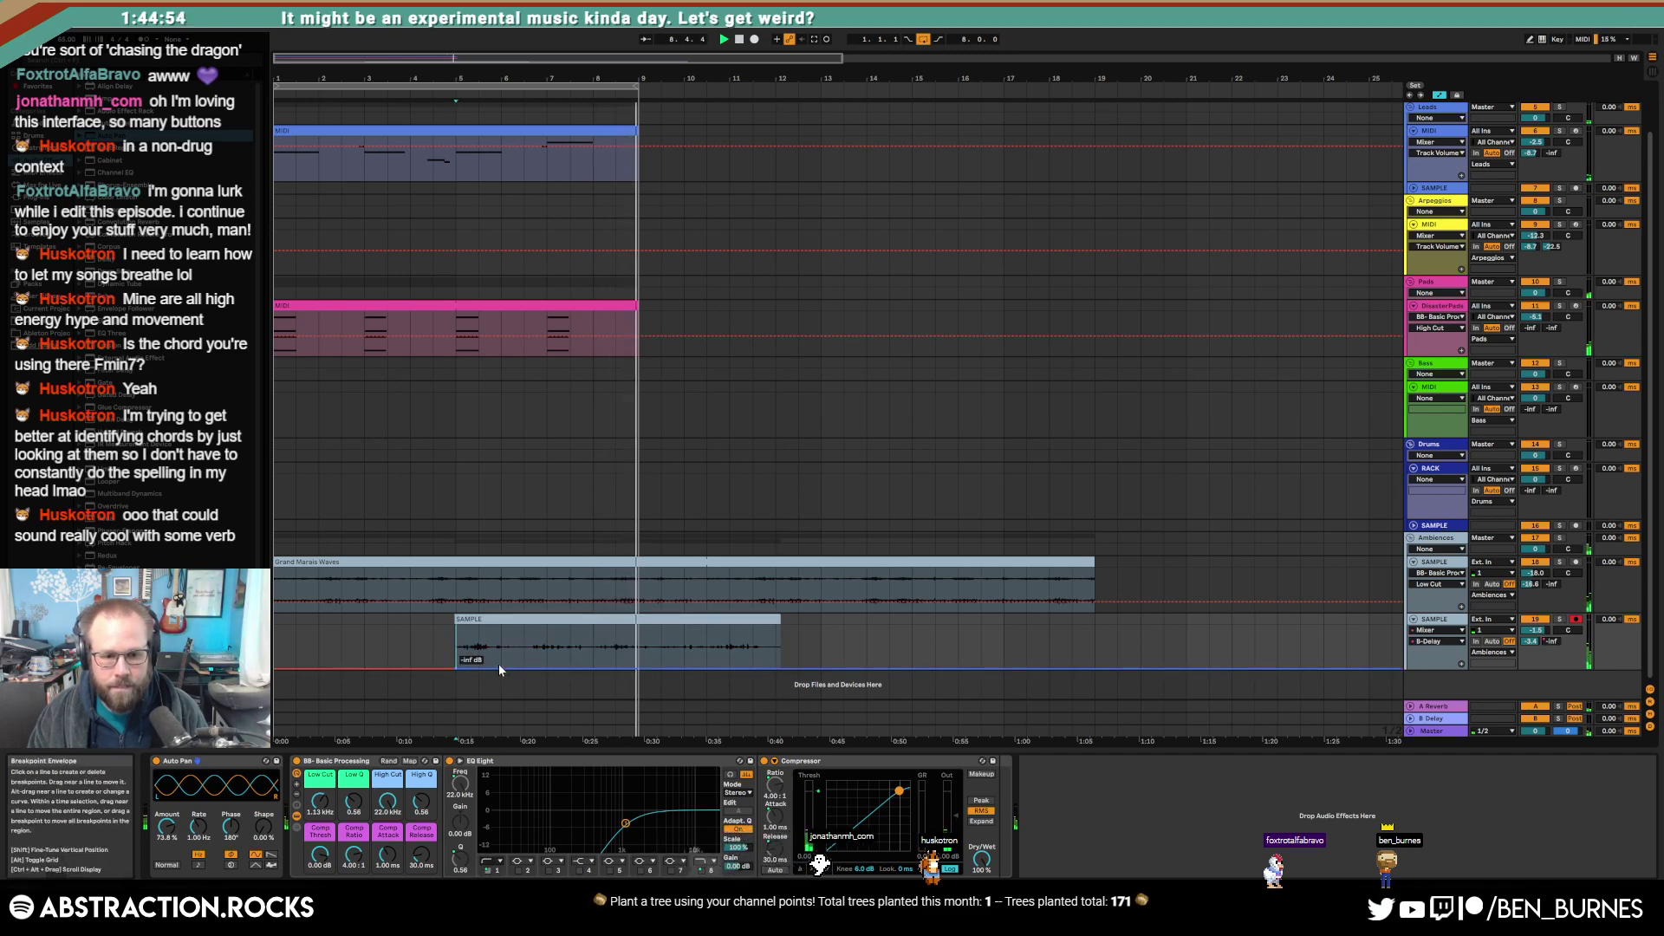
{"action": "left_click_drag", "start_coordinate": [499, 669], "coordinate": [501, 624]}
{"action": "left_click", "coordinate": [466, 651]}
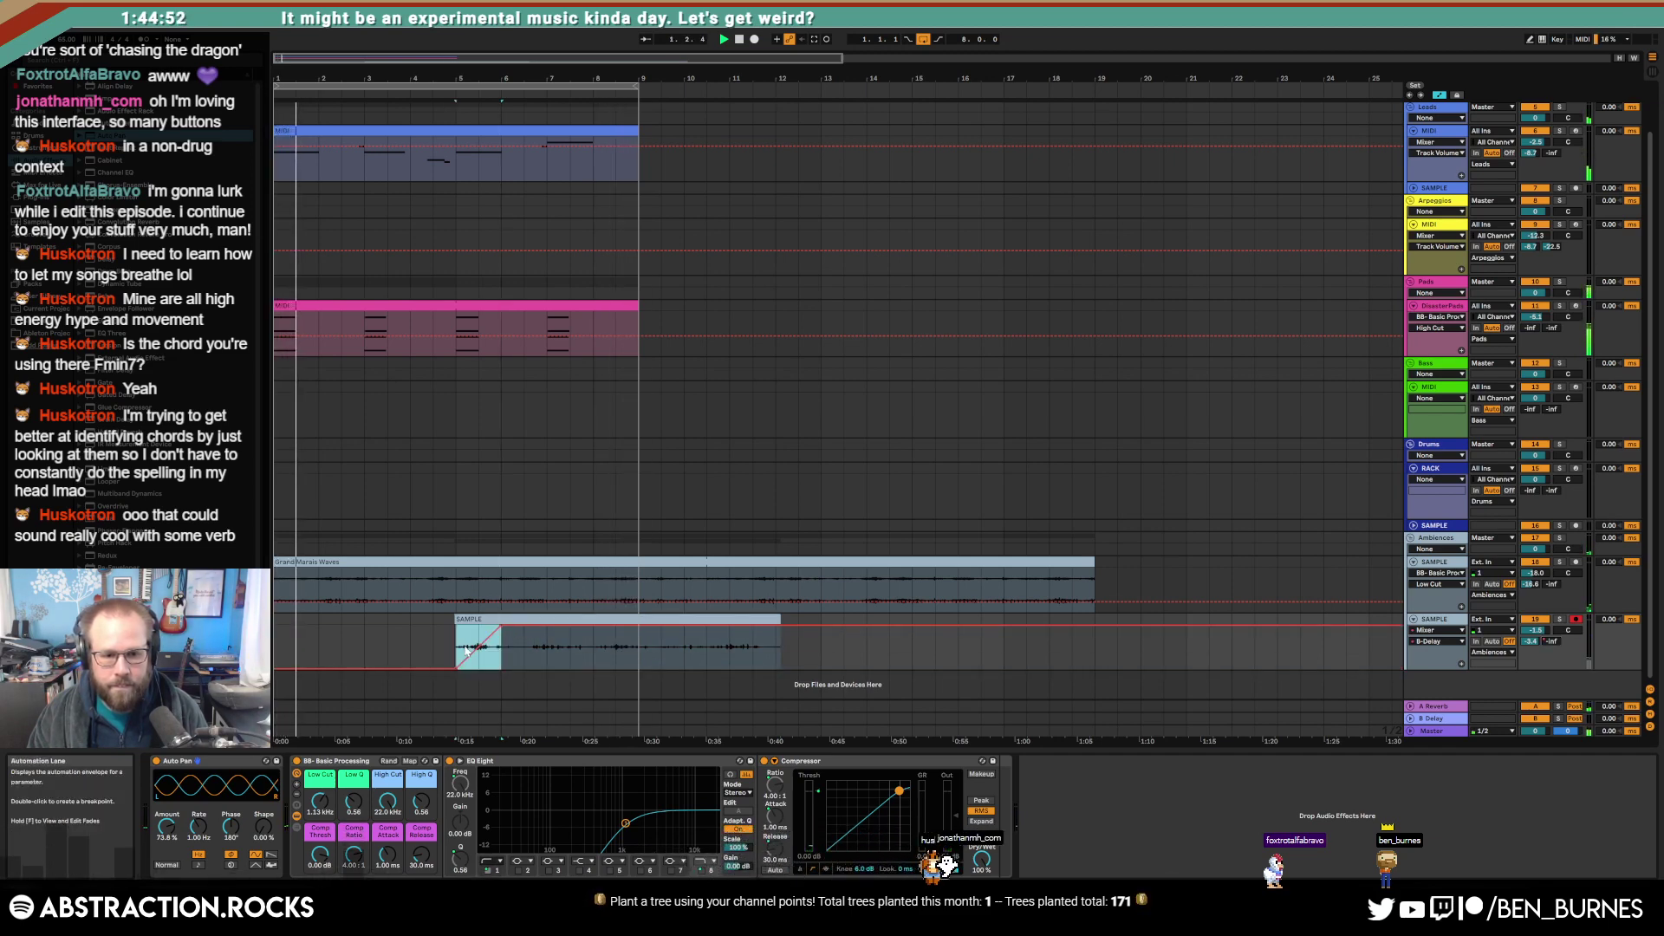
{"action": "key", "text": "ctrl+d"}
{"action": "key", "text": "ctrl+d"}
{"action": "key", "text": "ctrl+d"}
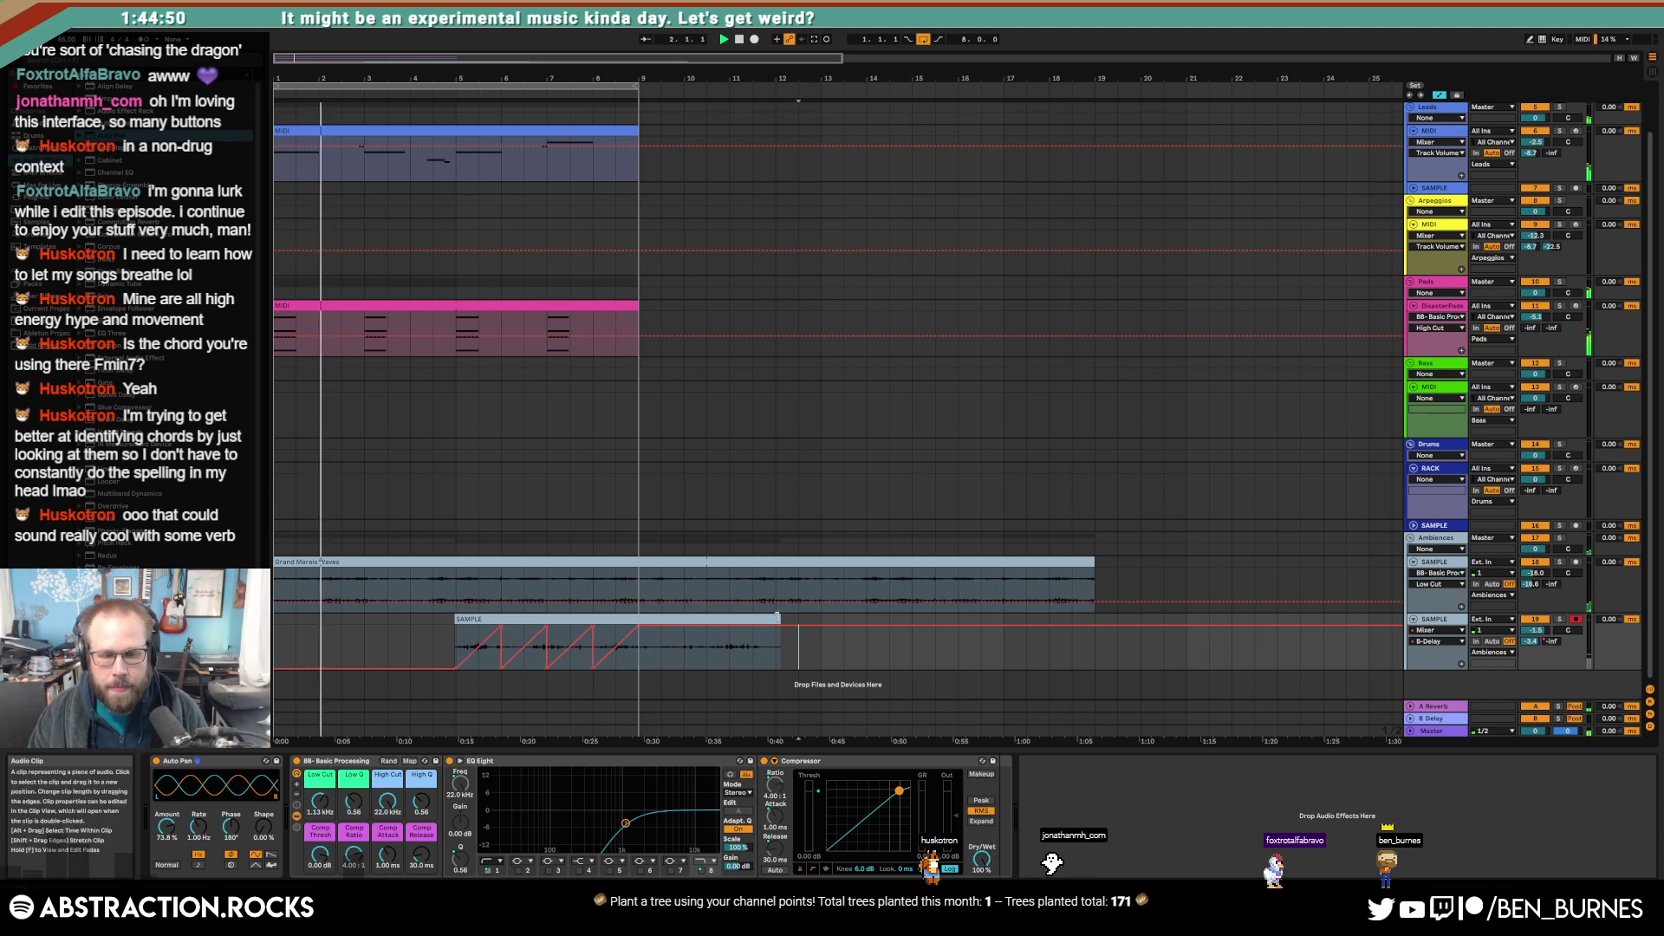
Step: Duplicate the four-bar block of delay send ramps three times so they repeat until bar 21
{"action": "left_click_drag", "start_coordinate": [458, 650], "coordinate": [613, 652]}
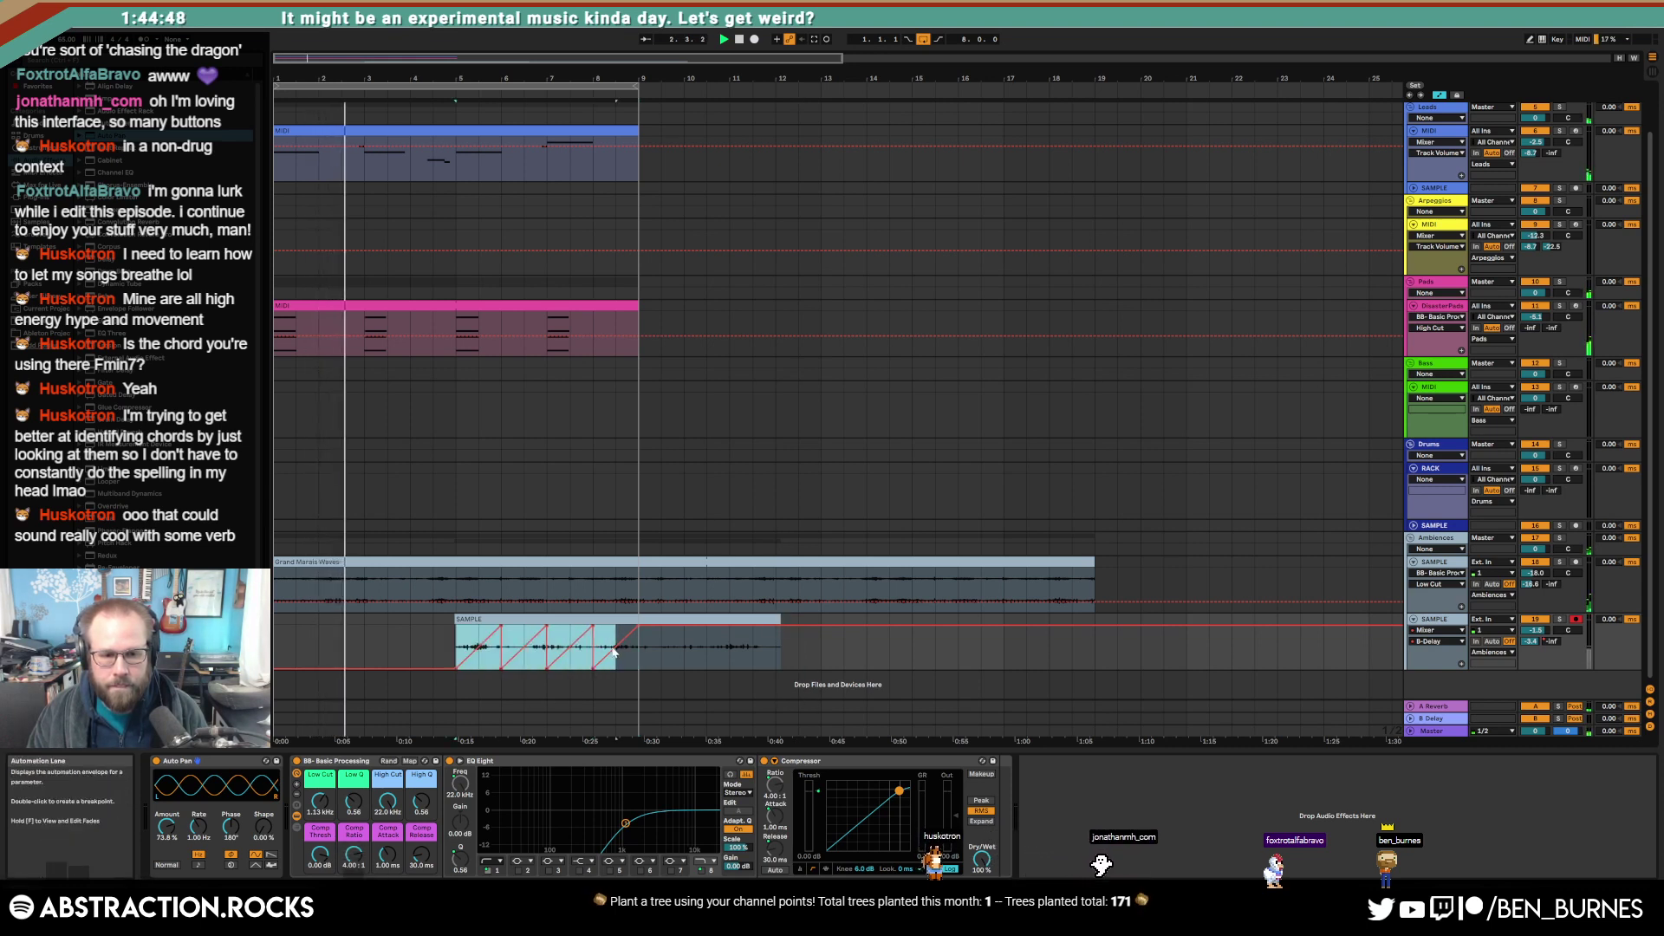
{"action": "key", "text": "ctrl+d"}
{"action": "key", "text": "ctrl+d"}
{"action": "key", "text": "ctrl+d"}
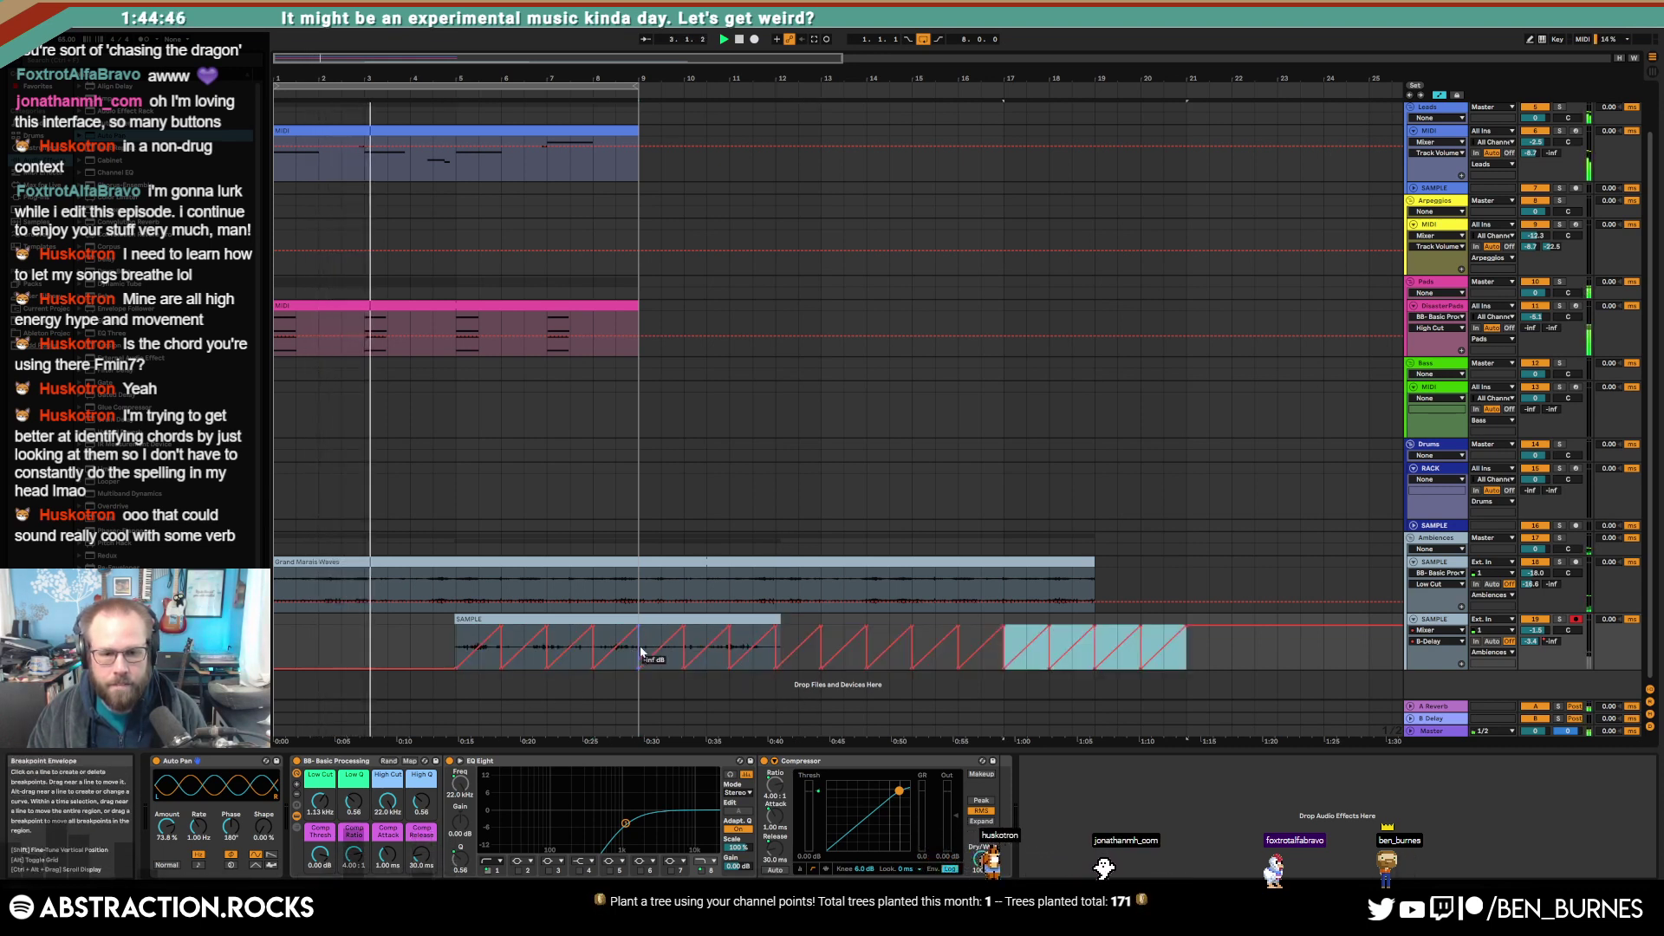
{"action": "left_click", "coordinate": [1164, 551]}
{"action": "key", "text": "a"}
Step: Delete the empty SAMPLE track from the Leads group and select the lead MIDI track
{"action": "scroll", "coordinate": [902, 522], "scroll_direction": "up", "scroll_amount": 1}
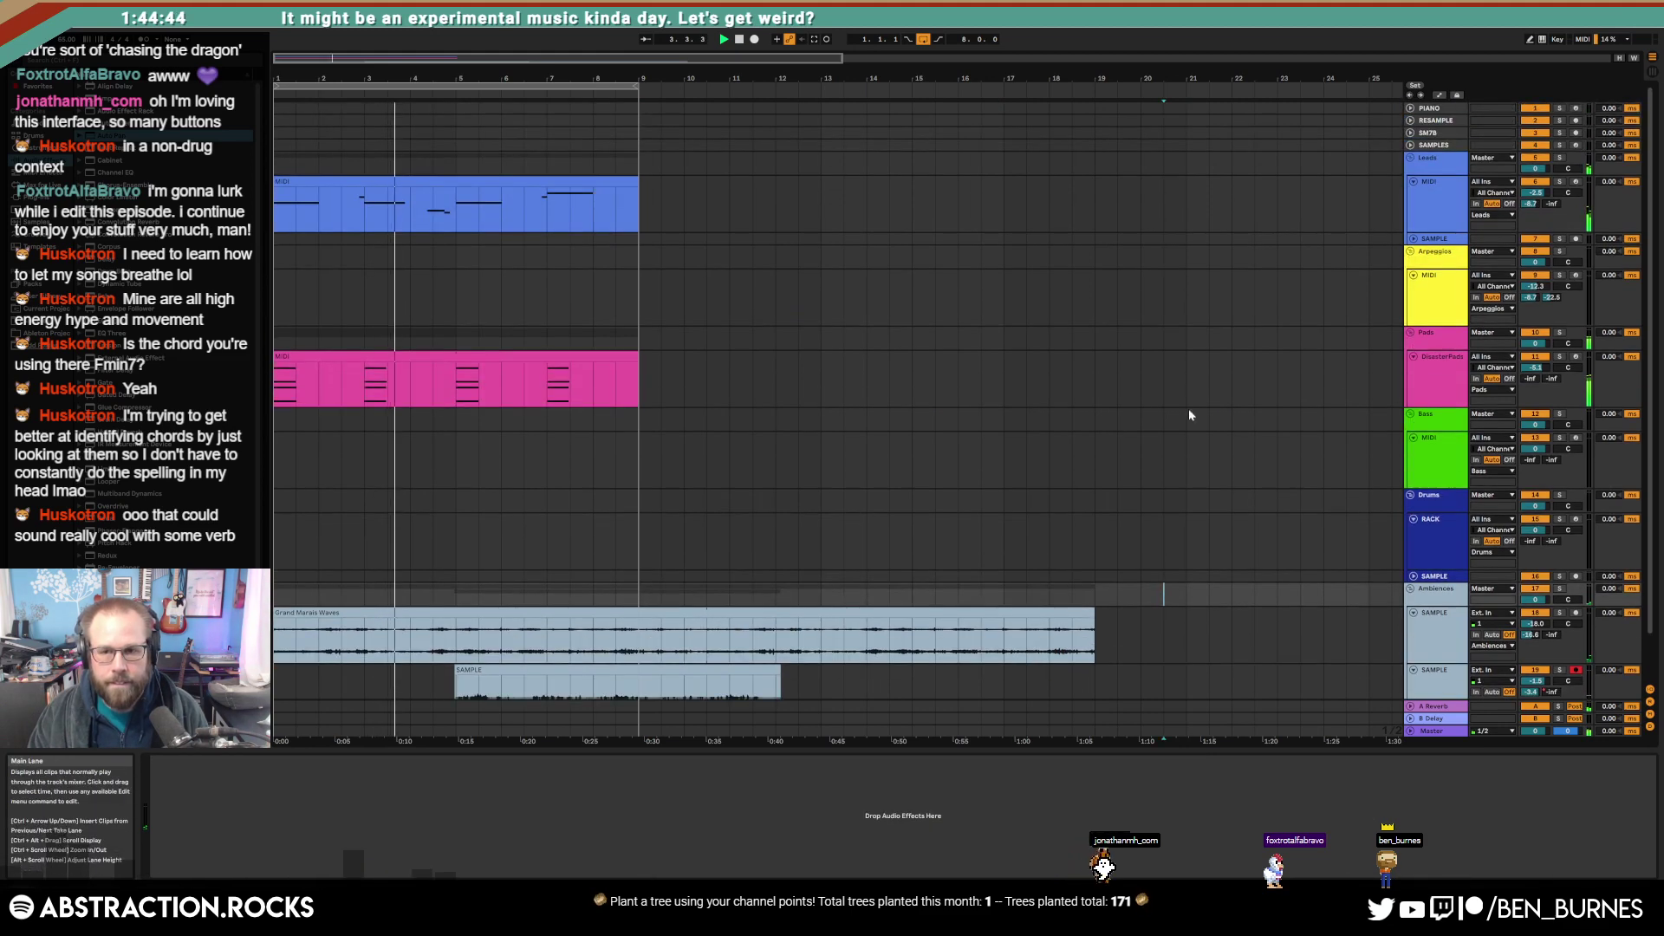
{"action": "left_click", "coordinate": [1444, 317]}
{"action": "left_click", "coordinate": [1415, 240]}
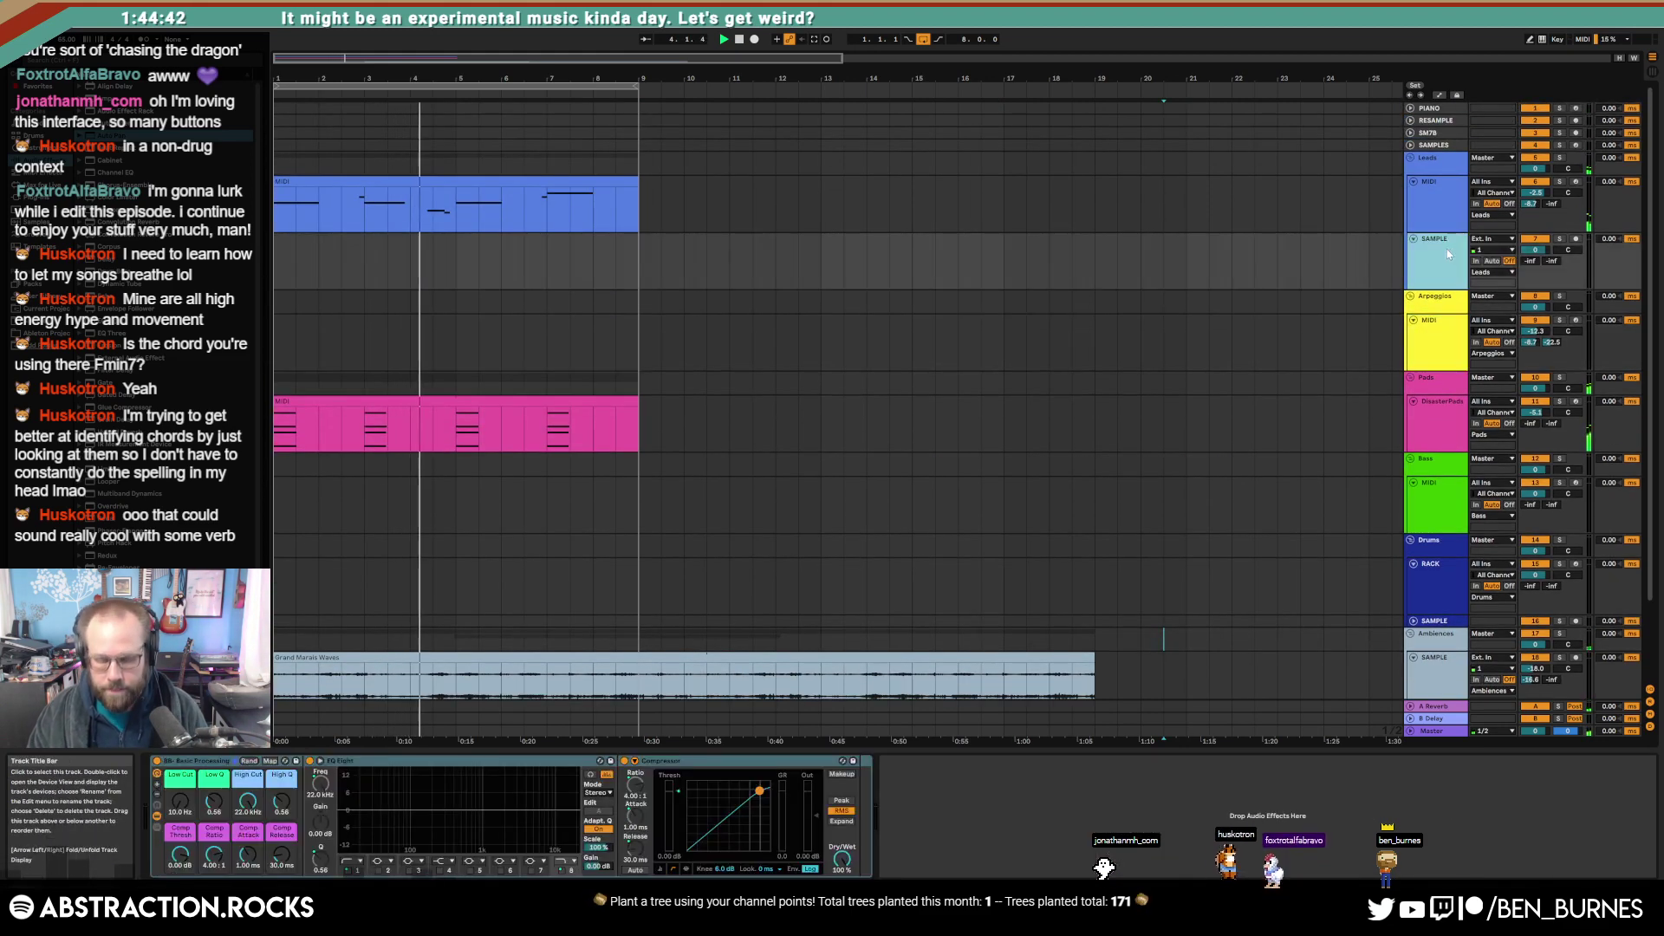
{"action": "key", "text": "Delete"}
{"action": "left_click", "coordinate": [1437, 227]}
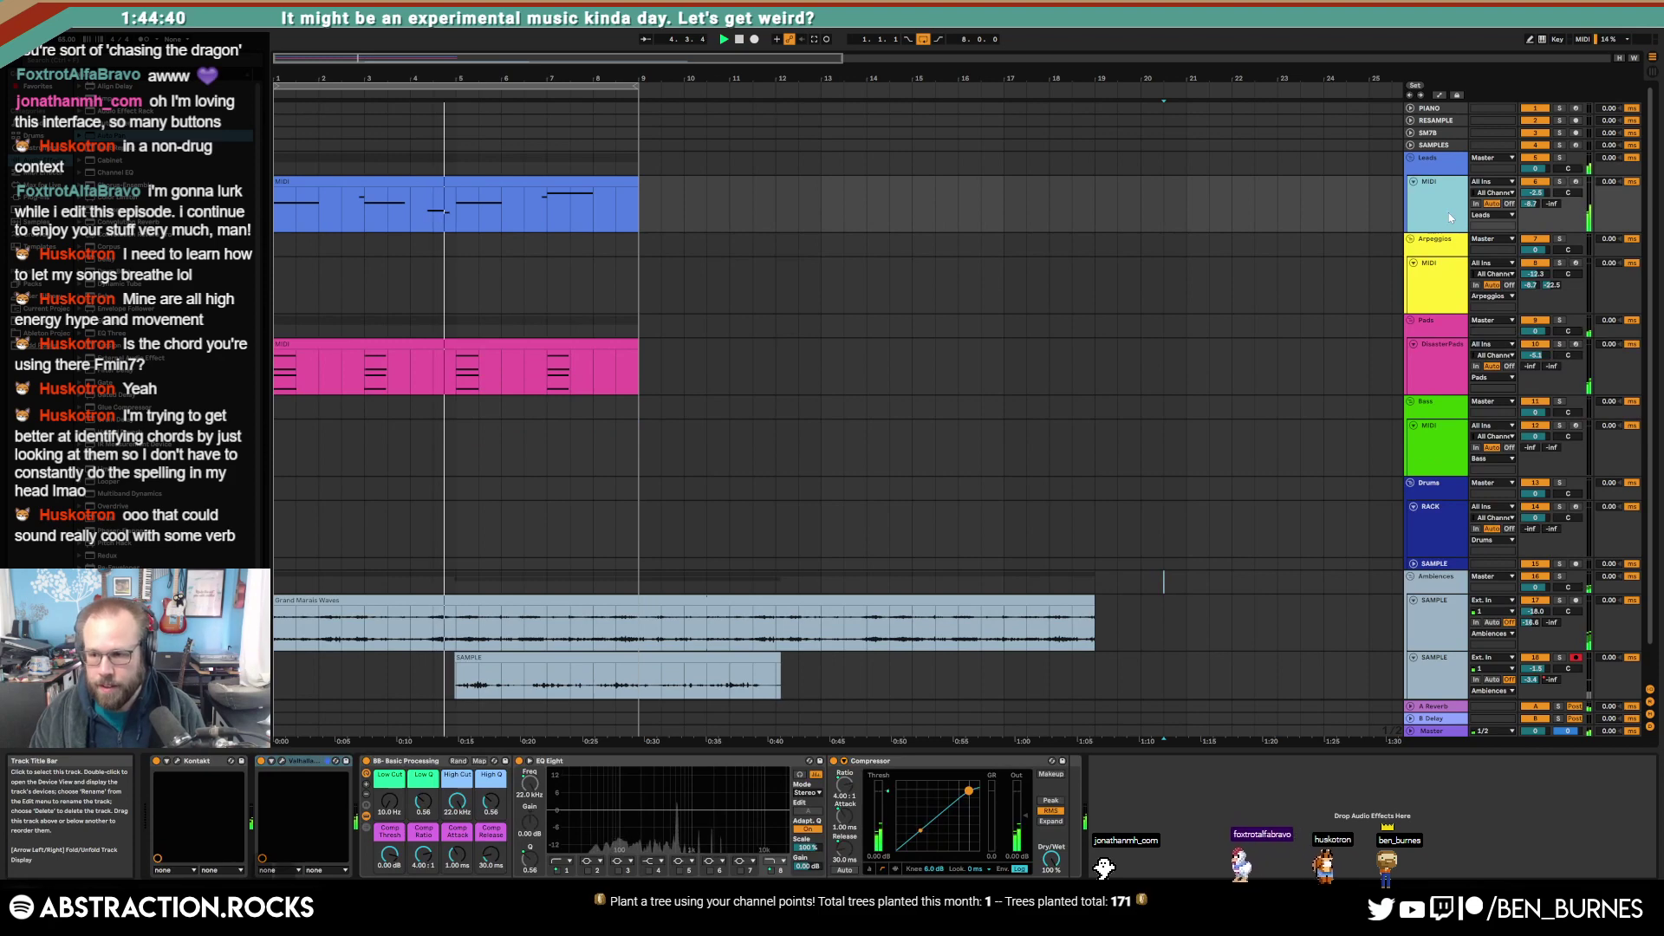
Step: Bend every delay send ramp between bars 5 and 21 into a curve that rises slowly at first and steeply at the end
{"action": "scroll", "coordinate": [1408, 329], "scroll_direction": "down", "scroll_amount": 1}
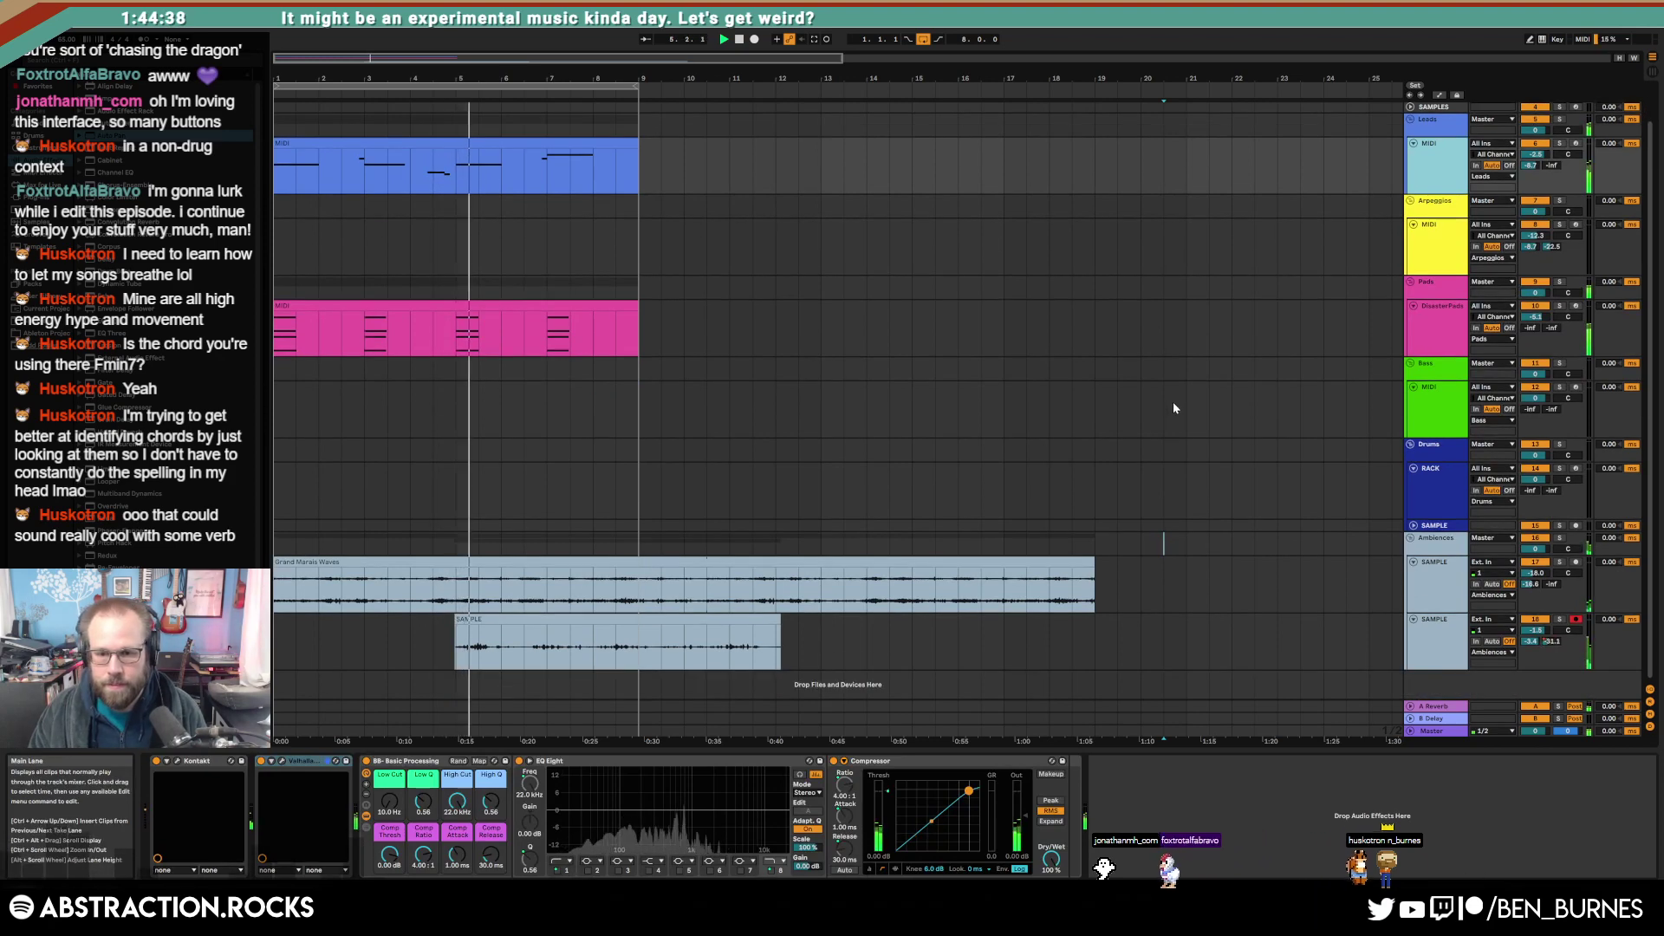
{"action": "left_click", "coordinate": [1443, 652]}
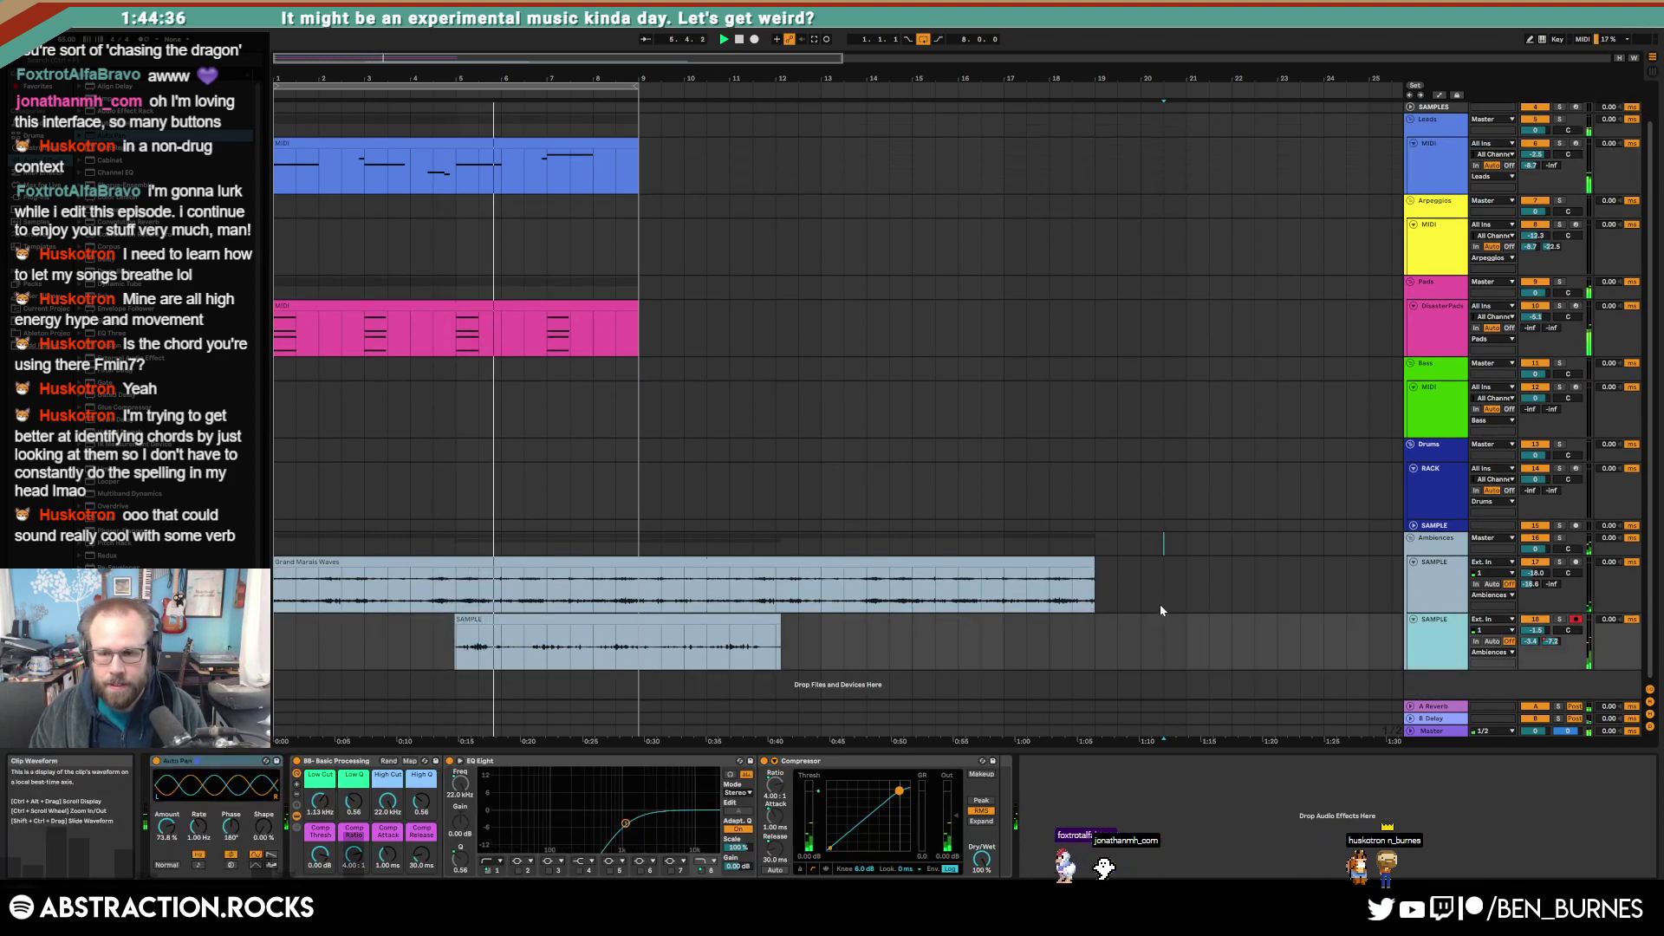
{"action": "key", "text": "a"}
{"action": "left_click", "coordinate": [434, 646]}
{"action": "left_click_drag", "start_coordinate": [480, 647], "coordinate": [483, 653]}
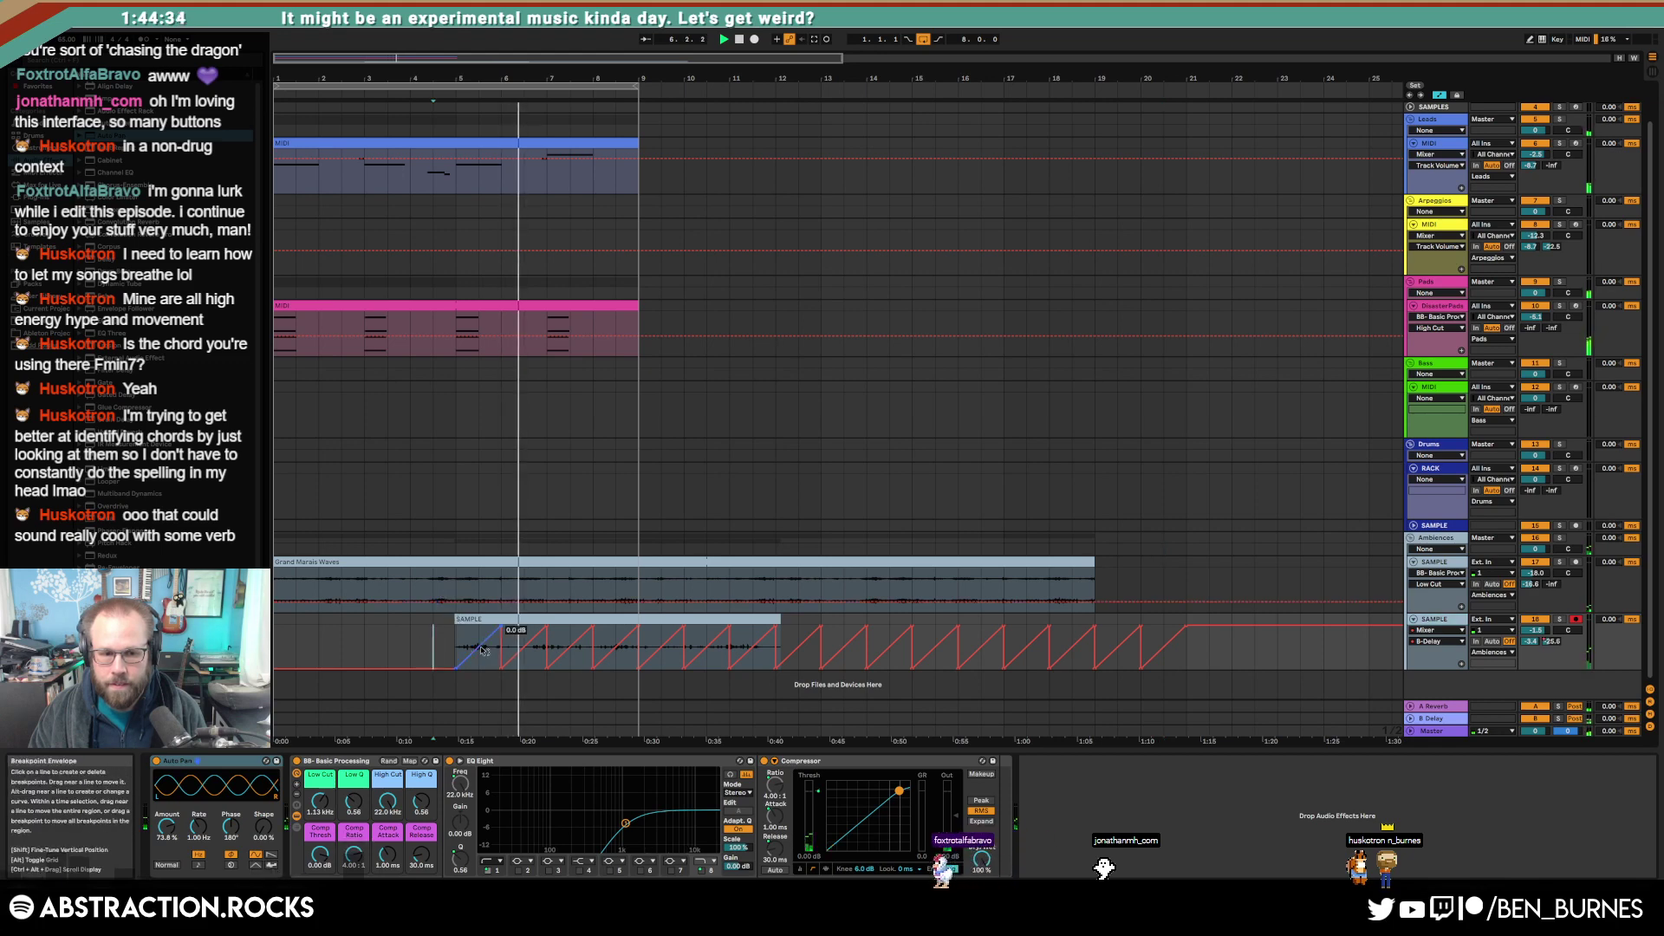
{"action": "key", "text": "Right"}
{"action": "key", "text": "Right"}
{"action": "key", "text": "Right"}
{"action": "key", "text": "Right"}
{"action": "key", "text": "Right"}
{"action": "key", "text": "Right"}
{"action": "key", "text": "Right"}
{"action": "key", "text": "Right"}
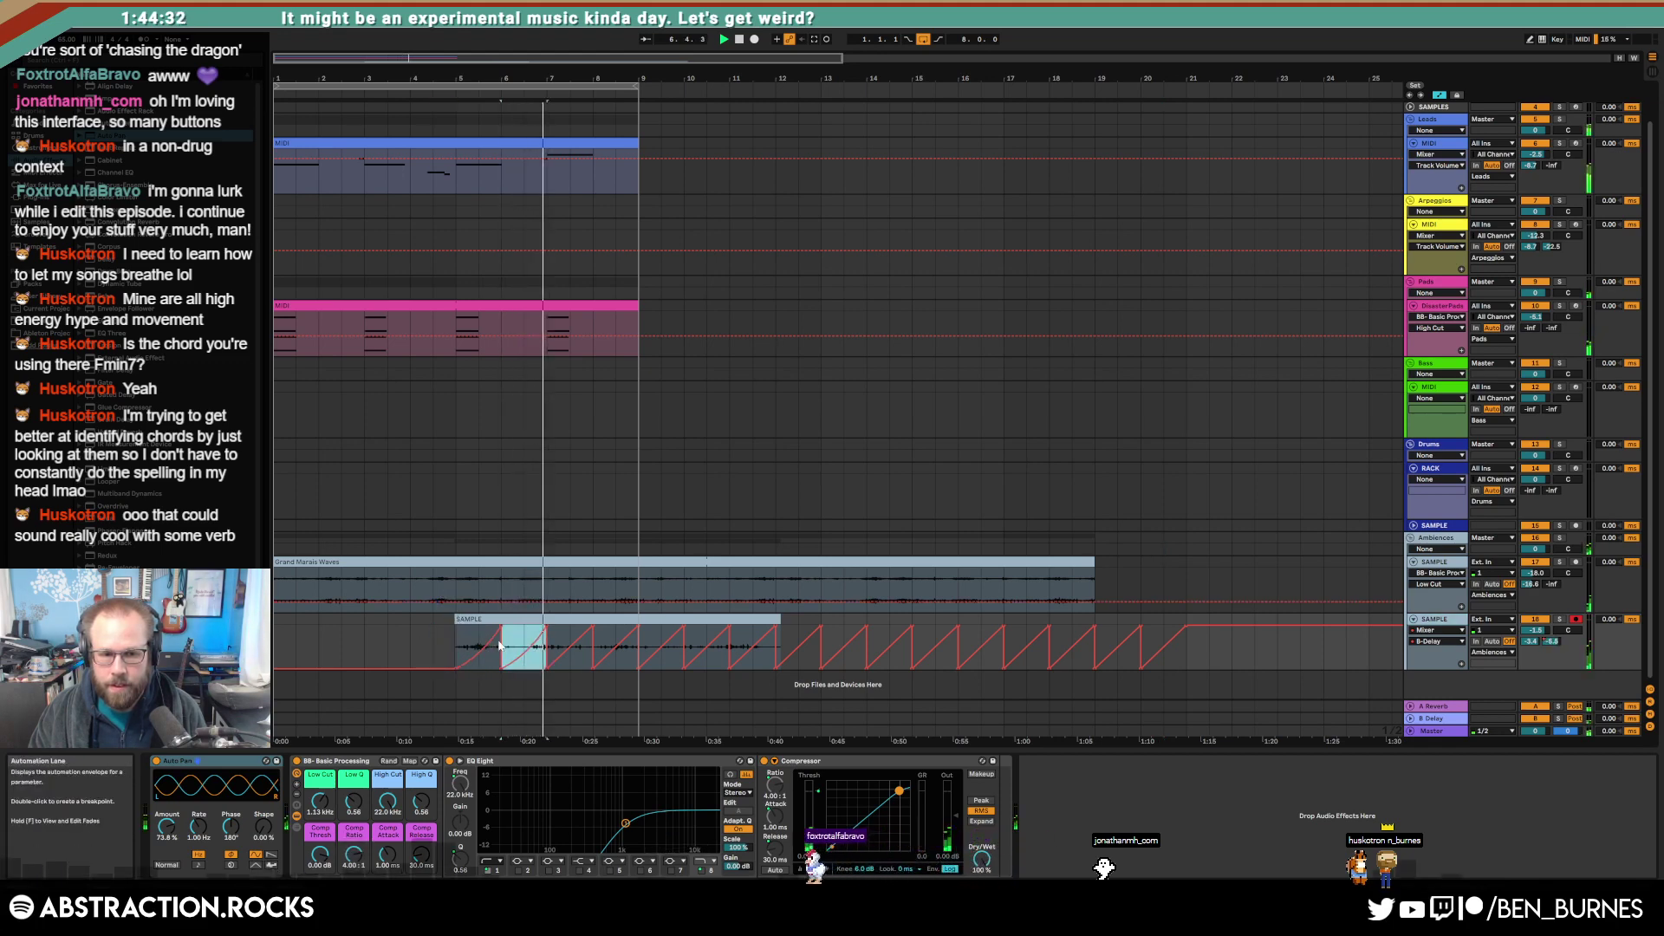
{"action": "key", "text": "Right"}
{"action": "key", "text": "Right"}
{"action": "key", "text": "Right"}
{"action": "key", "text": "Right"}
{"action": "key", "text": "Right"}
{"action": "key", "text": "Right"}
{"action": "key", "text": "Right"}
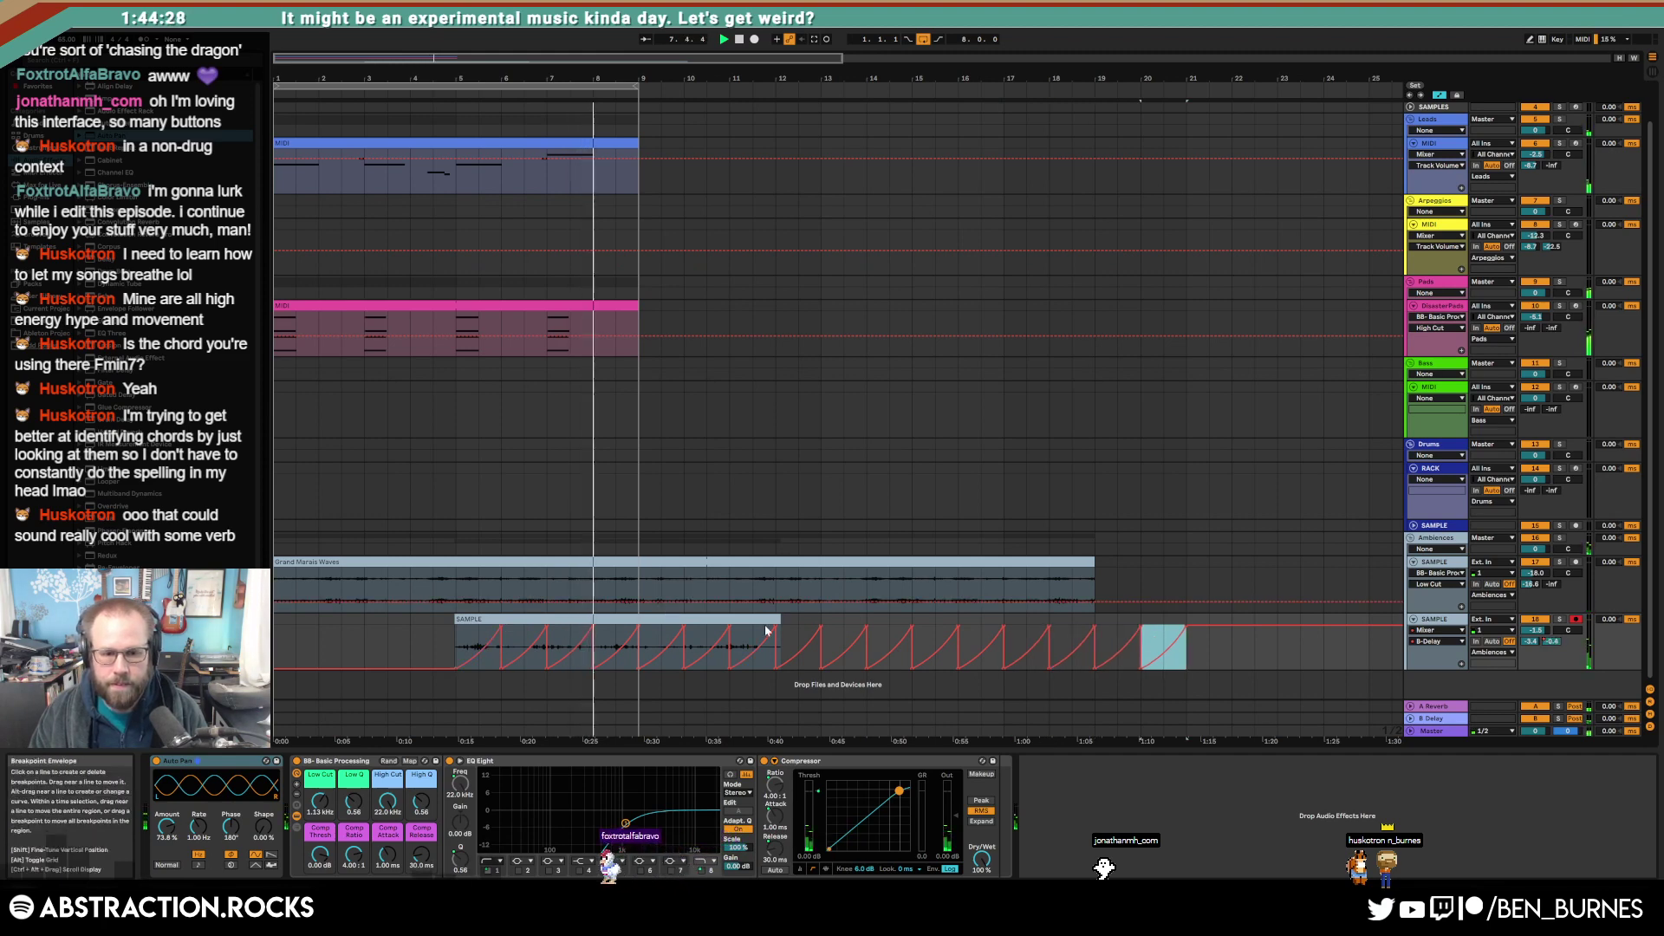
{"action": "left_click", "coordinate": [976, 632]}
{"action": "key", "text": "a"}
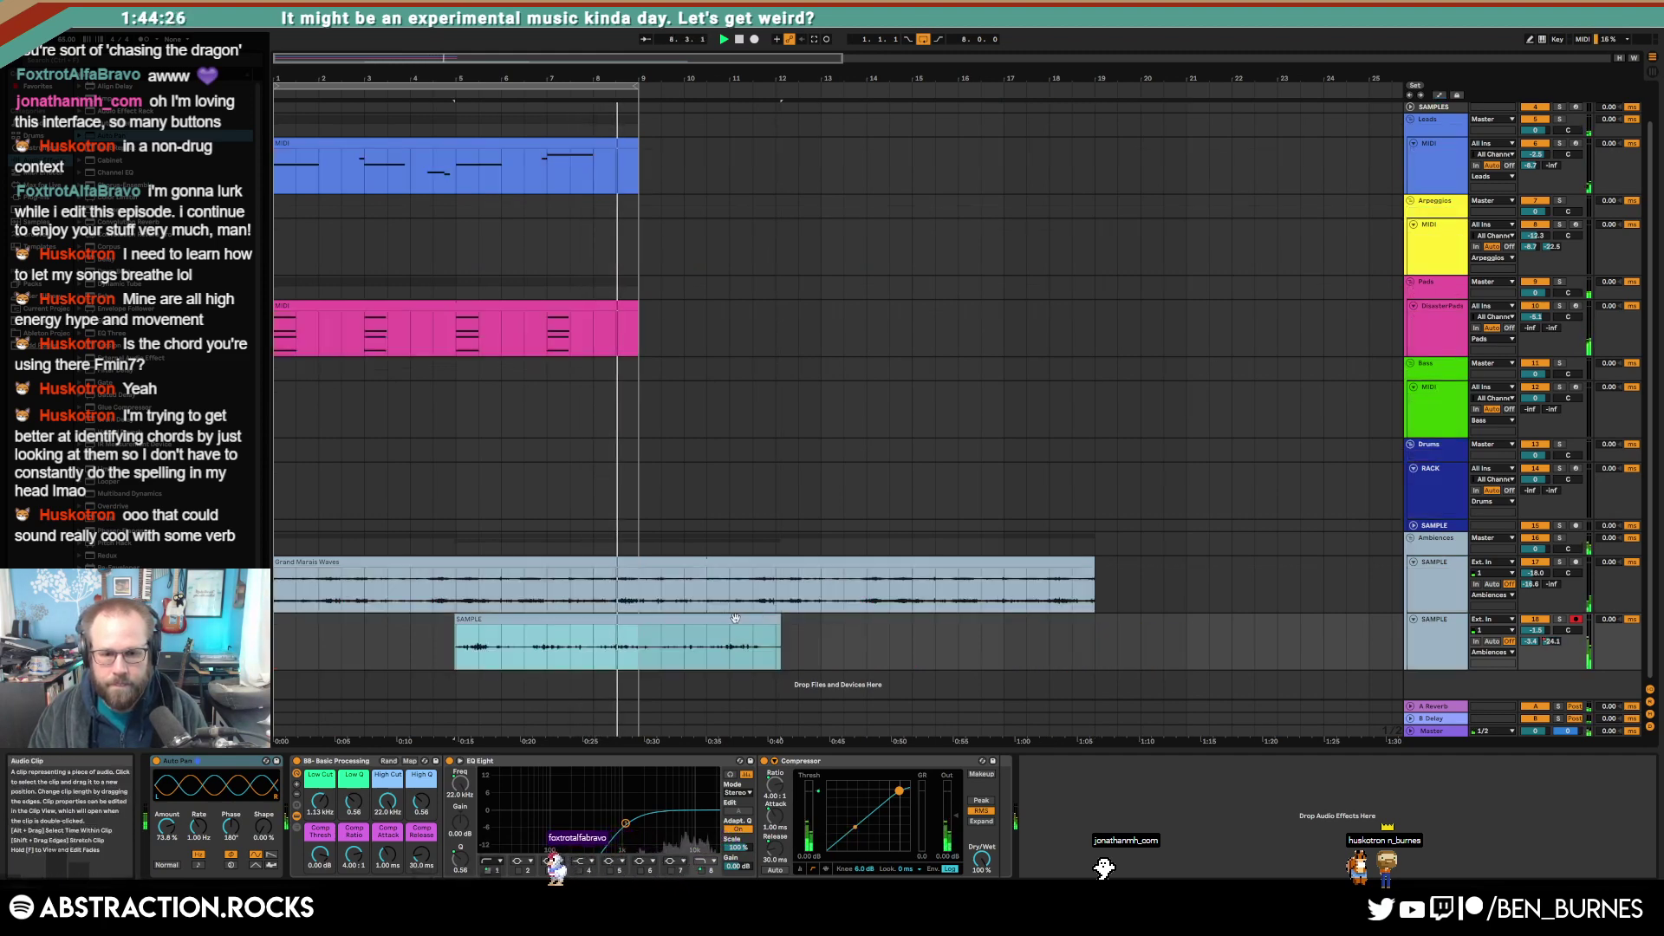
Step: Stop playback, trim the recorded clip's start and end to the useful audio, and set it to loop
{"action": "double_click", "coordinate": [733, 619]}
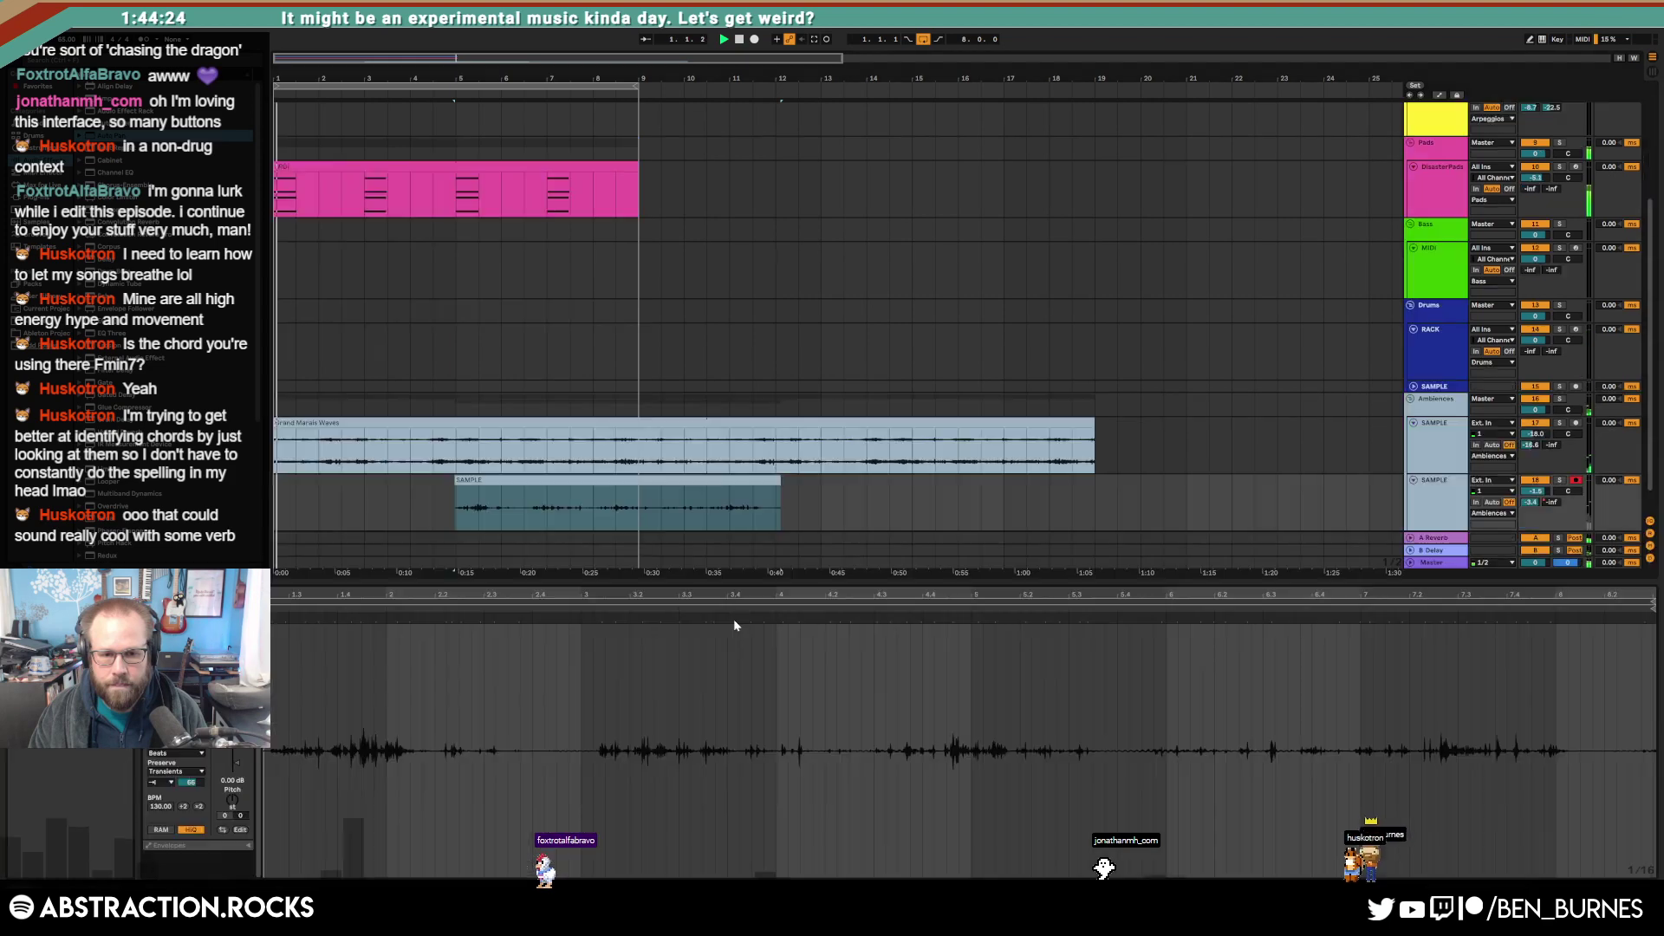
{"action": "left_click_drag", "start_coordinate": [315, 597], "coordinate": [316, 572]}
{"action": "key", "text": "space"}
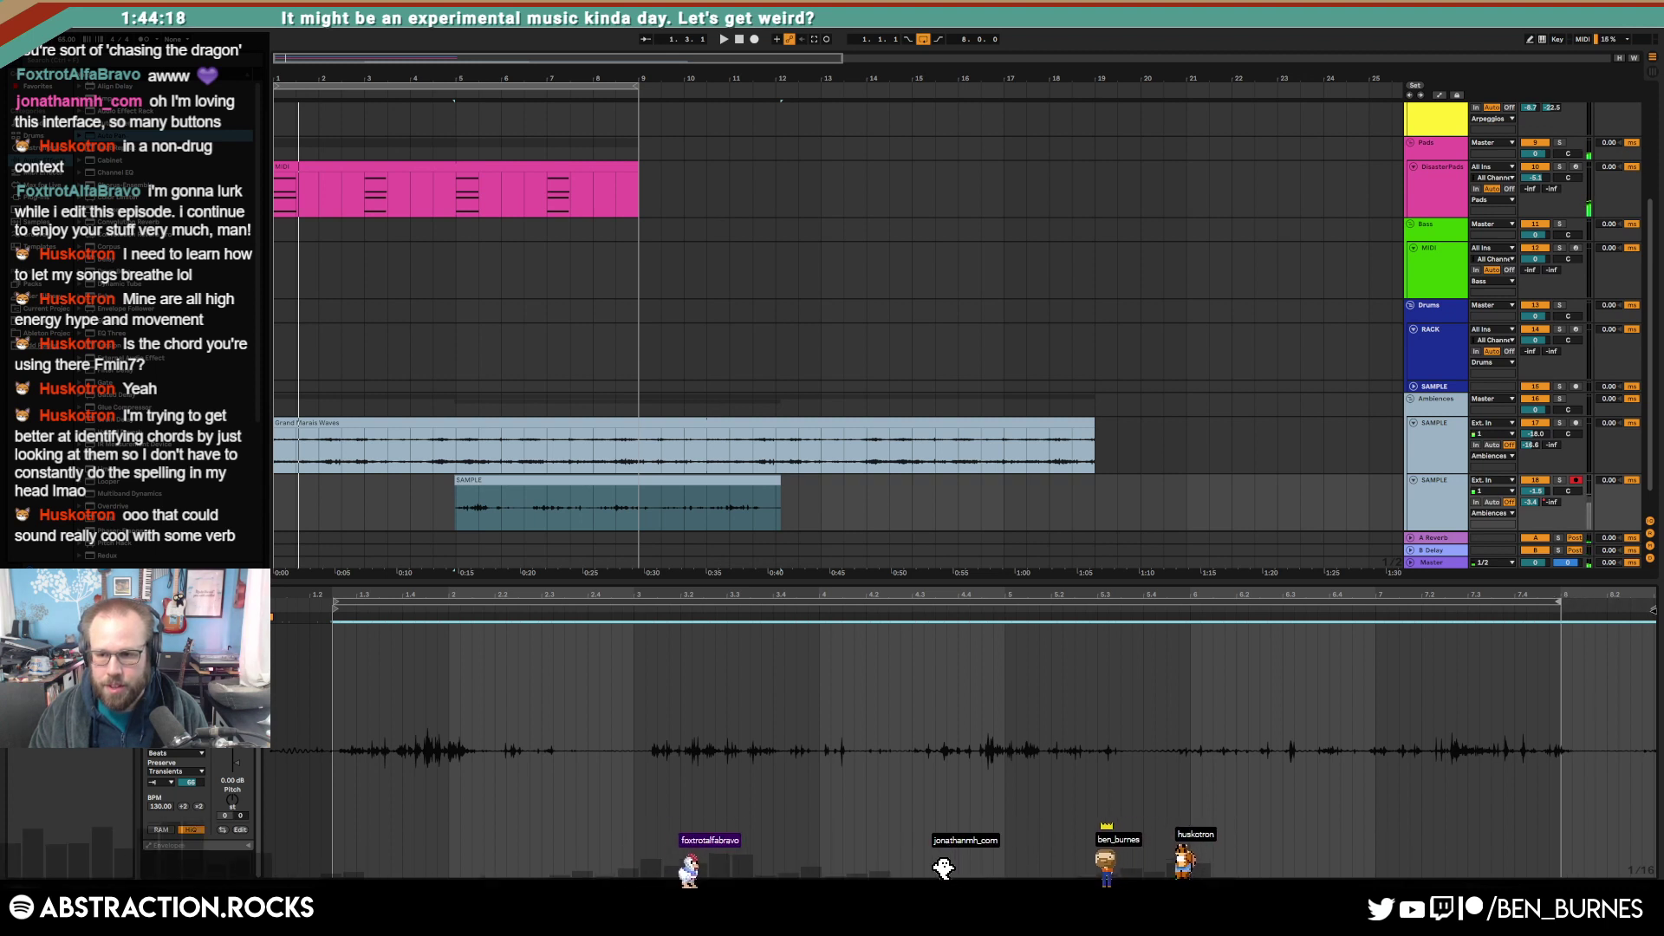
{"action": "left_click_drag", "start_coordinate": [1652, 609], "coordinate": [1559, 625]}
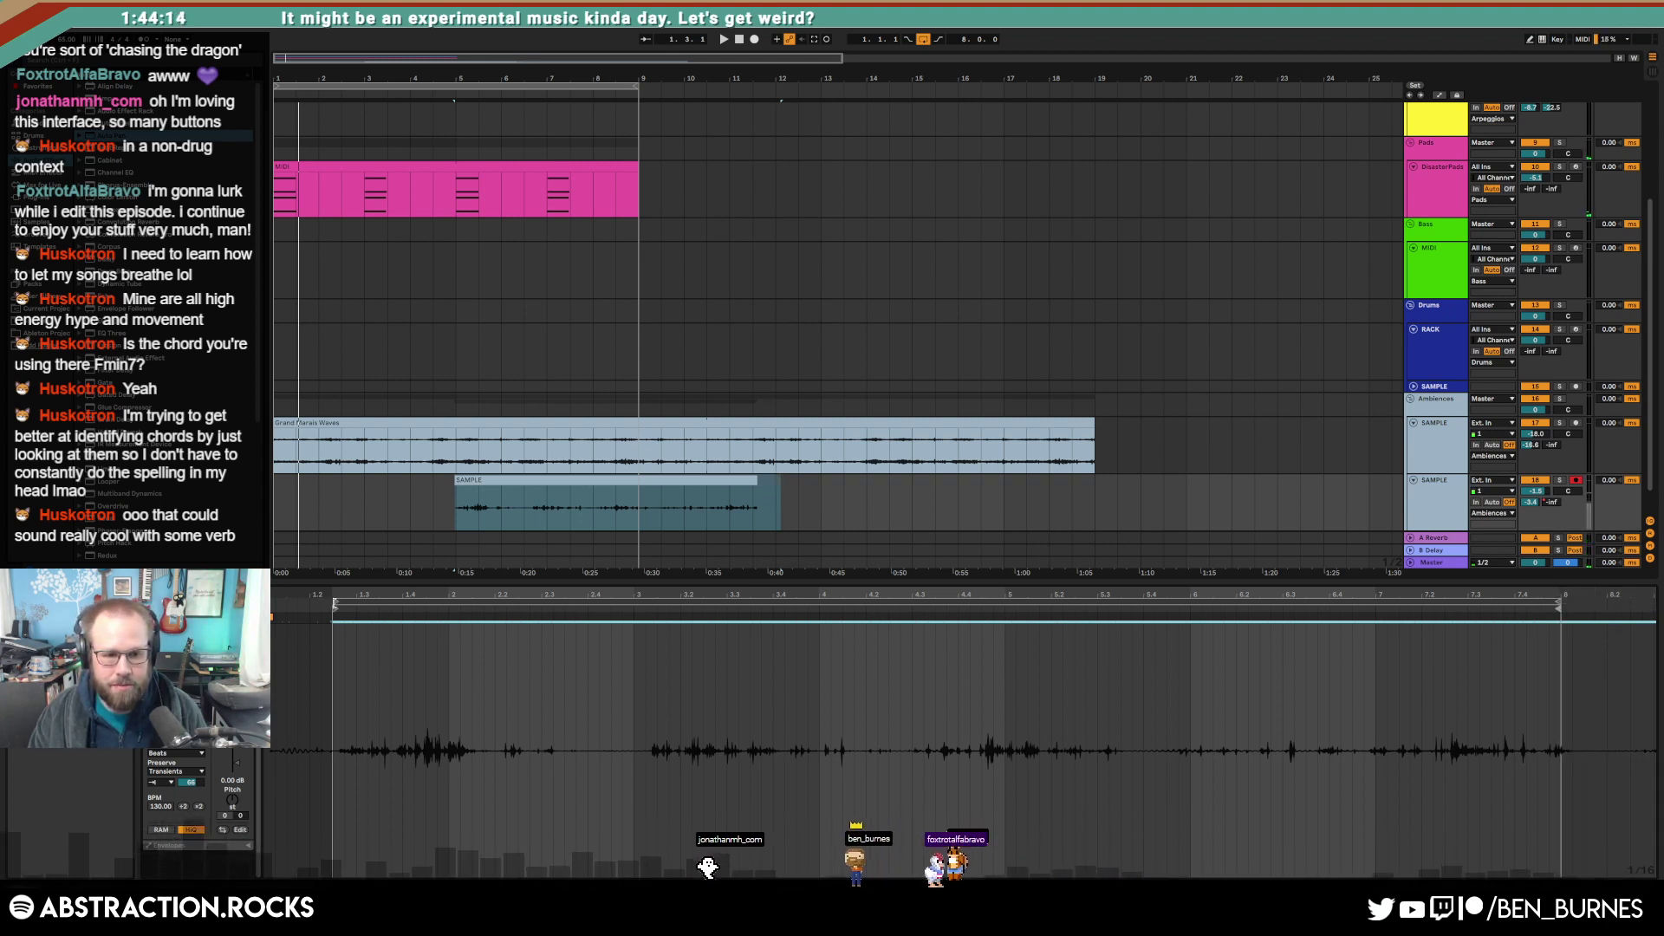
{"action": "left_click", "coordinate": [333, 610]}
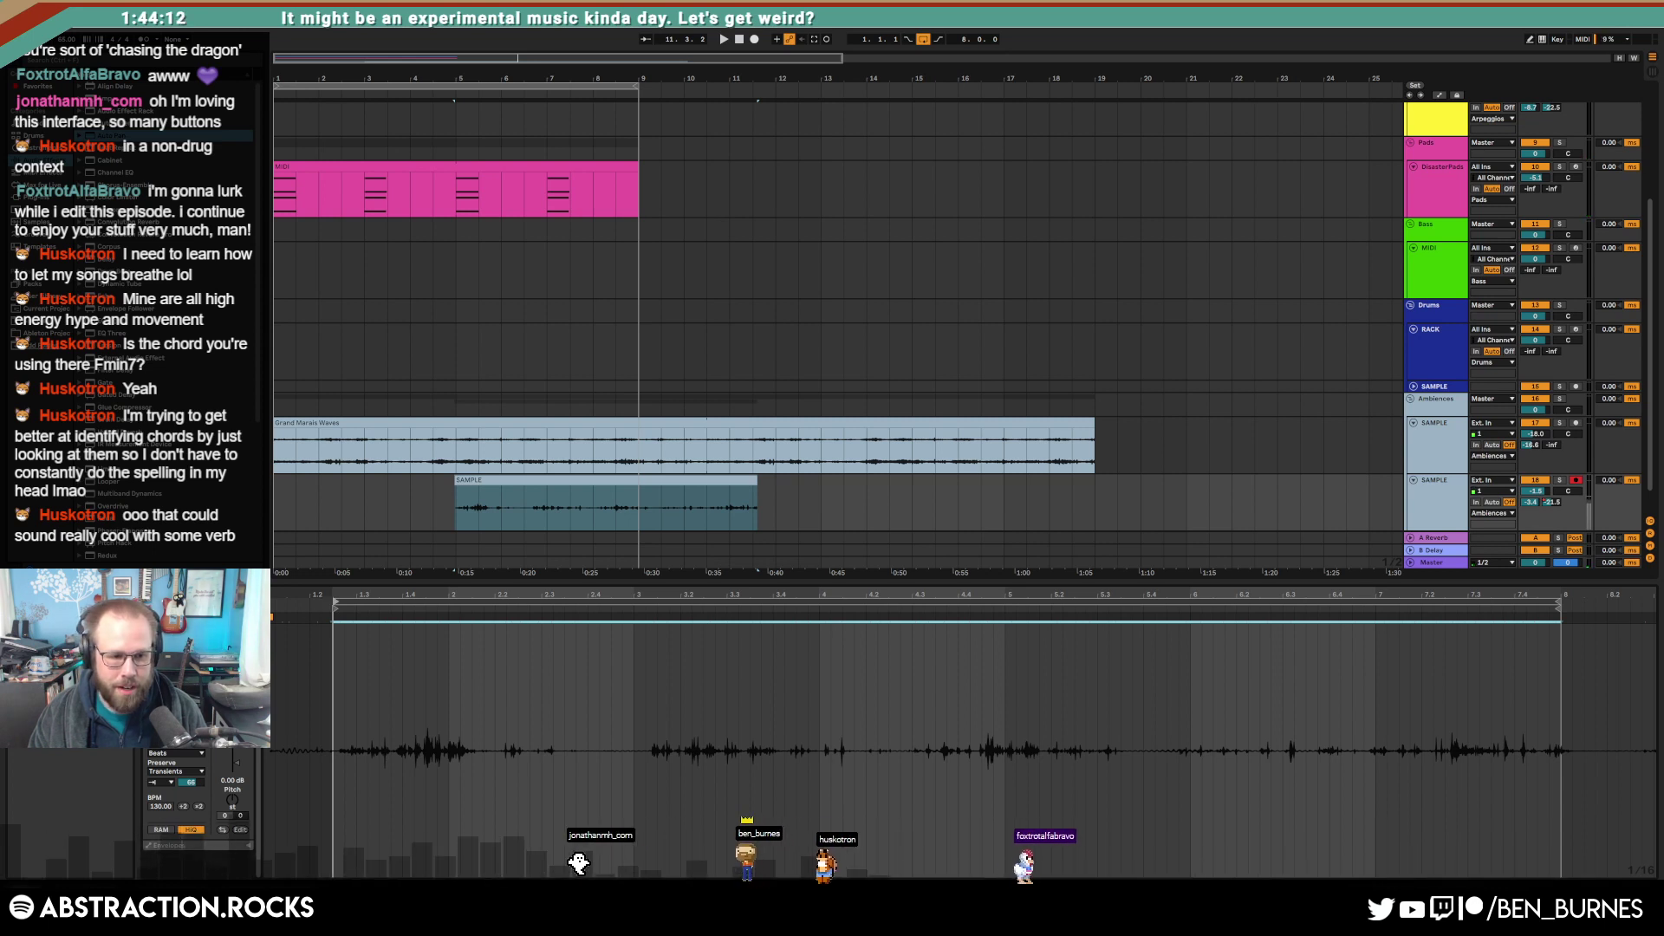
{"action": "left_click", "coordinate": [336, 601]}
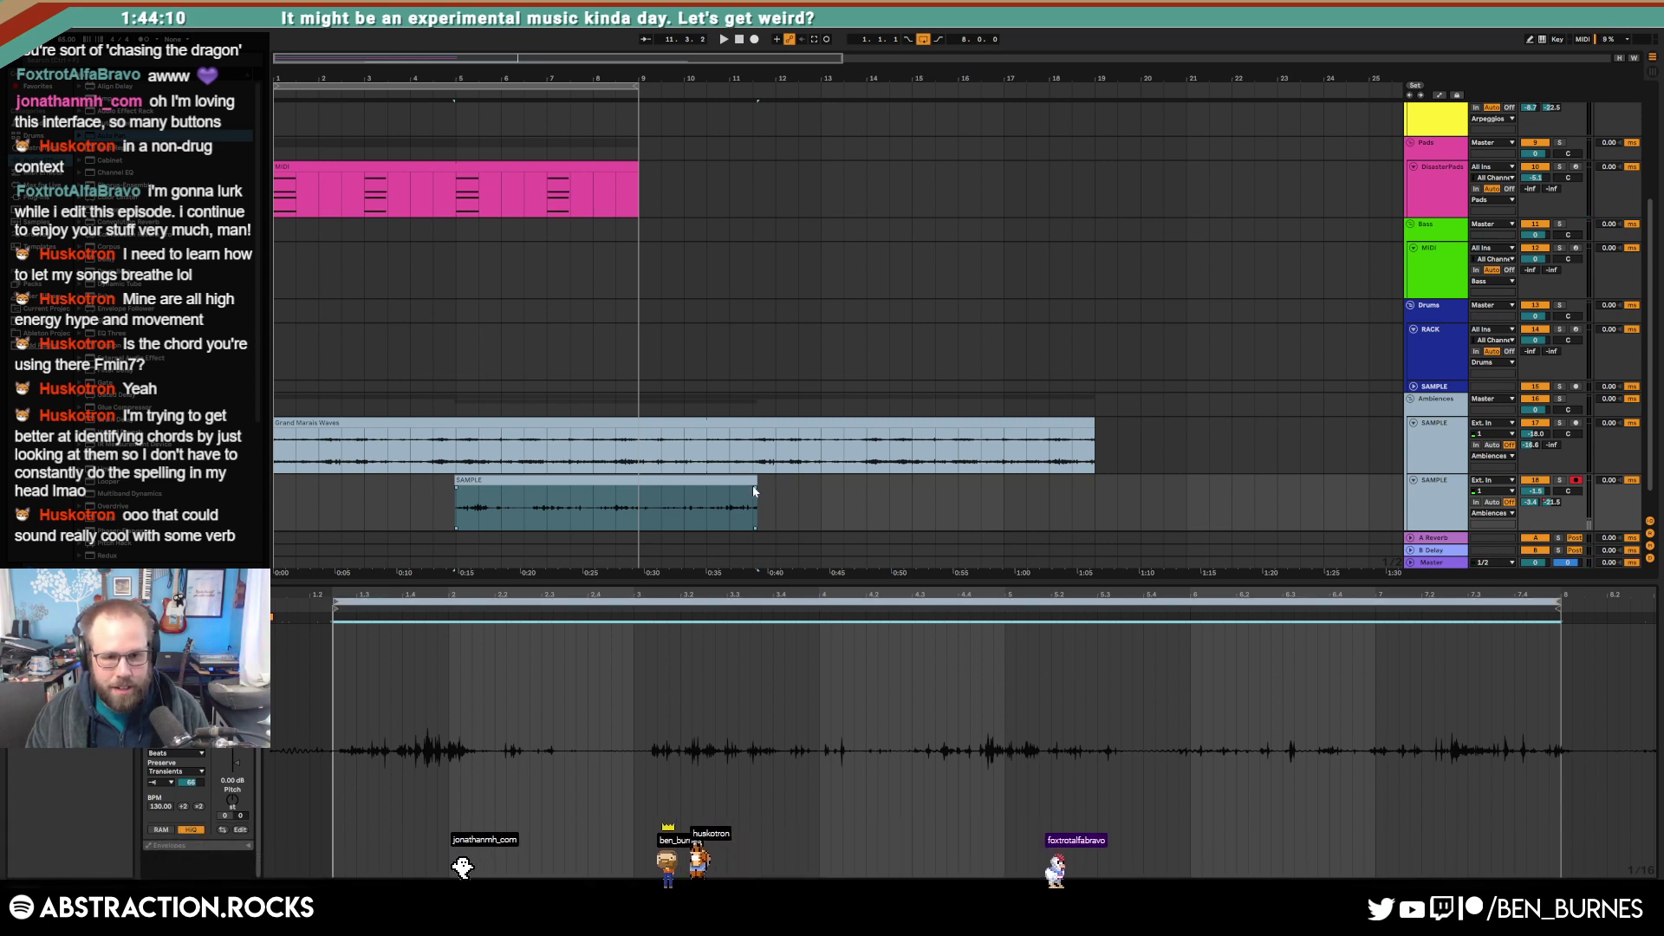
Step: Extend the looped recorded clip and the Grand Marais Waves clip to bar 21, where the delay send ramps end
{"action": "left_click_drag", "start_coordinate": [753, 491], "coordinate": [1101, 511]}
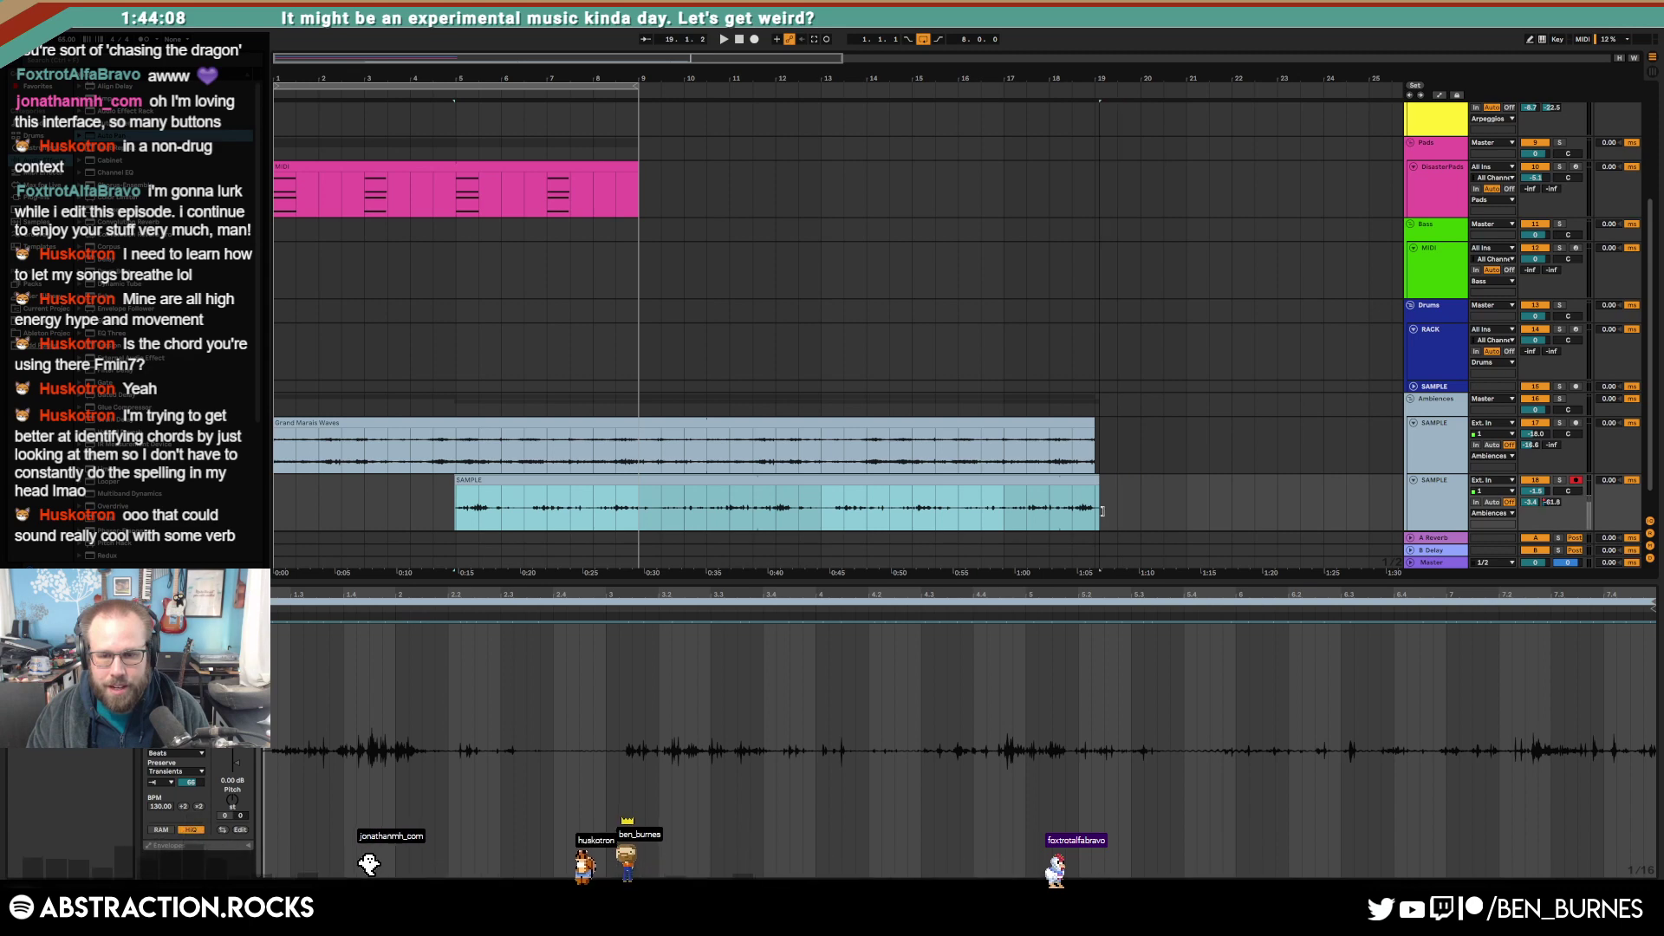
{"action": "key", "text": "a"}
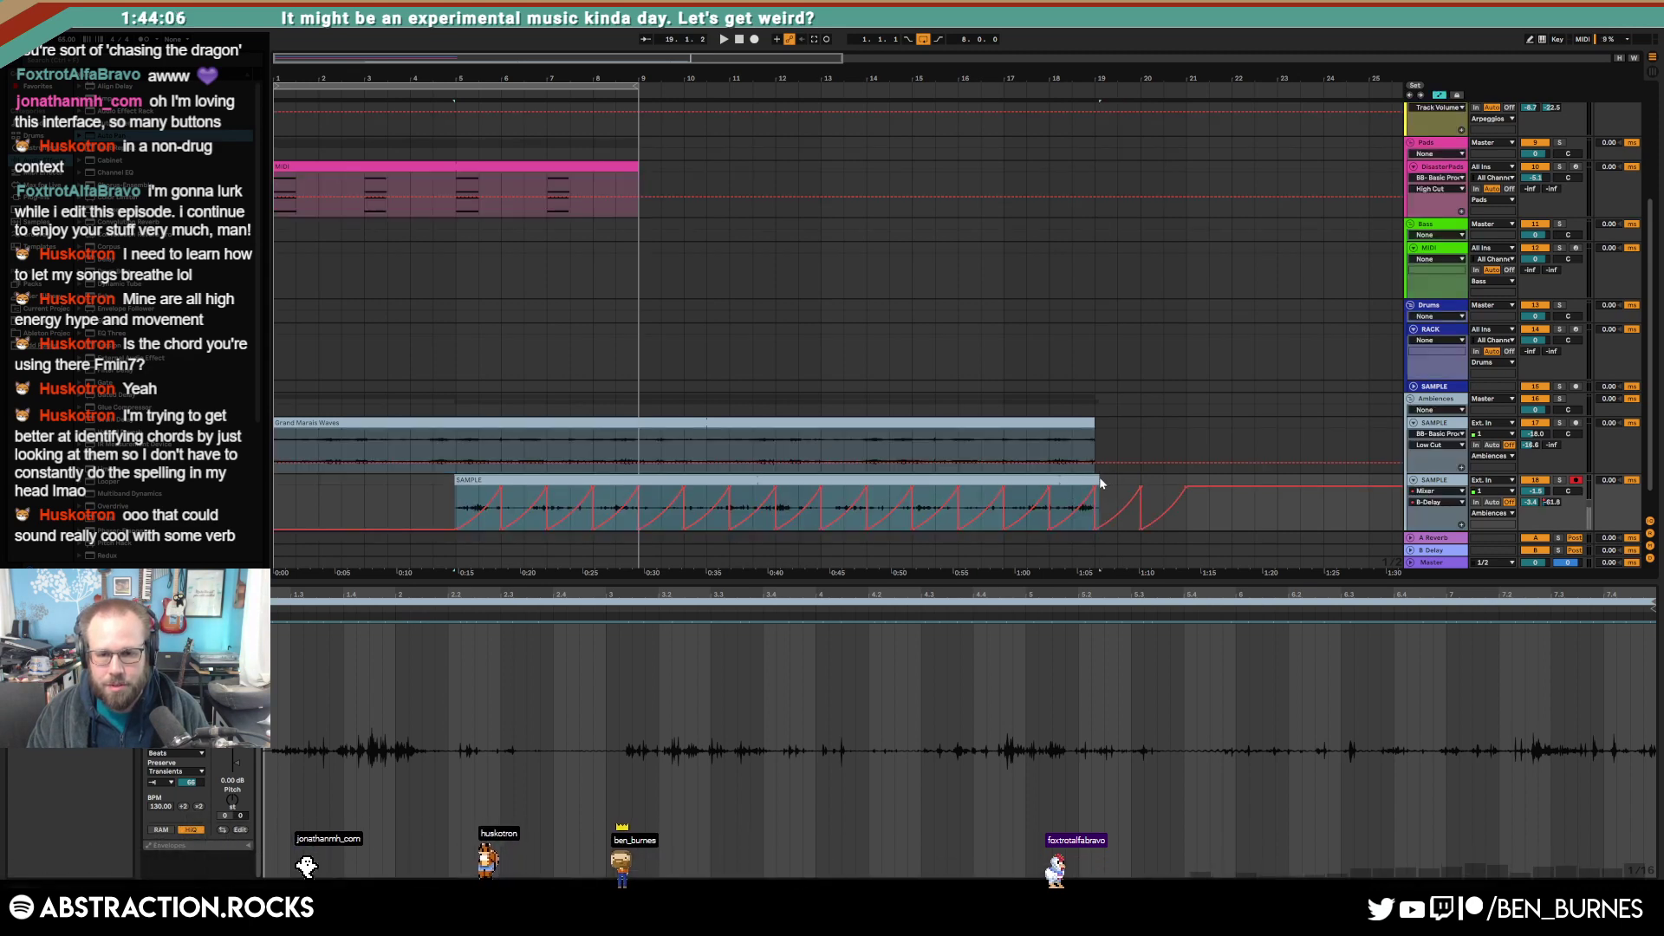
{"action": "left_click_drag", "start_coordinate": [1130, 485], "coordinate": [1189, 492]}
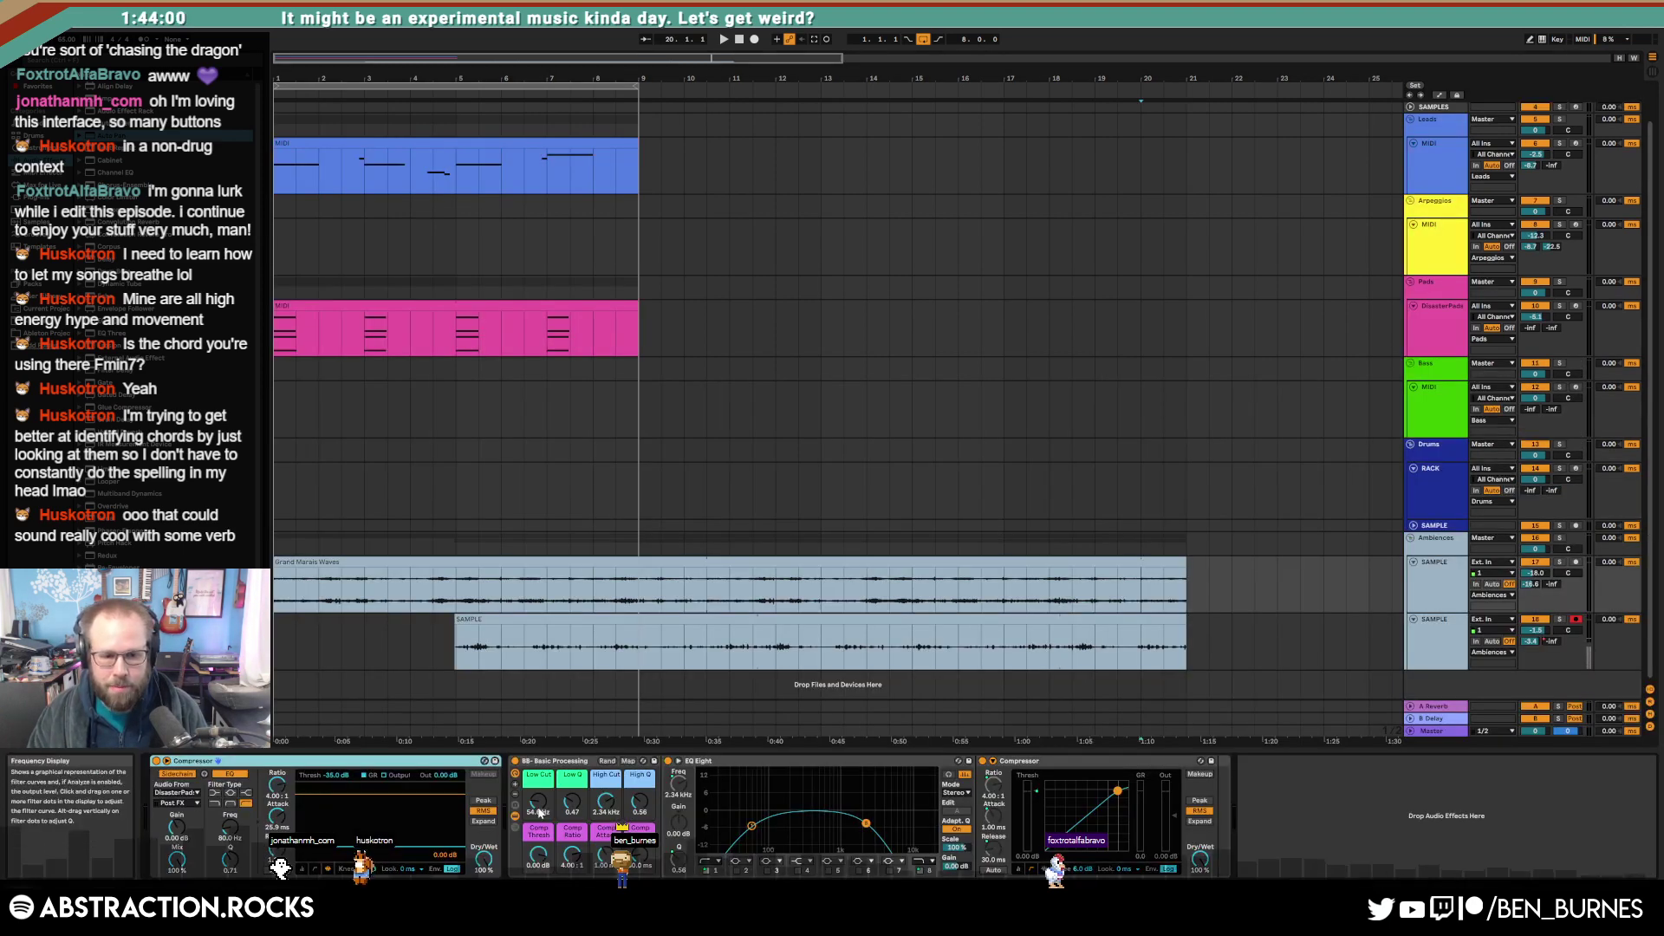
Step: Raise the high cut on the Grand Marais Waves track and check the clip's Beats warp settings while it plays soloed
{"action": "left_click_drag", "start_coordinate": [603, 804], "coordinate": [602, 775]}
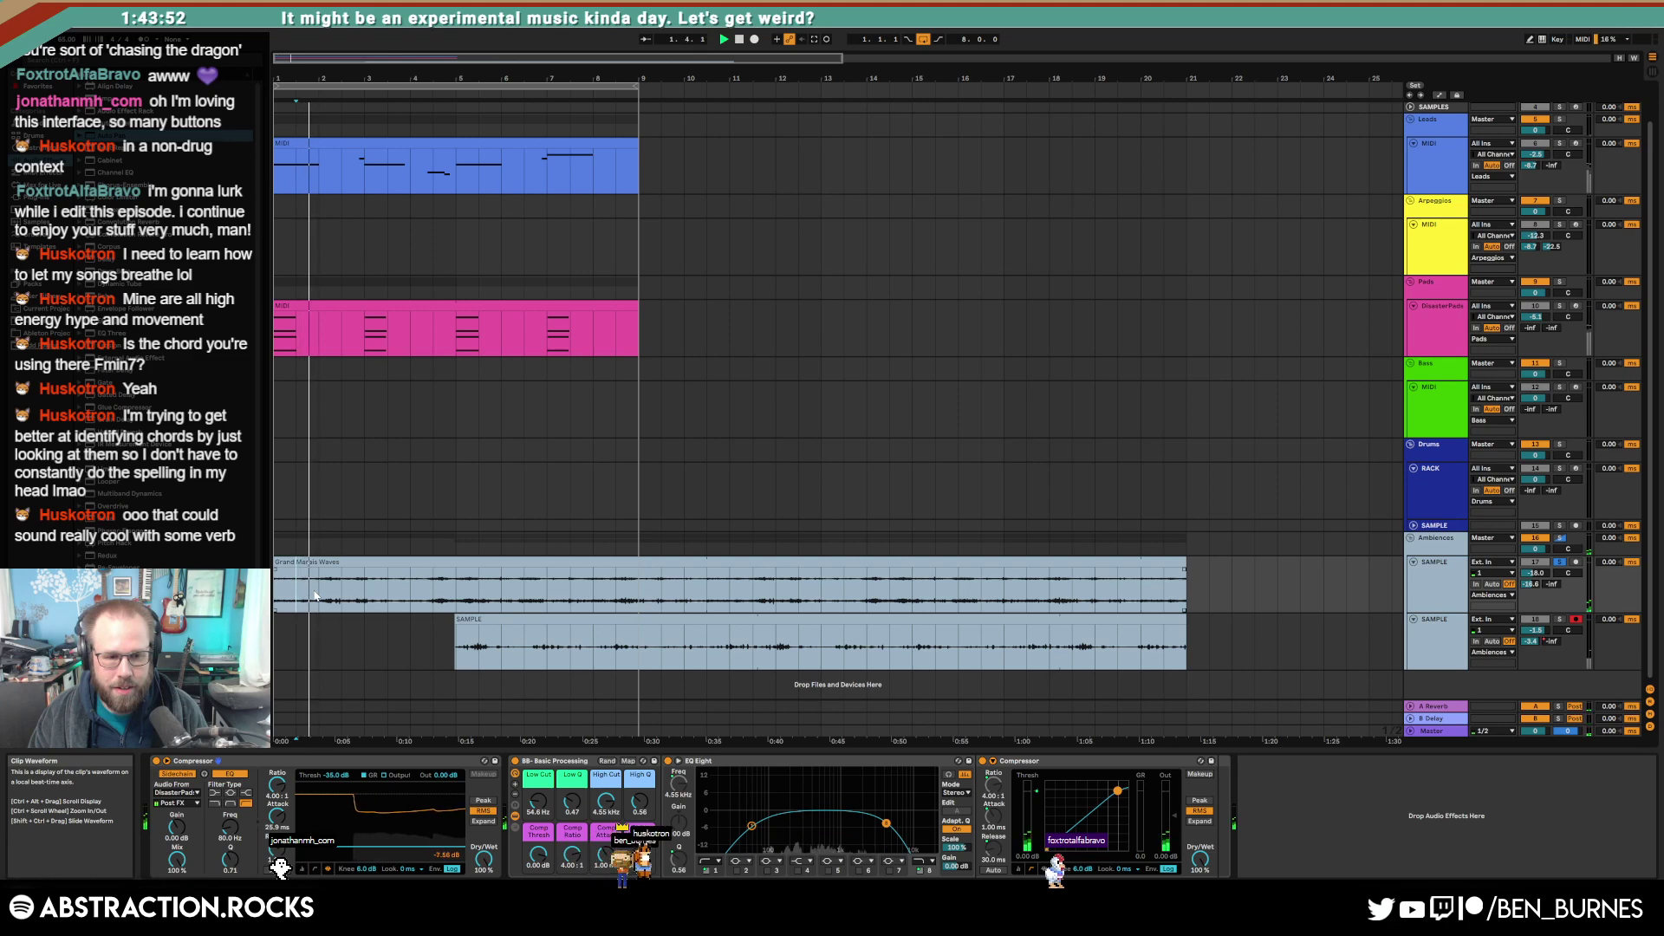
{"action": "left_click", "coordinate": [382, 564]}
{"action": "double_click", "coordinate": [381, 565]}
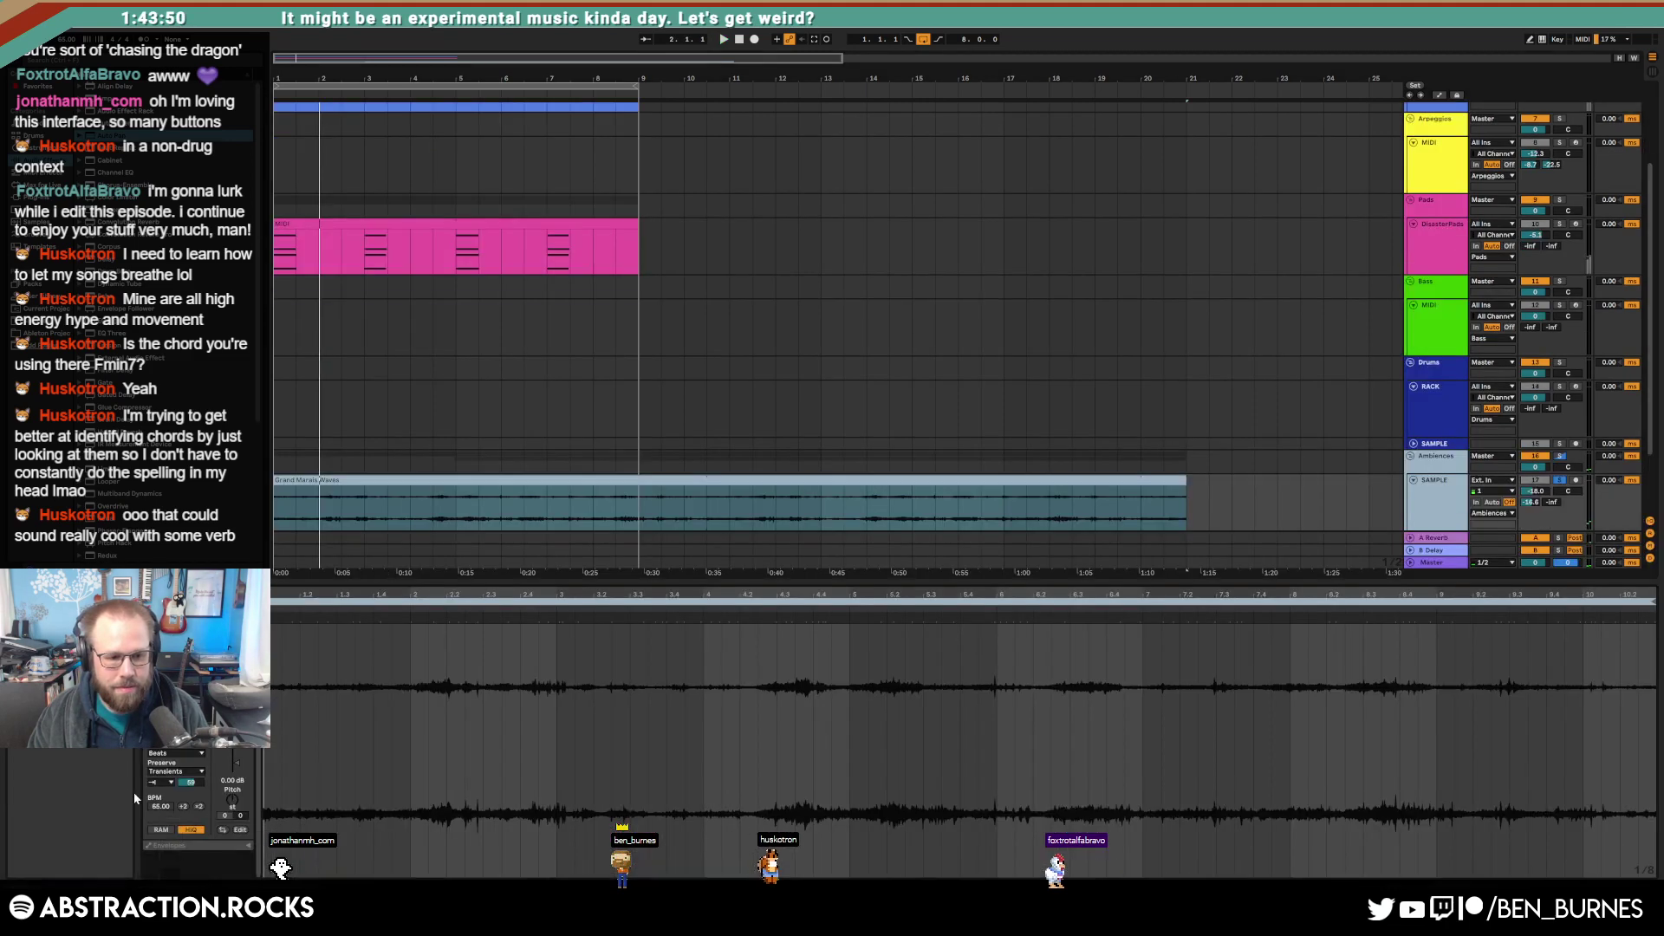
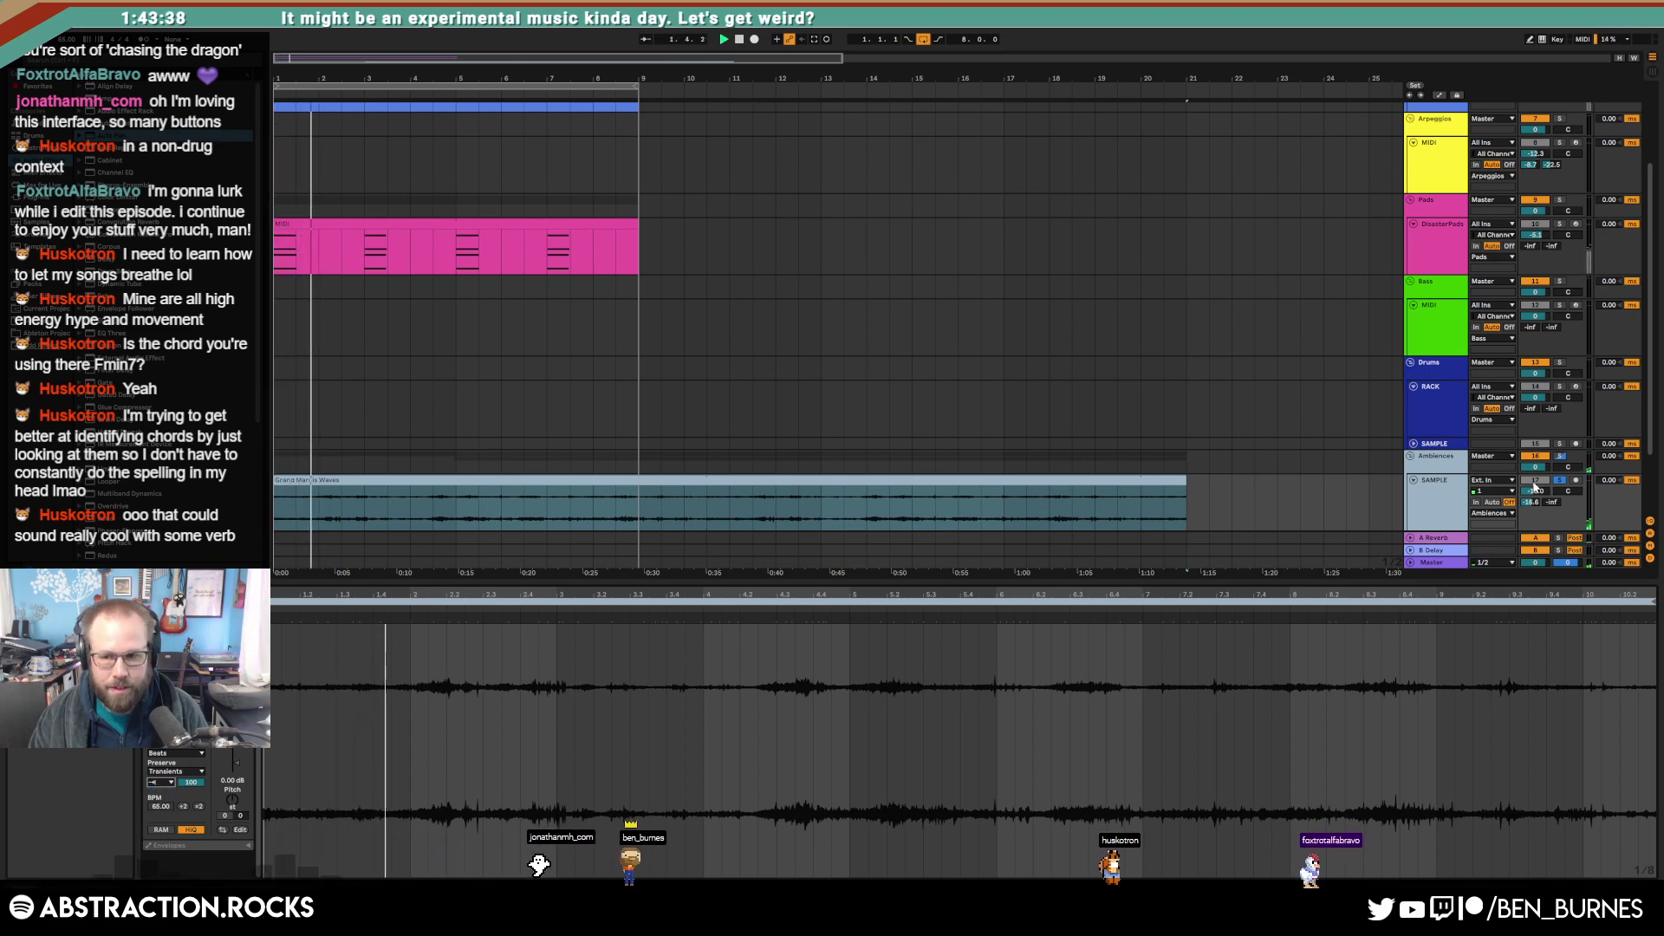
{"action": "key", "text": "shift+Tab"}
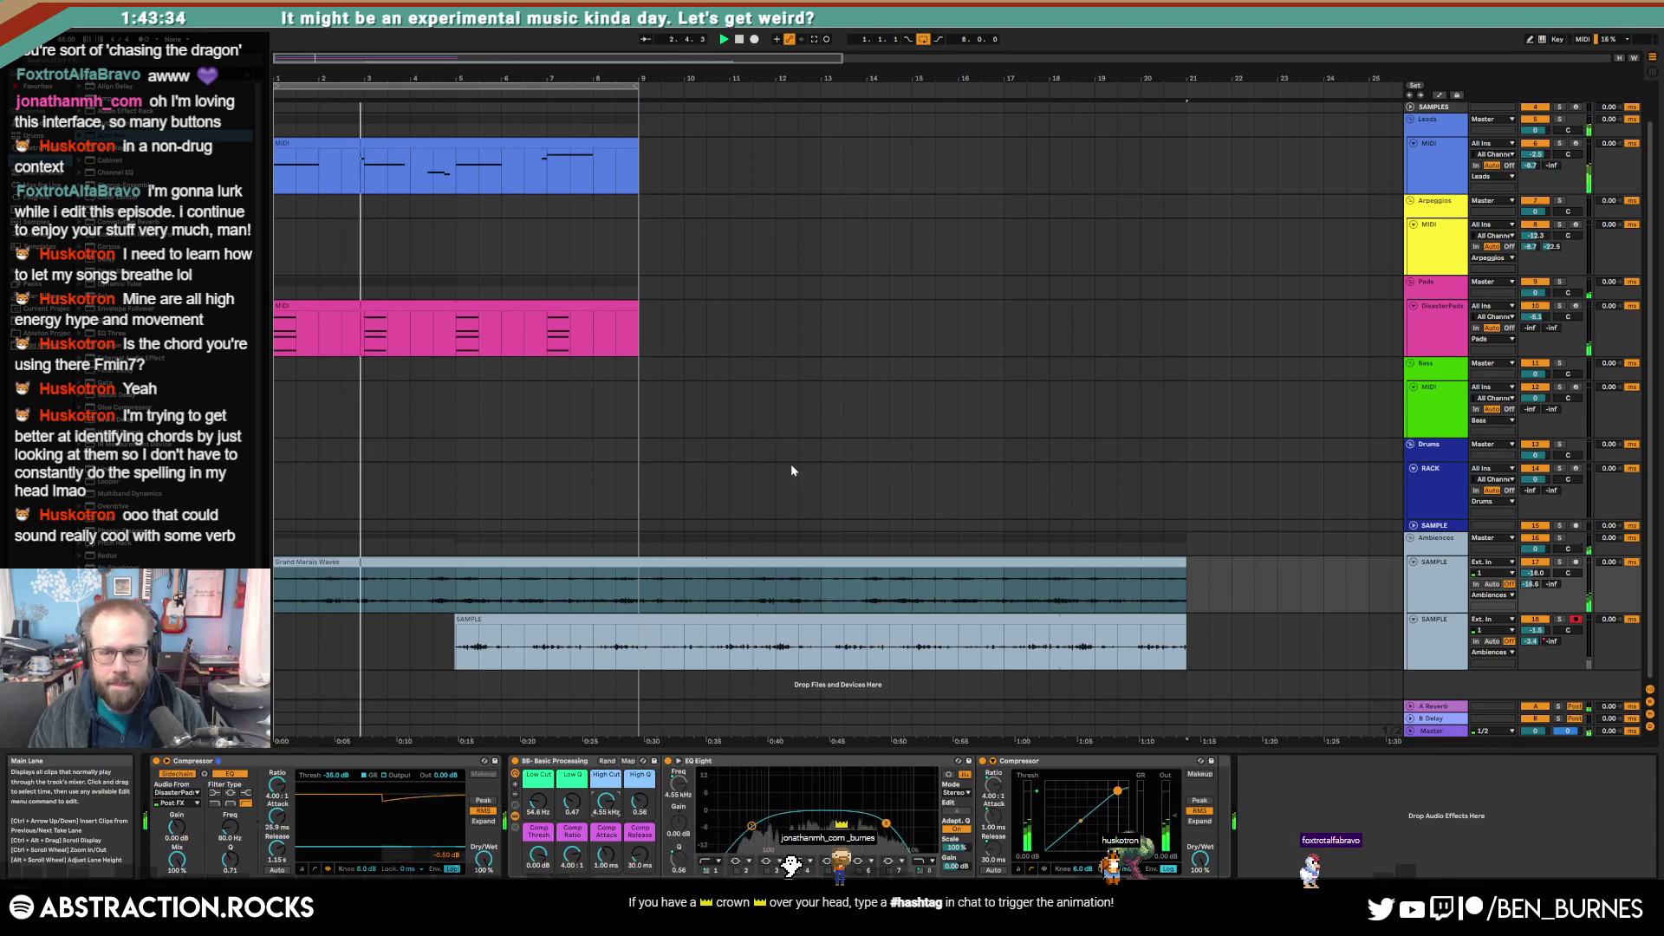
Step: Add a MIDI track below the lead in the Leads group, unfold it, stop playback and show the third-party plug-ins
{"action": "scroll", "coordinate": [645, 426], "scroll_direction": "up", "scroll_amount": 1}
{"action": "left_click", "coordinate": [1422, 206]}
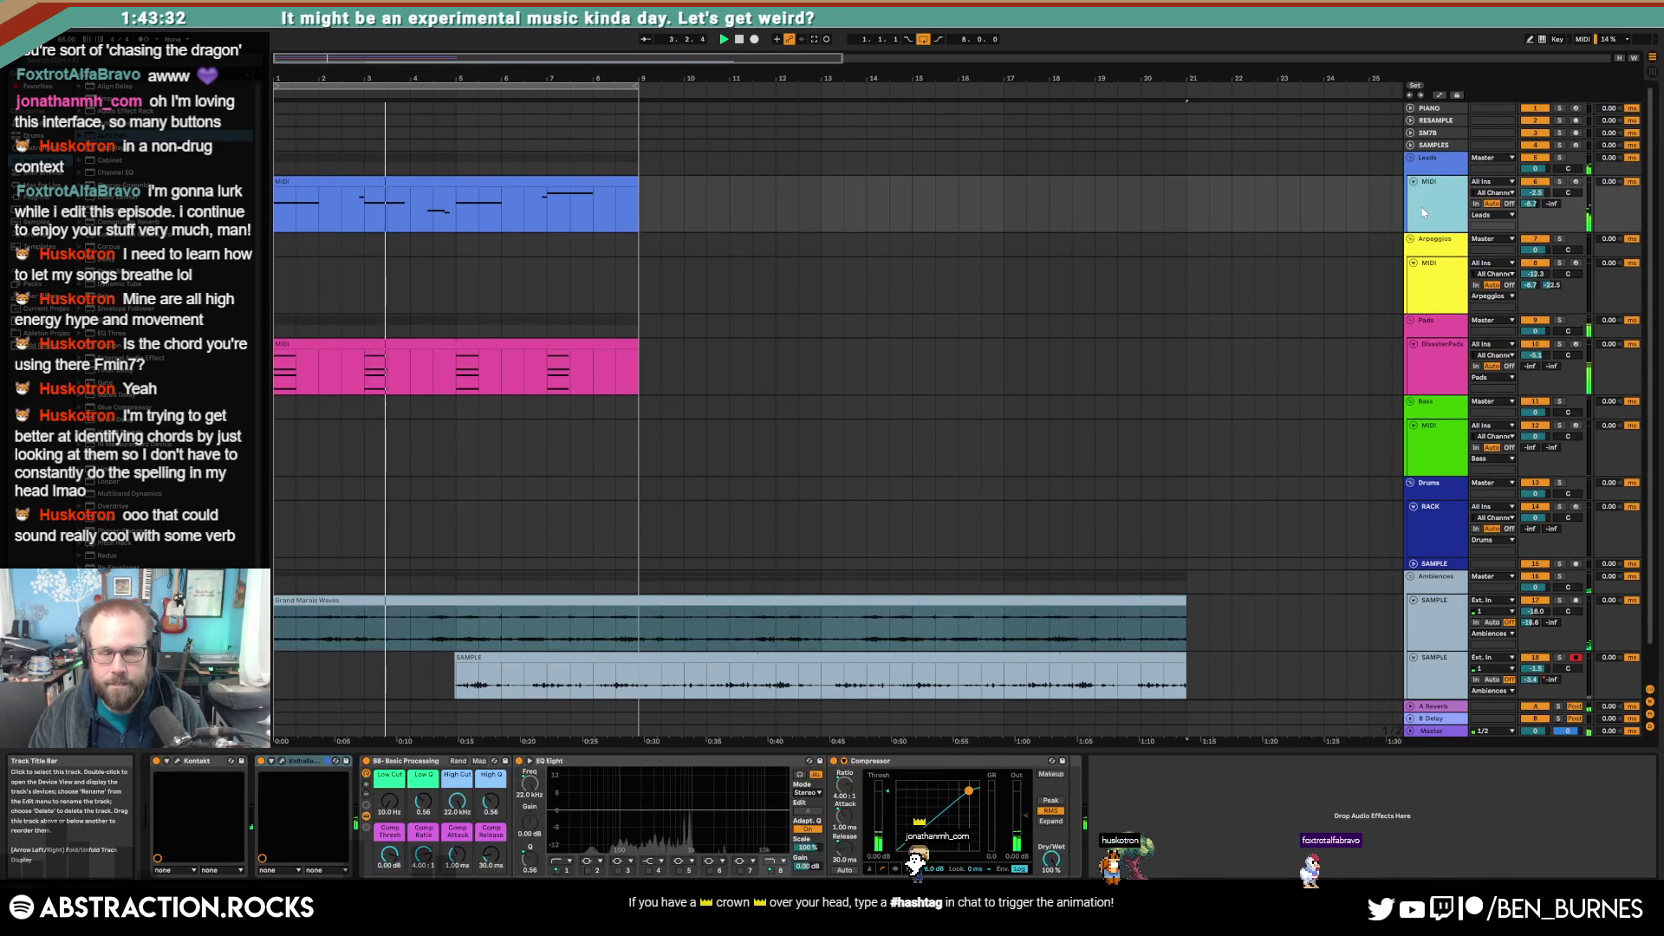
{"action": "key", "text": "ctrl+shift+t"}
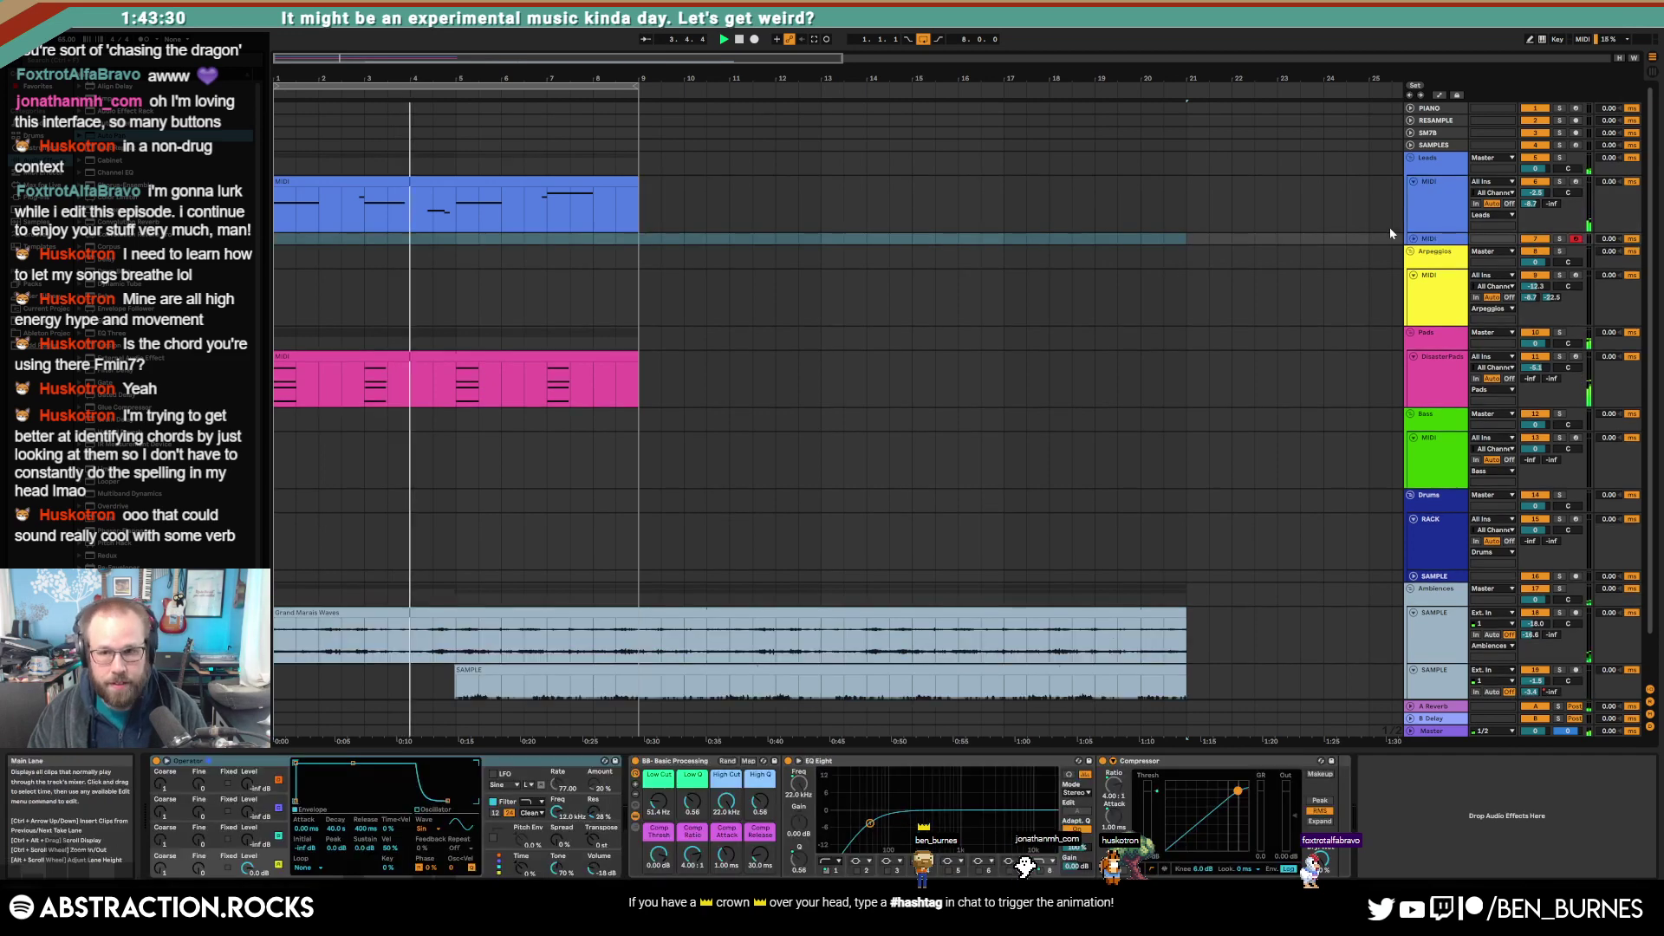
{"action": "left_click", "coordinate": [1414, 239]}
{"action": "key", "text": "space"}
{"action": "left_click", "coordinate": [36, 198]}
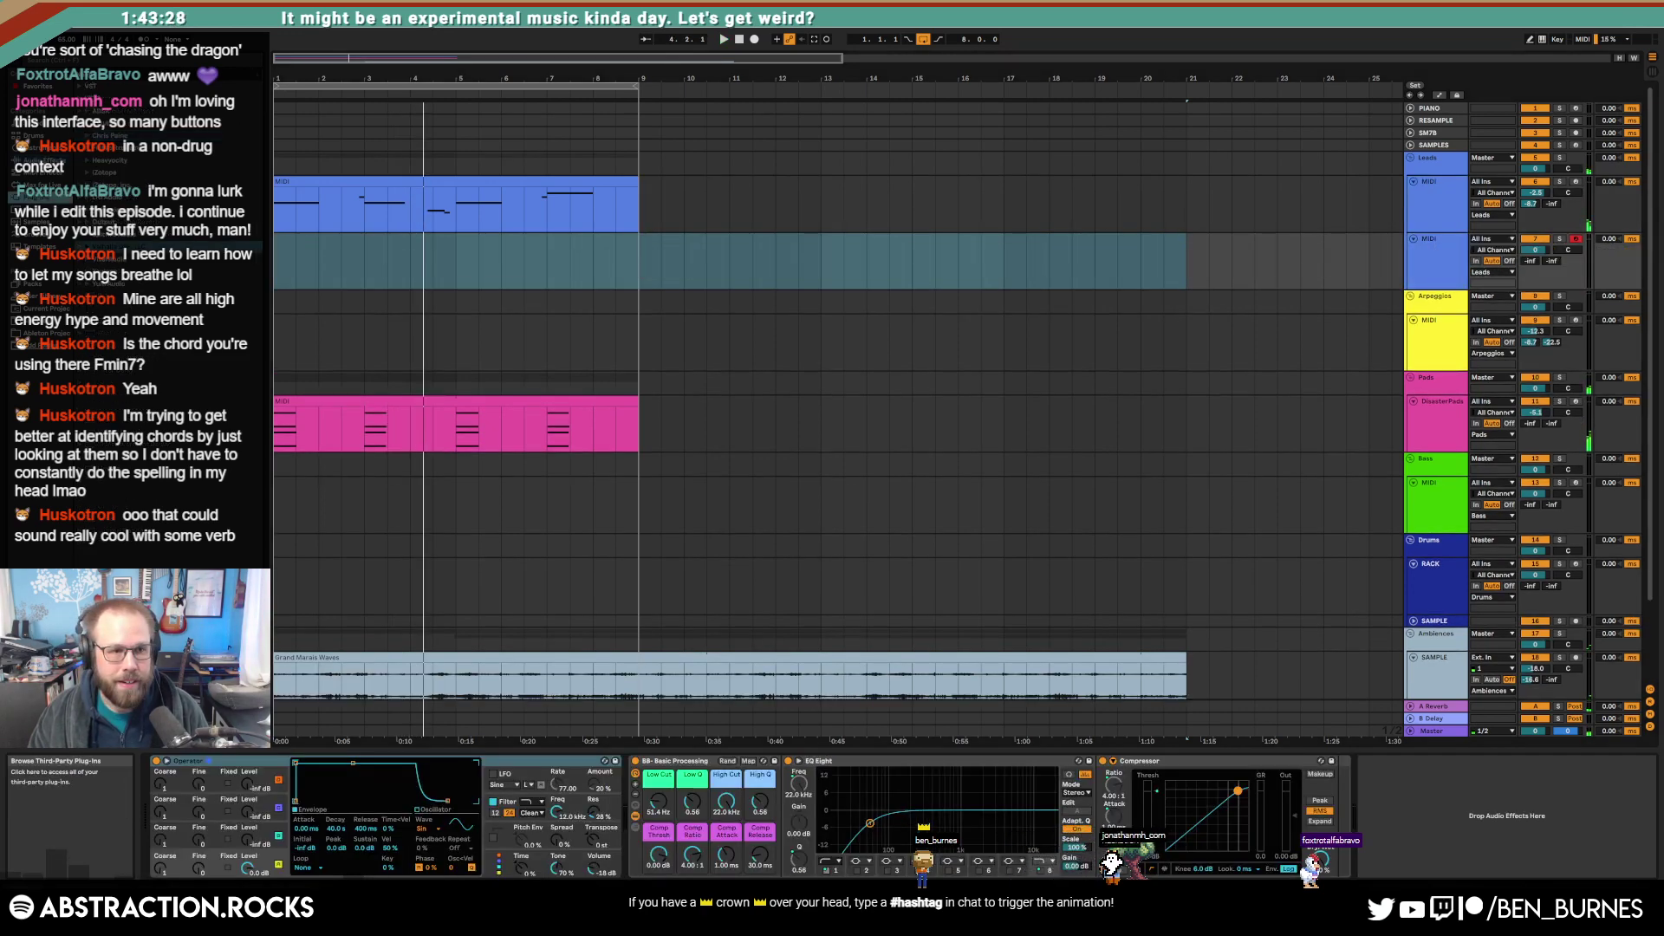
Step: Find the Felt Instruments Ciemno plug-in in the browser and load it onto the new MIDI track
{"action": "left_click", "coordinate": [88, 137]}
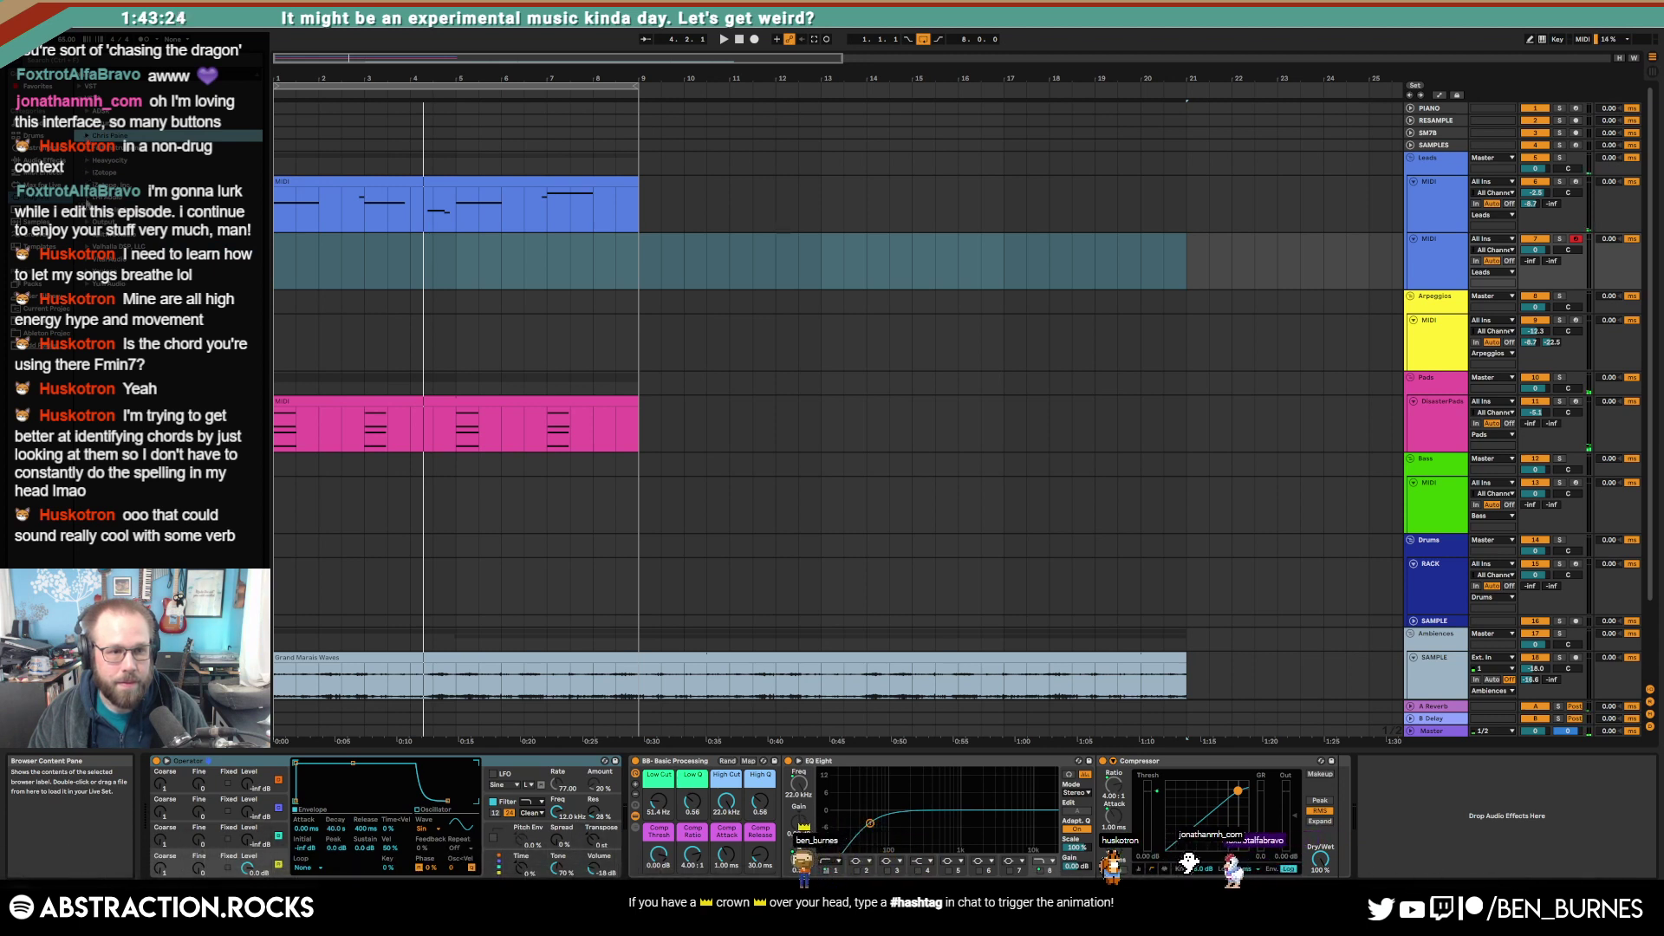
{"action": "left_click", "coordinate": [79, 88]}
{"action": "left_click", "coordinate": [85, 101]}
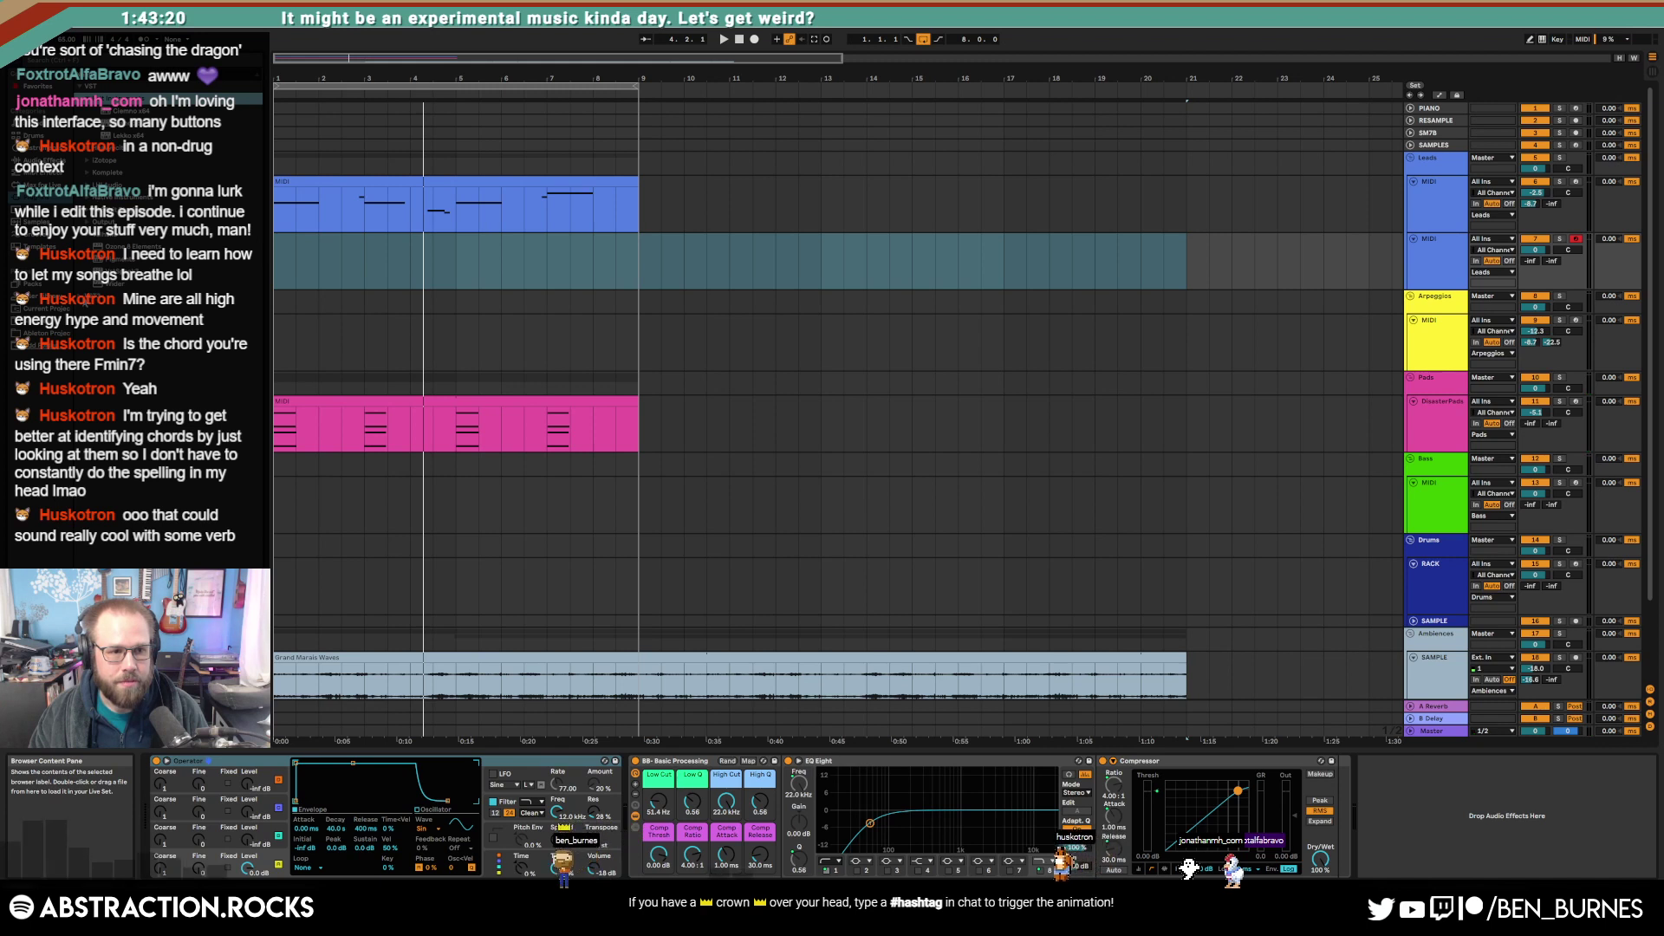
{"action": "left_click", "coordinate": [80, 87]}
{"action": "left_click", "coordinate": [79, 98]}
{"action": "left_click", "coordinate": [105, 154]}
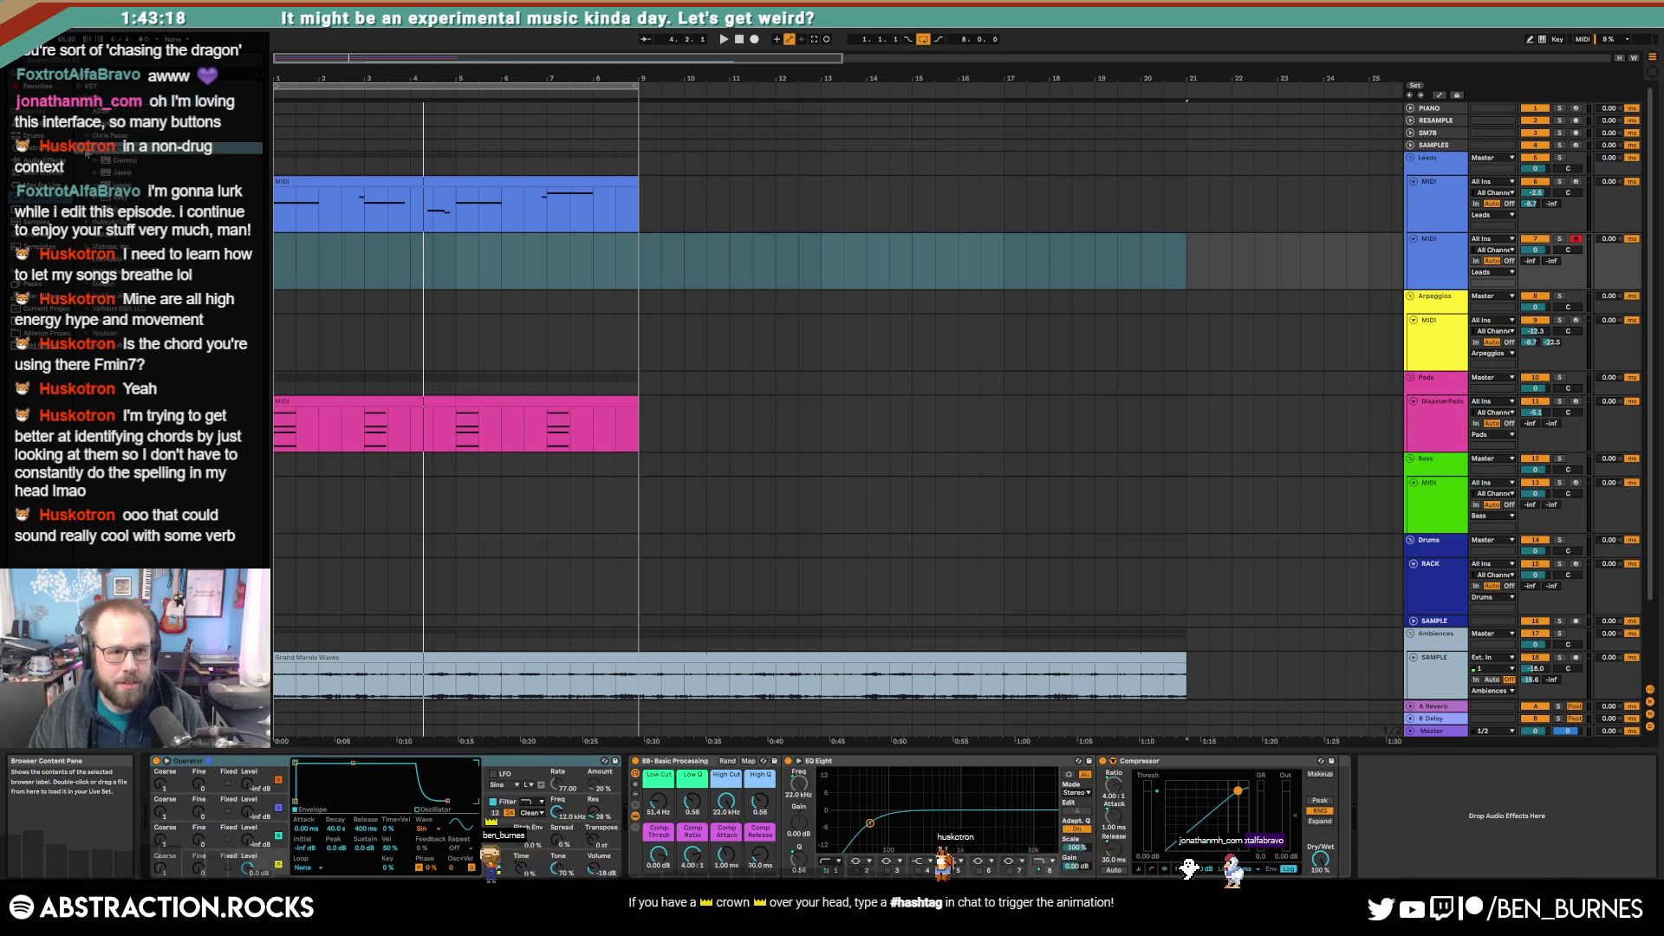
{"action": "left_click_drag", "start_coordinate": [112, 165], "coordinate": [228, 774]}
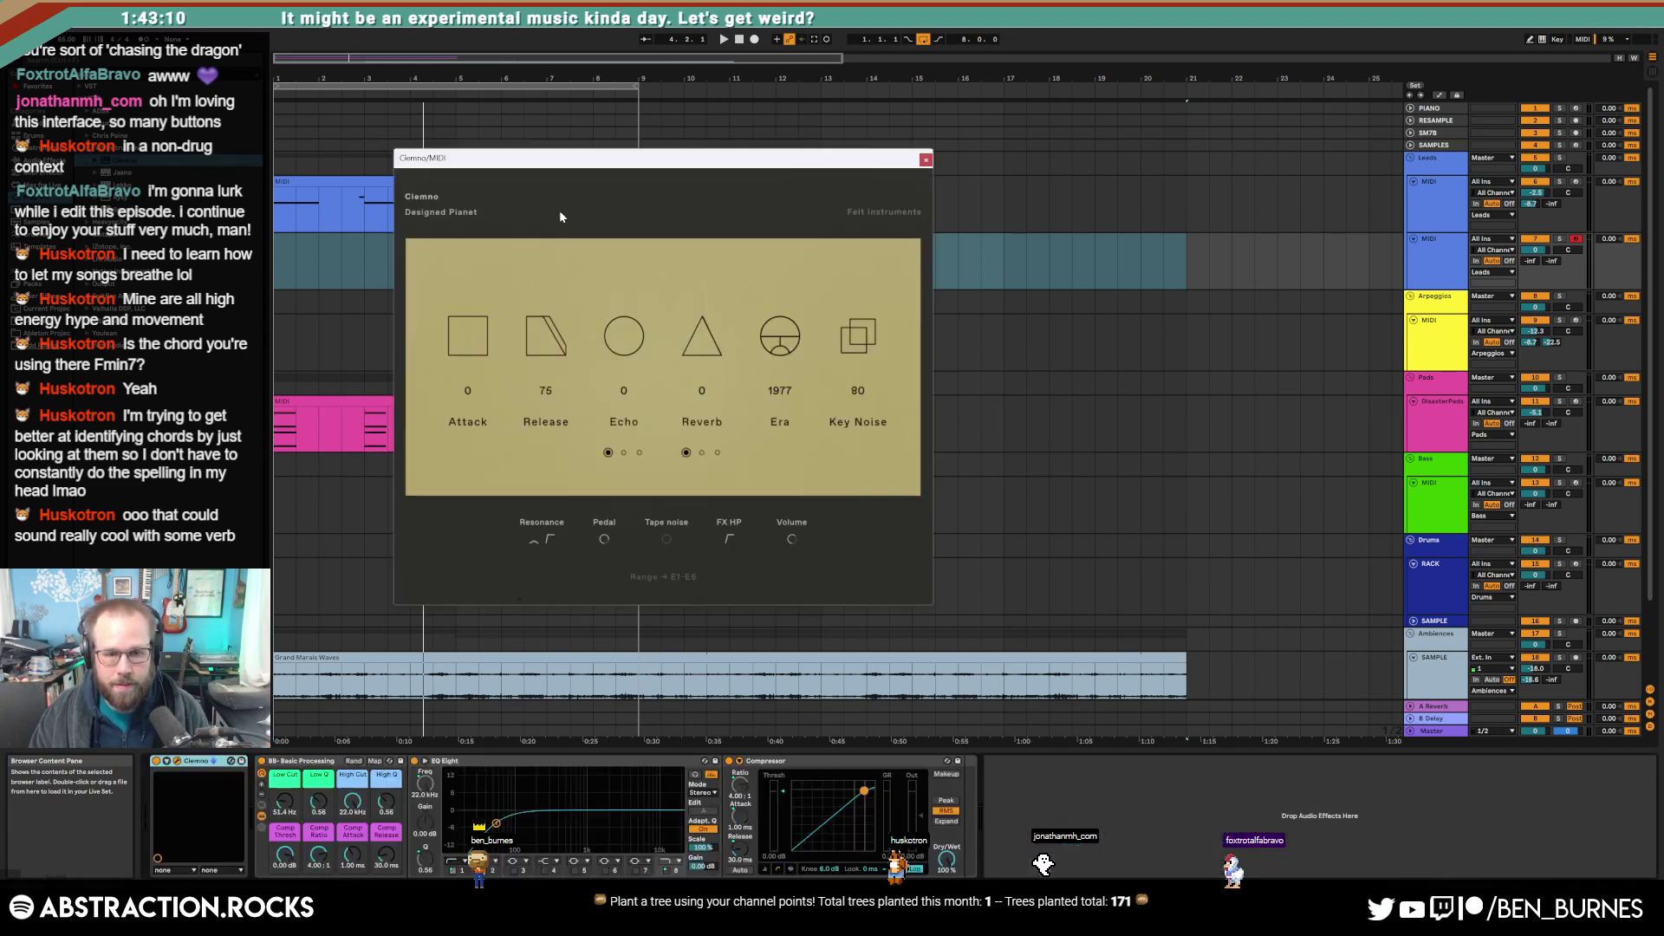
Step: Move the Ciemno window aside, try its Echo at 56, and close the window
{"action": "left_click_drag", "start_coordinate": [601, 167], "coordinate": [1002, 281]}
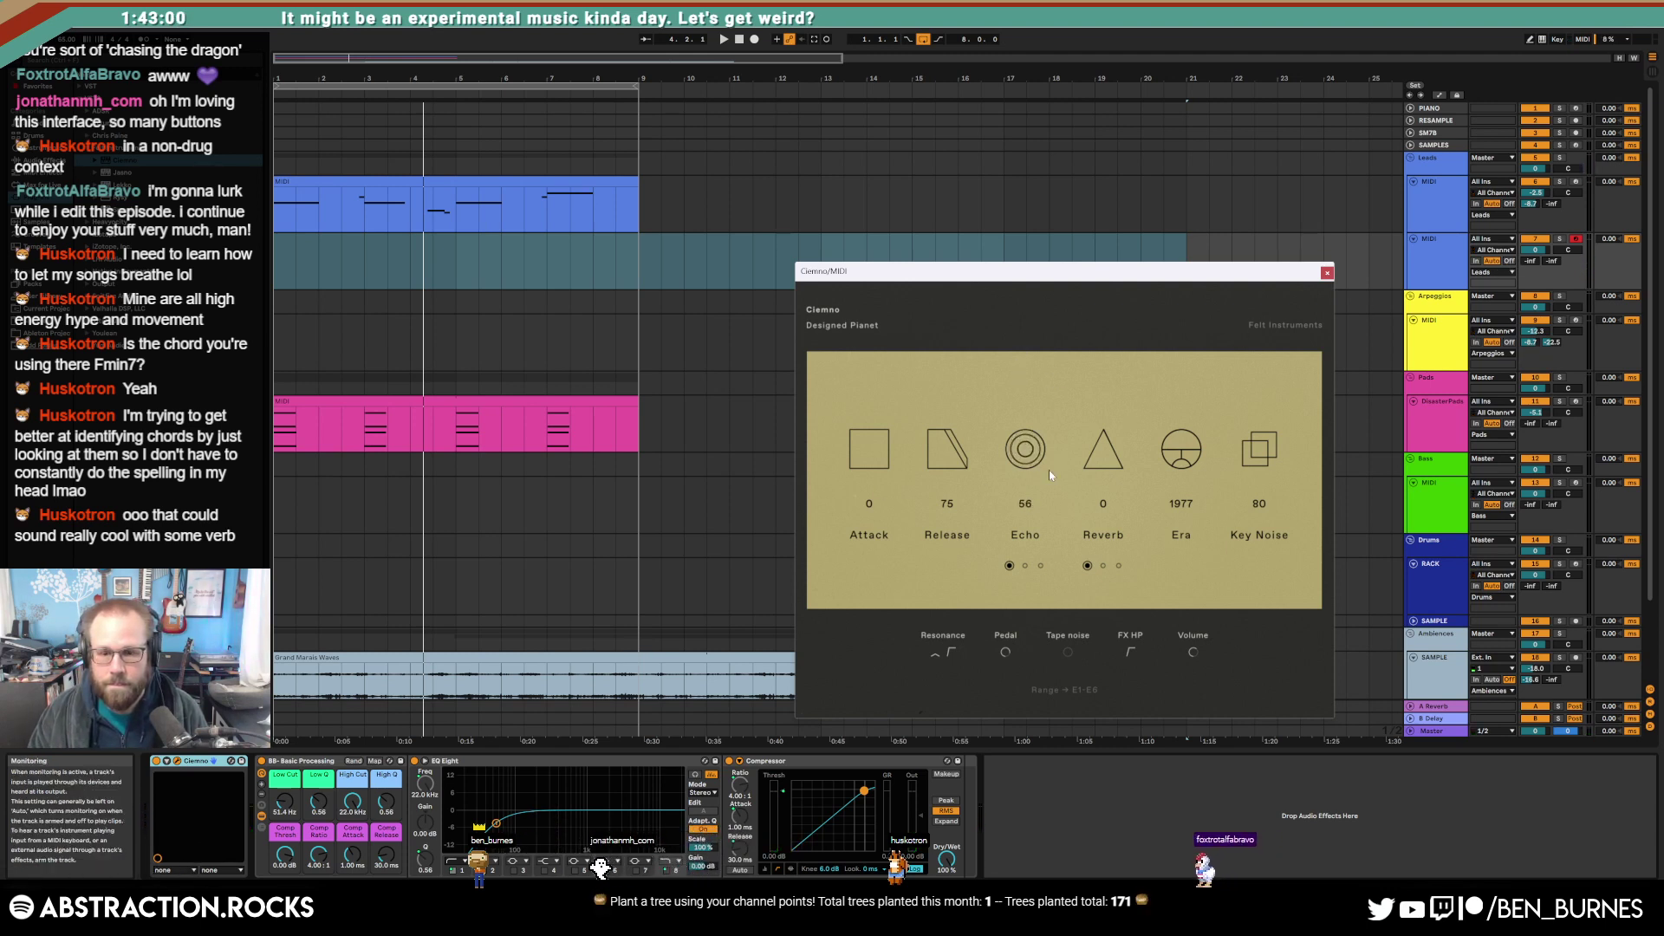
{"action": "left_click", "coordinate": [378, 247]}
{"action": "left_click", "coordinate": [1327, 272]}
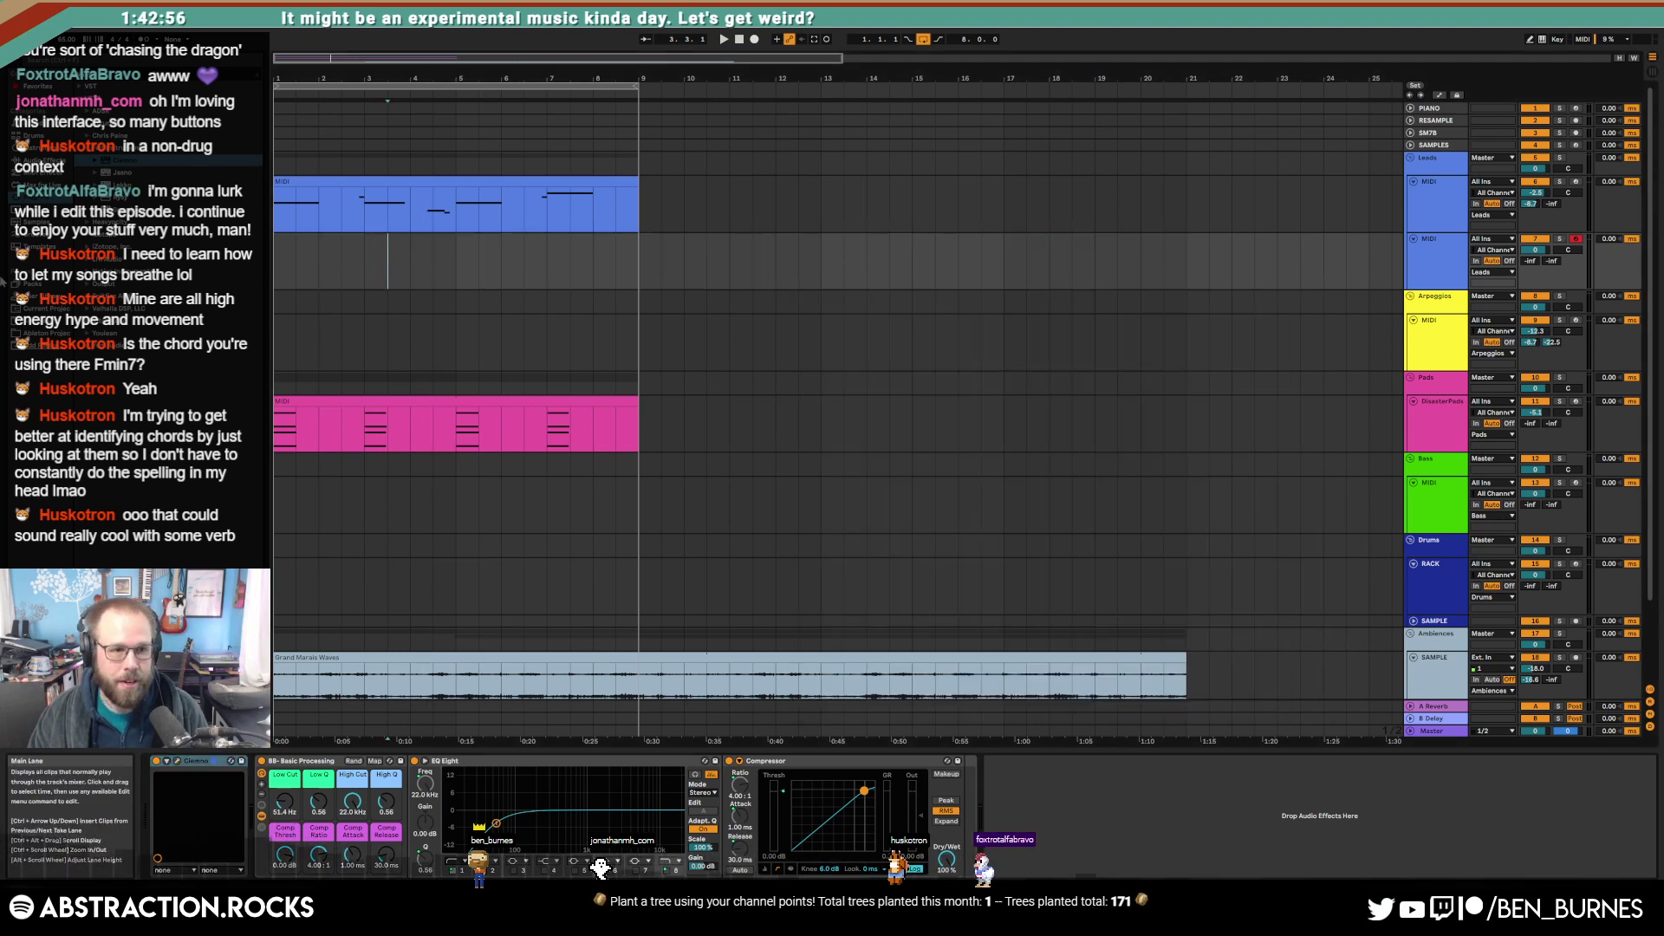
Step: Insert a Saturator after Ciemno, choose Medium Curve, and adjust the Base amount of its Color section
{"action": "left_click", "coordinate": [43, 160]}
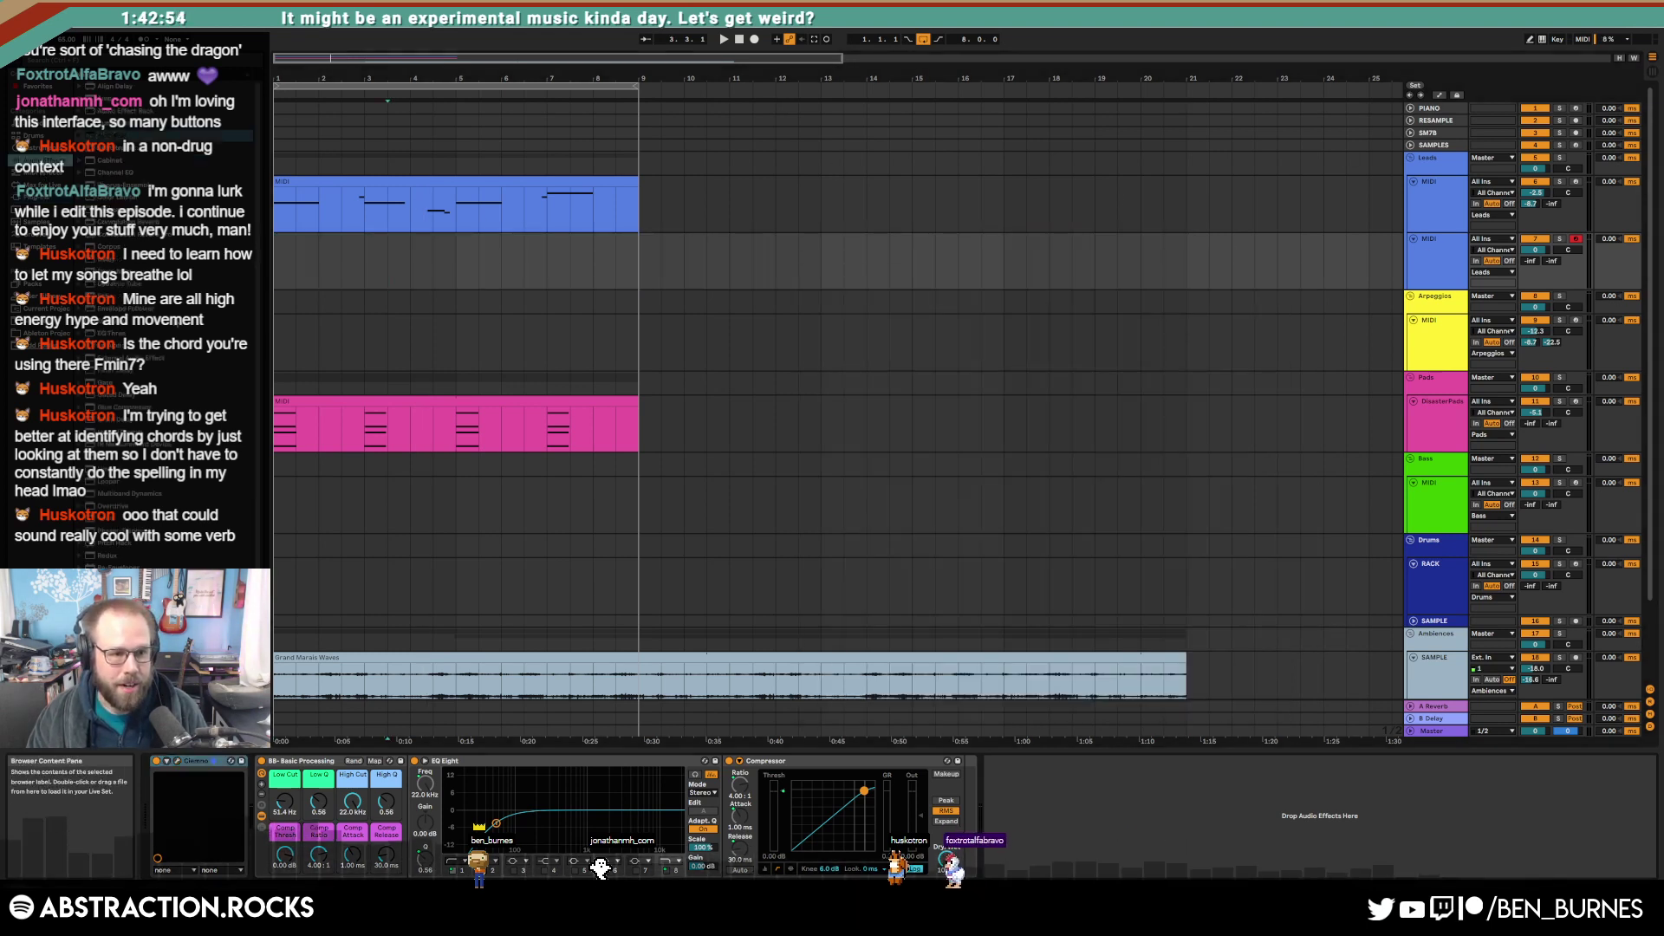
{"action": "left_click_drag", "start_coordinate": [113, 605], "coordinate": [268, 790]}
{"action": "left_click", "coordinate": [322, 828]}
{"action": "left_click", "coordinate": [319, 850]}
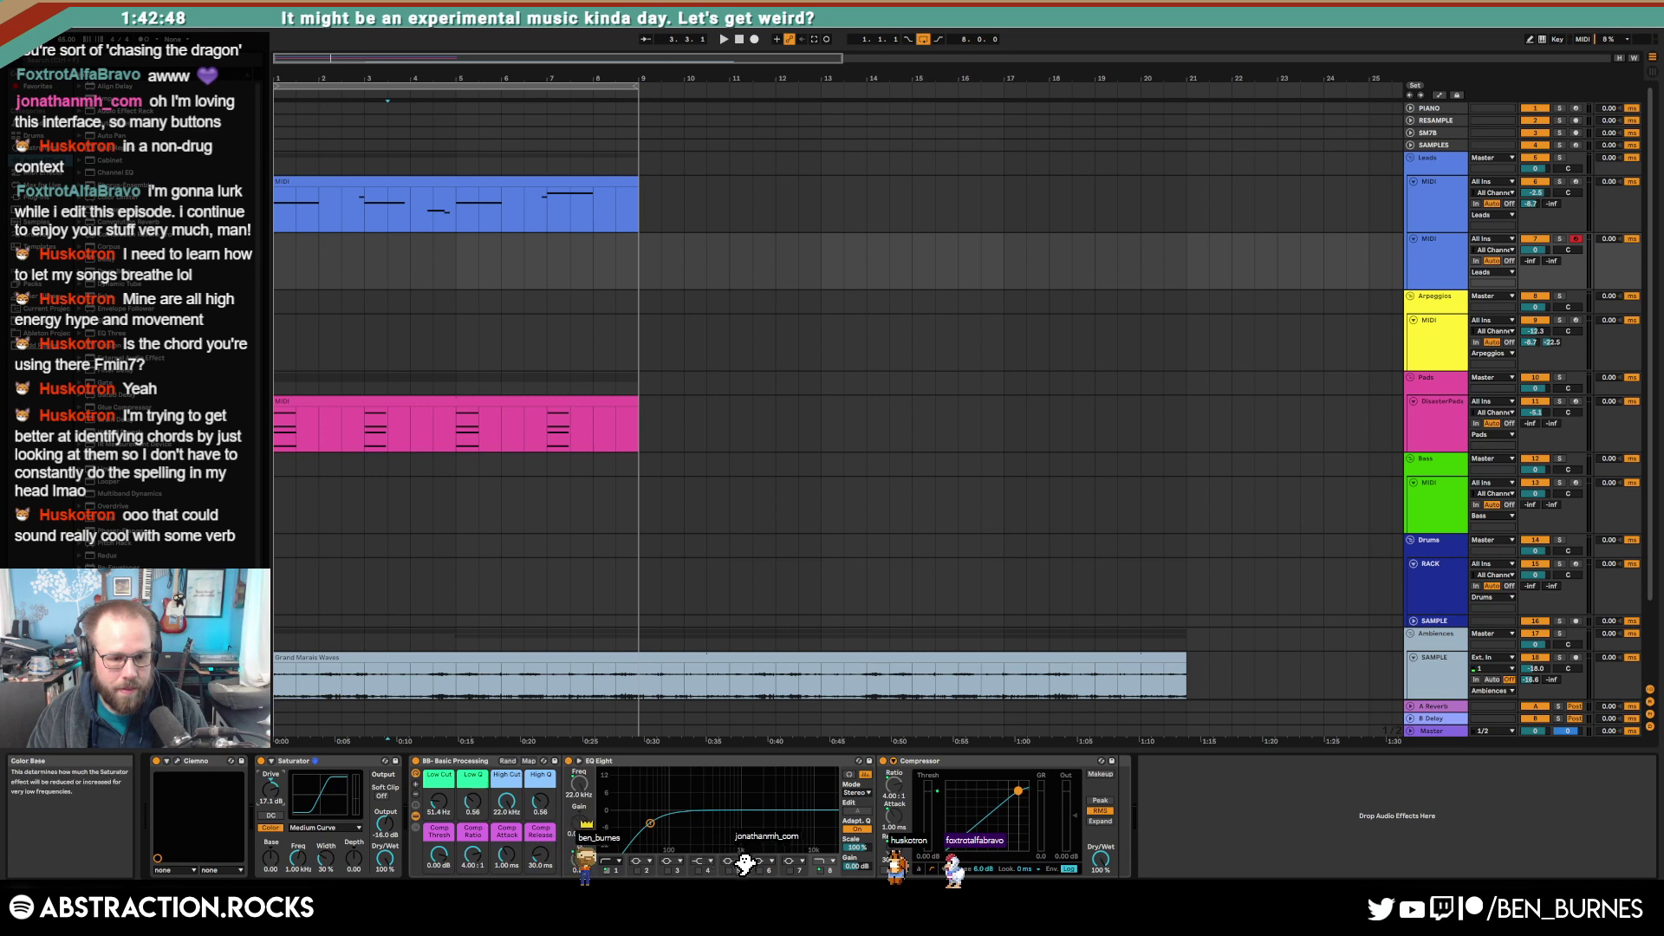
{"action": "mouse_move", "coordinate": [270, 844]}
{"action": "left_mouse_down"}
{"action": "mouse_move", "coordinate": [270, 824]}
{"action": "mouse_move", "coordinate": [272, 851]}
{"action": "left_mouse_up"}
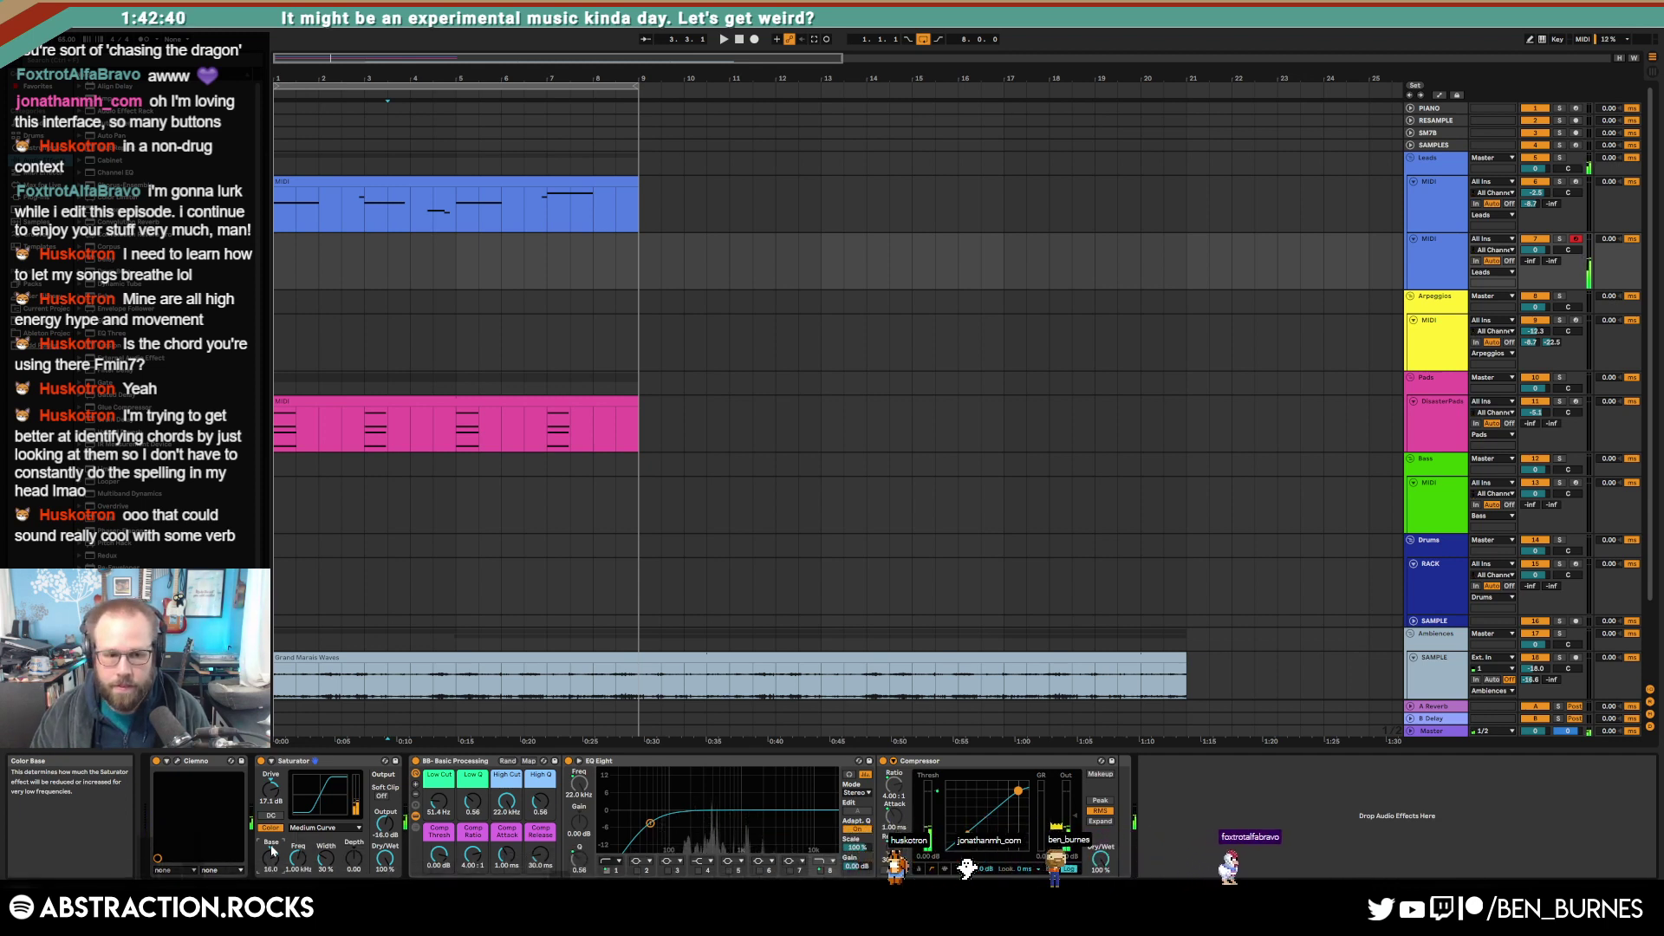
Step: Set Ciemno's Echo to 71 and Reverb to 127, and lower the Saturator's Drive to about 8.57 dB
{"action": "left_click", "coordinate": [176, 761]}
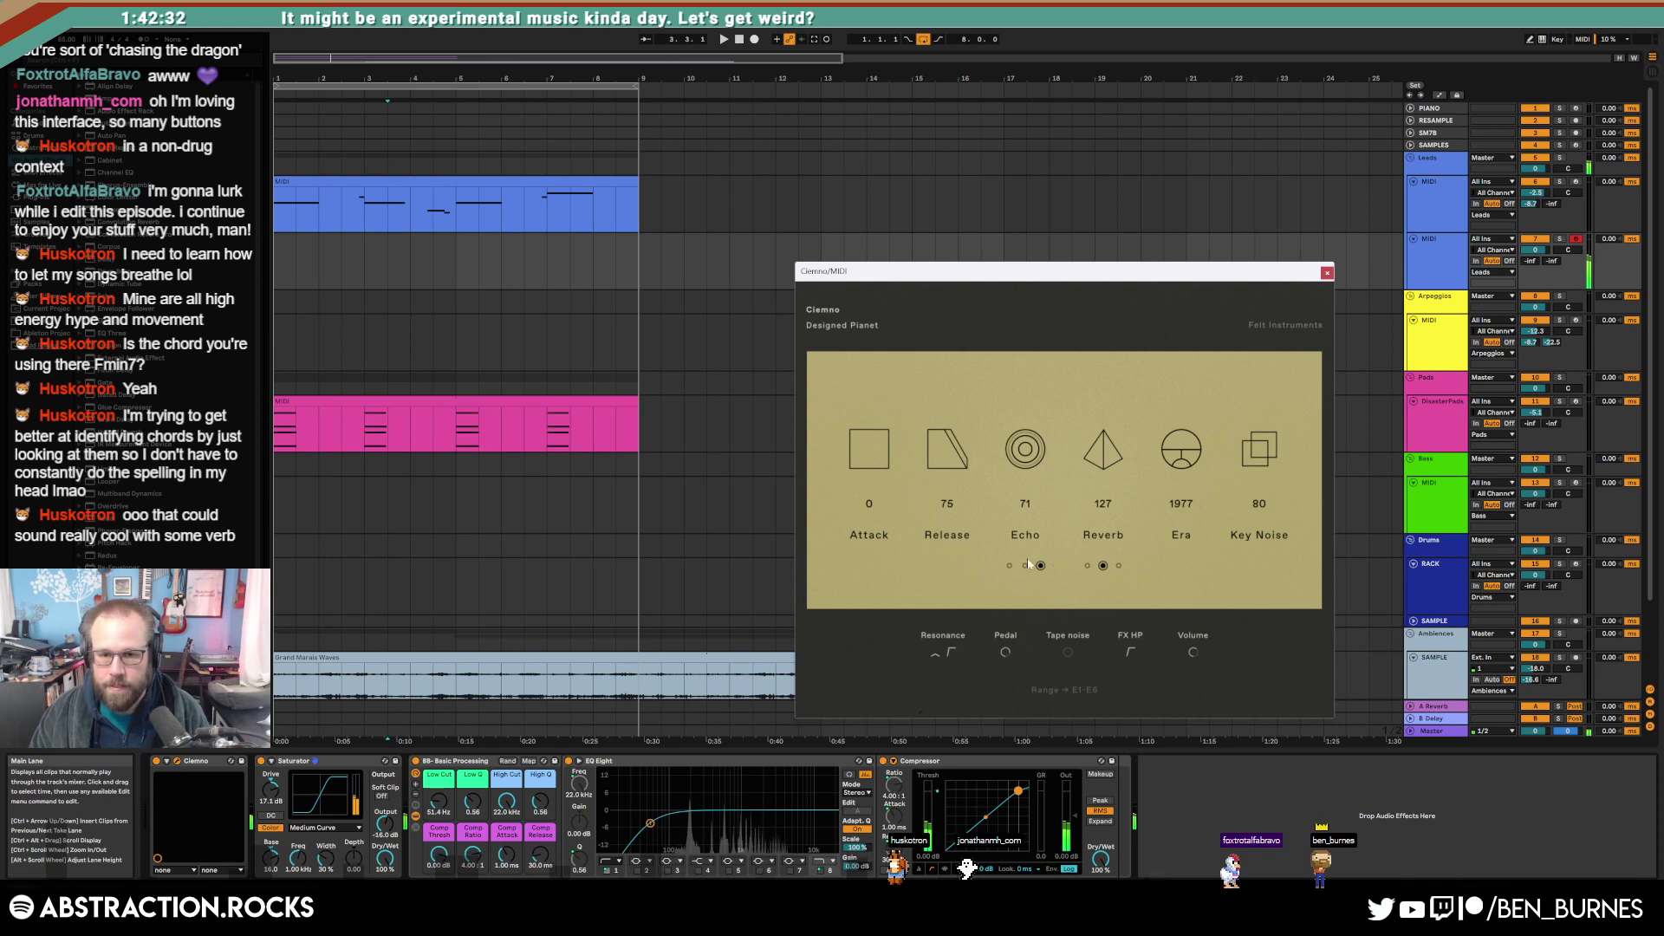
{"action": "left_click_drag", "start_coordinate": [270, 790], "coordinate": [271, 806]}
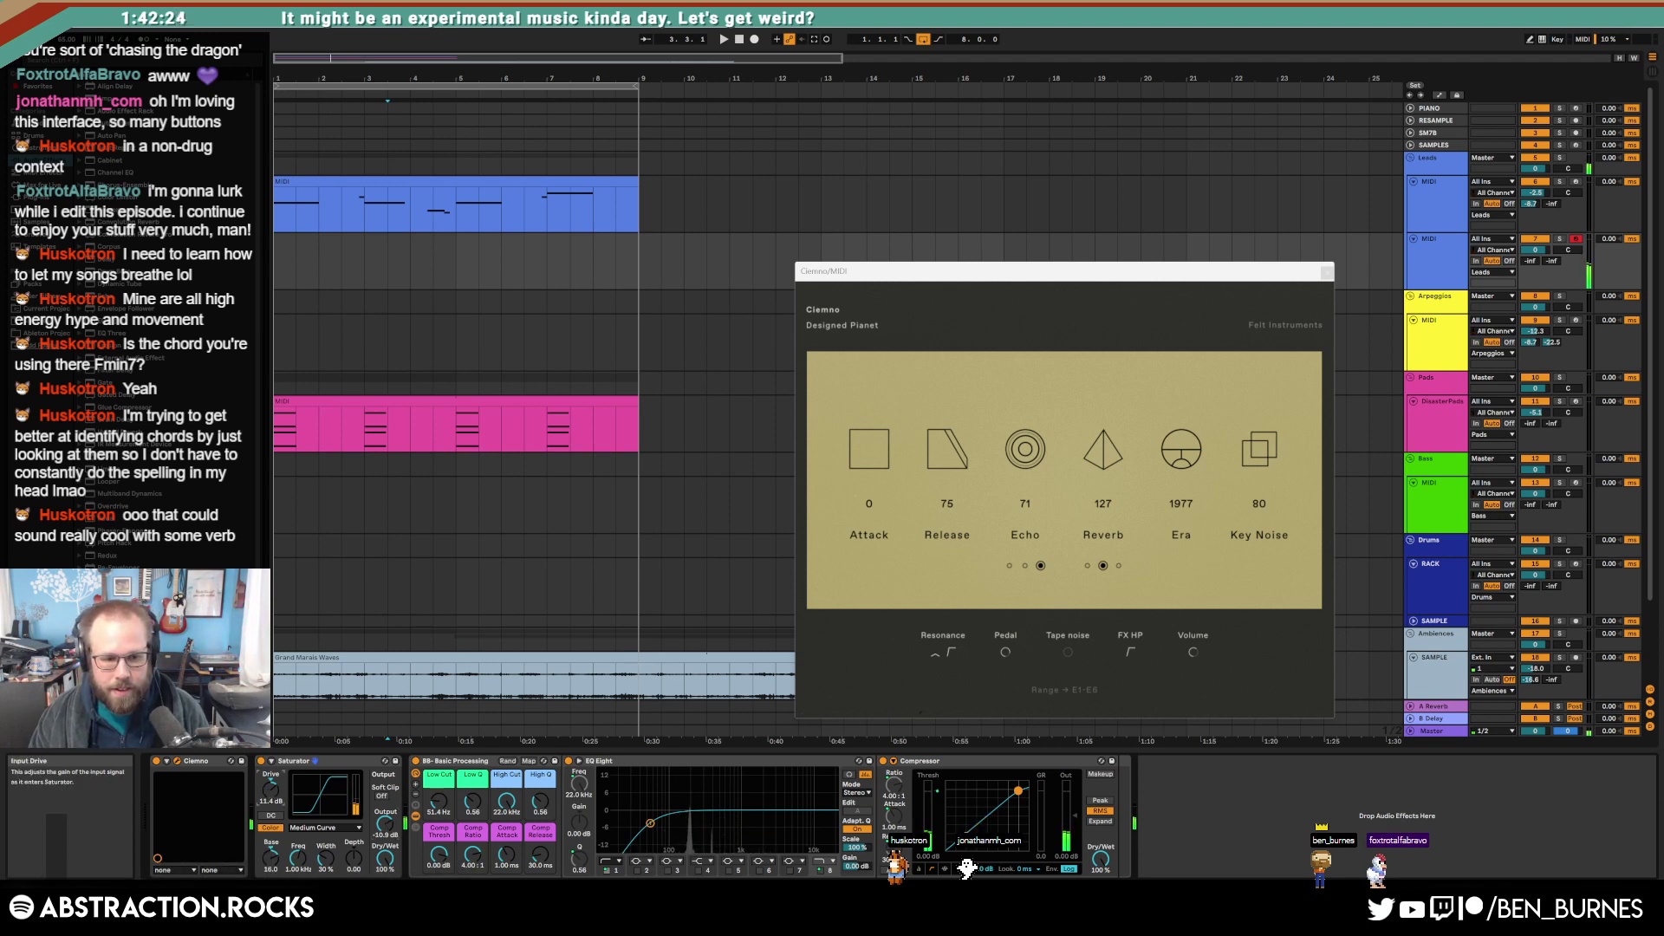
{"action": "left_click_drag", "start_coordinate": [271, 788], "coordinate": [271, 793]}
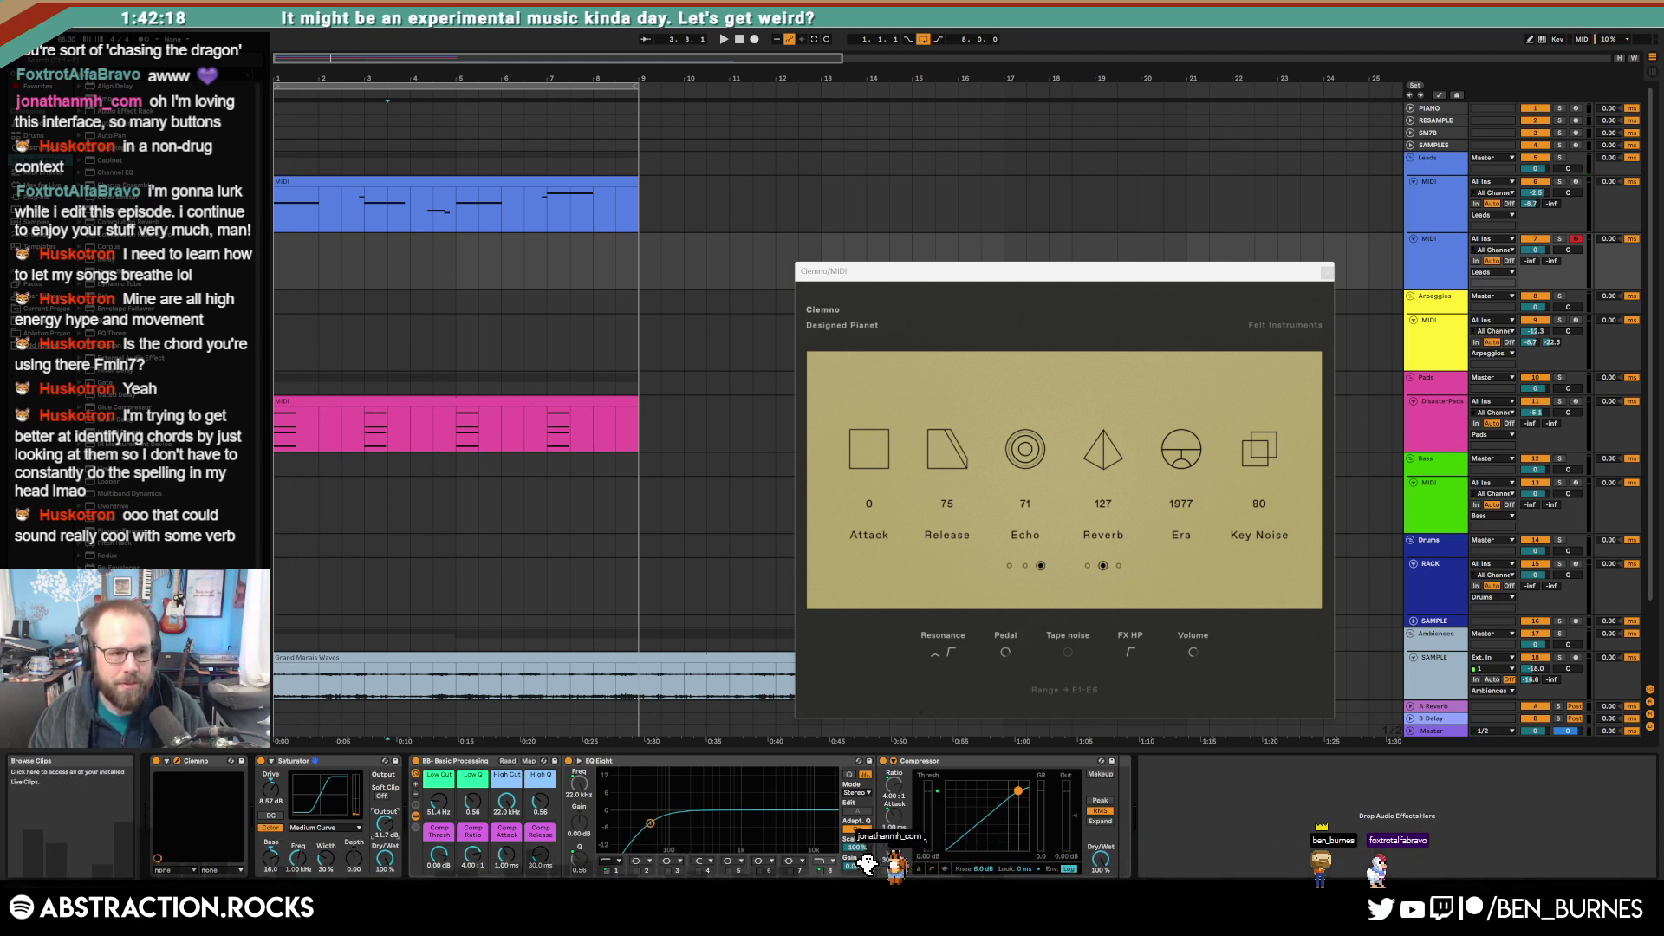
Step: Insert the Raum reverb after the Saturator, raise its Low Cut, and close both plug-in windows
{"action": "left_click", "coordinate": [43, 198]}
{"action": "left_click", "coordinate": [87, 275]}
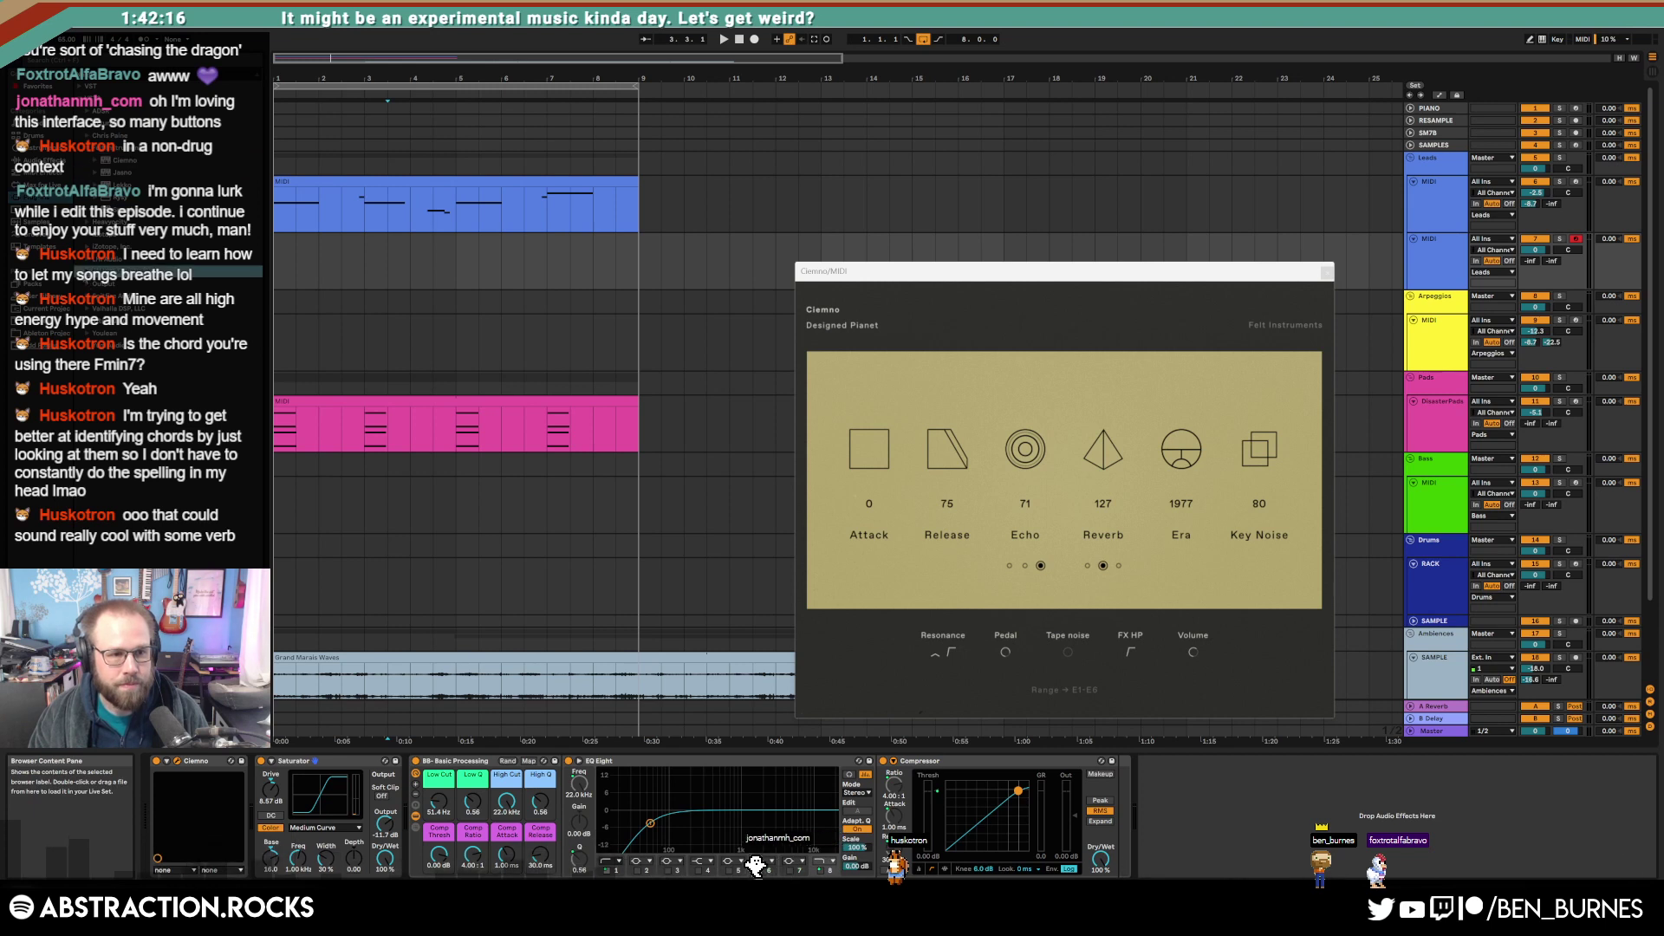
{"action": "left_click_drag", "start_coordinate": [130, 296], "coordinate": [382, 829]}
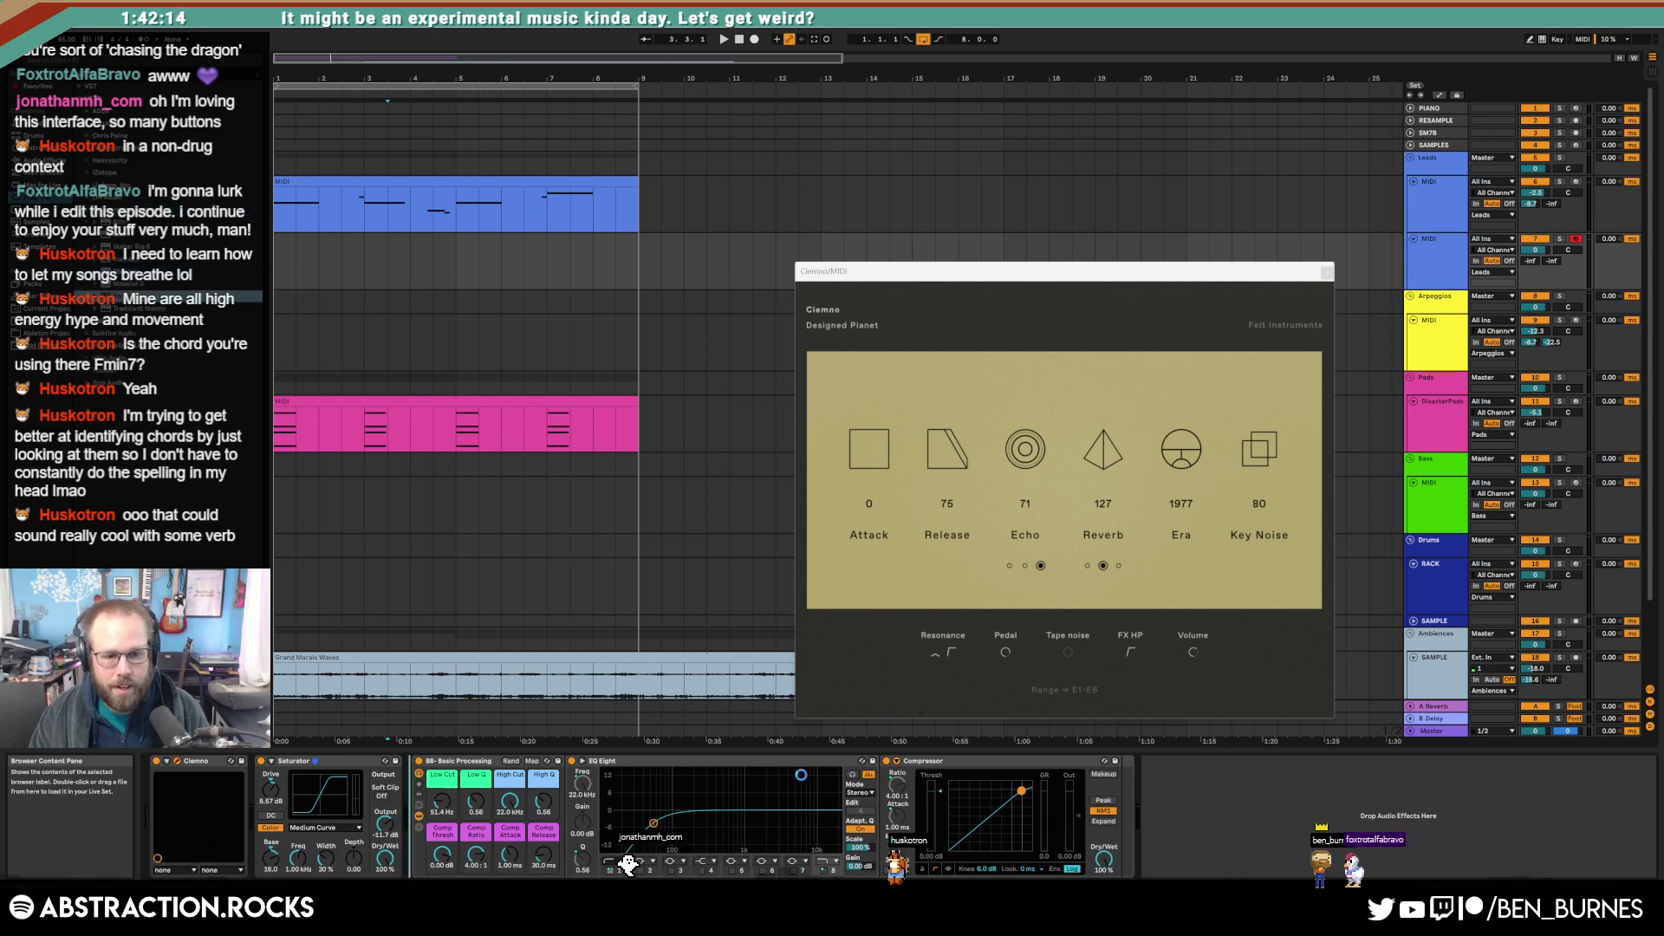
{"action": "left_click_drag", "start_coordinate": [902, 277], "coordinate": [990, 264]}
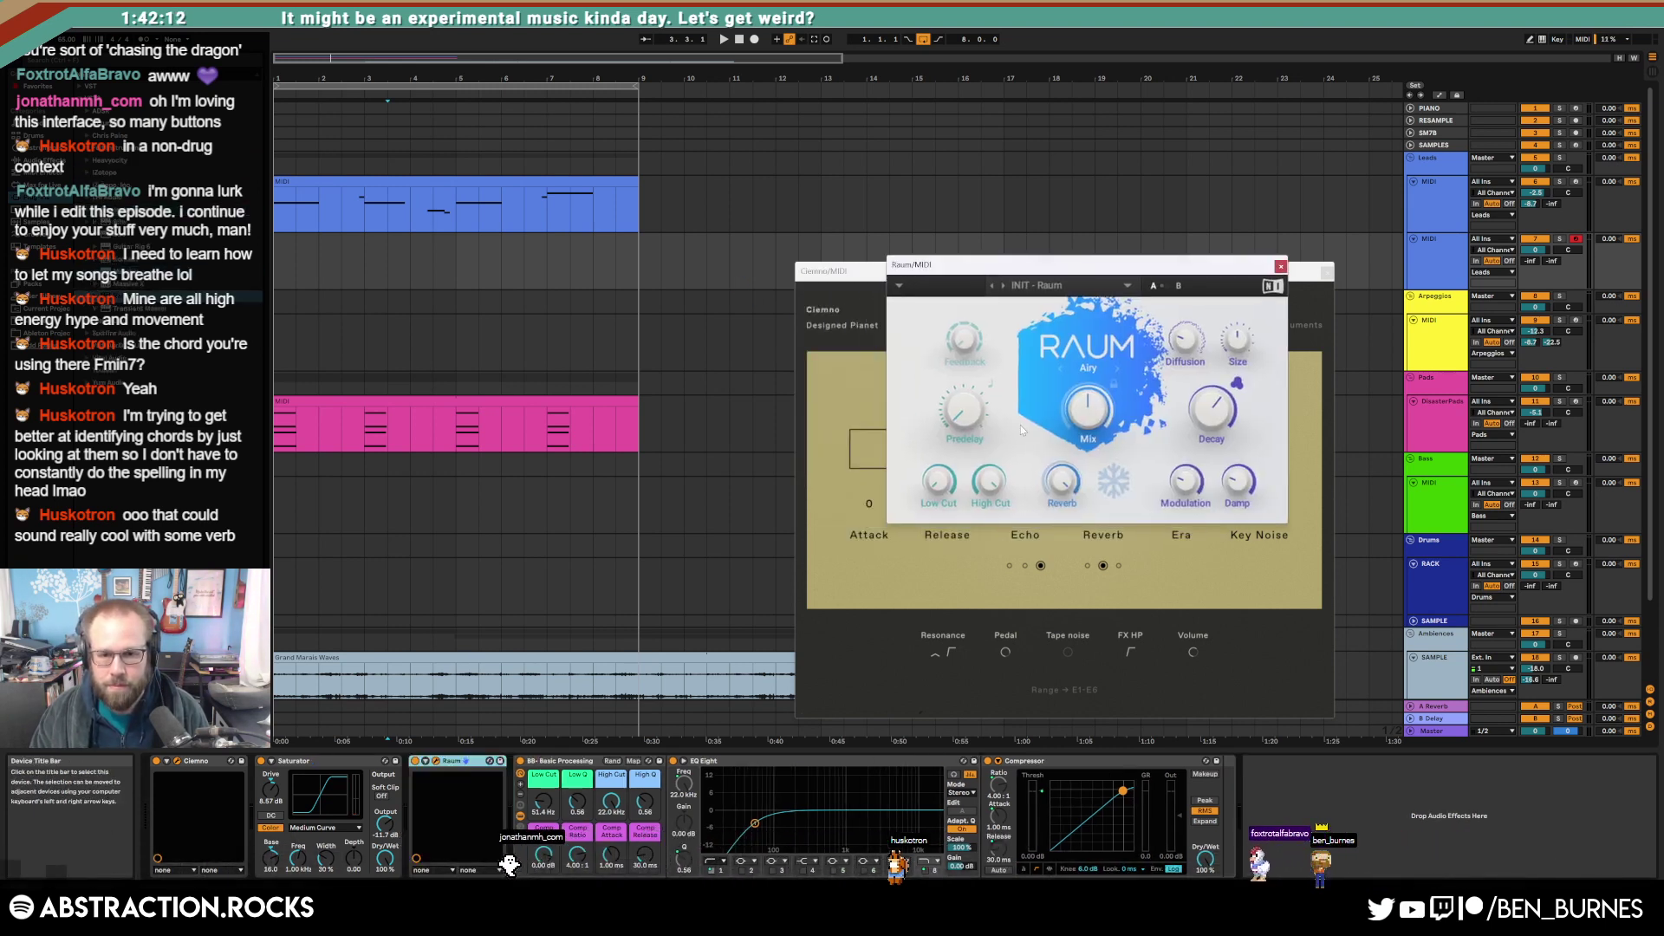
{"action": "left_click_drag", "start_coordinate": [939, 481], "coordinate": [938, 390]}
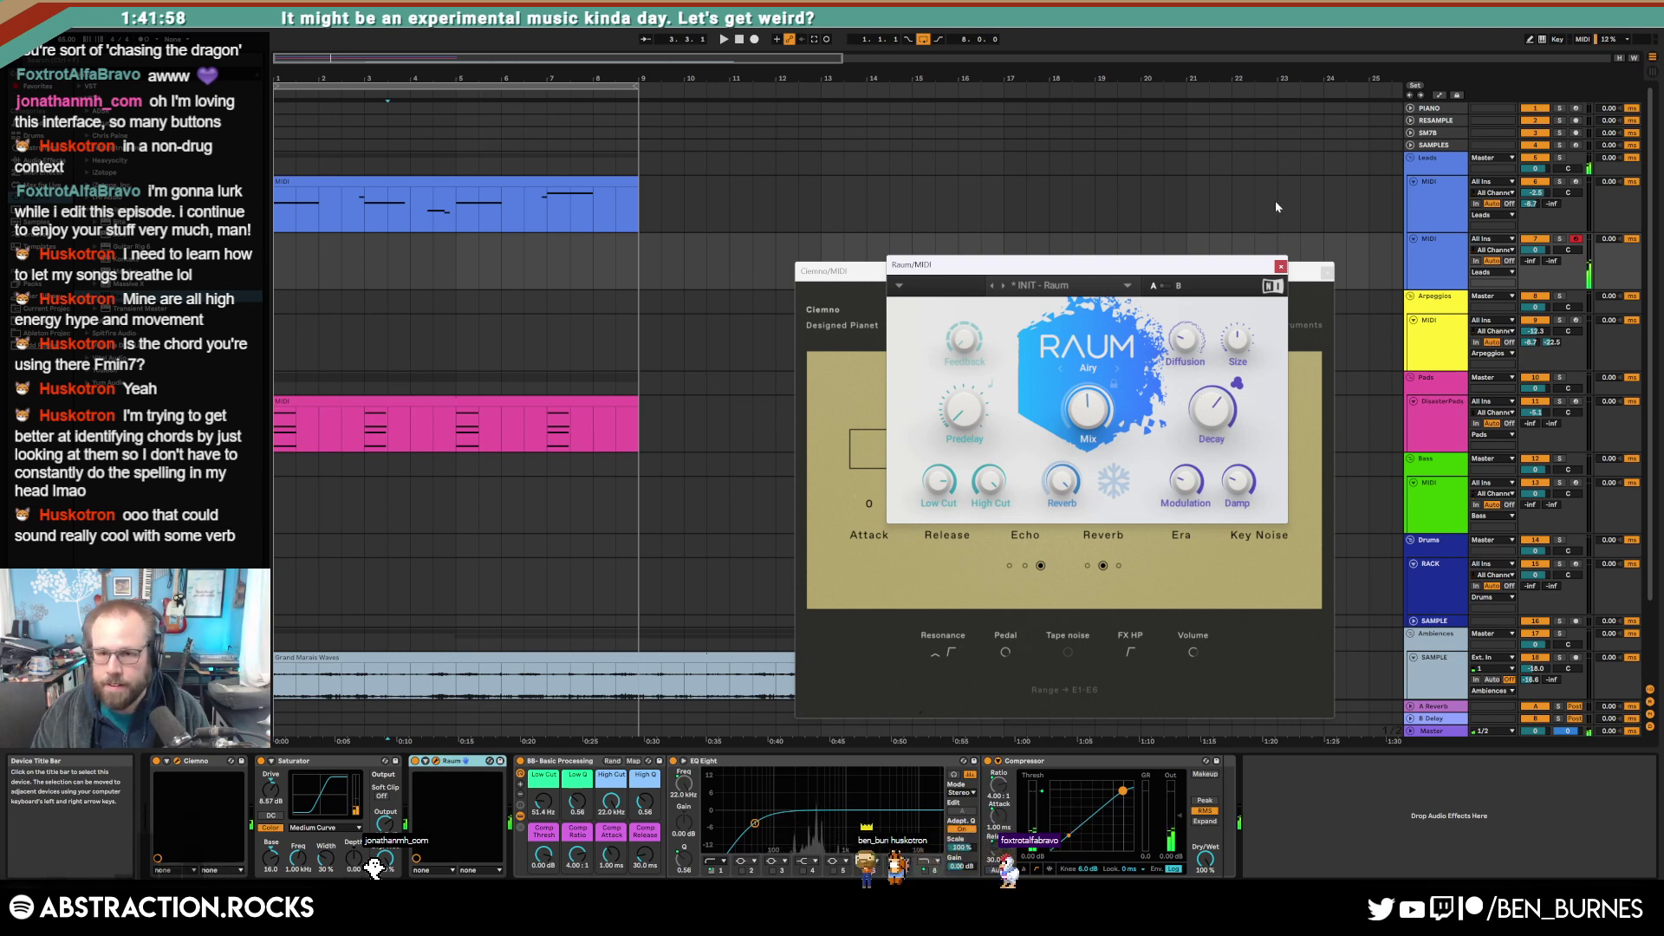
{"action": "left_click", "coordinate": [1280, 268]}
{"action": "left_click", "coordinate": [1326, 271]}
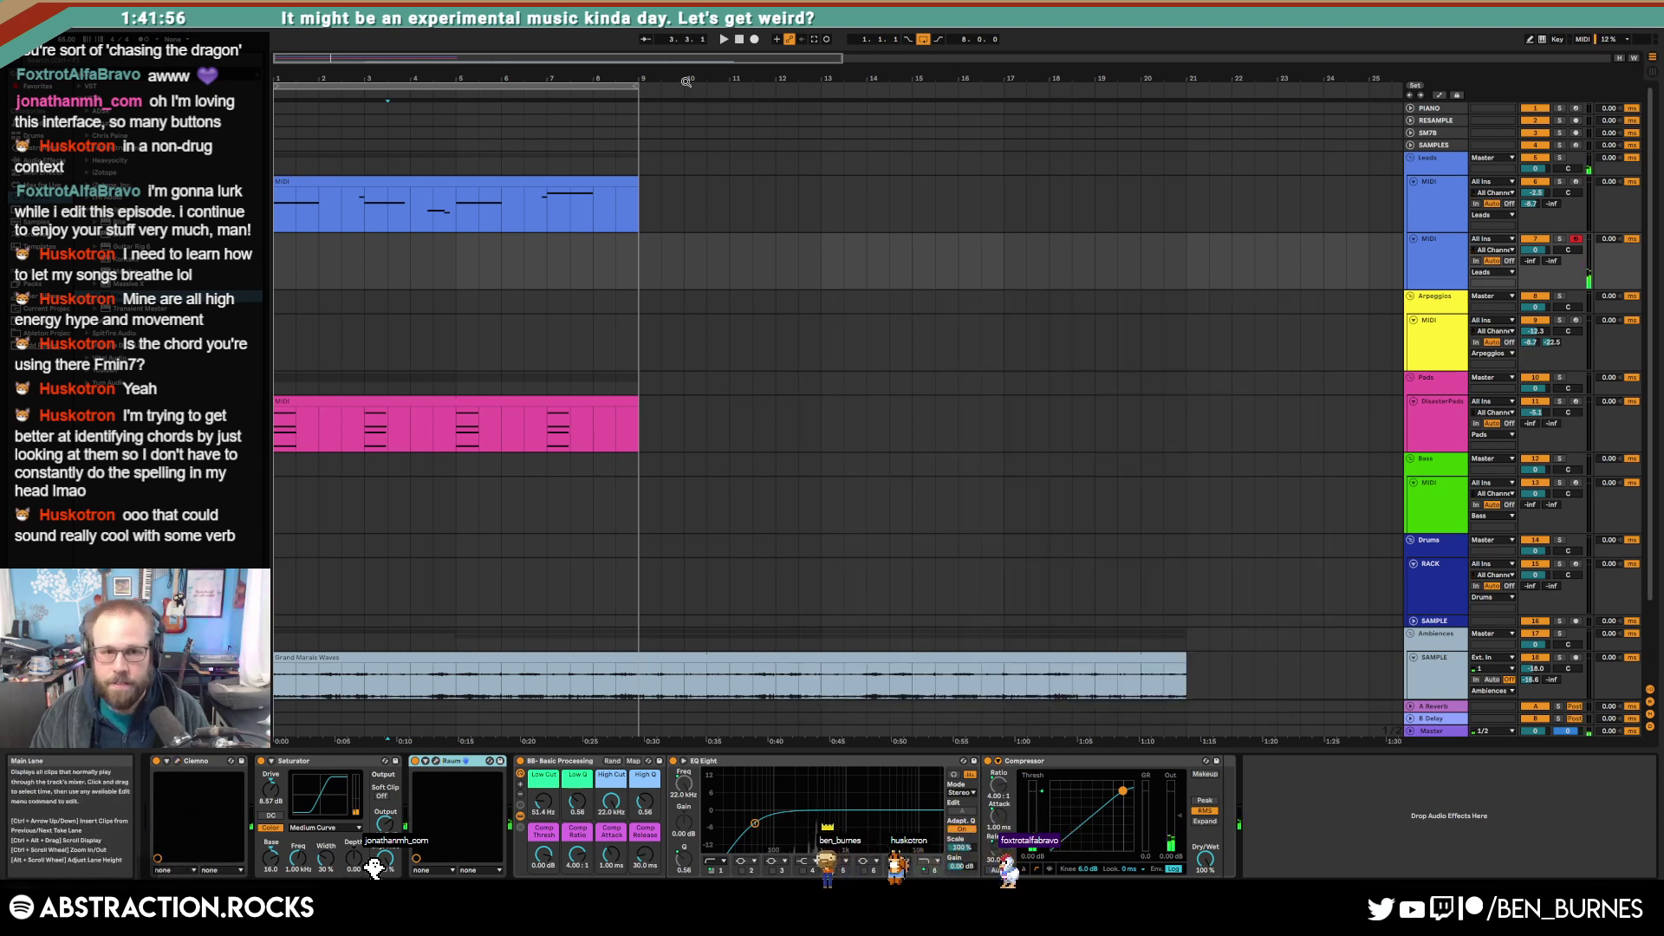
Step: Record a phrase on the Ciemno track from bar 5 and fit its clip and the loop region to bars 5 to 9
{"action": "left_click", "coordinate": [756, 40]}
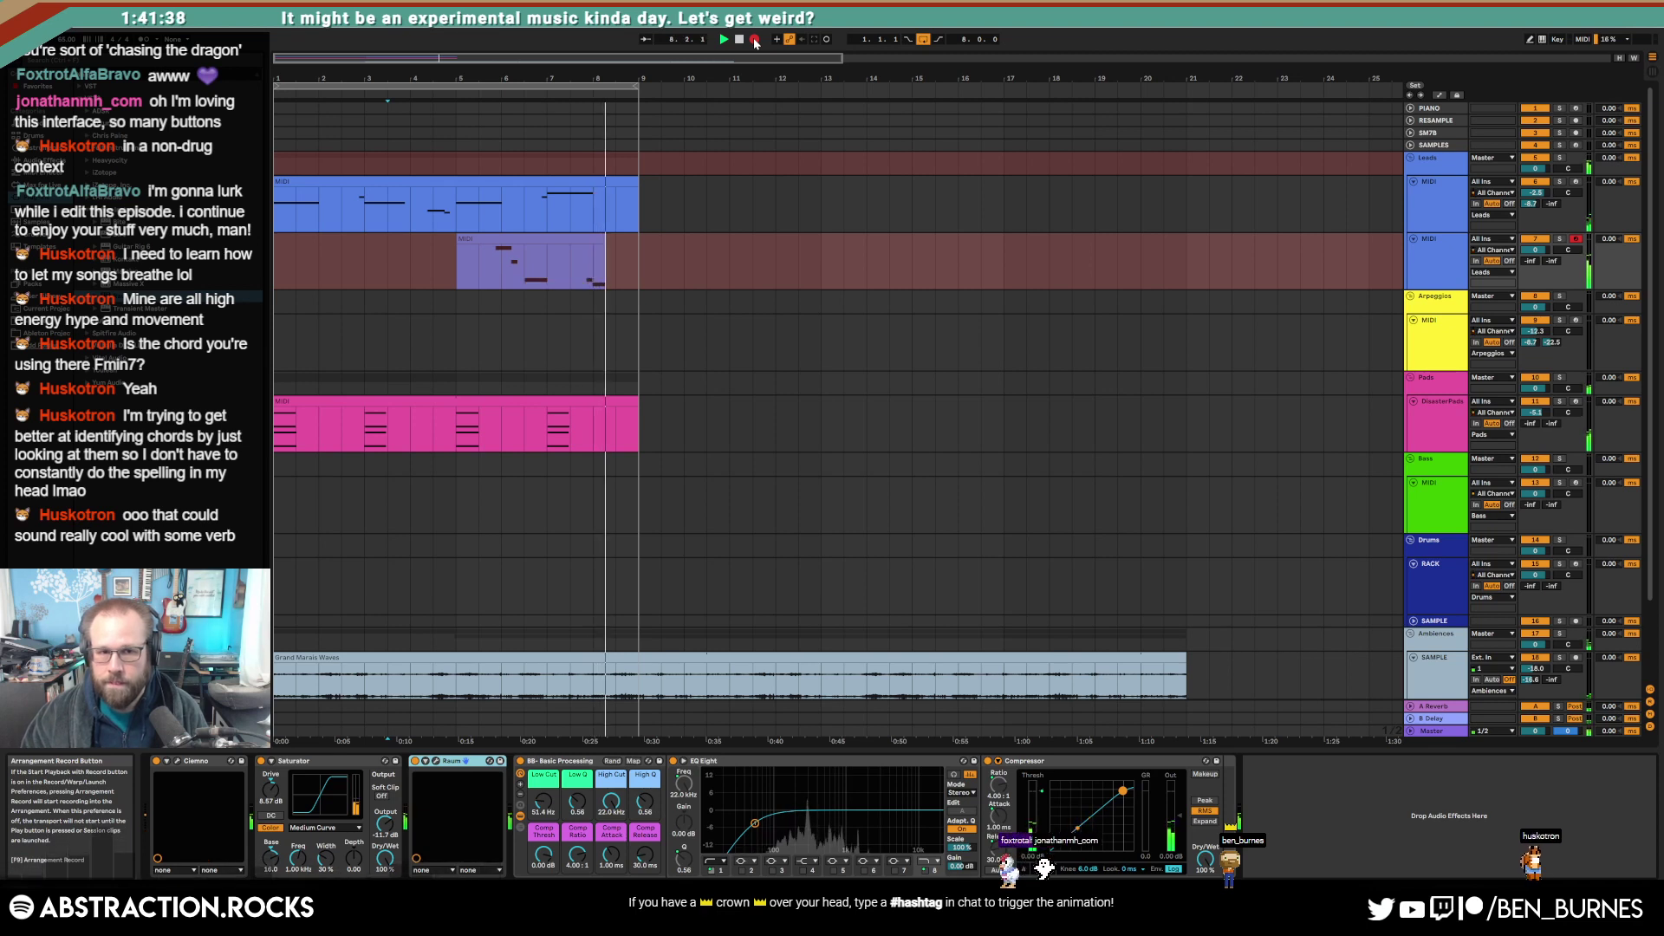
{"action": "left_click", "coordinate": [755, 40]}
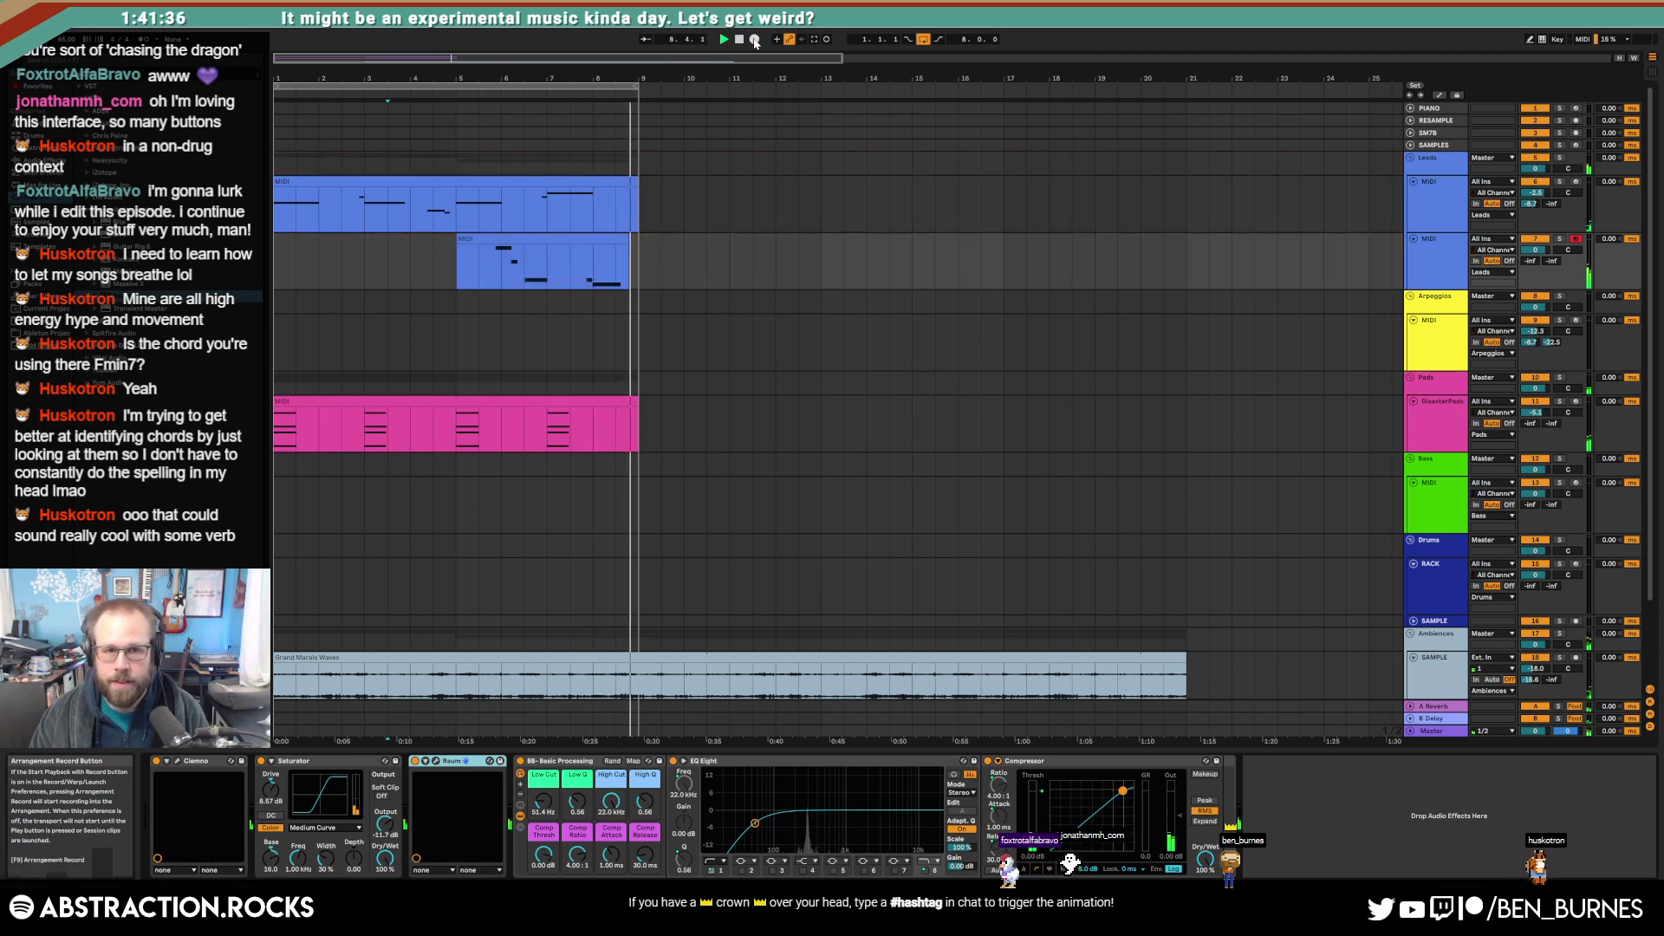
{"action": "left_click_drag", "start_coordinate": [278, 86], "coordinate": [461, 123]}
{"action": "left_click", "coordinate": [628, 241]}
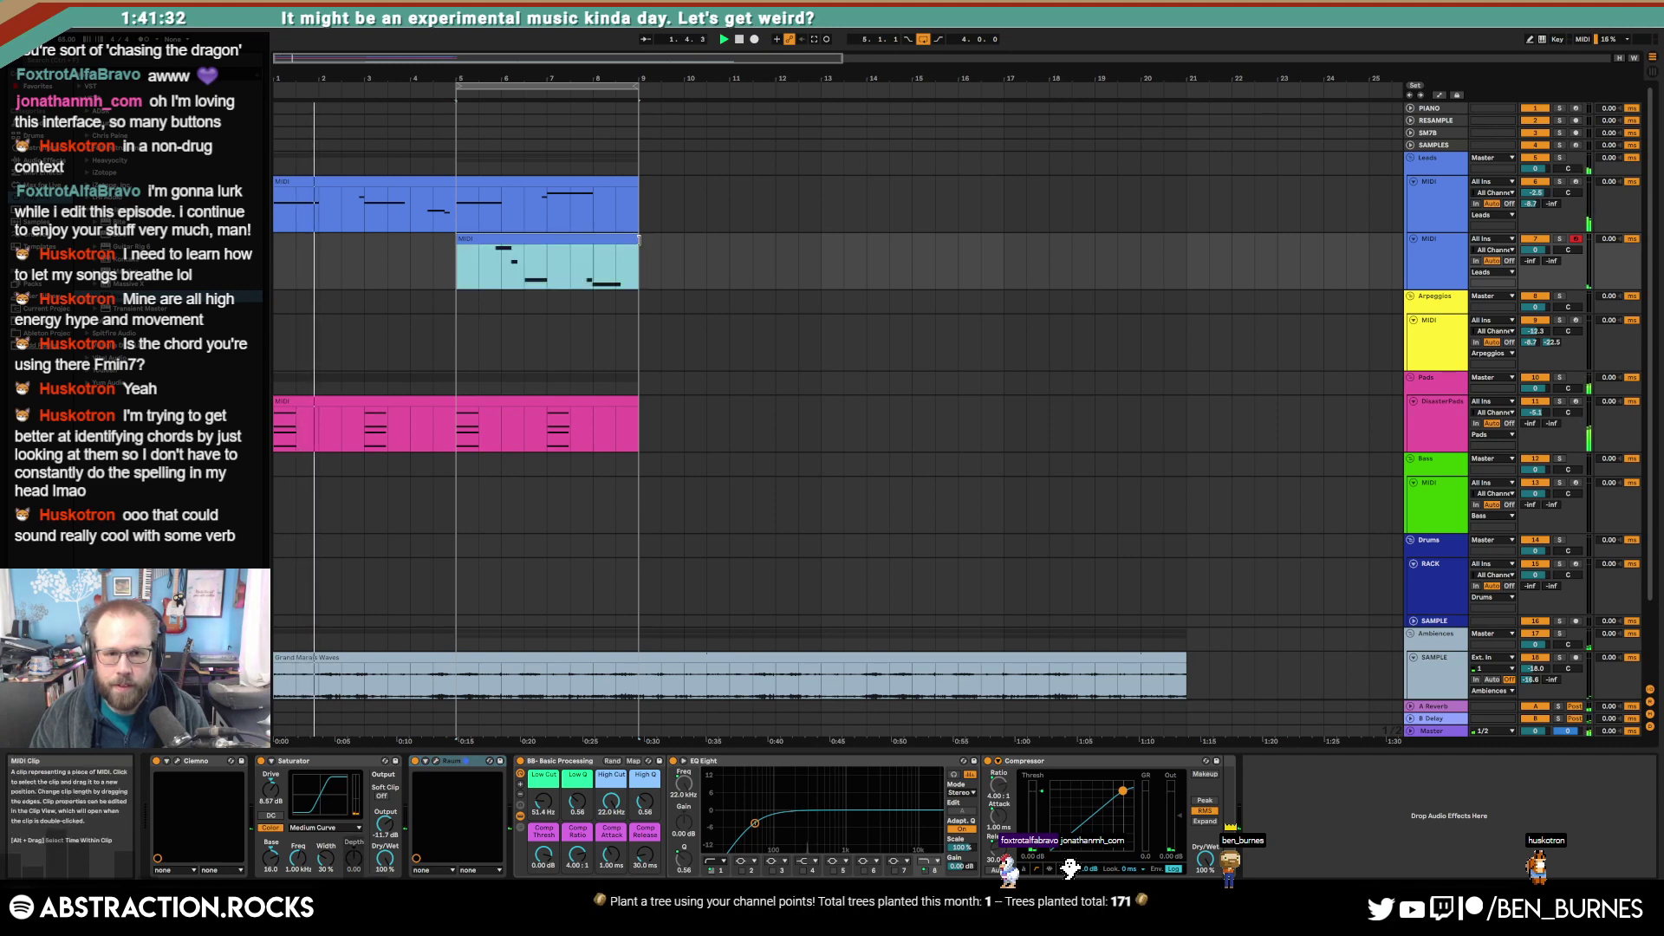
Step: Duplicate the first lead track's clip twice and extend the pad clip to bar 25 to match
{"action": "left_click", "coordinate": [588, 400]}
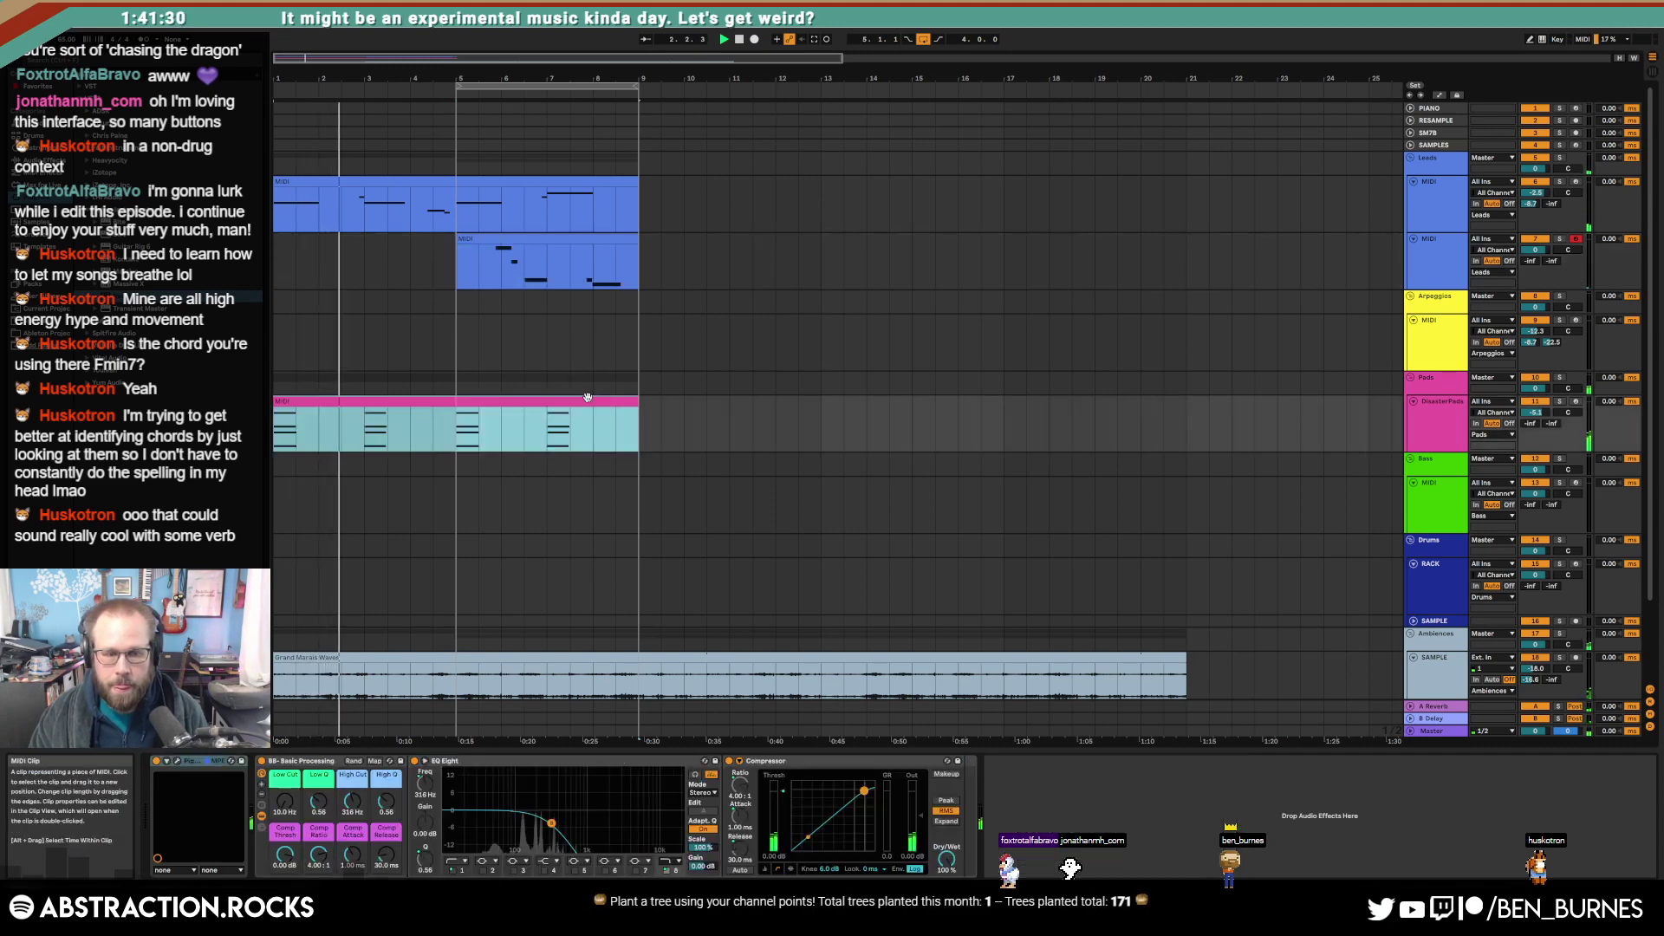
{"action": "left_click_drag", "start_coordinate": [638, 422], "coordinate": [1181, 422]}
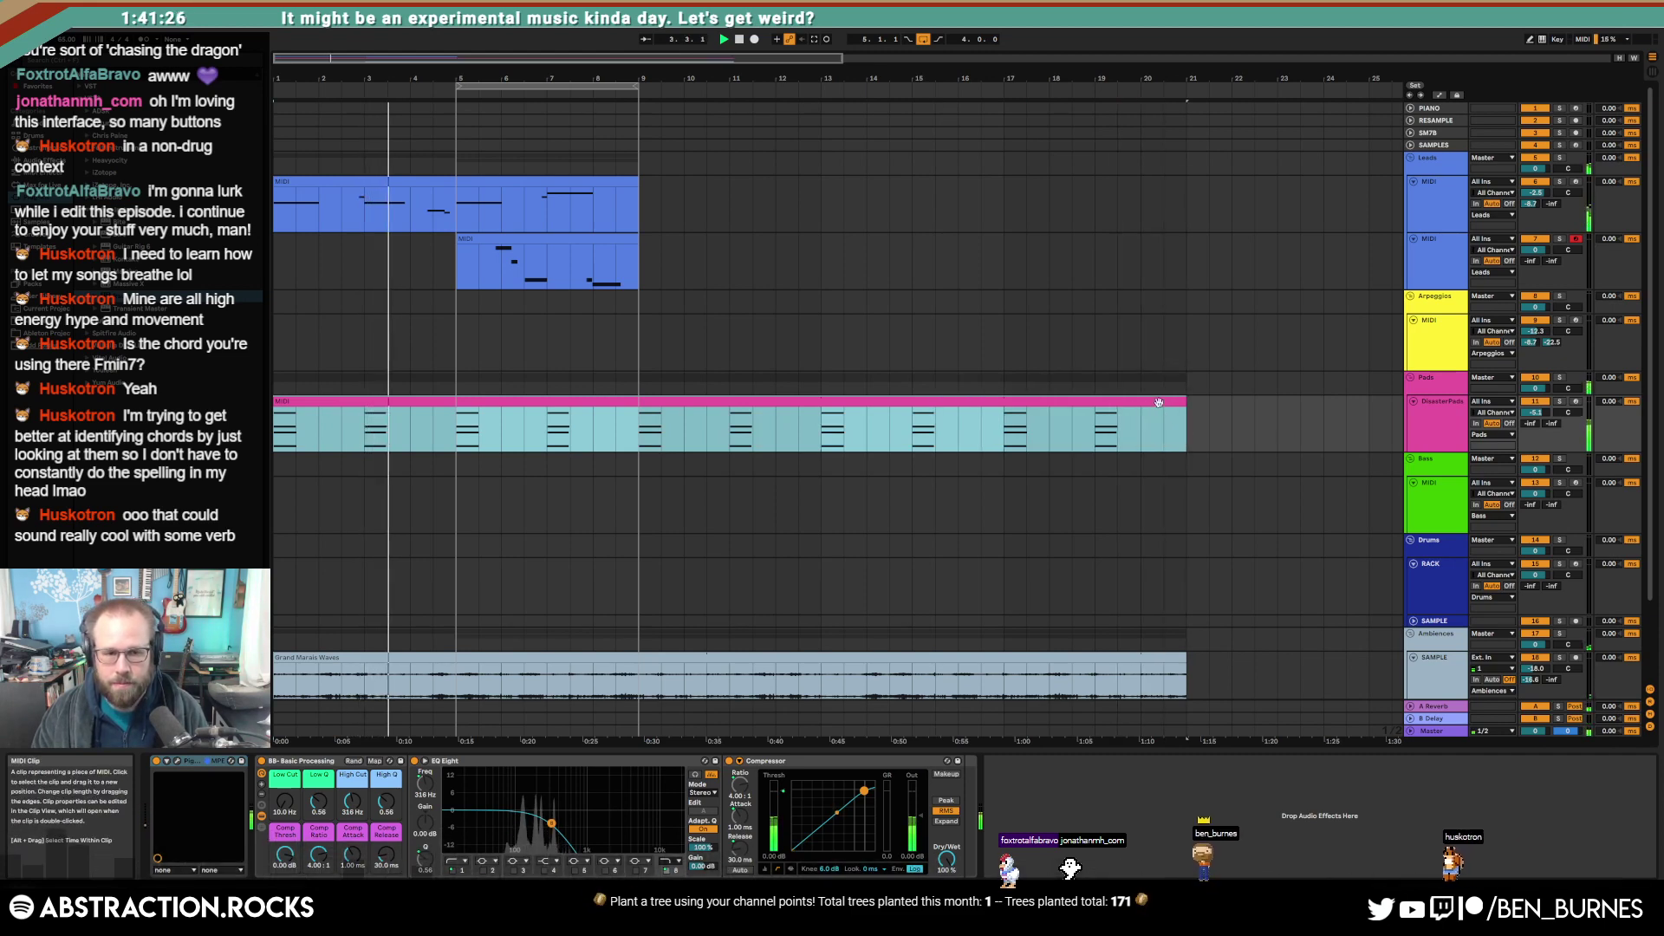
{"action": "left_click", "coordinate": [555, 260]}
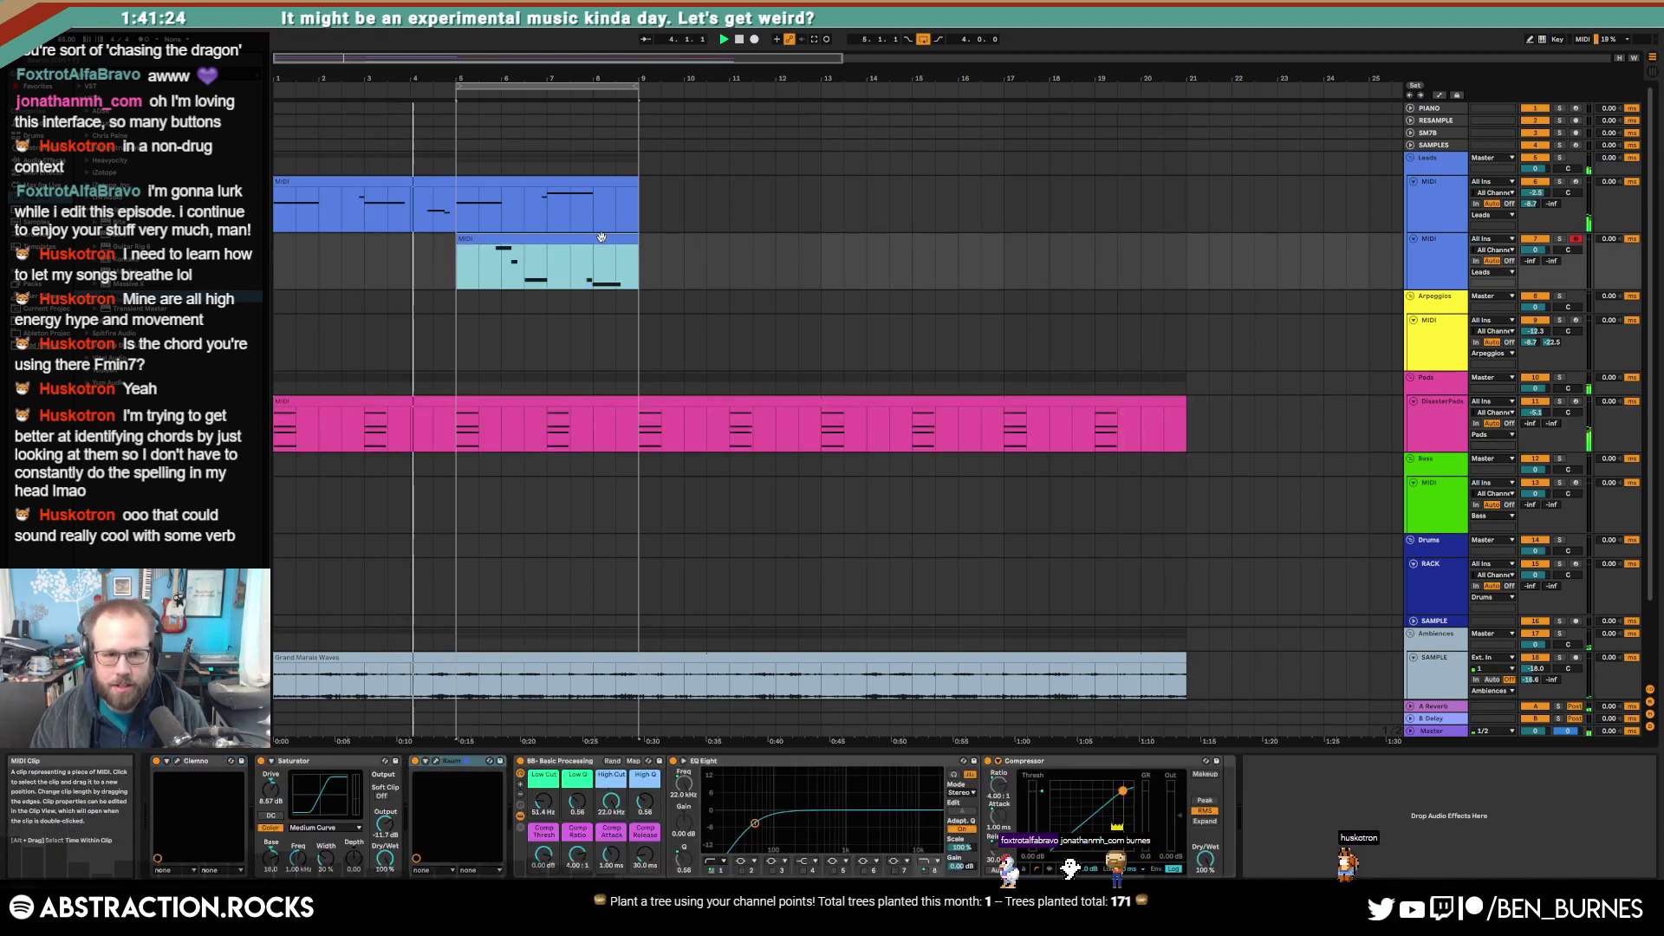
{"action": "left_click", "coordinate": [562, 181]}
{"action": "key", "text": "ctrl+d"}
{"action": "key", "text": "ctrl+d"}
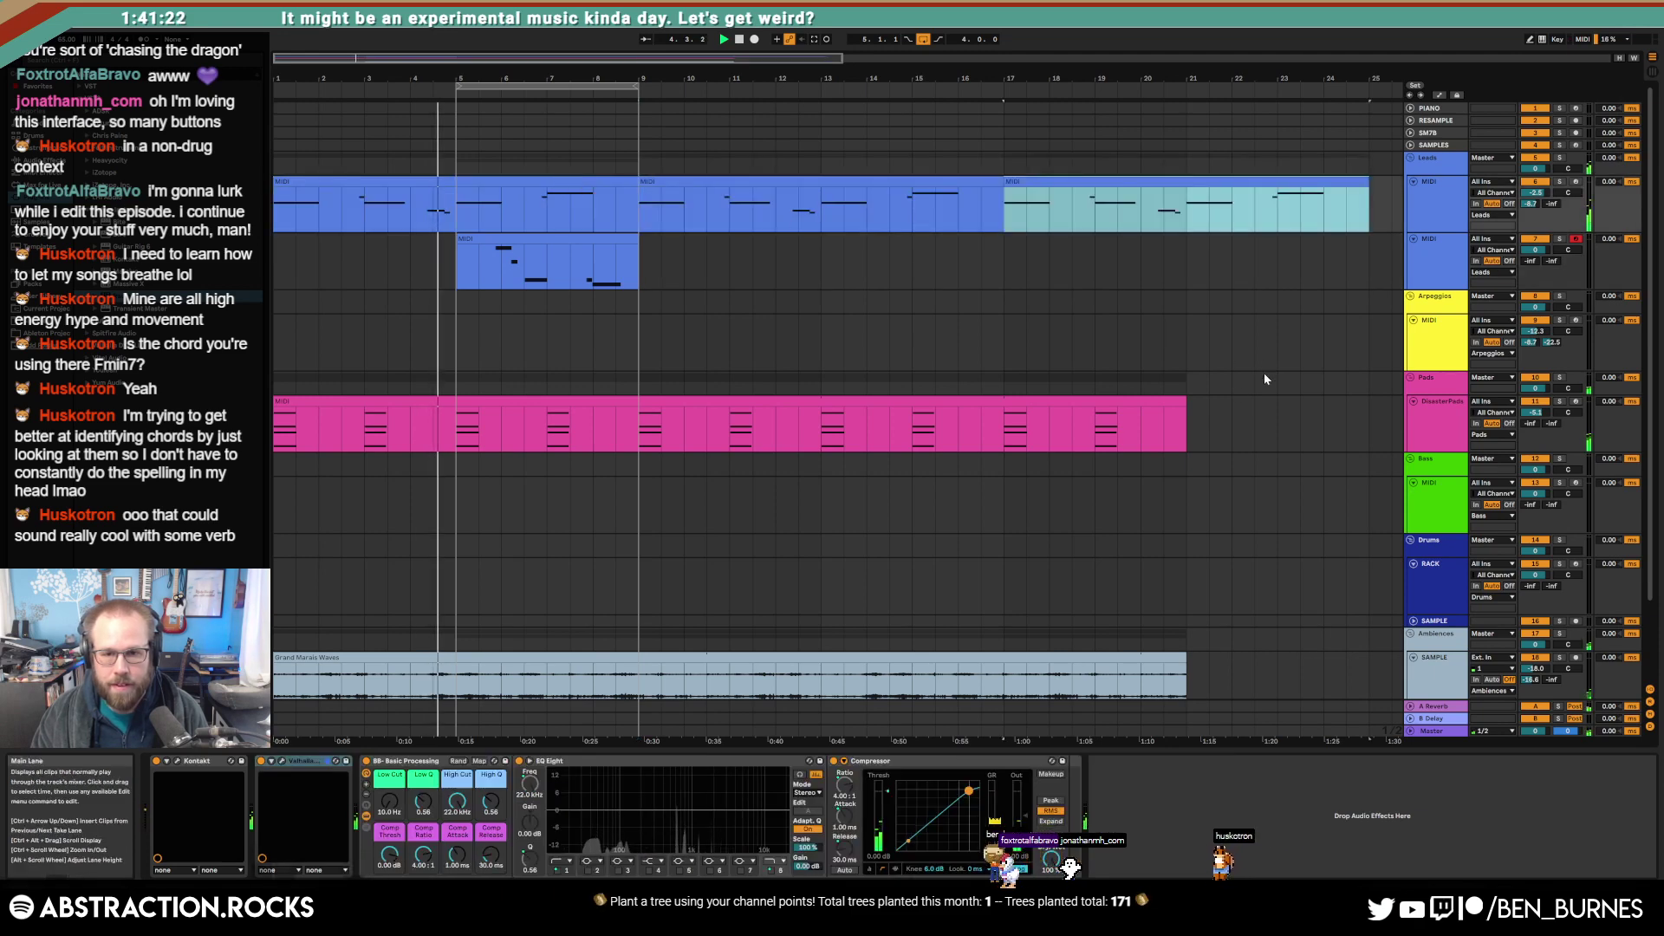
{"action": "left_click_drag", "start_coordinate": [1178, 399], "coordinate": [1369, 399]}
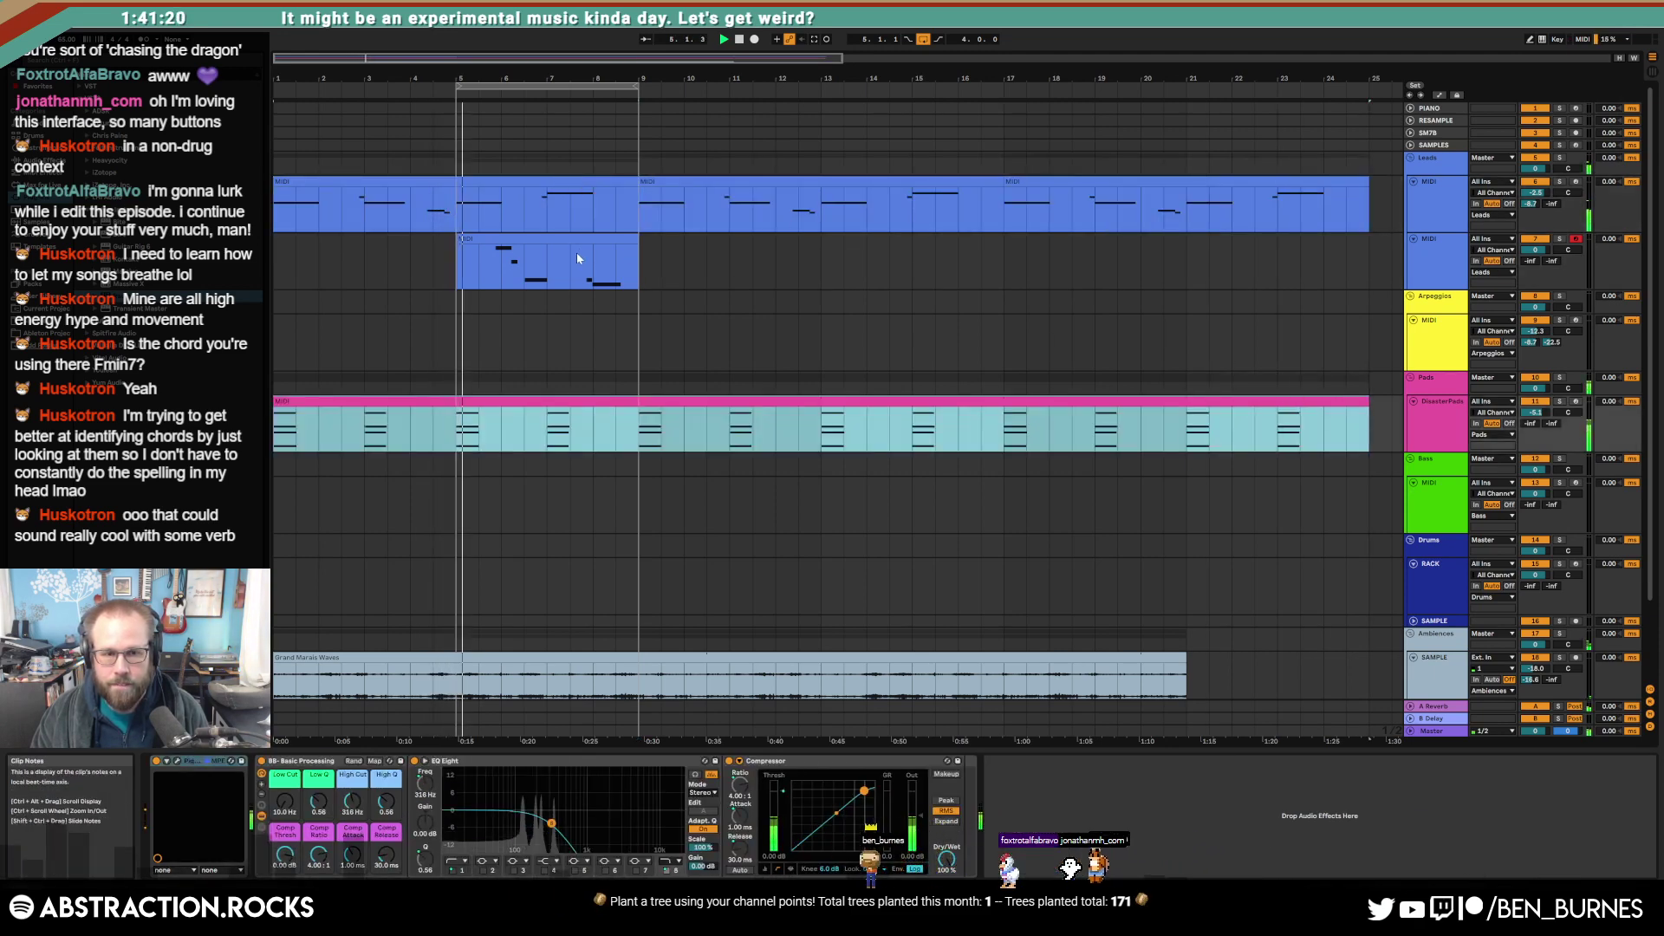
Step: Extend the Grand Marais Waves and SAMPLE clips to bar 25 and check the delay send automation
{"action": "scroll", "coordinate": [572, 299], "scroll_direction": "down", "scroll_amount": 2}
{"action": "scroll", "coordinate": [725, 600], "scroll_direction": "down", "scroll_amount": 3}
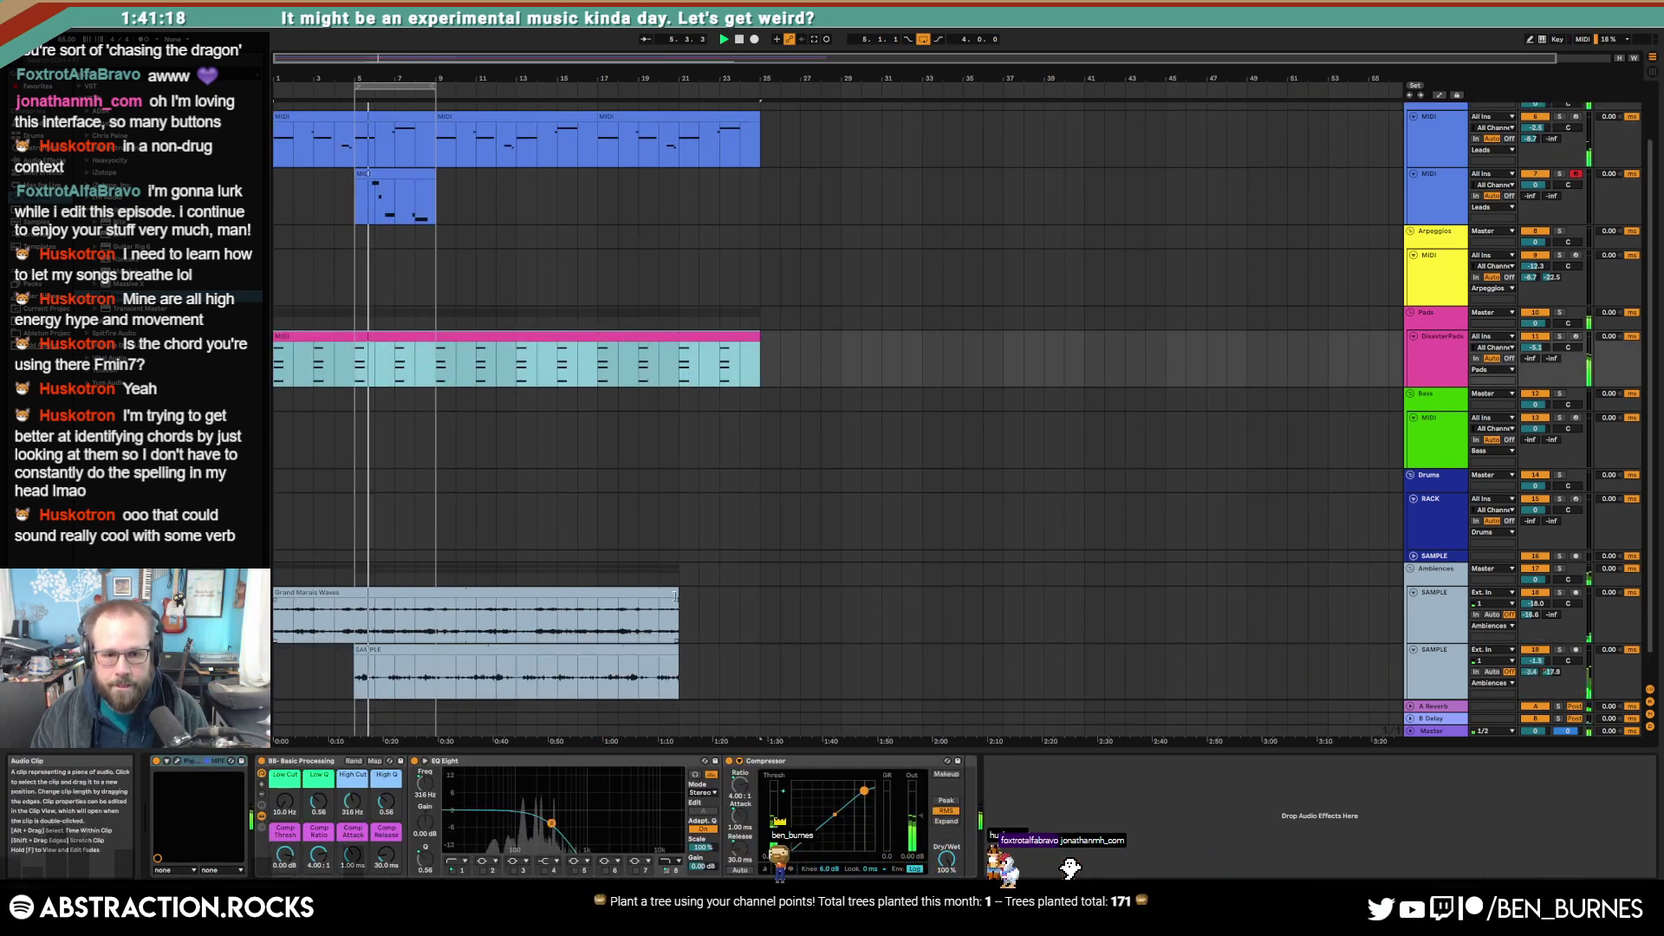
{"action": "left_click_drag", "start_coordinate": [677, 594], "coordinate": [760, 604]}
{"action": "left_click_drag", "start_coordinate": [678, 659], "coordinate": [753, 659]}
{"action": "key", "text": "a"}
{"action": "scroll", "coordinate": [483, 644], "scroll_direction": "down", "scroll_amount": 1}
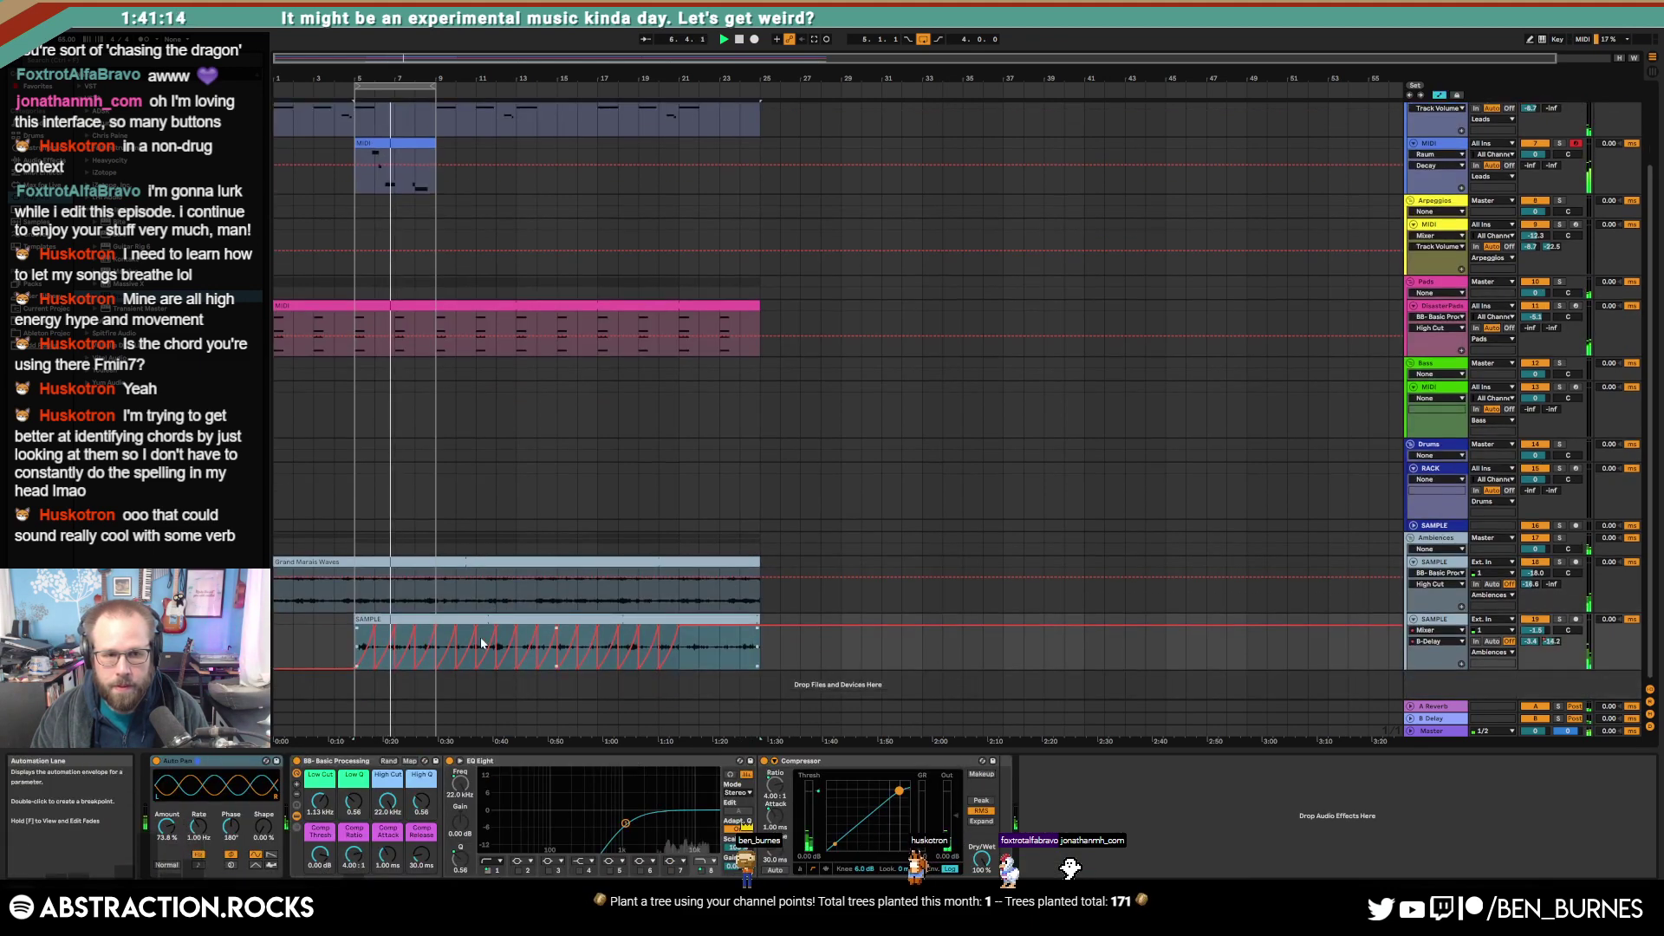
Step: Move the loop region to bars 9 to 13, copy the Ciemno clip to bar 13, and hide the automation
{"action": "left_click_drag", "start_coordinate": [468, 96], "coordinate": [489, 96]}
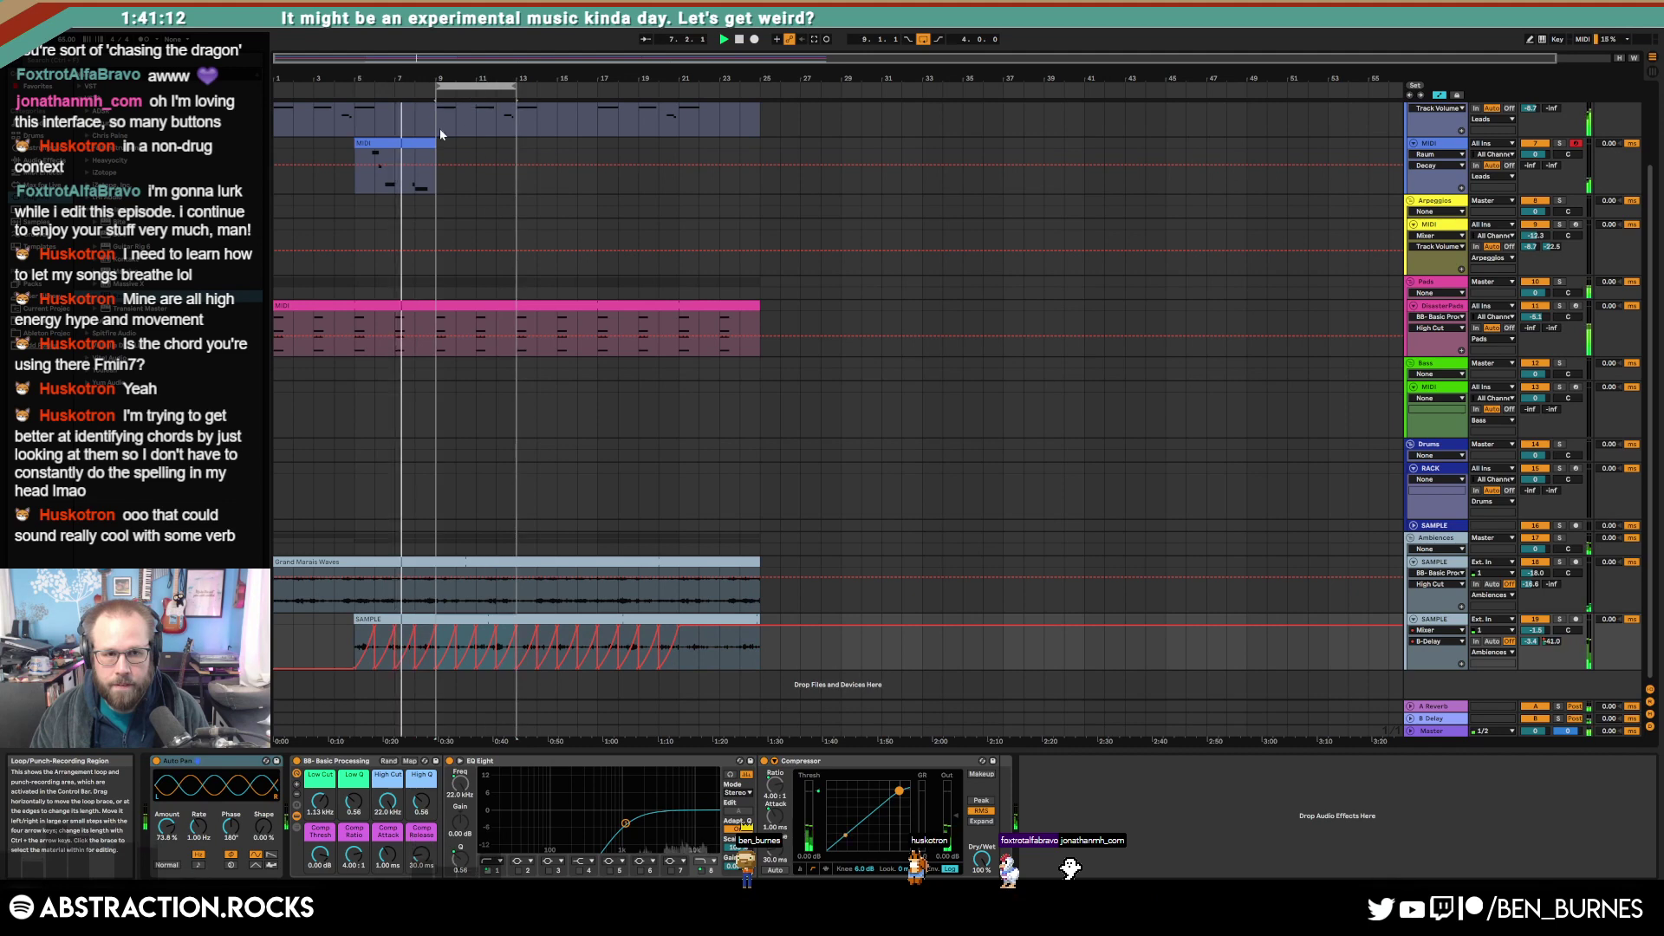
{"action": "left_click", "coordinate": [416, 141]}
{"action": "left_click", "coordinate": [517, 142]}
{"action": "key", "text": "ctrl+v"}
{"action": "key", "text": "a"}
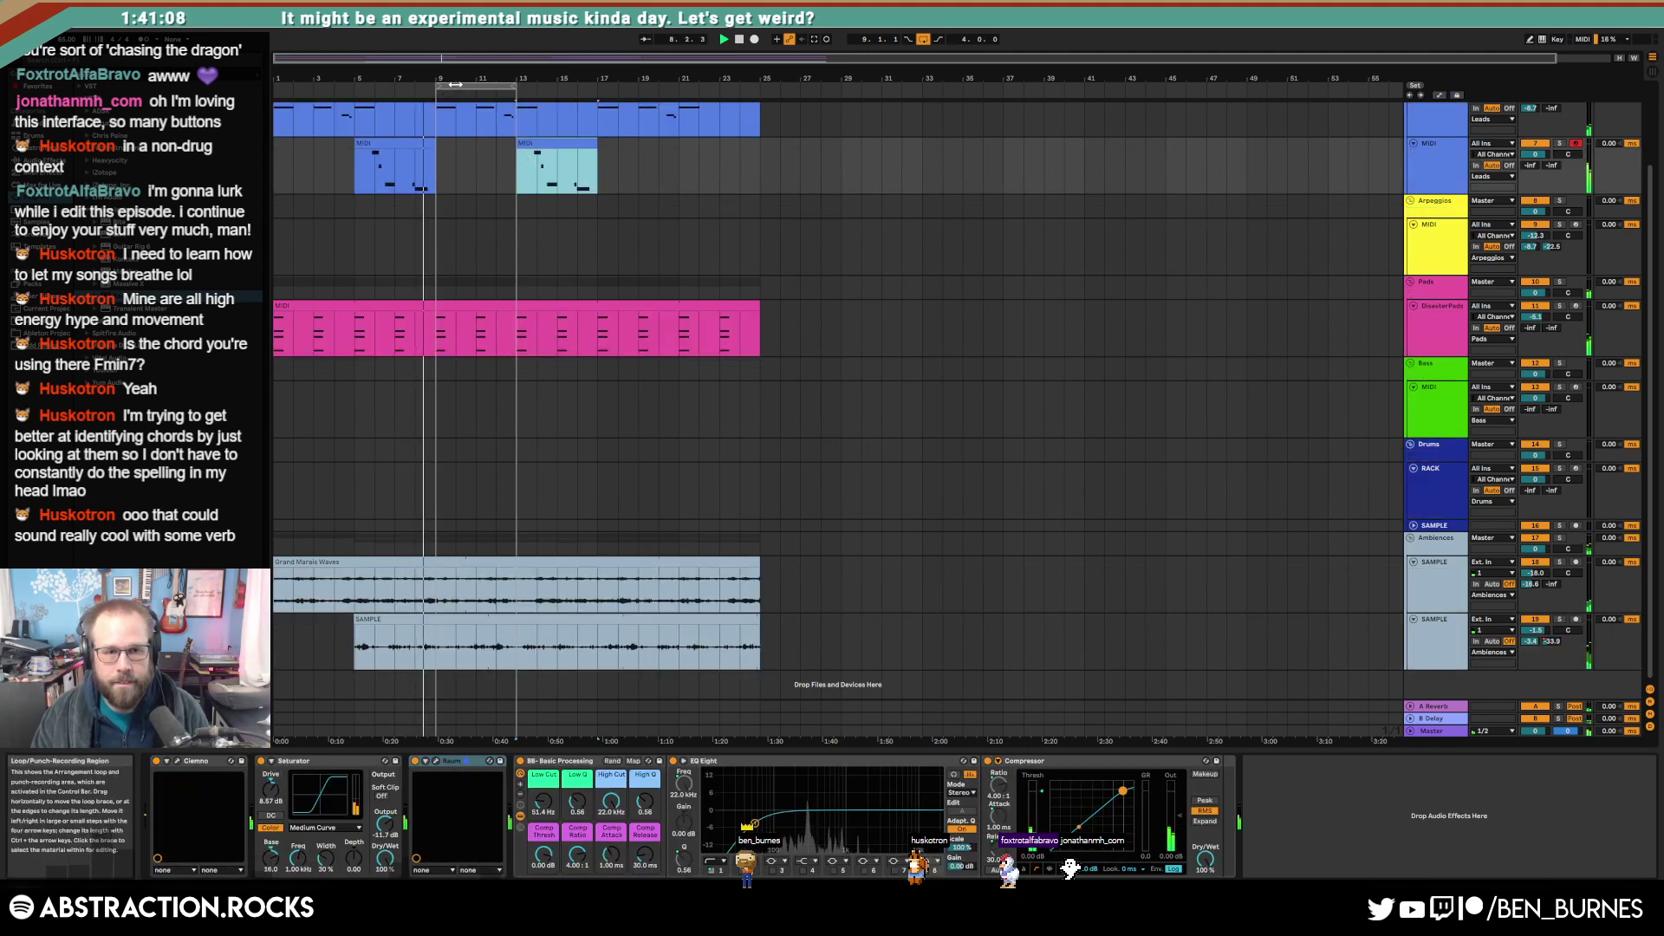
Step: In the first lead's clip at bar 9, raise the opening note to A#4 and lower the first short A#4 note two semitones
{"action": "scroll", "coordinate": [454, 199], "scroll_direction": "up", "scroll_amount": 2}
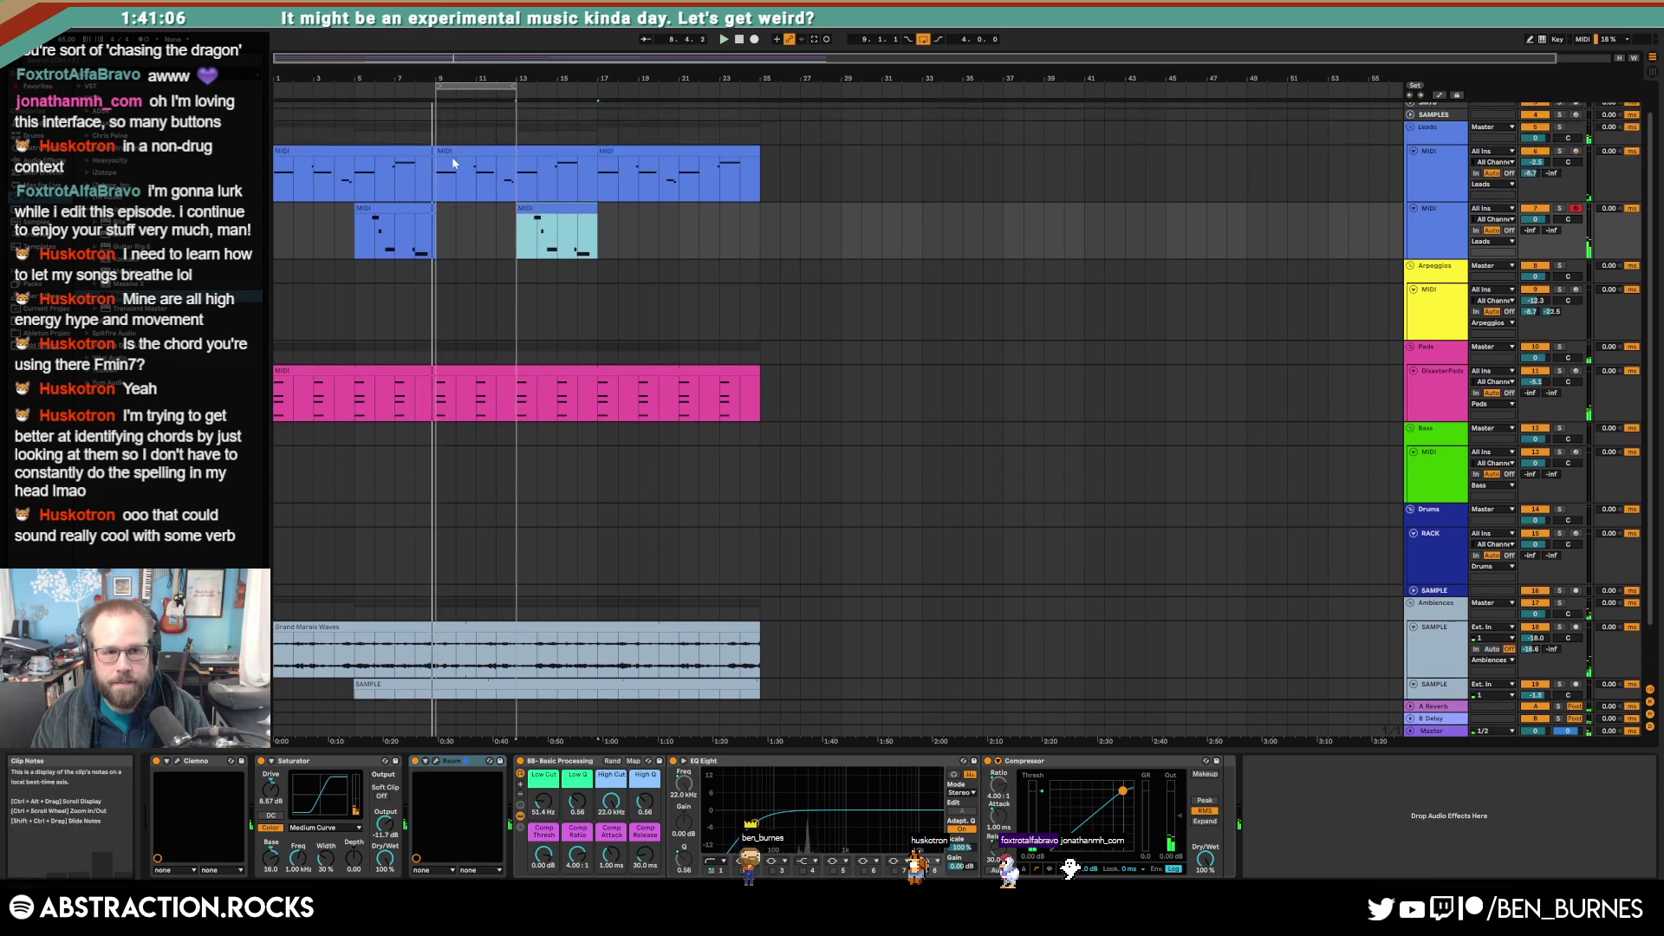
{"action": "double_click", "coordinate": [462, 152]}
{"action": "left_click", "coordinate": [439, 735]}
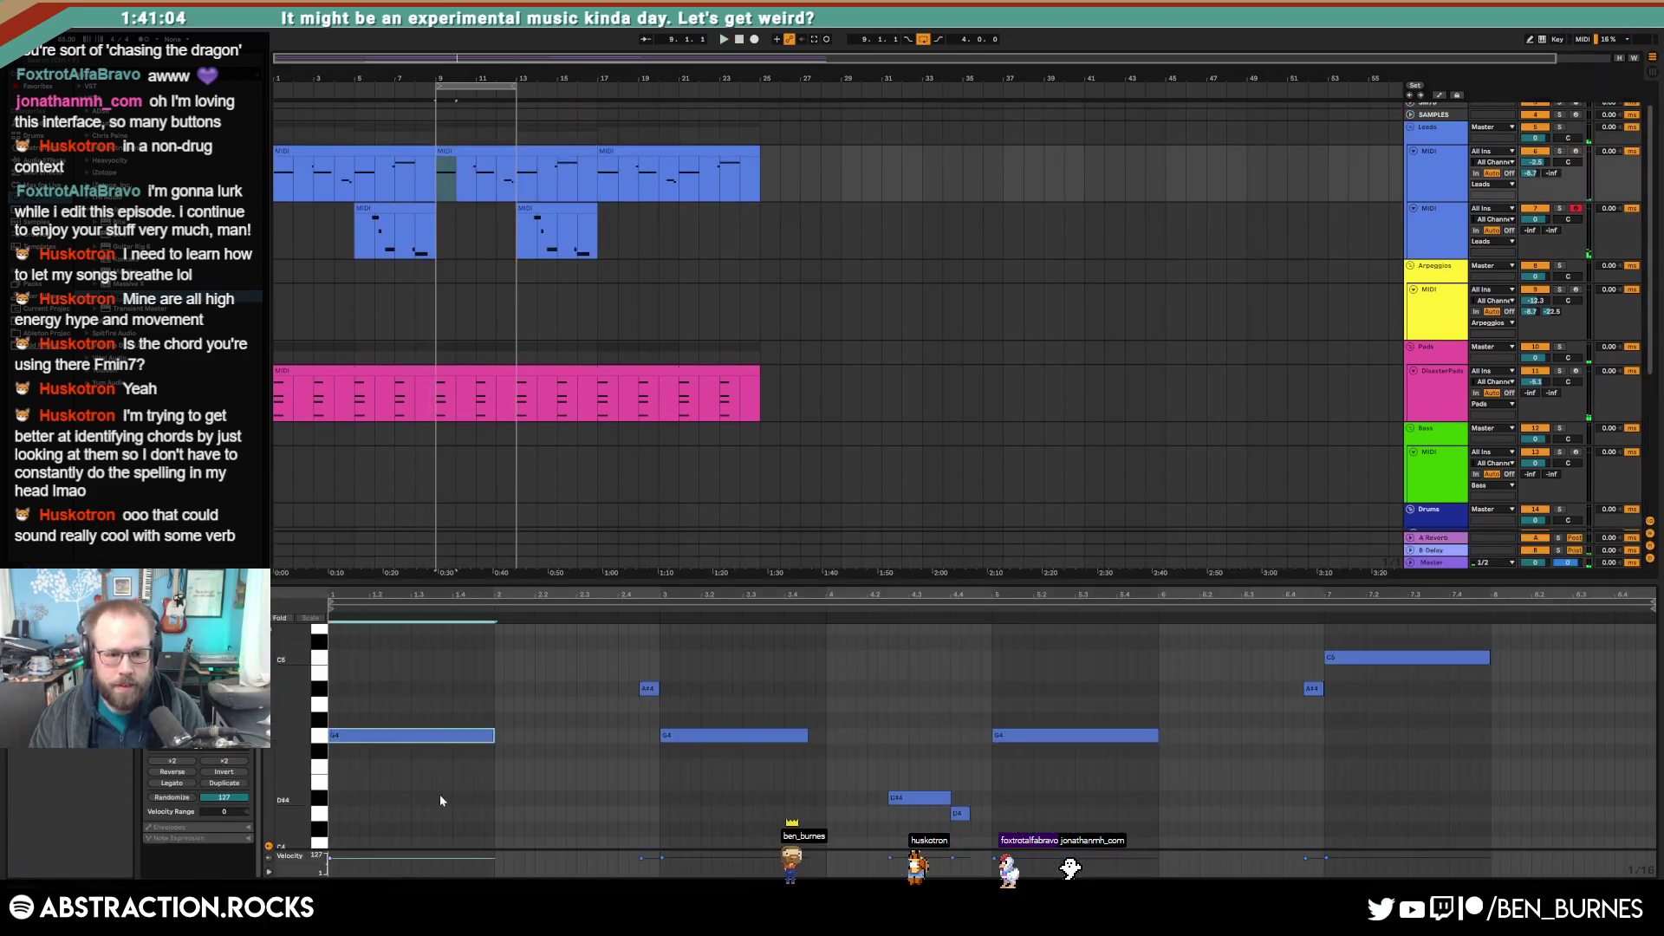
{"action": "key", "text": "Up"}
{"action": "key", "text": "Up"}
{"action": "key", "text": "Up"}
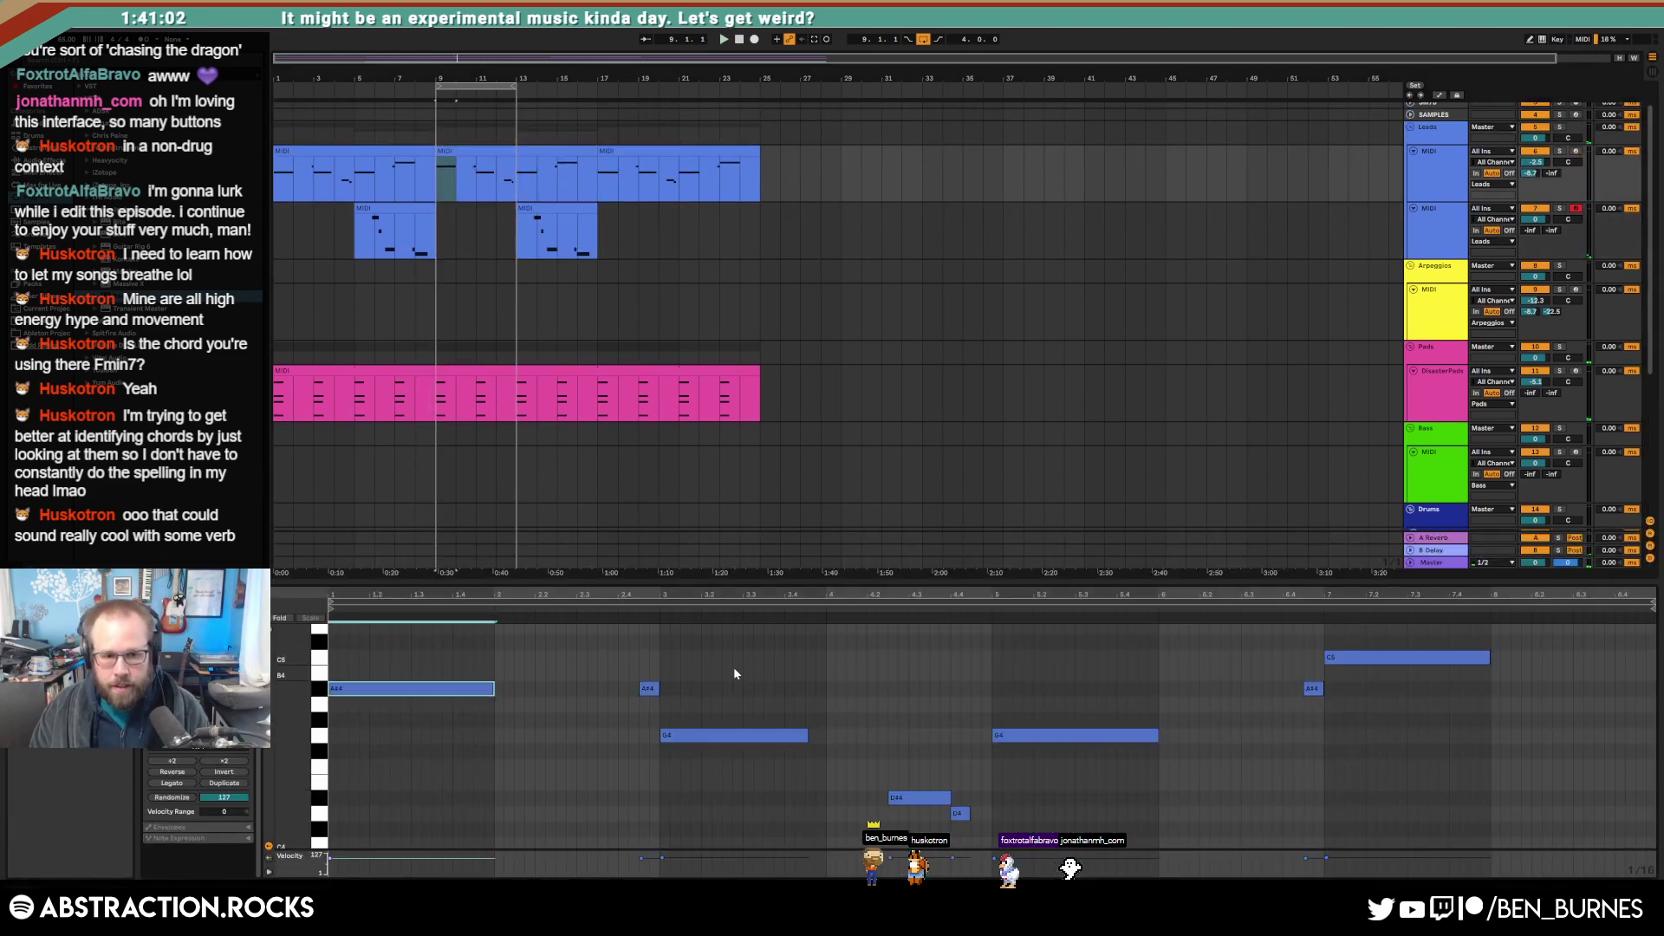
{"action": "left_click", "coordinate": [648, 688]}
{"action": "key", "text": "Down"}
{"action": "key", "text": "Down"}
{"action": "key", "text": "shift+Tab"}
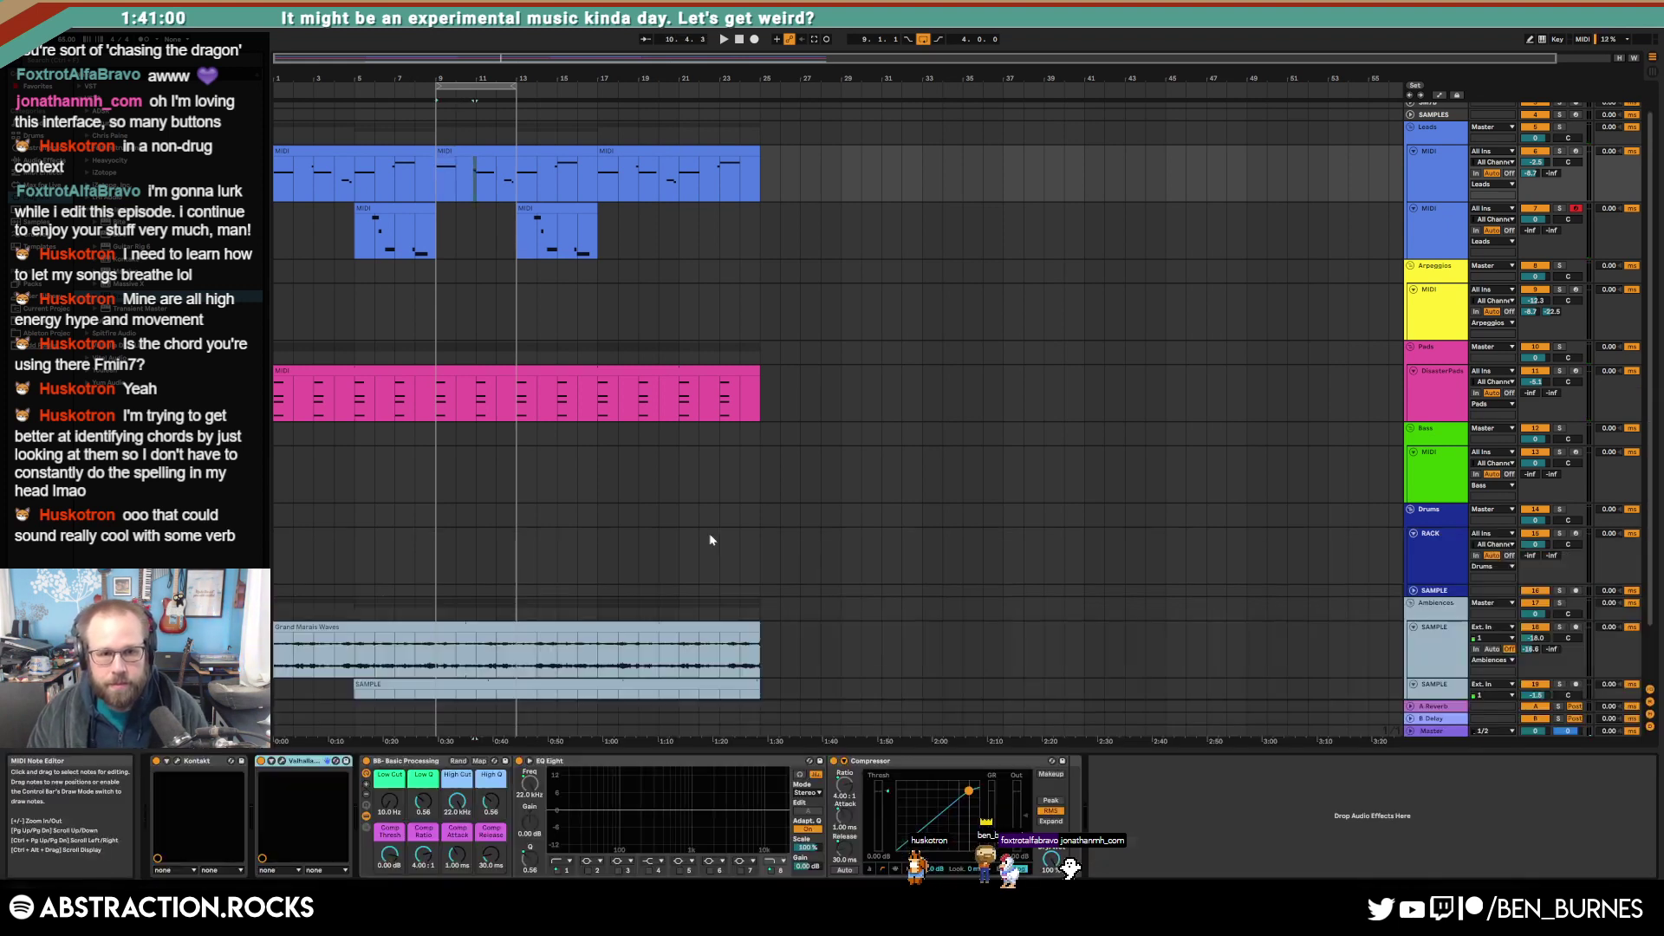
Step: Split the pad clip at bars 9 and 13 and open the middle section for note editing
{"action": "left_click_drag", "start_coordinate": [435, 398], "coordinate": [514, 400]}
{"action": "key", "text": "ctrl+e"}
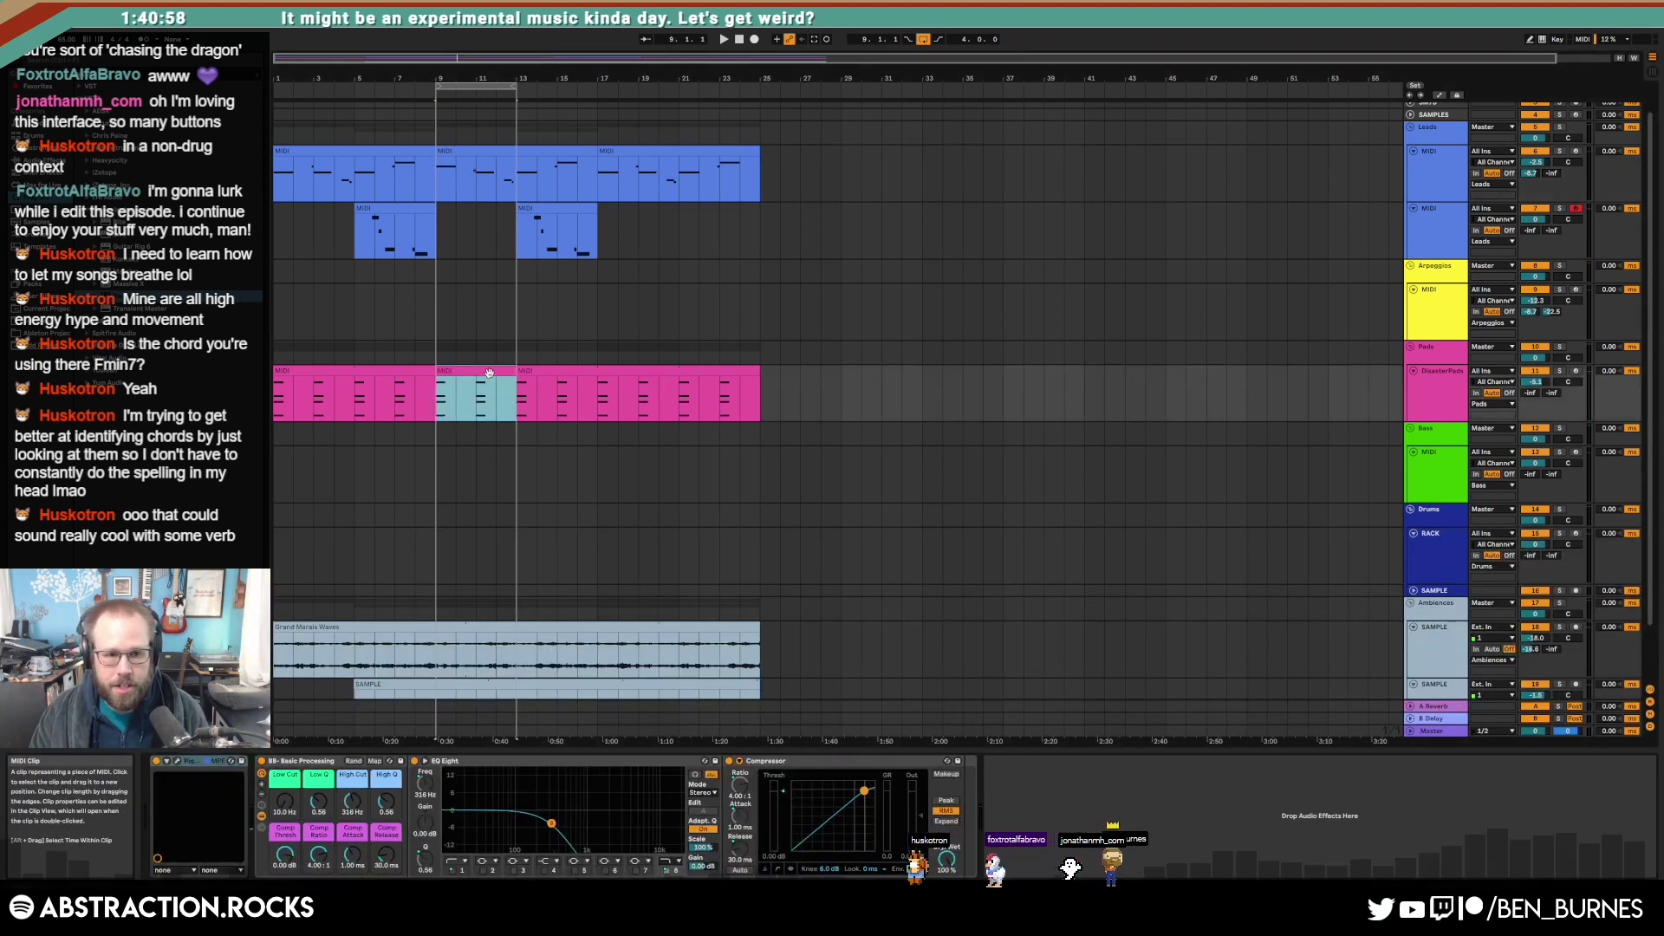
{"action": "key", "text": "shift+Tab"}
{"action": "left_click", "coordinate": [659, 711]}
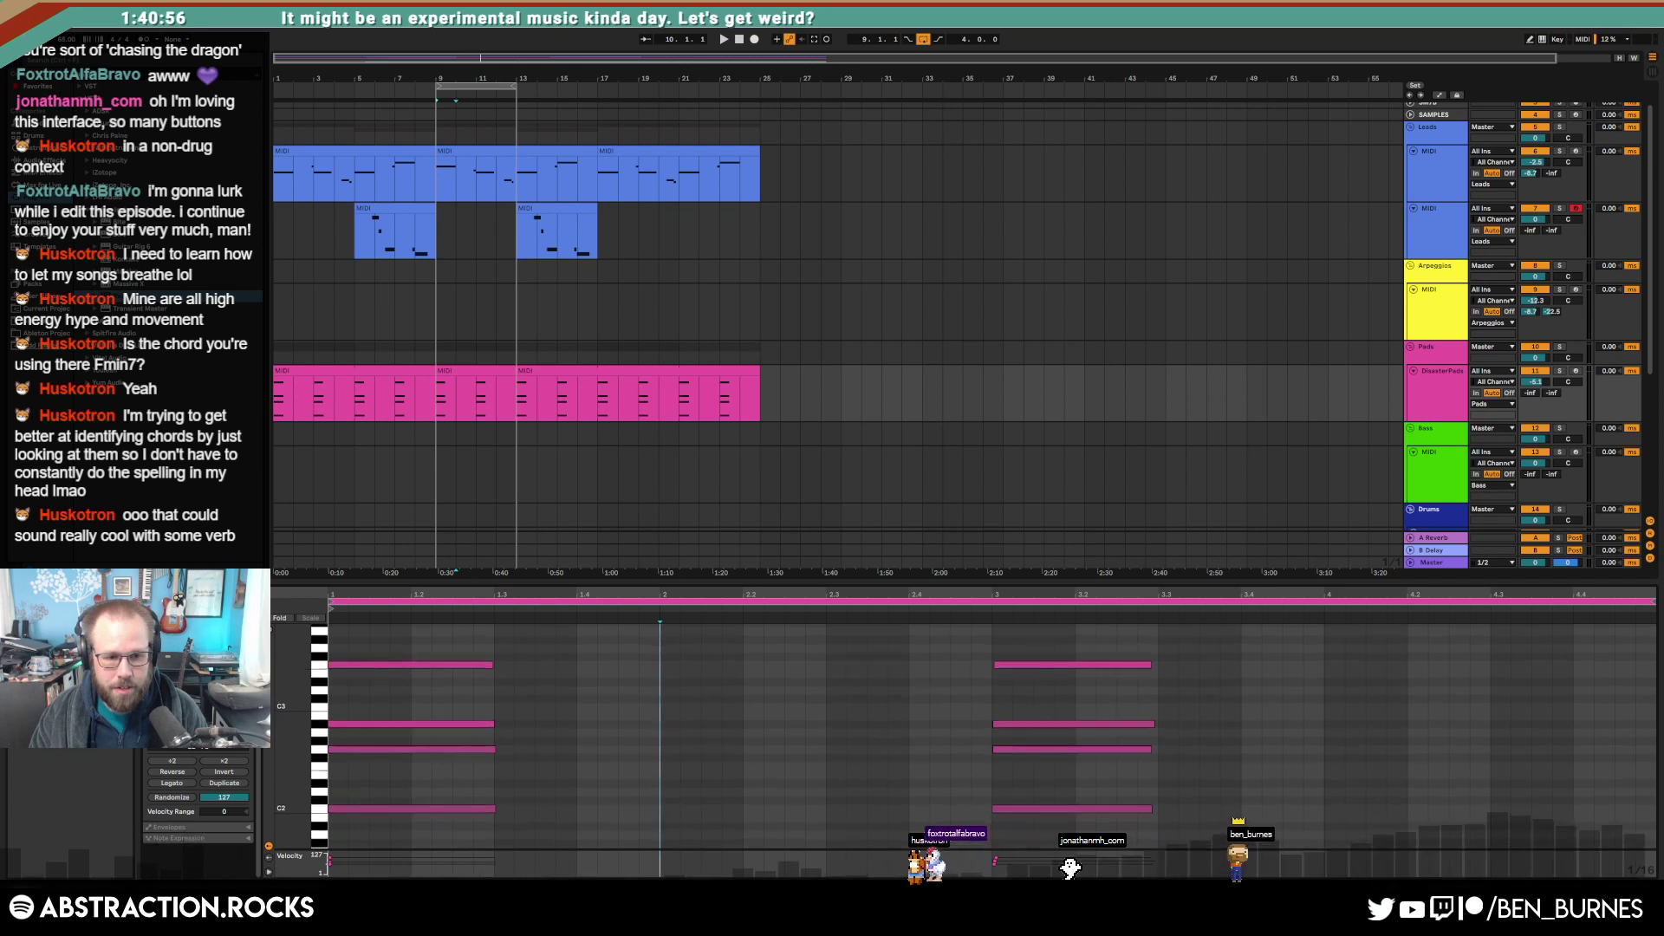
Step: Revoice both chords in the pad section at bar 9 by changing their upper notes, lowering the second-highest note two semitones
{"action": "scroll", "coordinate": [437, 684], "scroll_direction": "up", "scroll_amount": 3}
{"action": "left_click_drag", "start_coordinate": [427, 673], "coordinate": [1087, 752]}
{"action": "key", "text": "ctrl+c"}
{"action": "key", "text": "Up"}
{"action": "key", "text": "Up"}
{"action": "key", "text": "ctrl+v"}
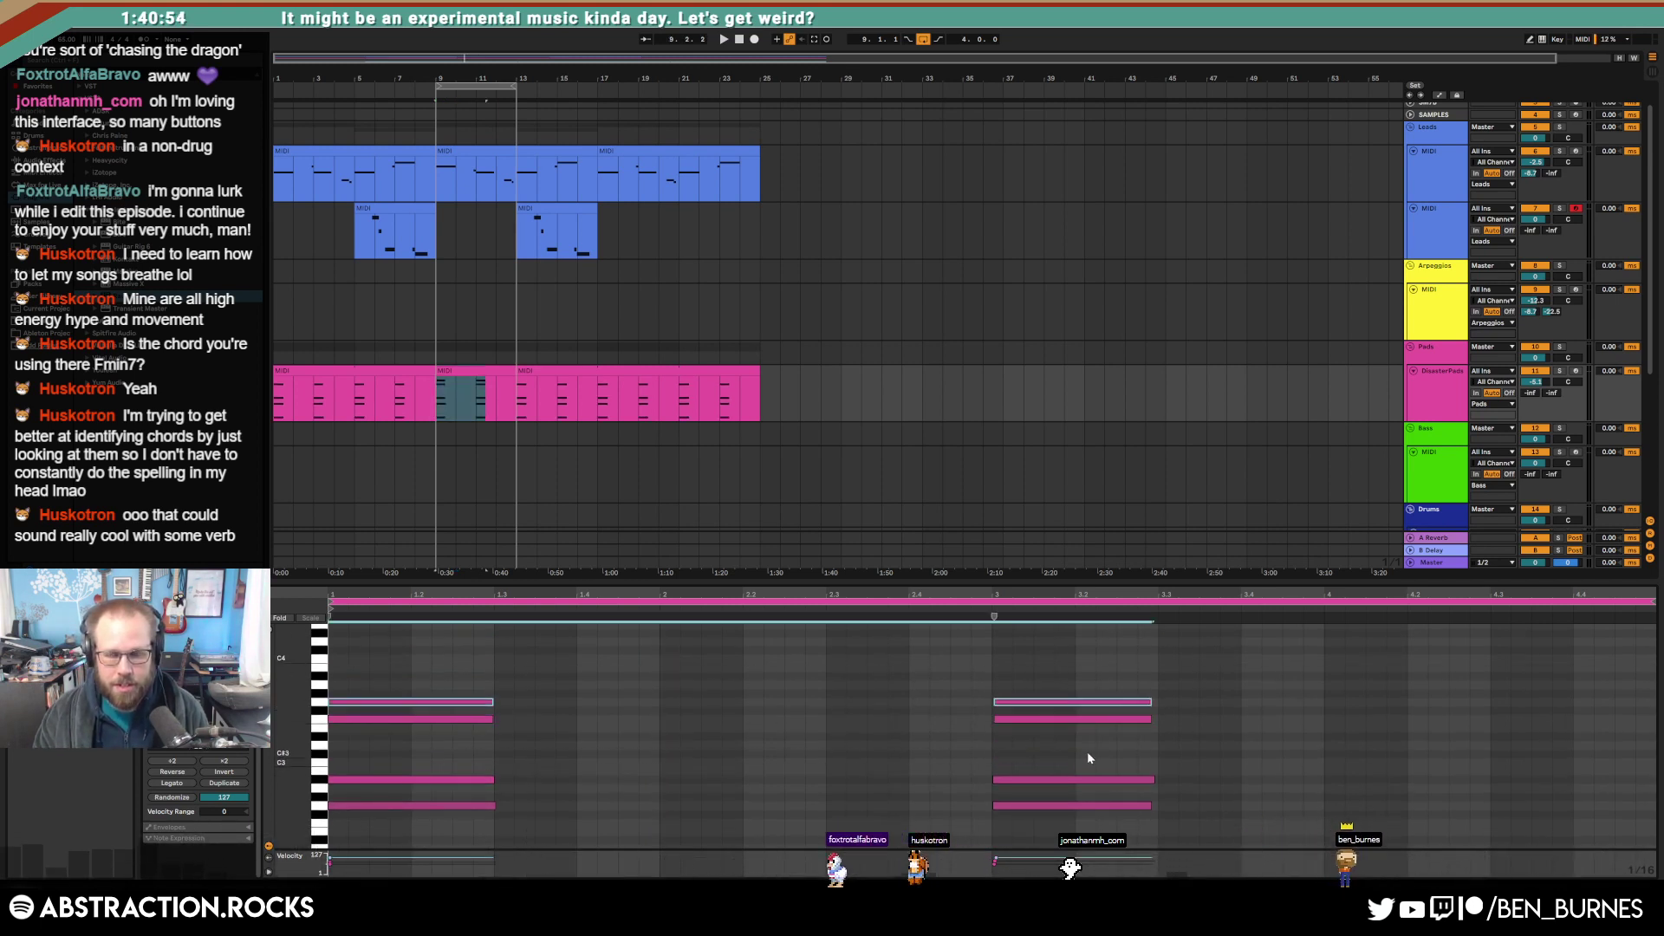
{"action": "left_click", "coordinate": [686, 695]}
{"action": "mouse_move", "coordinate": [422, 731]}
{"action": "left_mouse_down"}
{"action": "mouse_move", "coordinate": [1036, 716]}
{"action": "mouse_move", "coordinate": [1084, 822]}
{"action": "left_mouse_up"}
{"action": "key", "text": "Down"}
{"action": "key", "text": "Down"}
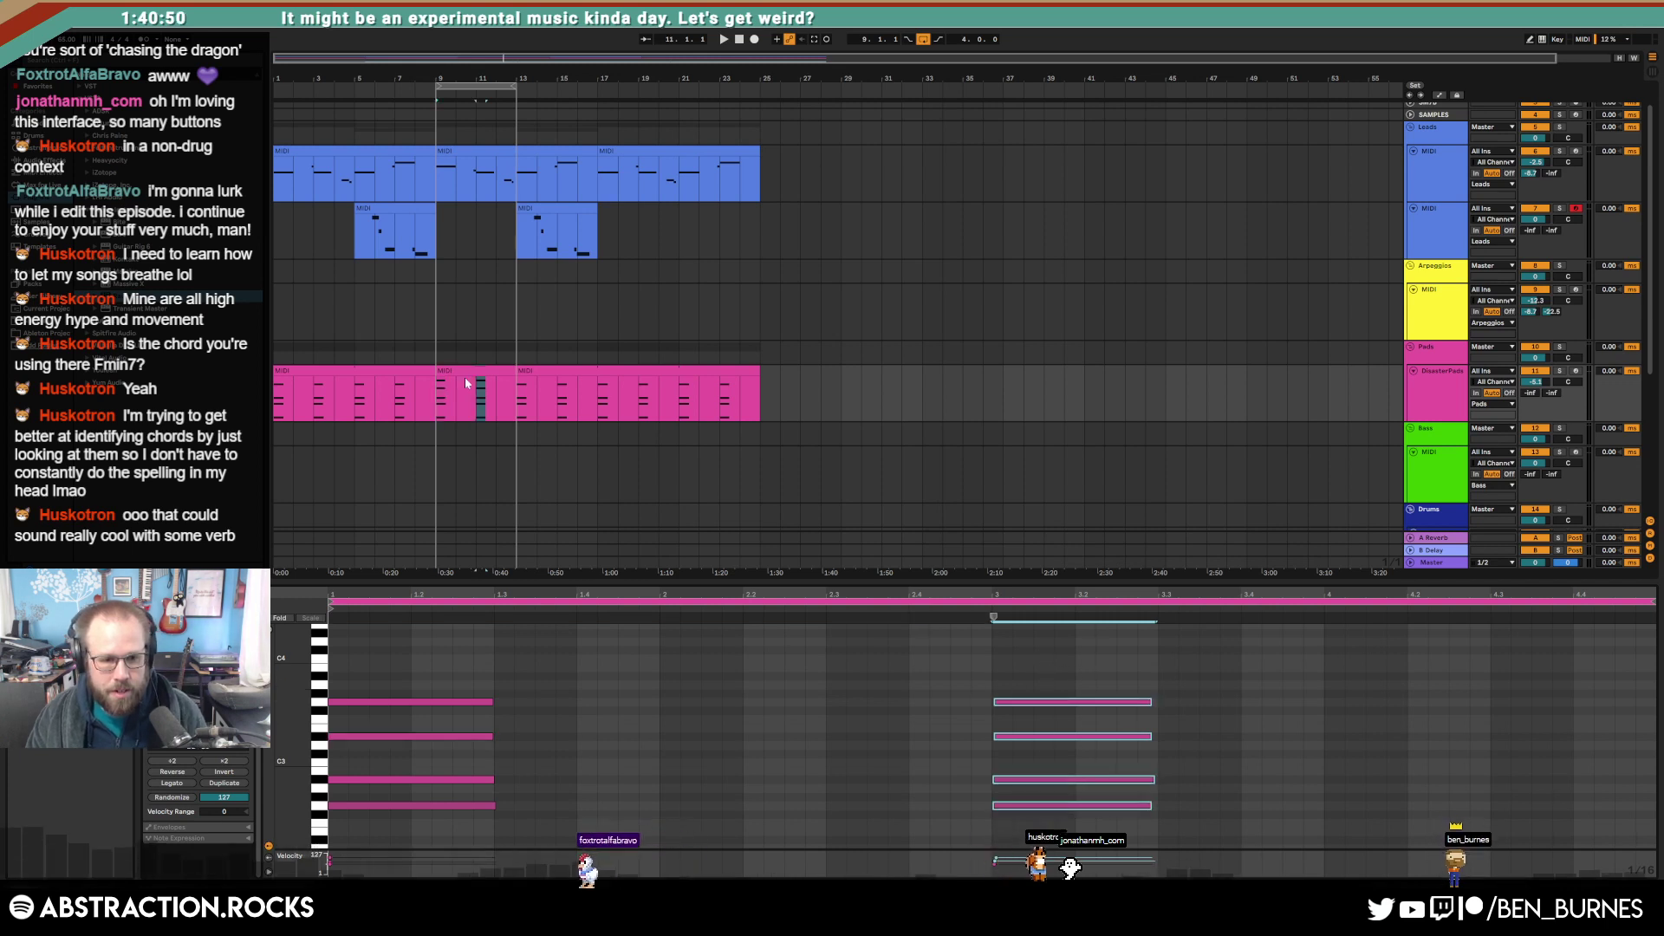
Step: Compare the chord notes of the opening, final and middle pad clips
{"action": "left_click", "coordinate": [417, 371]}
{"action": "left_click", "coordinate": [821, 684]}
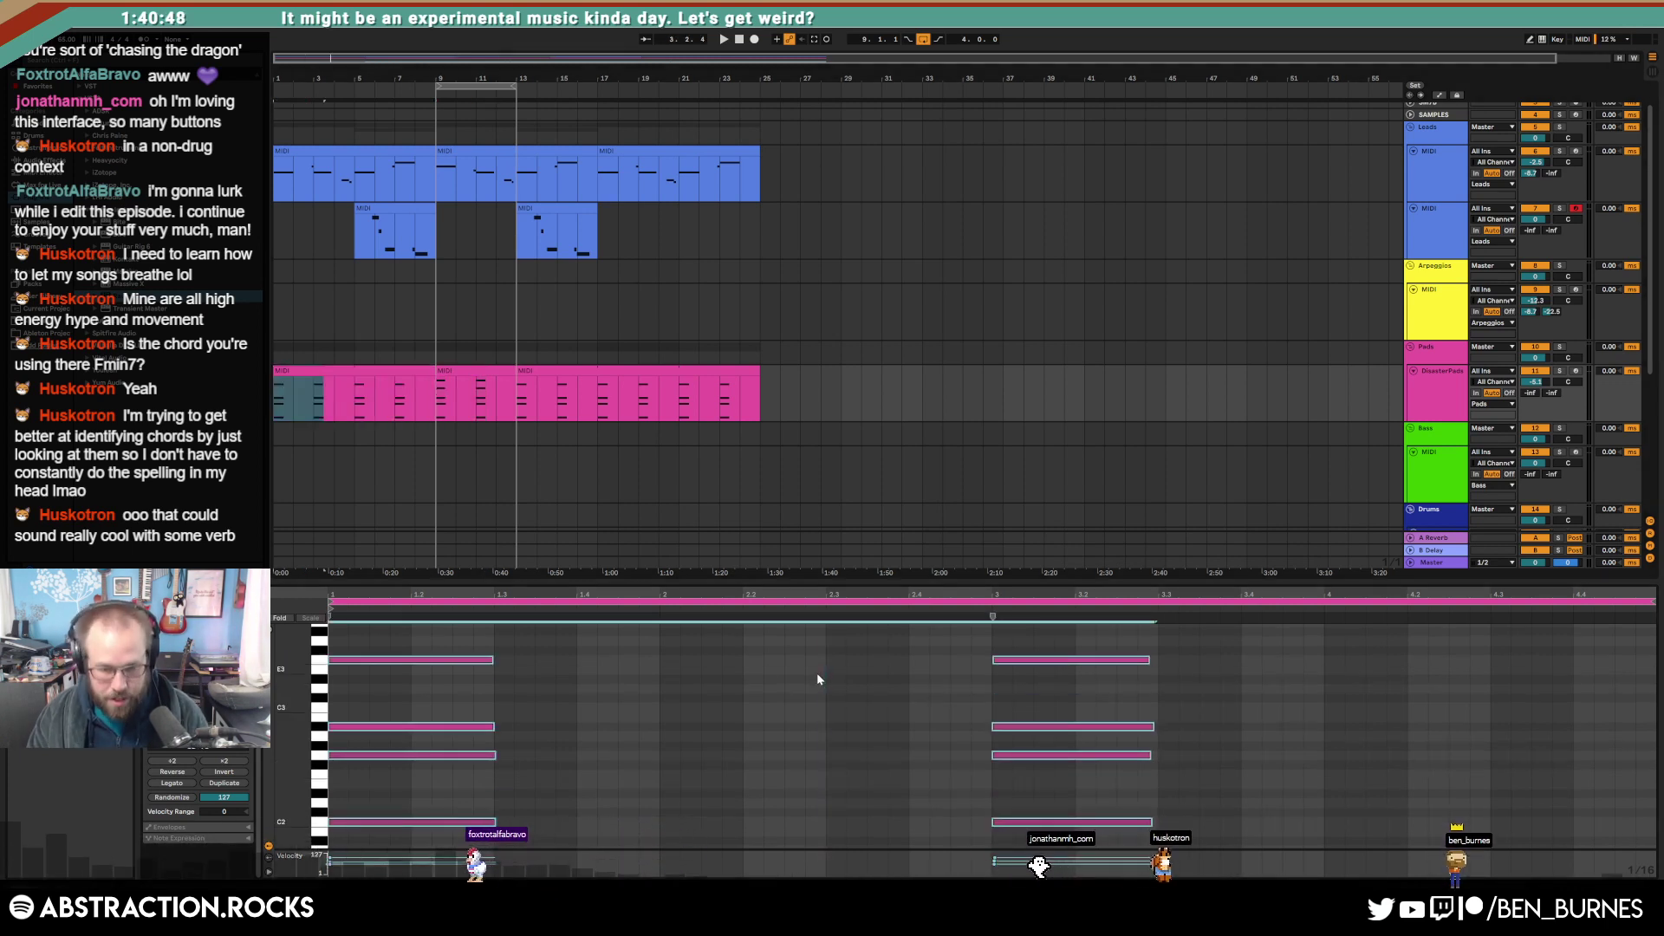
{"action": "left_click", "coordinate": [404, 370]}
{"action": "key", "text": "ctrl+c"}
{"action": "left_click", "coordinate": [538, 370]}
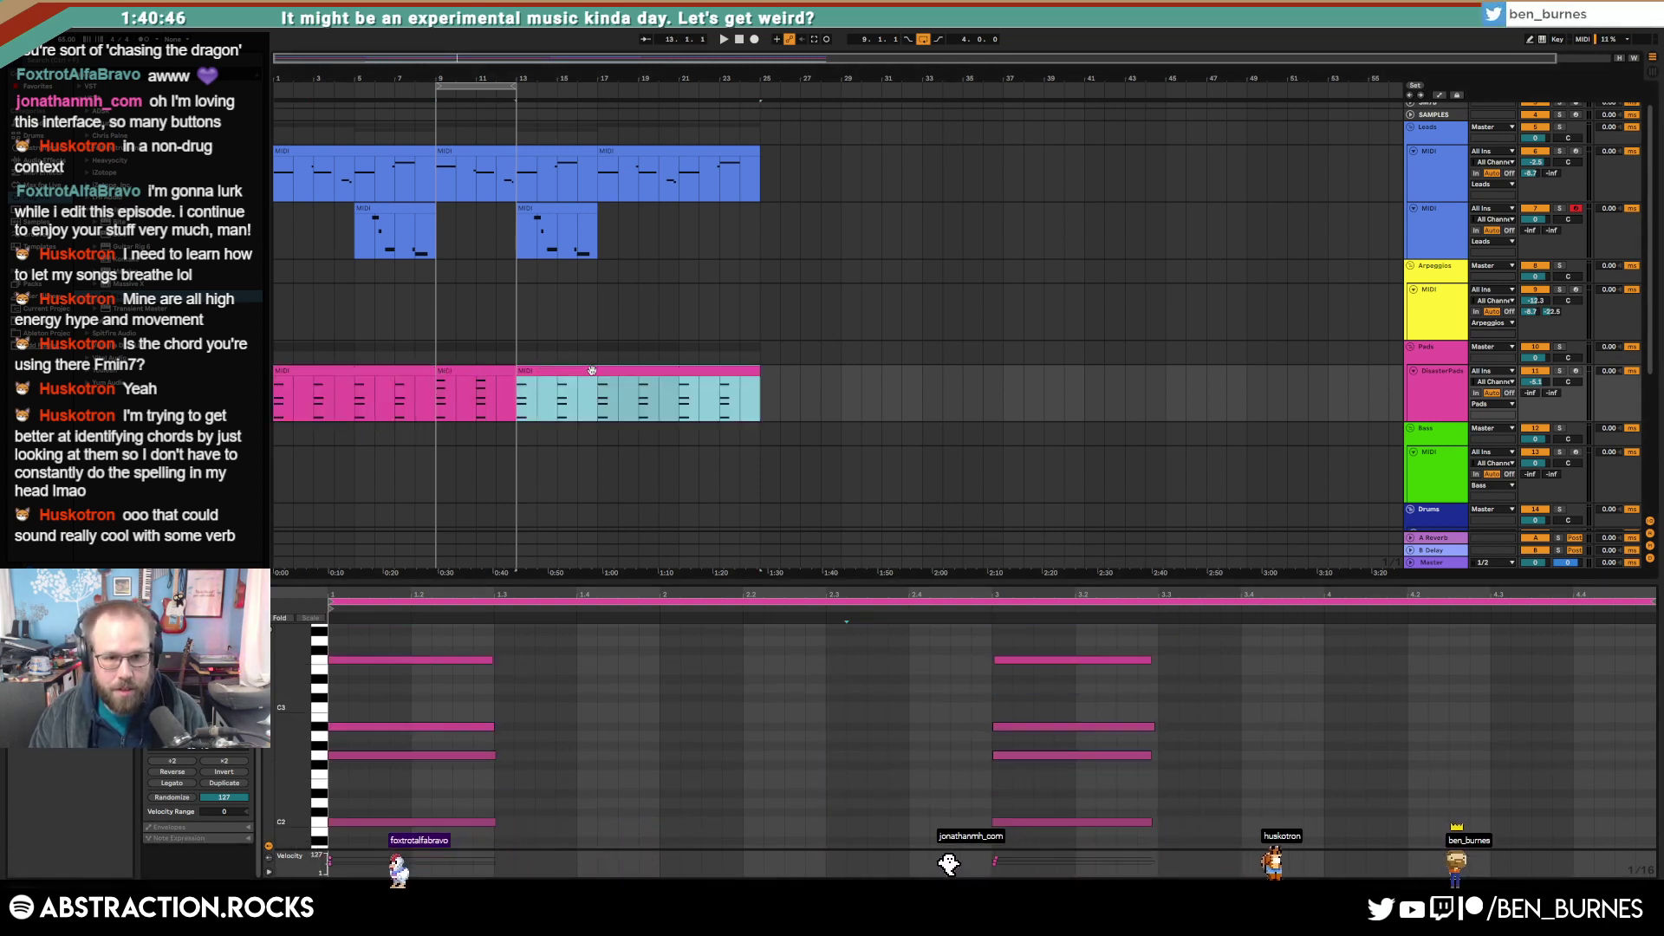
{"action": "key", "text": "ctrl+v"}
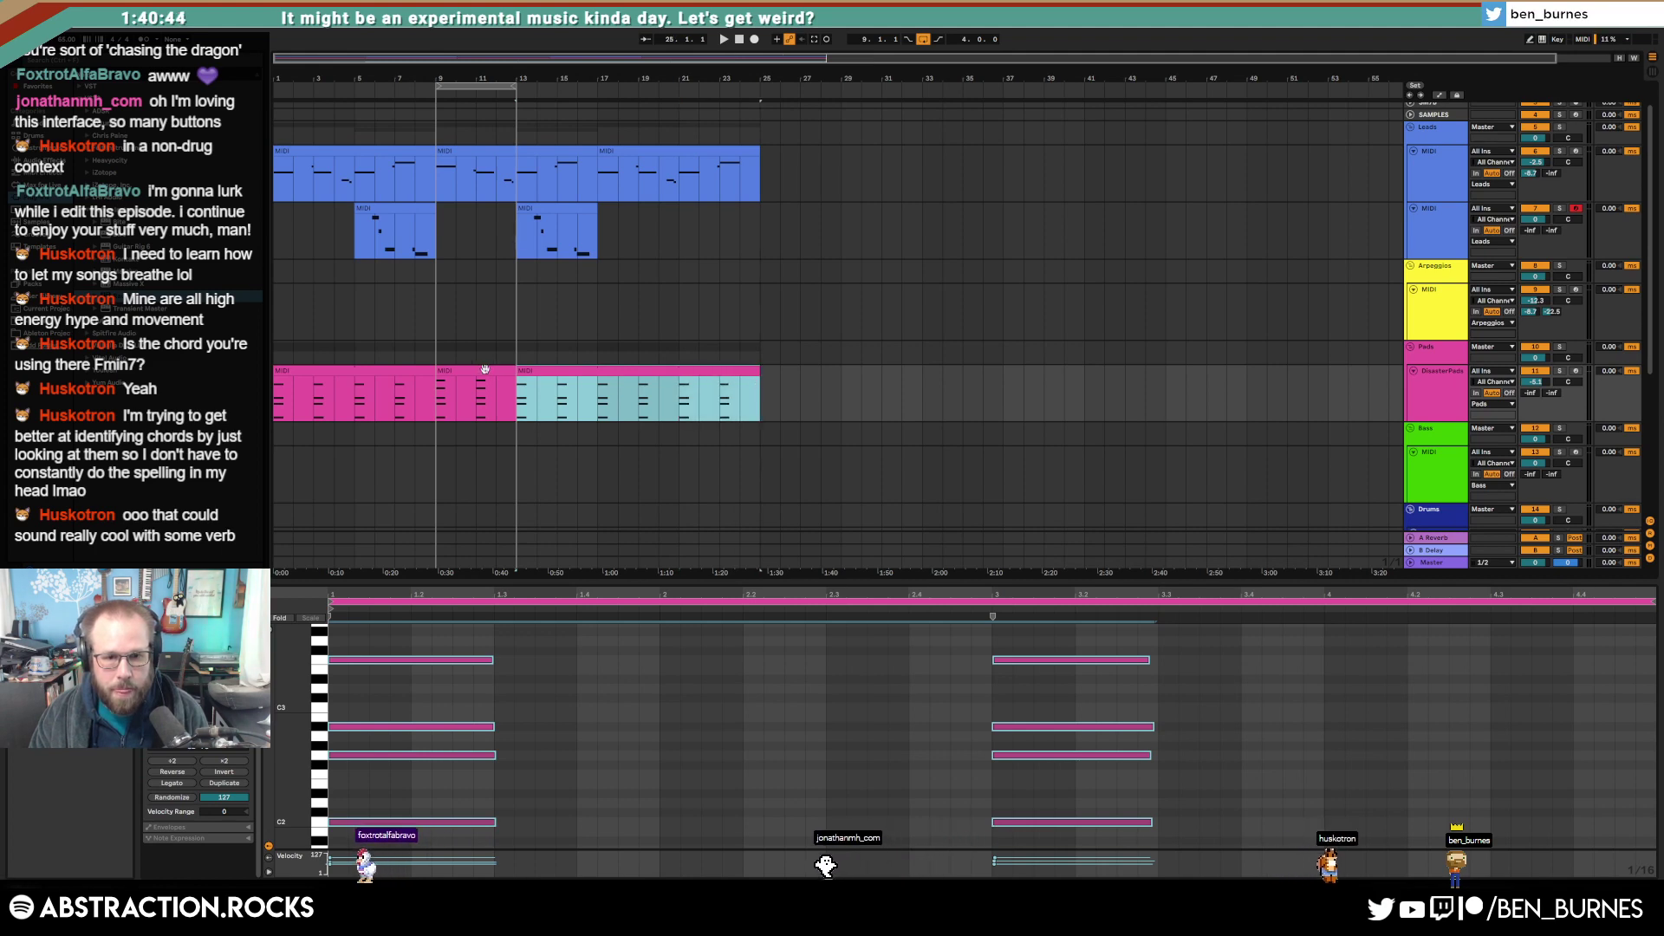
{"action": "left_click", "coordinate": [484, 370]}
{"action": "left_click", "coordinate": [834, 749]}
{"action": "key", "text": "ctrl+a"}
{"action": "left_click", "coordinate": [837, 747]}
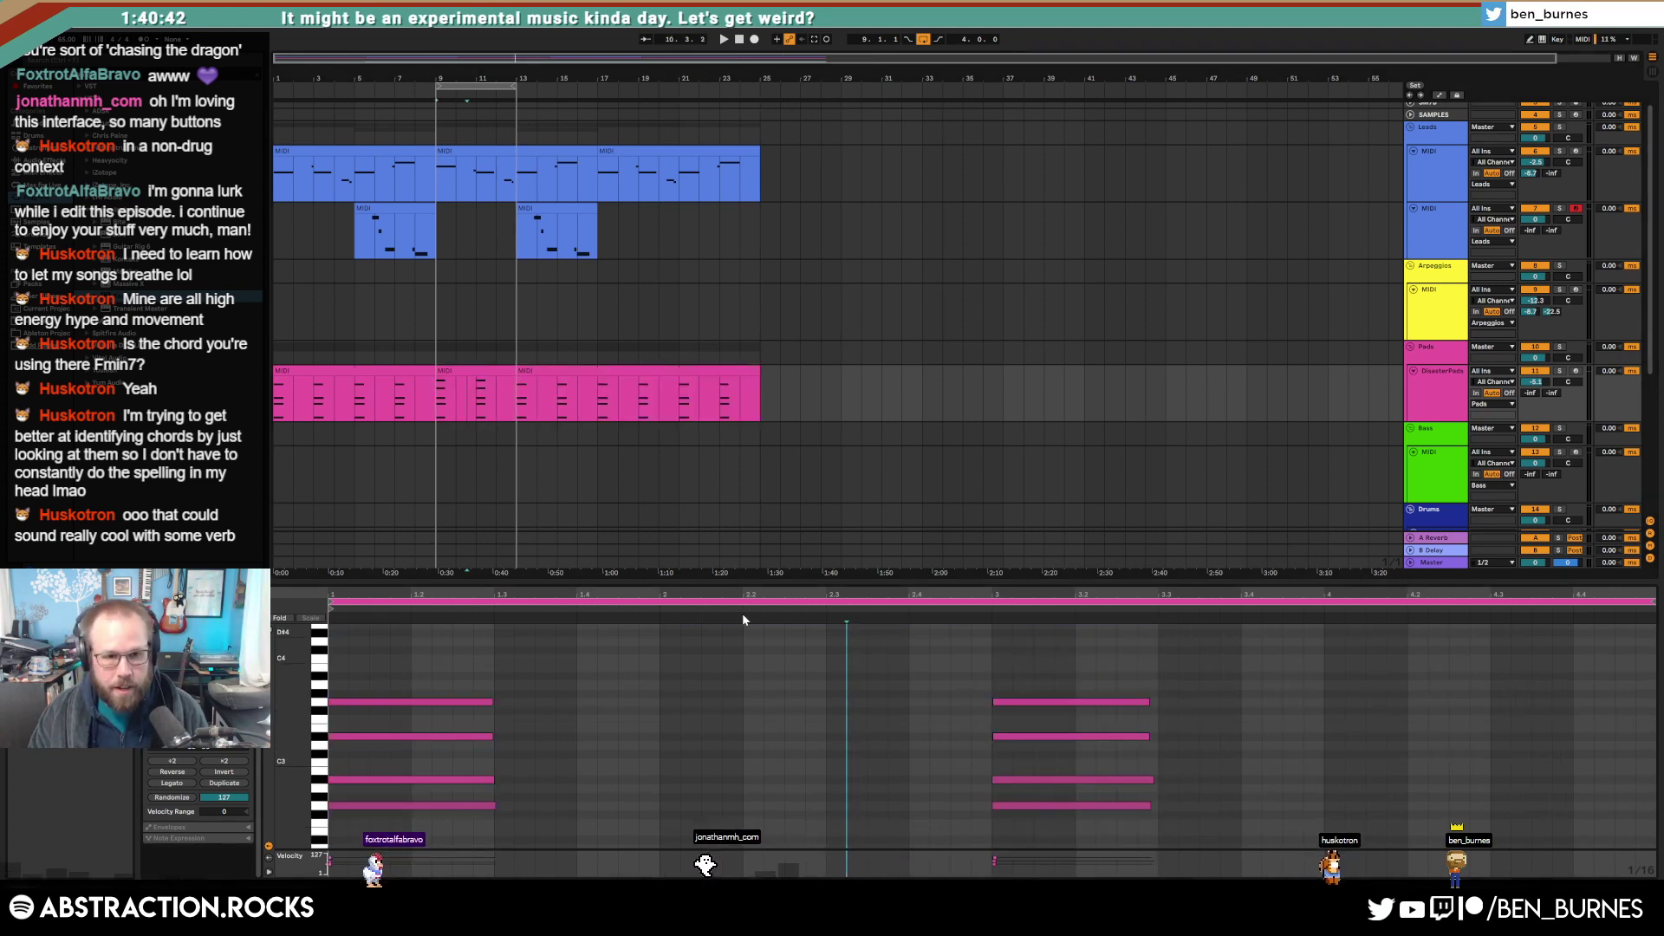
Step: Extend the revoiced pad section at bar 9 through to bar 17, replacing the original chords from bar 13
{"action": "key", "text": "shift+Tab"}
{"action": "left_click", "coordinate": [387, 370]}
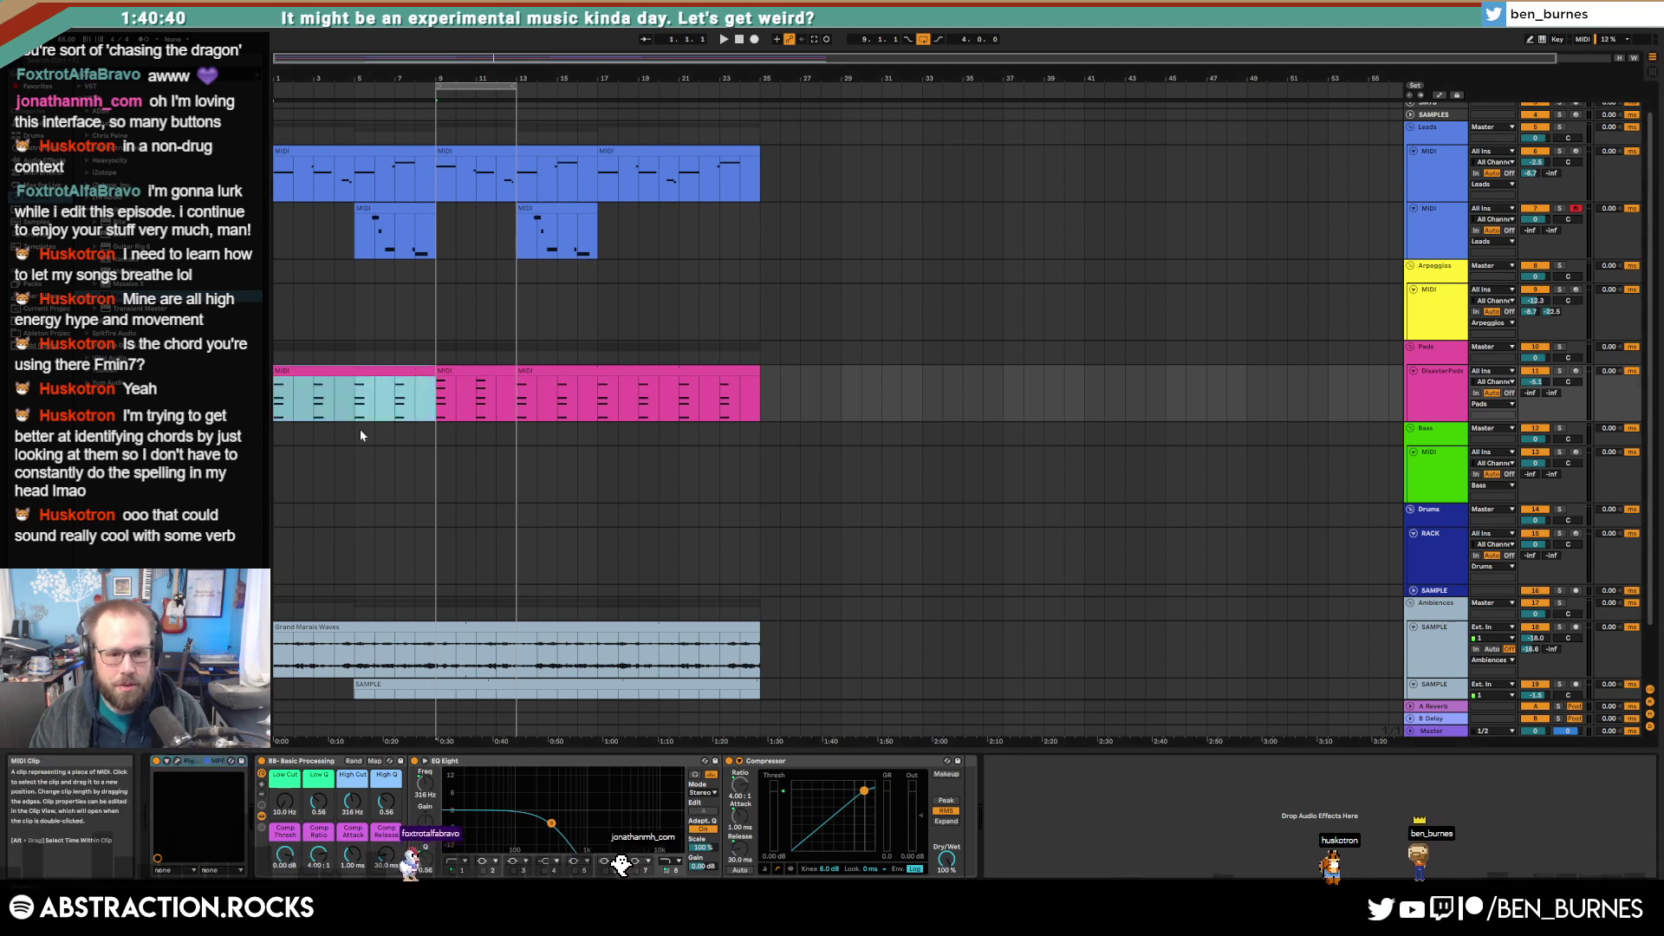
{"action": "key", "text": "ctrl+d"}
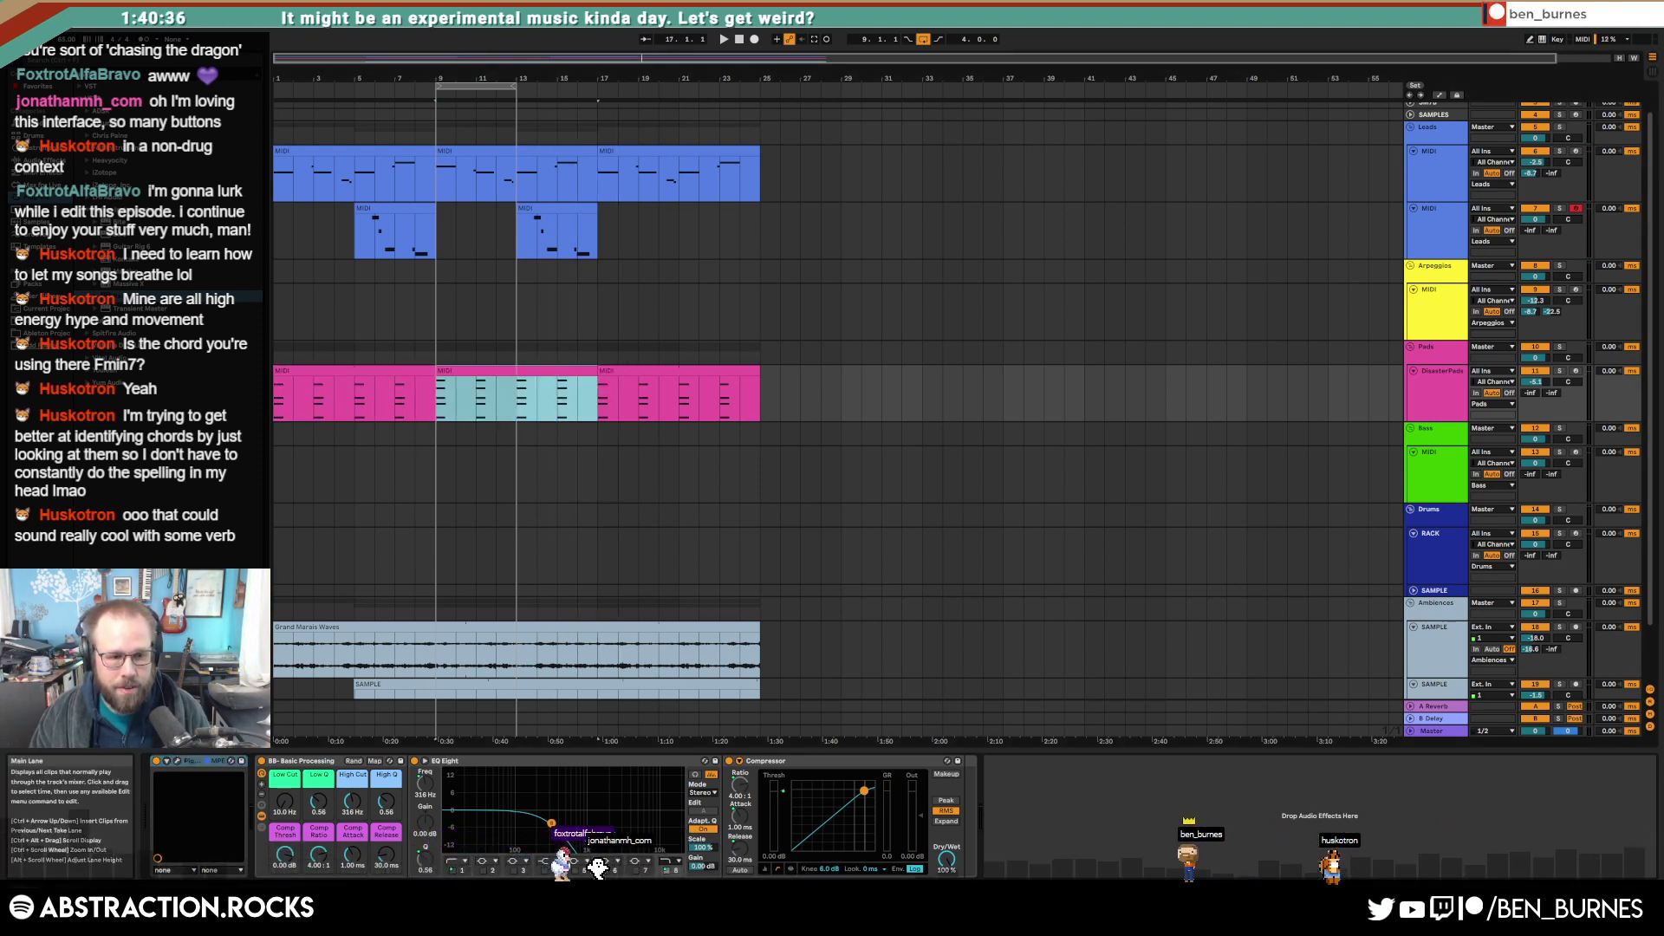
Step: Automate Macro 1 of the pad's Pigments synth to rise from bar 5 to bar 13, and close the synth window
{"action": "left_click", "coordinate": [1485, 371]}
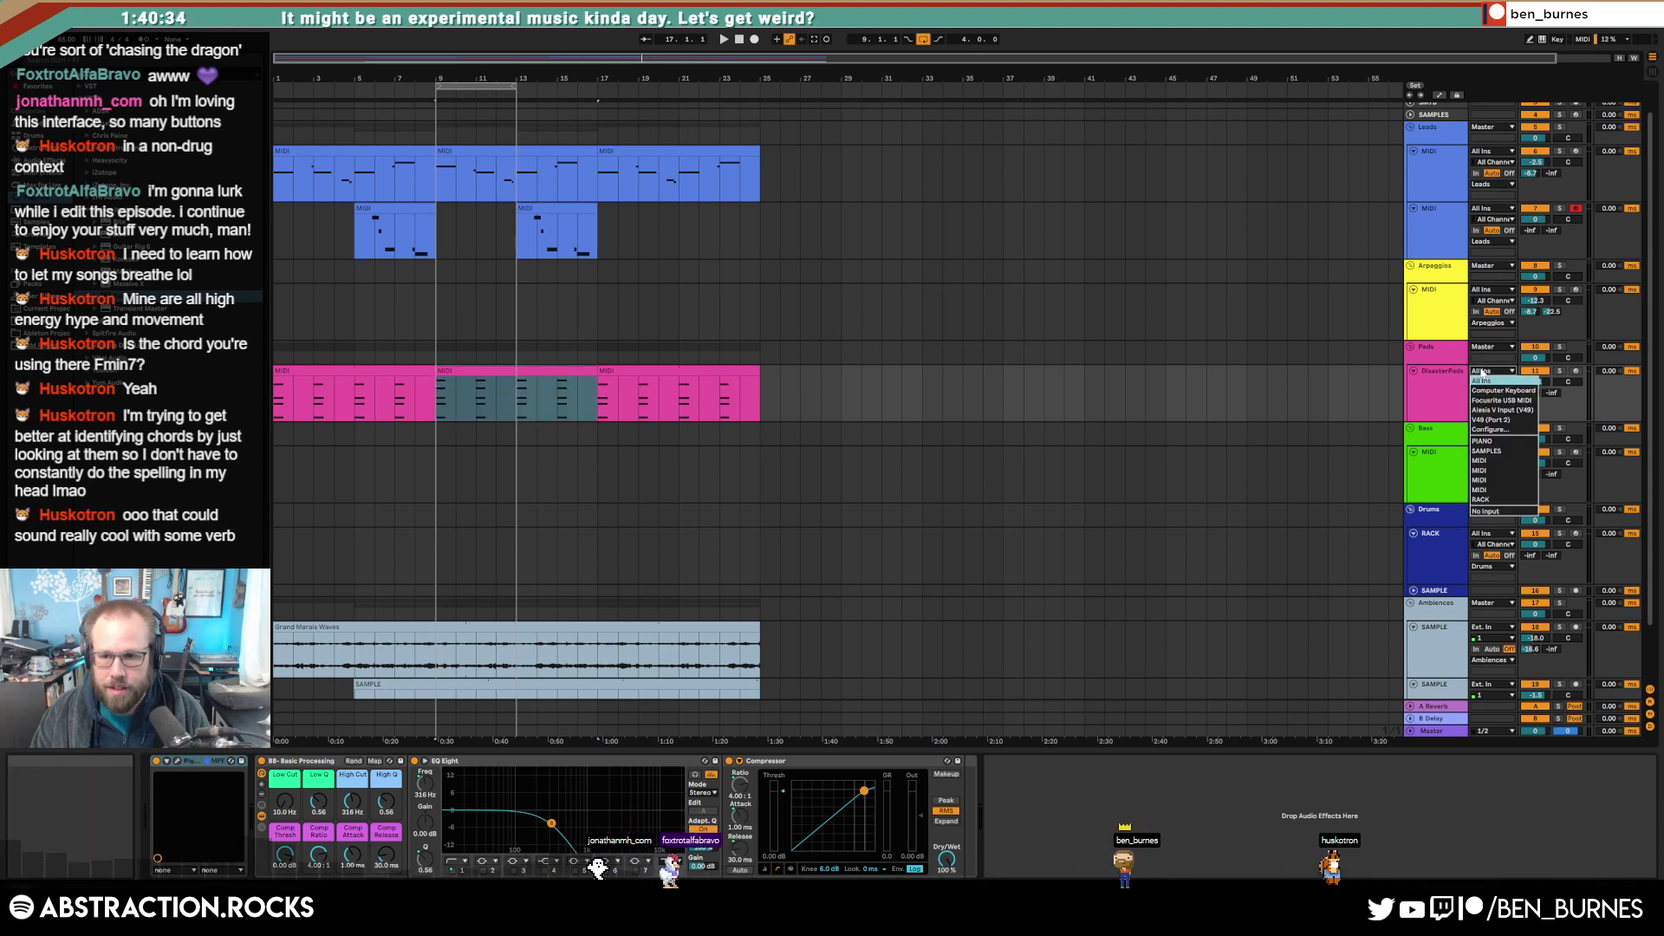
{"action": "left_click", "coordinate": [1448, 382]}
{"action": "left_click", "coordinate": [178, 761]}
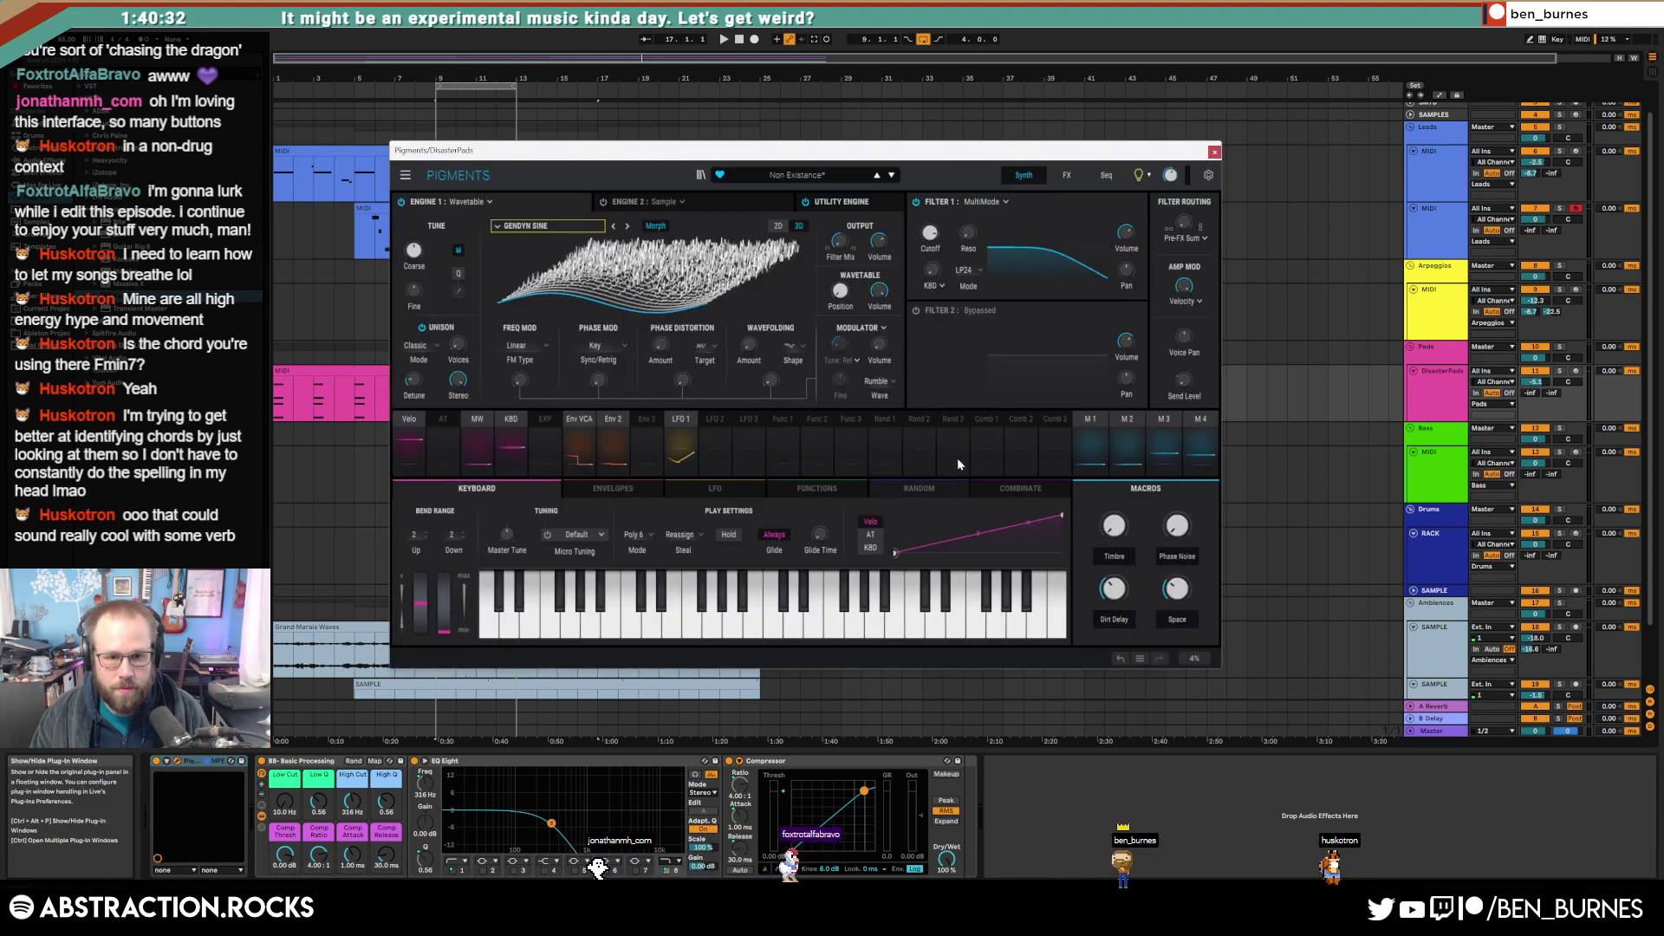
{"action": "left_click_drag", "start_coordinate": [894, 157], "coordinate": [1231, 205]}
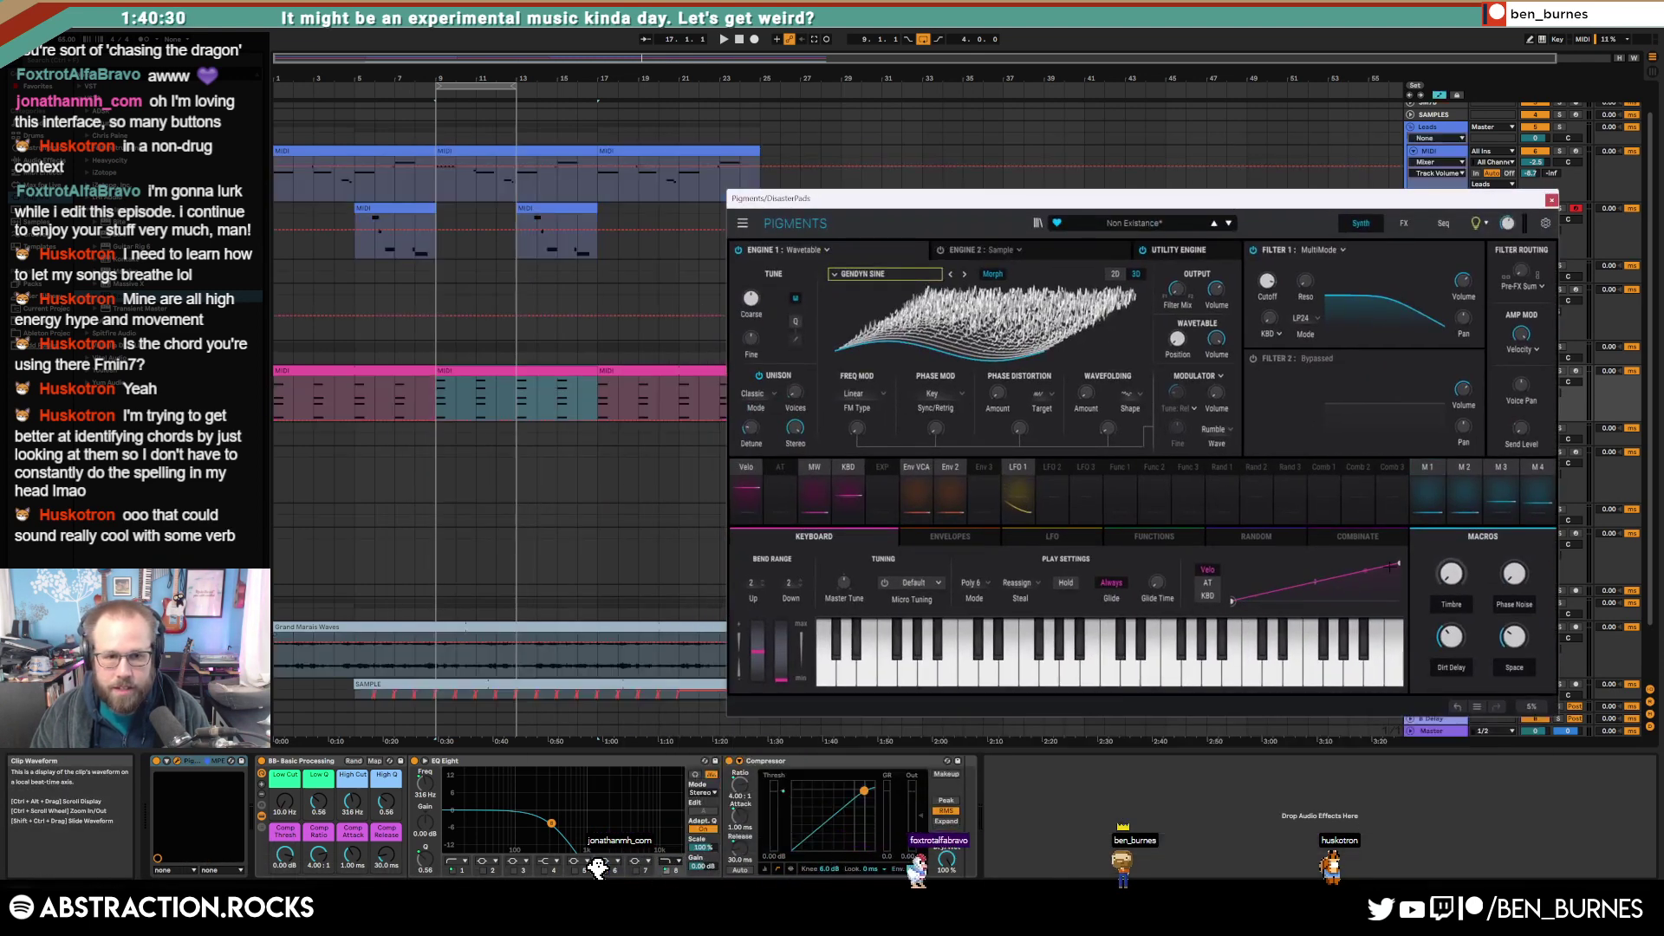
{"action": "left_click", "coordinate": [428, 398]}
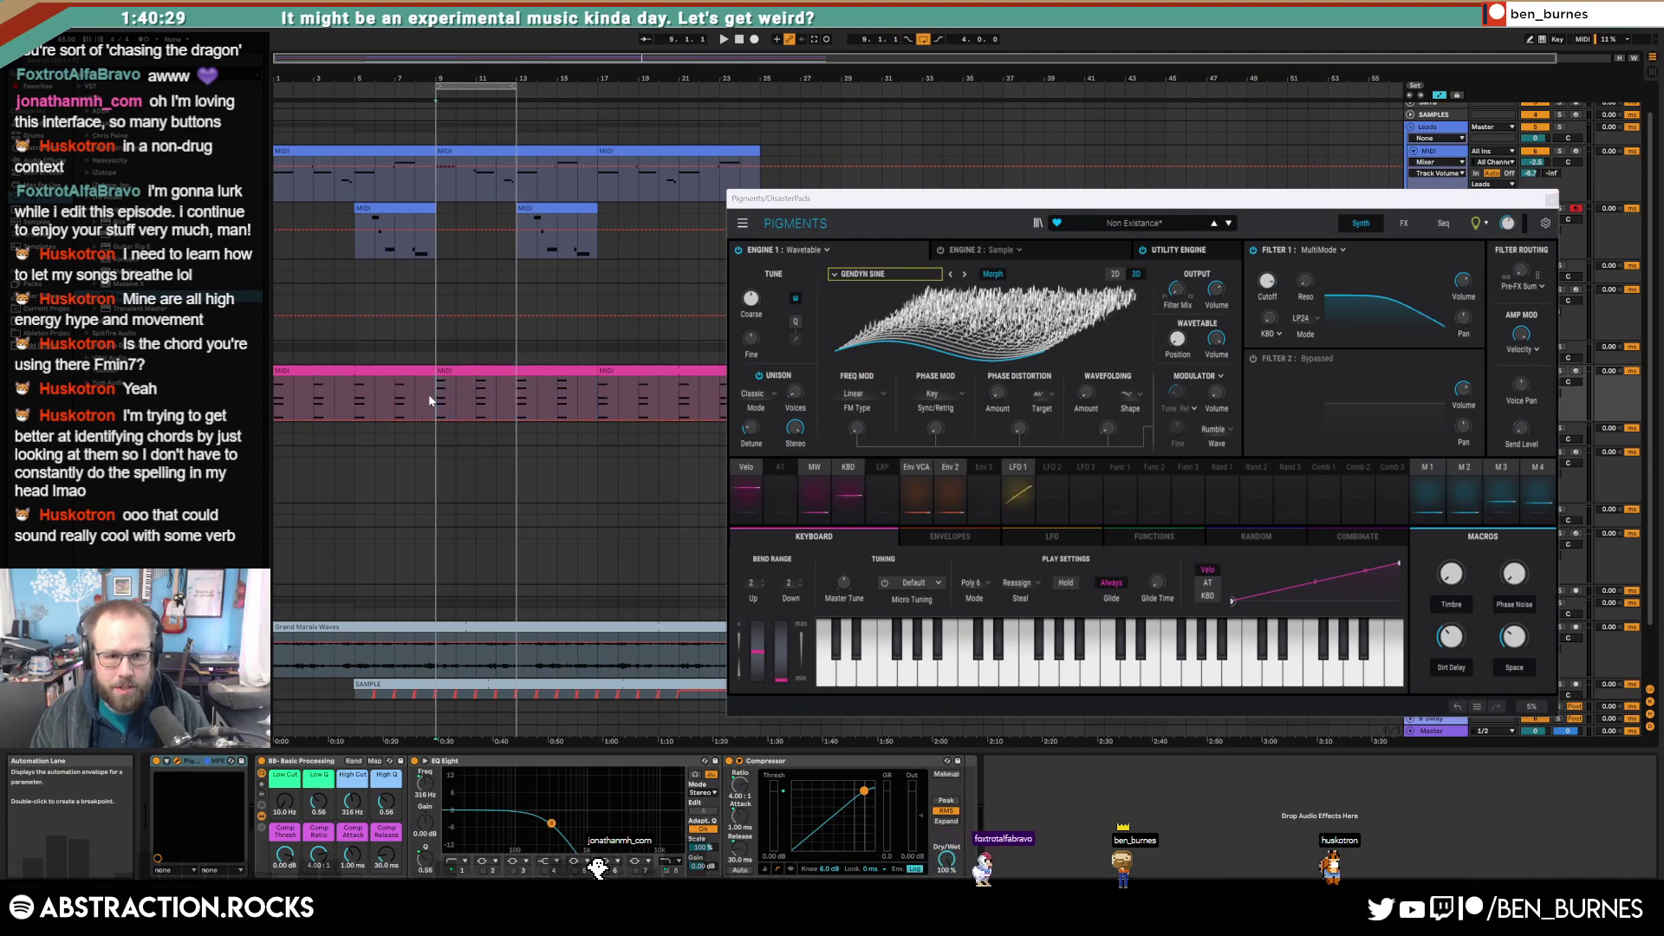
{"action": "left_click", "coordinate": [352, 420]}
{"action": "left_click_drag", "start_coordinate": [517, 419], "coordinate": [518, 415]}
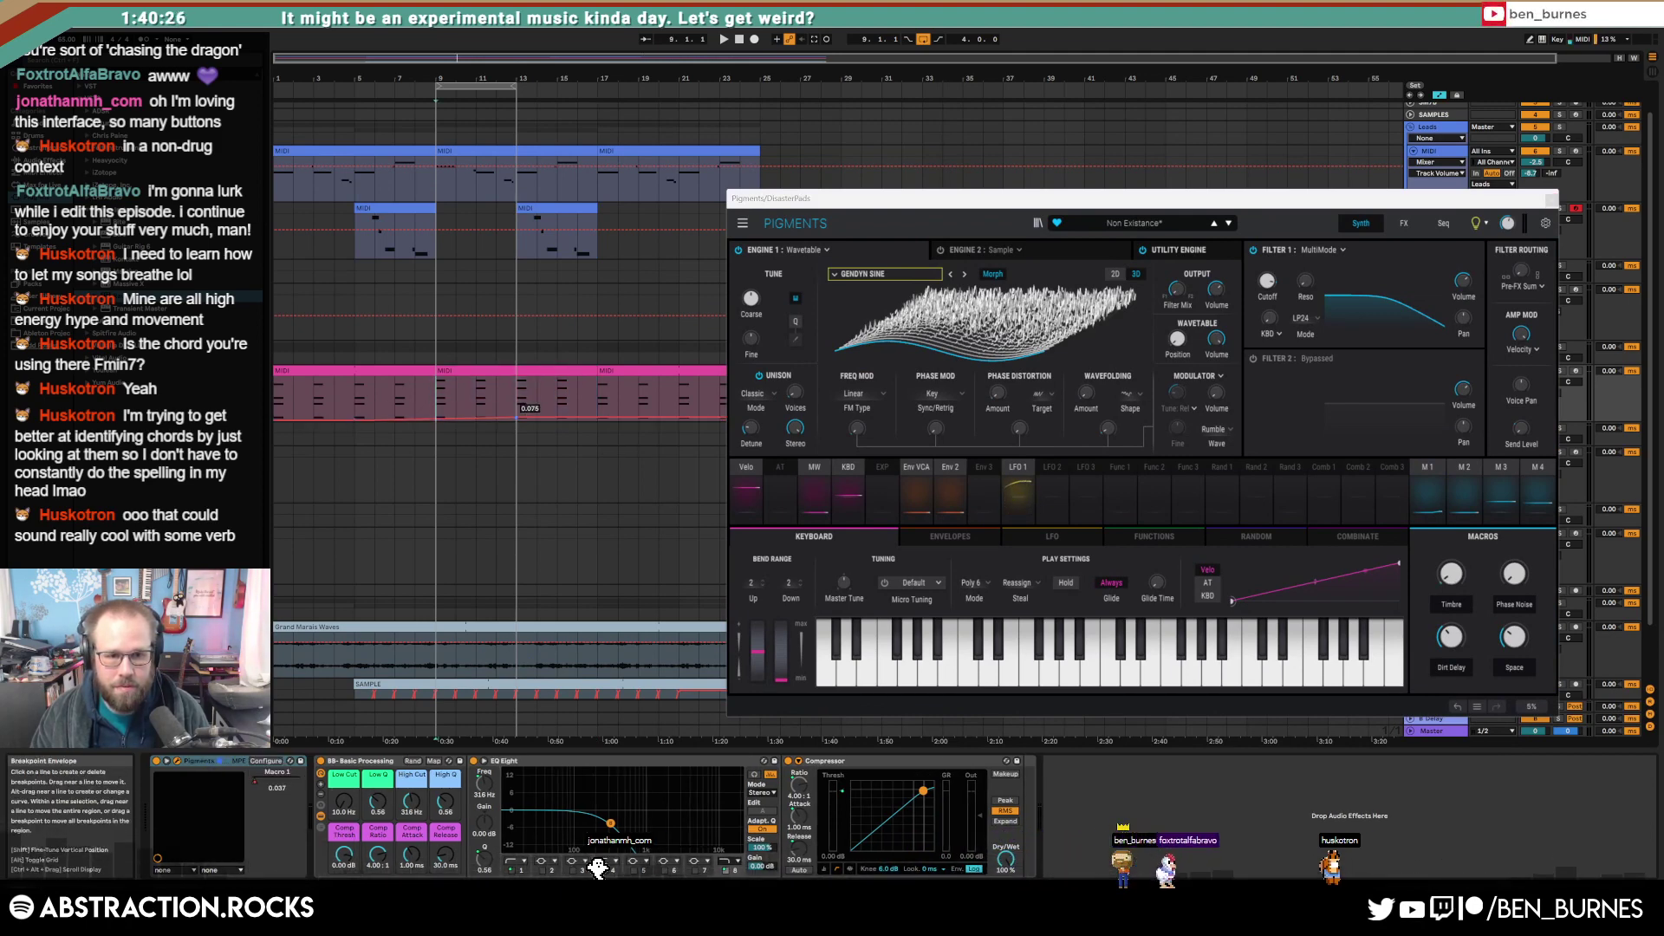
{"action": "left_click", "coordinate": [510, 394]}
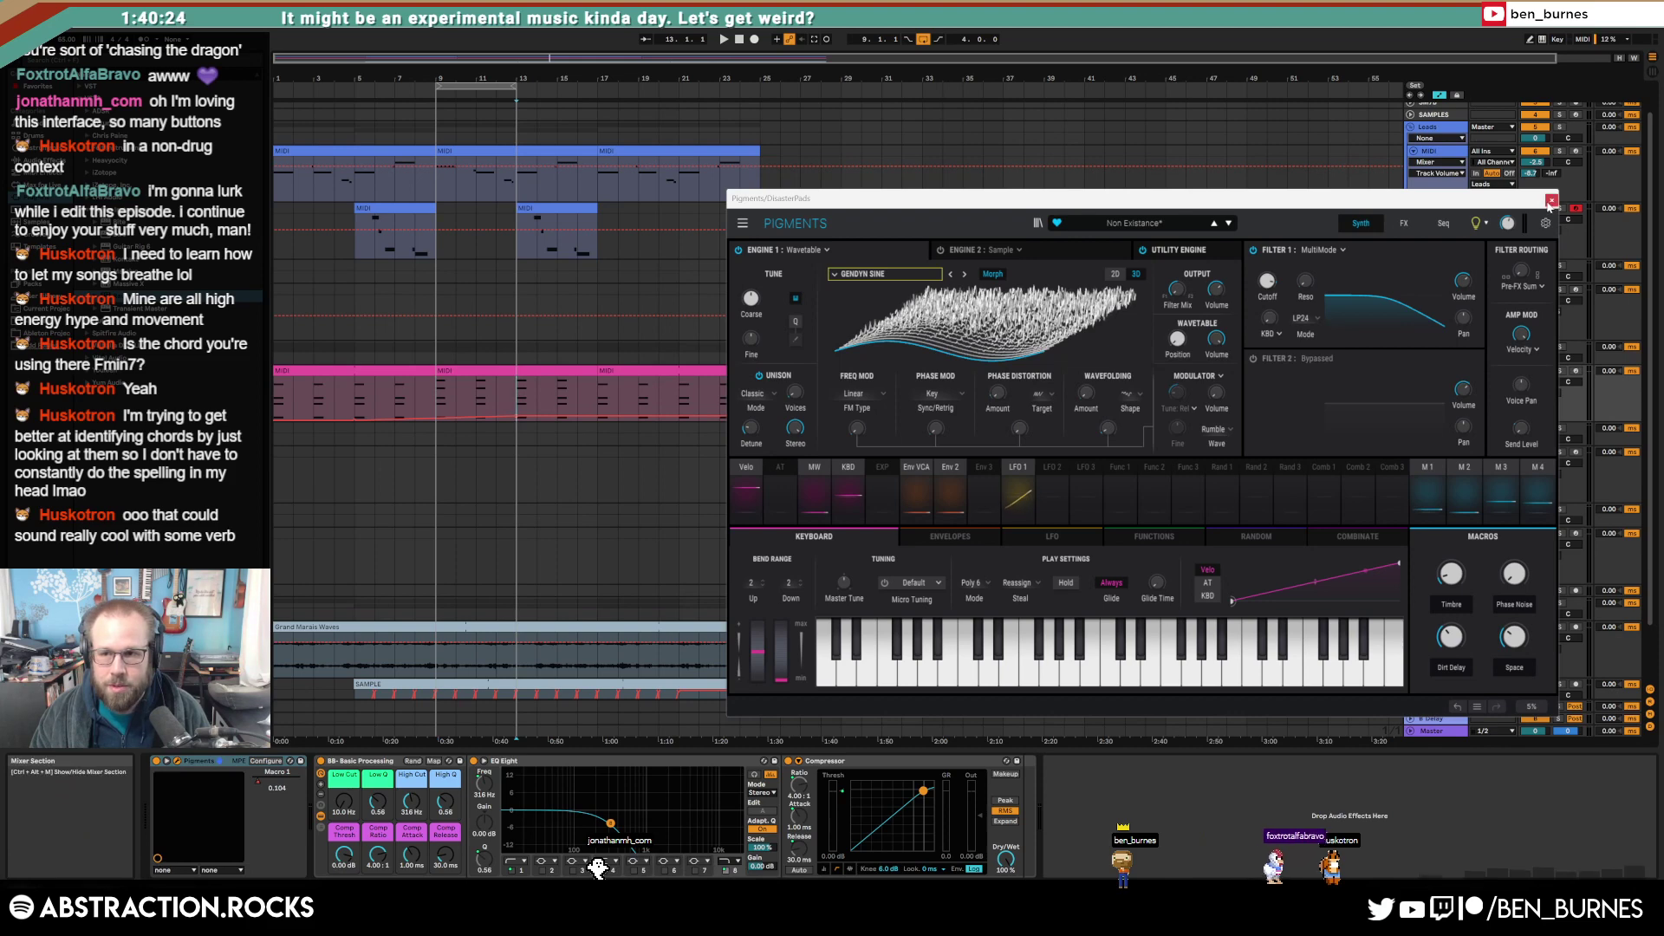
{"action": "left_click", "coordinate": [1551, 201]}
Step: Play the arrangement from bar 5, hide the automation, and move the loop region to bars 13 to 17
{"action": "left_click", "coordinate": [351, 397]}
{"action": "key", "text": "space"}
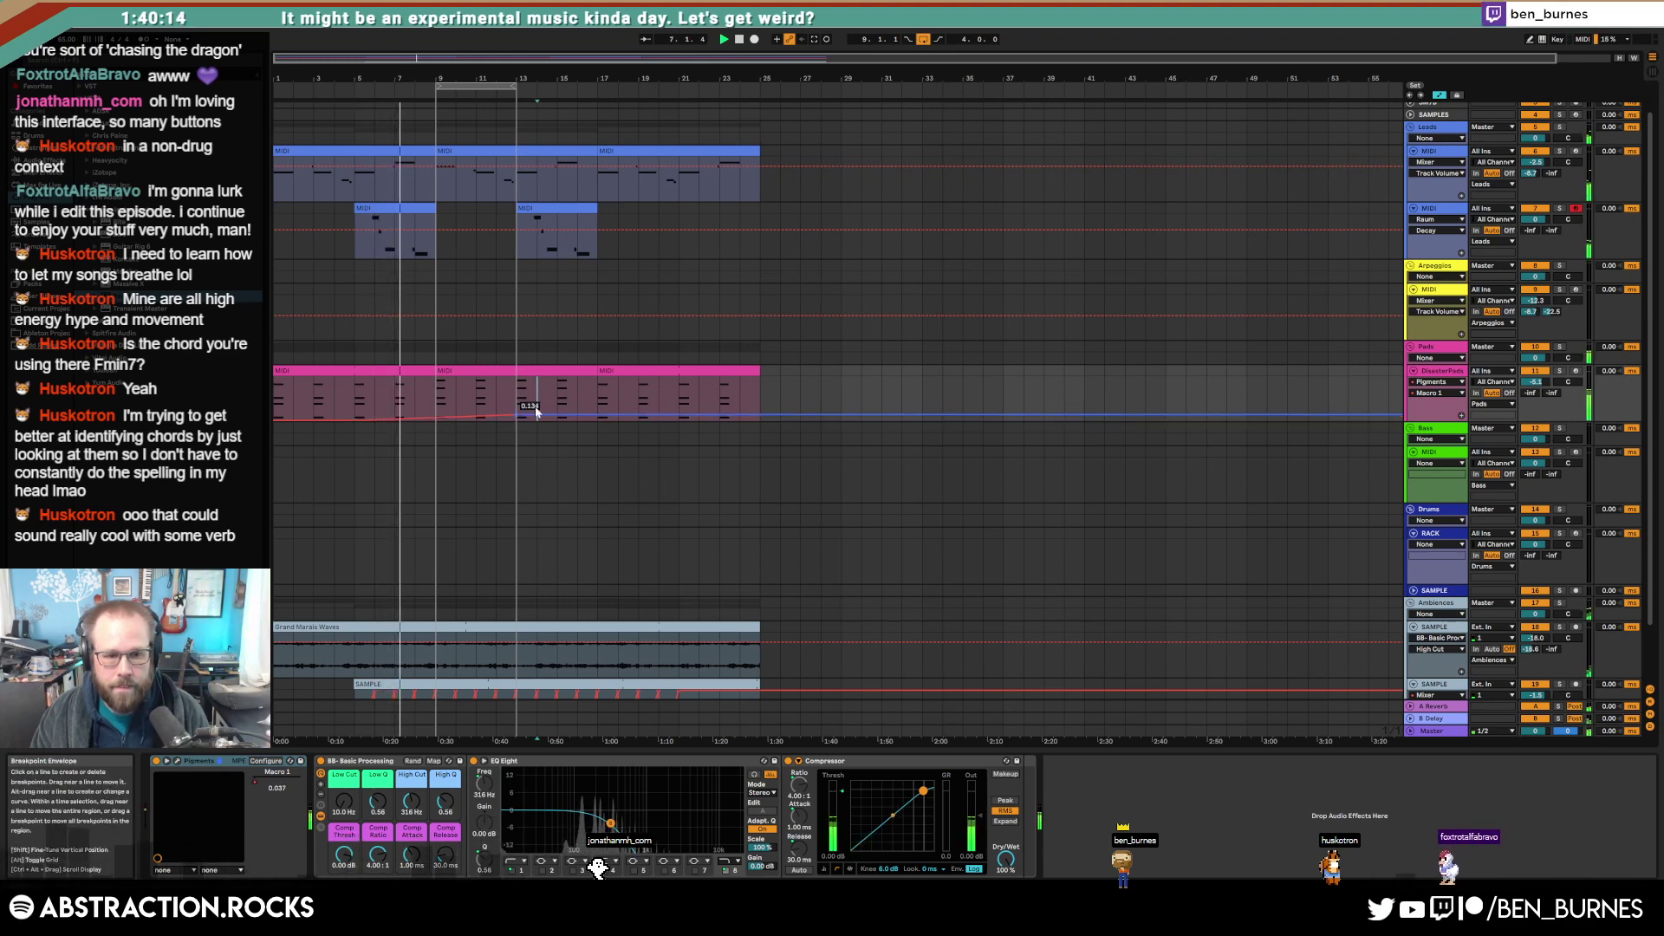
{"action": "key", "text": "a"}
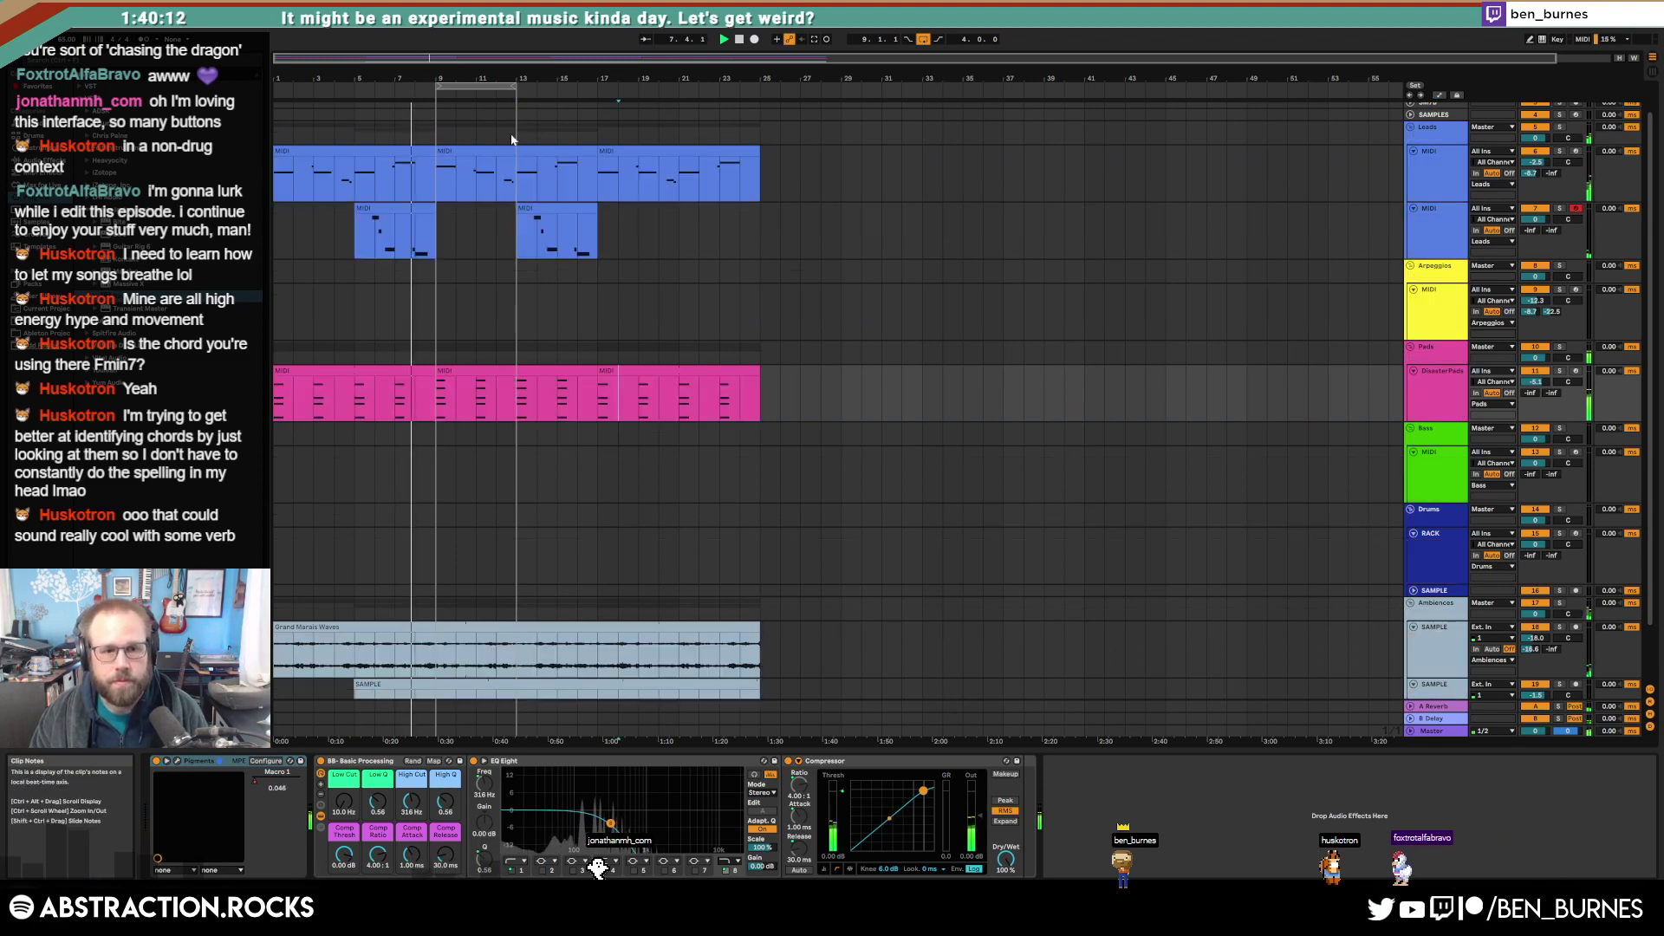
{"action": "left_click_drag", "start_coordinate": [482, 87], "coordinate": [562, 87]}
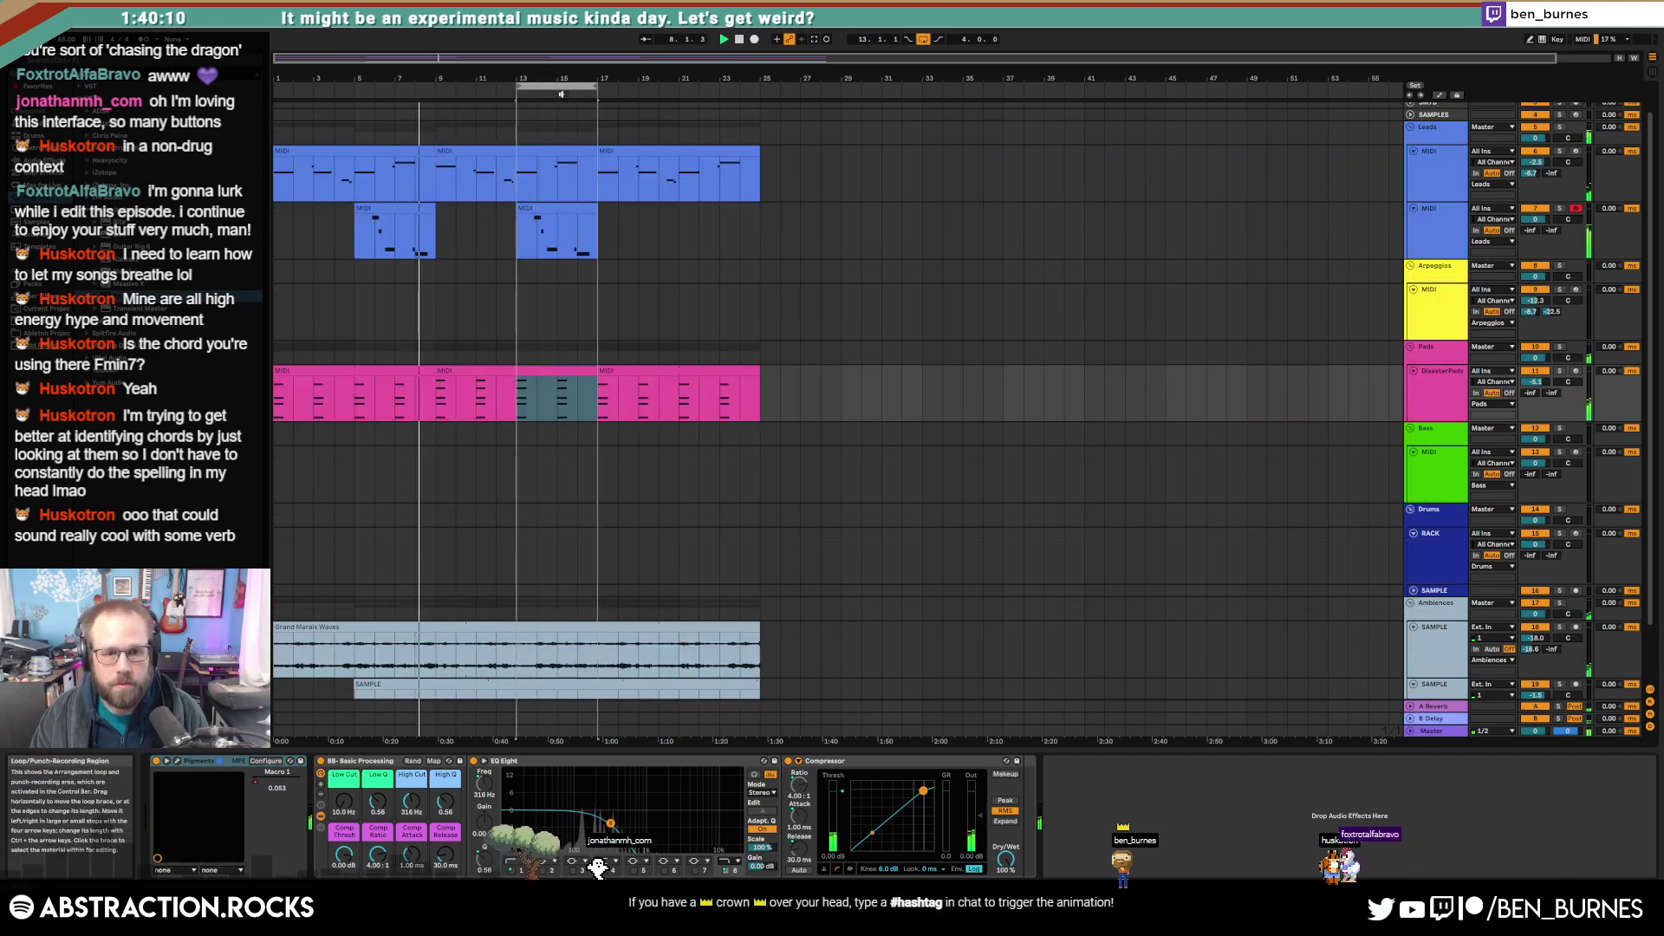
{"action": "left_click", "coordinate": [565, 203]}
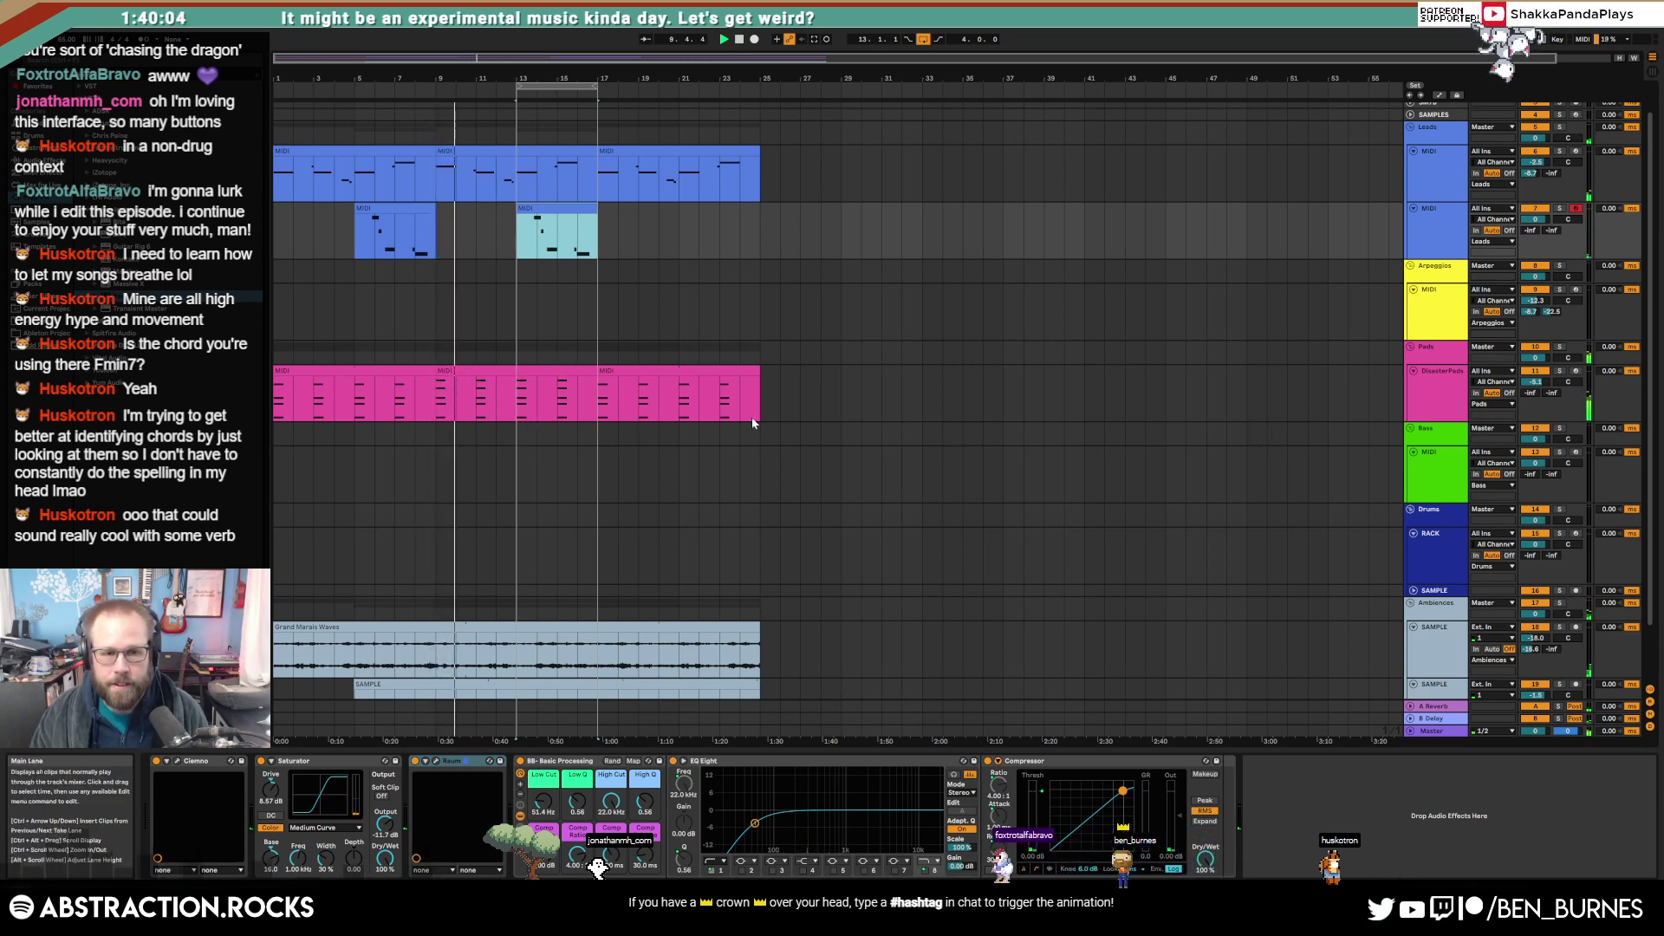
Step: Automate the pad track's High Cut to rise from 318 Hz at bar 5 to 2.20 kHz at bar 13
{"action": "left_click", "coordinate": [570, 371]}
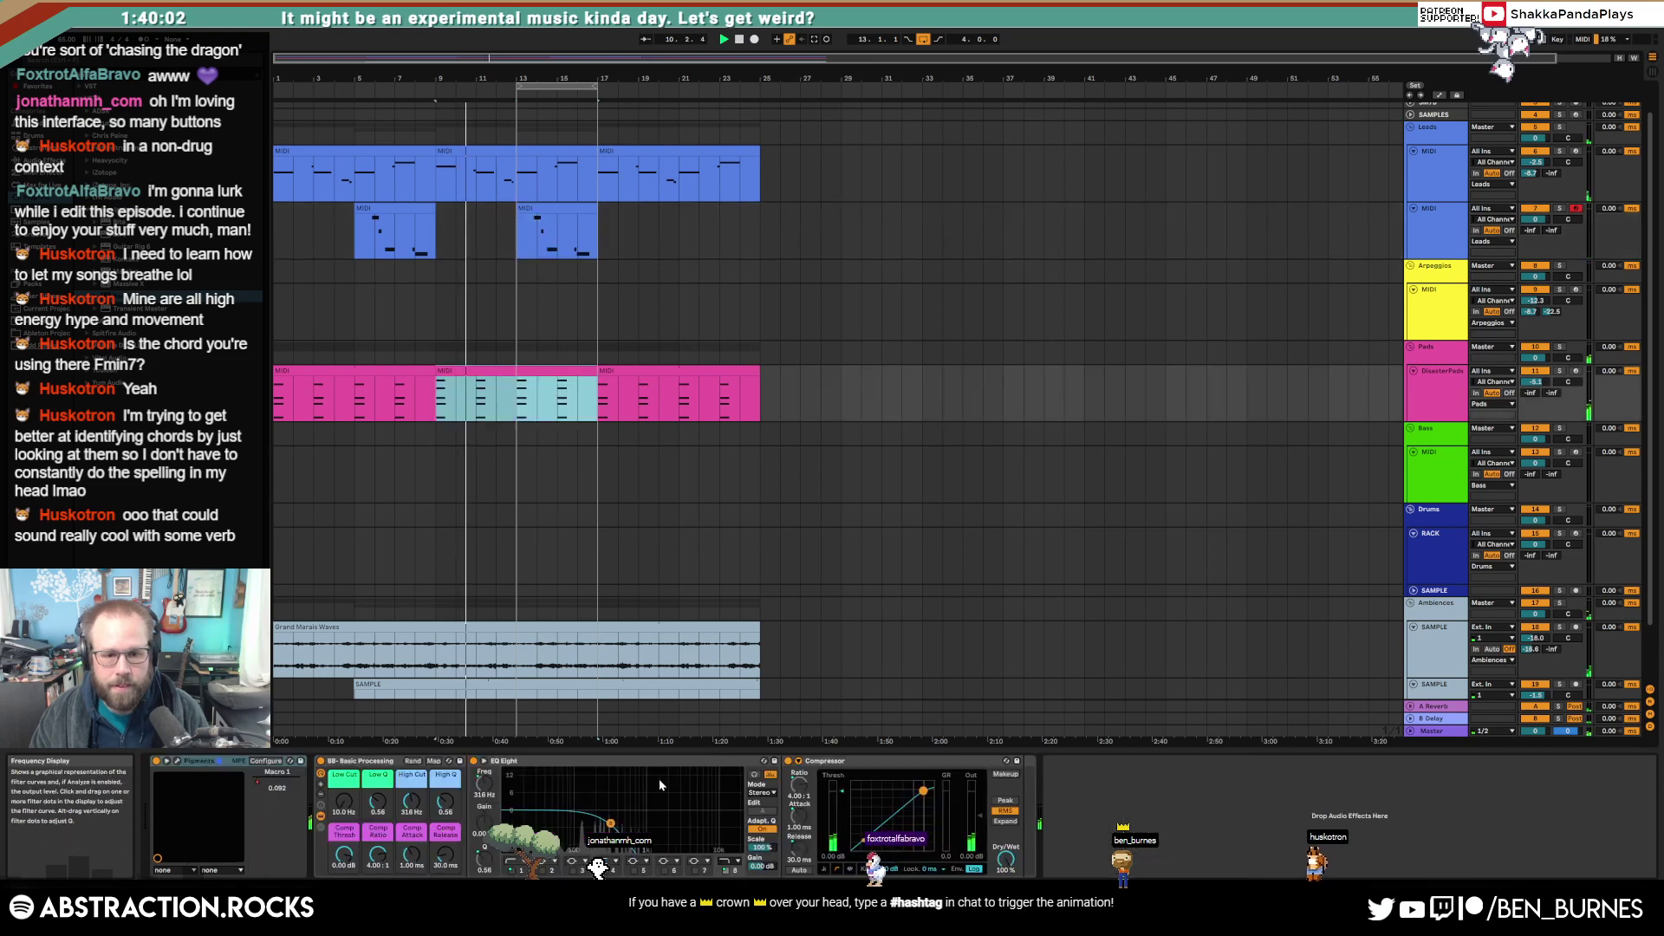
{"action": "key", "text": "a"}
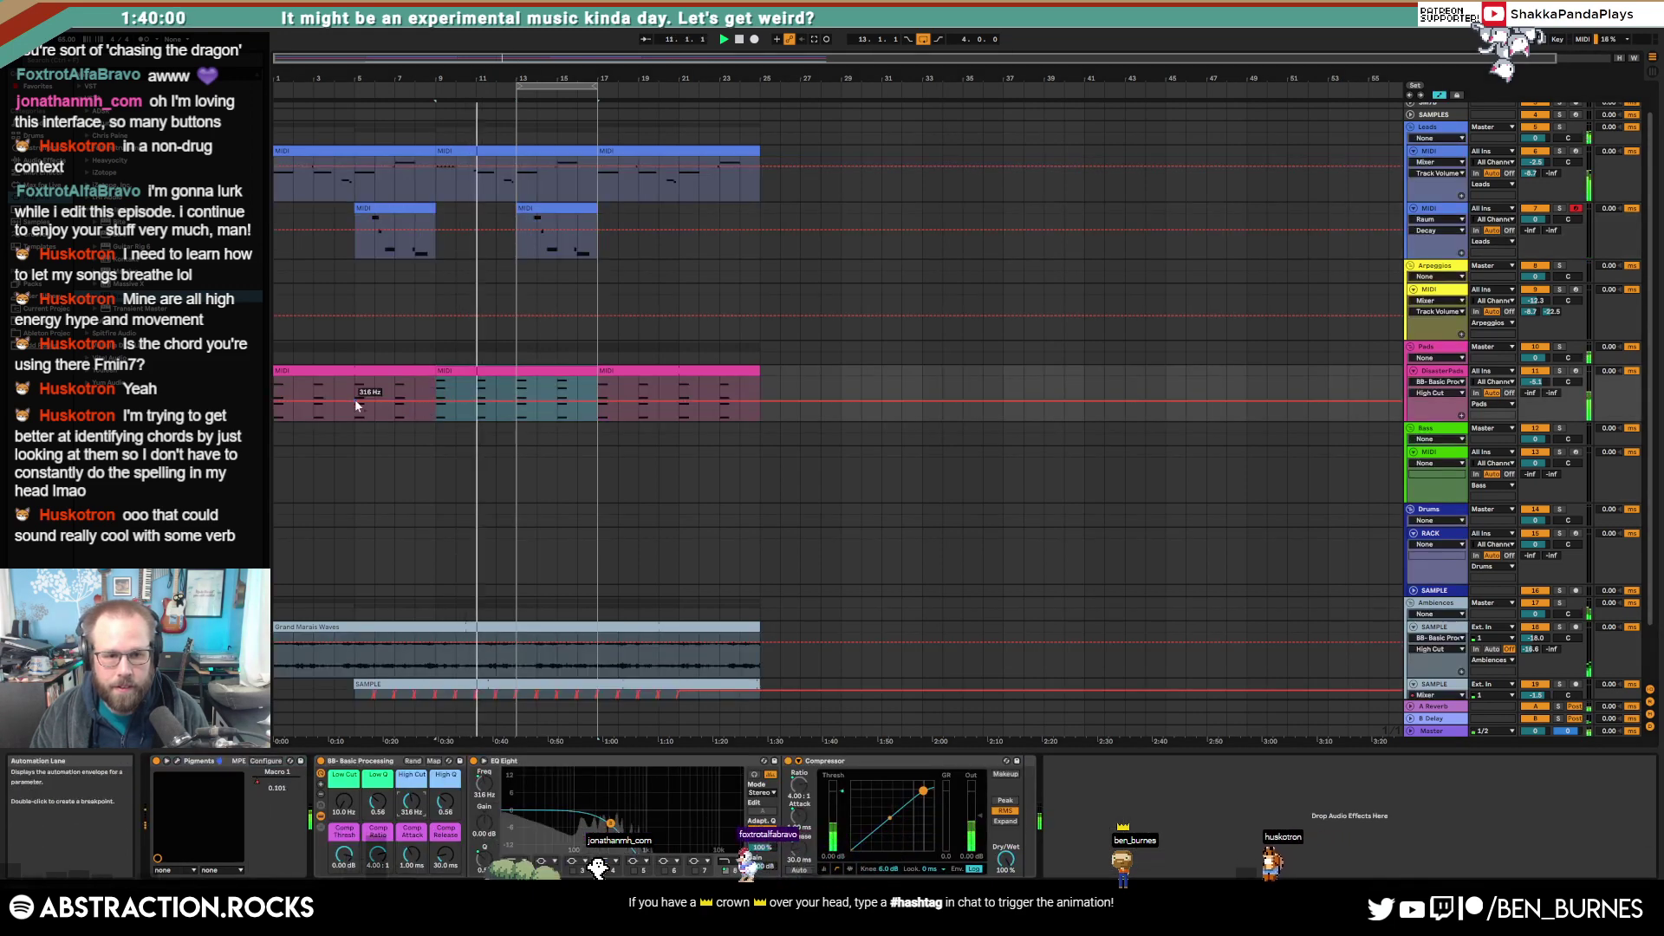
{"action": "left_click_drag", "start_coordinate": [599, 401], "coordinate": [513, 389]}
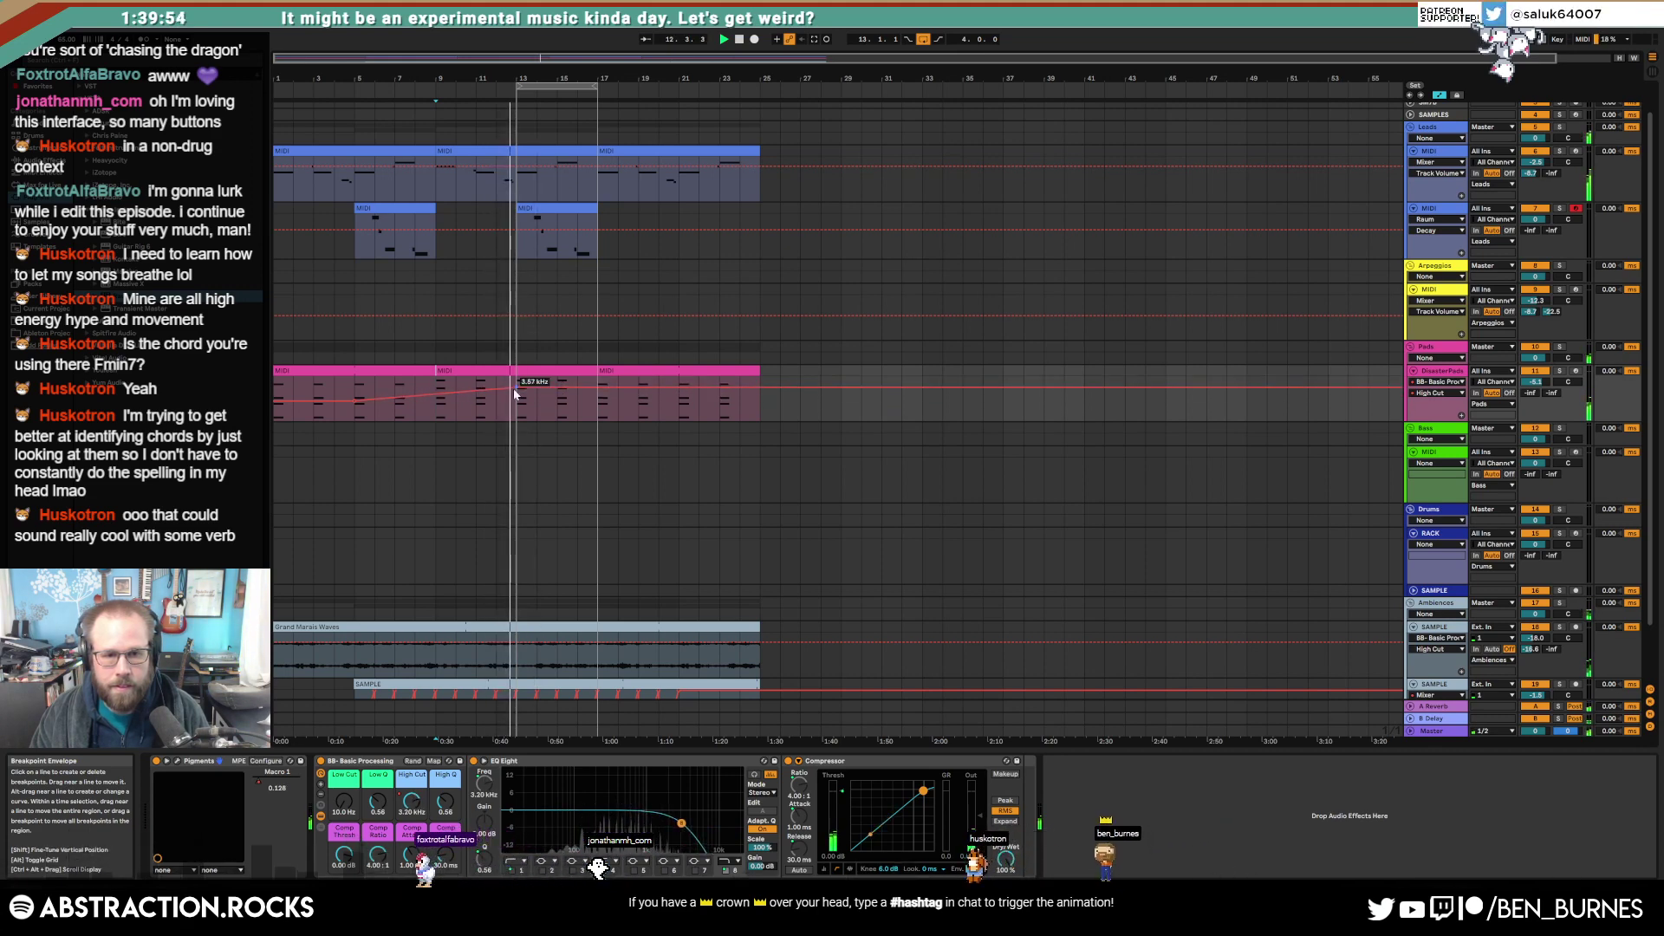
{"action": "key", "text": "a"}
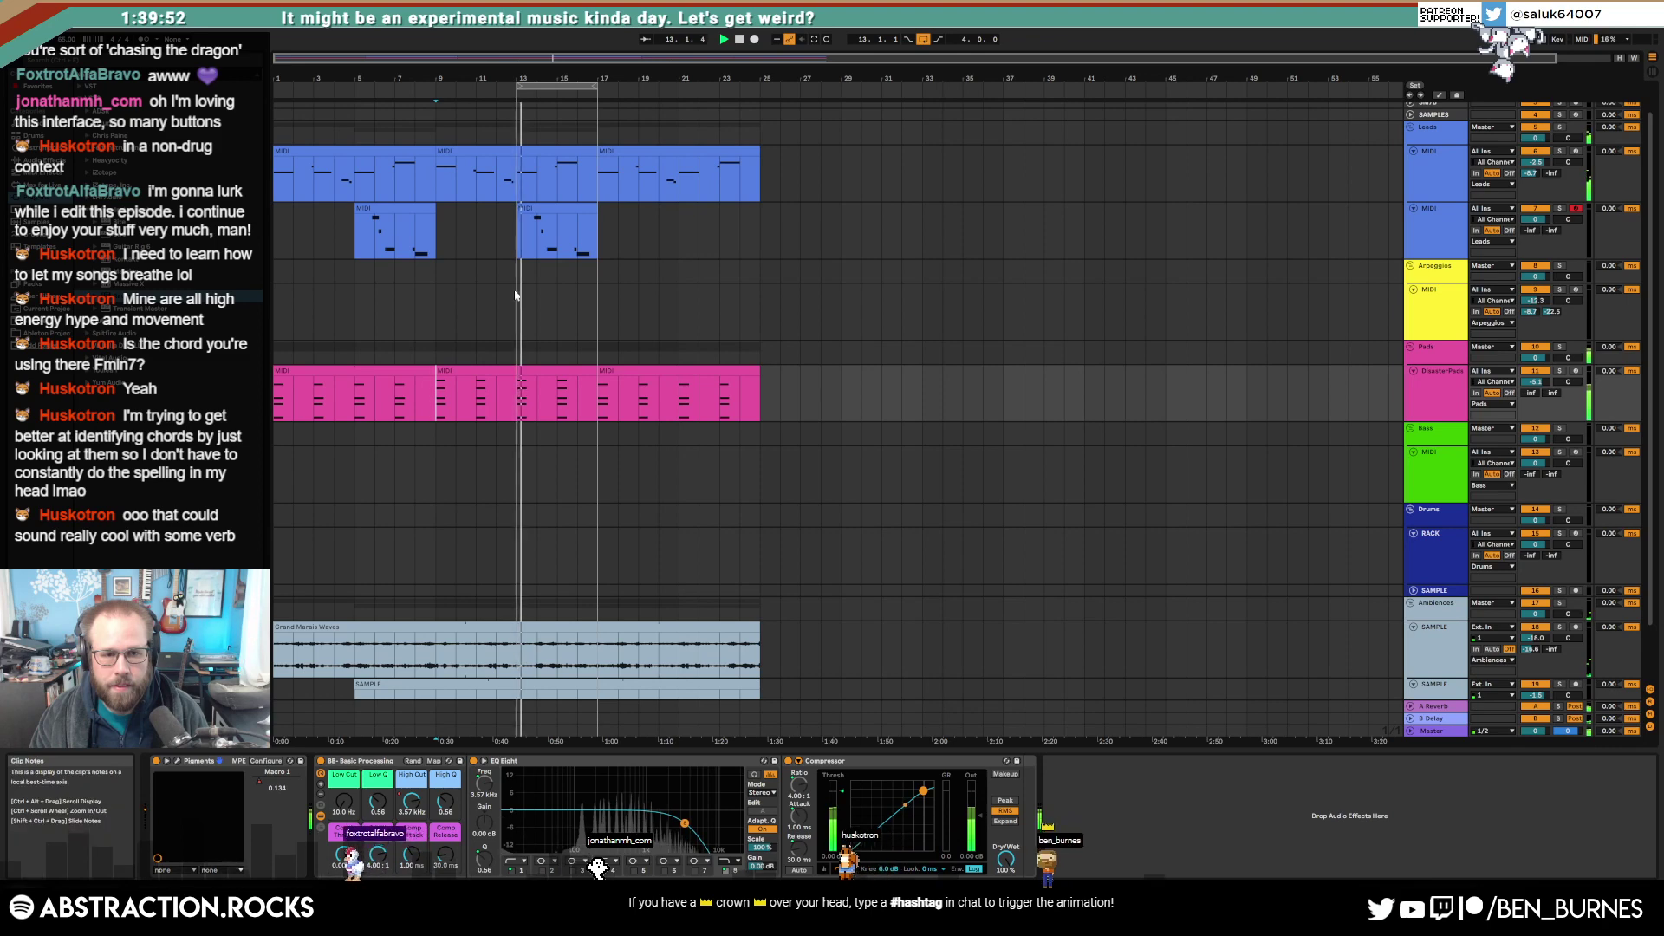
{"action": "left_click", "coordinate": [529, 369]}
{"action": "key", "text": "a"}
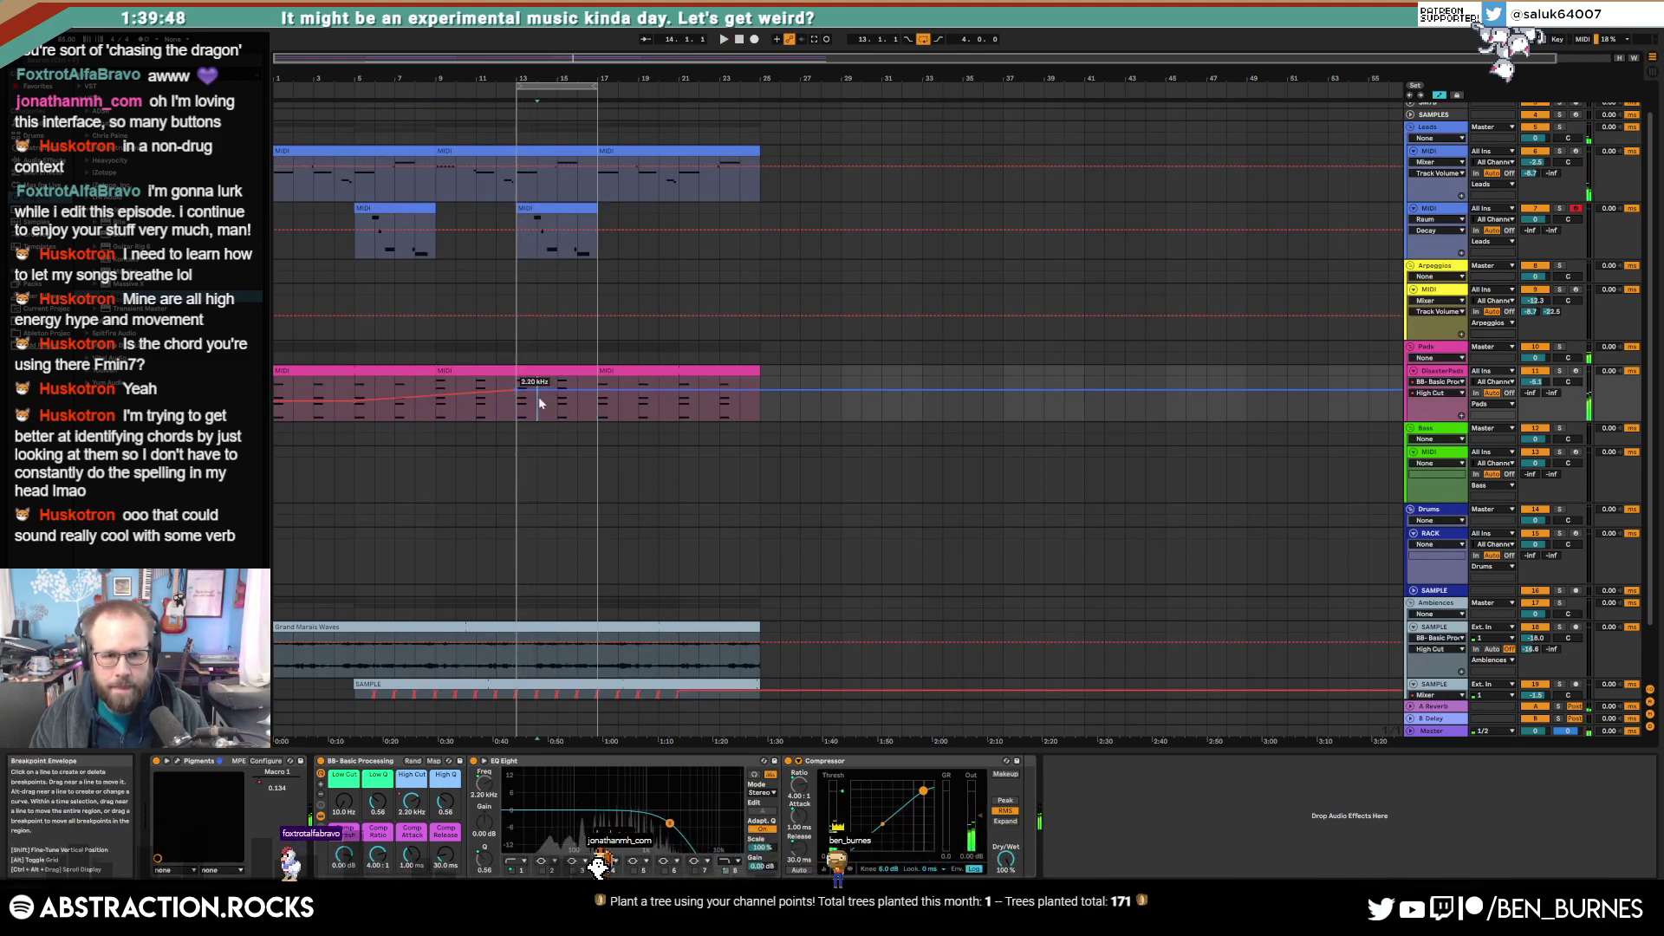
Step: In the first lead's clip at bar 9, lower the second long G4 to C4 and the last two notes to D#4 and C4
{"action": "double_click", "coordinate": [533, 147]}
{"action": "key", "text": "a"}
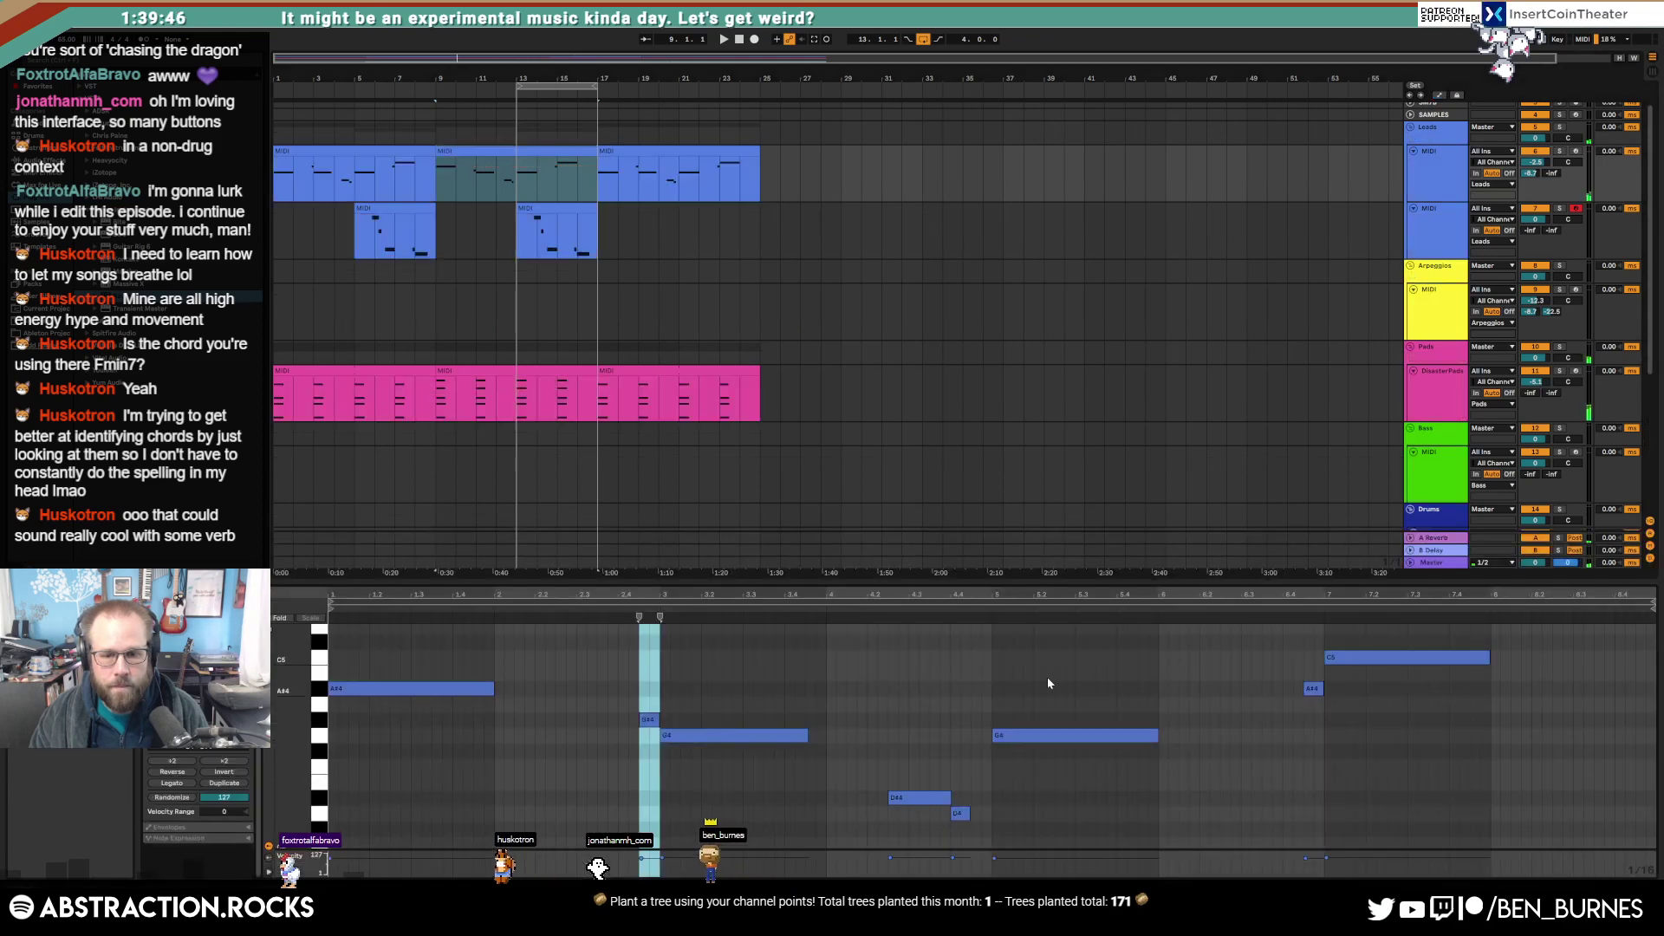
{"action": "left_click_drag", "start_coordinate": [1059, 728], "coordinate": [1066, 835]}
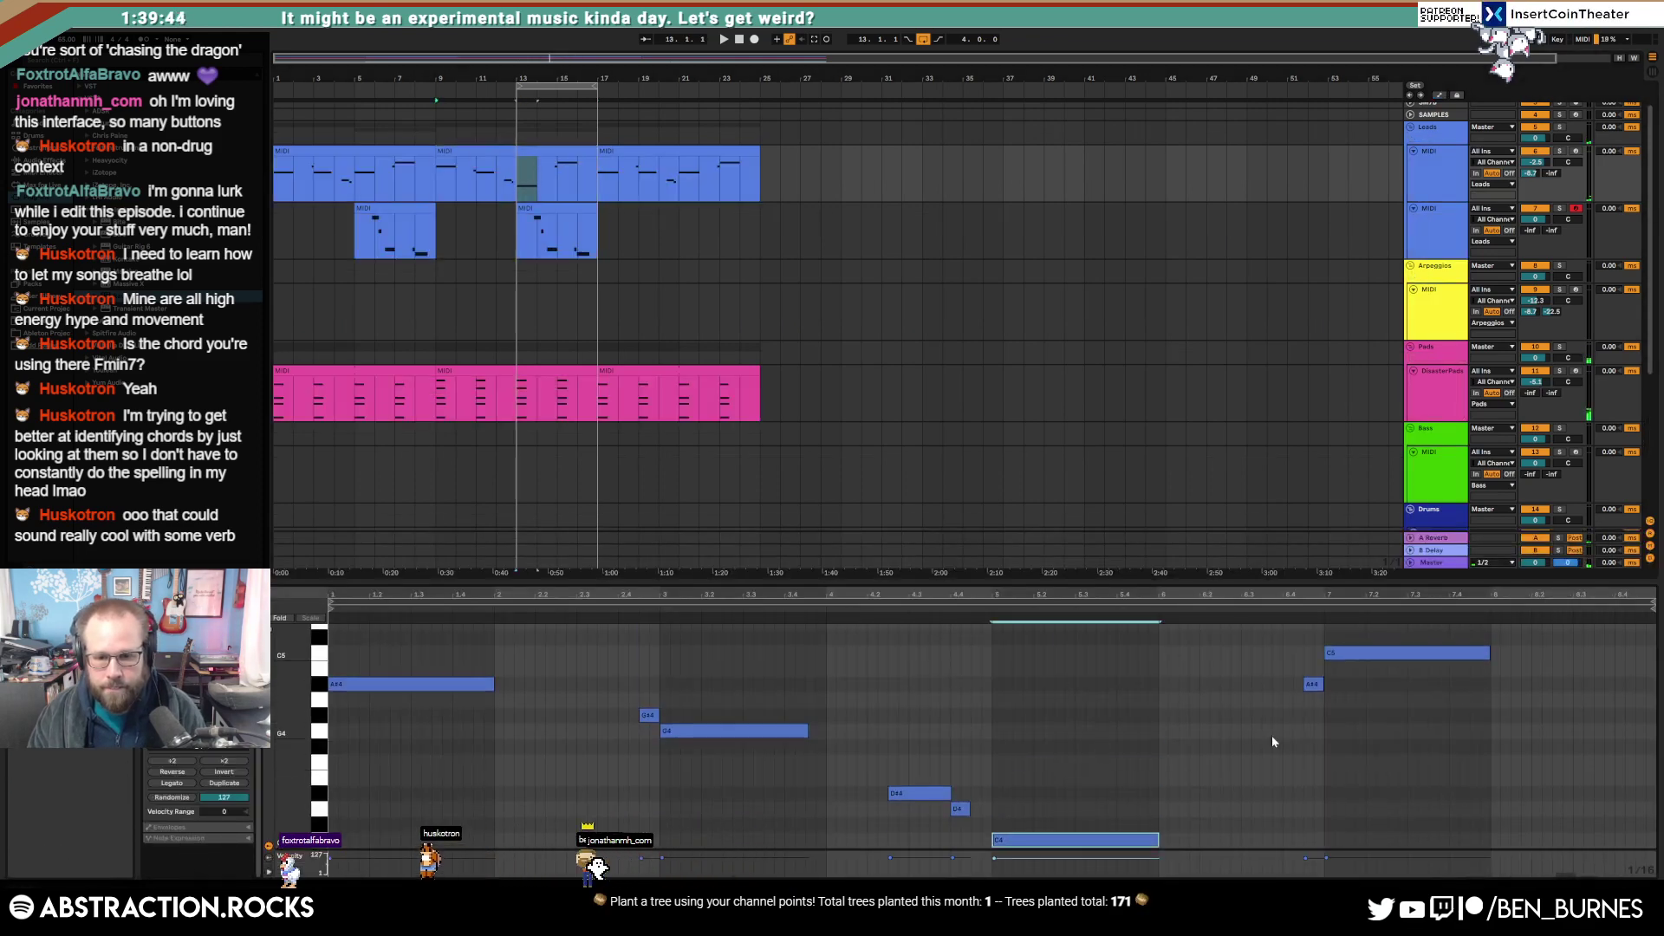
{"action": "left_click_drag", "start_coordinate": [1272, 735], "coordinate": [1396, 622]}
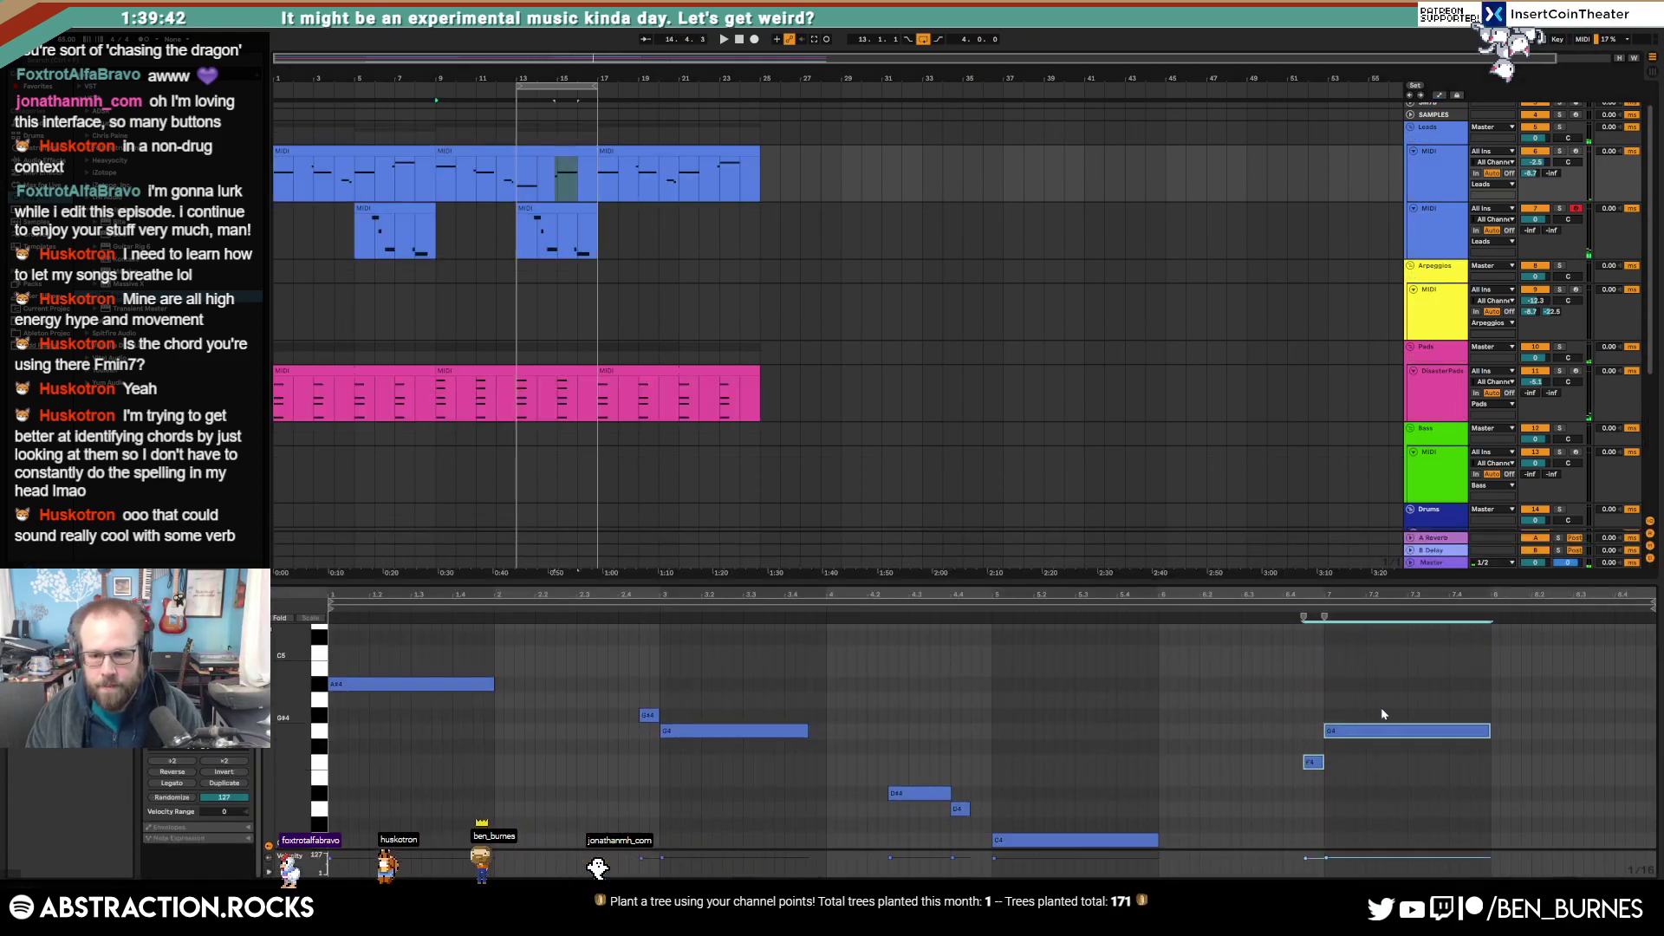
{"action": "left_click", "coordinate": [1423, 720]}
{"action": "left_click_drag", "start_coordinate": [1428, 763], "coordinate": [1434, 836]}
{"action": "left_click", "coordinate": [1232, 692]}
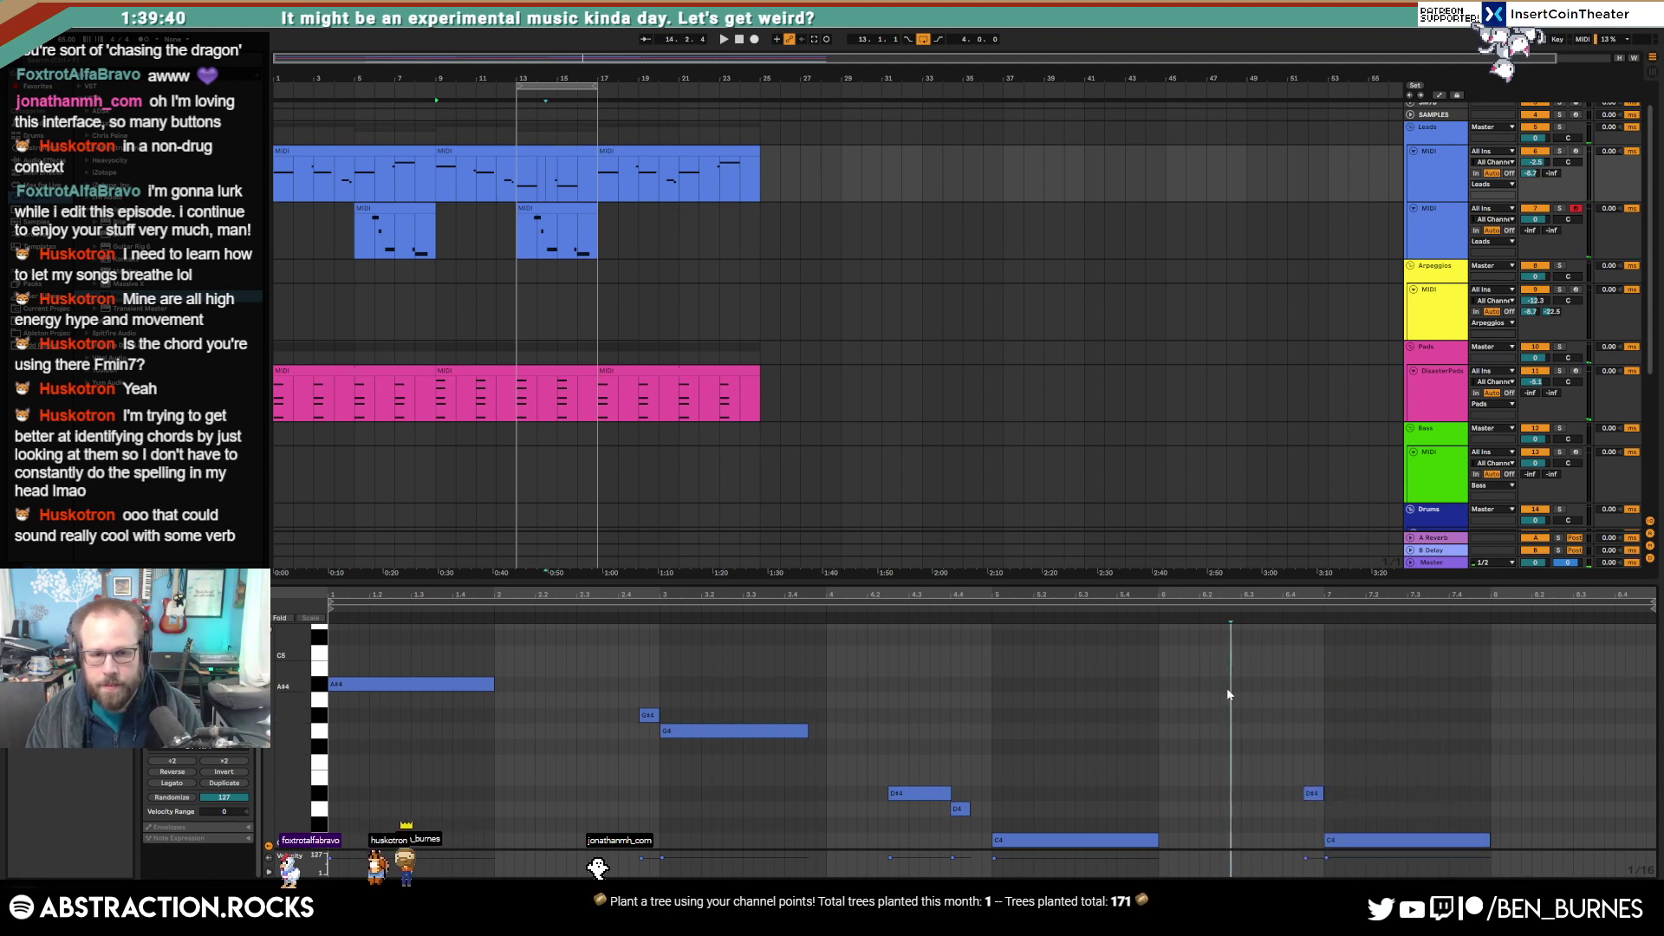
Step: Record a two-note bass clip from bar 13 with a decaying Operator volume envelope, and extend the clip to bar 17
{"action": "key", "text": "shift+Tab"}
{"action": "left_click", "coordinate": [1402, 491]}
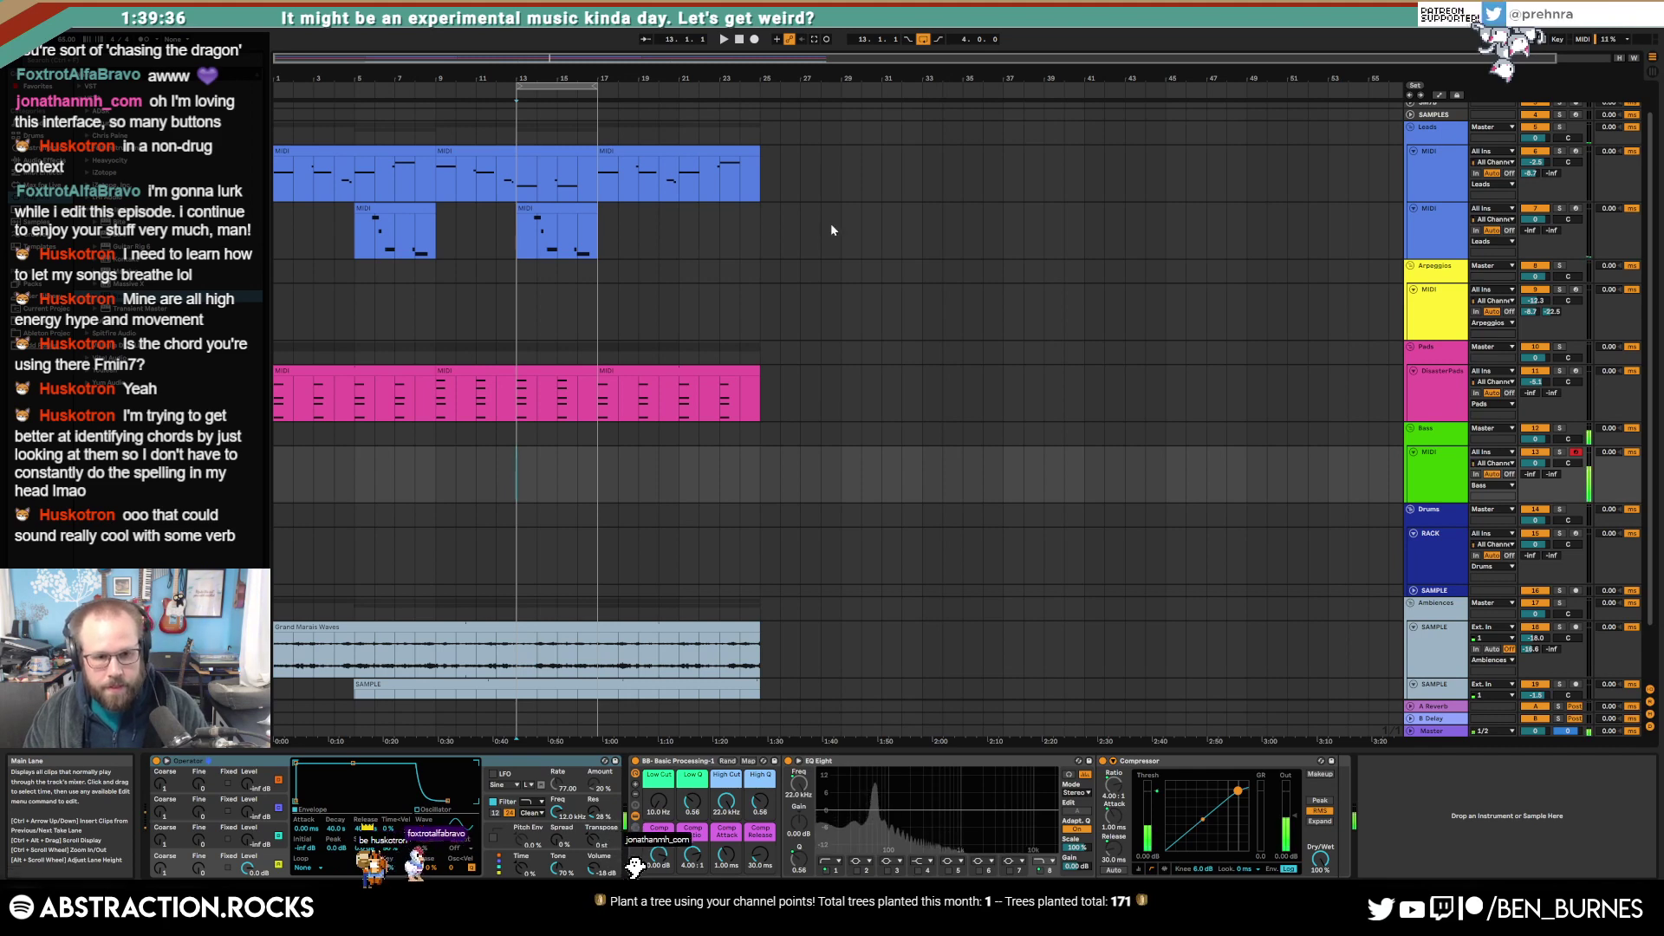
{"action": "key", "text": "F9"}
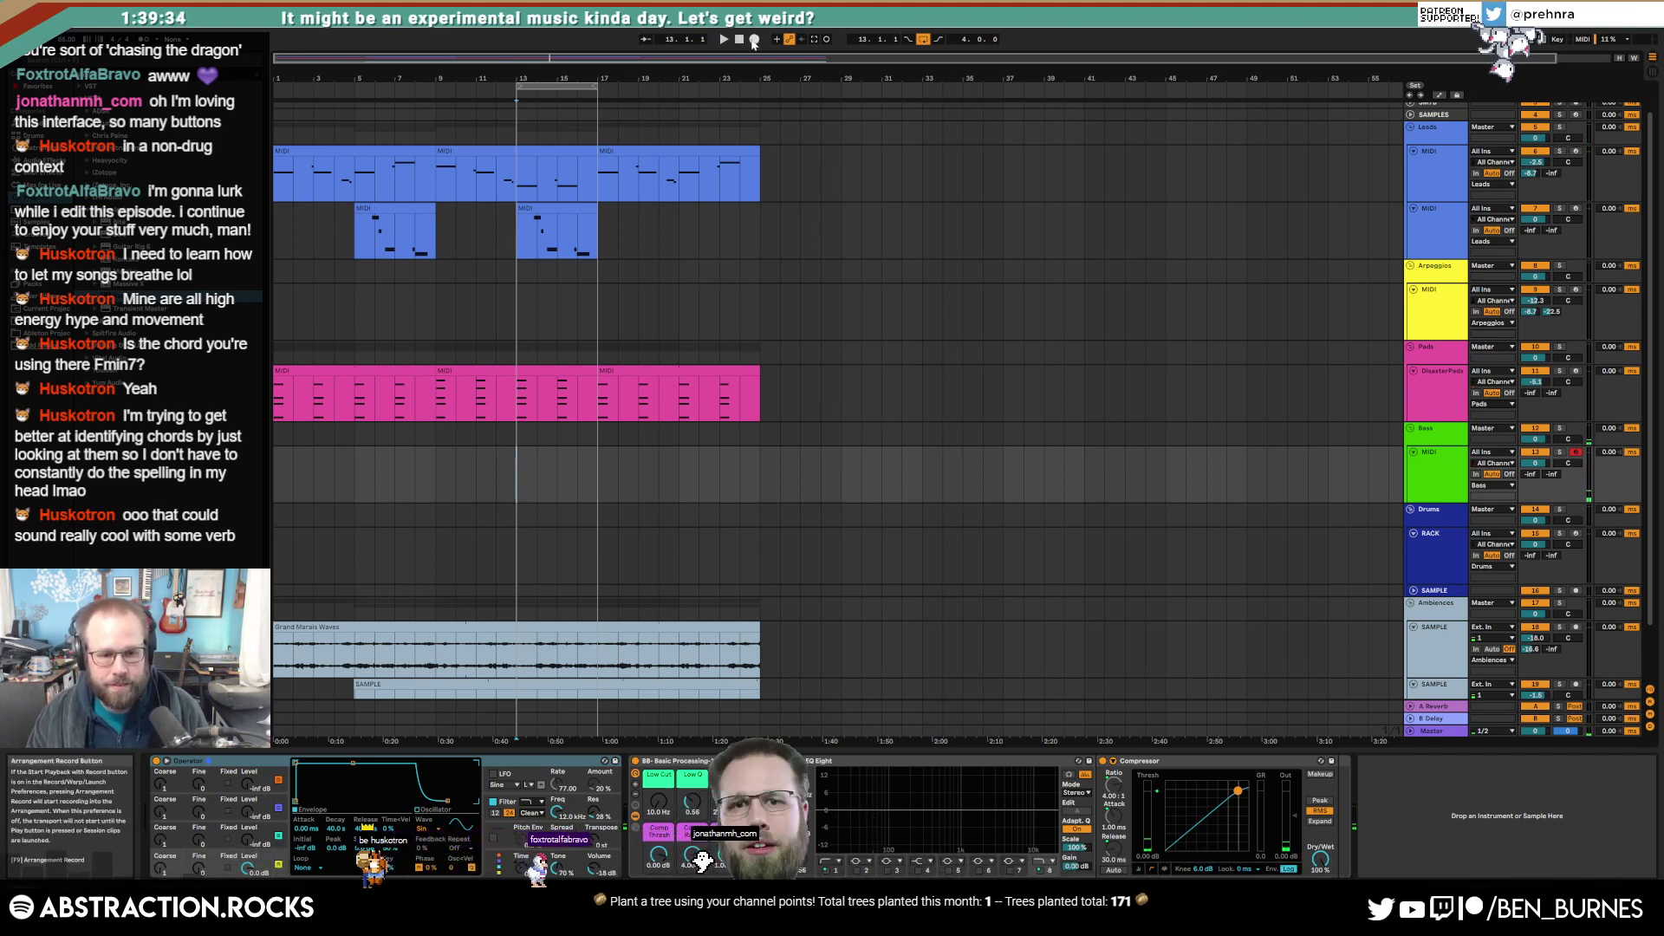
{"action": "left_click_drag", "start_coordinate": [354, 764], "coordinate": [346, 816]}
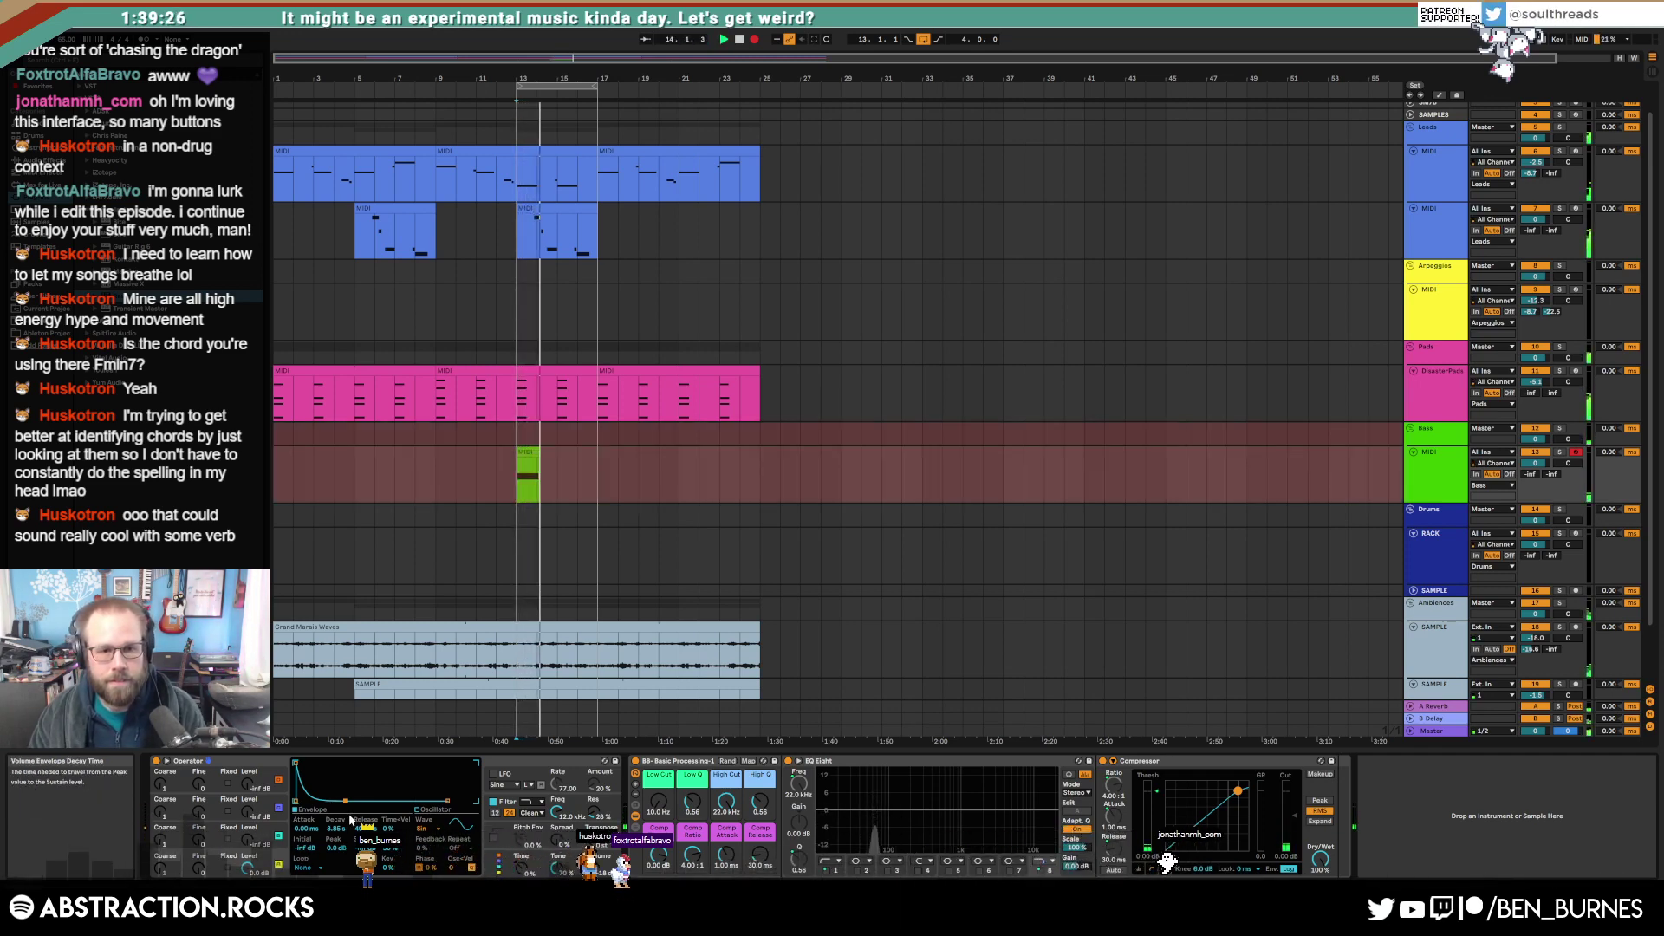
{"action": "left_click", "coordinate": [753, 39]}
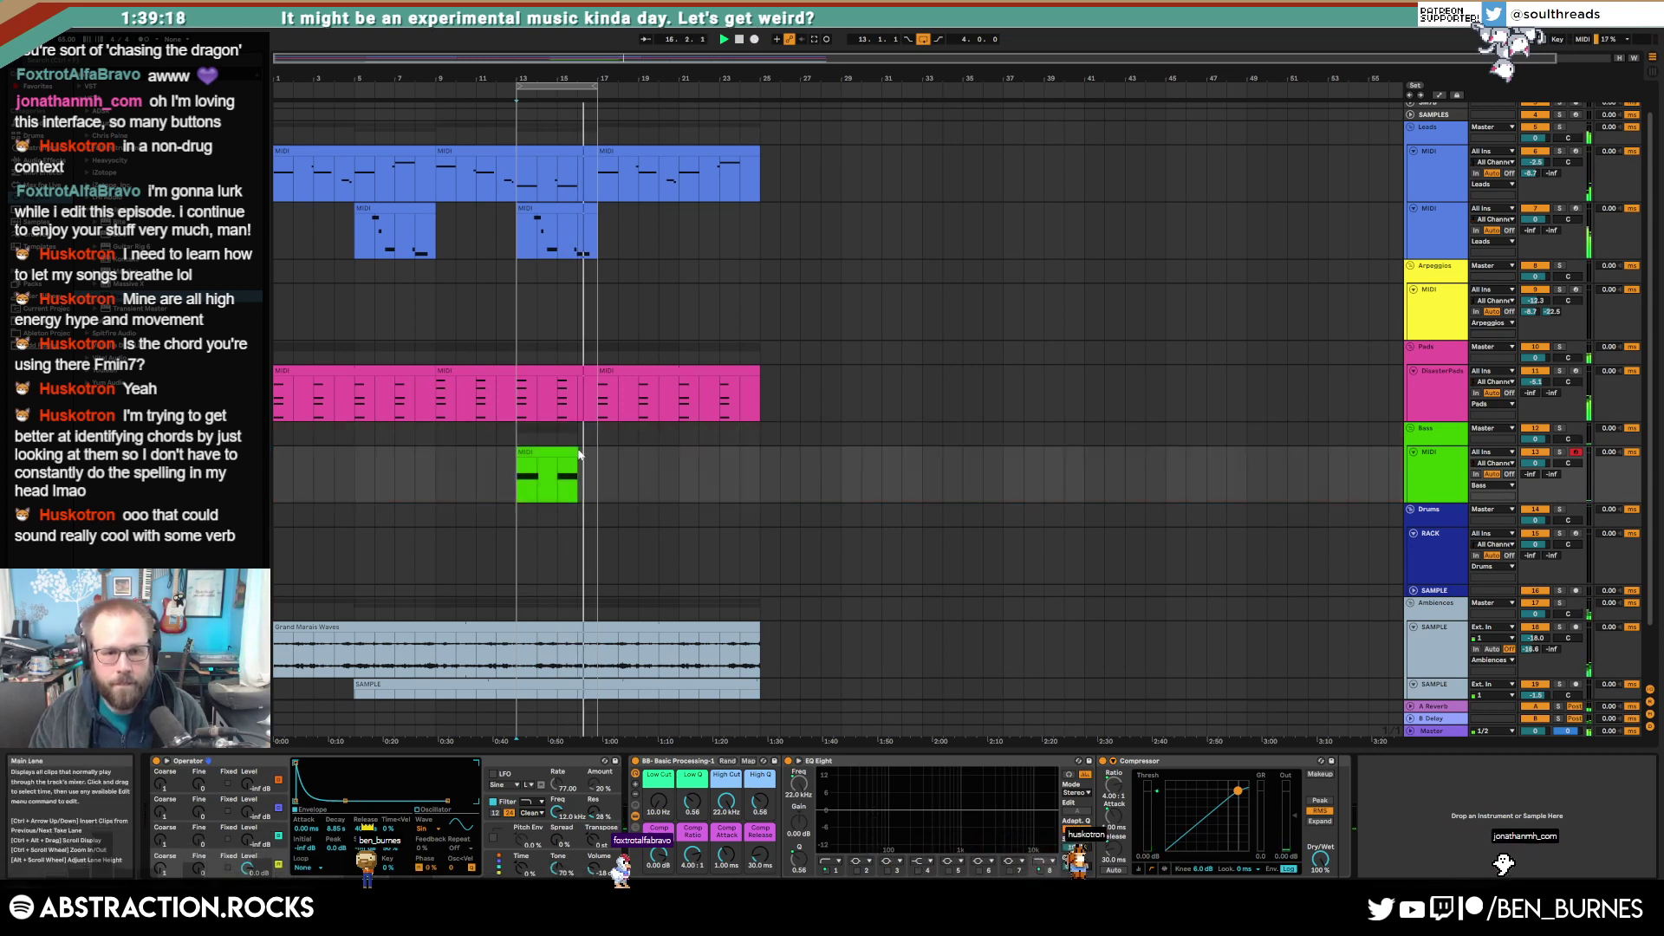
{"action": "left_click", "coordinate": [579, 452]}
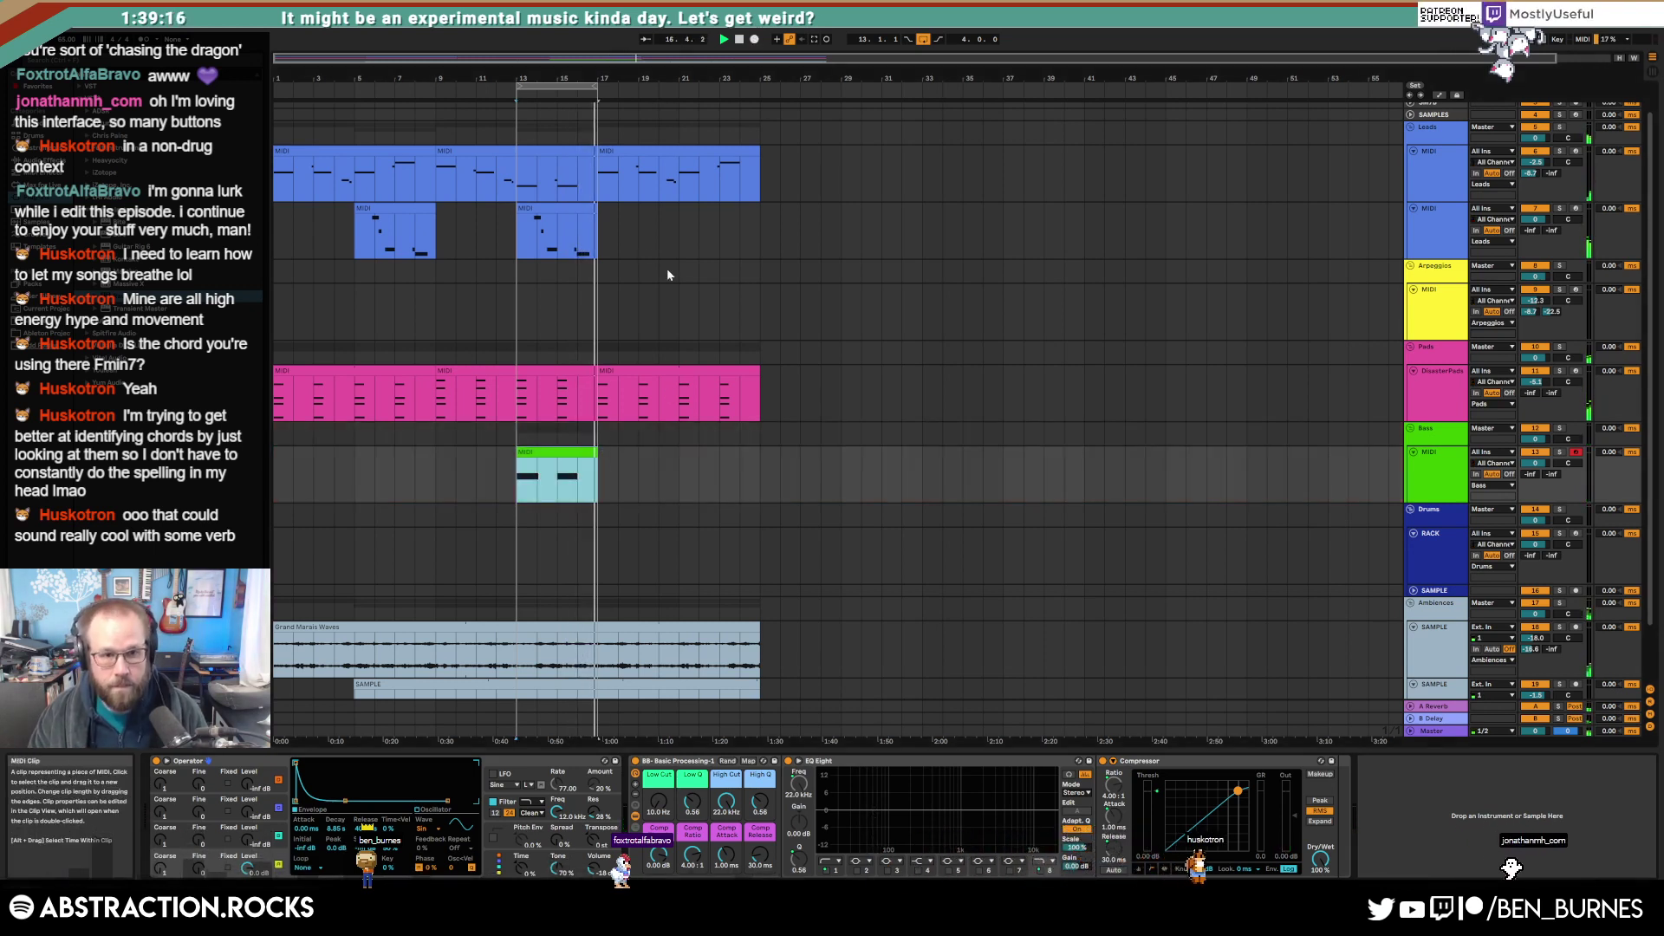
Step: Quantize the notes in the second lead's clip at bar 13
{"action": "left_click", "coordinate": [558, 205]}
{"action": "double_click", "coordinate": [557, 205]}
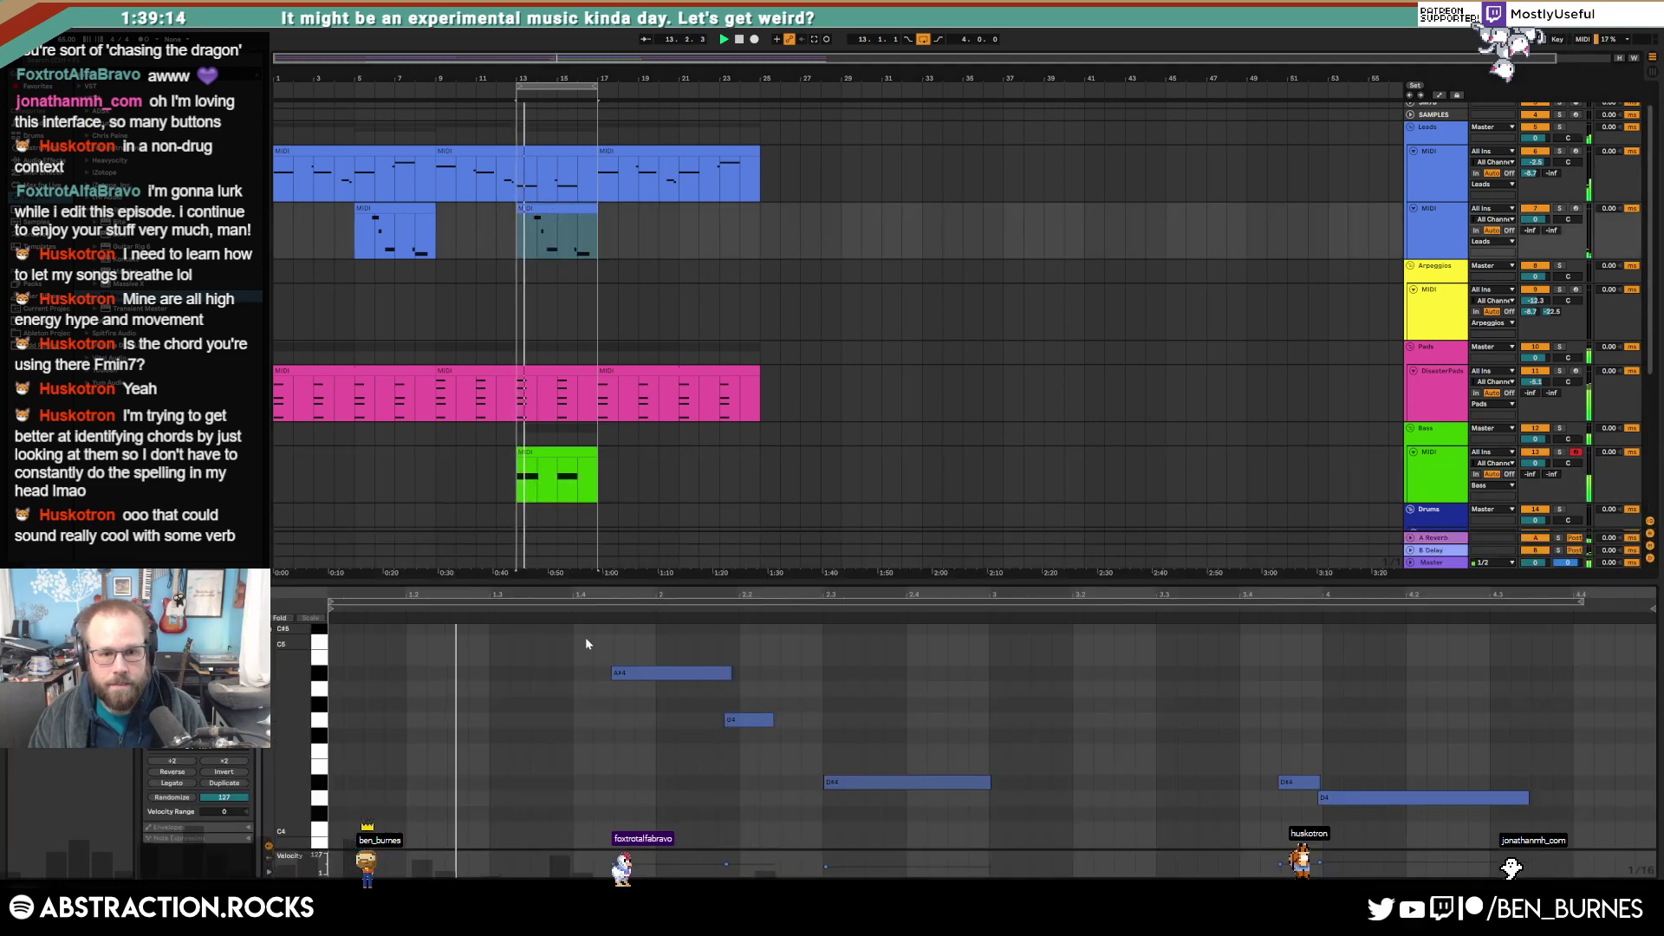
{"action": "left_click", "coordinate": [744, 719]}
{"action": "left_click_drag", "start_coordinate": [754, 738], "coordinate": [756, 746]}
{"action": "key", "text": "ctrl+u"}
{"action": "left_click_drag", "start_coordinate": [927, 761], "coordinate": [943, 811]}
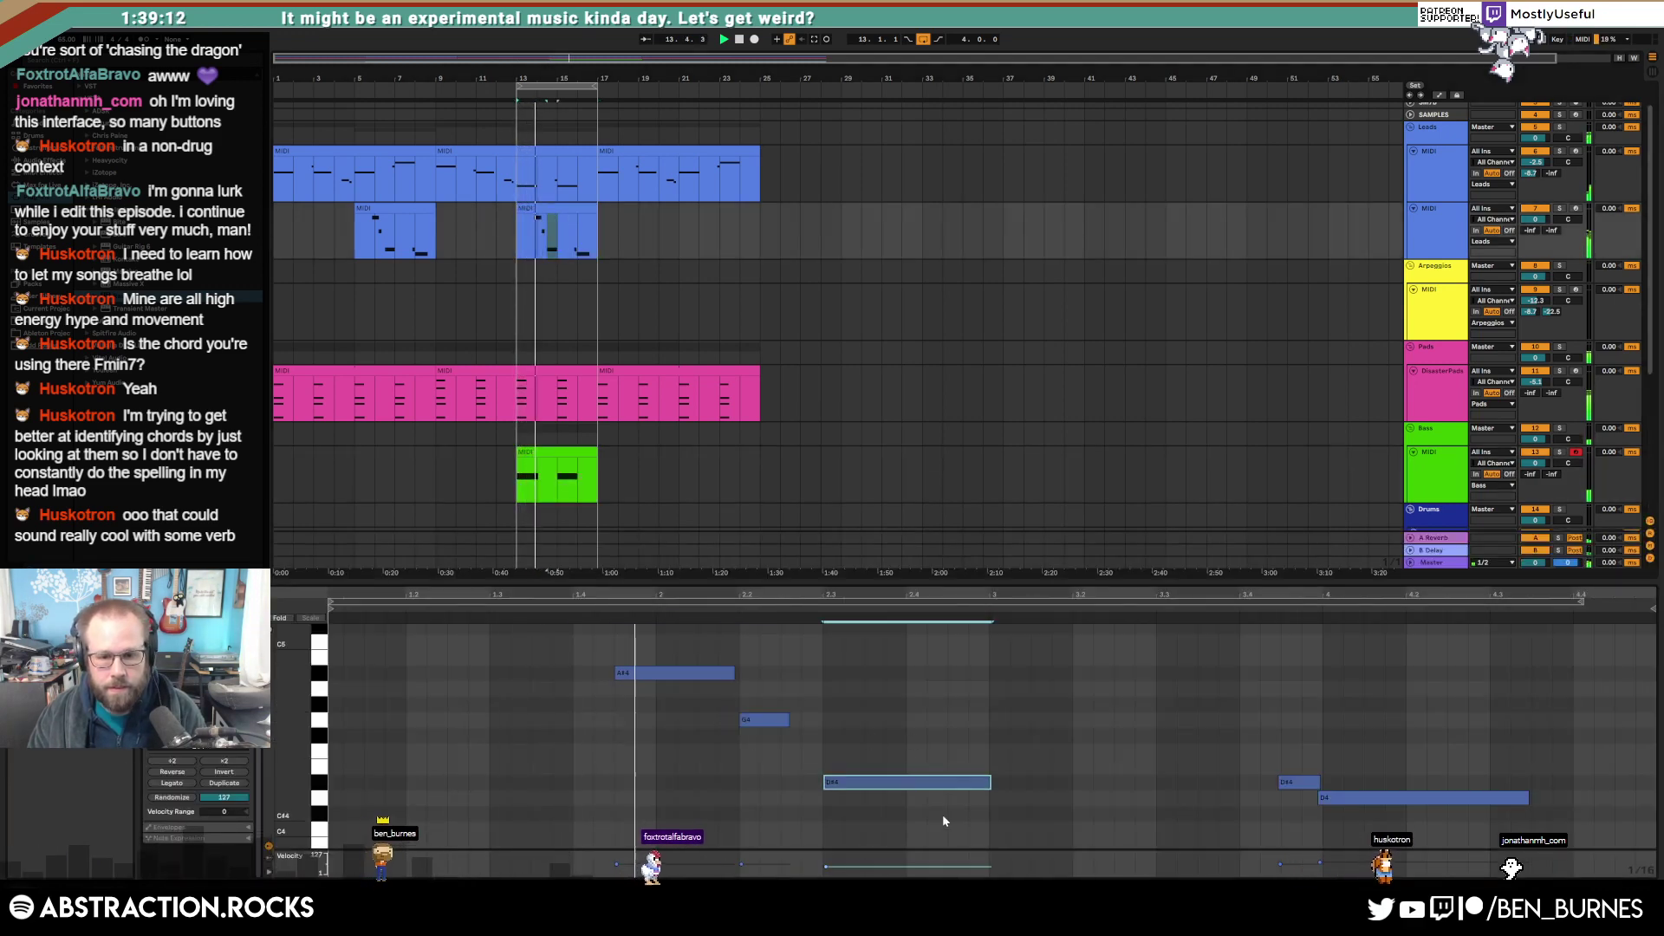
{"action": "left_click_drag", "start_coordinate": [1286, 720], "coordinate": [1372, 812]}
{"action": "key", "text": "ctrl+u"}
{"action": "key", "text": "ctrl+u"}
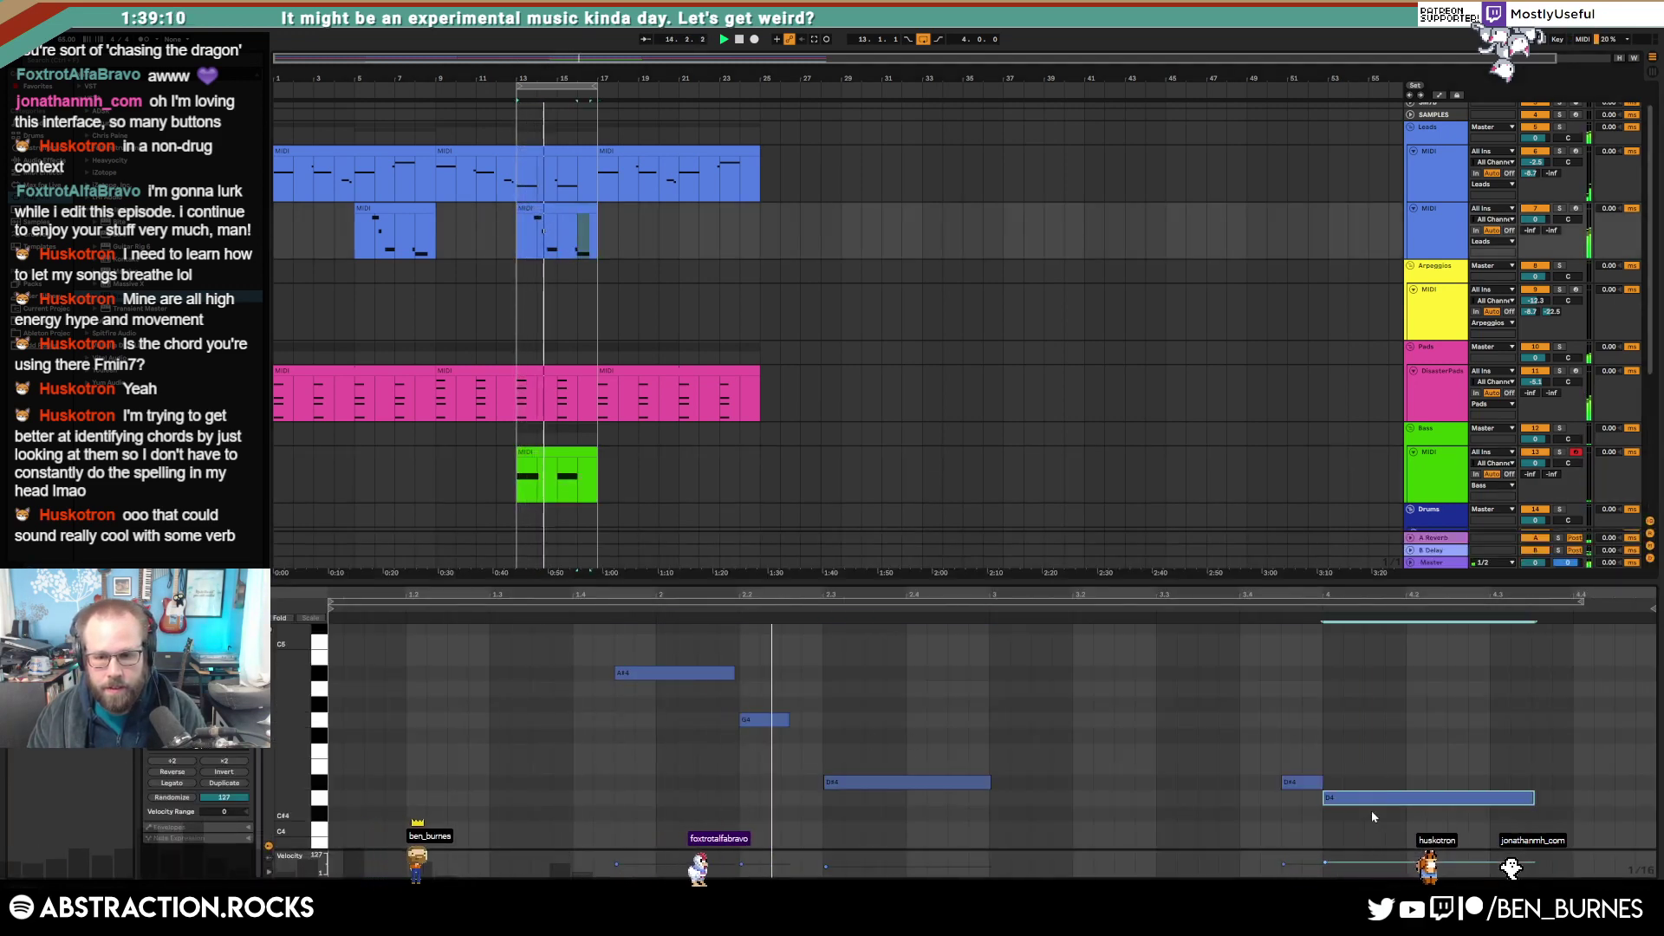
Step: Review the notes in the second lead's clip at bar 5 while the loop plays
{"action": "left_click", "coordinate": [906, 783]}
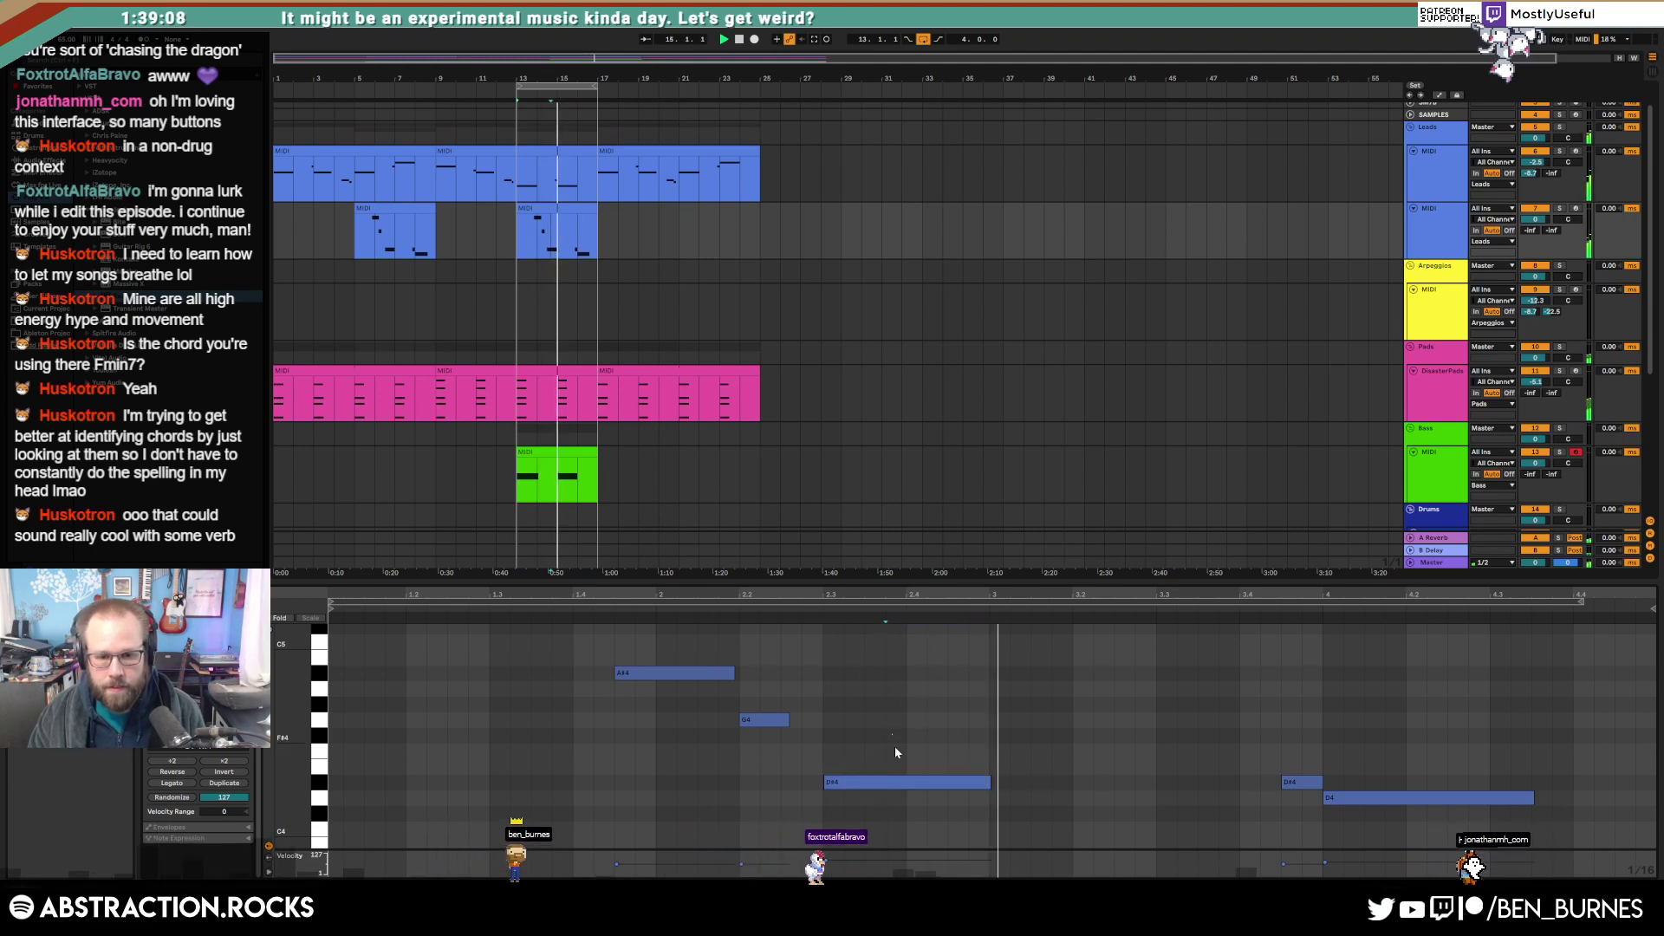
{"action": "left_click", "coordinate": [395, 225]}
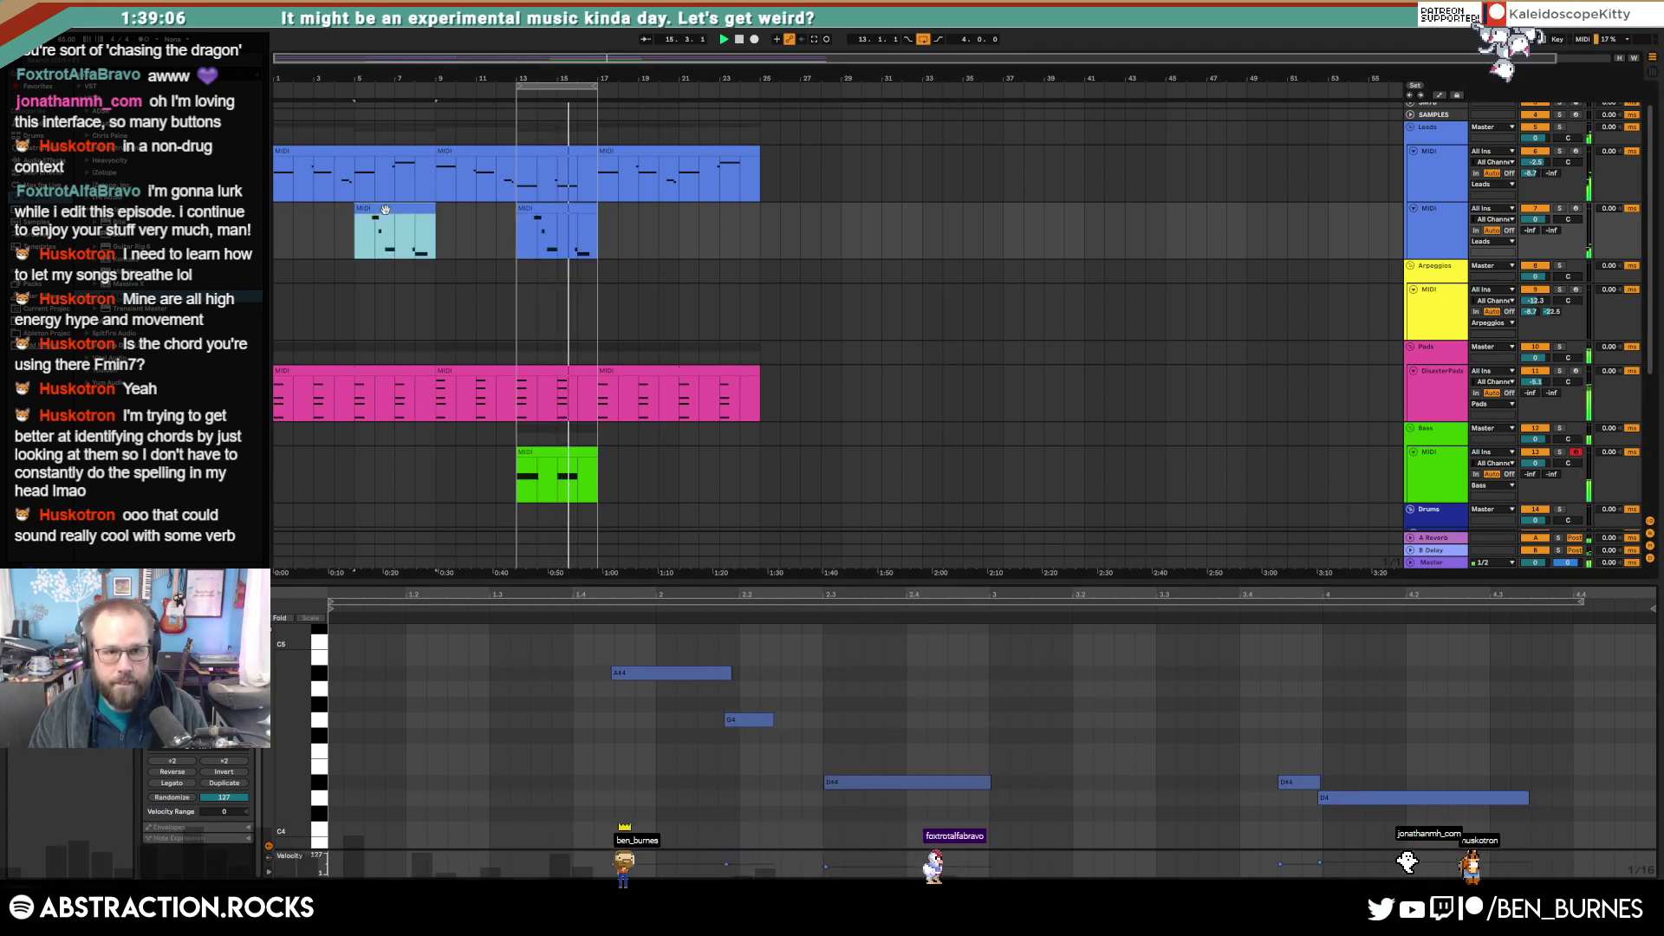
{"action": "key", "text": "shift+Tab"}
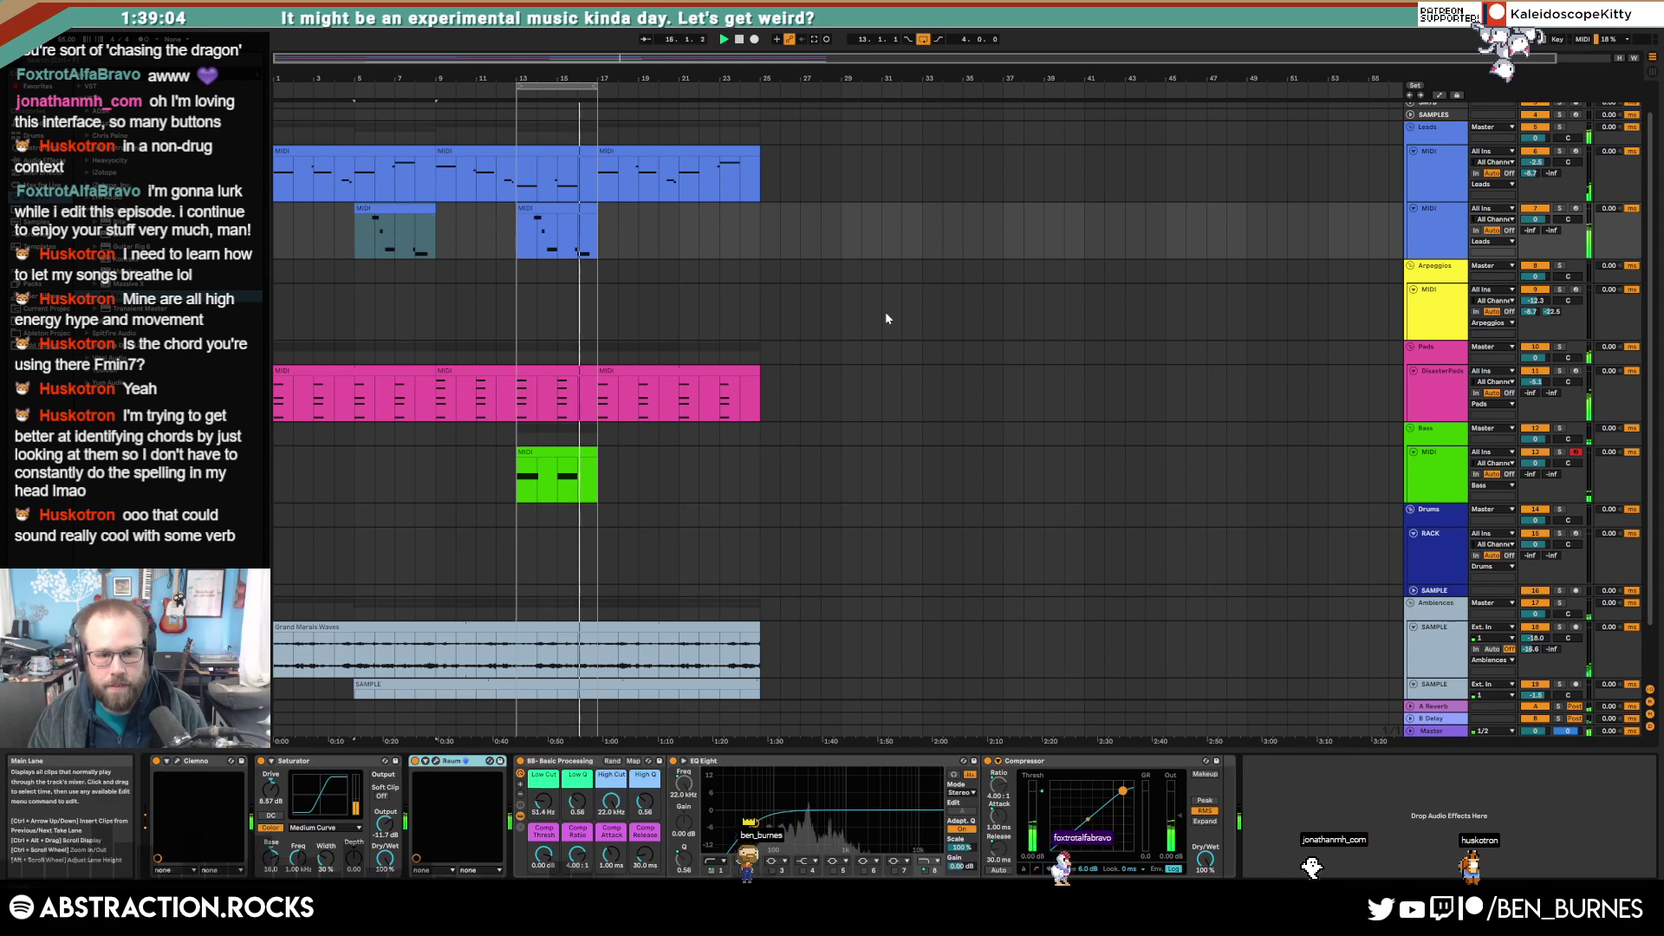
{"action": "left_click", "coordinate": [752, 314]}
{"action": "left_click", "coordinate": [598, 232]}
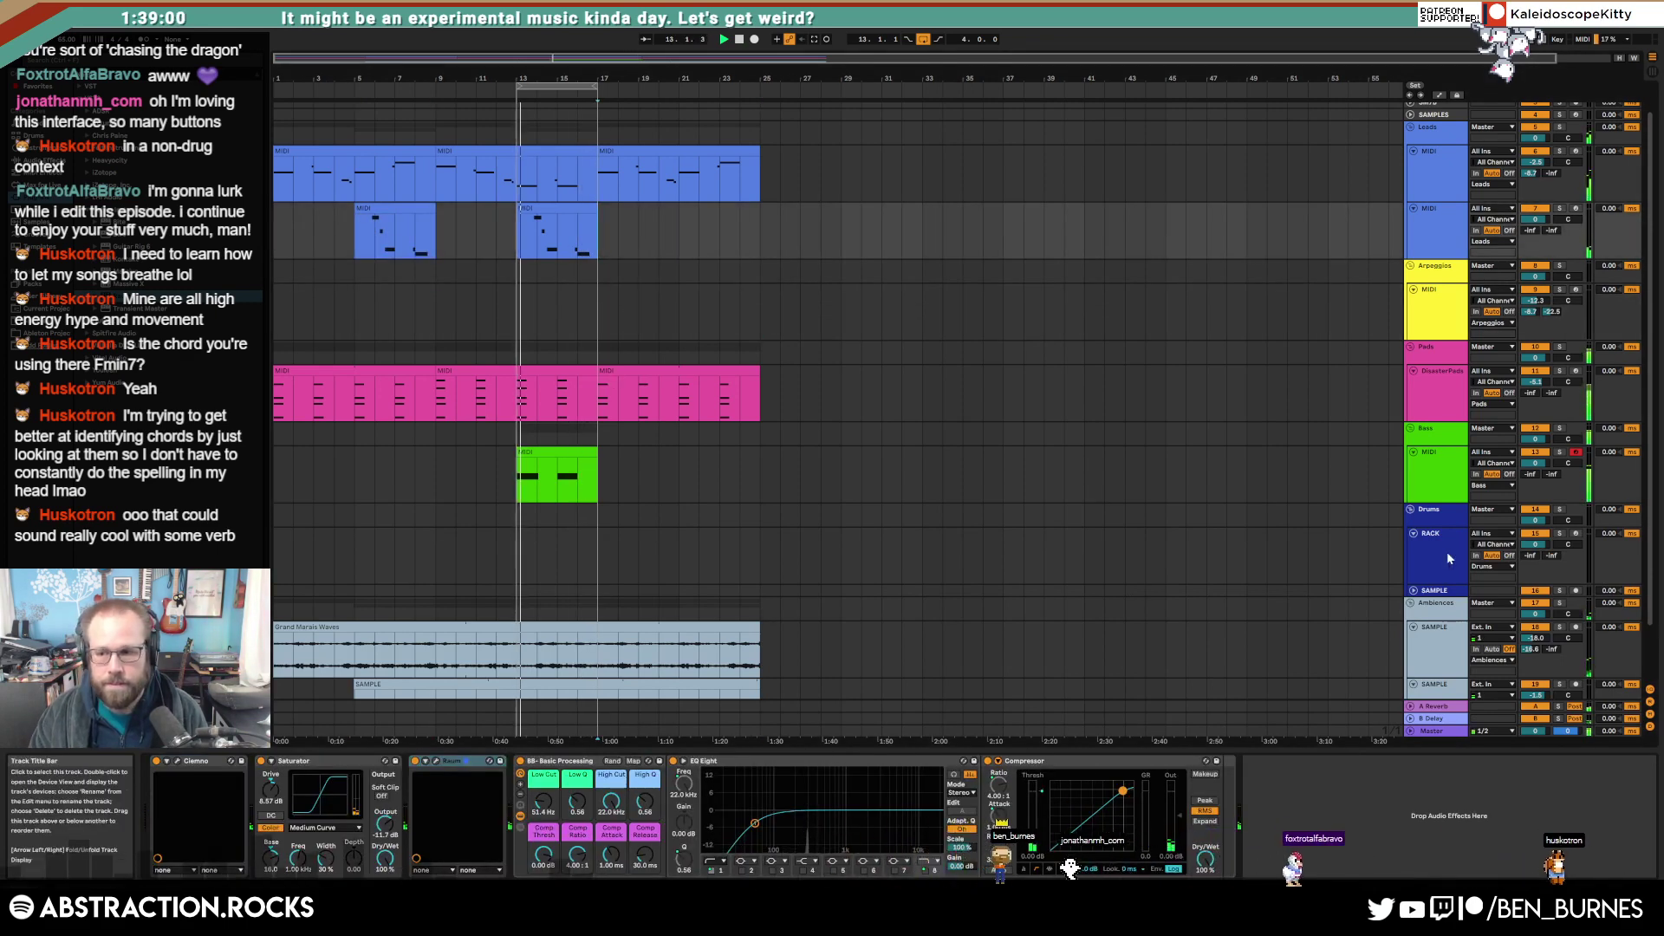
Step: Place the insert marker at bar 13 on the drum rack track and stop playback
{"action": "left_click", "coordinate": [1413, 559]}
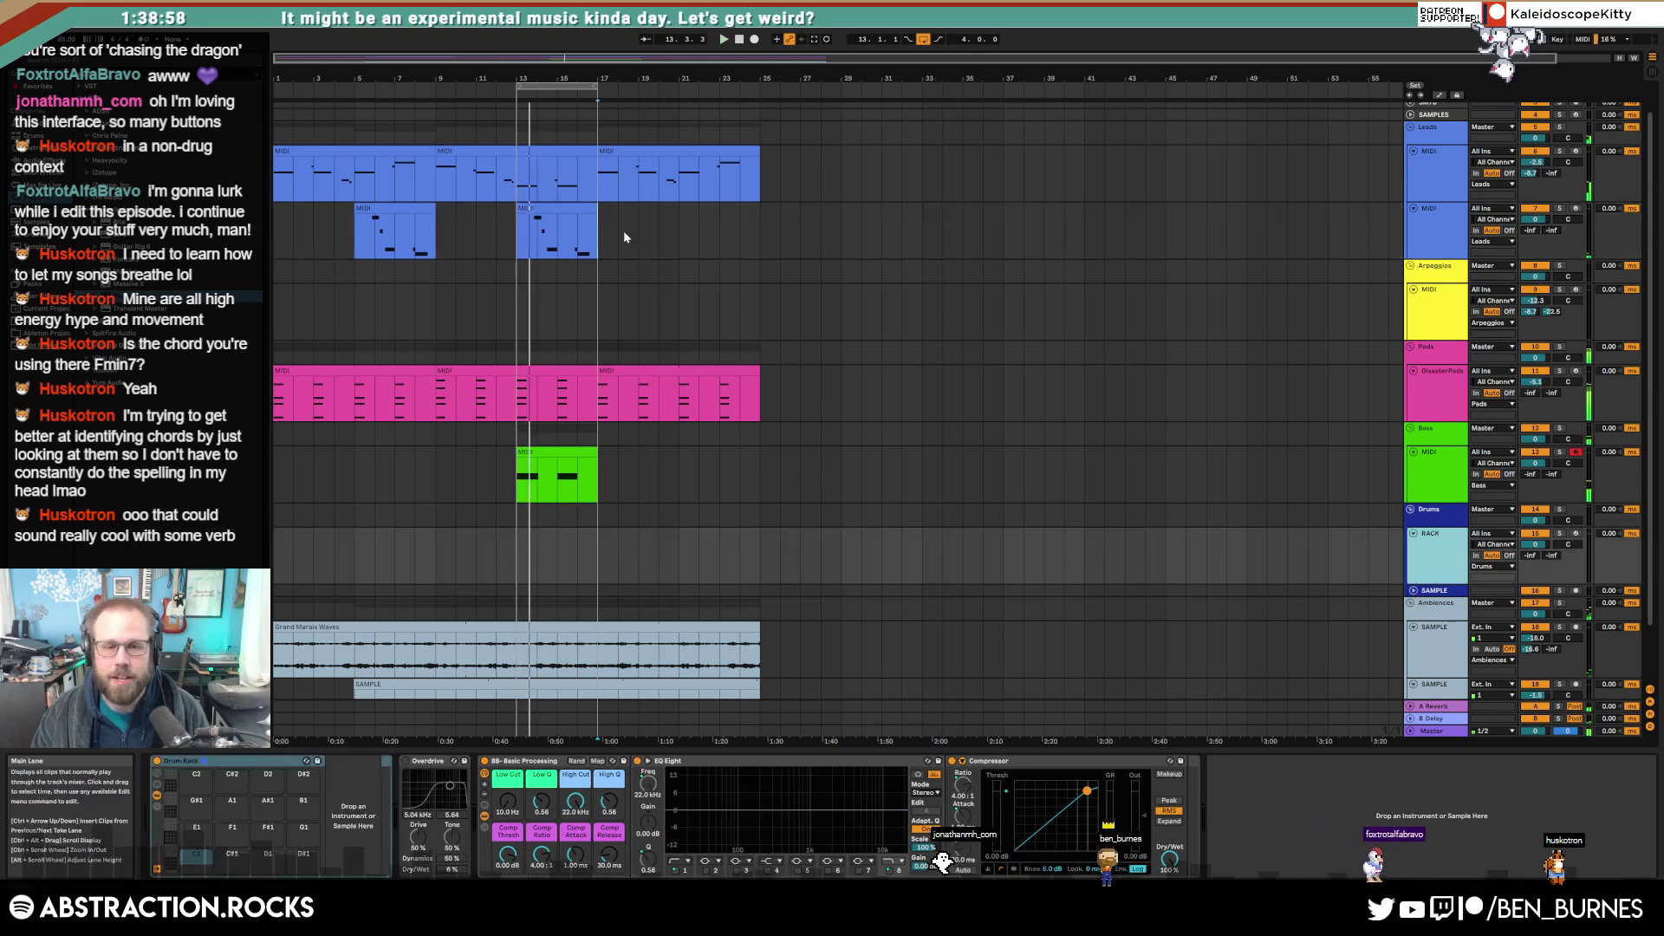
{"action": "left_click", "coordinate": [512, 556]}
{"action": "key", "text": "space"}
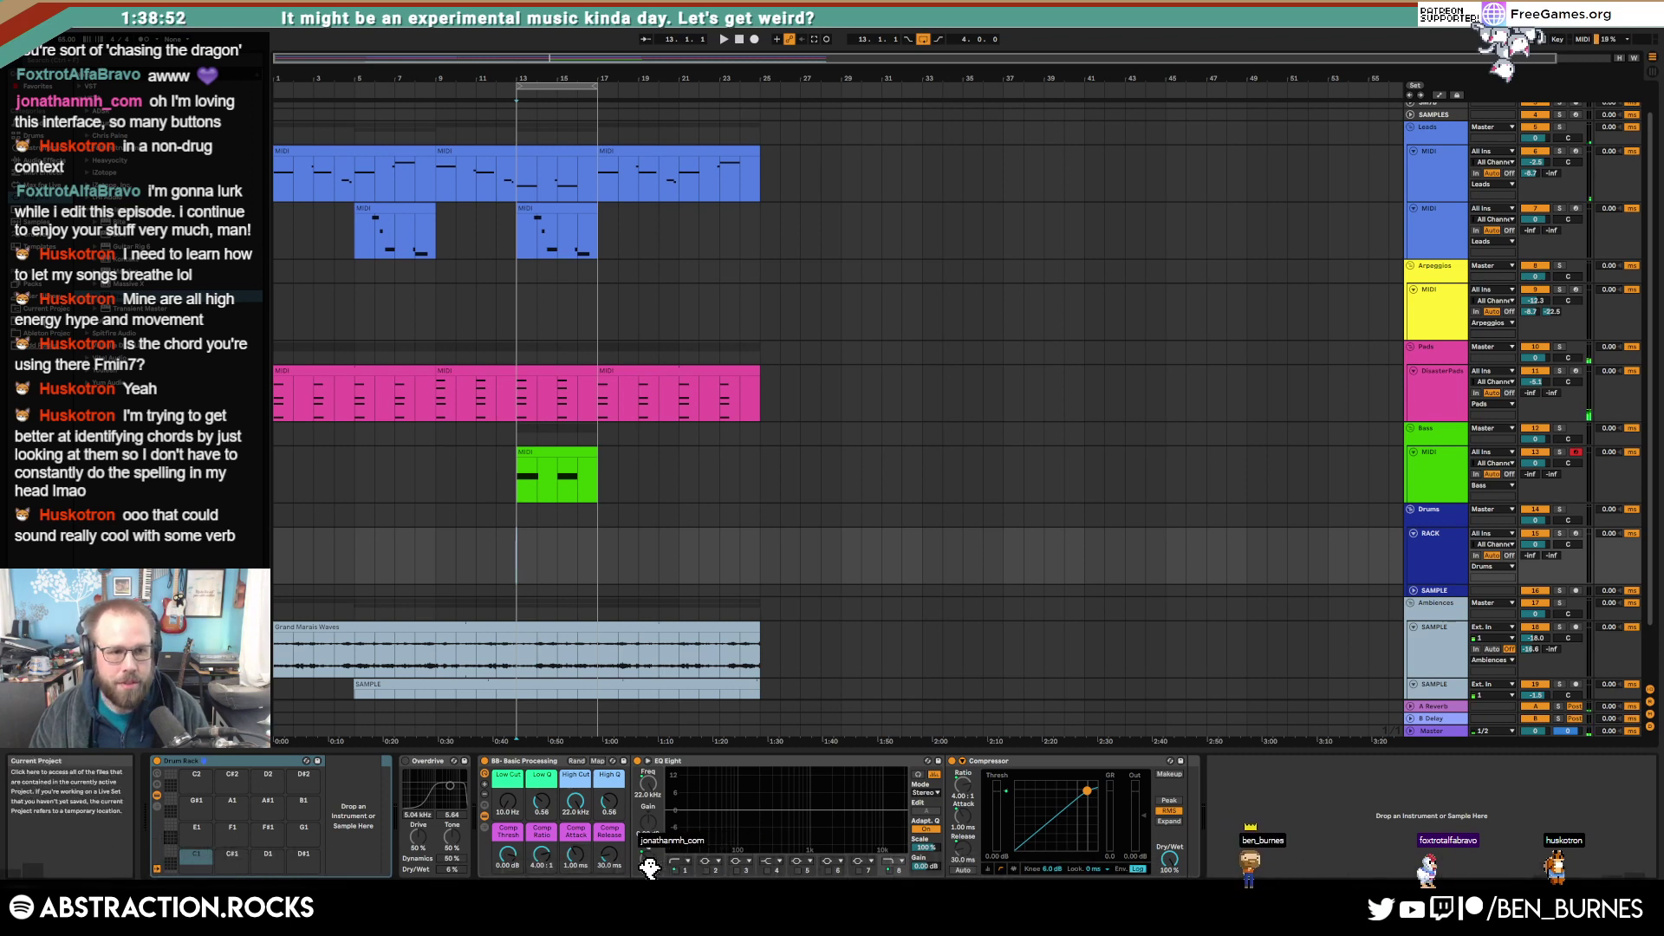
{"action": "left_click", "coordinate": [44, 321]}
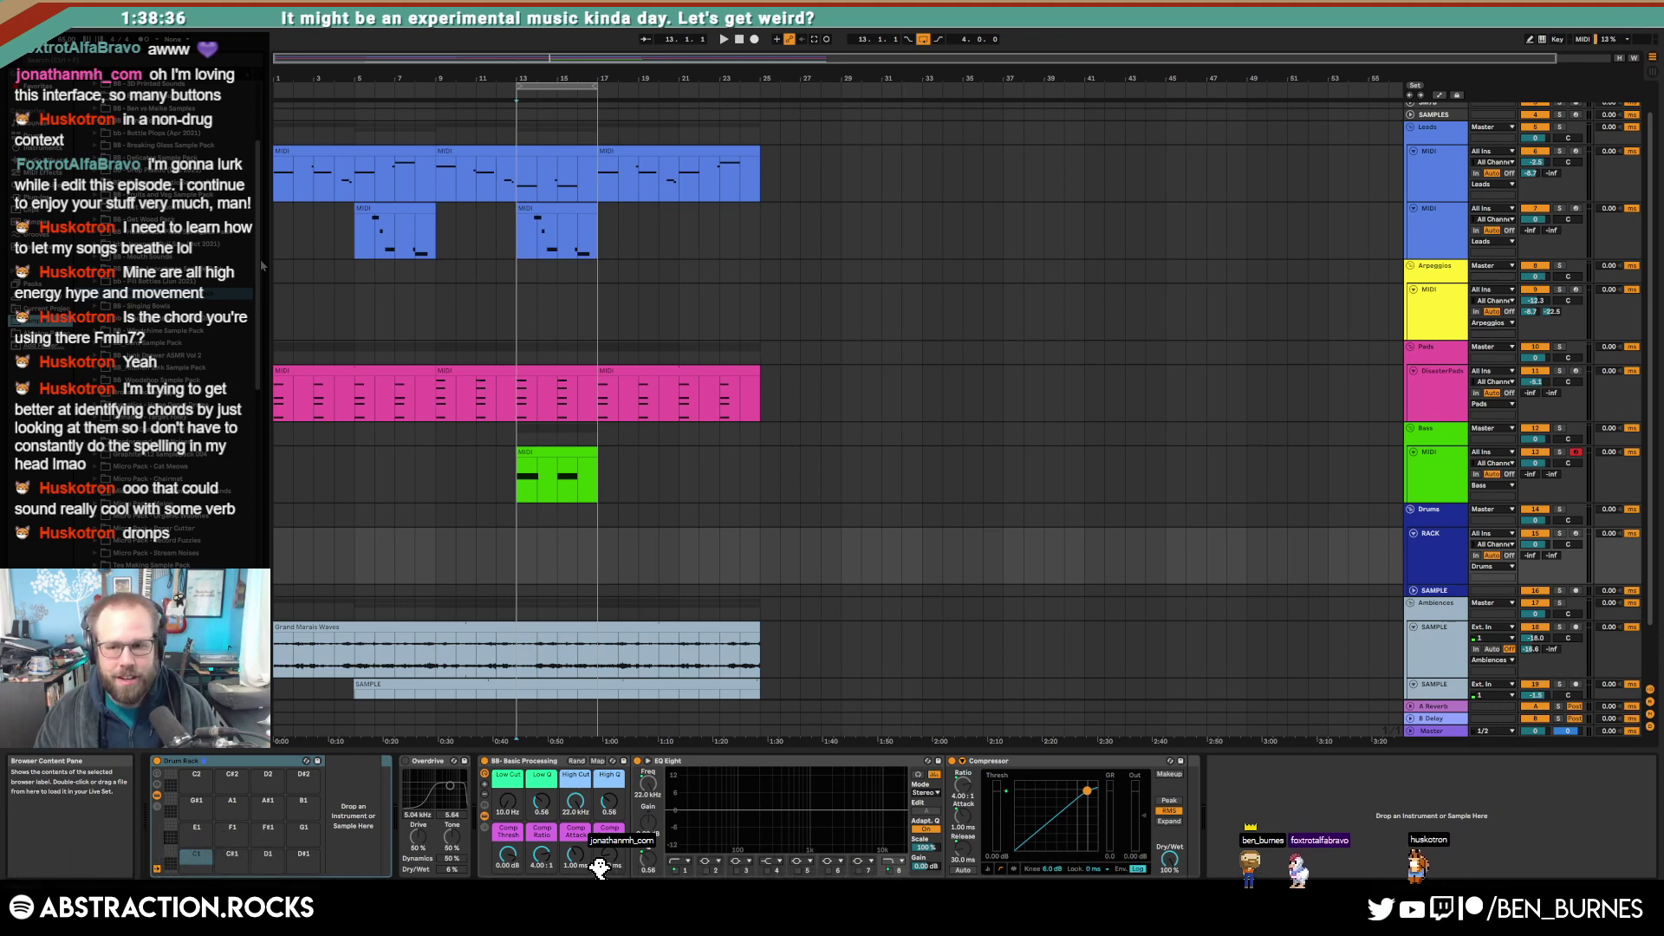
Step: Open the ADSR Sample Manager on the SAMPLES track and search it for "drum"
{"action": "scroll", "coordinate": [1266, 228], "scroll_direction": "up", "scroll_amount": 1}
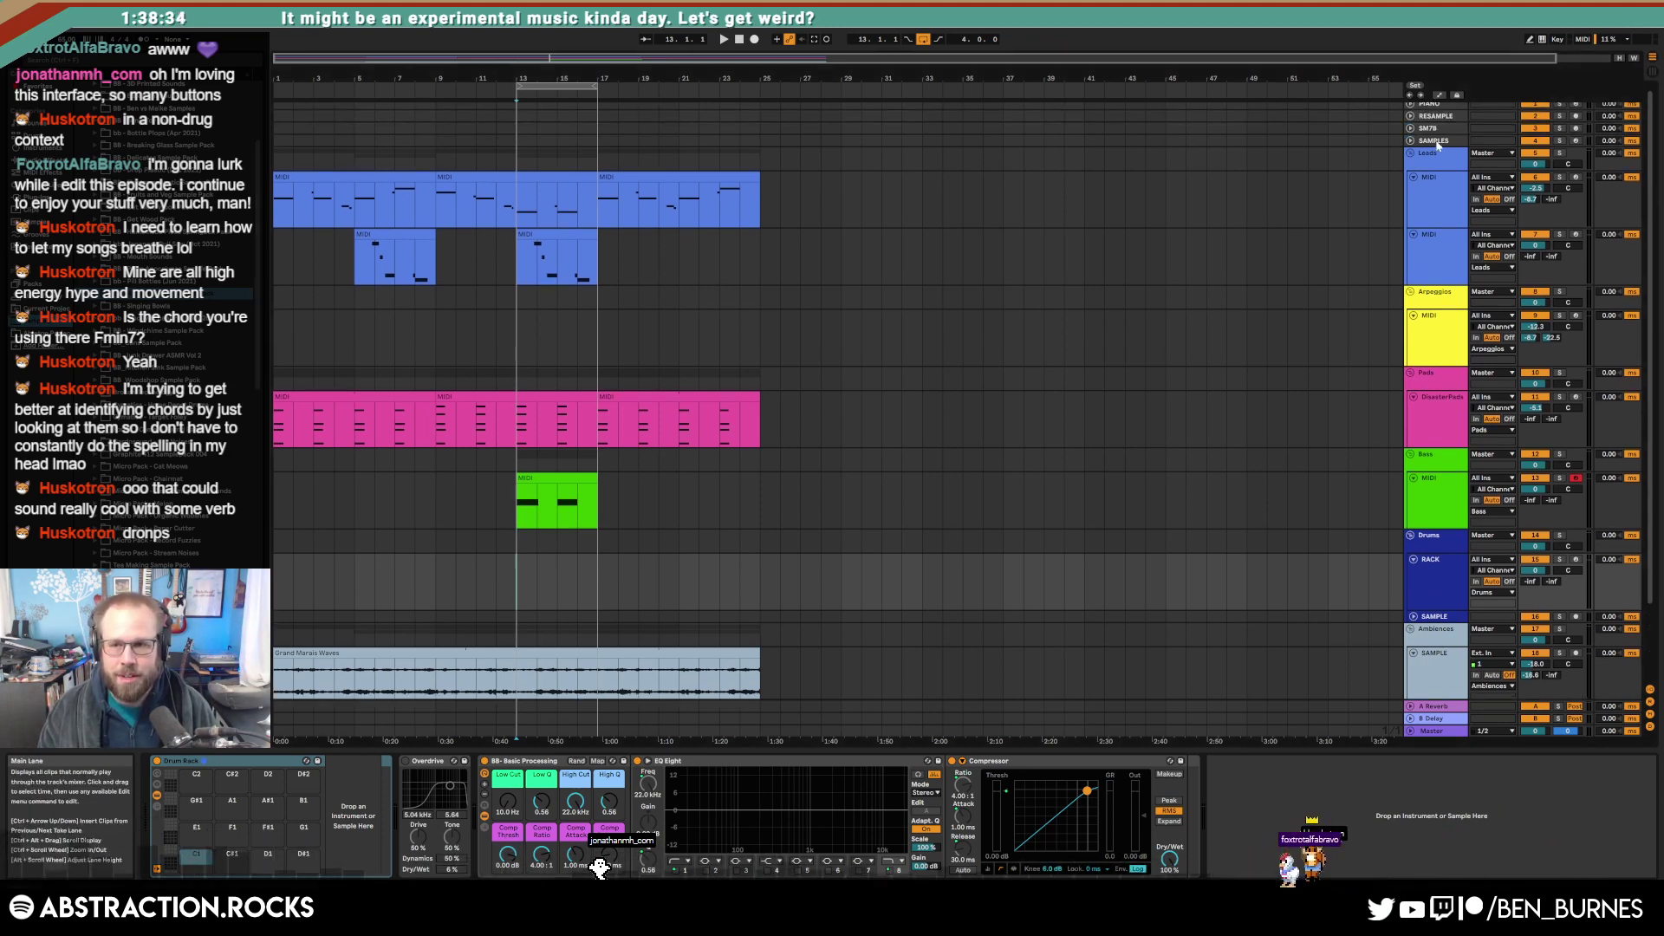
{"action": "left_click", "coordinate": [1437, 140]}
{"action": "left_click", "coordinate": [191, 760]}
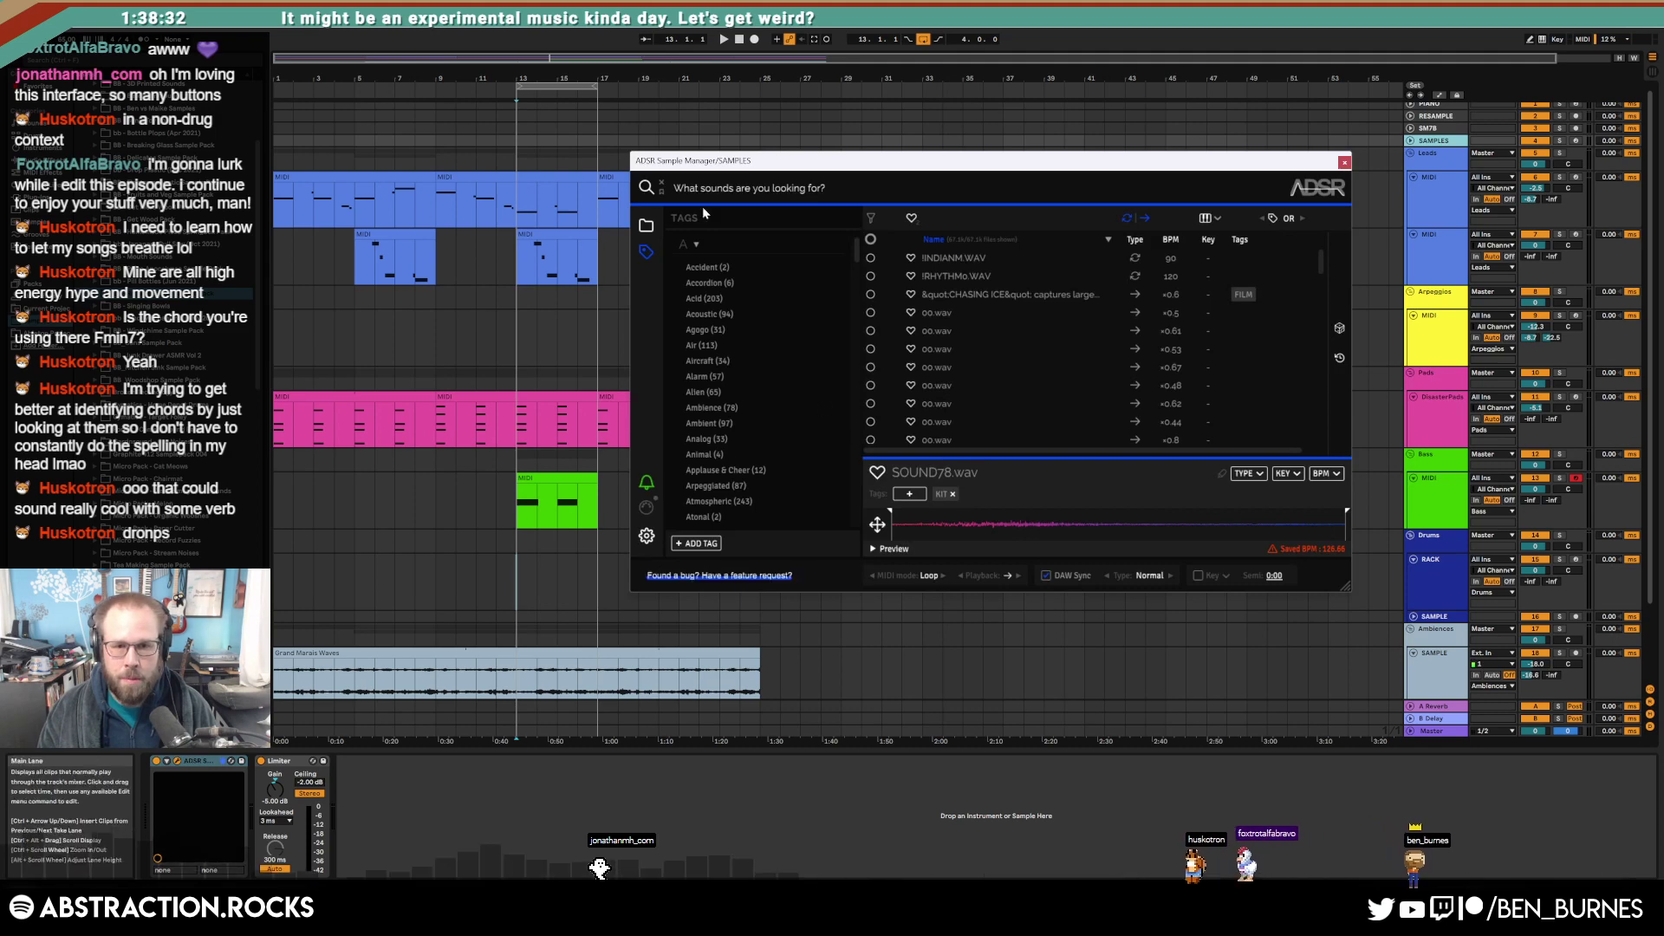
{"action": "left_click_drag", "start_coordinate": [852, 164], "coordinate": [943, 213]}
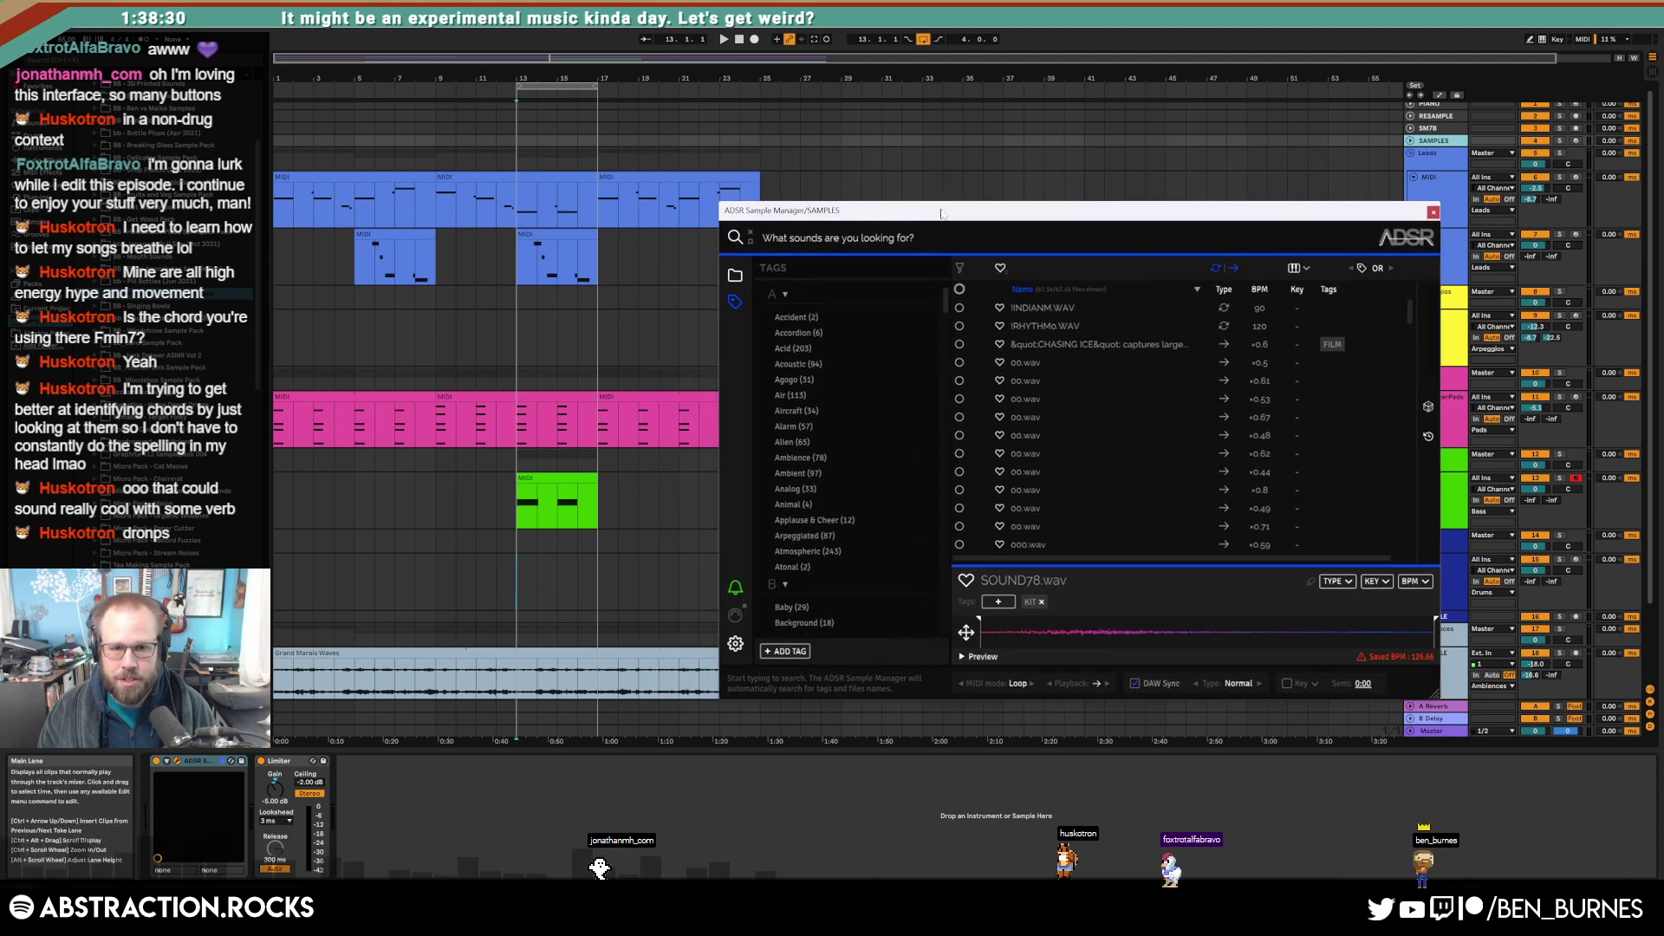
{"action": "type", "text": "drum"}
{"action": "key", "text": "Return"}
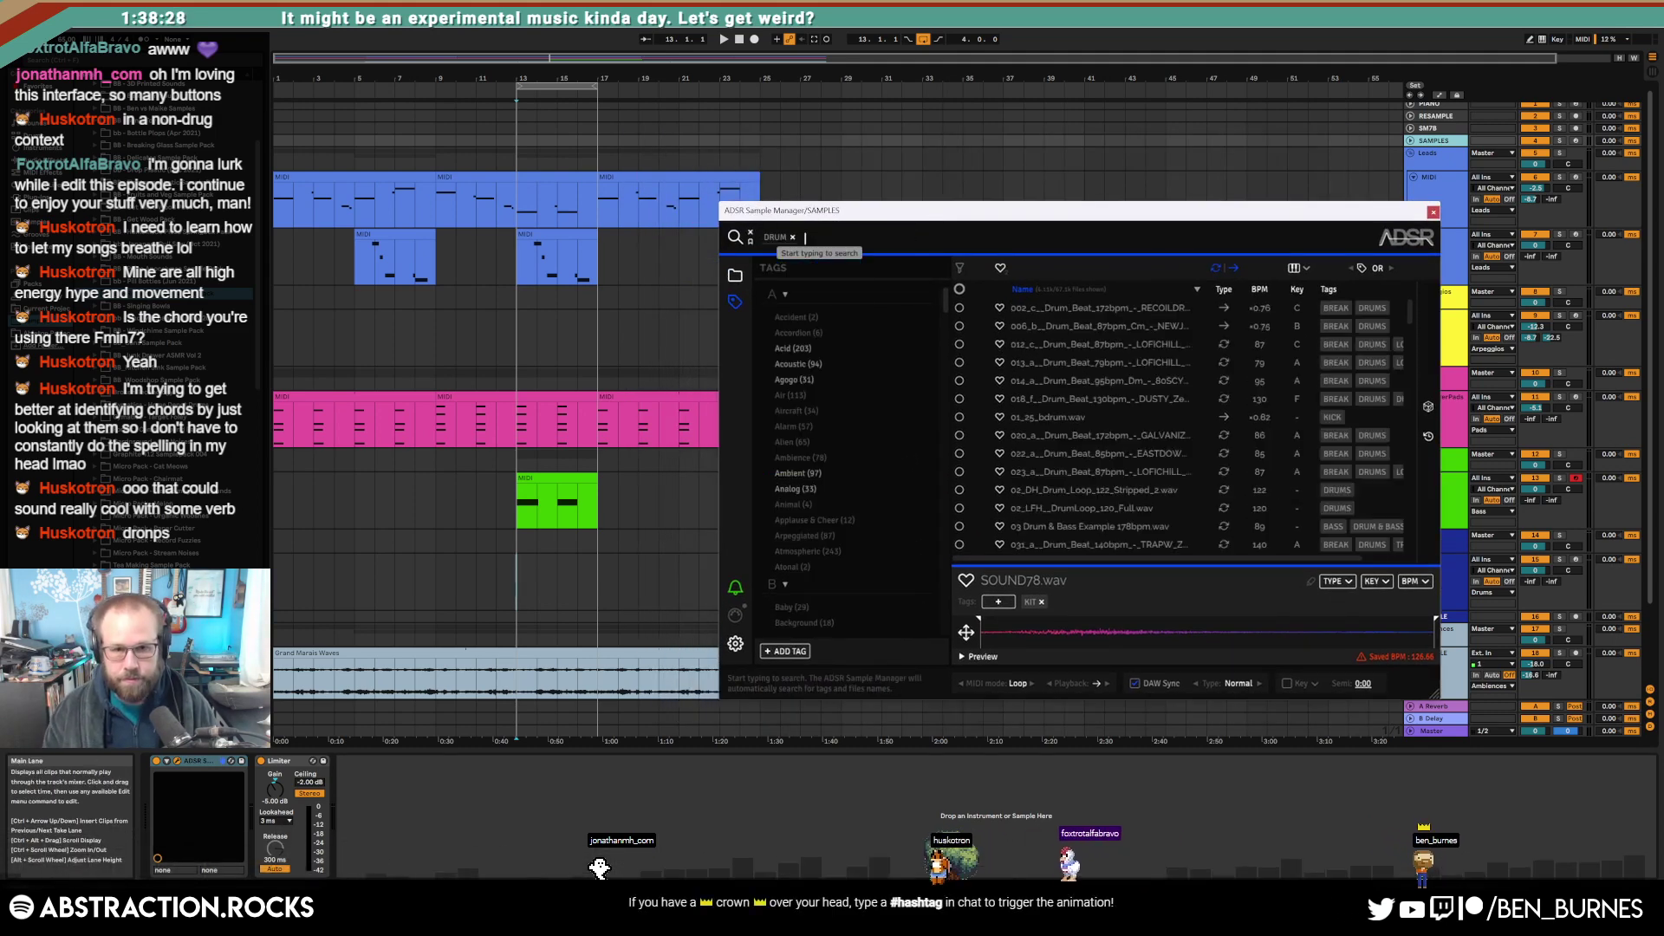
Step: Audition drum beats, loops and percussion samples from the search results, from 006_b Drum_Beat through 09_LFH_Drum_Loop_121_Percs
{"action": "left_click", "coordinate": [1122, 330]}
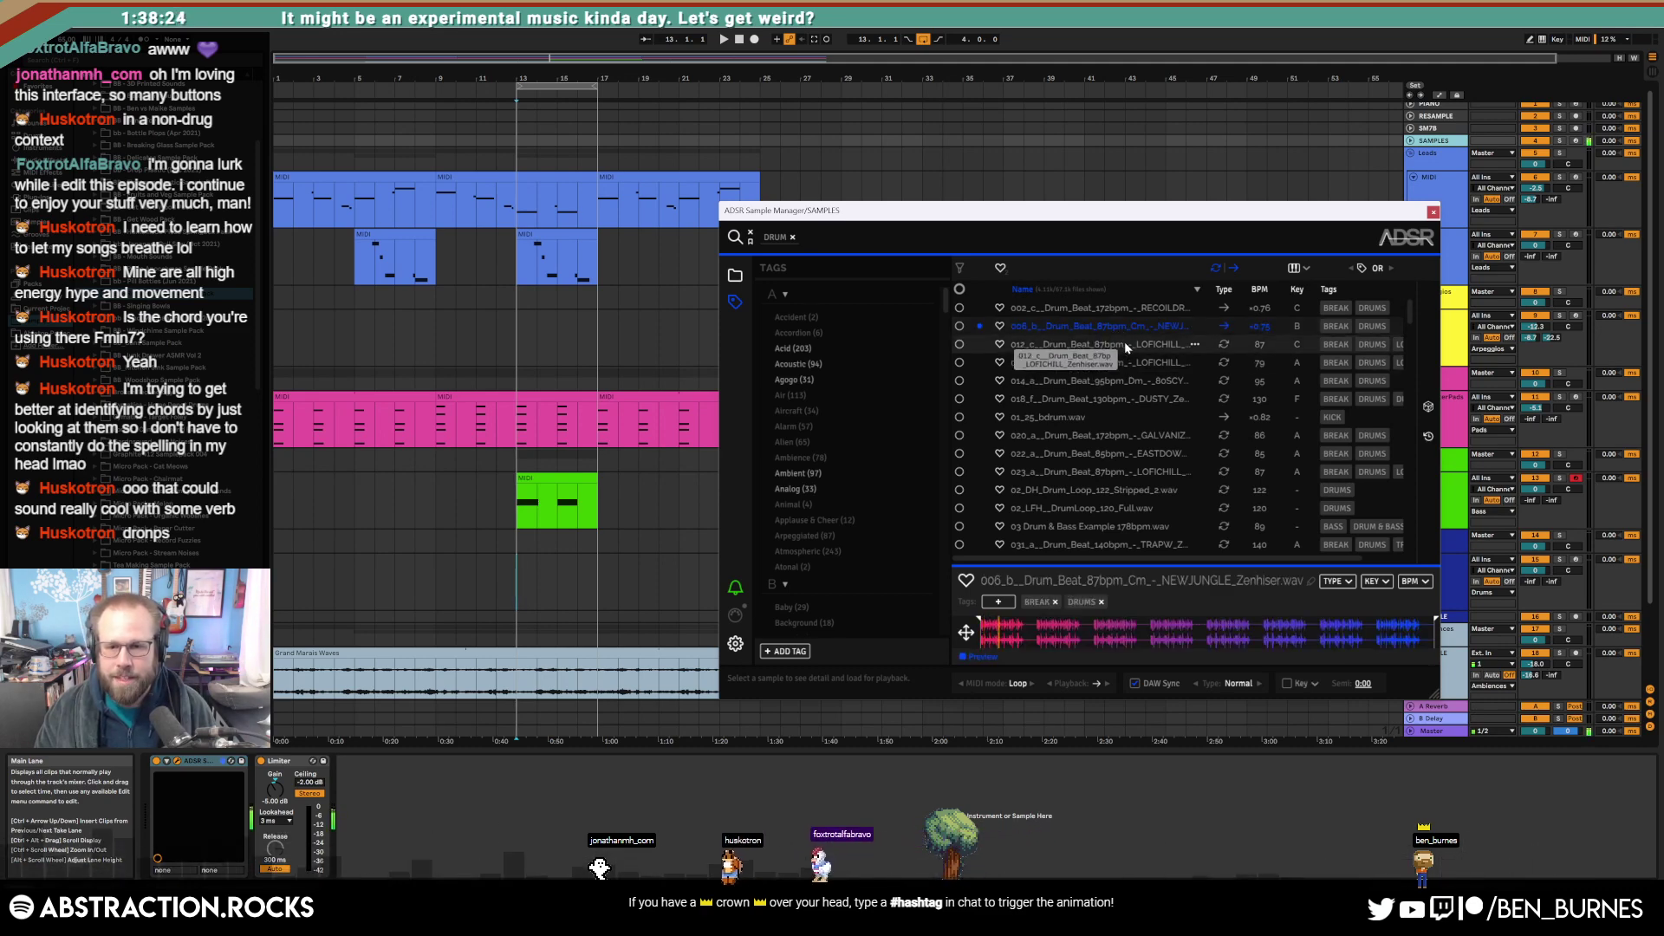
{"action": "left_click", "coordinate": [1110, 420]}
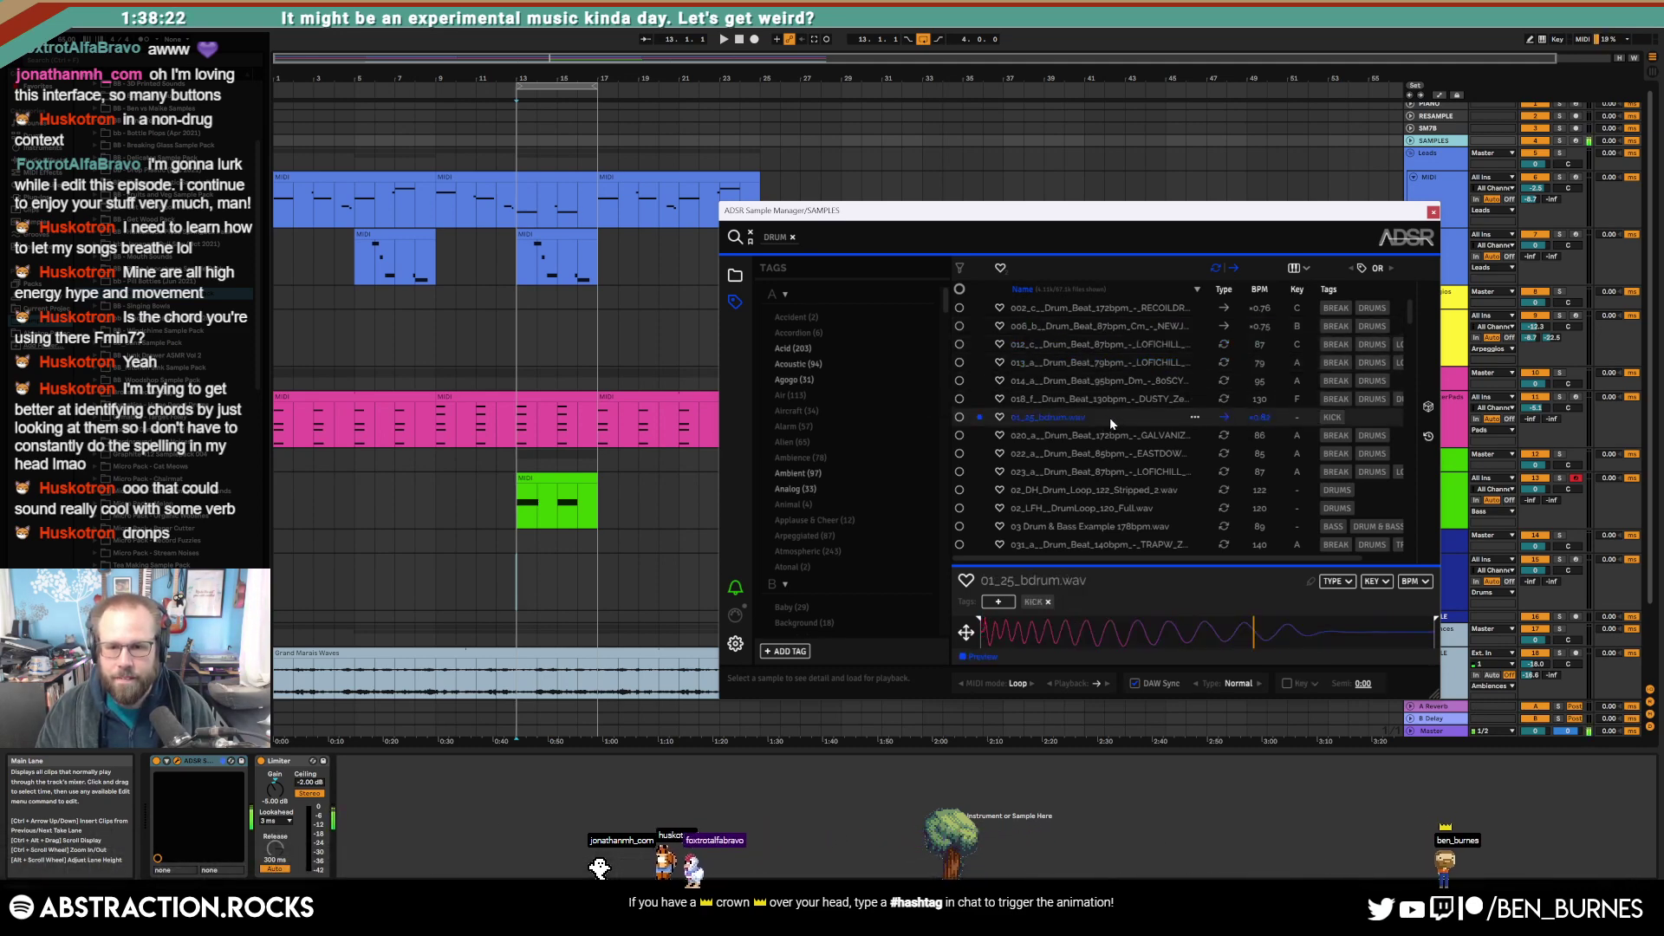
{"action": "left_click", "coordinate": [1106, 439]}
{"action": "left_click", "coordinate": [1103, 456]}
{"action": "left_click", "coordinate": [1099, 473]}
{"action": "left_click", "coordinate": [1104, 493]}
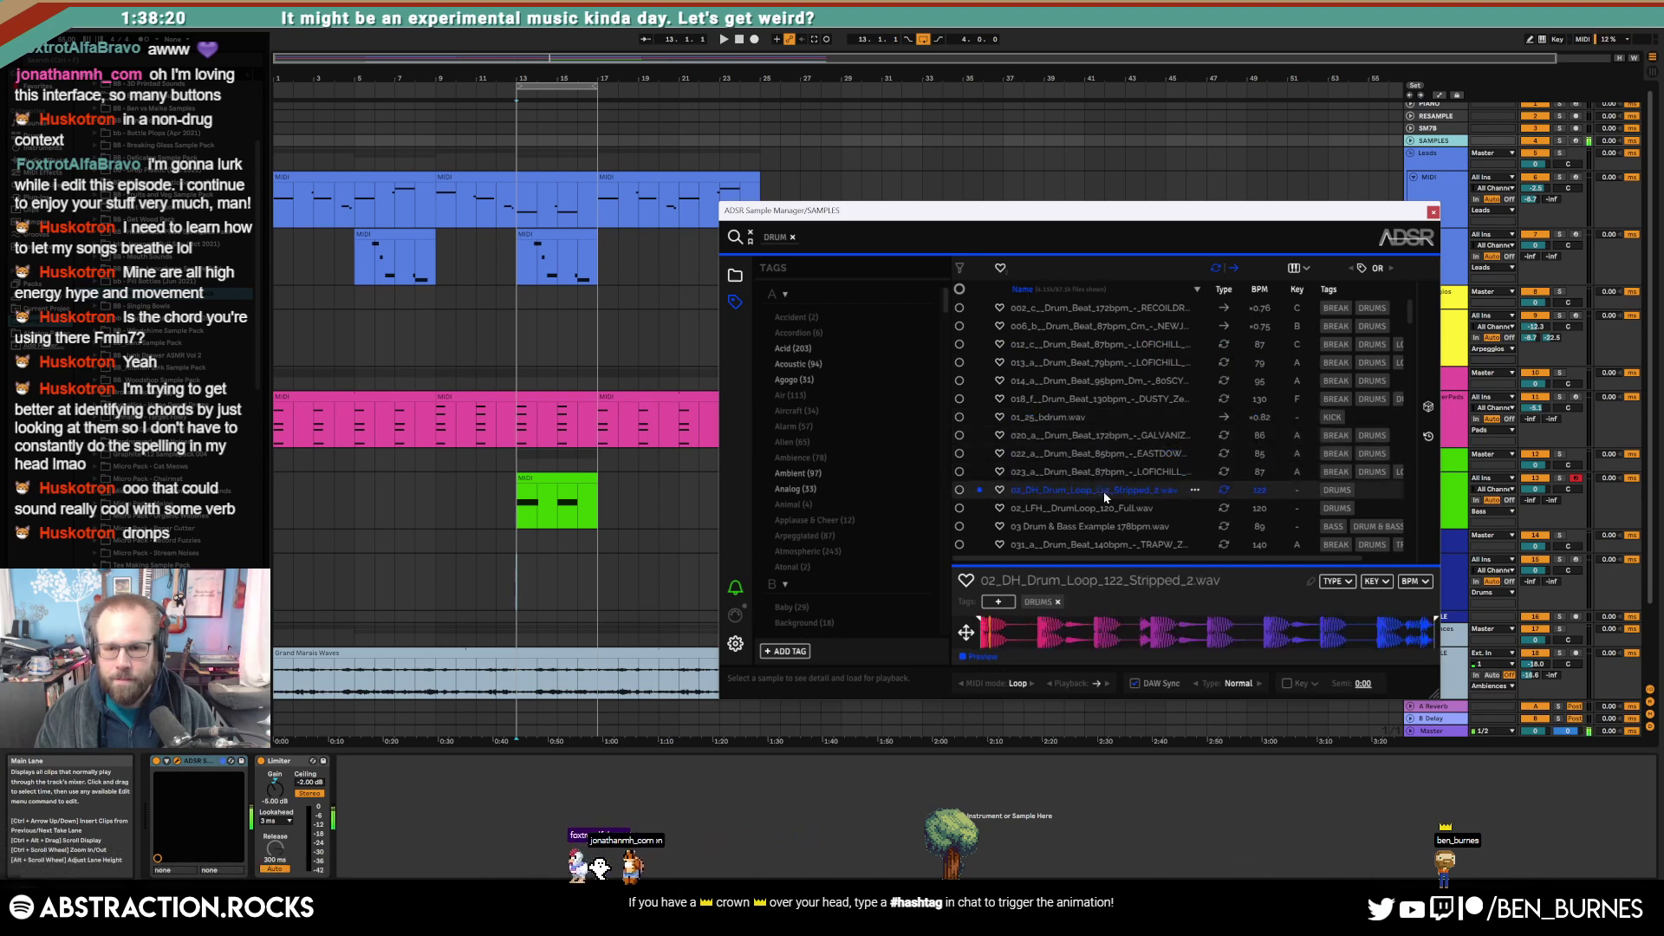
{"action": "left_click", "coordinate": [1108, 509]}
{"action": "scroll", "coordinate": [1117, 511], "scroll_direction": "down", "scroll_amount": 4}
{"action": "left_click", "coordinate": [1094, 380]}
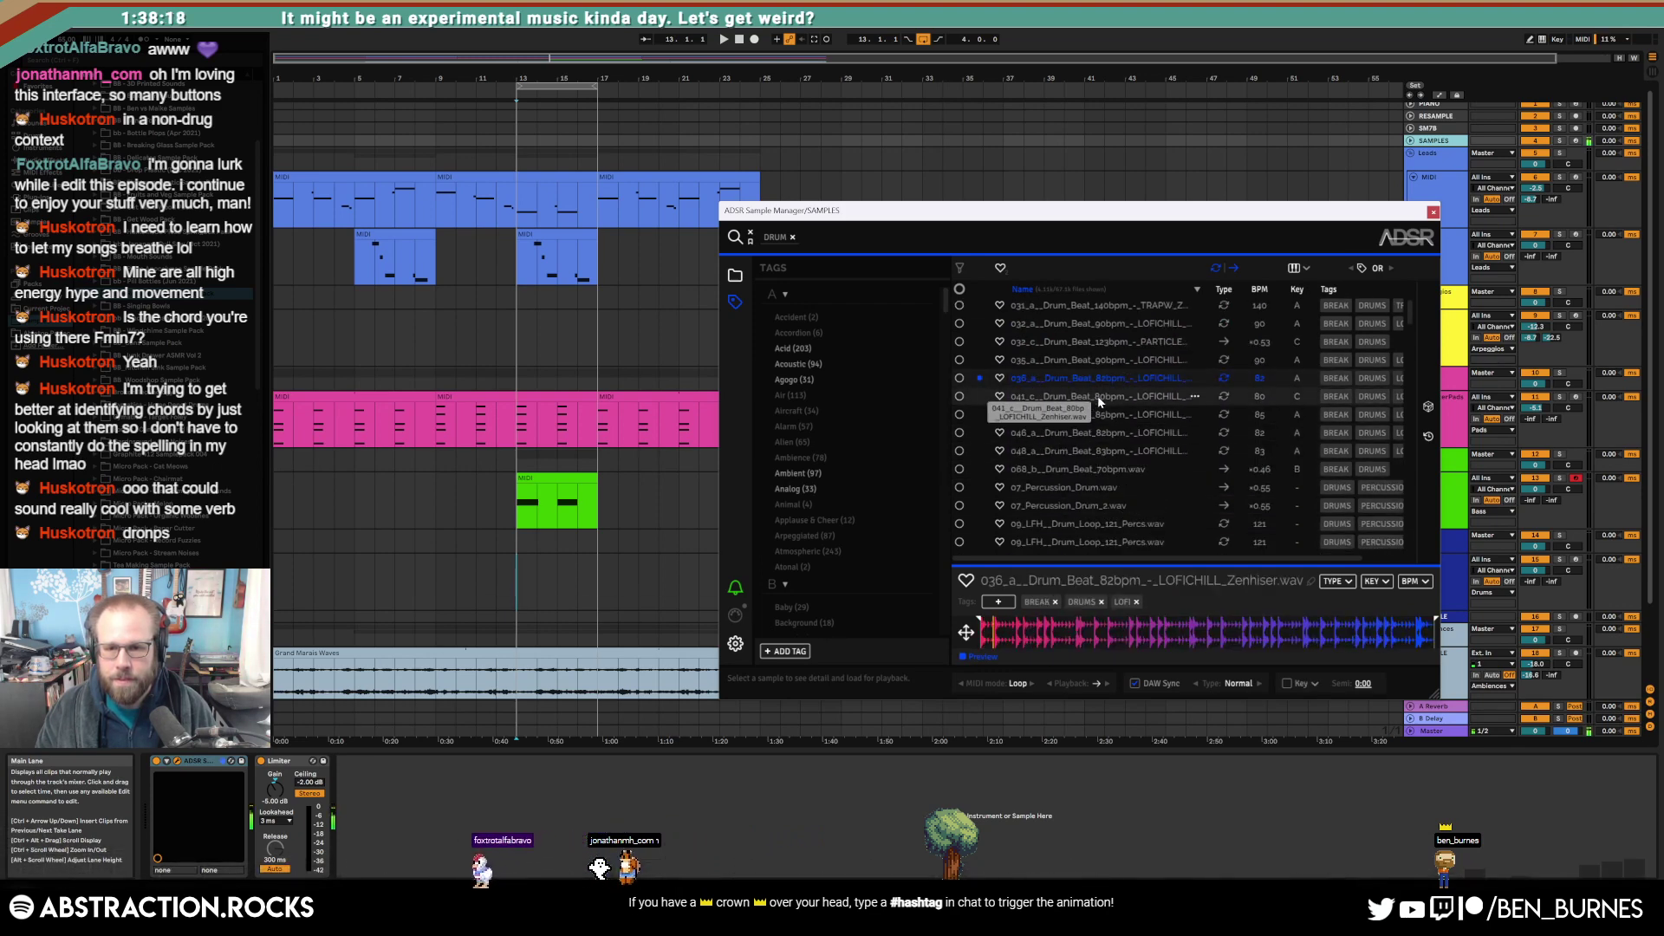
{"action": "left_click", "coordinate": [1099, 397]}
{"action": "left_click", "coordinate": [1089, 431]}
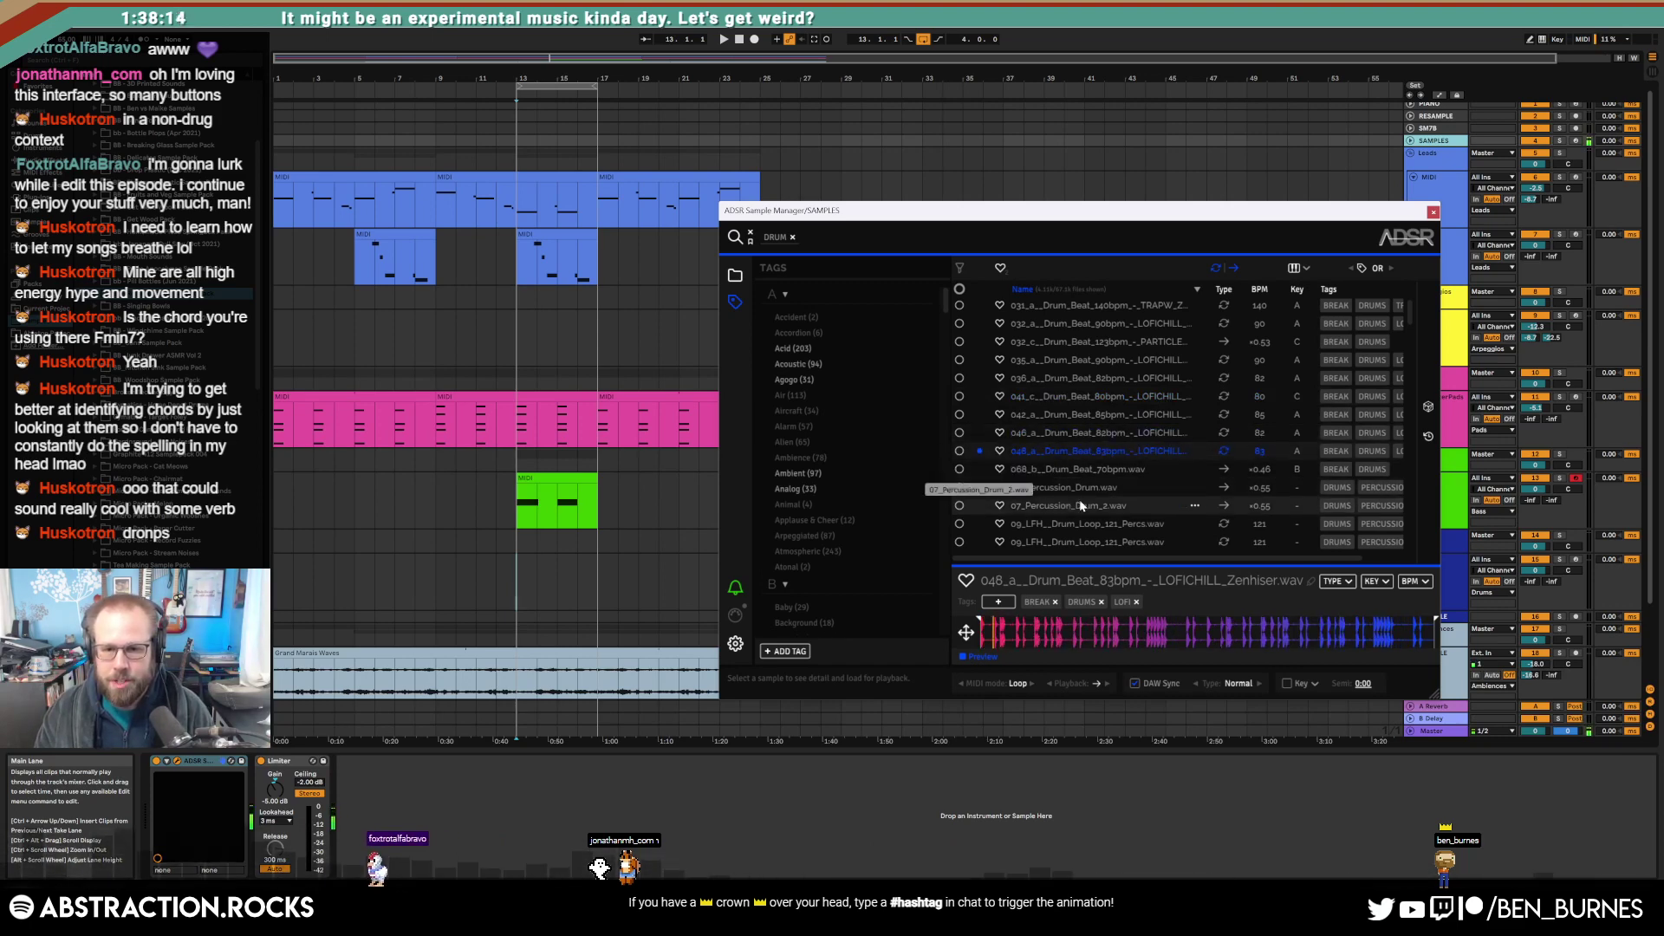
{"action": "left_click", "coordinate": [1085, 470]}
{"action": "left_click", "coordinate": [1118, 521]}
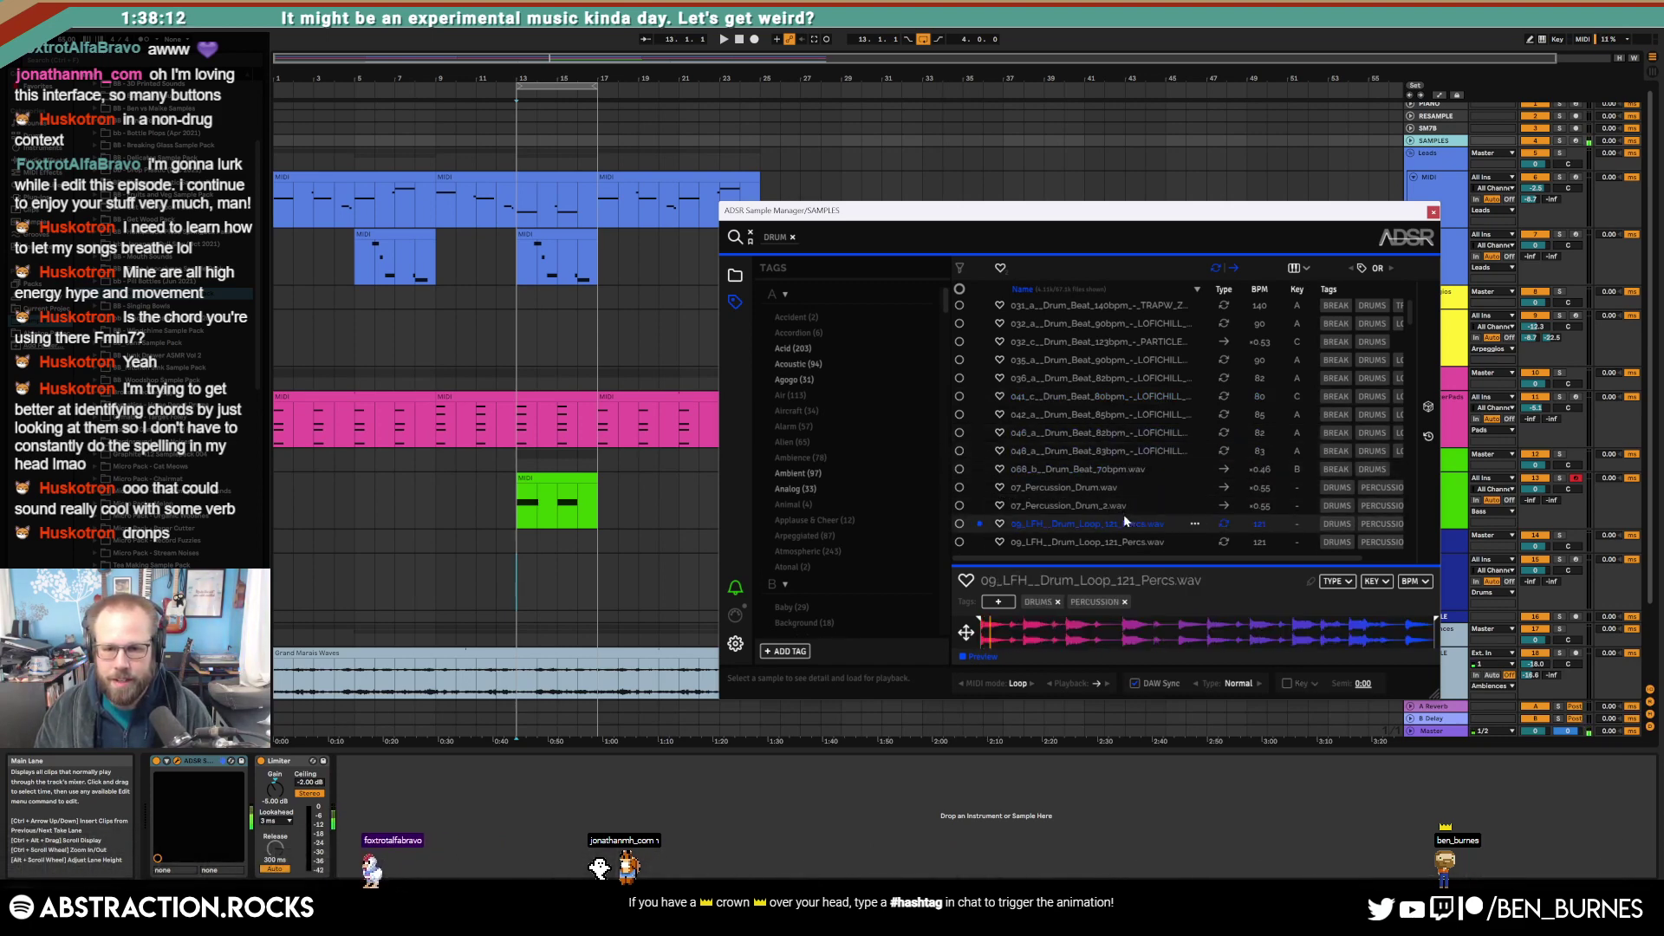
Step: Sort the drum samples by BPM and audition the ones around 75 to 77 BPM
{"action": "left_click", "coordinate": [1271, 287]}
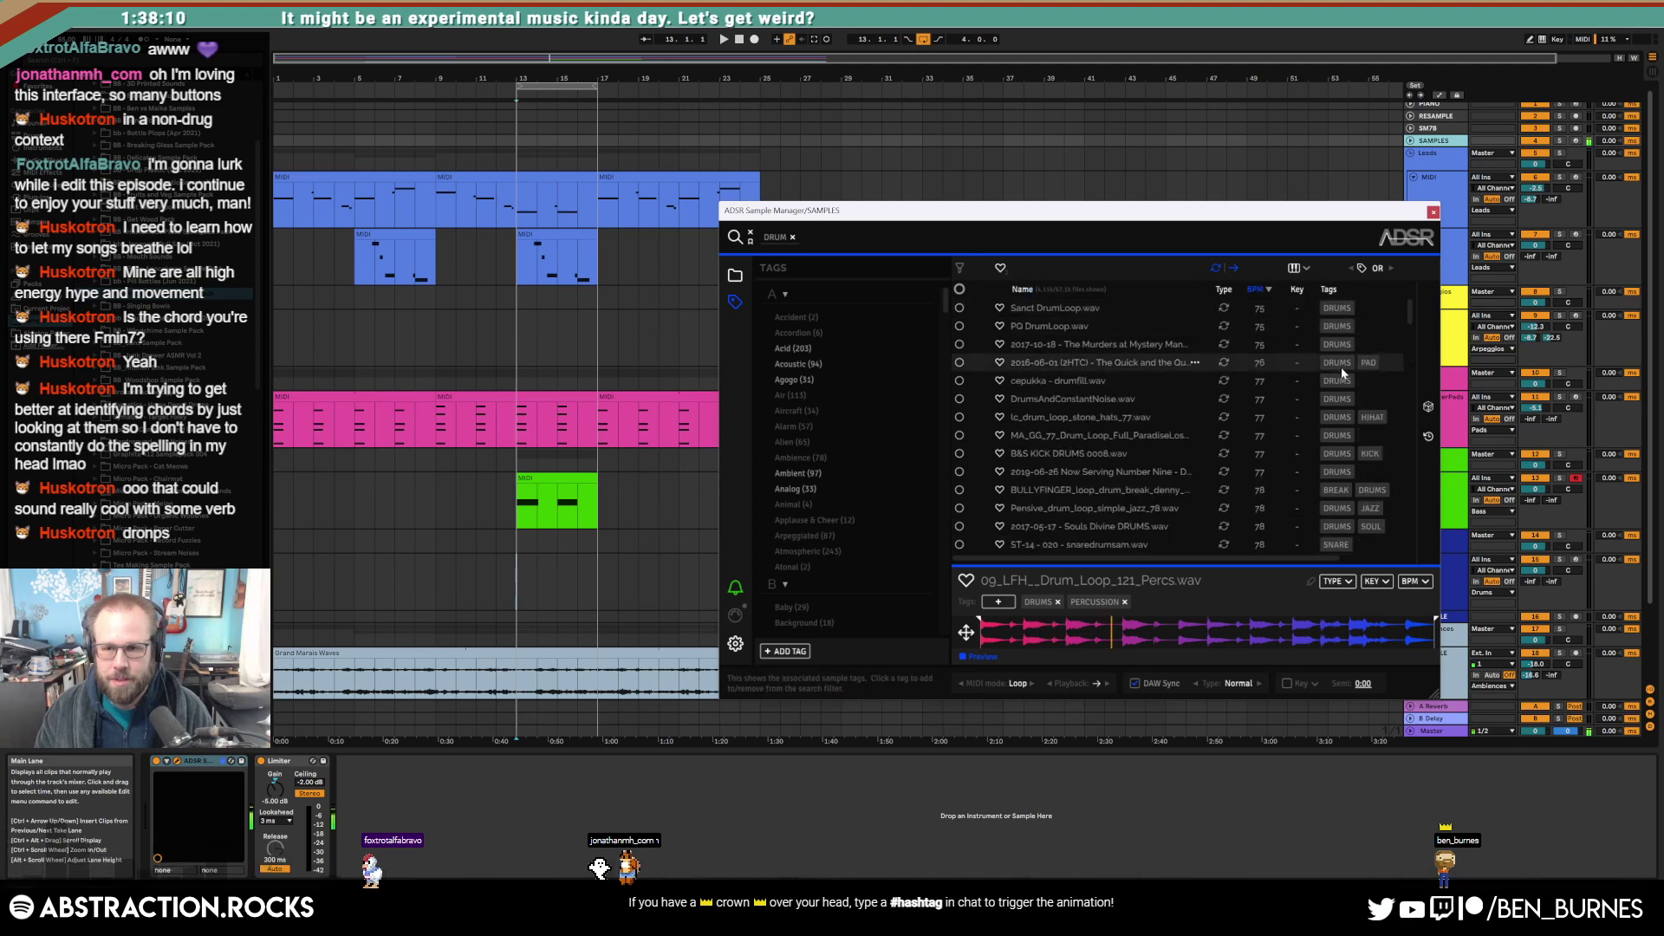
{"action": "left_click", "coordinate": [1111, 310]}
{"action": "left_click", "coordinate": [1094, 345]}
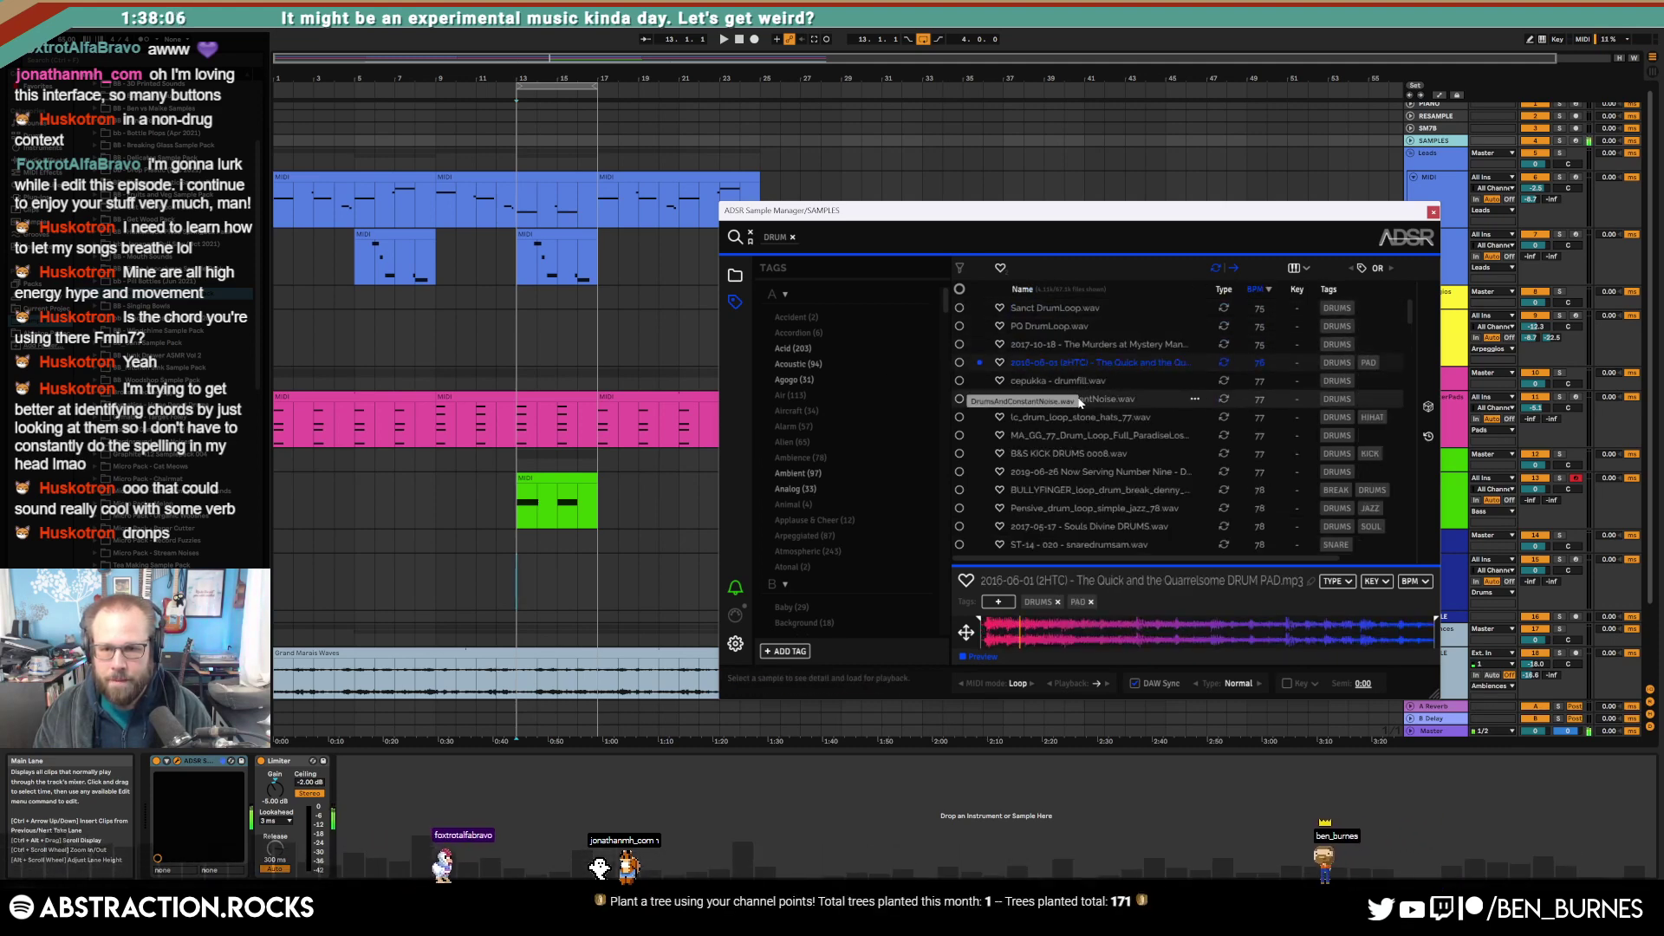
{"action": "left_click", "coordinate": [1074, 382]}
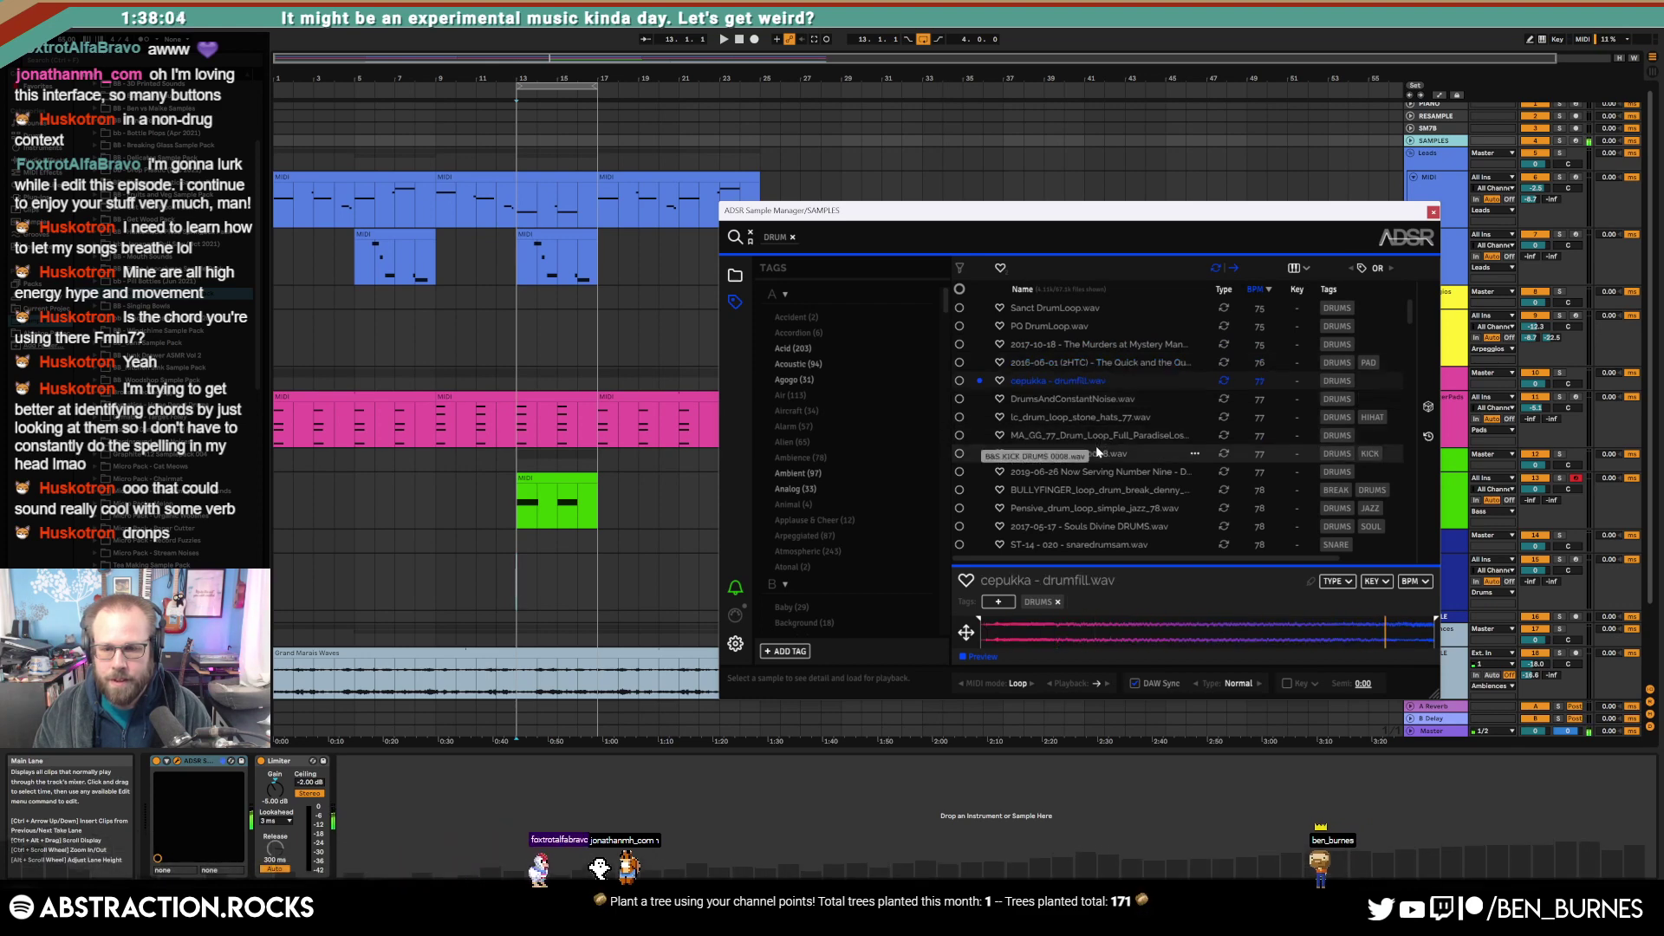
Step: Turn off DAW Sync and audition the 77 and 78 BPM drum loops up to "2017-05-17 - Souls Divine DRUMS.wav"
{"action": "left_click", "coordinate": [1134, 683]}
{"action": "left_click", "coordinate": [1101, 401]}
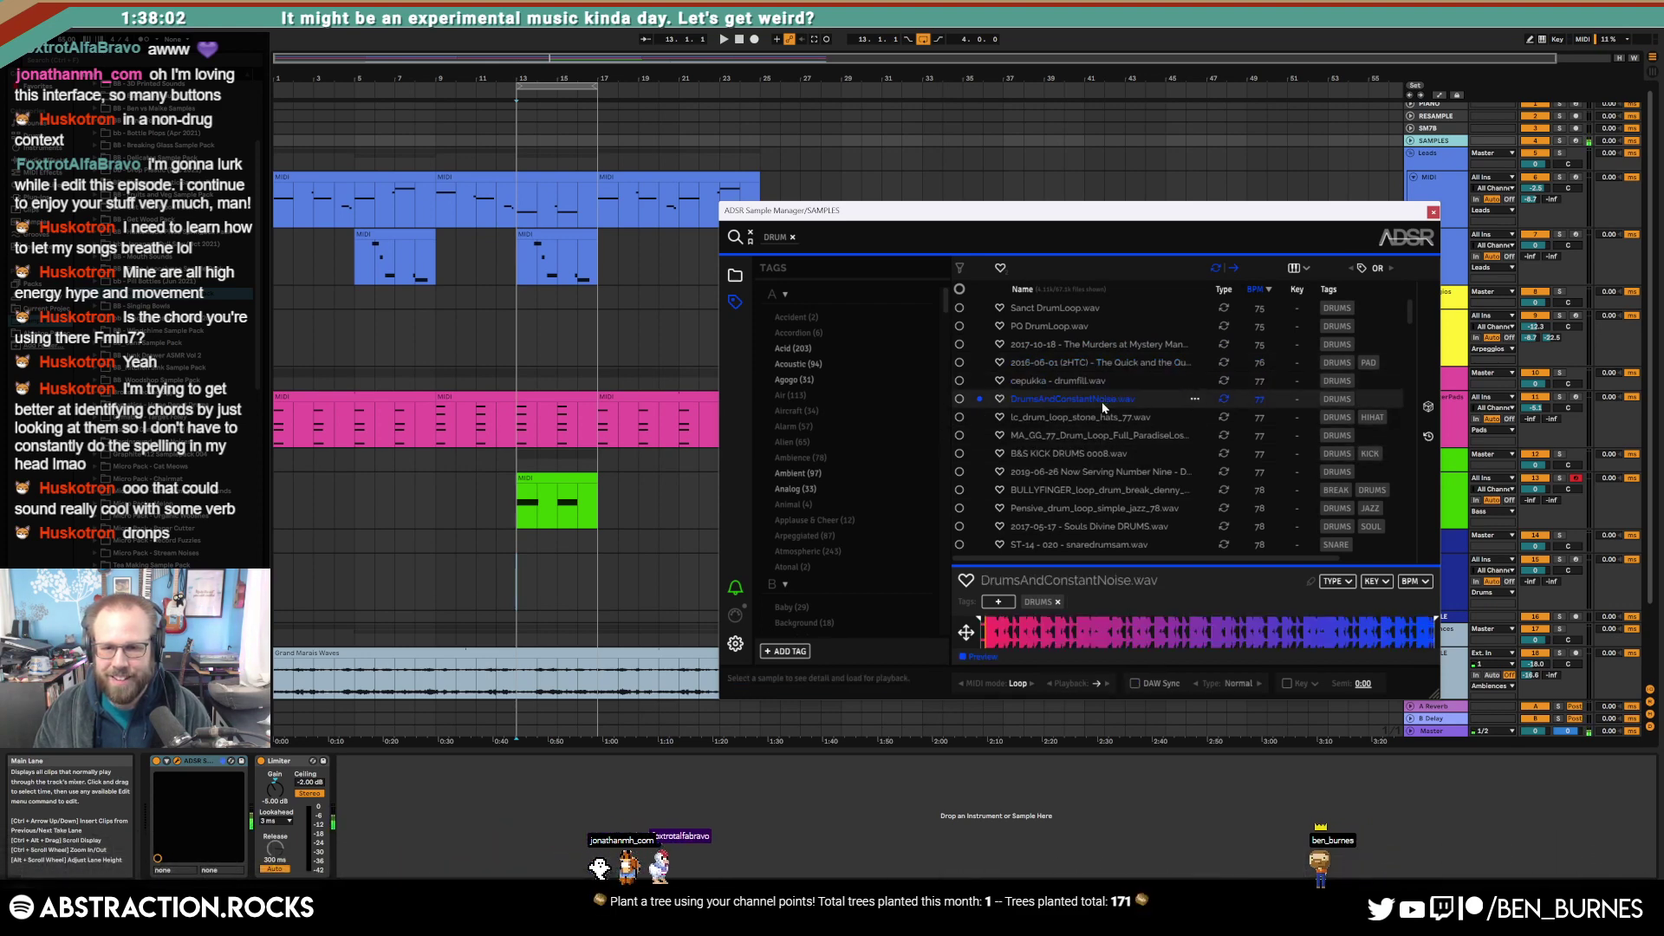
{"action": "left_click", "coordinate": [1103, 418]}
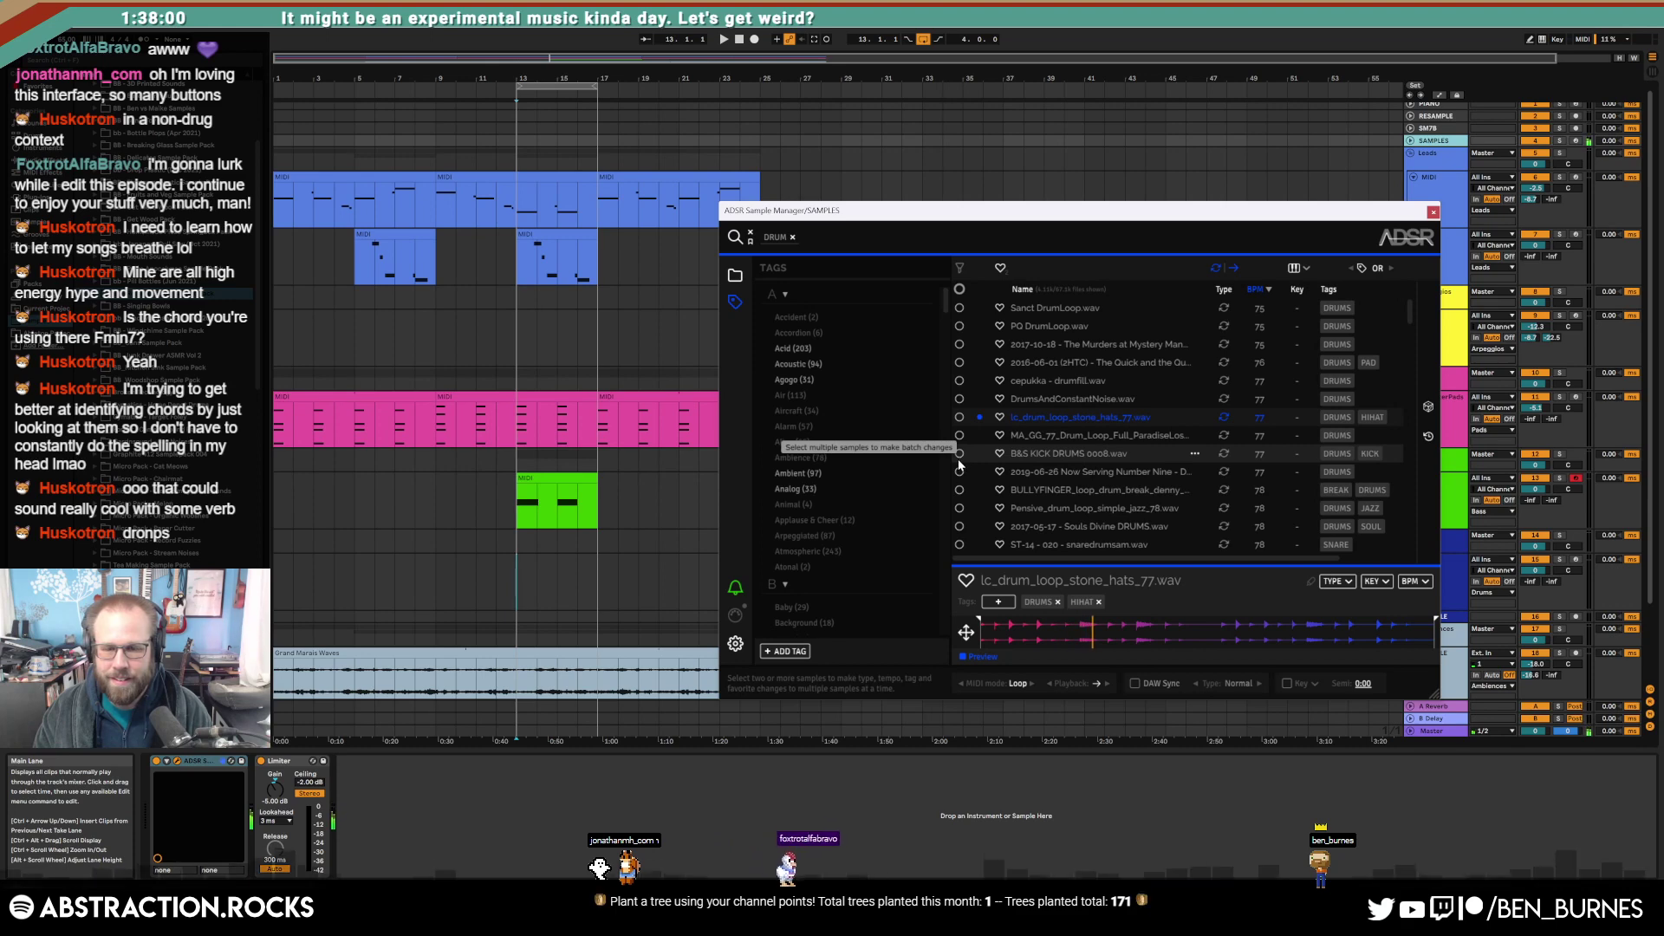
{"action": "key", "text": "Down"}
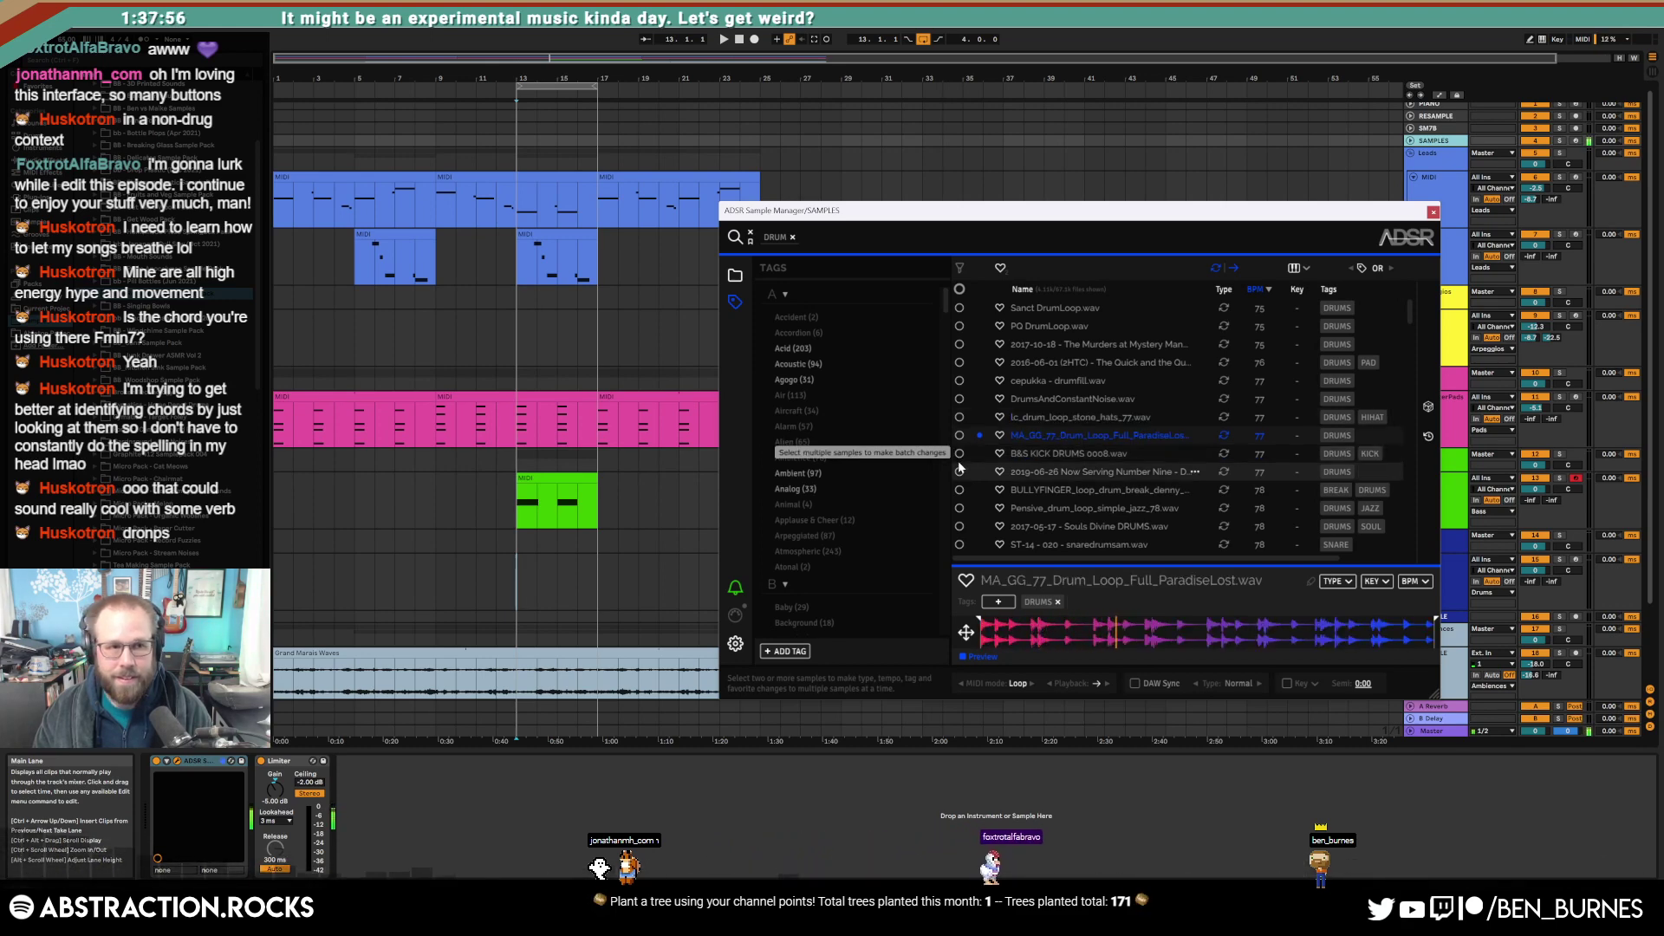
{"action": "key", "text": "Down"}
{"action": "key", "text": "Down"}
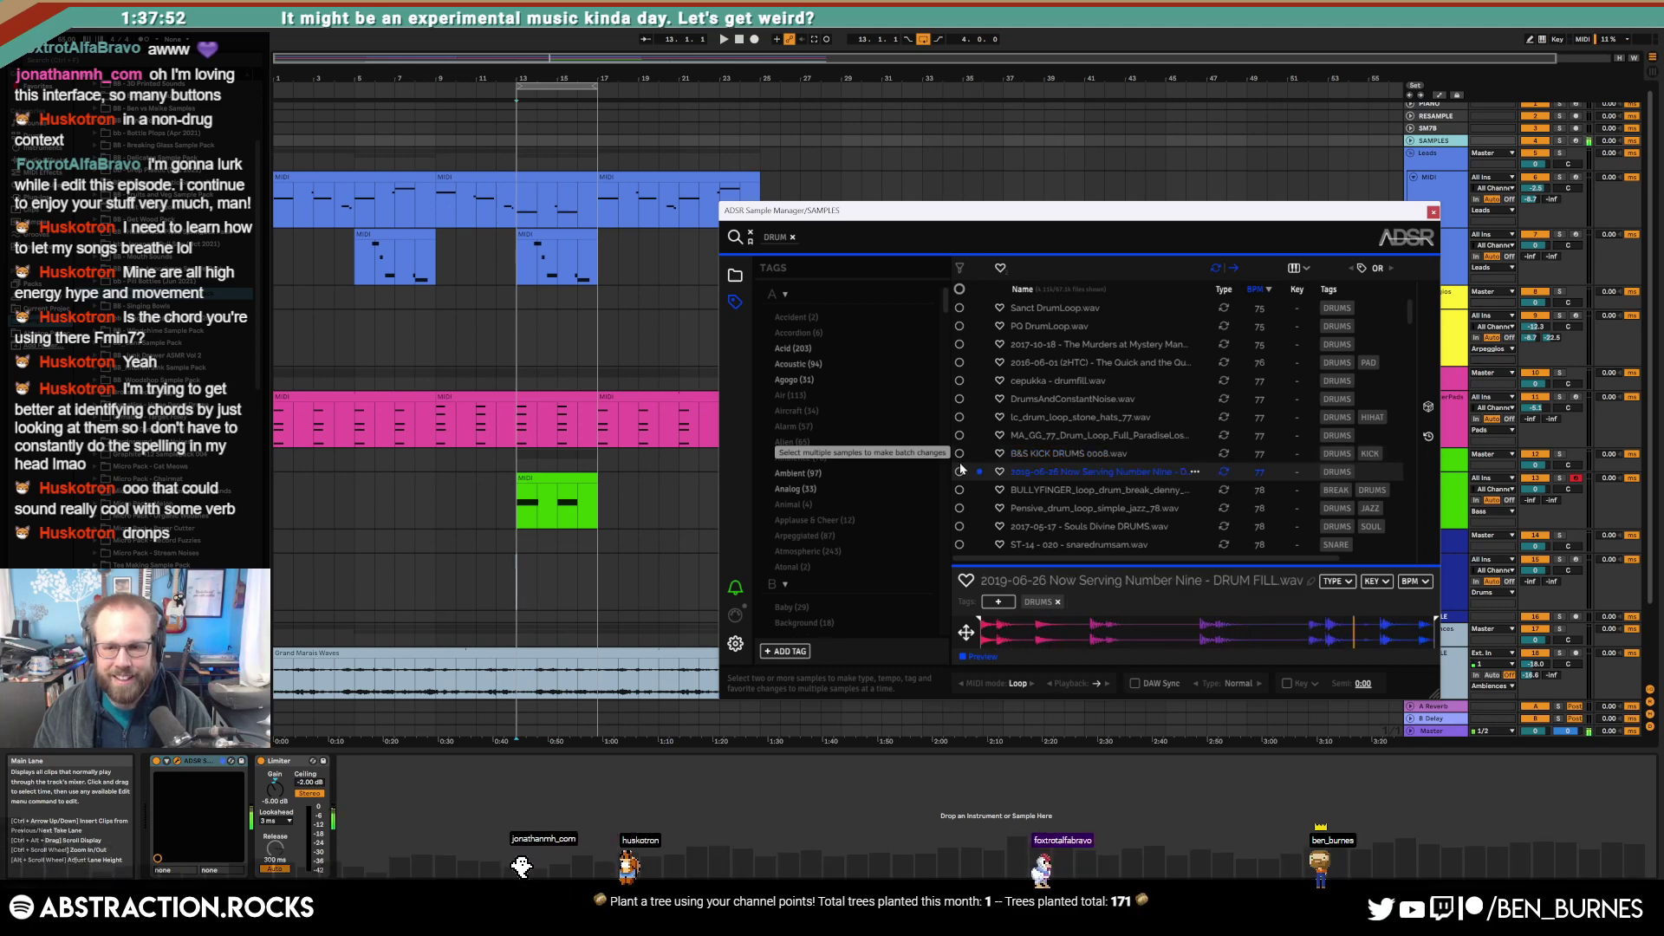
{"action": "key", "text": "Down"}
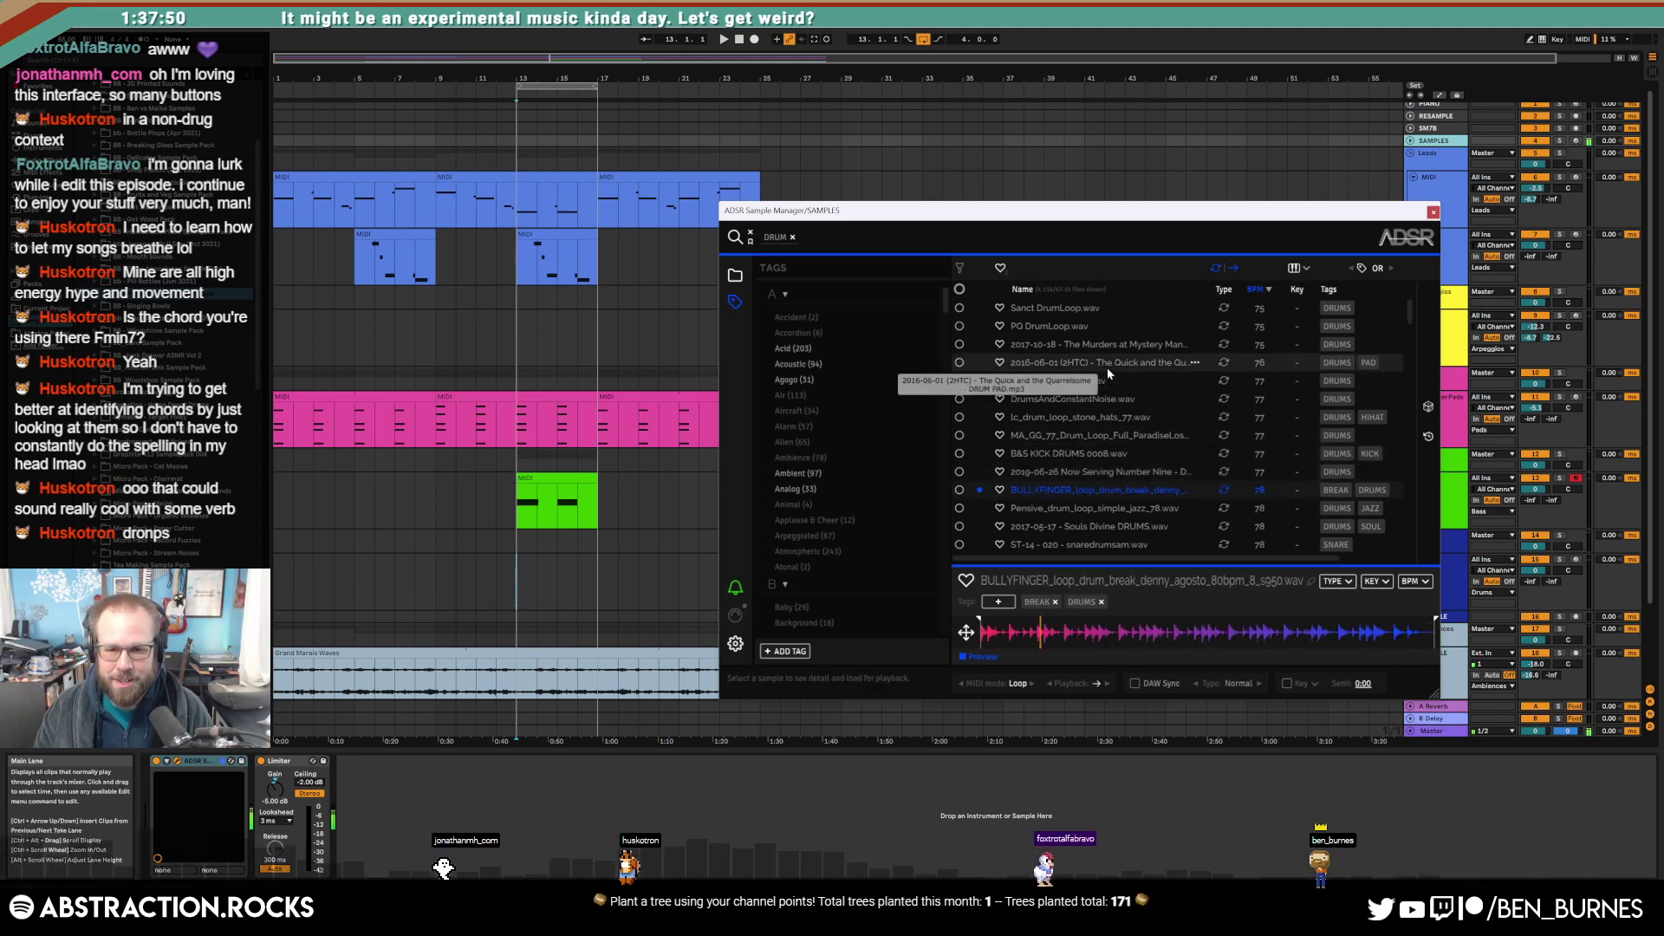
{"action": "key", "text": "Down"}
{"action": "key", "text": "Down"}
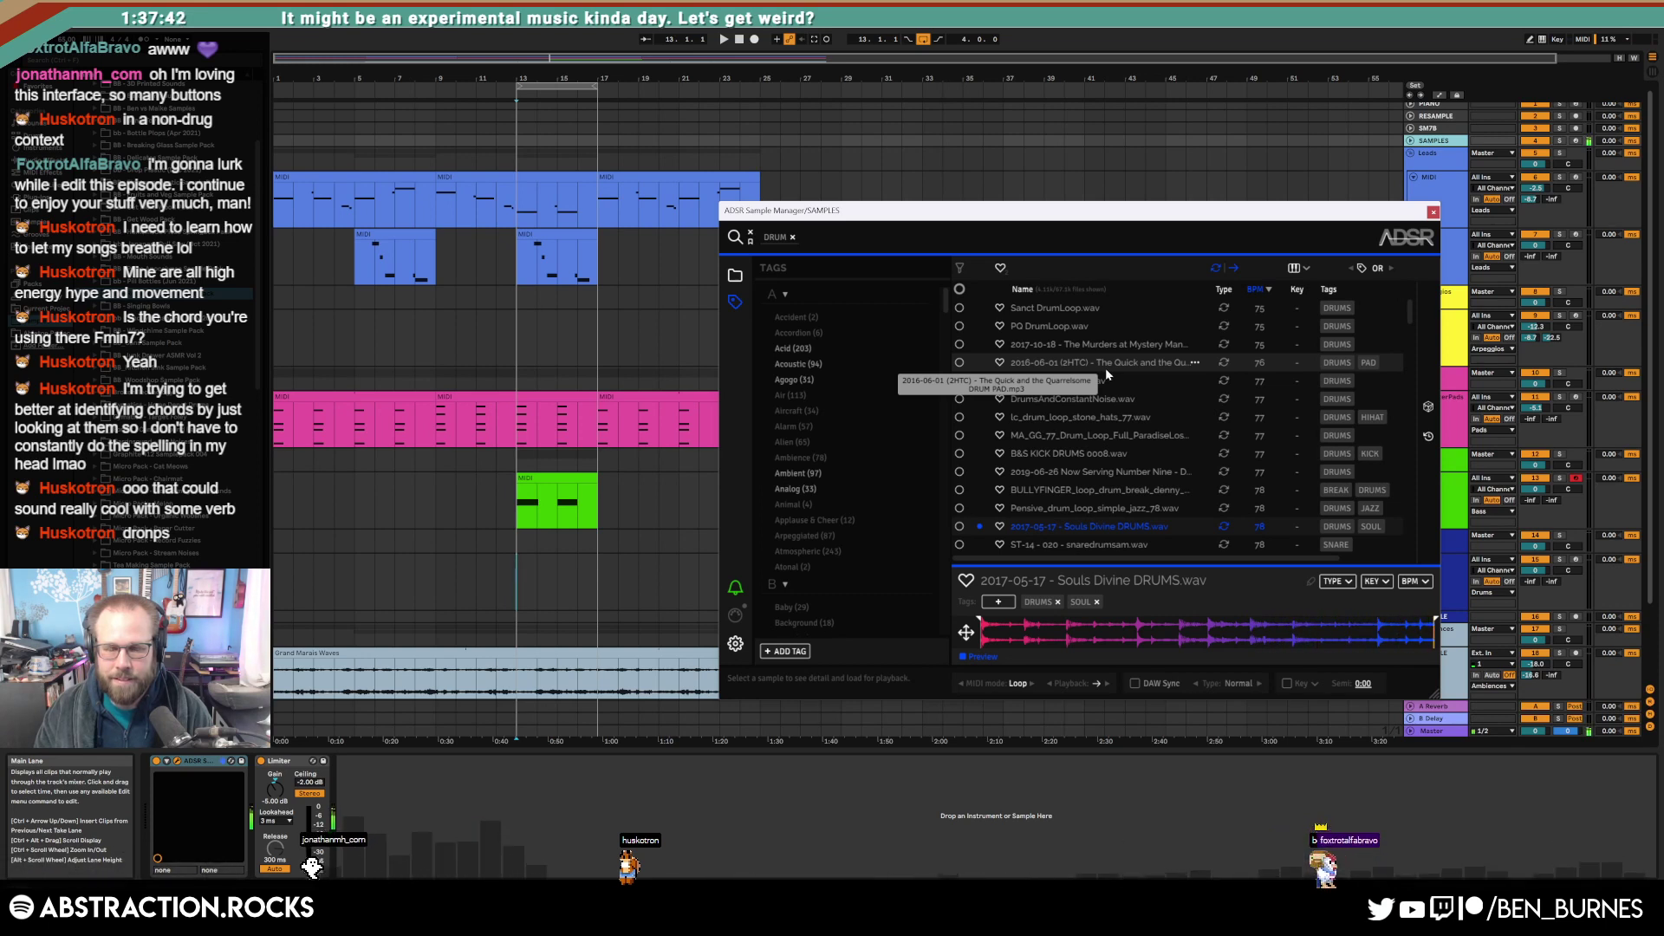
Step: Place "2017-05-17 - Souls Divine DRUMS" on the drums SAMPLE track at bar 13 and turn on warping for the clip
{"action": "left_click_drag", "start_coordinate": [1055, 529], "coordinate": [535, 616]}
{"action": "double_click", "coordinate": [535, 615]}
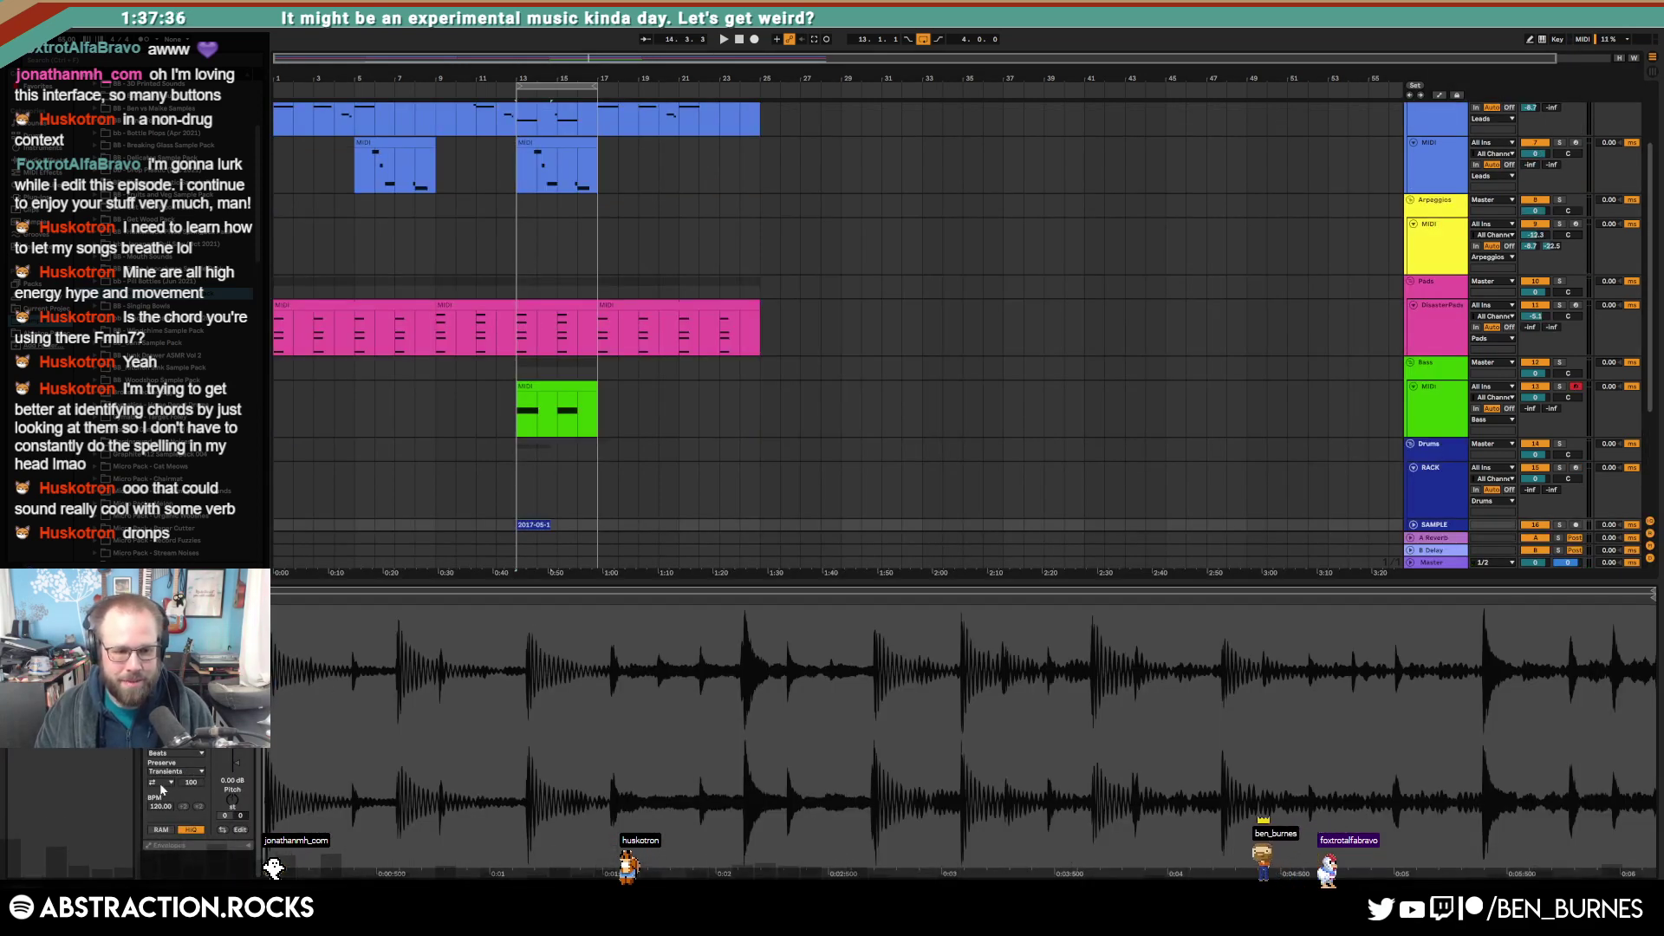
{"action": "left_click", "coordinate": [165, 742]}
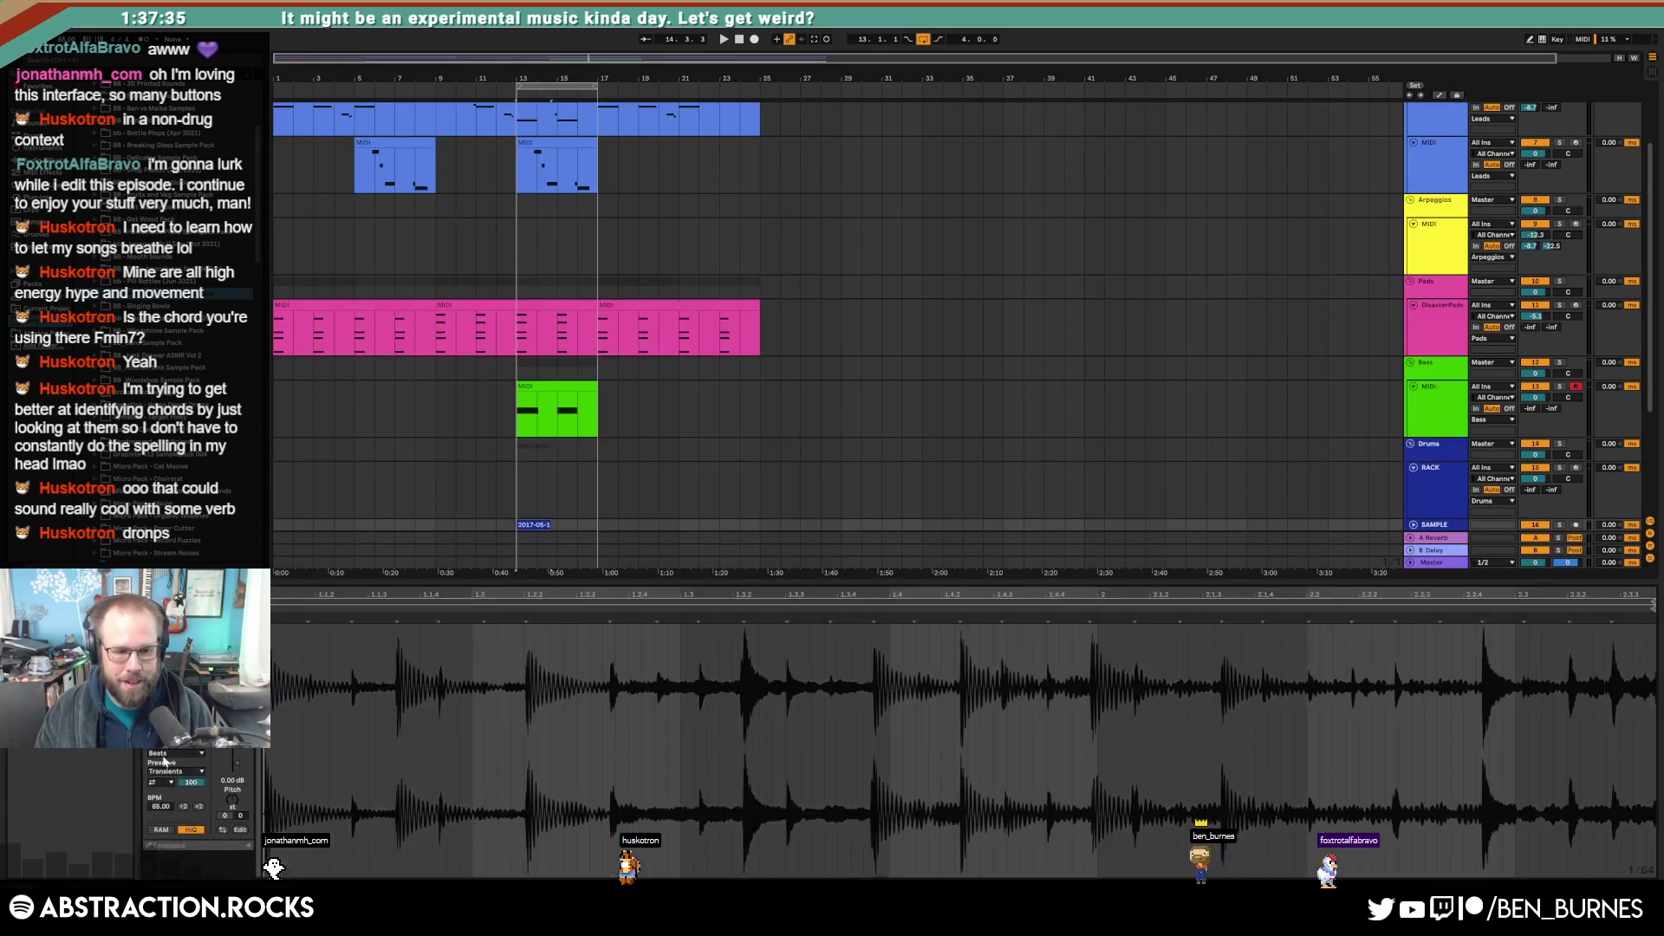
{"action": "left_click", "coordinate": [159, 807]}
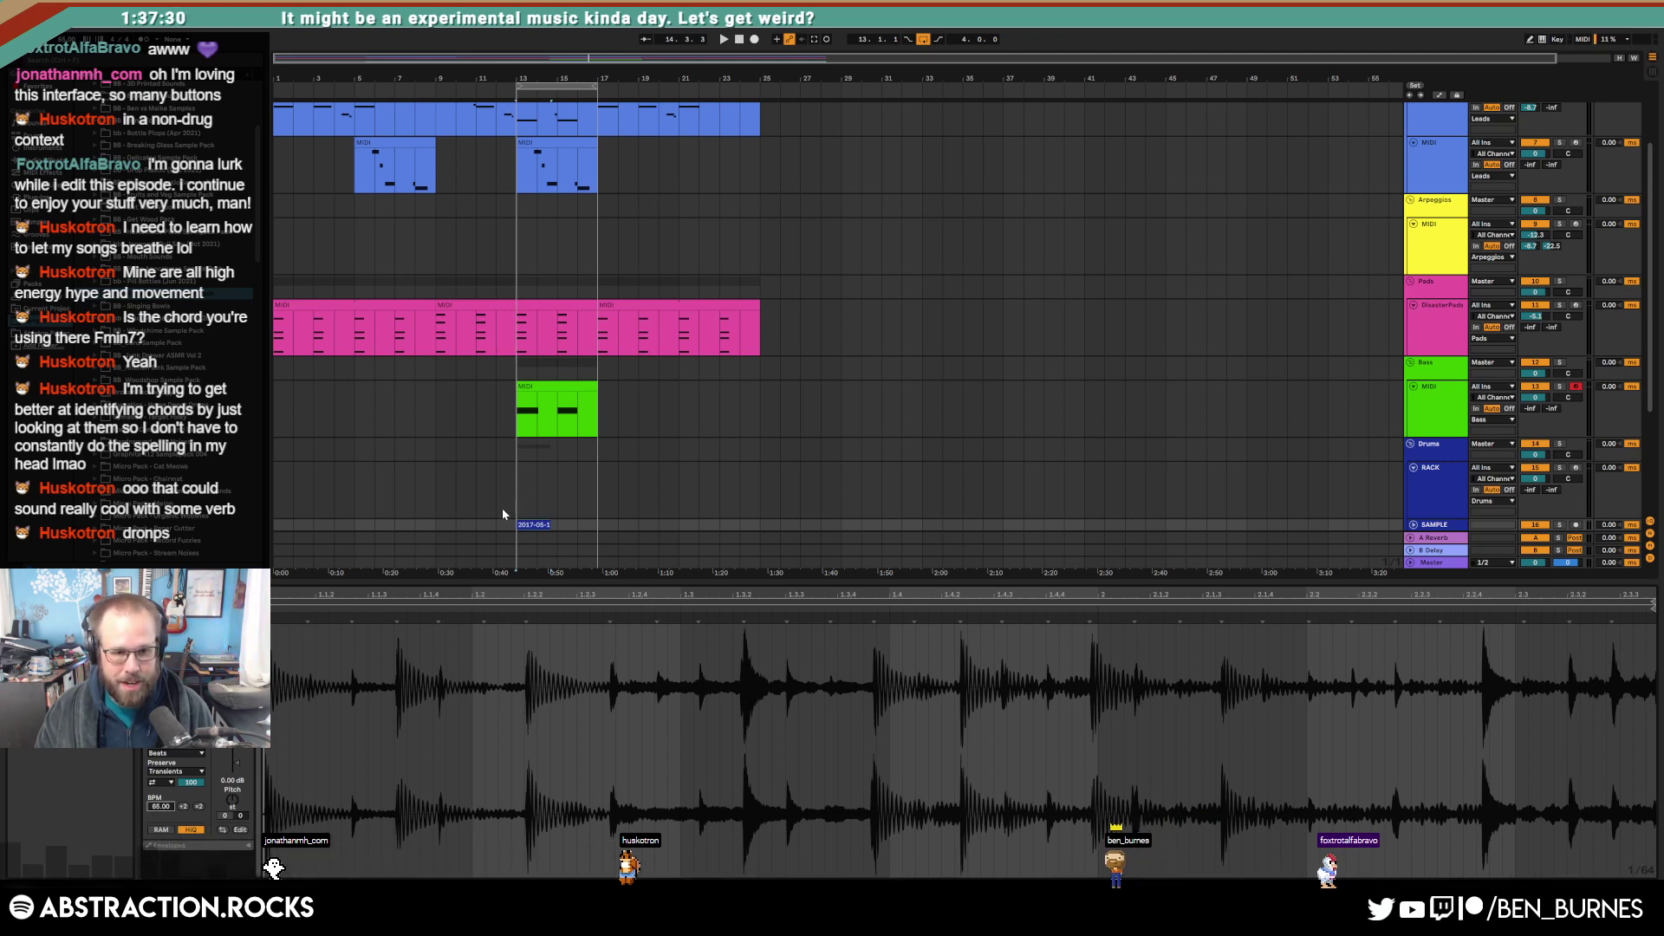
{"action": "scroll", "coordinate": [500, 509], "scroll_direction": "up", "scroll_amount": 6}
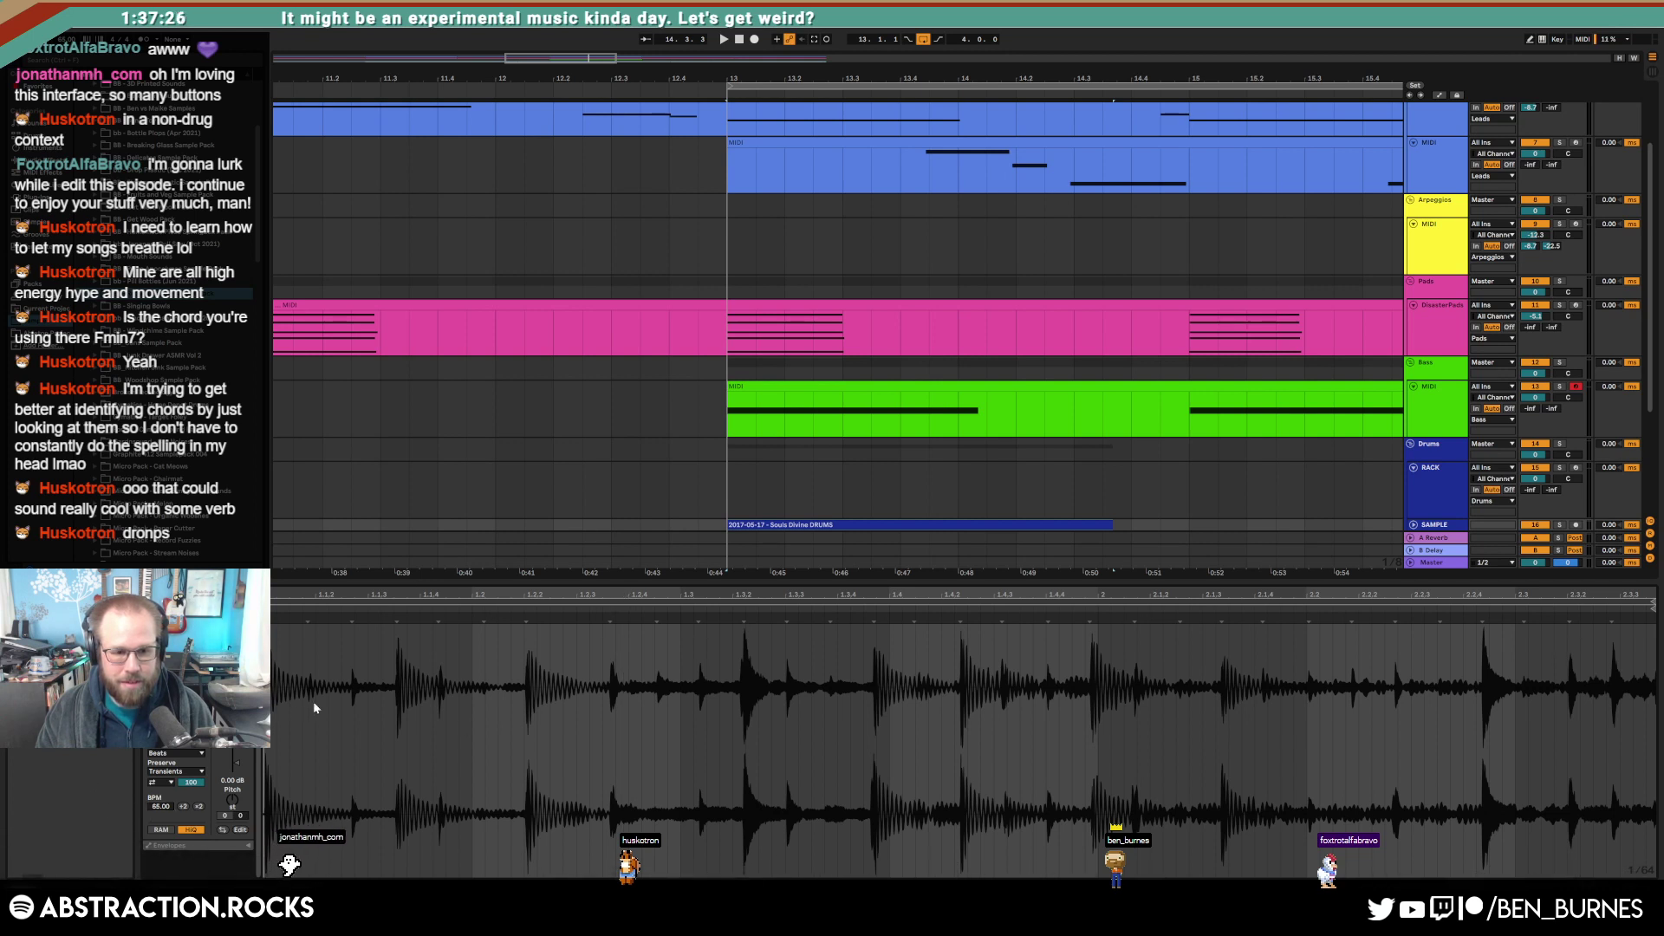
Step: Align two loud hits of the Souls Divine drum clip to the beat grid with warp markers, checking them against playback
{"action": "key", "text": "space"}
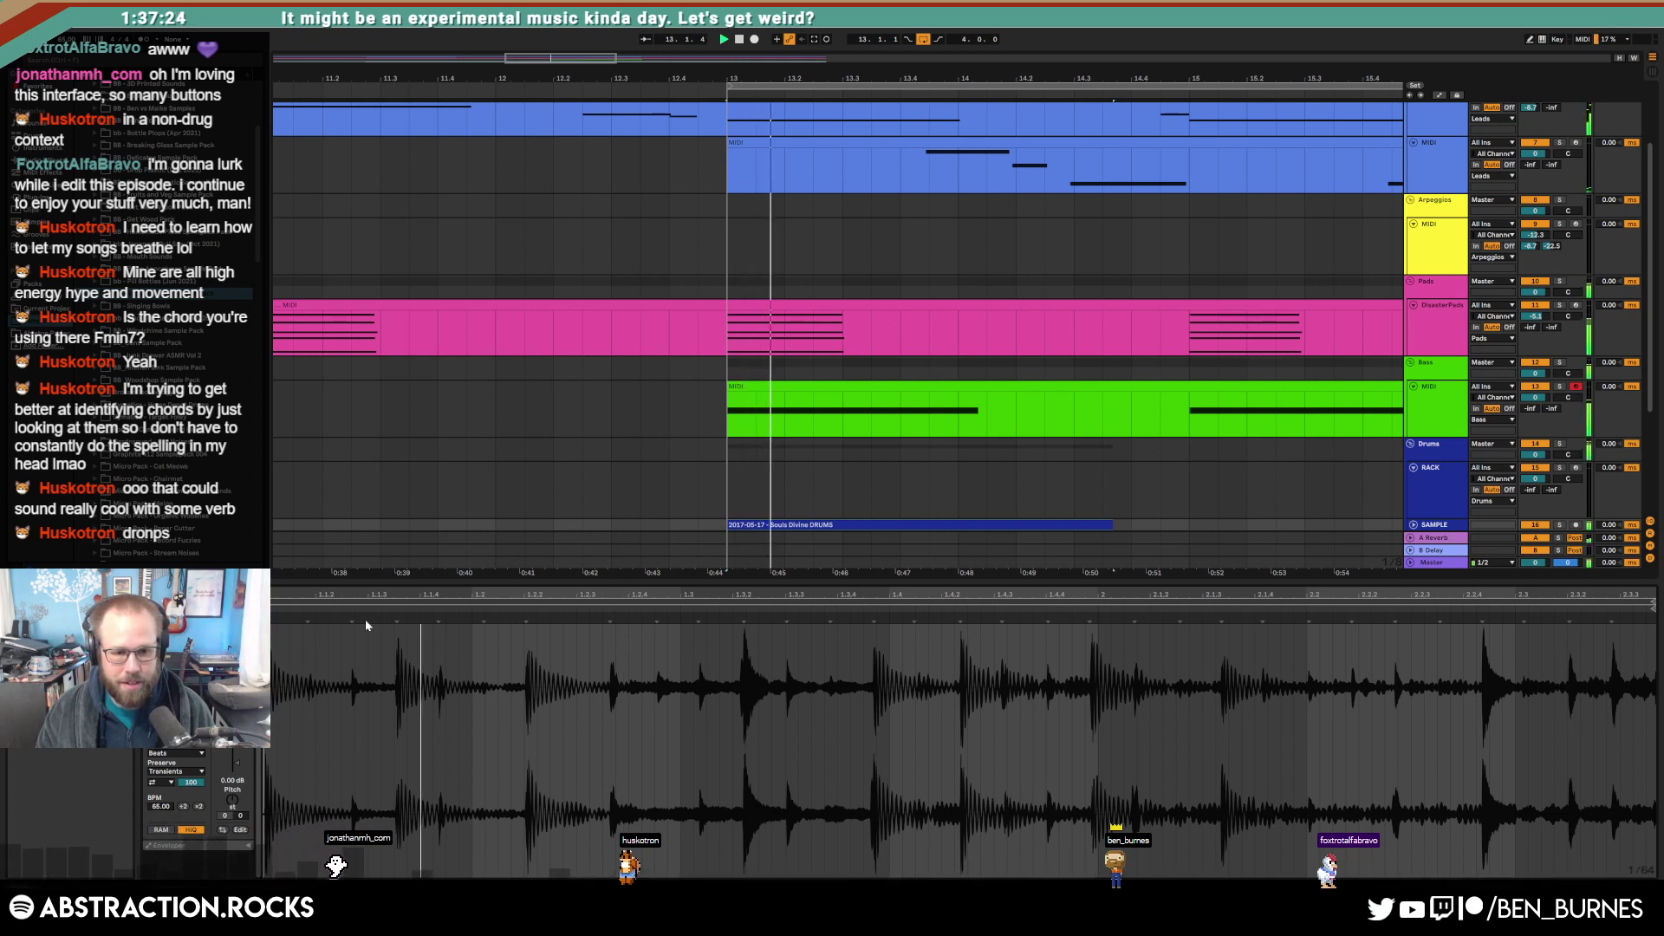
{"action": "key", "text": "space"}
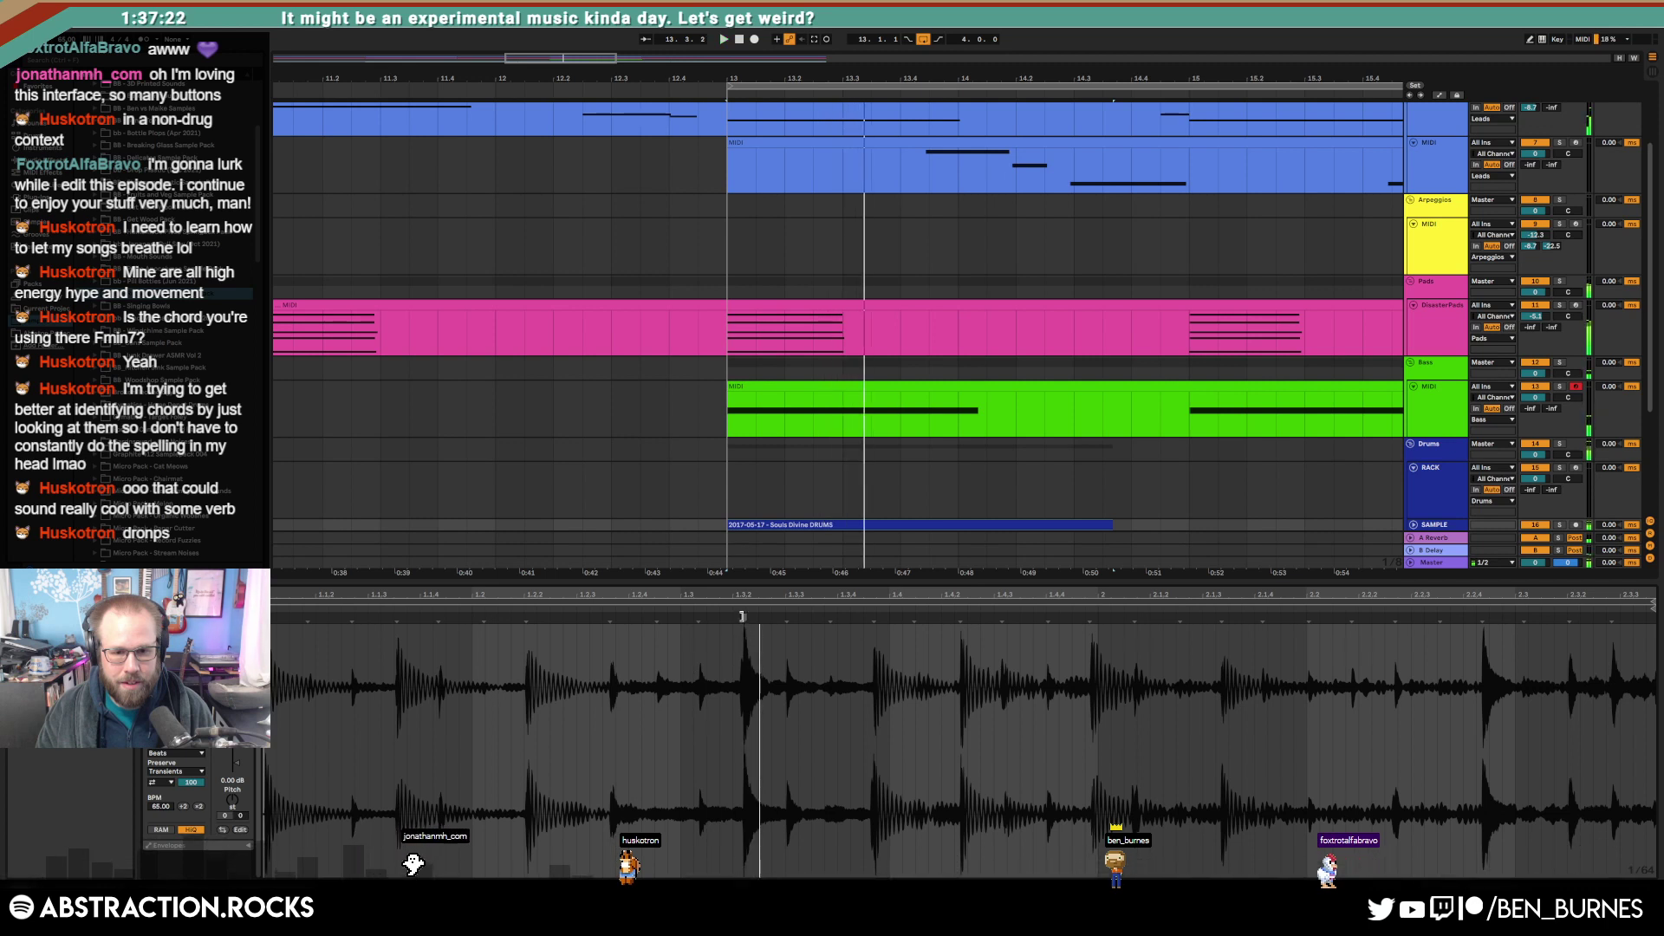
{"action": "left_click_drag", "start_coordinate": [743, 618], "coordinate": [680, 617]}
{"action": "key", "text": "space"}
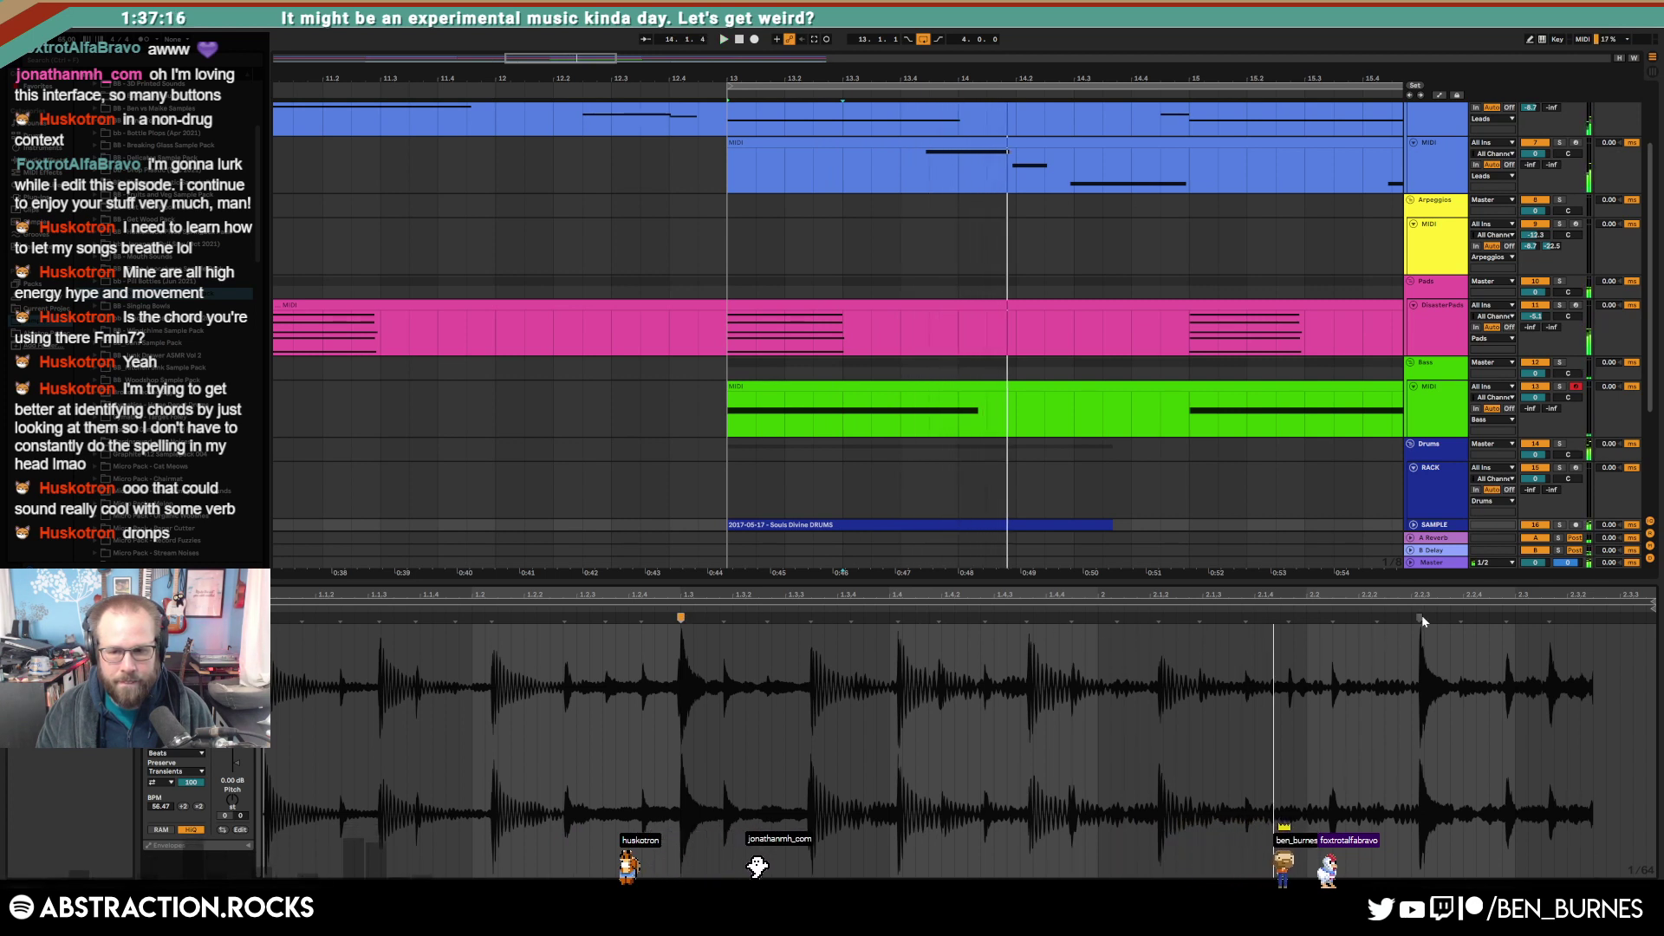
{"action": "key", "text": "space"}
{"action": "left_click_drag", "start_coordinate": [1421, 618], "coordinate": [1419, 617]}
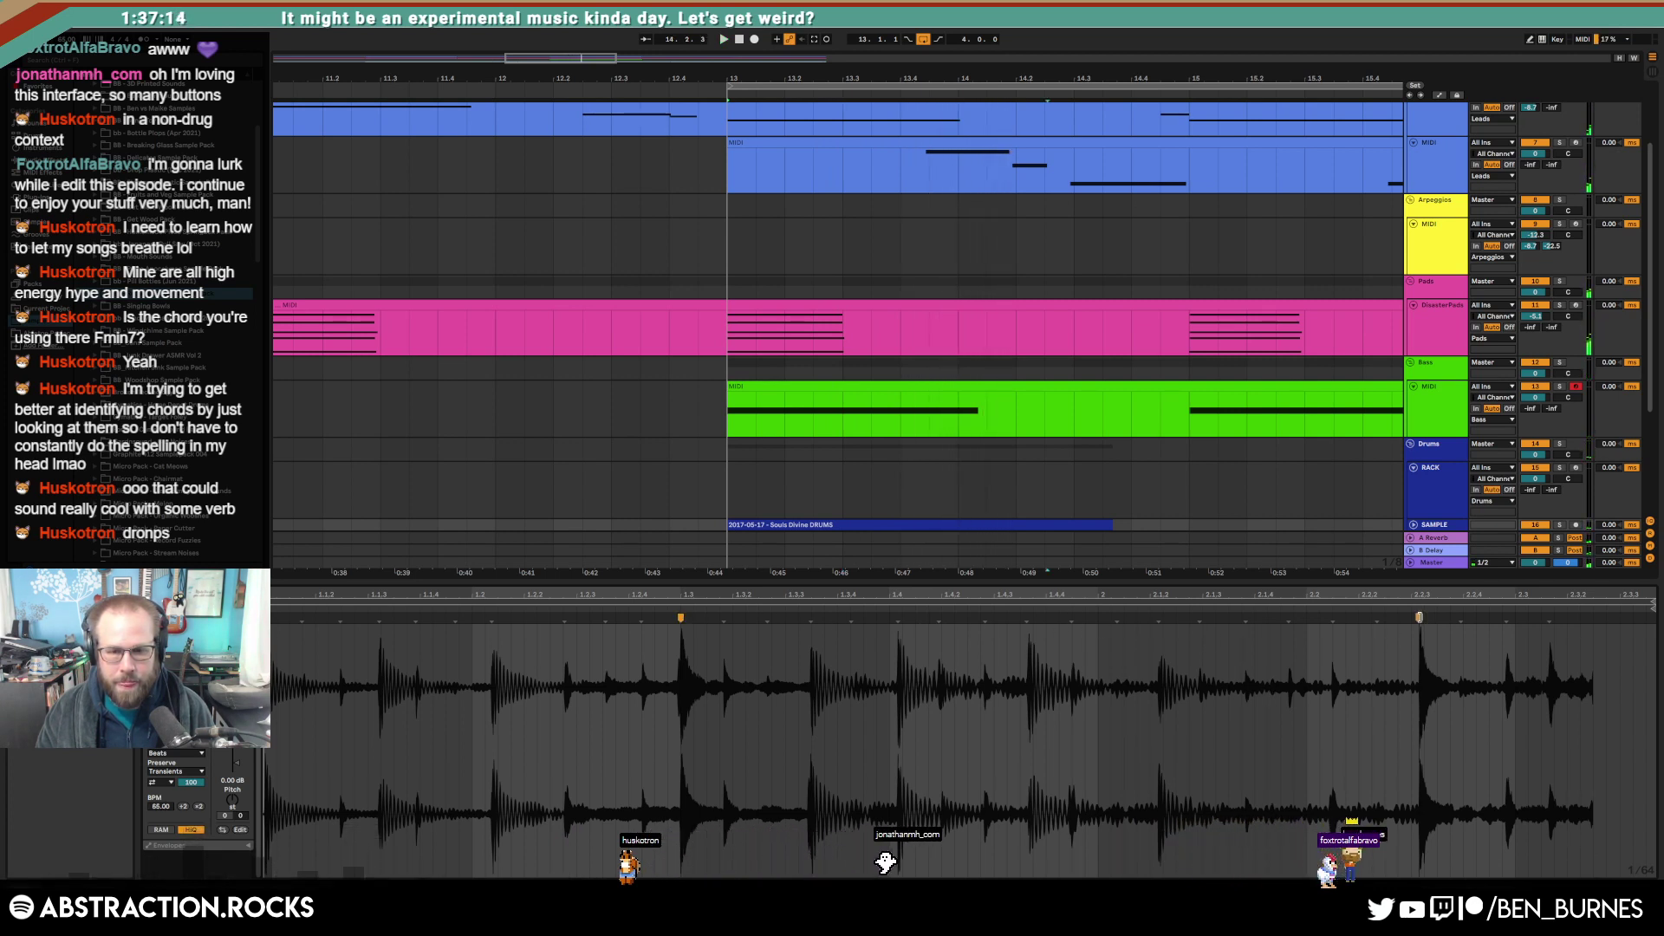
{"action": "left_click_drag", "start_coordinate": [1419, 617], "coordinate": [1515, 617]}
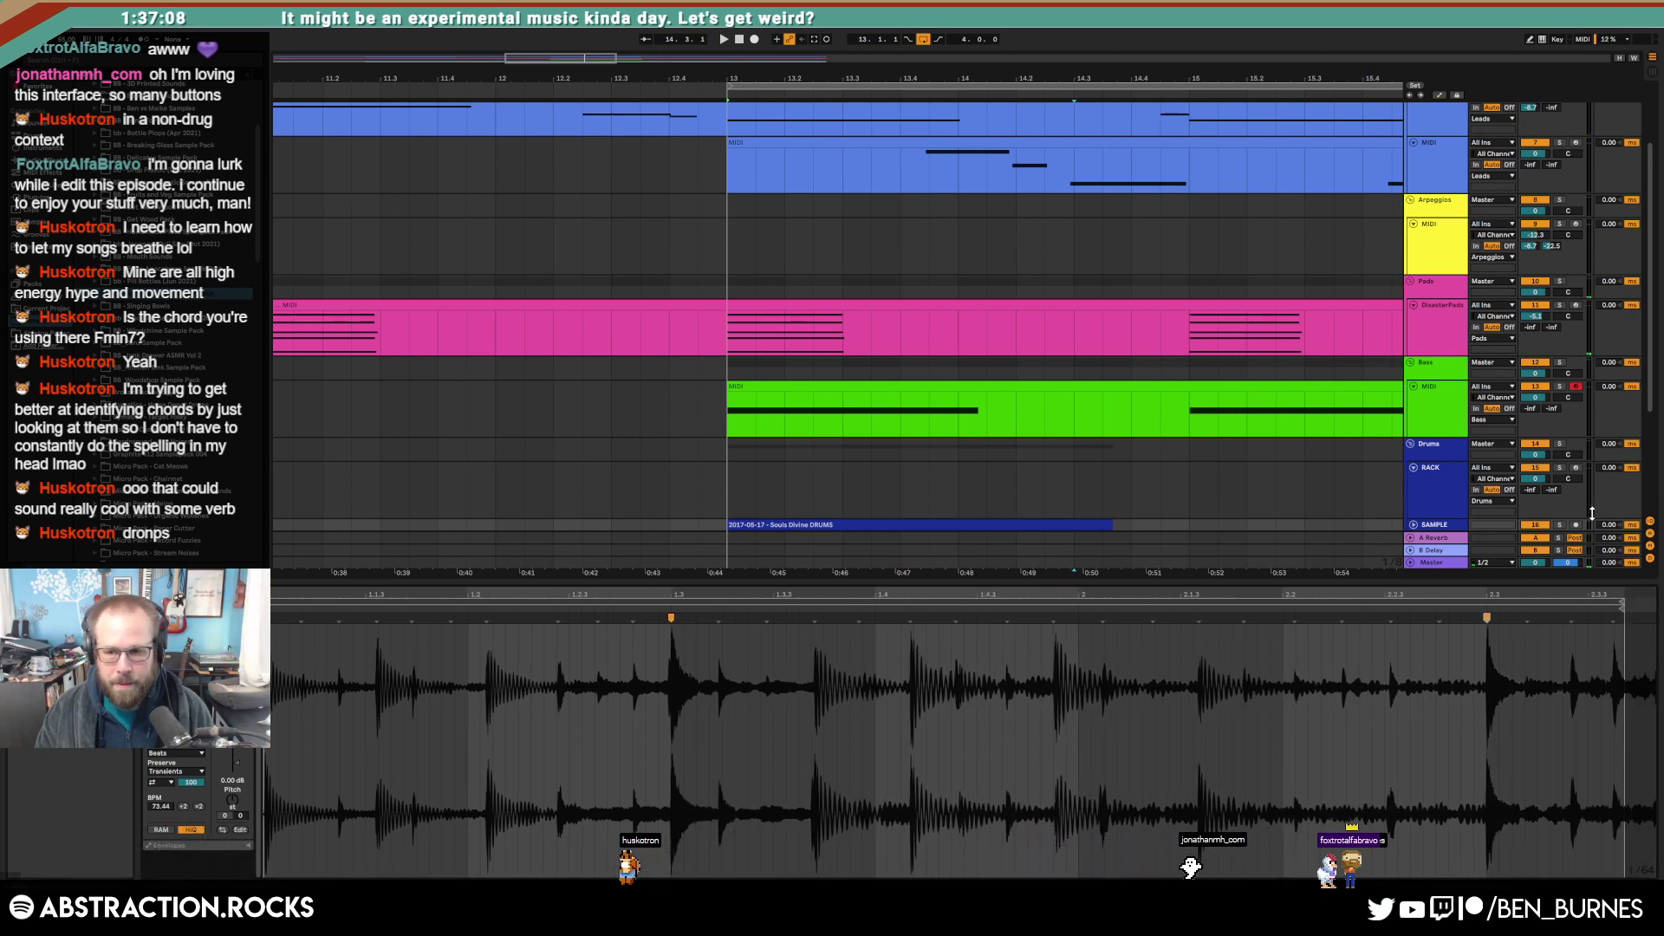
Step: Try re-timing the Souls Divine drum clip by warping a middle hit onto the grid and moving the last warp marker one beat earlier, checking playback
{"action": "key", "text": "space"}
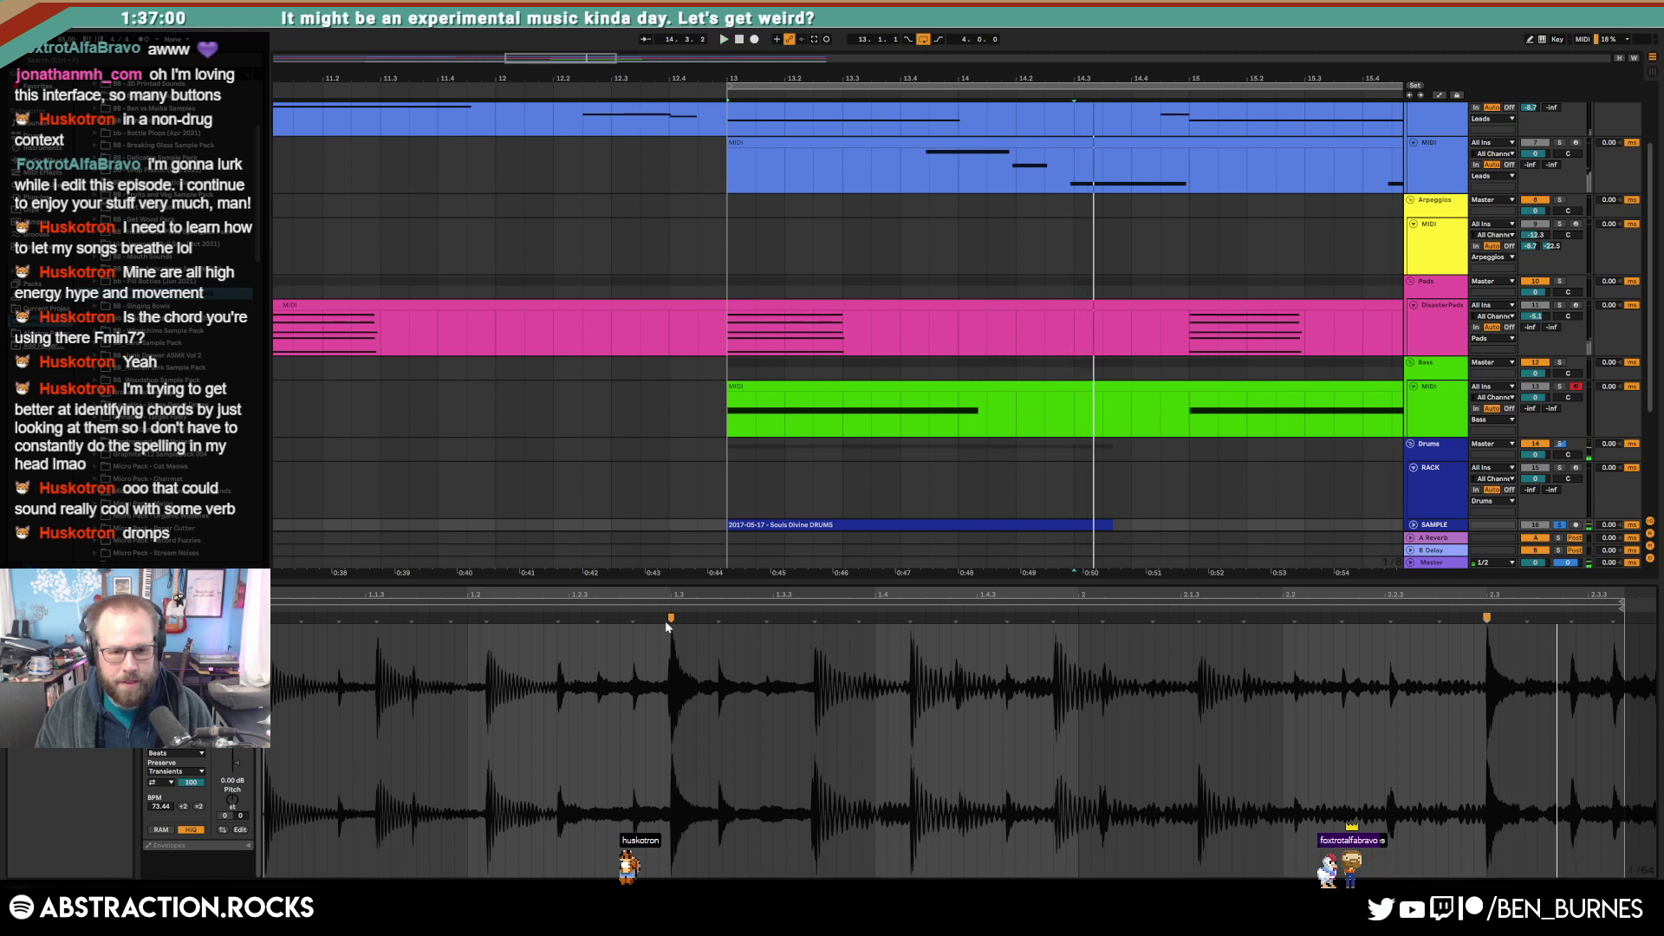
{"action": "left_click_drag", "start_coordinate": [668, 617], "coordinate": [467, 618]}
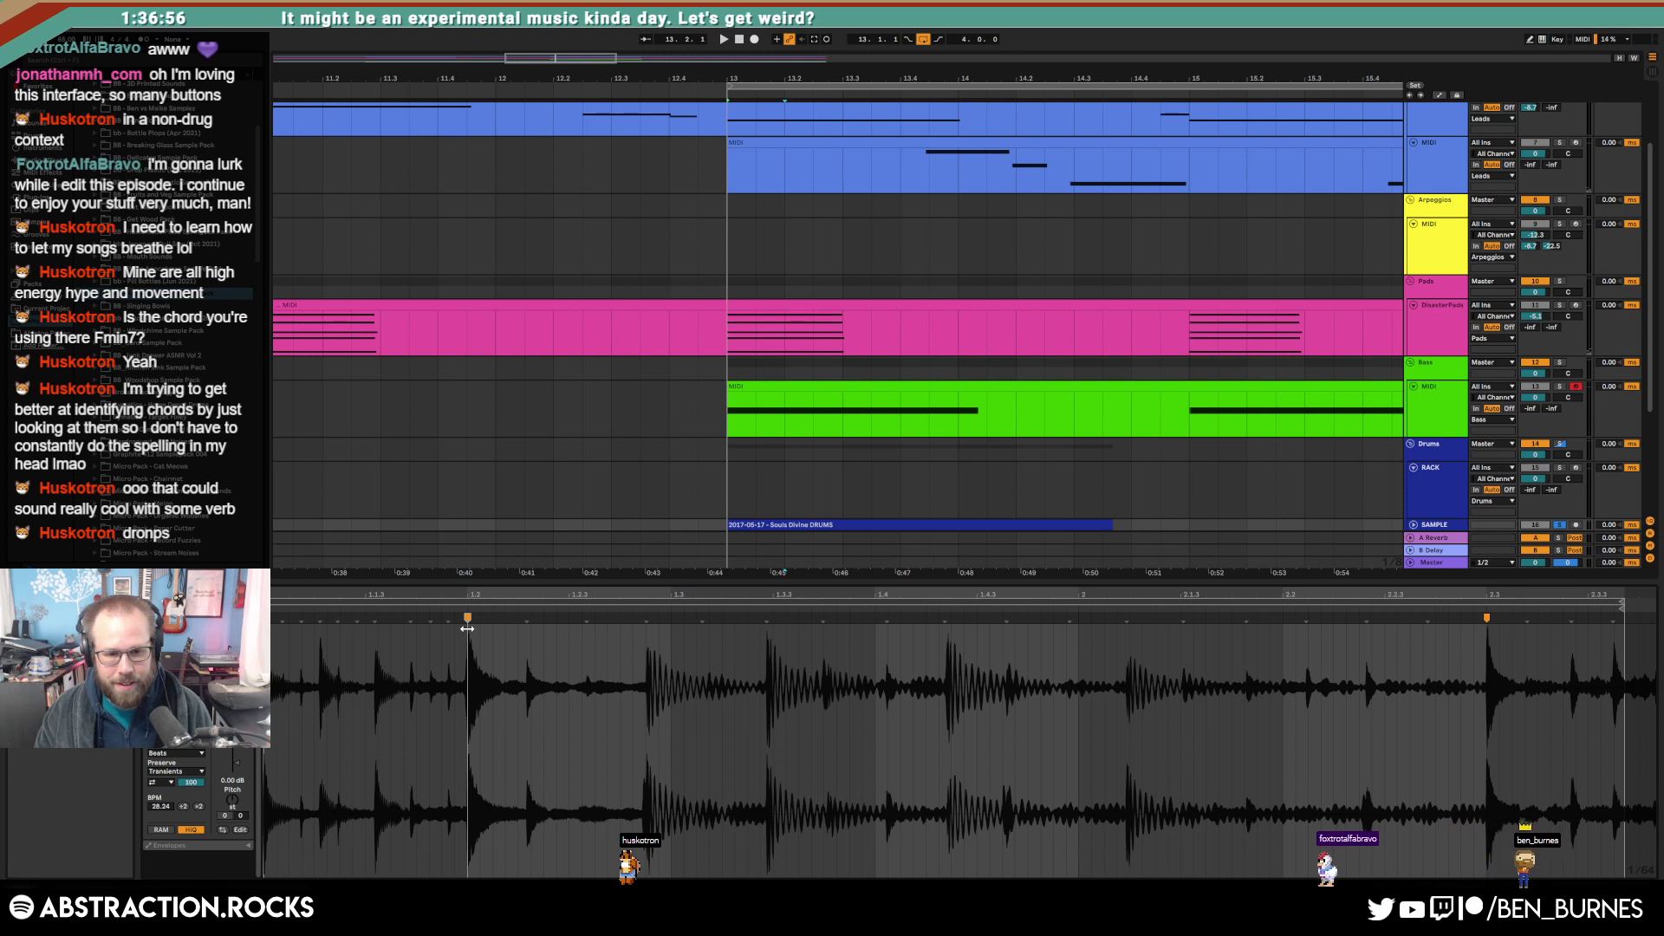
{"action": "left_click_drag", "start_coordinate": [467, 618], "coordinate": [671, 618]}
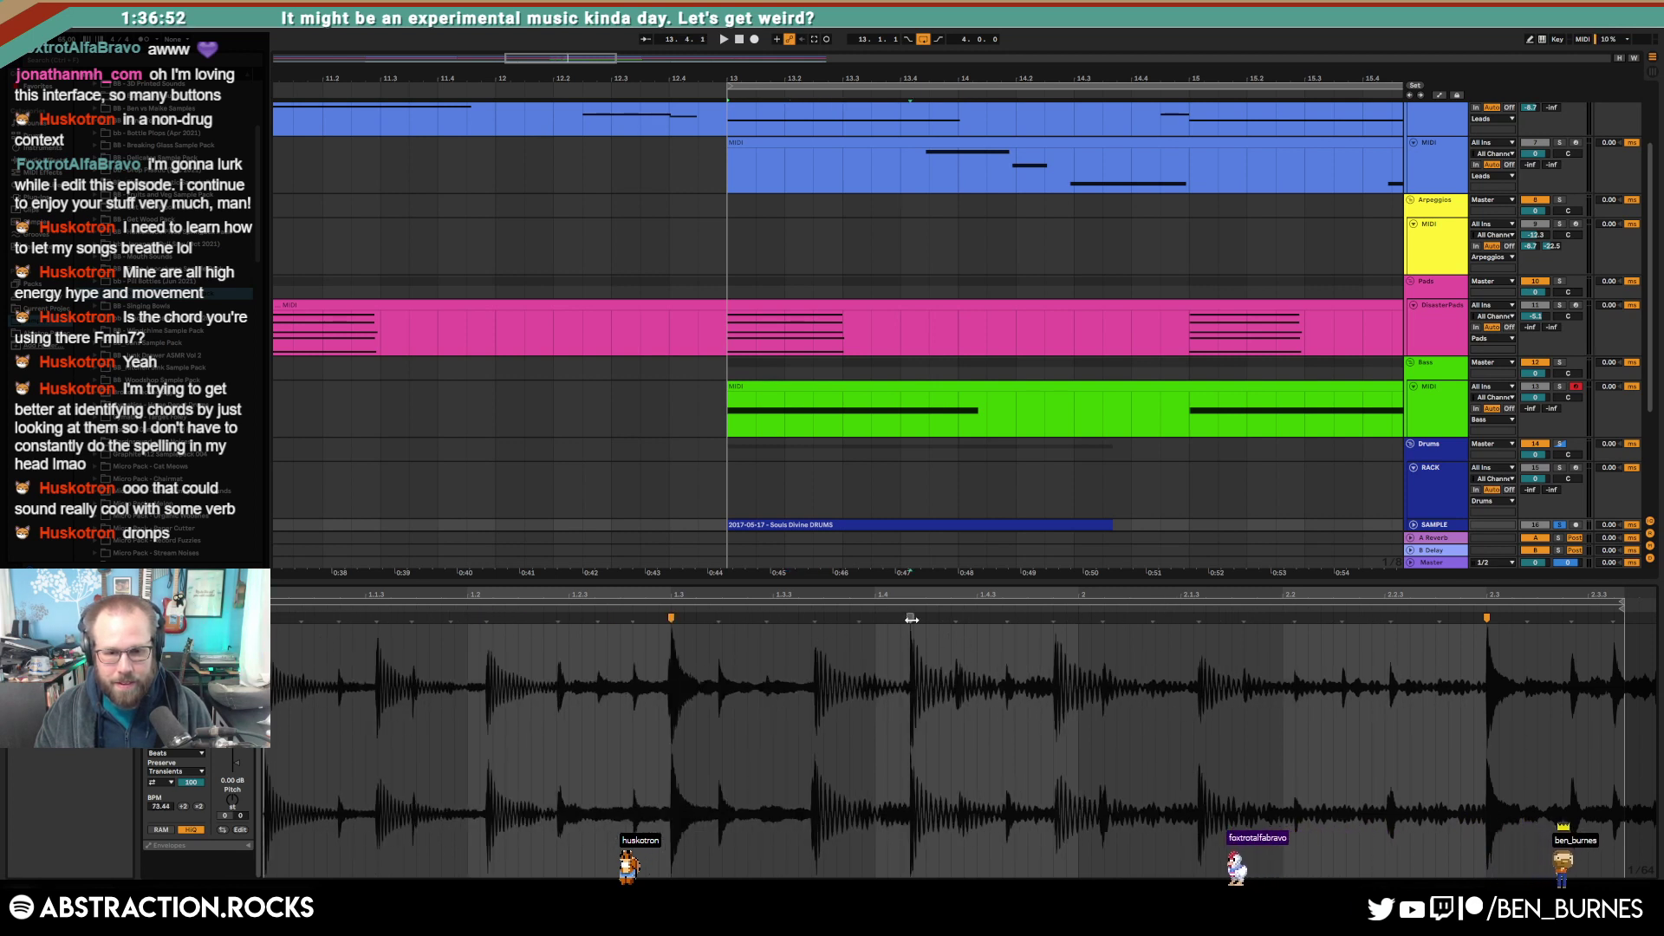
{"action": "left_click_drag", "start_coordinate": [911, 618], "coordinate": [875, 619]}
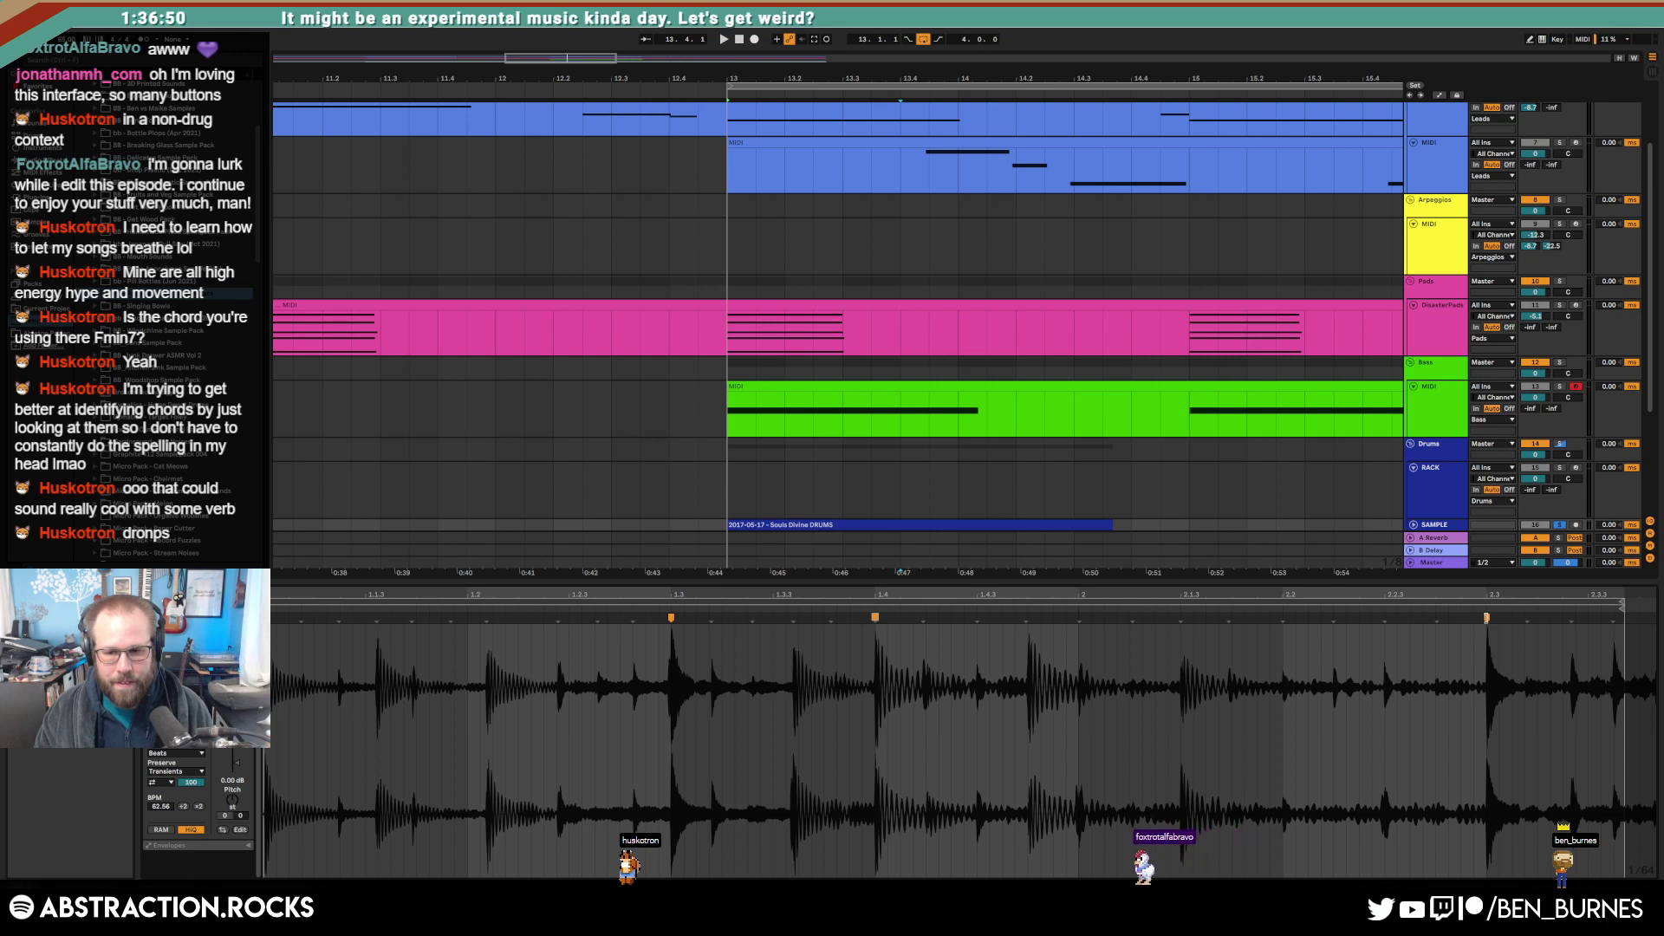
{"action": "left_click_drag", "start_coordinate": [1486, 618], "coordinate": [1283, 618]}
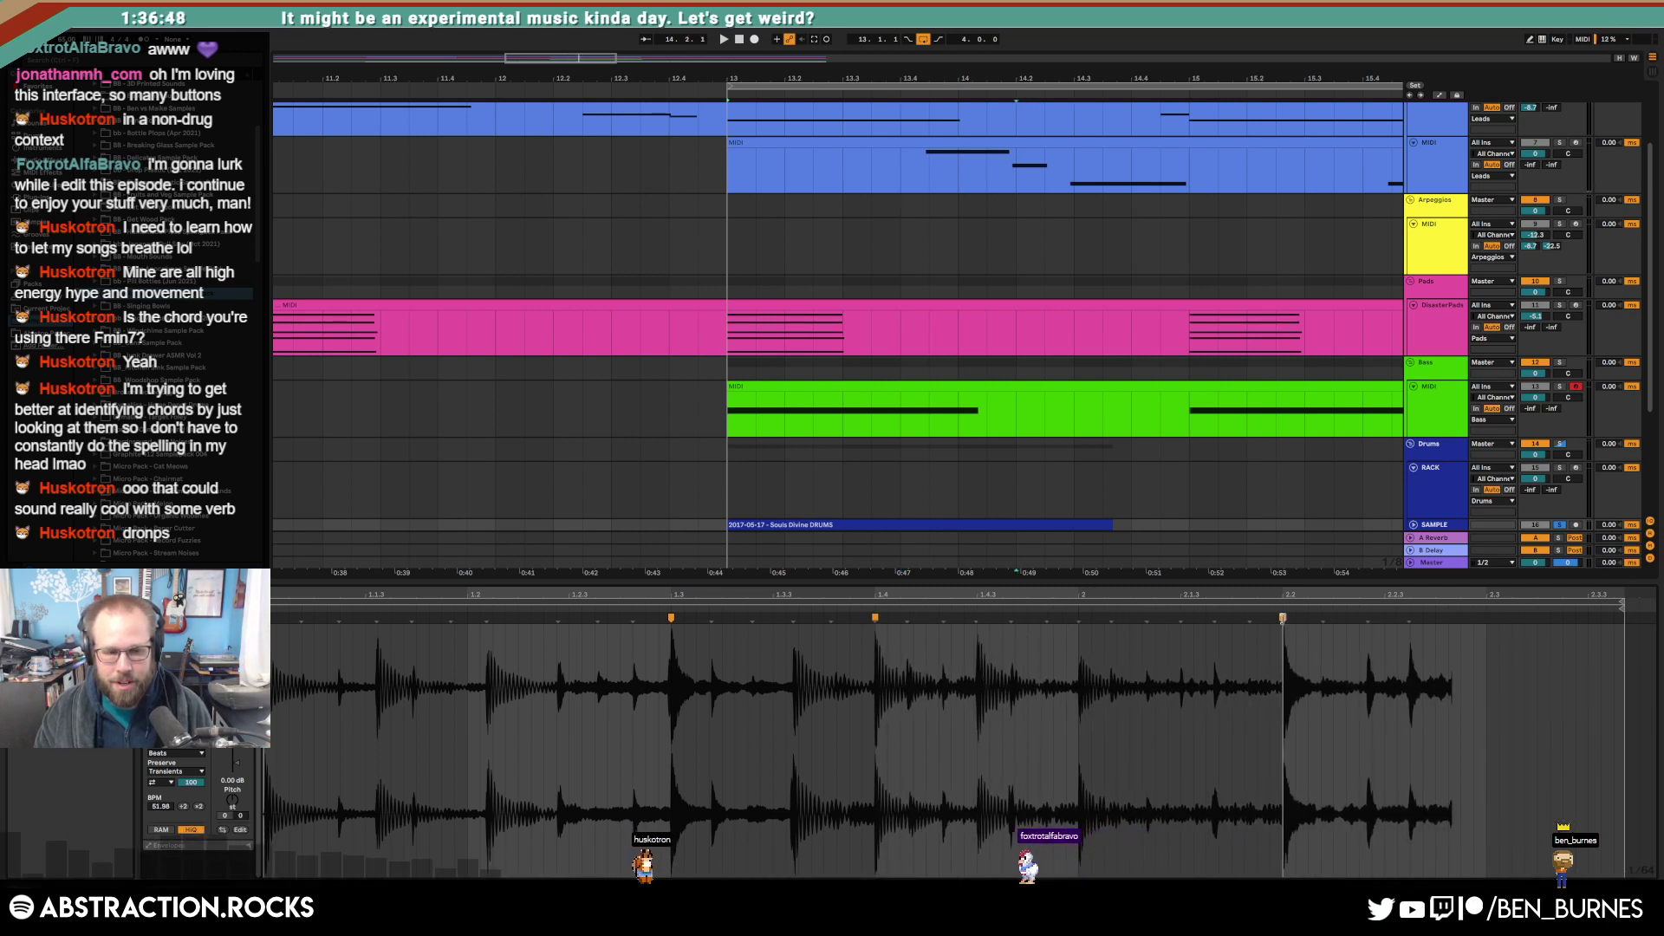
{"action": "key", "text": "space"}
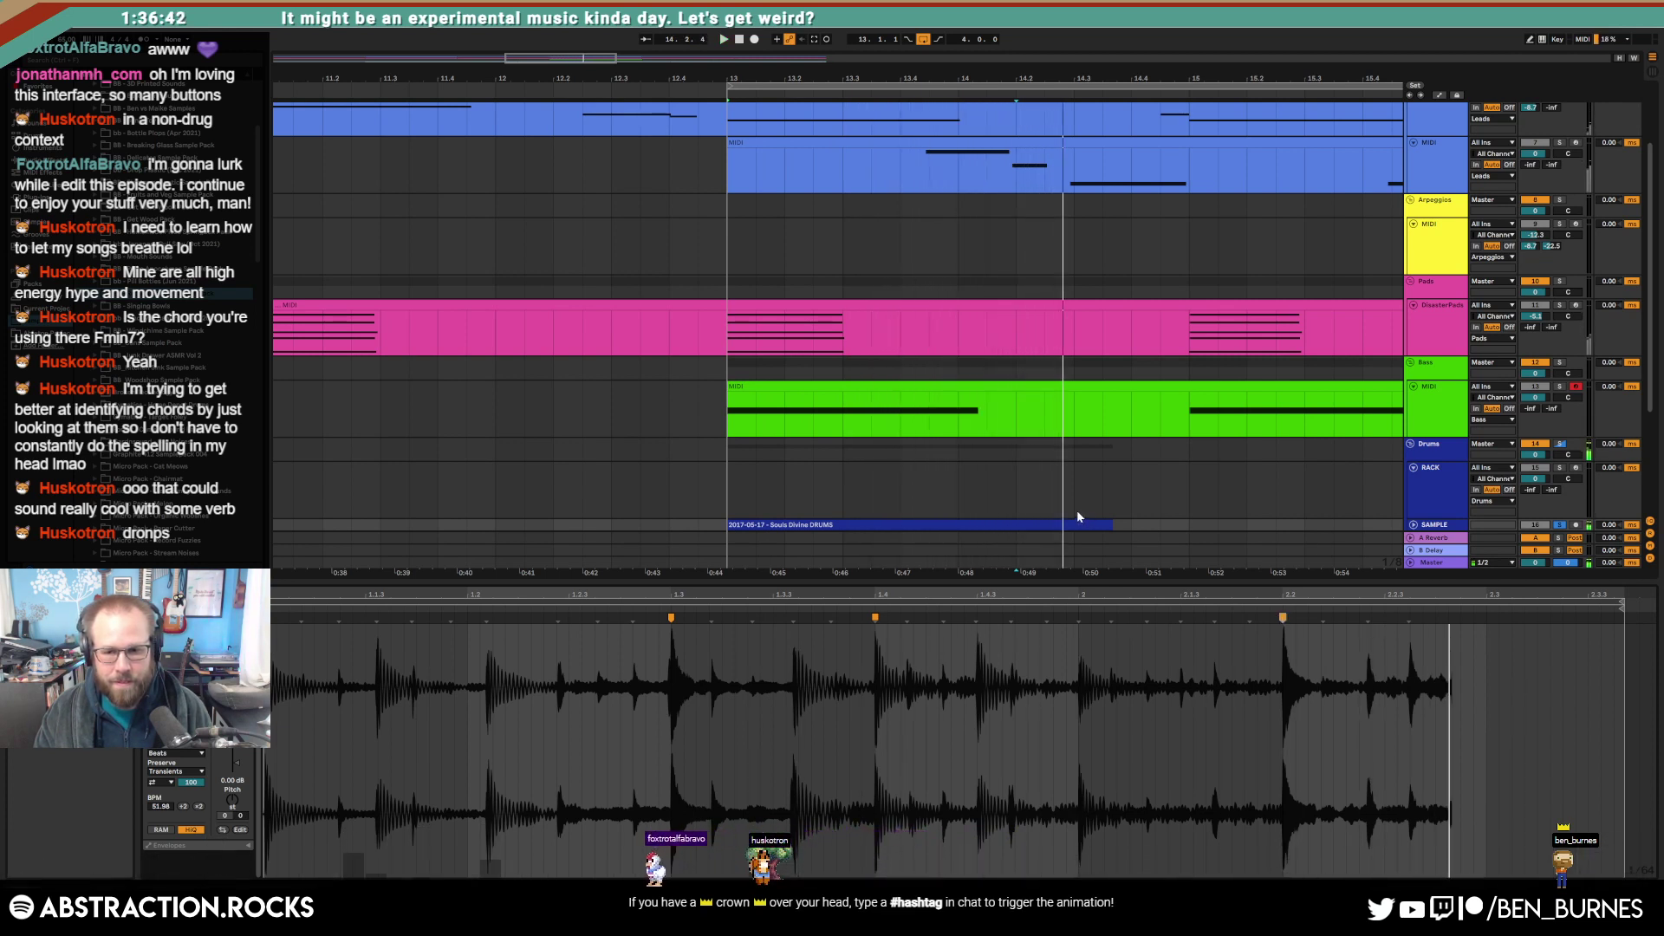
Step: Delete the Souls Divine drum clip from the drums SAMPLE track
{"action": "left_click", "coordinate": [879, 536]}
{"action": "left_click", "coordinate": [891, 525]}
{"action": "key", "text": "Delete"}
{"action": "scroll", "coordinate": [1023, 299], "scroll_direction": "up", "scroll_amount": 3}
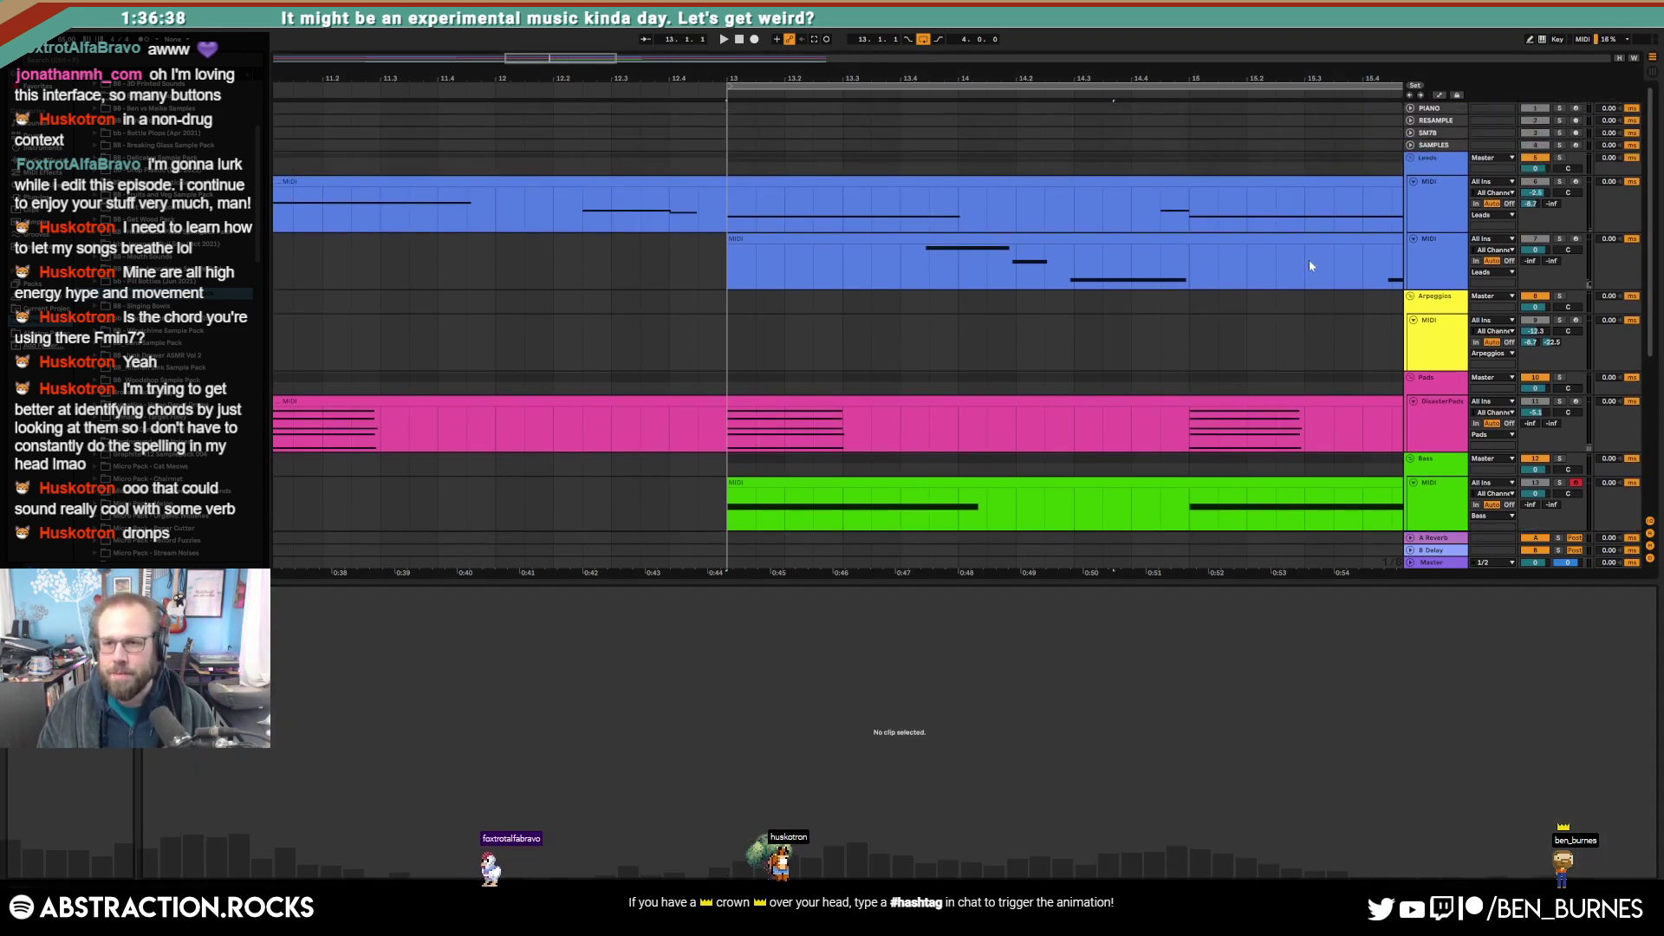
Step: Open the SAMPLES track's sample manager and audition the drum loops from MA_GG_78_Drum_Loop_Full_CloudHead to OLIVER_retro_drum_loop_white_glove_funk_79
{"action": "left_click", "coordinate": [1434, 144]}
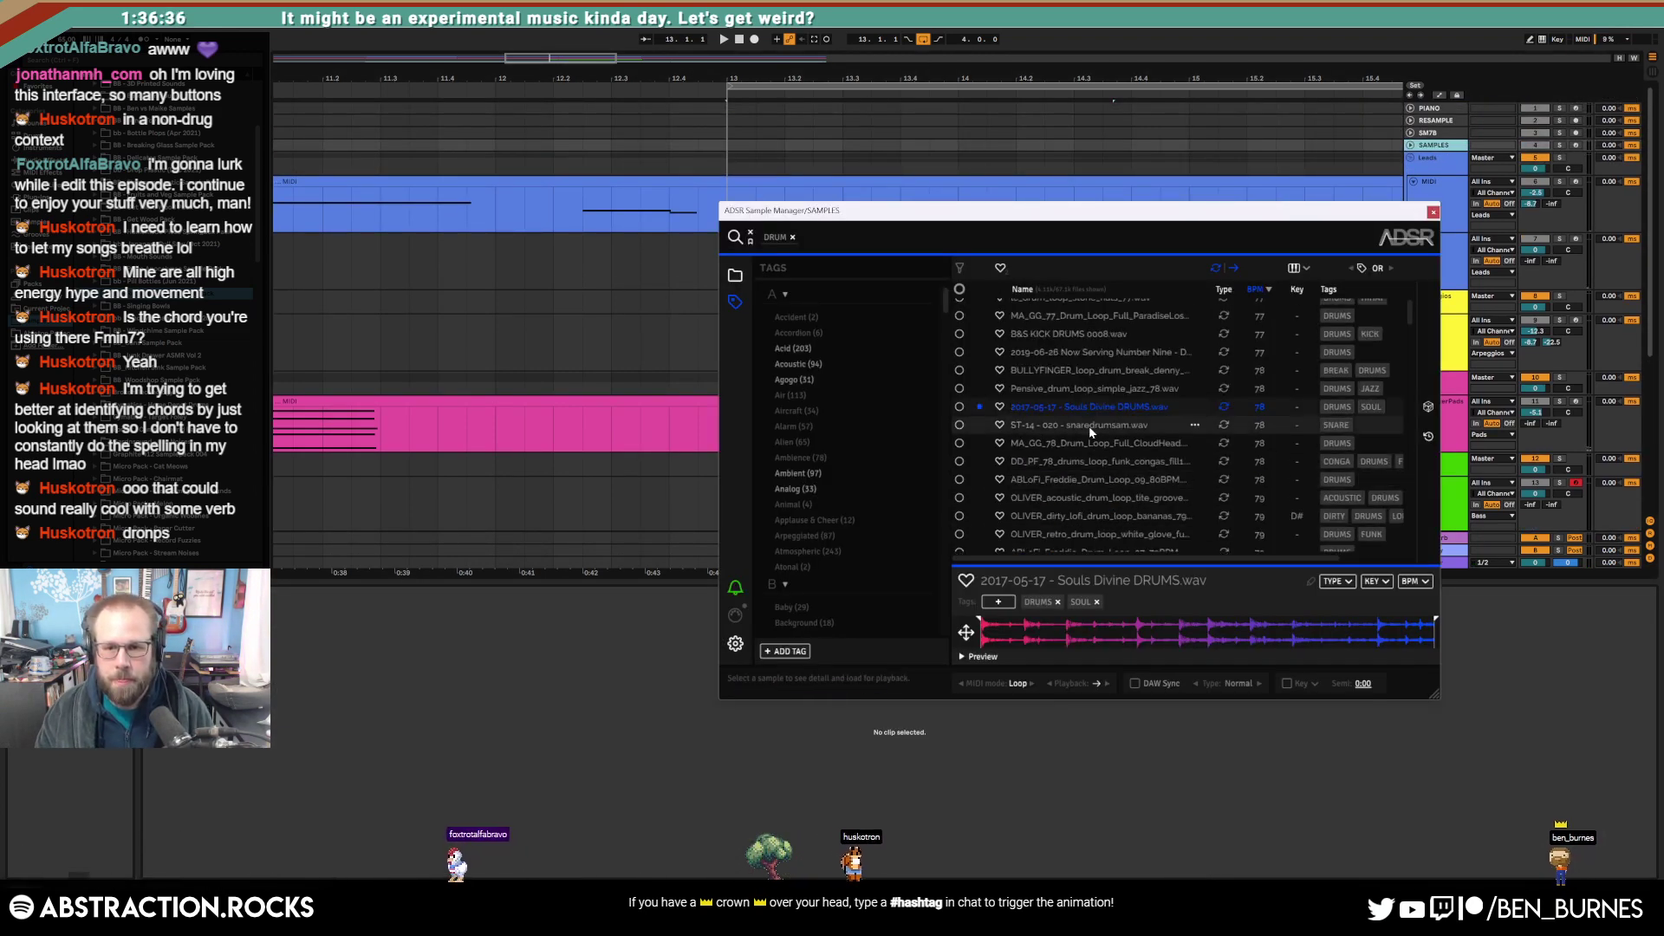
{"action": "left_click", "coordinate": [1095, 442]}
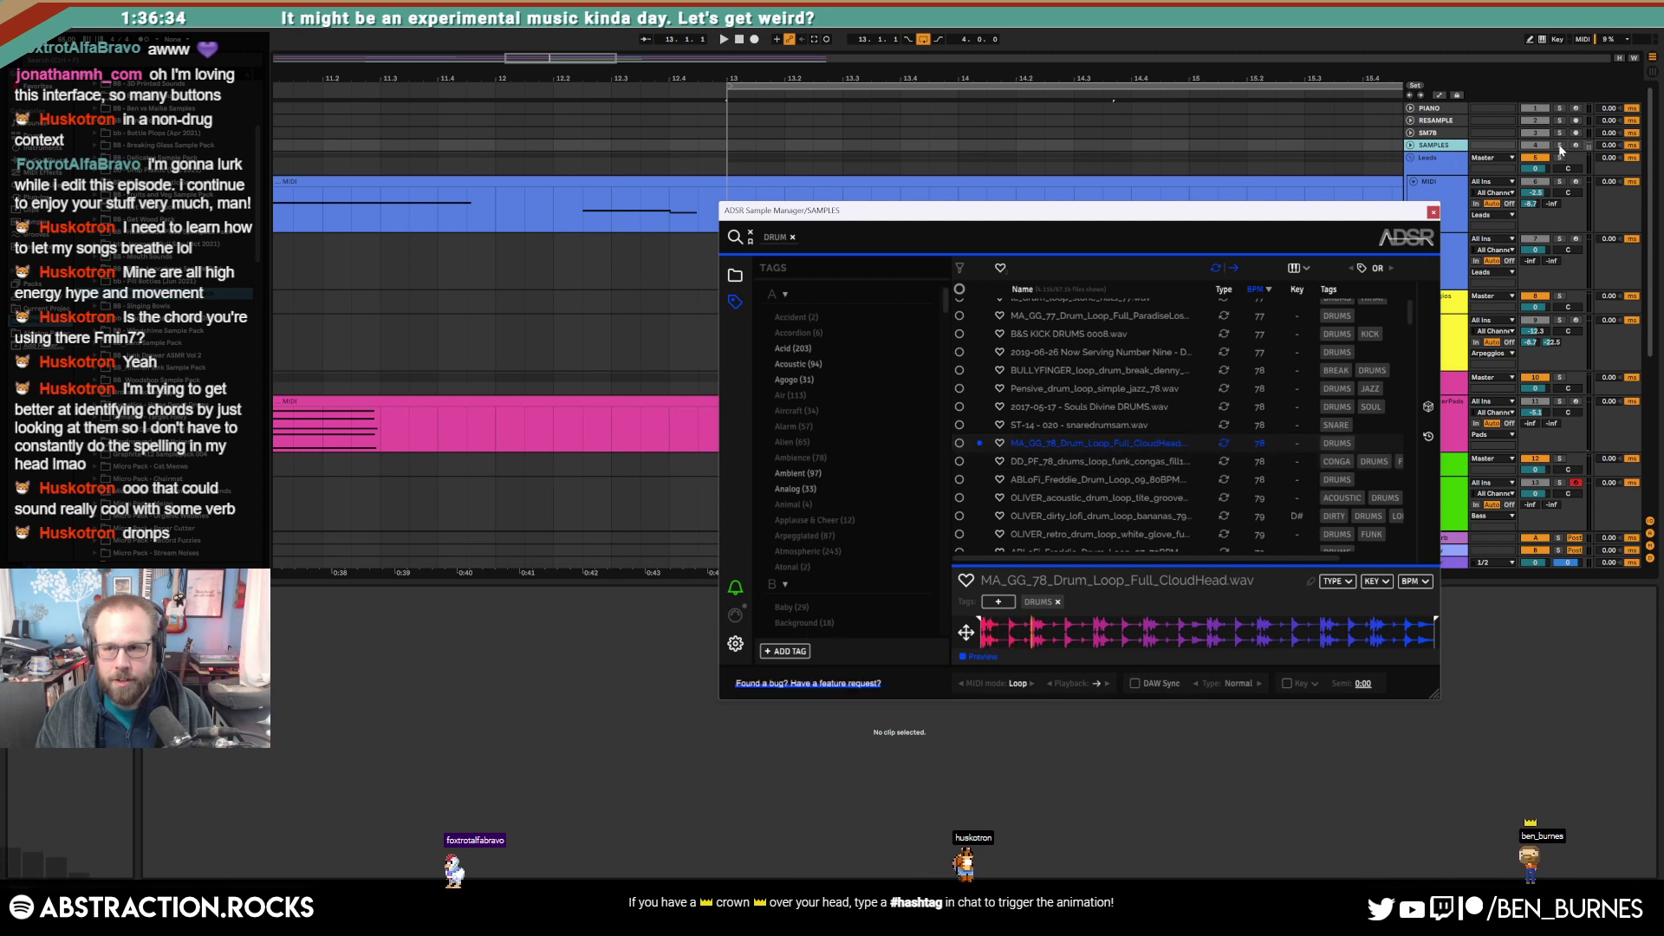
{"action": "left_click", "coordinate": [1086, 462]}
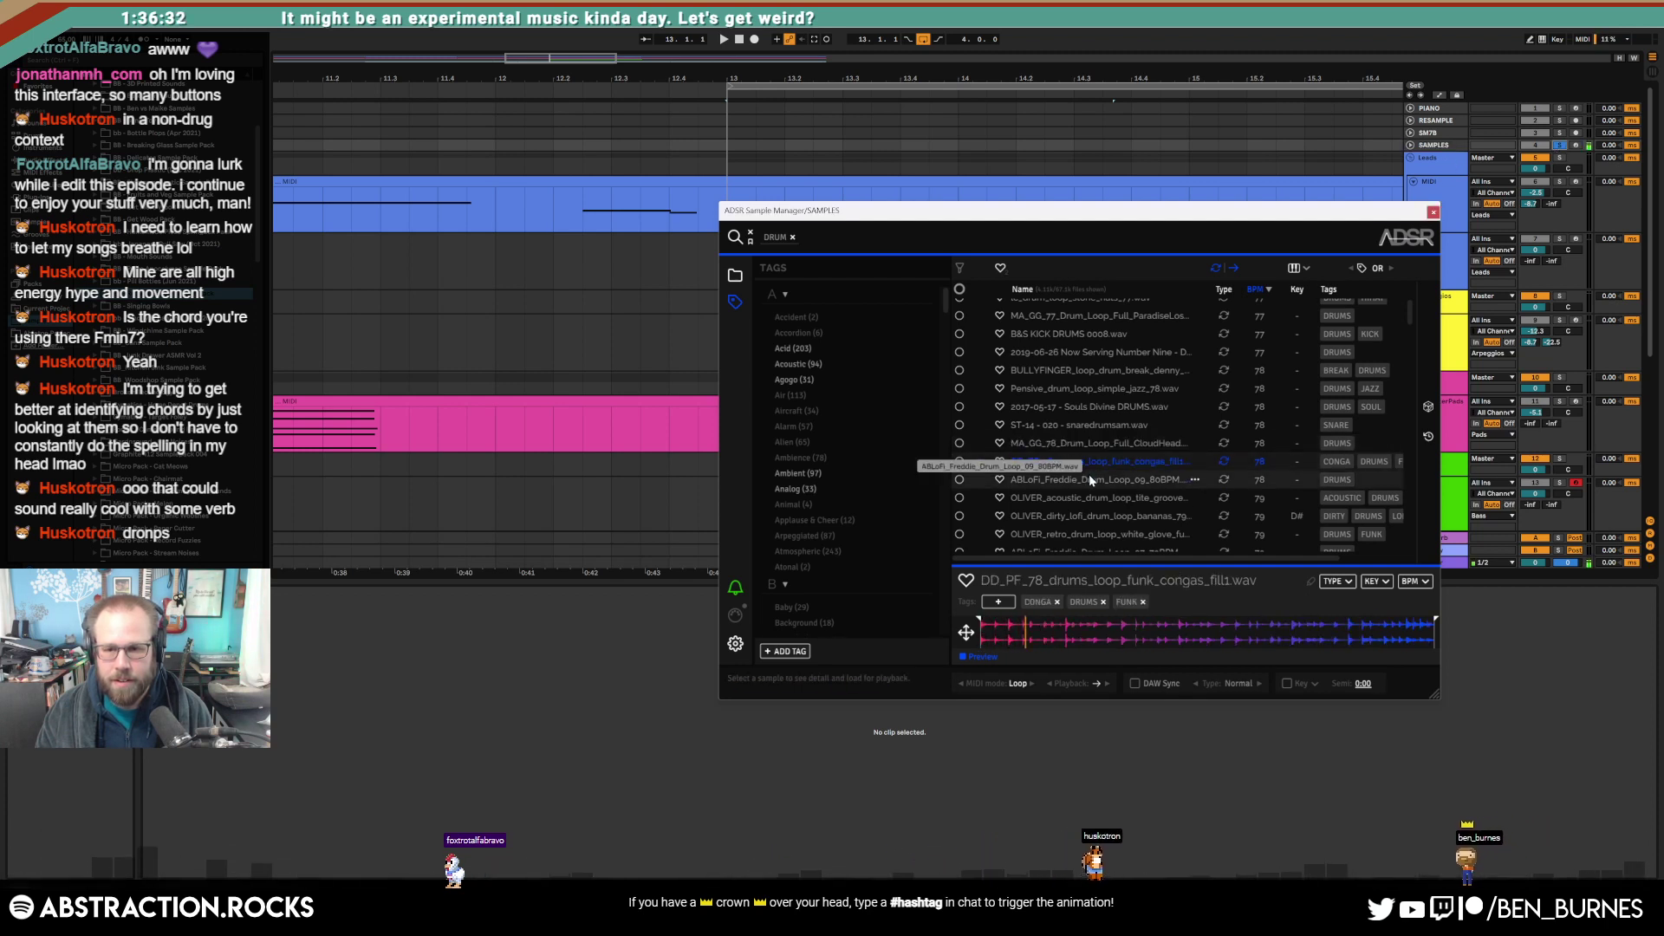
{"action": "left_click", "coordinate": [1091, 494]}
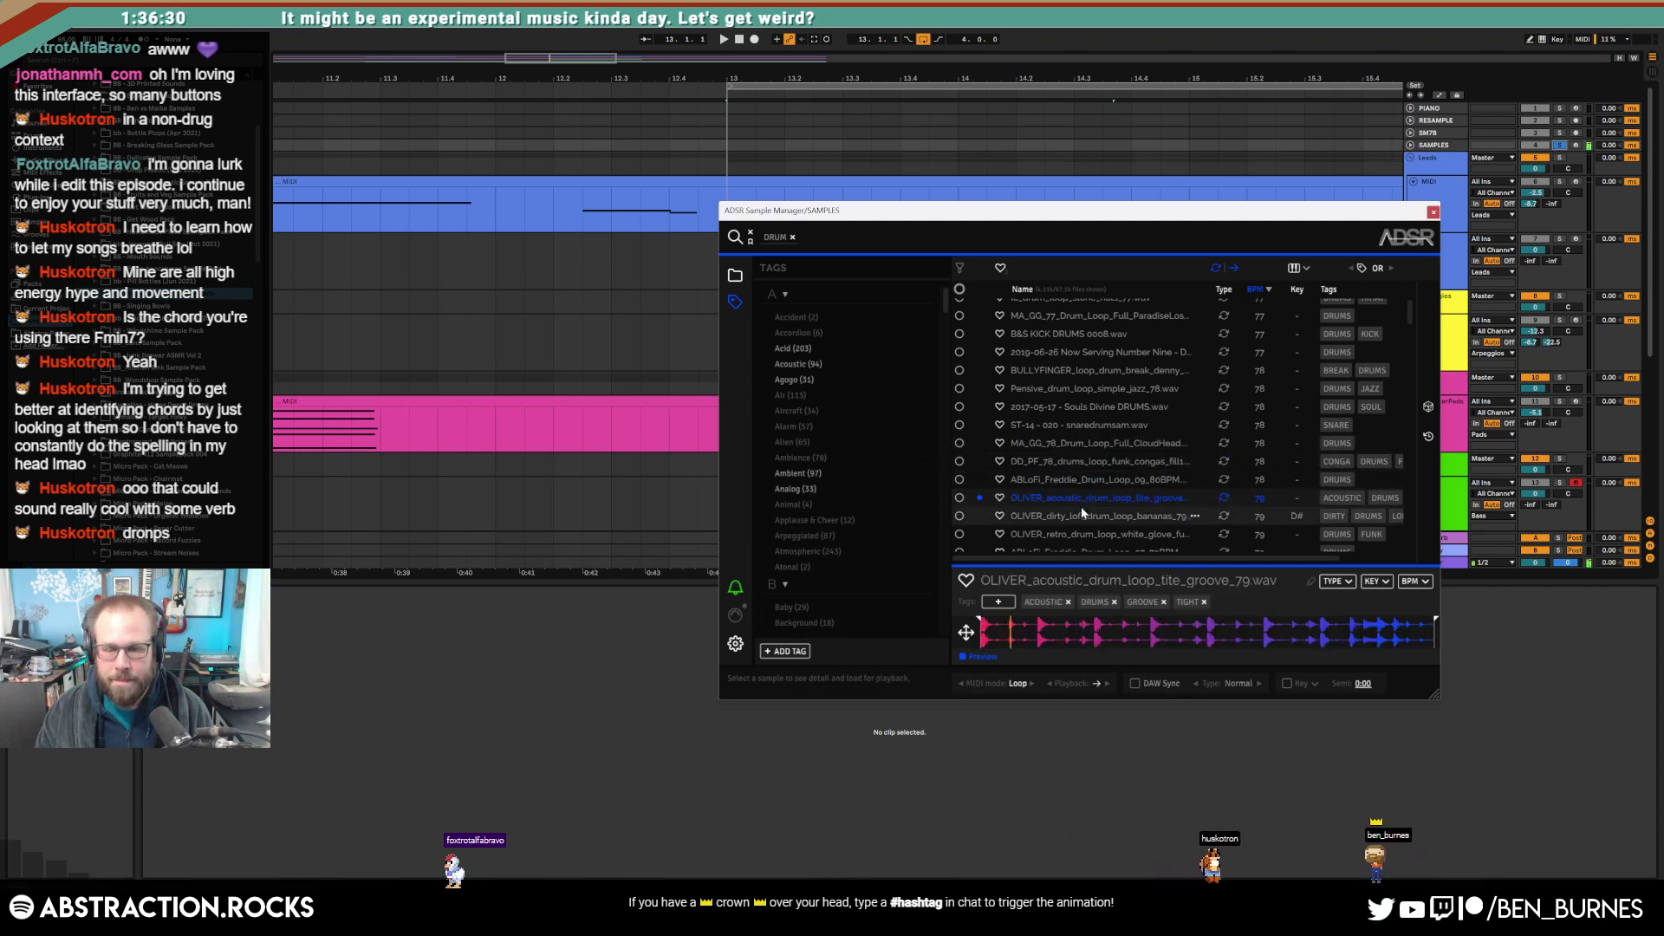
{"action": "left_click", "coordinate": [1080, 533]}
{"action": "scroll", "coordinate": [1095, 438], "scroll_direction": "down", "scroll_amount": 2}
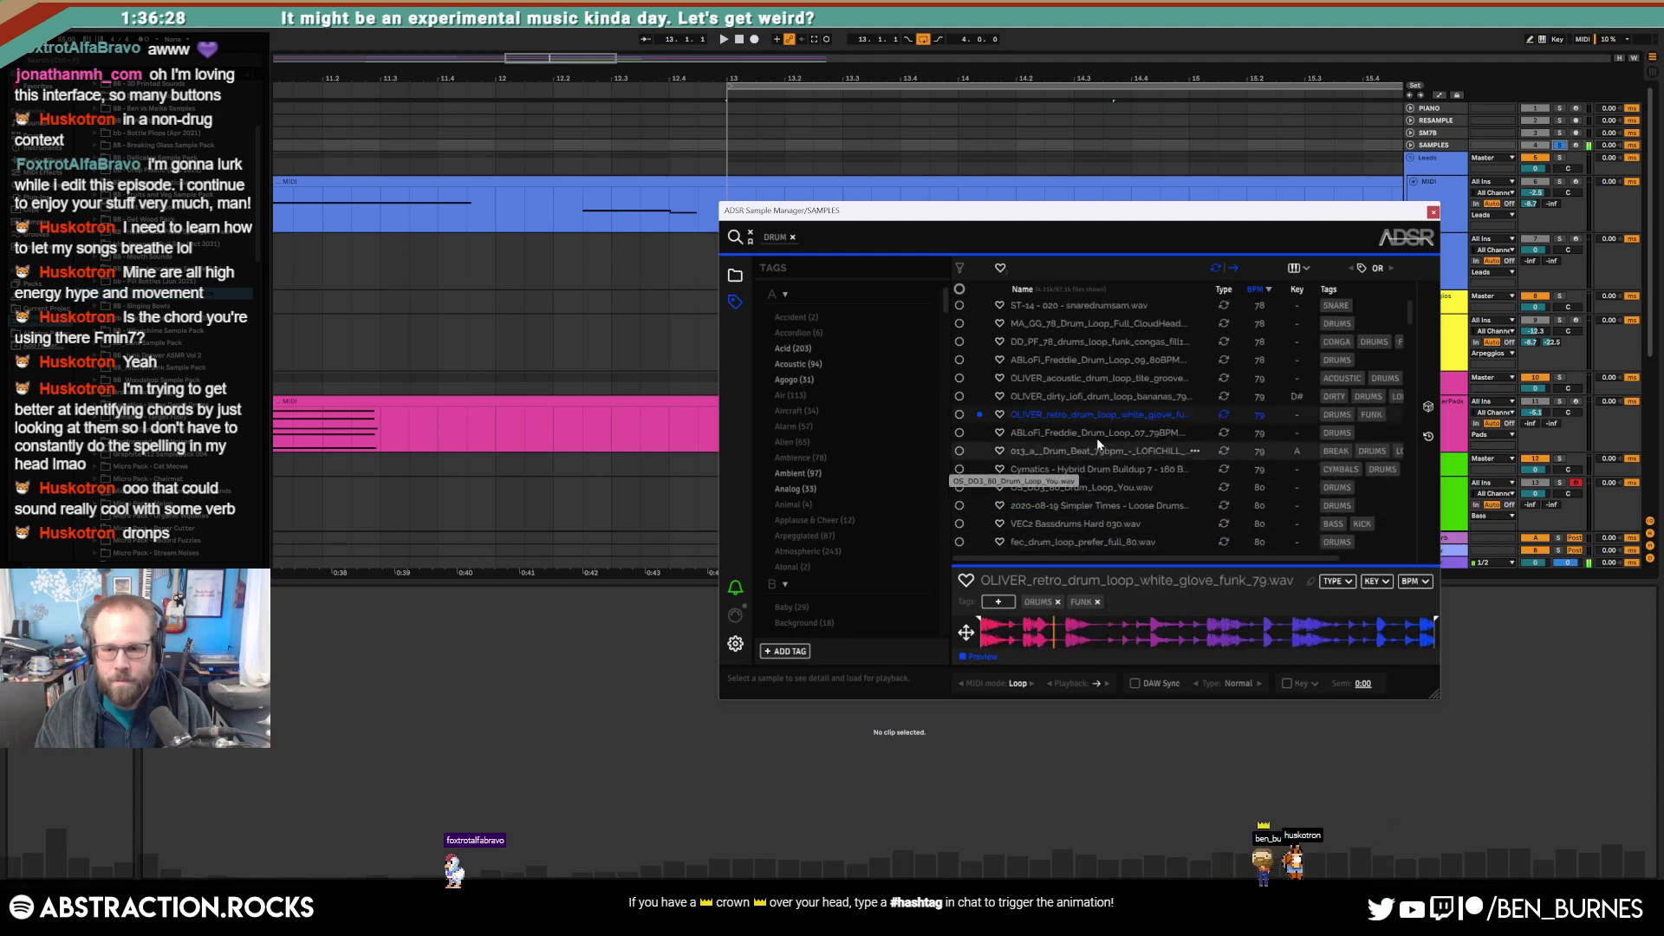
Step: Audition the 79 and 80 BPM drum samples from ABLoFi_Freddie_Drum_Loop_07_79BPM to BBL3_80_drum_loop_beauty_clipper
{"action": "left_click", "coordinate": [1099, 432]}
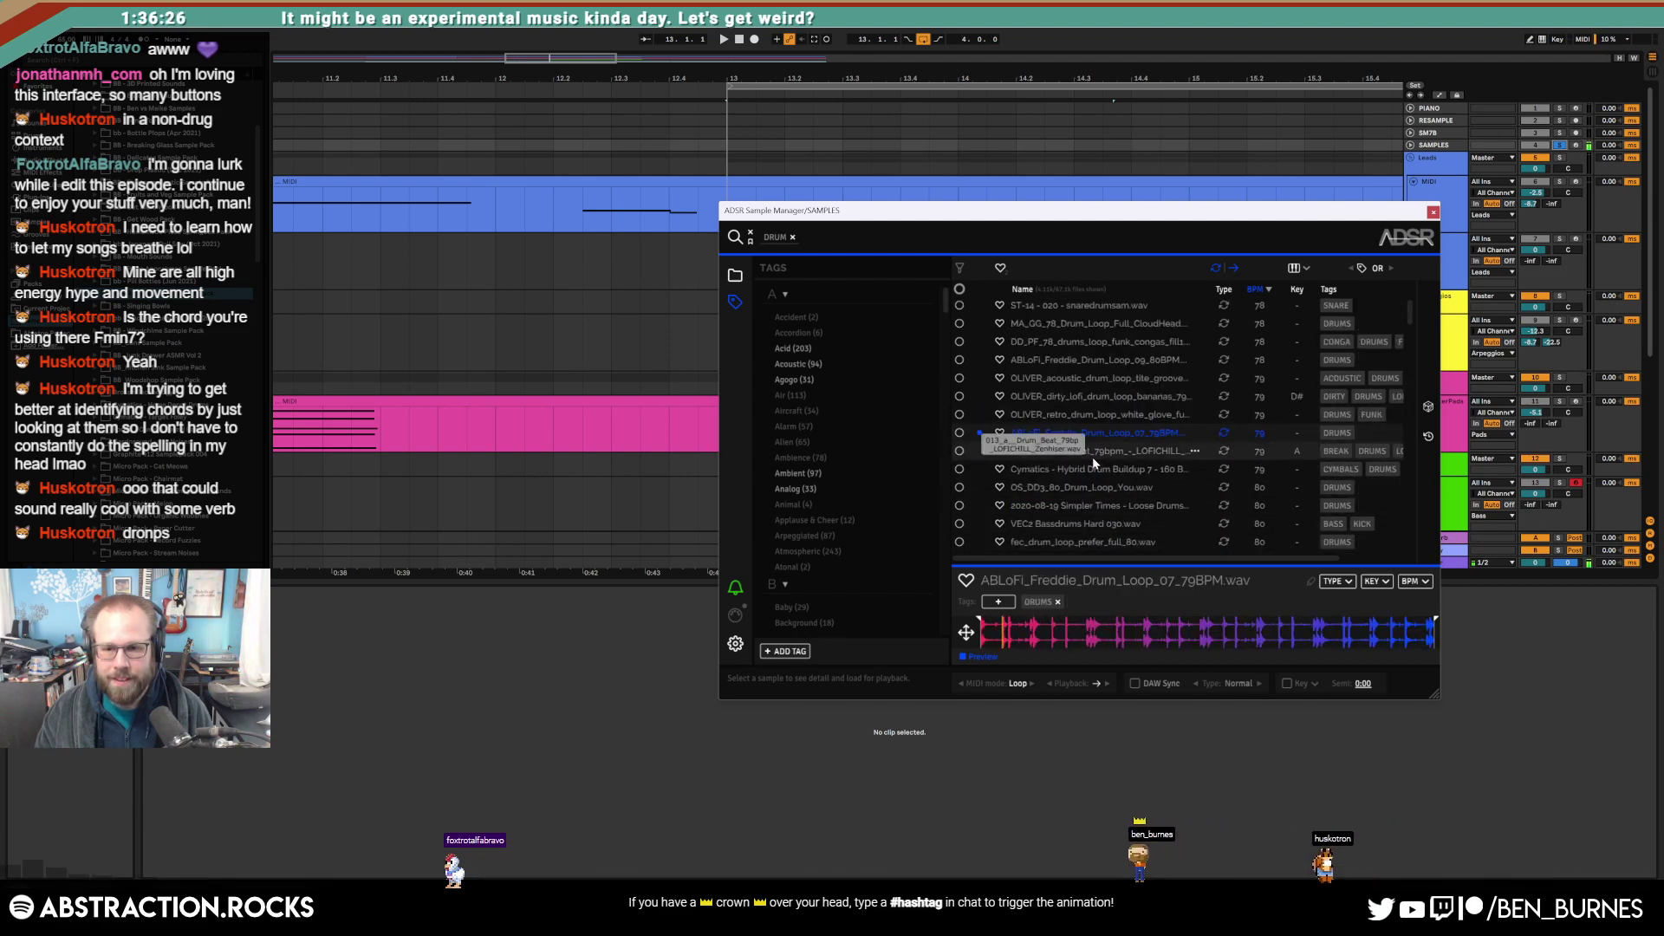
{"action": "left_click", "coordinate": [1088, 470]}
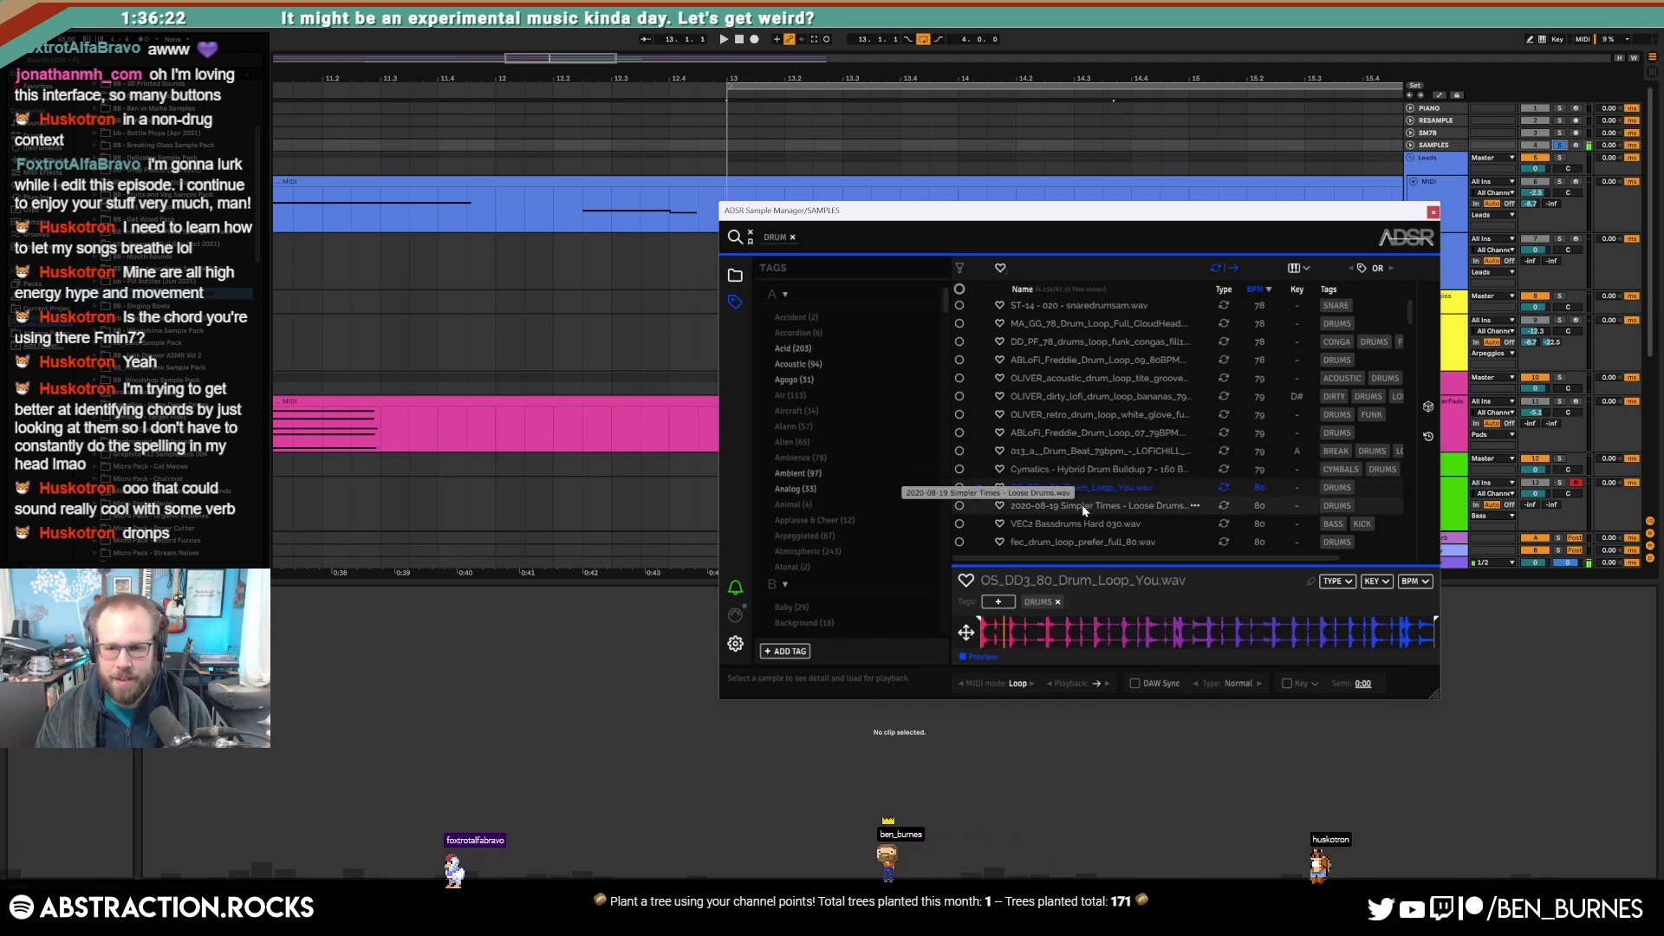
{"action": "left_click", "coordinate": [1082, 505]}
{"action": "scroll", "coordinate": [1078, 527], "scroll_direction": "down", "scroll_amount": 3}
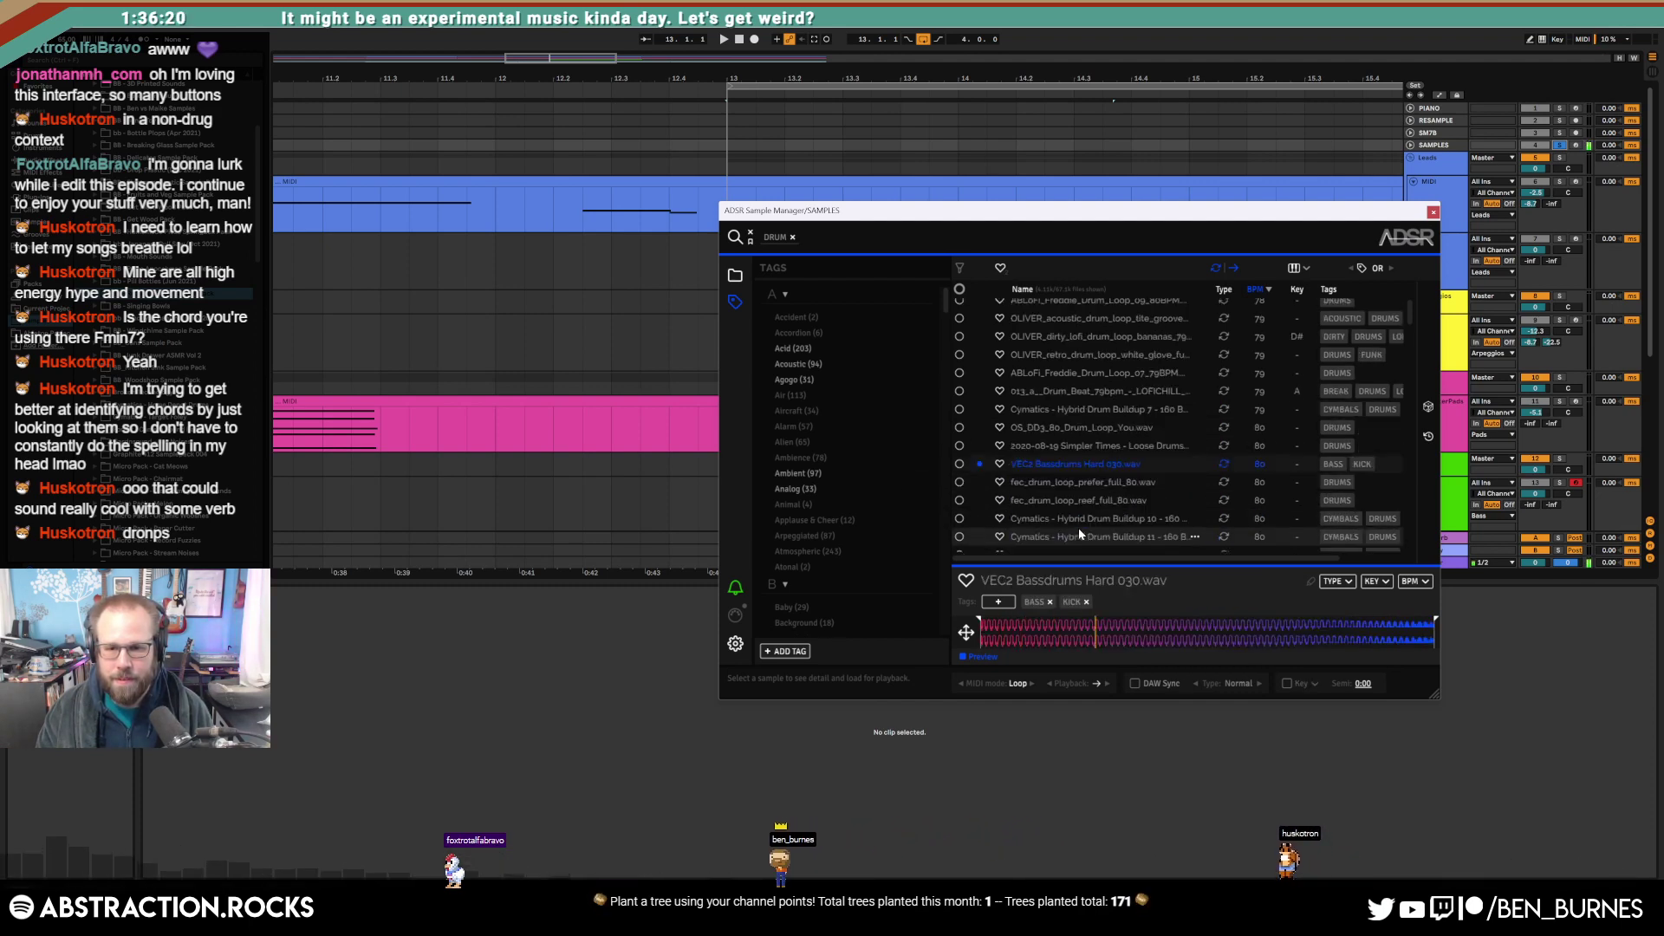
{"action": "left_click", "coordinate": [1085, 417]}
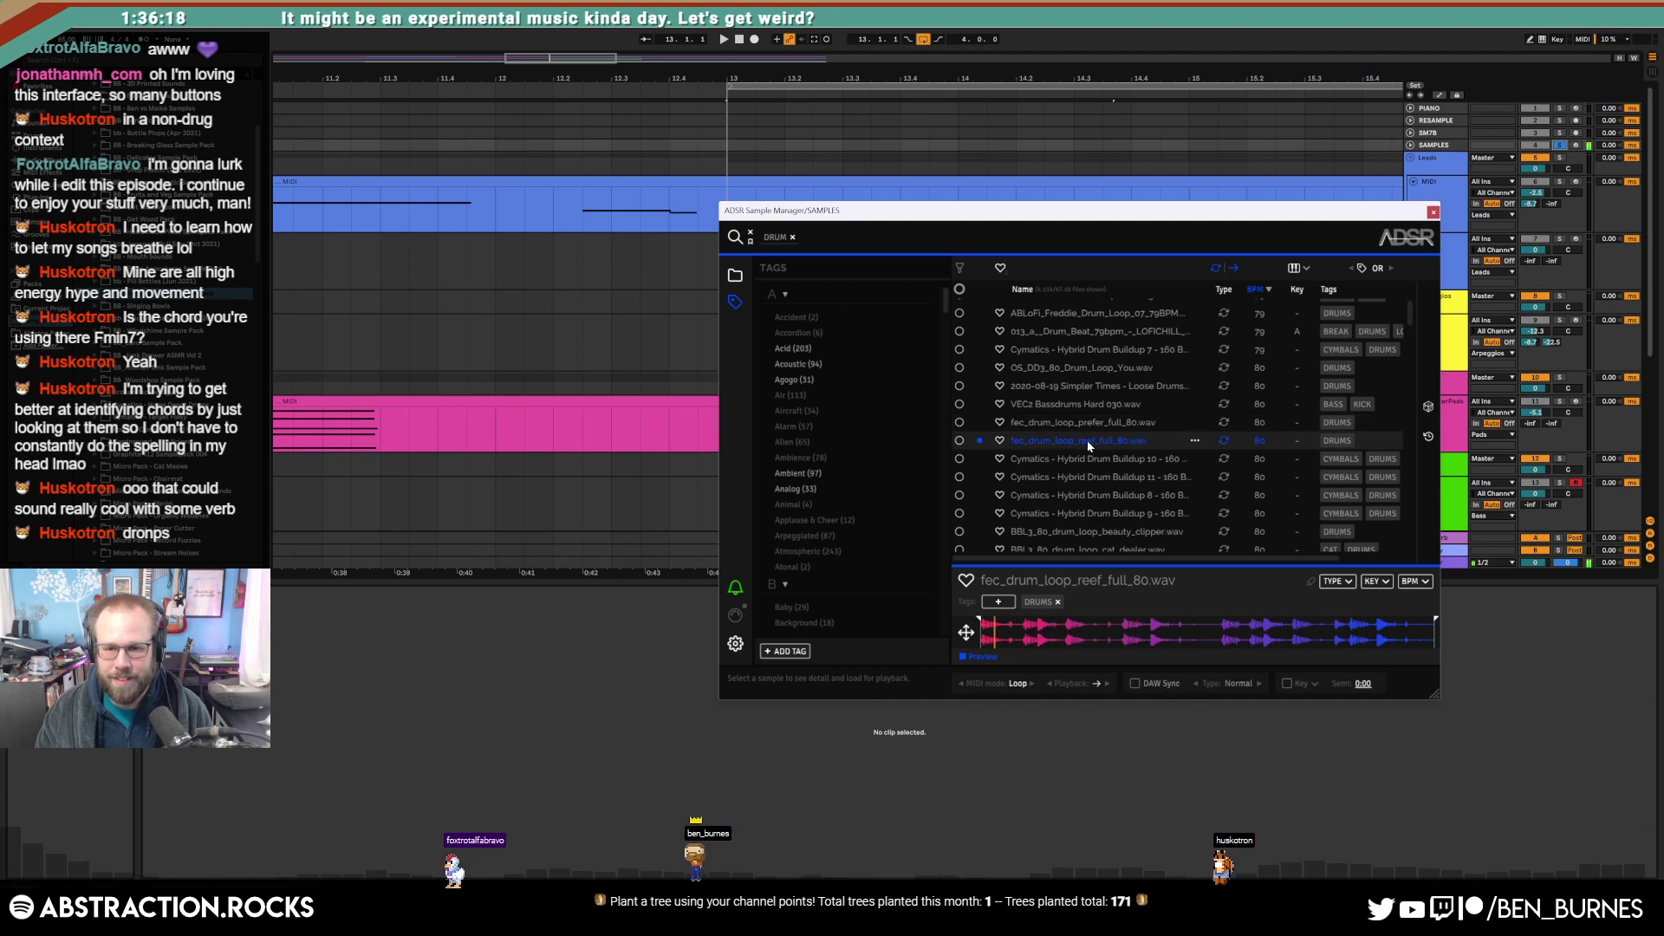
{"action": "left_click", "coordinate": [1078, 461]}
{"action": "left_click", "coordinate": [1084, 532]}
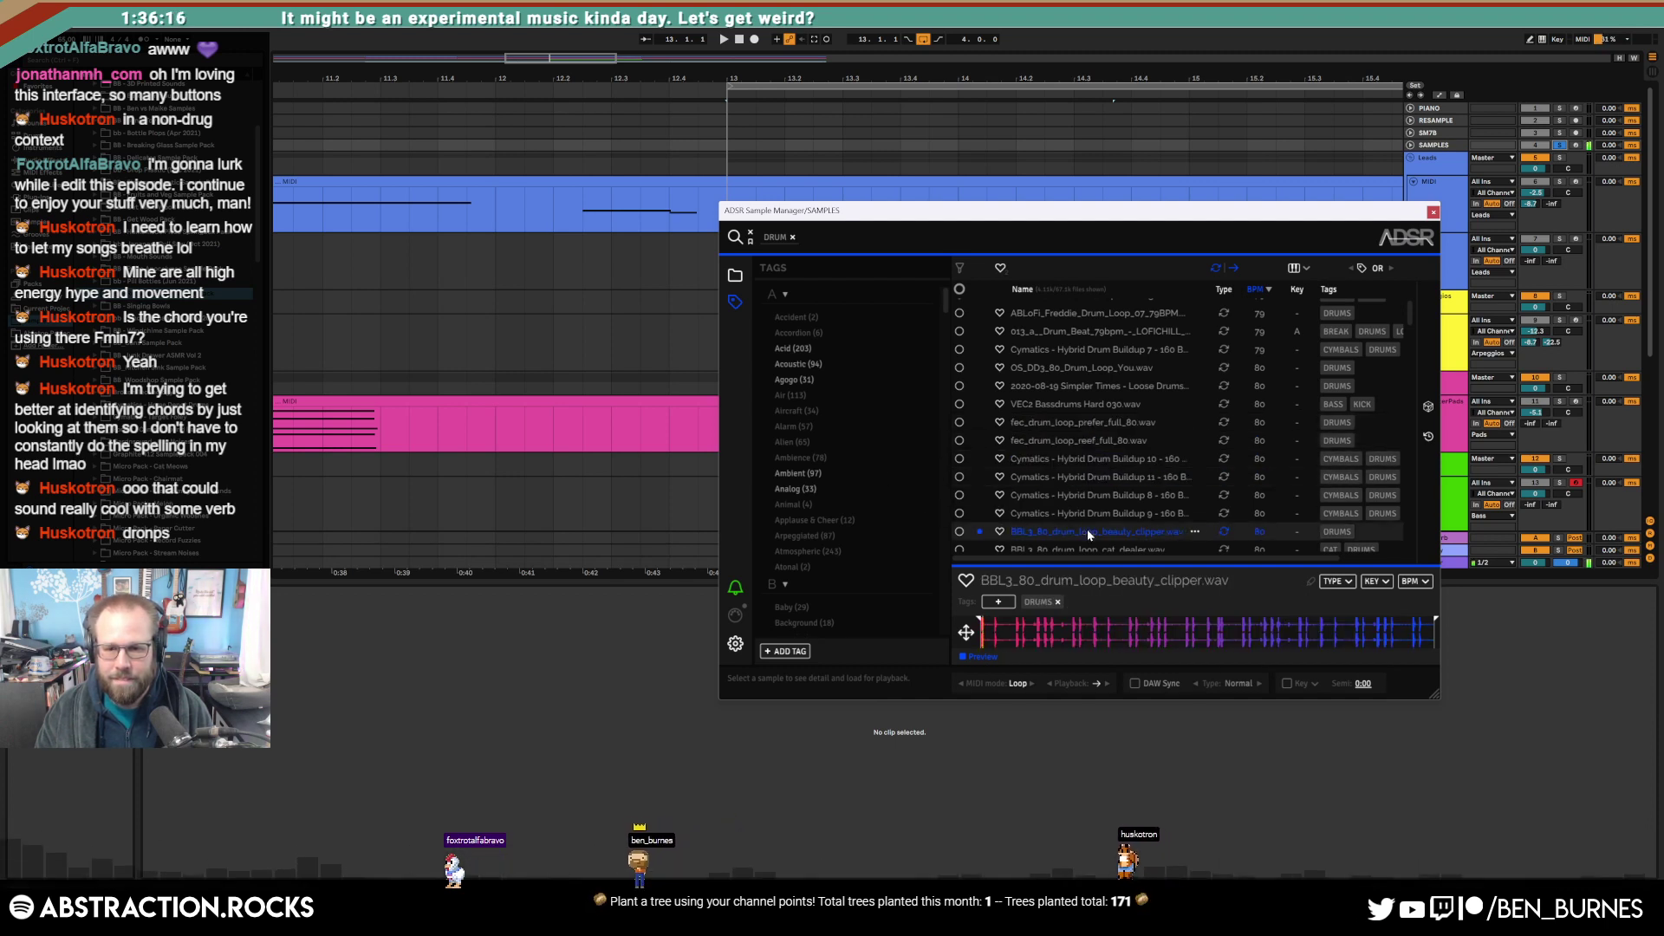
Step: Audition the BBL3_80 drum loops, including emulate, no_talent and watch_your_neck, down to cat_dealer_no_kick
{"action": "scroll", "coordinate": [1084, 517], "scroll_direction": "down", "scroll_amount": 3}
{"action": "left_click", "coordinate": [1084, 449]}
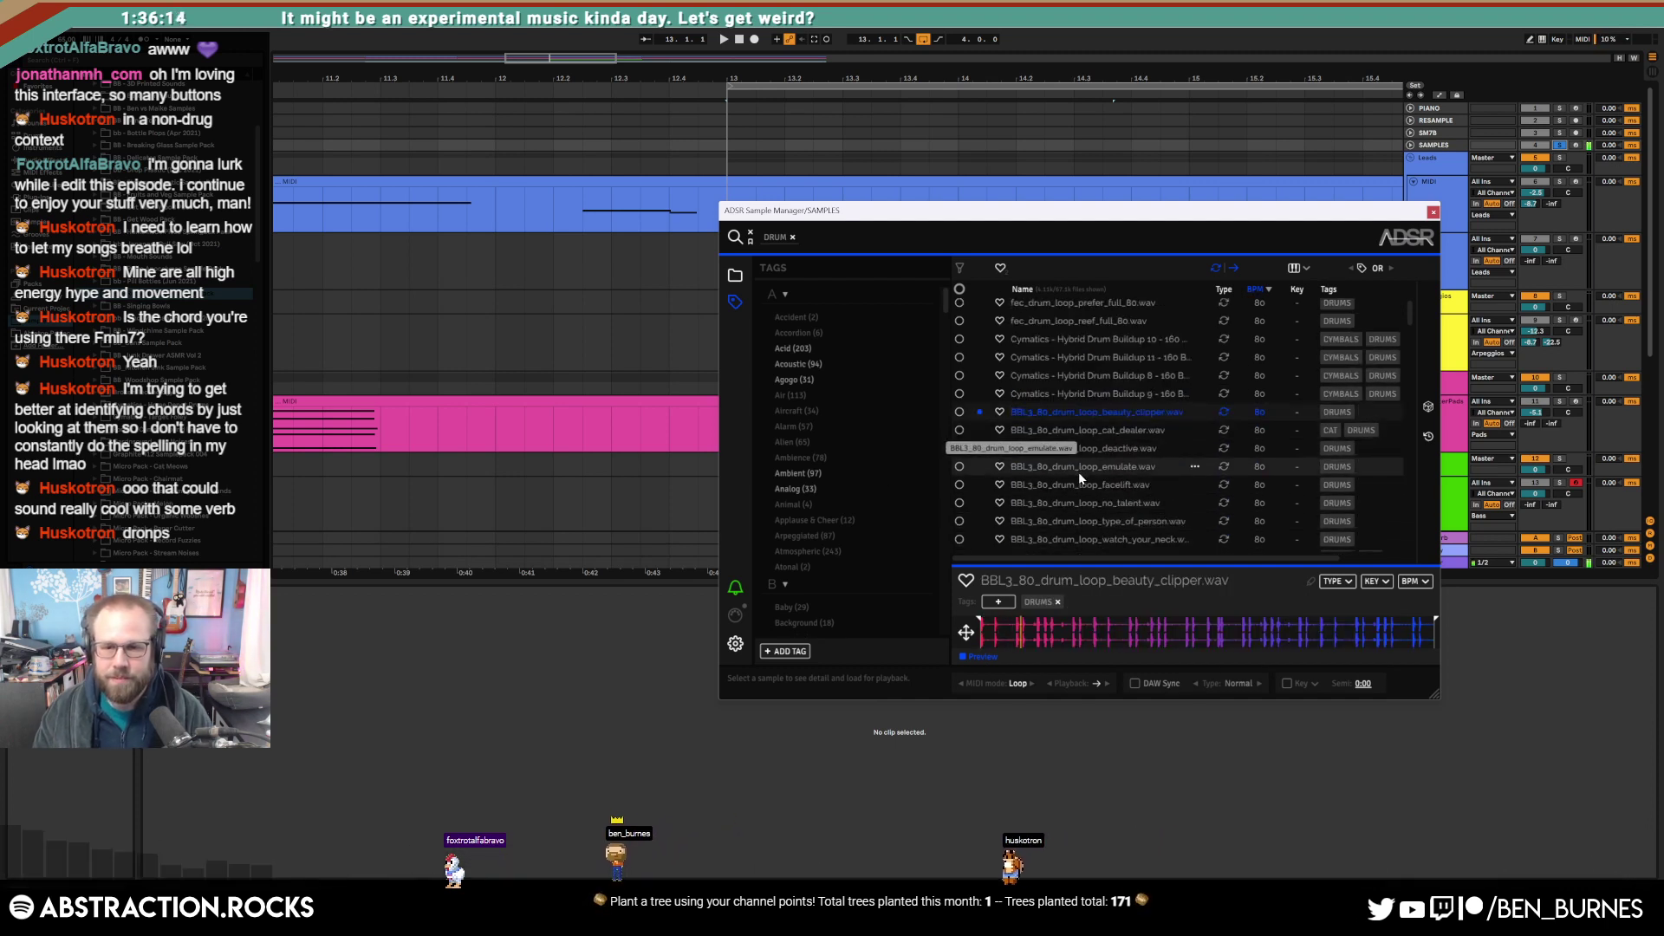
{"action": "left_click", "coordinate": [1078, 470]}
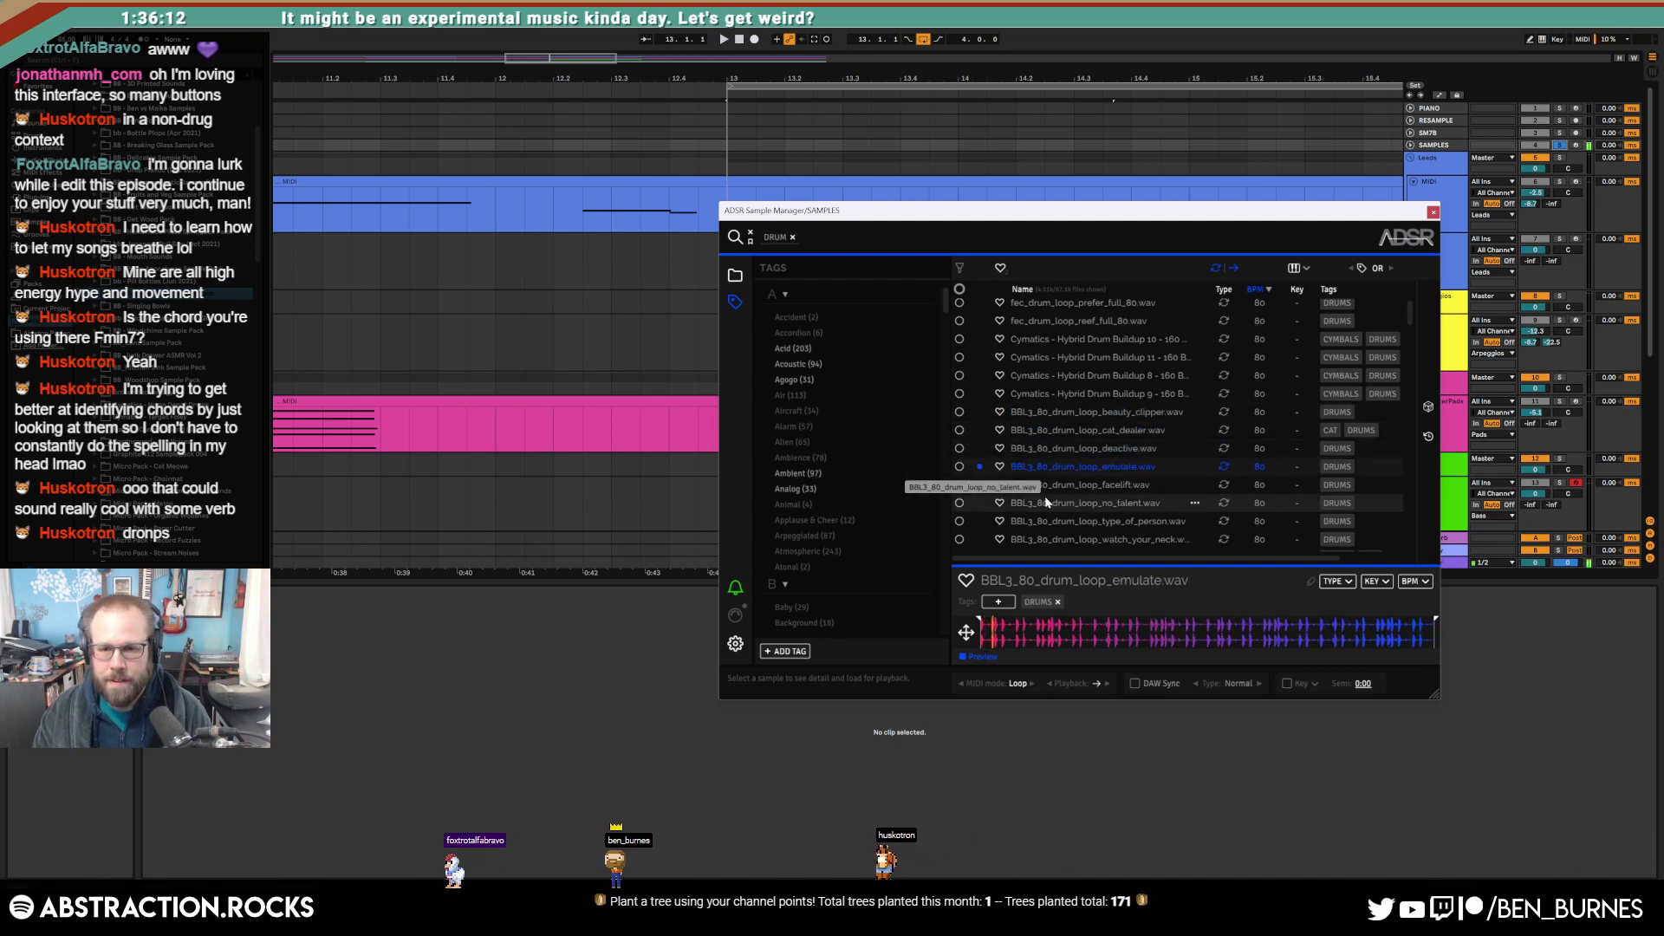
{"action": "key", "text": "Down"}
{"action": "key", "text": "Down"}
{"action": "scroll", "coordinate": [1062, 500], "scroll_direction": "down", "scroll_amount": 2}
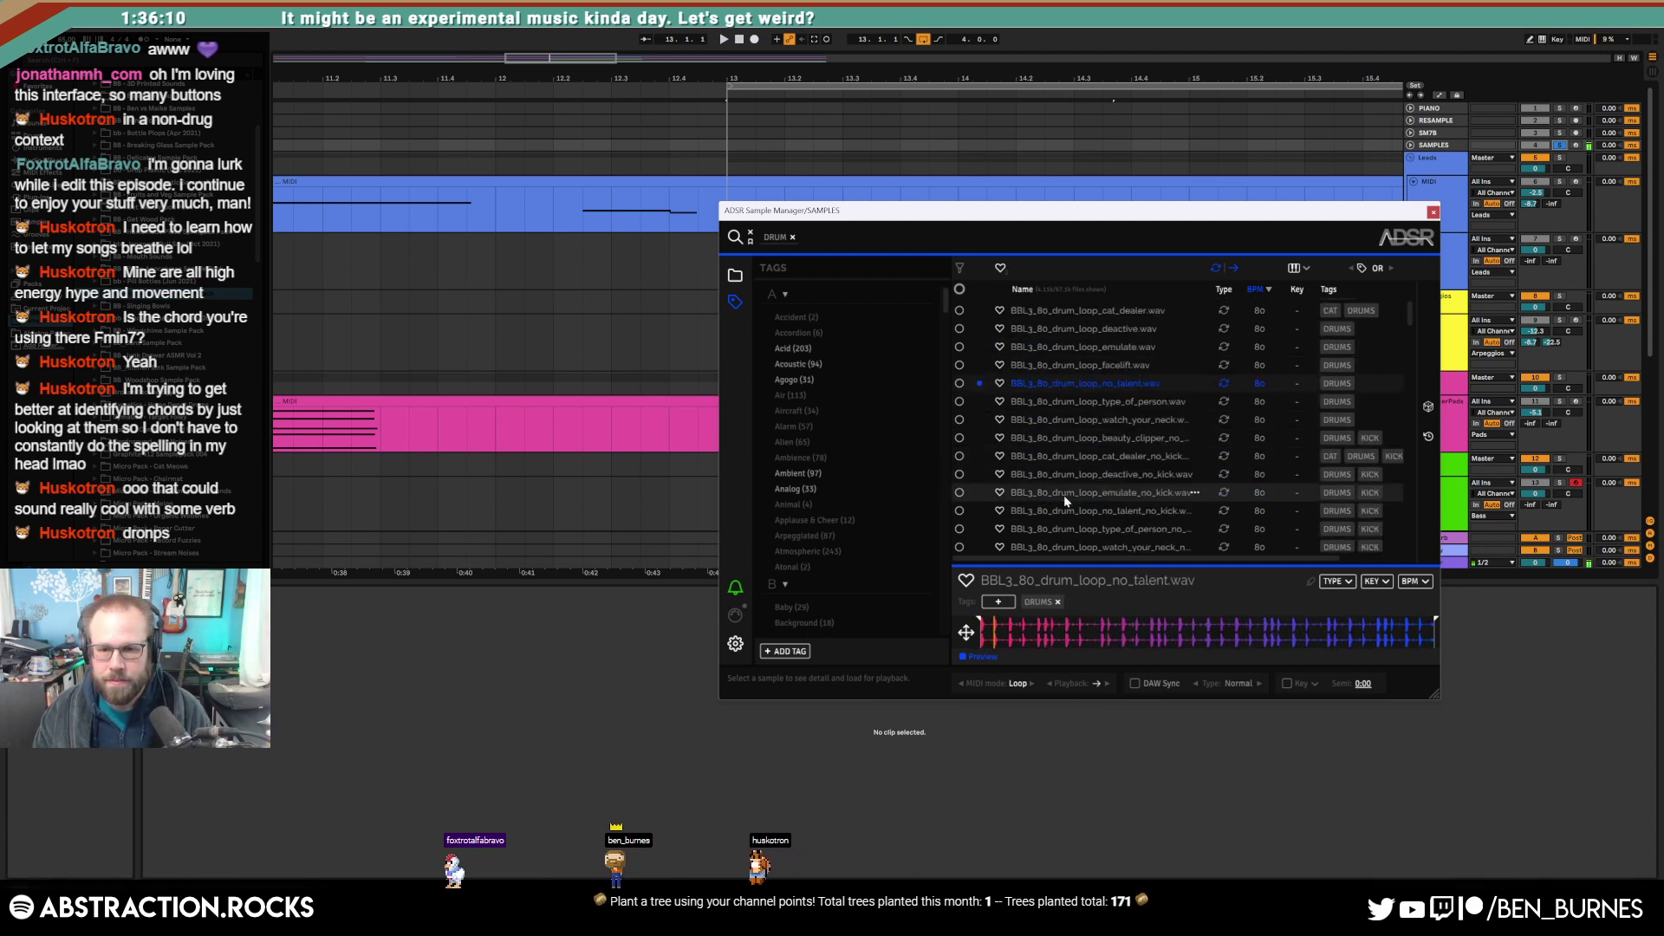
{"action": "key", "text": "Down"}
{"action": "key", "text": "Down"}
{"action": "key", "text": "Down"}
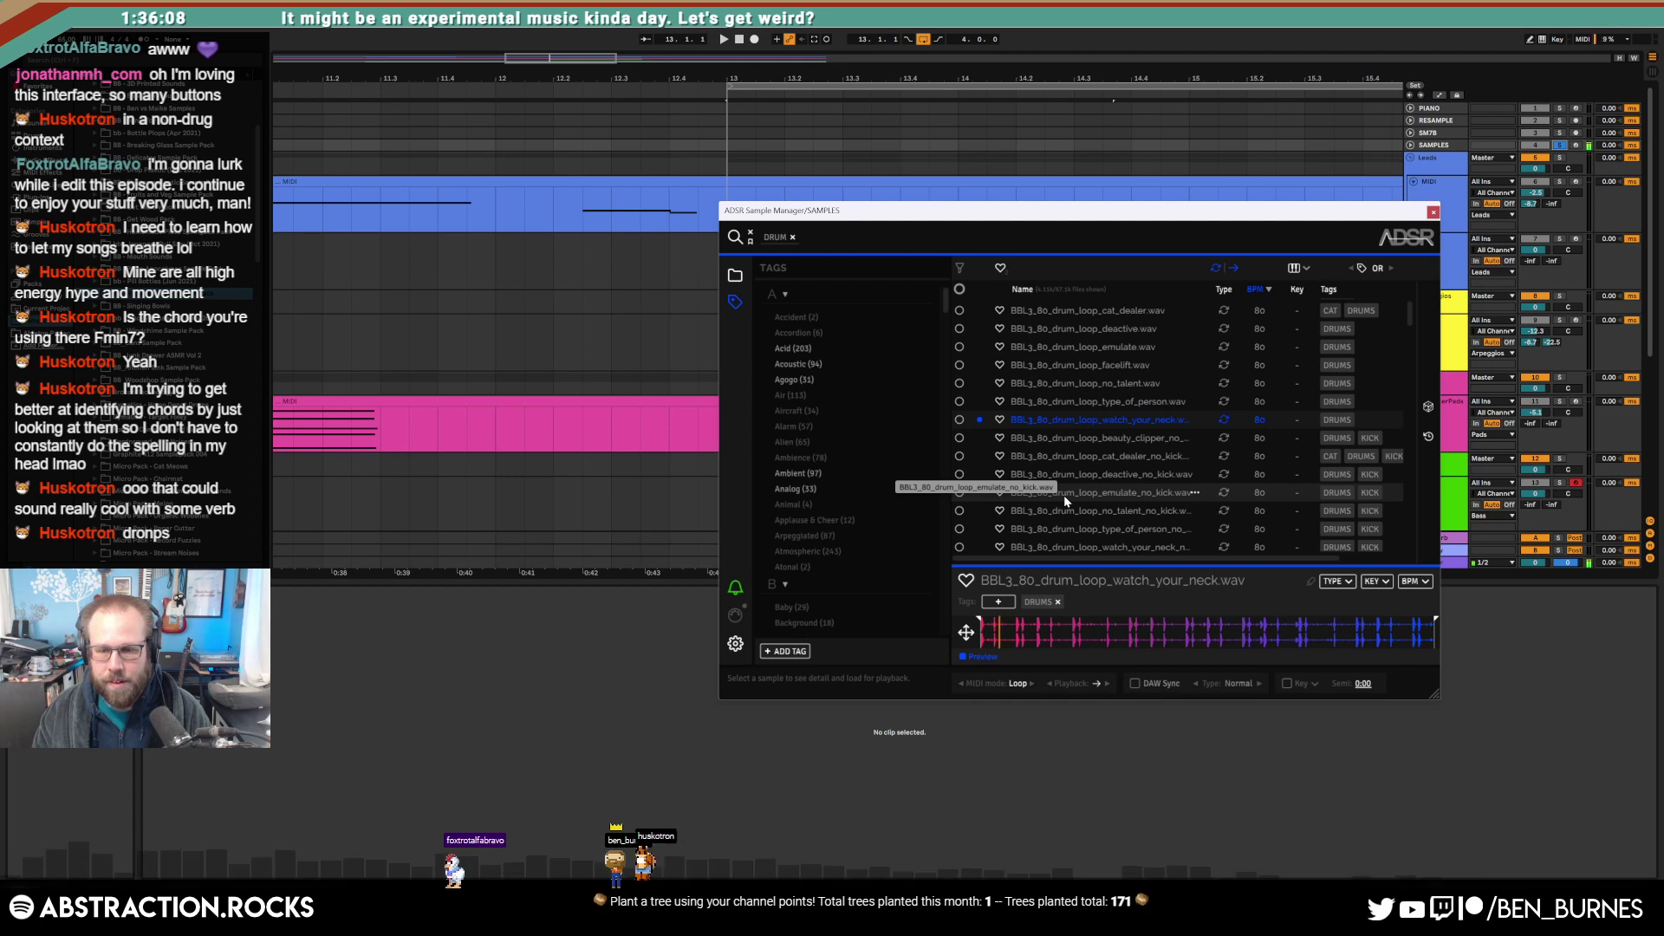
{"action": "key", "text": "Down"}
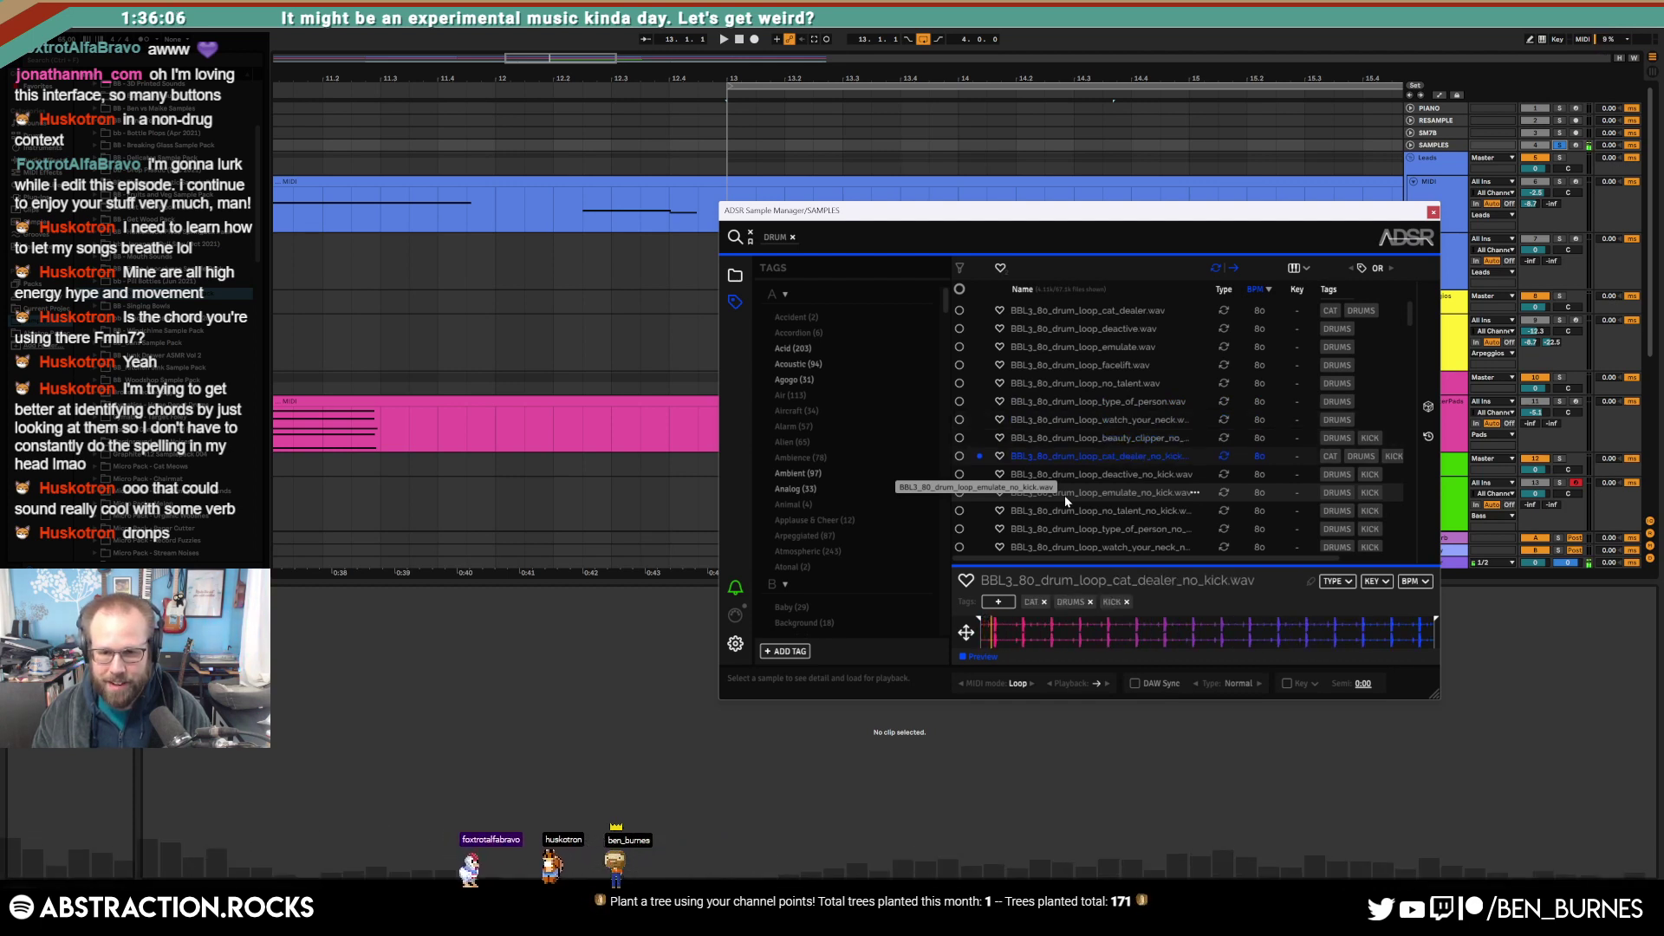
Step: Compare the remaining no-kick 80 BPM loops and choose BBL3_80_drum_loop_watch_your_neck_no_kick.wav
{"action": "key", "text": "Down"}
{"action": "scroll", "coordinate": [1065, 496], "scroll_direction": "down", "scroll_amount": 2}
{"action": "key", "text": "Down"}
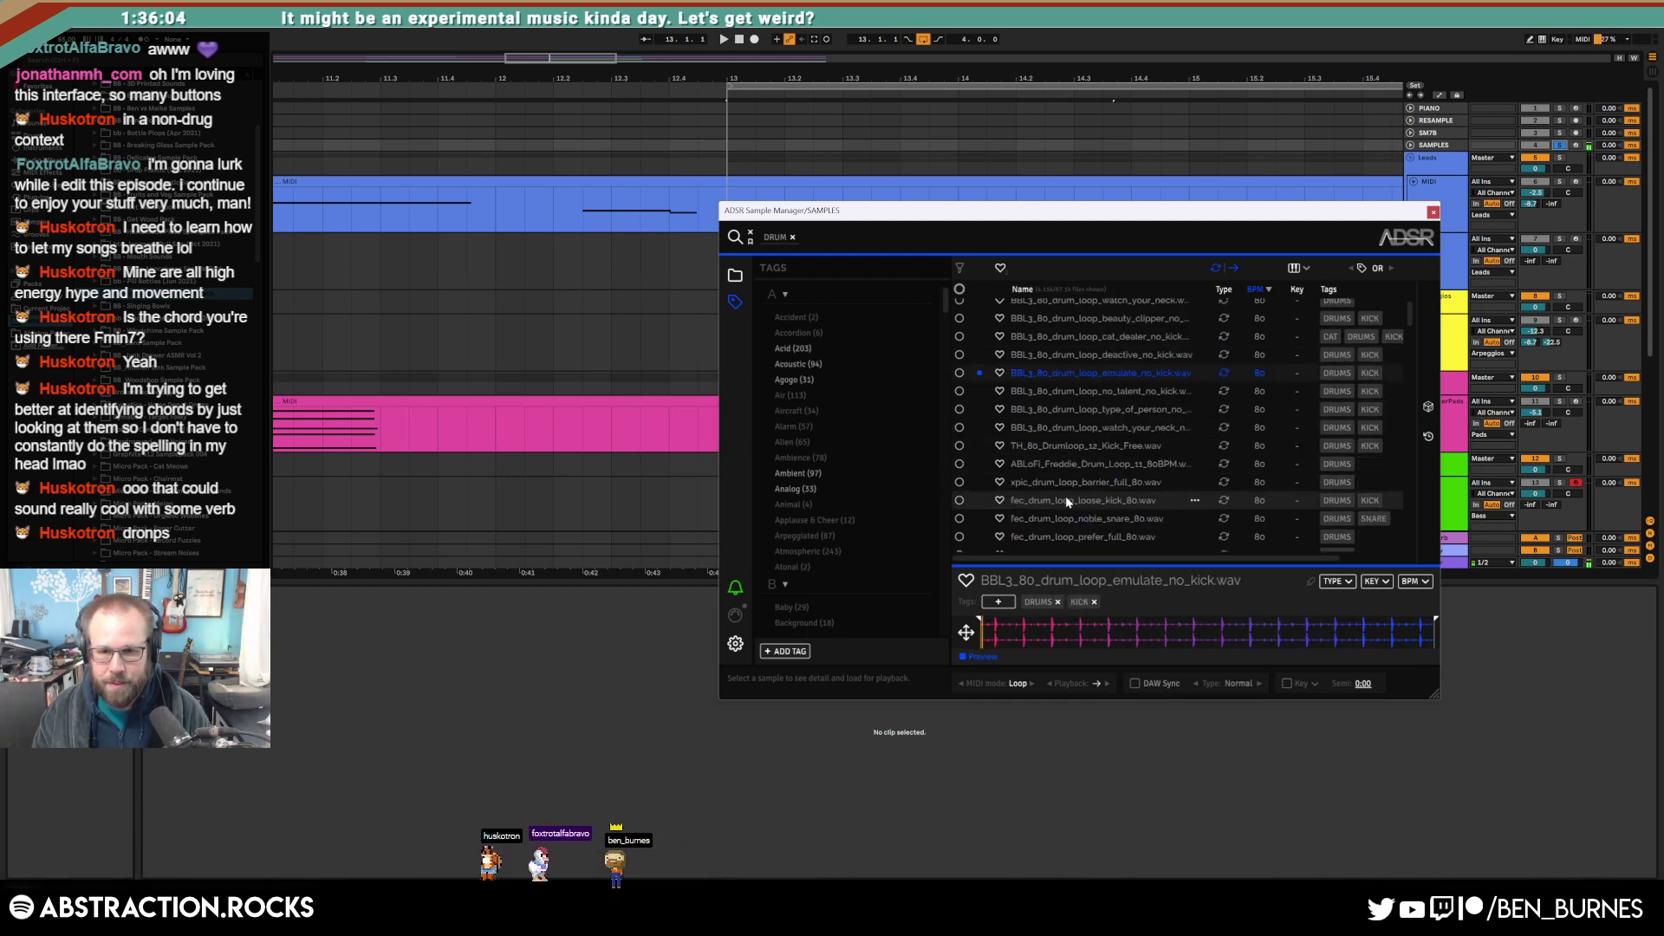
{"action": "key", "text": "Down"}
{"action": "key", "text": "Down"}
{"action": "key", "text": "Down"}
{"action": "key", "text": "Down"}
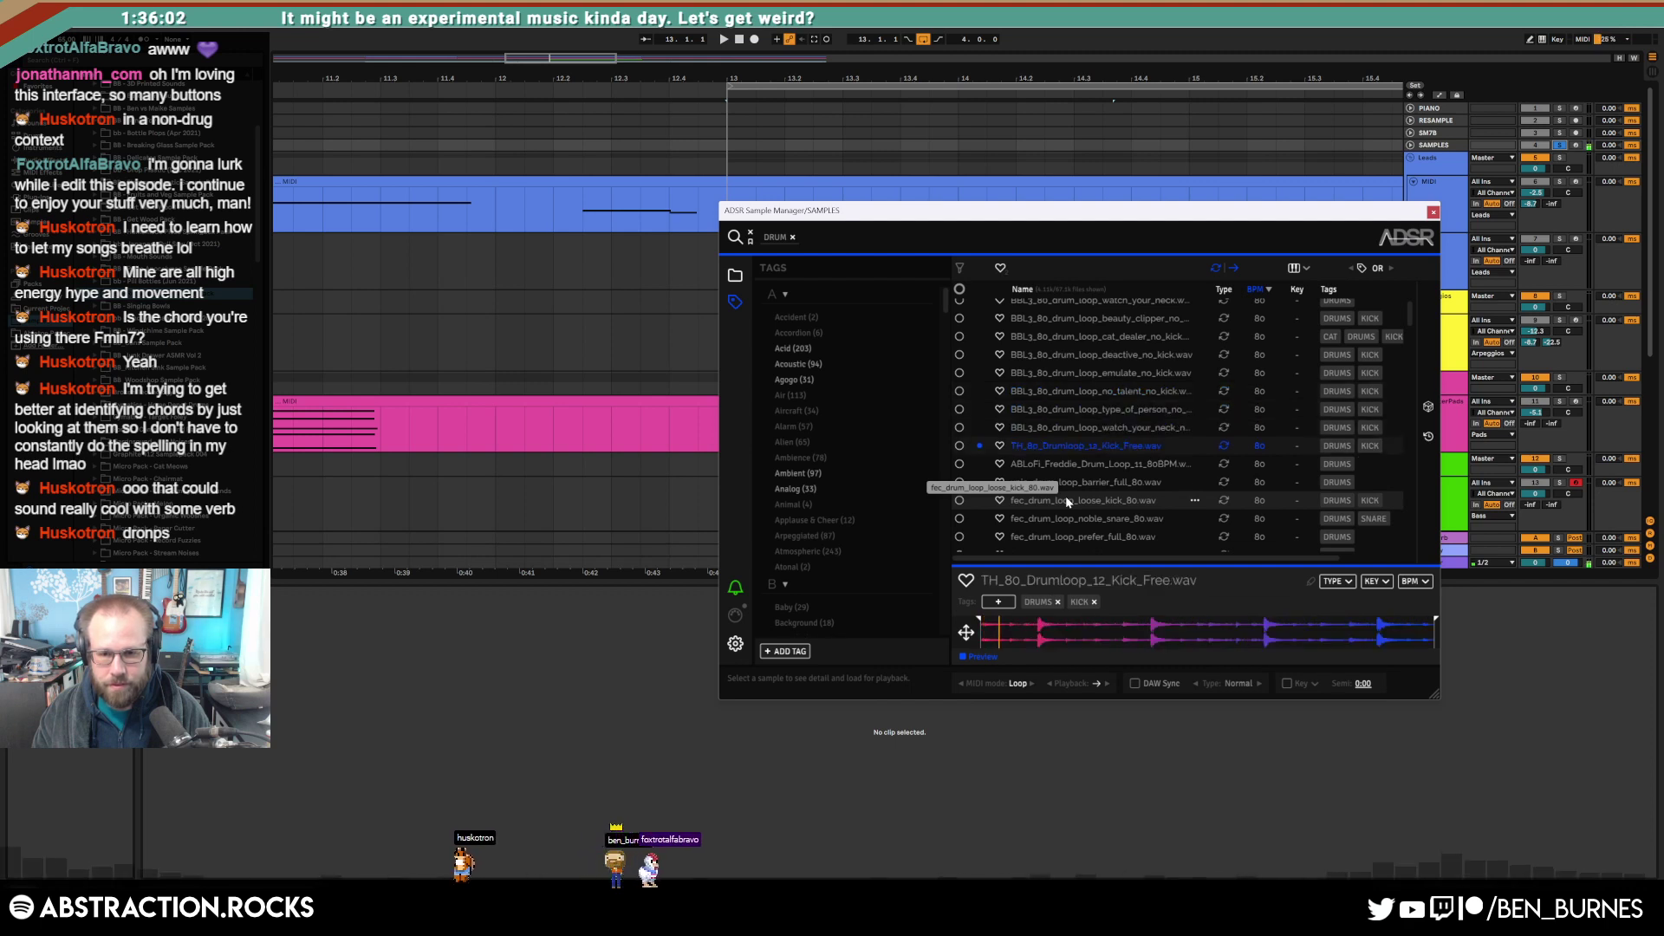
{"action": "key", "text": "Down"}
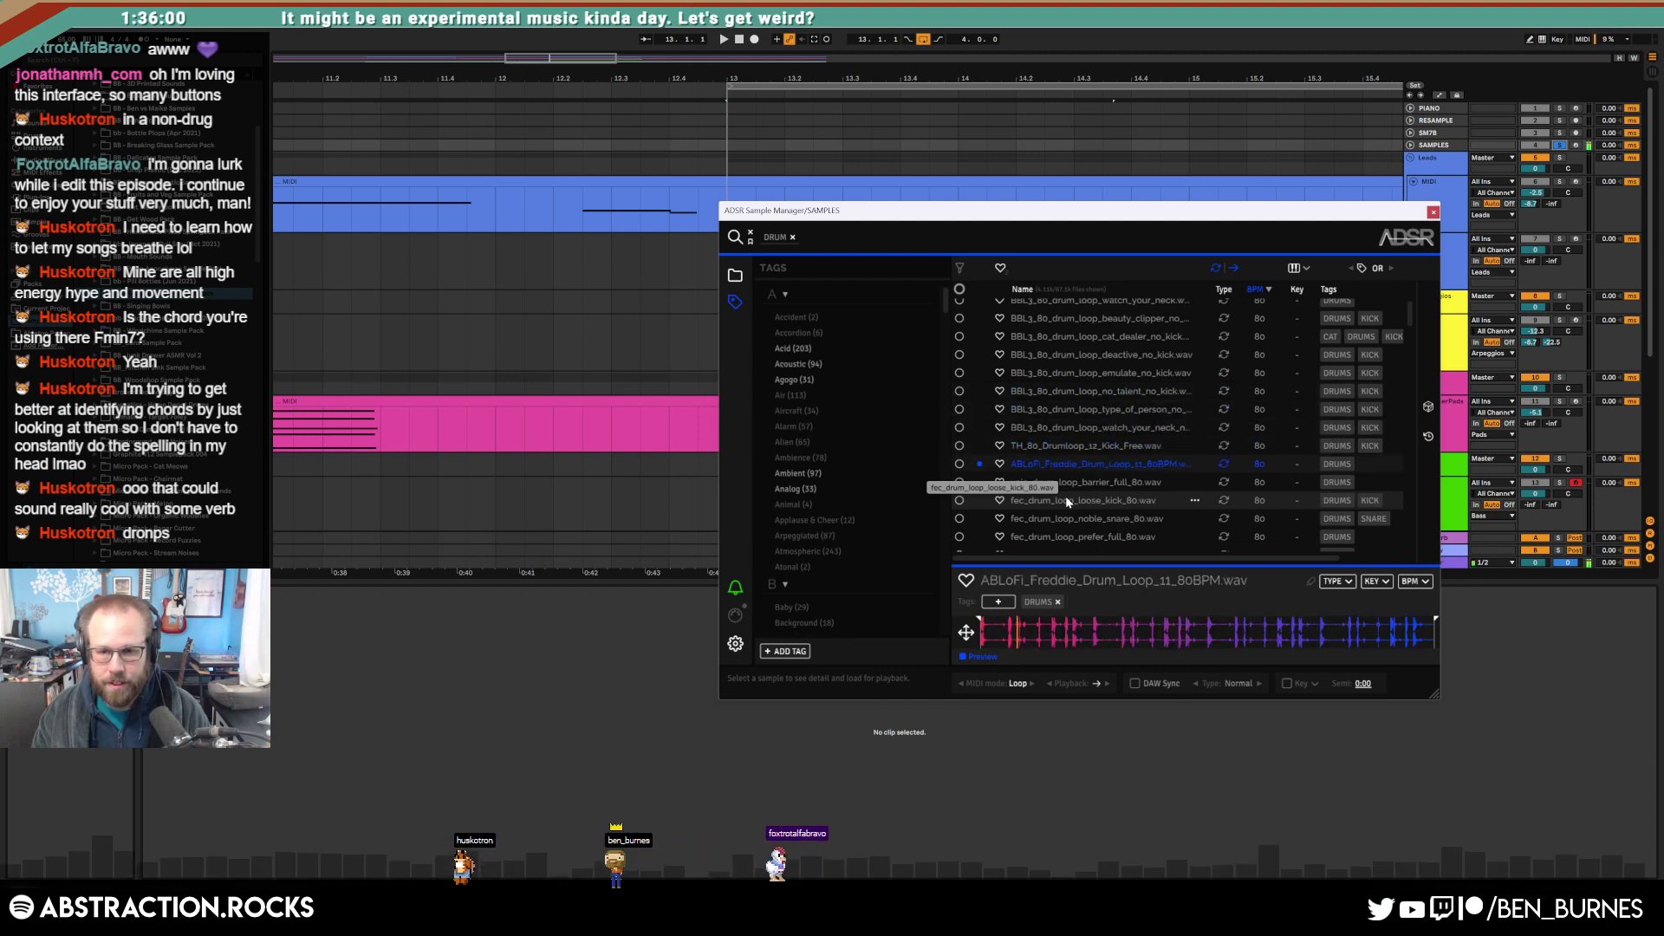
{"action": "key", "text": "Up"}
{"action": "key", "text": "Up"}
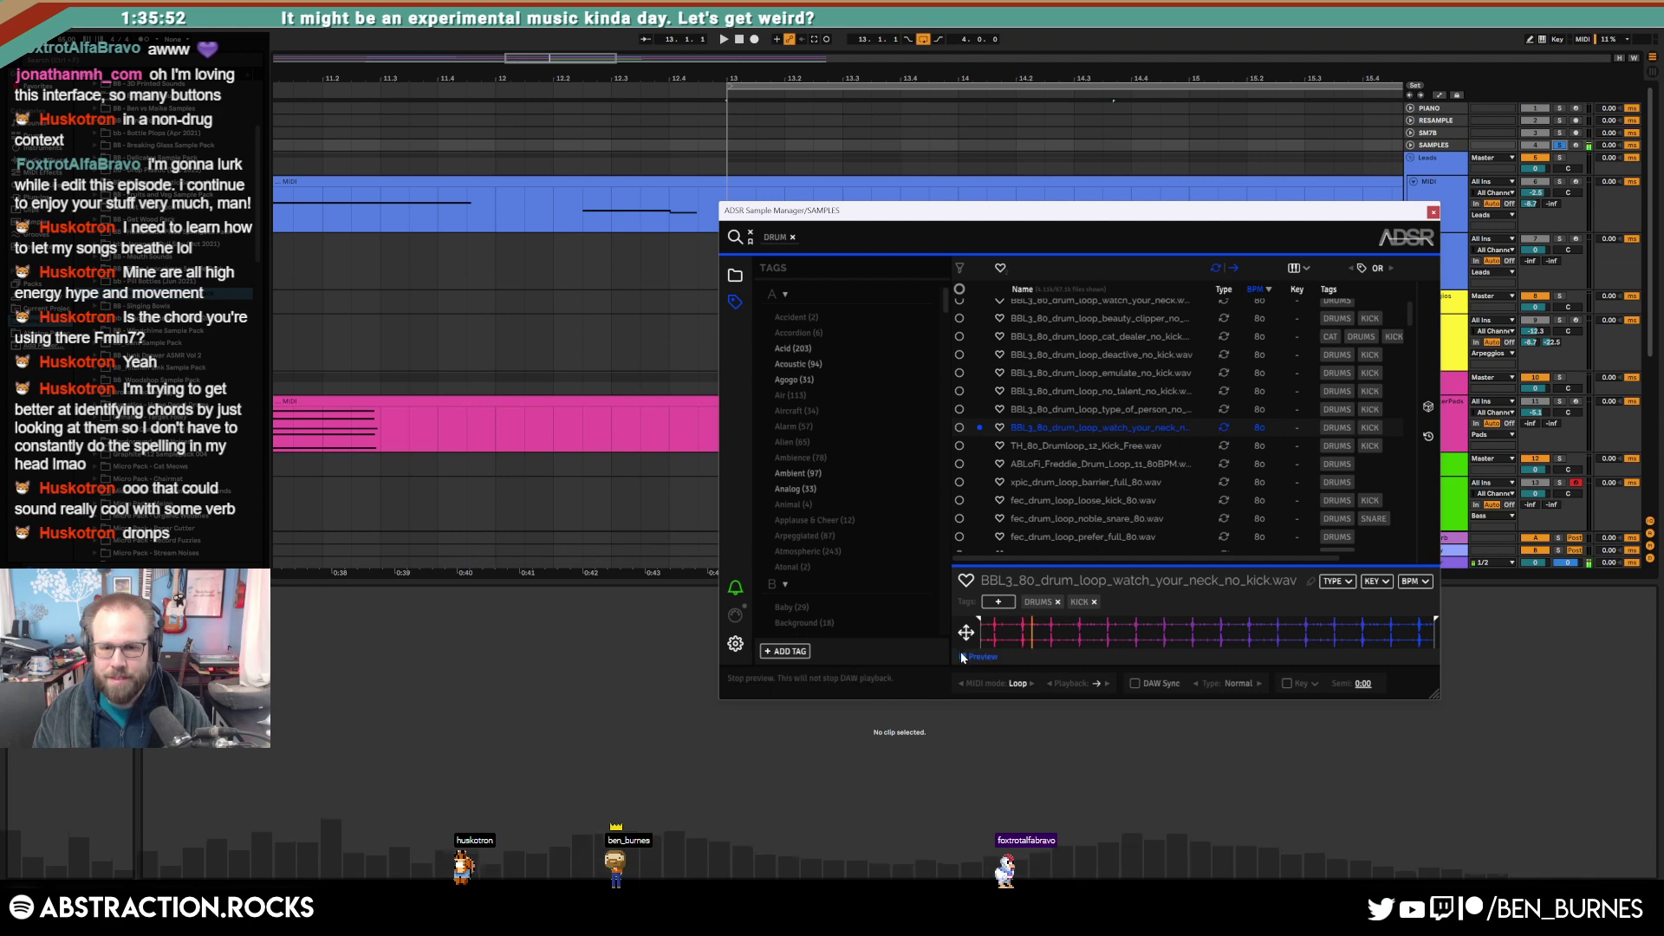
Step: Place BBL3_80_drum_loop_watch_your_neck_no_kick on the Drums group's SAMPLE track, starting at bar 13
{"action": "left_click_drag", "start_coordinate": [954, 210], "coordinate": [504, 85]}
{"action": "scroll", "coordinate": [1155, 431], "scroll_direction": "down", "scroll_amount": 3}
{"action": "scroll", "coordinate": [1154, 431], "scroll_direction": "down", "scroll_amount": 2}
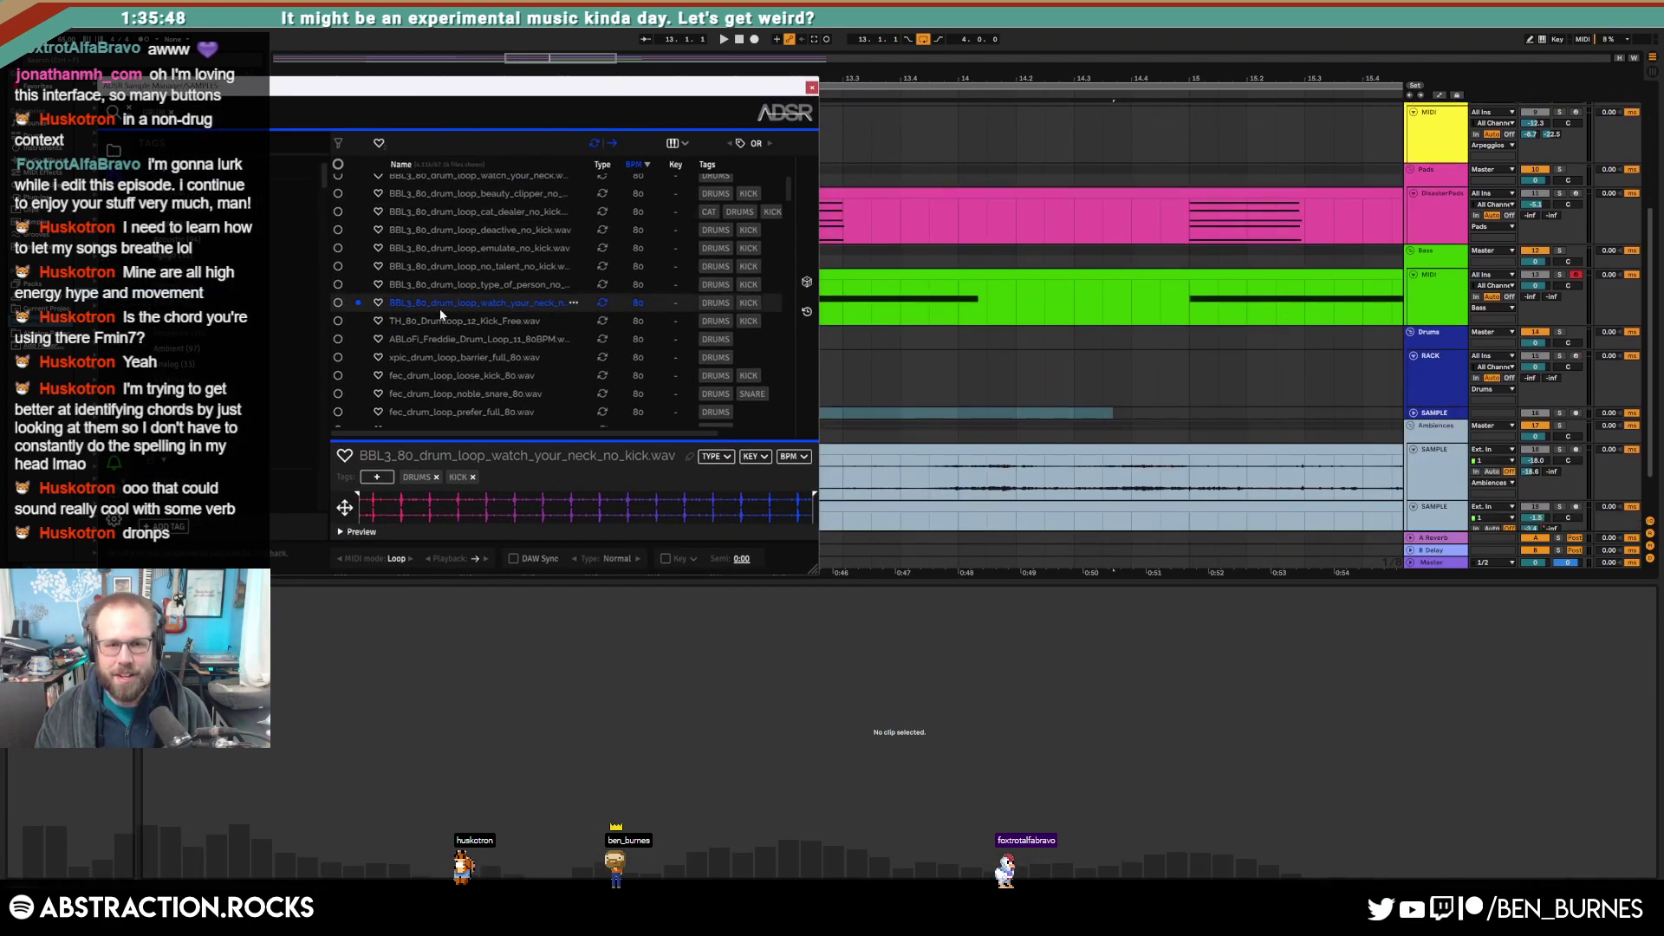
{"action": "left_click_drag", "start_coordinate": [861, 386], "coordinate": [771, 419]}
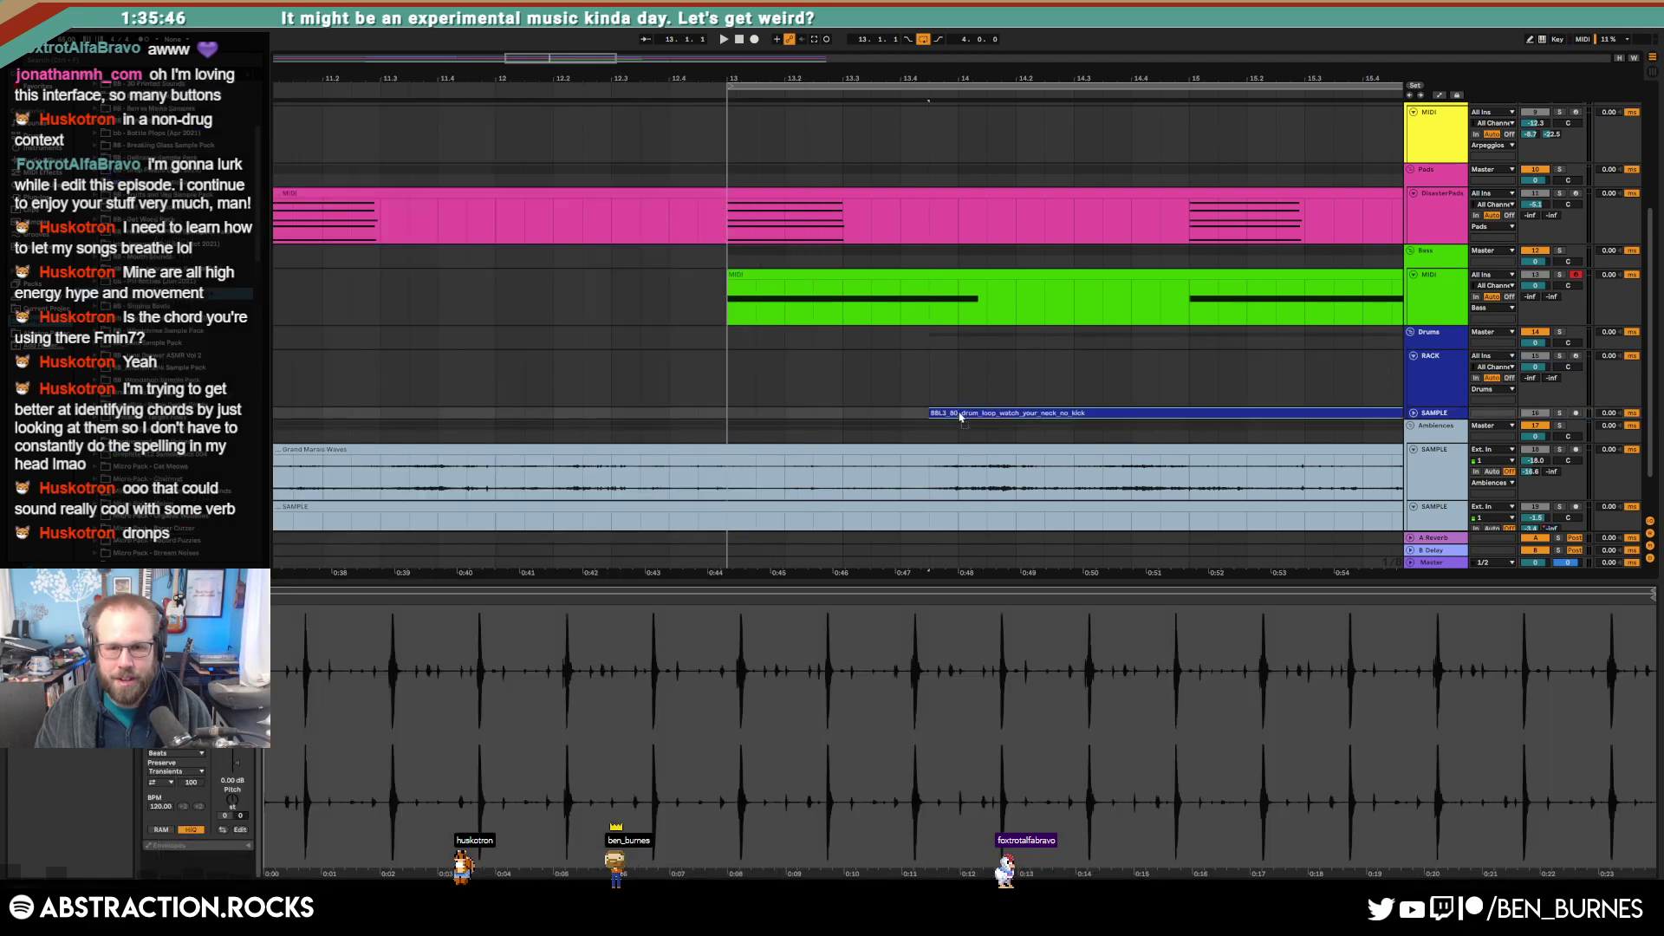
Step: Turn on warping for the drum loop clip and set its tempo to 80 BPM
{"action": "left_click", "coordinate": [173, 743]}
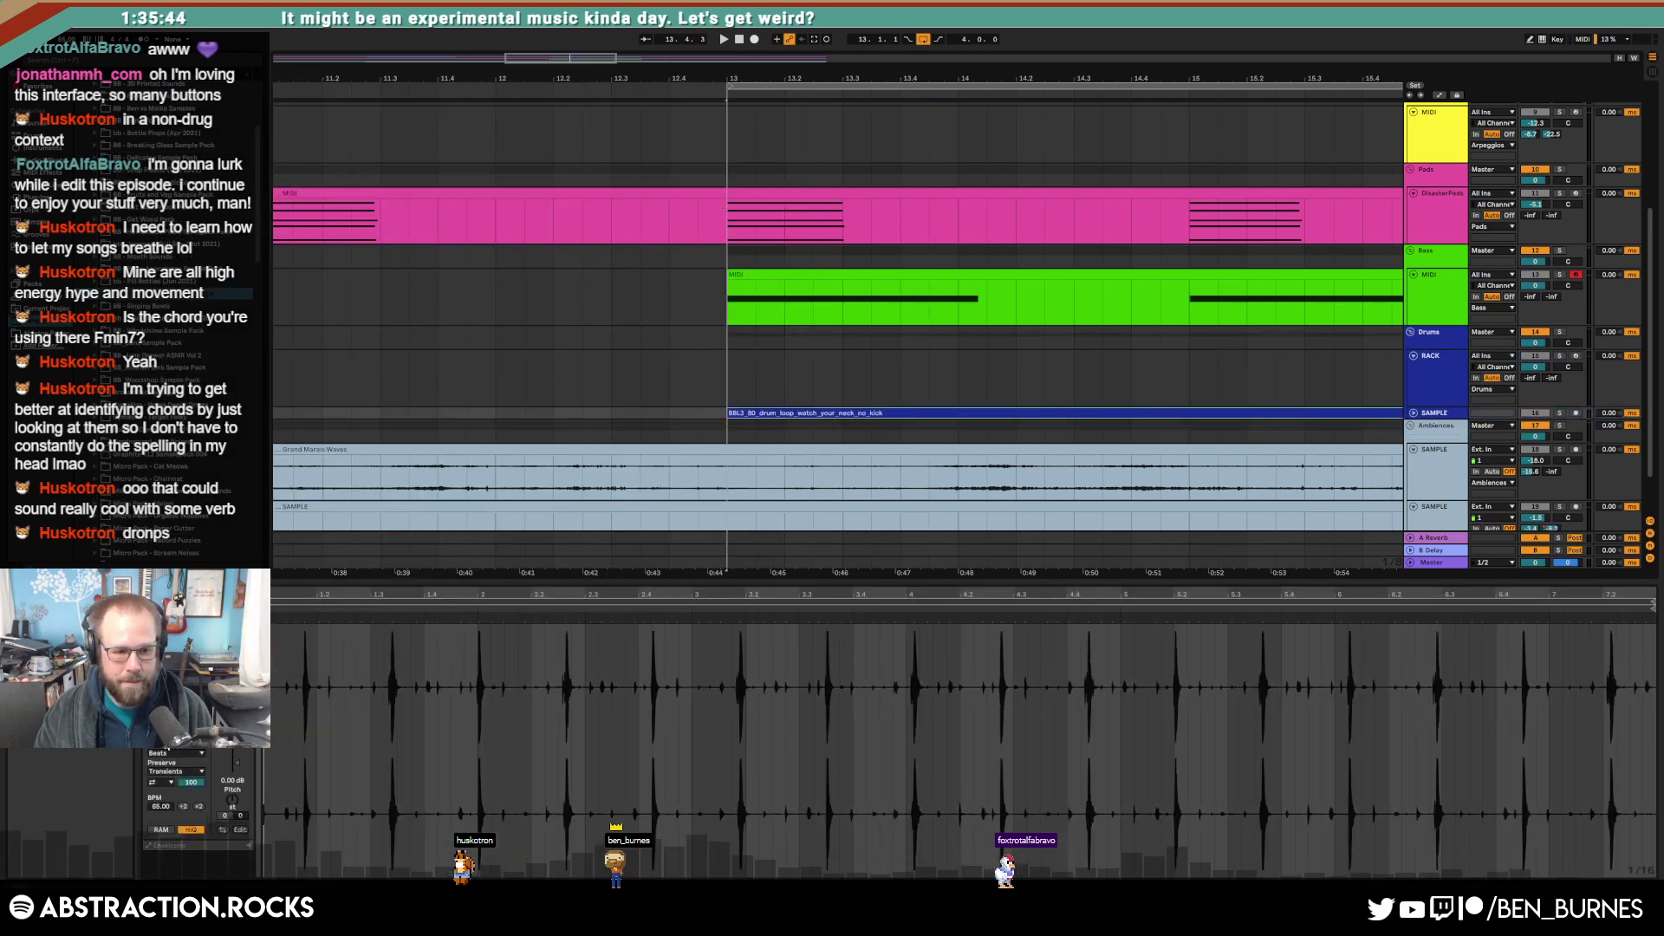
{"action": "left_click", "coordinate": [162, 808]}
{"action": "type", "text": "80"}
{"action": "key", "text": "Return"}
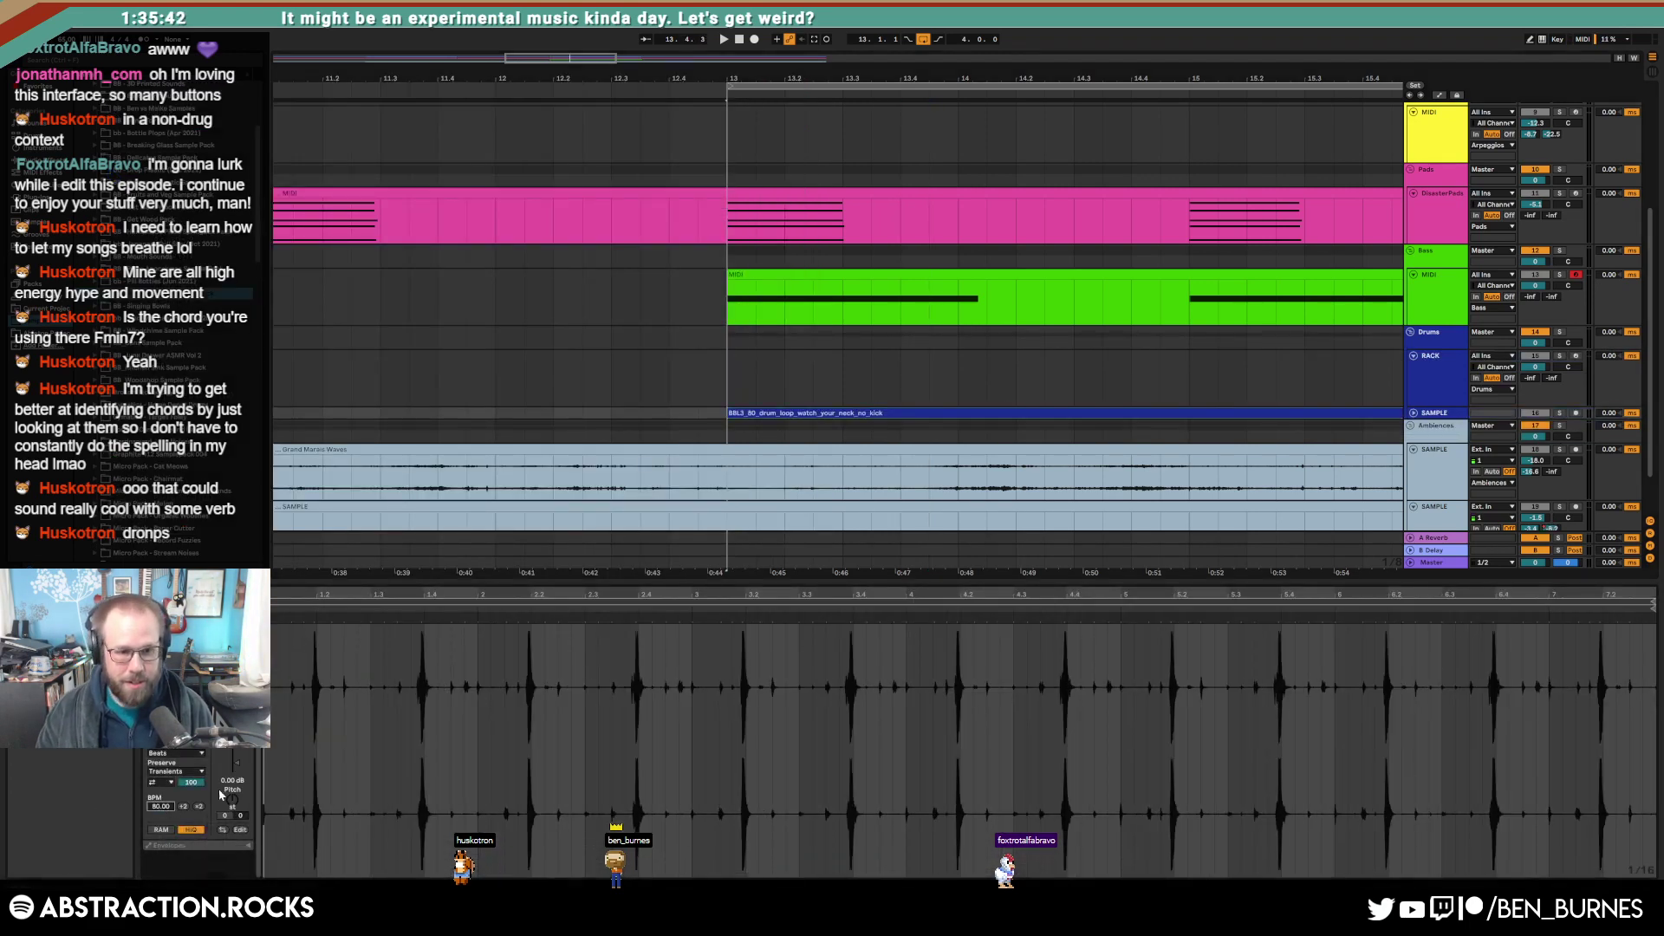
Step: Show the drum loop's clip gain envelope and lower the gain around the first snare hit
{"action": "left_click", "coordinate": [325, 669]}
{"action": "scroll", "coordinate": [313, 700], "scroll_direction": "up", "scroll_amount": 5}
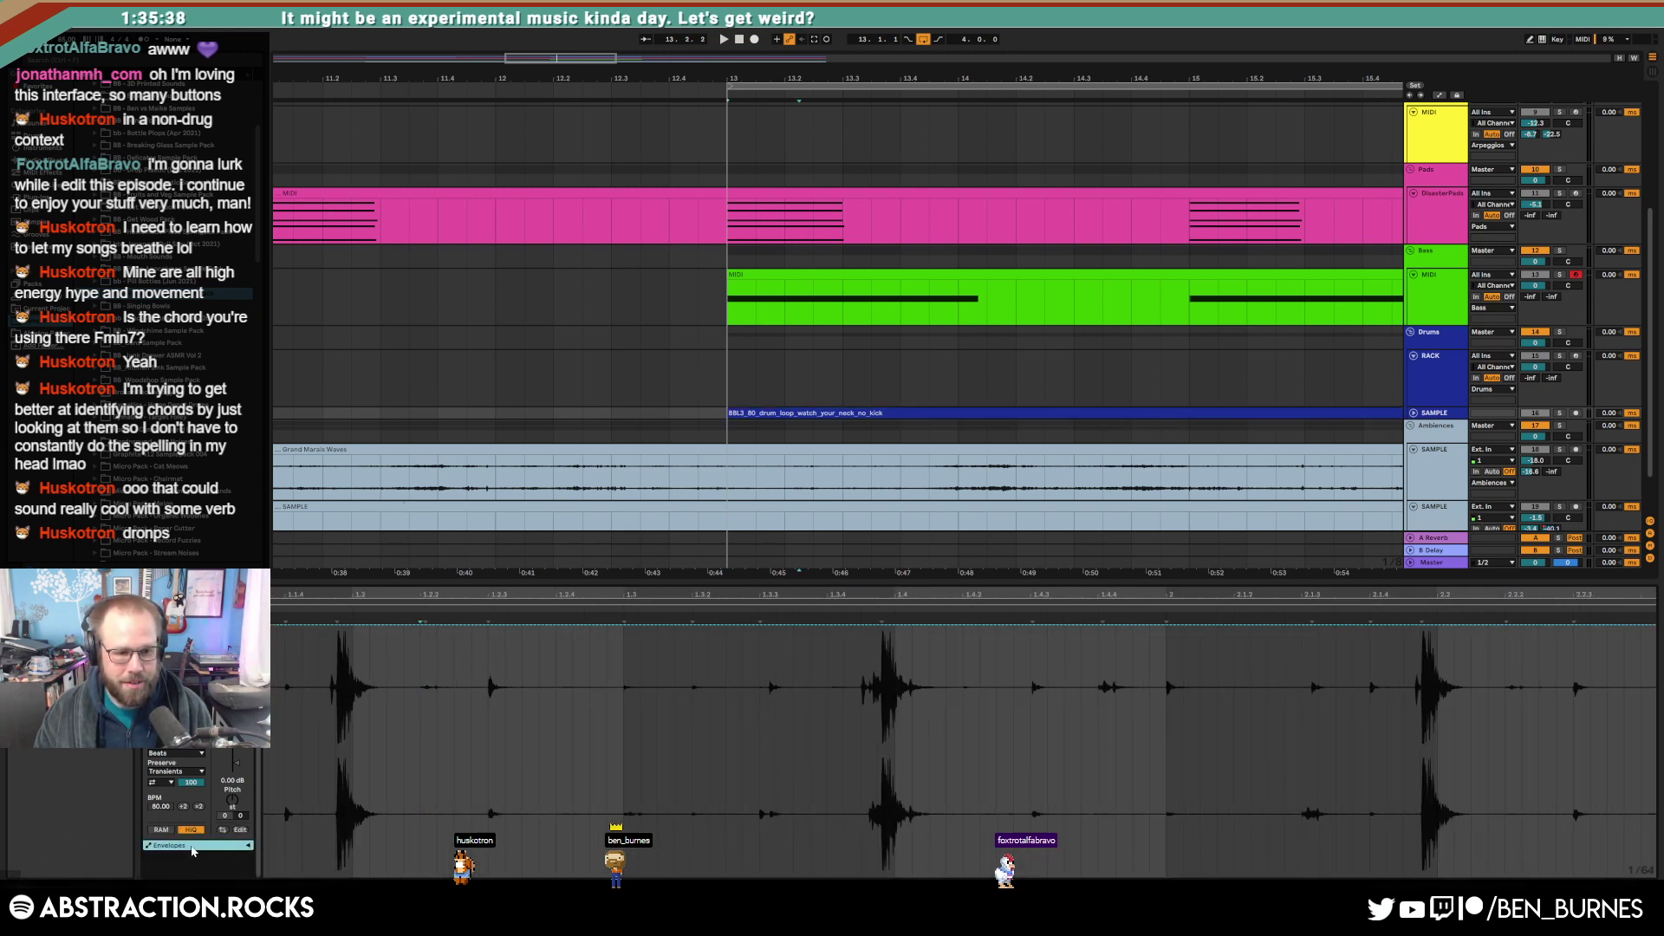
{"action": "left_click", "coordinate": [246, 846]}
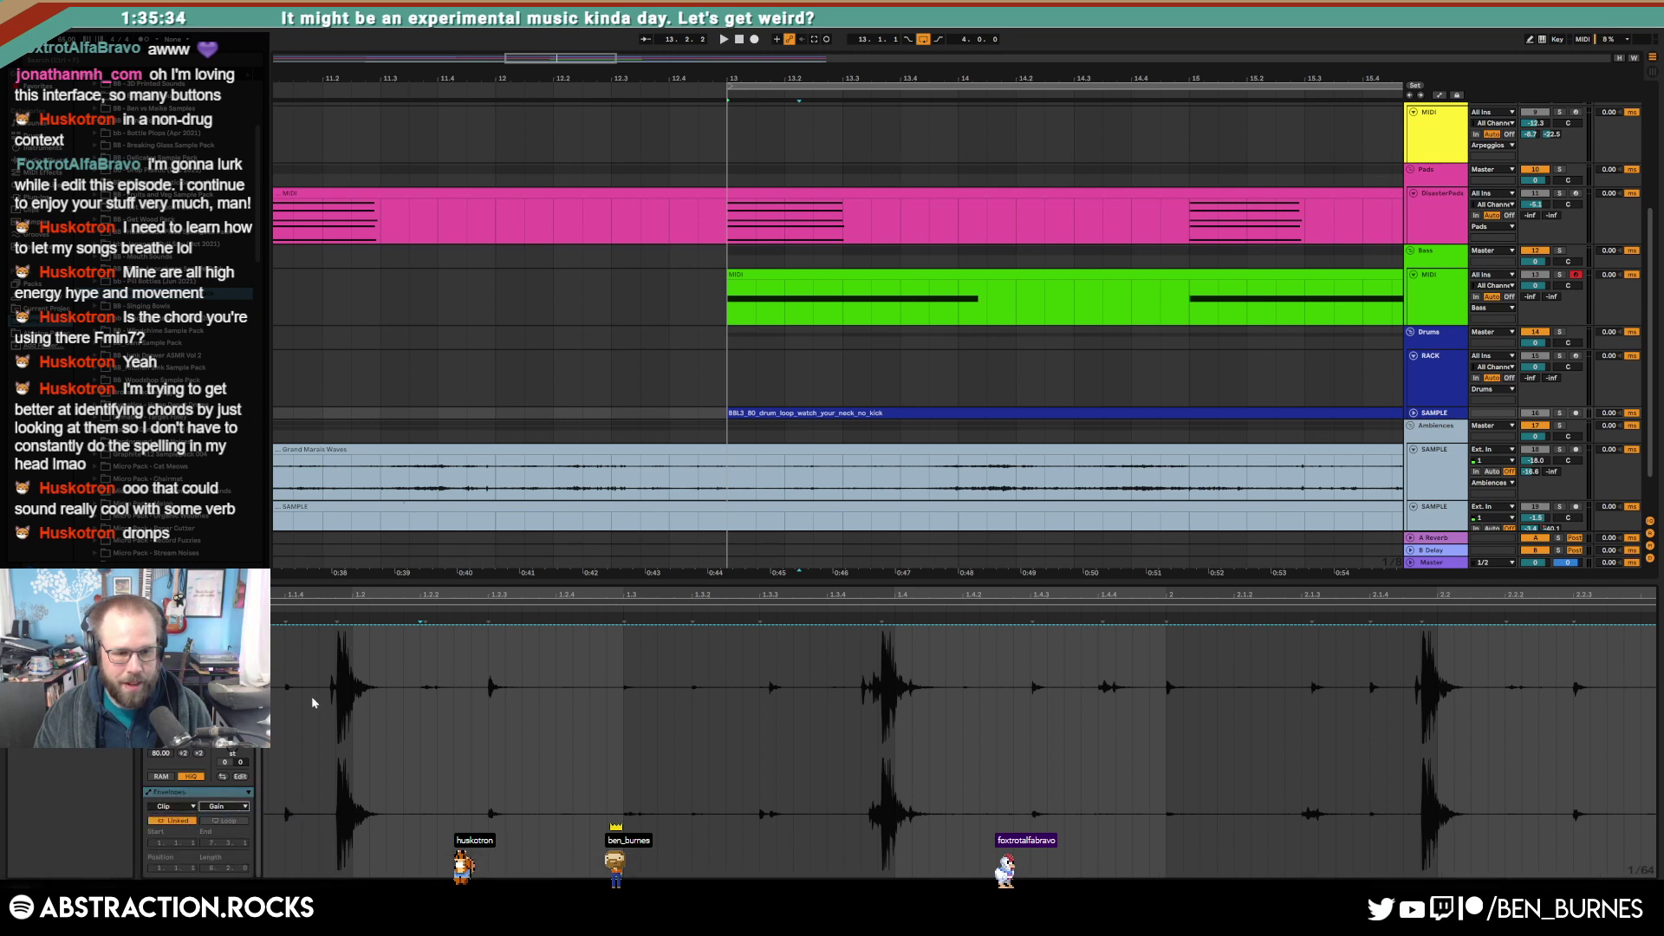
{"action": "left_click_drag", "start_coordinate": [319, 699], "coordinate": [377, 691]}
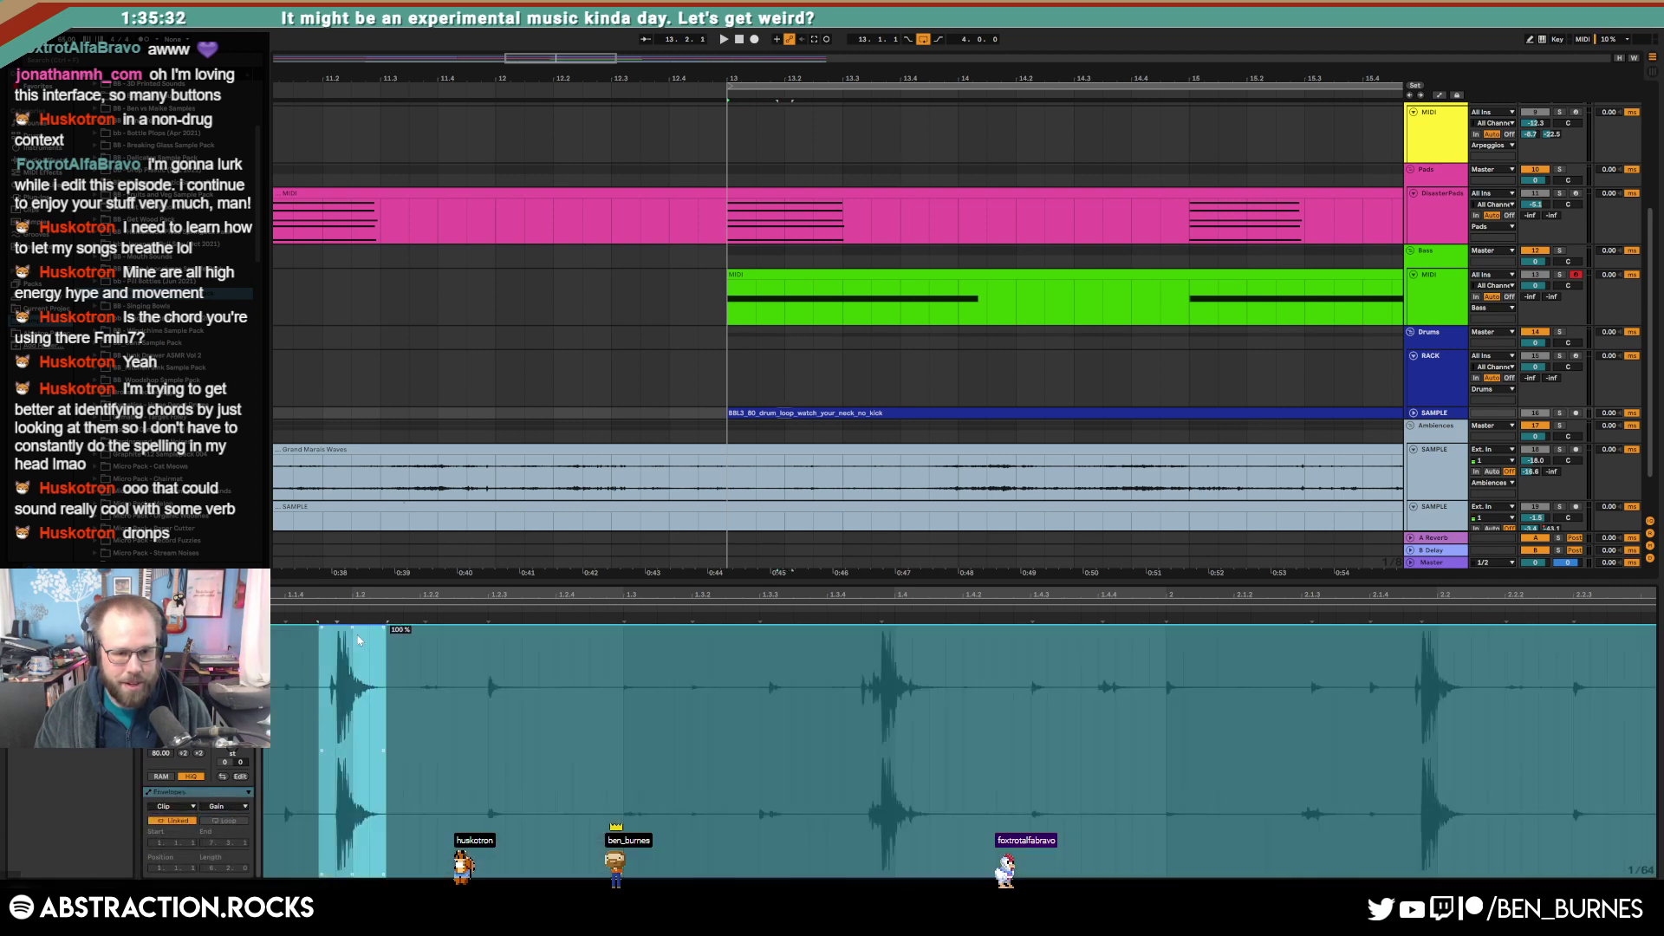
{"action": "left_click_drag", "start_coordinate": [381, 624], "coordinate": [386, 836]}
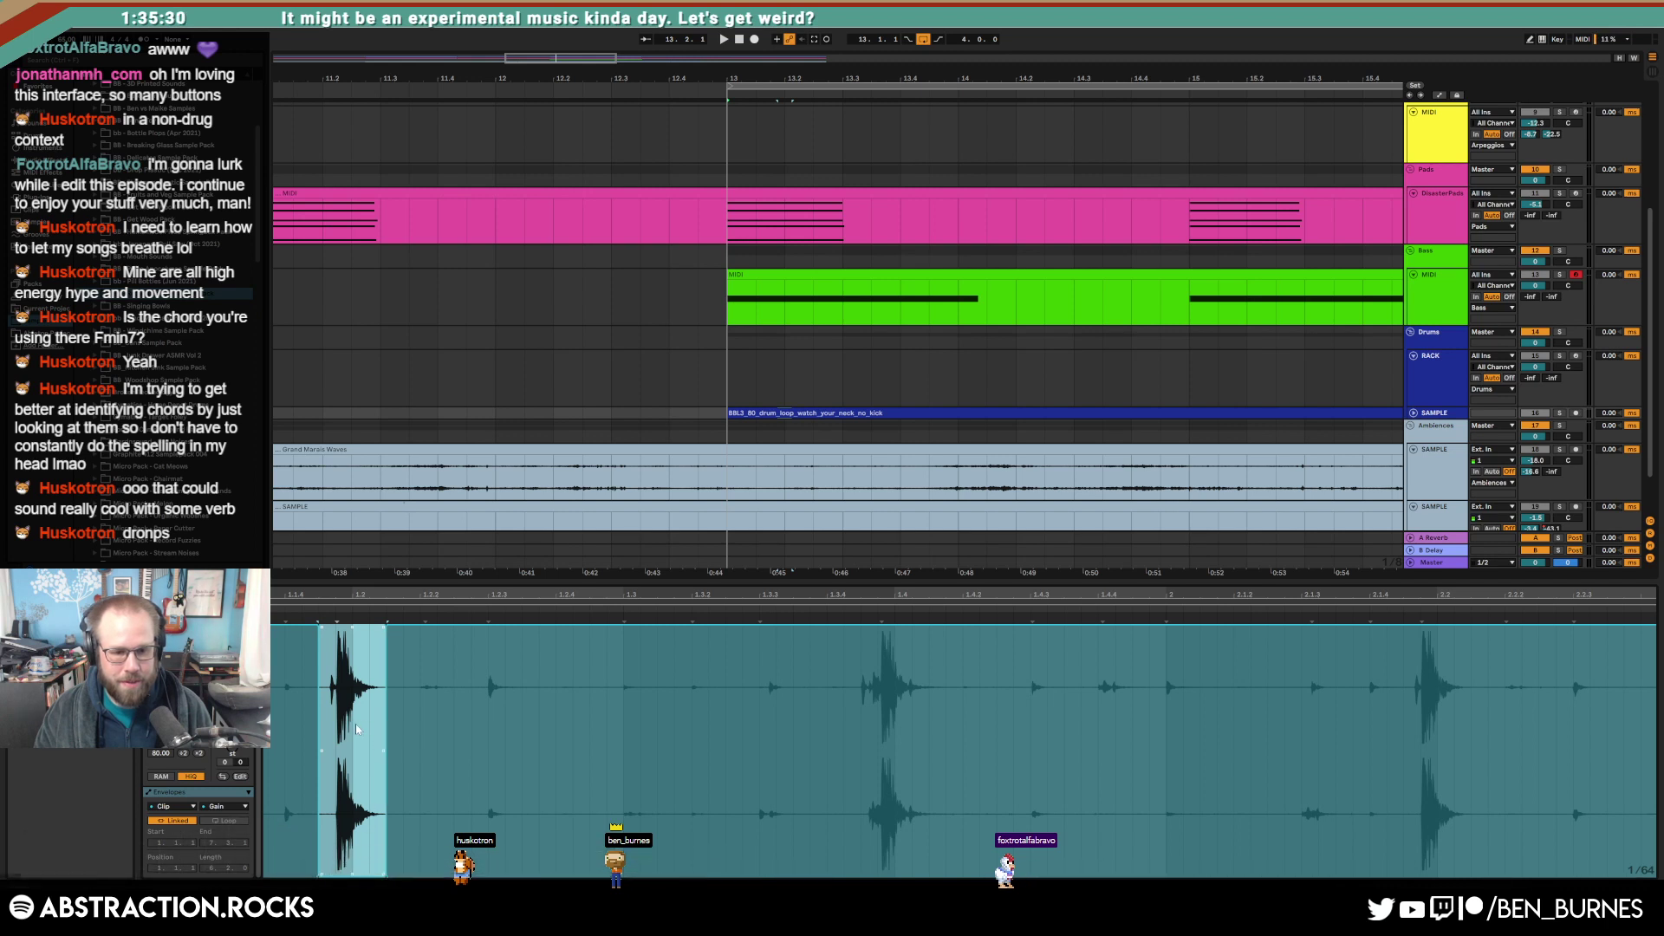
Step: Duplicate the first snare hit's gain dip along the clip up to bar 7, covering the other snare hits
{"action": "scroll", "coordinate": [356, 730], "scroll_direction": "down", "scroll_amount": 5}
{"action": "left_click_drag", "start_coordinate": [369, 689], "coordinate": [263, 691]}
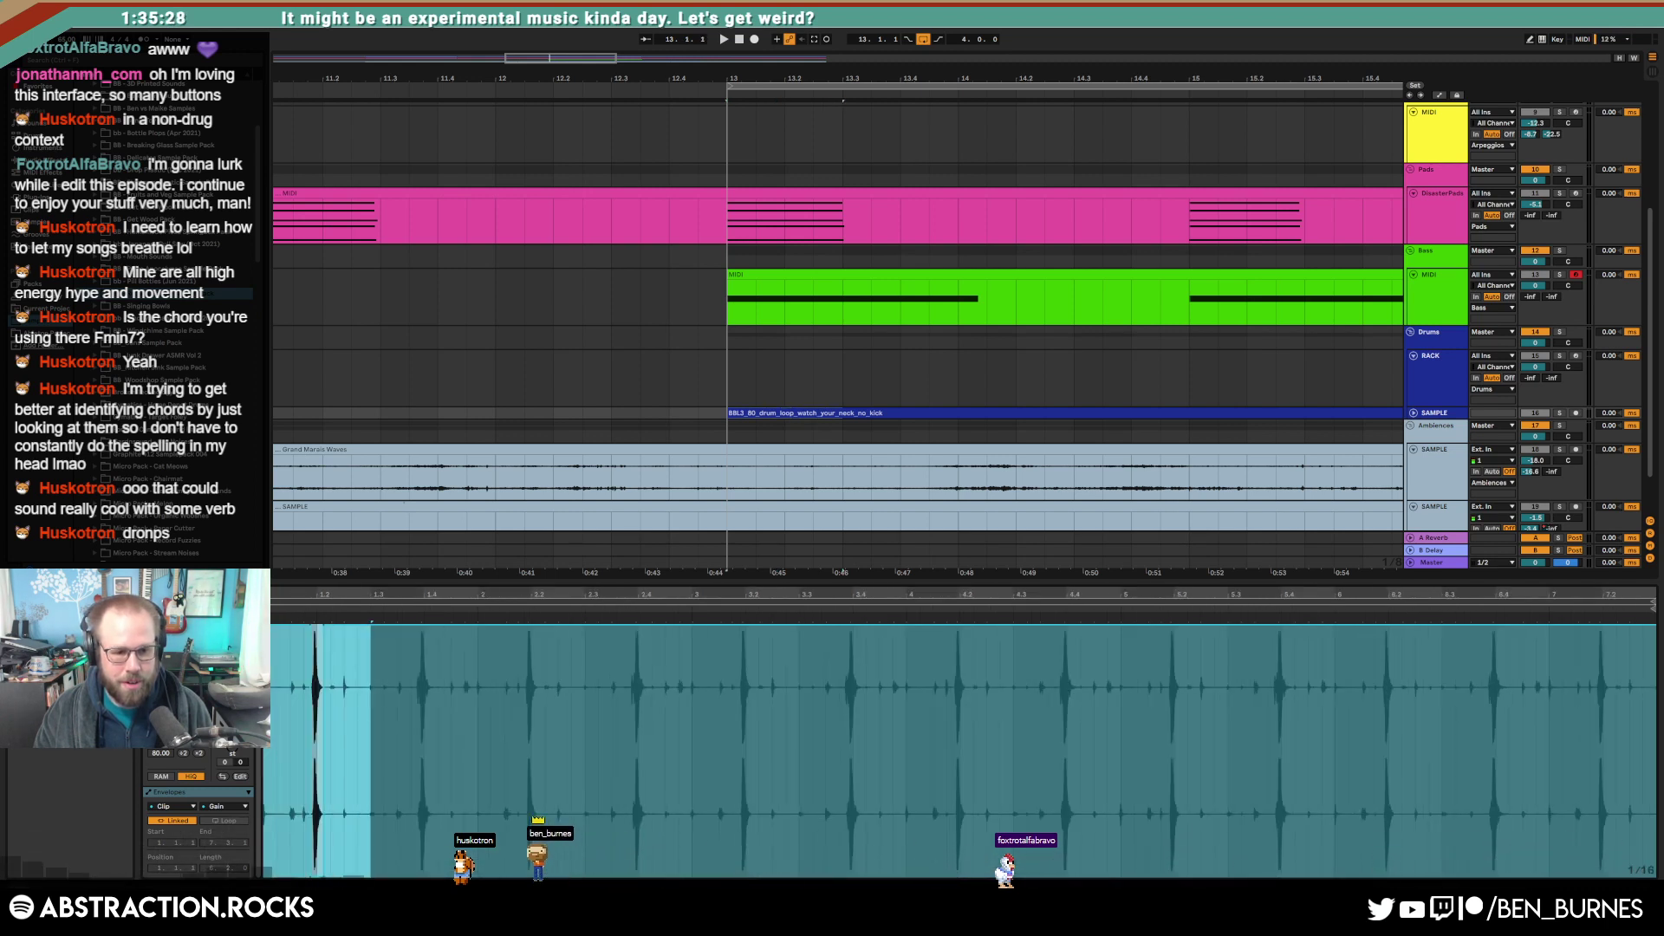
{"action": "key", "text": "ctrl+d"}
{"action": "key", "text": "ctrl+d"}
{"action": "key", "text": "ctrl+d"}
{"action": "key", "text": "ctrl+d"}
{"action": "key", "text": "ctrl+d"}
{"action": "key", "text": "ctrl+d"}
{"action": "key", "text": "ctrl+d"}
{"action": "key", "text": "ctrl+d"}
{"action": "key", "text": "ctrl+d"}
{"action": "key", "text": "ctrl+d"}
{"action": "key", "text": "ctrl+d"}
{"action": "key", "text": "ctrl+d"}
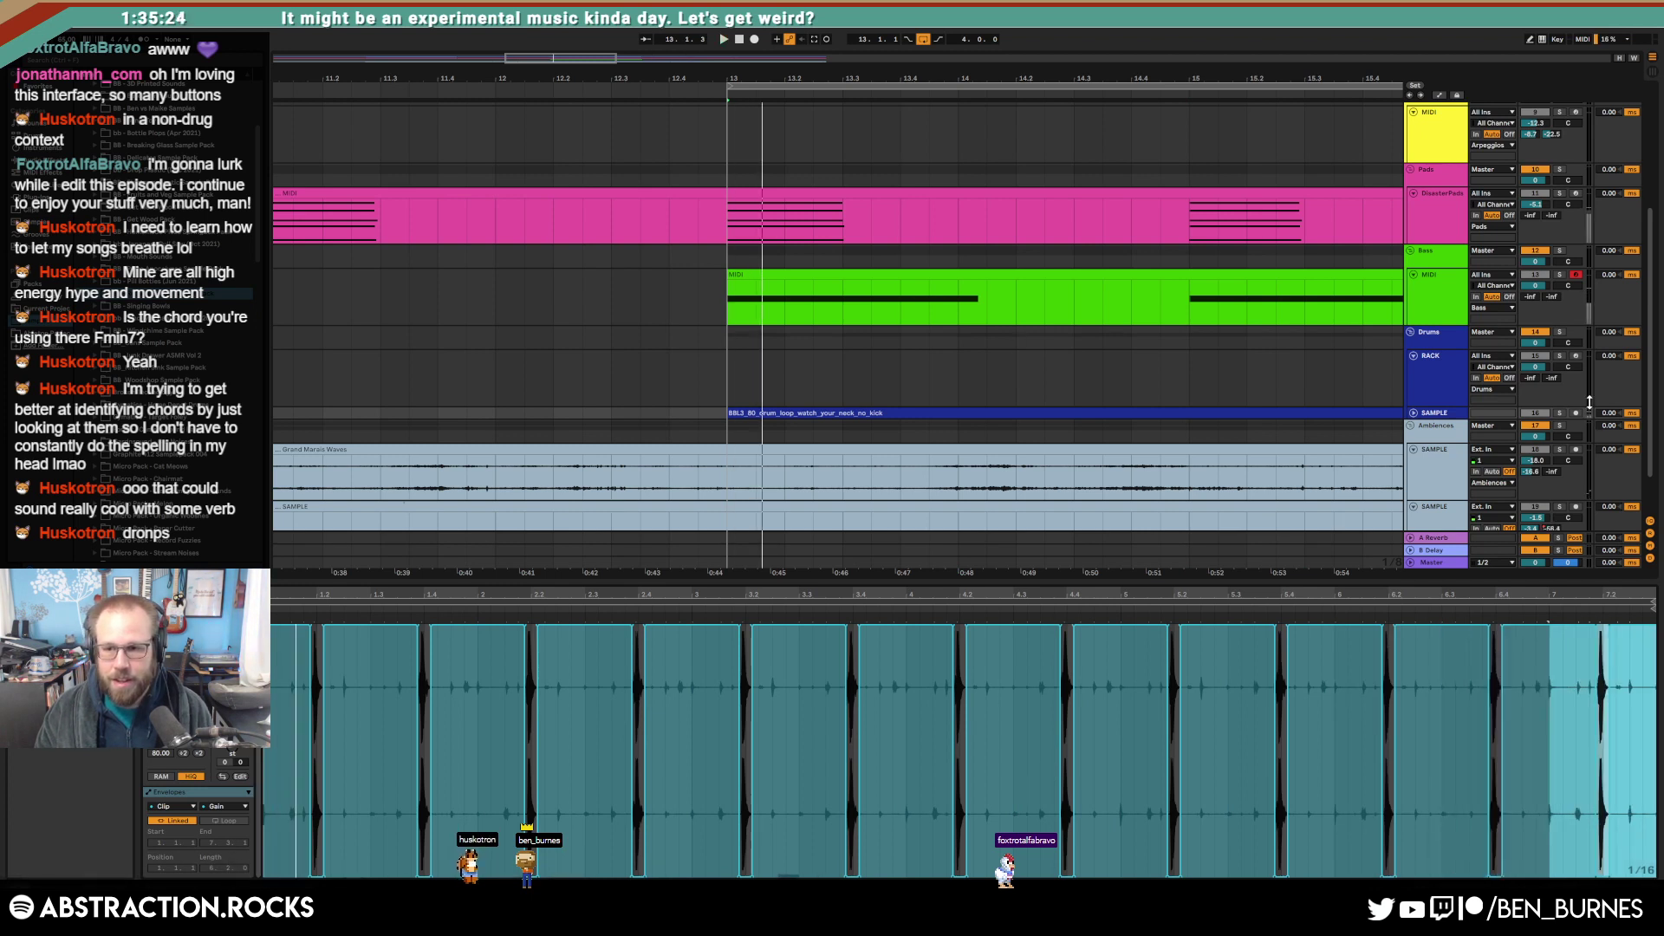
Step: Play the section from bar 13, expand the drum SAMPLE track and set its A-Reverb send to about -22 dB
{"action": "left_click", "coordinate": [1564, 414]}
{"action": "key", "text": "space"}
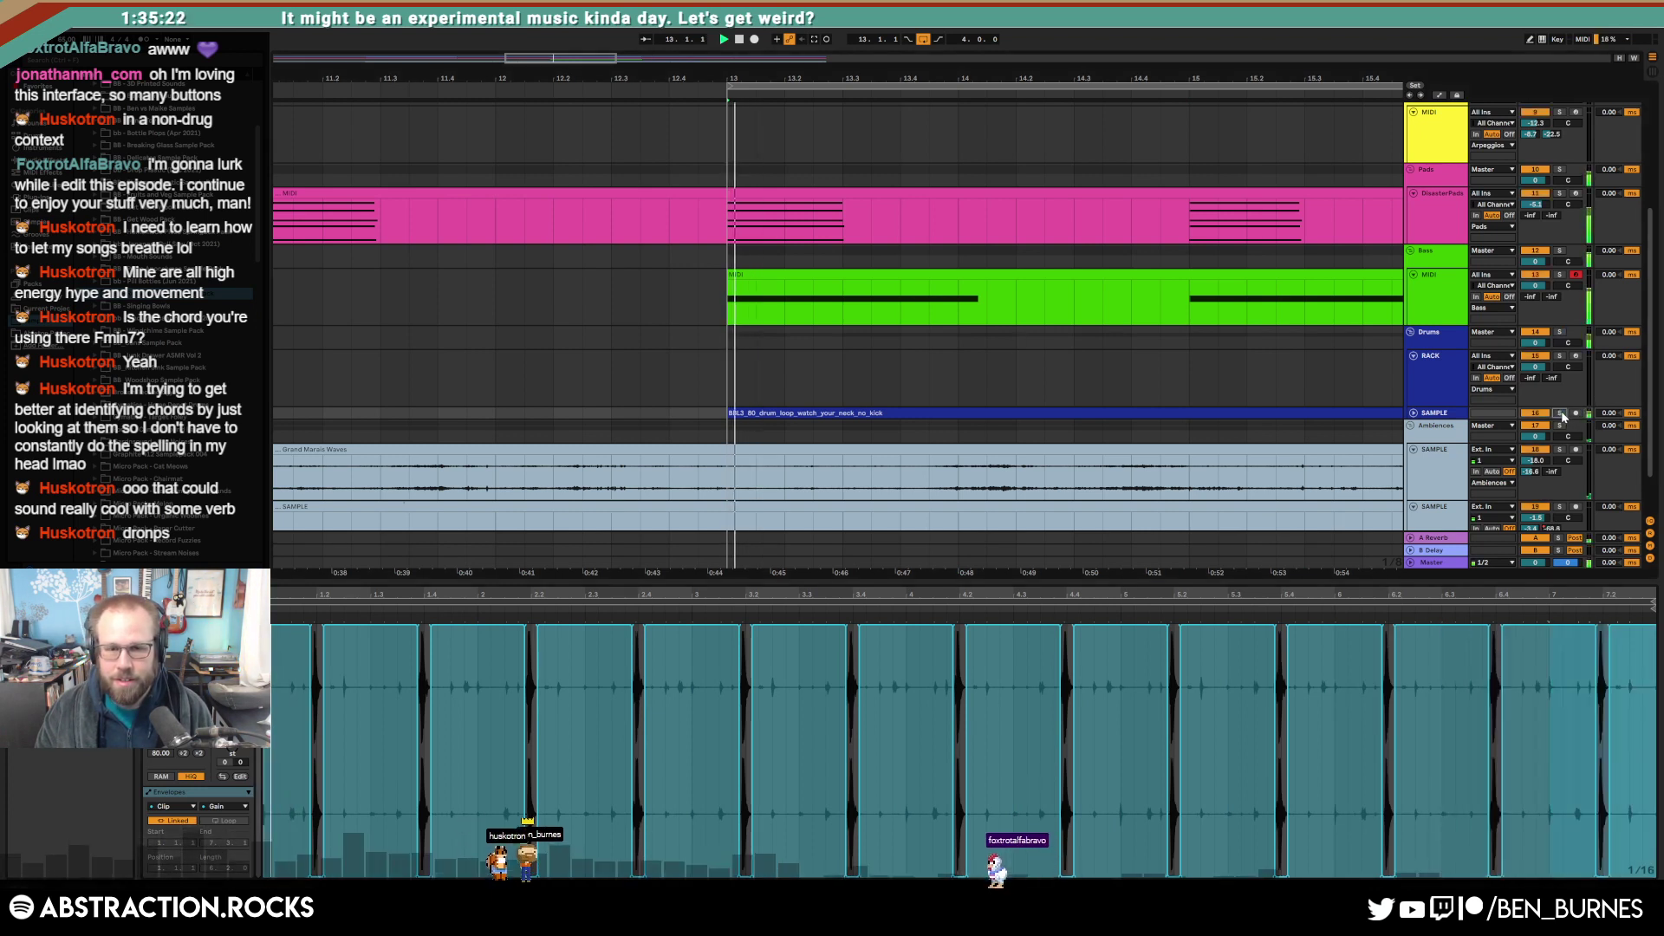
{"action": "left_click", "coordinate": [1413, 415]}
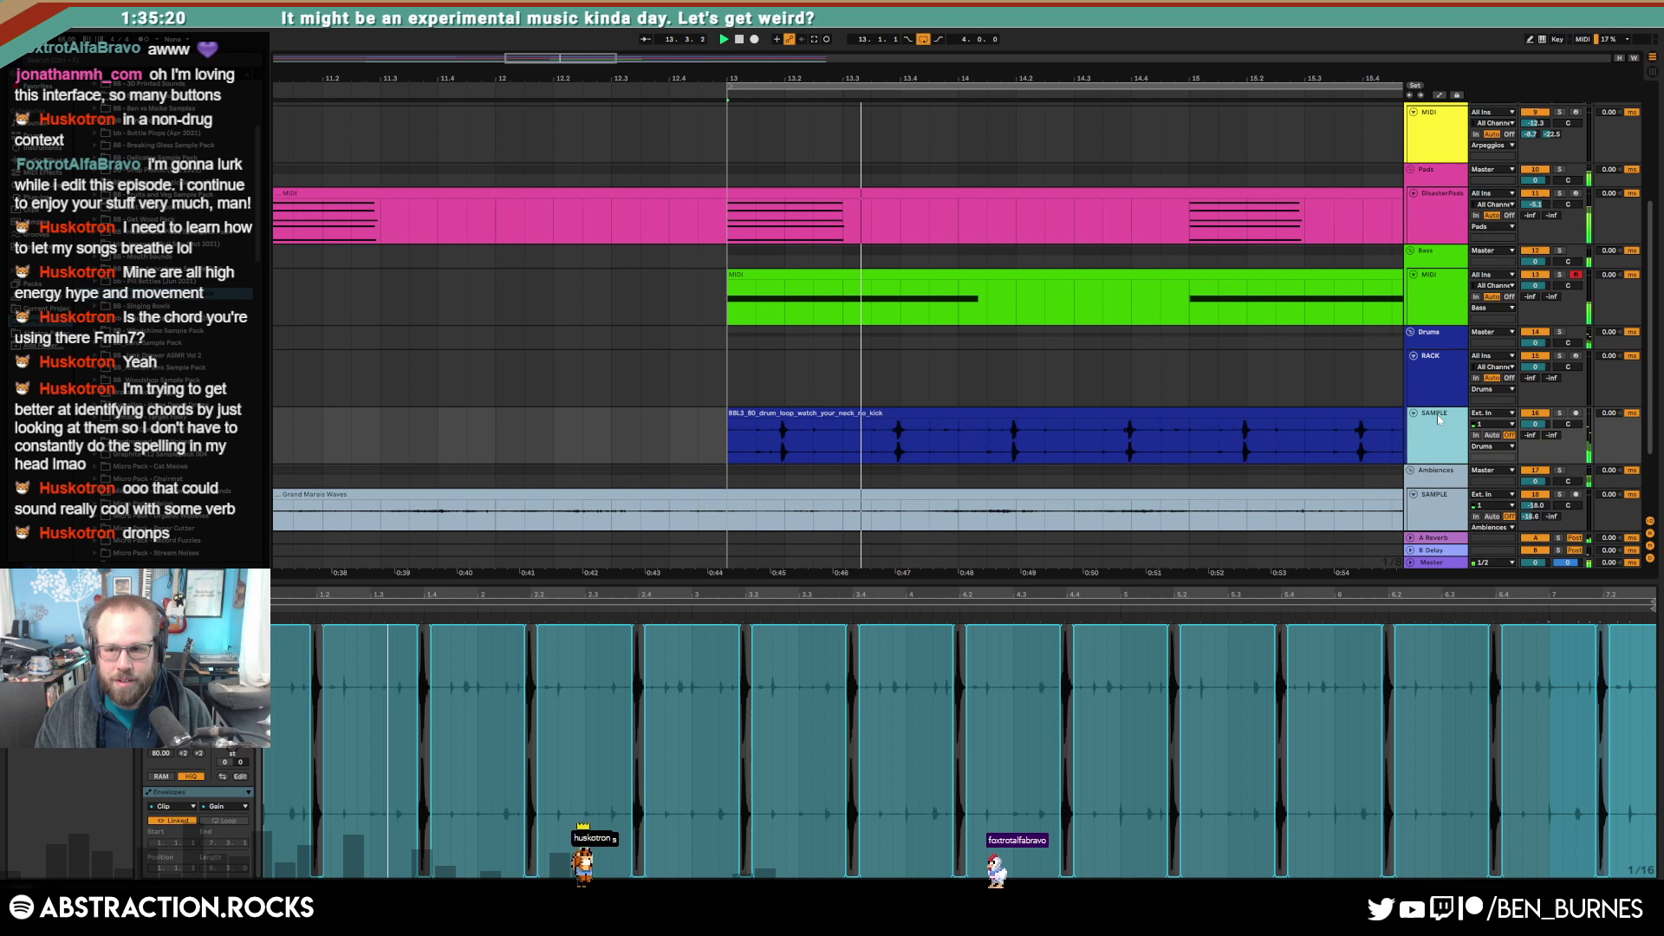
{"action": "left_click", "coordinate": [1528, 439]}
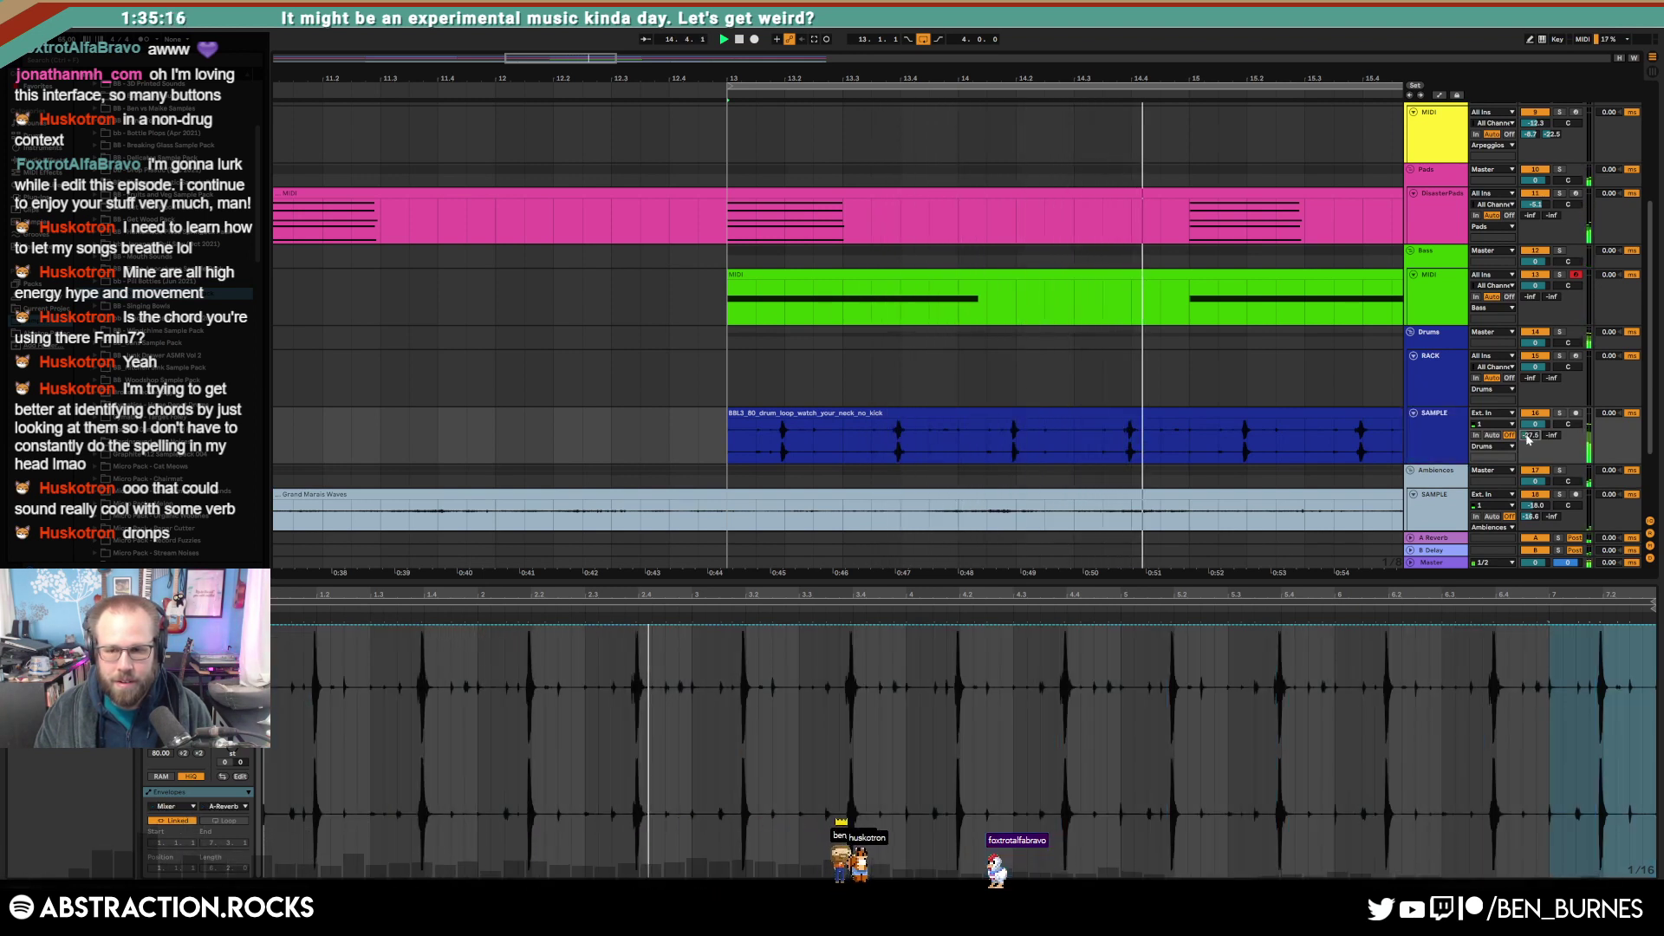
{"action": "left_click_drag", "start_coordinate": [1528, 440], "coordinate": [1528, 427]}
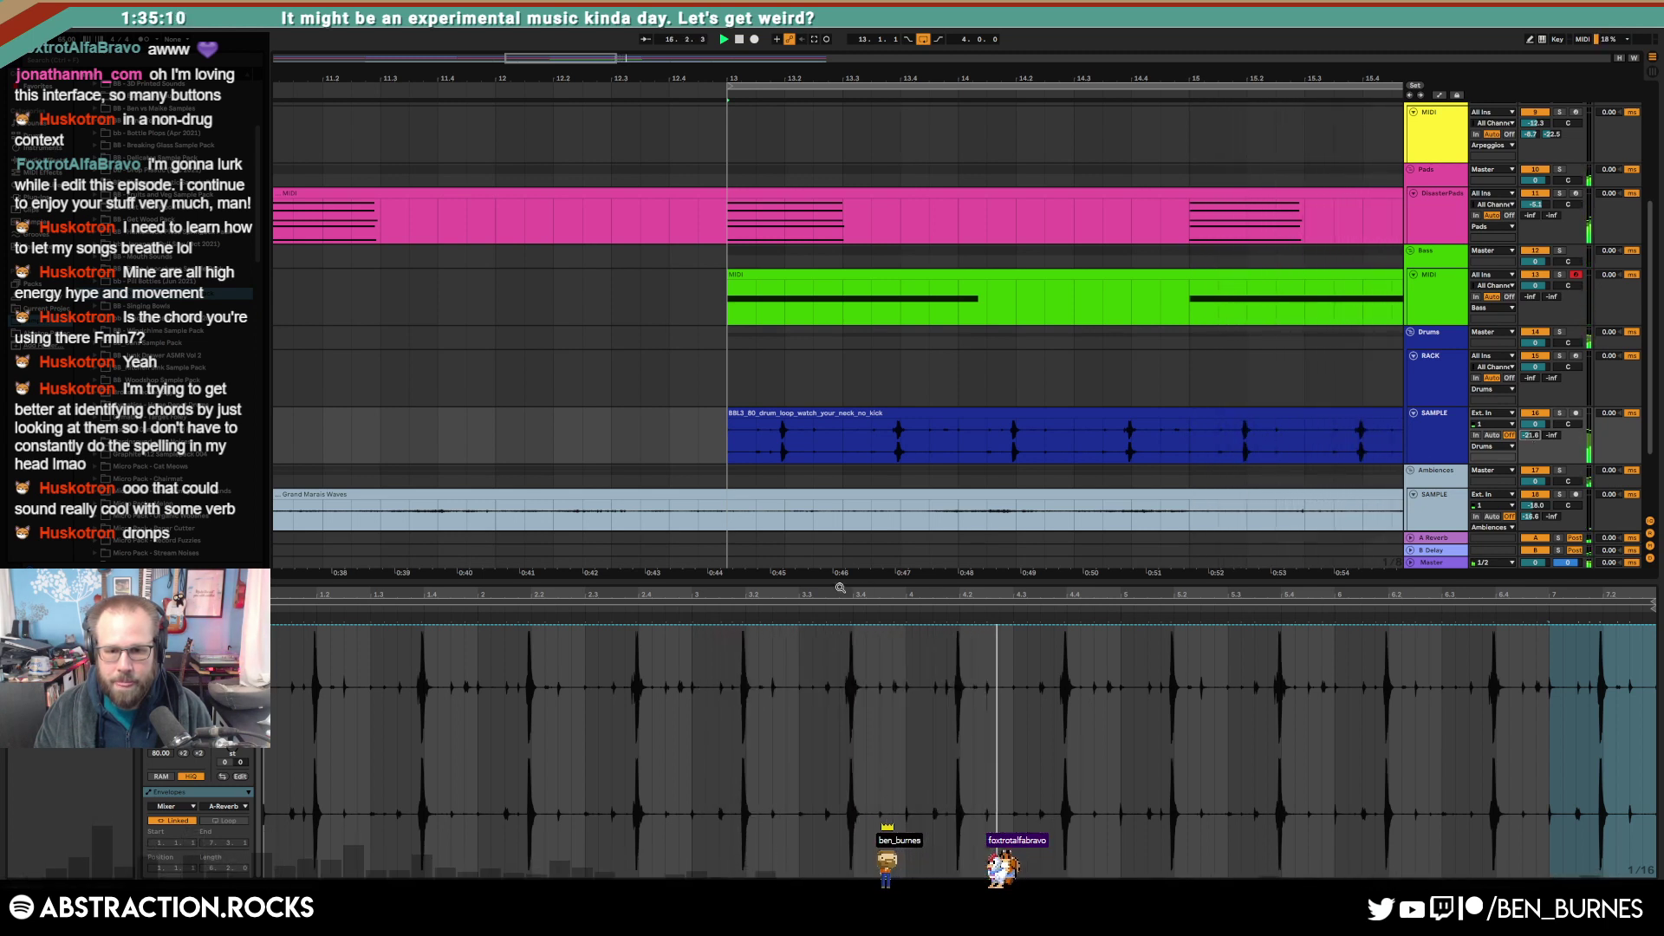
{"action": "key", "text": "space"}
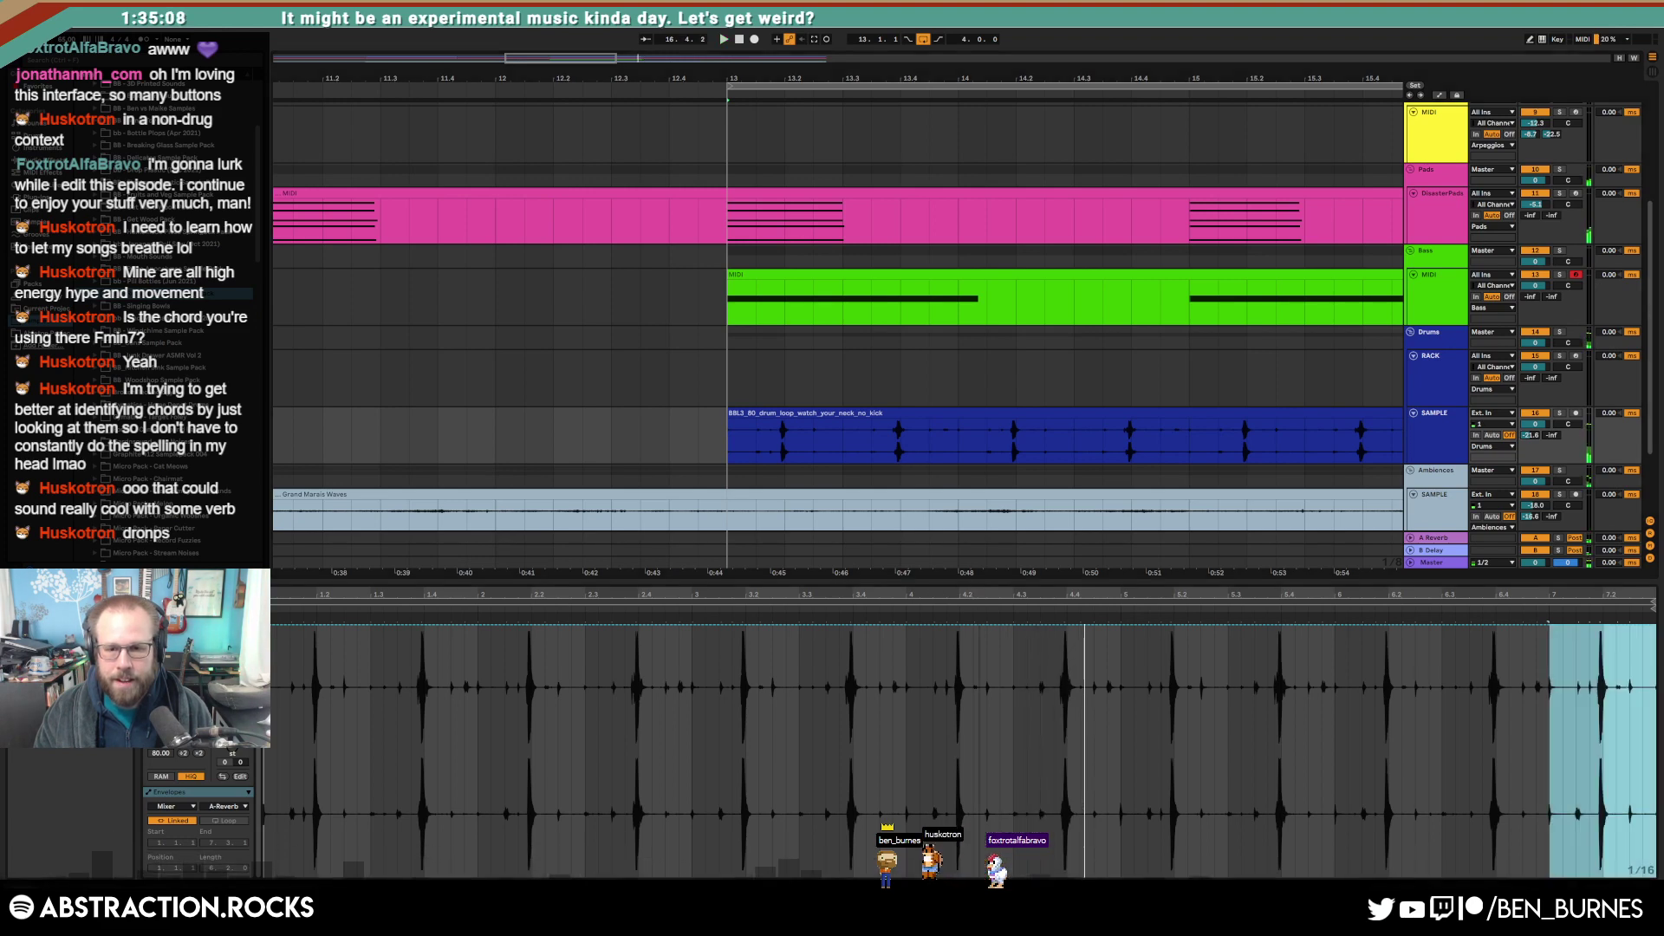
Step: Switch the drum loop's envelope view back to clip gain and play the dip around the snare hit at 4.4 with the loop soloed
{"action": "scroll", "coordinate": [1059, 695], "scroll_direction": "down", "scroll_amount": 1}
{"action": "scroll", "coordinate": [1031, 684], "scroll_direction": "up", "scroll_amount": 5}
{"action": "scroll", "coordinate": [924, 694], "scroll_direction": "up", "scroll_amount": 2}
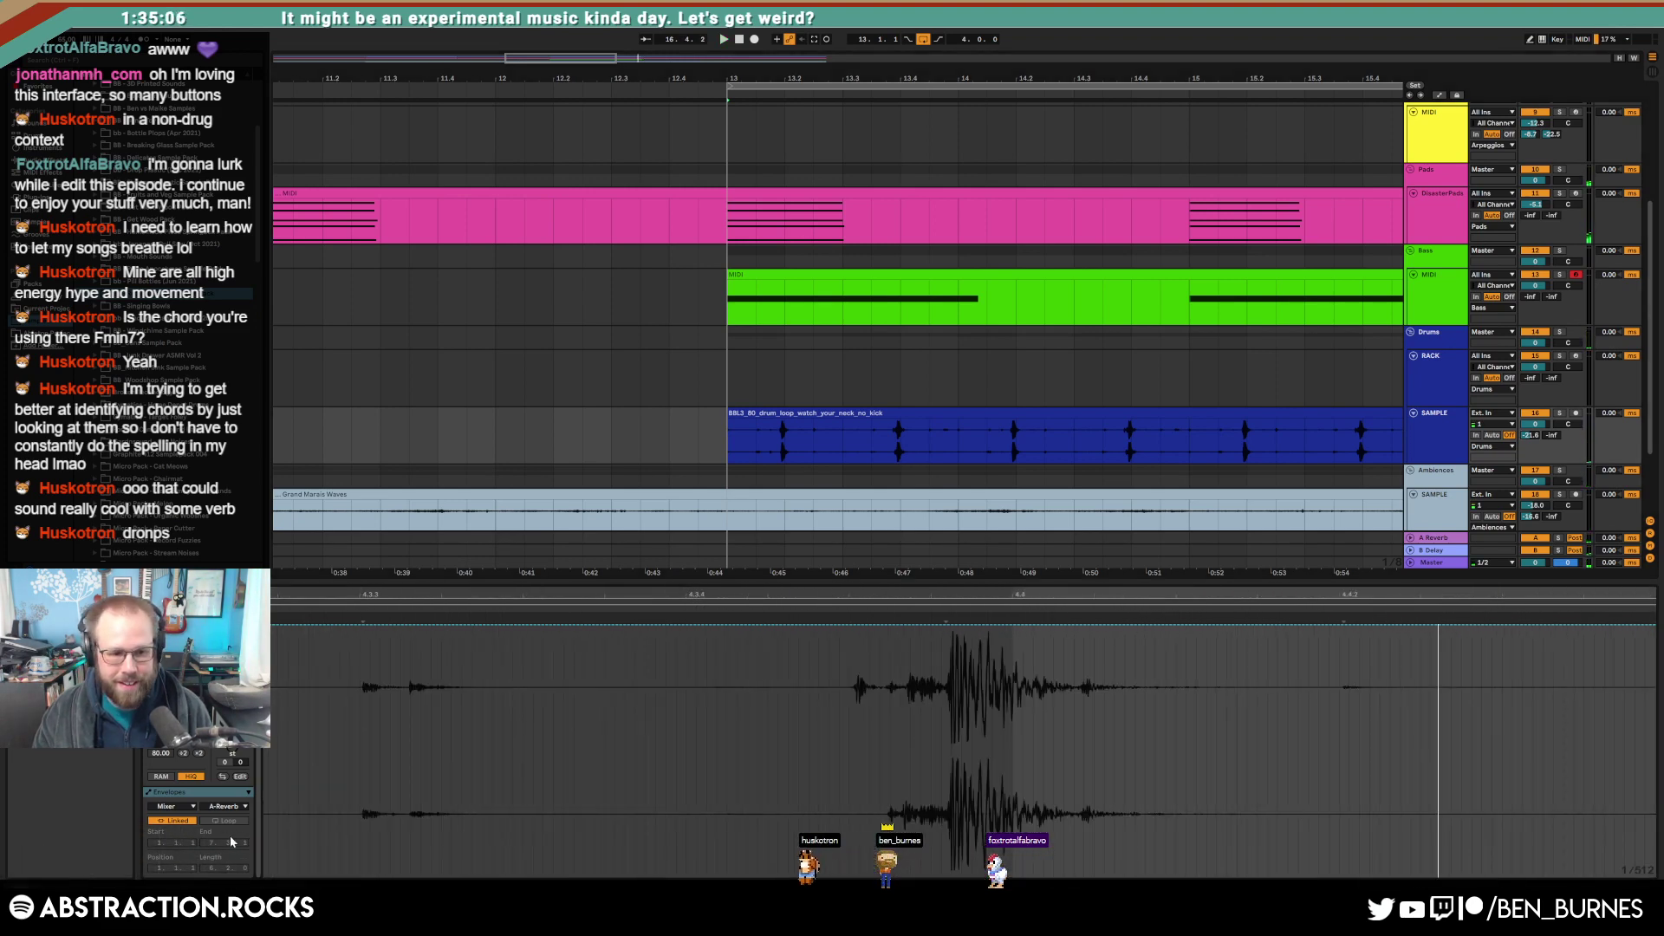
{"action": "left_click", "coordinate": [184, 809]}
{"action": "left_click", "coordinate": [197, 819]}
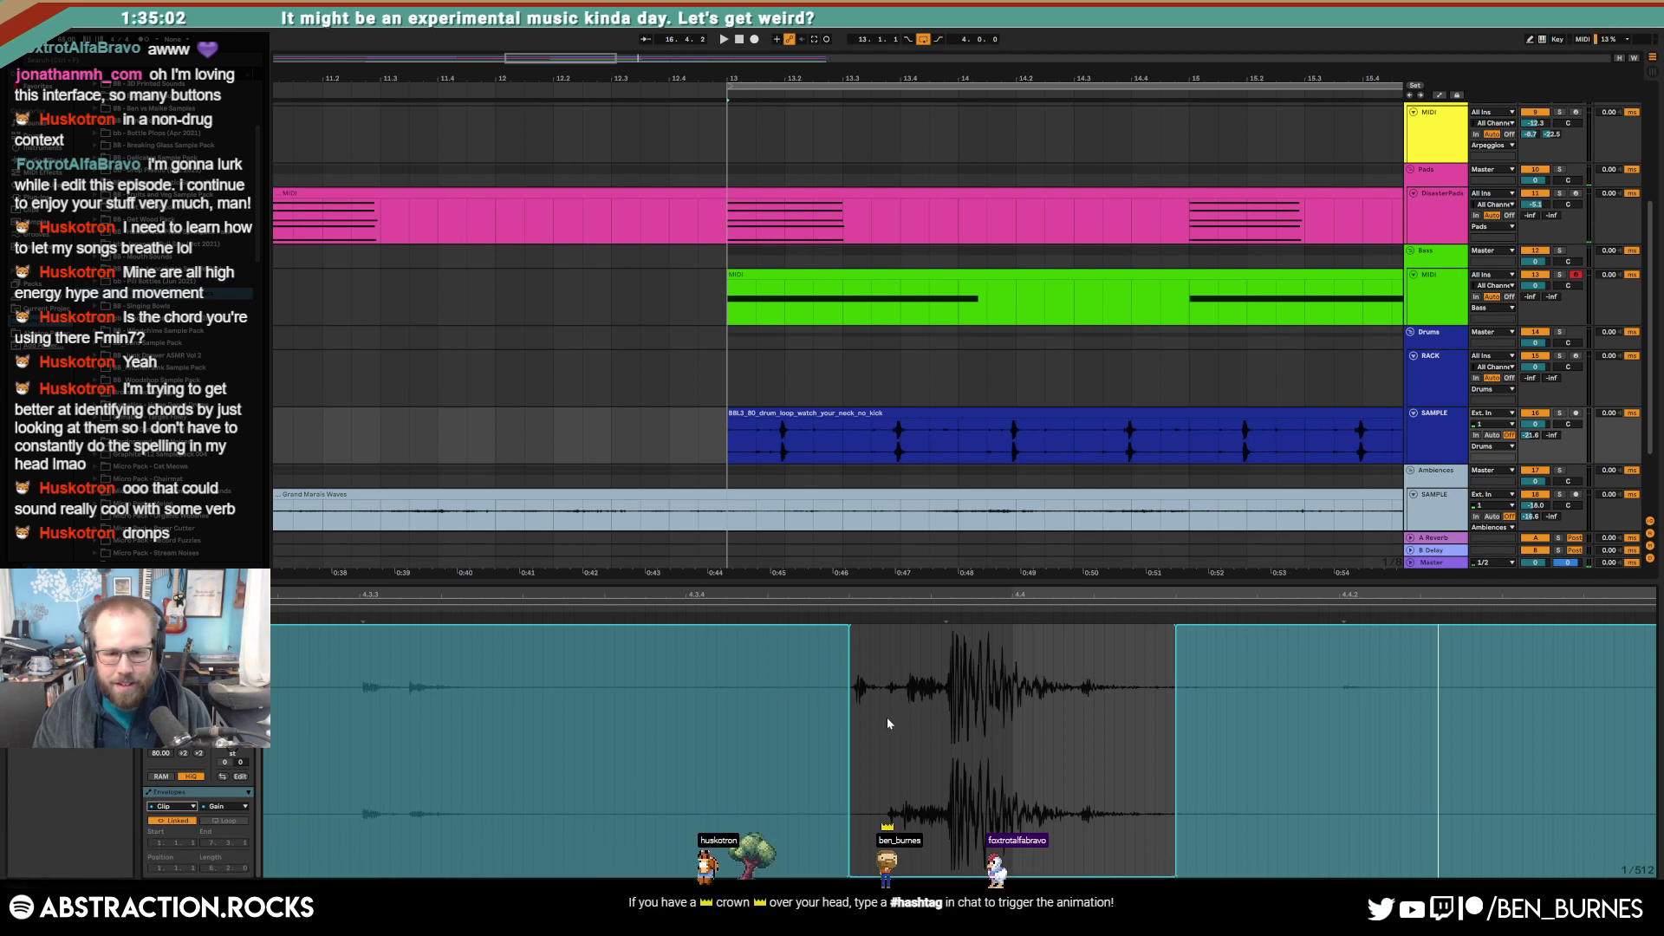
{"action": "key", "text": "space"}
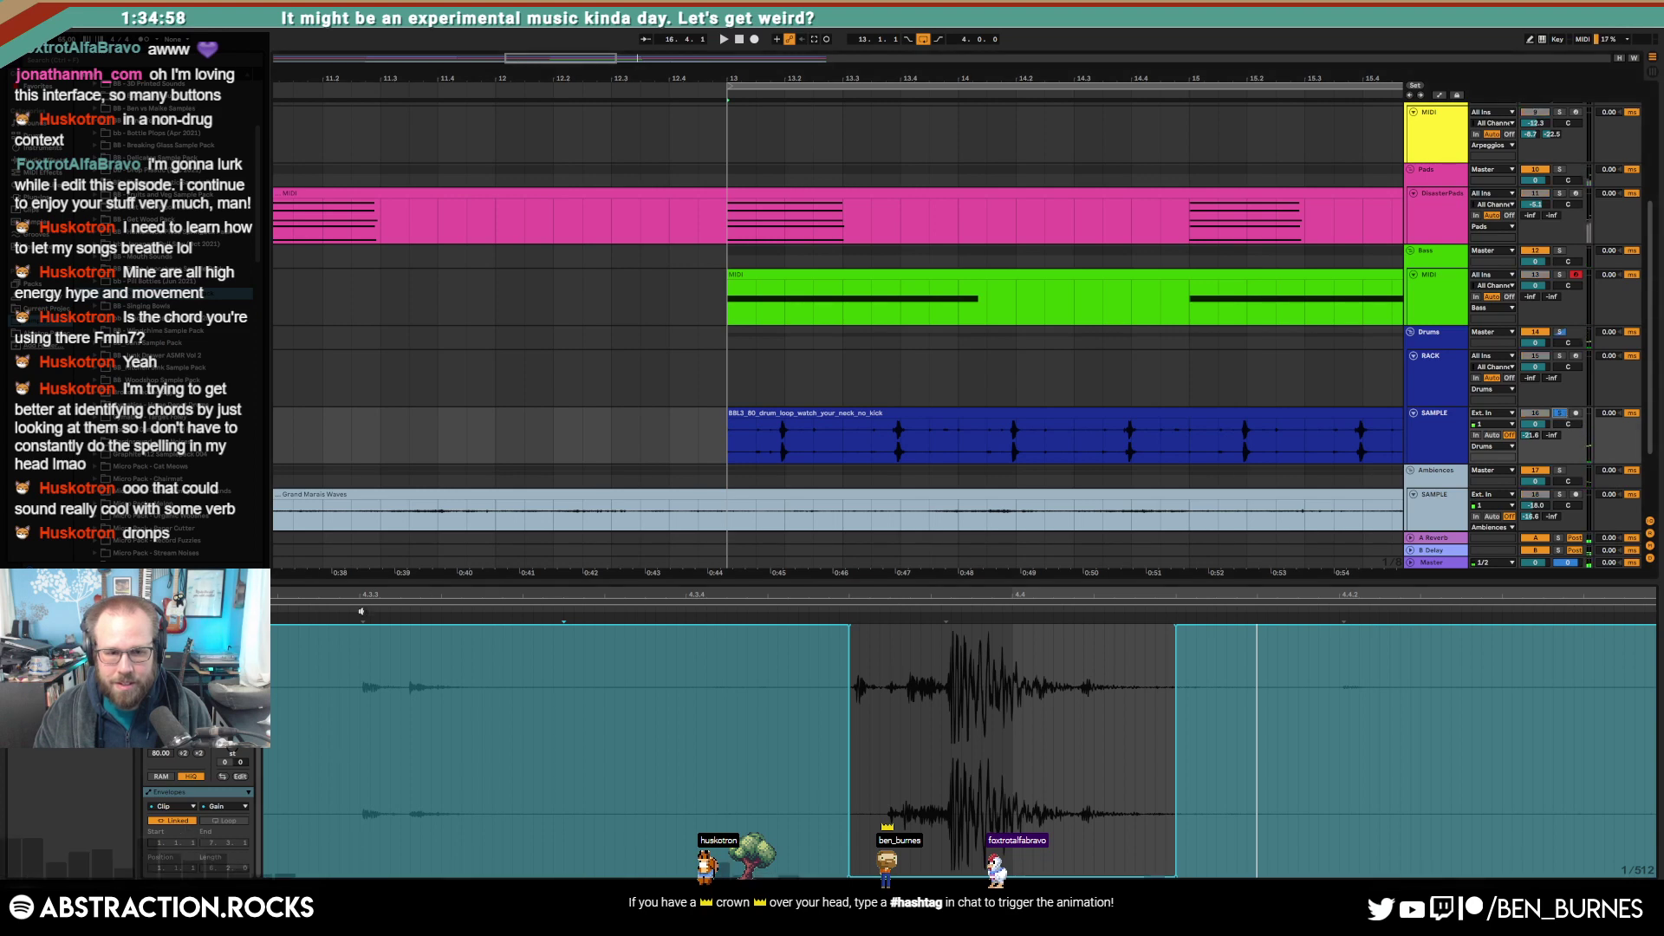
{"action": "left_click", "coordinate": [335, 609]}
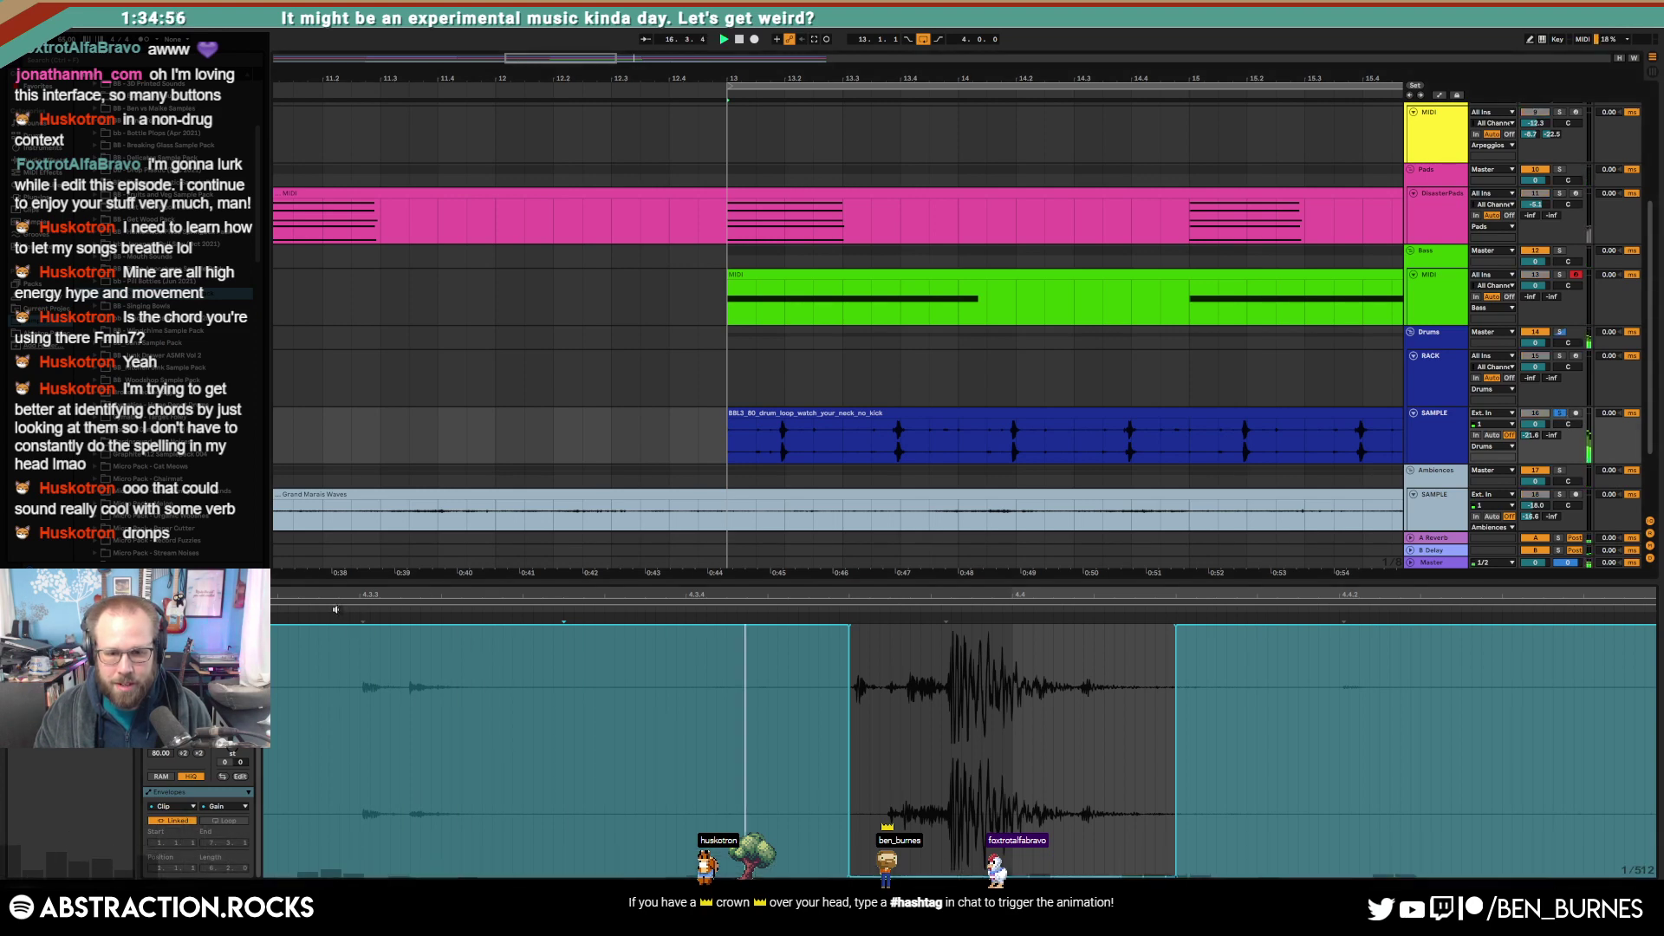
{"action": "key", "text": "space"}
{"action": "scroll", "coordinate": [660, 759], "scroll_direction": "down", "scroll_amount": 8}
{"action": "scroll", "coordinate": [661, 759], "scroll_direction": "down", "scroll_amount": 3}
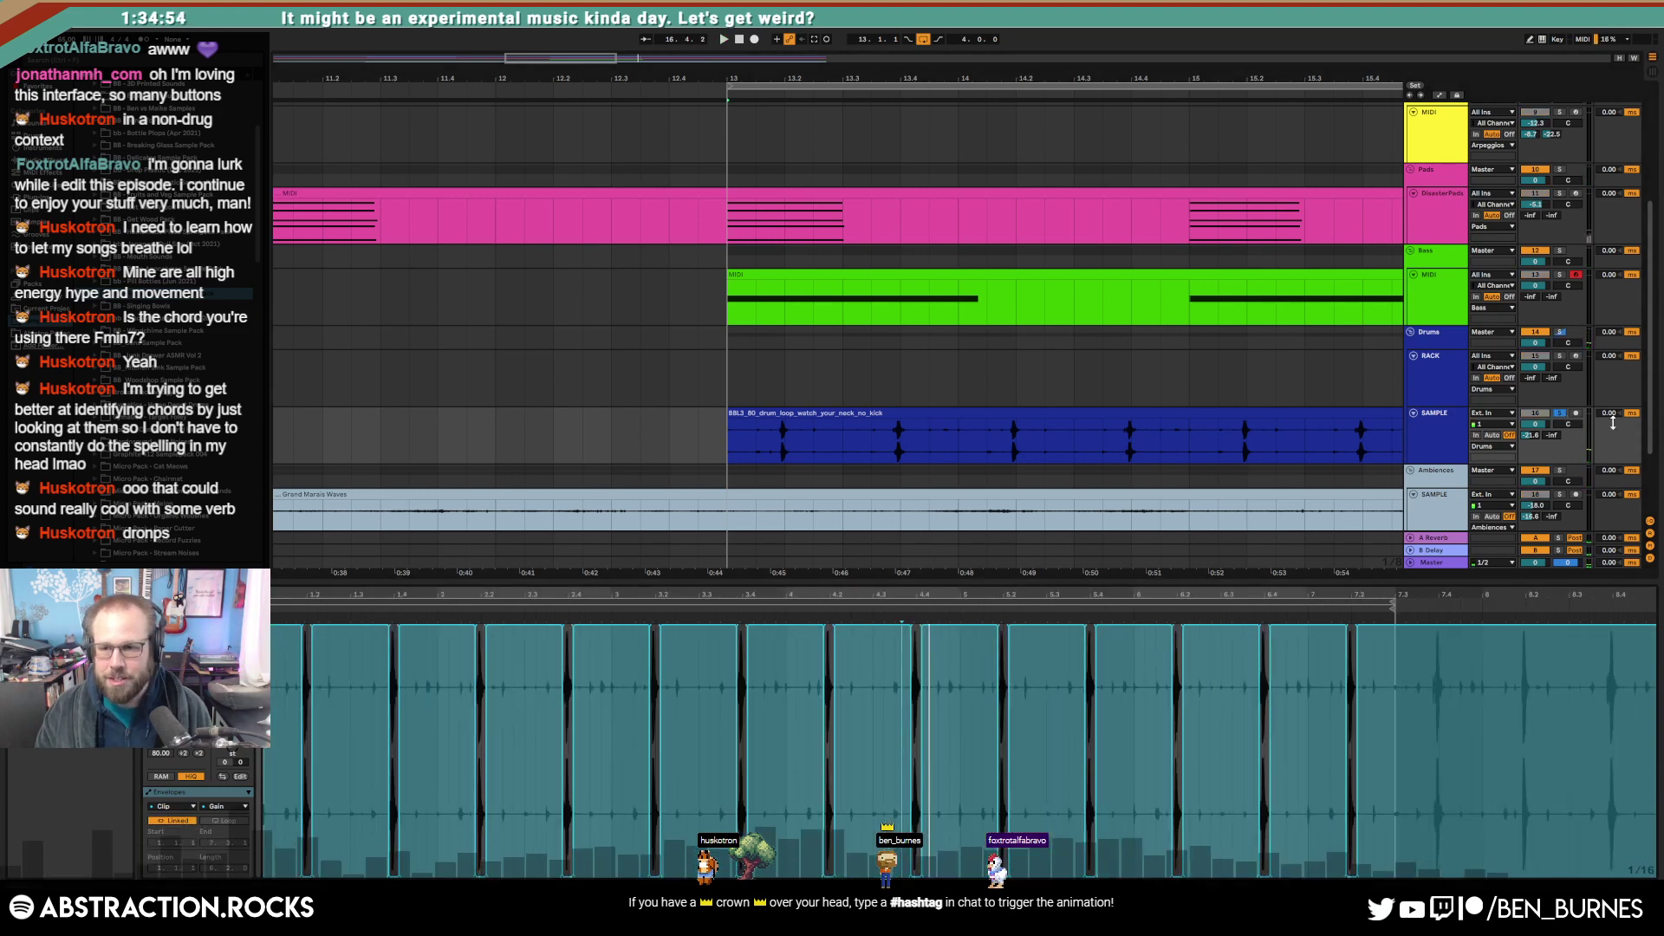
Step: Display the RACK track's Drum Rack and look through the sample browser while the section from bar 13 plays
{"action": "left_click", "coordinate": [1424, 390]}
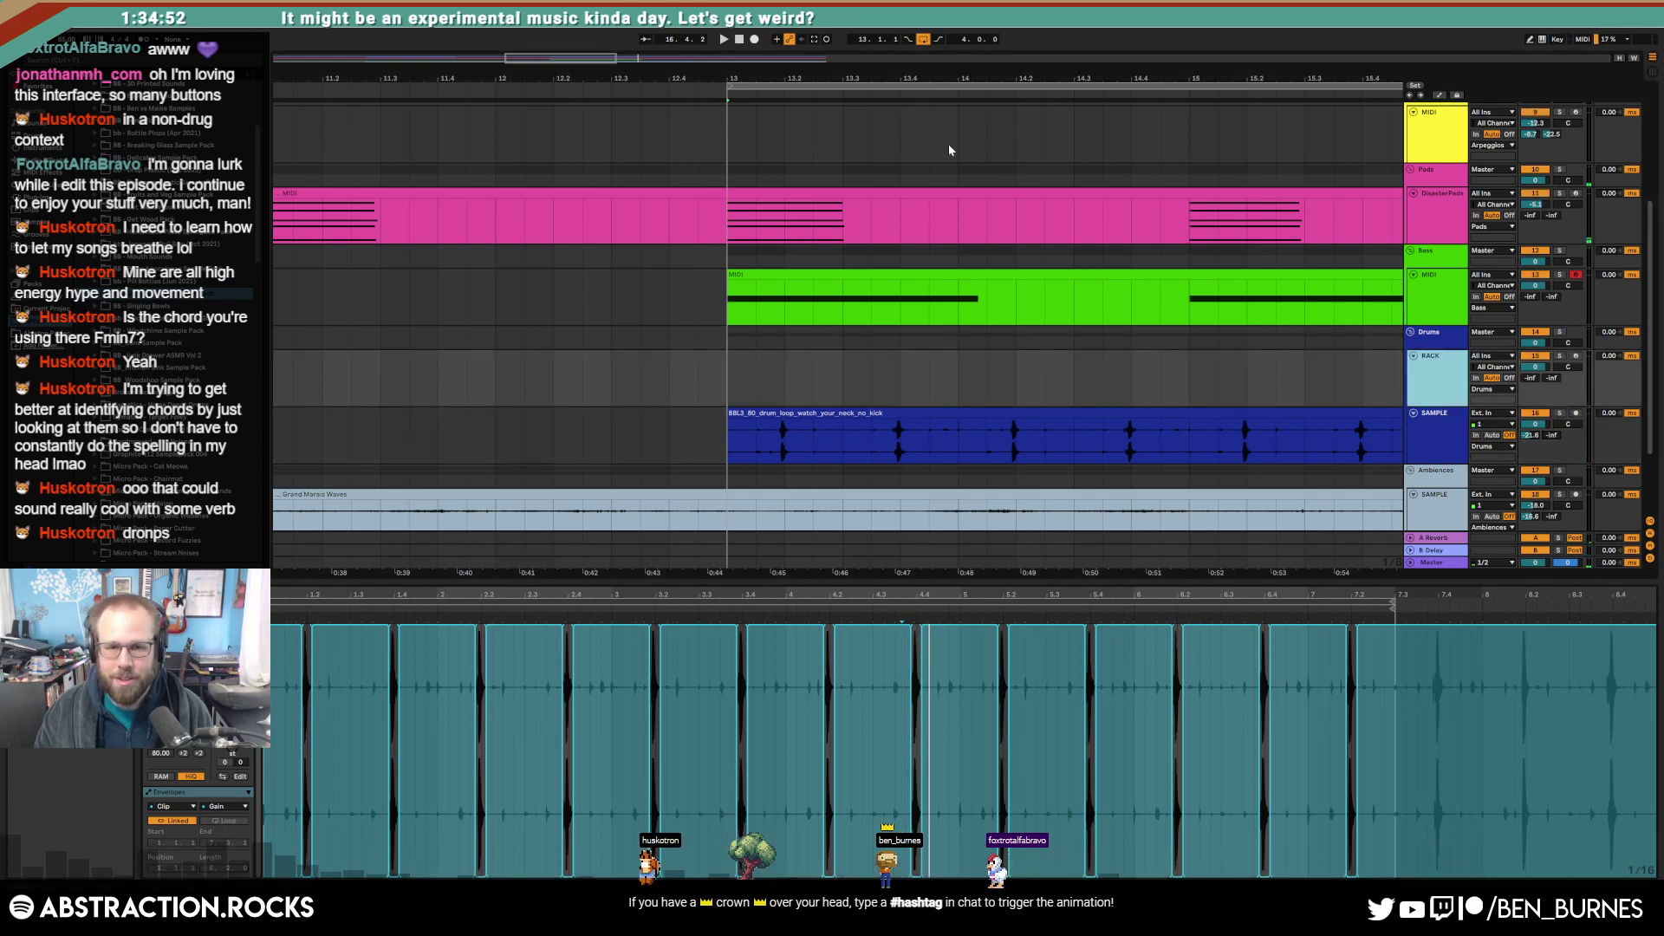
{"action": "left_click_drag", "start_coordinate": [572, 59], "coordinate": [572, 9]}
{"action": "key", "text": "shift+Tab"}
{"action": "left_click", "coordinate": [1428, 459]}
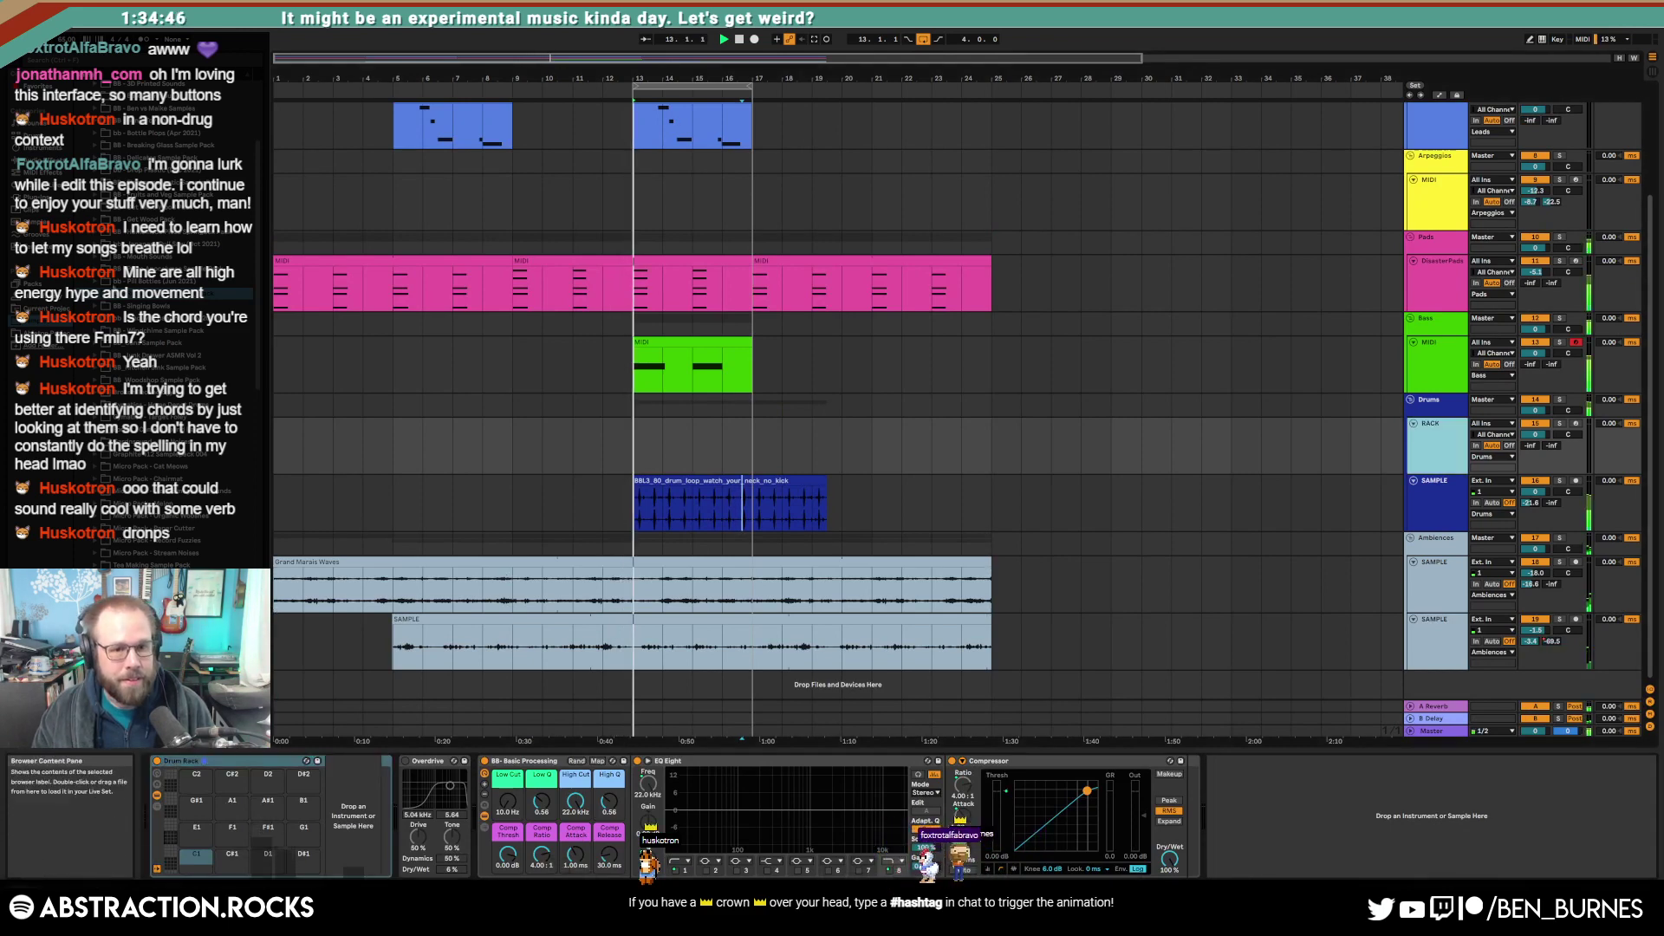
{"action": "left_click_drag", "start_coordinate": [258, 310], "coordinate": [268, 252]}
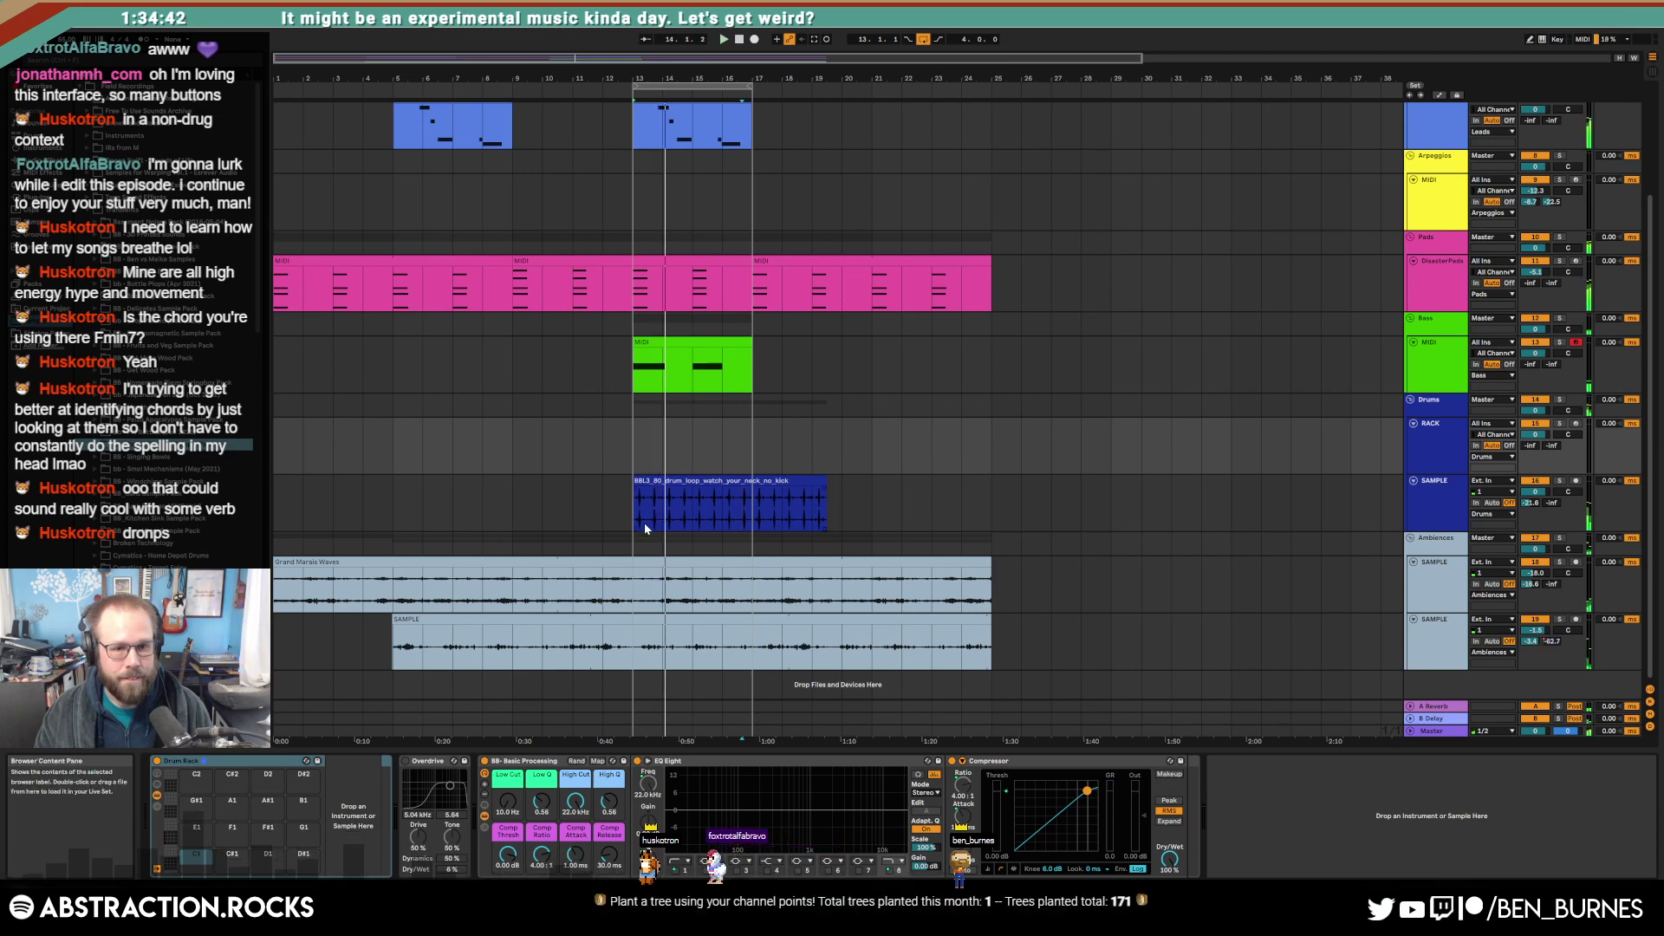
Step: Quantize all the audio of the drum loop clip on the SAMPLE track and play the result
{"action": "left_click", "coordinate": [672, 481]}
{"action": "double_click", "coordinate": [672, 481]}
{"action": "left_click", "coordinate": [318, 663]}
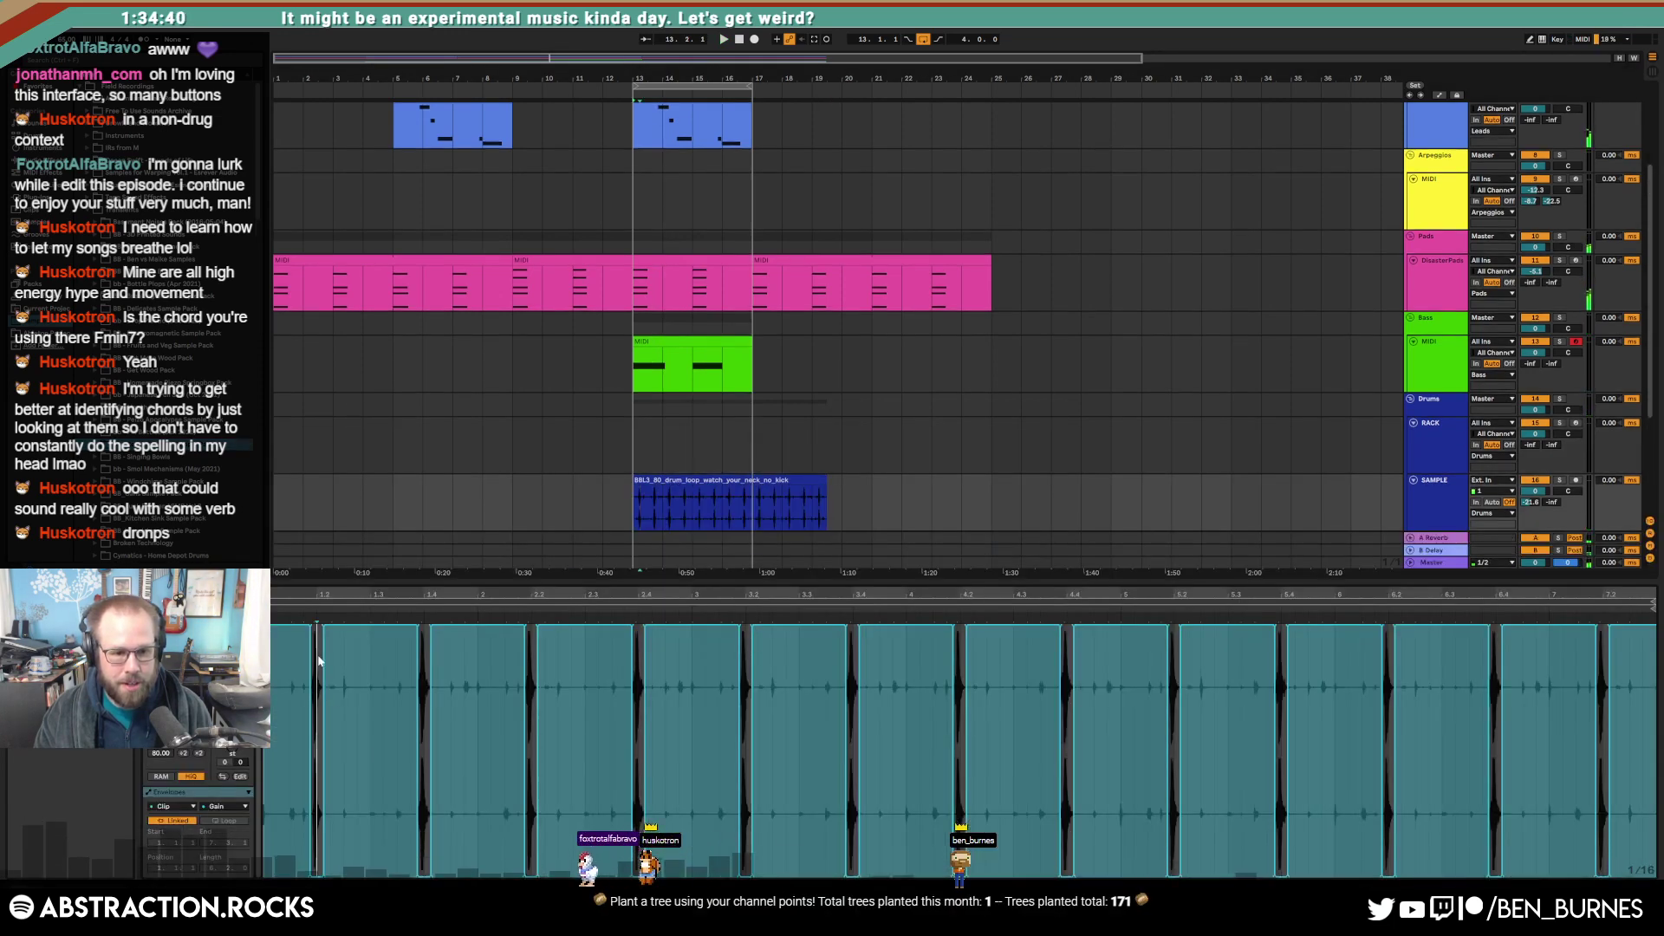
{"action": "key", "text": "ctrl+a"}
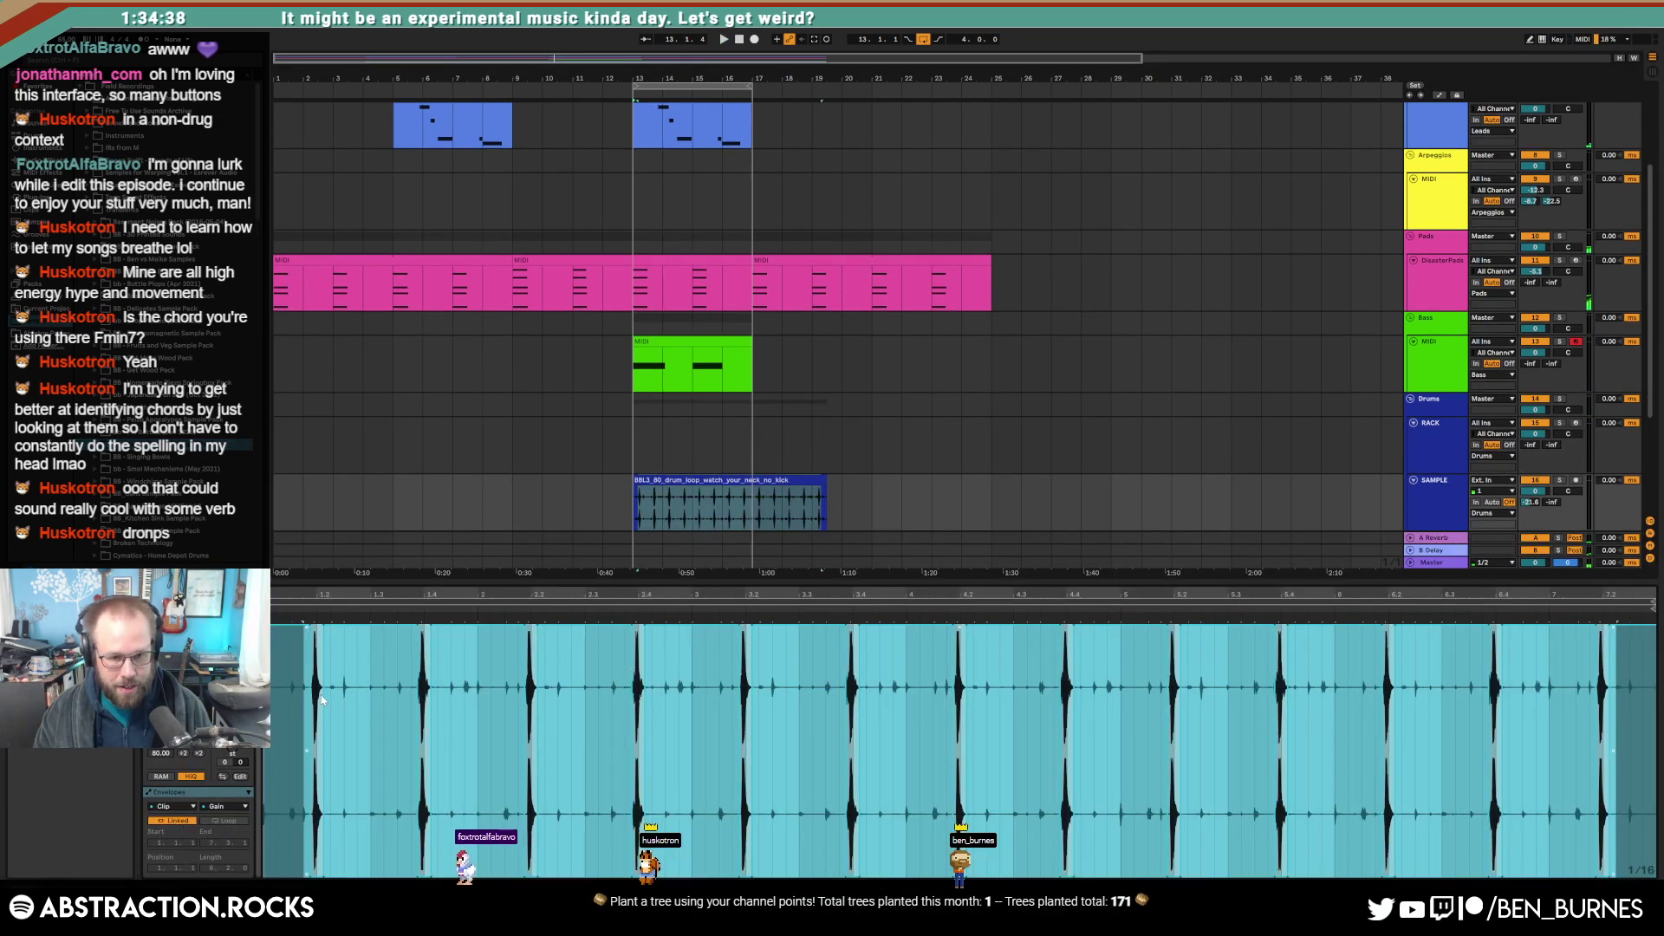
{"action": "left_click", "coordinate": [199, 650]}
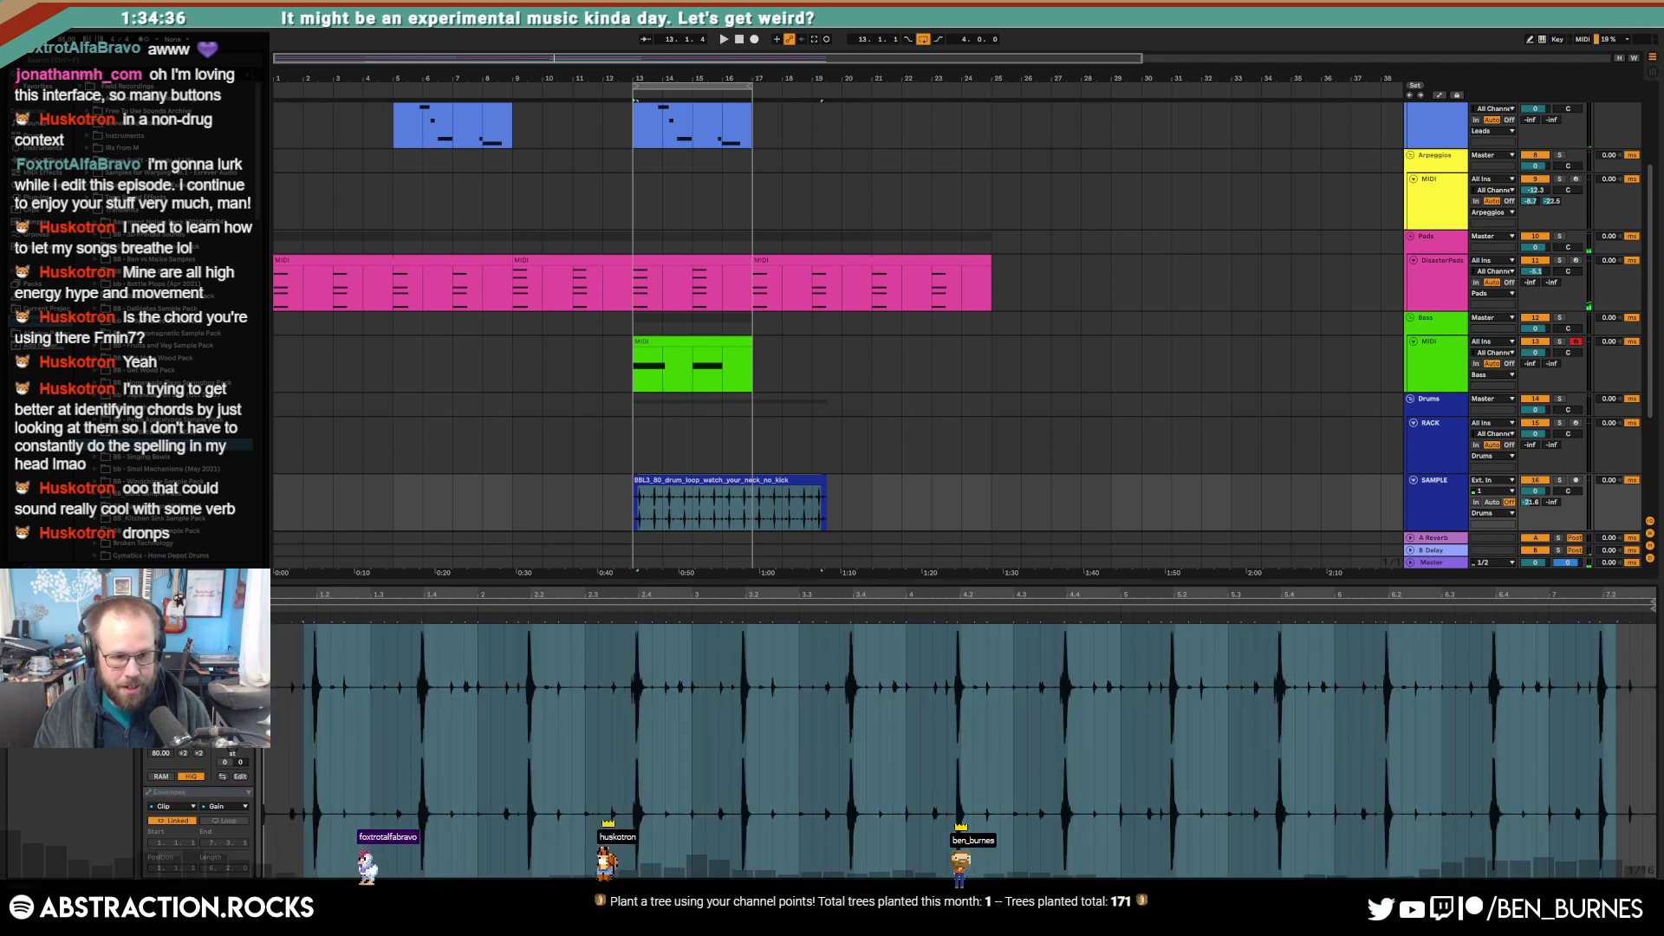
{"action": "left_click", "coordinate": [347, 706]}
{"action": "key", "text": "ctrl+a"}
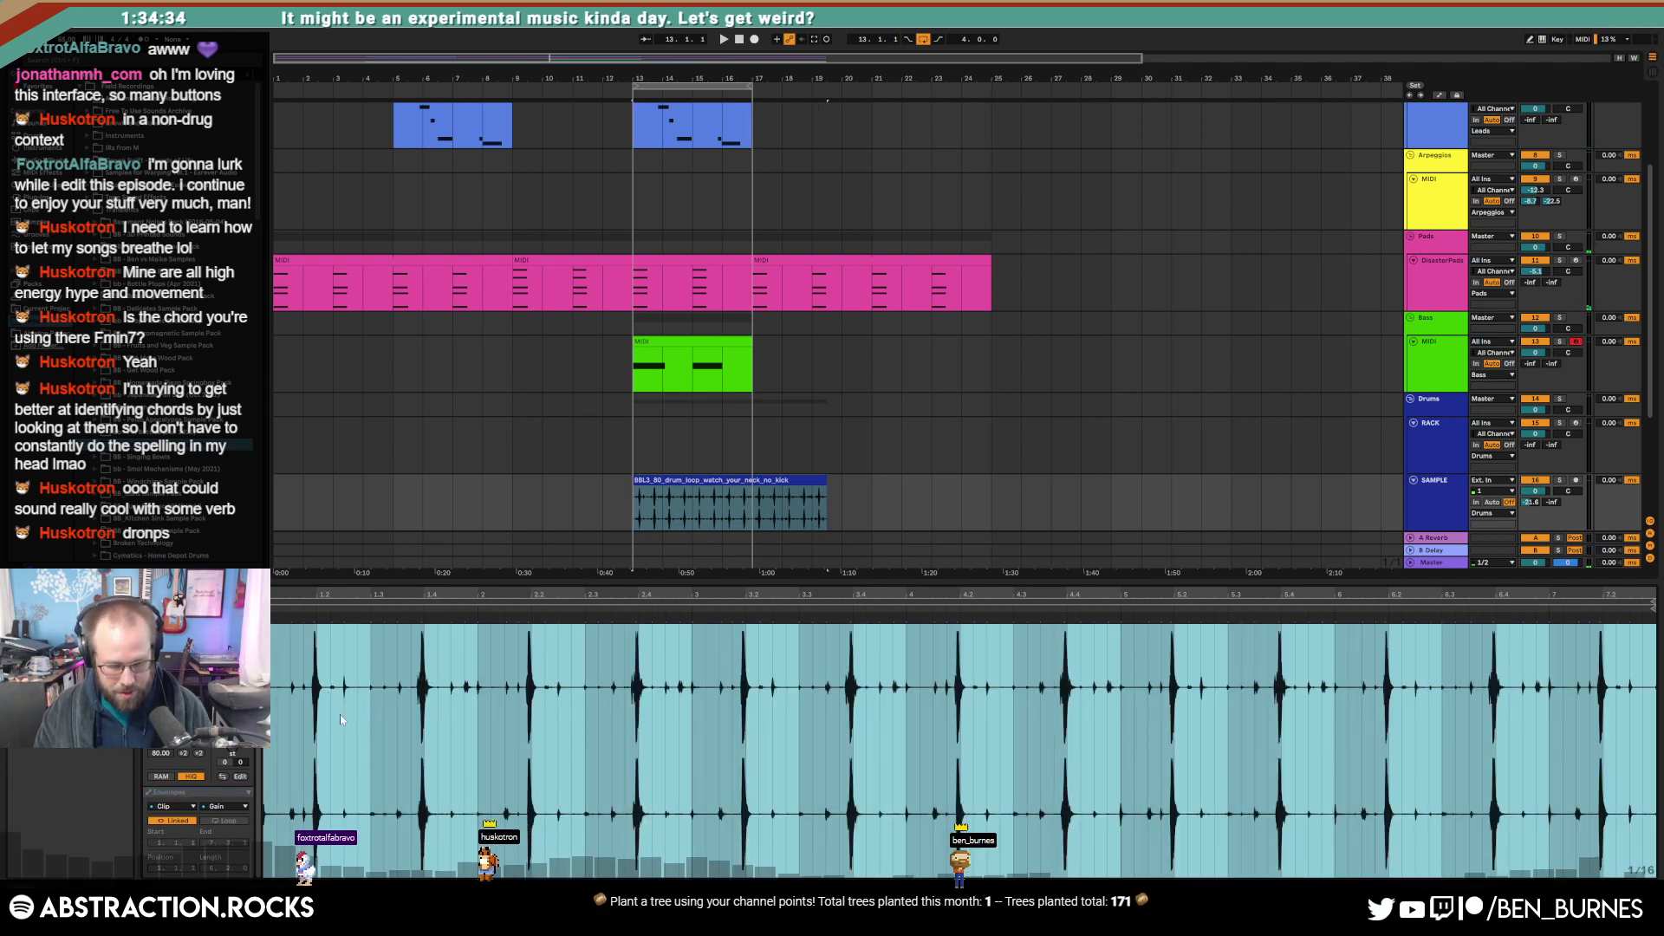
{"action": "key", "text": "ctrl+u"}
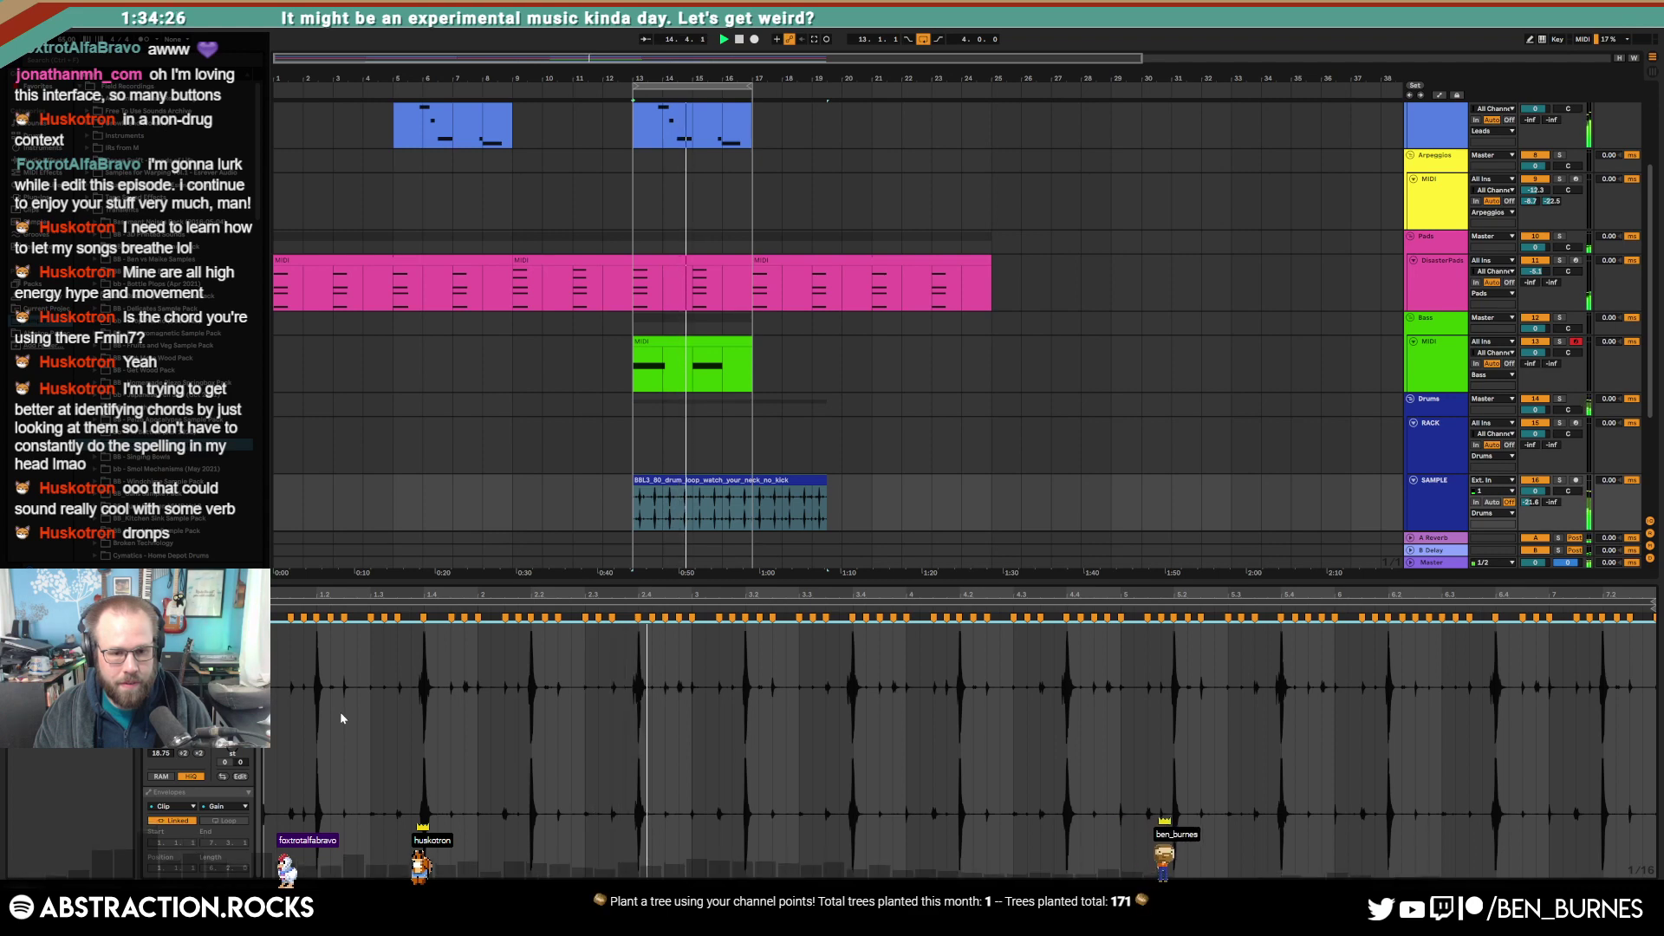
{"action": "key", "text": "shift+Tab"}
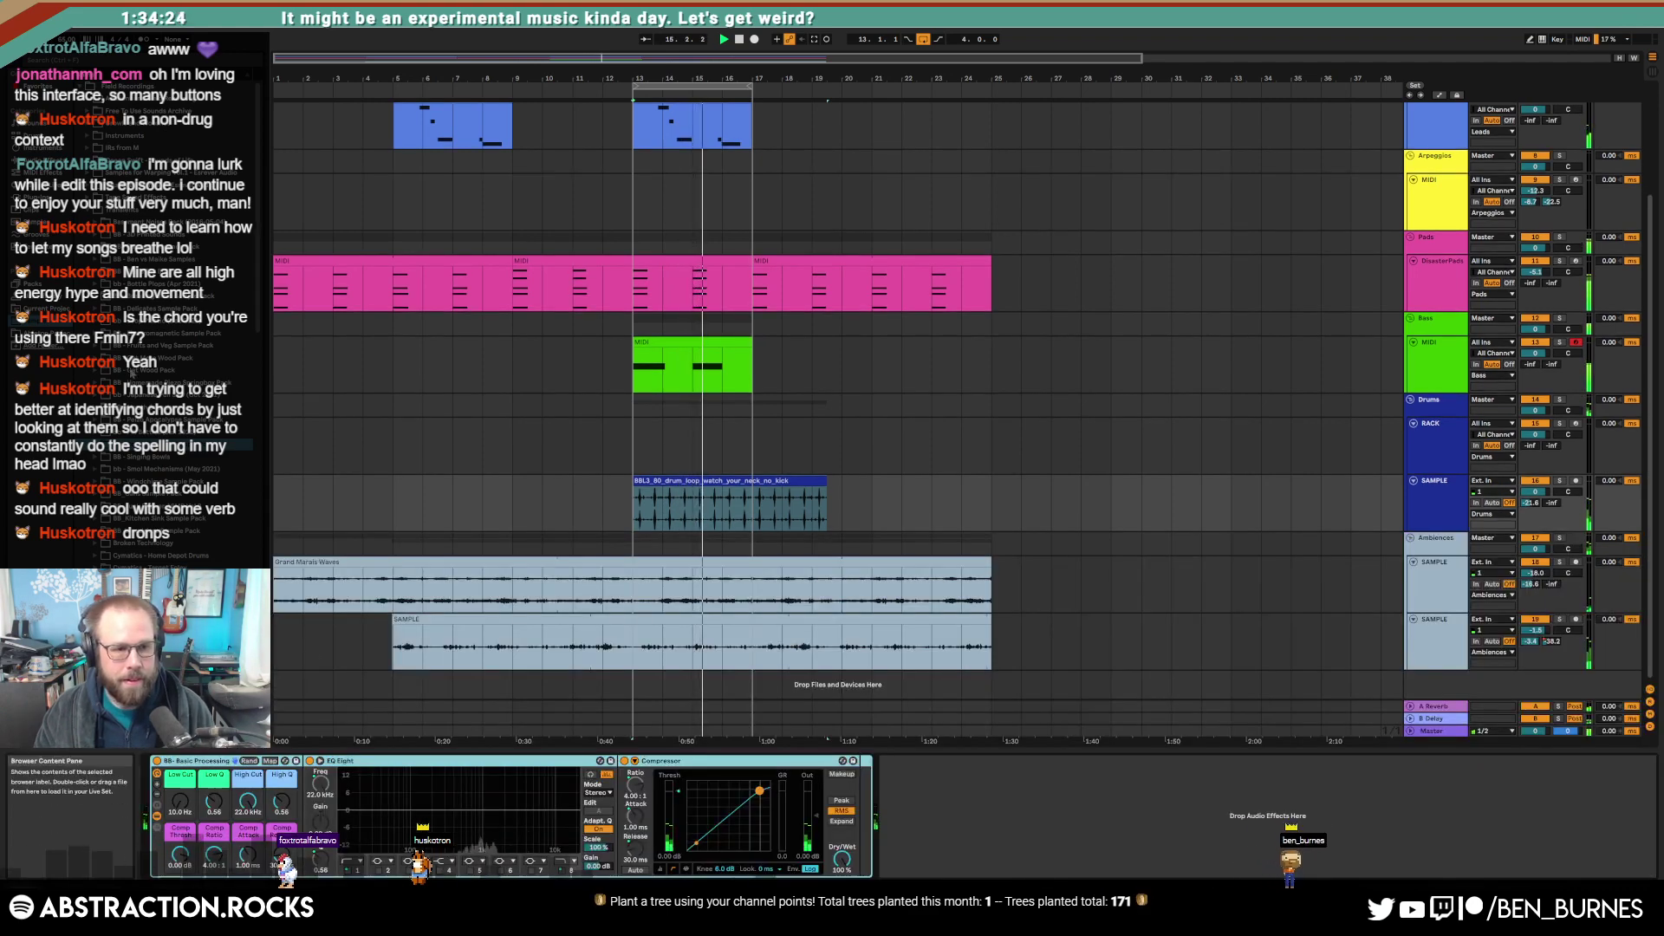
{"action": "key", "text": "space"}
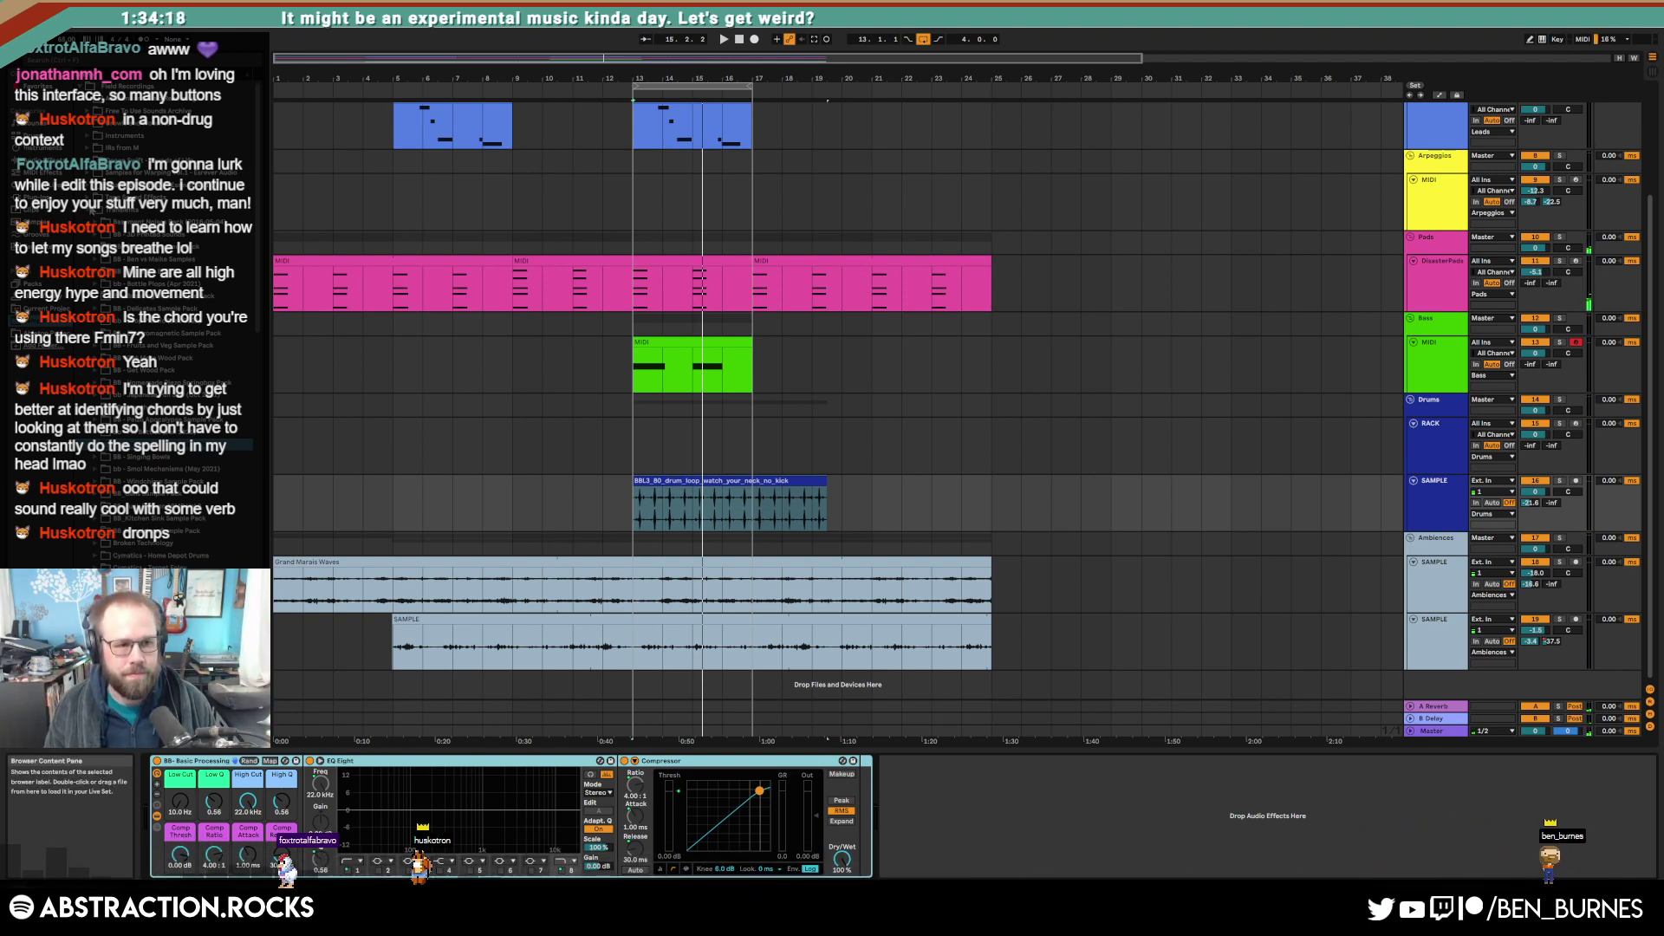
Step: Find the frog samples and load Frog - Tap 1, Frog - Tap 2 and Frog - Tap 4 onto pads C2, C#2 and D2 of the RACK track
{"action": "left_click", "coordinate": [91, 211]}
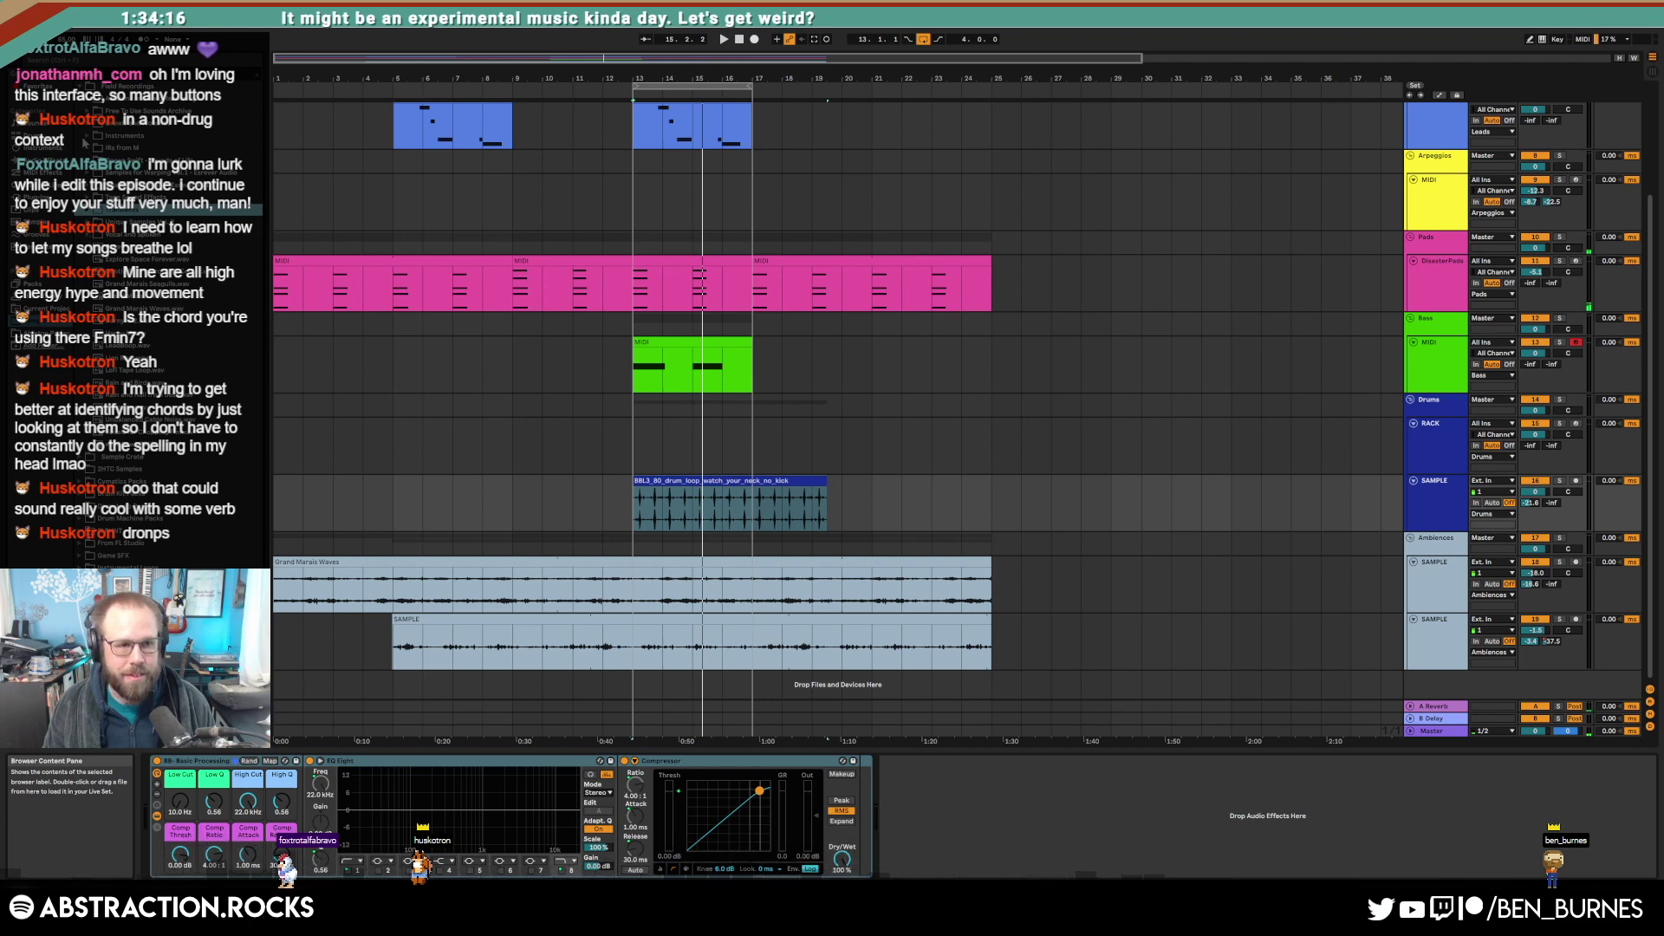
{"action": "left_click", "coordinate": [91, 213]}
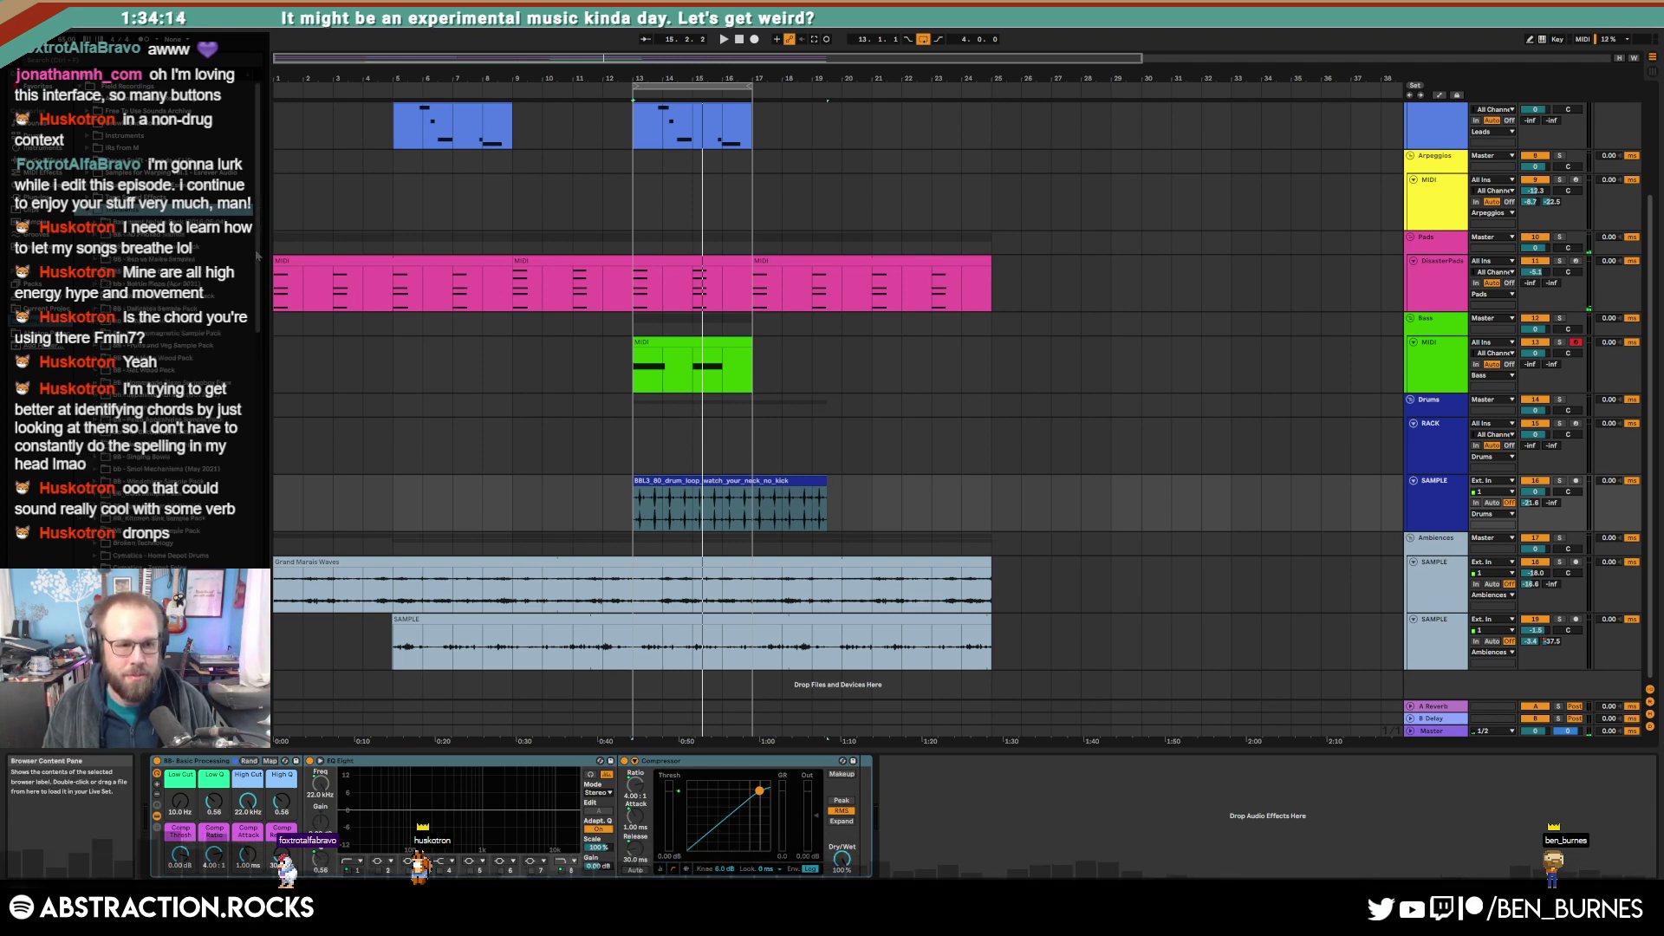
{"action": "scroll", "coordinate": [255, 252], "scroll_direction": "down", "scroll_amount": 1}
{"action": "left_click", "coordinate": [95, 216]}
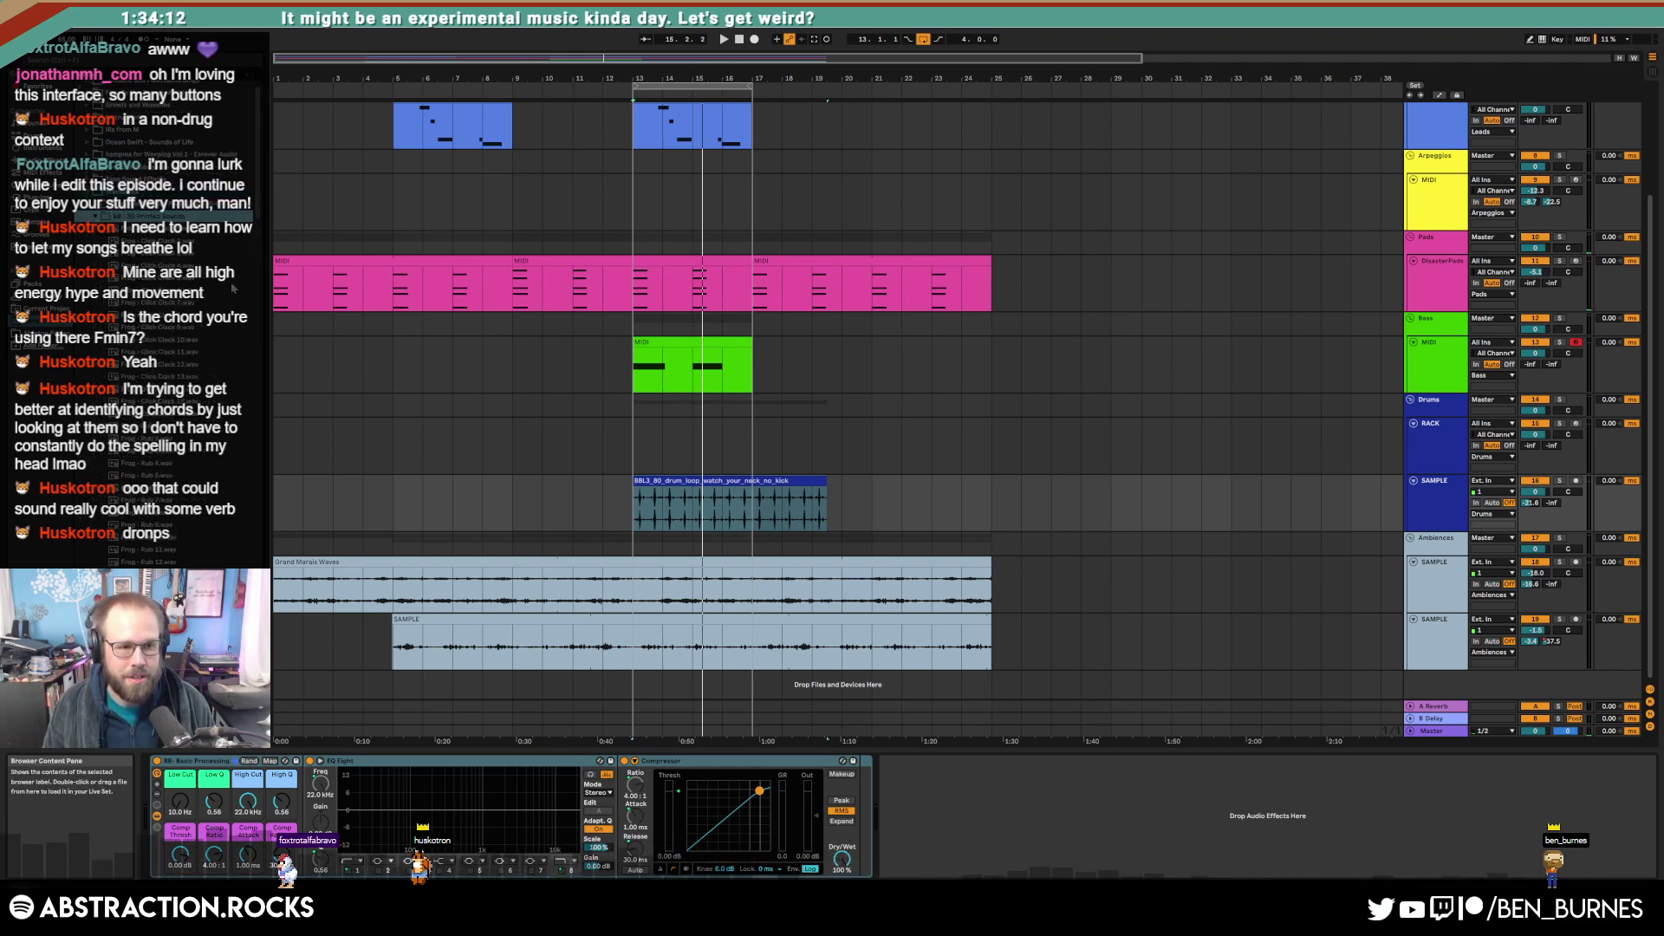
{"action": "left_click_drag", "start_coordinate": [259, 208], "coordinate": [213, 279]}
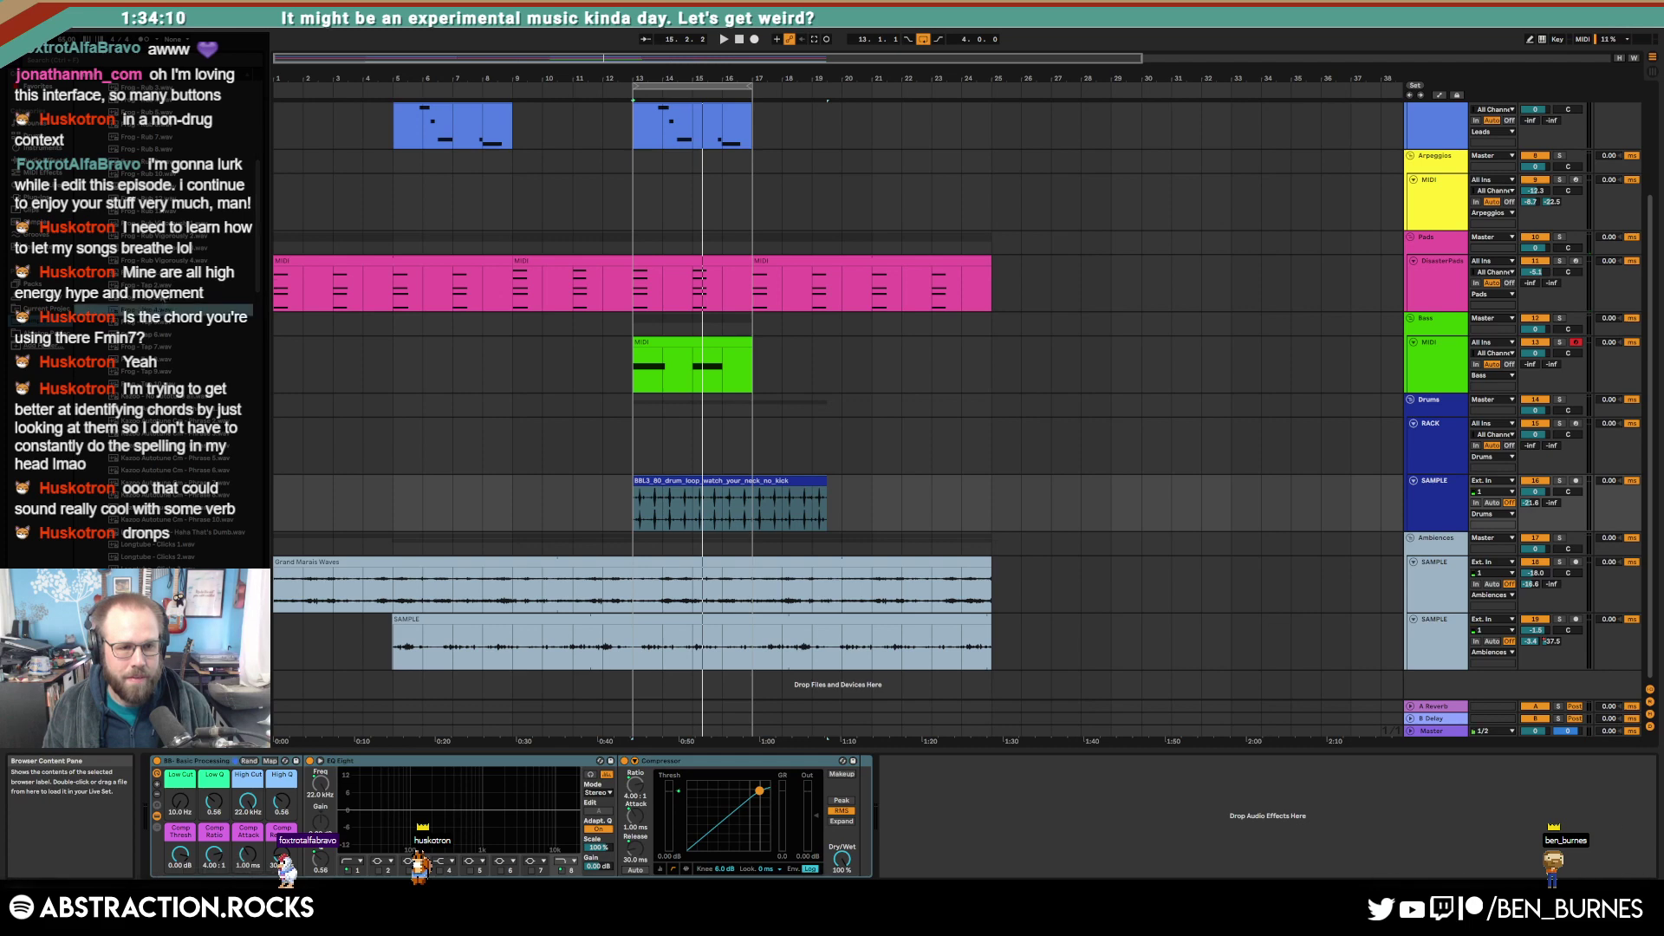
{"action": "left_click", "coordinate": [1431, 453]}
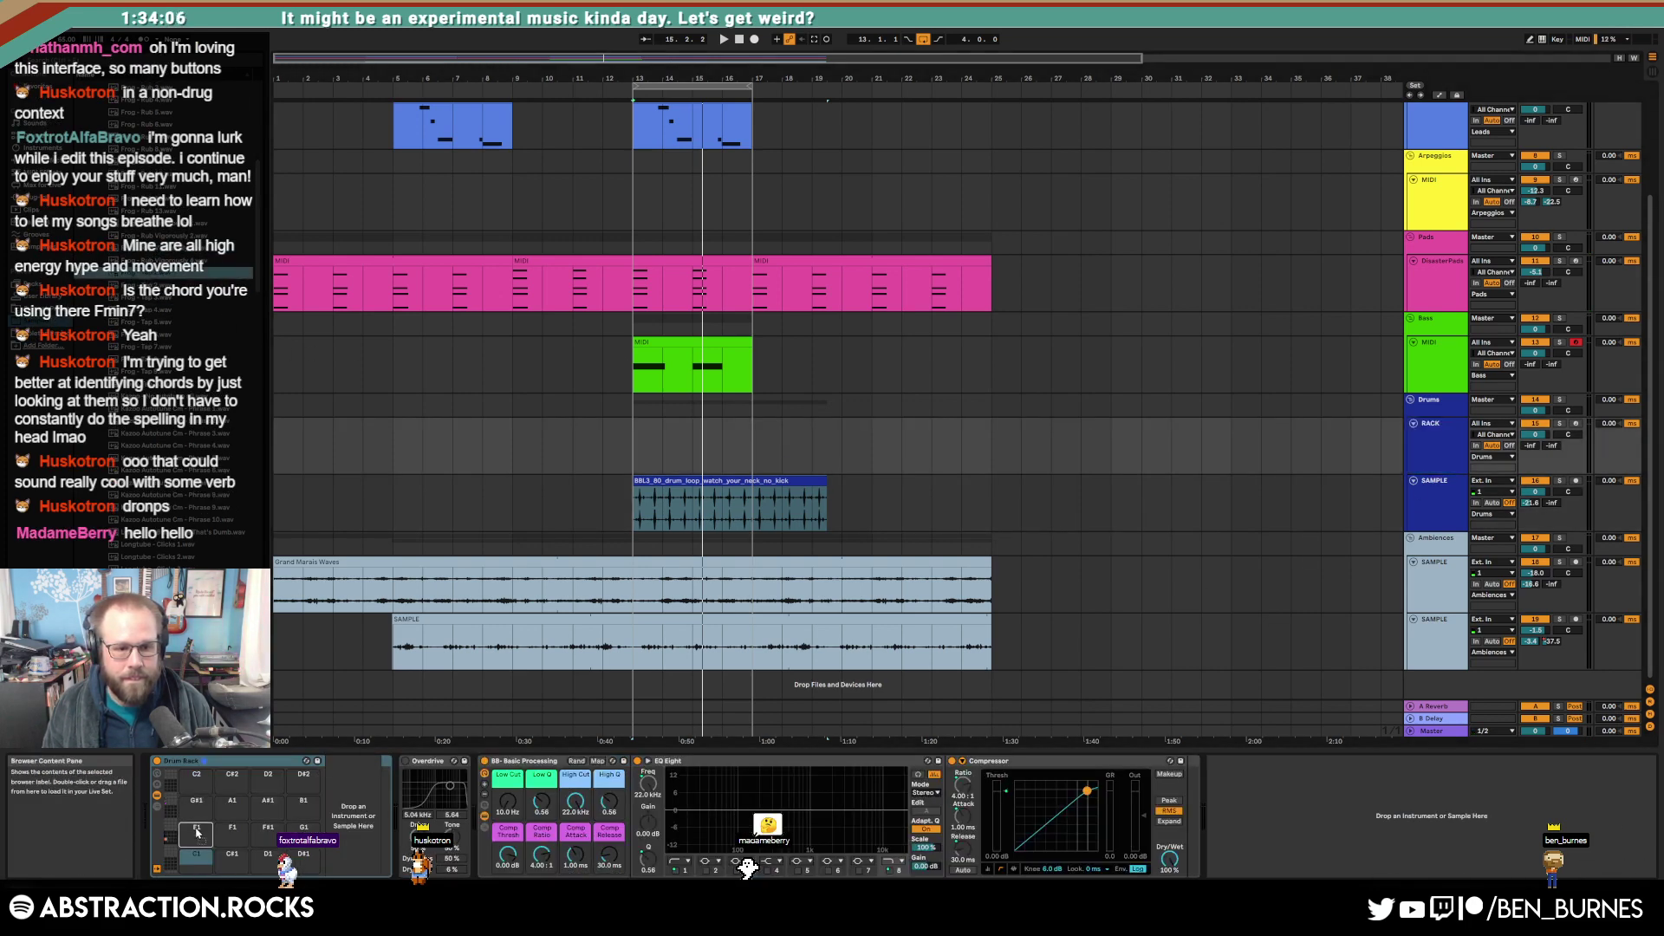
{"action": "left_click_drag", "start_coordinate": [198, 786], "coordinate": [196, 783]}
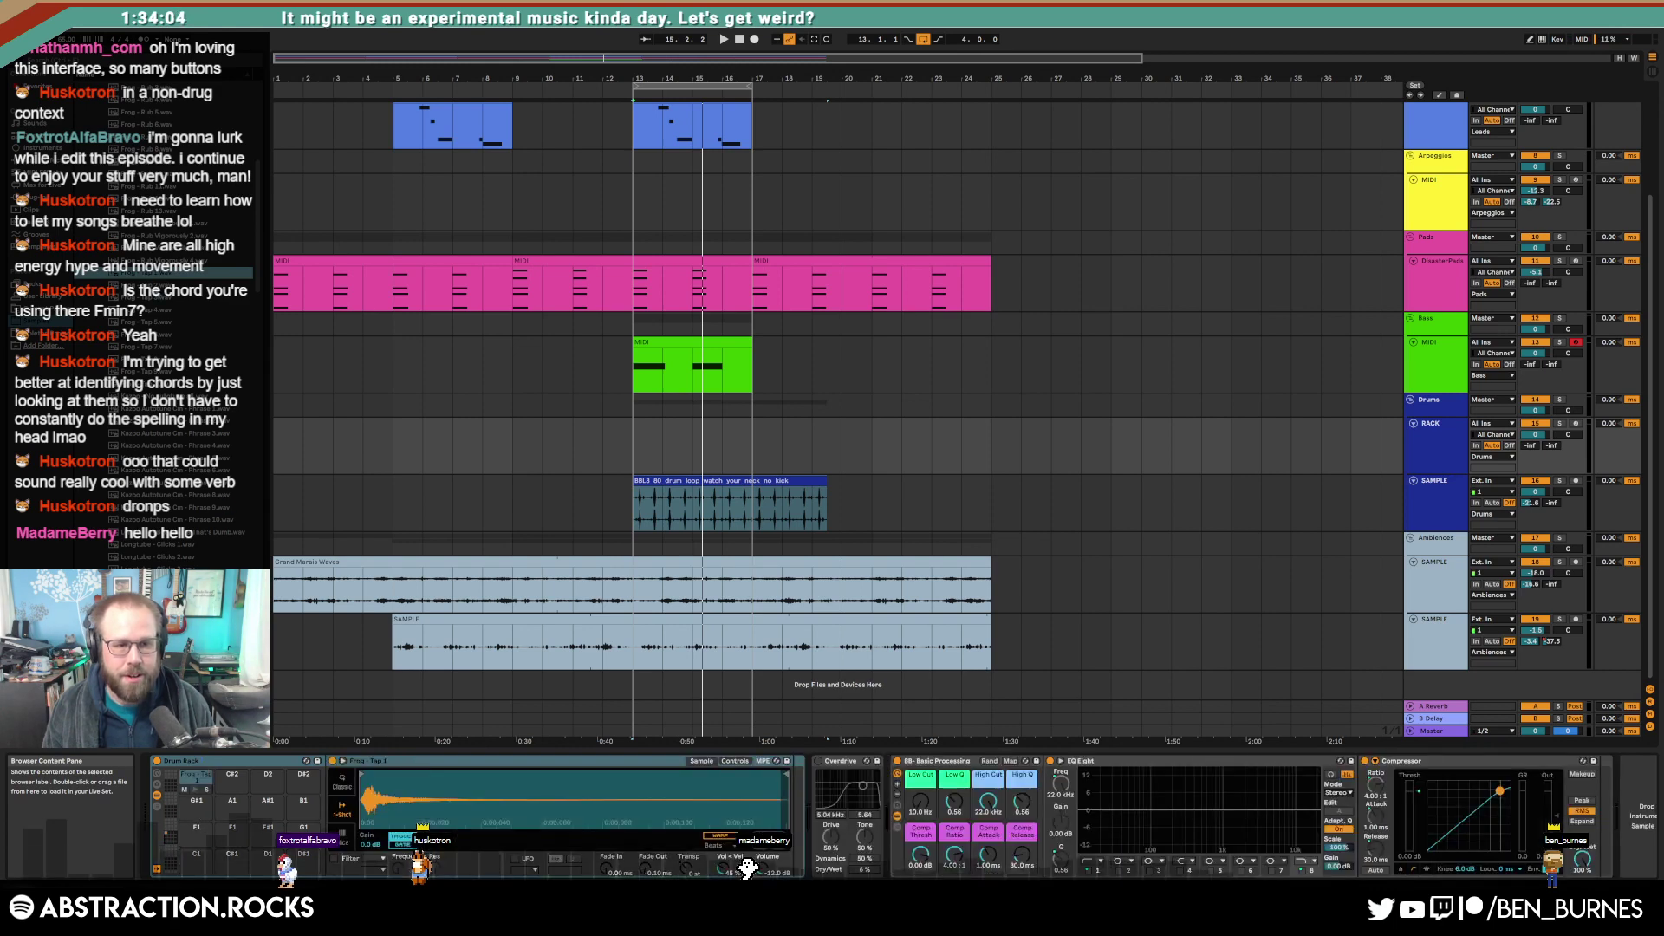
{"action": "left_click_drag", "start_coordinate": [165, 285], "coordinate": [232, 790]}
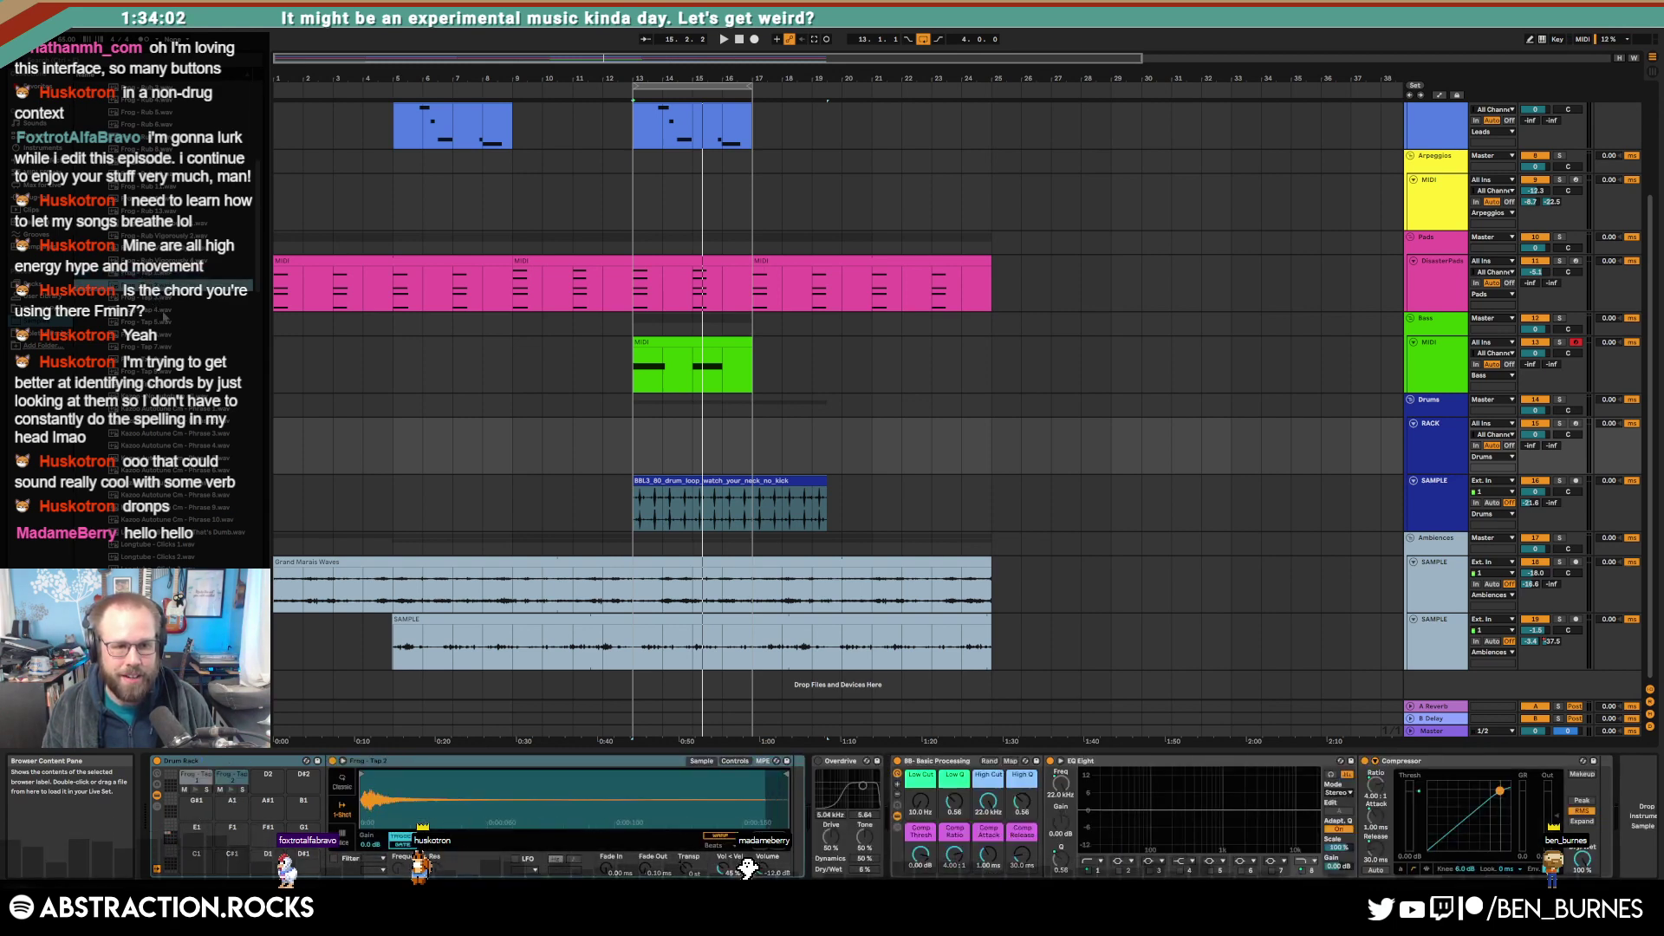
{"action": "left_click_drag", "start_coordinate": [165, 311], "coordinate": [268, 786]}
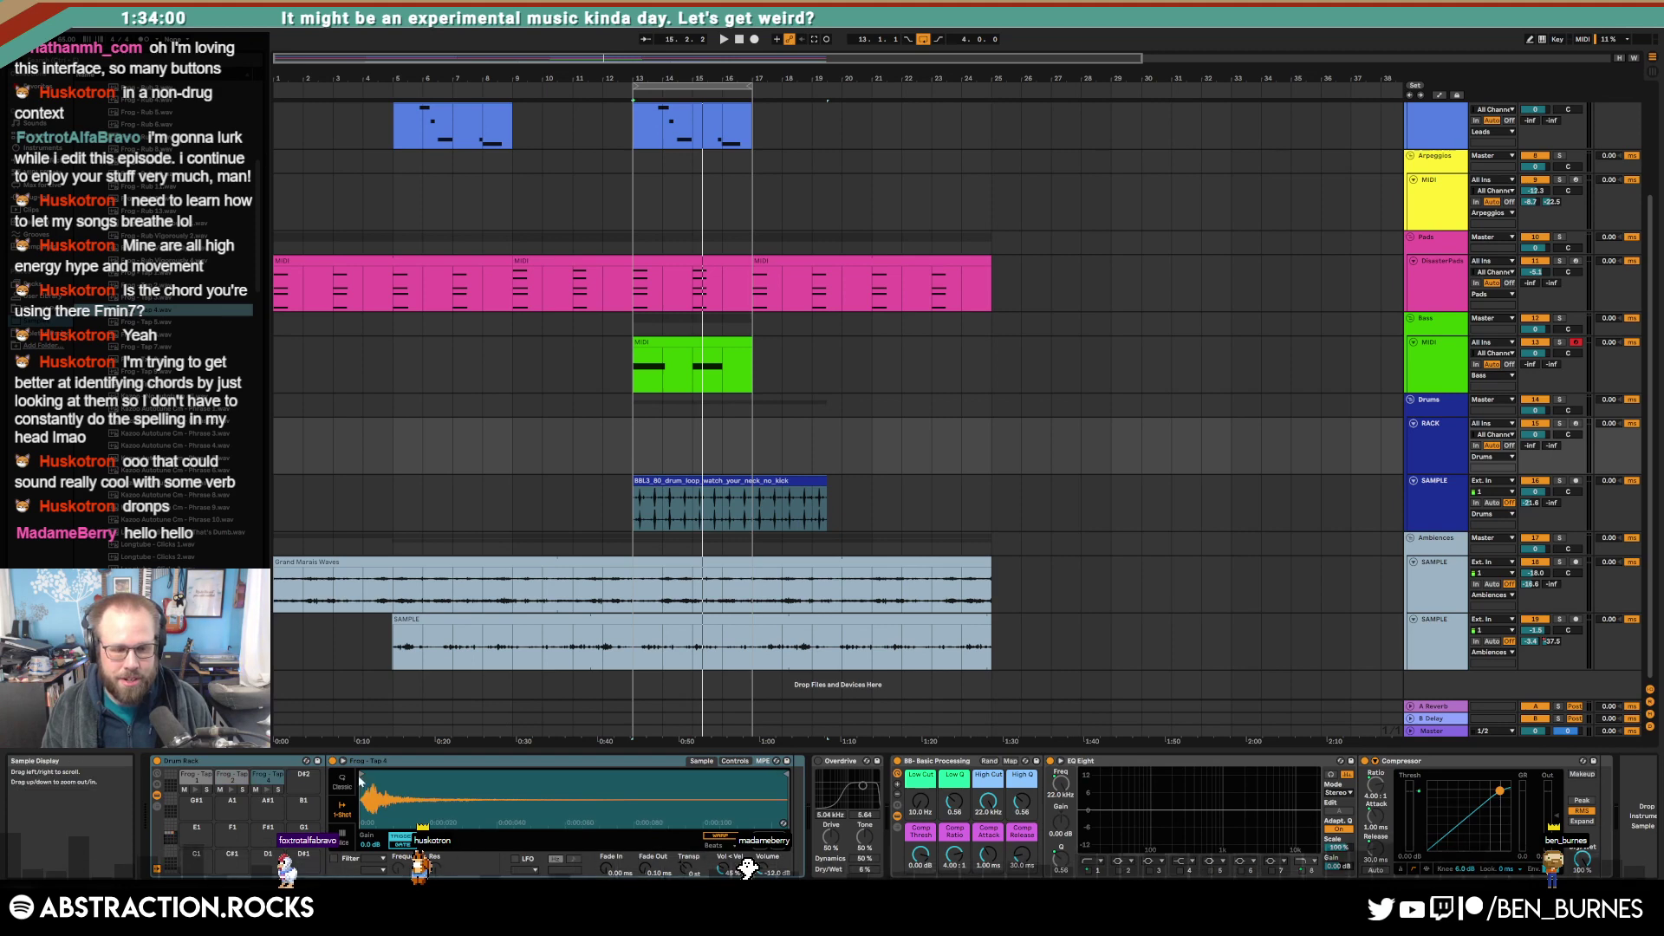
{"action": "left_click", "coordinate": [268, 791]}
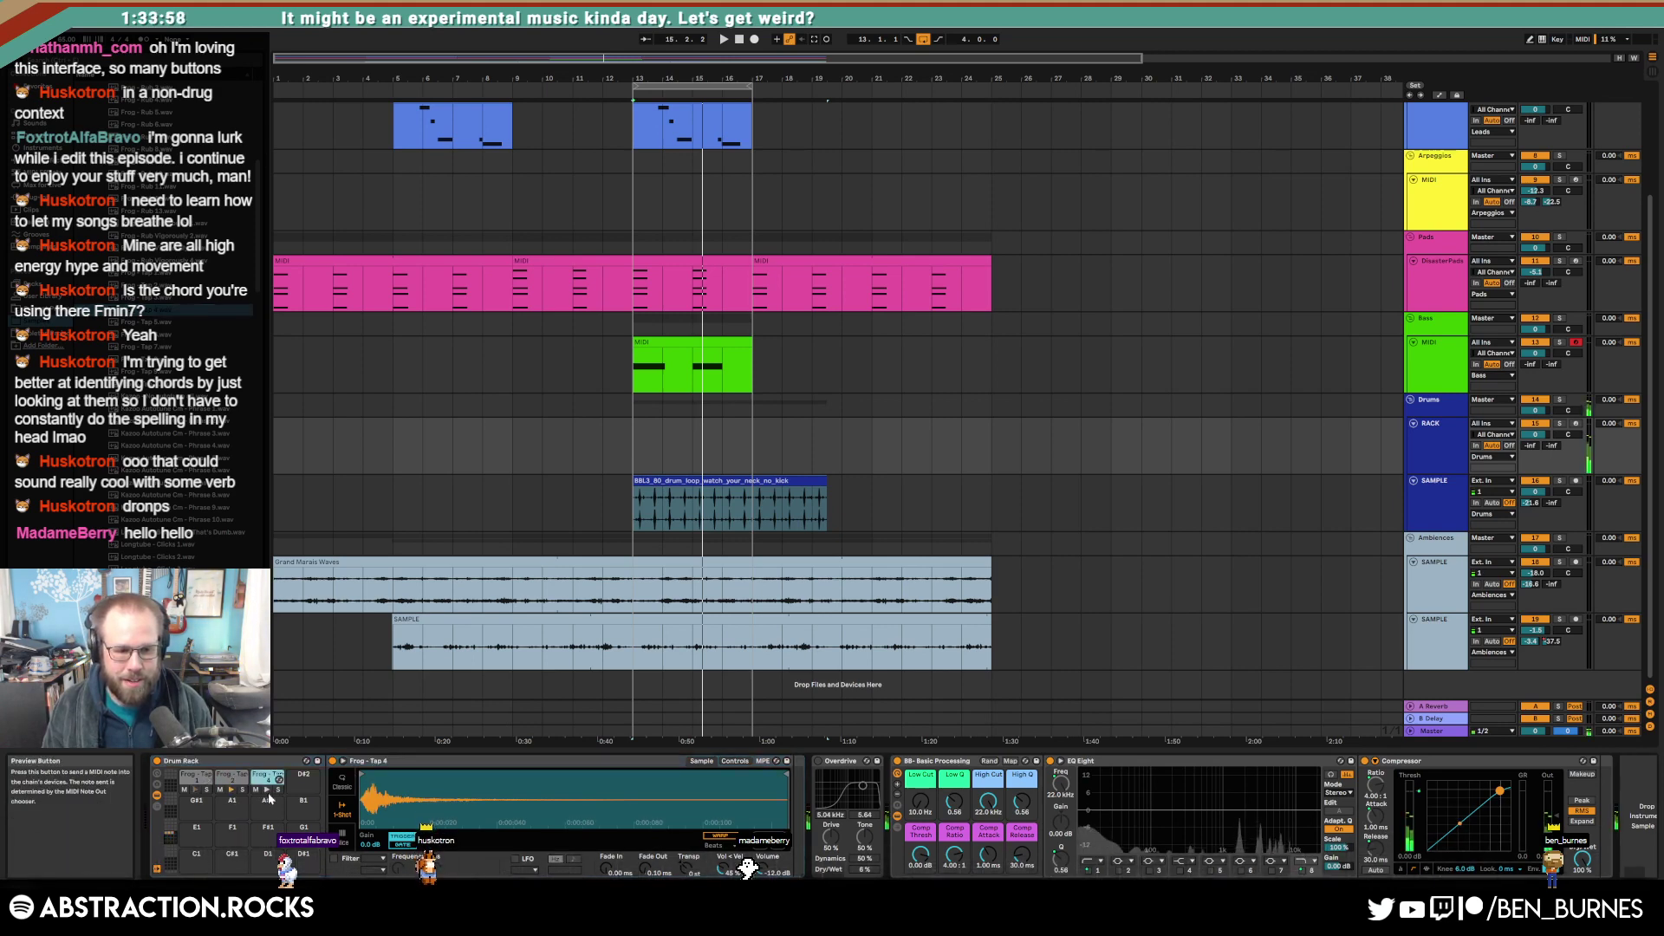
Step: Create a one-bar RACK clip at bar 13 with Frog - Tap 4 at 1.1.1 and 1.1.3, Tap 2 at 1.2, Tap 1 at 1.2.2 and 1.2.4
{"action": "double_click", "coordinate": [655, 466]}
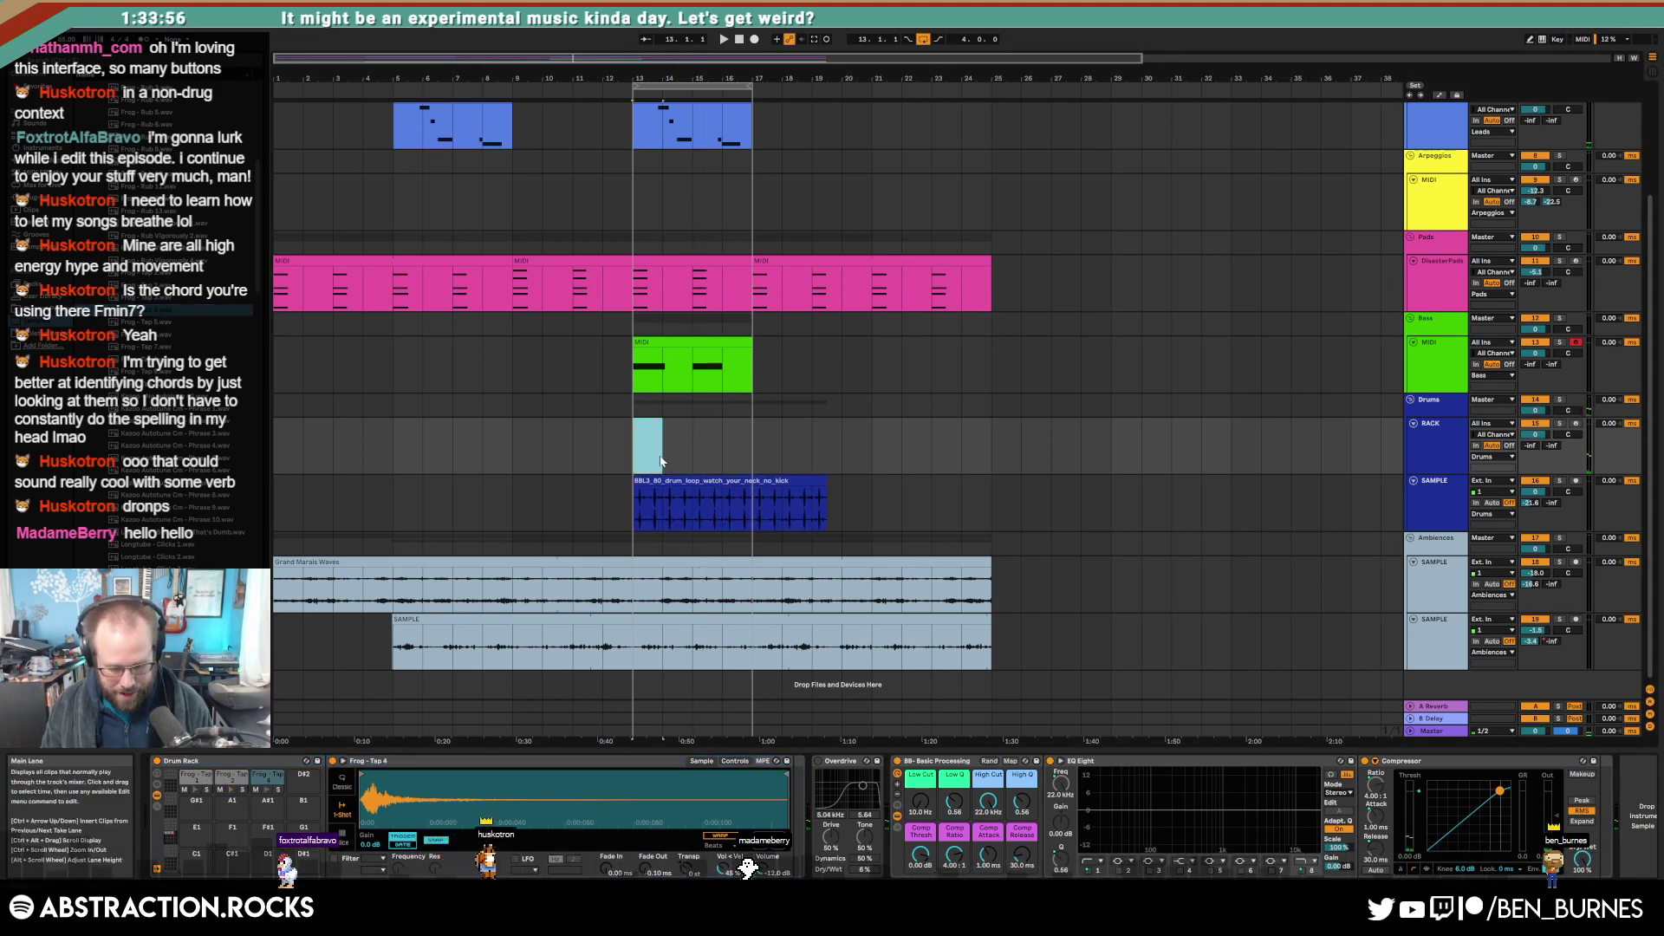
{"action": "double_click", "coordinate": [338, 635]}
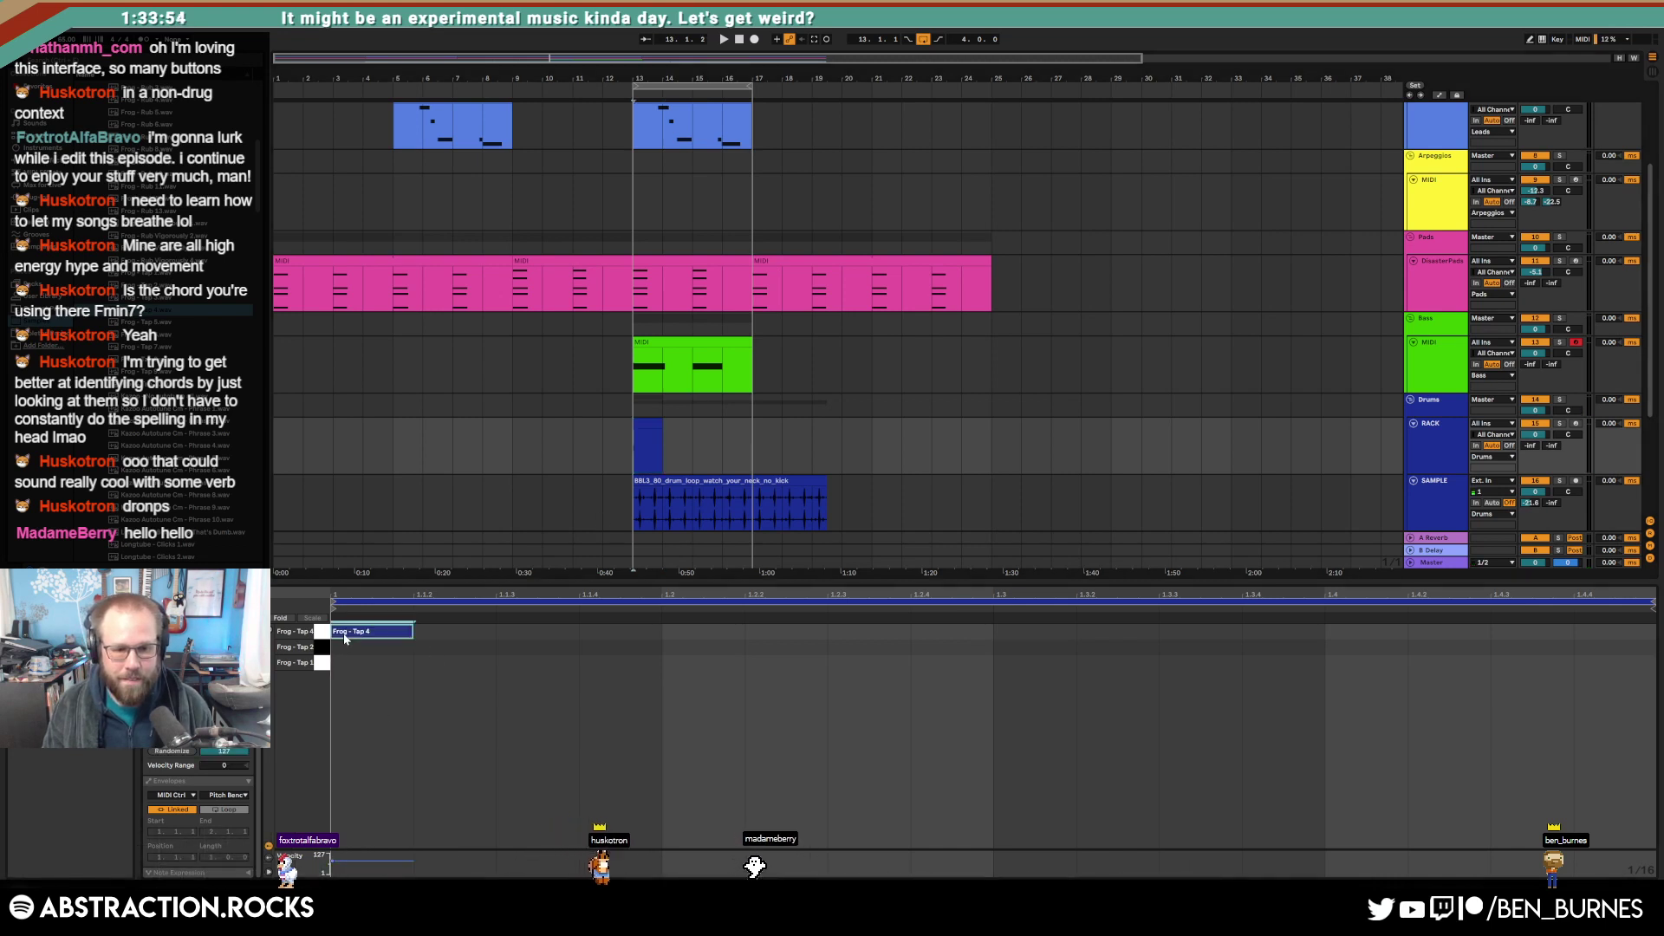
{"action": "double_click", "coordinate": [532, 636]}
{"action": "key", "text": "space"}
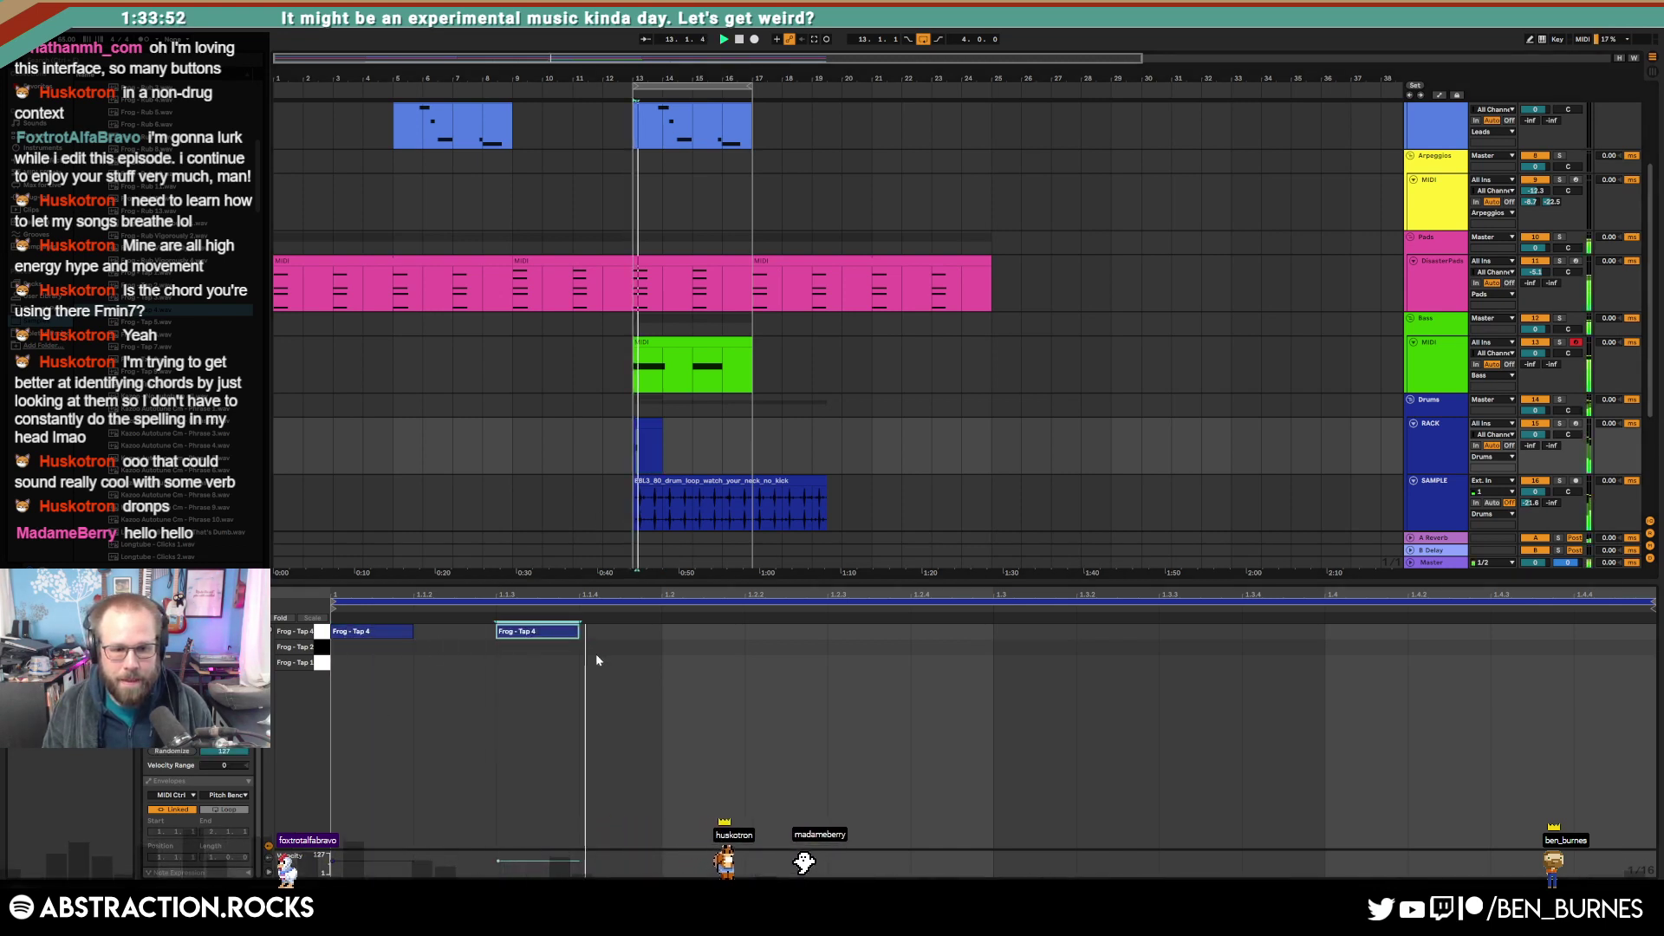
{"action": "double_click", "coordinate": [674, 647]}
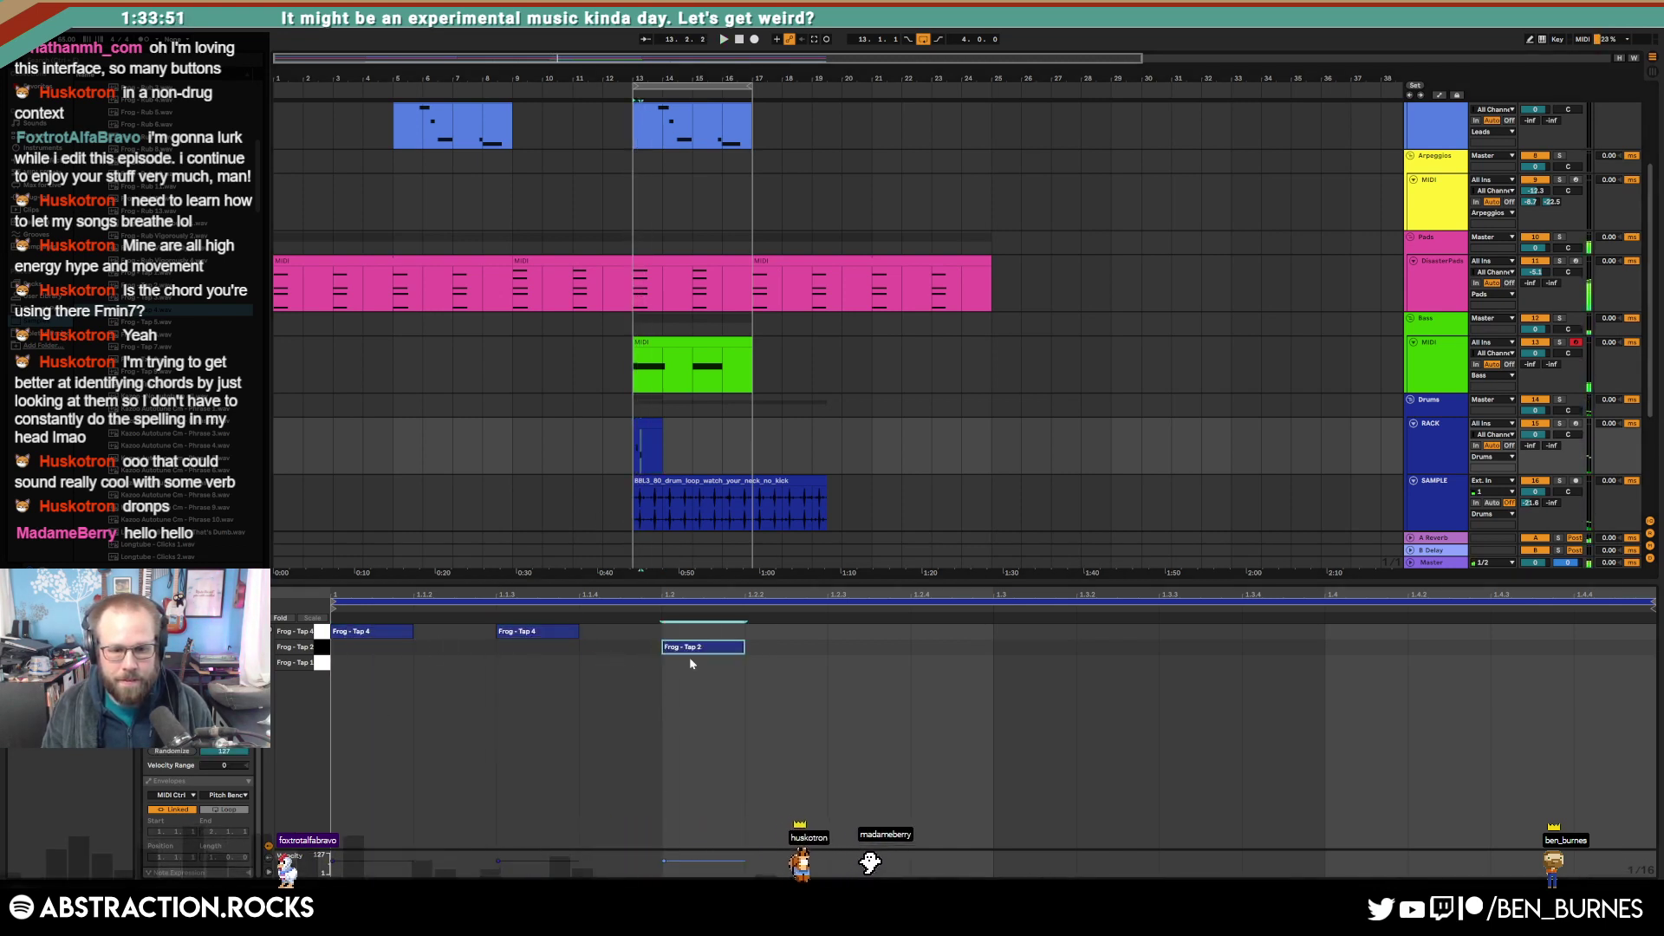
{"action": "double_click", "coordinate": [770, 648]}
{"action": "left_click_drag", "start_coordinate": [773, 646], "coordinate": [779, 667]}
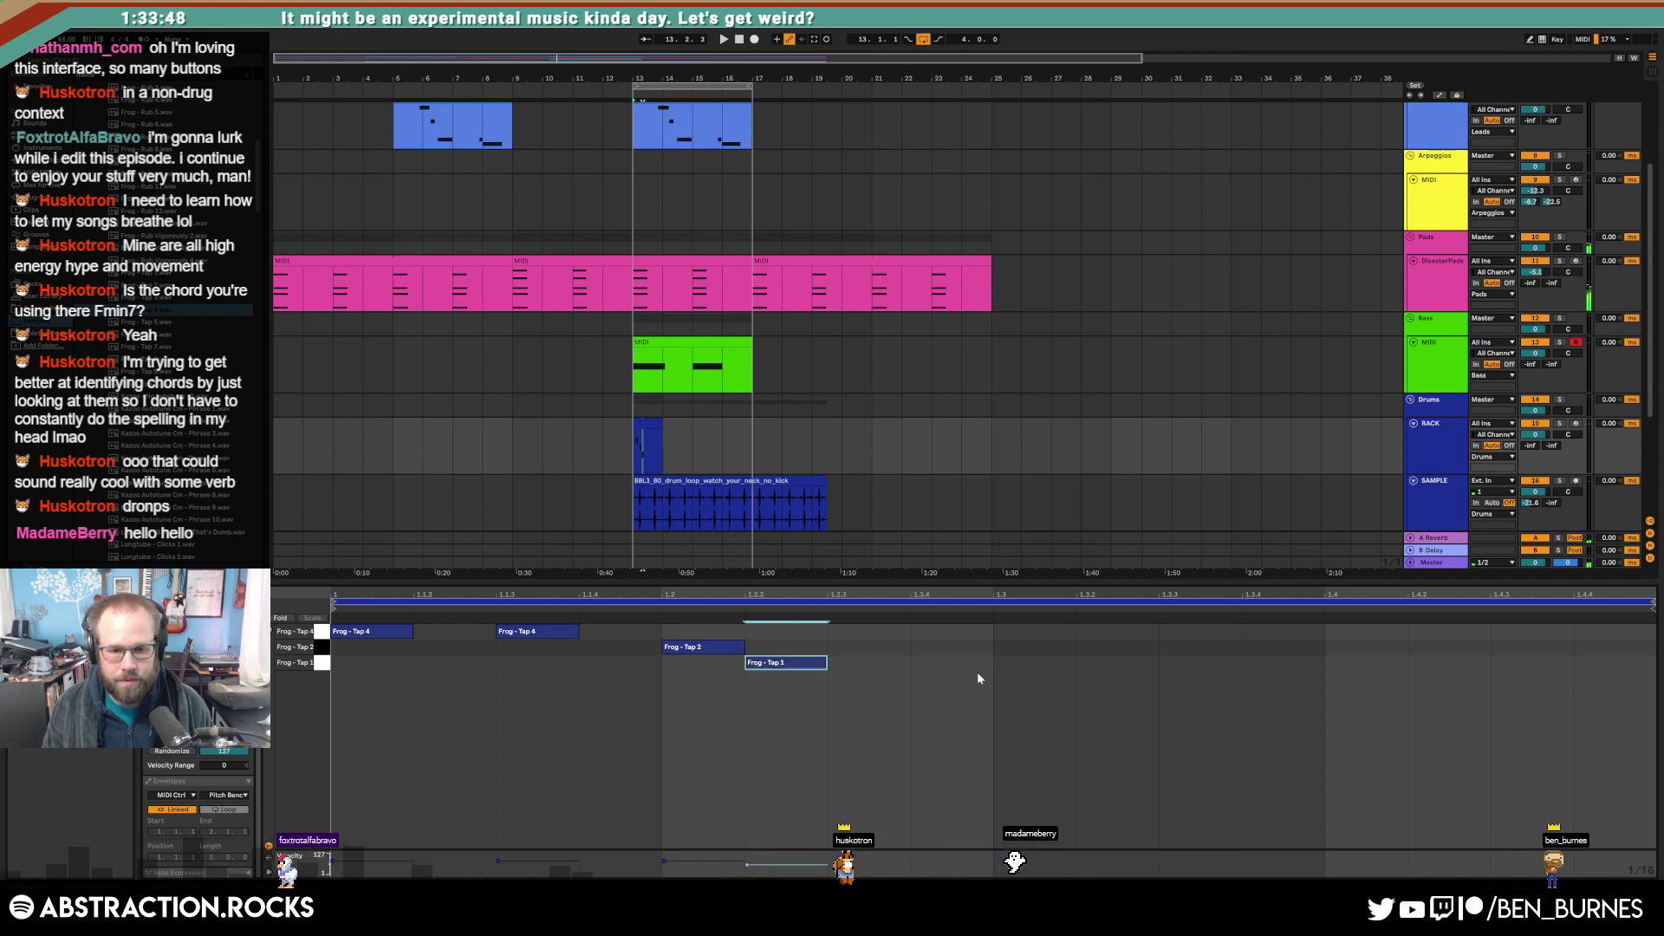
{"action": "double_click", "coordinate": [923, 660]}
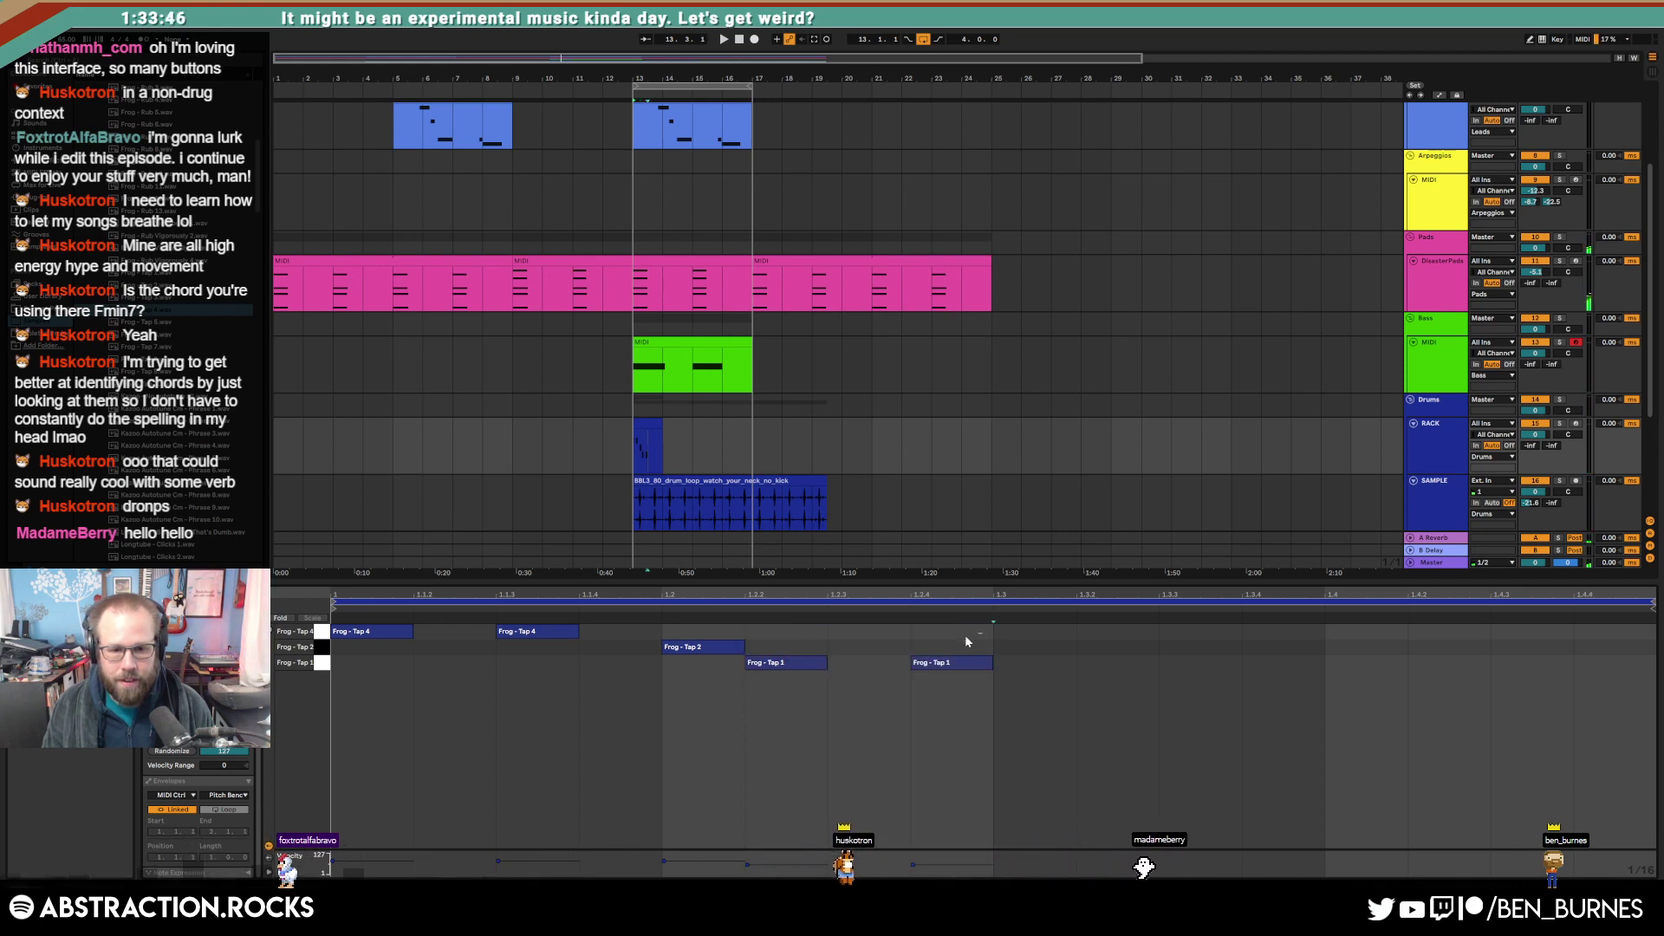
Step: Duplicate the frog tap pattern into beats 3 and 4 and shift the copied Frog - Tap 2 note one sixteenth earlier, to 1.3.4
{"action": "left_click_drag", "start_coordinate": [966, 639], "coordinate": [287, 694]}
{"action": "key", "text": "ctrl+d"}
{"action": "left_click", "coordinate": [1100, 784]}
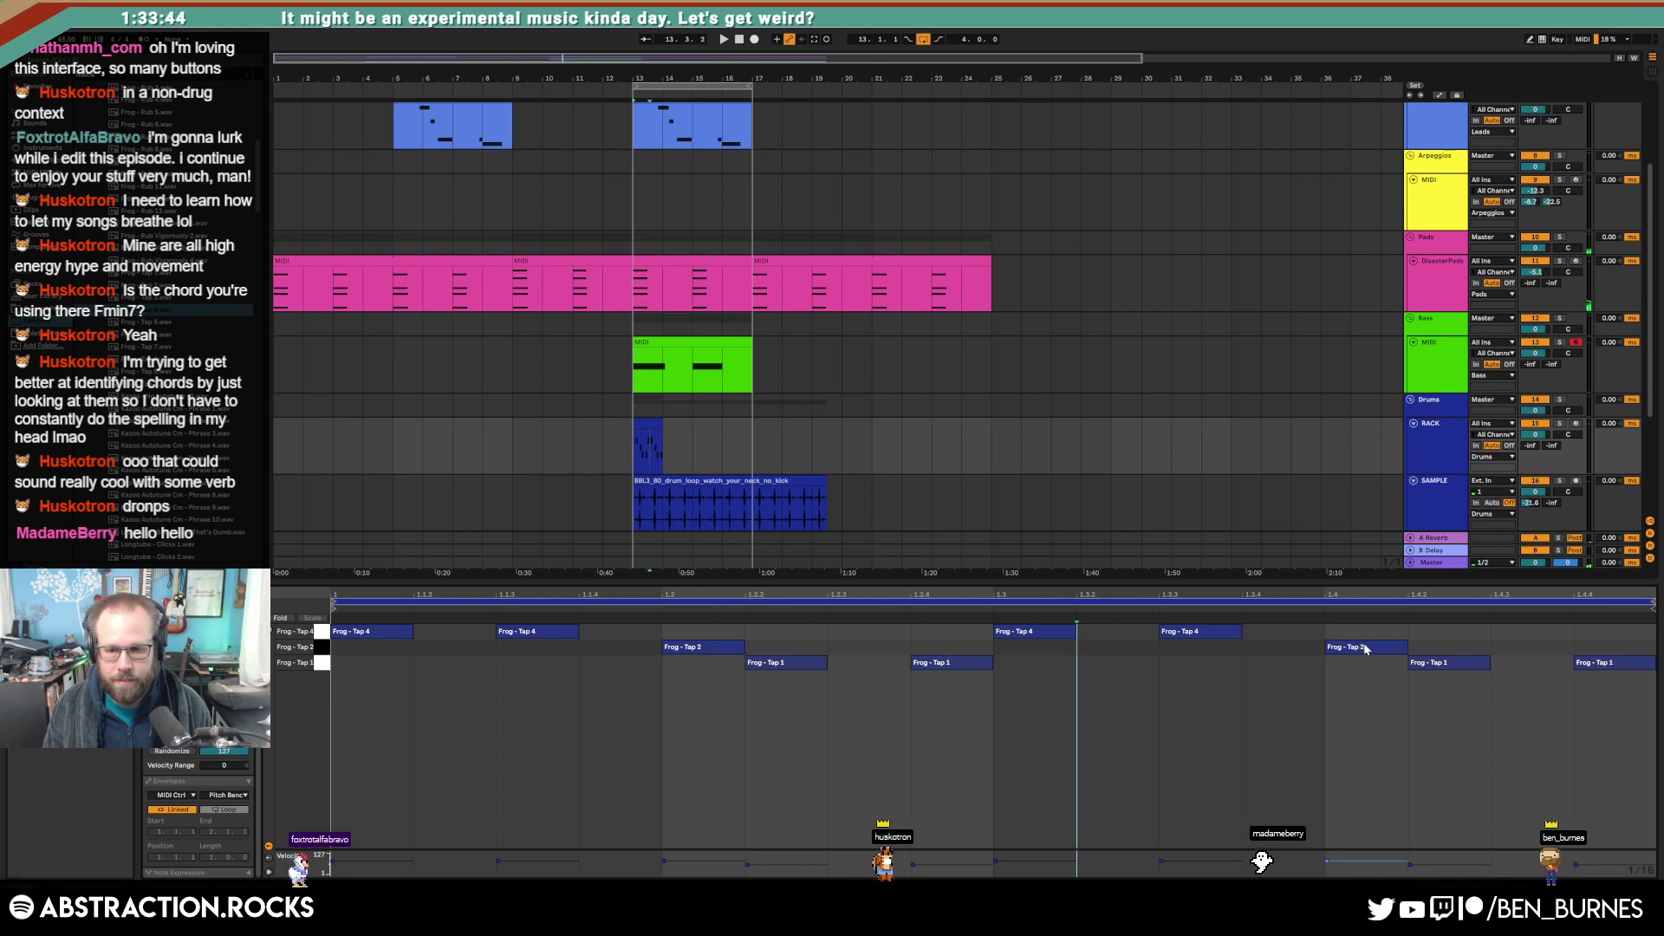
{"action": "left_click_drag", "start_coordinate": [1205, 635], "coordinate": [1292, 640]}
{"action": "left_click_drag", "start_coordinate": [1175, 633], "coordinate": [1277, 649]}
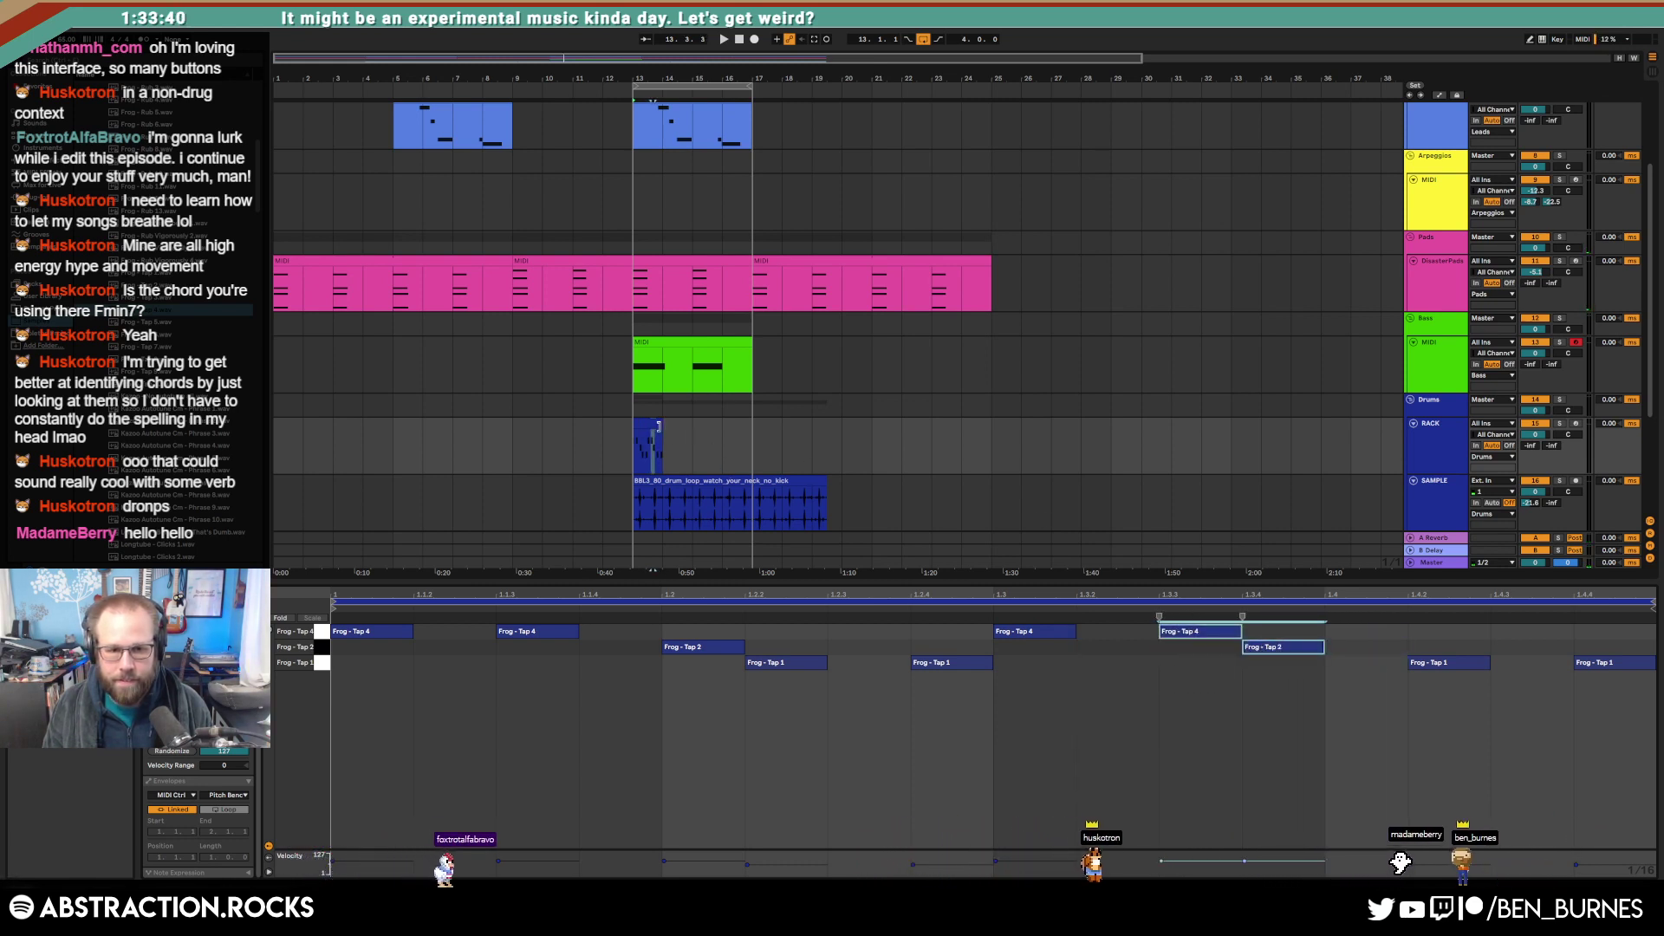
Step: Extend the looping RACK clip to bar 17 and play it with its devices shown
{"action": "left_click_drag", "start_coordinate": [661, 424], "coordinate": [753, 442]}
{"action": "key", "text": "space"}
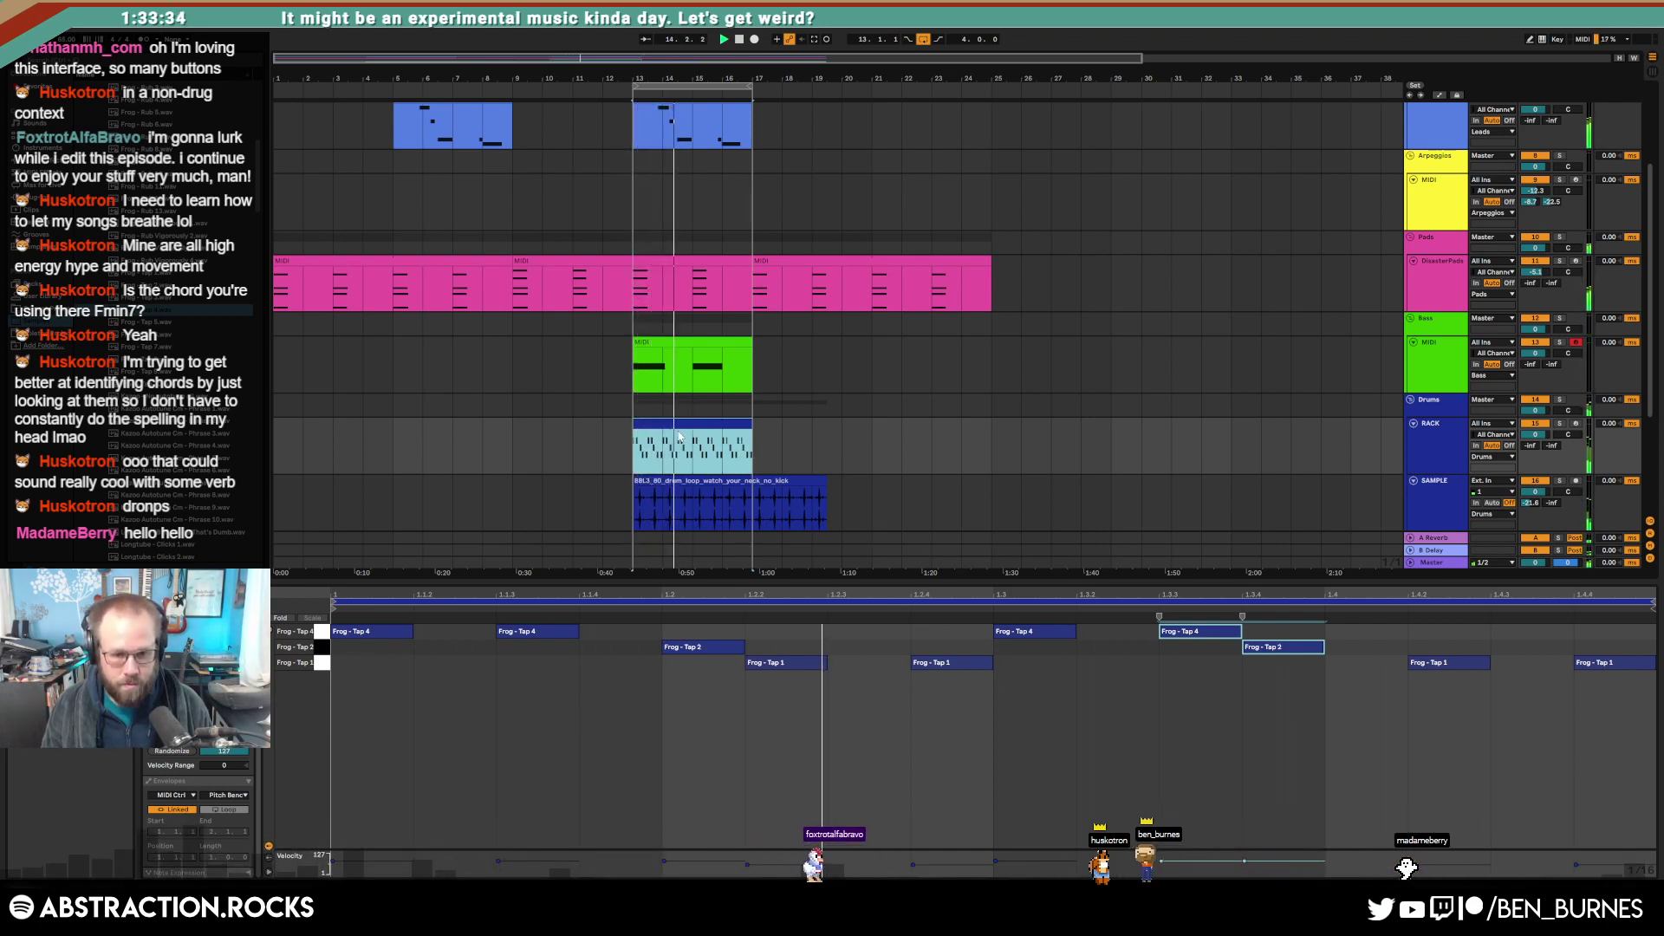
{"action": "left_click", "coordinate": [911, 797]}
{"action": "key", "text": "shift+Tab"}
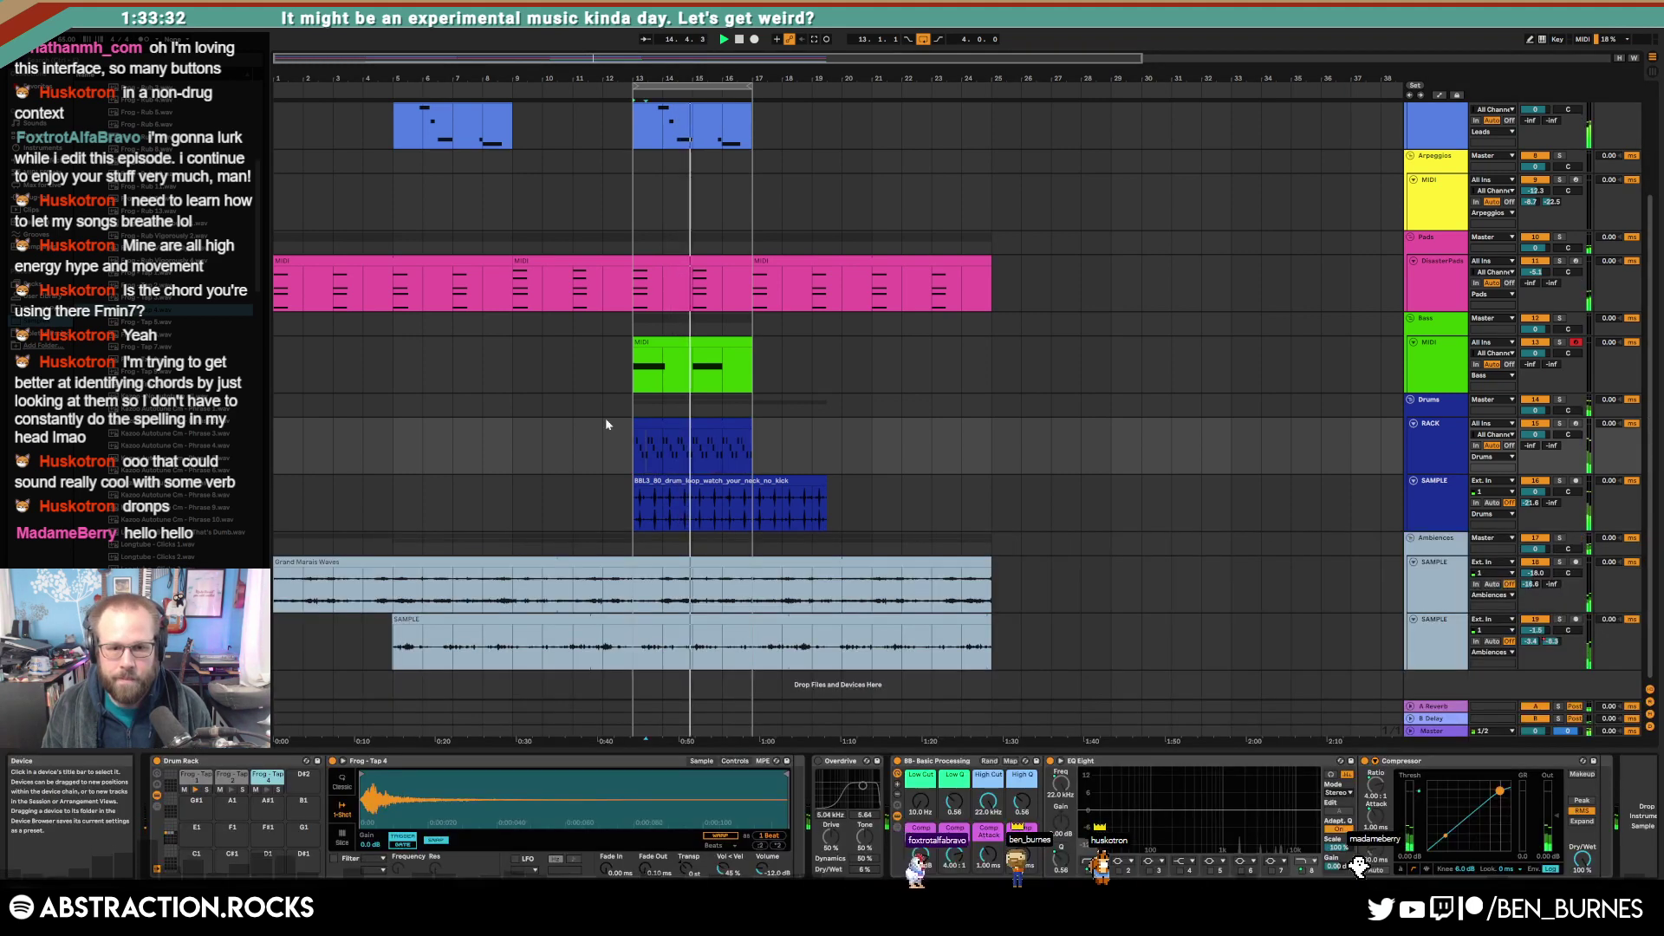
{"action": "left_click", "coordinate": [658, 425]}
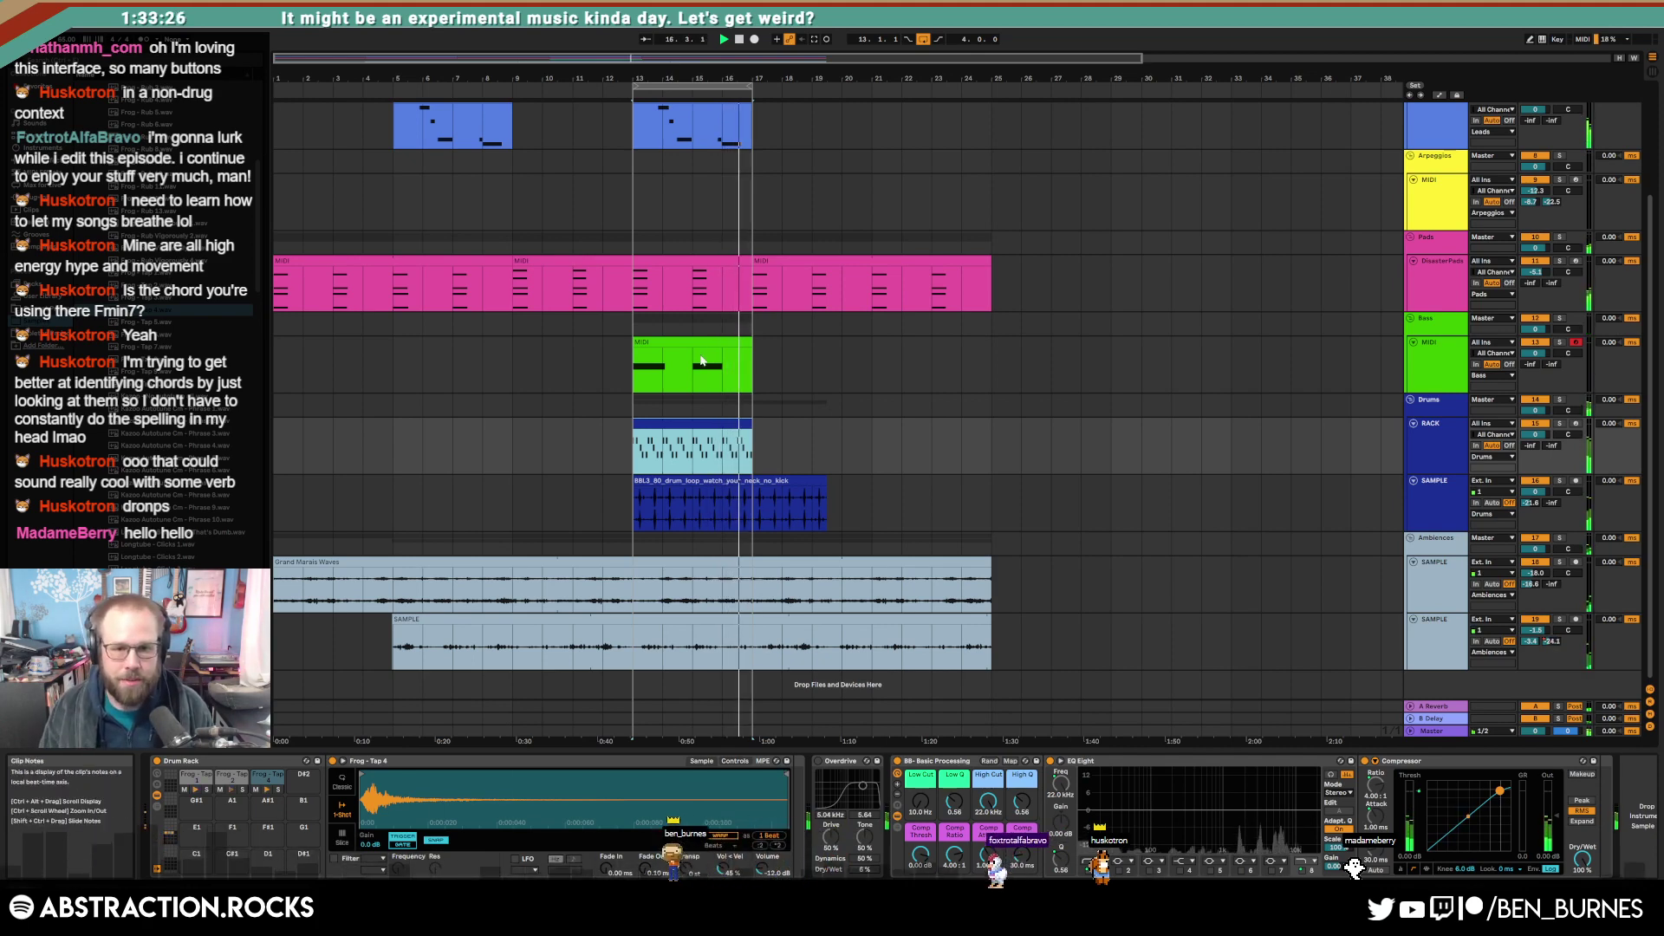
Step: Shorten the first C1 note in the bass clip at bar 13 so it ends at the start of clip bar 2
{"action": "left_click", "coordinate": [732, 377]}
{"action": "key", "text": "shift+Tab"}
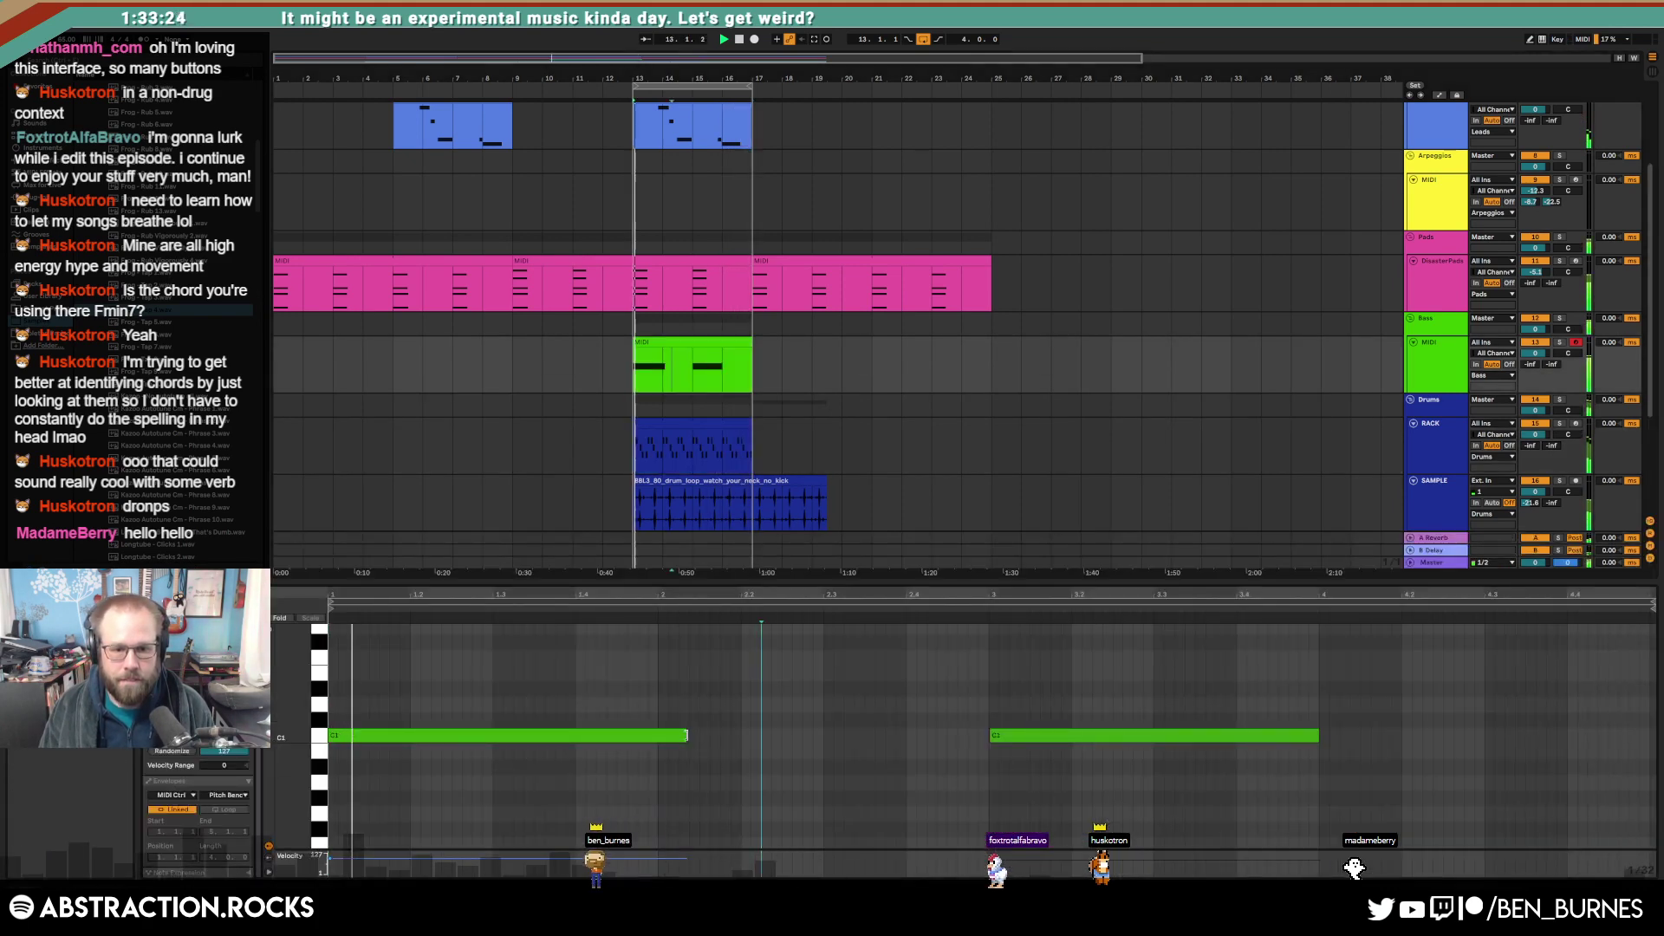
{"action": "left_click_drag", "start_coordinate": [690, 737], "coordinate": [657, 736]}
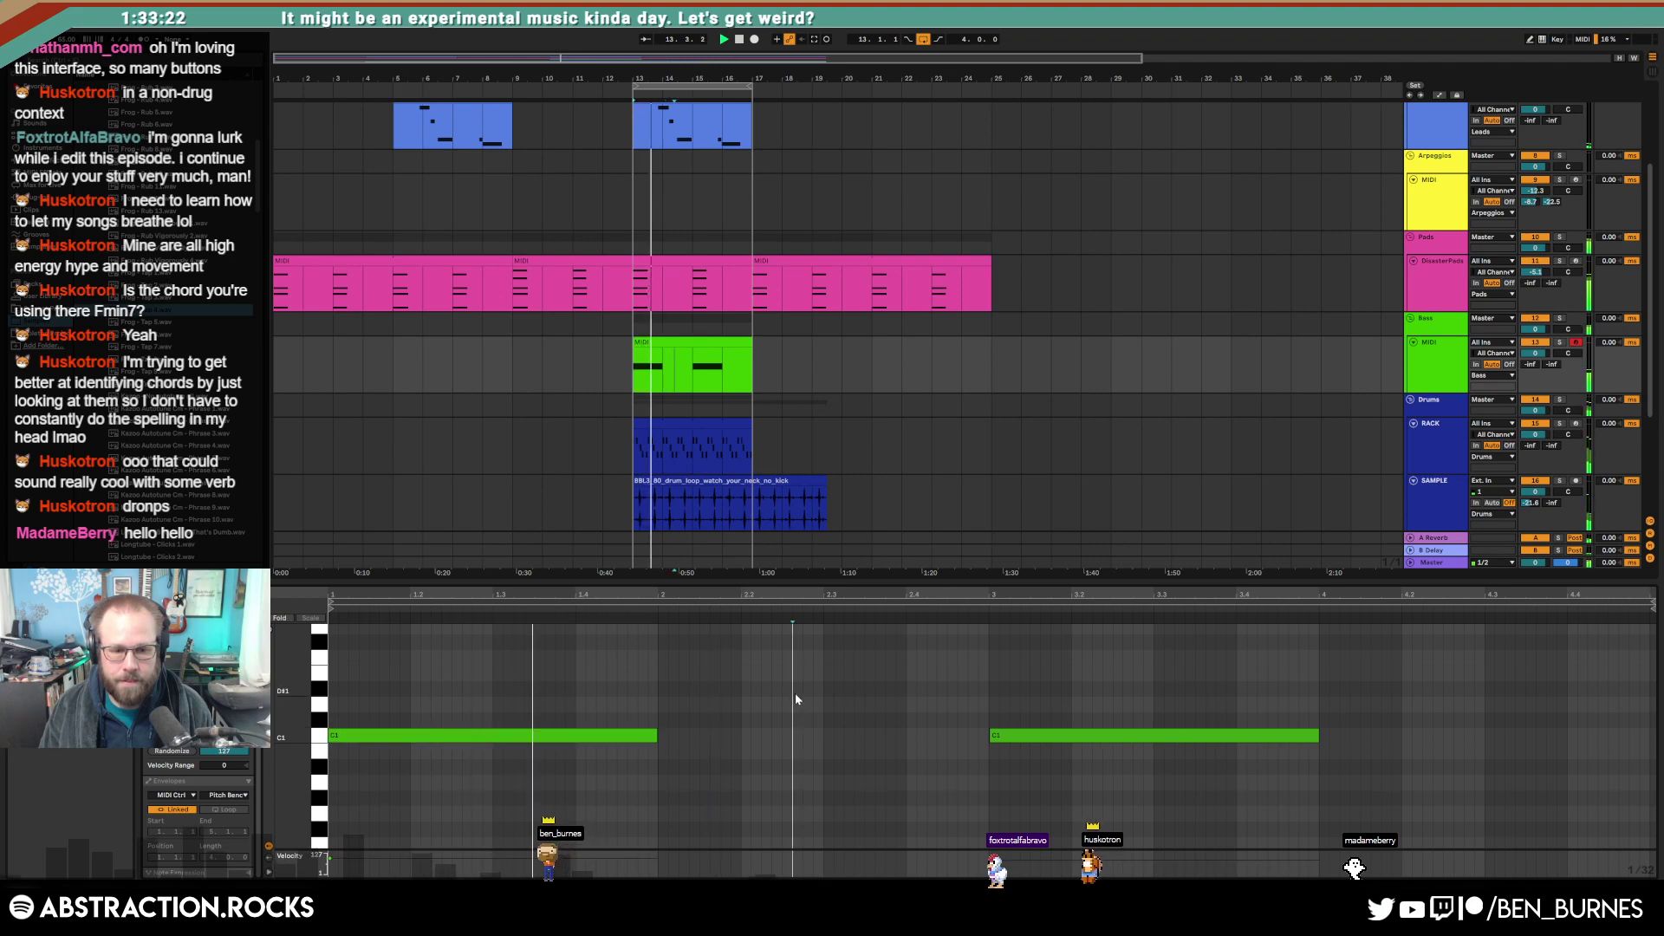
{"action": "key", "text": "shift+Tab"}
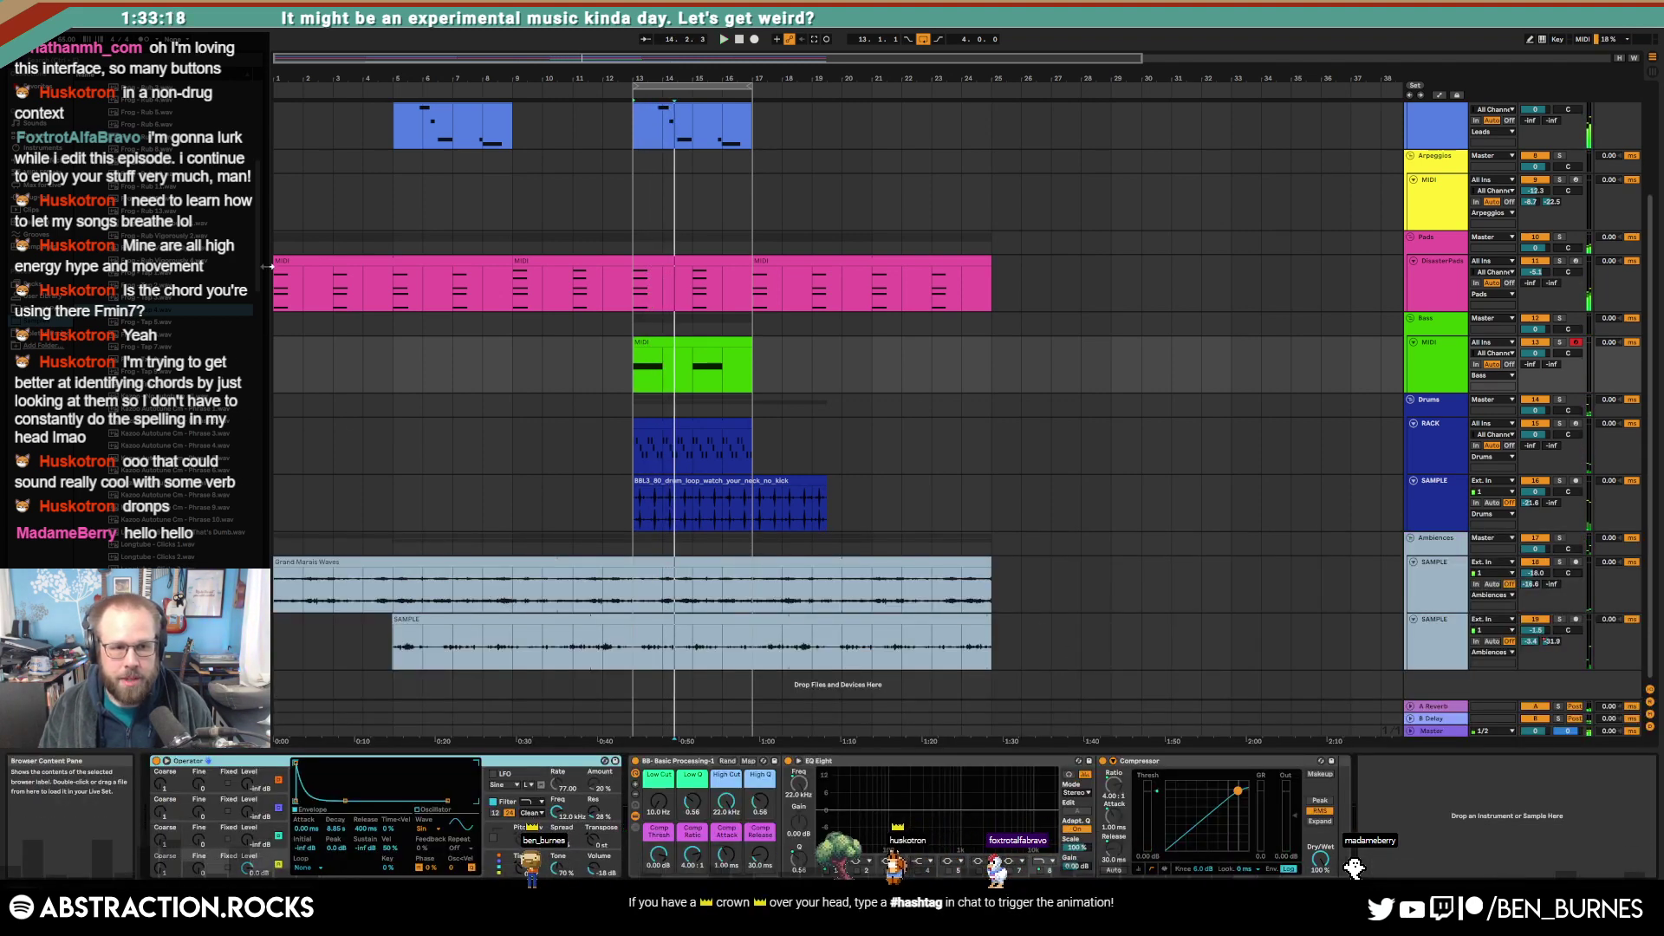
Step: Audition percussion samples in the browser and load the Mouth Pop sound onto an empty Drum Rack pad of the RACK track
{"action": "scroll", "coordinate": [218, 330], "scroll_direction": "down", "scroll_amount": 10}
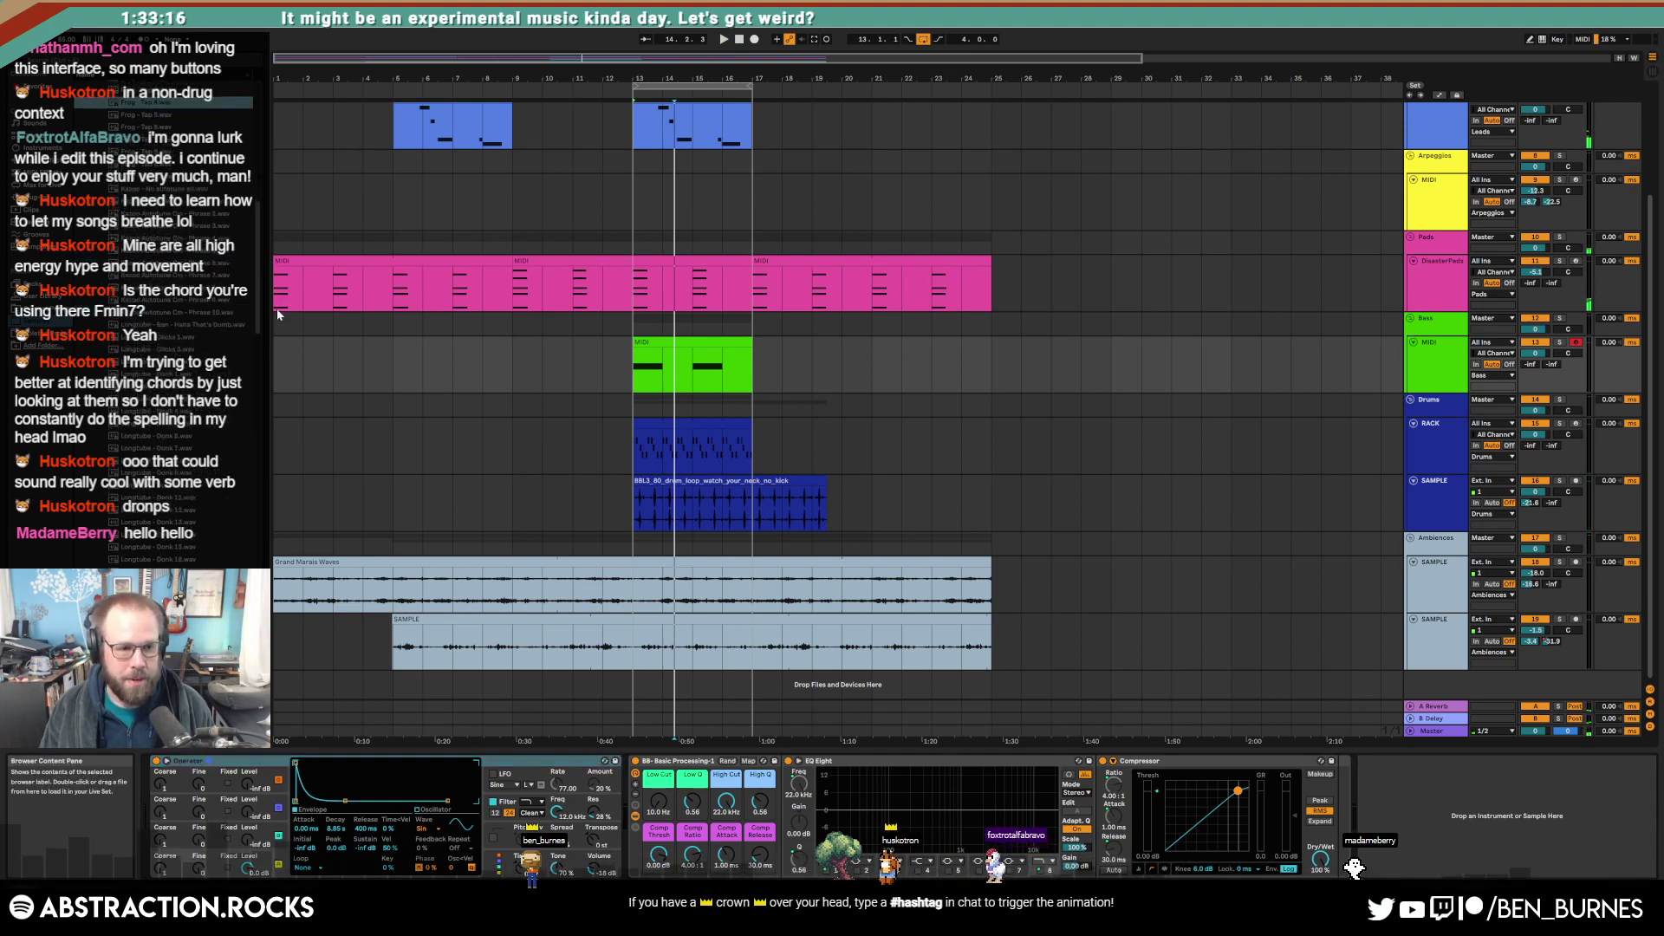
{"action": "left_click", "coordinate": [160, 330]}
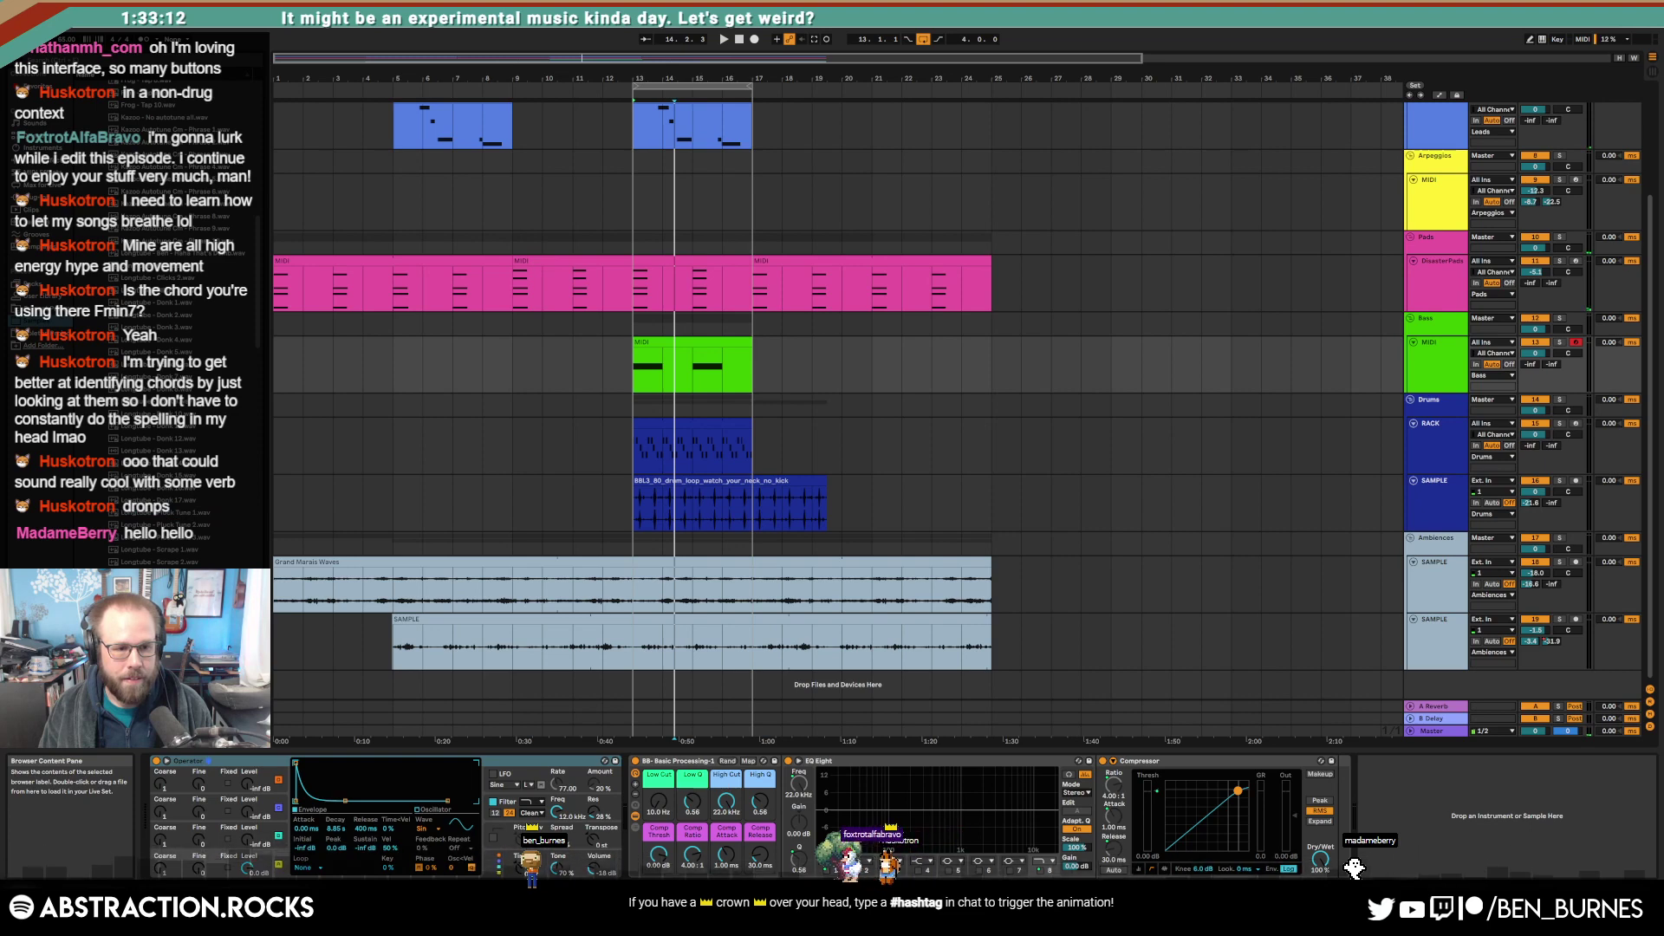
{"action": "scroll", "coordinate": [160, 330], "scroll_direction": "down", "scroll_amount": 3}
{"action": "scroll", "coordinate": [160, 330], "scroll_direction": "down", "scroll_amount": 3}
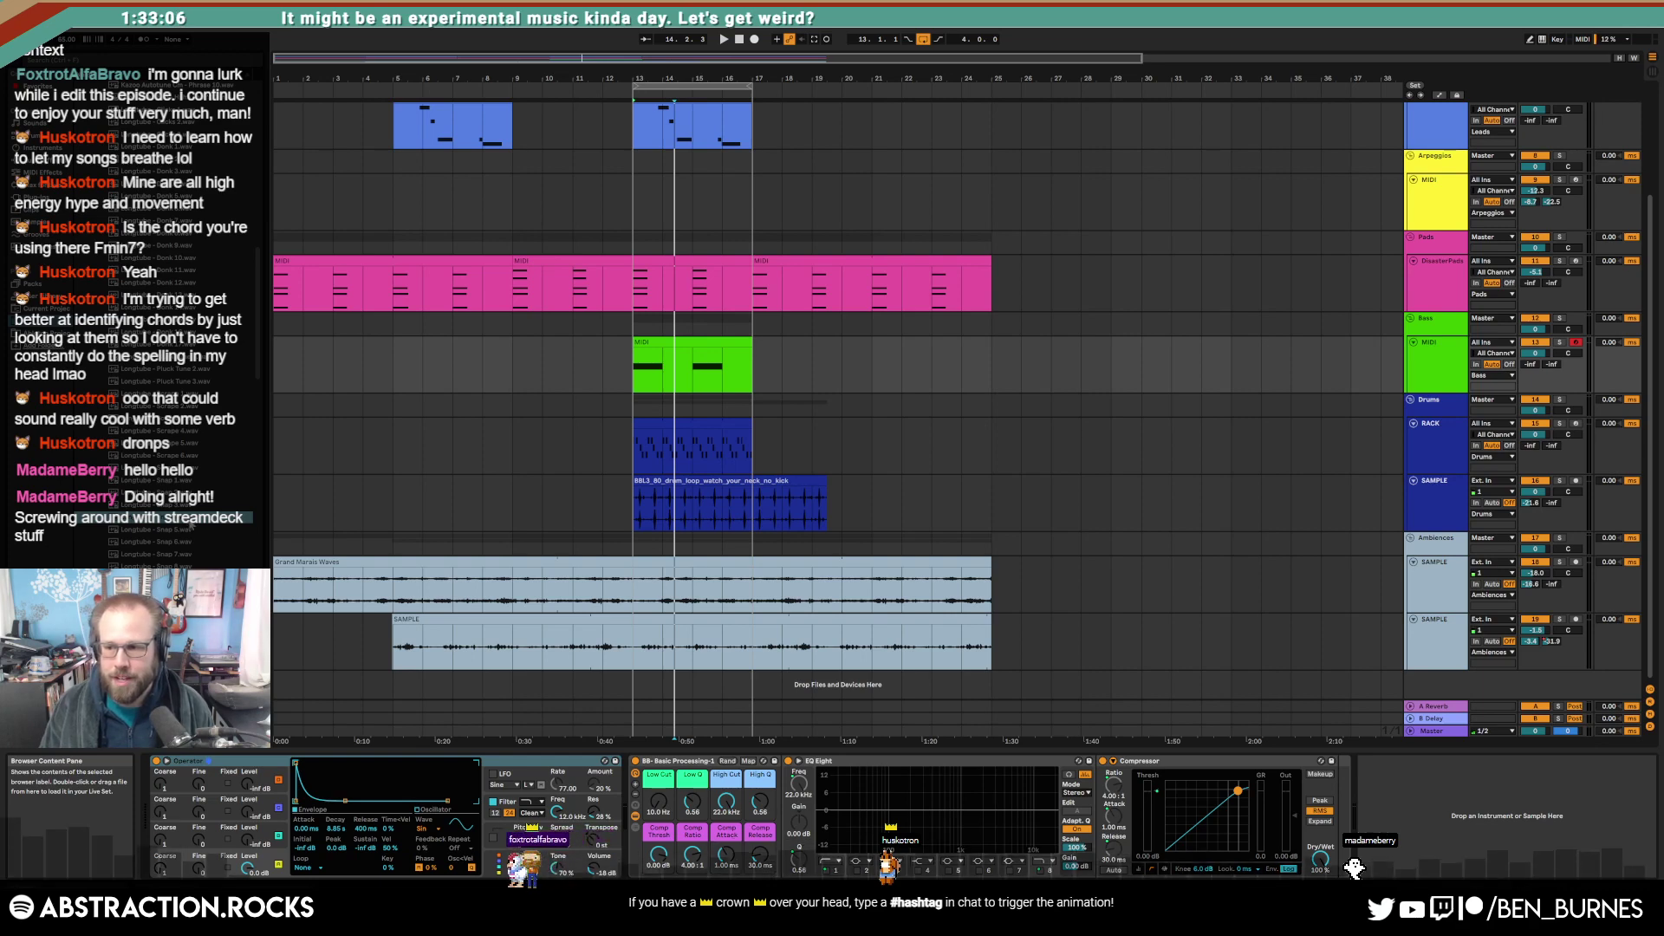
{"action": "left_click", "coordinate": [198, 531]}
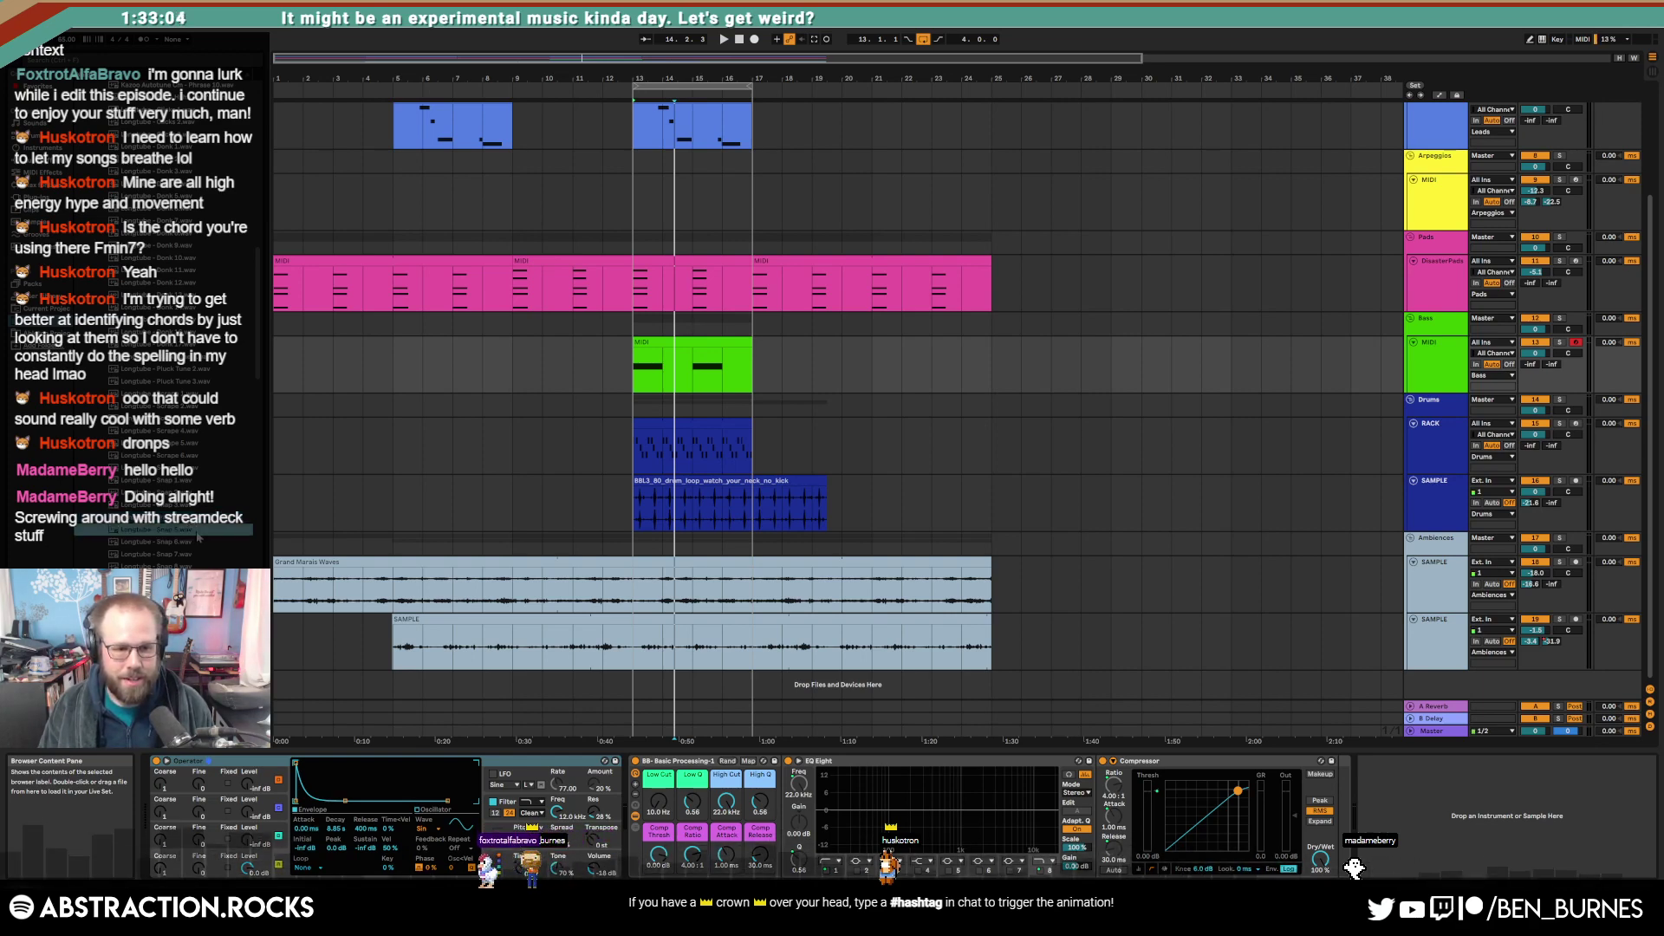
{"action": "left_click_drag", "start_coordinate": [263, 356], "coordinate": [264, 410]}
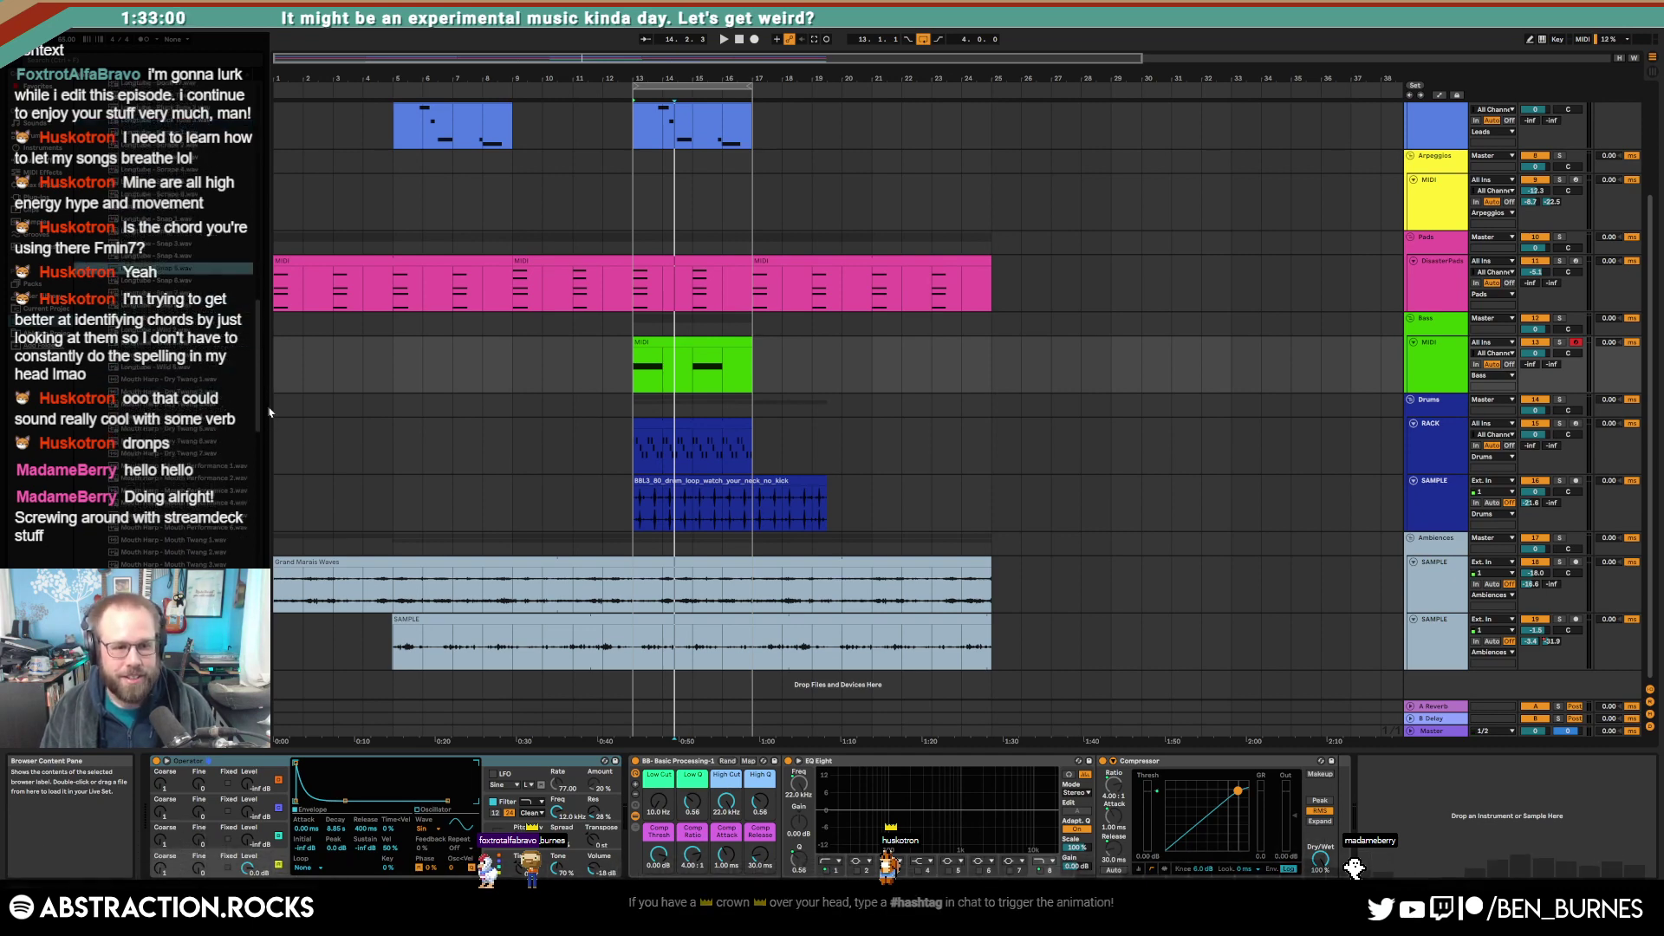
{"action": "left_click", "coordinate": [191, 602]}
{"action": "scroll", "coordinate": [182, 236], "scroll_direction": "up", "scroll_amount": 1}
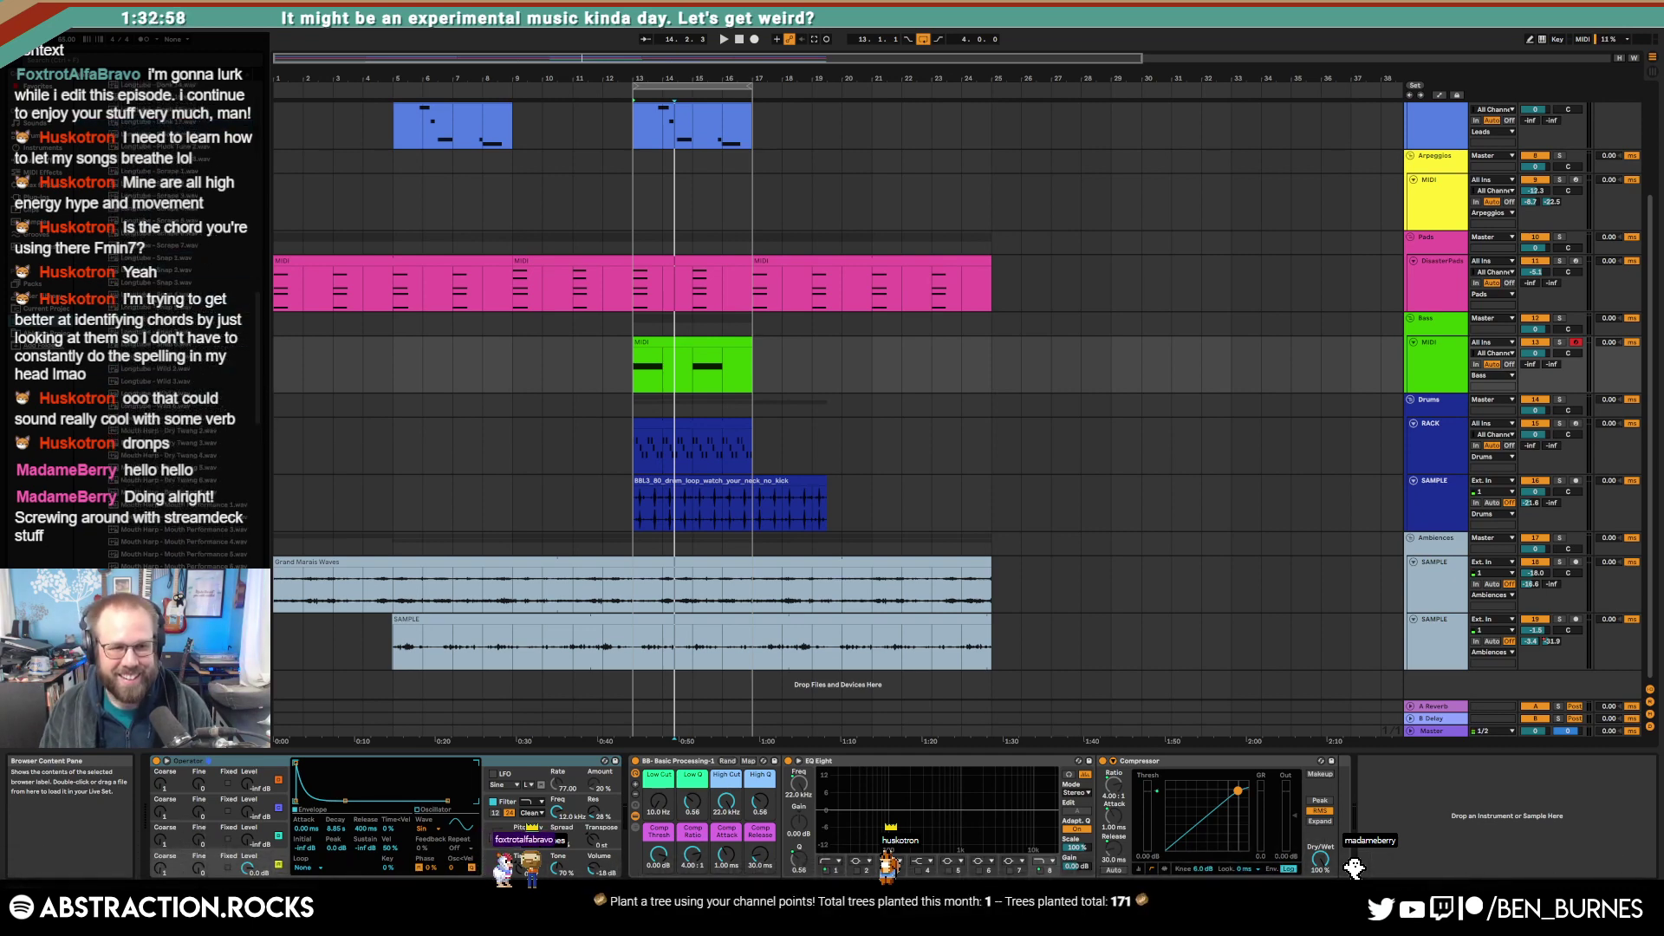
{"action": "scroll", "coordinate": [178, 563], "scroll_direction": "down", "scroll_amount": 2}
{"action": "left_click", "coordinate": [727, 433]}
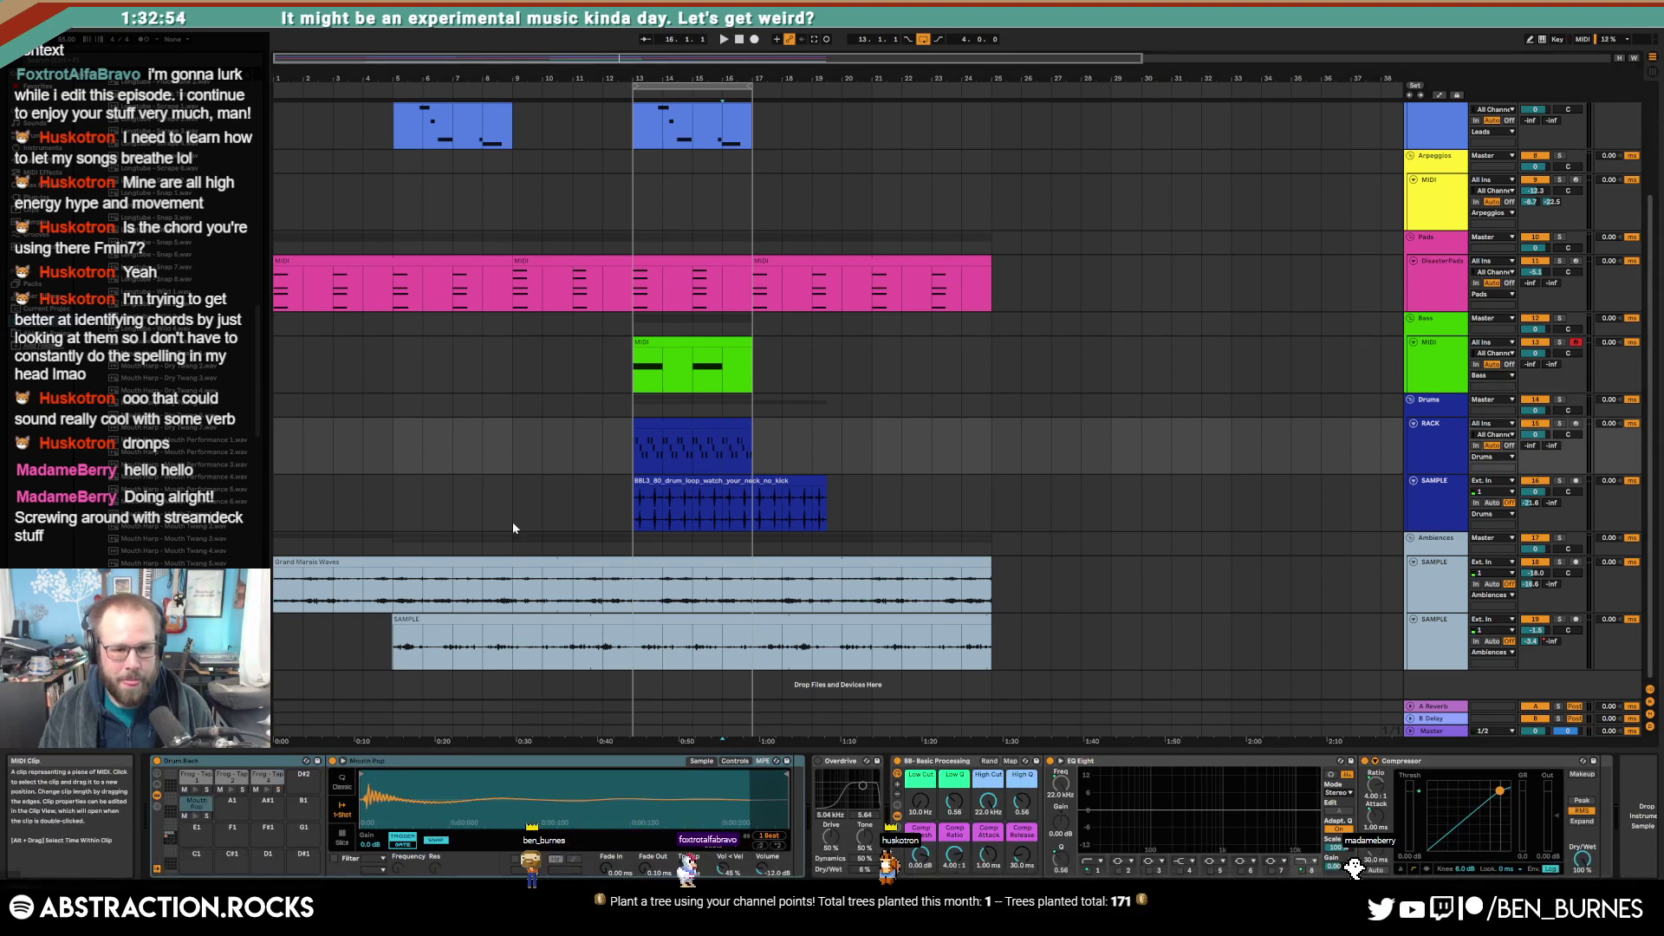
Step: Add Mouth Pop notes at 1.2 and 1.4 in the RACK clip and play the pattern
{"action": "double_click", "coordinate": [691, 425]}
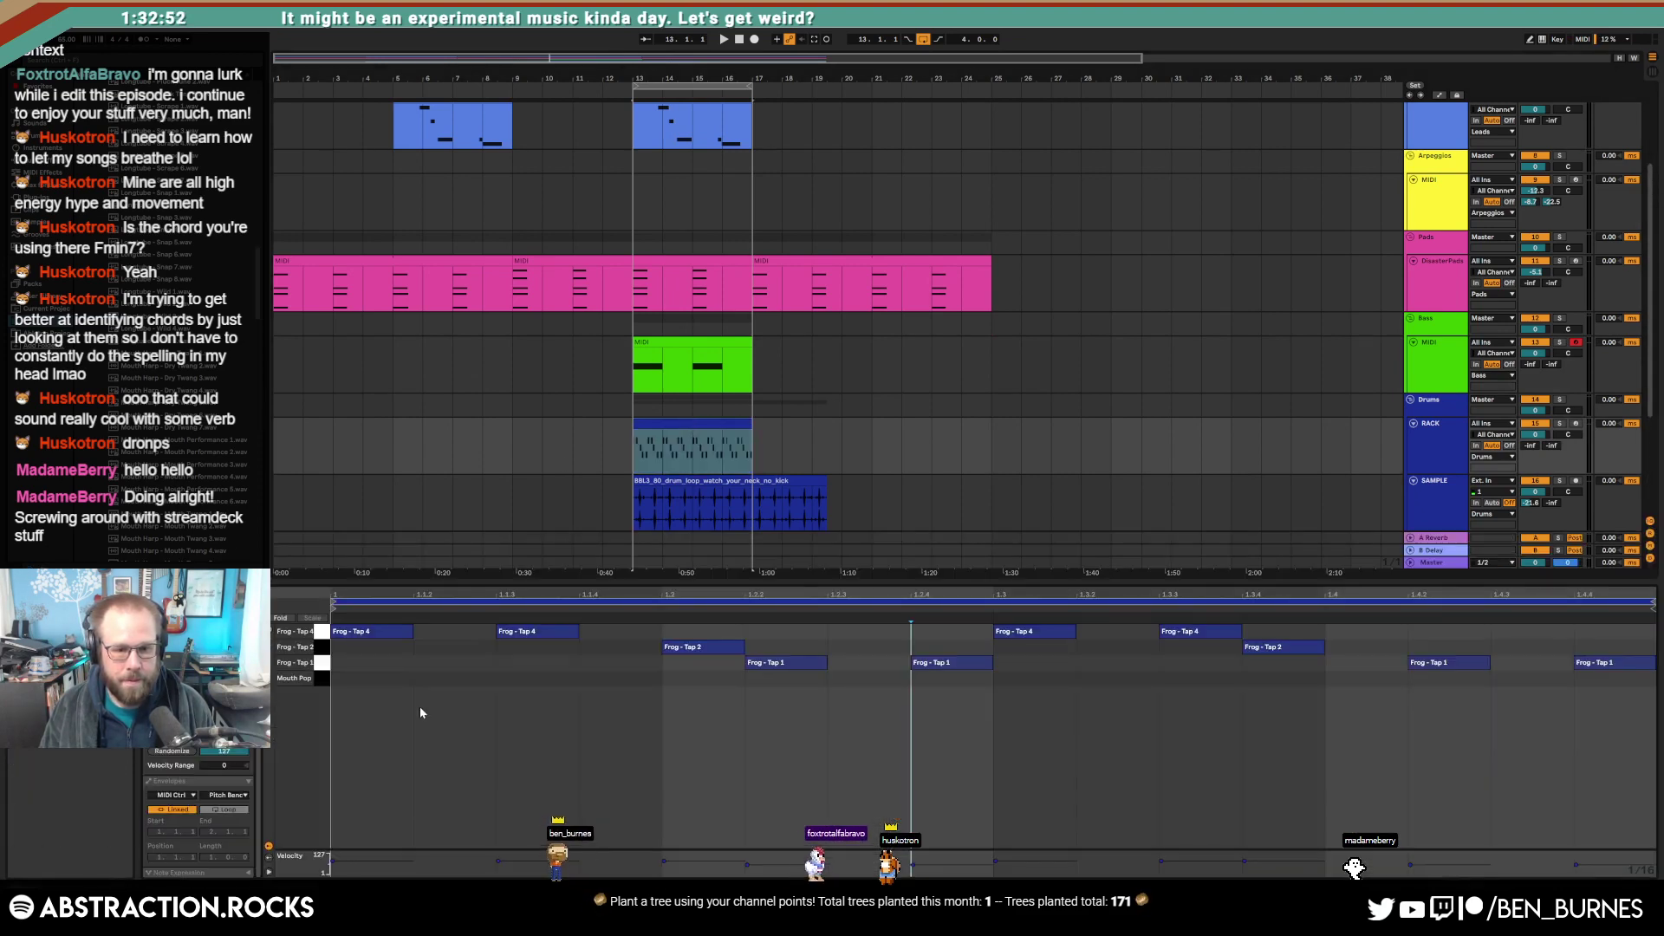
{"action": "double_click", "coordinate": [678, 680]}
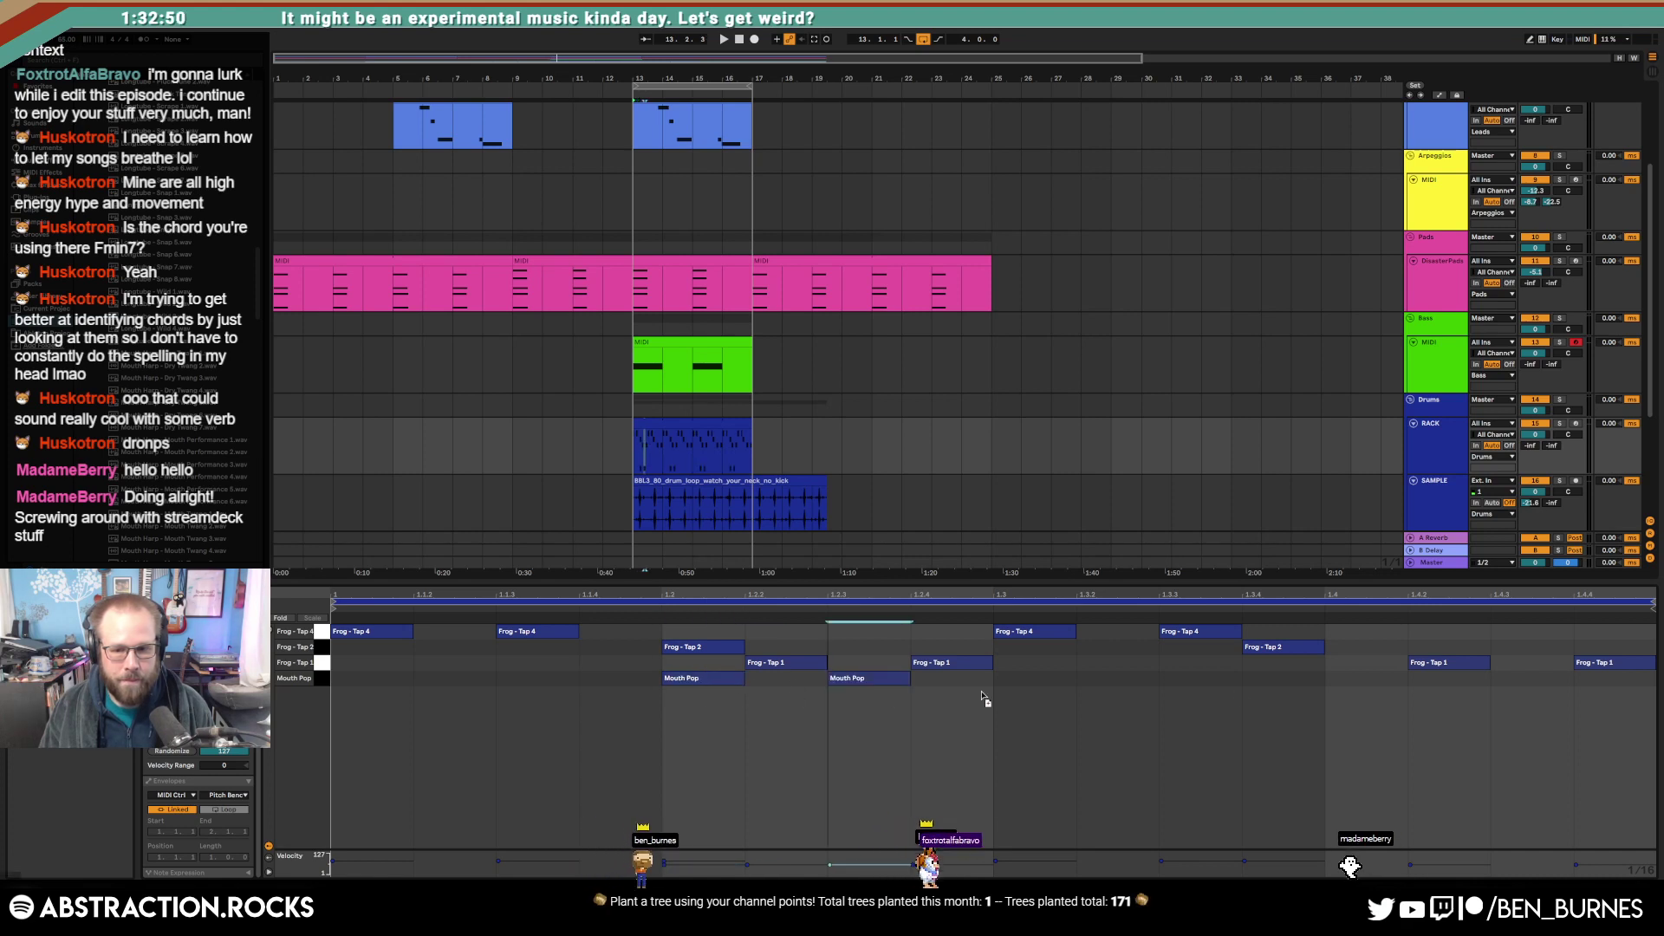
{"action": "double_click", "coordinate": [1345, 681]}
{"action": "key", "text": "space"}
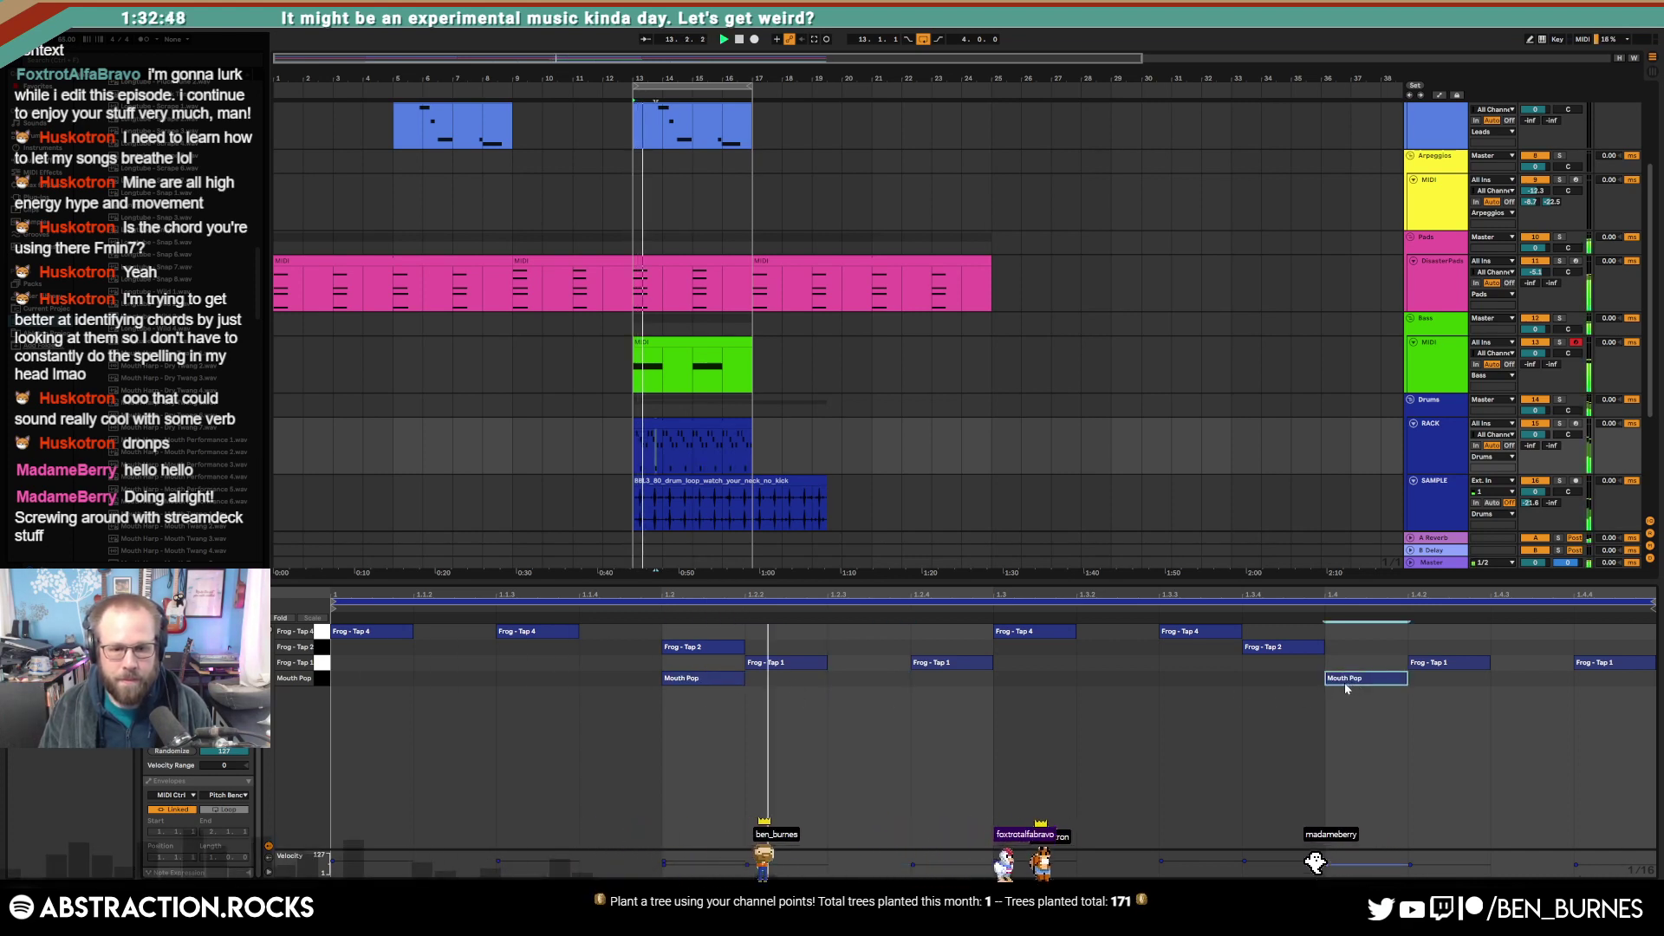
Step: Adjust the velocity of both Mouth Pop notes and set the Frog - Tap notes' velocities to the 45–84 range
{"action": "left_click", "coordinate": [725, 681], "text": "shift"}
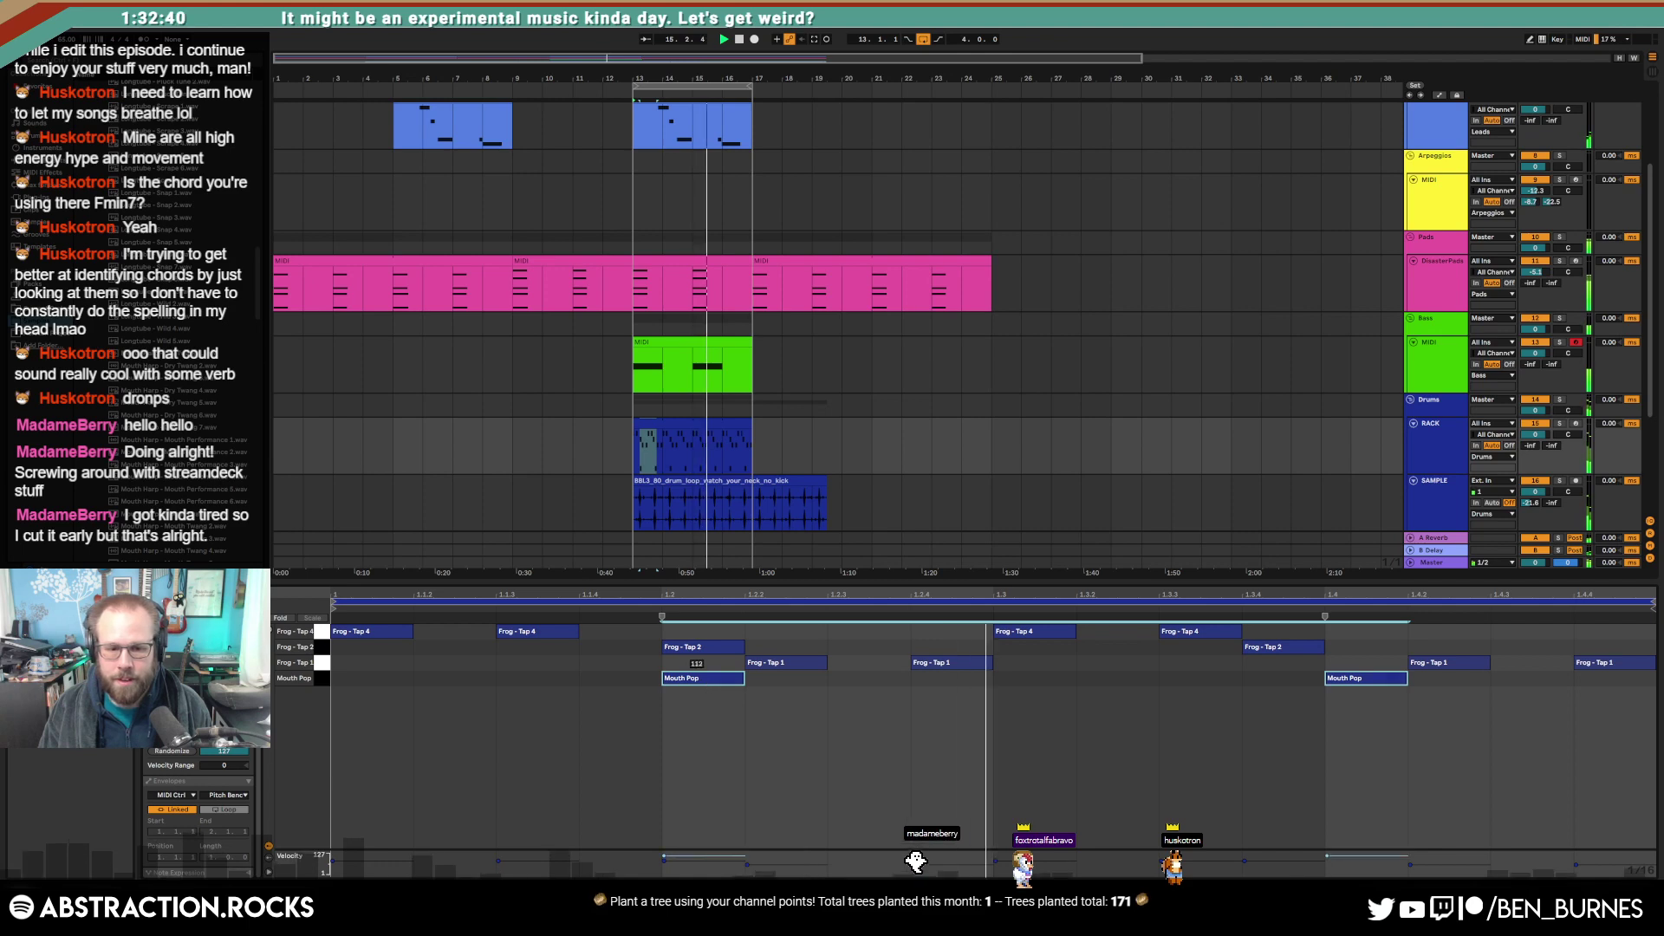
{"action": "left_click_drag", "start_coordinate": [317, 663], "coordinate": [346, 645]}
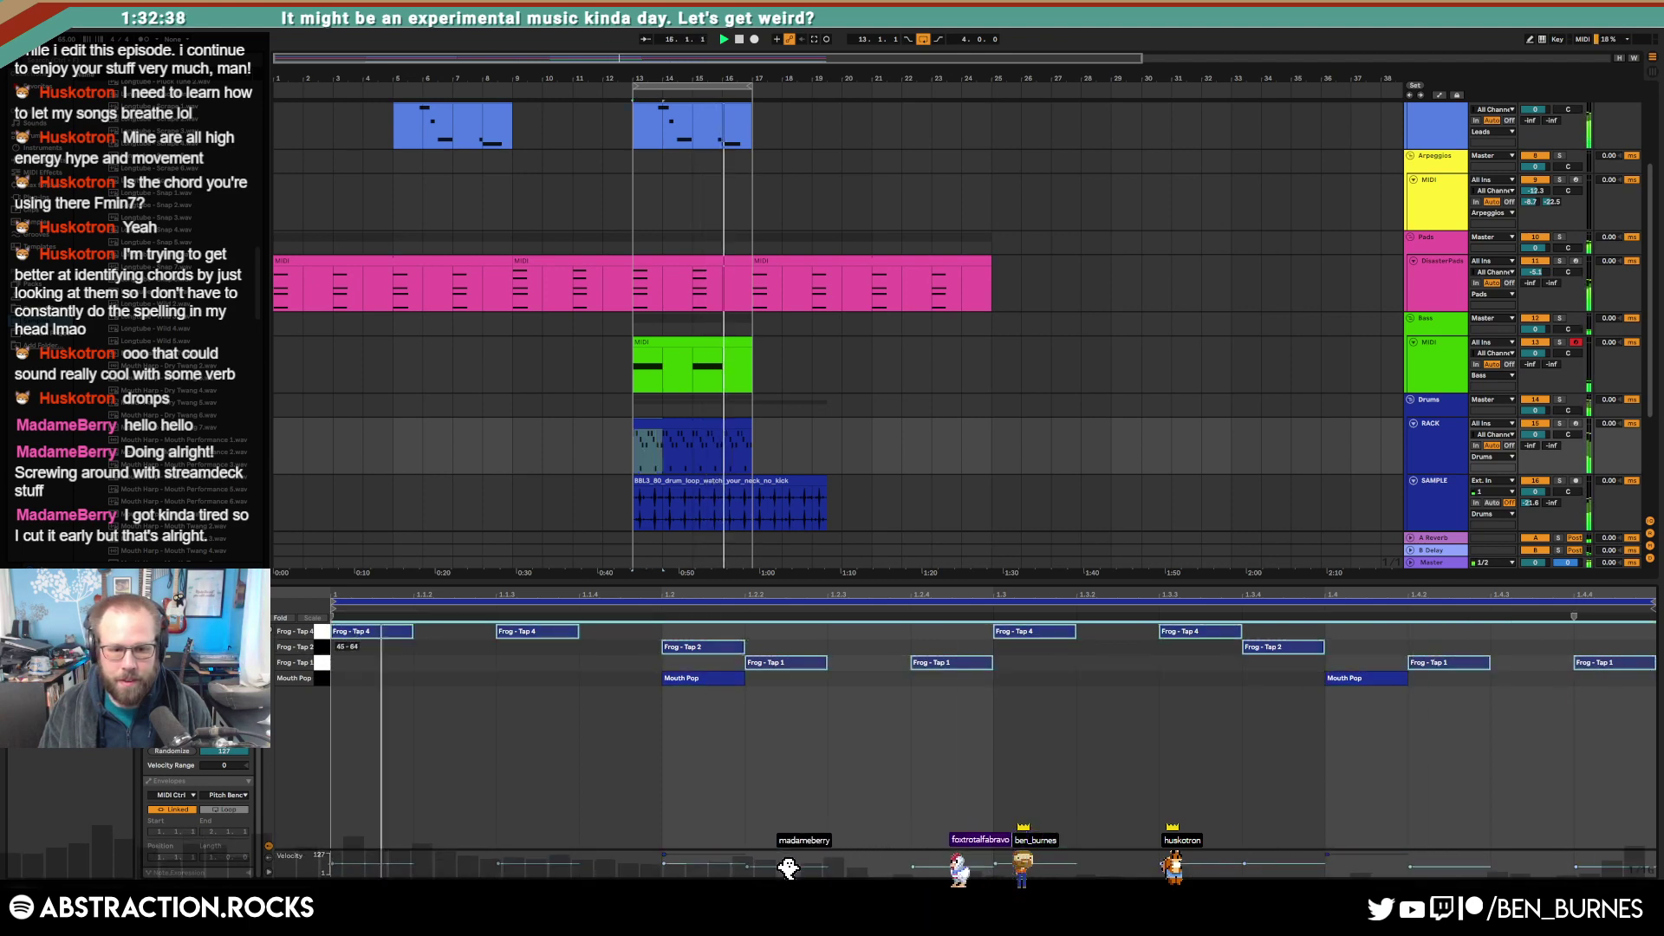
Step: Increase how strongly velocity affects volume in the frog tap Simplers, including Frog - Tap 1 and Frog - Tap 4, and play the RACK clip
{"action": "key", "text": "shift+Tab"}
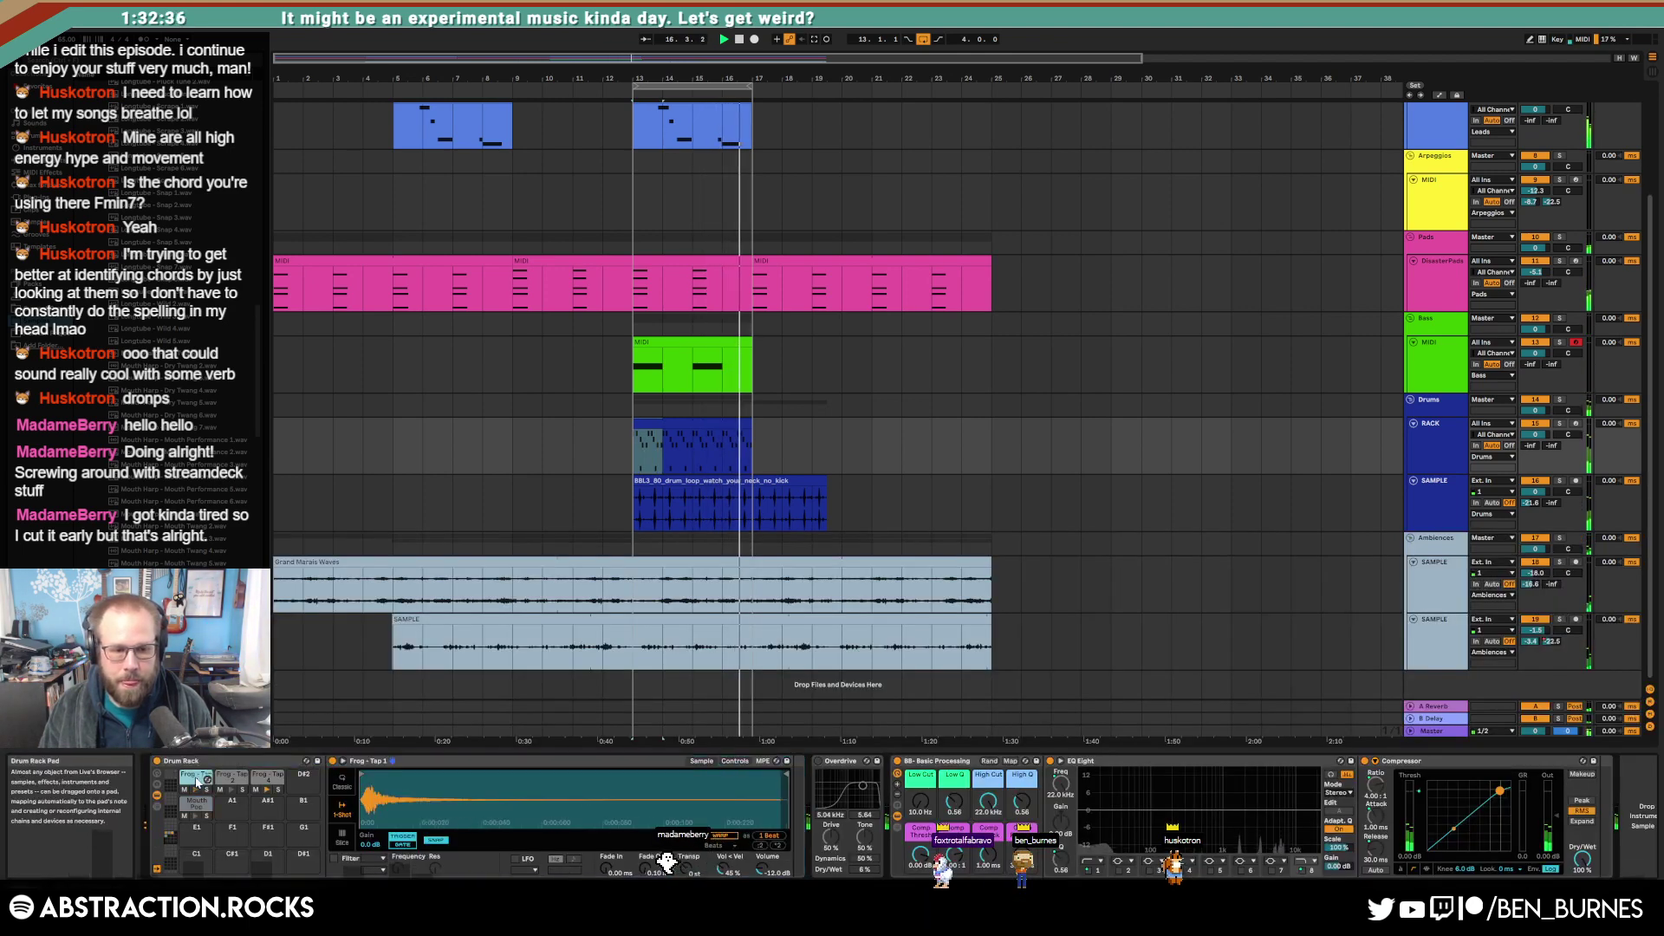
{"action": "key", "text": "space"}
{"action": "left_click_drag", "start_coordinate": [723, 870], "coordinate": [723, 821]}
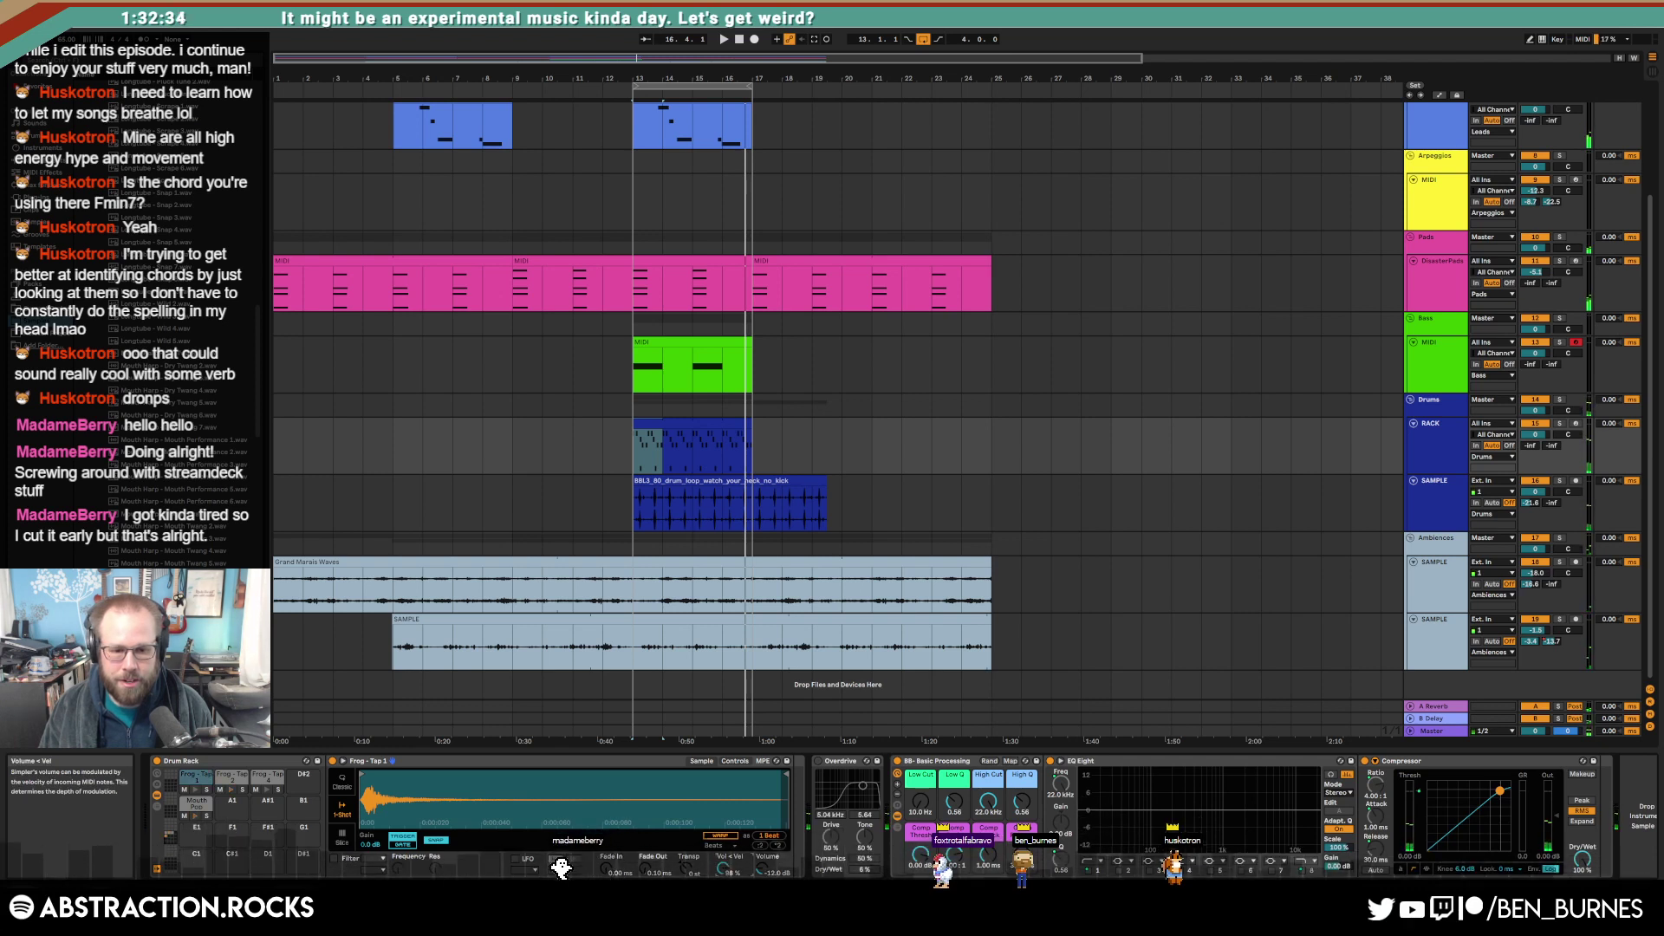
{"action": "left_click", "coordinate": [231, 777]}
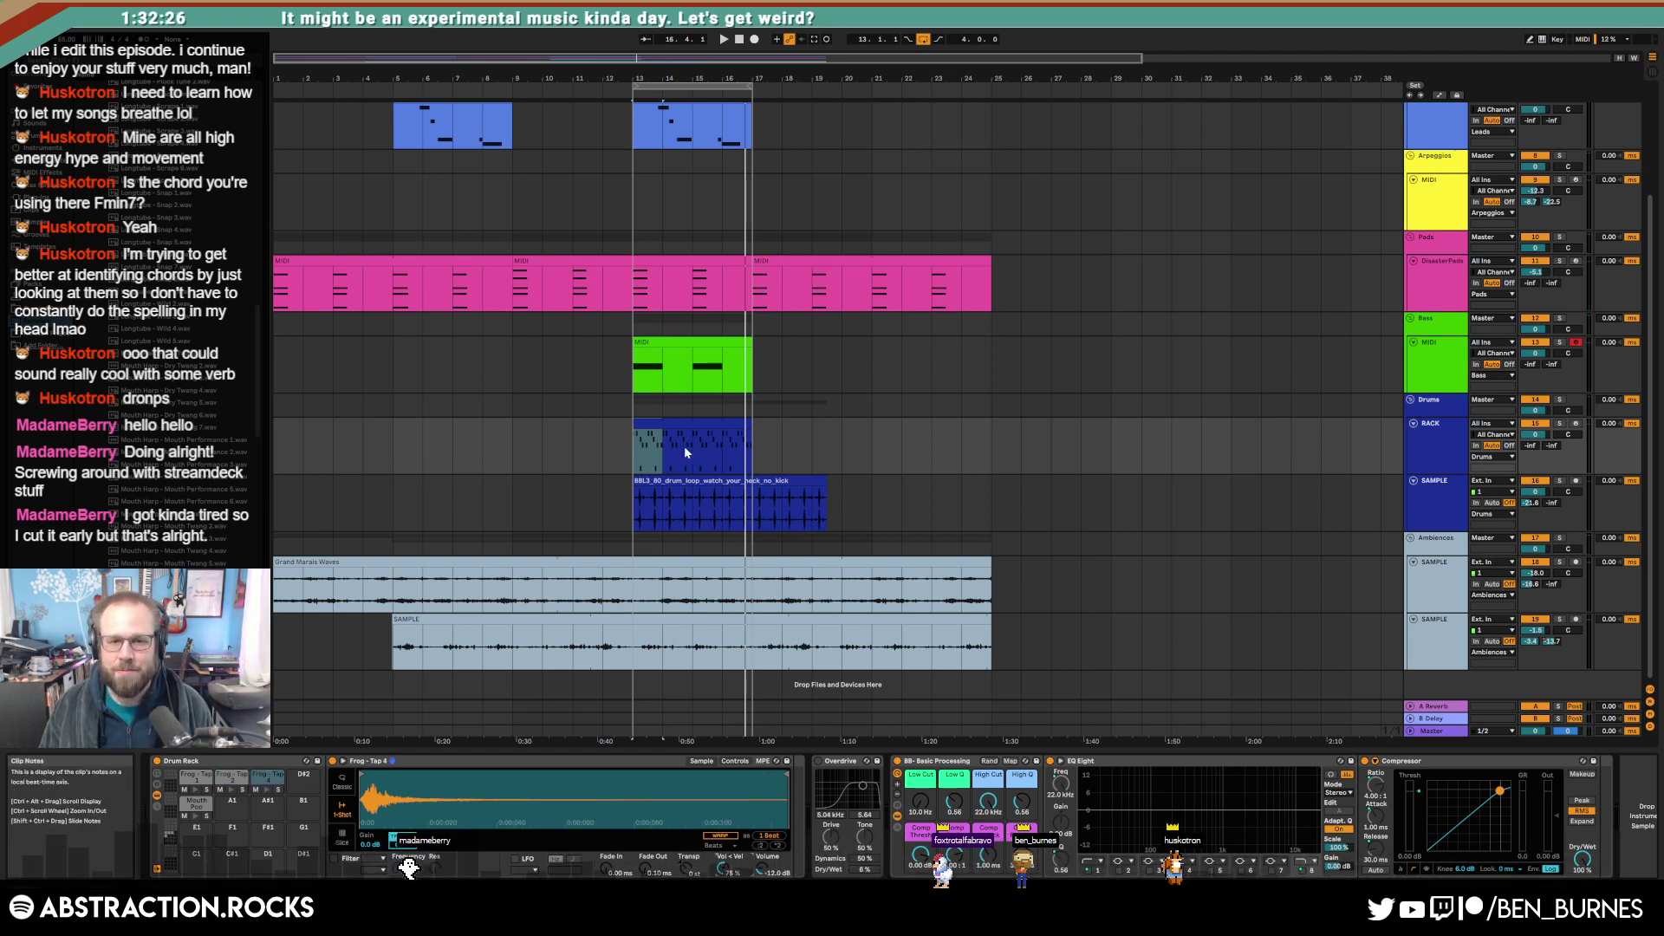
{"action": "left_click", "coordinate": [670, 422]}
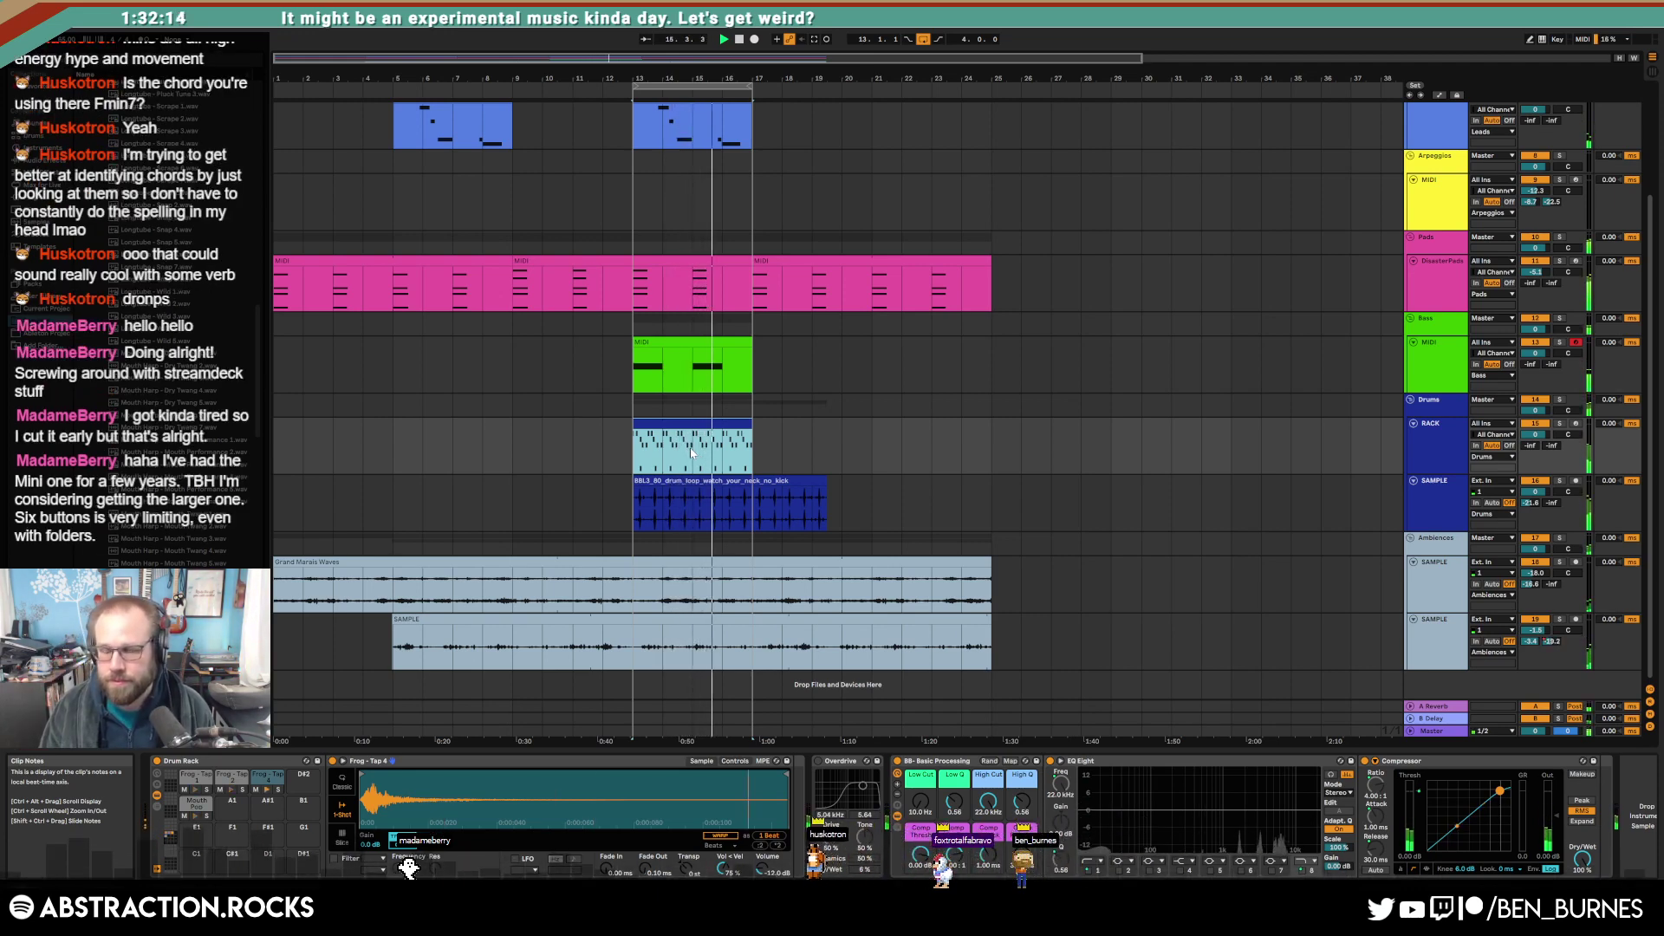
Step: Stop playback, return to 1.1.1 and listen to the arrangement from the beginning
{"action": "left_click", "coordinate": [654, 358]}
{"action": "double_click", "coordinate": [740, 39]}
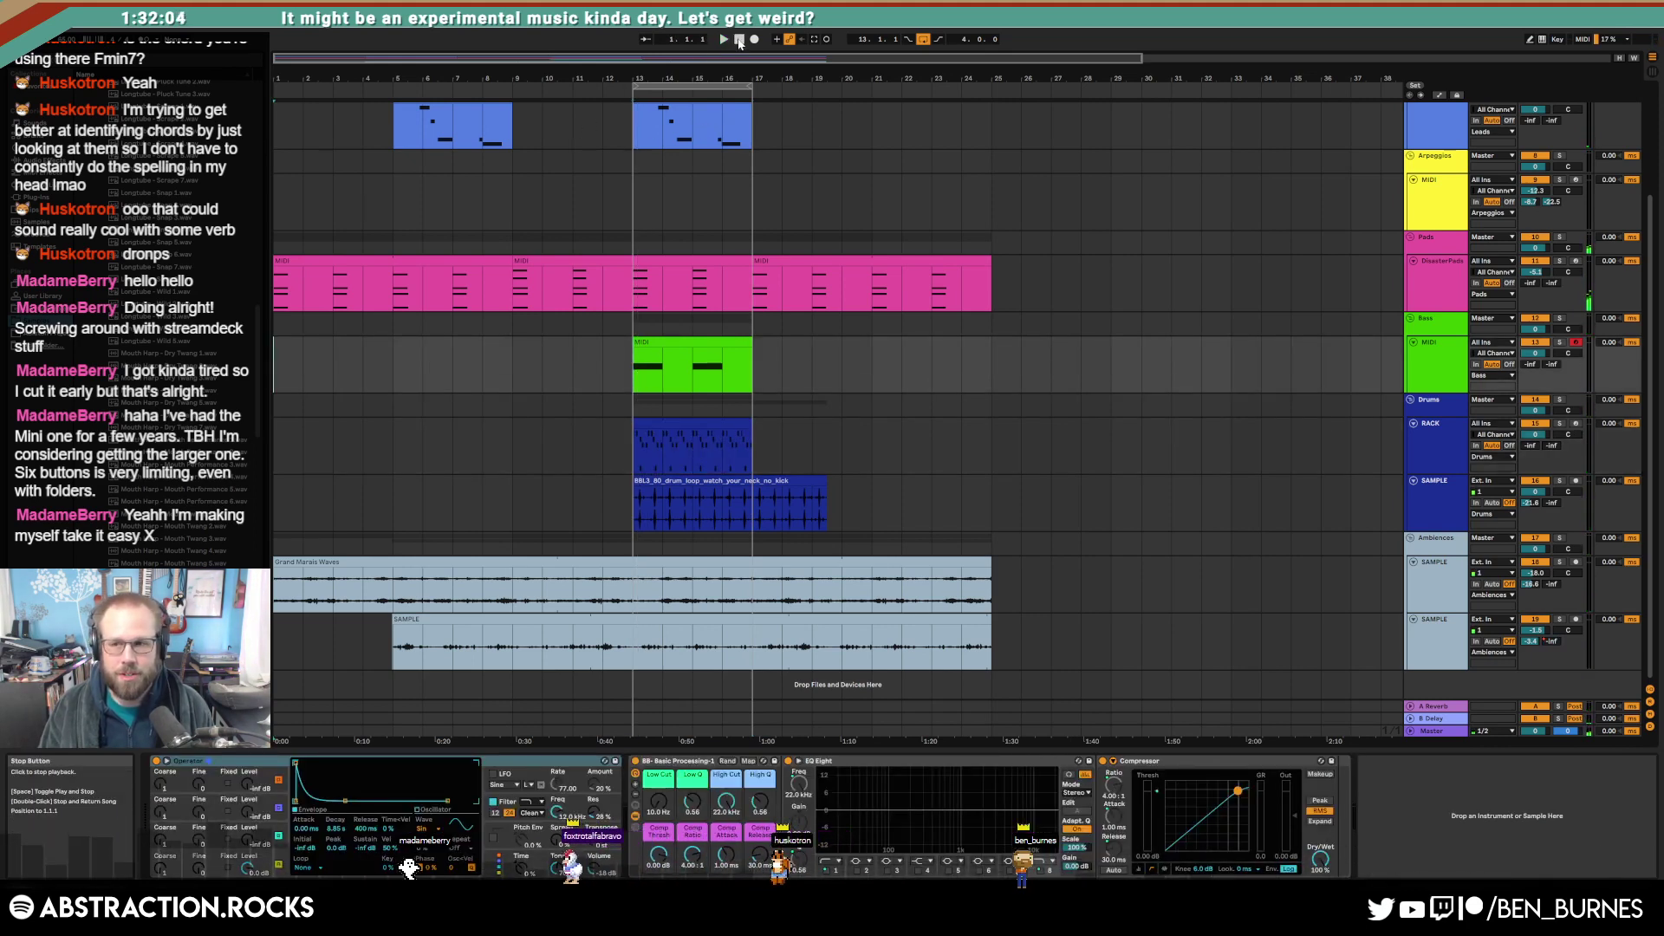
{"action": "key", "text": "space"}
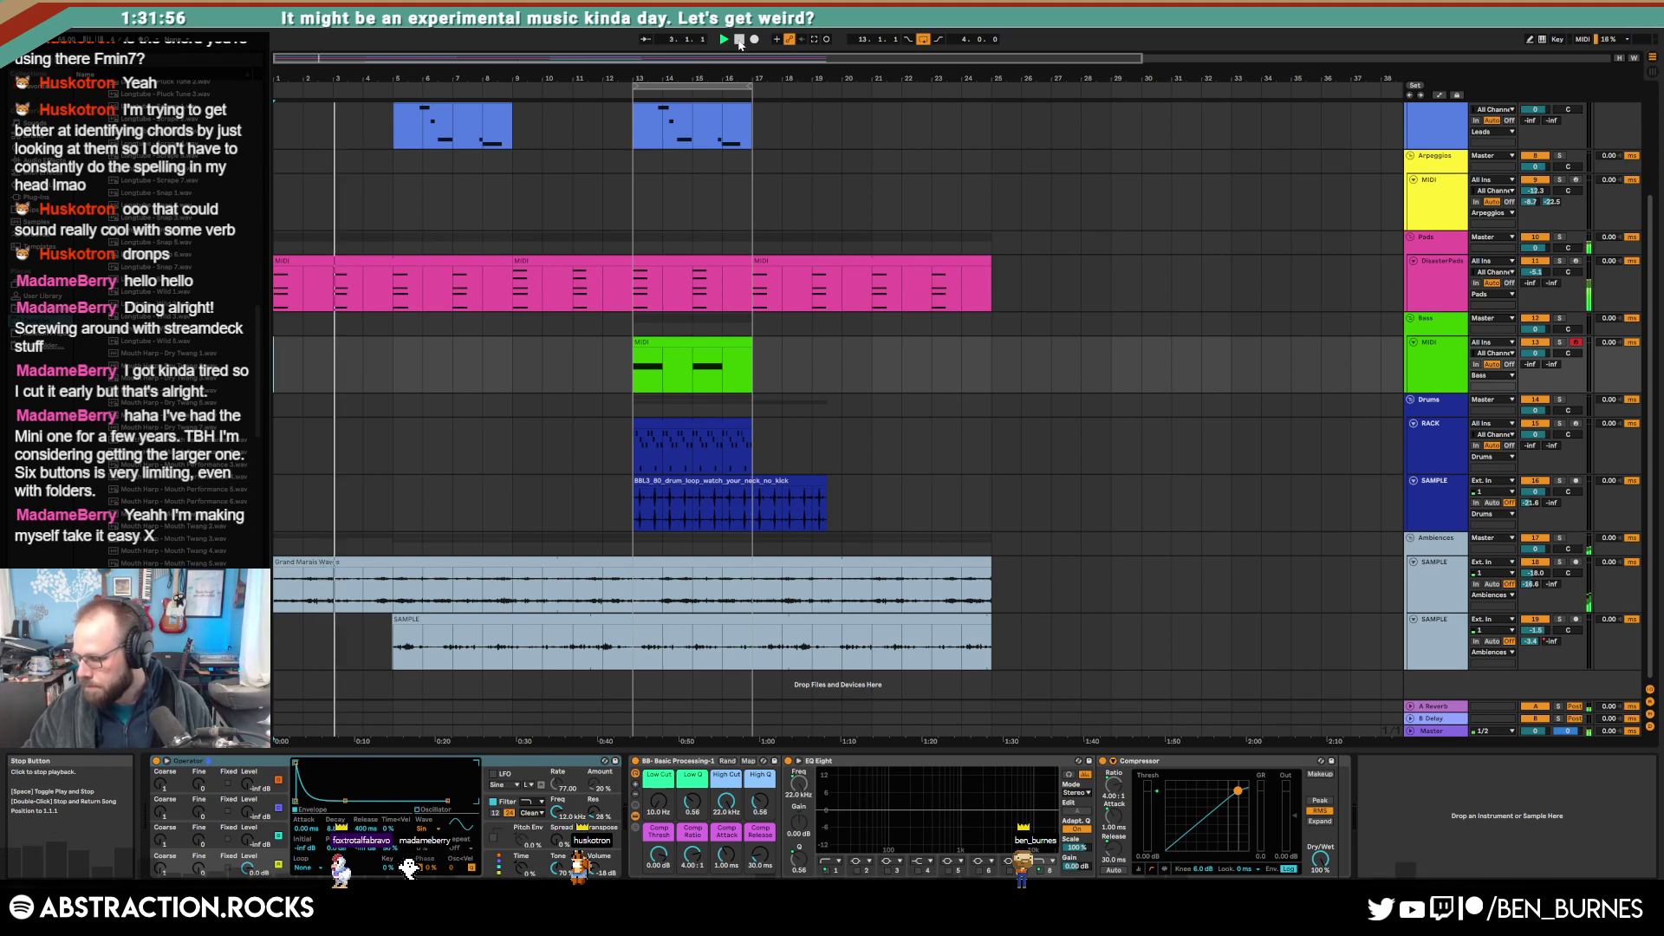
Step: Insert a new MIDI track below DisasterPads in the Pads group
{"action": "scroll", "coordinate": [945, 363], "scroll_direction": "up", "scroll_amount": 5}
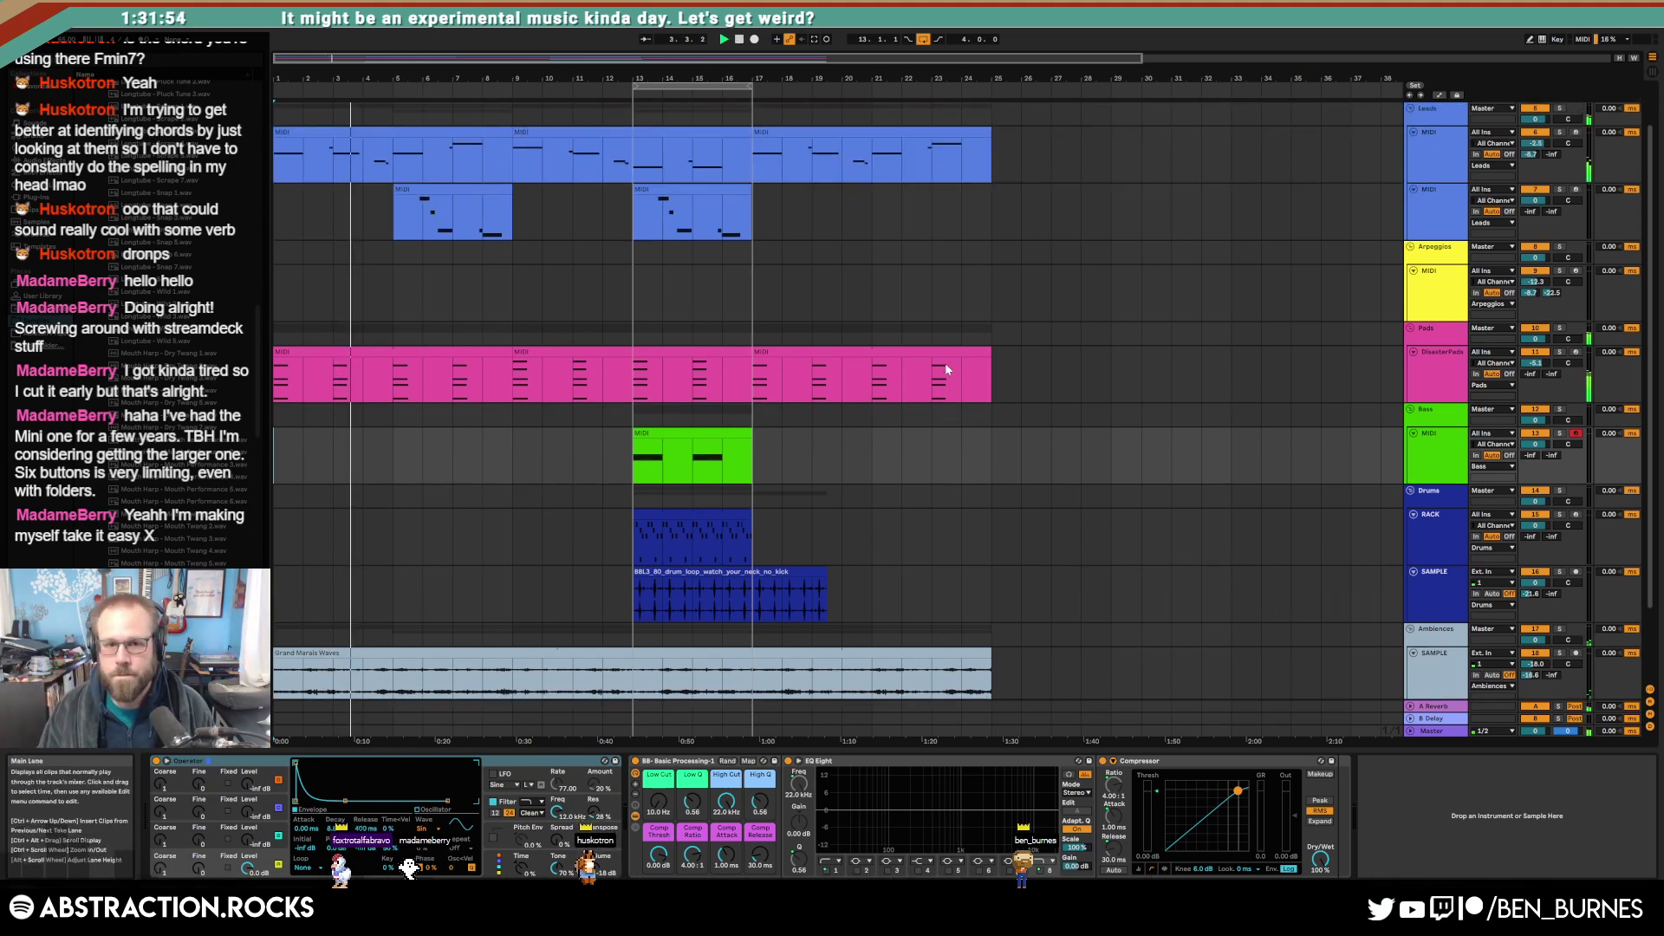
{"action": "left_click", "coordinate": [1441, 420]}
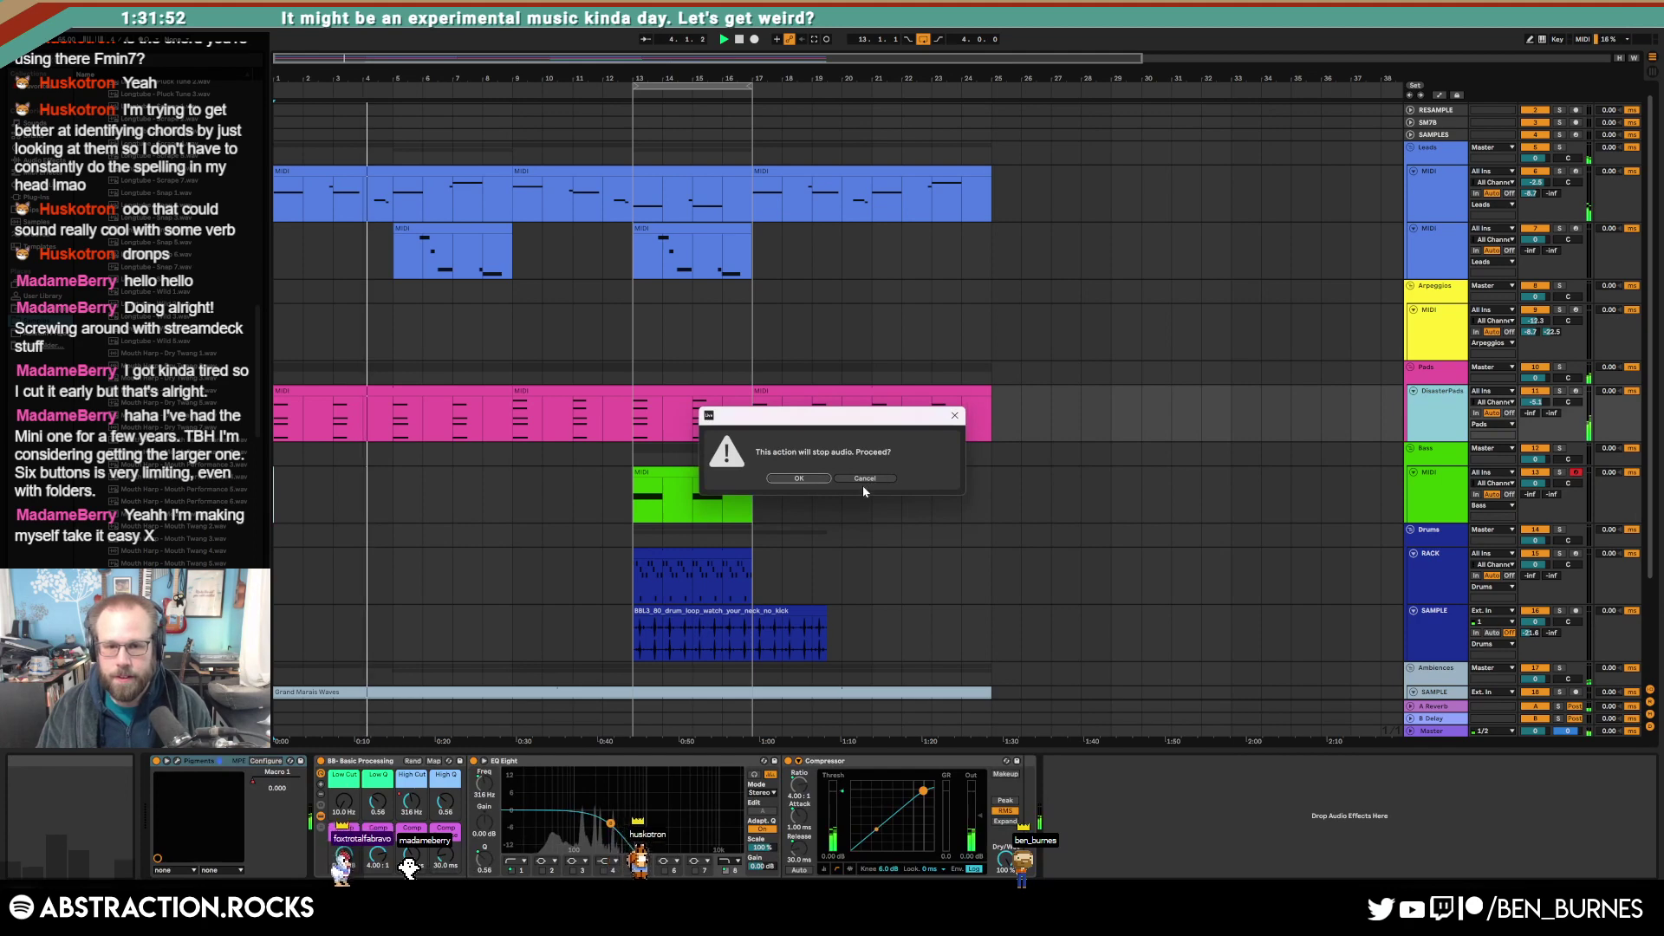
{"action": "left_click", "coordinate": [862, 482]}
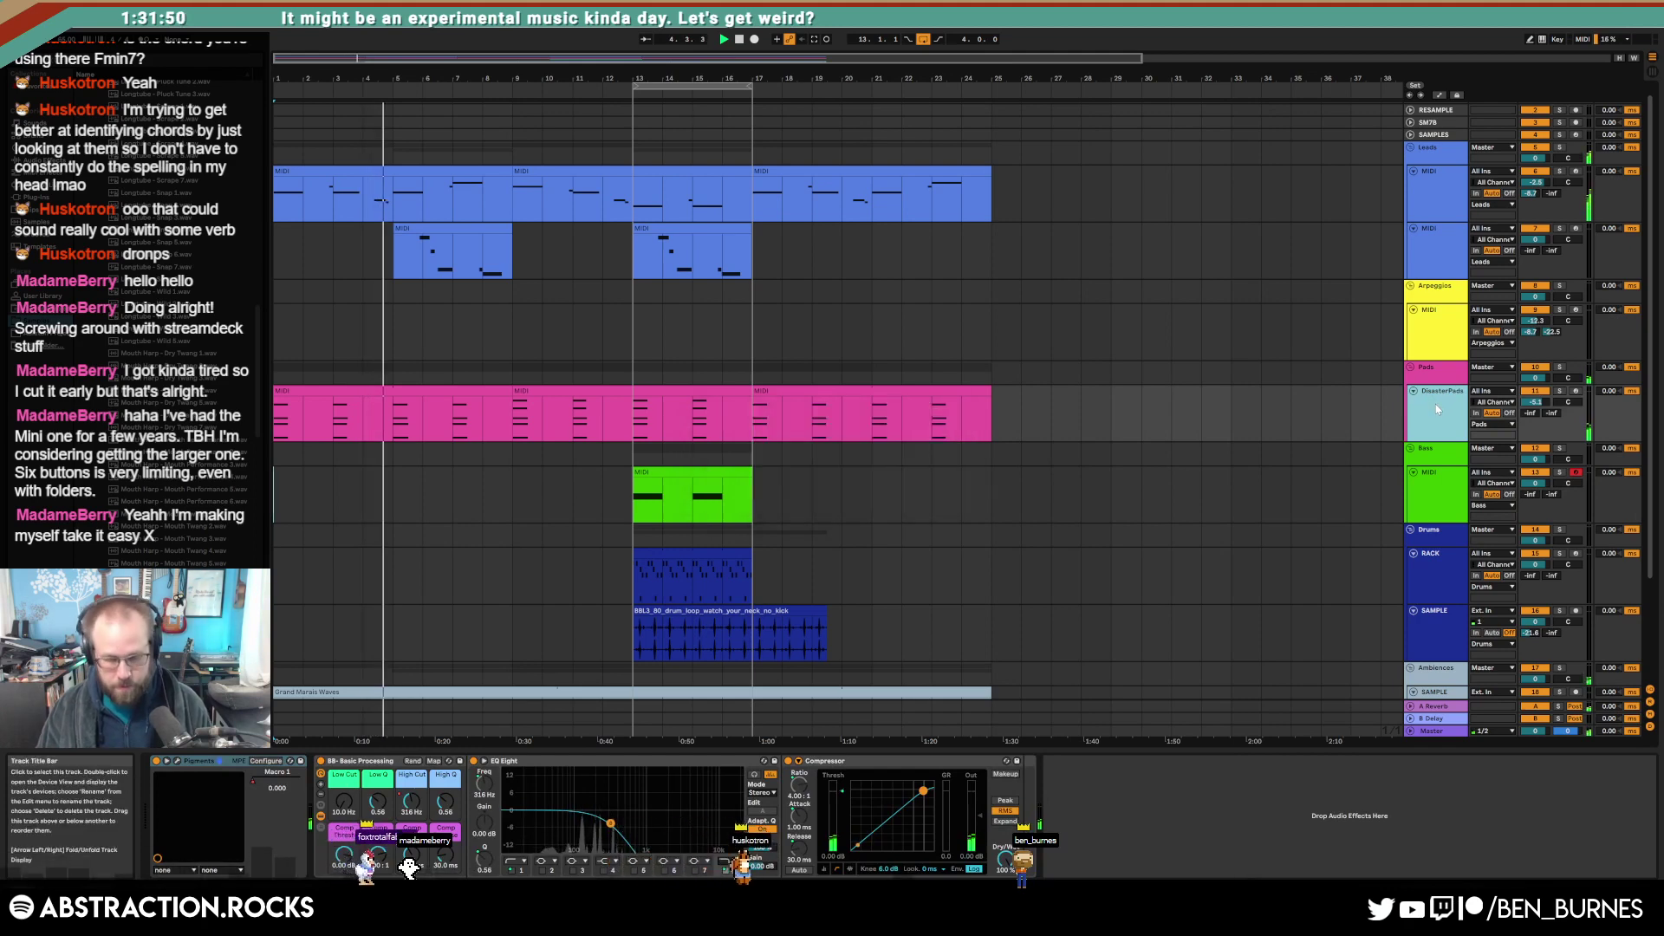
{"action": "key", "text": "ctrl+shift+t"}
{"action": "left_click", "coordinate": [1413, 449]}
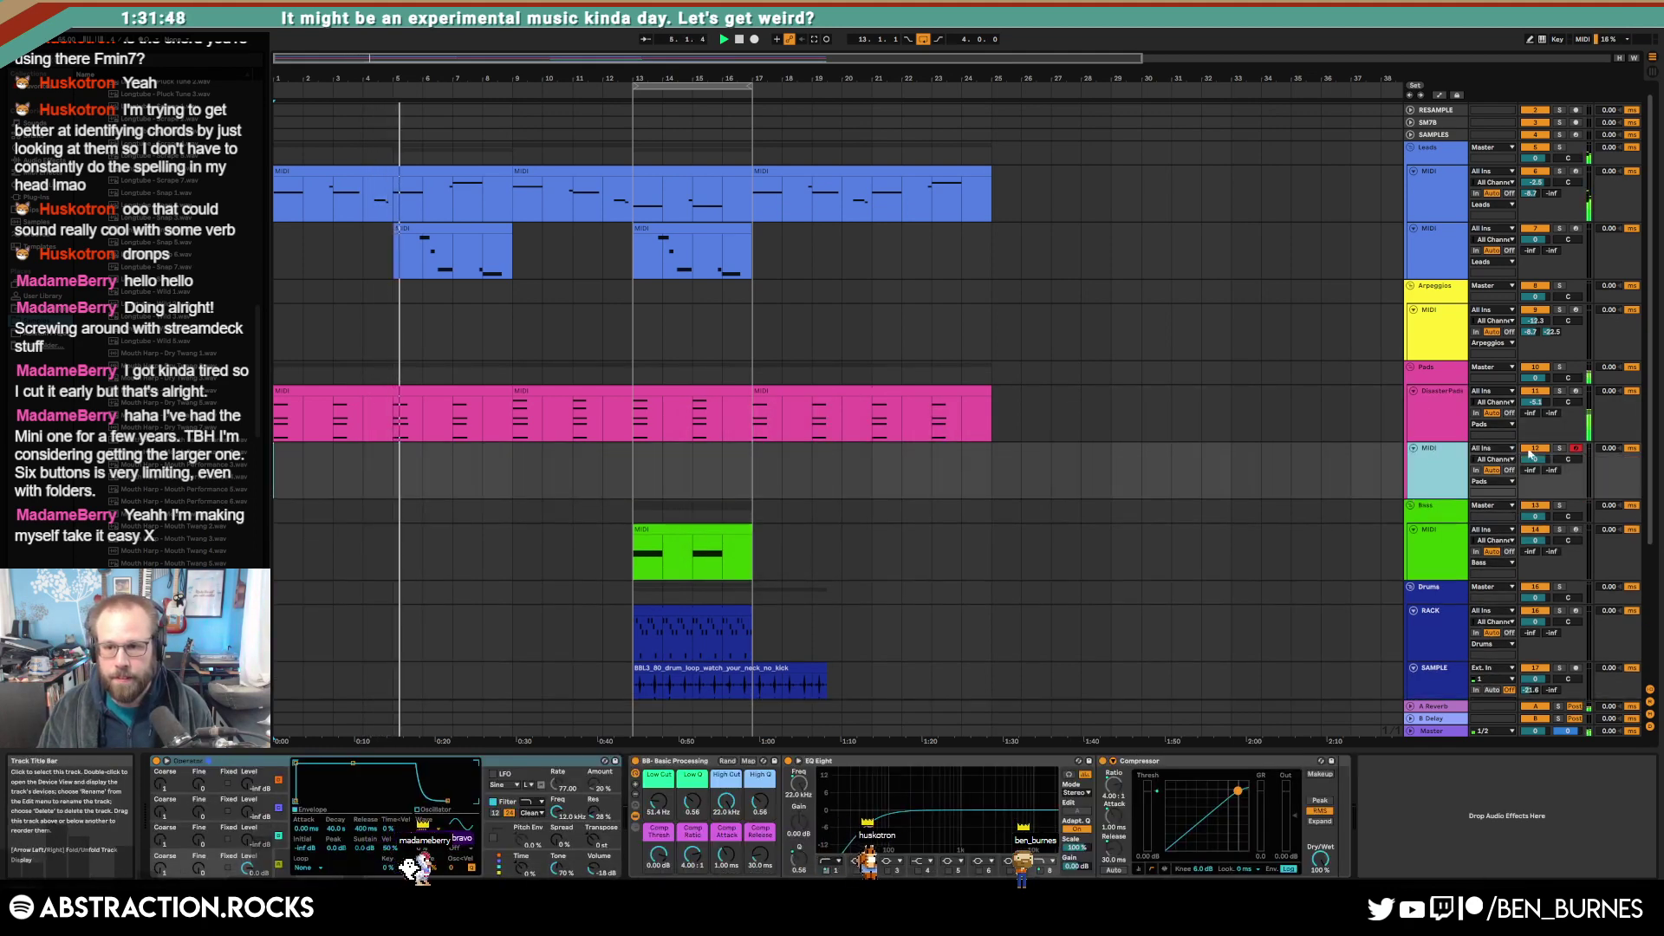
Step: Set the new pad track's Operator envelope attack to 327 ms and raise its Spread
{"action": "left_click_drag", "start_coordinate": [296, 764], "coordinate": [317, 764]}
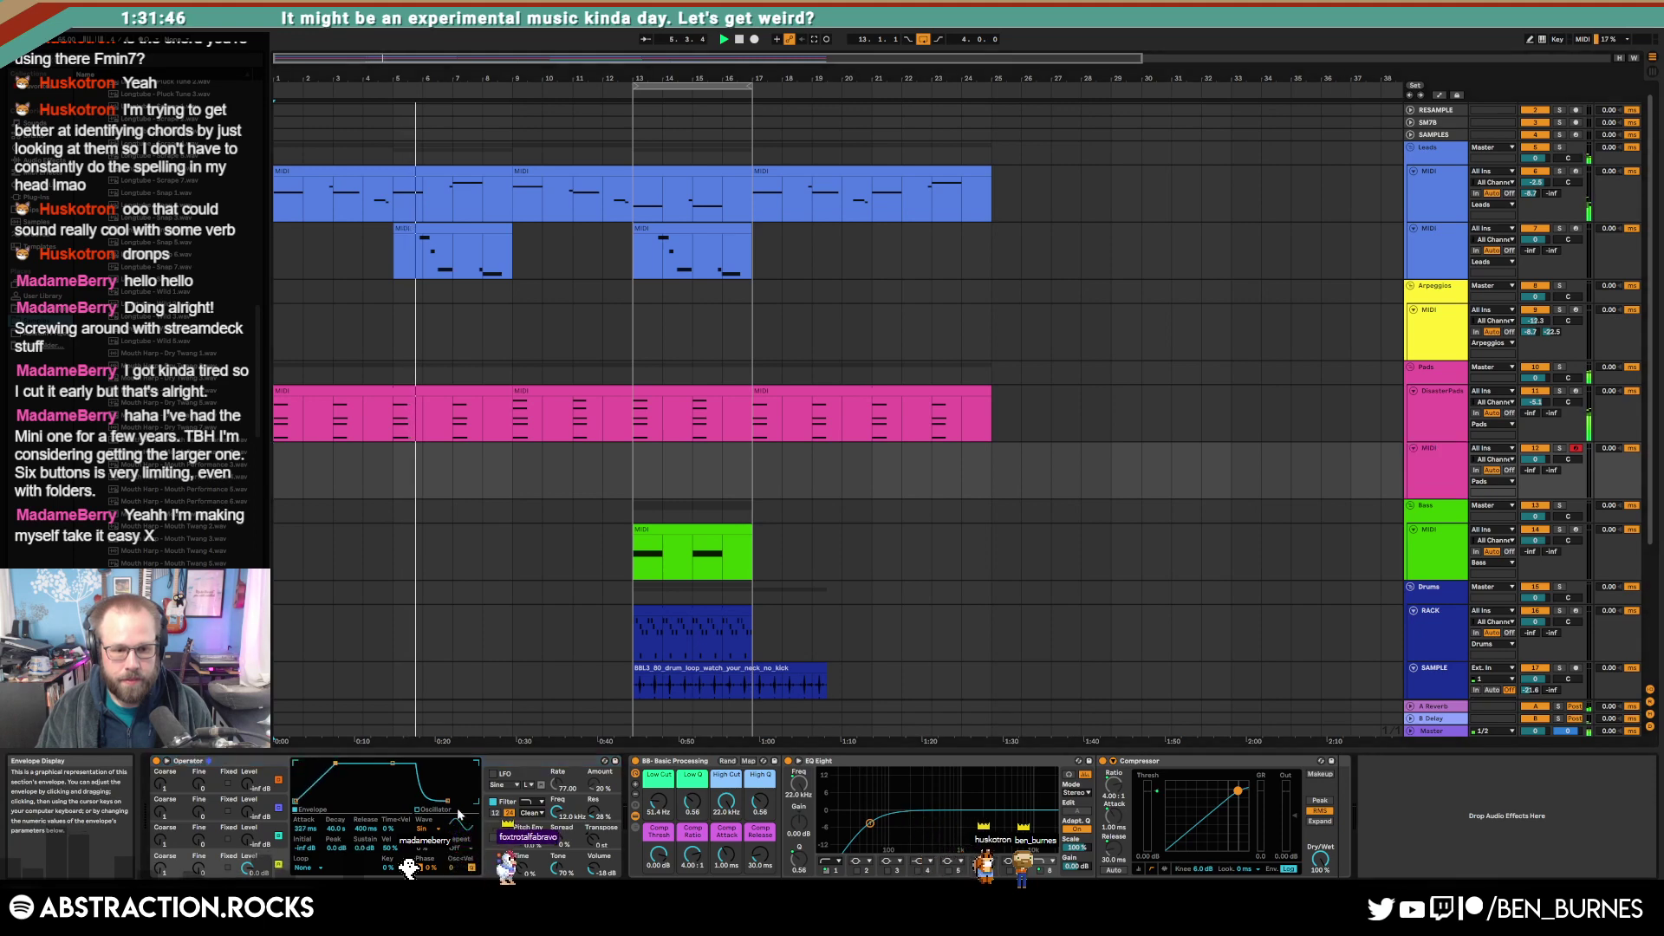
{"action": "left_click_drag", "start_coordinate": [562, 838], "coordinate": [562, 787]}
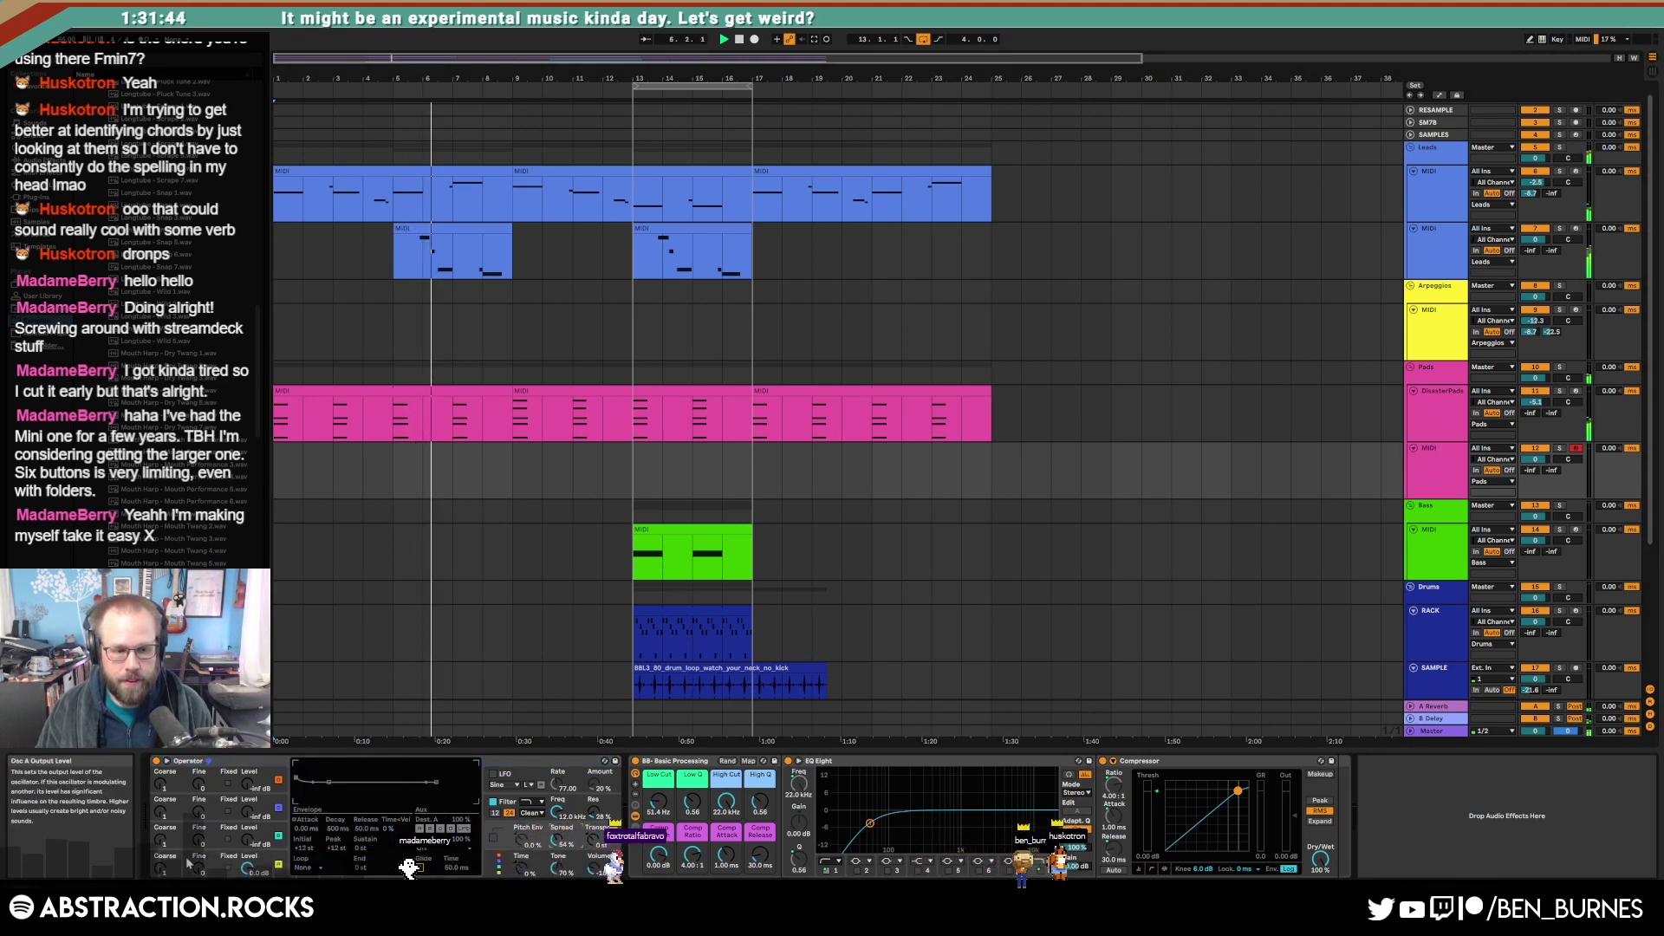
Step: Set the Operator's Oscillator A waveform to Square 3 and turn on Glide in the pitch settings
{"action": "left_click", "coordinate": [264, 859]}
{"action": "left_click", "coordinate": [436, 829]}
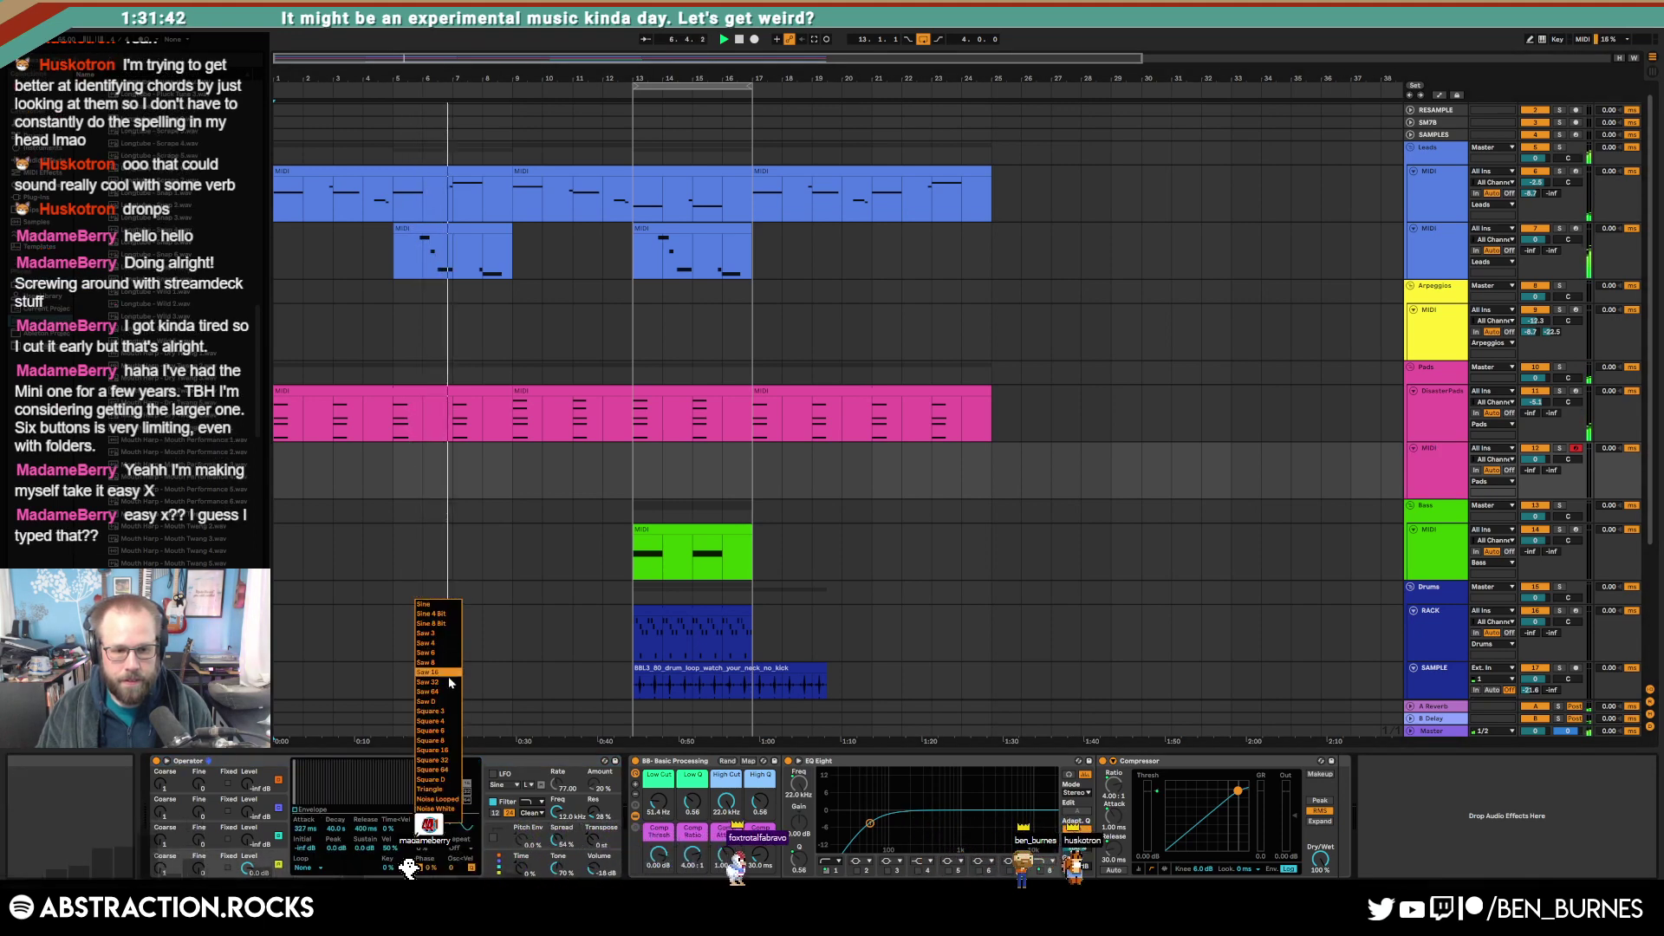
{"action": "left_click", "coordinate": [455, 713]}
{"action": "left_click", "coordinate": [539, 832]}
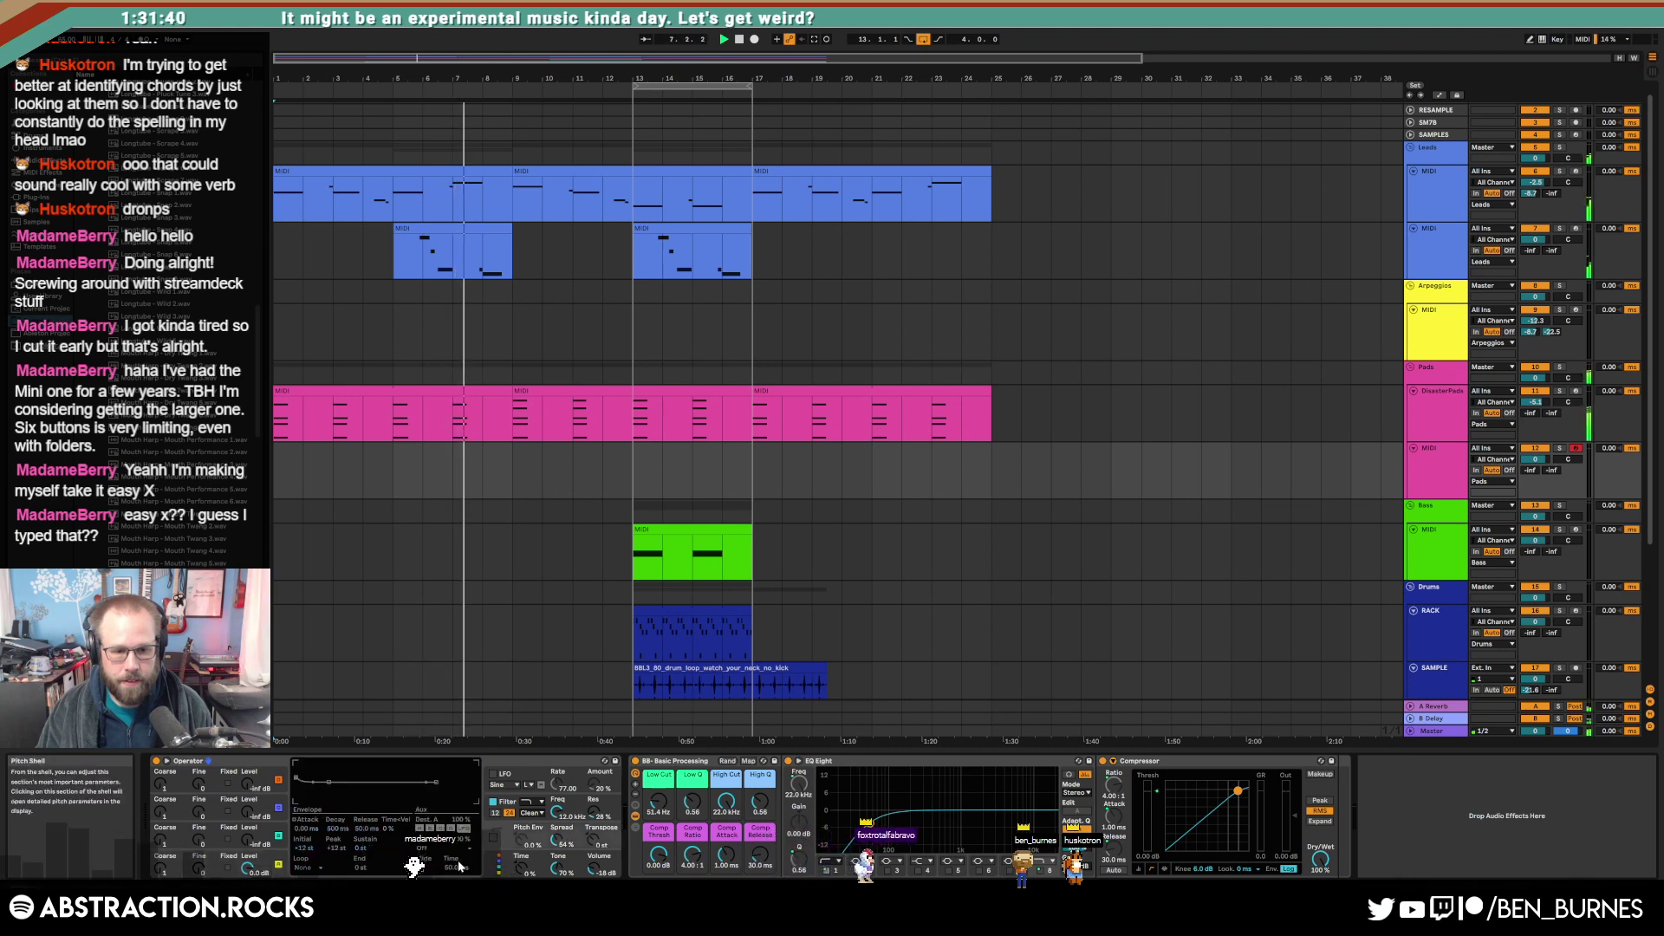
{"action": "left_click", "coordinate": [420, 868]}
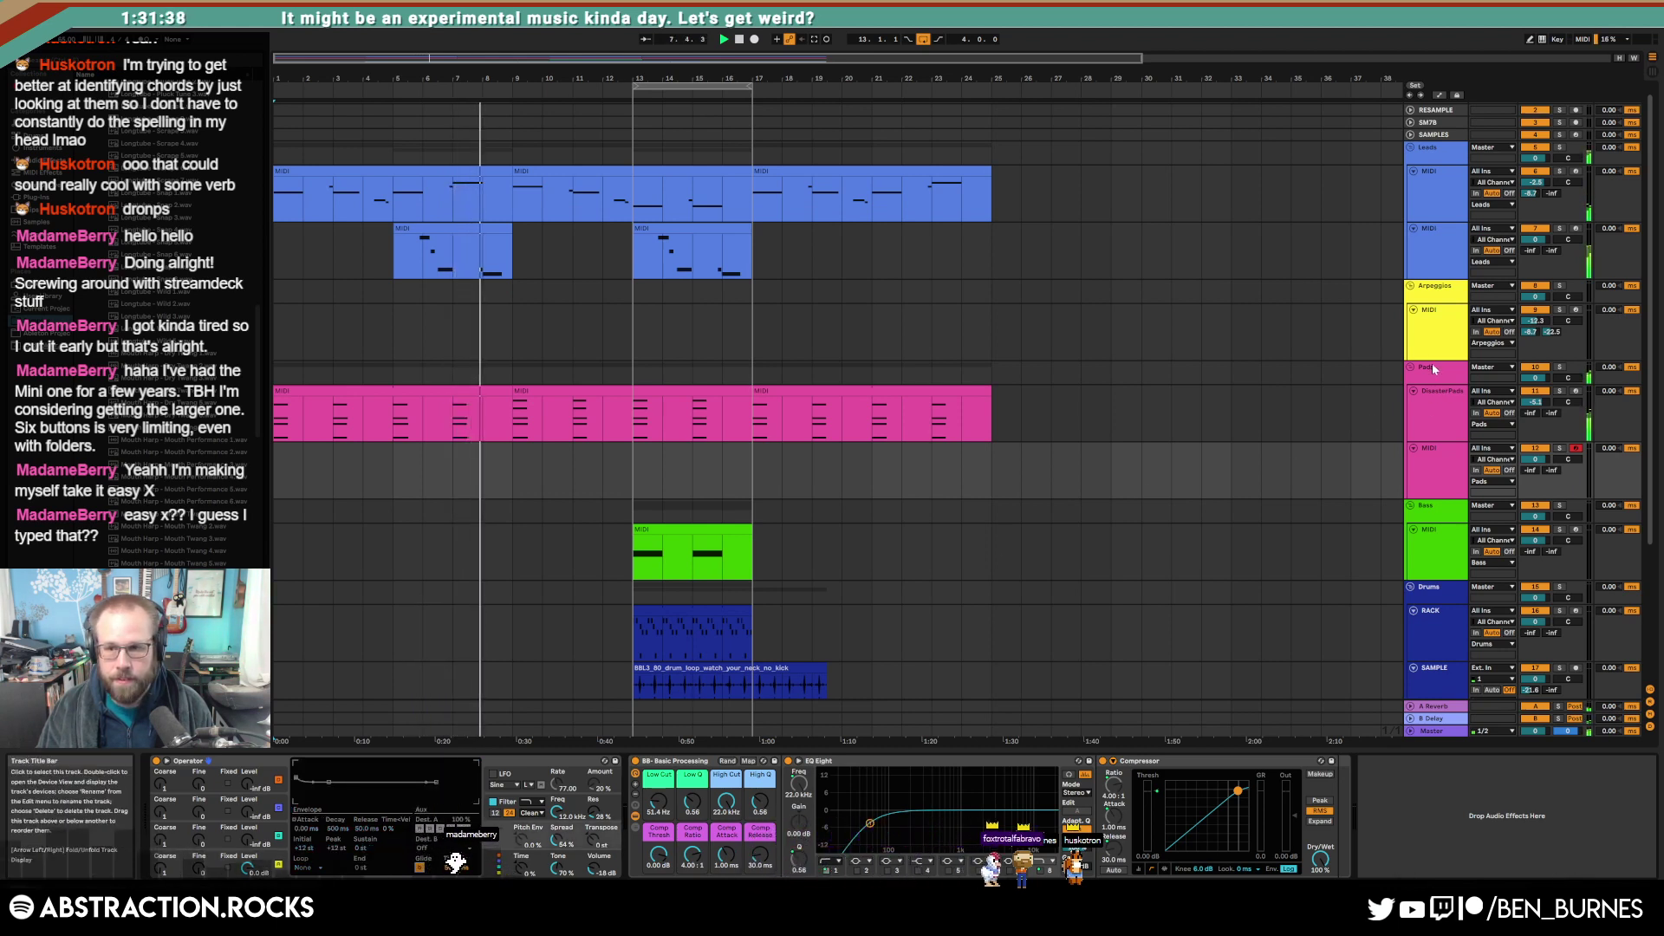
Step: Raise the new pad track's Reverb send to about -7.5 dB
{"action": "left_click", "coordinate": [1434, 472]}
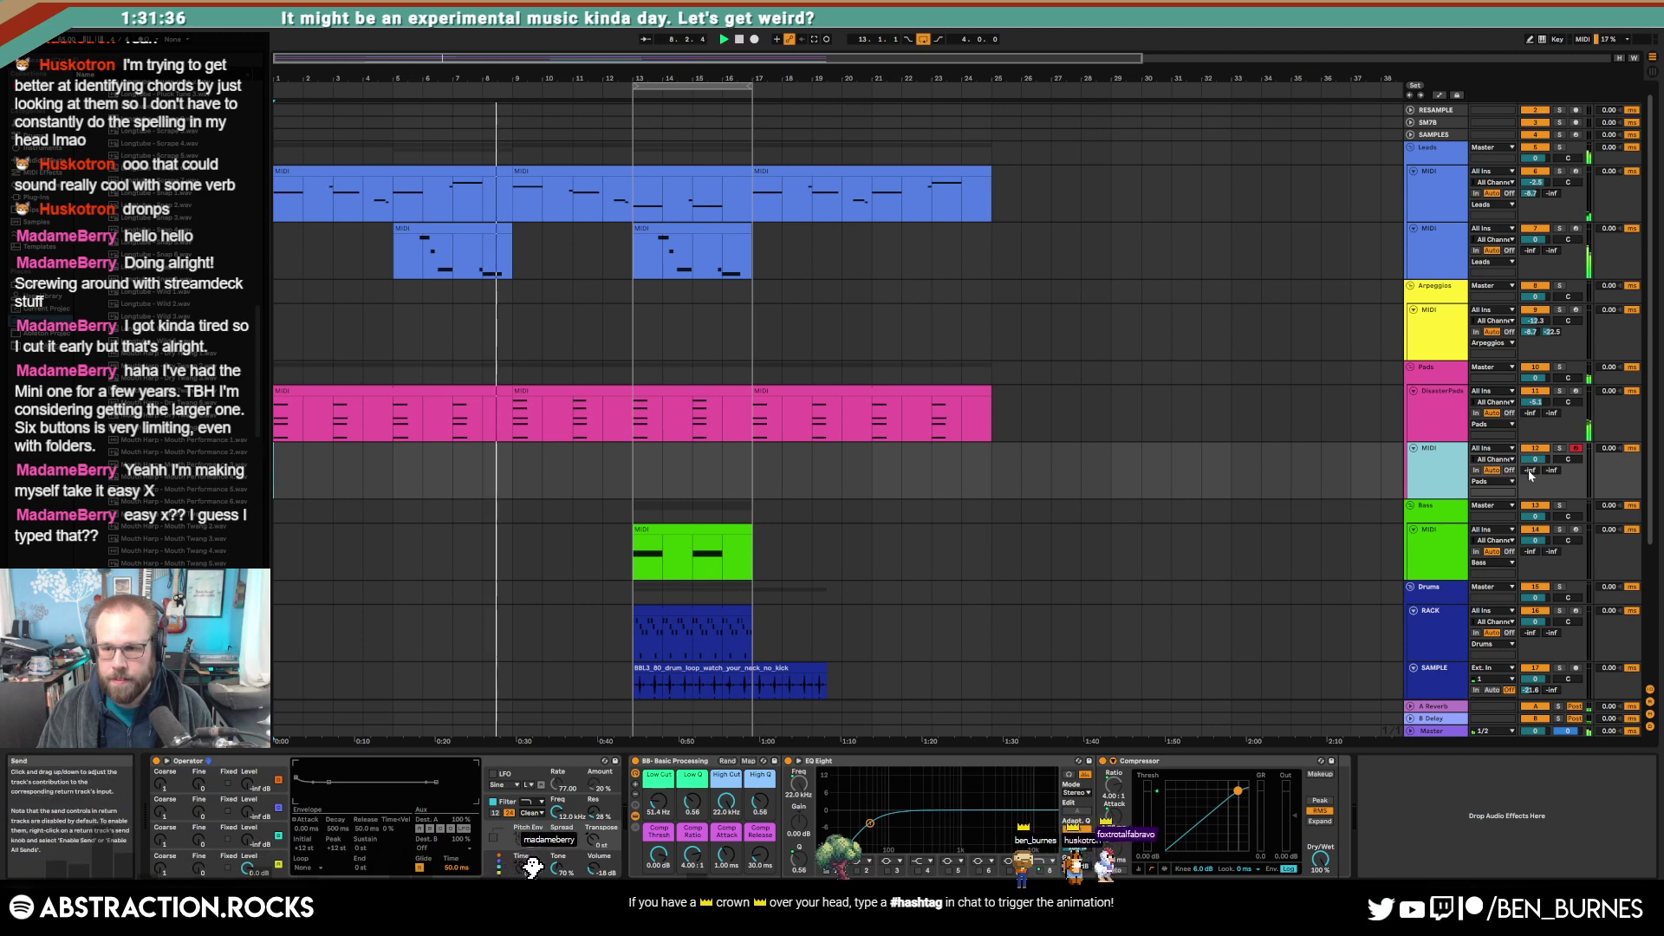
{"action": "left_click_drag", "start_coordinate": [1530, 471], "coordinate": [1531, 429]}
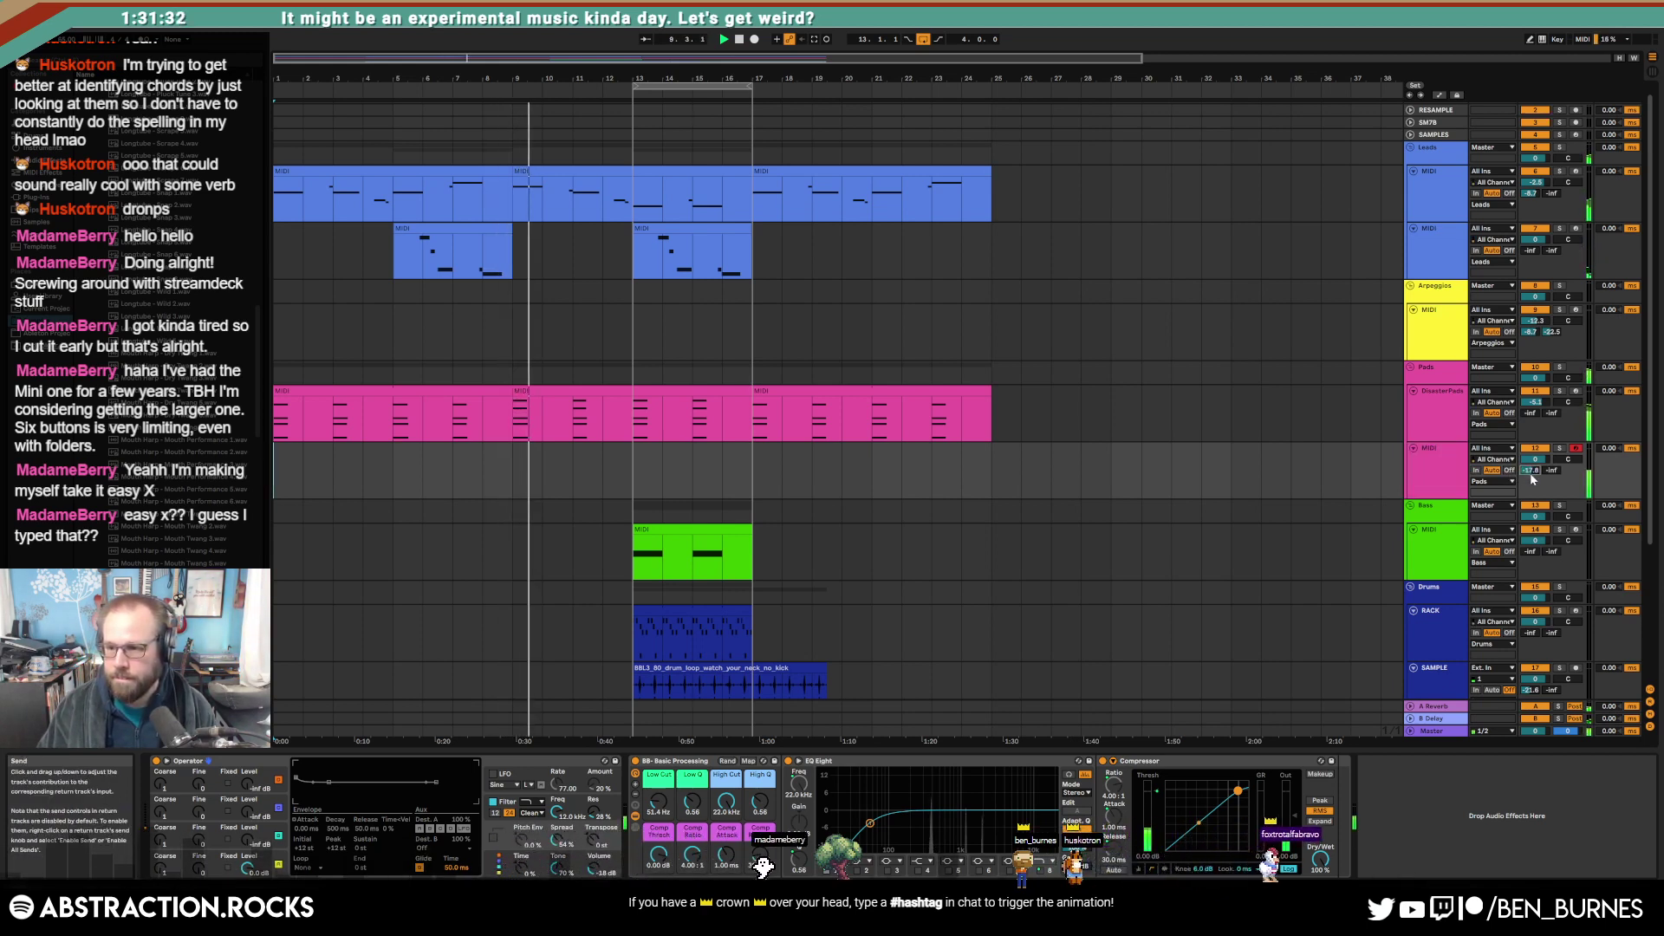
{"action": "left_click_drag", "start_coordinate": [1530, 474], "coordinate": [1531, 448]}
Step: Lengthen the release of Operator's Oscillator A envelope to about 6 s and open the pitch and glide settings
{"action": "left_click", "coordinate": [353, 803]}
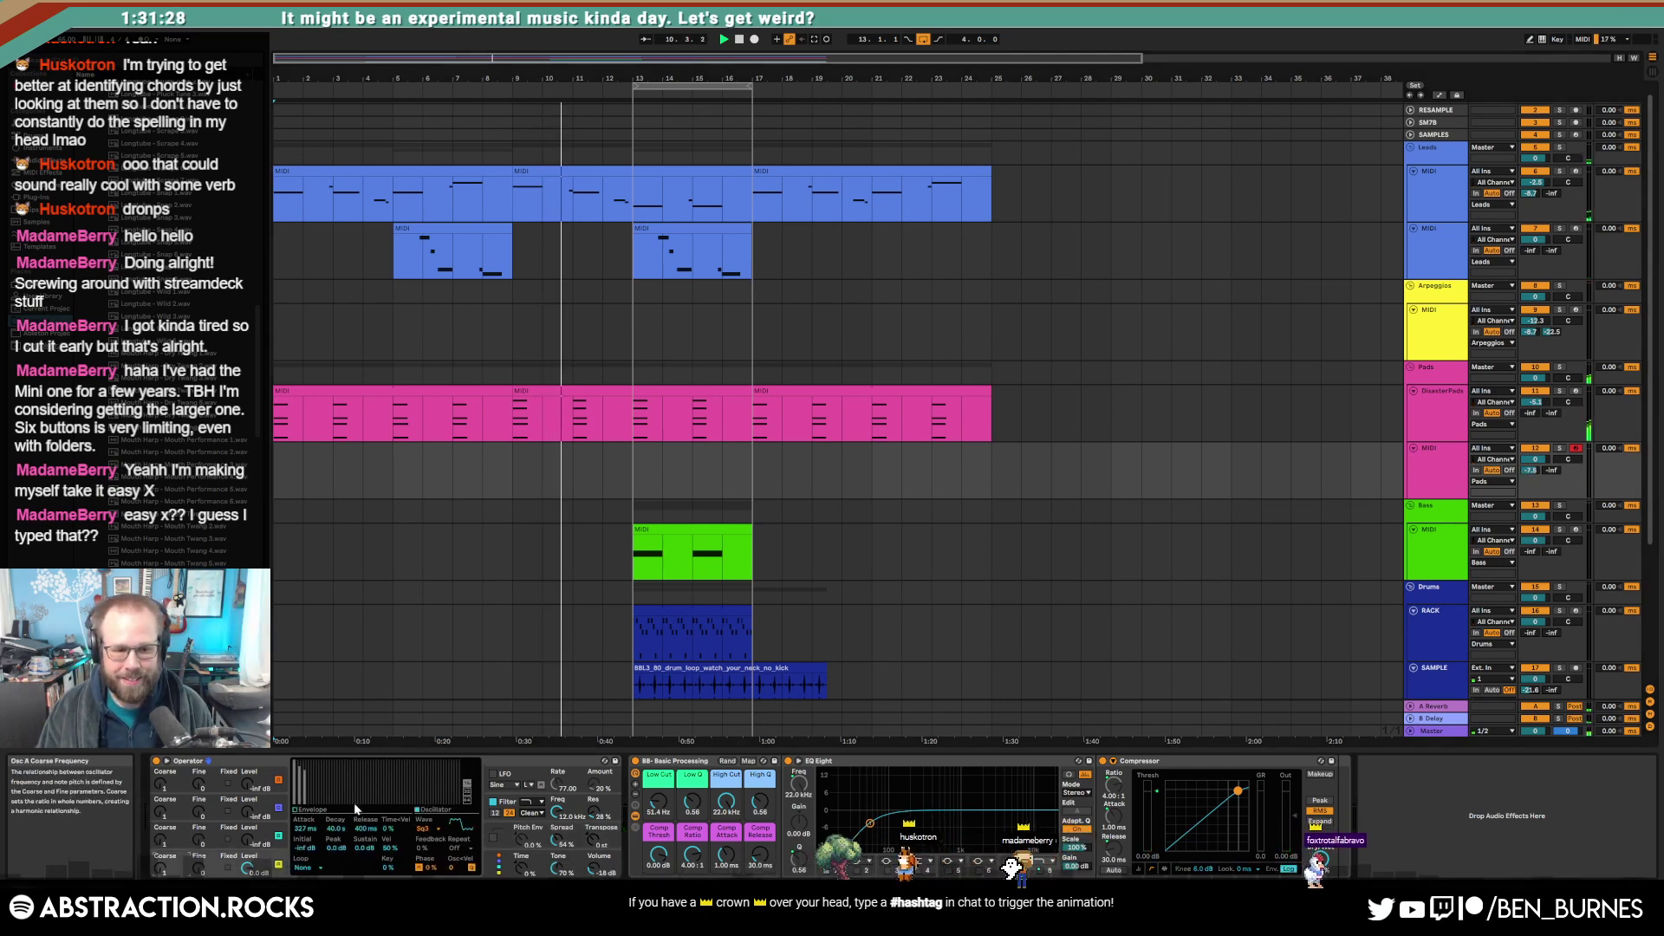
{"action": "left_click", "coordinate": [321, 813]}
{"action": "left_click_drag", "start_coordinate": [448, 801], "coordinate": [463, 802]}
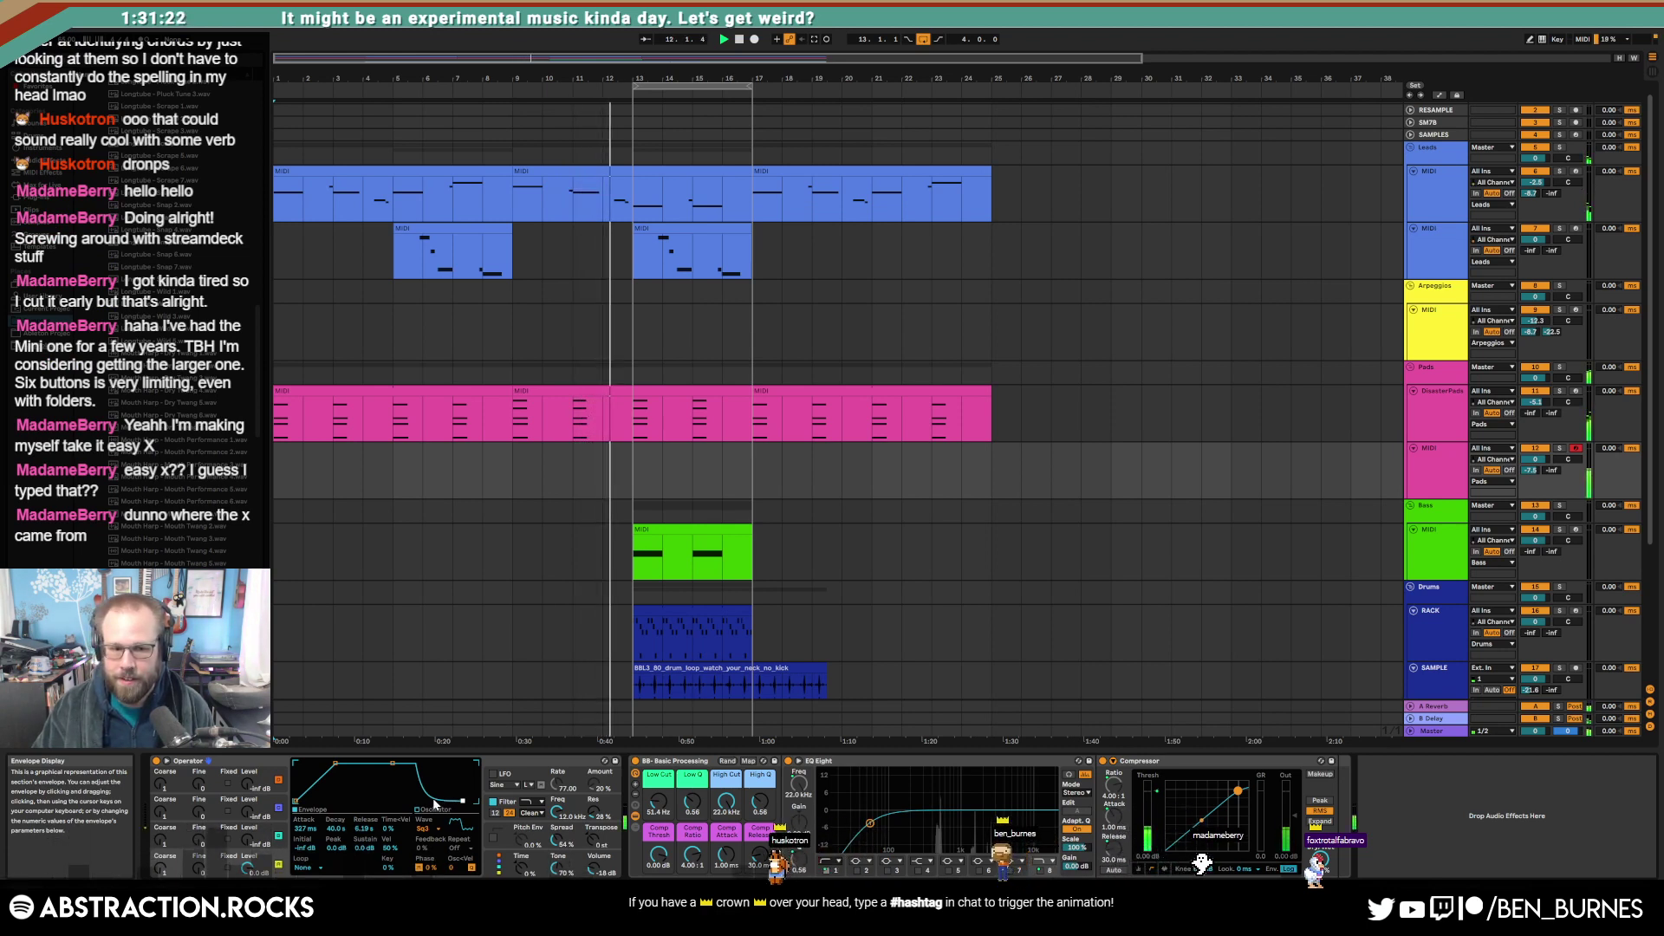
{"action": "left_click", "coordinate": [491, 834]}
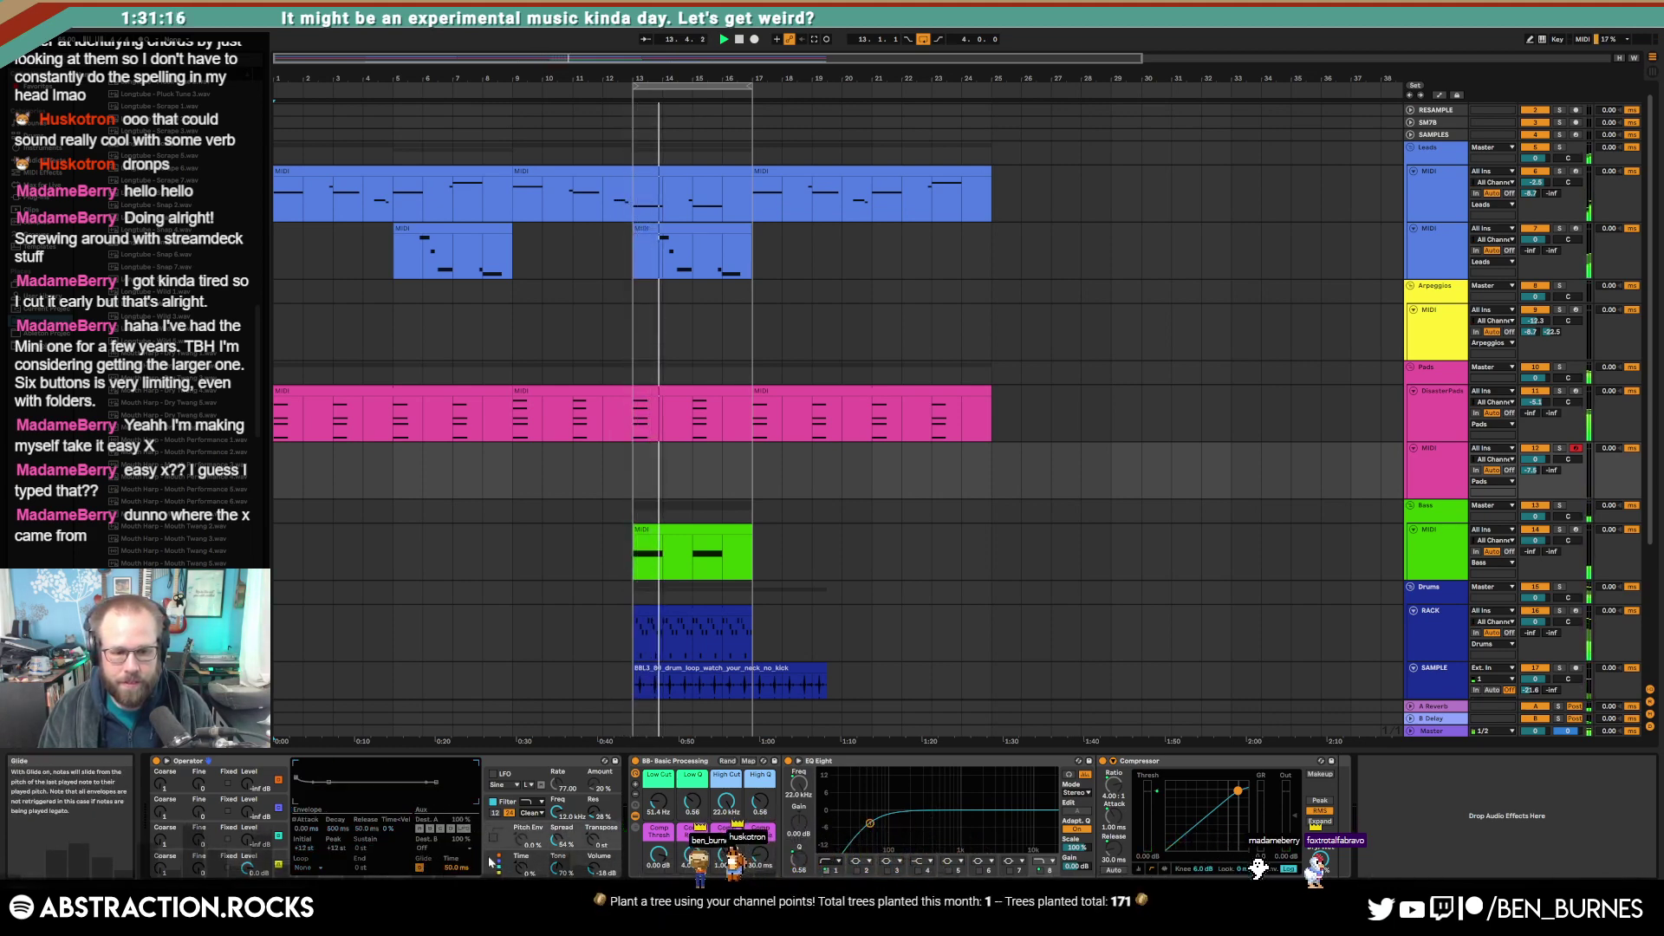
Step: Reduce the voice count of the new pad track's Operator to 1 in its global settings
{"action": "left_click", "coordinate": [491, 862]}
{"action": "left_click", "coordinate": [302, 867]}
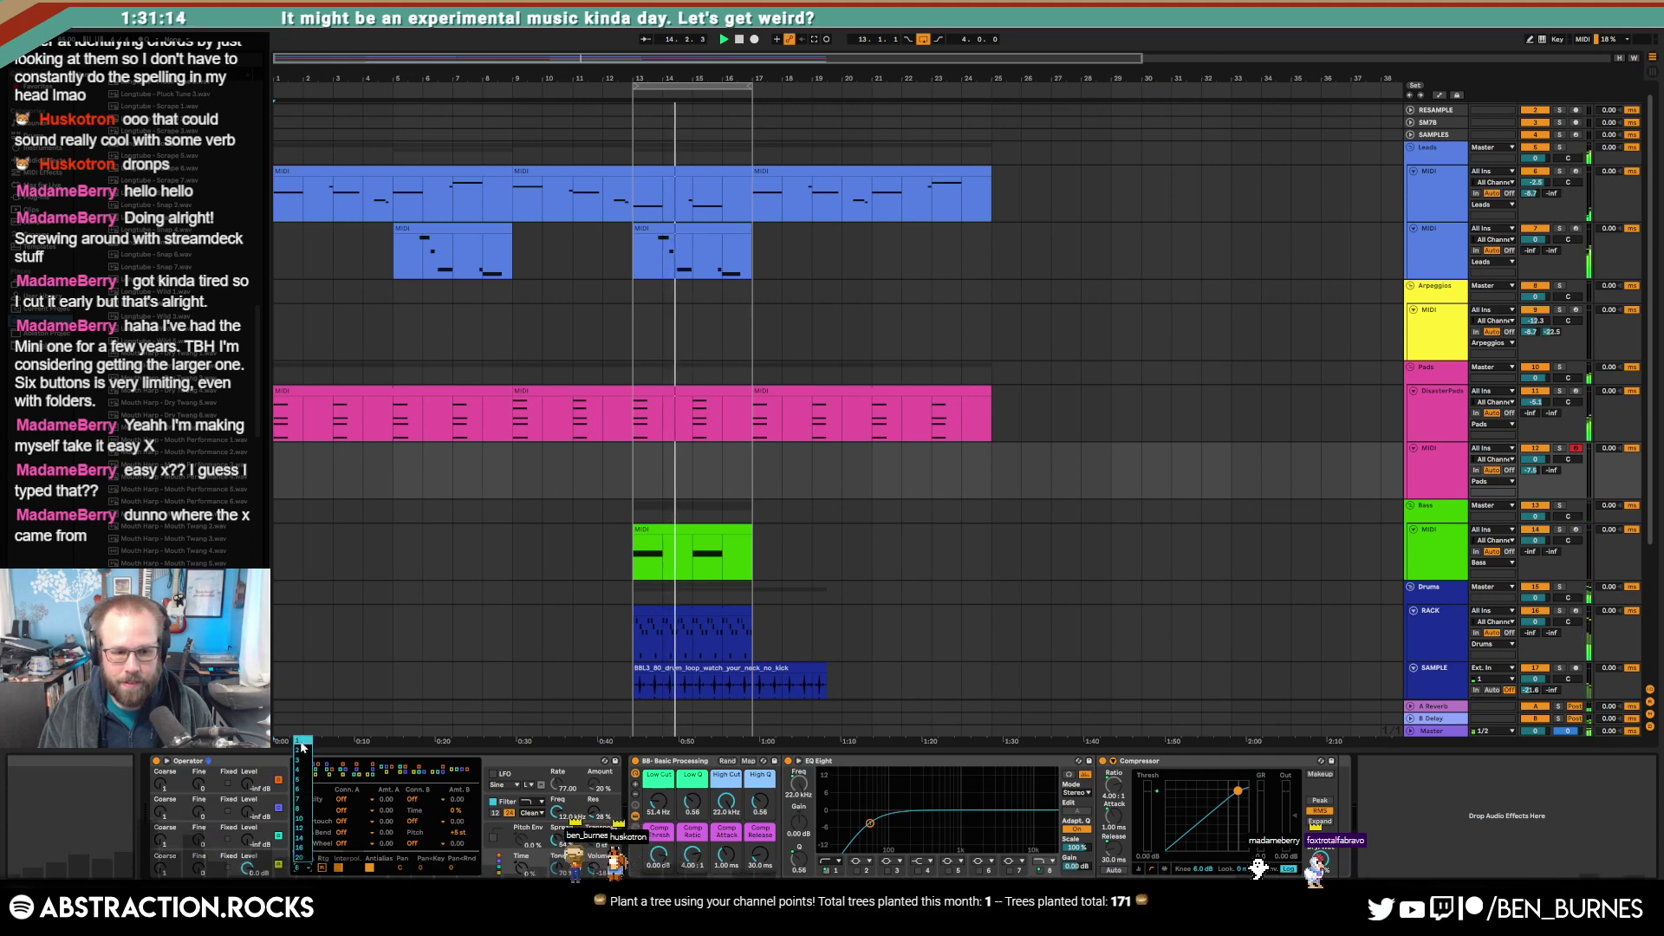
{"action": "left_click", "coordinate": [302, 745]}
Step: Record an Operator pad melody from bar 9 to just past bar 13 and set the track volume to about -7 dB
{"action": "left_click", "coordinate": [514, 466]}
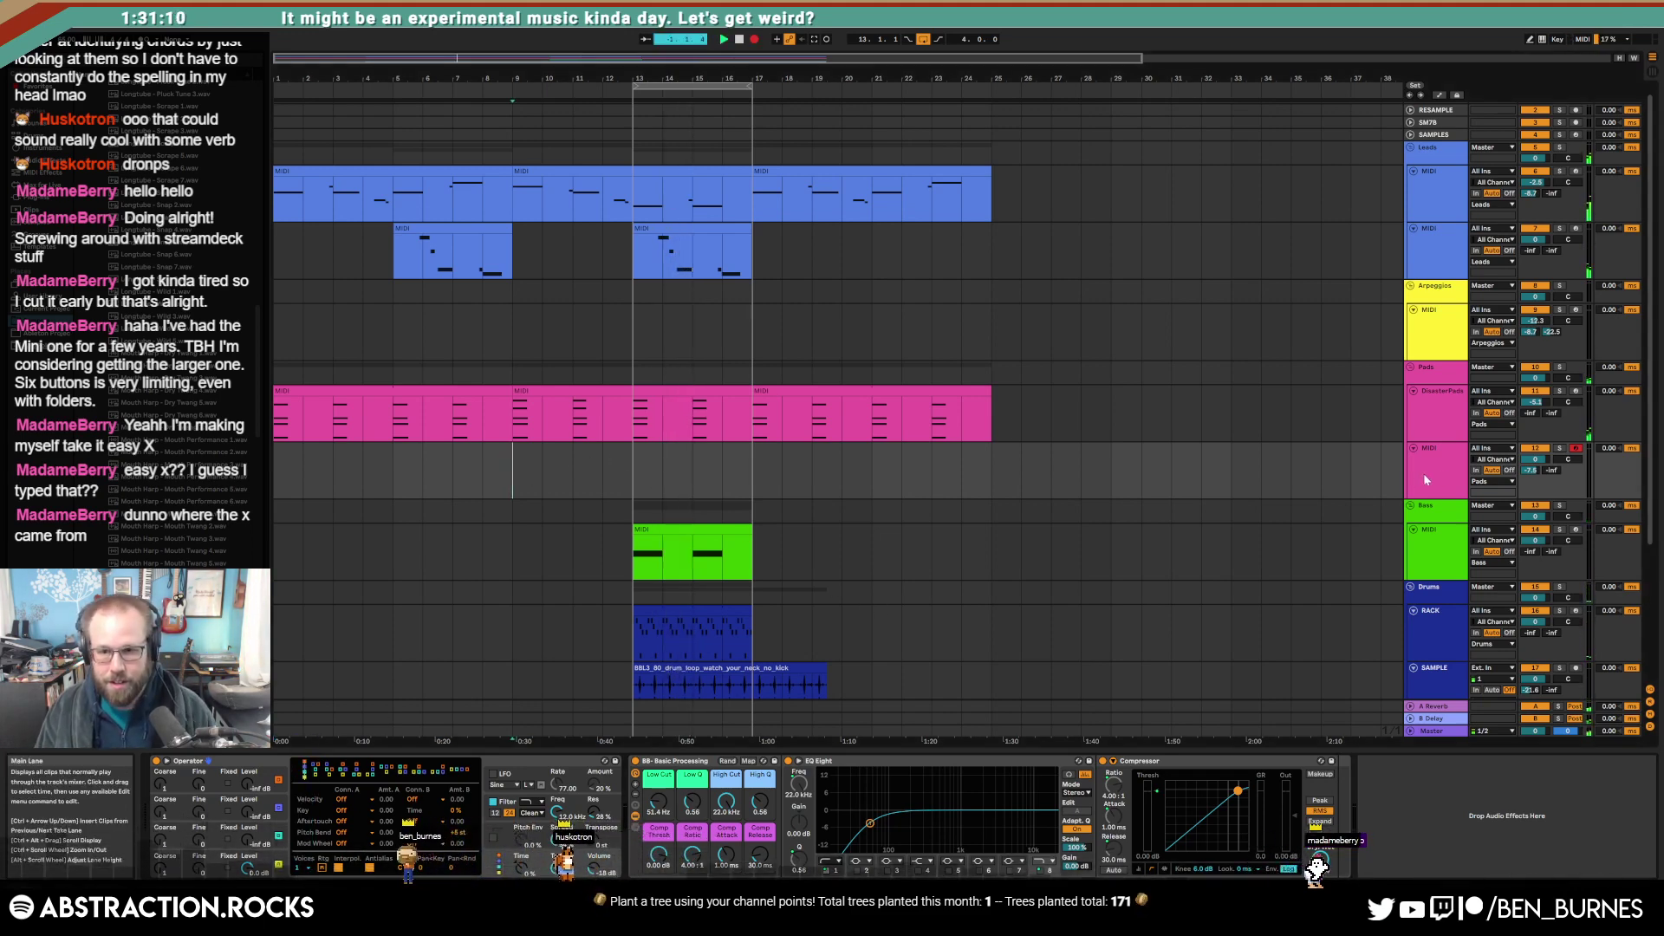
{"action": "left_click_drag", "start_coordinate": [1532, 461], "coordinate": [1525, 464]}
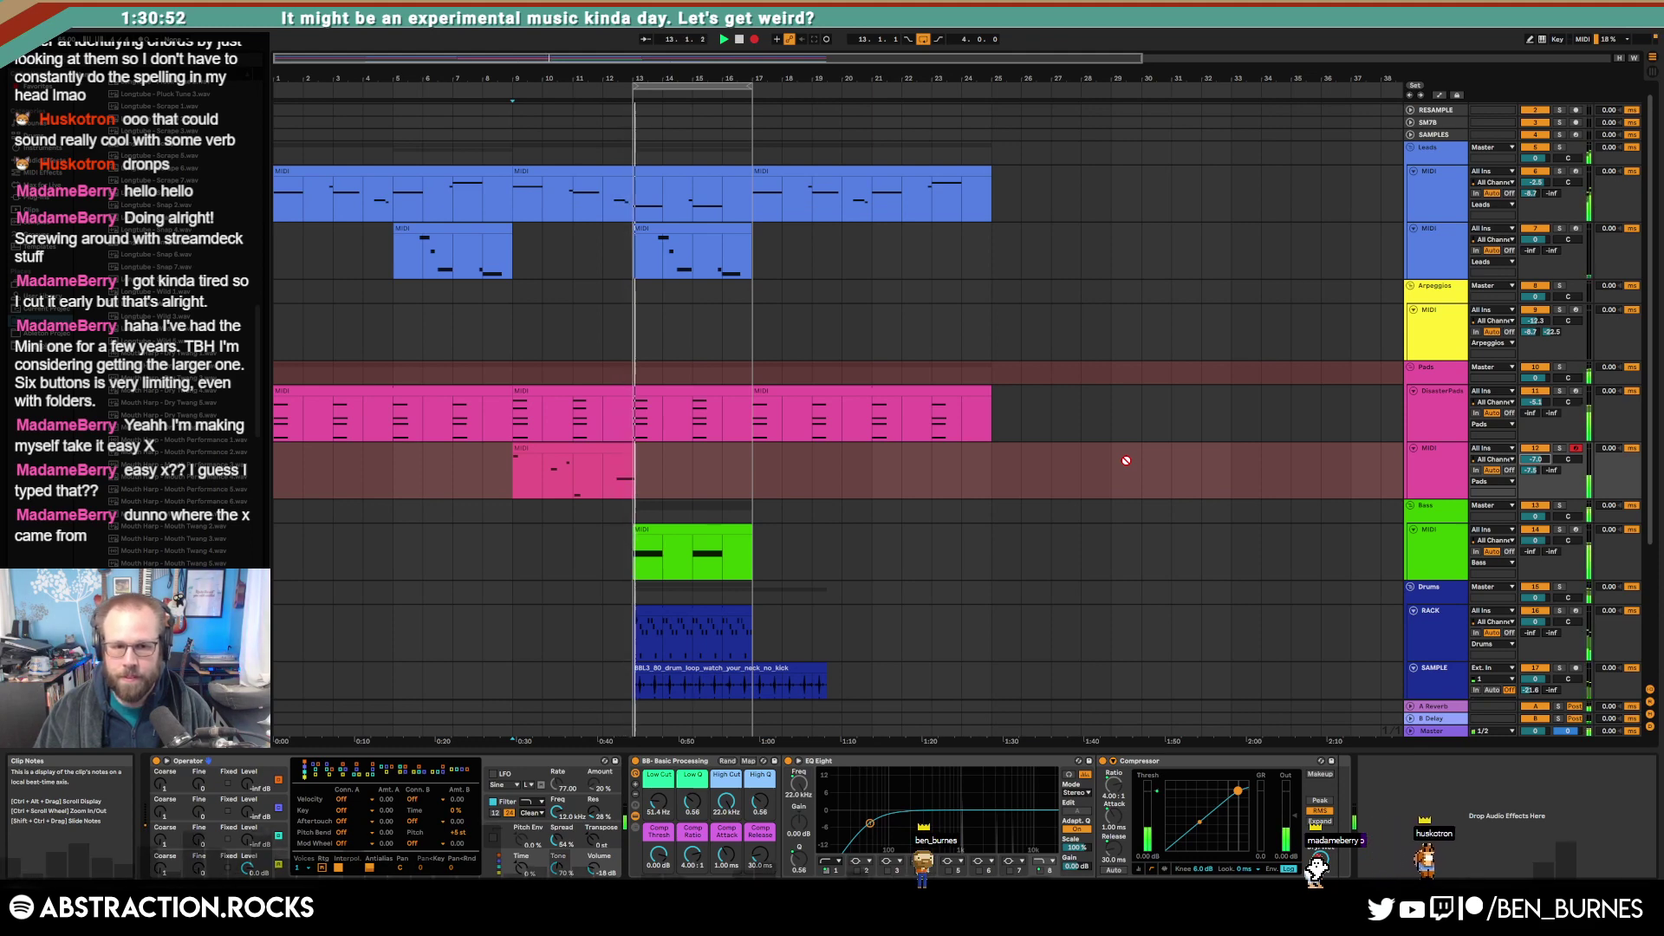
{"action": "key", "text": "F9"}
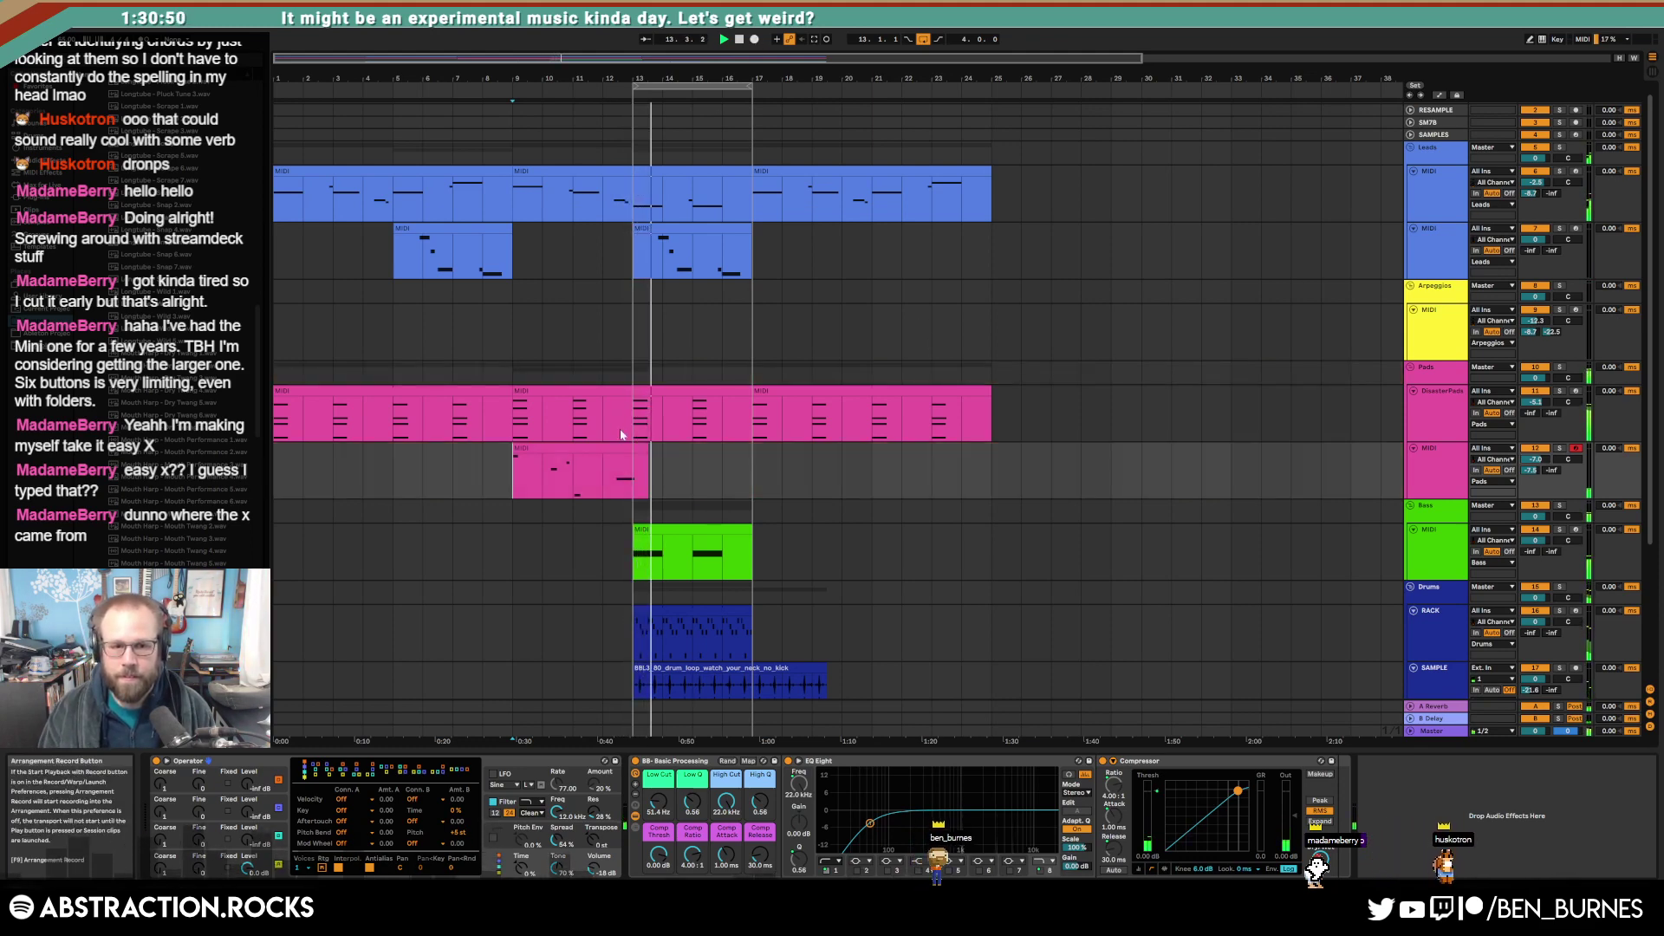
Step: Quantize the notes in the pad clip recorded from bar 9
{"action": "double_click", "coordinate": [600, 448]}
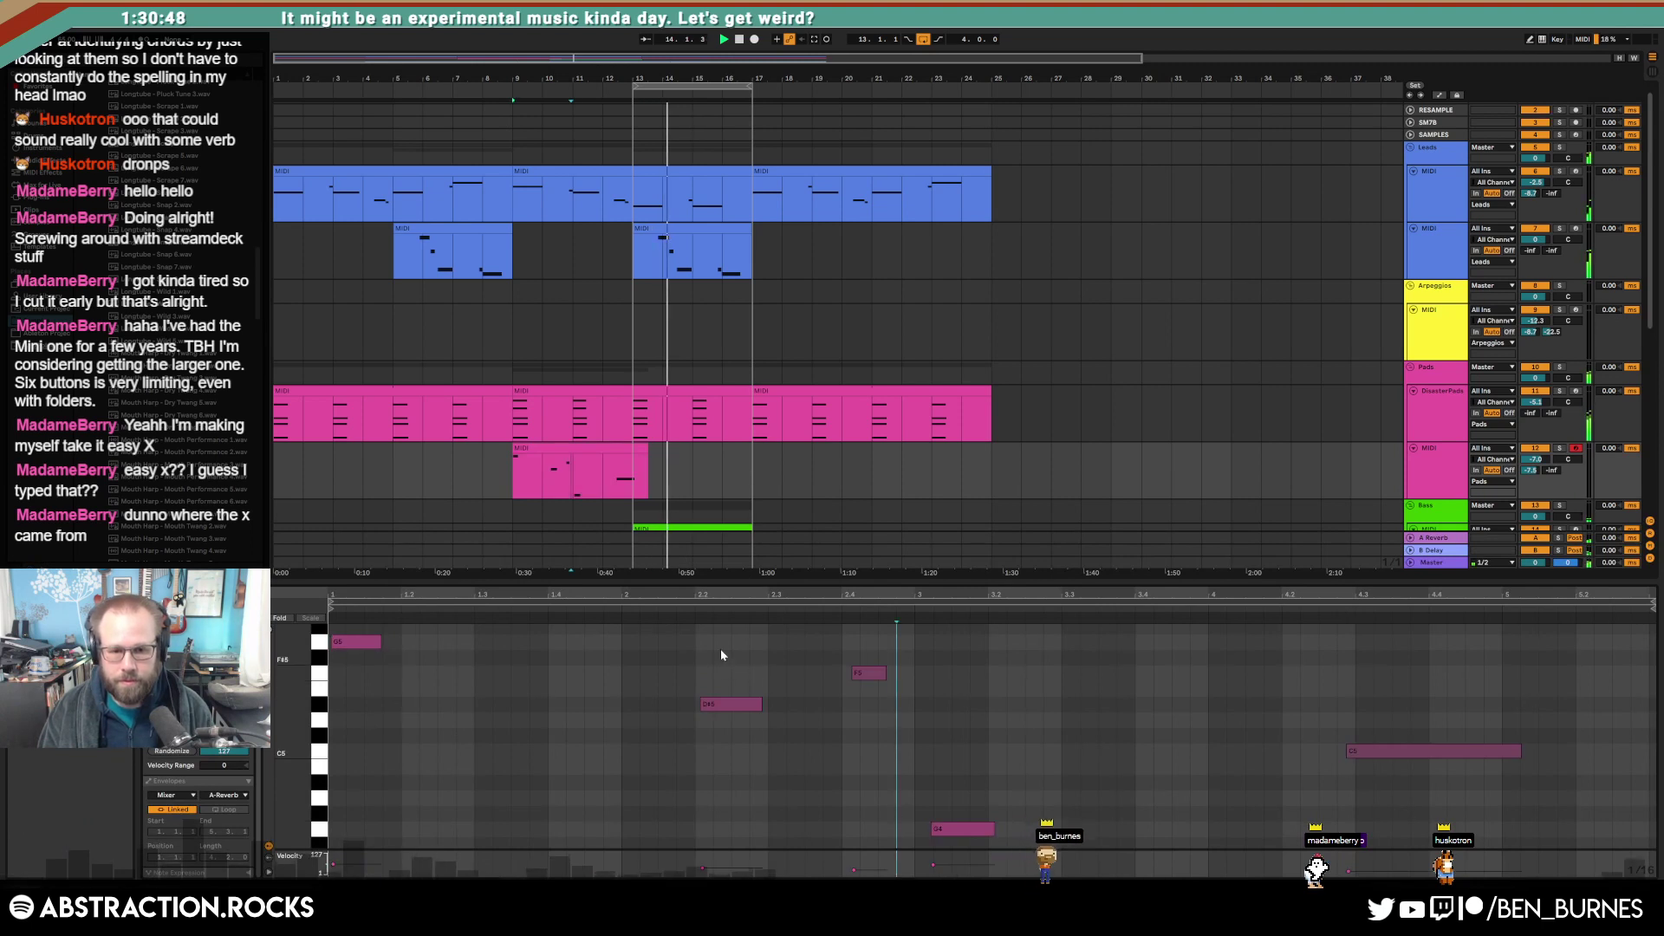
{"action": "key", "text": "ctrl+u"}
{"action": "left_click_drag", "start_coordinate": [817, 669], "coordinate": [914, 716]}
{"action": "key", "text": "ctrl+u"}
{"action": "left_click", "coordinate": [949, 829]}
{"action": "key", "text": "ctrl+u"}
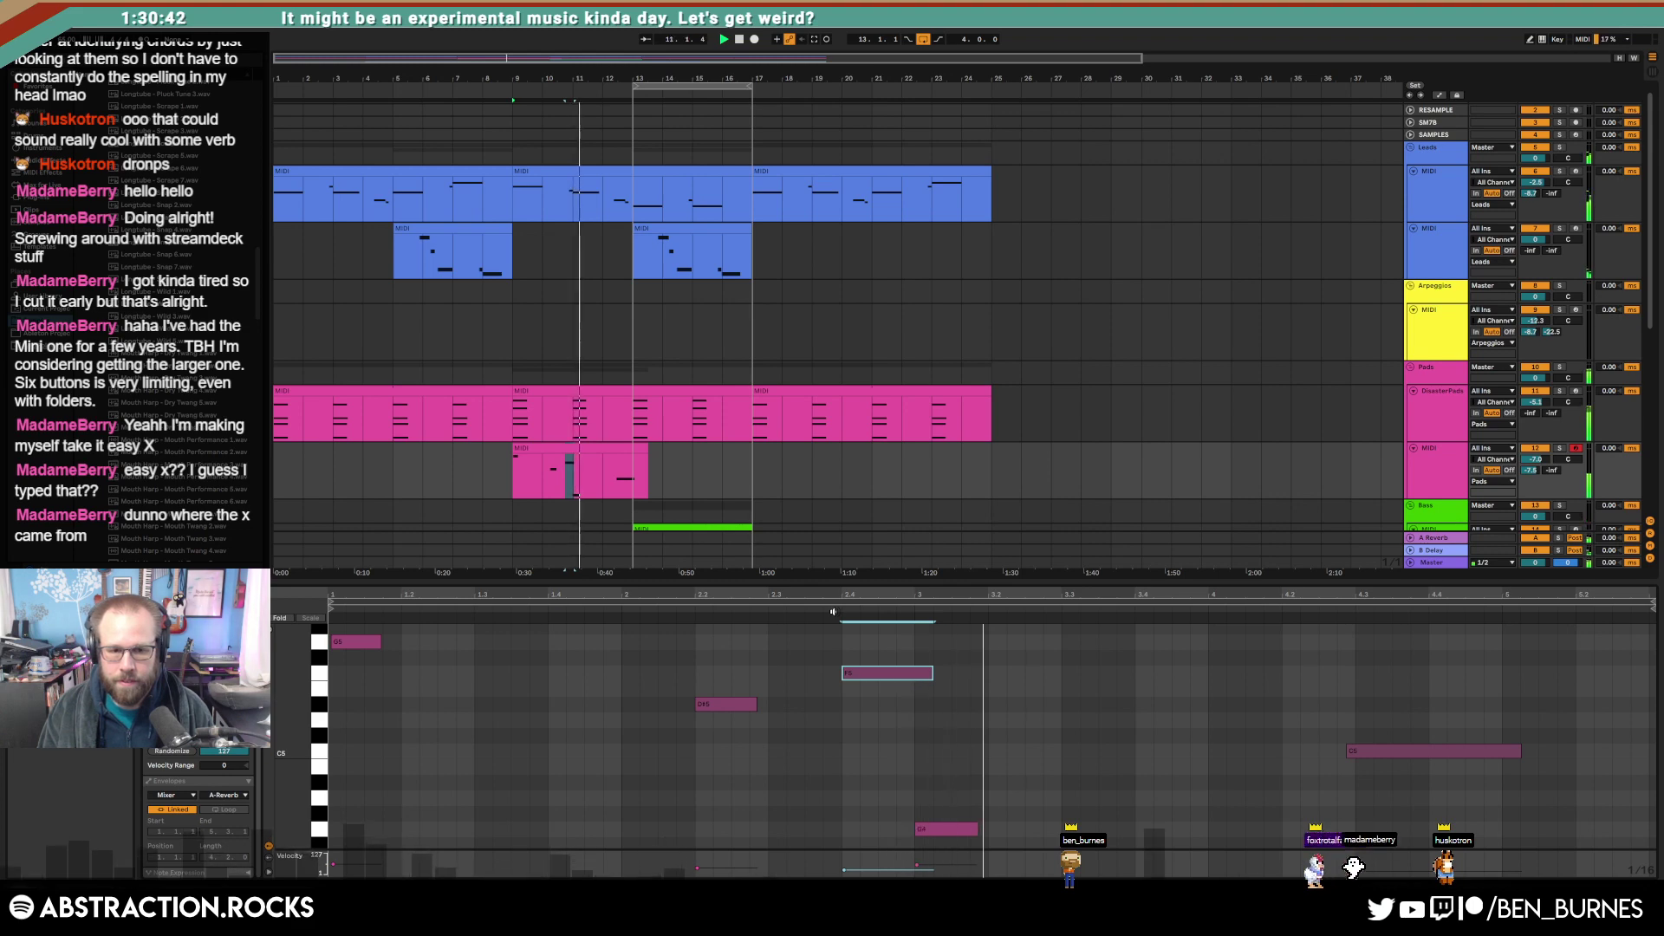
Step: Set the pad Operator's glide time to 135 ms and raise its Spread to about 75%
{"action": "key", "text": "shift+Tab"}
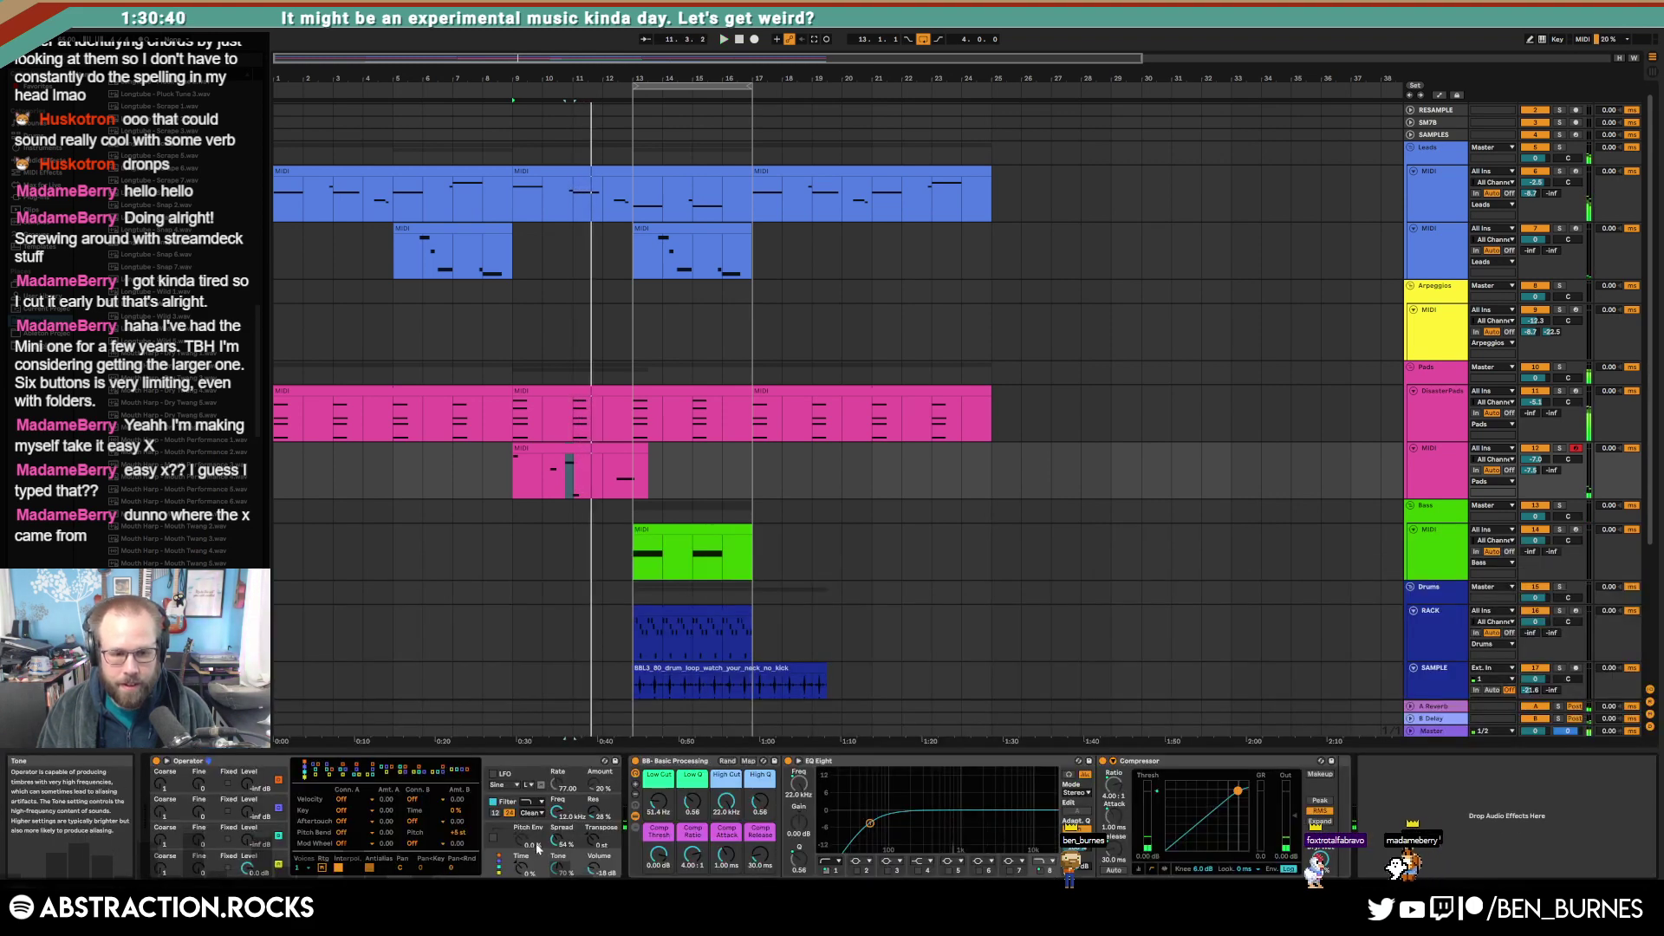
{"action": "left_click", "coordinate": [497, 830]}
{"action": "left_click_drag", "start_coordinate": [457, 867], "coordinate": [548, 830]}
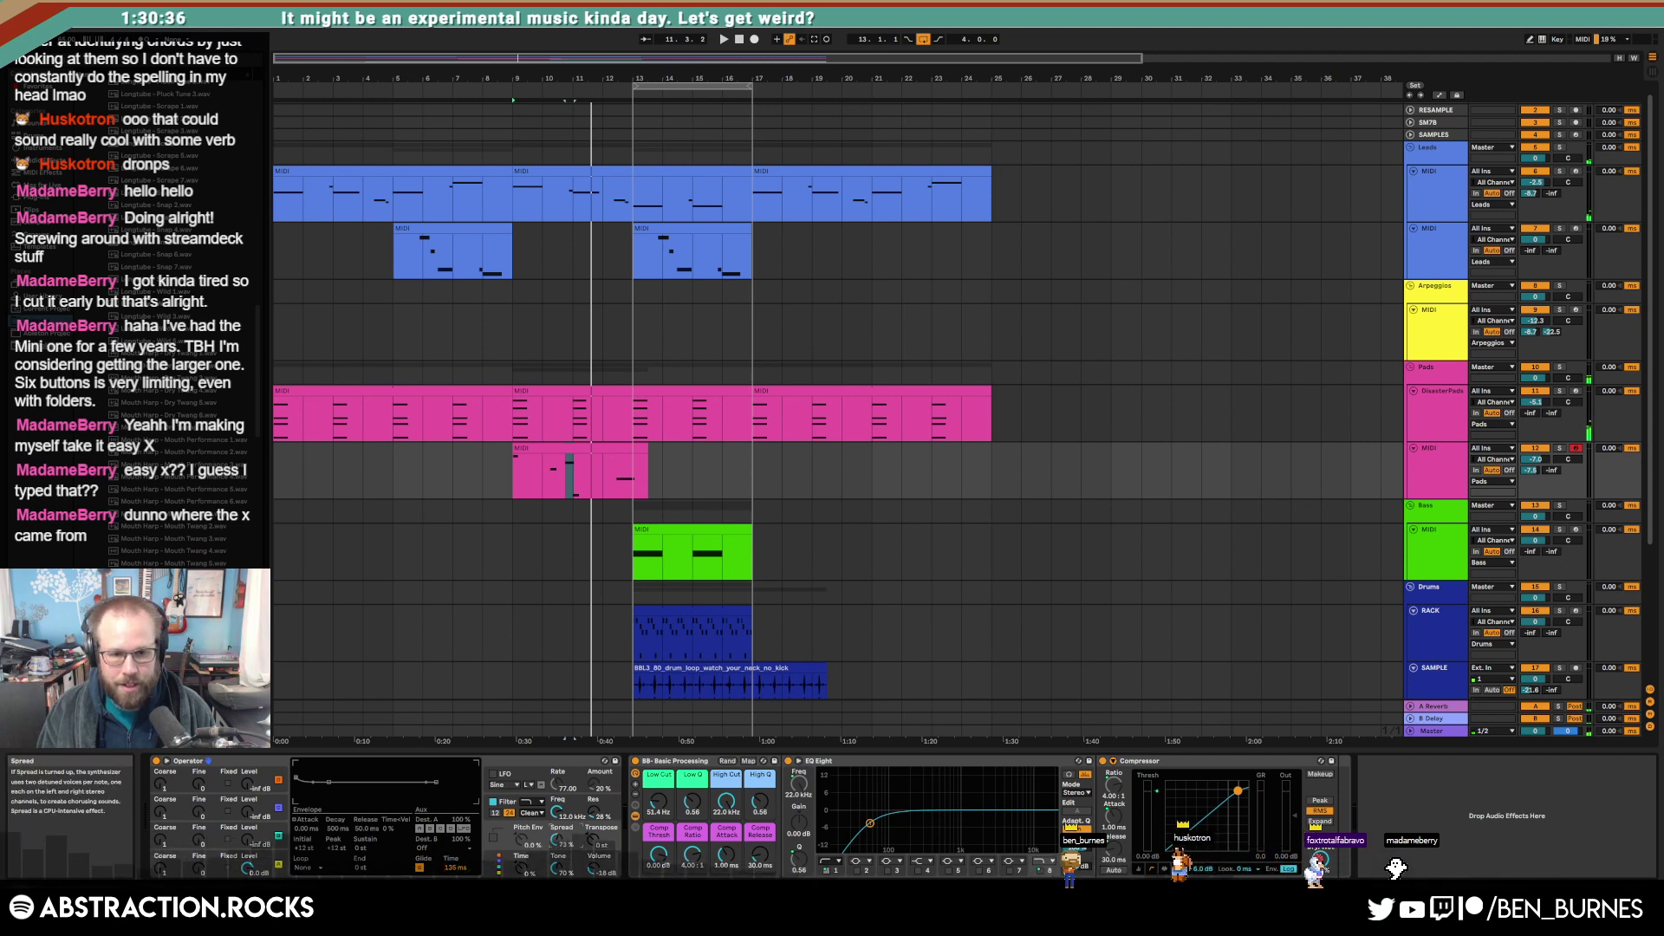
Step: Lower the new pad track's volume to about -14.9 dB and try out its Delay send during playback
{"action": "mouse_move", "coordinate": [1536, 460]}
{"action": "left_mouse_down"}
{"action": "mouse_move", "coordinate": [1536, 489]}
{"action": "mouse_move", "coordinate": [1528, 456]}
{"action": "mouse_move", "coordinate": [1552, 459]}
{"action": "left_mouse_up"}
{"action": "key", "text": "space"}
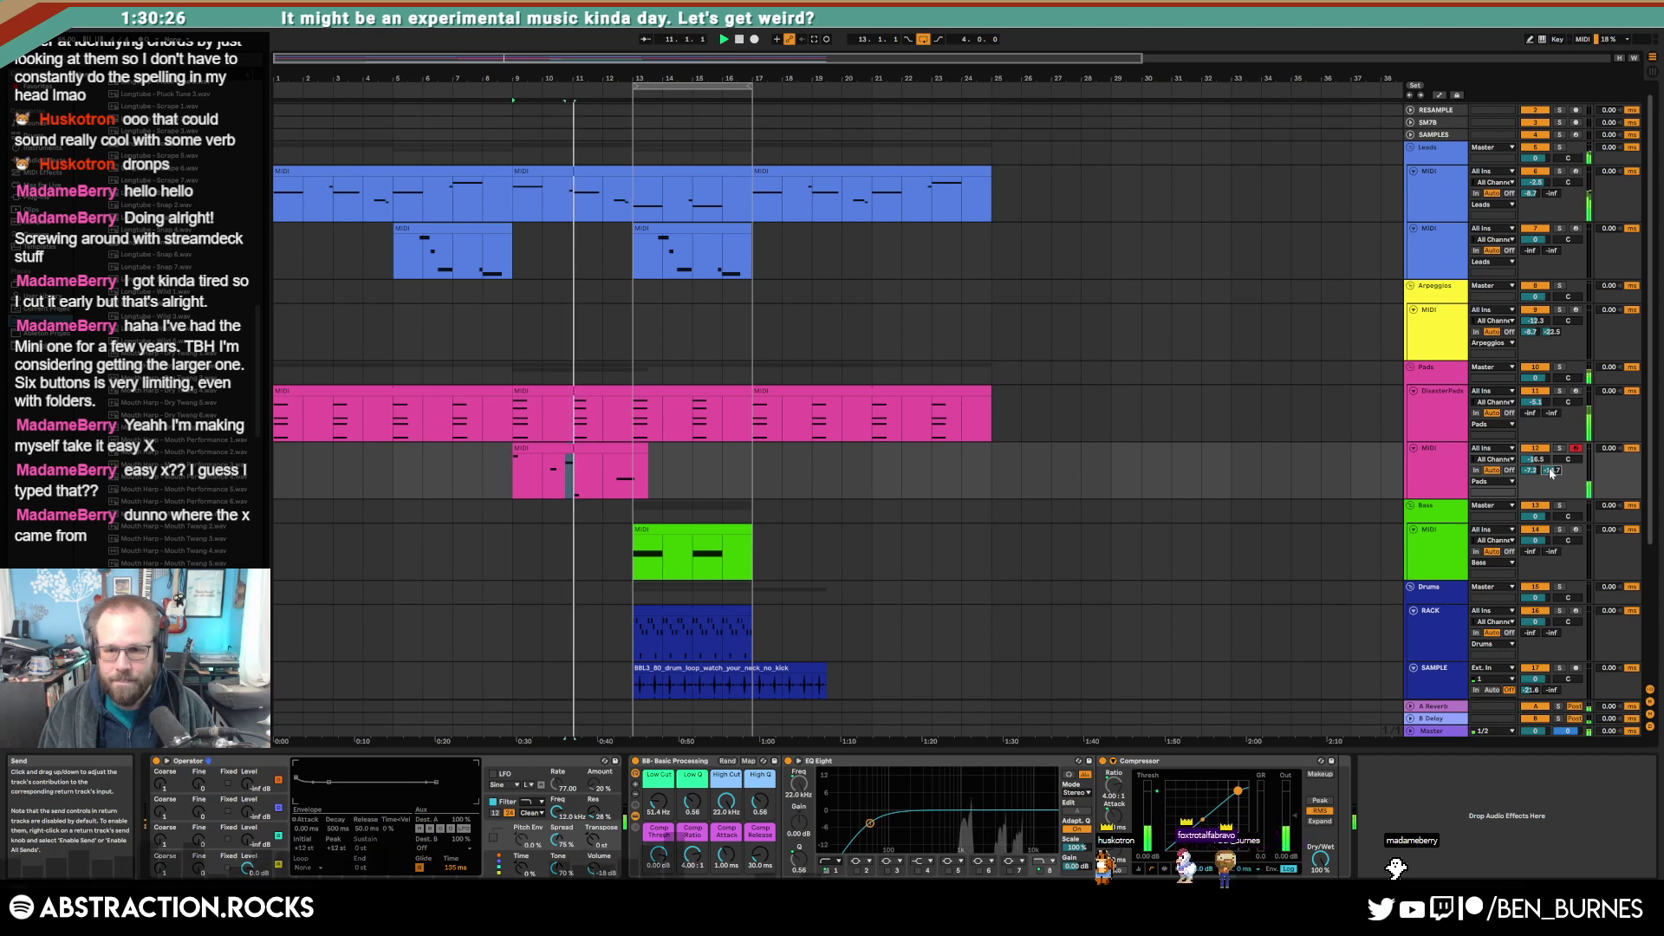
{"action": "mouse_move", "coordinate": [1552, 470]}
{"action": "left_mouse_down"}
{"action": "mouse_move", "coordinate": [1535, 454]}
{"action": "mouse_move", "coordinate": [1546, 478]}
{"action": "left_mouse_up"}
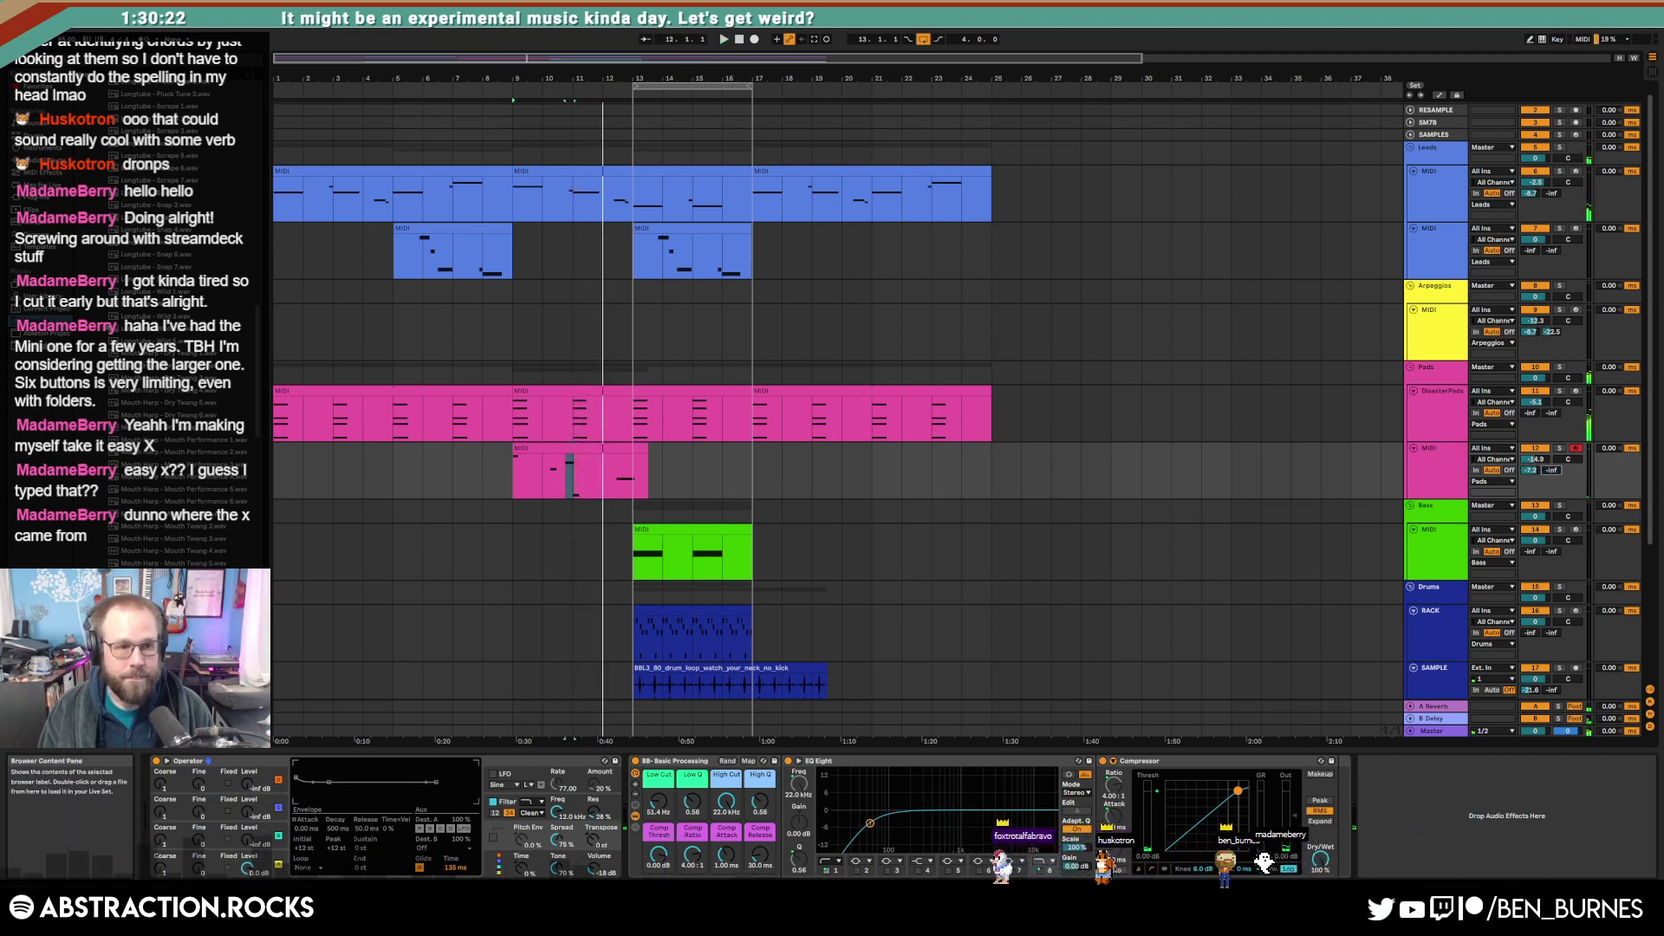
Step: Insert ValhallaDelay directly after Operator on the new pad track and set it to Ghost mode with a 523.1 ms delay
{"action": "left_click", "coordinate": [33, 199]}
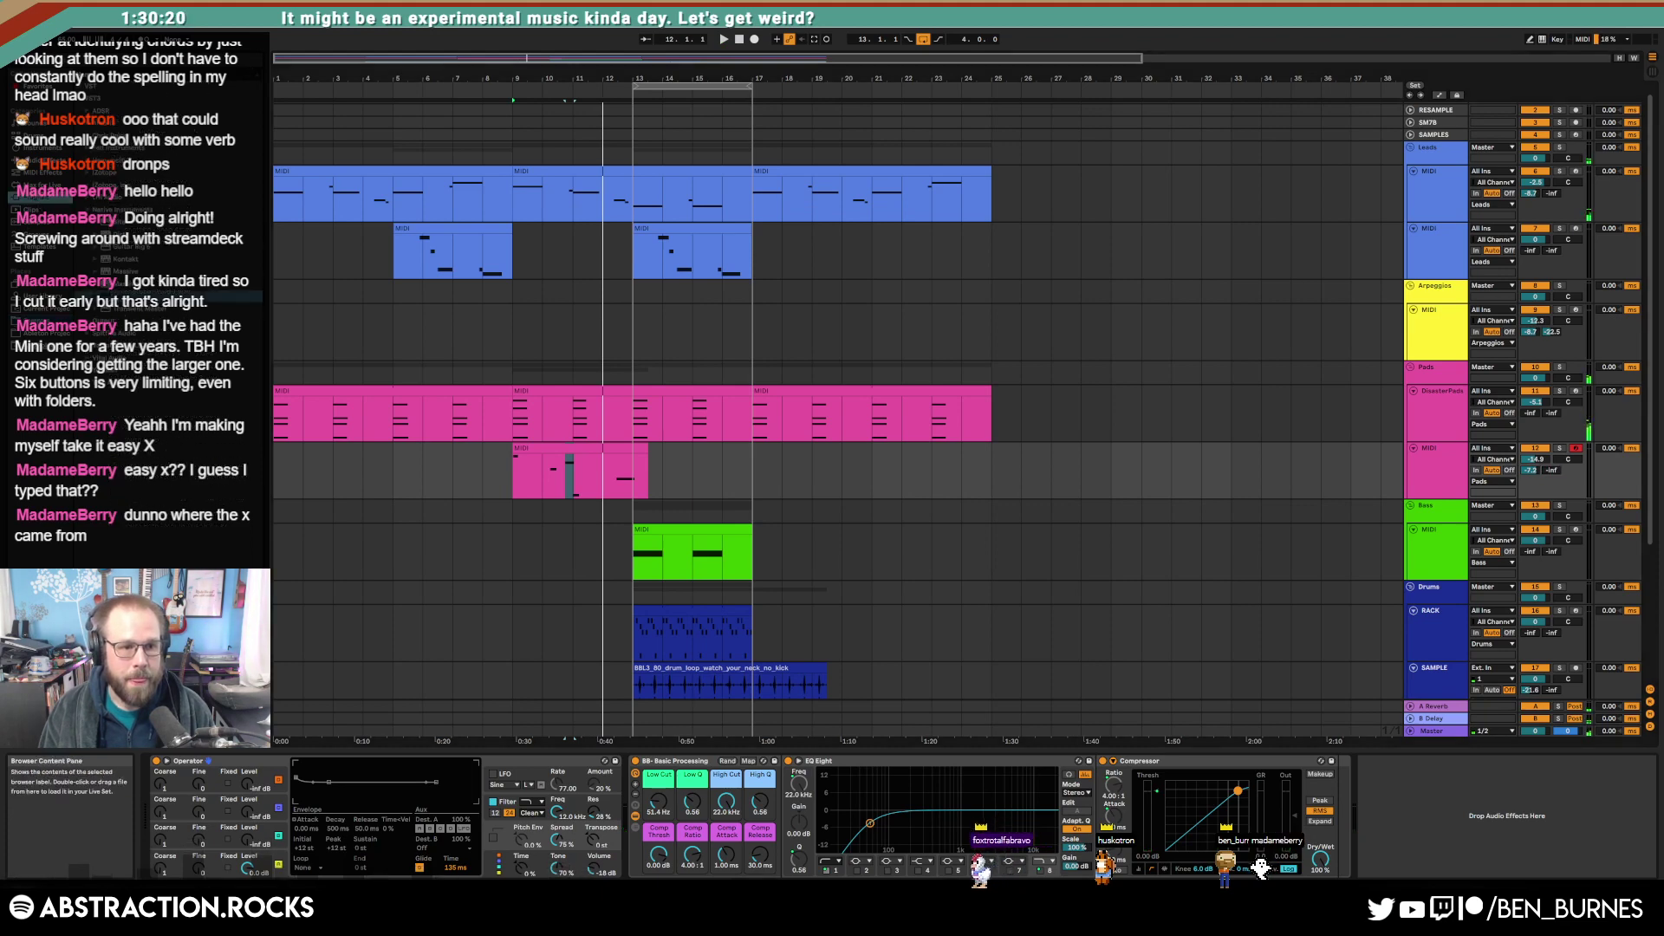
{"action": "left_click_drag", "start_coordinate": [311, 762], "coordinate": [650, 834]}
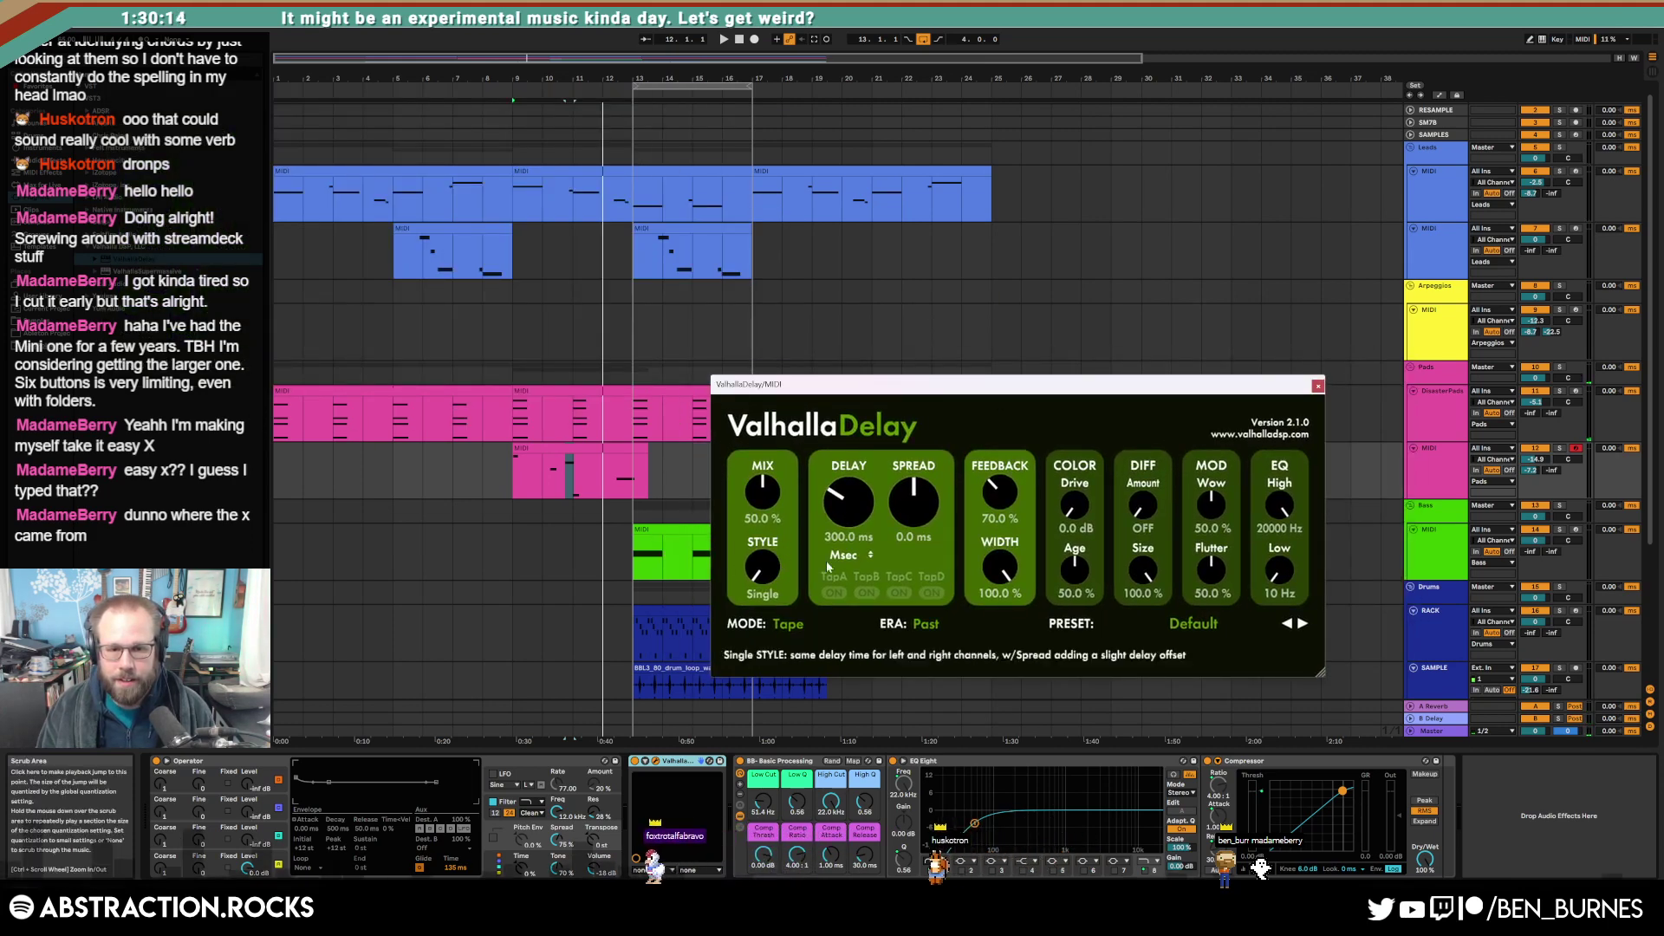
{"action": "left_click", "coordinate": [789, 624]}
{"action": "left_click", "coordinate": [828, 705]}
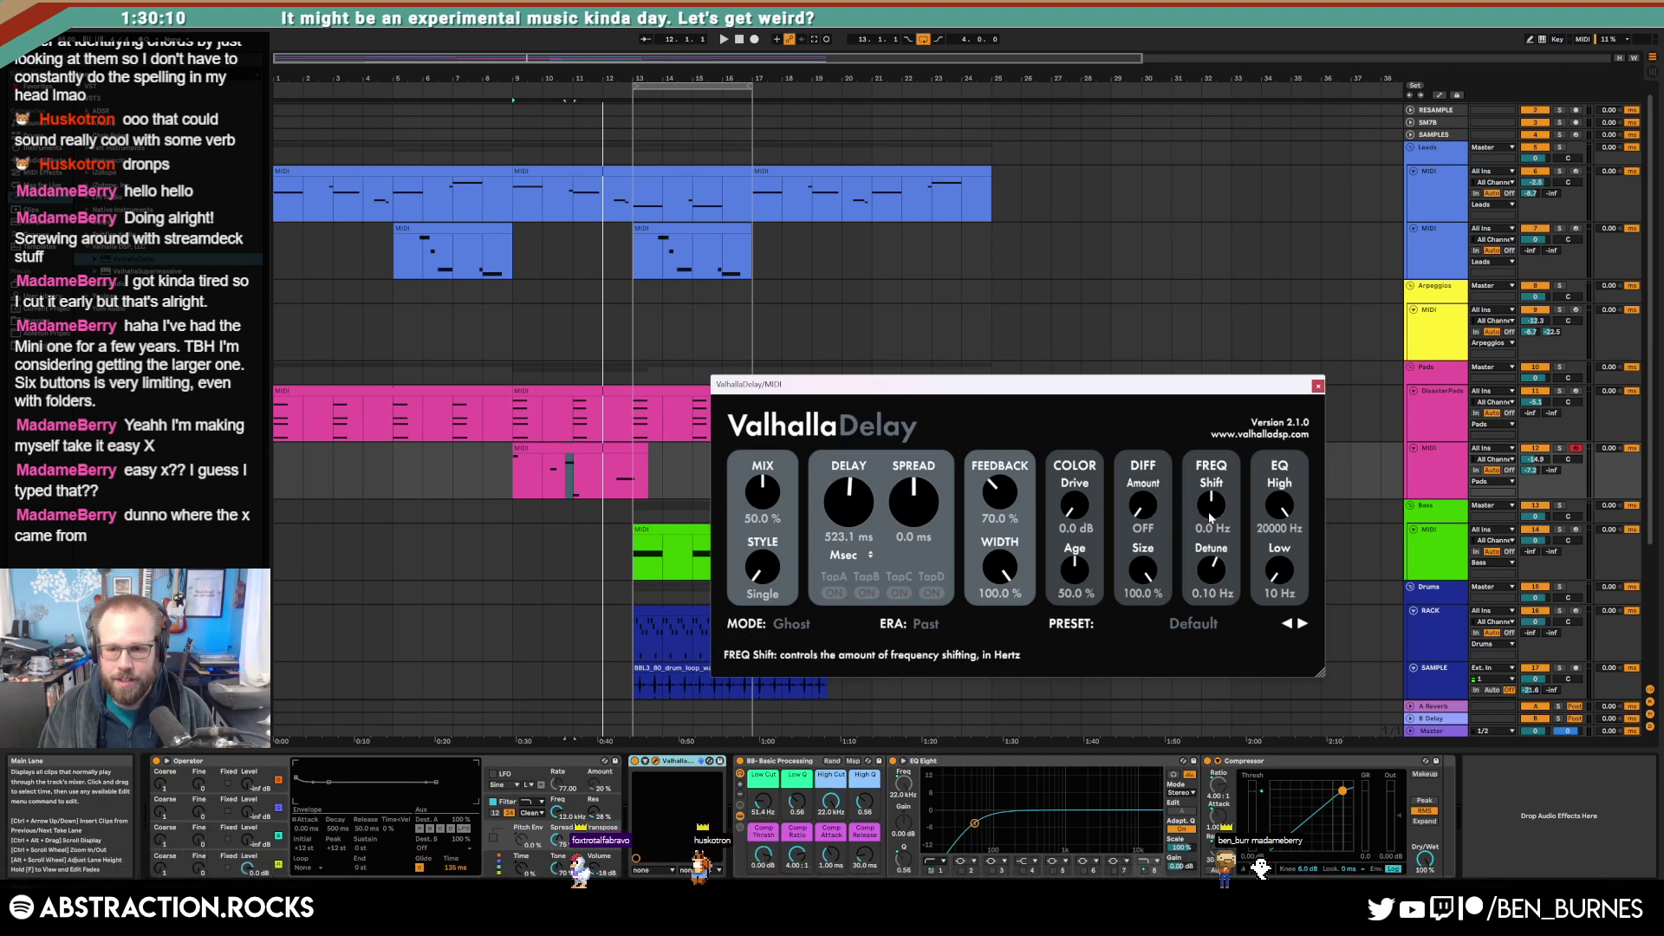
Step: Set ValhallaDelay's Drive to 8.4 dB, frequency Shift to 1.5 Hz, Detune to 0.58 Hz, Low EQ to 880 Hz and Mix to 46%
{"action": "left_click_drag", "start_coordinate": [1074, 506], "coordinate": [1074, 444]}
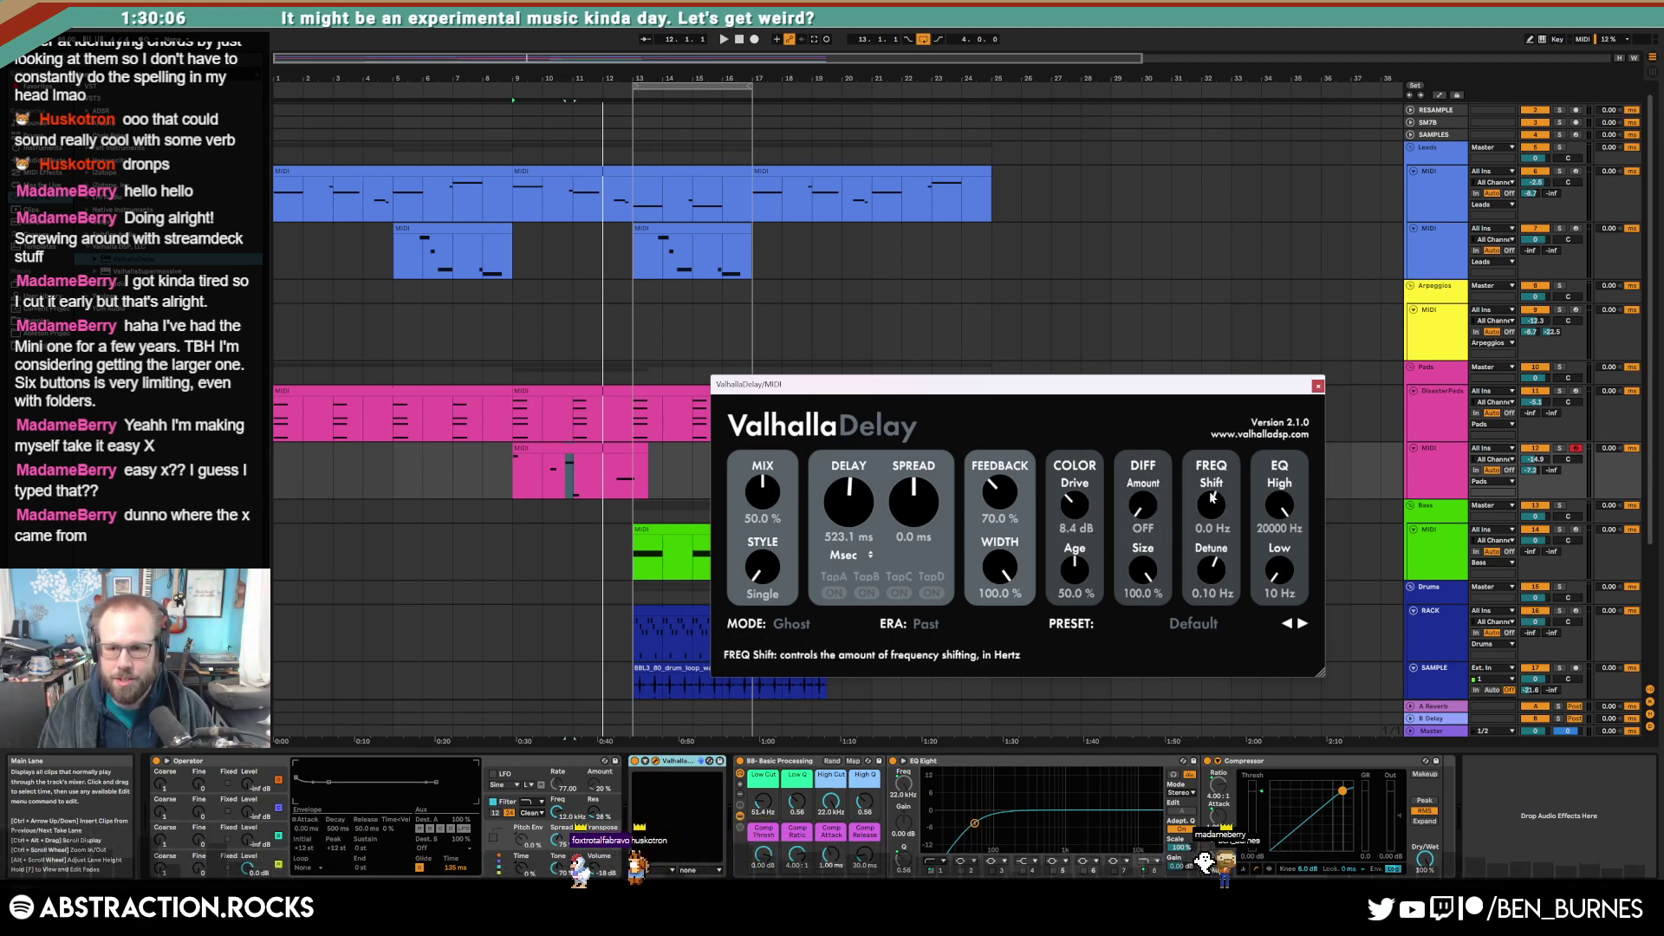
{"action": "left_click_drag", "start_coordinate": [1211, 499], "coordinate": [1213, 440]}
{"action": "left_click_drag", "start_coordinate": [1208, 579], "coordinate": [1224, 520]}
{"action": "left_click_drag", "start_coordinate": [1278, 569], "coordinate": [1260, 503]}
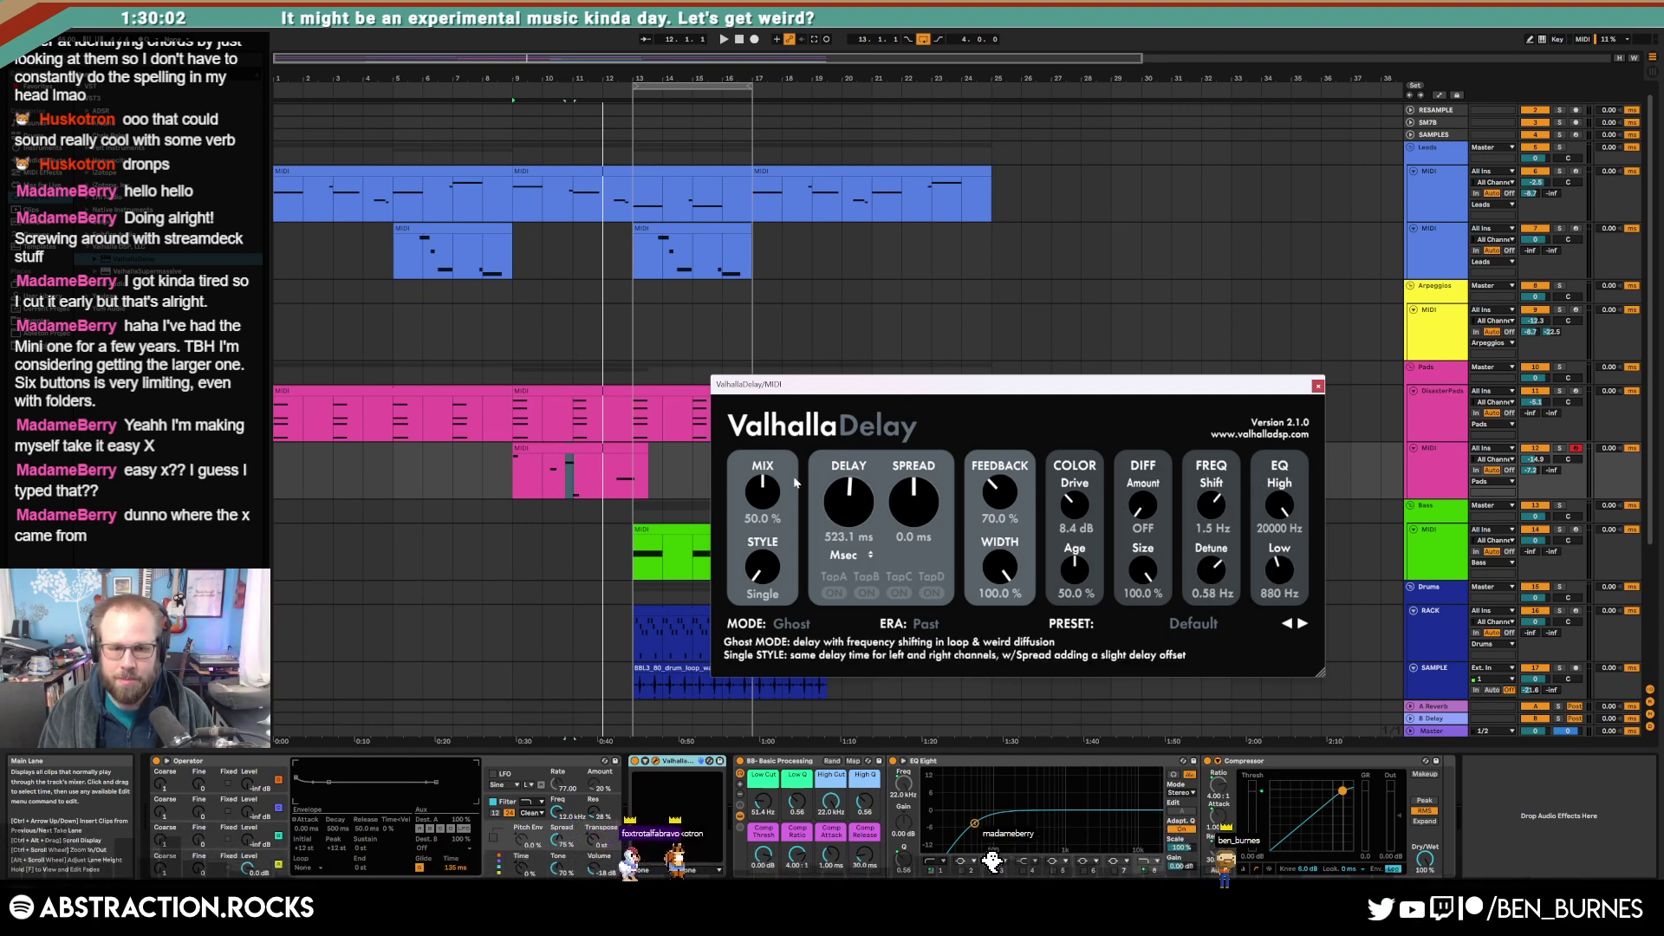
{"action": "left_click_drag", "start_coordinate": [795, 483], "coordinate": [795, 488]}
Step: Set ValhallaDelay's delay time to 1466.7 ms while auditioning the pad from bar 10, and close the plugin window
{"action": "left_click", "coordinate": [541, 475]}
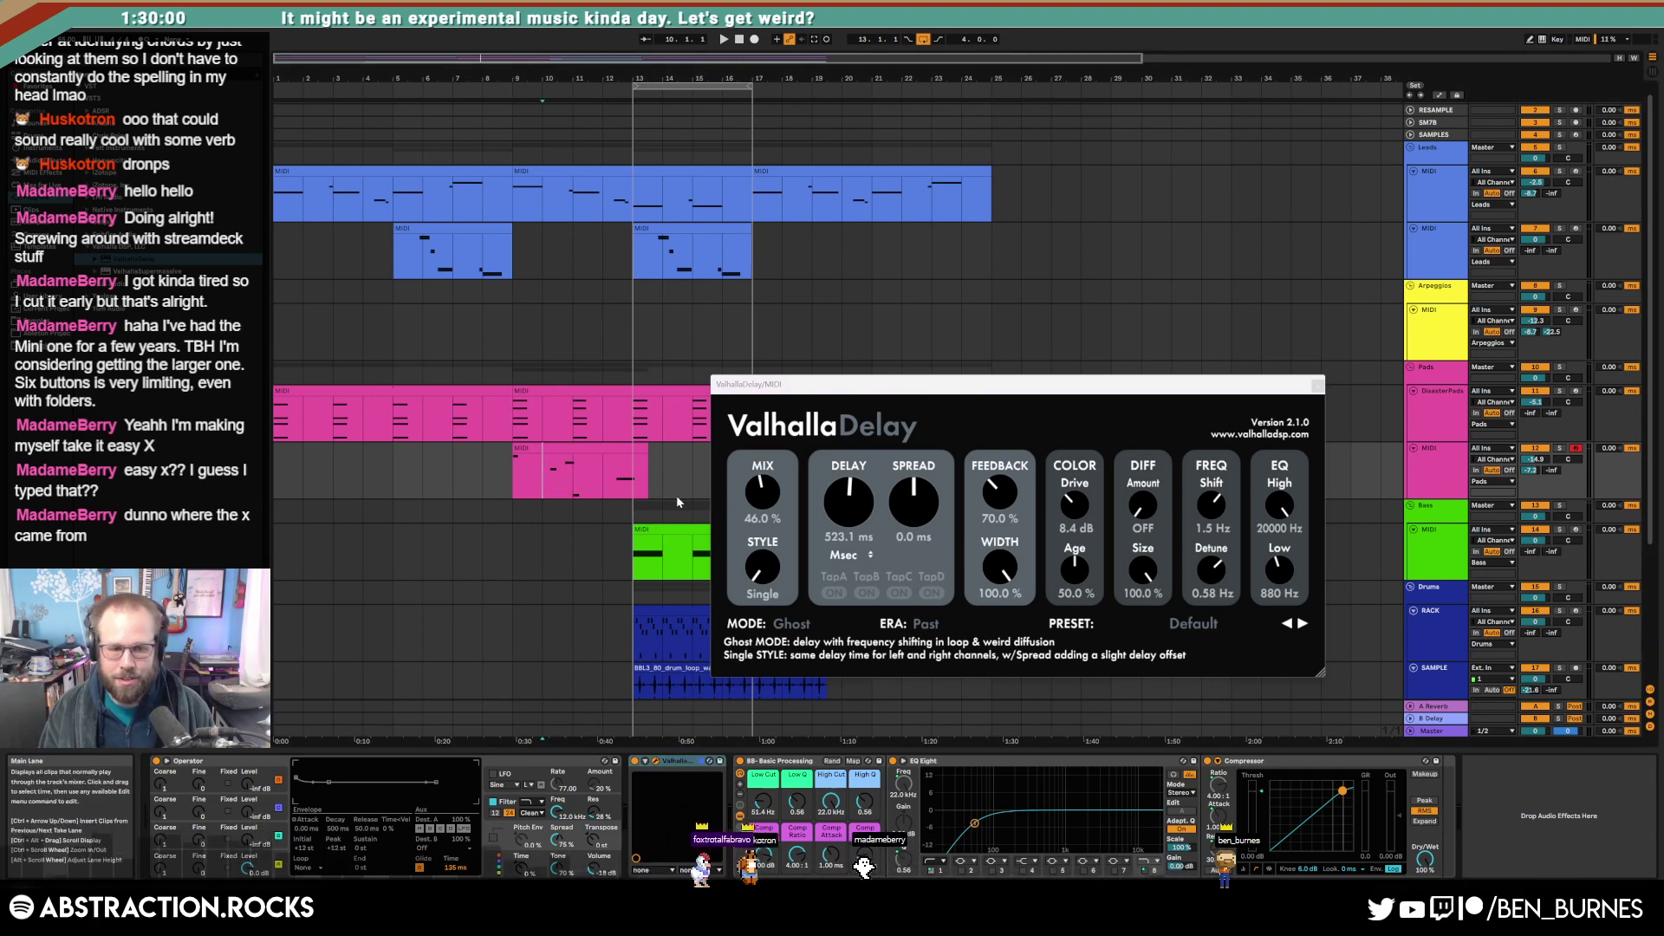
{"action": "key", "text": "space"}
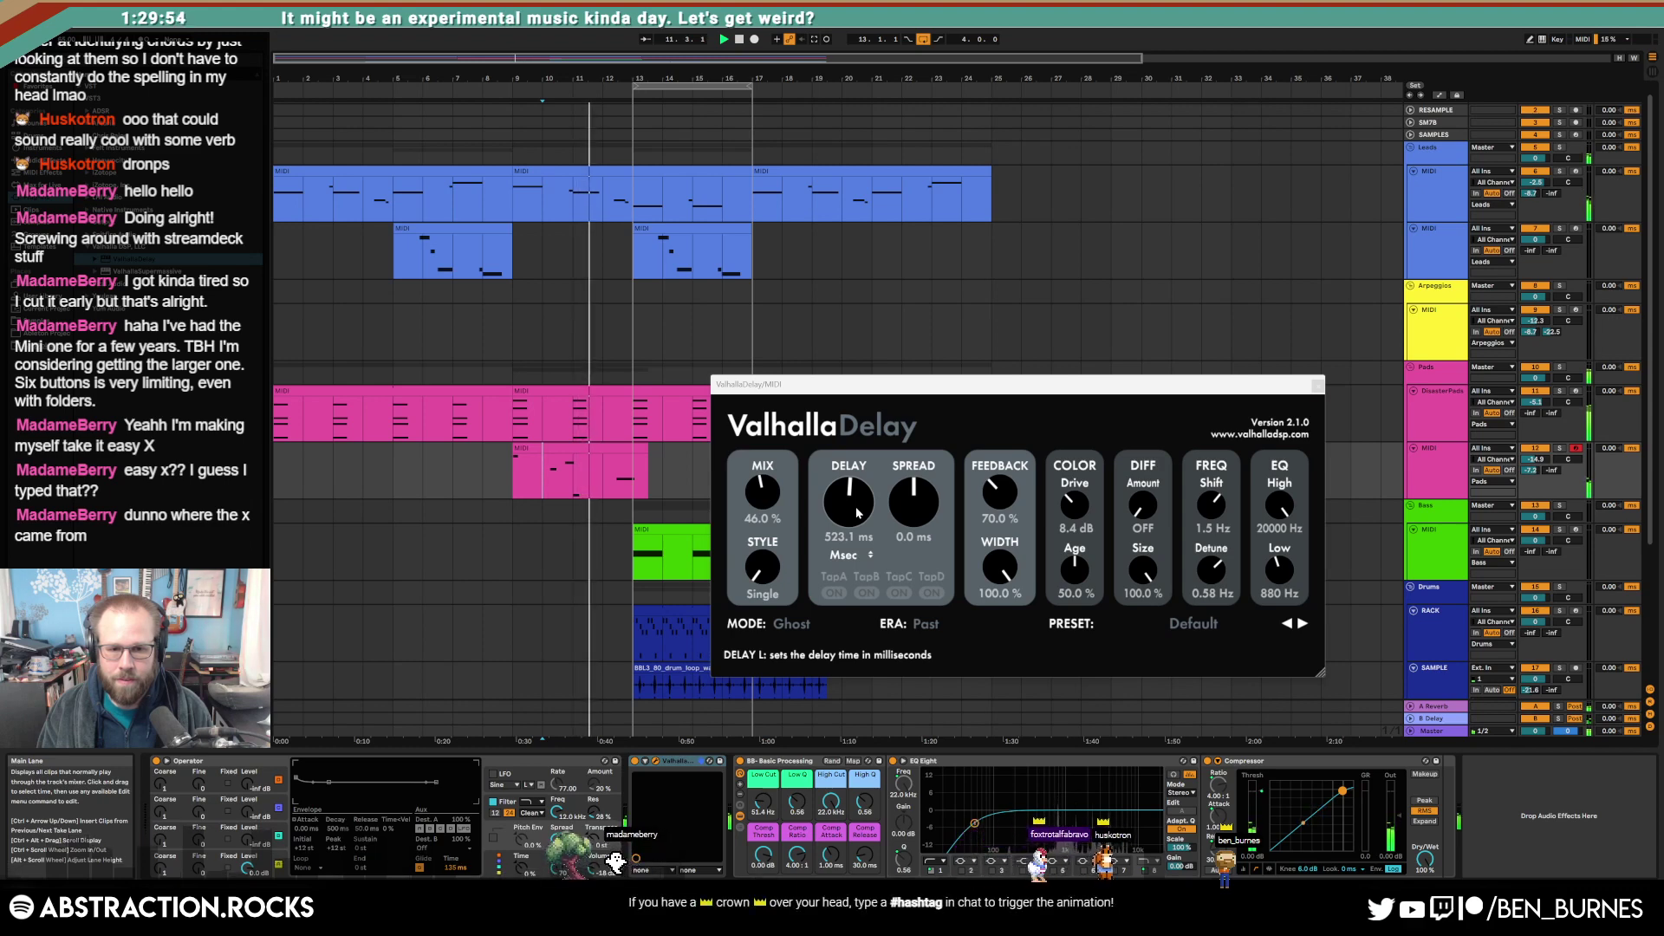
{"action": "left_click_drag", "start_coordinate": [857, 513], "coordinate": [859, 450]}
{"action": "left_click", "coordinate": [548, 487]}
{"action": "key", "text": "space"}
{"action": "key", "text": "space"}
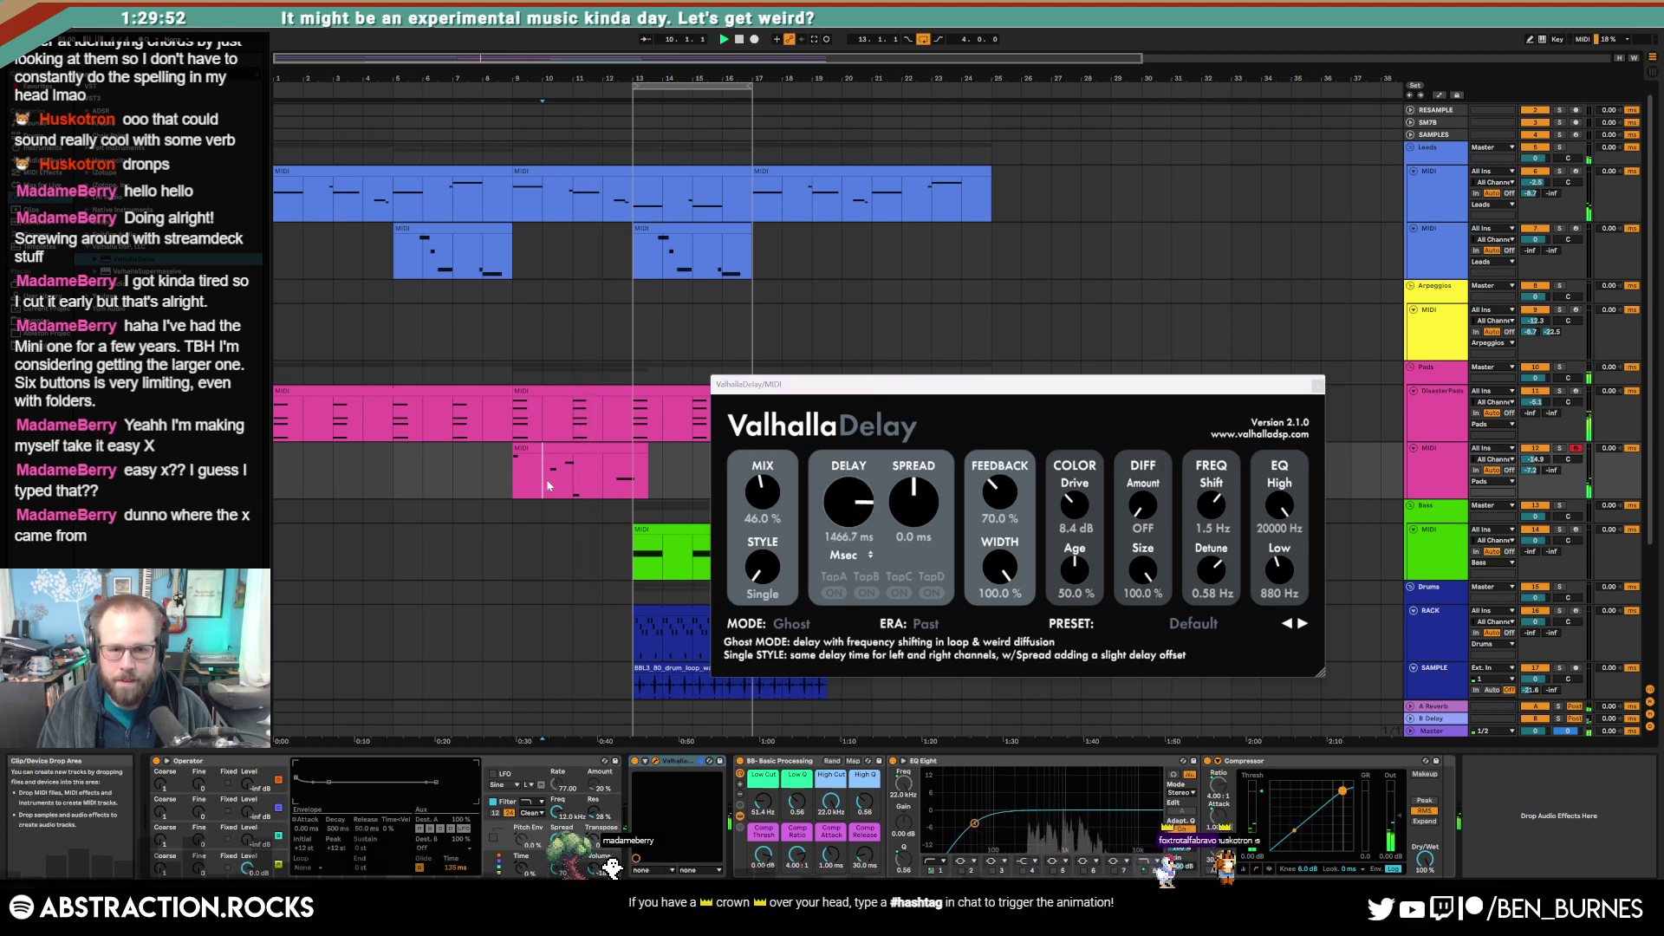
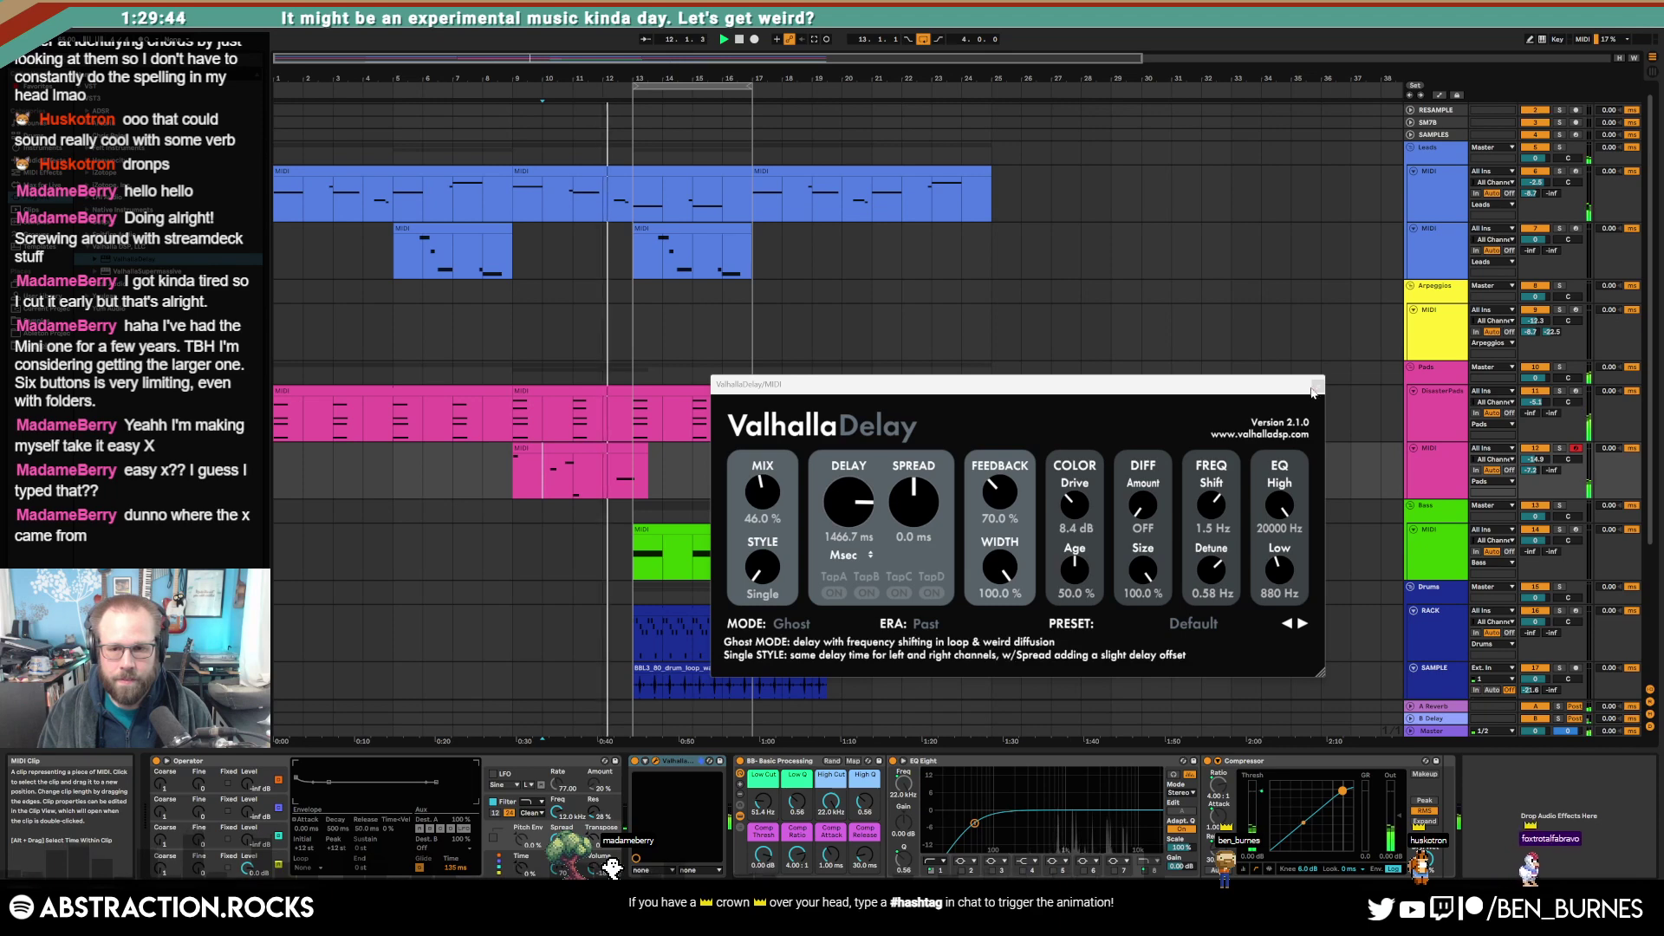
{"action": "left_click", "coordinate": [1315, 387]}
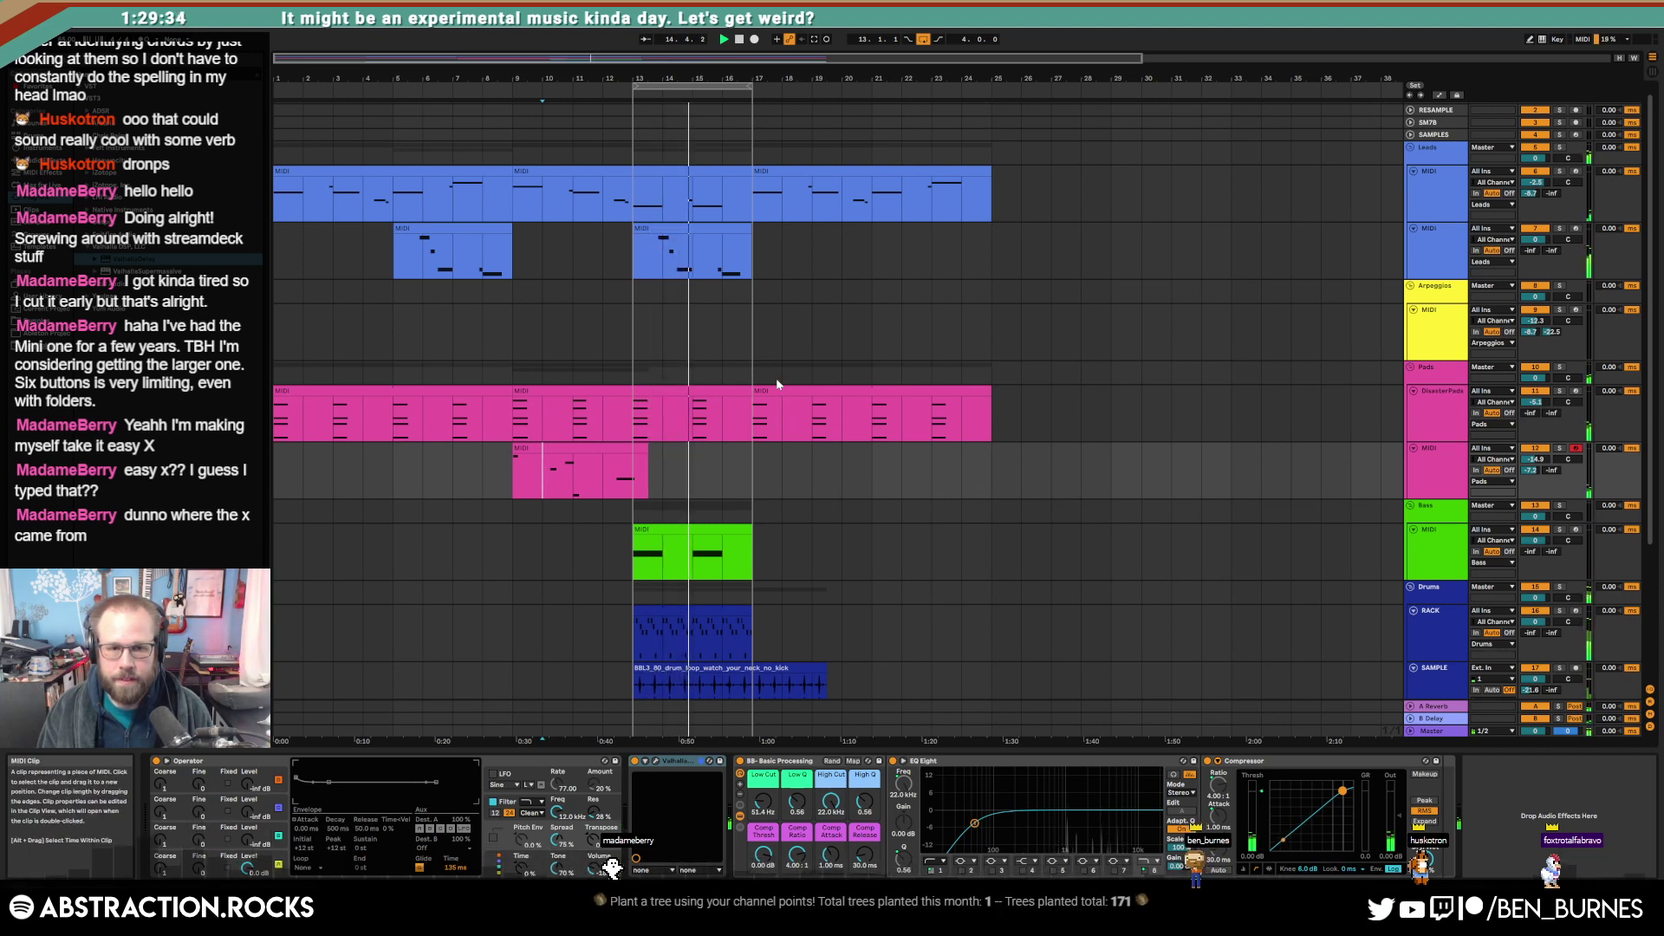
Step: Shorten the middle D#4 in the second lead track's bar 13 clip and add a one-beat D4 right after it
{"action": "double_click", "coordinate": [690, 229]}
{"action": "left_click", "coordinate": [1092, 769]}
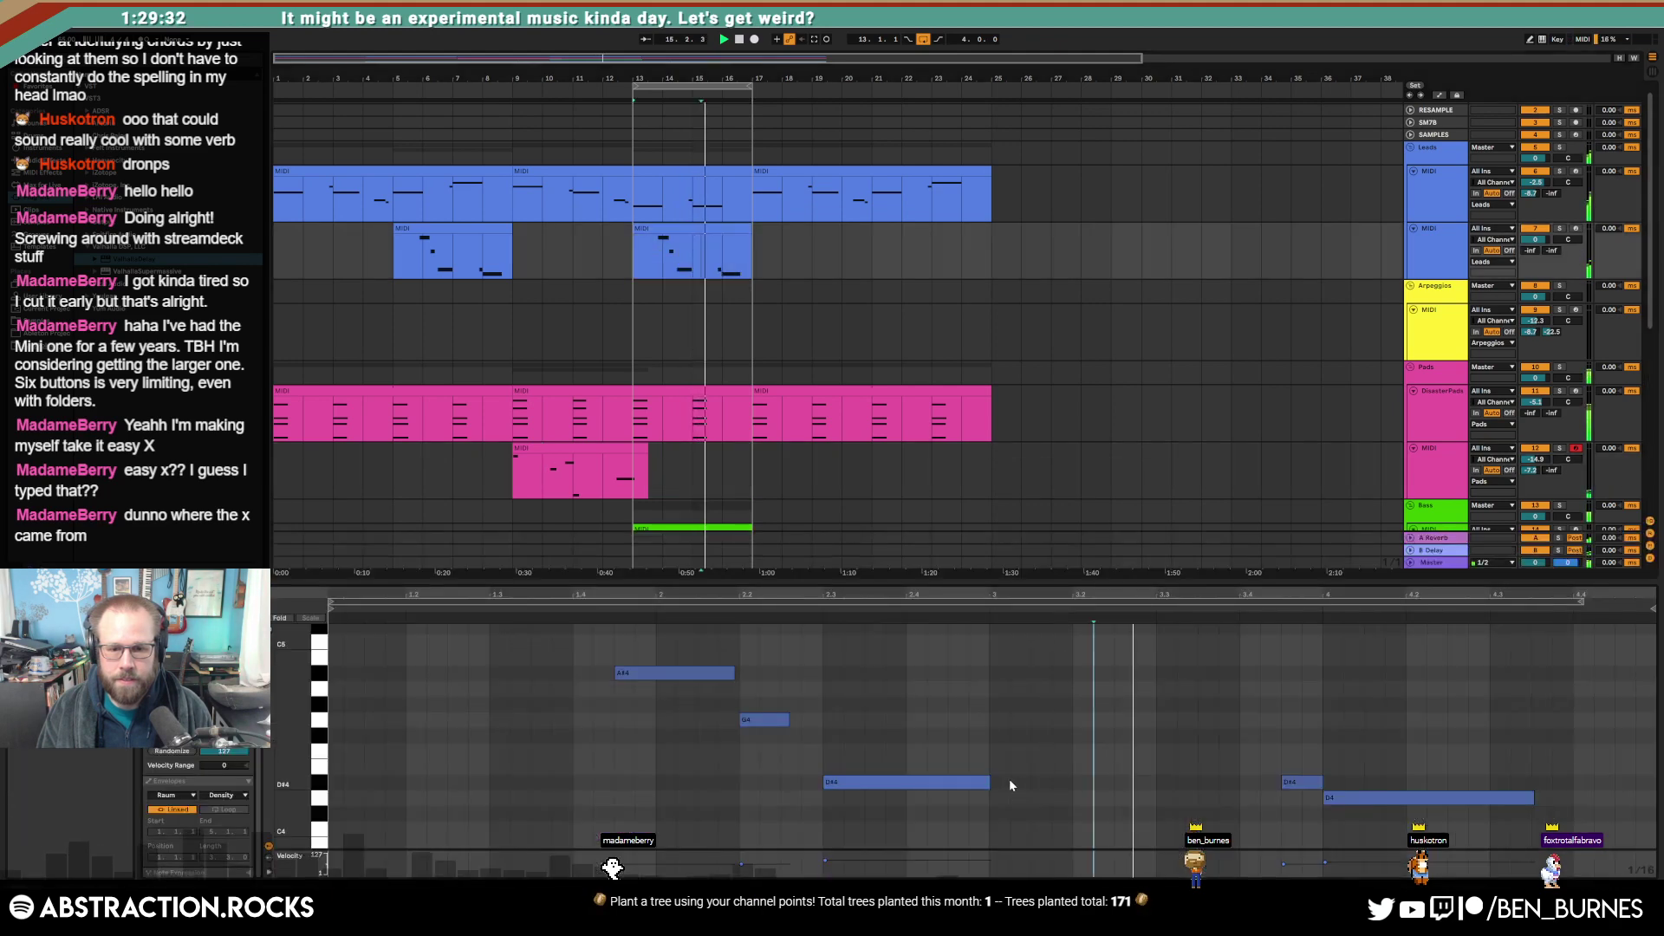
{"action": "left_click_drag", "start_coordinate": [988, 783], "coordinate": [946, 783]}
{"action": "double_click", "coordinate": [954, 796]}
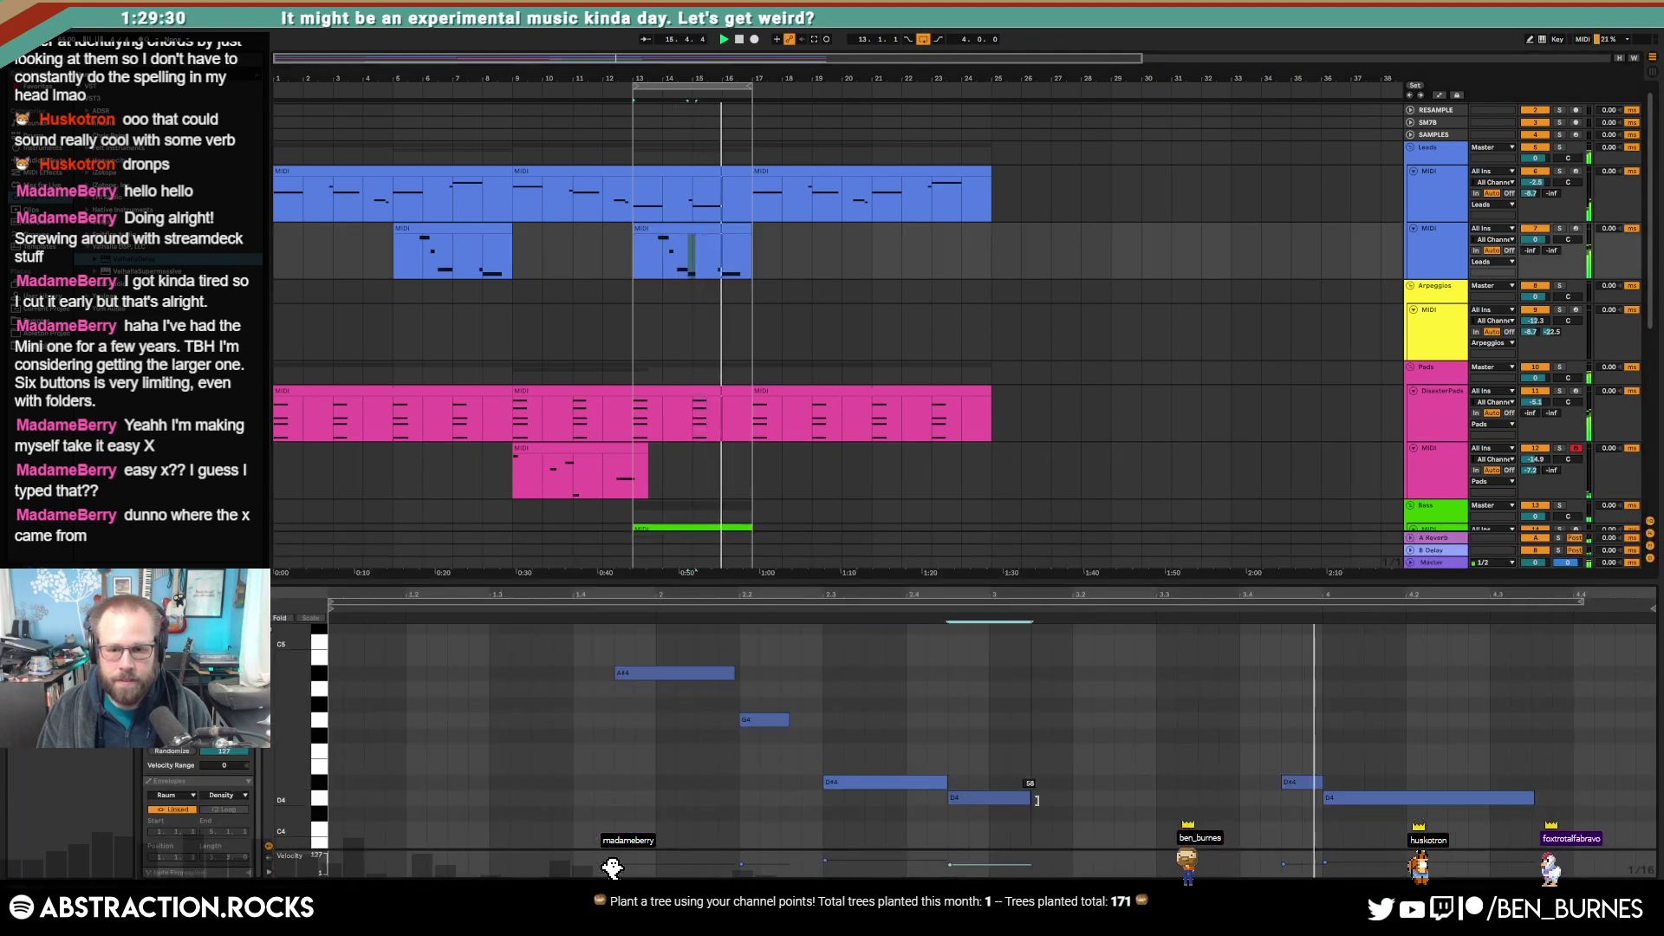
Step: Raise the later D#4 in the lead clip to G4 and lower the final D4 to C4
{"action": "left_click_drag", "start_coordinate": [1290, 783], "coordinate": [1276, 745]}
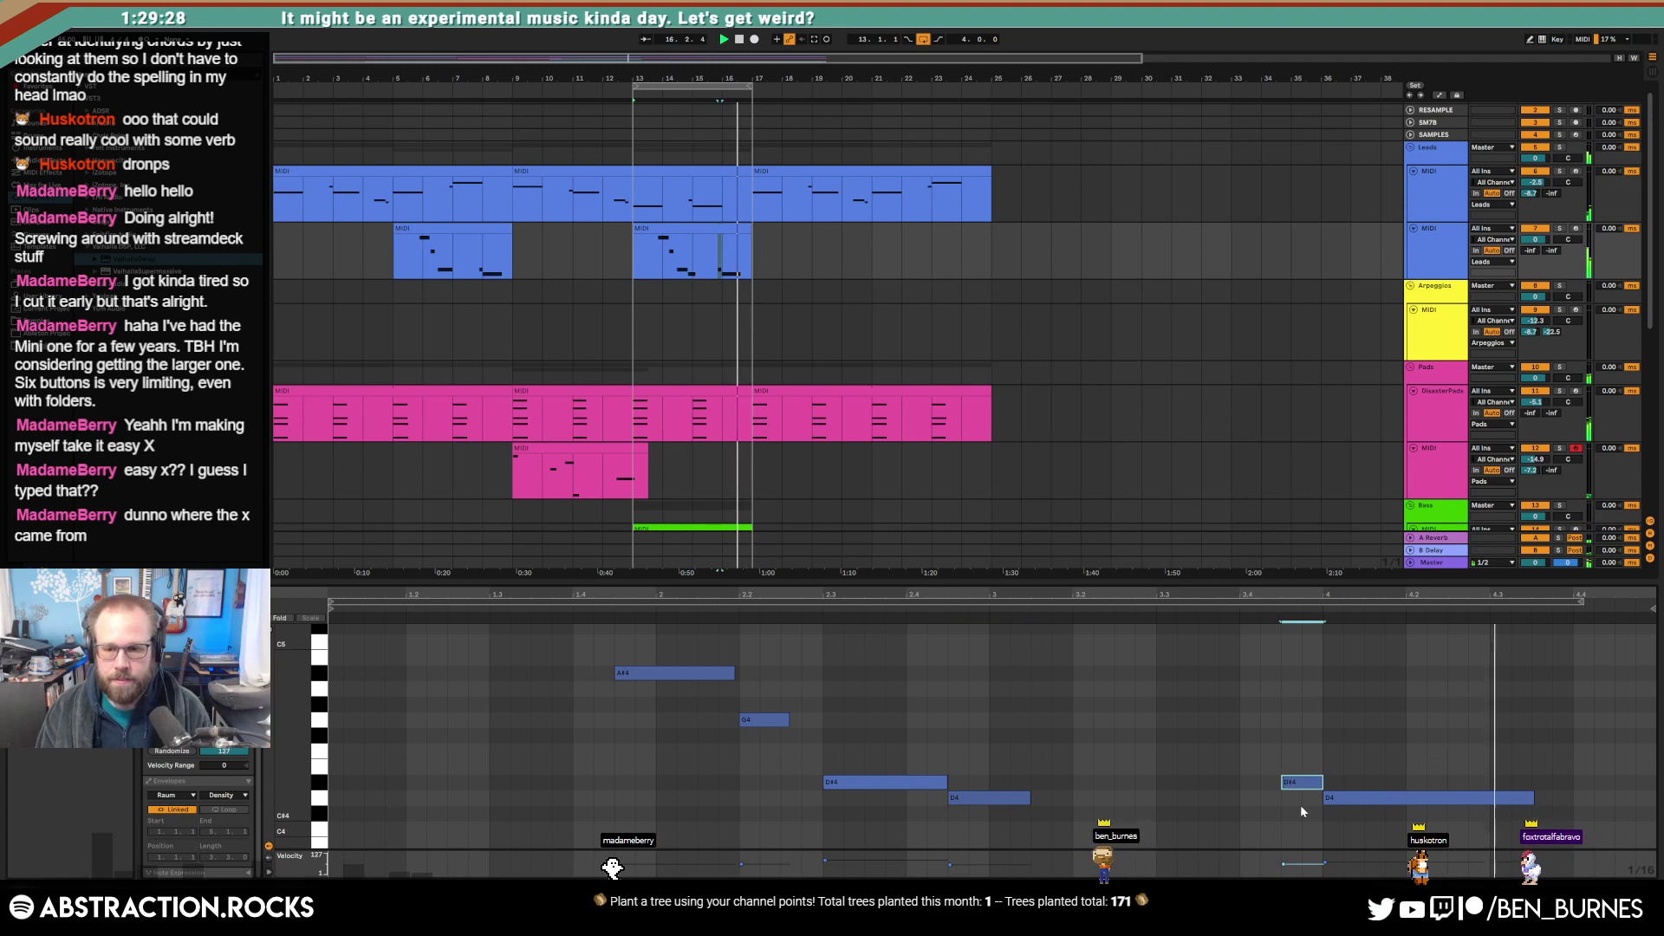
{"action": "left_click_drag", "start_coordinate": [1404, 799], "coordinate": [1403, 829]}
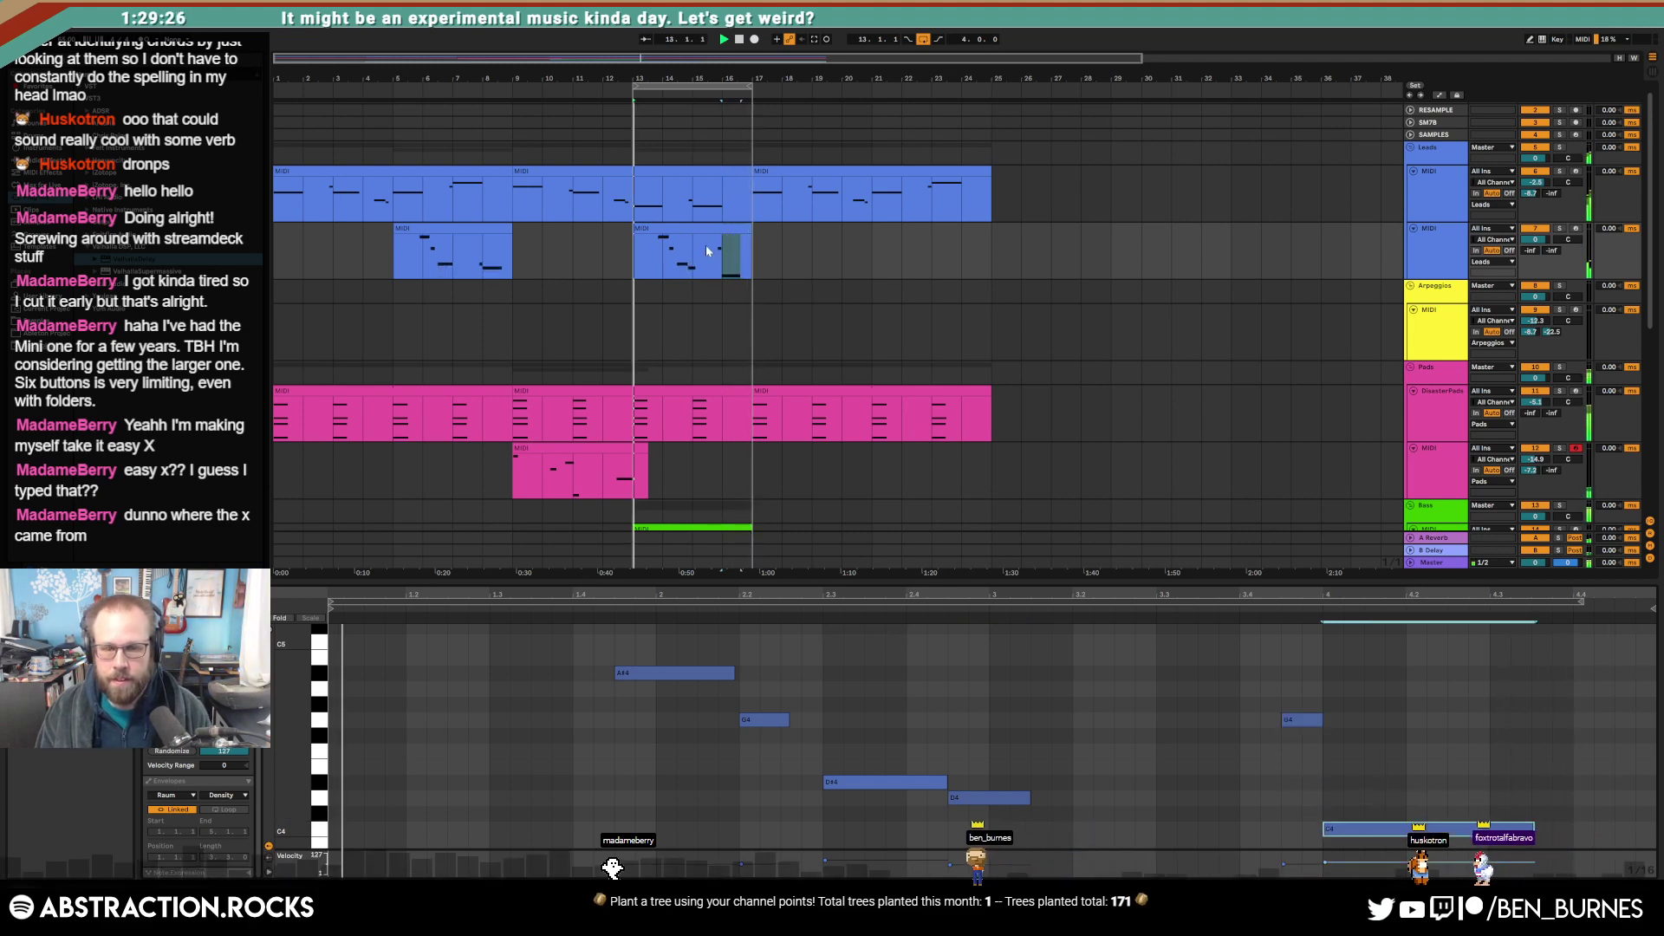
{"action": "key", "text": "shift+Tab"}
{"action": "left_click", "coordinate": [737, 242]}
Step: Try extending the bass clip past bar 17, restore its length and duplicate it to bar 17
{"action": "scroll", "coordinate": [756, 494], "scroll_direction": "down", "scroll_amount": 2}
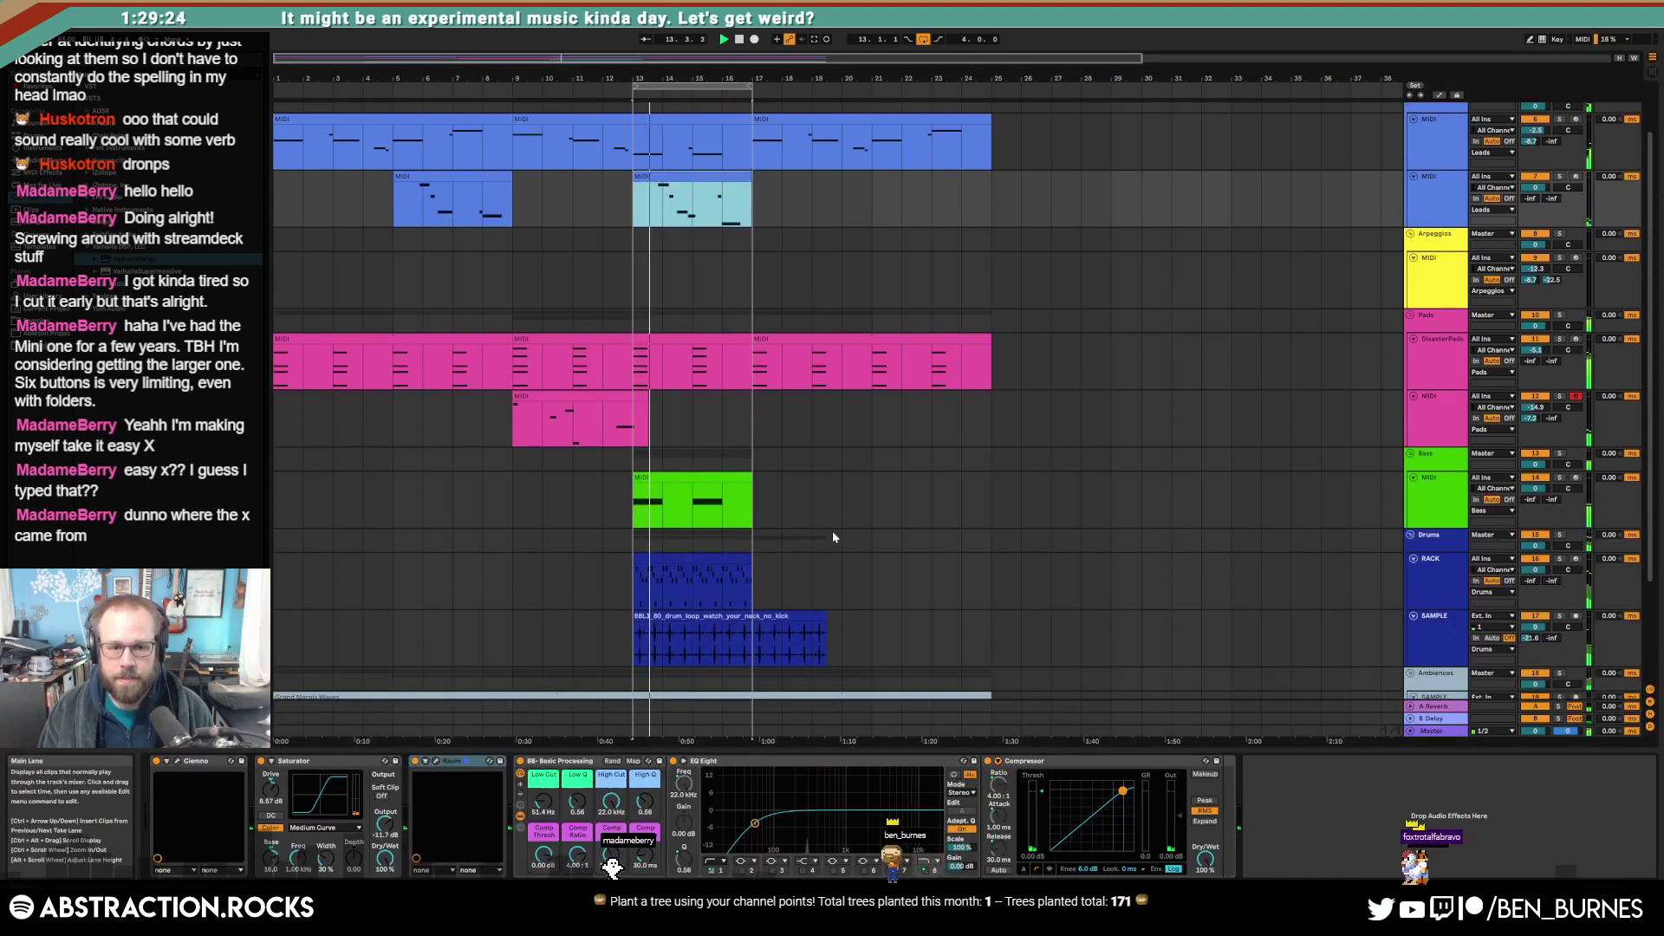
{"action": "left_click_drag", "start_coordinate": [751, 480], "coordinate": [841, 487]}
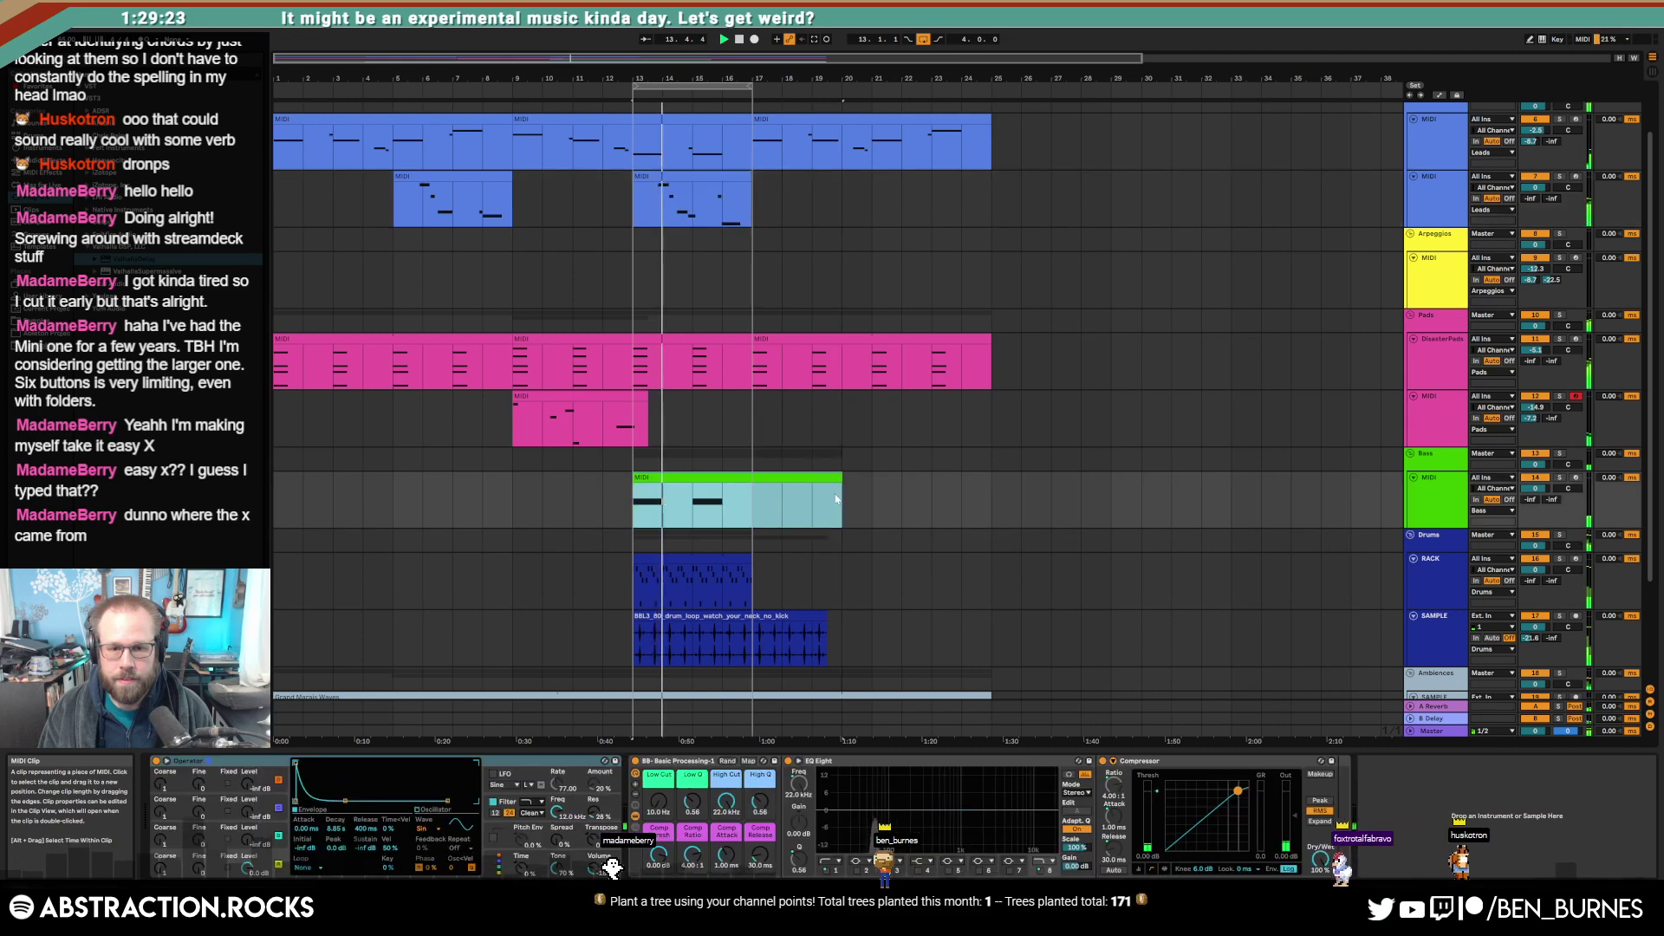
{"action": "left_click_drag", "start_coordinate": [751, 514], "coordinate": [638, 520]}
{"action": "key", "text": "ctrl+d"}
Step: Enable looping on the bass clip at bar 13 and extend it to bar 21
{"action": "left_click", "coordinate": [733, 477]}
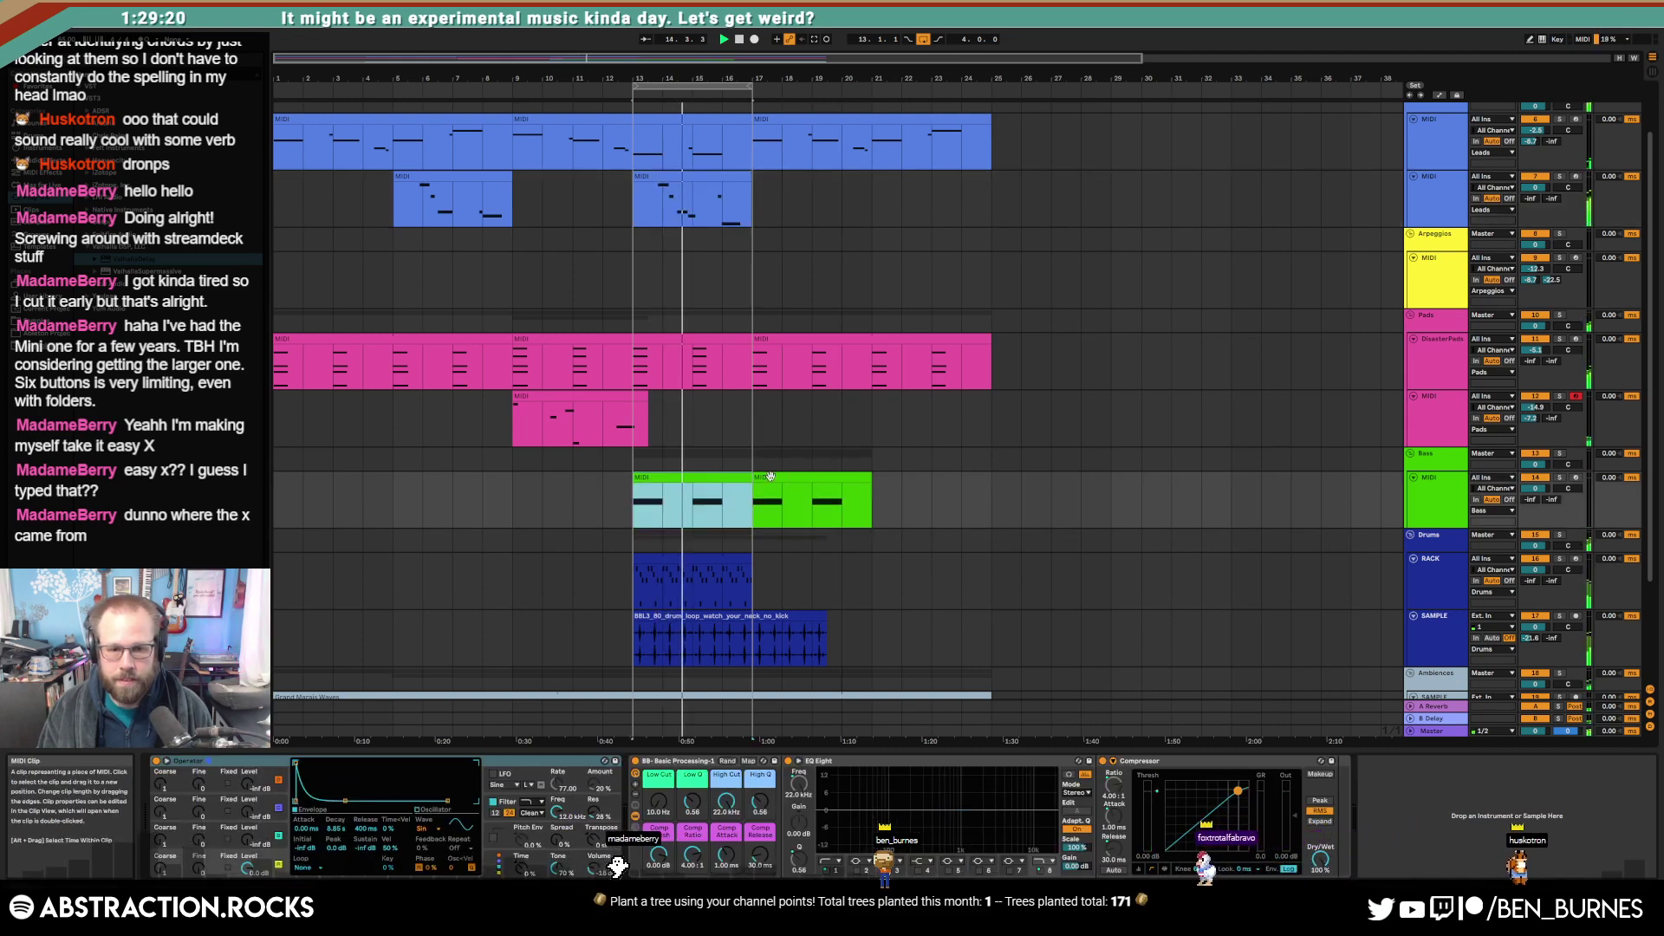
{"action": "double_click", "coordinate": [733, 477]}
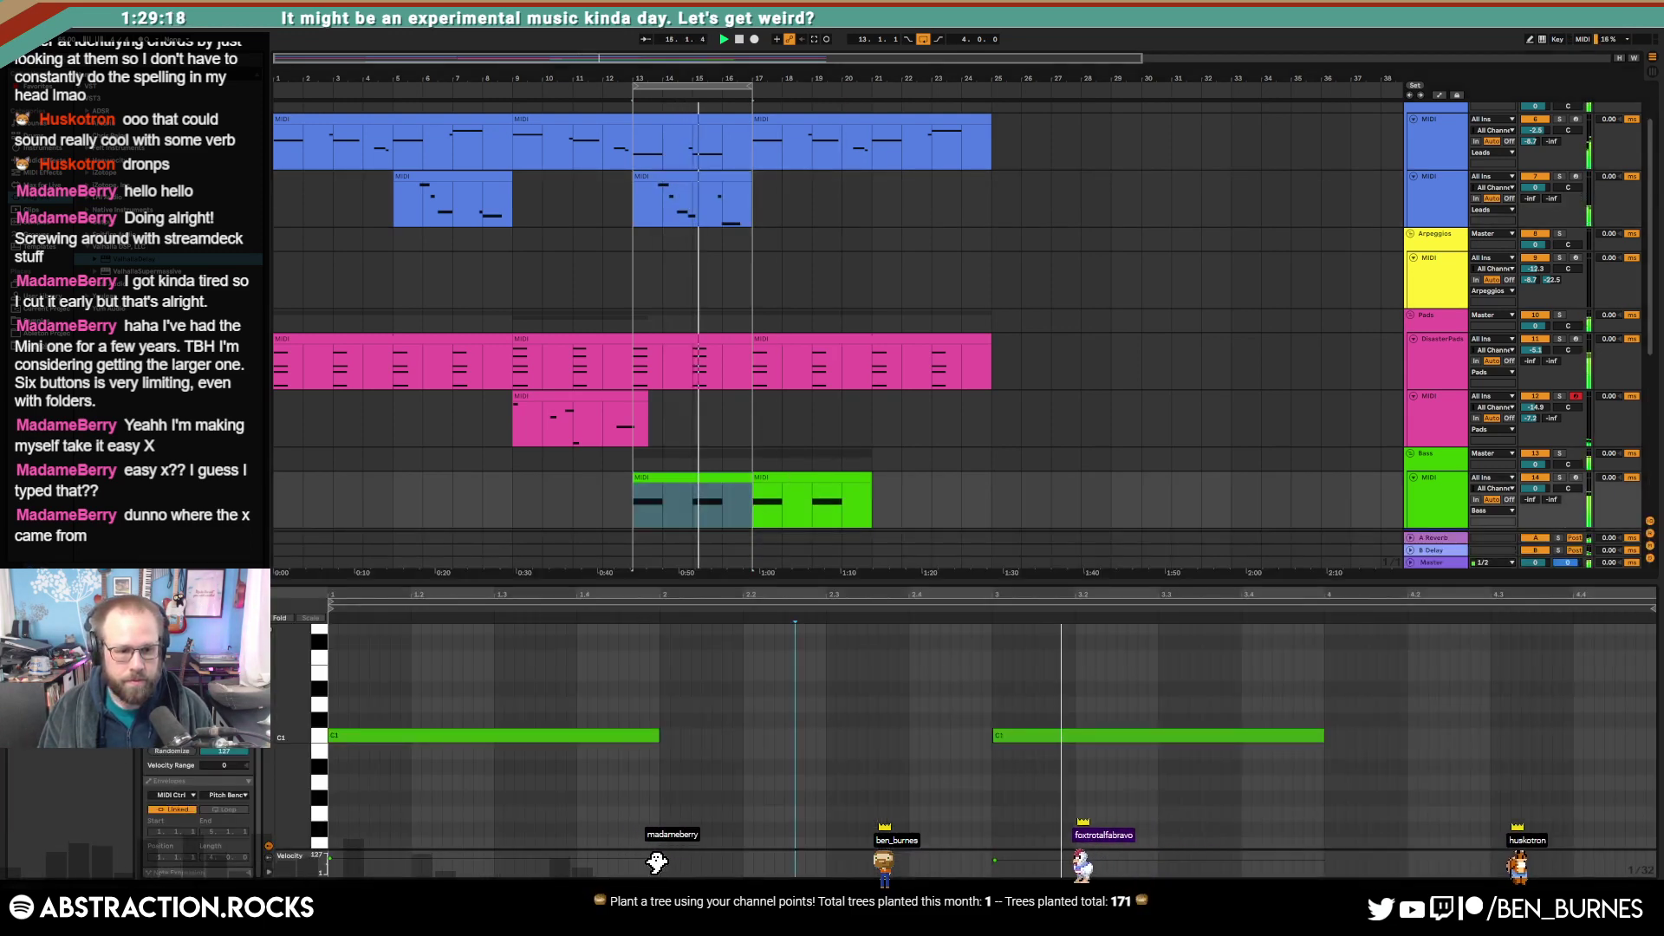
{"action": "left_click", "coordinate": [199, 635]}
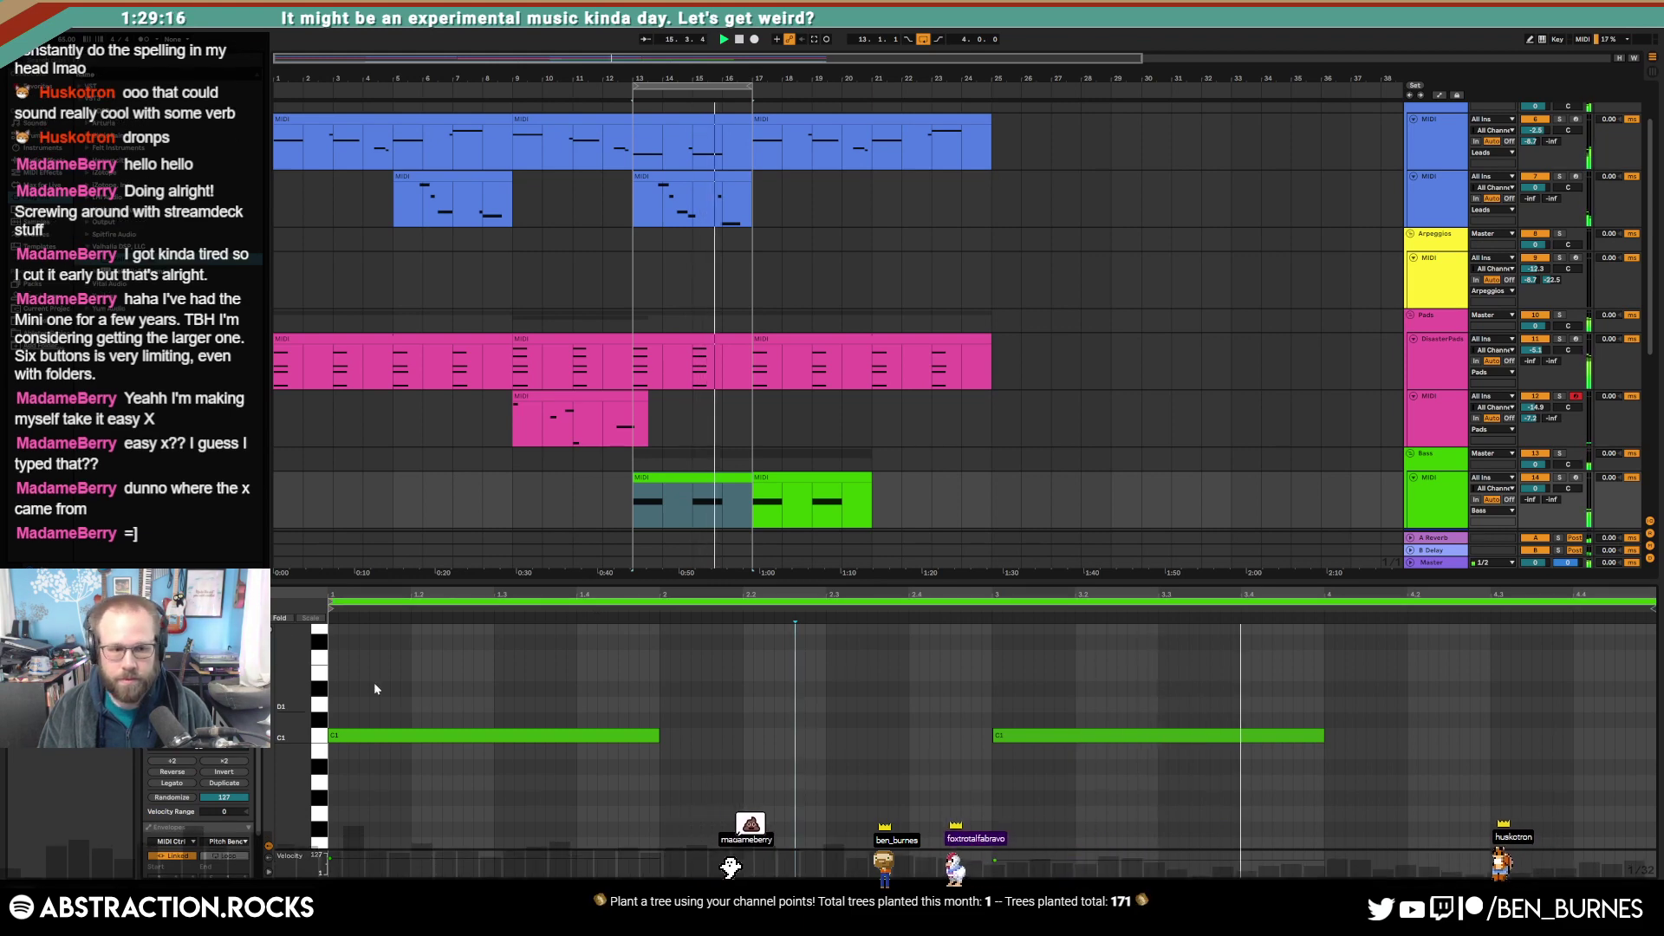
{"action": "key", "text": "shift+Tab"}
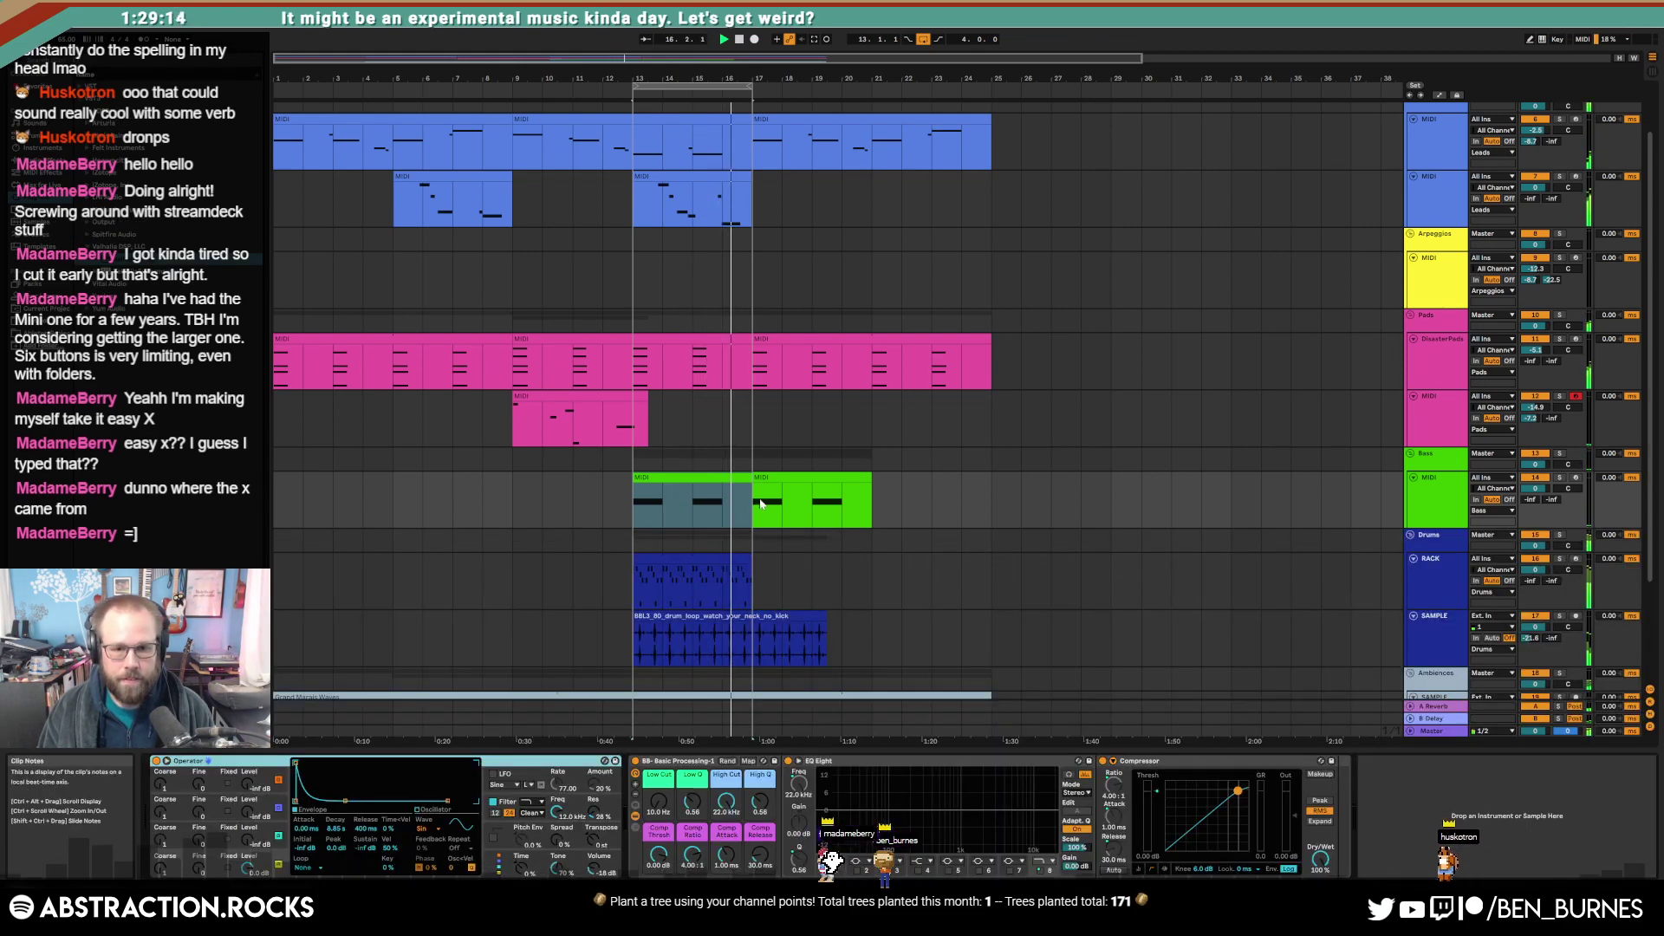
{"action": "key", "text": "space"}
{"action": "left_click_drag", "start_coordinate": [751, 478], "coordinate": [871, 478]}
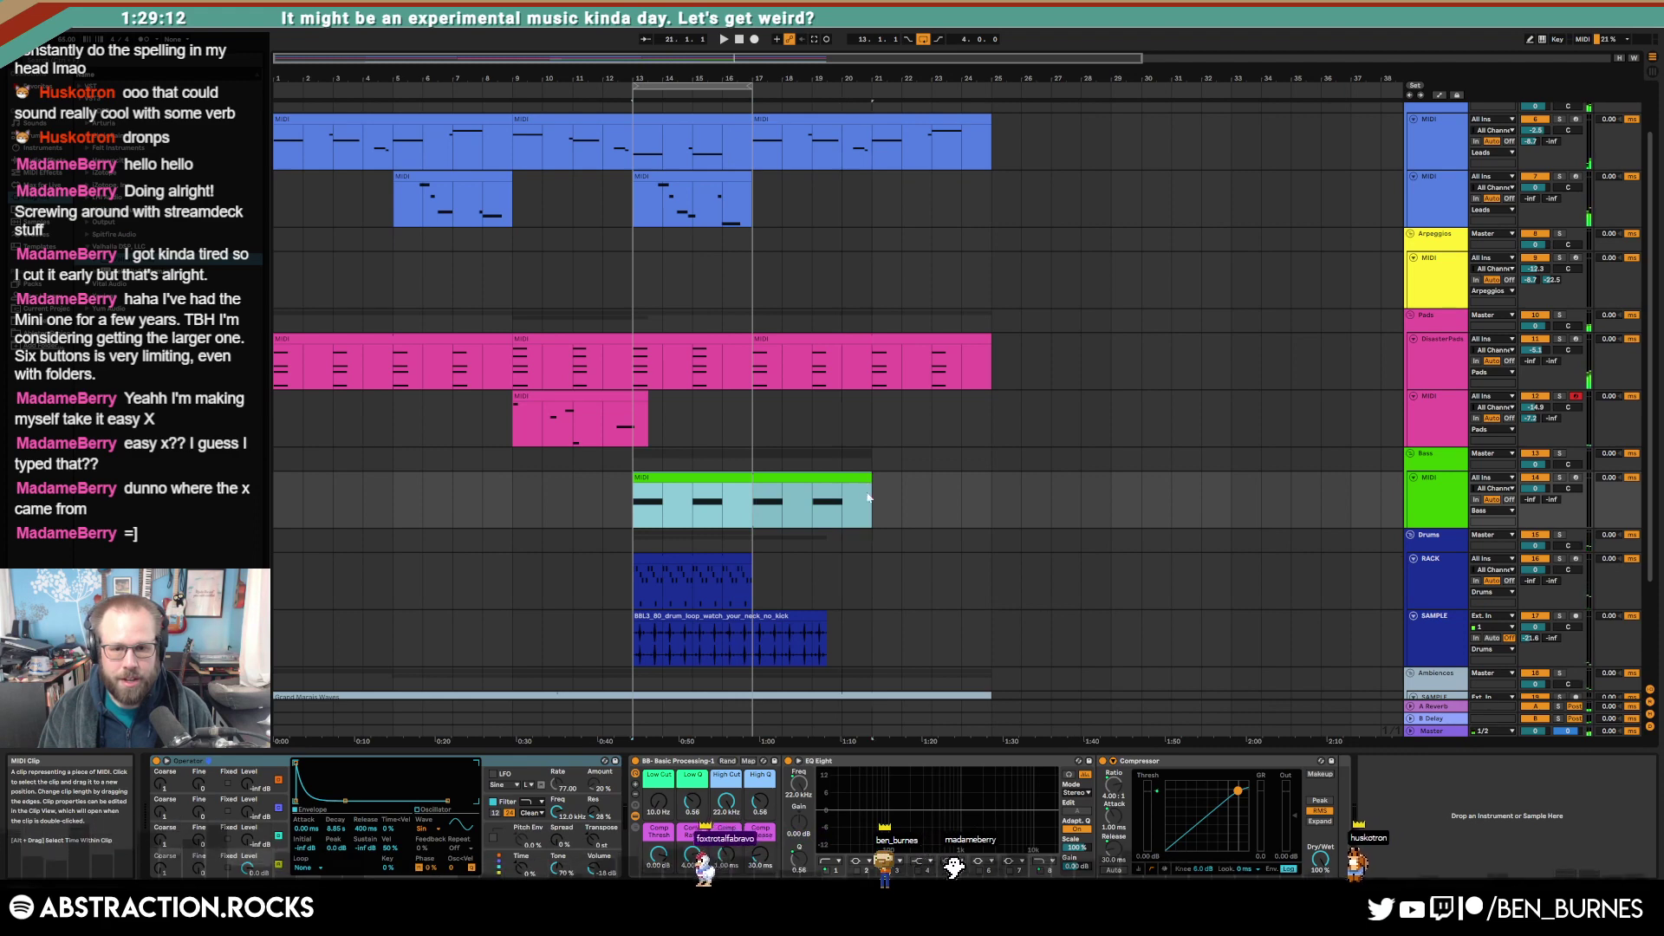
Step: Extend the drum loop sample and the drum rack clip to bar 21
{"action": "scroll", "coordinate": [826, 589], "scroll_direction": "down", "scroll_amount": 1}
{"action": "left_click_drag", "start_coordinate": [828, 595], "coordinate": [864, 592]}
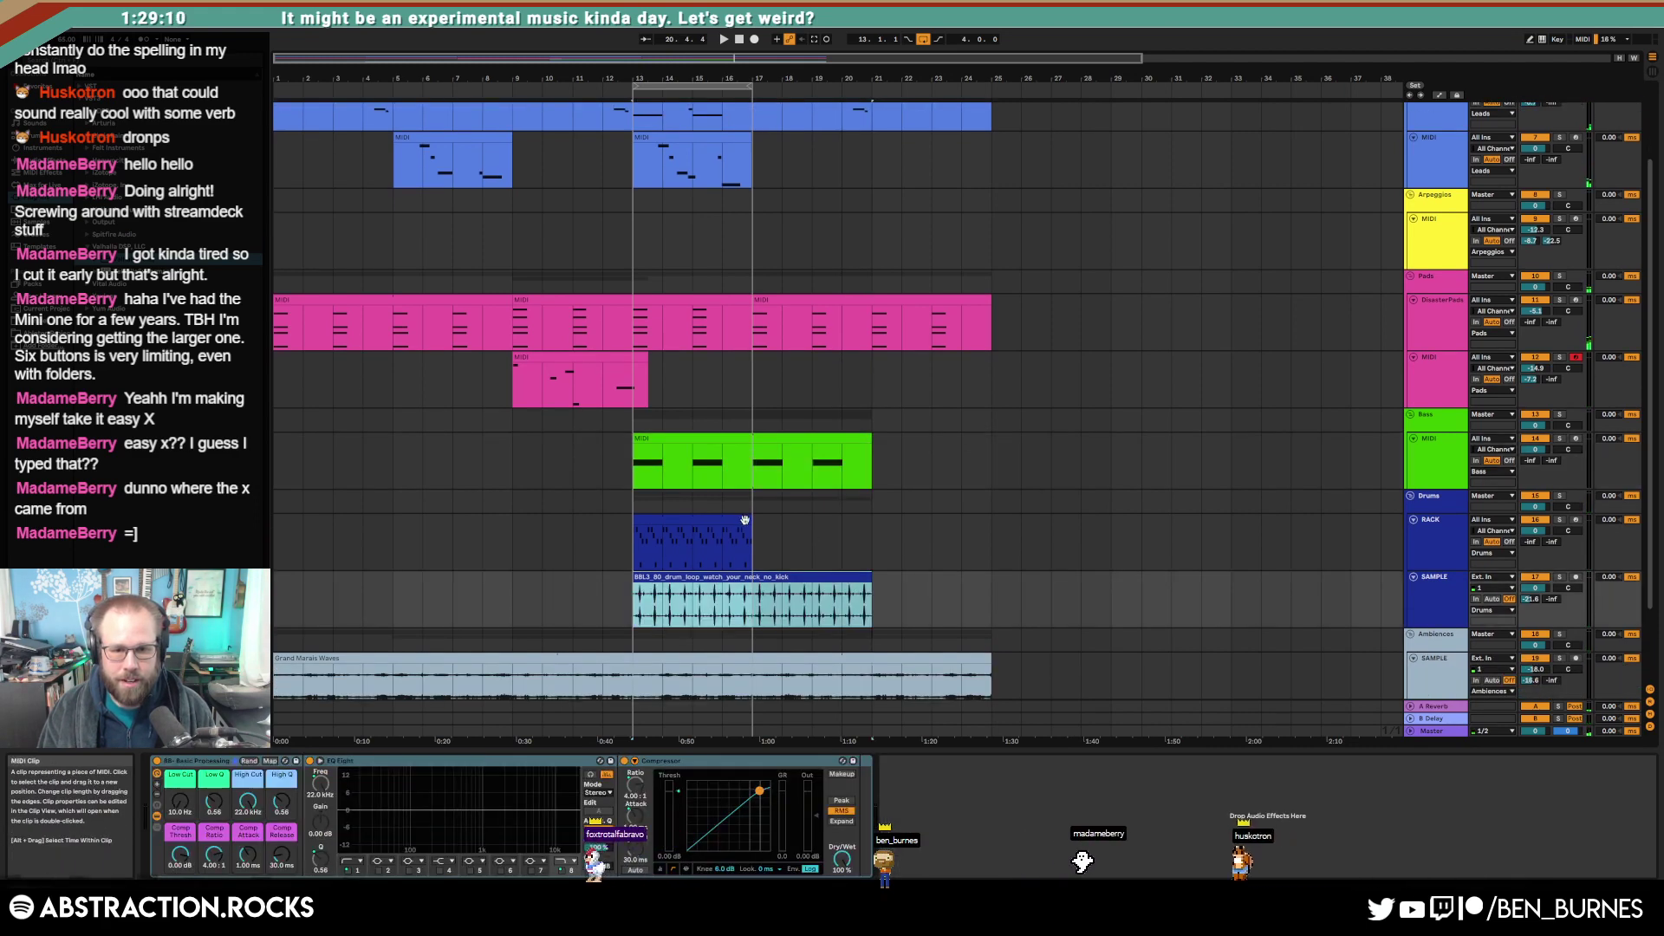
{"action": "left_click_drag", "start_coordinate": [751, 537], "coordinate": [872, 542]}
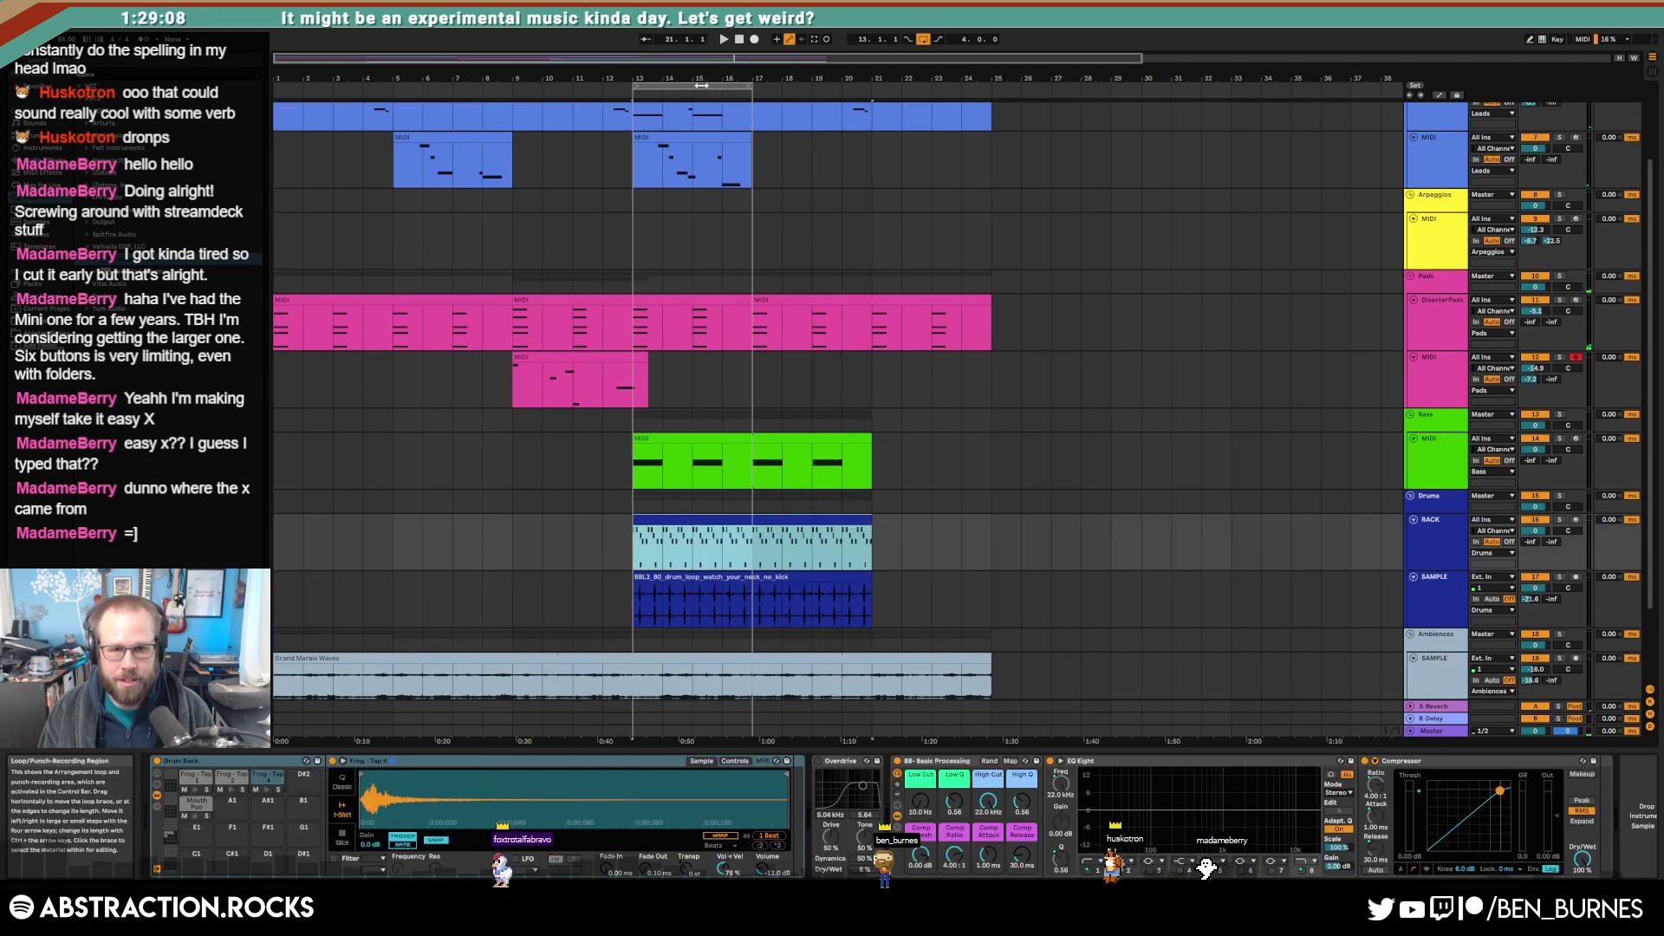
Step: Move the arrangement loop to bars 17–21 and extend the upper pad track's bar 9 clip to bar 21
{"action": "left_click_drag", "start_coordinate": [713, 87], "coordinate": [831, 116]}
{"action": "left_click", "coordinate": [671, 344]}
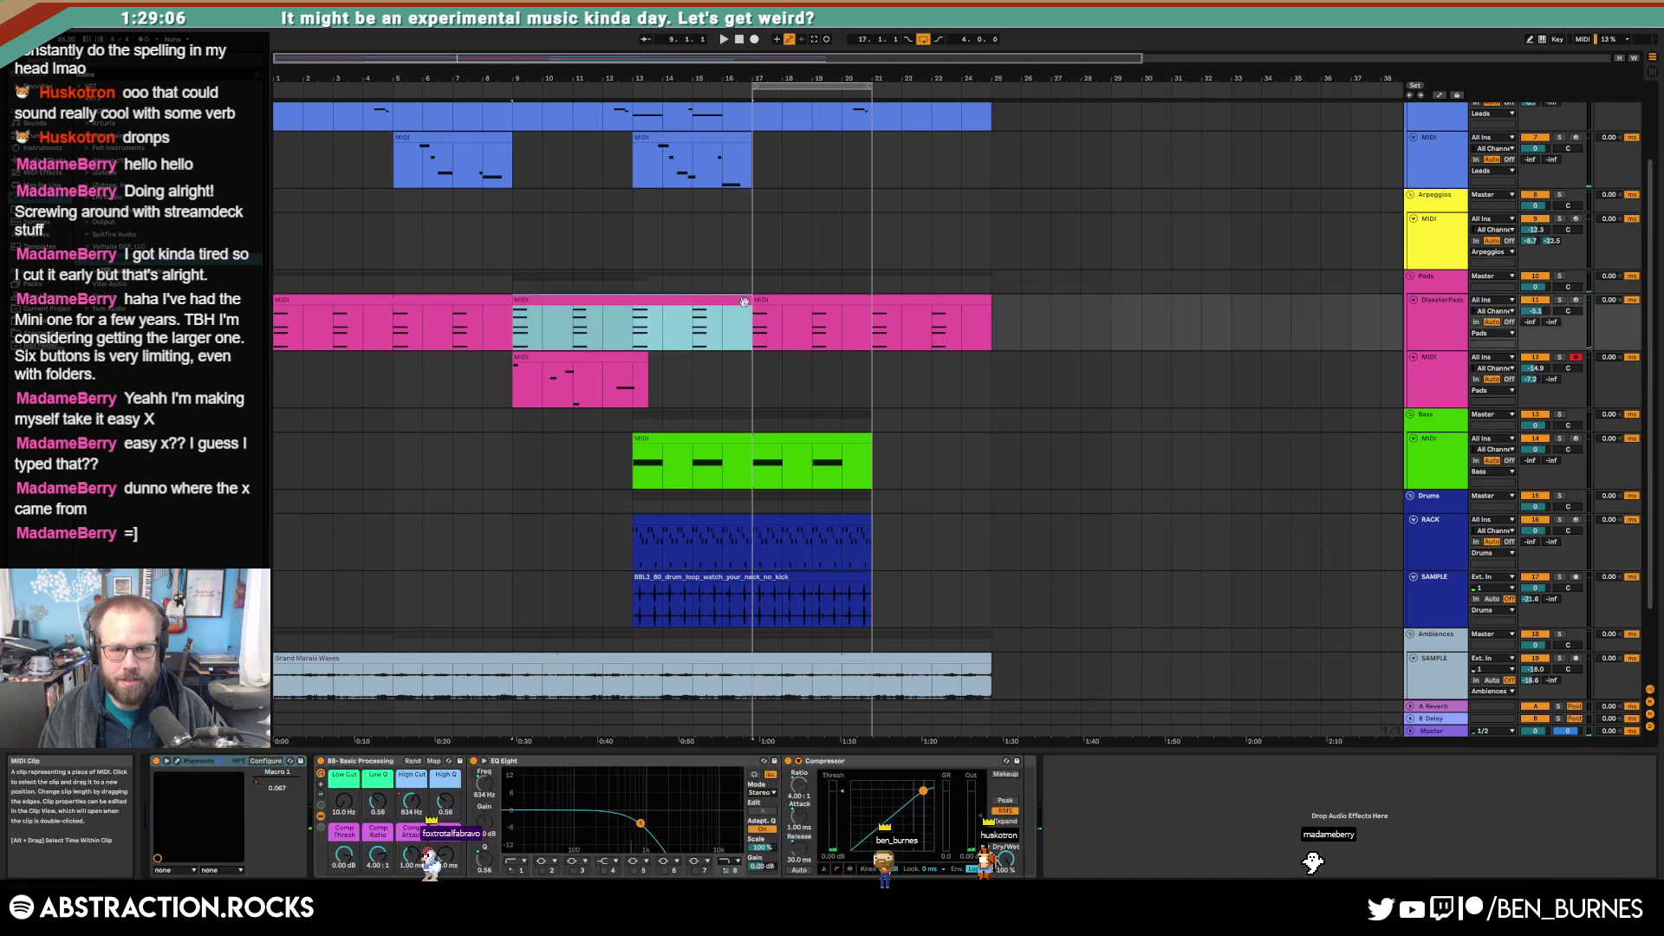
{"action": "left_click_drag", "start_coordinate": [747, 300], "coordinate": [872, 300]}
{"action": "scroll", "coordinate": [828, 428], "scroll_direction": "down", "scroll_amount": 3}
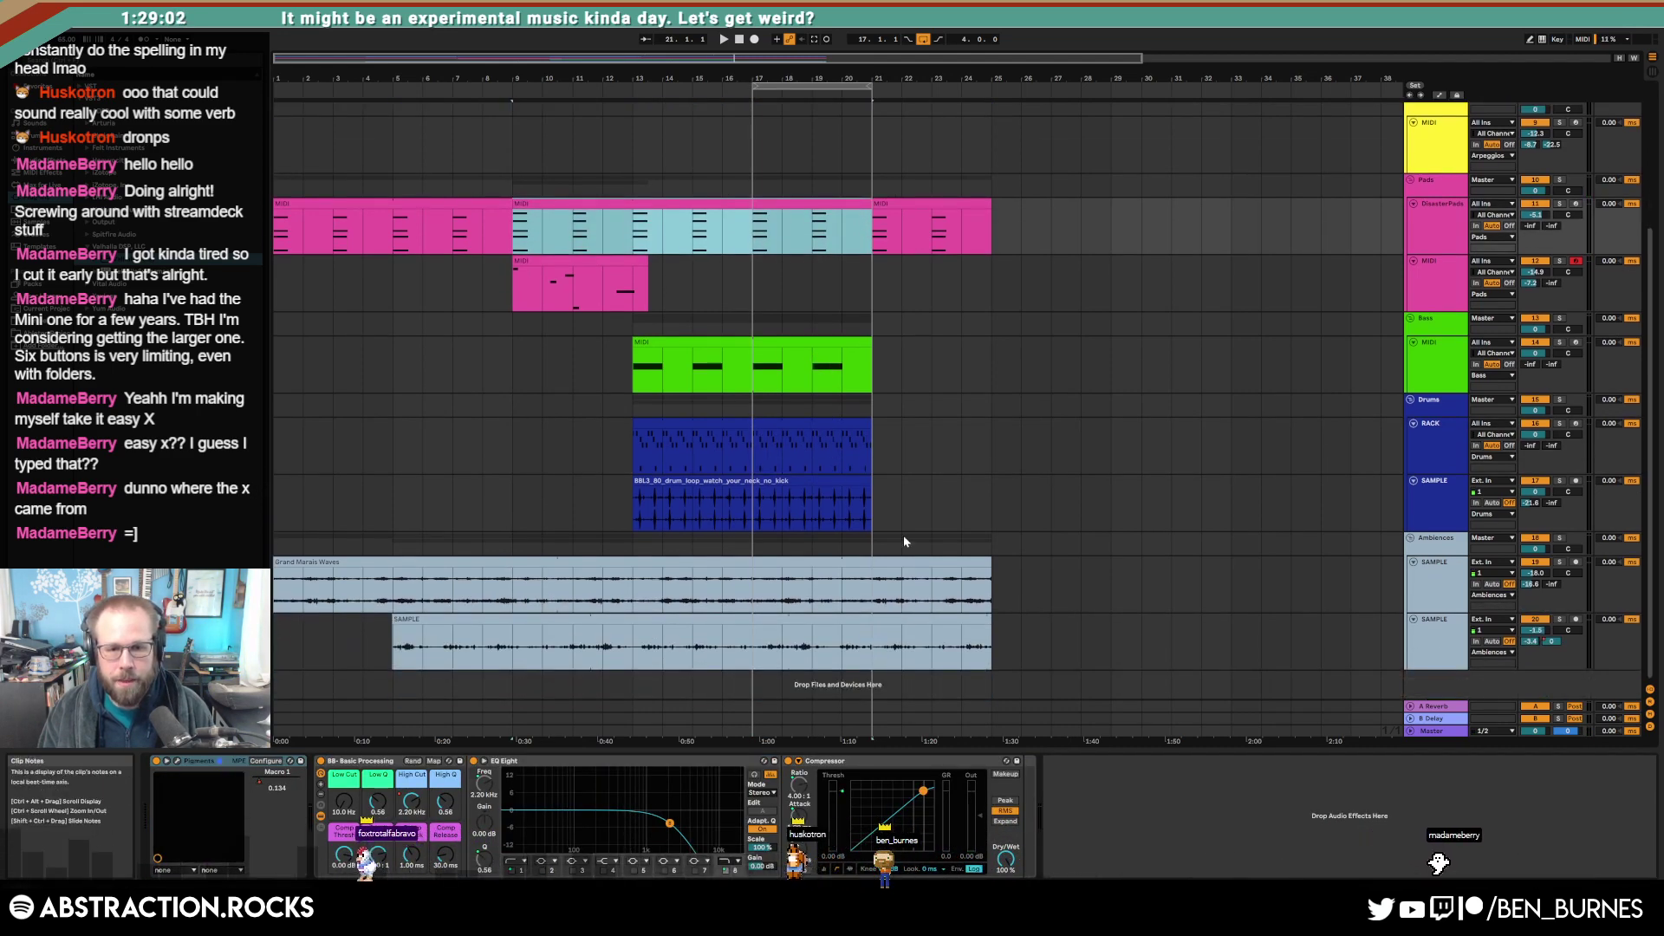
Step: Add a melody line of C4, A#3 and a short C4 above the chords in the upper pad track's bar 17 clip
{"action": "scroll", "coordinate": [902, 537], "scroll_direction": "up", "scroll_amount": 6}
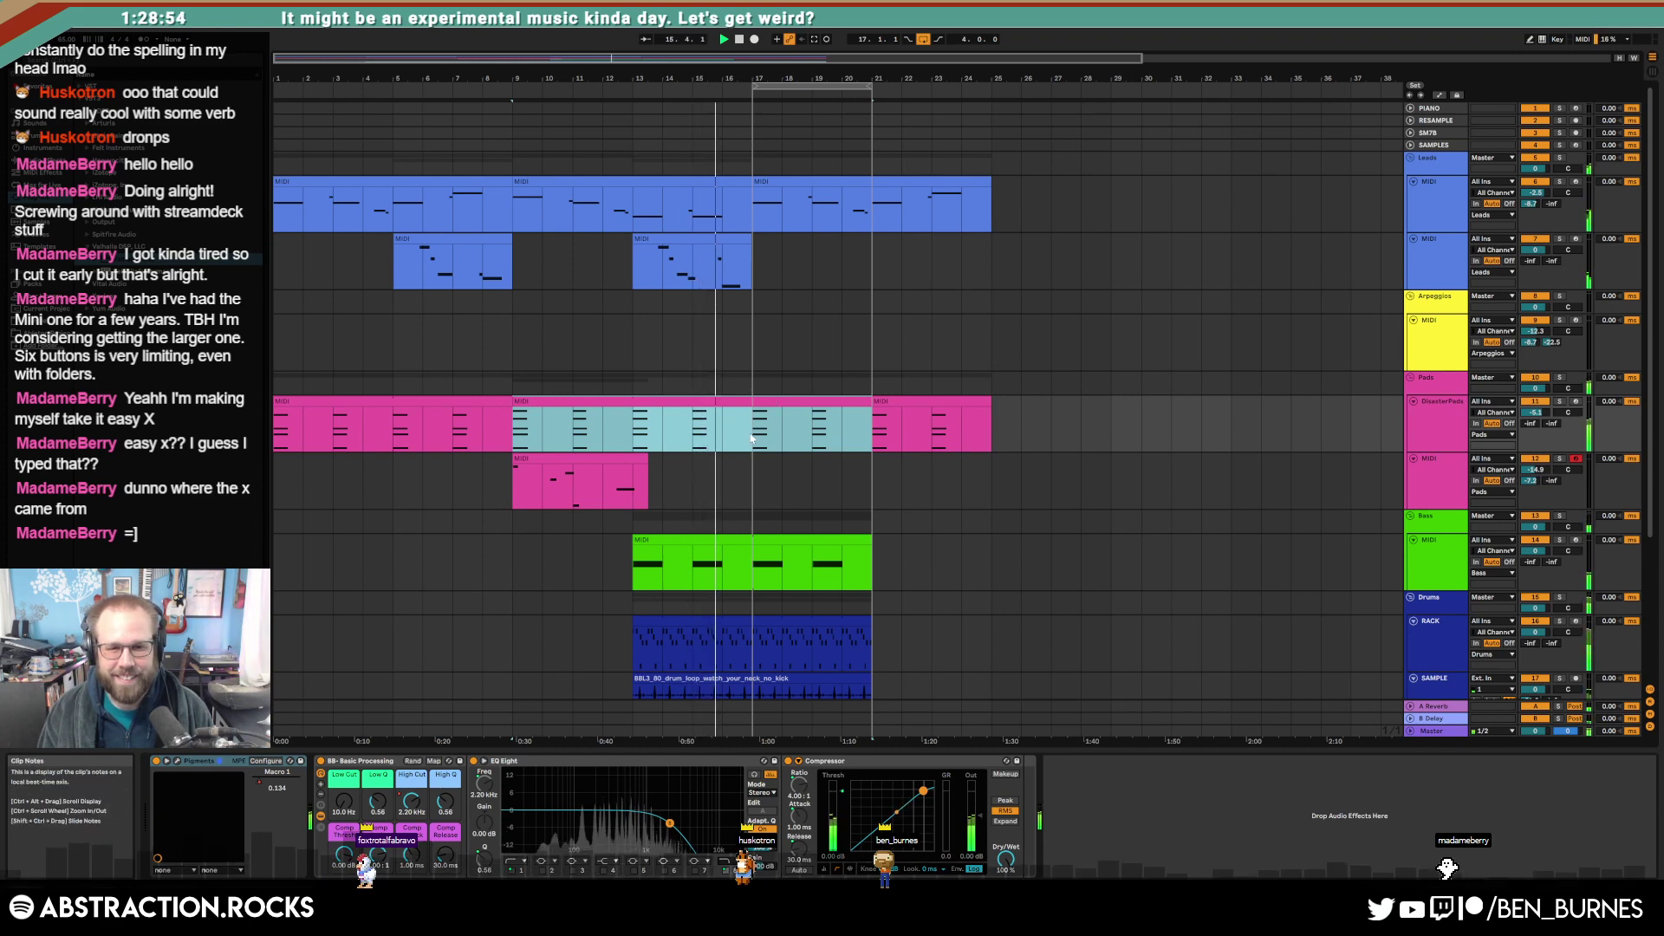
{"action": "left_click", "coordinate": [845, 403]}
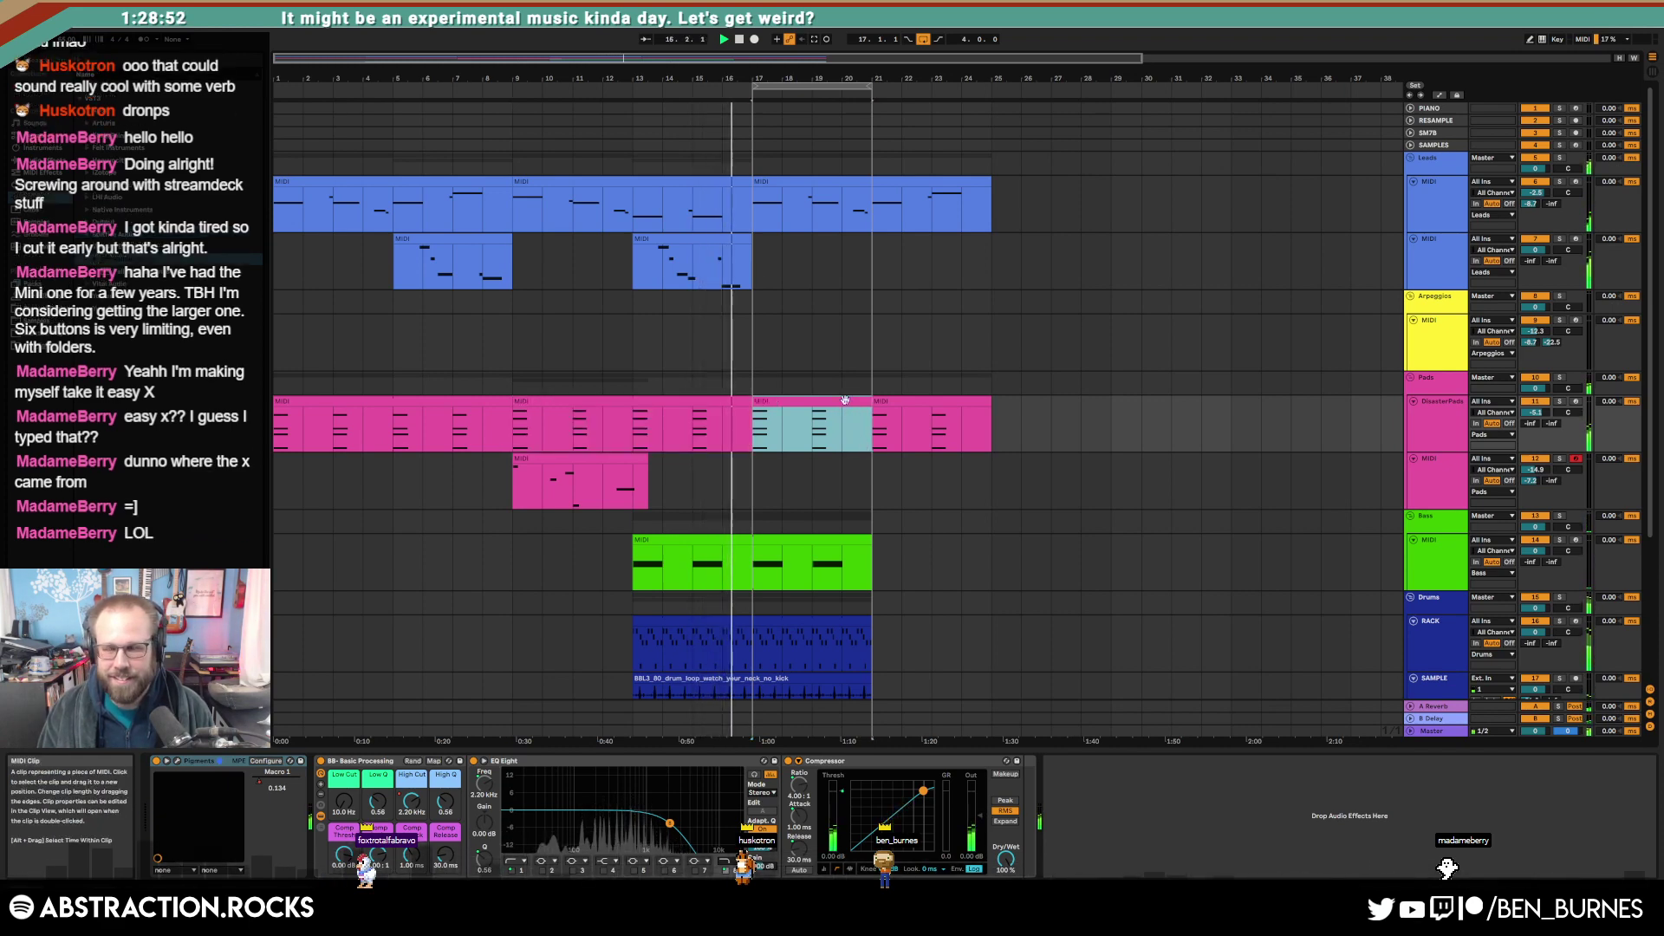
{"action": "double_click", "coordinate": [845, 403]}
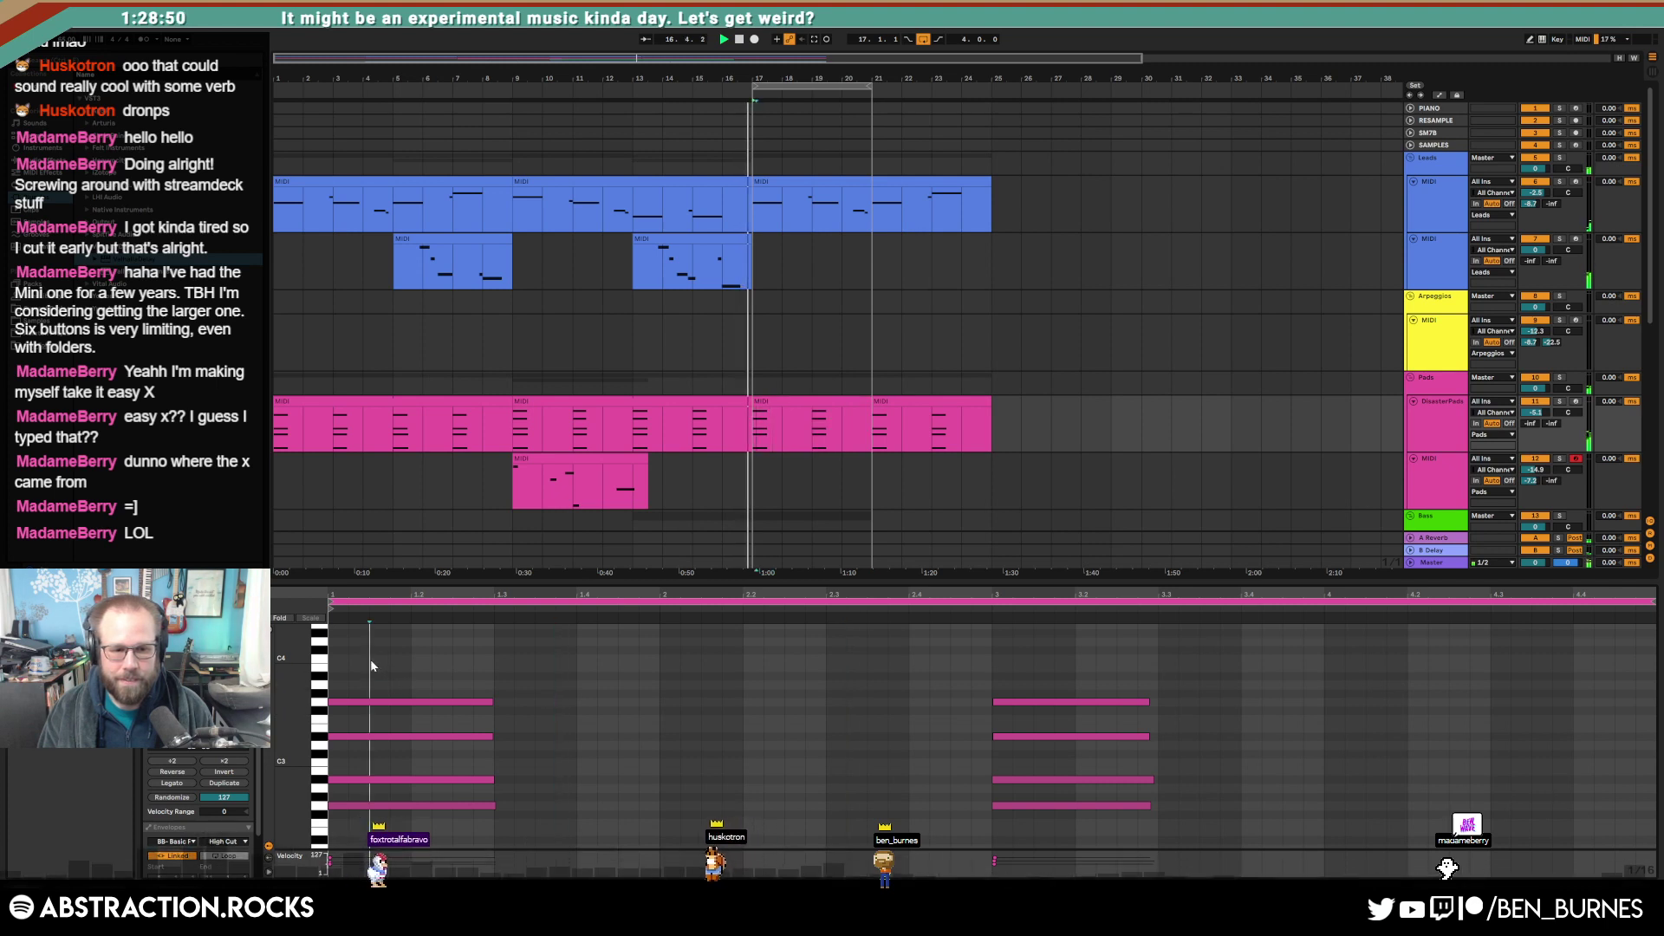
{"action": "left_click_drag", "start_coordinate": [371, 659], "coordinate": [494, 658]}
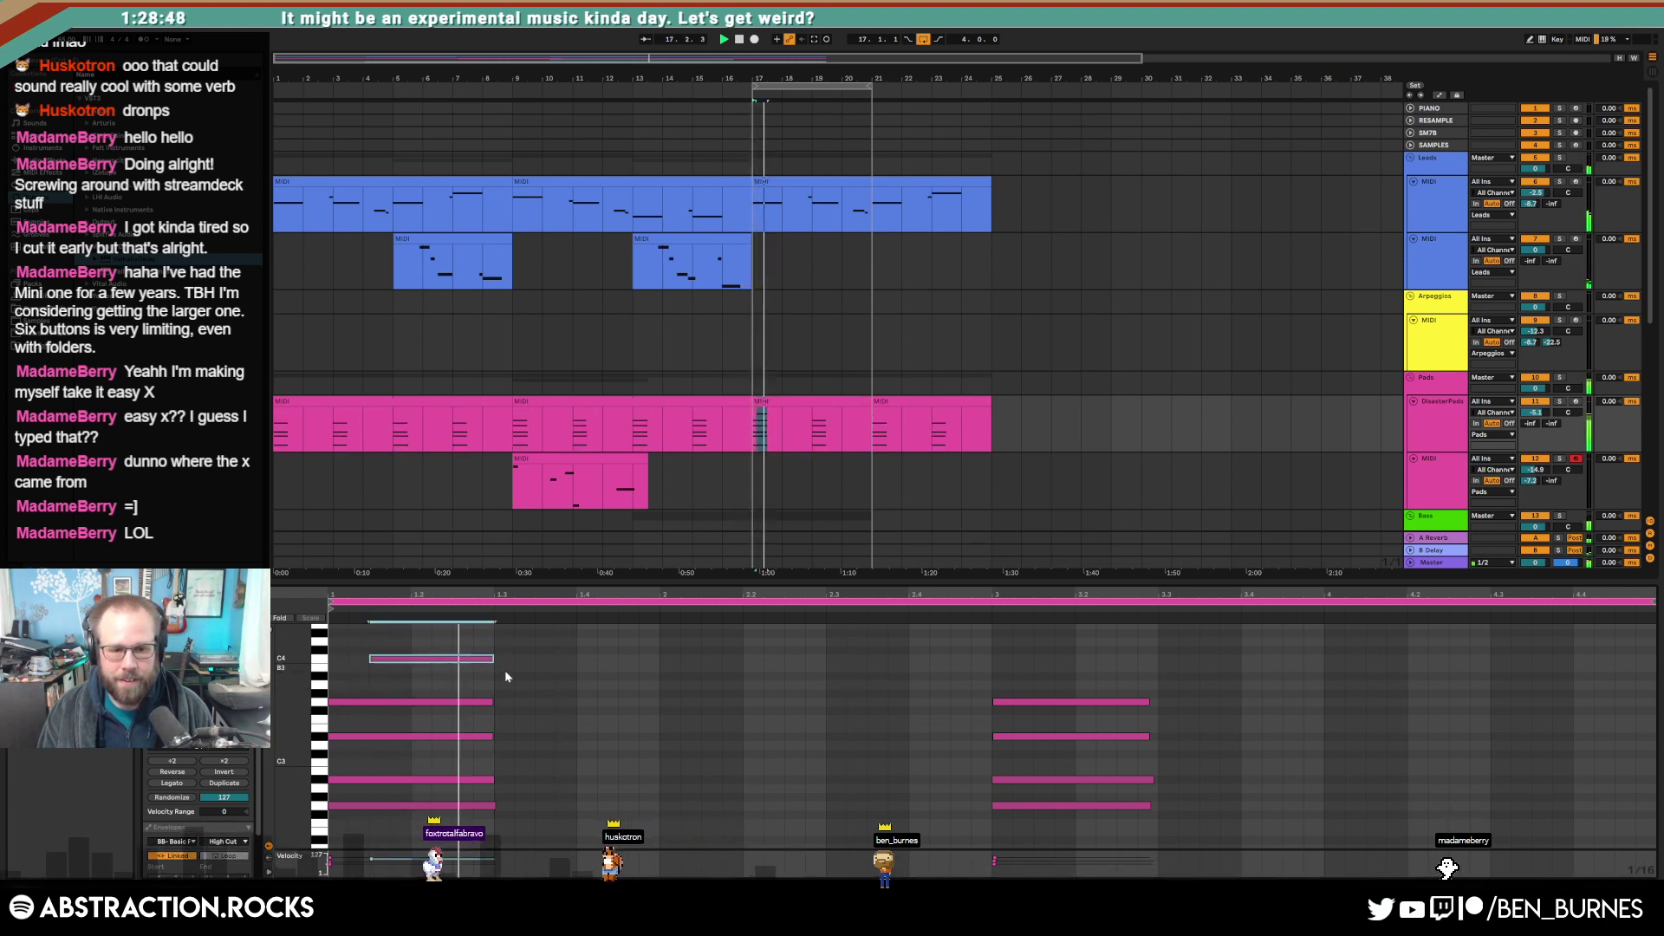
{"action": "left_click_drag", "start_coordinate": [621, 675], "coordinate": [701, 675]}
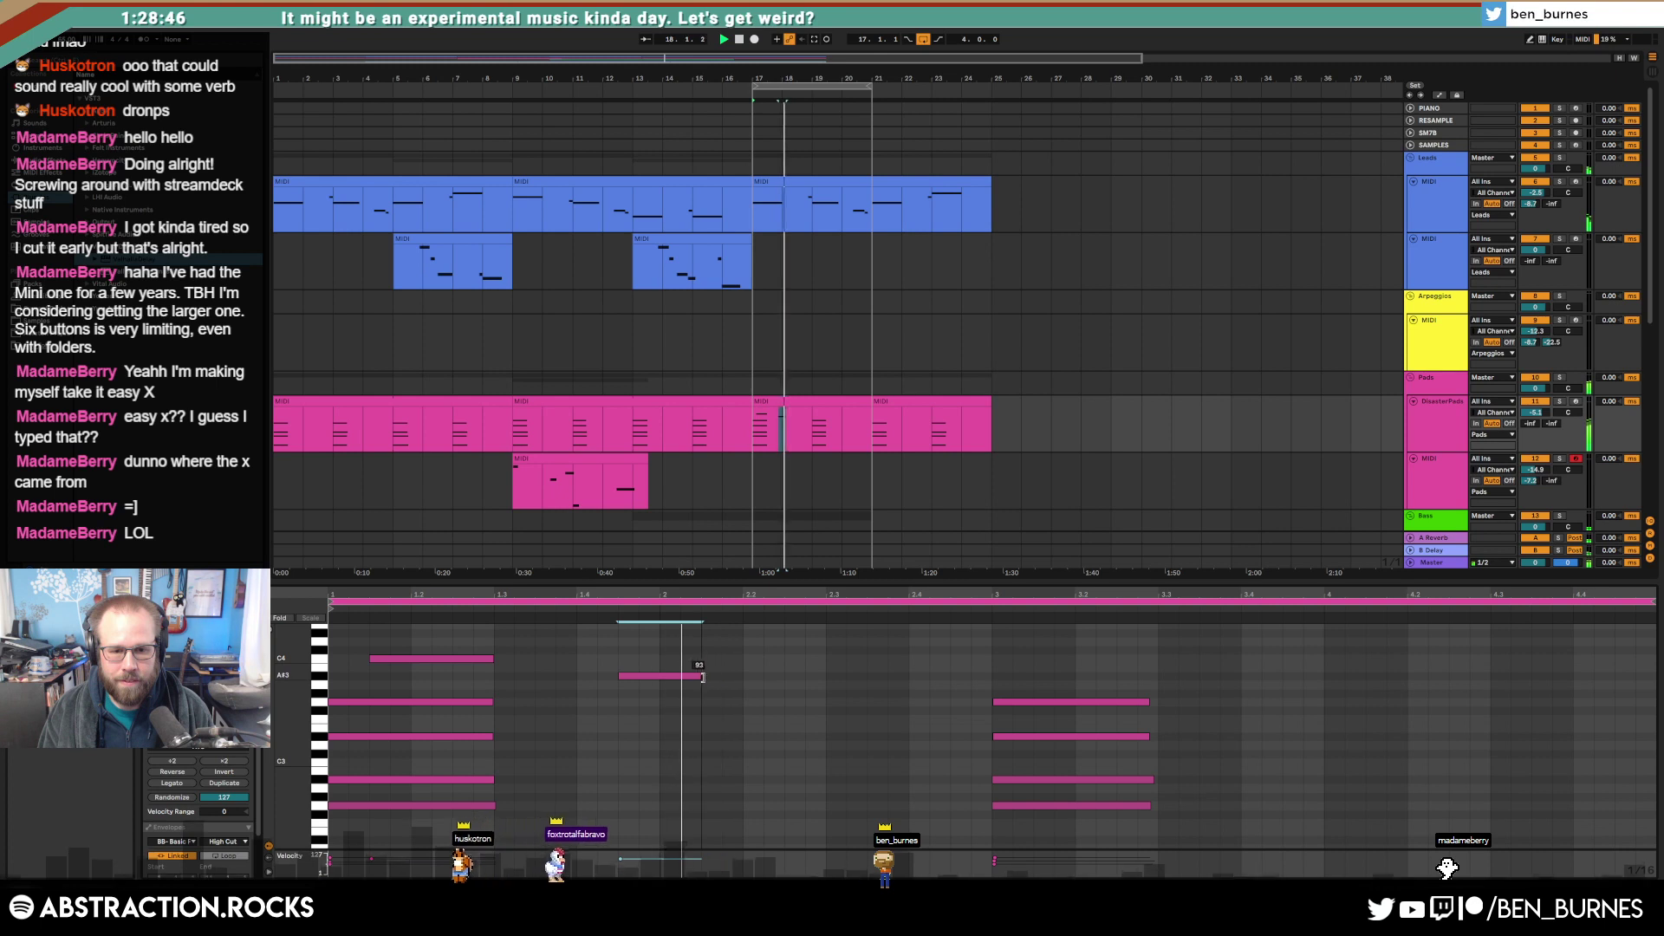
{"action": "left_click", "coordinate": [952, 658]}
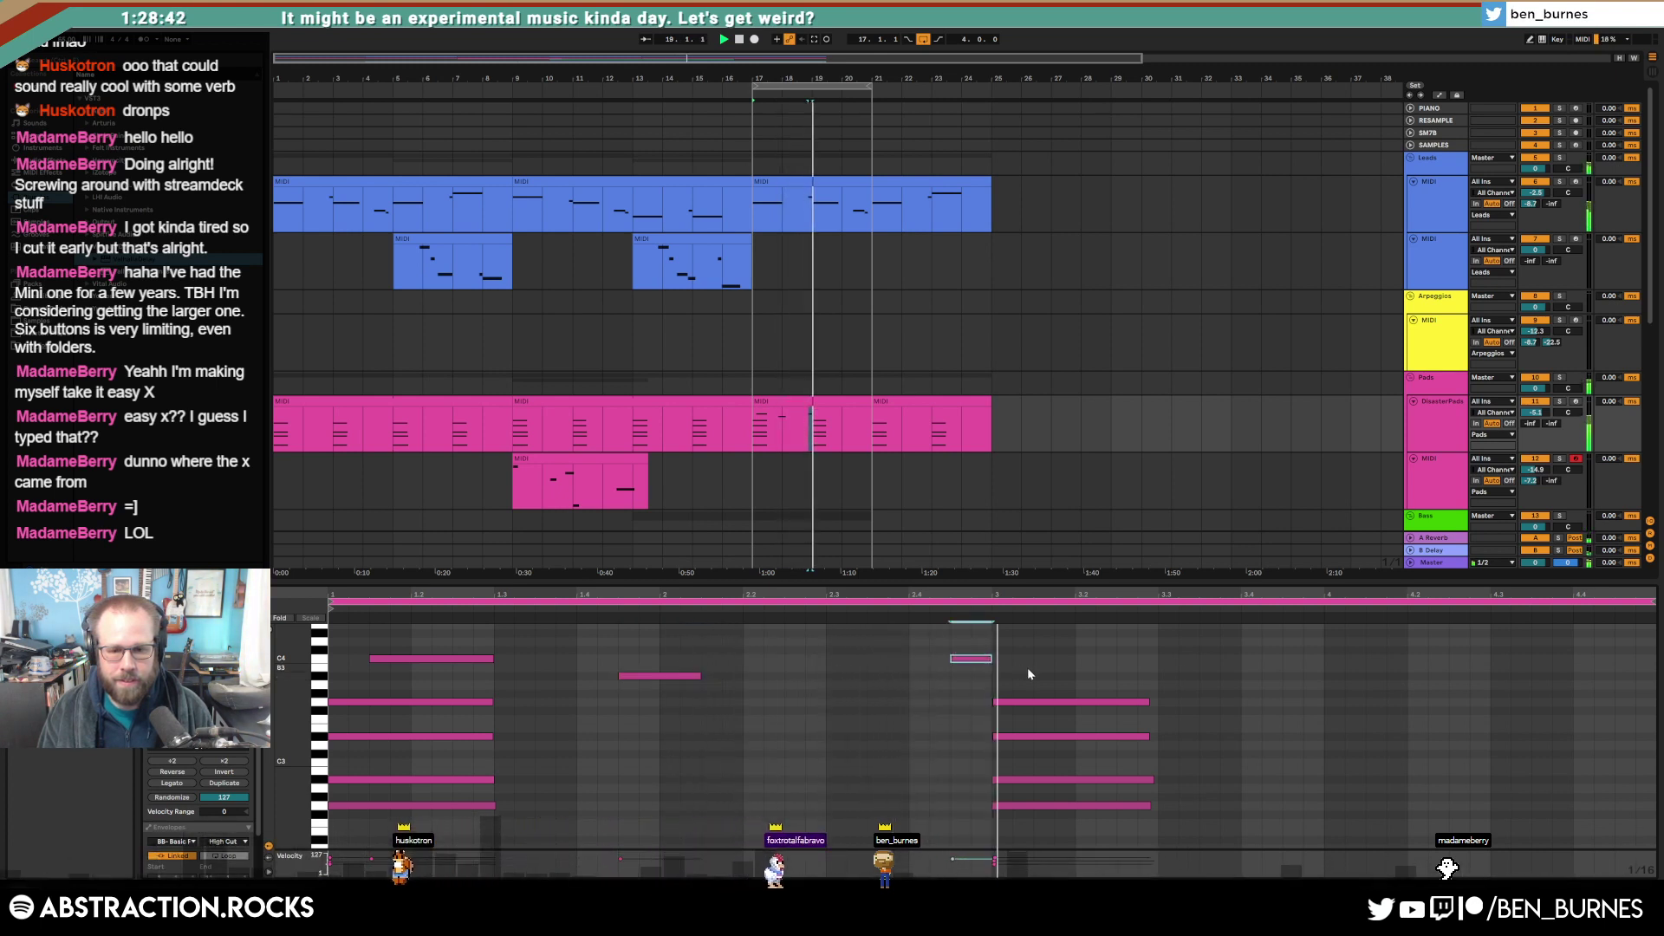
Step: Extend the upper pad track's bar 17 clip to bar 25, replacing the clip at bar 21
{"action": "left_click", "coordinate": [848, 414]}
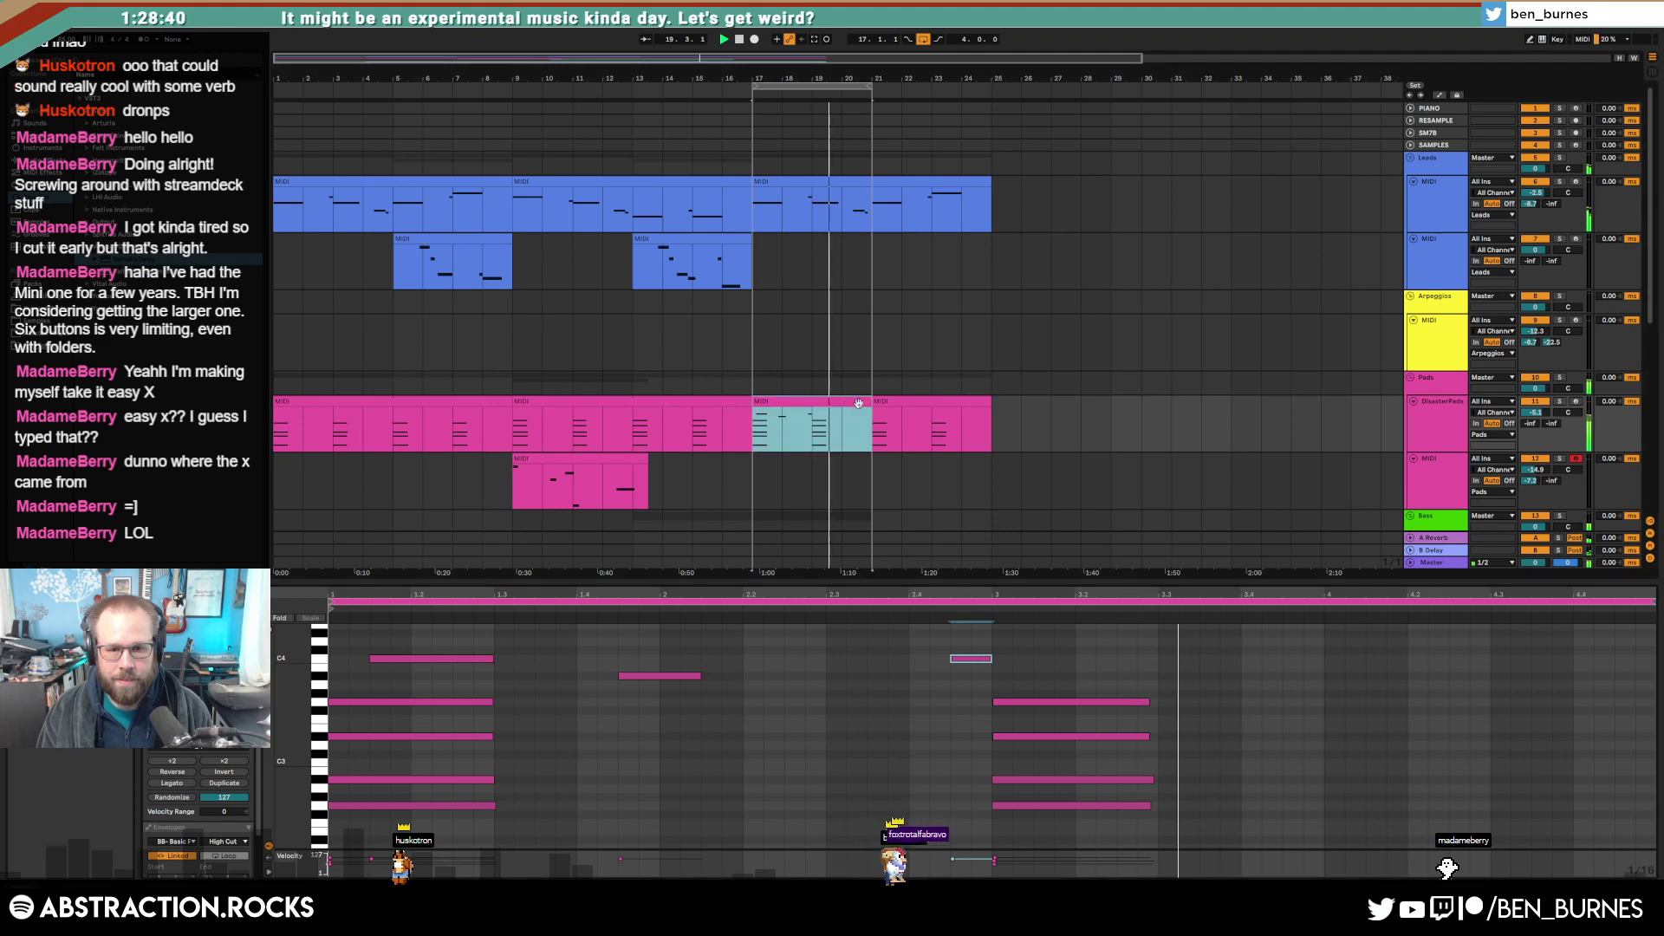
{"action": "left_click", "coordinate": [988, 416], "text": "shift"}
{"action": "key", "text": "shift+Tab"}
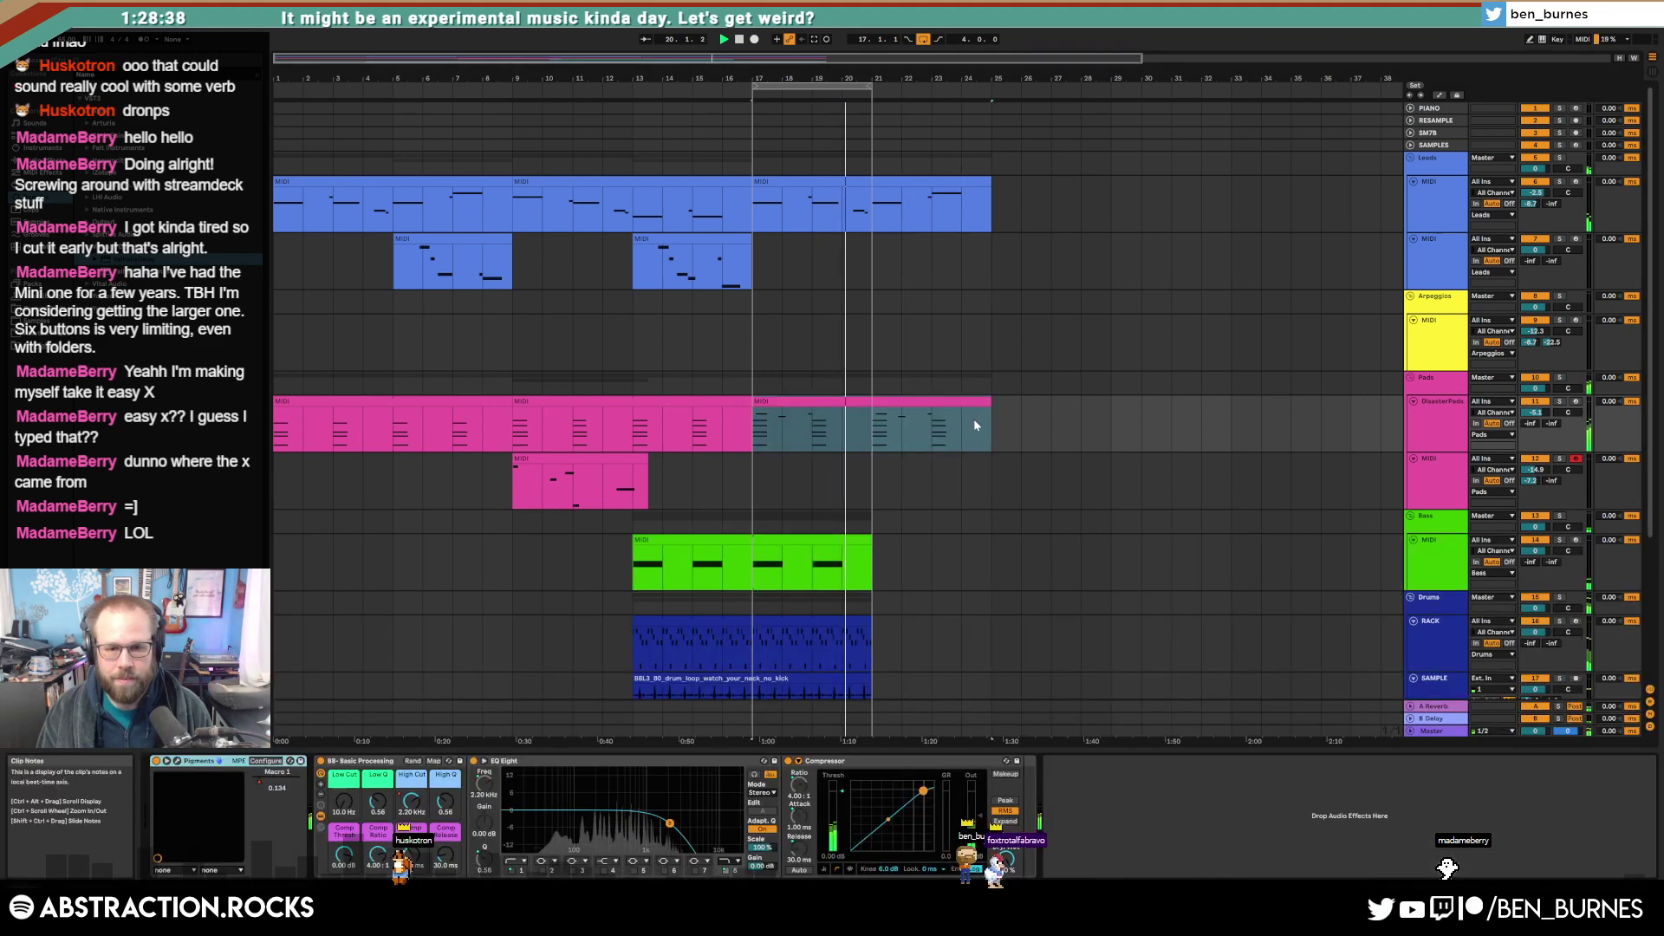
Step: Shorten the loop region inside the drum loop sample clip so that it ends at bar 5
{"action": "scroll", "coordinate": [964, 451], "scroll_direction": "down", "scroll_amount": 3}
{"action": "double_click", "coordinate": [820, 548]}
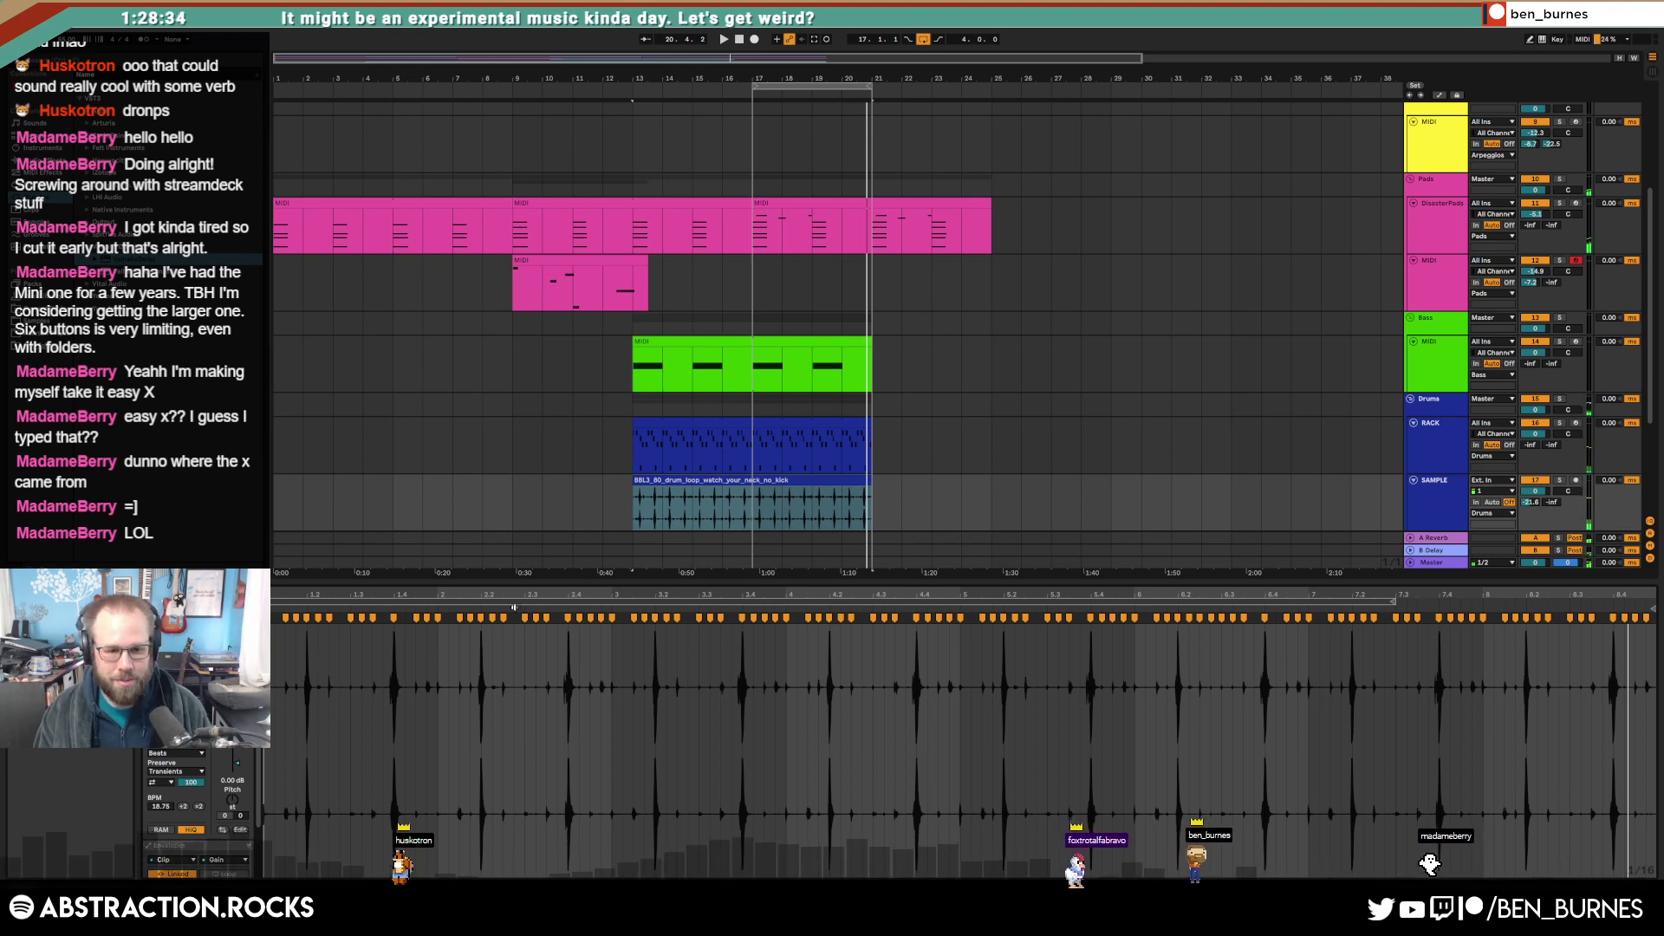
{"action": "left_click_drag", "start_coordinate": [1398, 604], "coordinate": [861, 602]}
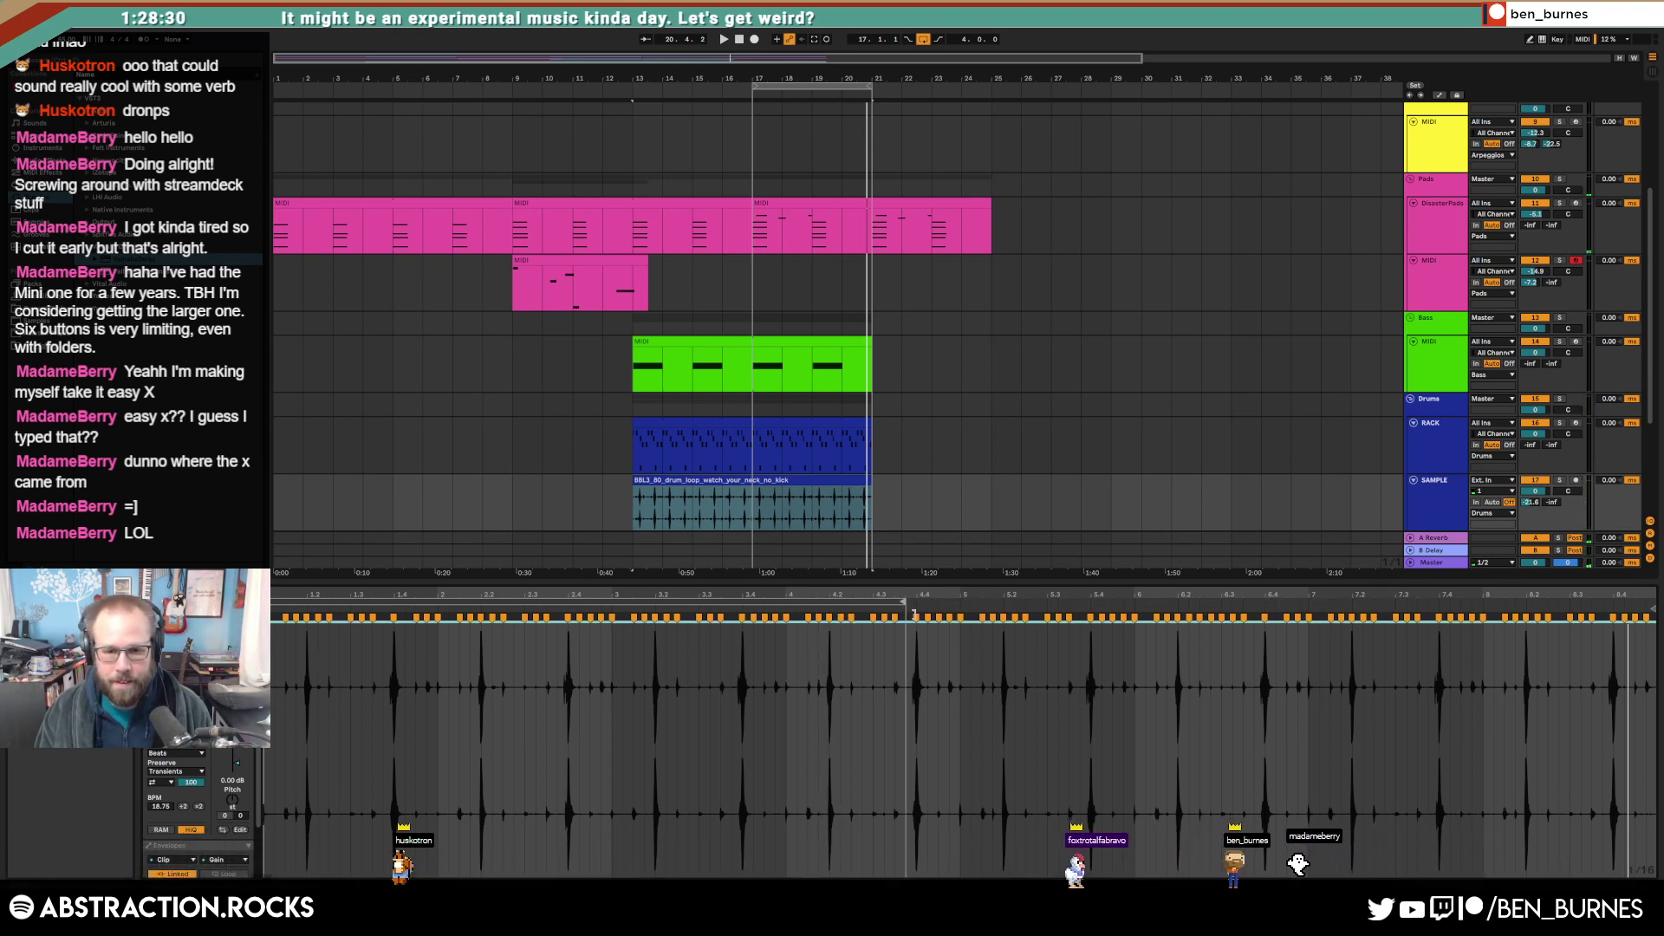
{"action": "key", "text": "ctrl+l"}
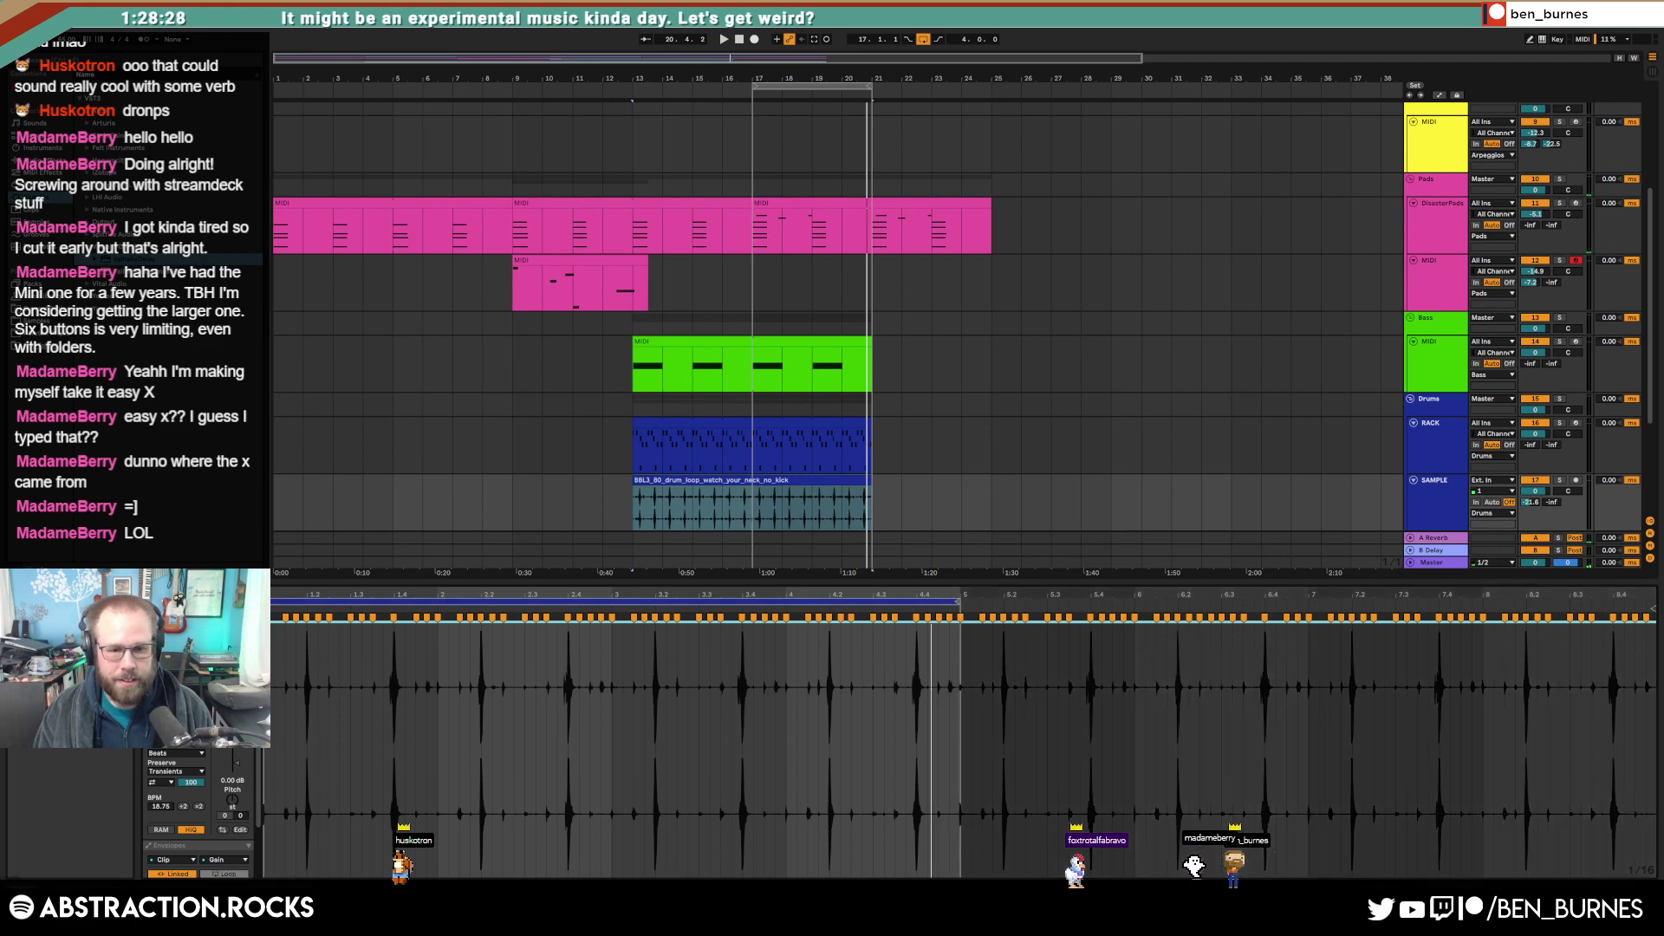
{"action": "left_click", "coordinate": [796, 483]}
{"action": "key", "text": "shift+Tab"}
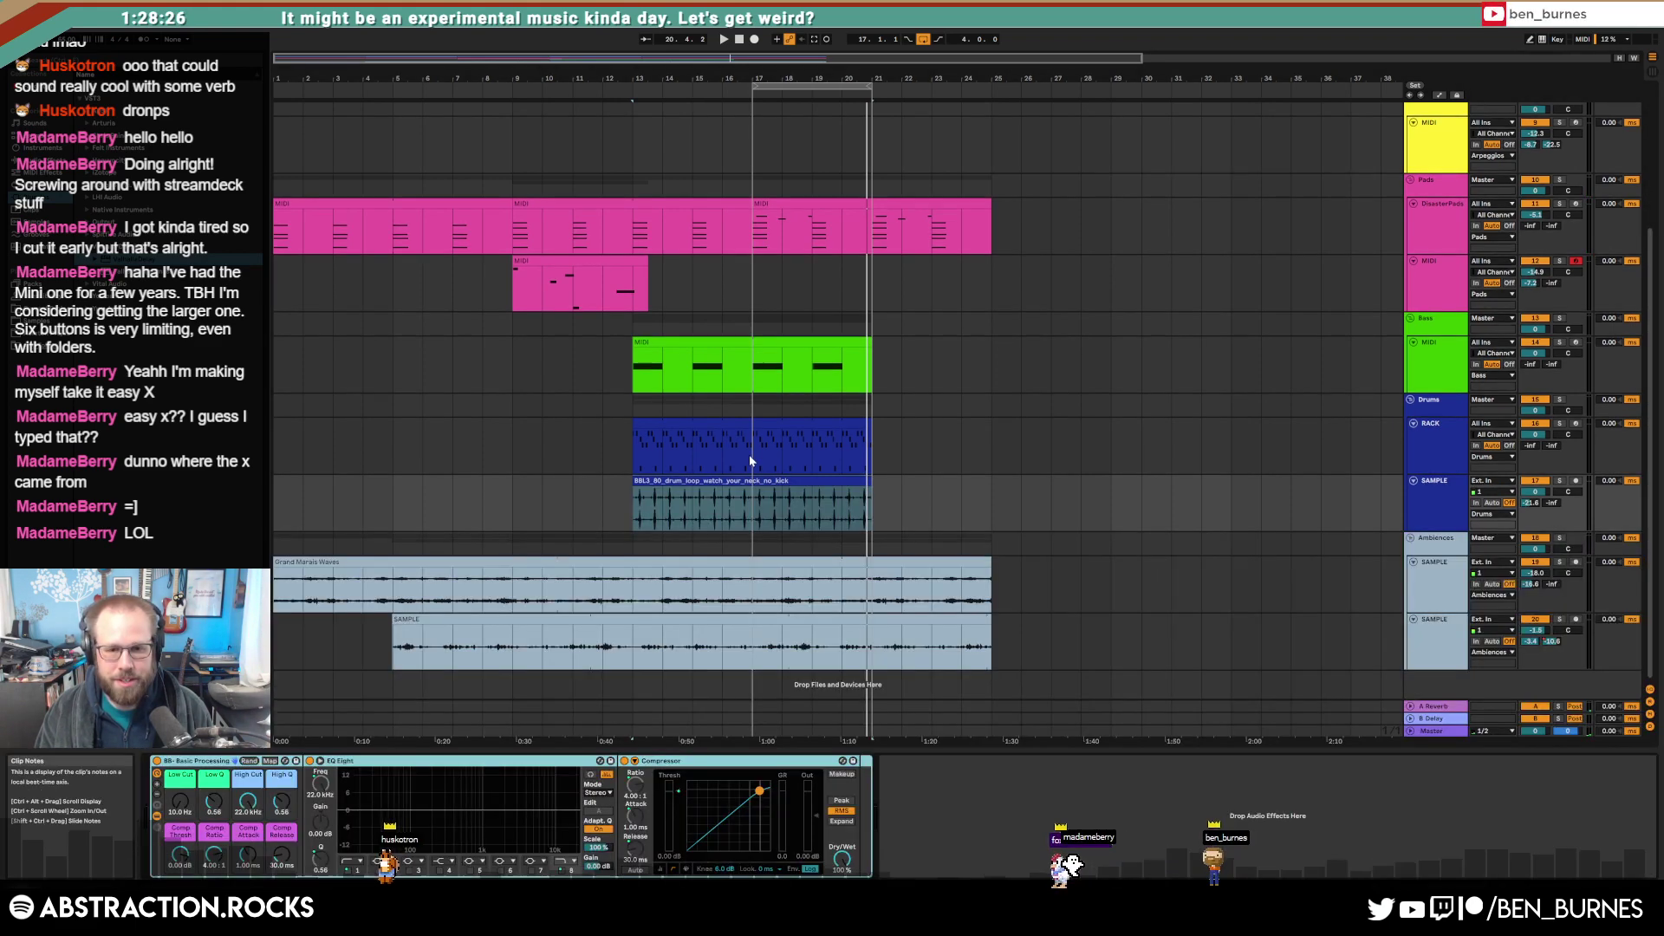
Step: Play the arrangement from bar 13 and arm the second Leads track for recording
{"action": "left_click", "coordinate": [749, 454]}
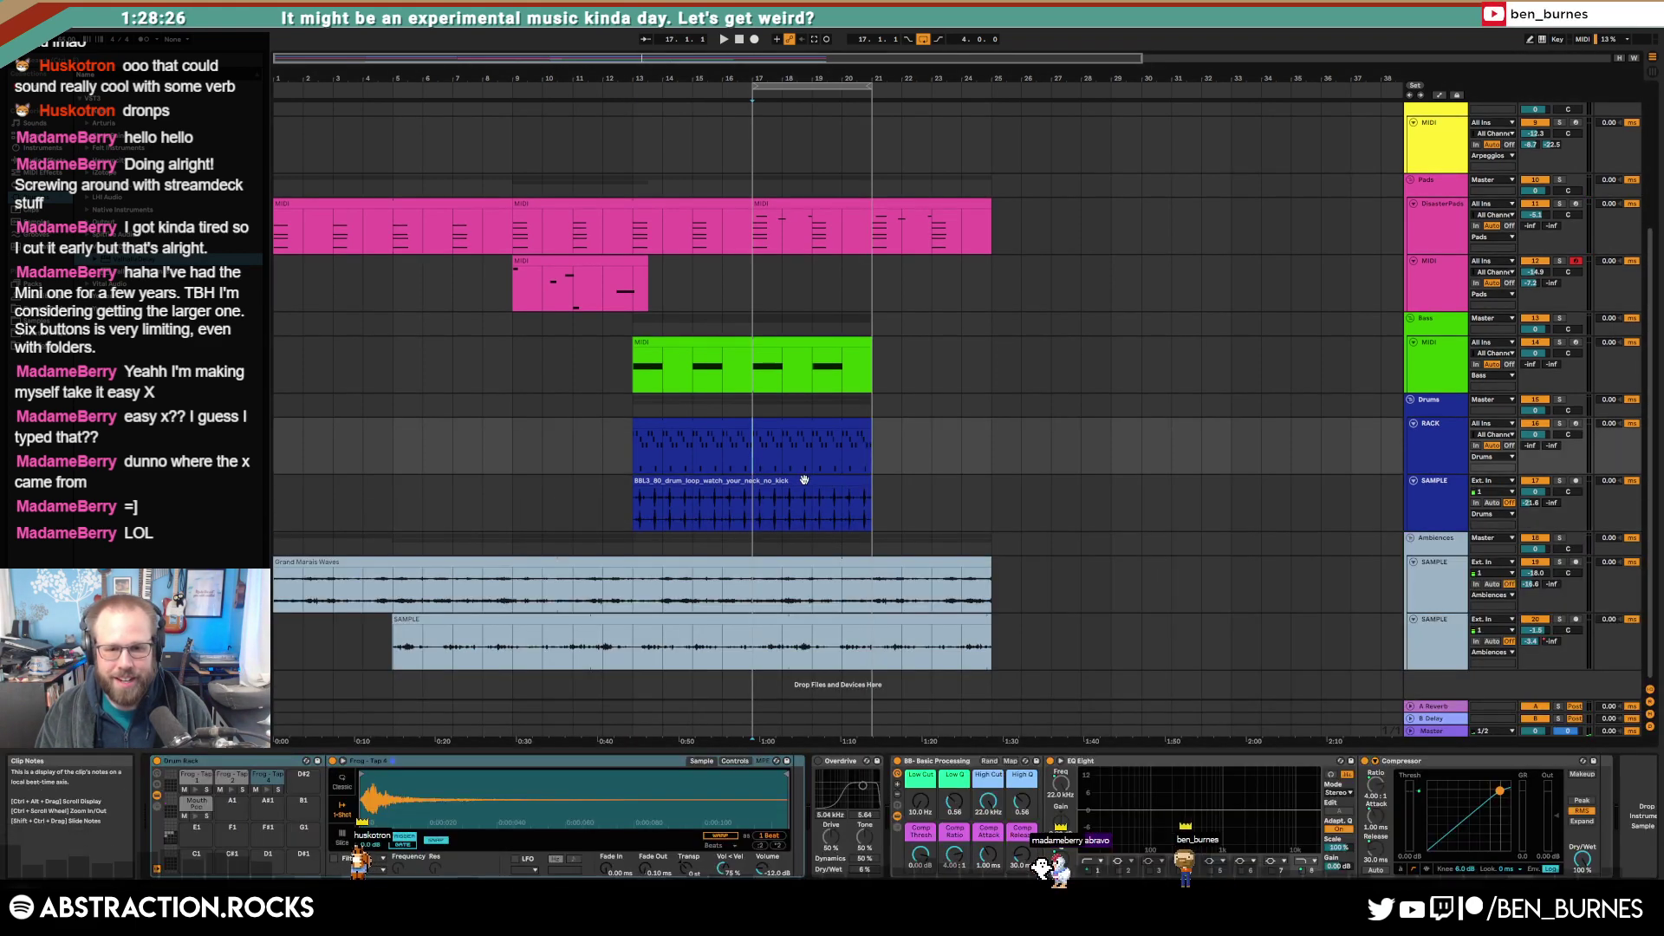
{"action": "left_click", "coordinate": [635, 371]}
{"action": "key", "text": "space"}
{"action": "scroll", "coordinate": [838, 458], "scroll_direction": "up", "scroll_amount": 5}
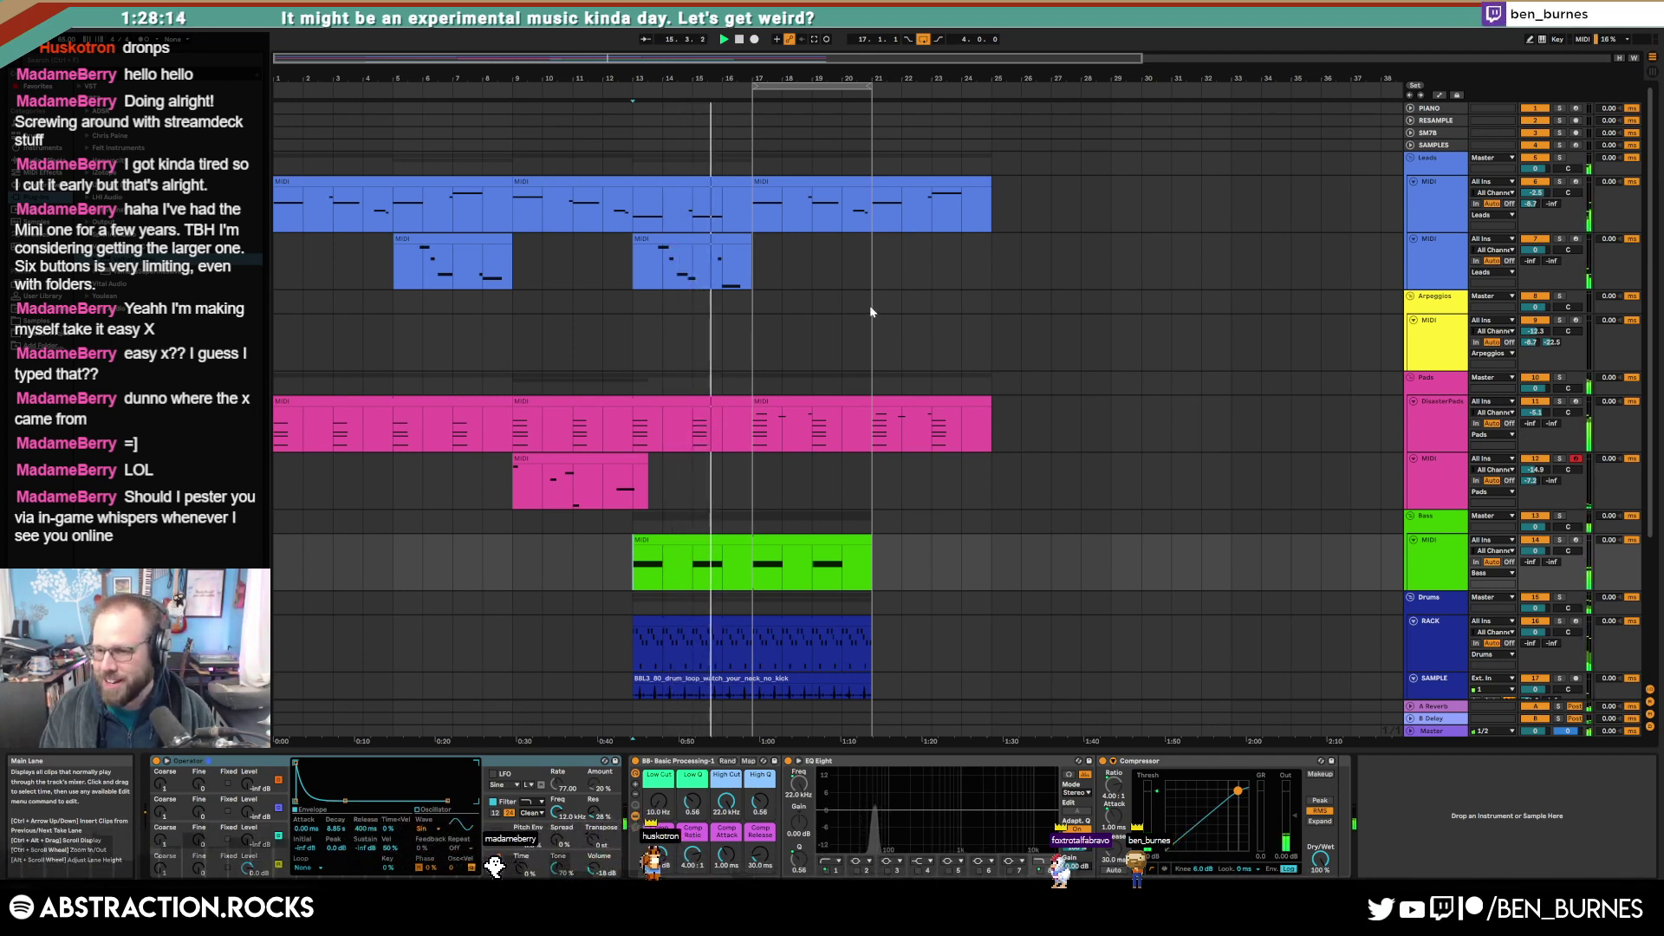
{"action": "left_click", "coordinate": [725, 256]}
{"action": "left_click", "coordinate": [1445, 265]}
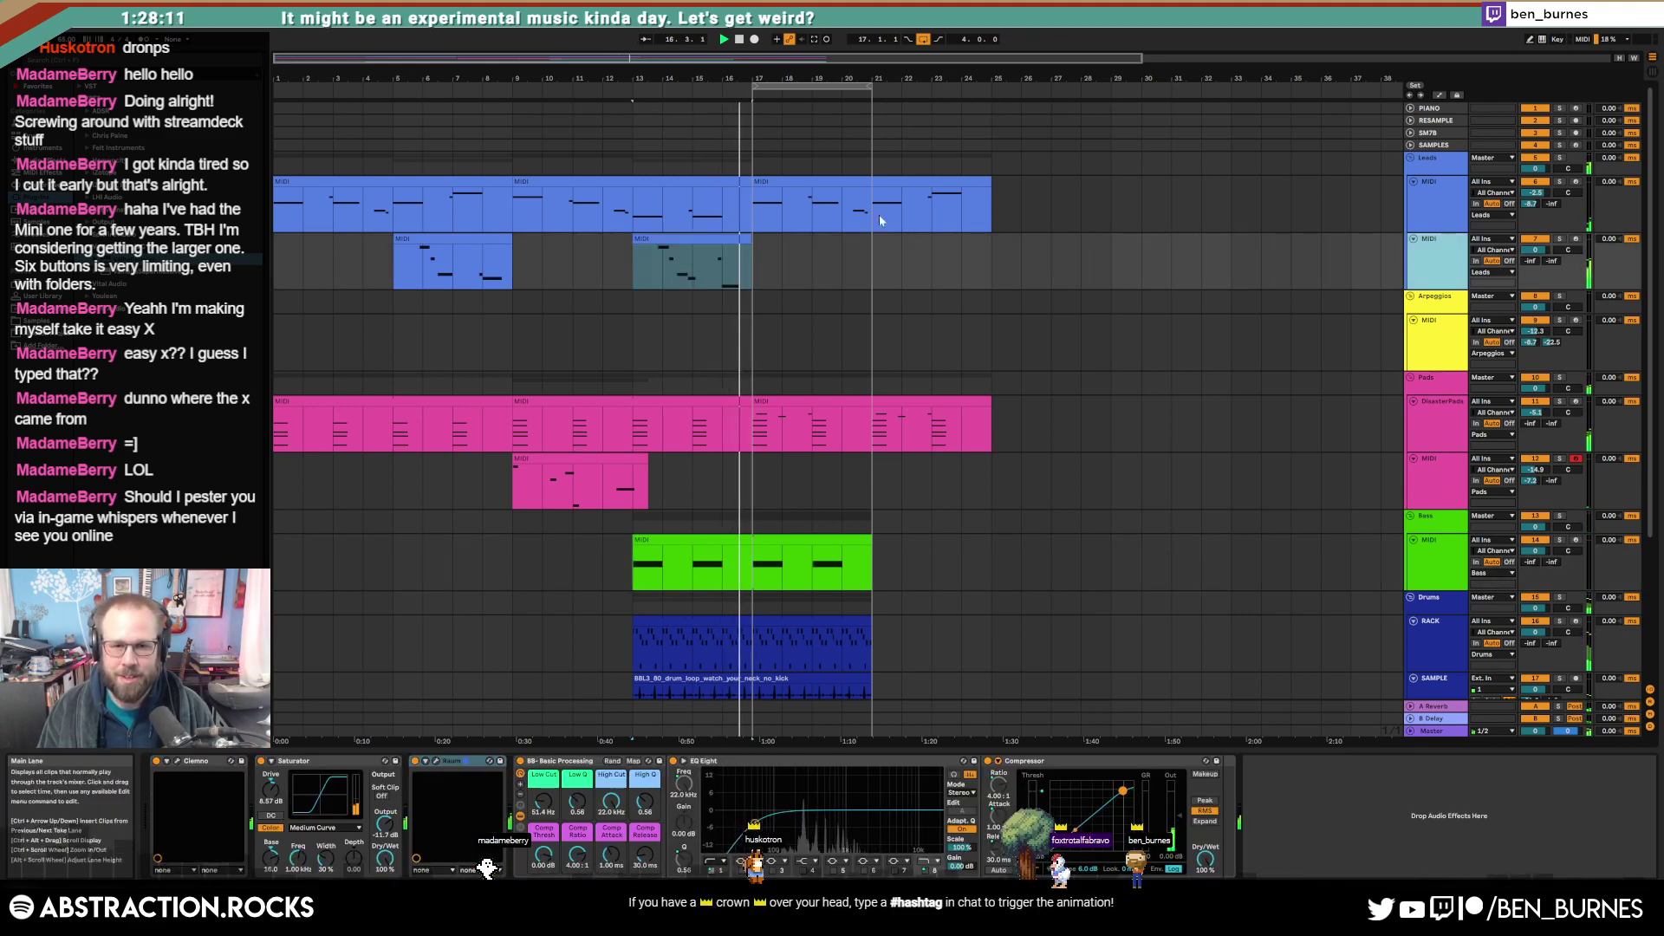
{"action": "left_click", "coordinate": [1576, 240]}
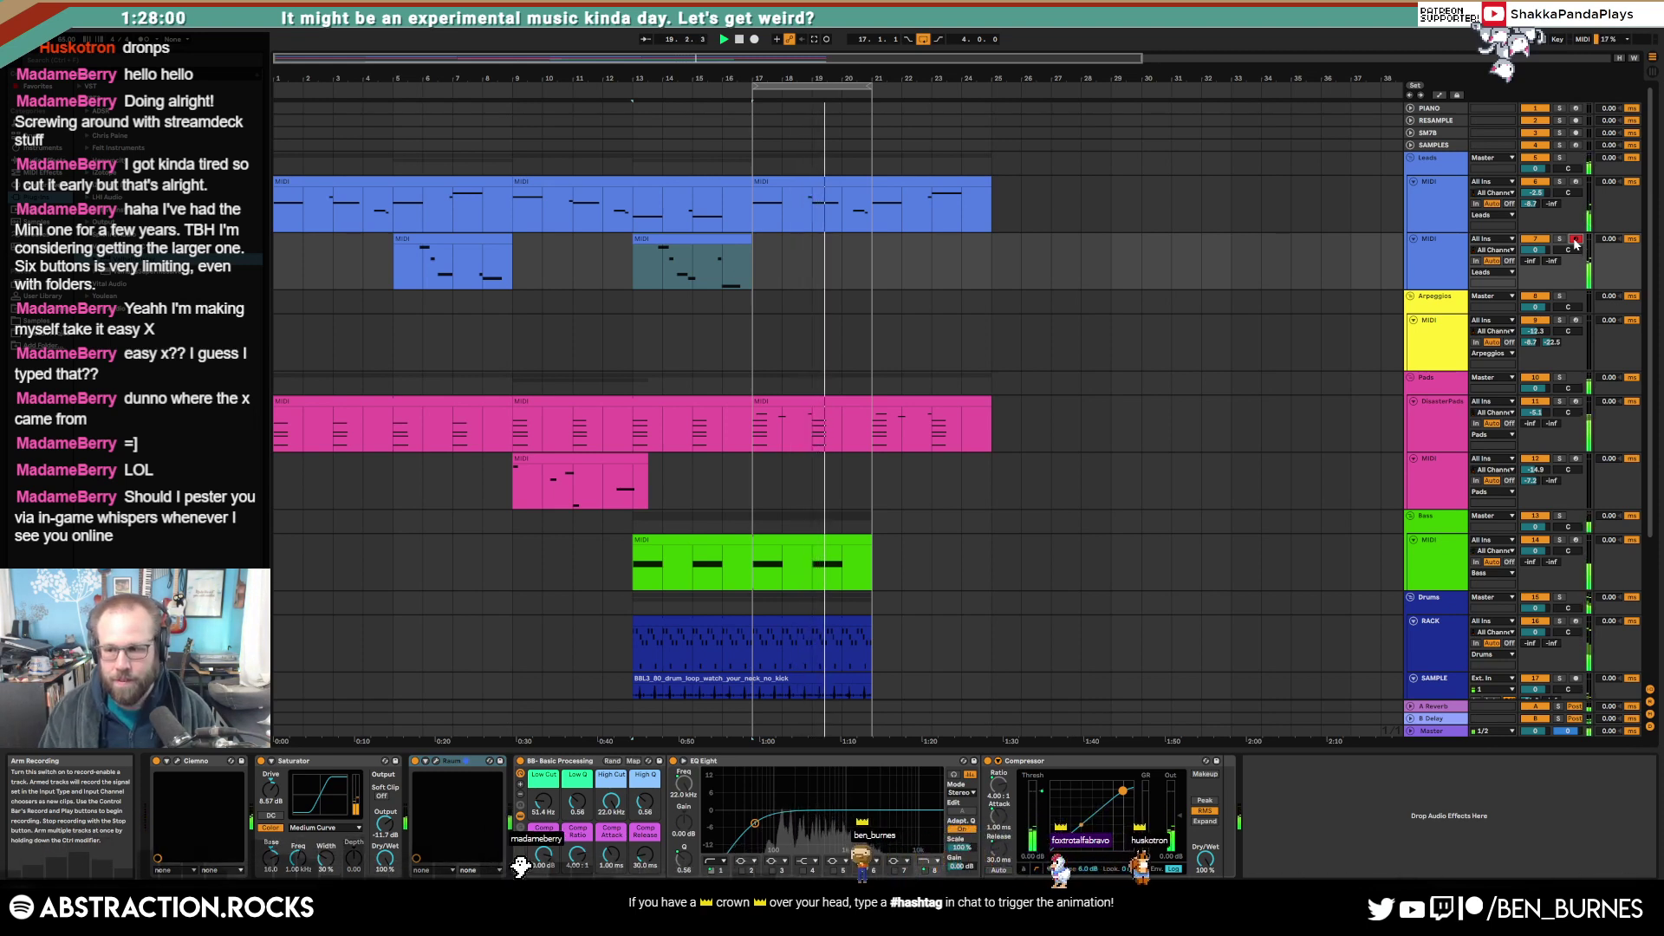
Step: Try copying the second Leads track's bar 13 clip to bar 21, and undo the copy
{"action": "left_click", "coordinate": [754, 244]}
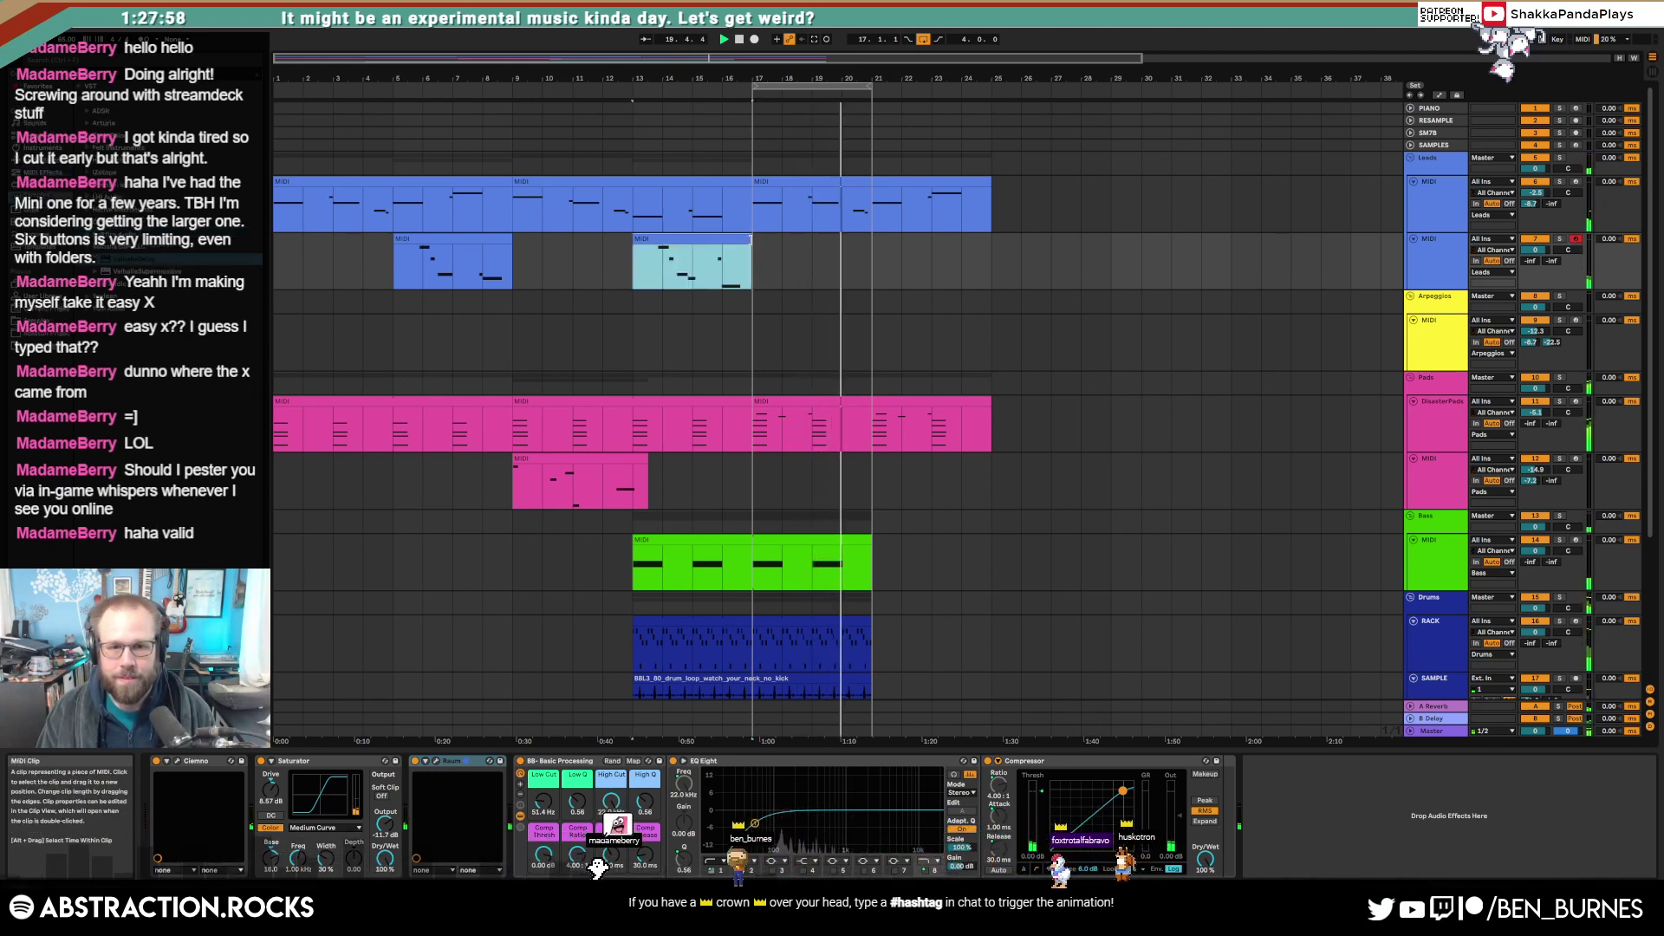
{"action": "left_click", "coordinate": [508, 241]}
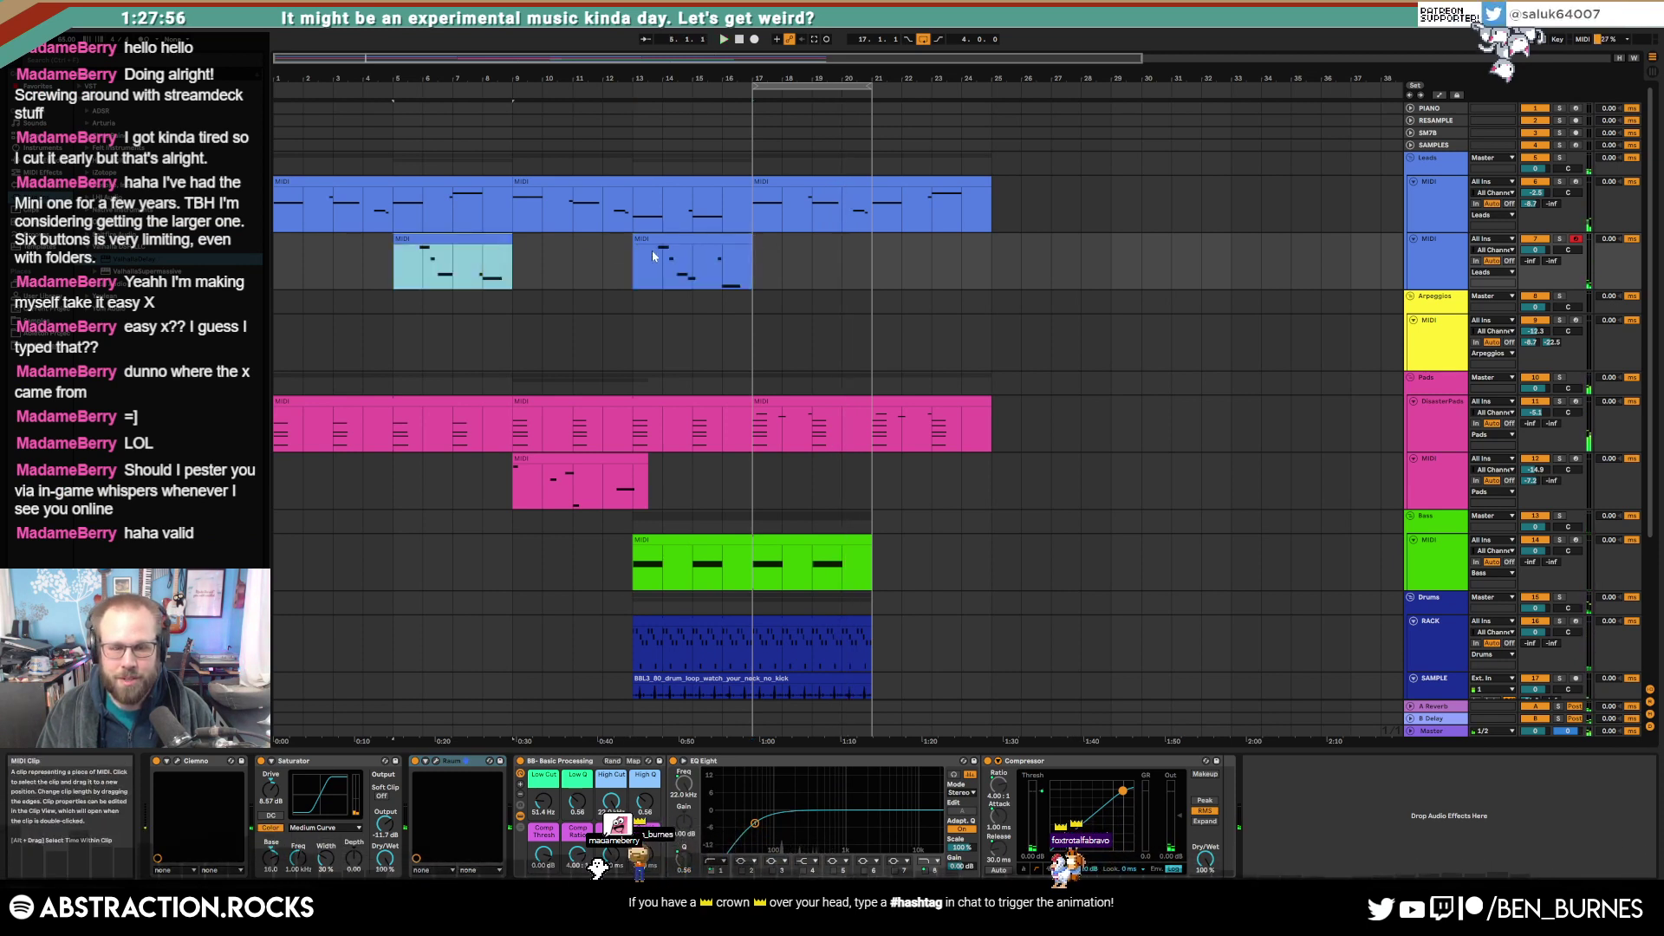
{"action": "left_click", "coordinate": [718, 238]}
{"action": "left_click", "coordinate": [751, 260]}
{"action": "key", "text": "space"}
{"action": "left_click", "coordinate": [712, 240]}
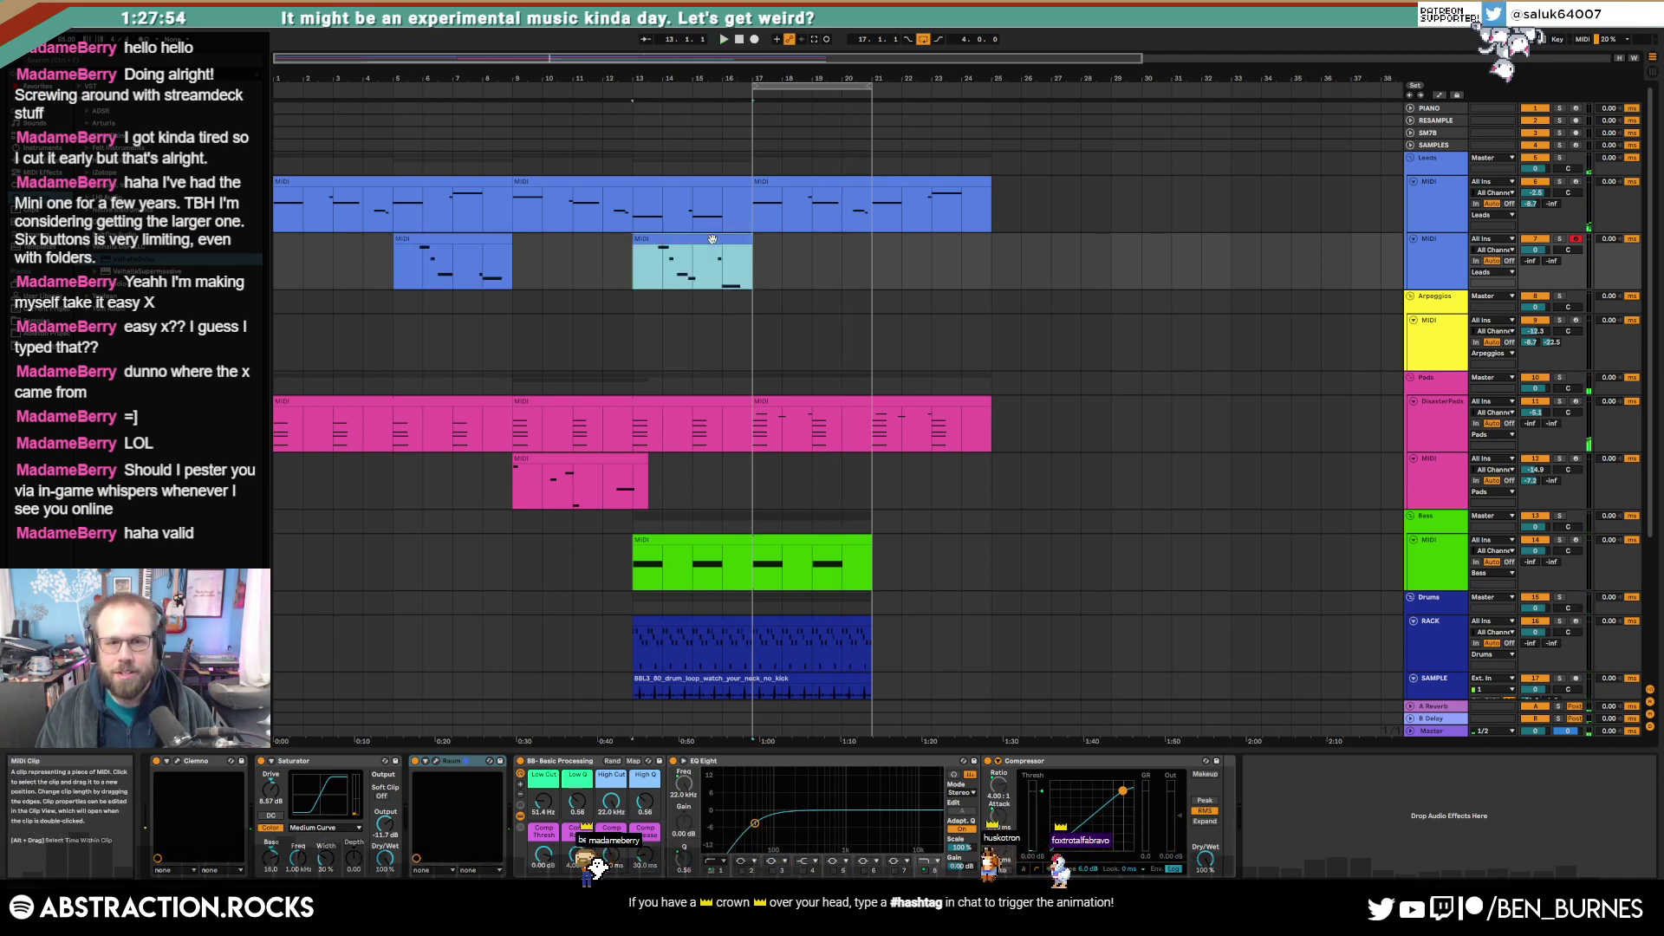
{"action": "left_click_drag", "start_coordinate": [712, 239], "coordinate": [840, 257]}
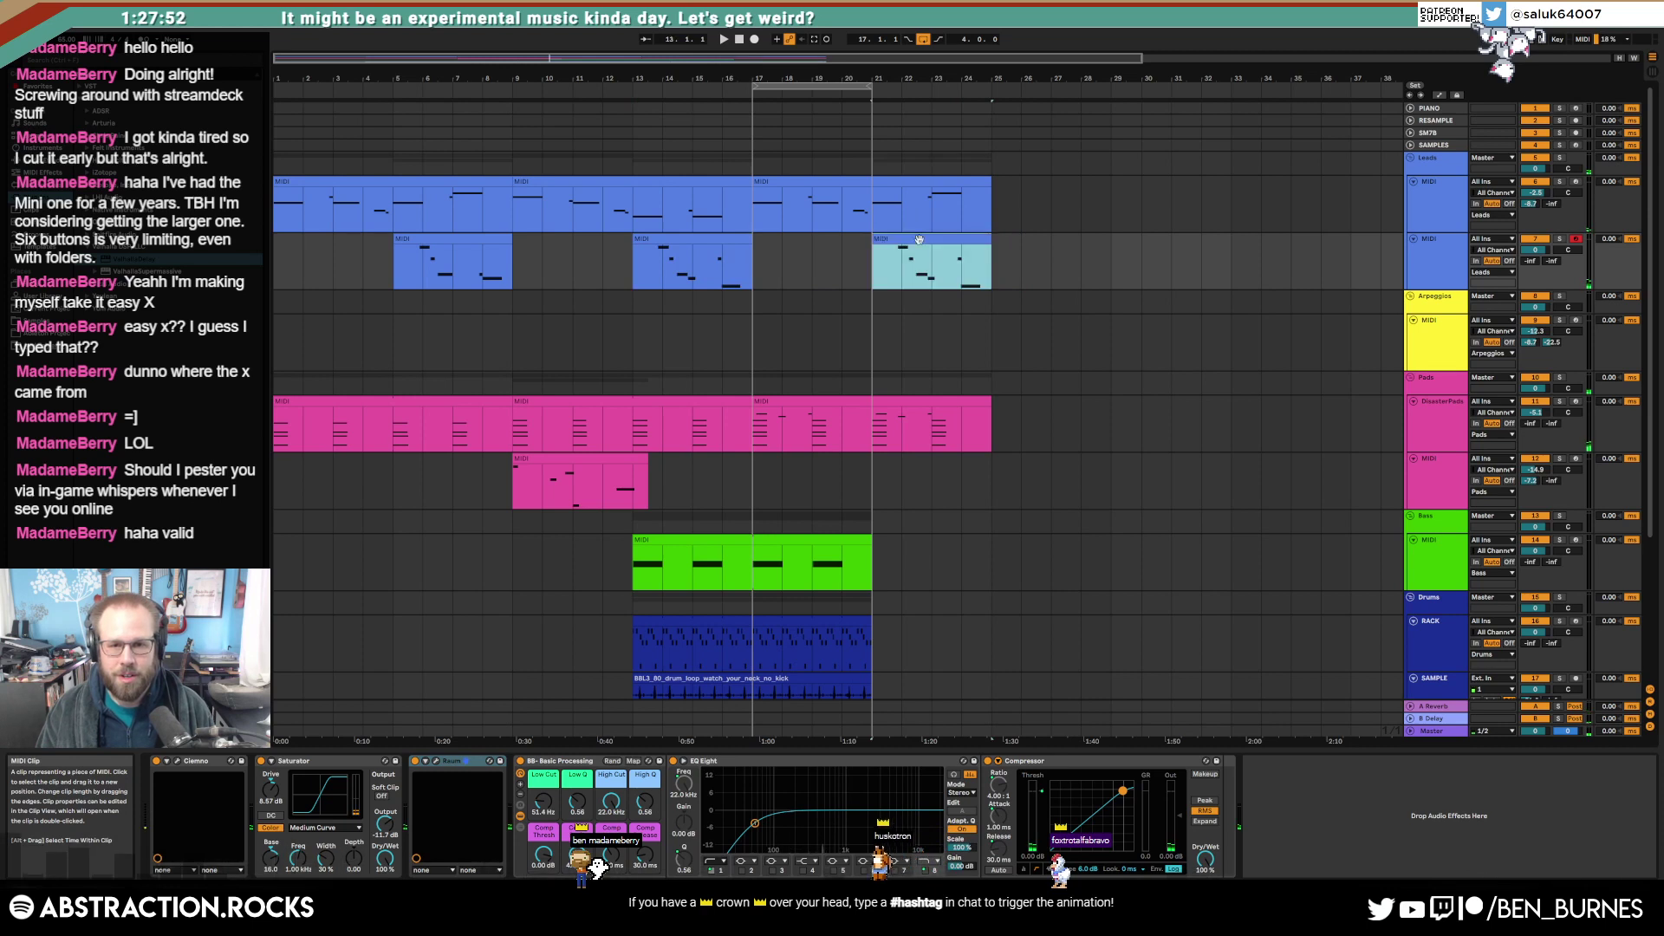
{"action": "key", "text": "ctrl+z"}
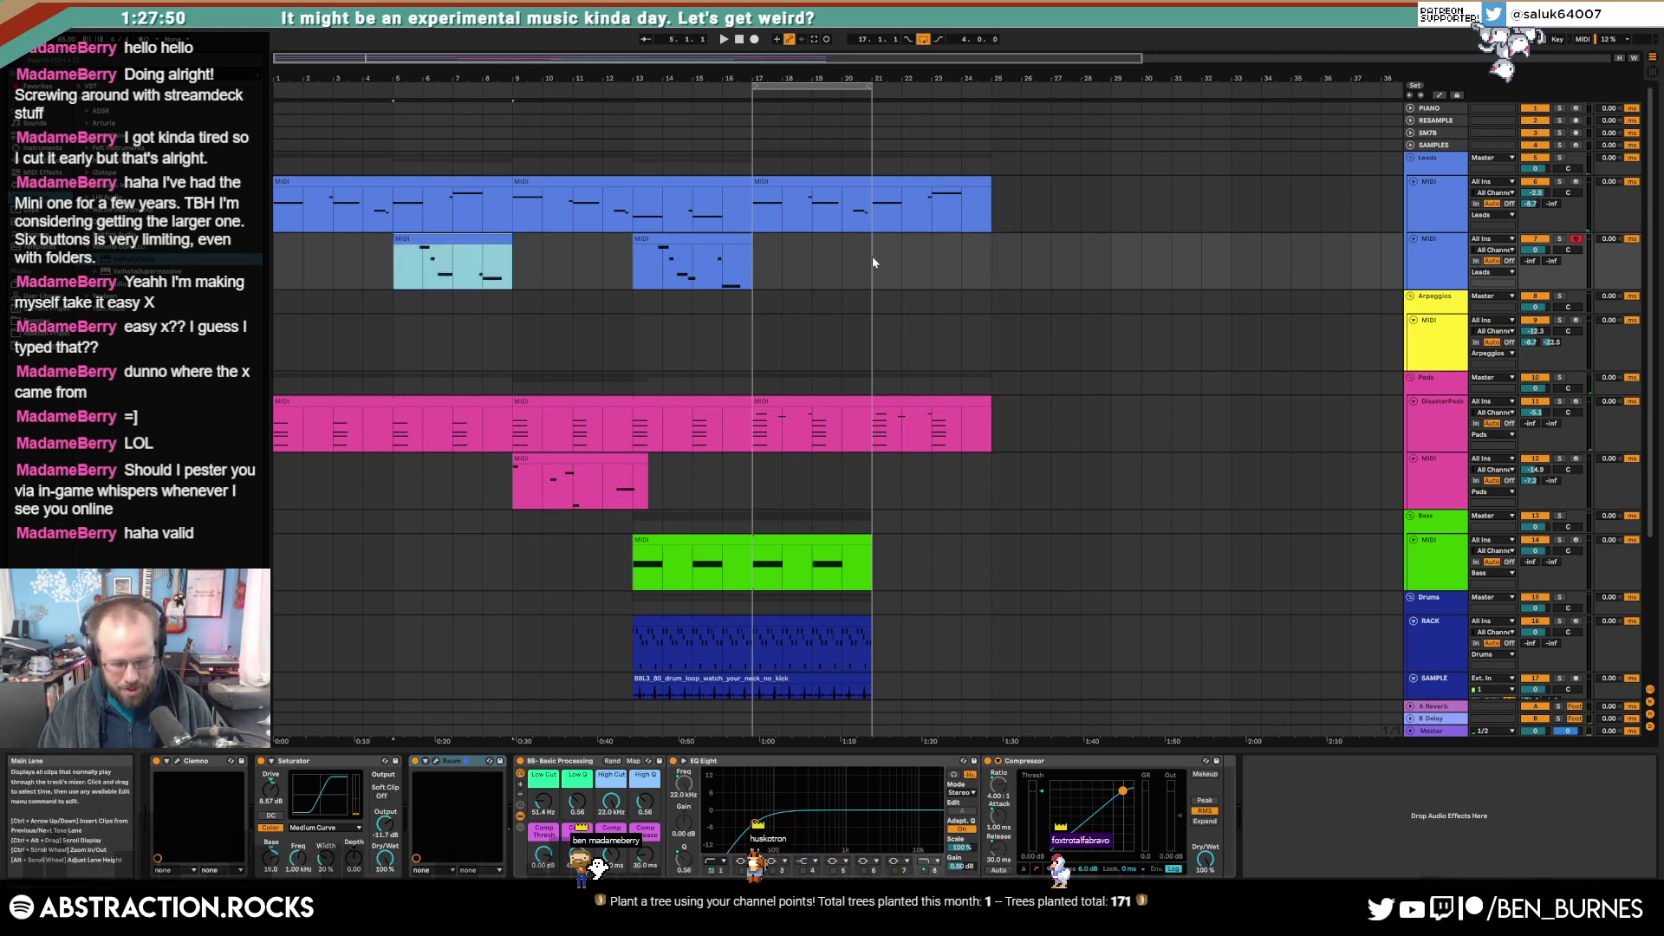
Step: Copy the second Leads track's bar 5 clip to bar 21 and extend the arrangement loop to bar 25
{"action": "key", "text": "ctrl+y"}
{"action": "left_click", "coordinate": [1051, 260]}
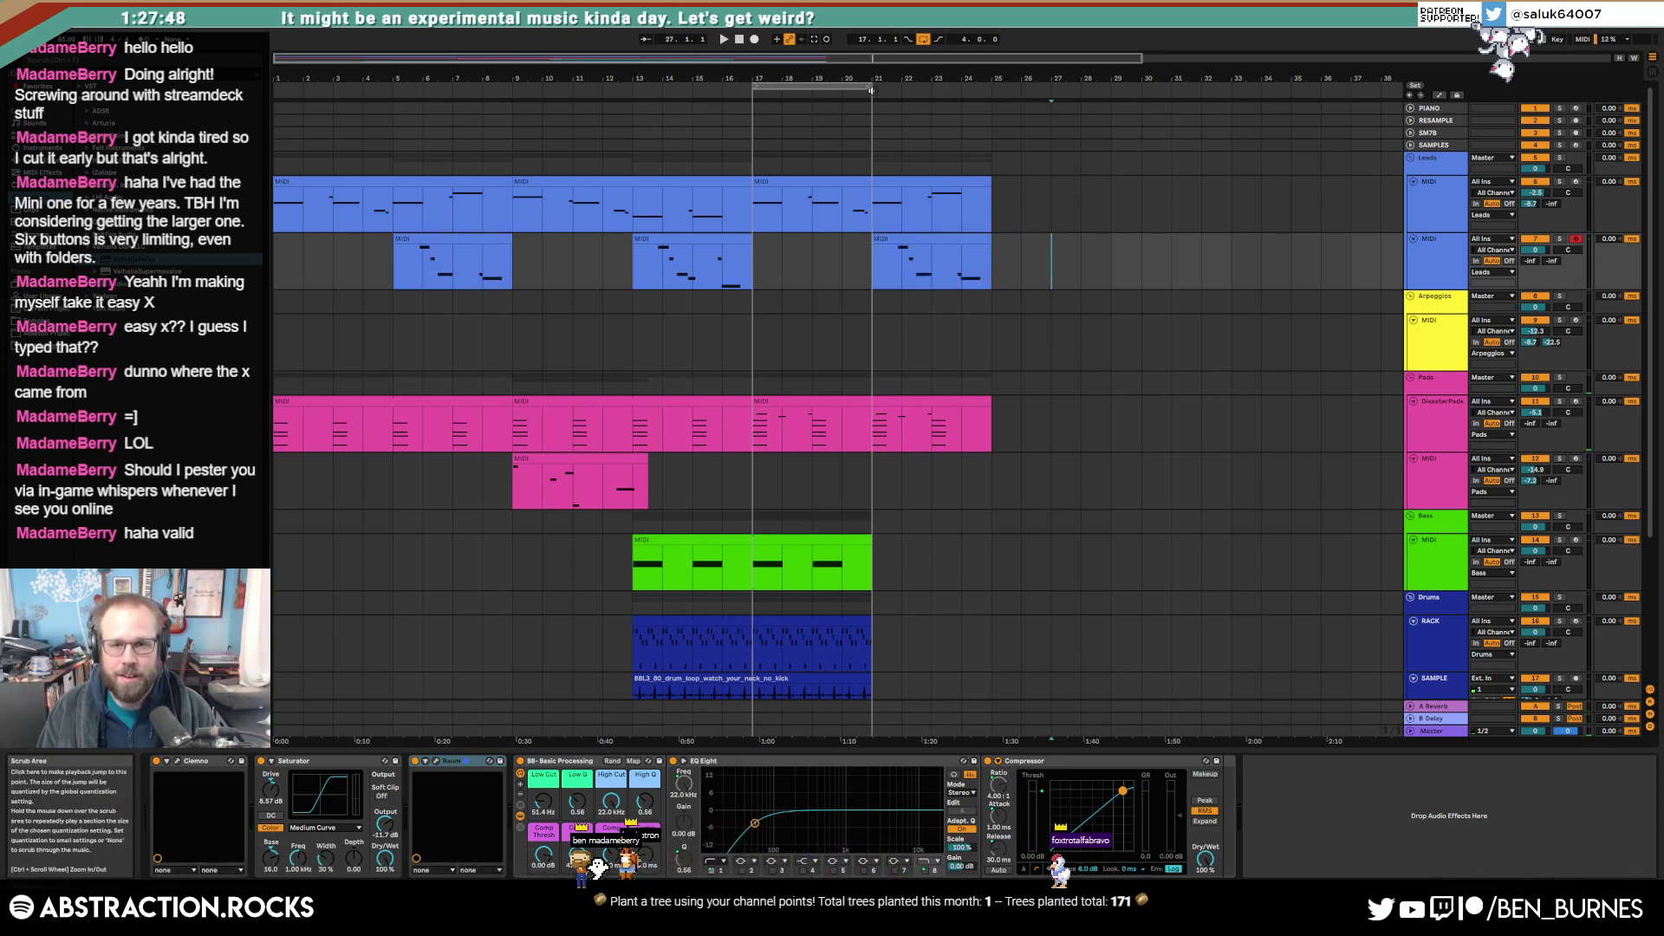
{"action": "left_click_drag", "start_coordinate": [871, 91], "coordinate": [991, 90]}
Step: Extend the bass clip, the drum rack clip and the drum loop sample to bar 25
{"action": "scroll", "coordinate": [872, 513], "scroll_direction": "down", "scroll_amount": 1}
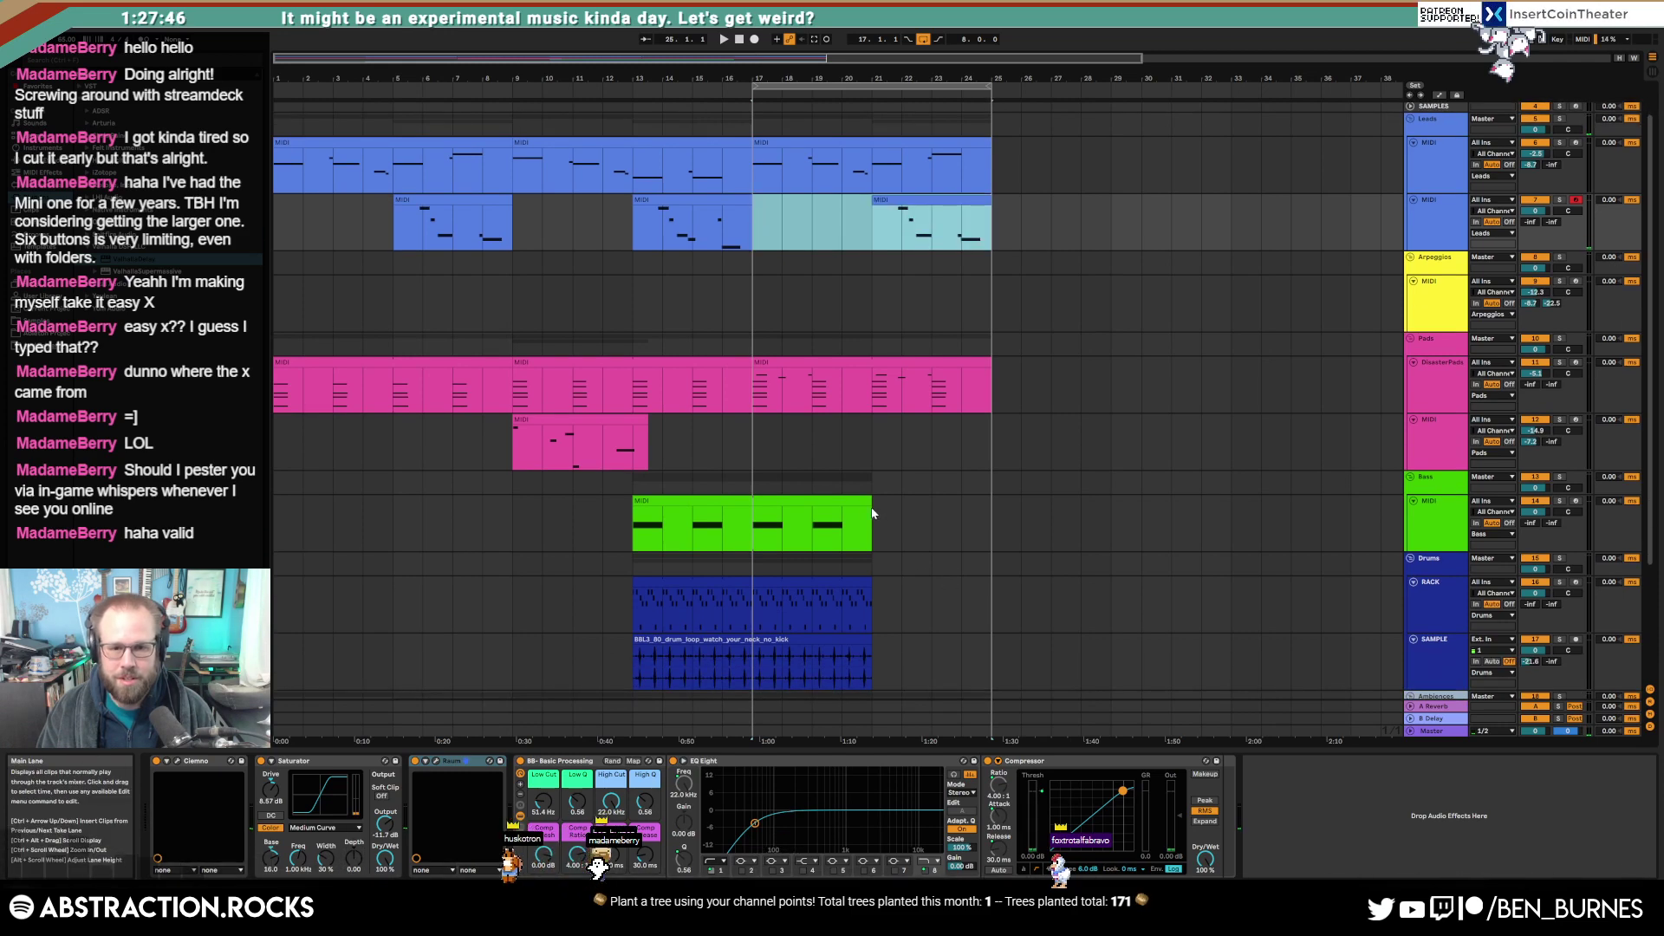
{"action": "left_click_drag", "start_coordinate": [872, 513], "coordinate": [989, 528]}
{"action": "scroll", "coordinate": [906, 546], "scroll_direction": "down", "scroll_amount": 1}
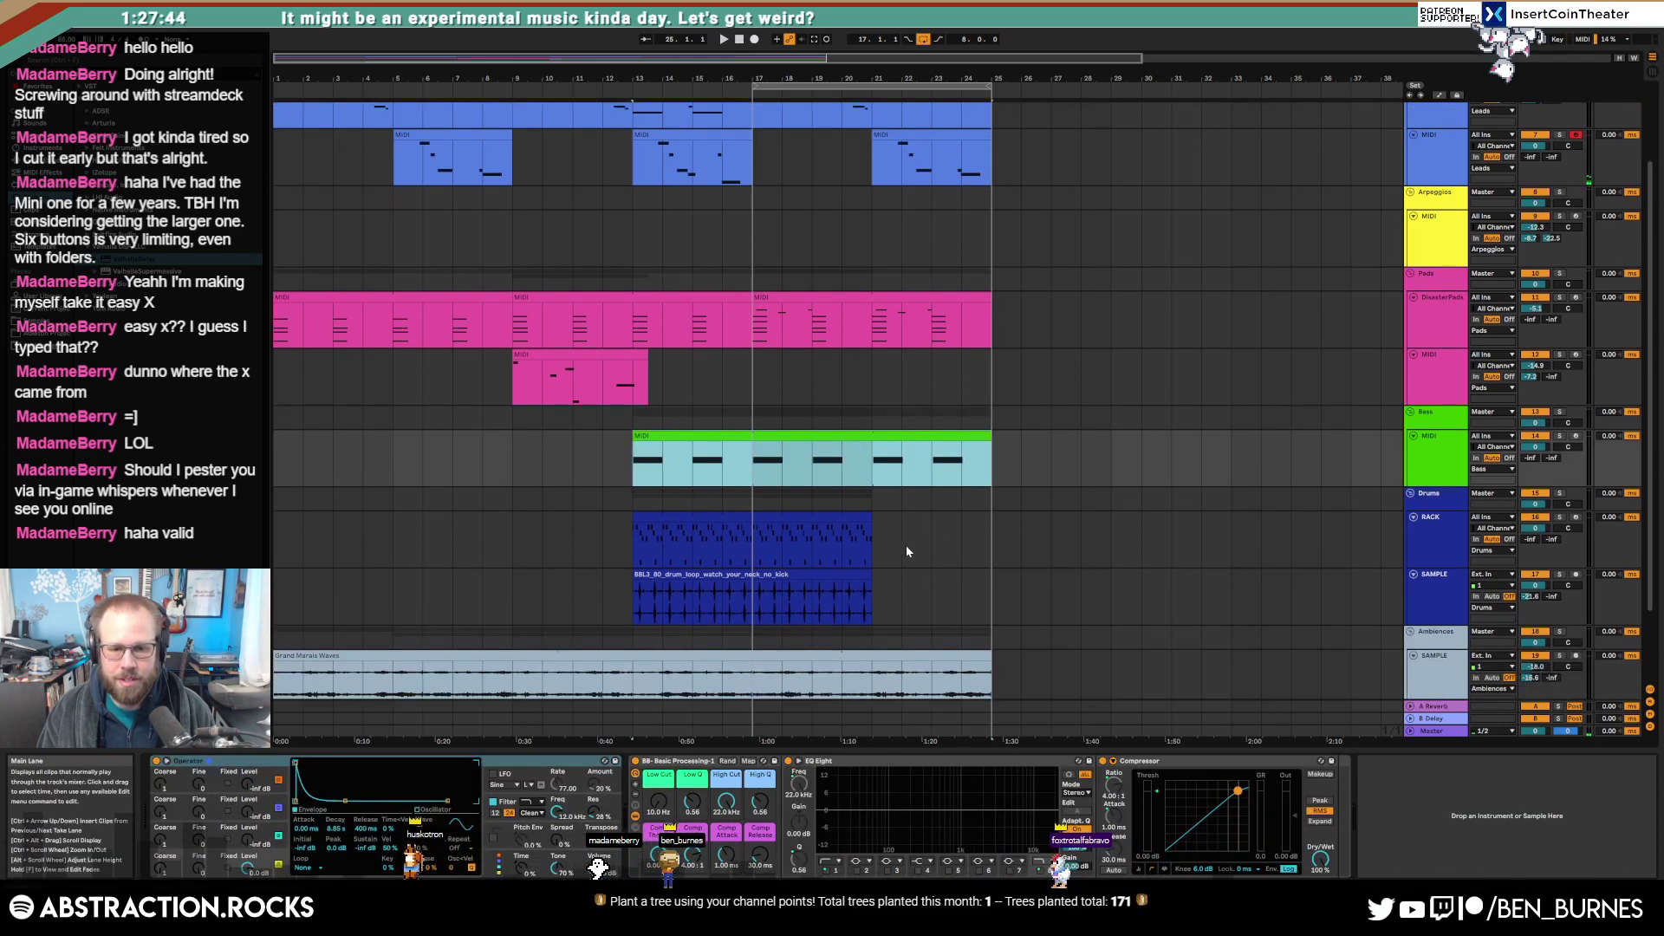
{"action": "left_click_drag", "start_coordinate": [871, 537], "coordinate": [991, 537]}
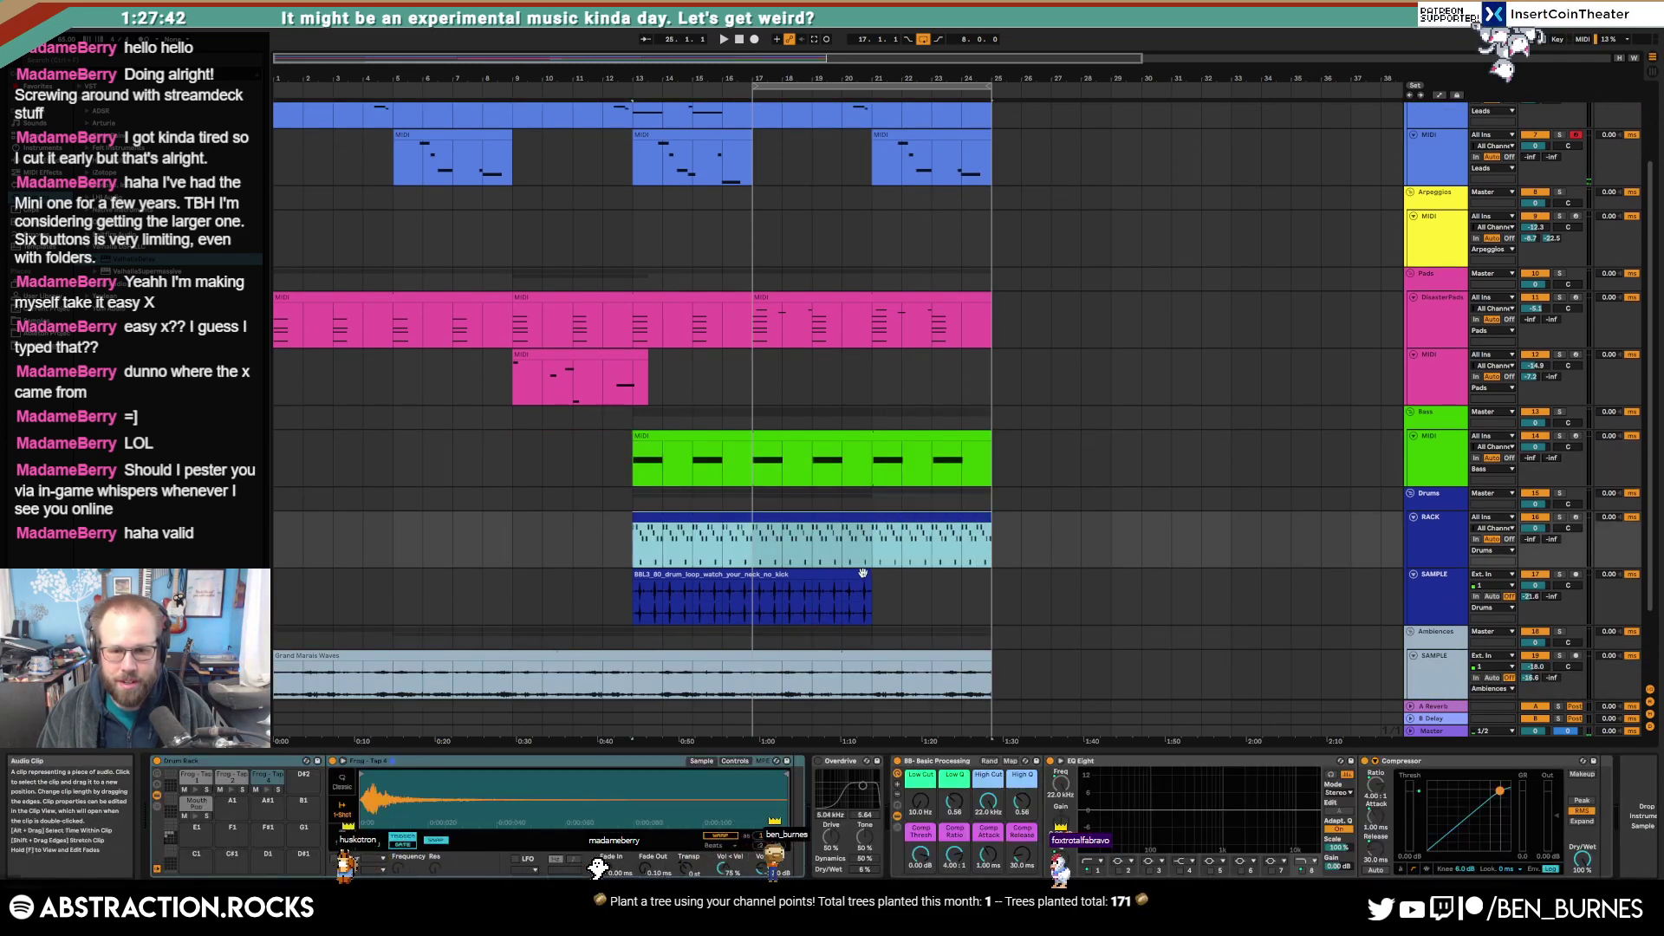
{"action": "left_click_drag", "start_coordinate": [863, 573], "coordinate": [991, 573]}
{"action": "left_click", "coordinate": [1021, 598]}
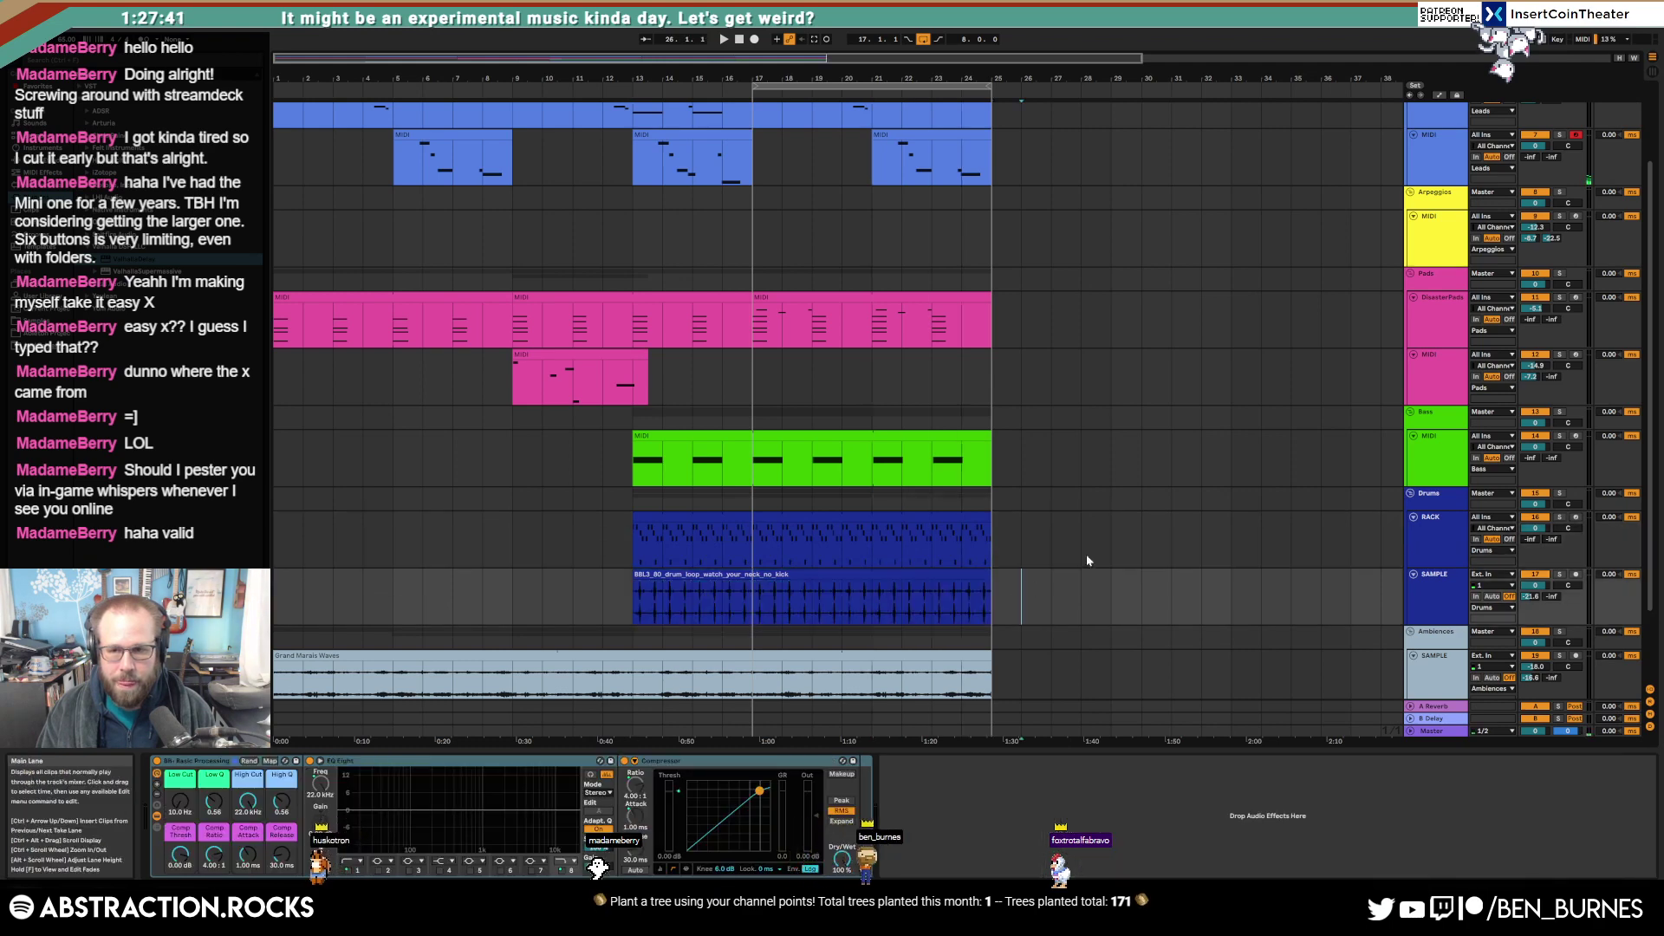
Step: Arm the Arpeggios MIDI track and record a short take from bar 17
{"action": "left_click", "coordinate": [1439, 229]}
{"action": "left_click", "coordinate": [1575, 217]}
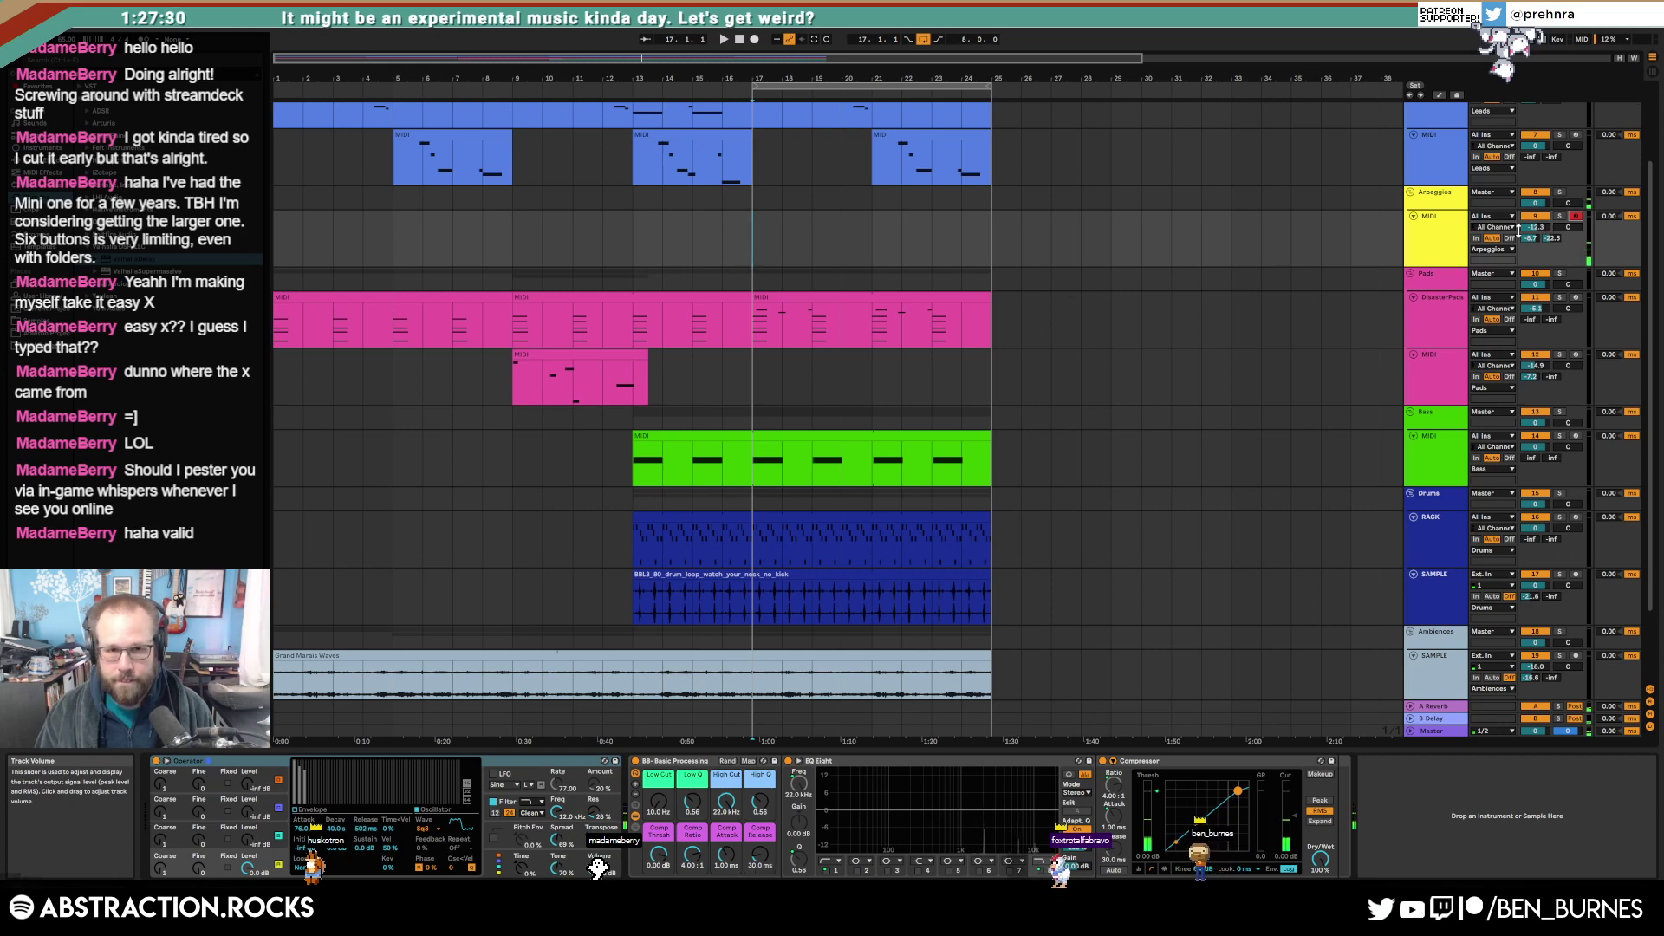
{"action": "left_click", "coordinate": [754, 39]}
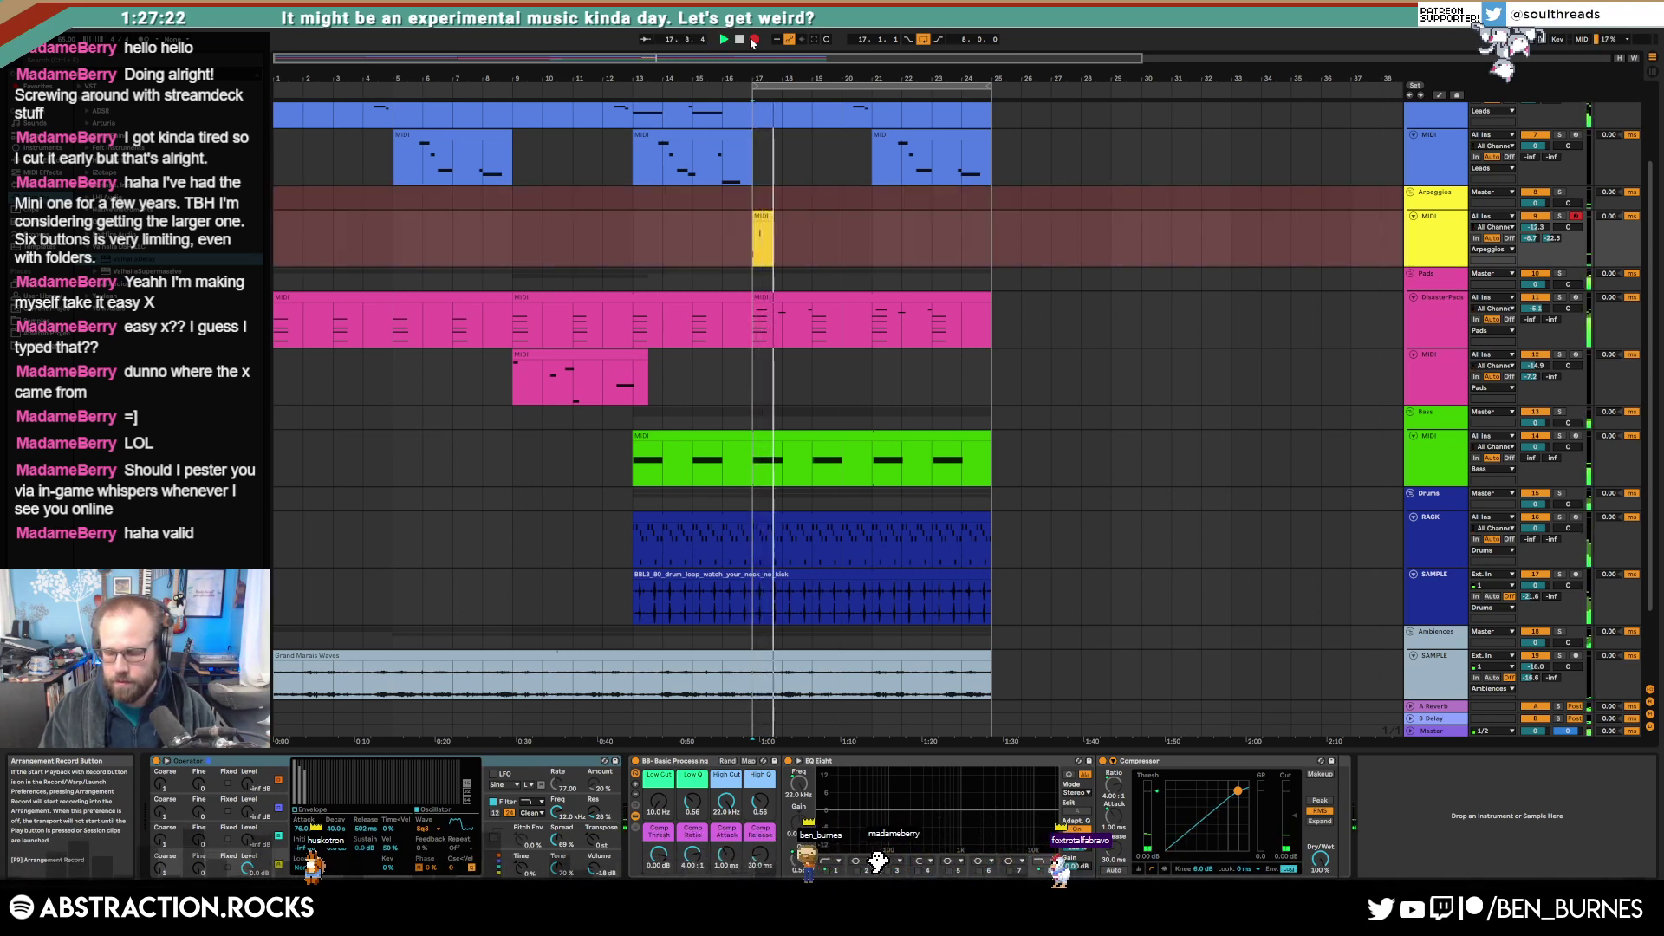
{"action": "key", "text": "space"}
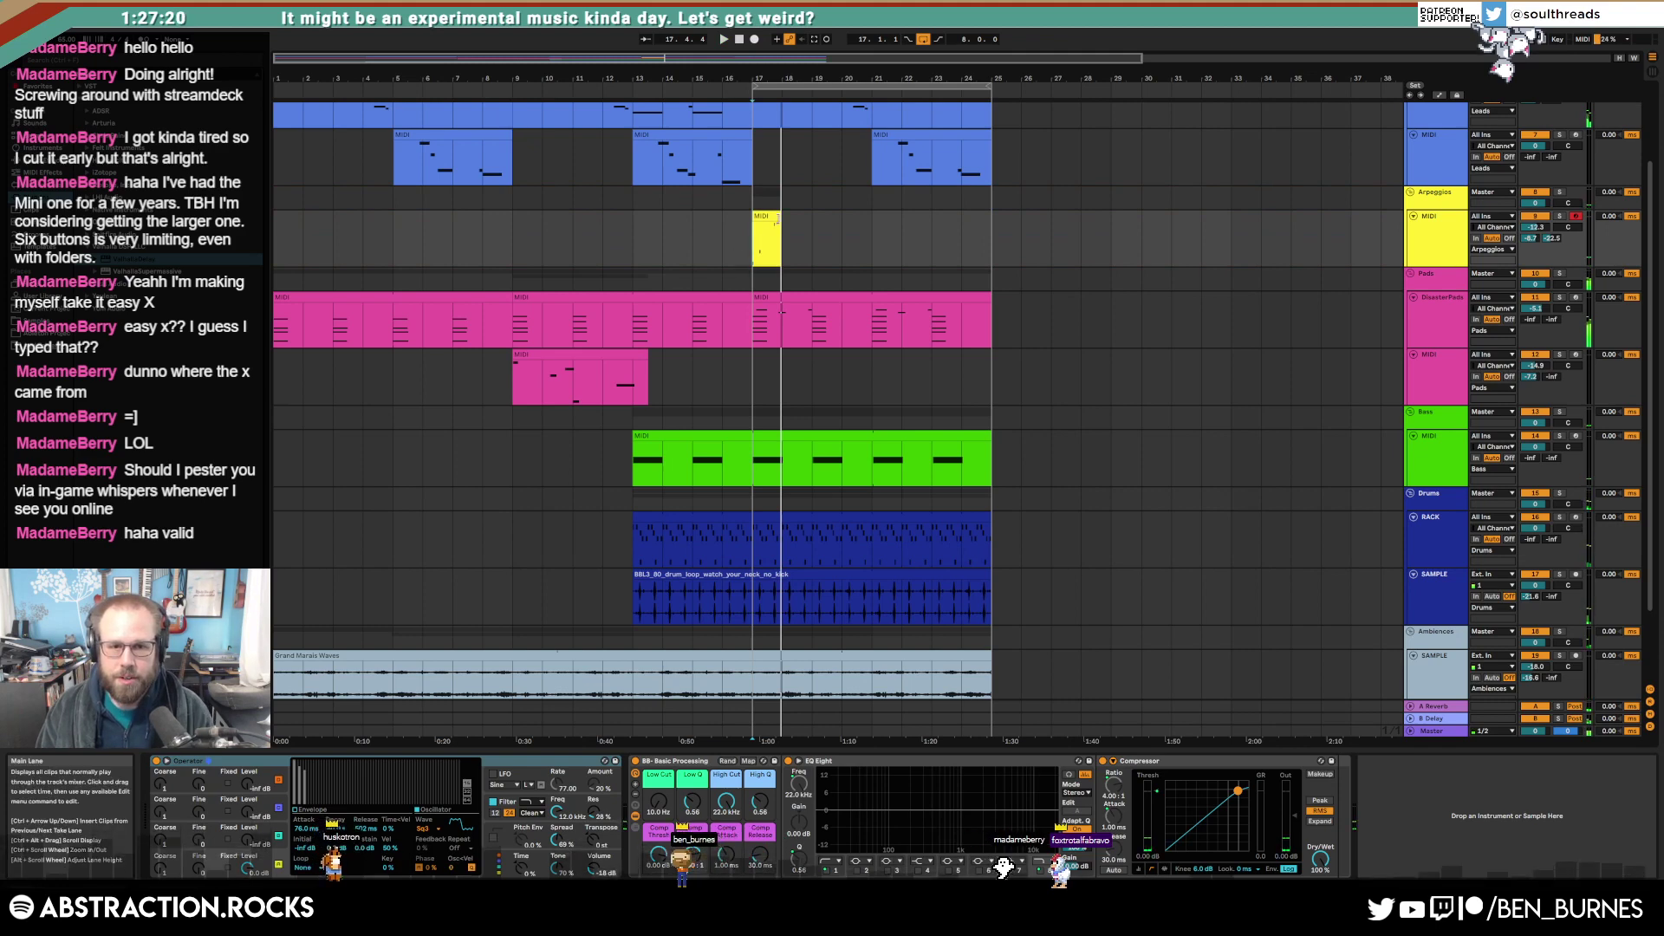
Step: Replace the recorded arpeggio take with an empty MIDI clip spanning bars 17 to 19
{"action": "left_click", "coordinate": [760, 219]}
{"action": "key", "text": "Delete"}
{"action": "left_click_drag", "start_coordinate": [760, 230], "coordinate": [803, 239]}
{"action": "key", "text": "ctrl+shift+m"}
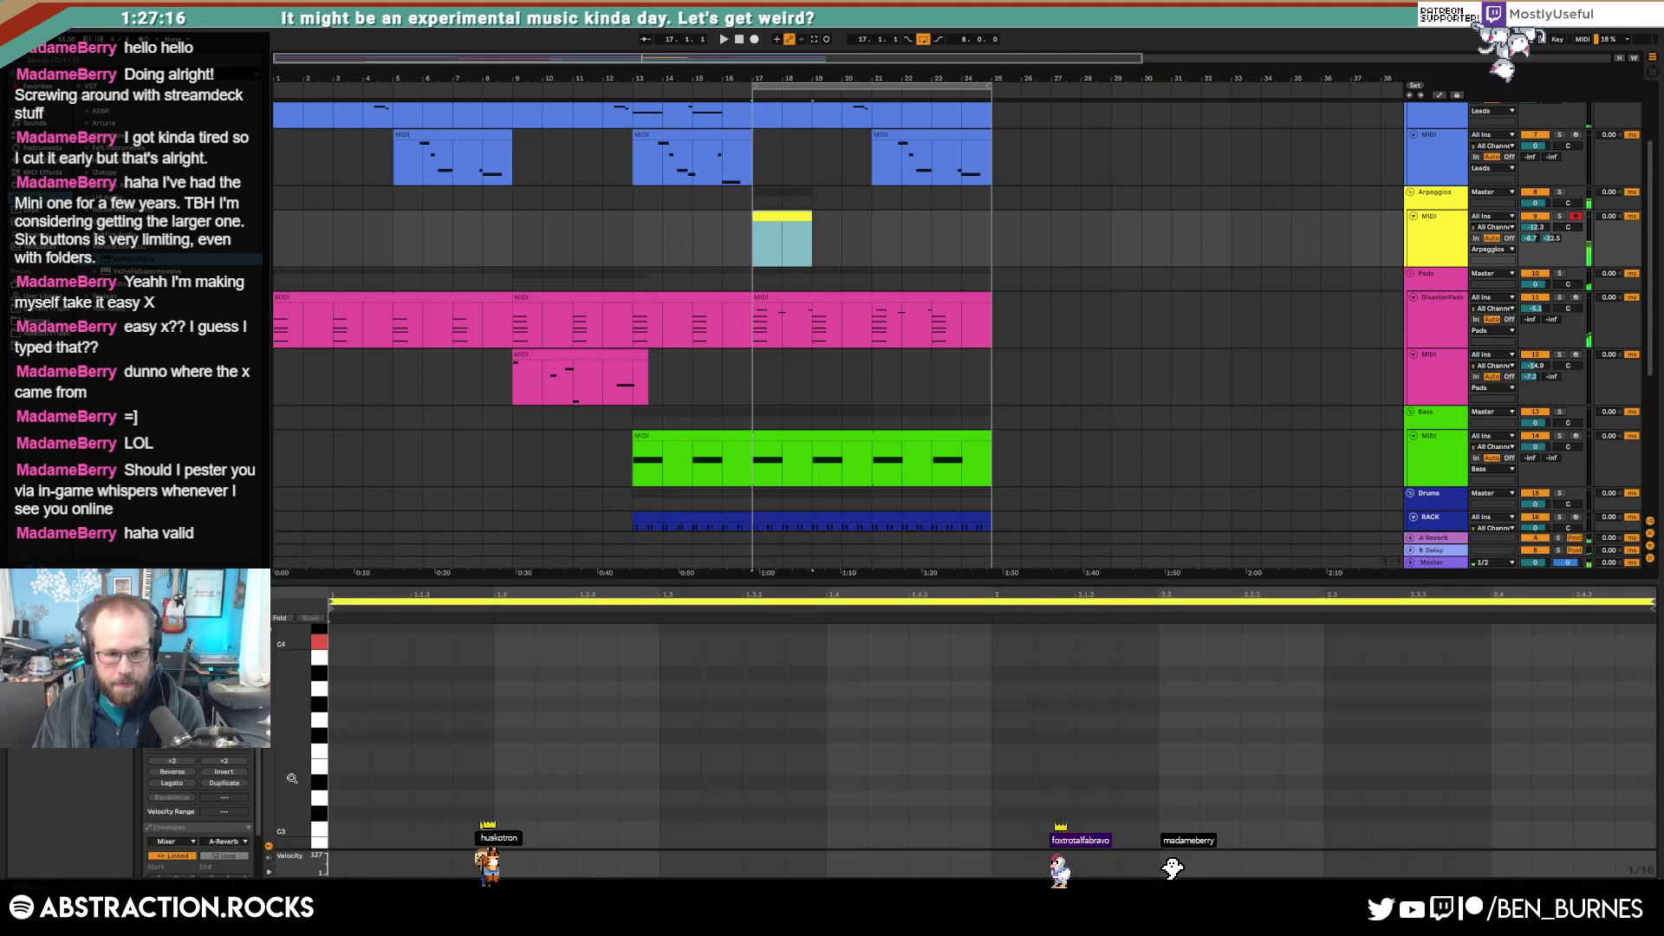
Step: Draw a rising seven-note arpeggio from C4 to G5 in the empty clip, one short note on each beat
{"action": "left_click_drag", "start_coordinate": [289, 777], "coordinate": [284, 824]}
{"action": "double_click", "coordinate": [336, 809]}
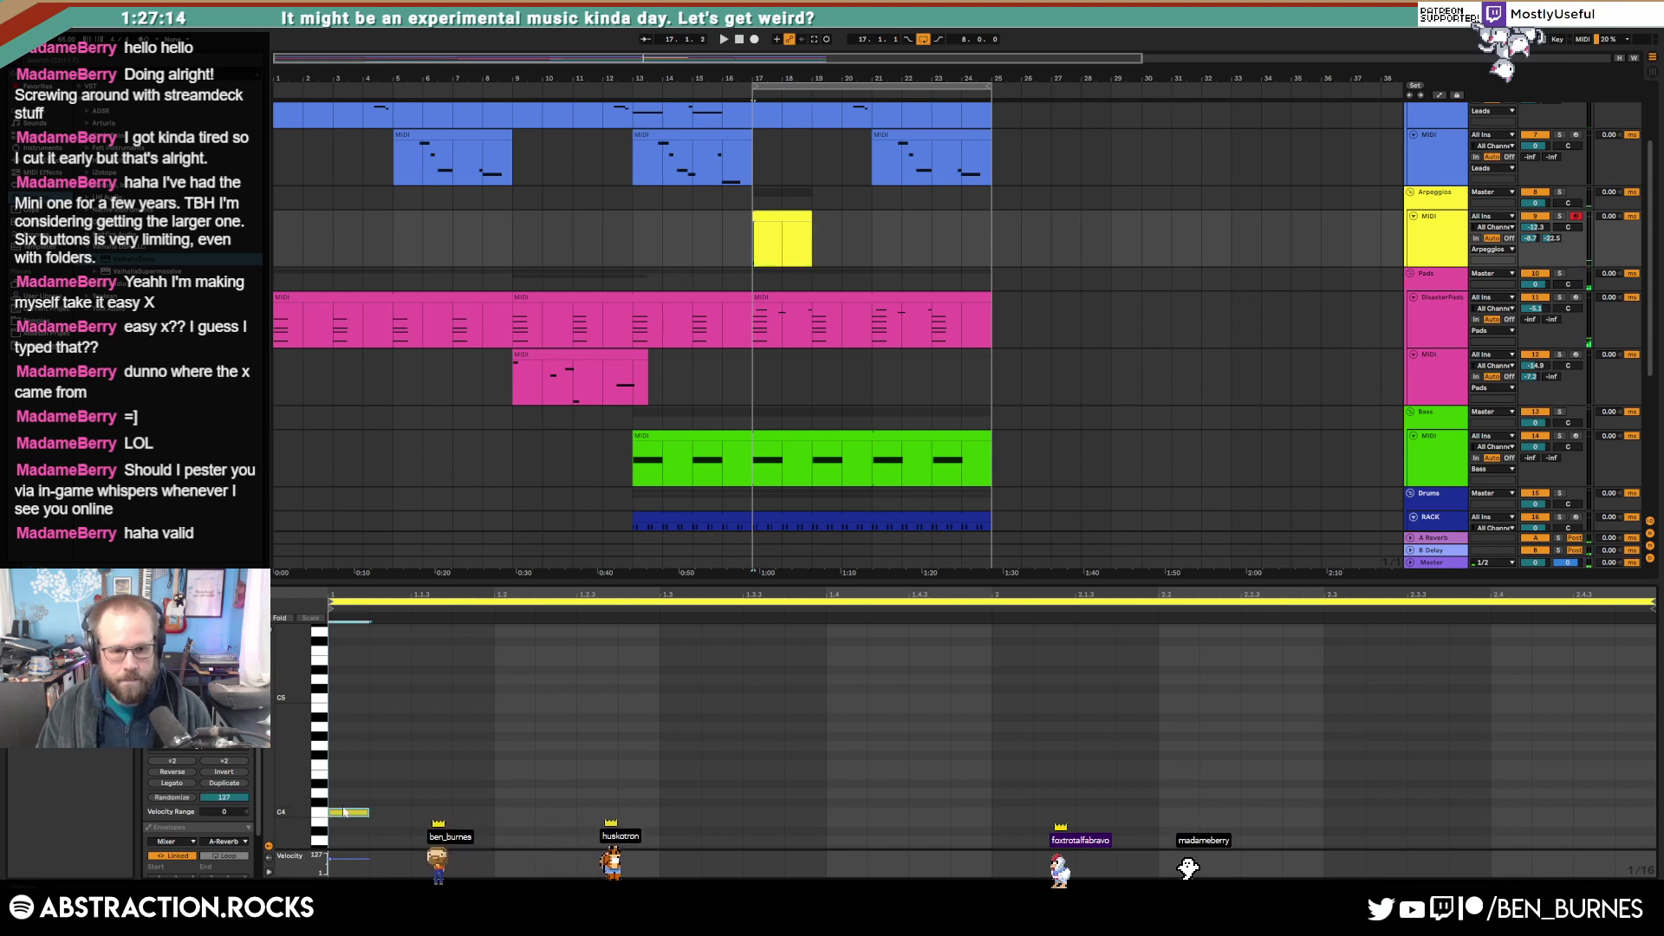
{"action": "key", "text": "space"}
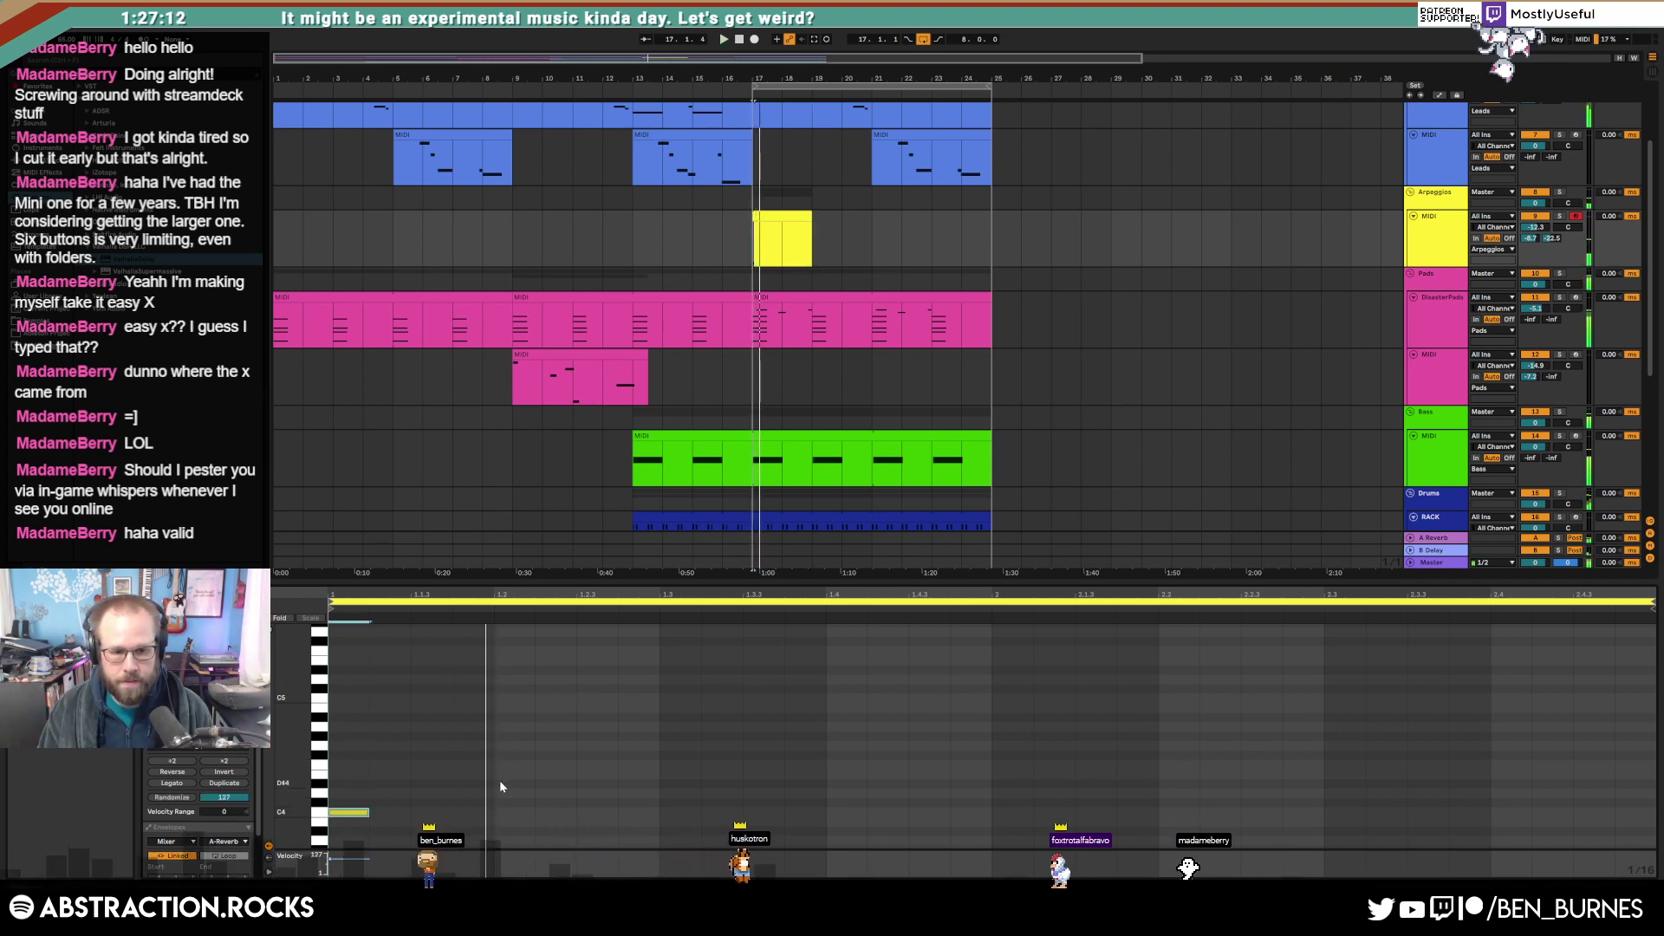
{"action": "double_click", "coordinate": [501, 783]}
{"action": "double_click", "coordinate": [669, 745]}
{"action": "double_click", "coordinate": [830, 717]}
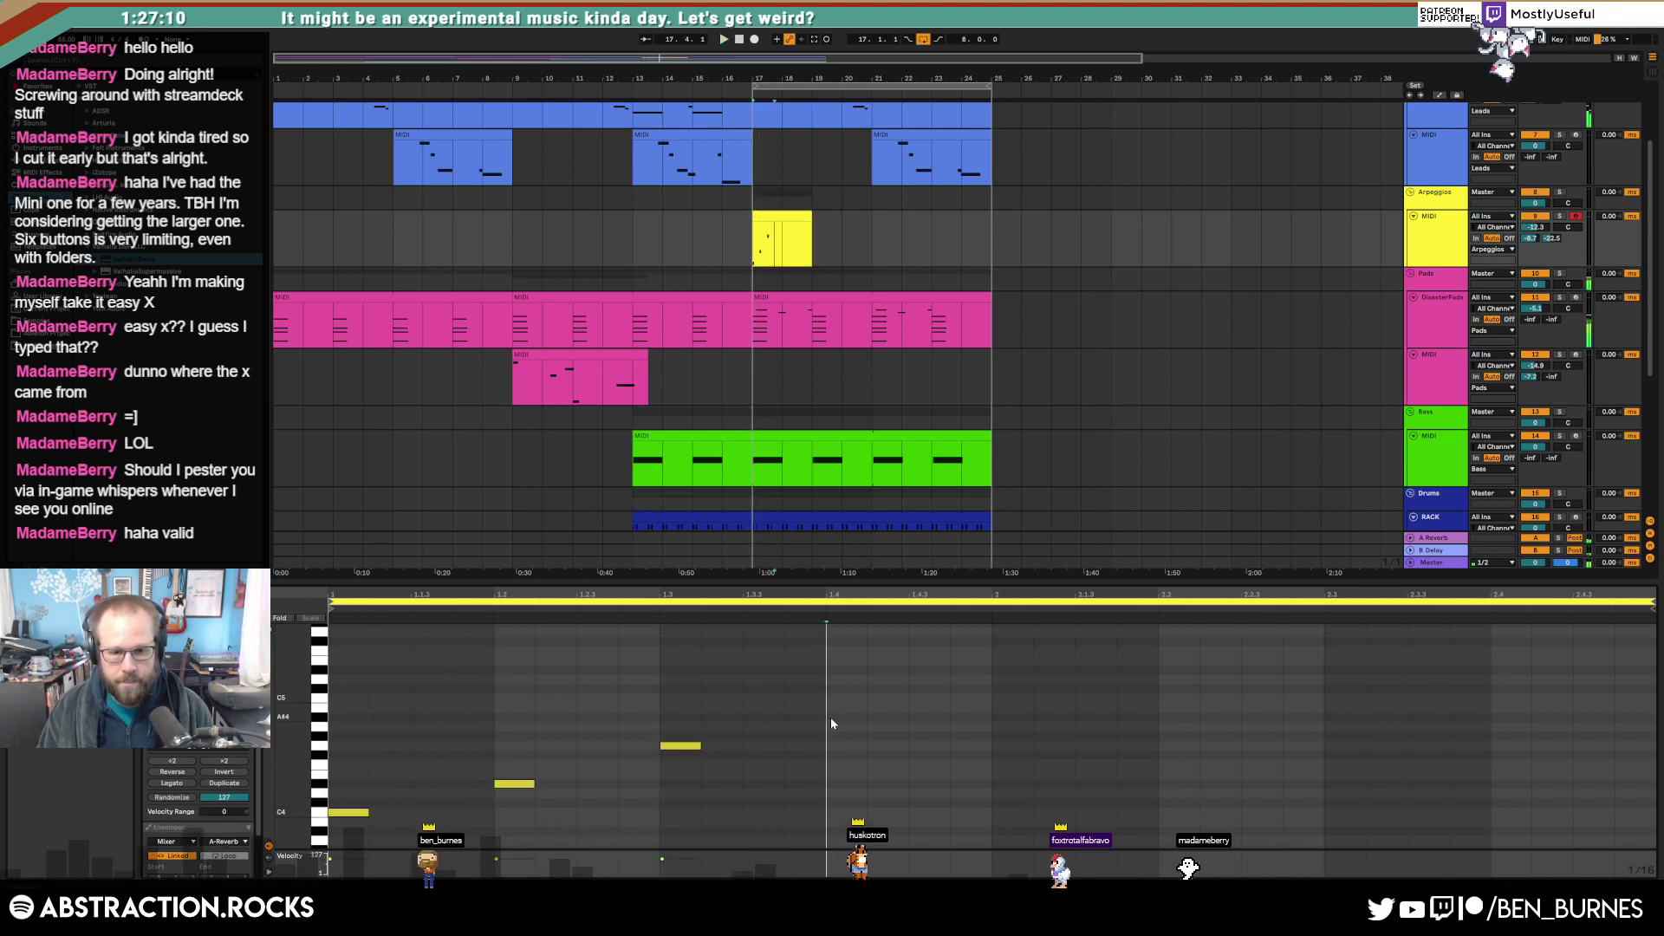
{"action": "double_click", "coordinate": [997, 679]}
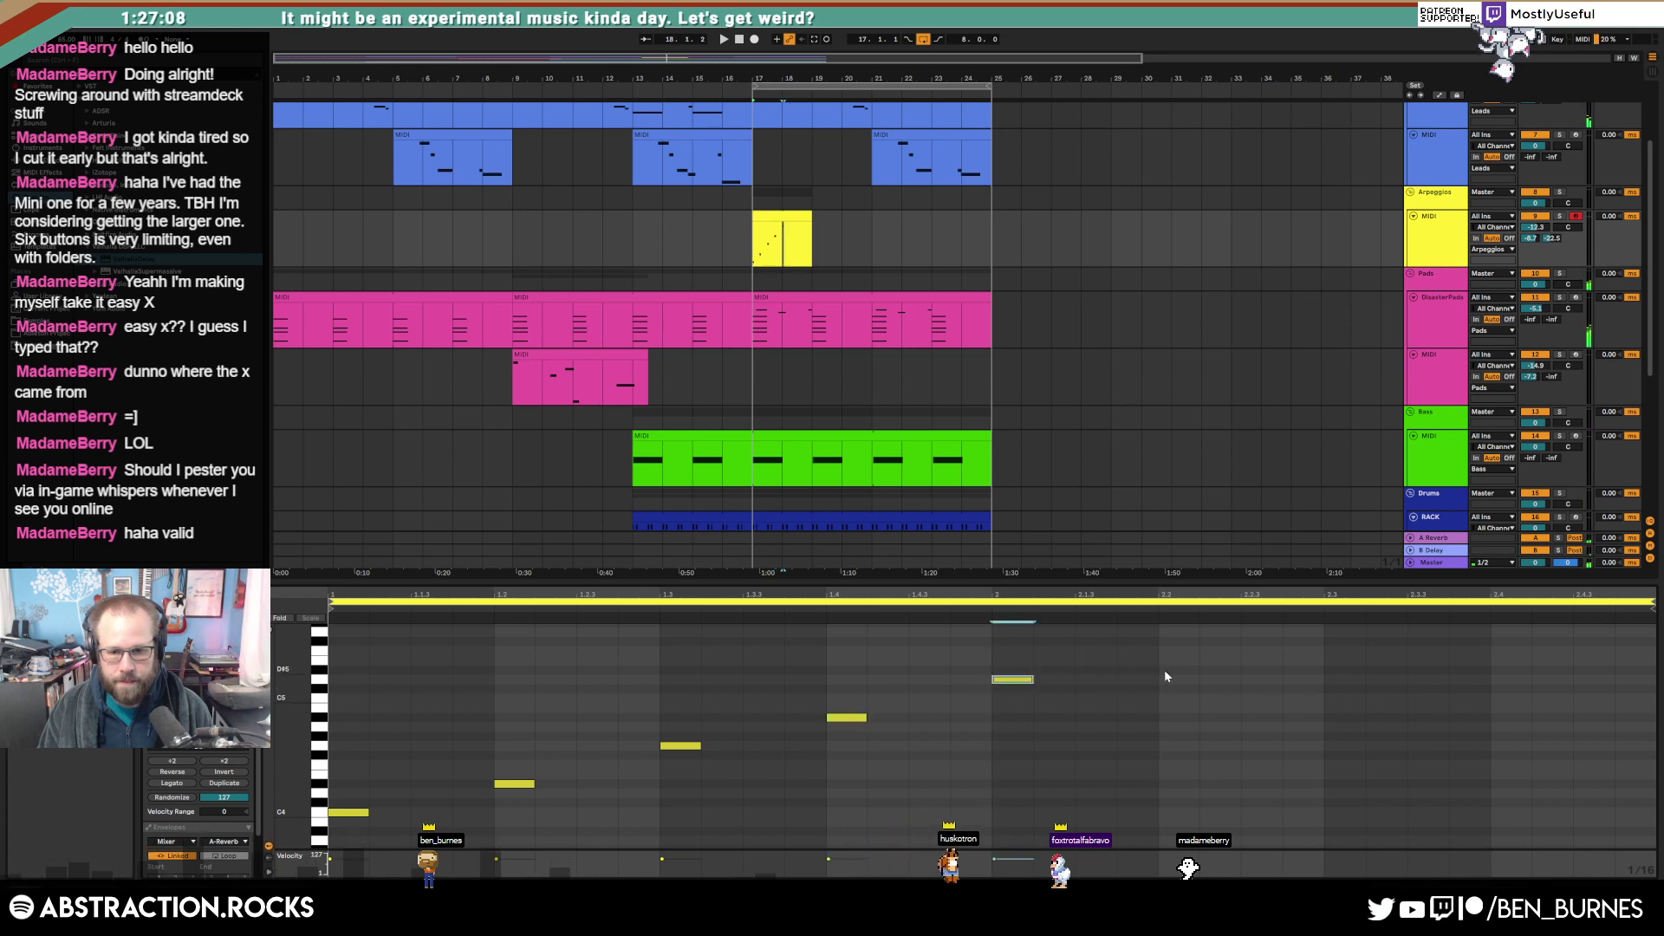
{"action": "scroll", "coordinate": [1291, 693], "scroll_direction": "up", "scroll_amount": 1}
{"action": "double_click", "coordinate": [1330, 656]}
{"action": "scroll", "coordinate": [1474, 673], "scroll_direction": "up", "scroll_amount": 1}
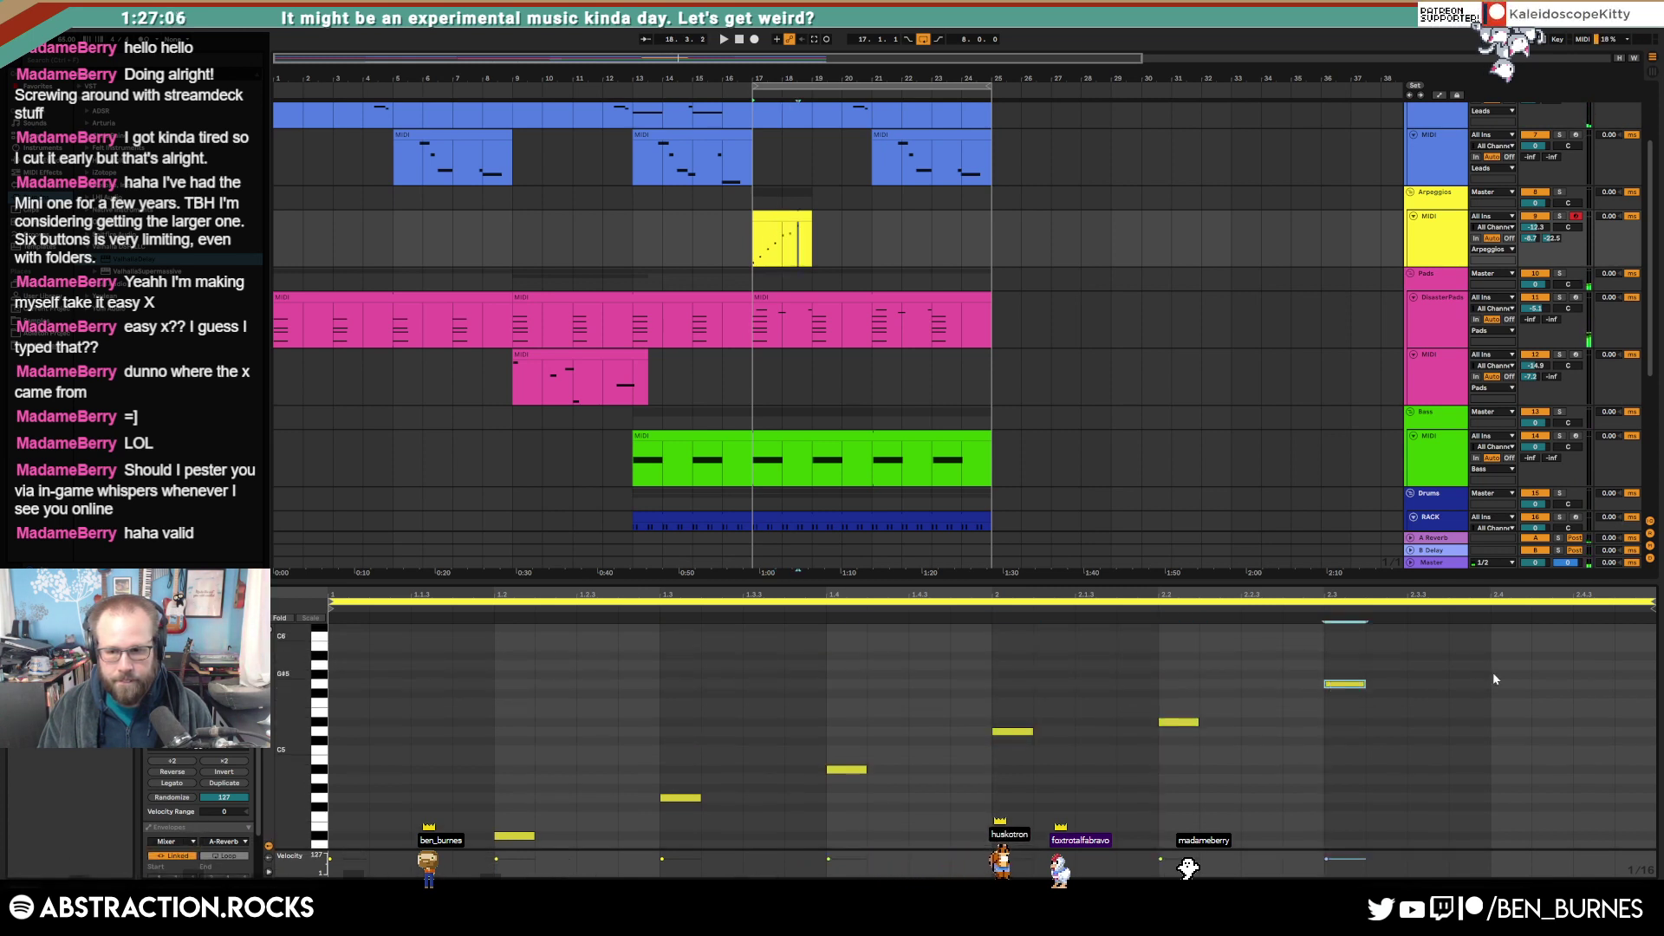
Step: Stop playback and shorten all the arpeggio notes together
{"action": "key", "text": "ctrl+a"}
{"action": "scroll", "coordinate": [394, 788], "scroll_direction": "down", "scroll_amount": 1}
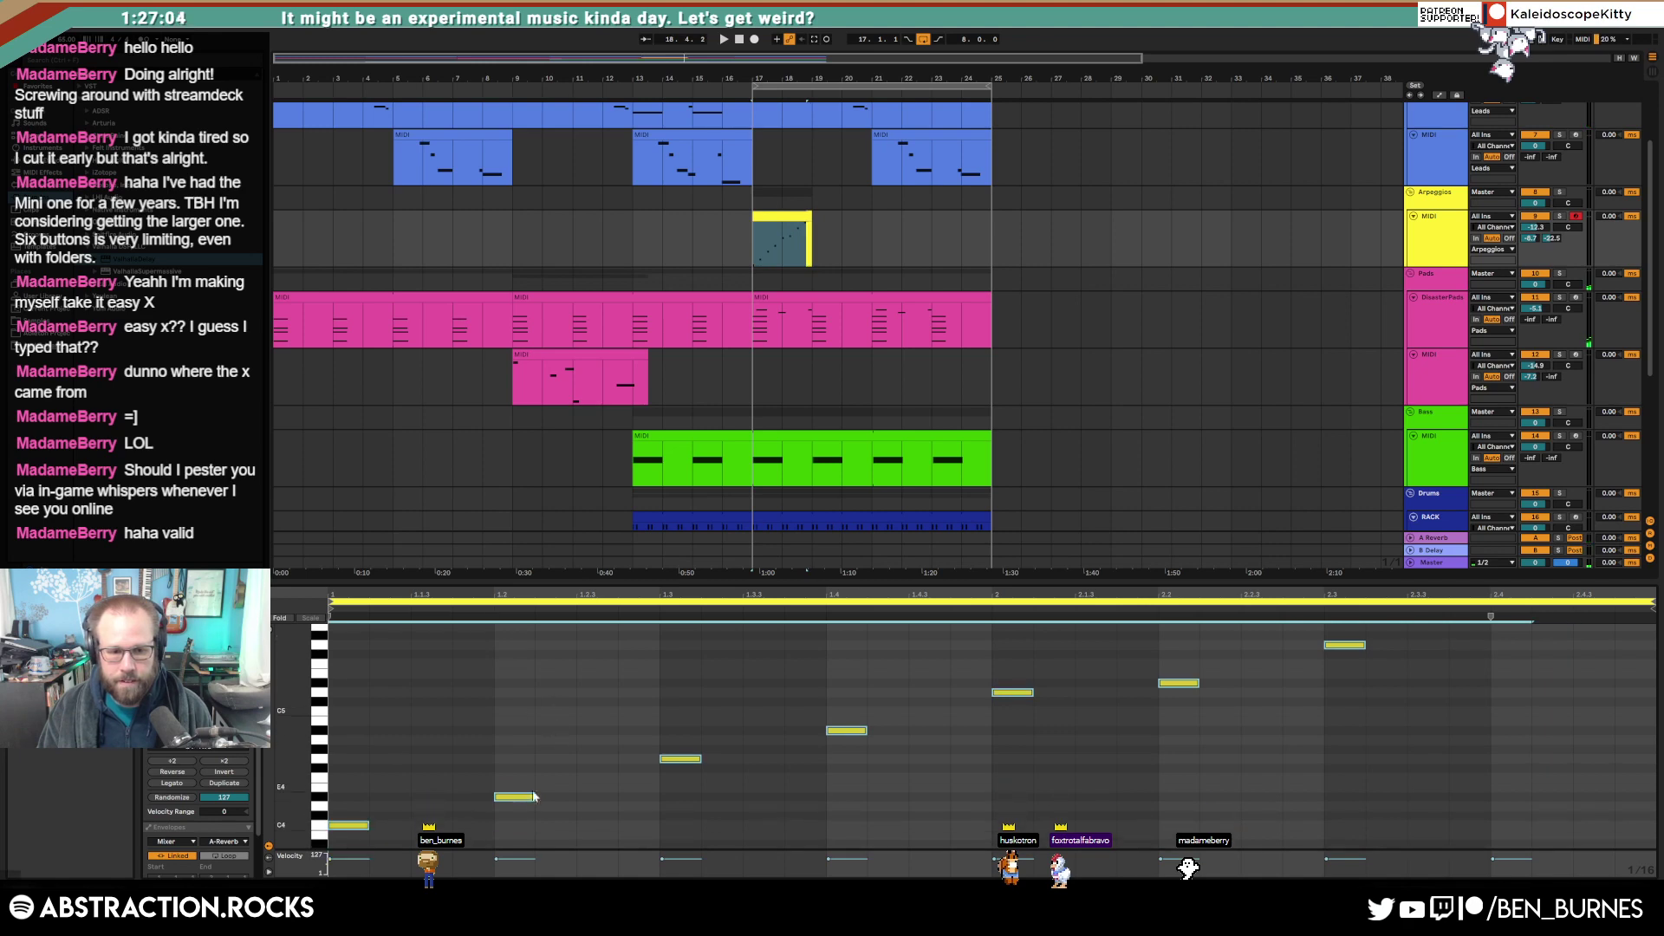
{"action": "key", "text": "space"}
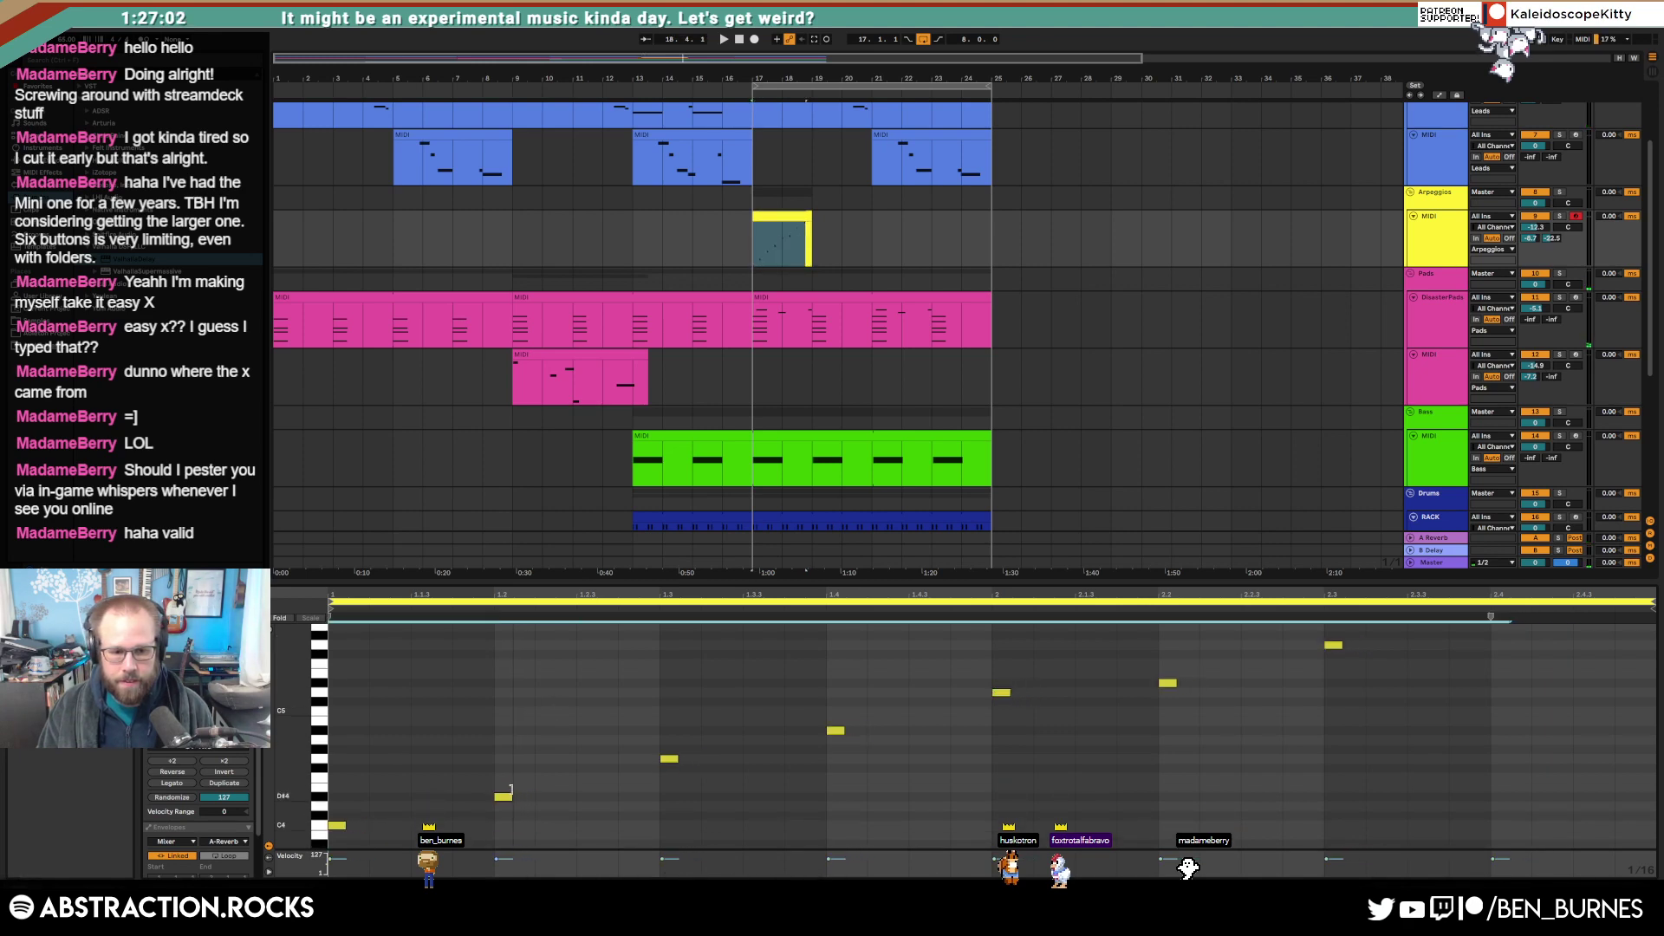
{"action": "left_click", "coordinate": [524, 781]}
Step: Extend the looping arpeggio clip from bar 17 out to bar 25 and play the section
{"action": "left_click", "coordinate": [761, 248]}
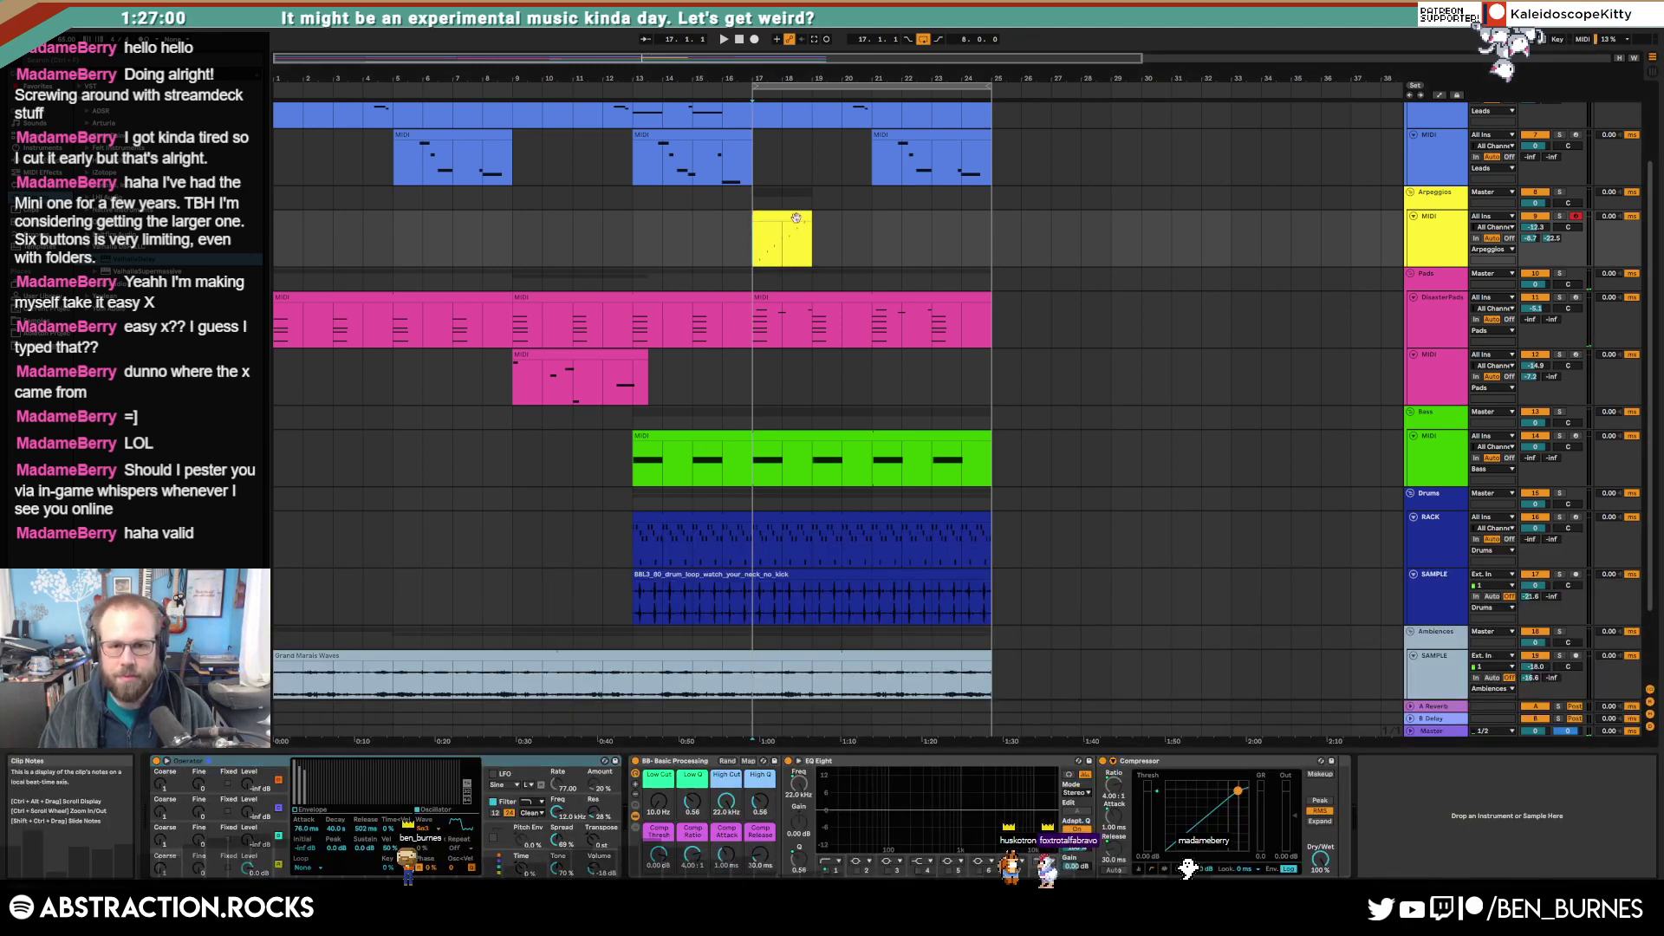
{"action": "left_click_drag", "start_coordinate": [812, 217], "coordinate": [991, 217]}
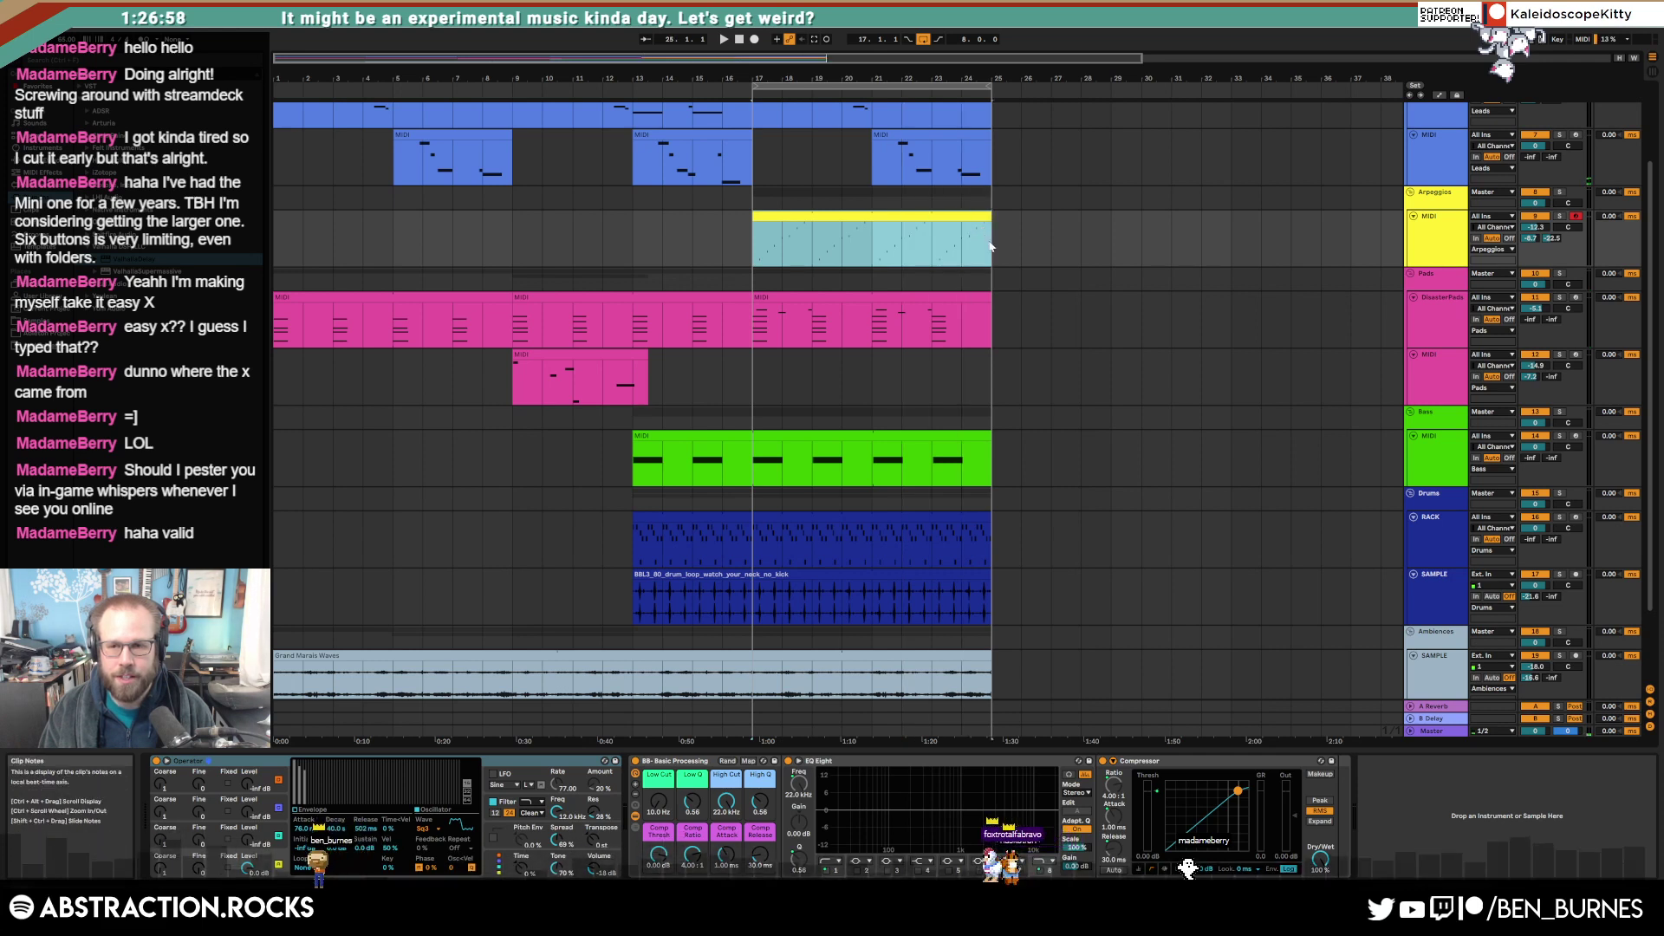
{"action": "left_click", "coordinate": [1545, 217]}
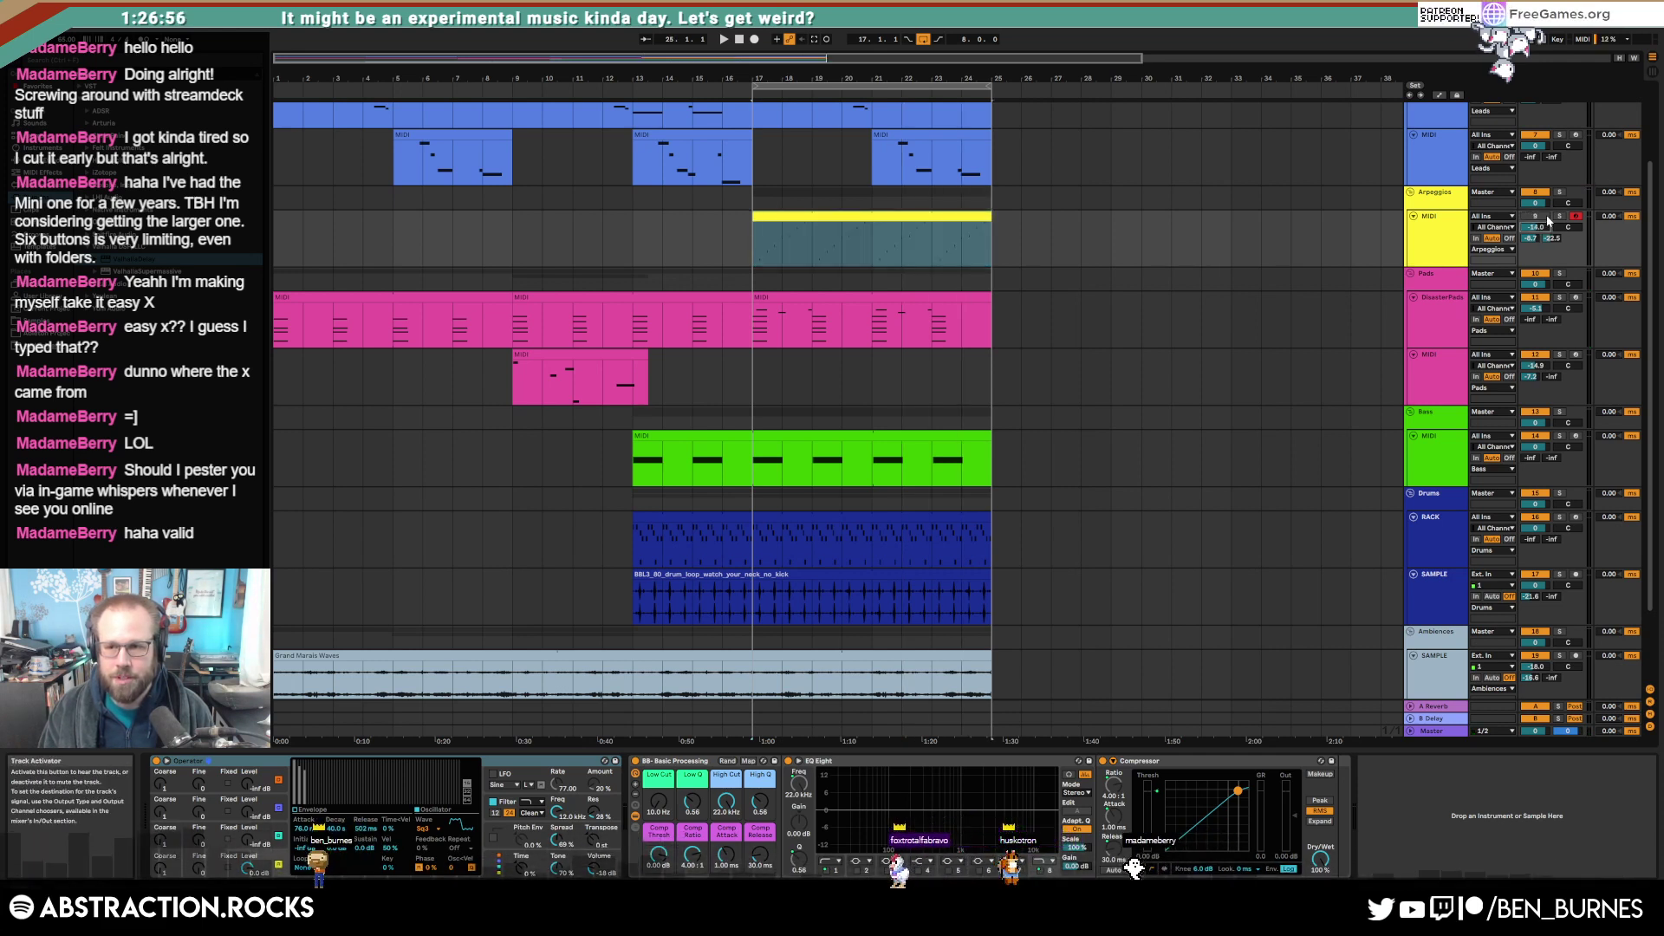
{"action": "key", "text": "space"}
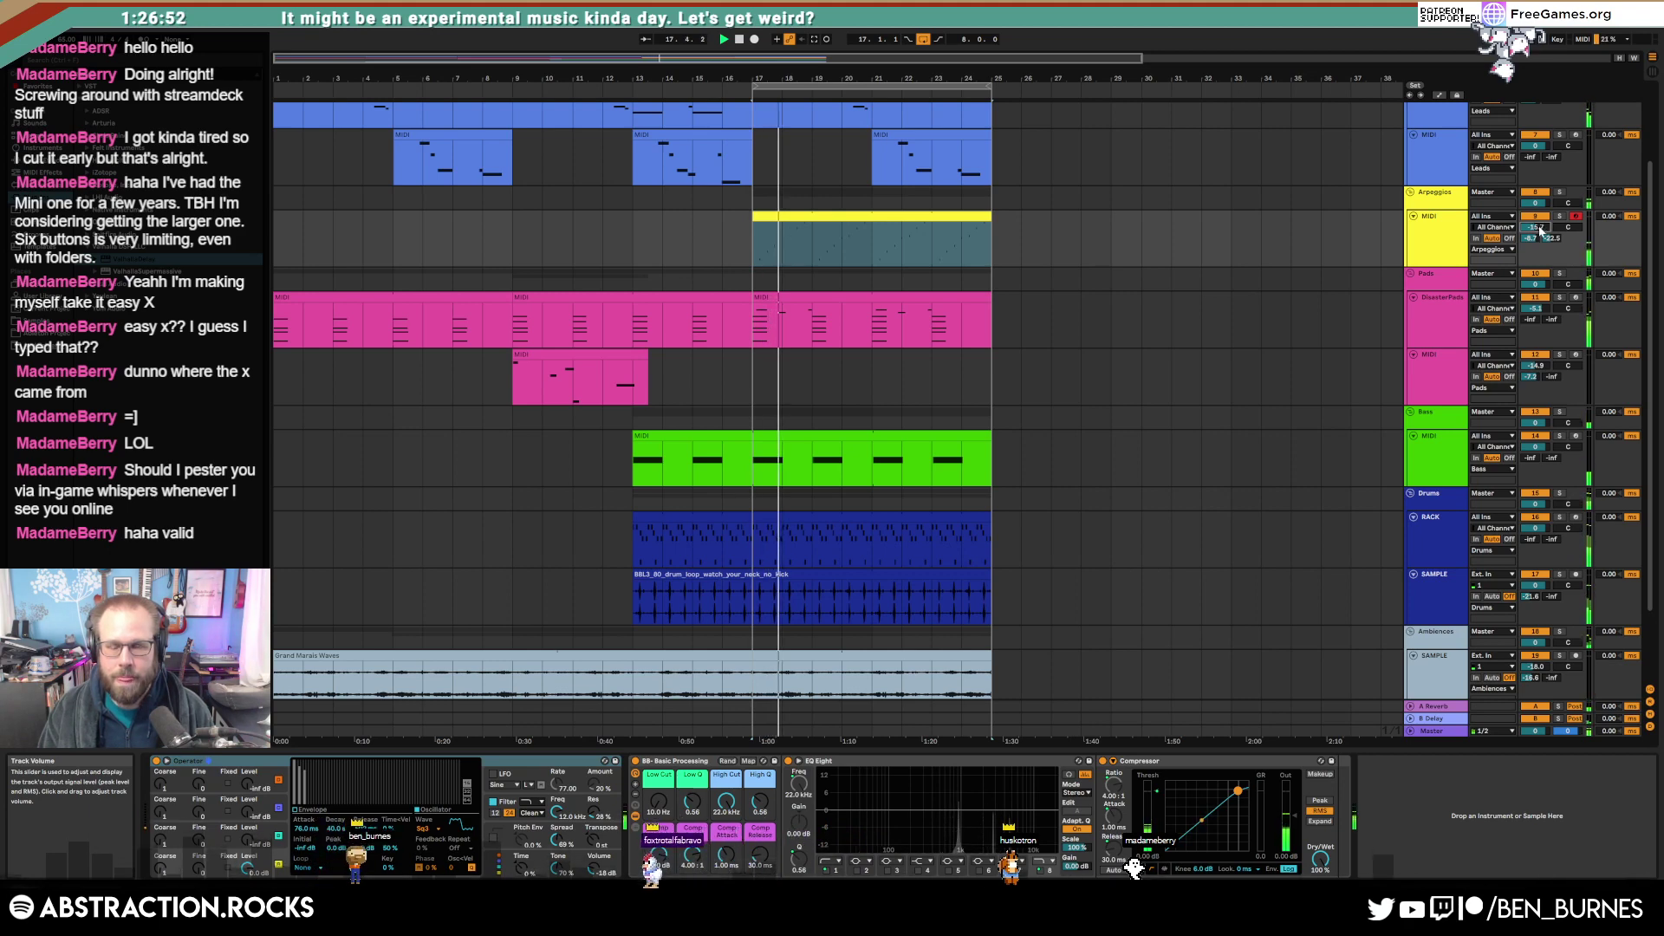
Step: Lower the fifth arpeggio note to C5
{"action": "left_click", "coordinate": [895, 233]}
{"action": "double_click", "coordinate": [895, 232]}
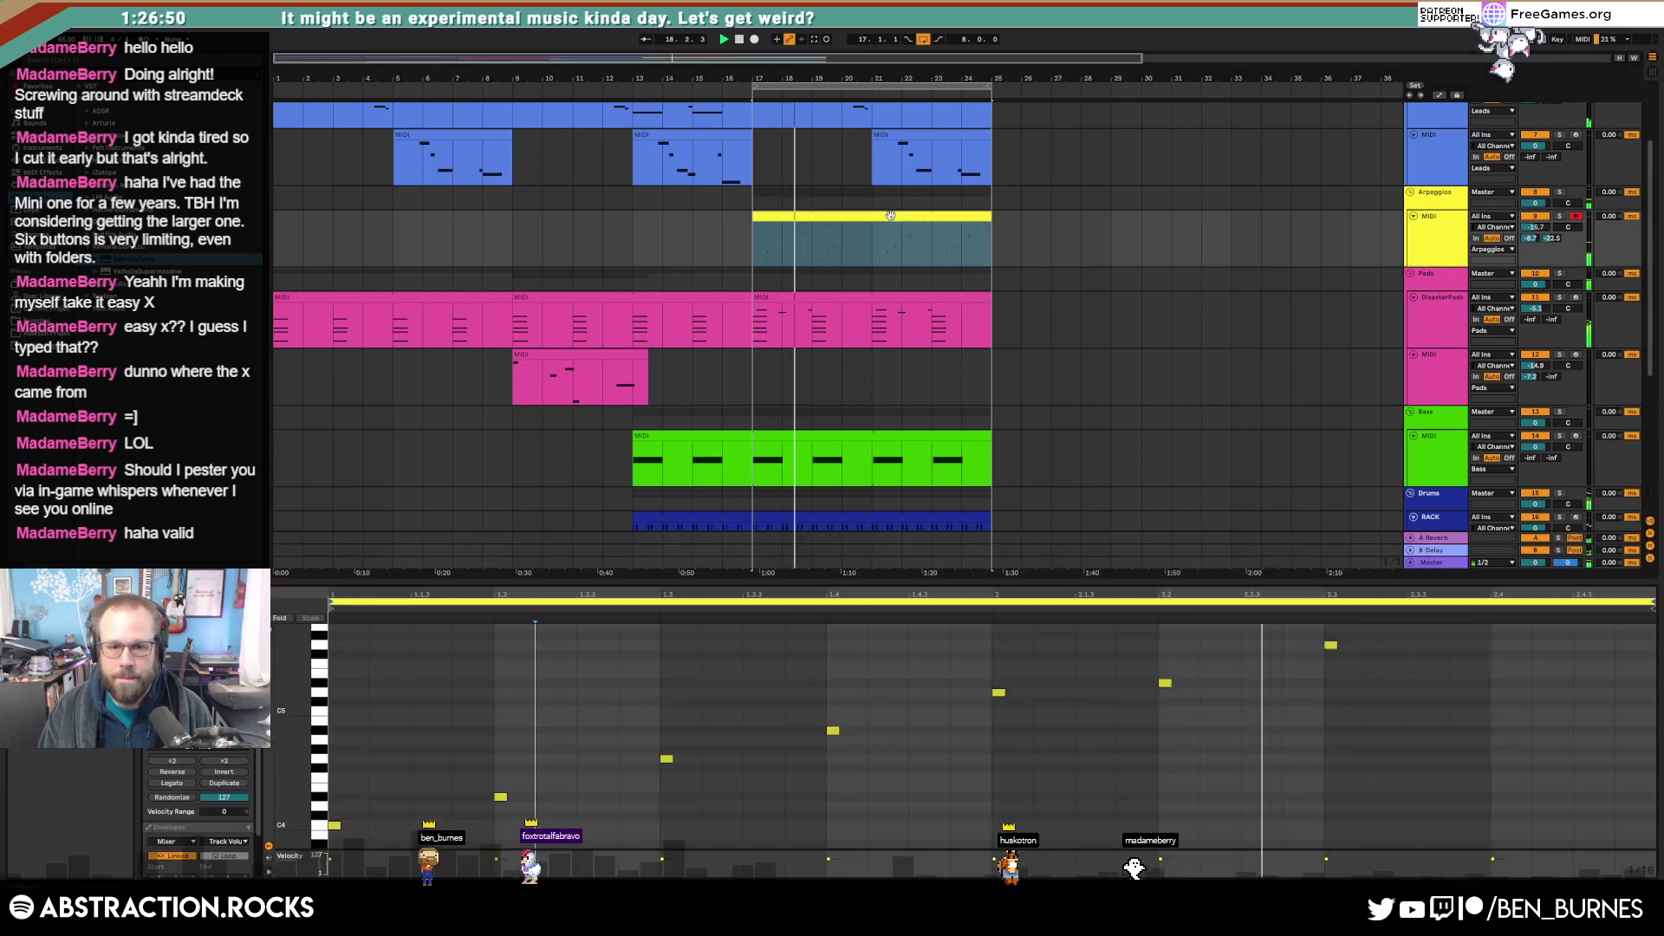
{"action": "left_click", "coordinate": [1046, 739]}
{"action": "key", "text": "Down"}
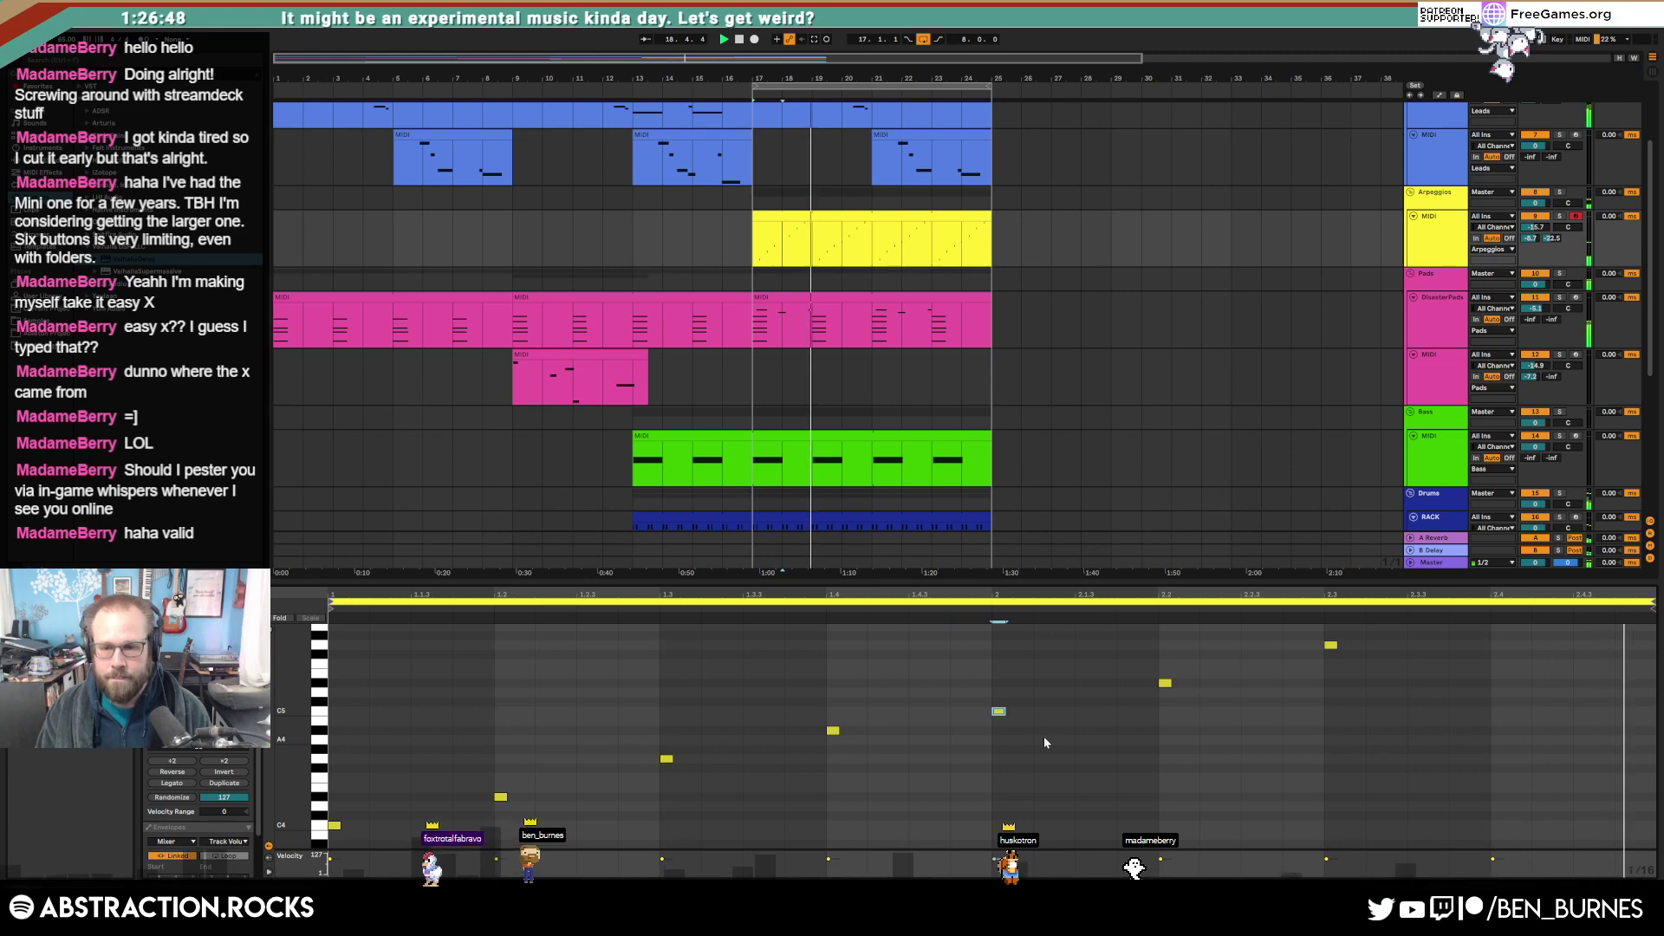
Step: Lower the Arpeggios MIDI track's volume to -20.8 dB and raise the Low Cut in its processing rack
{"action": "left_click_drag", "start_coordinate": [1535, 227], "coordinate": [1536, 246]}
{"action": "double_click", "coordinate": [1422, 249]}
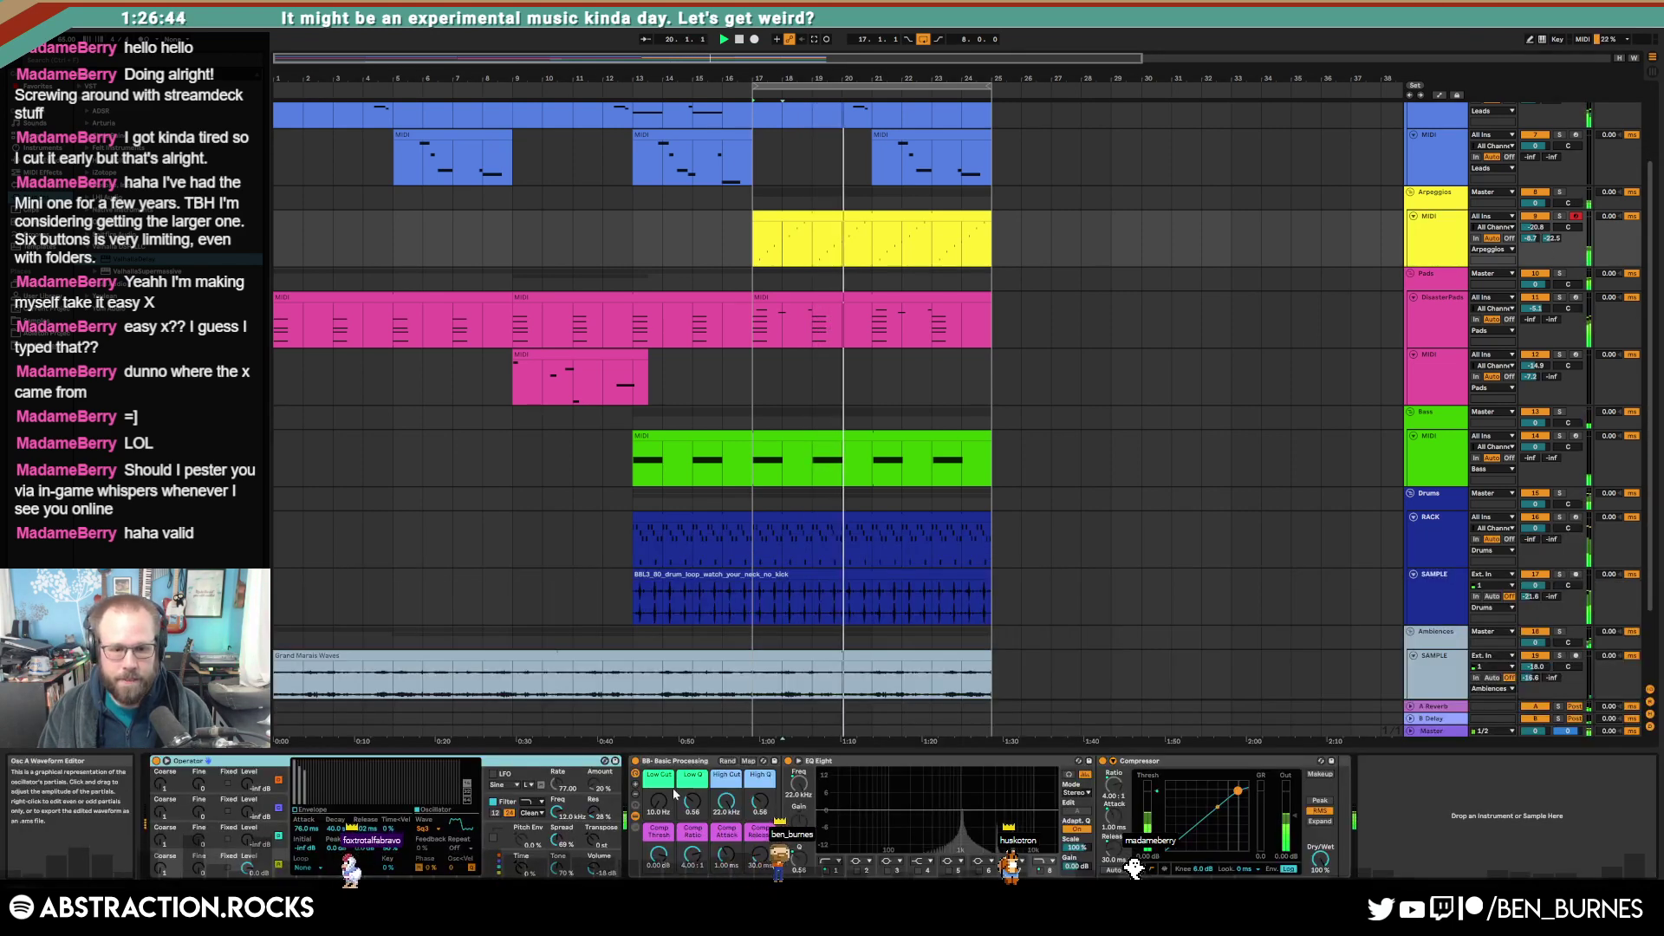
{"action": "left_click_drag", "start_coordinate": [663, 794], "coordinate": [663, 754]}
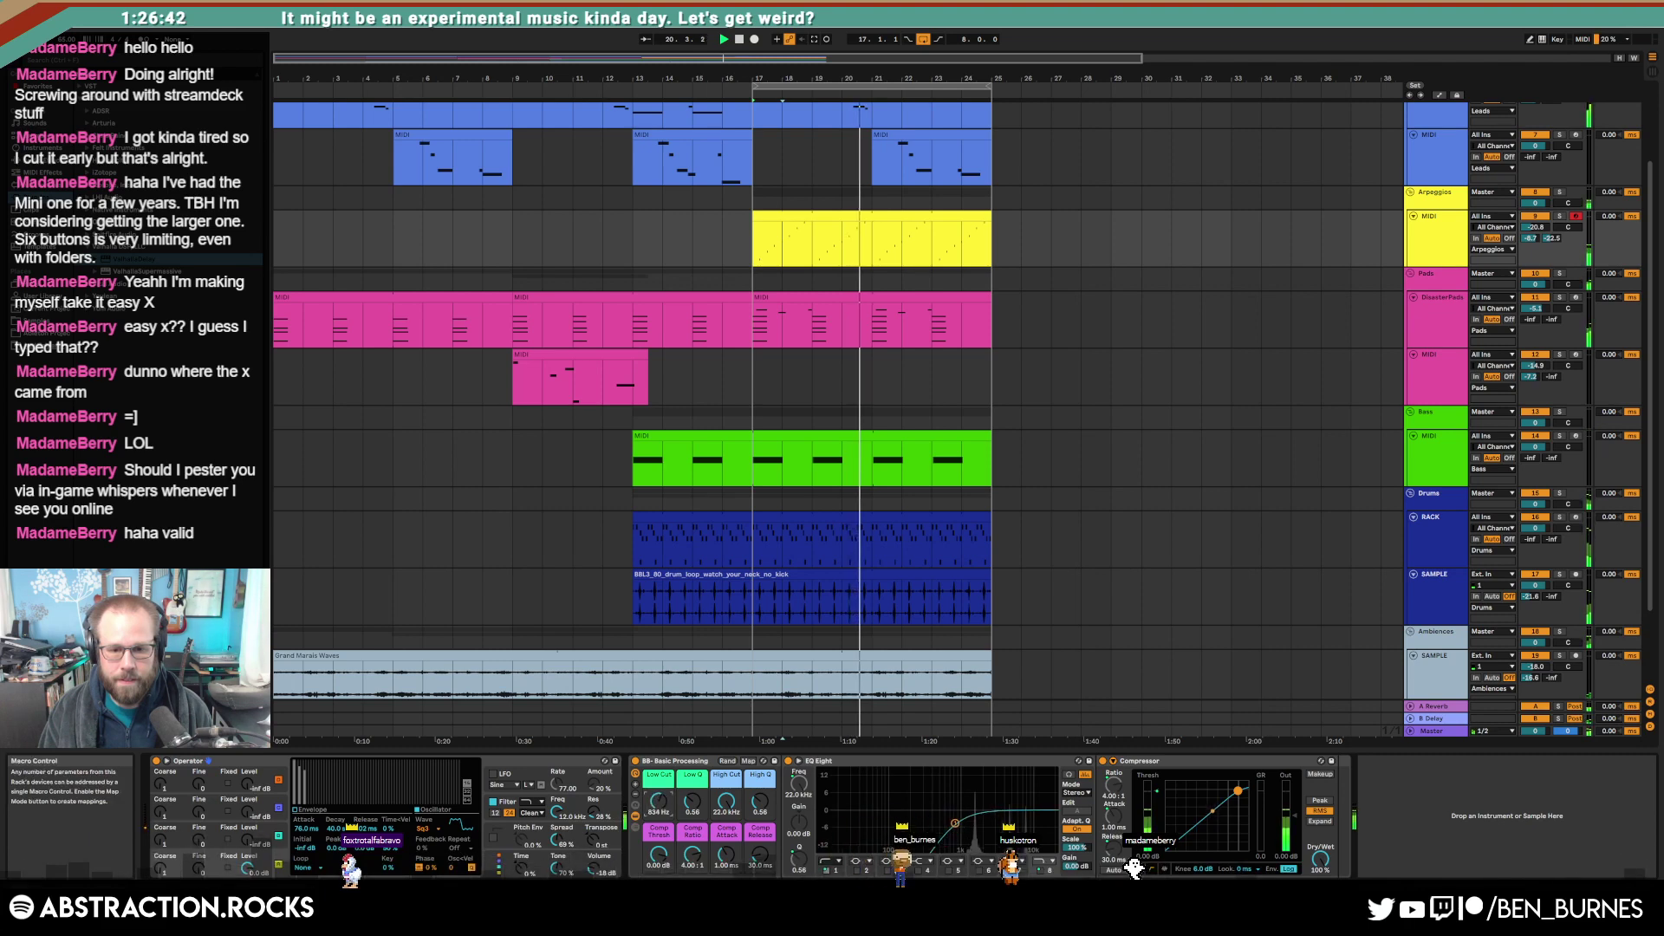
Step: Add an extra Mouth Pop hit right after the last one in bar 20 of the drum rack part
{"action": "double_click", "coordinate": [854, 536]}
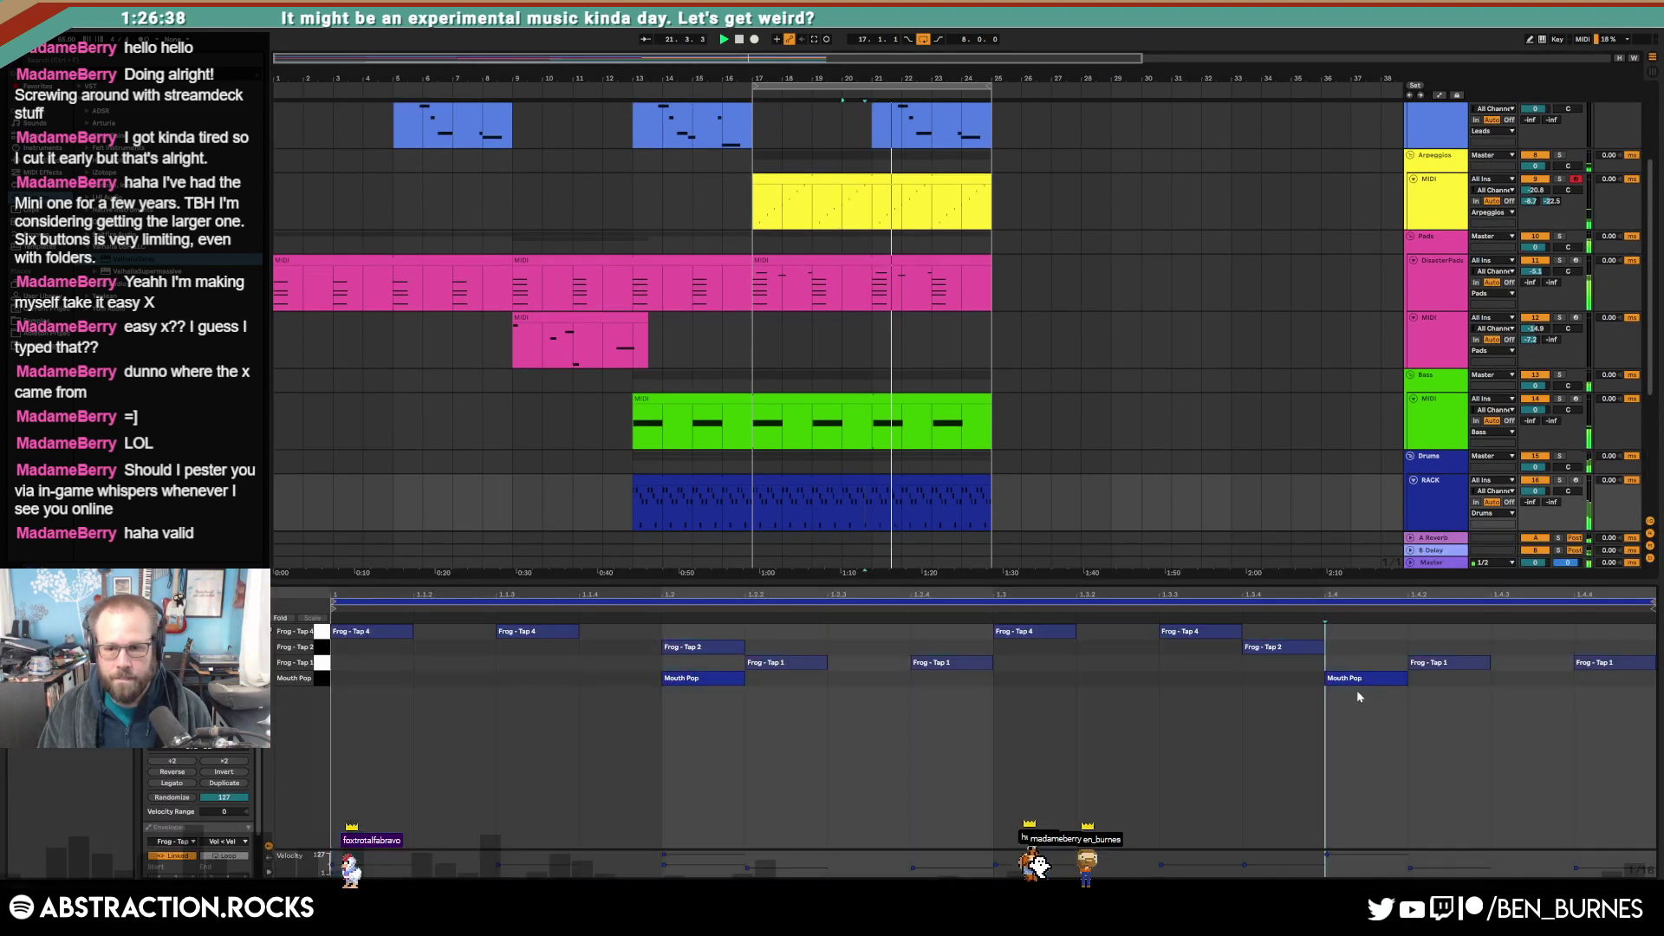
{"action": "double_click", "coordinate": [1440, 682]}
{"action": "key", "text": "shift+Tab"}
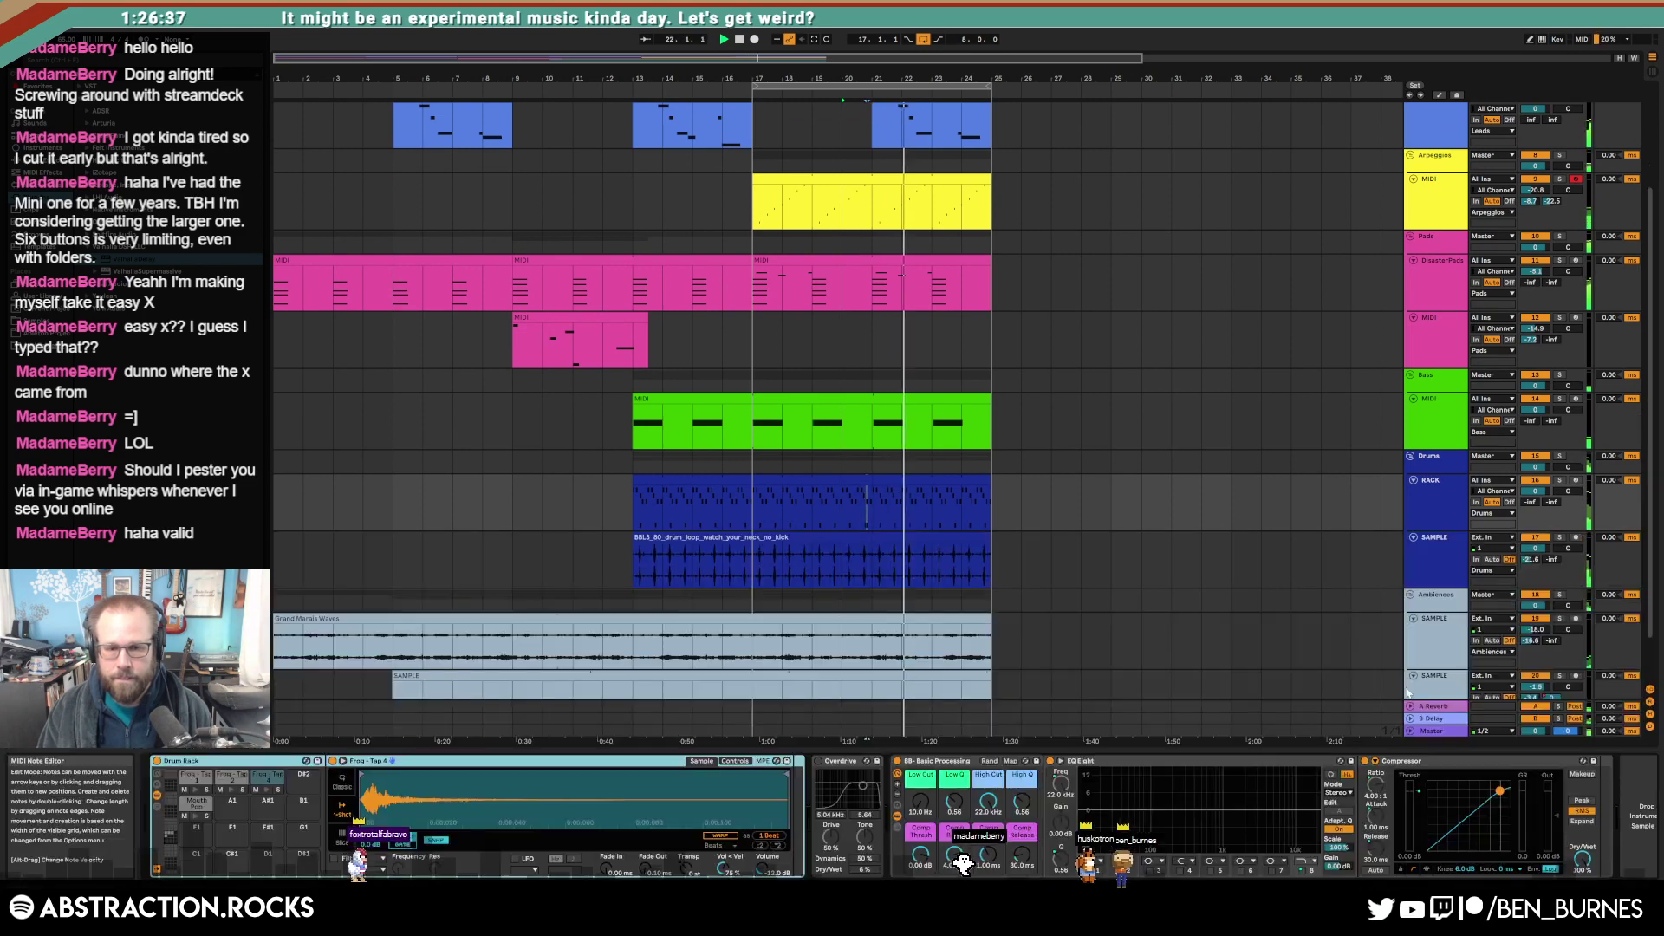
Step: Copy the drum rack's bar 20 variation onto bars 18, 22 and 24
{"action": "left_click", "coordinate": [849, 479]}
{"action": "key", "text": "ctrl+c"}
{"action": "left_click", "coordinate": [789, 503]}
{"action": "key", "text": "ctrl+v"}
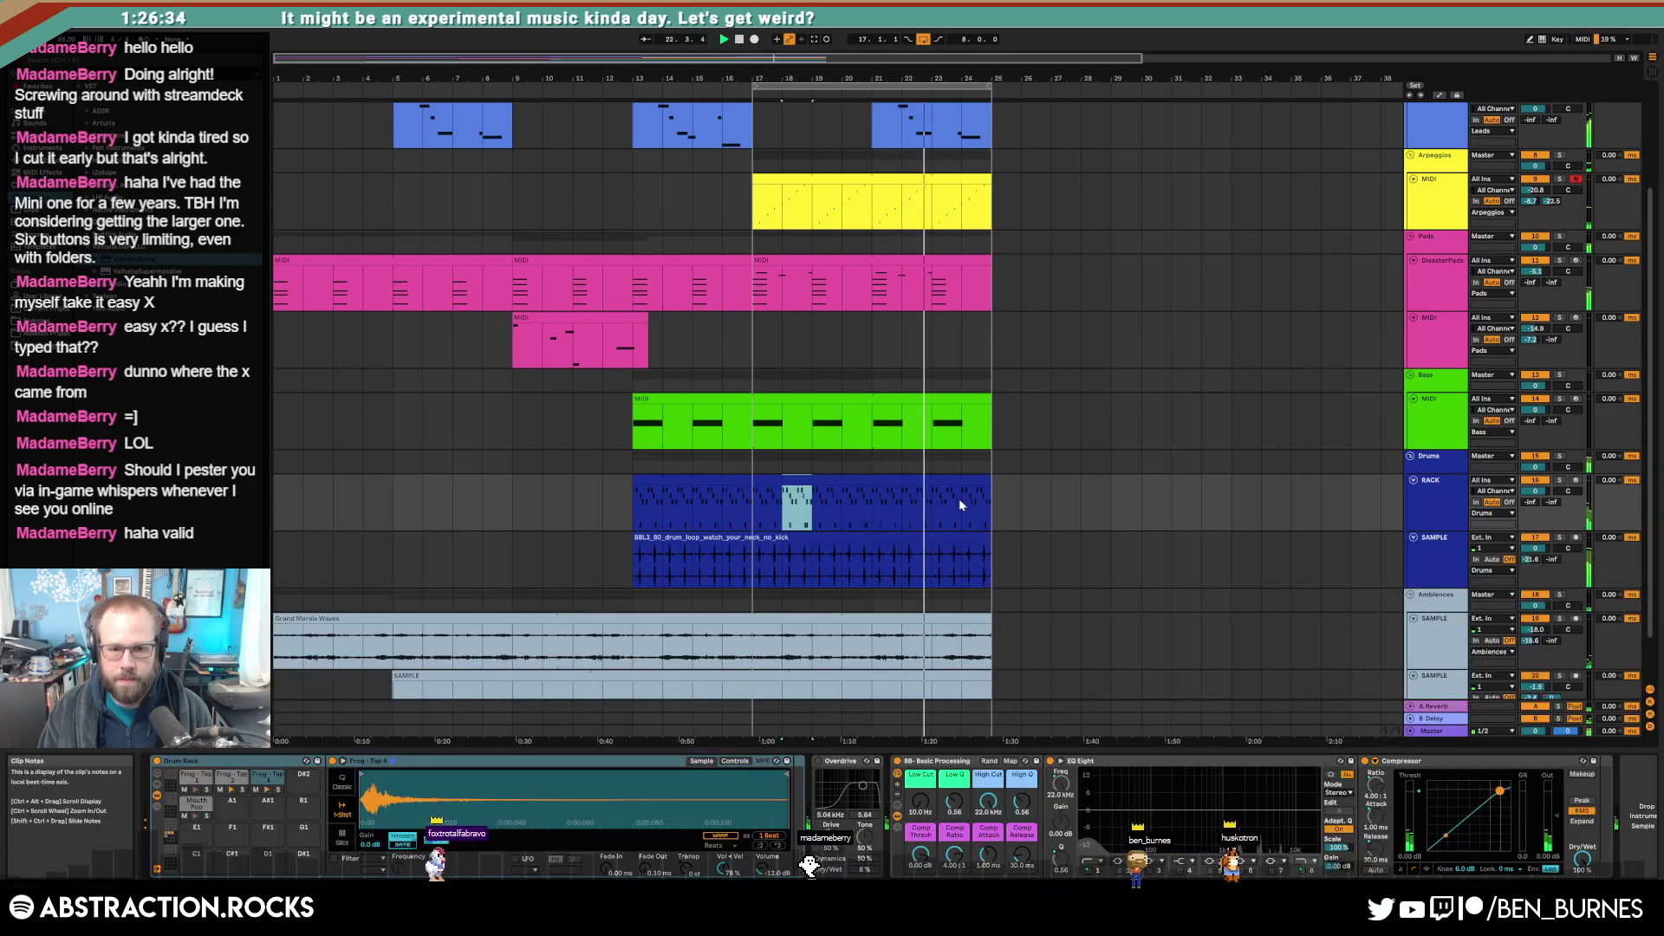
{"action": "left_click", "coordinate": [910, 500]}
{"action": "key", "text": "ctrl+v"}
{"action": "left_click", "coordinate": [964, 503]}
{"action": "key", "text": "ctrl+v"}
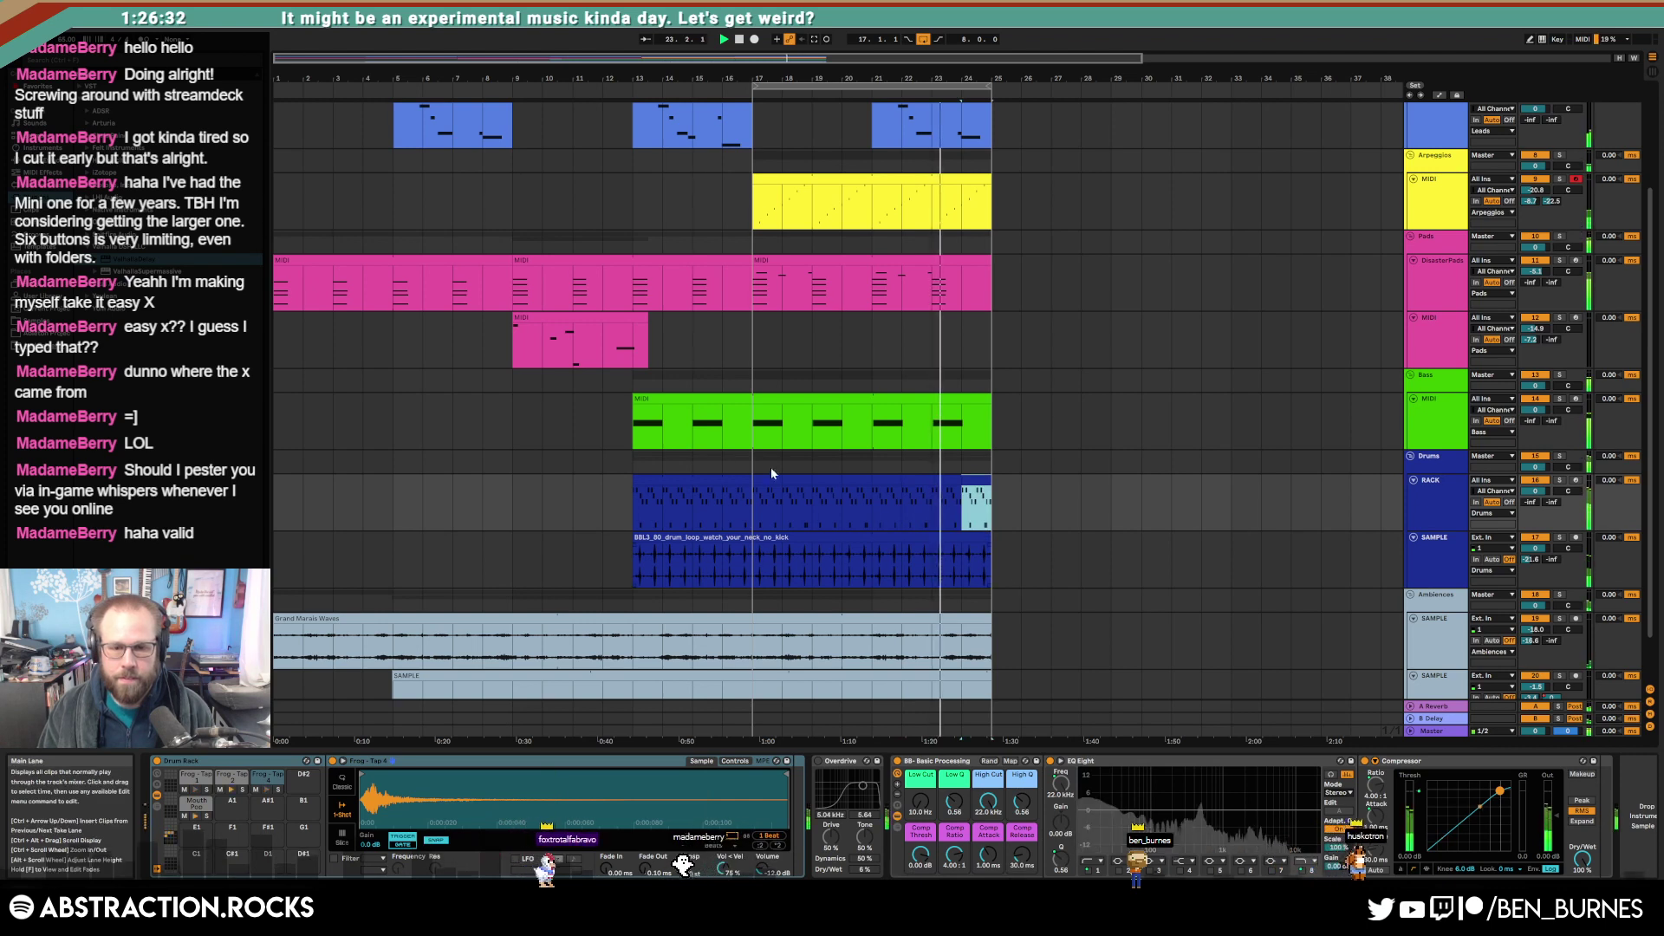
Step: Consolidate the drum rack part from bar 17 to 19 into one clip and loop it out to bar 25
{"action": "left_click", "coordinate": [761, 479]}
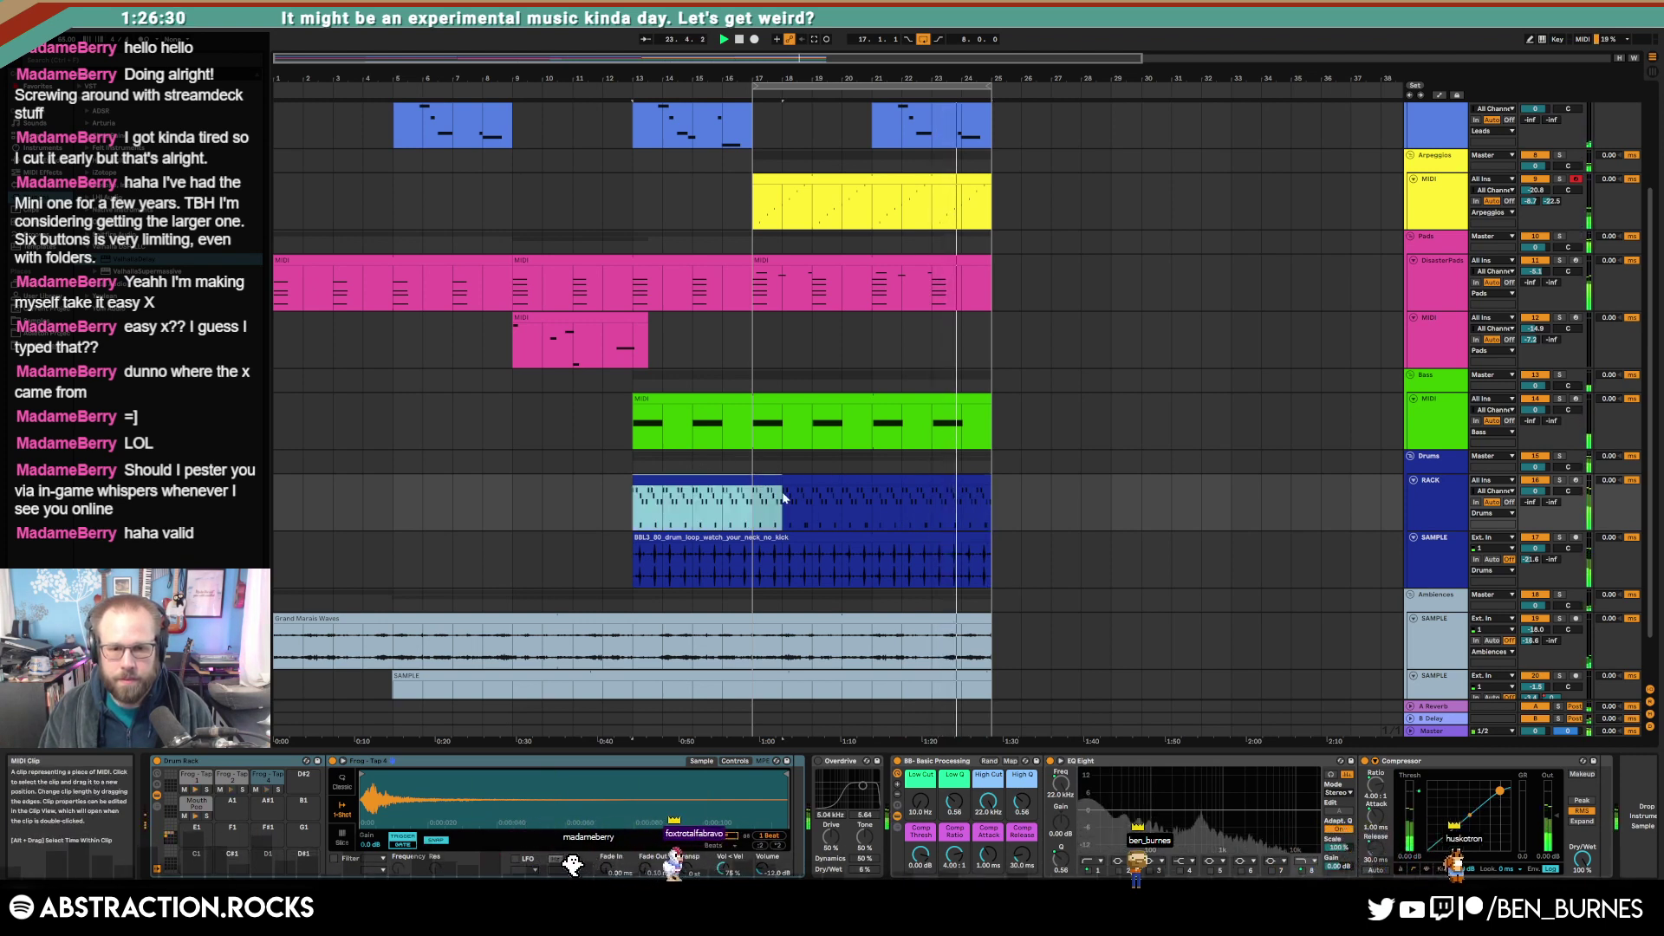
{"action": "left_click_drag", "start_coordinate": [767, 503], "coordinate": [814, 498]}
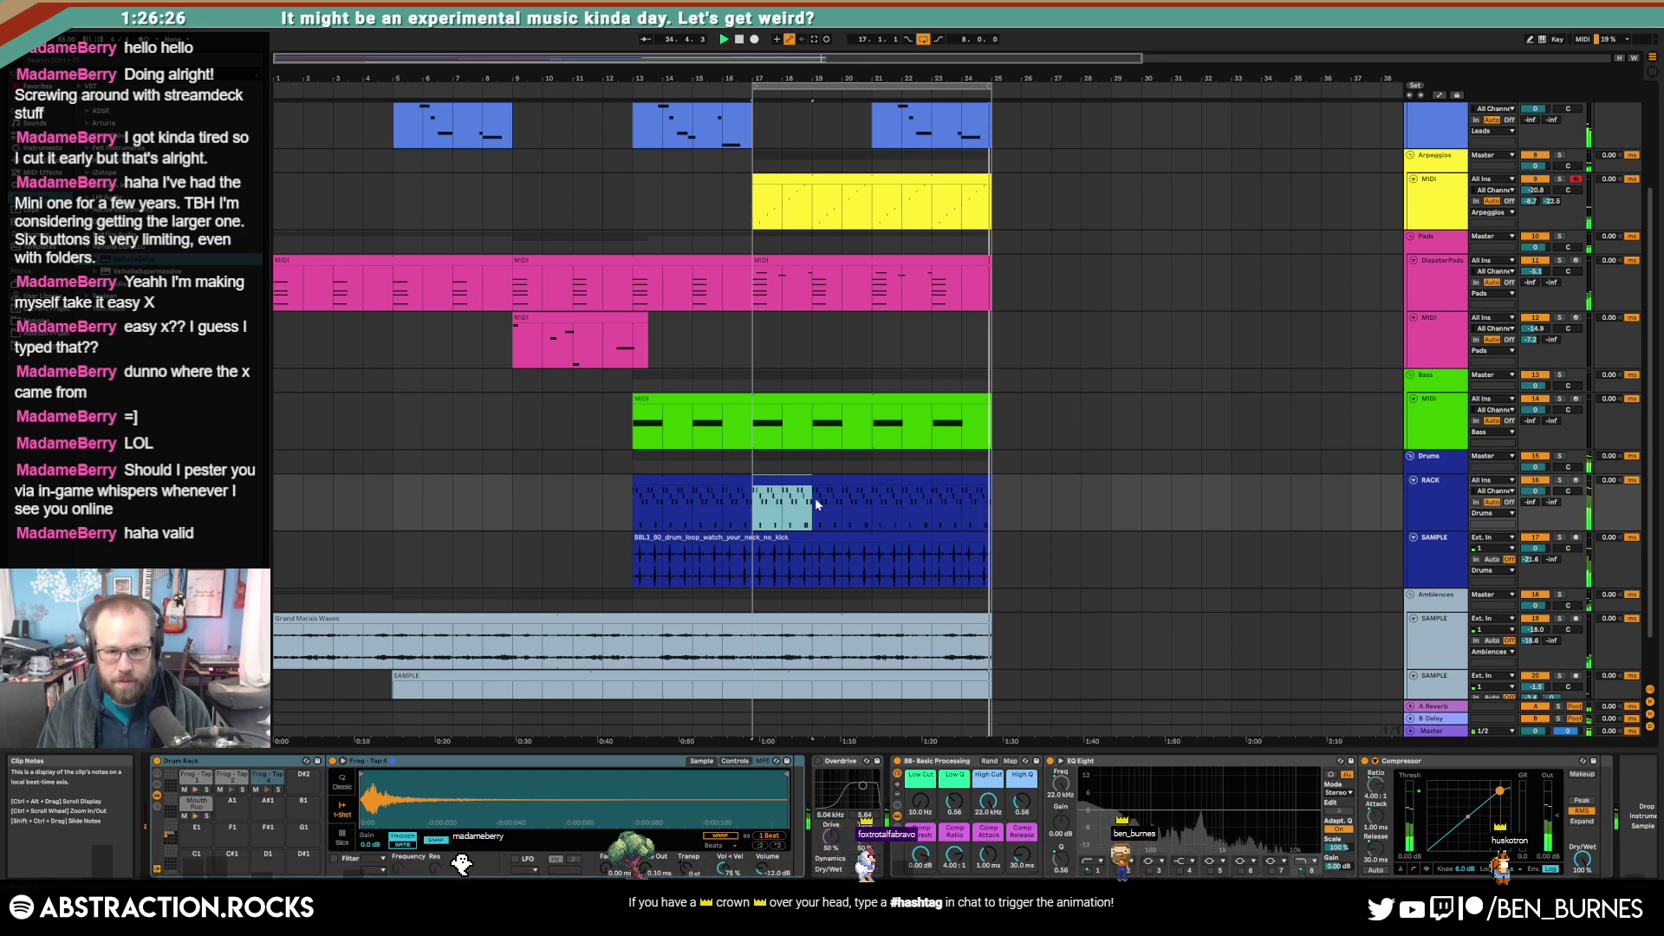
{"action": "double_click", "coordinate": [799, 481]}
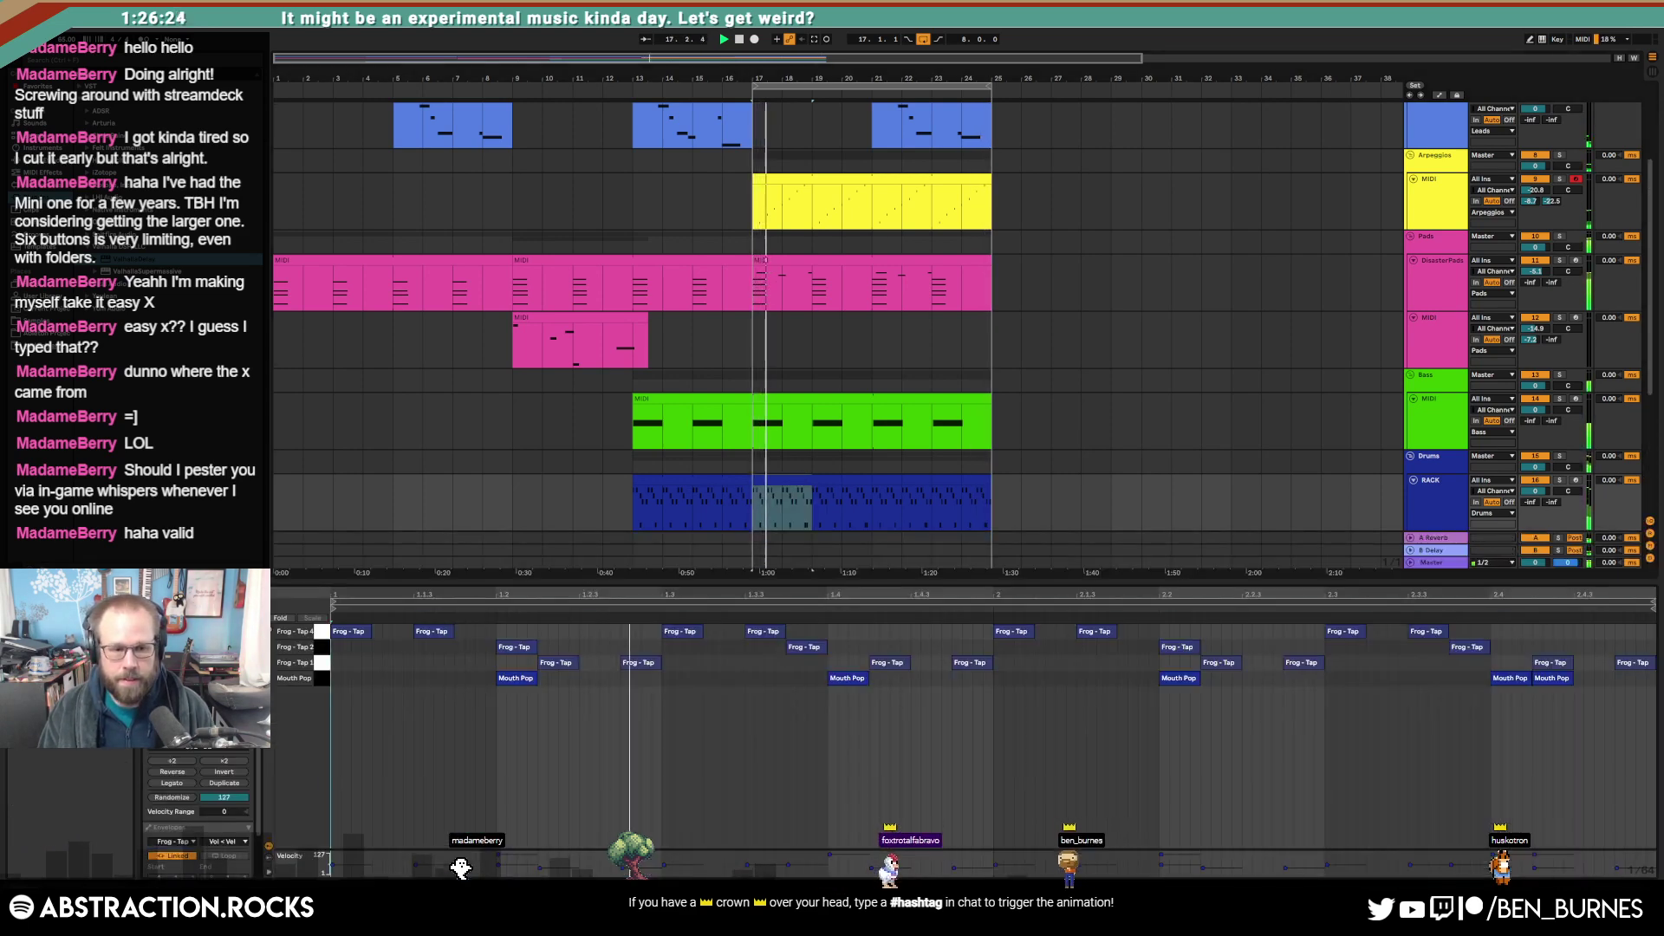
{"action": "left_click_drag", "start_coordinate": [808, 480], "coordinate": [1010, 491]}
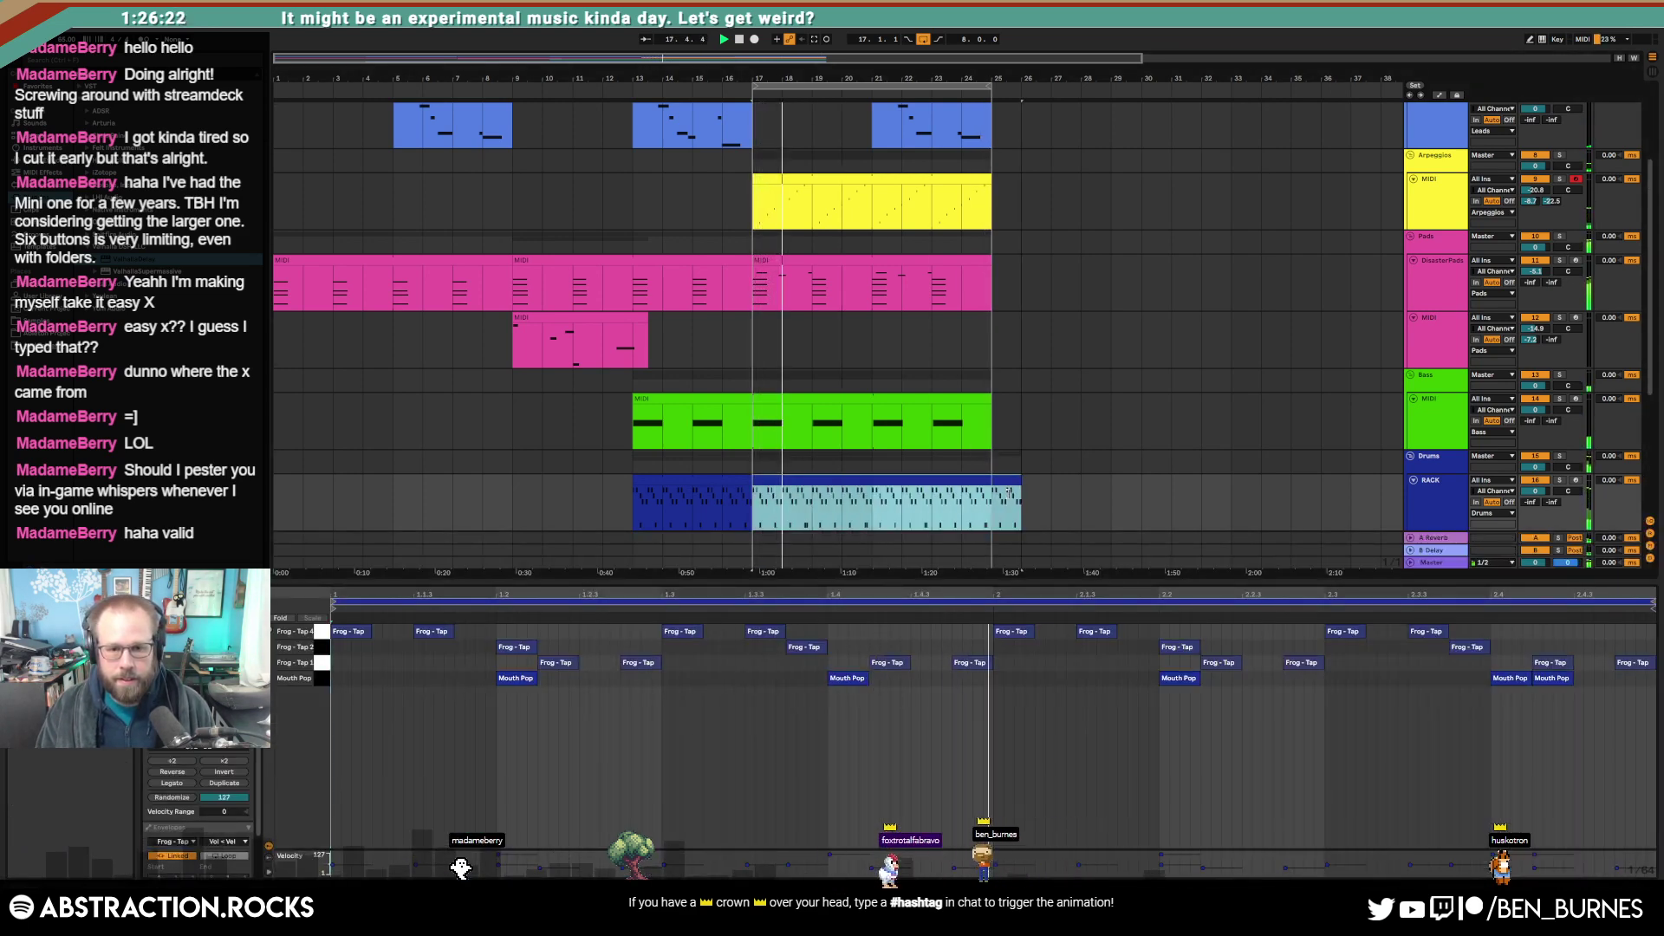
{"action": "key", "text": "shift+Tab"}
{"action": "scroll", "coordinate": [979, 537], "scroll_direction": "down", "scroll_amount": 2}
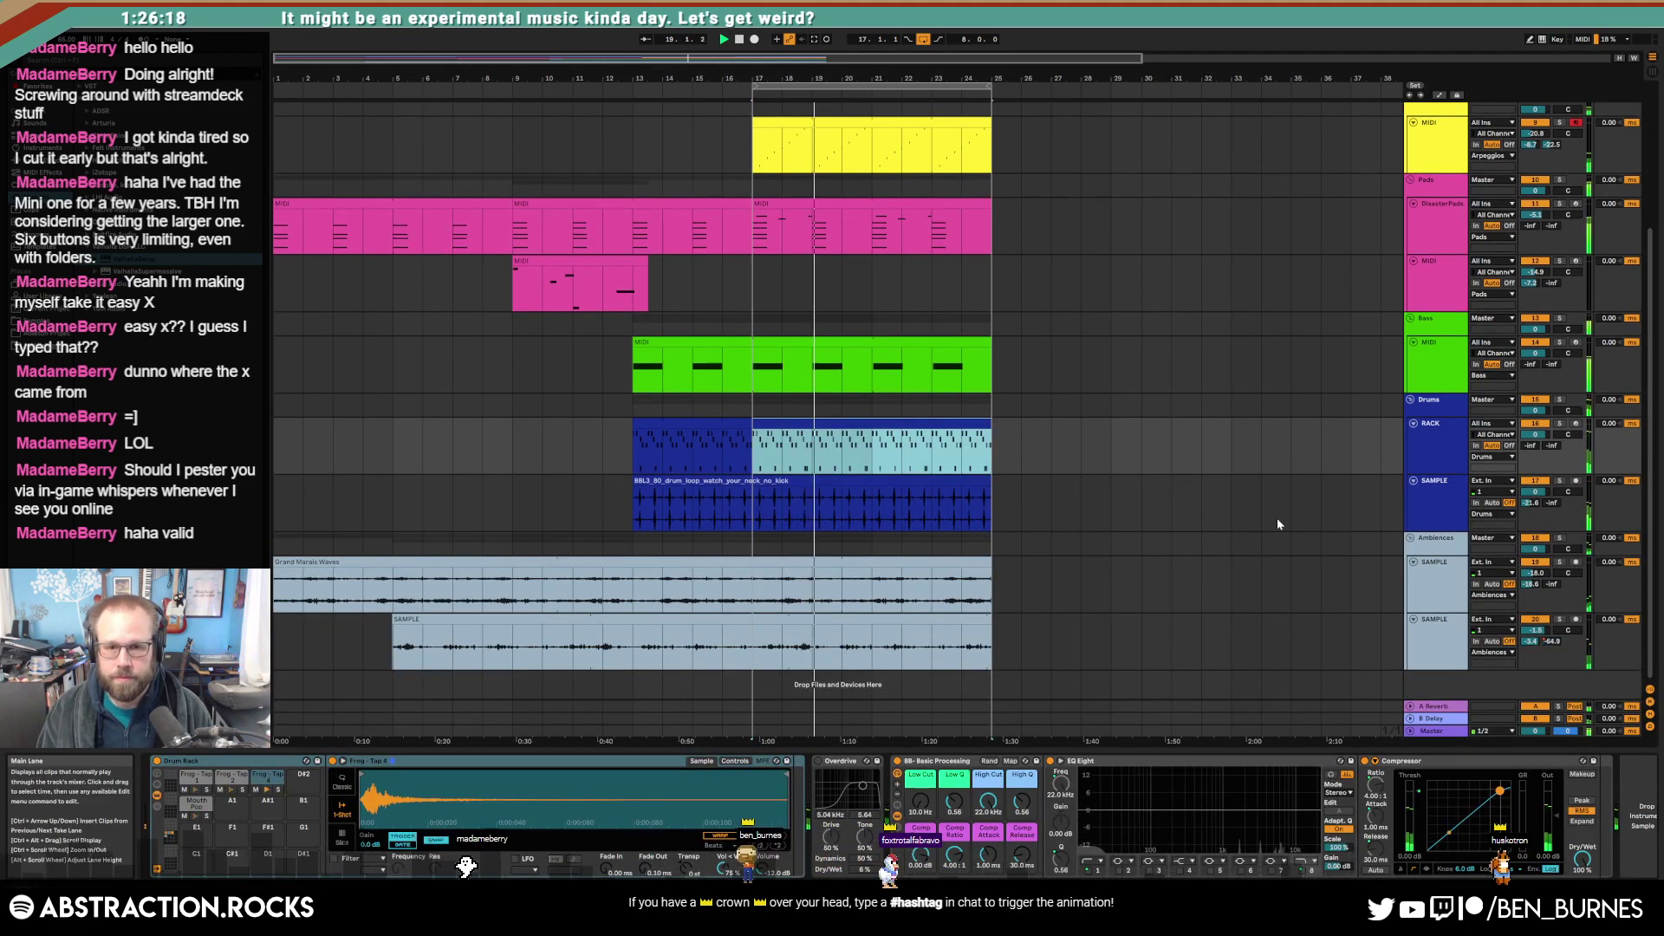
{"action": "double_click", "coordinate": [884, 360]}
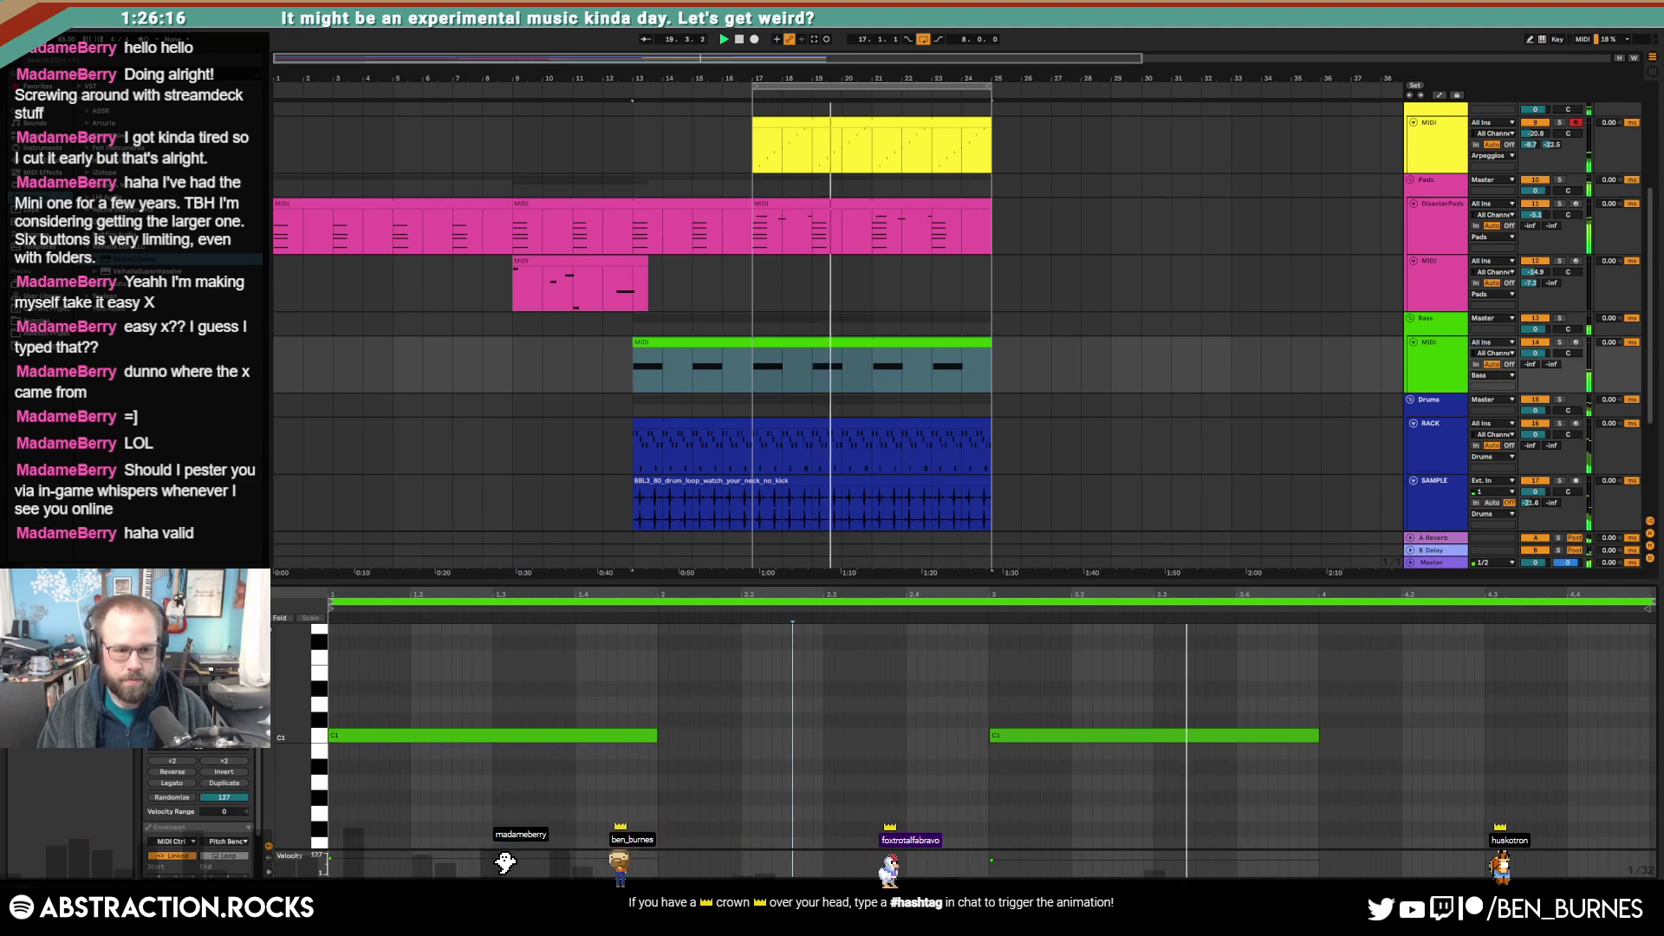
{"action": "left_click", "coordinate": [1053, 167]}
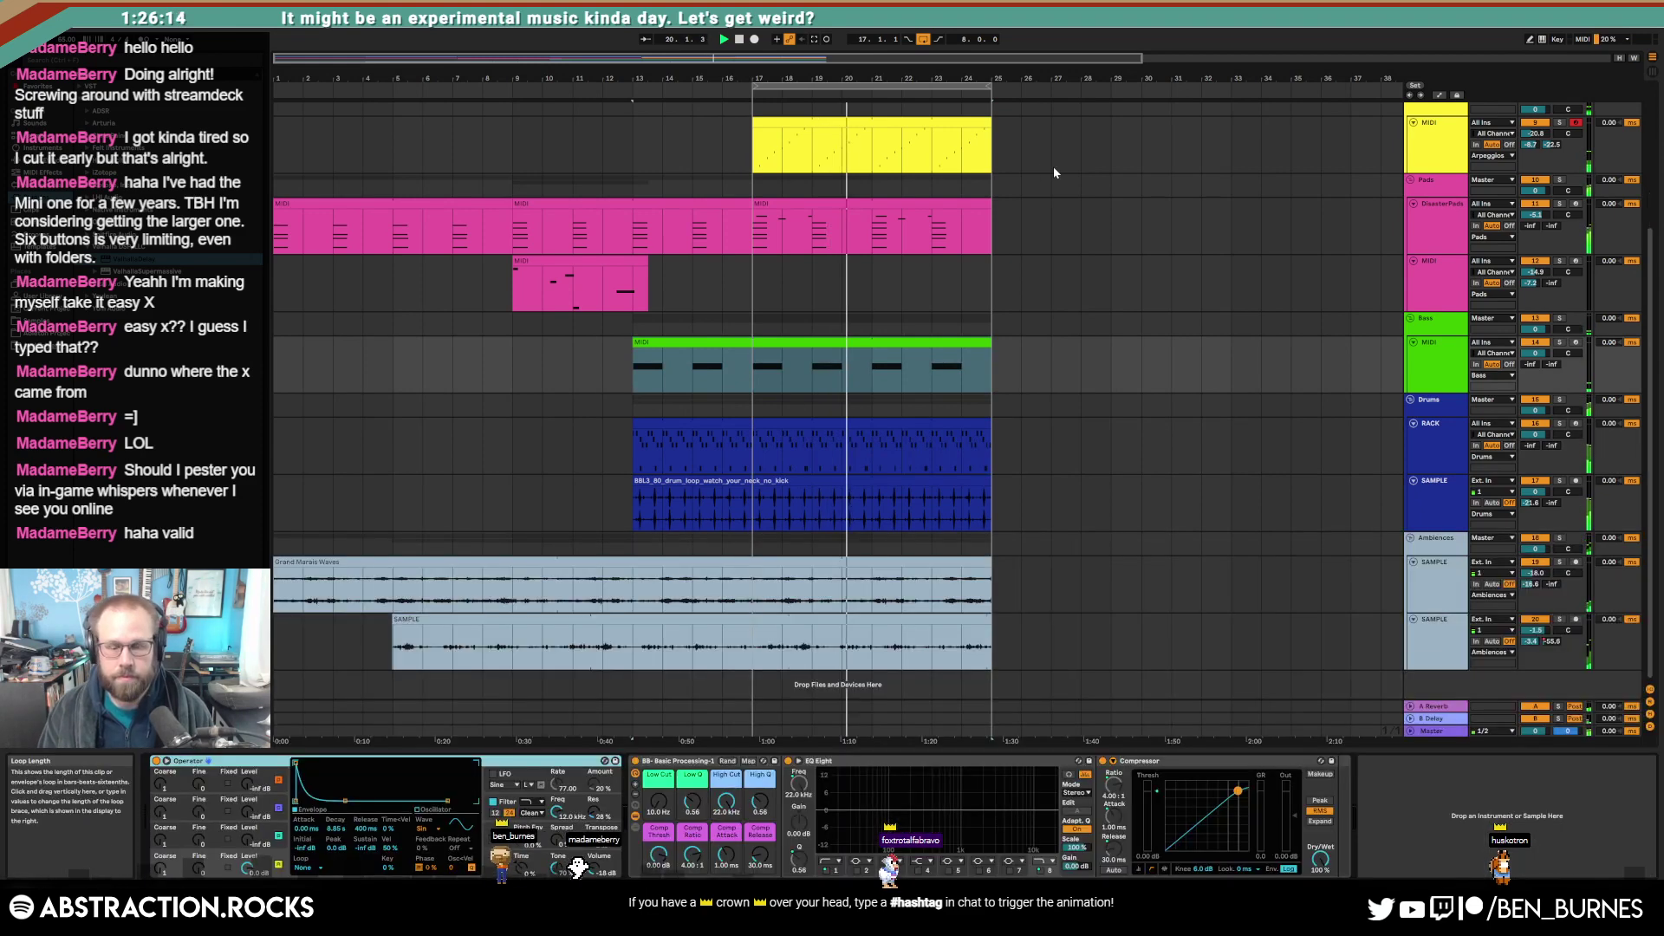
Step: Insert a new MIDI track below the second Leads track, arm it and place the insert position at bar 17
{"action": "scroll", "coordinate": [903, 295], "scroll_direction": "up", "scroll_amount": 5}
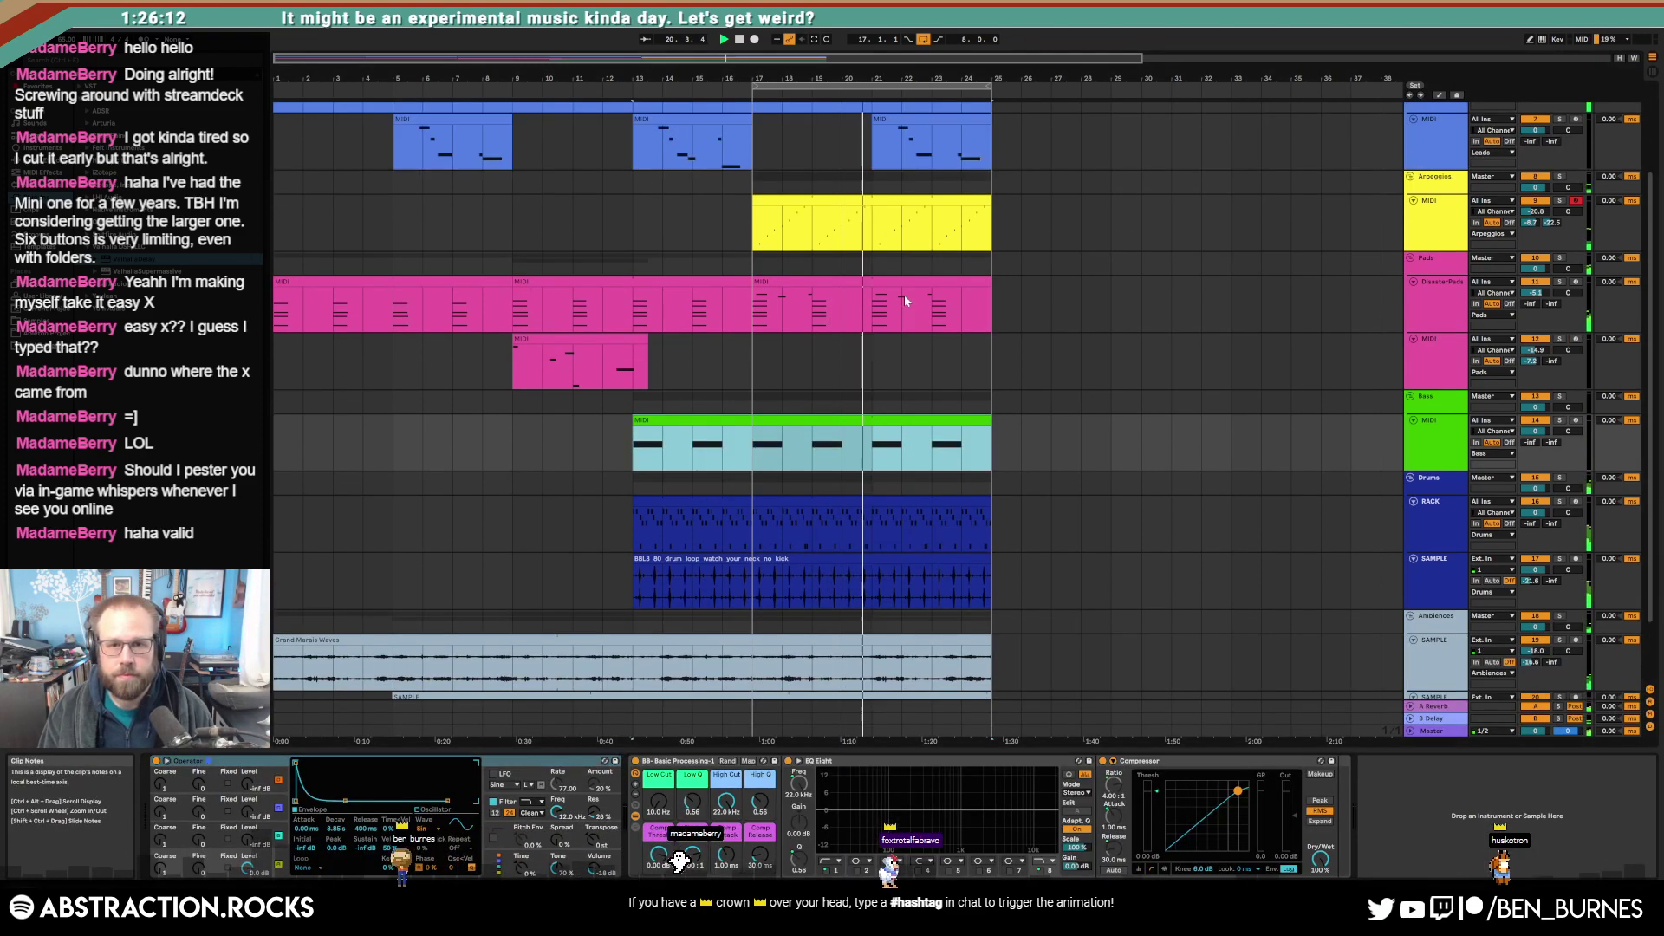
{"action": "left_click", "coordinate": [1433, 275]}
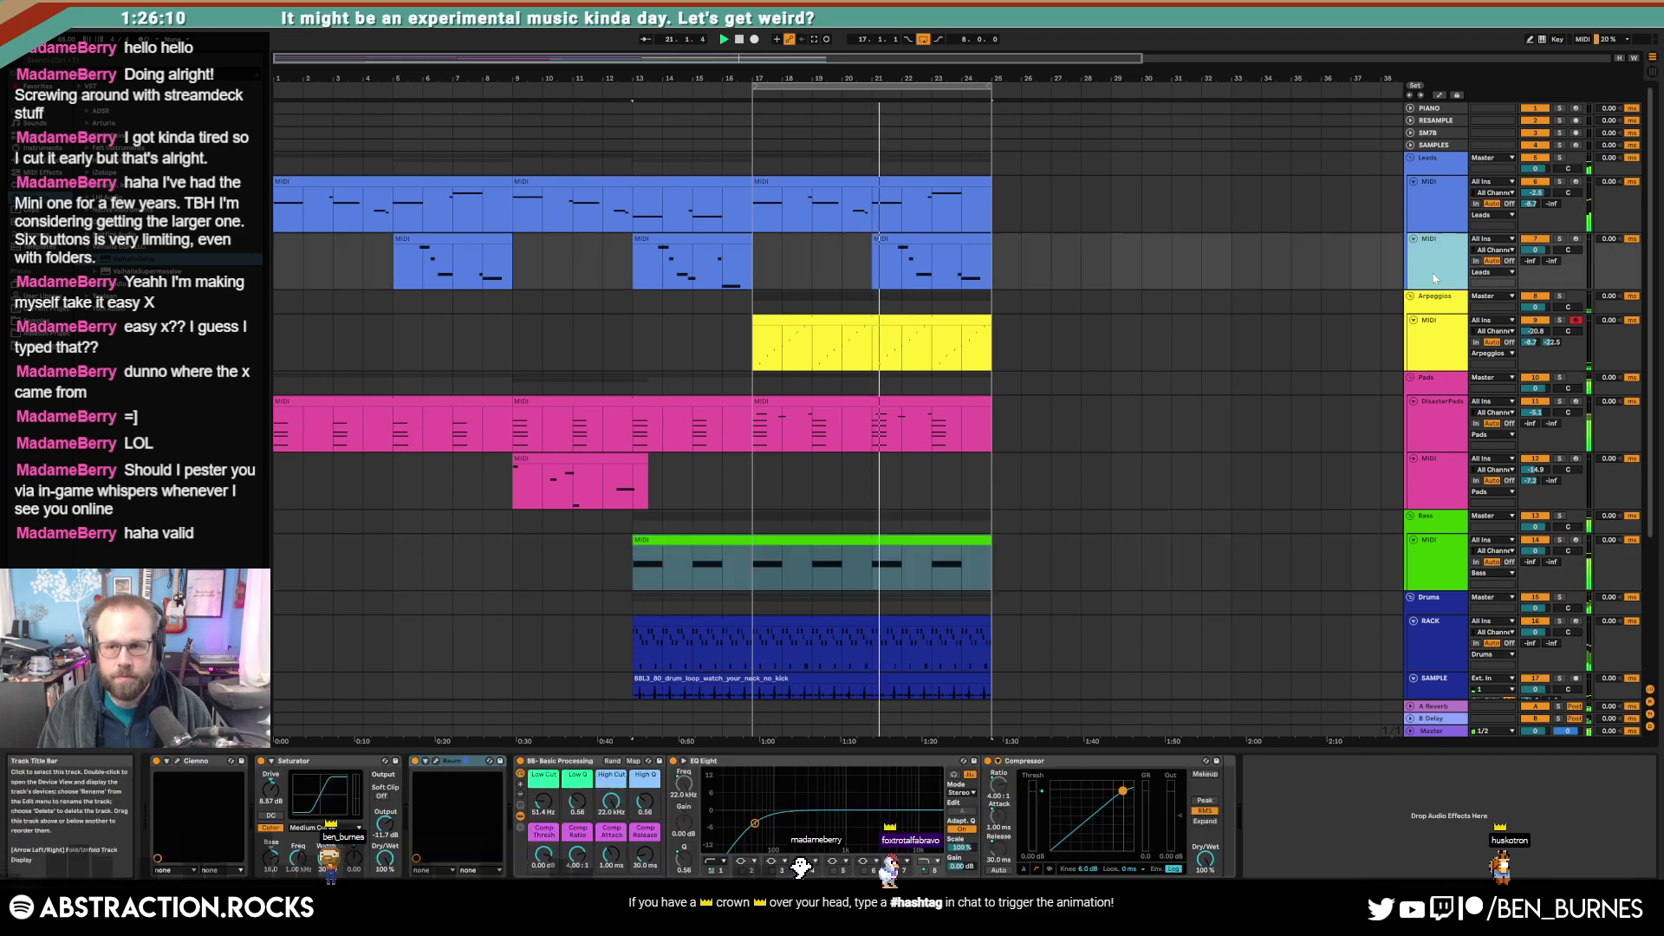
{"action": "key", "text": "ctrl+shift+t"}
{"action": "left_click", "coordinate": [1413, 296]}
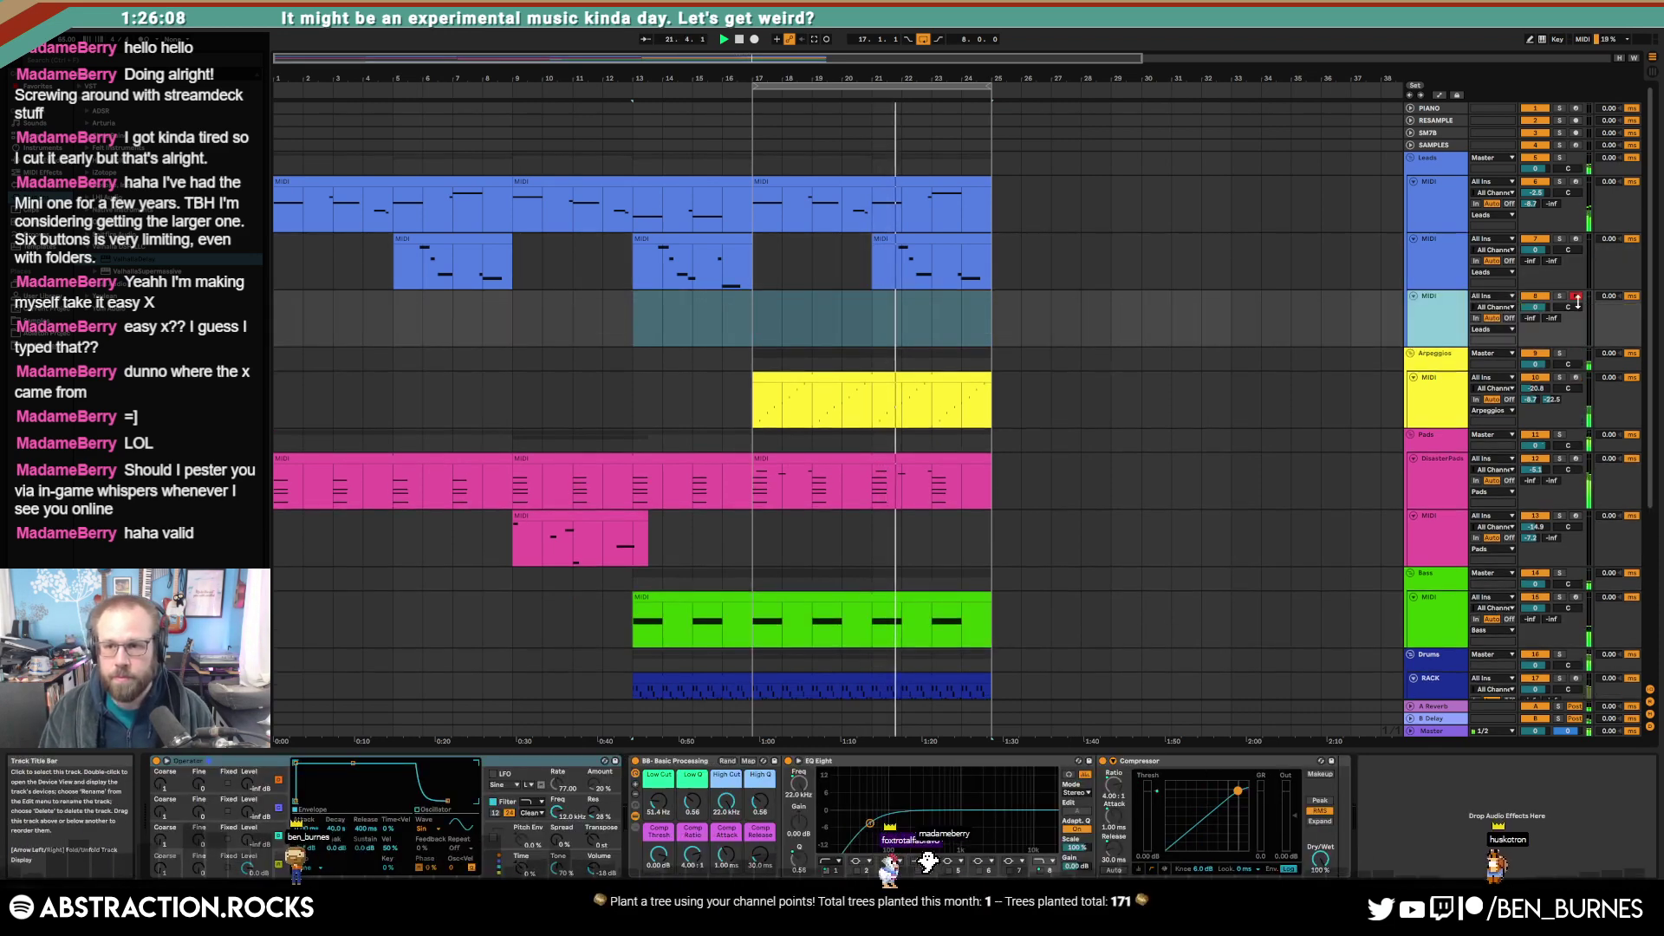
{"action": "left_click", "coordinate": [767, 334]}
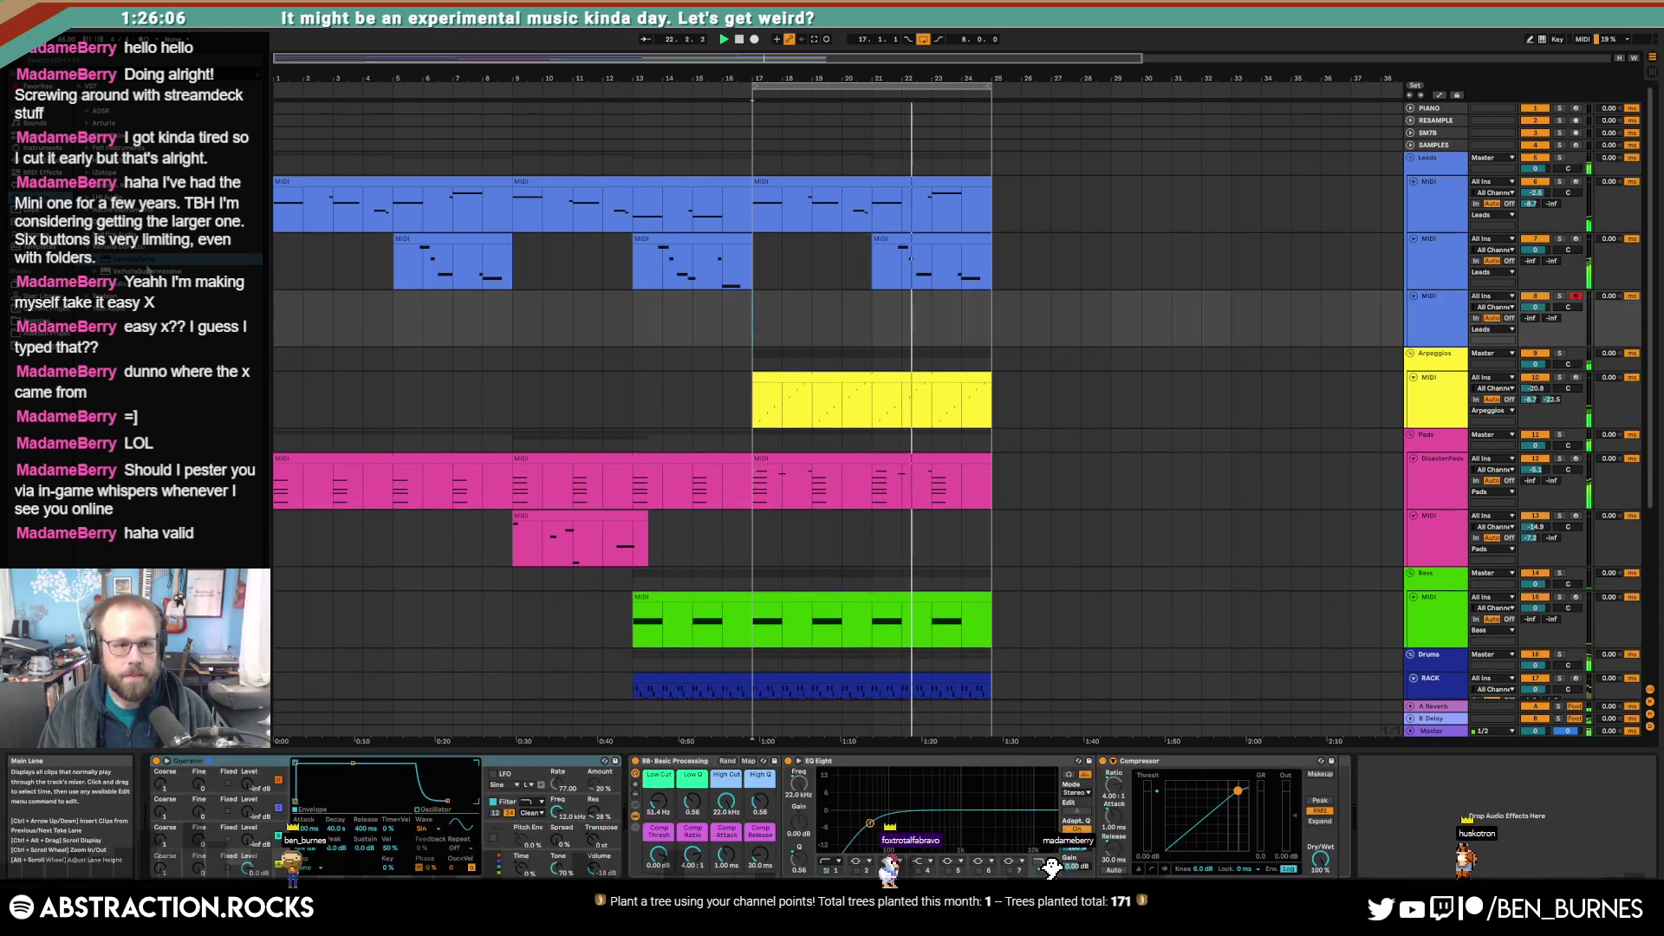
Step: Split the pads clip at bar 21 and raise the short C4 note just before bar 23 by two semitones
{"action": "double_click", "coordinate": [932, 456]}
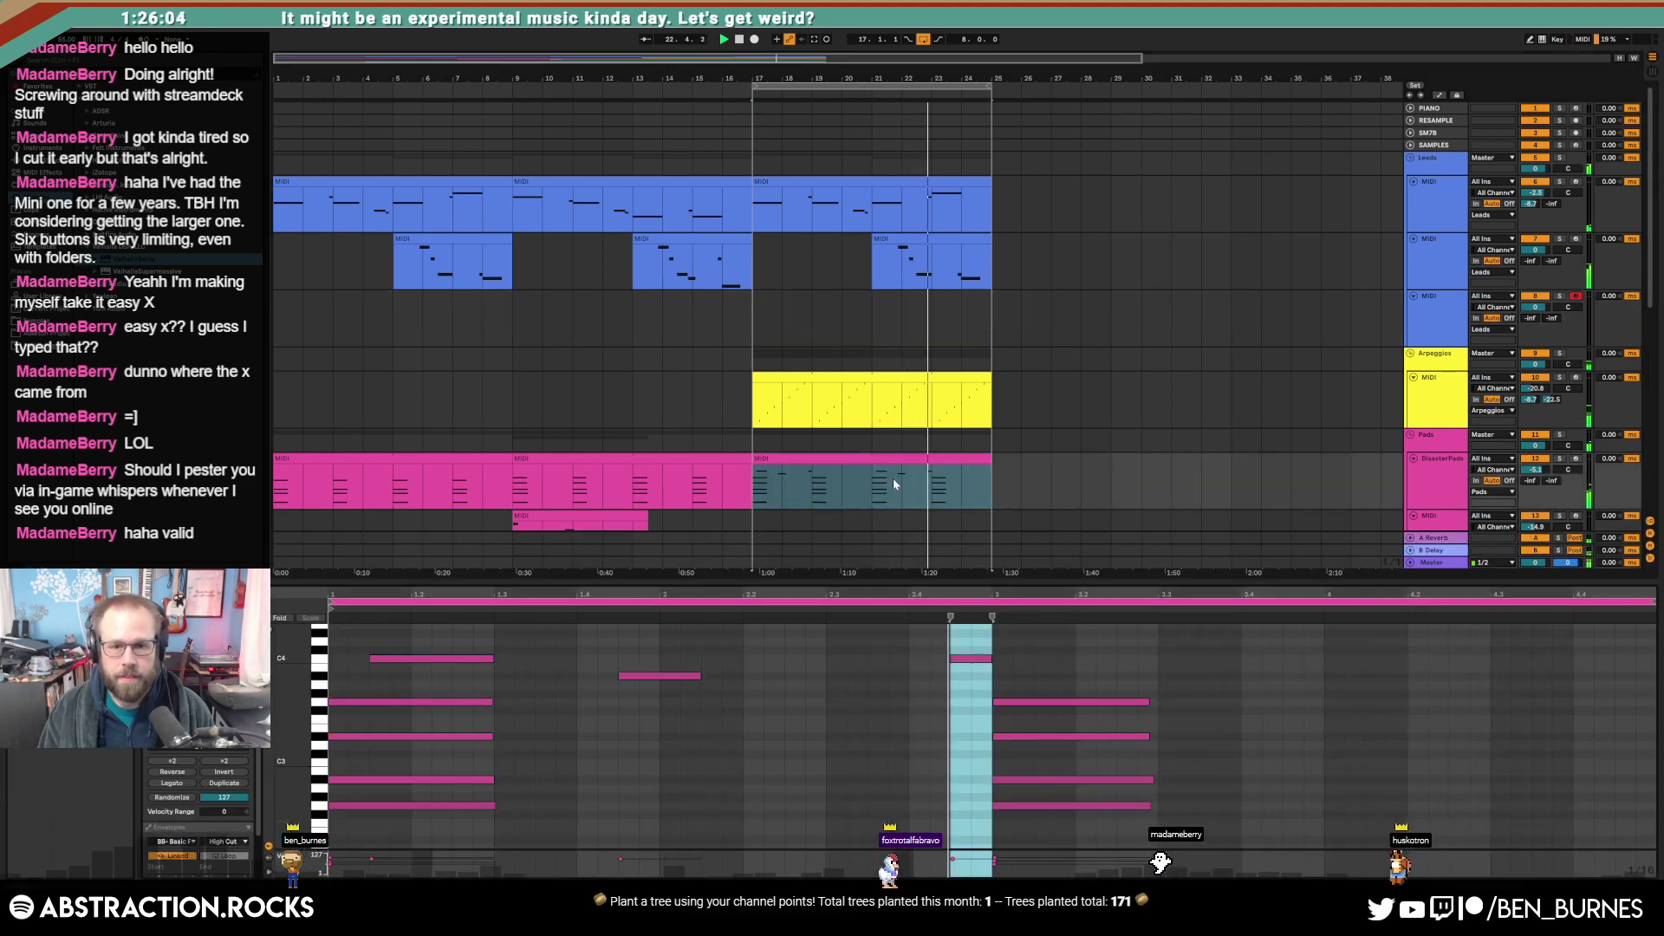
{"action": "left_click_drag", "start_coordinate": [879, 480], "coordinate": [995, 489]}
{"action": "key", "text": "ctrl+e"}
{"action": "left_click_drag", "start_coordinate": [968, 649], "coordinate": [978, 667]}
{"action": "key", "text": "Up"}
{"action": "key", "text": "Up"}
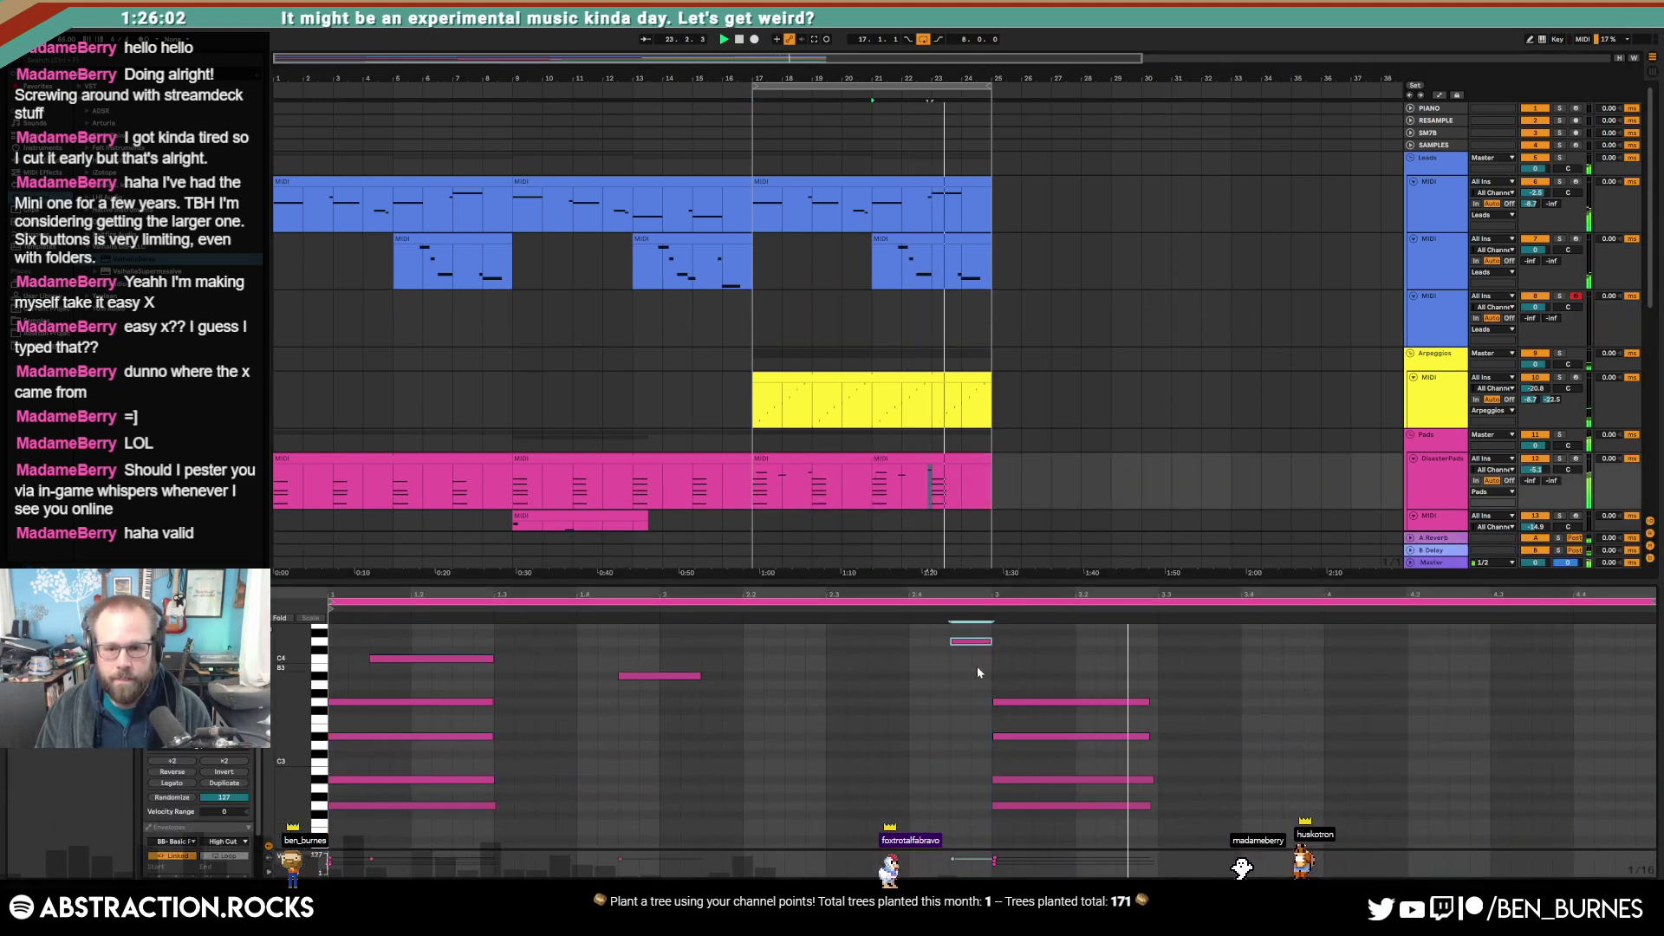
{"action": "key", "text": "shift+Tab"}
{"action": "left_click", "coordinate": [857, 459]}
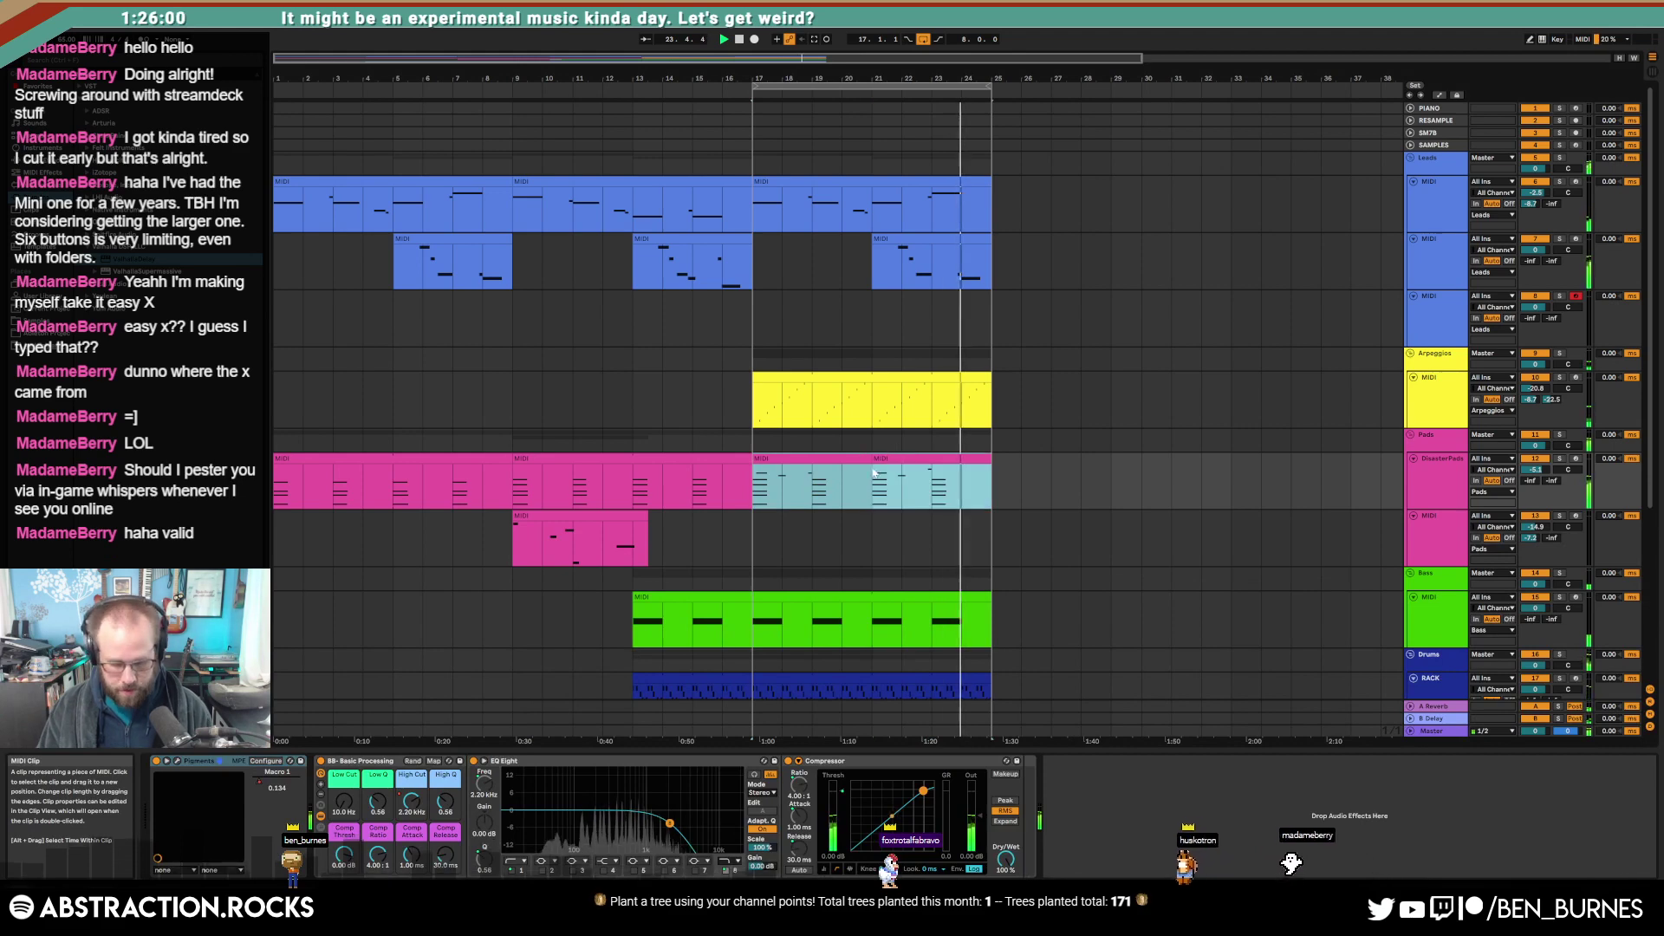
Step: Add a Utility effect after the Auto Pan on the second Ambiences sample track
{"action": "left_click", "coordinate": [842, 378]}
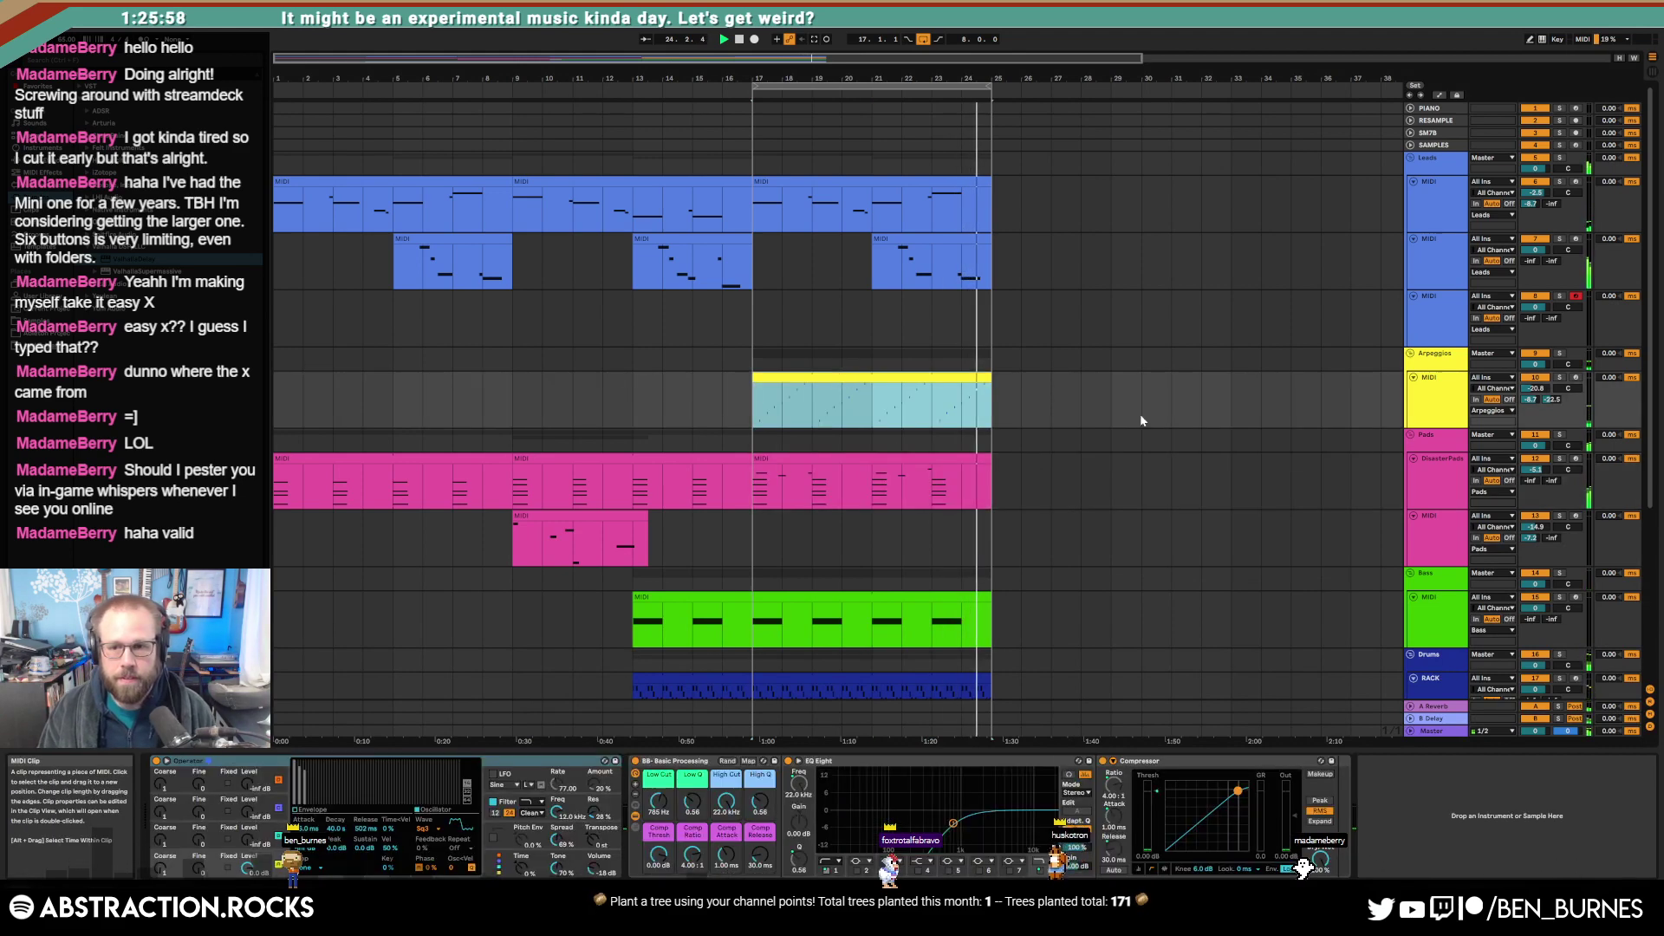
{"action": "left_click", "coordinate": [1435, 399]}
{"action": "scroll", "coordinate": [927, 485], "scroll_direction": "down", "scroll_amount": 5}
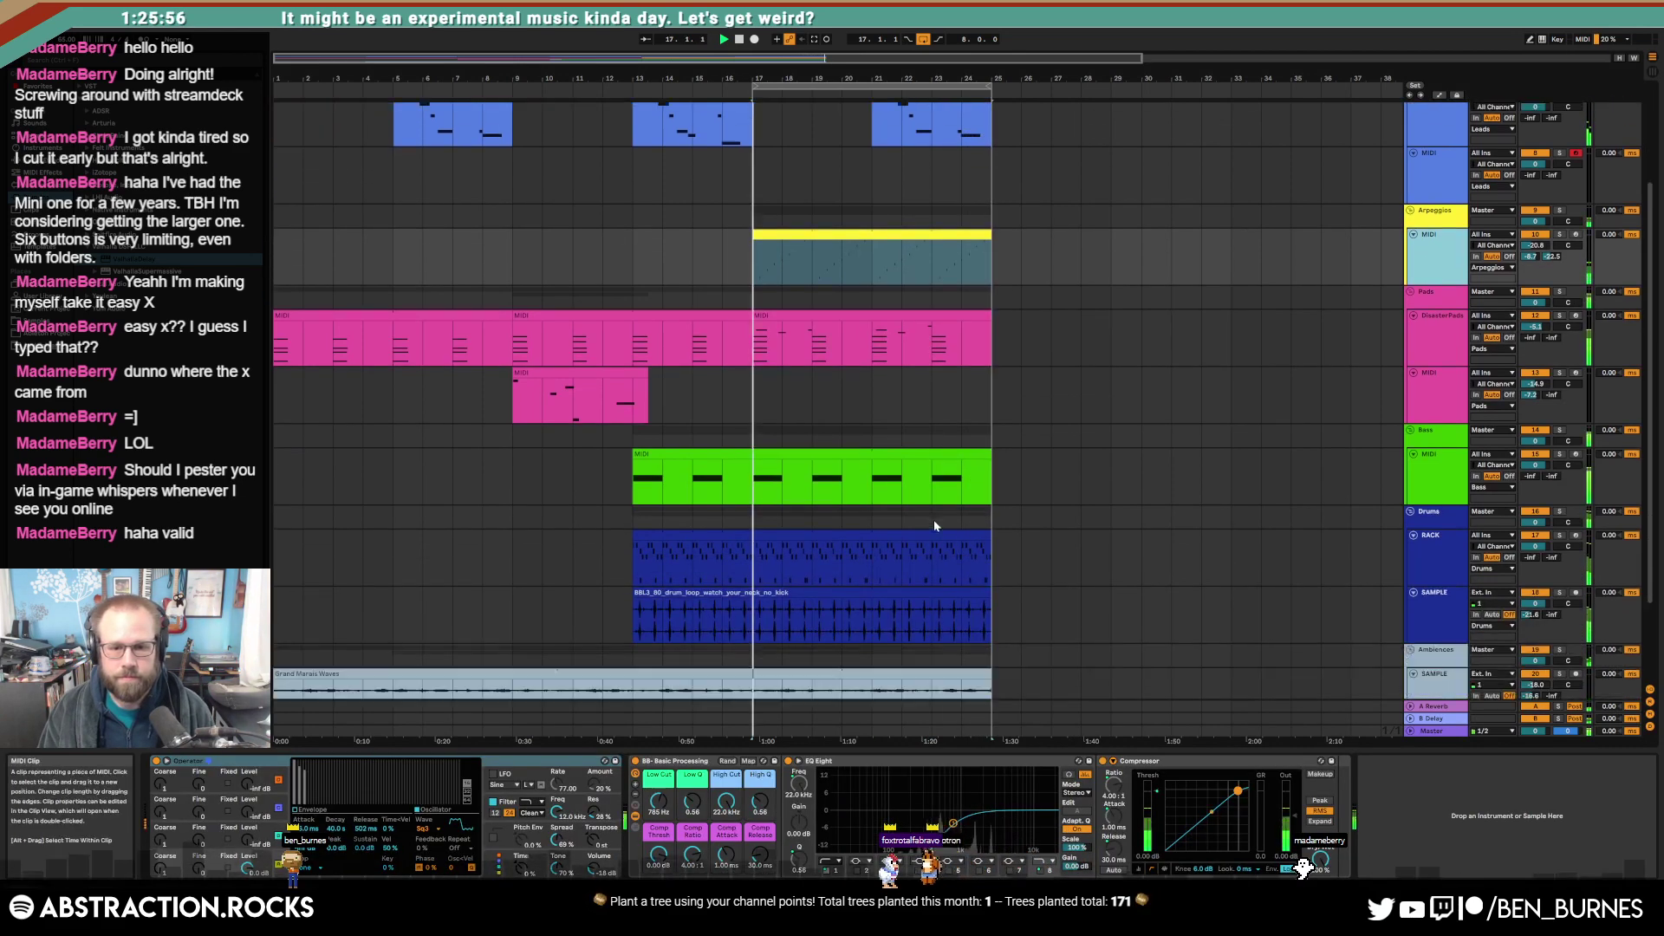
{"action": "left_click", "coordinate": [784, 641]}
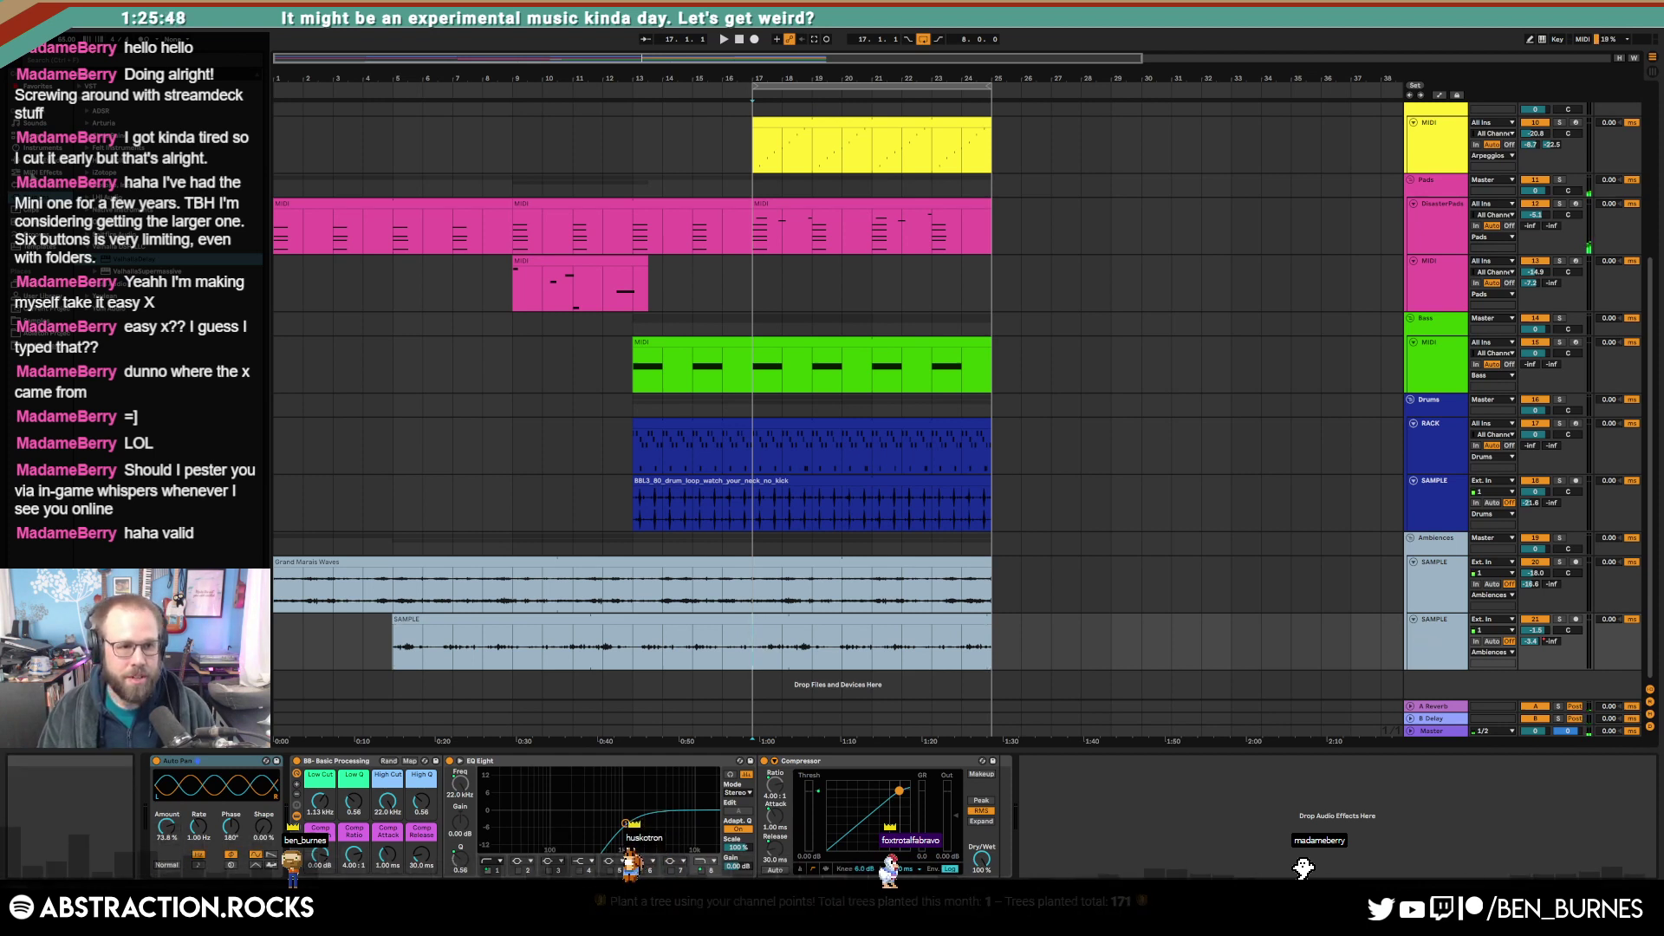
{"action": "left_click", "coordinate": [40, 160]}
{"action": "left_click_drag", "start_coordinate": [108, 600], "coordinate": [358, 810]}
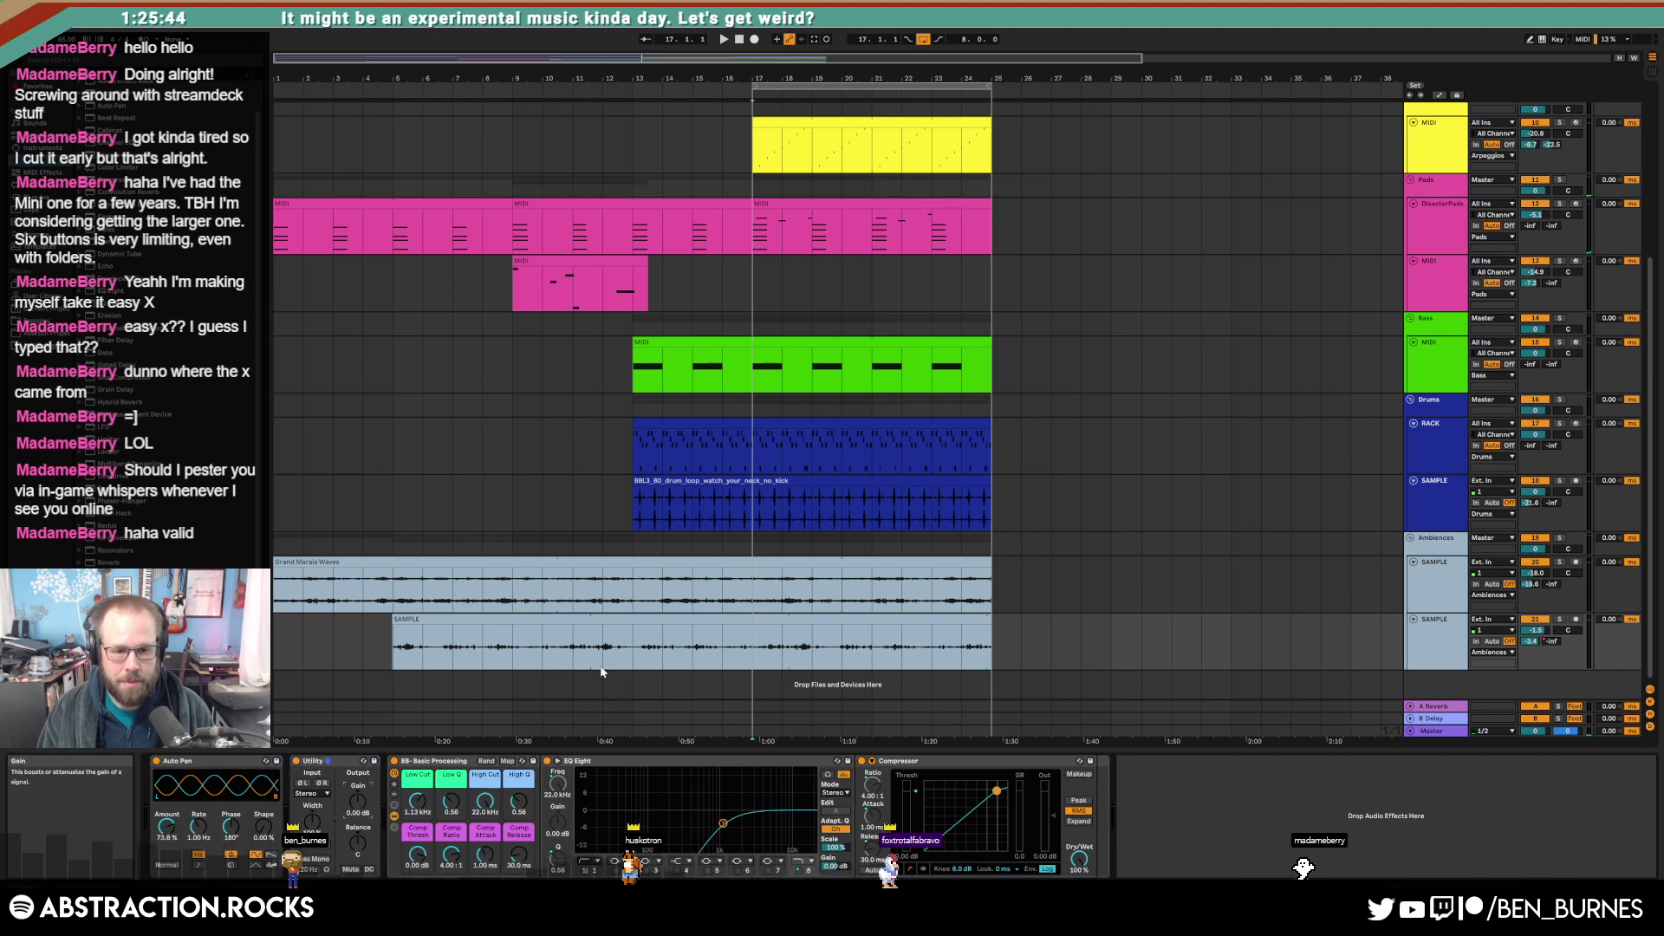
Step: Draw Utility gain automation on the second Ambiences sample track so its level drops towards bar 17, and play the loop
{"action": "key", "text": "a"}
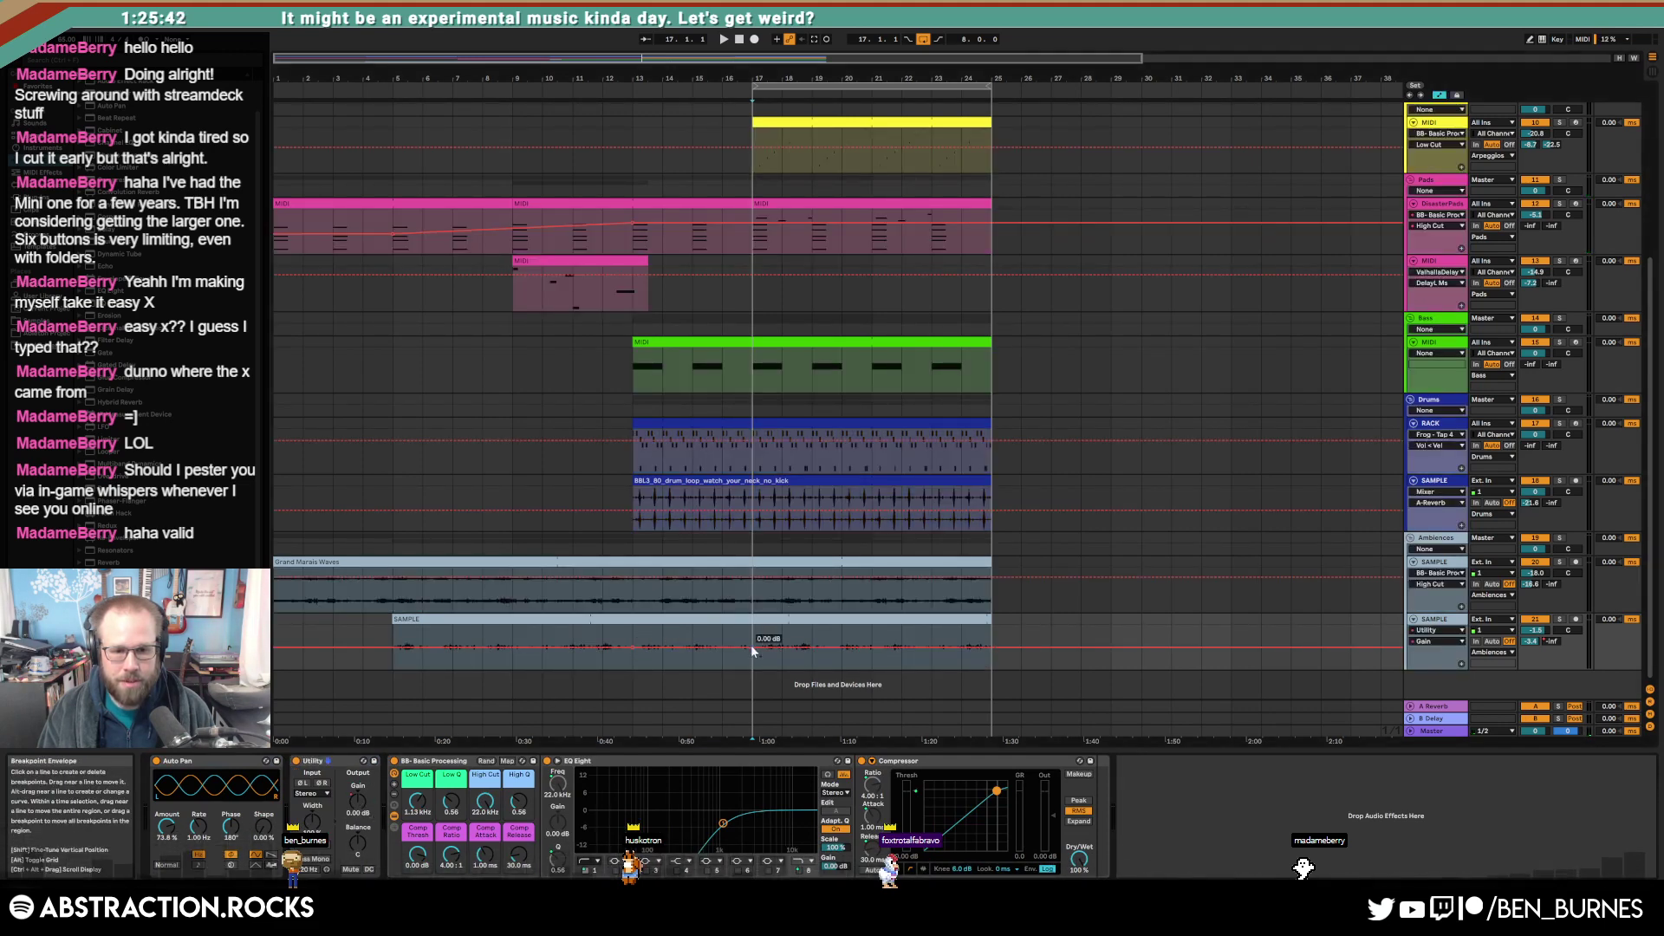
{"action": "left_click_drag", "start_coordinate": [751, 645], "coordinate": [751, 653]}
{"action": "key", "text": "space"}
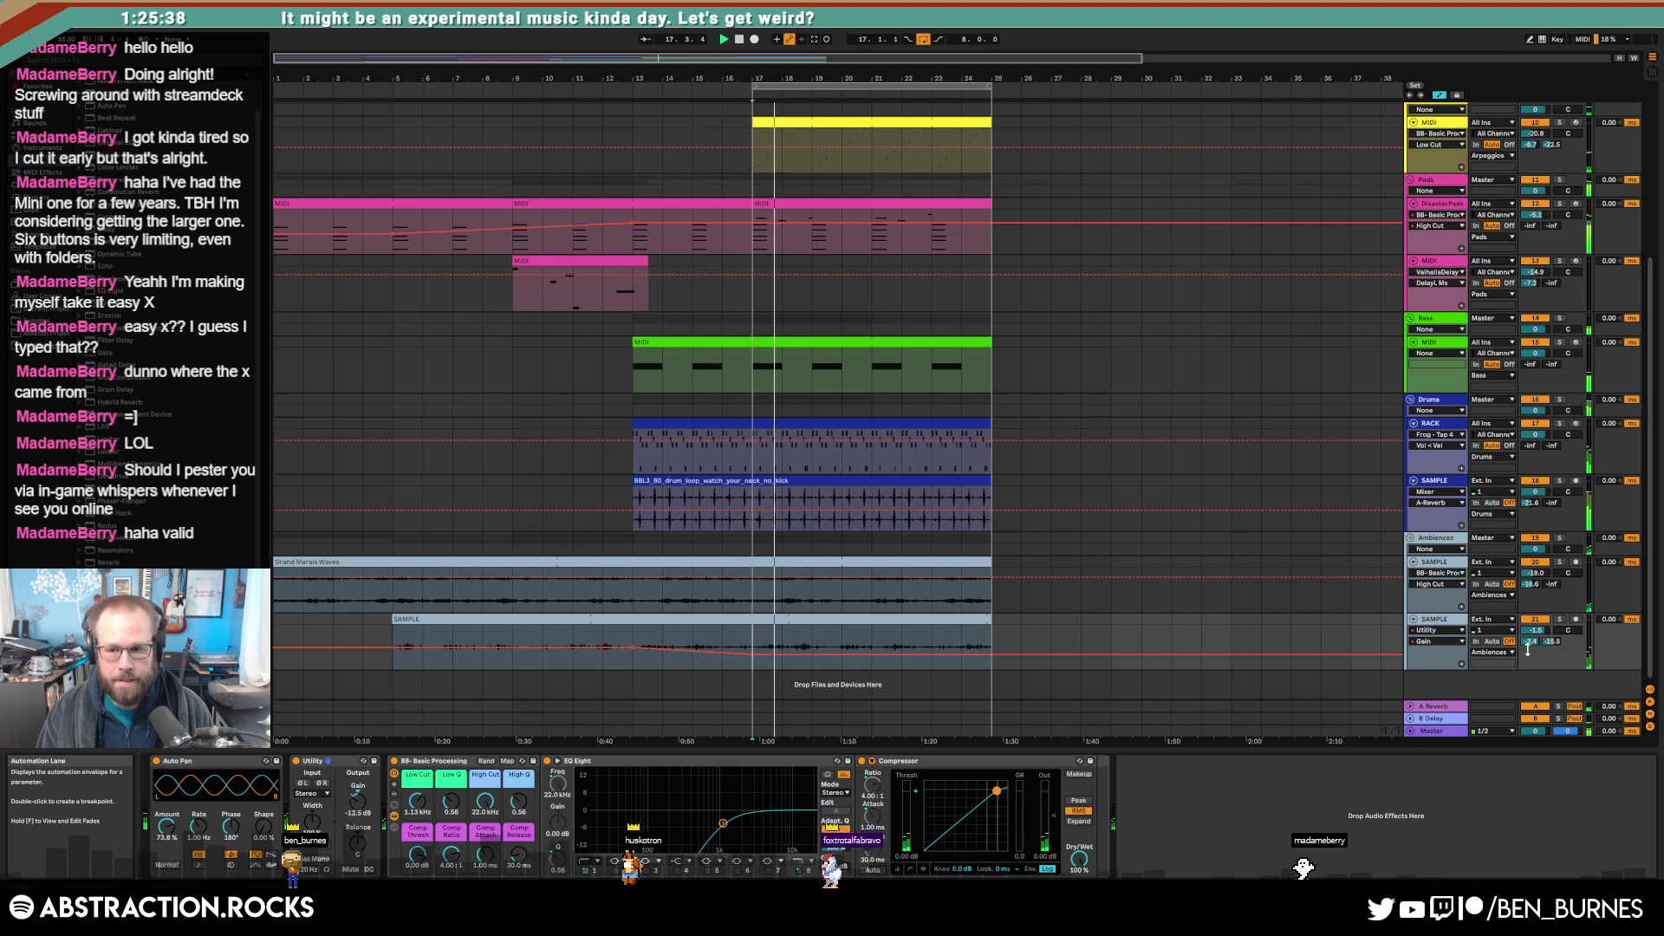
Step: Duplicate bars 19 to 21 of the sample's rising B-Delay send automation twice to extend the pattern to bar 25
{"action": "left_click_drag", "start_coordinate": [1556, 647], "coordinate": [1551, 643]}
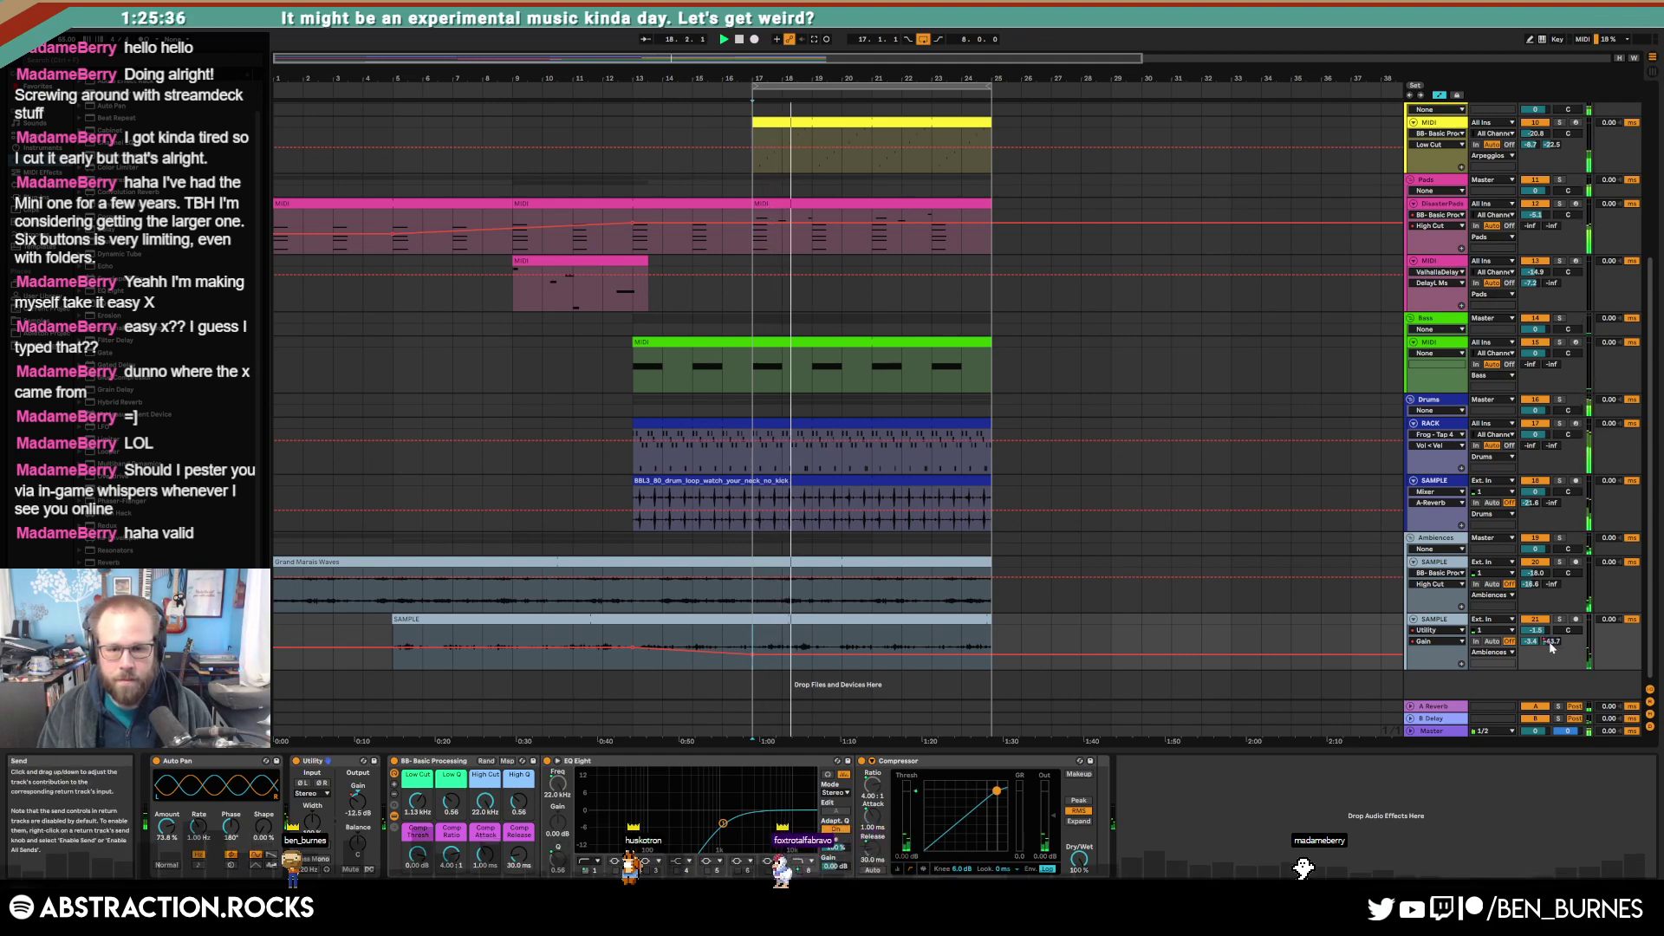
{"action": "left_click", "coordinate": [1550, 643]}
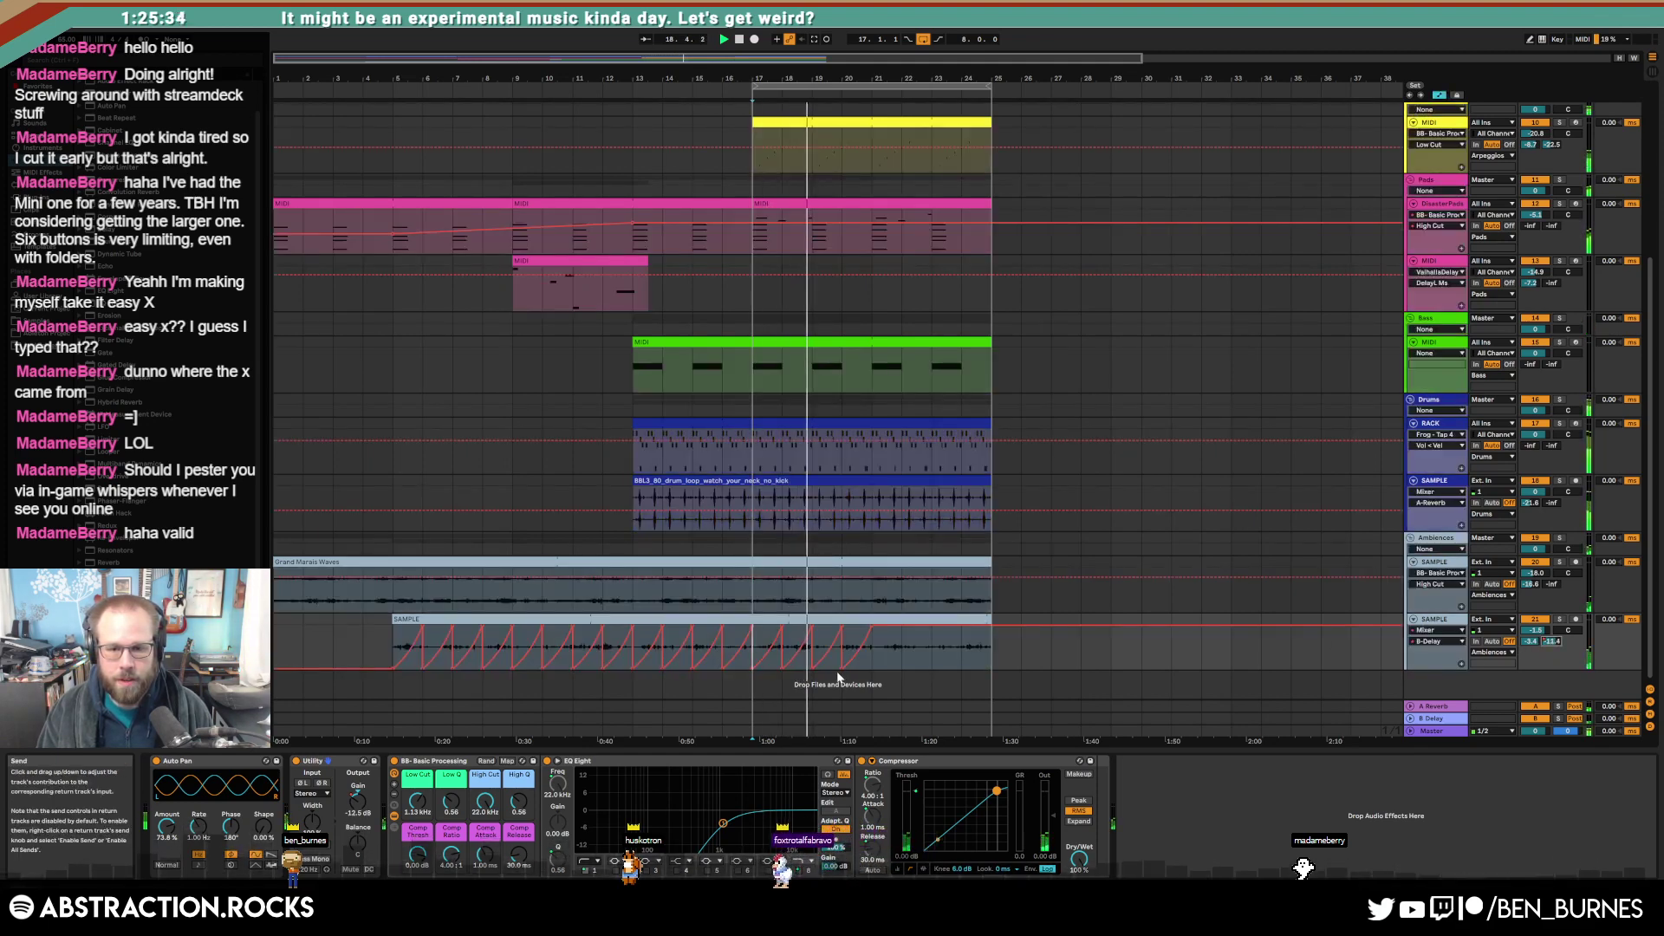
{"action": "left_click_drag", "start_coordinate": [852, 664], "coordinate": [823, 663]}
{"action": "key", "text": "ctrl+d"}
{"action": "key", "text": "ctrl+d"}
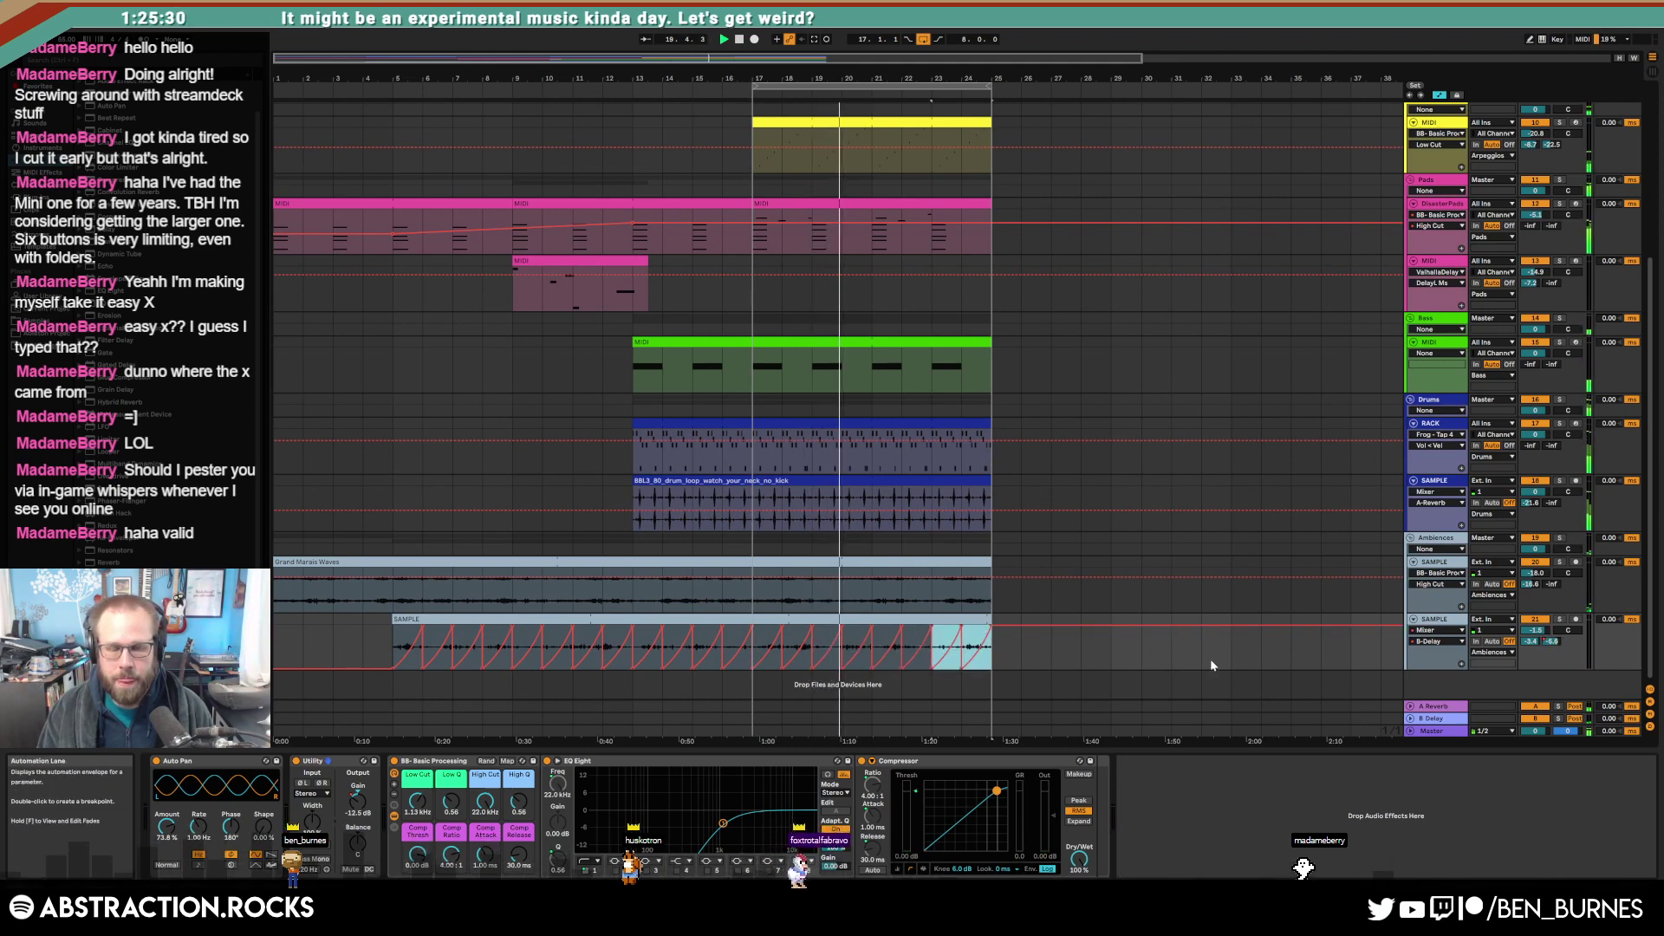
Step: Give the second ambience sample clip a long fade-out from about bar 18, and remove the stray gain automation step just after bar 25
{"action": "key", "text": "a"}
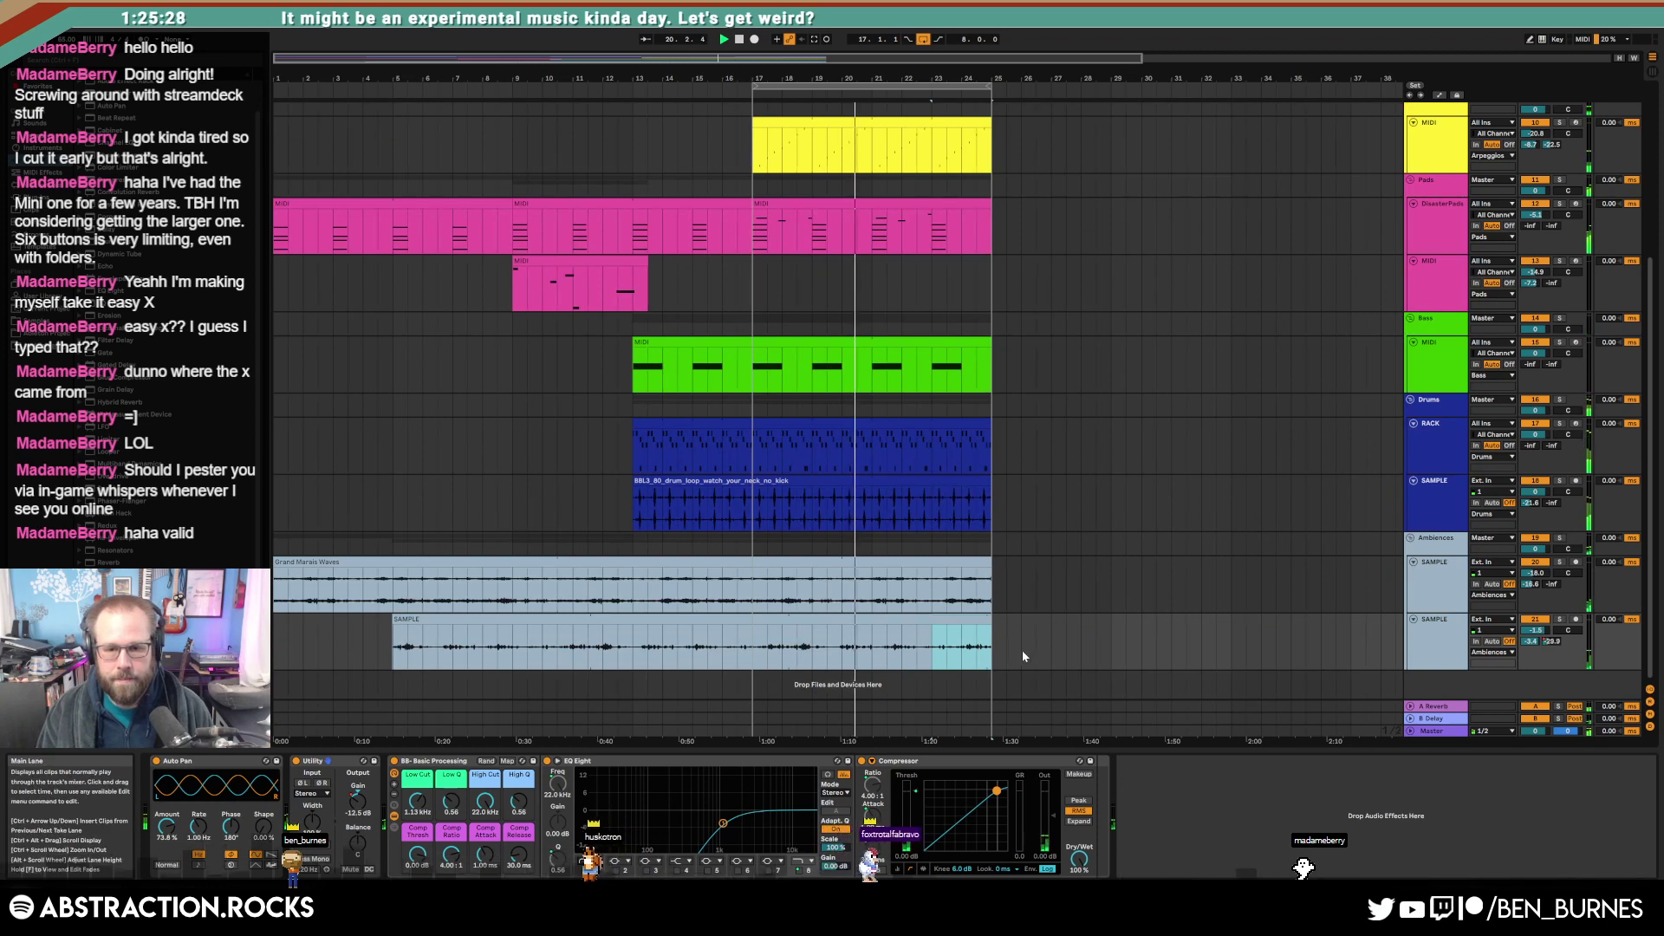
{"action": "left_click_drag", "start_coordinate": [990, 619], "coordinate": [778, 637]}
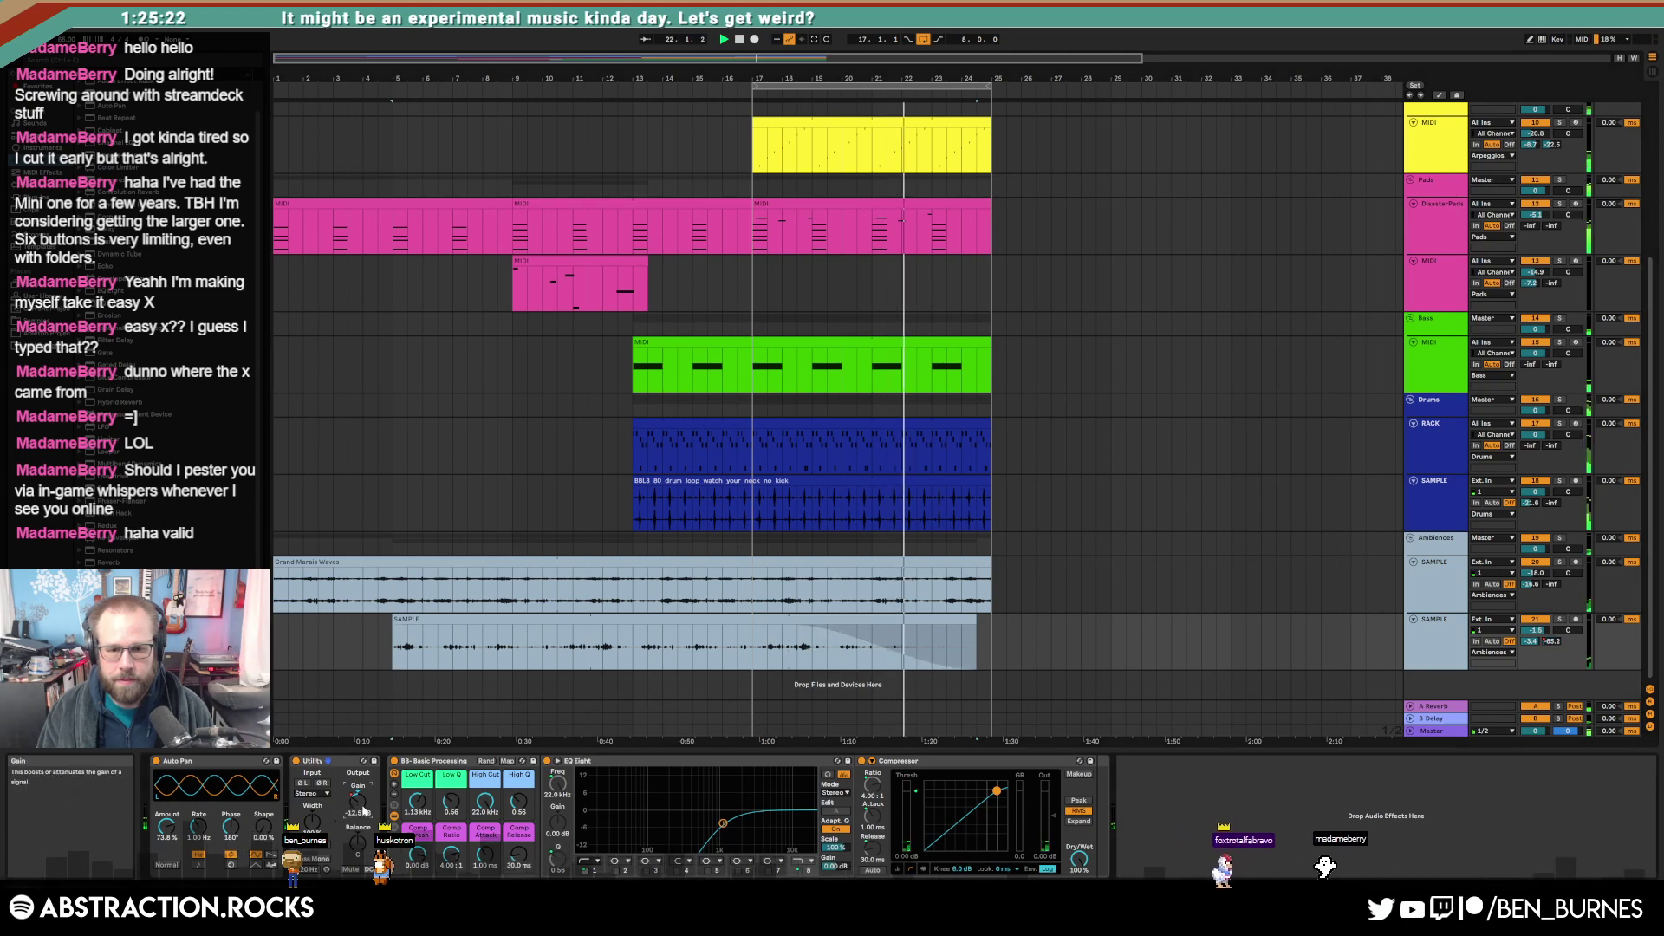
{"action": "key", "text": "a"}
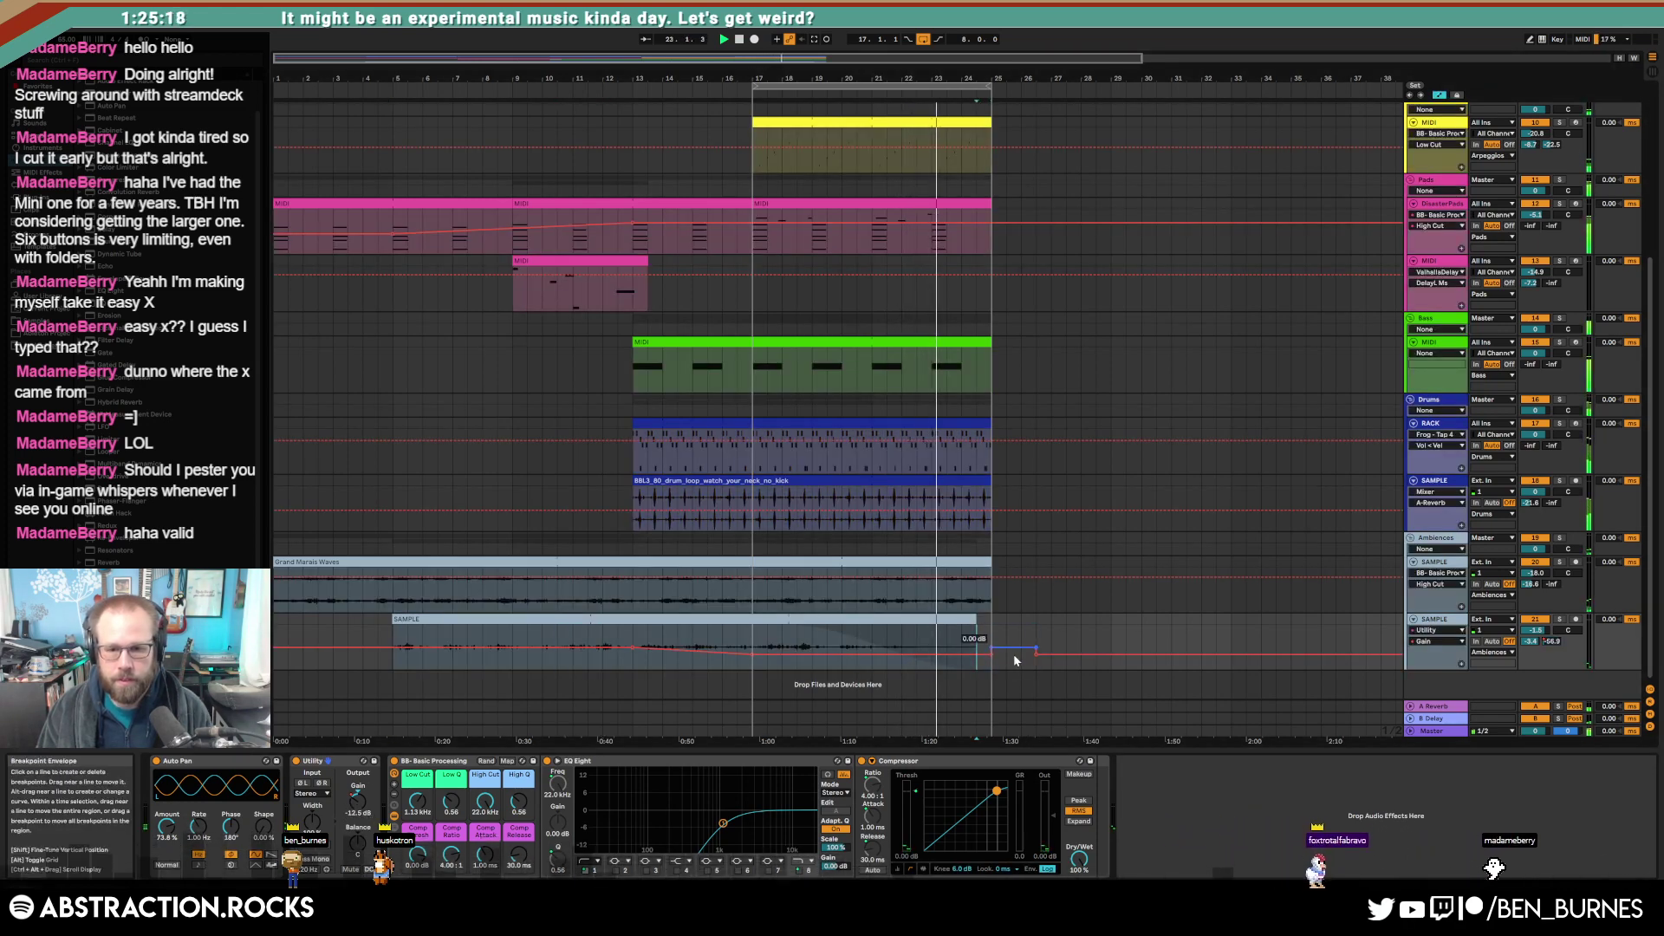
{"action": "left_click", "coordinate": [1037, 651]}
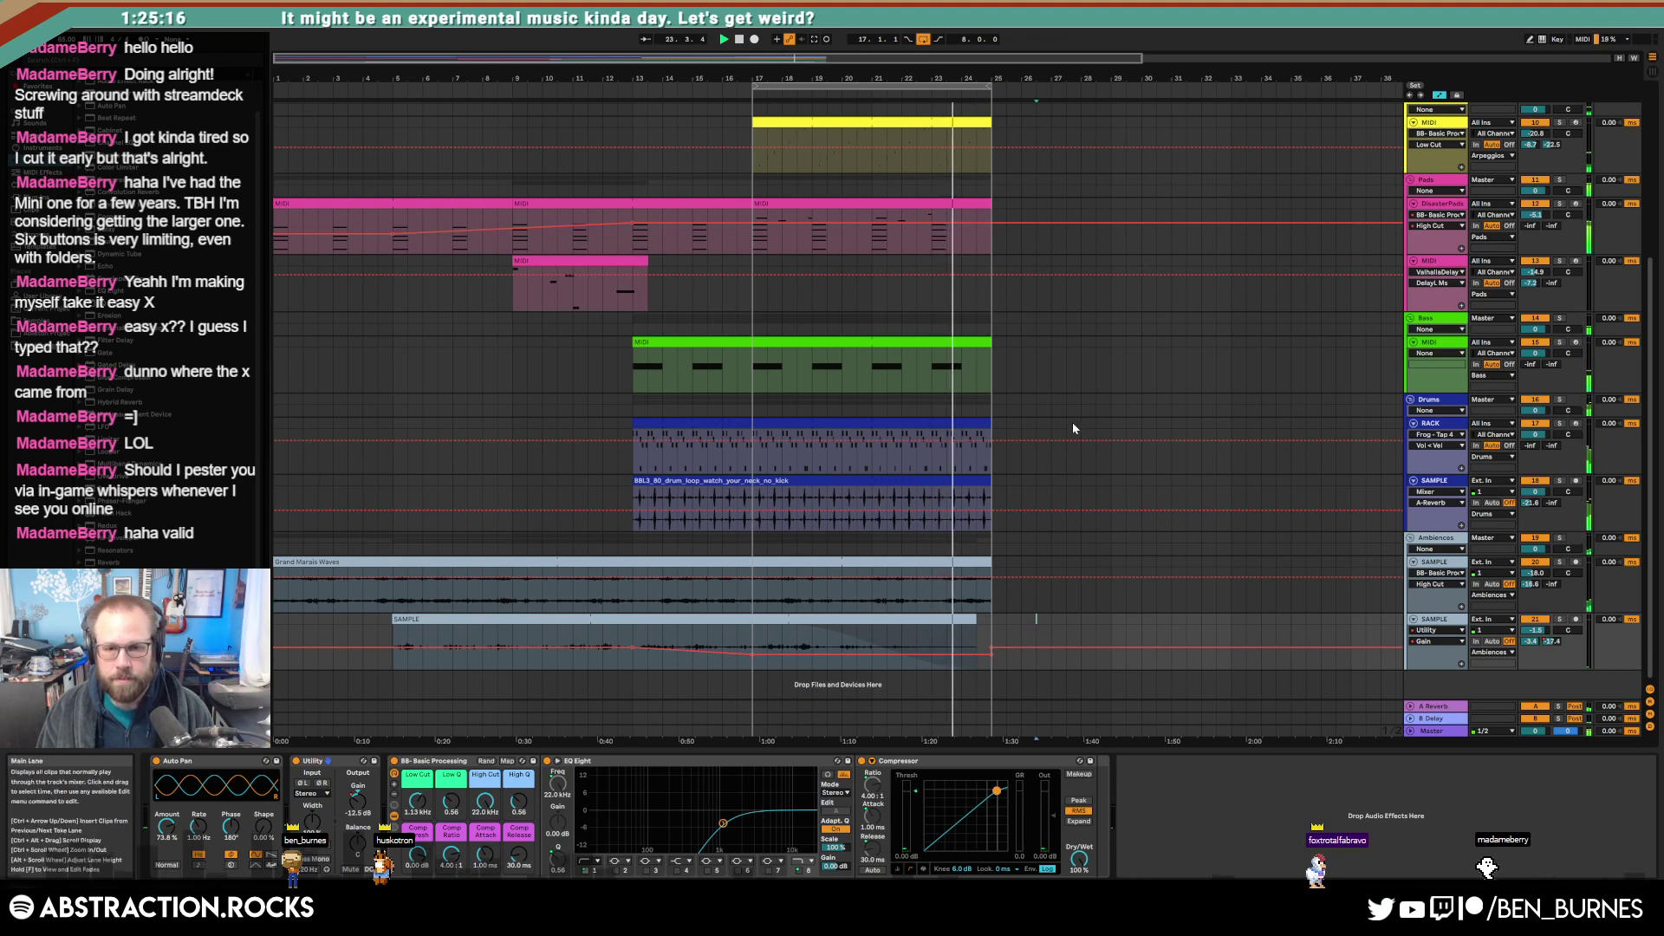
Step: Add a short high note above the chord at bar 23 in the pads clip that starts at bar 17
{"action": "scroll", "coordinate": [1068, 421], "scroll_direction": "up", "scroll_amount": 3}
{"action": "left_click", "coordinate": [965, 350]}
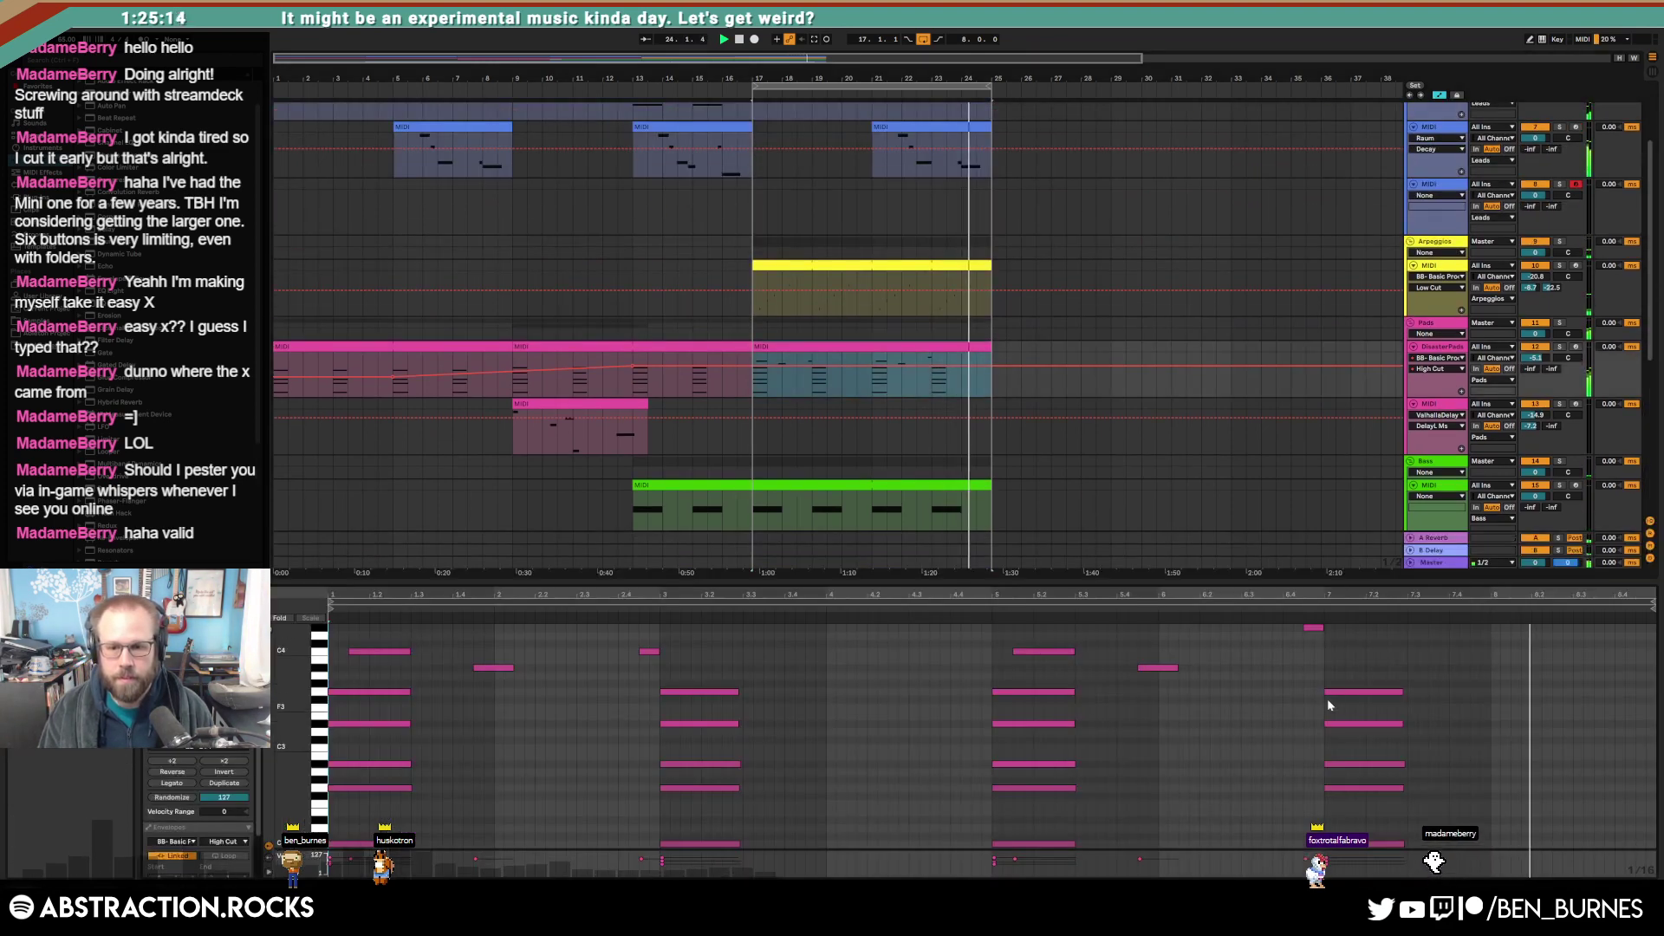
{"action": "double_click", "coordinate": [1335, 636]}
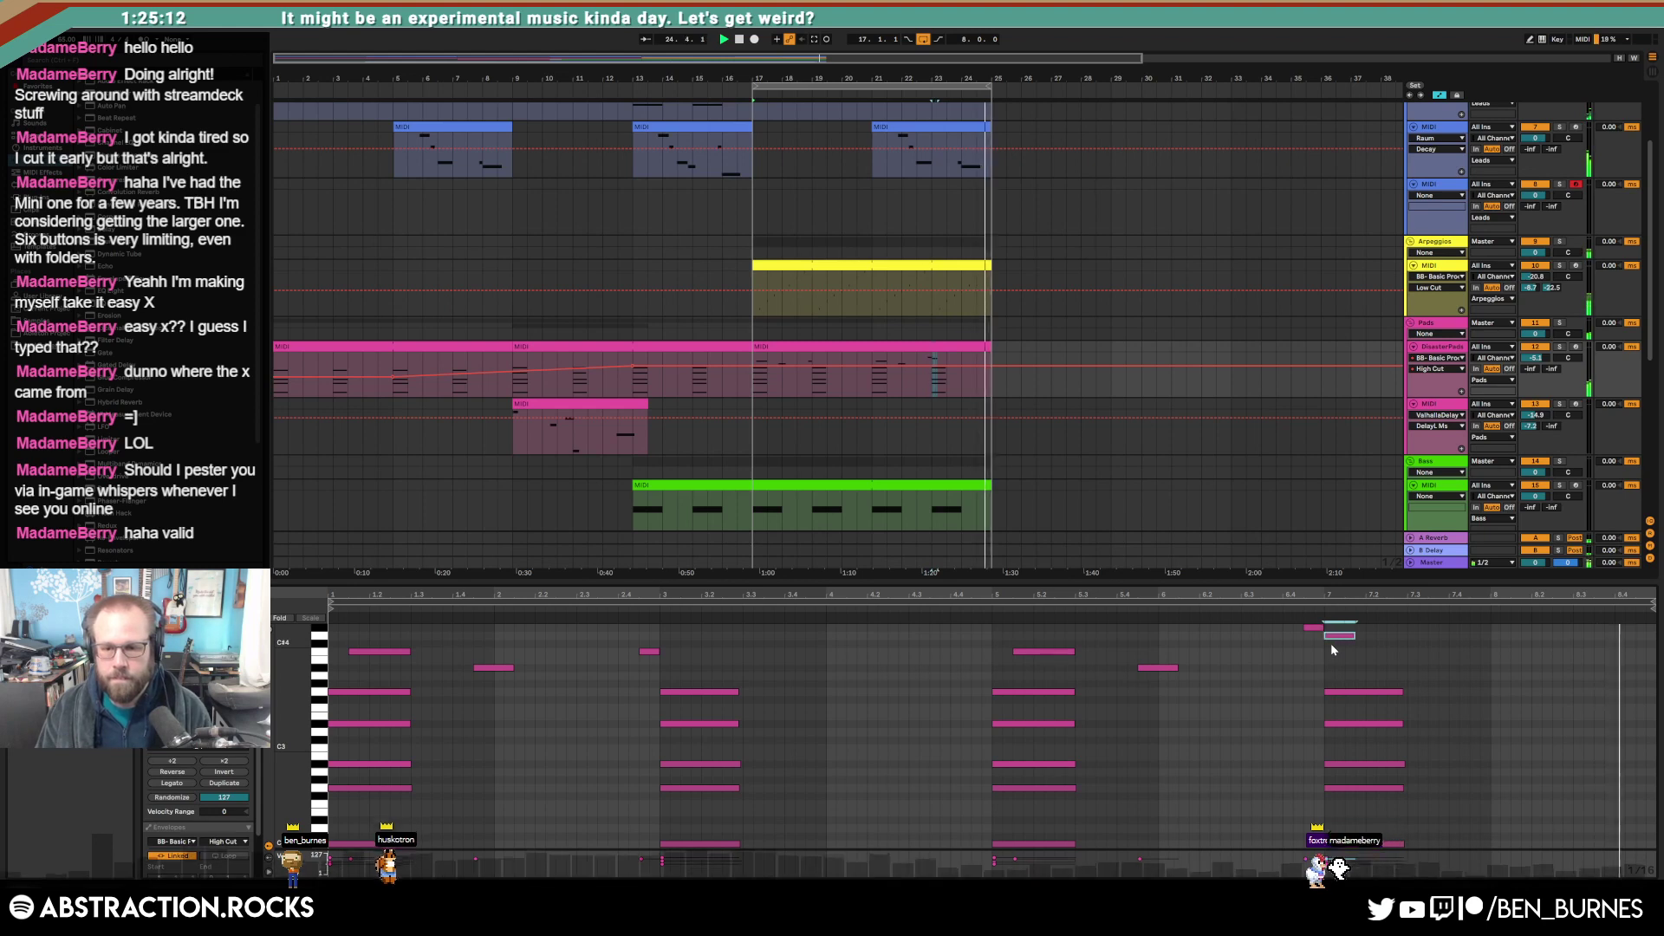
{"action": "key", "text": "shift+Tab"}
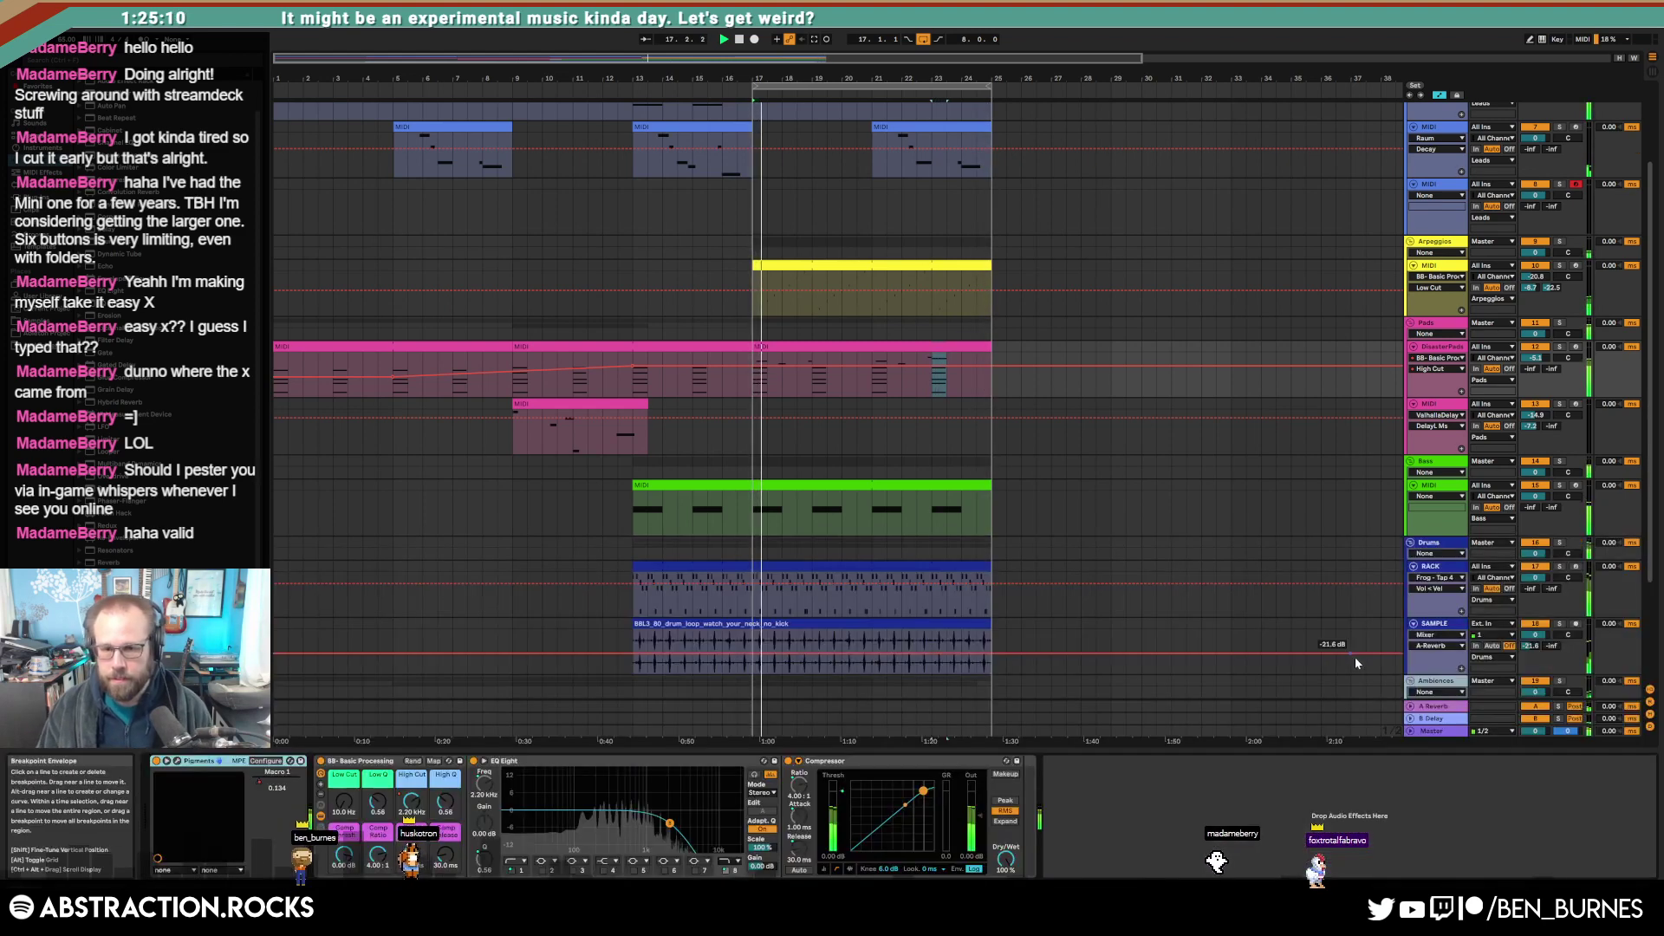
Step: In the bass track's Operator, adjust oscillator B's envelope decay to about 1.03 s and change its waveform
{"action": "left_click", "coordinate": [1110, 434]}
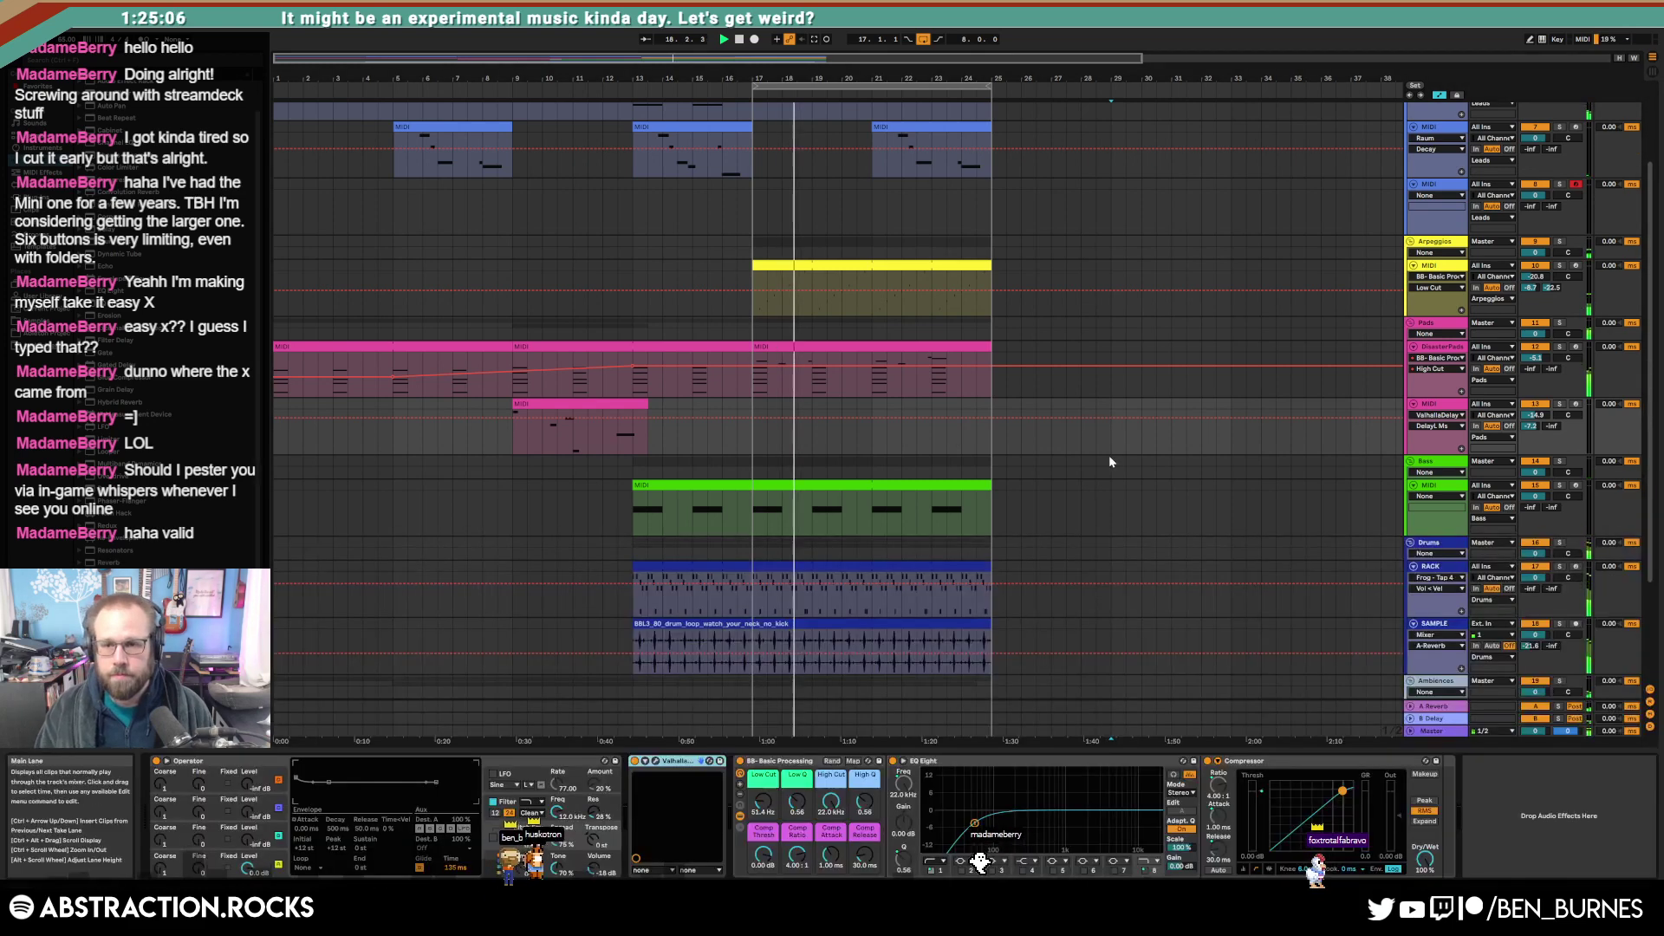
{"action": "scroll", "coordinate": [1127, 433], "scroll_direction": "up", "scroll_amount": 3}
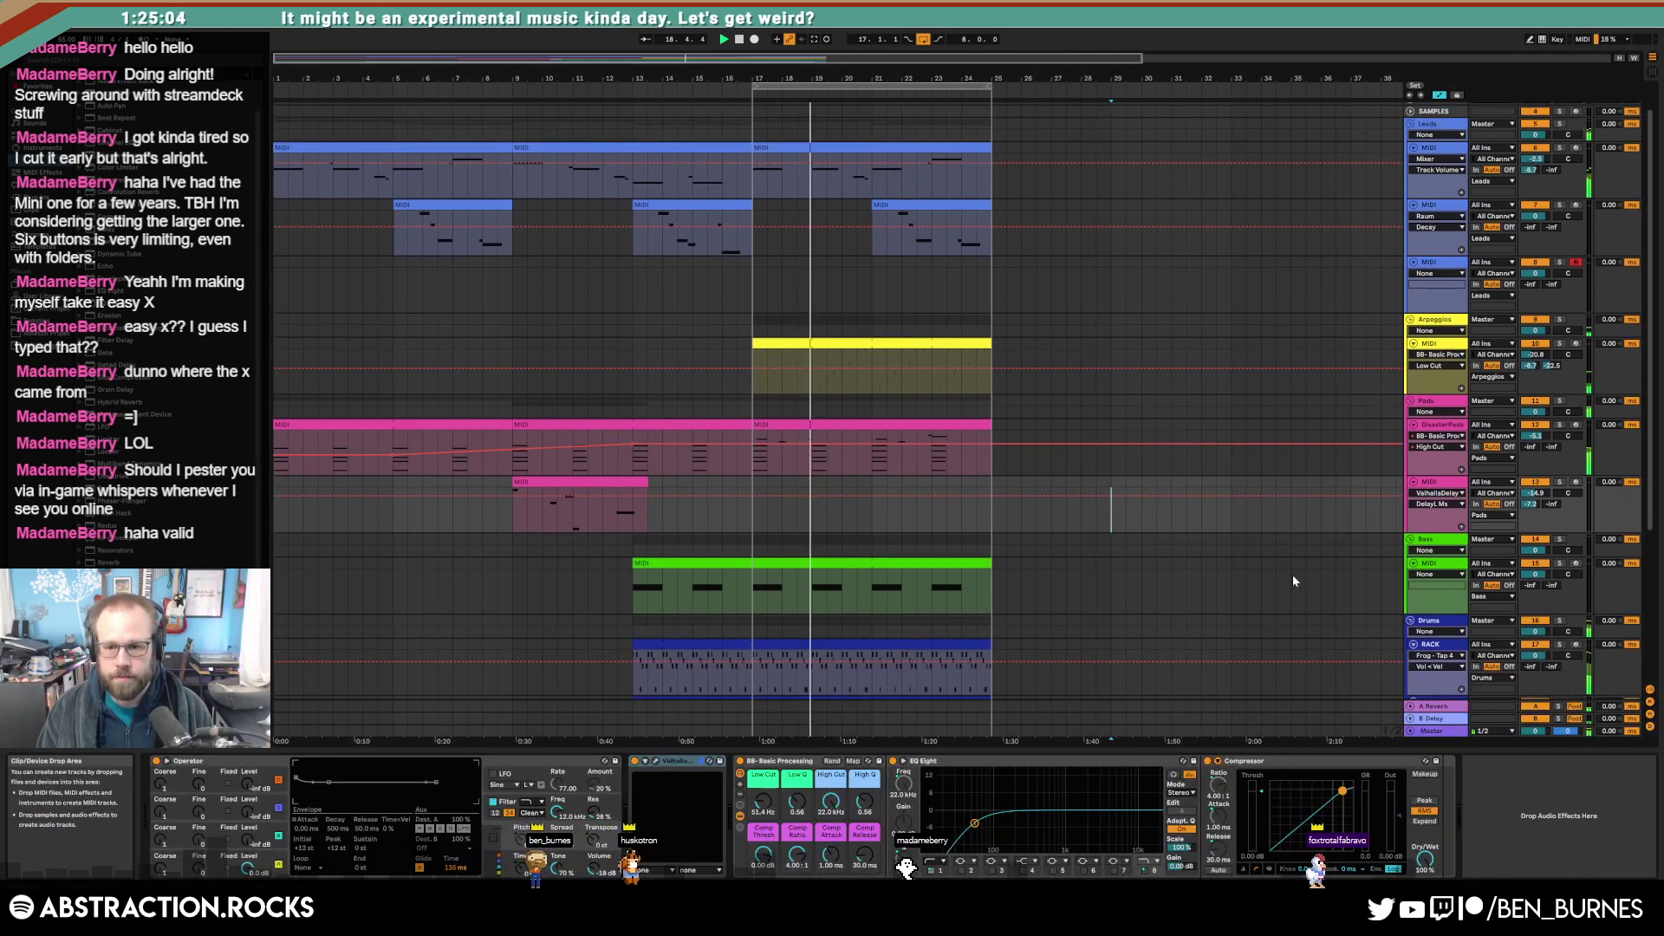
{"action": "left_click", "coordinate": [1434, 567]}
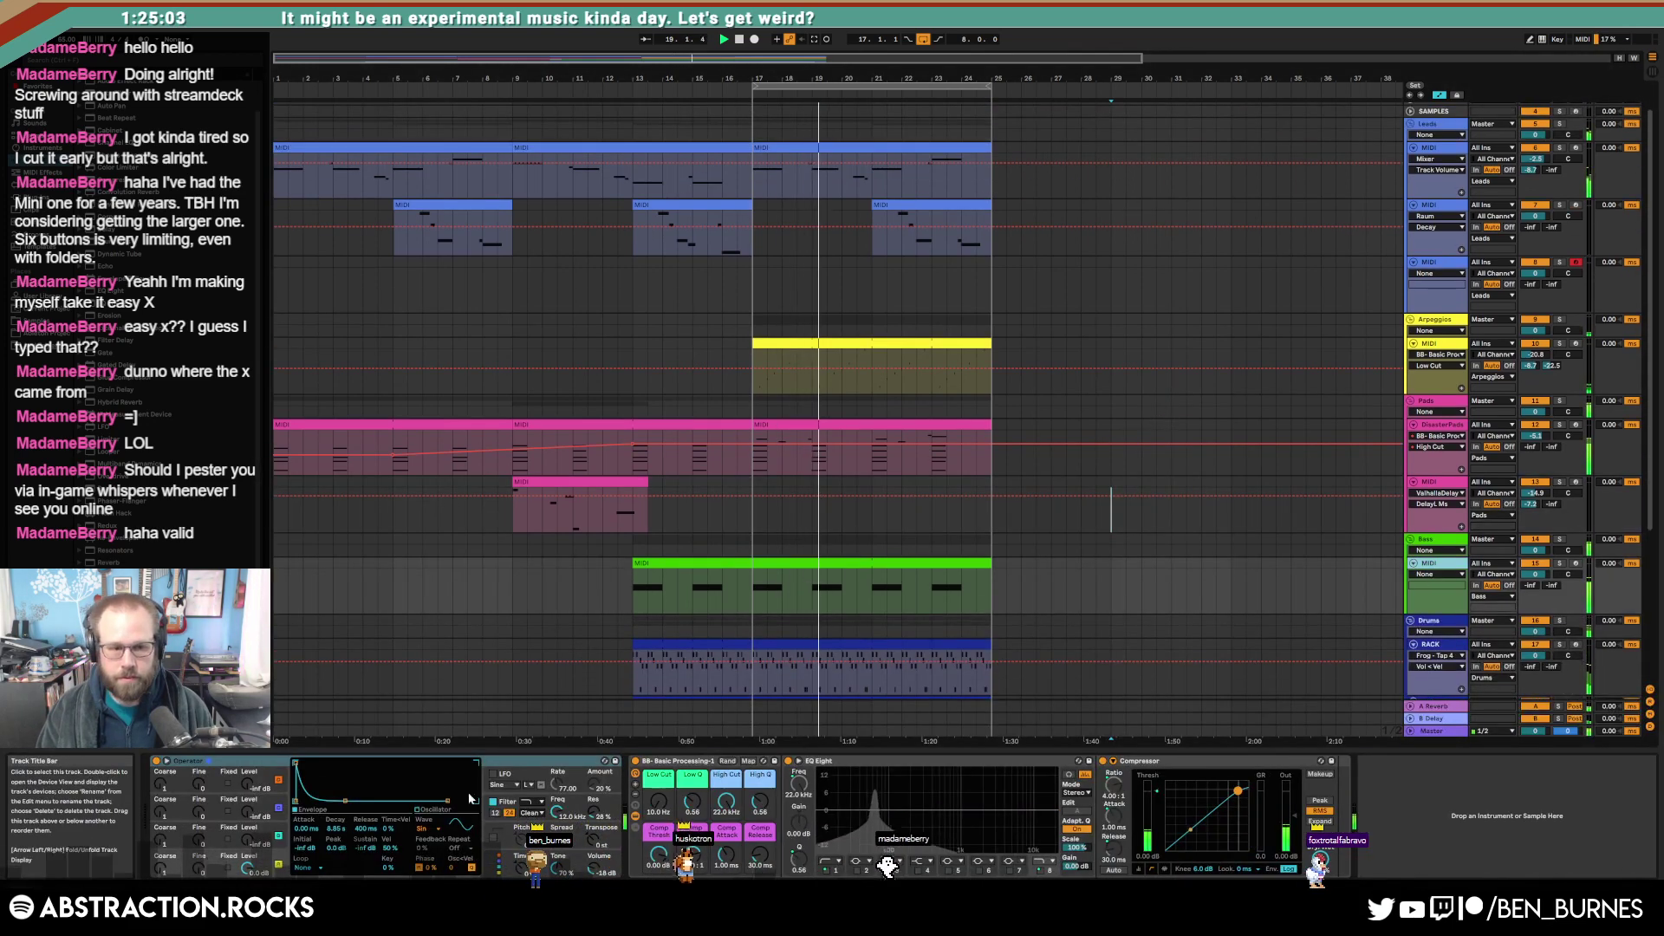
{"action": "left_click", "coordinate": [182, 813]}
{"action": "left_click_drag", "start_coordinate": [331, 801], "coordinate": [338, 801]}
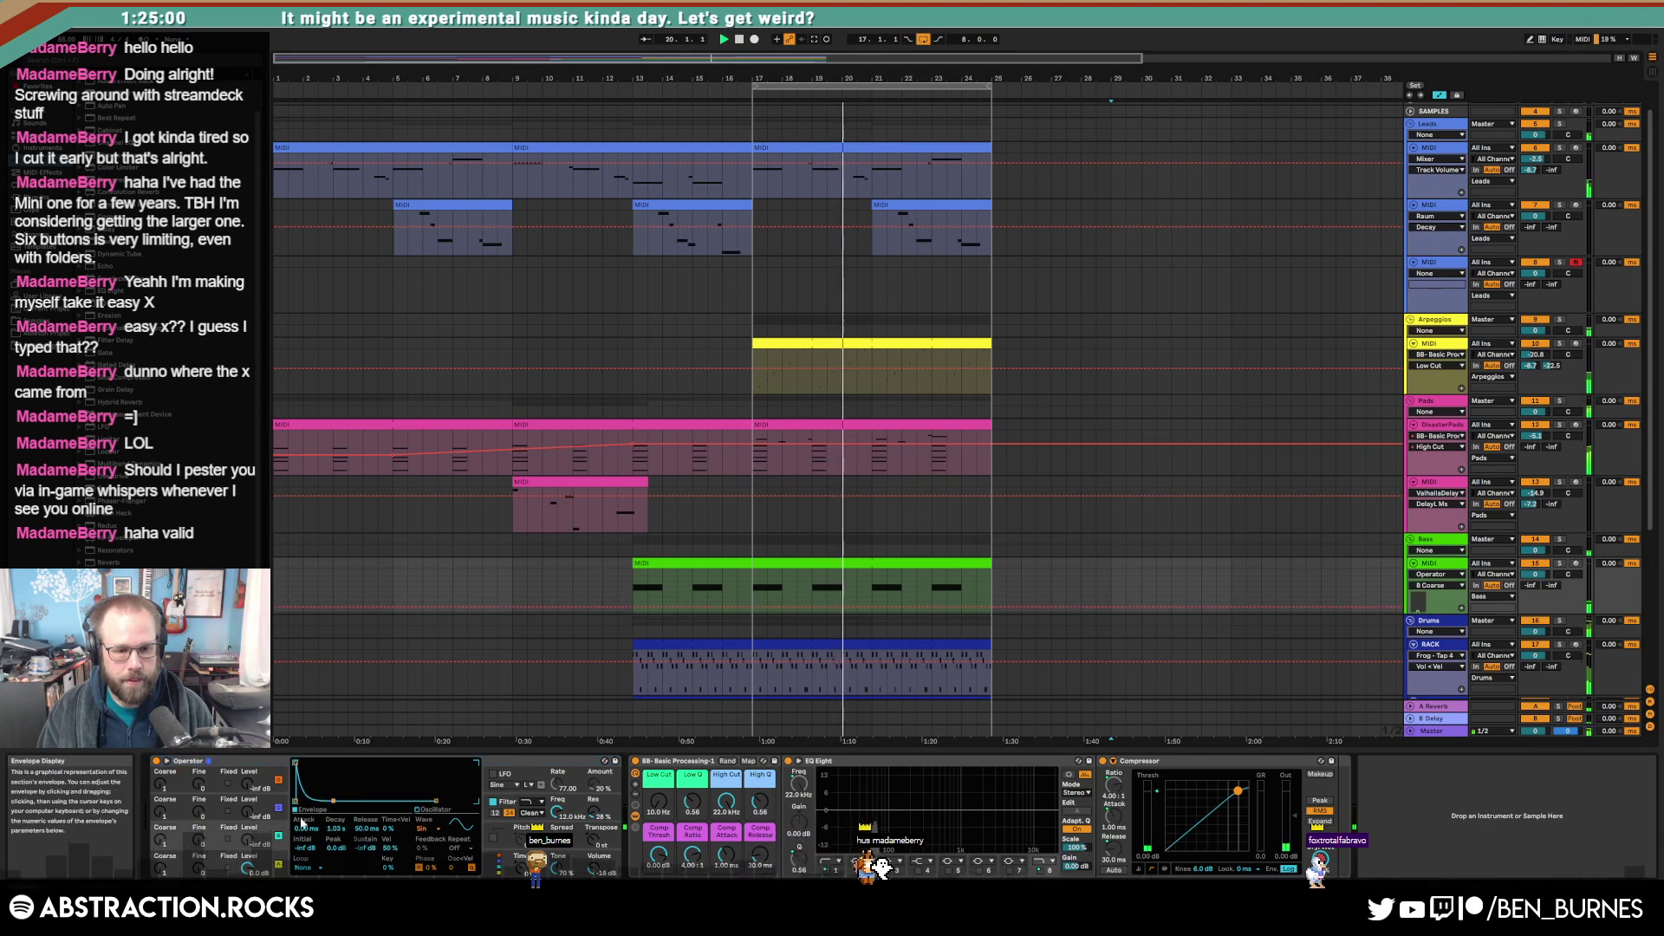
{"action": "left_click", "coordinate": [427, 827]}
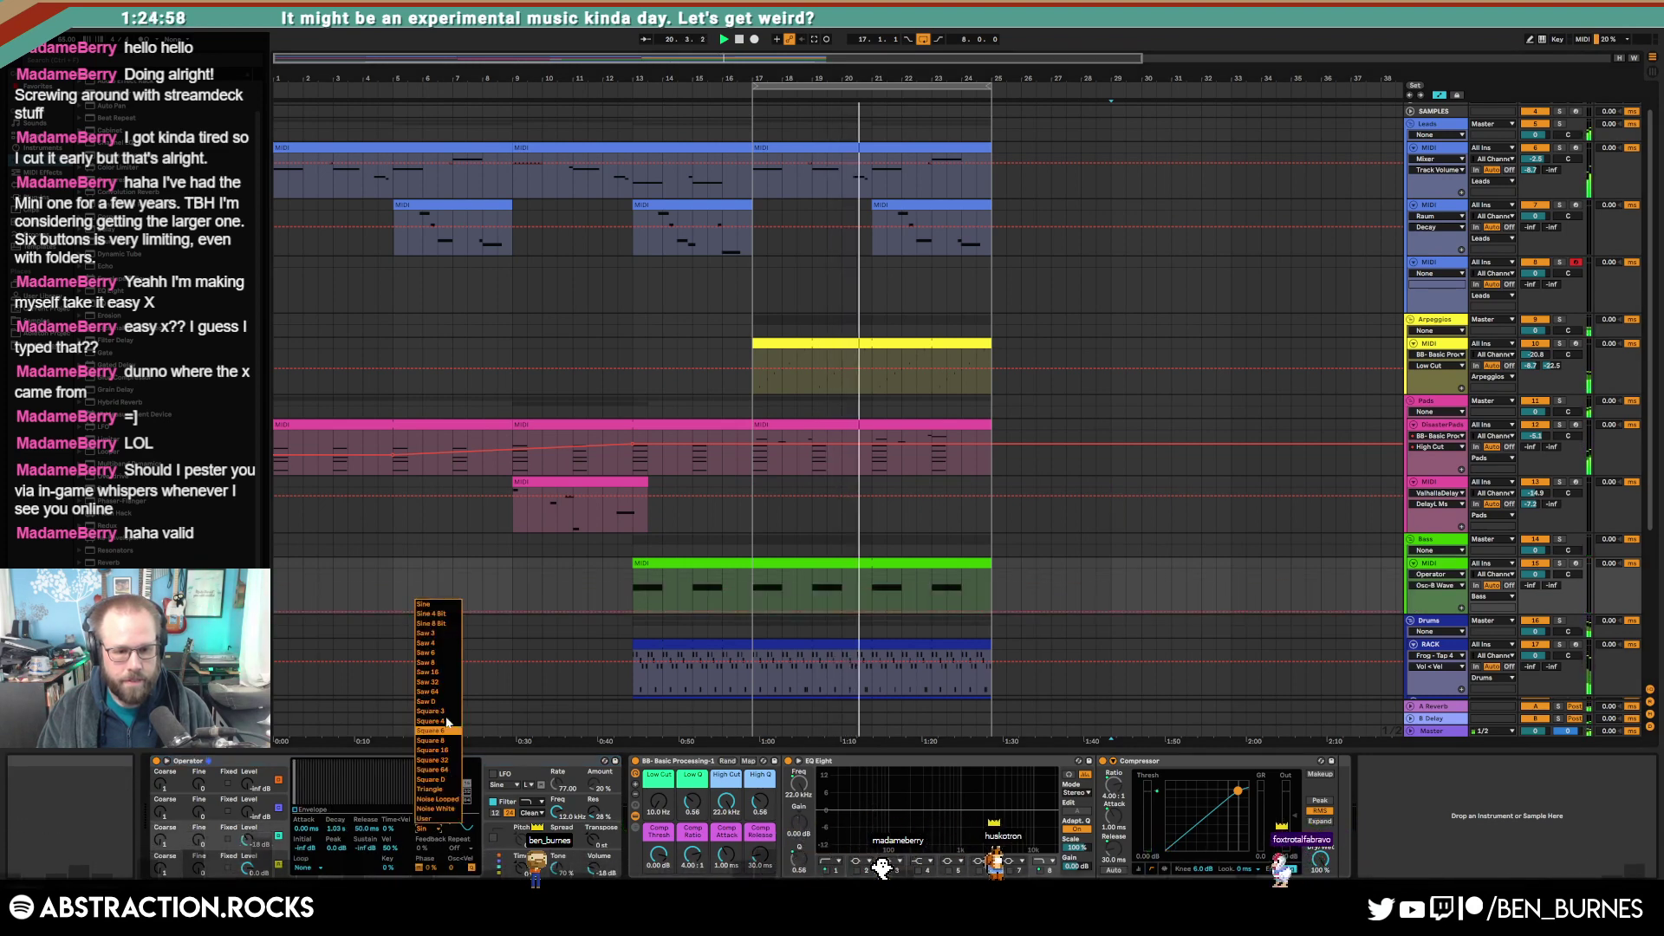
{"action": "left_click", "coordinate": [450, 719]}
Step: Refine the bass Operator sound by lowering the filter frequency, adjusting oscillator B's level, lengthening its decay to about 4.87 s and adjusting the spread
{"action": "left_click_drag", "start_coordinate": [556, 807], "coordinate": [556, 889]}
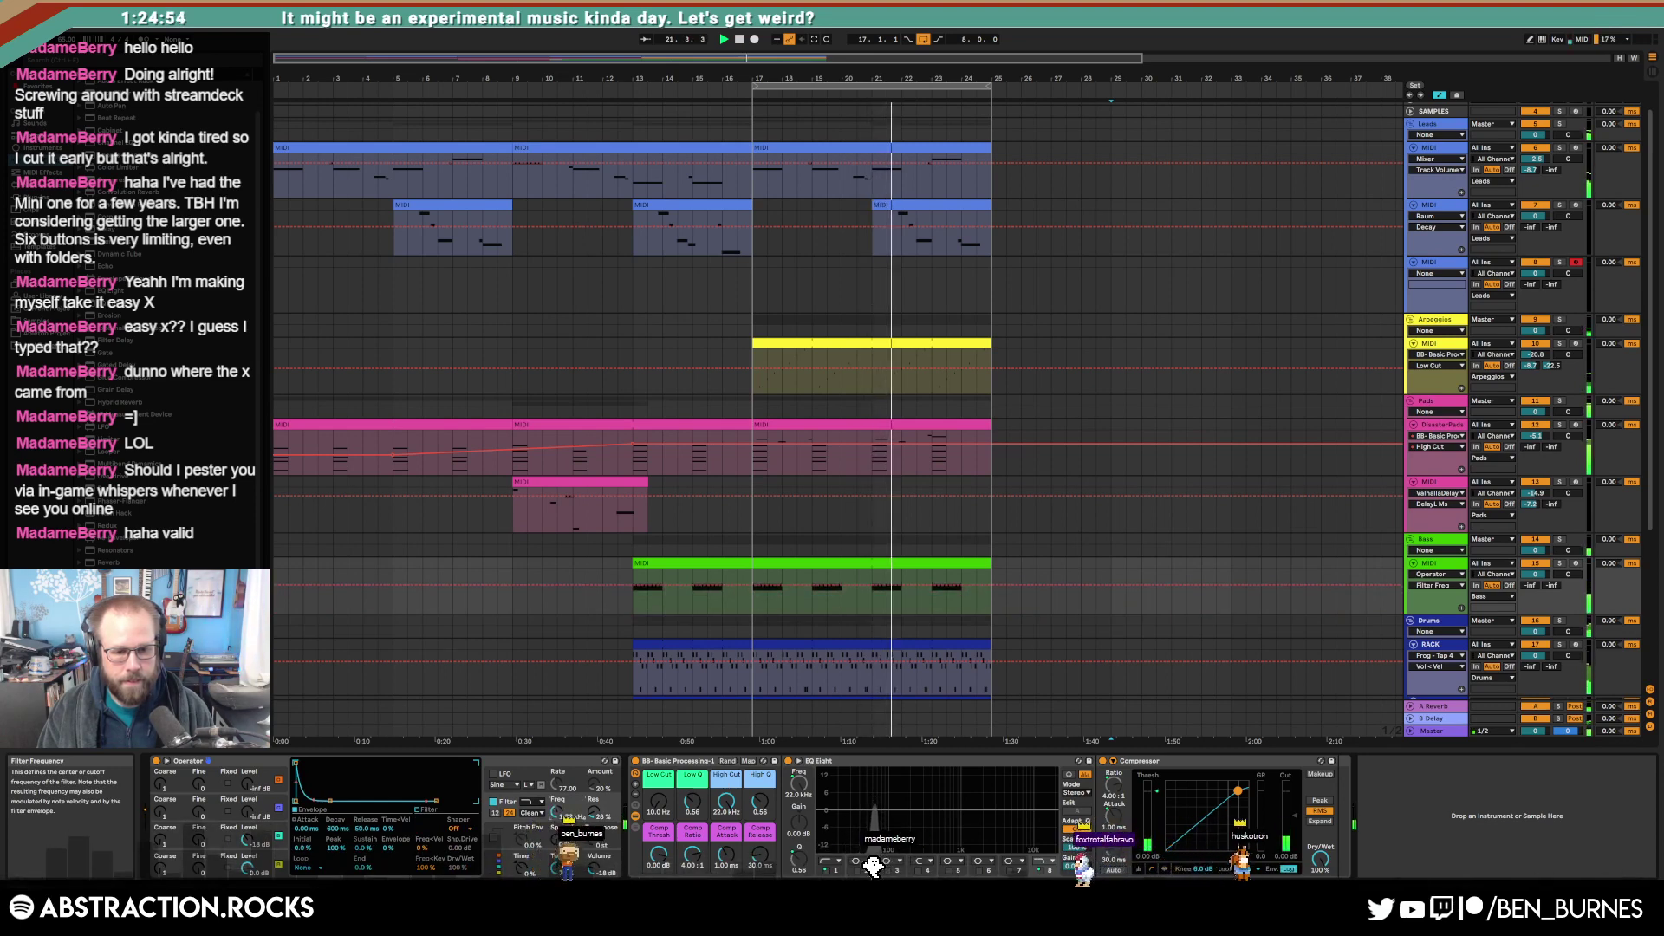
{"action": "left_click_drag", "start_coordinate": [247, 842], "coordinate": [247, 838]}
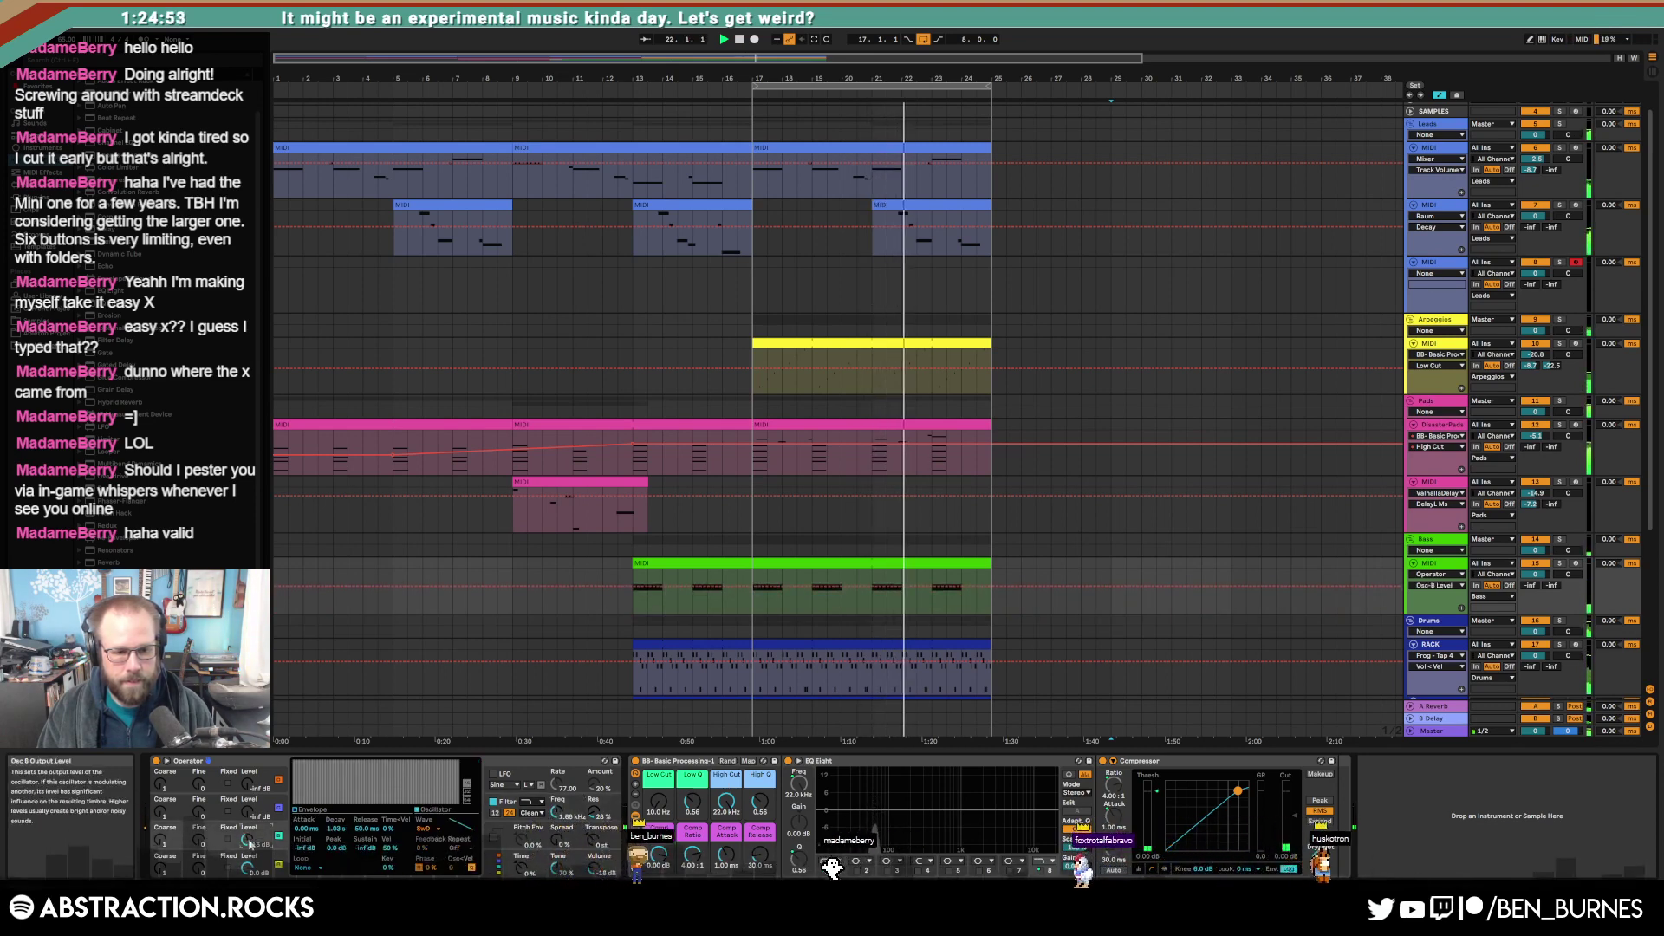
{"action": "left_click", "coordinate": [304, 810]}
{"action": "left_click_drag", "start_coordinate": [326, 800], "coordinate": [342, 800]}
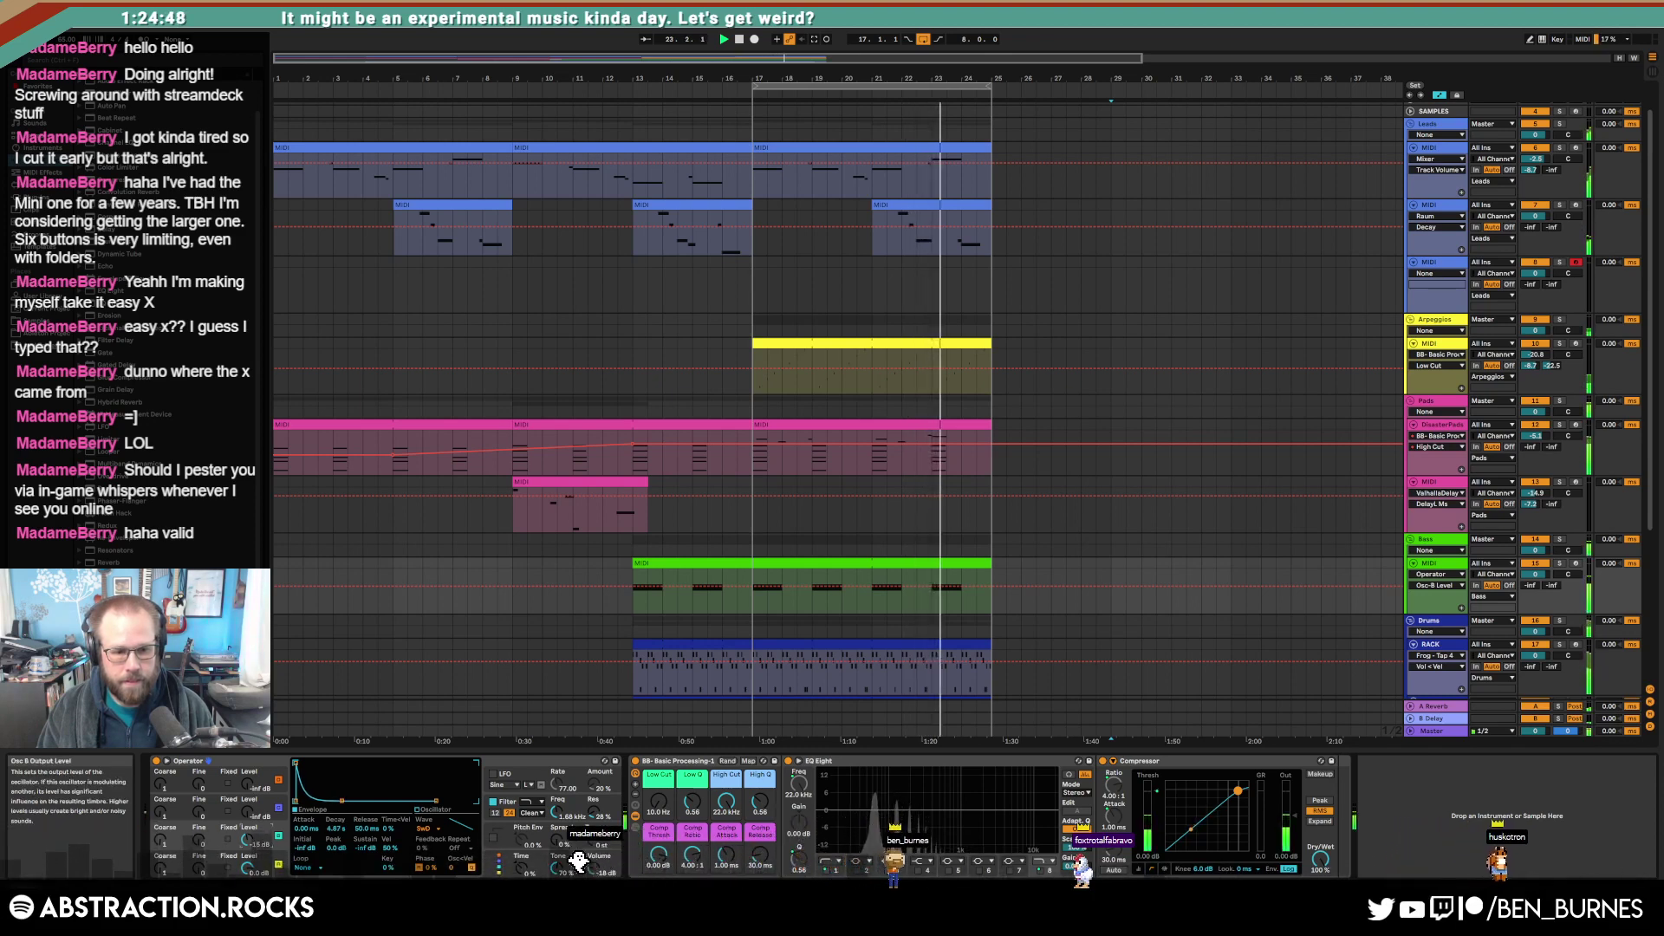
{"action": "left_click_drag", "start_coordinate": [556, 839], "coordinate": [556, 832]}
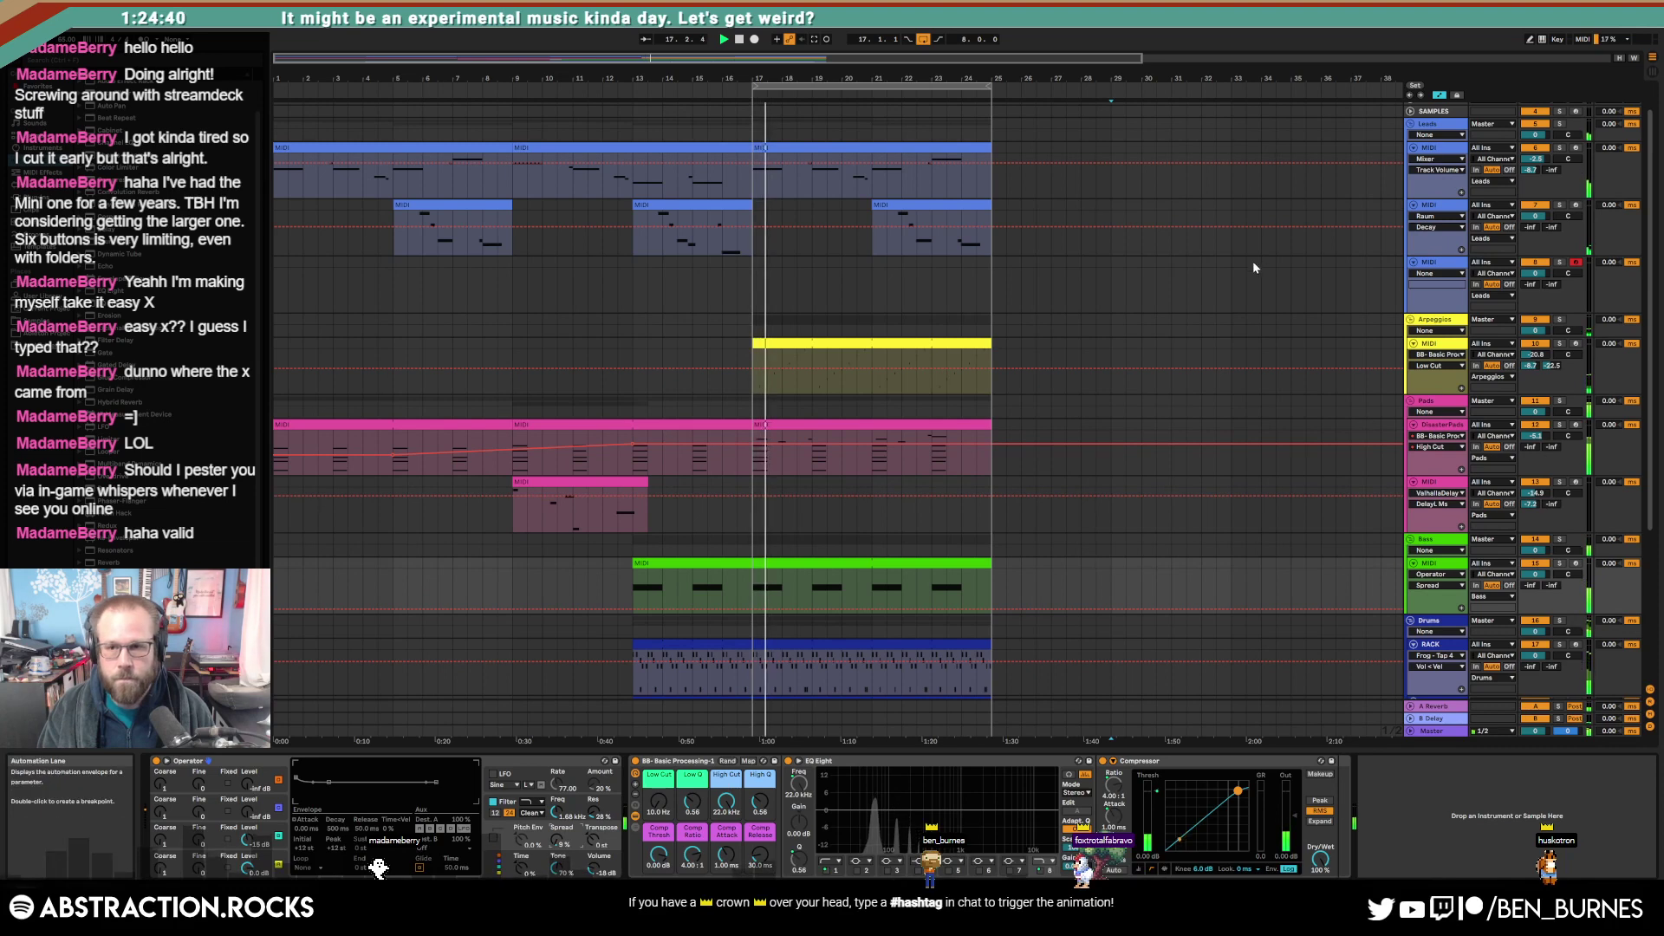
Step: Arm the PIANO track to play along with the loop
{"action": "scroll", "coordinate": [1252, 262], "scroll_direction": "up", "scroll_amount": 1}
{"action": "left_click", "coordinate": [1576, 108]}
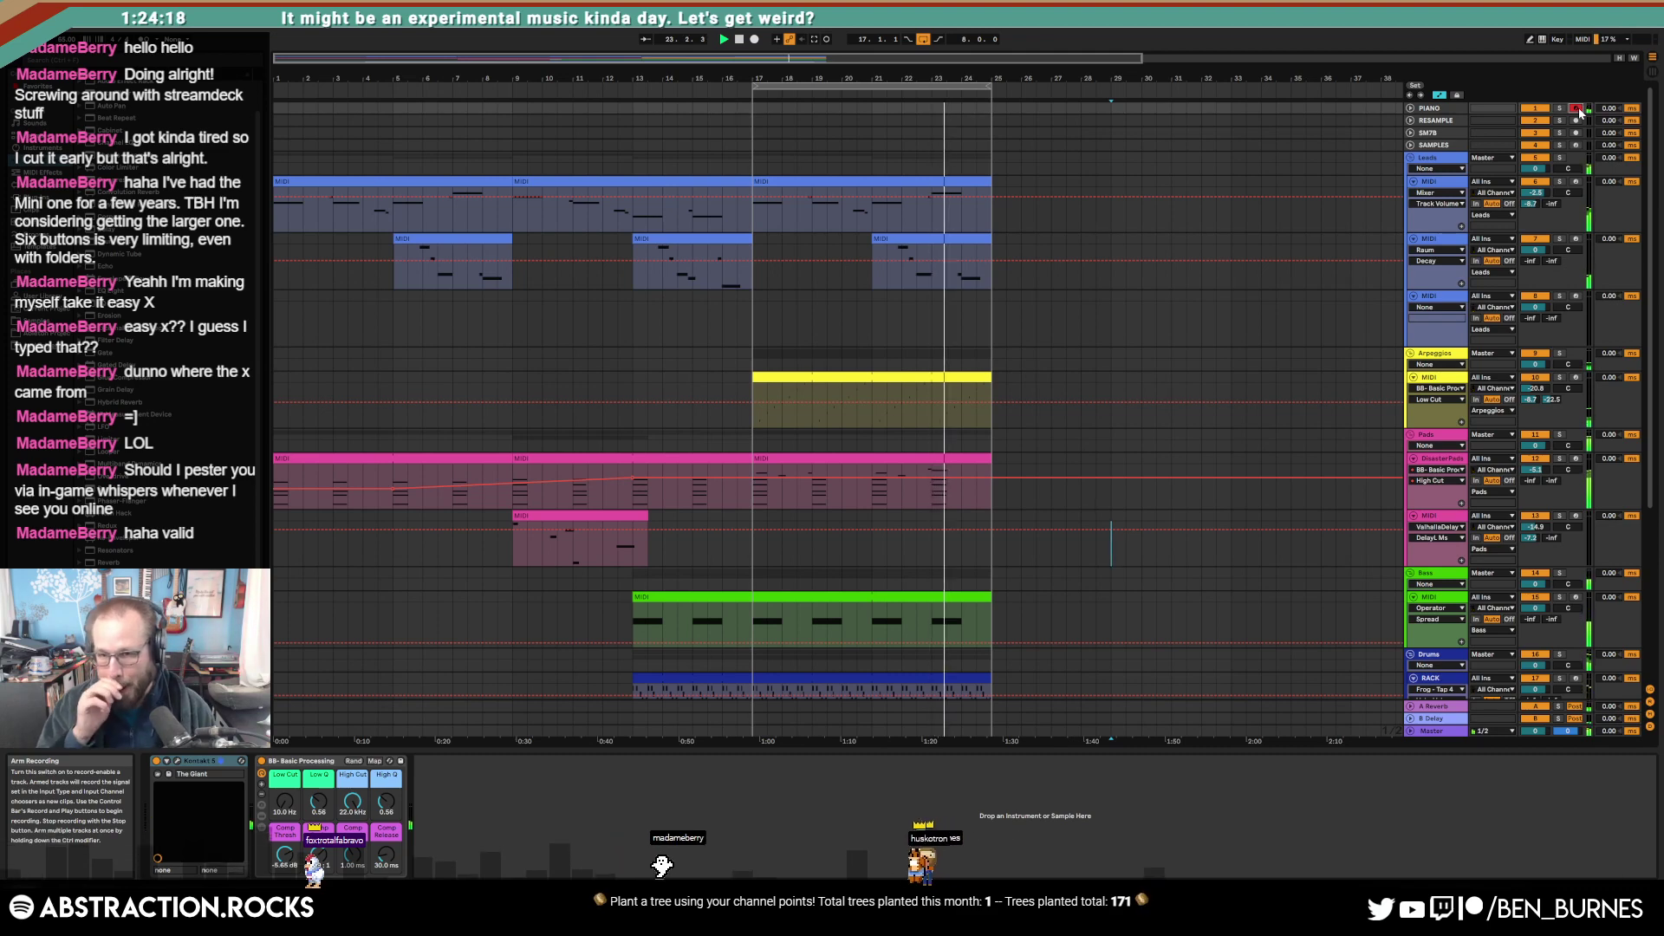
Step: Load Kontakt on the empty third Leads track and open Doo (Kontakt Library).nki from the BB_Doo (Kontakt Instrument) folder
{"action": "left_click", "coordinate": [1446, 297]}
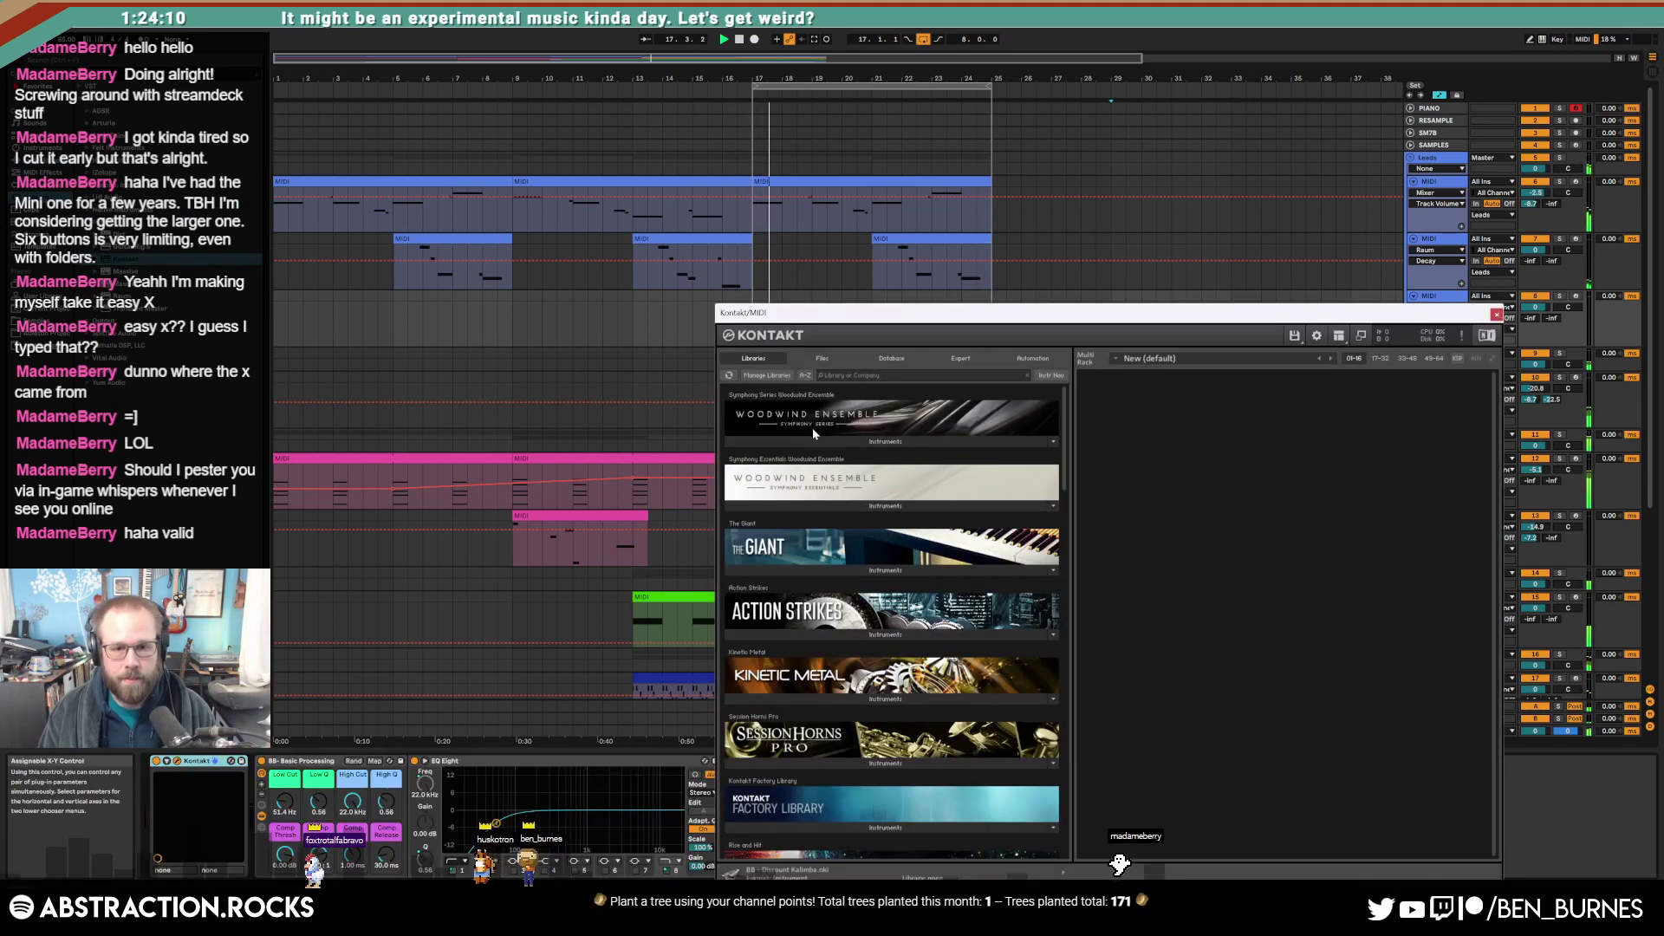
{"action": "left_click_drag", "start_coordinate": [884, 323], "coordinate": [898, 194]}
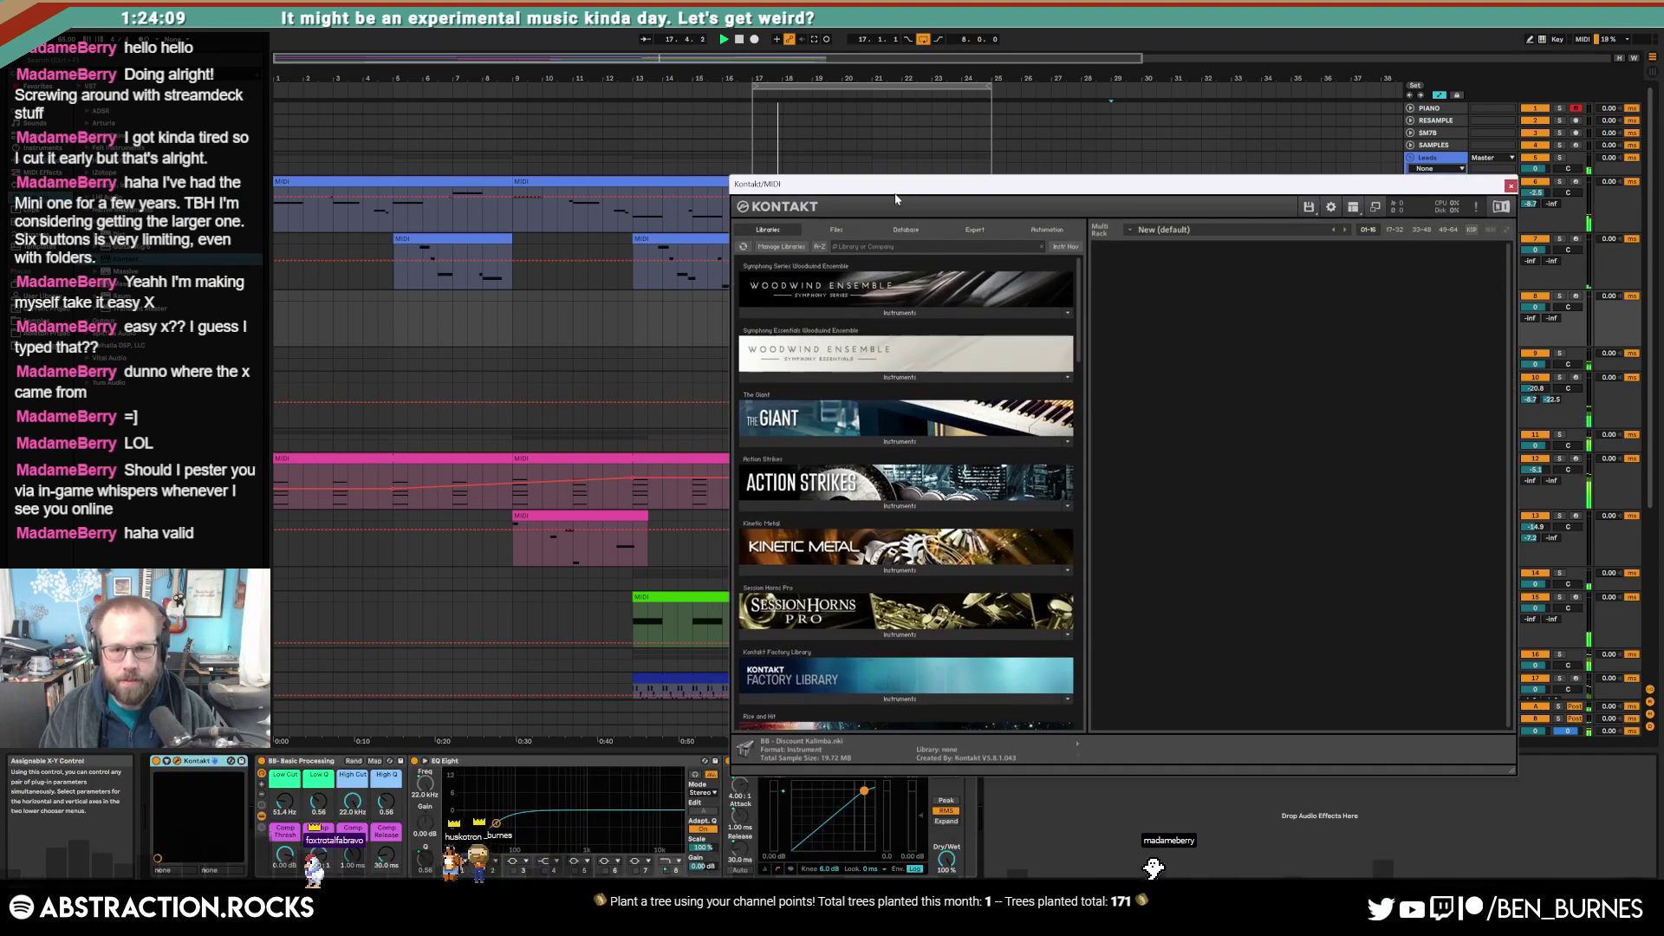
{"action": "left_click", "coordinate": [844, 225]}
{"action": "left_click", "coordinate": [774, 375]}
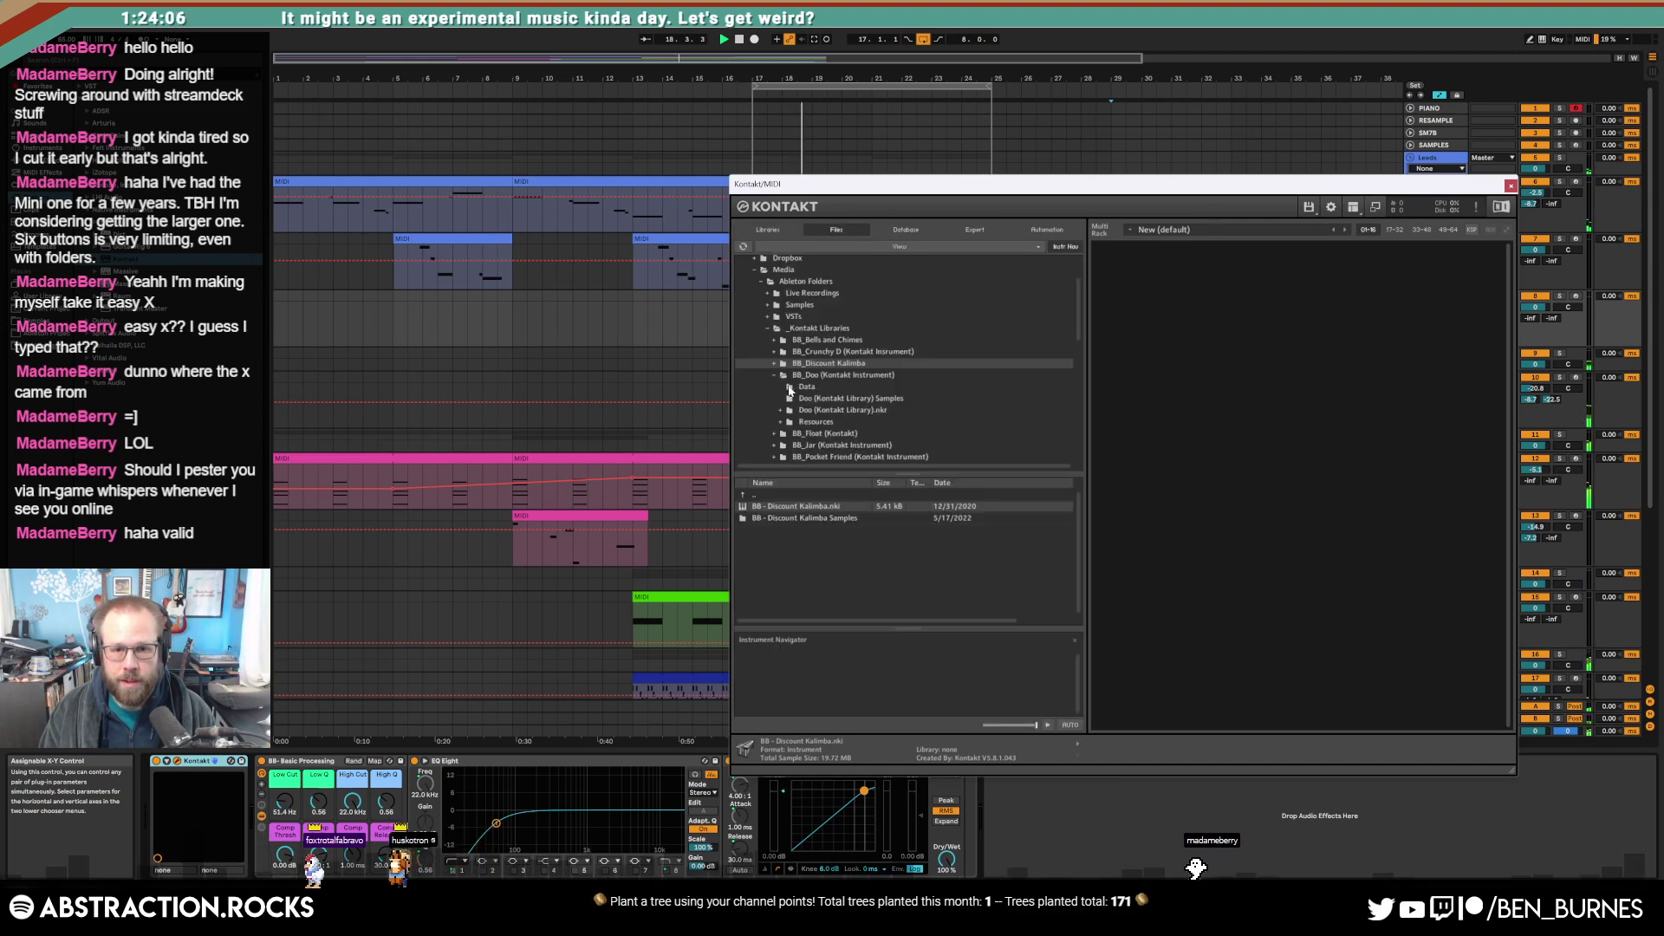
{"action": "left_click", "coordinate": [806, 374]}
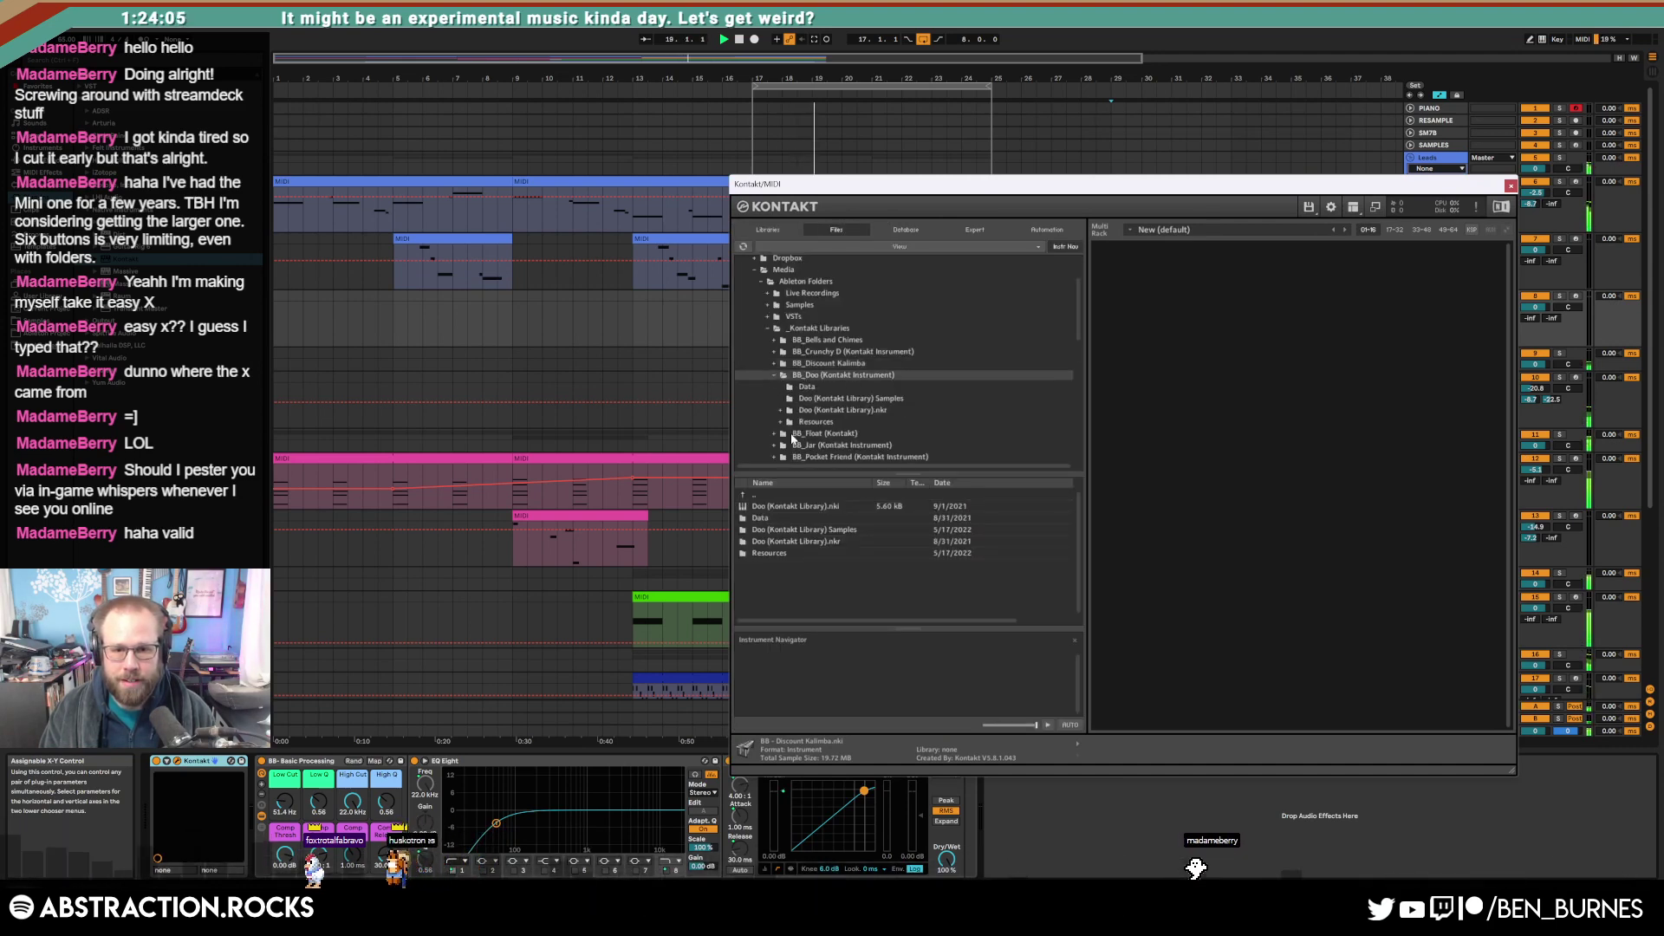
{"action": "left_click", "coordinate": [809, 505]}
{"action": "left_click_drag", "start_coordinate": [1157, 184], "coordinate": [848, 459]}
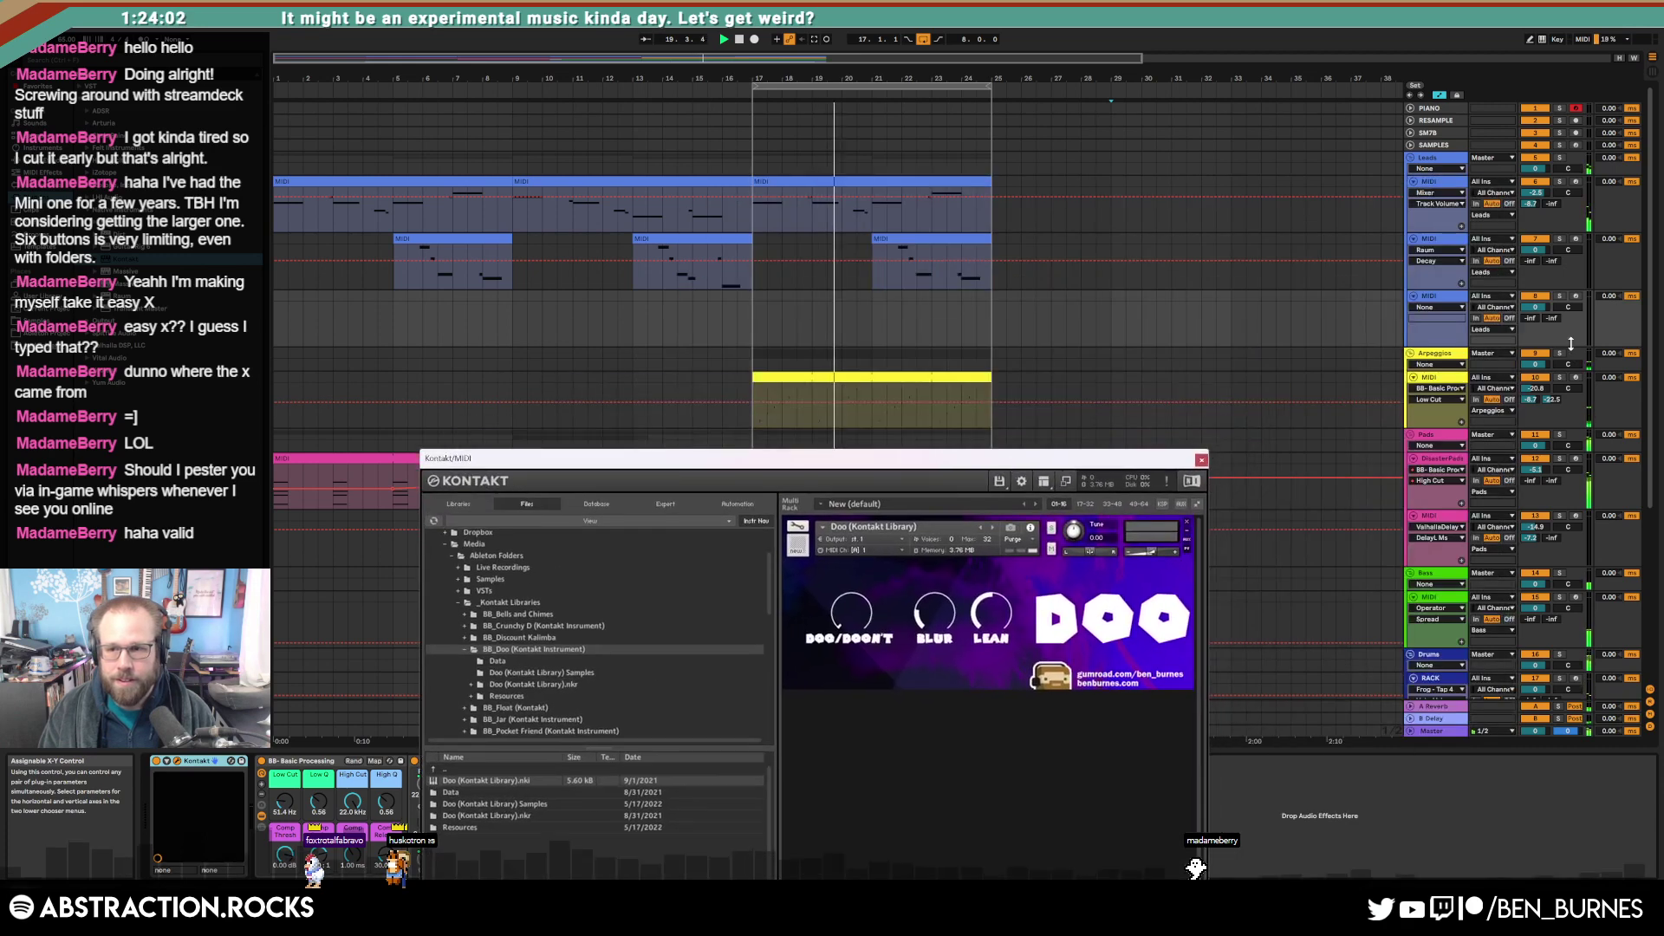
Step: Arm the Kontakt lead track and adjust the Doo instrument's Blur and Lean knobs while the loop plays
{"action": "left_click", "coordinate": [1577, 297]}
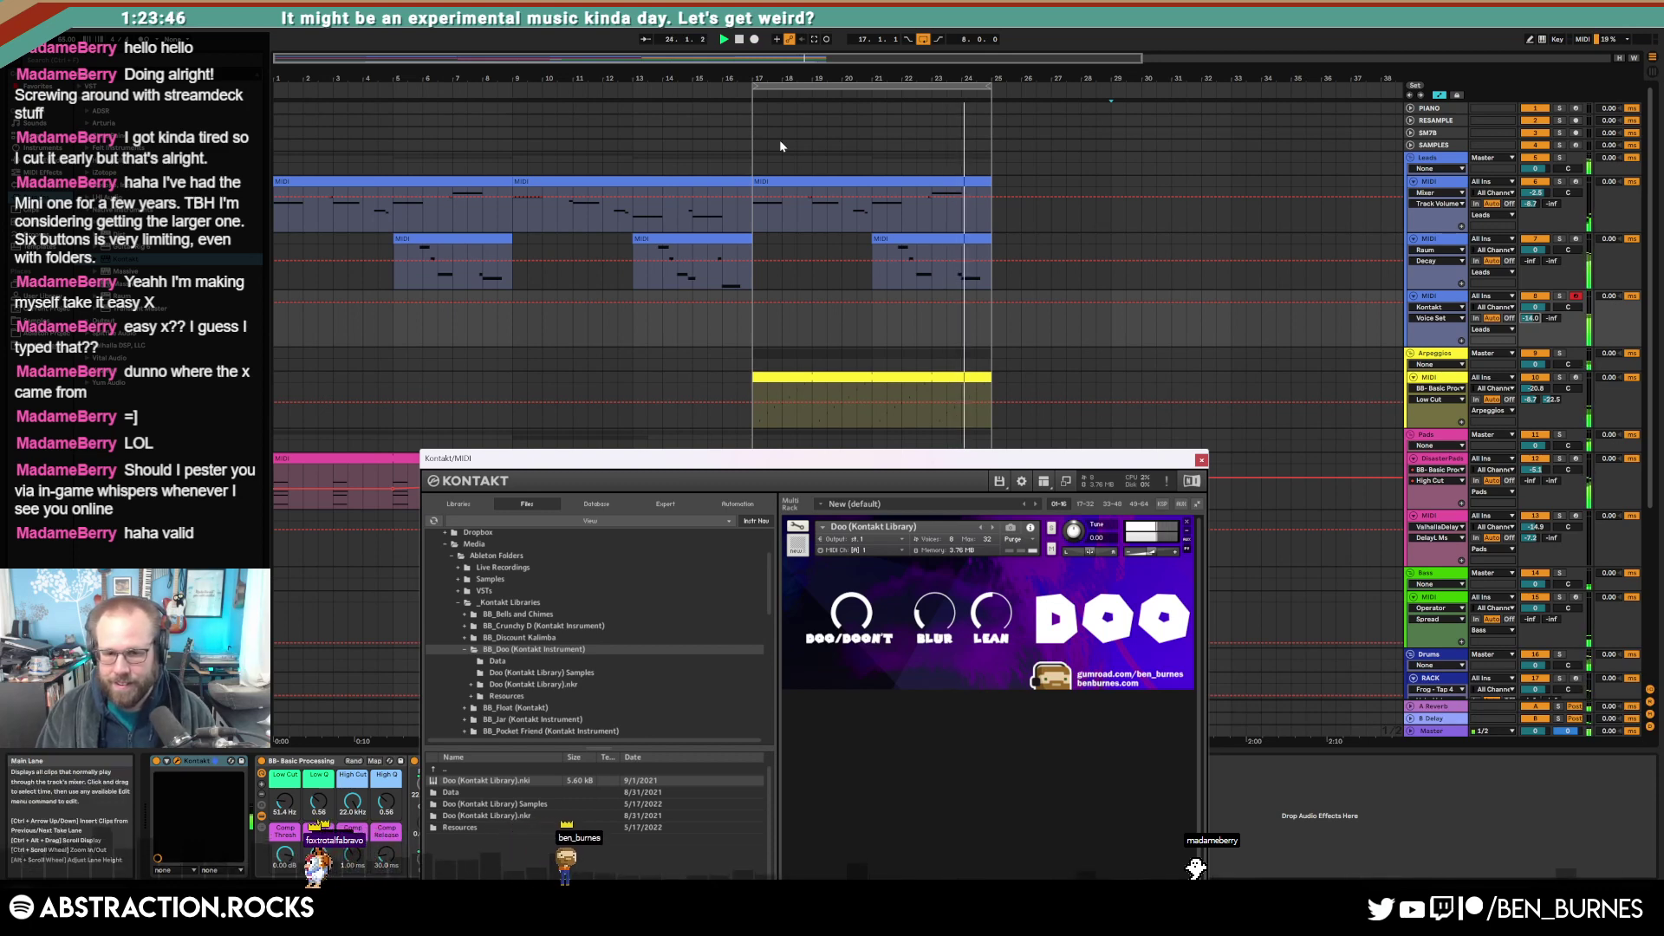
{"action": "left_click", "coordinate": [930, 592]}
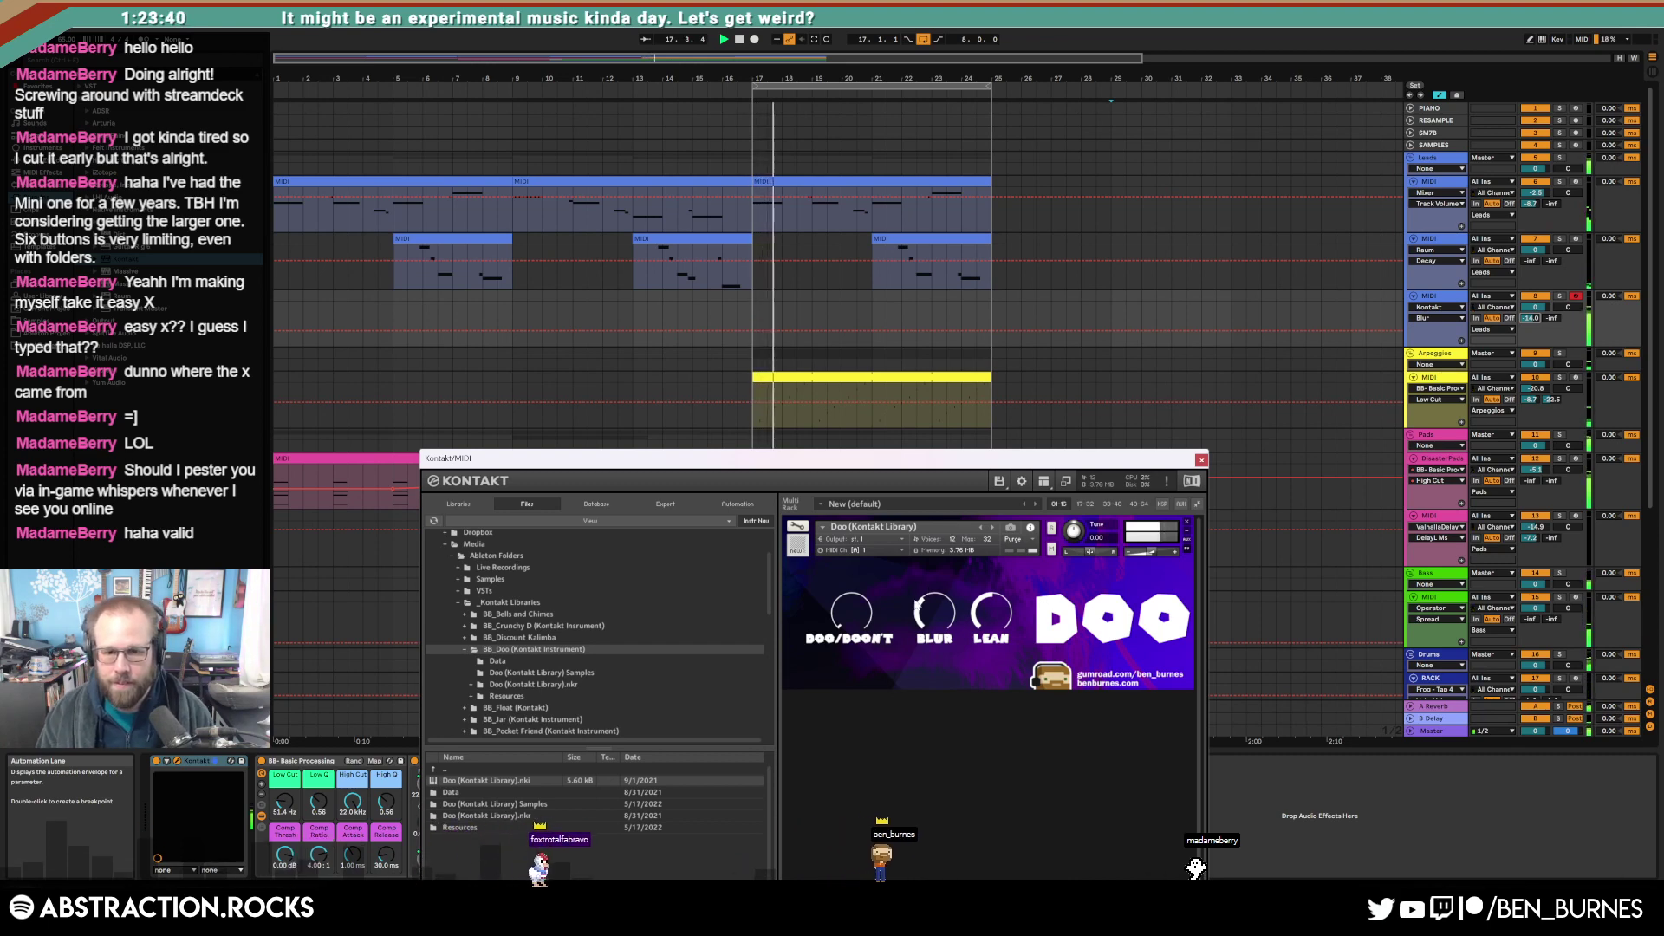
{"action": "left_click_drag", "start_coordinate": [937, 576], "coordinate": [984, 591]}
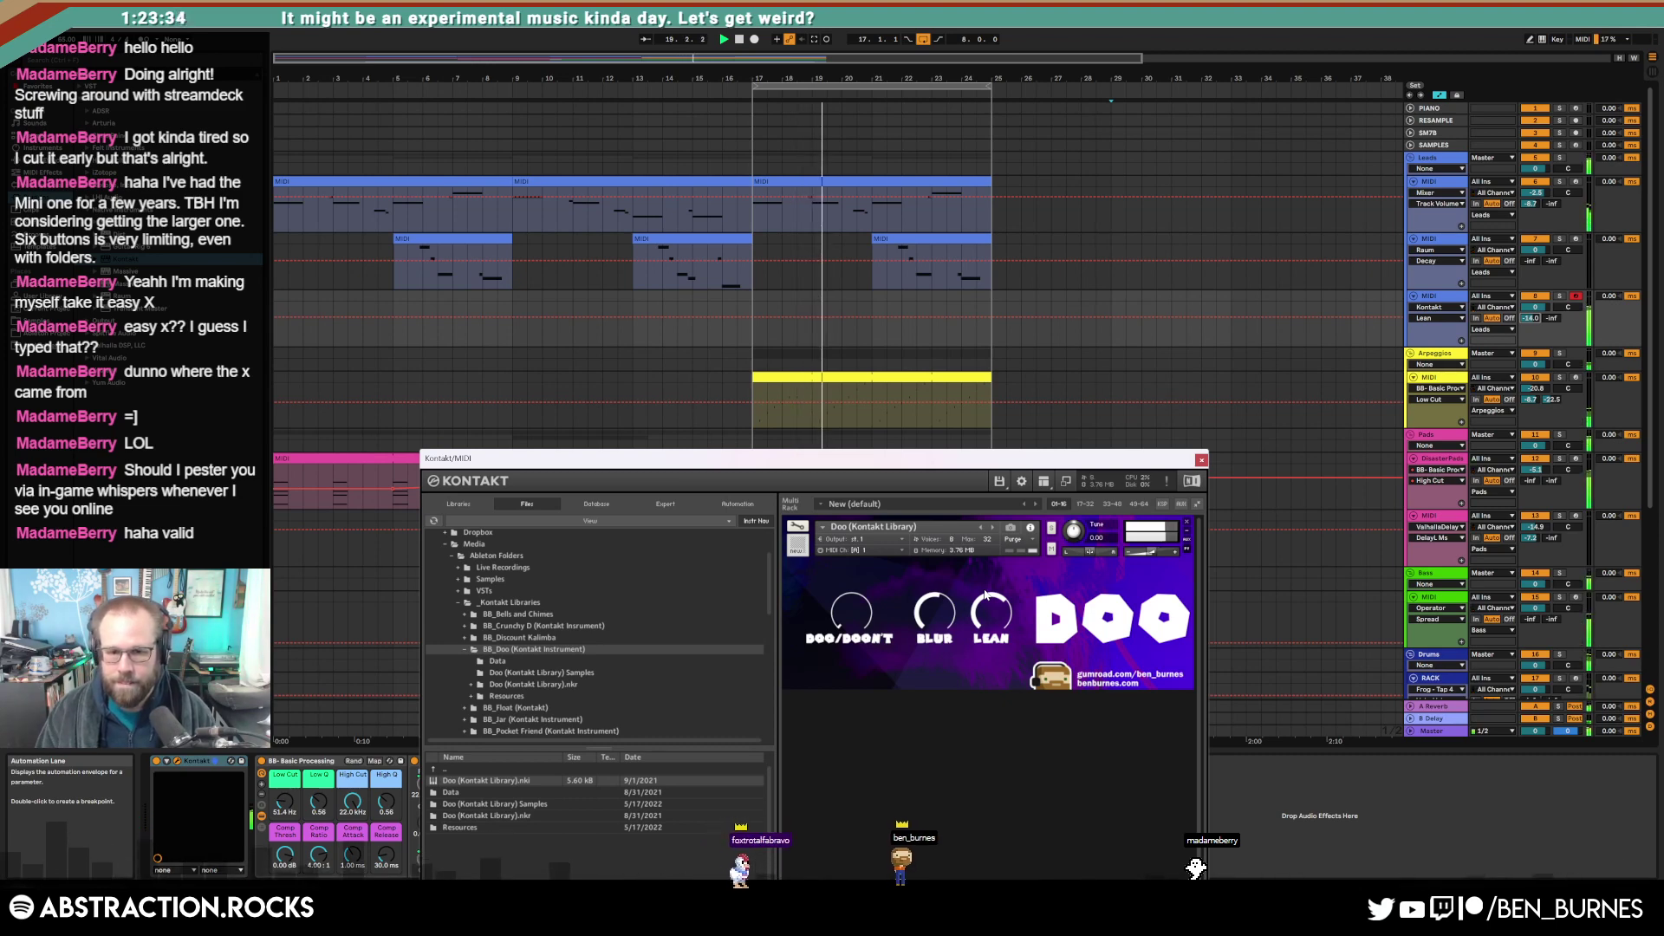
{"action": "left_click", "coordinate": [945, 628]}
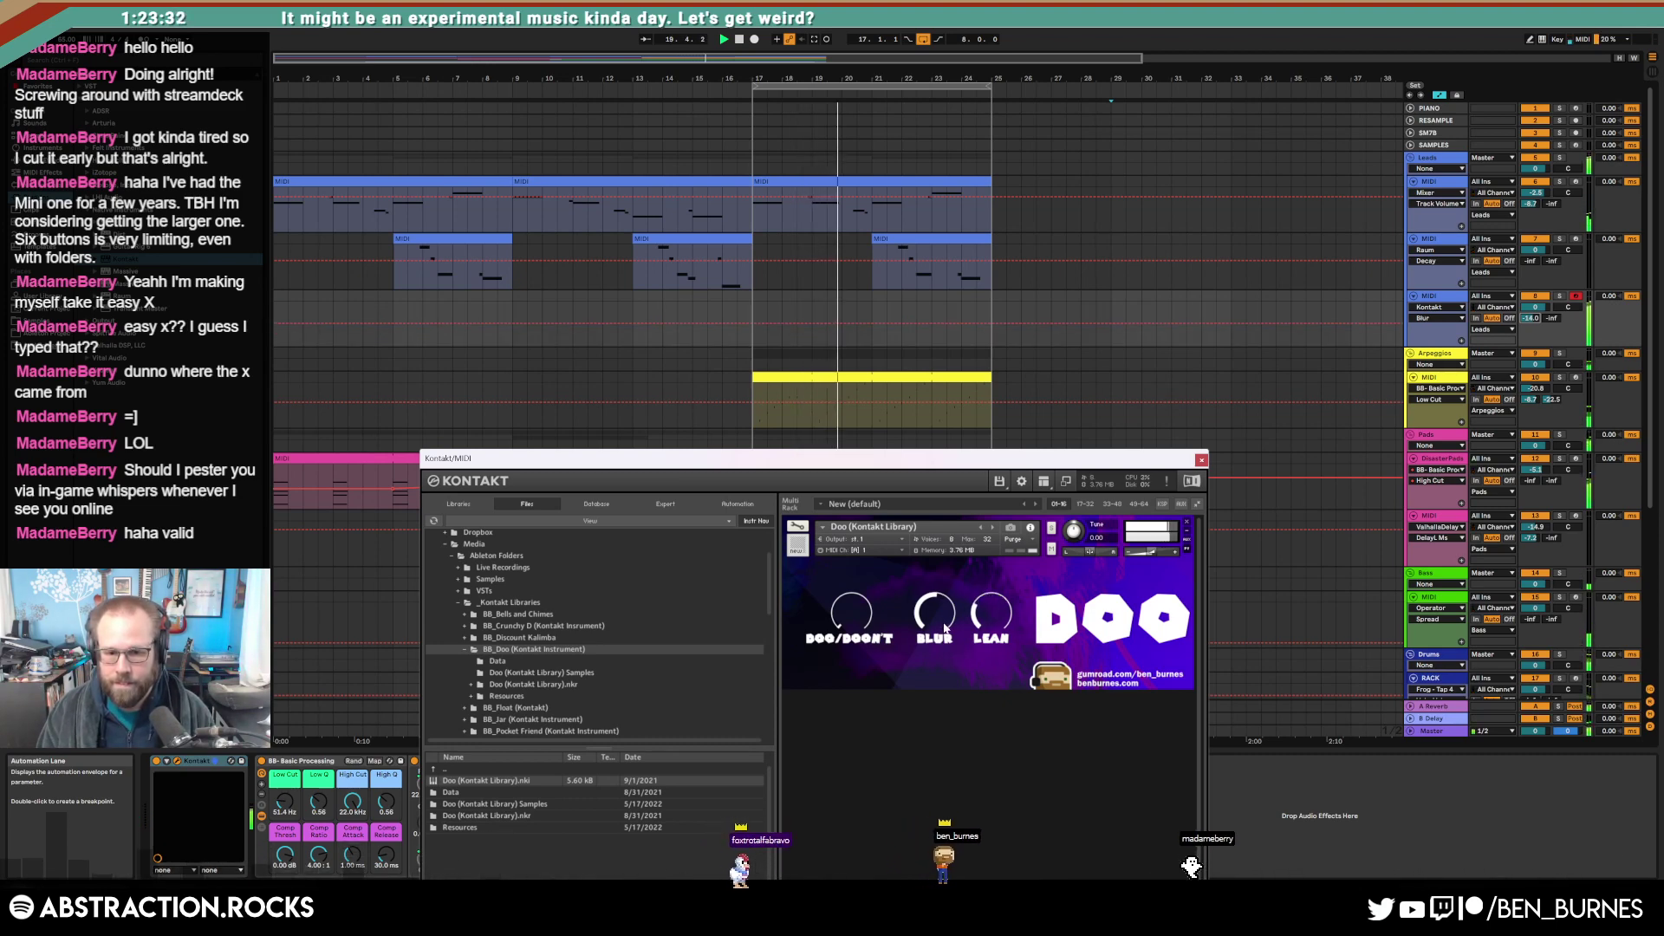
Step: Open the Doo instrument for editing, adjust the volume envelope's attack with all groups edited together, and close Kontakt
{"action": "left_click", "coordinate": [800, 527]}
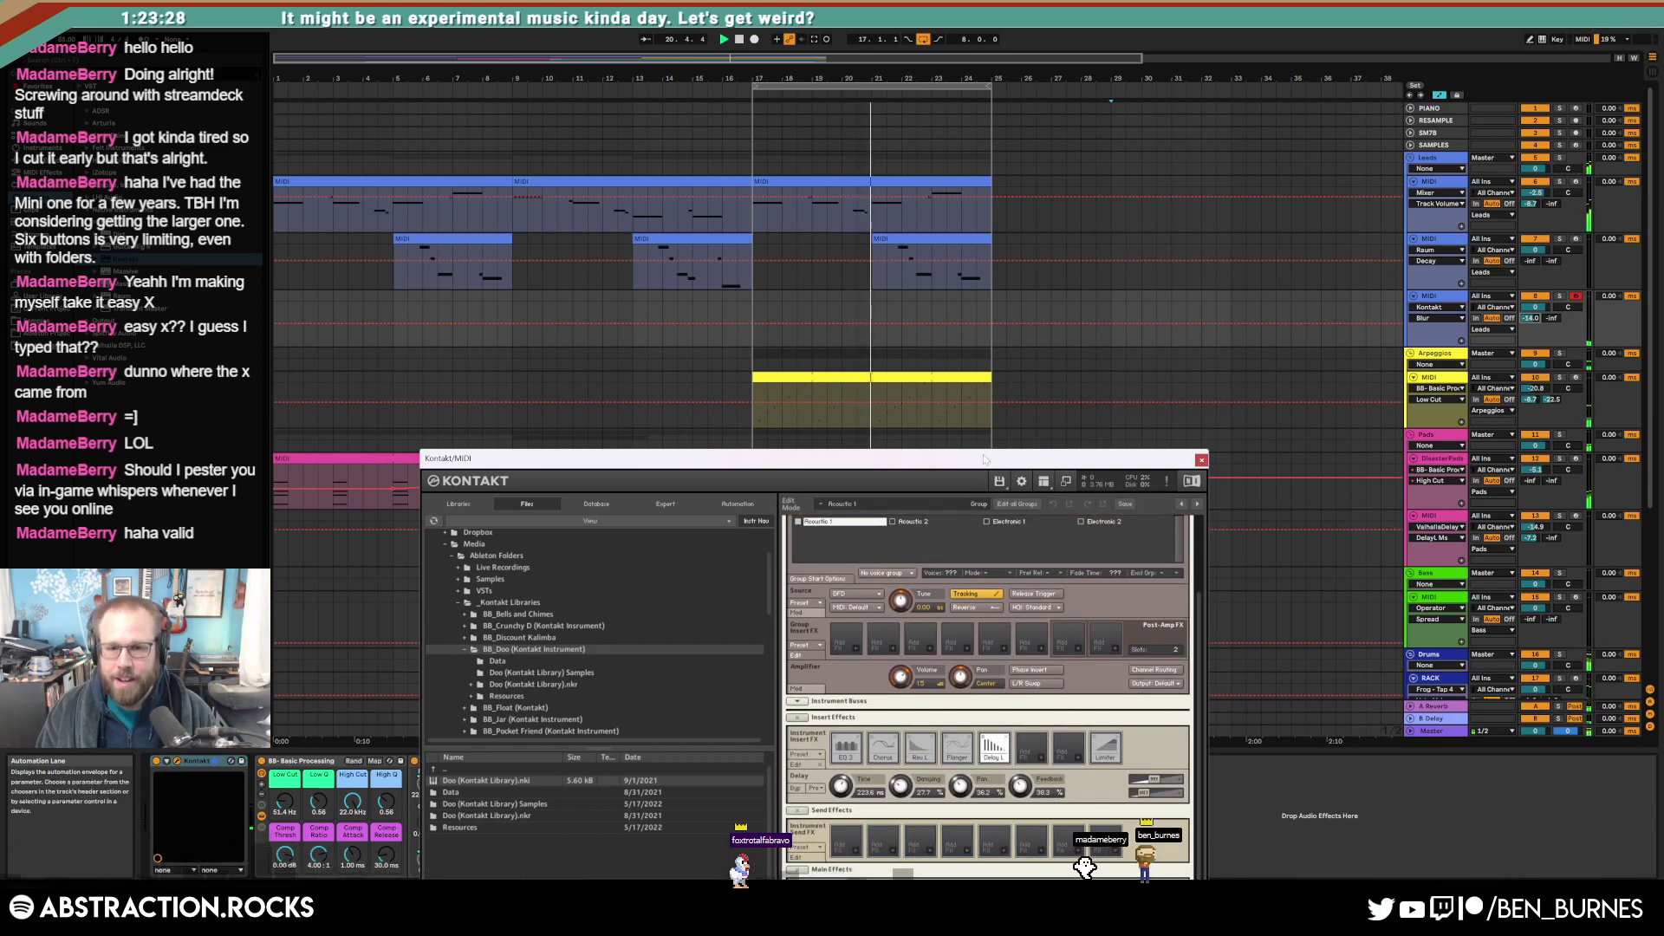
{"action": "left_click_drag", "start_coordinate": [990, 458], "coordinate": [983, 215]}
{"action": "left_click_drag", "start_coordinate": [891, 712], "coordinate": [882, 656]}
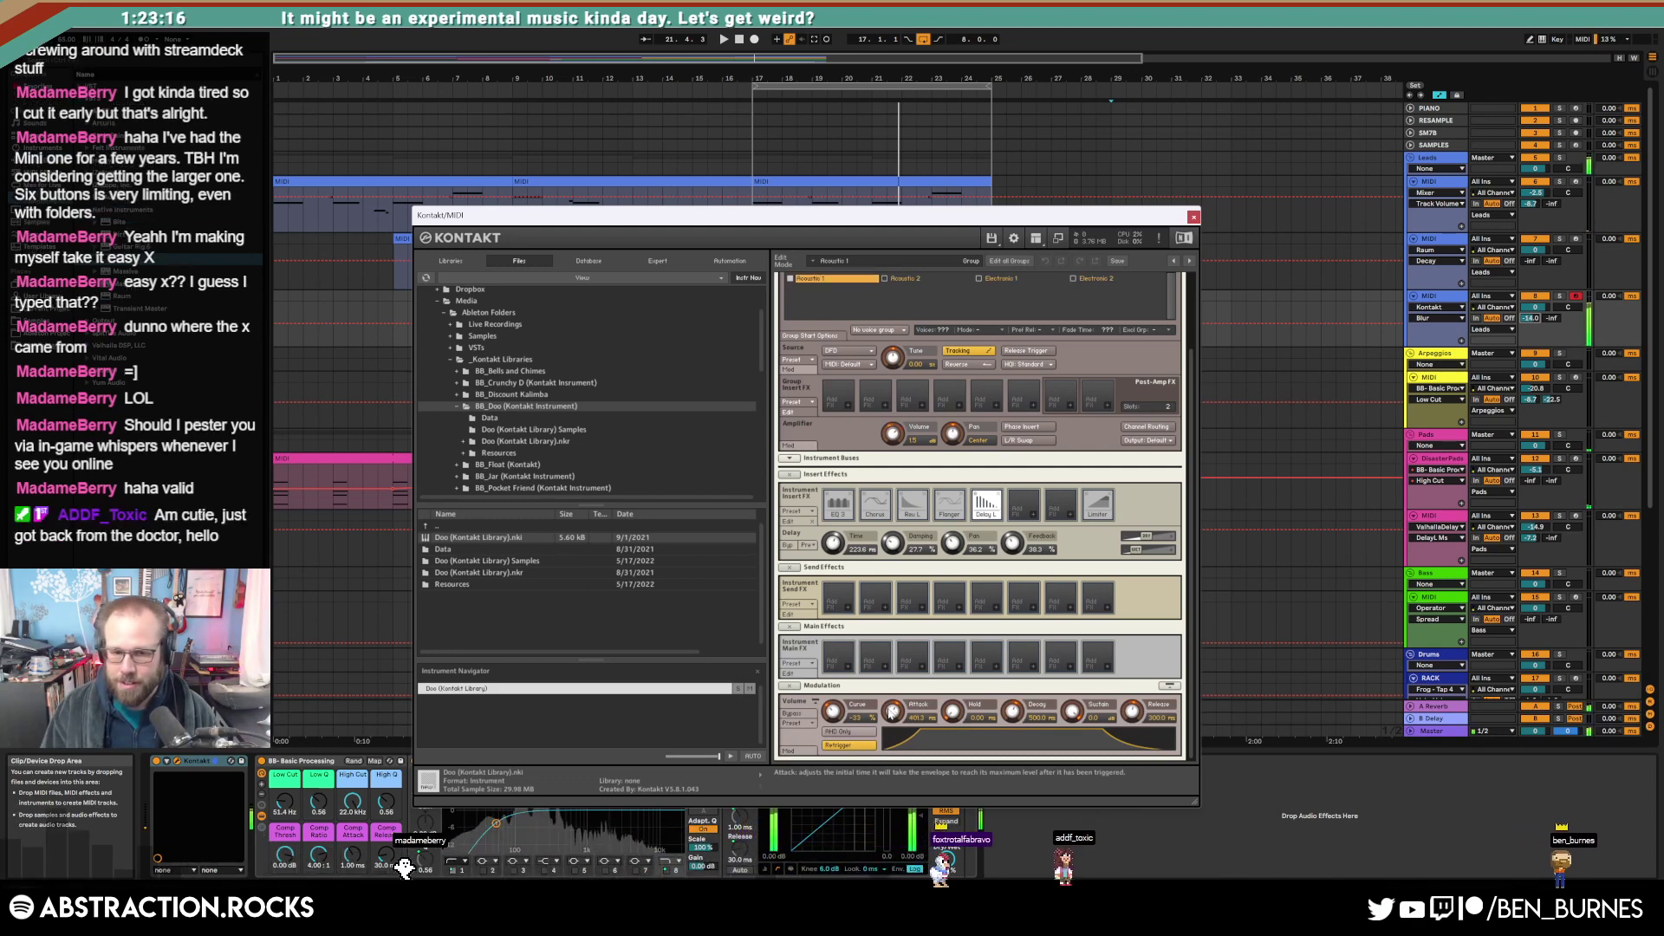
{"action": "scroll", "coordinate": [1190, 518], "scroll_direction": "up", "scroll_amount": 2}
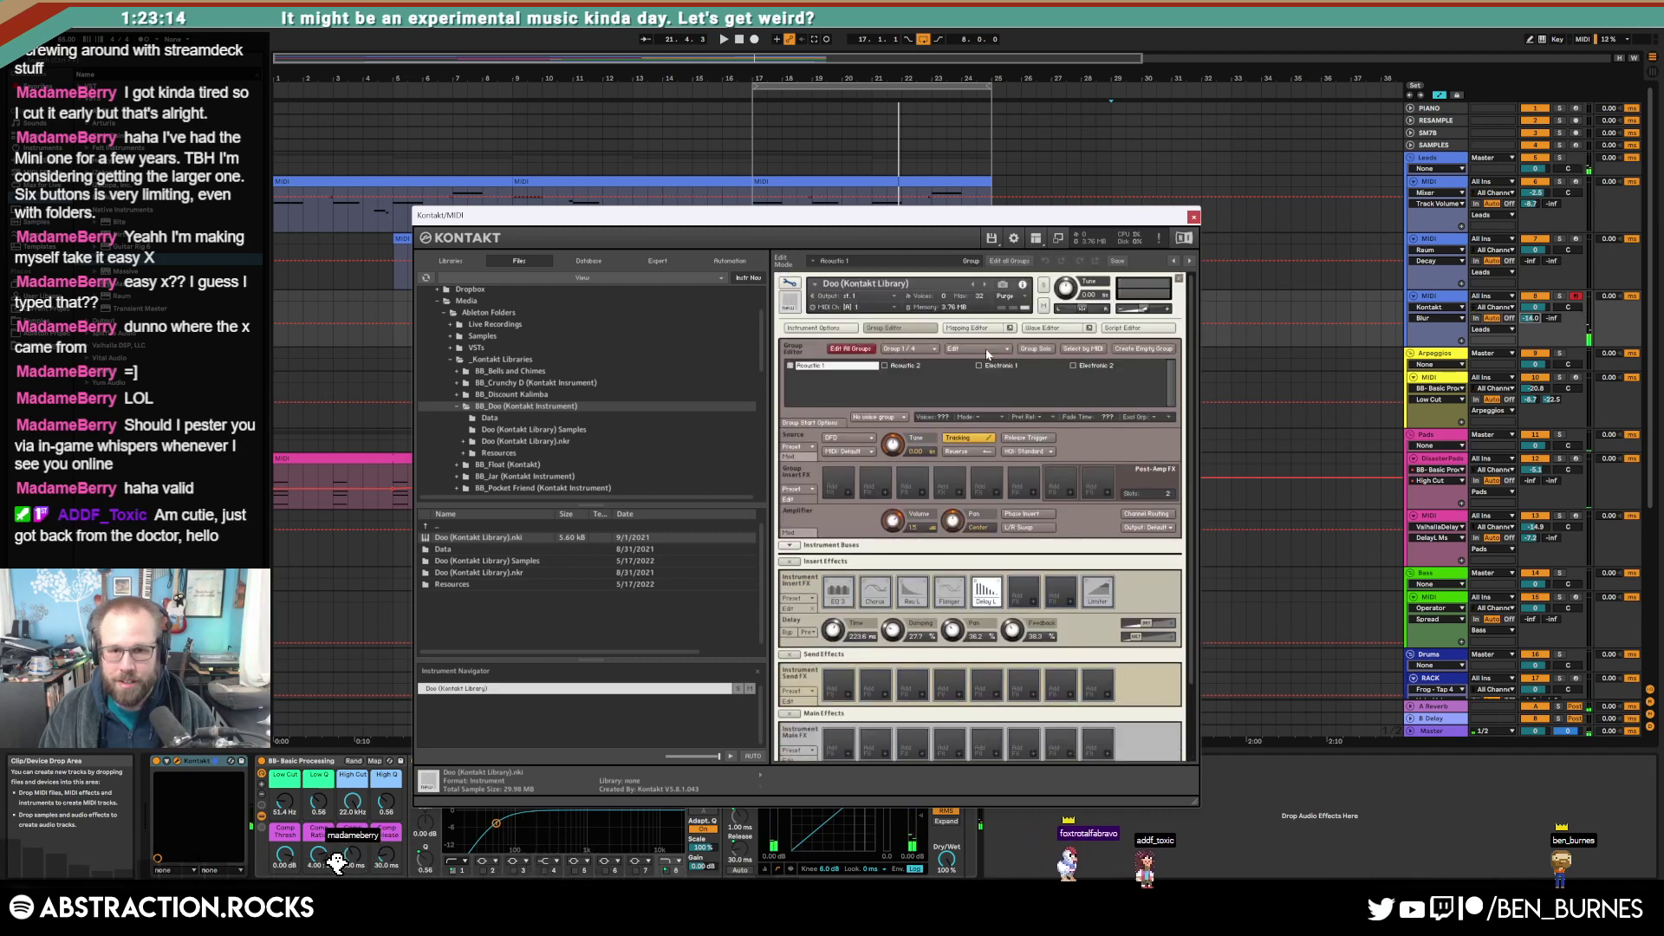
{"action": "scroll", "coordinate": [1191, 518], "scroll_direction": "down", "scroll_amount": 2}
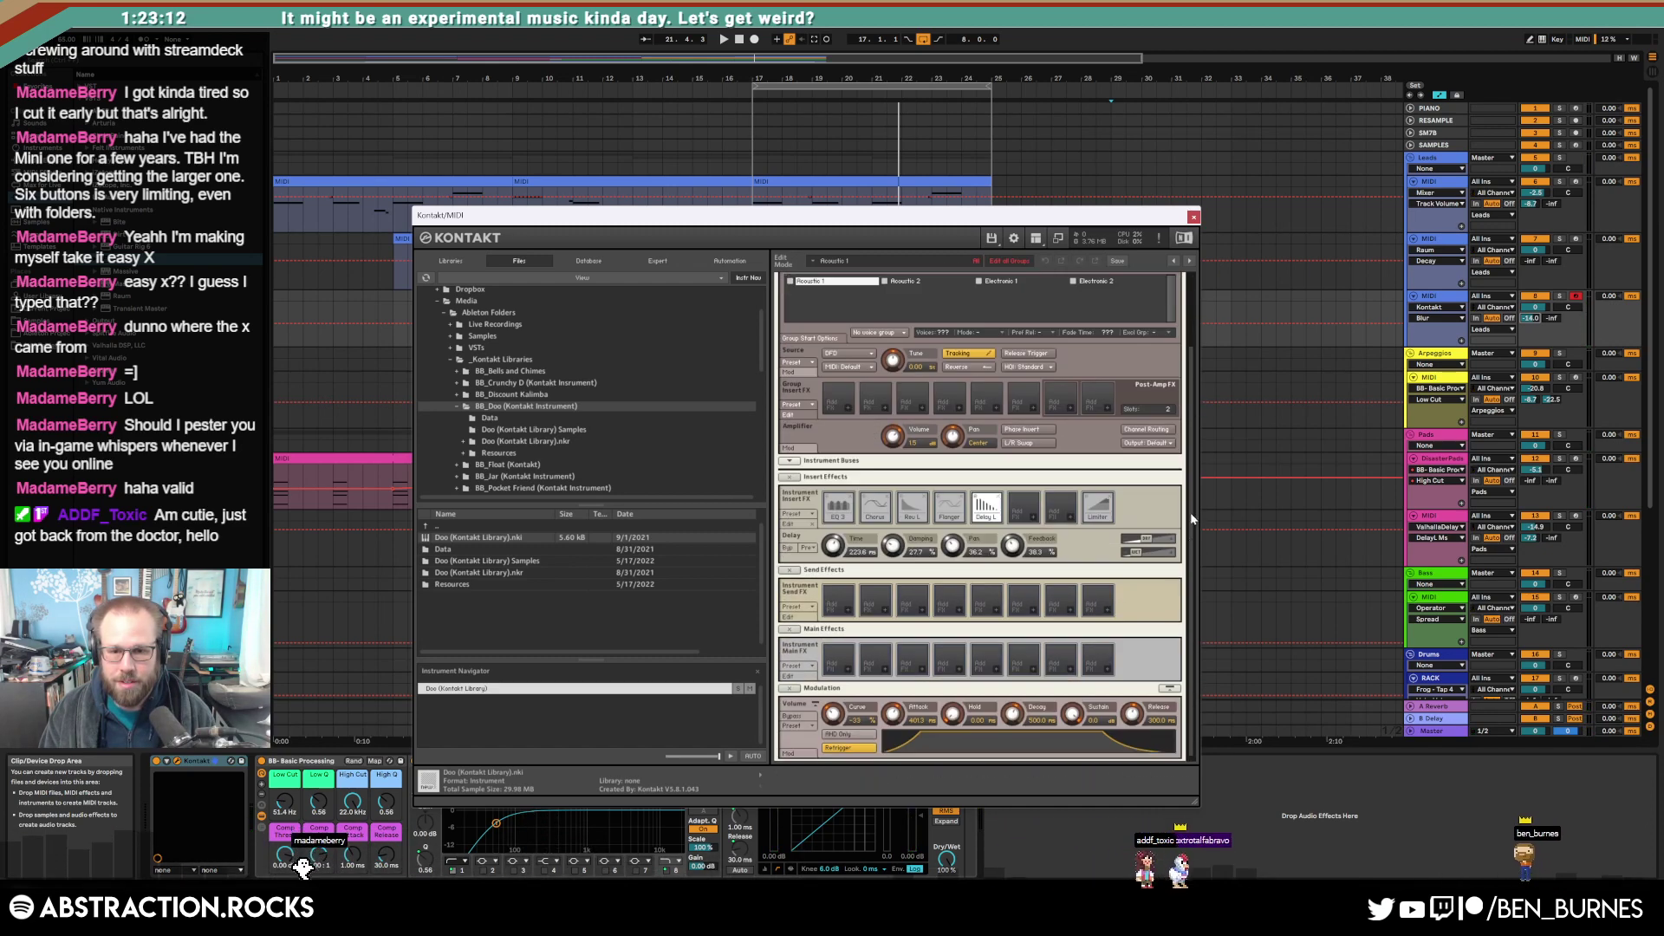
{"action": "left_click_drag", "start_coordinate": [1192, 518], "coordinate": [1192, 521]}
{"action": "left_click_drag", "start_coordinate": [899, 713], "coordinate": [904, 721]}
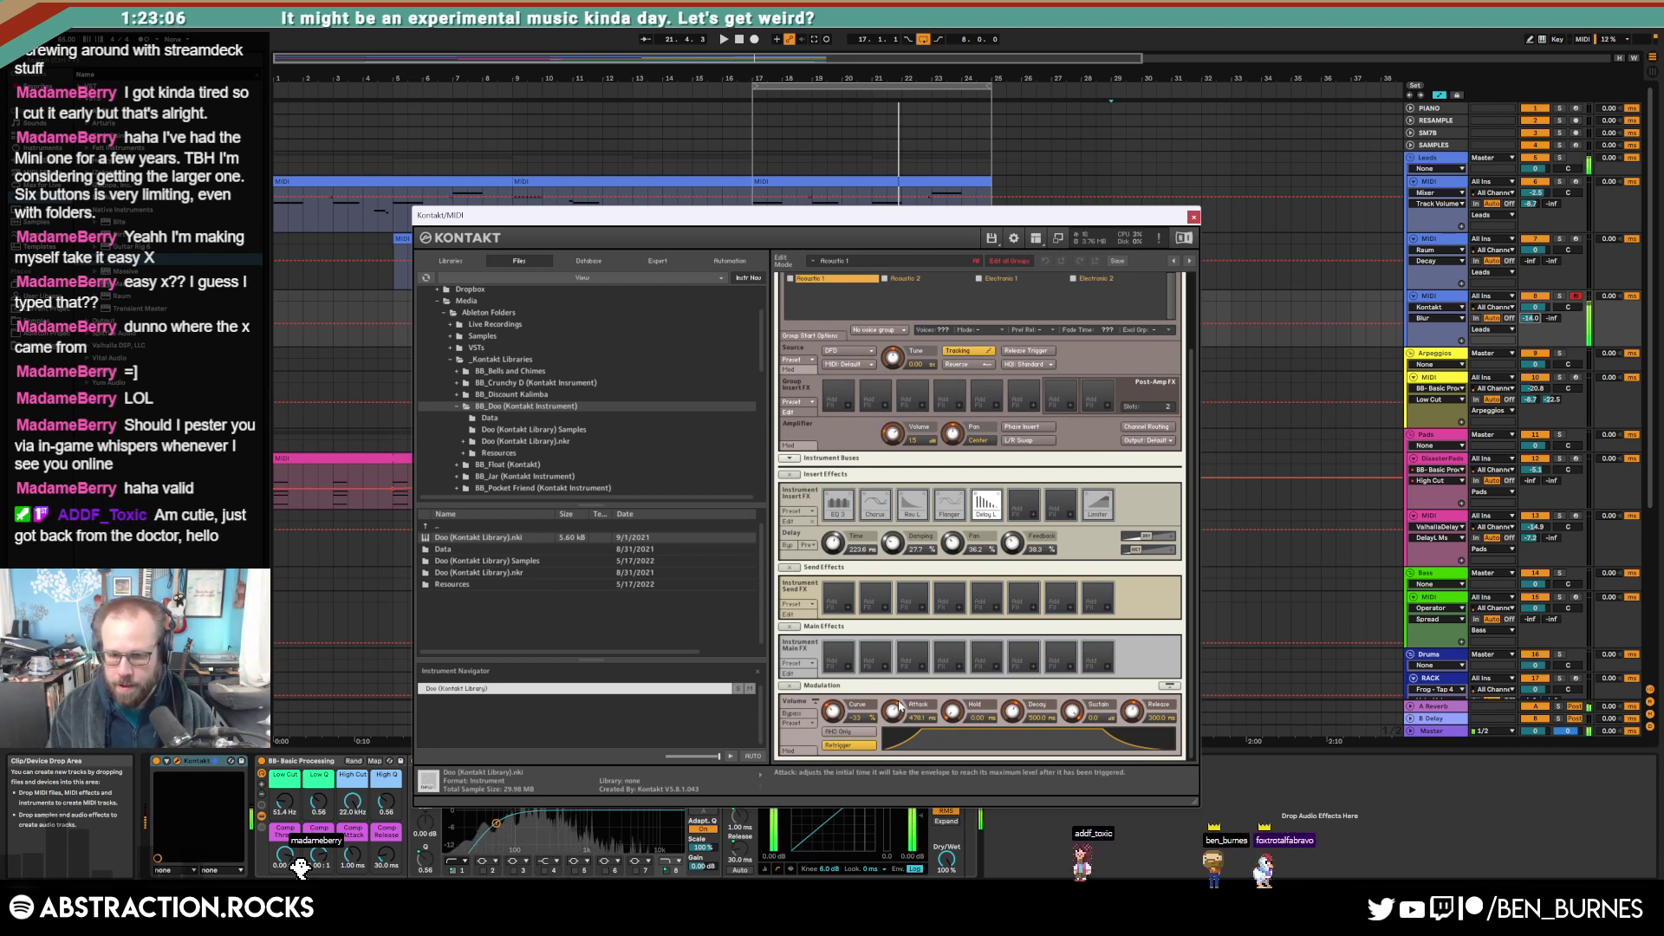
{"action": "left_click", "coordinate": [1193, 217]}
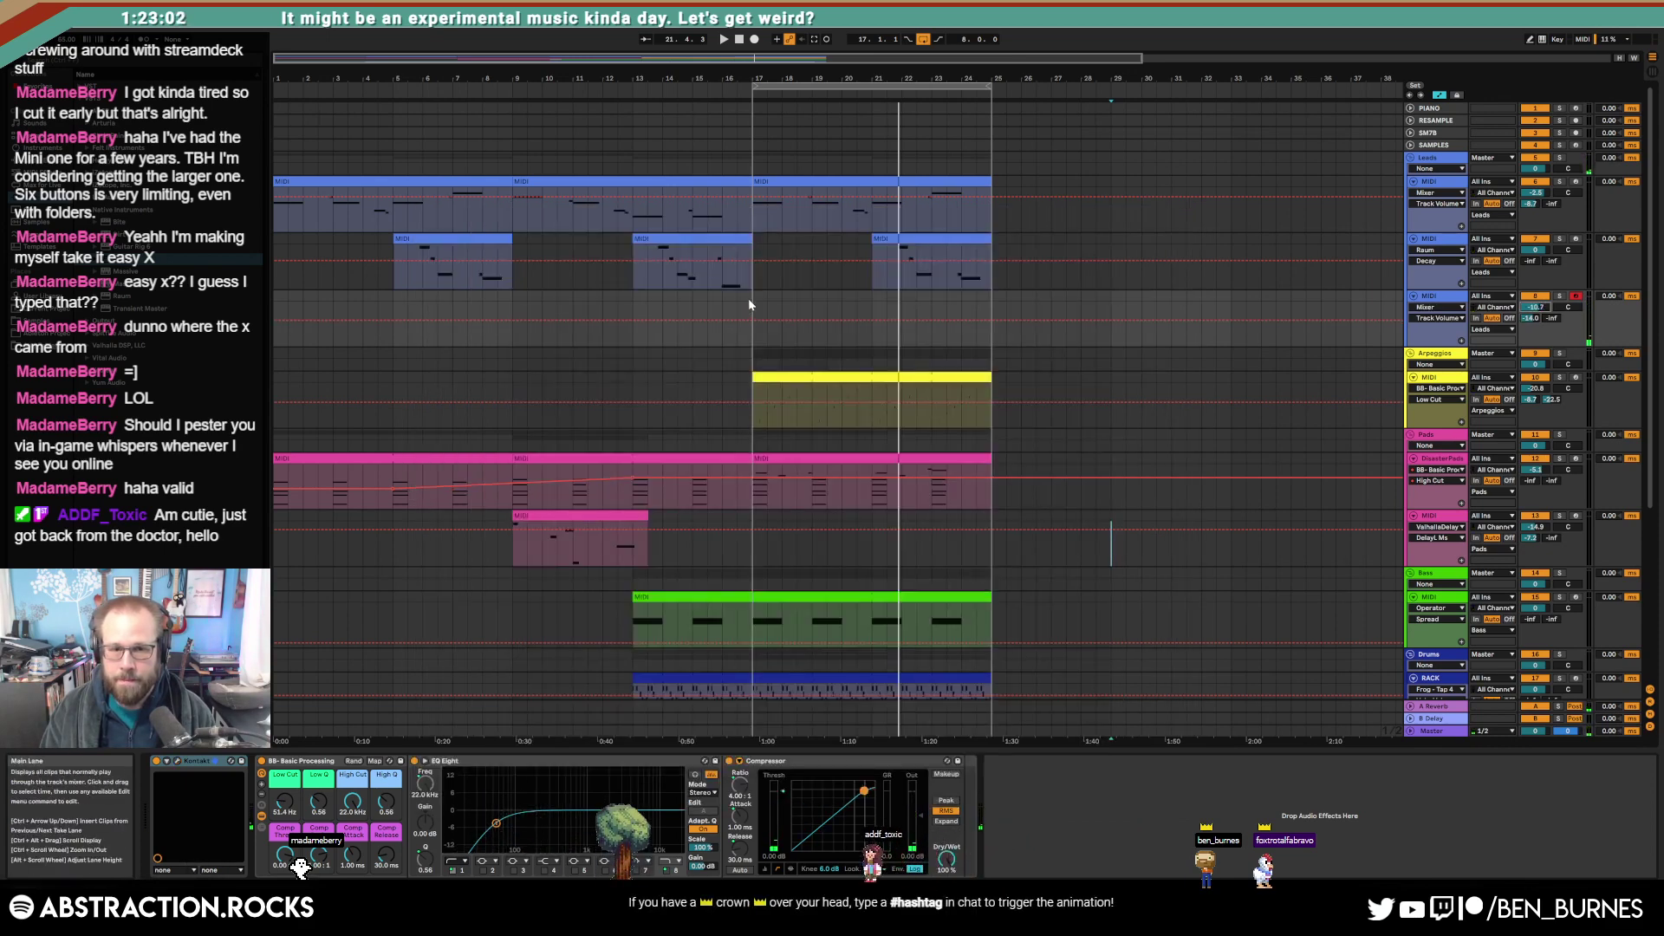
Step: Stop playback and move the Kontakt lead track into the Pads group below DisasterPads, matching the group's pink colour
{"action": "key", "text": "space"}
{"action": "key", "text": "ctrl+a"}
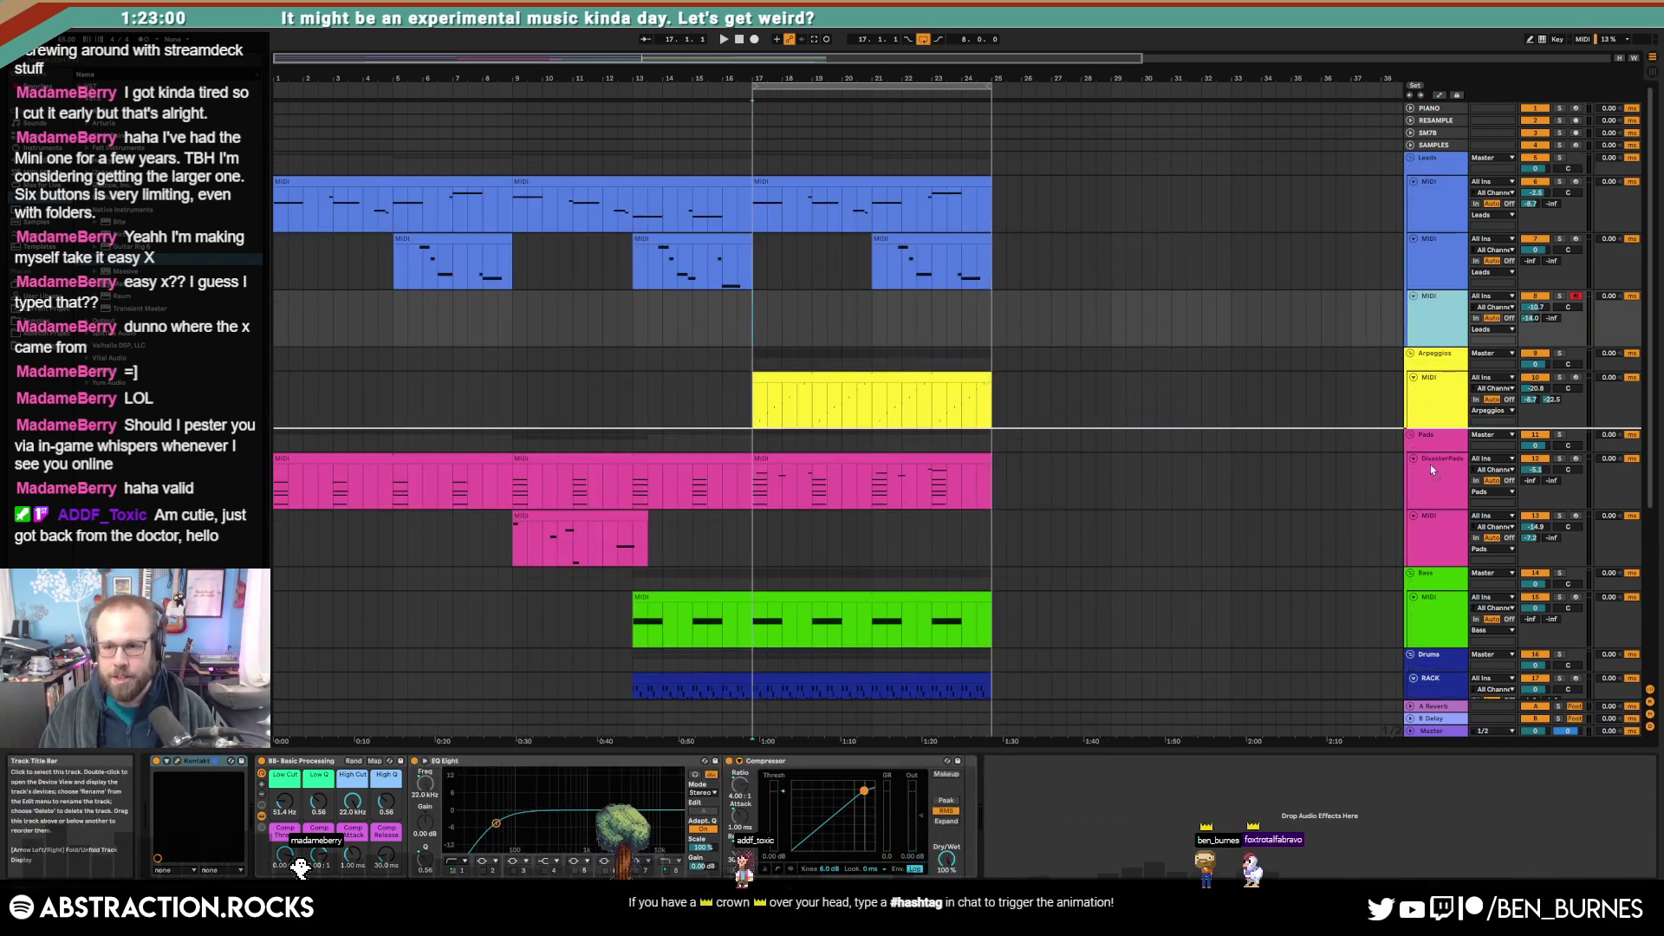
{"action": "left_click_drag", "start_coordinate": [1430, 469], "coordinate": [1422, 507]}
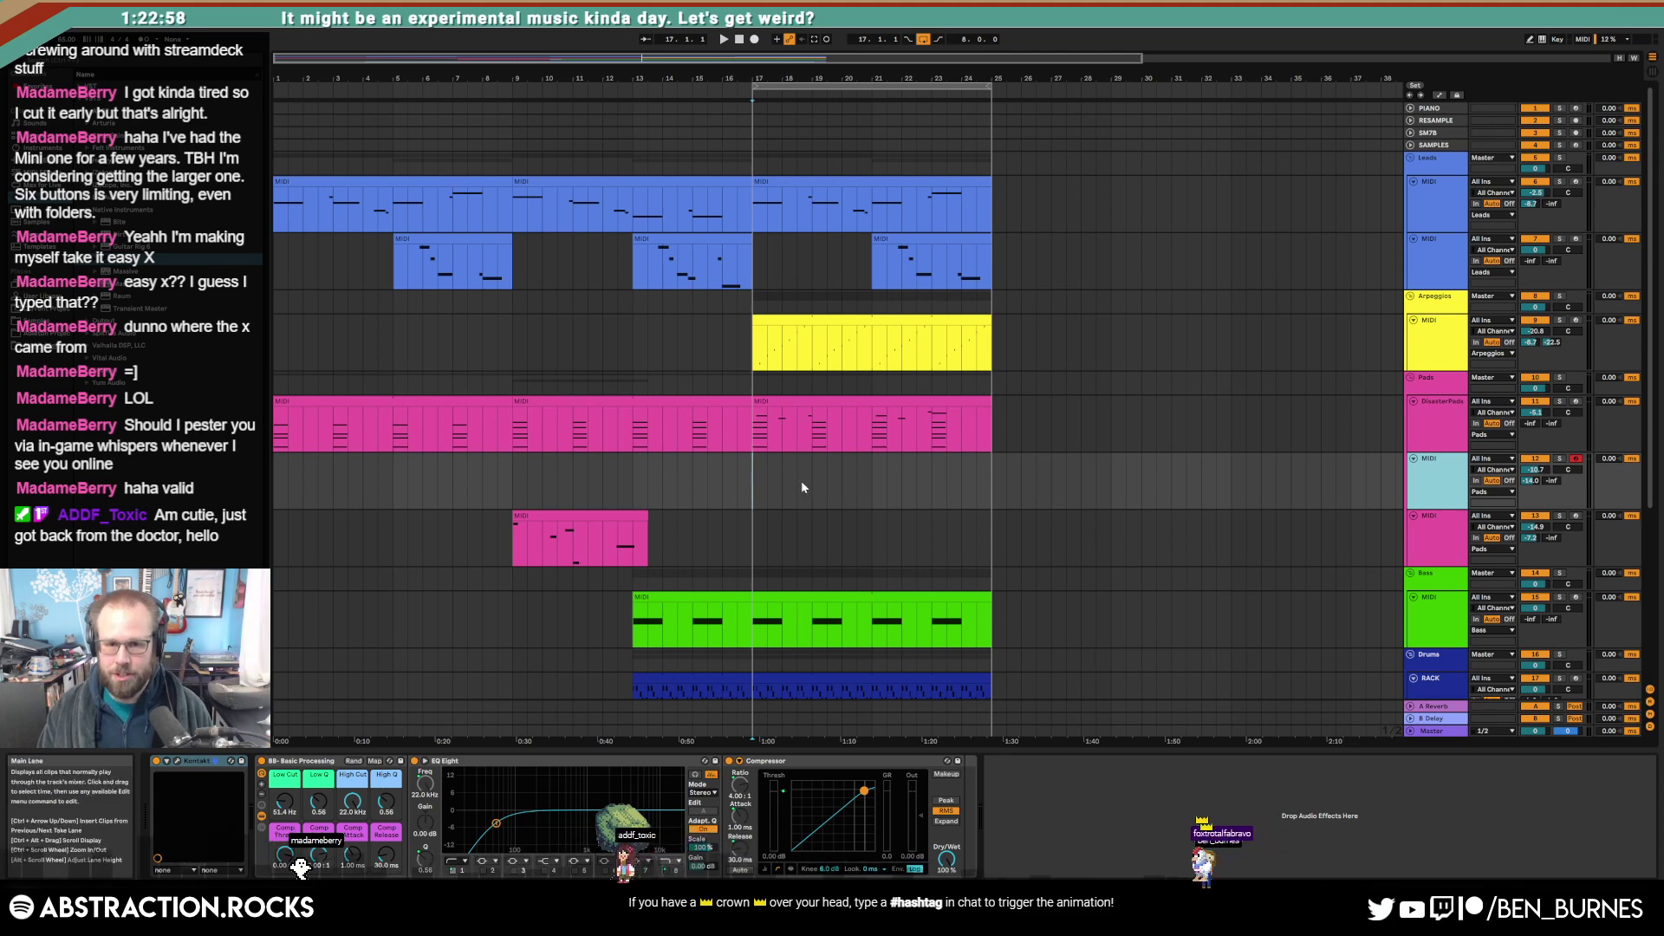
{"action": "left_click", "coordinate": [754, 476]}
{"action": "right_click", "coordinate": [1454, 483]}
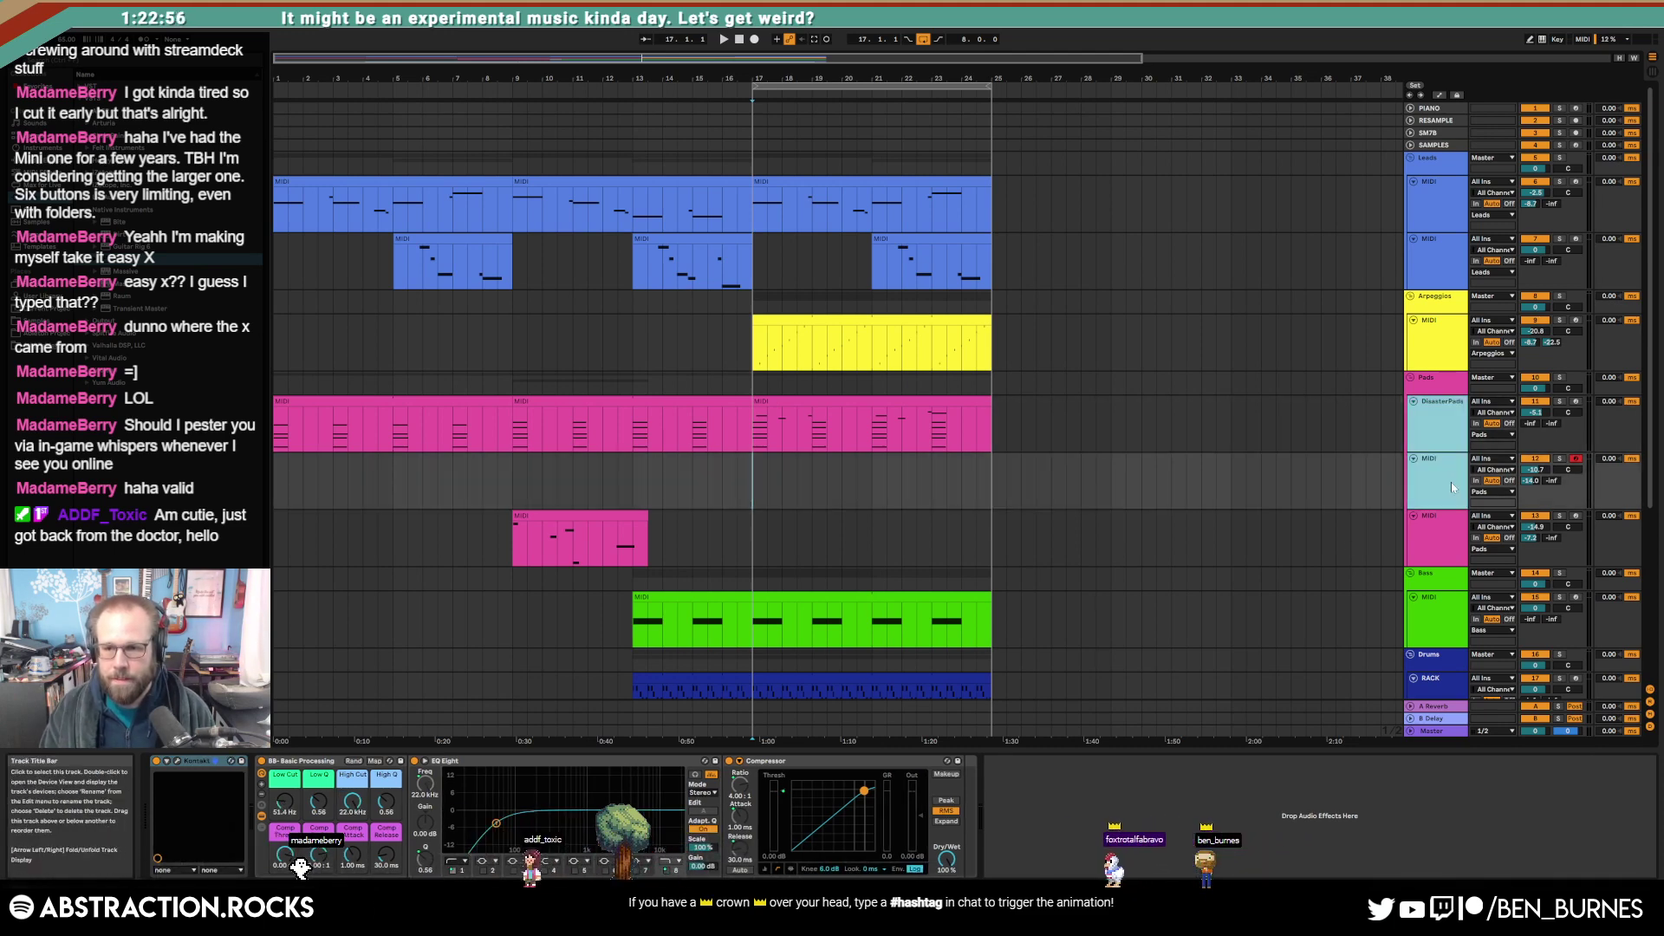
{"action": "left_click", "coordinate": [1603, 682]}
{"action": "left_click", "coordinate": [1450, 494]}
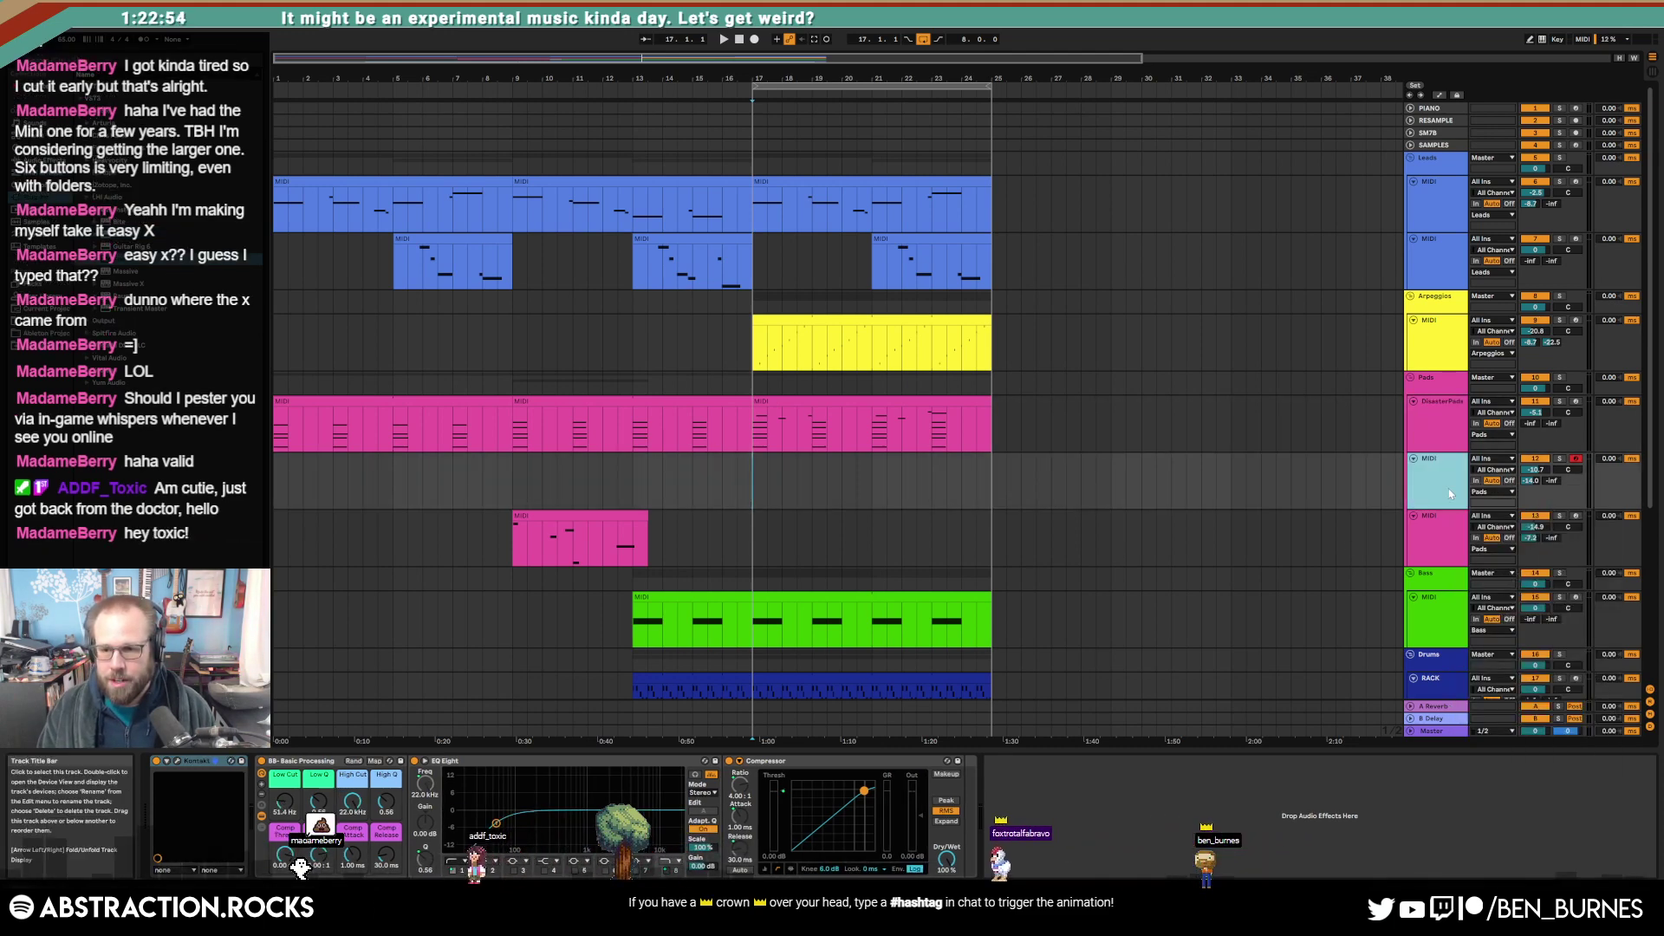
Step: Raise the Kontakt pad track's volume and record a MIDI part on it over bars 17 to 25
{"action": "left_click_drag", "start_coordinate": [1535, 470], "coordinate": [1535, 462]}
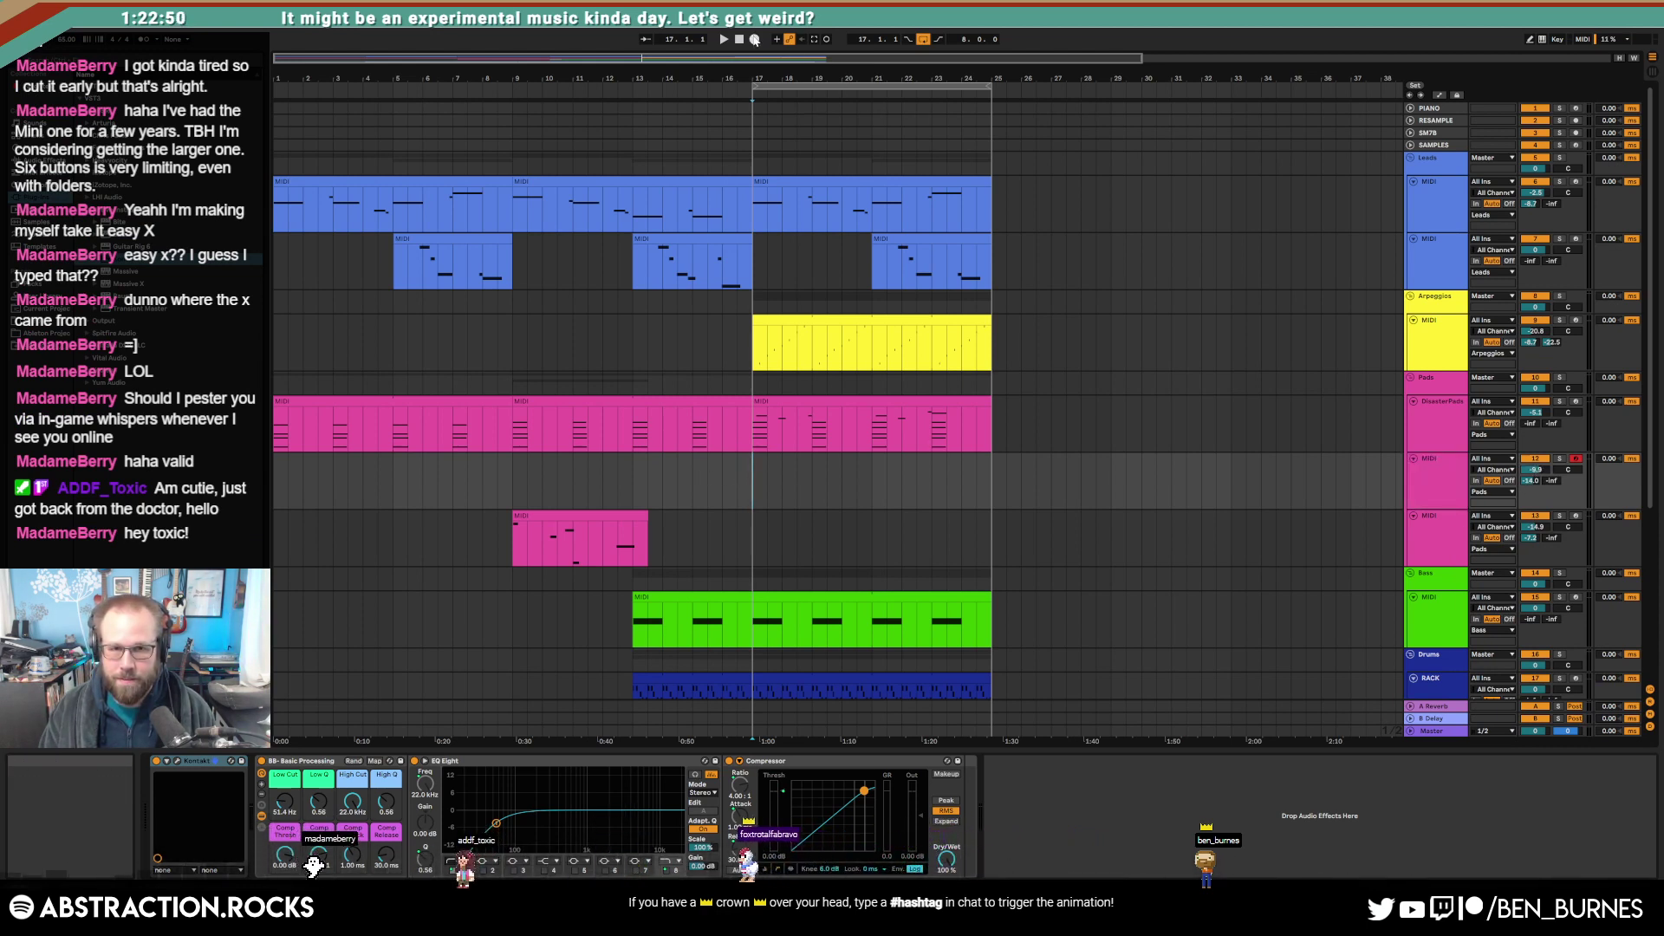
{"action": "left_click", "coordinate": [755, 39]}
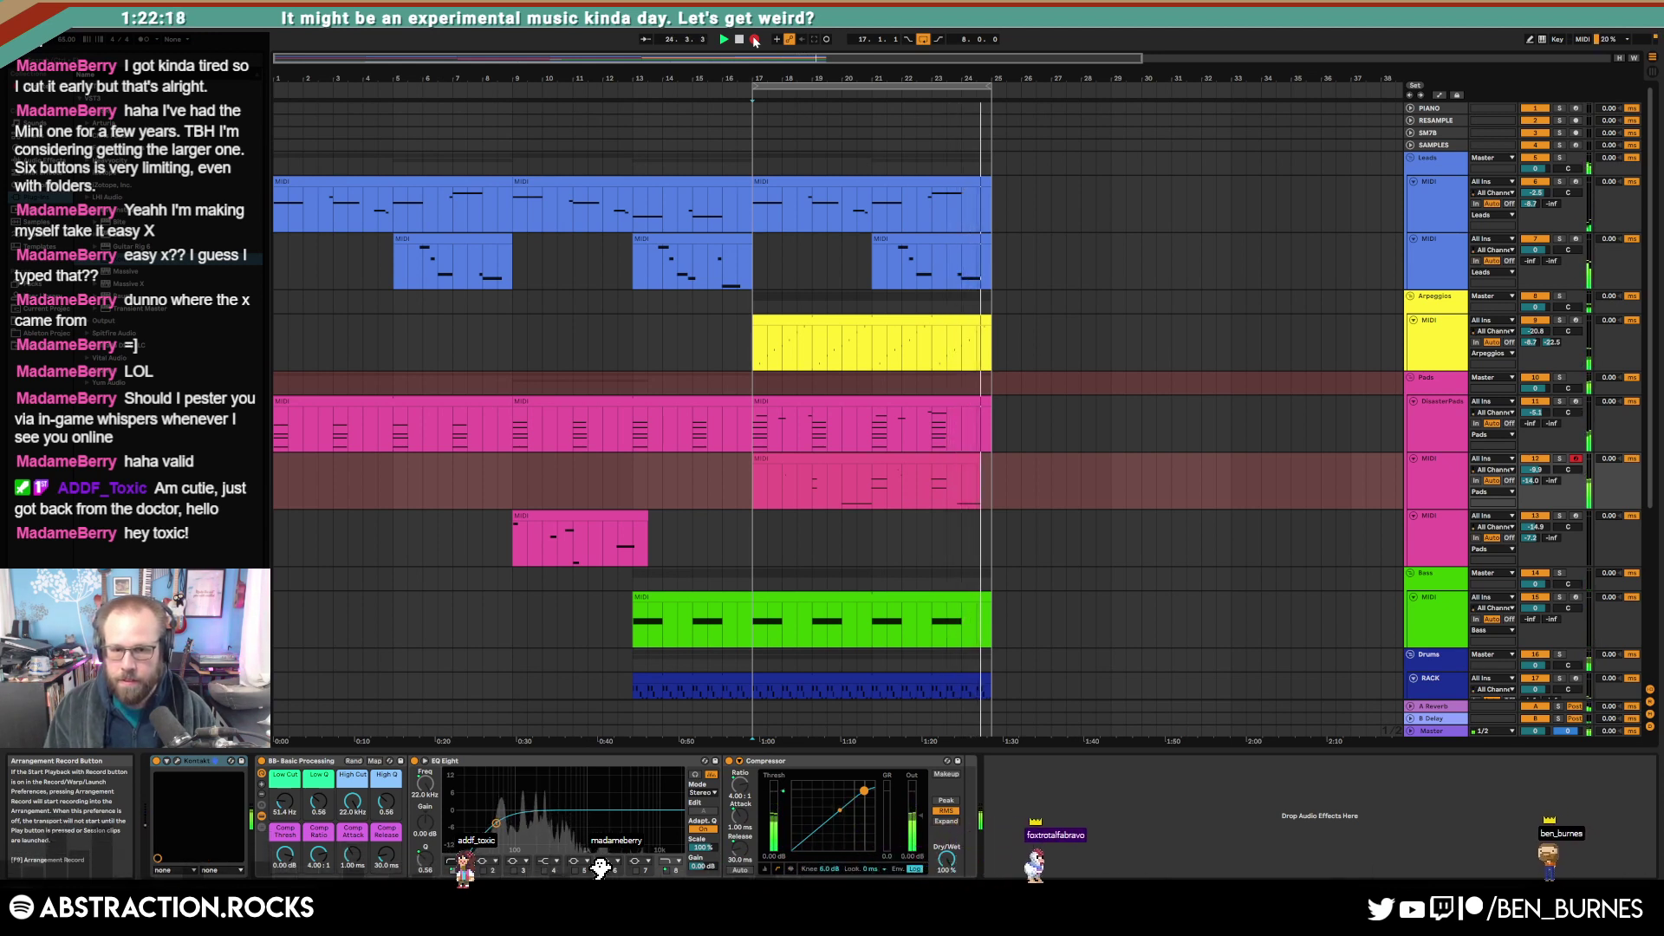
{"action": "left_click", "coordinate": [754, 39]}
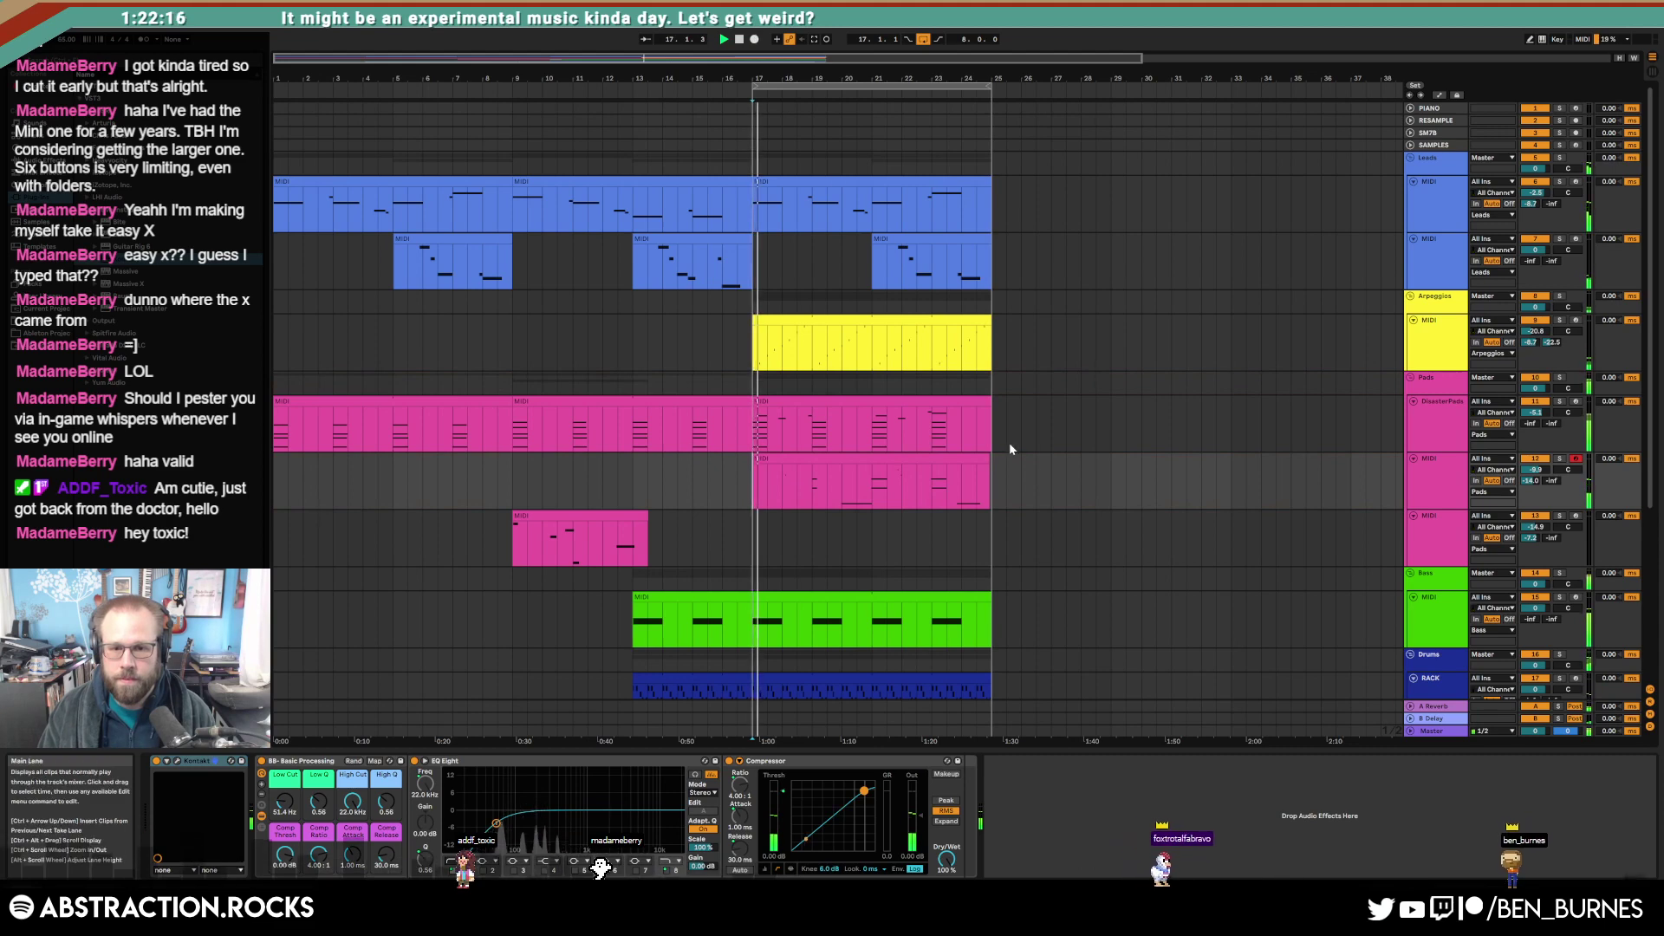
Step: Open the newly recorded pad clip and lengthen its first C3 note to almost three beats
{"action": "double_click", "coordinate": [975, 458]}
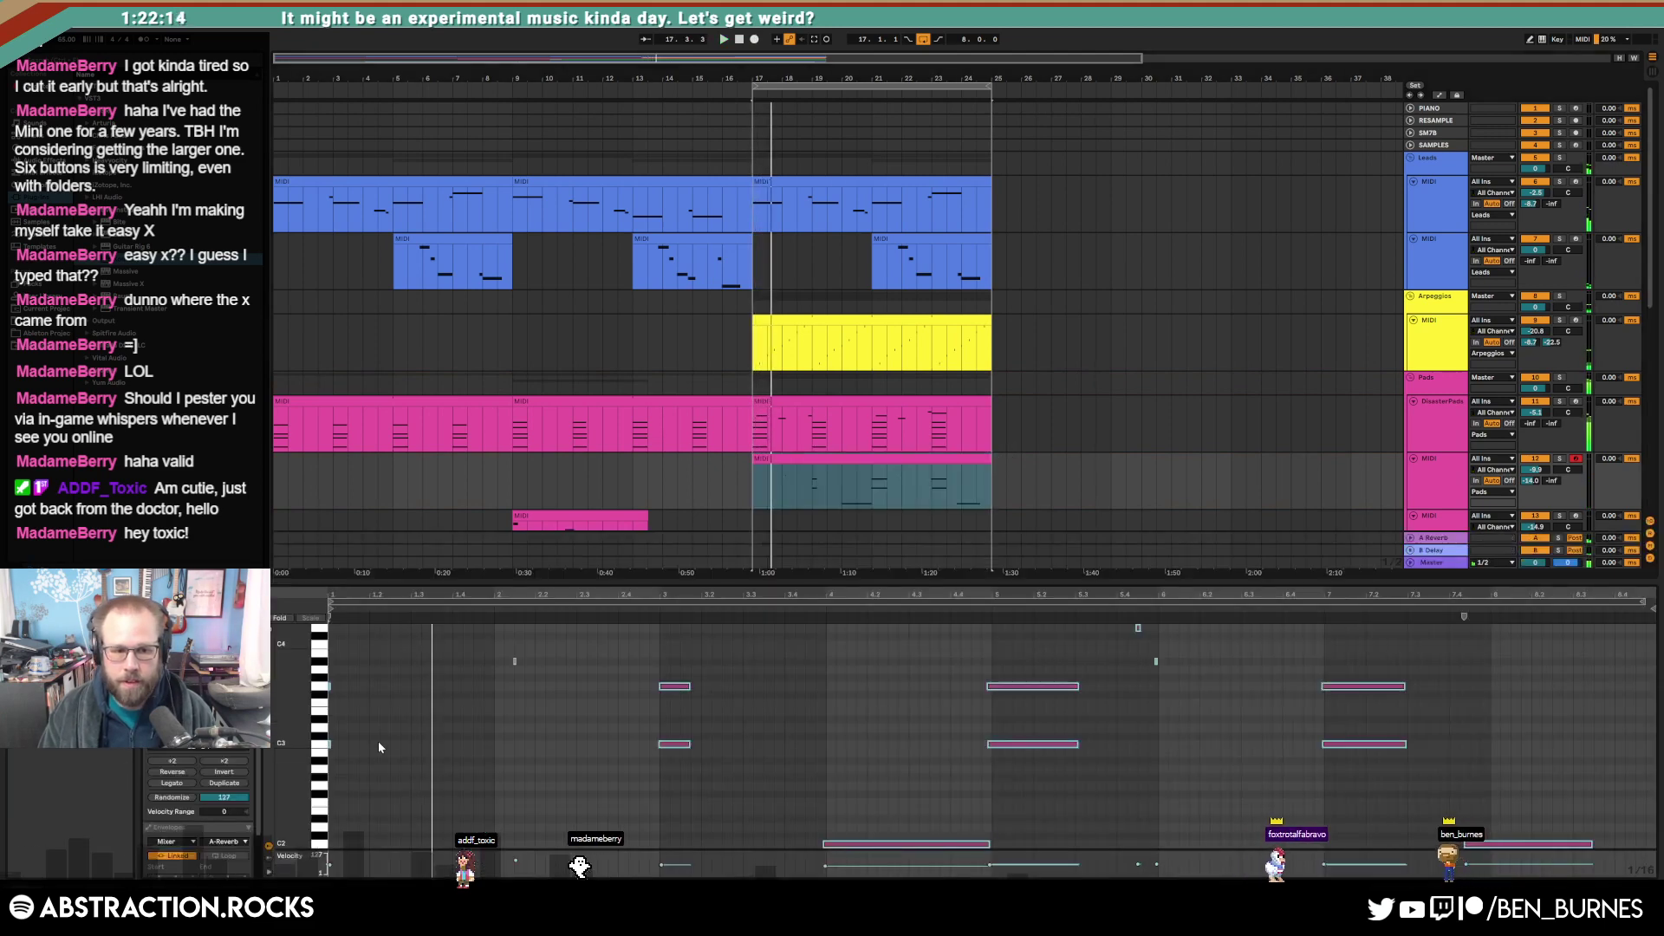
{"action": "left_click", "coordinate": [531, 750]}
{"action": "key", "text": "shift+Right"}
{"action": "key", "text": "shift+Right"}
{"action": "key", "text": "shift+Right"}
{"action": "key", "text": "shift+Right"}
{"action": "key", "text": "shift+Right"}
{"action": "key", "text": "shift+Right"}
{"action": "key", "text": "shift+Right"}
{"action": "key", "text": "shift+Right"}
{"action": "key", "text": "shift+Right"}
{"action": "key", "text": "shift+Right"}
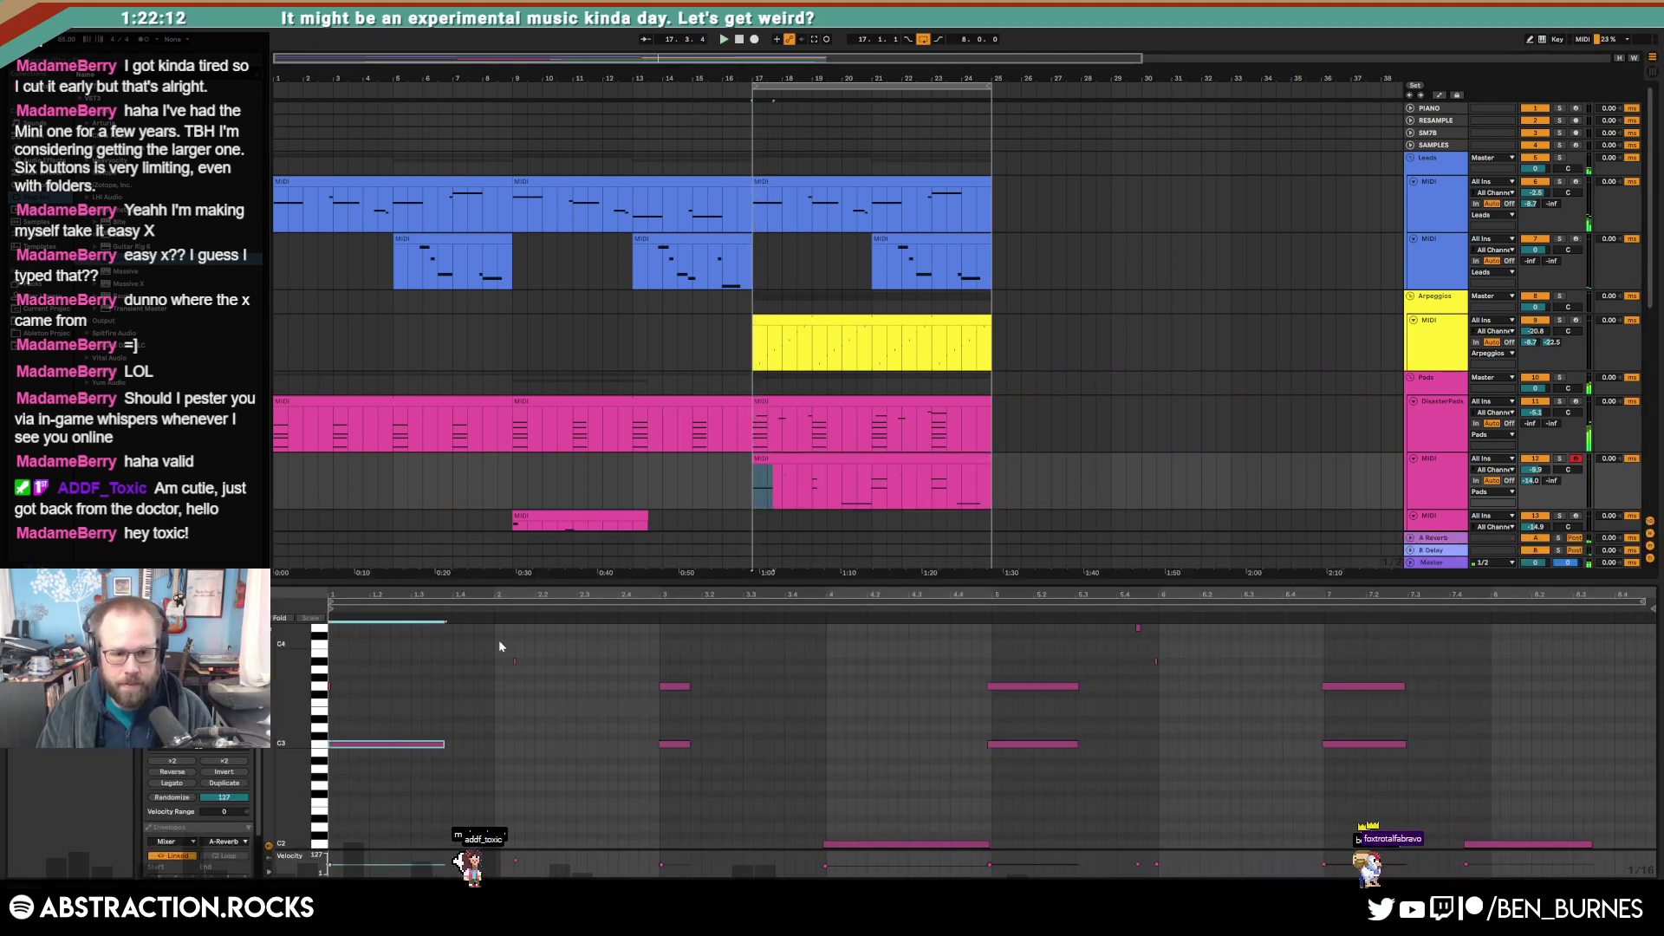
Step: Lengthen the very short high note in the second bar of the pad clip to almost half a bar
{"action": "left_click_drag", "start_coordinate": [498, 640], "coordinate": [548, 705]}
{"action": "key", "text": "shift+Right"}
{"action": "key", "text": "shift+Right"}
{"action": "key", "text": "shift+Right"}
{"action": "key", "text": "shift+Right"}
{"action": "key", "text": "shift+Right"}
{"action": "key", "text": "shift+Right"}
{"action": "key", "text": "shift+Right"}
{"action": "key", "text": "shift+Right"}
{"action": "key", "text": "shift+Left"}
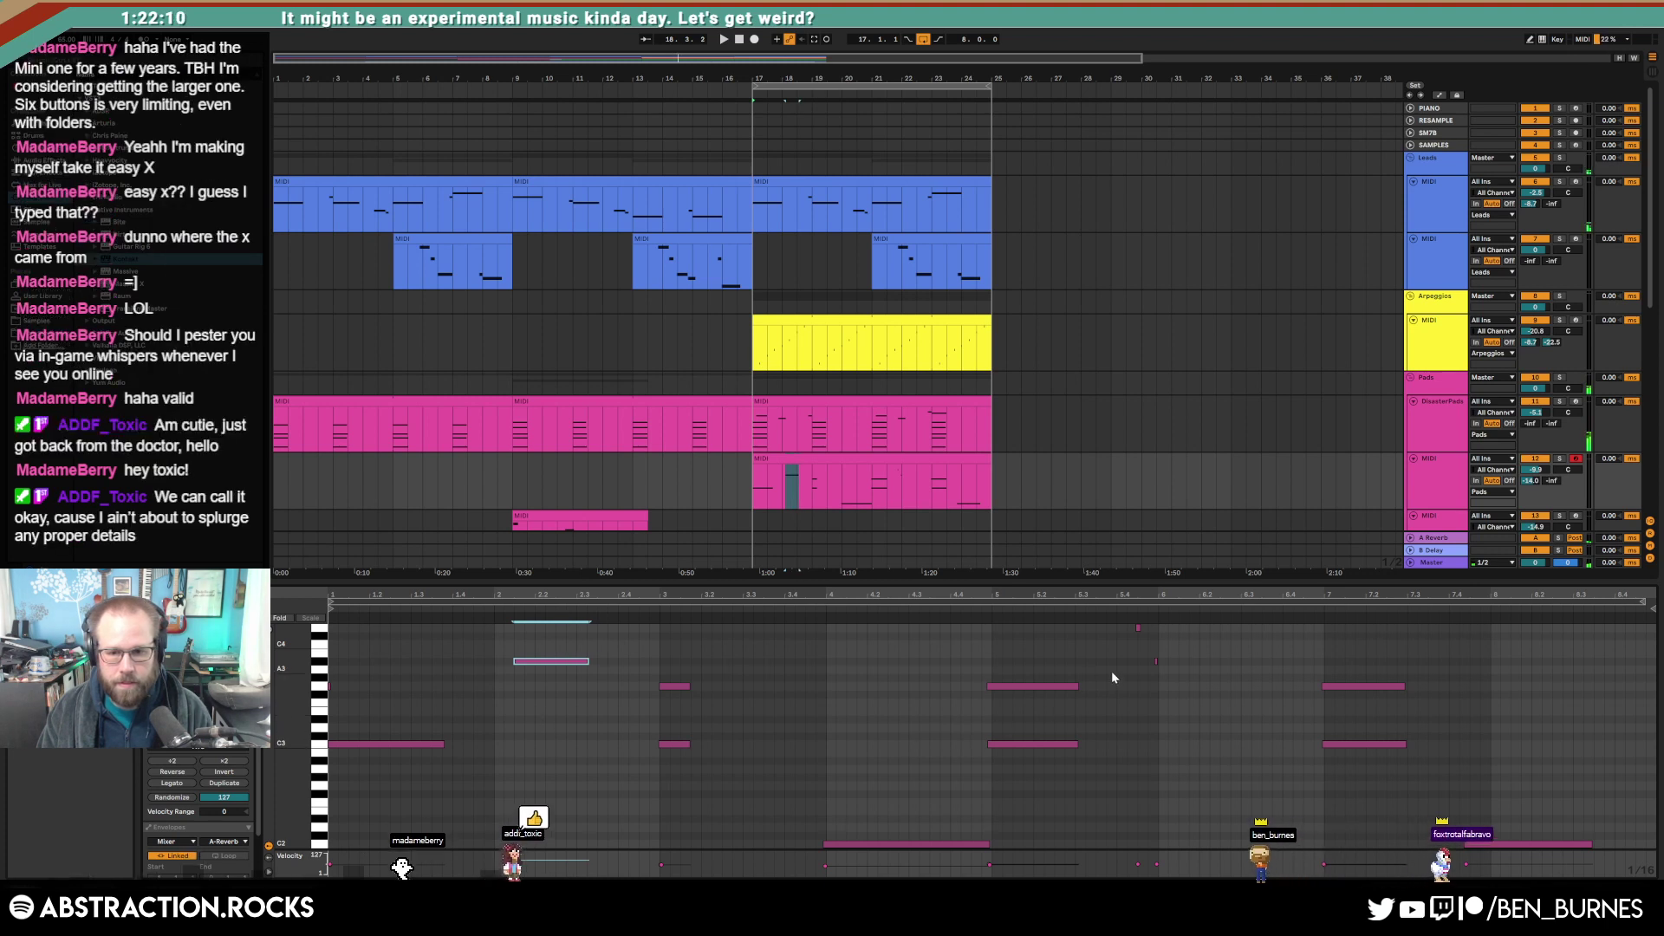
Step: Lengthen the two very short high notes at the end of the pad clip's fifth bar and return to the device view
{"action": "left_click_drag", "start_coordinate": [1111, 673], "coordinate": [1168, 626]}
{"action": "key", "text": "shift+Right"}
{"action": "key", "text": "shift+Right"}
{"action": "key", "text": "shift+Right"}
{"action": "key", "text": "shift+Right"}
{"action": "key", "text": "shift+Right"}
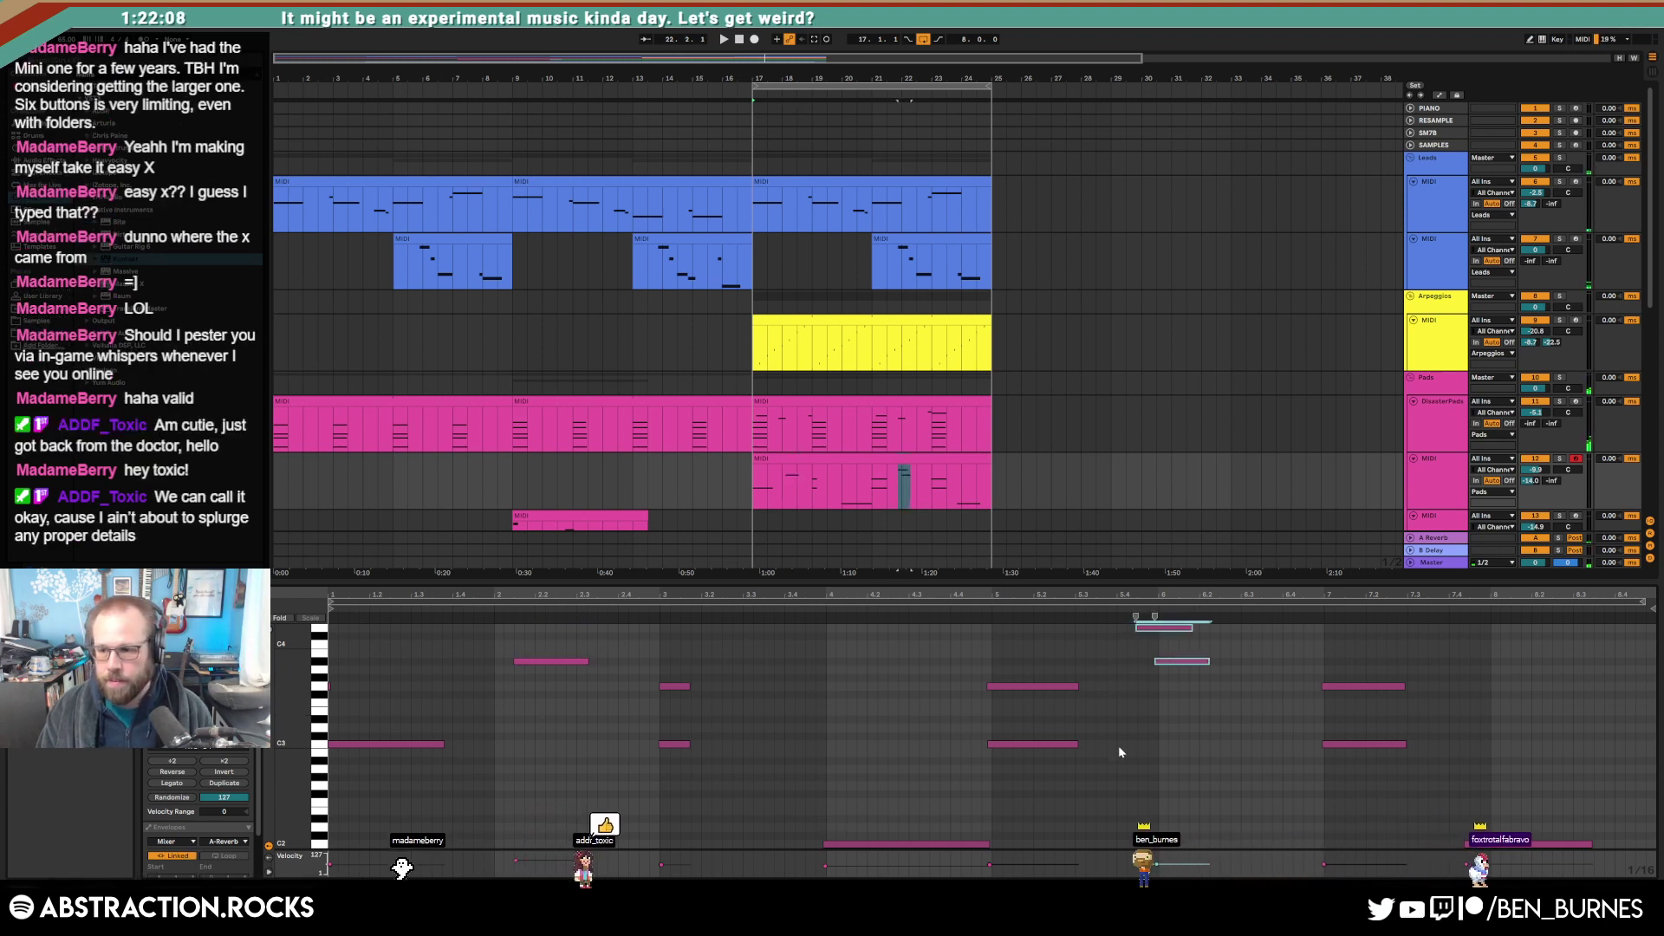
{"action": "key", "text": "shift+Tab"}
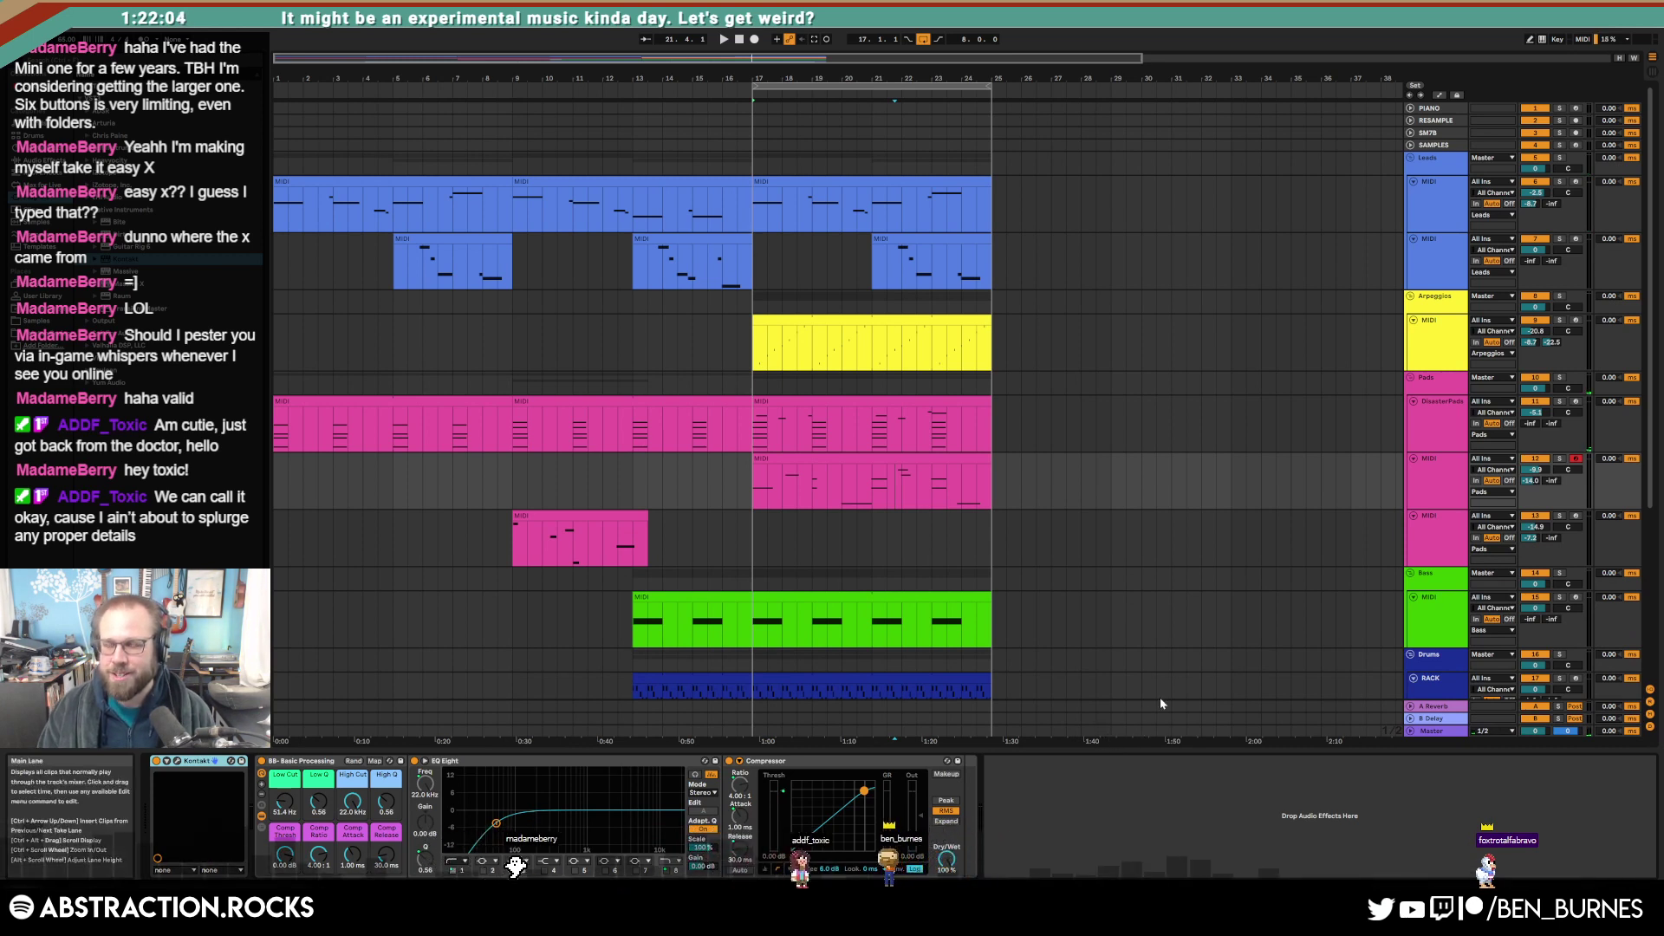
Step: Play the arrangement from the beginning and extend the drum loop clip on the SAMPLE track back to bar 9
{"action": "left_click", "coordinate": [751, 503]}
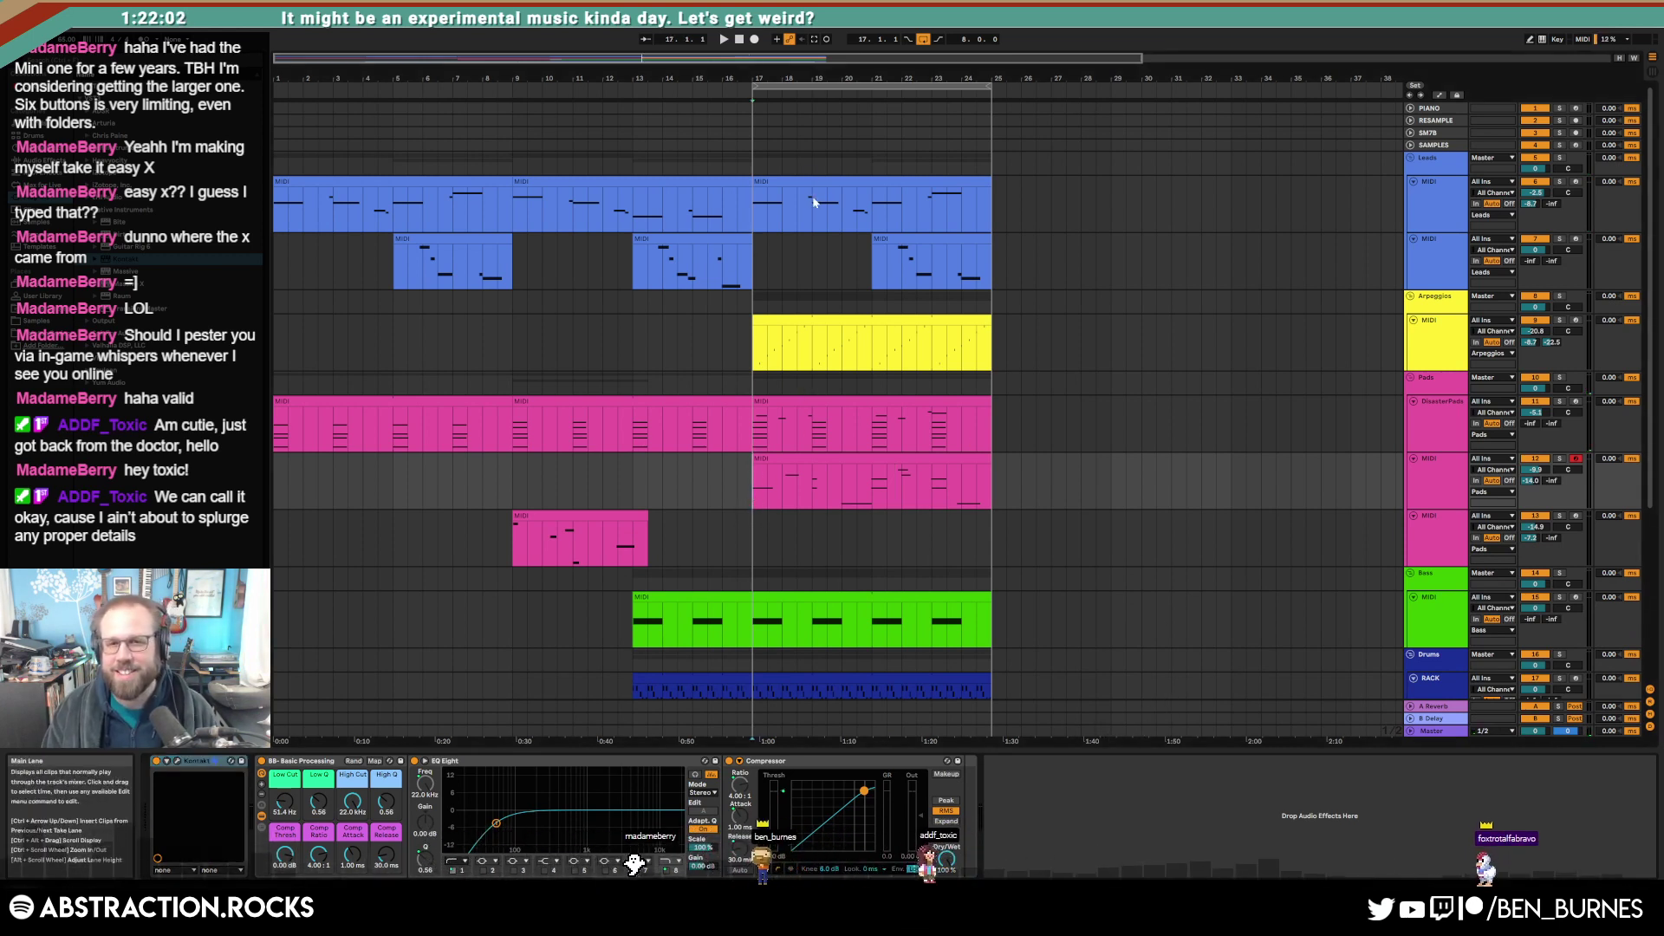
{"action": "left_click", "coordinate": [739, 39]}
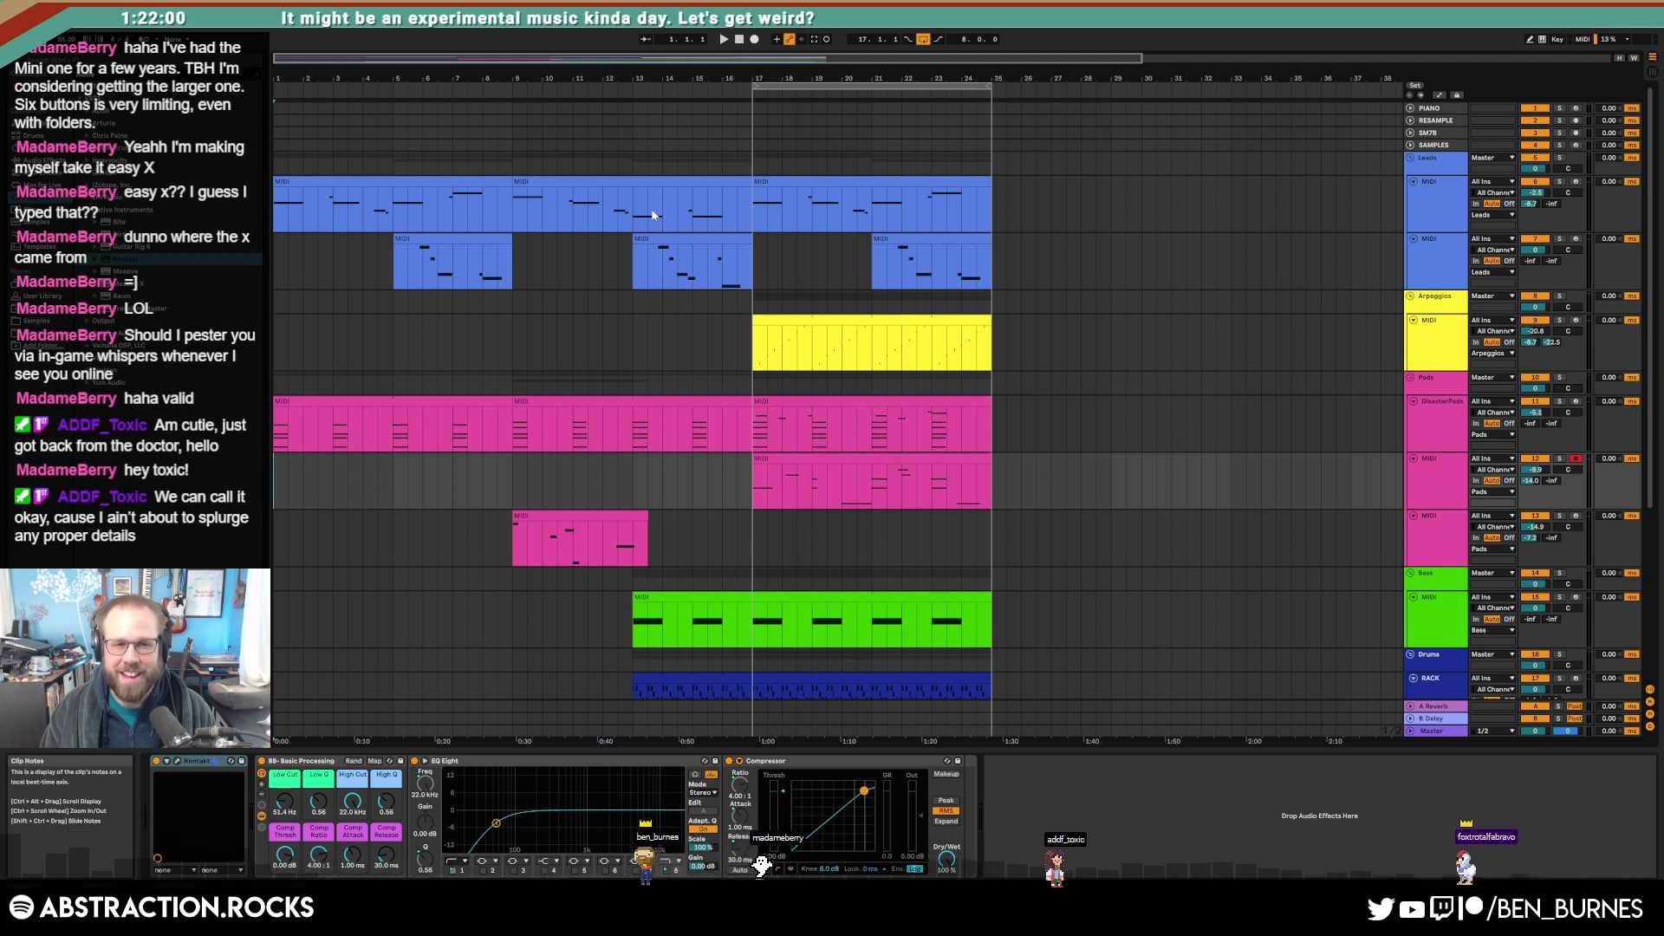
{"action": "key", "text": "space"}
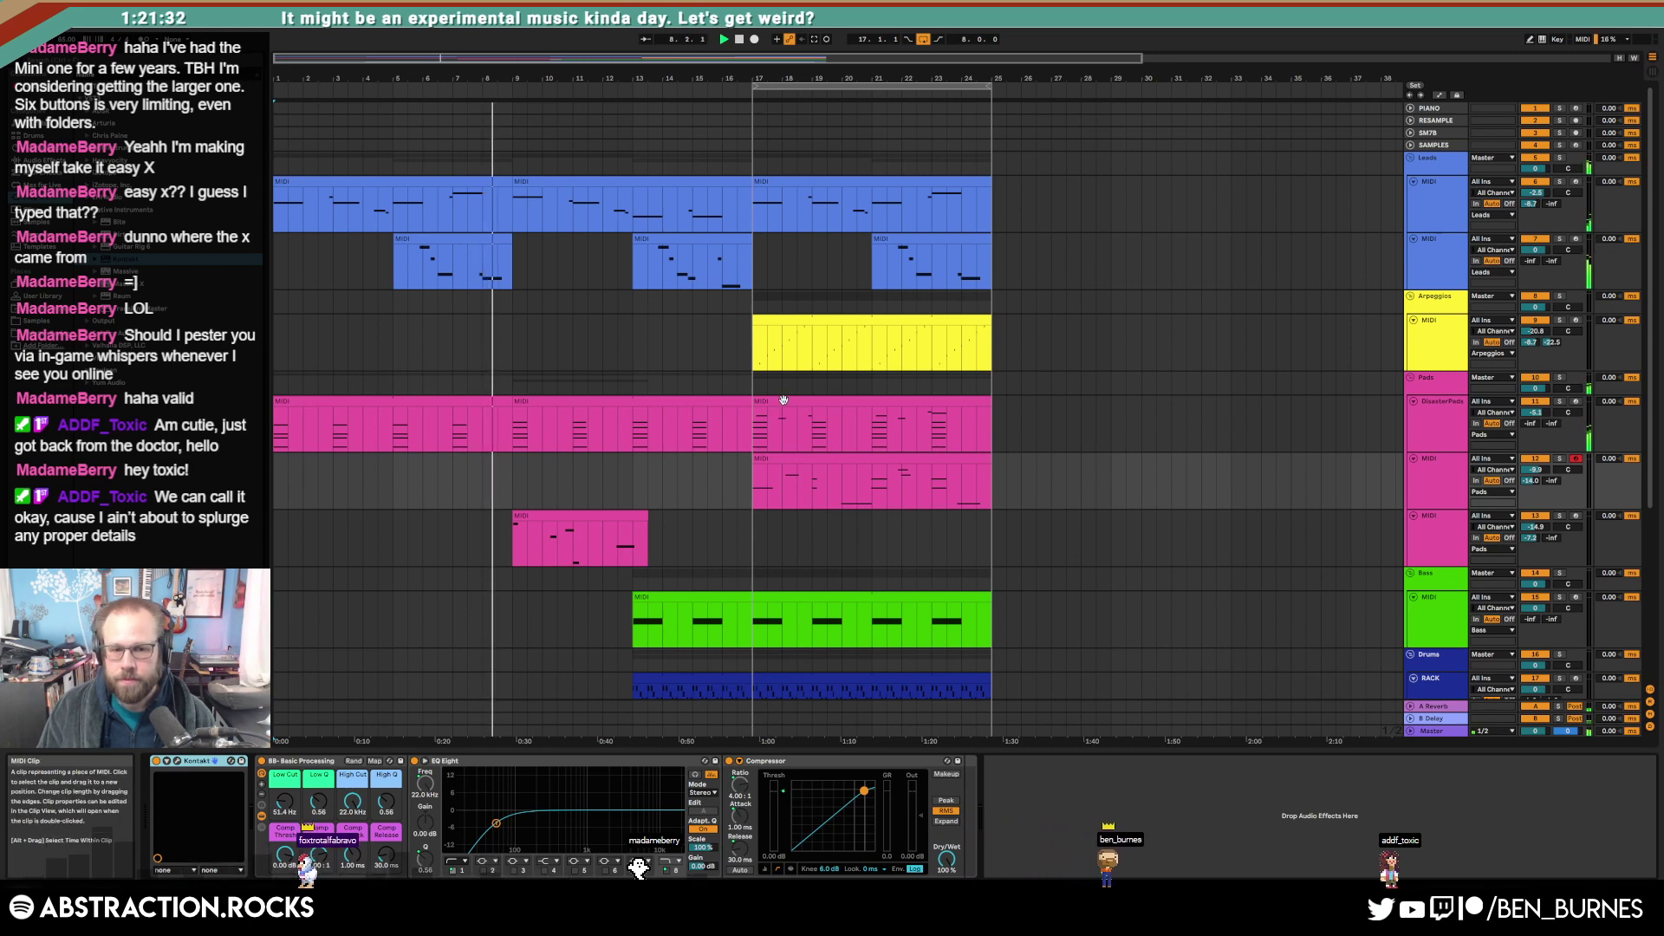
{"action": "scroll", "coordinate": [786, 413], "scroll_direction": "down", "scroll_amount": 3}
{"action": "left_click_drag", "start_coordinate": [636, 569], "coordinate": [517, 573]}
{"action": "key", "text": "ctrl+z"}
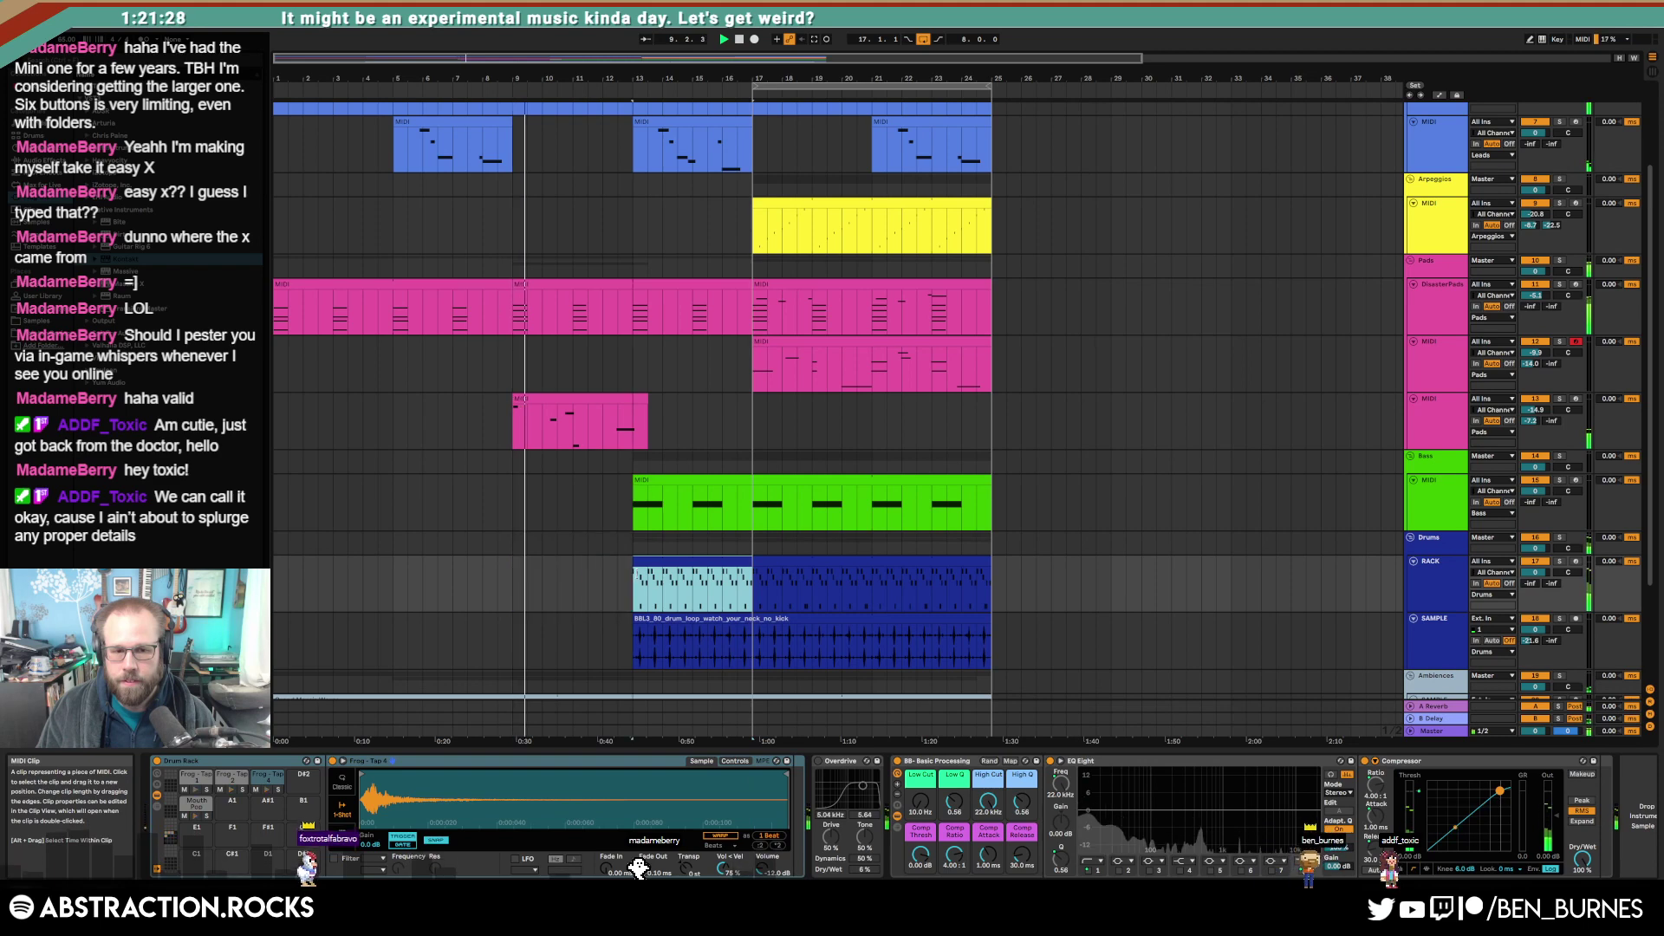
{"action": "left_click_drag", "start_coordinate": [638, 621], "coordinate": [512, 633]}
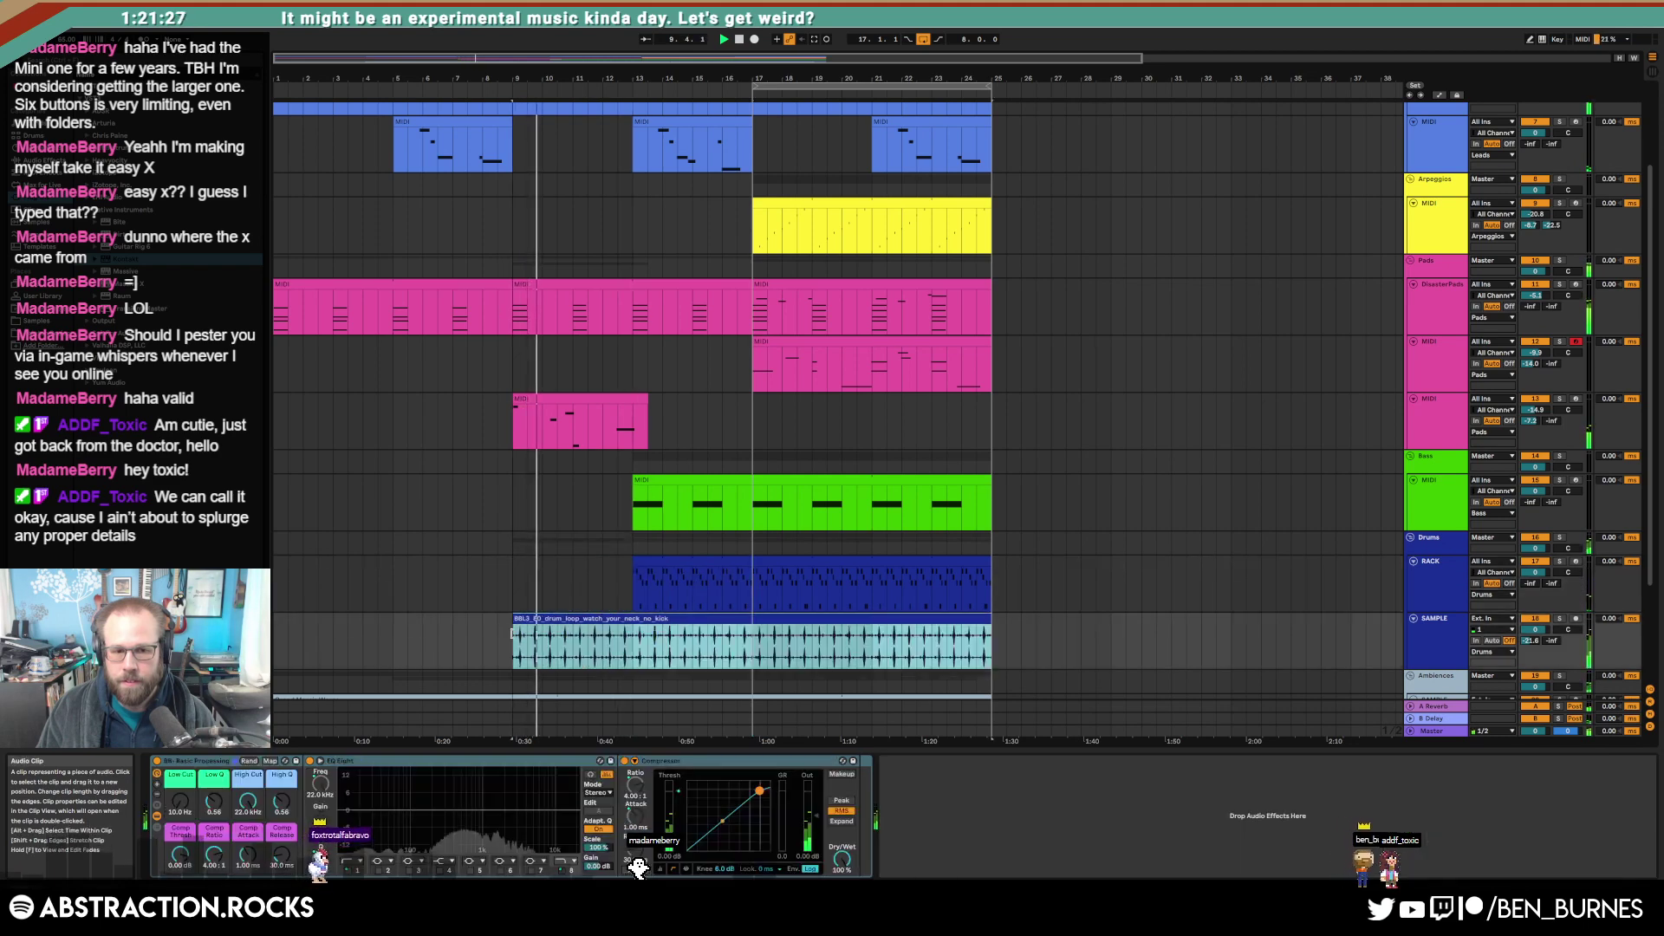
Step: Open ValhallaDelay on the Pads track whose clip starts at bar 9 and lower its mix
{"action": "left_click", "coordinate": [565, 435]}
{"action": "left_click", "coordinate": [657, 761]}
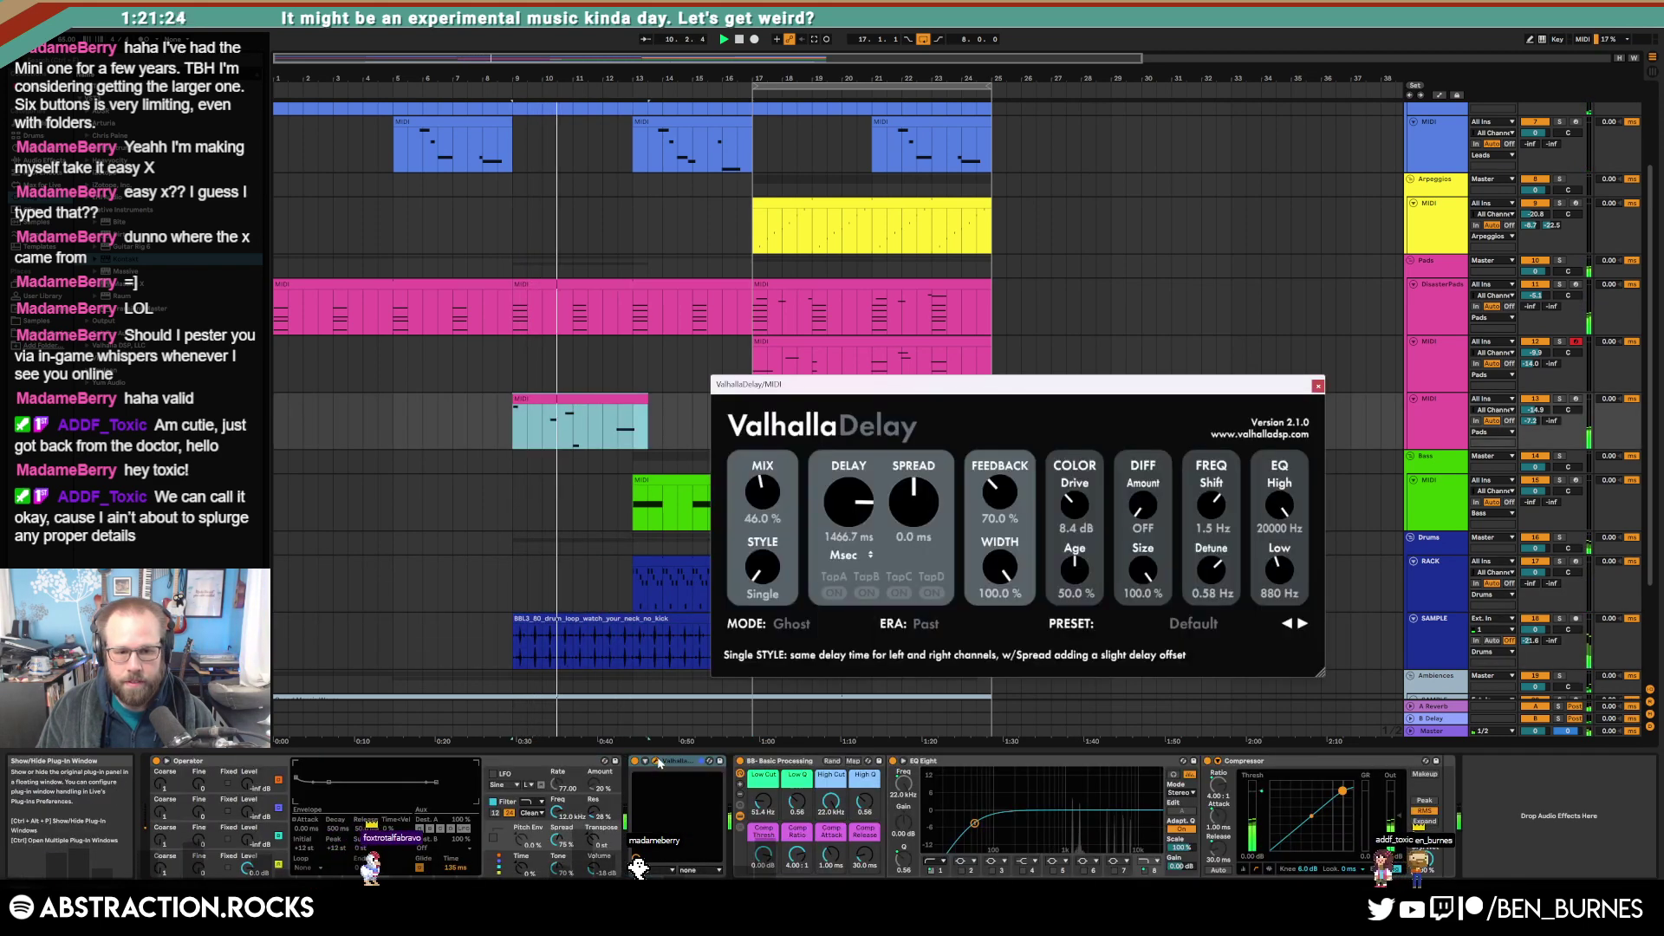
{"action": "left_click_drag", "start_coordinate": [763, 492], "coordinate": [760, 545]}
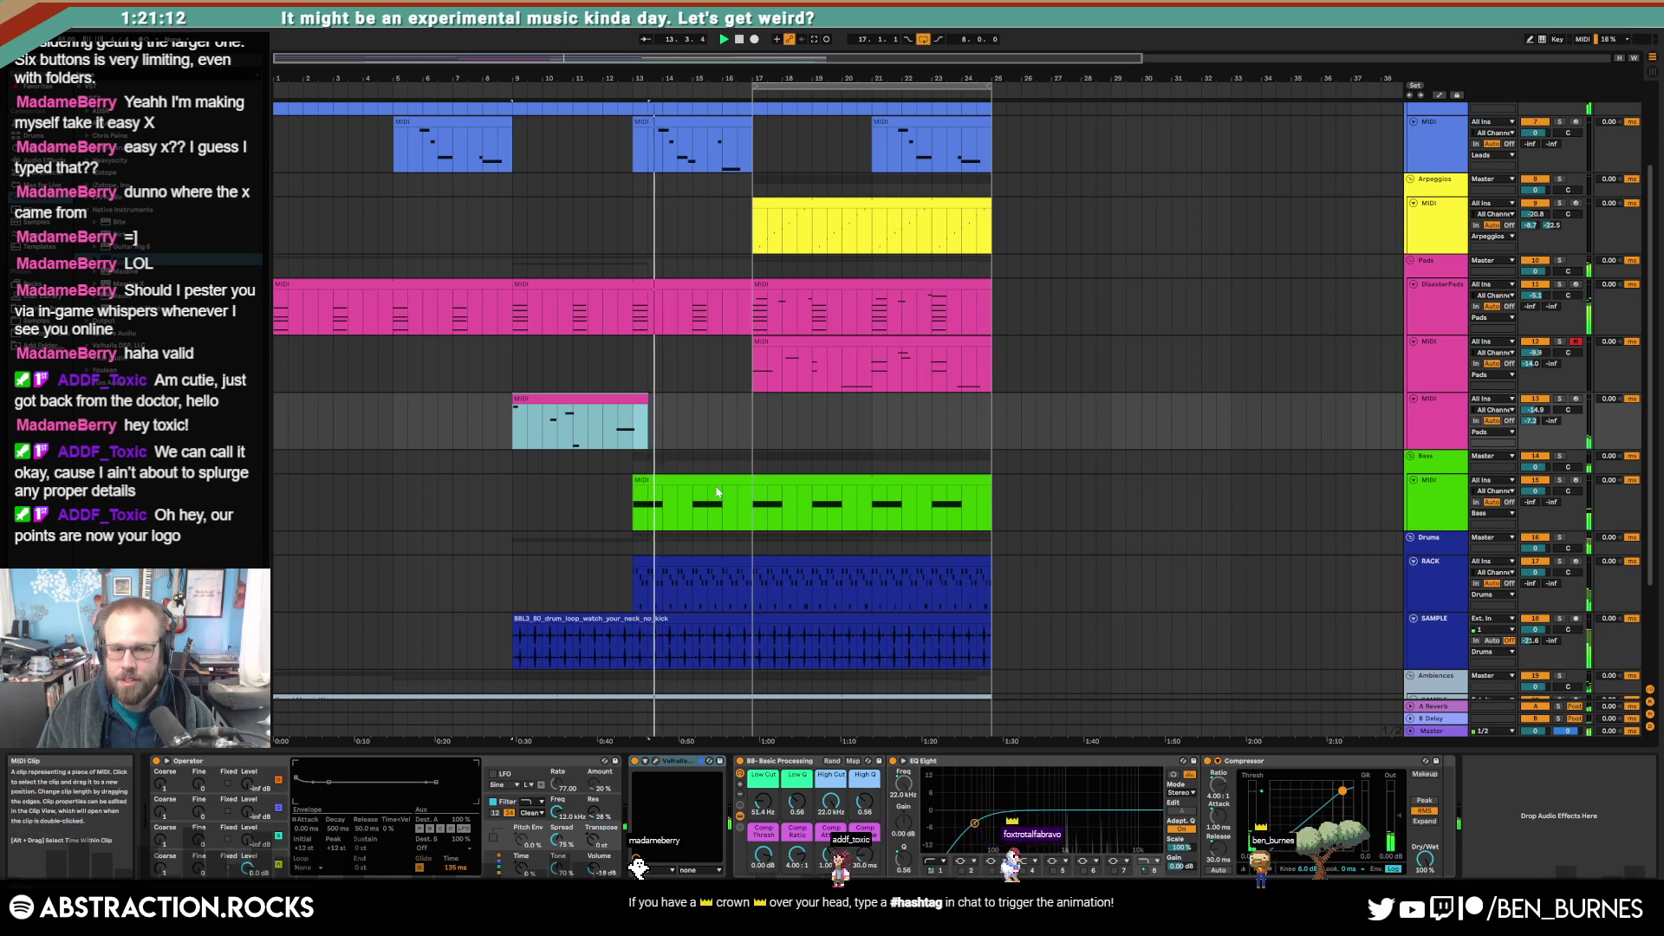
Step: Split the bass clip at bar 17 and open the bars 17 to 25 section in the note editor
{"action": "left_click_drag", "start_coordinate": [758, 510], "coordinate": [986, 511]}
{"action": "key", "text": "ctrl+e"}
{"action": "double_click", "coordinate": [936, 480]}
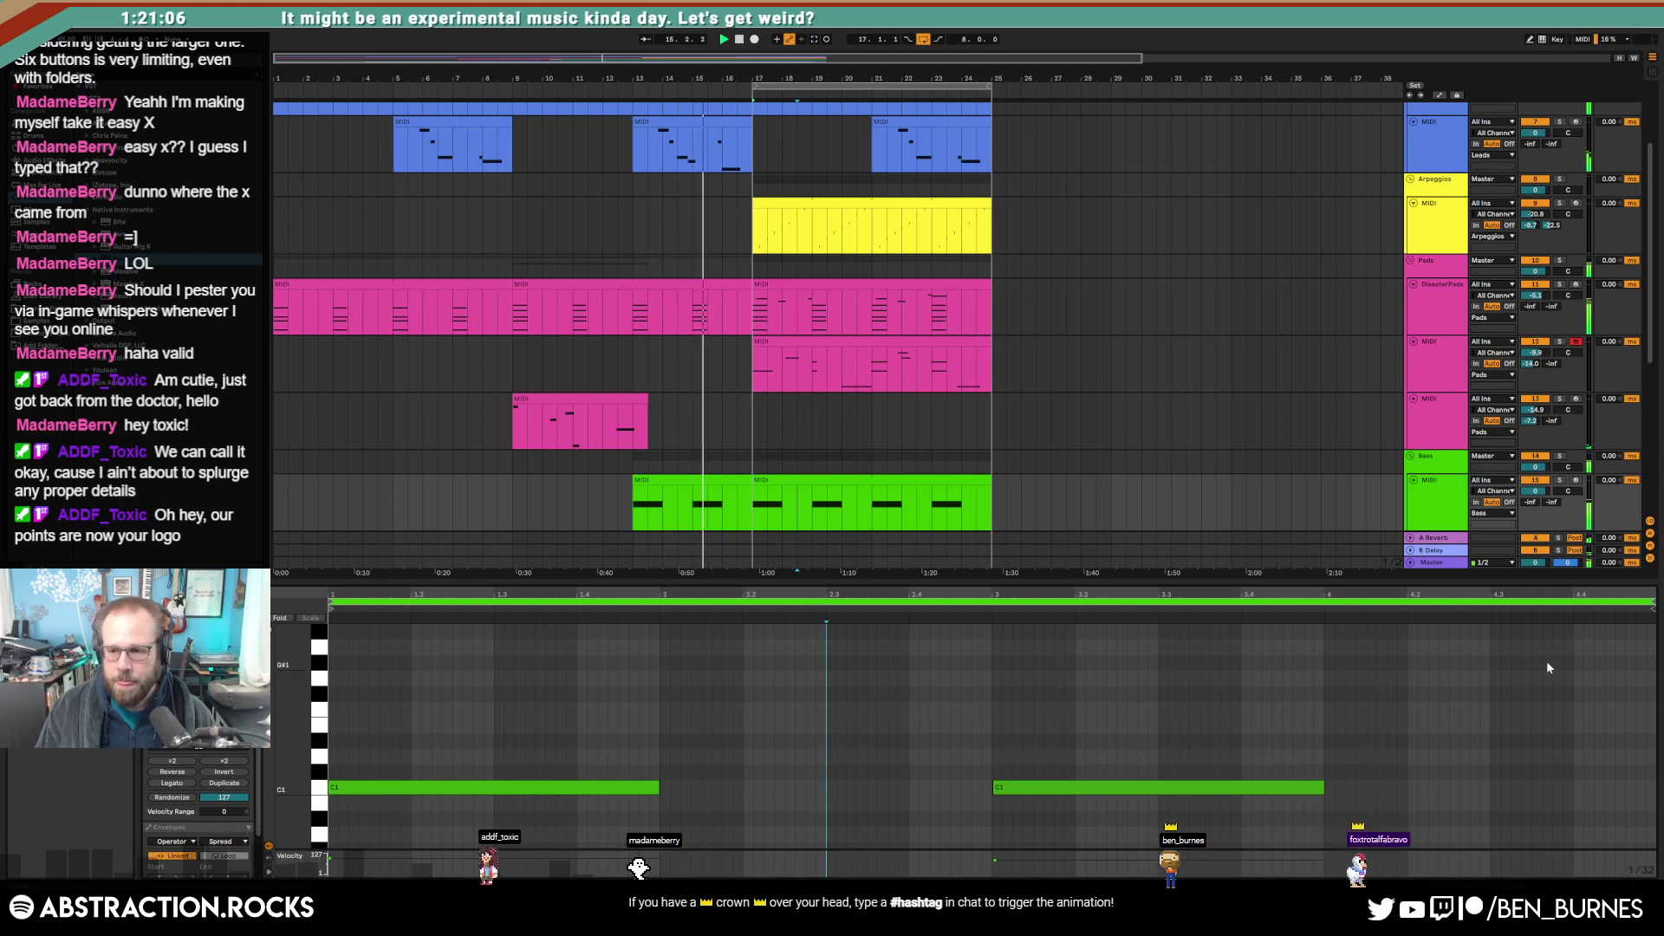
{"action": "scroll", "coordinate": [1525, 700], "scroll_direction": "up", "scroll_amount": 1}
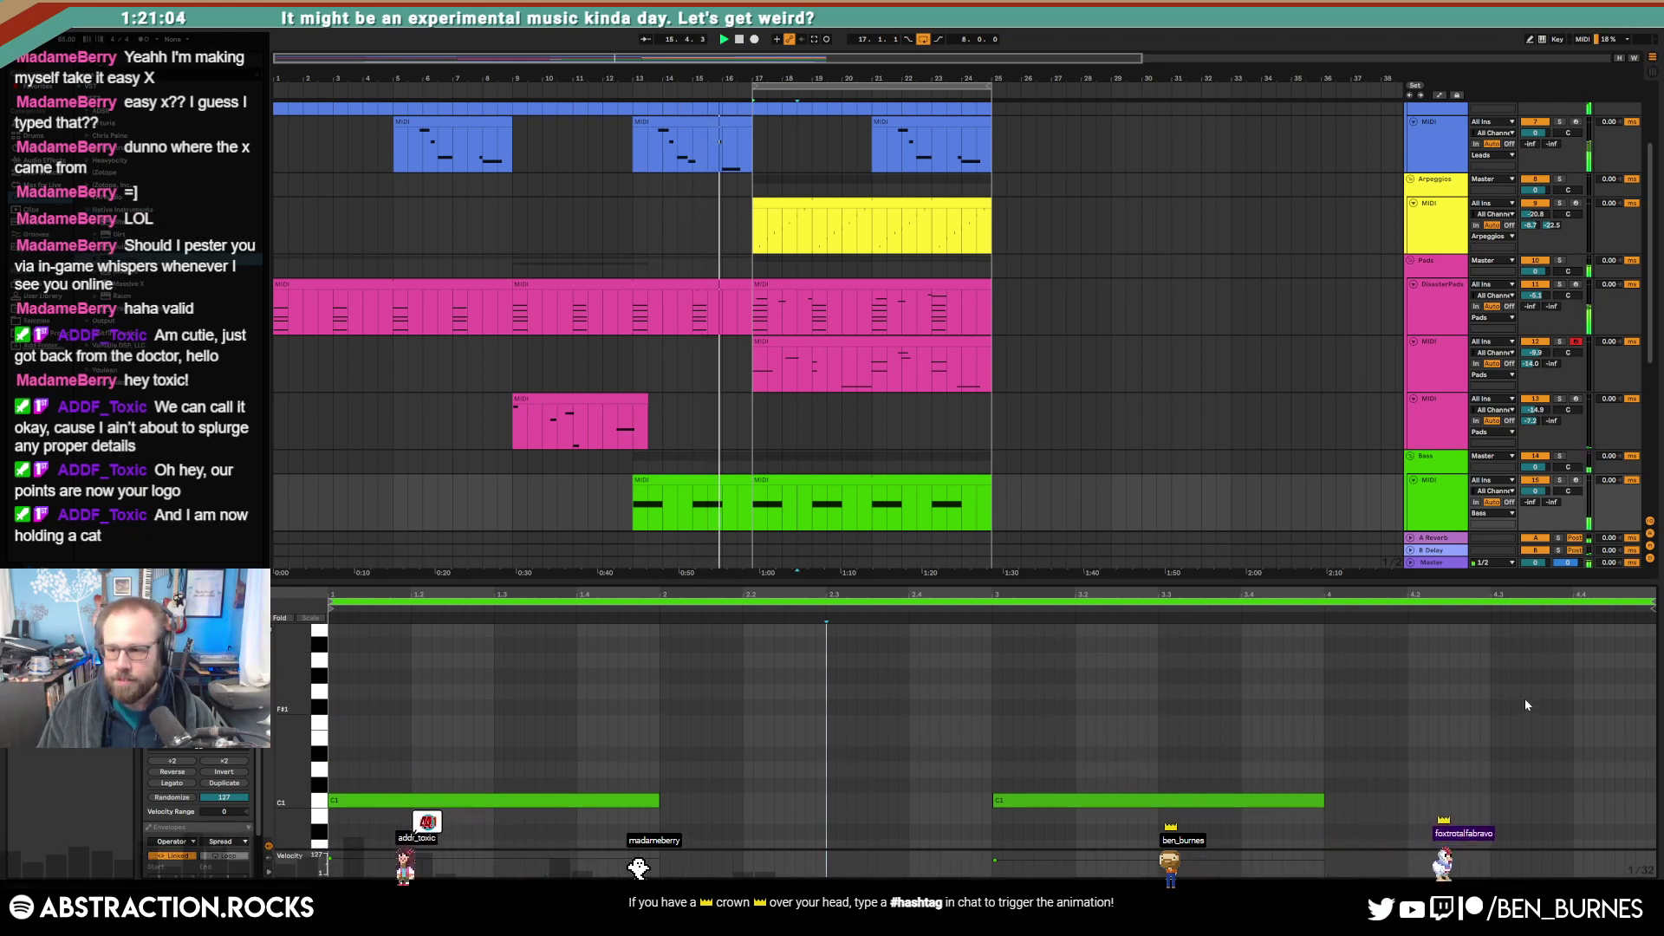
{"action": "scroll", "coordinate": [1525, 705], "scroll_direction": "up", "scroll_amount": 1}
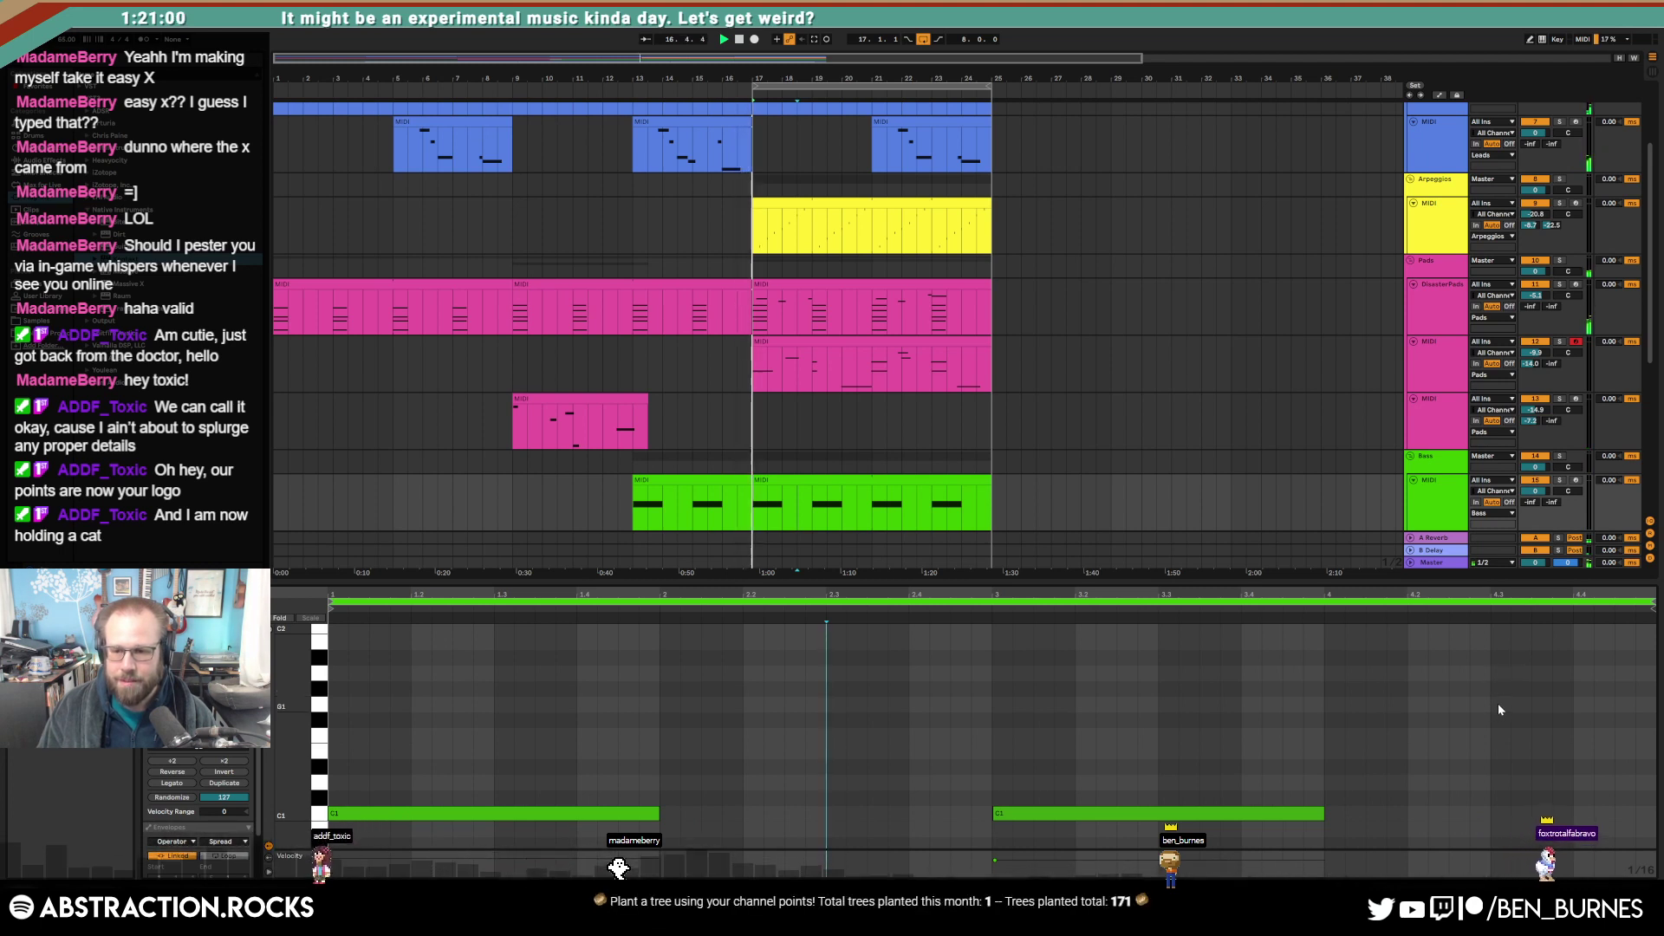
{"action": "scroll", "coordinate": [1498, 702], "scroll_direction": "up", "scroll_amount": 2}
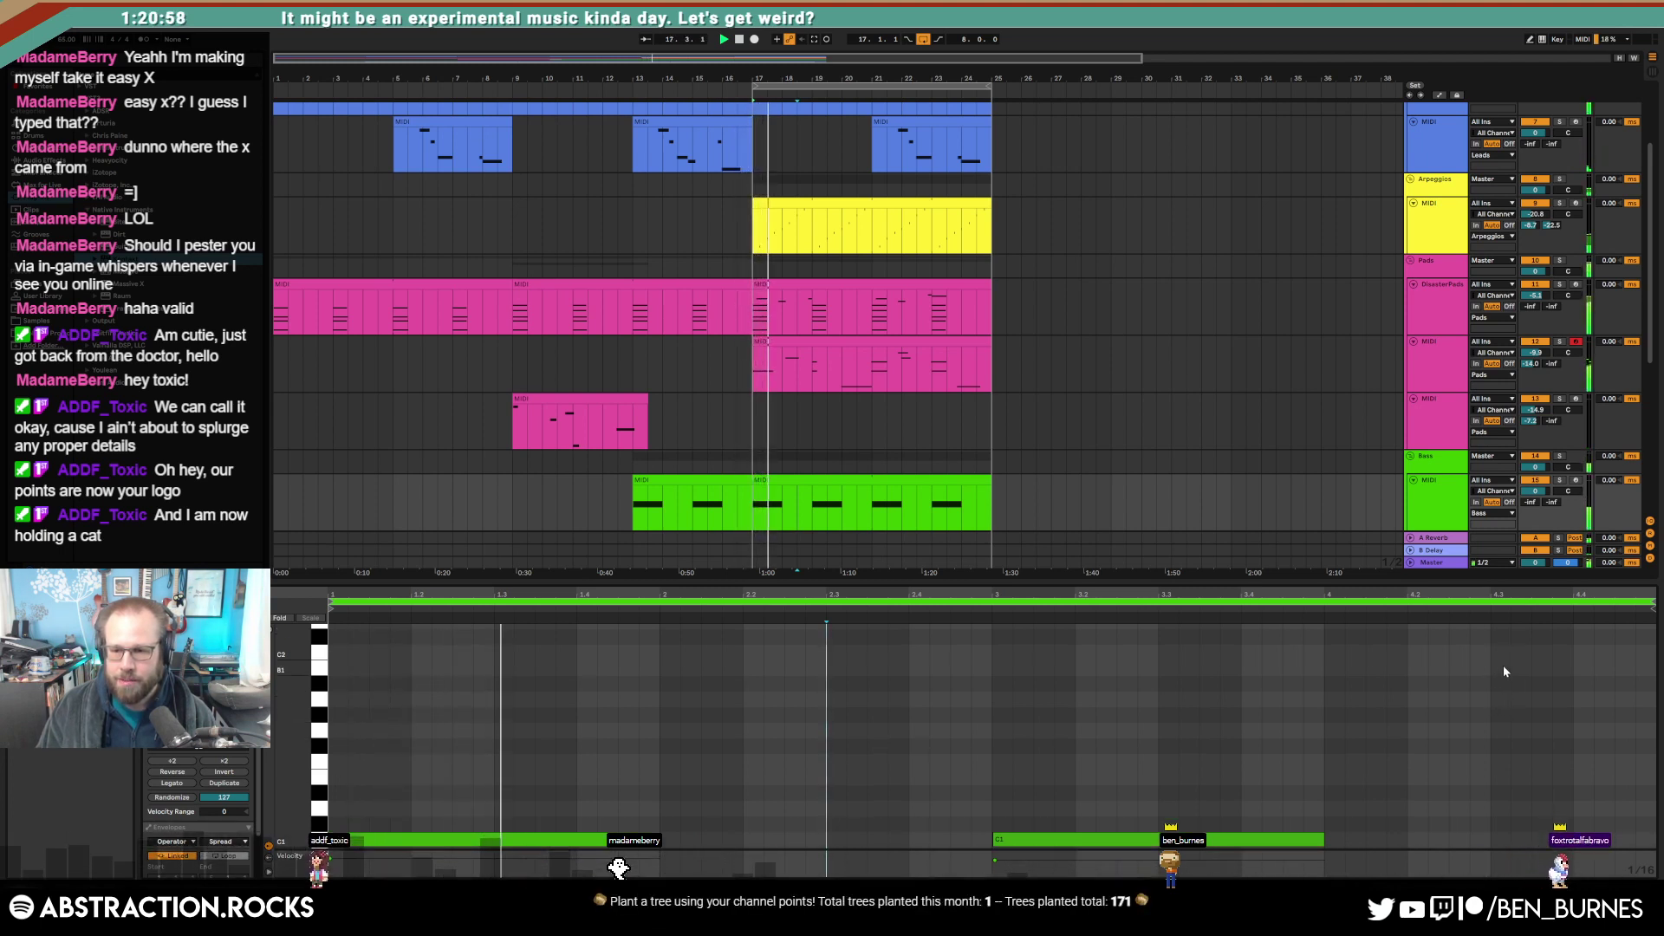
Step: Add alternating C2, A#1, C2 and A#1 notes from beat 4.3 of the bass clip, doubling the last note's length
{"action": "double_click", "coordinate": [1496, 651]}
{"action": "double_click", "coordinate": [1520, 684]}
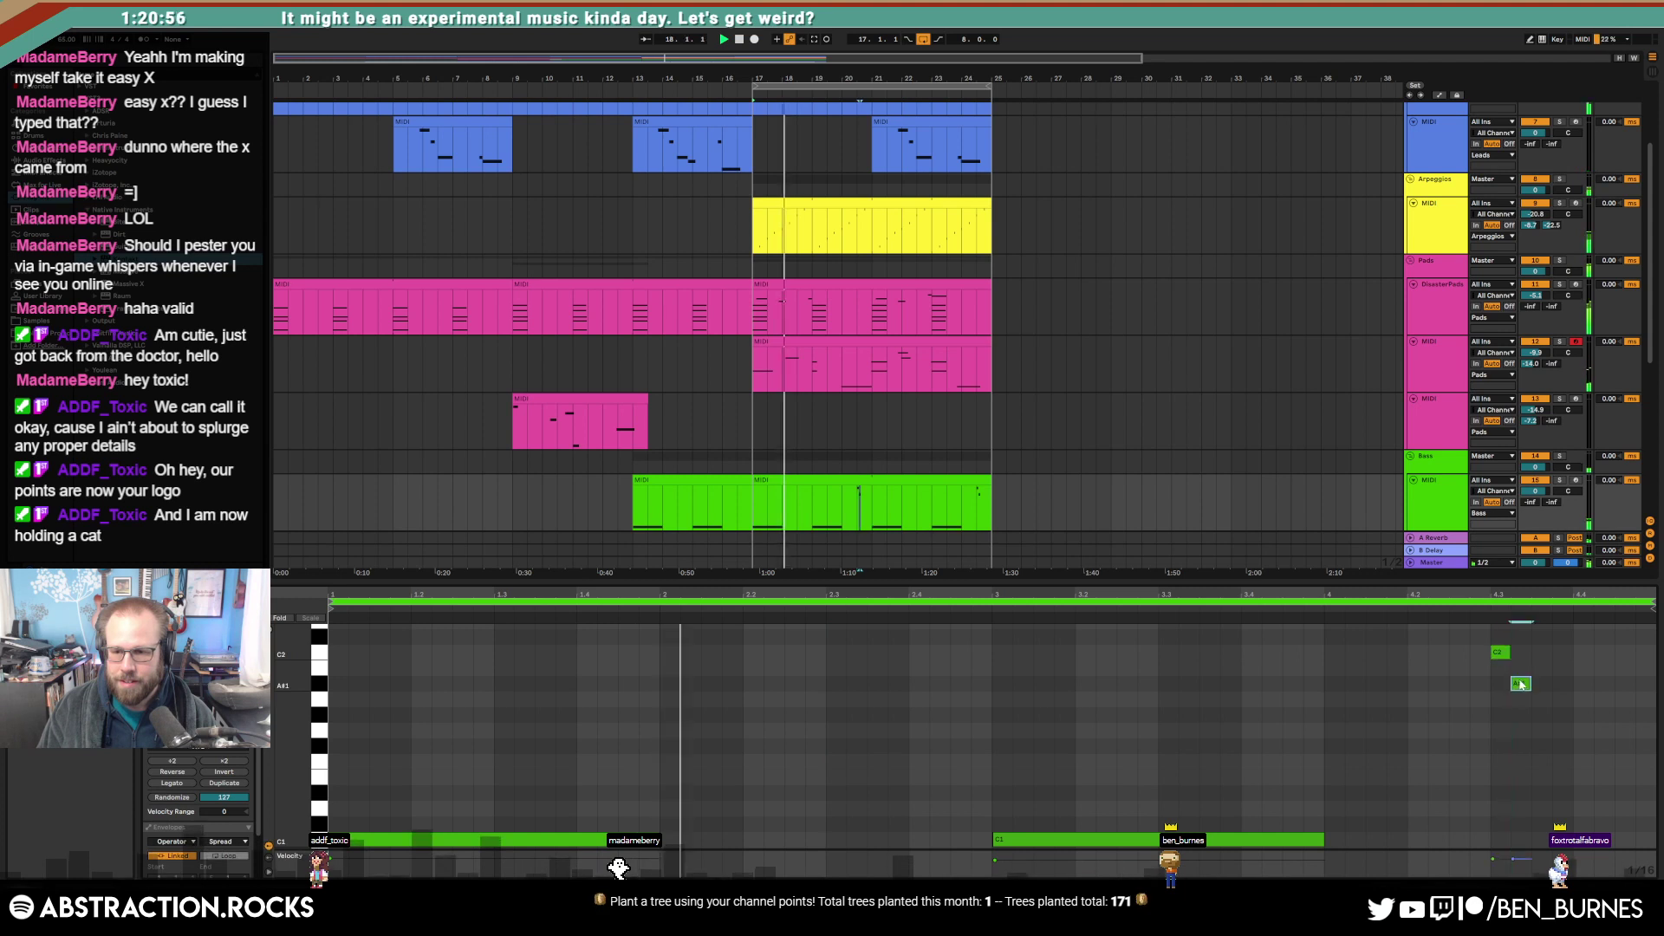
{"action": "double_click", "coordinate": [1540, 653]}
{"action": "double_click", "coordinate": [1560, 684]}
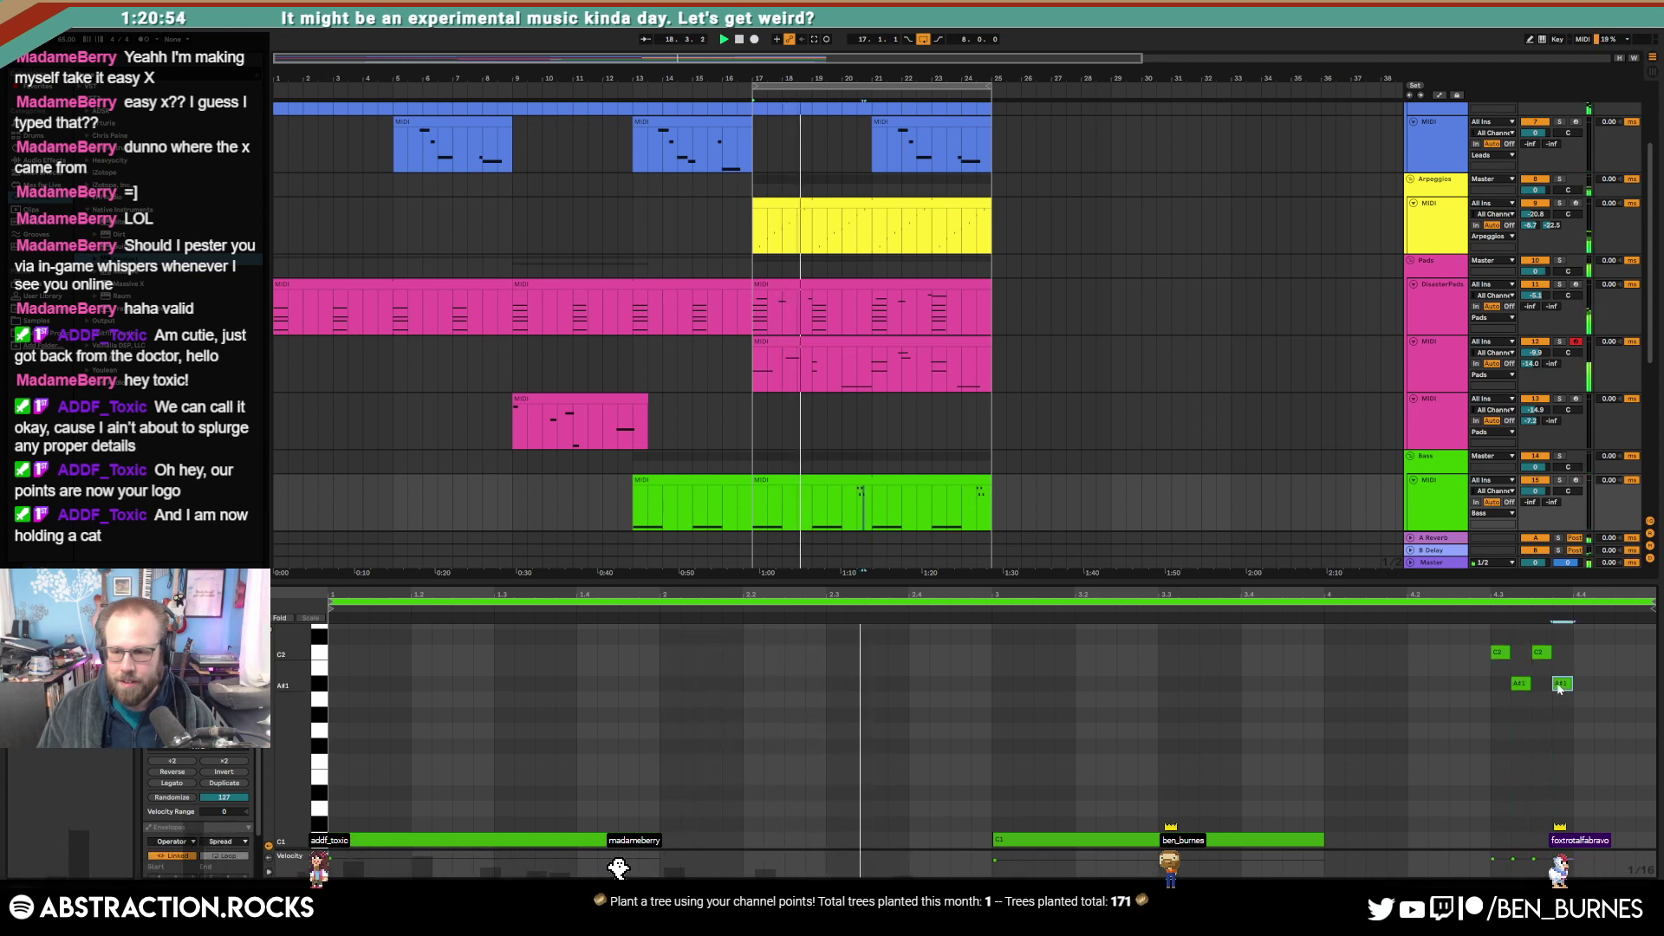
{"action": "left_click_drag", "start_coordinate": [1570, 684], "coordinate": [1592, 686]}
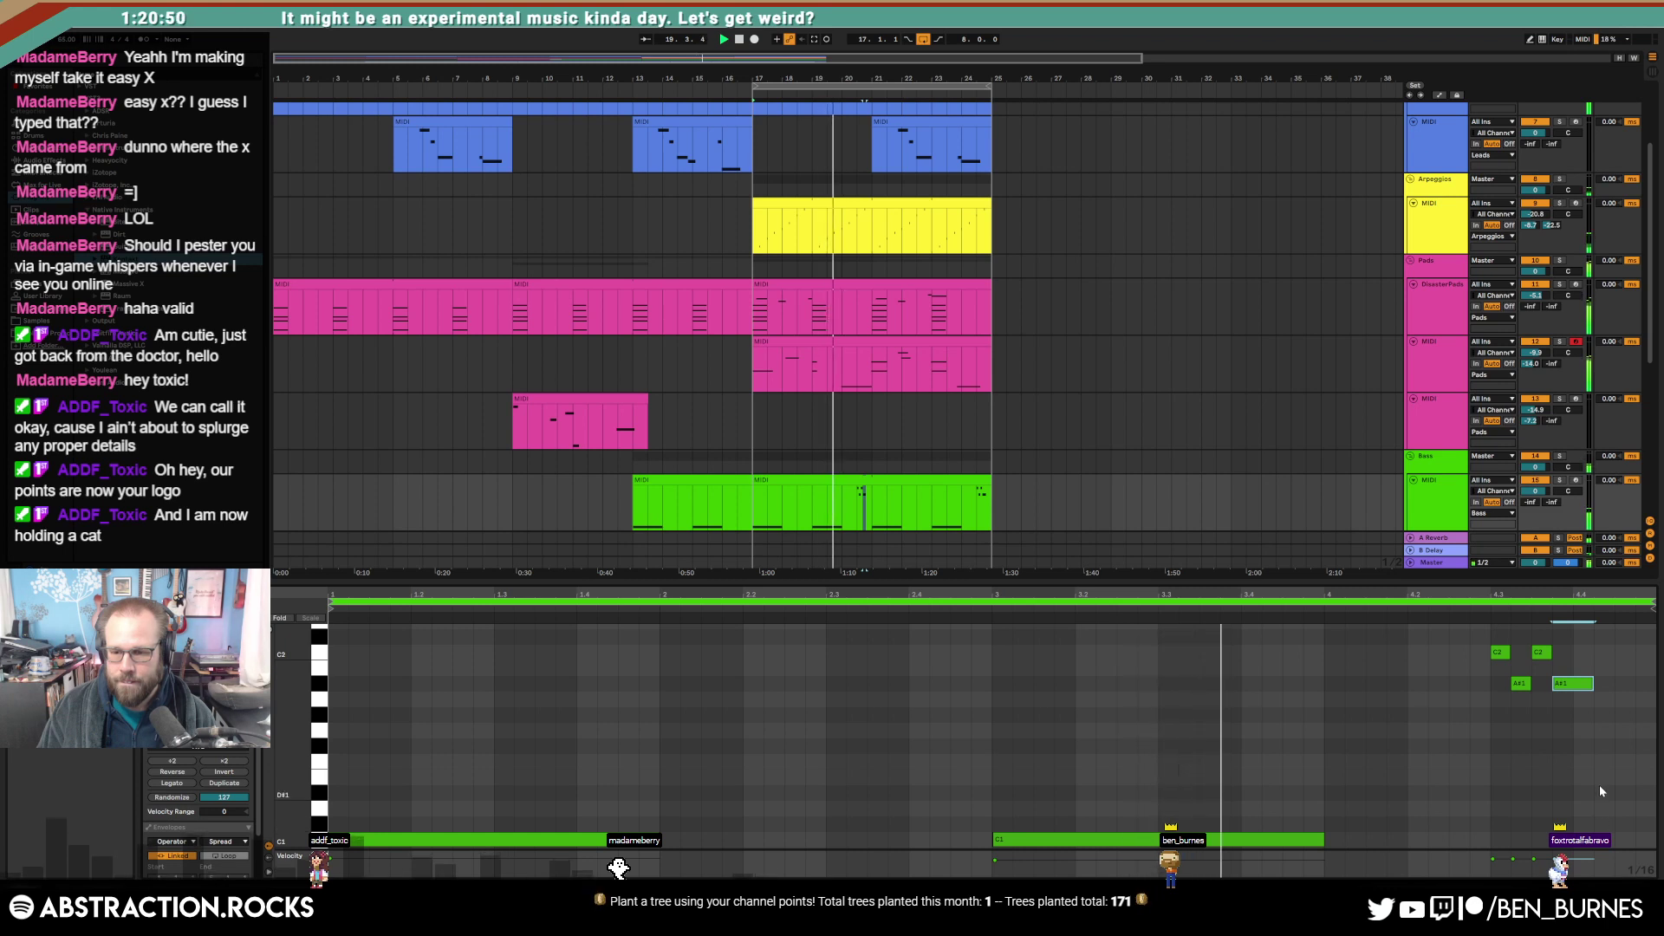
Step: Add a C#1 note at the end of the bass clip's fourth bar, right after the A#1, and adjust its length
{"action": "double_click", "coordinate": [1598, 824]}
{"action": "left_click_drag", "start_coordinate": [1615, 824], "coordinate": [1636, 826]}
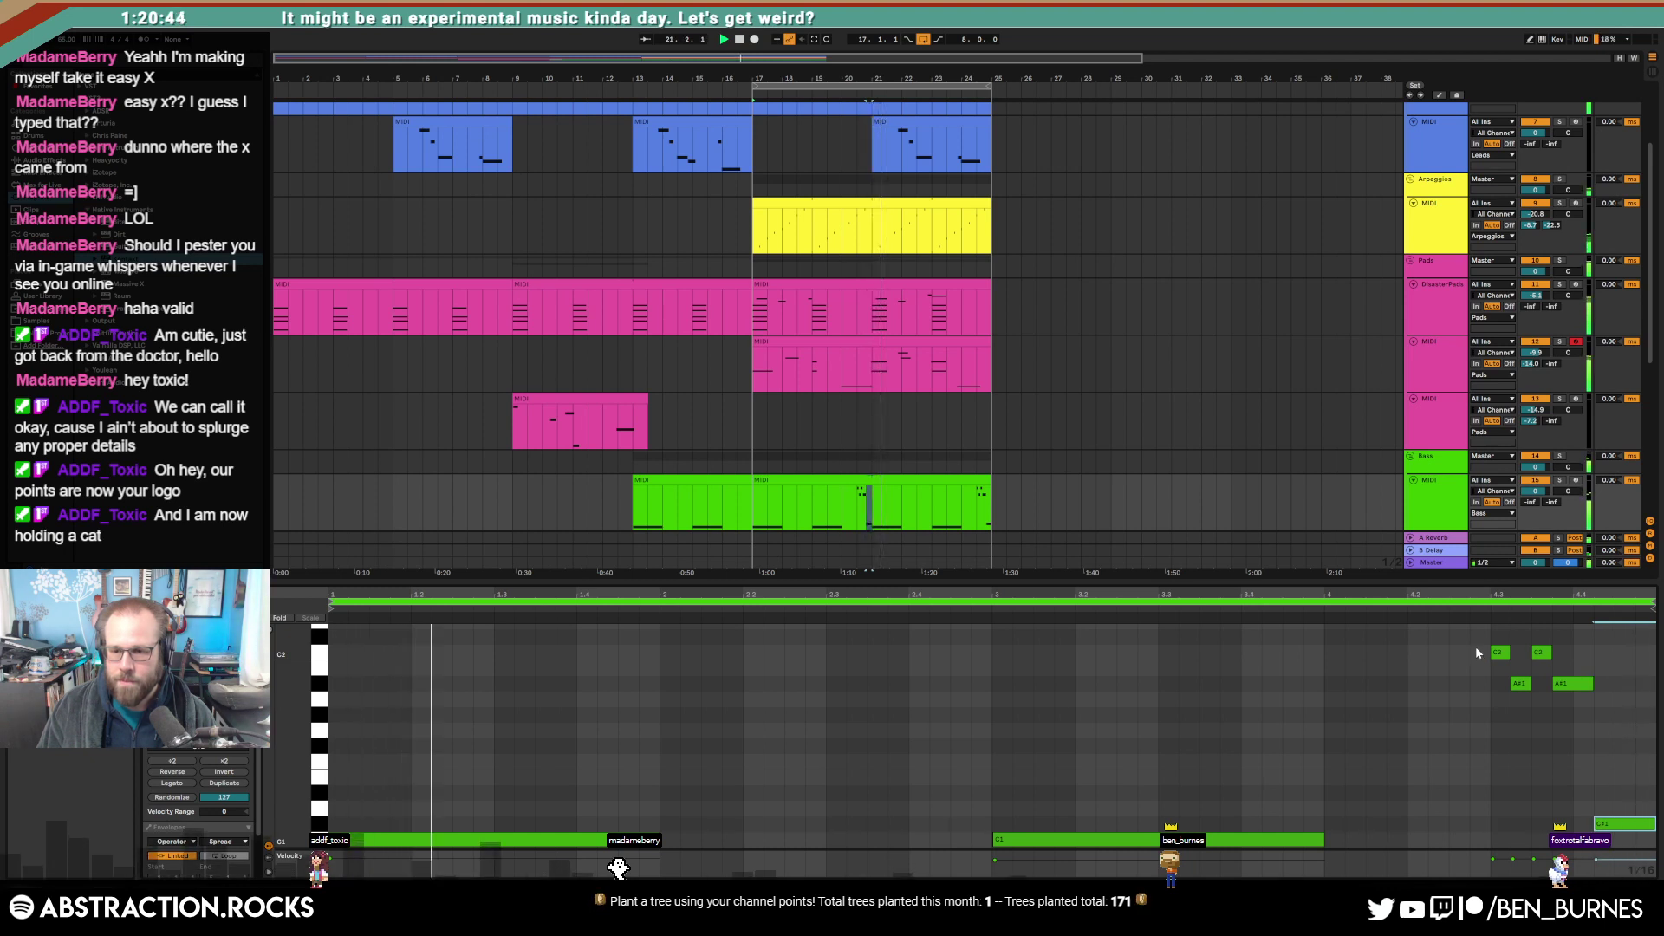
{"action": "mouse_move", "coordinate": [1475, 646]}
{"action": "left_mouse_down"}
{"action": "mouse_move", "coordinate": [1608, 715]}
{"action": "mouse_move", "coordinate": [1572, 684]}
{"action": "left_mouse_up"}
{"action": "left_click", "coordinate": [1603, 688]}
{"action": "left_click_drag", "start_coordinate": [1644, 824], "coordinate": [1625, 824]}
{"action": "left_click", "coordinate": [1615, 771]}
Step: Open the bars 17 to 25 Kontakt pad clip and show its MIDI Ctrl envelope for controller 64 (Sustain)
{"action": "left_click", "coordinate": [893, 343]}
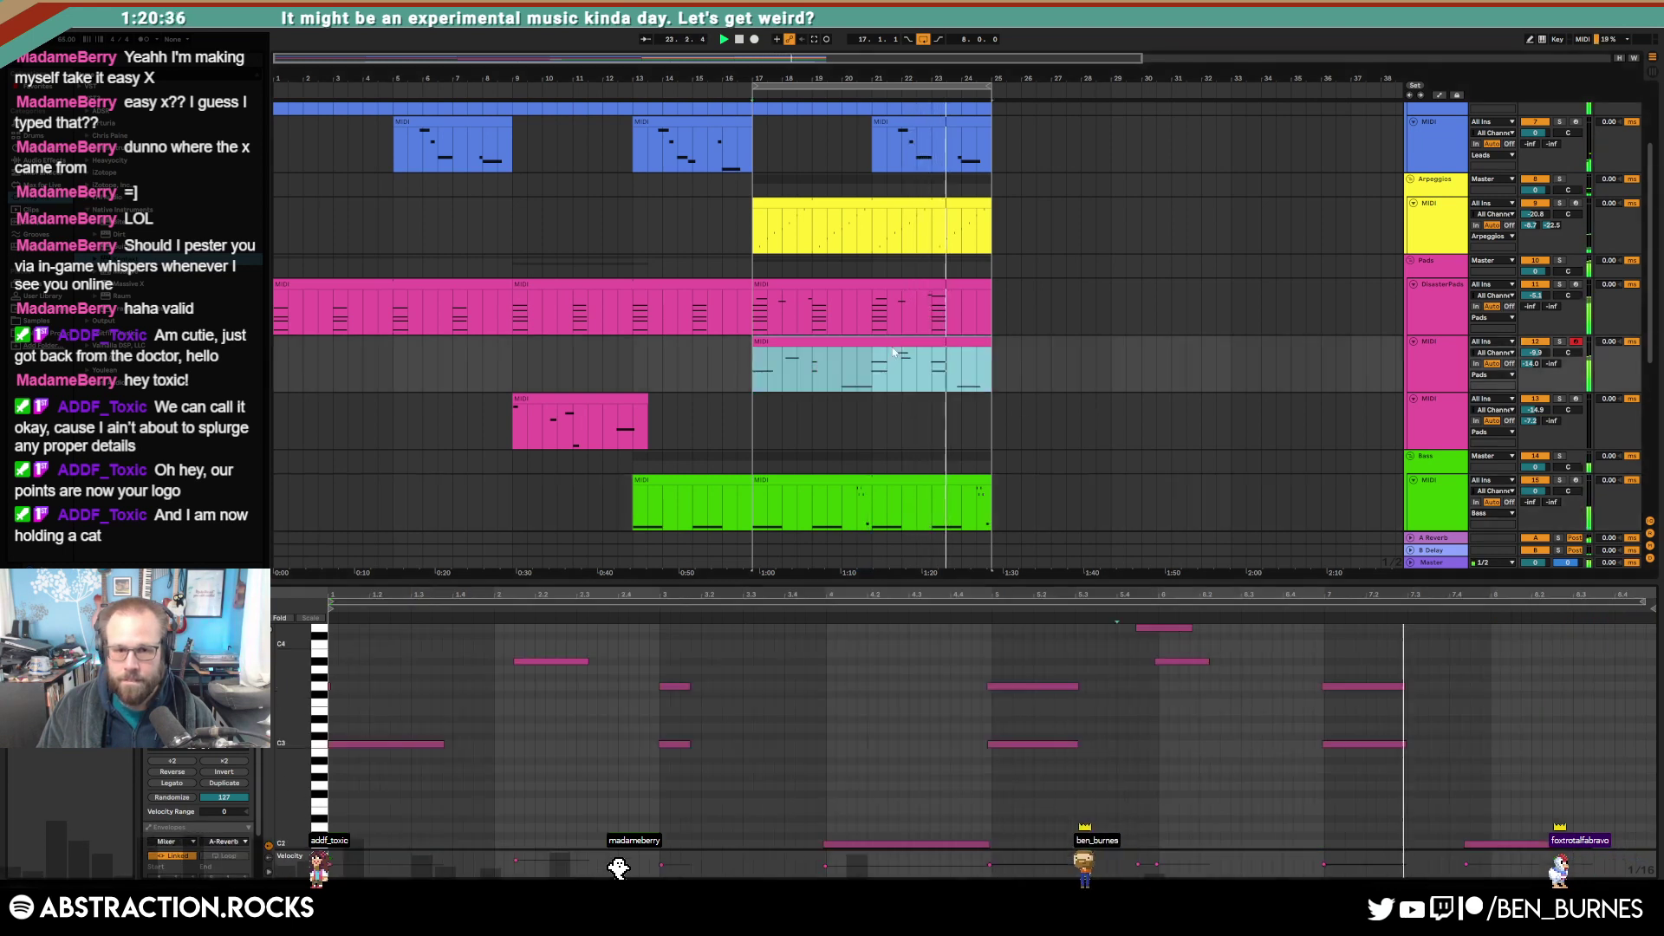
{"action": "left_click", "coordinate": [186, 843]}
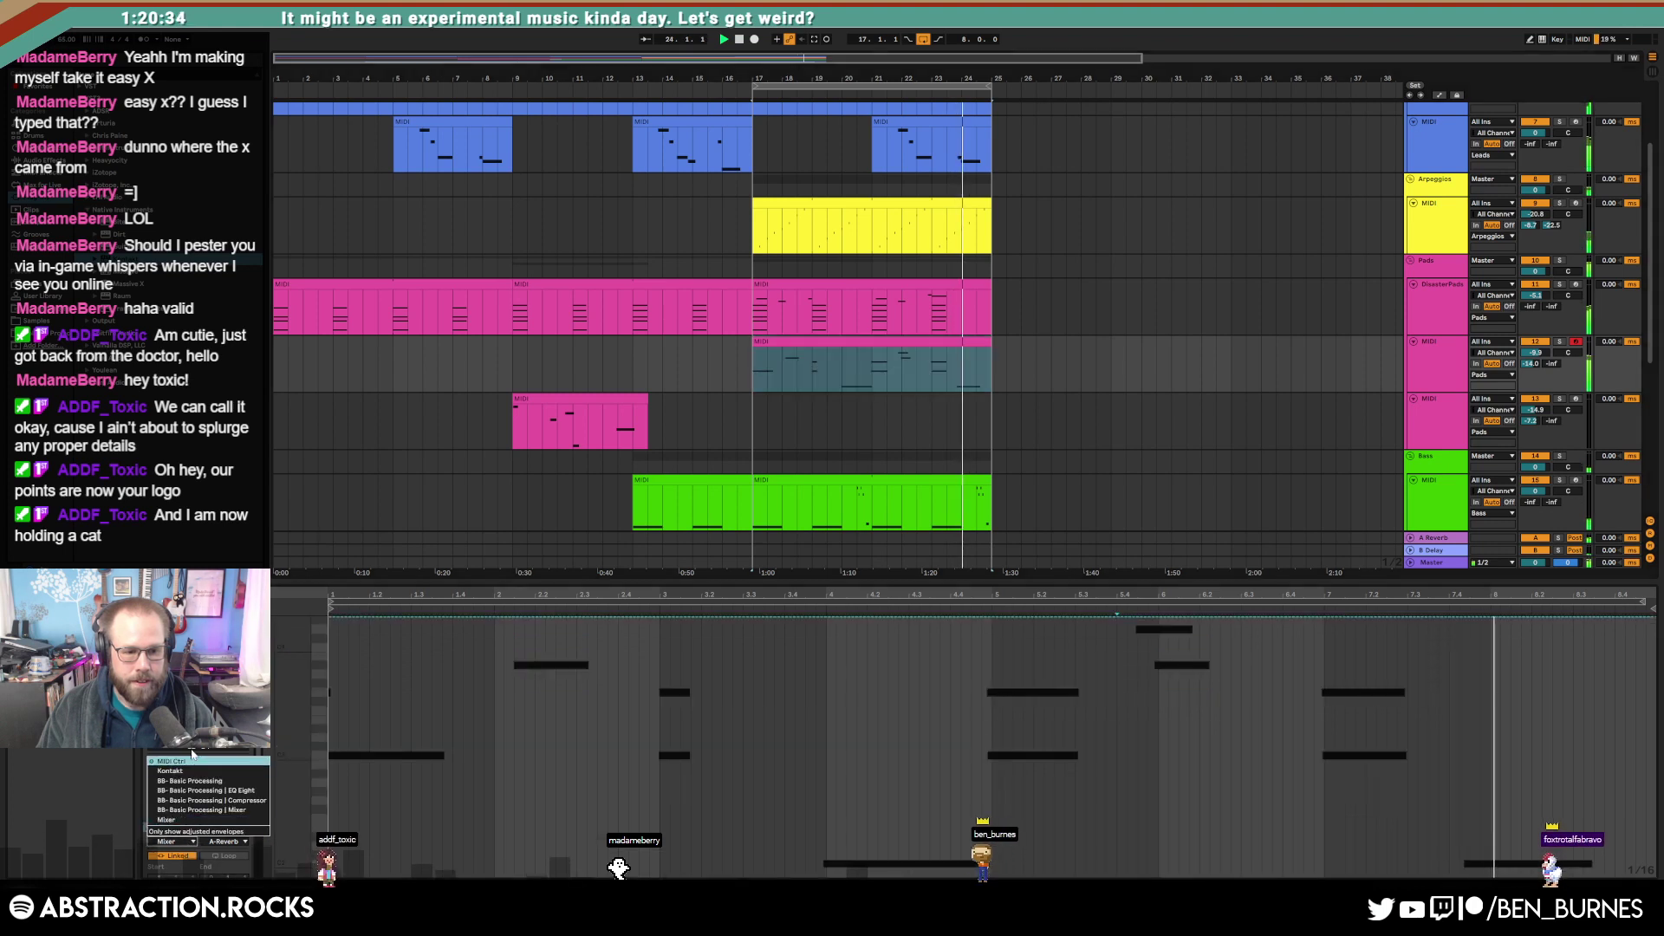
{"action": "left_click", "coordinate": [180, 766]}
{"action": "left_click", "coordinate": [183, 842]}
{"action": "left_click", "coordinate": [192, 760]}
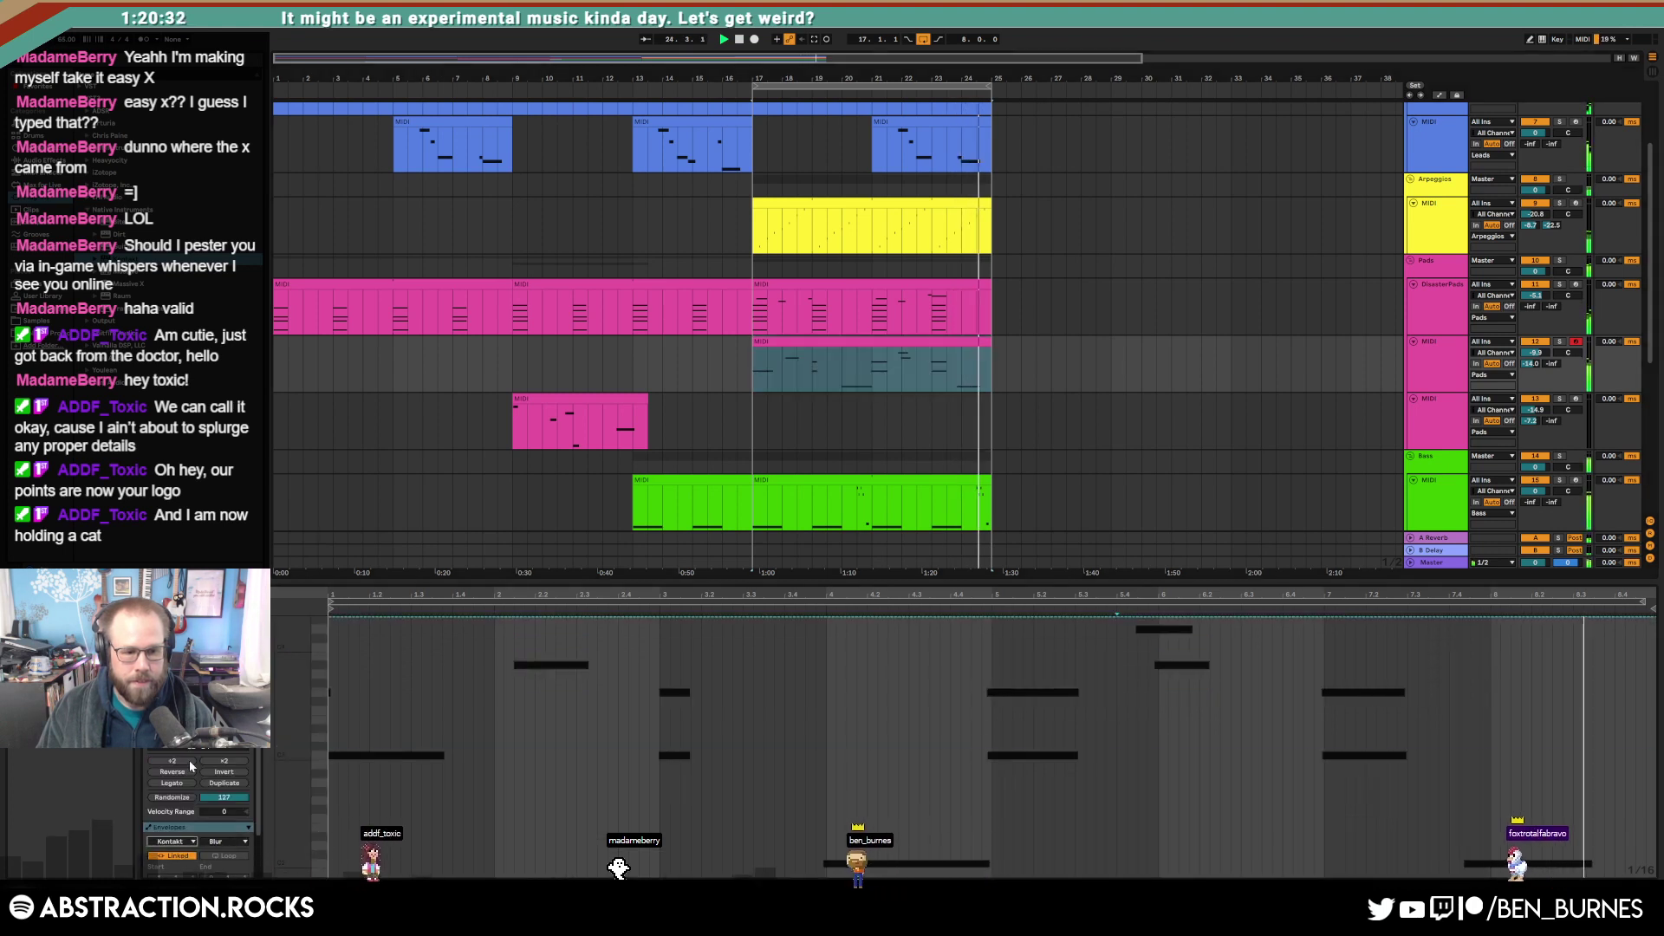
{"action": "left_click", "coordinate": [226, 842]}
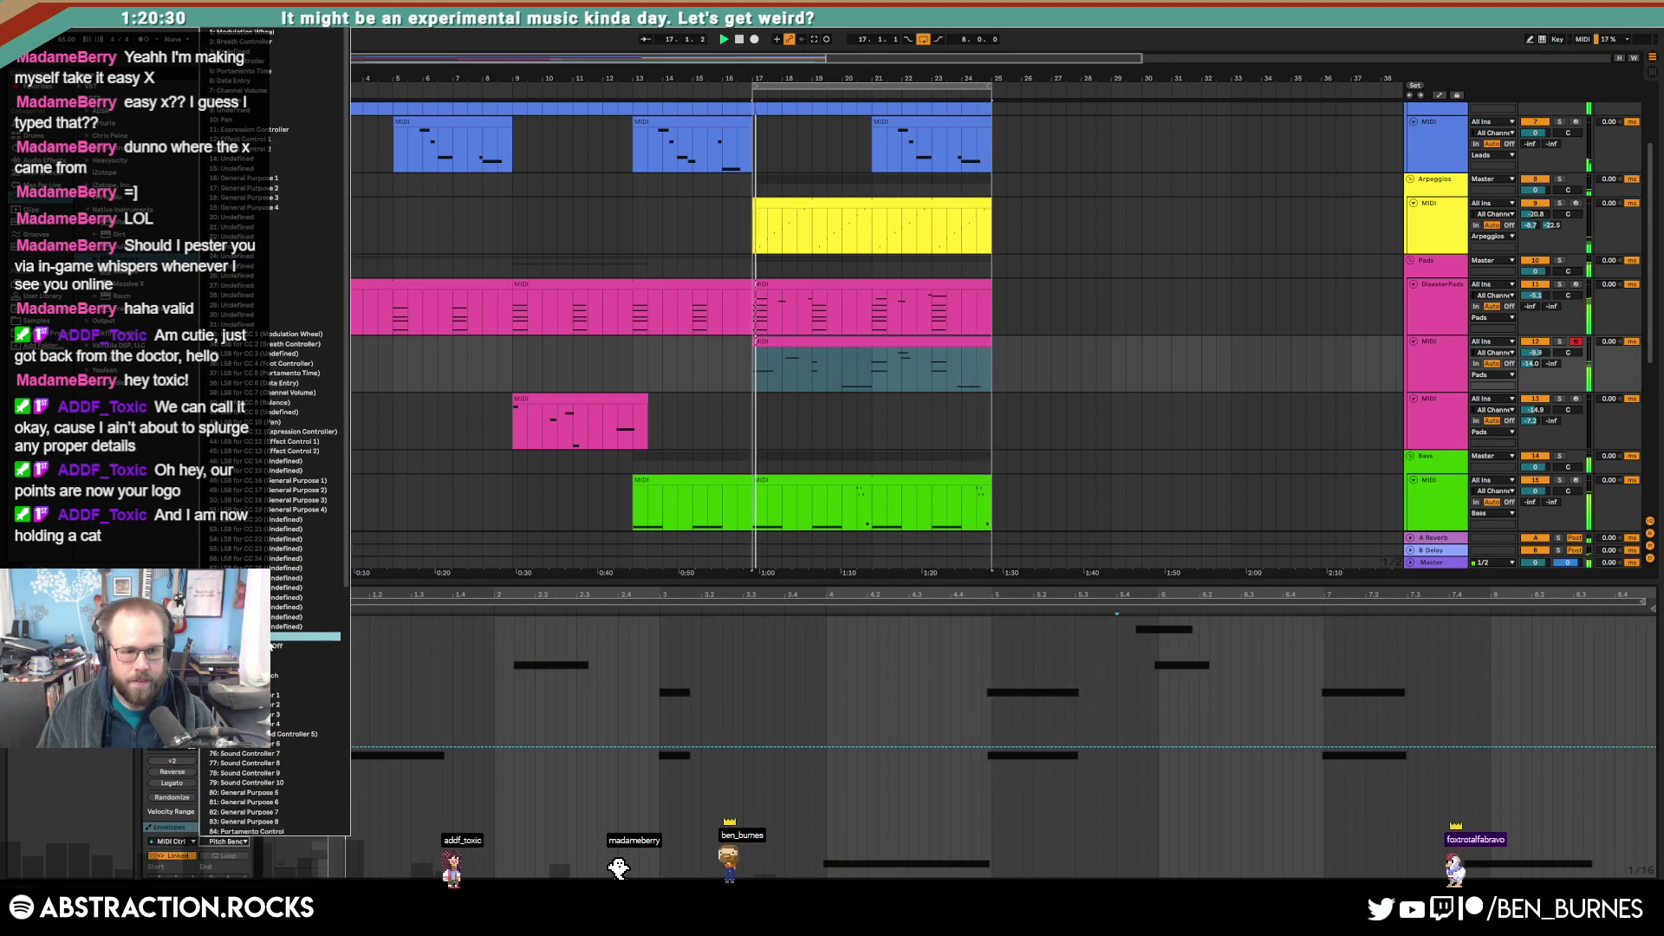
{"action": "left_click", "coordinate": [295, 645]}
Step: Draw the sustain envelope at 127 from just after the clip's start to near the end of its second bar
{"action": "mouse_move", "coordinate": [387, 867]}
{"action": "left_mouse_down"}
{"action": "mouse_move", "coordinate": [433, 620]}
{"action": "mouse_move", "coordinate": [650, 620]}
{"action": "left_mouse_up"}
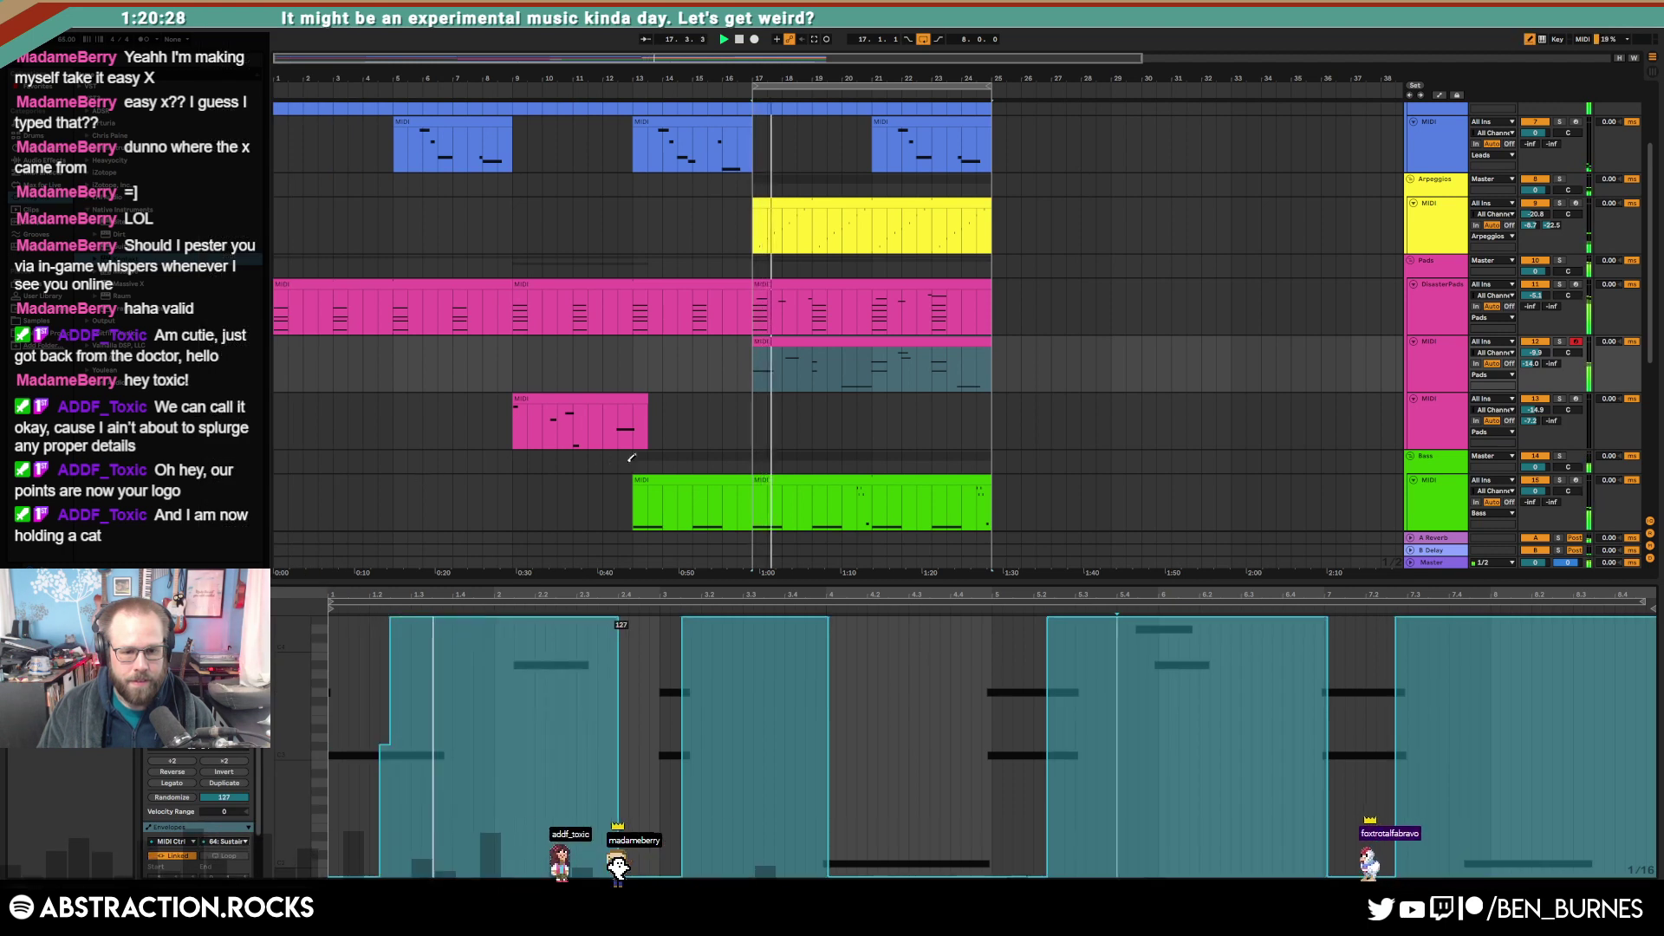
{"action": "left_click_drag", "start_coordinate": [414, 418], "coordinate": [342, 408]}
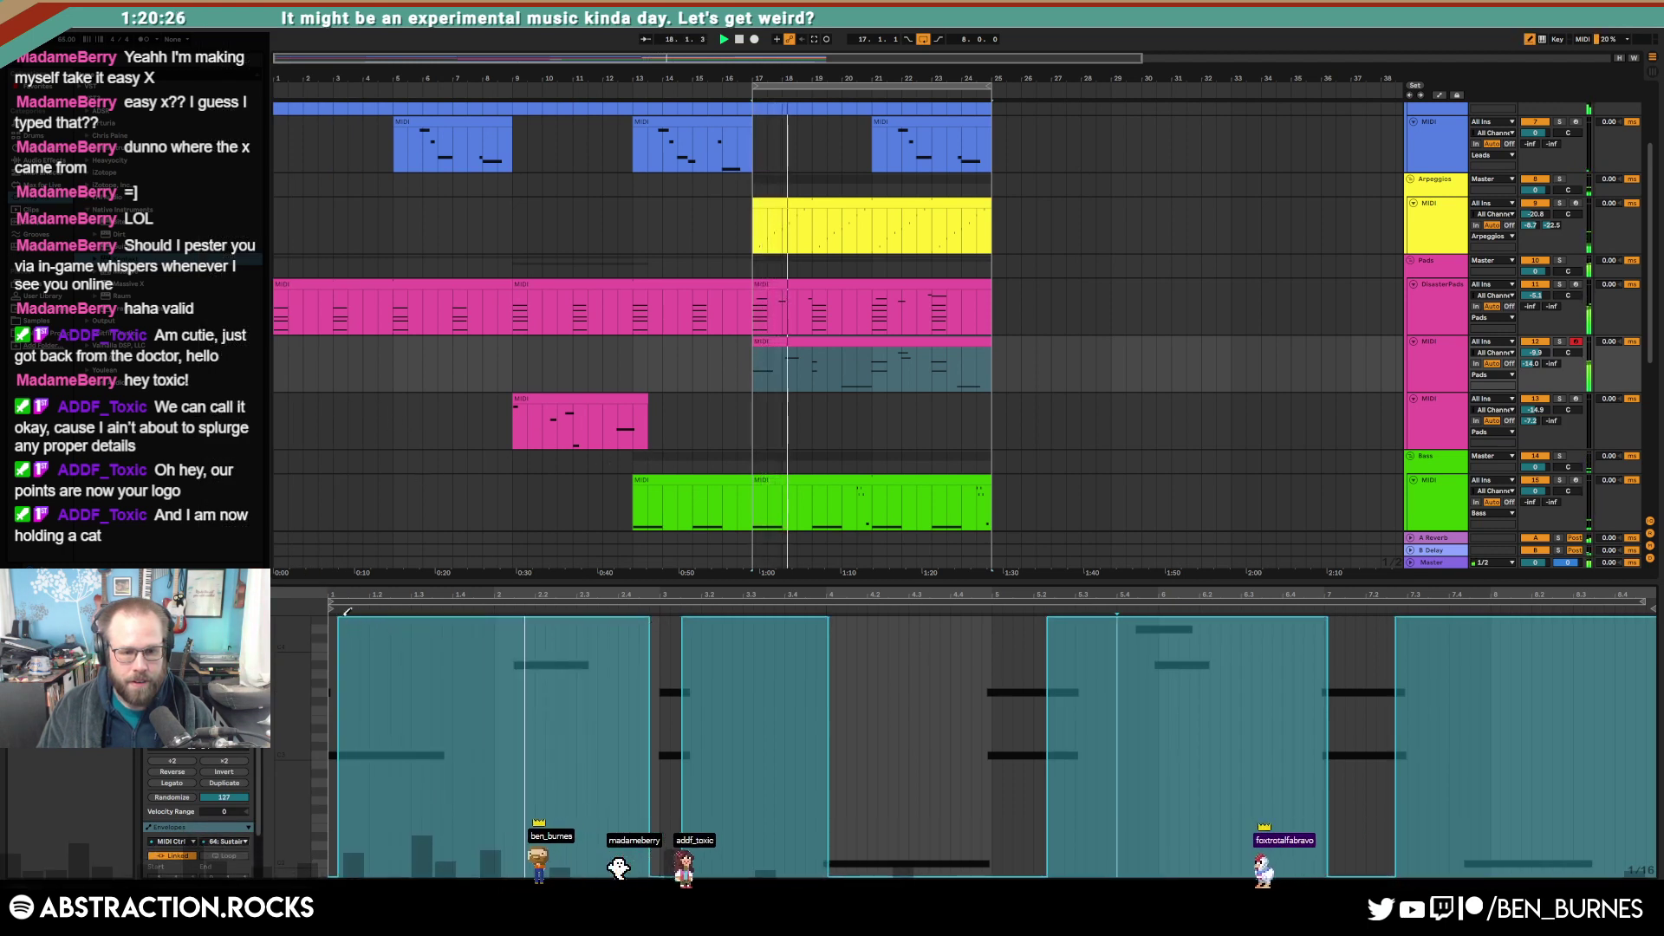
{"action": "key", "text": "b"}
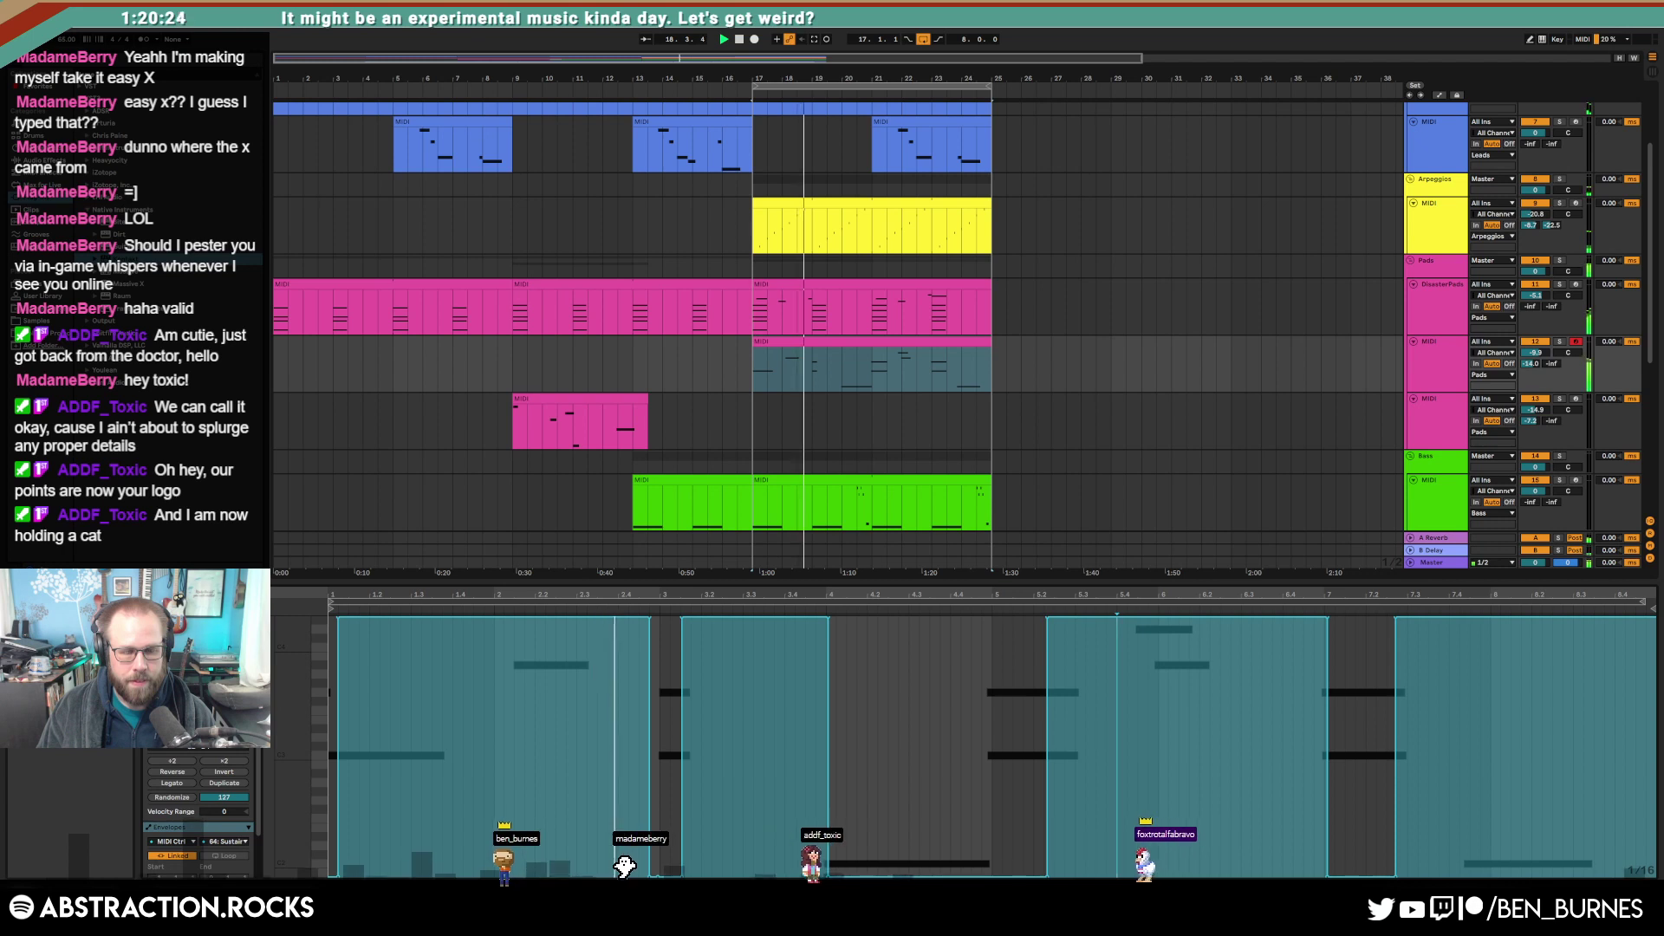
Step: Return to the pad clip's notes and add a G3 note above the opening C3, ending slightly before it
{"action": "left_click", "coordinate": [195, 734]}
{"action": "left_click", "coordinate": [342, 689]}
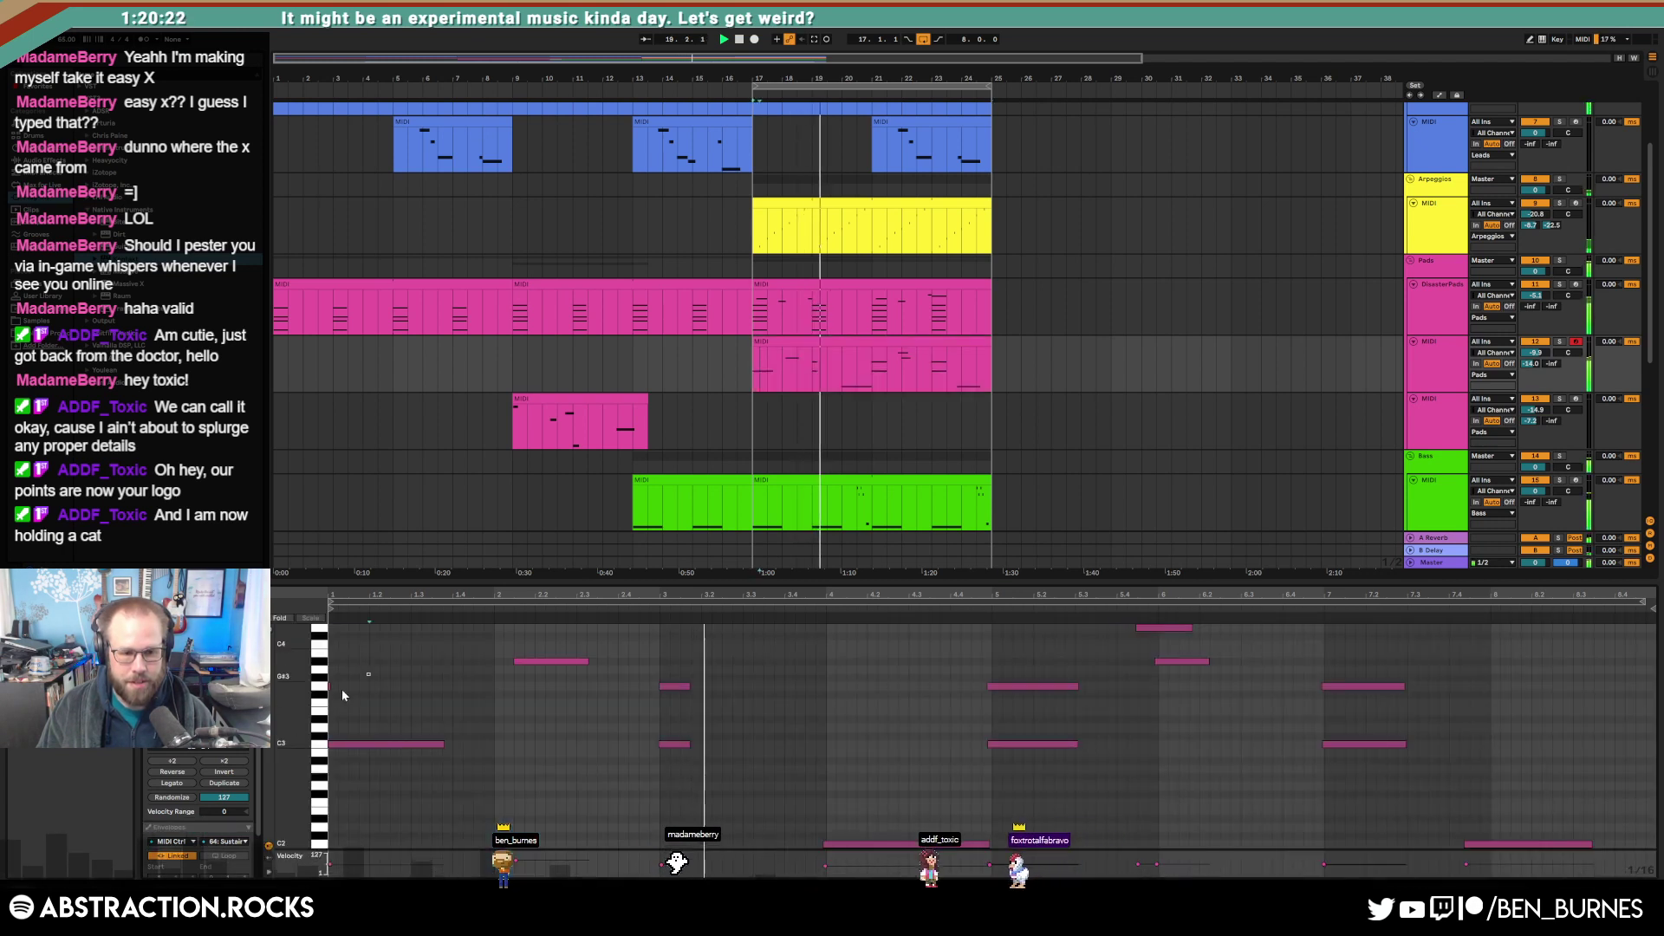
{"action": "left_click", "coordinate": [586, 749]}
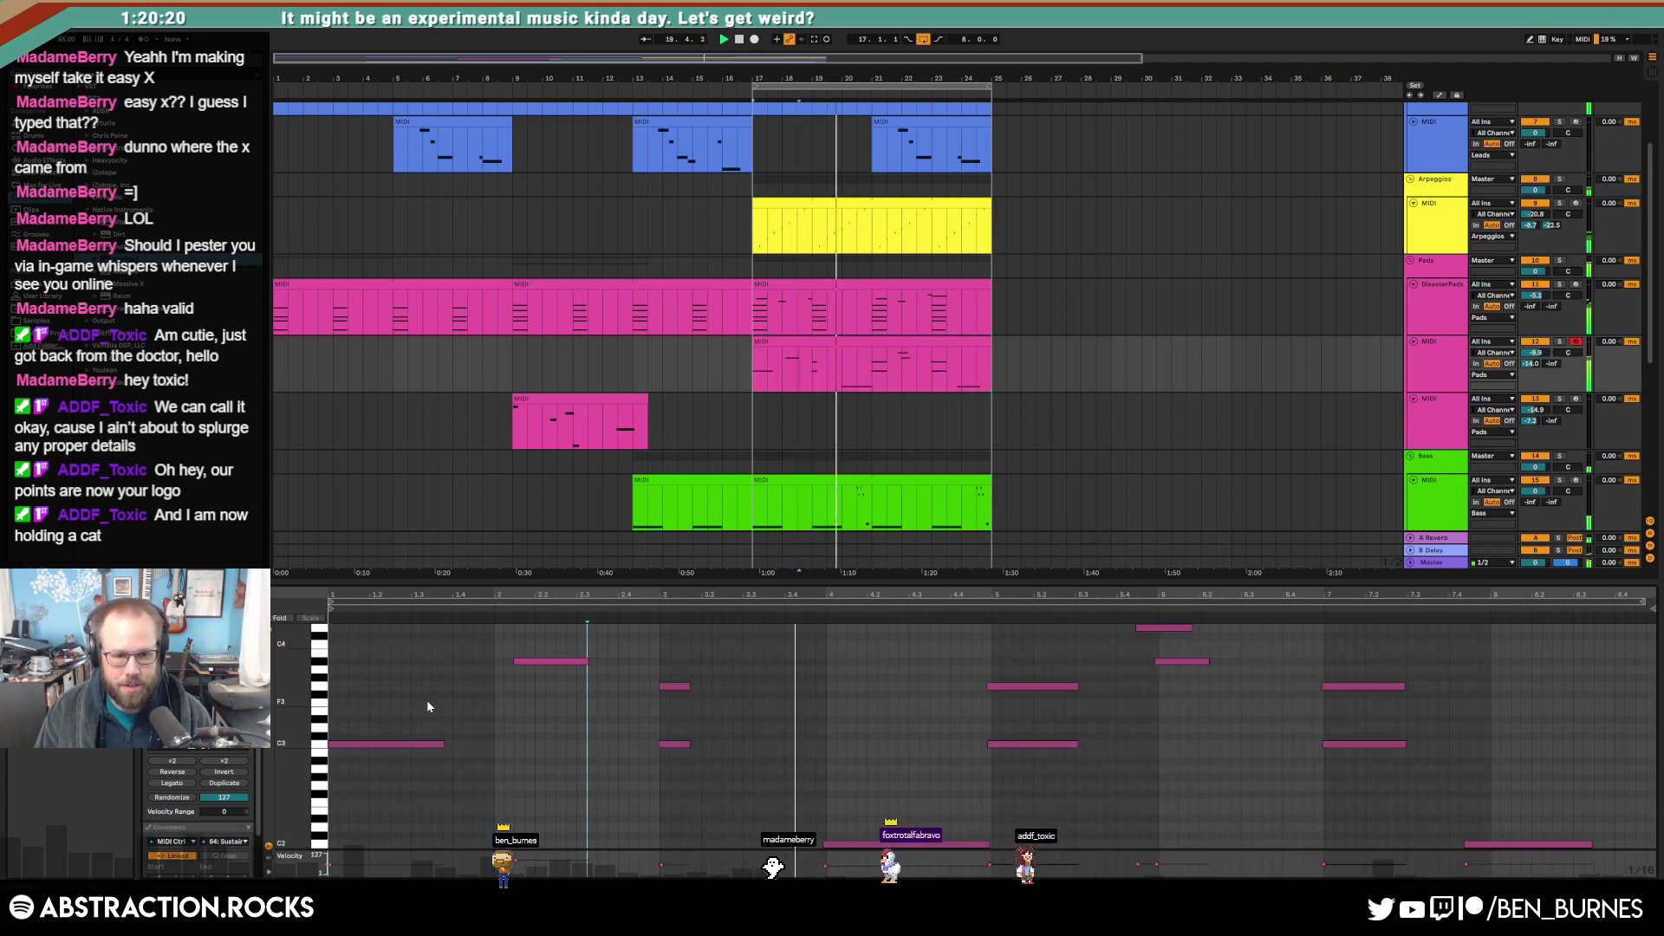
{"action": "mouse_move", "coordinate": [371, 685]}
{"action": "left_mouse_down"}
{"action": "mouse_move", "coordinate": [314, 692]}
{"action": "mouse_move", "coordinate": [444, 687]}
{"action": "left_mouse_up"}
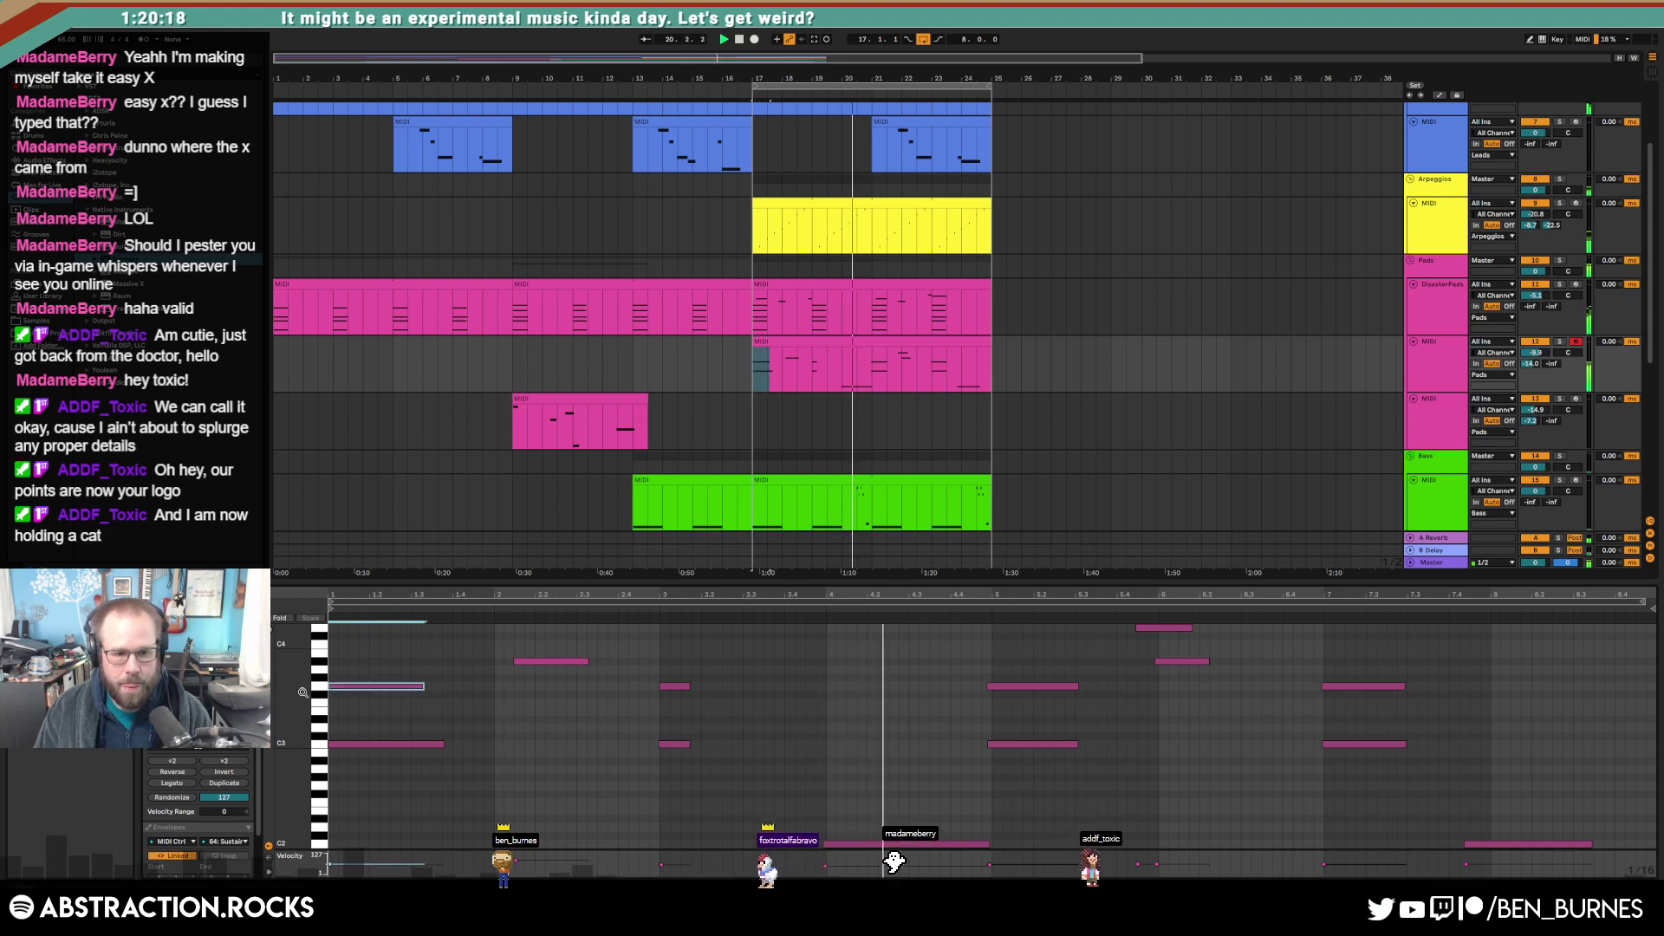
{"action": "key", "text": "shift+Tab"}
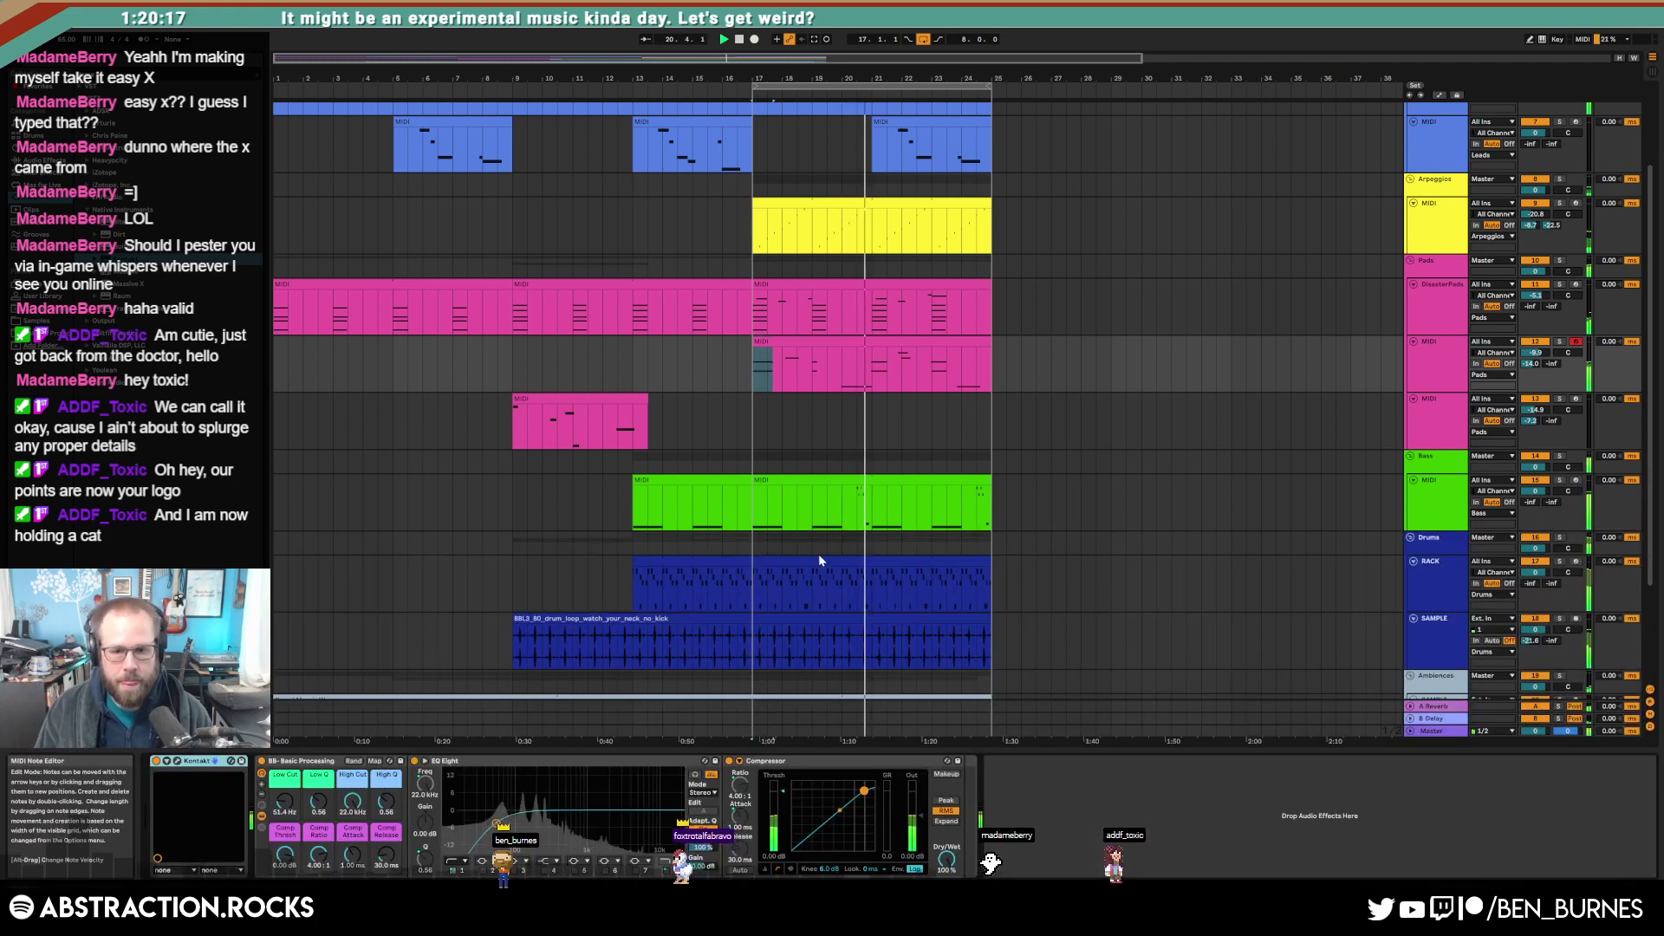
Step: Shorten the C#1 note in the bass clip's fourth bar and add a second short C#1 at the bar's end
{"action": "double_click", "coordinate": [885, 481]}
{"action": "left_click", "coordinate": [866, 498]}
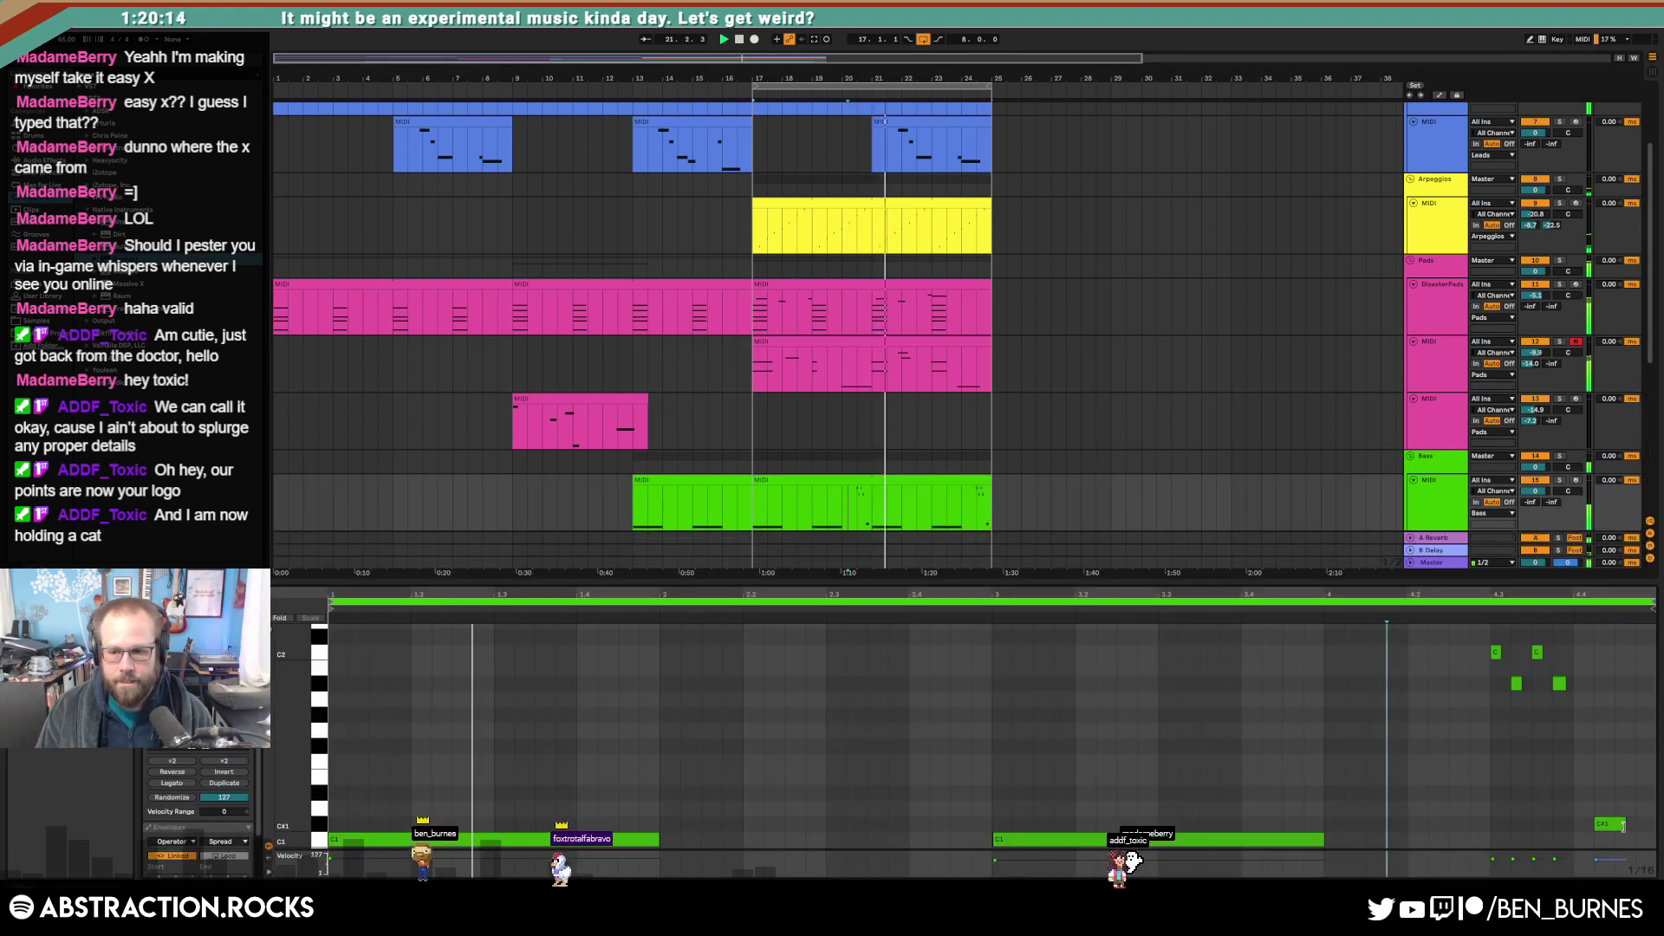
{"action": "double_click", "coordinate": [1644, 826]}
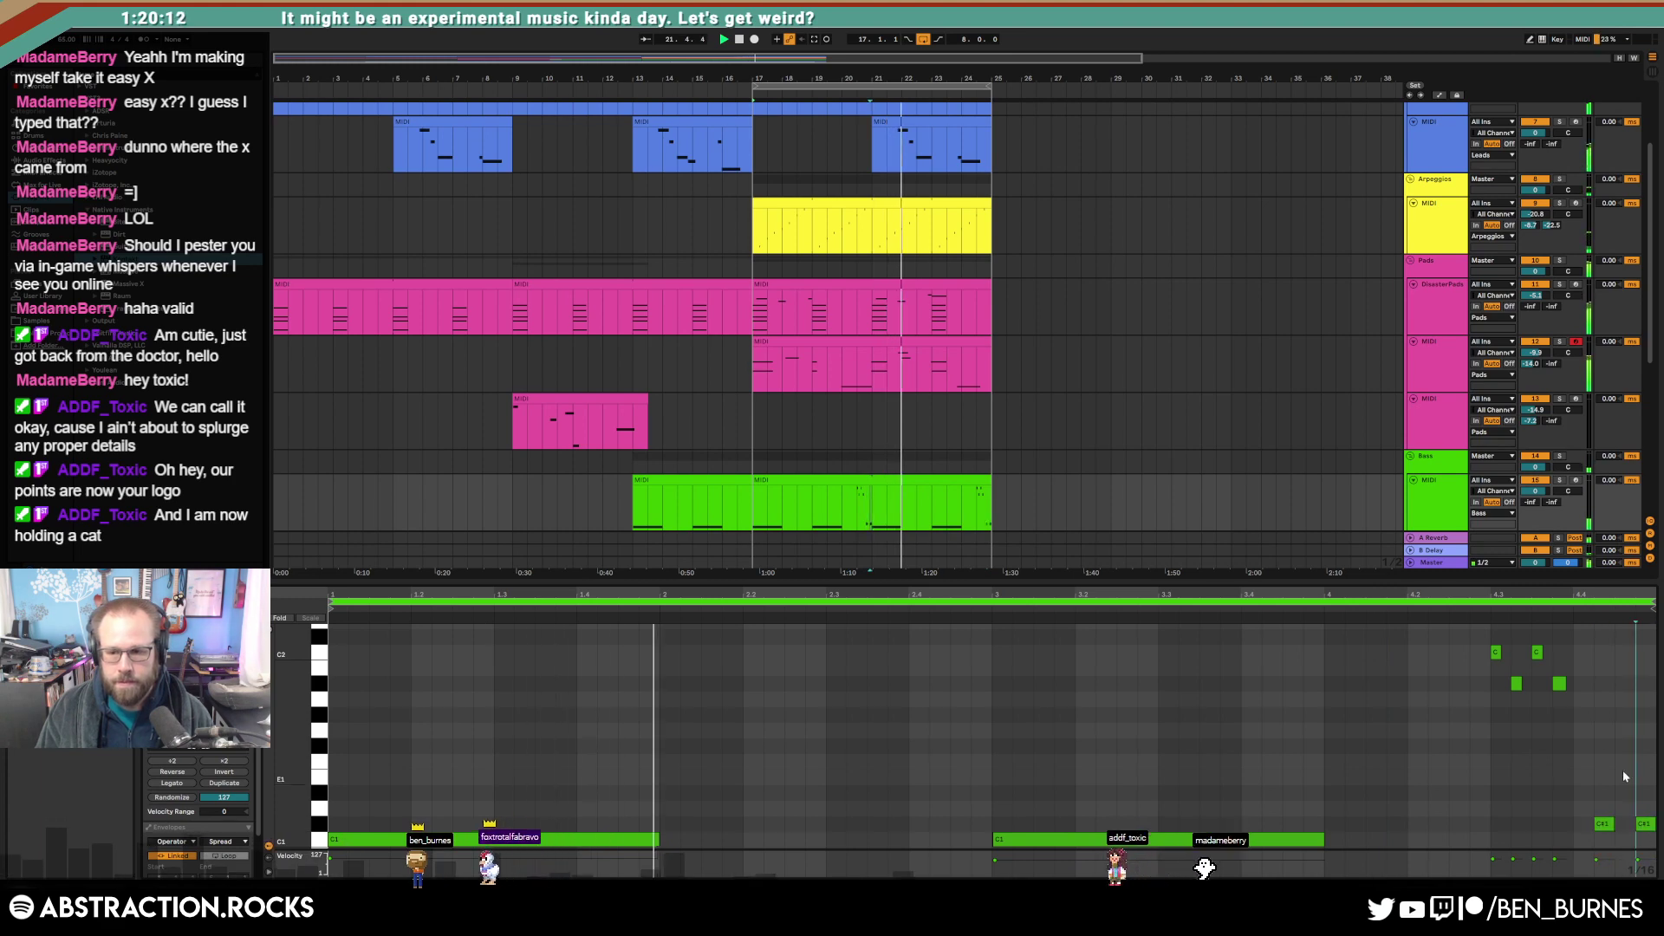
Step: Show the bass MIDI track's devices and adjust the output level and coarse tuning of Operator's oscillator B
{"action": "left_click", "coordinate": [1415, 522]}
{"action": "scroll", "coordinate": [1071, 482], "scroll_direction": "down", "scroll_amount": 1}
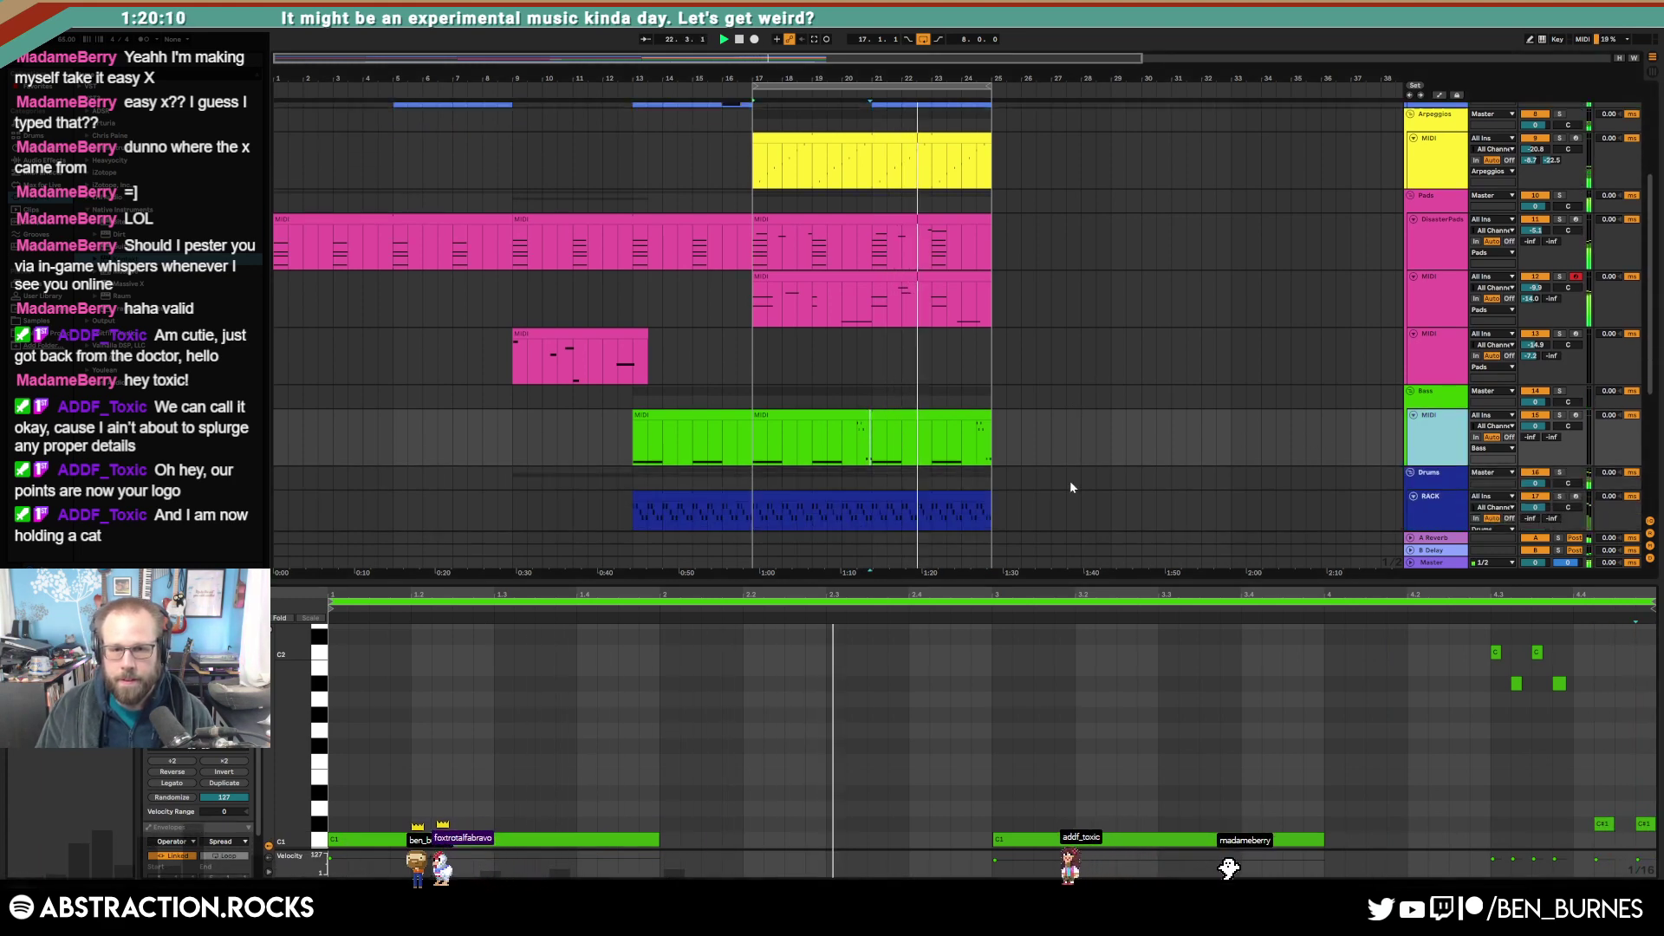
{"action": "key", "text": "shift+Tab"}
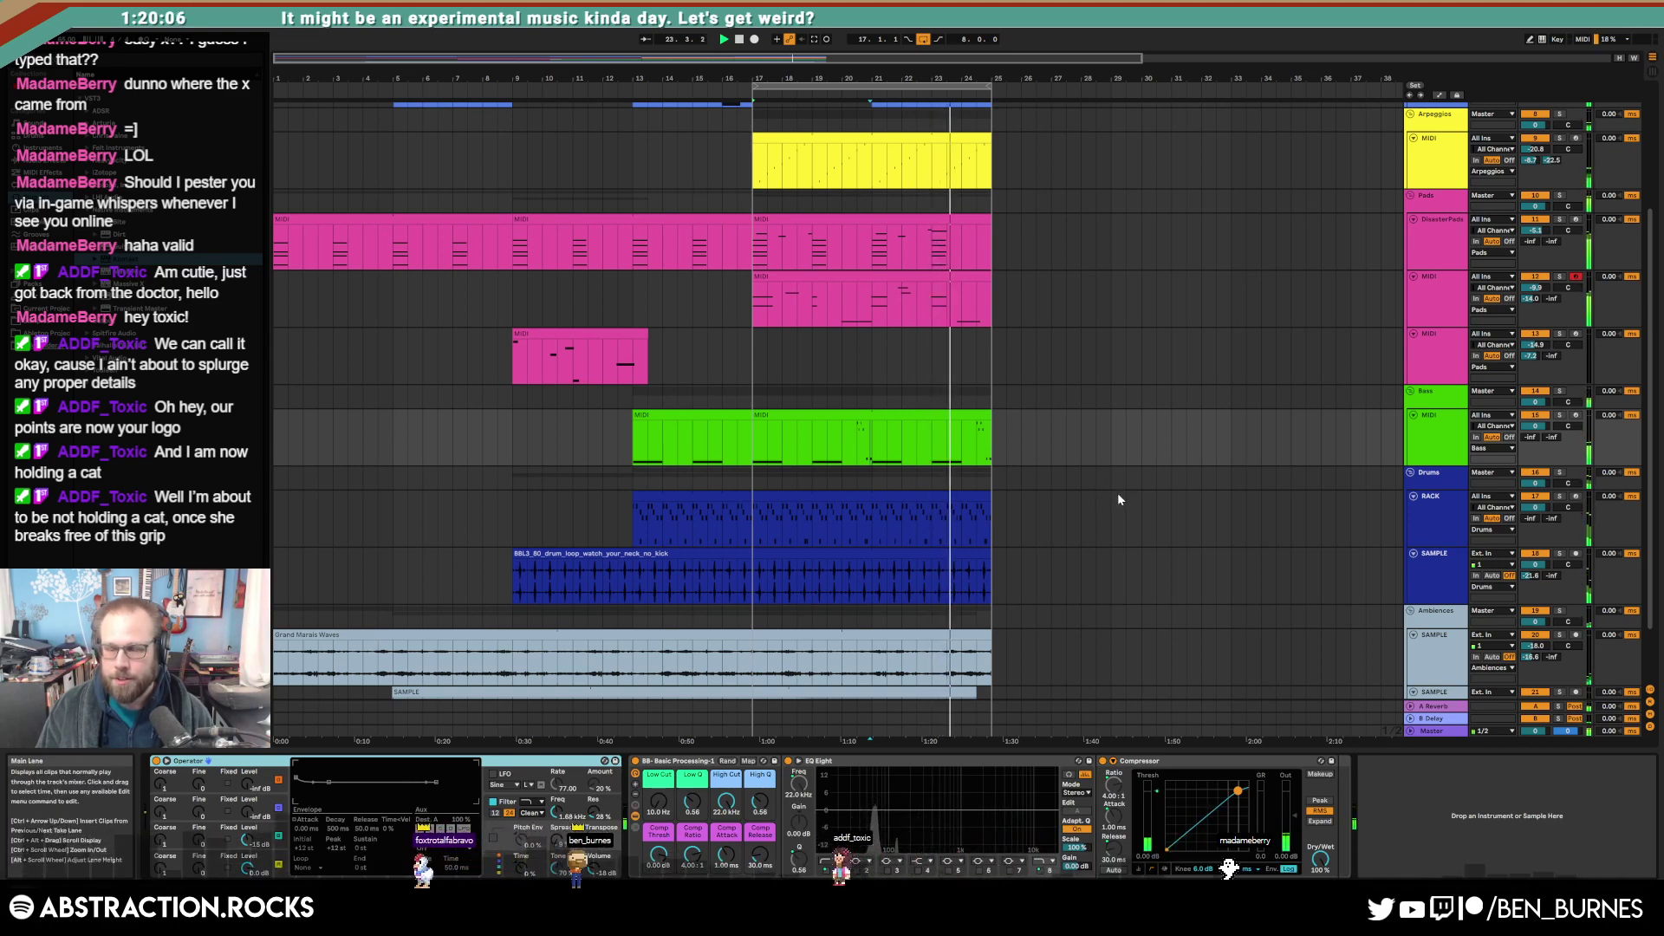
{"action": "left_click", "coordinate": [1424, 428]}
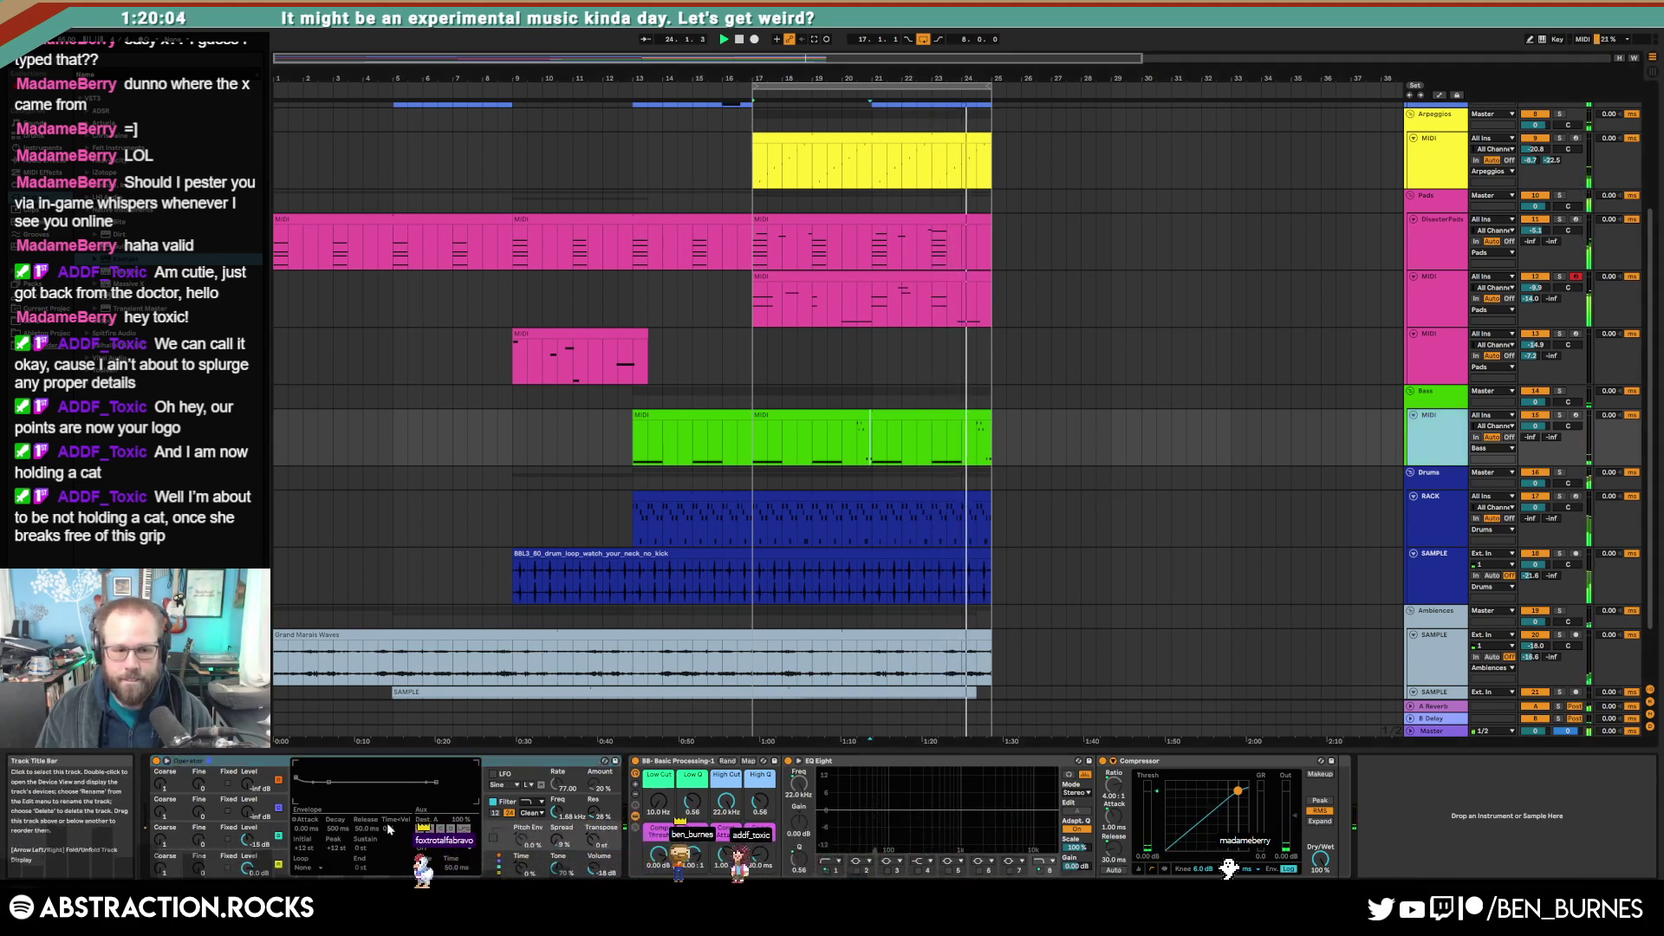
{"action": "double_click", "coordinate": [248, 842]}
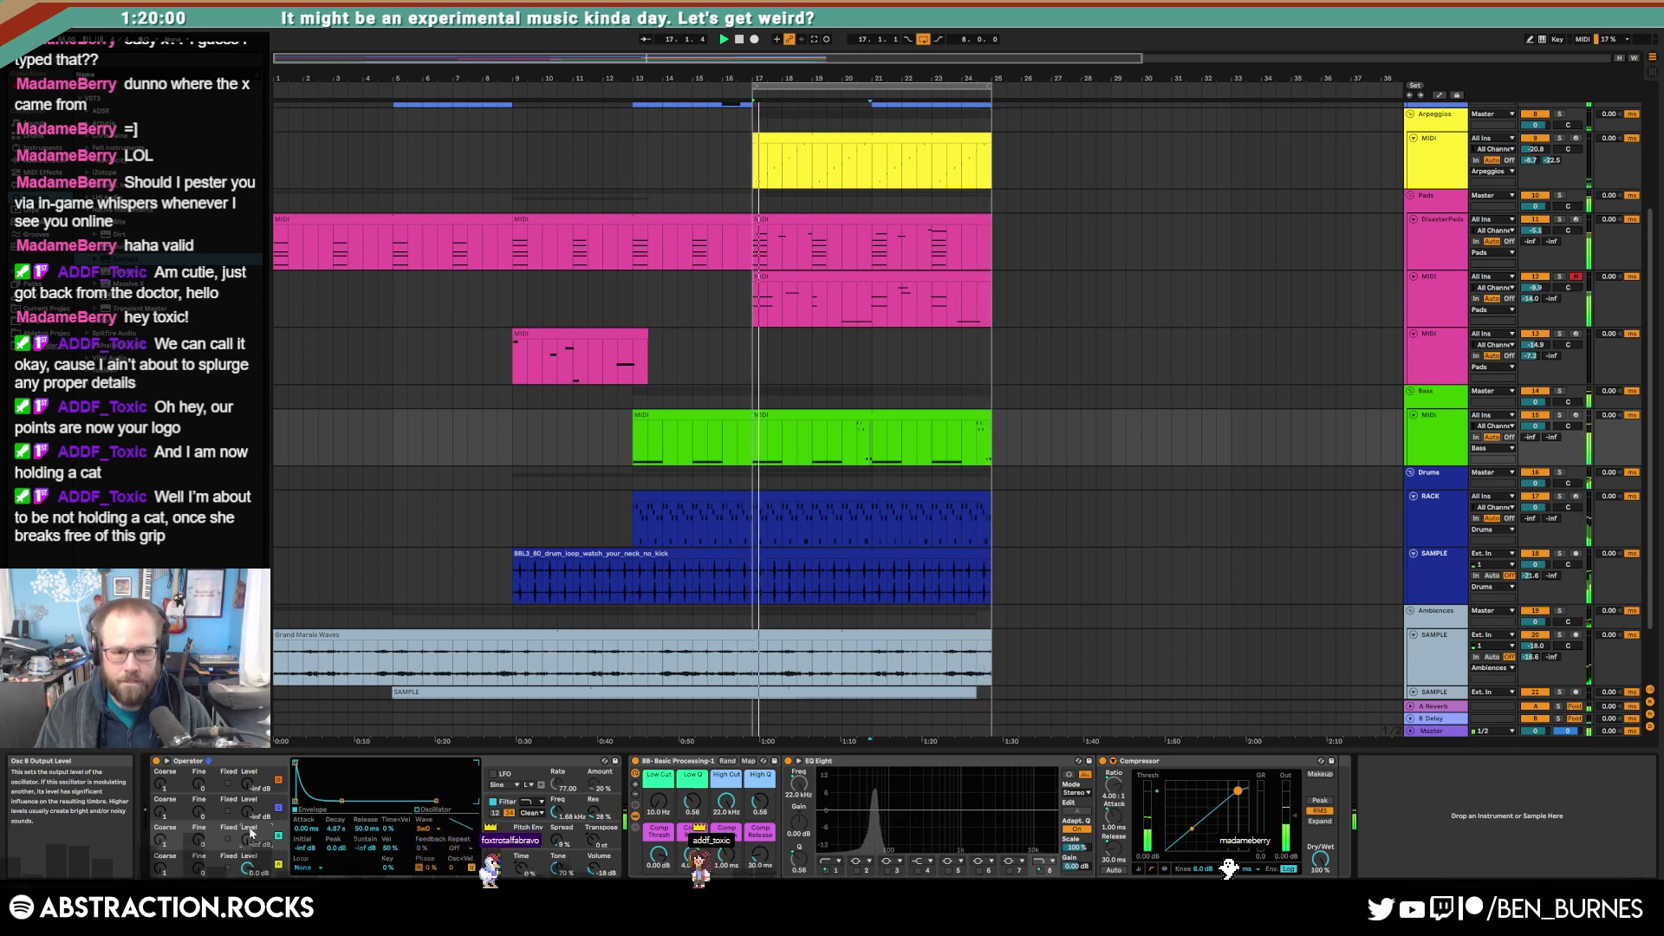
{"action": "left_click_drag", "start_coordinate": [163, 840], "coordinate": [163, 823]}
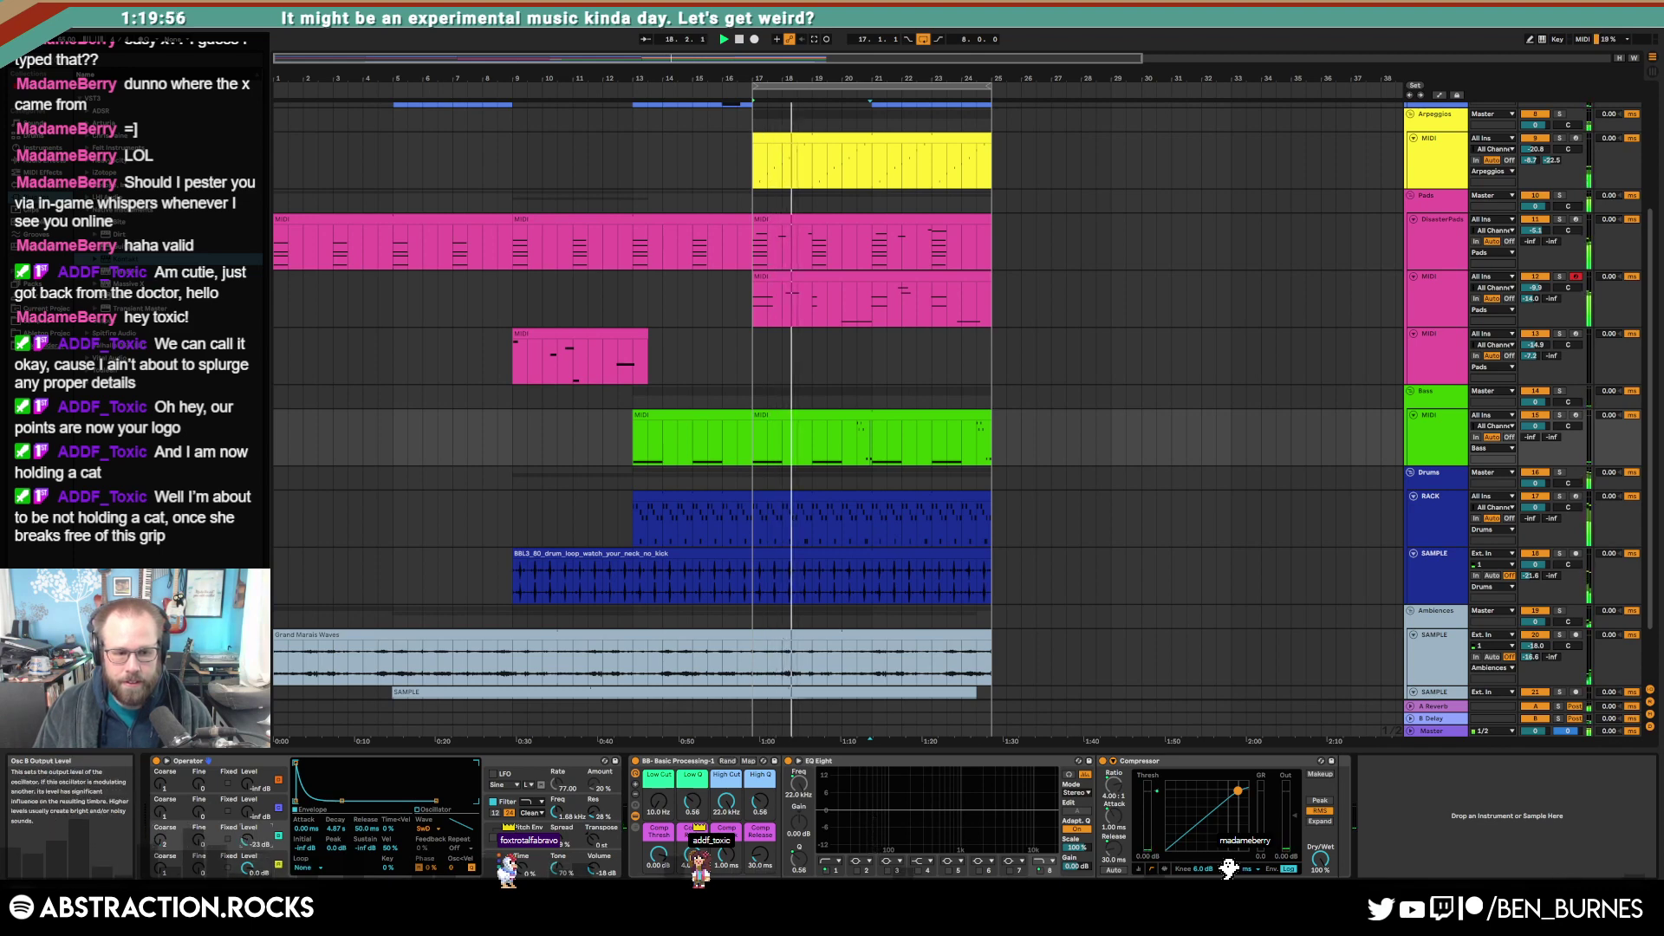
Step: Switch Operator's oscillator B to a Sine wave and adjust the spread and oscillator B's output level
{"action": "left_click", "coordinate": [423, 829]}
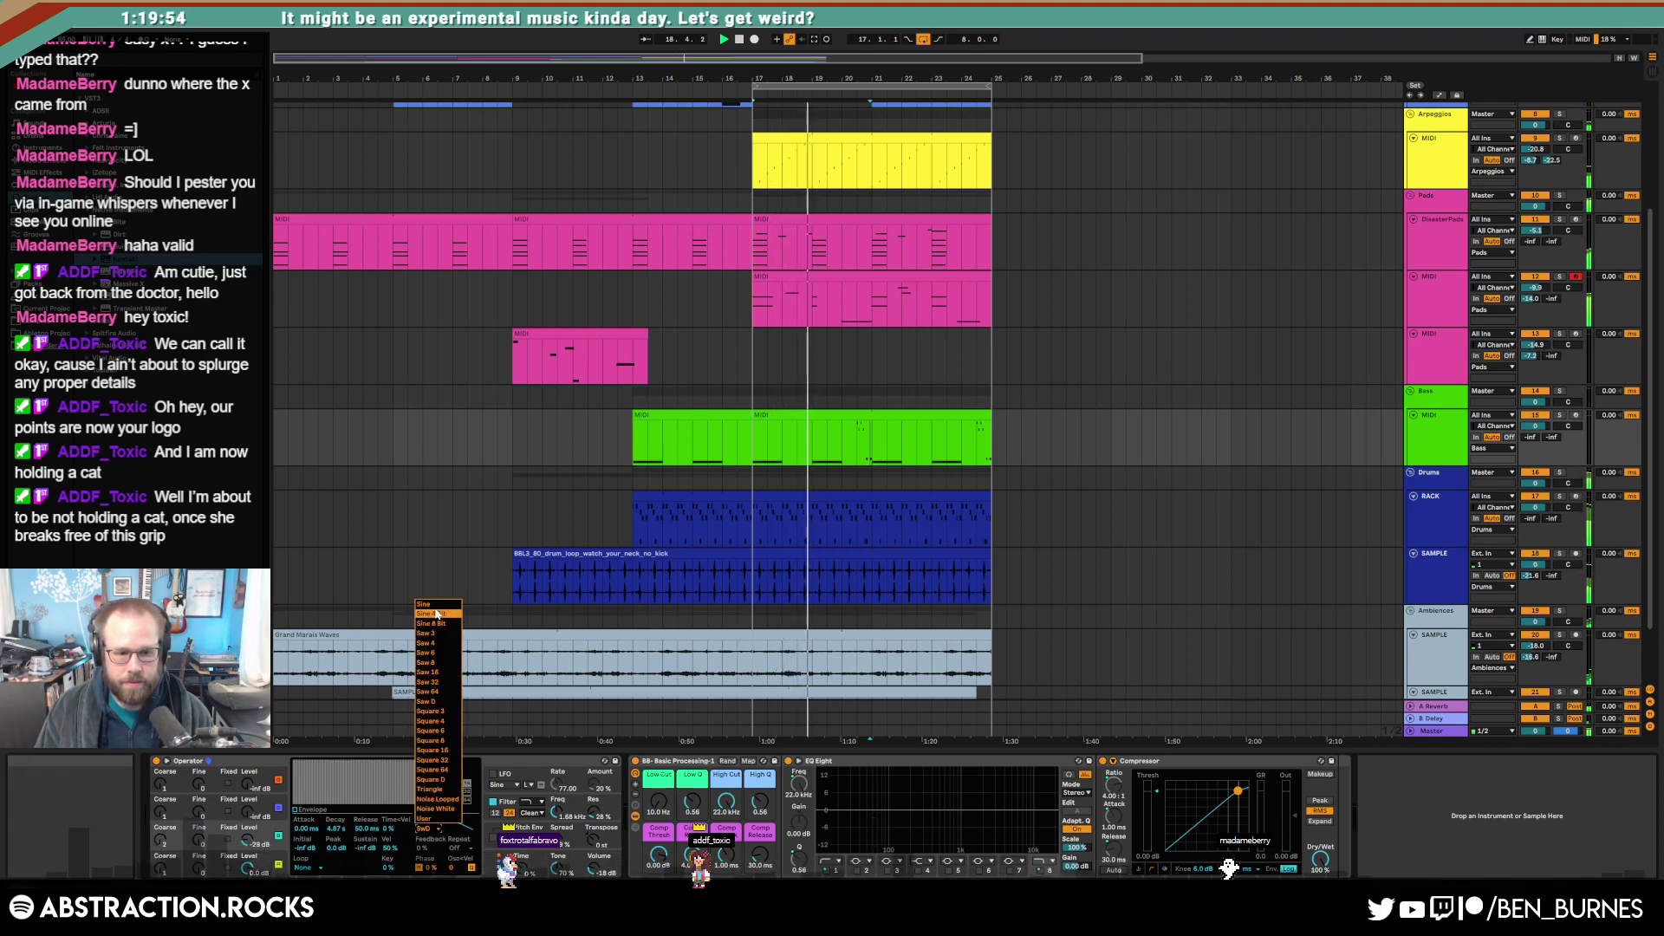
{"action": "left_click", "coordinate": [434, 603]}
{"action": "left_click_drag", "start_coordinate": [557, 840], "coordinate": [556, 834]}
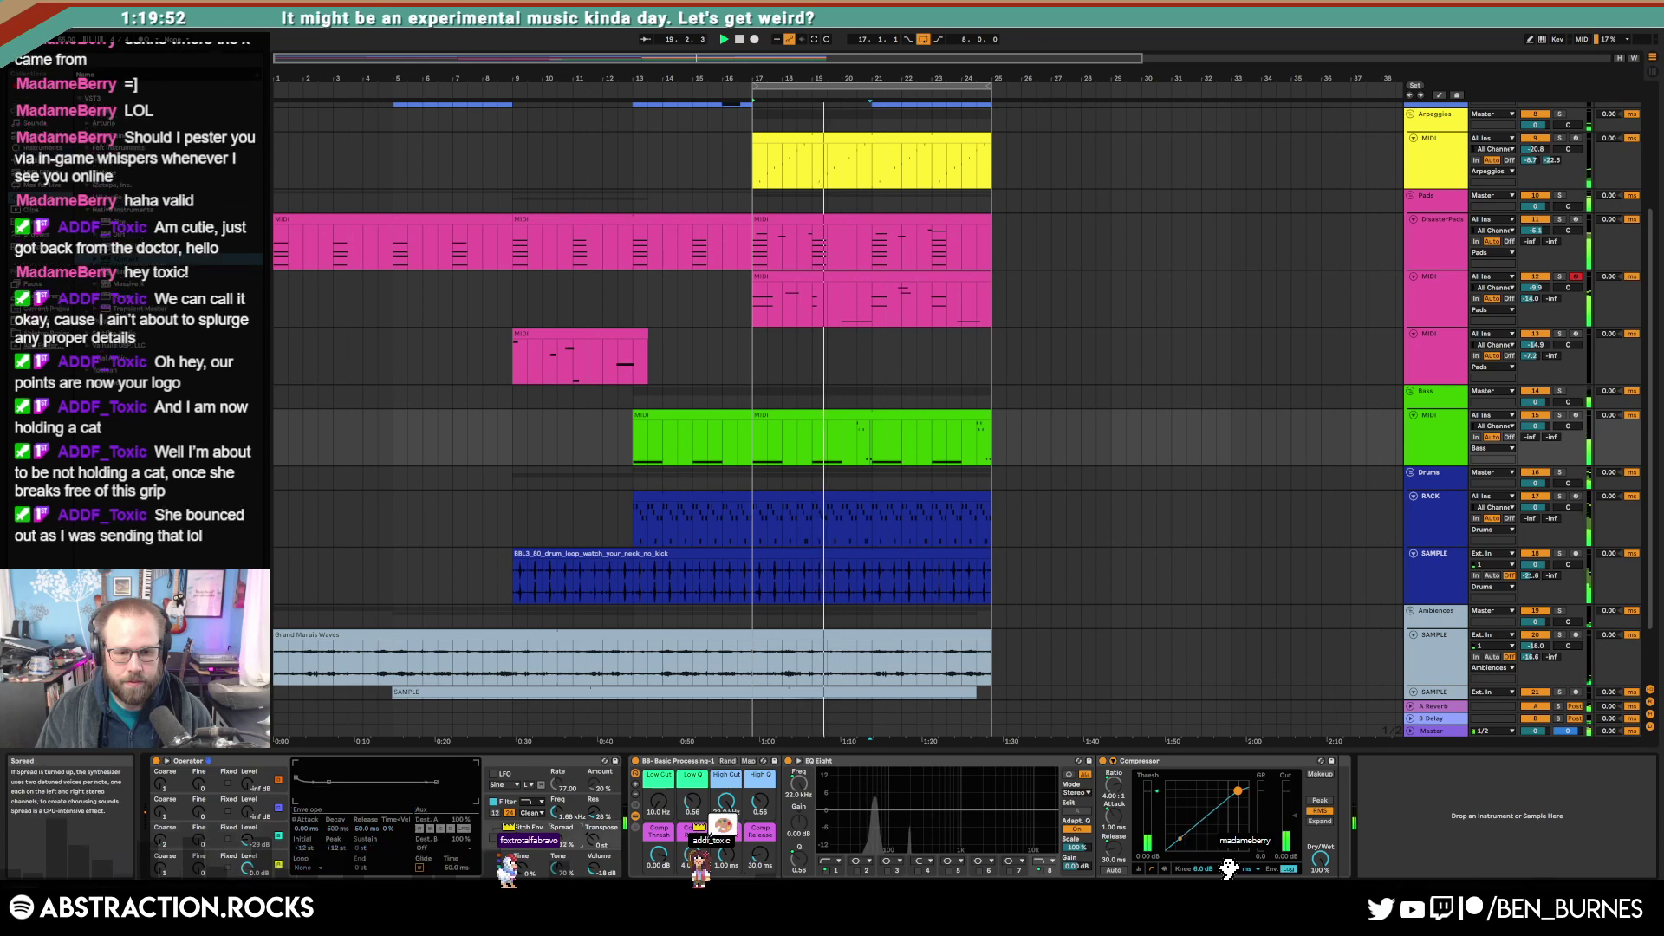
{"action": "left_click_drag", "start_coordinate": [249, 839], "coordinate": [249, 830]}
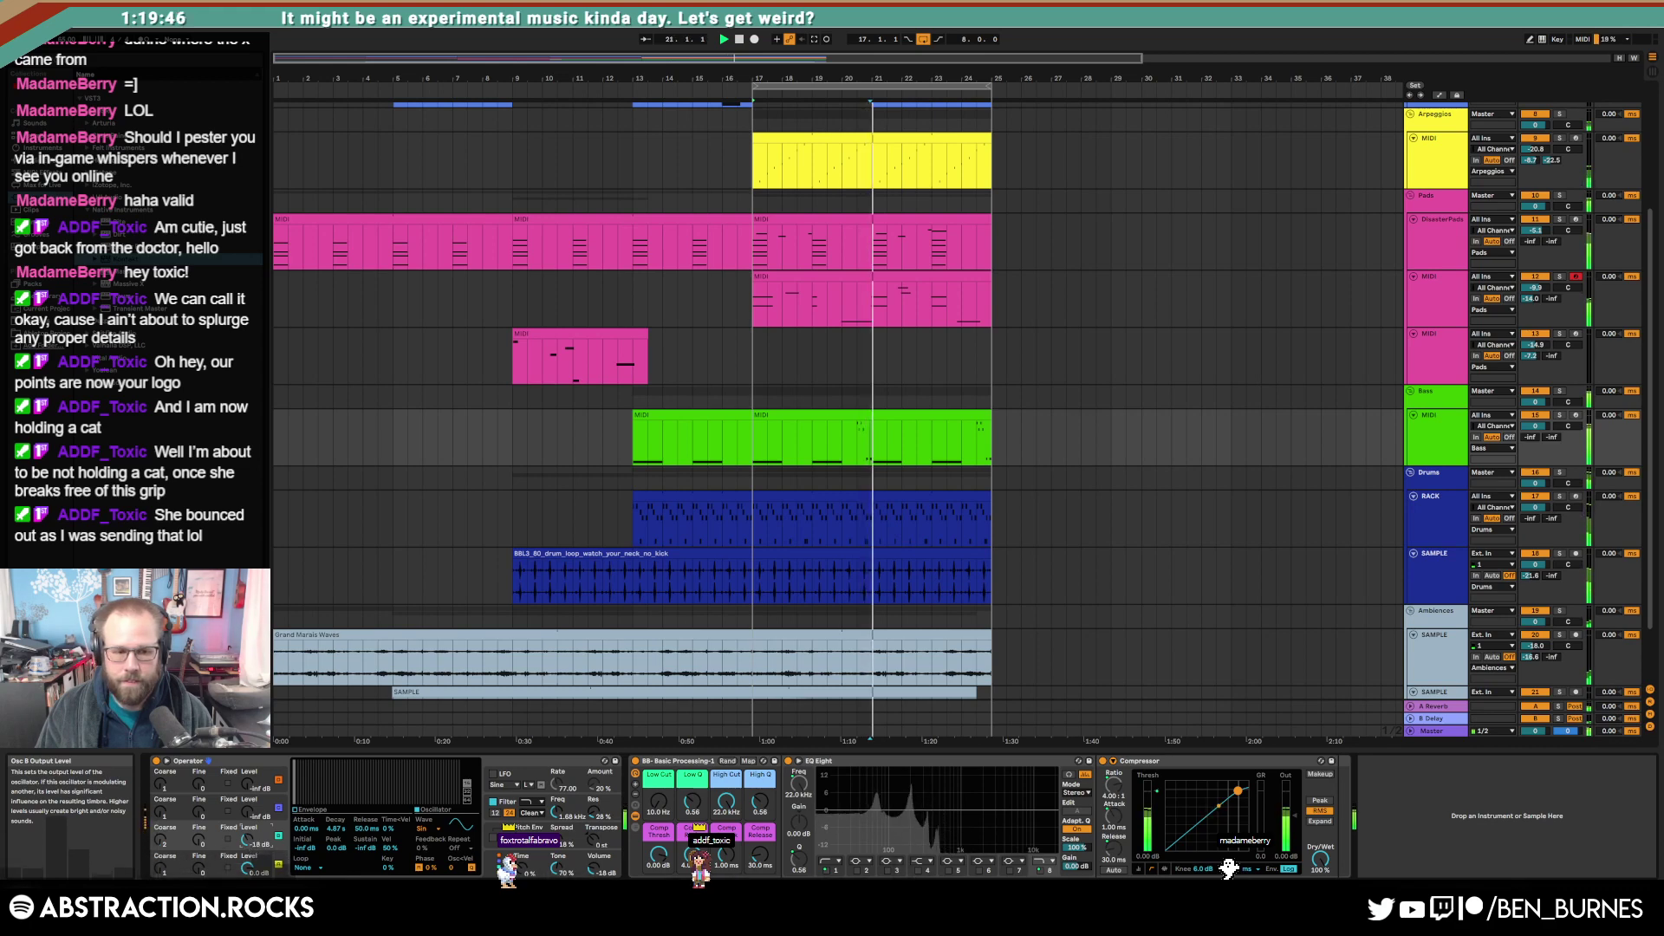
Step: Reshape oscillator B's envelope with a 36.1 ms decay and a raised sustain, pausing playback for the change
{"action": "key", "text": "space"}
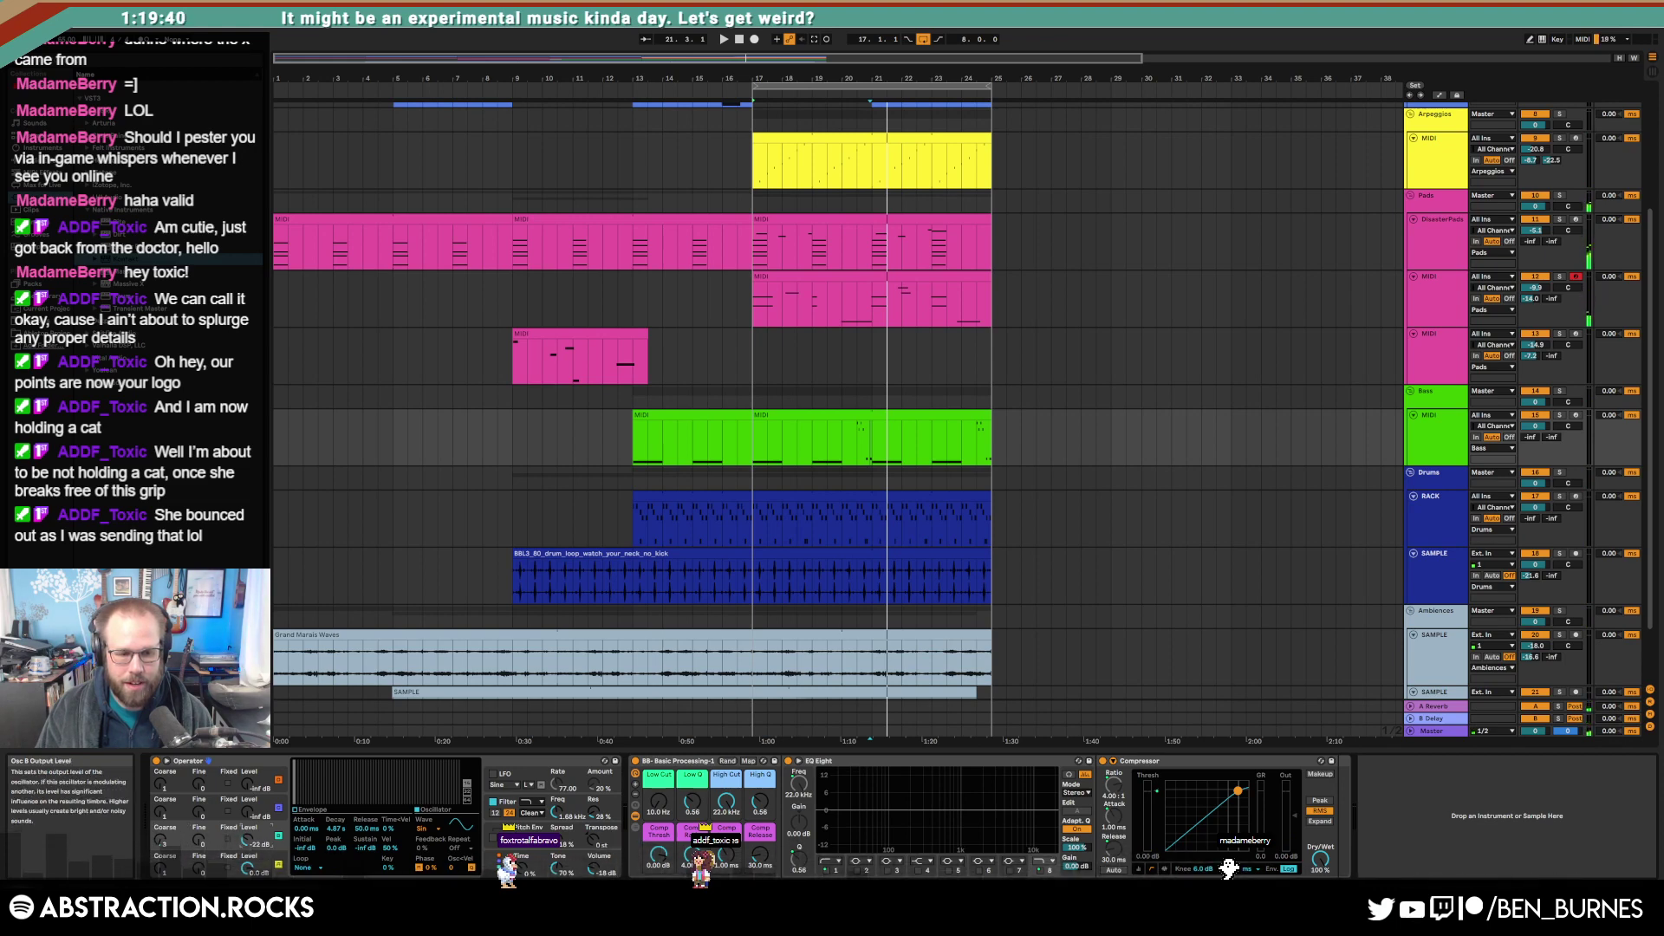
{"action": "left_click", "coordinate": [305, 815]}
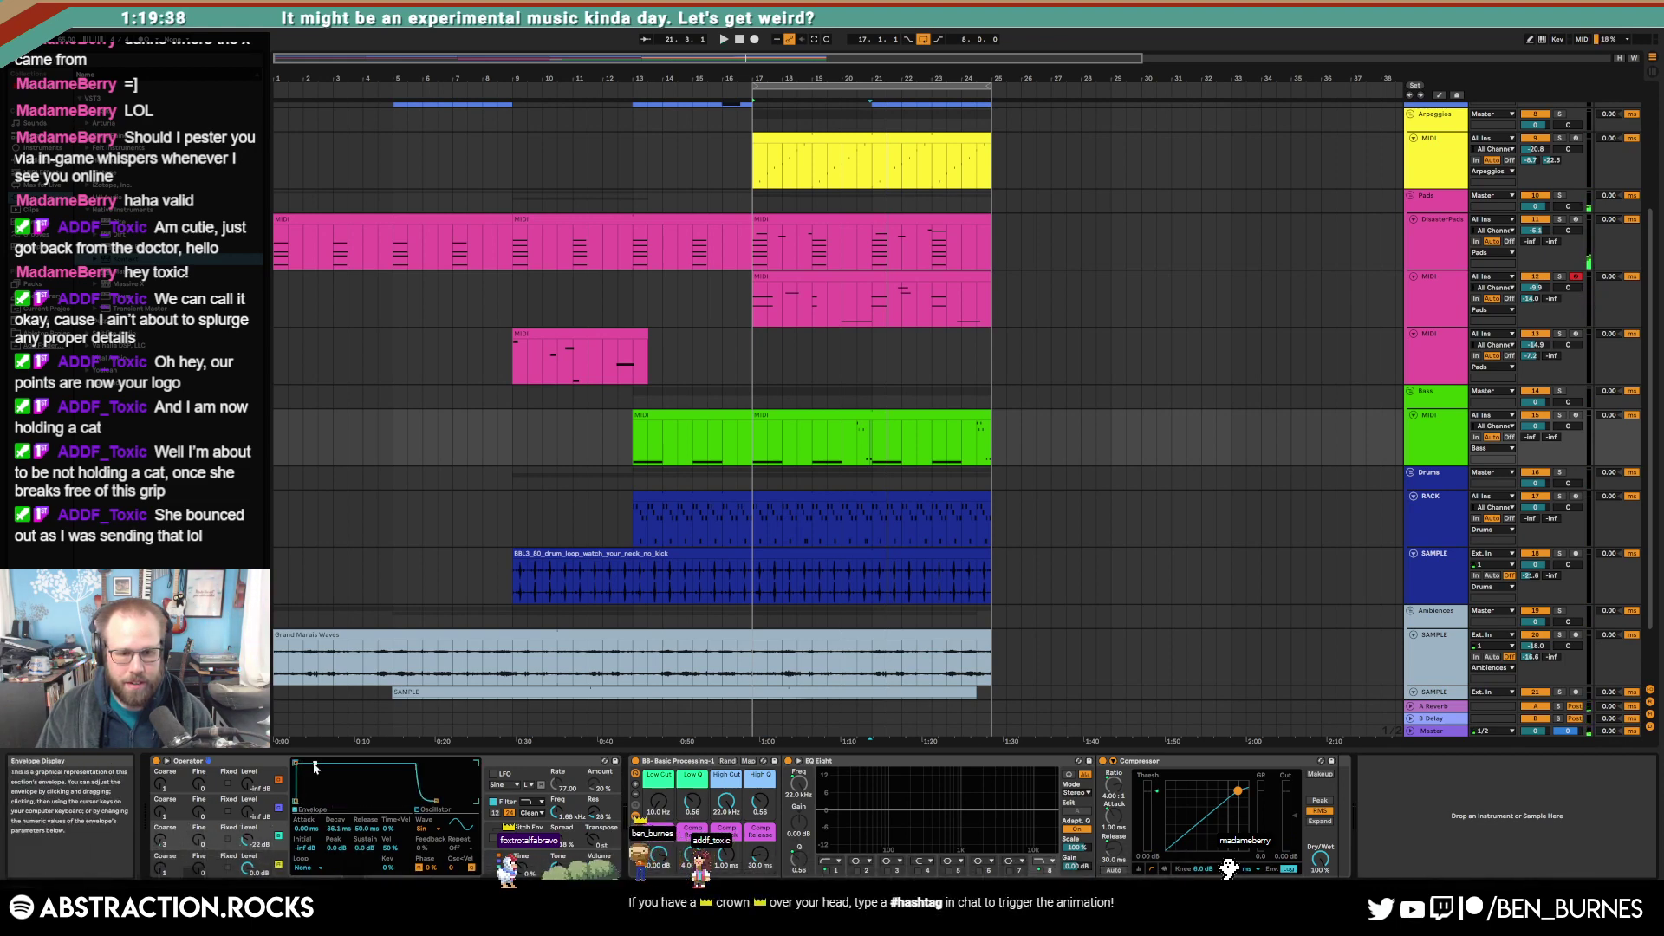
{"action": "key", "text": "space"}
Step: Lower Operator's filter frequency on the bass and adjust its spread
{"action": "left_click", "coordinate": [856, 426]}
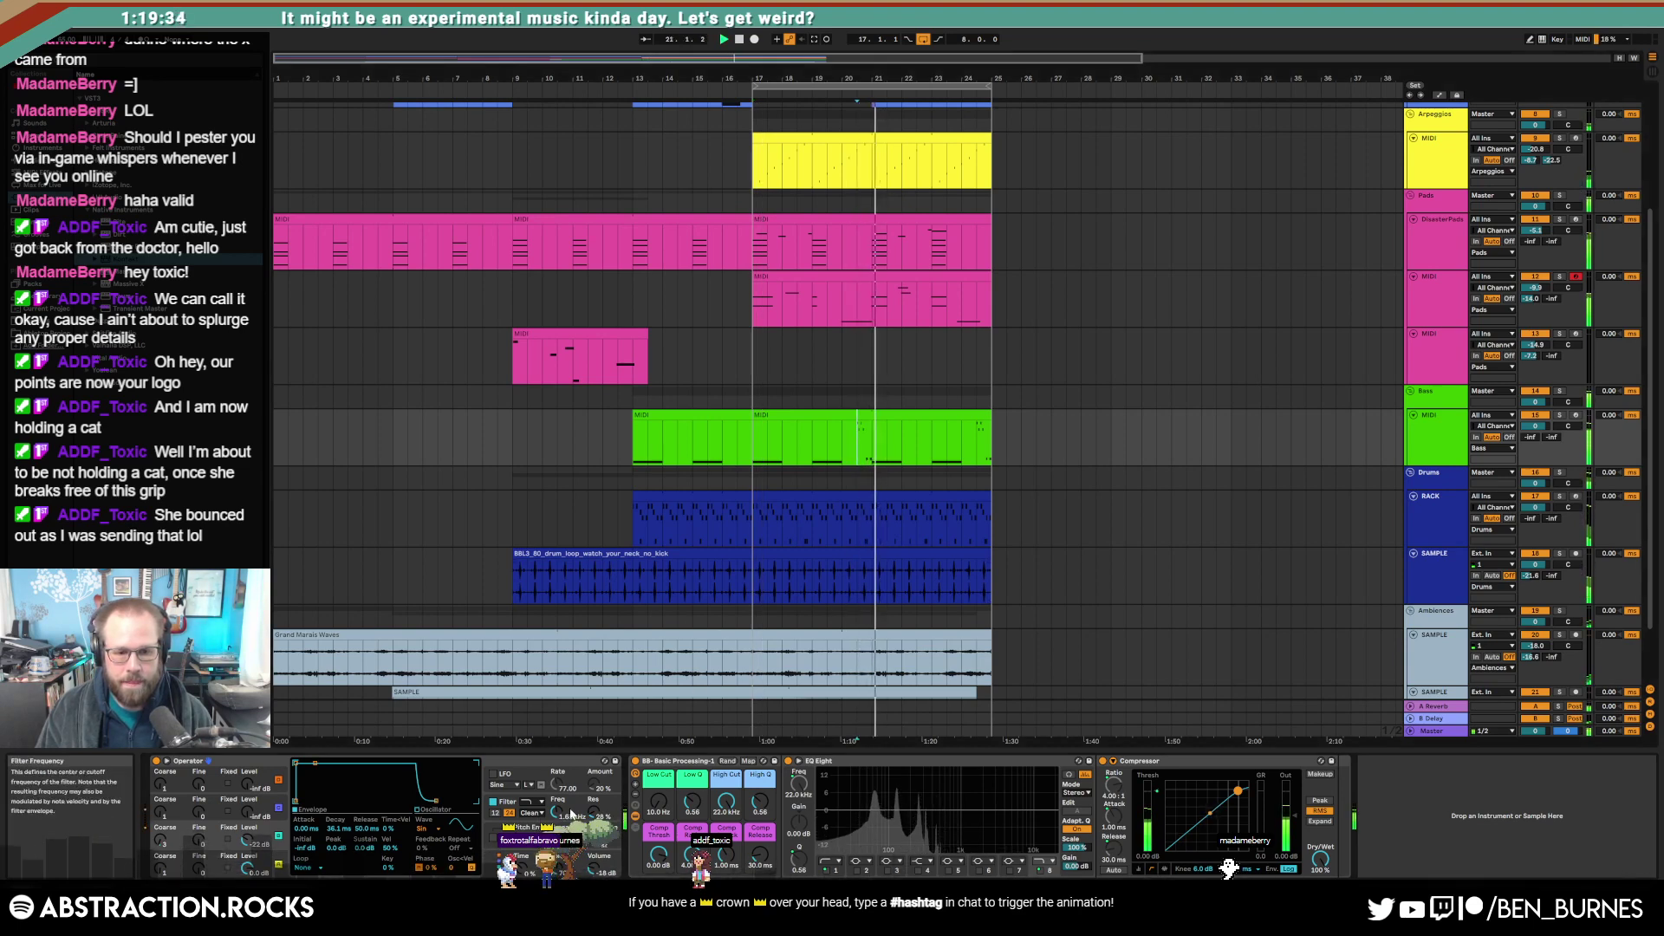
{"action": "left_click_drag", "start_coordinate": [555, 808], "coordinate": [556, 814]}
{"action": "left_click", "coordinate": [557, 838]}
{"action": "left_click", "coordinate": [44, 161]}
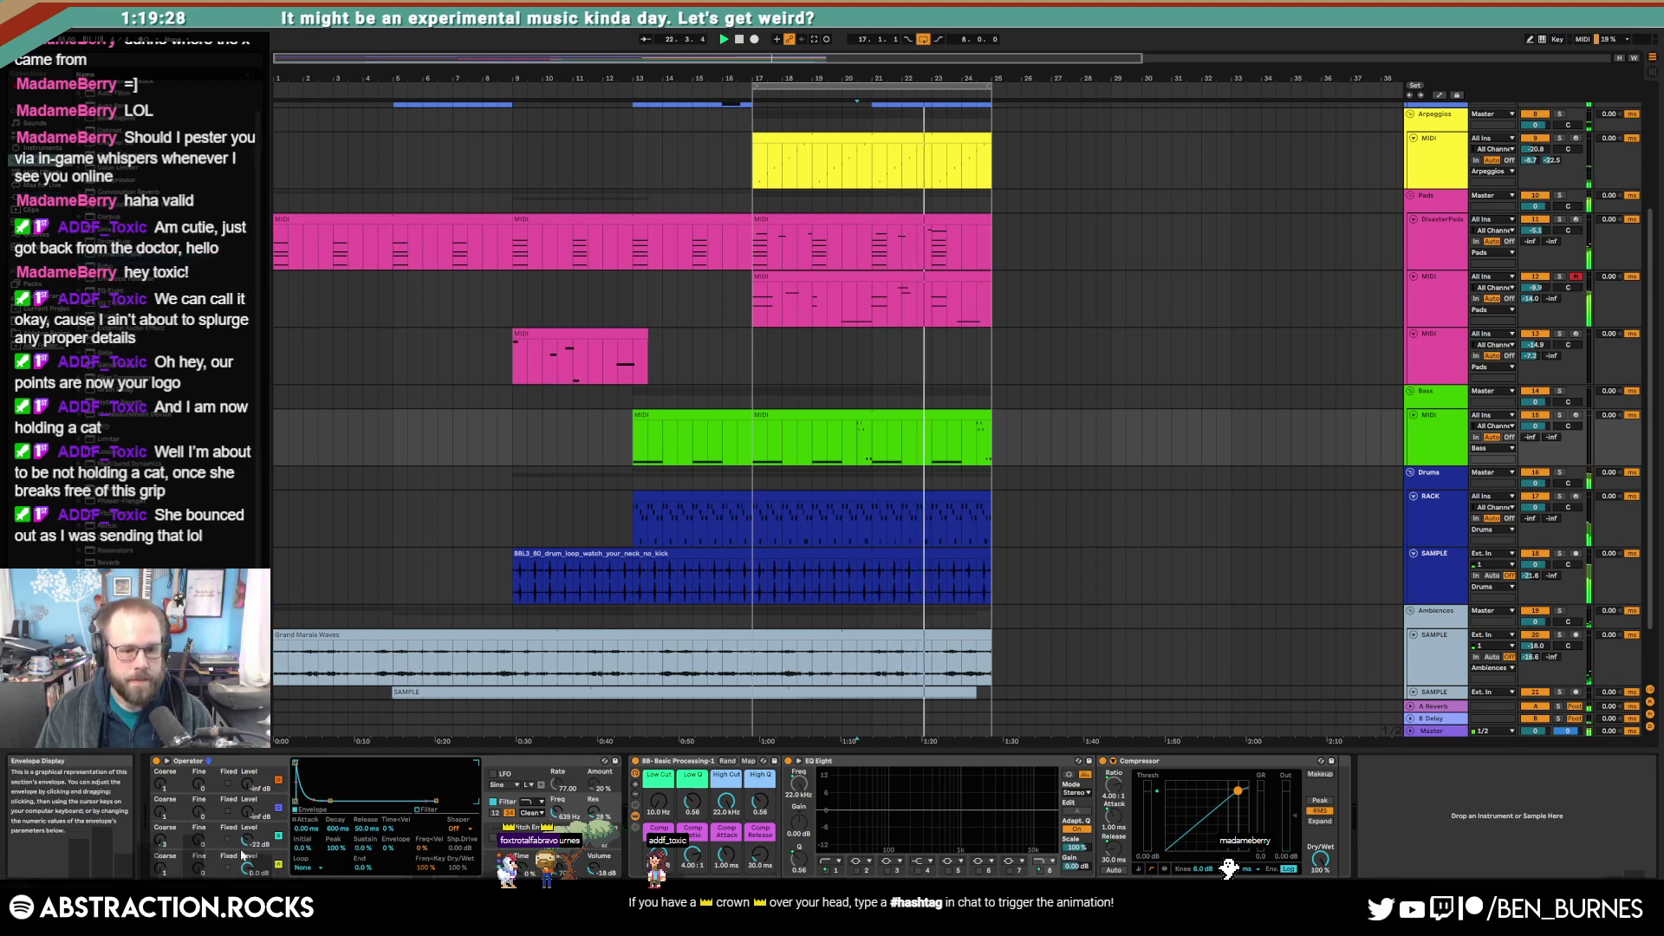
Step: Go through Operator's oscillator A, pitch envelope and global modulation settings, and fine-tune oscillator B's output level
{"action": "left_click", "coordinate": [182, 857]}
{"action": "left_click_drag", "start_coordinate": [442, 796], "coordinate": [449, 801]}
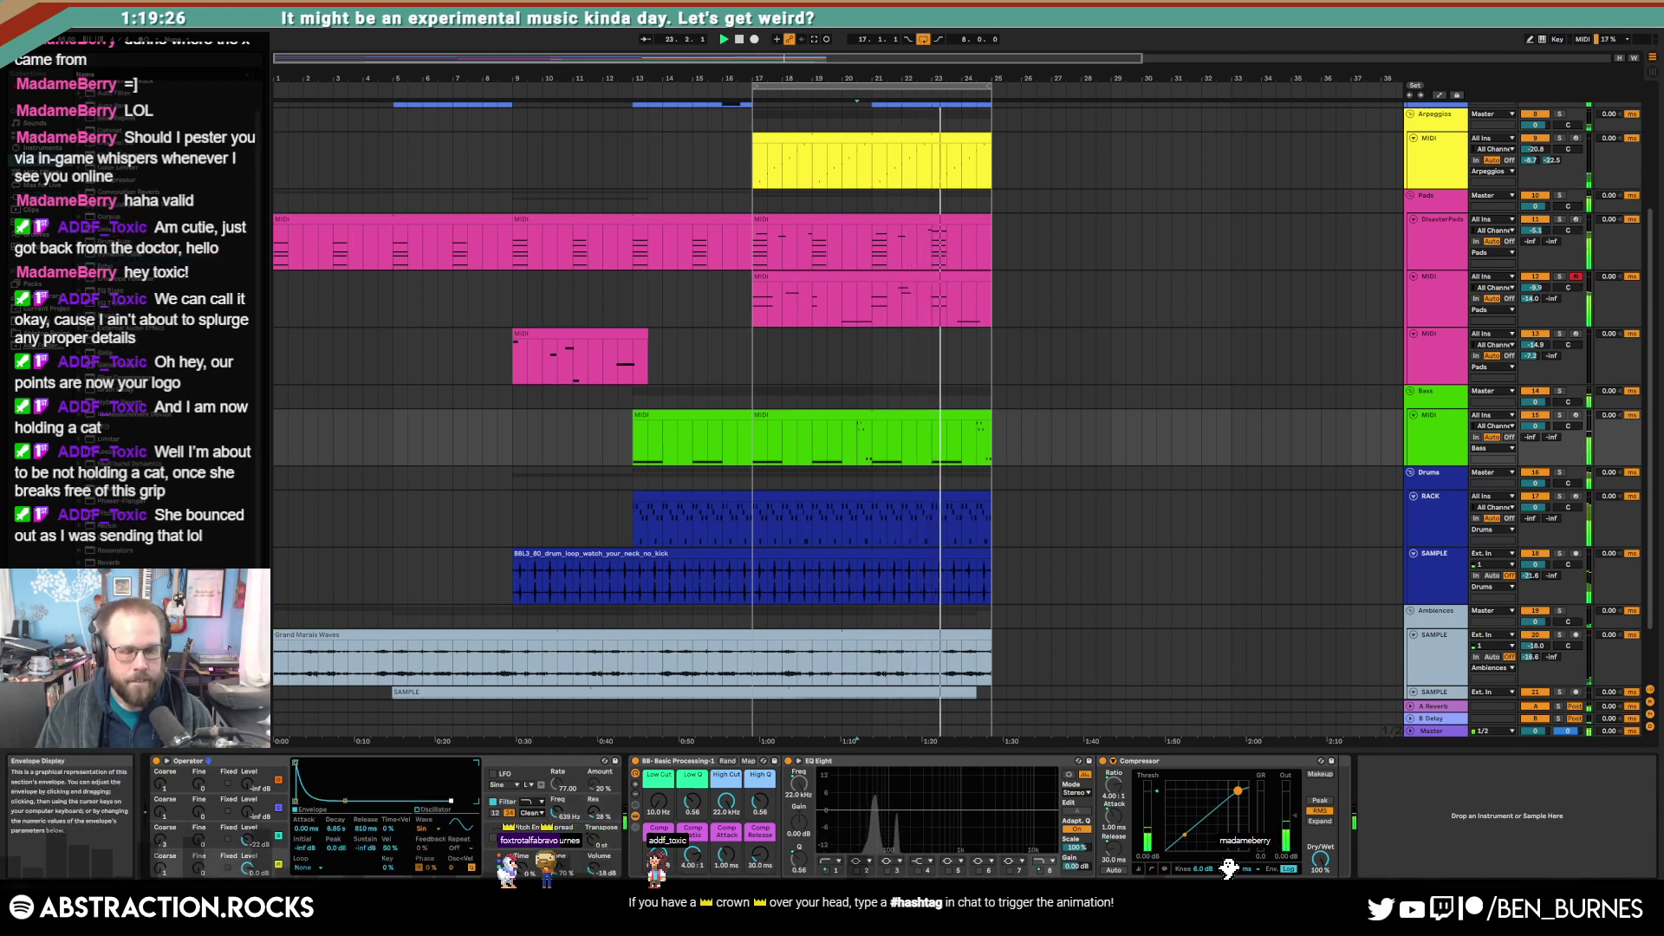
{"action": "left_click", "coordinate": [487, 837]}
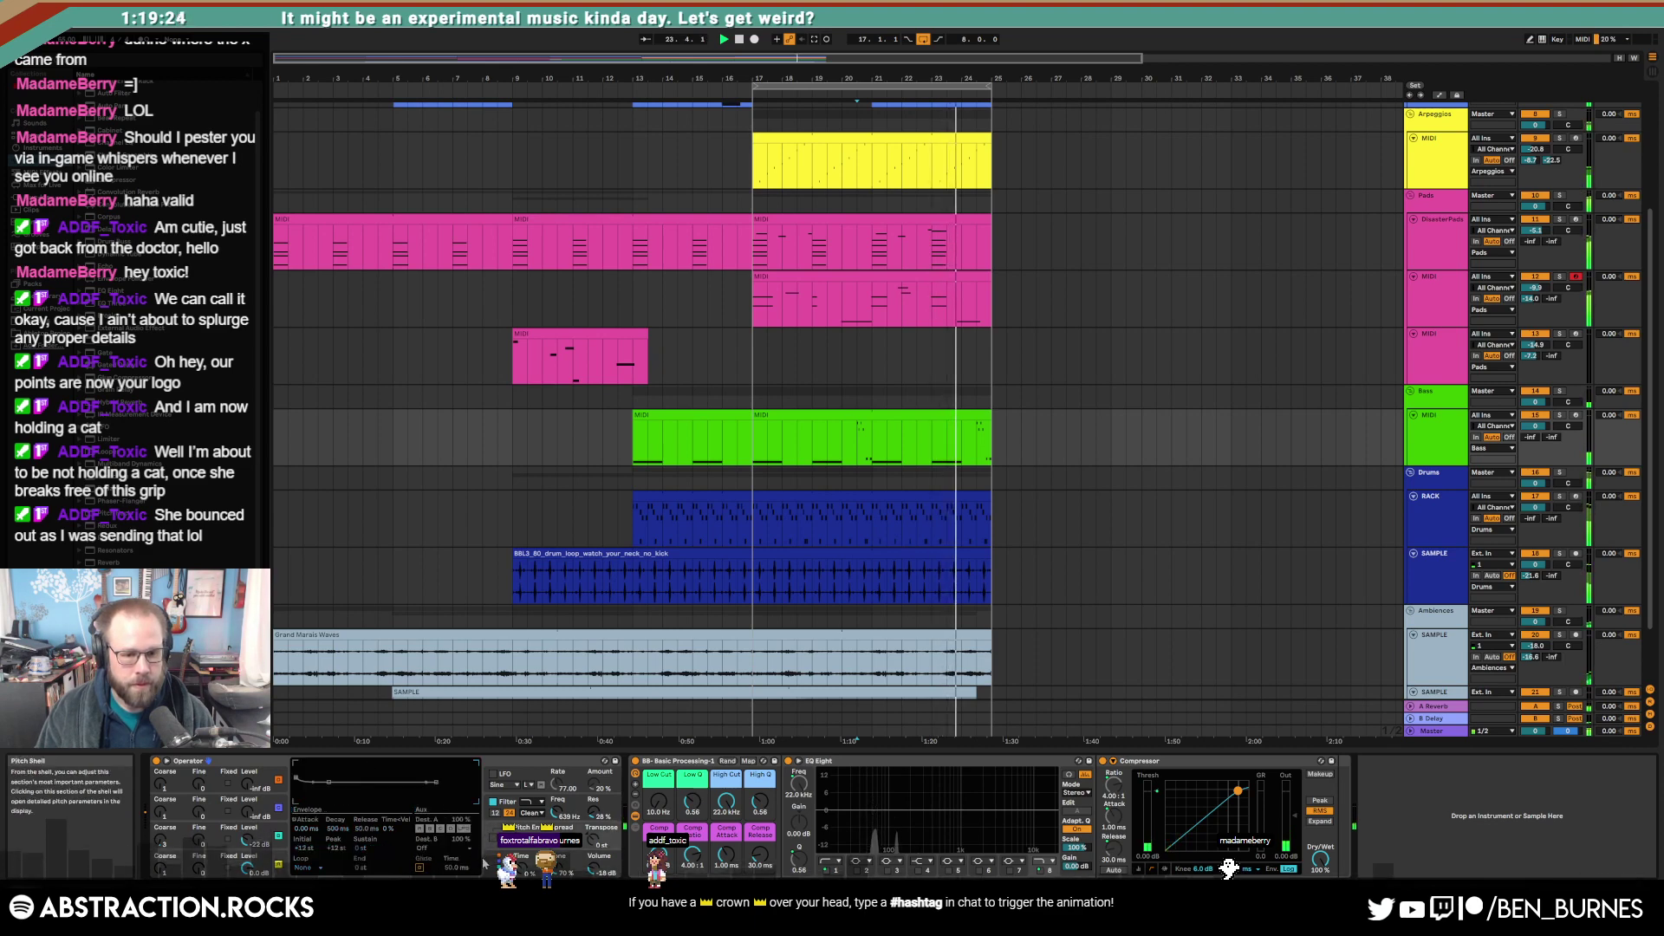
{"action": "left_click", "coordinate": [489, 864]}
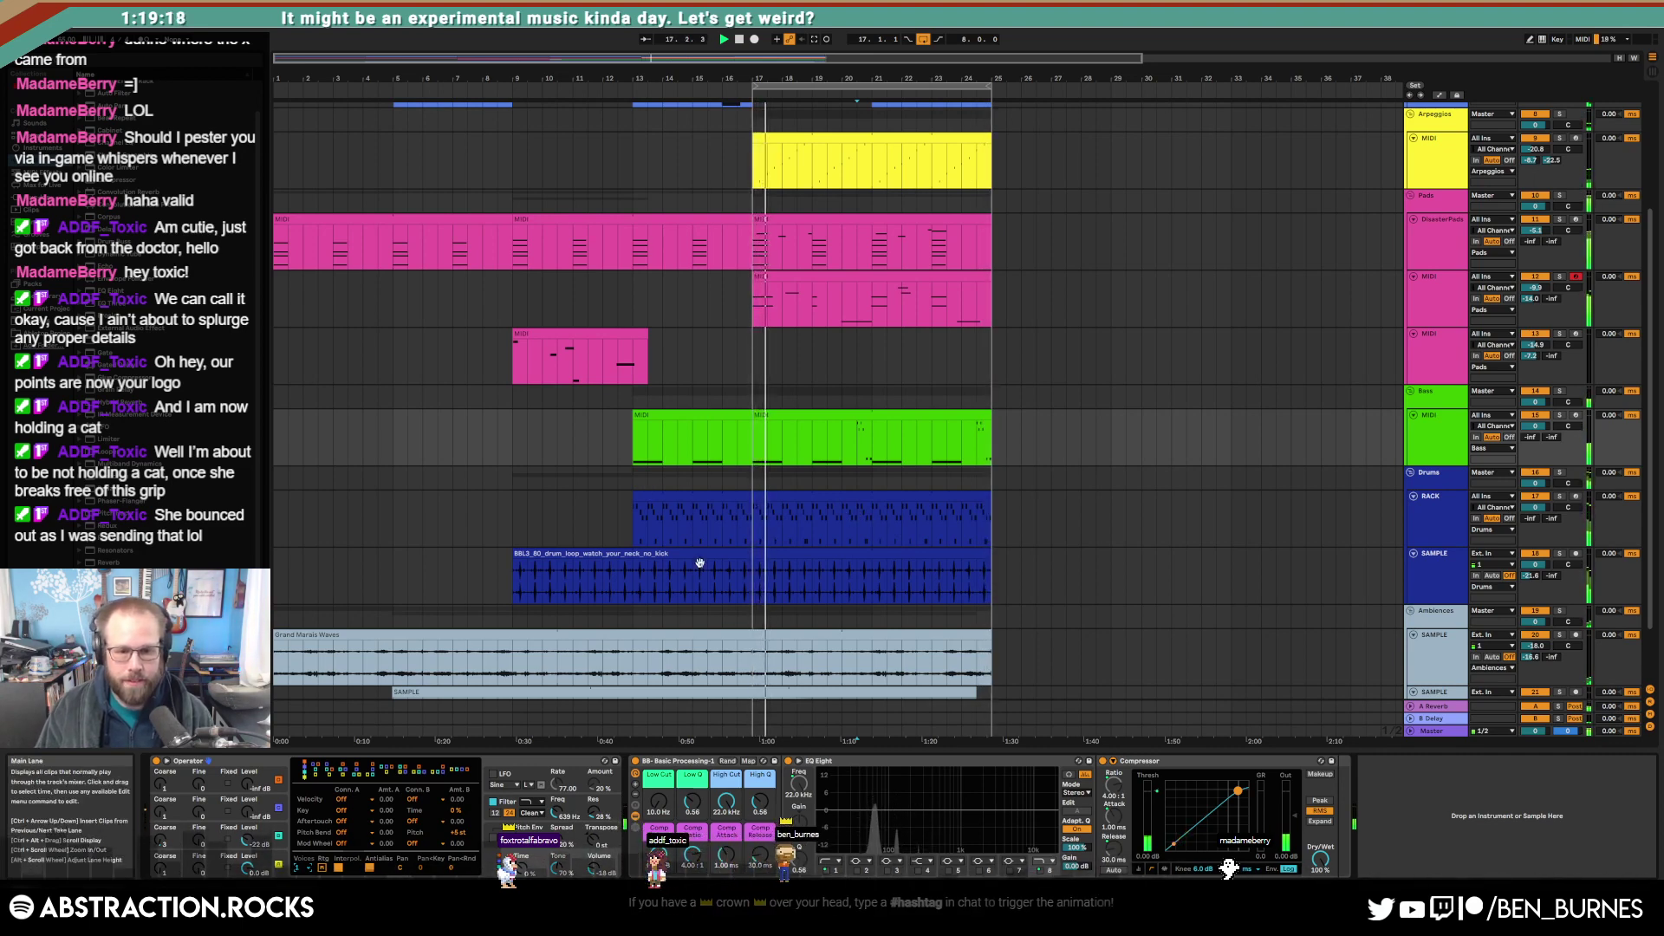
{"action": "left_click_drag", "start_coordinate": [246, 844], "coordinate": [247, 842]}
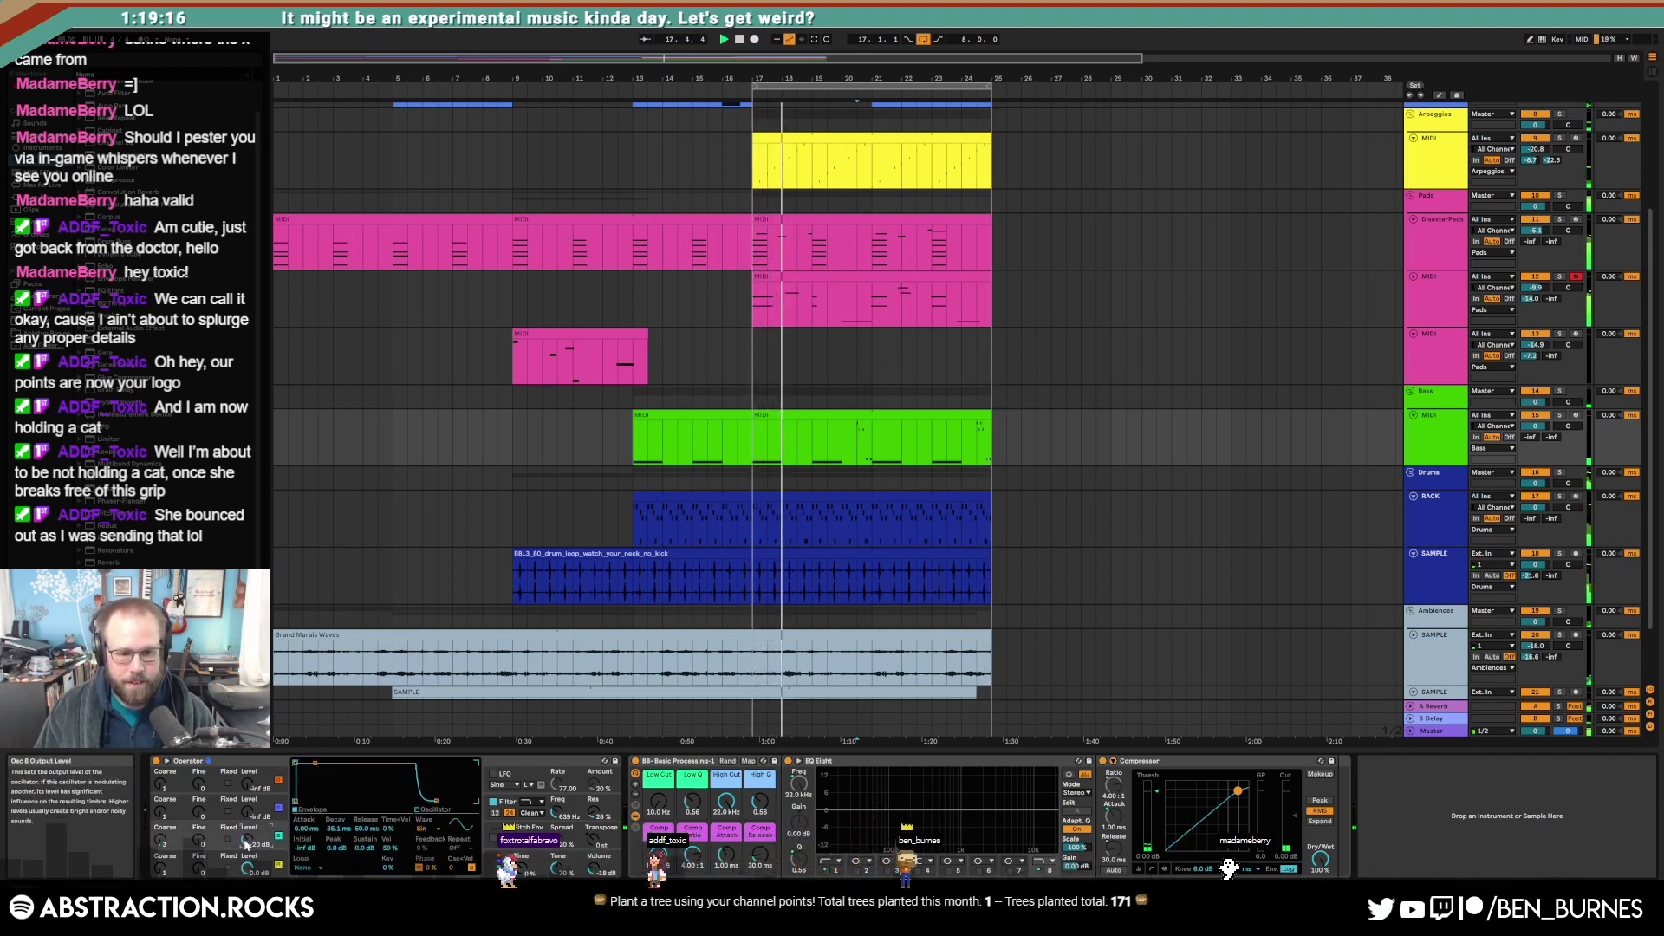
Step: Insert a Saturator directly after Operator on the bass track, with 13.7 dB drive and a reduced output level
{"action": "key", "text": "space"}
{"action": "left_click", "coordinate": [561, 842]}
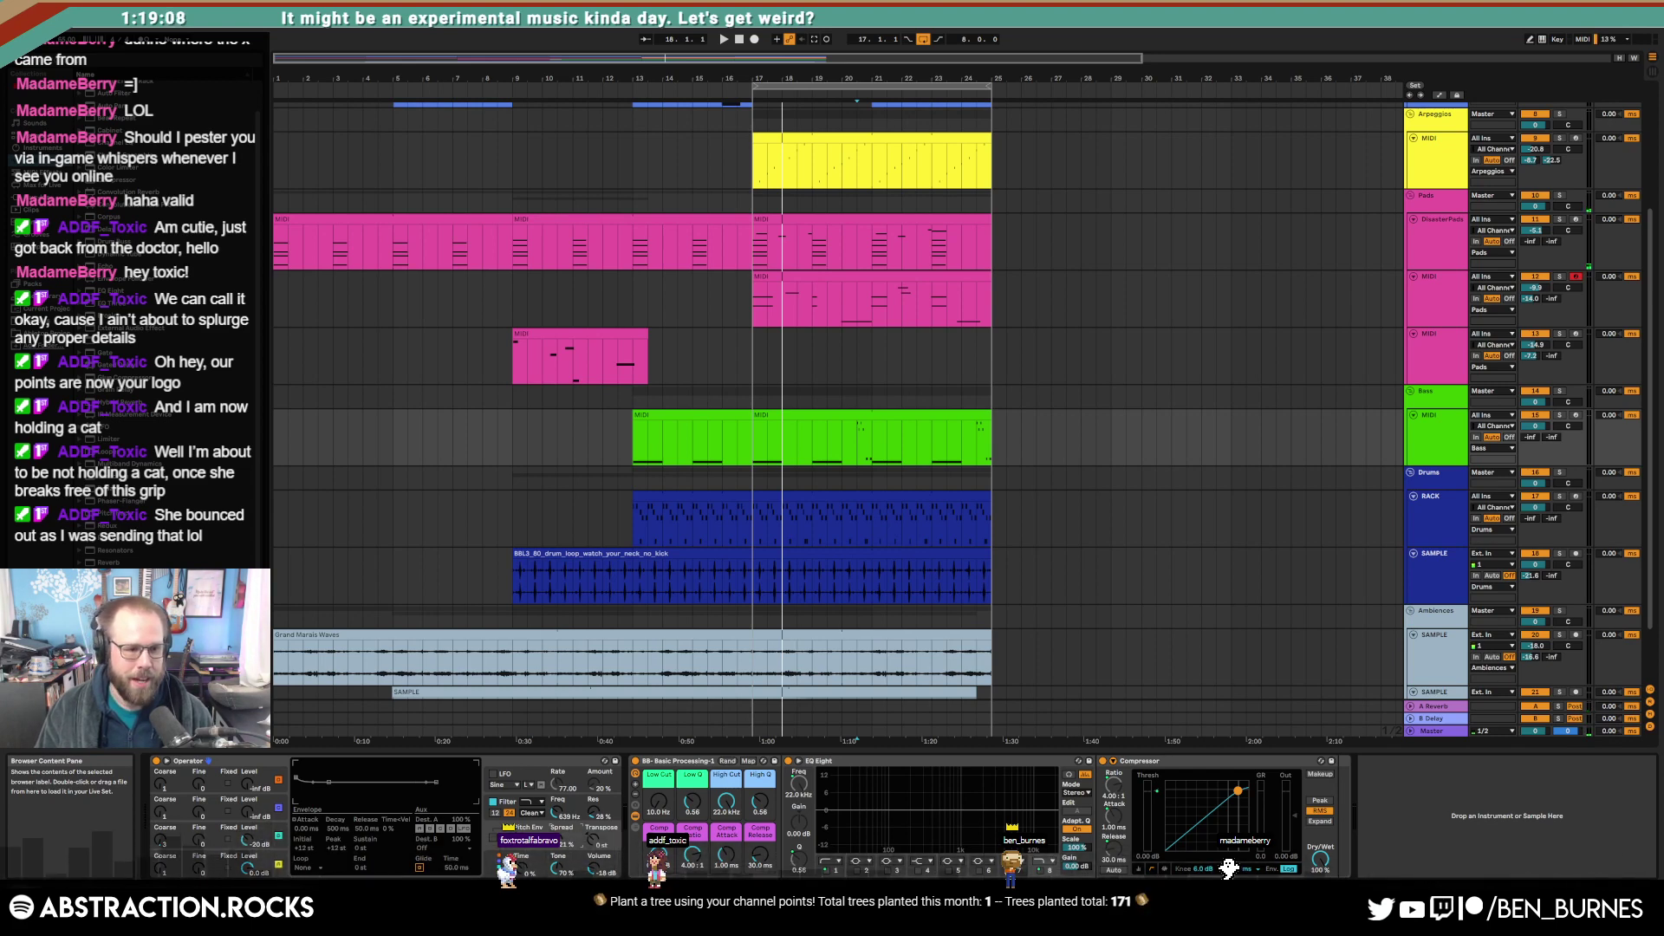
{"action": "left_click_drag", "start_coordinate": [115, 575], "coordinate": [631, 798]}
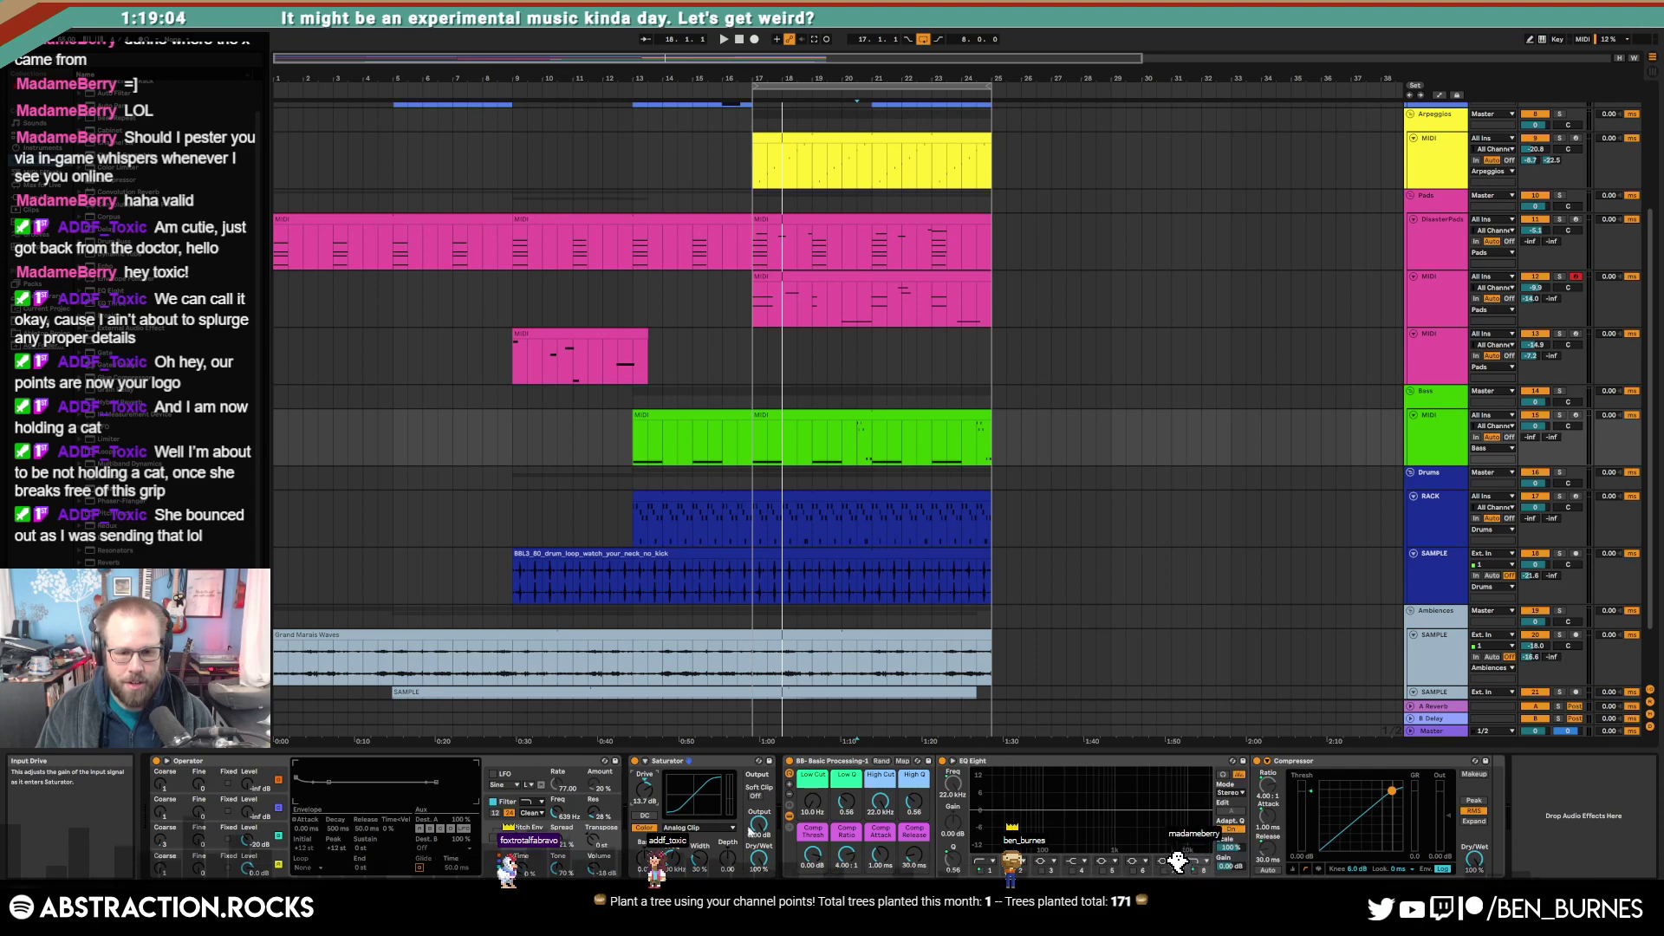
{"action": "left_click_drag", "start_coordinate": [759, 823], "coordinate": [759, 827]}
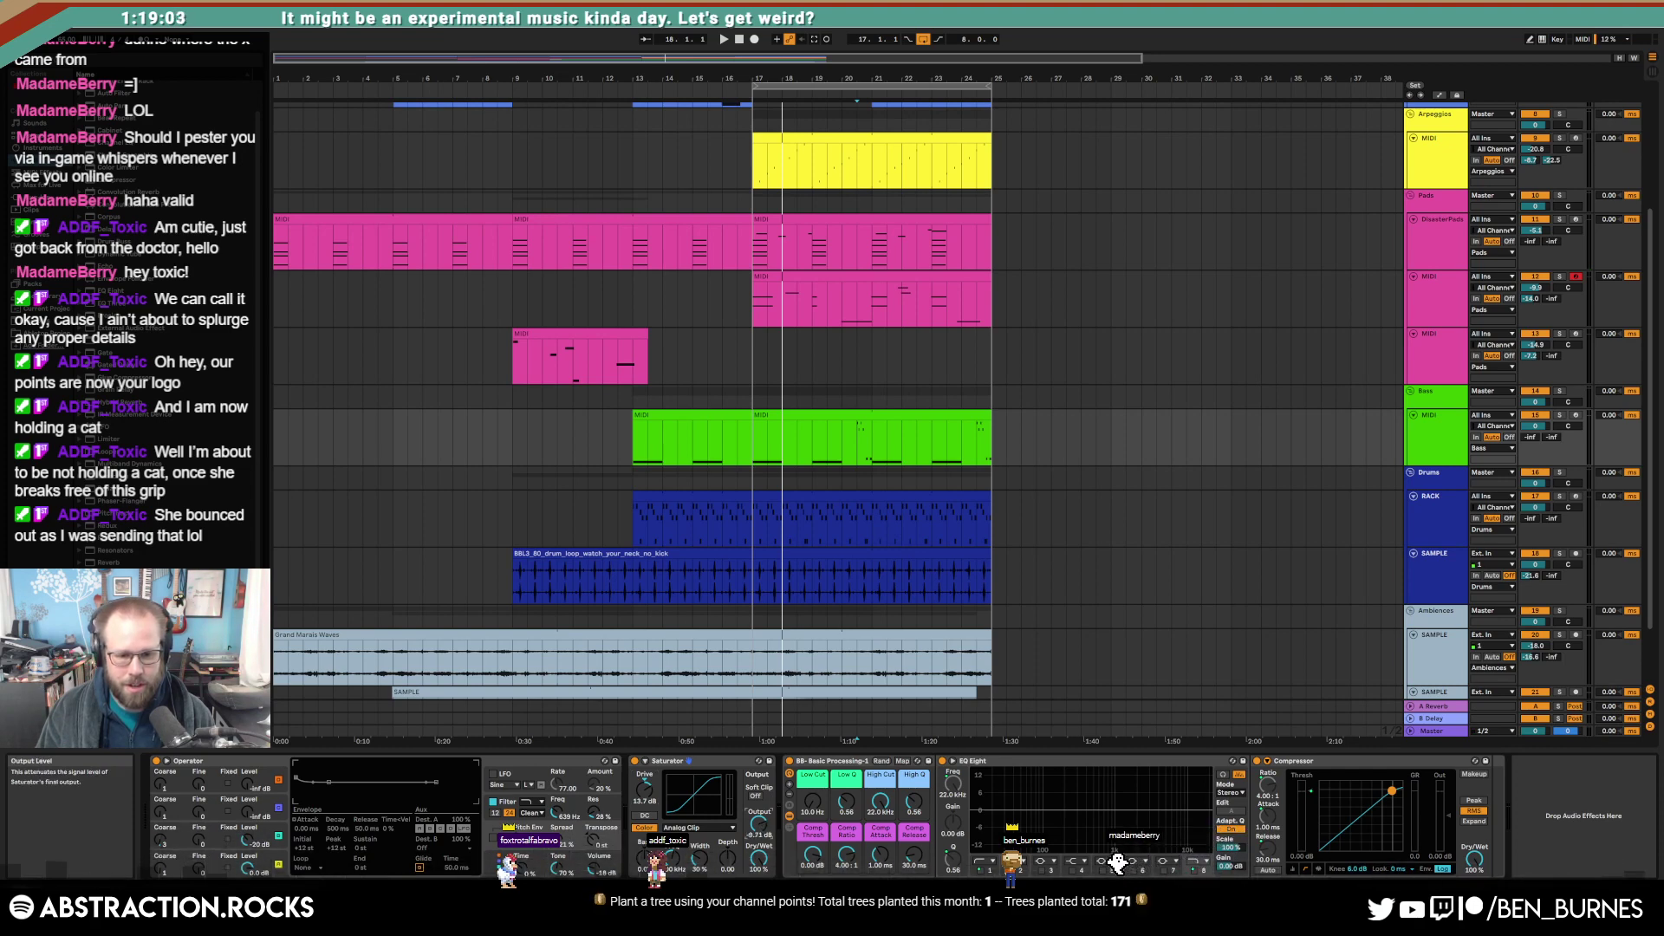
Step: Restart playback from bar 17 and set the Saturator's curve type to Soft Sine
{"action": "left_click", "coordinate": [753, 461]}
{"action": "key", "text": "space"}
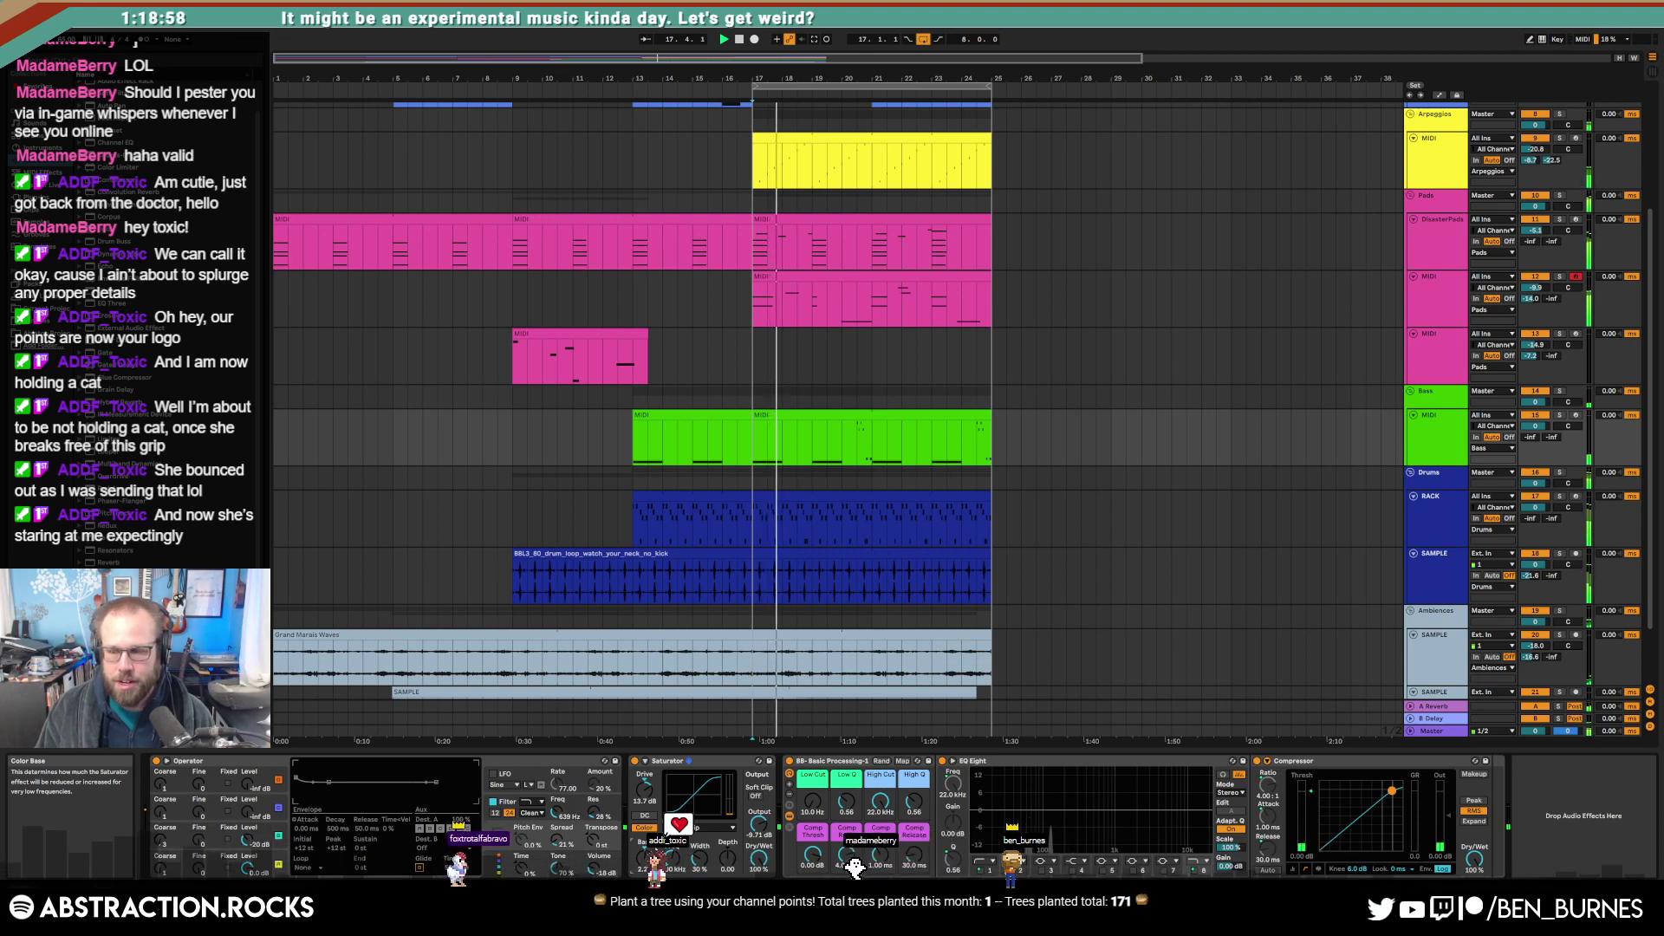
{"action": "left_click", "coordinate": [697, 827]}
{"action": "left_click", "coordinate": [691, 848]}
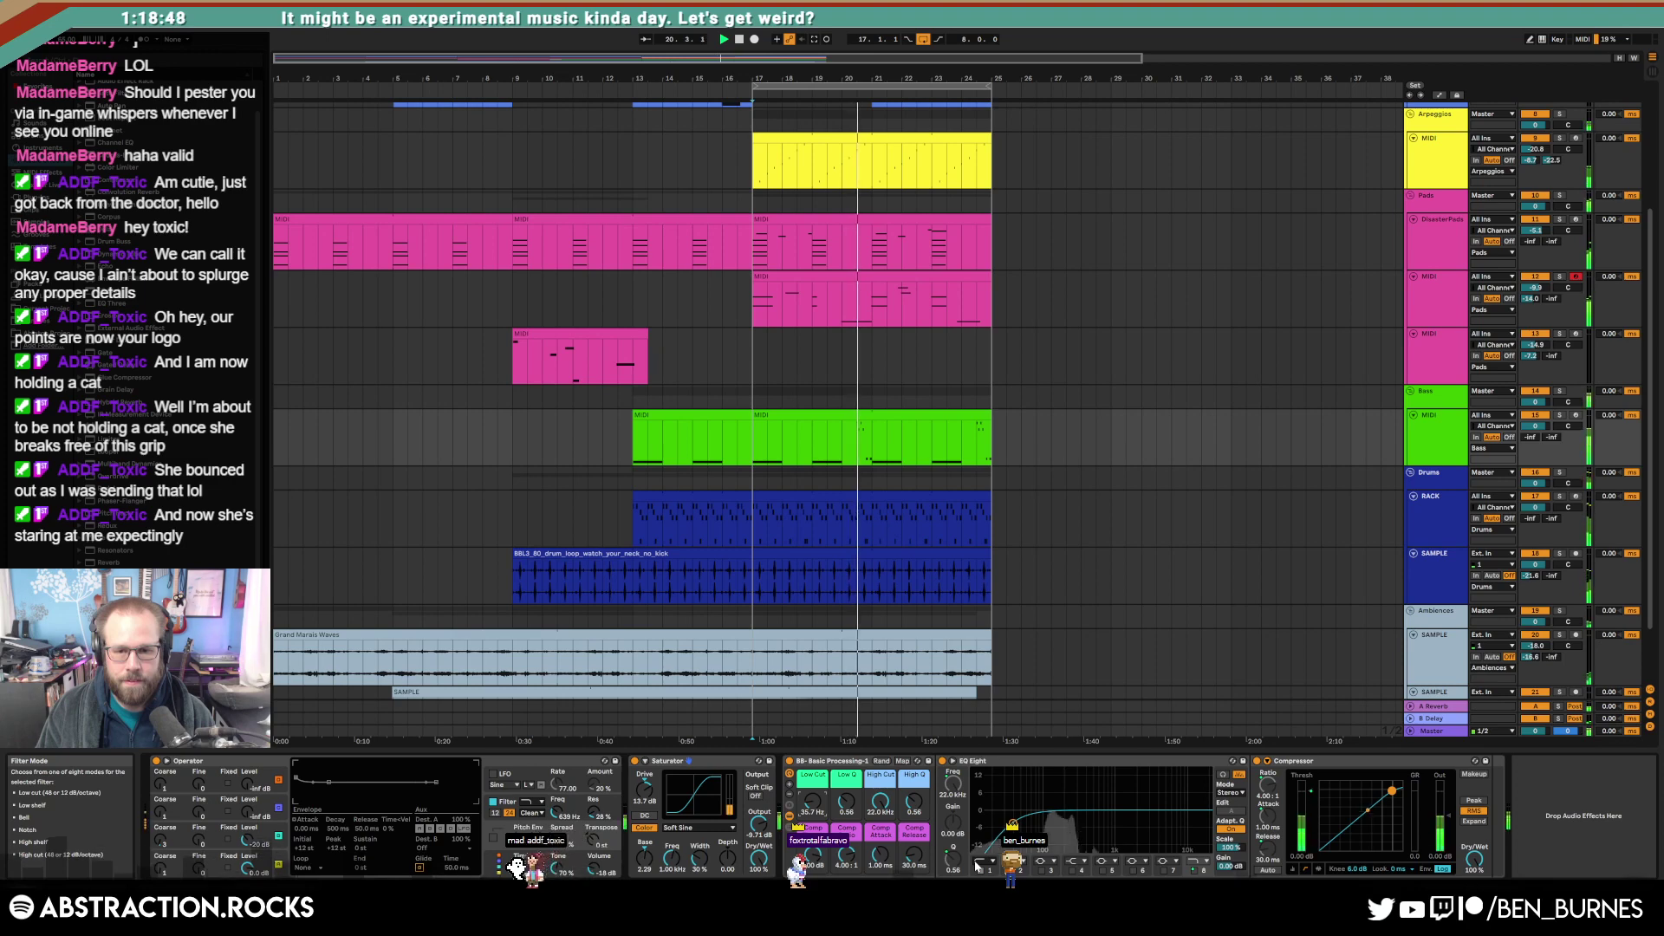
Step: Lengthen the envelope decay of Operator's oscillator B to 74.1 ms
{"action": "left_click", "coordinate": [184, 823]}
{"action": "left_click_drag", "start_coordinate": [315, 763], "coordinate": [319, 763]}
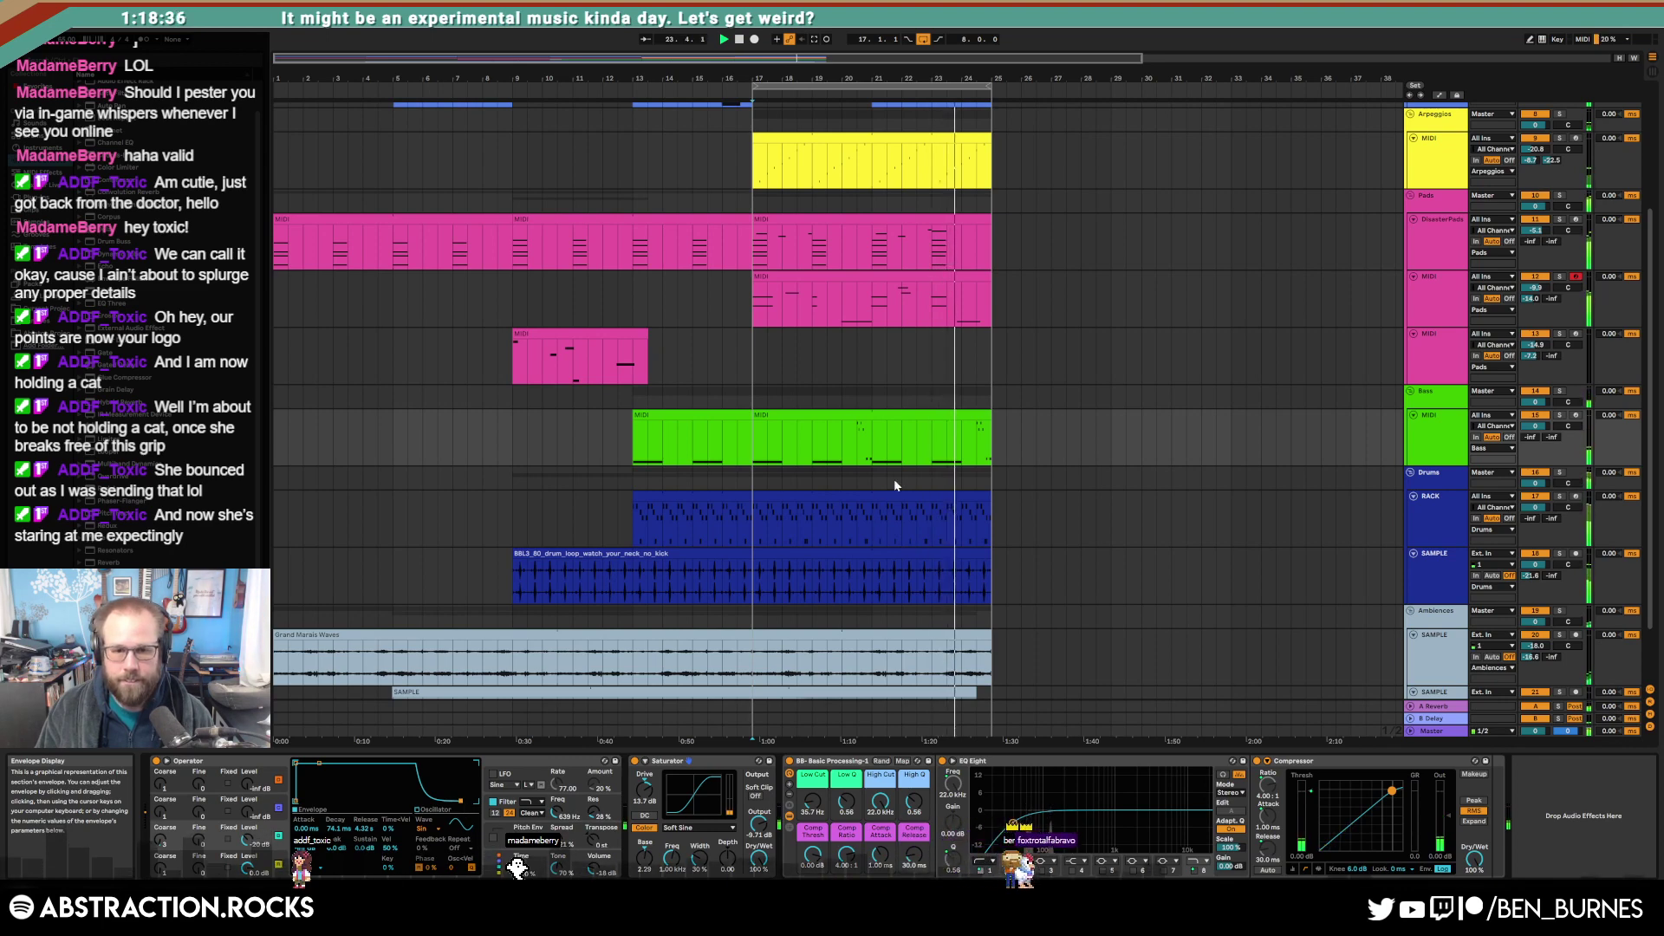
Step: Consolidate bars 21 to 25 of the bass clip and add three short C1 notes before the fill in its last bar
{"action": "left_click_drag", "start_coordinate": [872, 438], "coordinate": [992, 447]}
{"action": "key", "text": "ctrl+j"}
{"action": "double_click", "coordinate": [976, 417]}
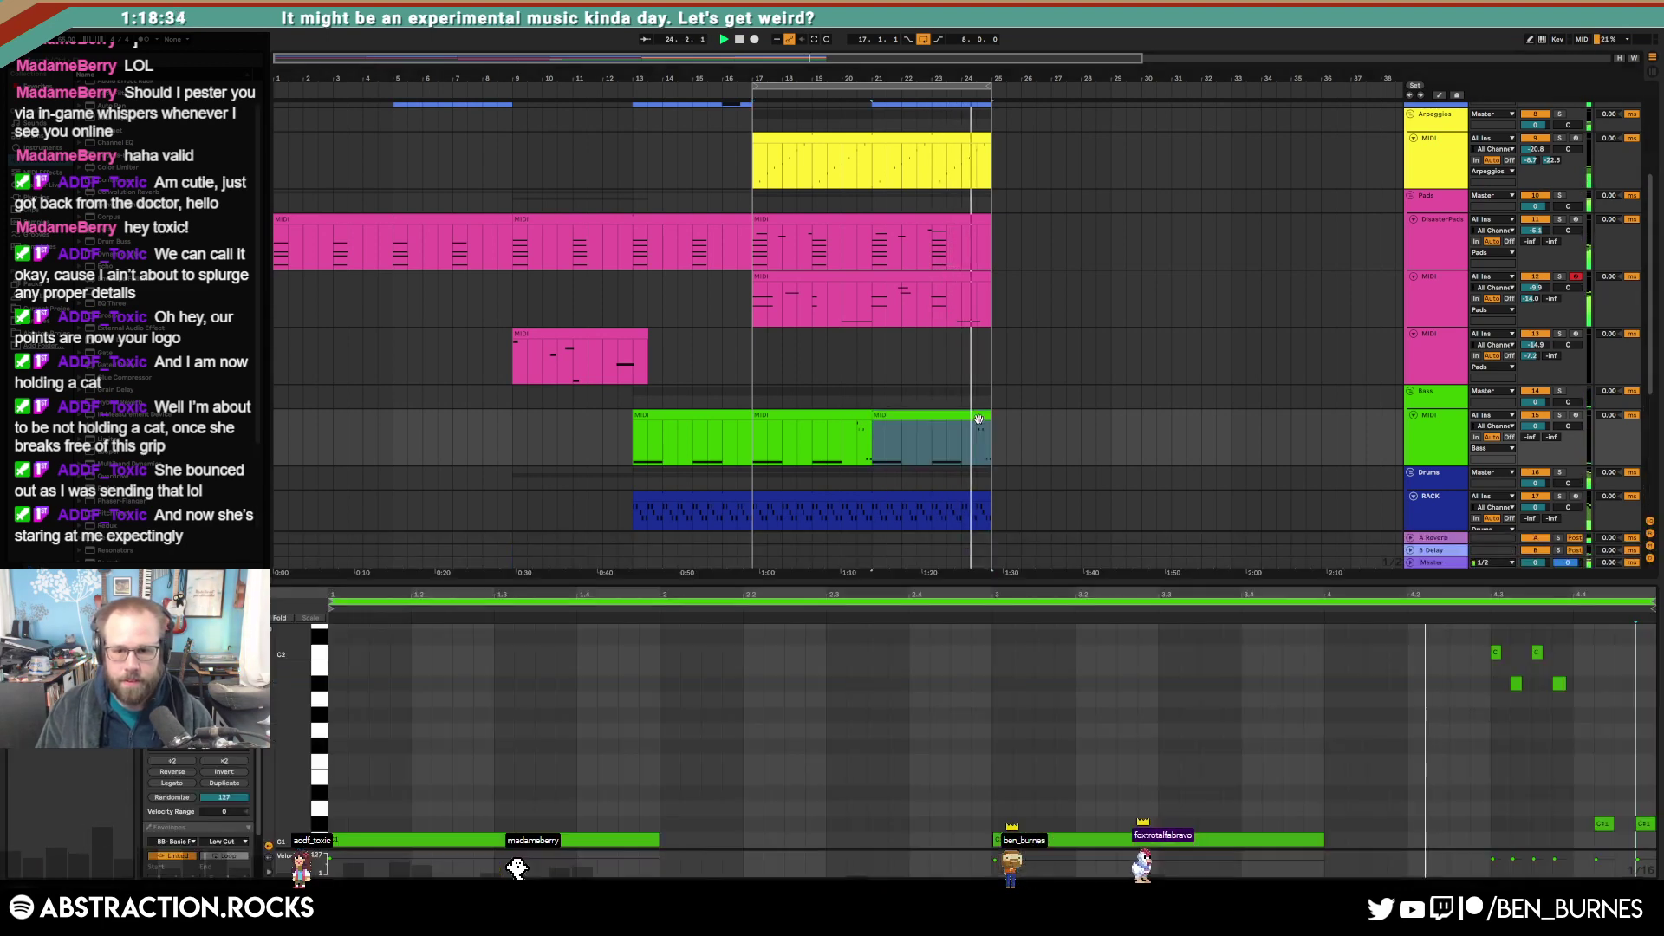
{"action": "left_click", "coordinate": [1344, 782]}
{"action": "double_click", "coordinate": [1438, 839]}
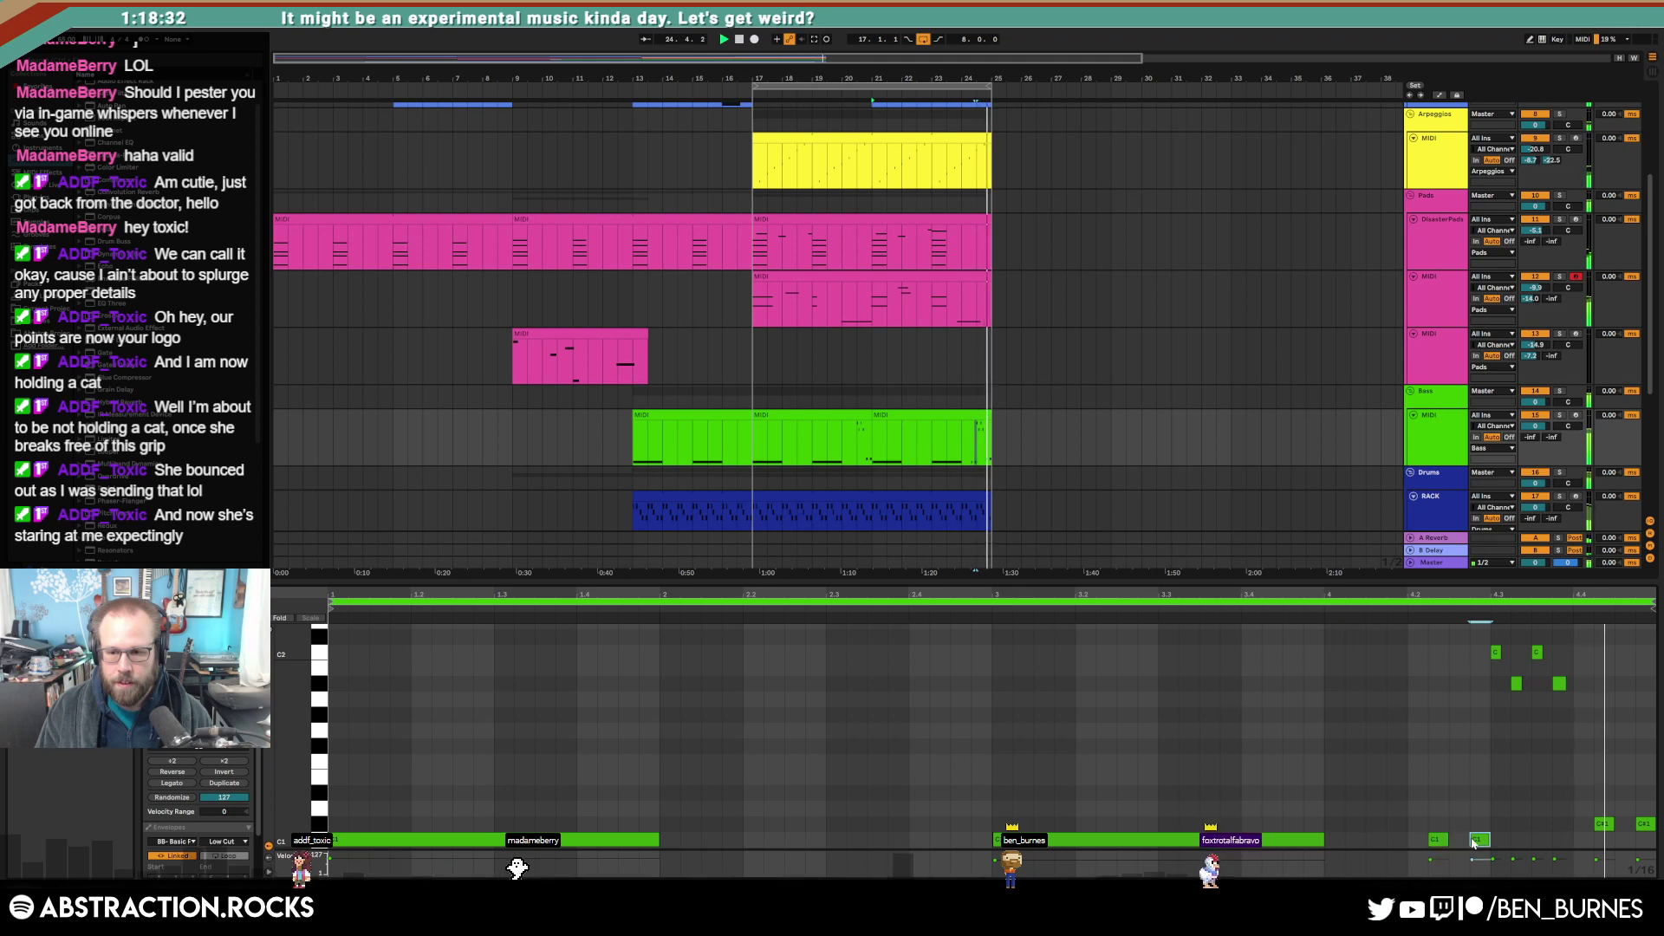
{"action": "double_click", "coordinate": [1480, 840]}
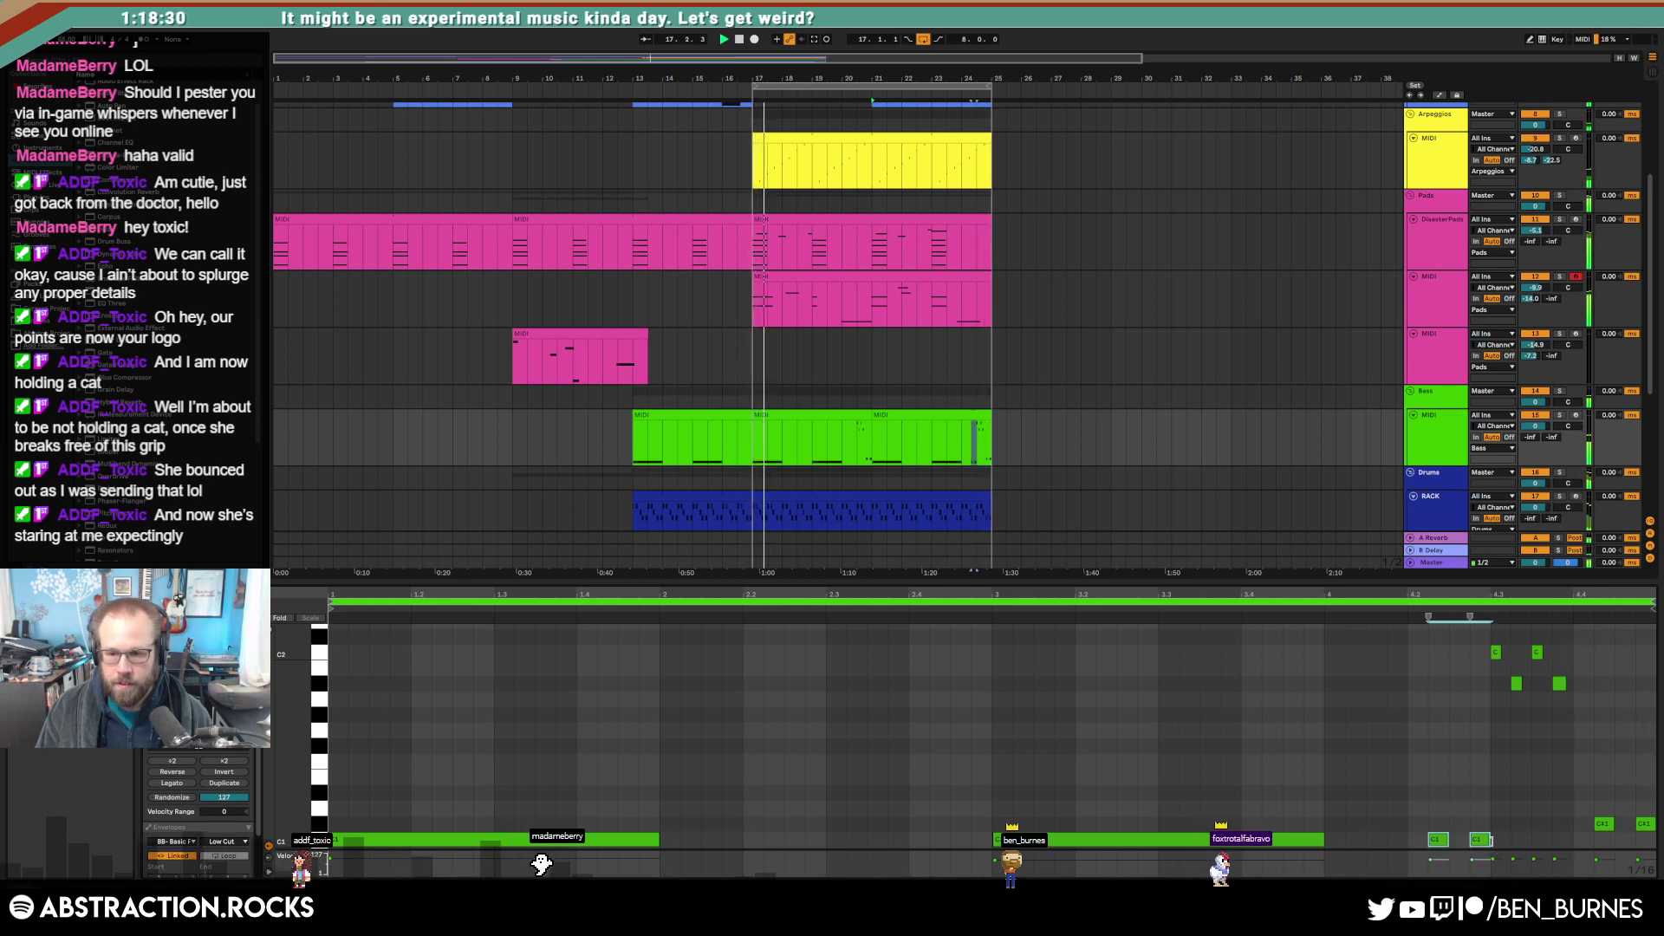
{"action": "double_click", "coordinate": [1516, 839]}
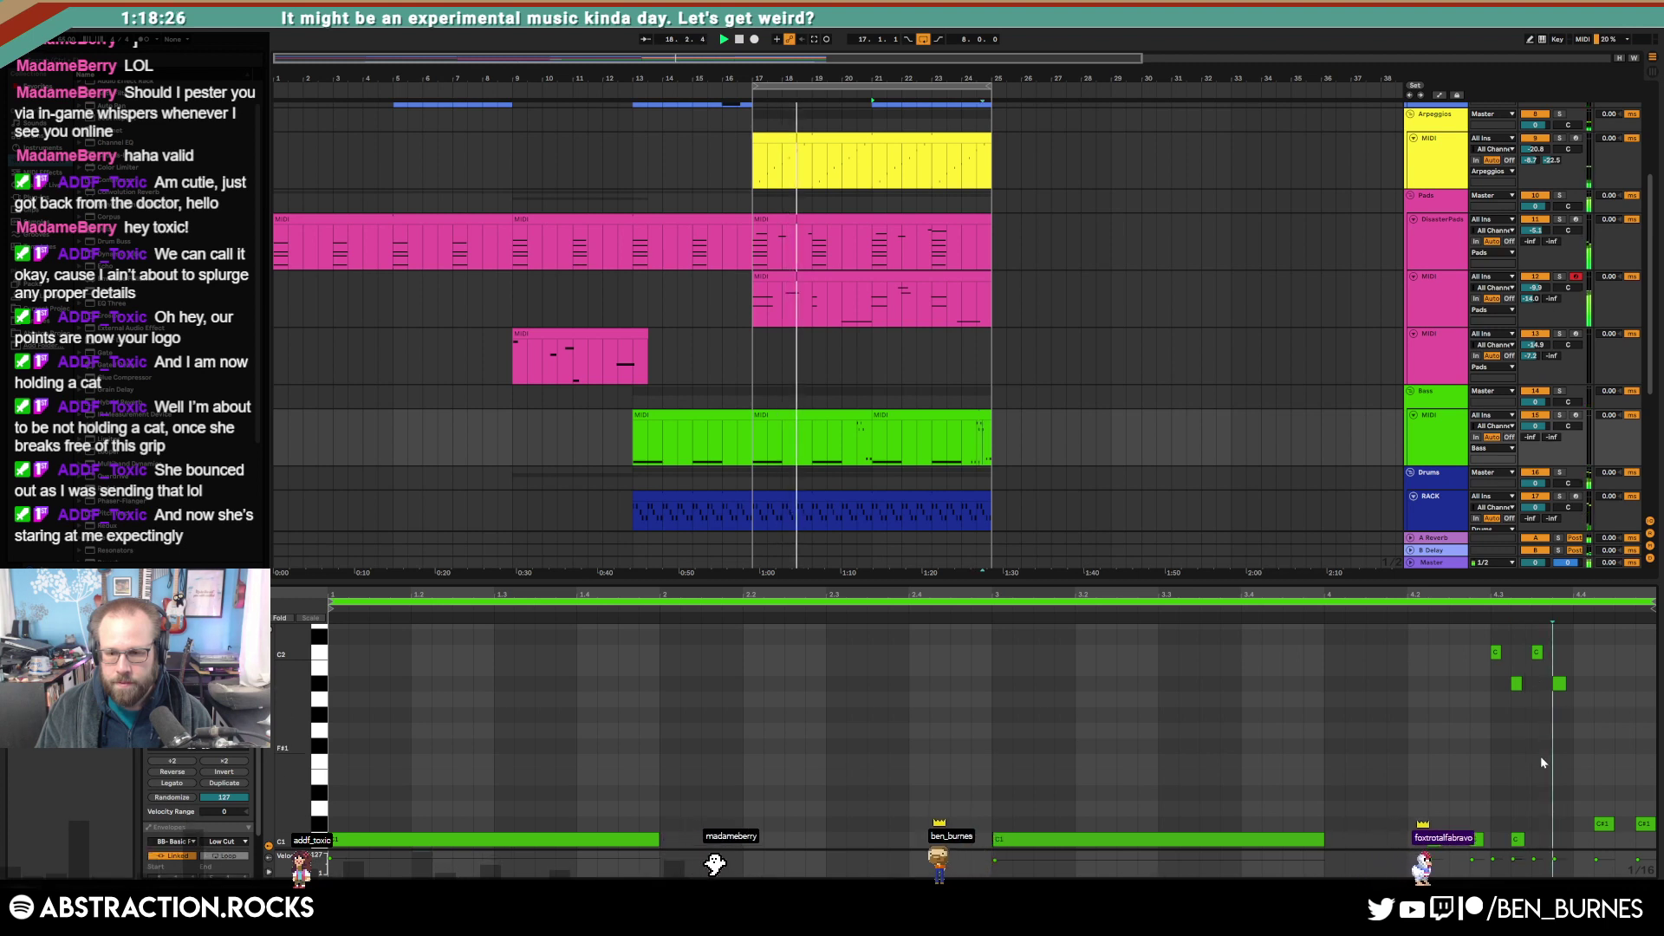
Step: Lower the second C2 note of the bass fill by five semitones to G1 and delete the two fill notes before it
{"action": "left_click", "coordinate": [1537, 653]}
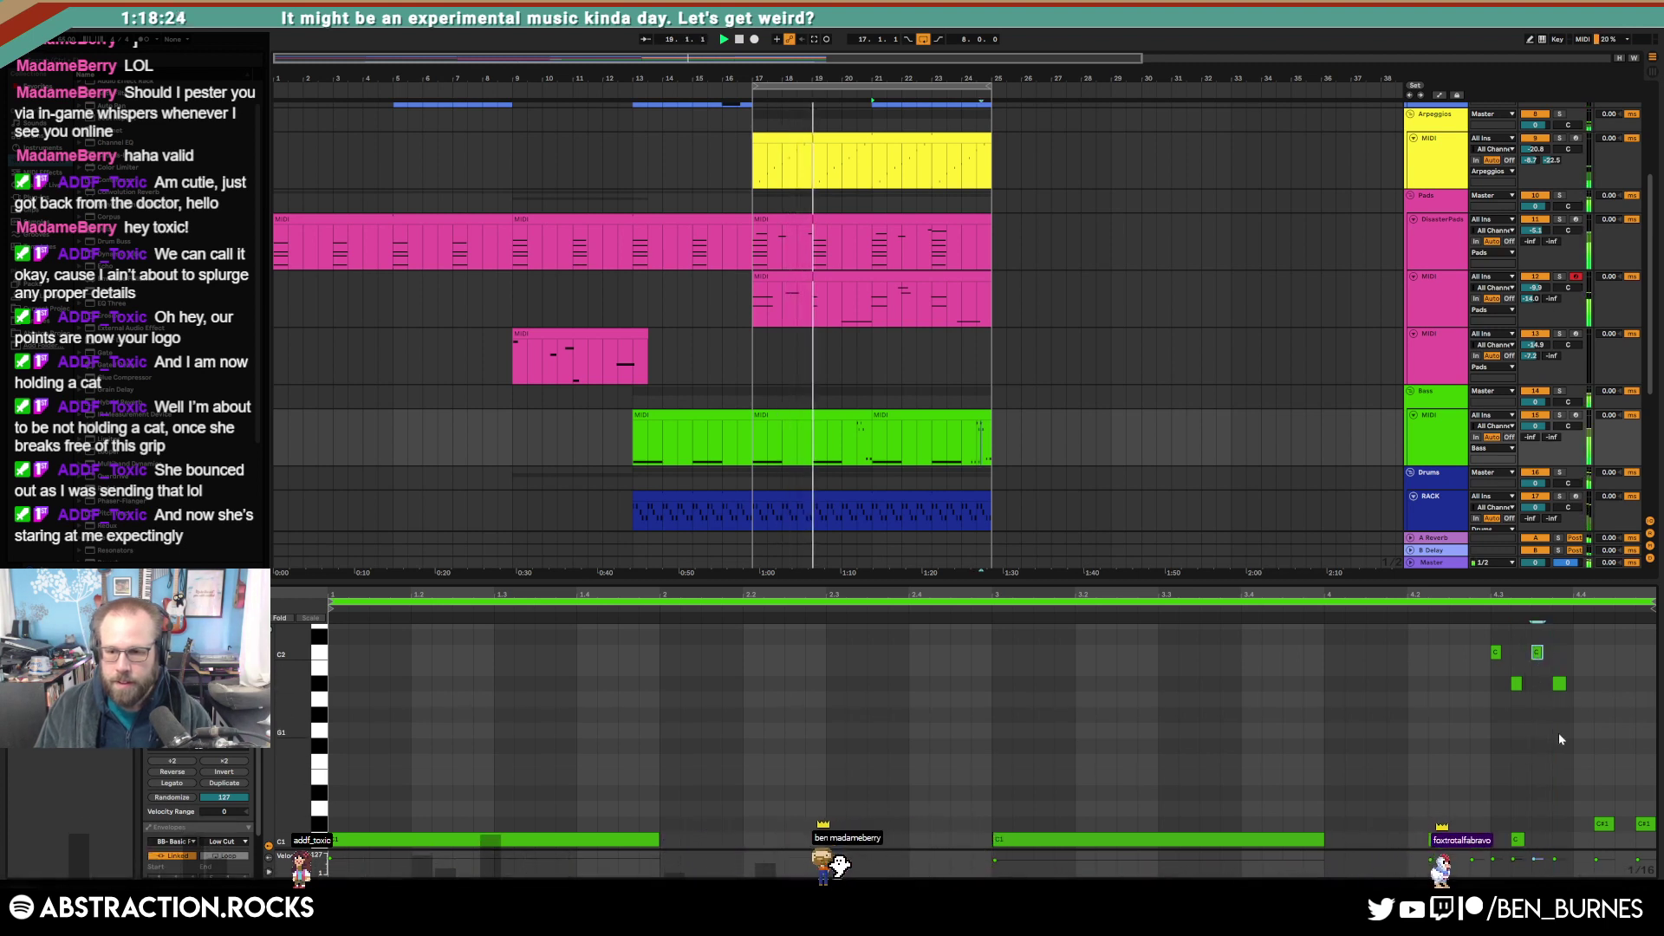
{"action": "key", "text": "Down"}
{"action": "key", "text": "Down"}
{"action": "key", "text": "Down"}
{"action": "key", "text": "Down"}
{"action": "key", "text": "Down"}
{"action": "left_click_drag", "start_coordinate": [1522, 717], "coordinate": [1489, 649]}
{"action": "key", "text": "Delete"}
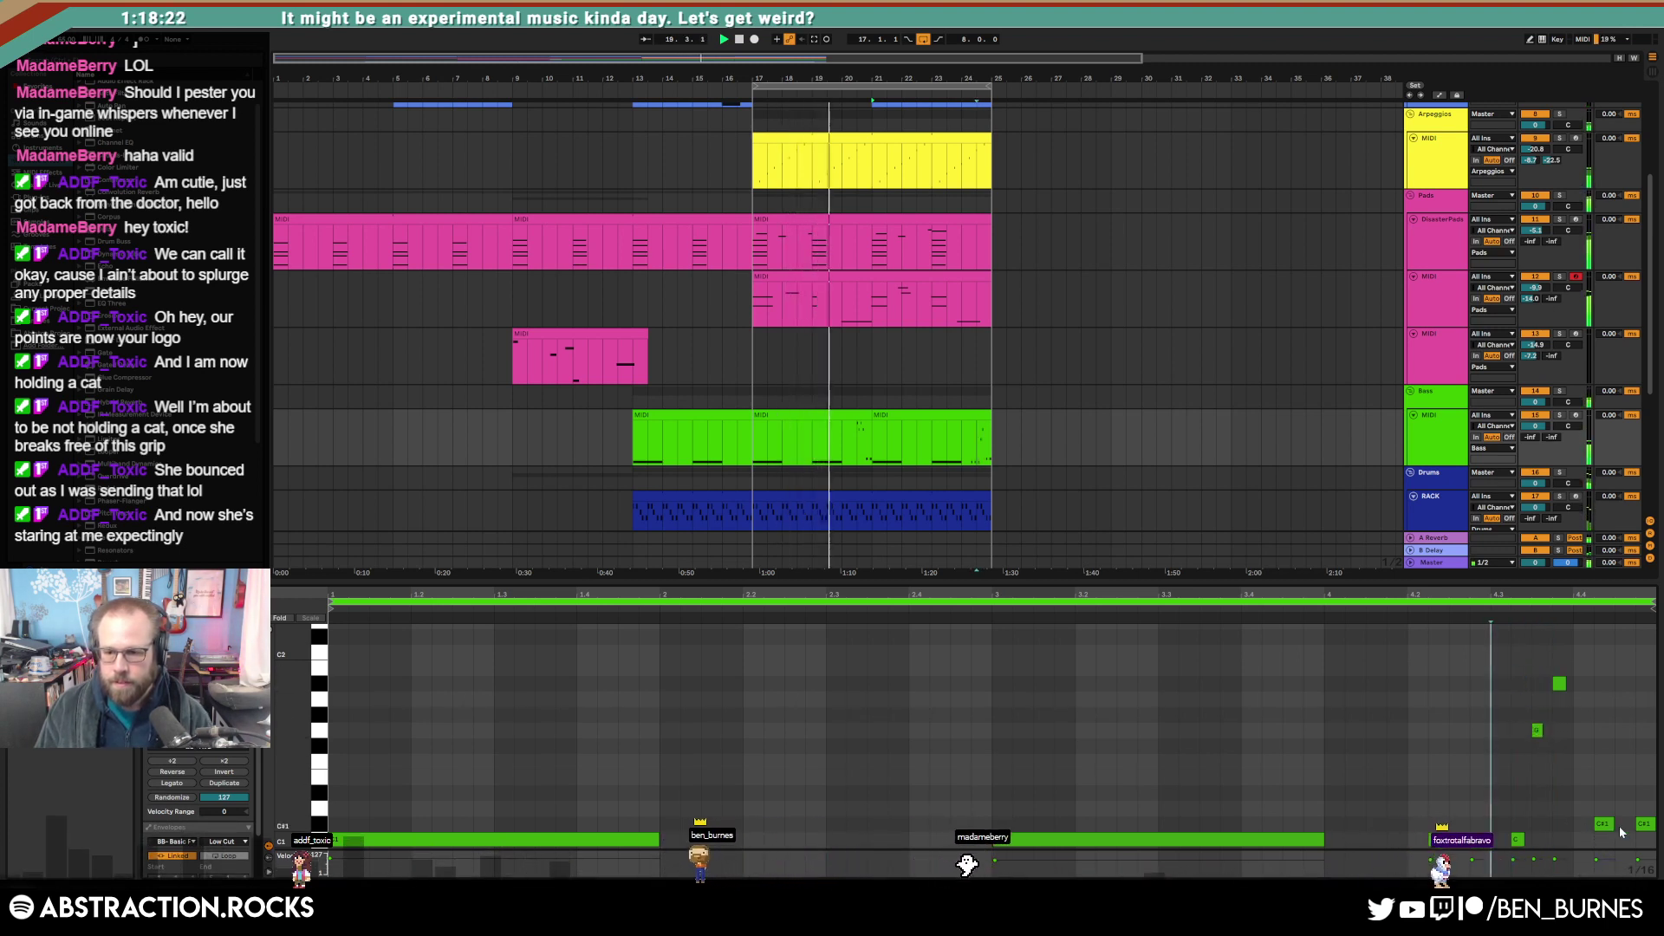
Step: Extend the first of the two closing C#1 bass notes until it meets the second one
{"action": "left_click_drag", "start_coordinate": [1612, 824], "coordinate": [1634, 824]}
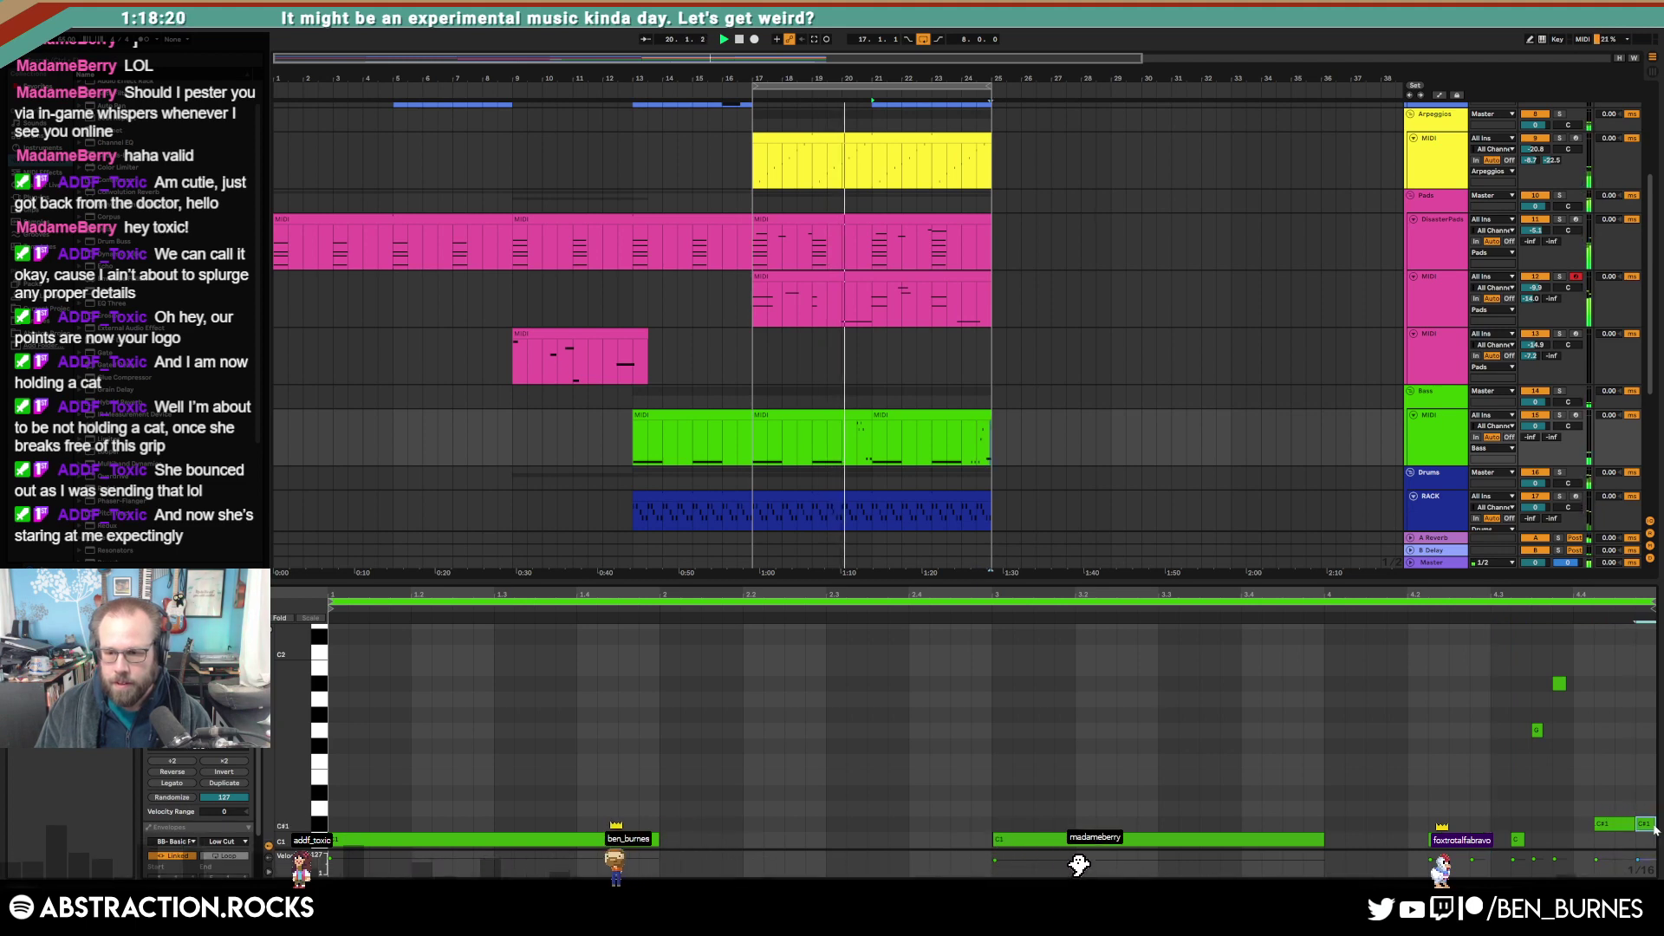
{"action": "left_click", "coordinate": [1641, 766]}
{"action": "key", "text": "shift+Tab"}
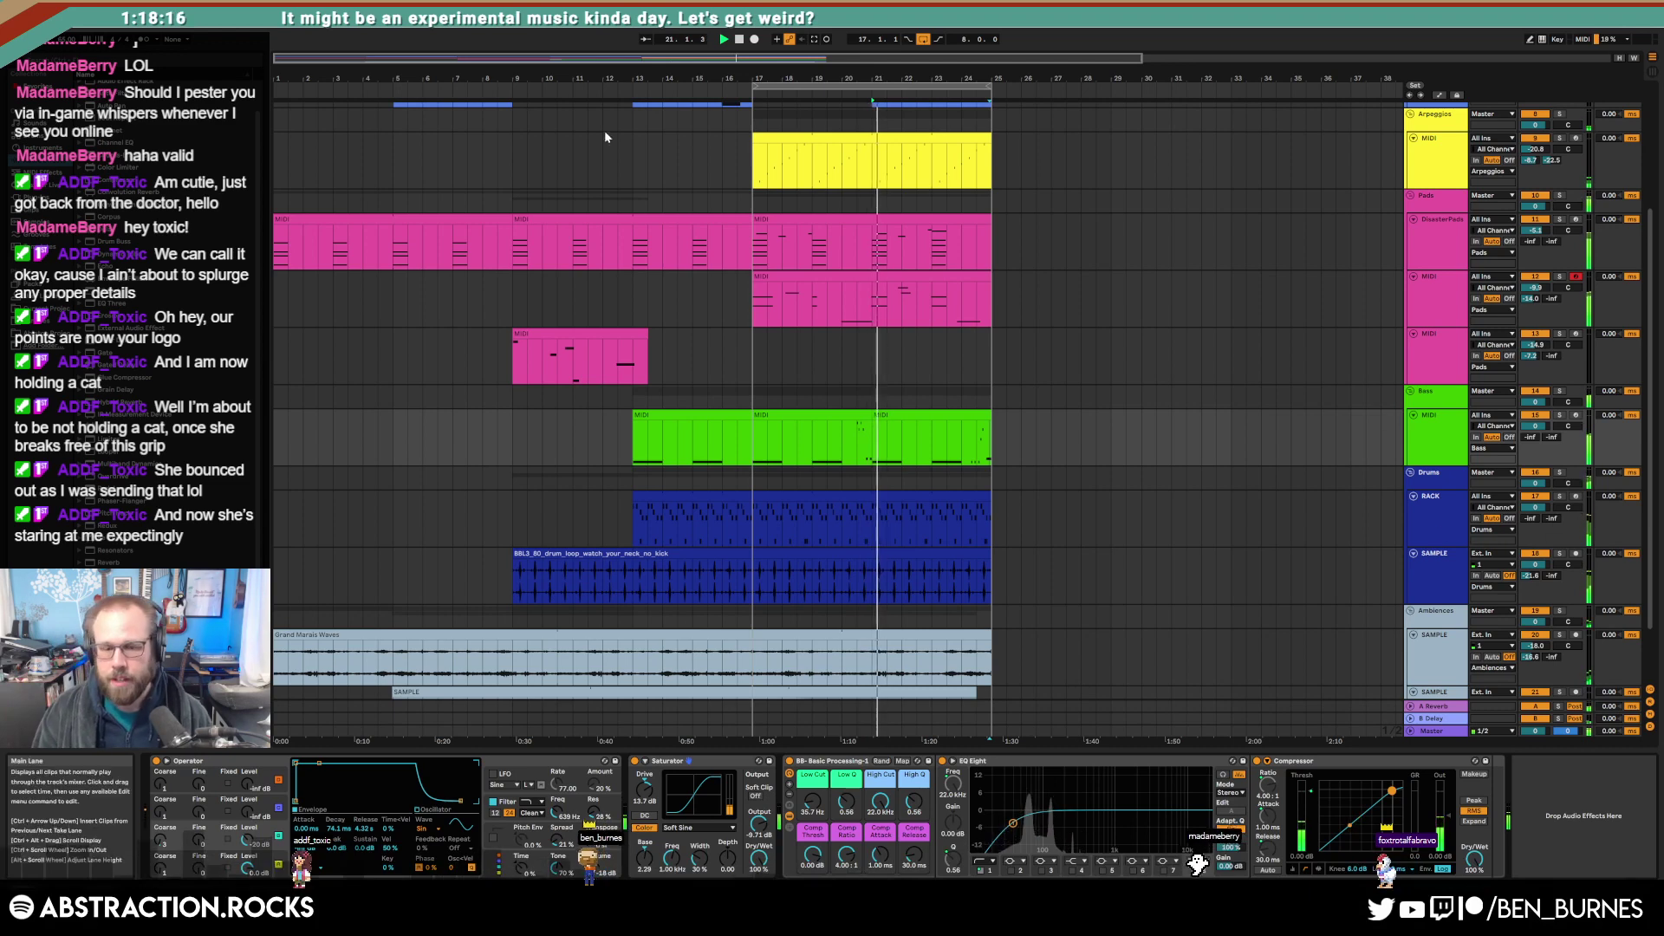
Step: Consolidate the bass clips from bar 17 to bar 25 into a single clip and stop playback
{"action": "left_click", "coordinate": [883, 420]}
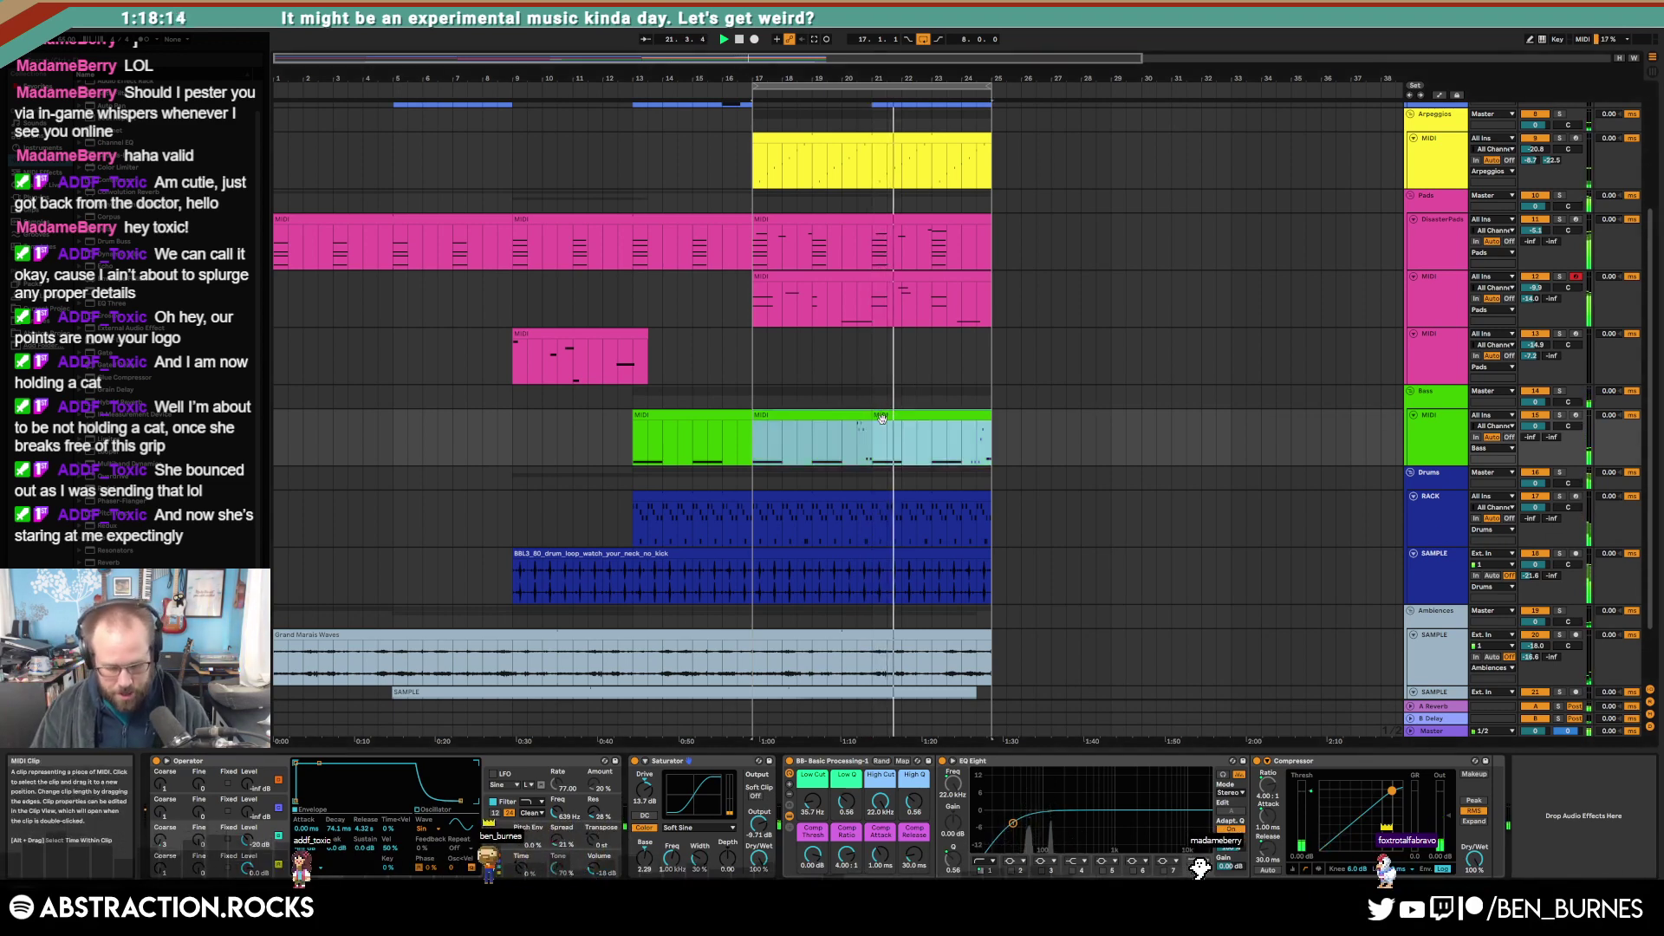
{"action": "double_click", "coordinate": [883, 419]}
{"action": "key", "text": "space"}
{"action": "left_click", "coordinate": [754, 470]}
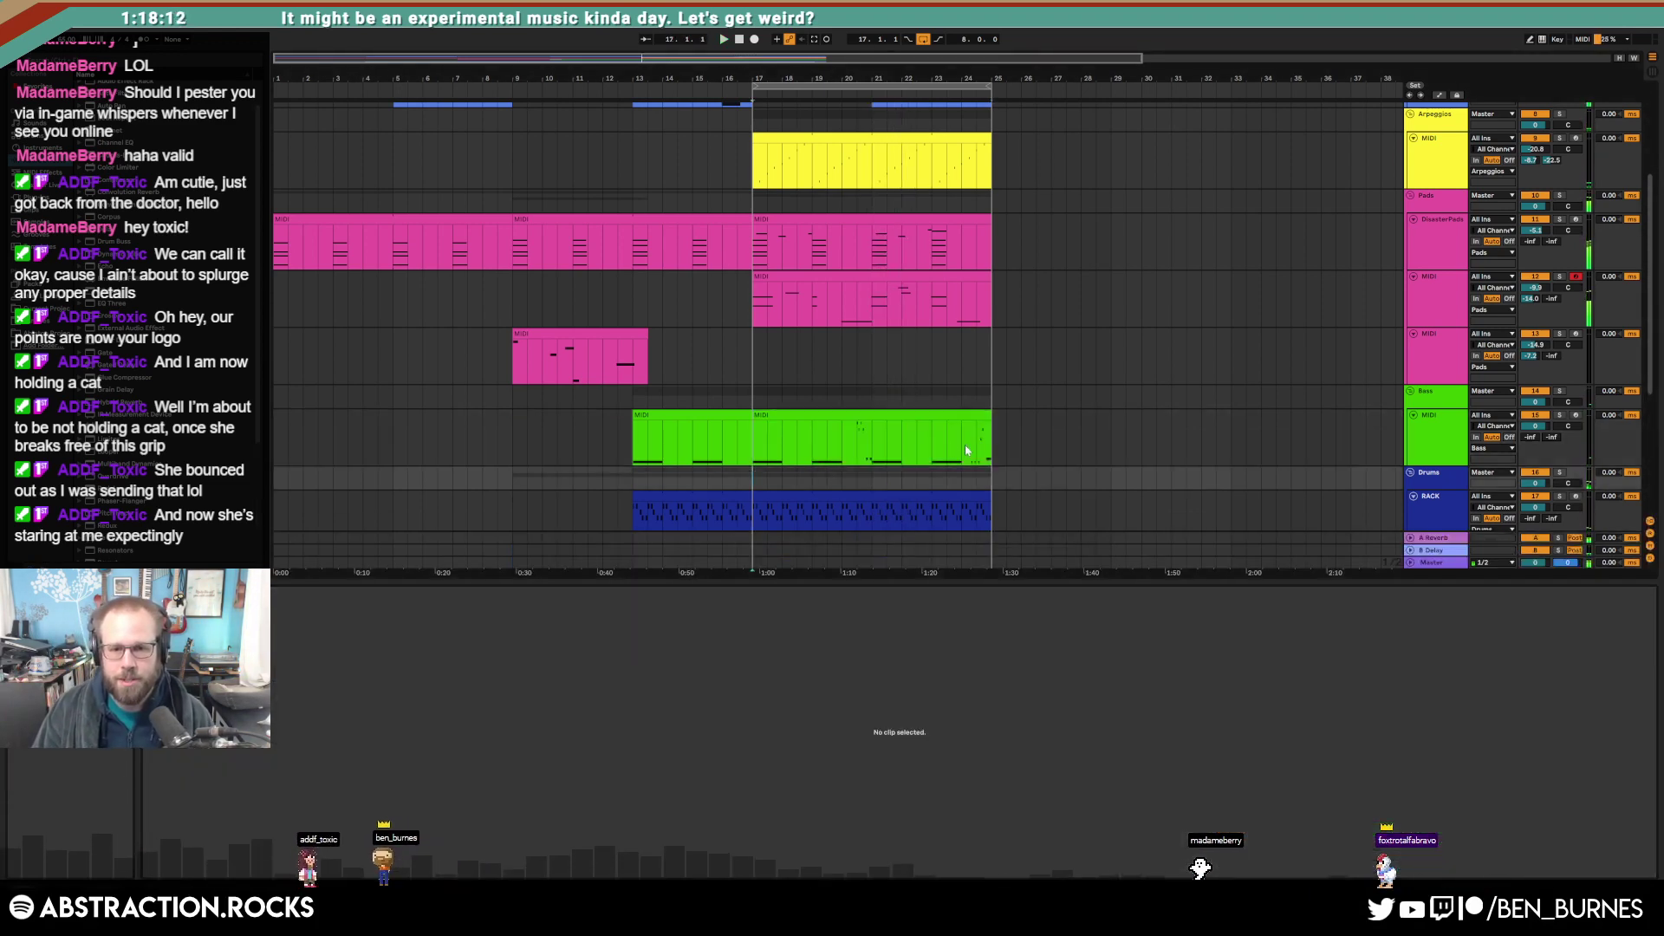
{"action": "scroll", "coordinate": [1006, 471], "scroll_direction": "down", "scroll_amount": 1}
{"action": "scroll", "coordinate": [1008, 474], "scroll_direction": "down", "scroll_amount": 3}
{"action": "key", "text": "shift+Tab"}
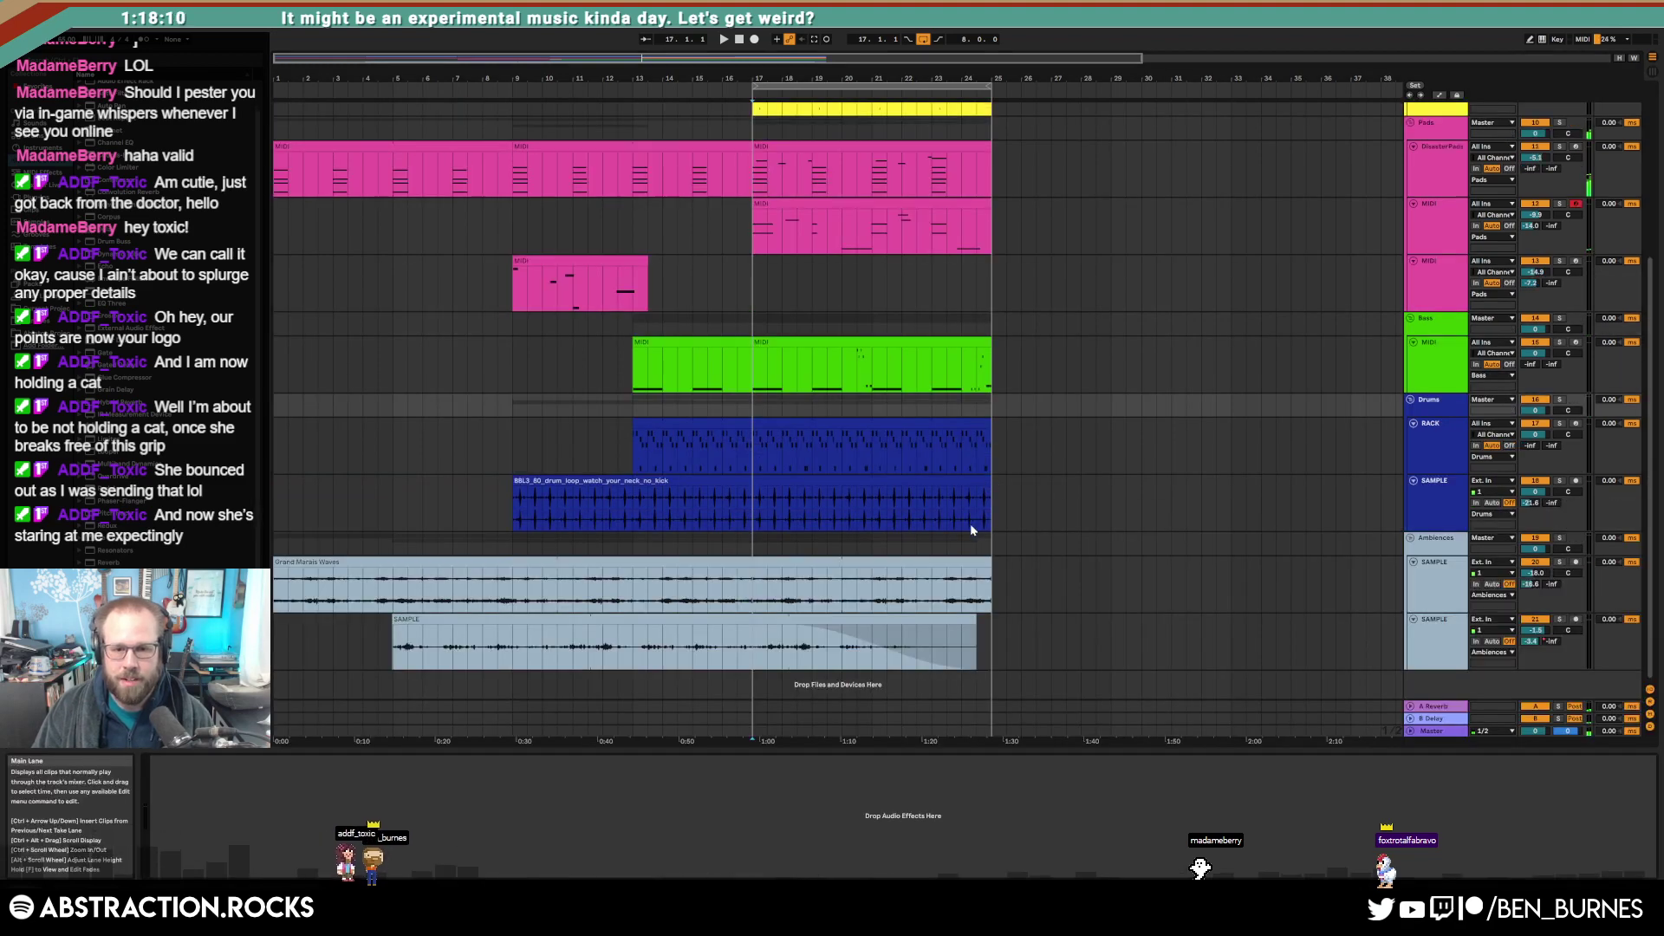
{"action": "scroll", "coordinate": [971, 530], "scroll_direction": "up", "scroll_amount": 4}
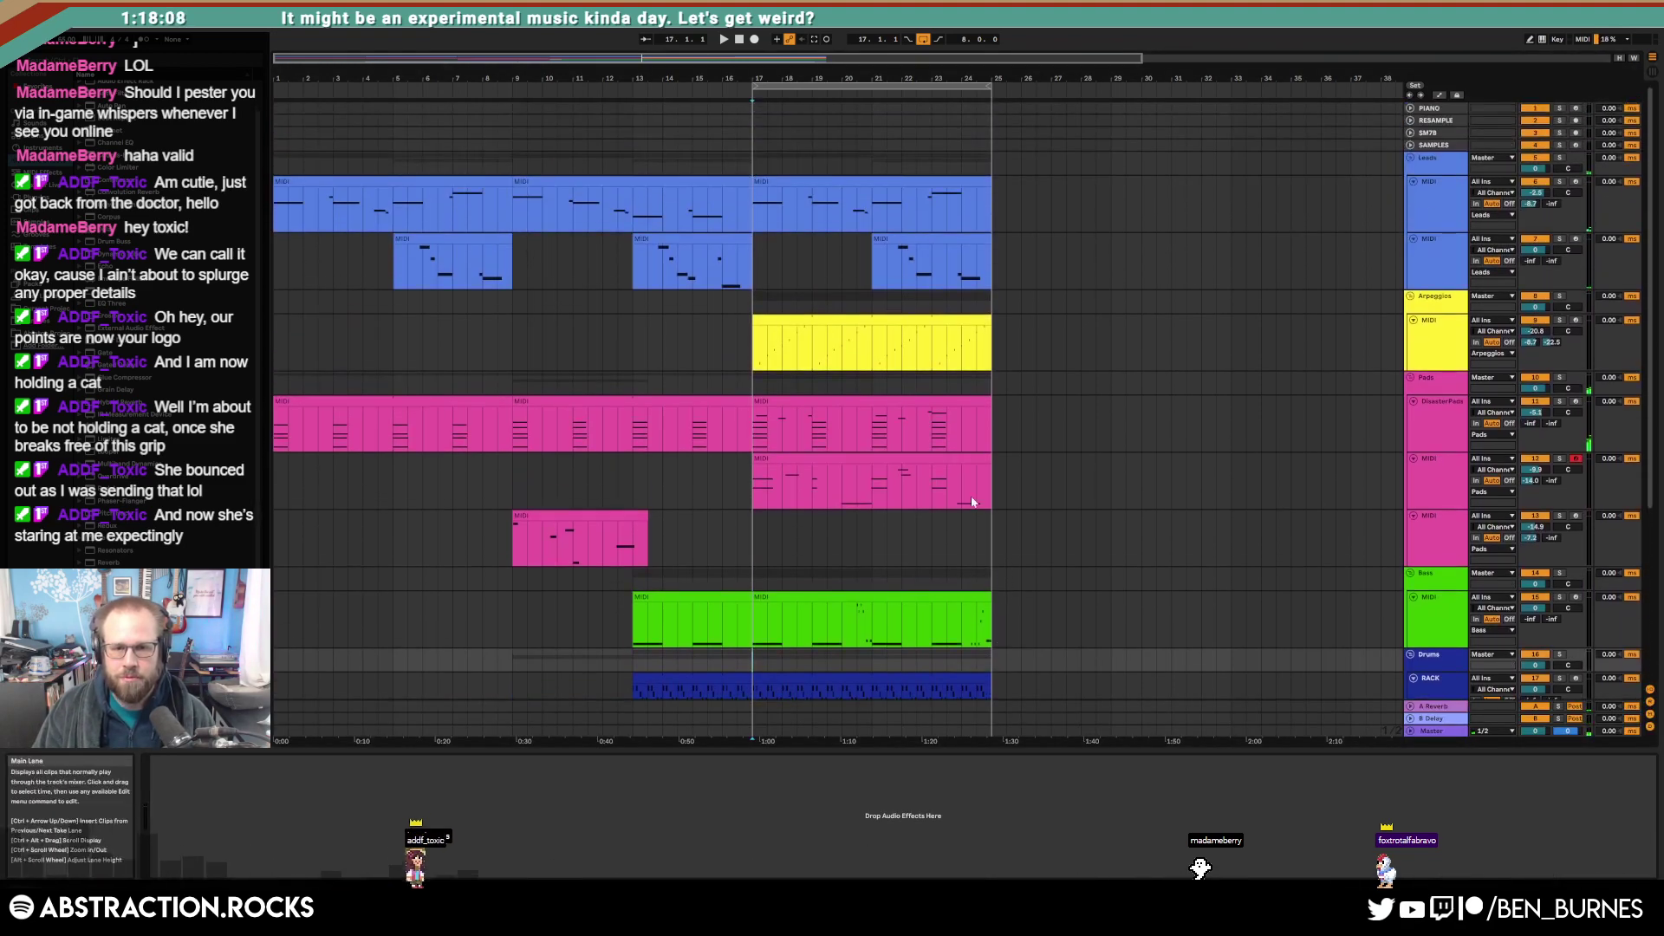
Step: Insert an Auto Pan directly after Operator on the arpeggio track and play the section
{"action": "left_click", "coordinate": [804, 331]}
{"action": "left_click", "coordinate": [303, 808]}
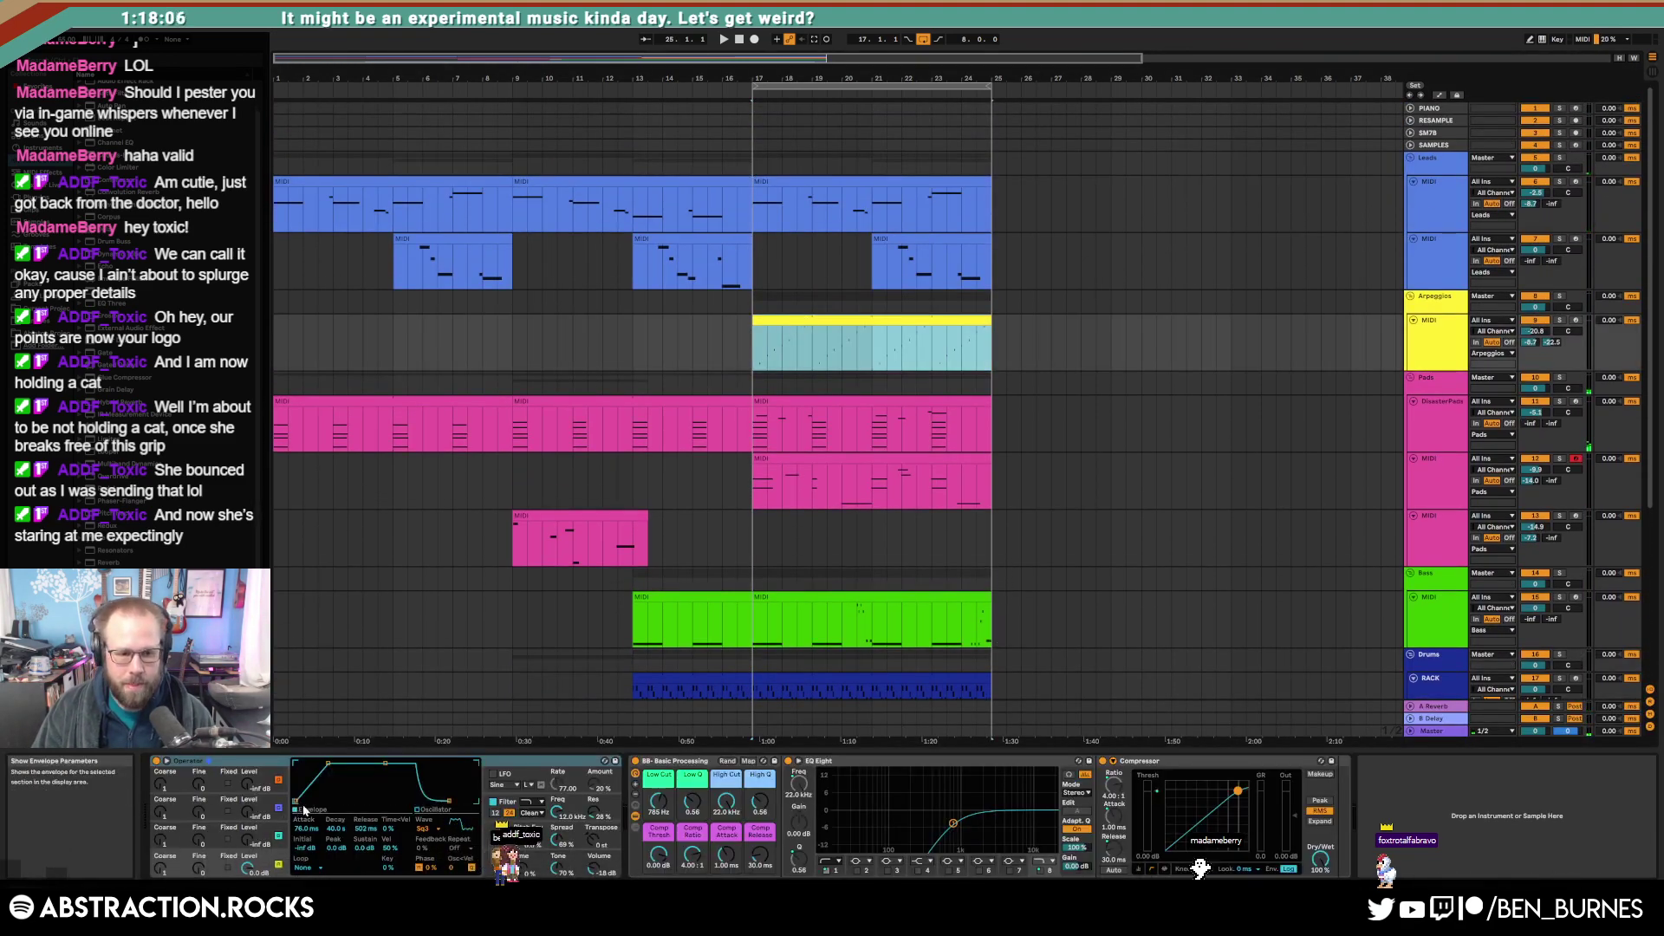
{"action": "left_click_drag", "start_coordinate": [328, 764], "coordinate": [329, 765]}
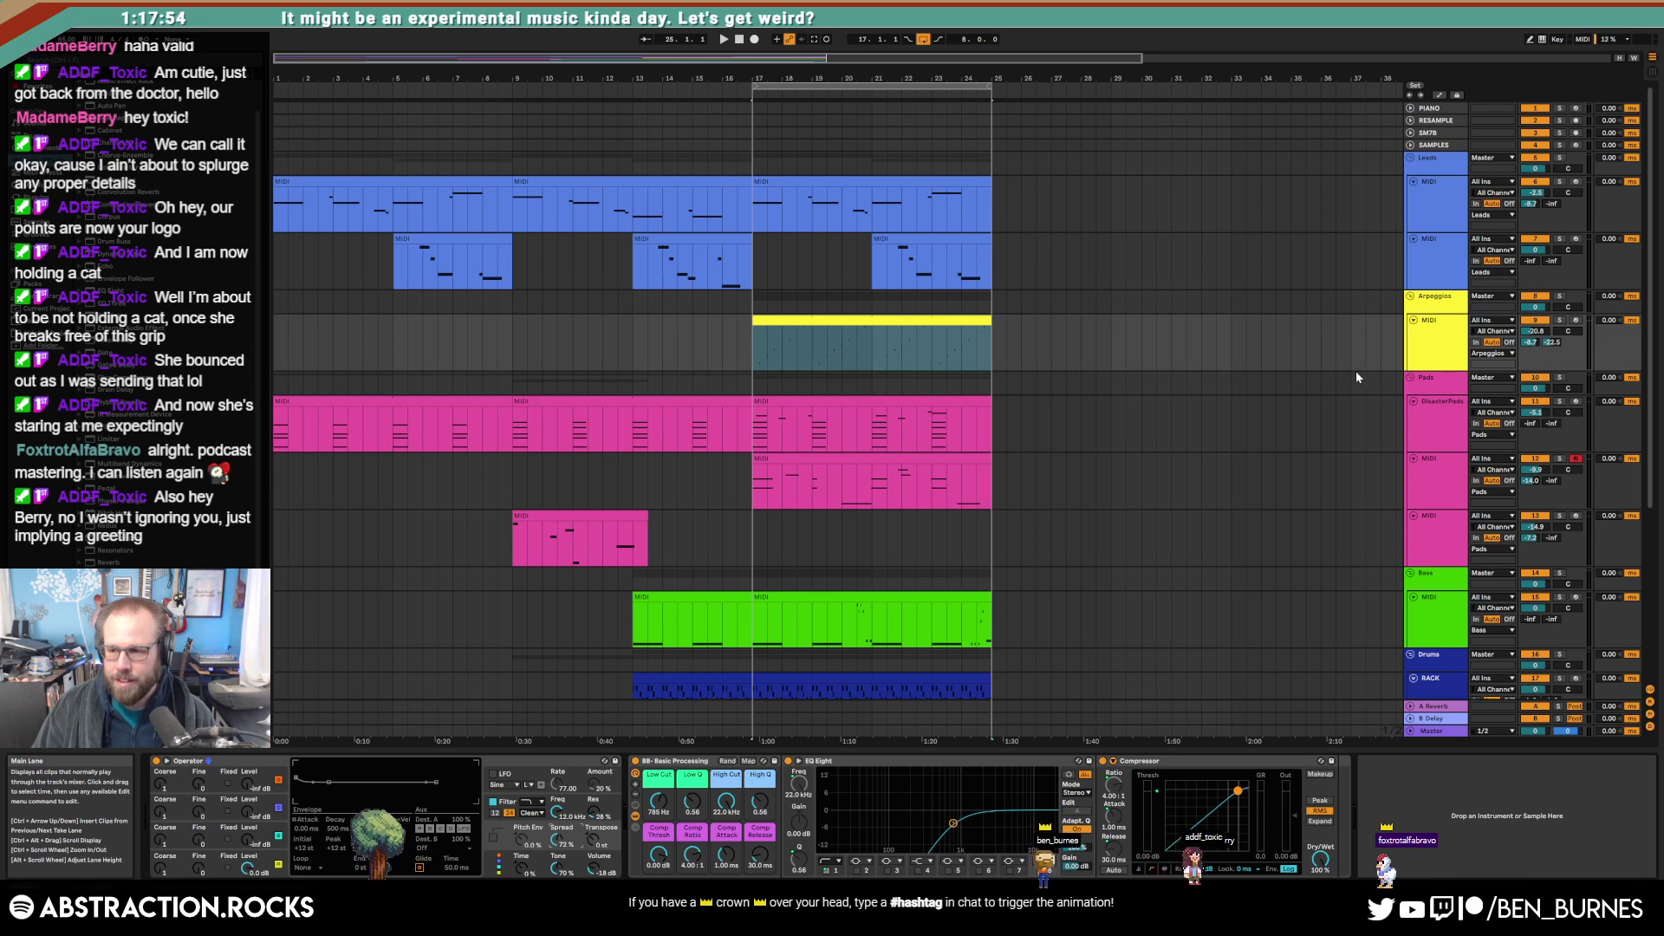
{"action": "left_click", "coordinate": [760, 357]}
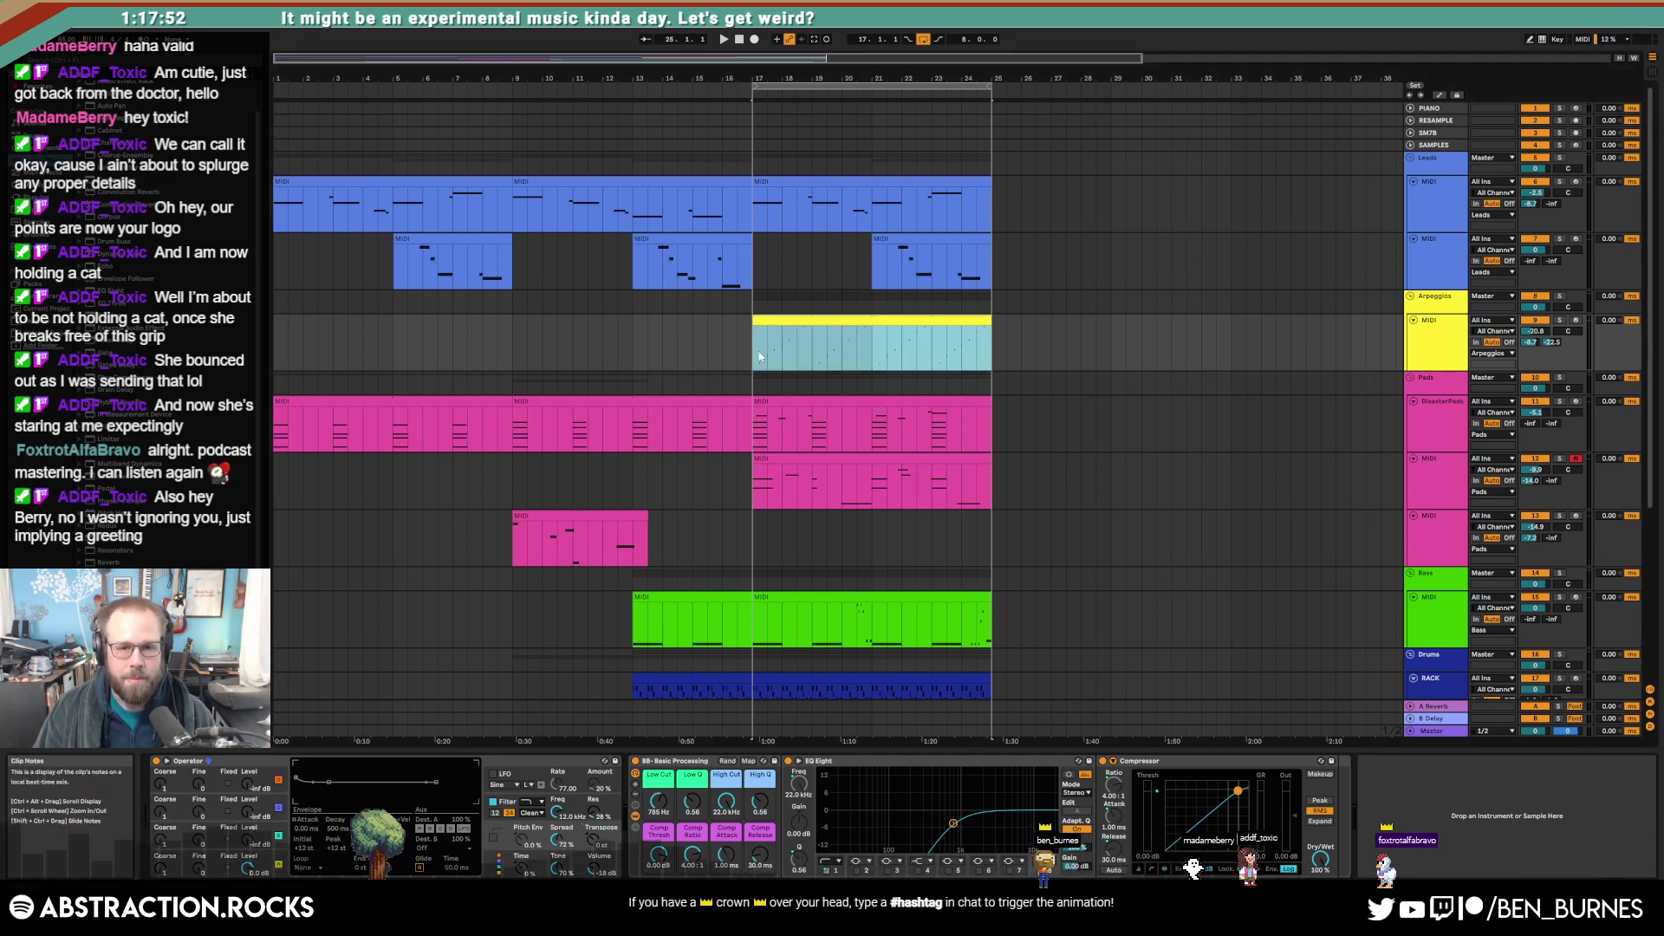
{"action": "left_click_drag", "start_coordinate": [110, 106], "coordinate": [644, 843]}
{"action": "key", "text": "space"}
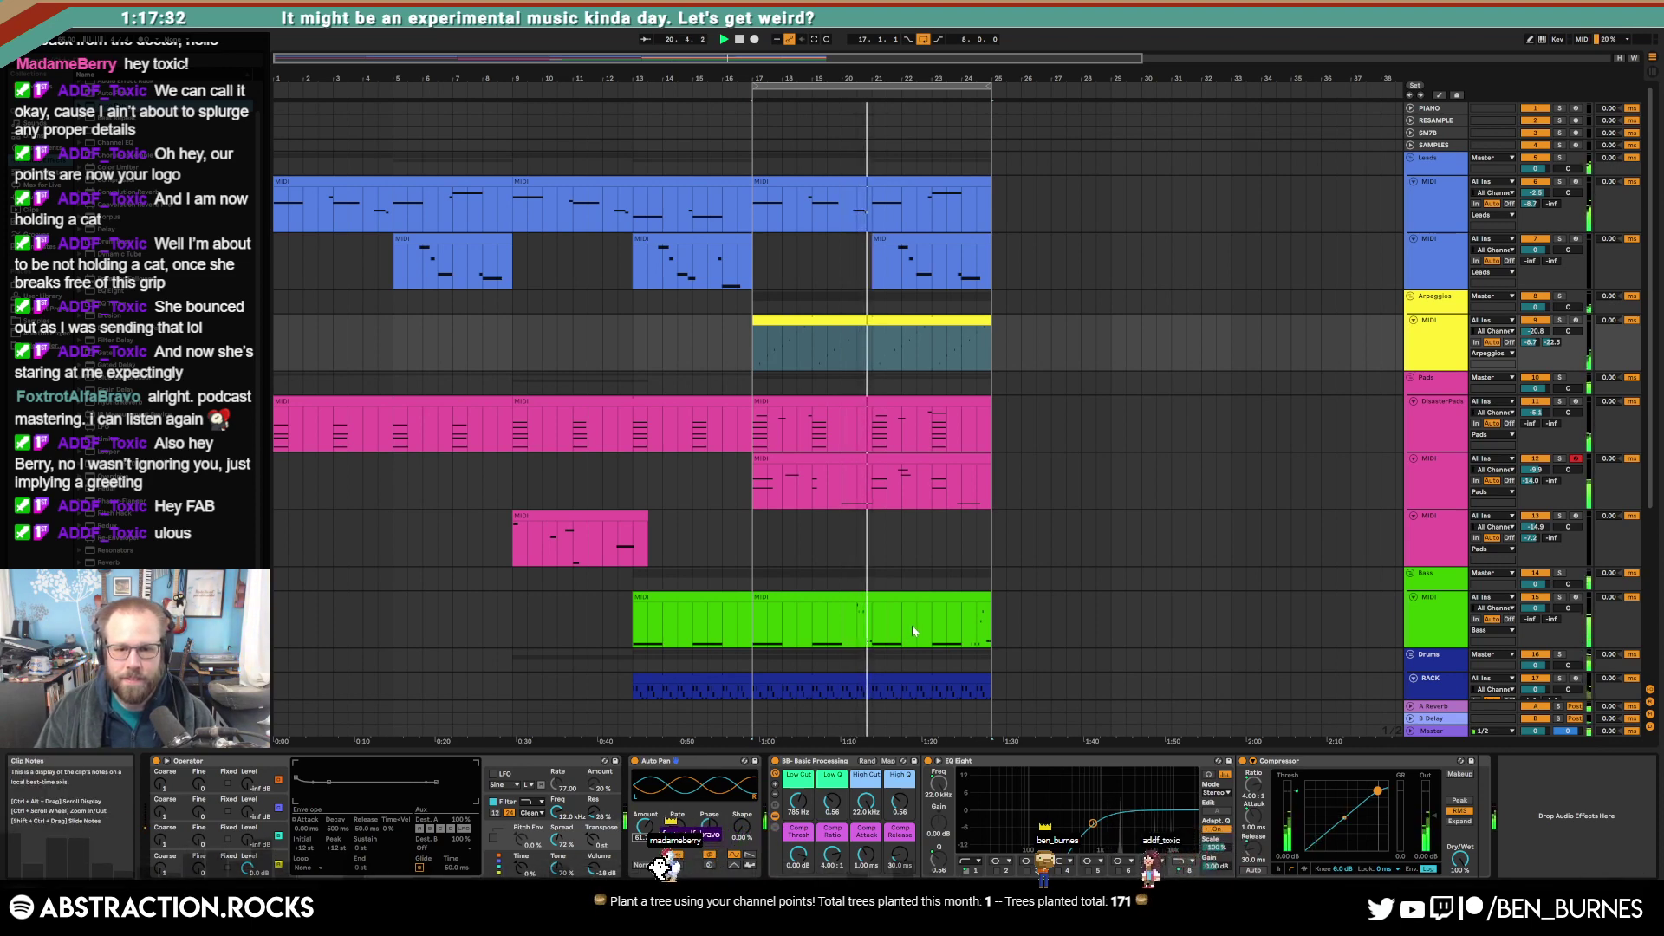
Step: Fine-tune oscillator B's output level and adjust the Spread amount in the bass track's Operator
{"action": "left_click", "coordinate": [916, 600]}
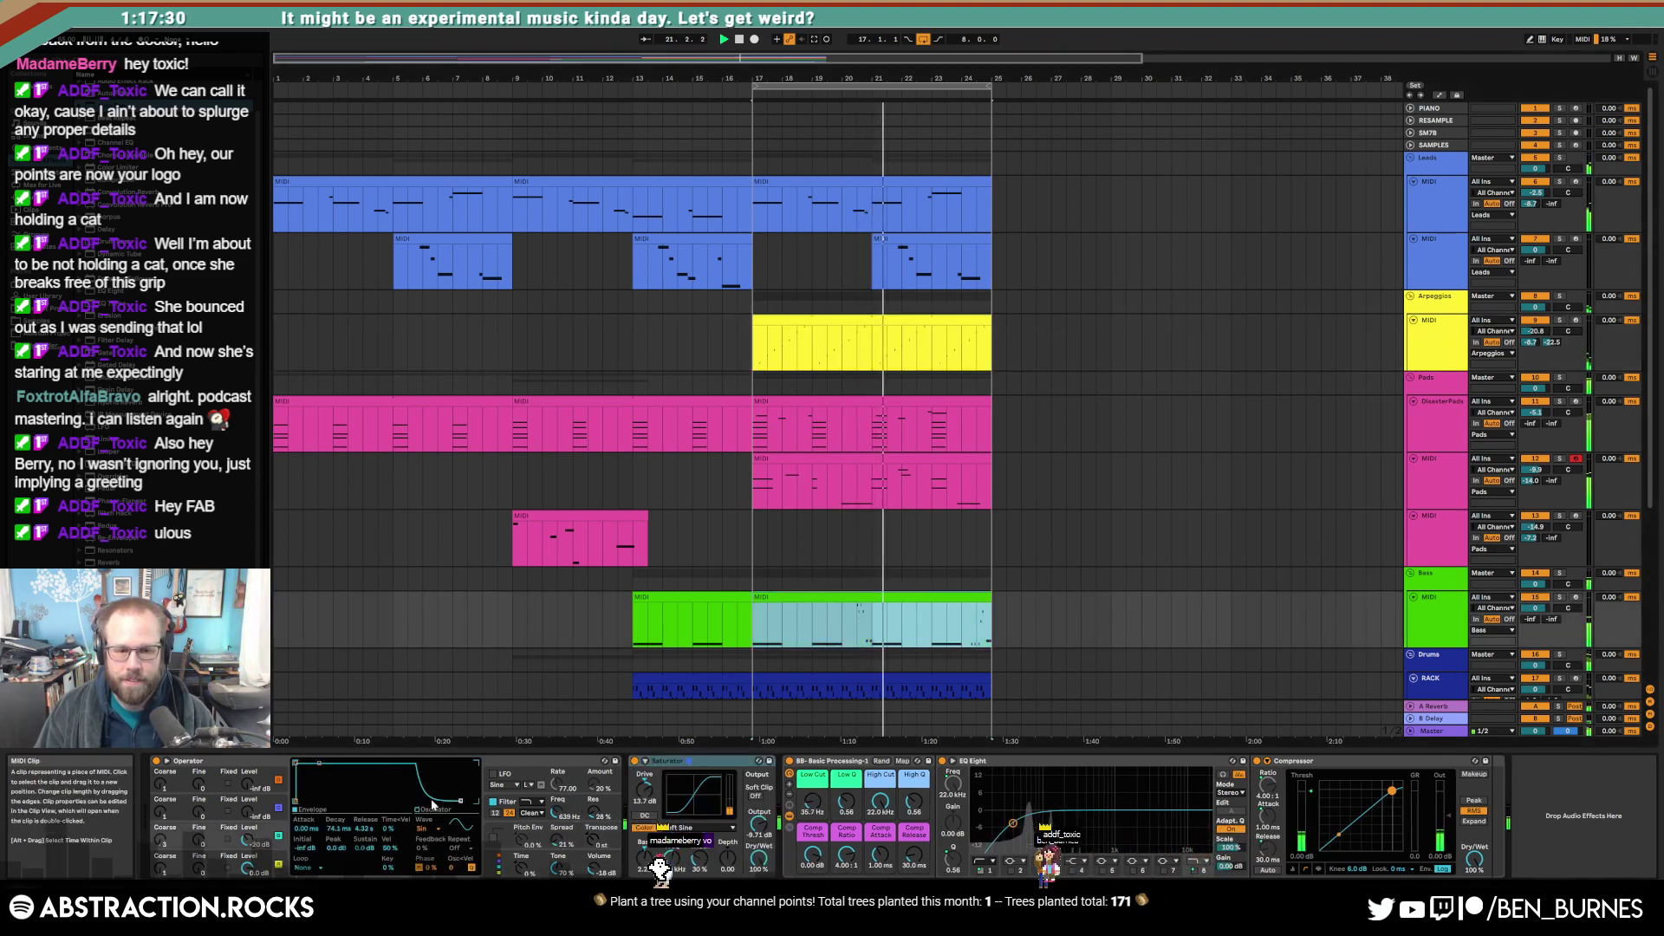
{"action": "left_click_drag", "start_coordinate": [246, 839], "coordinate": [249, 841]}
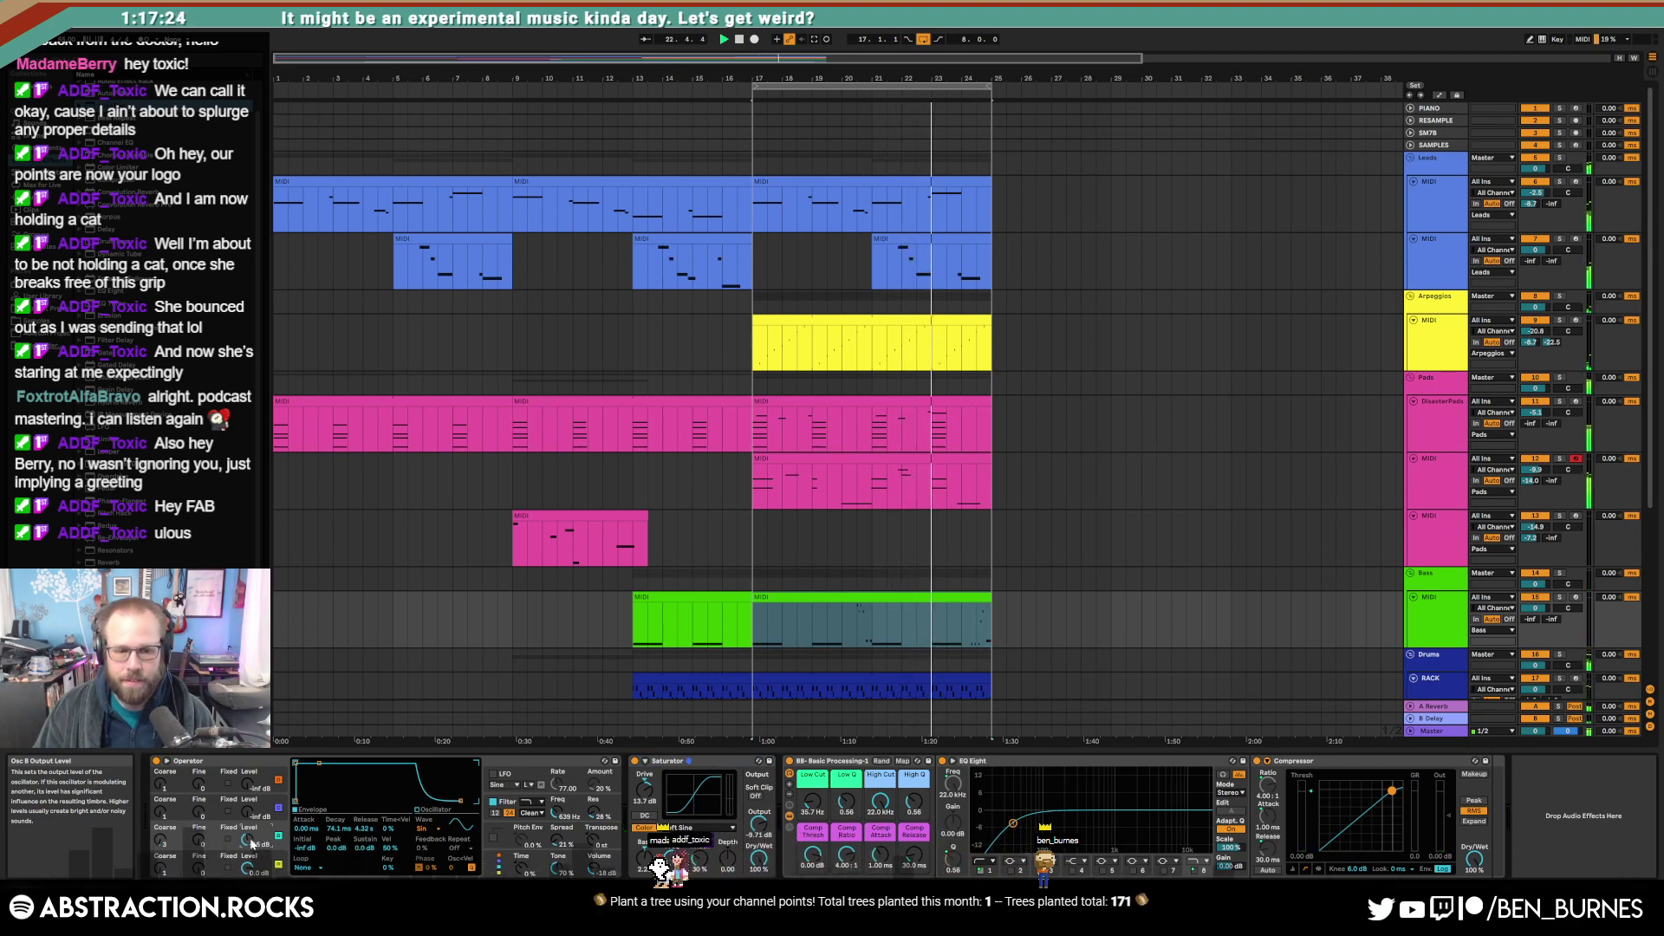
{"action": "left_click_drag", "start_coordinate": [250, 842], "coordinate": [251, 839]}
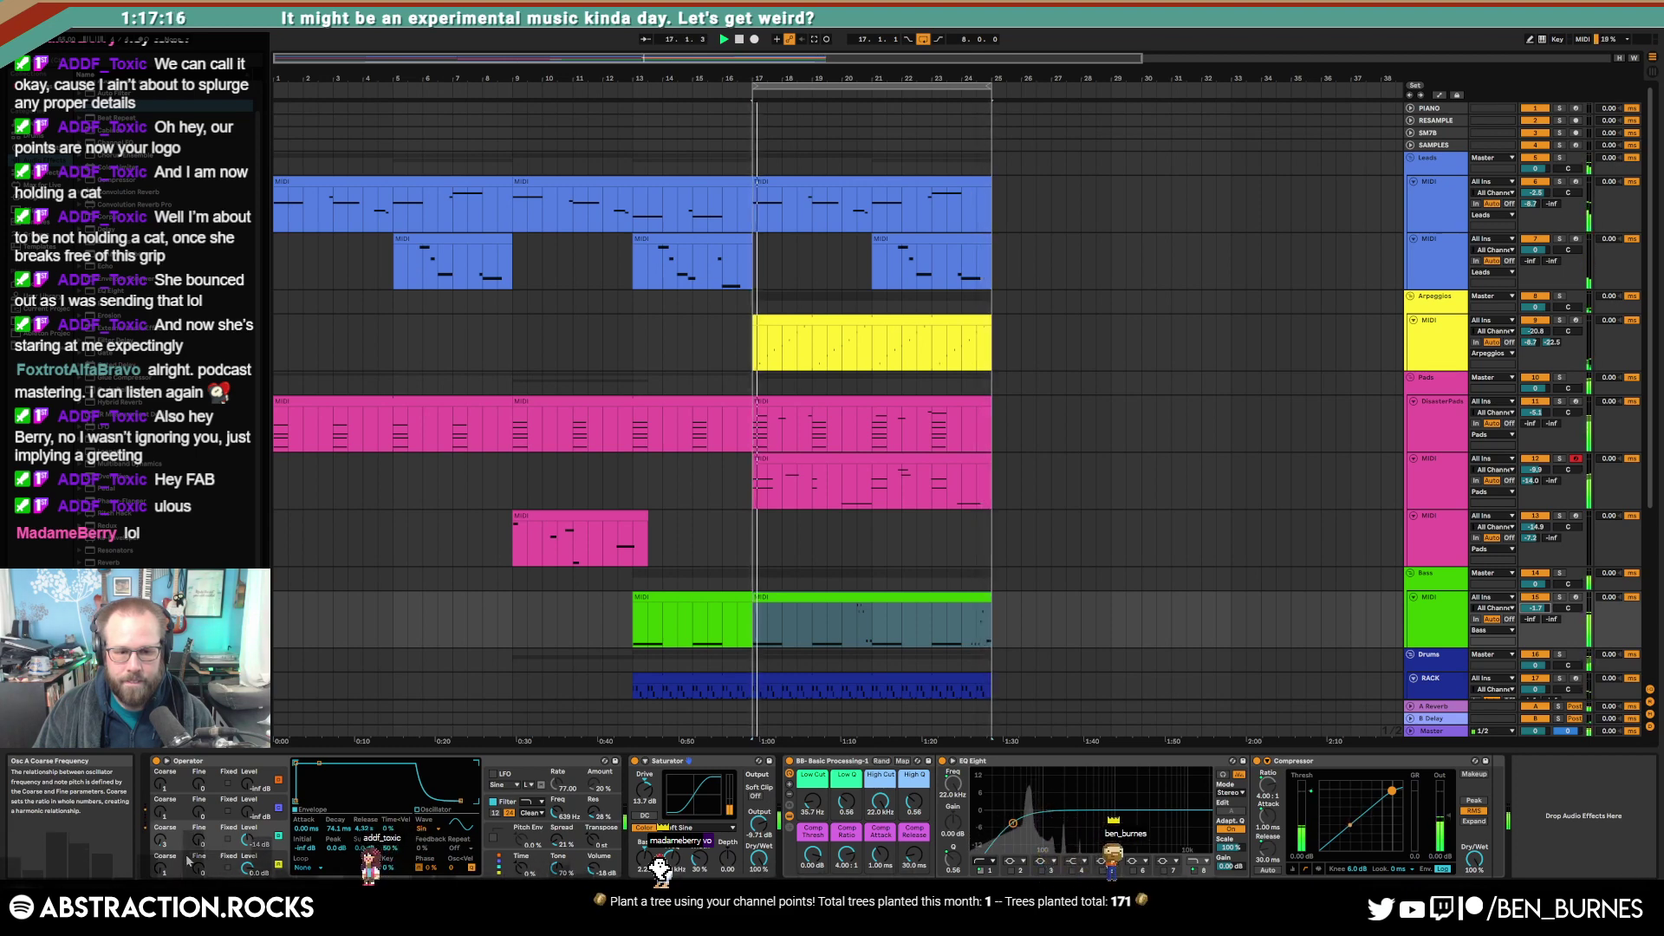
{"action": "left_click", "coordinate": [491, 842]}
{"action": "left_click", "coordinate": [553, 839]}
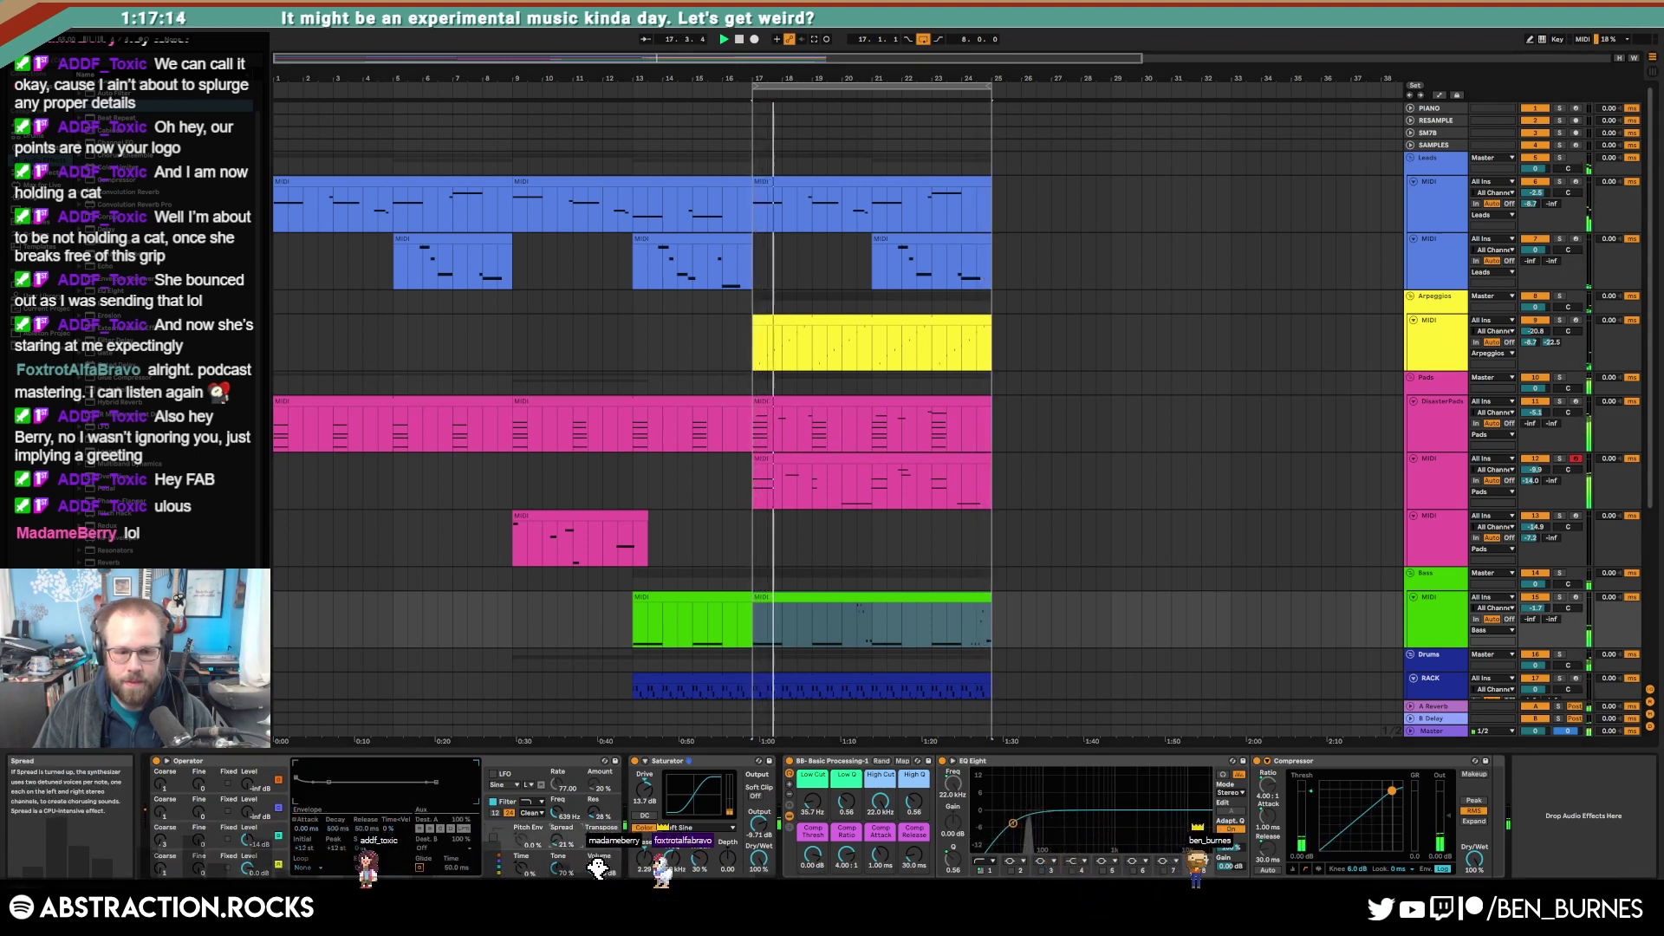
Step: Reshape the envelope of oscillator A in the bass Operator with a decay of 14.3 s, and stop playback
{"action": "left_click", "coordinate": [761, 628]}
{"action": "key", "text": "shift+Tab"}
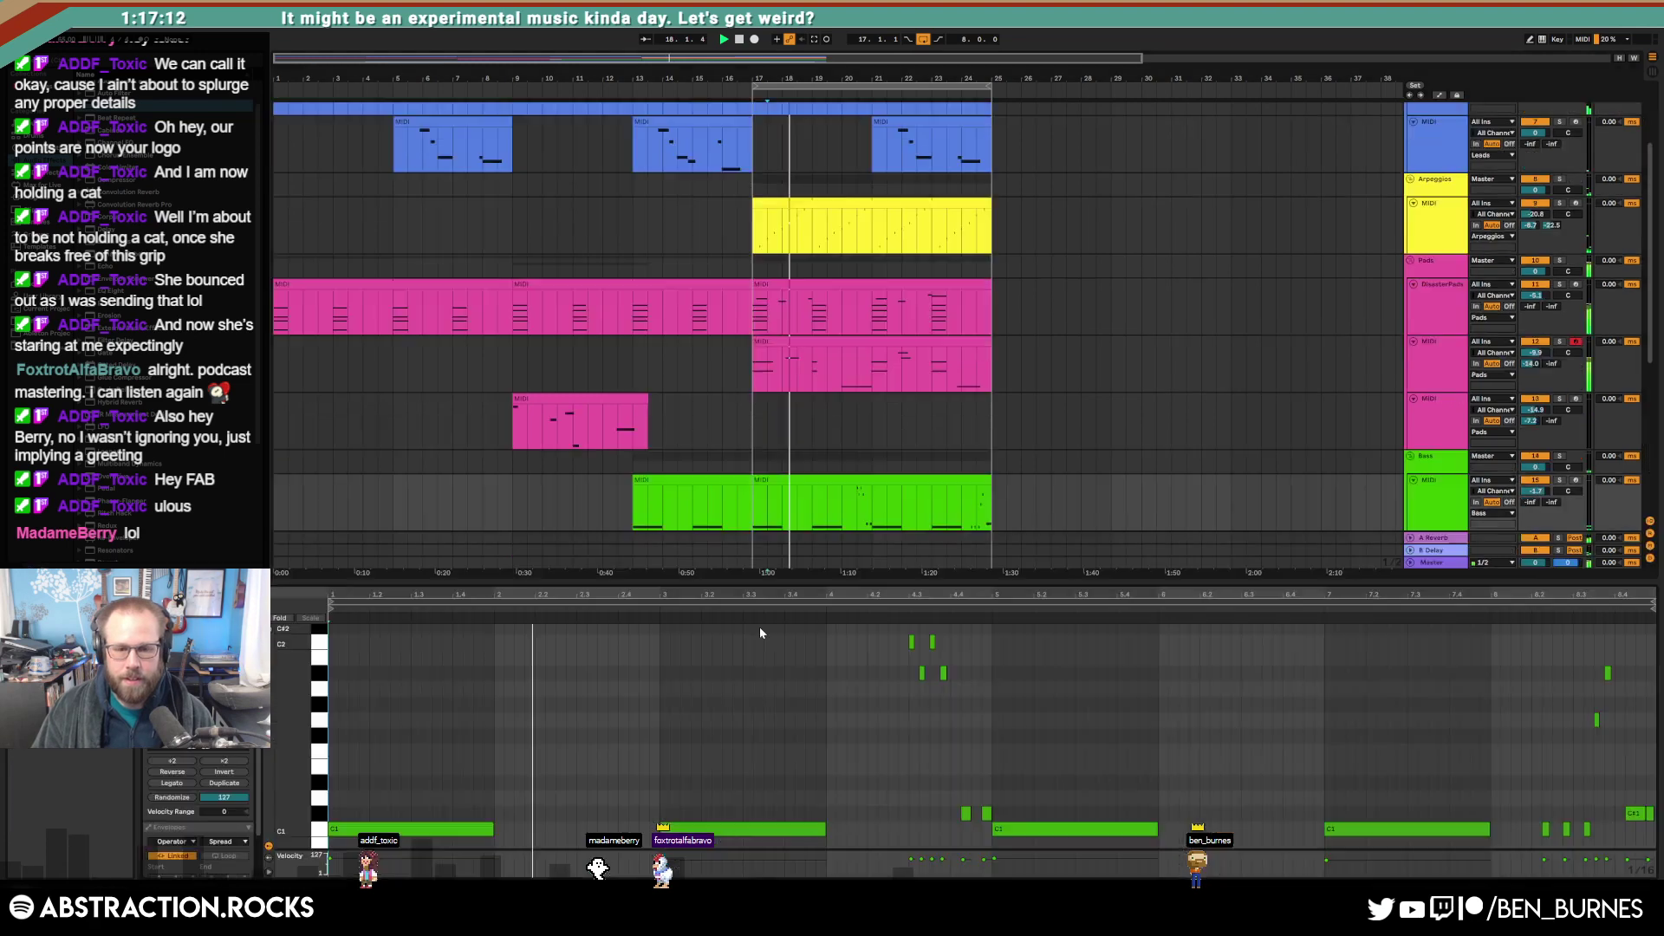
{"action": "key", "text": "shift+Tab"}
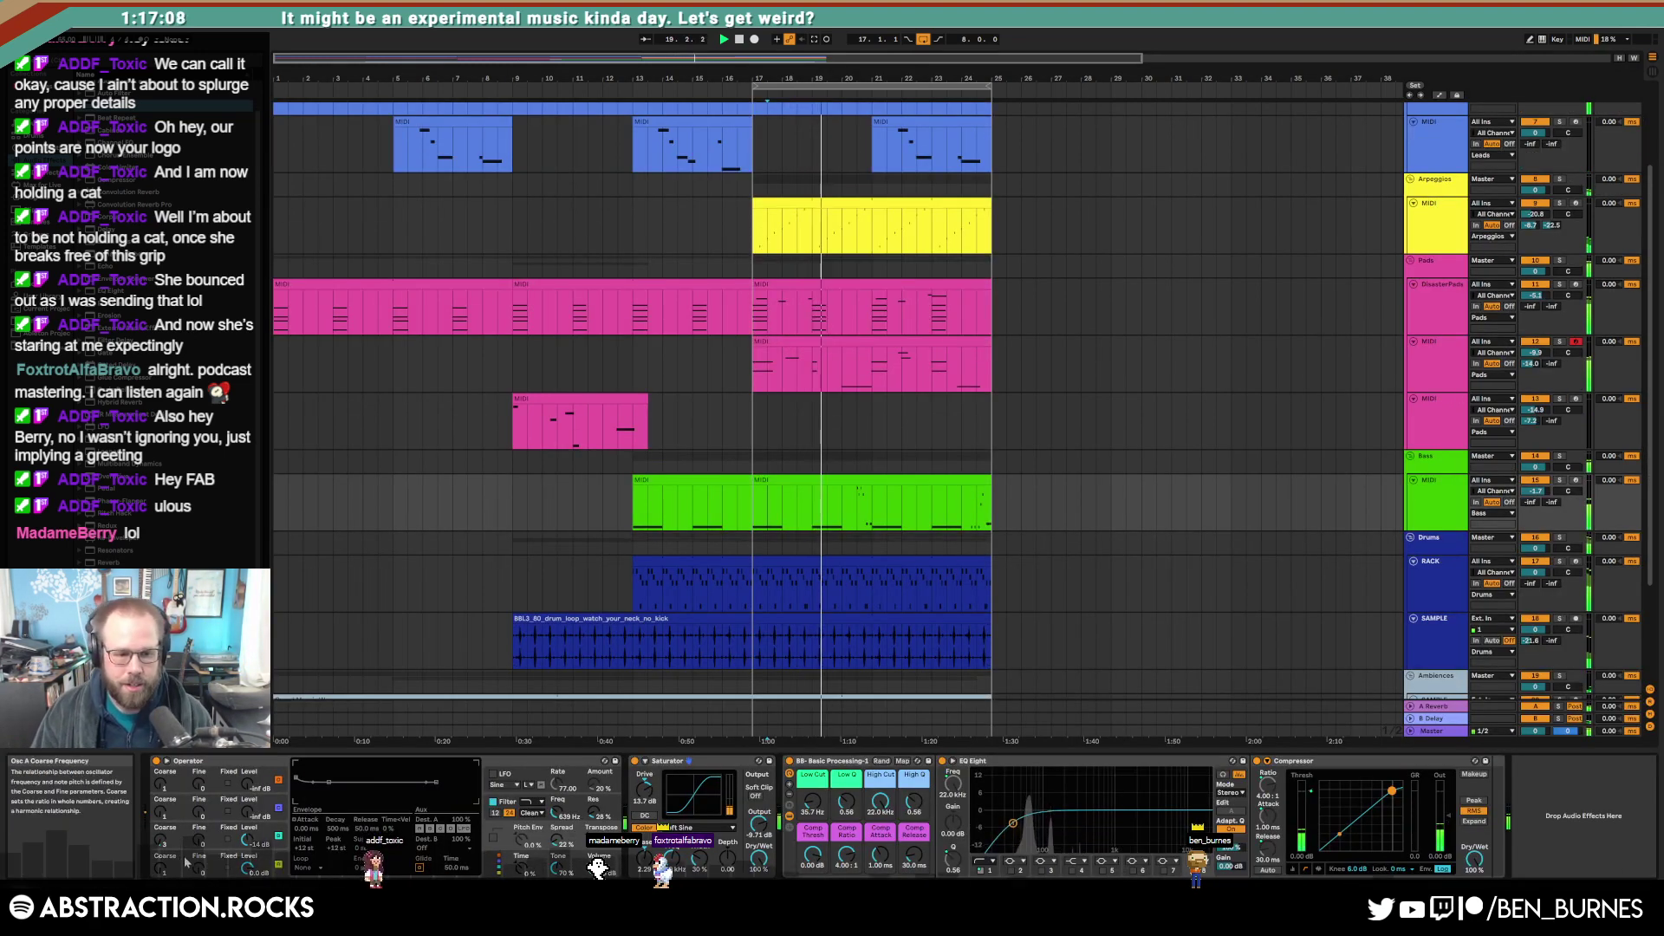
{"action": "left_click", "coordinate": [163, 866]}
{"action": "left_click_drag", "start_coordinate": [452, 801], "coordinate": [456, 801]}
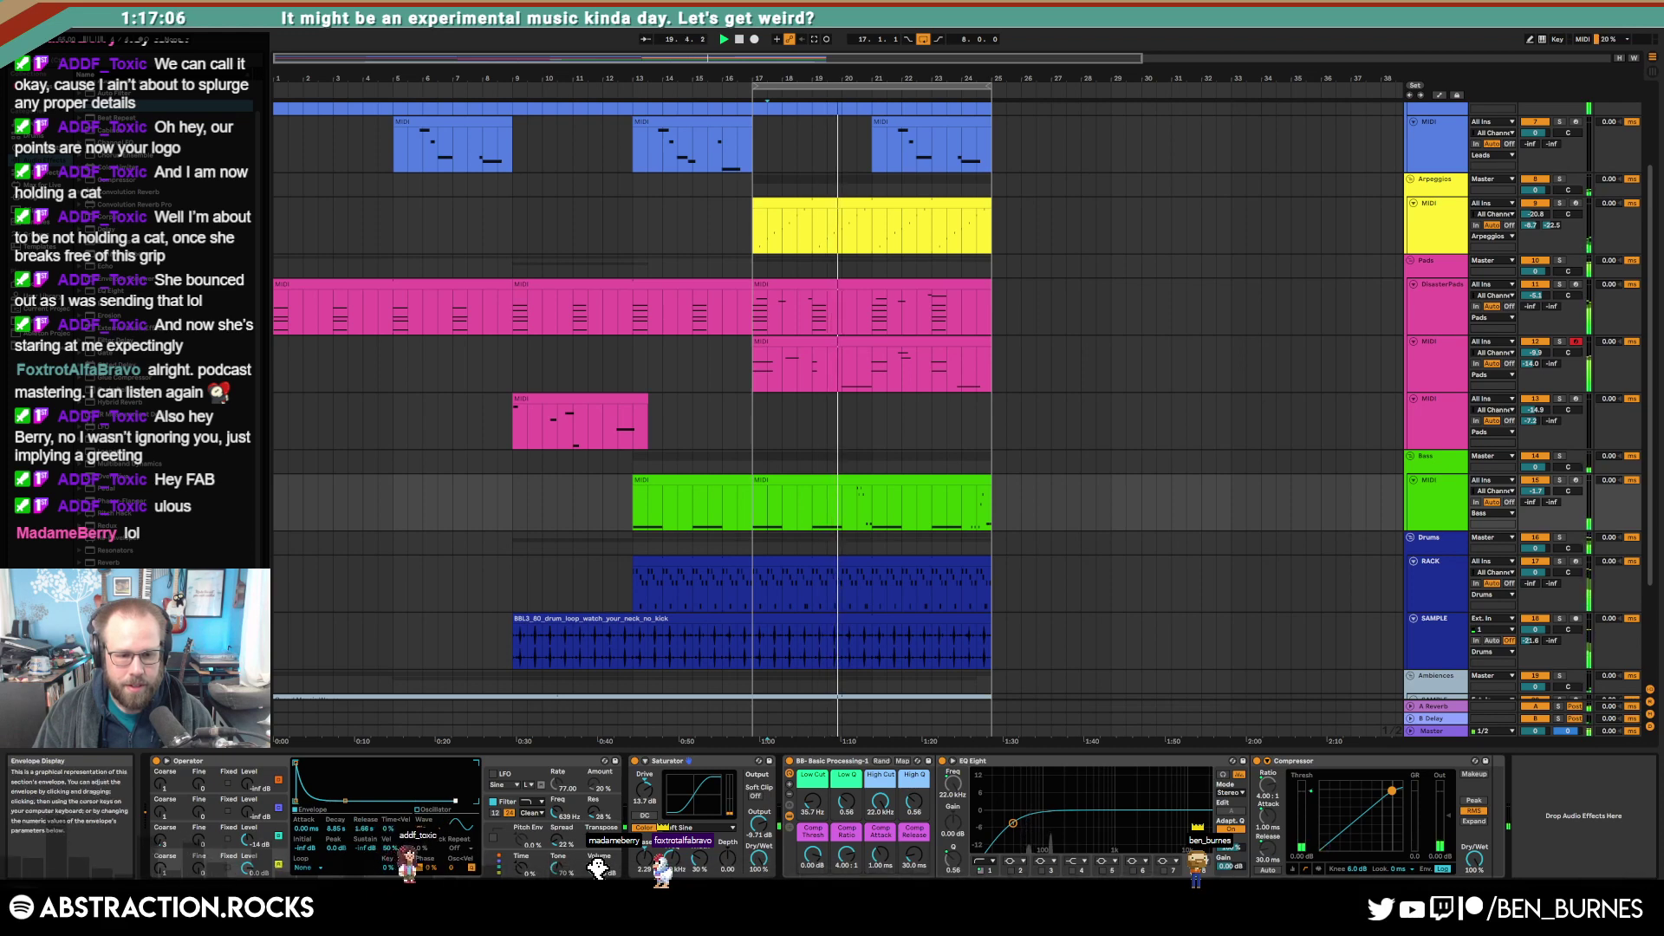
{"action": "left_click_drag", "start_coordinate": [345, 801], "coordinate": [348, 801]}
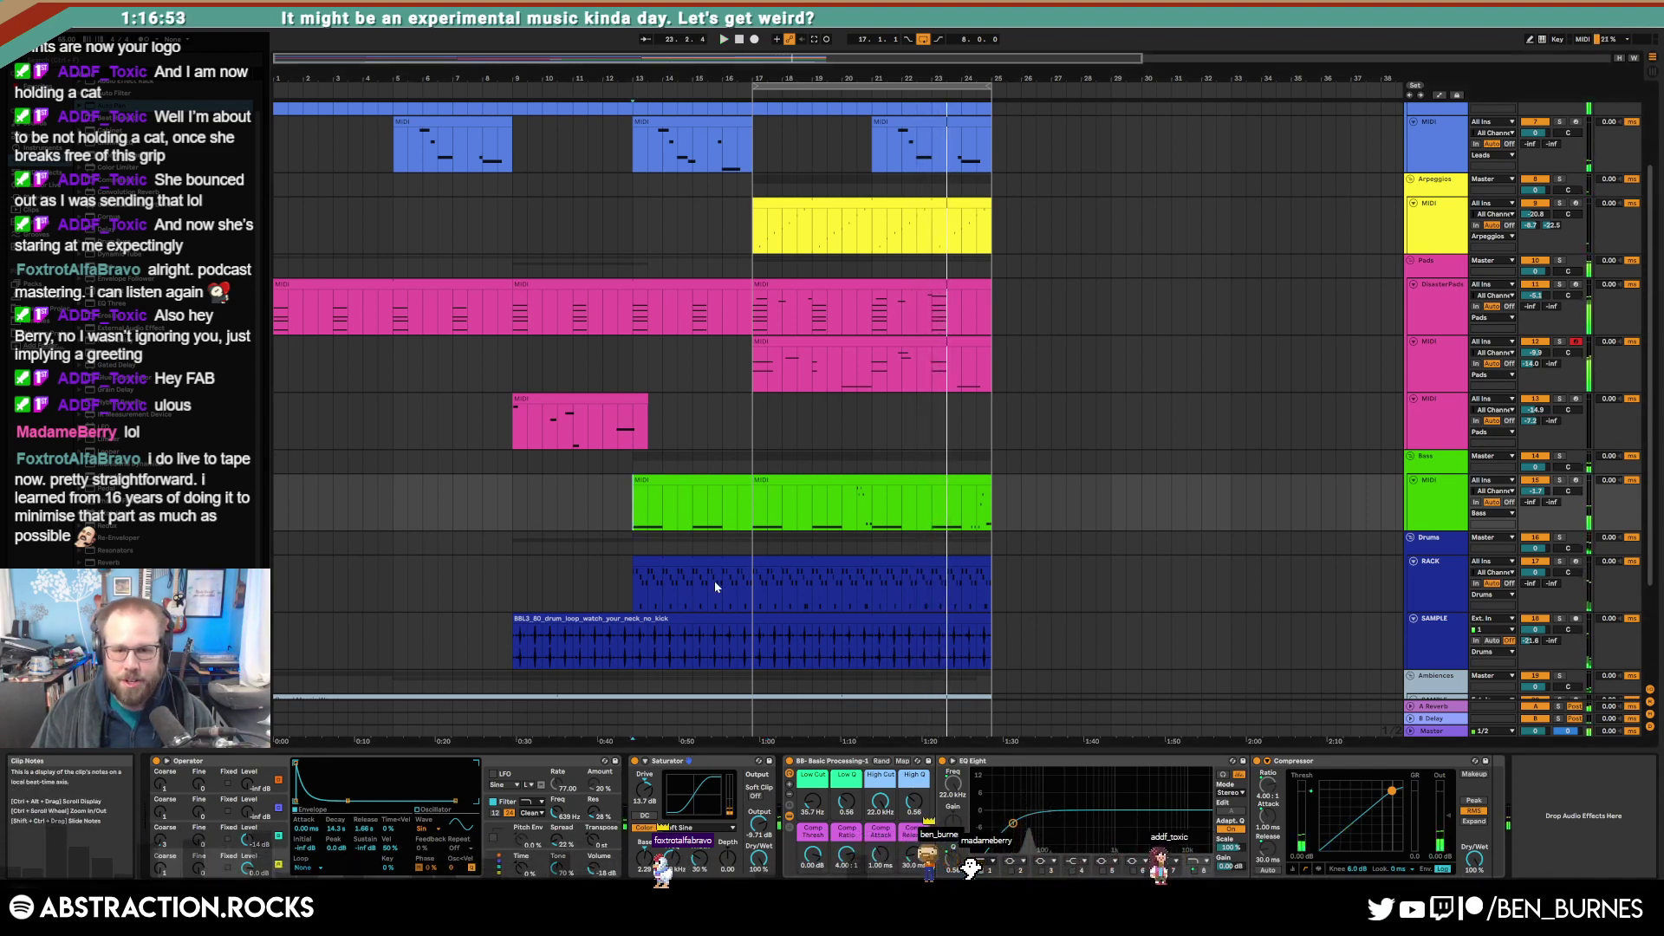
{"action": "key", "text": "space"}
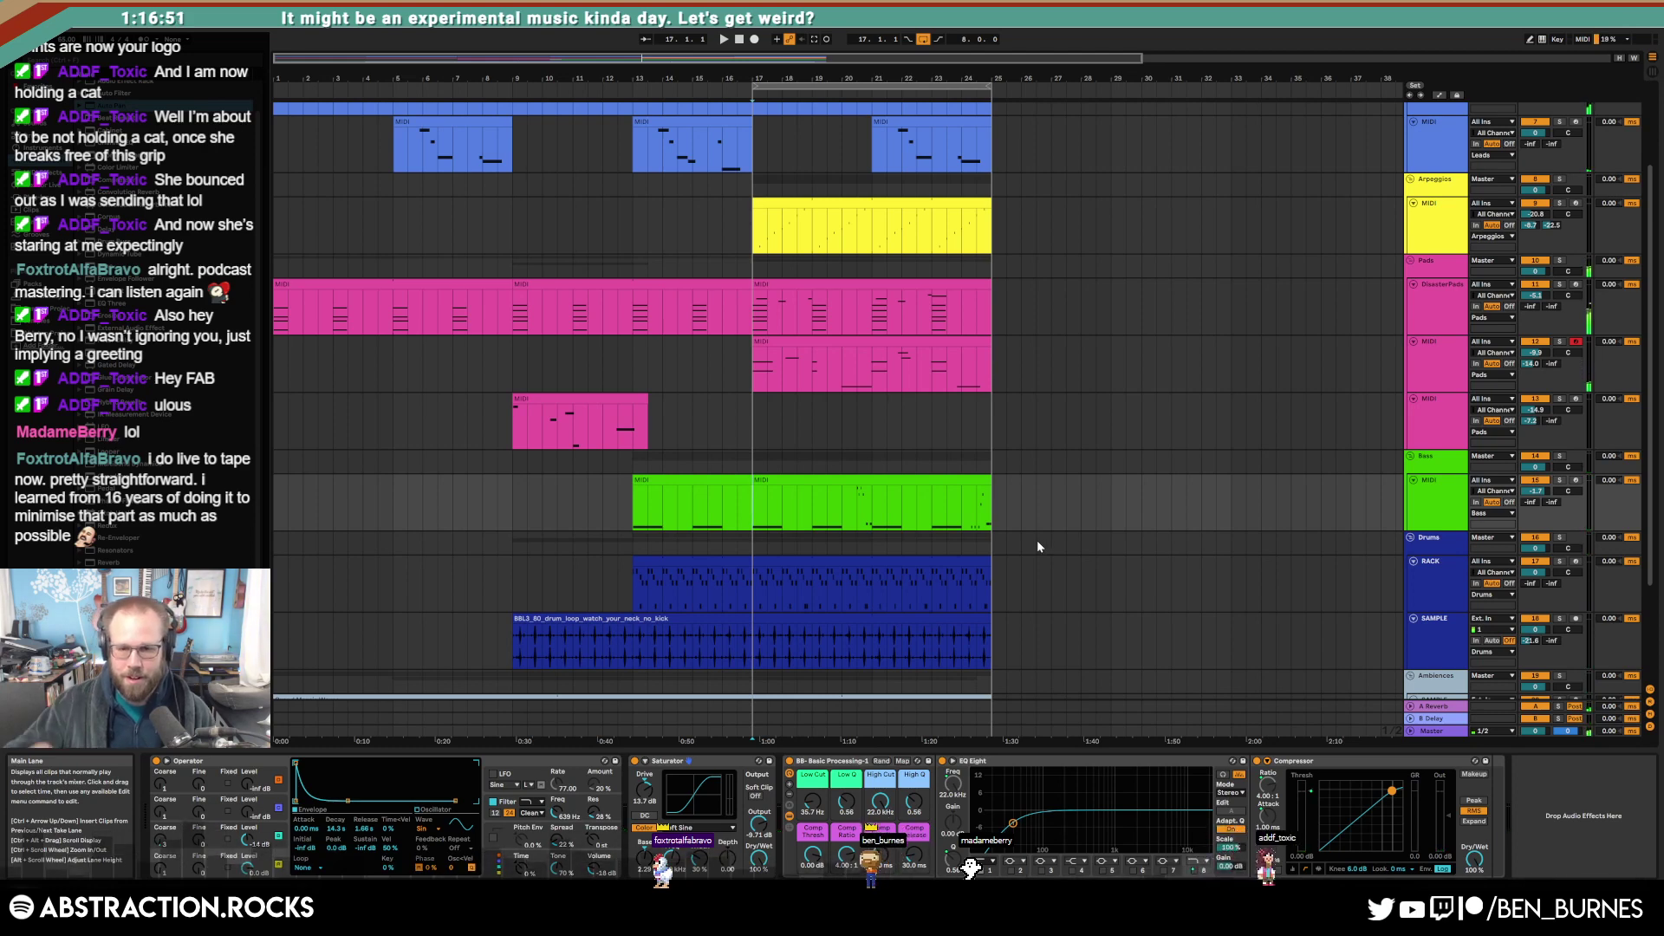
Step: Arm the third pads track for recording and audition the arrangement from around bar 15 and bar 17
{"action": "left_click", "coordinate": [1448, 420]}
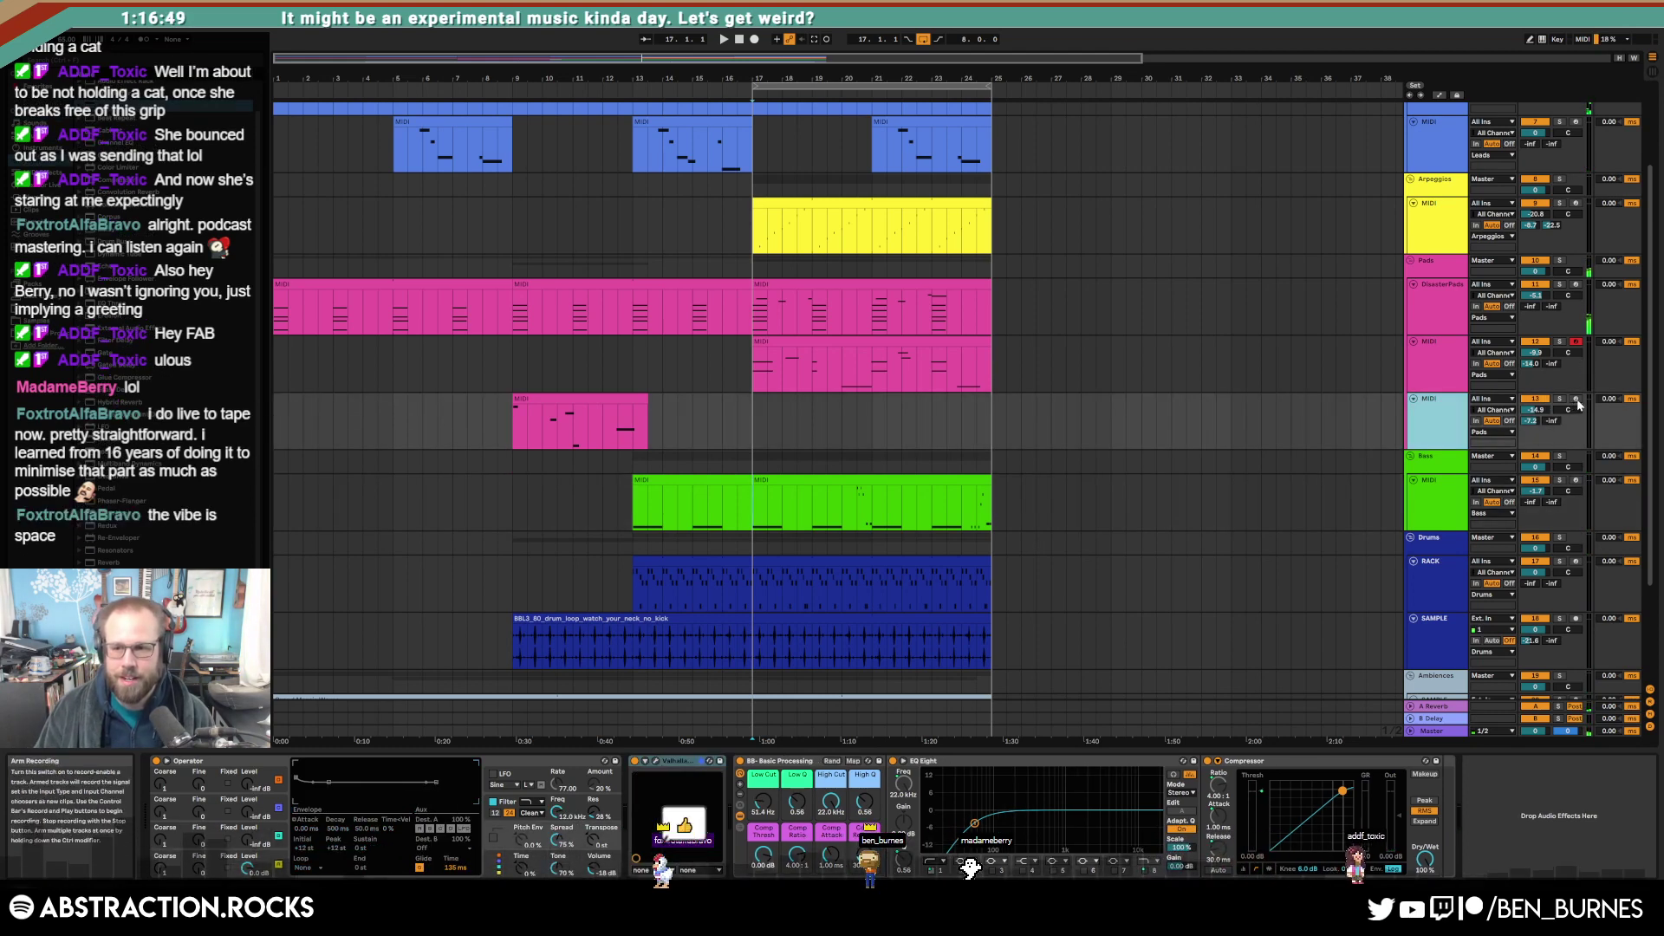
{"action": "left_click", "coordinate": [1576, 400]}
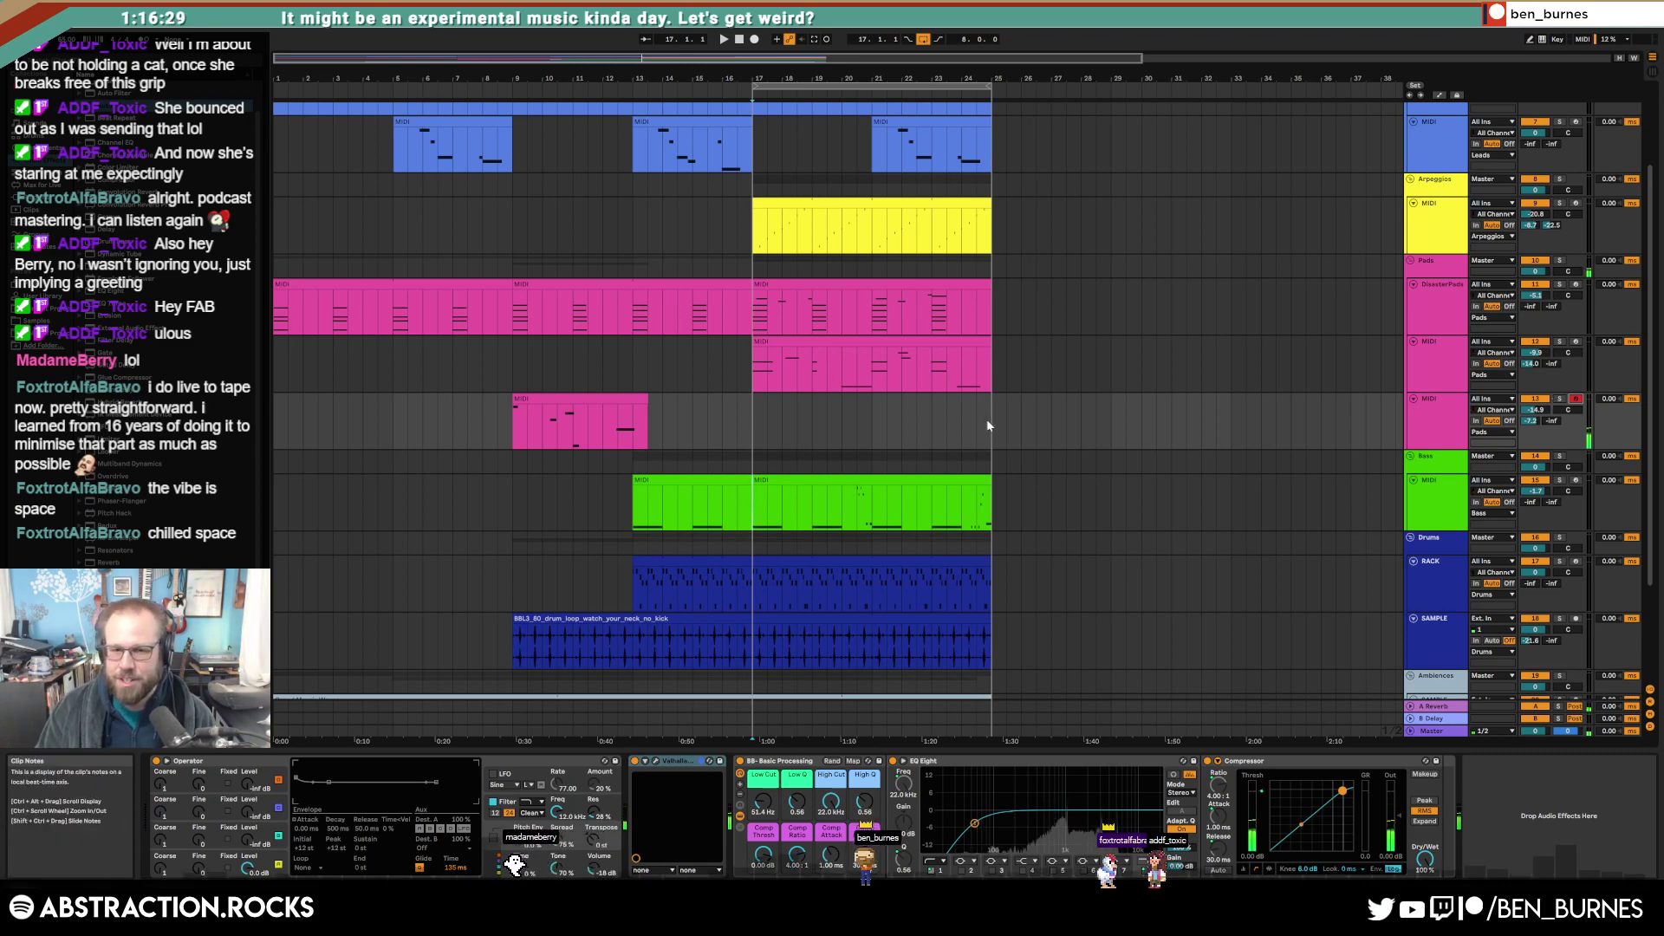
{"action": "left_click", "coordinate": [689, 357]}
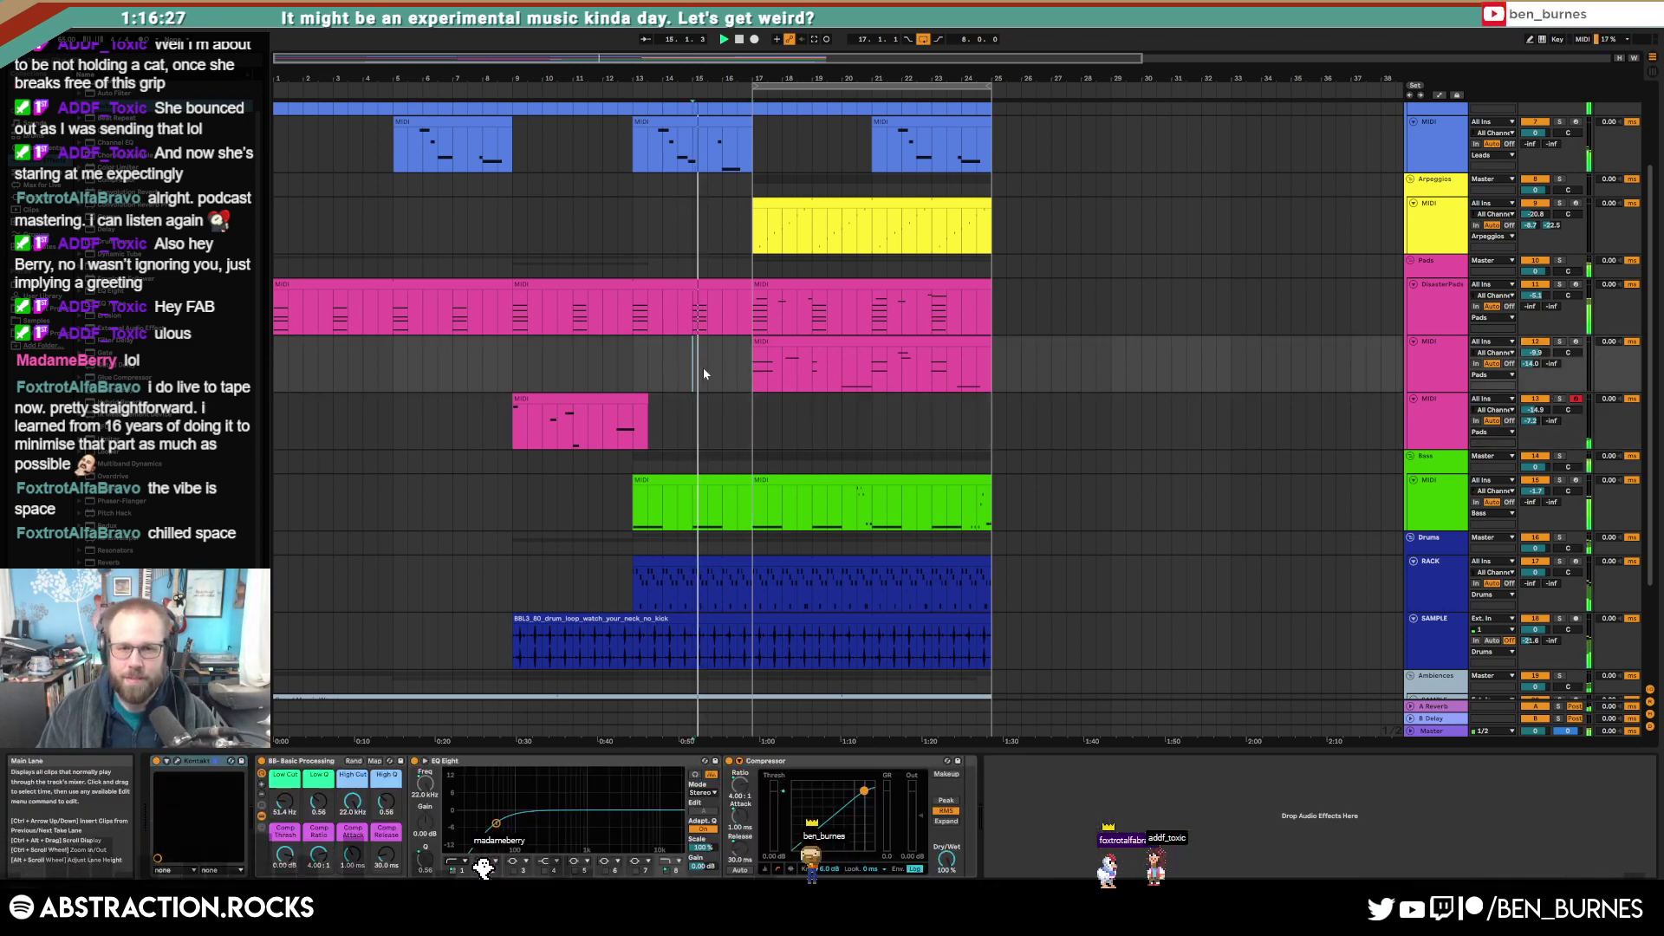
{"action": "key", "text": "space"}
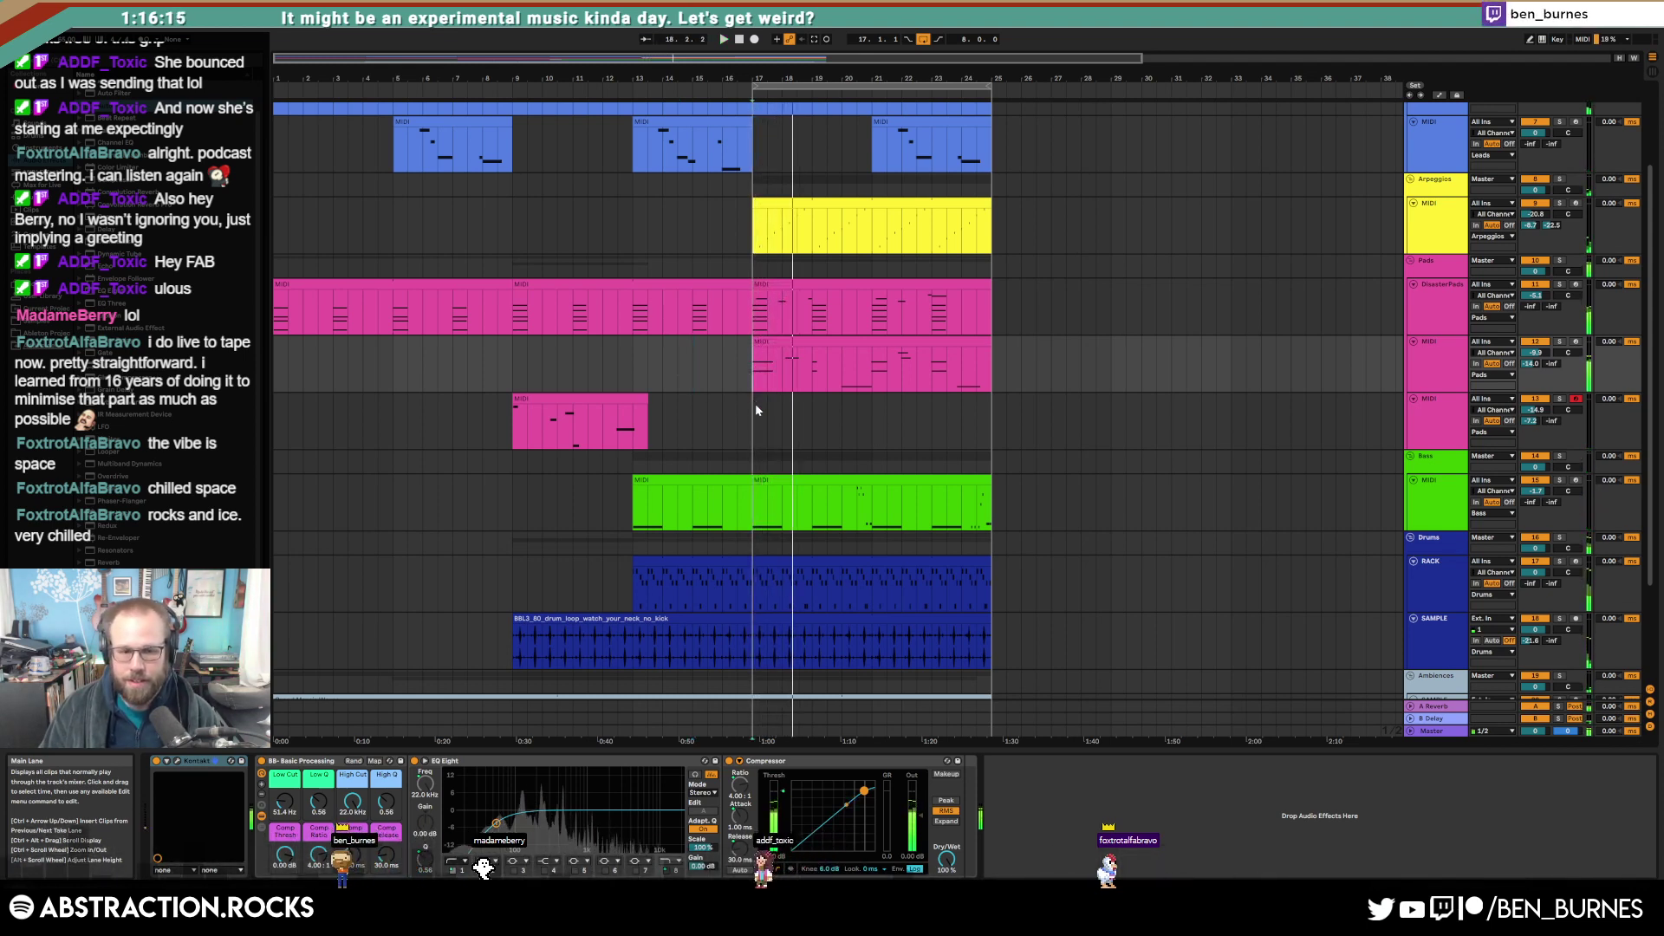
{"action": "left_click", "coordinate": [747, 429]}
{"action": "key", "text": "space"}
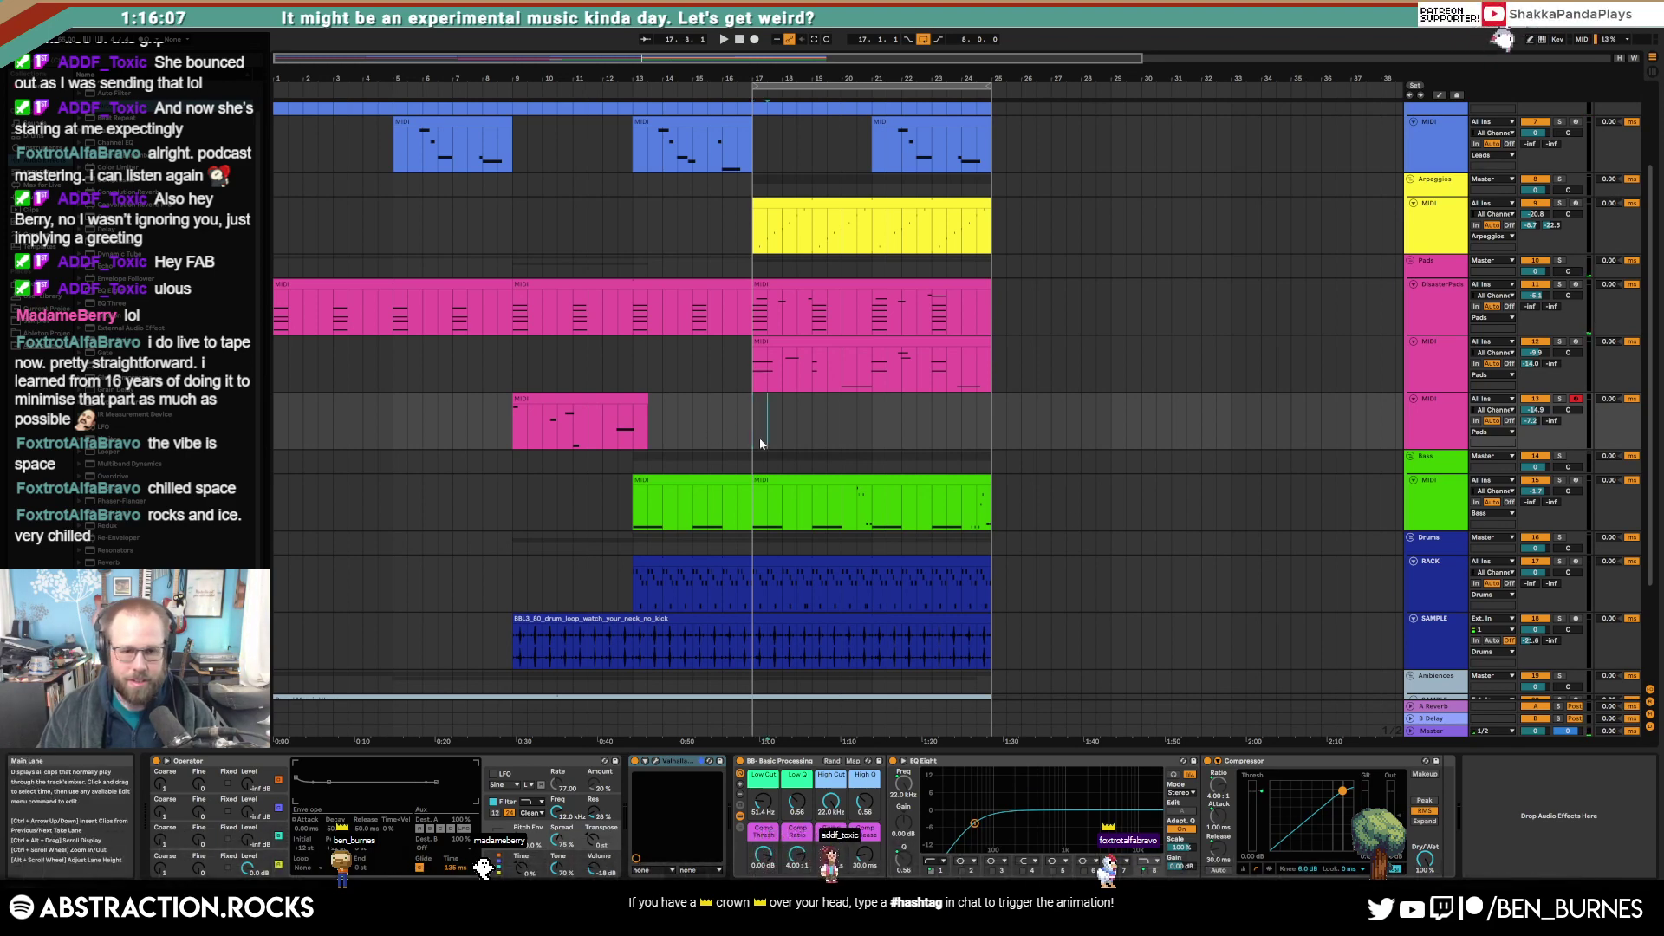
Step: Switch to File Explorer and open the Album Ephemera folder under Abstraction Full Discography, 4_Random Bonus Content
{"action": "left_click", "coordinate": [1588, 8]}
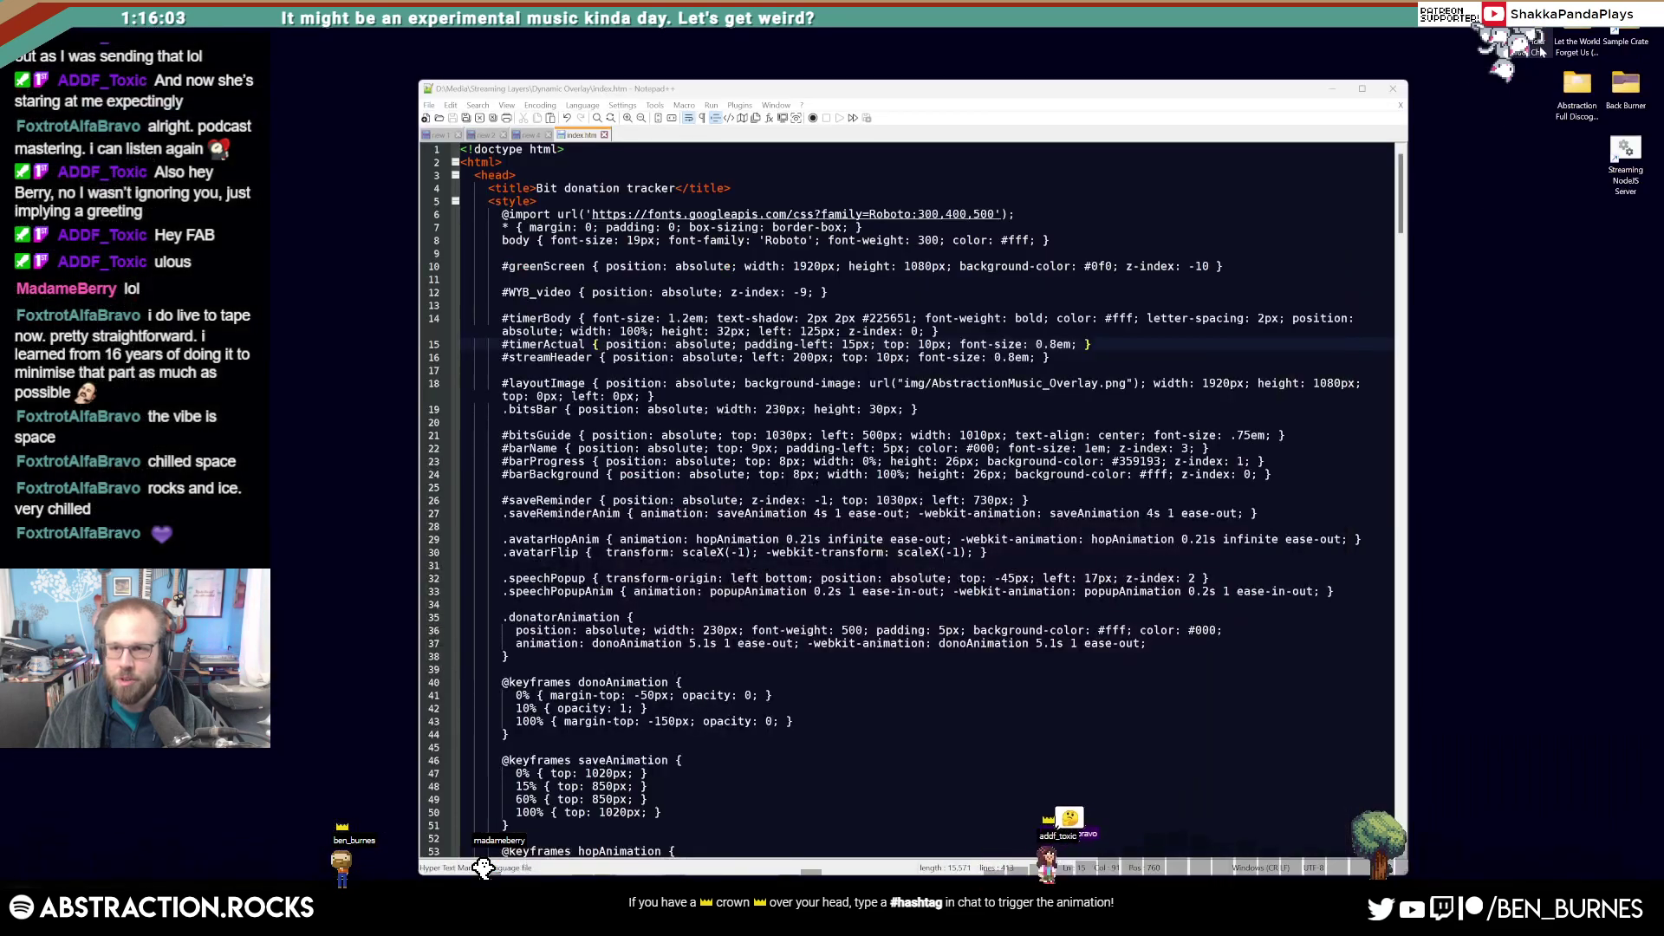
{"action": "double_click", "coordinate": [1577, 87]}
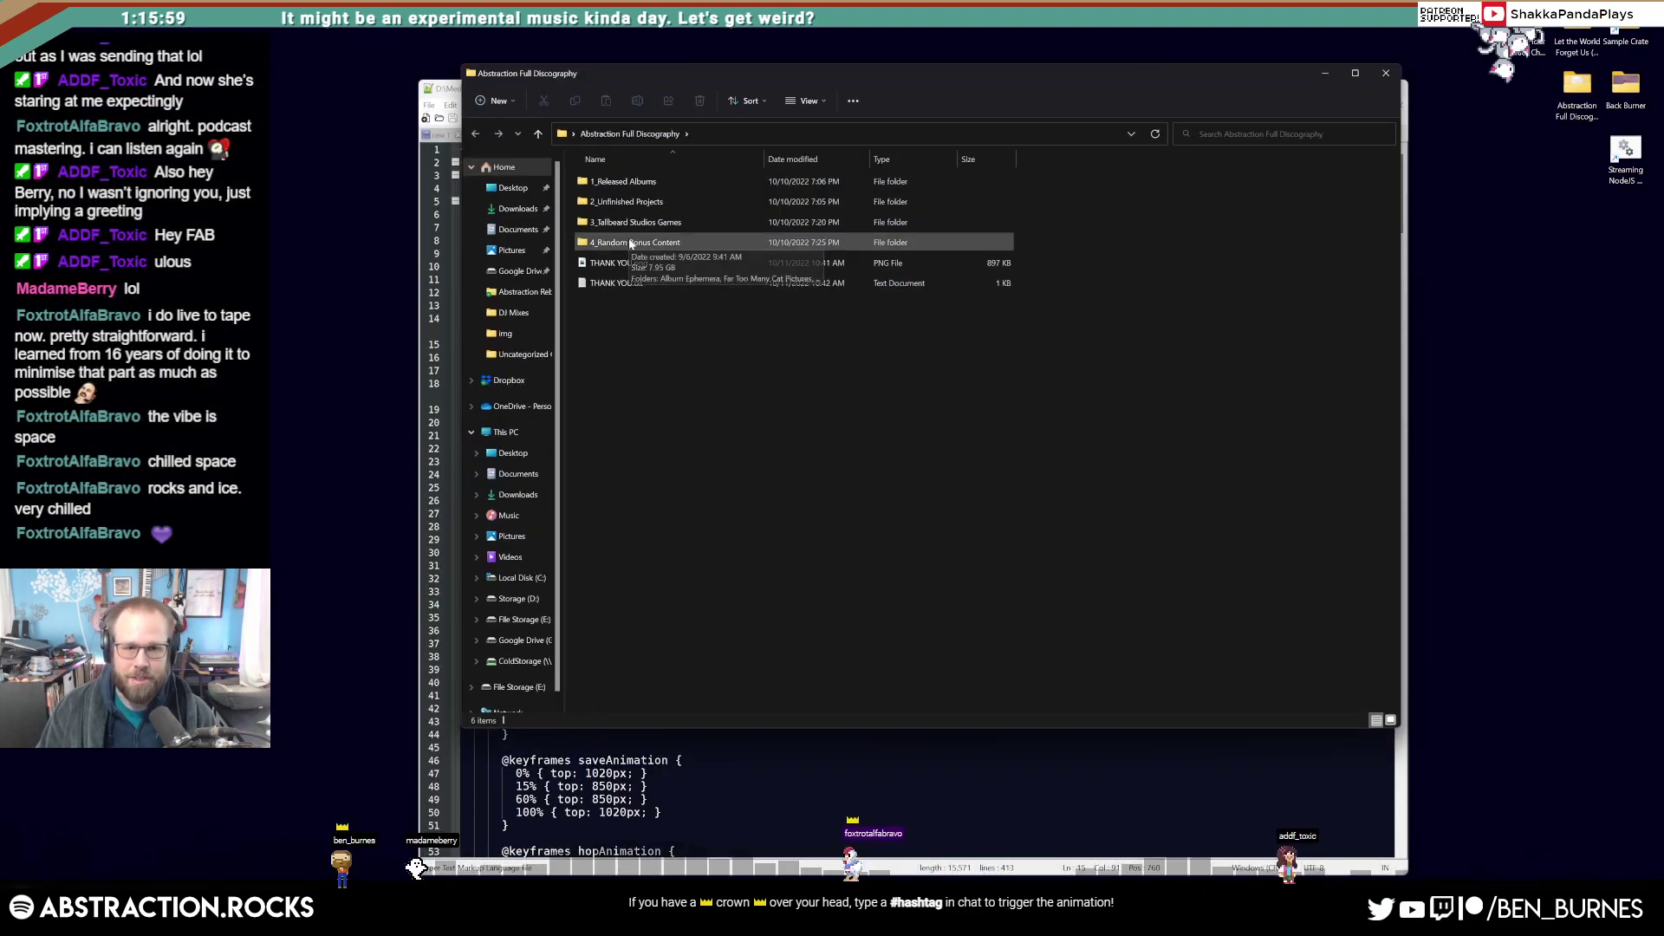
{"action": "double_click", "coordinate": [629, 243]}
{"action": "double_click", "coordinate": [619, 181]}
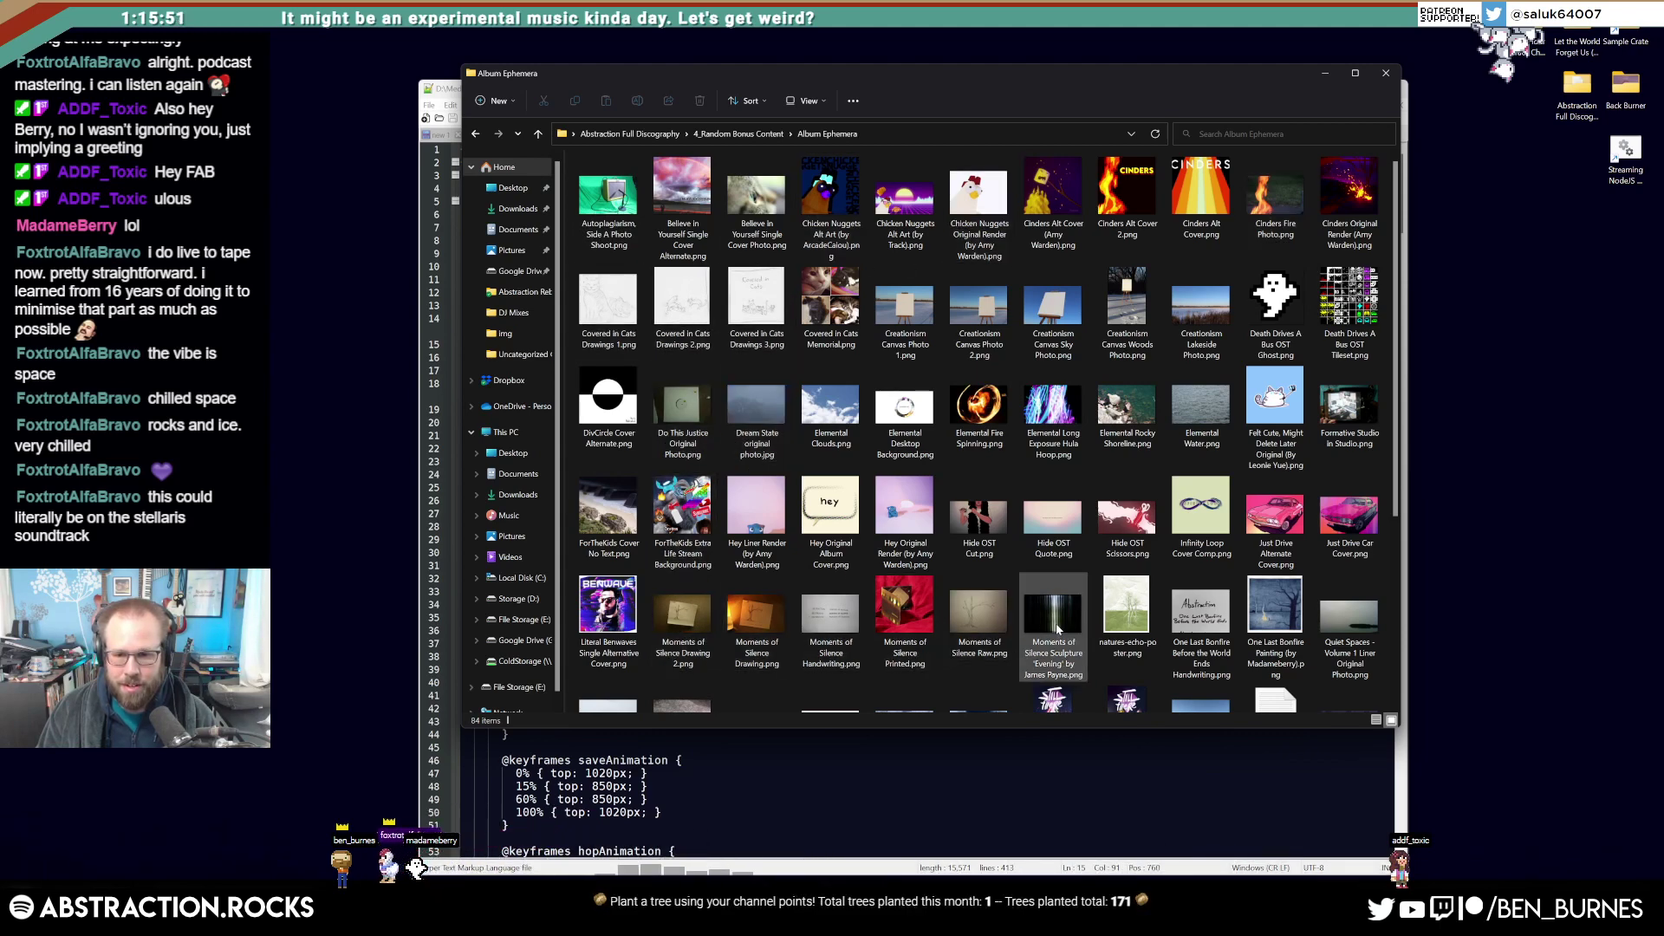
Step: Find Tales from the Aftermath Cover Photo.png in the folder and view it enlarged
{"action": "scroll", "coordinate": [1131, 555], "scroll_direction": "down", "scroll_amount": 3}
{"action": "left_click", "coordinate": [1131, 555]}
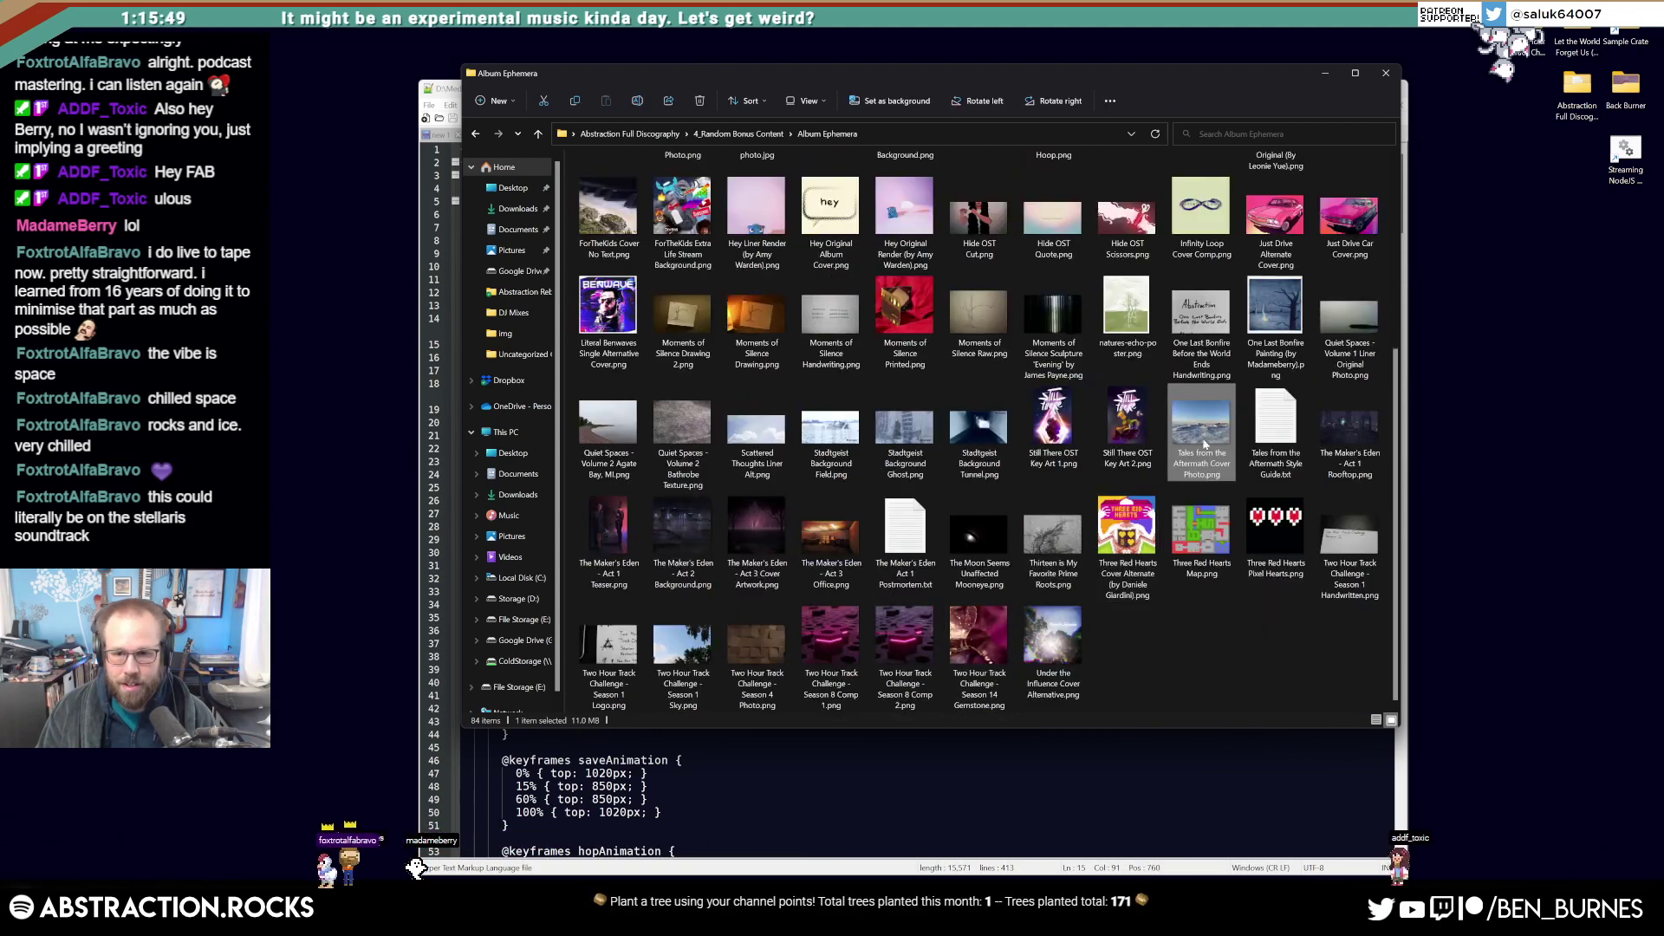
{"action": "key", "text": "Return"}
{"action": "left_click", "coordinate": [1235, 105]}
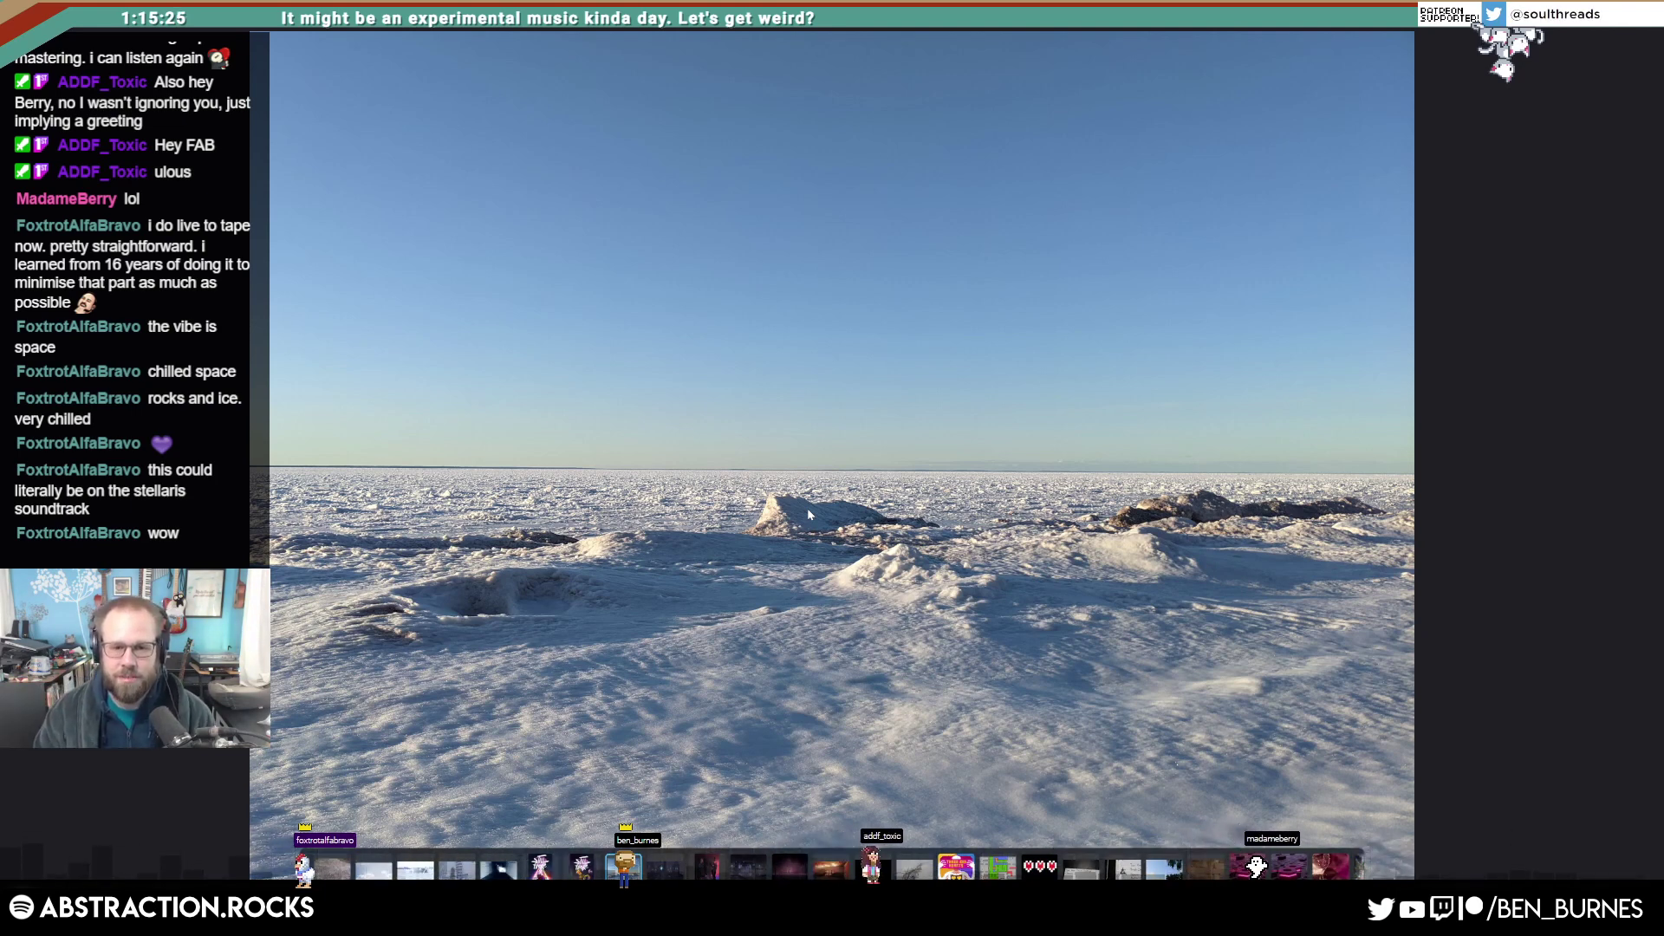
Step: Close the enlarged photo and the Album Ephemera folder, clear away the code editor window, and switch back to Ableton Live
{"action": "right_click", "coordinate": [624, 584]}
{"action": "left_click", "coordinate": [534, 609]}
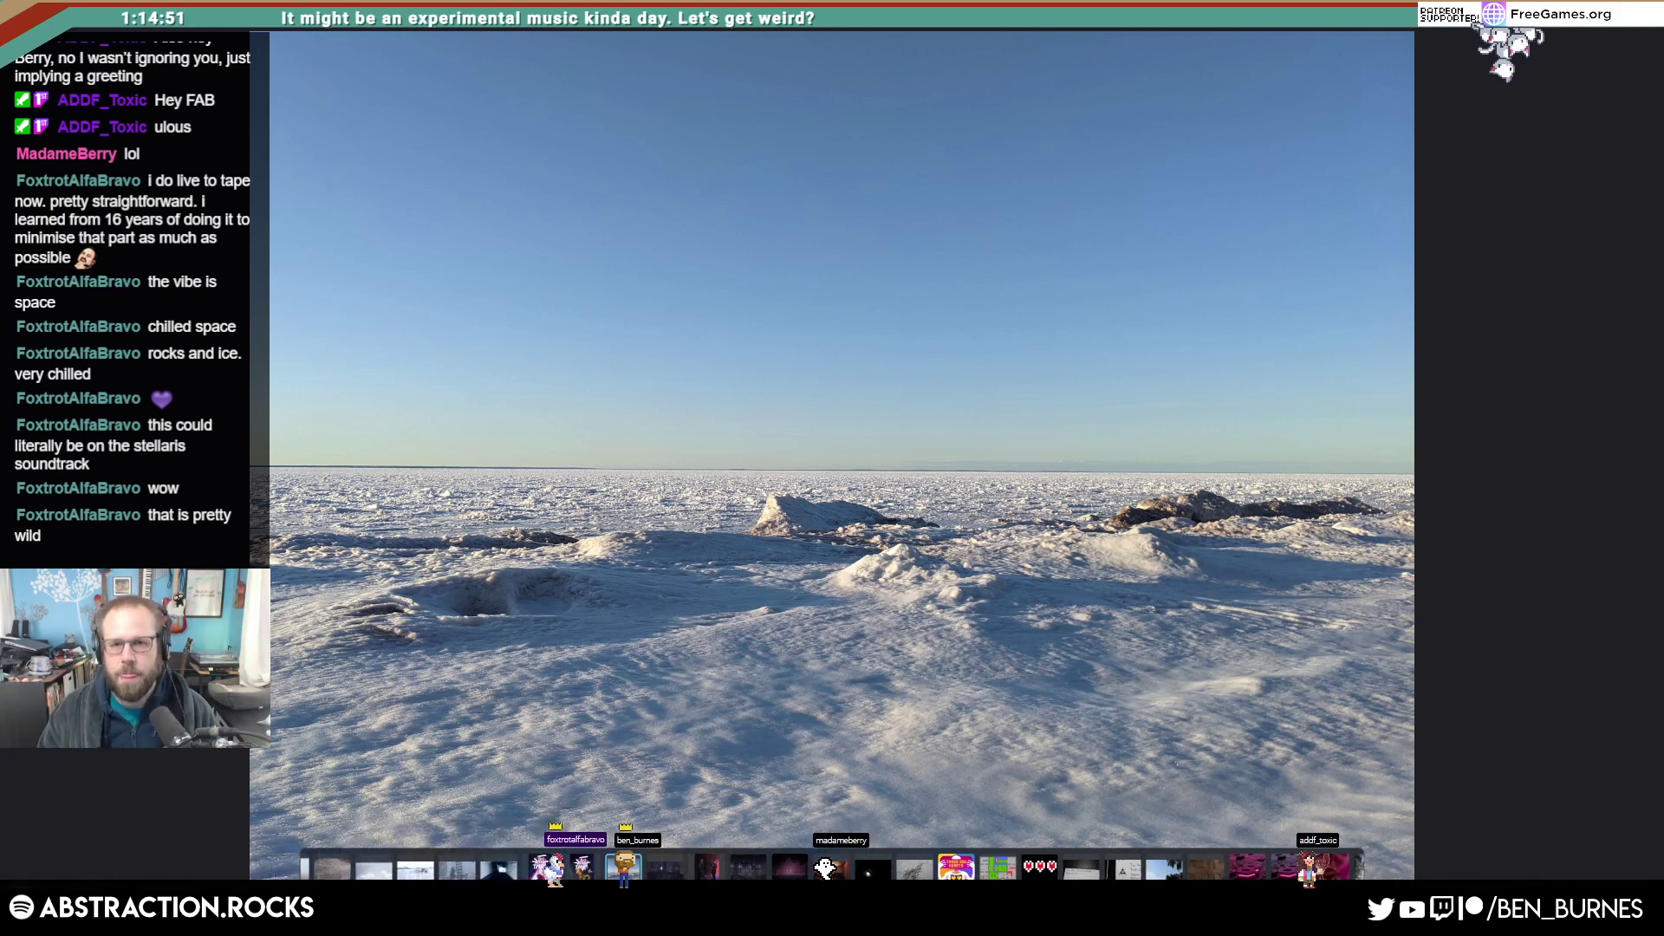
{"action": "key", "text": "Escape"}
{"action": "left_click", "coordinate": [1250, 123]}
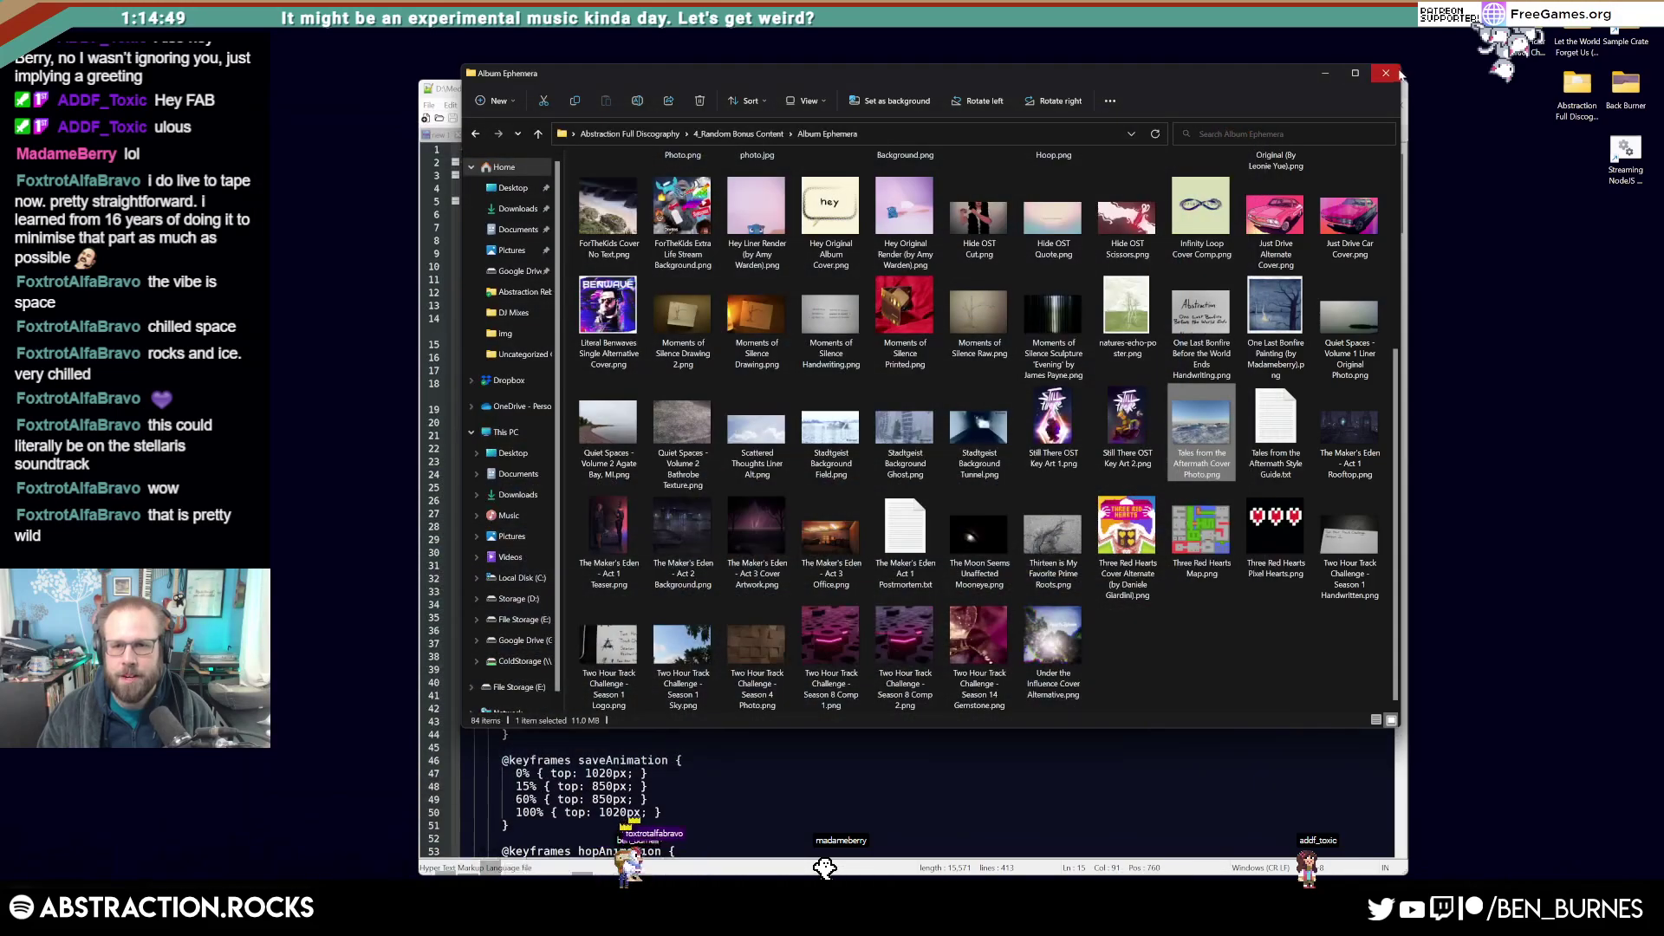
{"action": "left_click", "coordinate": [1387, 74]}
{"action": "left_click", "coordinate": [1333, 91]}
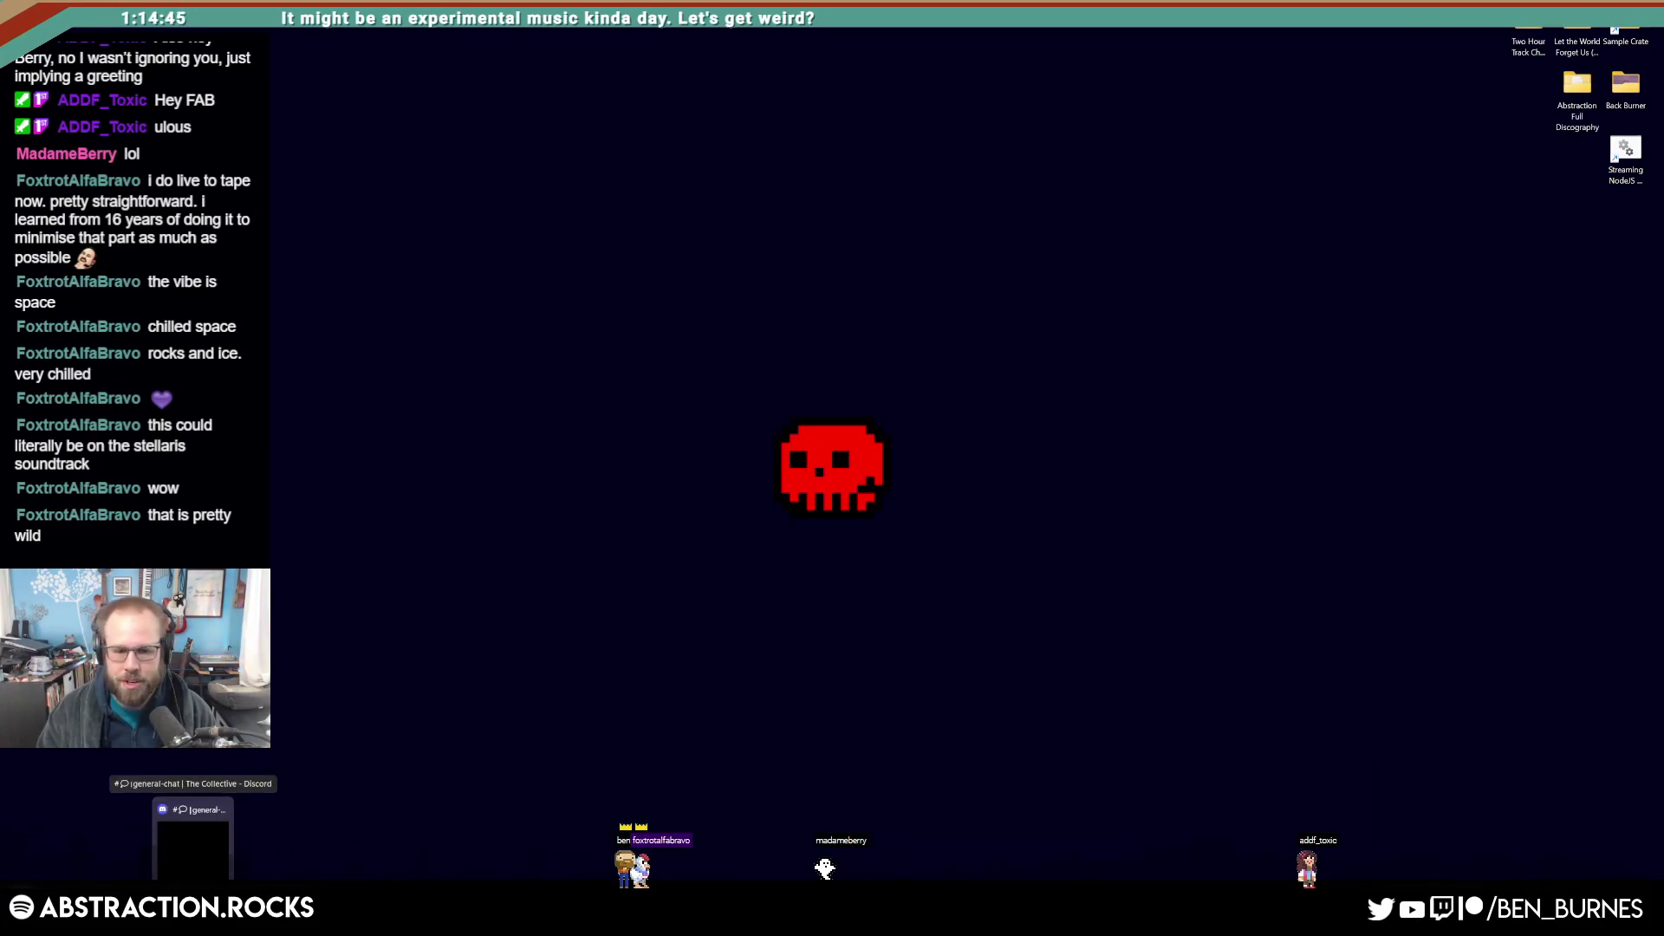
{"action": "key", "text": "alt+Tab"}
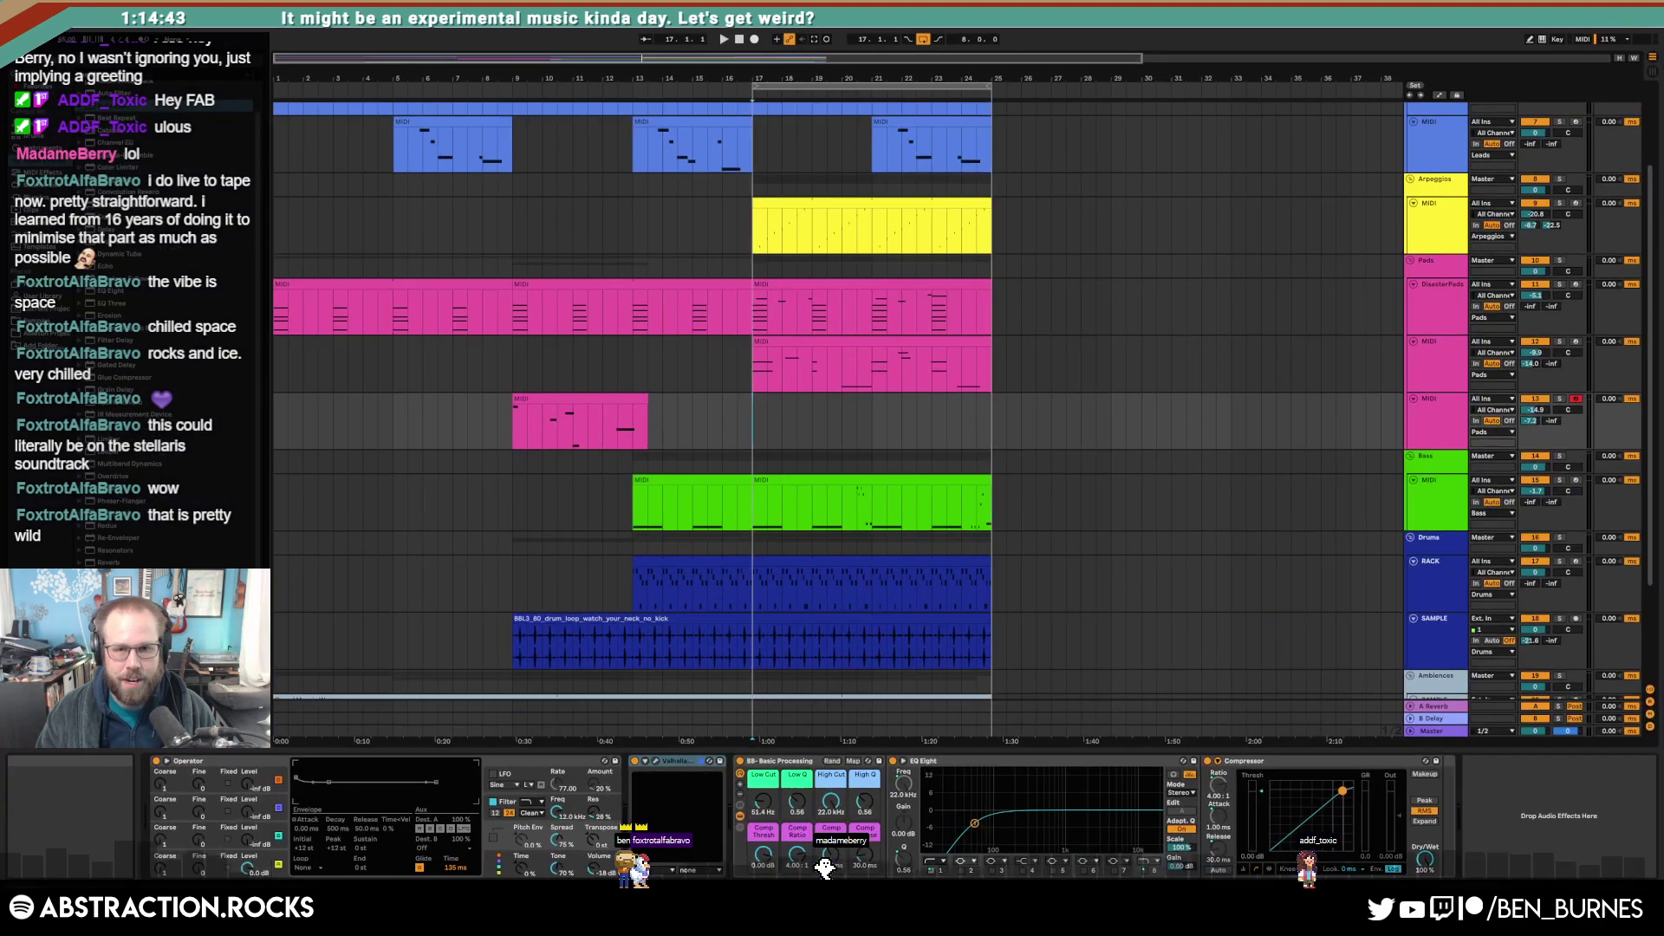
Step: Save the Live Set as "2022-10-19 Frozen Shor" in the 2 Hour Tracks 2022 folder under Media, Ableton Projects on Storage (D:)
{"action": "key", "text": "ctrl+s"}
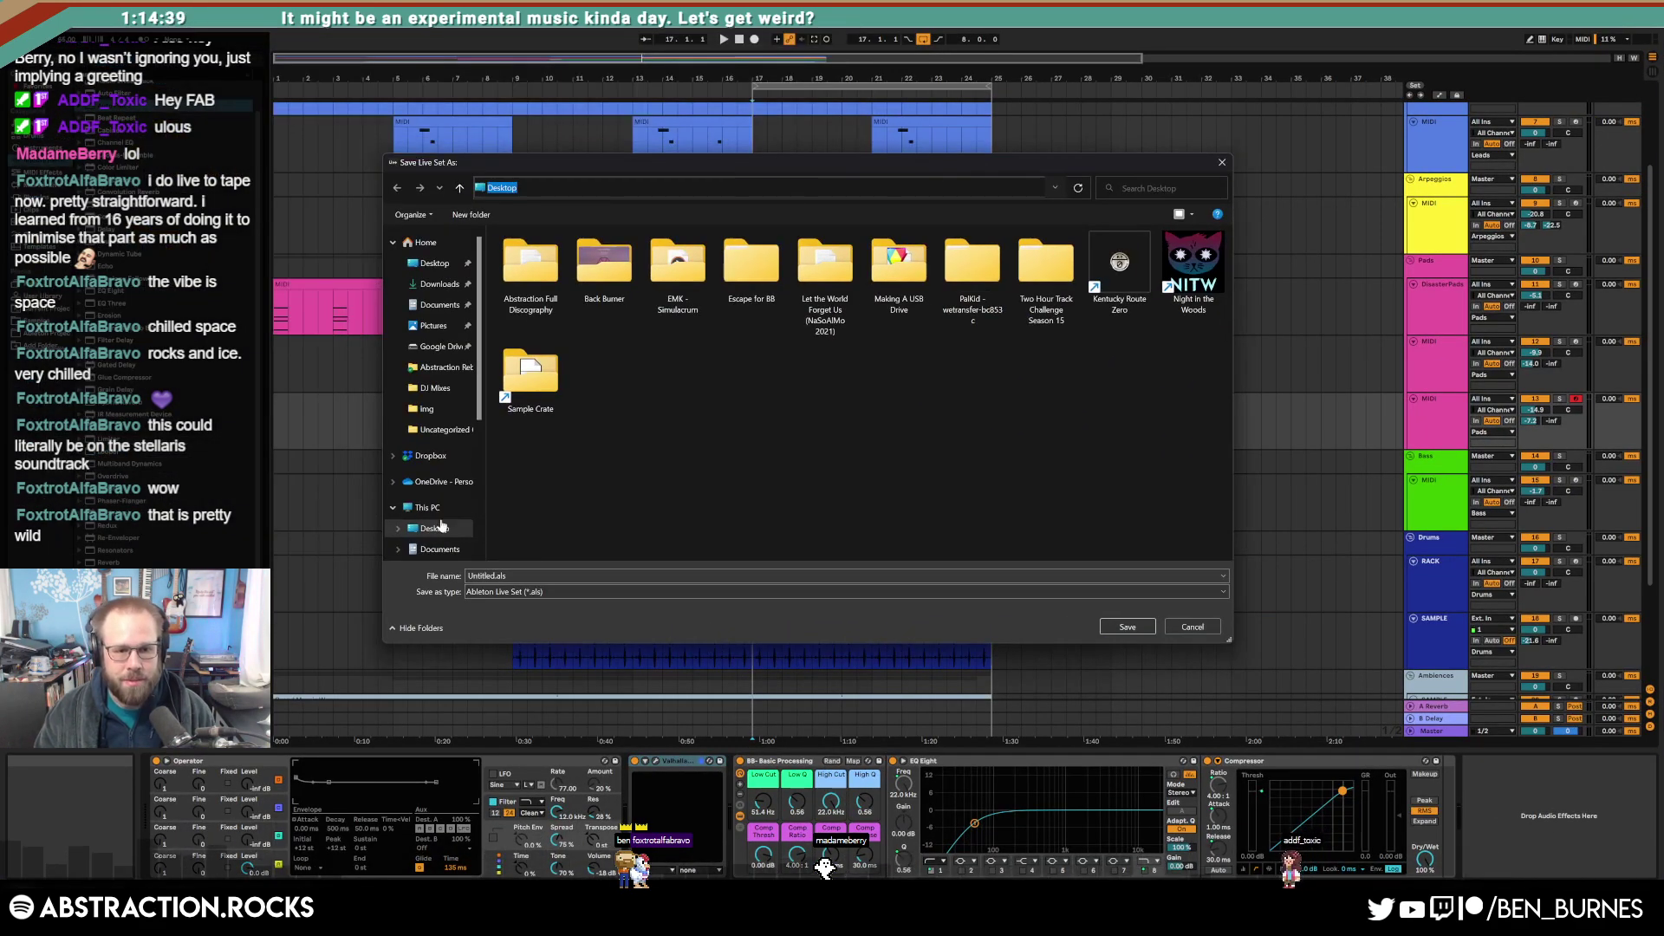
{"action": "left_click", "coordinate": [436, 531]}
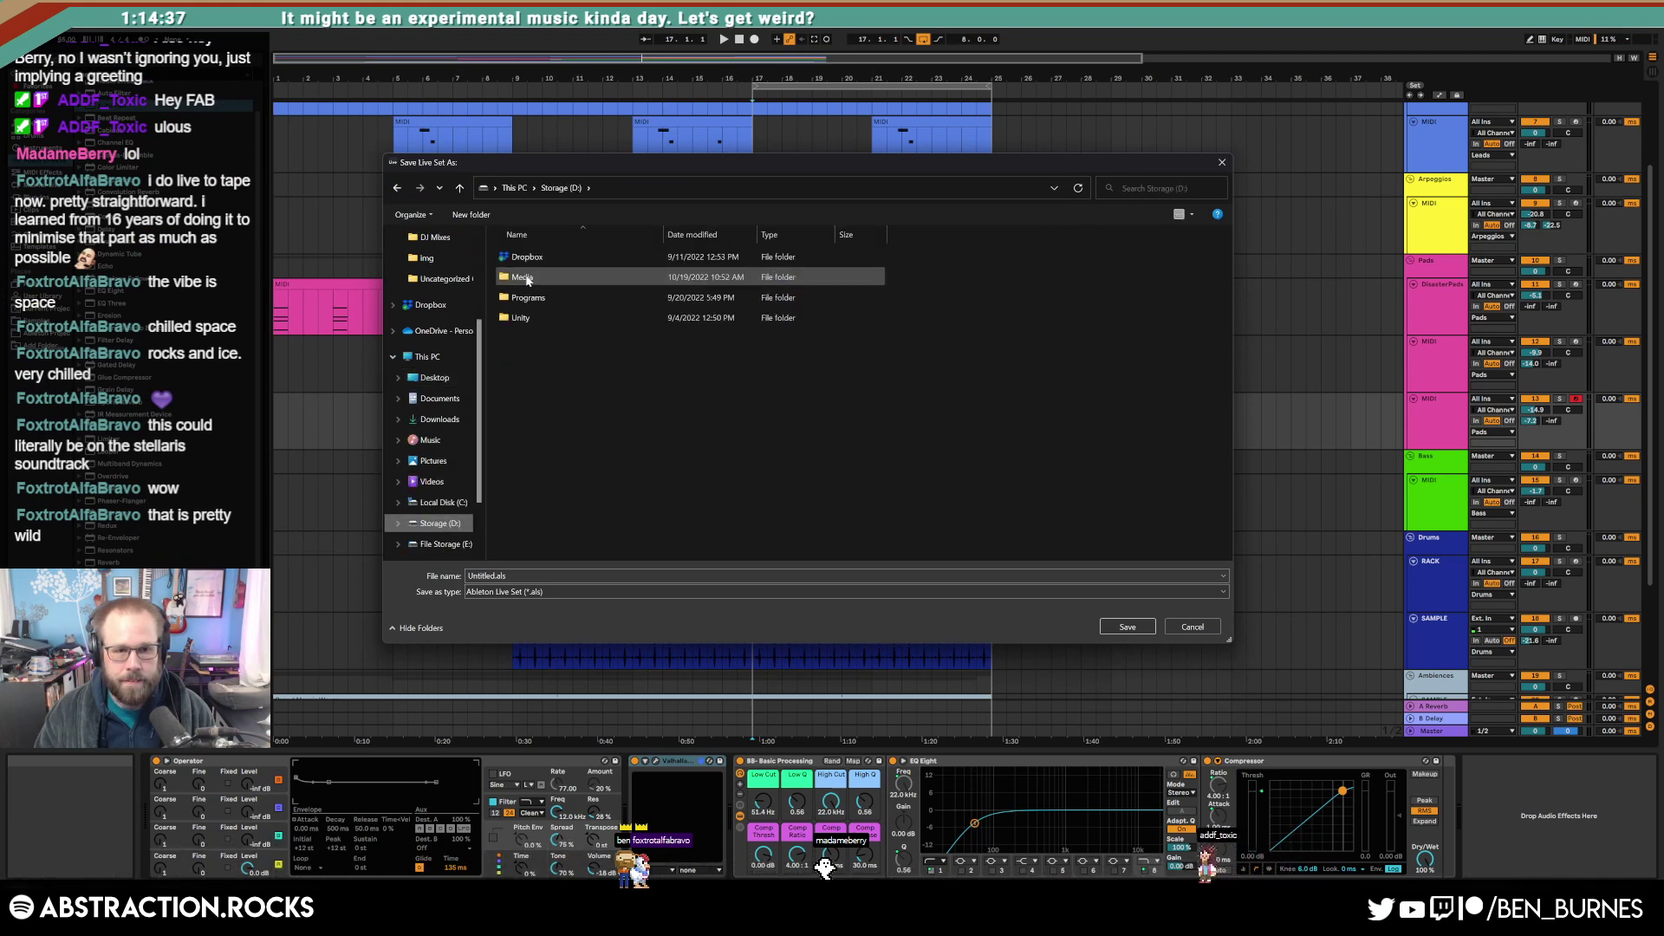
{"action": "double_click", "coordinate": [526, 279]}
{"action": "double_click", "coordinate": [526, 279]}
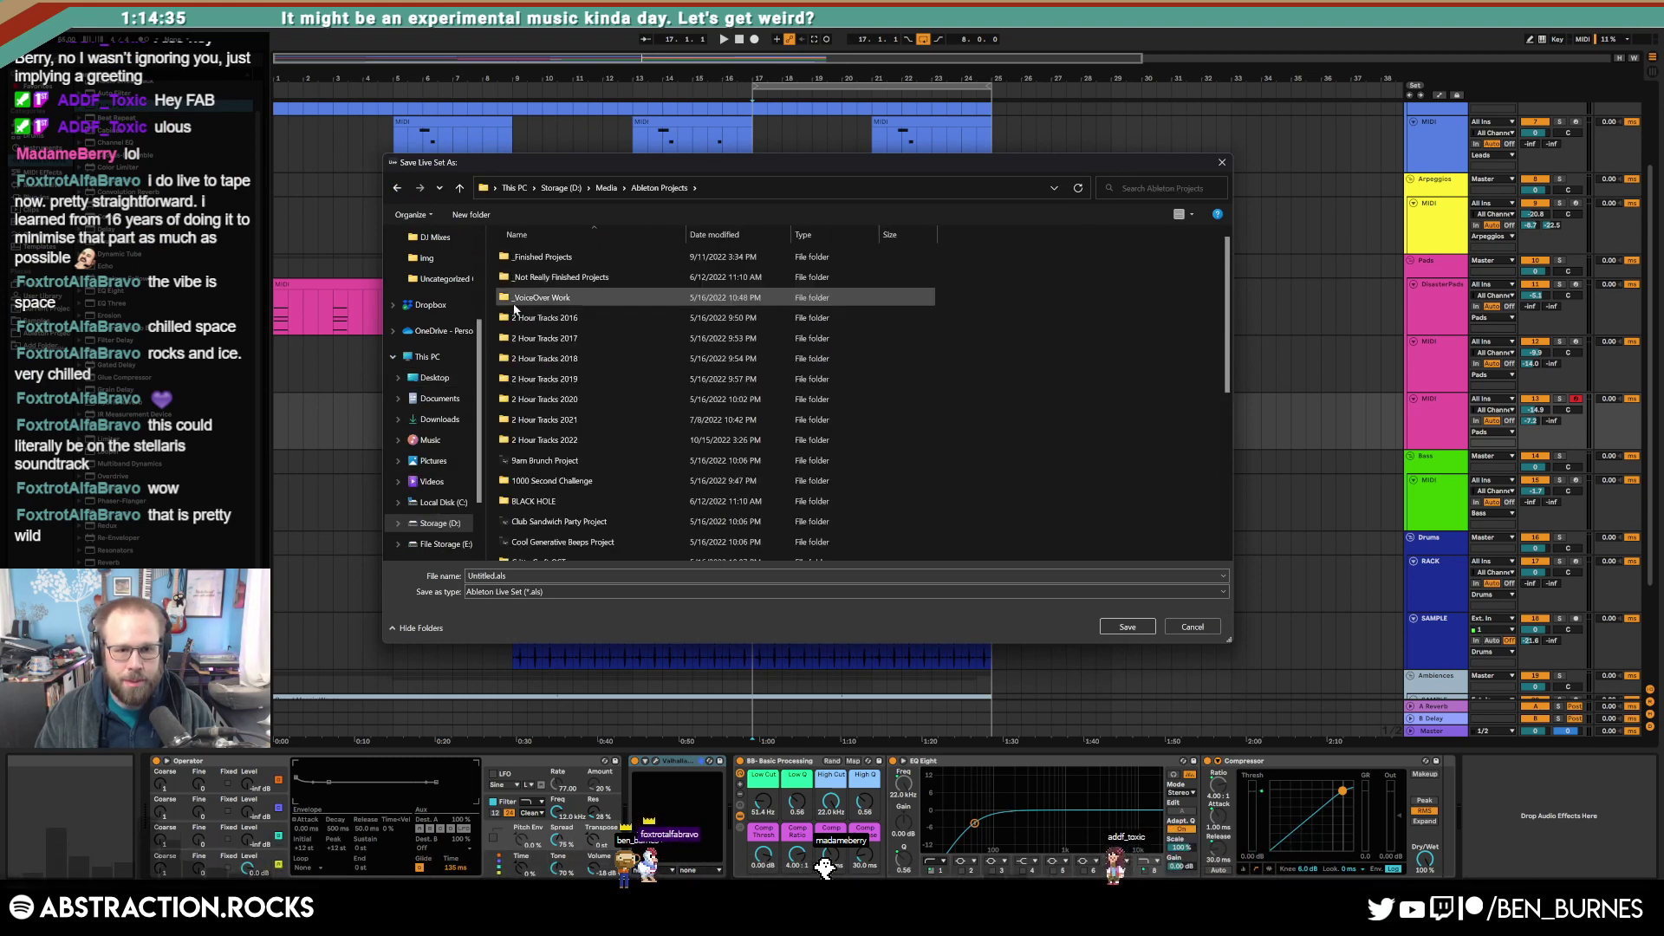
{"action": "double_click", "coordinate": [533, 439]}
{"action": "type", "text": "20"}
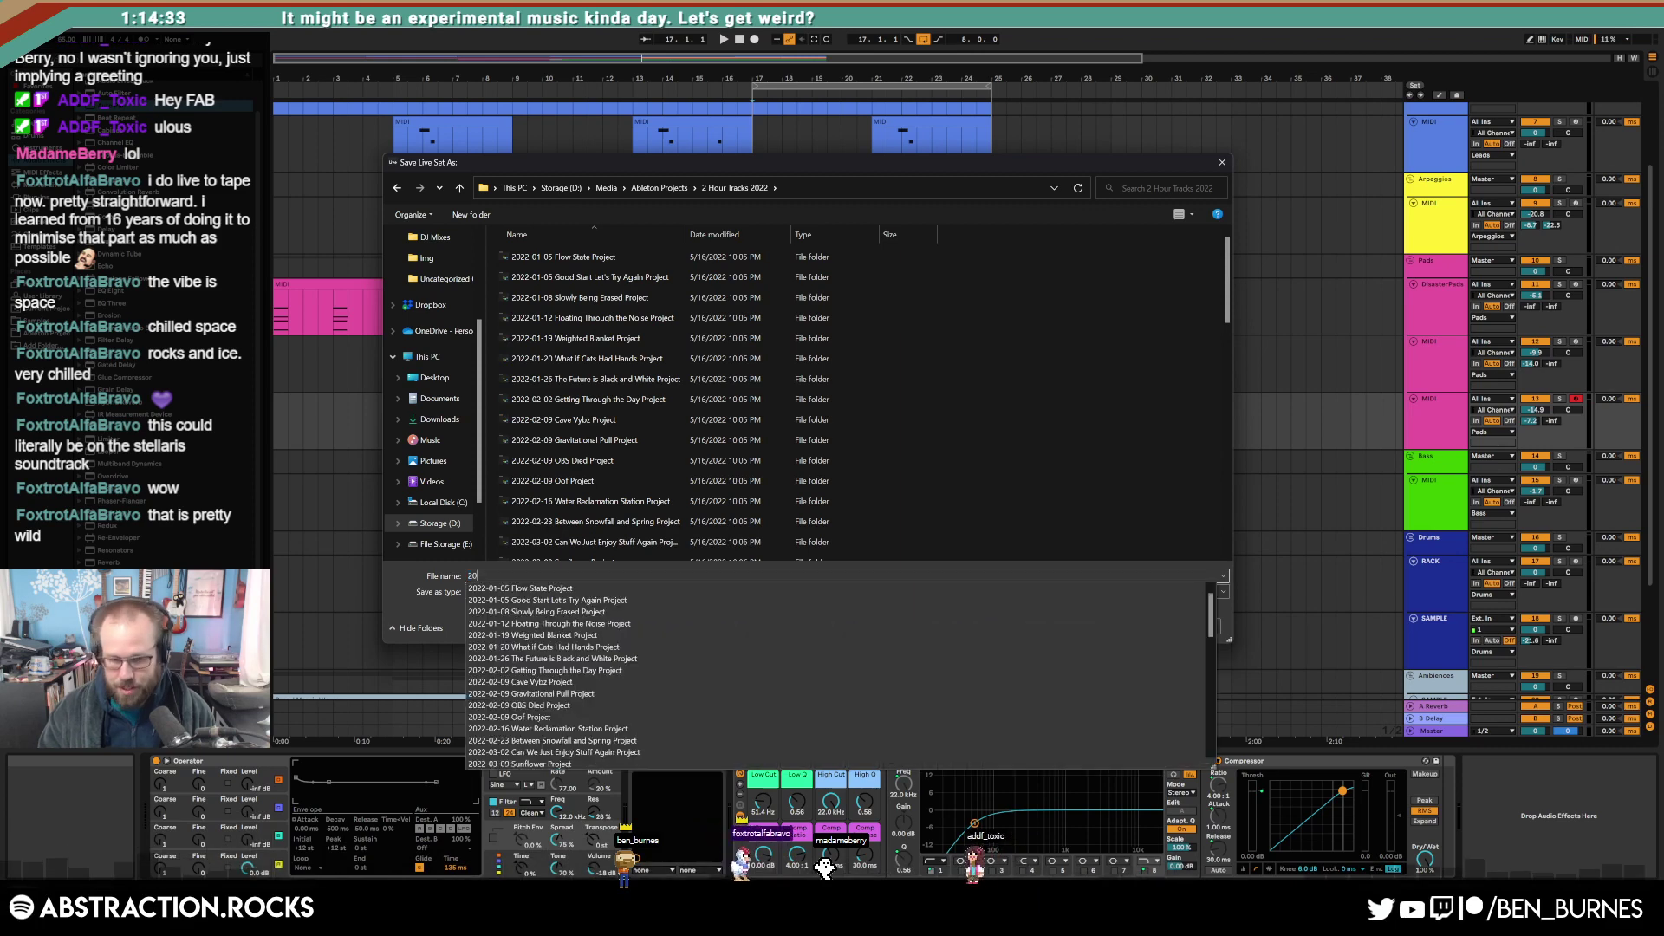
{"action": "type", "text": "22-10-19 Frozen Shor"}
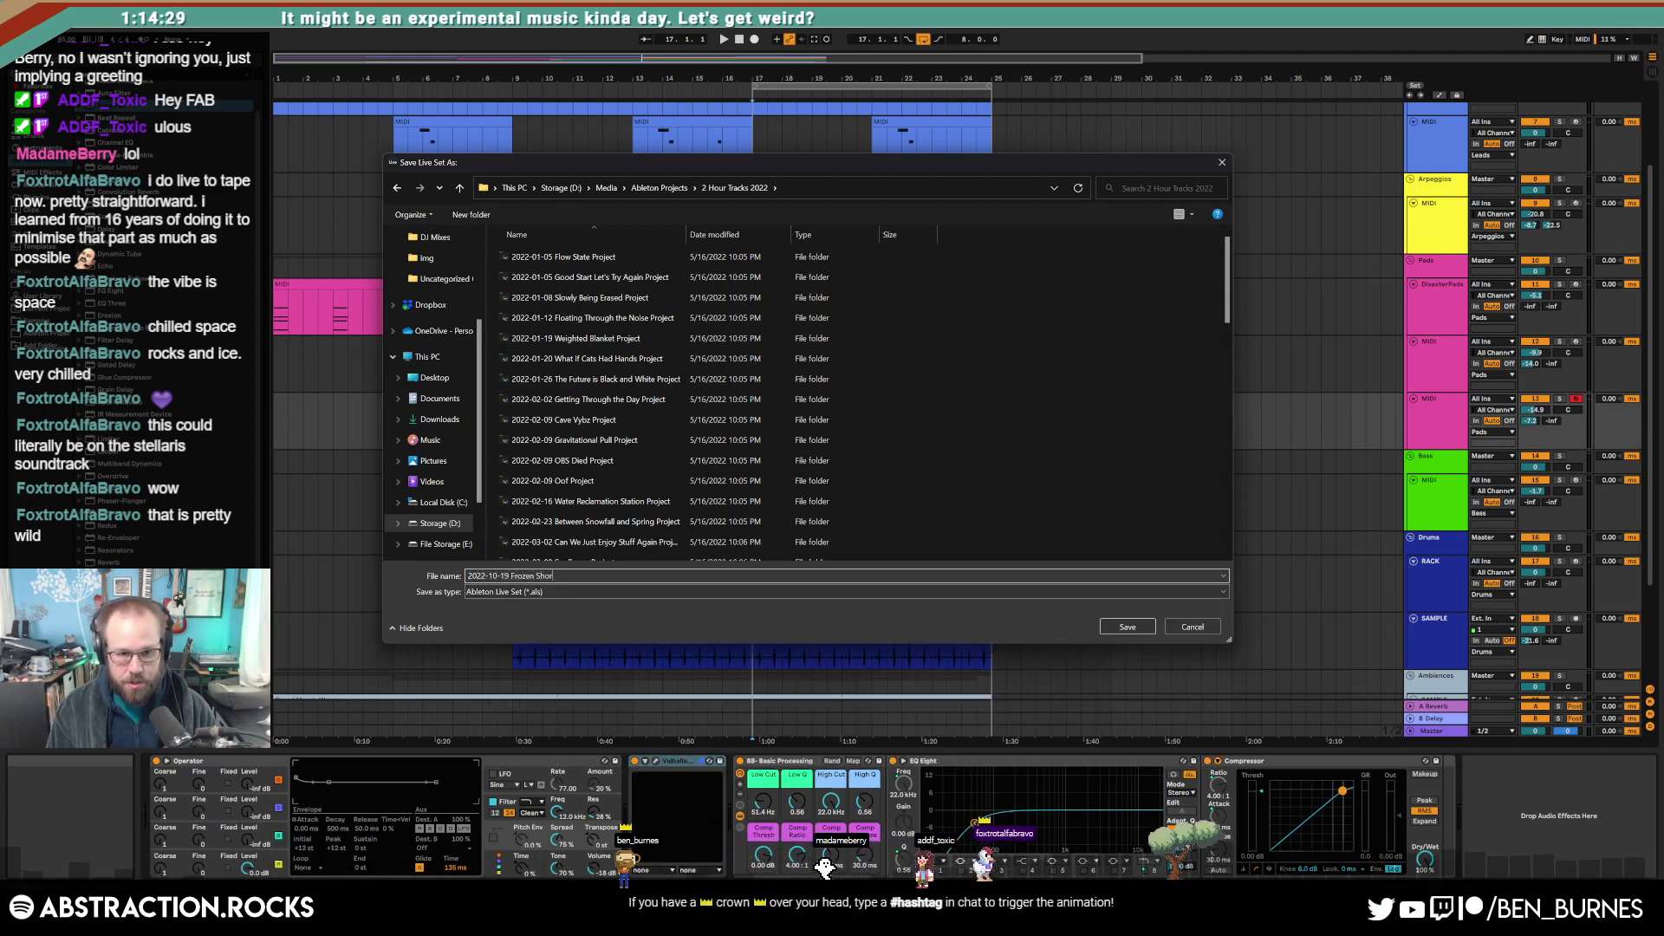
{"action": "key", "text": "Return"}
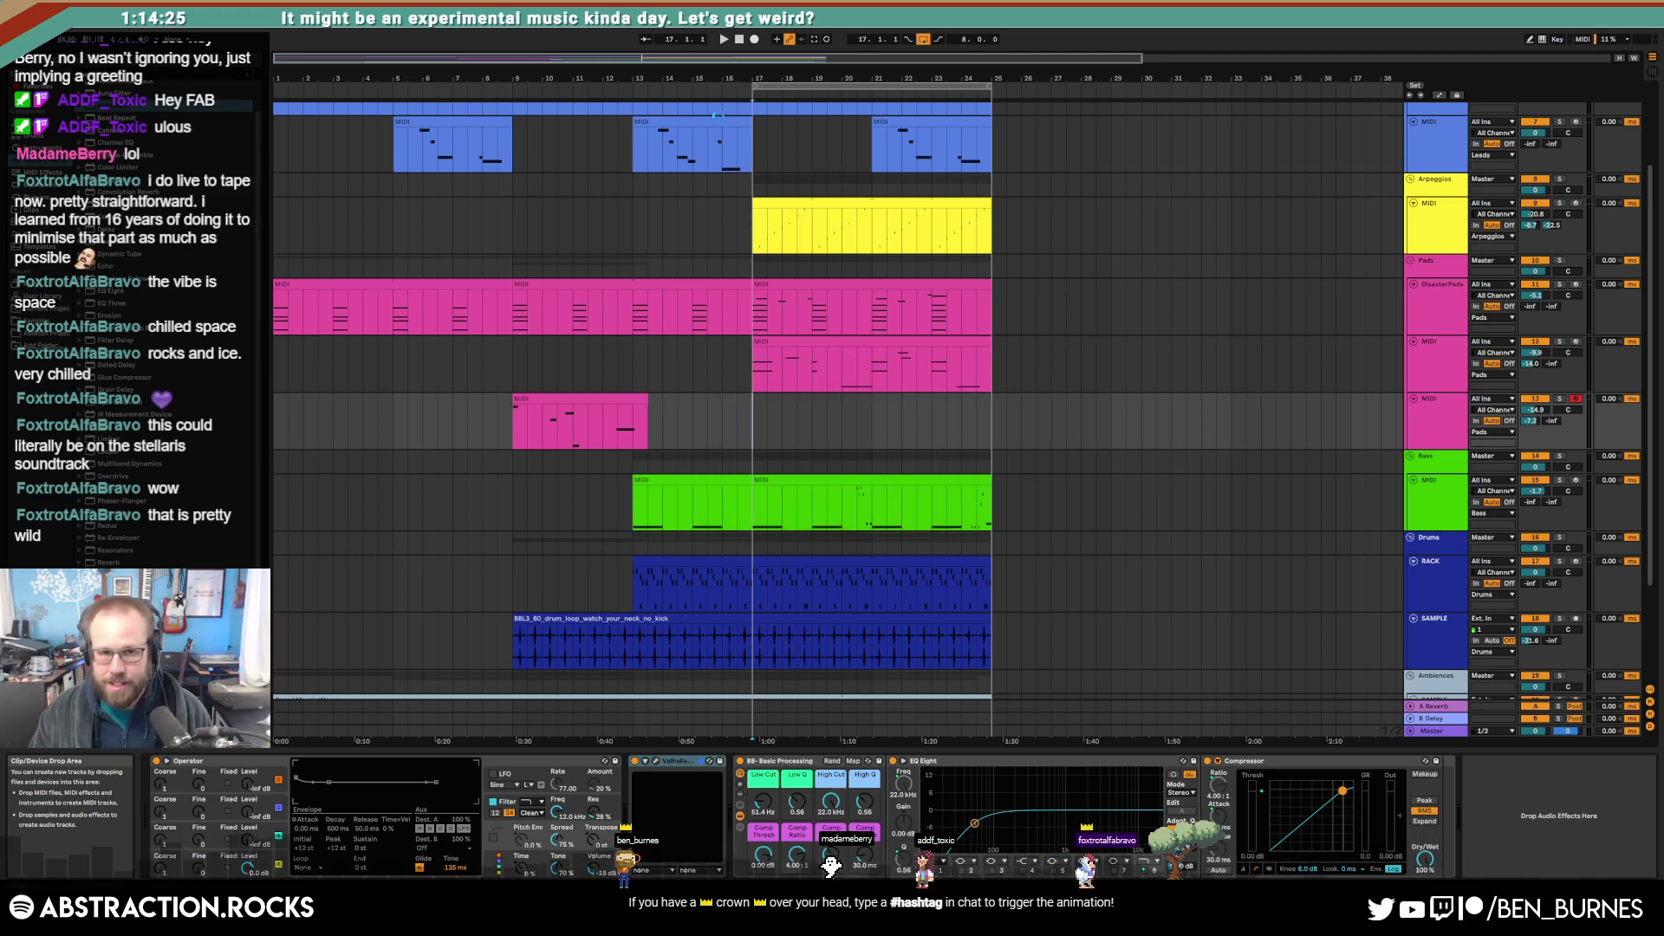
Step: Play the arrangement from the start, set the Grand Marais Waves track's low cut to about 330 Hz and its volume to -17.2 dB
{"action": "left_click", "coordinate": [738, 39]}
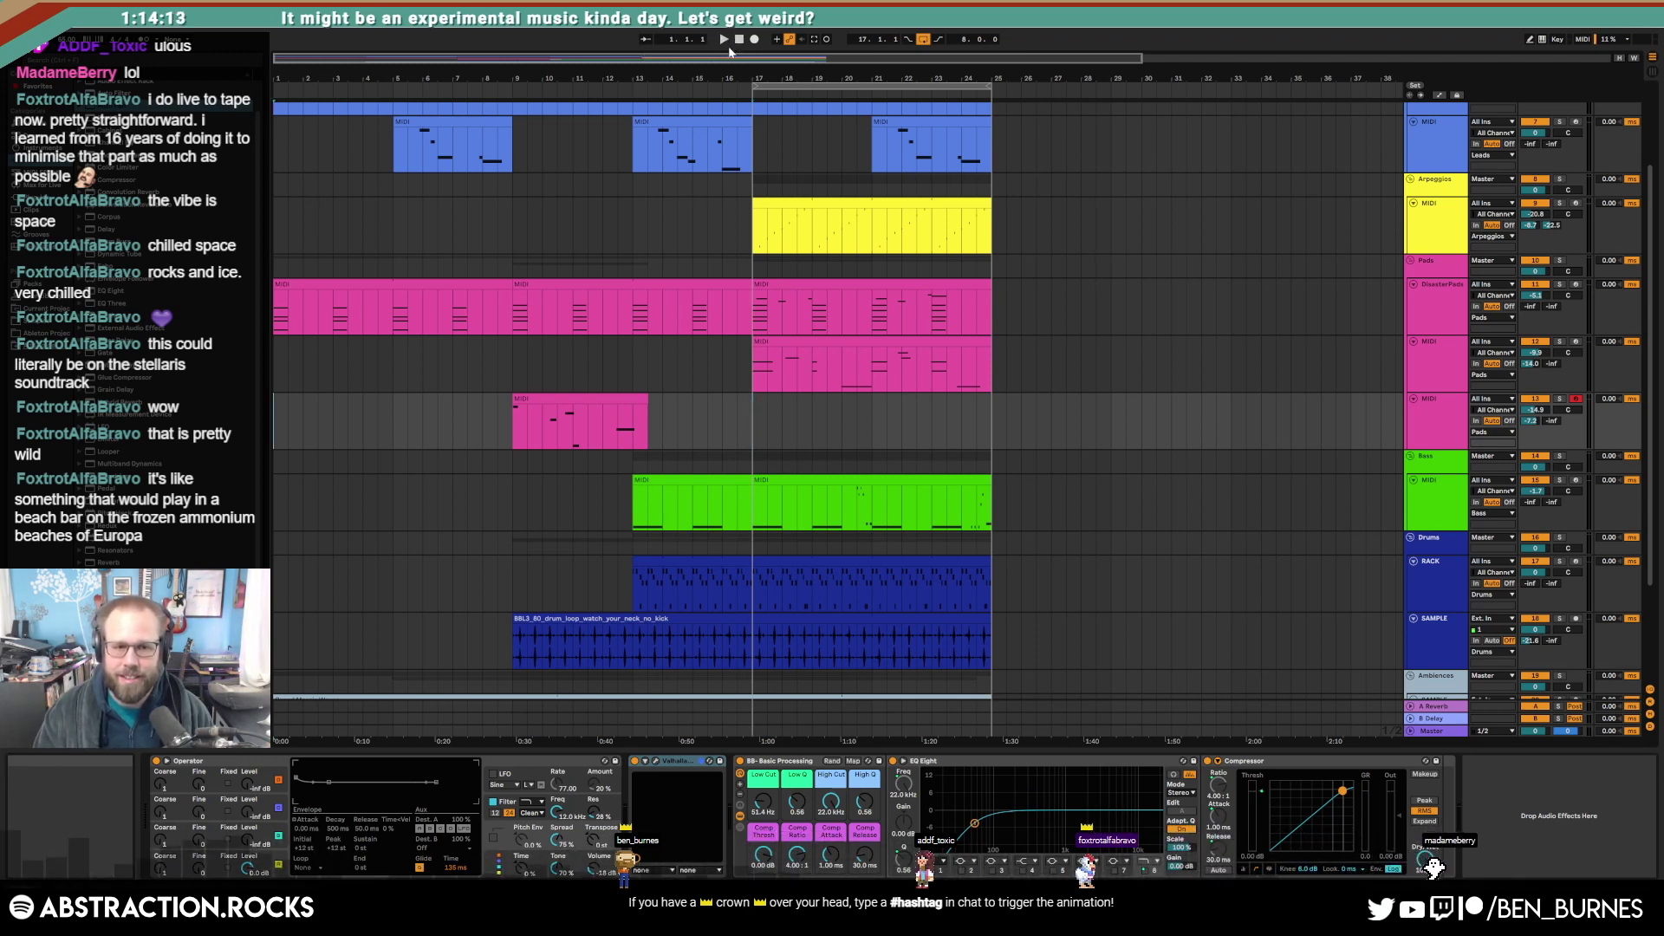
{"action": "left_click", "coordinate": [724, 39]}
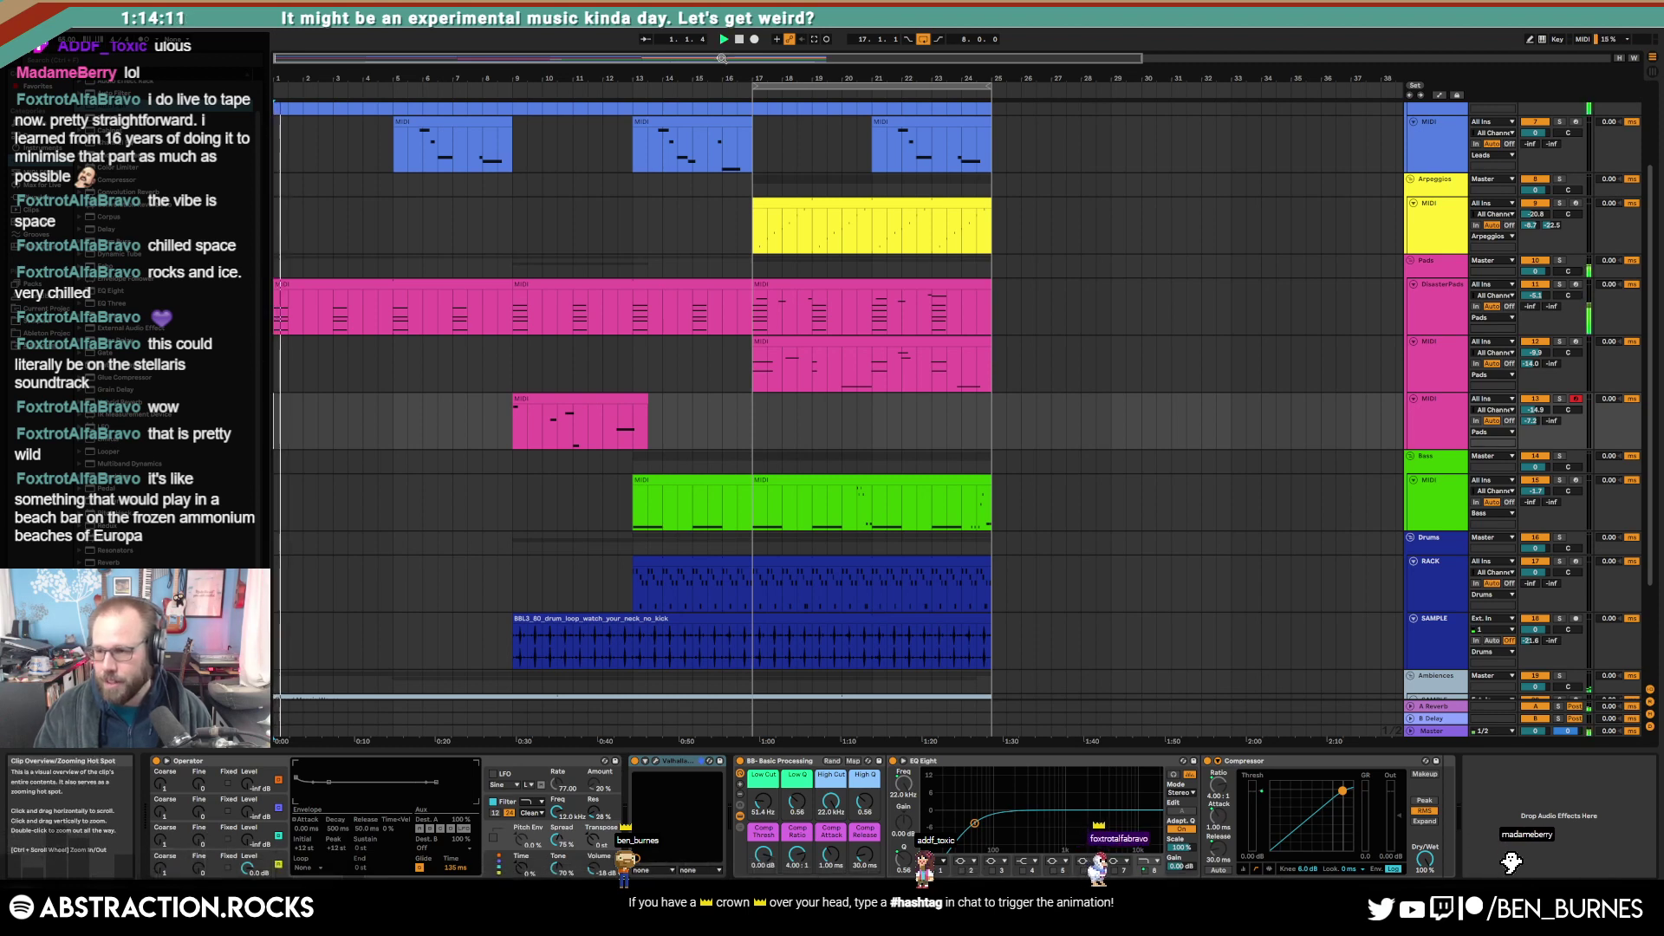
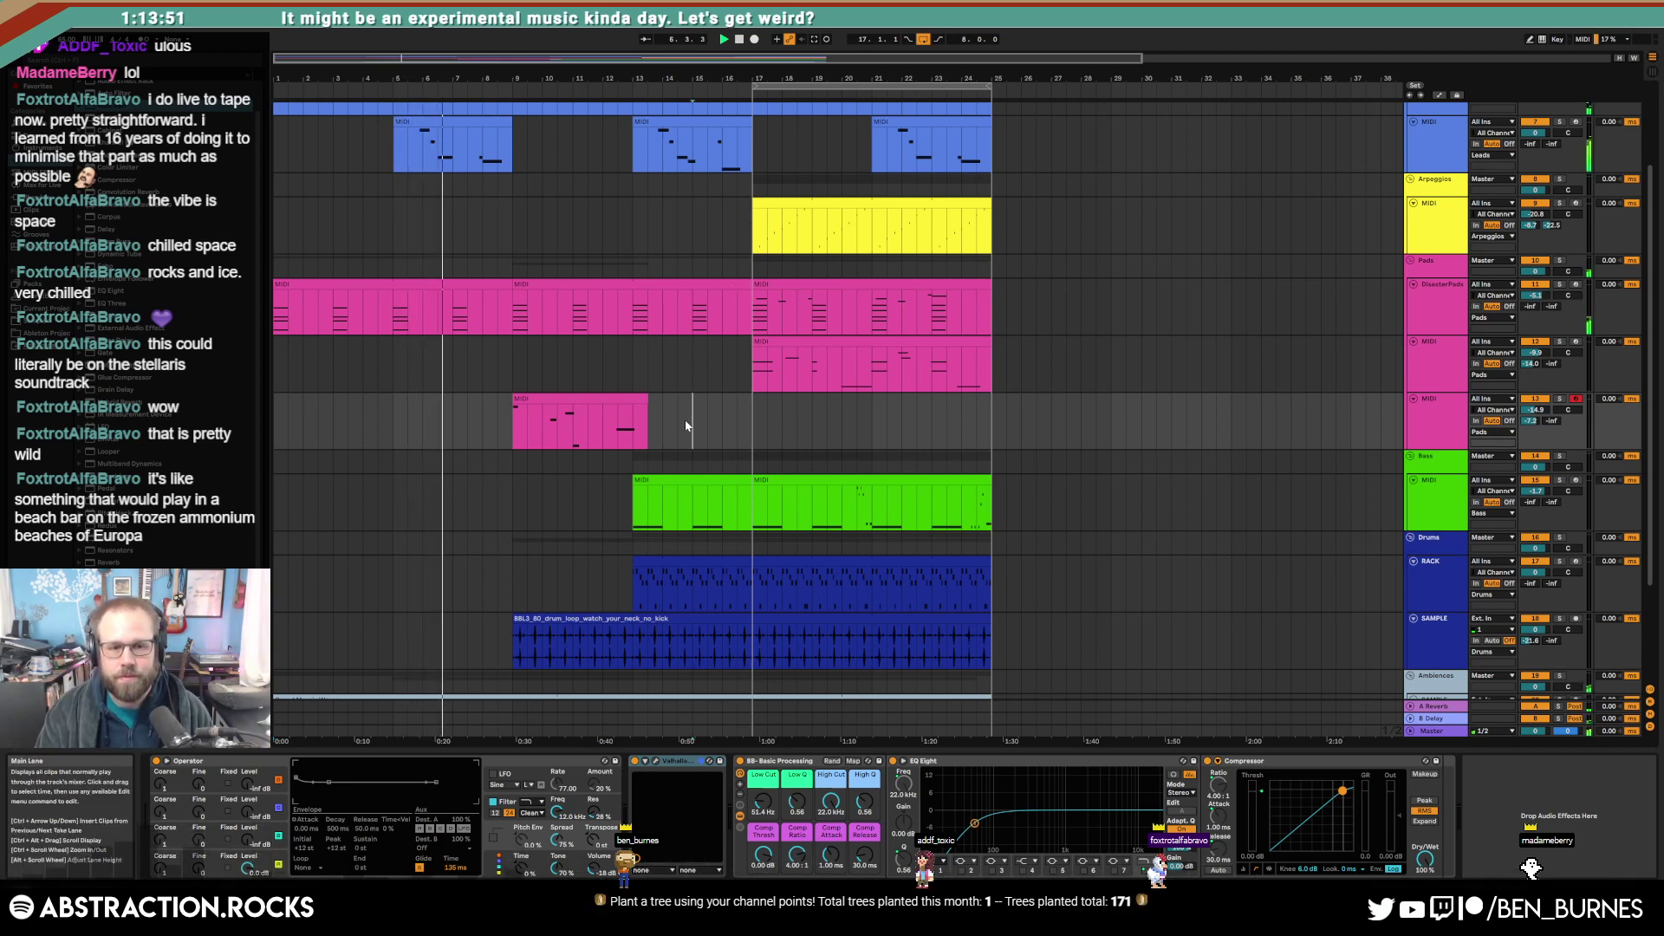
{"action": "scroll", "coordinate": [678, 418], "scroll_direction": "down", "scroll_amount": 3}
{"action": "scroll", "coordinate": [678, 419], "scroll_direction": "down", "scroll_amount": 2}
{"action": "left_click", "coordinate": [1443, 595]}
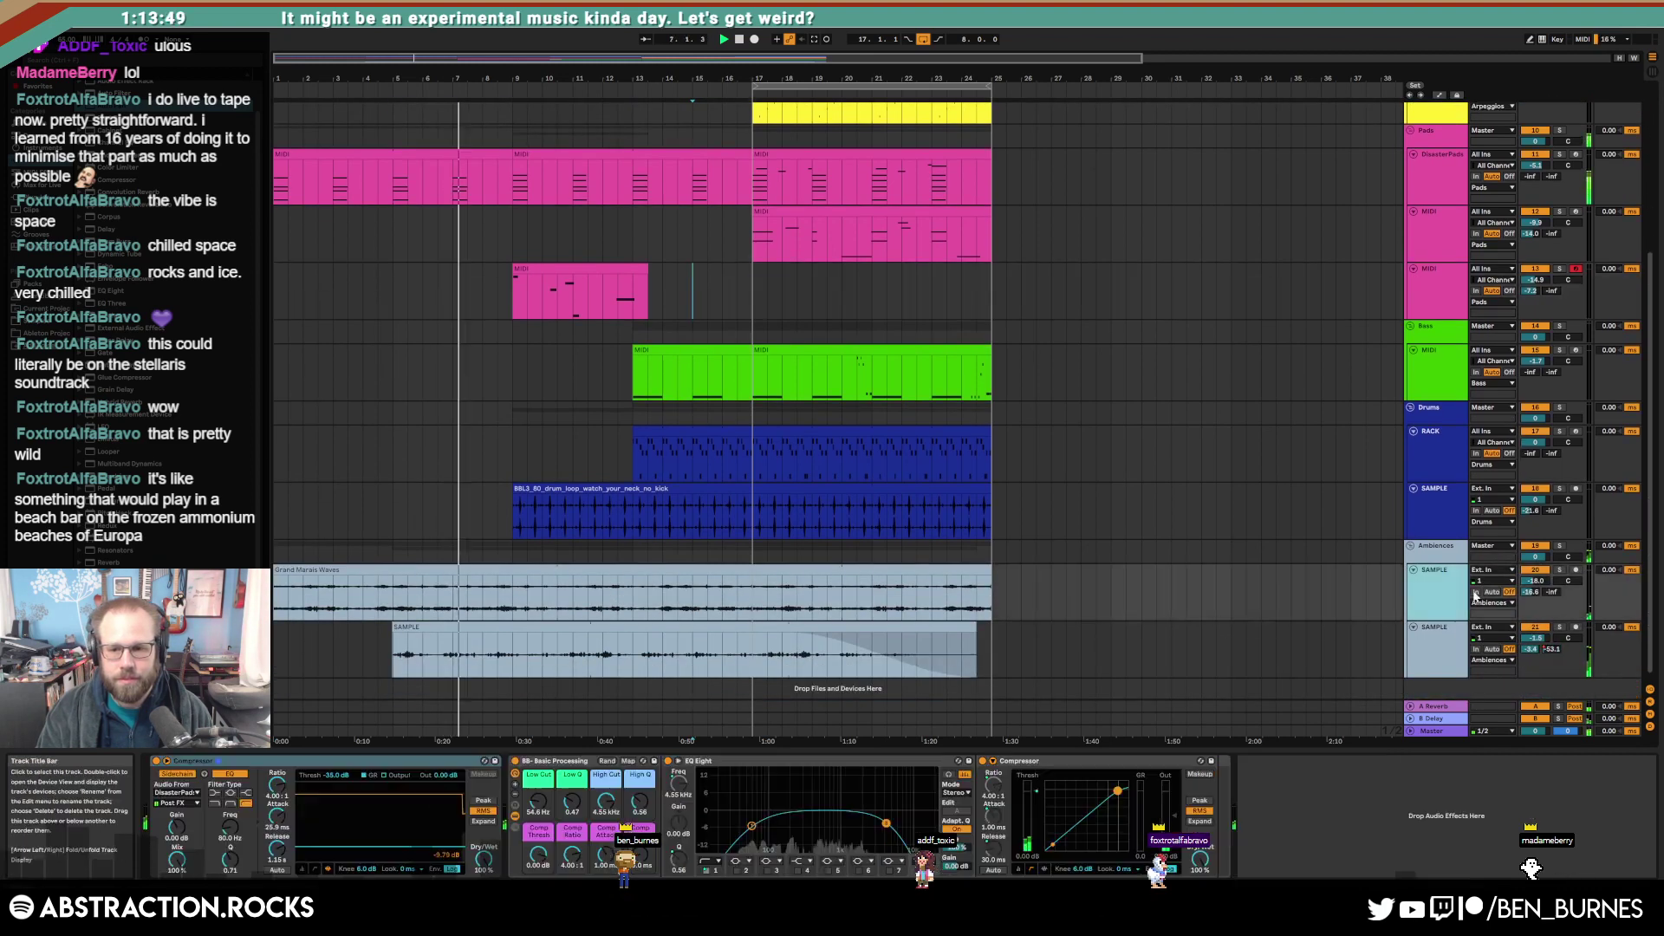
{"action": "left_click_drag", "start_coordinate": [544, 803], "coordinate": [540, 802]}
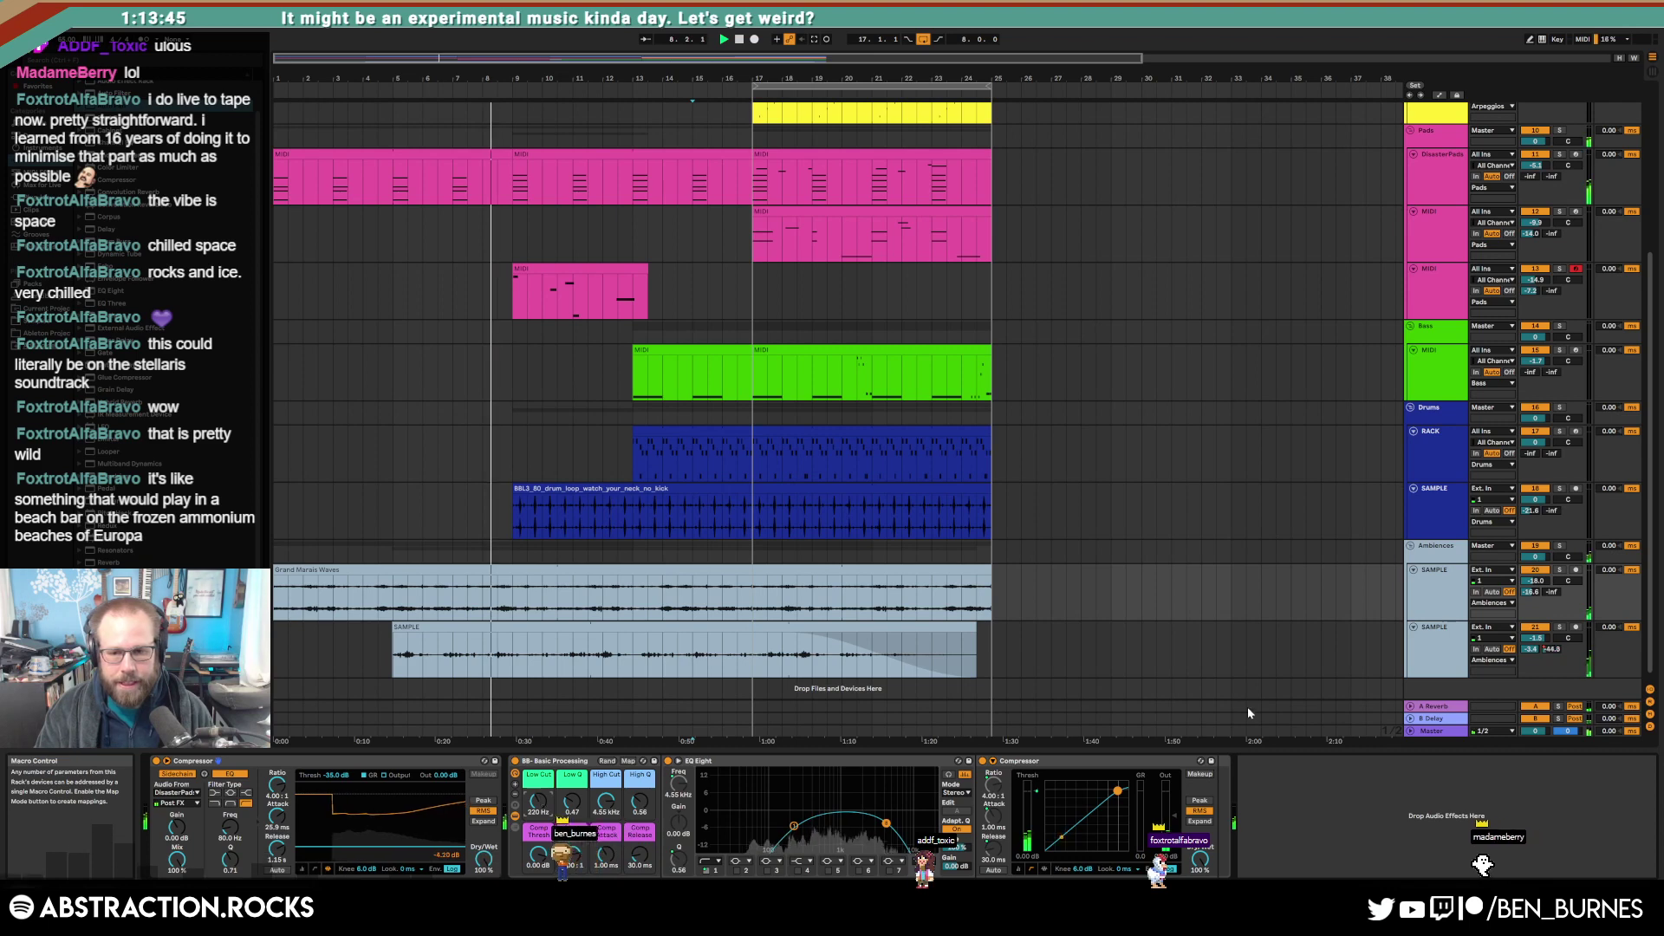
{"action": "left_click_drag", "start_coordinate": [1533, 581], "coordinate": [1532, 575]}
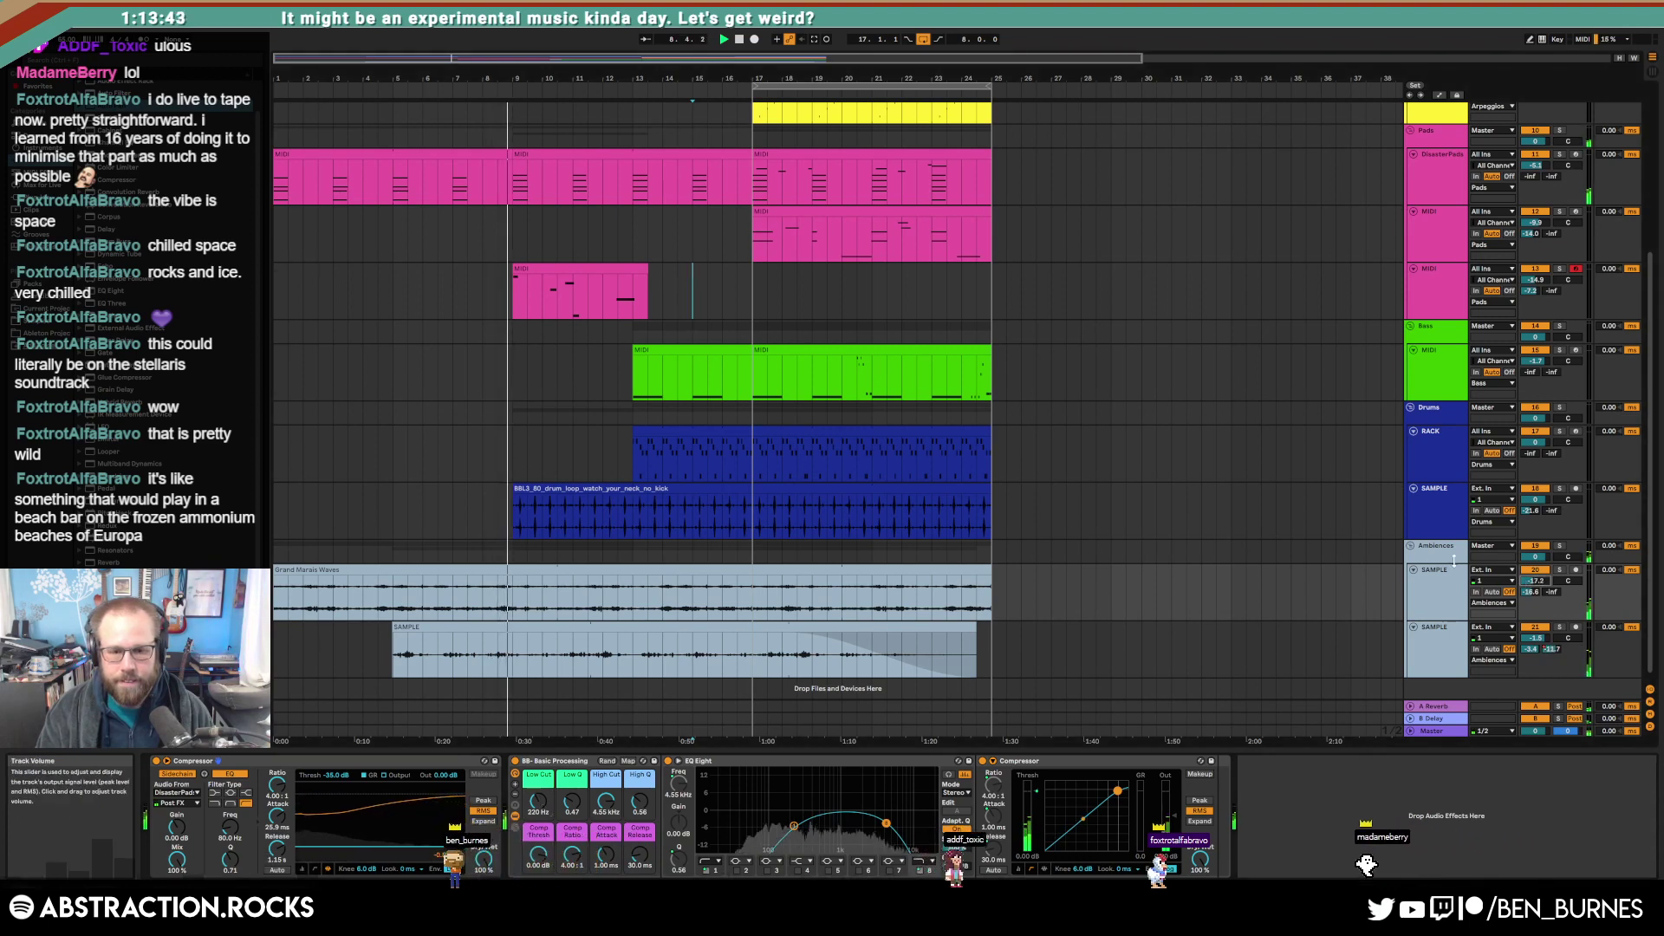
Step: Slightly lower the volume of the third MIDI track in the Pads group
{"action": "double_click", "coordinate": [1064, 531]}
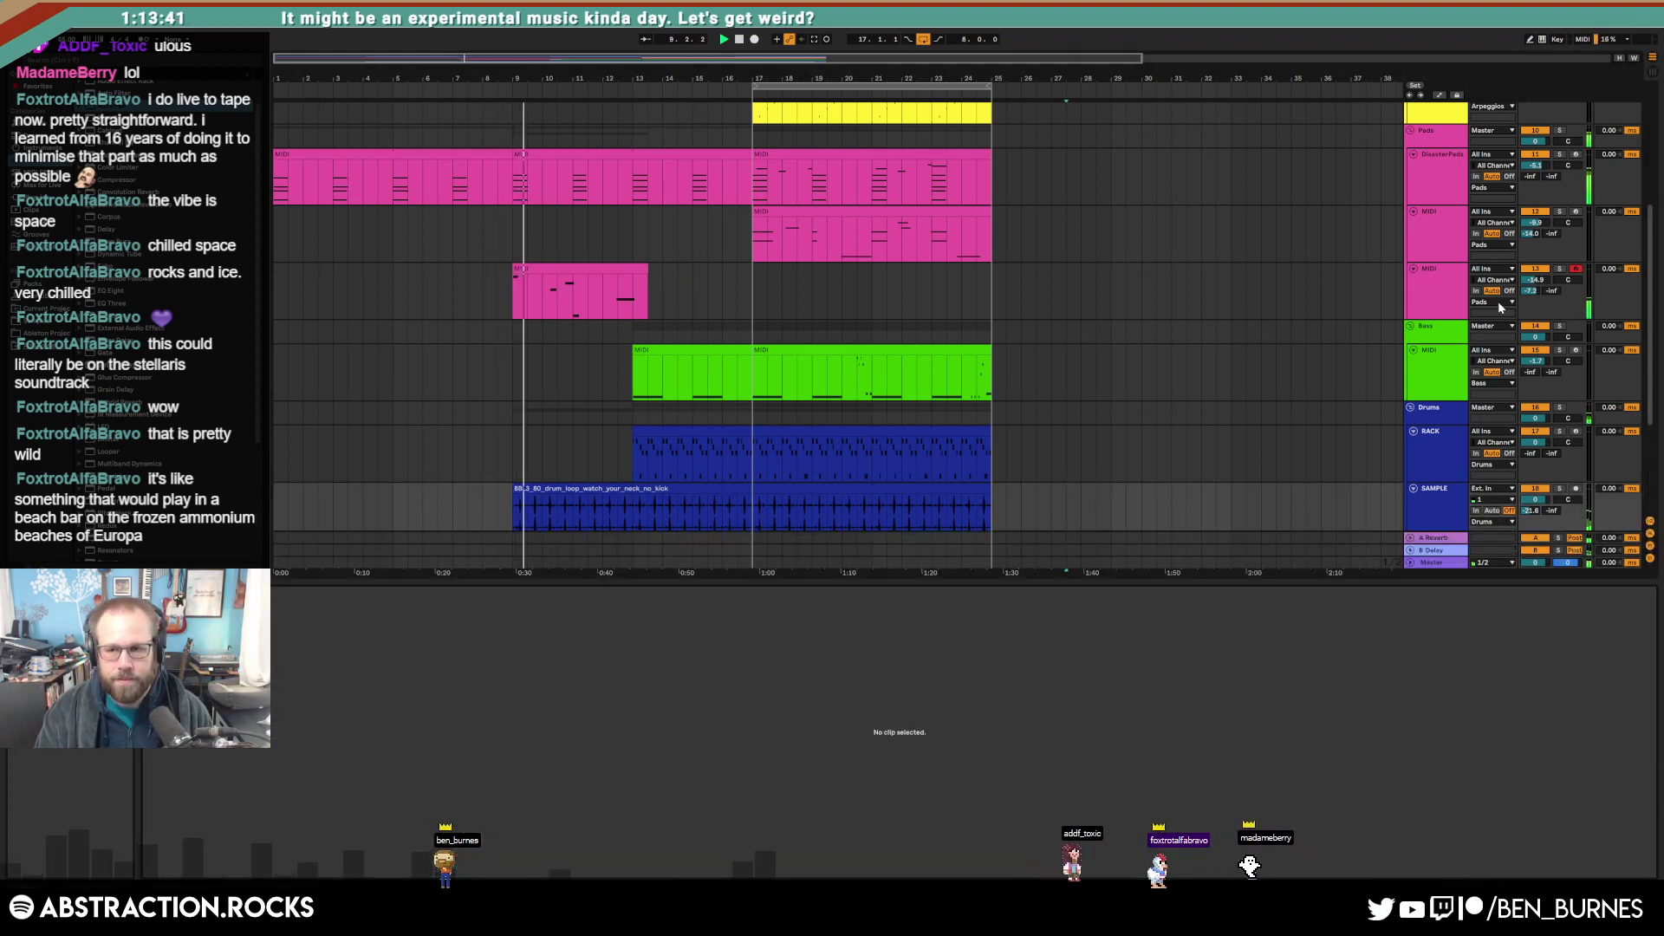
{"action": "left_click_drag", "start_coordinate": [1535, 280], "coordinate": [1535, 287]}
{"action": "left_click_drag", "start_coordinate": [1042, 340], "coordinate": [1054, 370]}
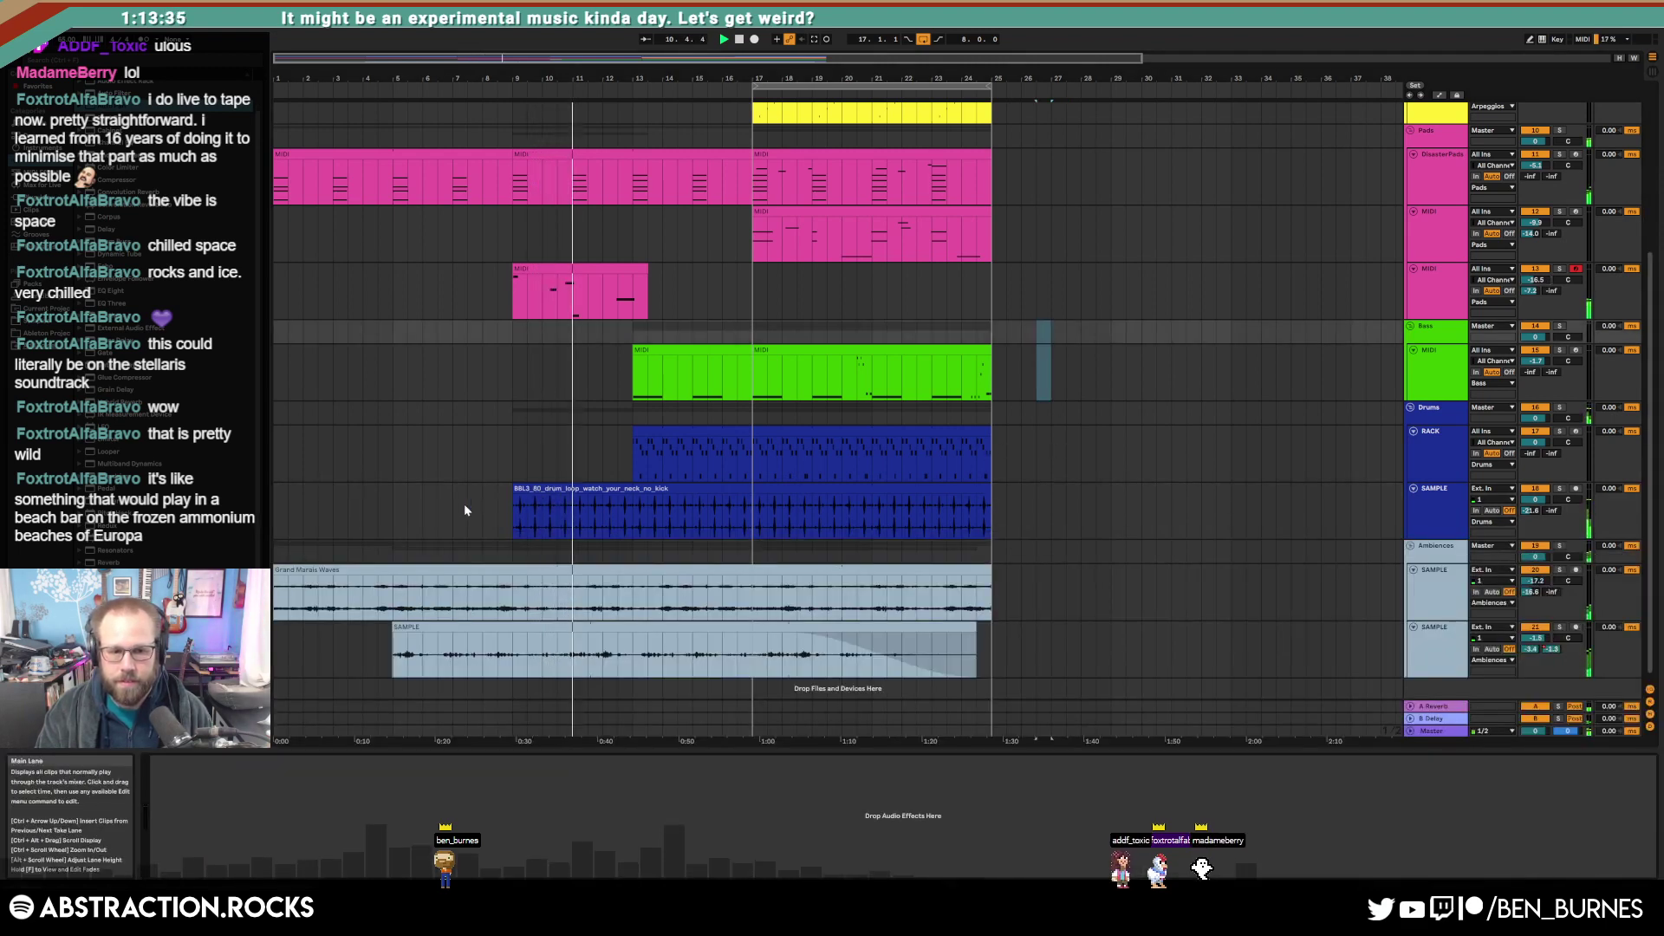
Step: Try shifting the drum loop clip slightly past bar 9 and extending its start earlier
{"action": "left_click", "coordinate": [546, 489]}
{"action": "scroll", "coordinate": [524, 505], "scroll_direction": "up", "scroll_amount": 7}
{"action": "scroll", "coordinate": [702, 501], "scroll_direction": "up", "scroll_amount": 3}
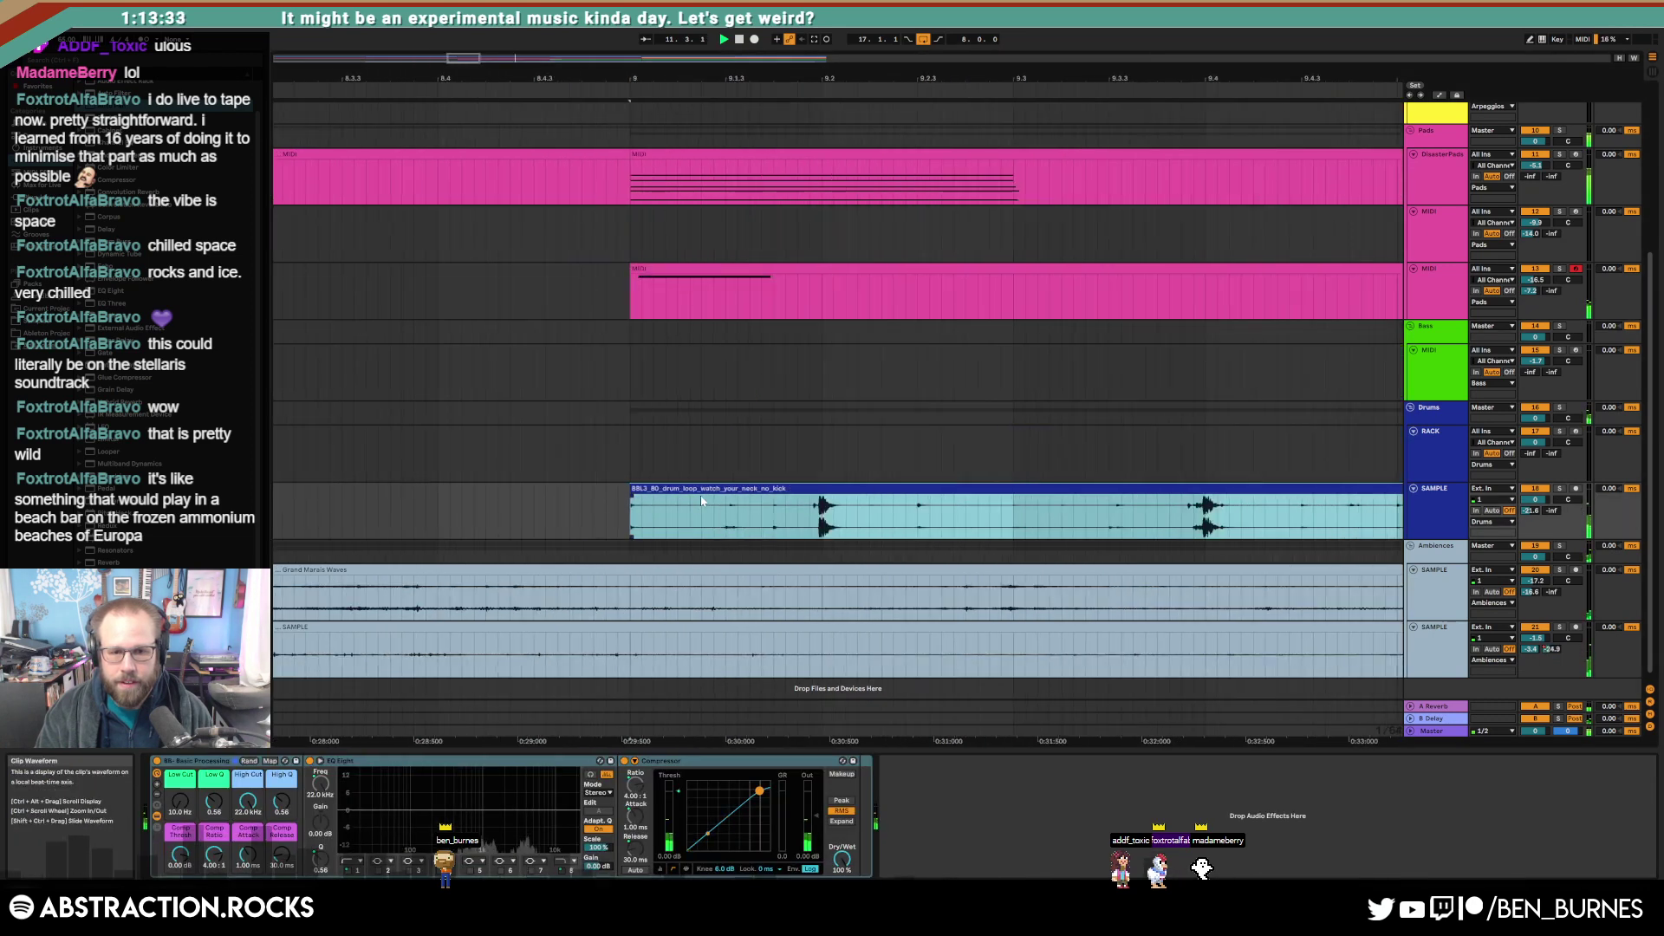
{"action": "left_click_drag", "start_coordinate": [641, 492], "coordinate": [652, 492]}
{"action": "left_click_drag", "start_coordinate": [643, 491], "coordinate": [391, 491]}
{"action": "scroll", "coordinate": [646, 516], "scroll_direction": "up", "scroll_amount": 10}
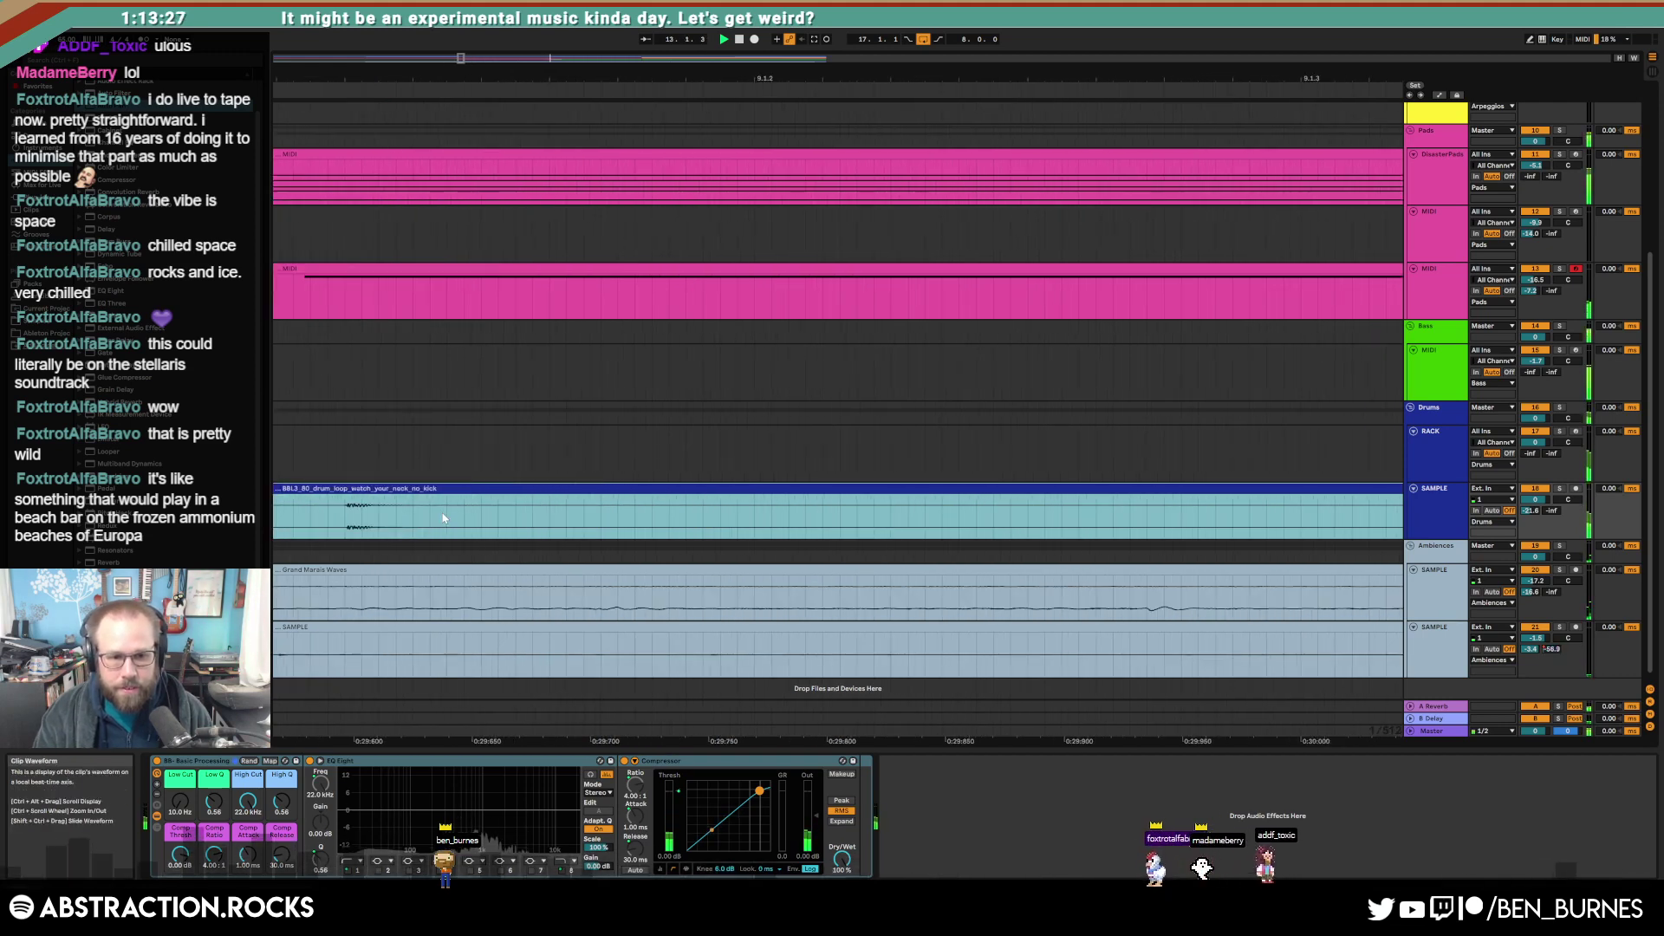
{"action": "scroll", "coordinate": [442, 530], "scroll_direction": "down", "scroll_amount": 10}
Step: Colour the drum loop clip yellow-green and align its start with bar 9
{"action": "right_click", "coordinate": [1361, 500]}
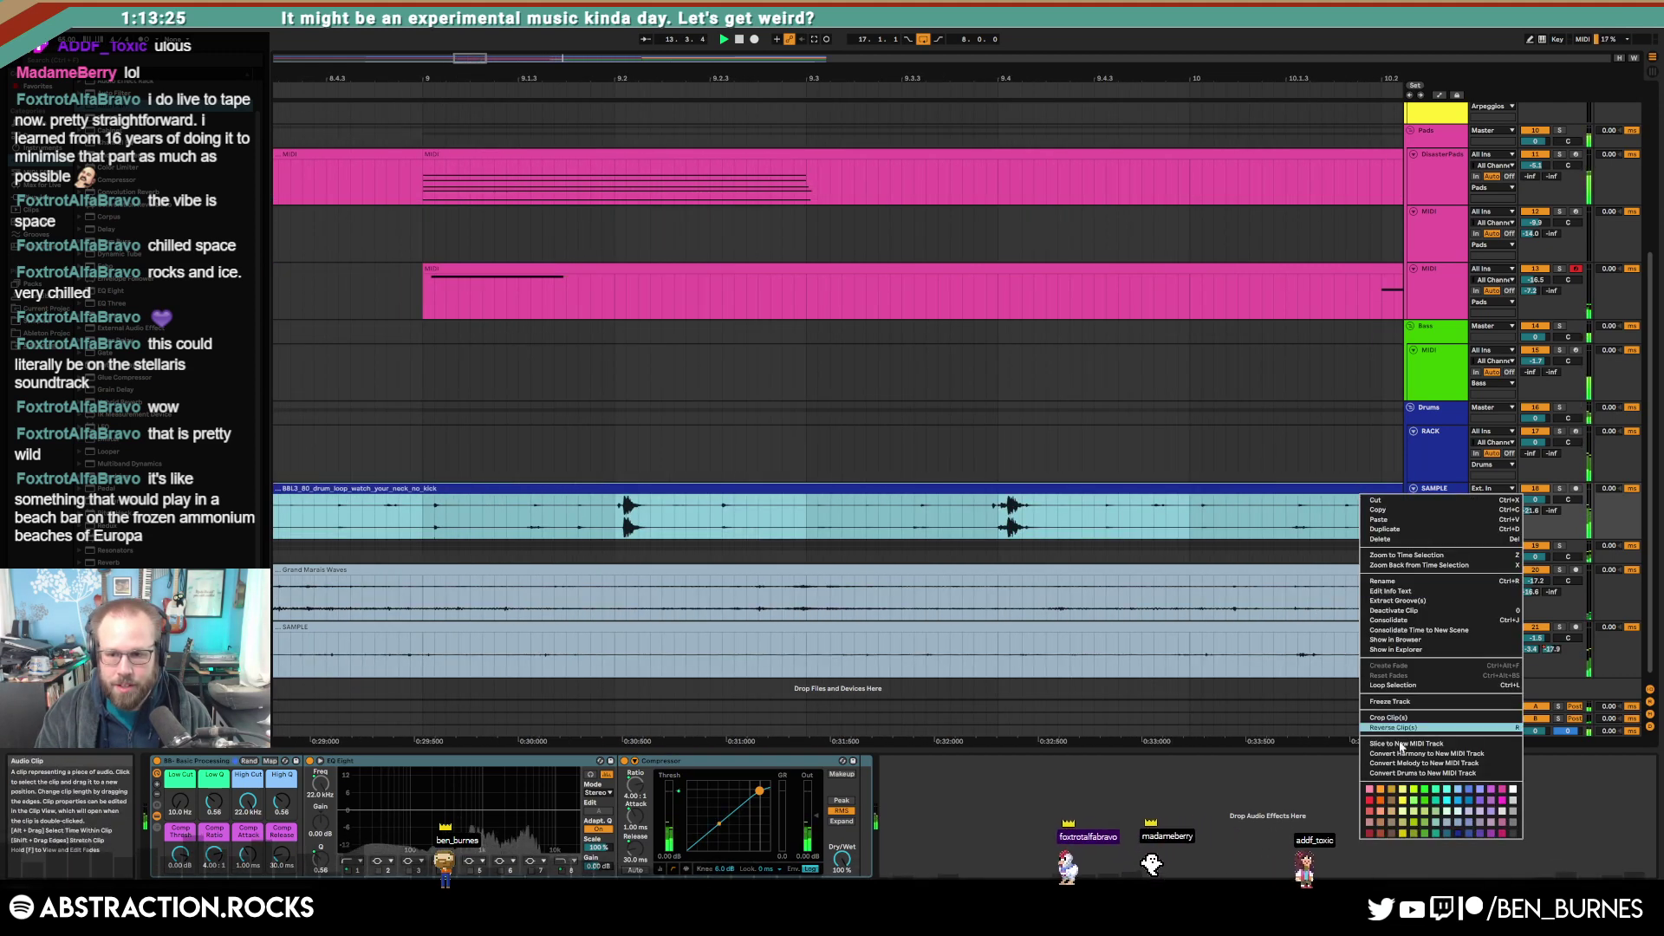
{"action": "left_click", "coordinate": [1449, 755]}
{"action": "scroll", "coordinate": [459, 530], "scroll_direction": "down", "scroll_amount": 5}
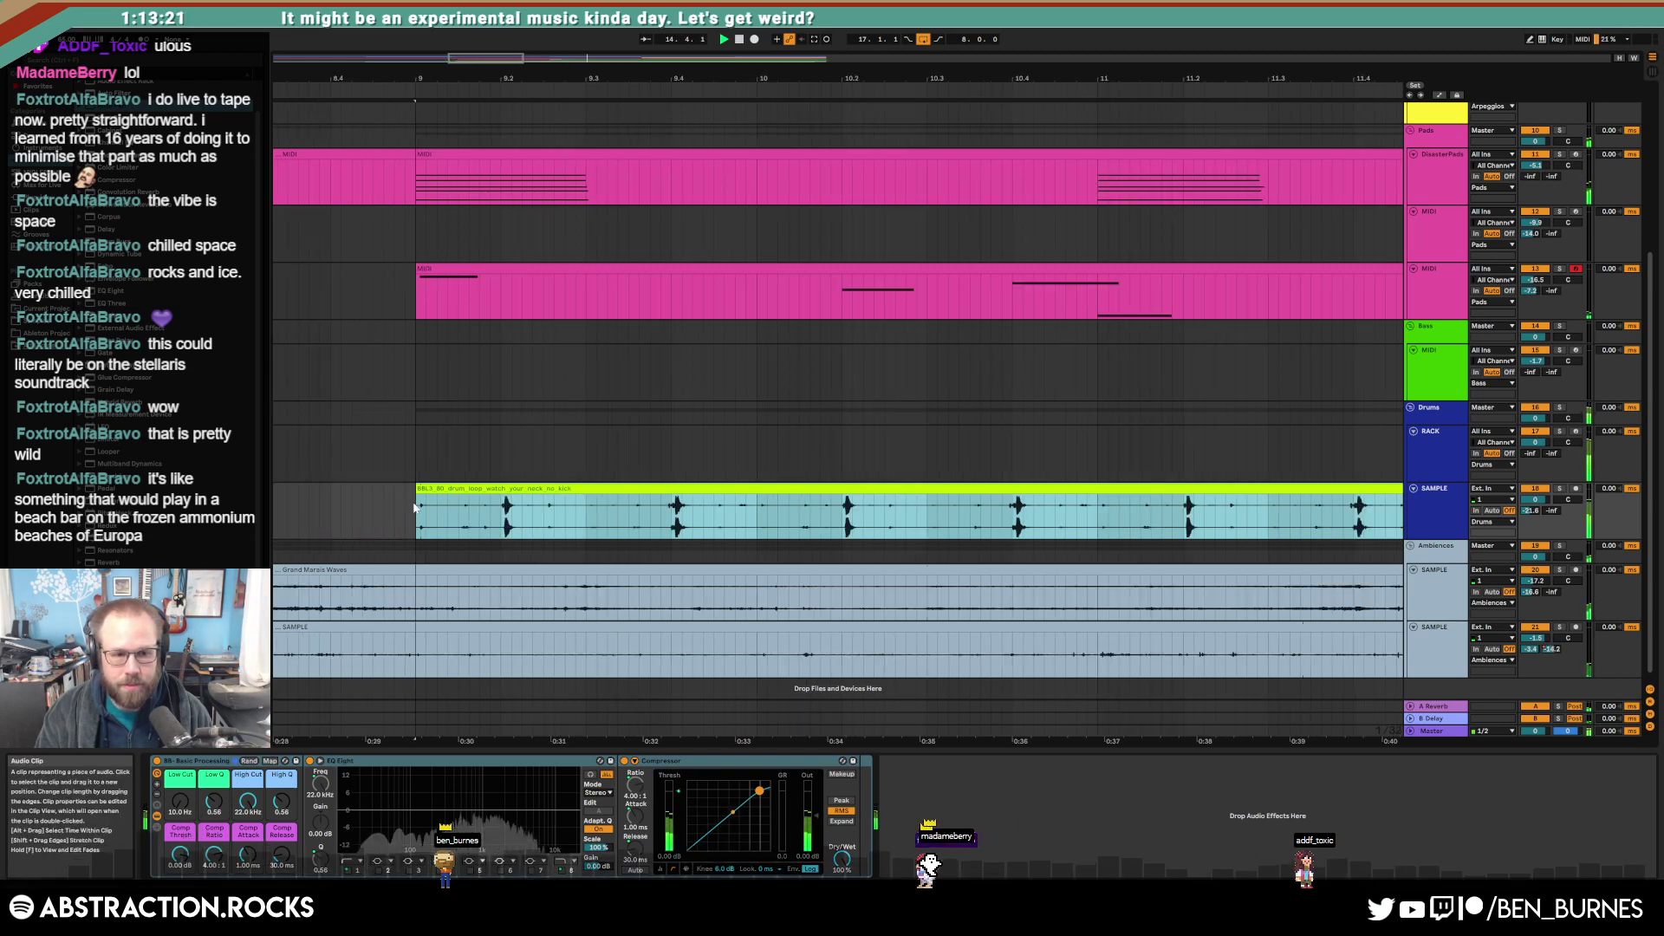
{"action": "scroll", "coordinate": [413, 507], "scroll_direction": "up", "scroll_amount": 5}
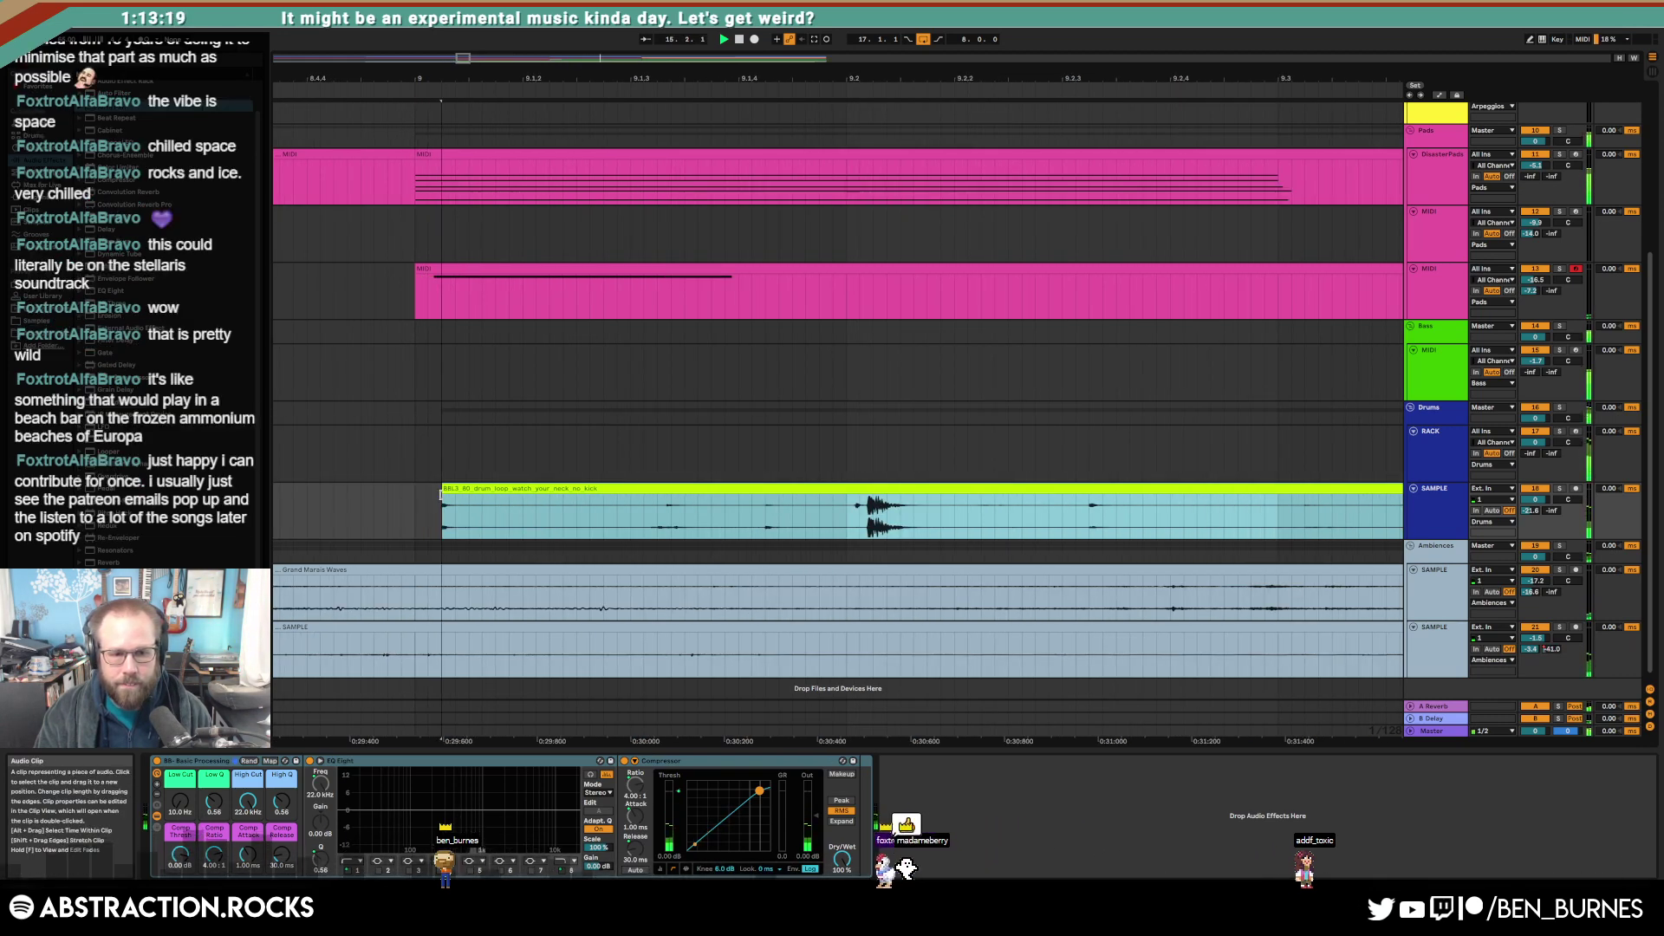
{"action": "left_click_drag", "start_coordinate": [449, 489], "coordinate": [422, 489]}
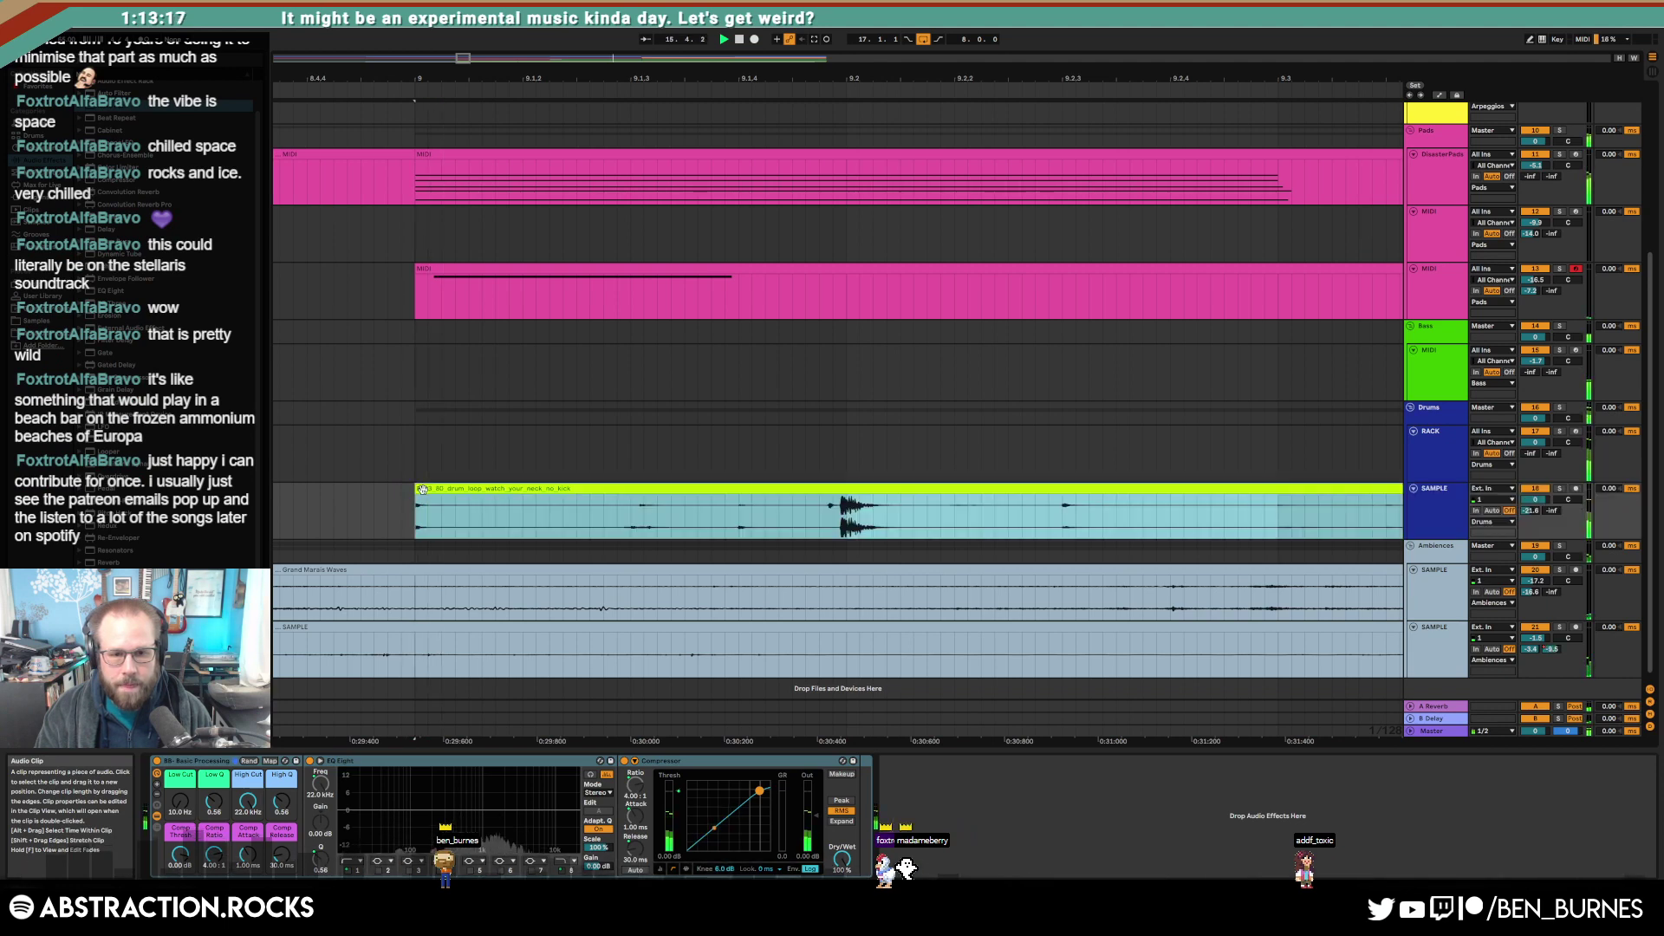
{"action": "scroll", "coordinate": [993, 524], "scroll_direction": "down", "scroll_amount": 10}
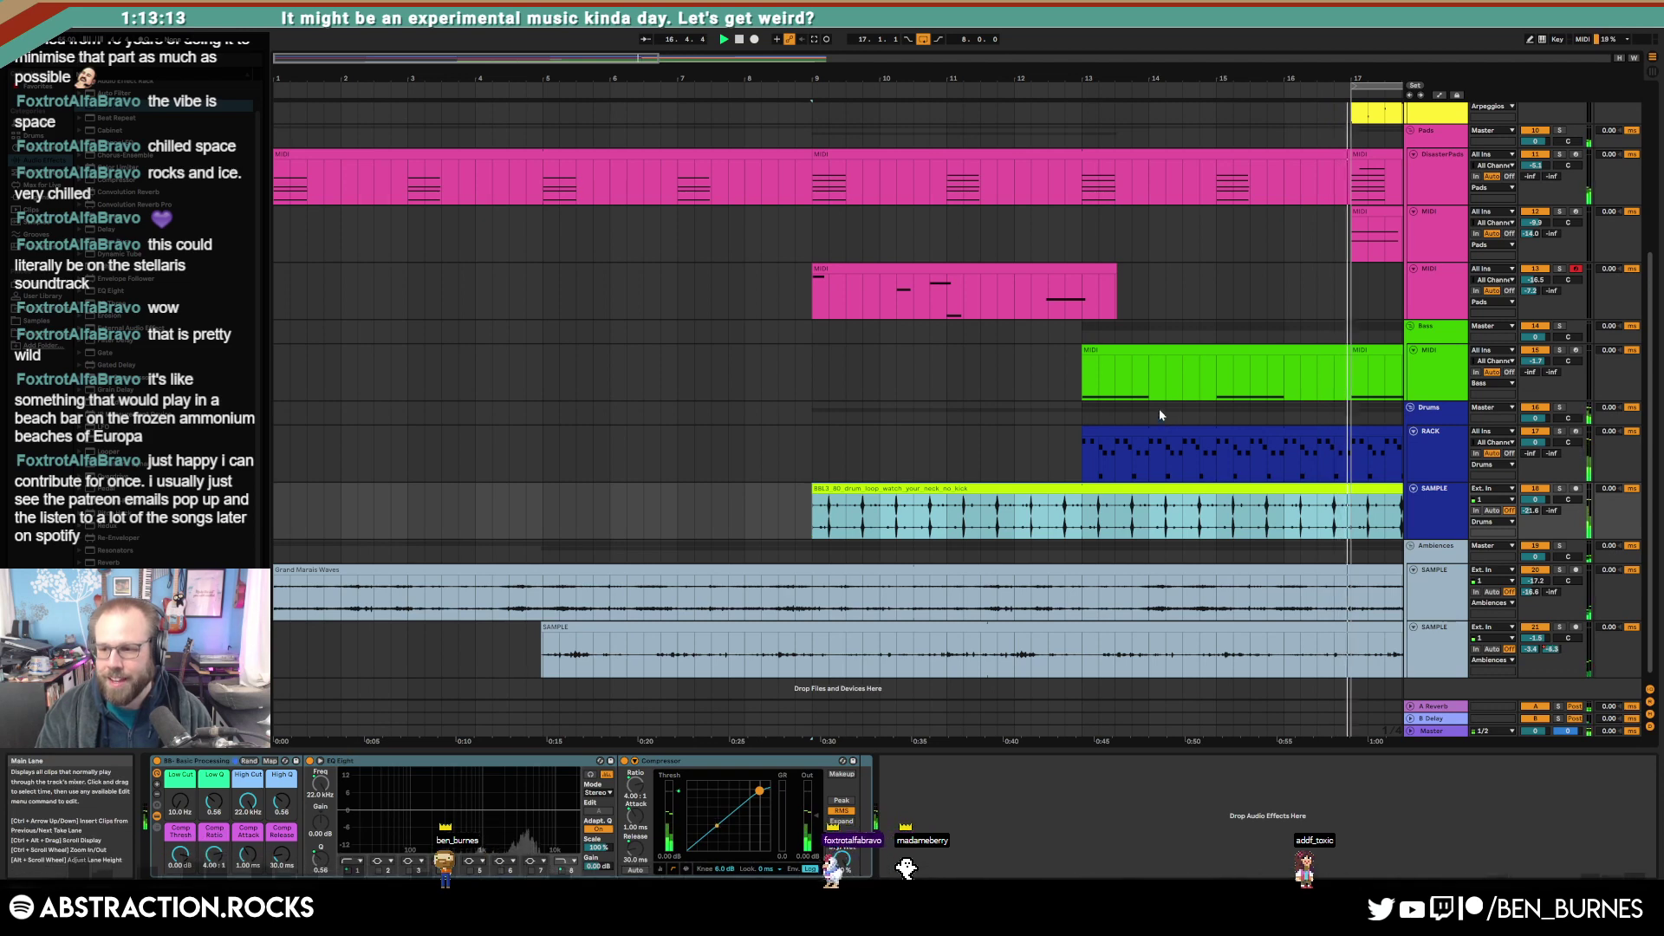
Step: Apply the blue colour of the drum SAMPLE track to its drum loop clip
{"action": "left_click_drag", "start_coordinate": [575, 62], "coordinate": [739, 39]}
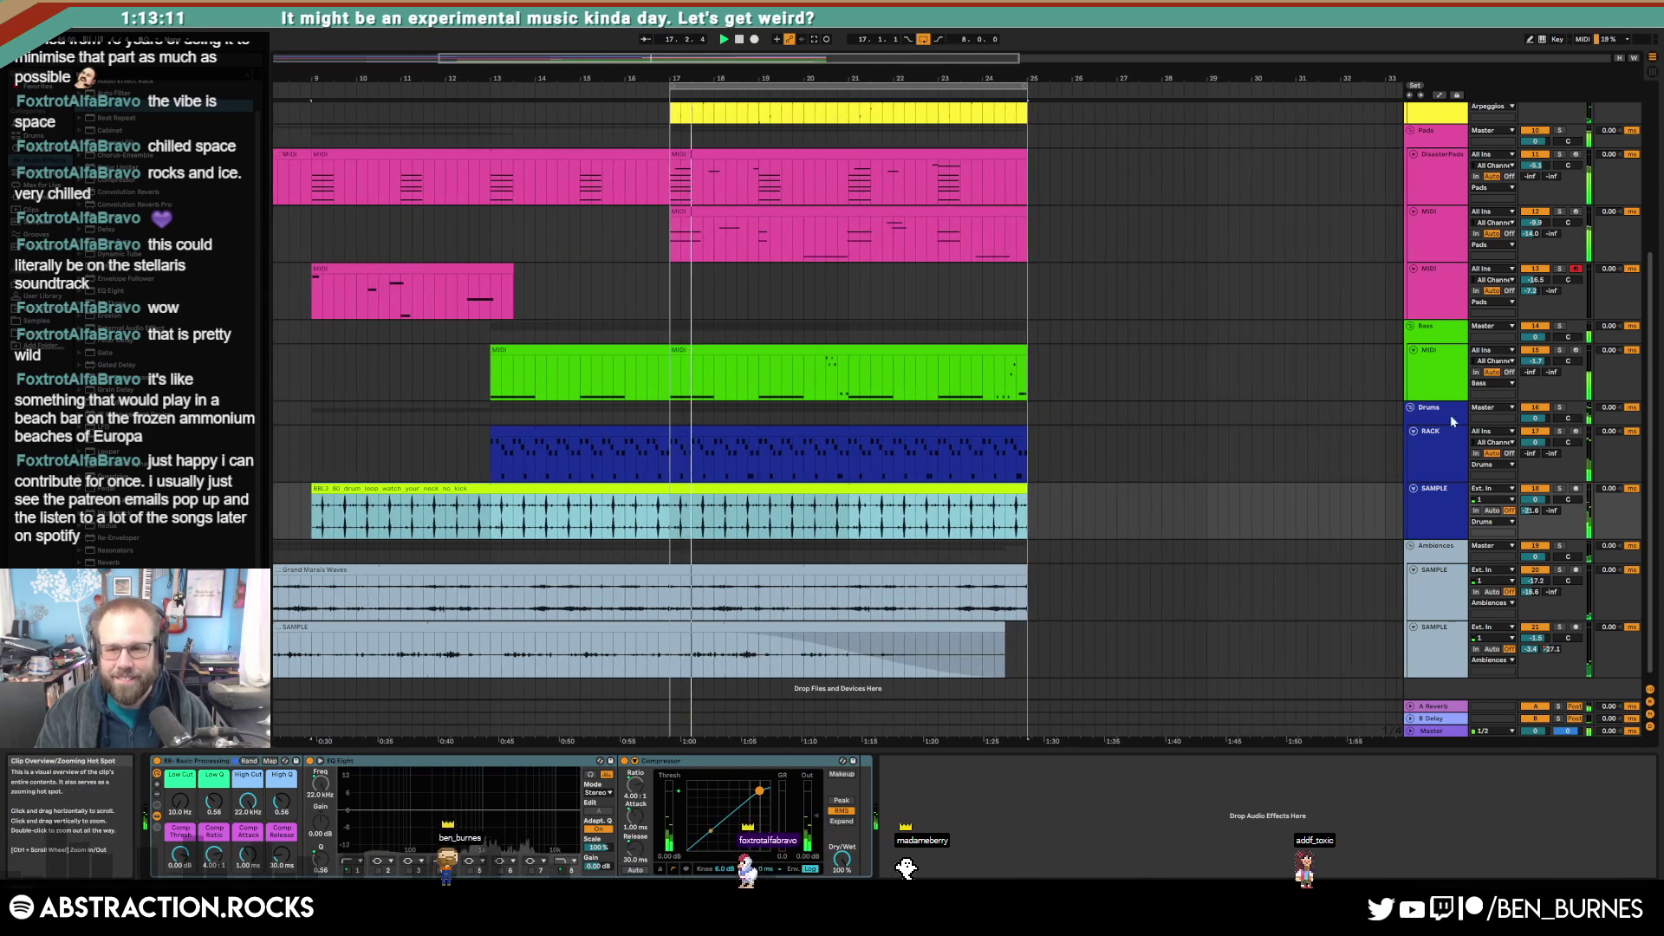
{"action": "right_click", "coordinate": [1441, 498]}
{"action": "left_click", "coordinate": [1484, 770]}
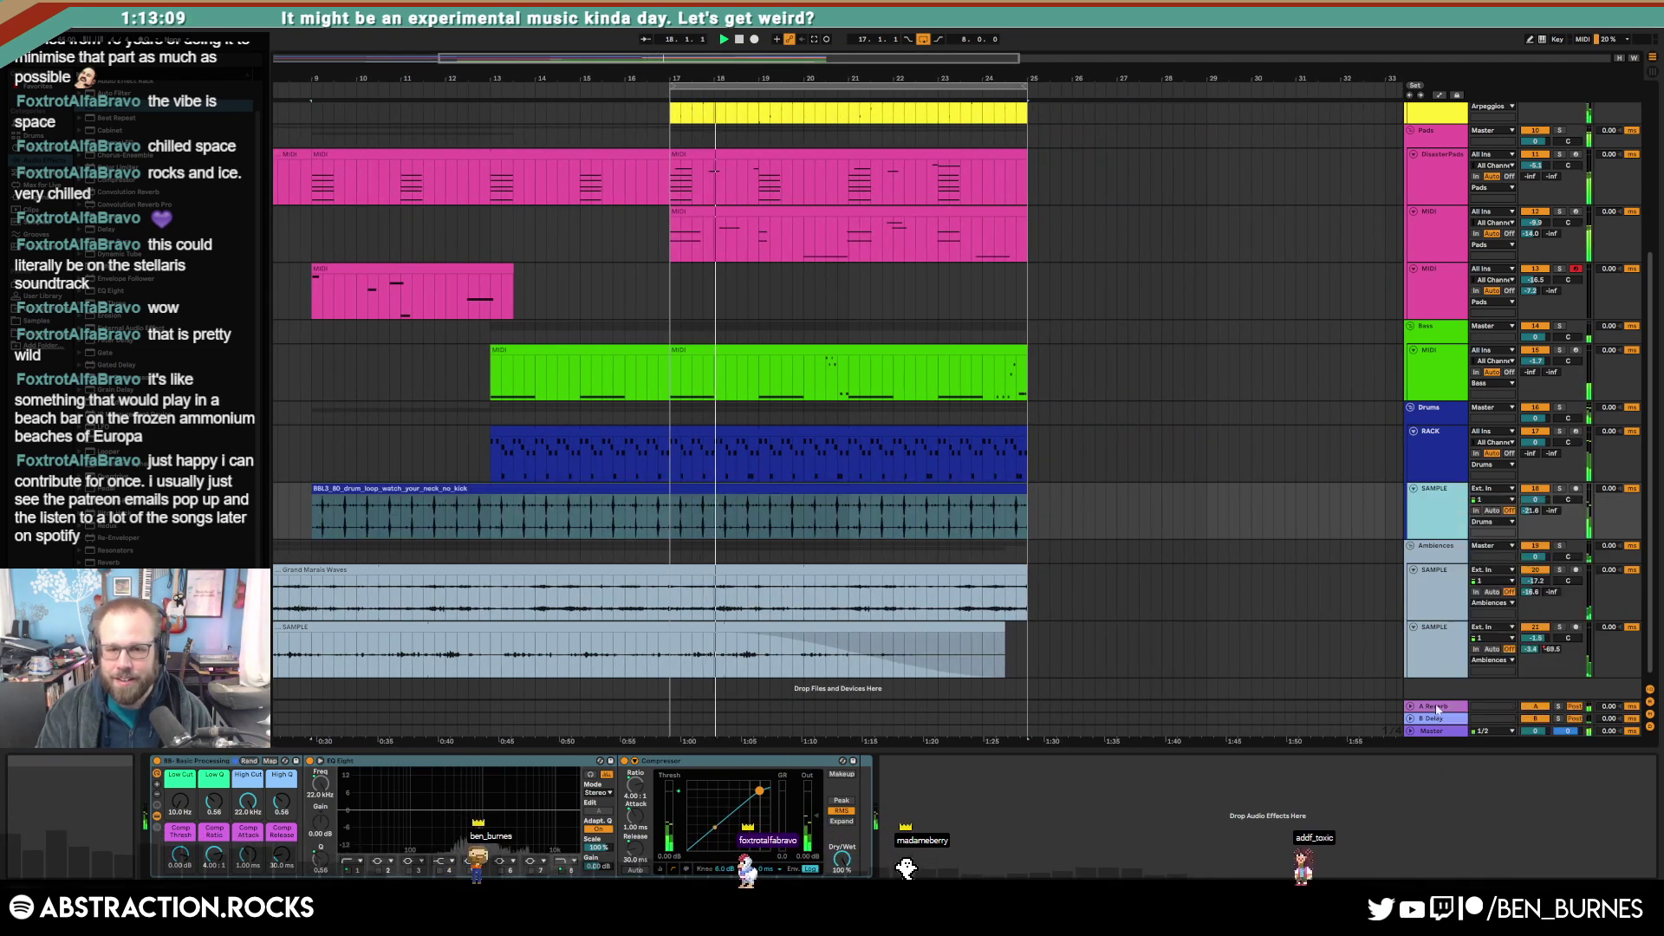
{"action": "left_click", "coordinate": [635, 491]}
{"action": "left_click", "coordinate": [671, 525]}
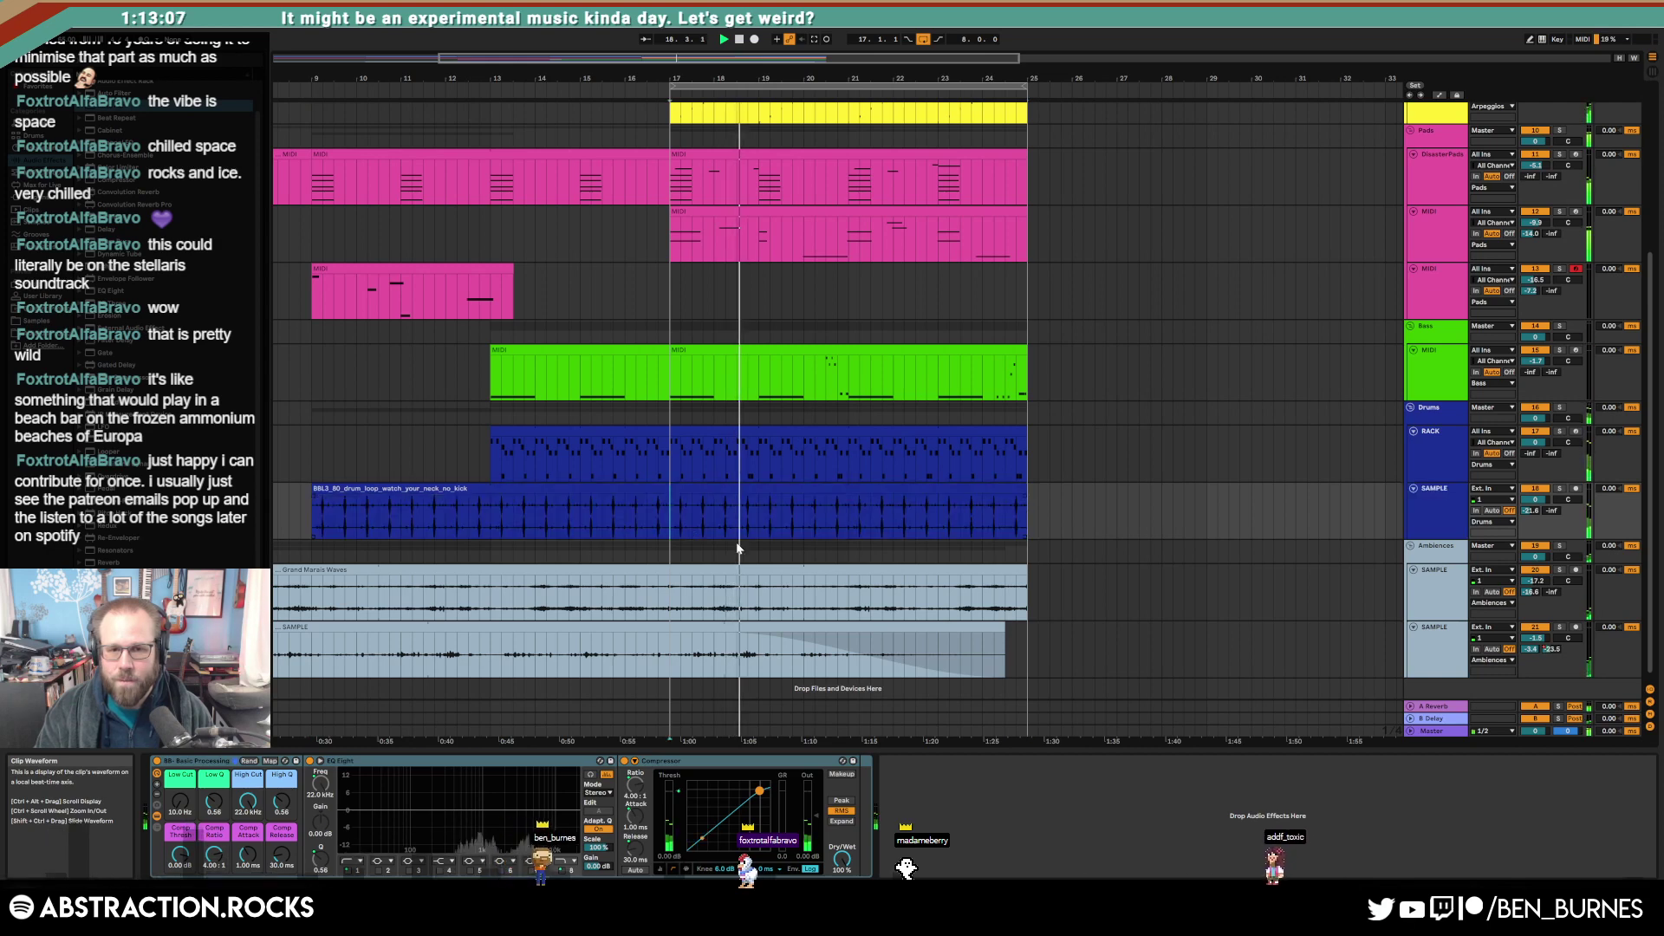
Step: Stop playback and add the Dirt plug-in right after Kontakt on the second MIDI track in the Pads group
{"action": "scroll", "coordinate": [868, 557], "scroll_direction": "up", "scroll_amount": 3}
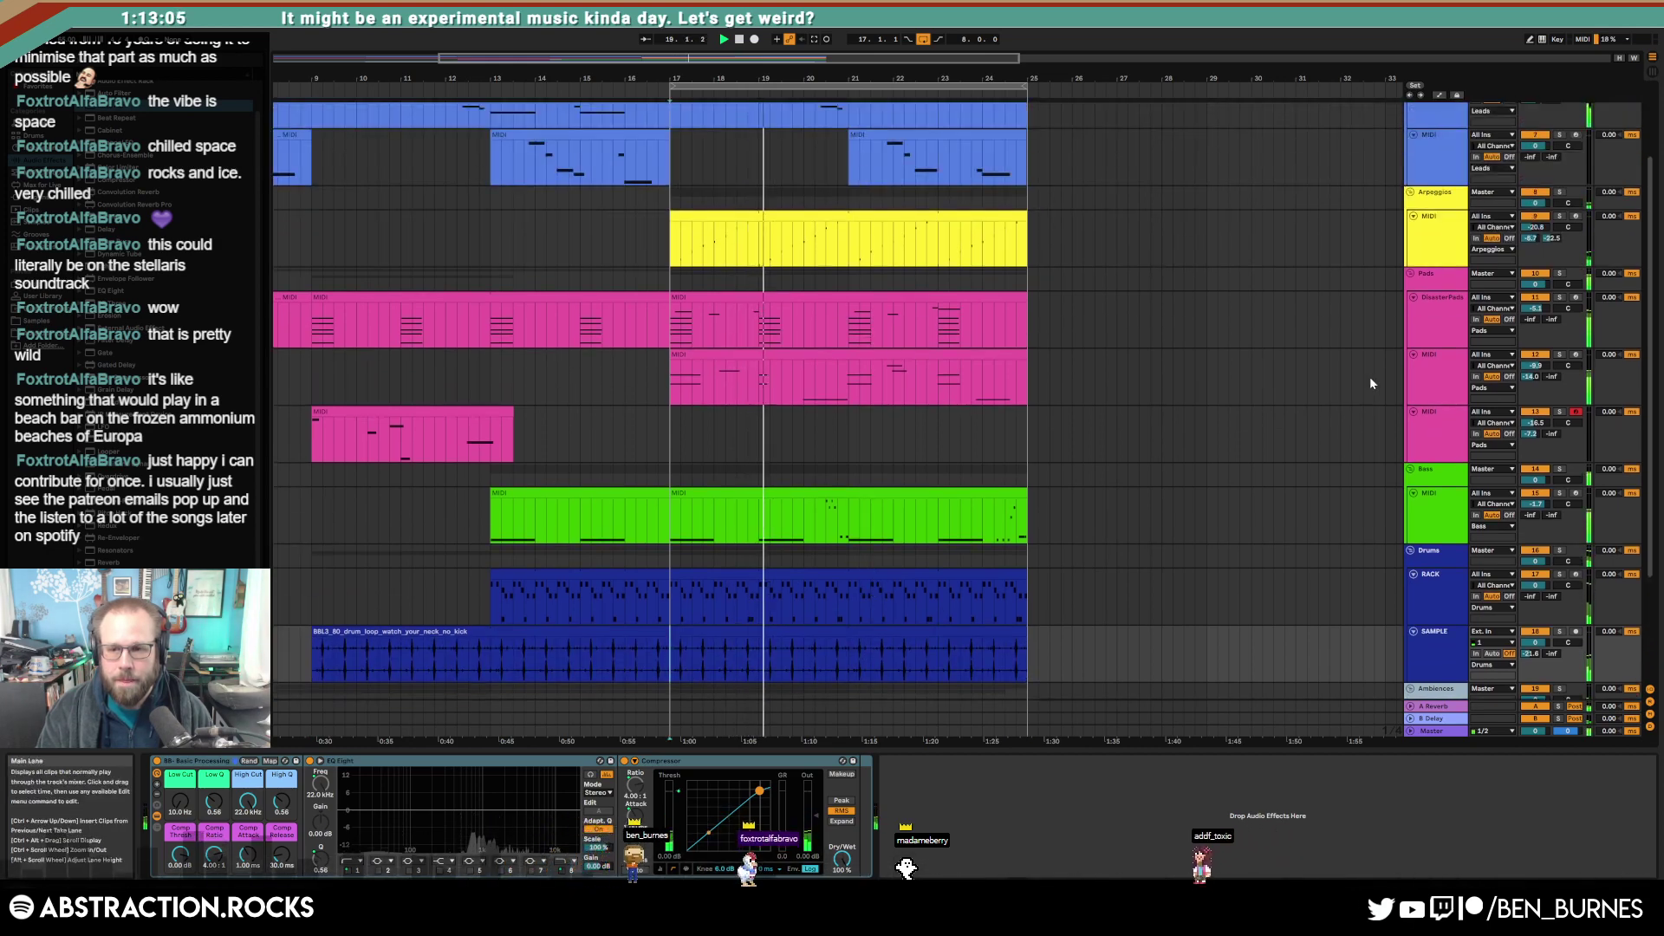
{"action": "left_click", "coordinate": [1436, 386]}
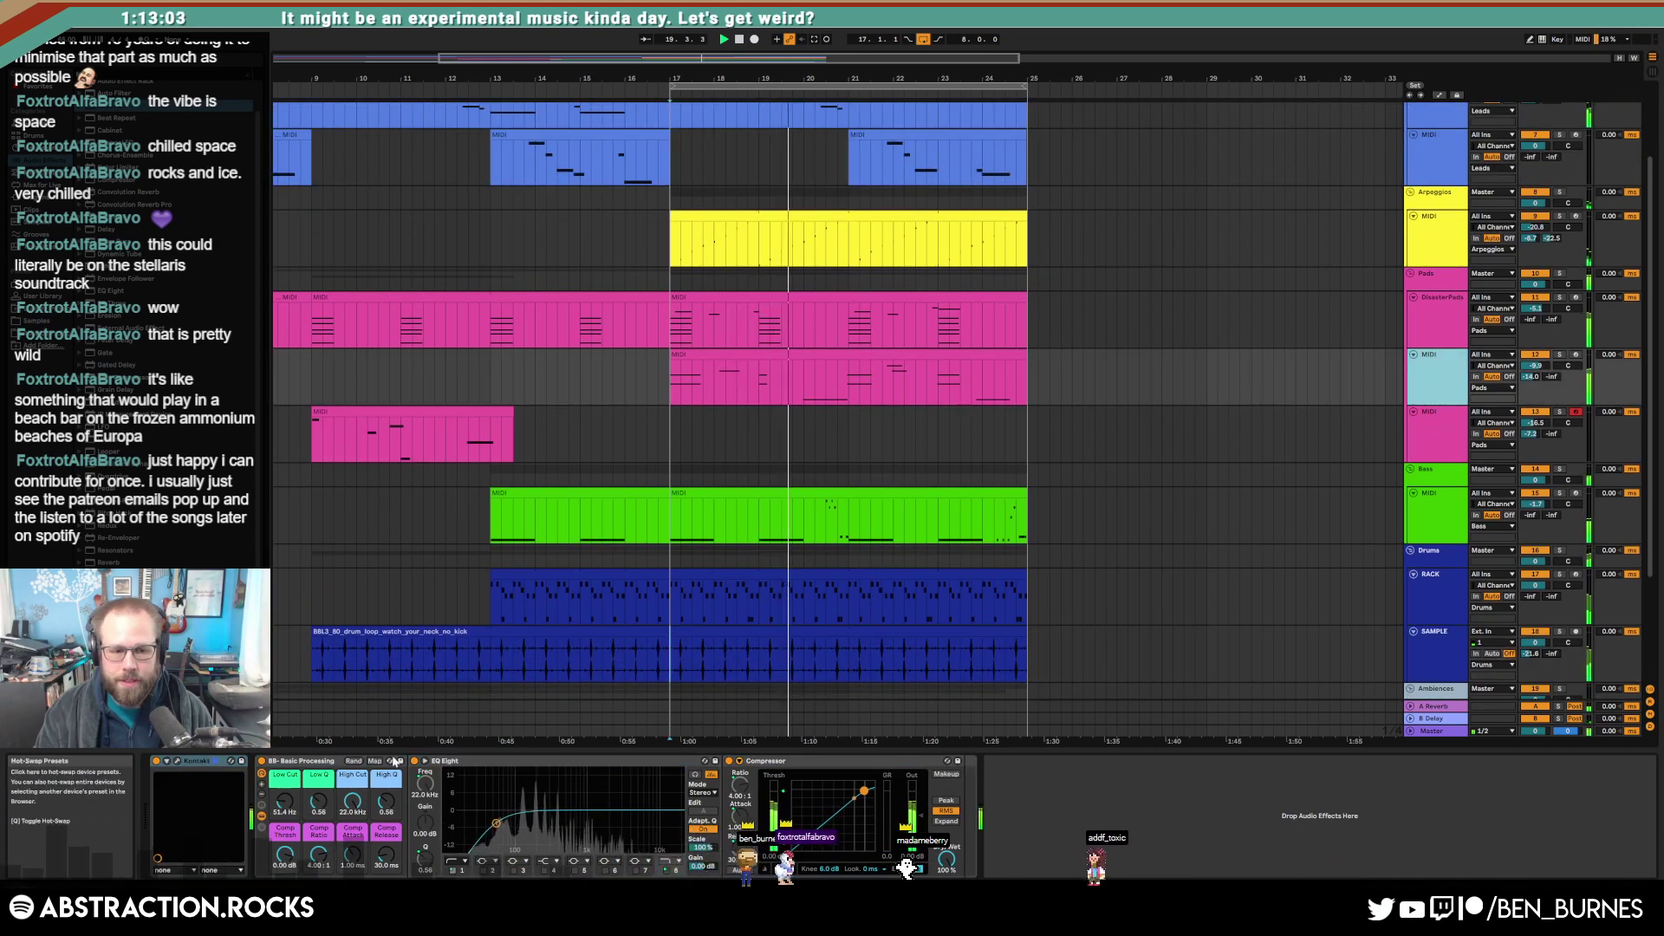
{"action": "left_click", "coordinate": [815, 390]}
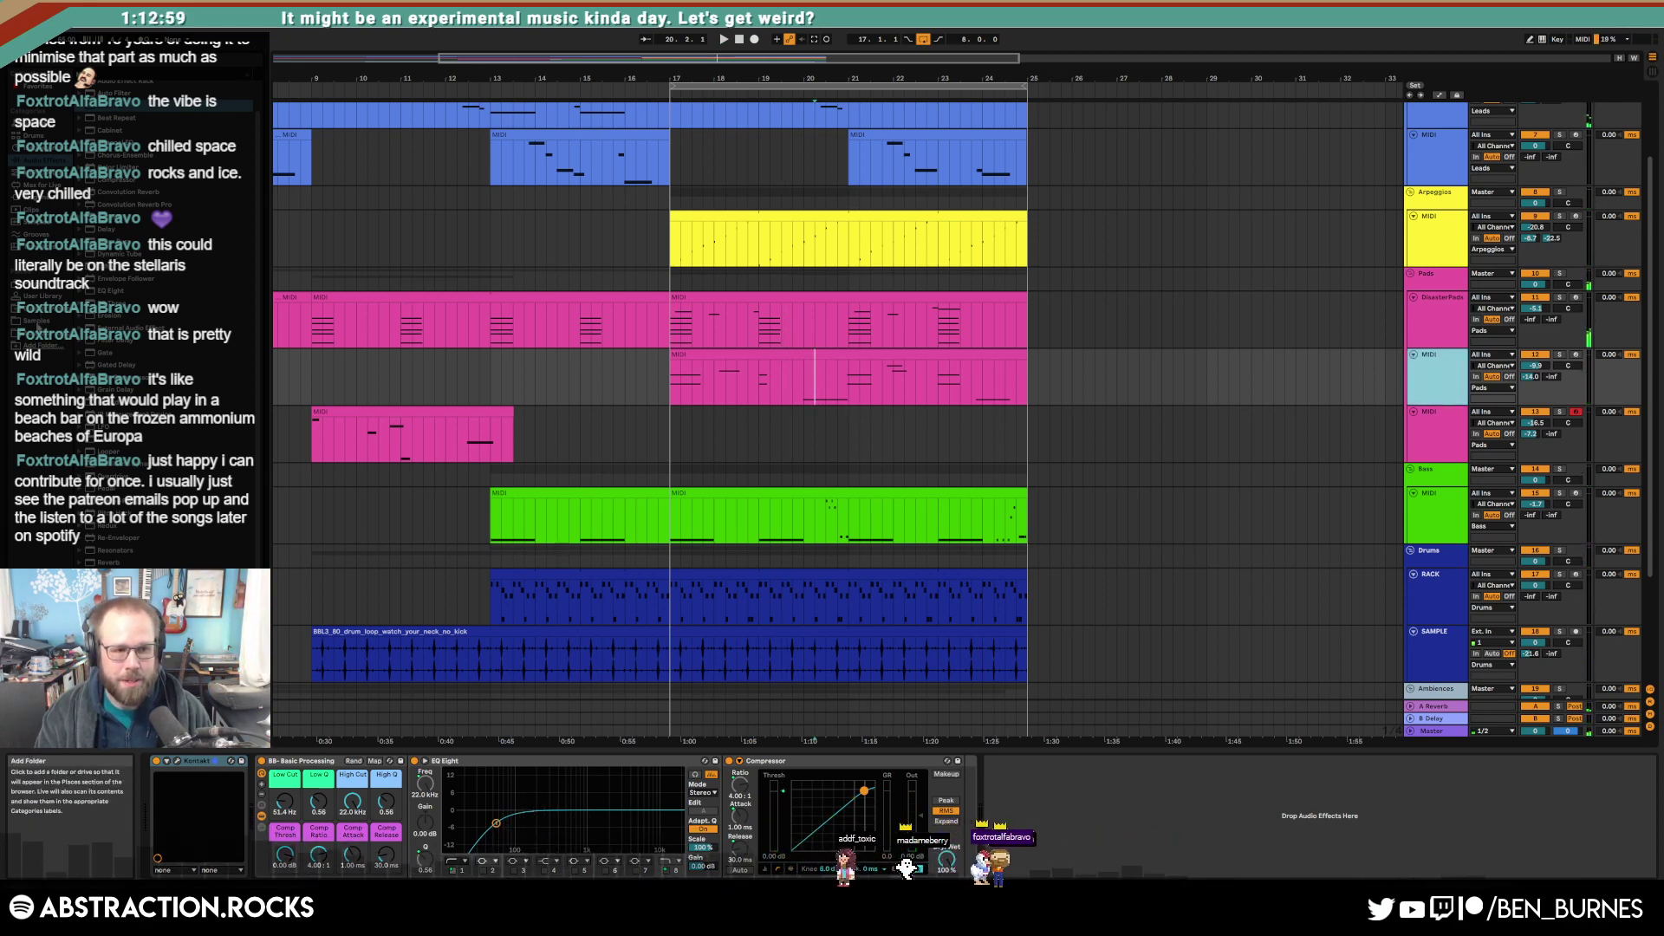
{"action": "left_click", "coordinate": [42, 321]}
{"action": "left_click", "coordinate": [41, 198]}
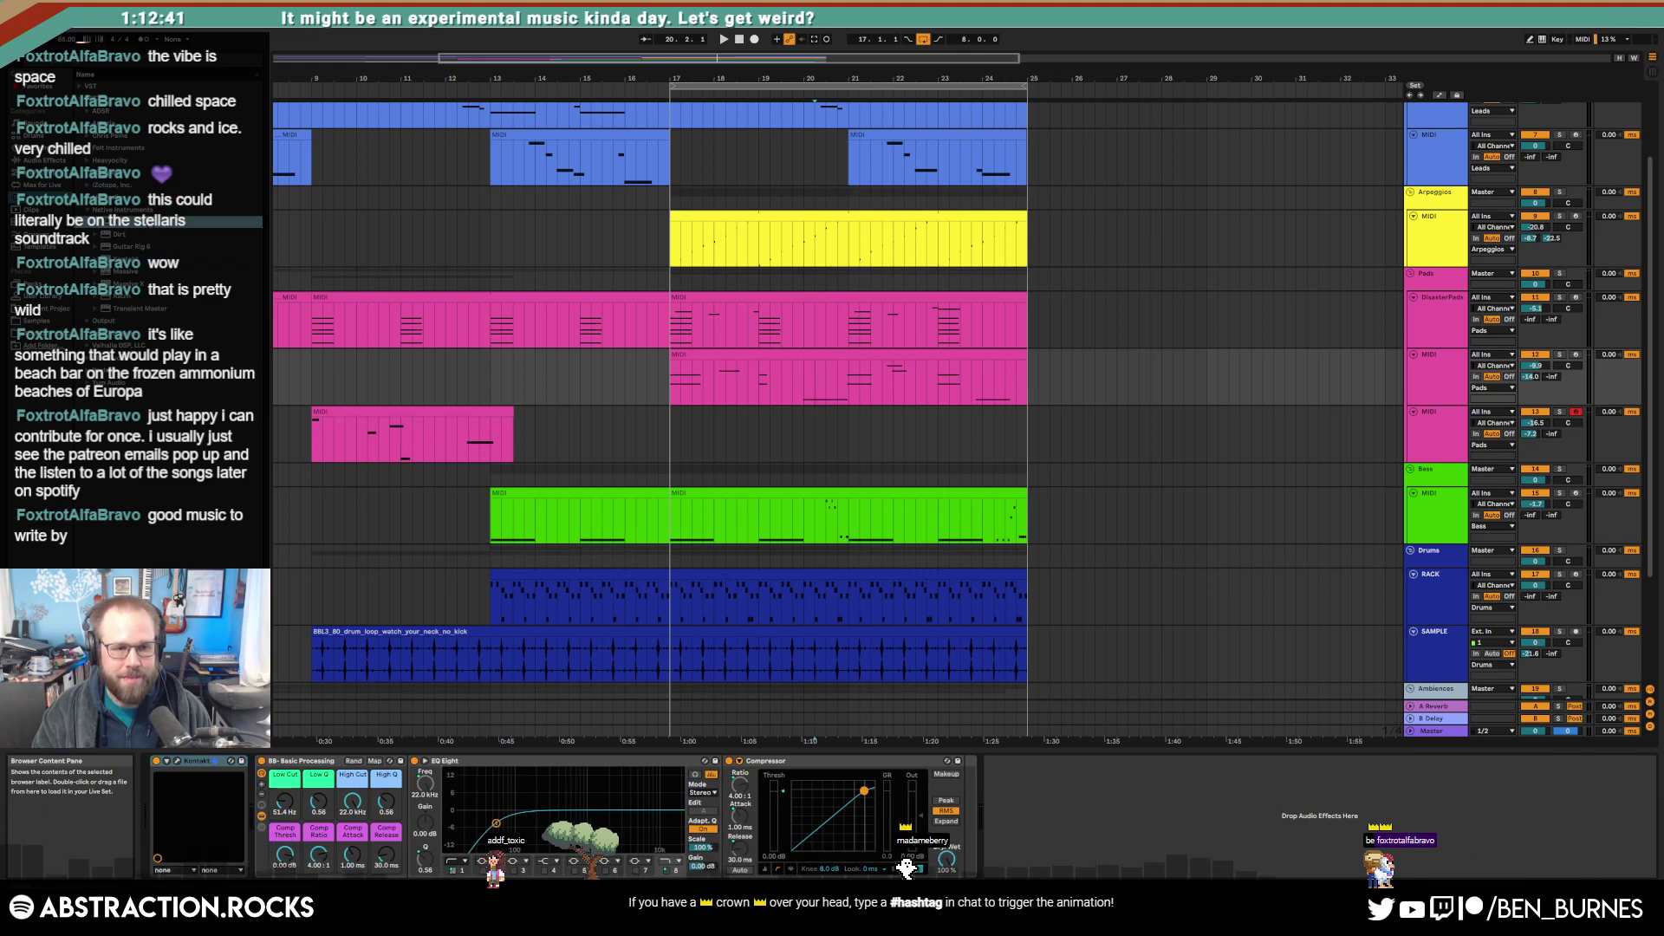
{"action": "left_click_drag", "start_coordinate": [128, 305], "coordinate": [255, 874]}
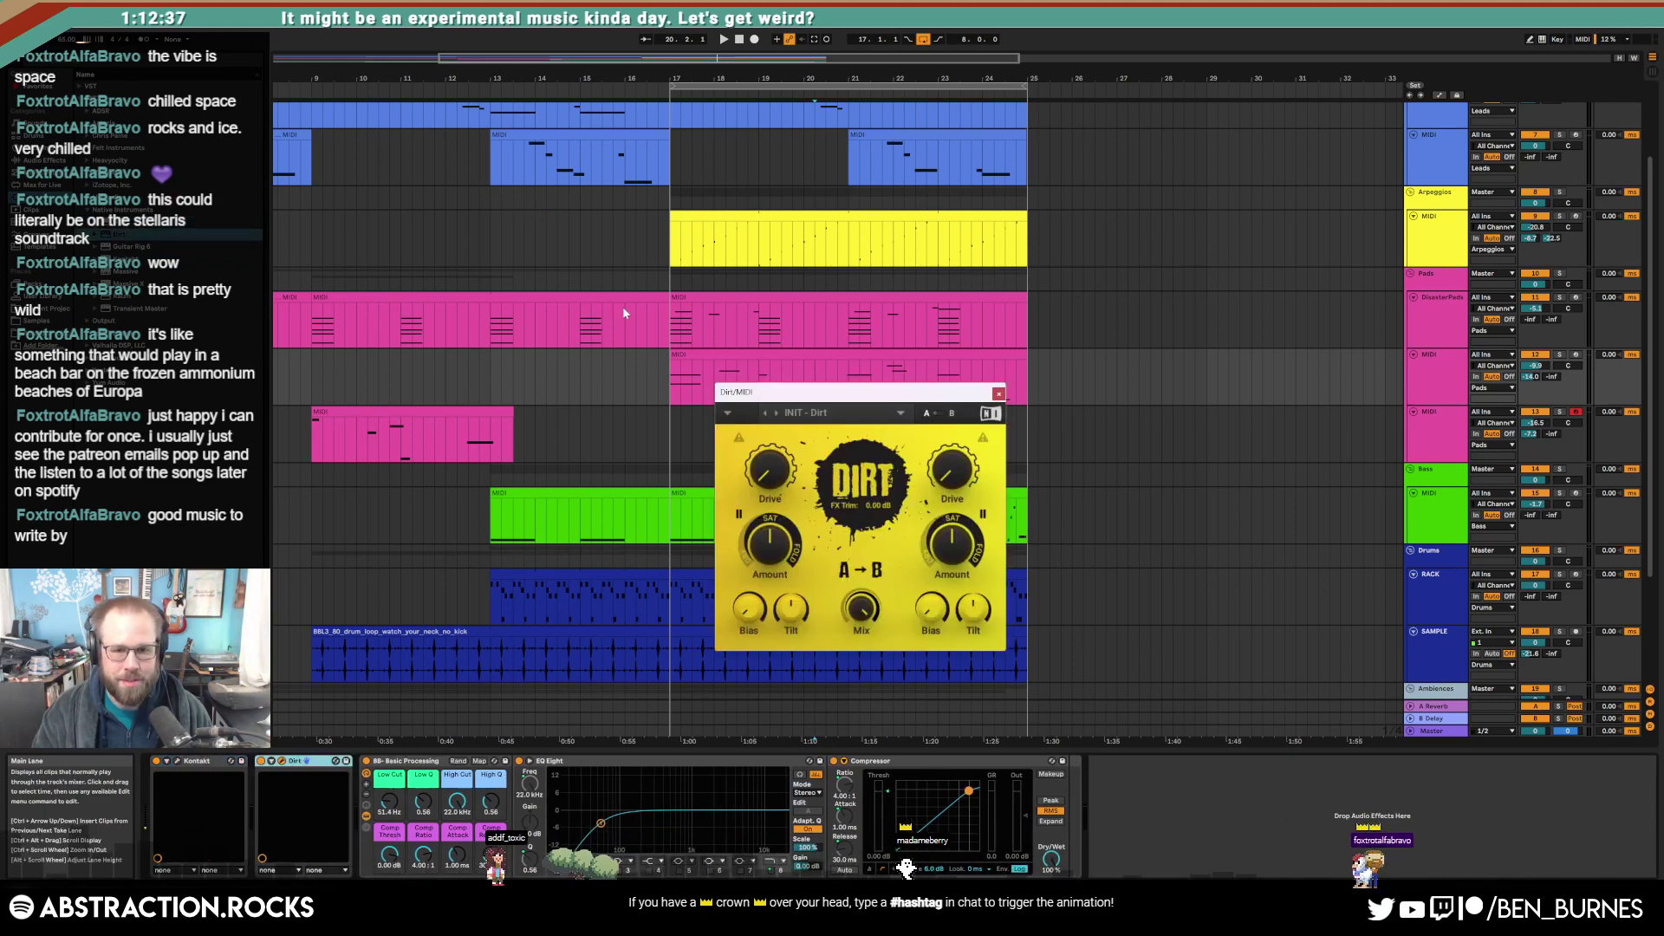
{"action": "left_click_drag", "start_coordinate": [957, 392], "coordinate": [1285, 342]}
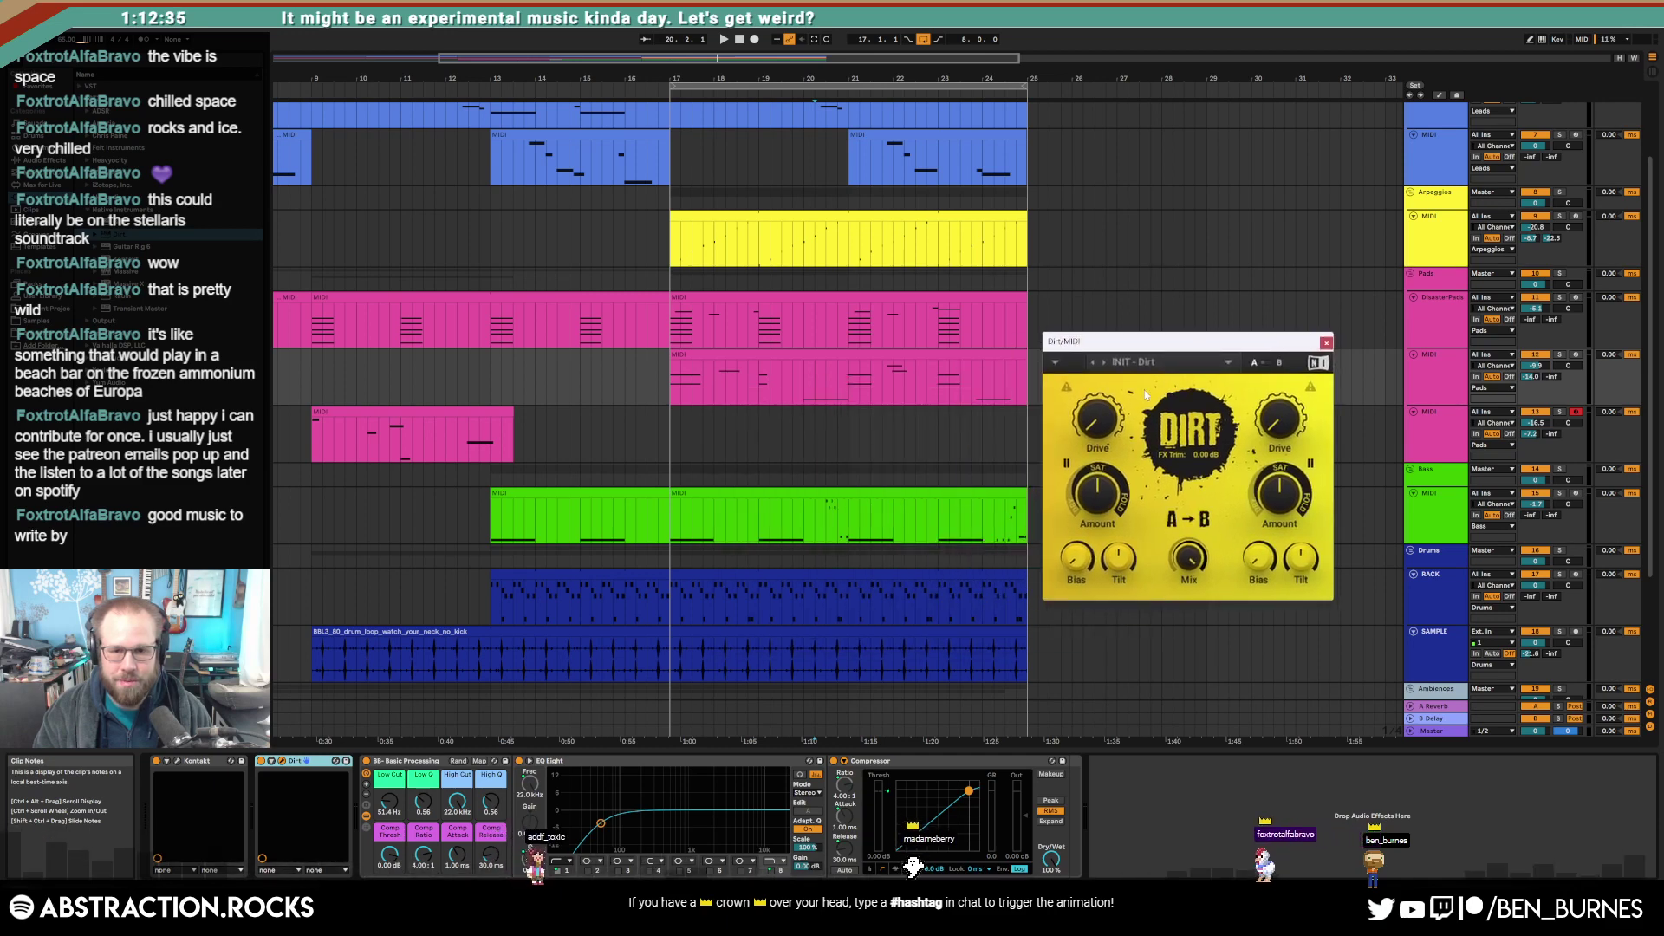
Step: Raise Drive on Dirt's side A, set its Amount to 55.5 % and play the arrangement from bar 17
{"action": "left_click_drag", "start_coordinate": [1095, 423], "coordinate": [1093, 397]}
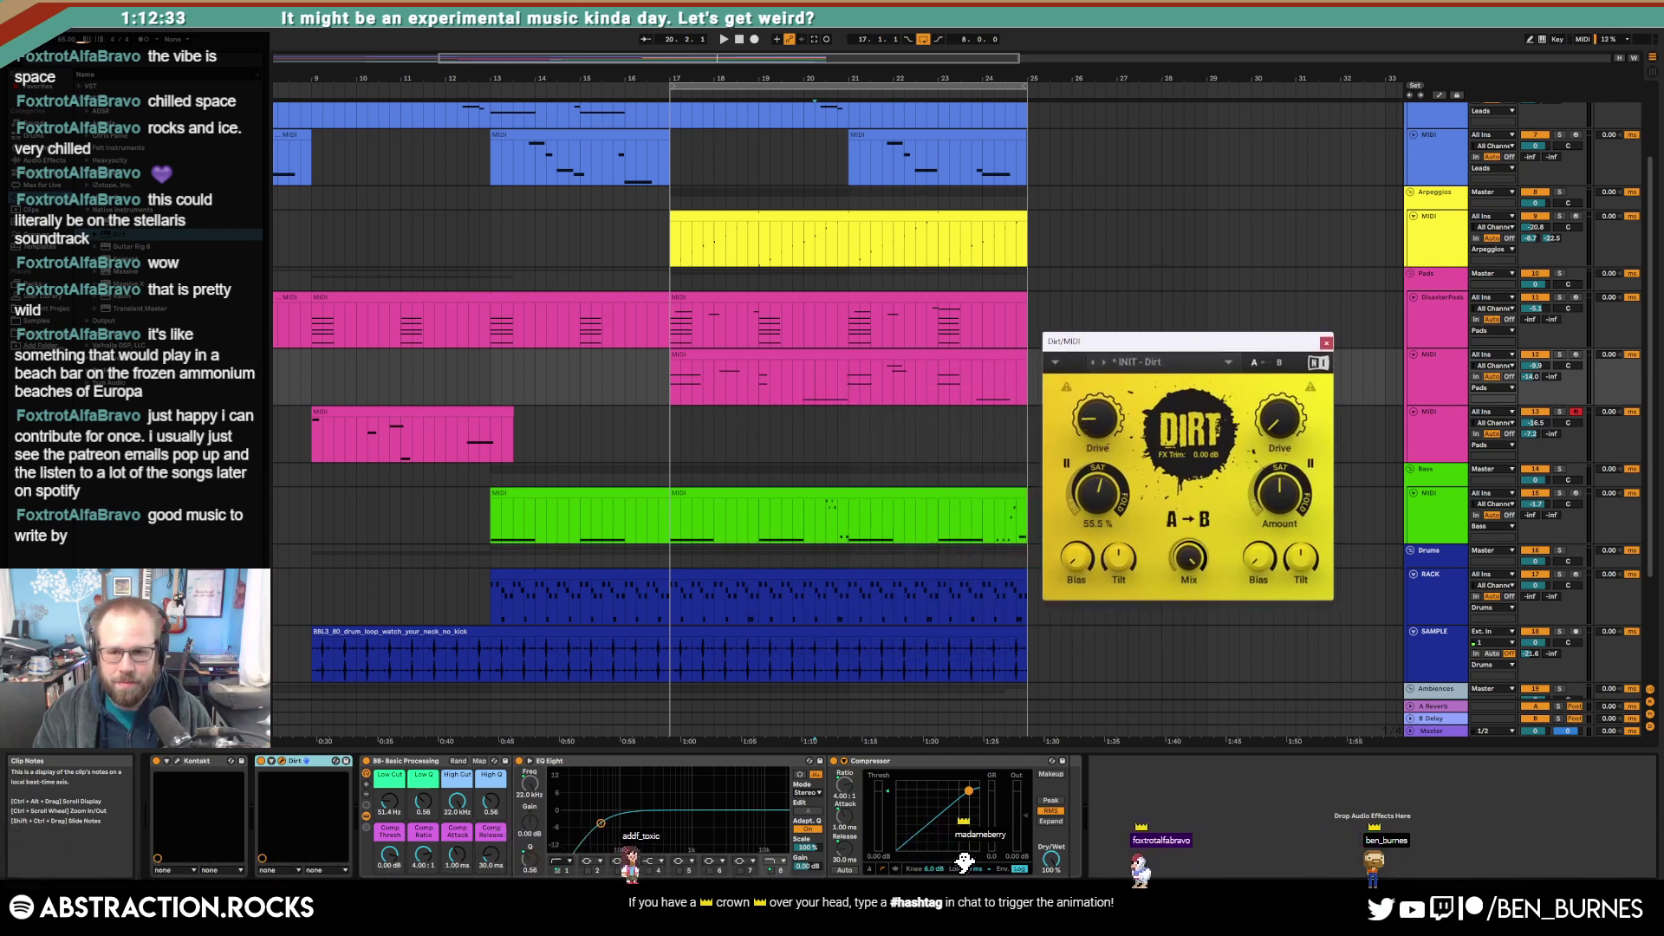
{"action": "left_click", "coordinate": [669, 382]}
{"action": "left_click", "coordinate": [669, 382]}
{"action": "key", "text": "space"}
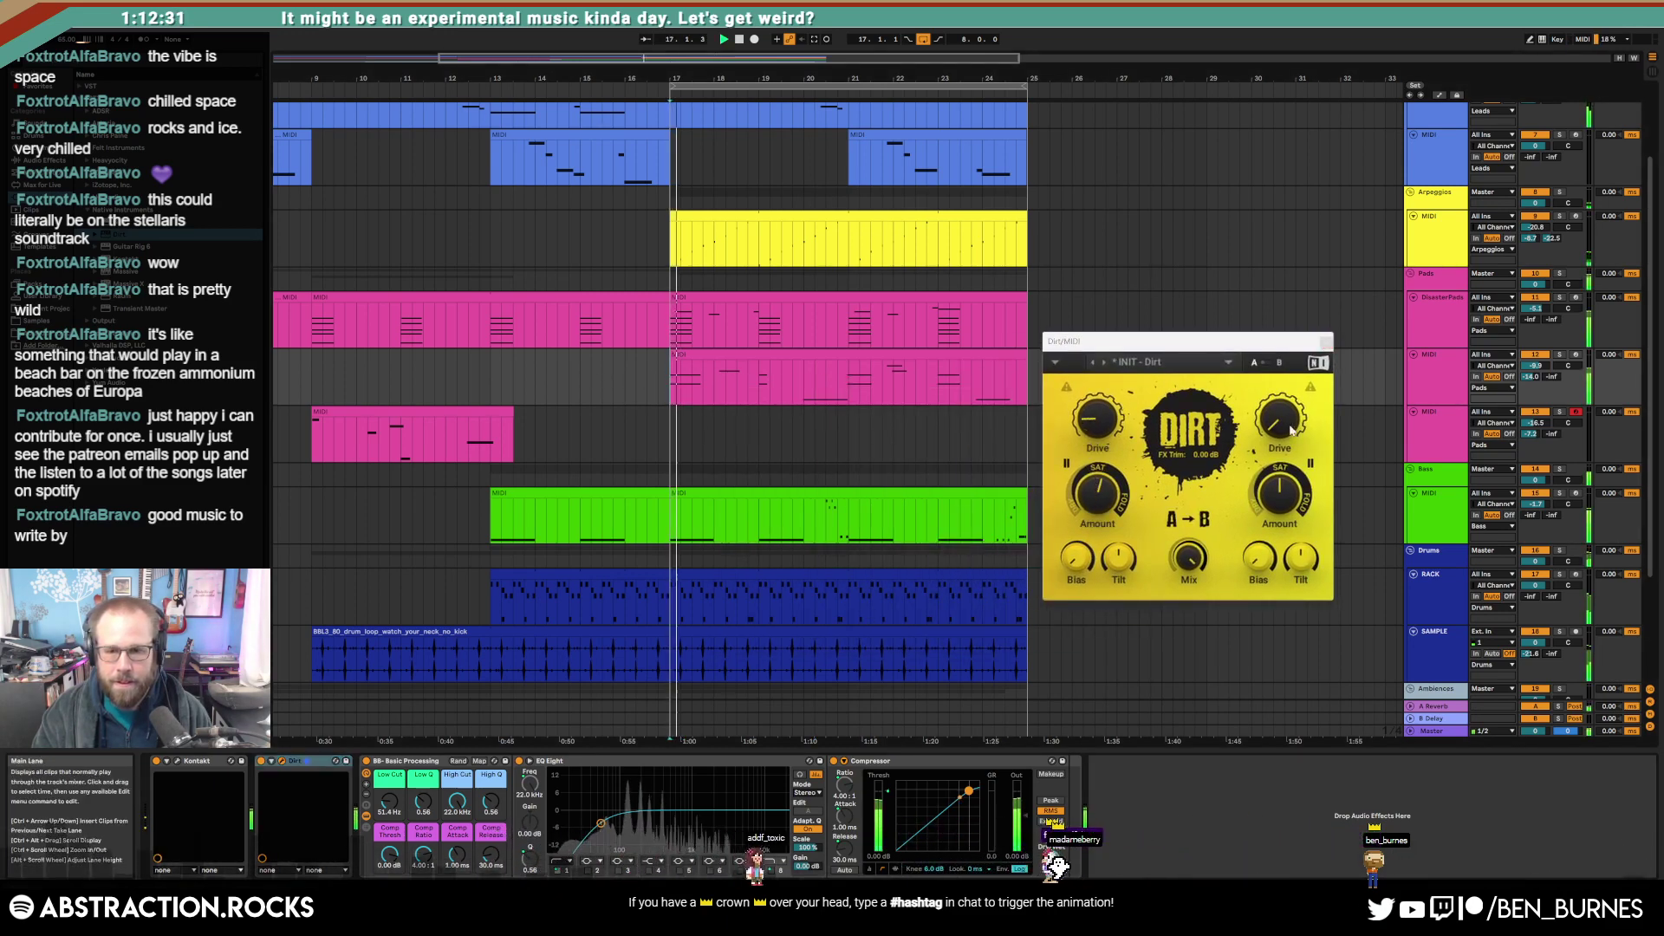
Step: Audition Dirt's side A with Drive at 75 % and Amount at 98.5 %, reduce both, set Bias to 20.5 % and close the plug-in window
{"action": "mouse_move", "coordinate": [1097, 421]}
{"action": "left_mouse_down"}
{"action": "mouse_move", "coordinate": [1098, 399]}
{"action": "mouse_move", "coordinate": [1094, 418]}
{"action": "left_mouse_up"}
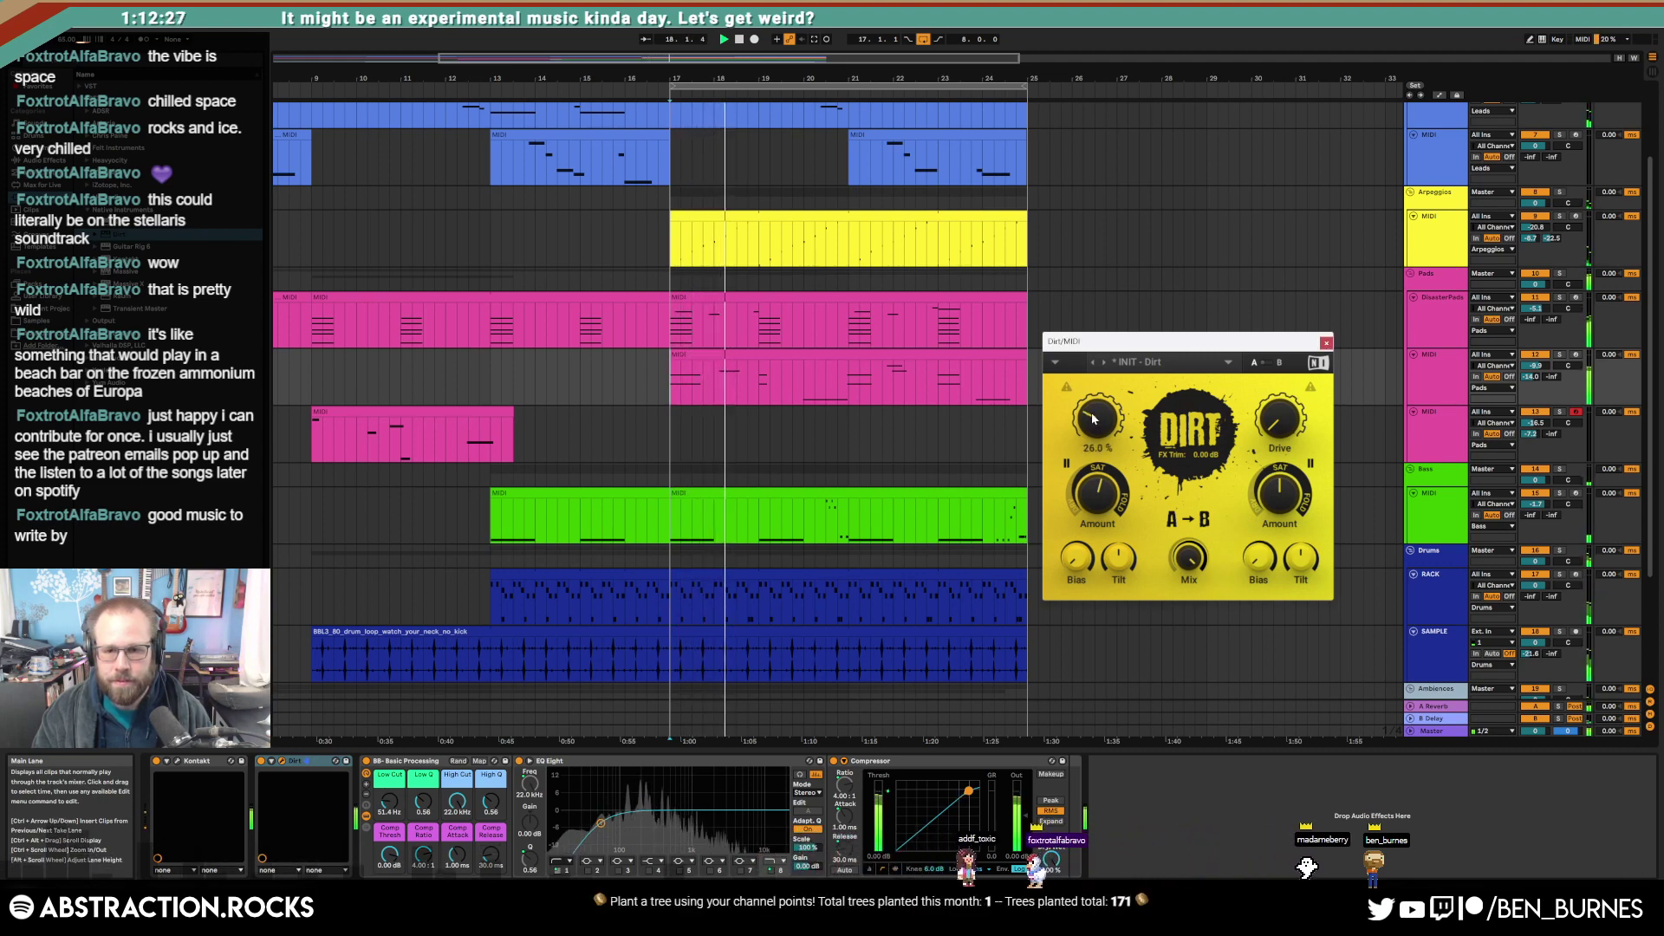
{"action": "left_click_drag", "start_coordinate": [1085, 496], "coordinate": [1085, 531]}
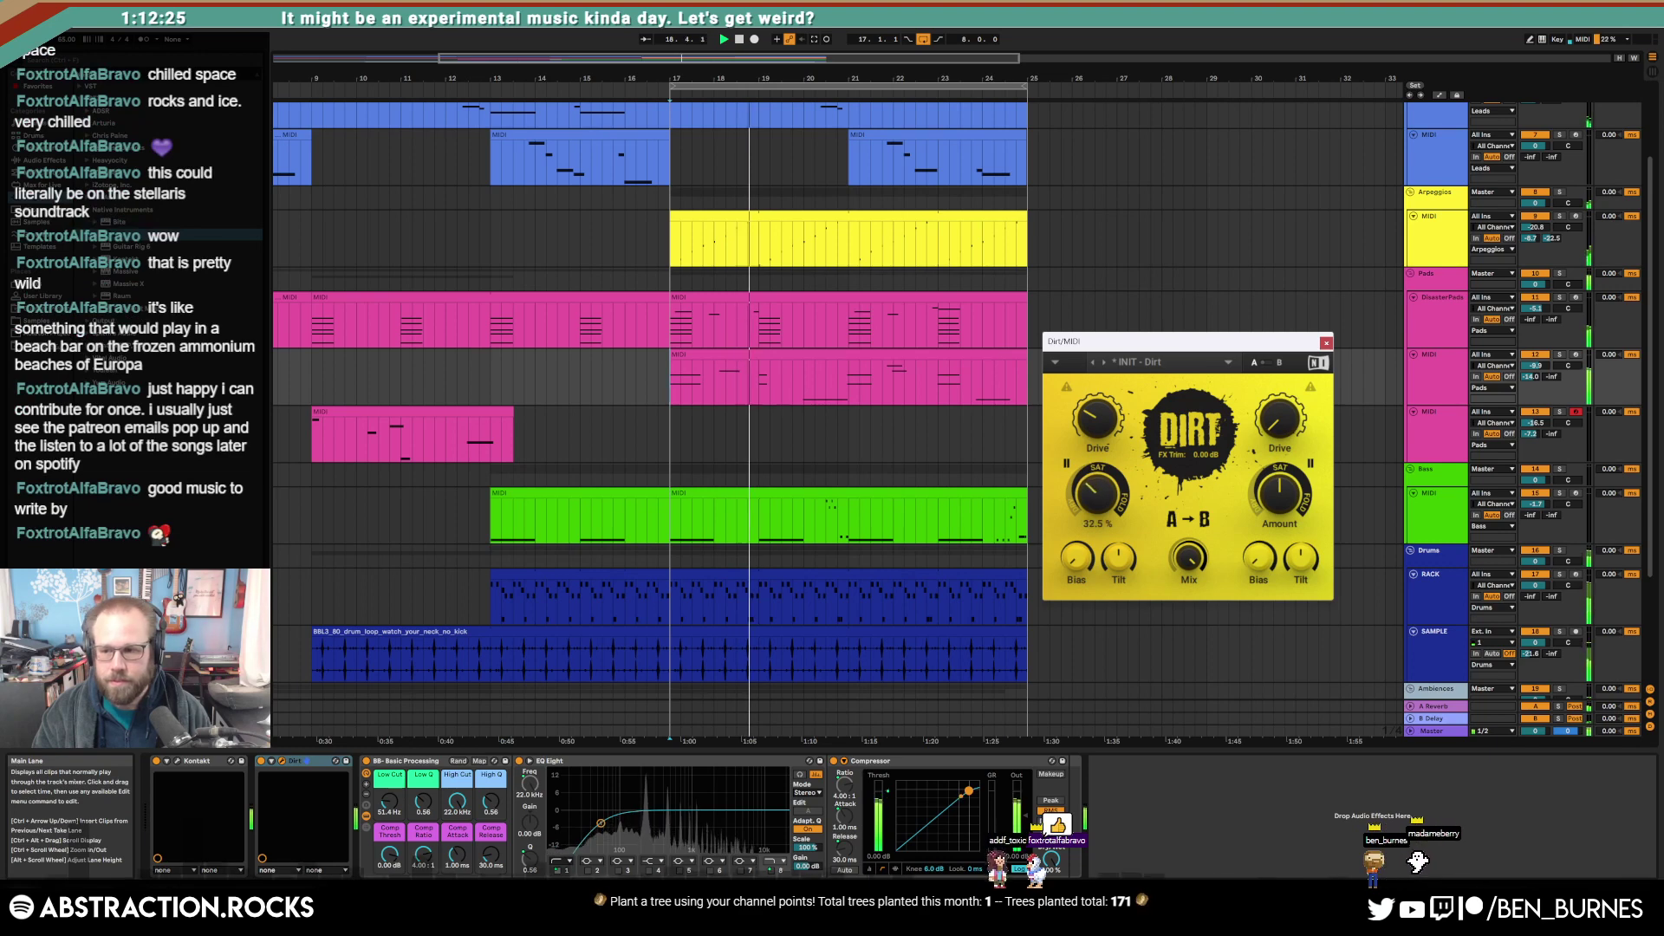
{"action": "left_click_drag", "start_coordinate": [1097, 422], "coordinate": [1096, 364]}
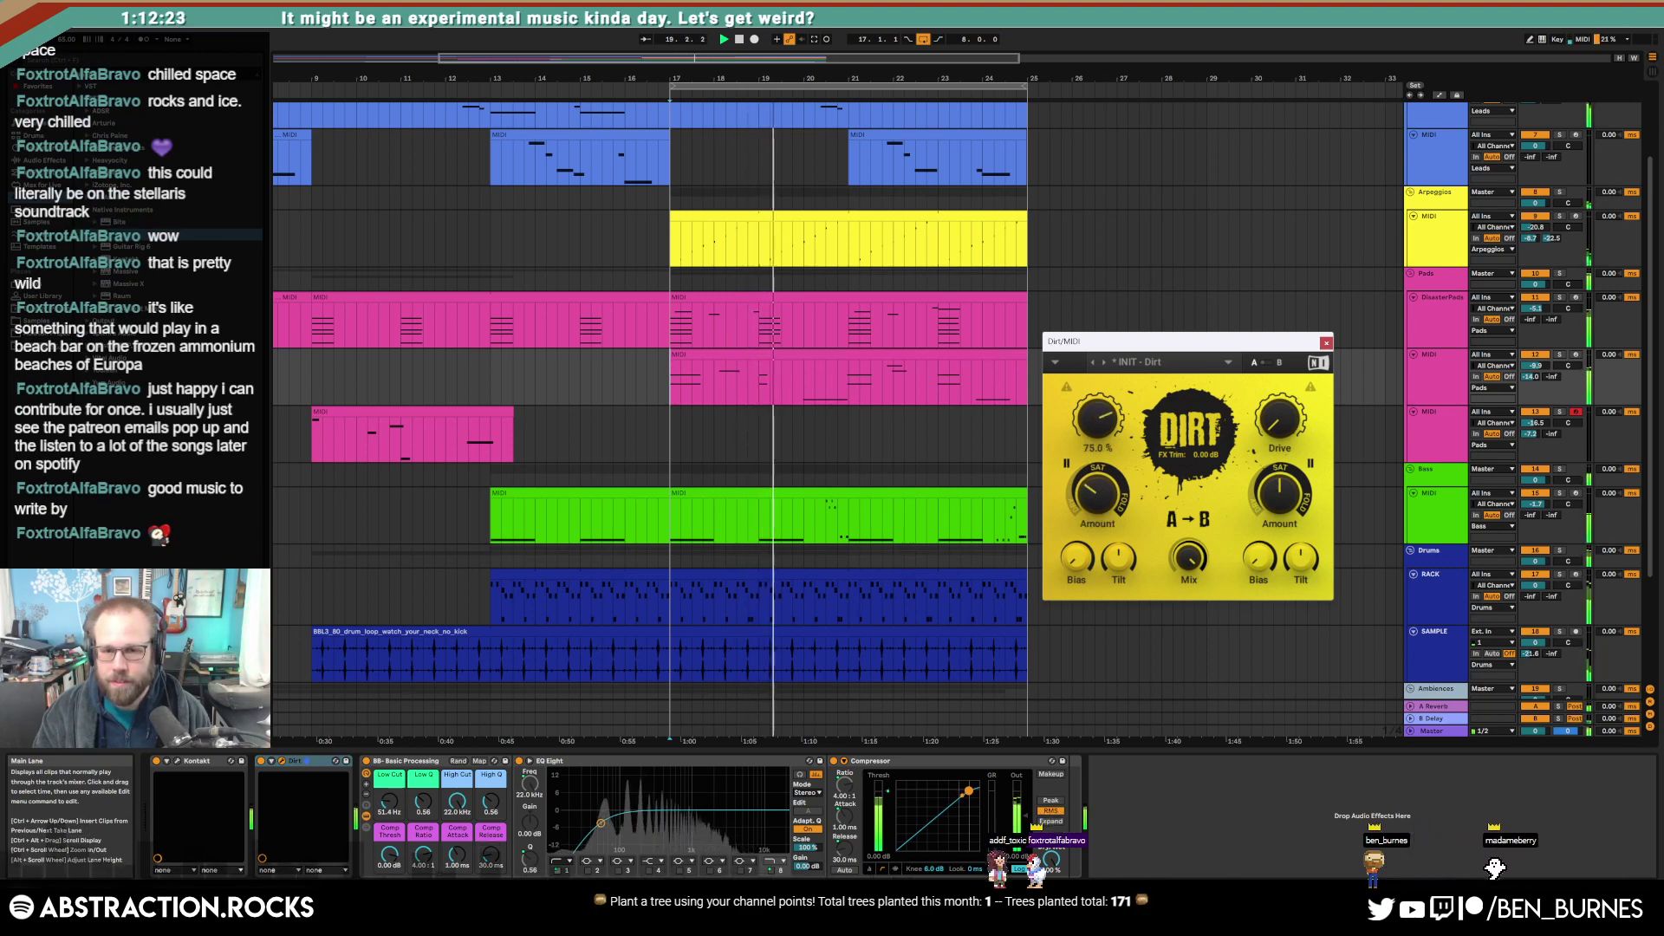
{"action": "left_click_drag", "start_coordinate": [1096, 496], "coordinate": [1095, 520]}
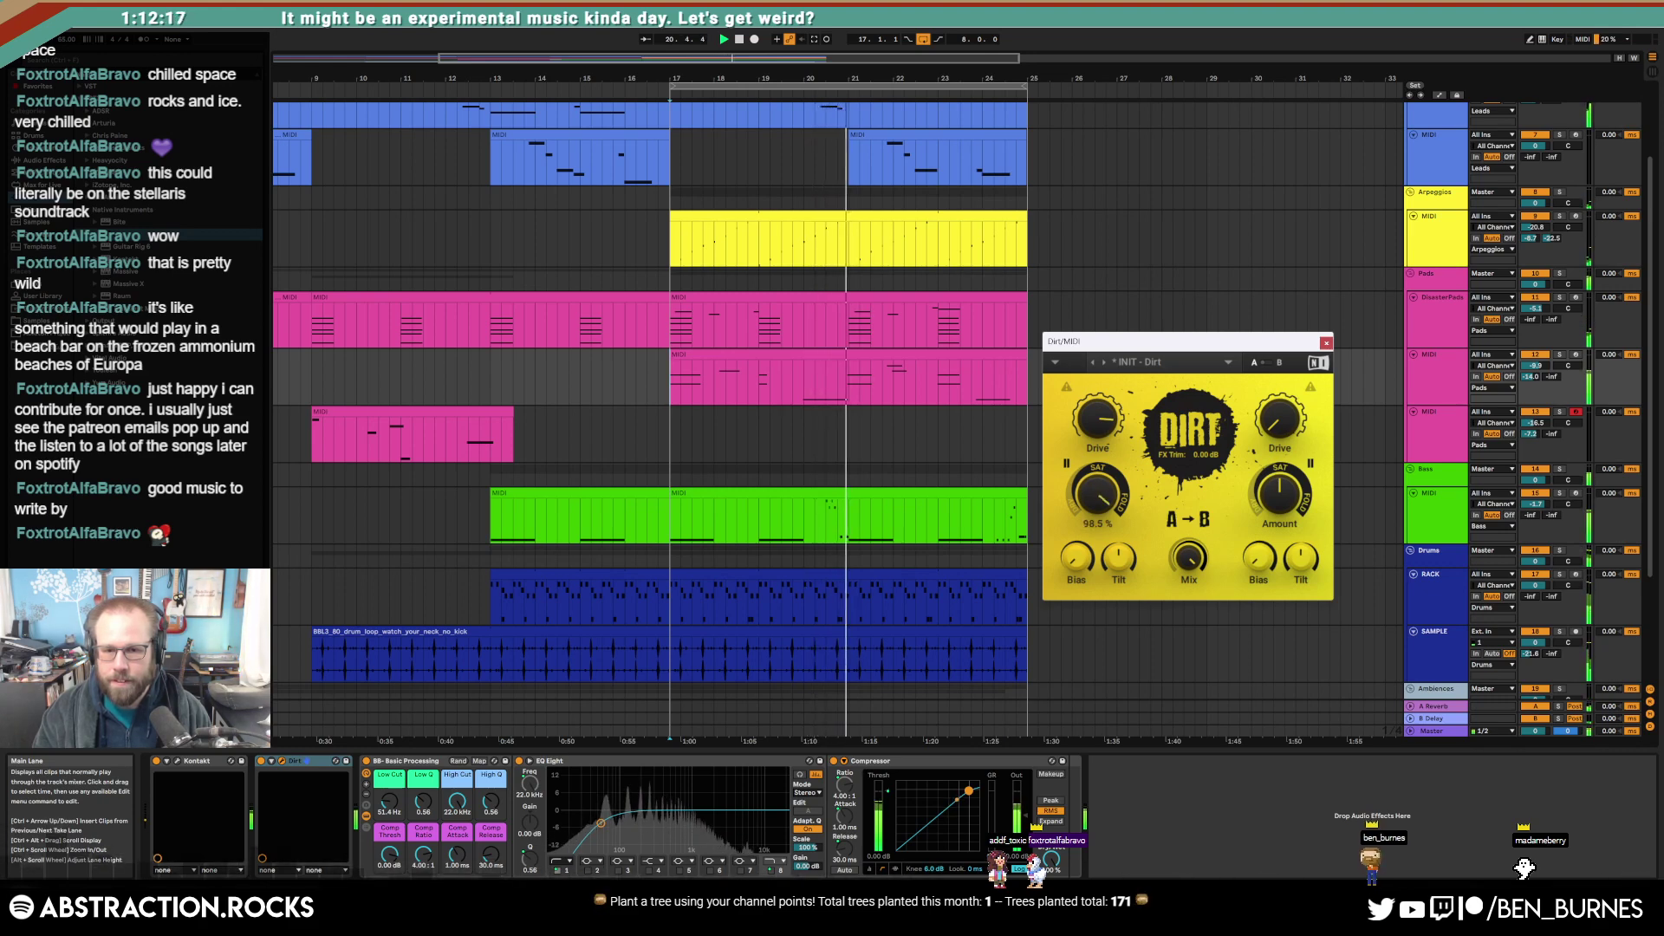
{"action": "left_click_drag", "start_coordinate": [1097, 494], "coordinate": [1097, 569]}
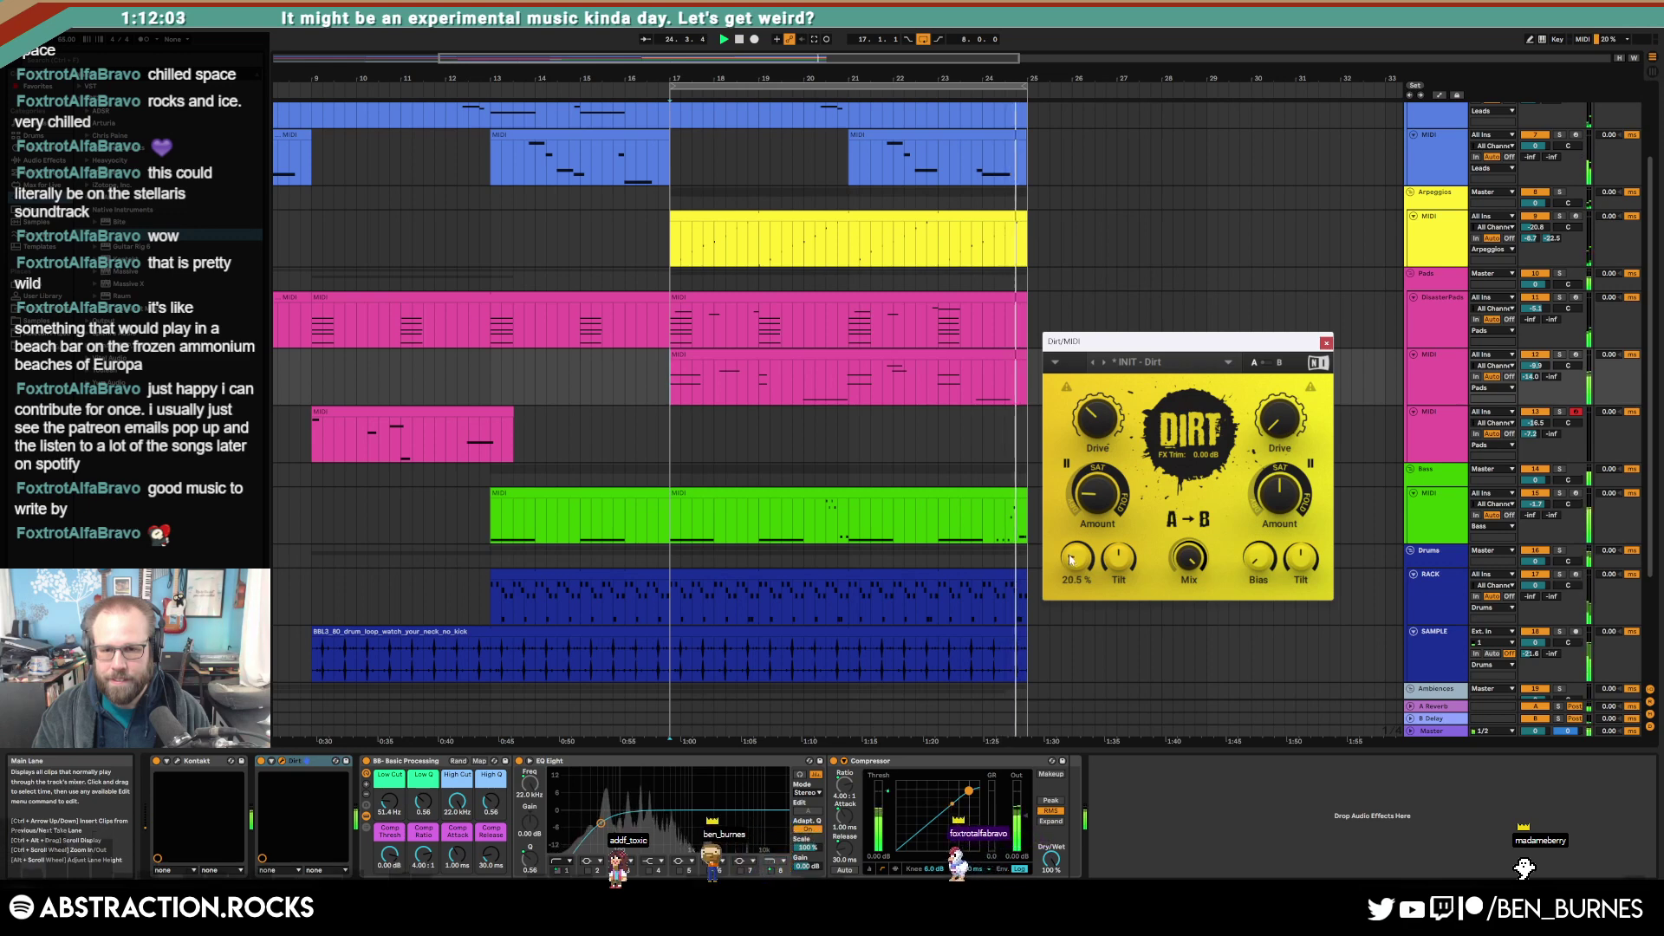
{"action": "left_click", "coordinate": [1326, 343]}
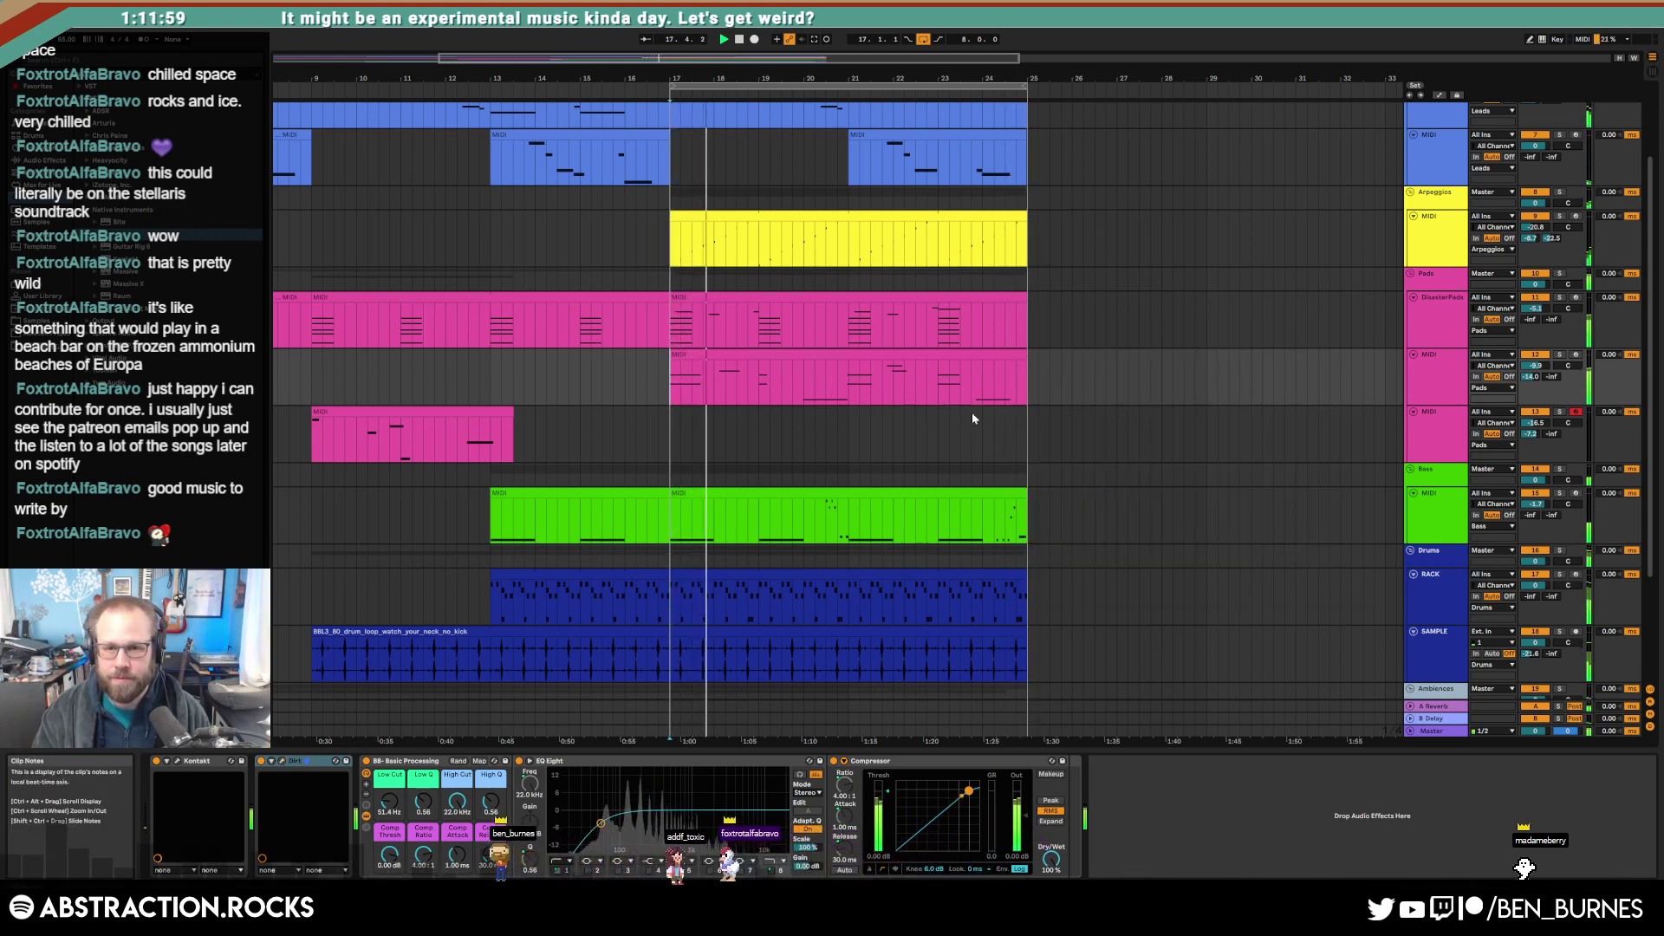
Step: Reopen Dirt on the second MIDI track in the Pads group and raise side A's Drive and Amount during playback
{"action": "scroll", "coordinate": [971, 413], "scroll_direction": "up", "scroll_amount": 4}
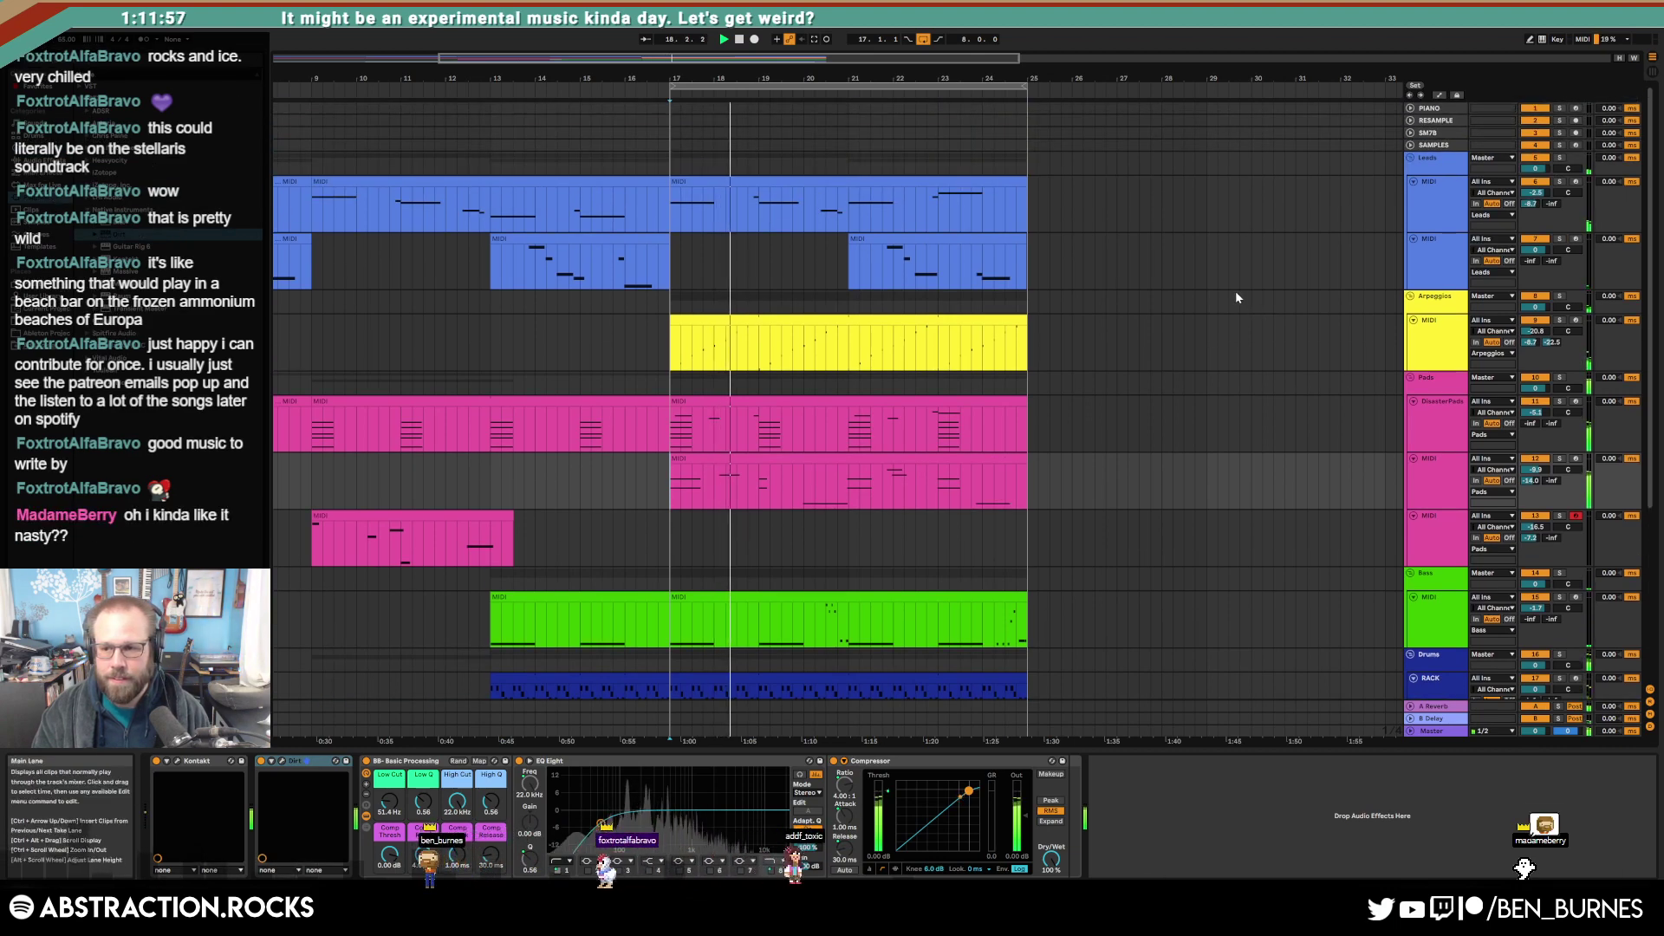
{"action": "left_click", "coordinate": [1423, 480]}
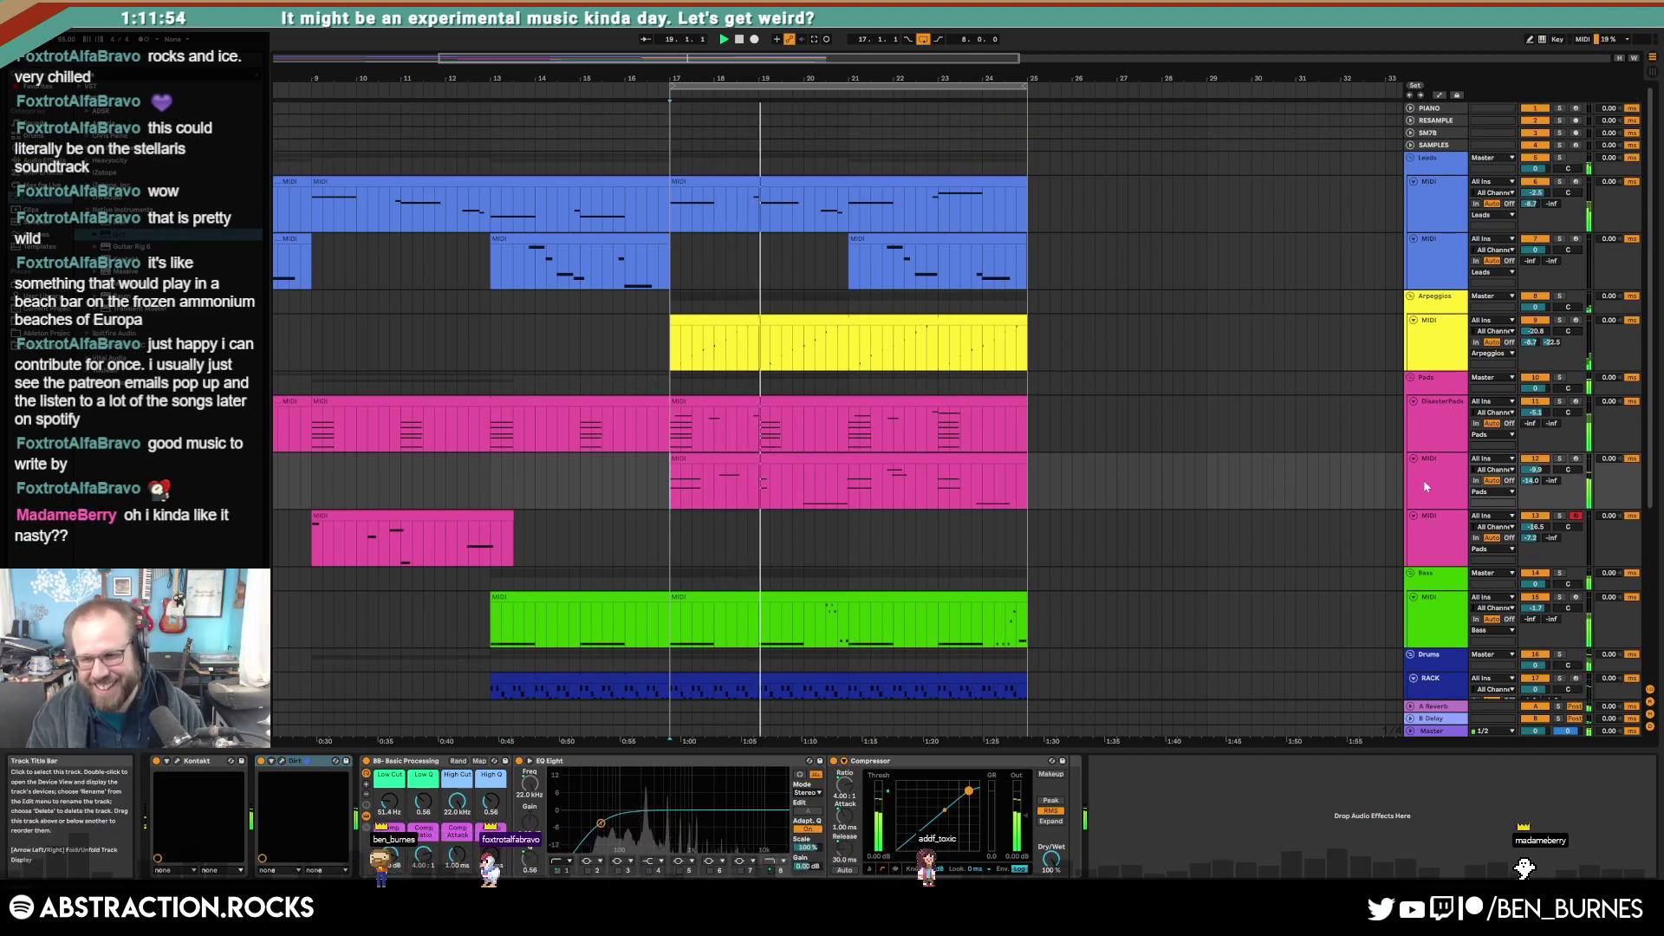
{"action": "left_click", "coordinate": [282, 761]}
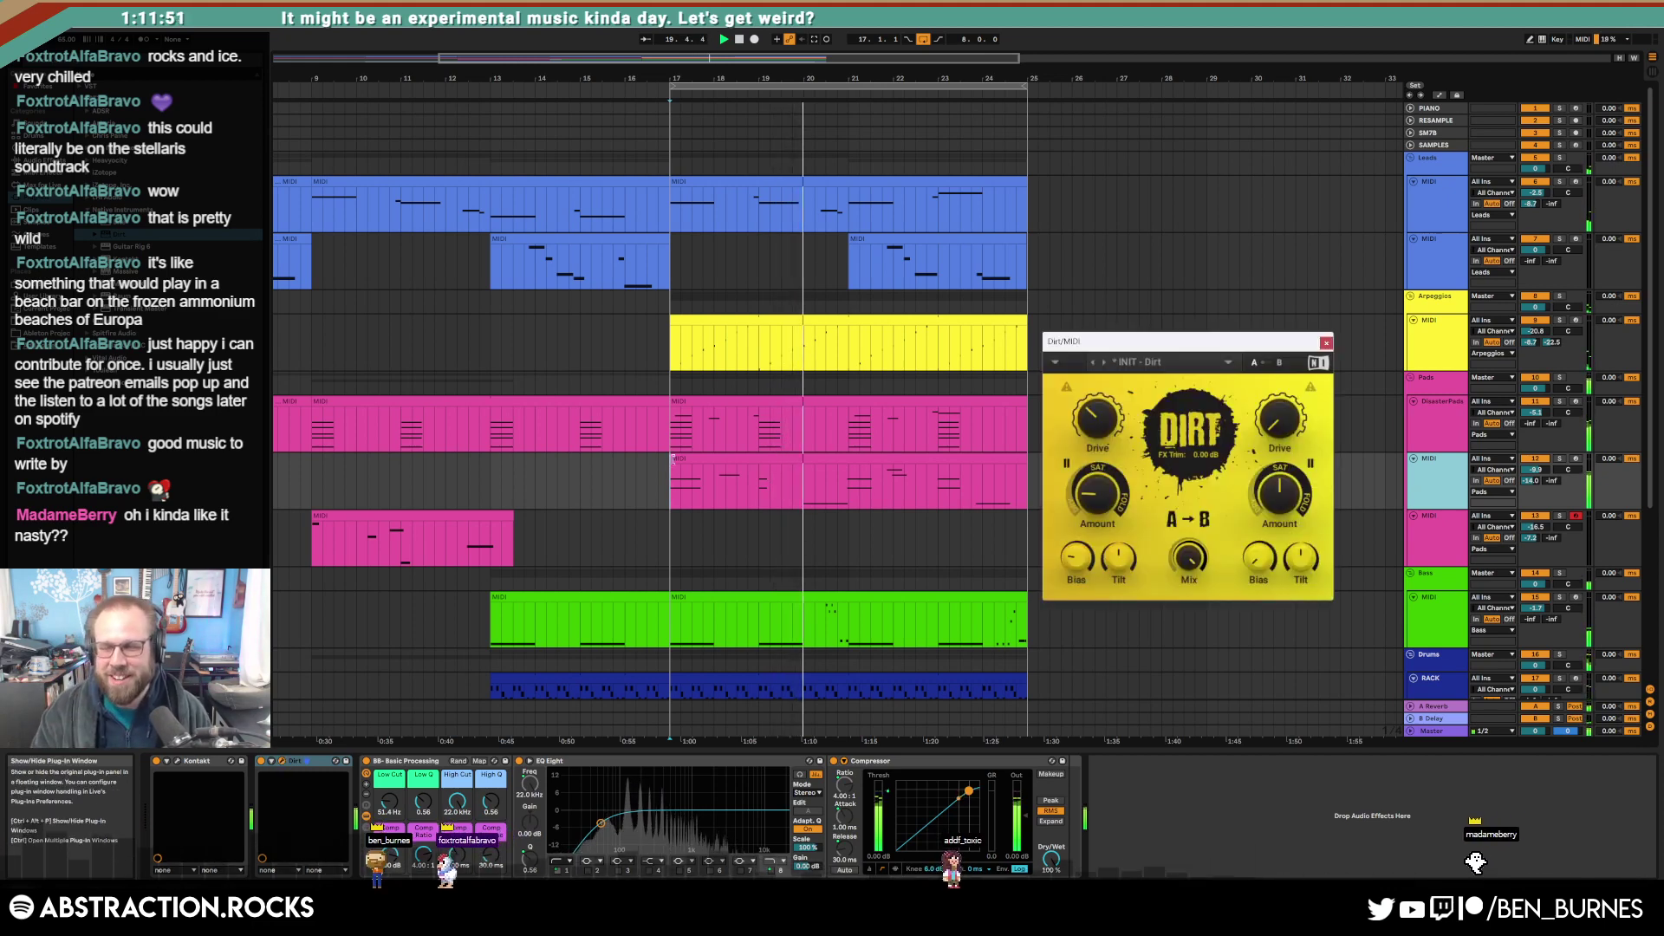
{"action": "left_click_drag", "start_coordinate": [1099, 420], "coordinate": [1098, 364]}
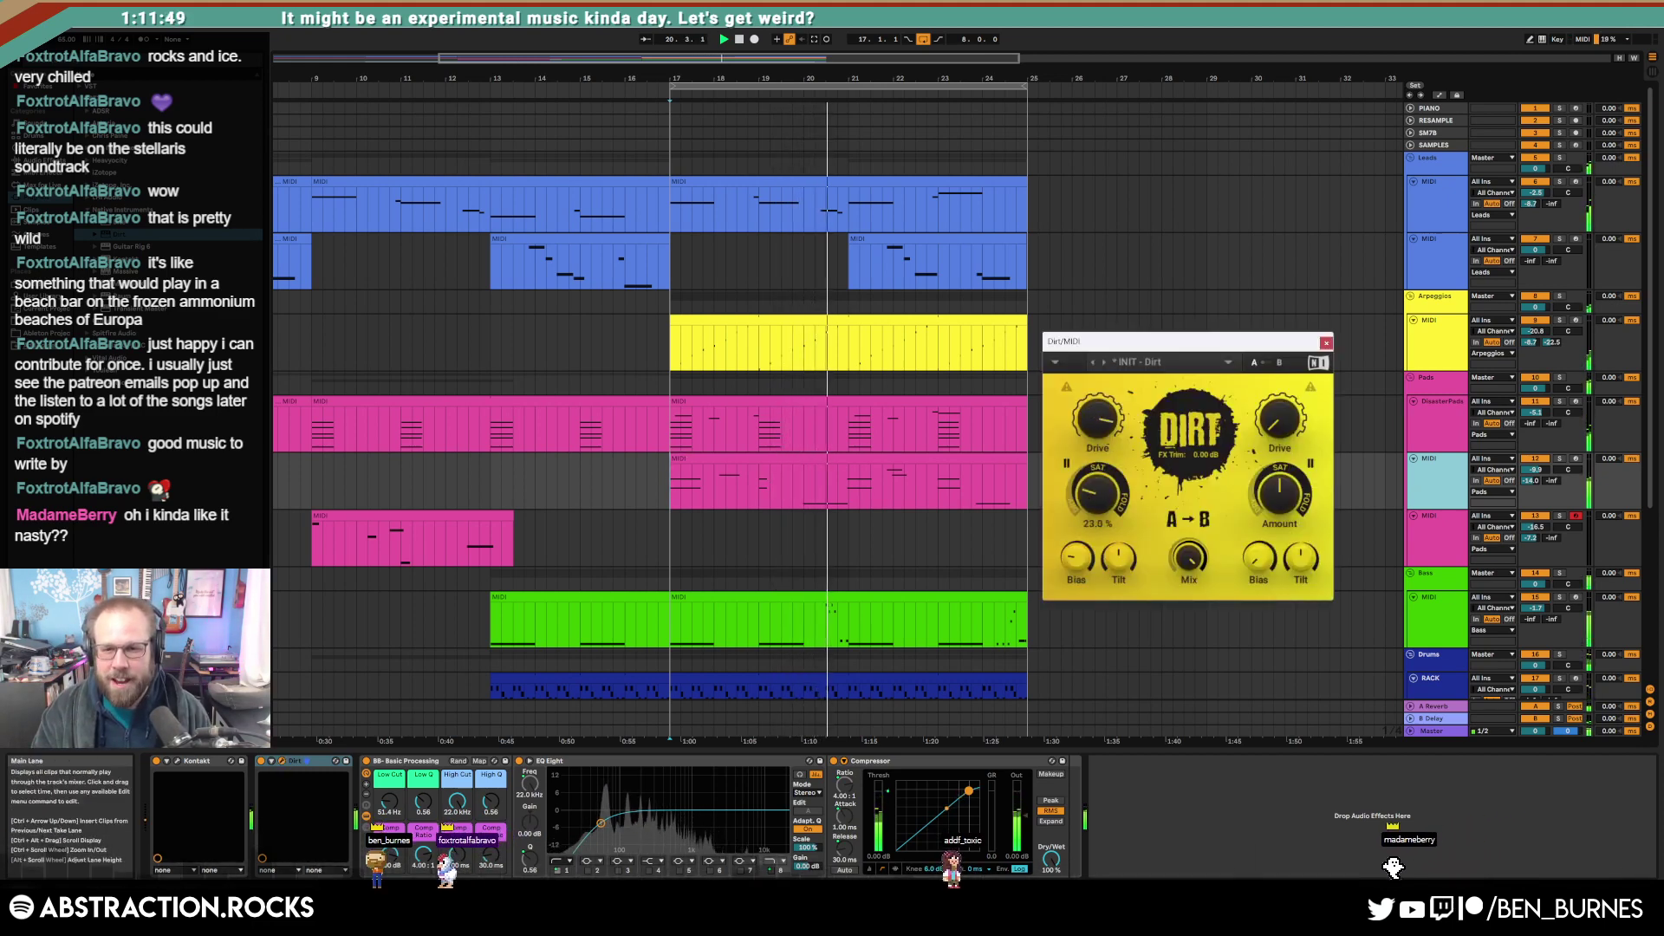
{"action": "left_click_drag", "start_coordinate": [1098, 494], "coordinate": [1098, 412]}
{"action": "left_click_drag", "start_coordinate": [1098, 494], "coordinate": [1099, 510]}
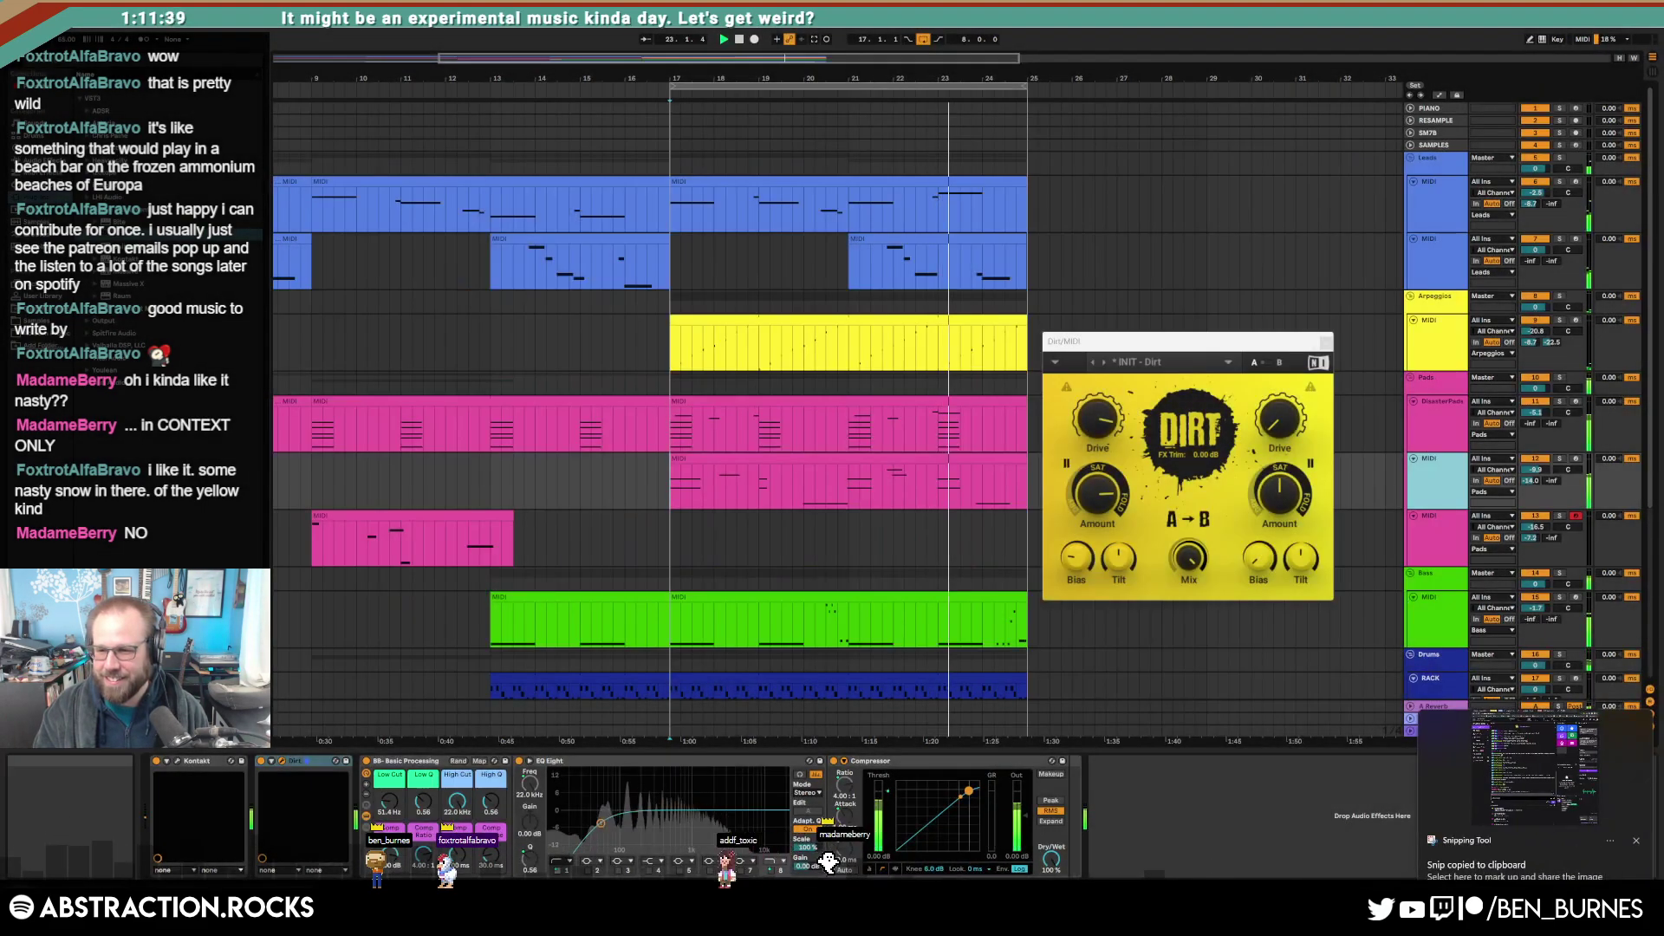
{"action": "key", "text": "super"}
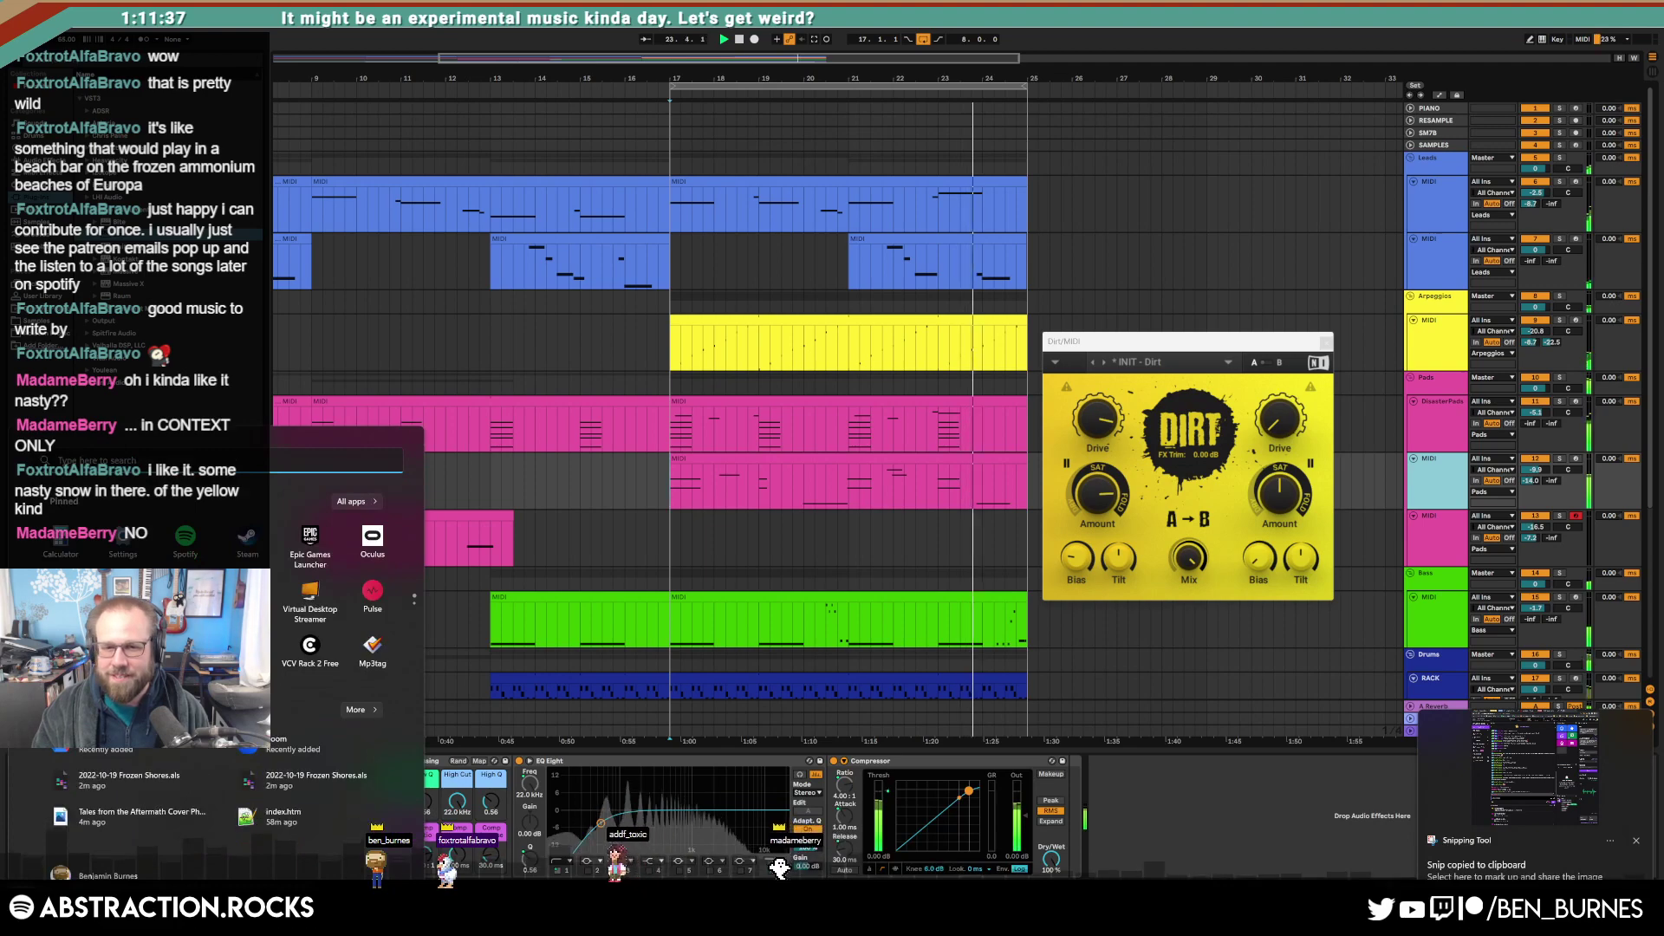
{"action": "key", "text": "super+shift+s"}
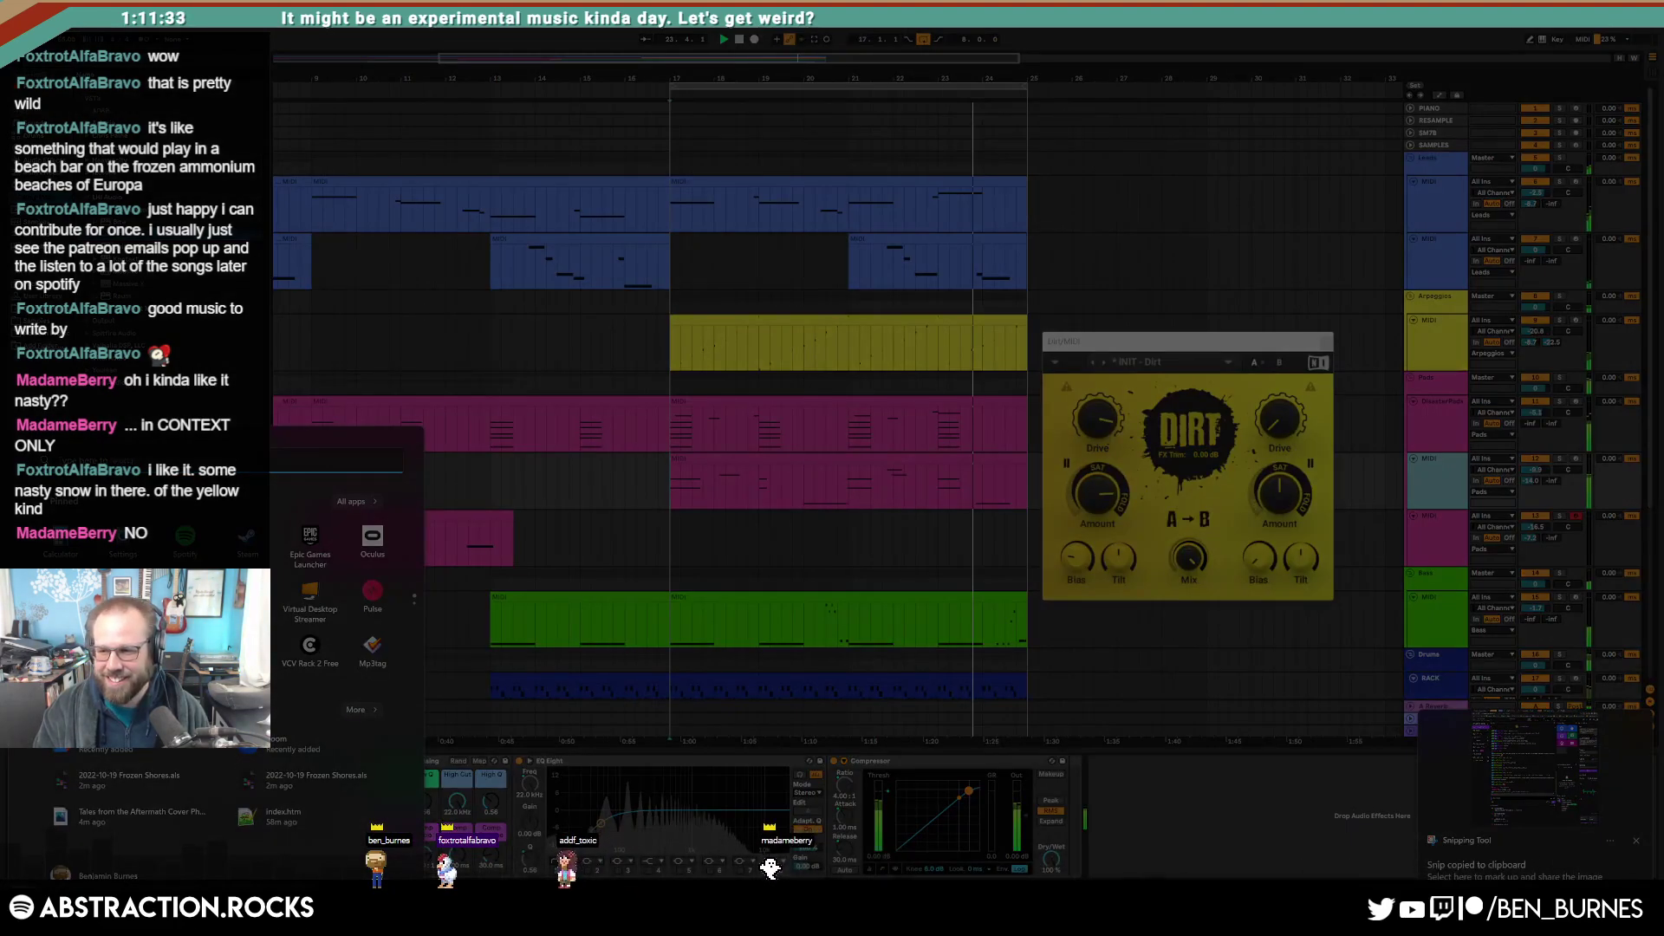
{"action": "key", "text": "Escape"}
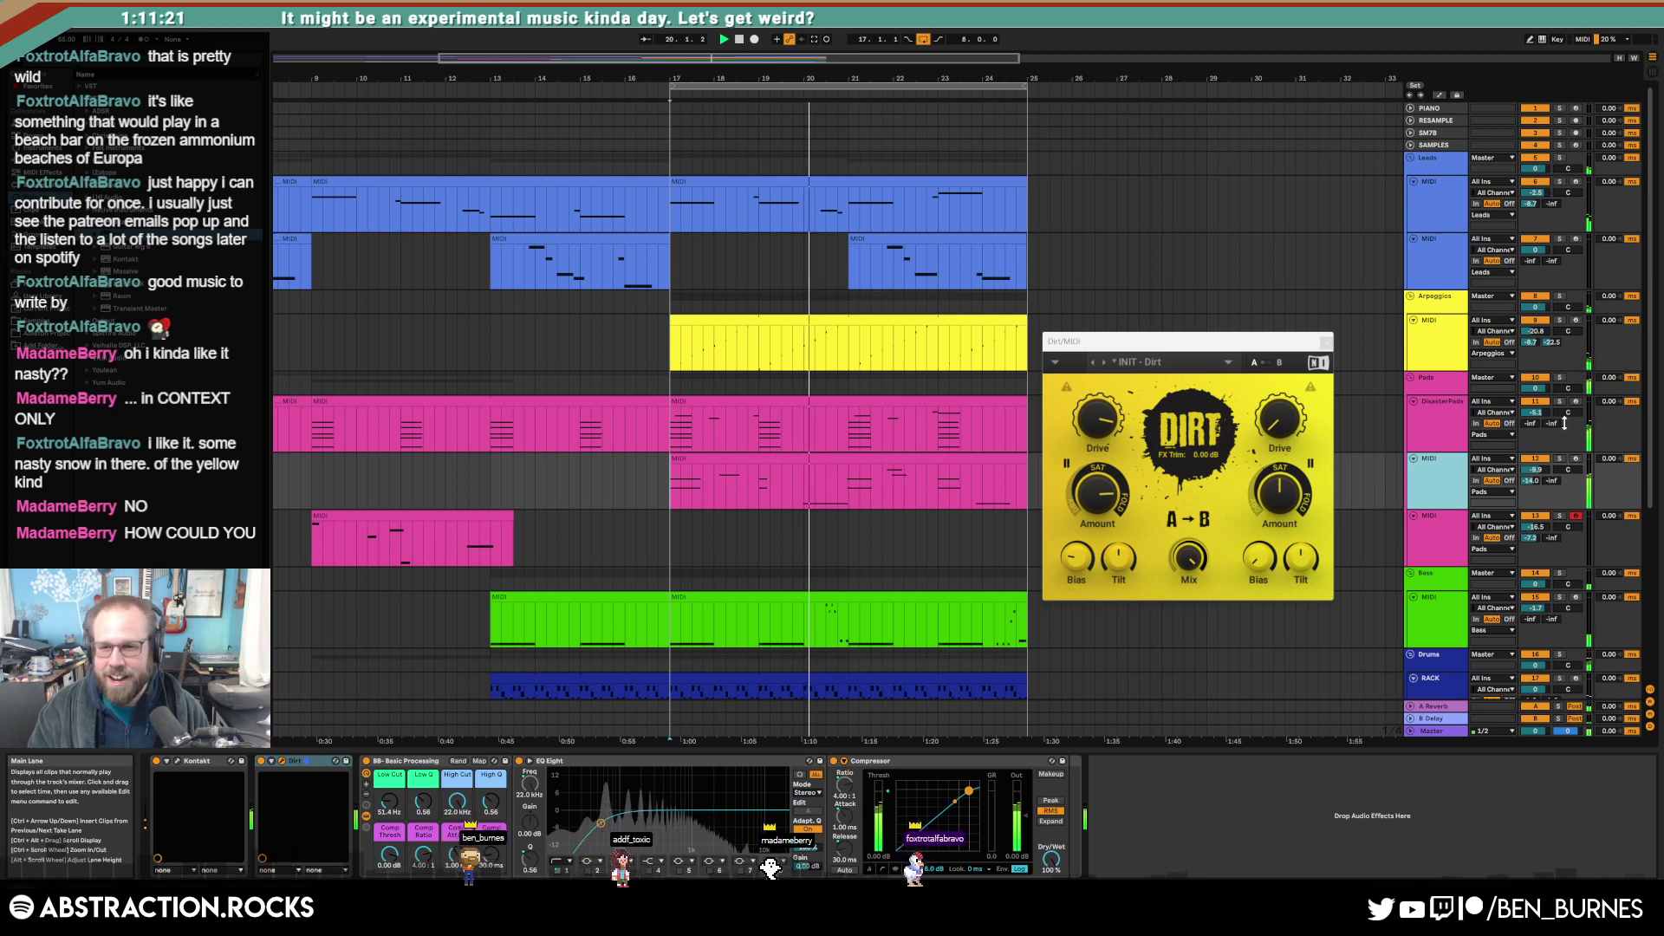
Step: Lower the distorted pad track's volume and raise its first send while the loop plays
{"action": "left_click_drag", "start_coordinate": [1538, 471], "coordinate": [1538, 488]}
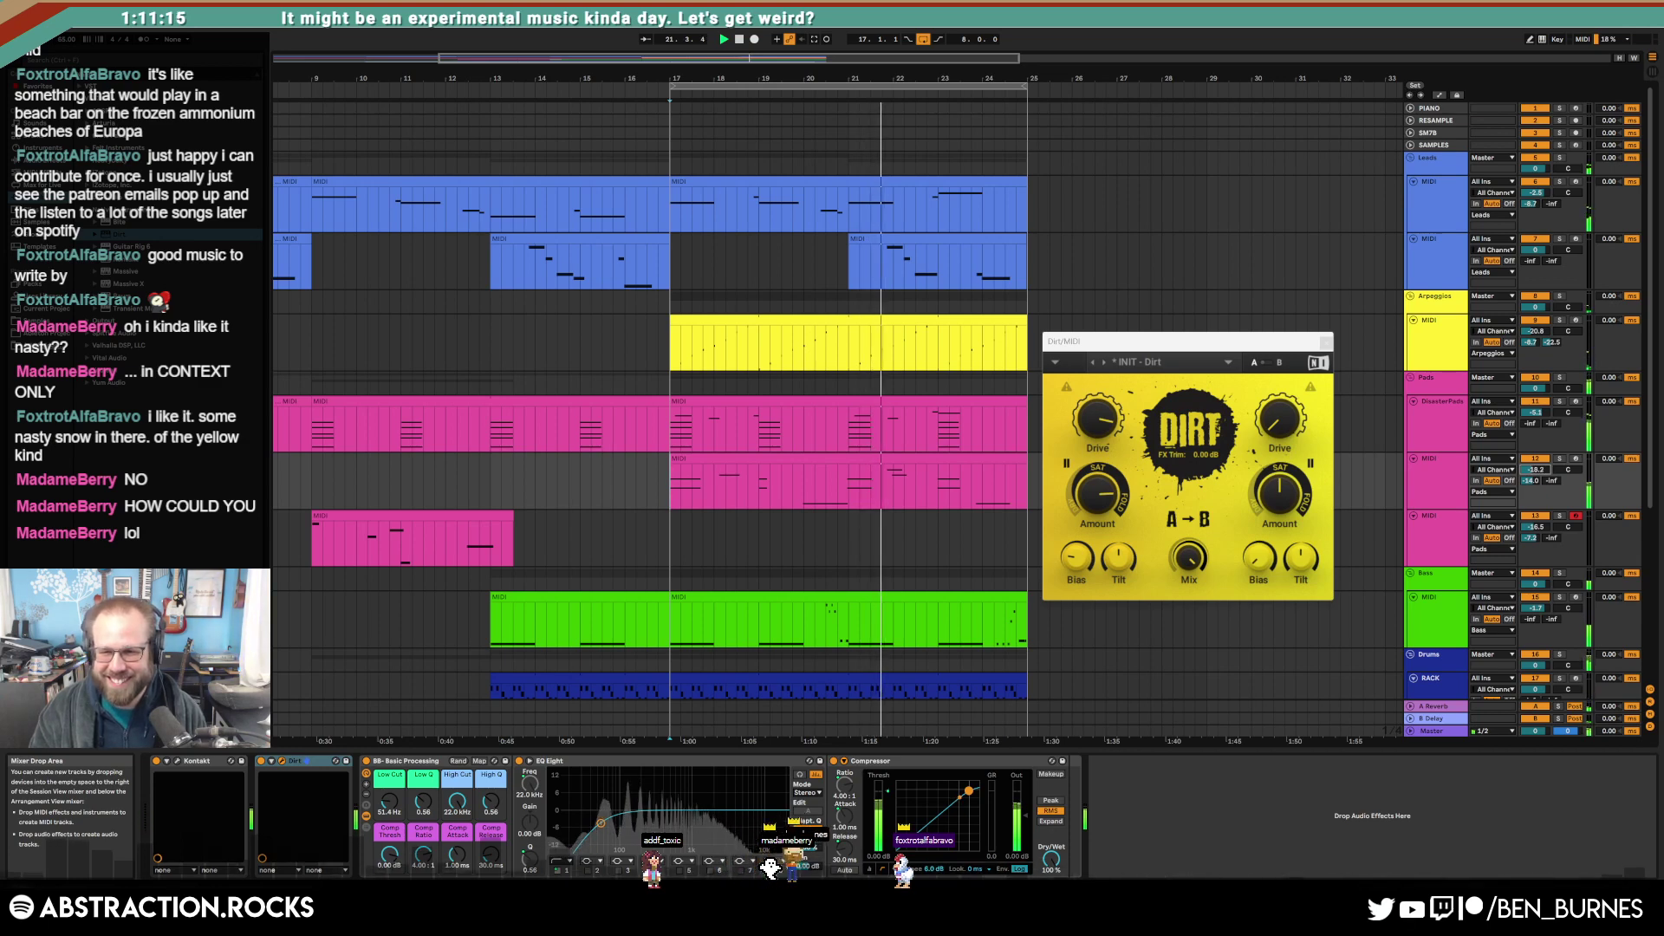
{"action": "left_click_drag", "start_coordinate": [1538, 469], "coordinate": [1538, 466]}
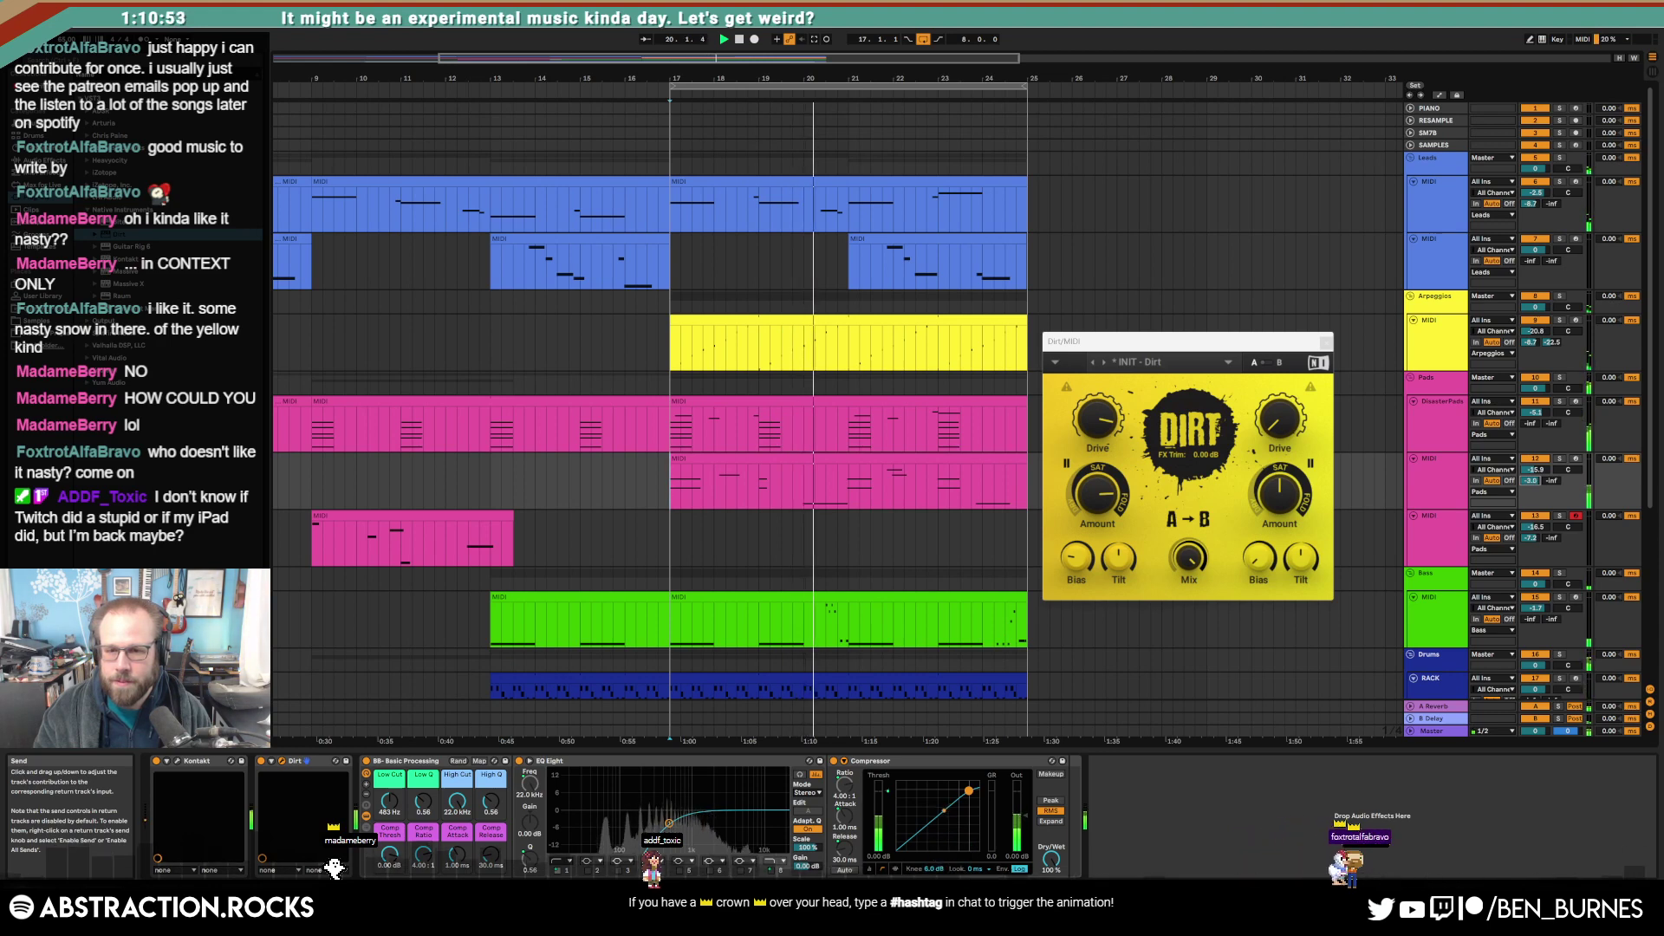
Step: Duplicate the distorted pad track and remove Dirt from the upper copy
{"action": "left_click", "coordinate": [1448, 481]}
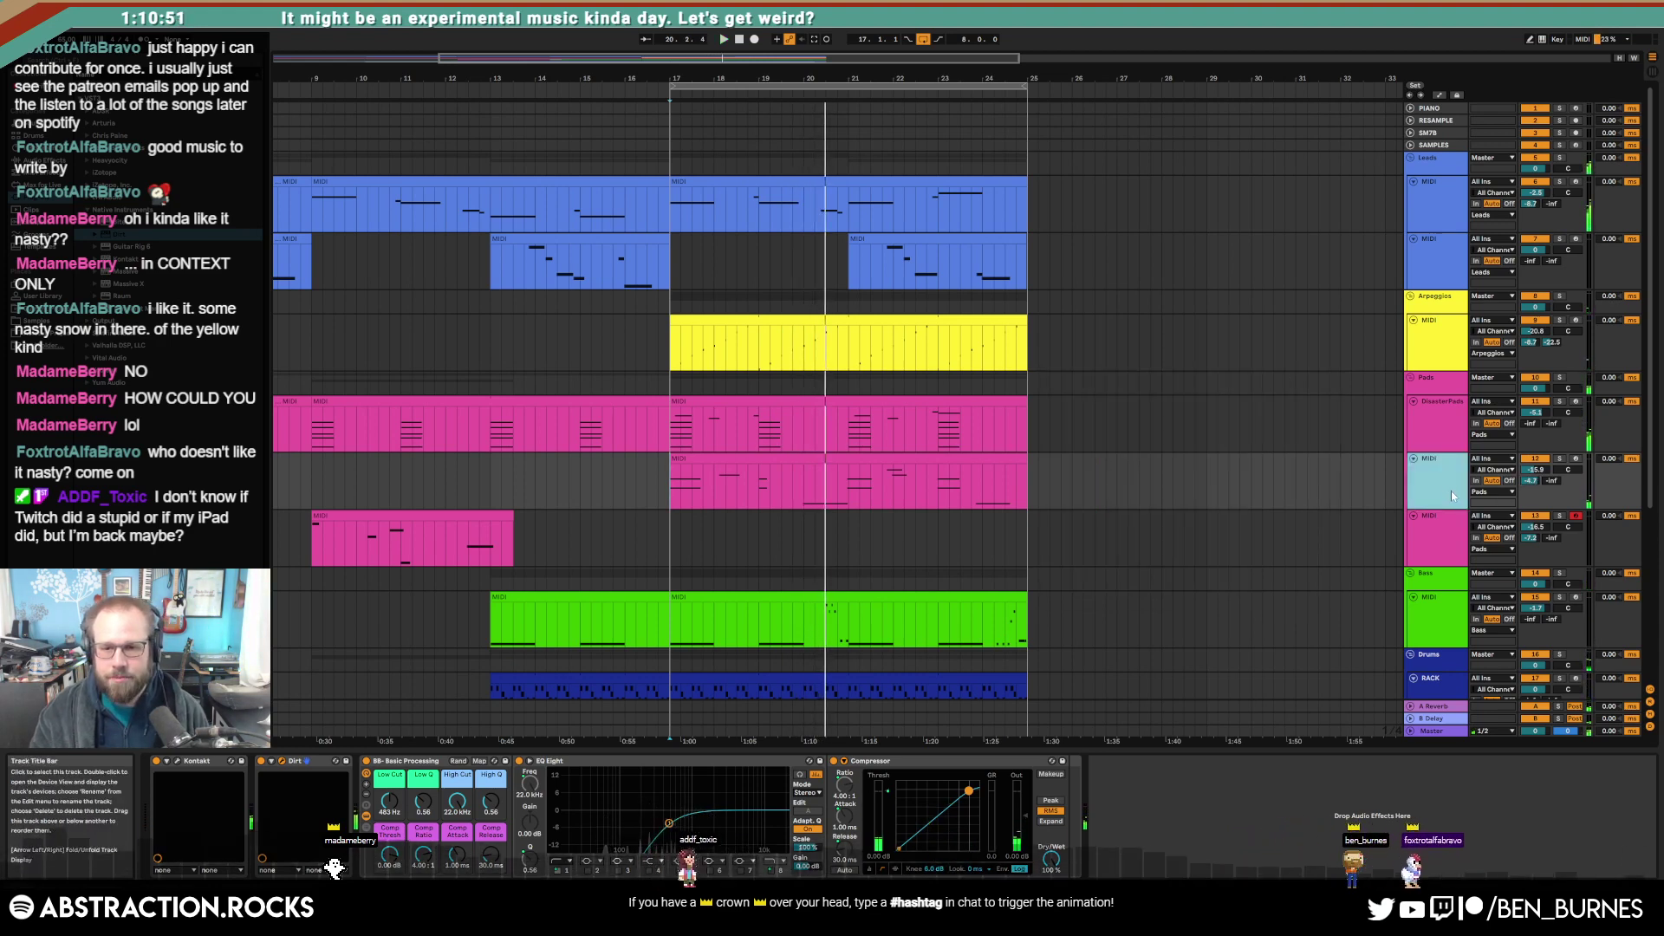
{"action": "key", "text": "ctrl+d"}
{"action": "left_click", "coordinate": [726, 498]}
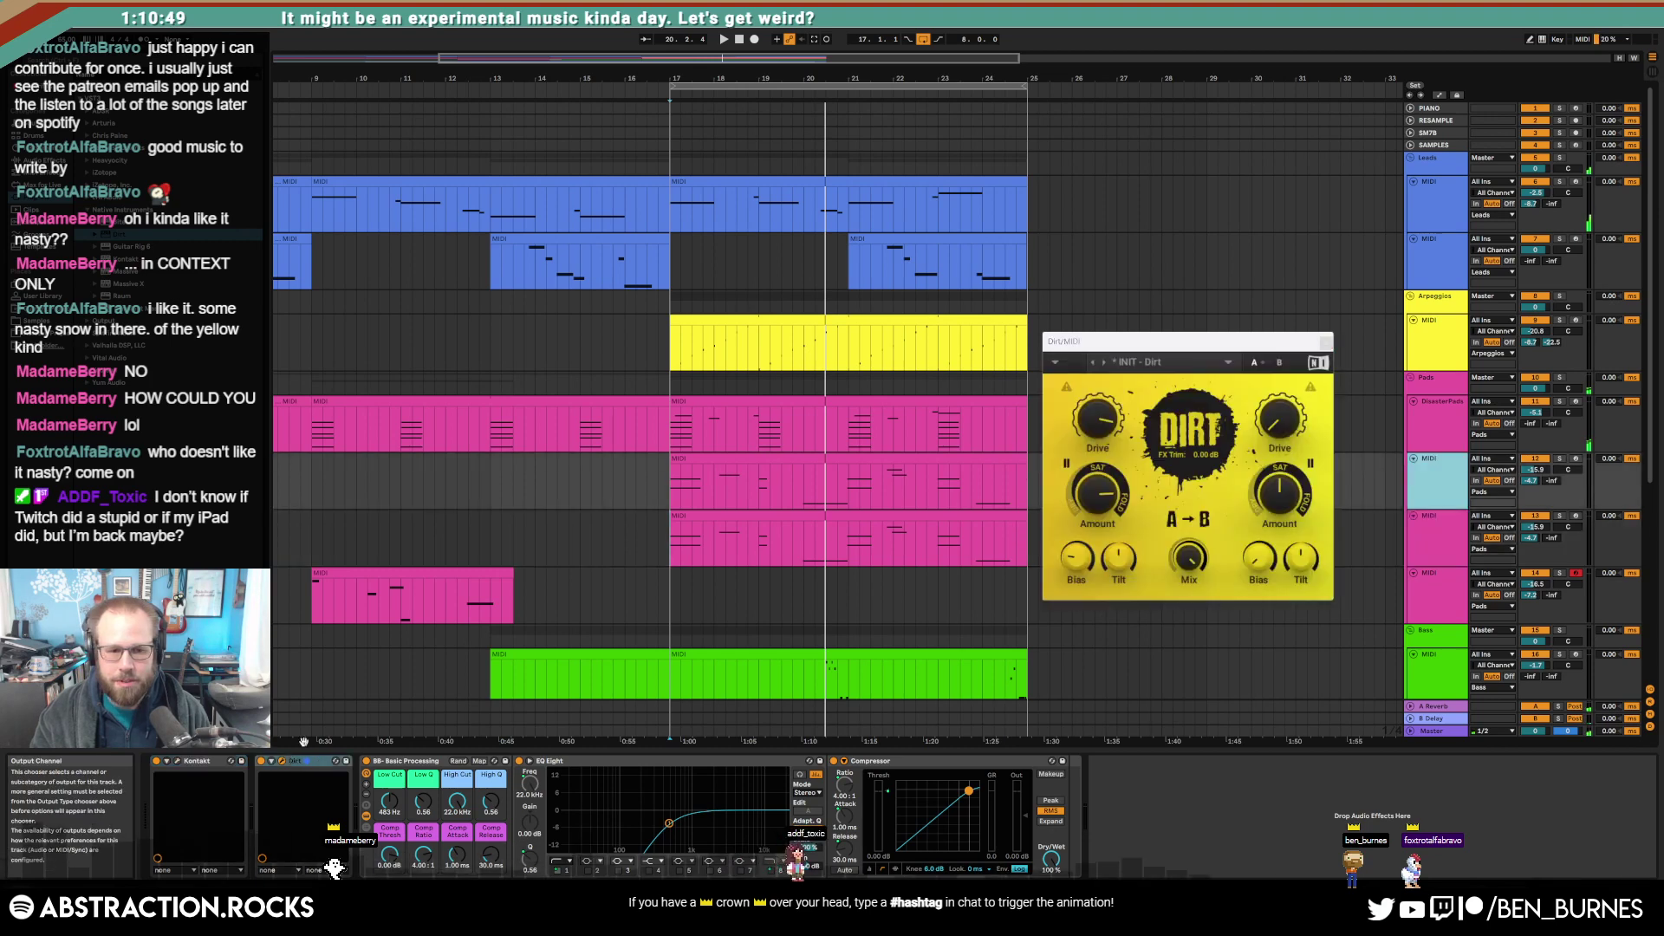
{"action": "key", "text": "space"}
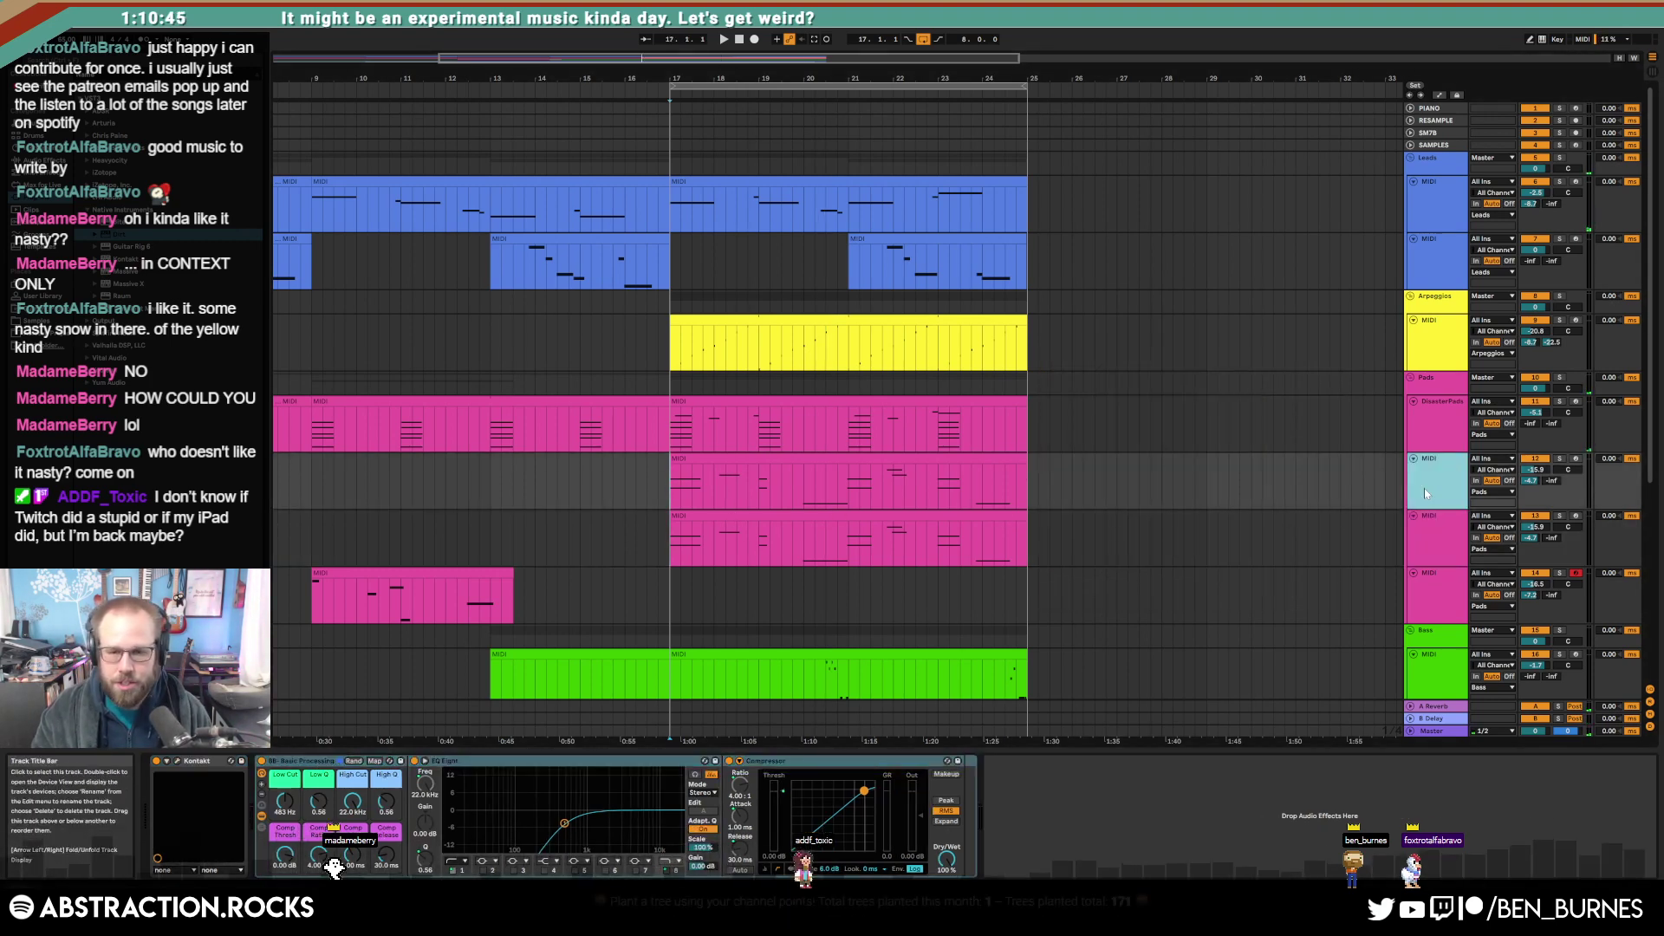
Step: Put Dirt on the lower pad copy into an Audio Effect Rack with chains named WET and DRY, and lower the WET chain's volume
{"action": "left_click", "coordinate": [1427, 528]}
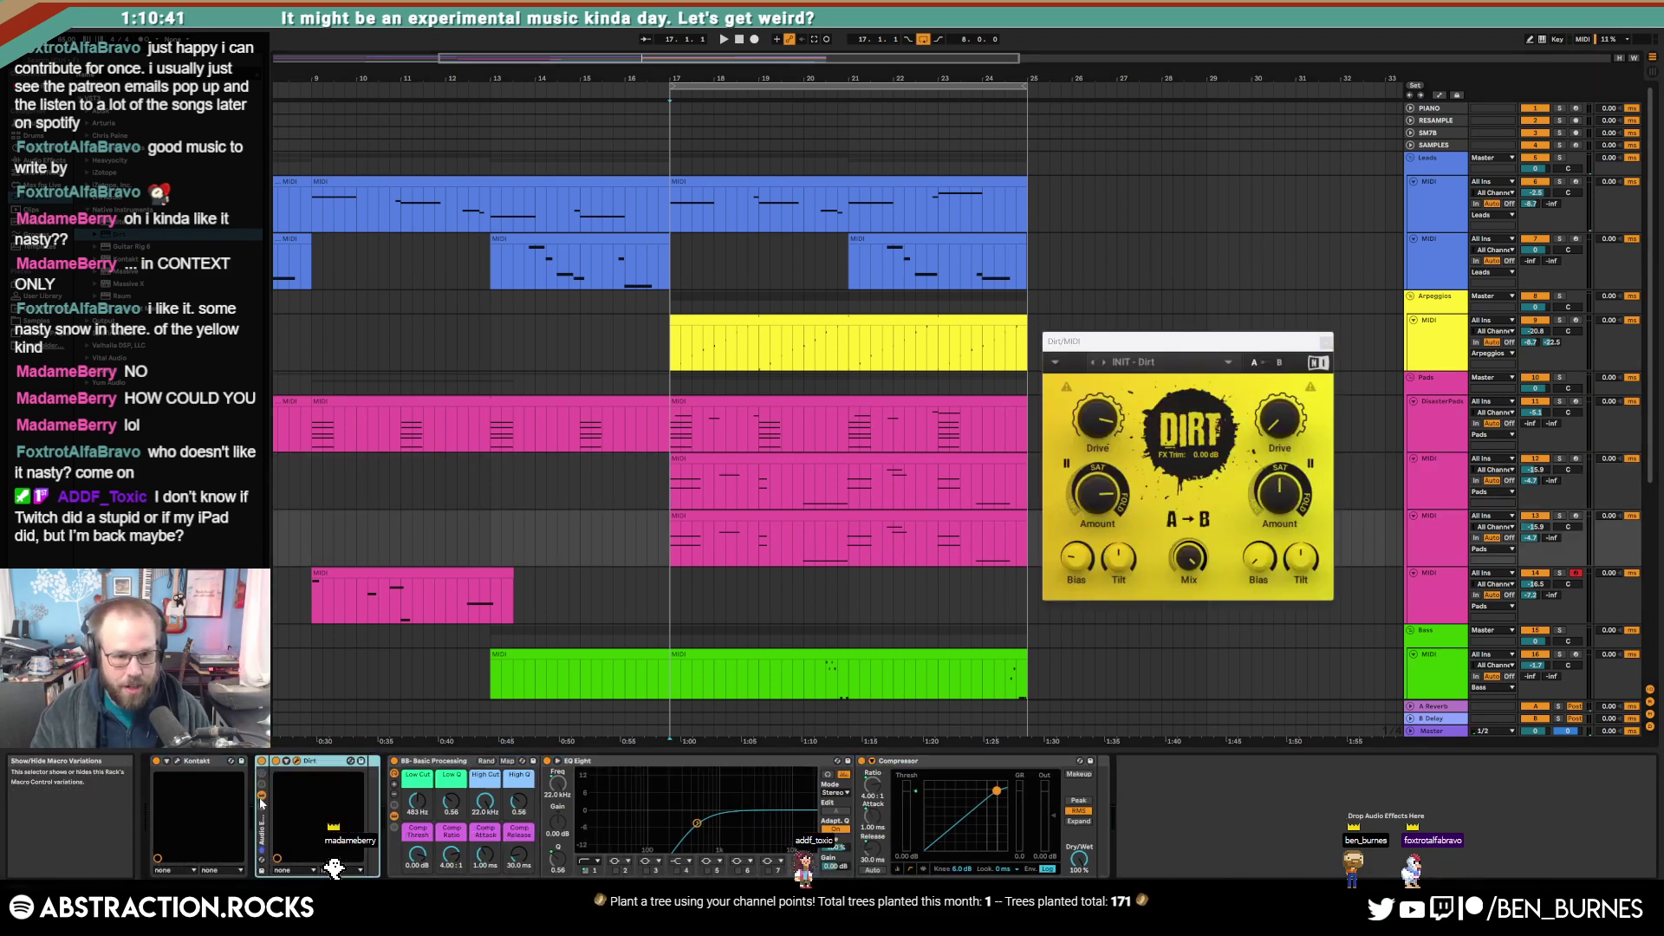
{"action": "left_click", "coordinate": [261, 802]}
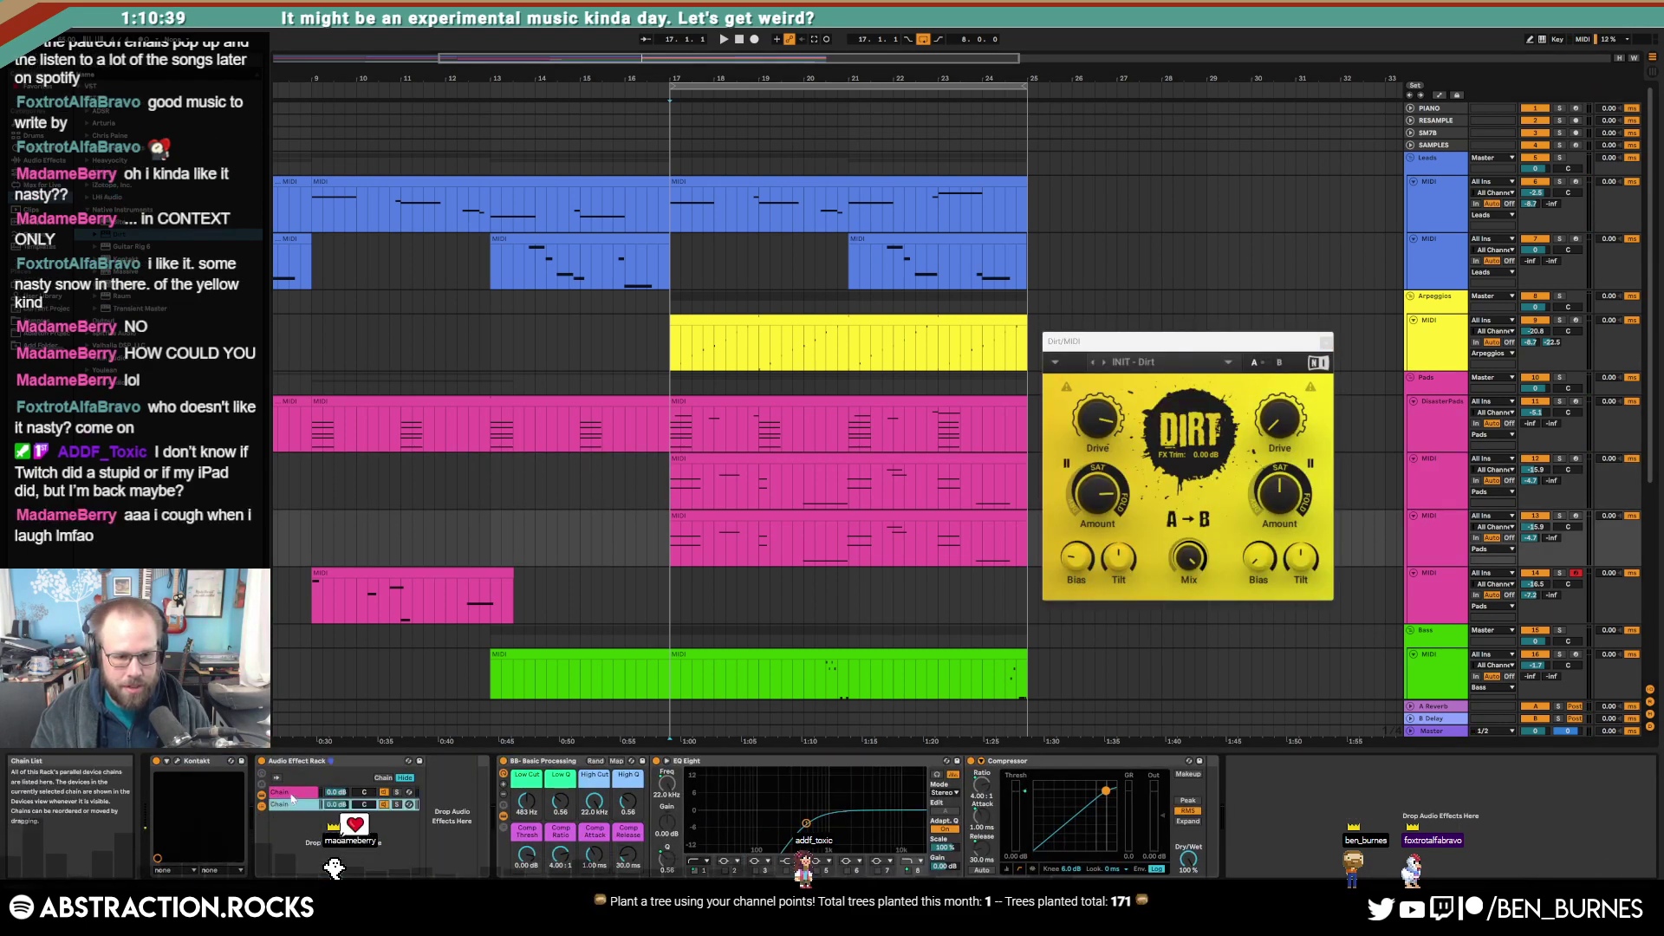
{"action": "left_click", "coordinate": [292, 799]}
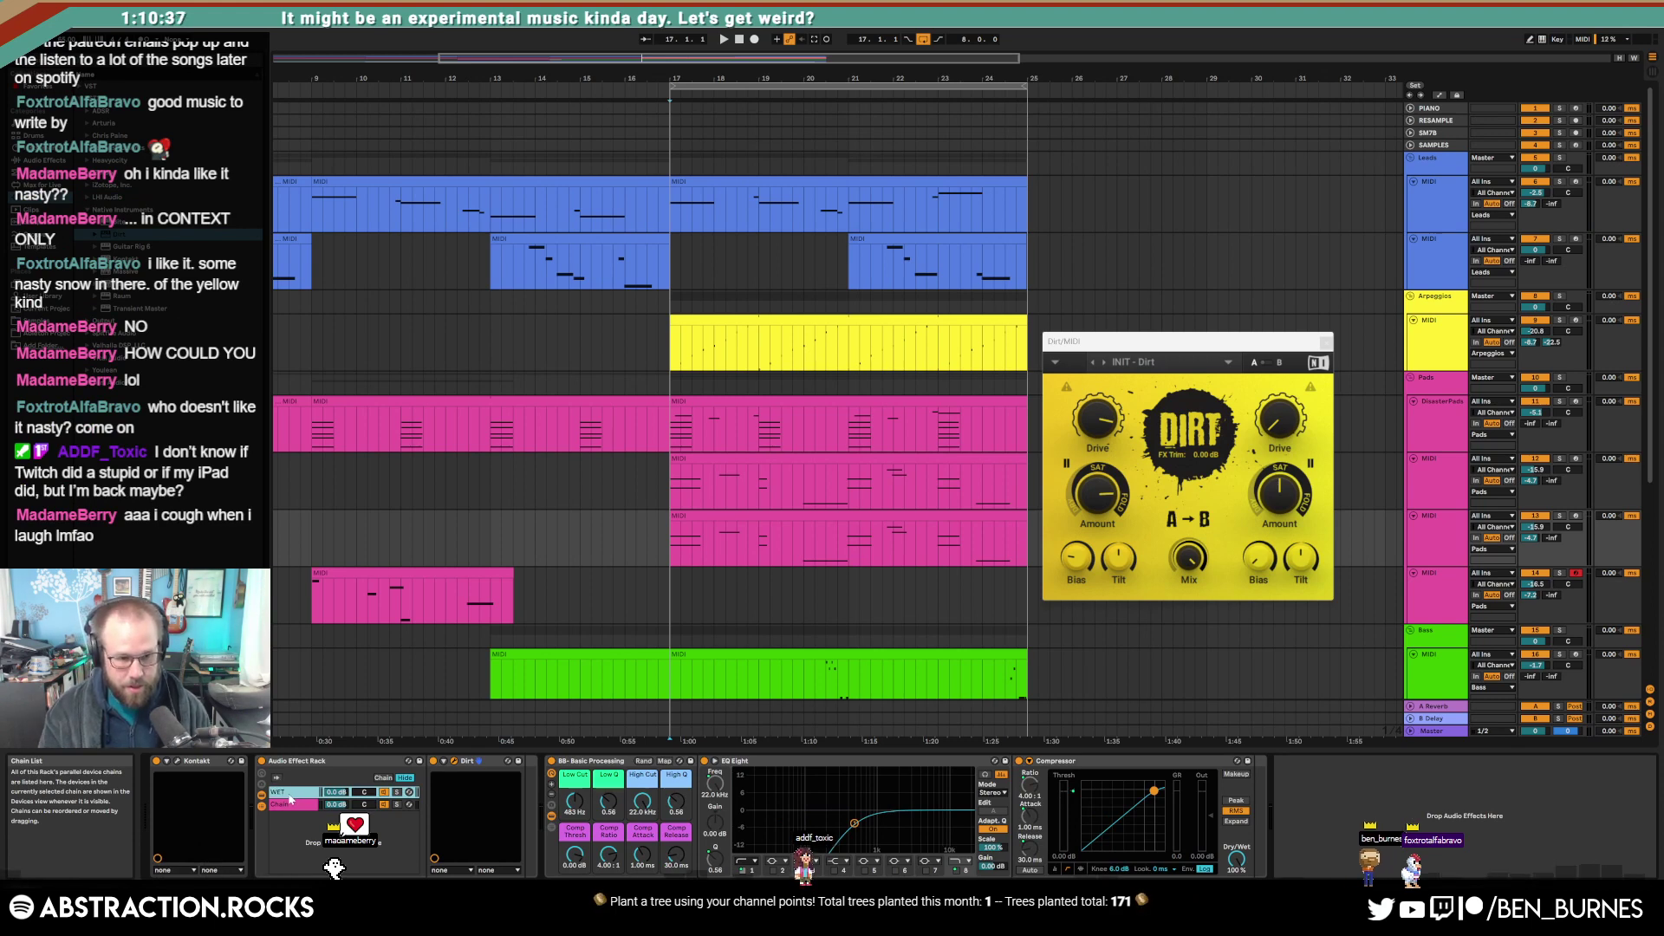
{"action": "left_click", "coordinate": [292, 805]}
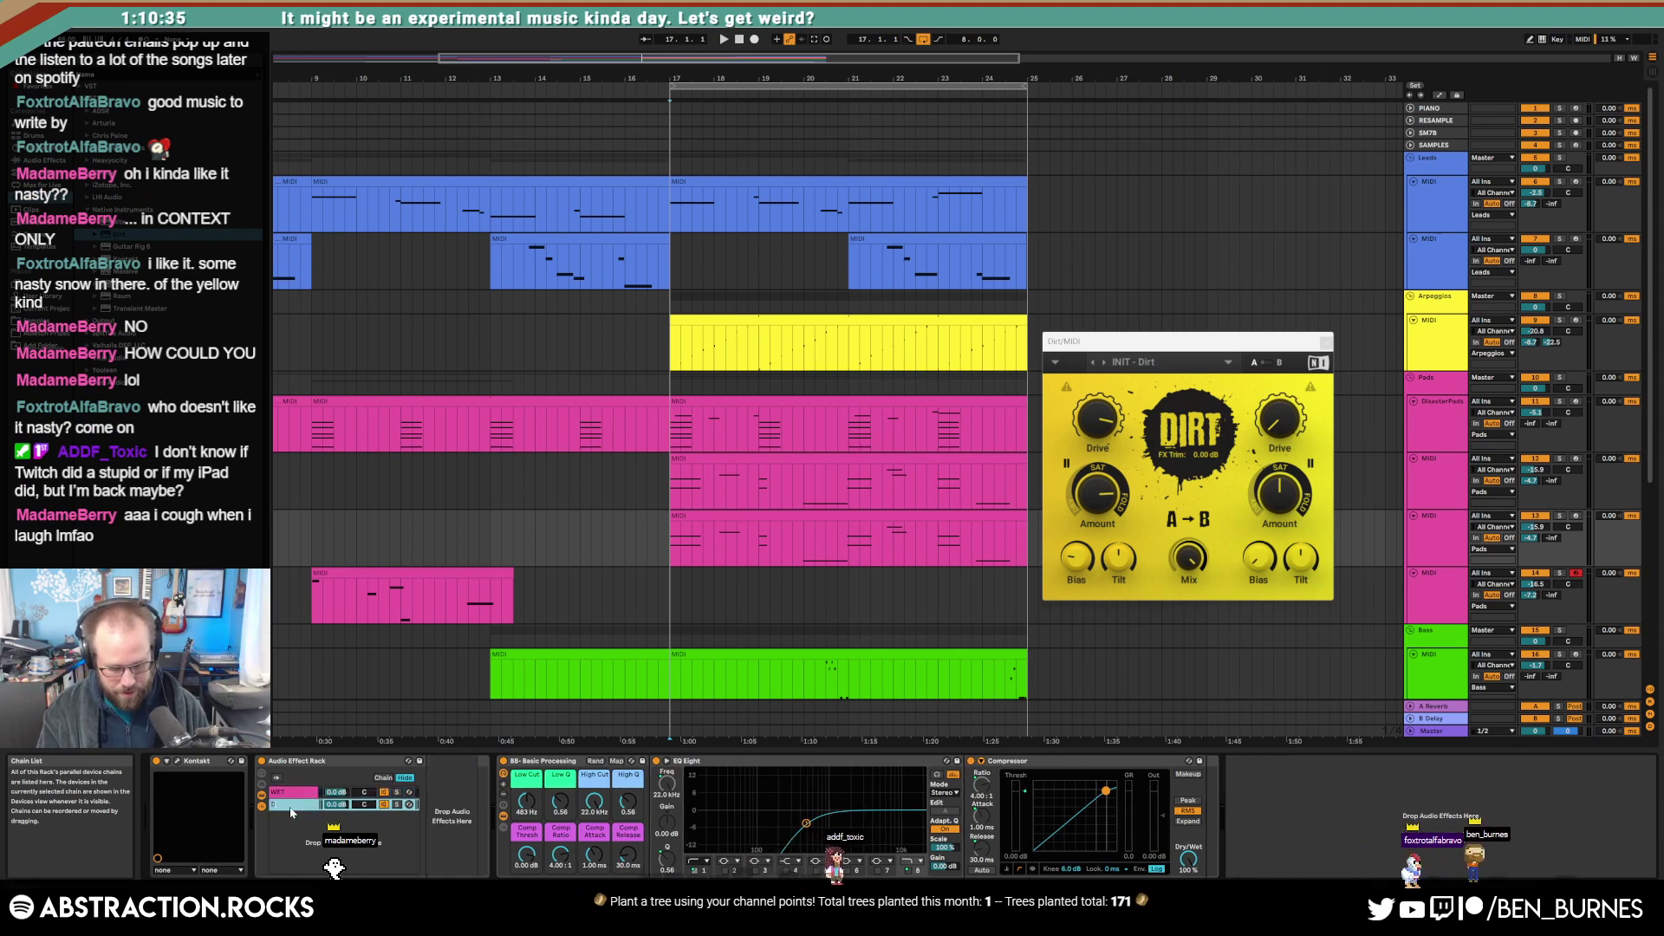
{"action": "left_click", "coordinate": [333, 792]}
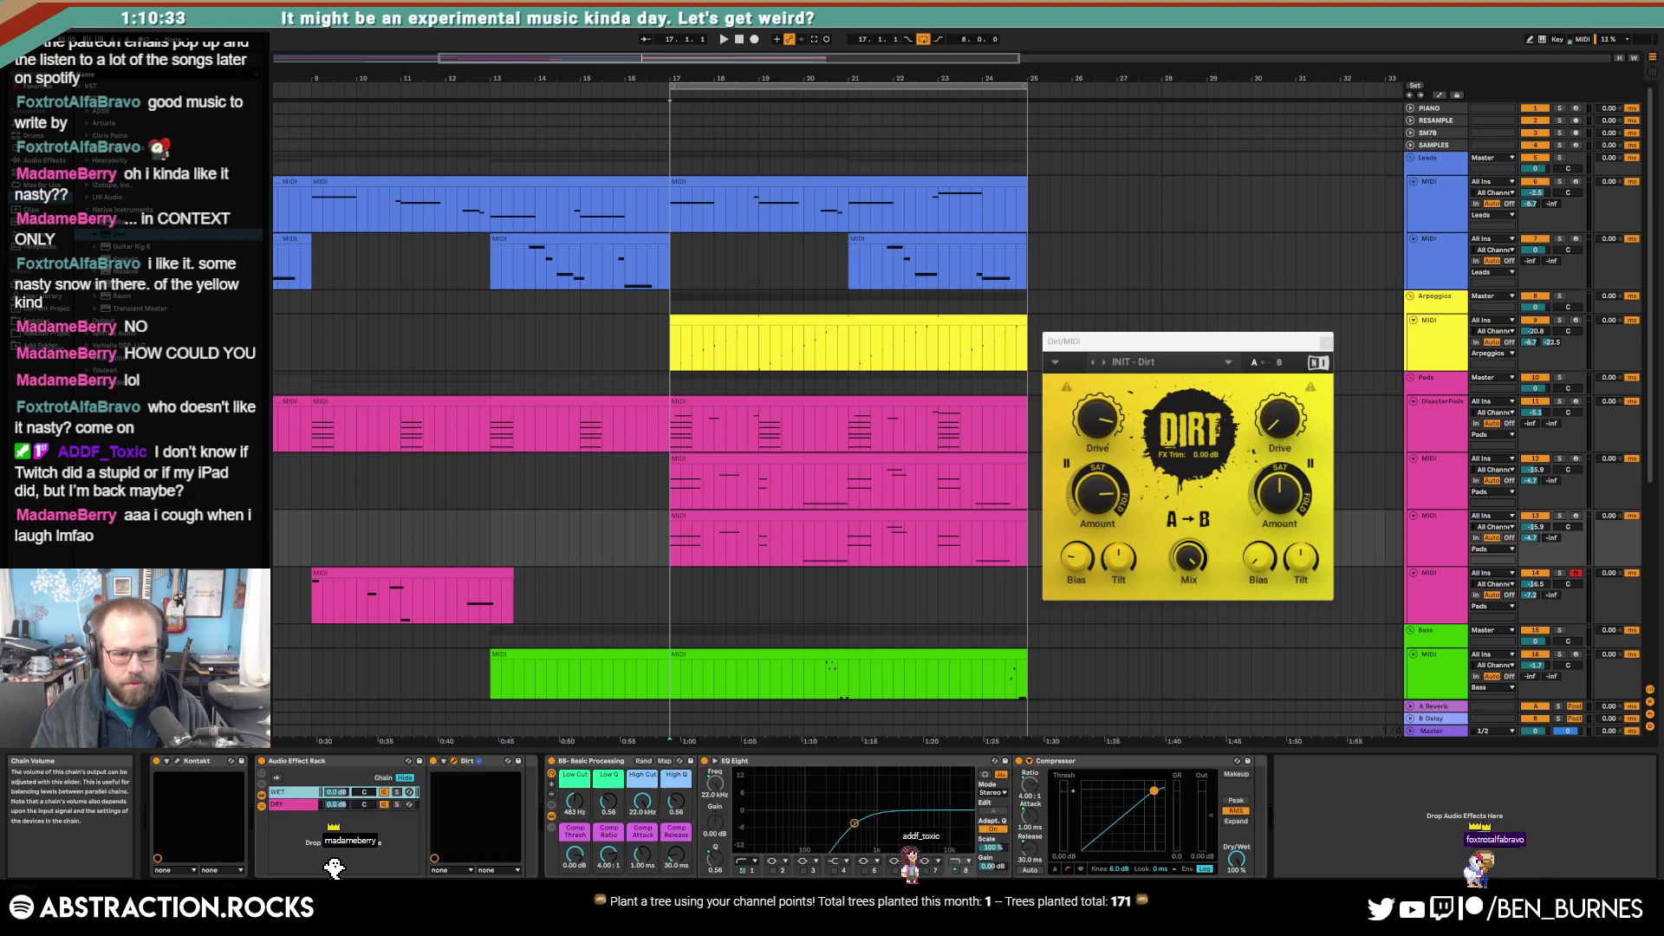
Step: Delete the pad copy without Dirt, play from bar 17 and raise the remaining pad track's volume
{"action": "left_click", "coordinate": [1430, 479]}
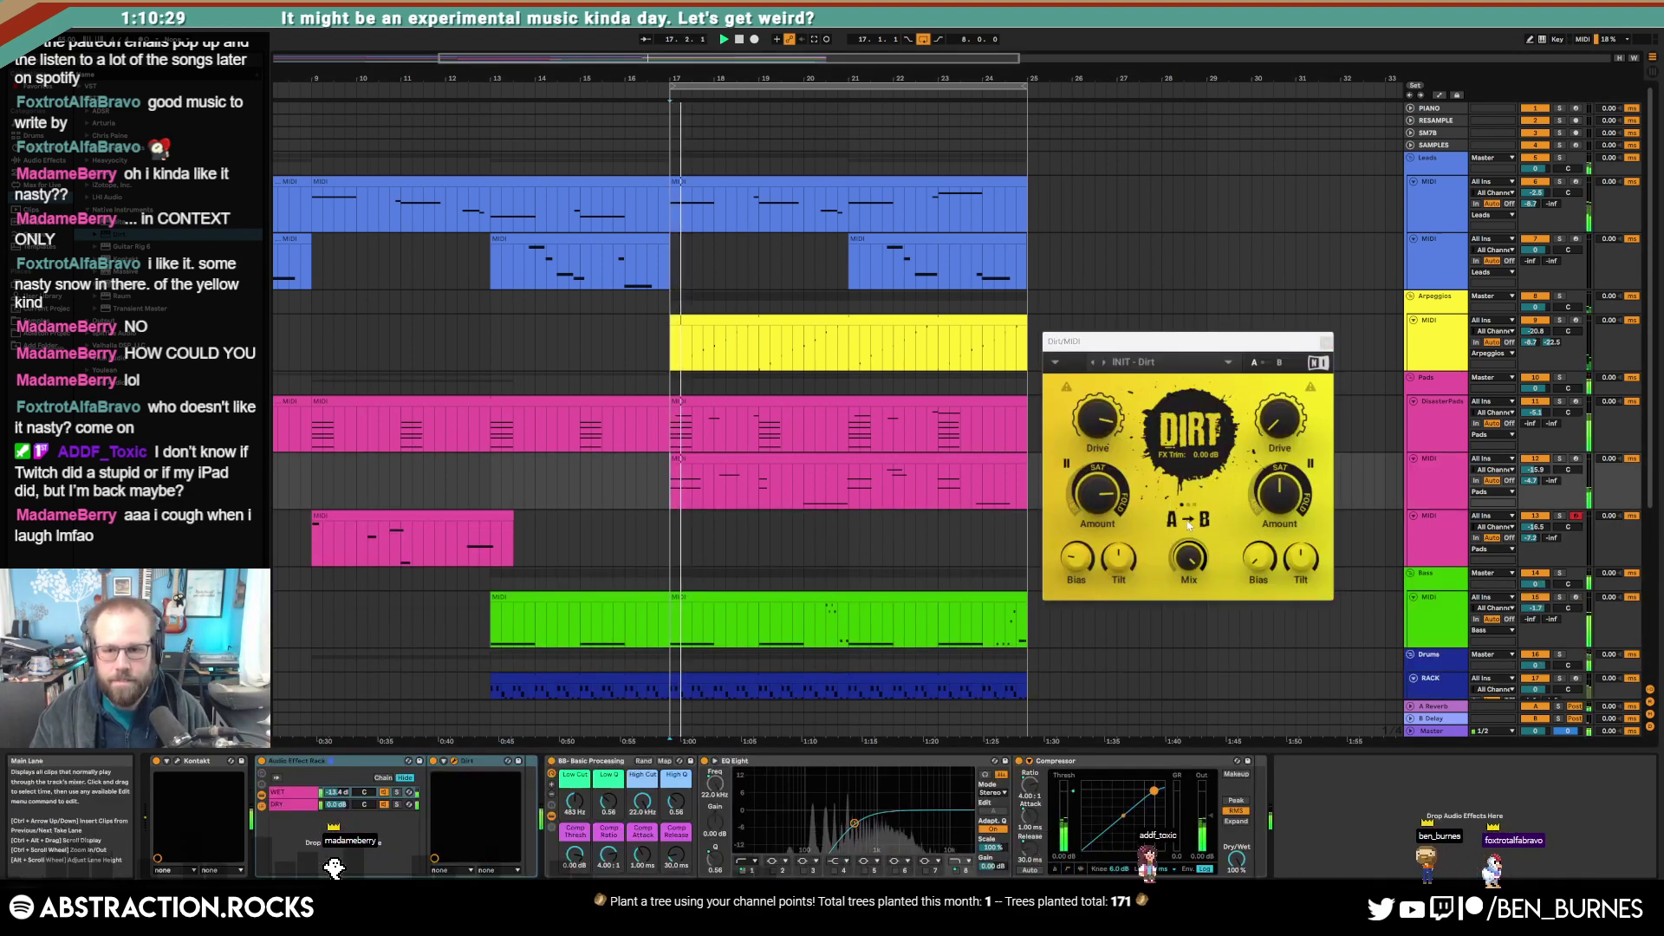
{"action": "left_click", "coordinate": [1432, 486]}
{"action": "left_click_drag", "start_coordinate": [1535, 470], "coordinate": [1535, 449]}
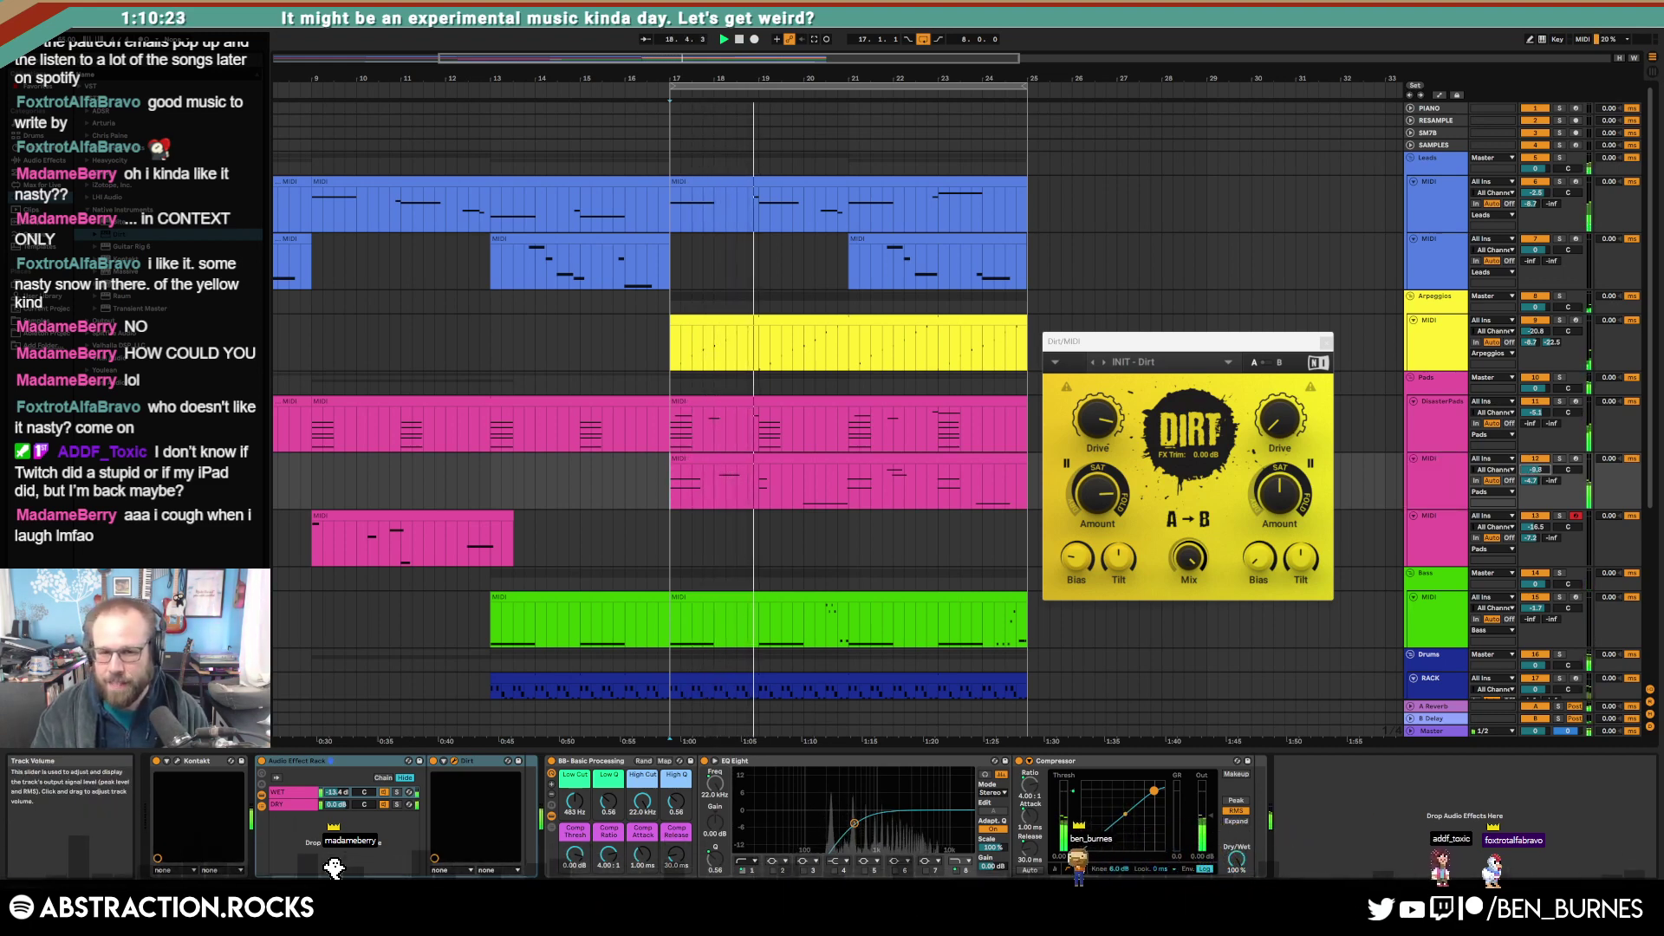
Step: Balance the WET chain's volume against the pad track's volume during playback, and close the Dirt window
{"action": "mouse_move", "coordinate": [336, 792]}
{"action": "left_mouse_down"}
{"action": "mouse_move", "coordinate": [337, 768]}
{"action": "mouse_move", "coordinate": [336, 783]}
{"action": "left_mouse_up"}
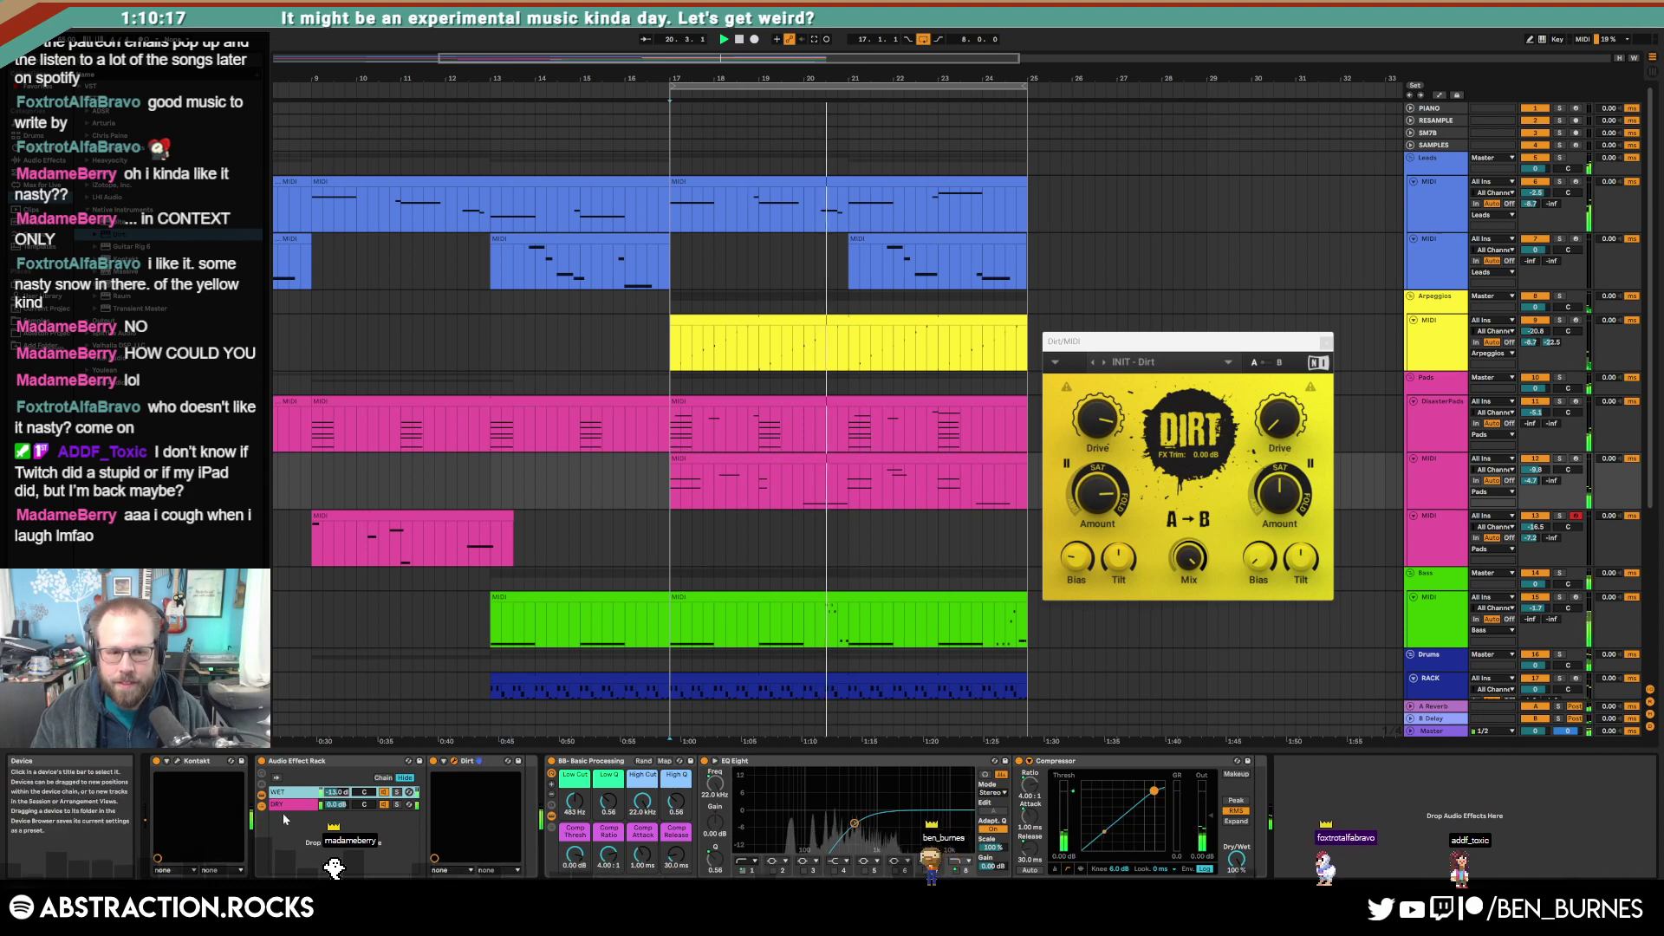
{"action": "left_click_drag", "start_coordinate": [1536, 470], "coordinate": [1536, 435]}
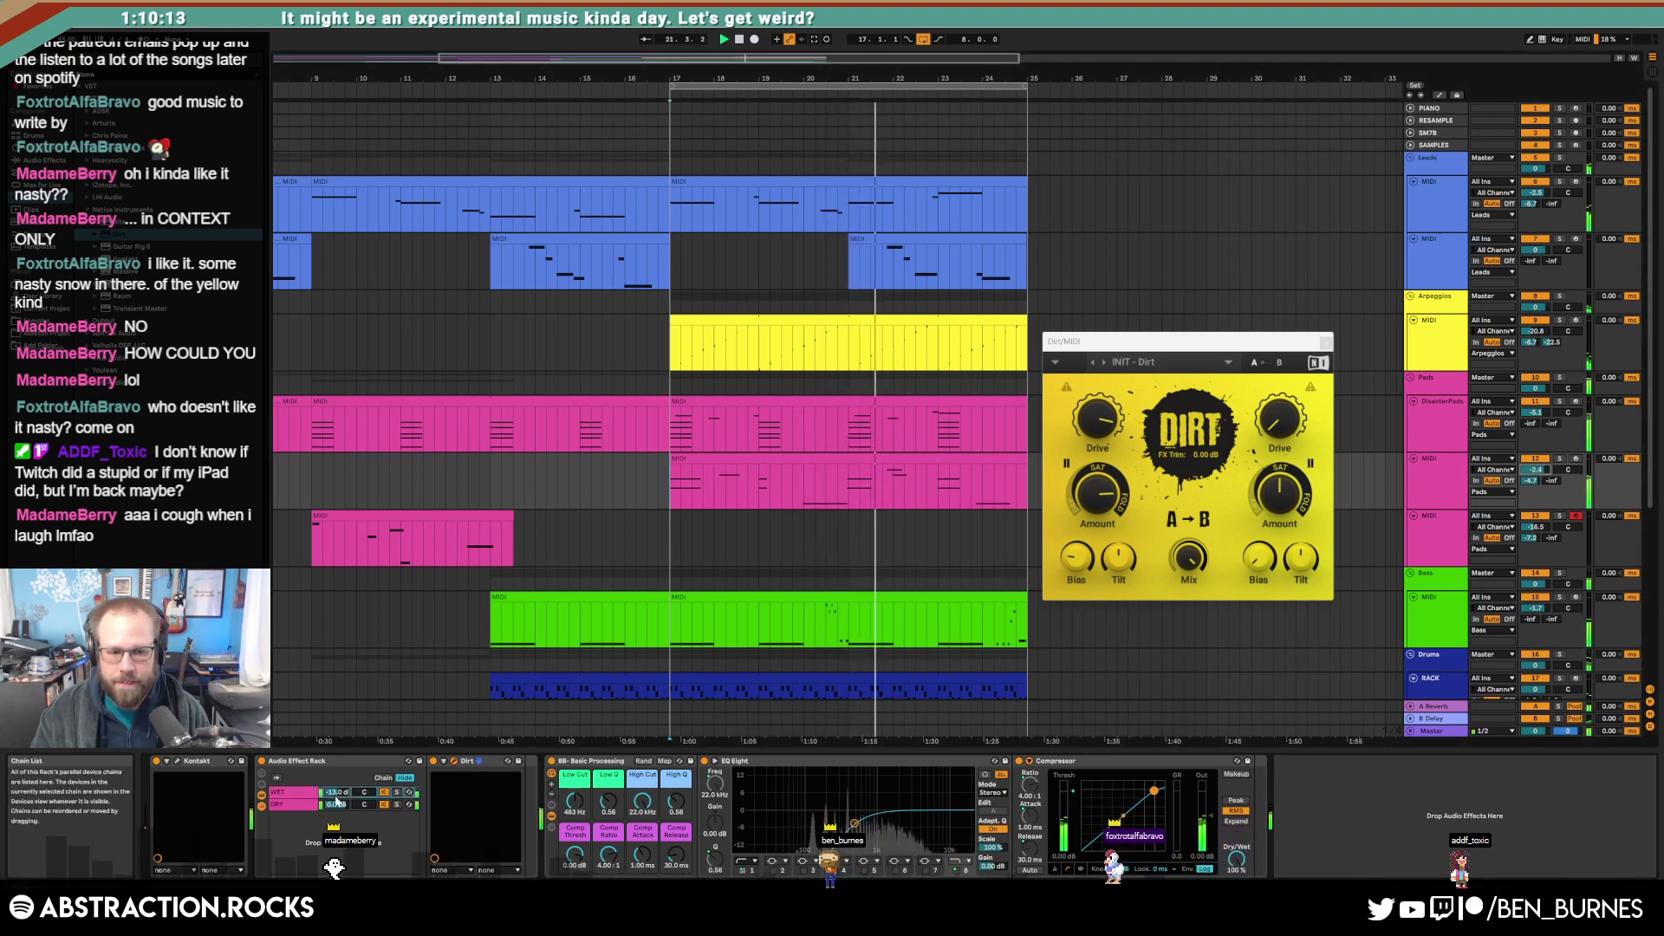
{"action": "left_click_drag", "start_coordinate": [337, 792], "coordinate": [336, 799]}
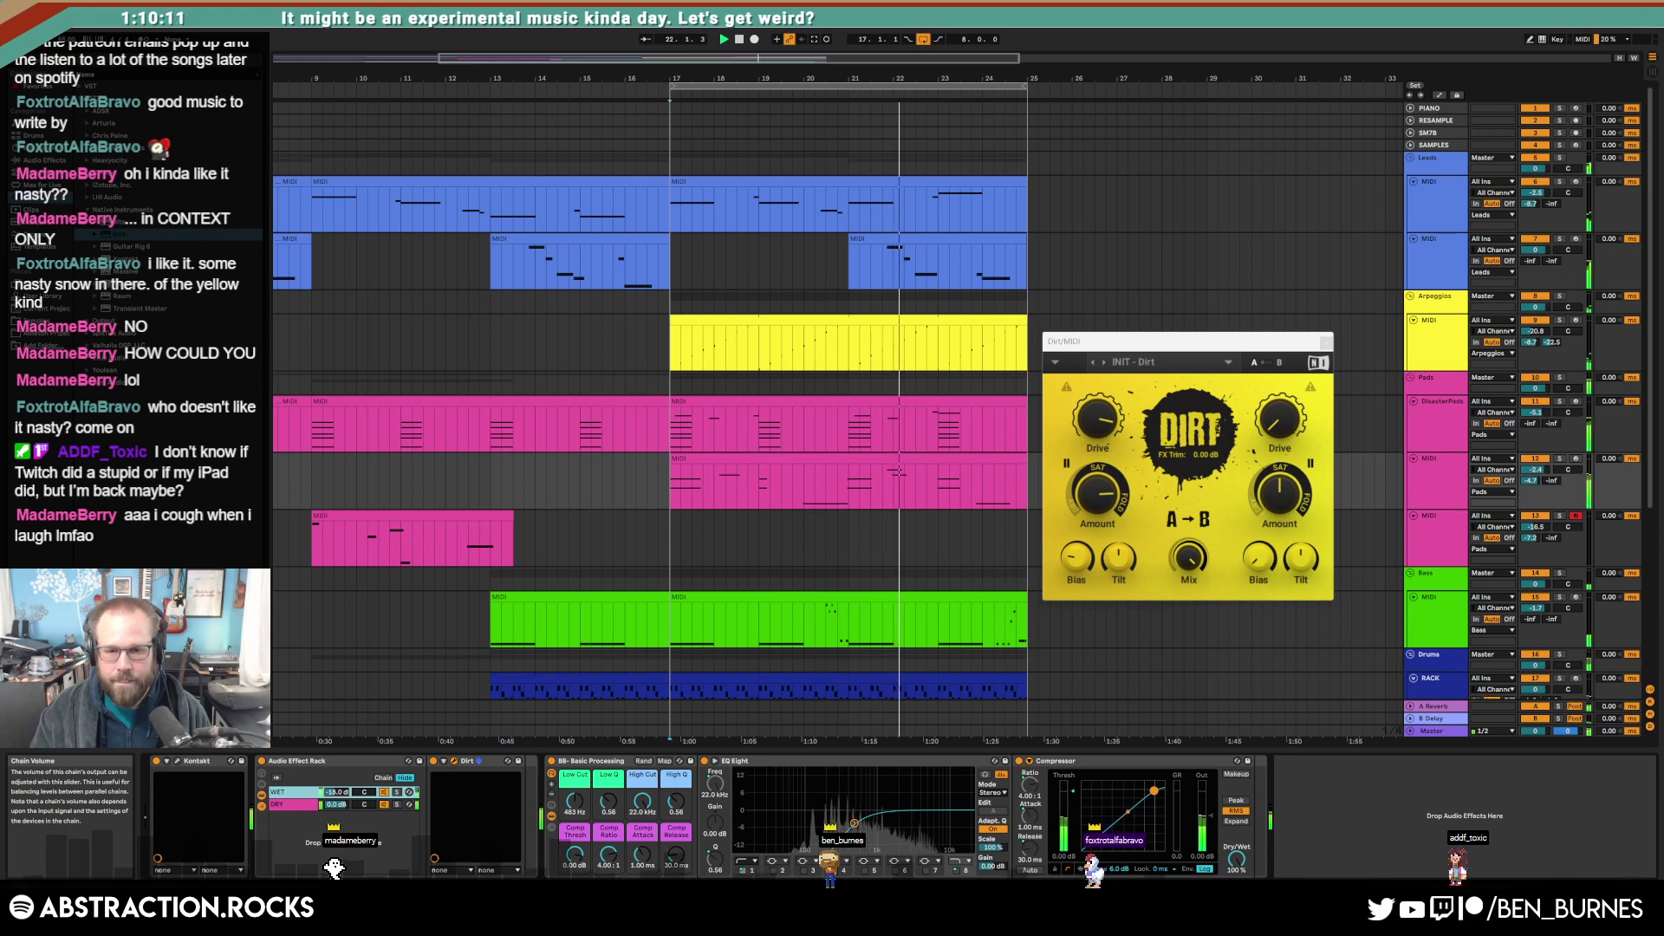
{"action": "left_click_drag", "start_coordinate": [337, 793], "coordinate": [337, 781]}
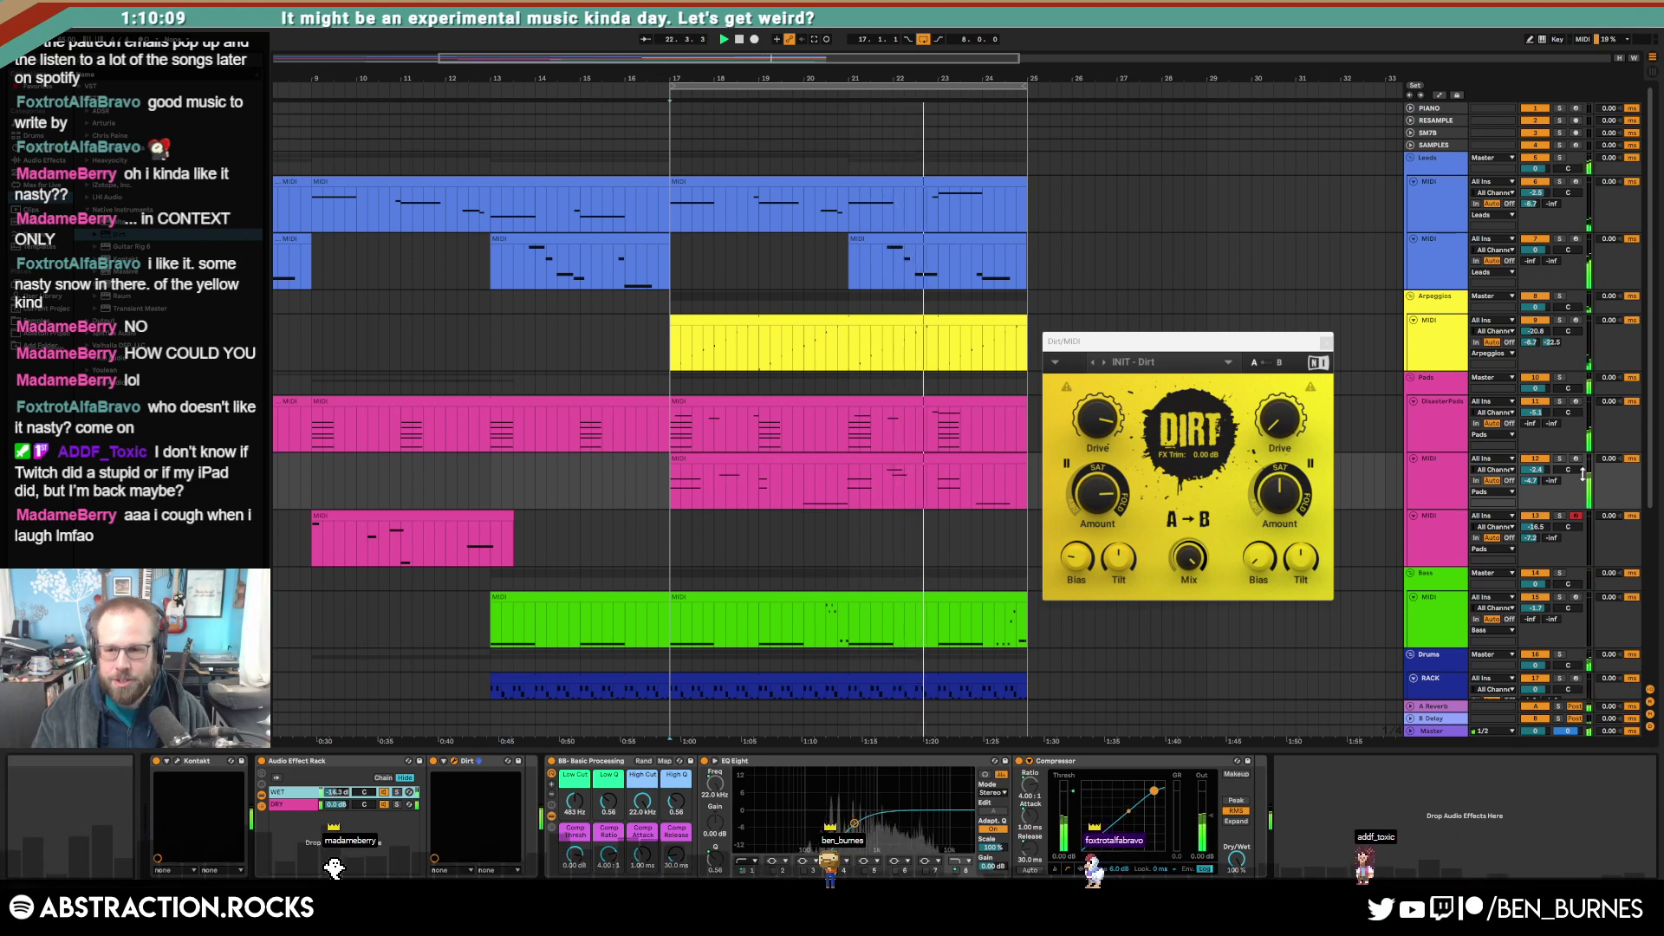
{"action": "left_click", "coordinate": [1536, 470]}
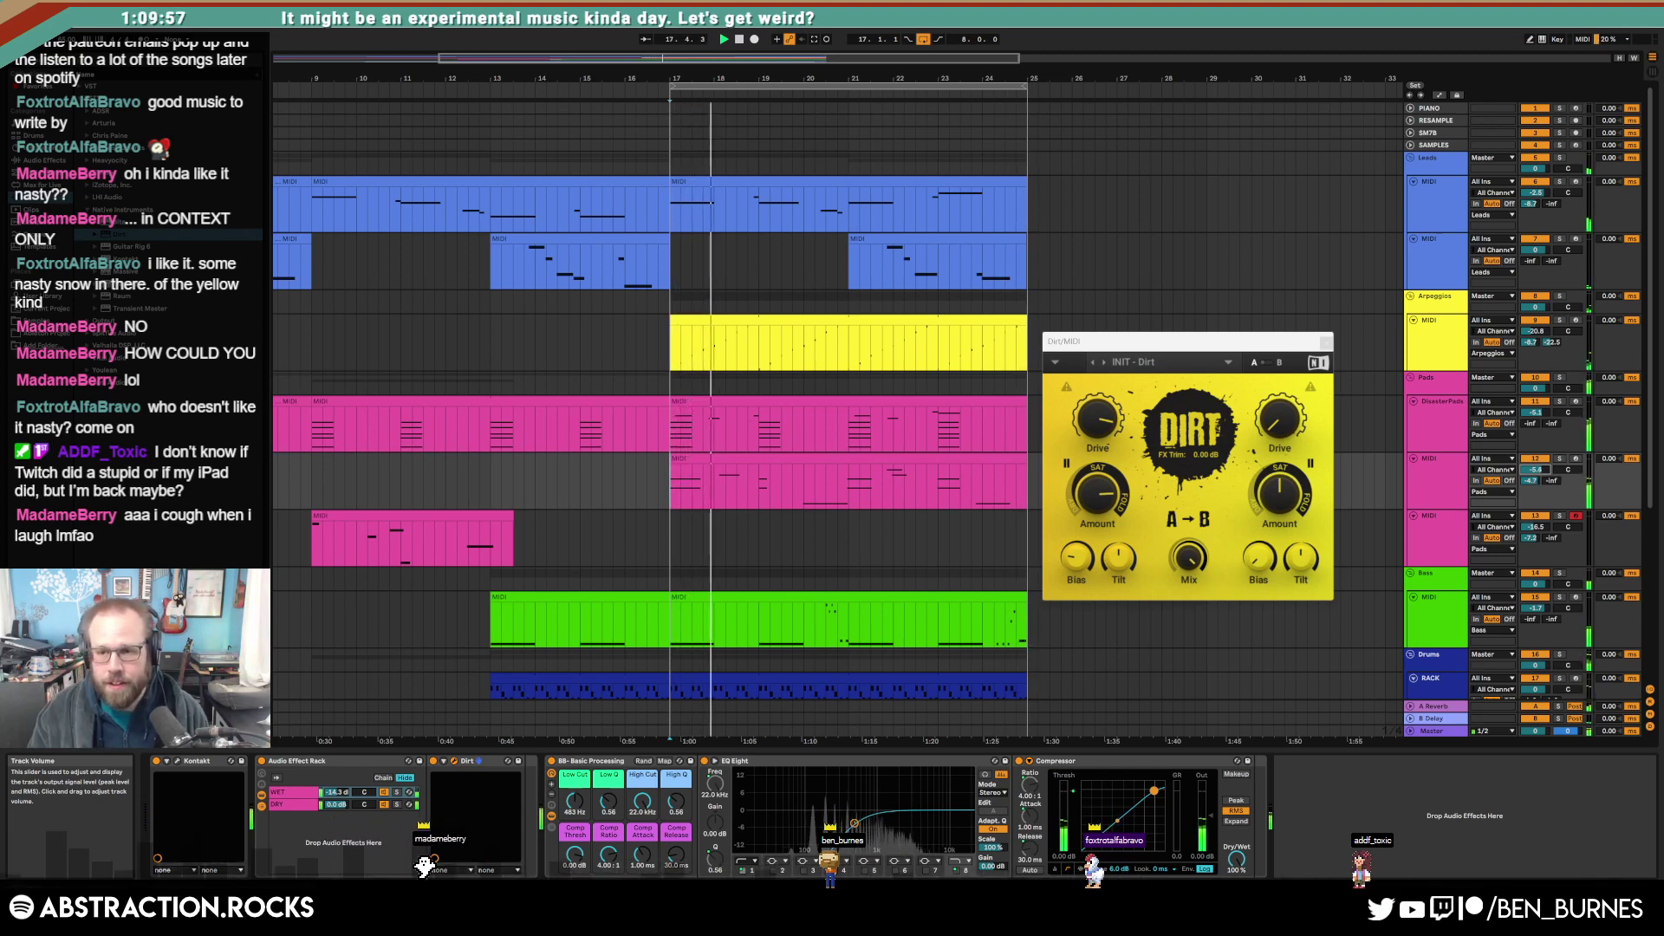
{"action": "left_click", "coordinate": [1325, 343]}
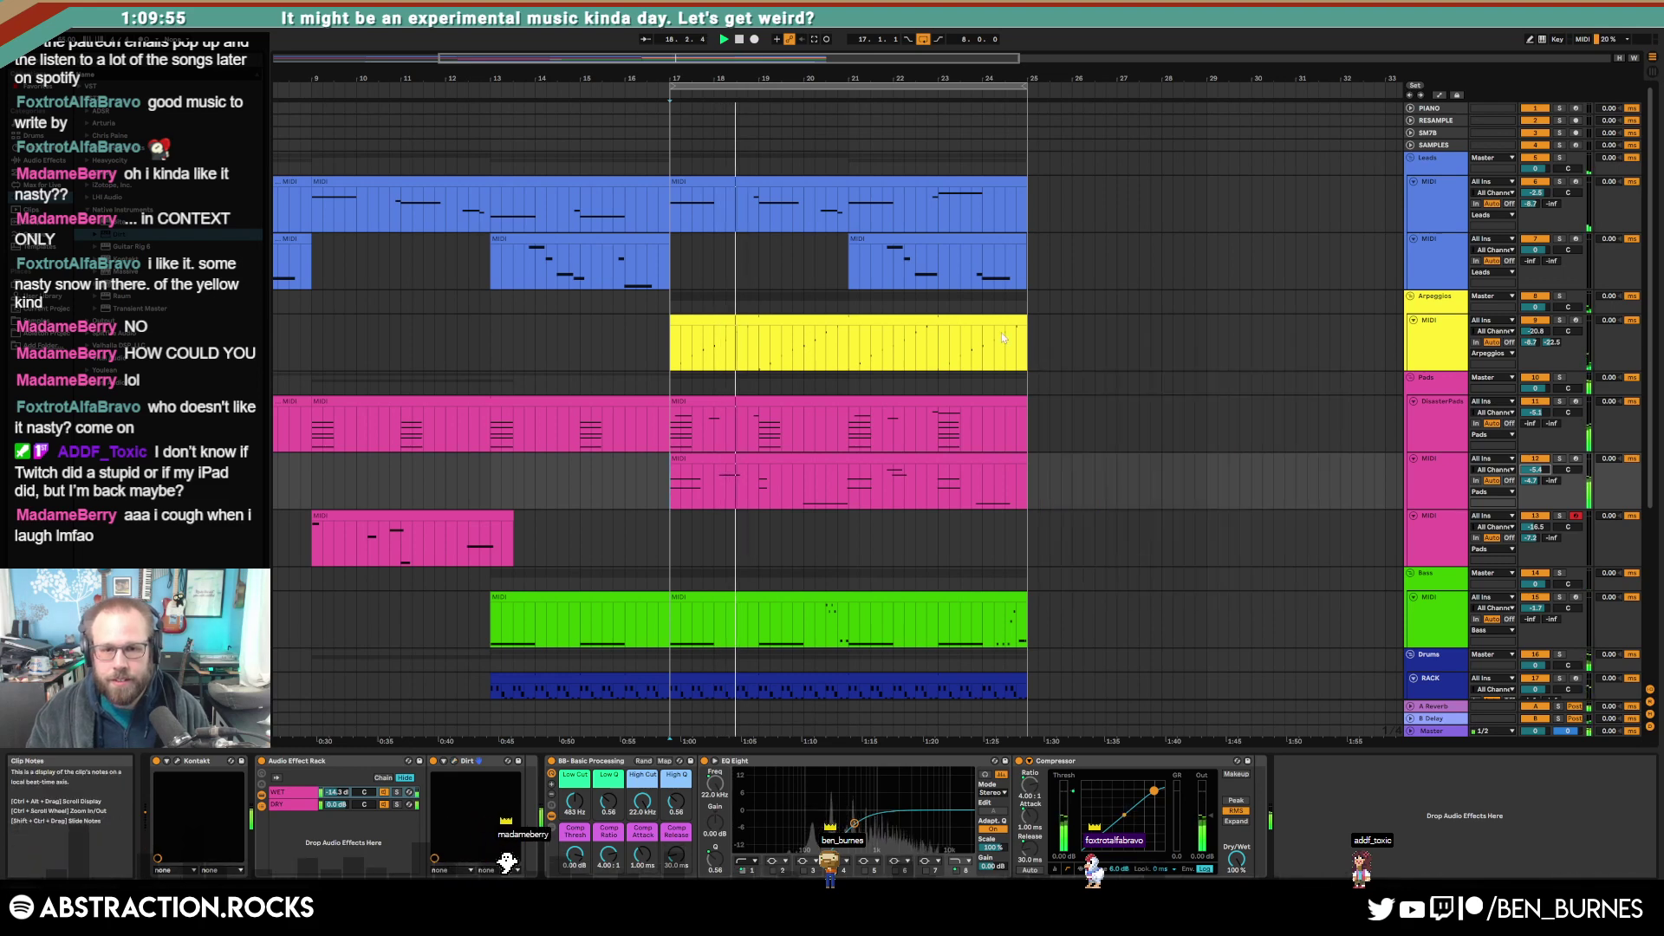
Step: Examine the notes of the yellow arpeggio clip between bars 17 and 25 and return to its device chain
{"action": "left_click_drag", "start_coordinate": [813, 366], "coordinate": [673, 357]}
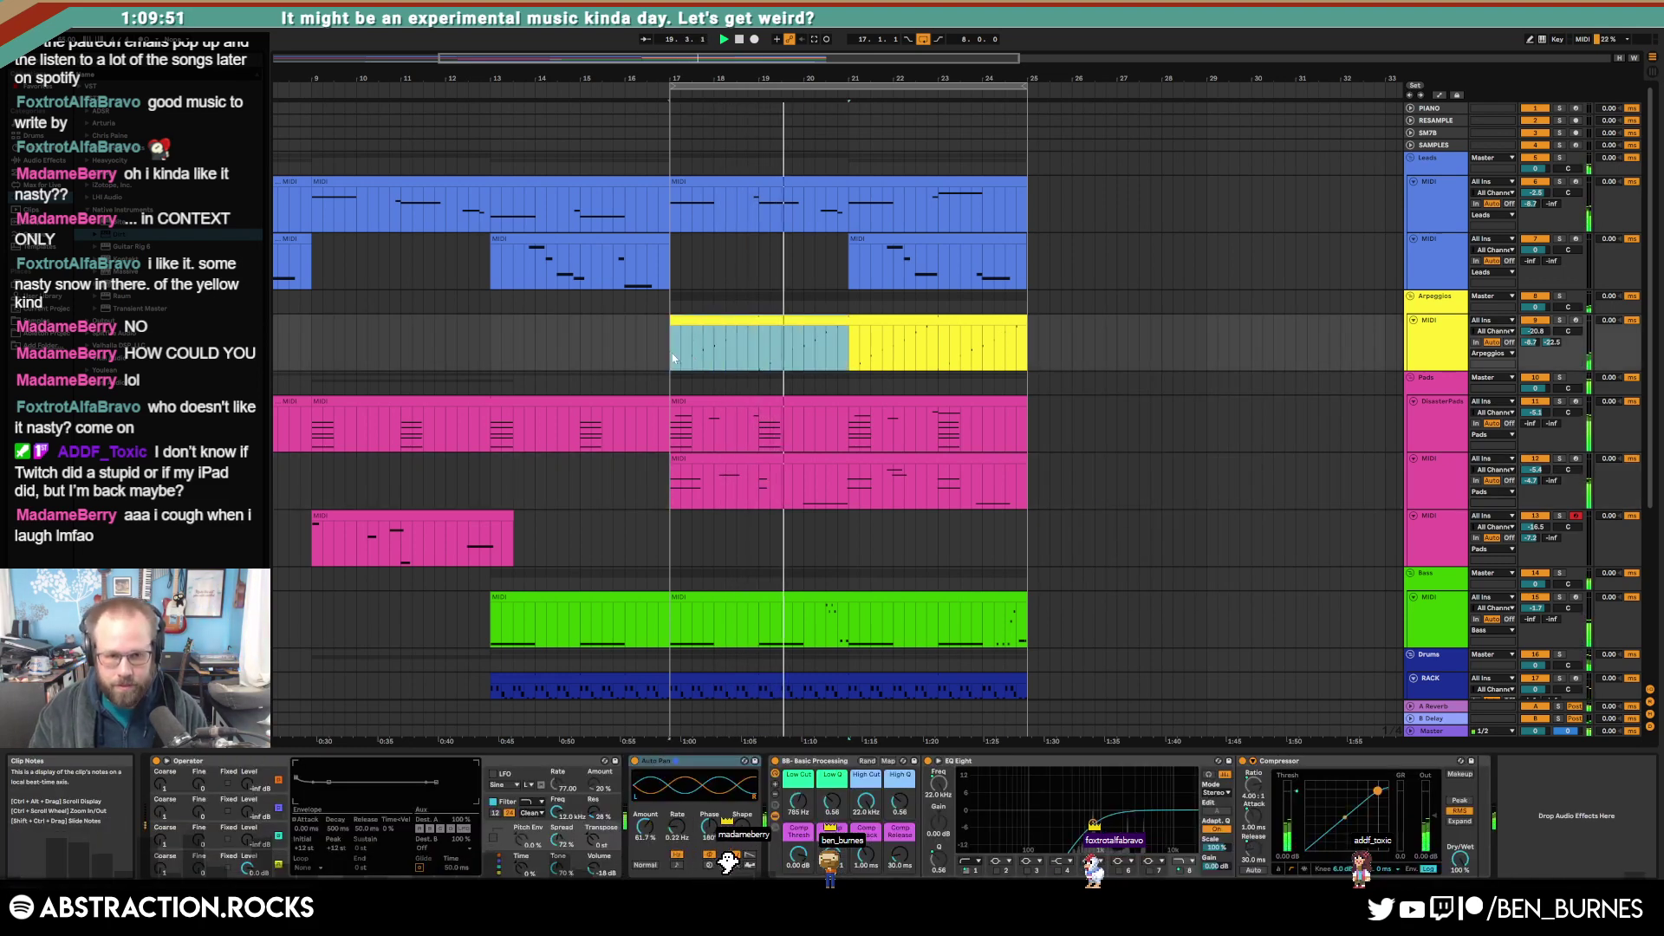
{"action": "left_click", "coordinate": [806, 334]}
{"action": "double_click", "coordinate": [807, 332]}
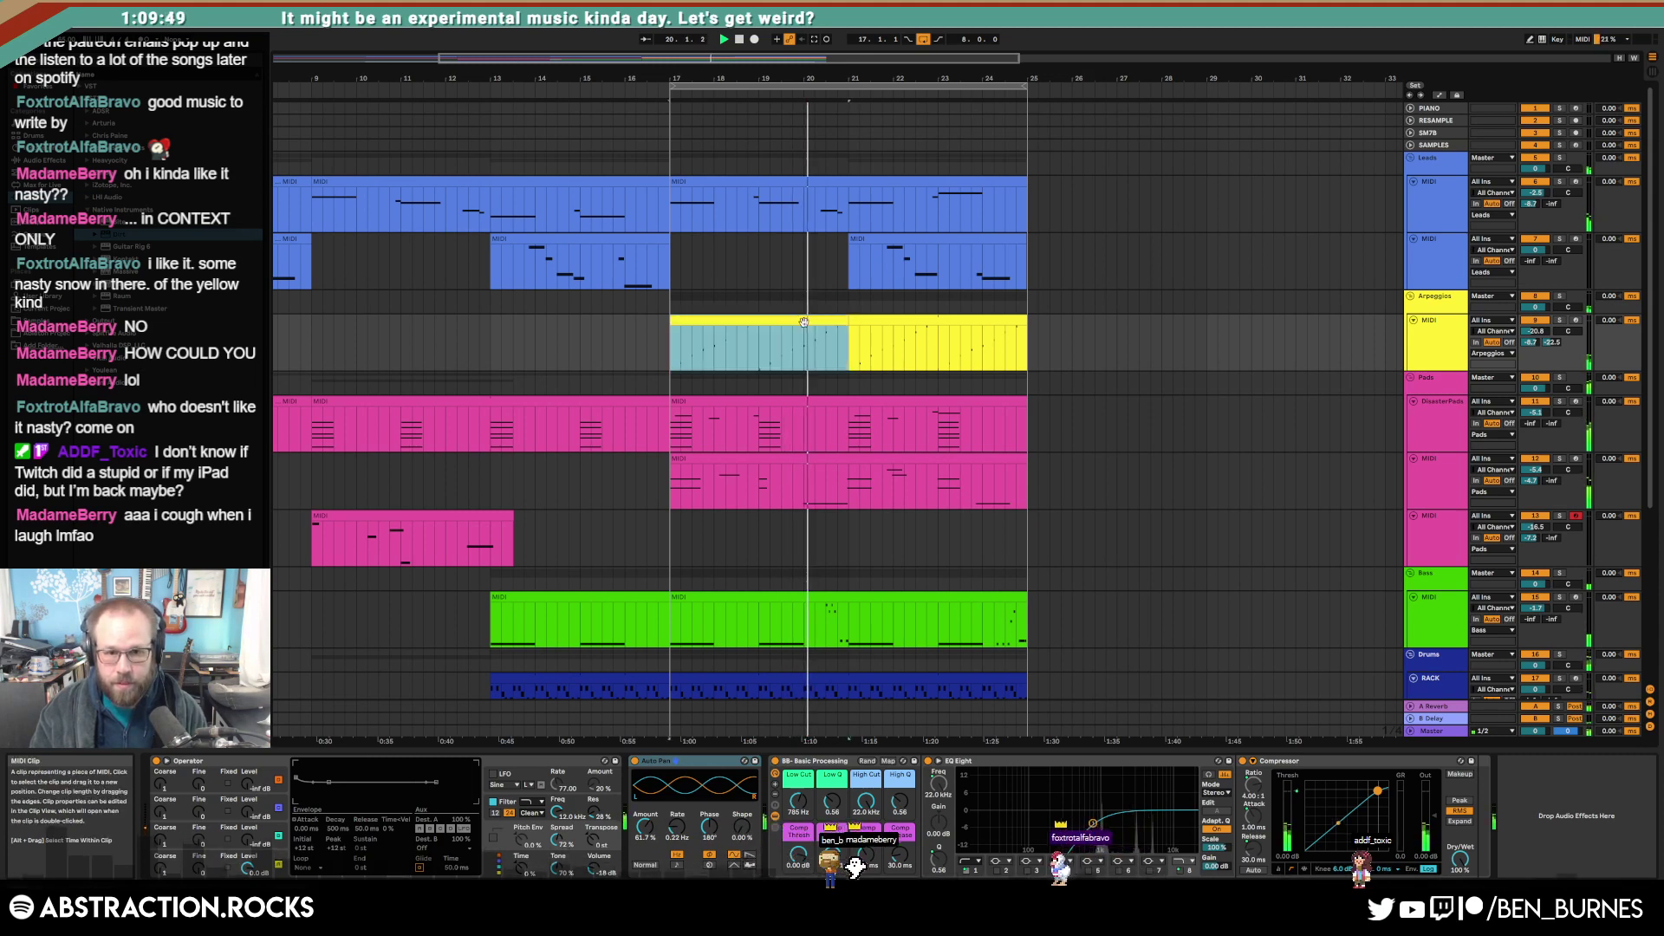
{"action": "mouse_move", "coordinate": [1376, 743]}
{"action": "left_mouse_down"}
{"action": "mouse_move", "coordinate": [1558, 579]}
{"action": "mouse_move", "coordinate": [1597, 579]}
{"action": "left_mouse_up"}
{"action": "key", "text": "Delete"}
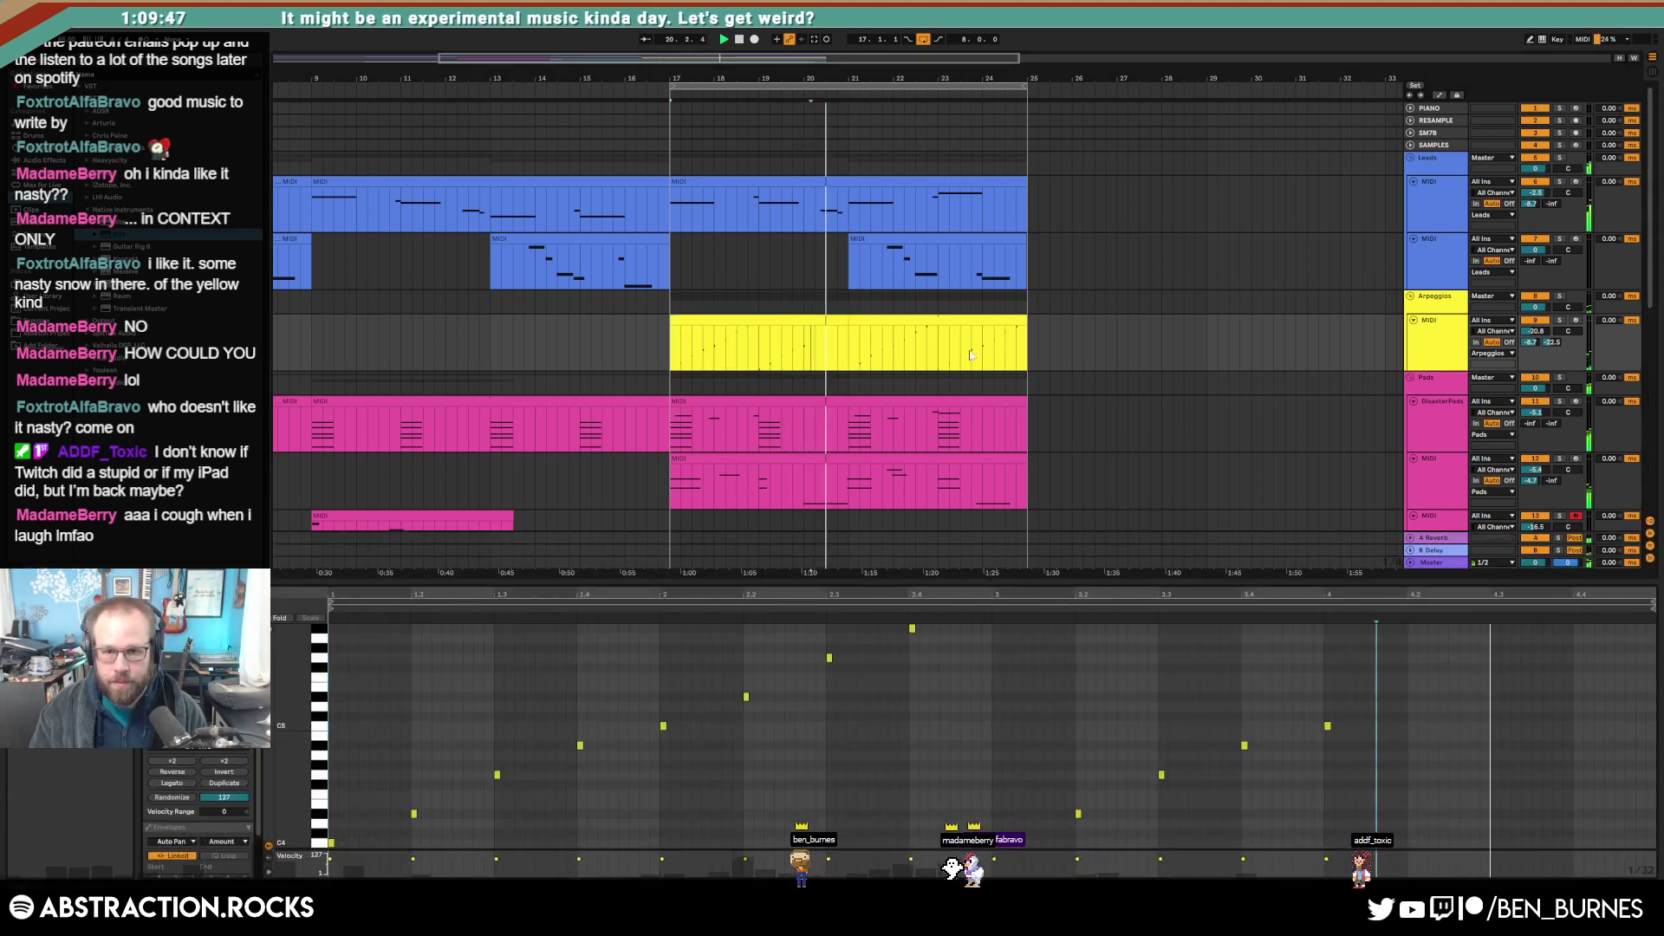
{"action": "left_click", "coordinate": [827, 317]}
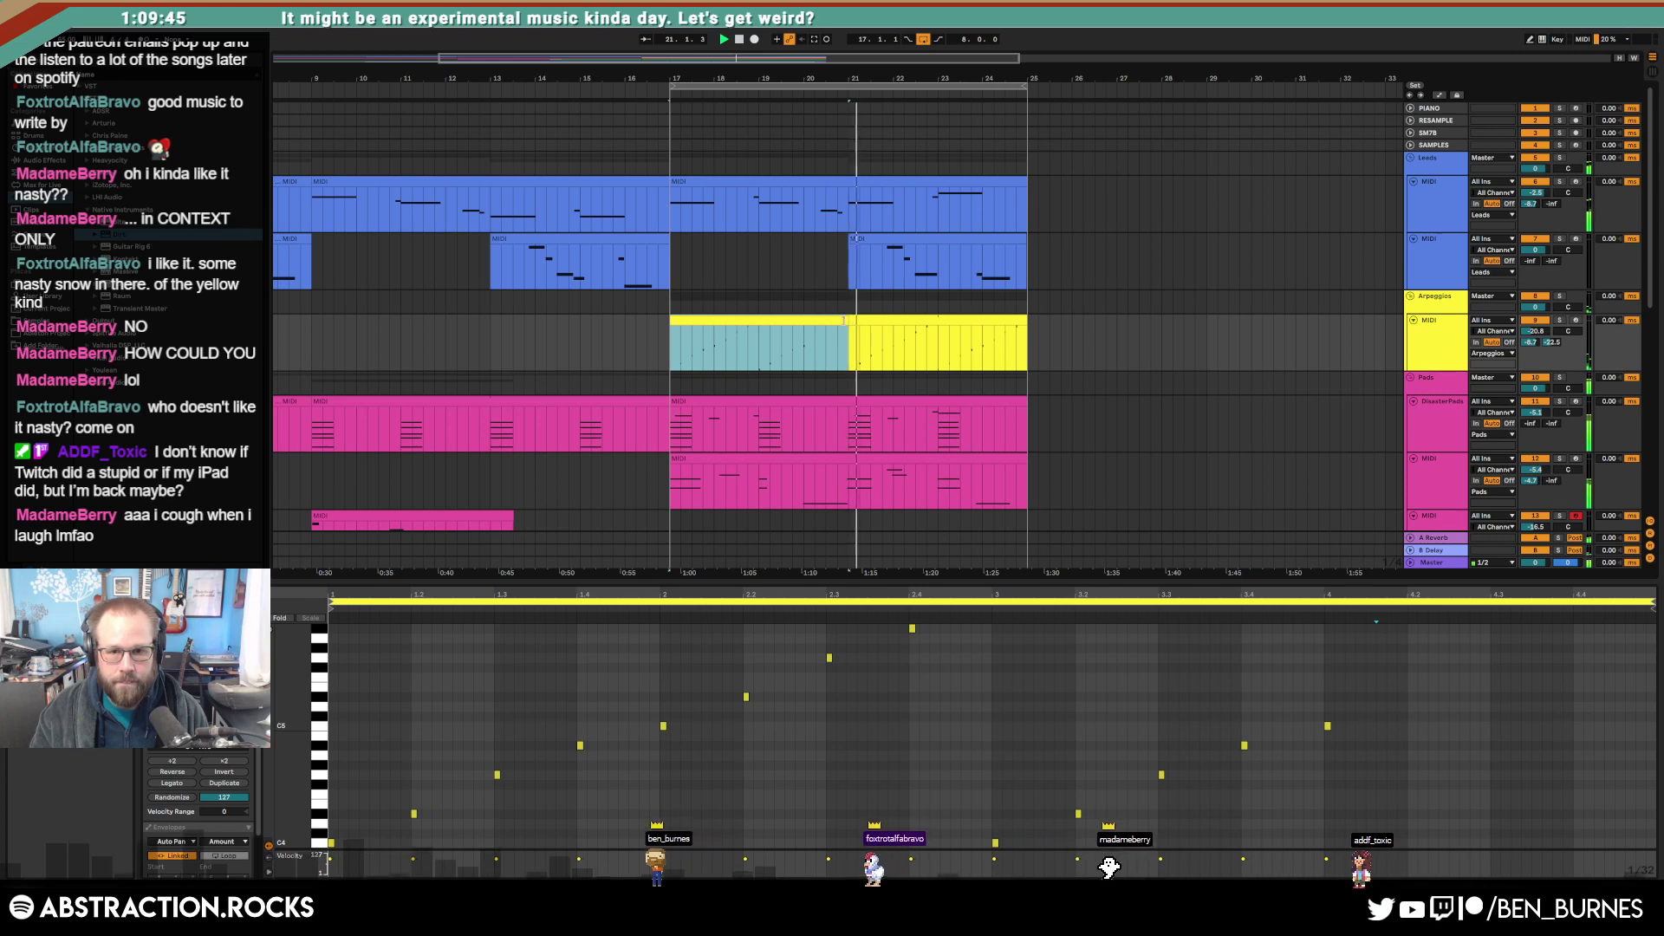
{"action": "left_click_drag", "start_coordinate": [844, 321], "coordinate": [1024, 322]}
{"action": "key", "text": "shift+Tab"}
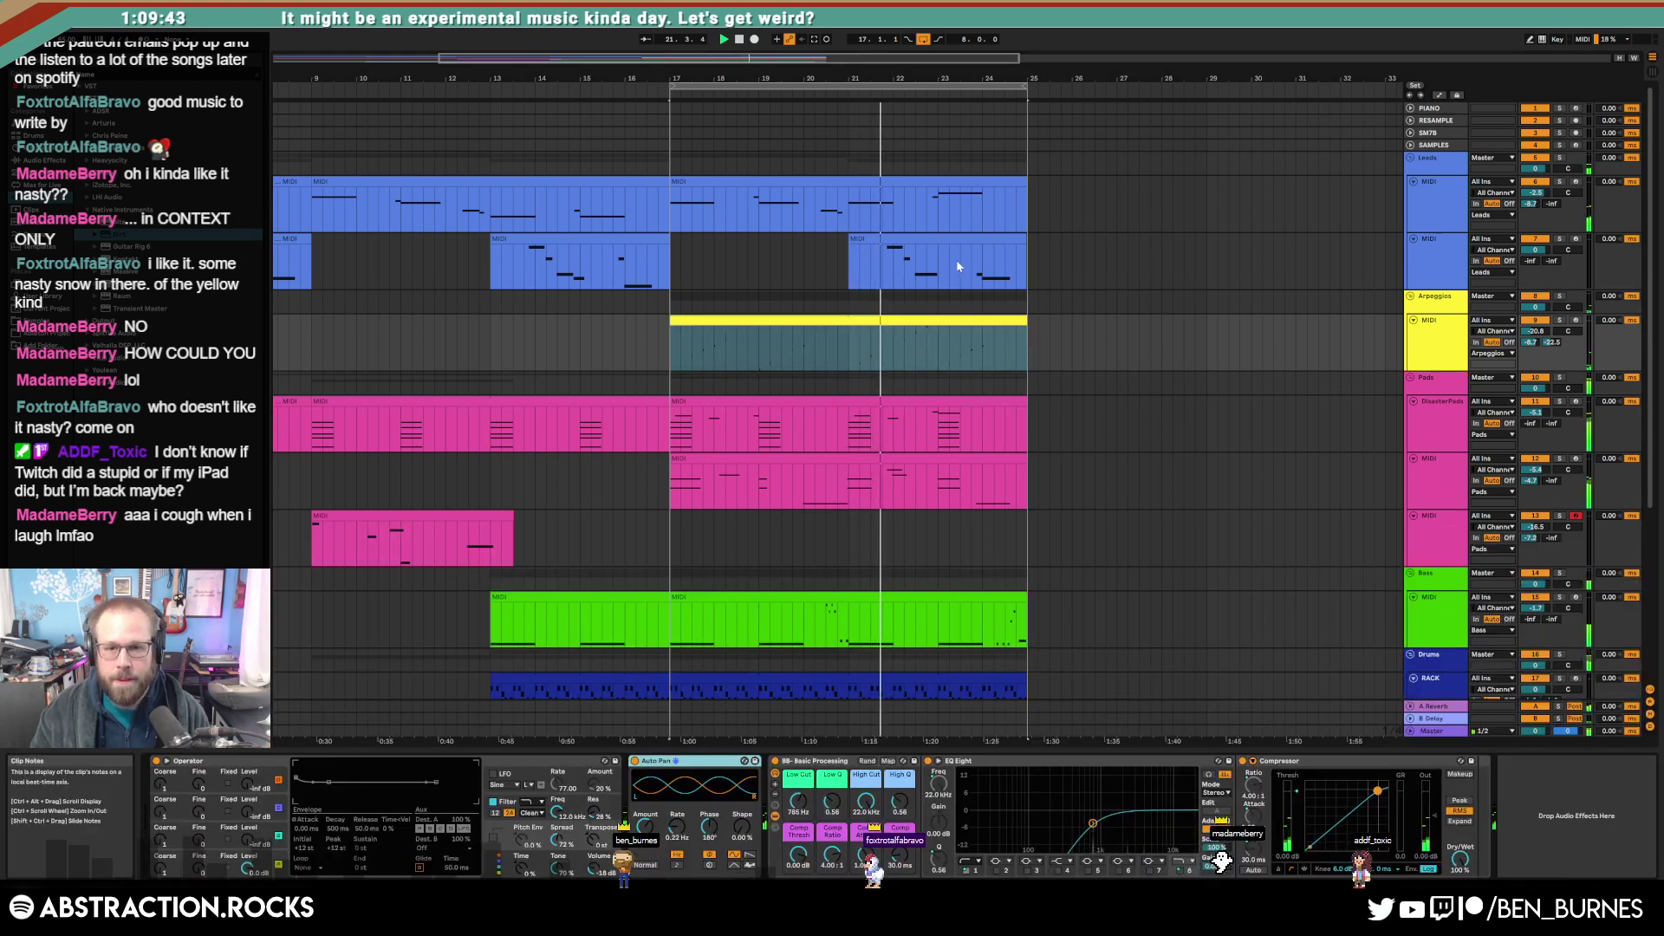
Step: Set the pad rack's WET chain volume to -6.0 dB and lower its DRY chain's volume, auditioning the blend from the arrangement
{"action": "left_click", "coordinate": [1439, 490]}
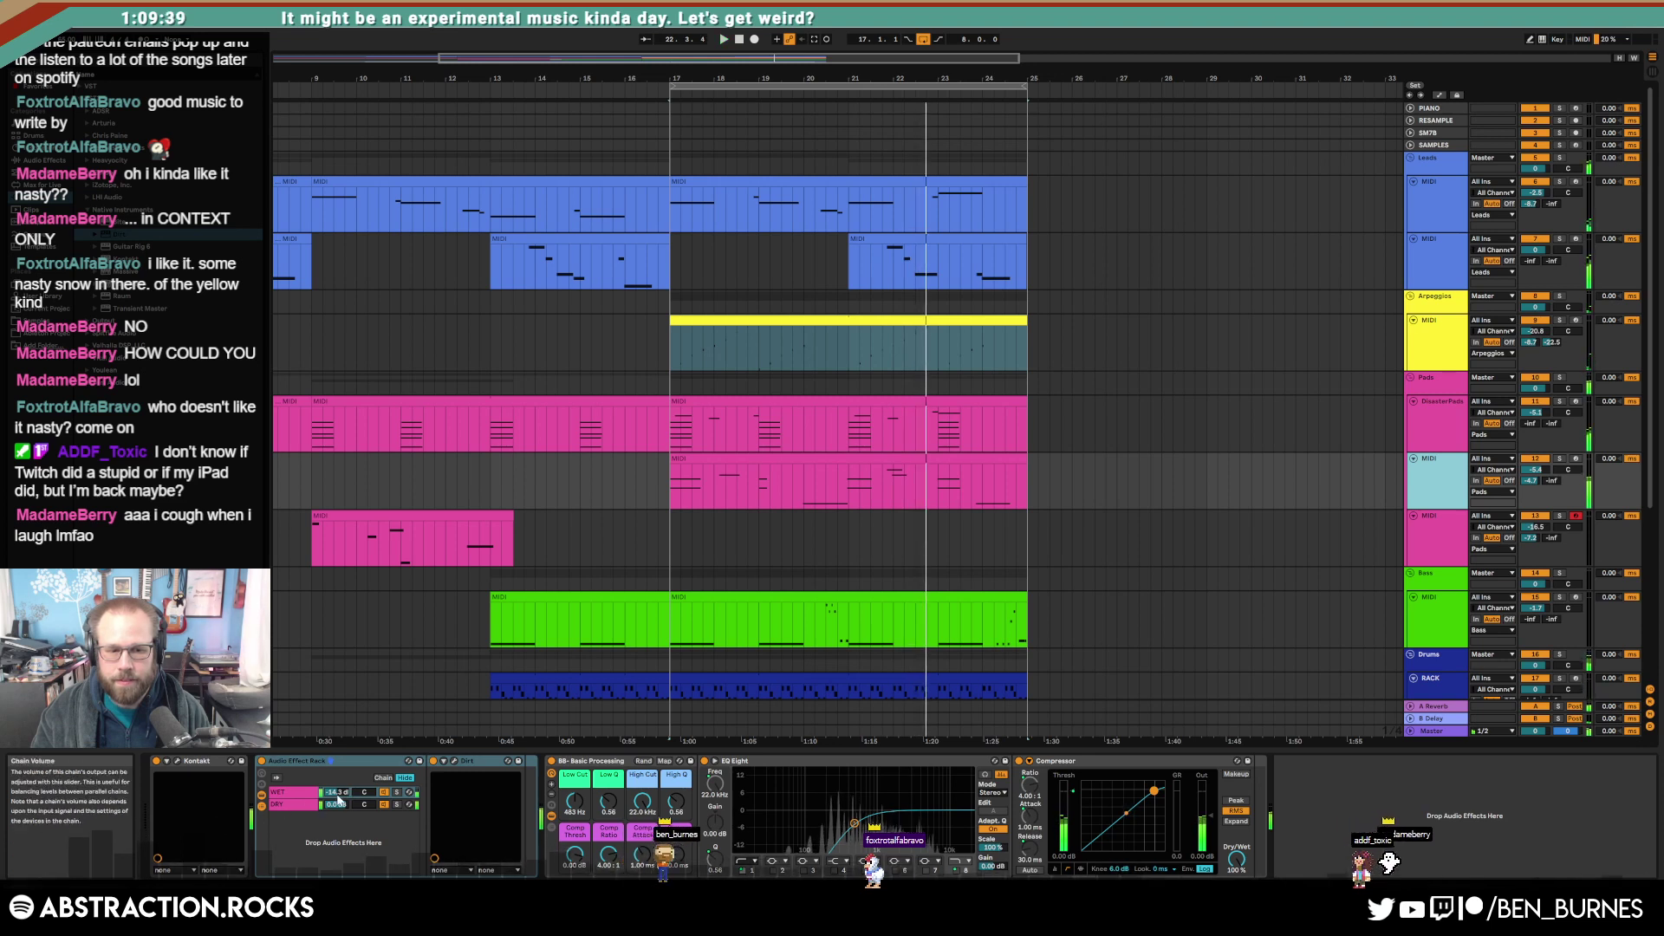
{"action": "mouse_move", "coordinate": [336, 792]}
{"action": "left_mouse_down"}
{"action": "mouse_move", "coordinate": [336, 817]}
{"action": "mouse_move", "coordinate": [337, 792]}
{"action": "left_mouse_up"}
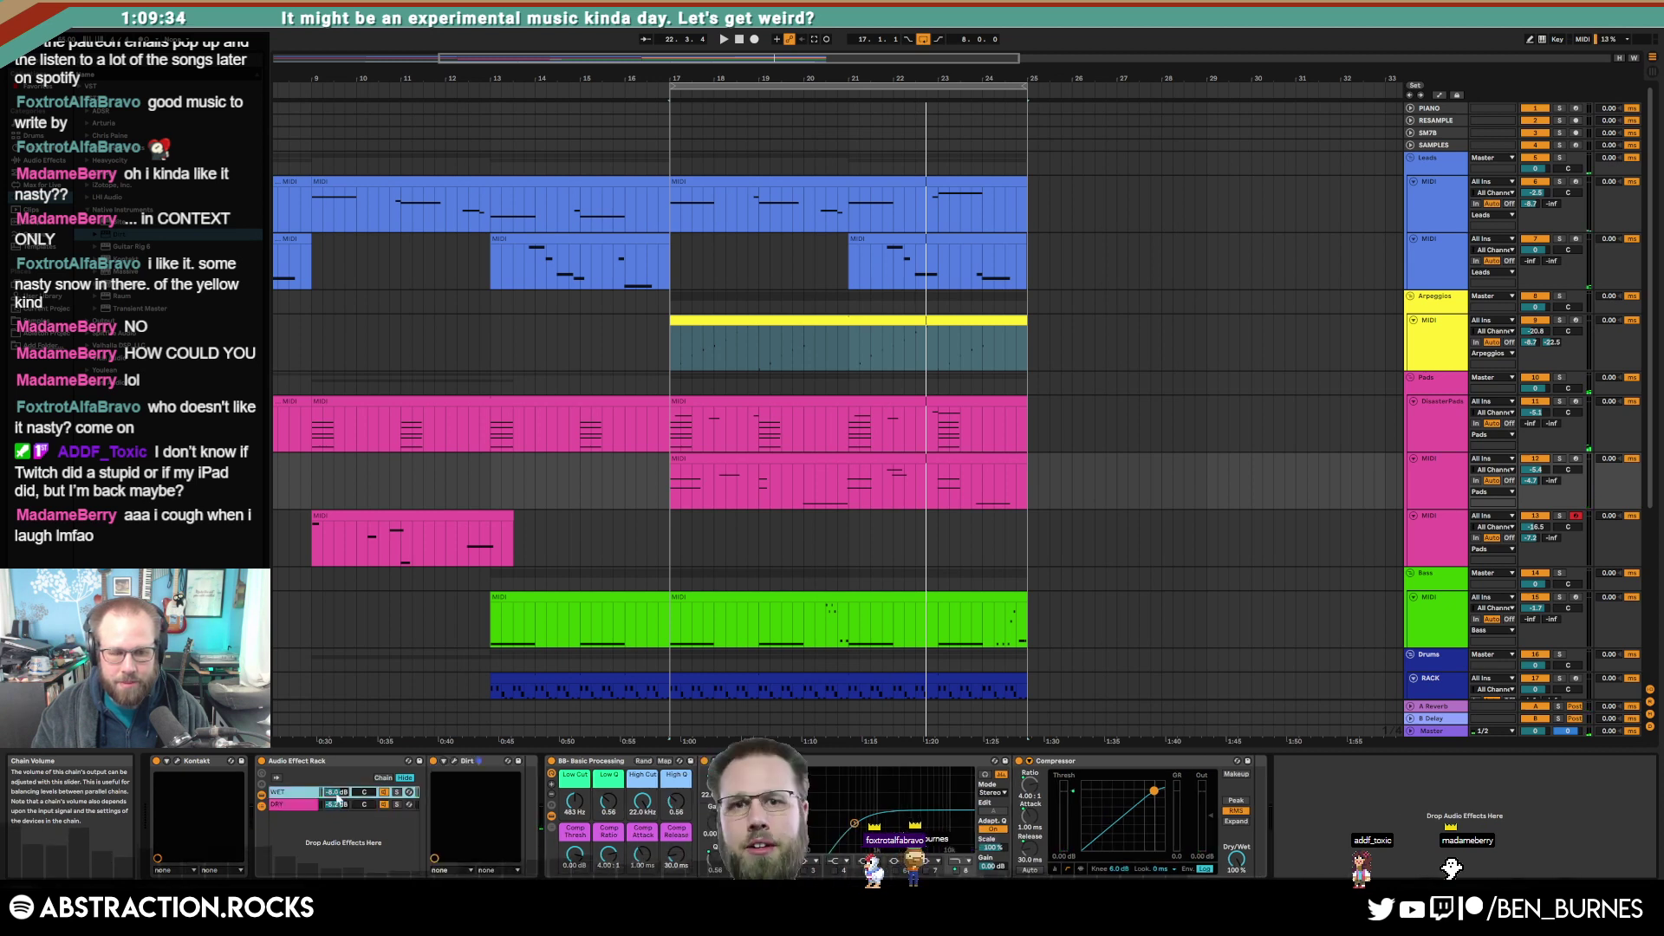
{"action": "left_click", "coordinate": [672, 489]}
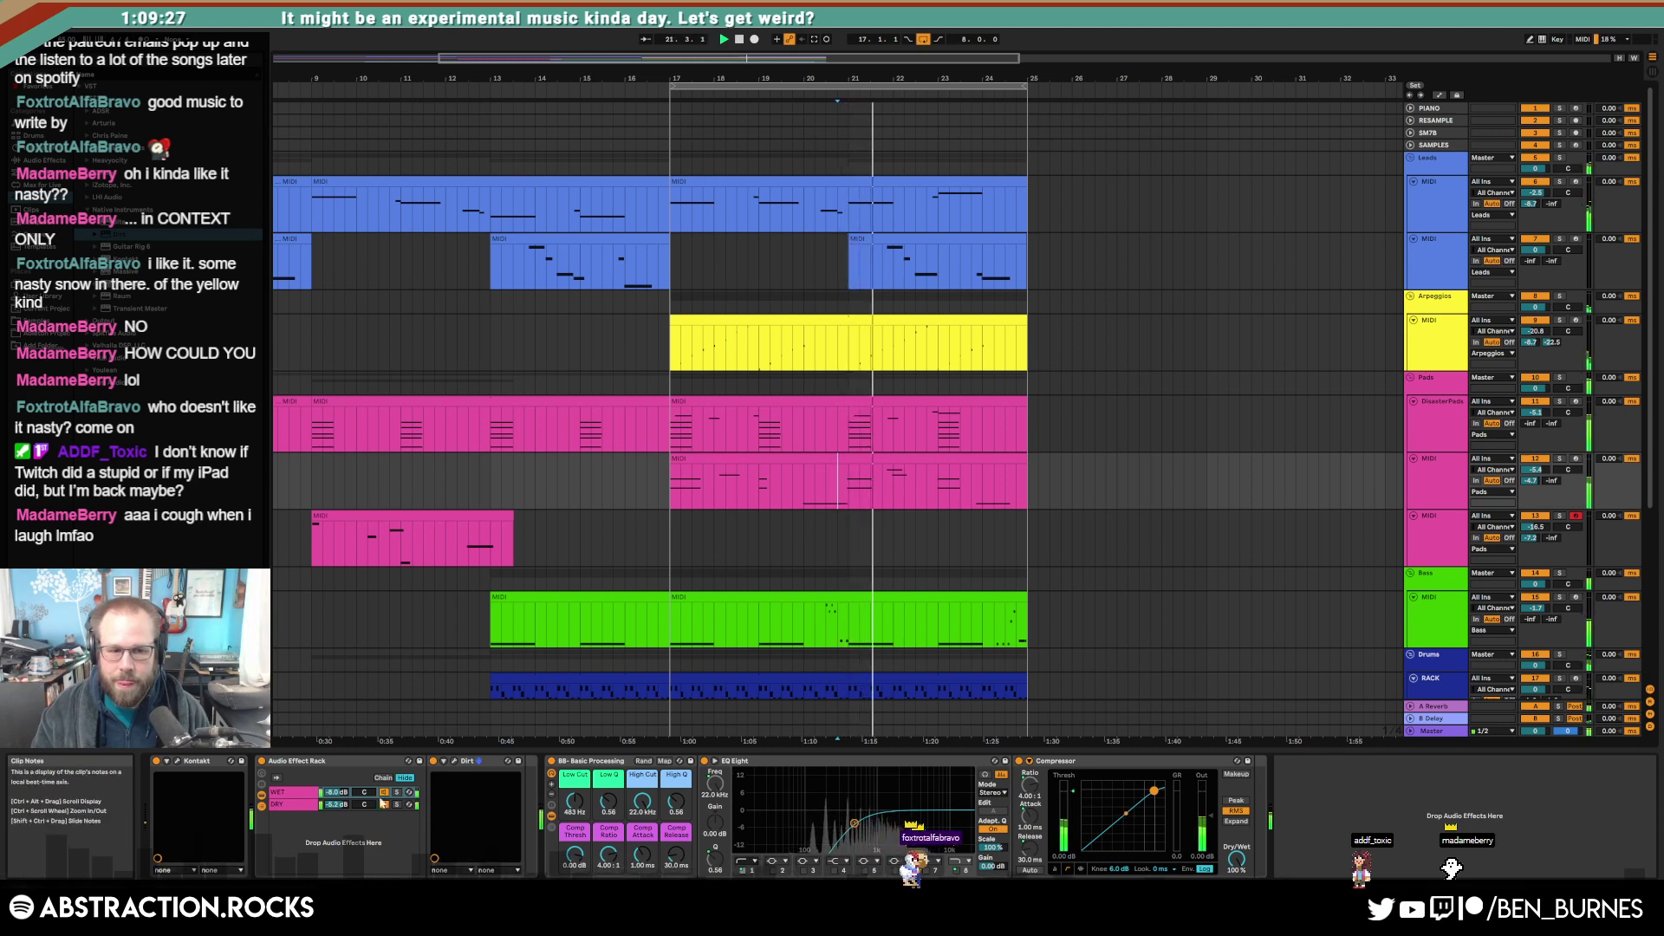
{"action": "left_click_drag", "start_coordinate": [336, 804], "coordinate": [336, 802]}
{"action": "left_click", "coordinate": [293, 792]}
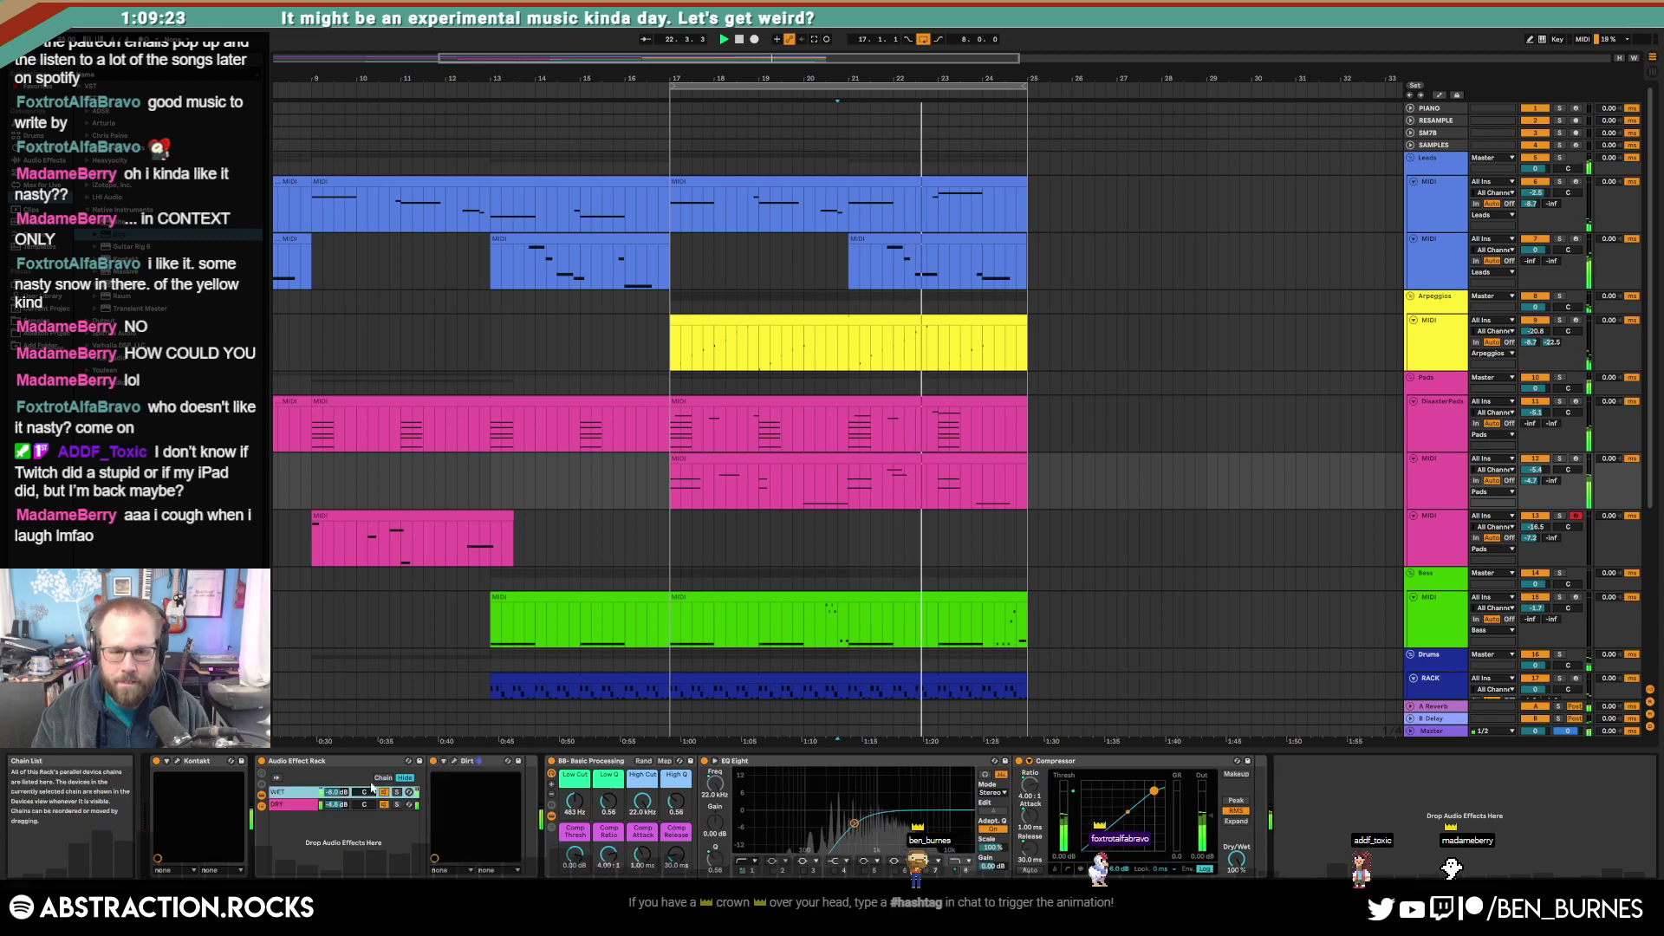
Step: Lower the first distortion stage's Amount in the pad's Dirt plugin and close the plugin window
{"action": "left_click", "coordinate": [452, 762]}
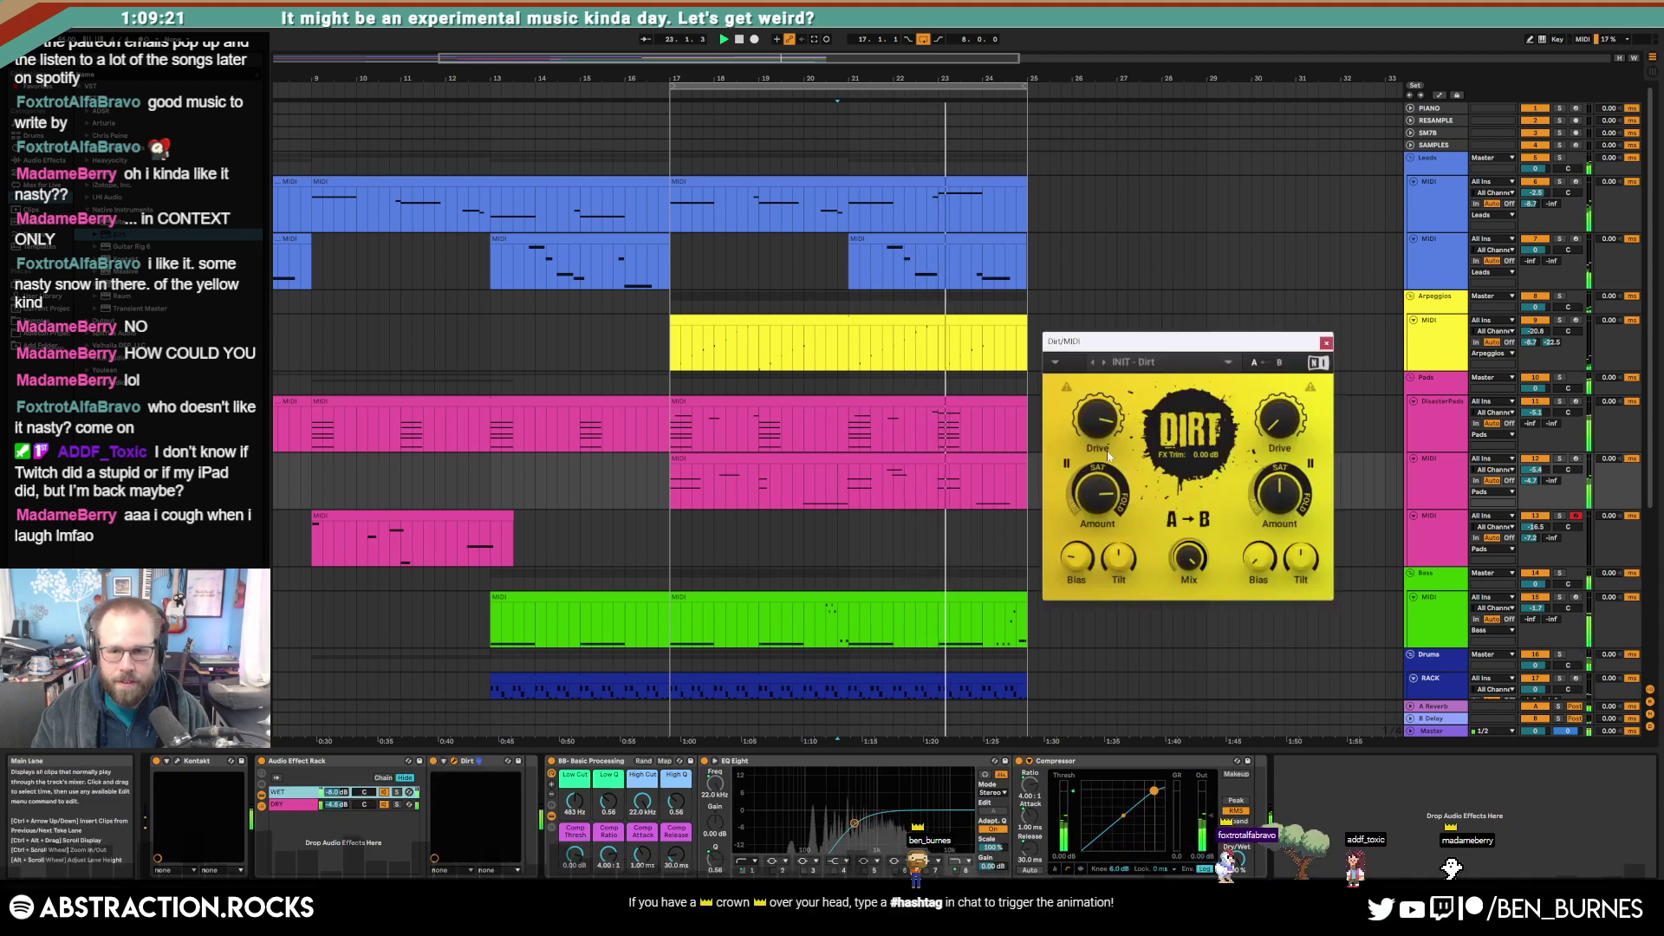
{"action": "left_click_drag", "start_coordinate": [1099, 494], "coordinate": [1099, 535]}
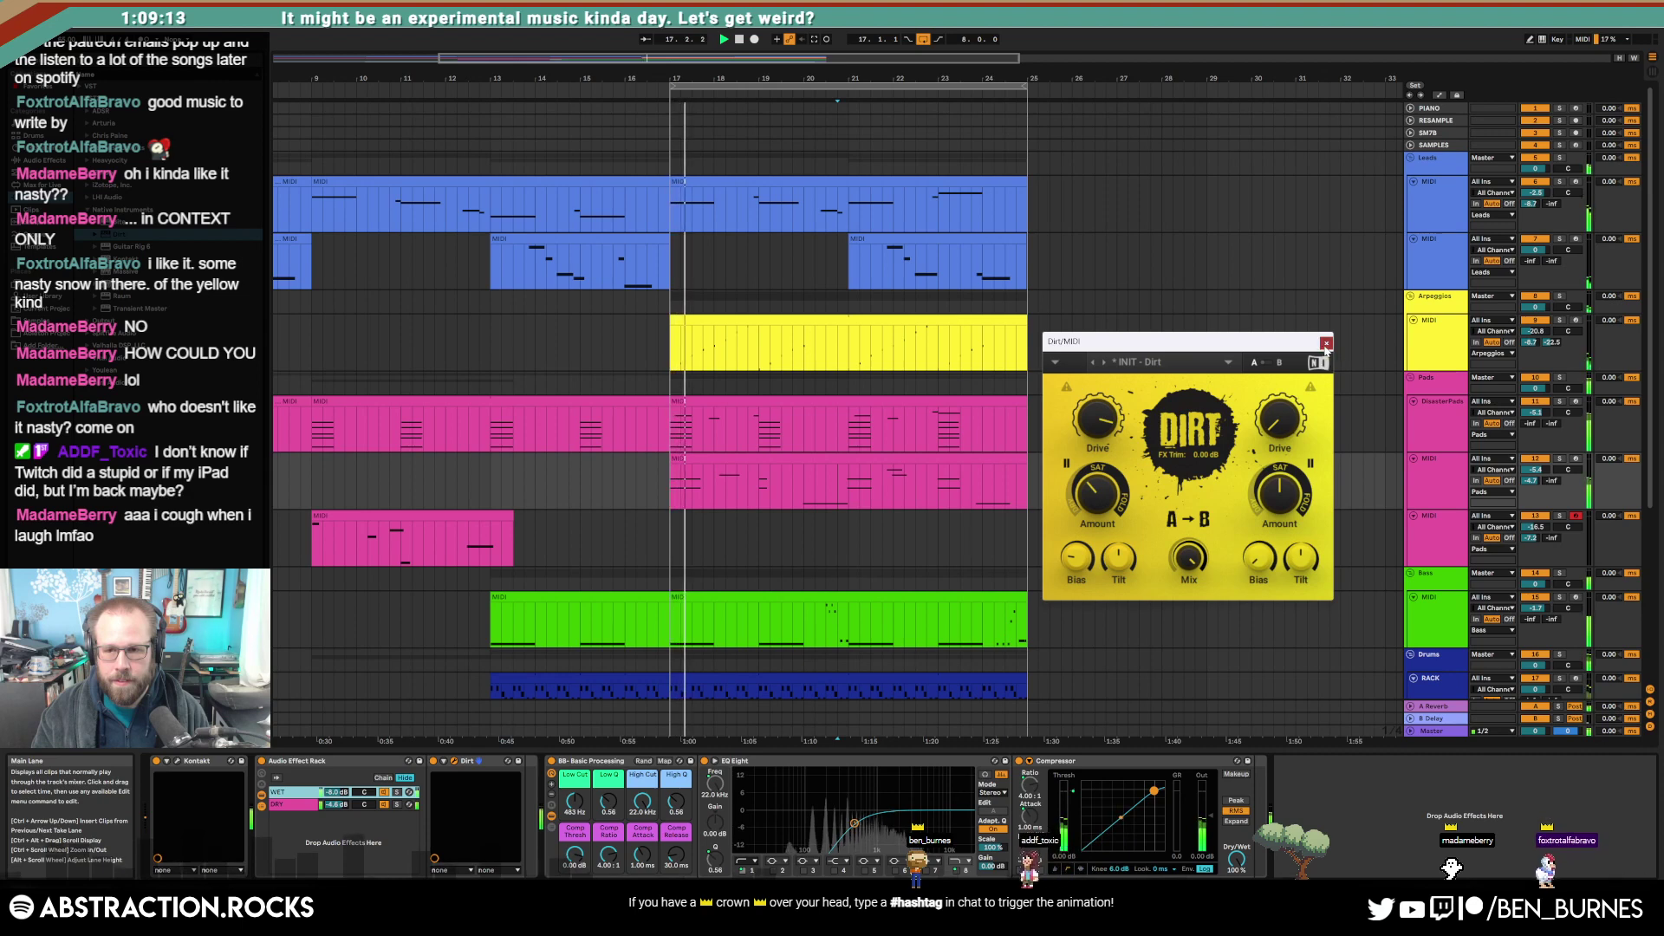
{"action": "left_click", "coordinate": [1325, 344]}
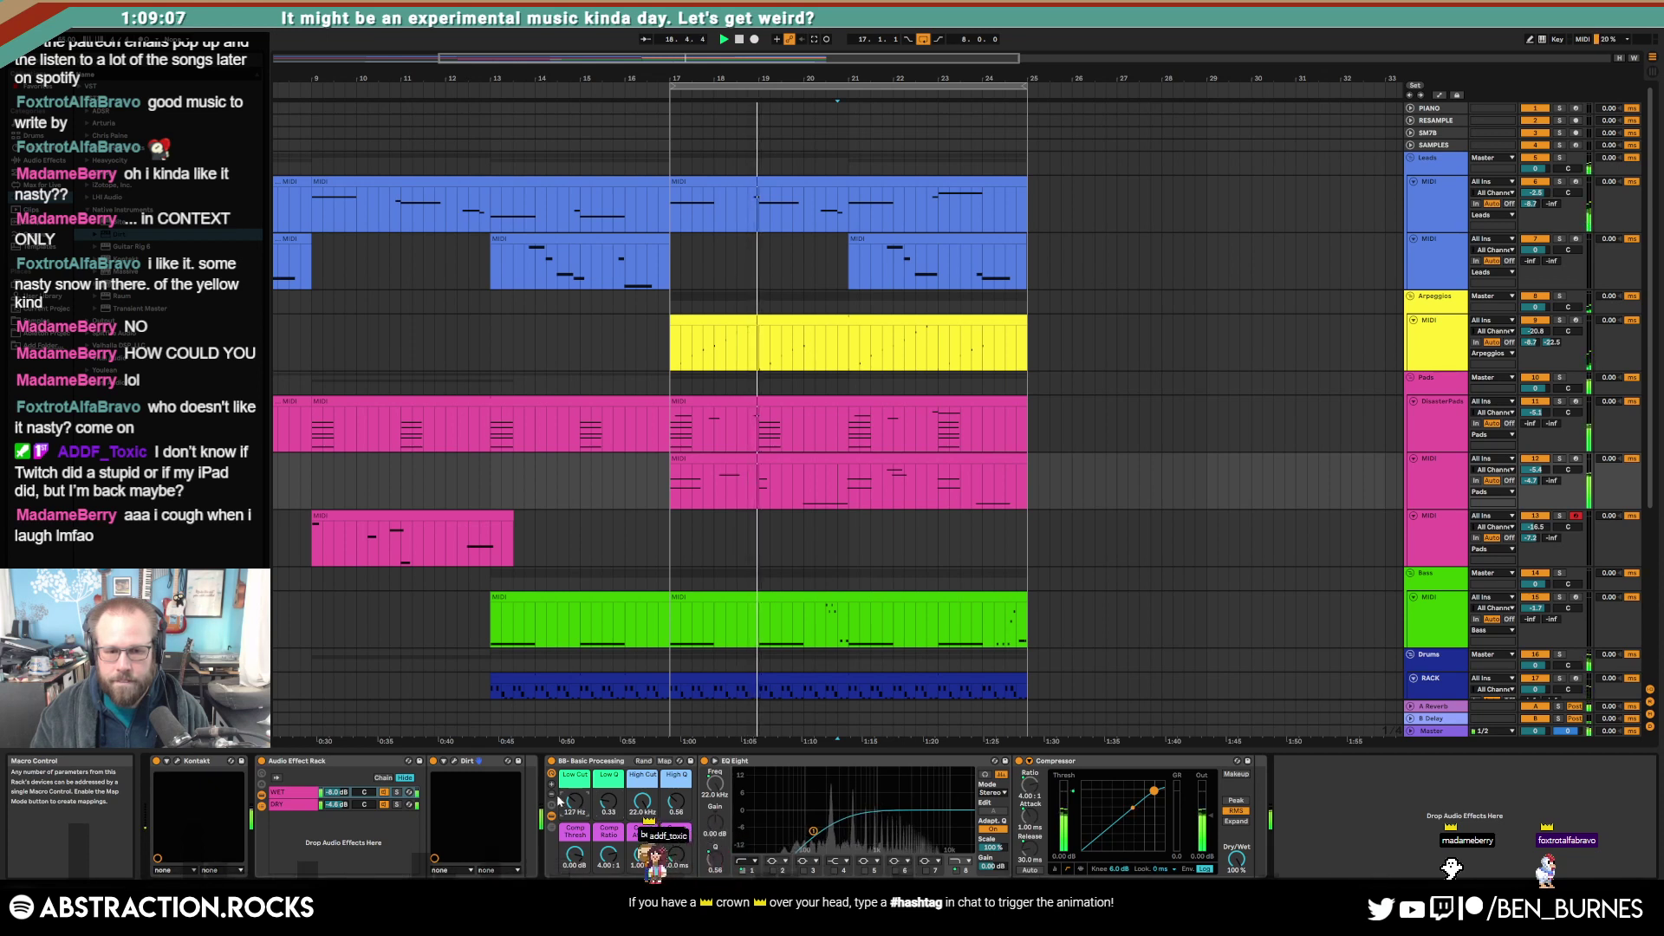
Step: Stop playback and insert an Auto Filter before Dirt in the pad rack's WET chain, set to high-pass
{"action": "left_click", "coordinate": [293, 792]}
{"action": "key", "text": "space"}
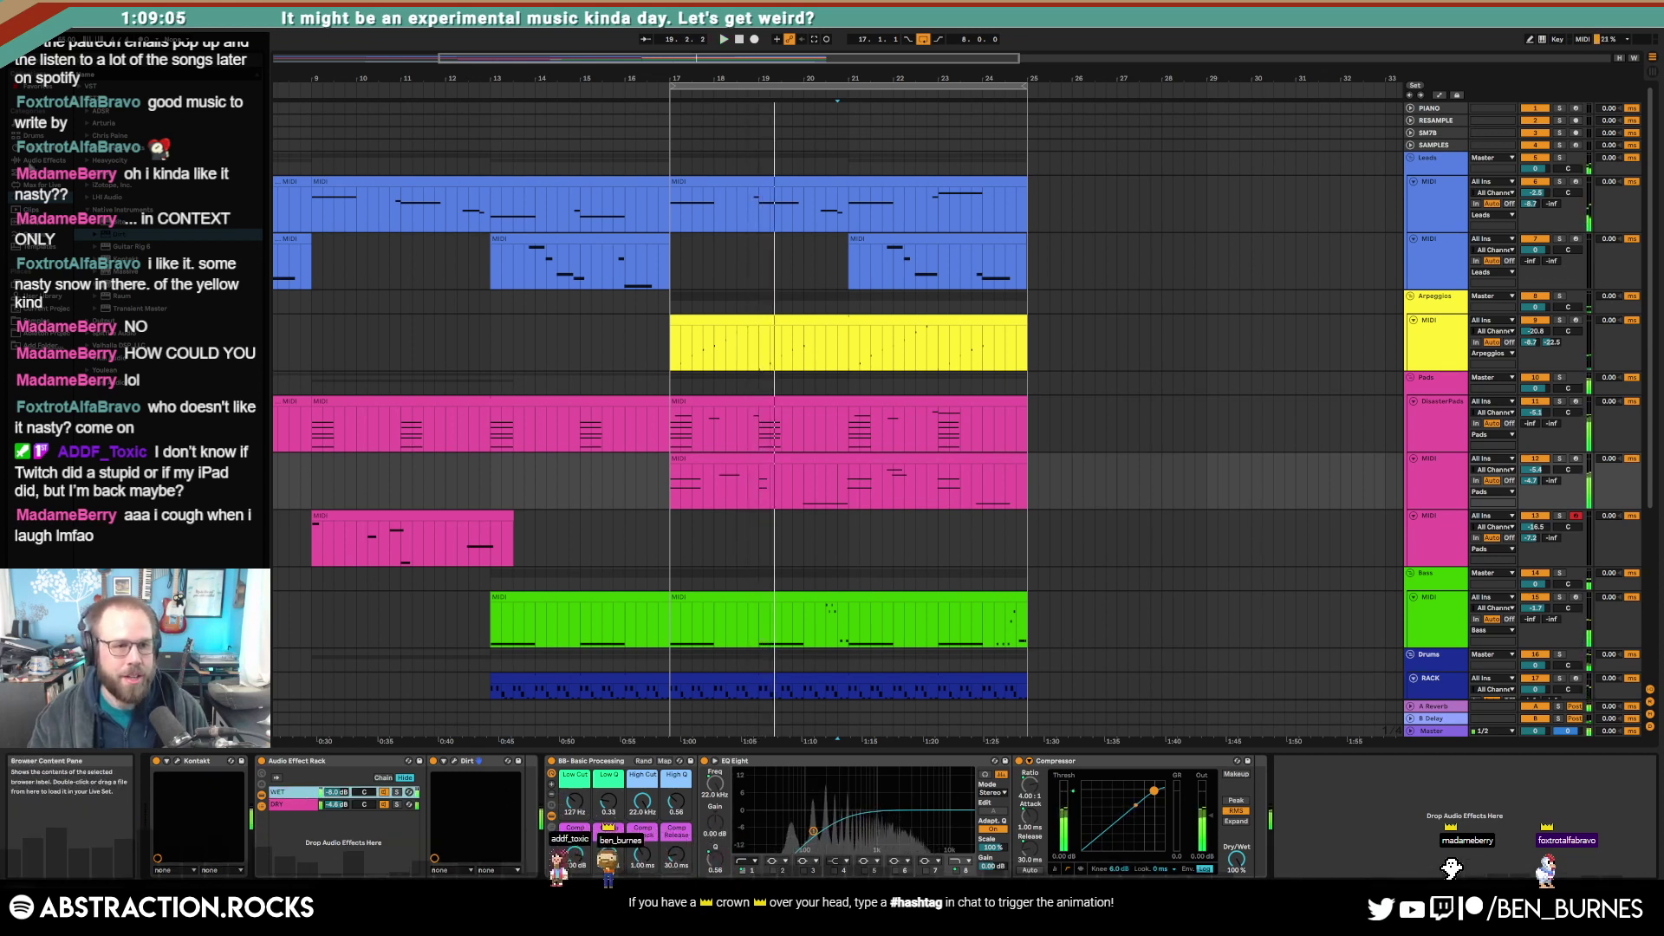
{"action": "left_click", "coordinate": [33, 162]}
{"action": "left_click", "coordinate": [143, 136]}
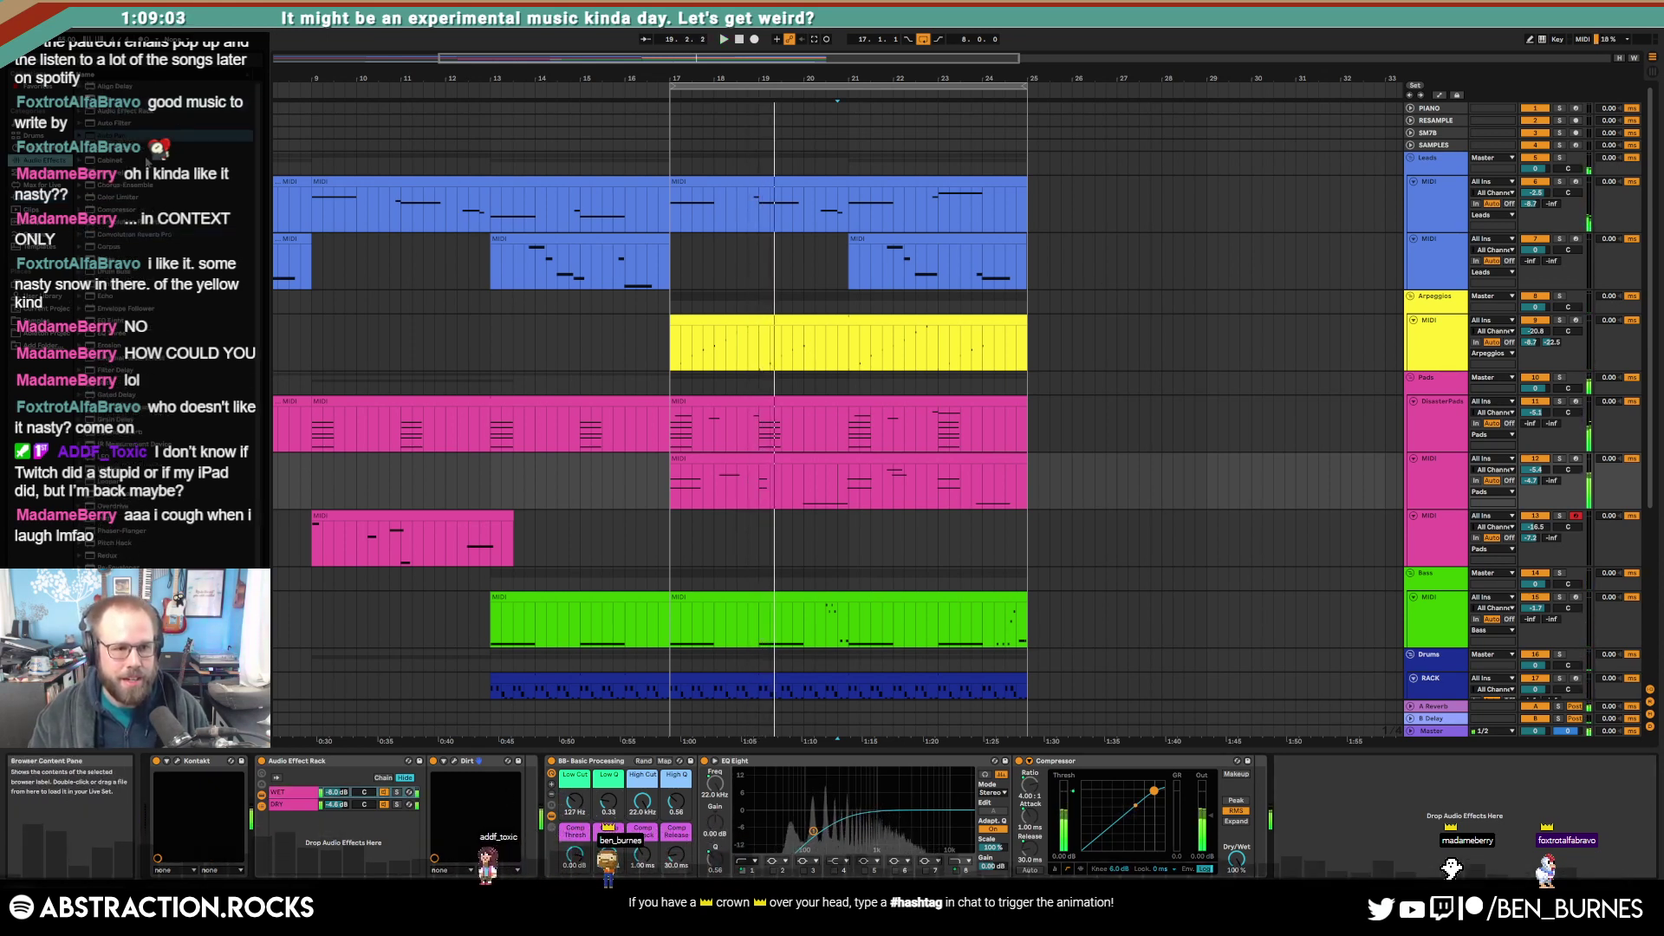
{"action": "left_click_drag", "start_coordinate": [130, 123], "coordinate": [440, 817]}
{"action": "left_click", "coordinate": [486, 847]}
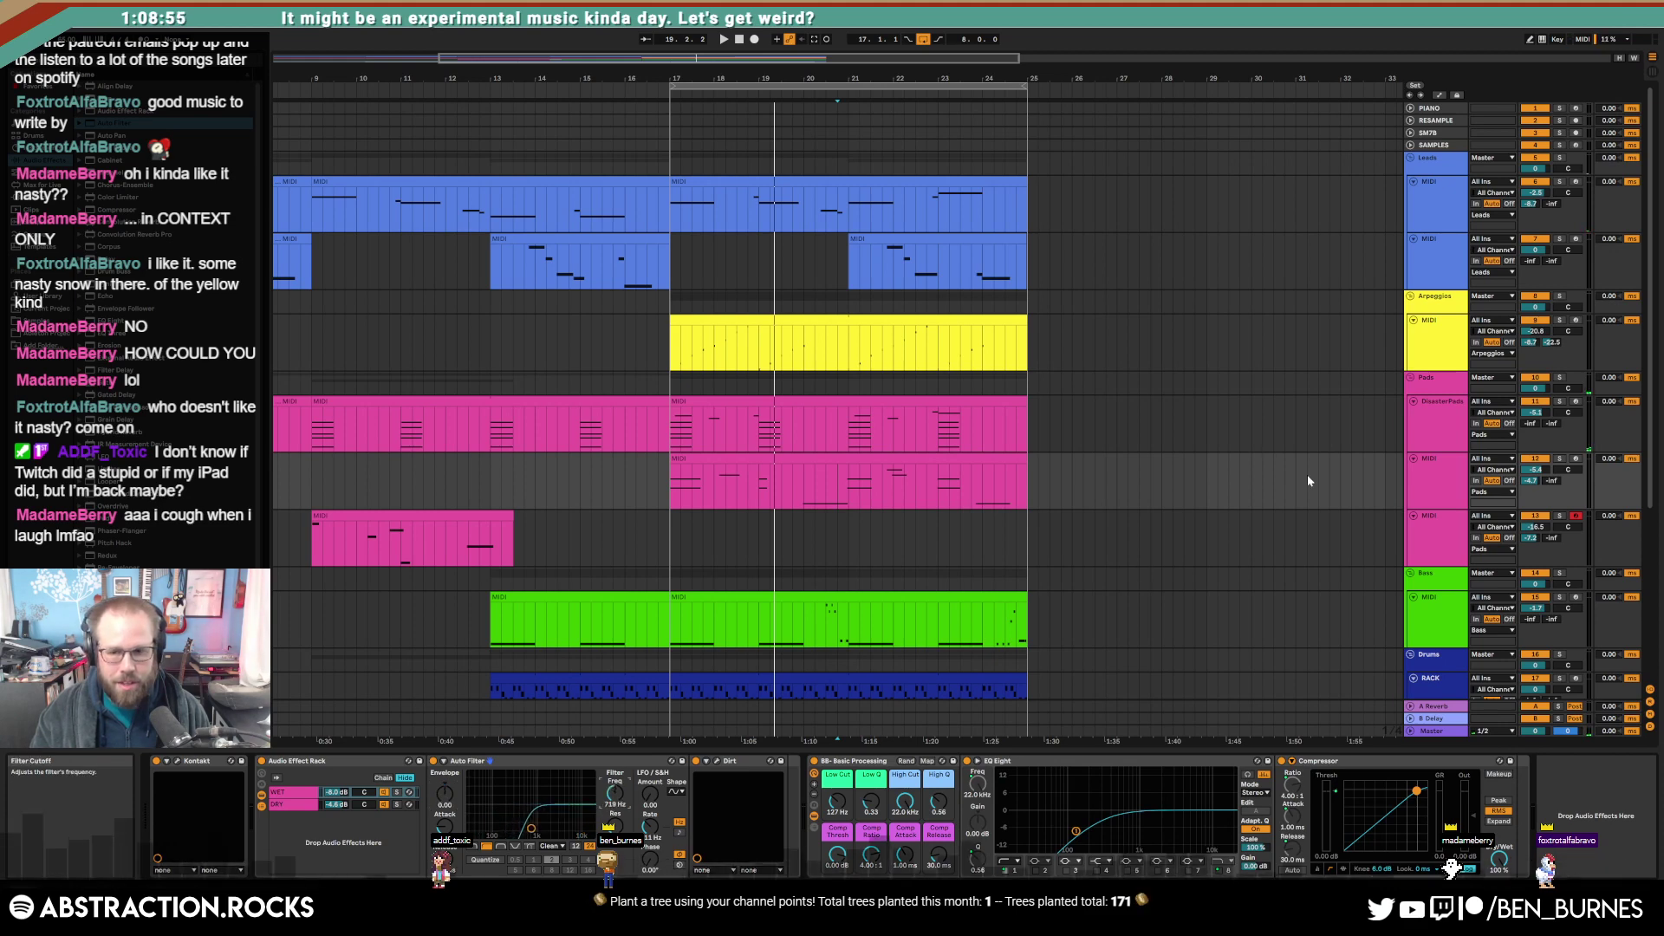
Step: Solo the pad to set its WET chain volume to -2.4 dB, and lower the pad track's volume in the full mix
{"action": "left_click", "coordinate": [1558, 459]}
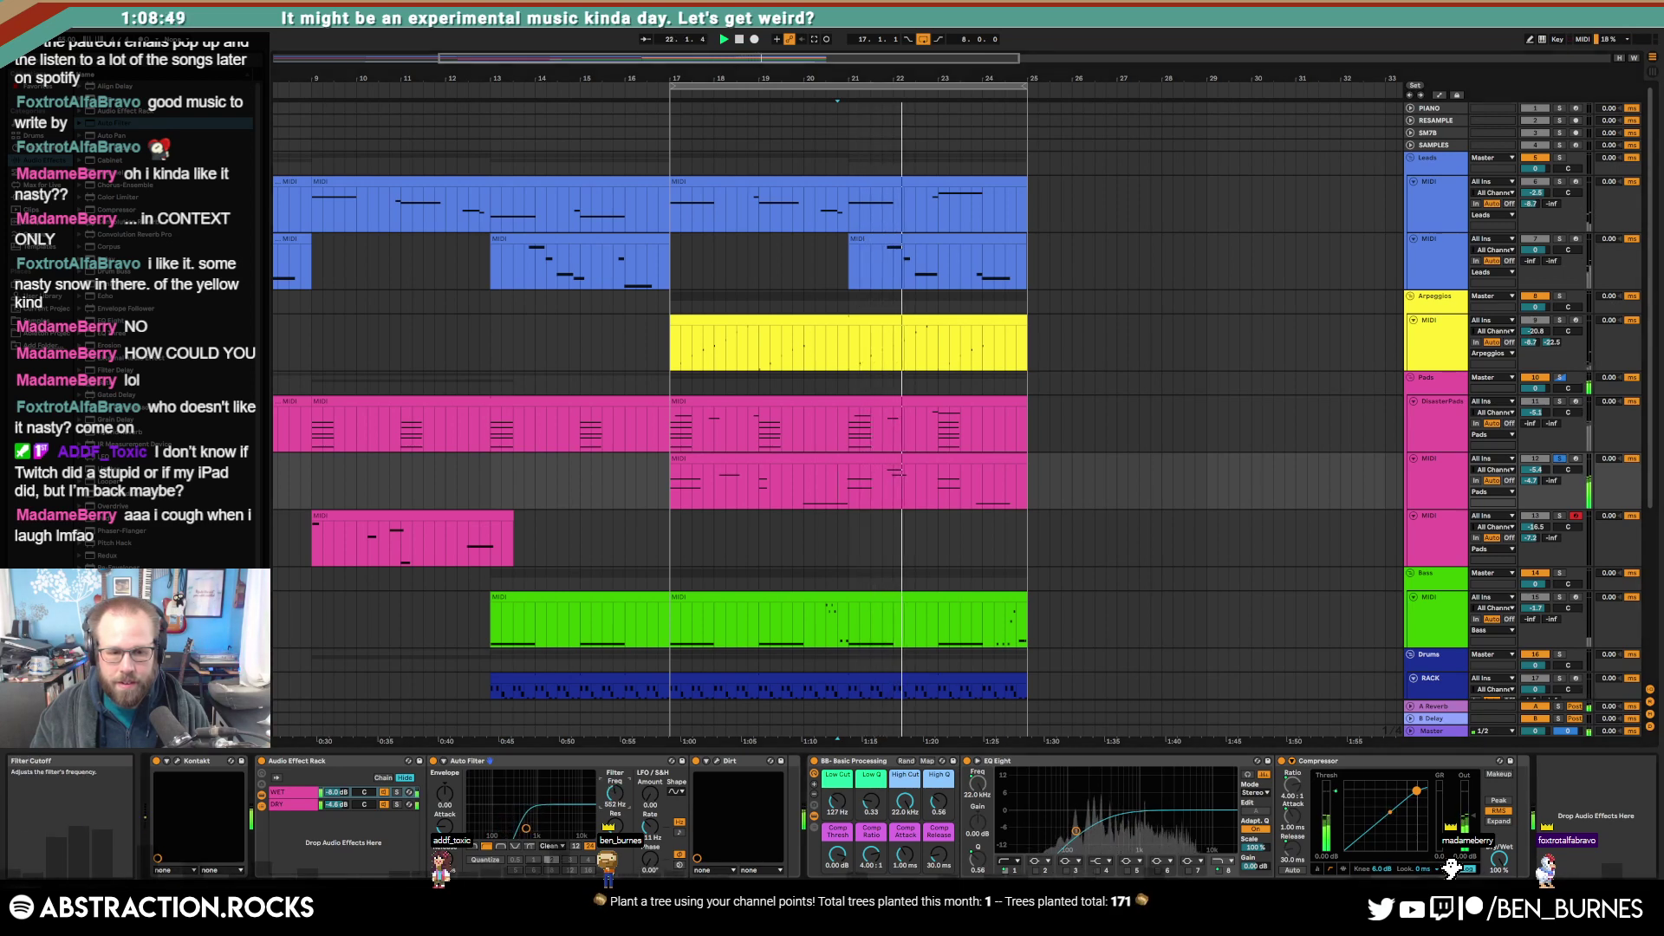
{"action": "left_click_drag", "start_coordinate": [337, 792], "coordinate": [337, 811]}
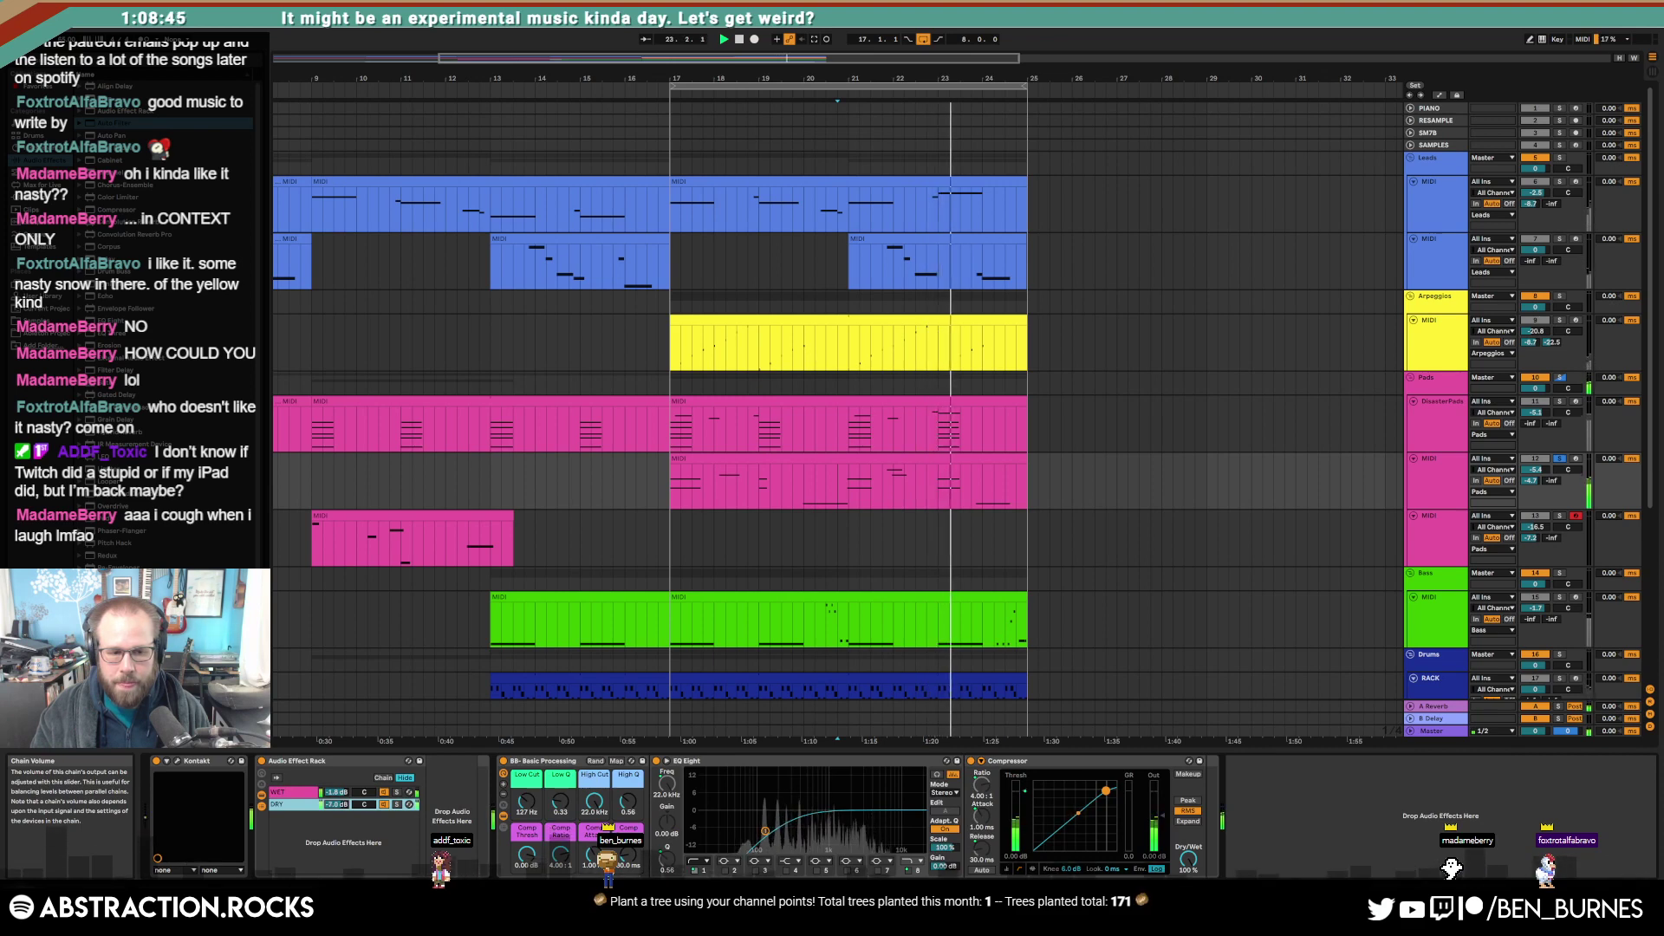
{"action": "left_click_drag", "start_coordinate": [337, 793], "coordinate": [337, 796]}
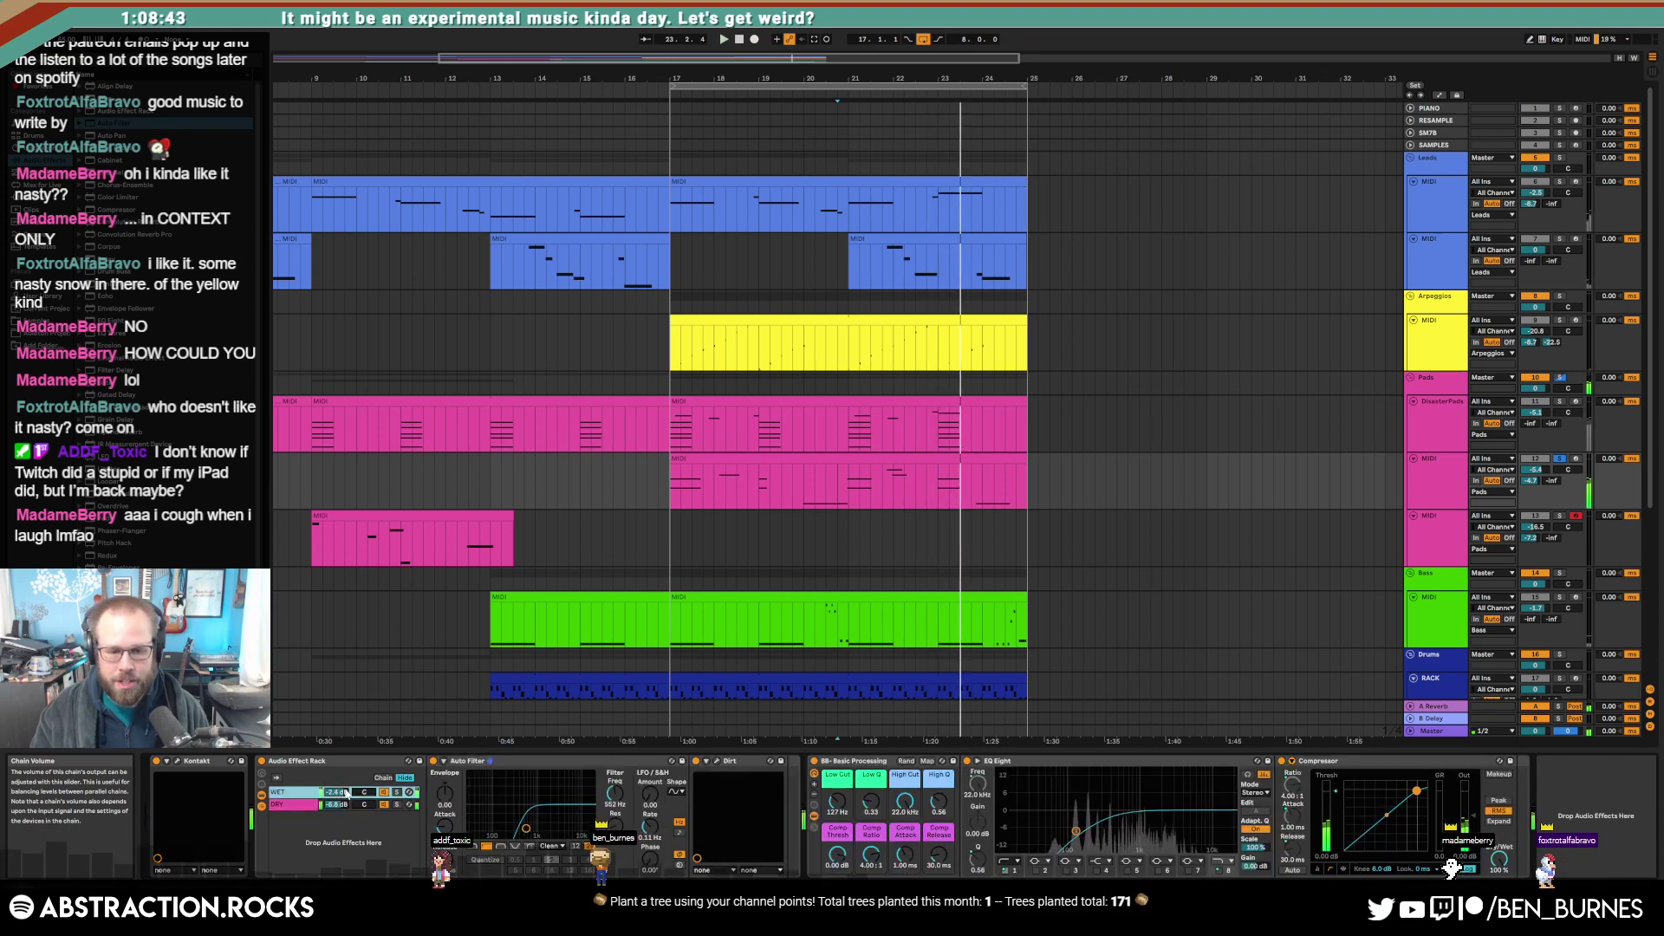
{"action": "key", "text": "space"}
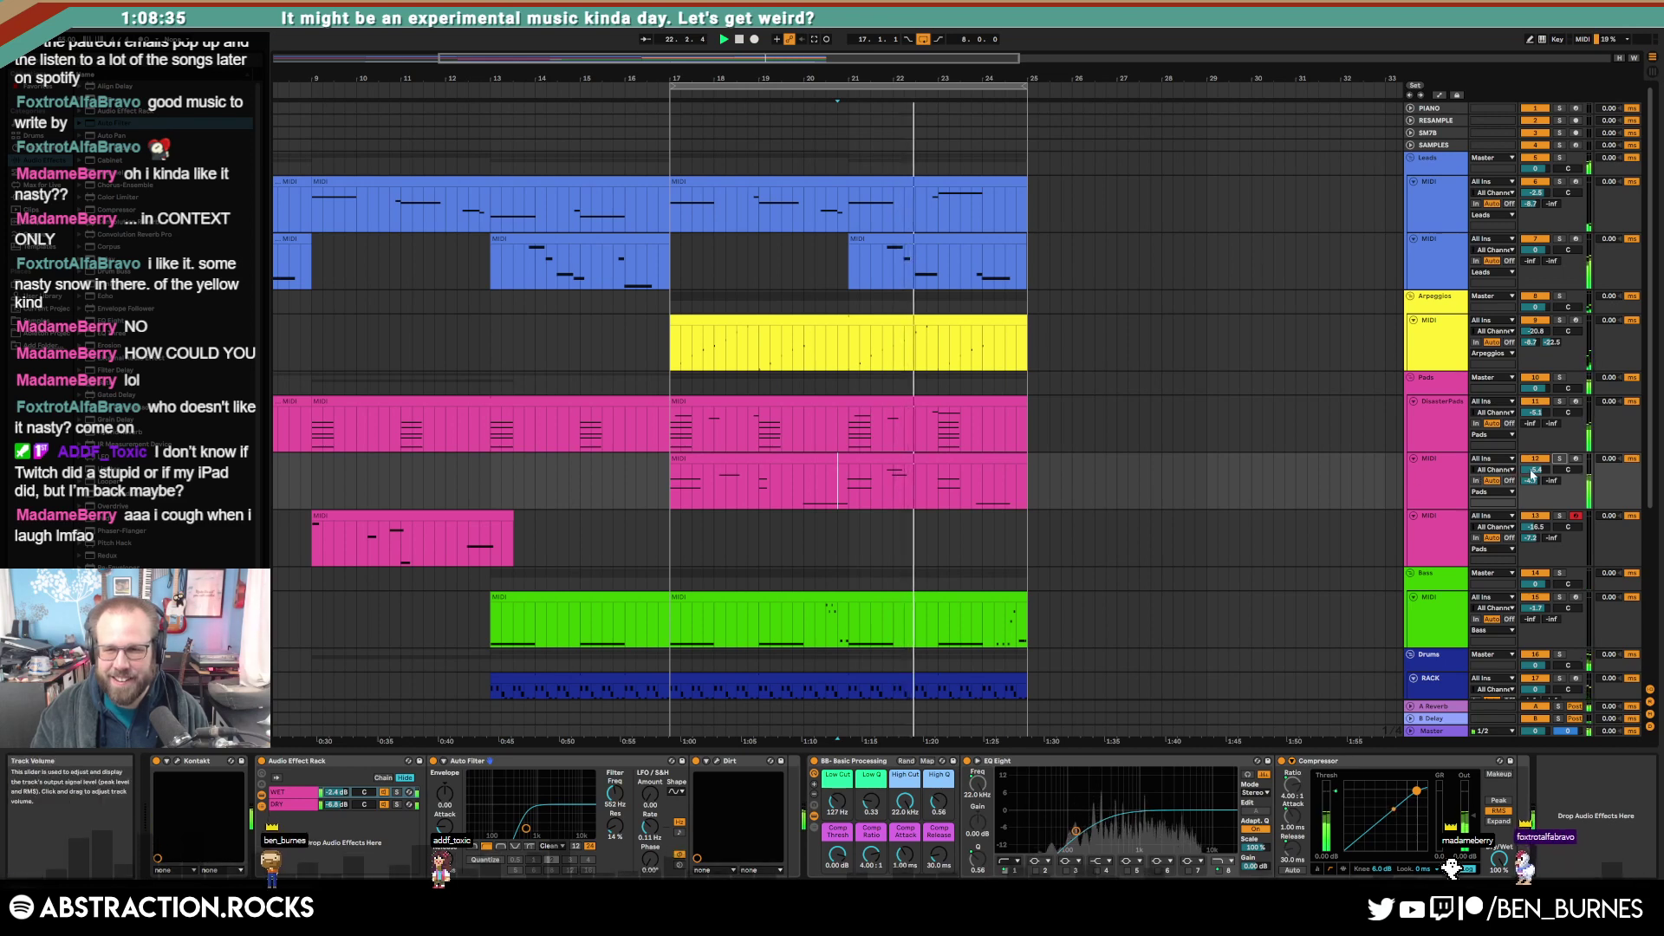
{"action": "left_click_drag", "start_coordinate": [1531, 473], "coordinate": [1532, 482]}
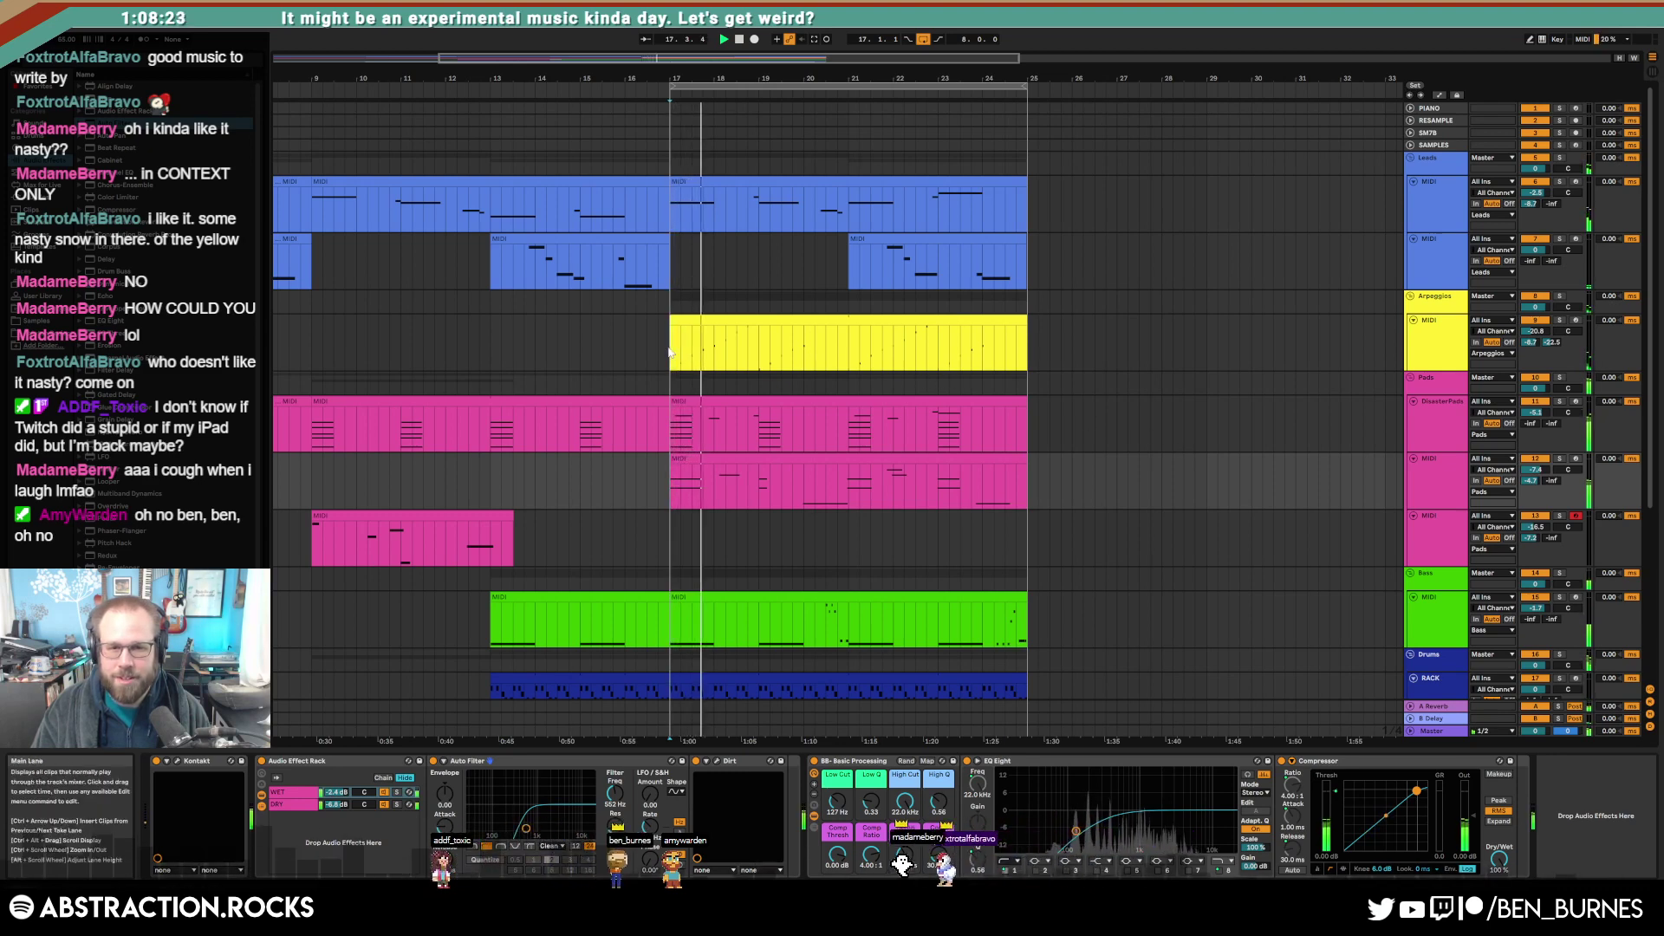
Step: Audition the yellow arpeggio clip between bars 17 and 21 and inspect the second lead track's device chain
{"action": "left_click_drag", "start_coordinate": [672, 360], "coordinate": [847, 355]}
{"action": "left_click", "coordinate": [846, 350]}
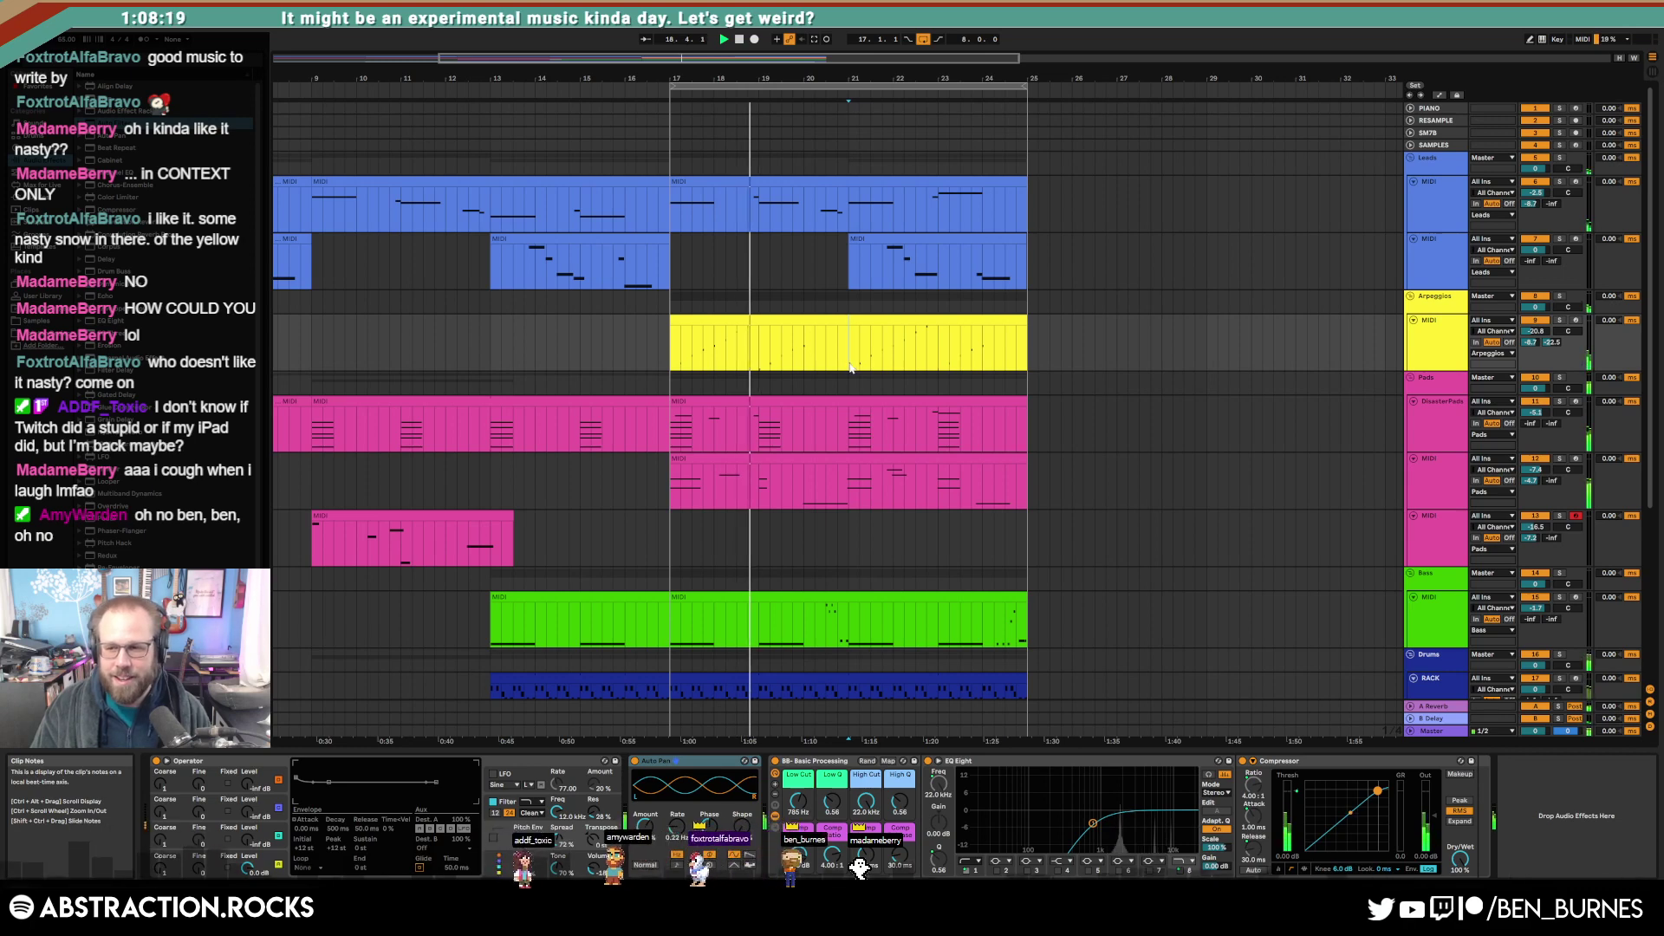
{"action": "left_click", "coordinate": [673, 344]}
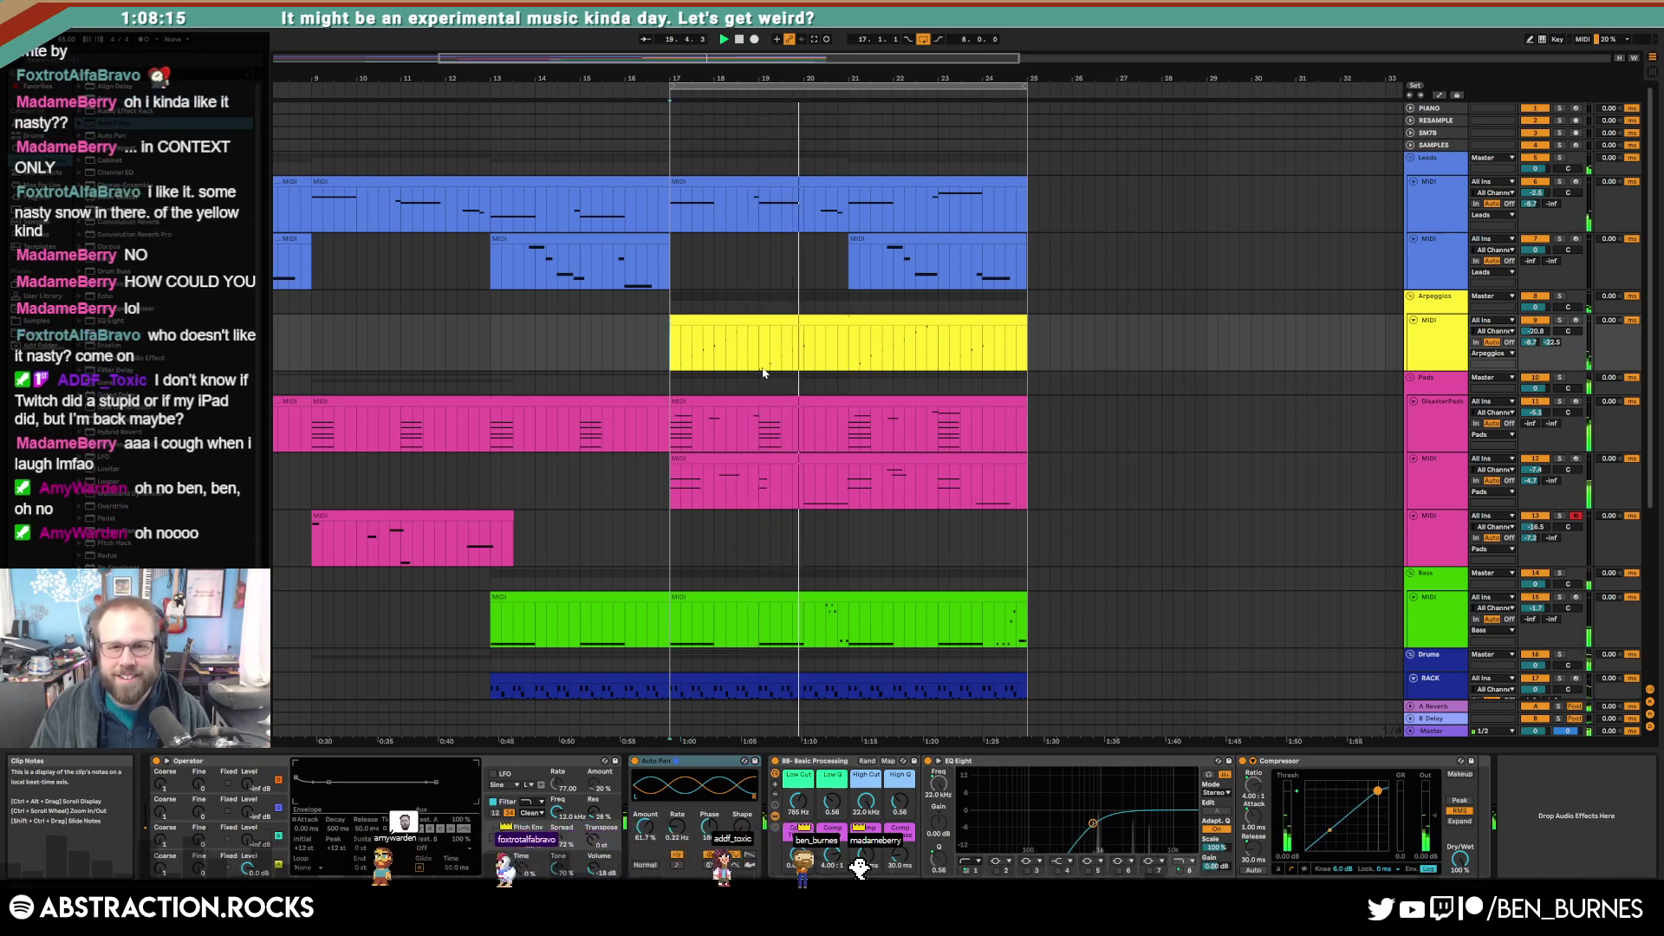
{"action": "left_click", "coordinate": [1452, 286]}
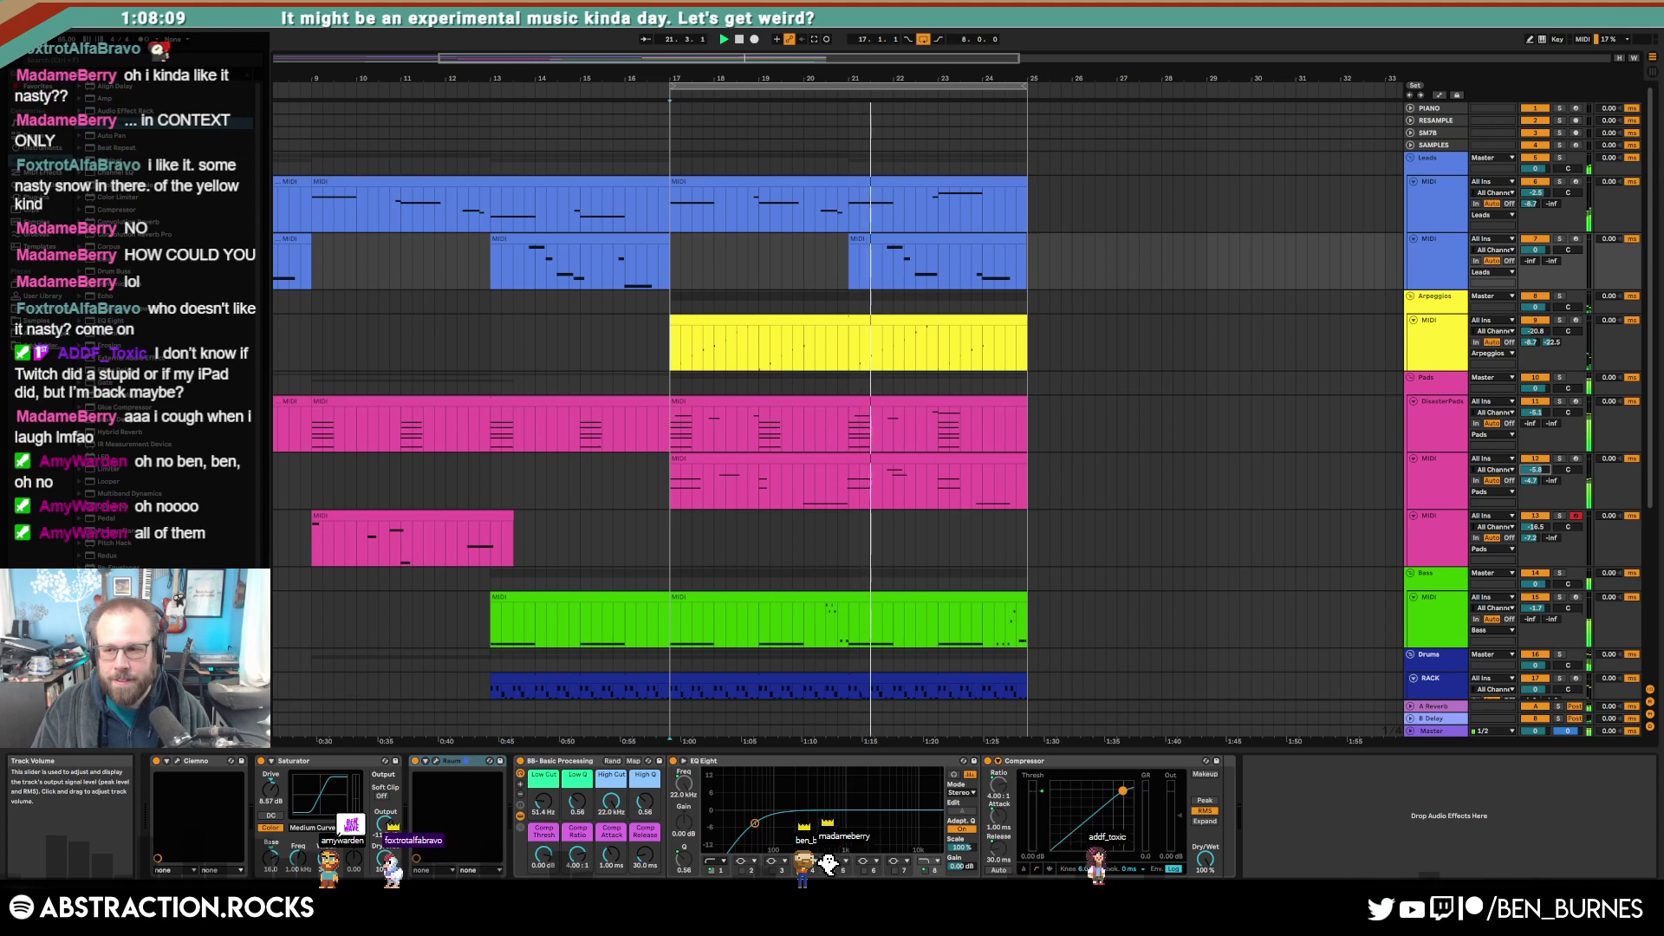
Step: Set the pad's Auto Filter cutoff to 758 Hz and its track volume to -8.1 dB
{"action": "left_click", "coordinate": [1448, 470]}
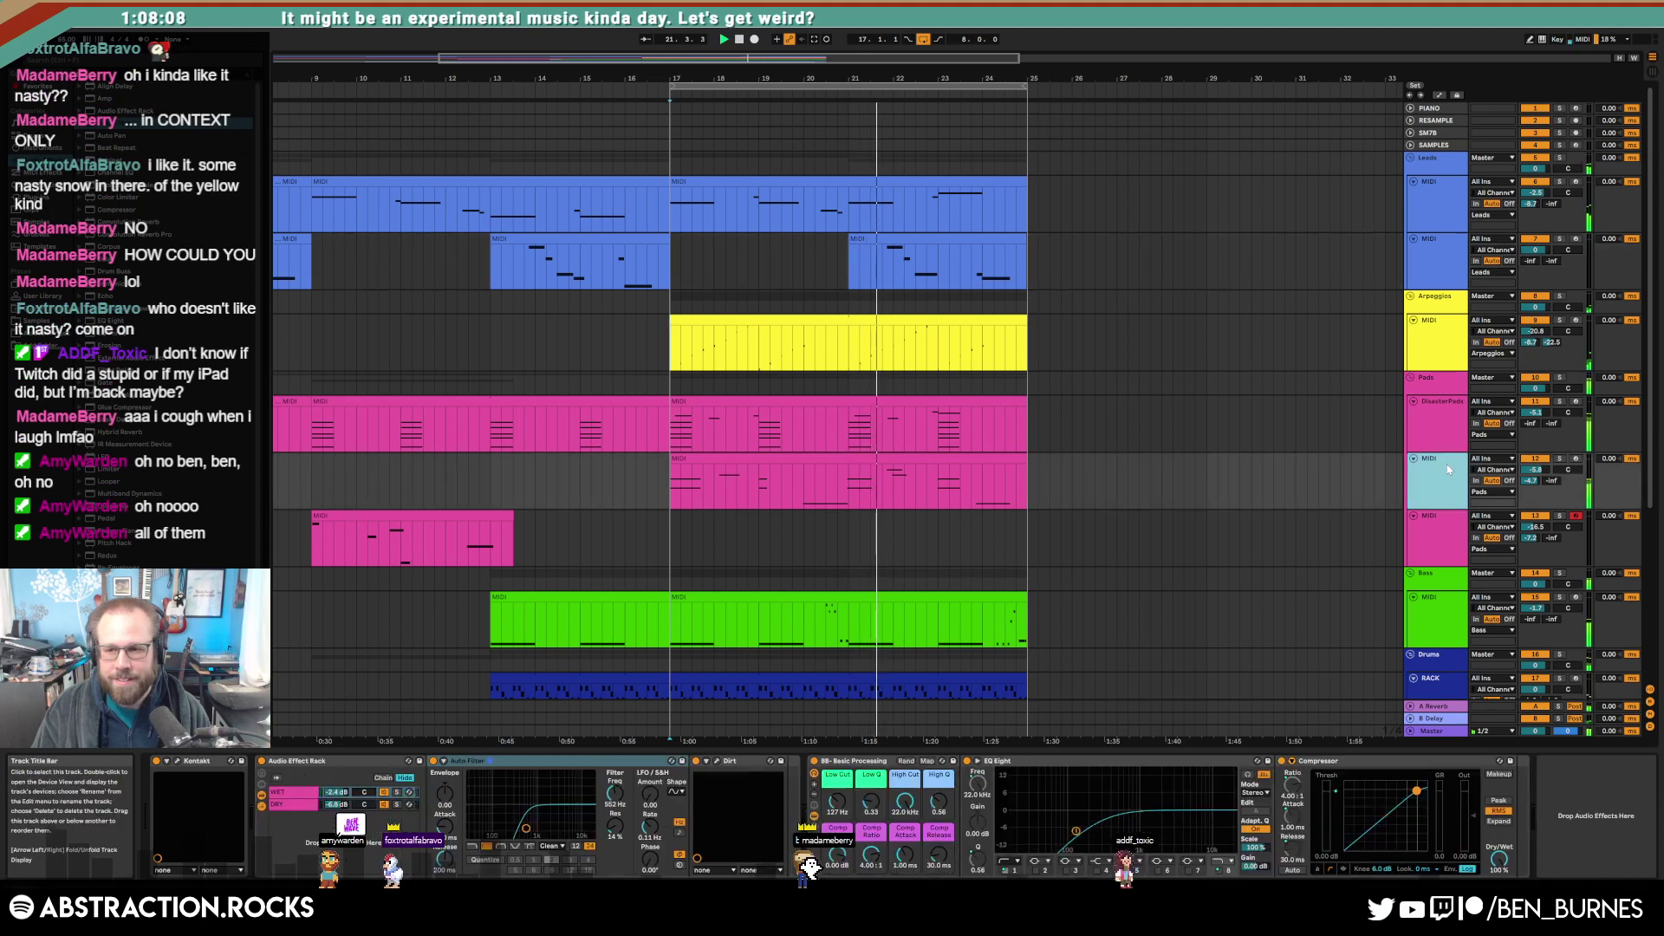
{"action": "left_click", "coordinate": [615, 793]}
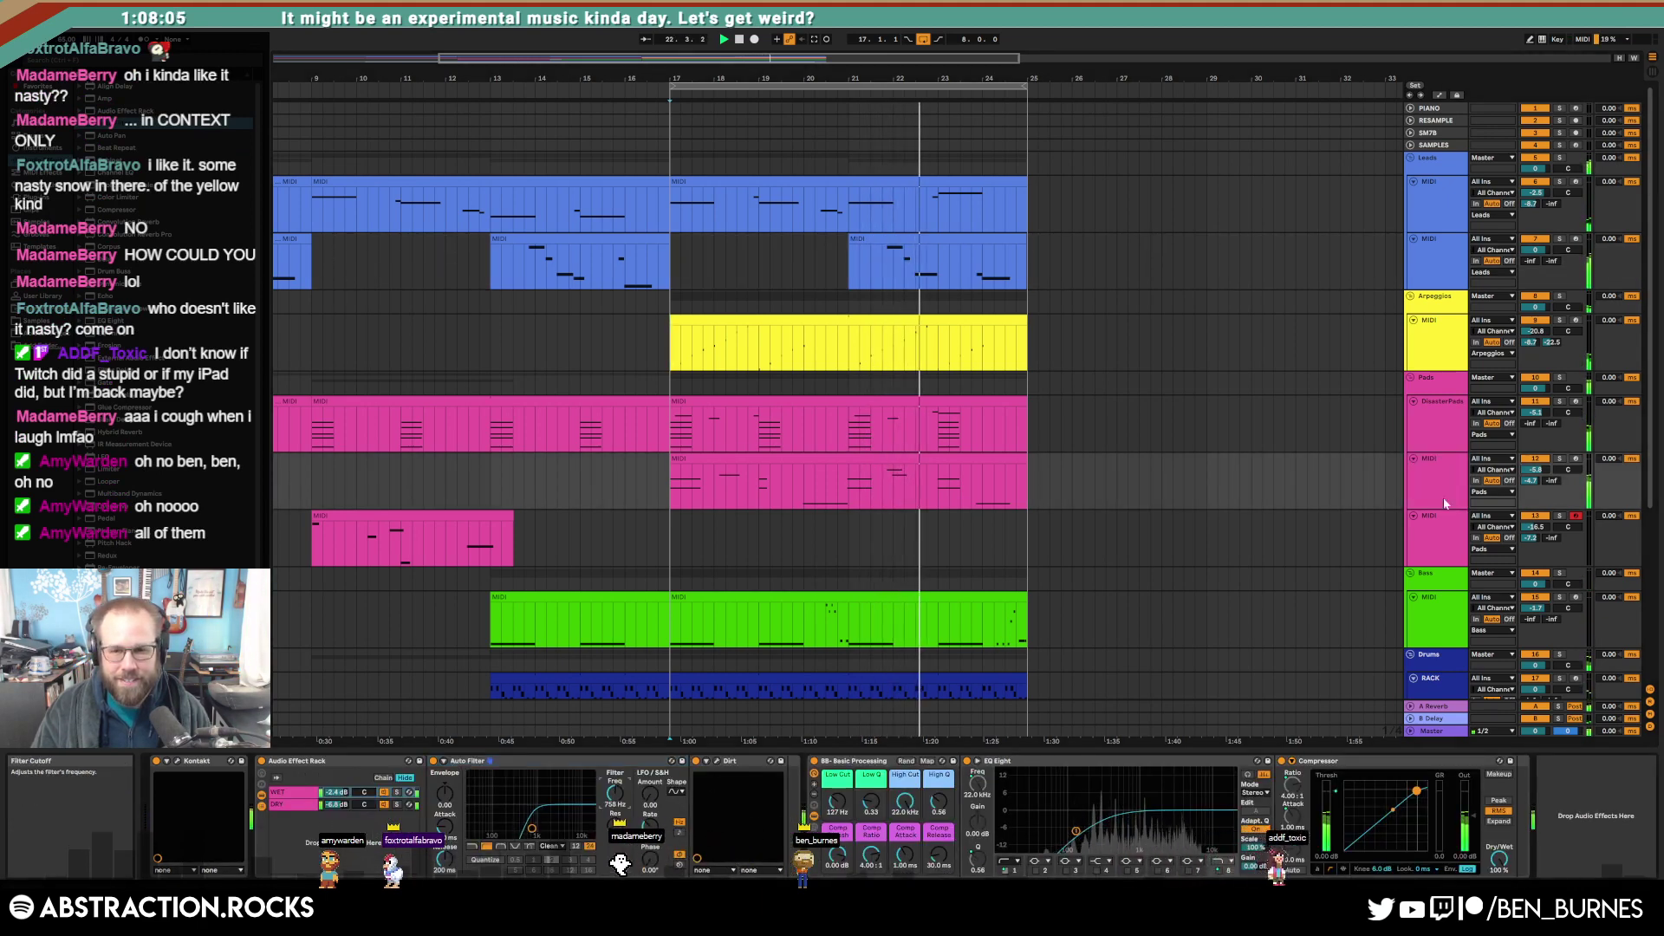
{"action": "left_click_drag", "start_coordinate": [1535, 470], "coordinate": [1535, 477]}
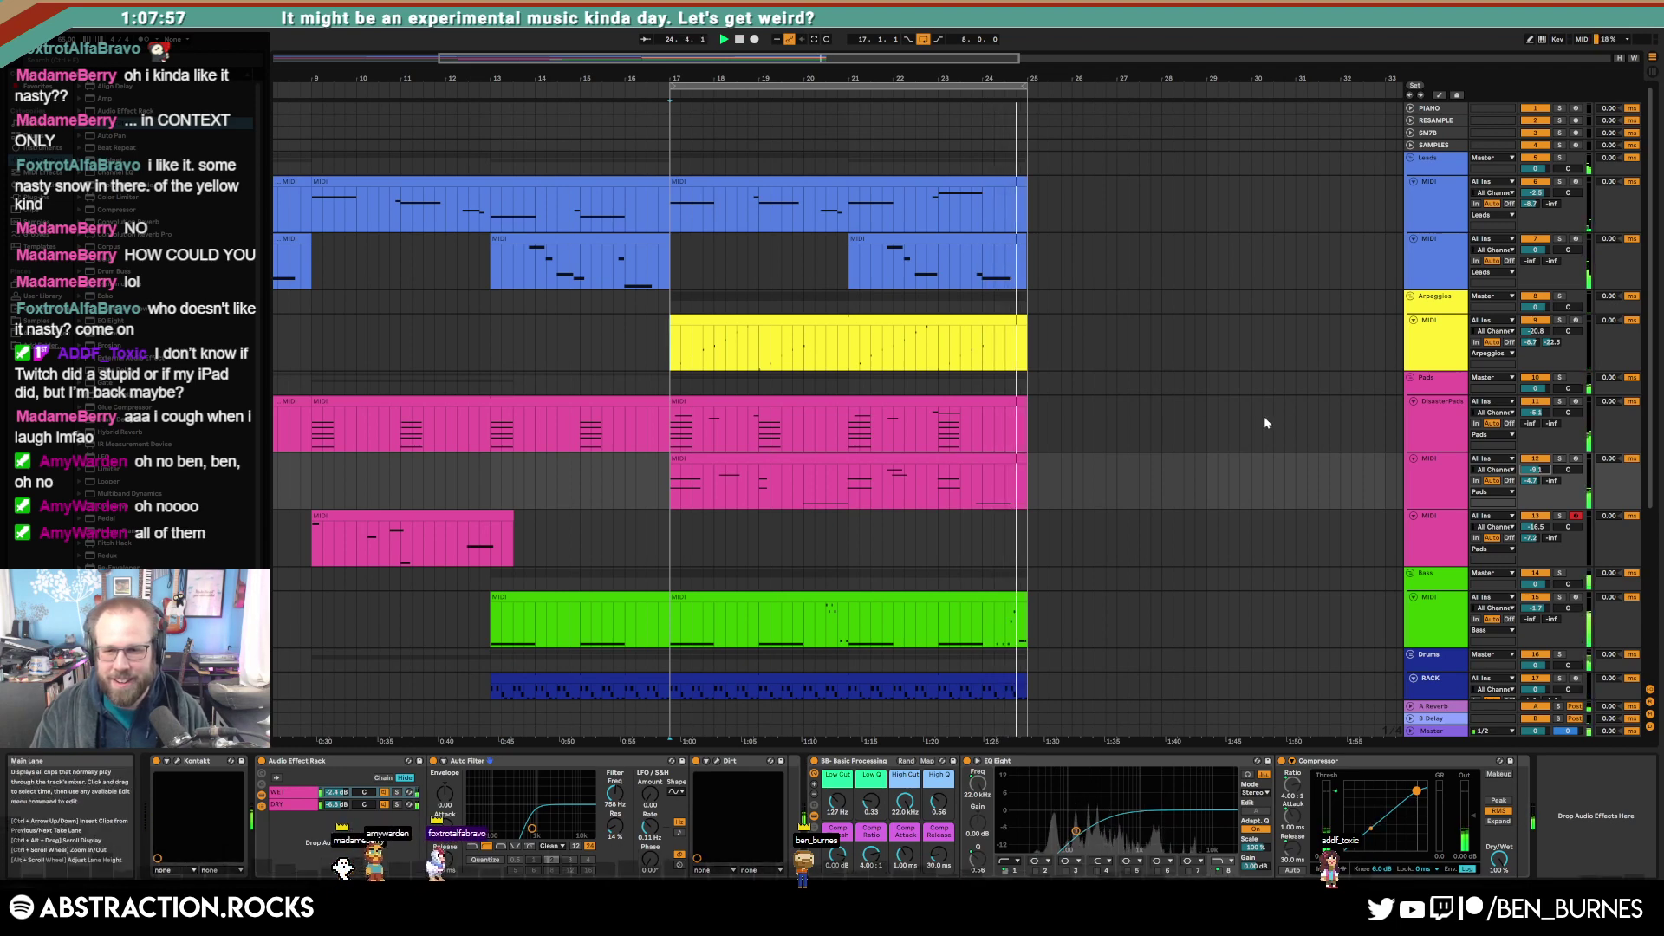
Step: Return to the second lead track's device chain, stop playback and reset the song position to the start
{"action": "left_click", "coordinate": [1424, 352]}
{"action": "left_click", "coordinate": [1438, 282]}
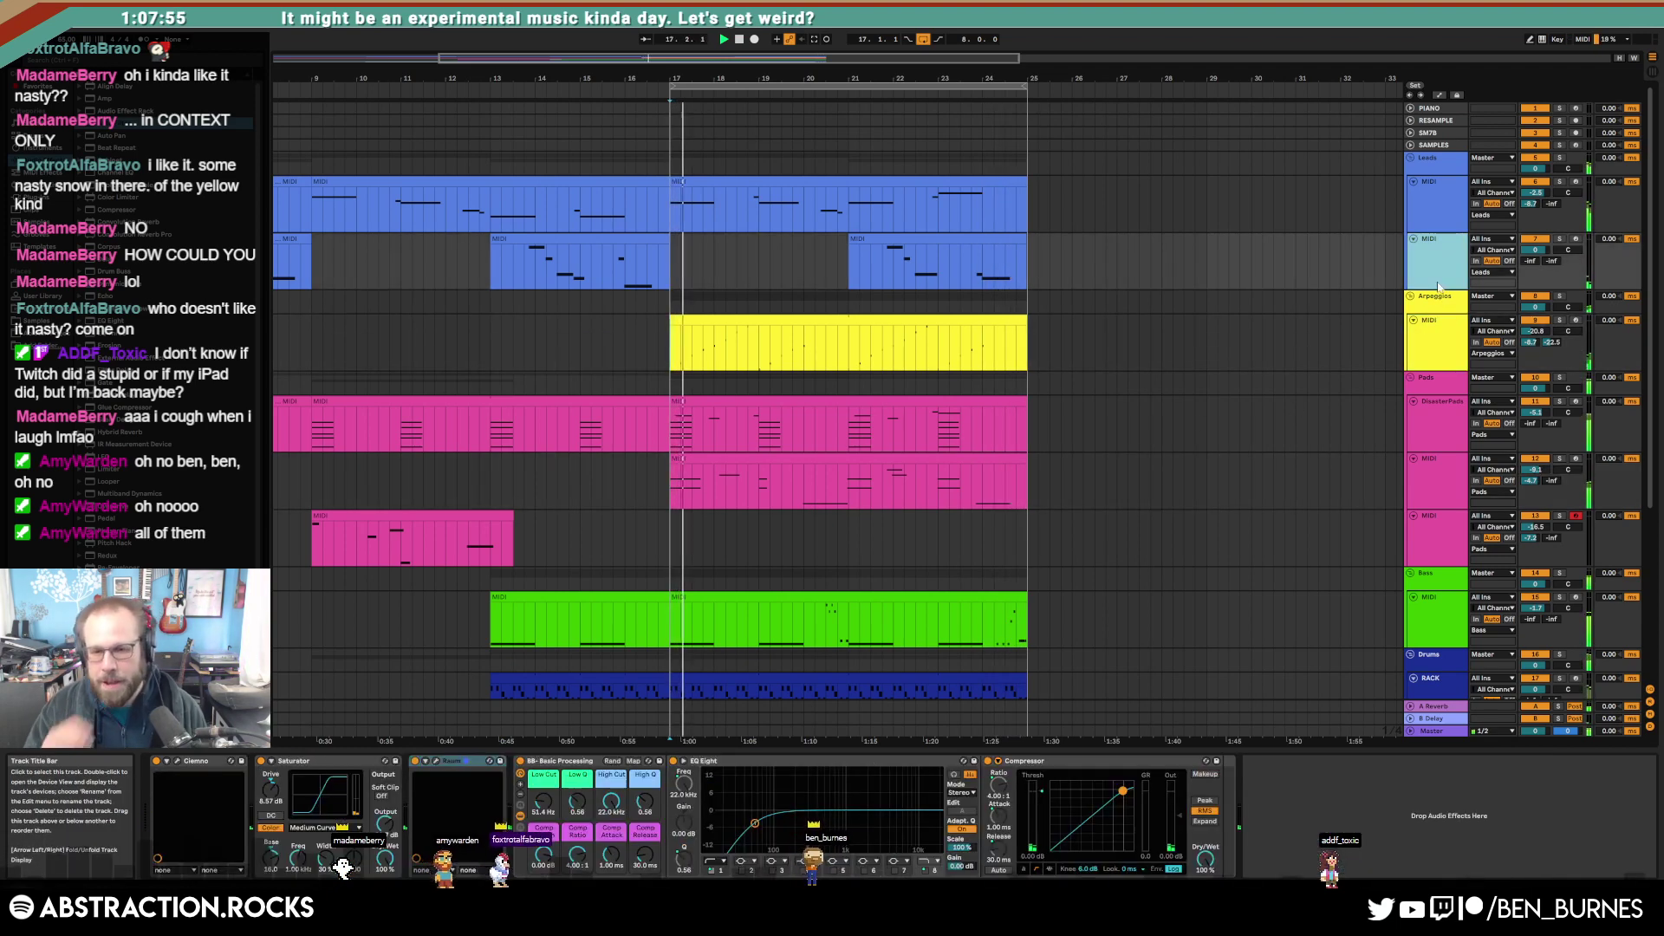
{"action": "double_click", "coordinate": [738, 40]}
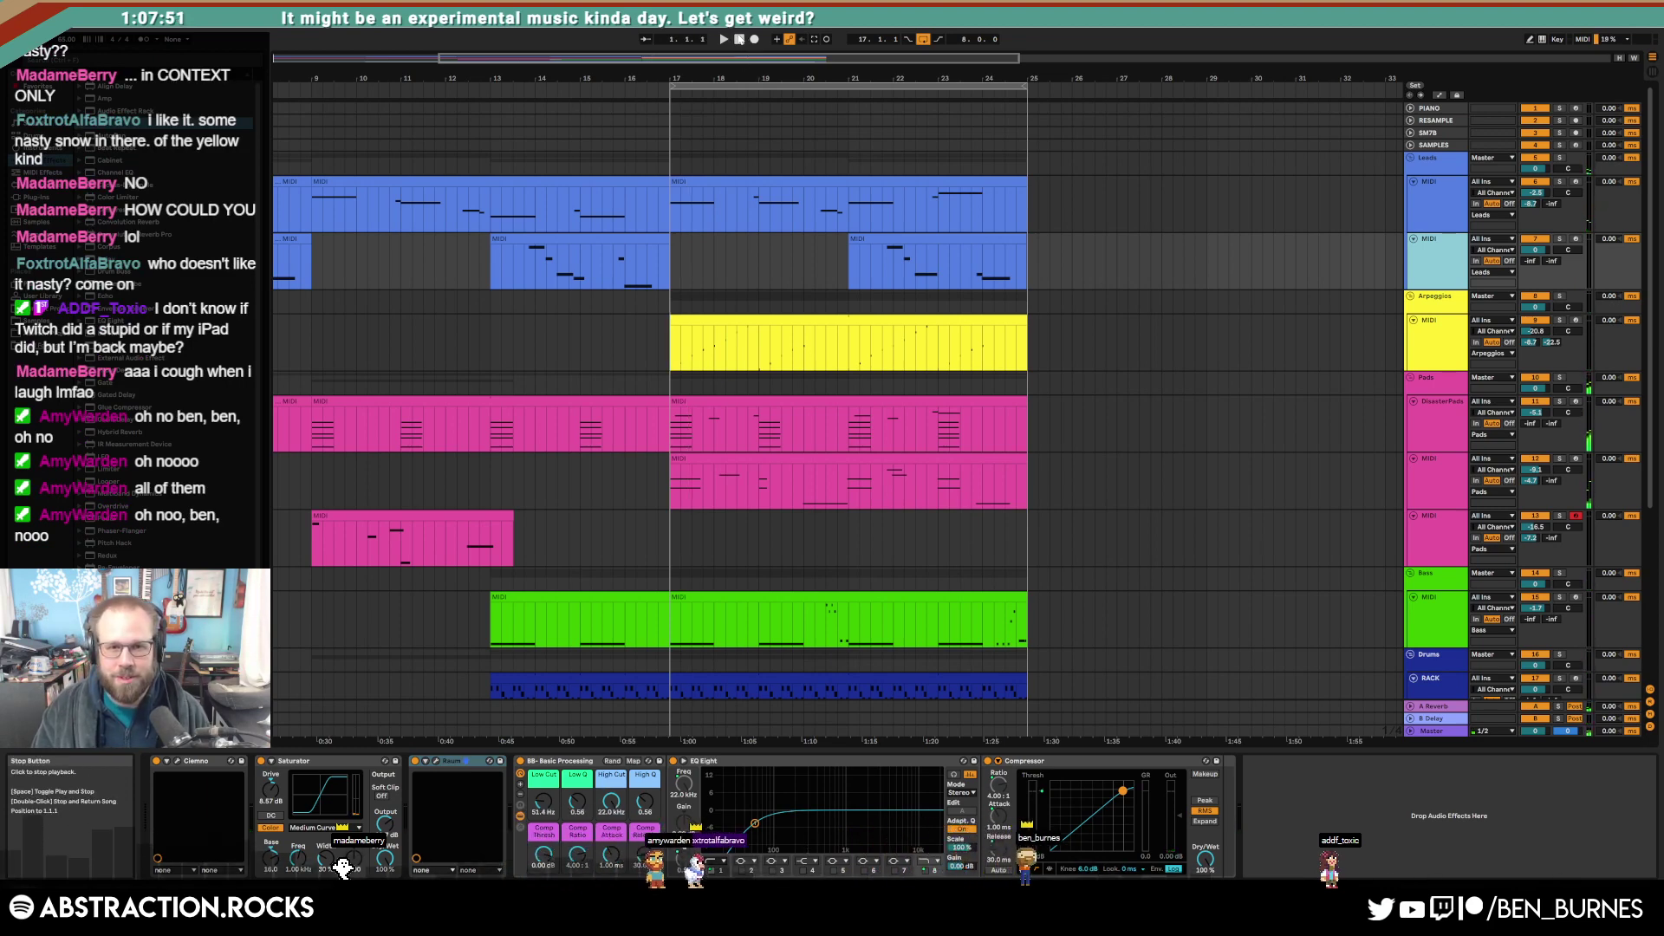
Step: Extend the green bass clip that starts at bar 17 so it loops until bar 33
{"action": "left_click_drag", "start_coordinate": [726, 59], "coordinate": [704, 56]}
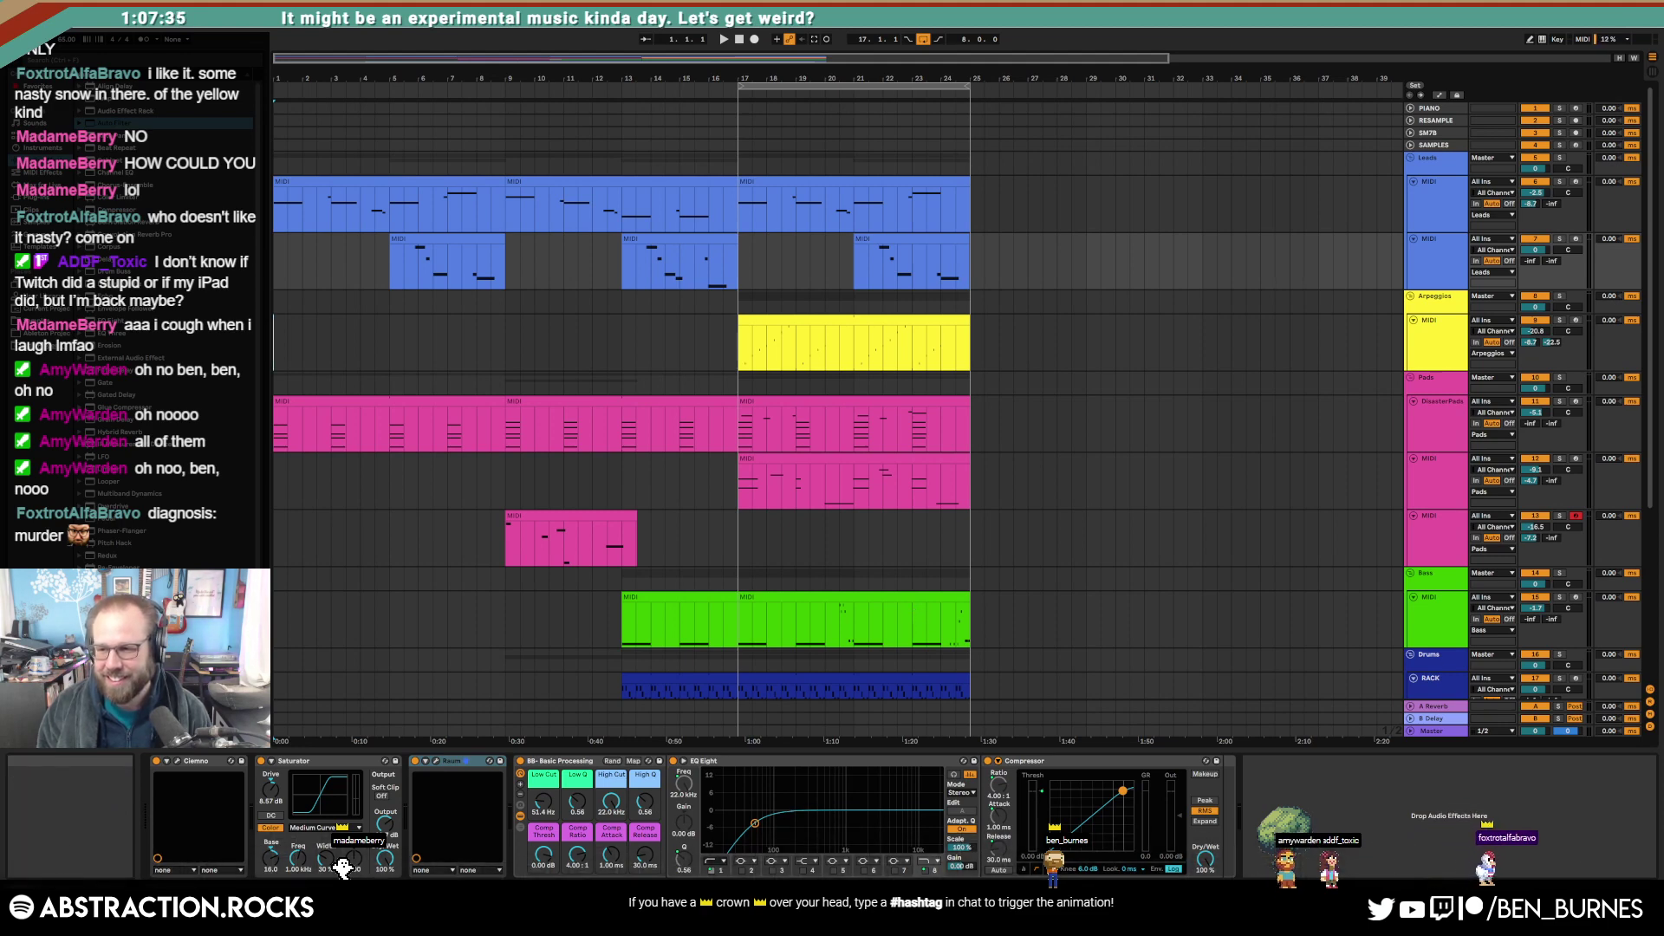
{"action": "double_click", "coordinate": [923, 609]}
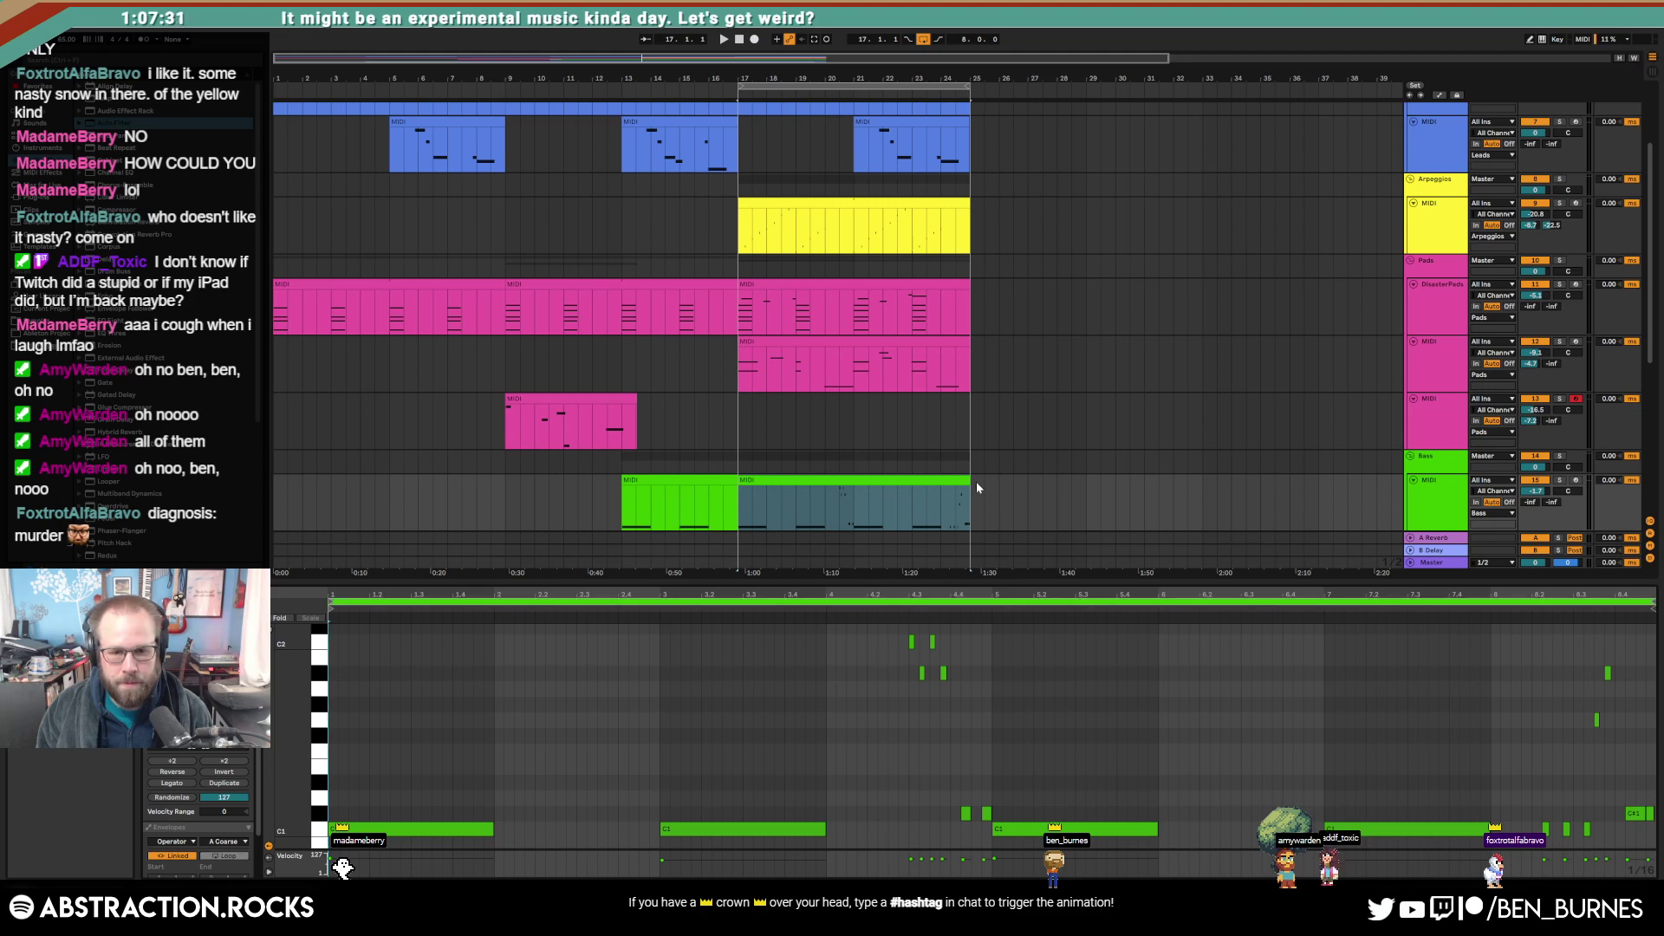
{"action": "left_click_drag", "start_coordinate": [968, 481], "coordinate": [1203, 497]}
{"action": "key", "text": "shift+Tab"}
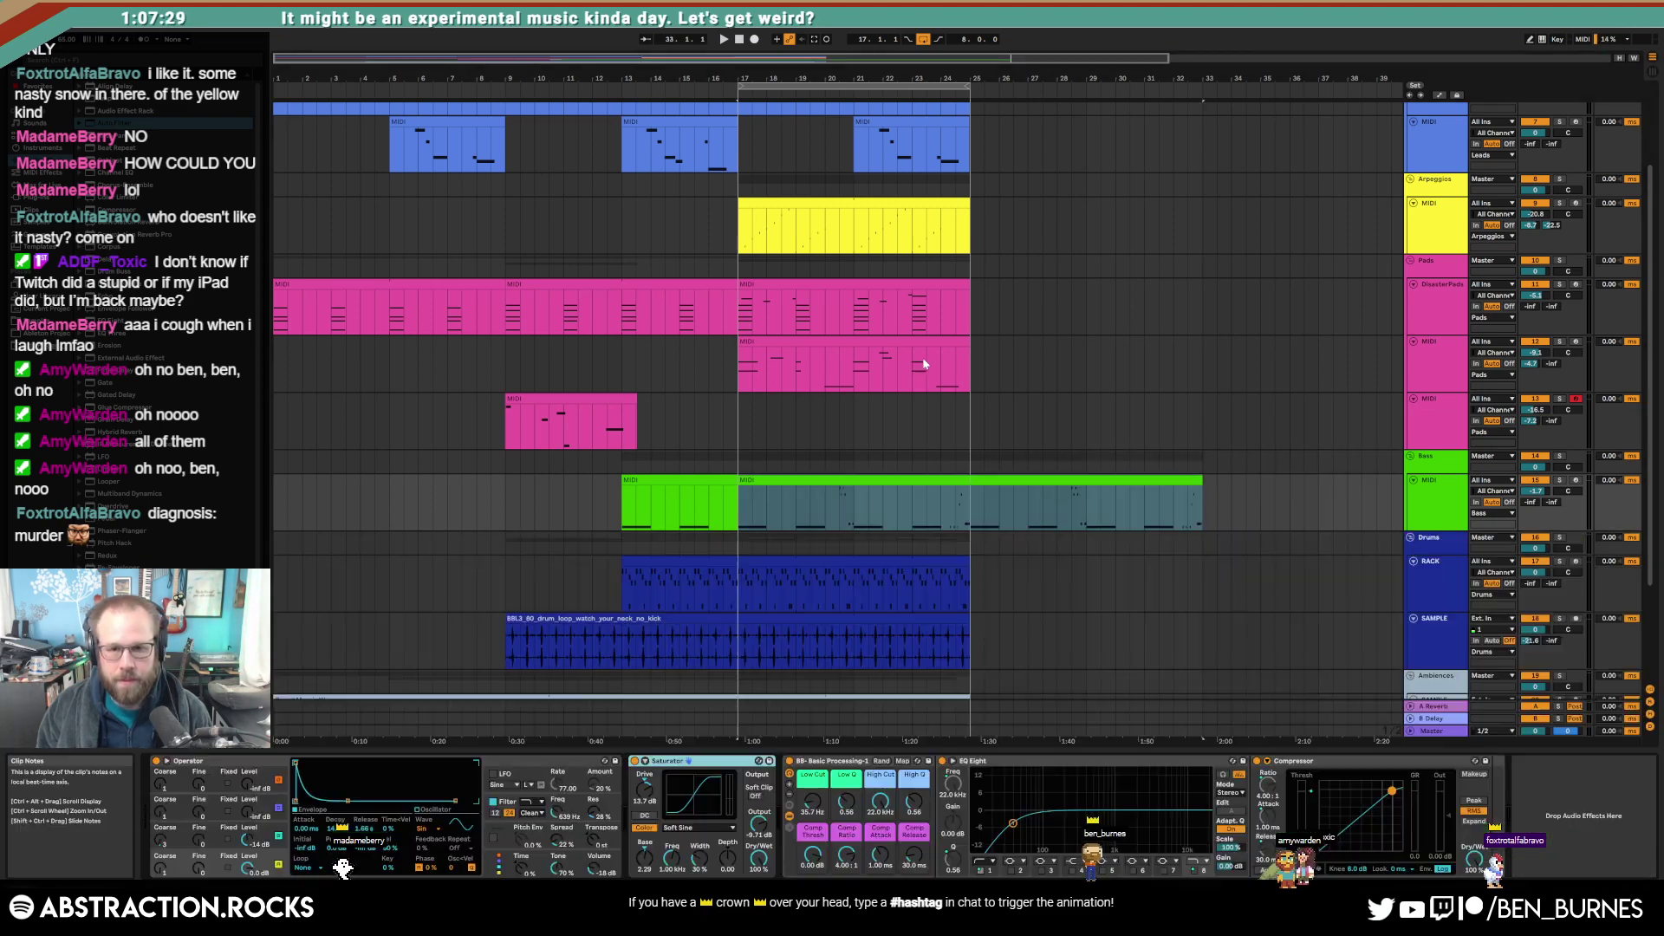
Step: Extend the first pad track's last clip to bar 33 and enable looping so its notes repeat
{"action": "left_click_drag", "start_coordinate": [969, 295], "coordinate": [1188, 284]}
{"action": "key", "text": "shift+Tab"}
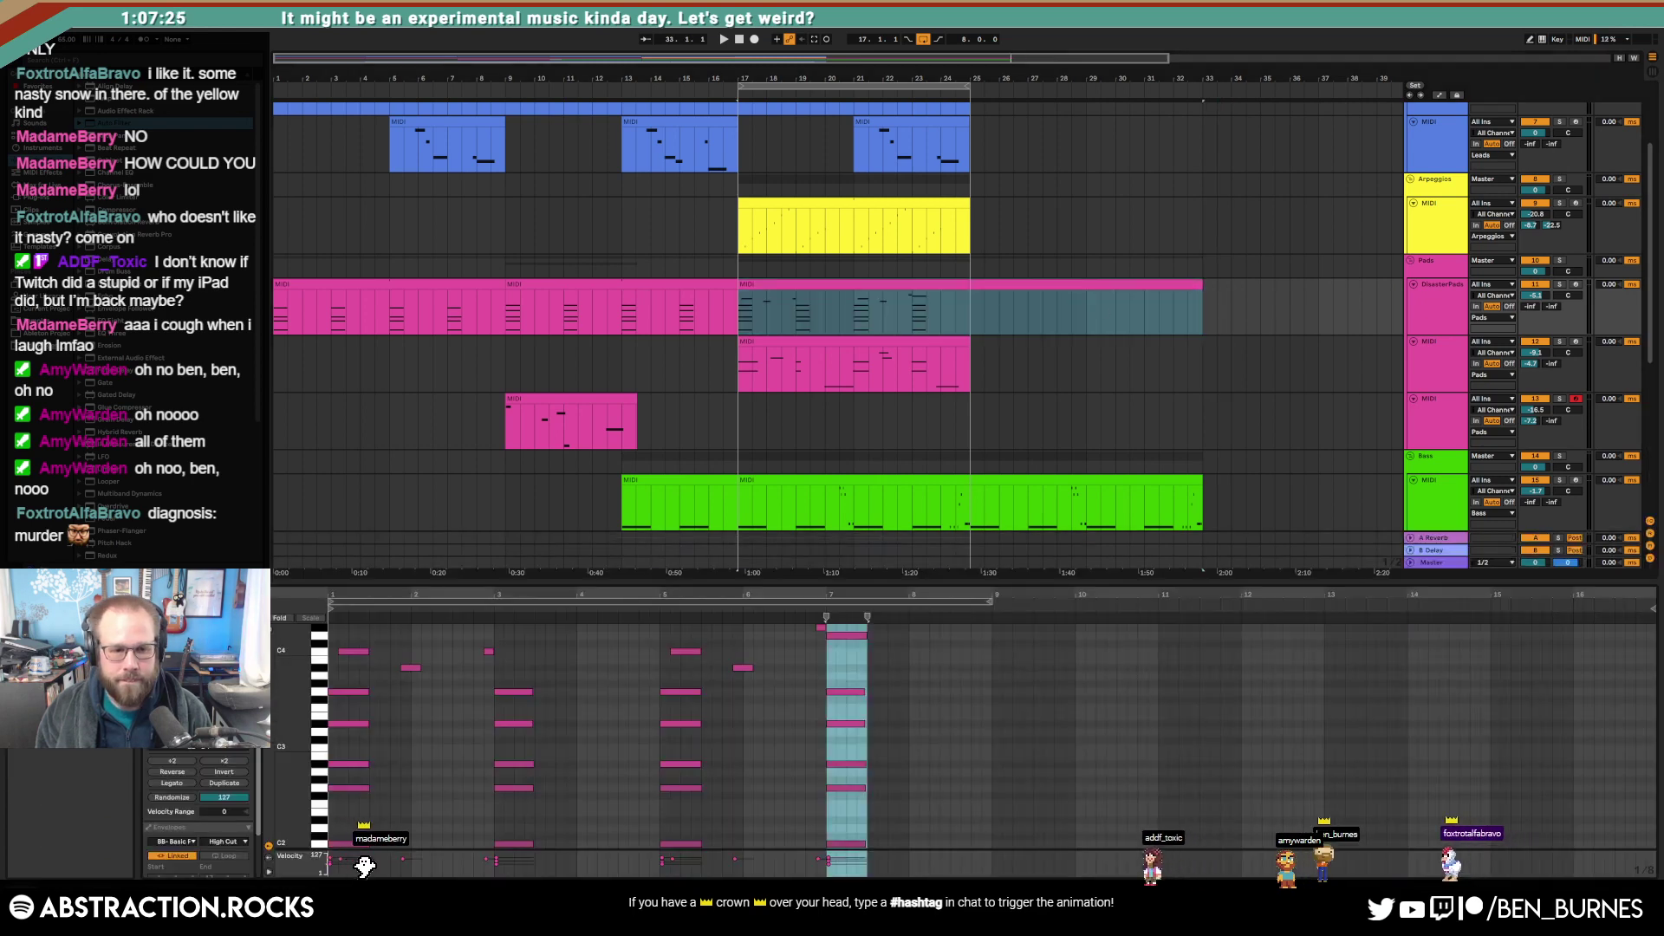
{"action": "left_click", "coordinate": [199, 654]}
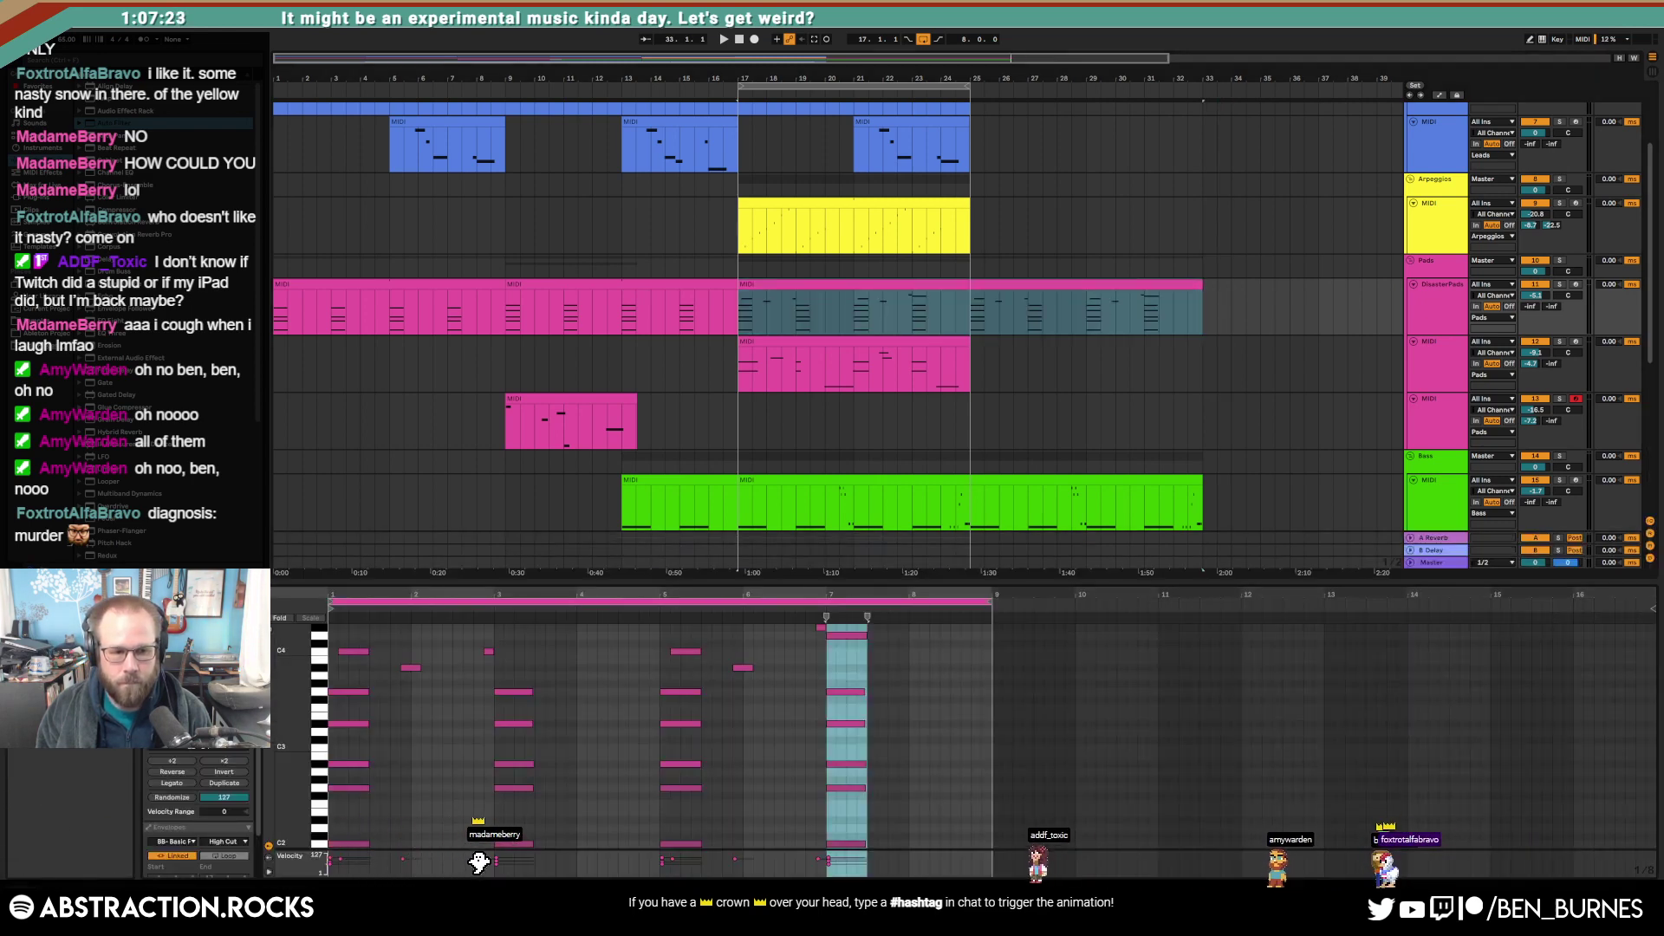
Step: Play from bar 25 and raise the first pad track's High Cut automation to 22.0 kHz at that bar
{"action": "left_click", "coordinate": [968, 329]}
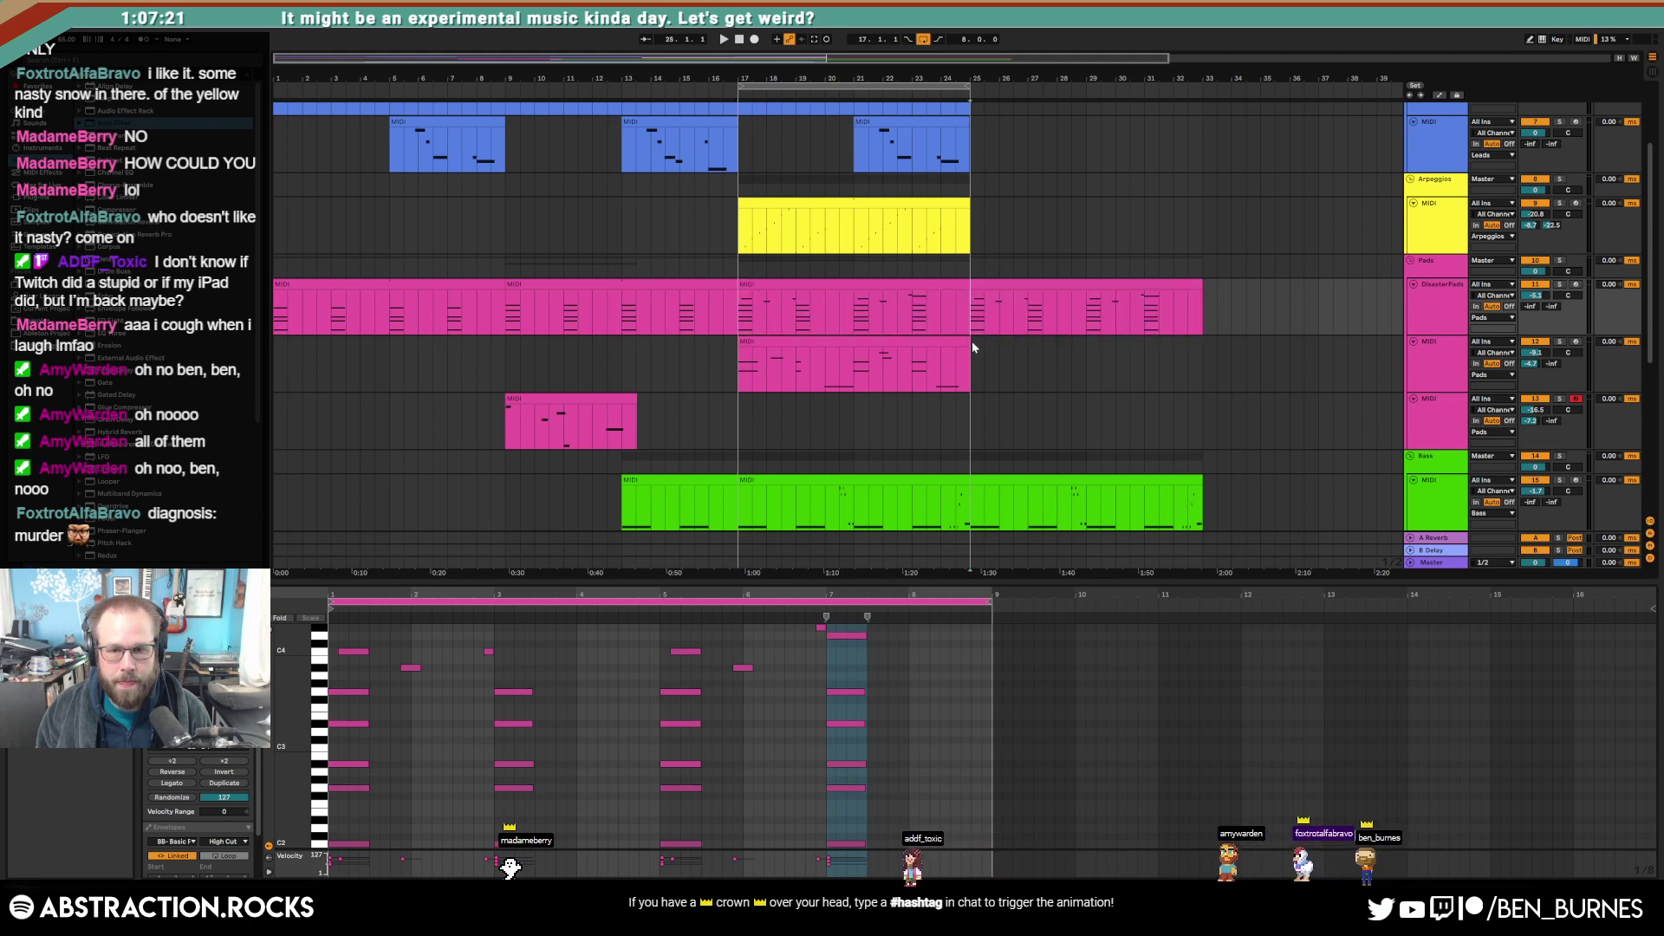
{"action": "key", "text": "space"}
{"action": "key", "text": "shift+Tab"}
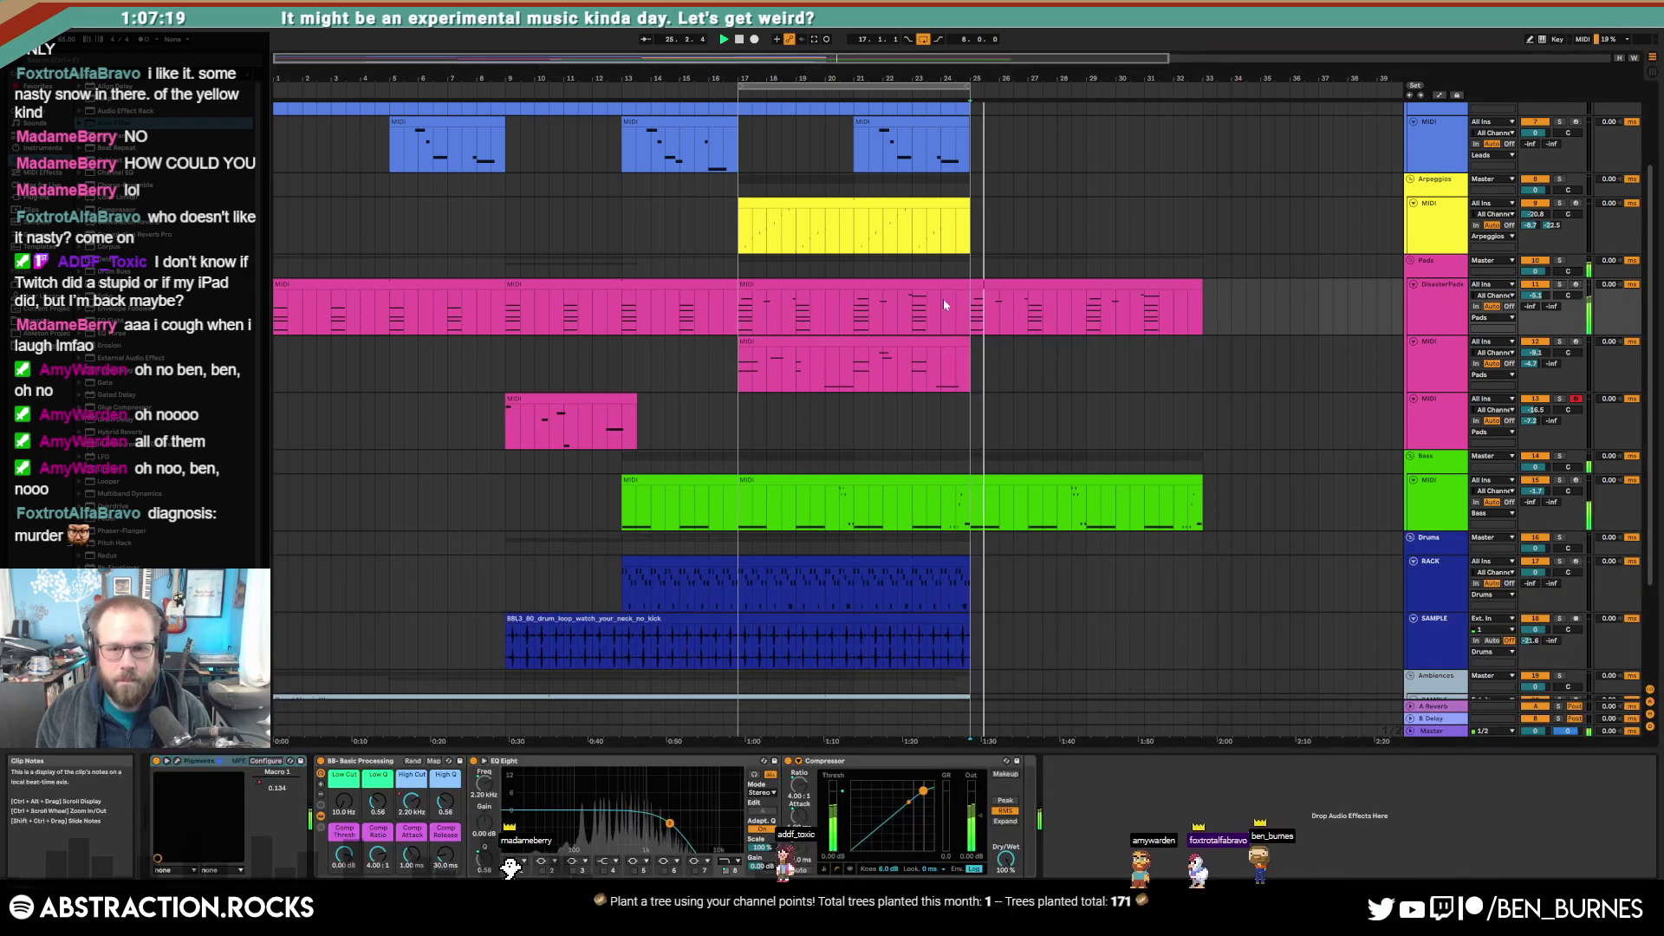
{"action": "key", "text": "a"}
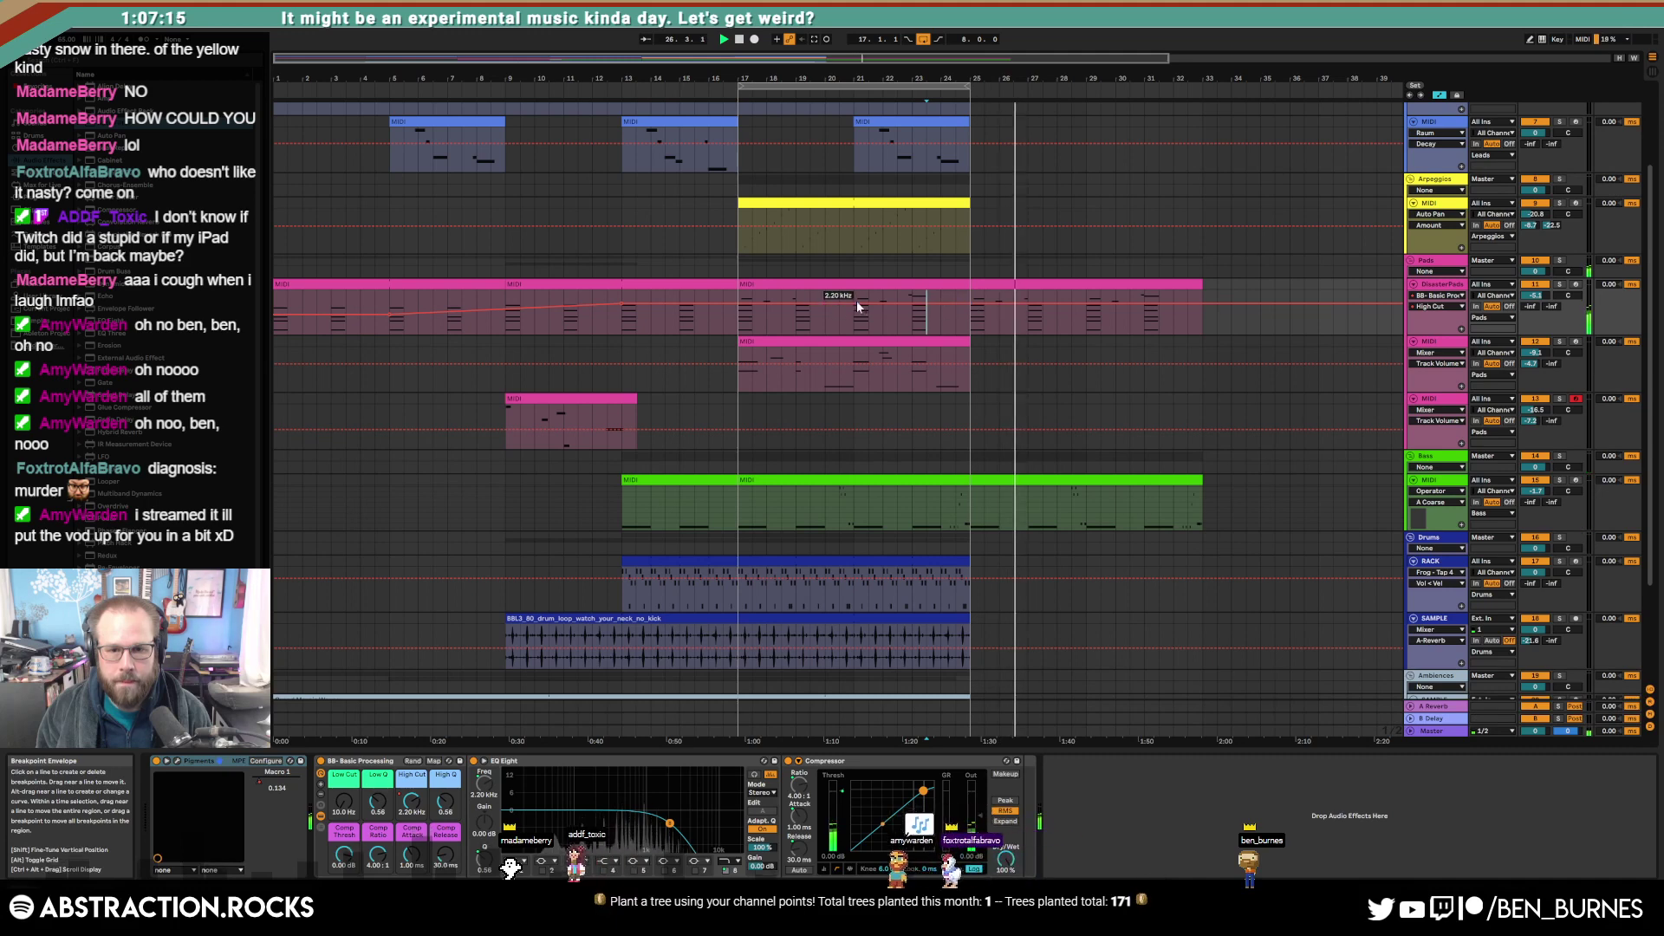
{"action": "left_click_drag", "start_coordinate": [972, 307], "coordinate": [973, 296]}
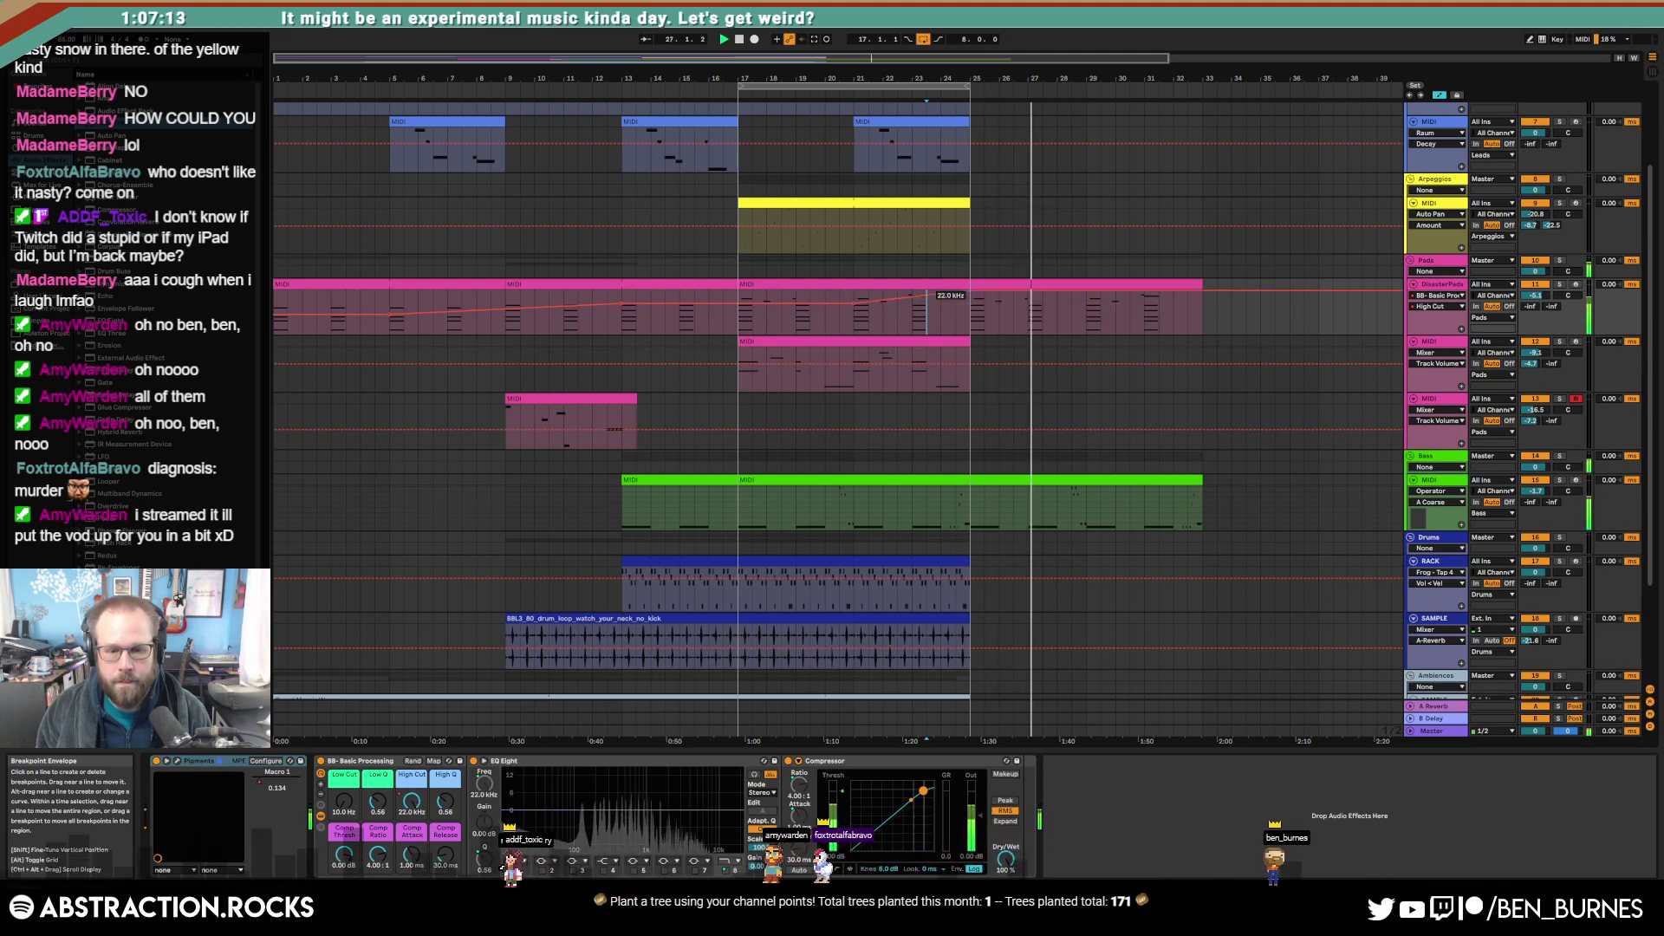
Step: Set the arrangement loop to bars 25 to 33 over the extended pad clip
{"action": "double_click", "coordinate": [1003, 285]}
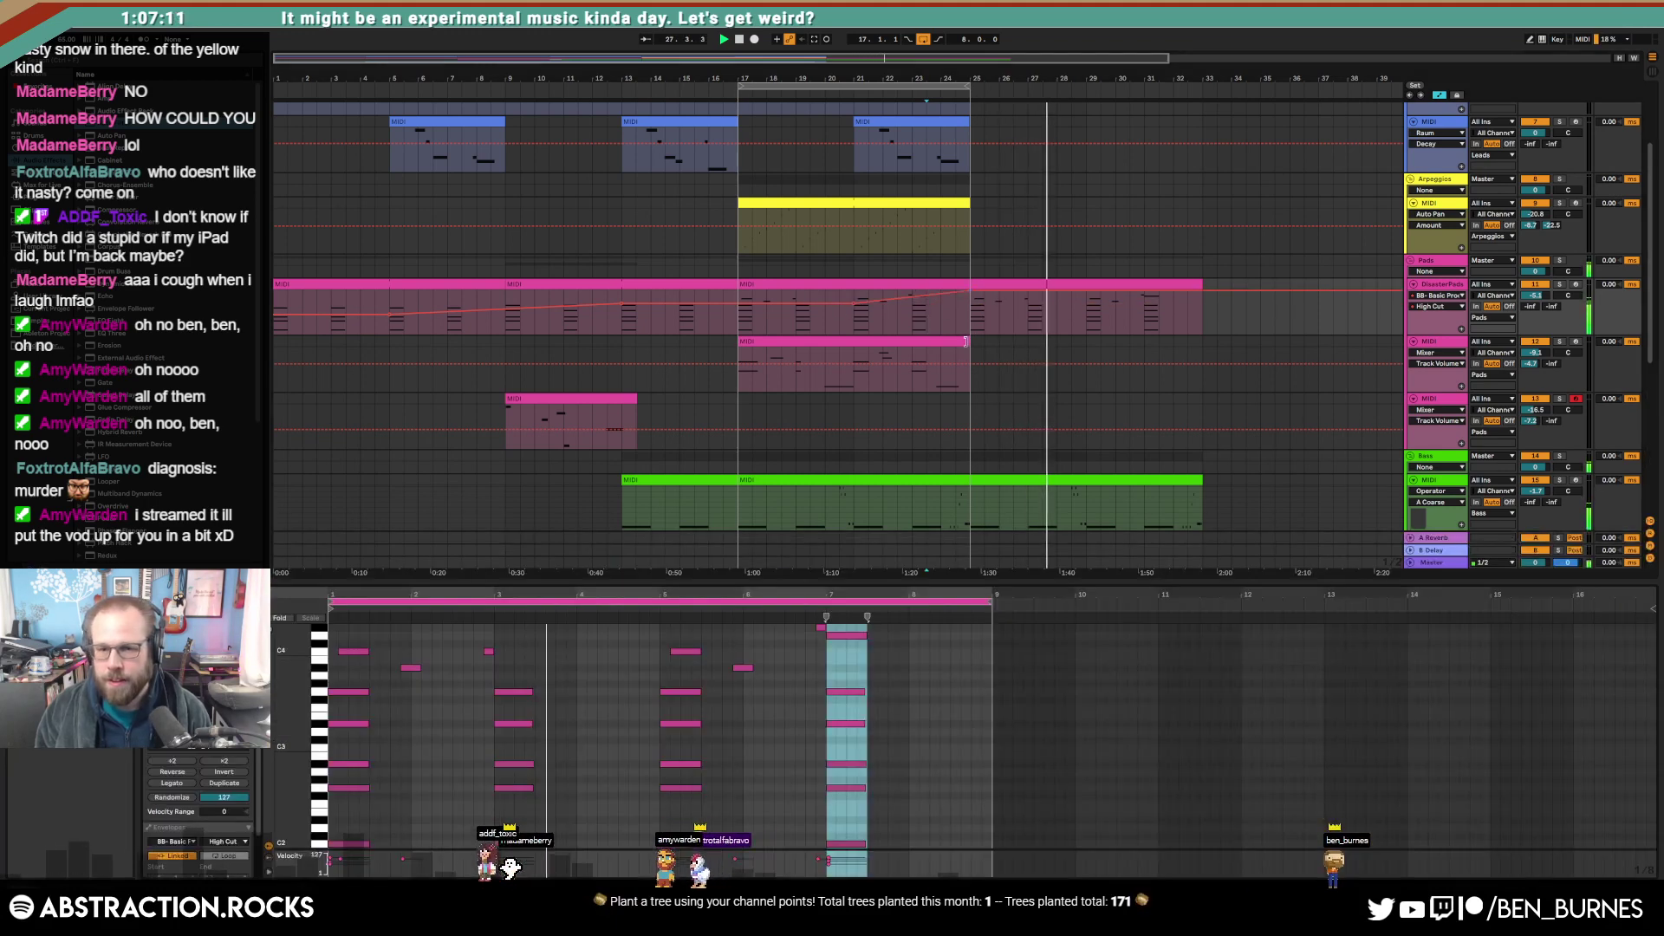
{"action": "left_click_drag", "start_coordinate": [1003, 299], "coordinate": [1201, 310]}
{"action": "key", "text": "ctrl+l"}
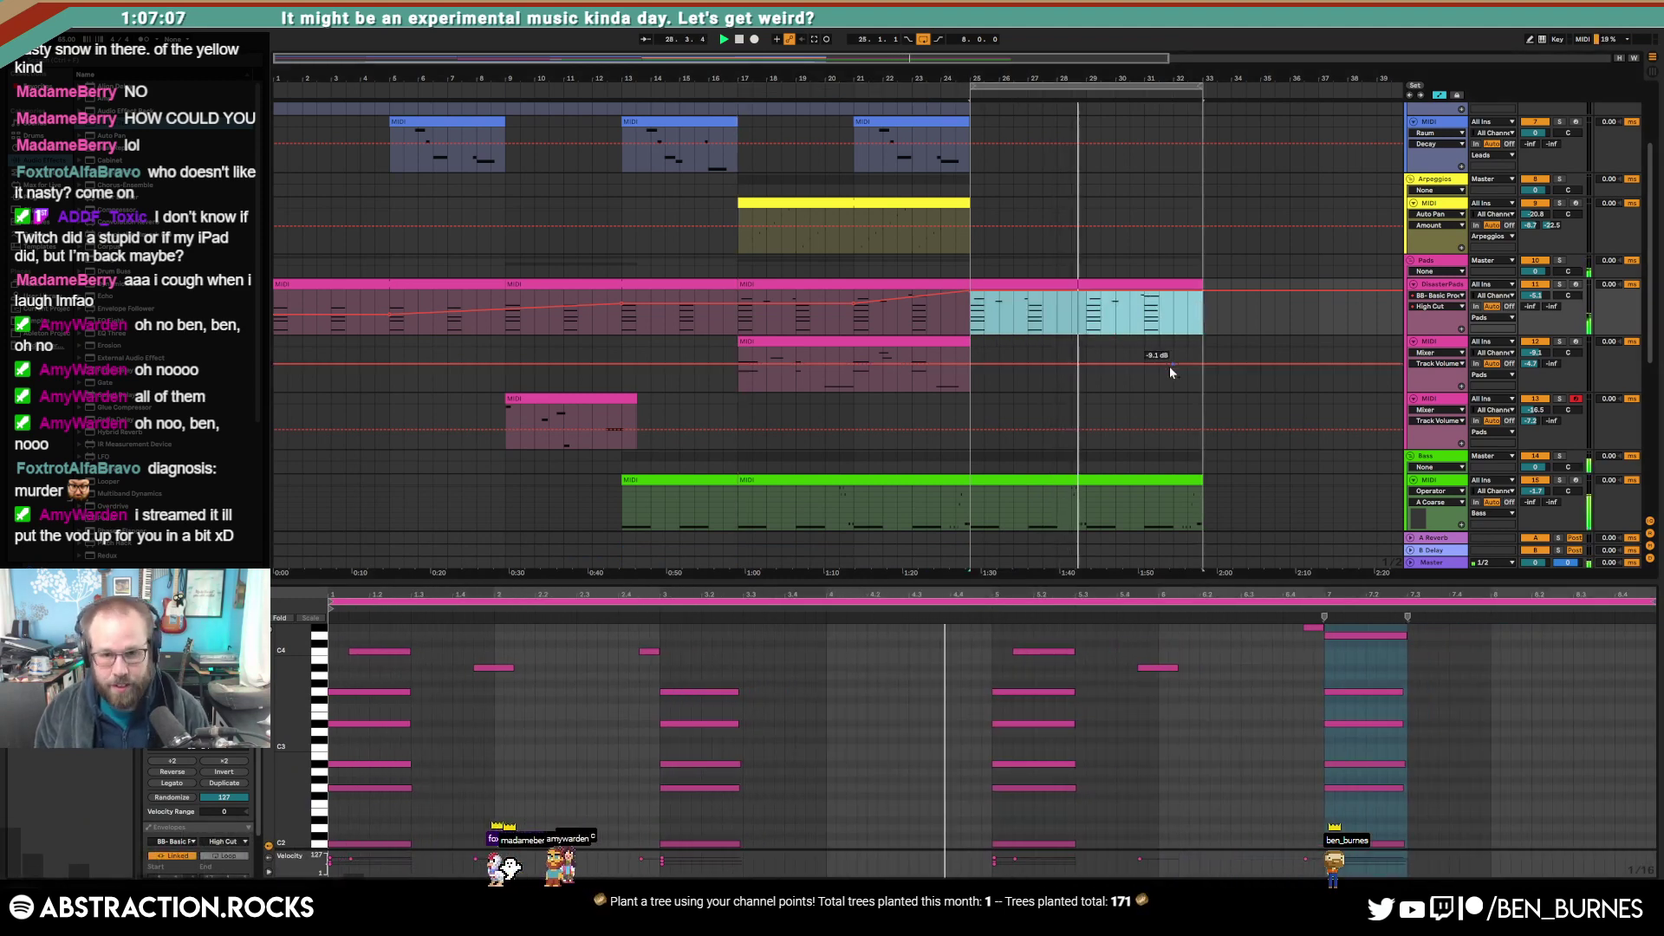
{"action": "key", "text": "shift+Tab"}
{"action": "left_click", "coordinate": [974, 321]}
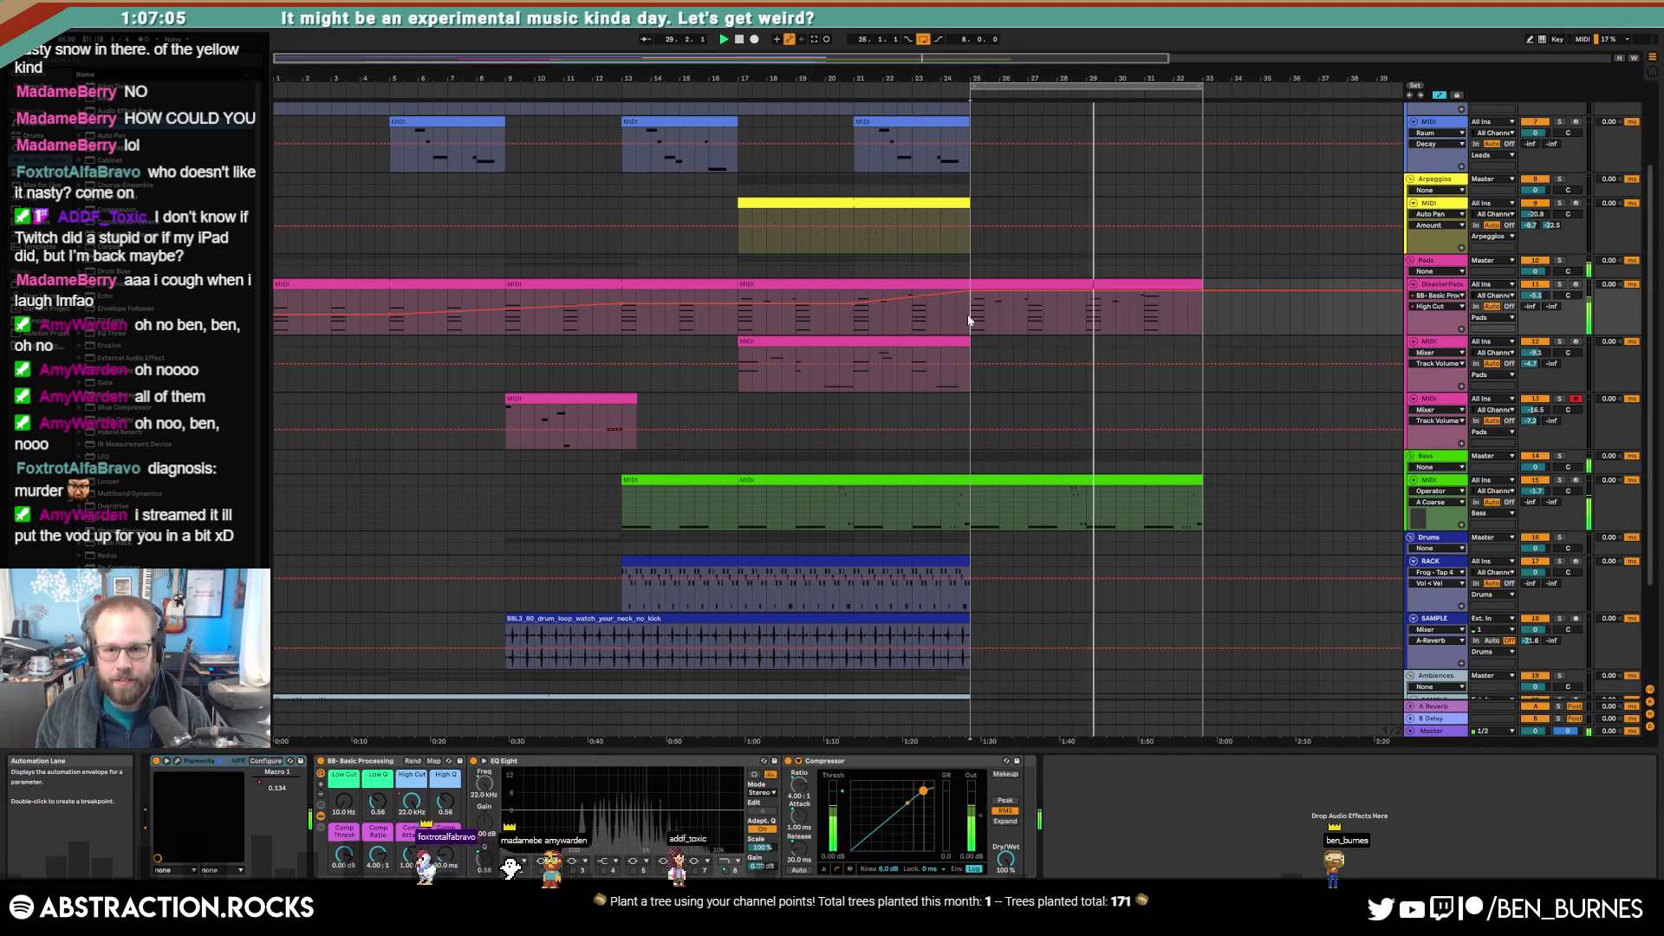
Step: Hide the automation lanes and extend the drum loop sample clip to bar 33
{"action": "left_click_drag", "start_coordinate": [968, 620], "coordinate": [1202, 621]}
{"action": "key", "text": "a"}
{"action": "scroll", "coordinate": [1000, 637], "scroll_direction": "down", "scroll_amount": 4}
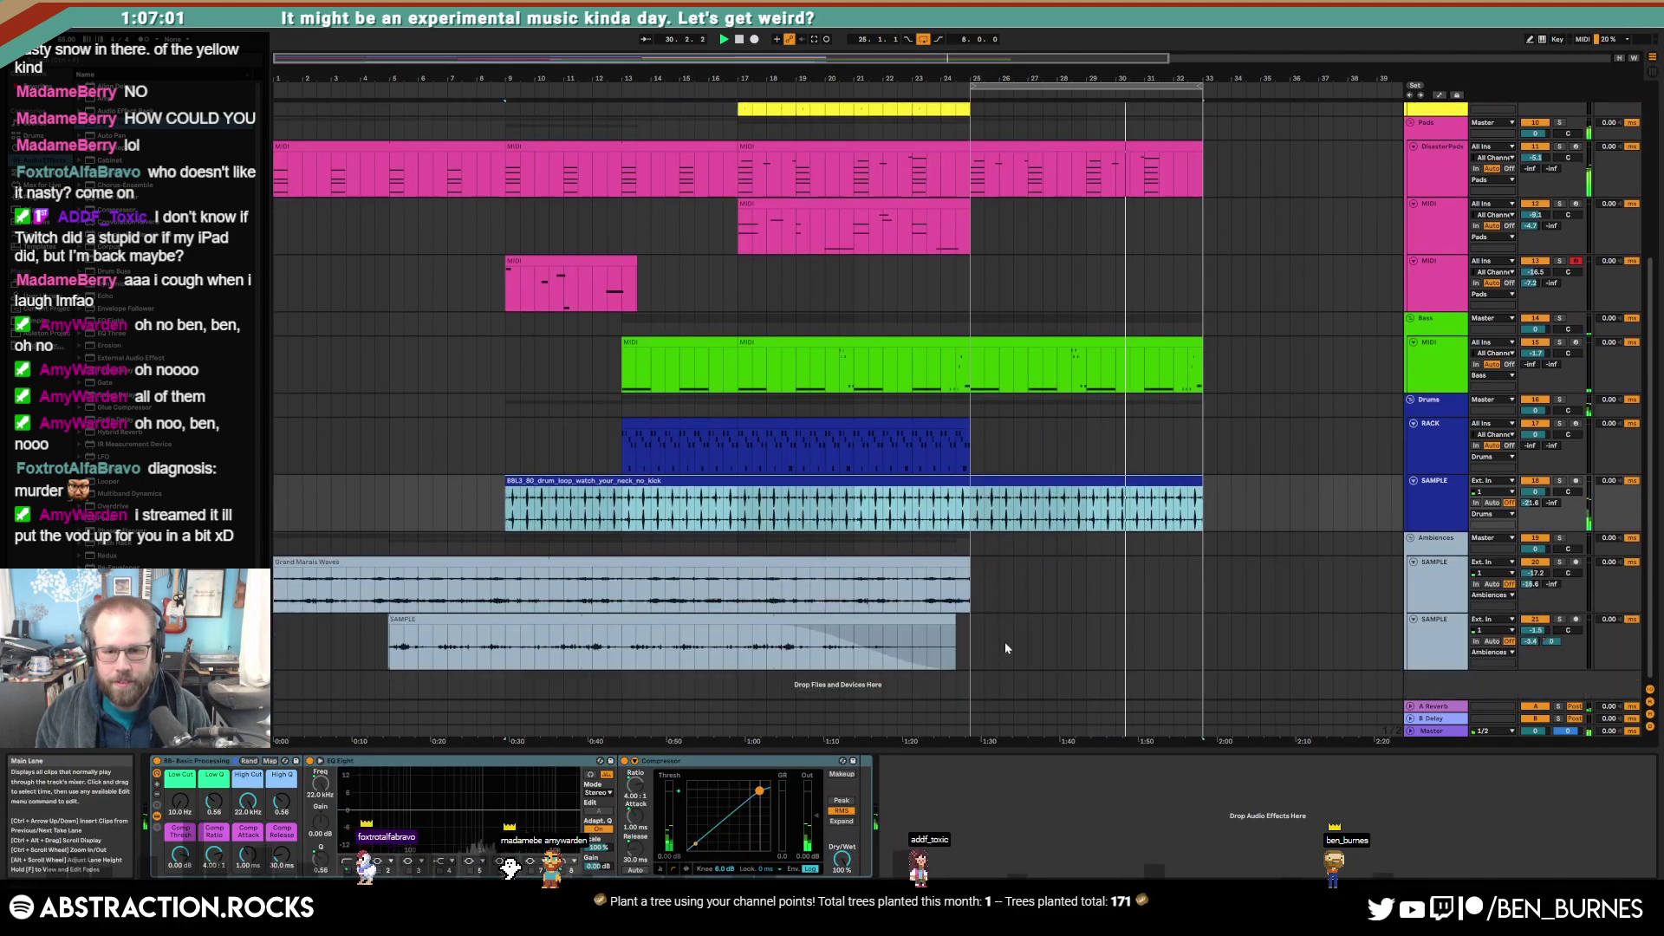
{"action": "key", "text": "a"}
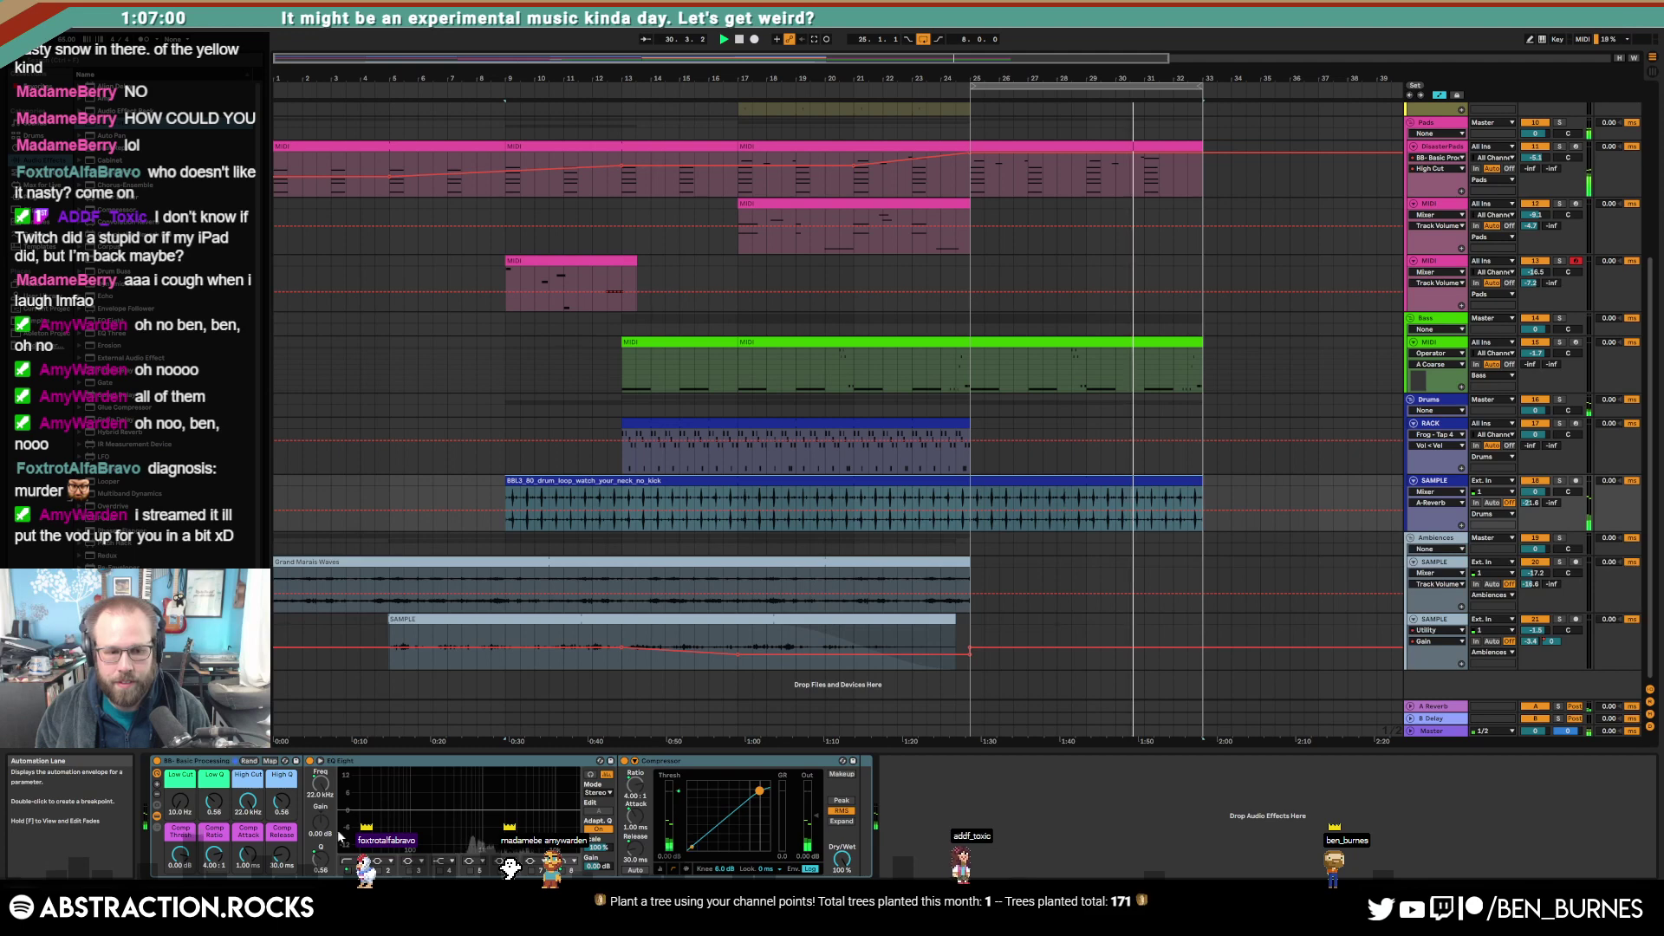
{"action": "left_click", "coordinate": [1435, 491]}
{"action": "left_click", "coordinate": [1436, 494]}
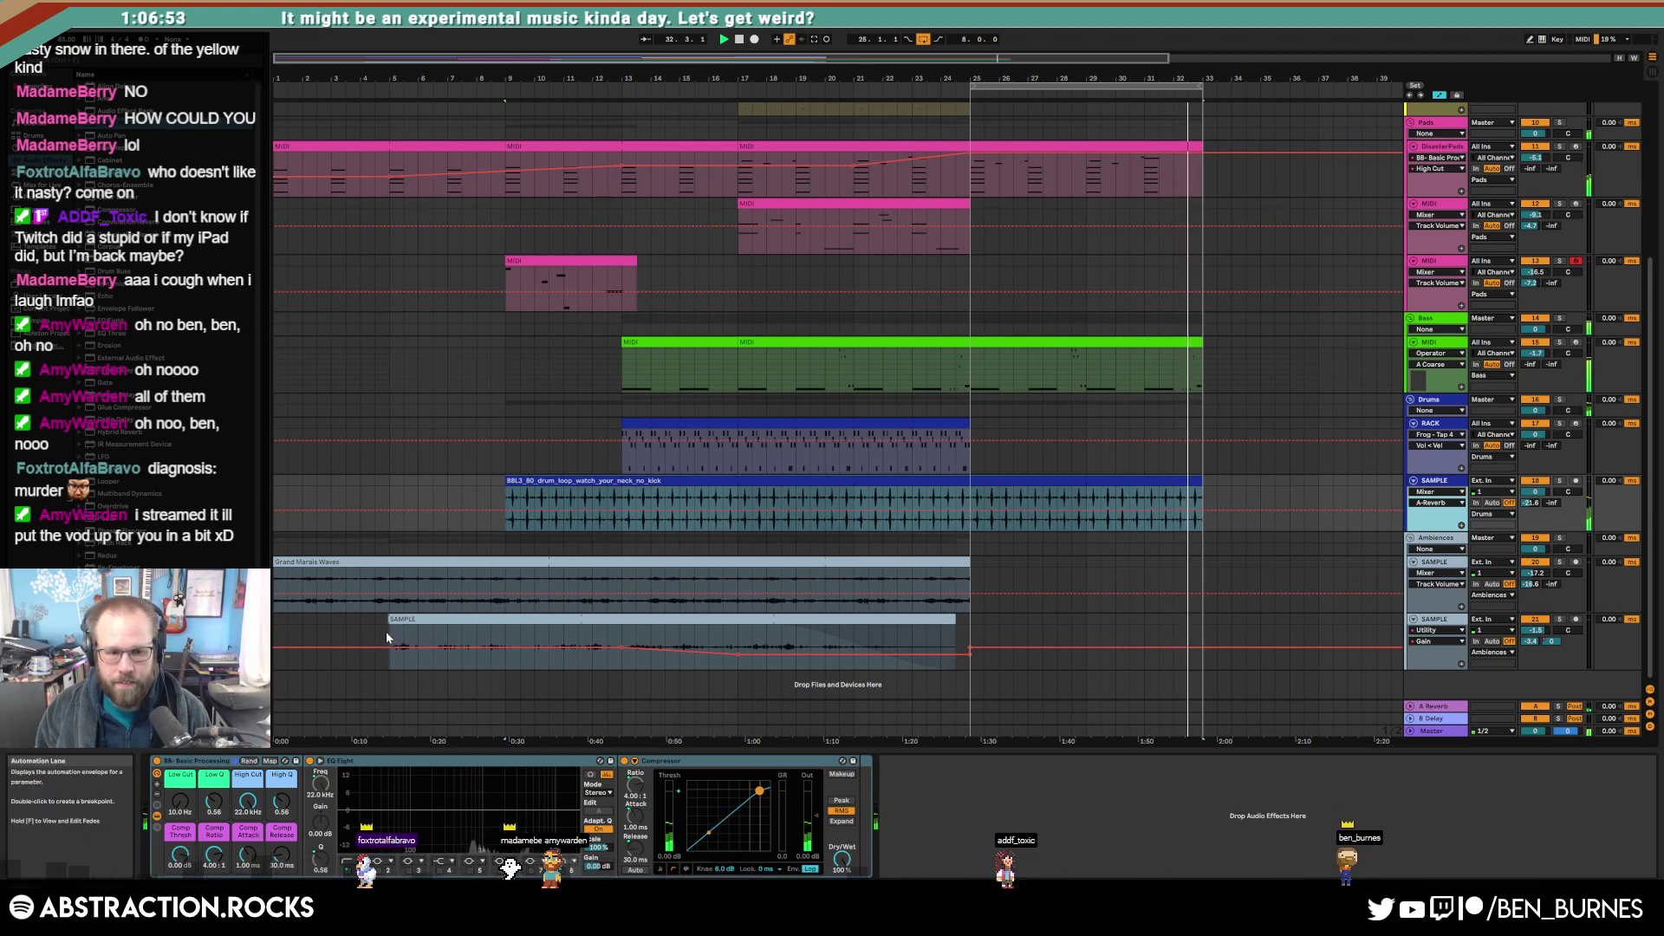
{"action": "left_click_drag", "start_coordinate": [386, 631], "coordinate": [621, 631]}
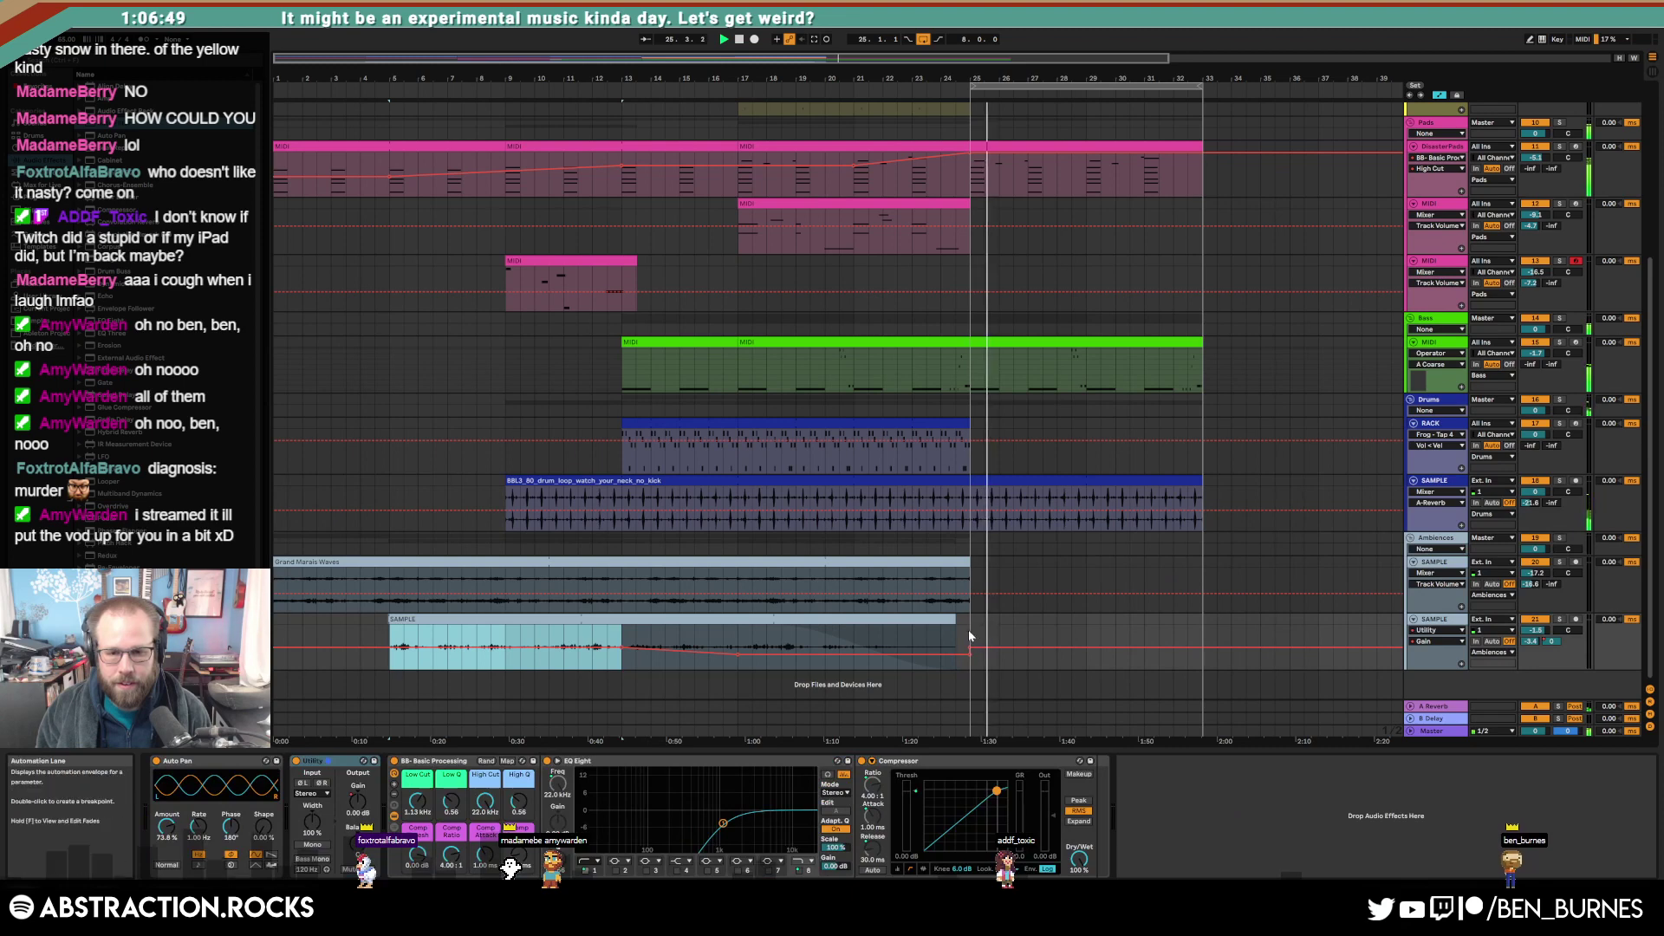
{"action": "left_click", "coordinate": [969, 631]}
{"action": "key", "text": "a"}
Step: Copy the lower ambience track's sample clip to bar 25 and trim the copy to end at bar 33
{"action": "left_click_drag", "start_coordinate": [390, 659], "coordinate": [768, 656]}
{"action": "key", "text": "ctrl+c"}
{"action": "left_click", "coordinate": [969, 640]}
{"action": "key", "text": "ctrl+v"}
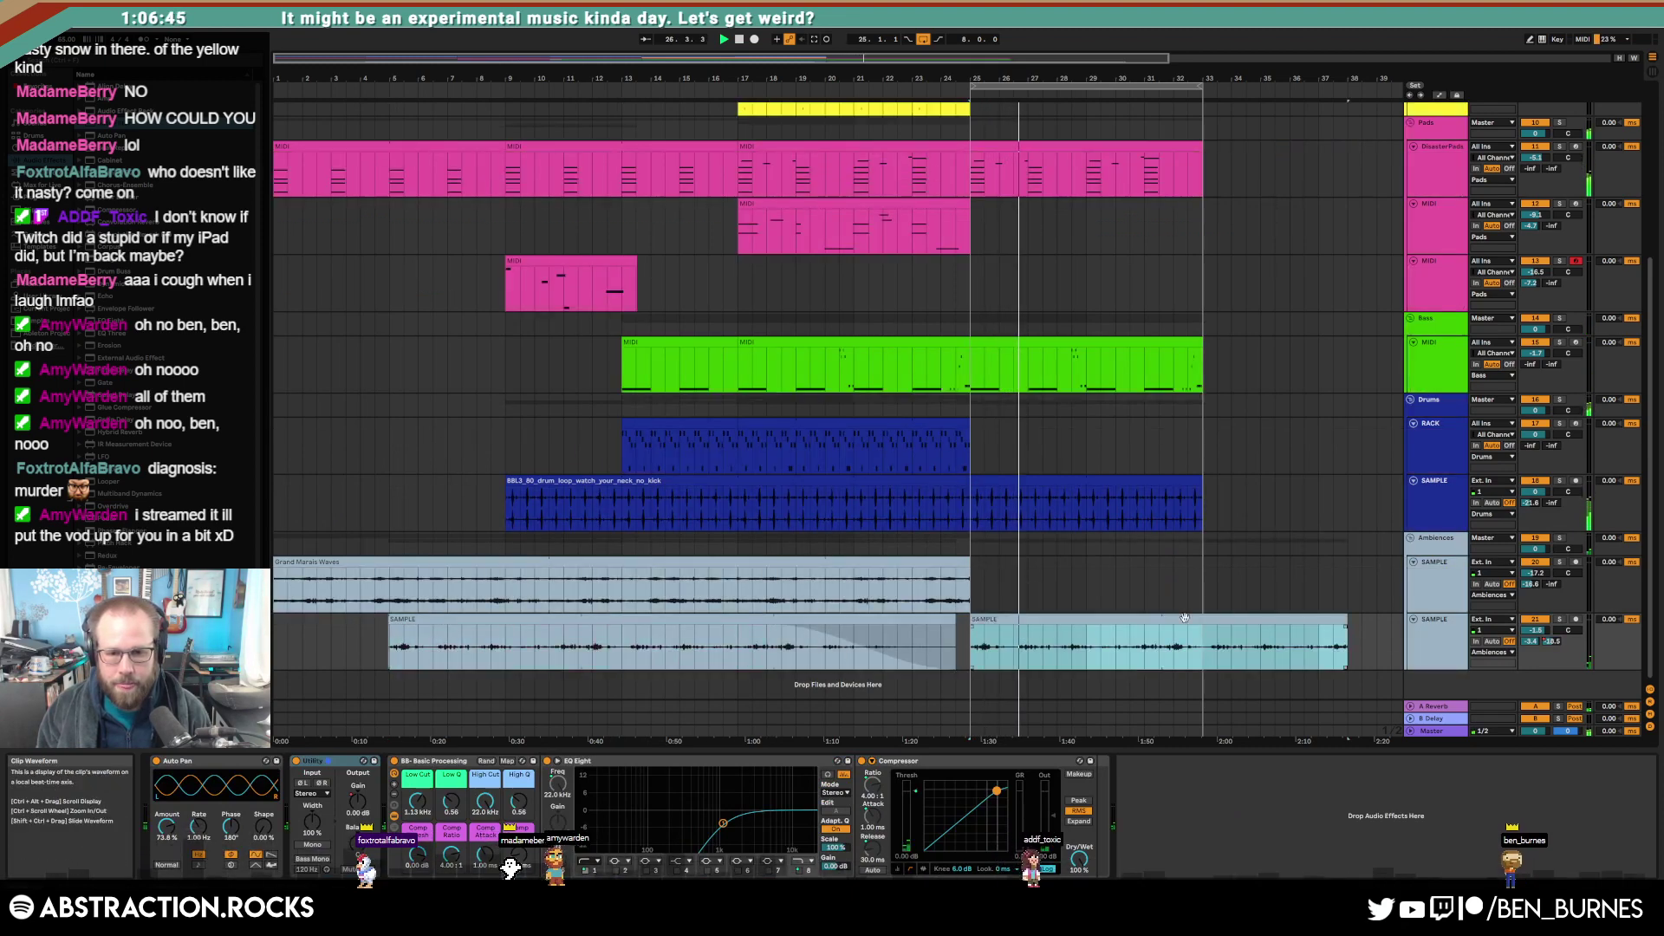
{"action": "left_click_drag", "start_coordinate": [1347, 641], "coordinate": [1203, 637]}
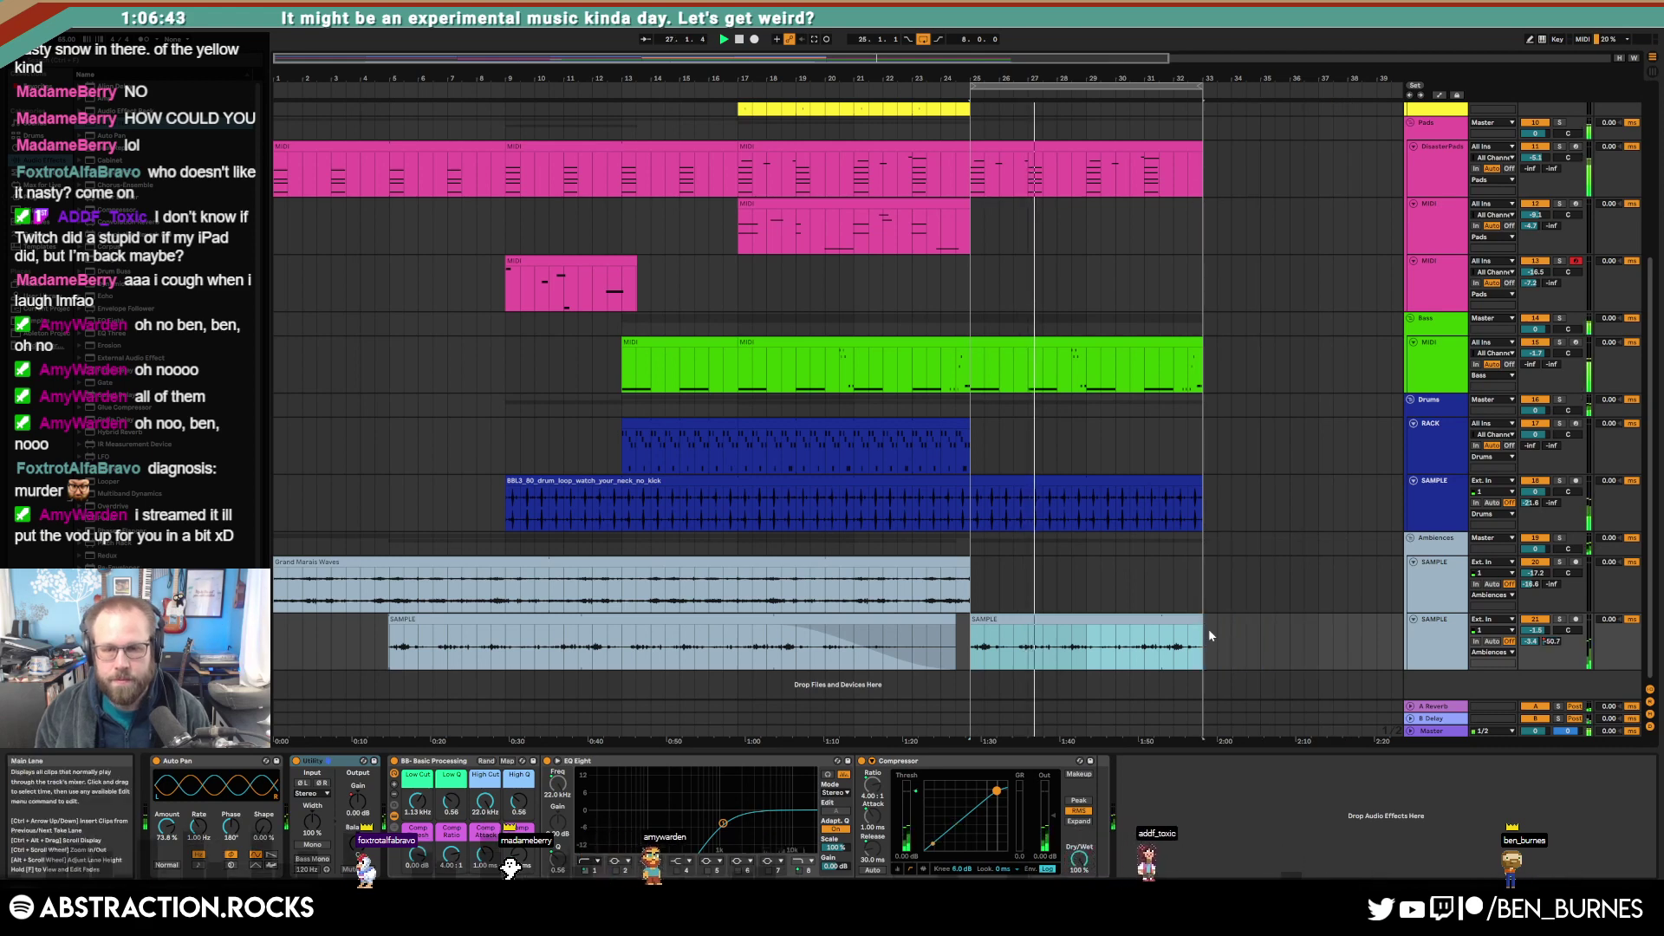
Step: Look over the lead, arpeggio, drum rack and pad tracks and their devices around the new section's start at bar 25
{"action": "scroll", "coordinate": [1214, 631], "scroll_direction": "up", "scroll_amount": 10}
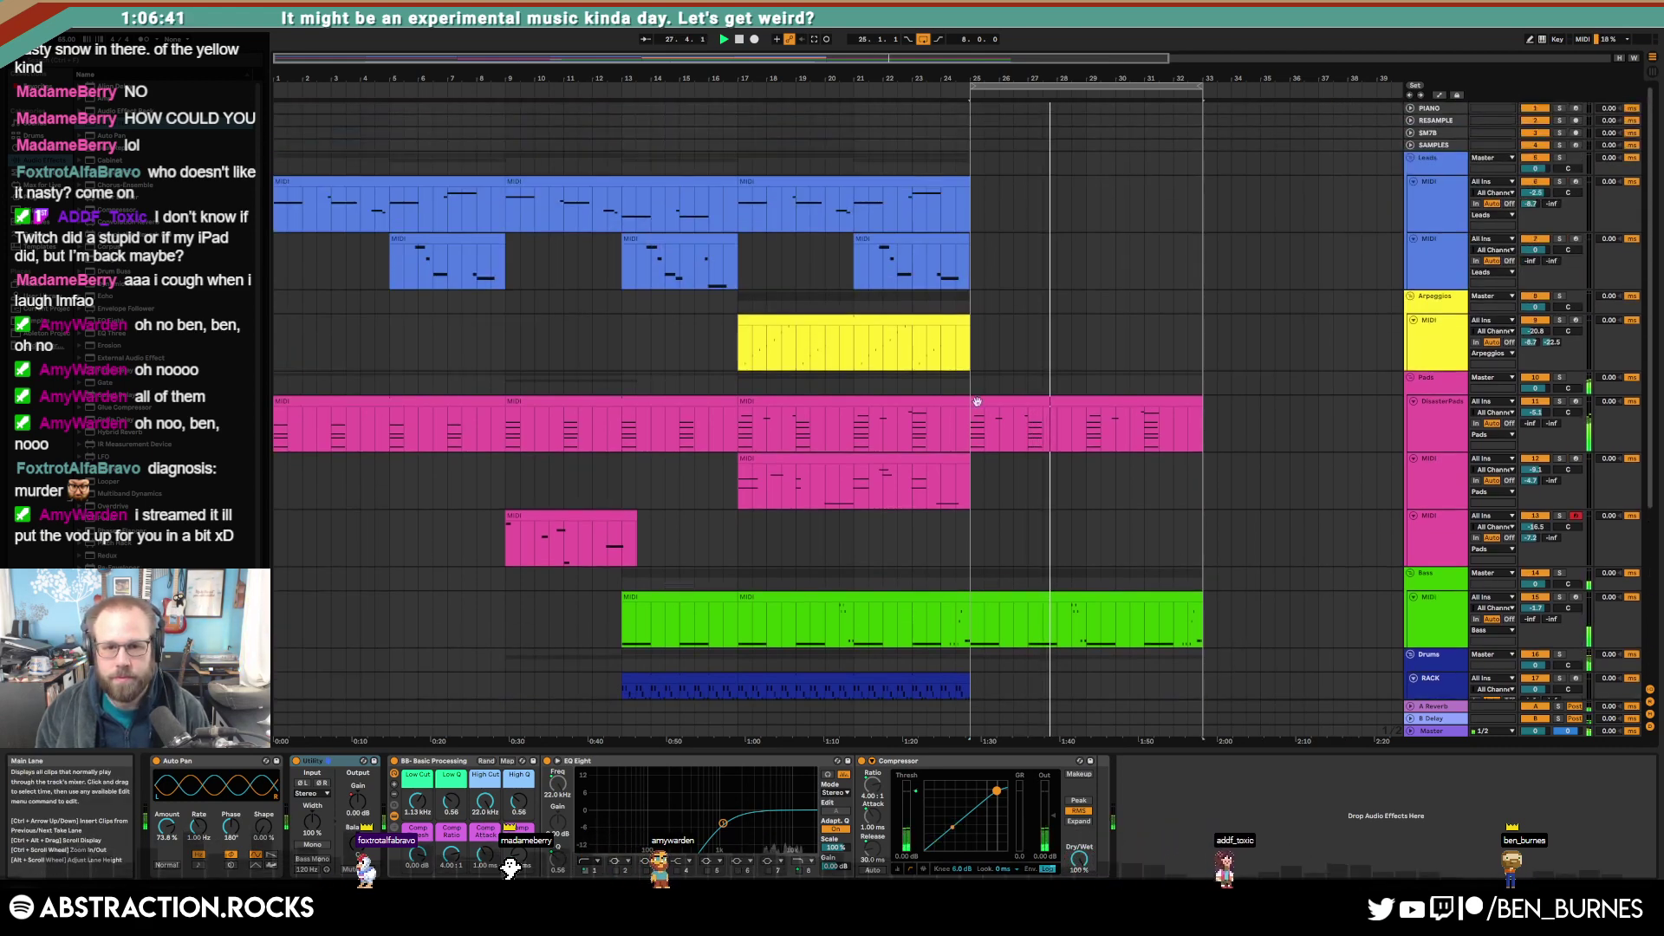
{"action": "left_click", "coordinate": [976, 203]}
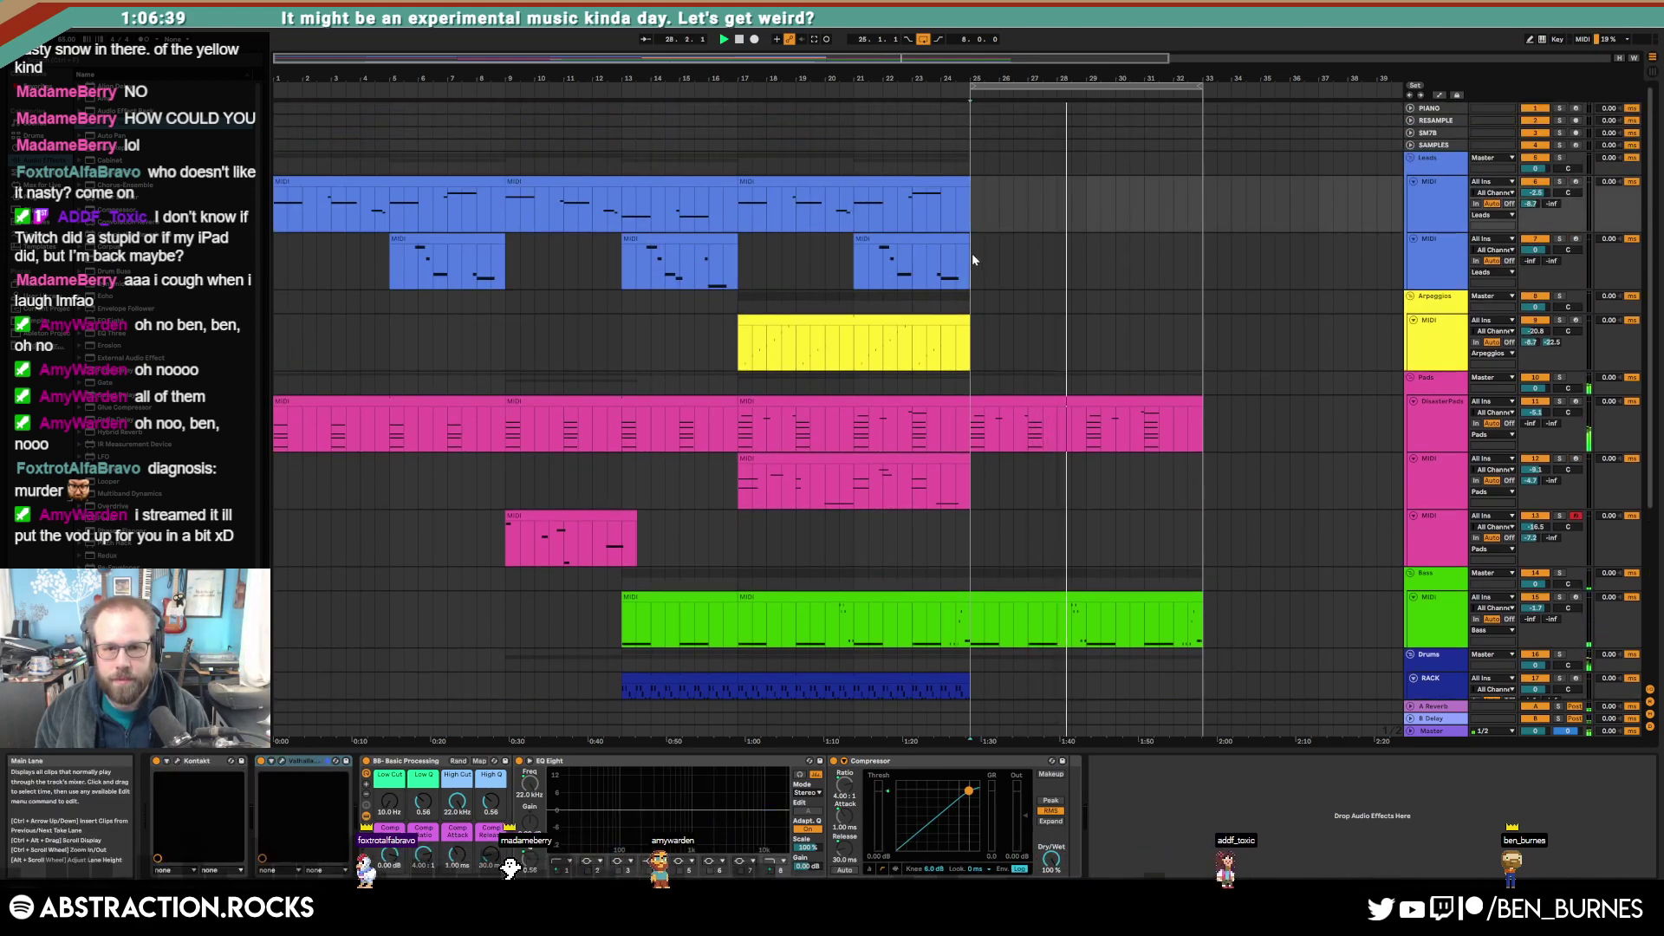
{"action": "left_click", "coordinate": [972, 253]}
{"action": "left_click", "coordinate": [970, 237]}
{"action": "key", "text": "a"}
{"action": "scroll", "coordinate": [1248, 338], "scroll_direction": "down", "scroll_amount": 5}
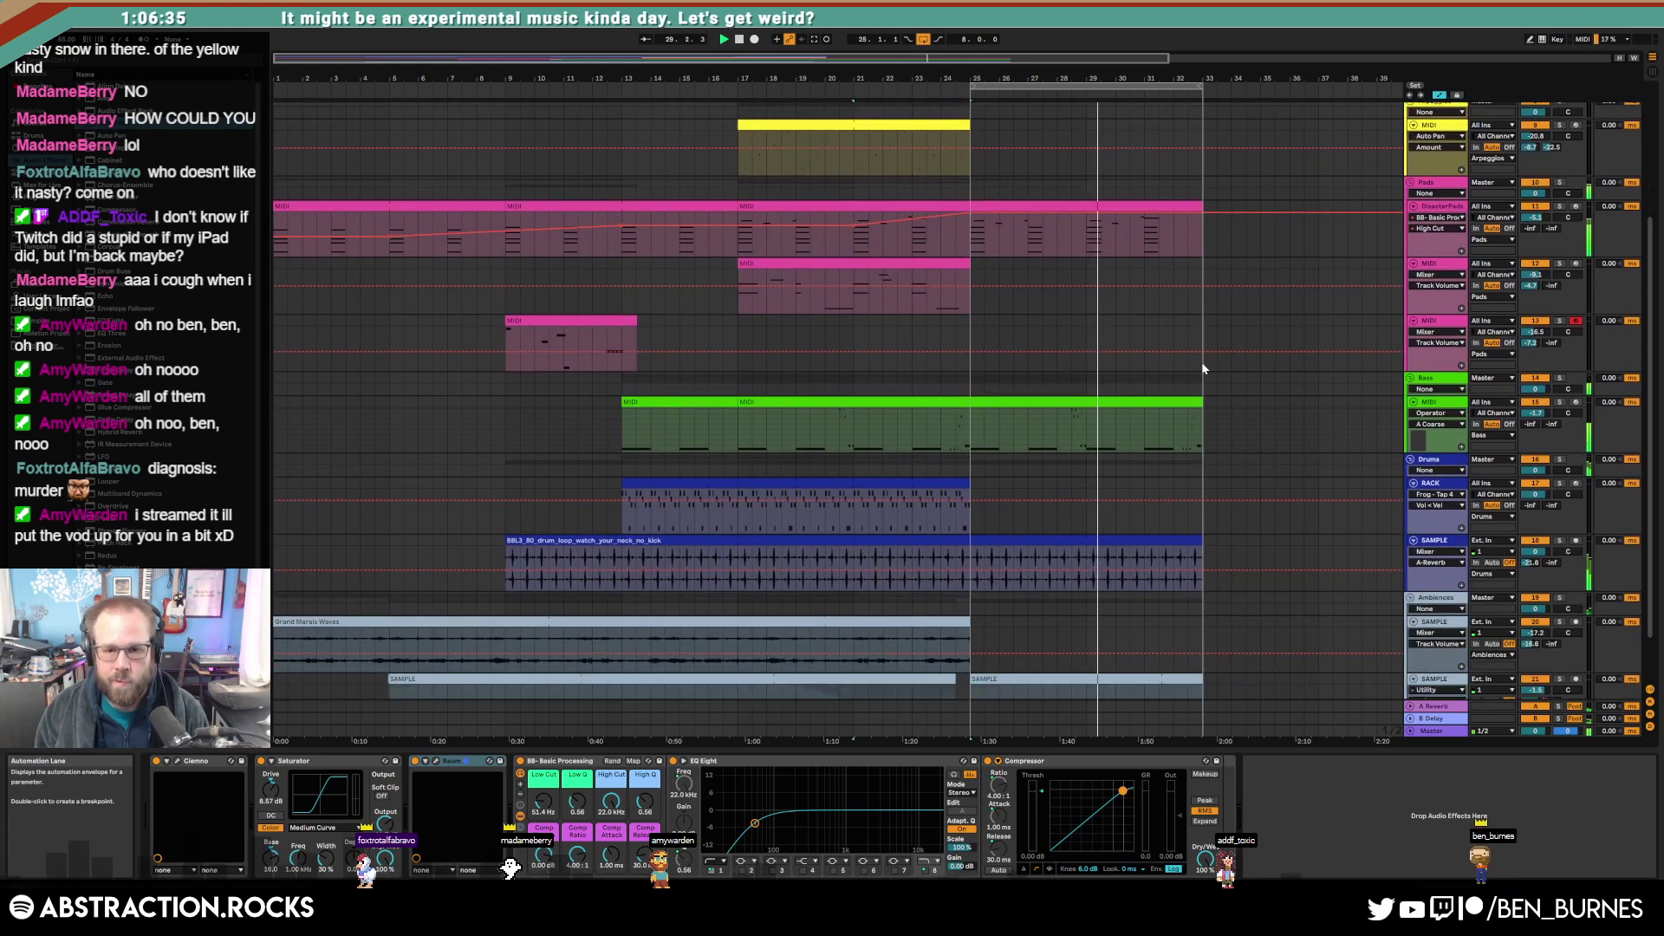
{"action": "left_click", "coordinate": [993, 484]}
{"action": "key", "text": "a"}
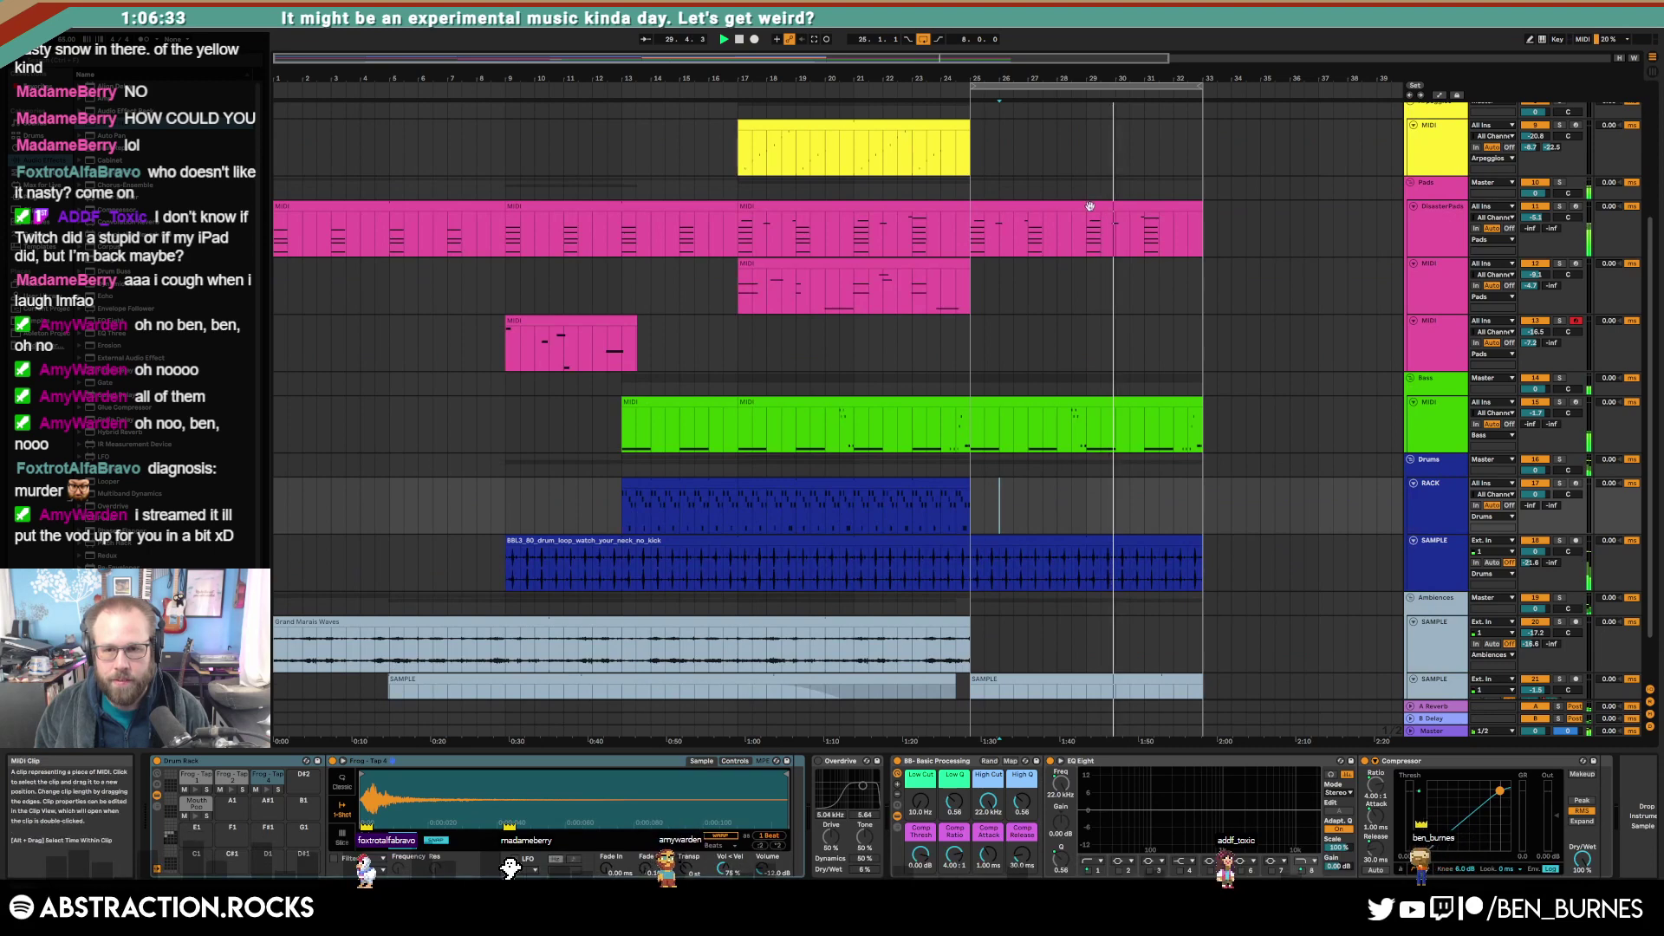
{"action": "left_click", "coordinate": [977, 234]}
{"action": "left_click", "coordinate": [972, 231]}
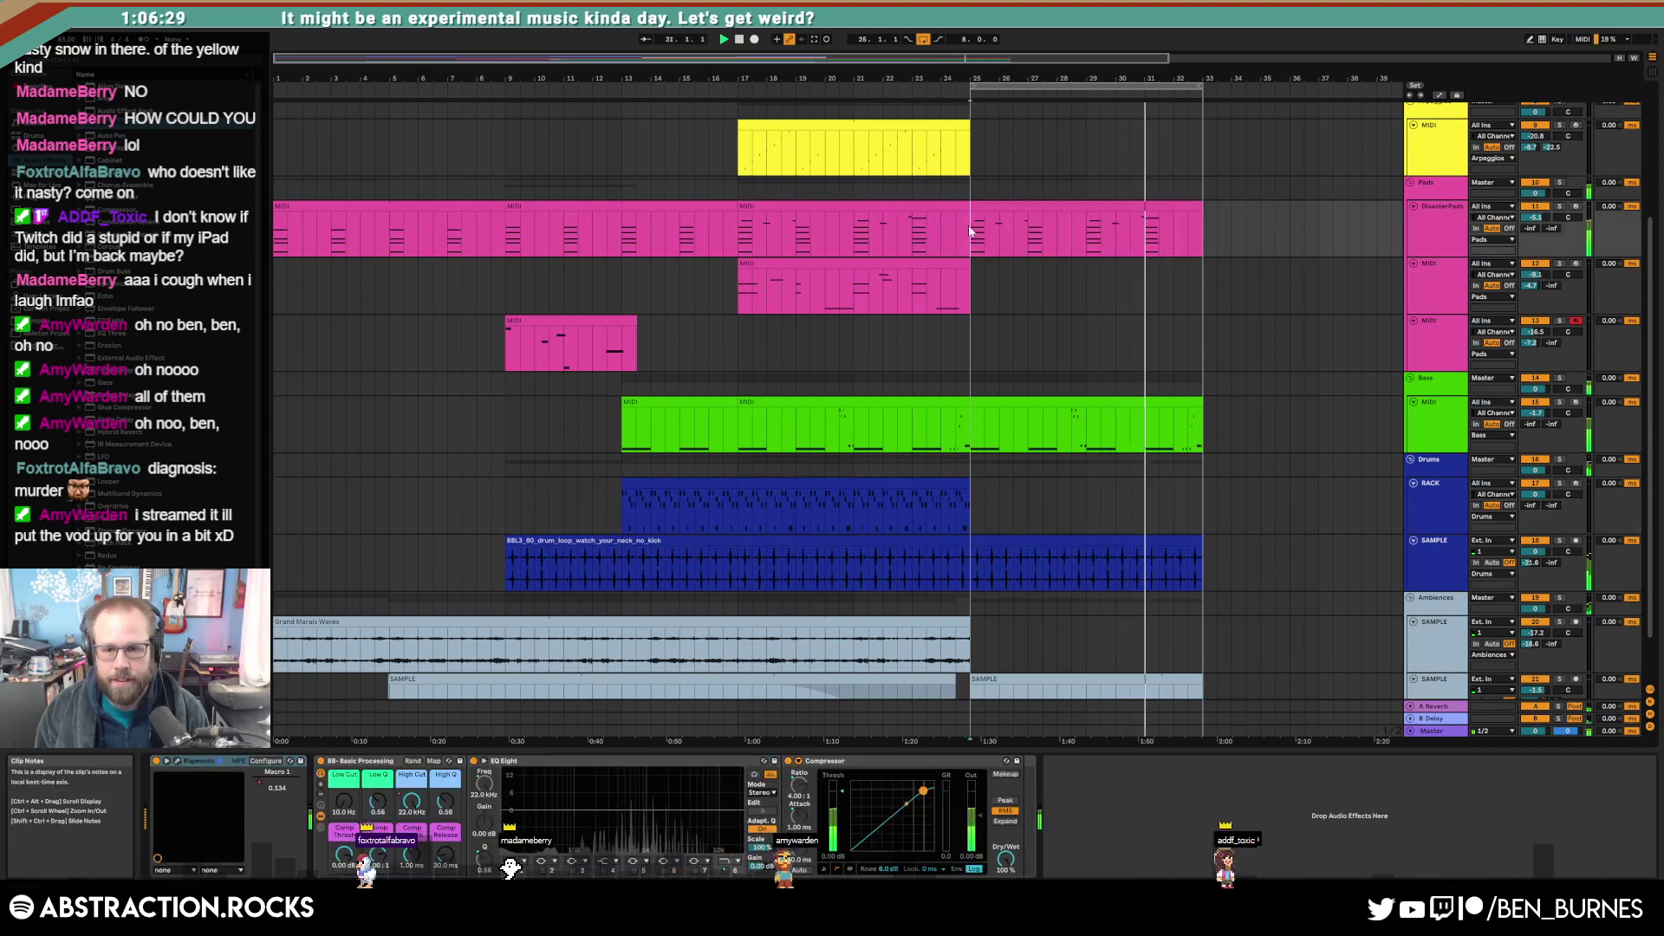
Step: Play from bar 17 and raise the second pad track's Low Cut to about 207 Hz
{"action": "left_click", "coordinate": [1427, 564]}
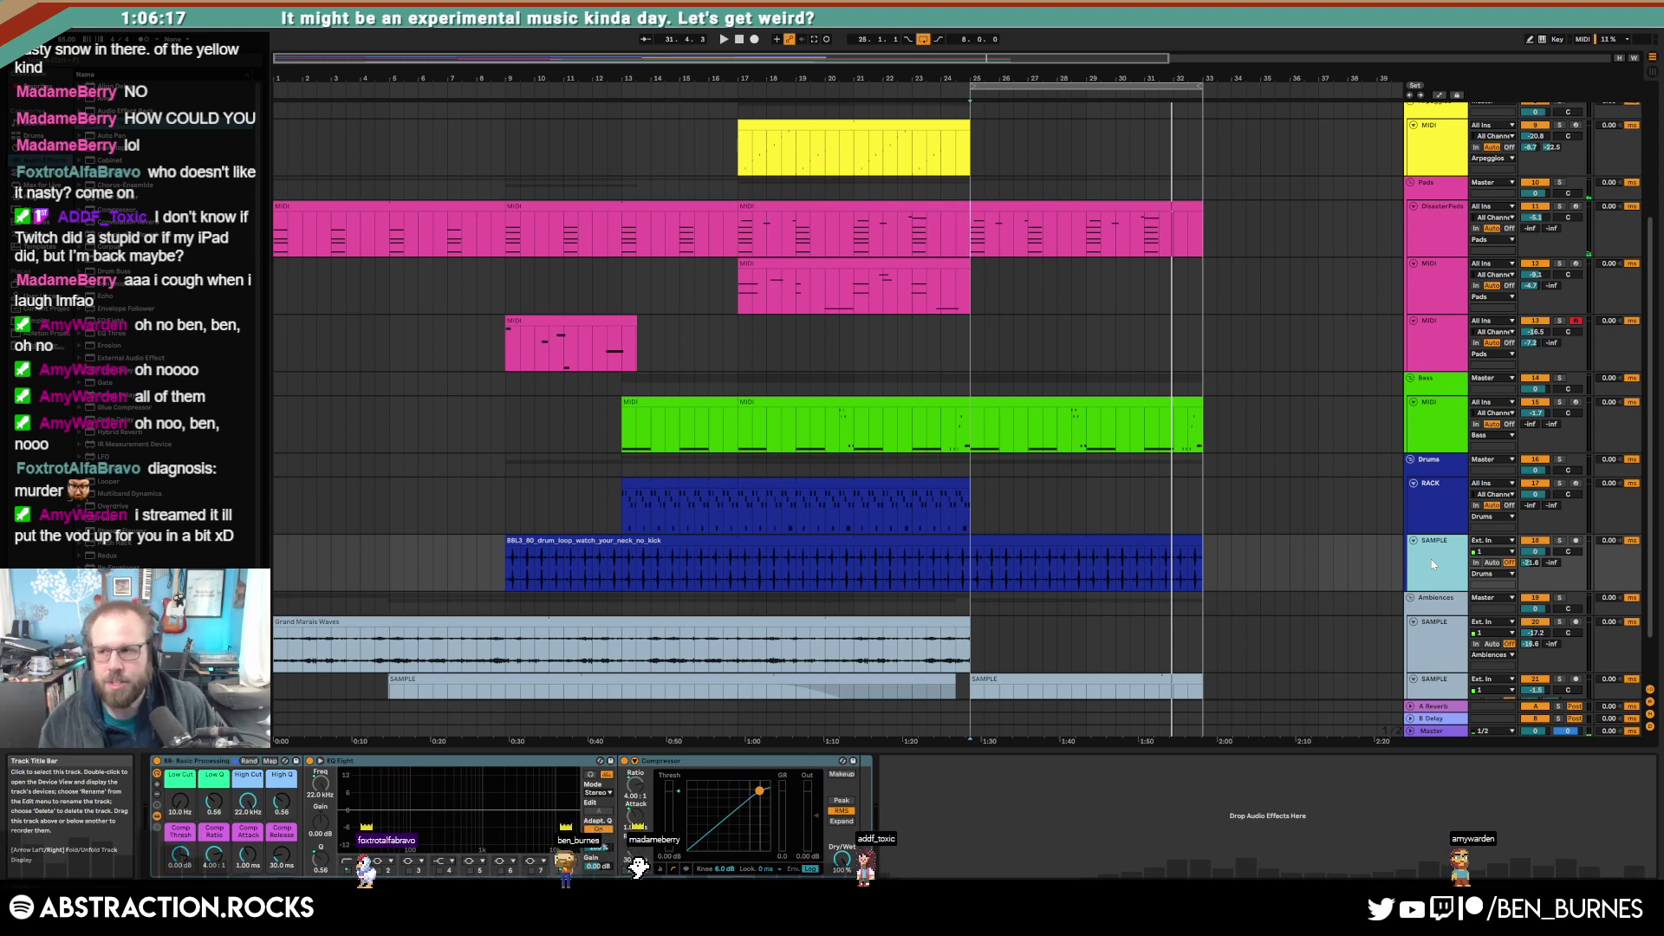
{"action": "left_click", "coordinate": [745, 84]}
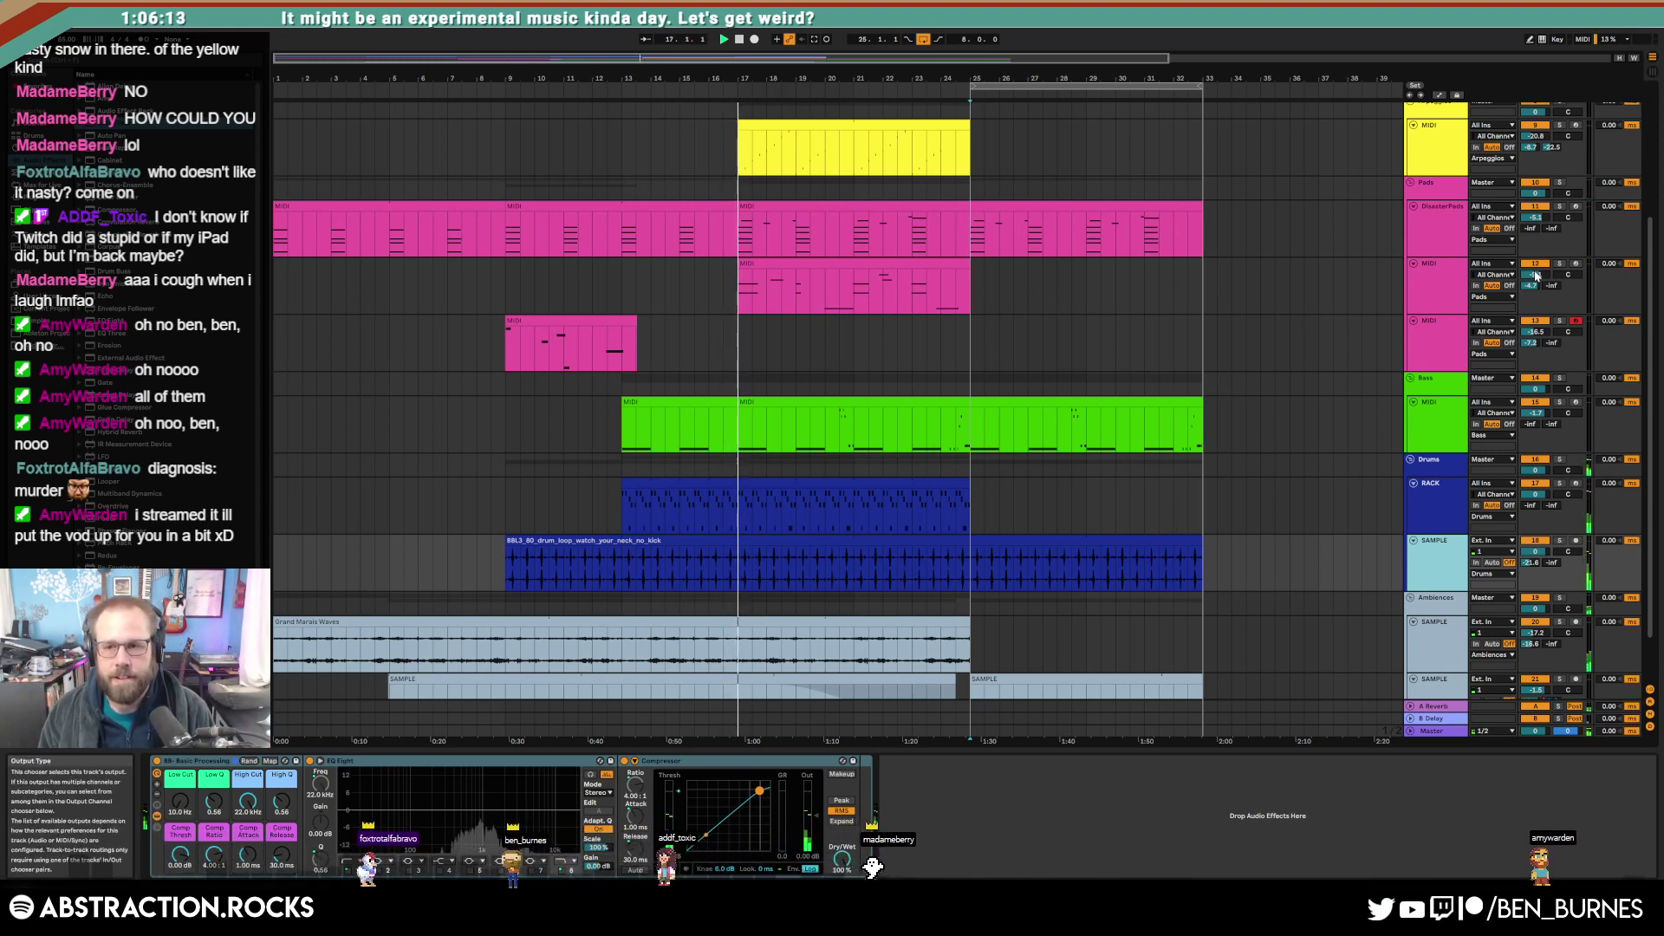
{"action": "left_click", "coordinate": [1439, 288]}
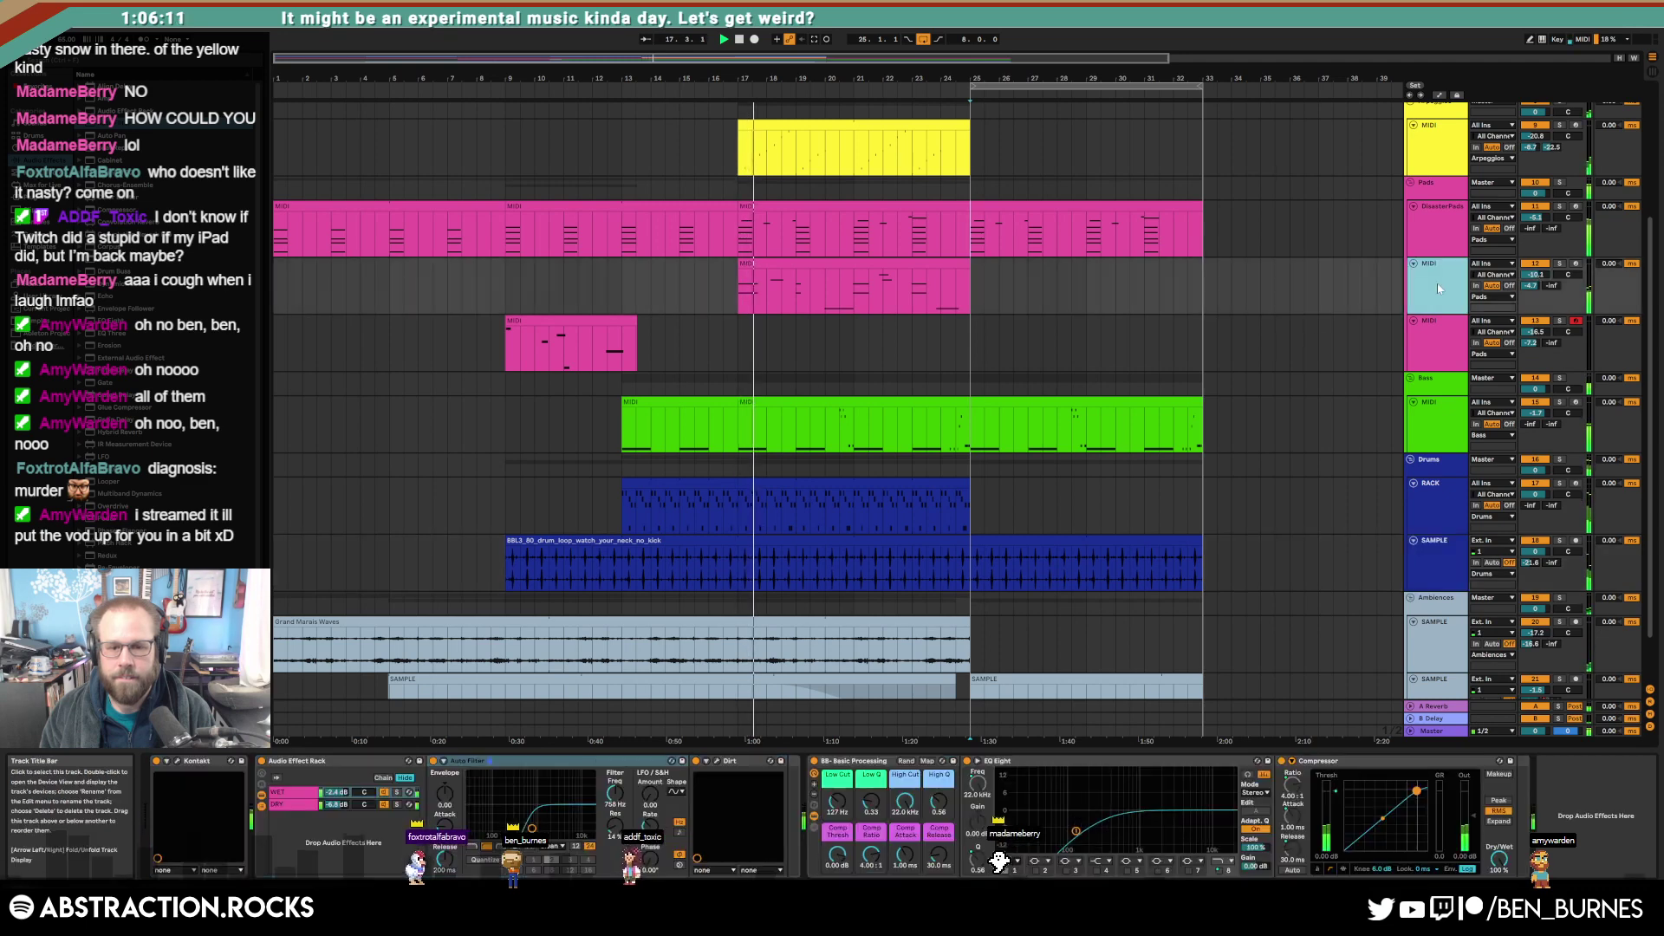
{"action": "left_click_drag", "start_coordinate": [839, 806], "coordinate": [839, 793]}
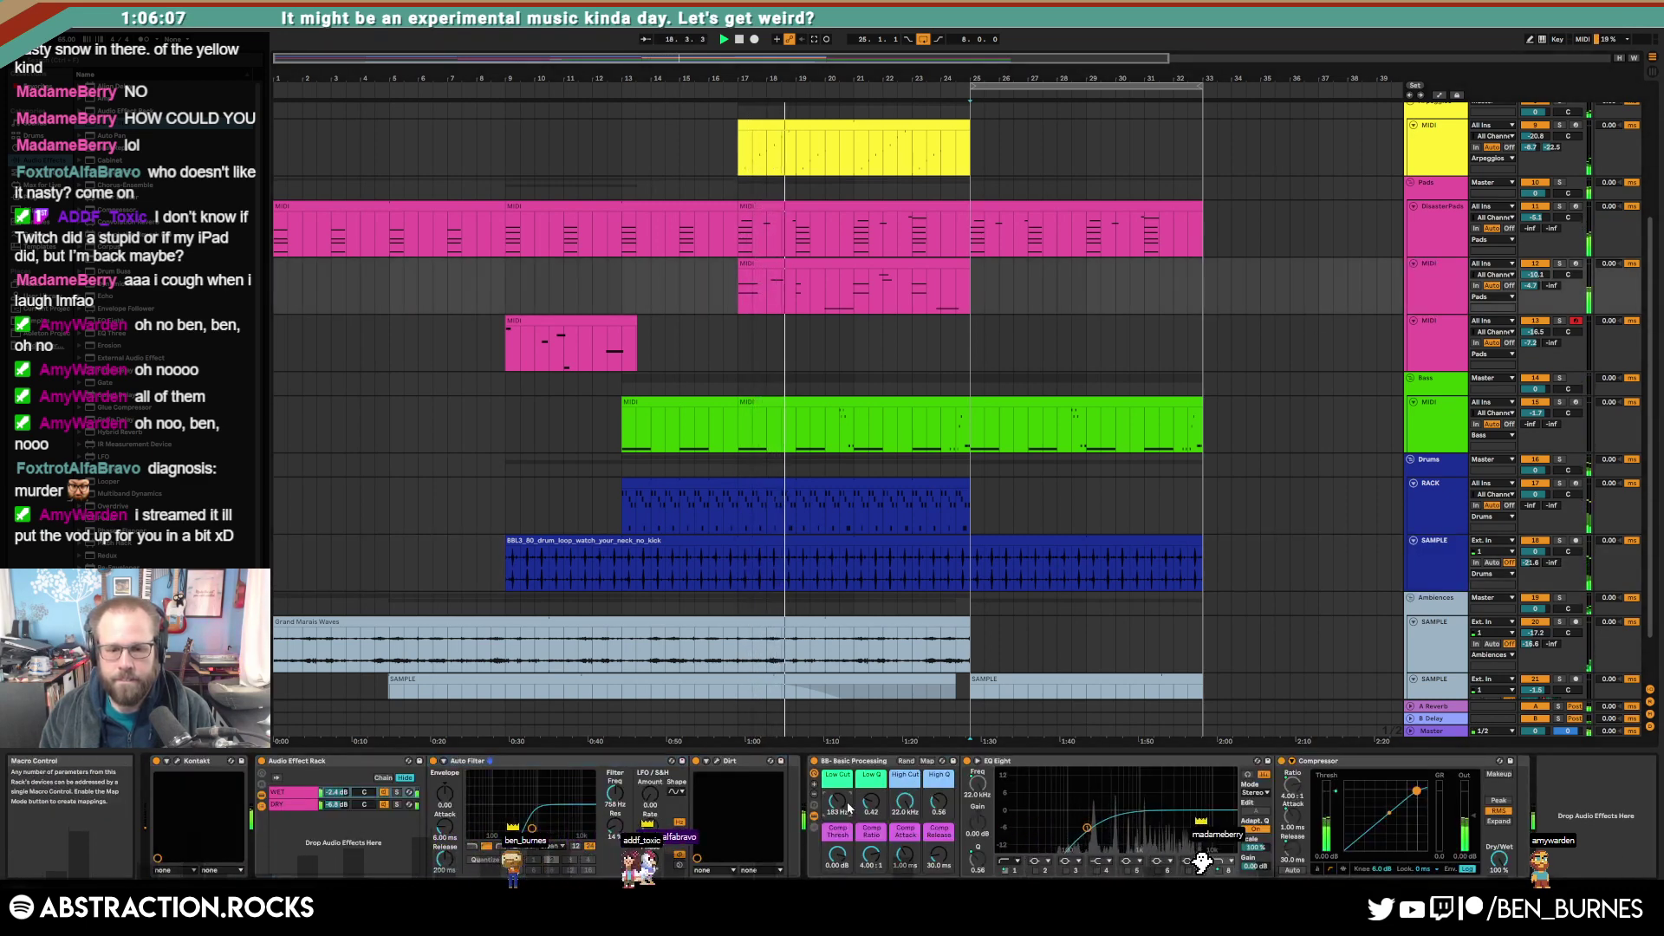
{"action": "left_click_drag", "start_coordinate": [846, 807], "coordinate": [846, 803]}
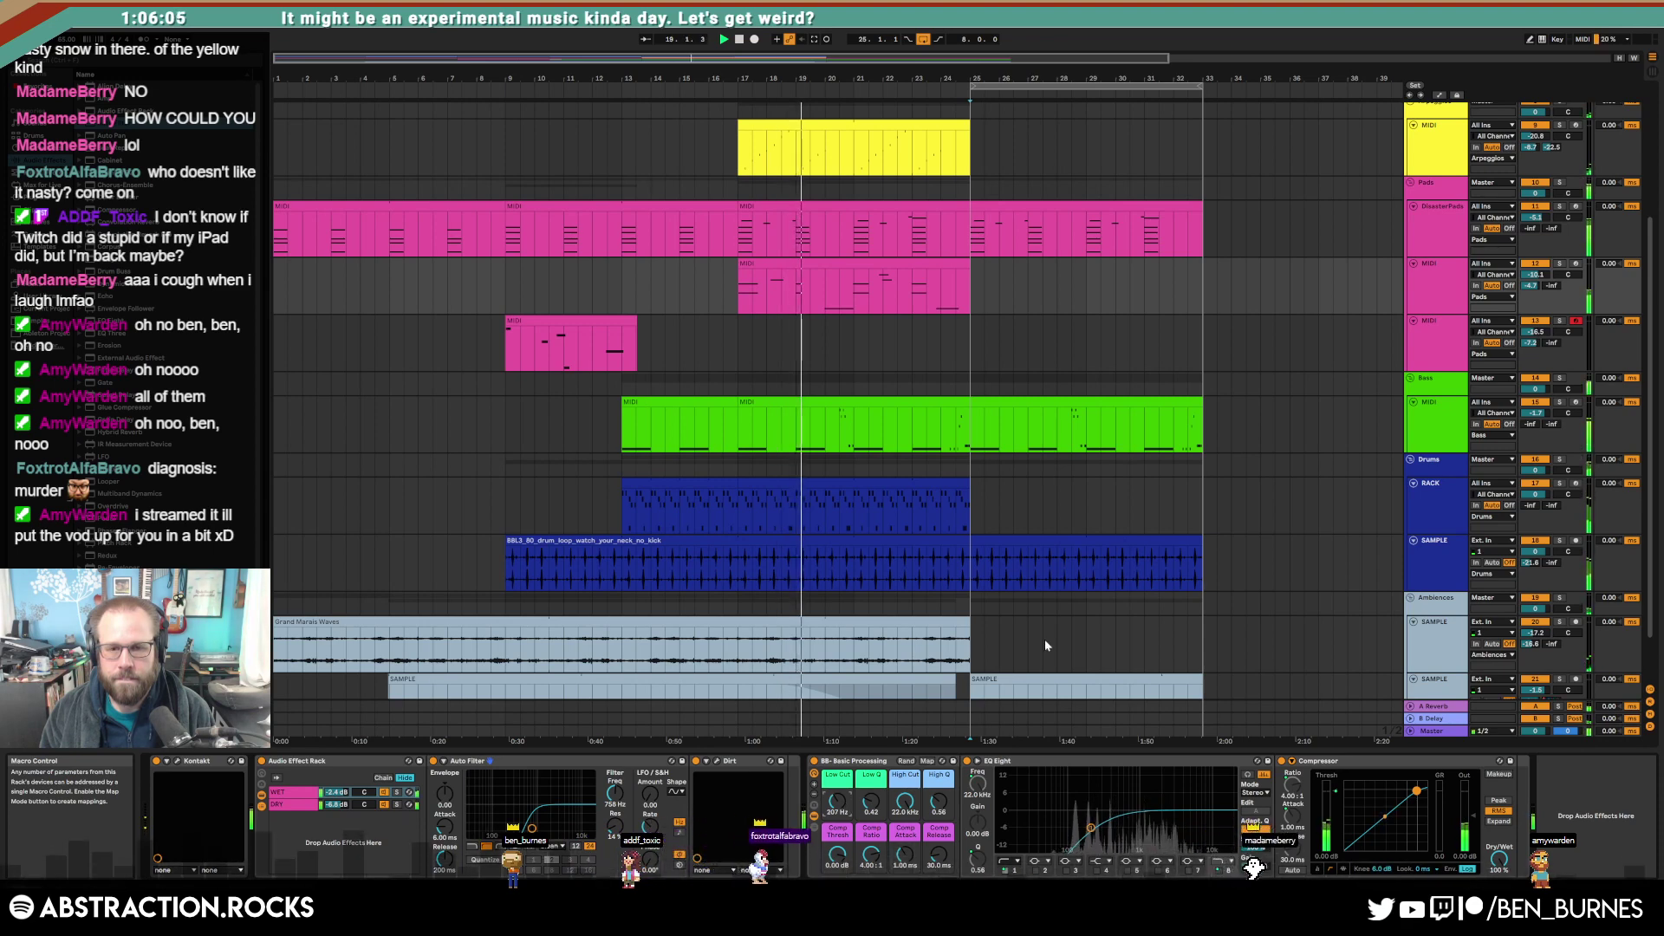
Step: Record a new MIDI melody on the third pad track from about bar 24 into the new section
{"action": "left_click", "coordinate": [967, 276]}
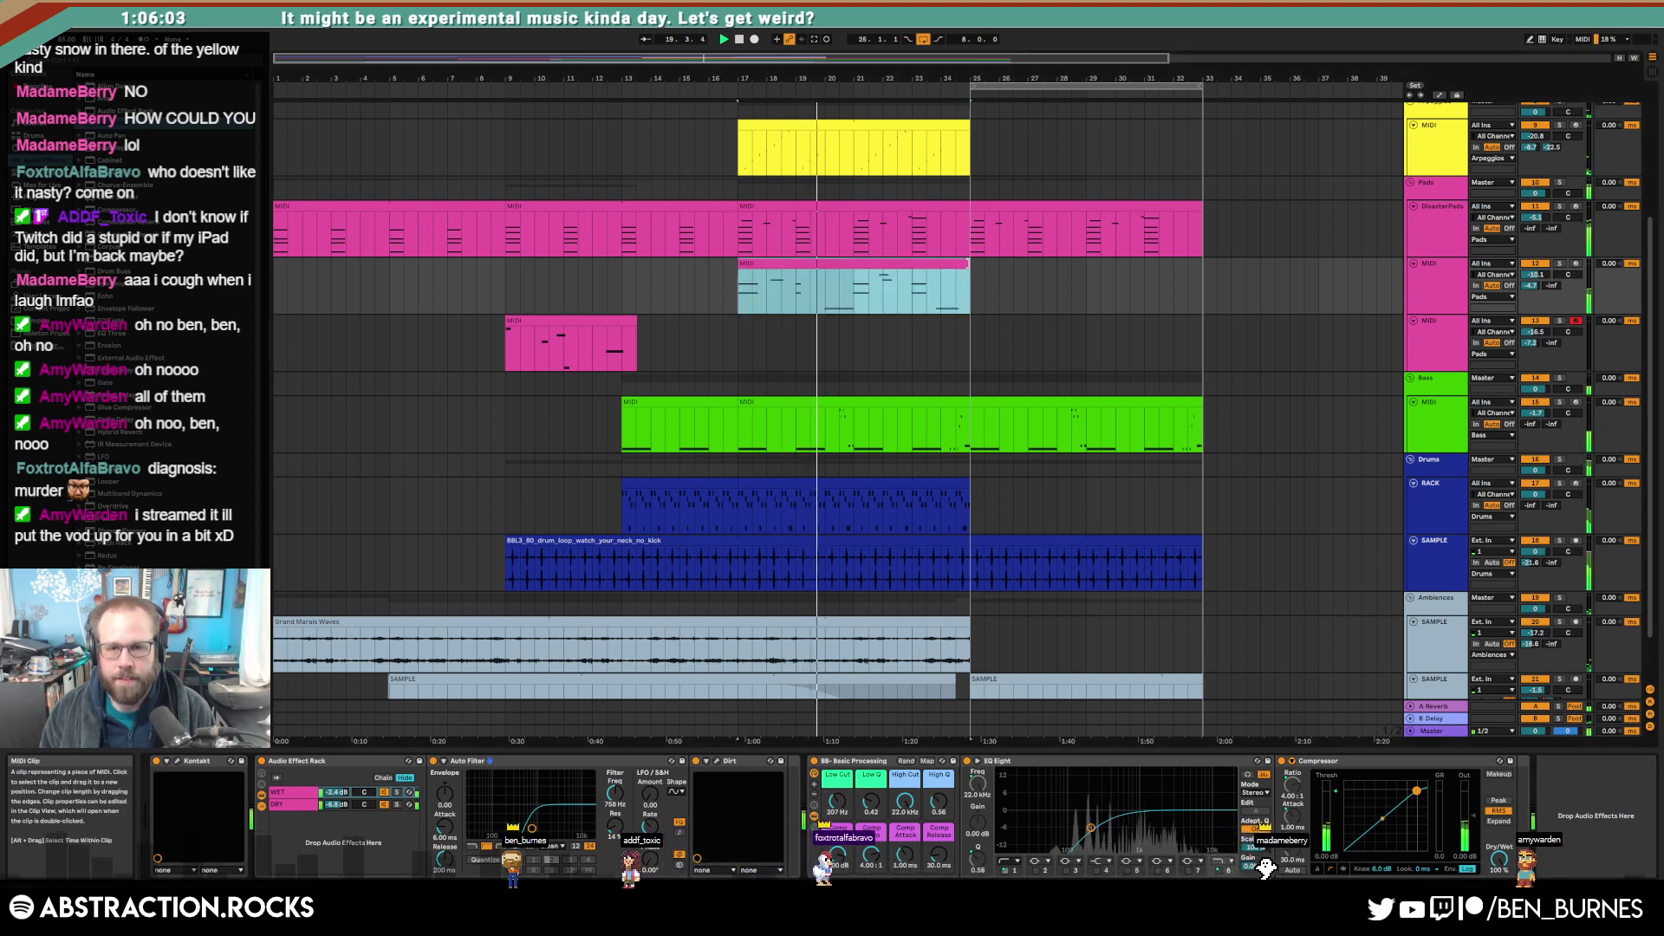
{"action": "left_click", "coordinate": [970, 339]}
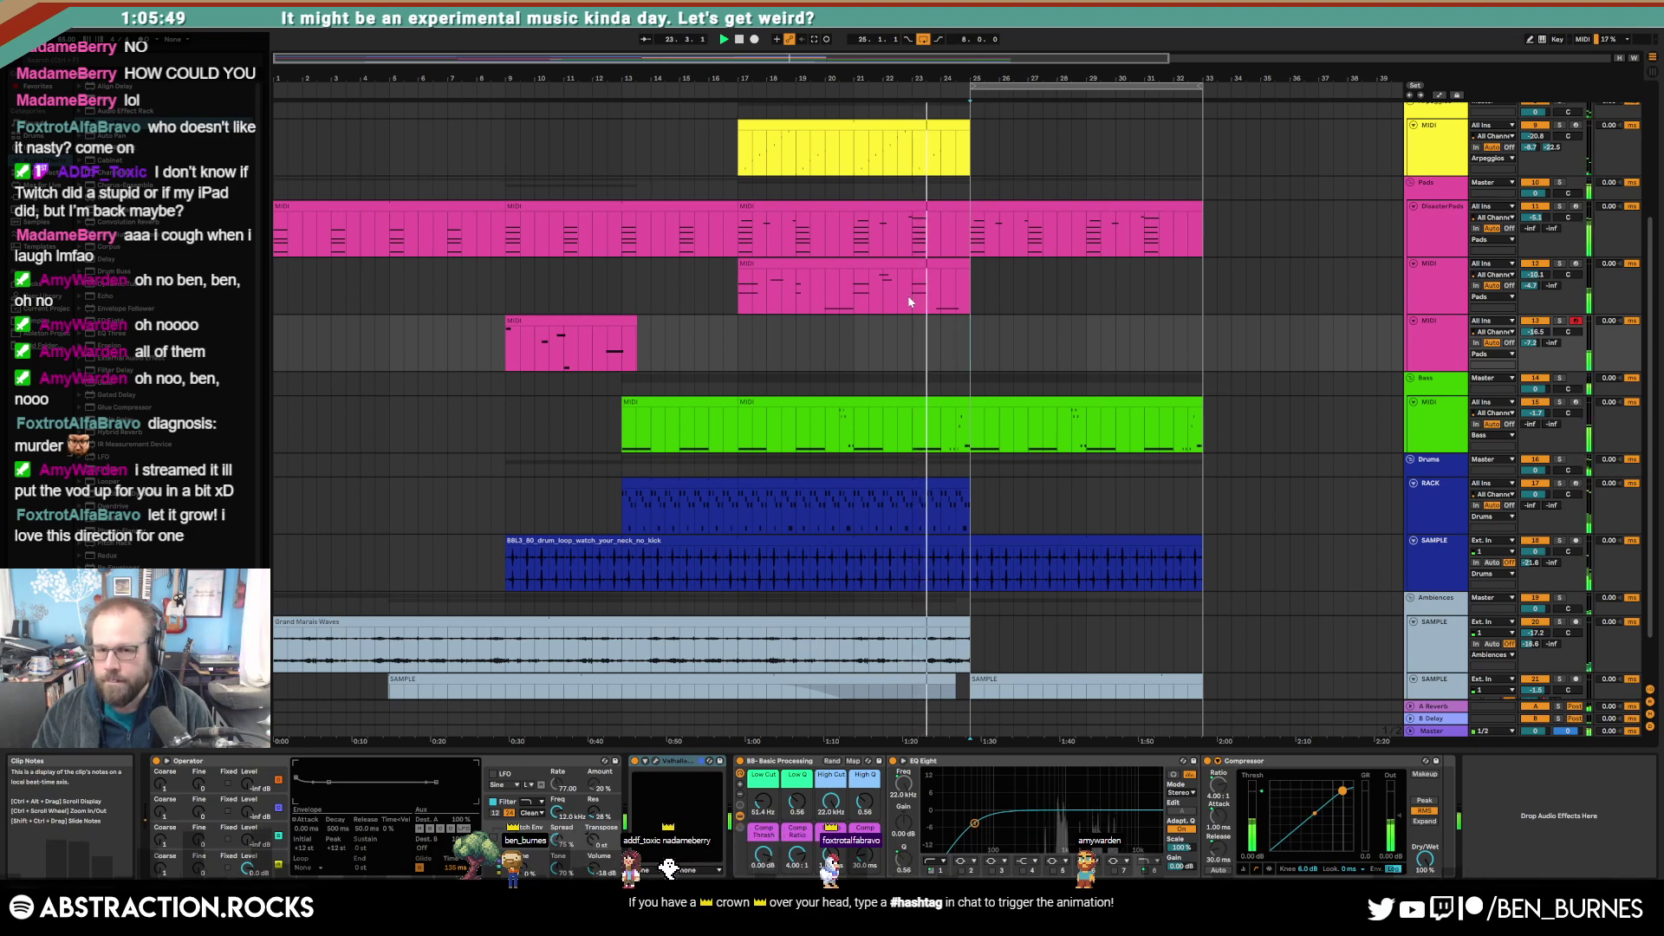
{"action": "key", "text": "F9"}
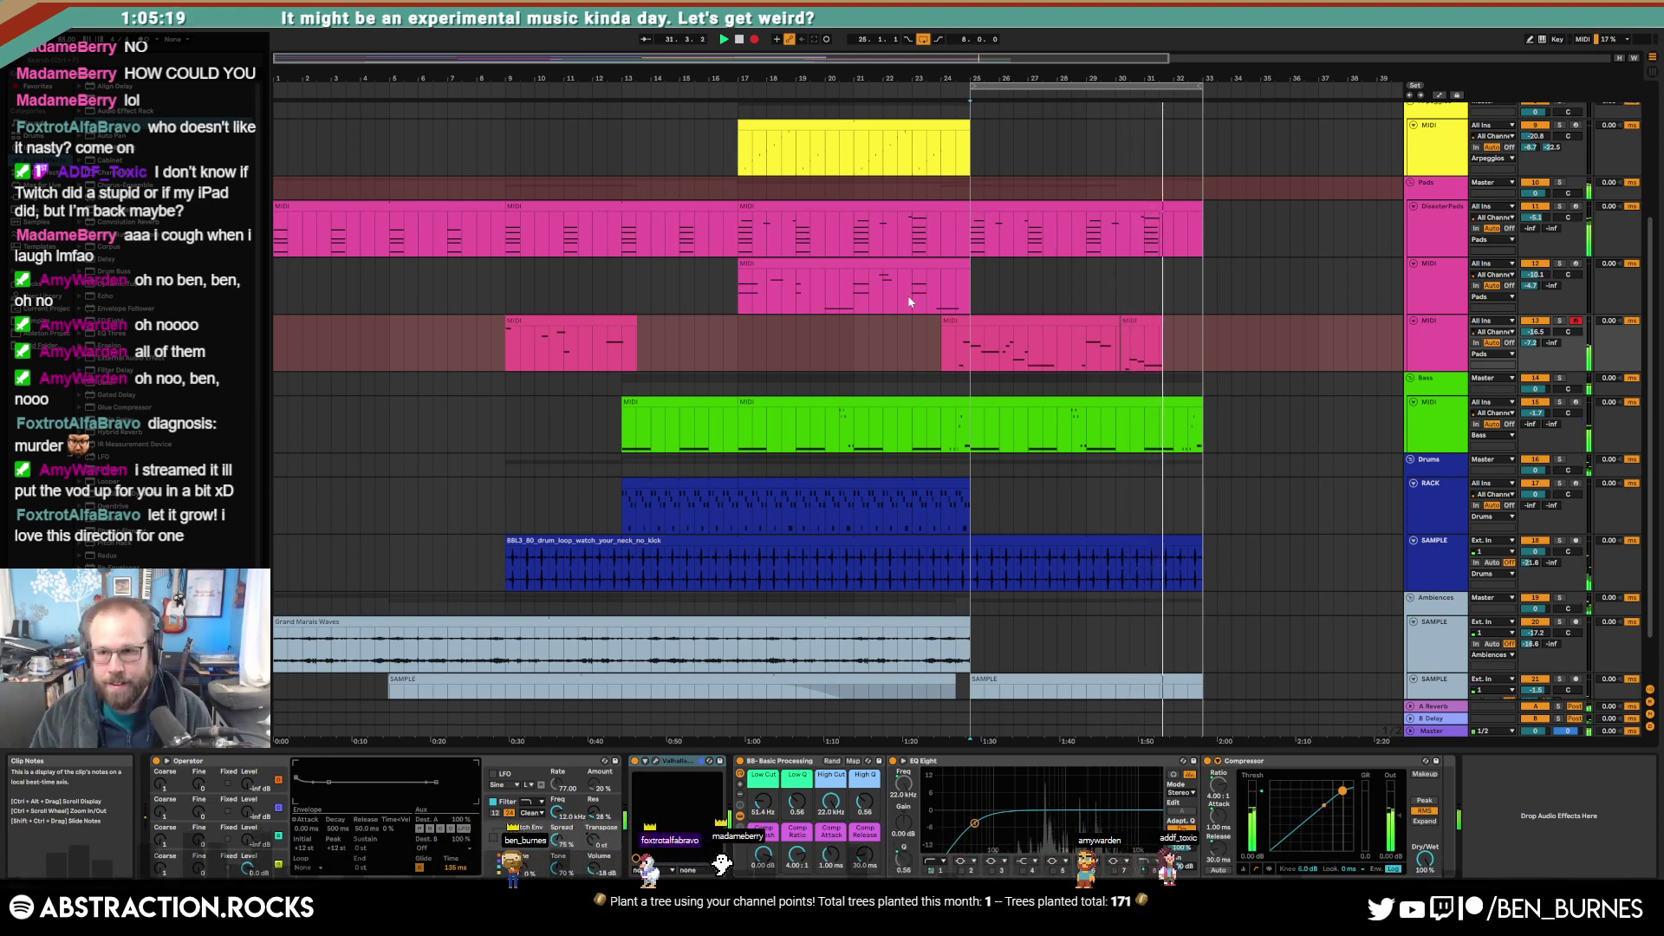
{"action": "left_click", "coordinate": [754, 39]}
Step: Transpose all notes of the last recorded clip up two octaves and consolidate the new recordings into one clip from bar 24 to 33
{"action": "double_click", "coordinate": [1145, 347]}
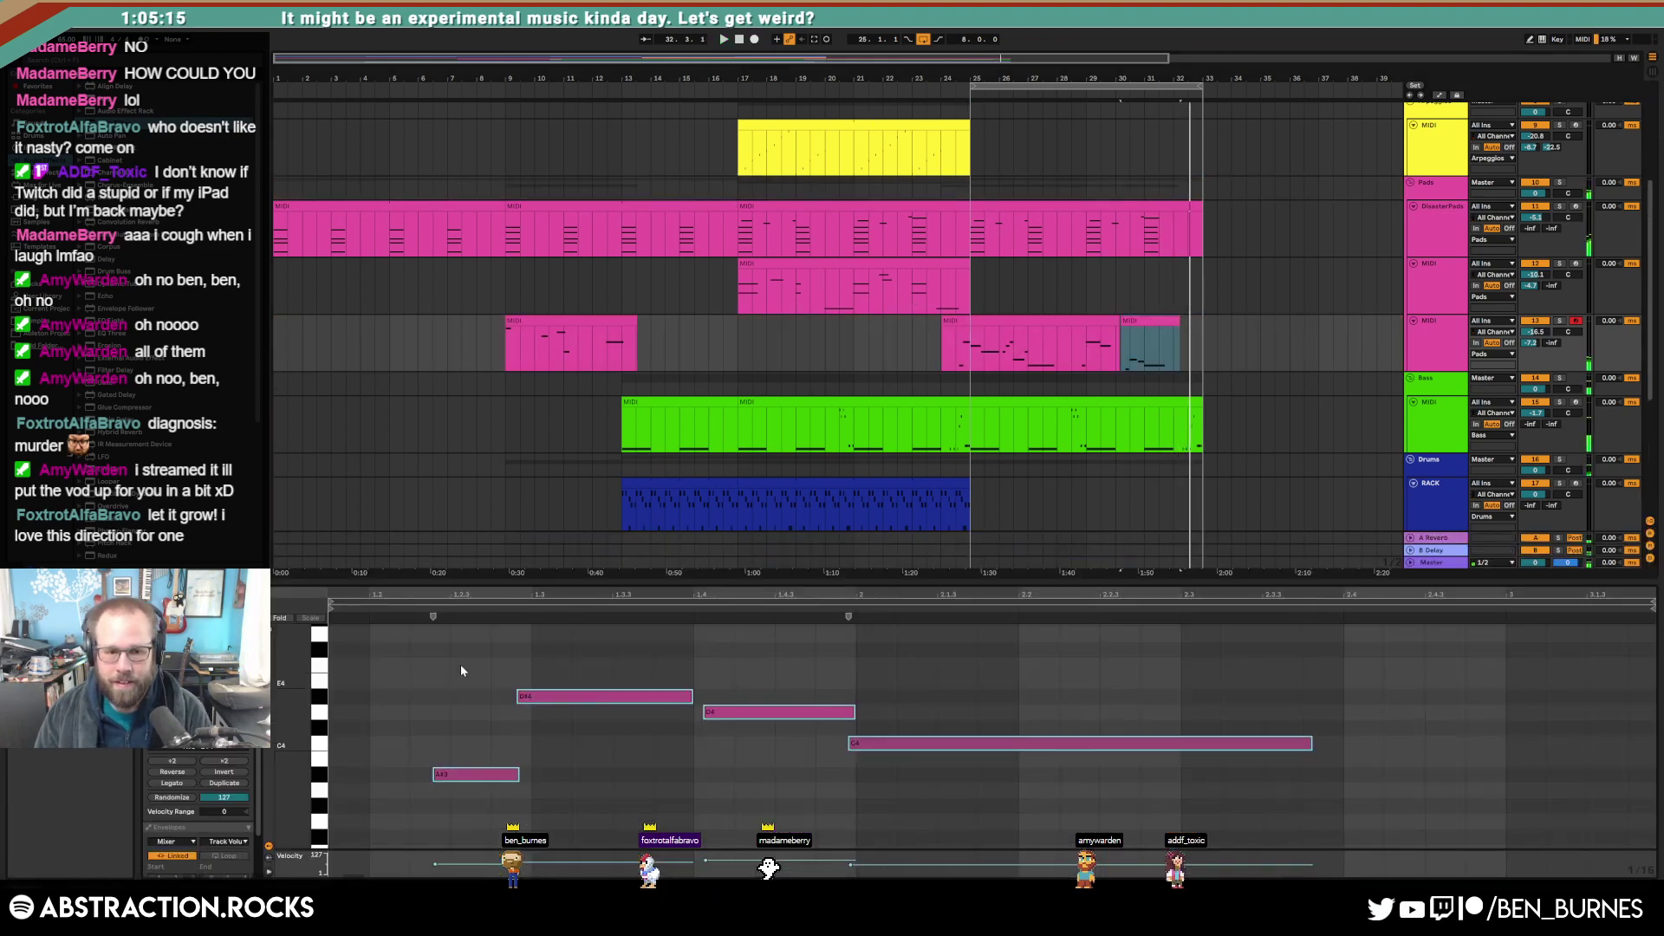
{"action": "key", "text": "ctrl+a"}
{"action": "key", "text": "shift+Up"}
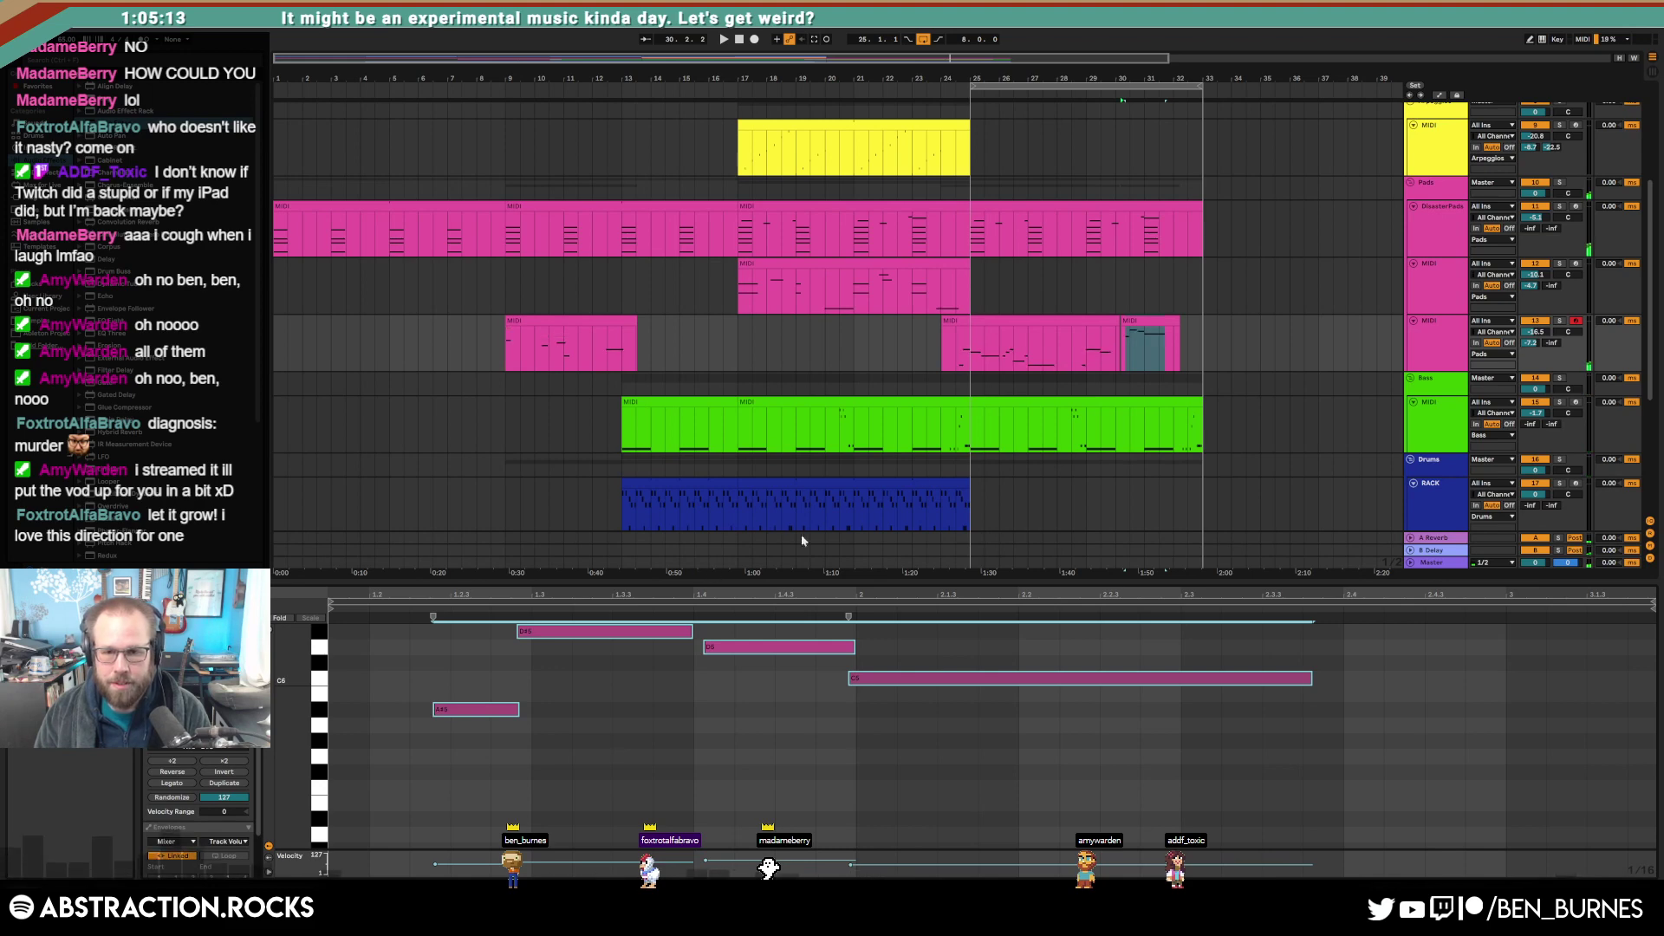
{"action": "left_click_drag", "start_coordinate": [941, 358], "coordinate": [1203, 368]}
{"action": "key", "text": "ctrl+j"}
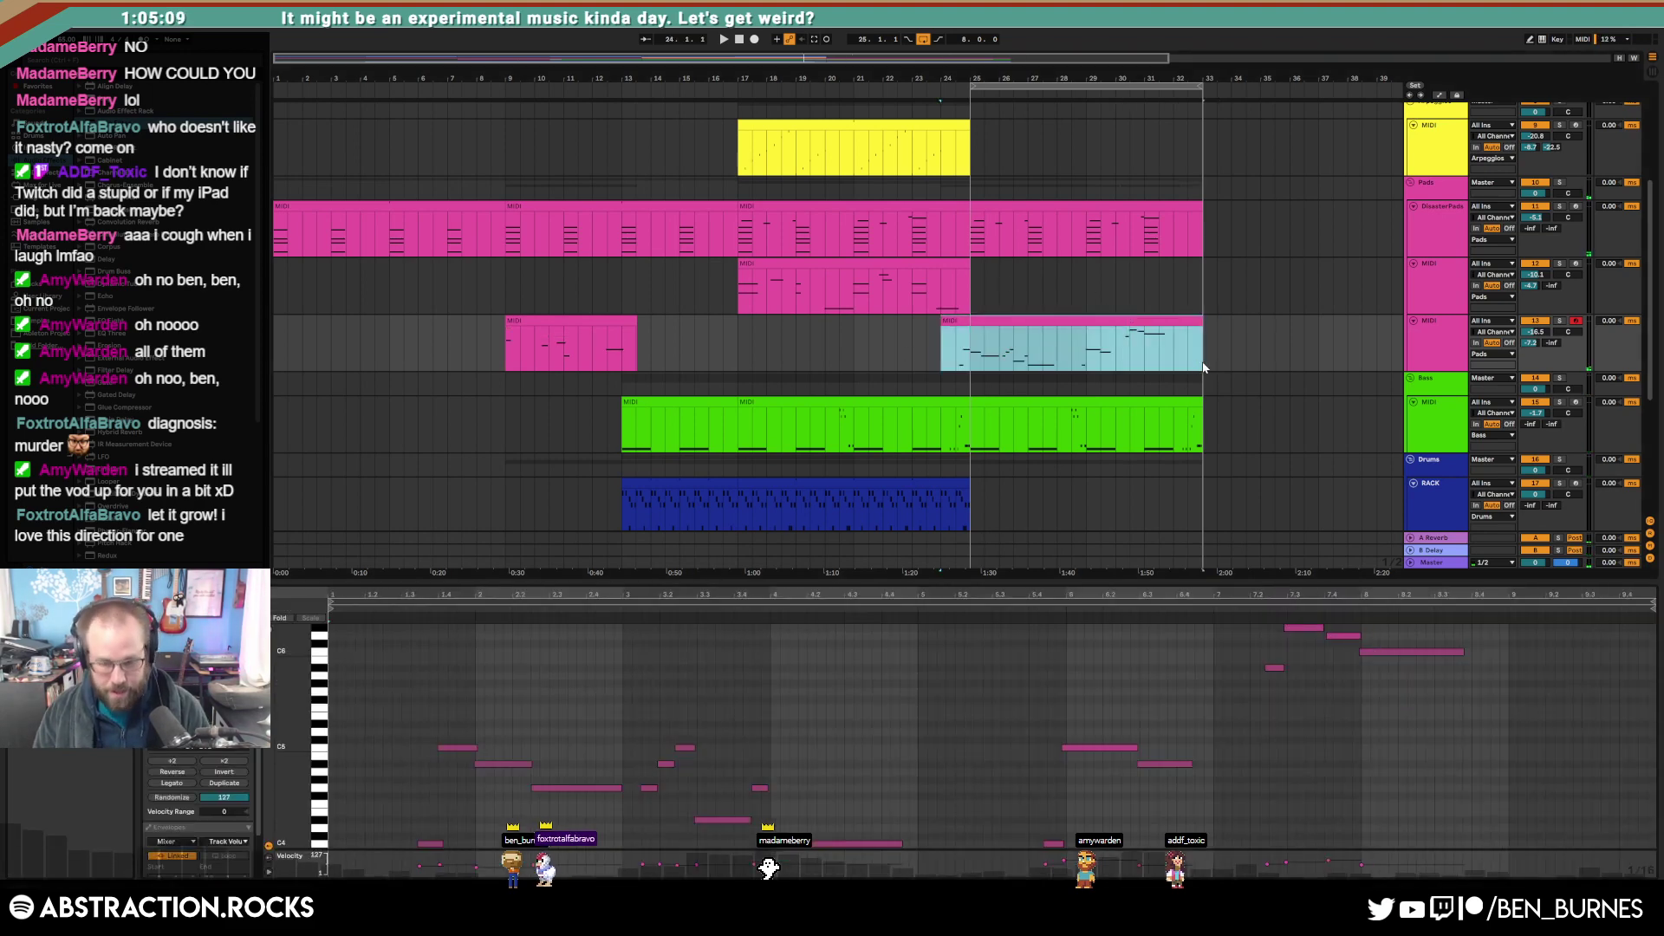
Step: Play the consolidated melody from about bar 28 and transpose its last four notes down one octave
{"action": "left_click", "coordinate": [1079, 356]}
{"action": "key", "text": "space"}
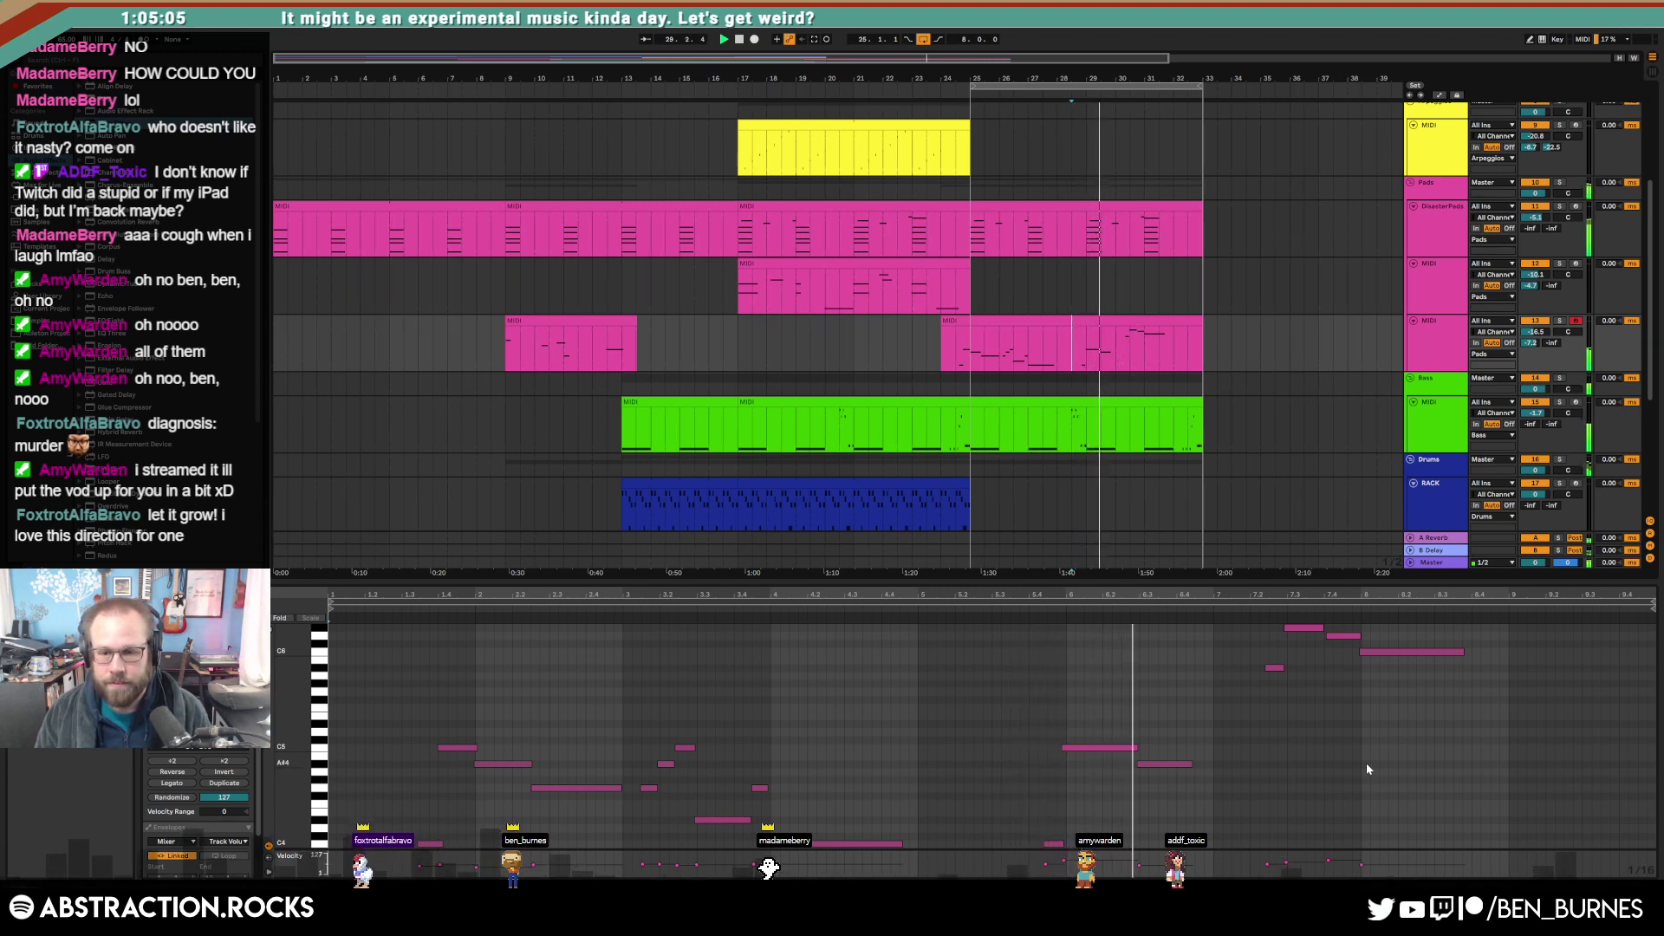
{"action": "left_click_drag", "start_coordinate": [1283, 744], "coordinate": [1426, 529]}
{"action": "key", "text": "shift+Down"}
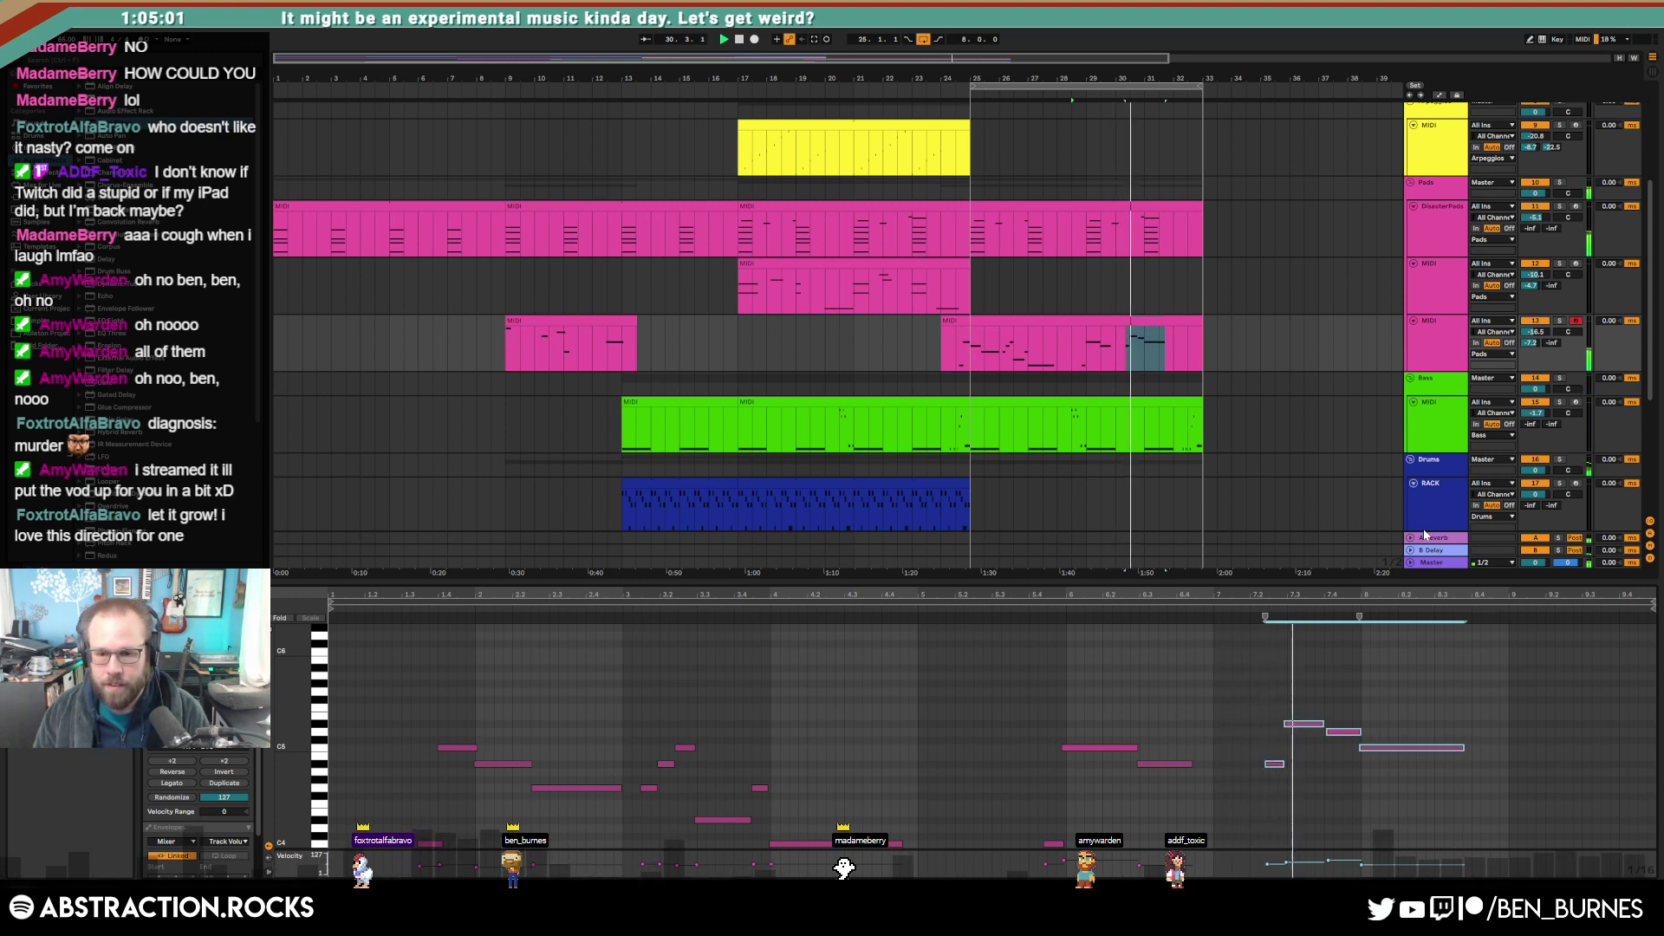
Step: Lengthen the two short notes before the melody's final long note slightly and return to the device view
{"action": "left_click", "coordinate": [1331, 735]}
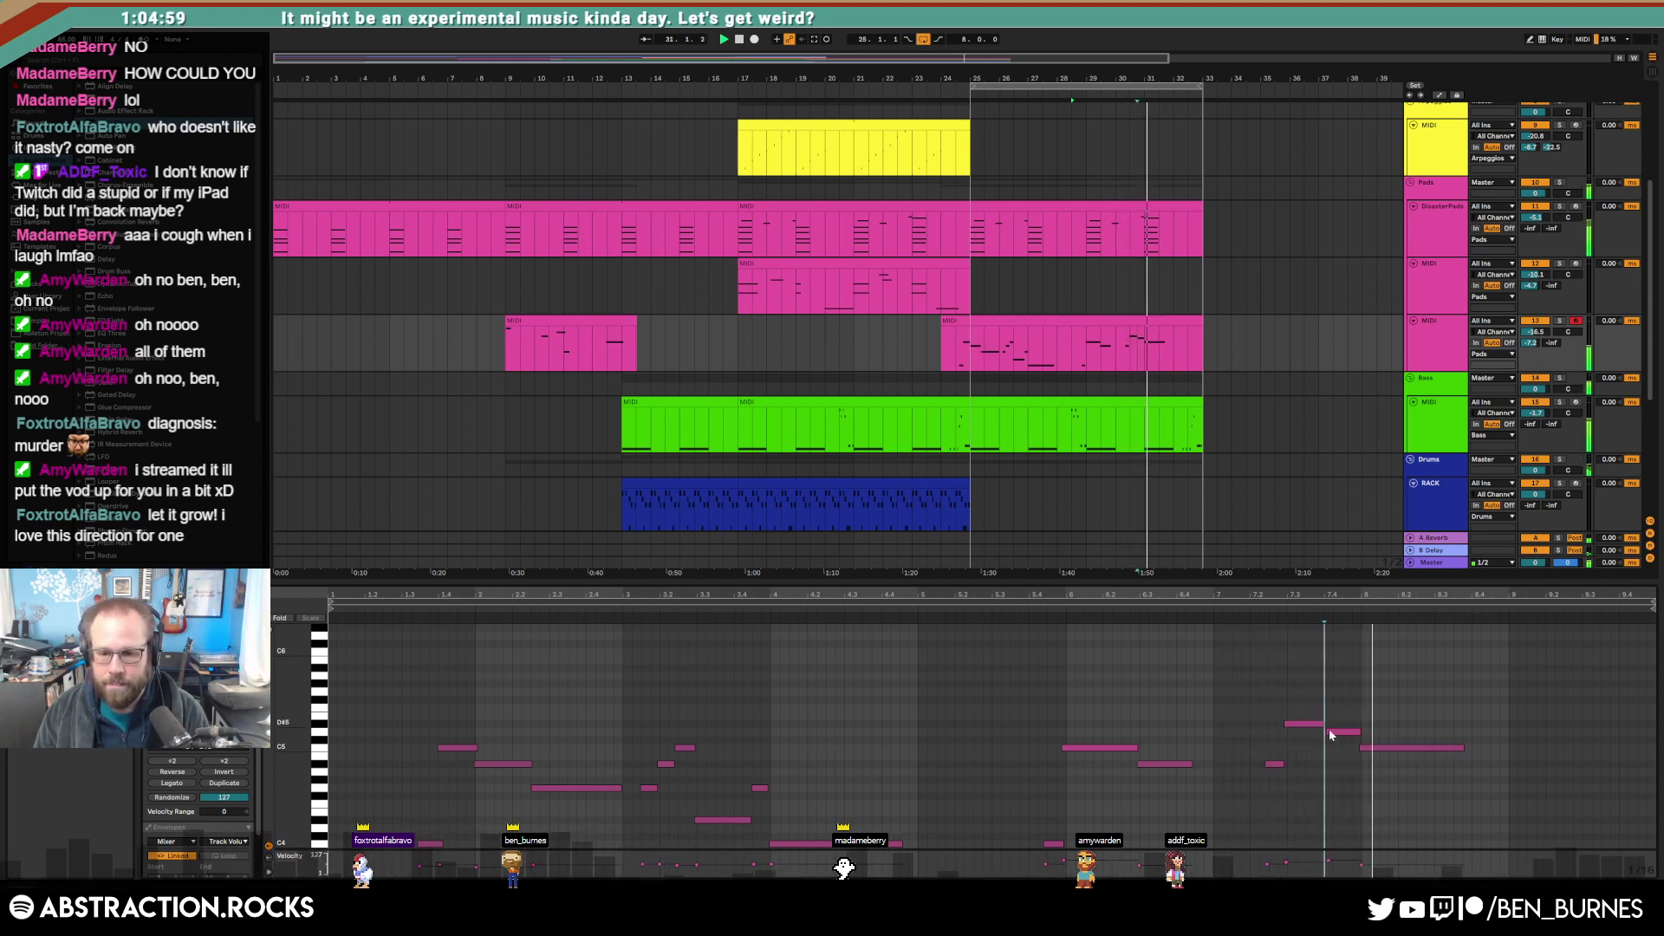
{"action": "left_click_drag", "start_coordinate": [1322, 725], "coordinate": [1332, 725]}
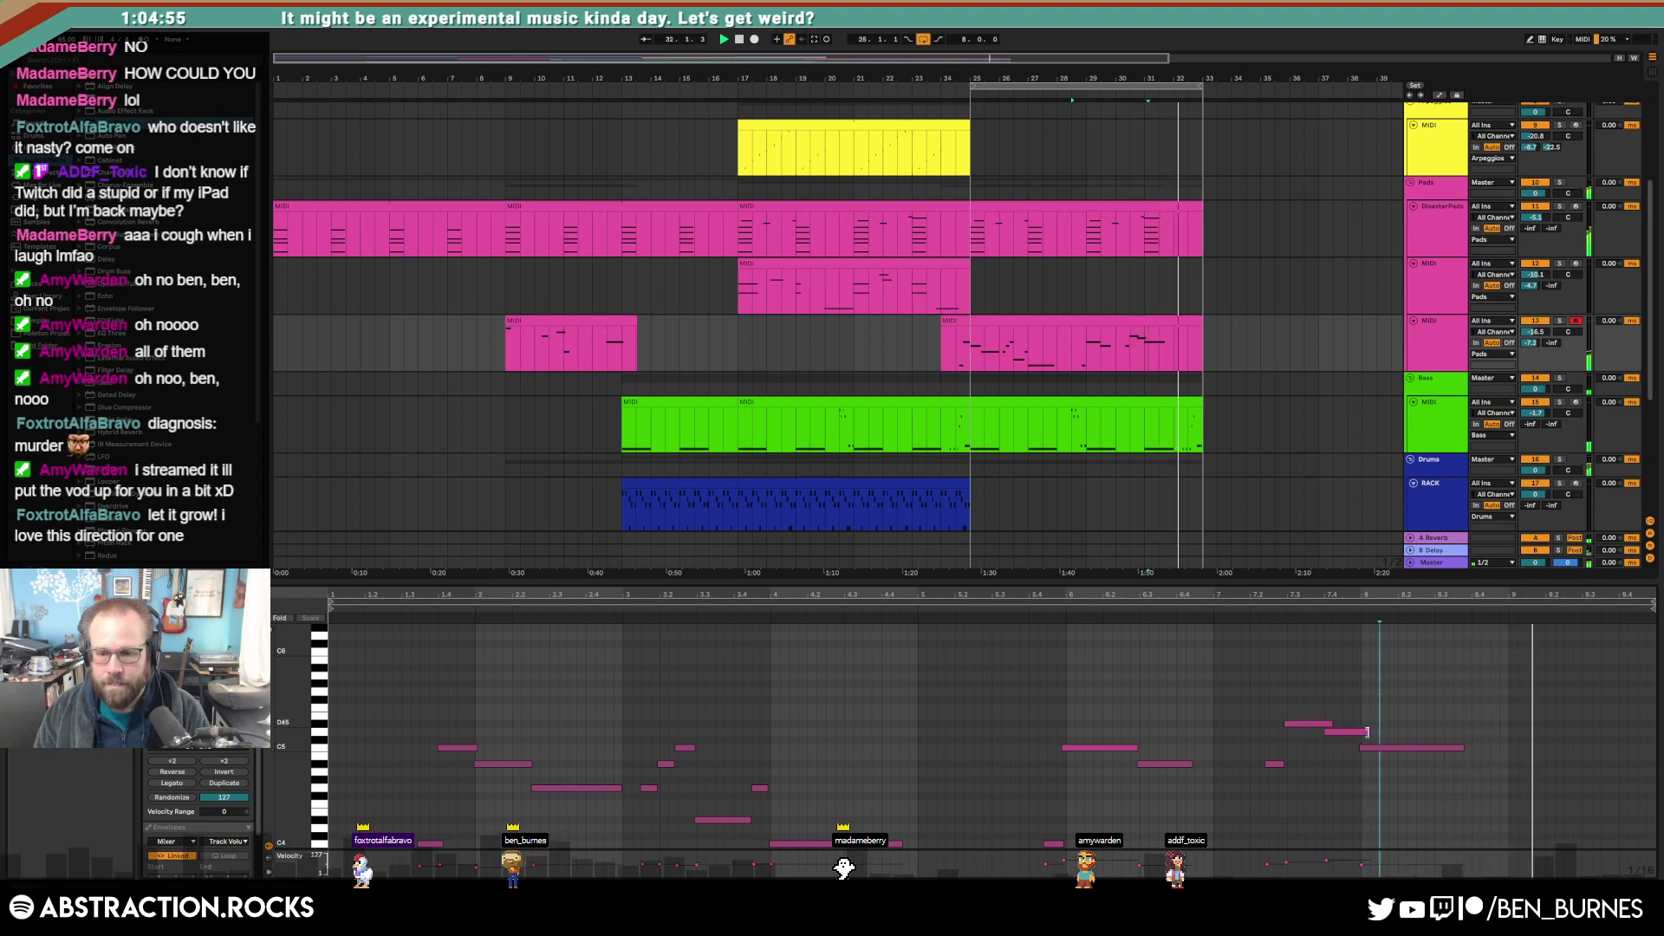
{"action": "left_click", "coordinate": [1393, 595]}
{"action": "key", "text": "shift+Tab"}
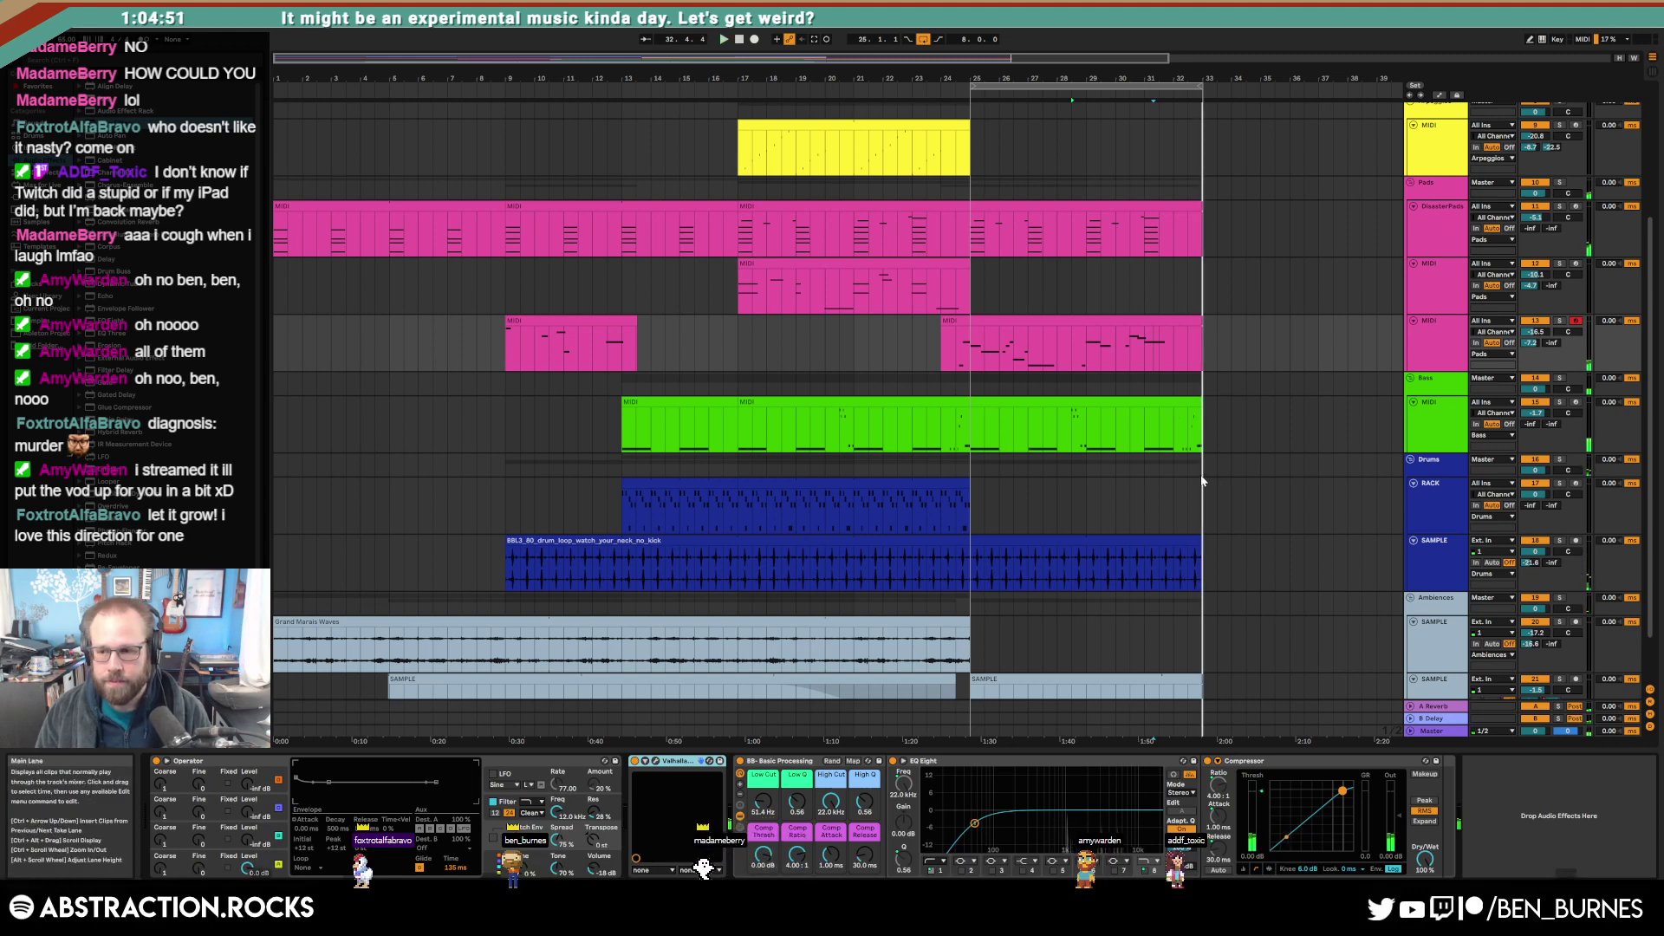
Step: Copy the first pad track's clip at bars 9 to 17 and paste it at bar 33
{"action": "left_click", "coordinate": [1204, 498]}
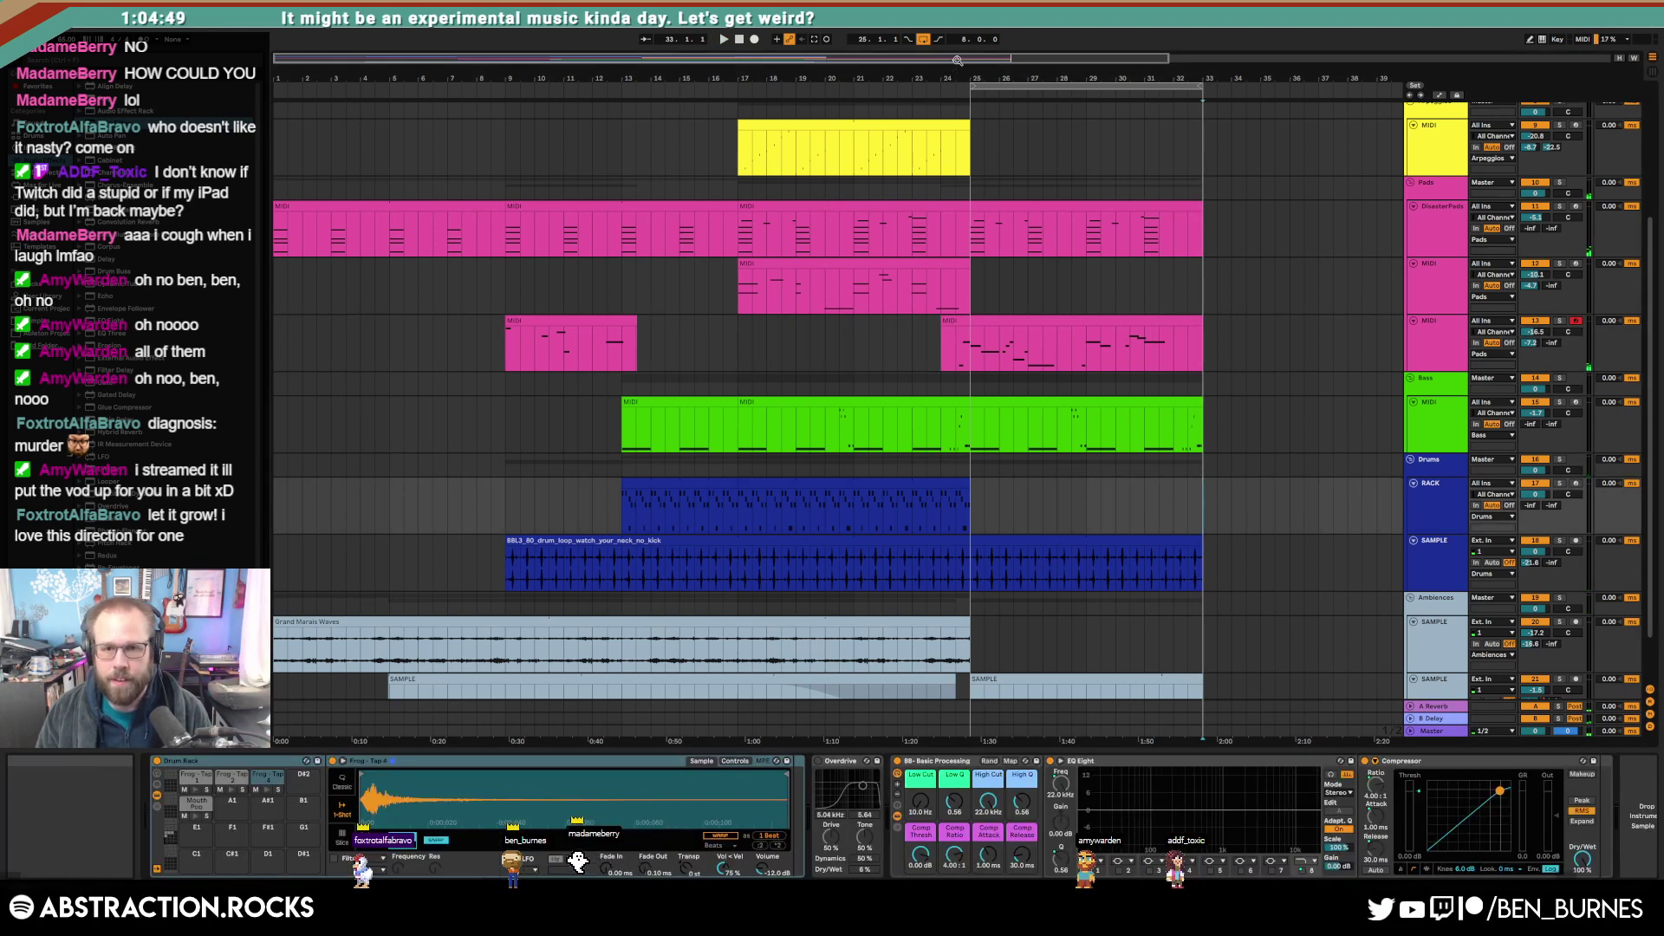
{"action": "left_click_drag", "start_coordinate": [957, 60], "coordinate": [1201, 60]}
{"action": "scroll", "coordinate": [1084, 307], "scroll_direction": "up", "scroll_amount": 2}
{"action": "left_click", "coordinate": [870, 258]}
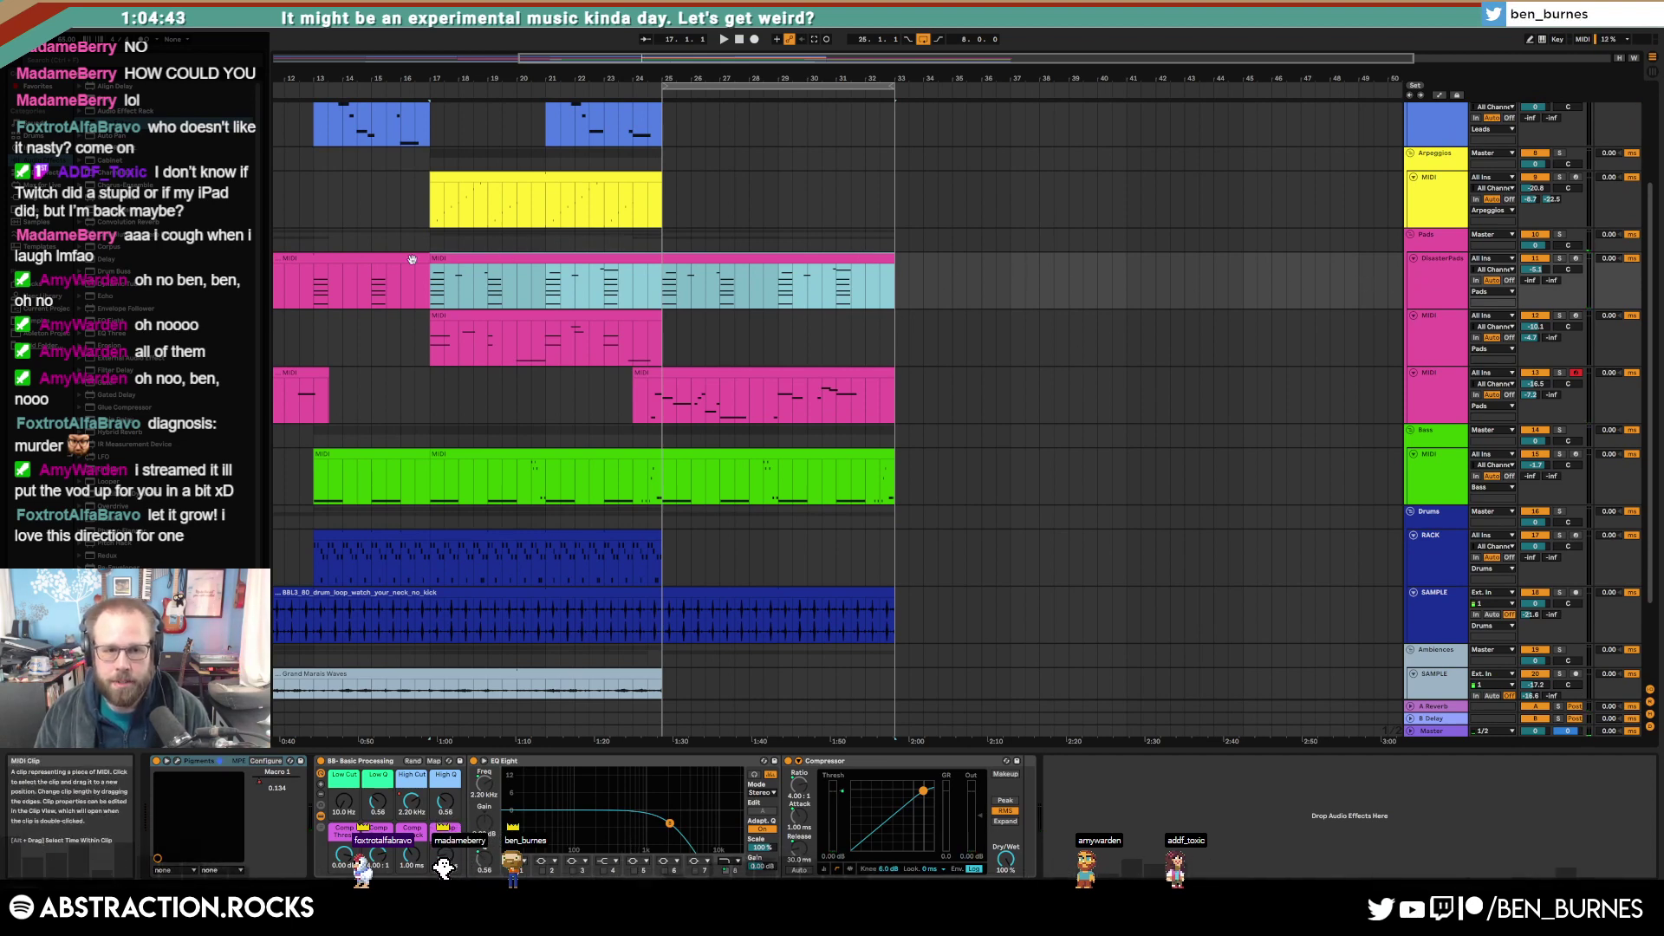
{"action": "scroll", "coordinate": [1074, 352], "scroll_direction": "down", "scroll_amount": 3}
{"action": "left_click", "coordinate": [459, 258]}
{"action": "key", "text": "ctrl+c"}
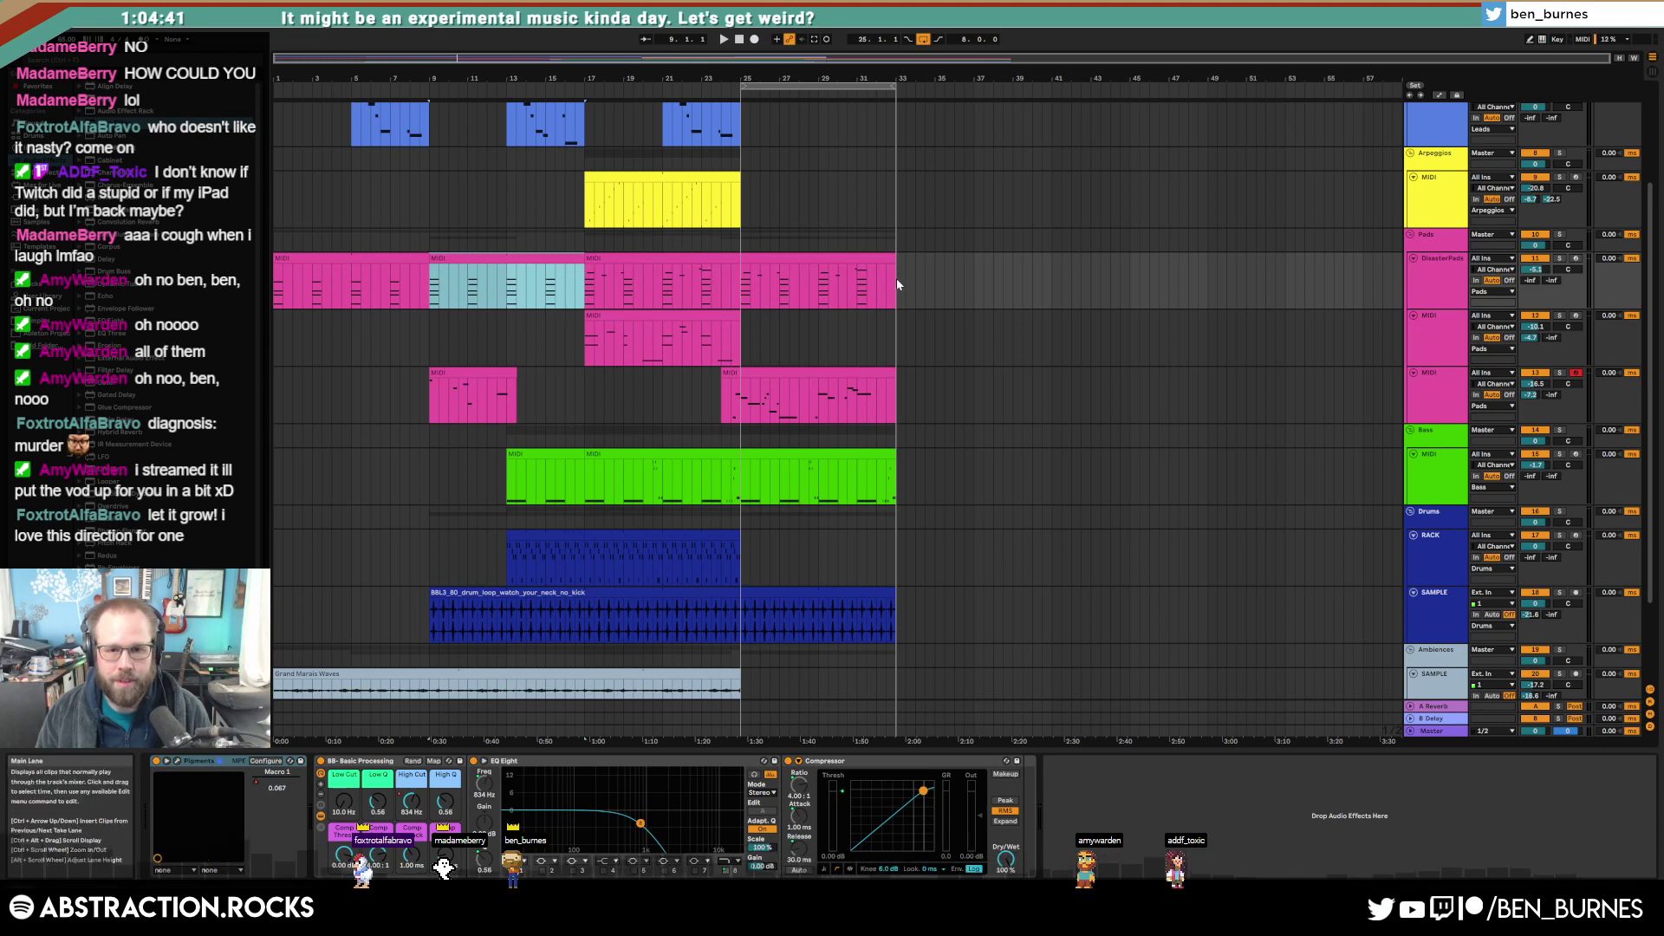
{"action": "left_click", "coordinate": [901, 279]}
{"action": "key", "text": "ctrl+v"}
Step: Try to ramp the High Cut automation over the pasted pad clip up to 22.0 kHz at bar 41
{"action": "key", "text": "a"}
{"action": "left_click", "coordinate": [886, 302]}
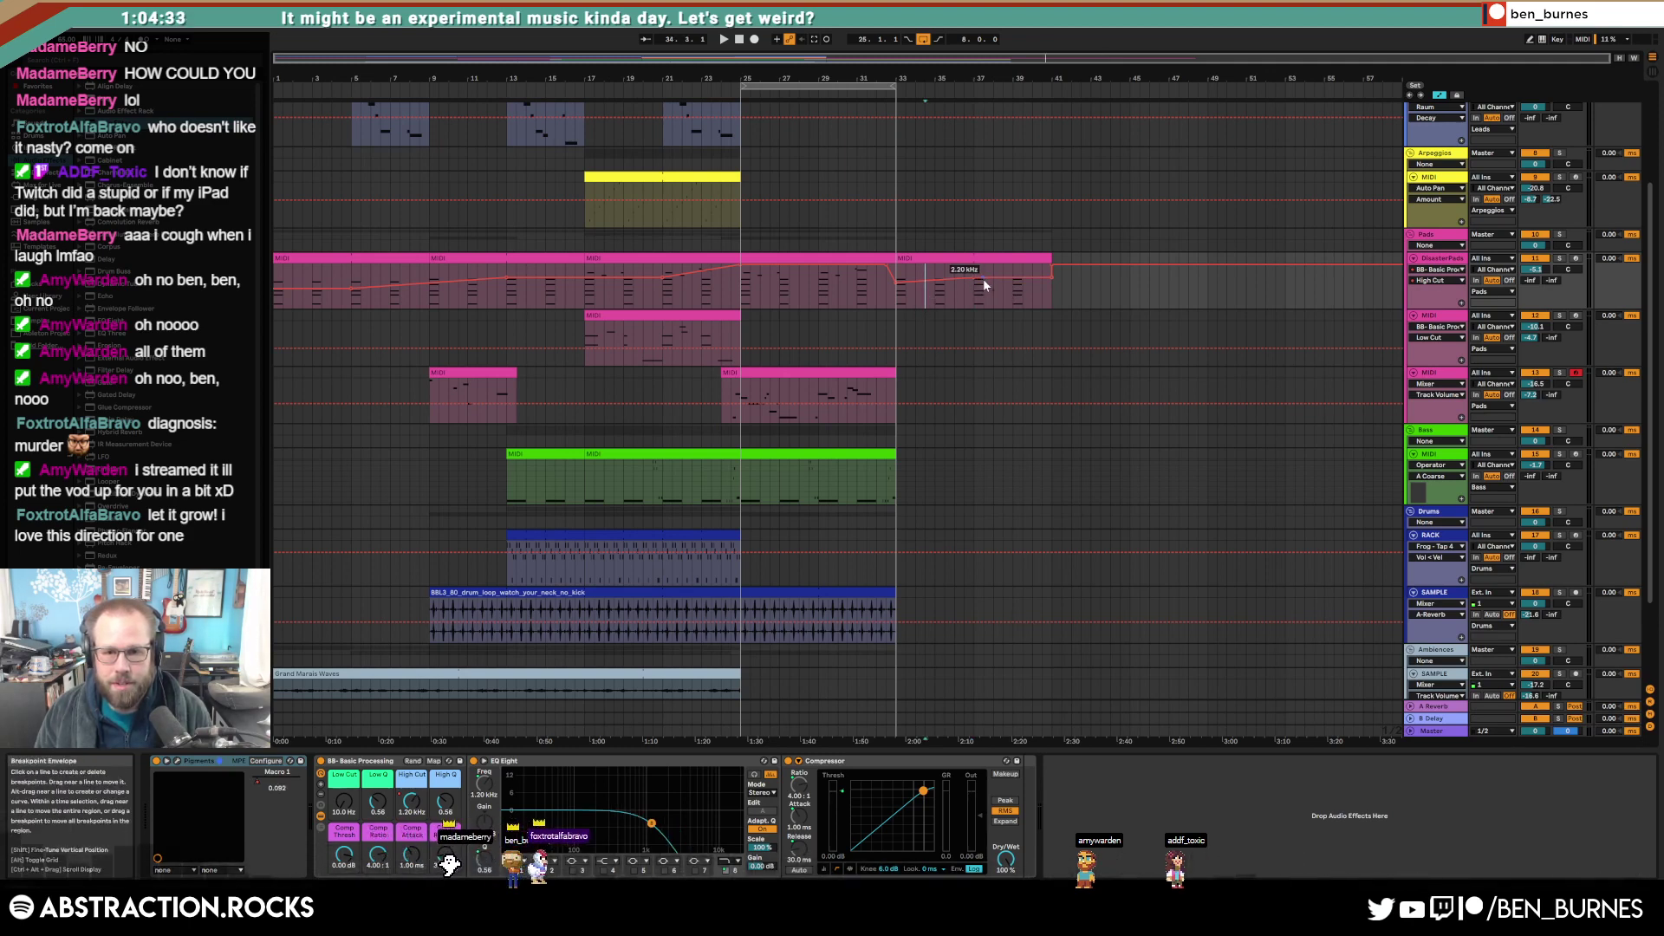
{"action": "left_click_drag", "start_coordinate": [975, 277], "coordinate": [1049, 268]}
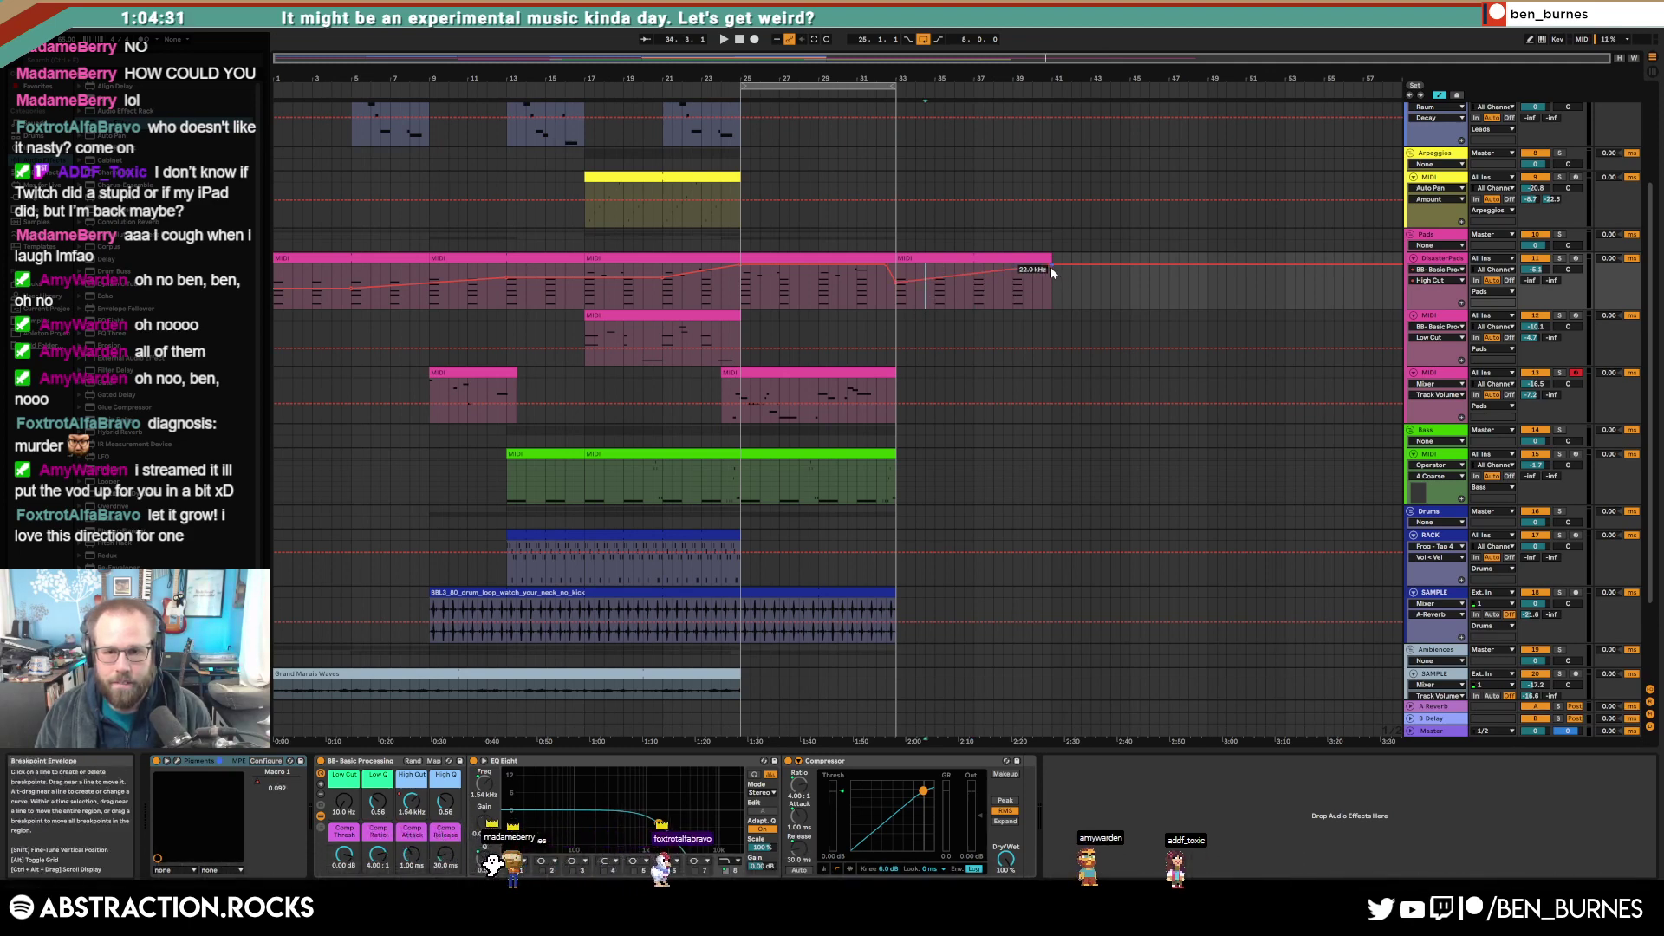
{"action": "key", "text": "ctrl+z"}
{"action": "left_click", "coordinate": [980, 271]}
{"action": "key", "text": "a"}
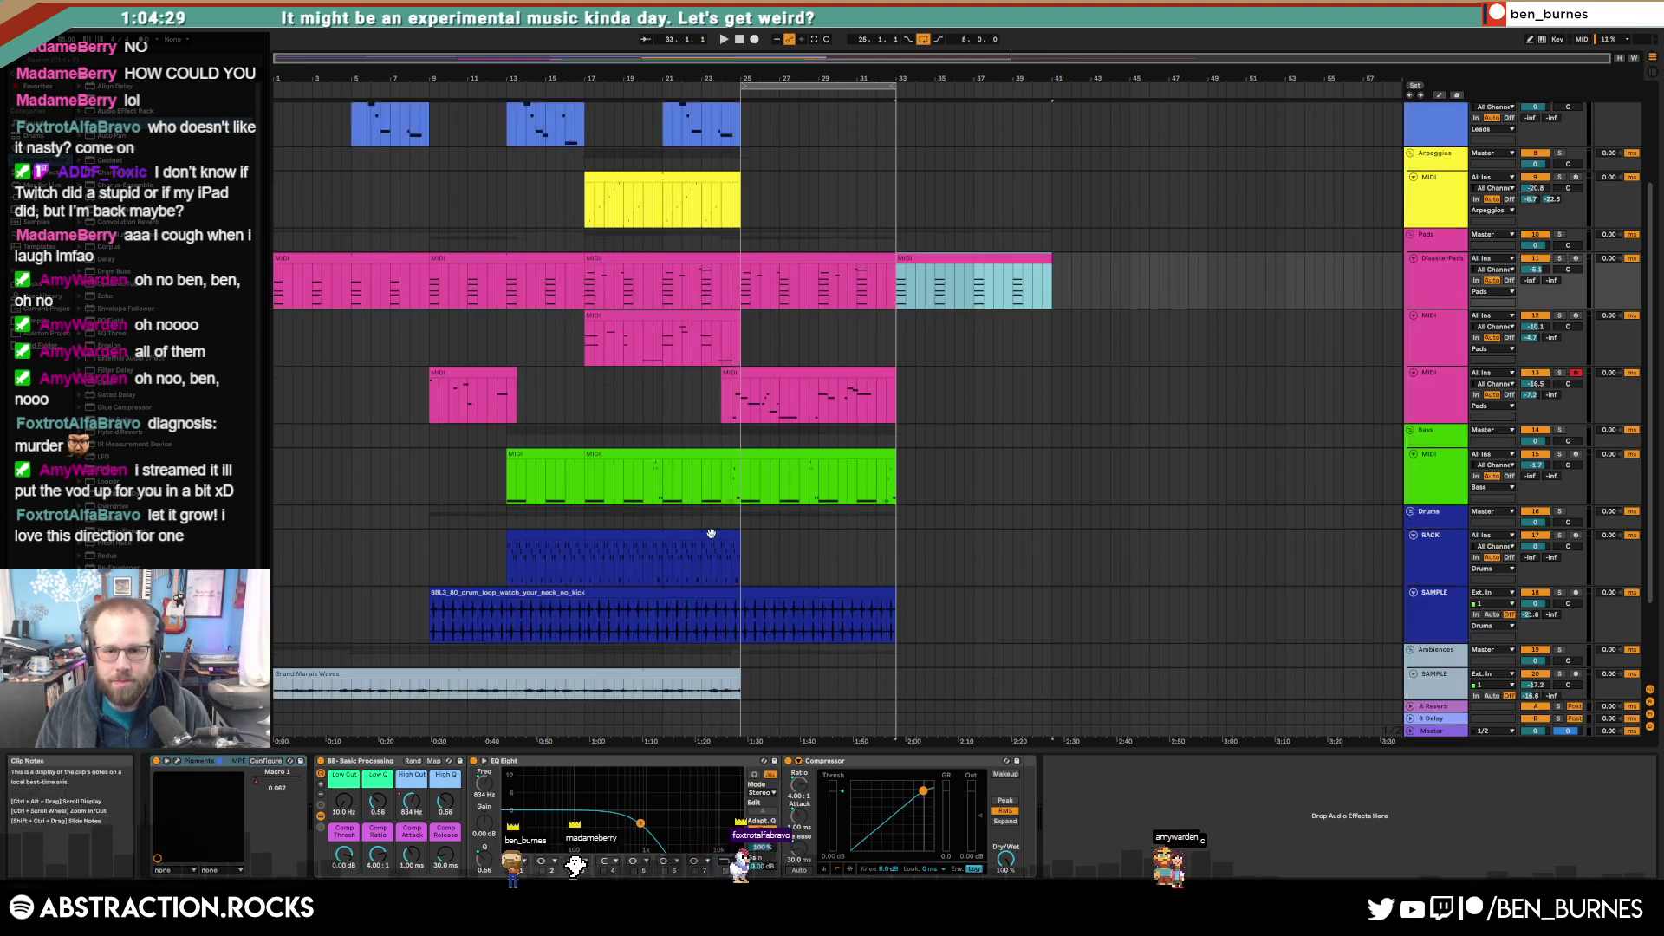
Step: Copy the drum rack clip ending at bar 25 to bar 33 and extend the drum loop sample clip to bar 41
{"action": "left_click", "coordinate": [711, 534]}
{"action": "key", "text": "ctrl+c"}
{"action": "left_click", "coordinate": [896, 543]}
{"action": "key", "text": "ctrl+v"}
{"action": "left_click_drag", "start_coordinate": [890, 596], "coordinate": [1052, 597]}
{"action": "left_click", "coordinate": [981, 539]}
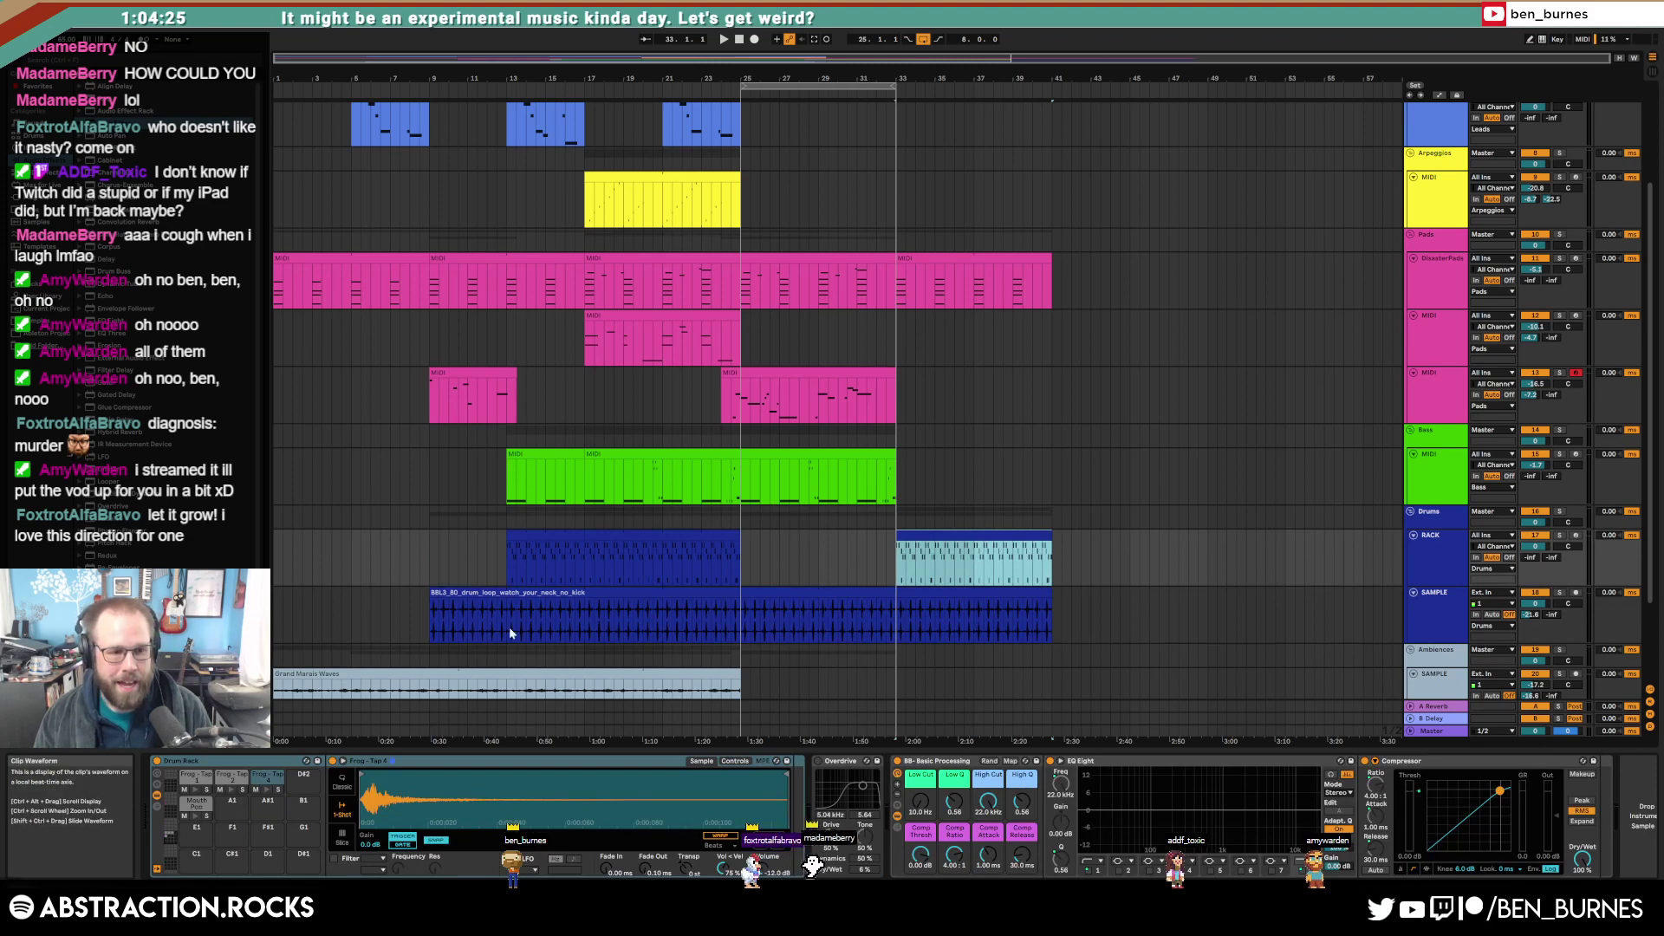
Step: Find a VMH1 Bassdrums sample in the Vengeance sample folders and load it onto an empty drum rack pad
{"action": "left_click", "coordinate": [29, 320]}
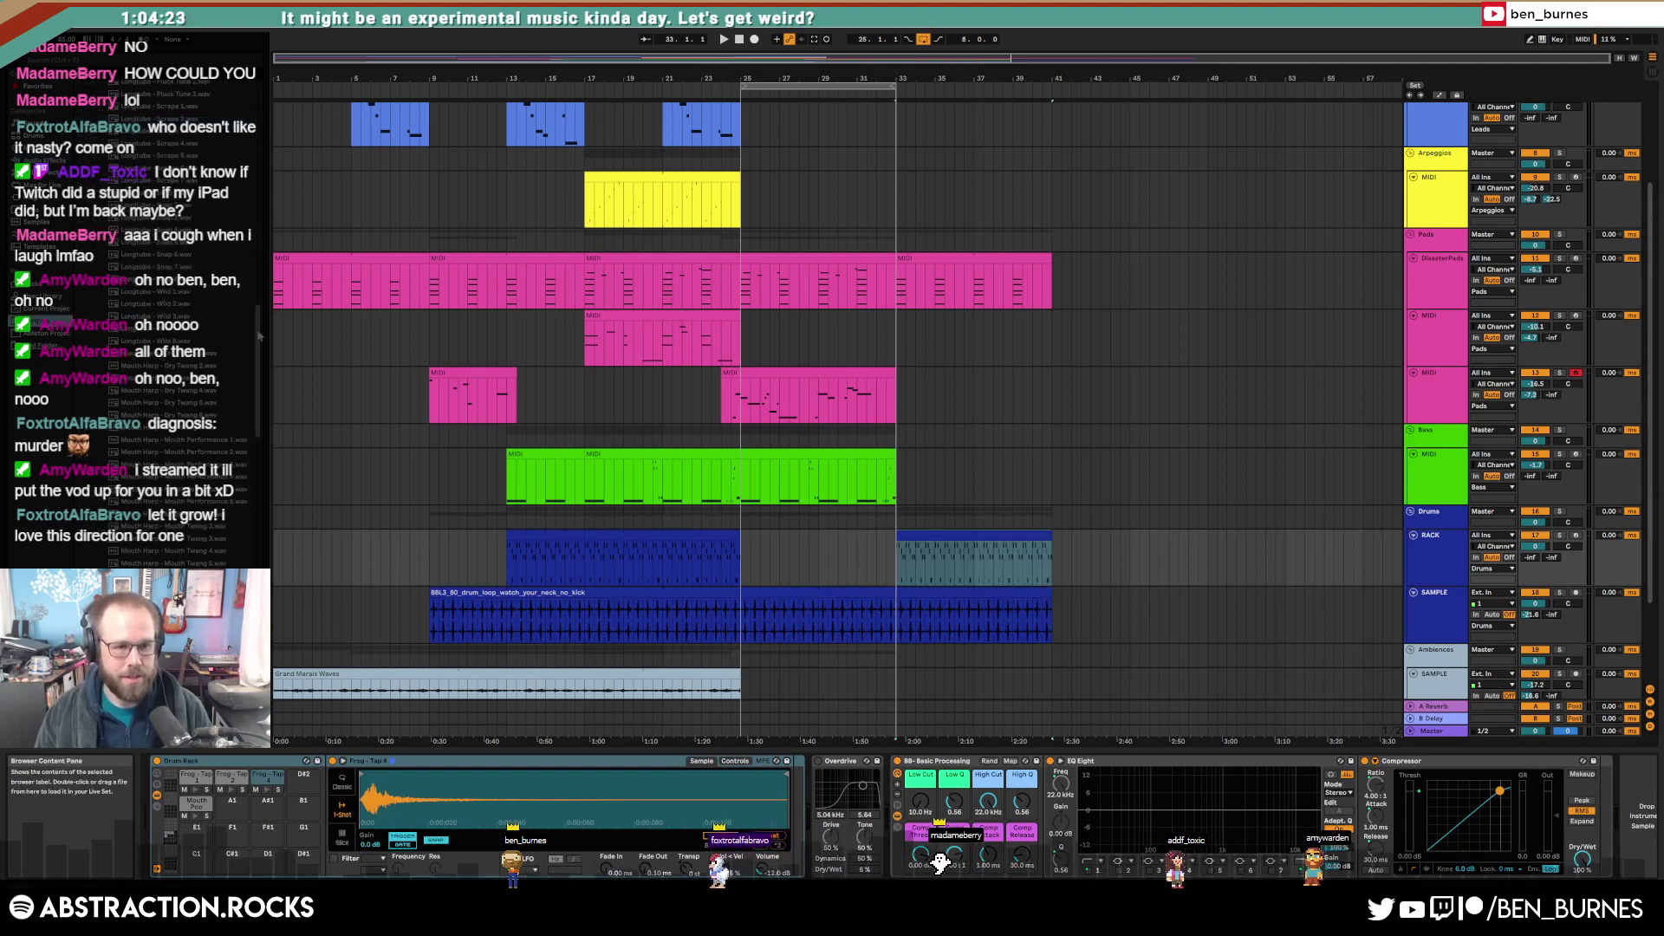
{"action": "left_click_drag", "start_coordinate": [258, 335], "coordinate": [258, 602]}
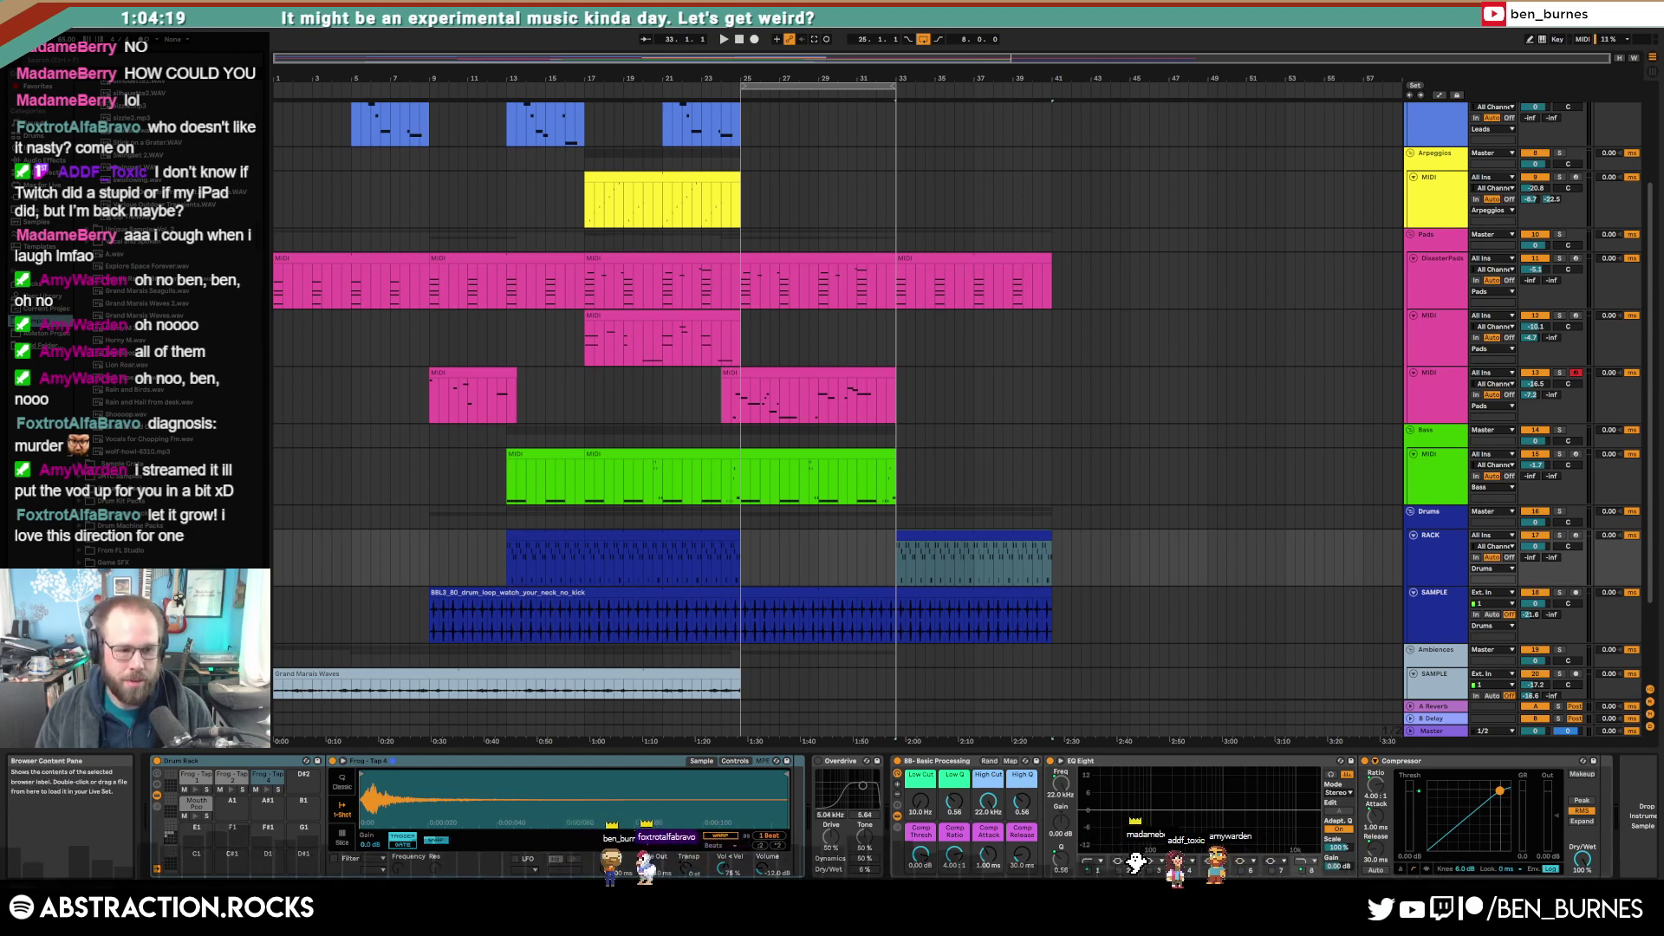
{"action": "left_click", "coordinate": [122, 612]}
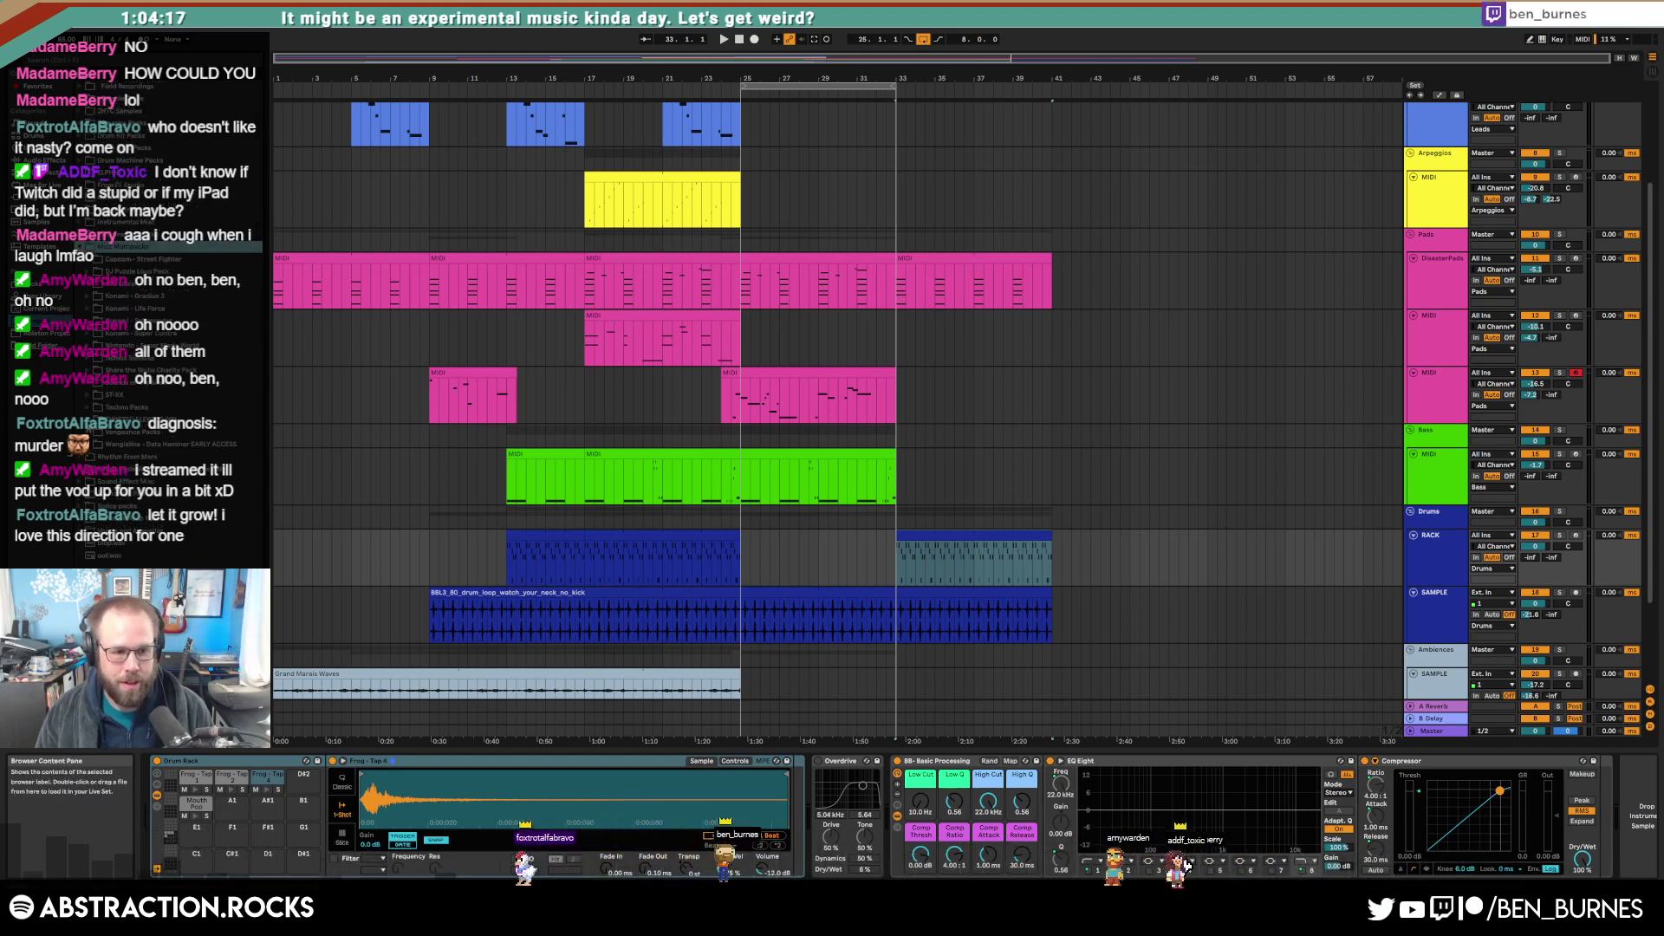
{"action": "left_click", "coordinate": [132, 432]}
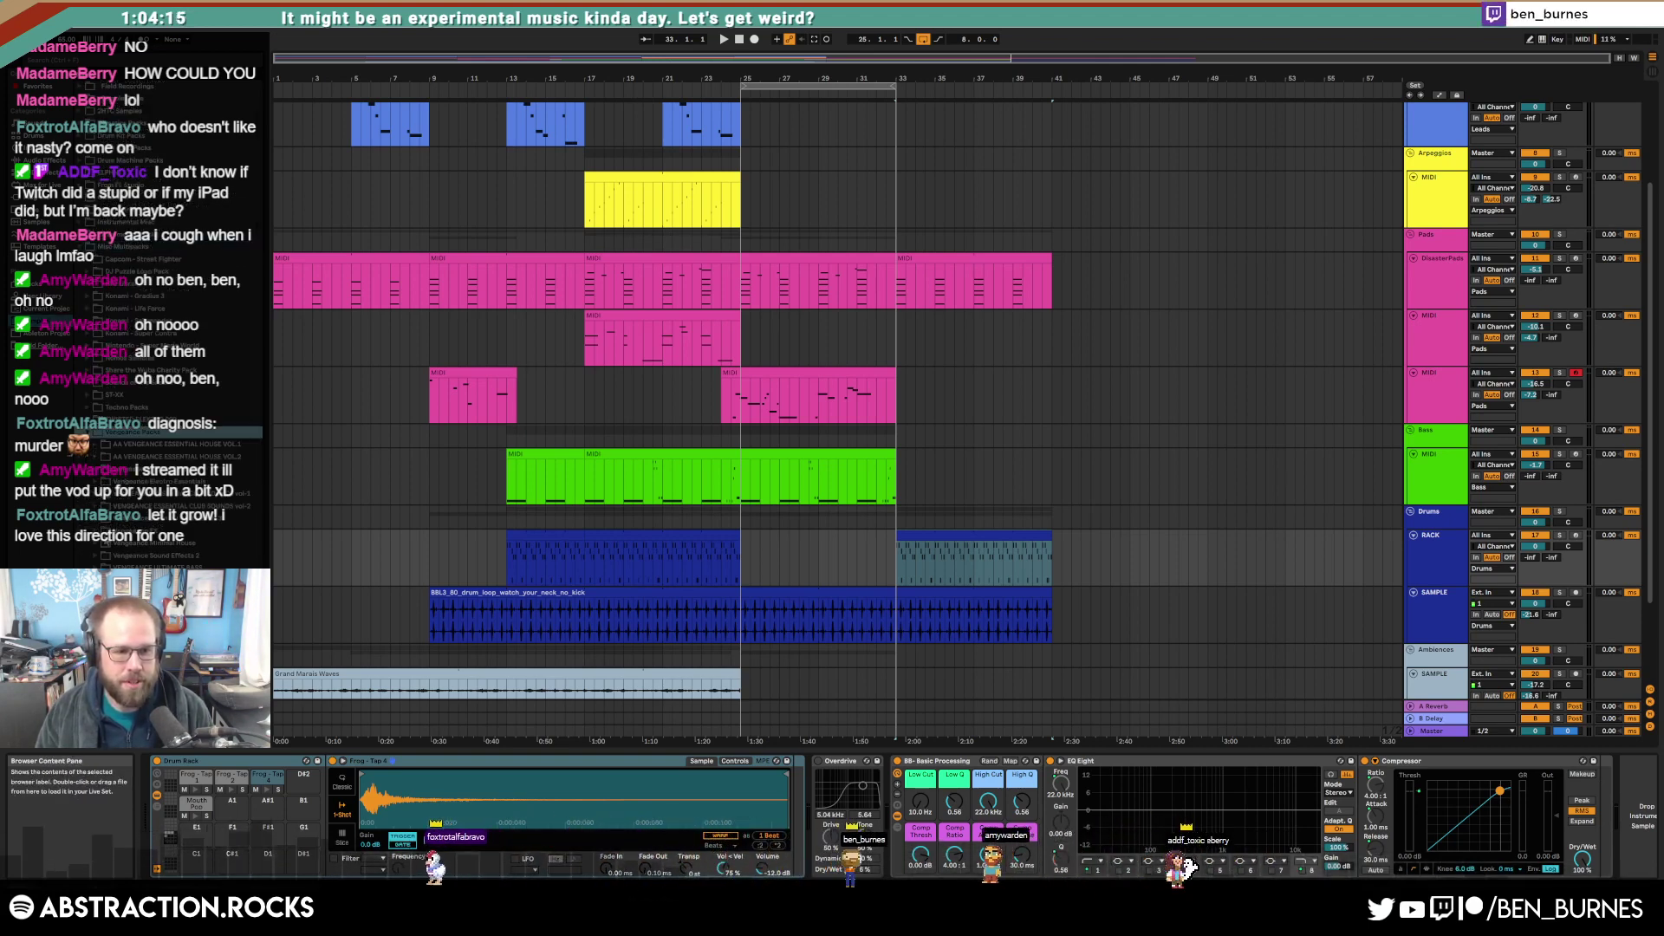
{"action": "left_click", "coordinate": [107, 543]}
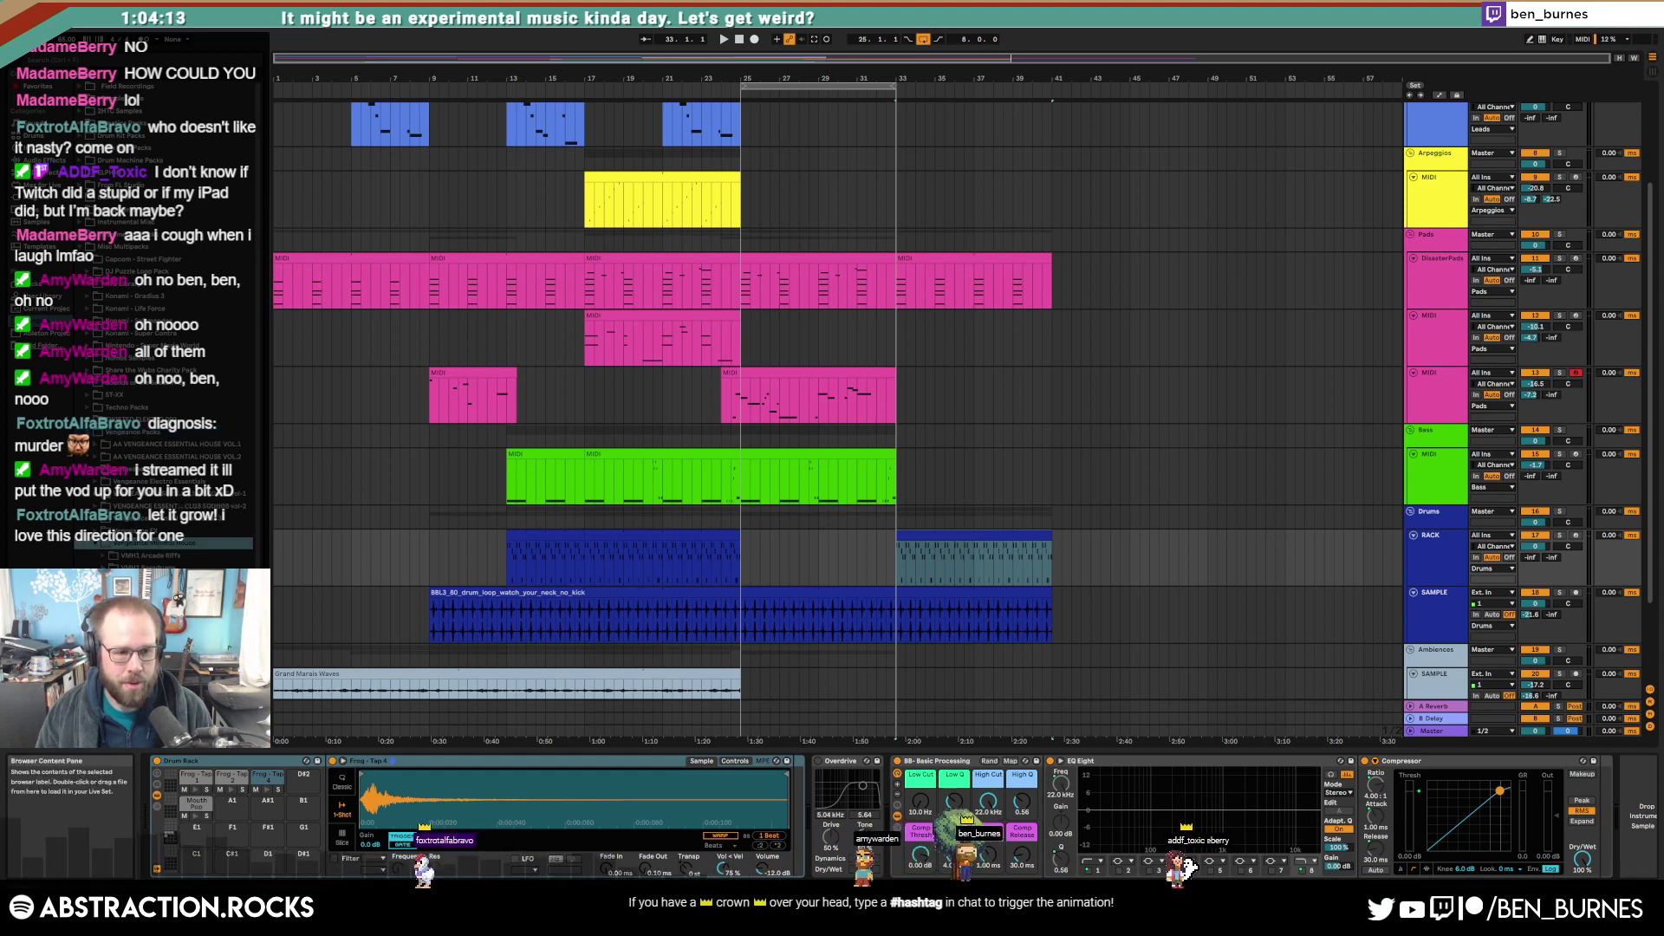
{"action": "left_click_drag", "start_coordinate": [257, 161], "coordinate": [256, 527]}
{"action": "left_click", "coordinate": [182, 523]}
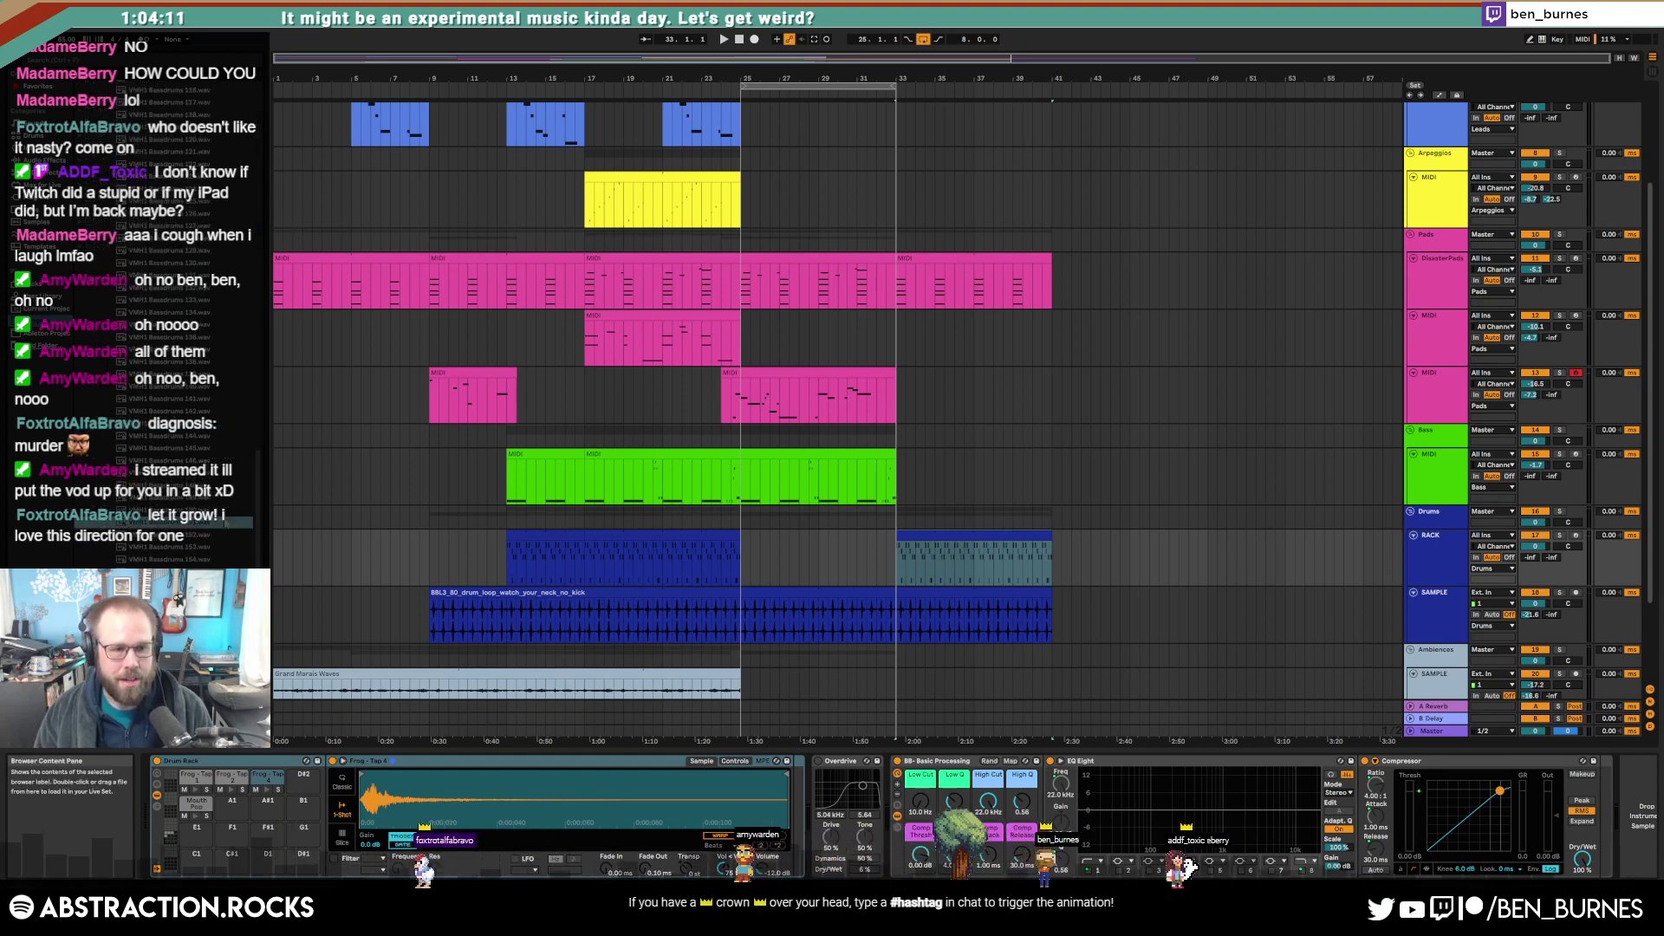
{"action": "left_click", "coordinate": [182, 597]}
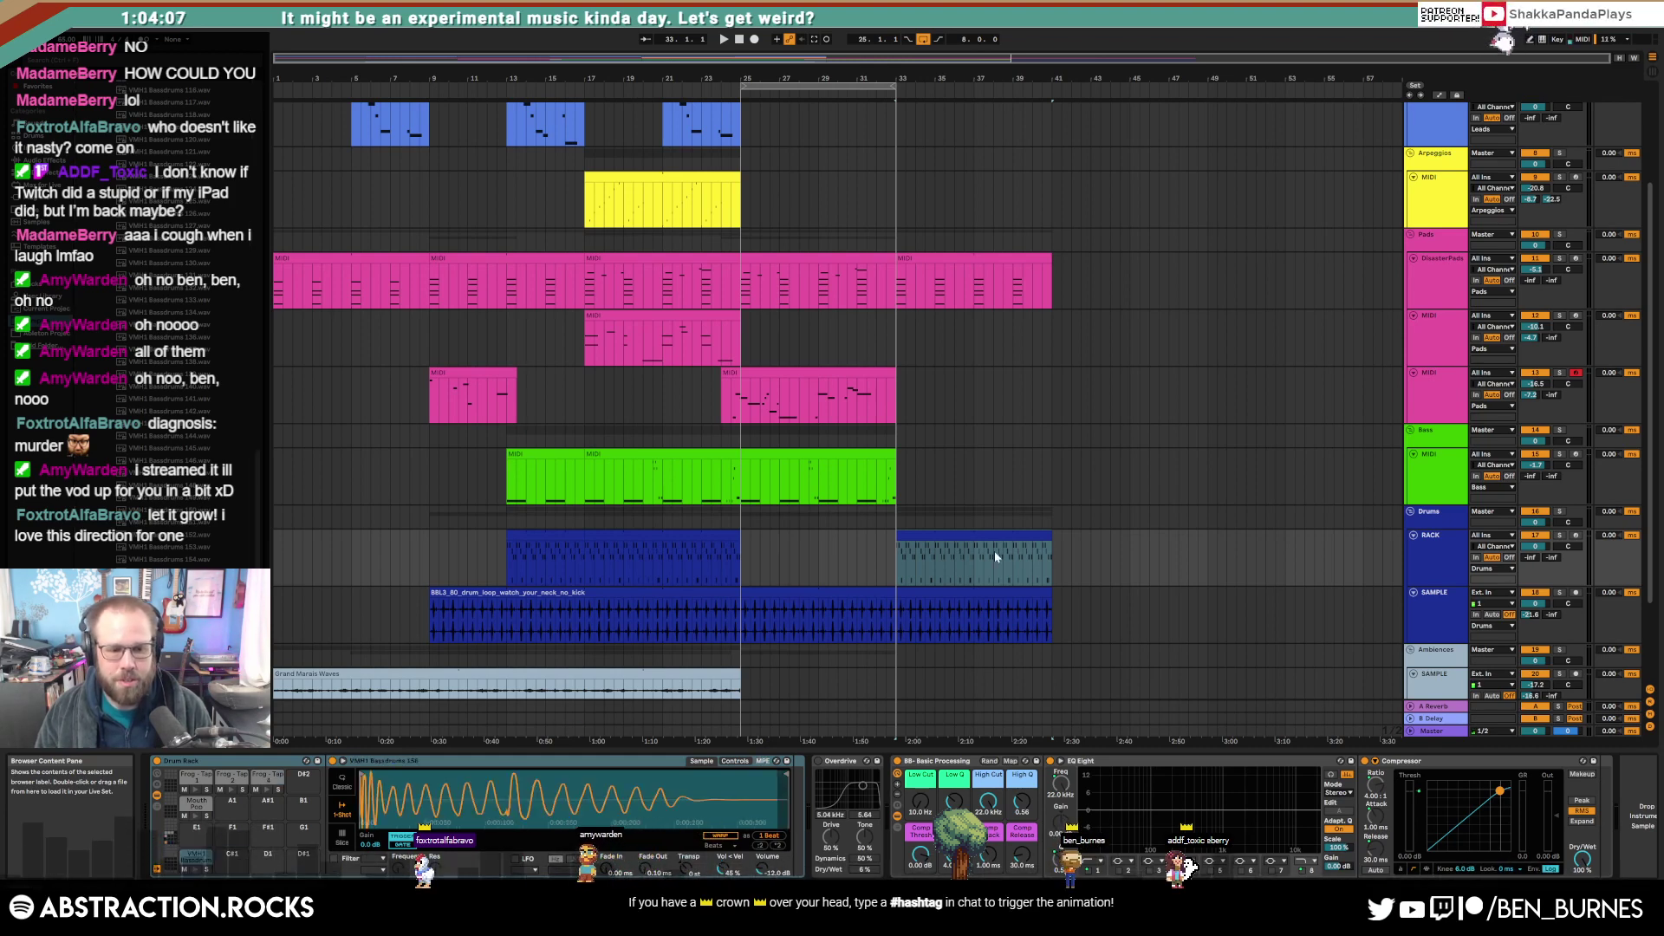
Step: Add bass drum notes at 1.1 and 1.1.4 of the drum rack clip at bar 33, duplicate them into its second bar and play it
{"action": "double_click", "coordinate": [984, 531]}
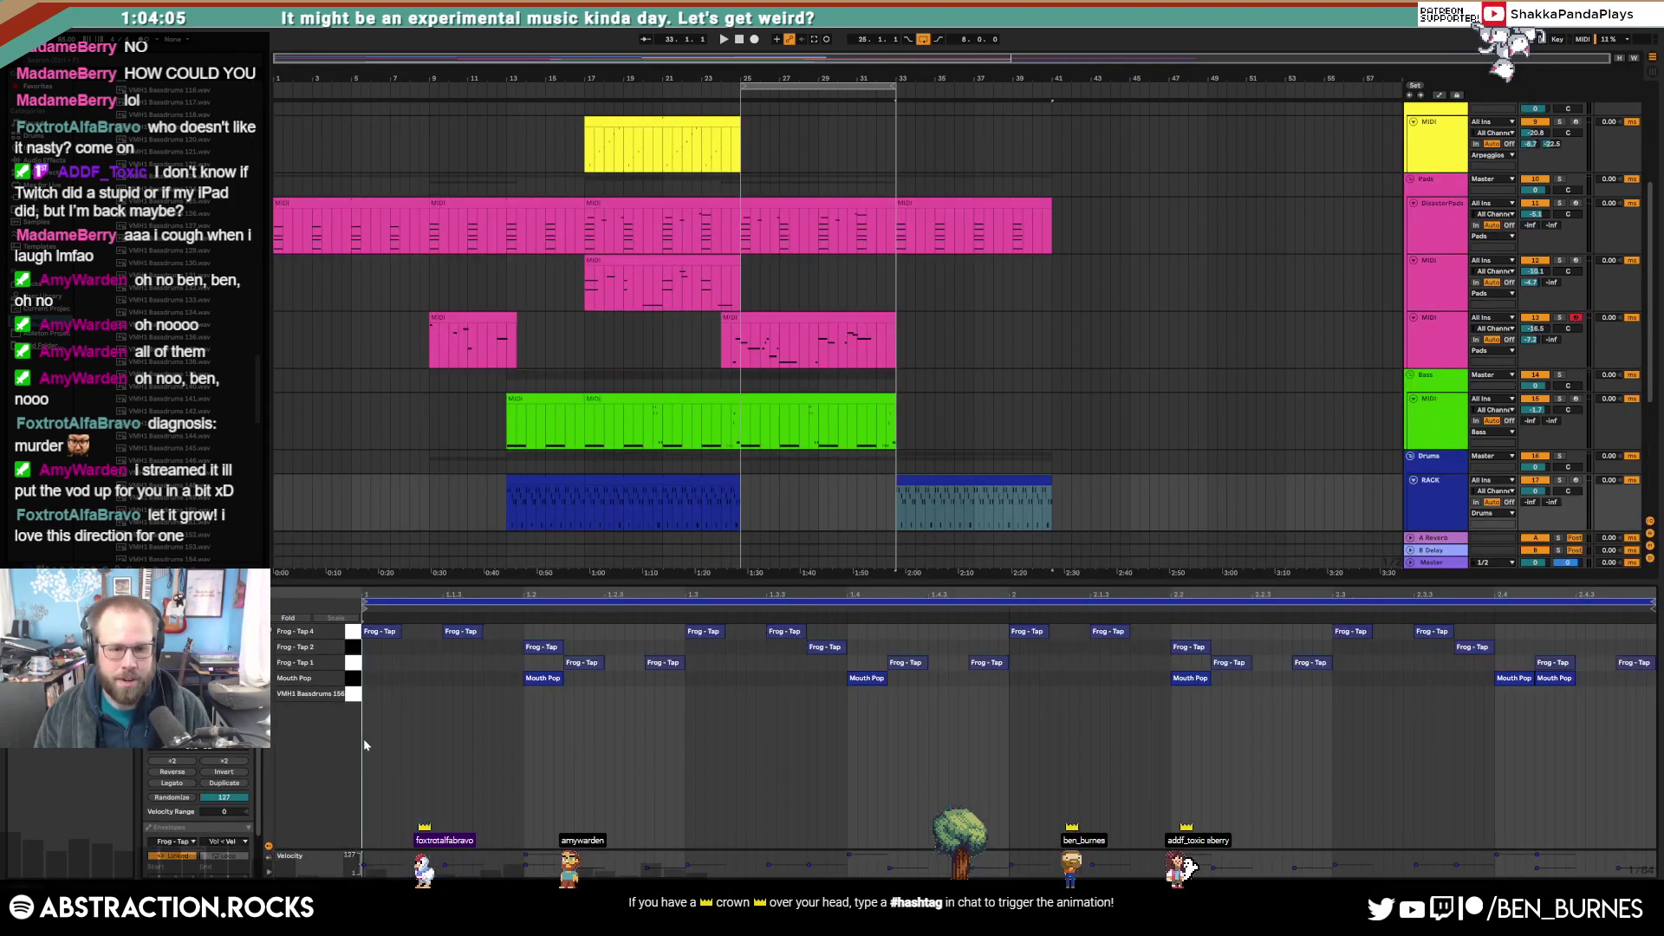
{"action": "double_click", "coordinate": [372, 694]}
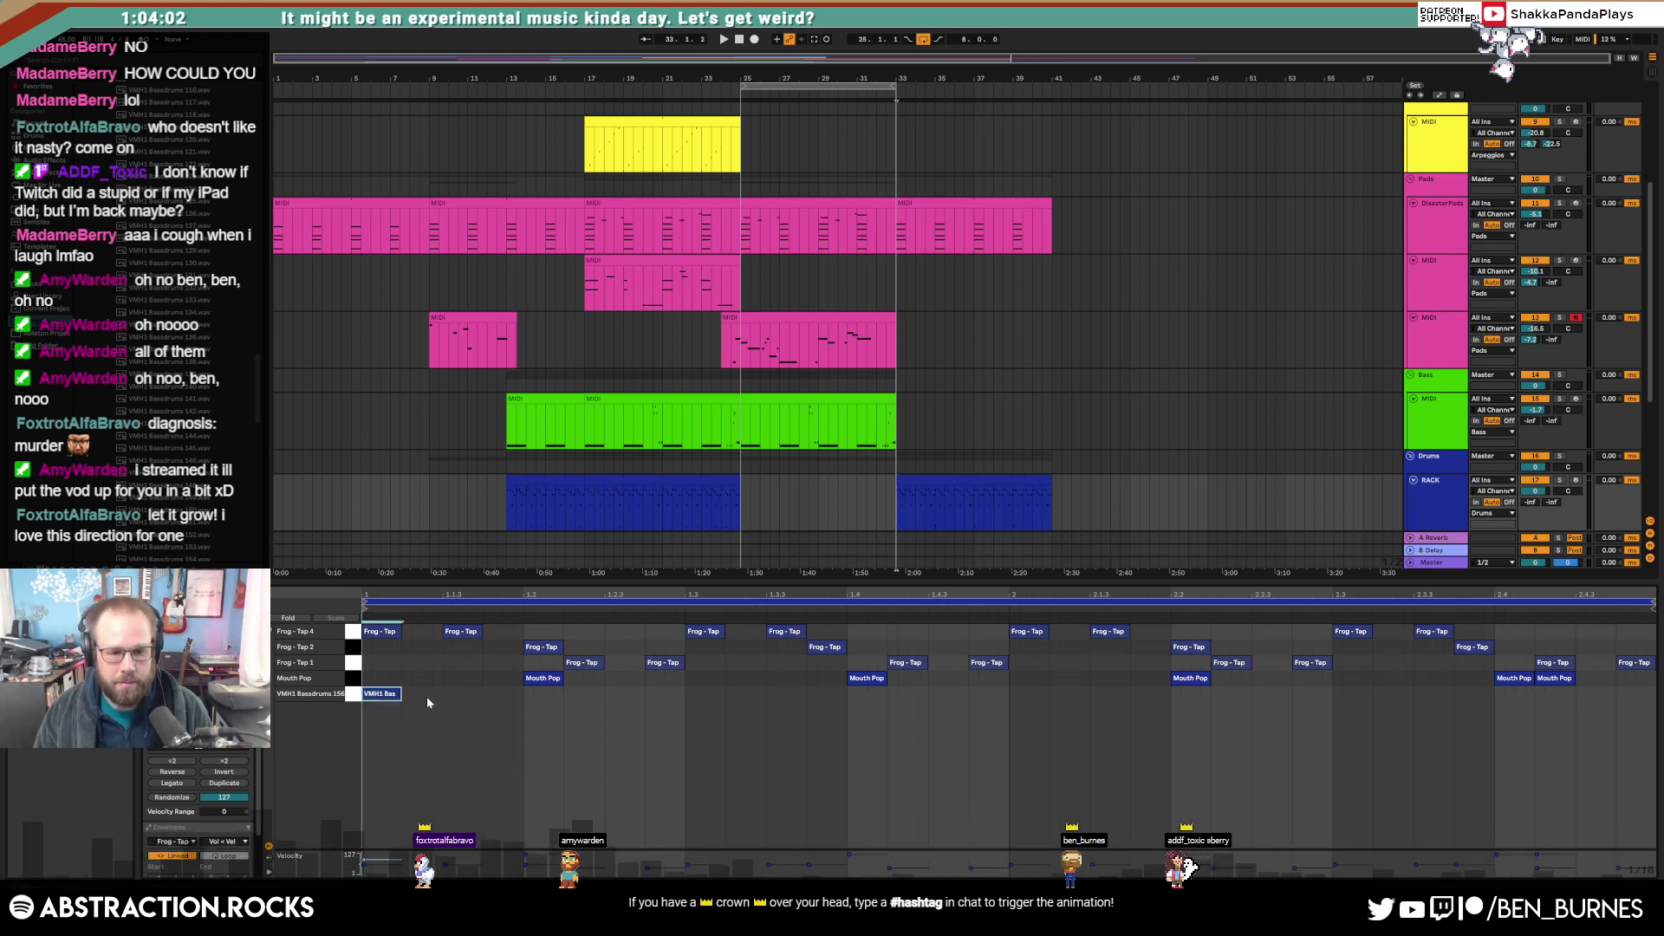
{"action": "double_click", "coordinate": [490, 694]}
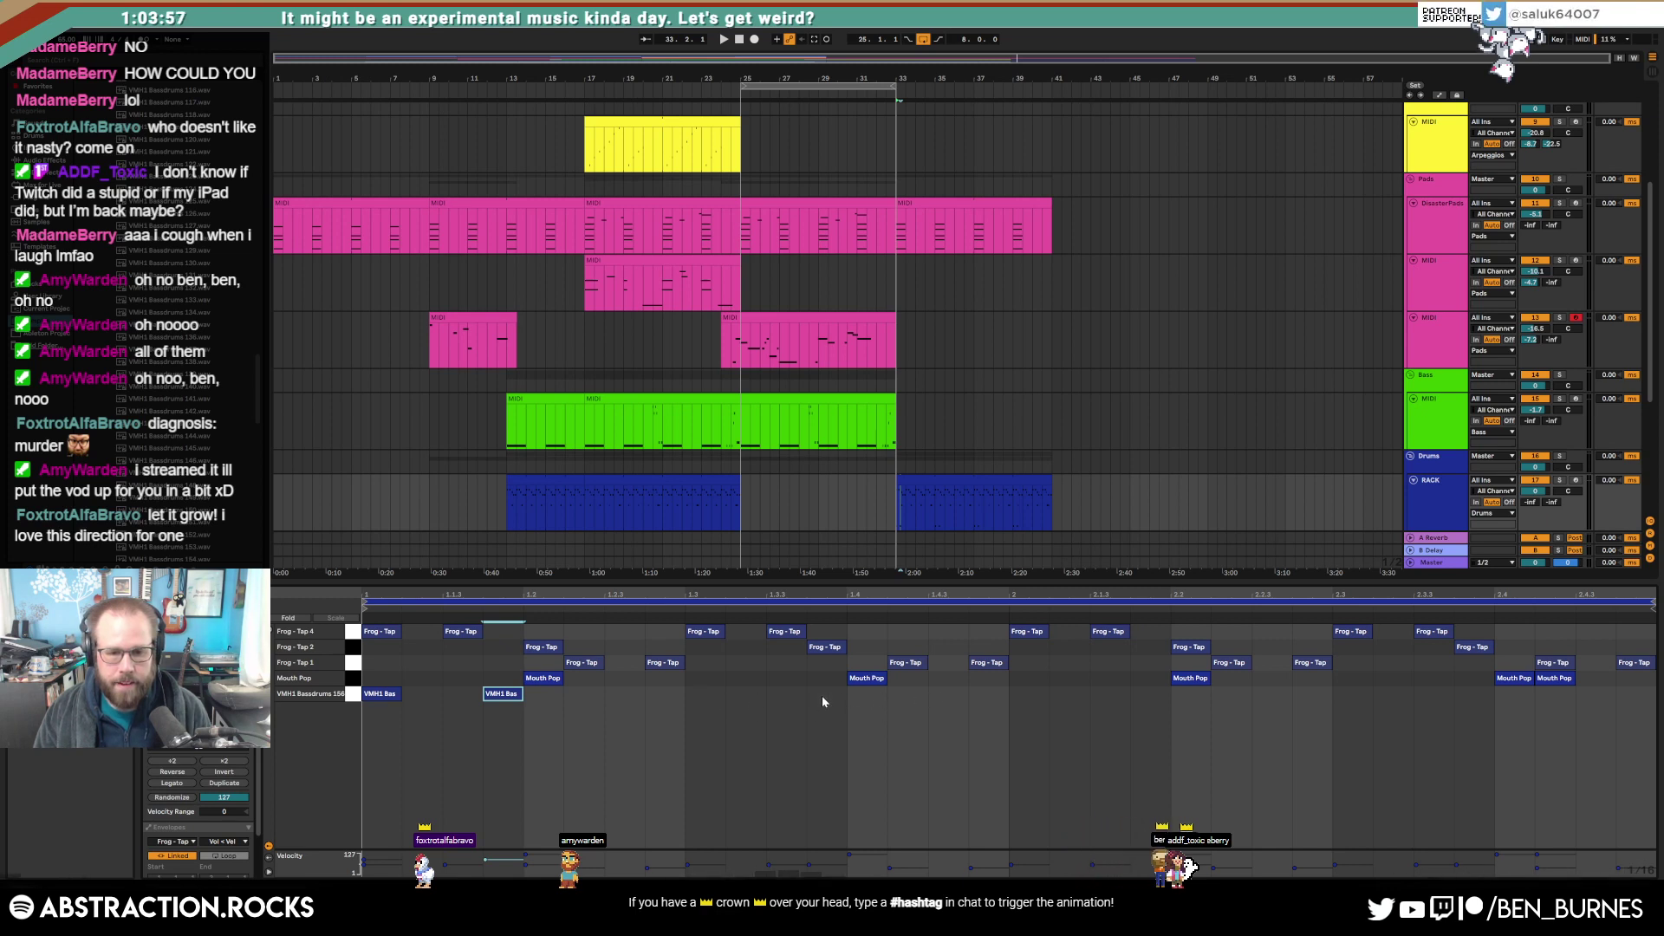
{"action": "left_click_drag", "start_coordinate": [1006, 693], "coordinate": [379, 730]}
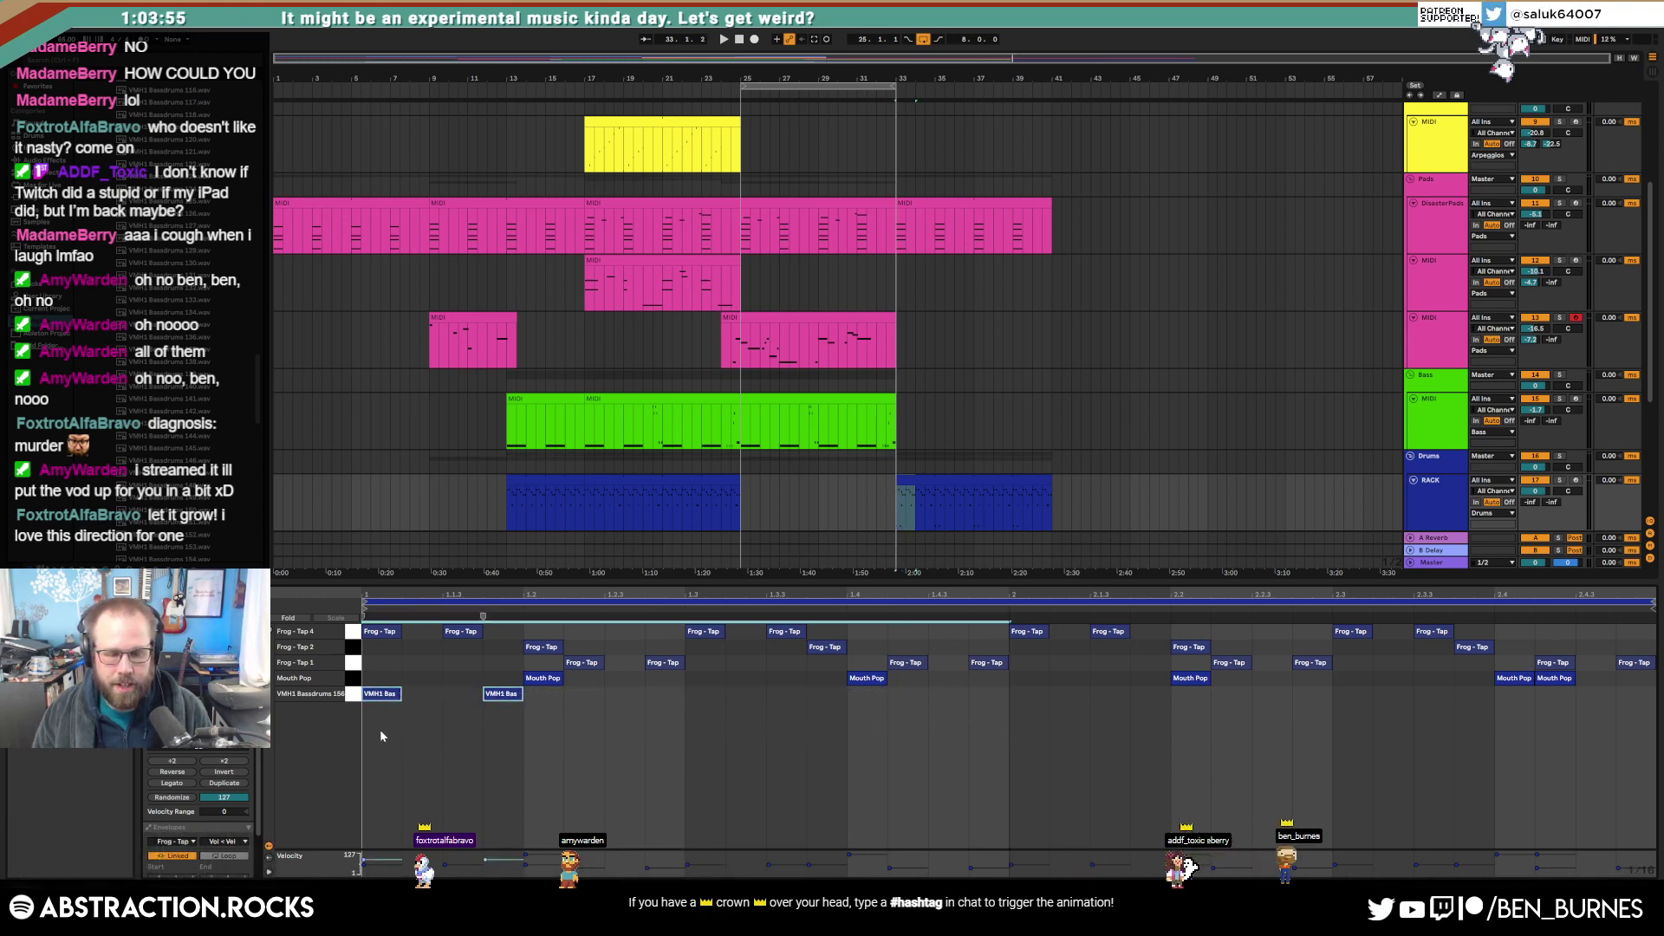
{"action": "key", "text": "ctrl+d"}
{"action": "key", "text": "space"}
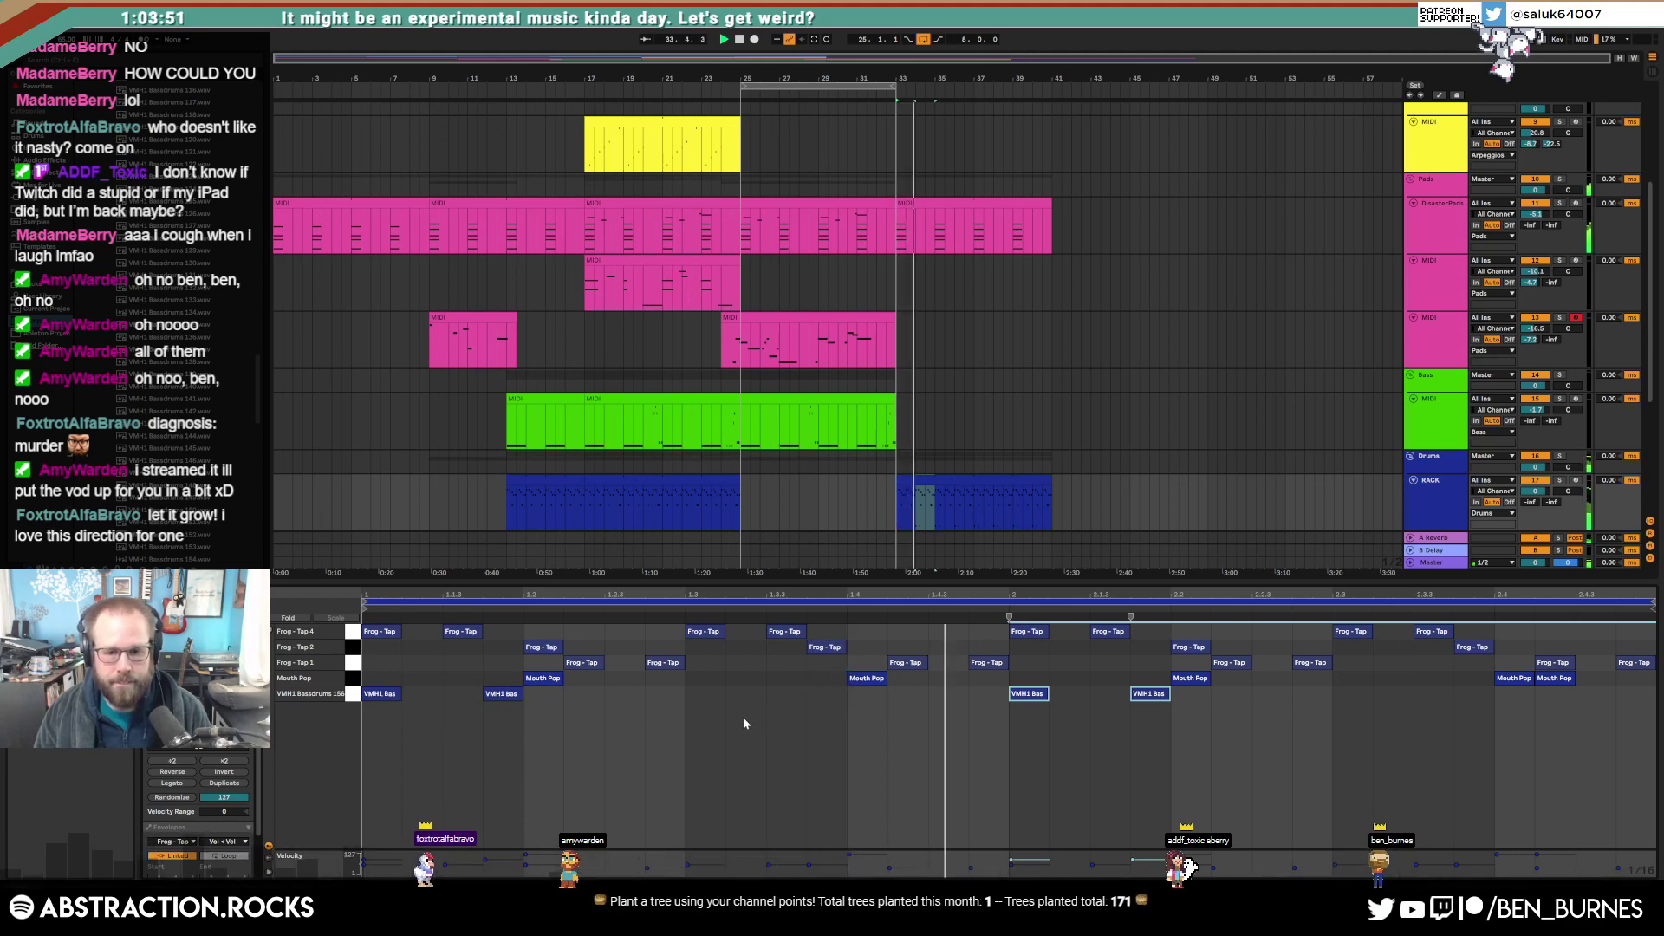
Step: Enable the filter on the bass drum's sampler, lower its frequency and play the section to check the sound
{"action": "key", "text": "shift+Tab"}
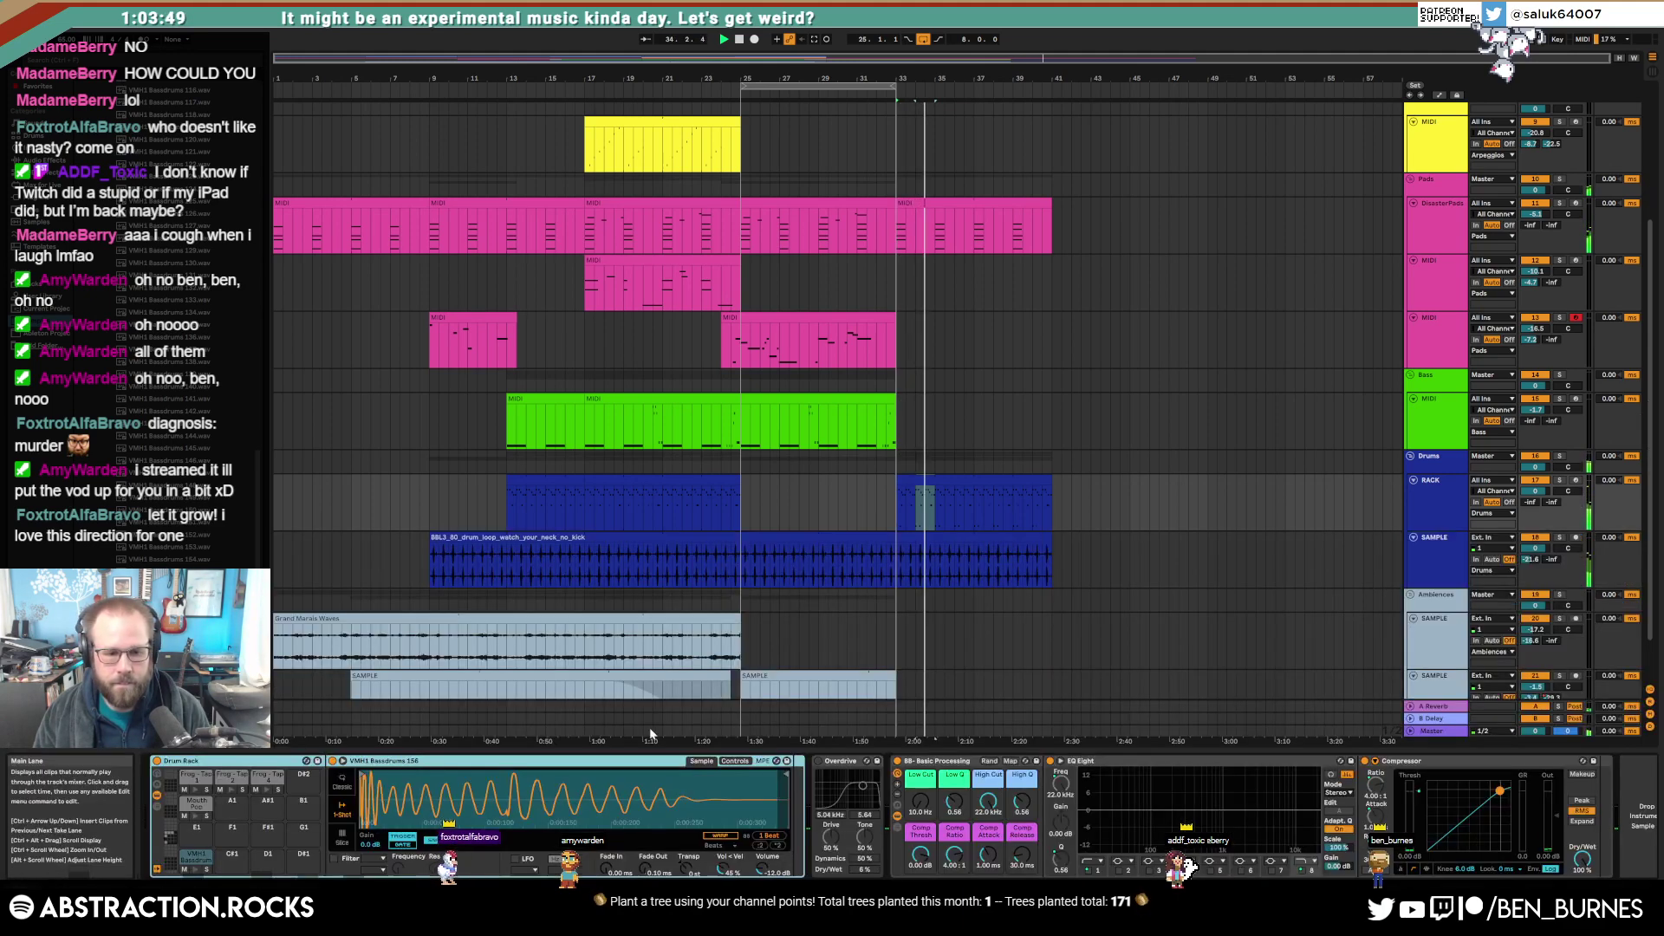
{"action": "key", "text": "space"}
{"action": "mouse_move", "coordinate": [509, 824]}
{"action": "left_mouse_down"}
{"action": "mouse_move", "coordinate": [532, 880]}
{"action": "mouse_move", "coordinate": [525, 806]}
{"action": "left_mouse_up"}
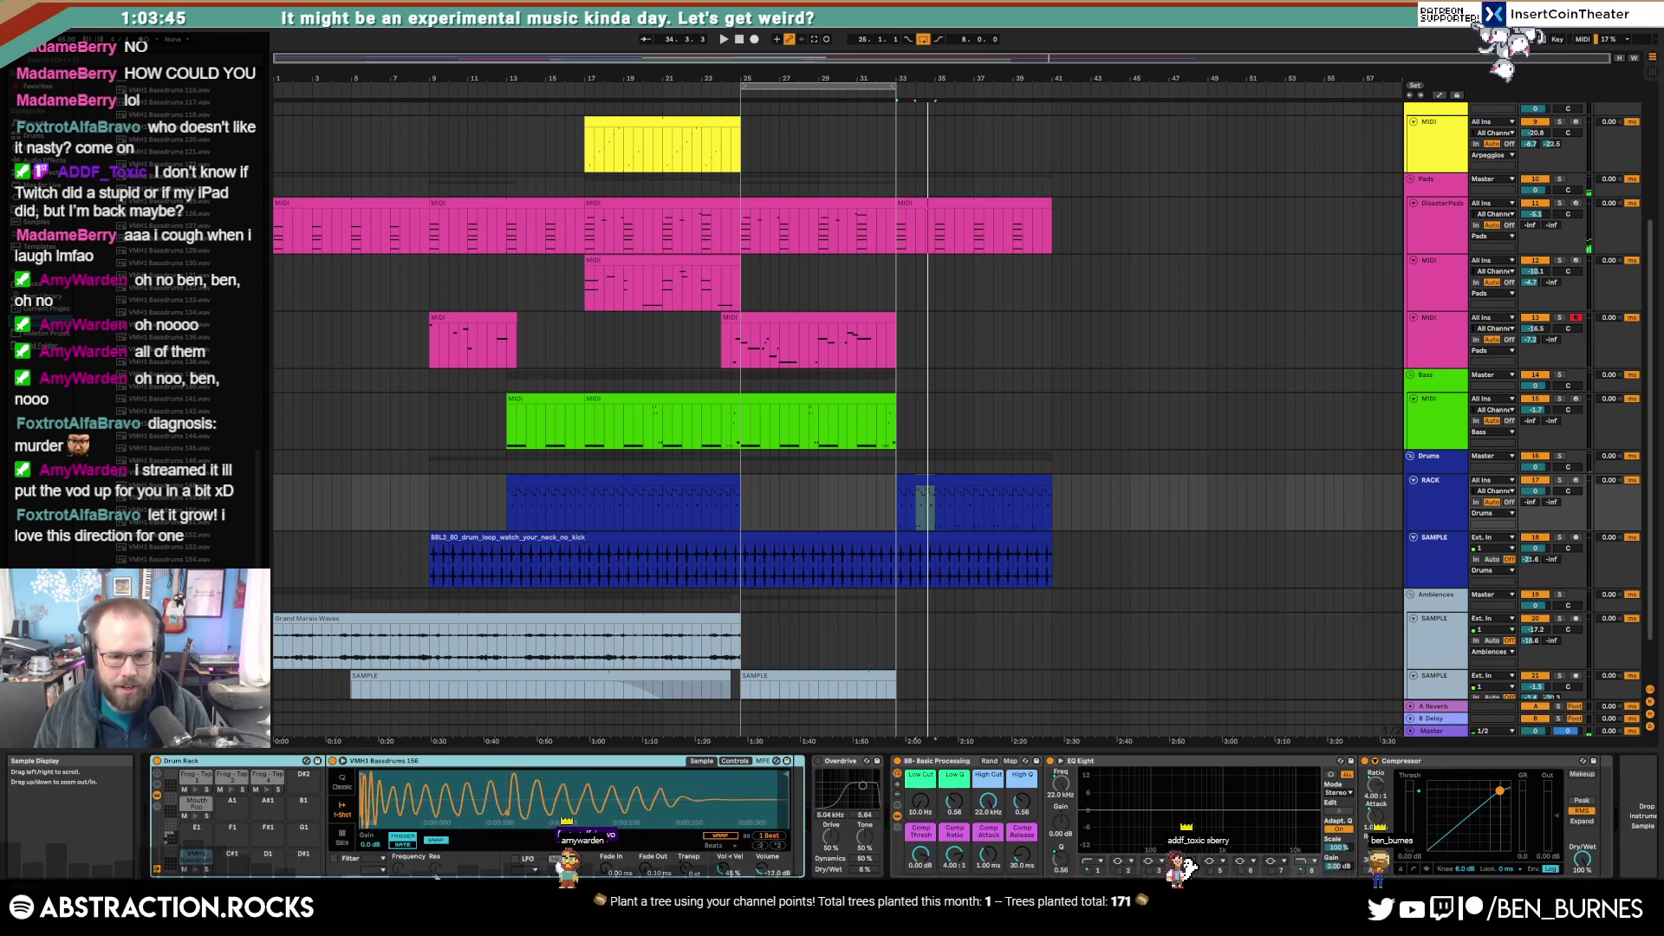
{"action": "left_click", "coordinate": [334, 858]}
{"action": "mouse_move", "coordinate": [399, 868]}
{"action": "left_mouse_down"}
{"action": "mouse_move", "coordinate": [398, 917]}
{"action": "mouse_move", "coordinate": [399, 891]}
{"action": "left_mouse_up"}
{"action": "key", "text": "space"}
{"action": "key", "text": "space"}
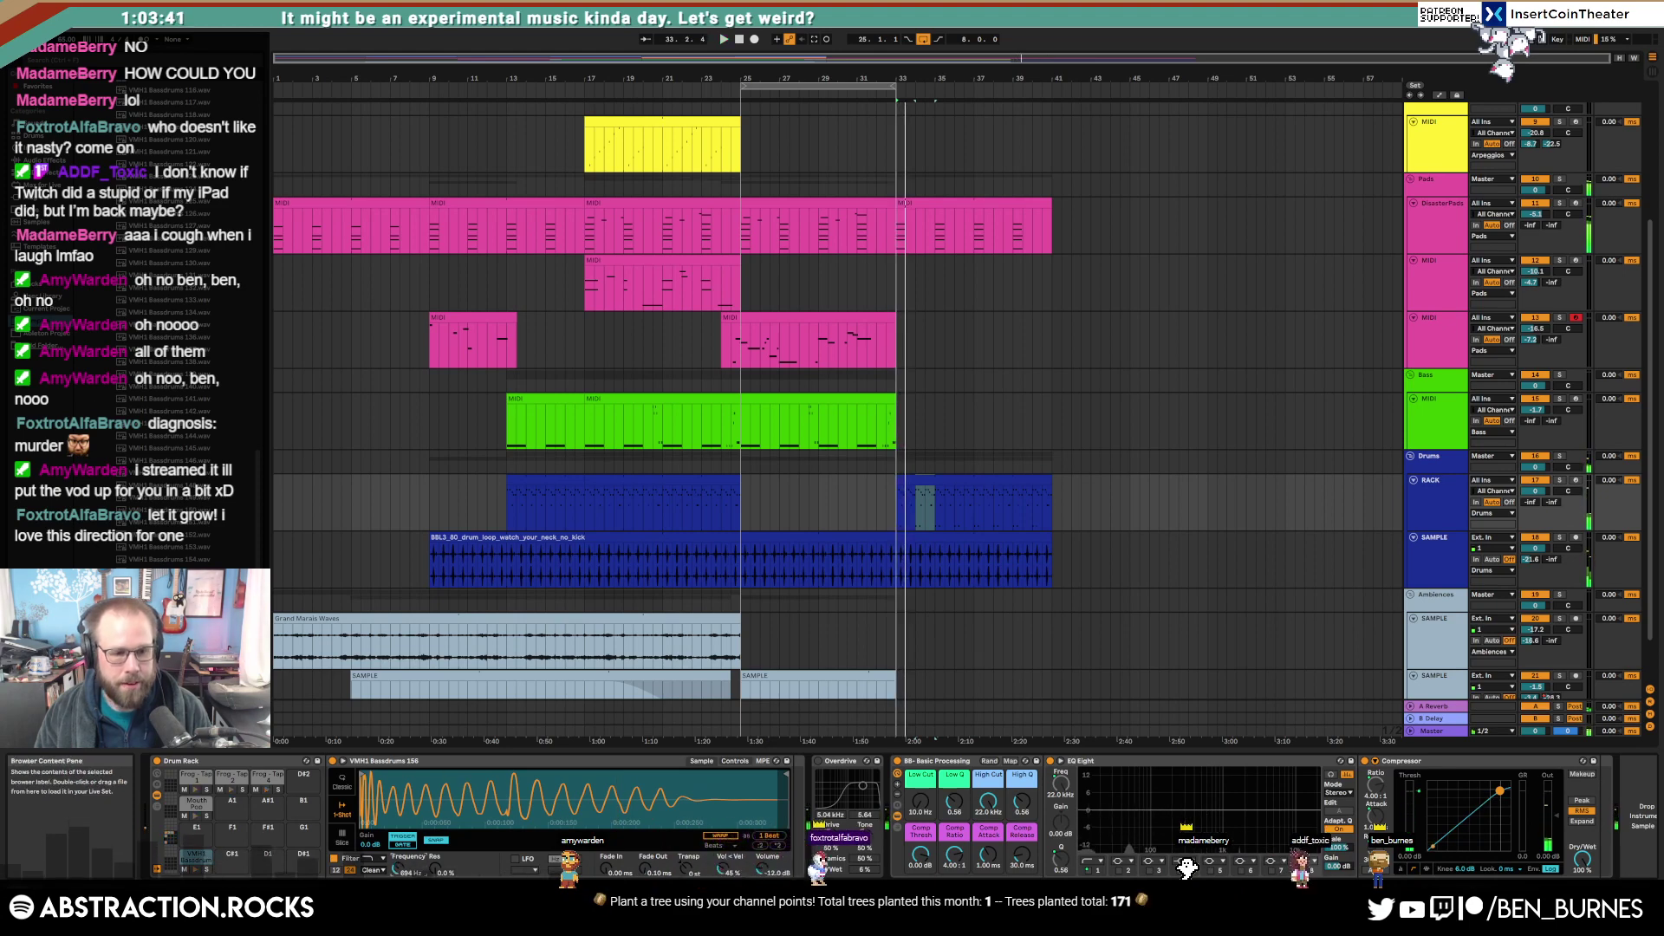
Step: Load the VMH1 Claps & Snares 144 sample onto an empty drum rack pad
{"action": "left_click_drag", "start_coordinate": [259, 519], "coordinate": [273, 130]}
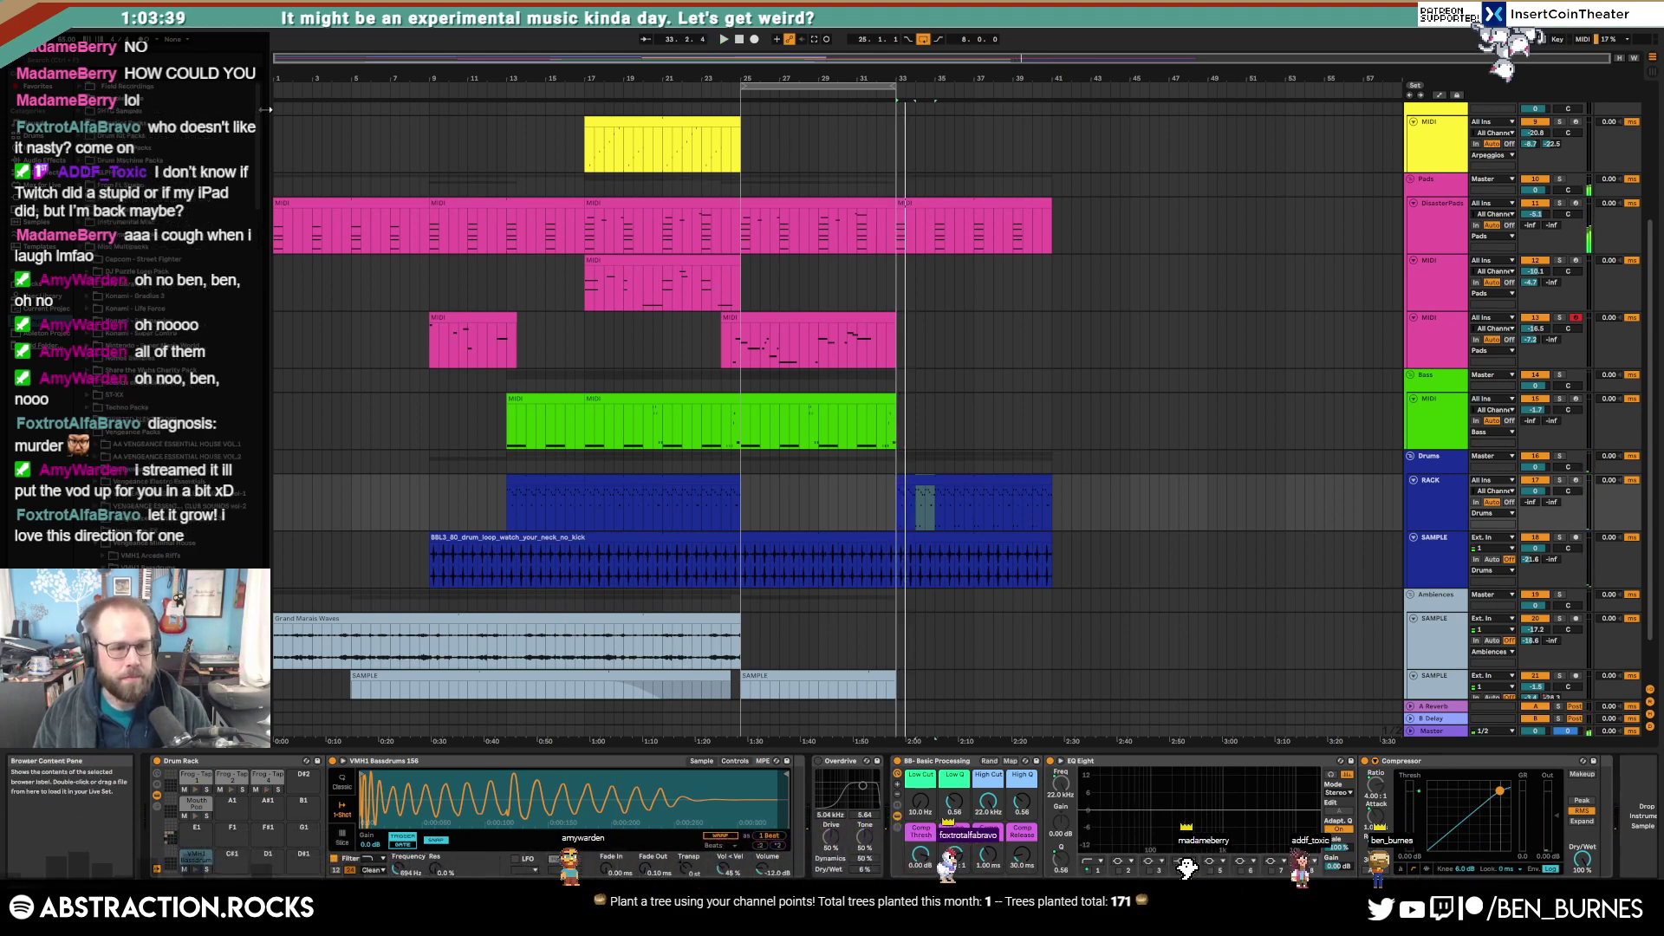
{"action": "left_click", "coordinate": [102, 580]}
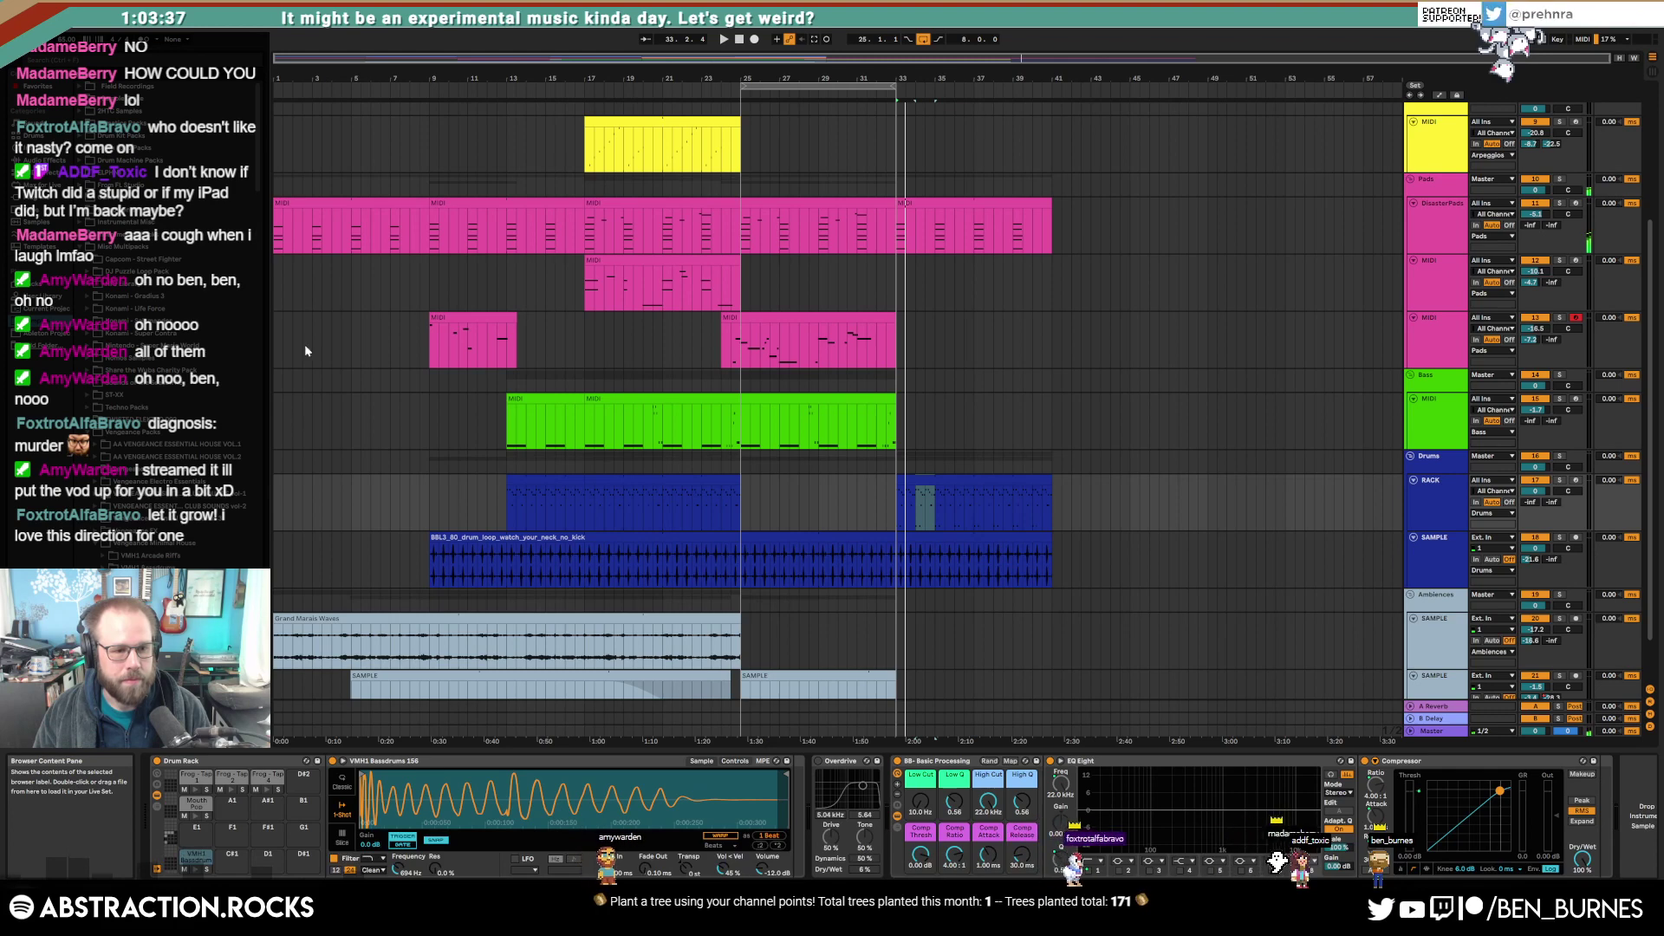
{"action": "left_click_drag", "start_coordinate": [258, 166], "coordinate": [249, 444]}
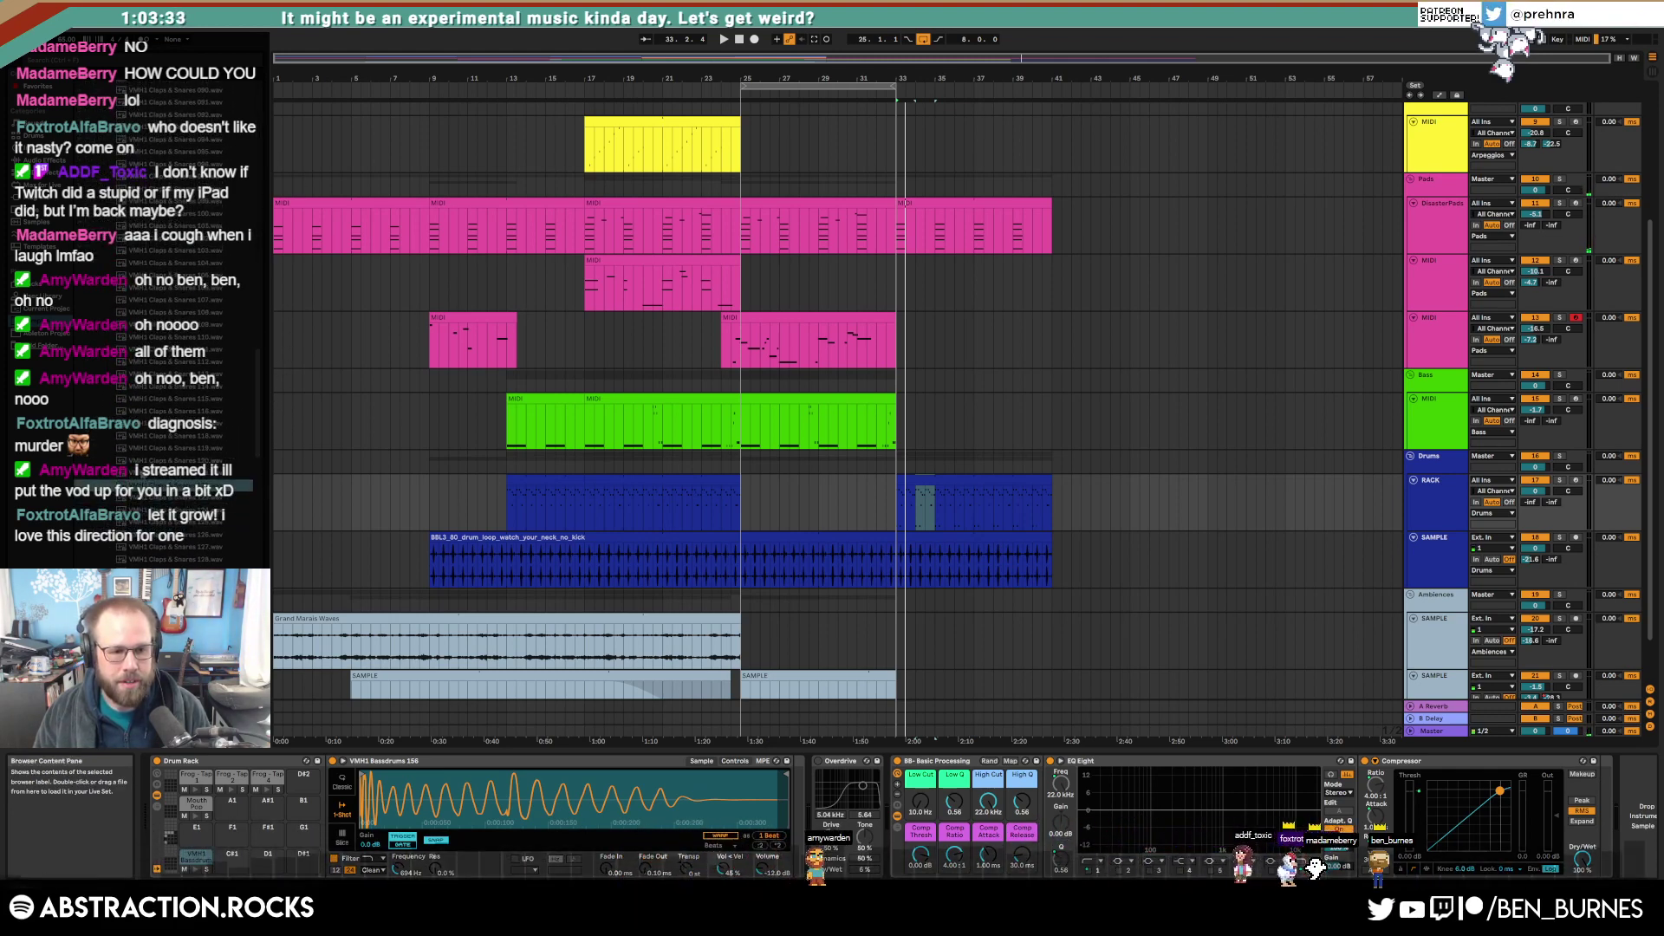
{"action": "left_click_drag", "start_coordinate": [258, 434], "coordinate": [258, 474]}
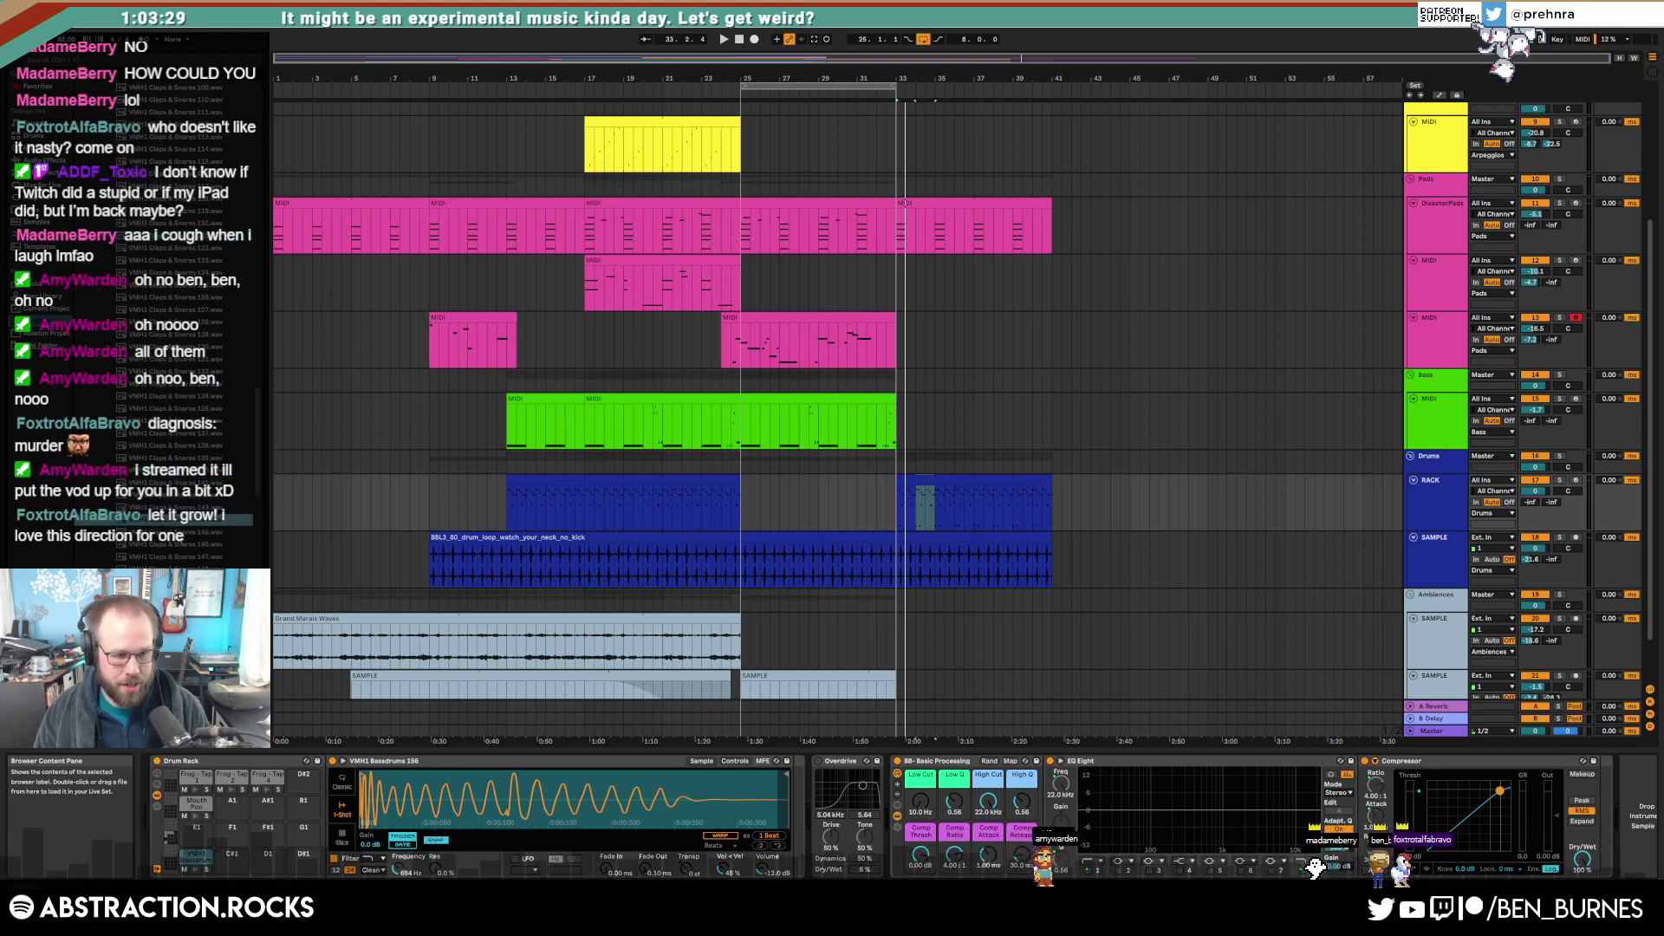
{"action": "left_click_drag", "start_coordinate": [204, 837], "coordinate": [205, 837]}
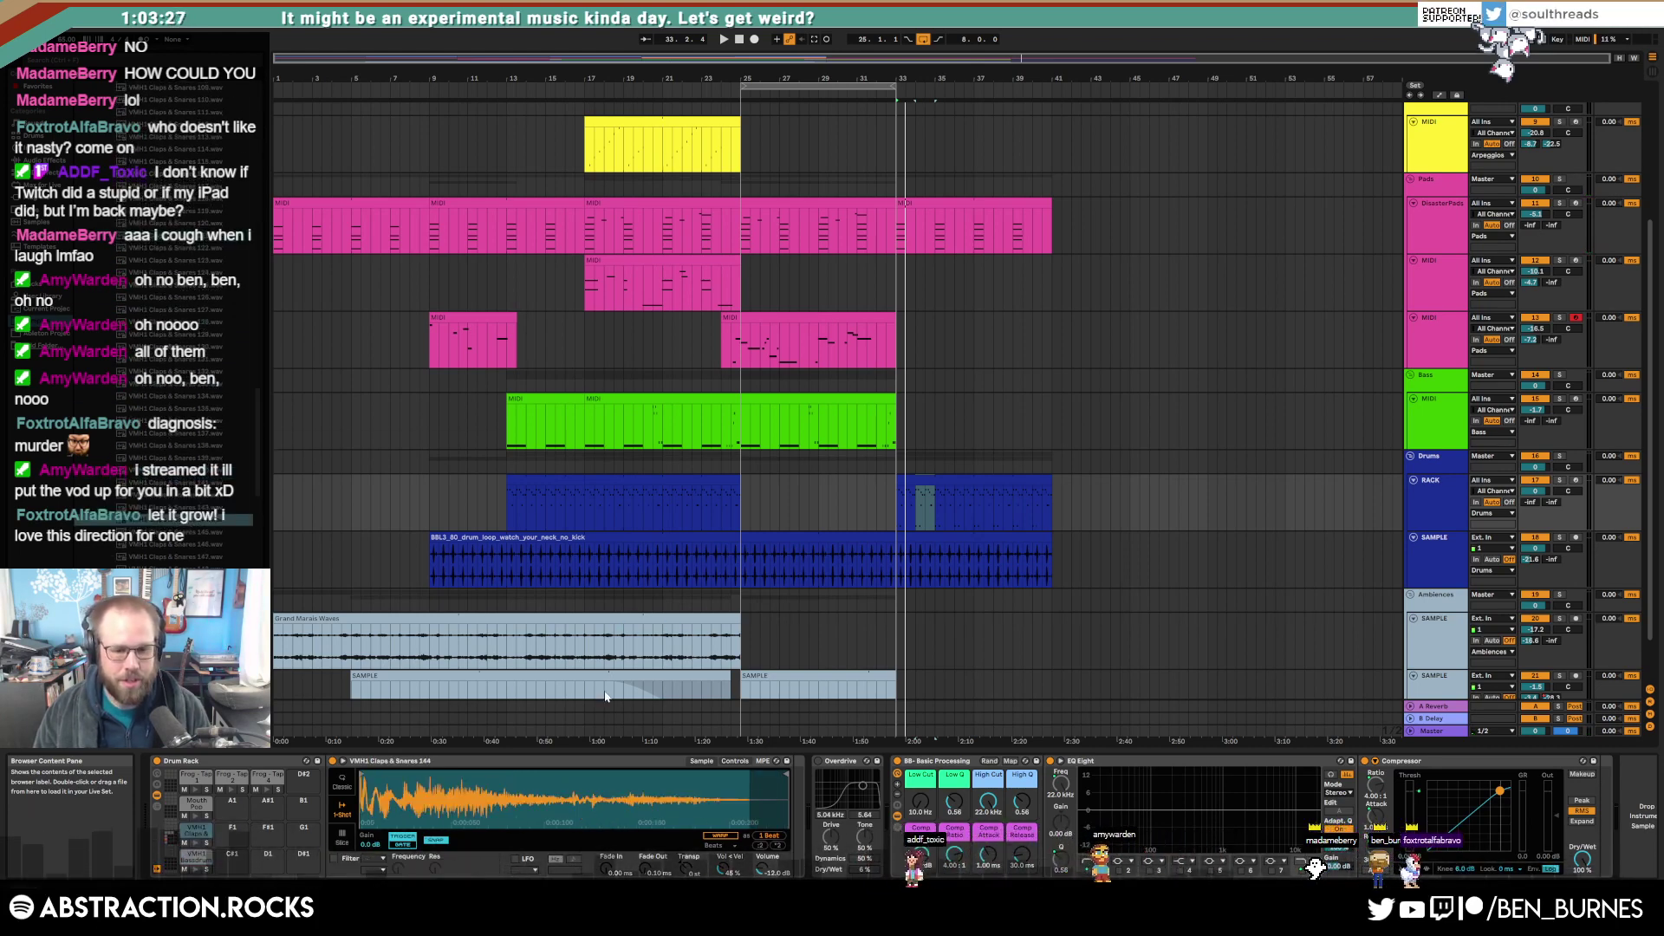
Step: Insert a Reverb after the clap/snare pad's sampler and adjust its decay time and input filter
{"action": "left_click", "coordinate": [34, 200]}
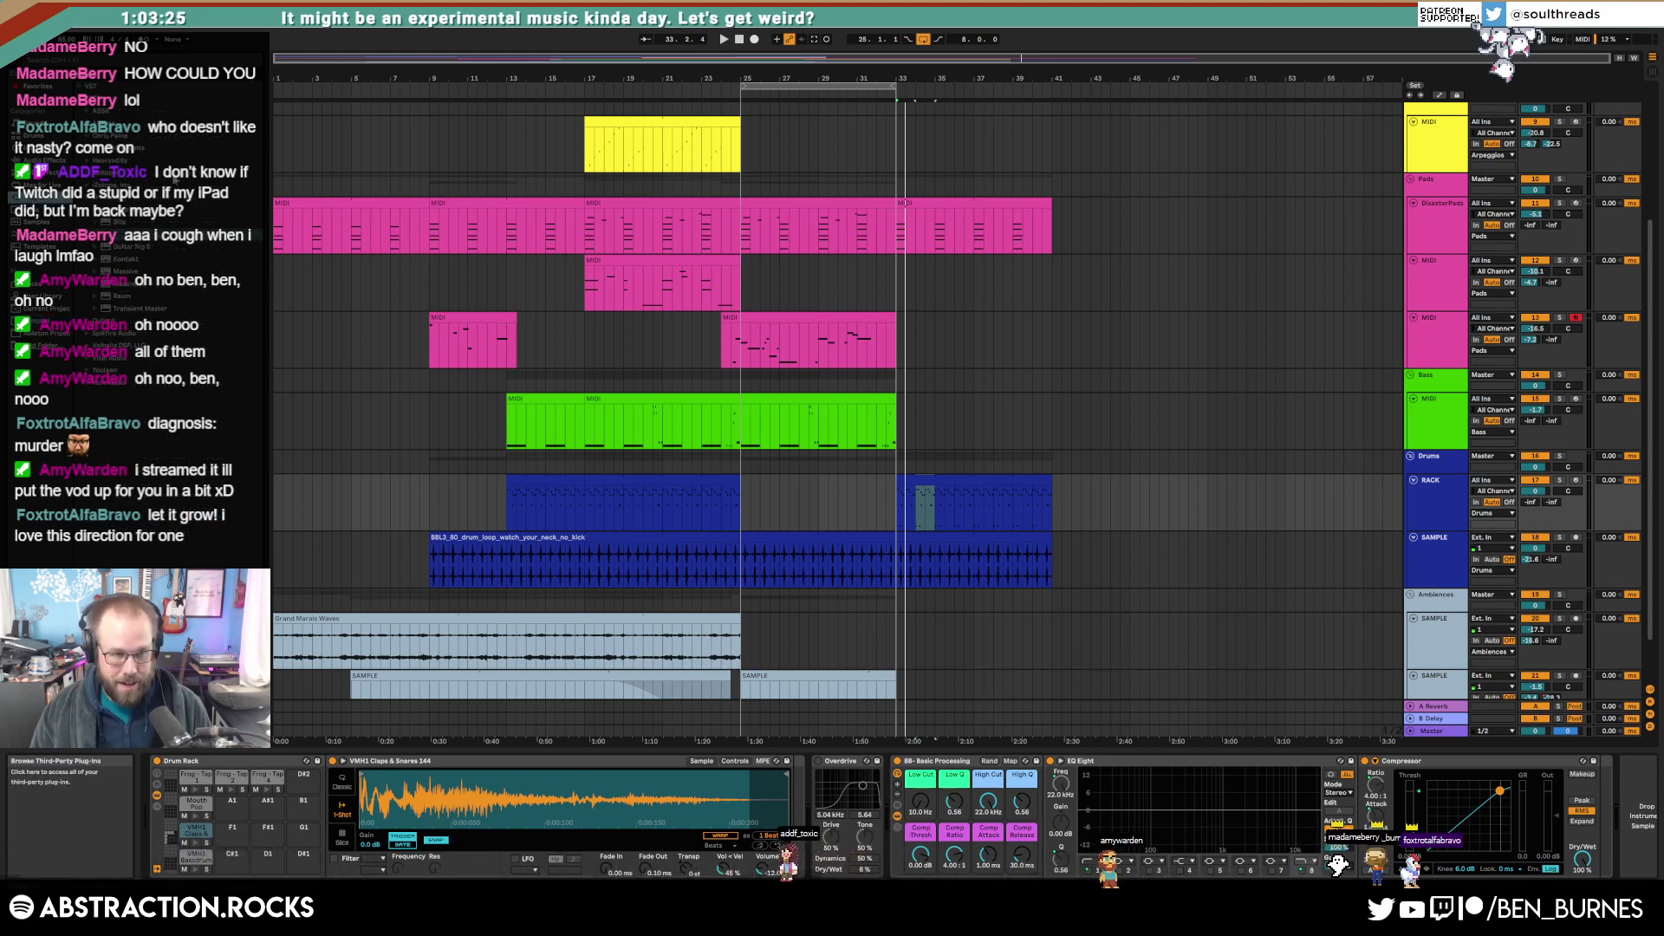
{"action": "left_click", "coordinate": [86, 209]}
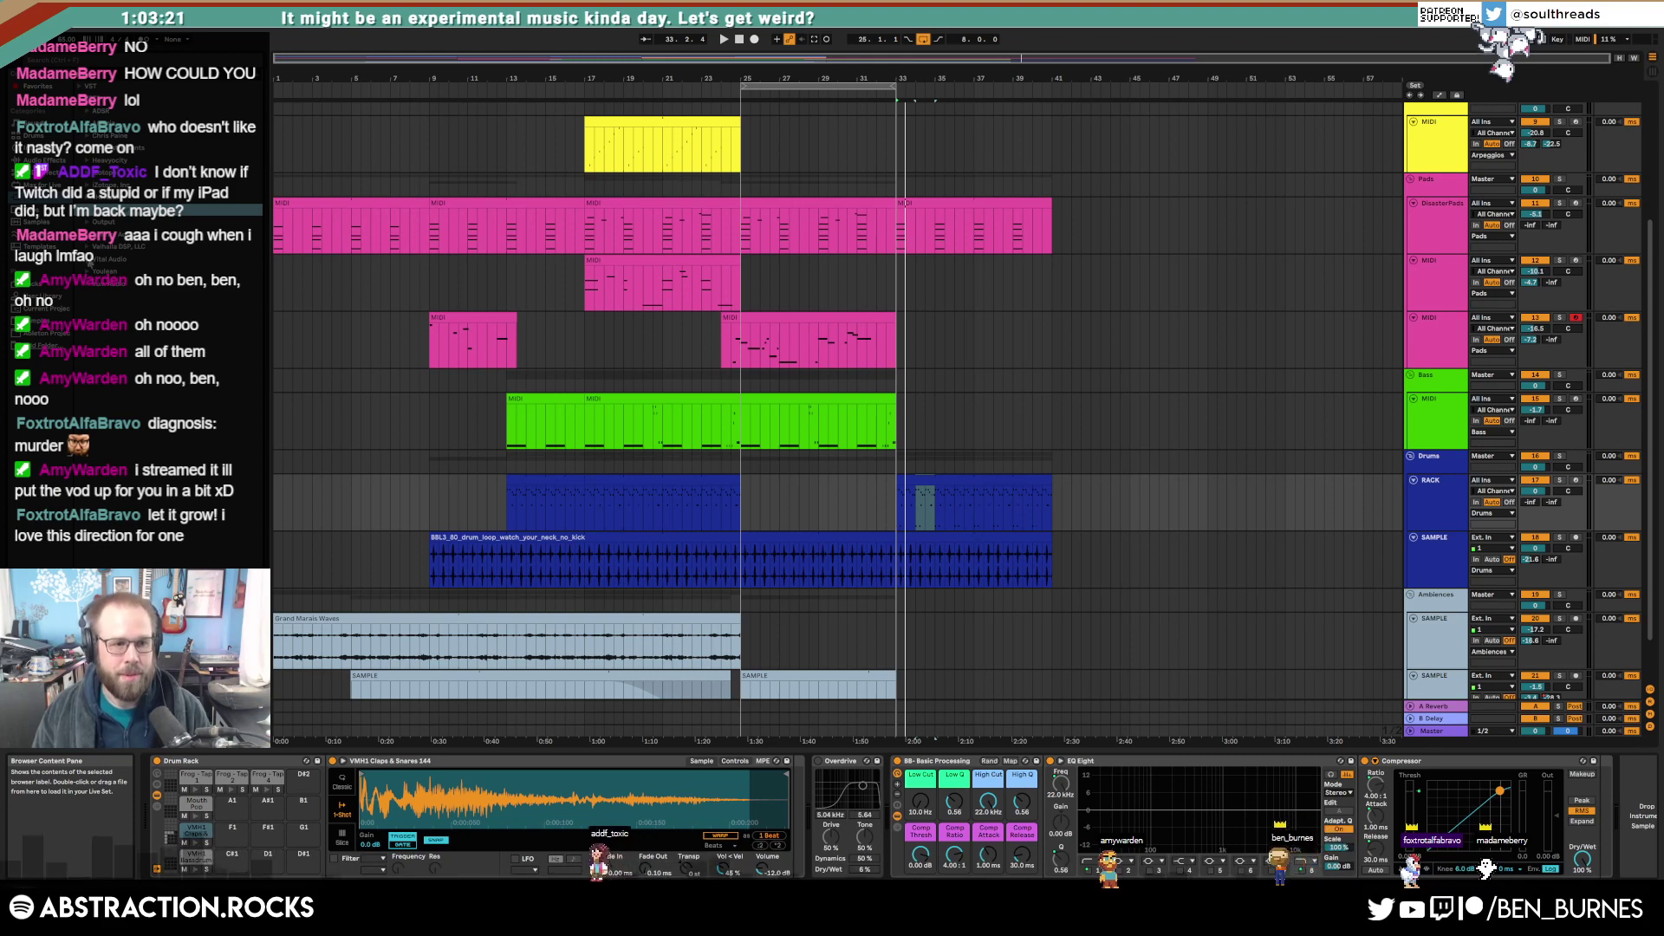
{"action": "left_click", "coordinate": [87, 247]}
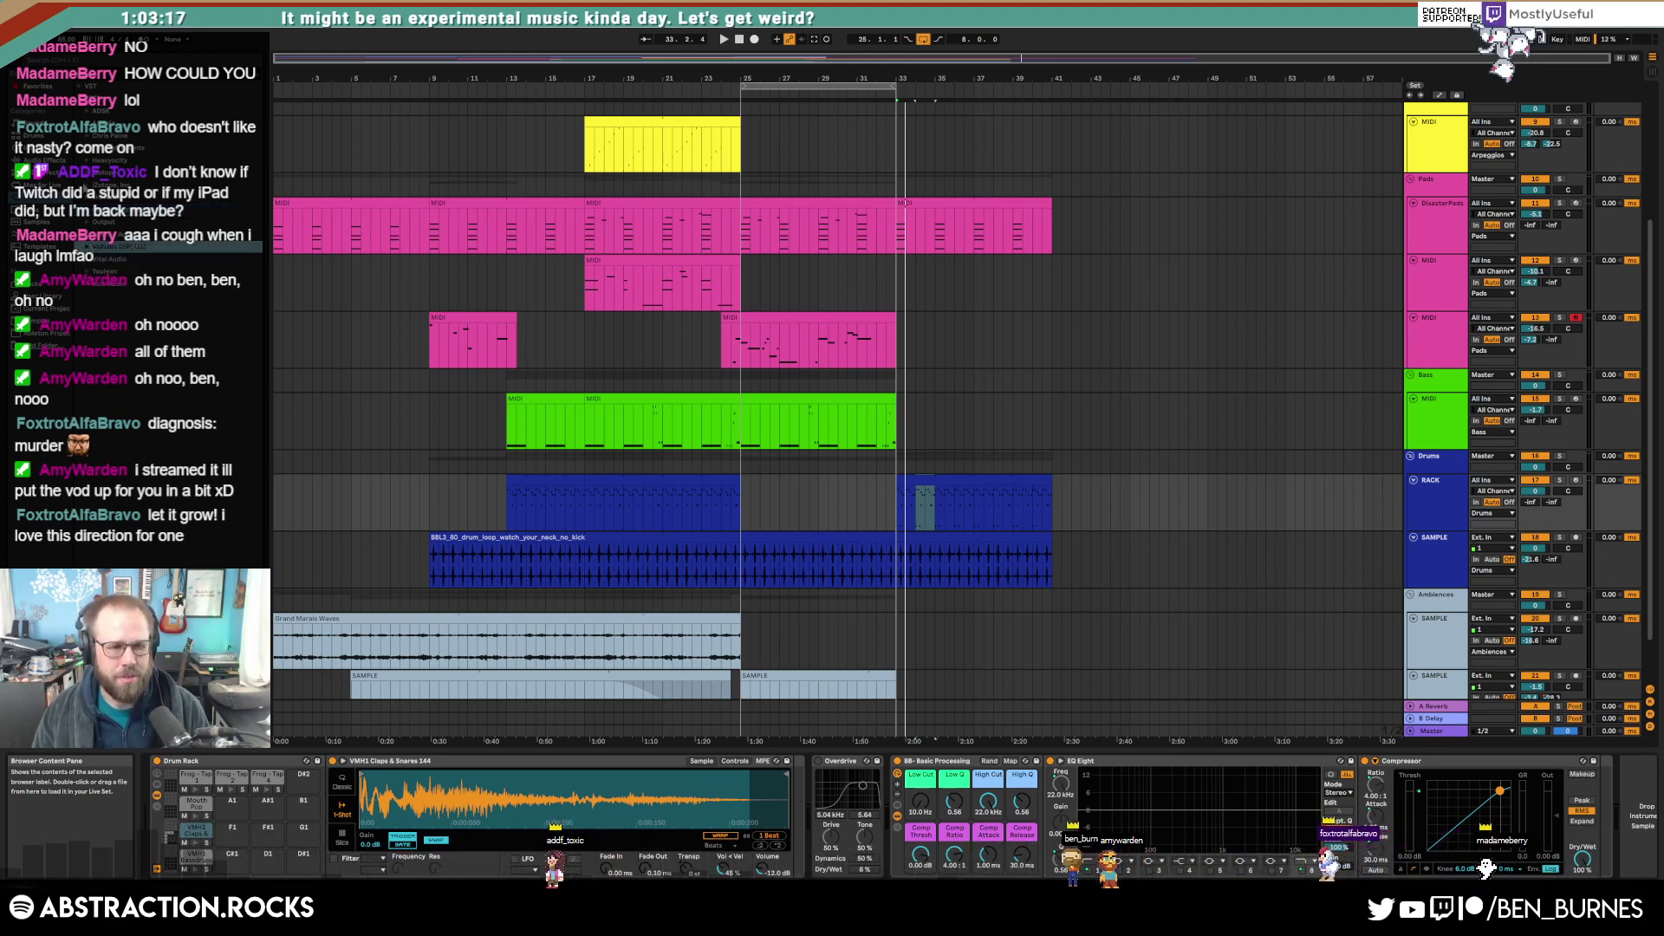
{"action": "left_click", "coordinate": [39, 160]}
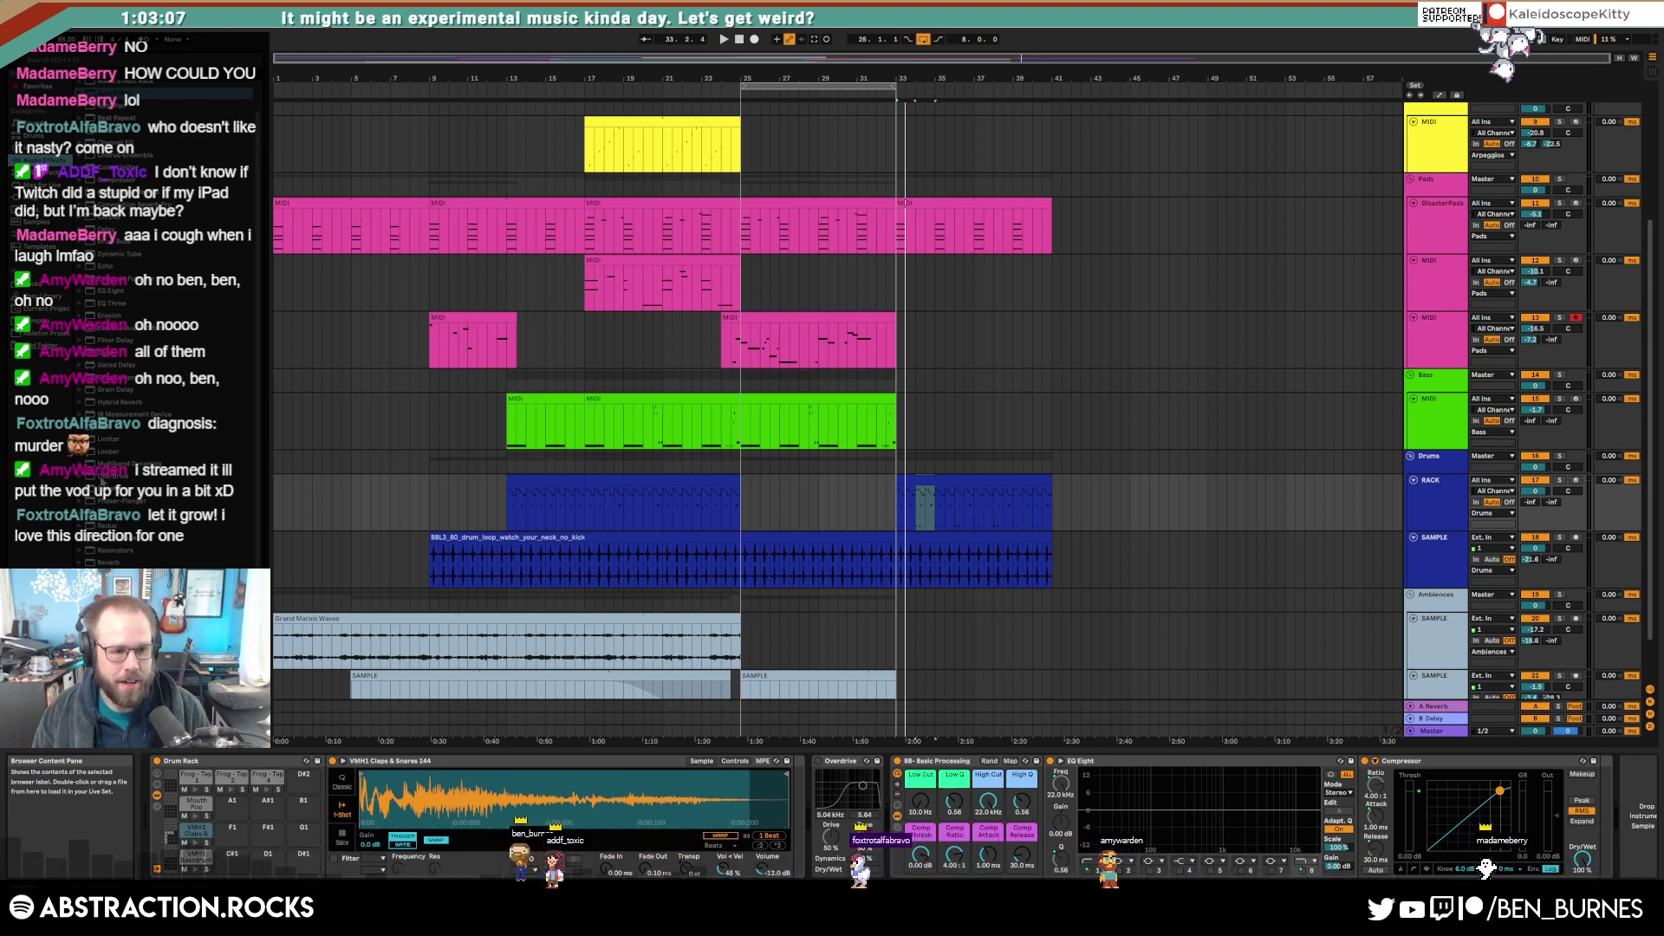
{"action": "left_click_drag", "start_coordinate": [108, 562], "coordinate": [799, 815]}
{"action": "left_click_drag", "start_coordinate": [946, 861], "coordinate": [946, 851]}
{"action": "left_click_drag", "start_coordinate": [828, 805], "coordinate": [833, 814]}
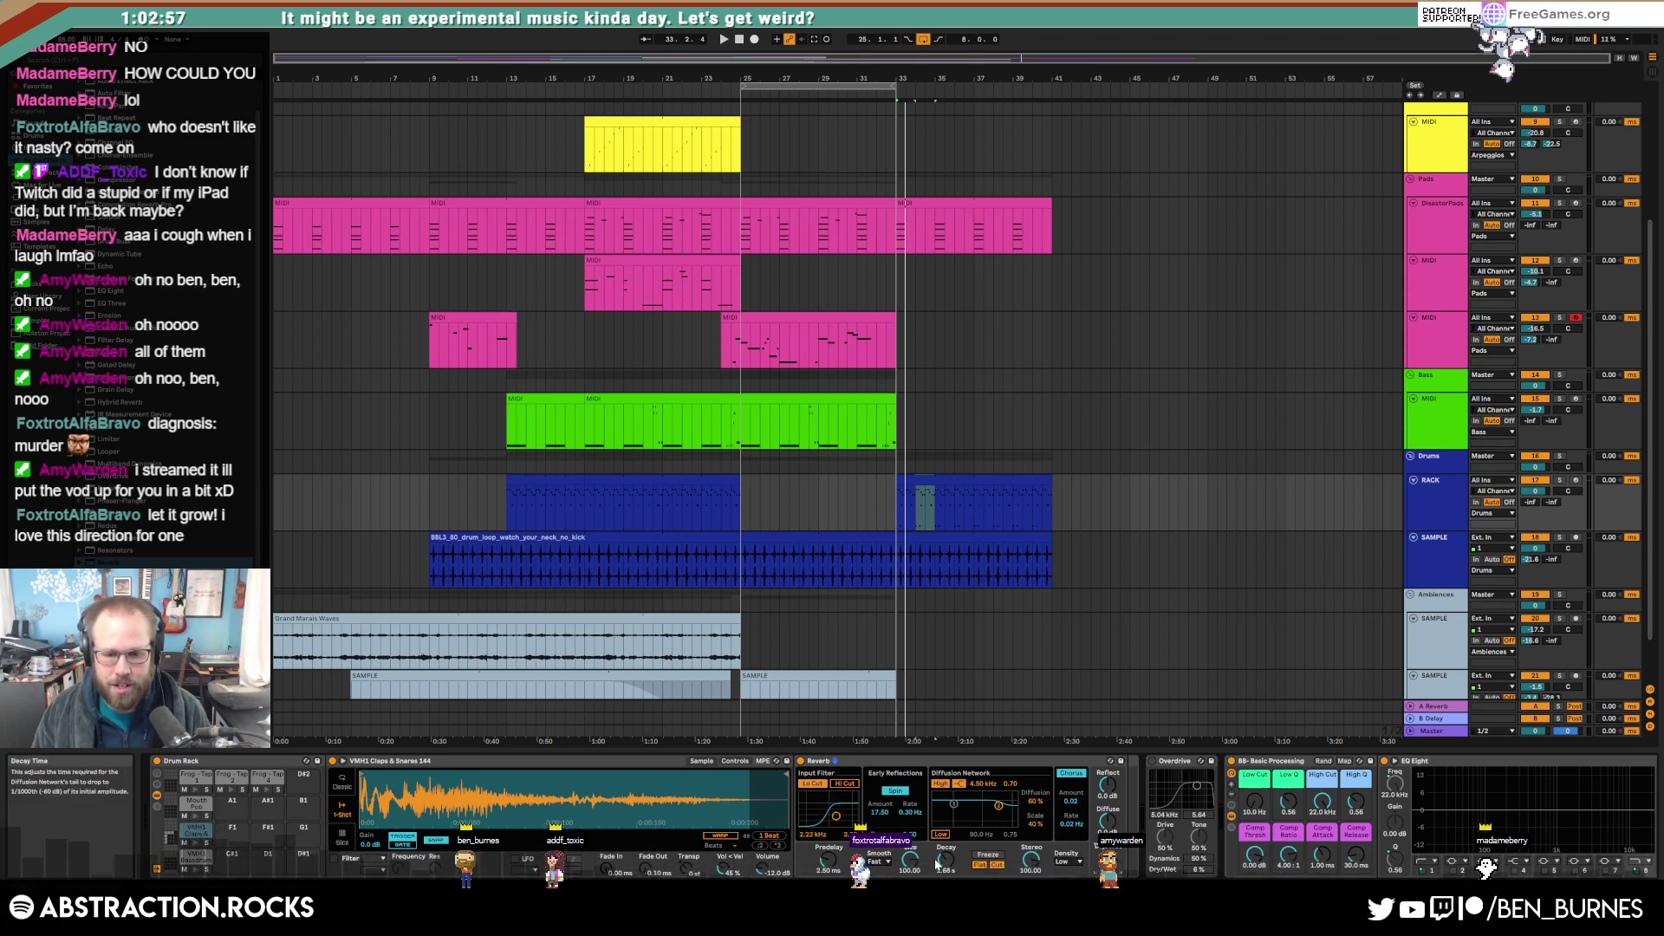
Step: Add a clap/snare note on beat 2 of the bar 33 drum clip and duplicate it to beats 4, 2 and 4 across two bars
{"action": "double_click", "coordinate": [912, 481]}
{"action": "left_click", "coordinate": [550, 694]}
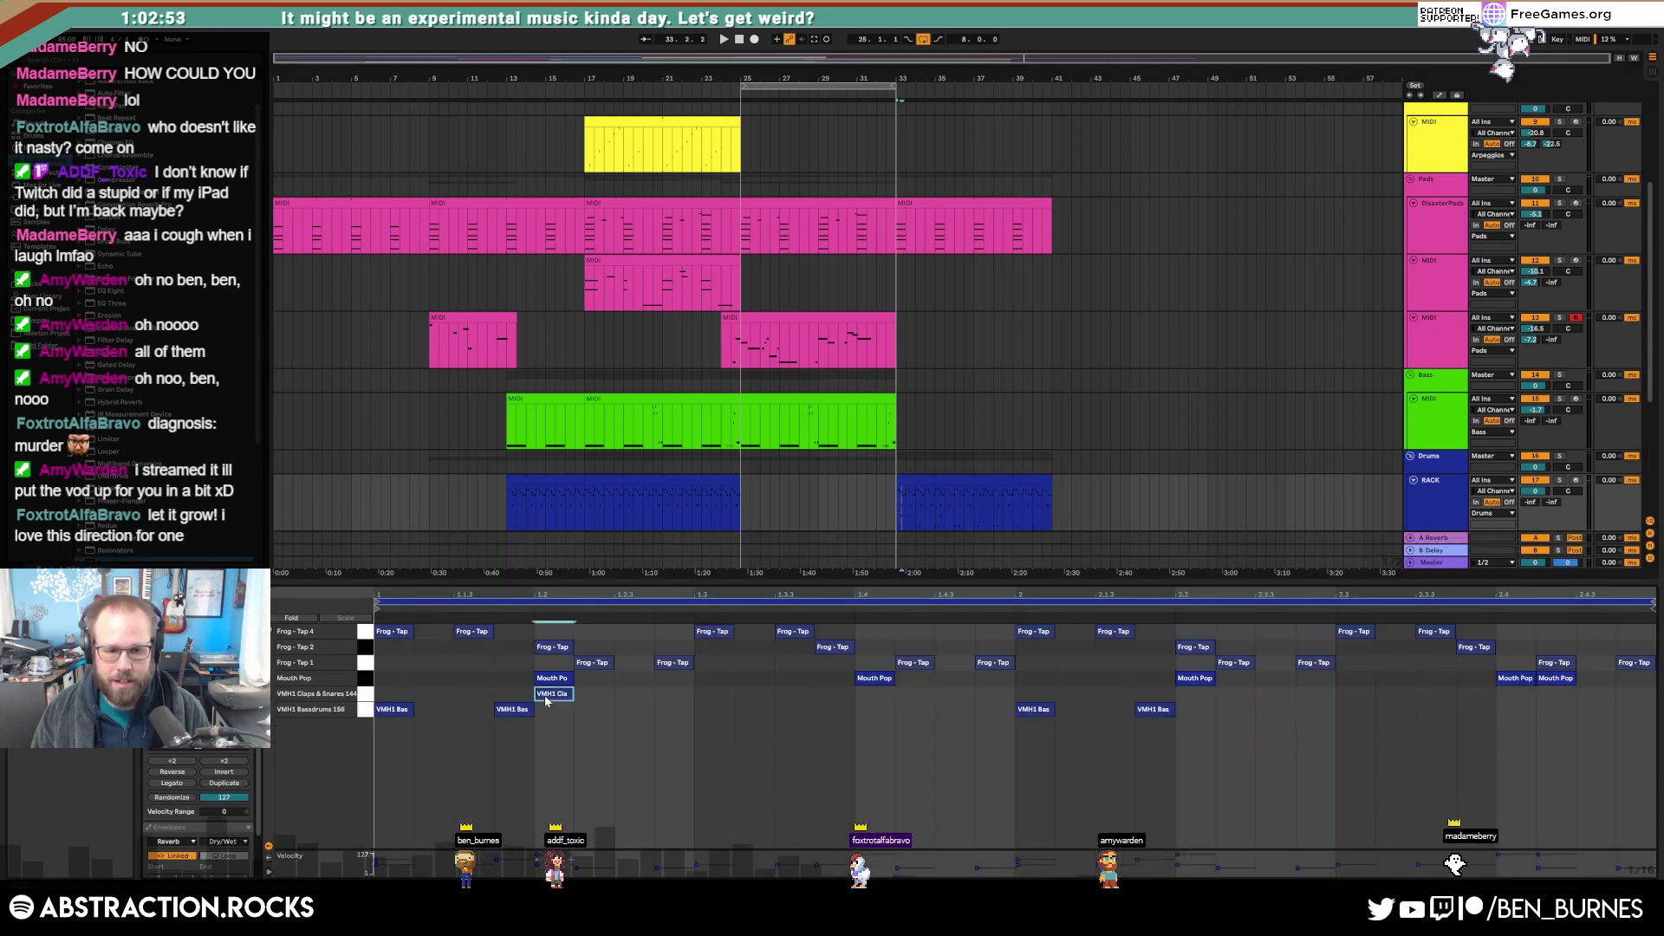
{"action": "left_click_drag", "start_coordinate": [691, 696], "coordinate": [382, 700]}
{"action": "key", "text": "ctrl+d"}
{"action": "key", "text": "ctrl+d"}
{"action": "key", "text": "ctrl+d"}
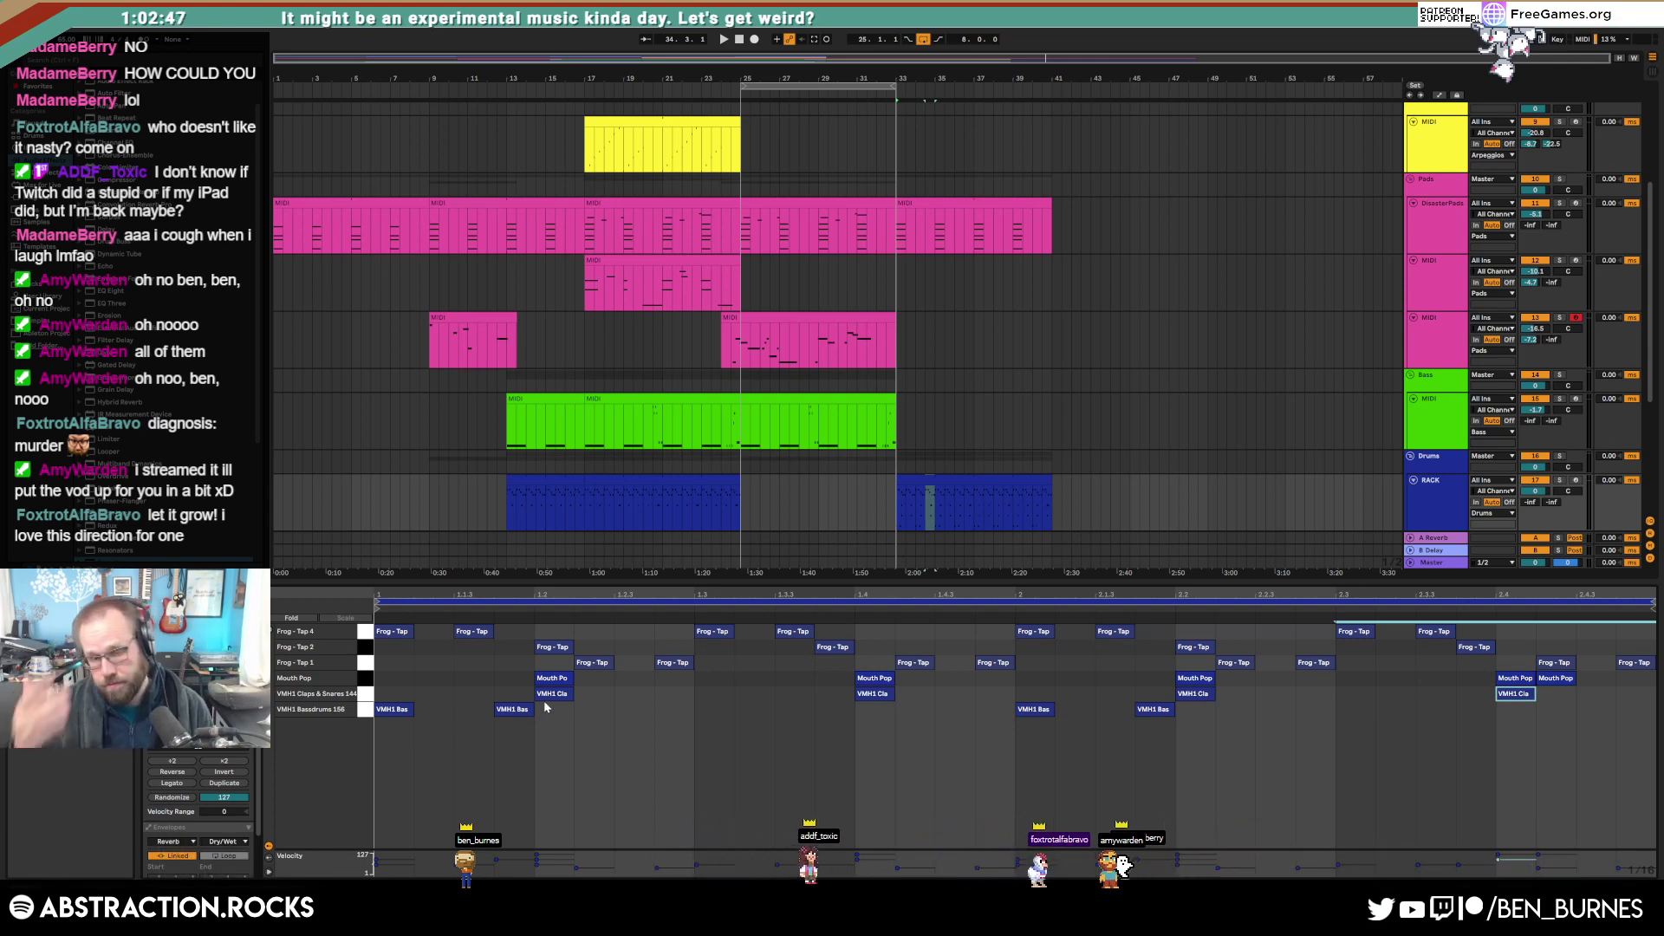
Step: Loop the drum rack clip from bar 33 to 41 and adjust the snare's Reverb dry/wet mix during playback
{"action": "key", "text": "shift+Tab"}
{"action": "left_click", "coordinate": [936, 480]}
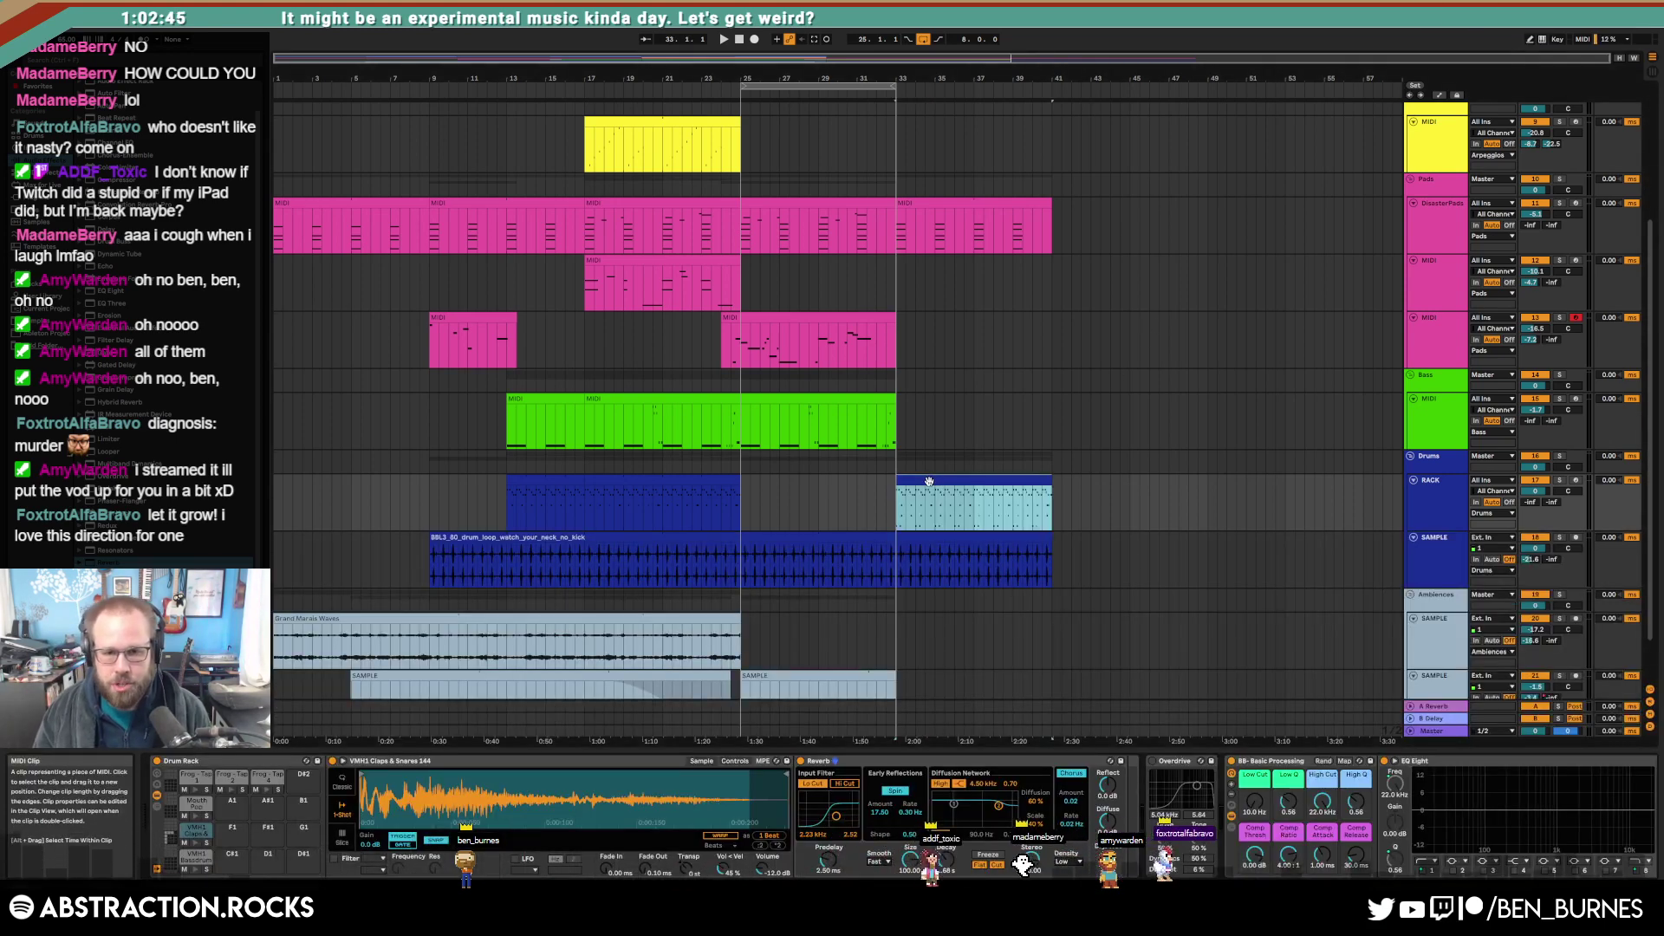
{"action": "key", "text": "ctrl+l"}
{"action": "key", "text": "space"}
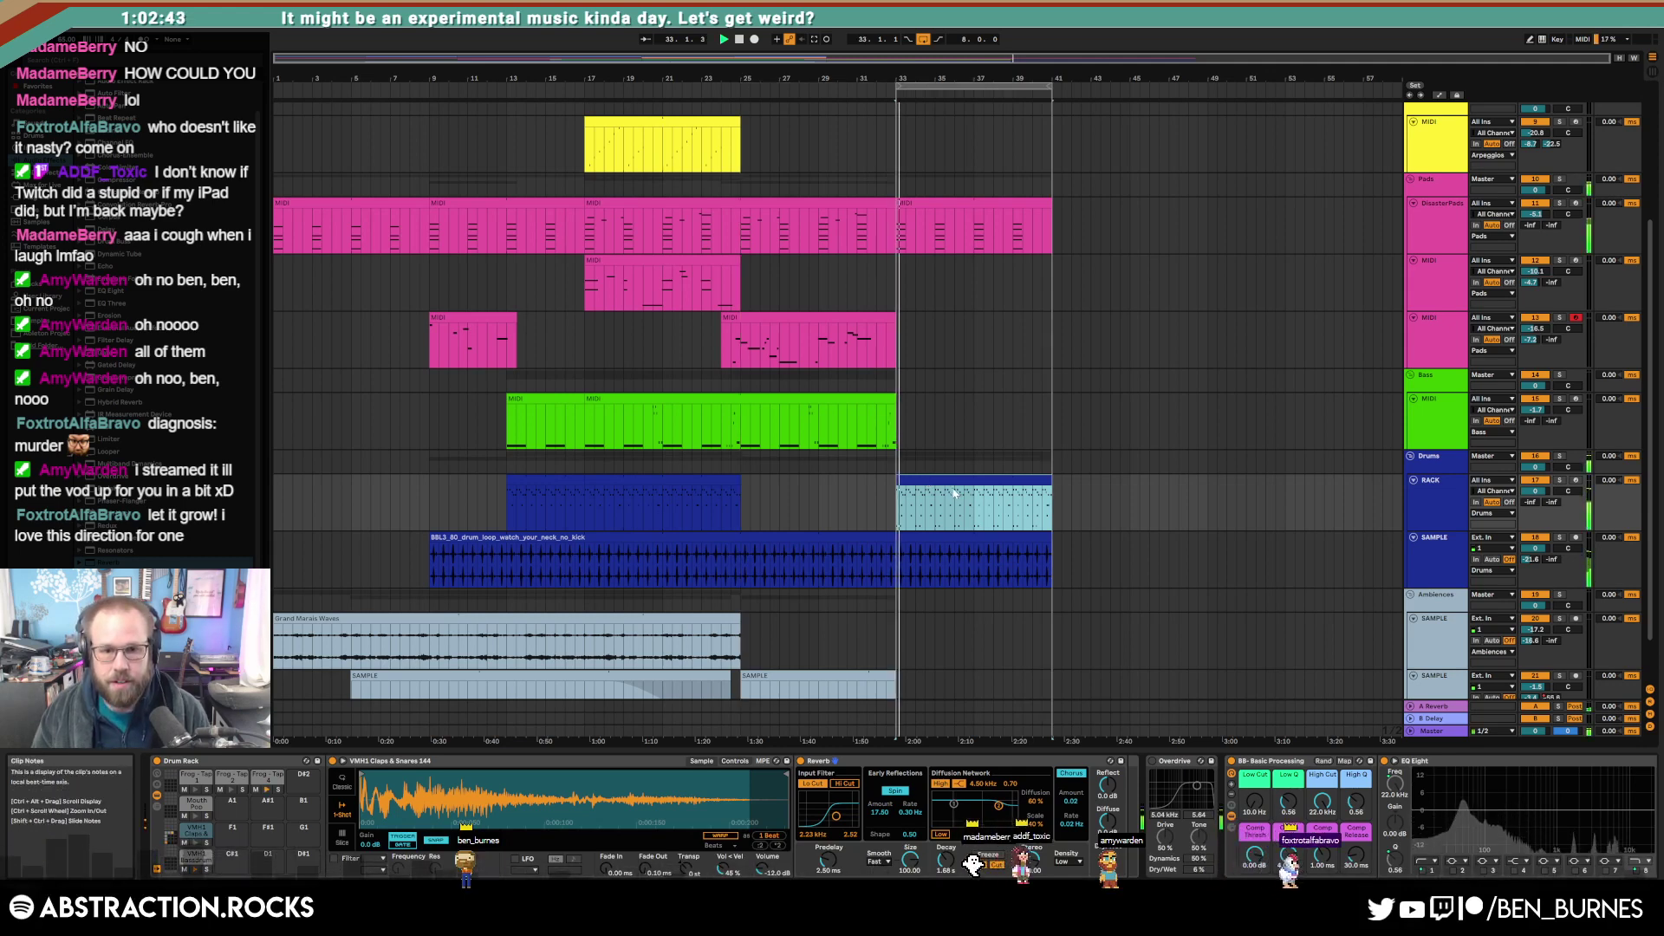
{"action": "left_click", "coordinate": [1109, 861]}
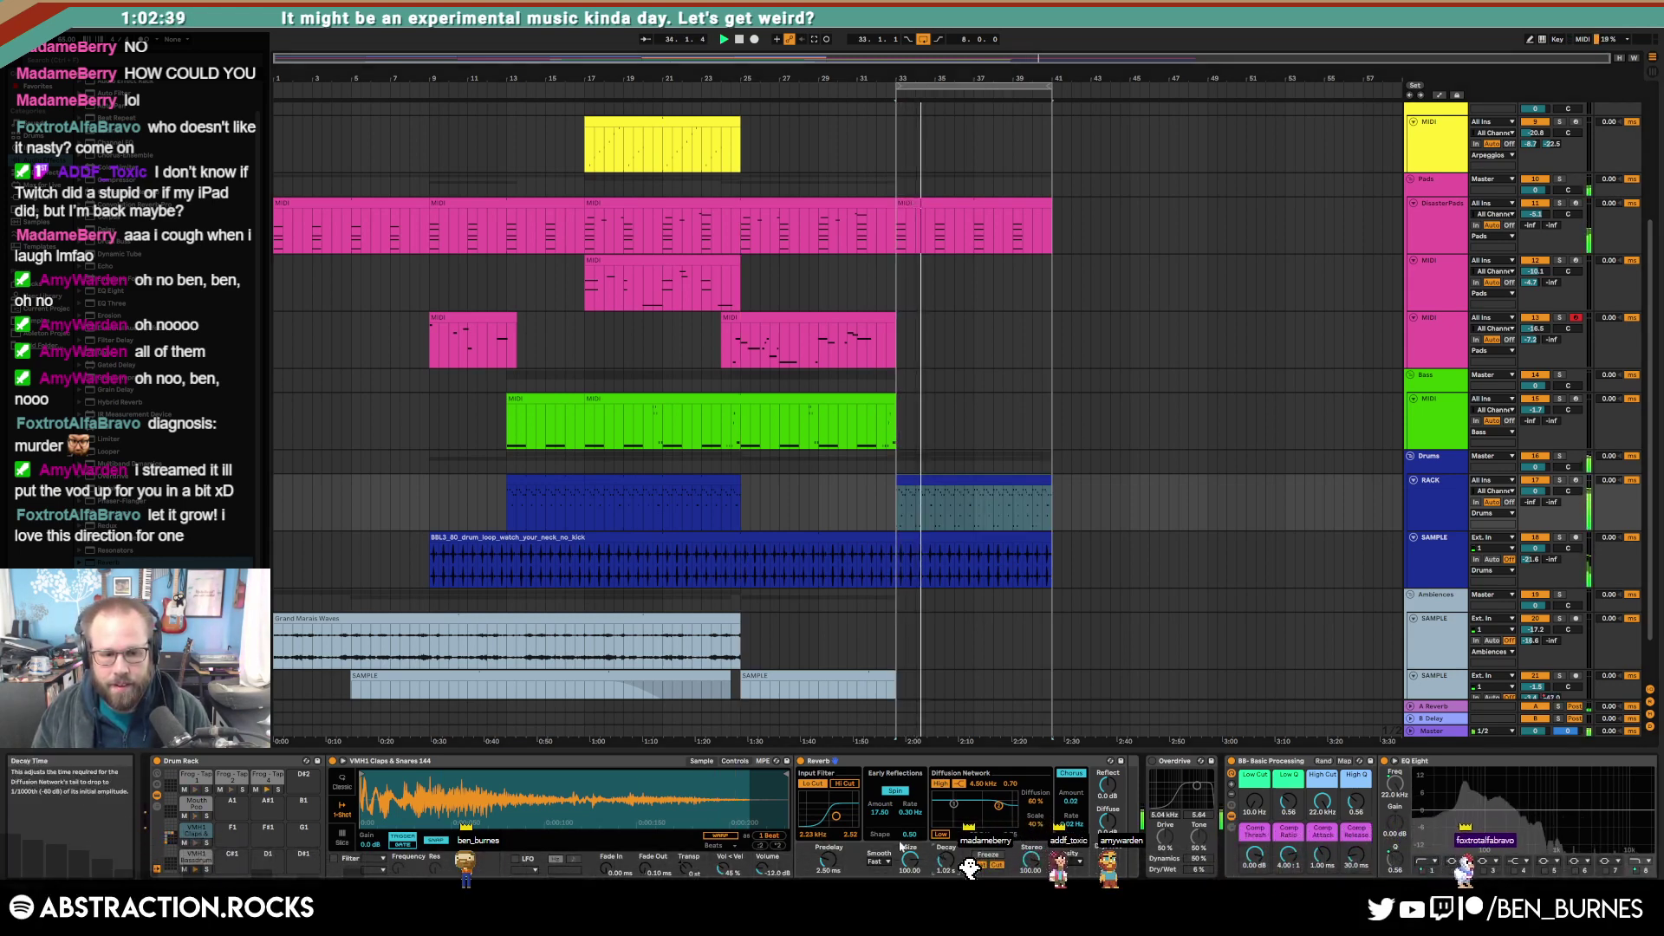
{"action": "key", "text": "space"}
Step: Browse the claps and snares samples, replace the snare pad's sample with VMH1 Claps & Snares 097, and audition it in playback
{"action": "left_click", "coordinate": [41, 321]}
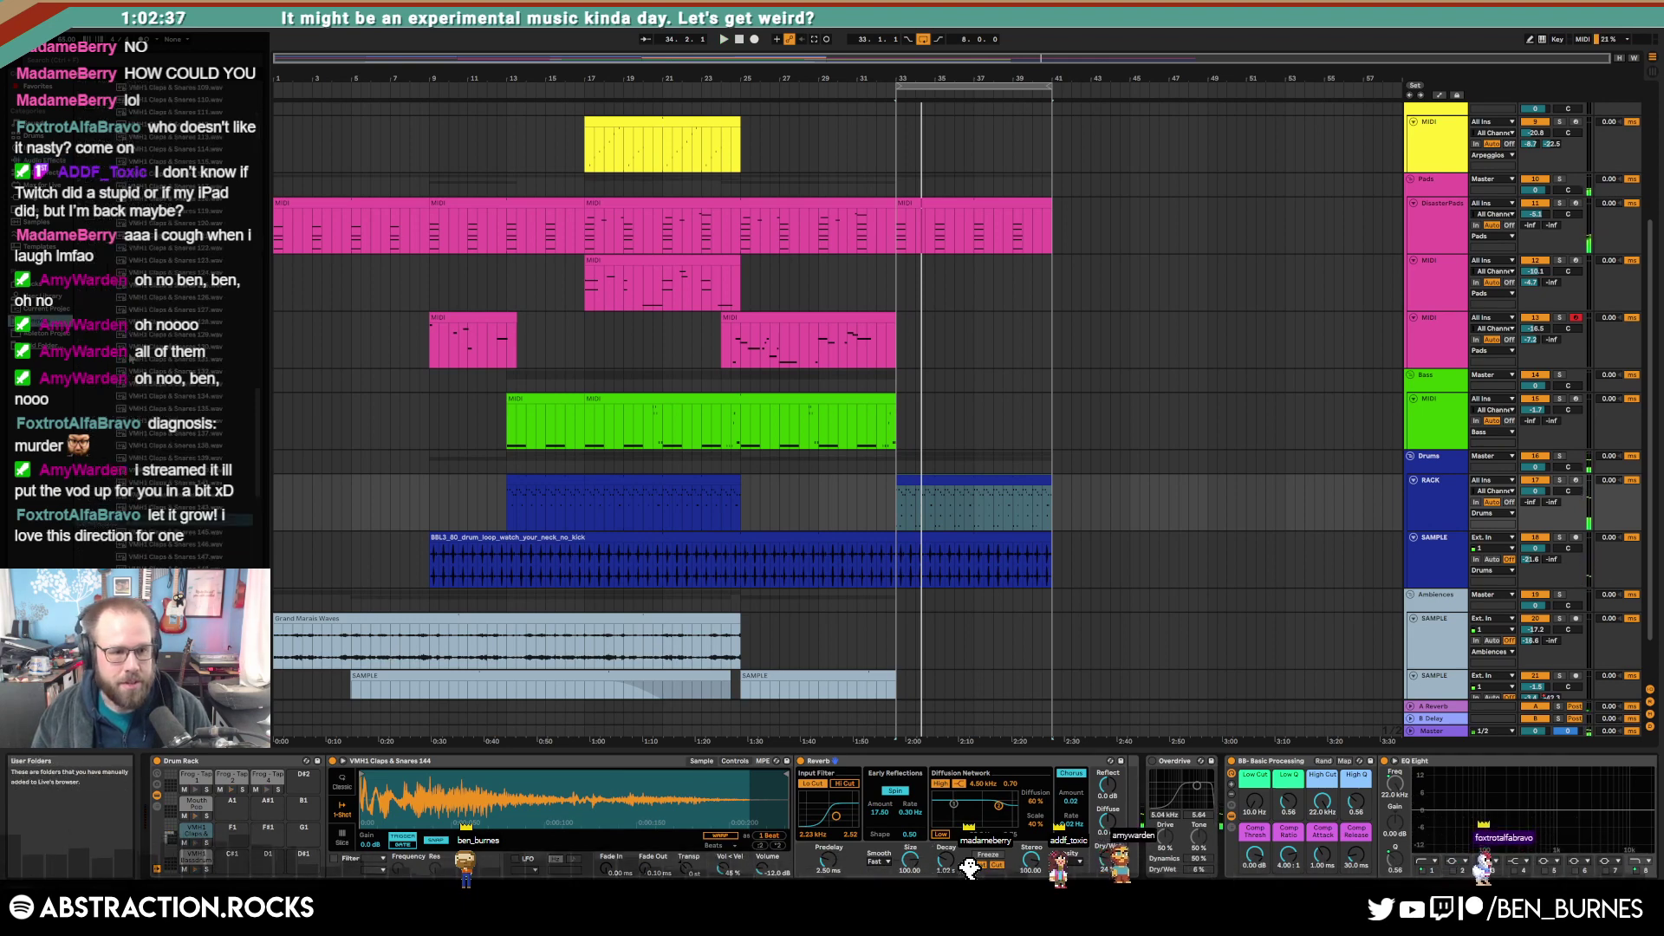
{"action": "left_click", "coordinate": [175, 364]}
{"action": "left_click", "coordinate": [149, 335]}
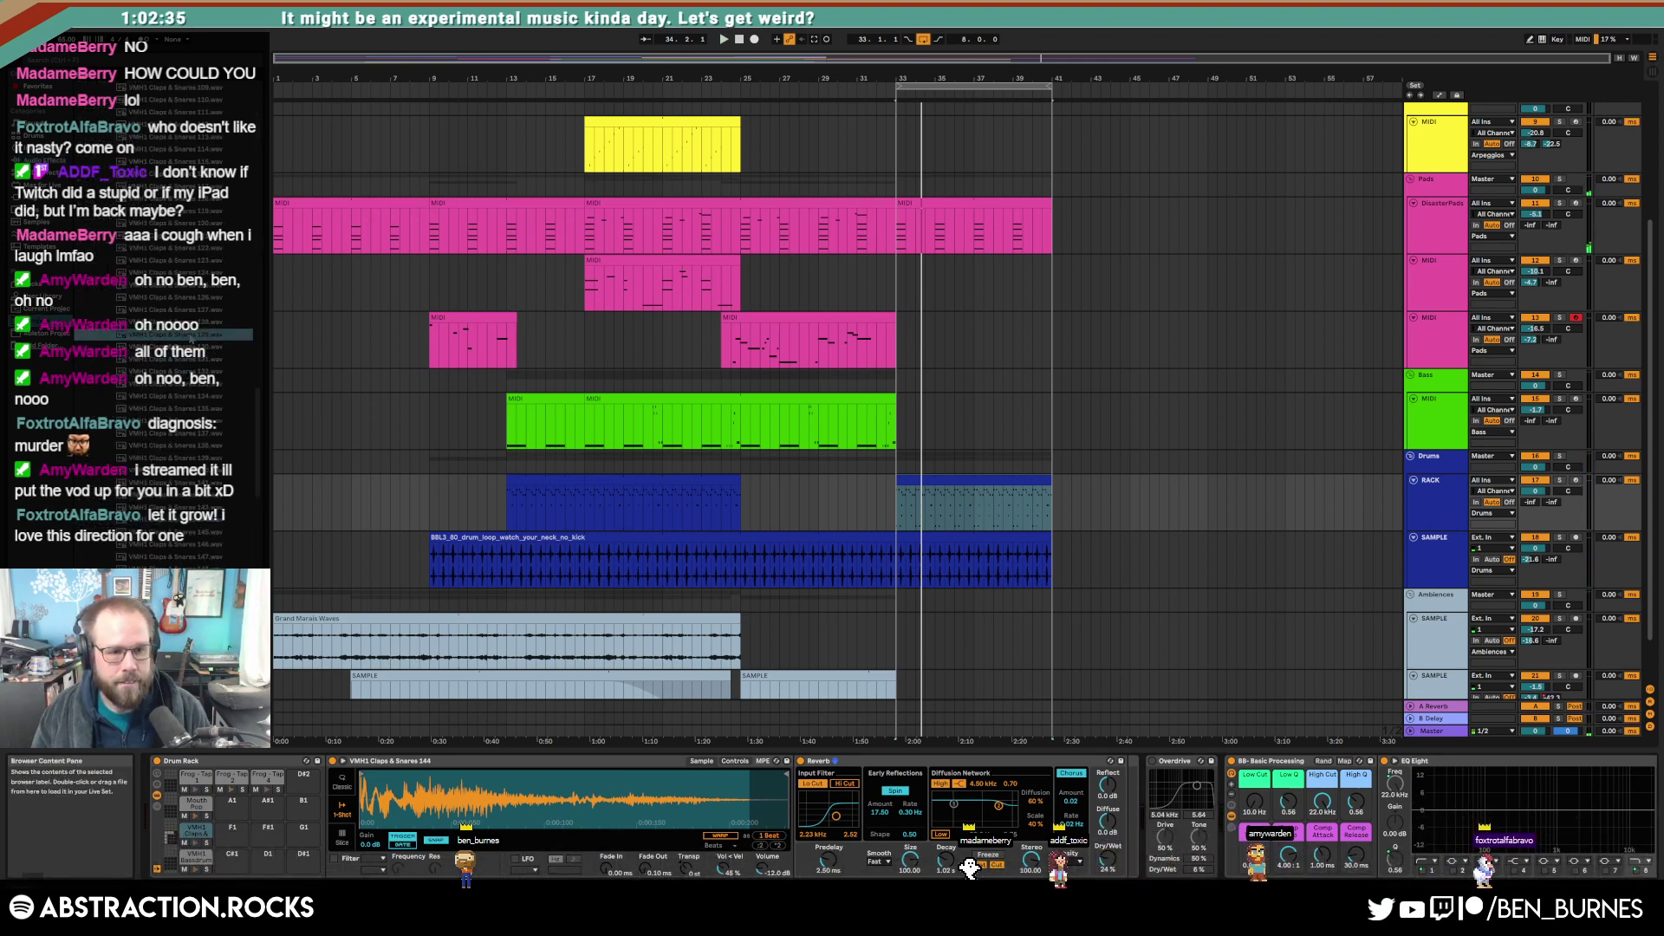
{"action": "left_click", "coordinate": [149, 324]}
{"action": "key", "text": "Up"}
{"action": "key", "text": "Up"}
{"action": "key", "text": "Up"}
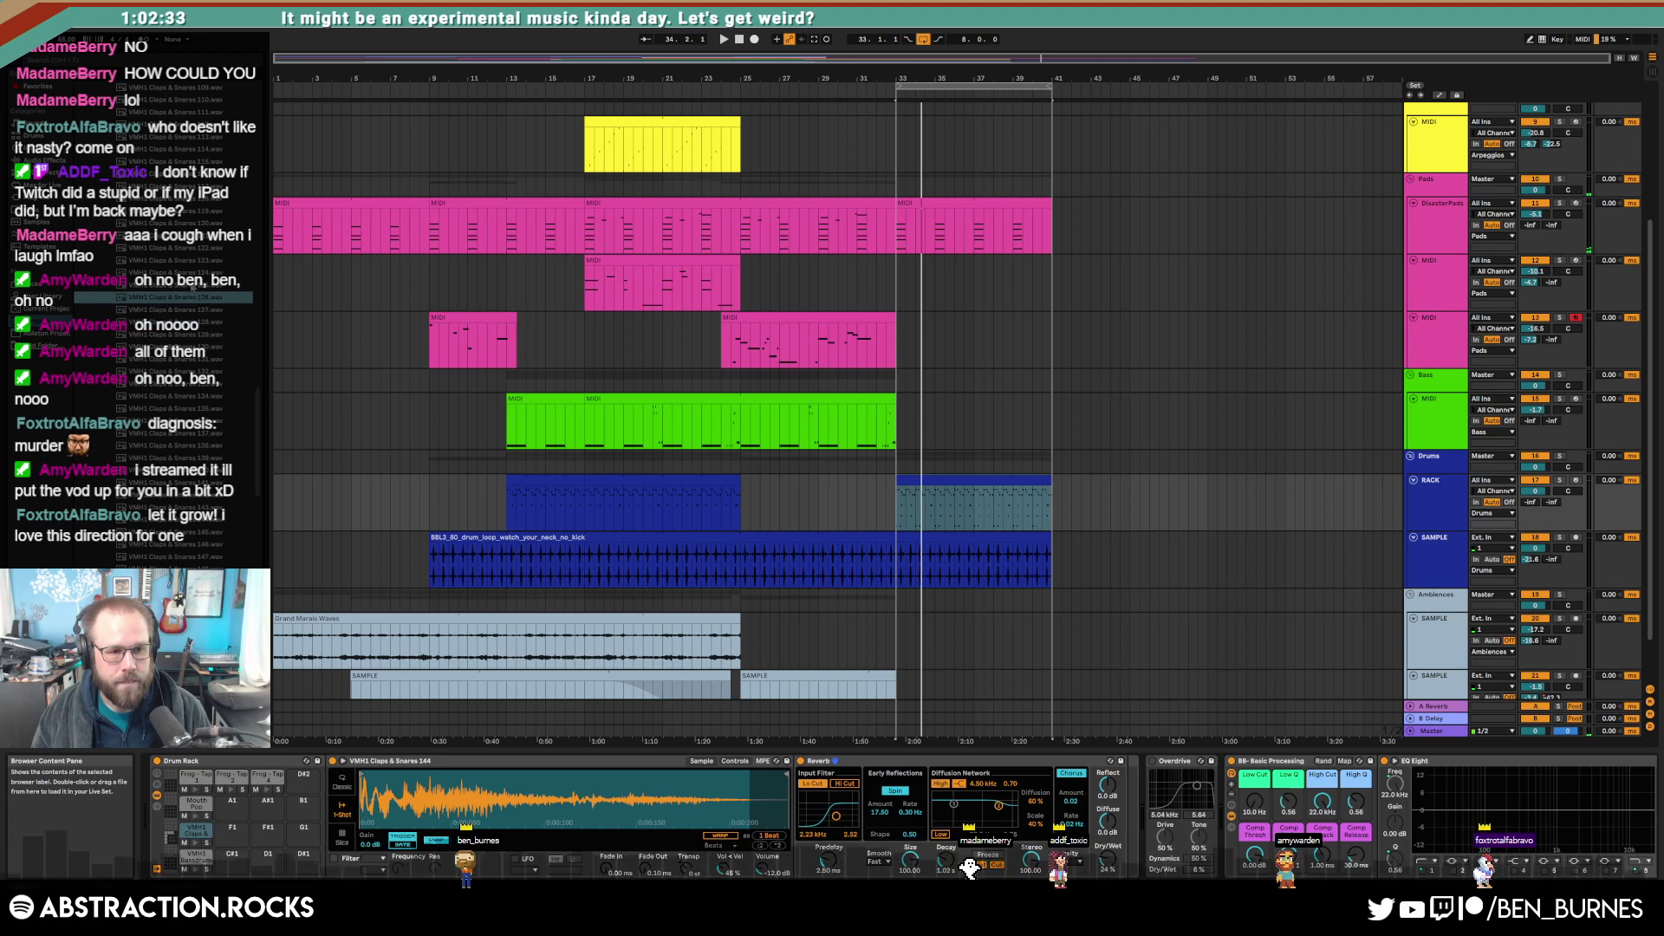
{"action": "left_click_drag", "start_coordinate": [259, 401], "coordinate": [263, 354]}
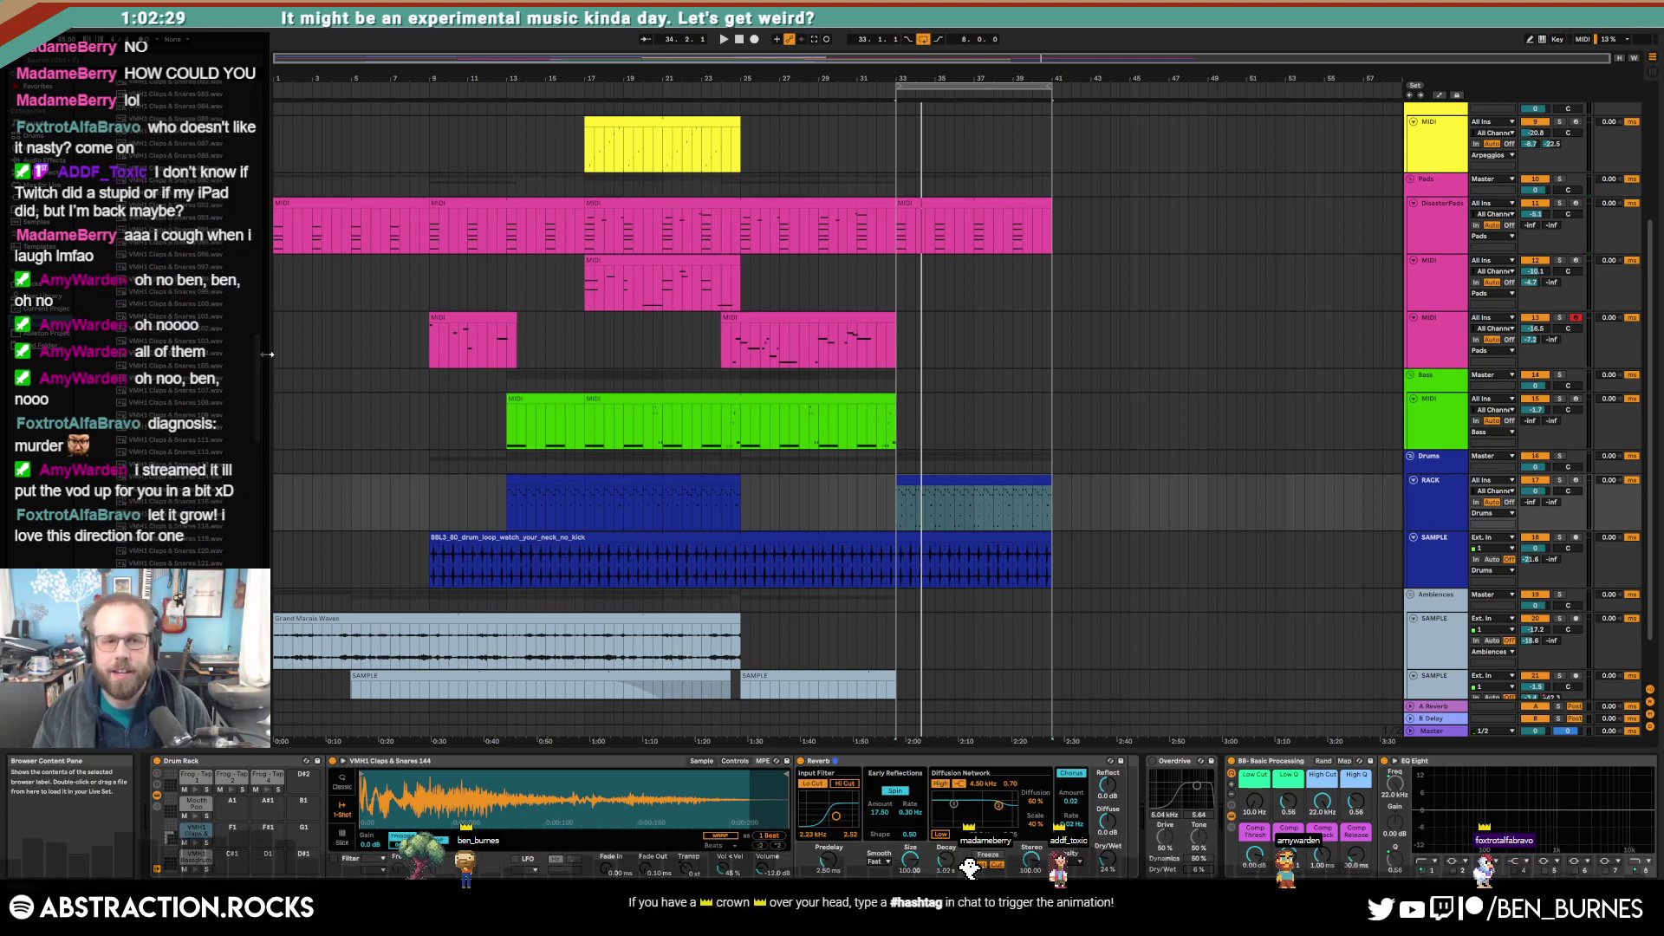
{"action": "left_click_drag", "start_coordinate": [267, 354], "coordinate": [261, 343]}
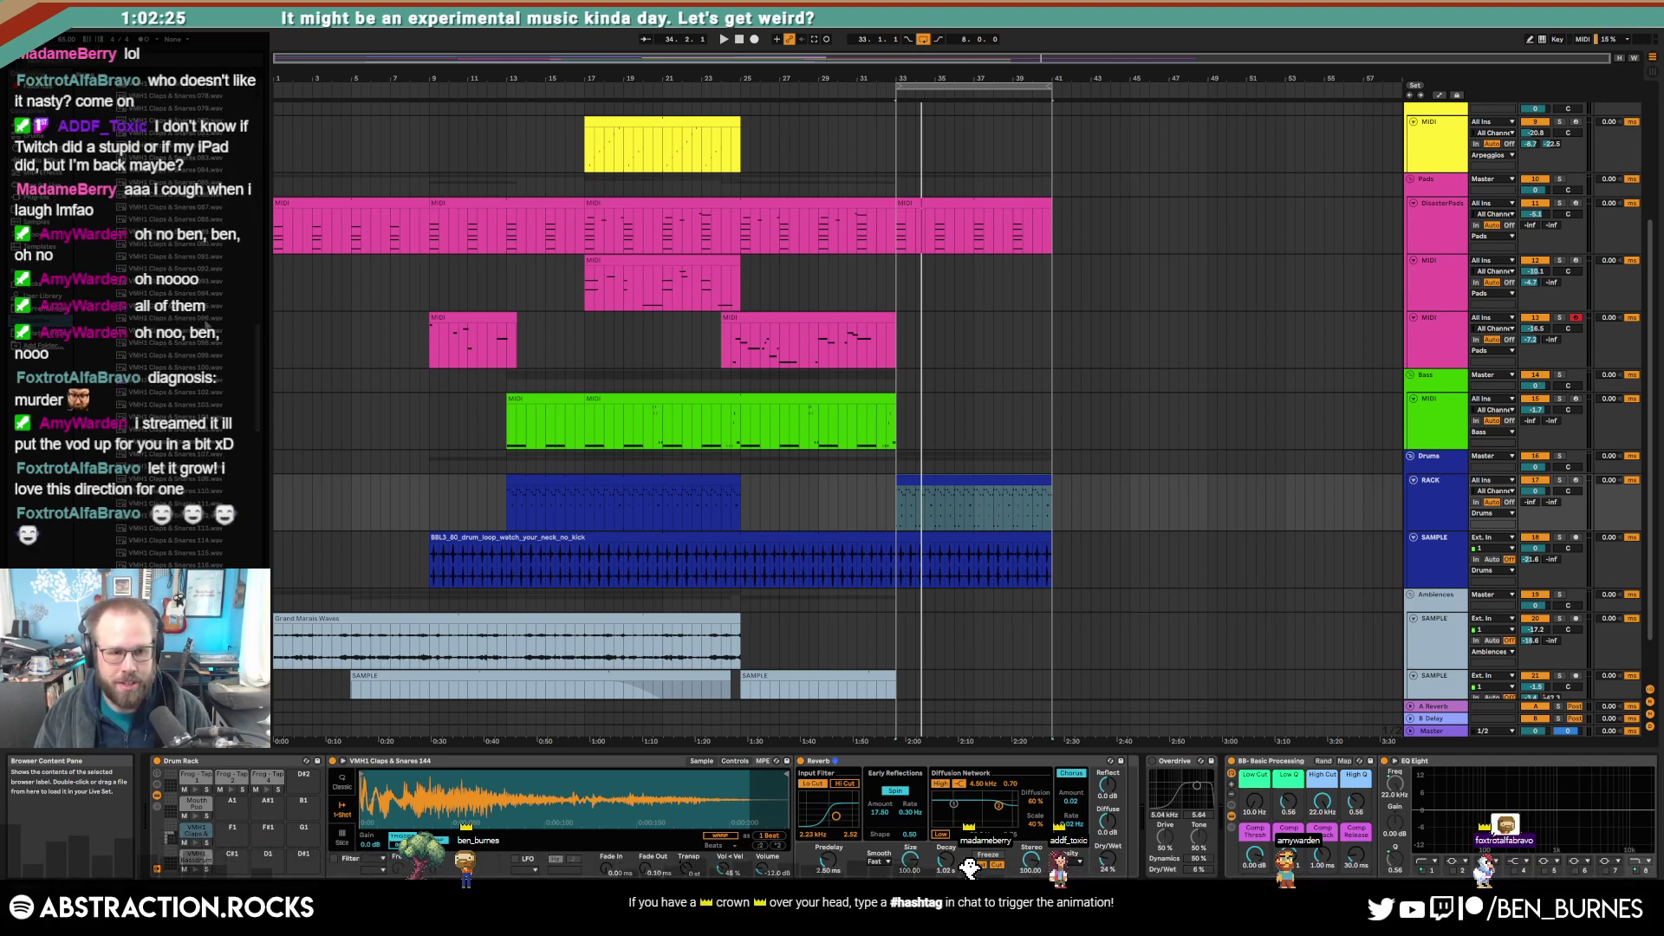
{"action": "key", "text": "Down"}
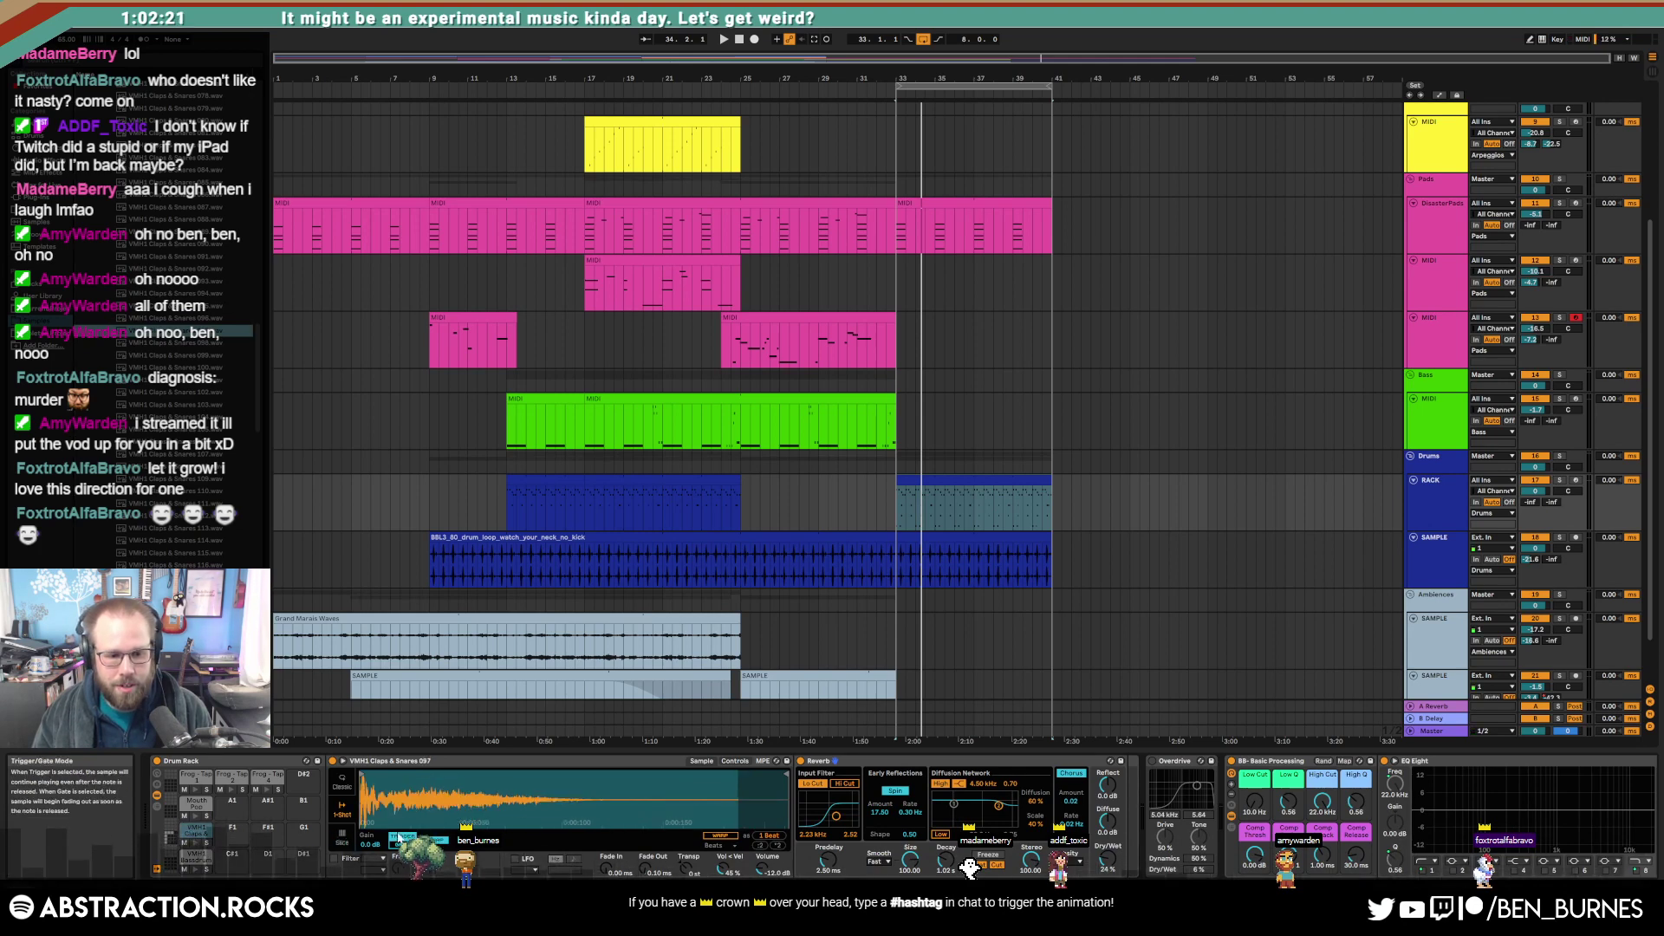
{"action": "key", "text": "space"}
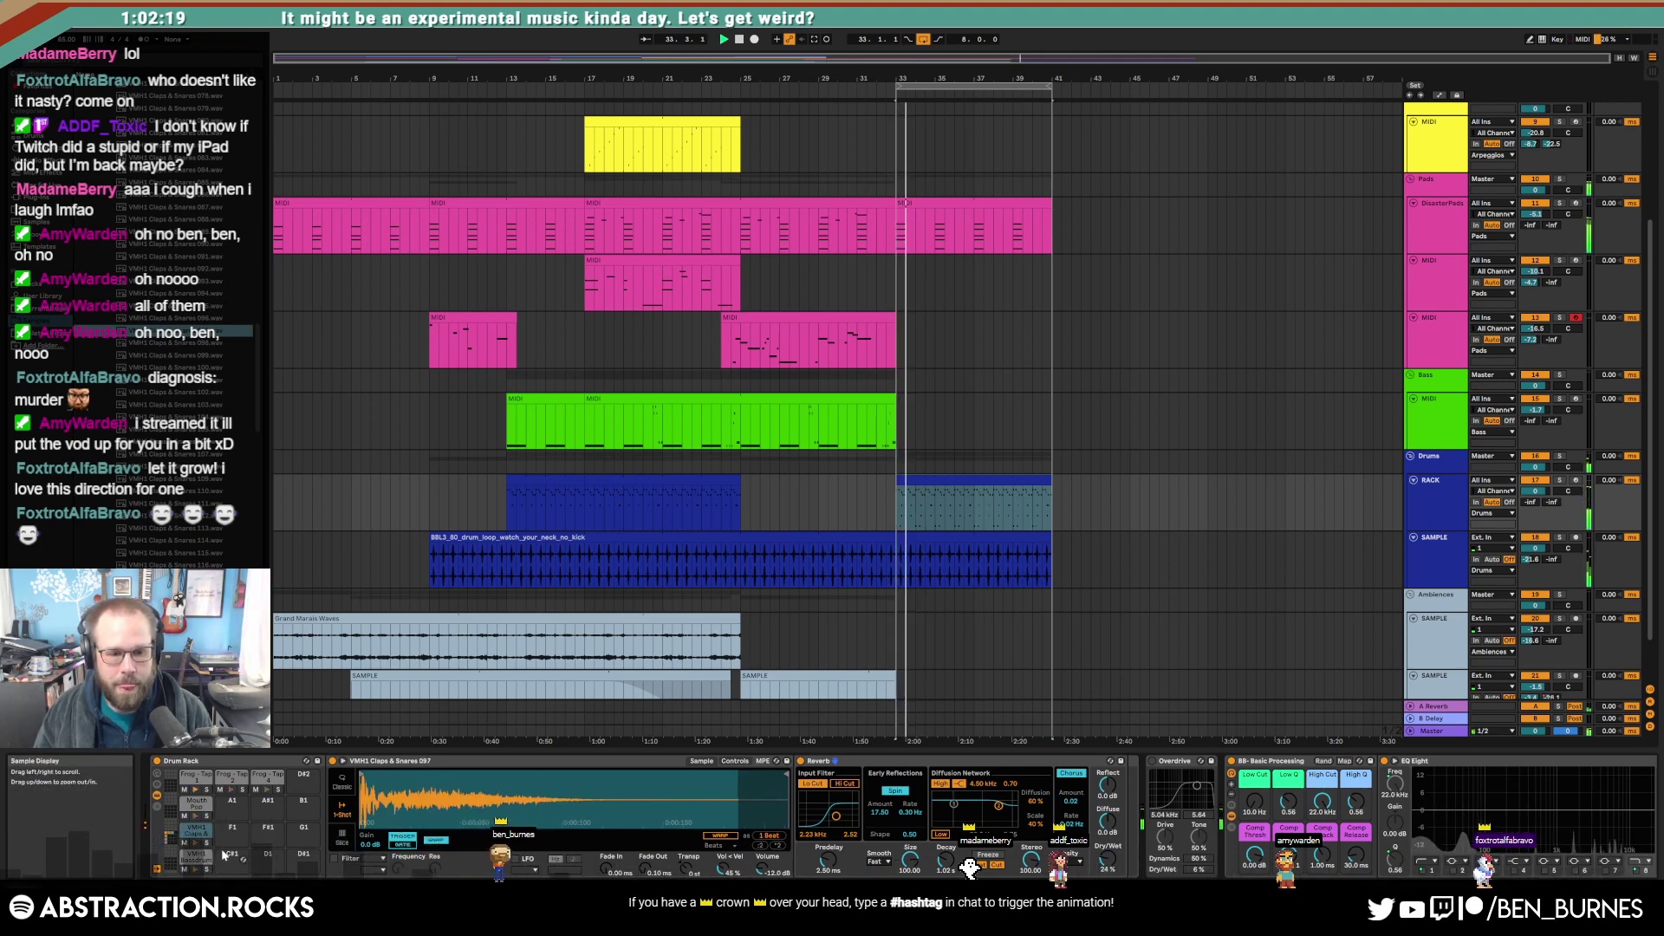
Step: Add an extra clap right after the last beat 4 in the bar 33 clip, and shift the last clap off-beat in the bar 37 clip
{"action": "left_click", "coordinate": [221, 855]}
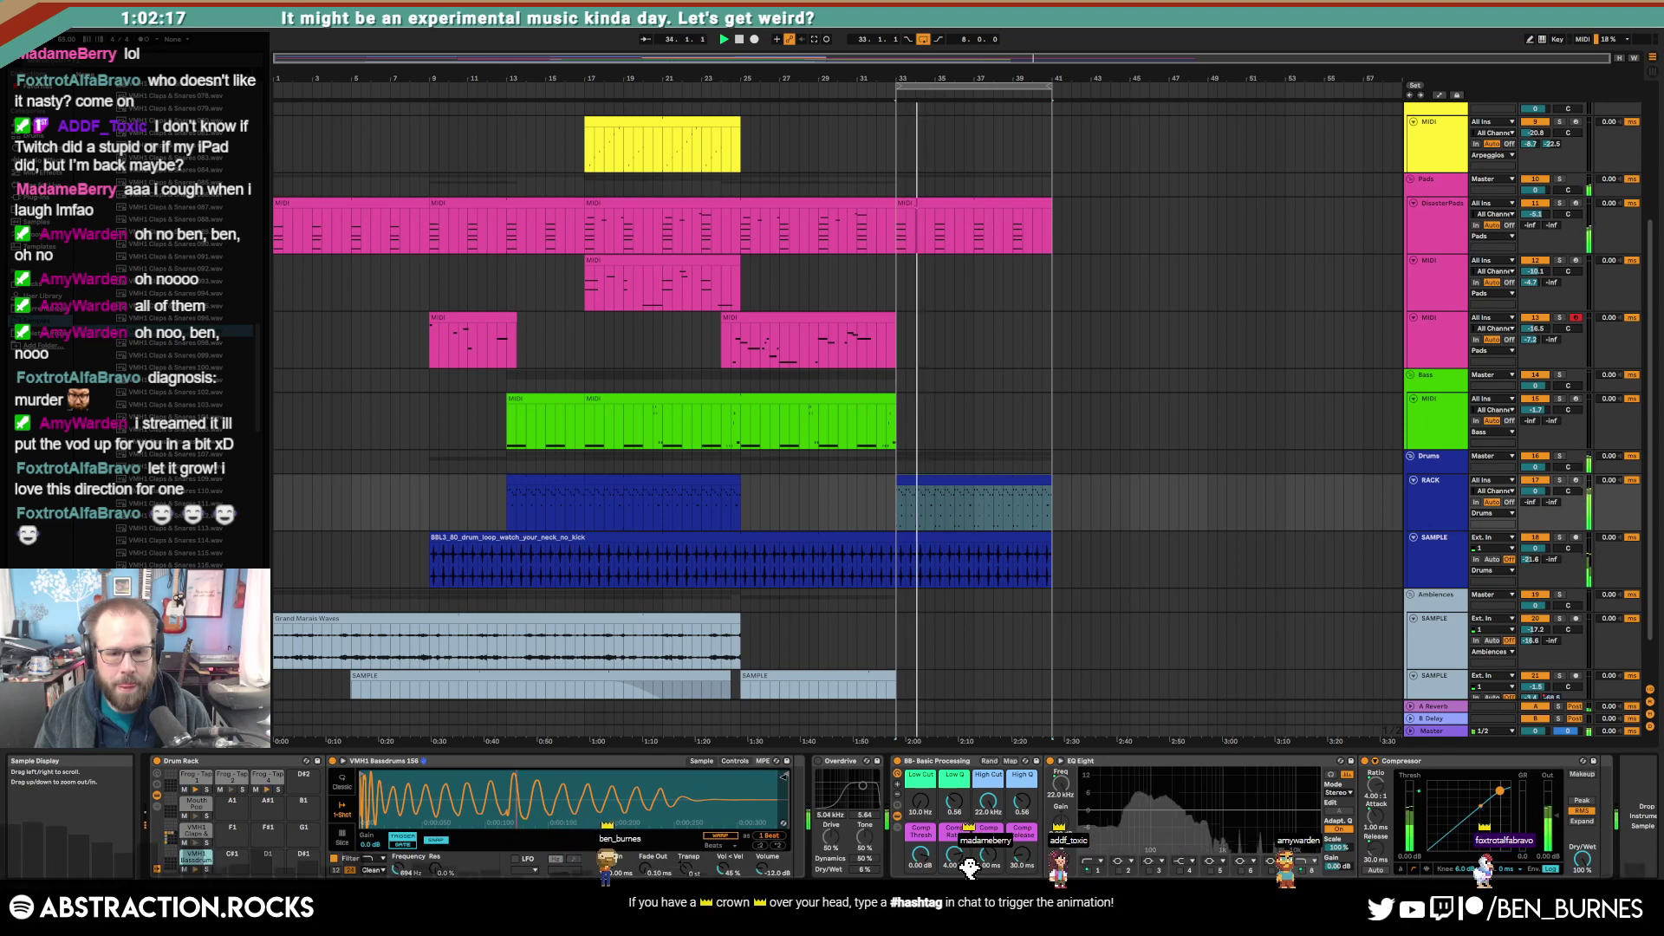
{"action": "double_click", "coordinate": [977, 488]}
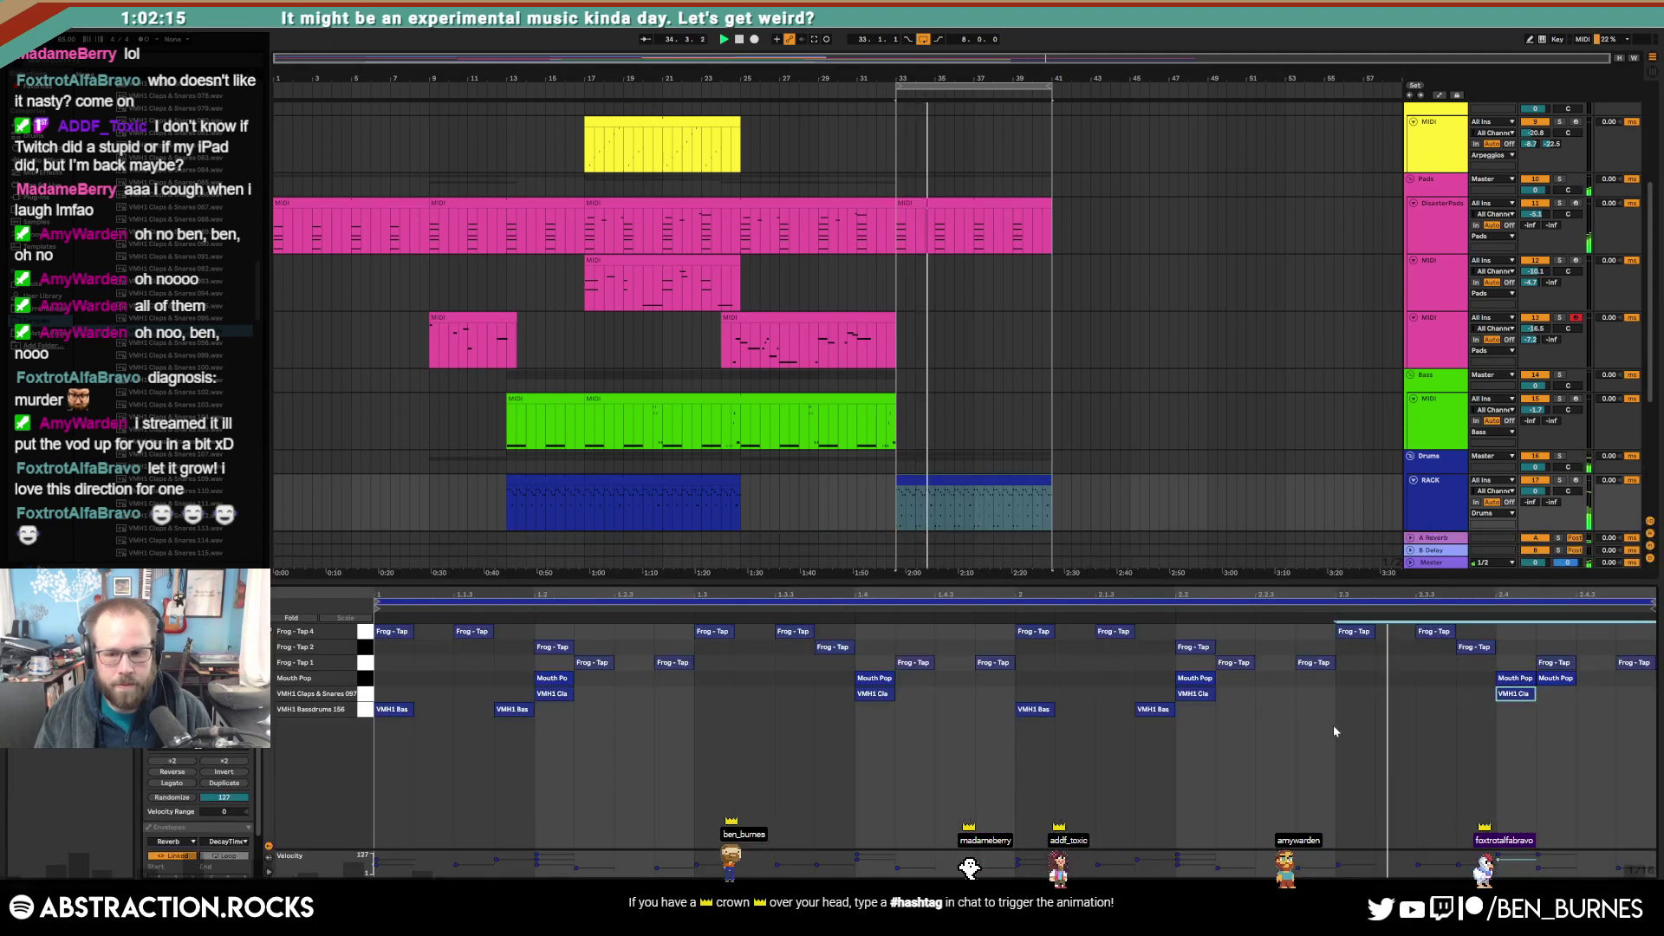
{"action": "key", "text": "ctrl+d"}
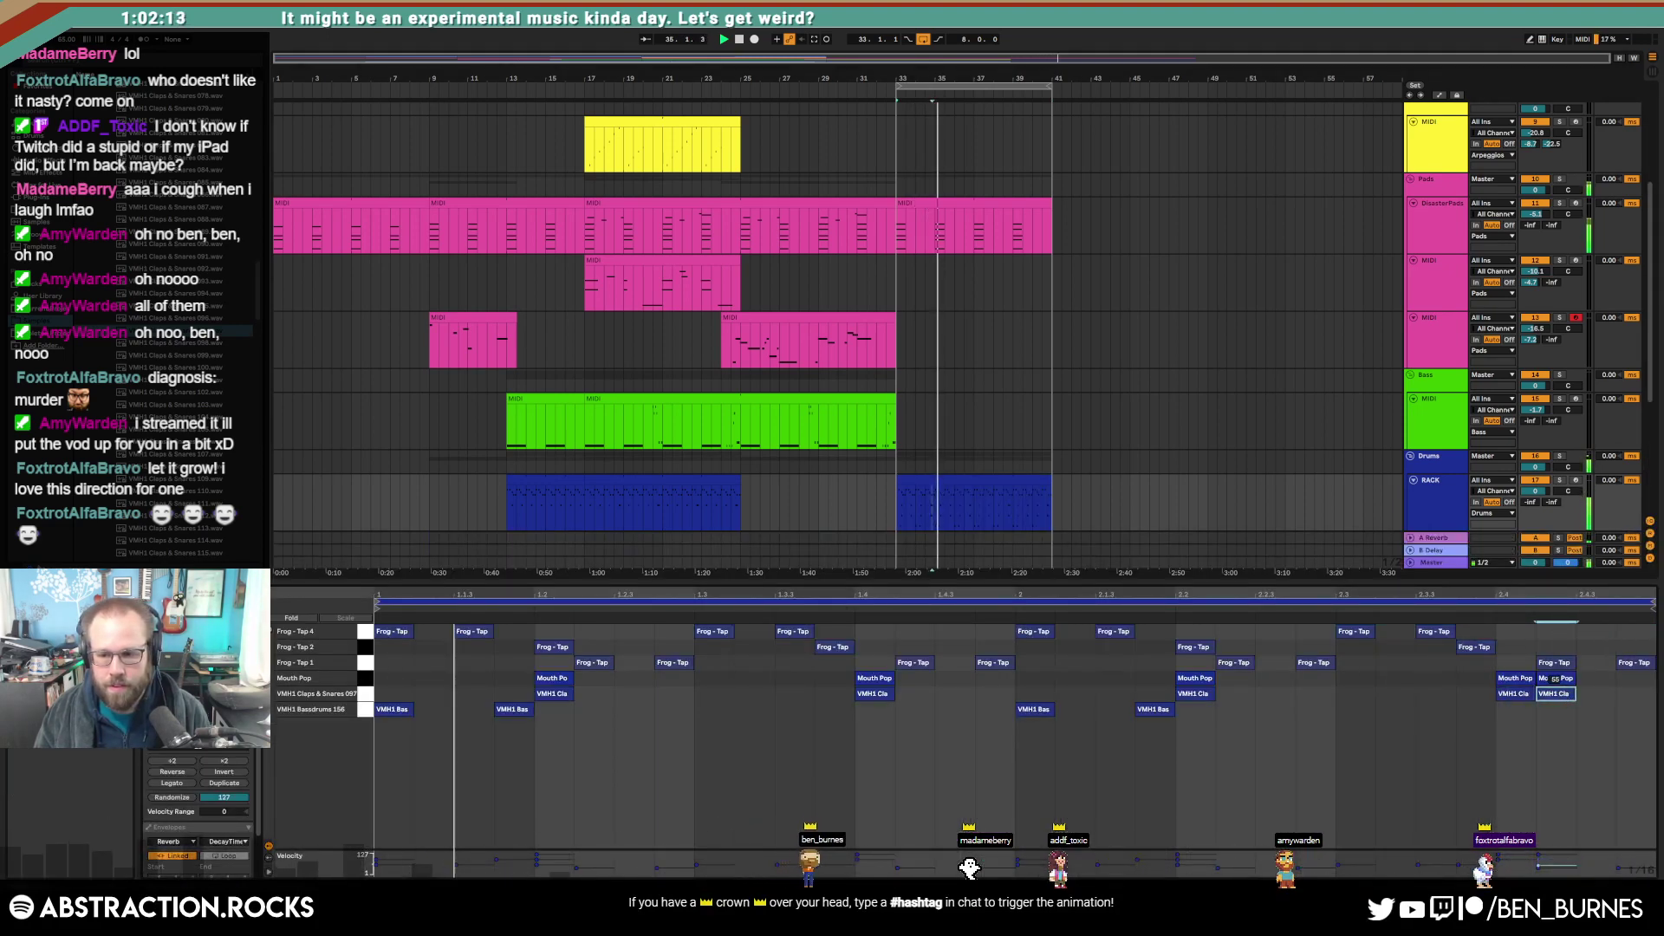
{"action": "double_click", "coordinate": [940, 515]}
{"action": "double_click", "coordinate": [982, 516]}
{"action": "left_click_drag", "start_coordinate": [1516, 695], "coordinate": [1579, 703]}
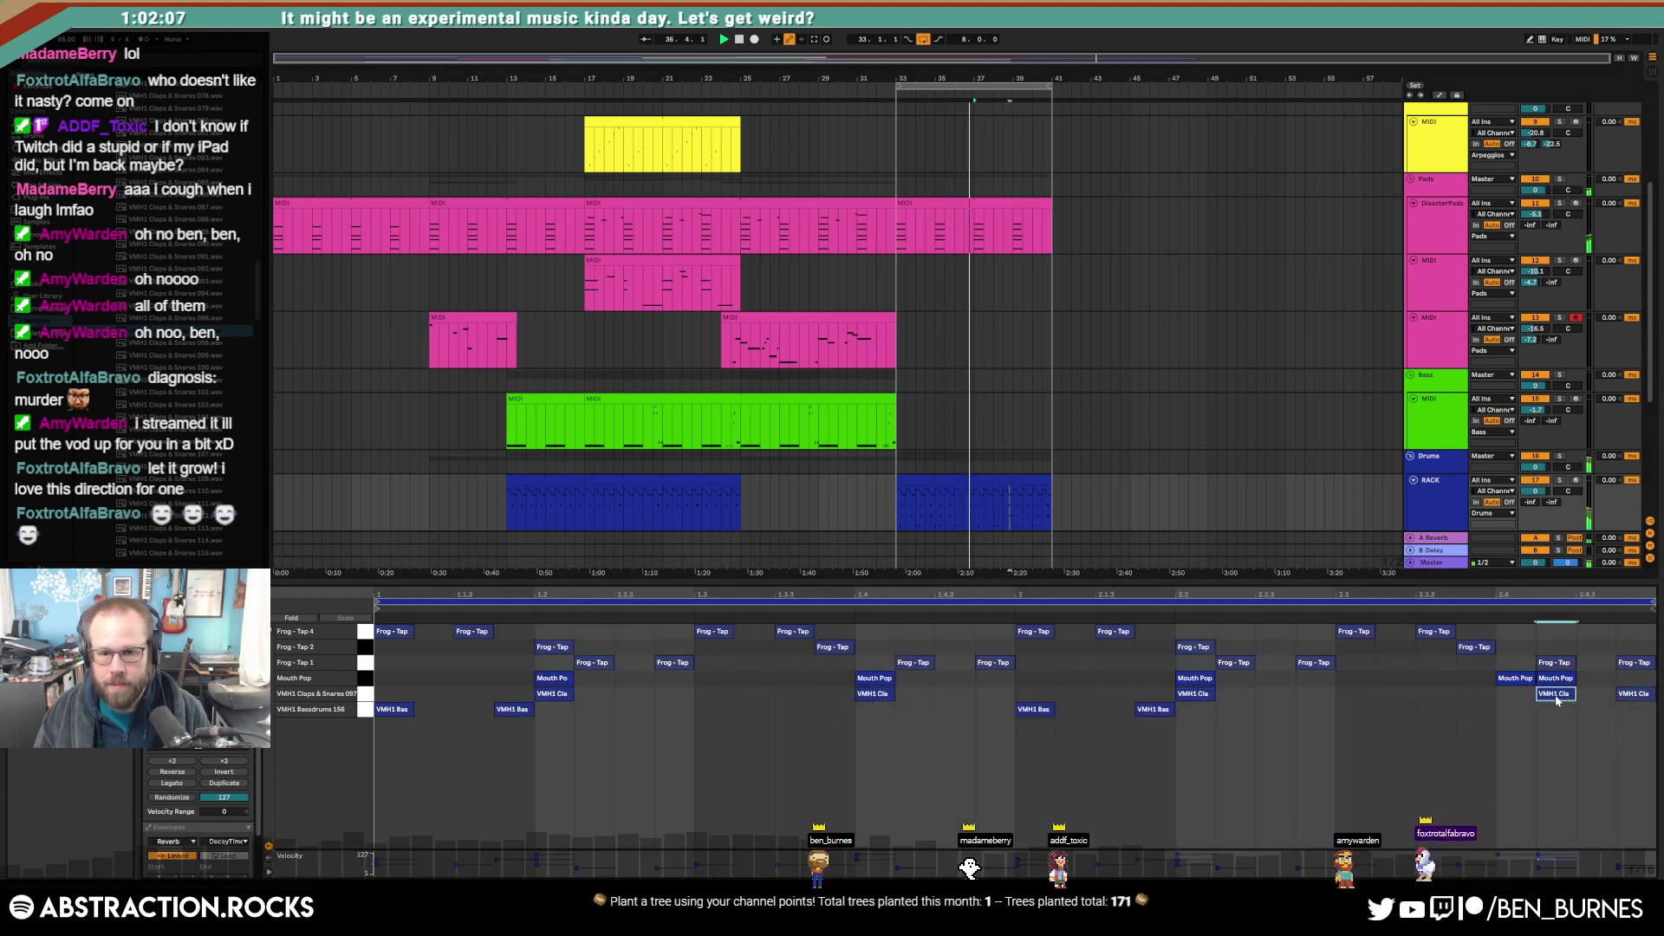
Step: Move the bar 37 drum clip to bar 35, then duplicate the bar 33 to 37 drum clips to bar 37
{"action": "left_click", "coordinate": [985, 498]}
{"action": "left_click_drag", "start_coordinate": [986, 482], "coordinate": [950, 480]}
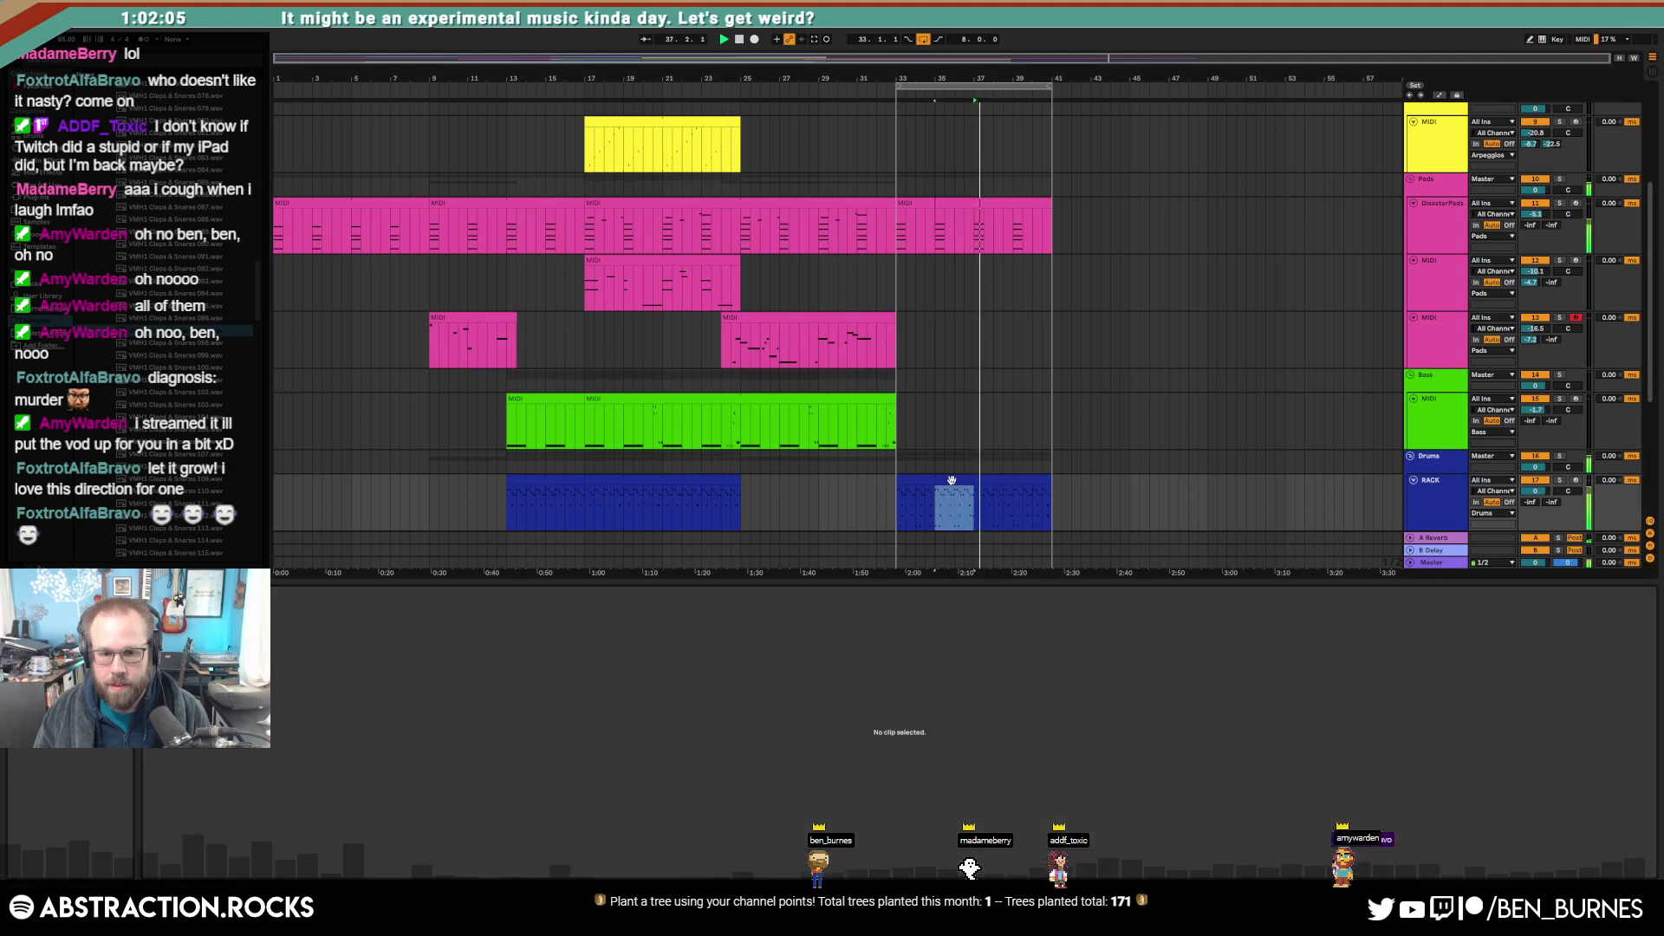
{"action": "left_click", "coordinate": [905, 482]}
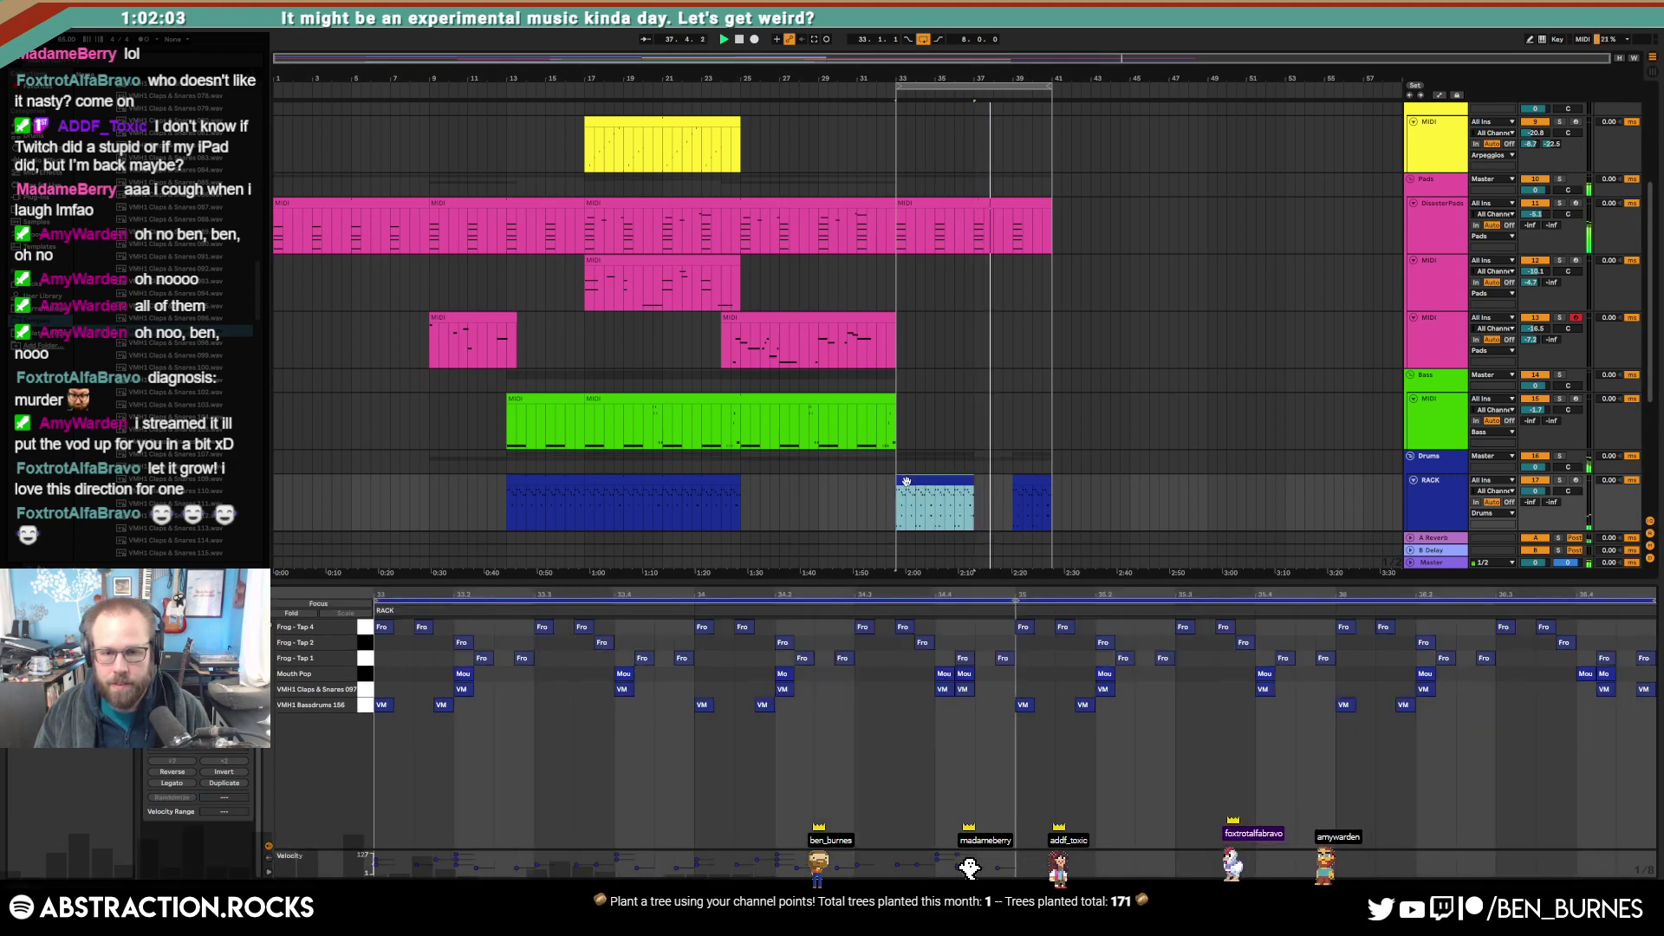
{"action": "key", "text": "ctrl+d"}
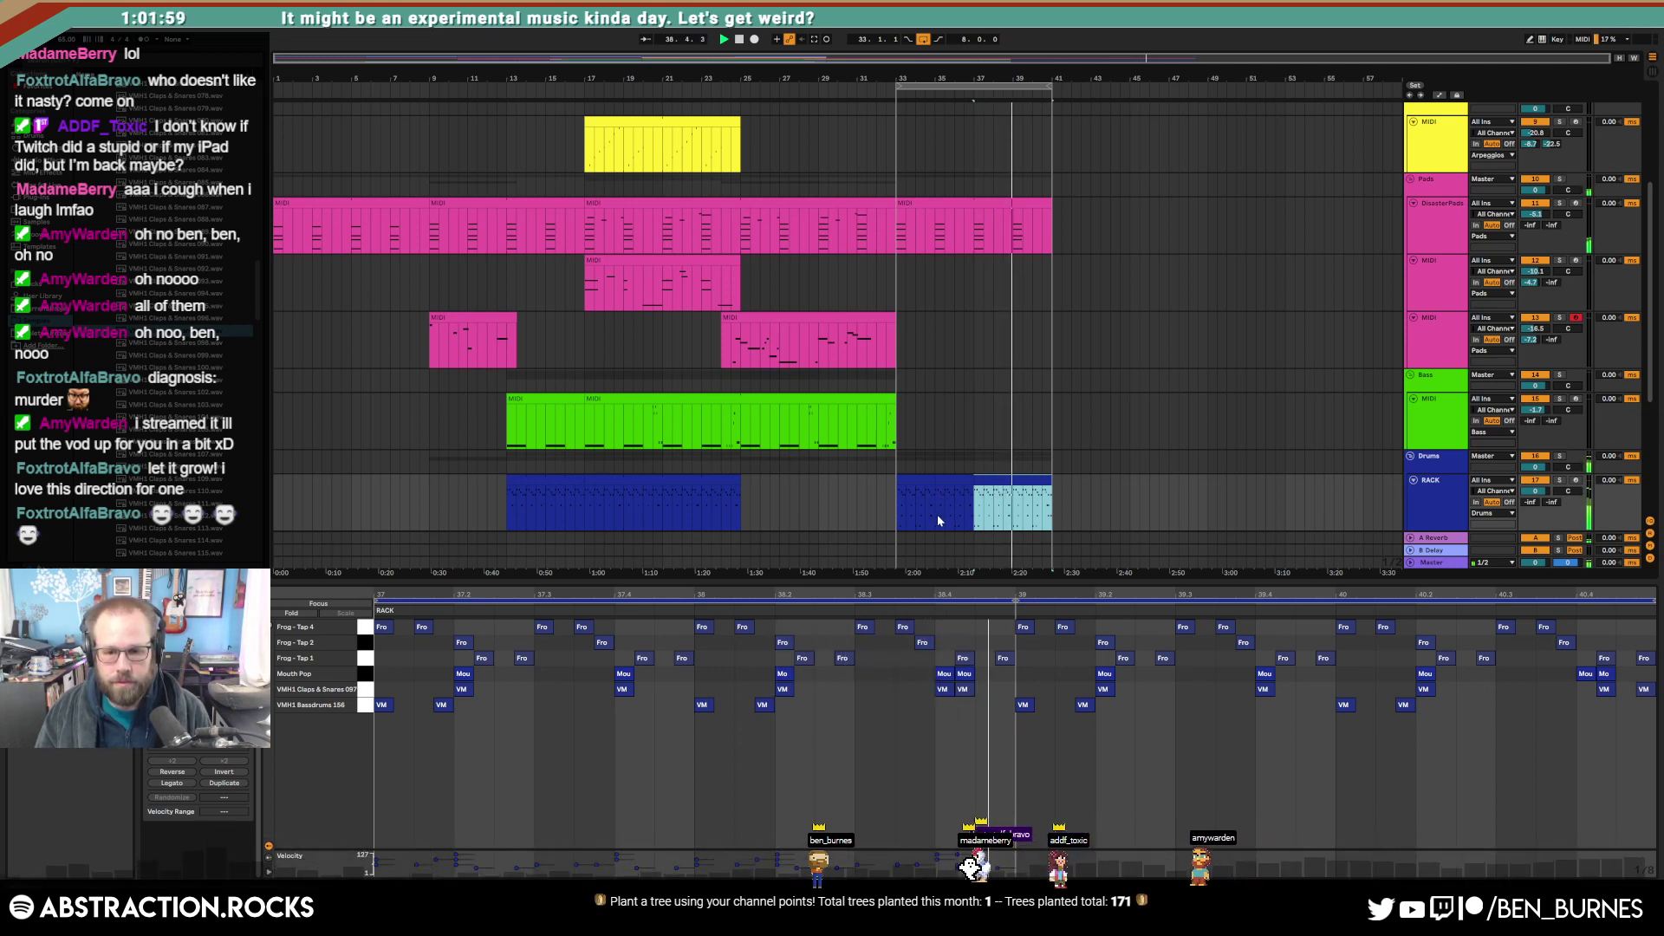
{"action": "left_click", "coordinate": [923, 719]}
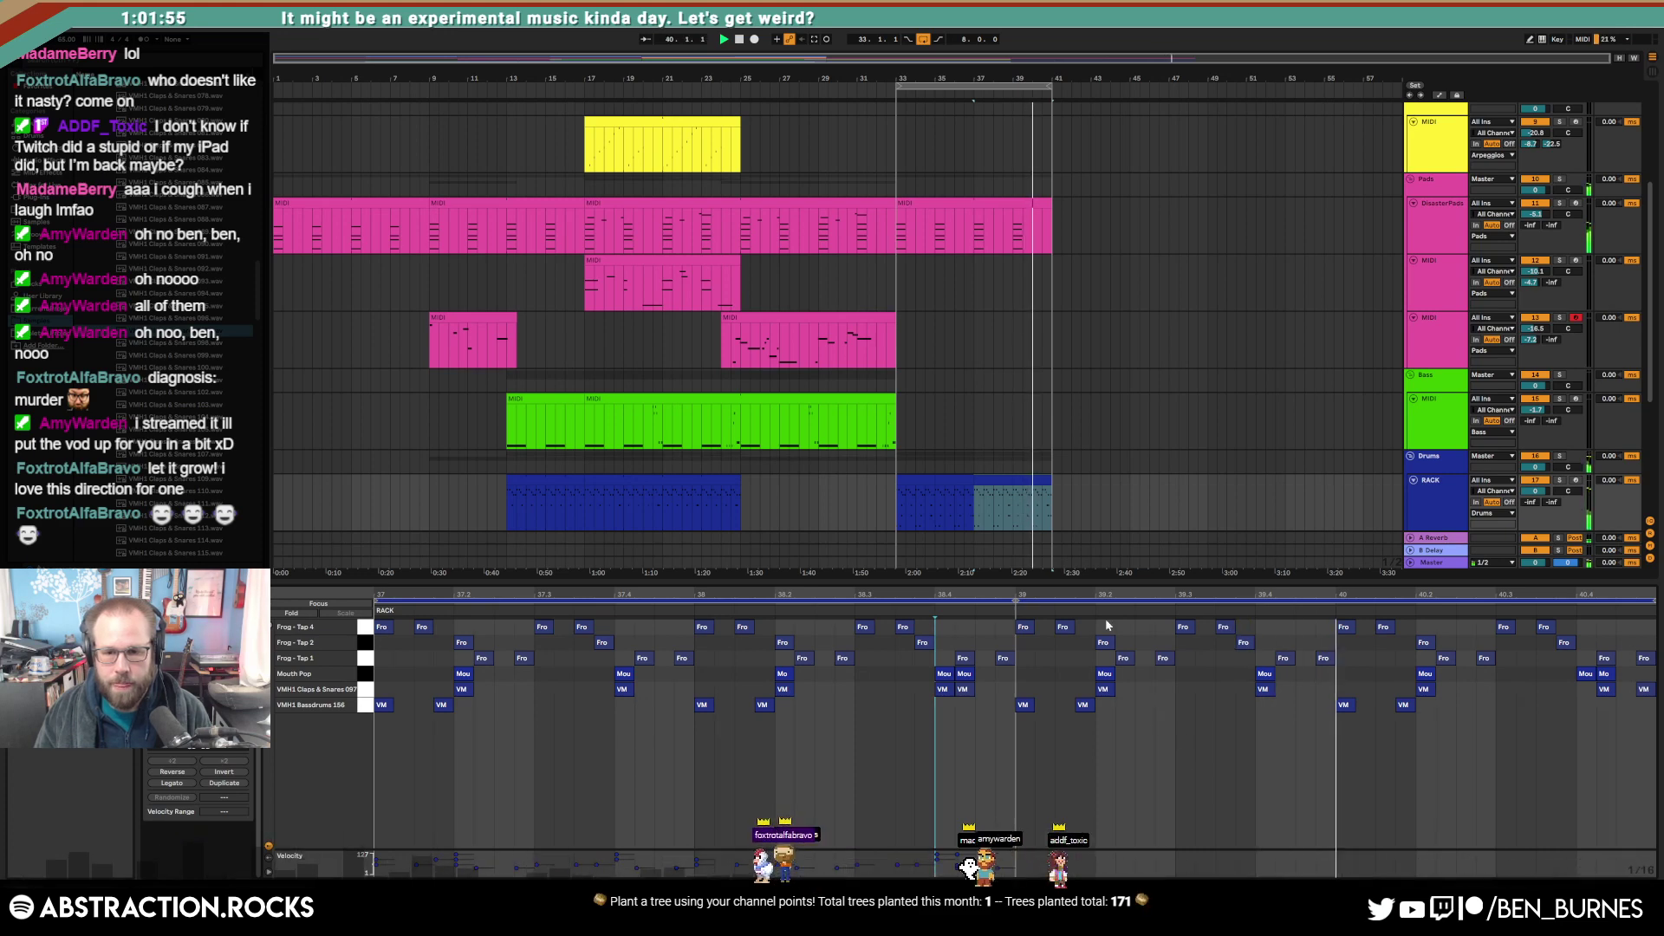
Step: Consolidate the drum clips from bar 33 to 37 into one clip and extend it to bar 41
{"action": "left_click", "coordinate": [919, 476]}
{"action": "key", "text": "ctrl+j"}
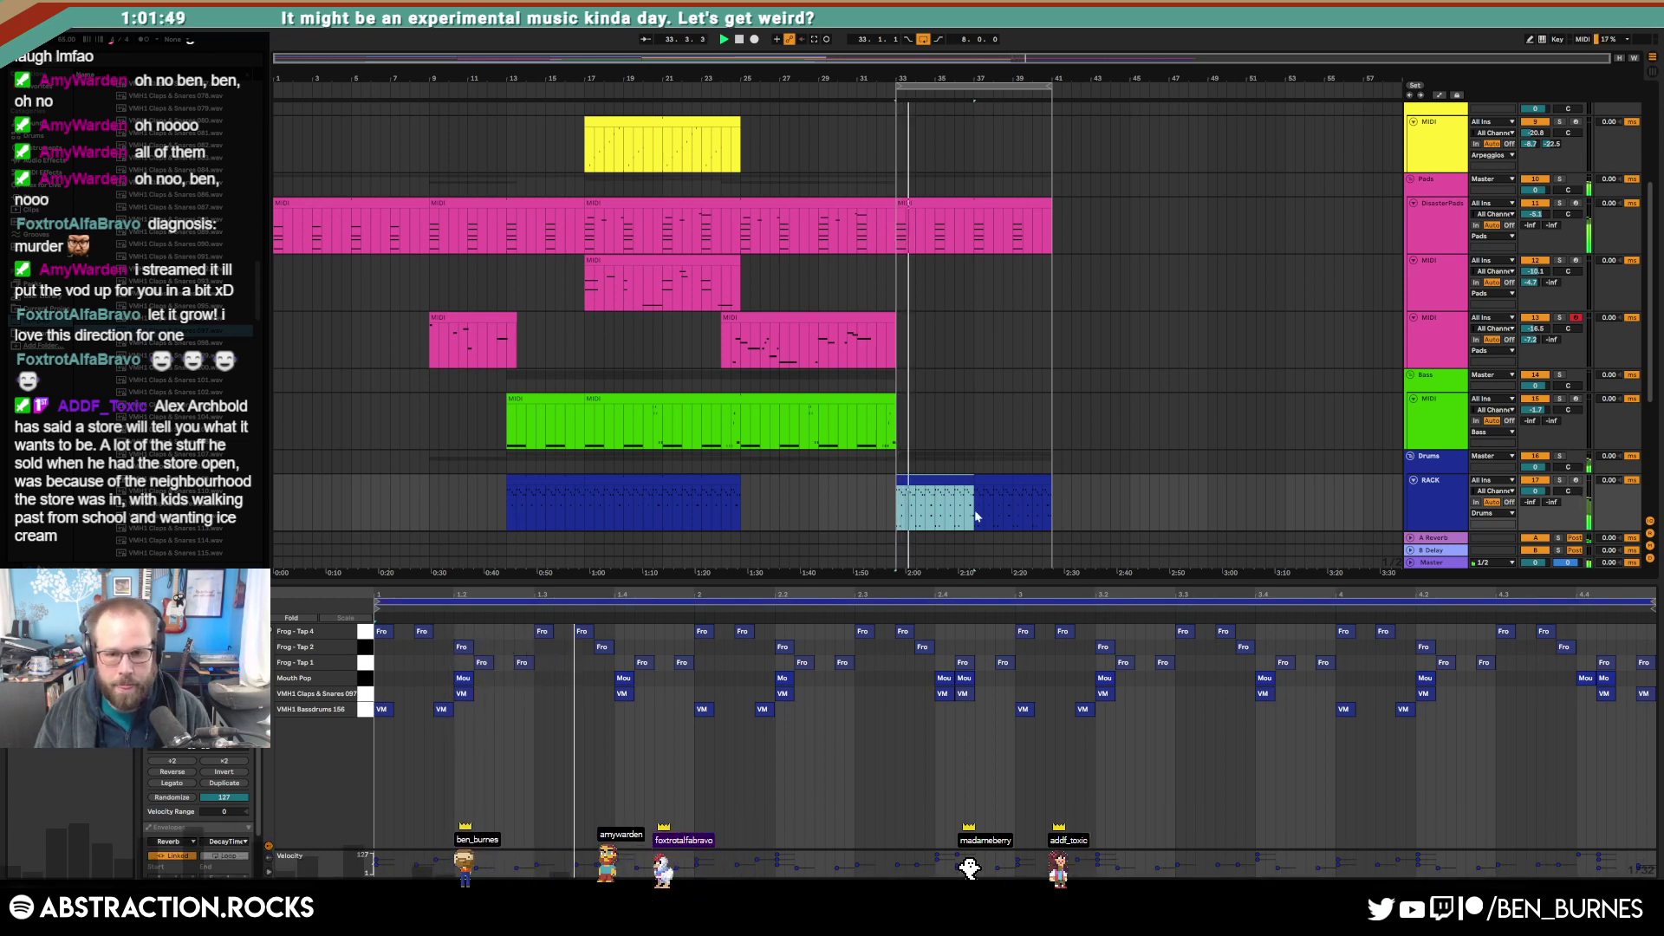
{"action": "left_click_drag", "start_coordinate": [972, 480], "coordinate": [1051, 481]}
Step: Add bassdrum notes between beats 2 and 3 of the drum clip's second bar and just after beat 4 of its third bar
{"action": "double_click", "coordinate": [813, 709]}
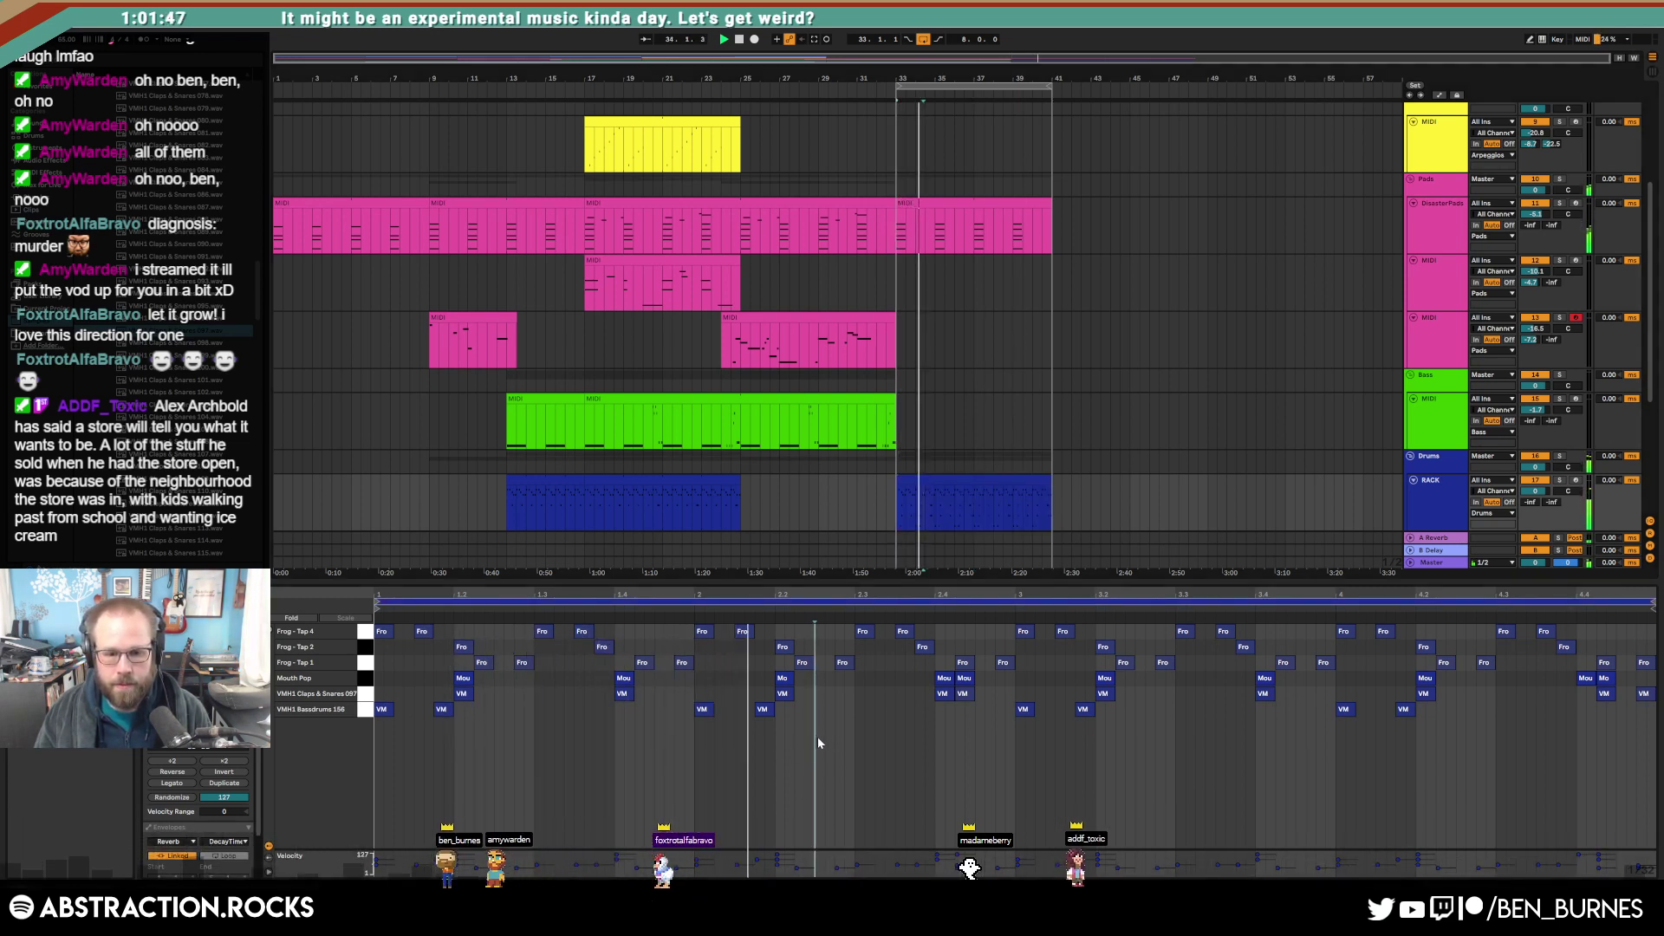
{"action": "left_click_drag", "start_coordinate": [813, 712], "coordinate": [823, 712]}
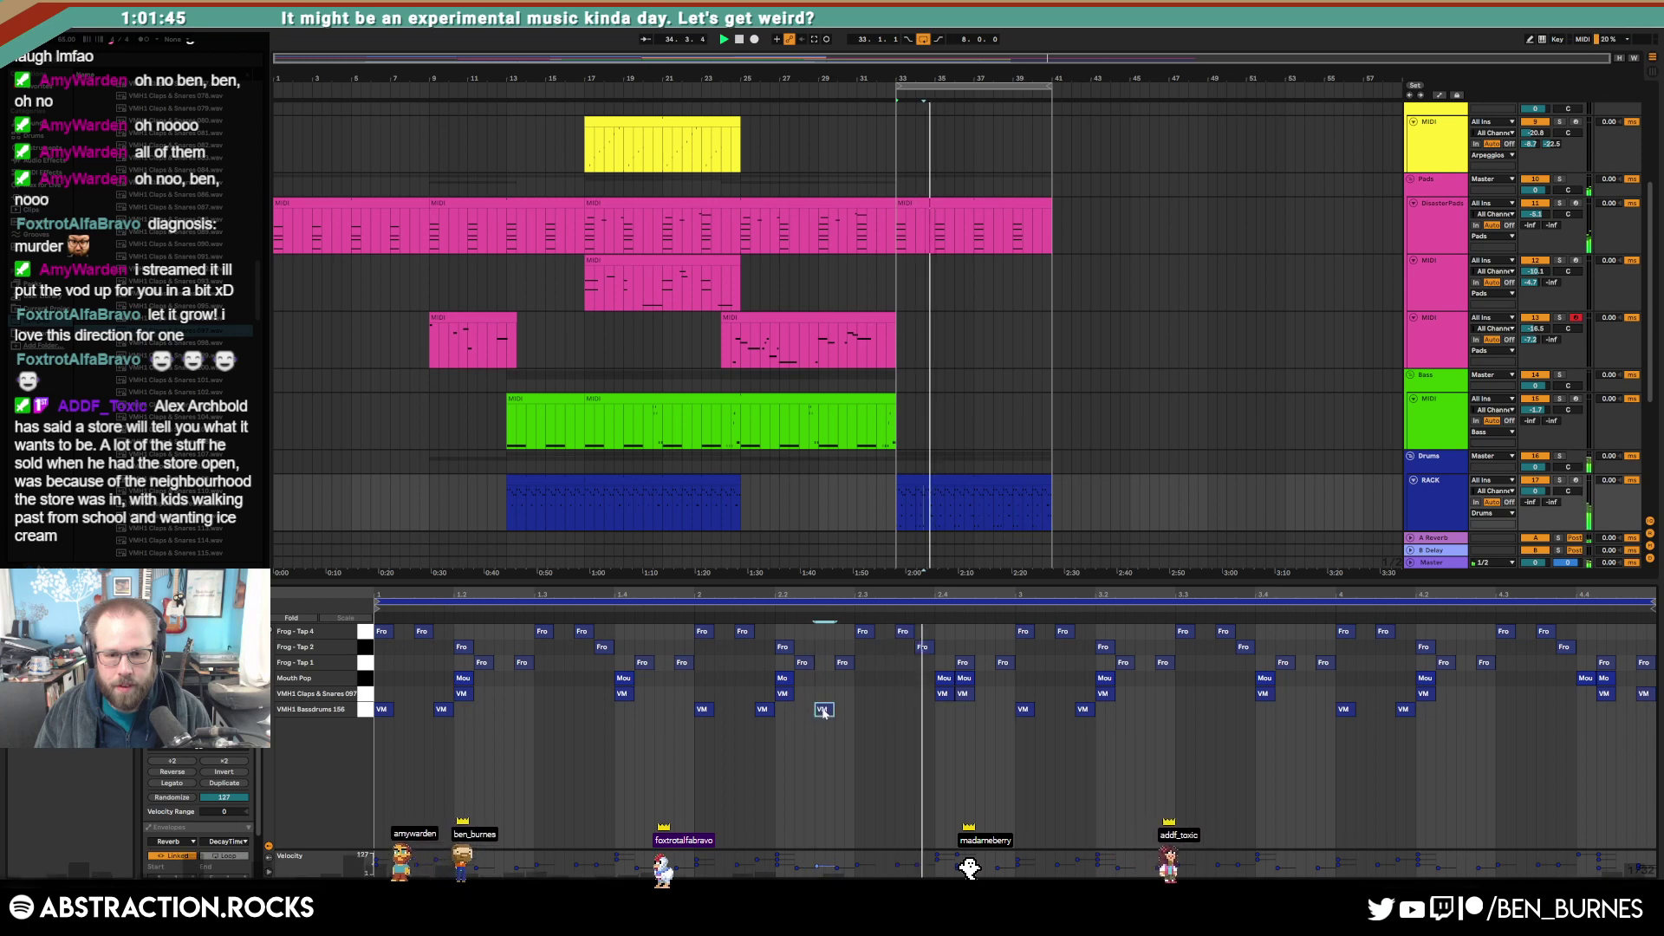
{"action": "left_click", "coordinate": [847, 744]}
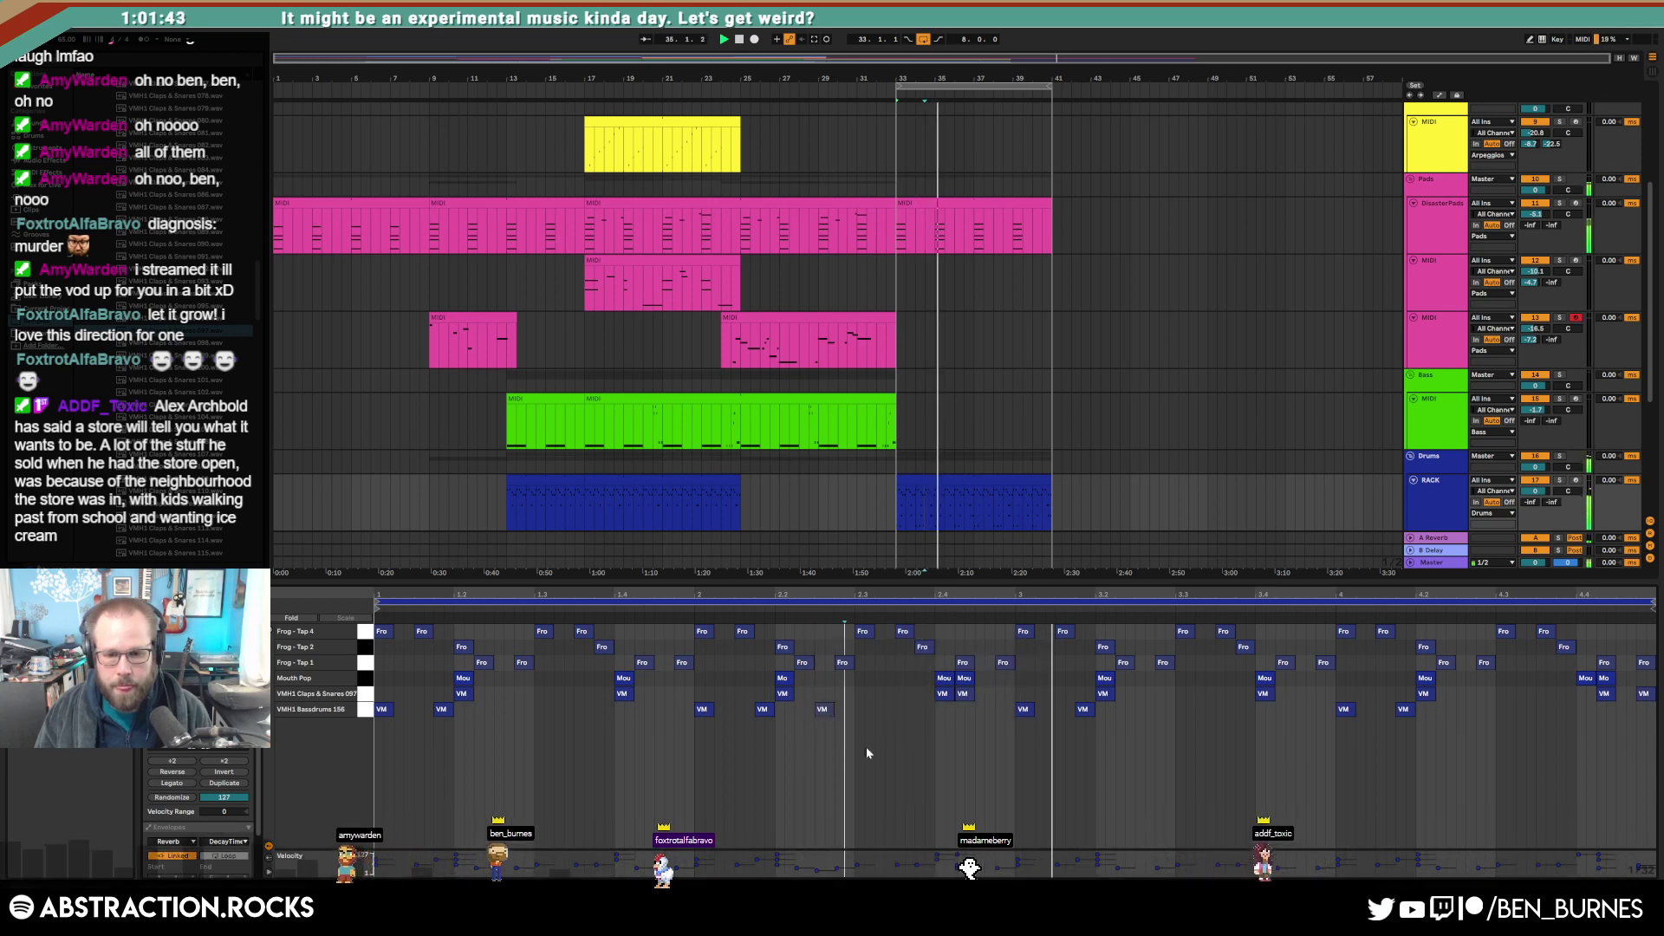
{"action": "double_click", "coordinate": [1295, 709]}
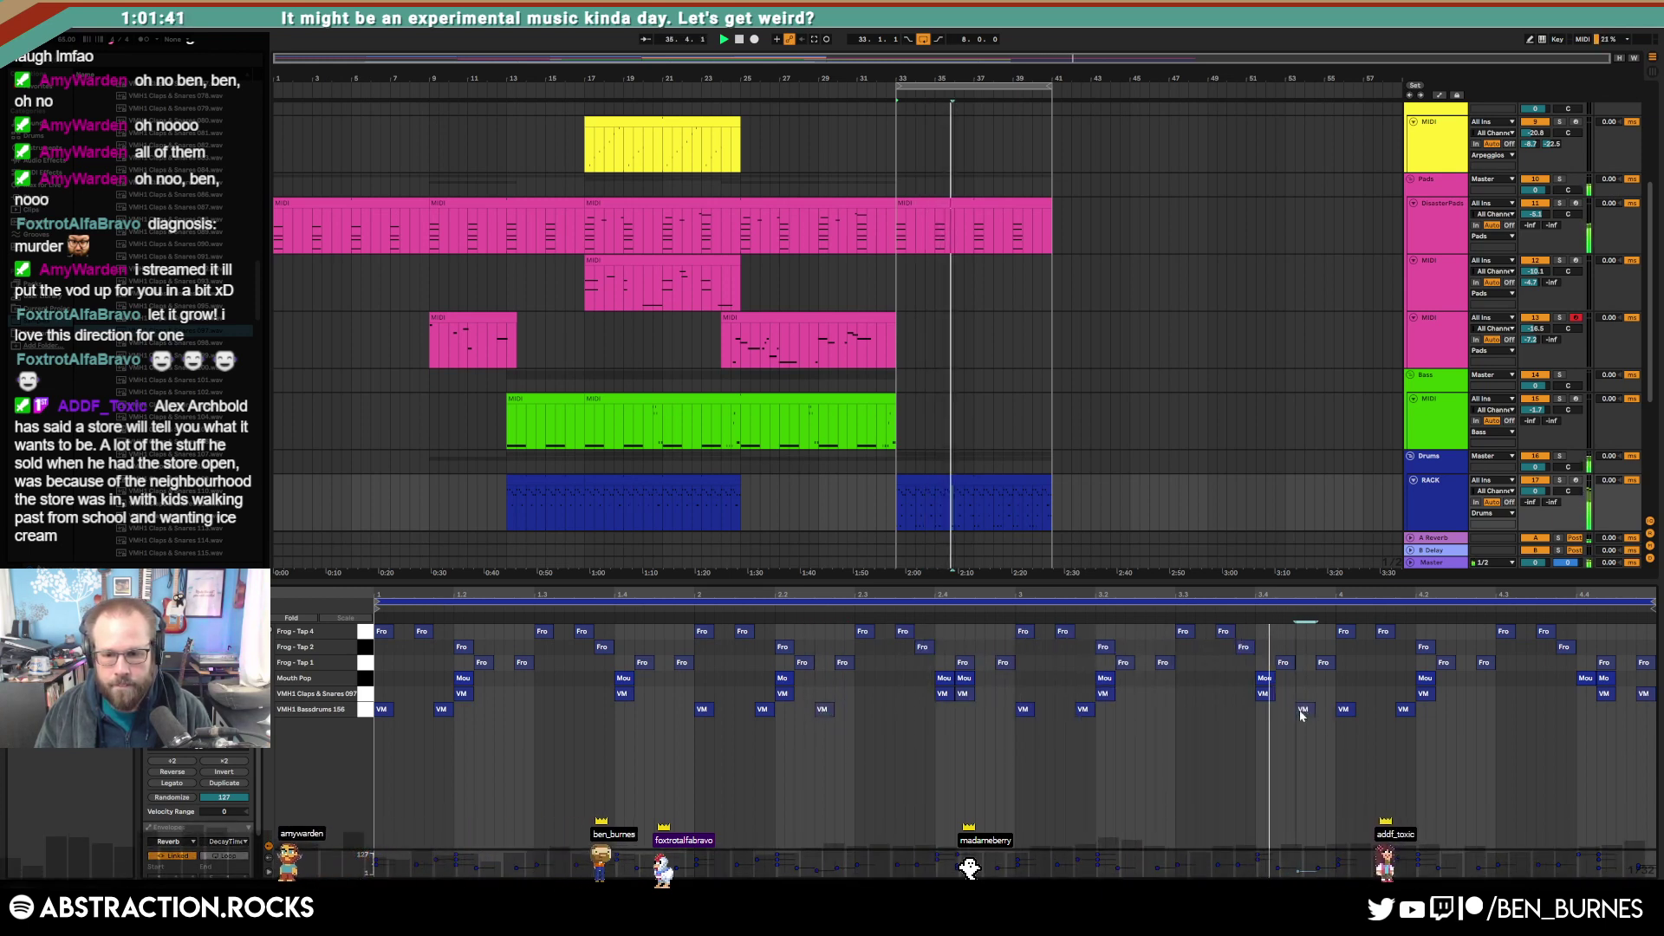
{"action": "left_click_drag", "start_coordinate": [1303, 709], "coordinate": [1288, 712]}
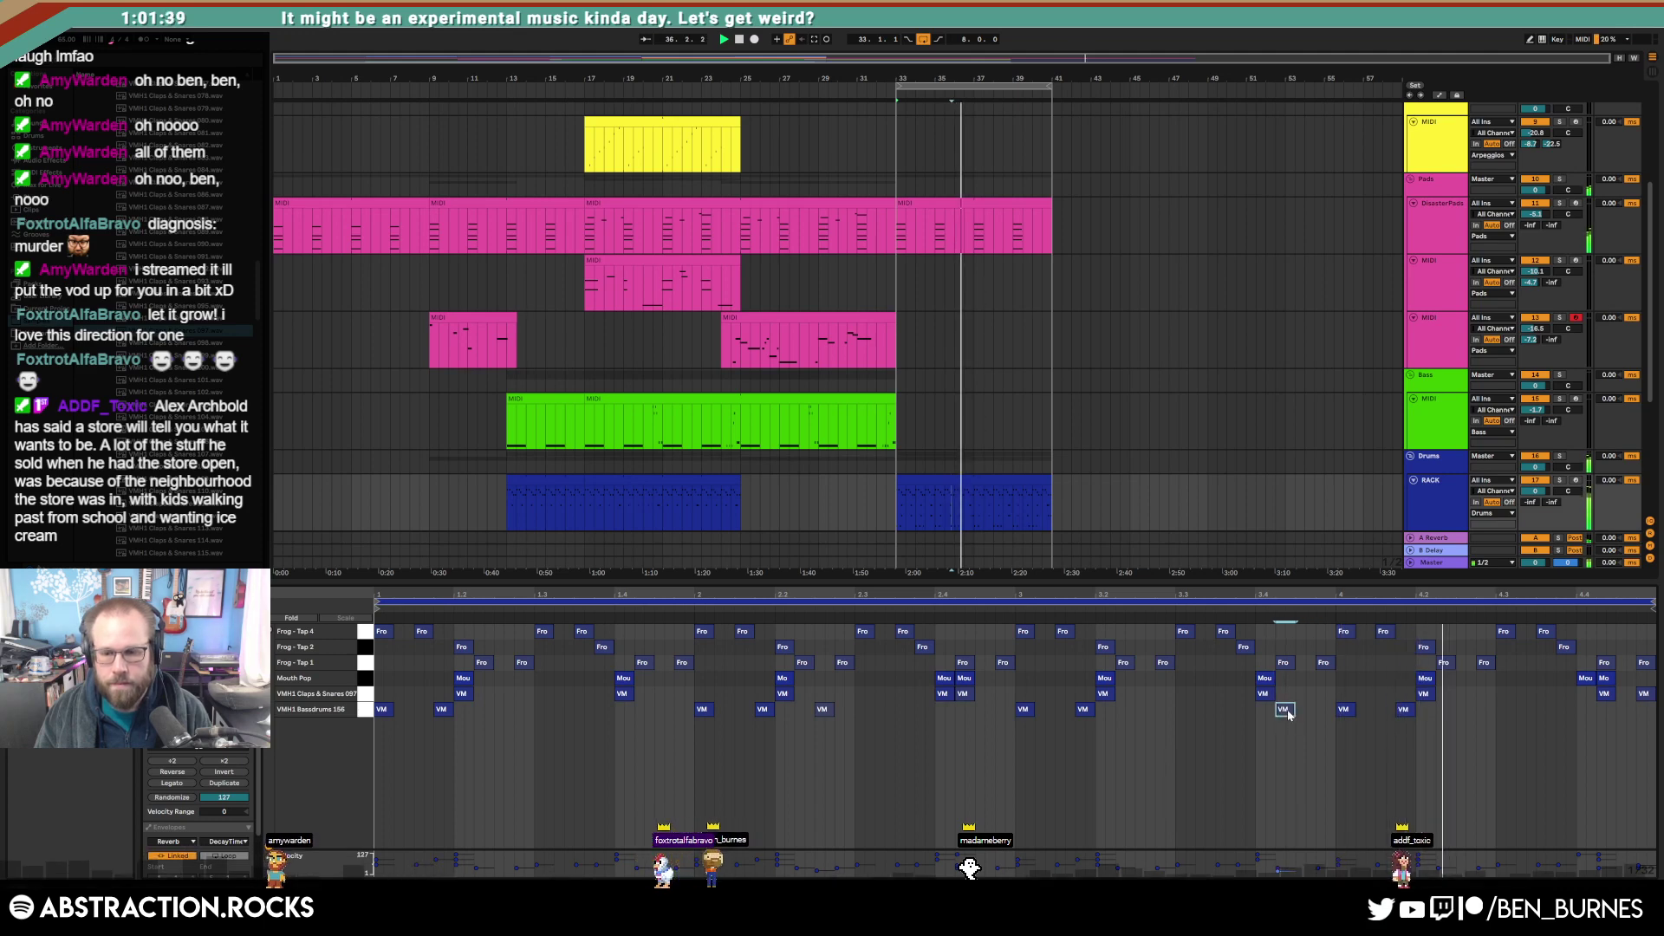
{"action": "key", "text": "shift+Tab"}
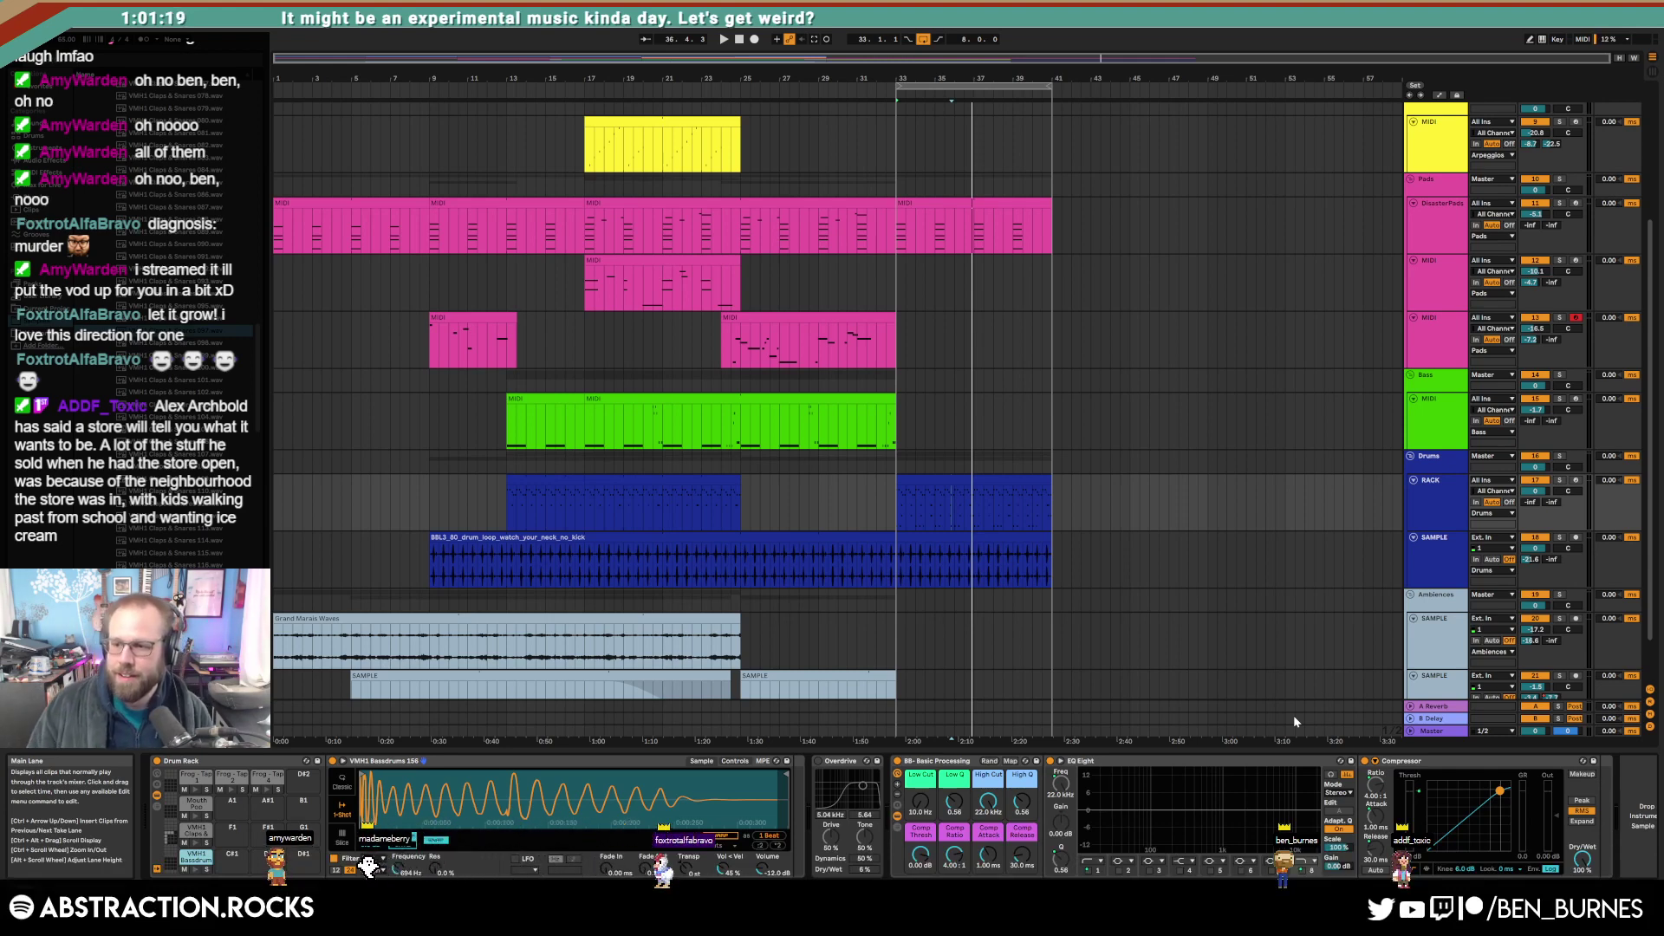
{"action": "key", "text": "space"}
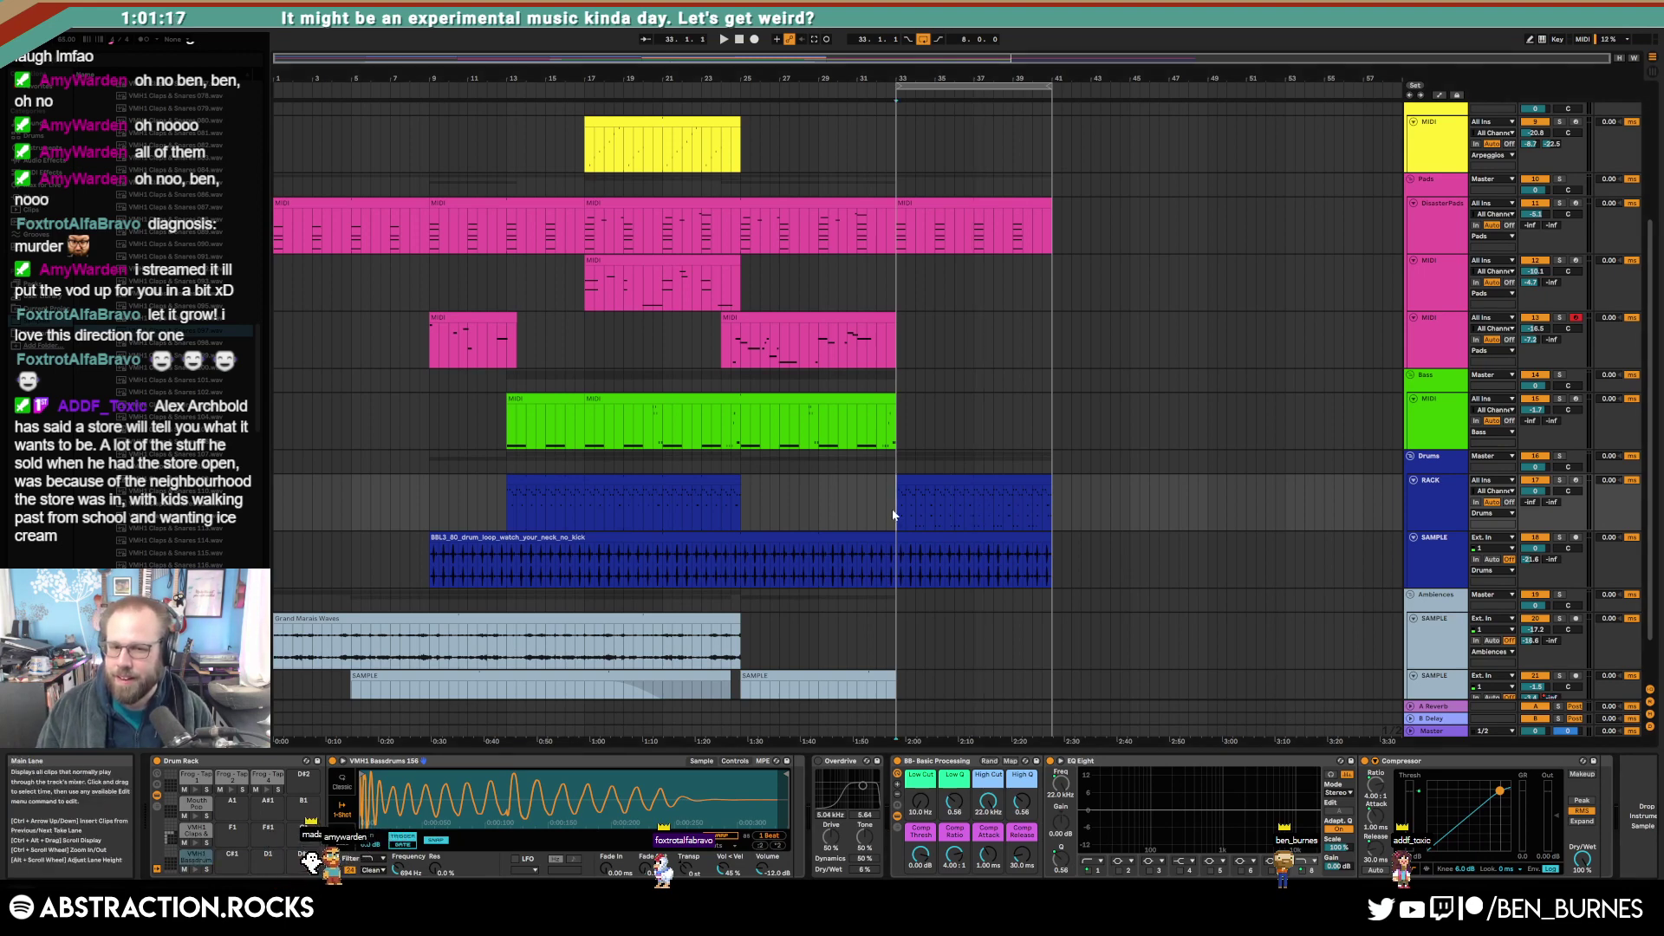
Step: Duplicate the bass part from bars 25 to 33 onto bars 33 to 41
{"action": "left_click", "coordinate": [921, 477]}
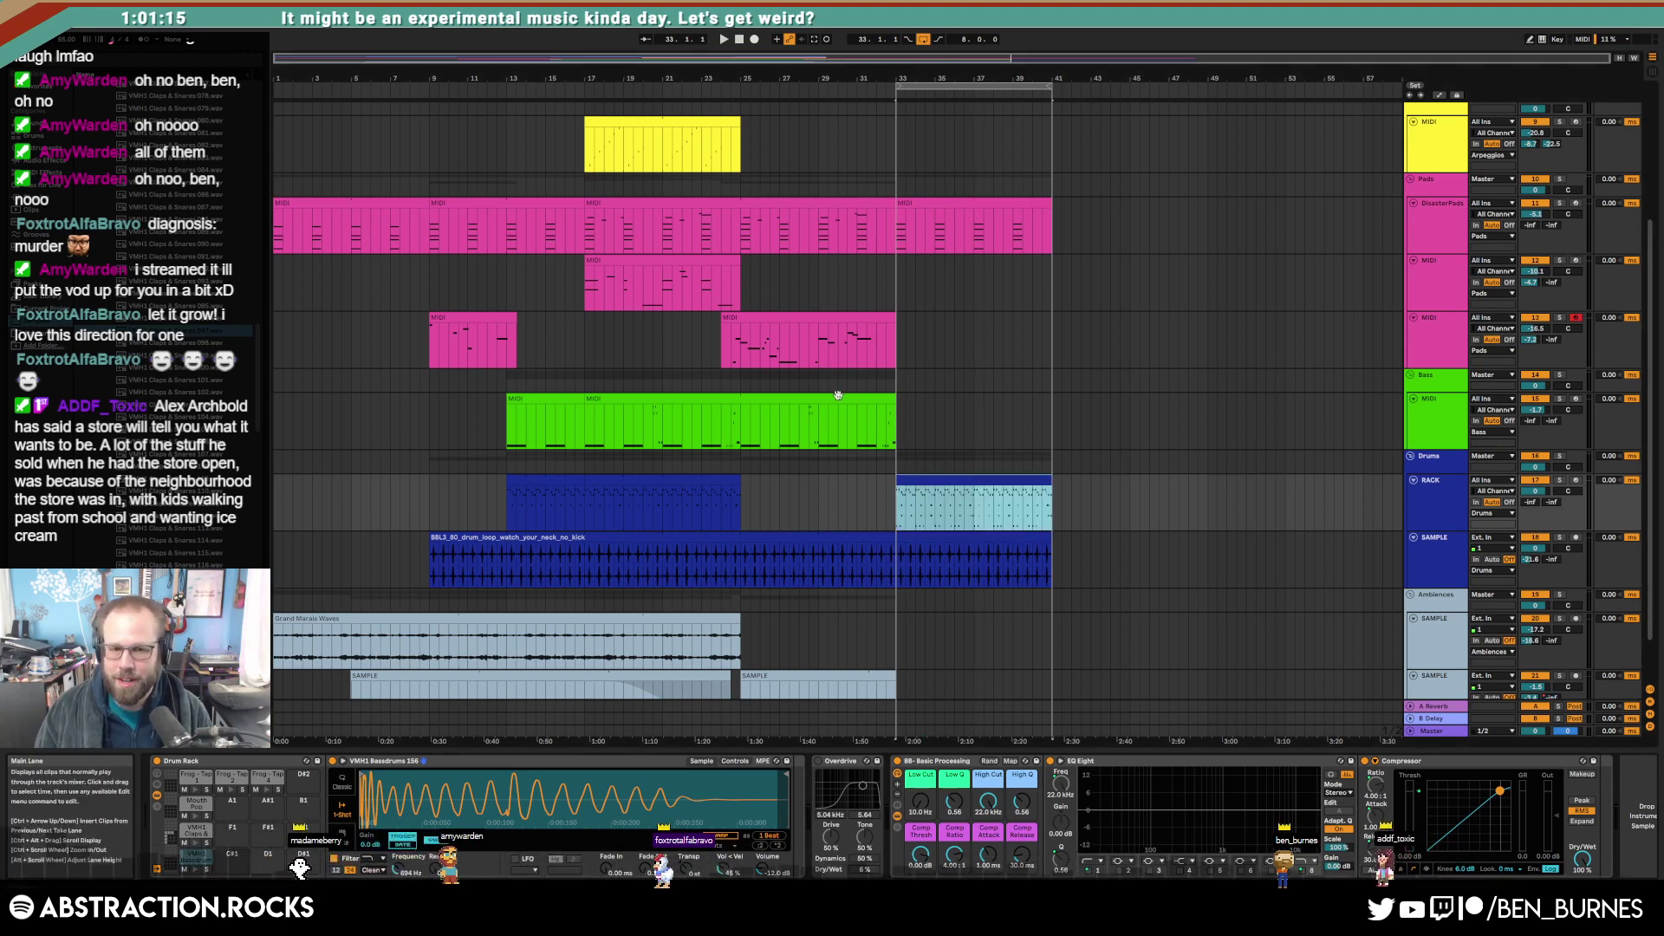
{"action": "left_click", "coordinate": [892, 397]}
{"action": "left_click_drag", "start_coordinate": [896, 418], "coordinate": [745, 425]}
{"action": "key", "text": "ctrl+d"}
Step: Shorten the four long C1 notes in the bar 33 bass clip to half a bar each
{"action": "double_click", "coordinate": [926, 401]}
{"action": "left_click", "coordinate": [657, 736]}
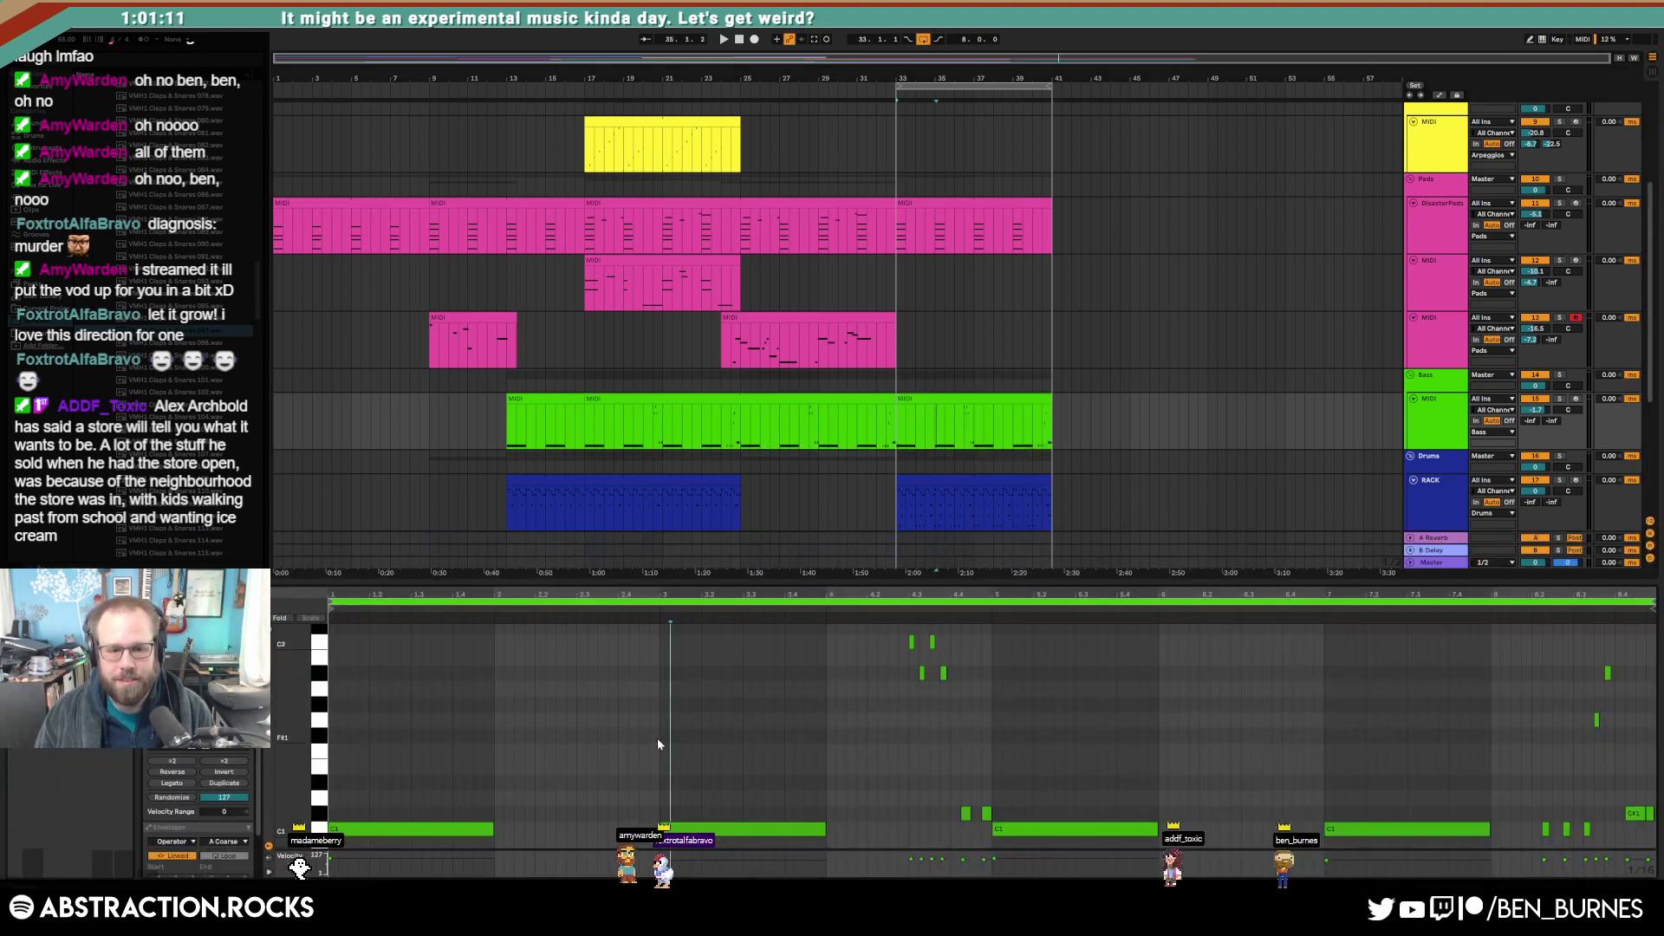
{"action": "left_click_drag", "start_coordinate": [422, 777], "coordinate": [702, 837]}
{"action": "left_click_drag", "start_coordinate": [1116, 777], "coordinate": [1348, 837]}
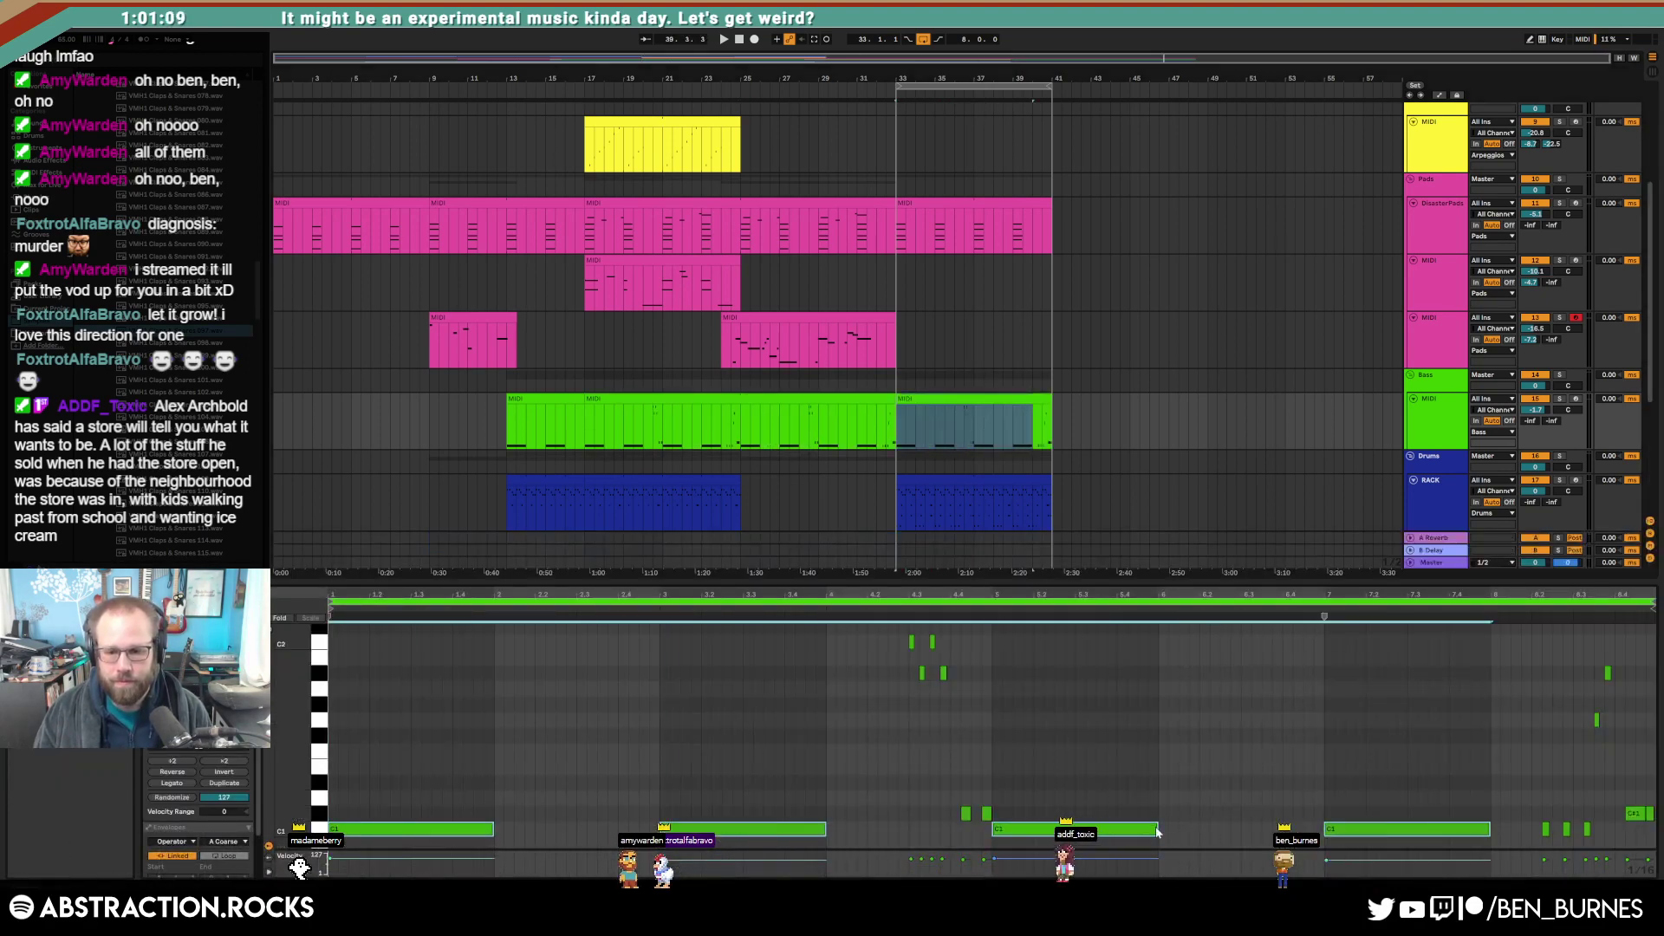
{"action": "left_click_drag", "start_coordinate": [1150, 829], "coordinate": [1063, 827]}
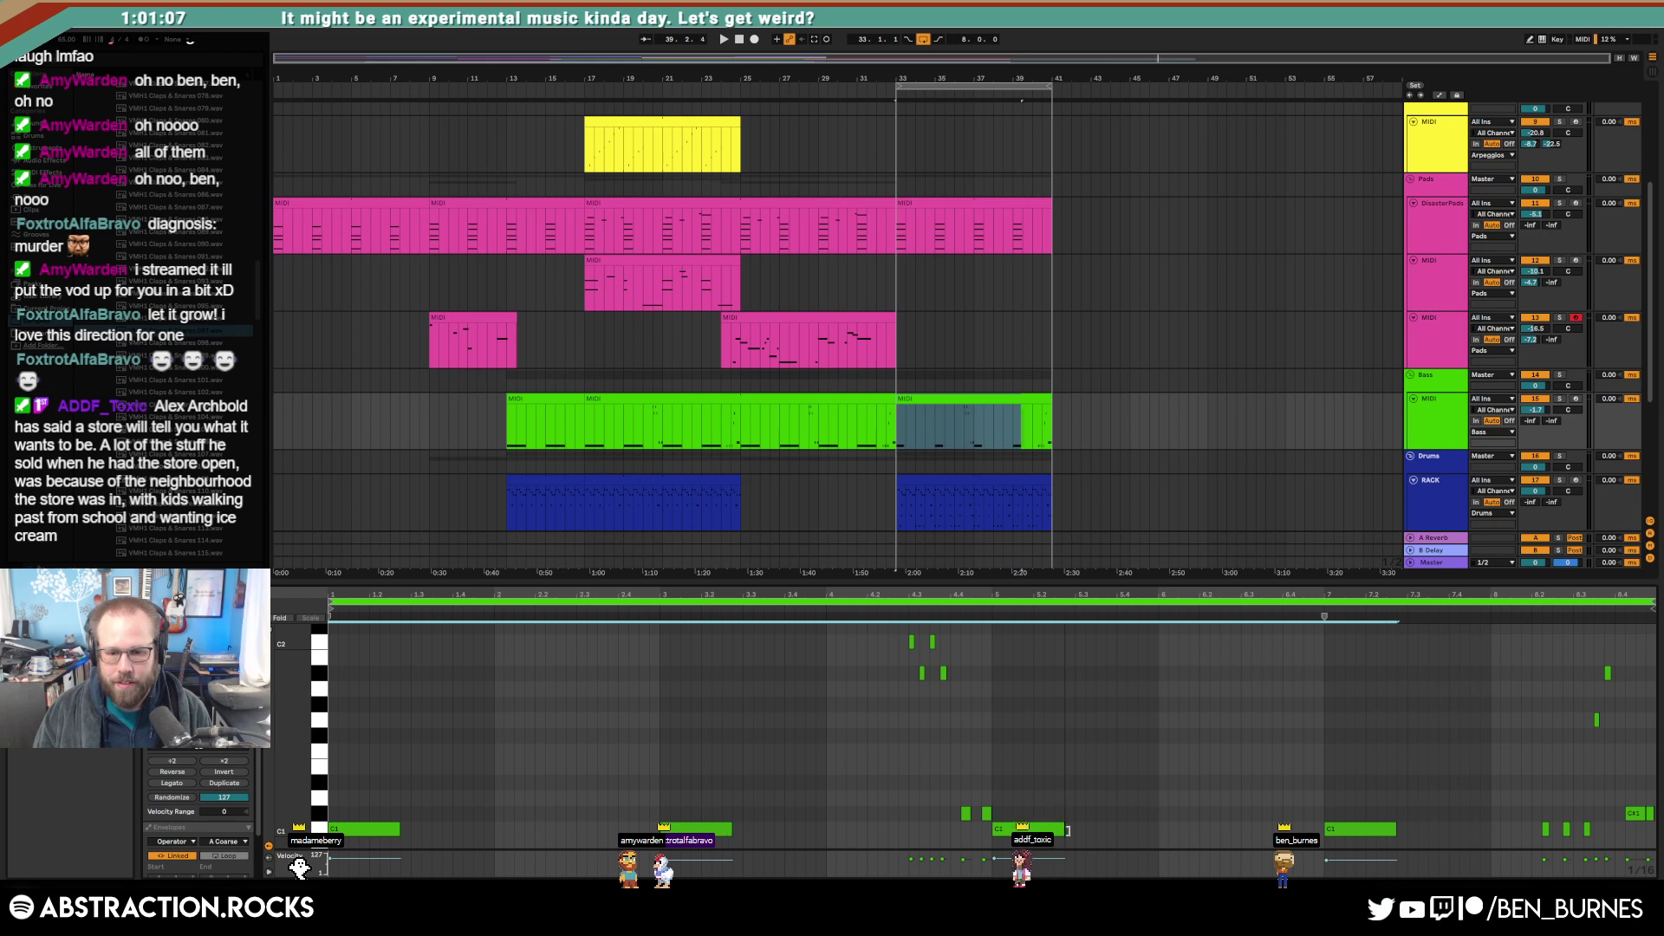
Step: Copy the four C1 bass notes up an octave to C2, each starting half a bar after its original
{"action": "key", "text": "ctrl+d"}
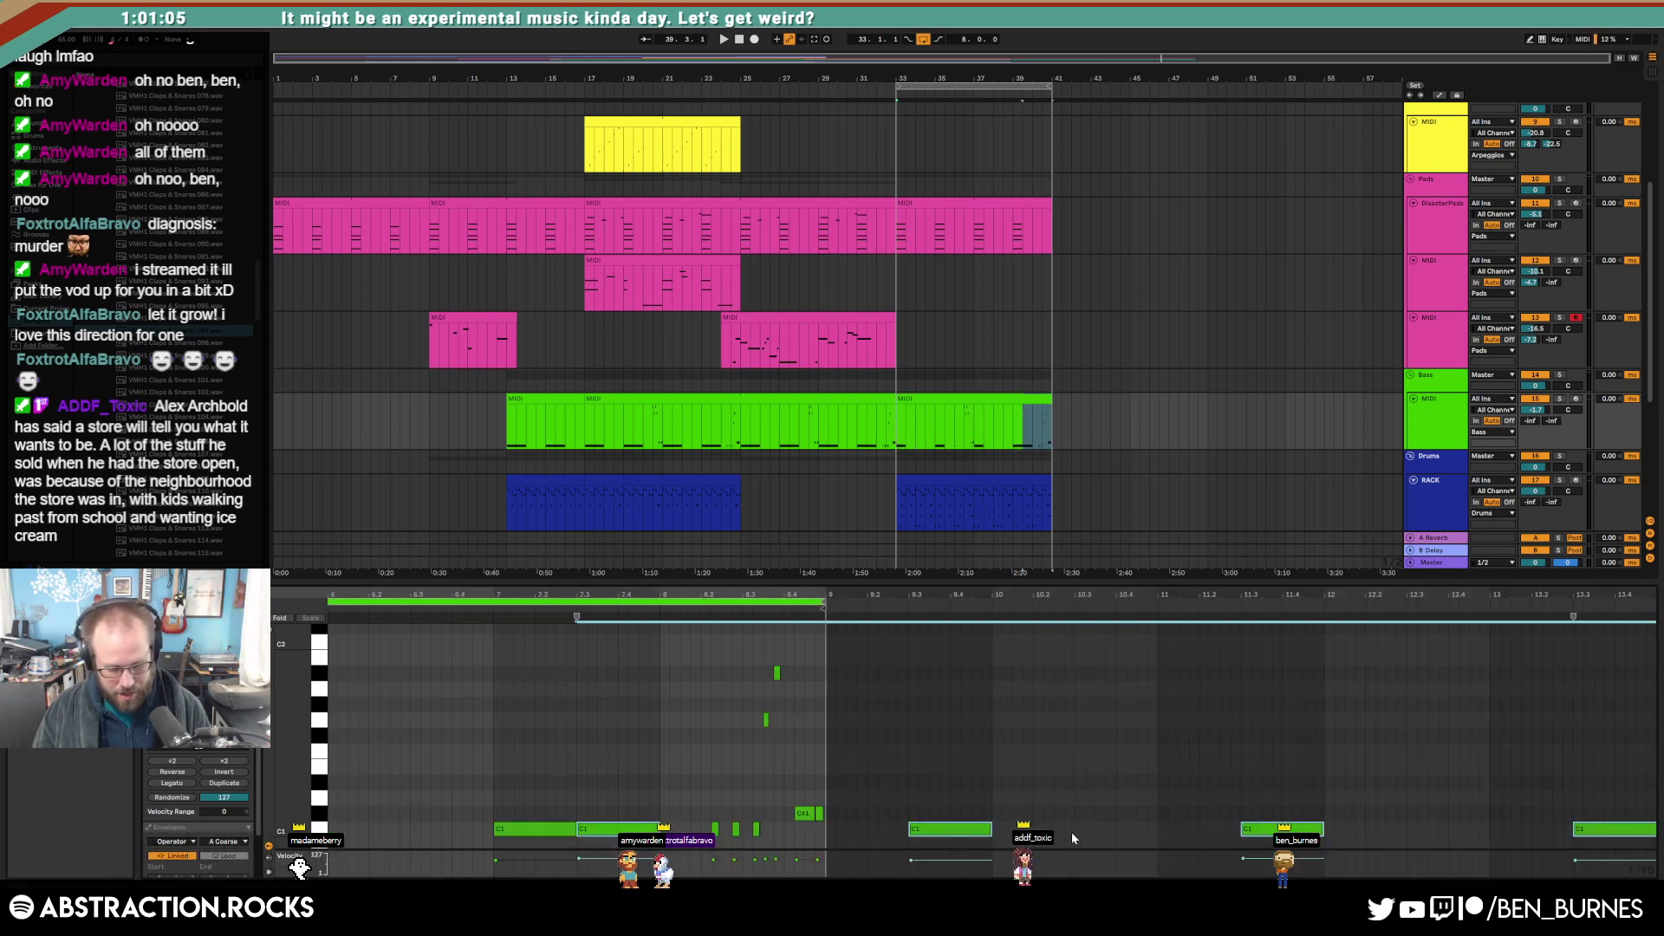
{"action": "key", "text": "ctrl+z"}
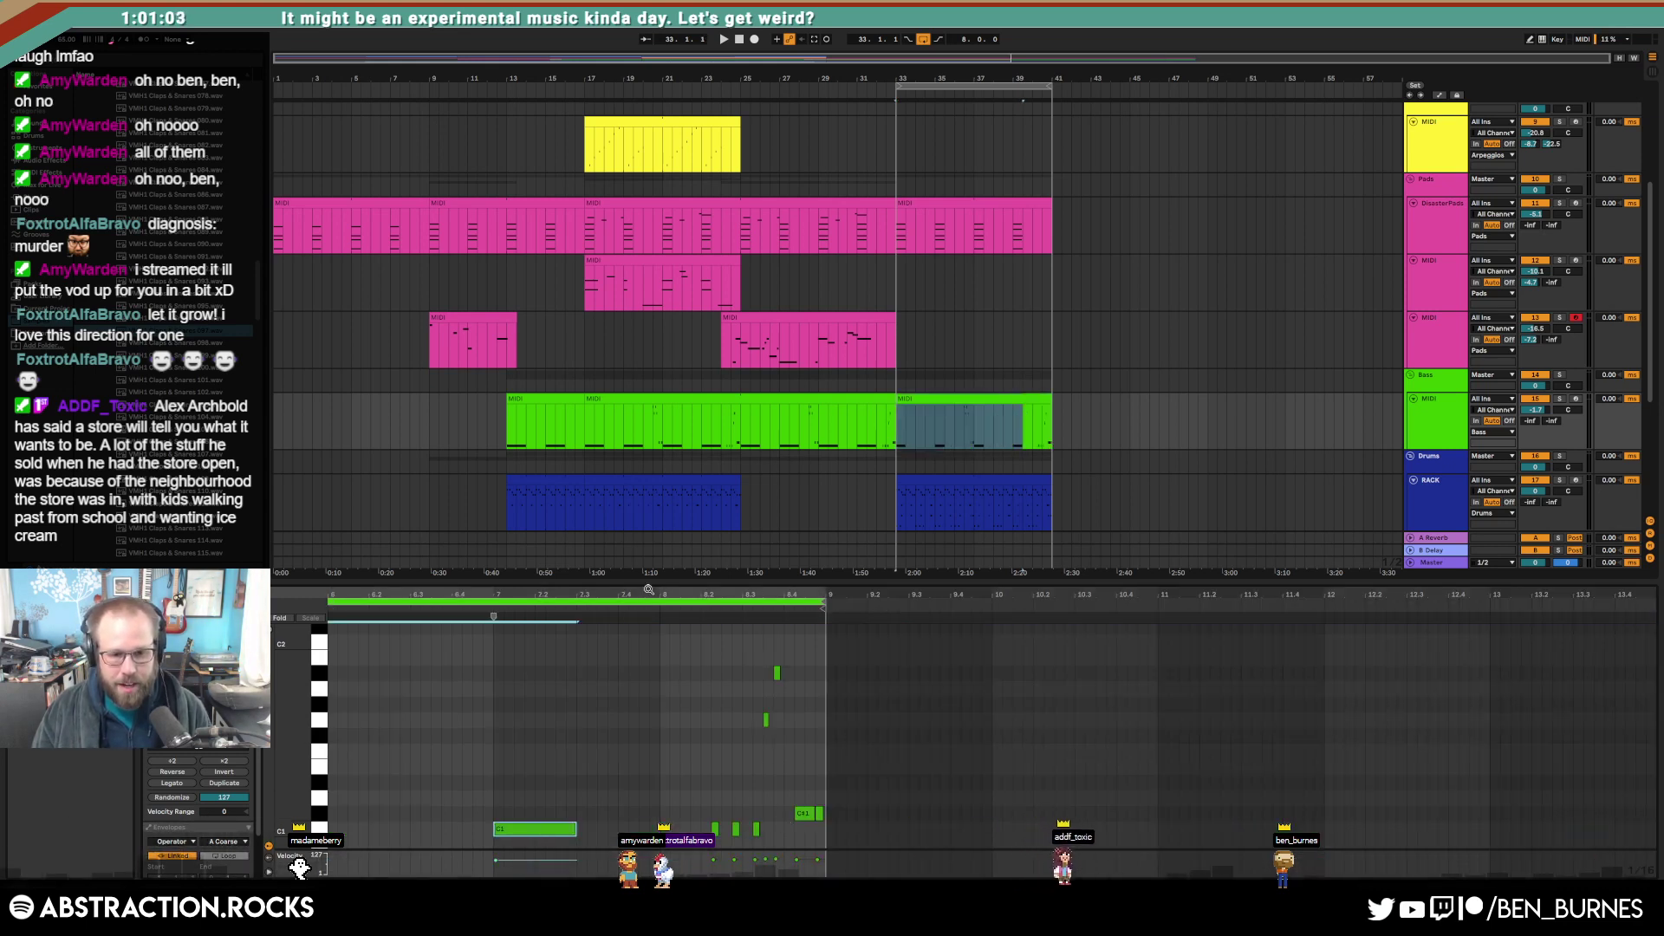
{"action": "left_click_drag", "start_coordinate": [648, 592], "coordinate": [1037, 591]}
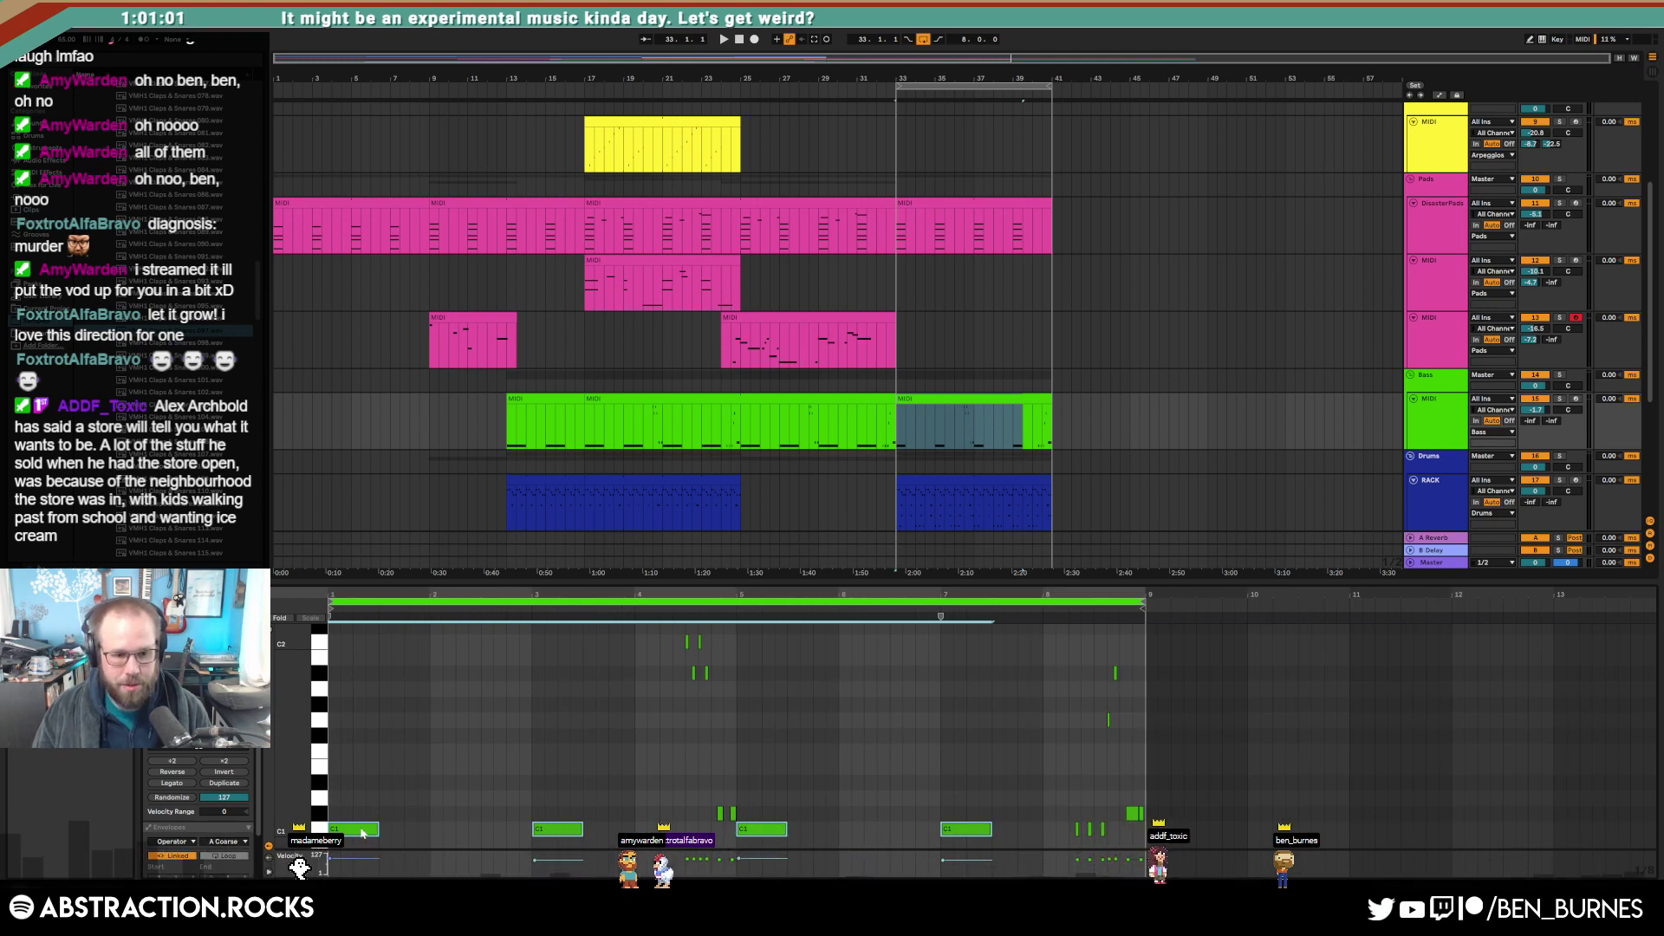
{"action": "left_click_drag", "start_coordinate": [363, 833], "coordinate": [392, 643]}
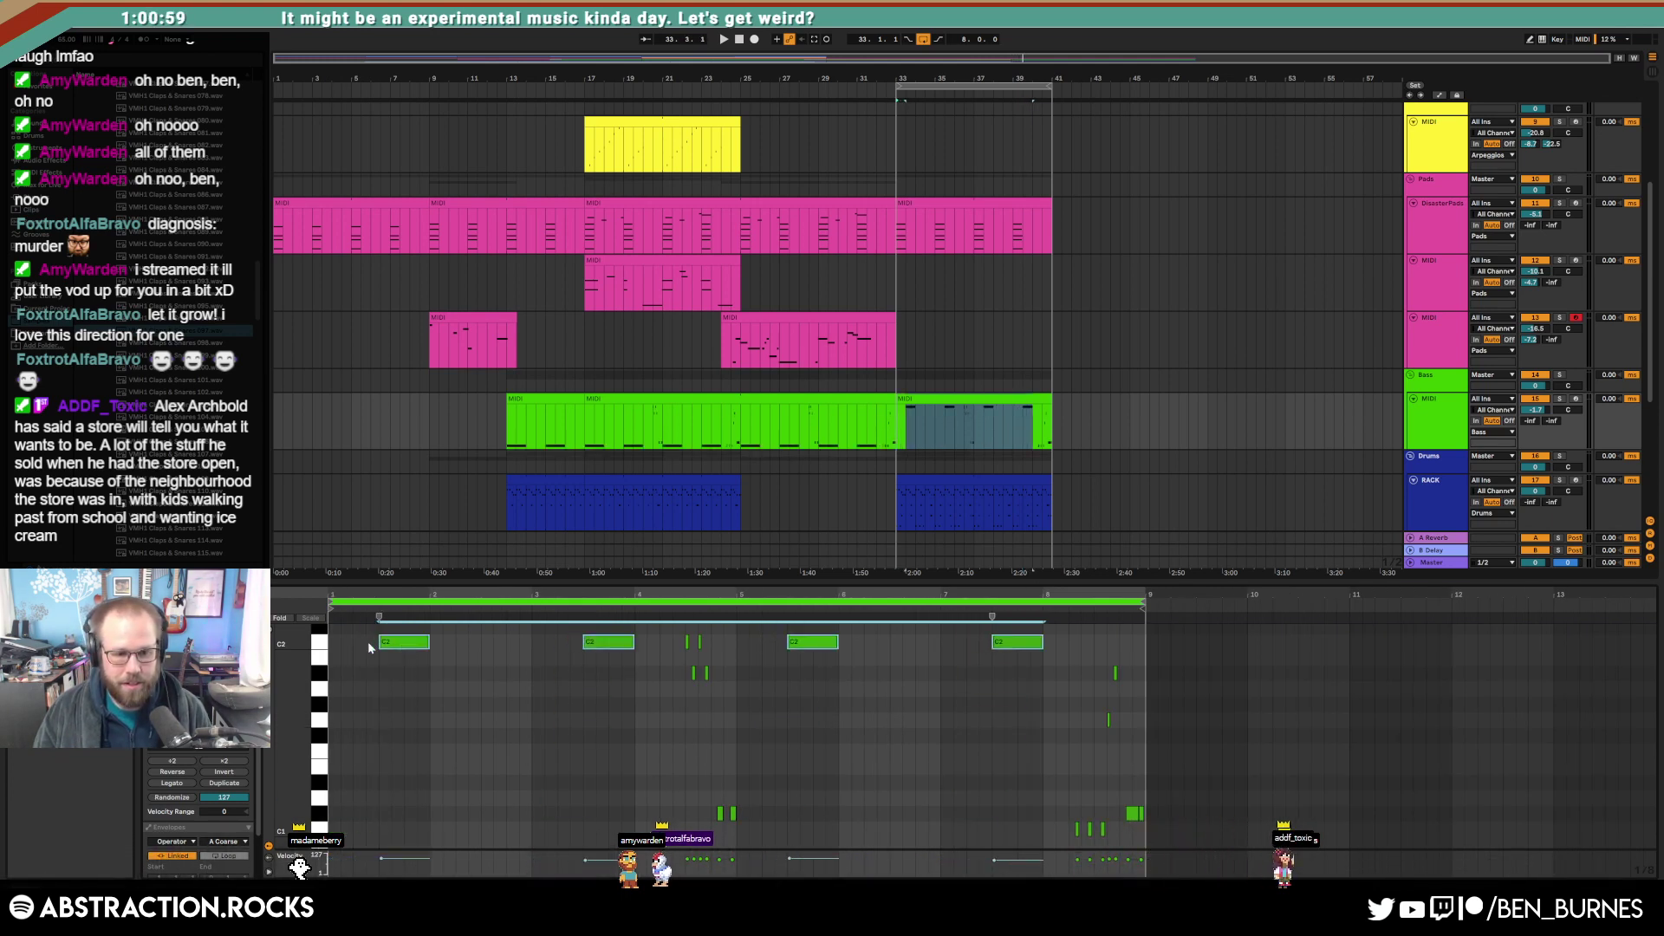
{"action": "left_click", "coordinate": [332, 654]}
{"action": "key", "text": "ctrl+v"}
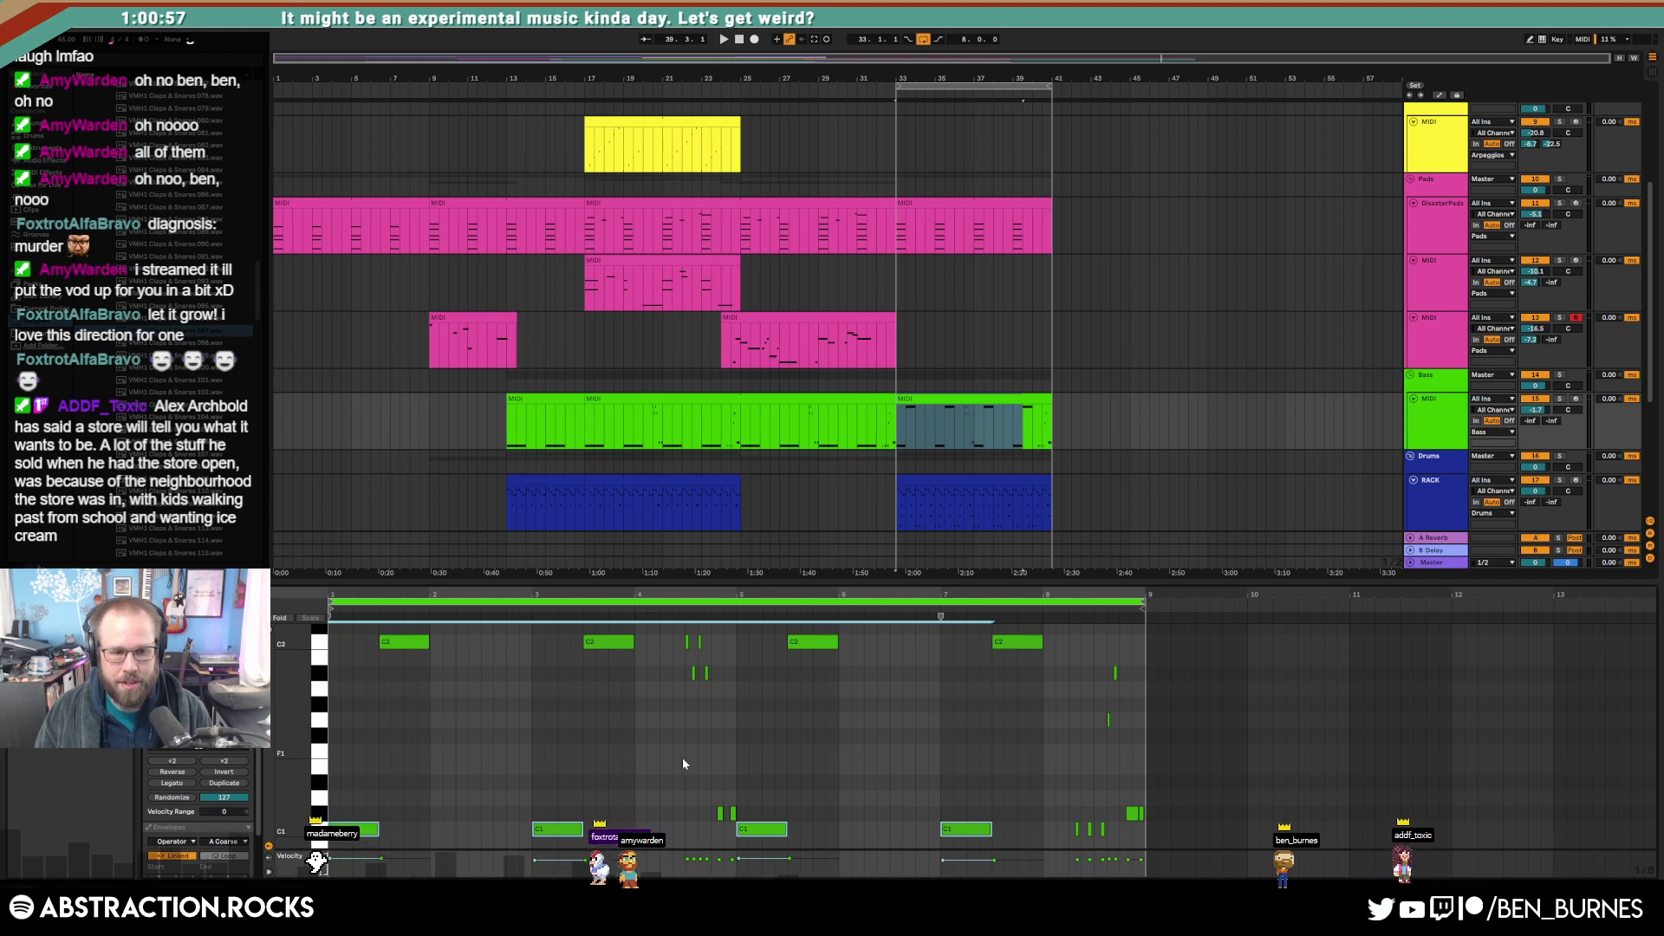
Step: Play back the revised bass section, show the bass track's devices, and select the bar 33 bass clip
{"action": "key", "text": "space"}
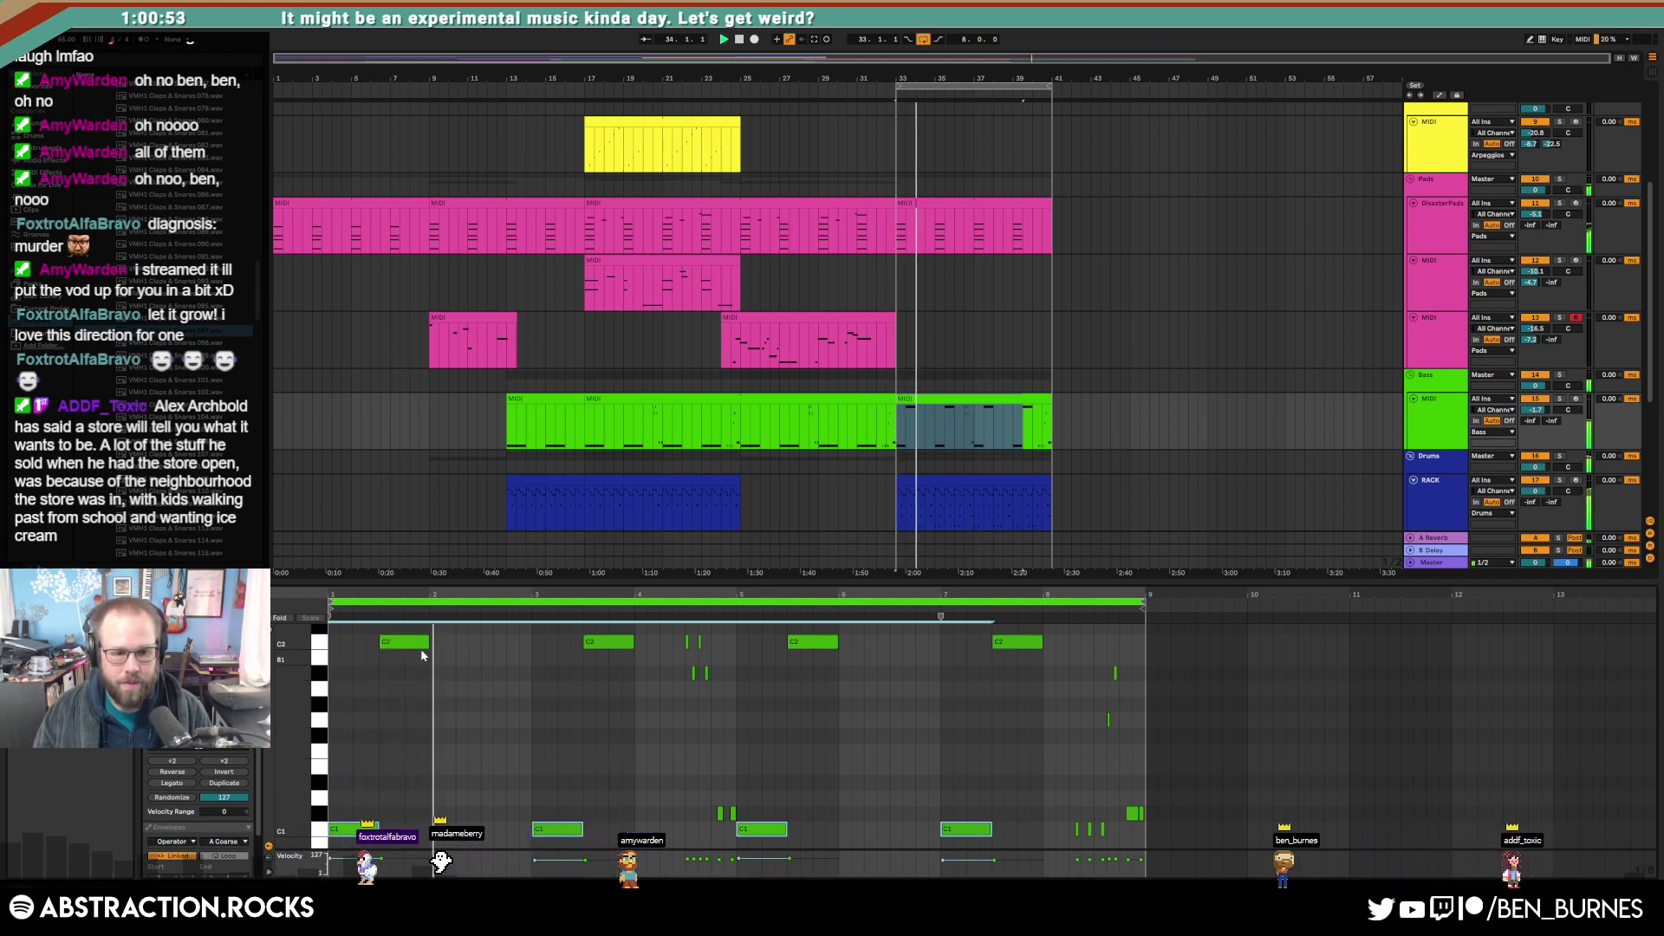
{"action": "key", "text": "shift+Tab"}
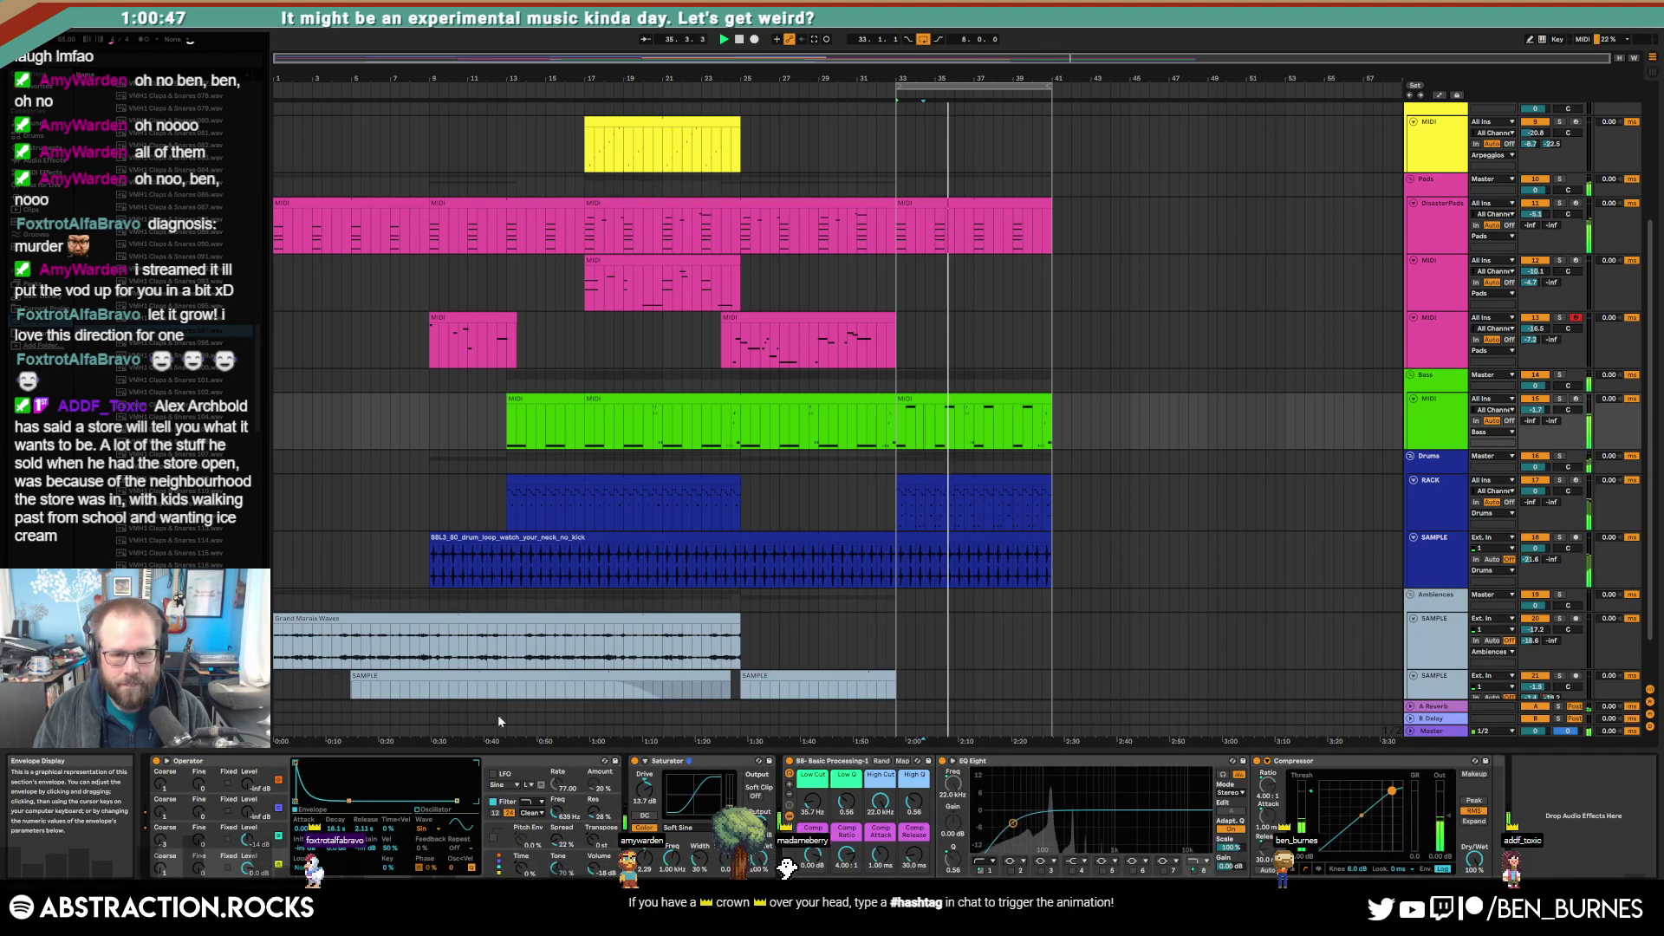
{"action": "left_click", "coordinate": [962, 395]}
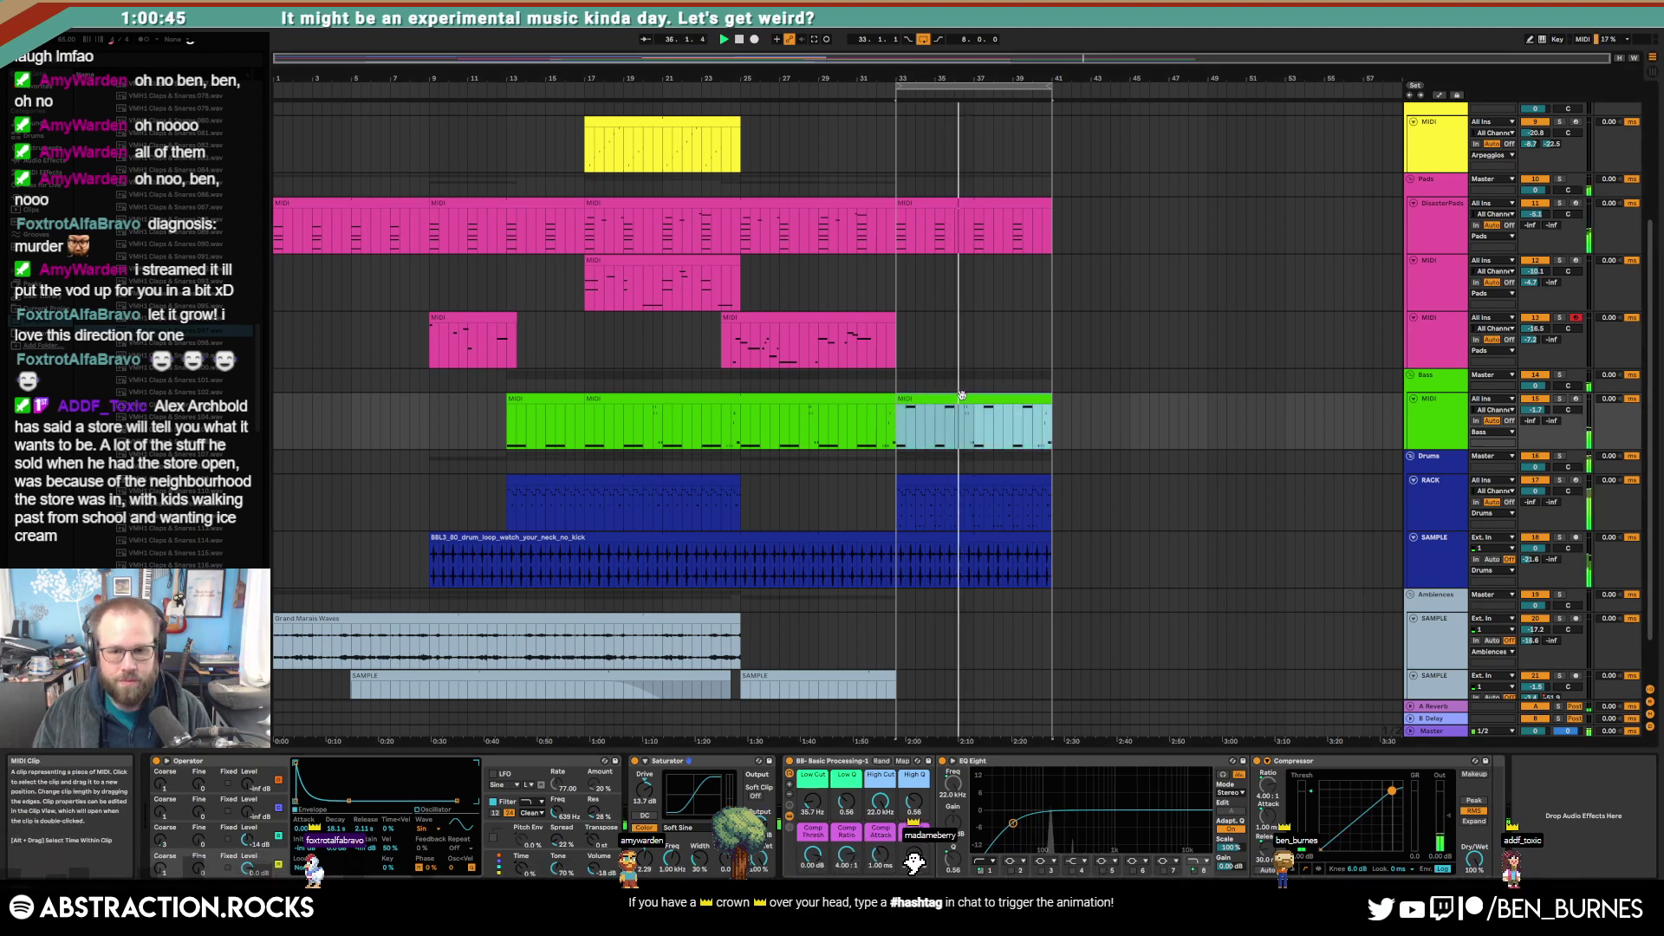
Step: In bar 4 of the bar 33 bass clip, add a short A#1 note before the C2 run and raise the second C#1 note to D#1
{"action": "double_click", "coordinate": [962, 396]}
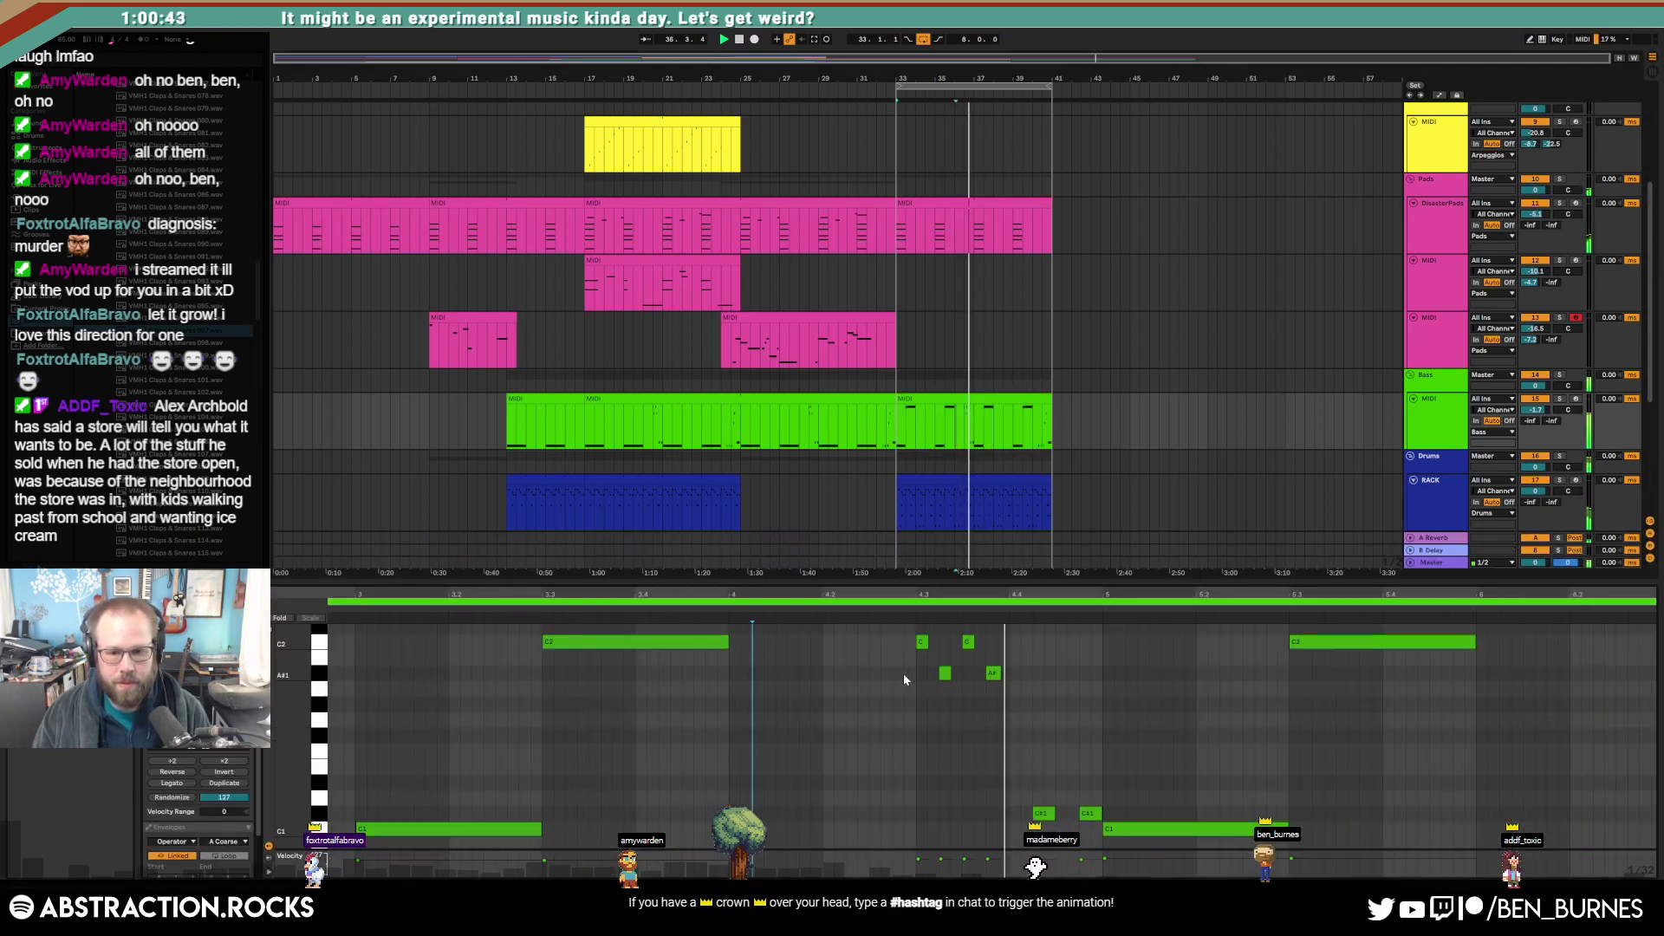
{"action": "double_click", "coordinate": [897, 672]}
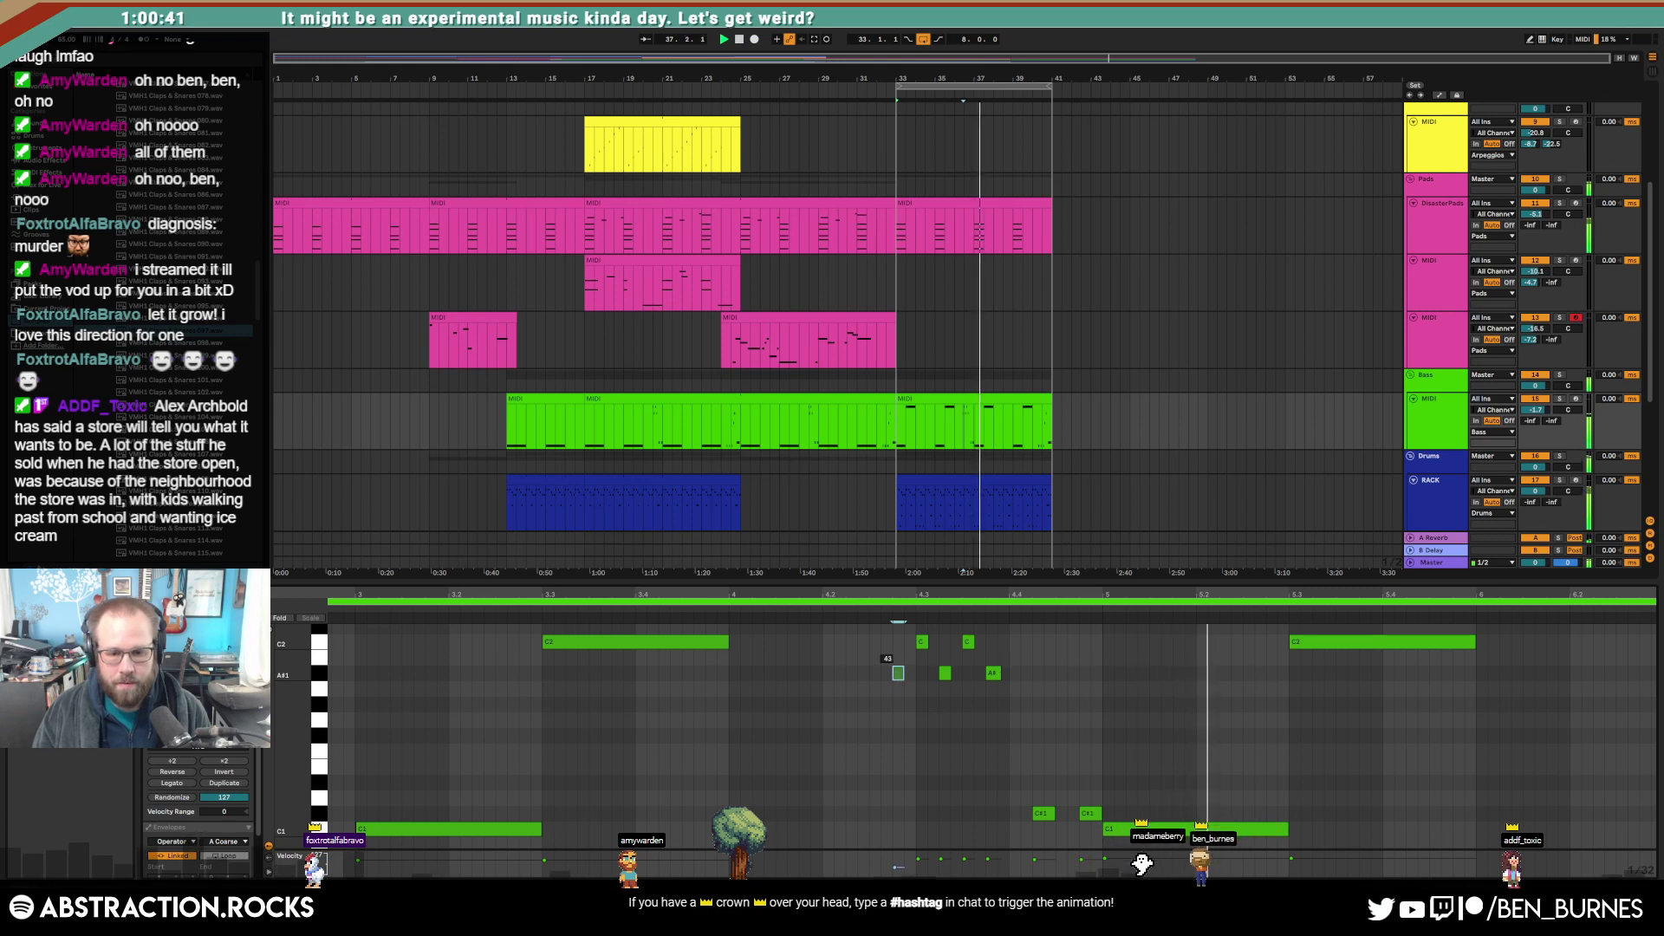
{"action": "left_click_drag", "start_coordinate": [898, 672], "coordinate": [898, 638]}
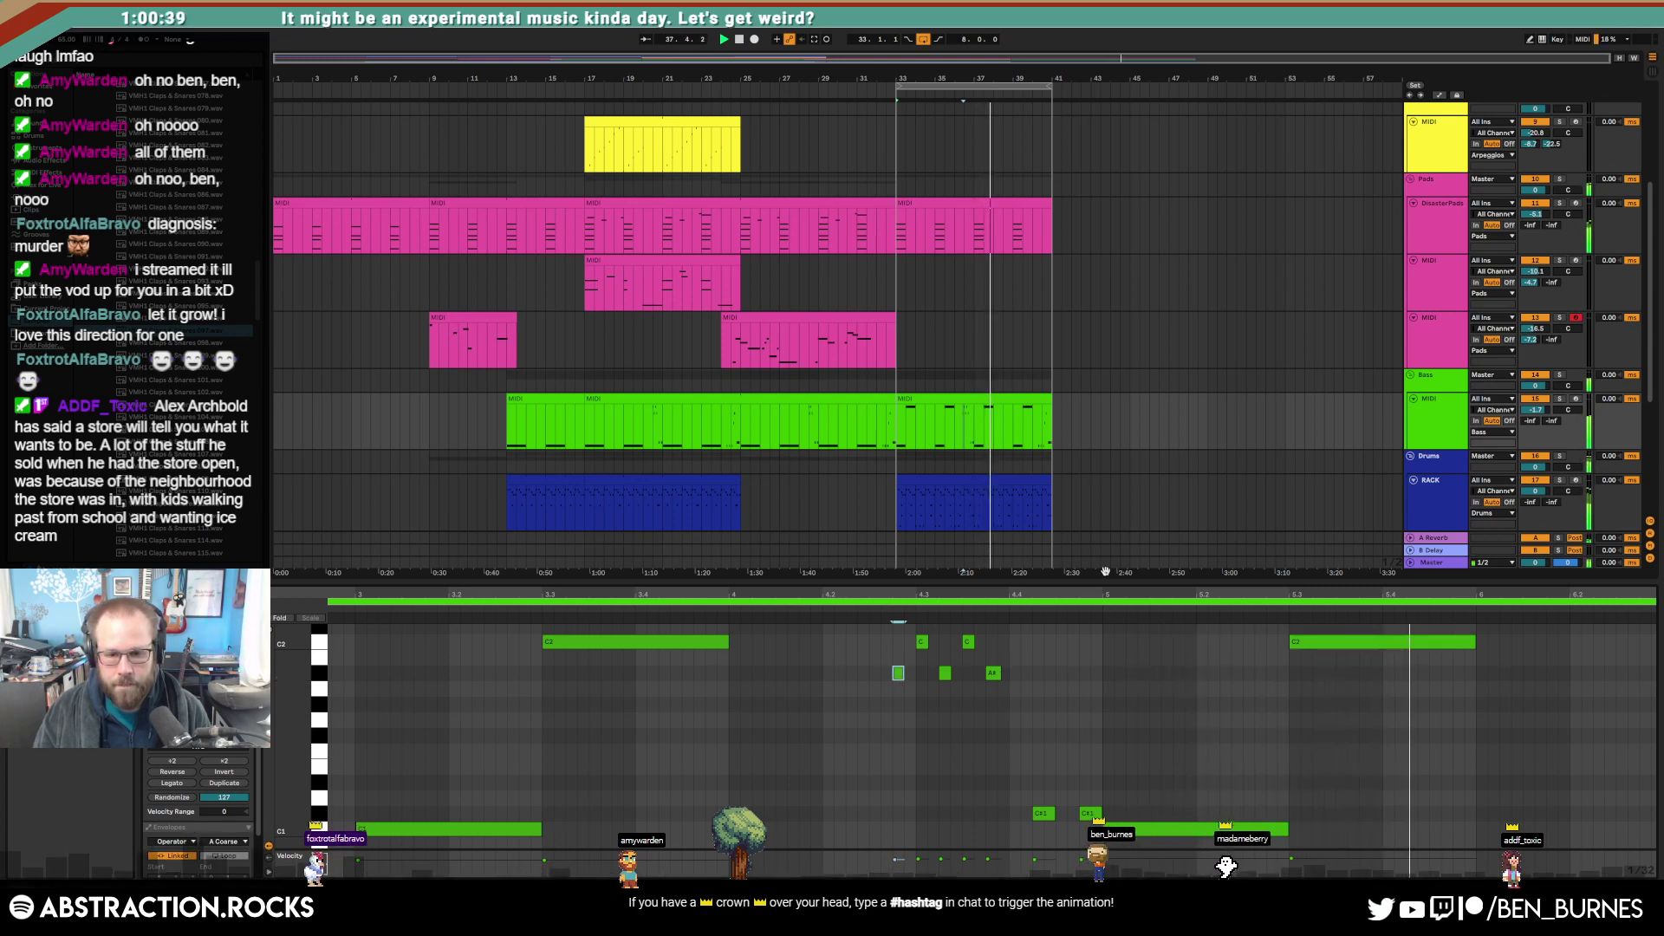
{"action": "left_click_drag", "start_coordinate": [1111, 596], "coordinate": [863, 598]}
{"action": "left_click_drag", "start_coordinate": [847, 814], "coordinate": [848, 783]}
{"action": "left_click", "coordinate": [1310, 769]}
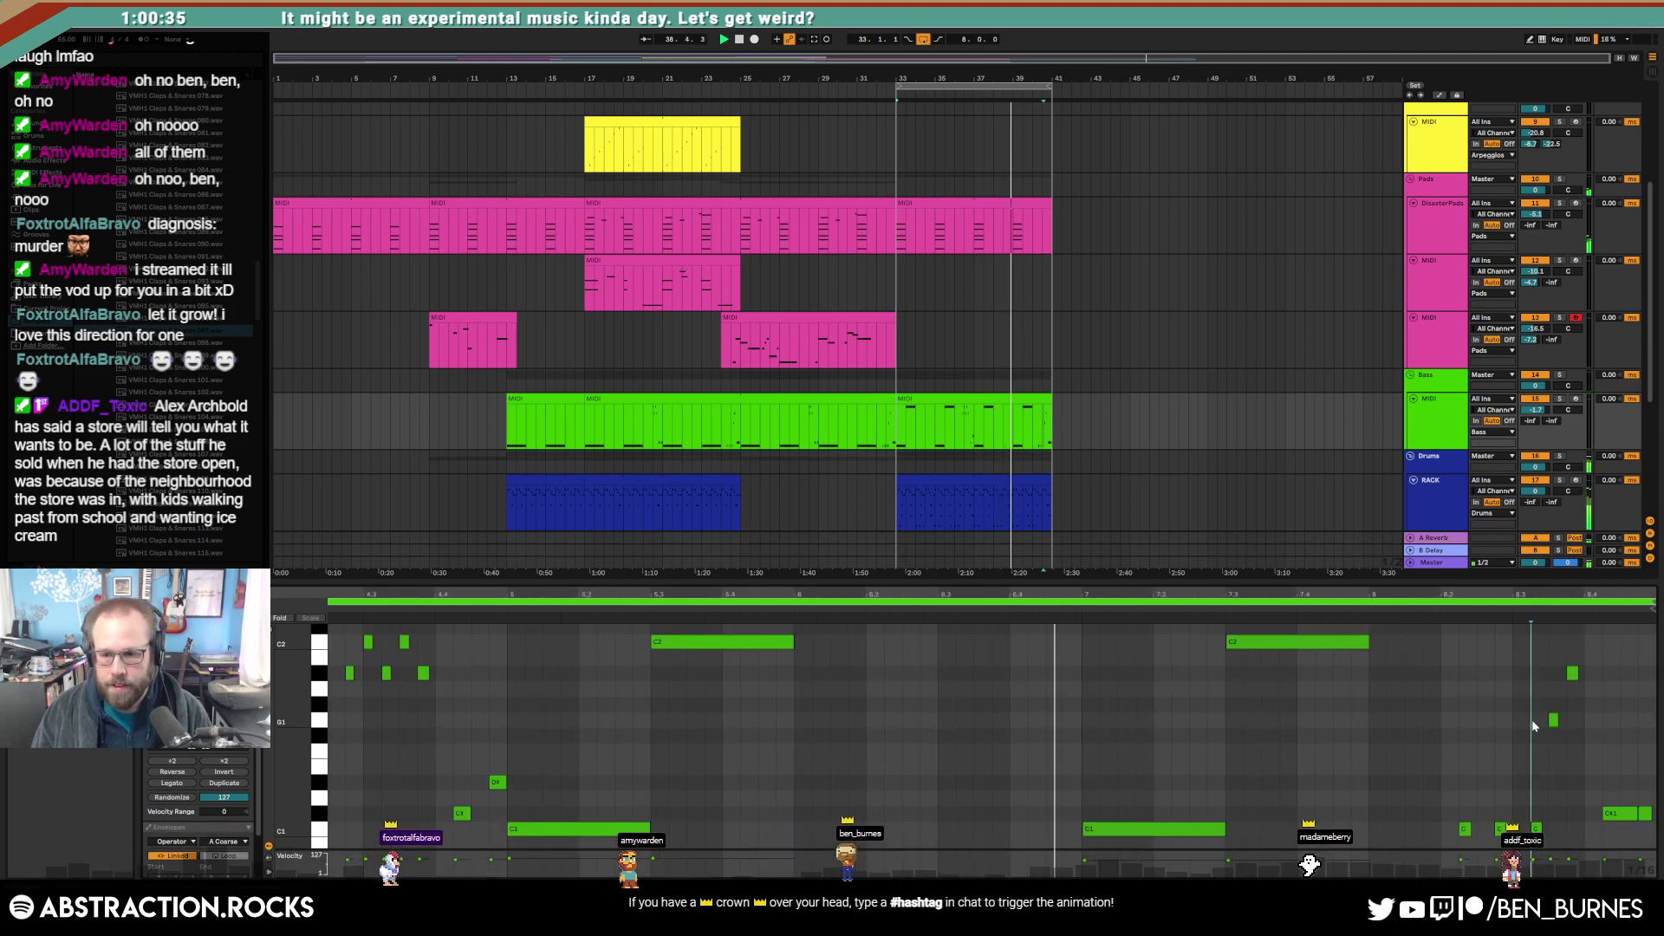
Step: Raise the three short C1 notes in bar 8 of the bass clip to C2, then lower the third to A#1
{"action": "left_click_drag", "start_coordinate": [1456, 815], "coordinate": [1548, 851]}
{"action": "key", "text": "shift+Up"}
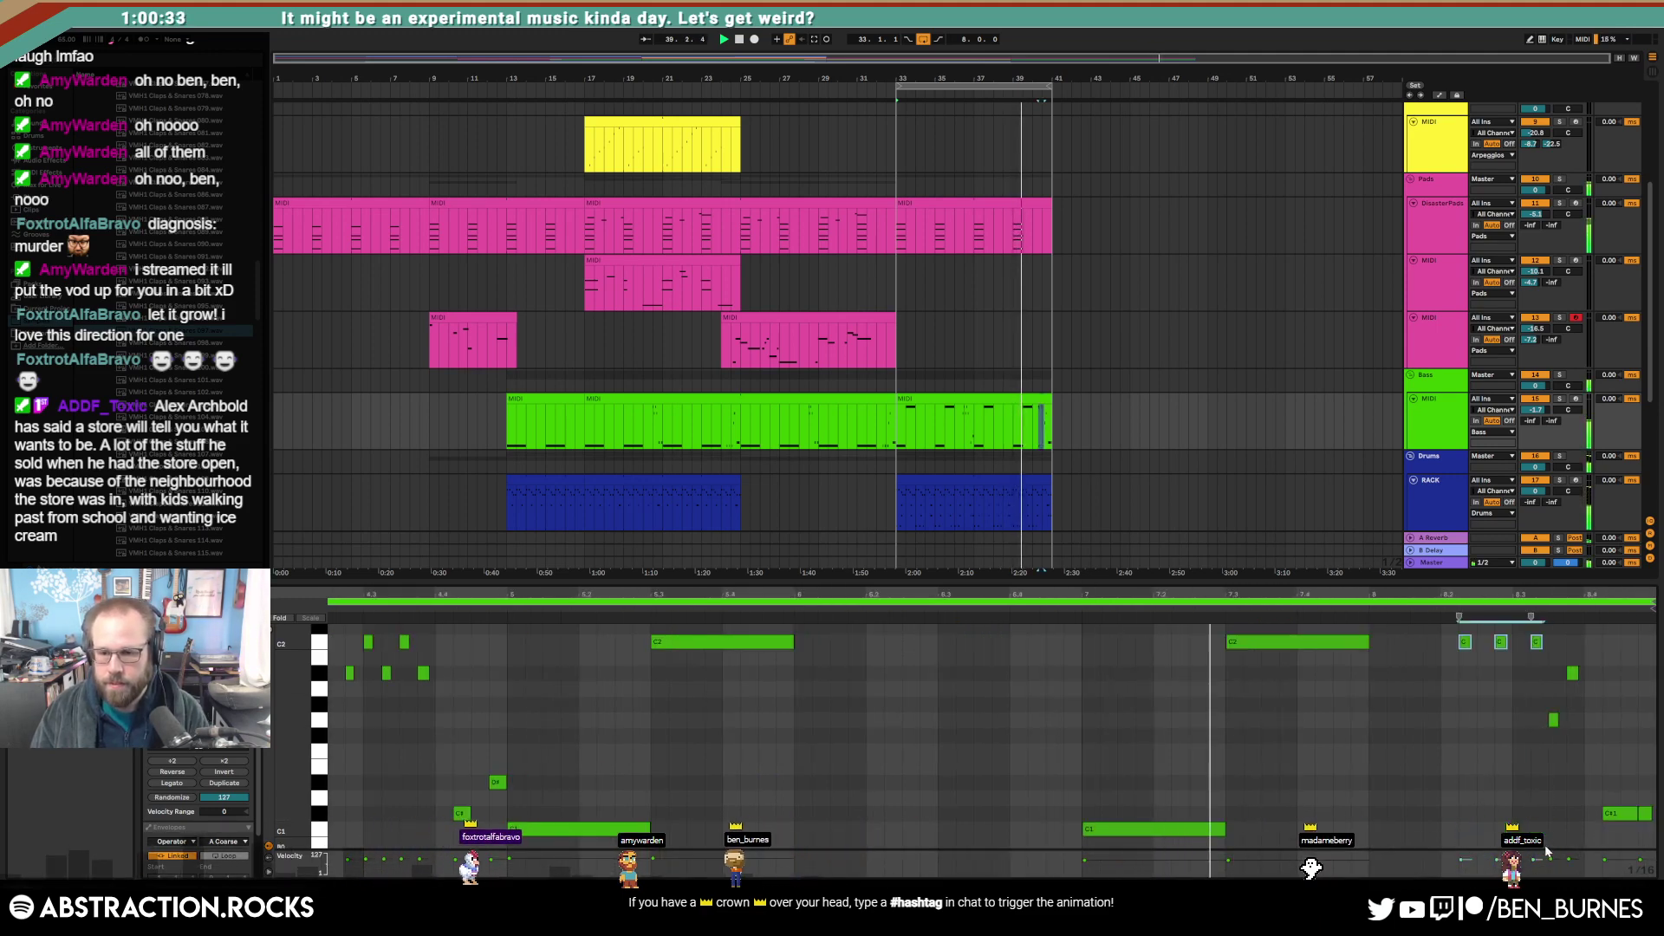
{"action": "left_click_drag", "start_coordinate": [1528, 689], "coordinate": [1542, 646]}
{"action": "key", "text": "Down"}
{"action": "key", "text": "Down"}
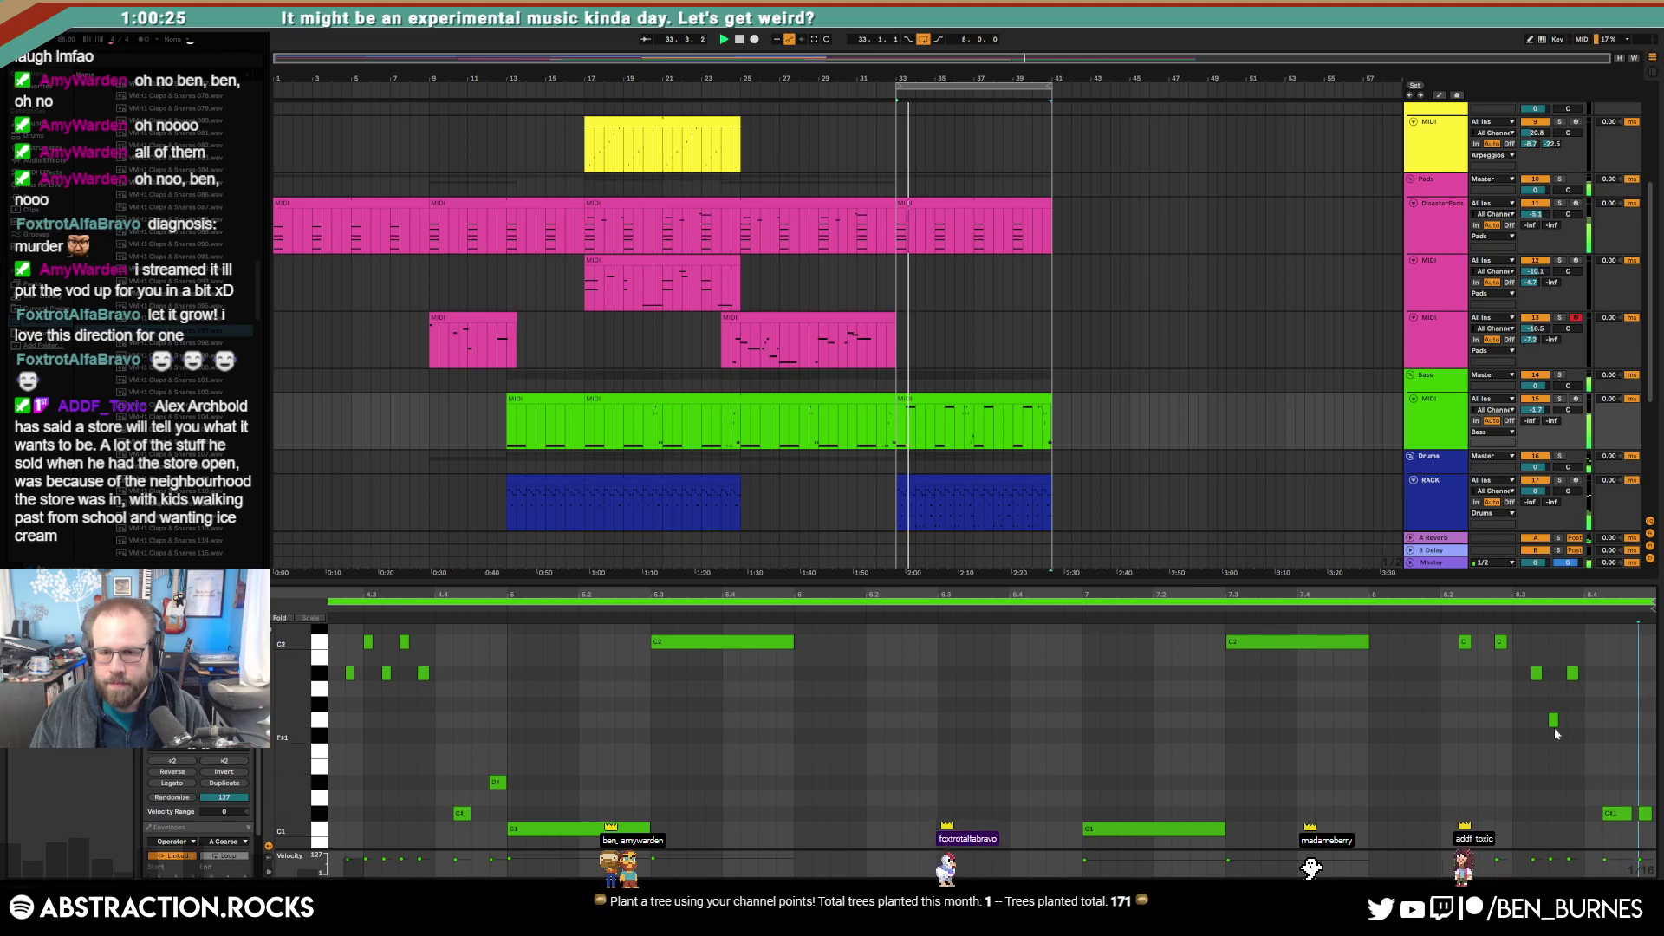
{"action": "key", "text": "shift+Tab"}
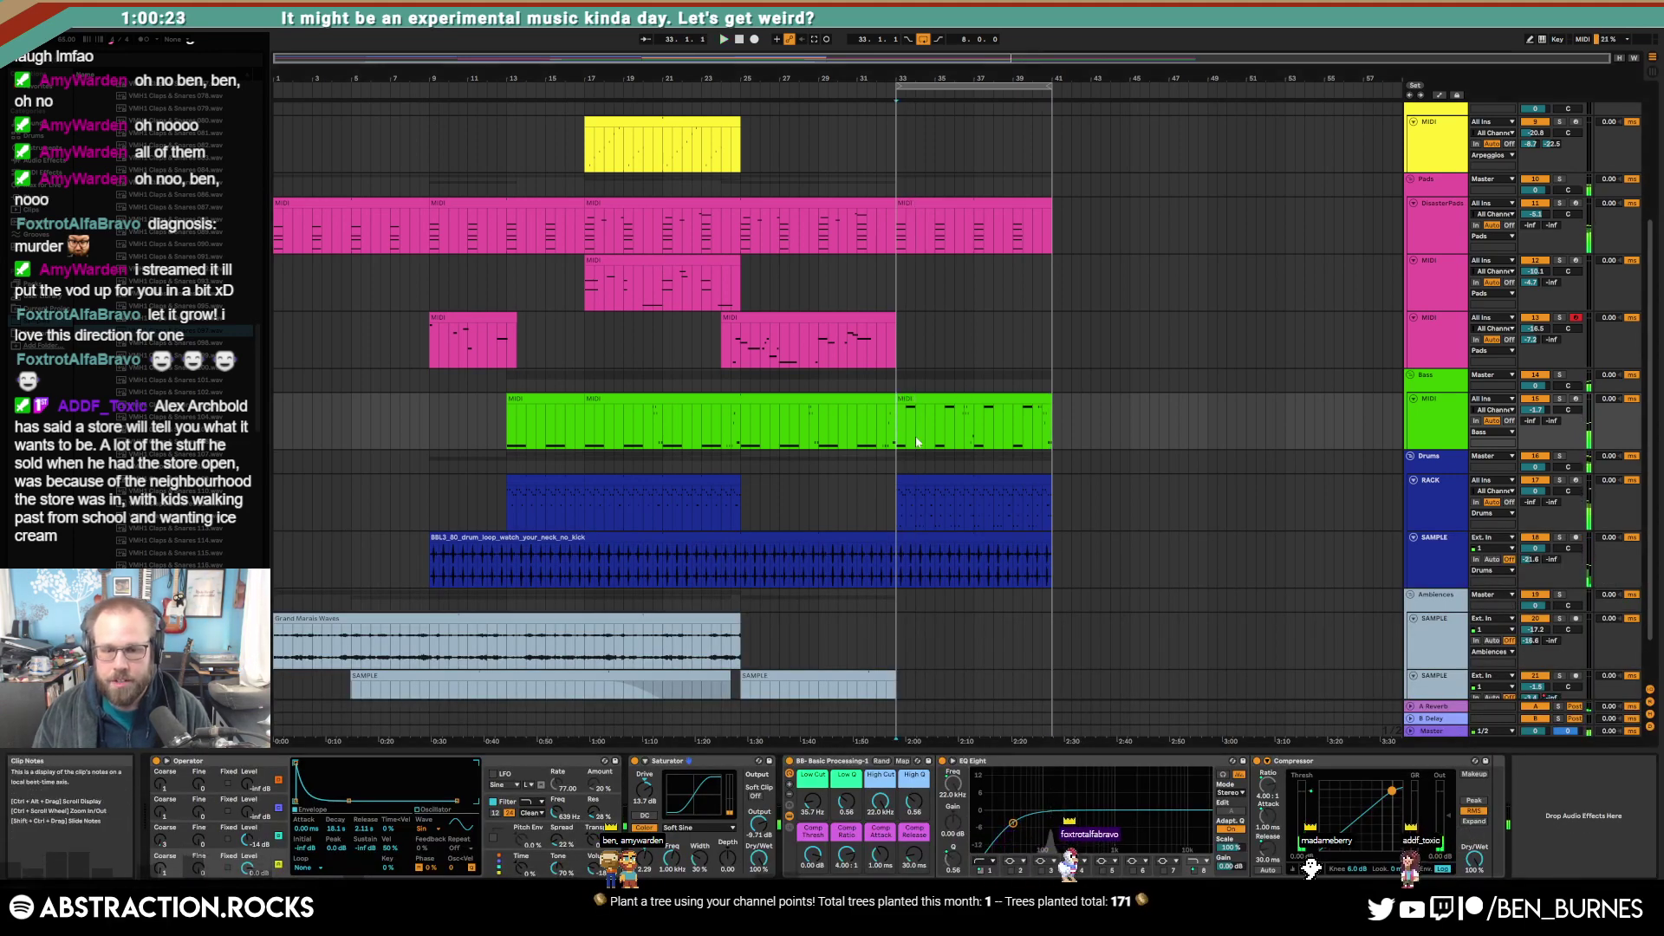
Step: Select the bar 33 drum rack clip and open the VMH1 Closed Hats folder in the sample library
{"action": "left_click", "coordinate": [928, 478]}
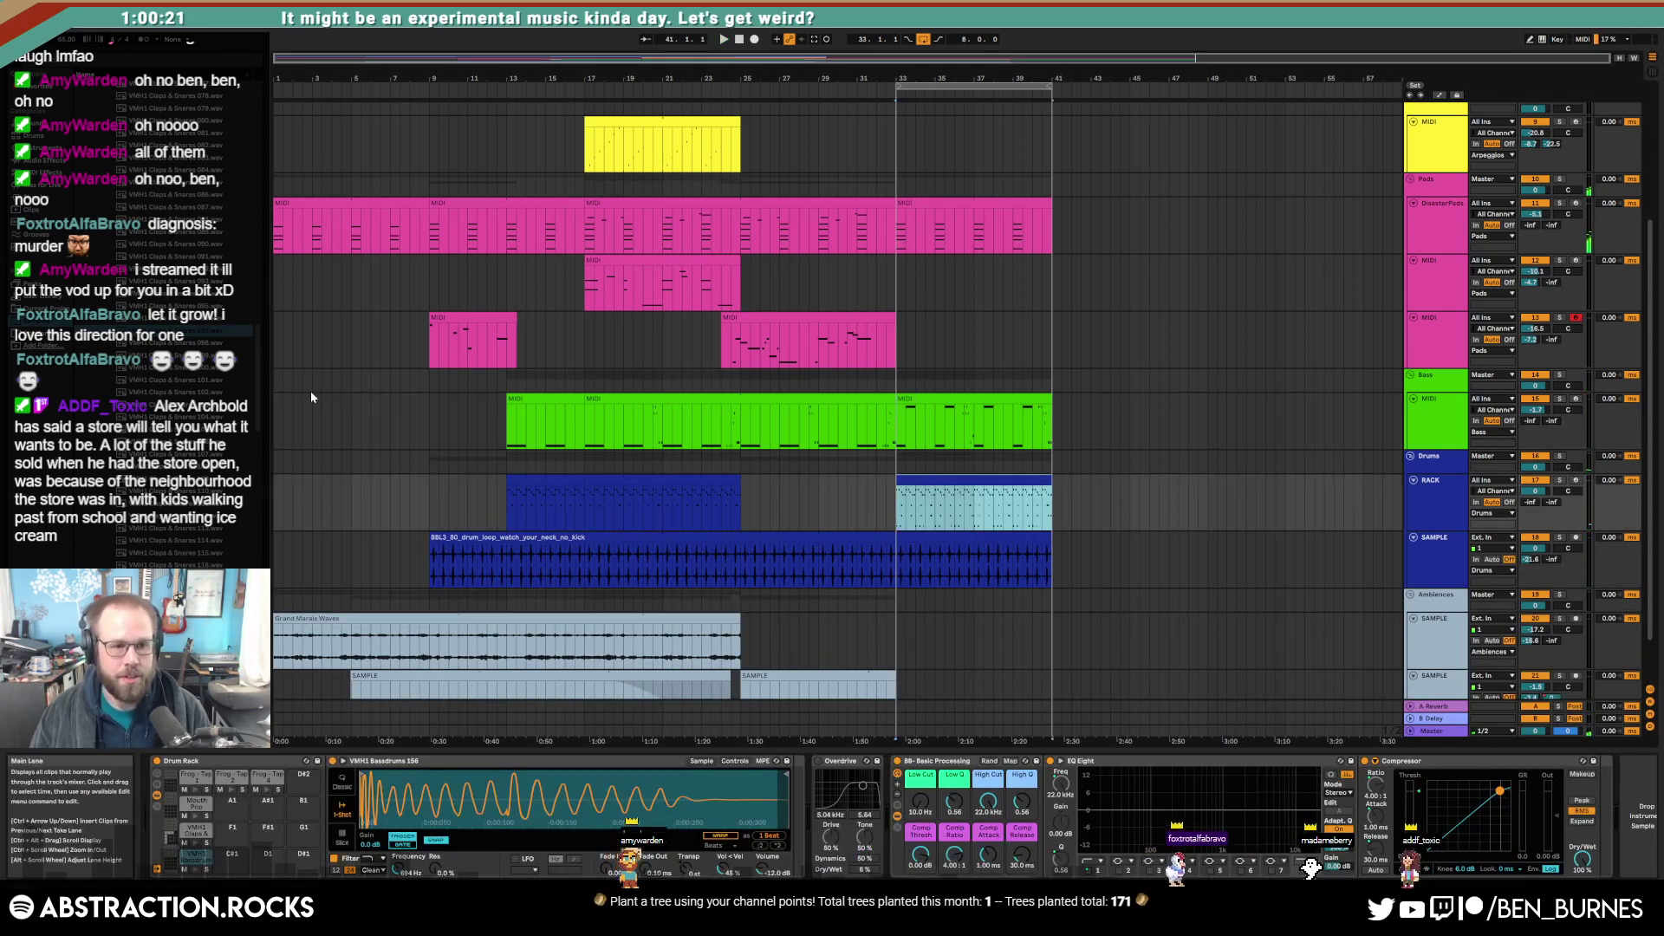
{"action": "left_click_drag", "start_coordinate": [258, 385], "coordinate": [273, 205]}
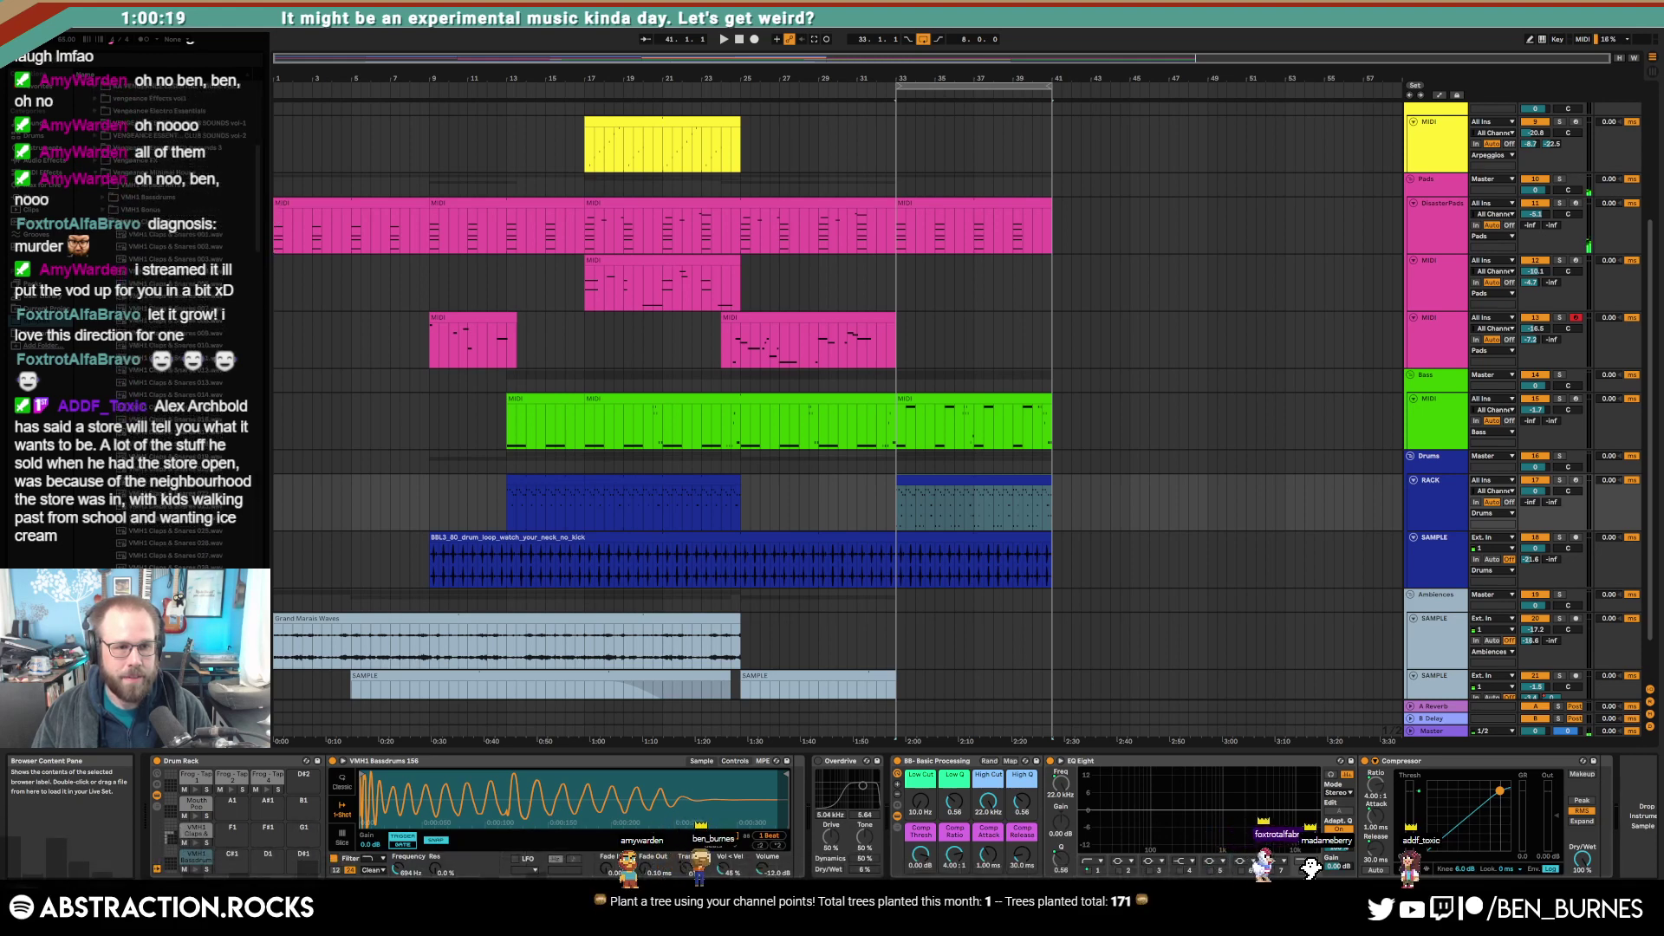
{"action": "scroll", "coordinate": [114, 234], "scroll_direction": "up", "scroll_amount": 5}
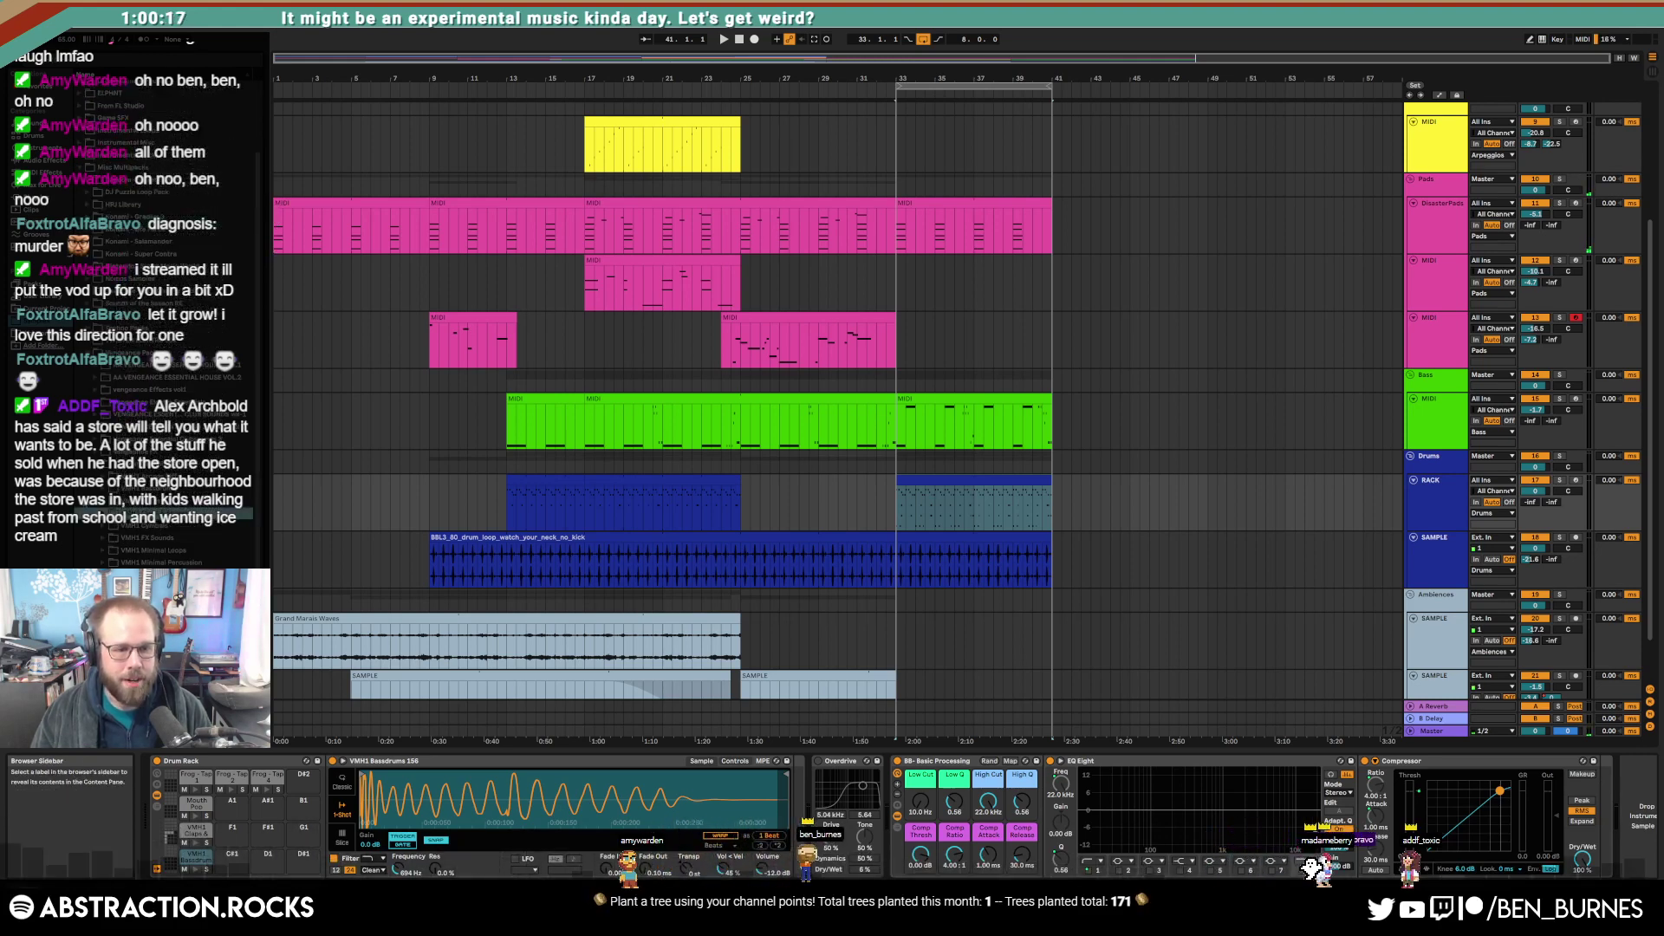
{"action": "left_click", "coordinate": [105, 528]}
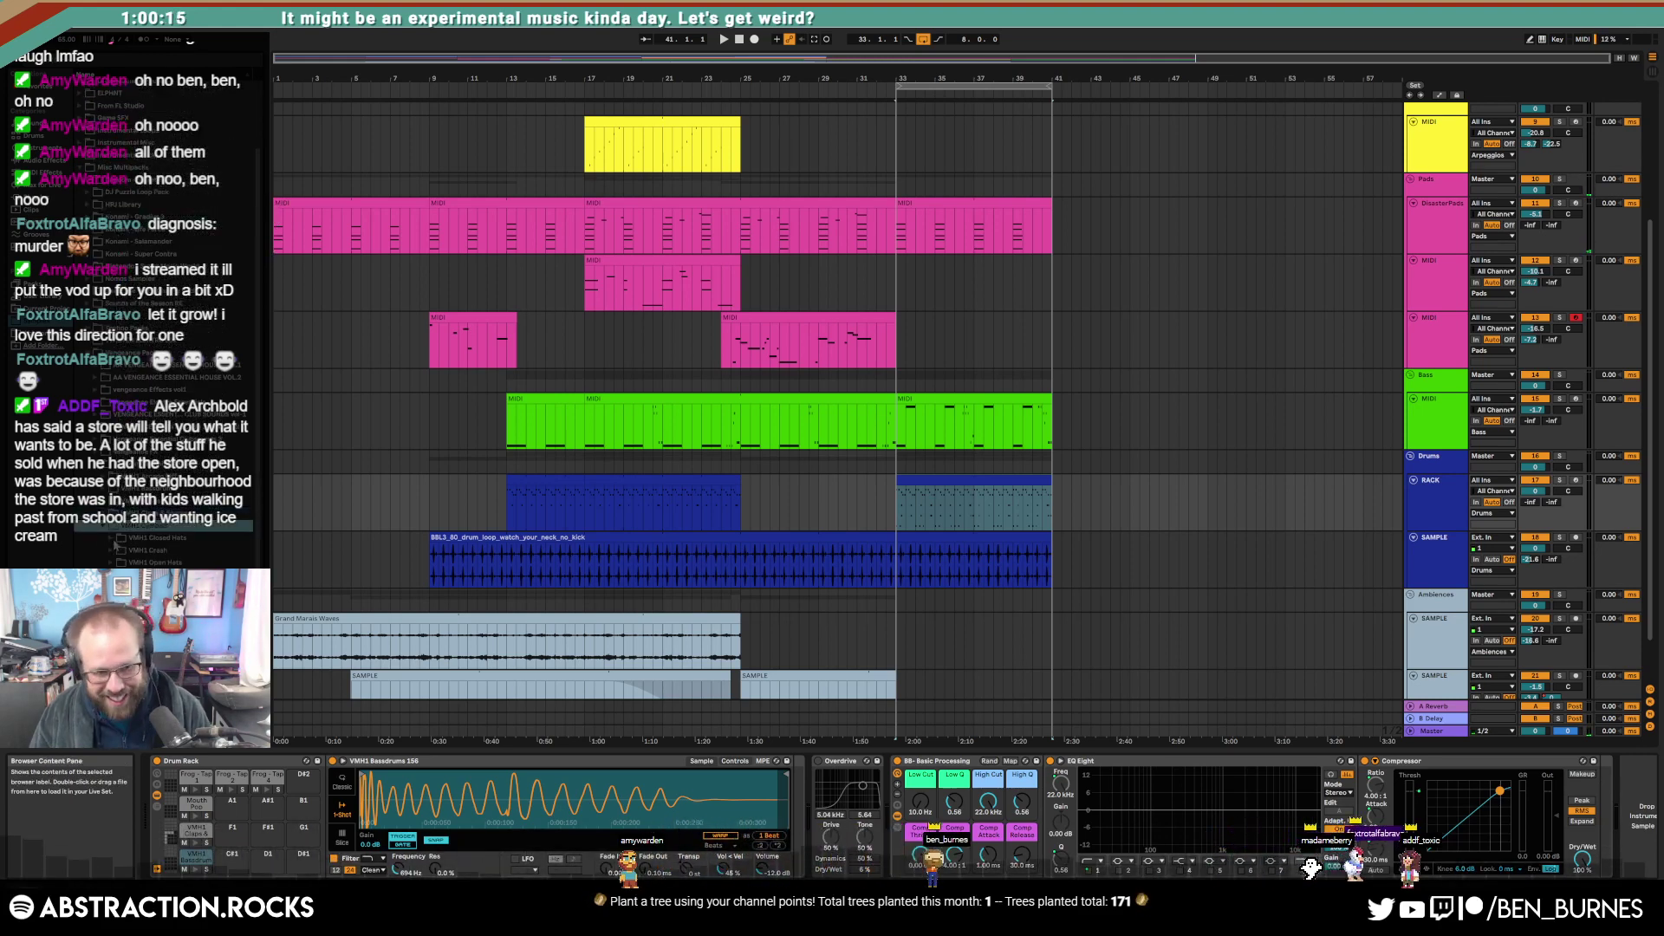
{"action": "left_click", "coordinate": [116, 538]}
{"action": "scroll", "coordinate": [152, 392], "scroll_direction": "down", "scroll_amount": 5}
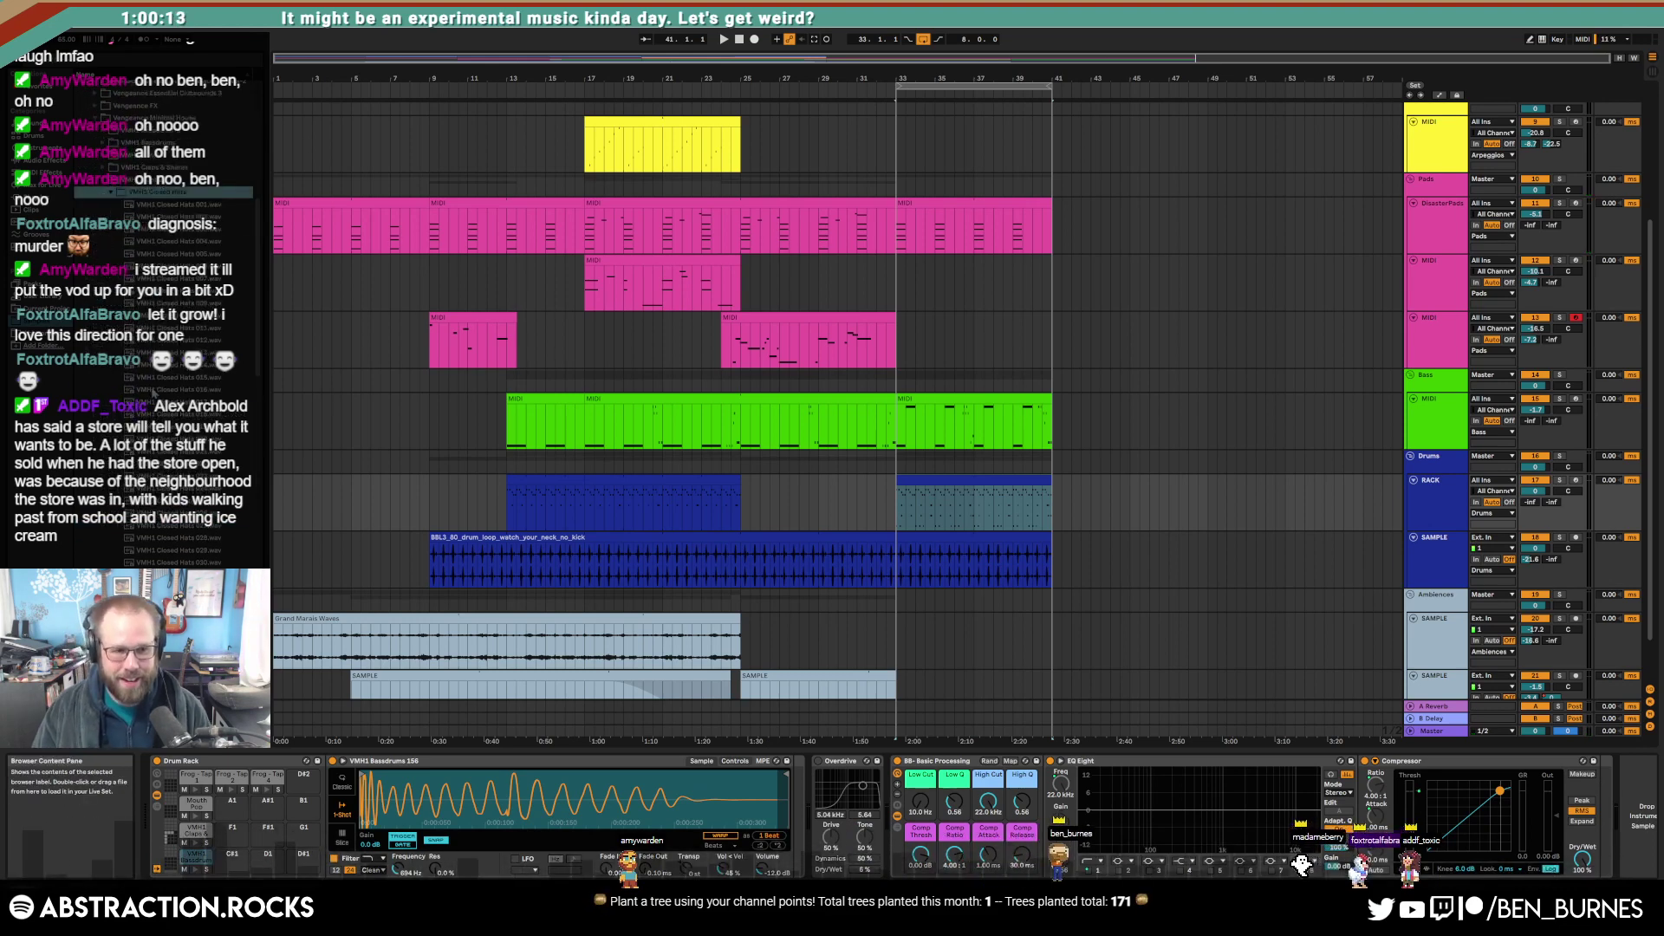
Step: Audition the VMH1 closed hat samples and load one onto an empty drum rack pad
{"action": "left_click", "coordinate": [153, 391]}
{"action": "left_click", "coordinate": [165, 503]}
{"action": "scroll", "coordinate": [160, 520], "scroll_direction": "down", "scroll_amount": 1}
{"action": "left_click", "coordinate": [161, 524]}
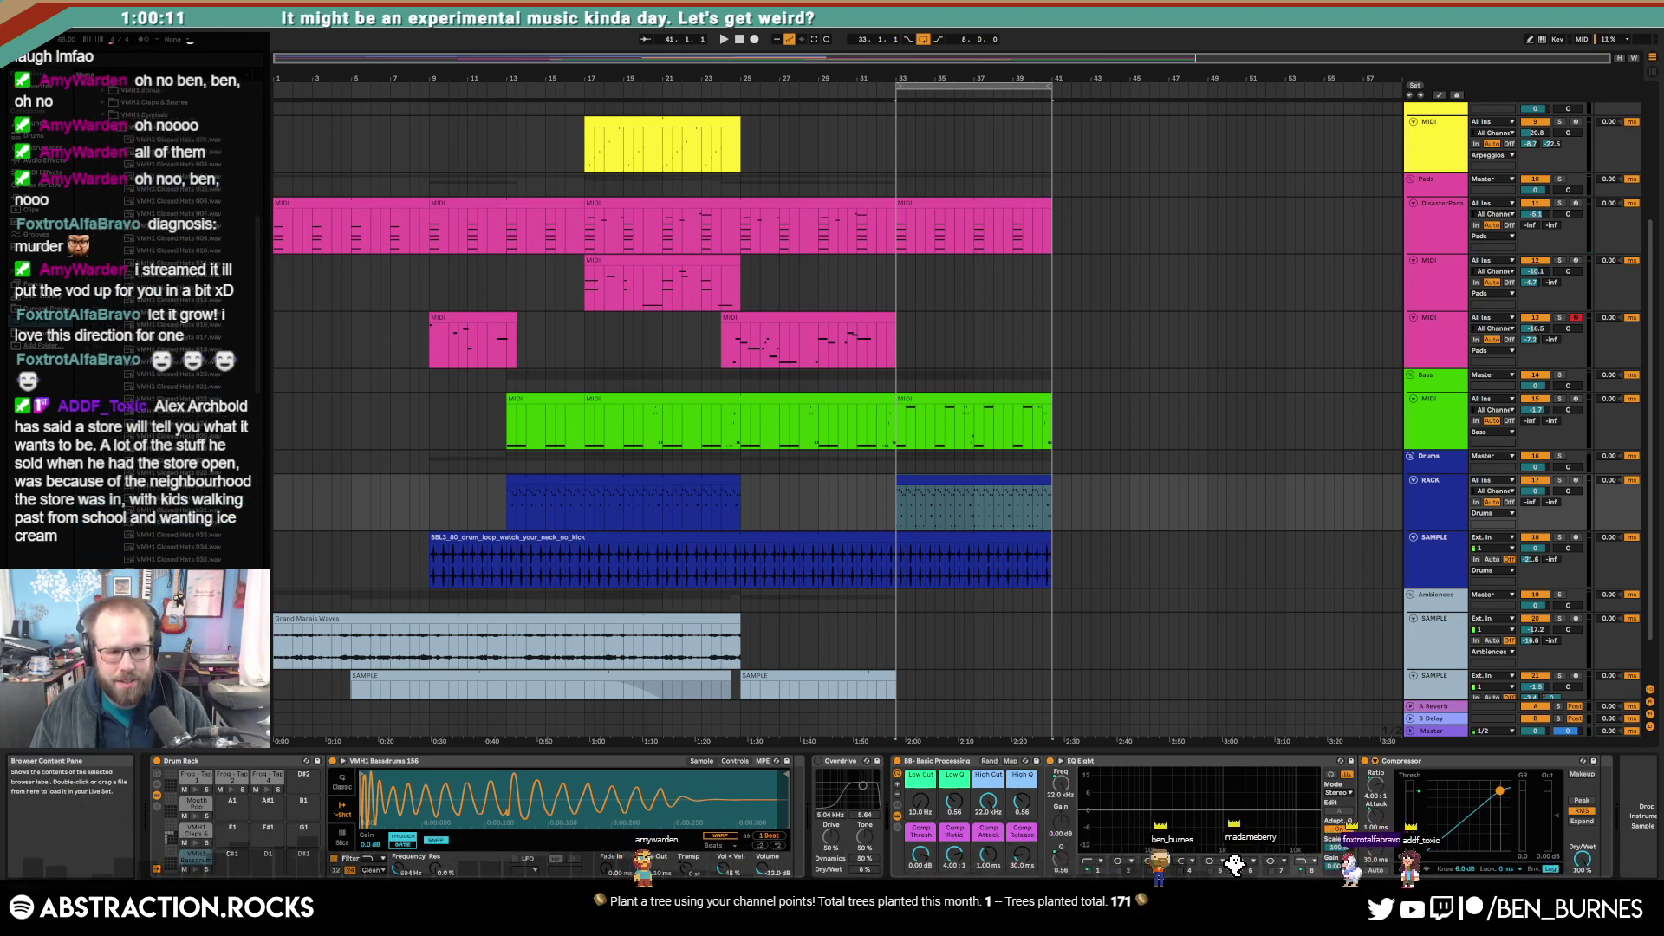
{"action": "scroll", "coordinate": [161, 524], "scroll_direction": "down", "scroll_amount": 1}
{"action": "left_click", "coordinate": [160, 522]}
{"action": "scroll", "coordinate": [160, 538], "scroll_direction": "down", "scroll_amount": 1}
{"action": "left_click", "coordinate": [161, 553]}
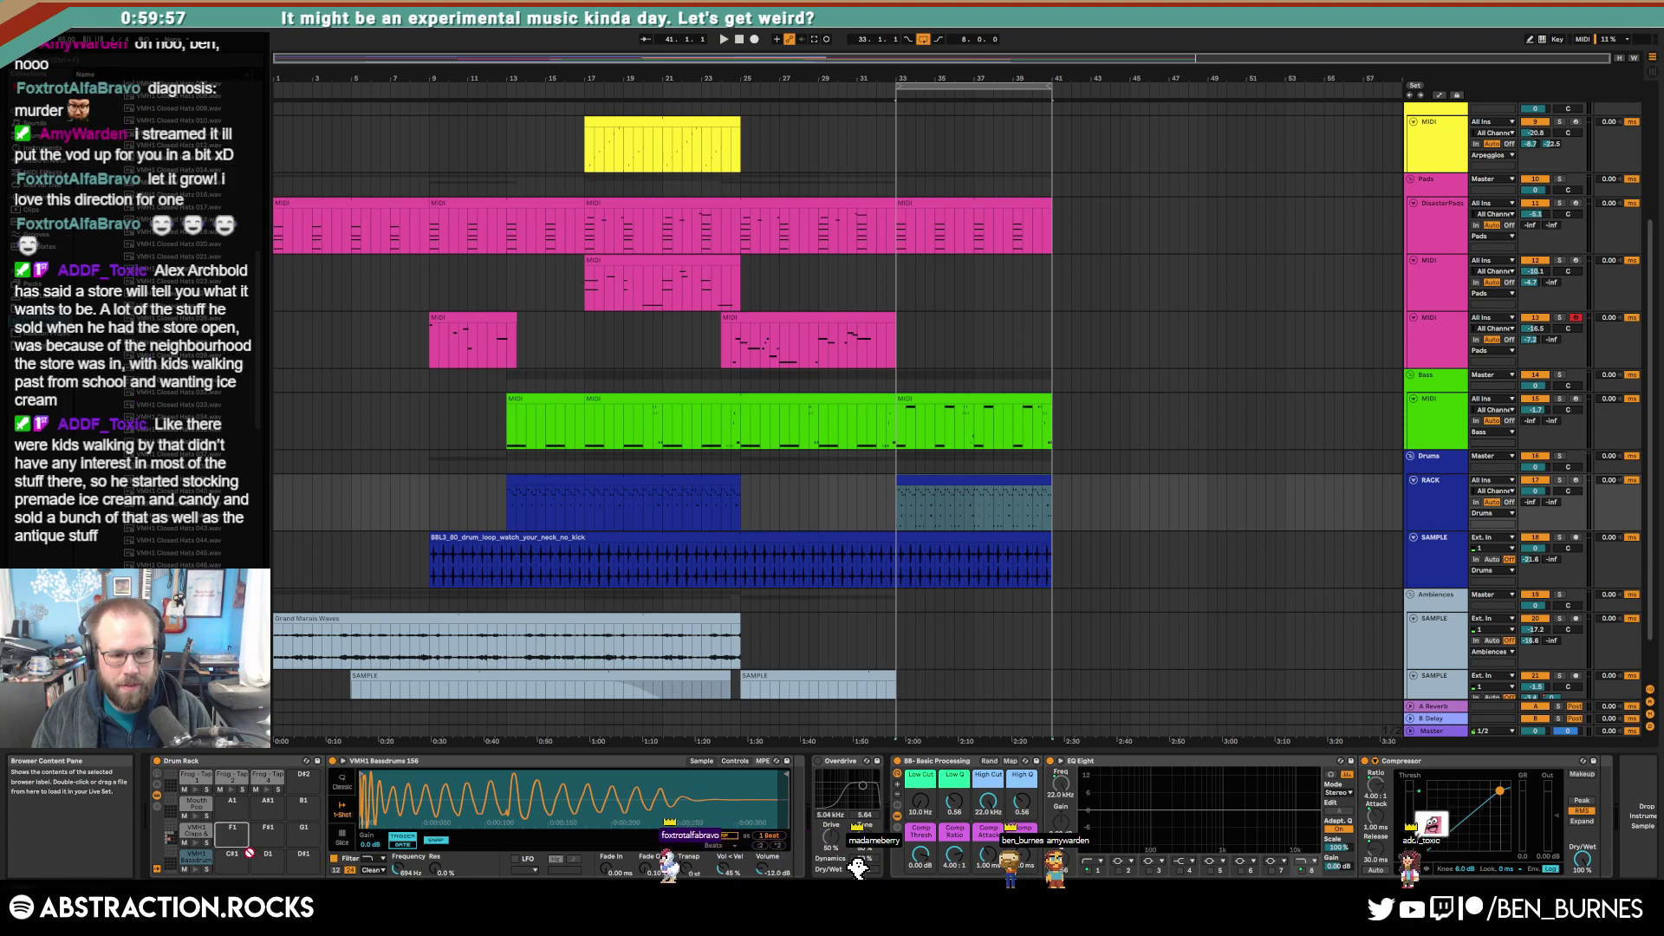
{"action": "left_click_drag", "start_coordinate": [265, 825], "coordinate": [266, 829]}
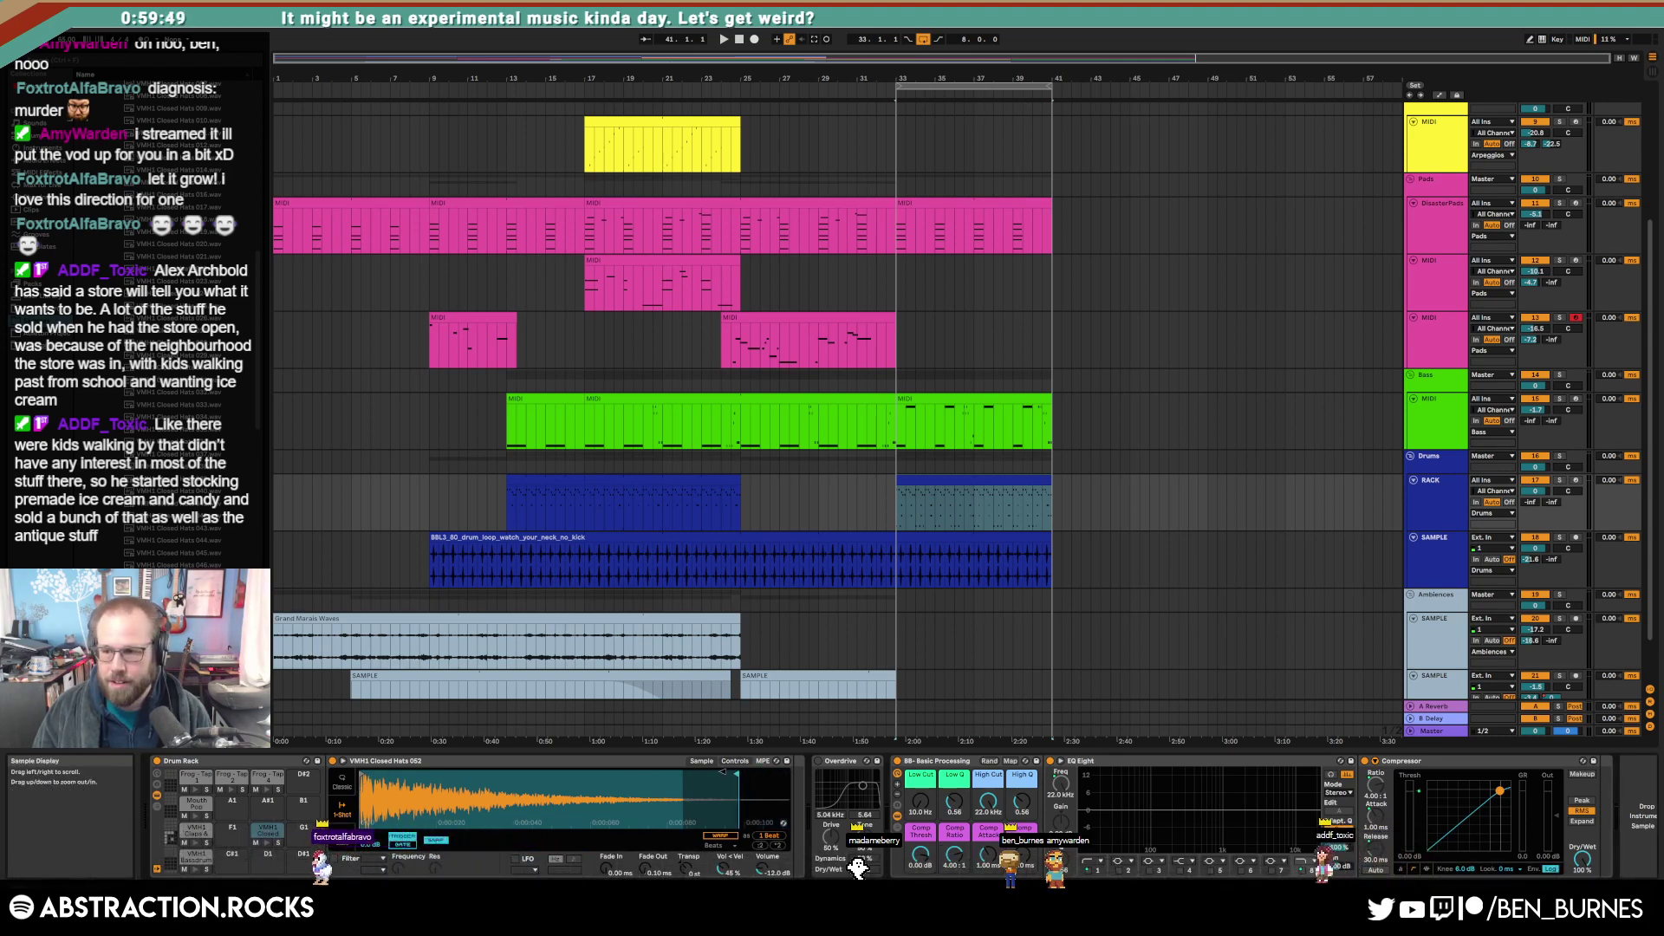
Step: Shorten the closed hat sample to roughly its first half and open its volume velocity setting among the sampler controls
{"action": "left_click_drag", "start_coordinate": [721, 771], "coordinate": [630, 767]}
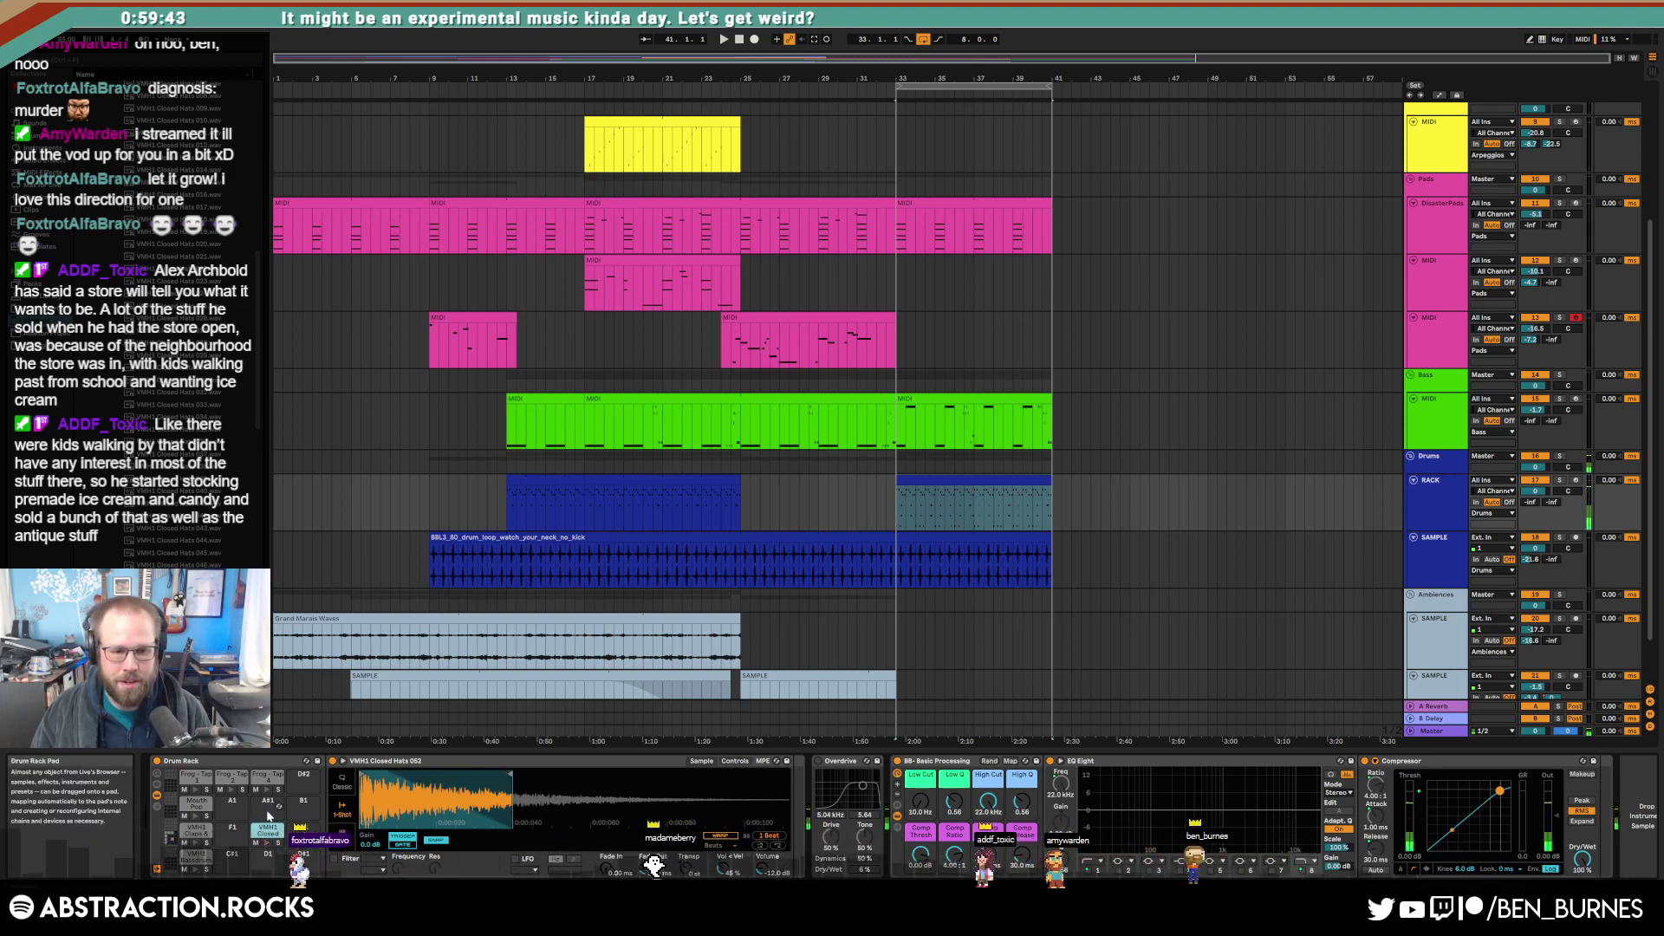
{"action": "left_click", "coordinate": [733, 761]}
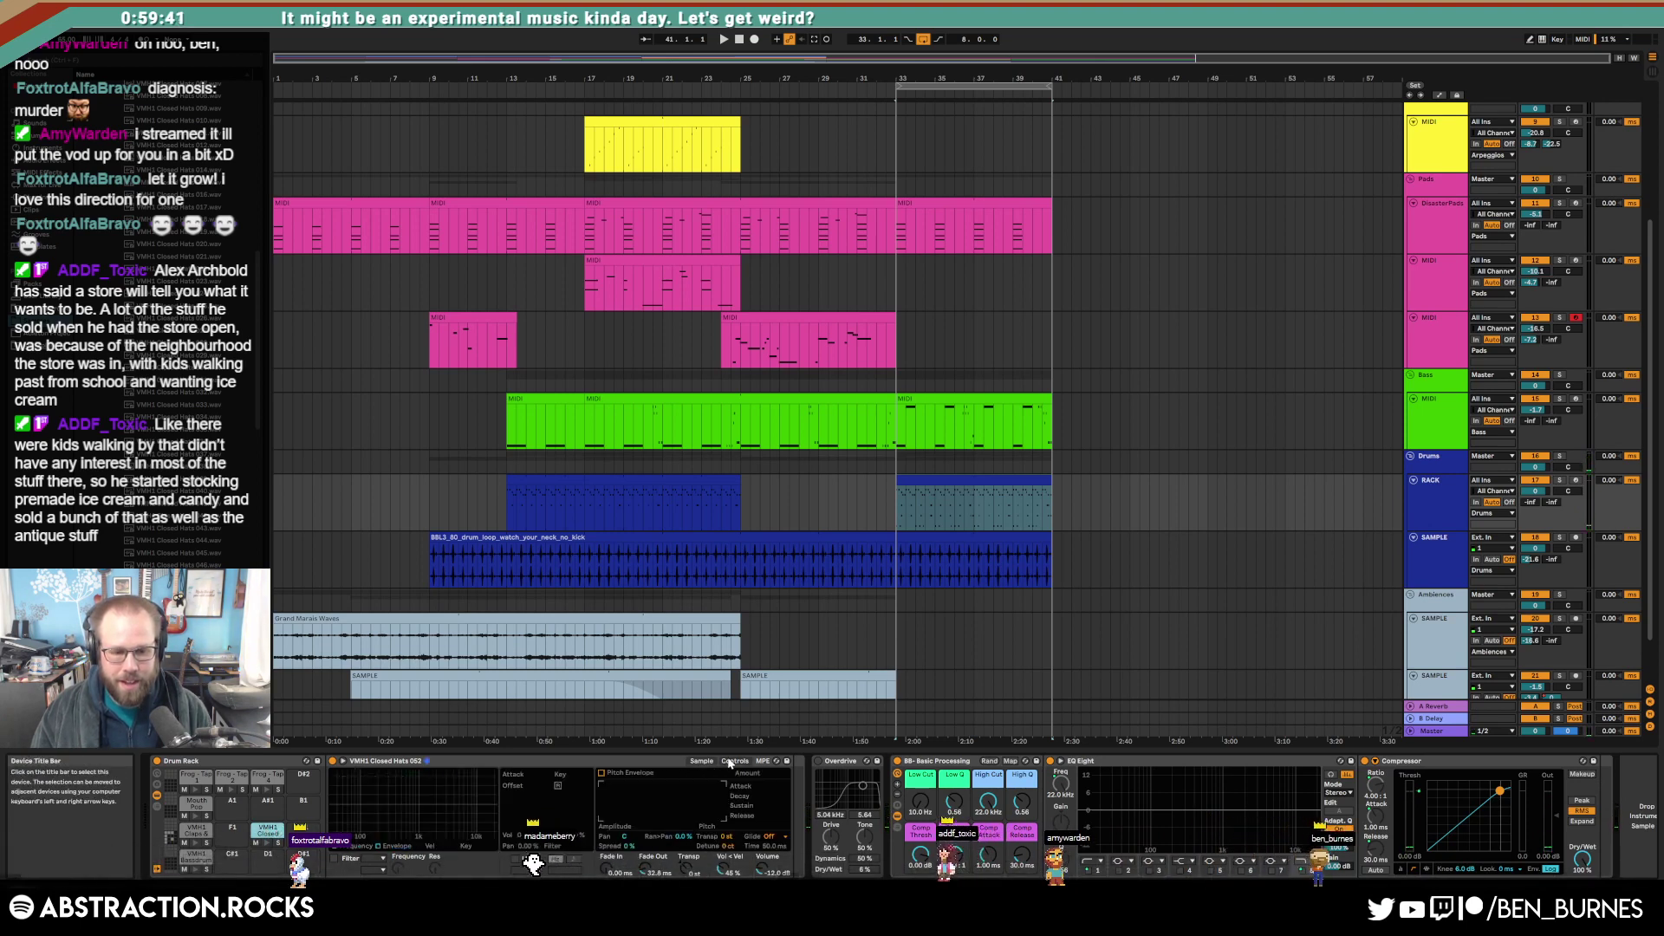
{"action": "left_click", "coordinate": [729, 762]}
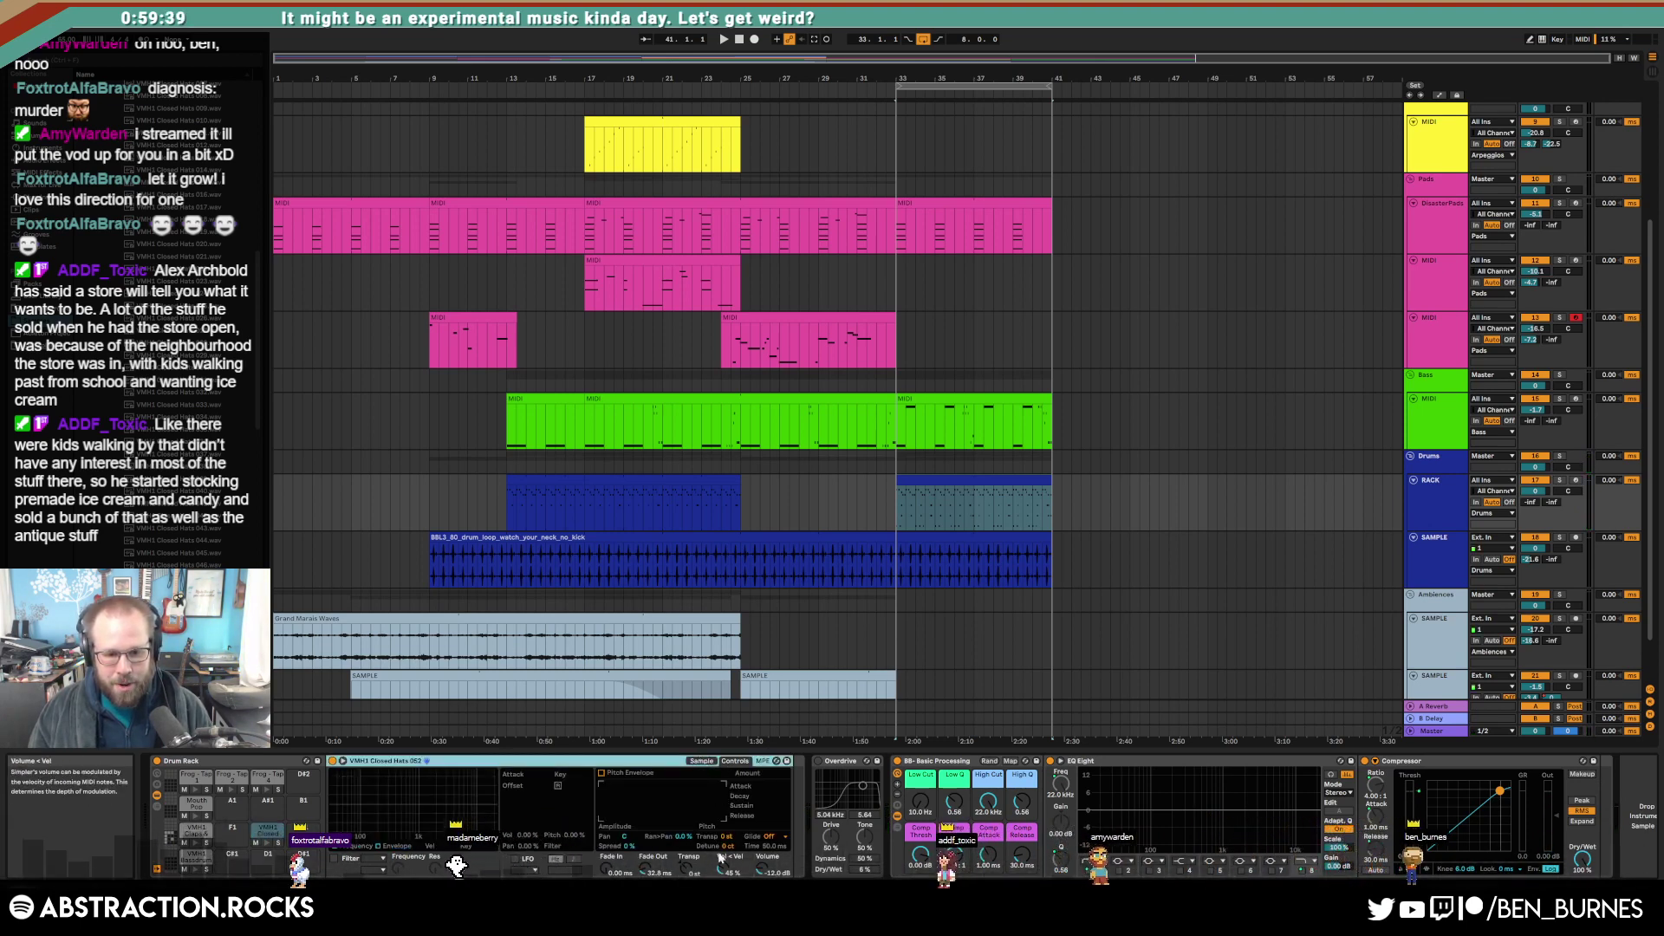
{"action": "left_click_drag", "start_coordinate": [722, 865], "coordinate": [722, 865]}
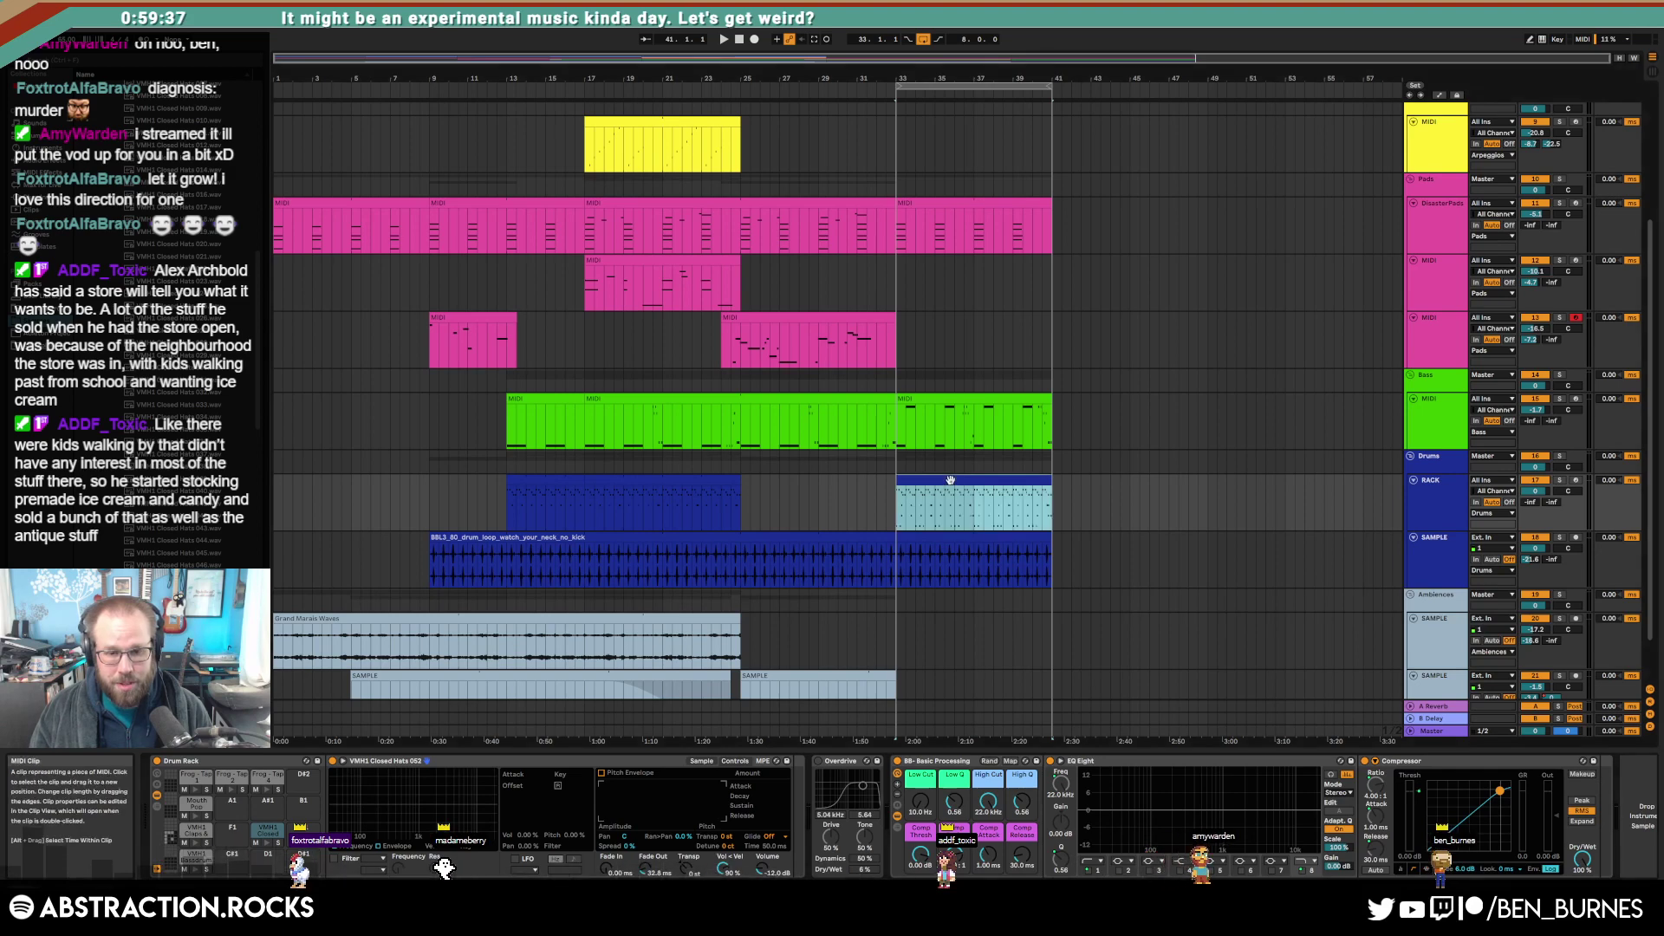
Step: Add a four-hit closed hat pattern to the first half bar of the bar 33 drum clip: two eighth notes and two offbeat sixteenths
{"action": "double_click", "coordinate": [943, 521]}
{"action": "double_click", "coordinate": [381, 694]}
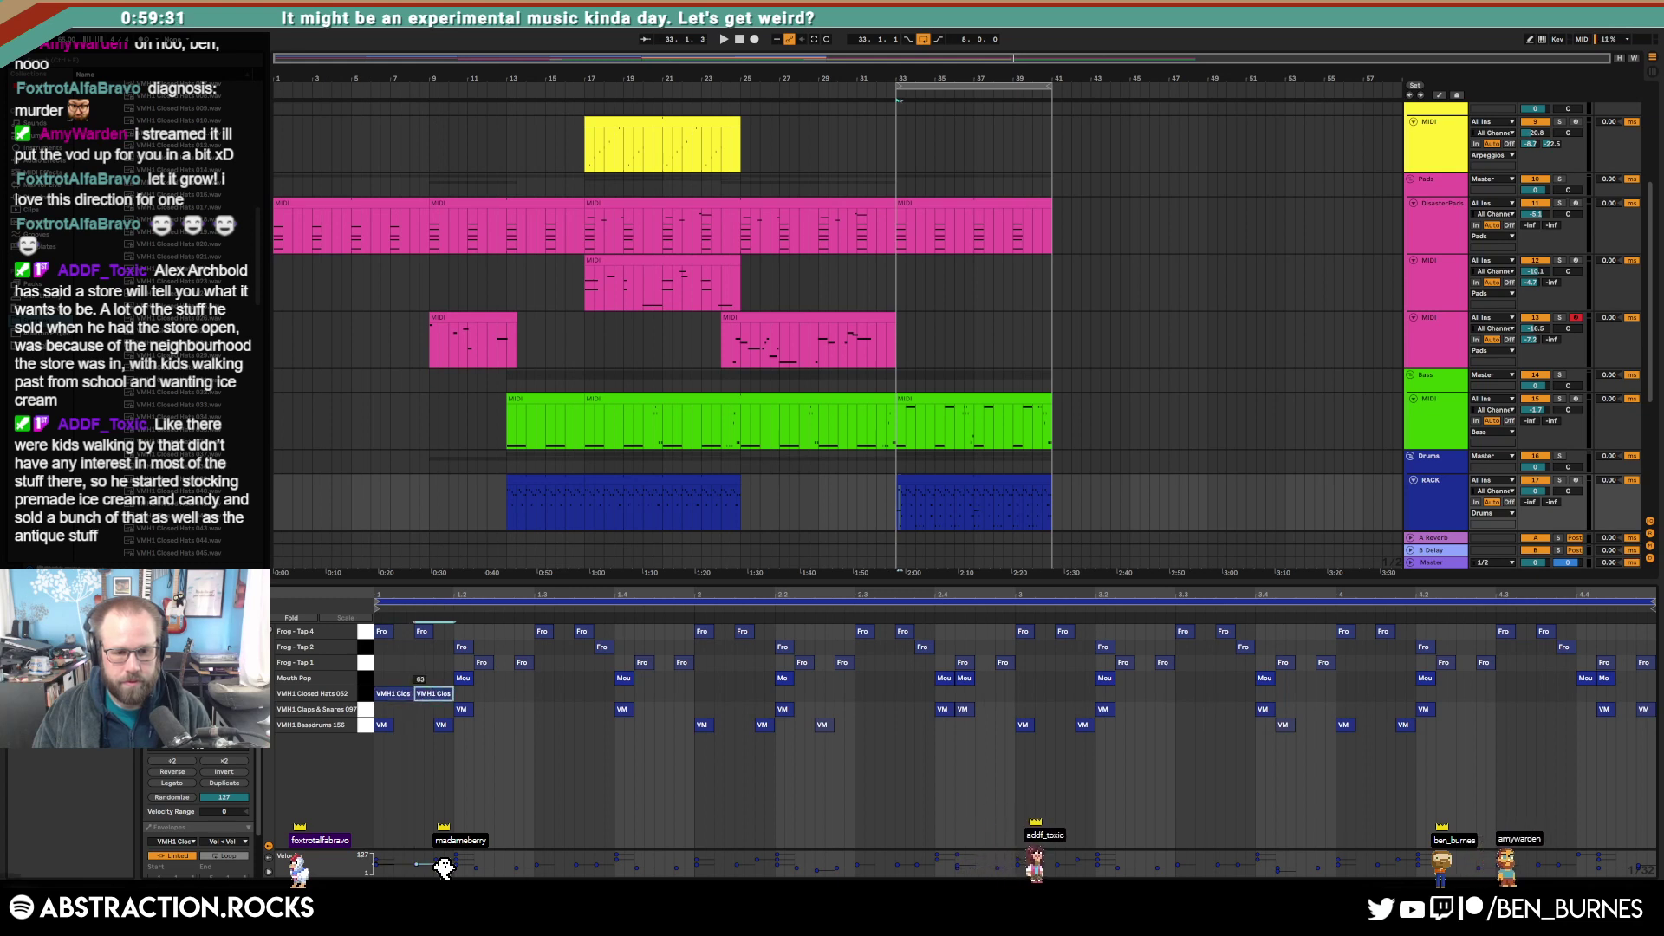
{"action": "left_click", "coordinate": [397, 696], "text": "shift"}
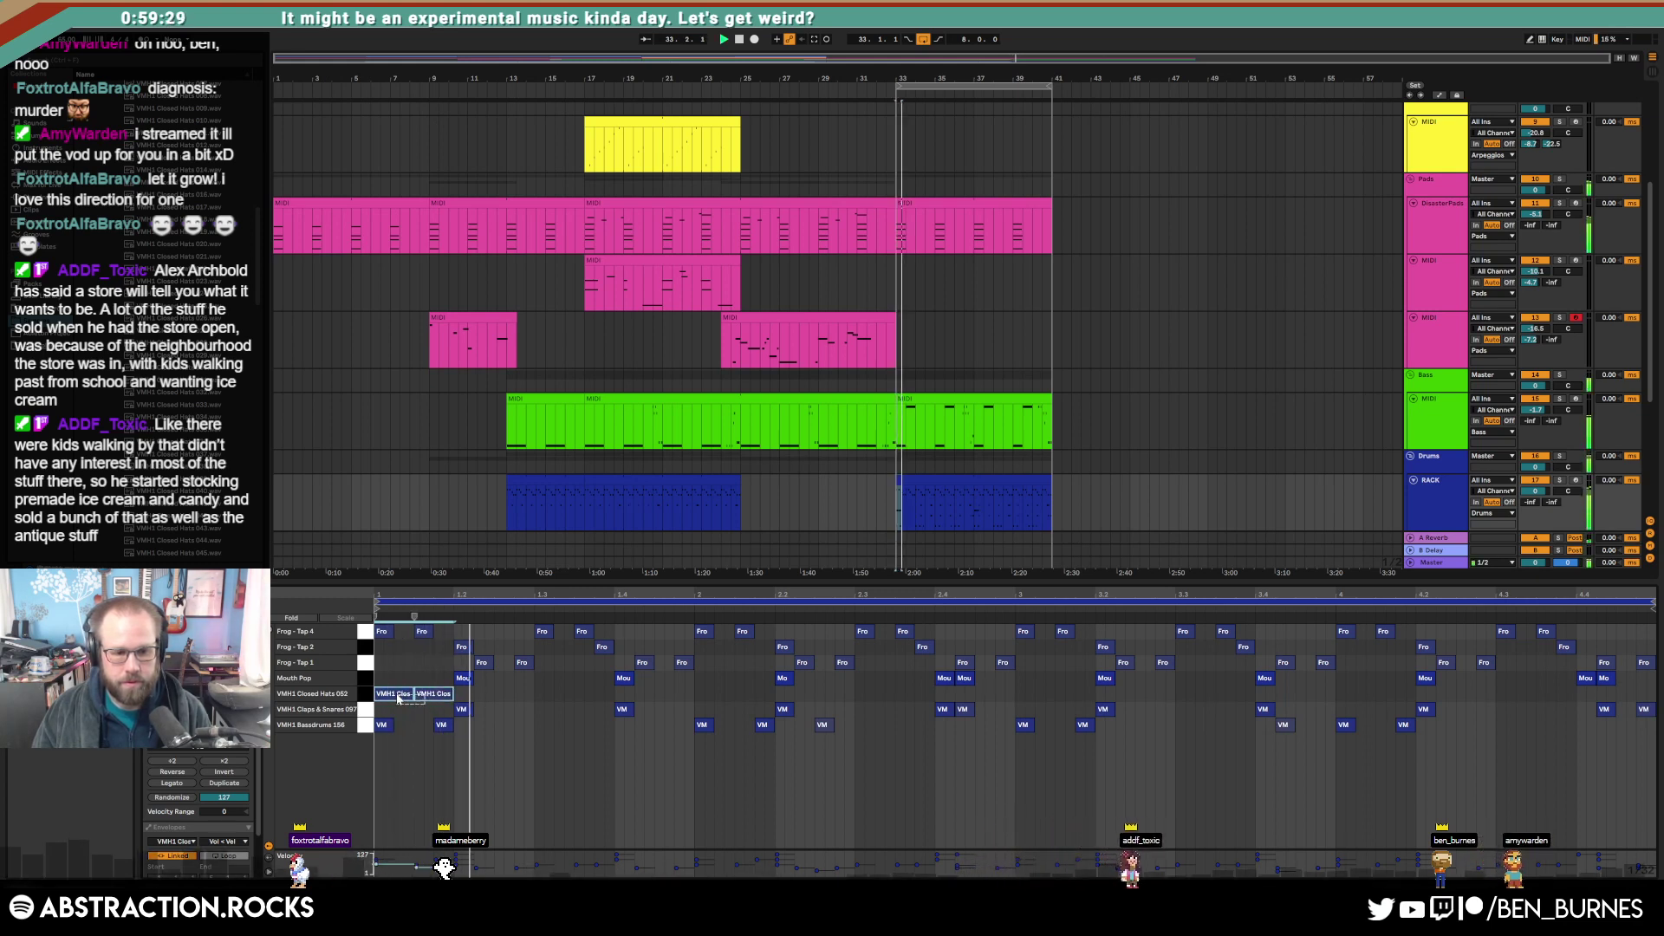
{"action": "key", "text": "ctrl+d"}
{"action": "left_click_drag", "start_coordinate": [462, 697], "coordinate": [474, 700]}
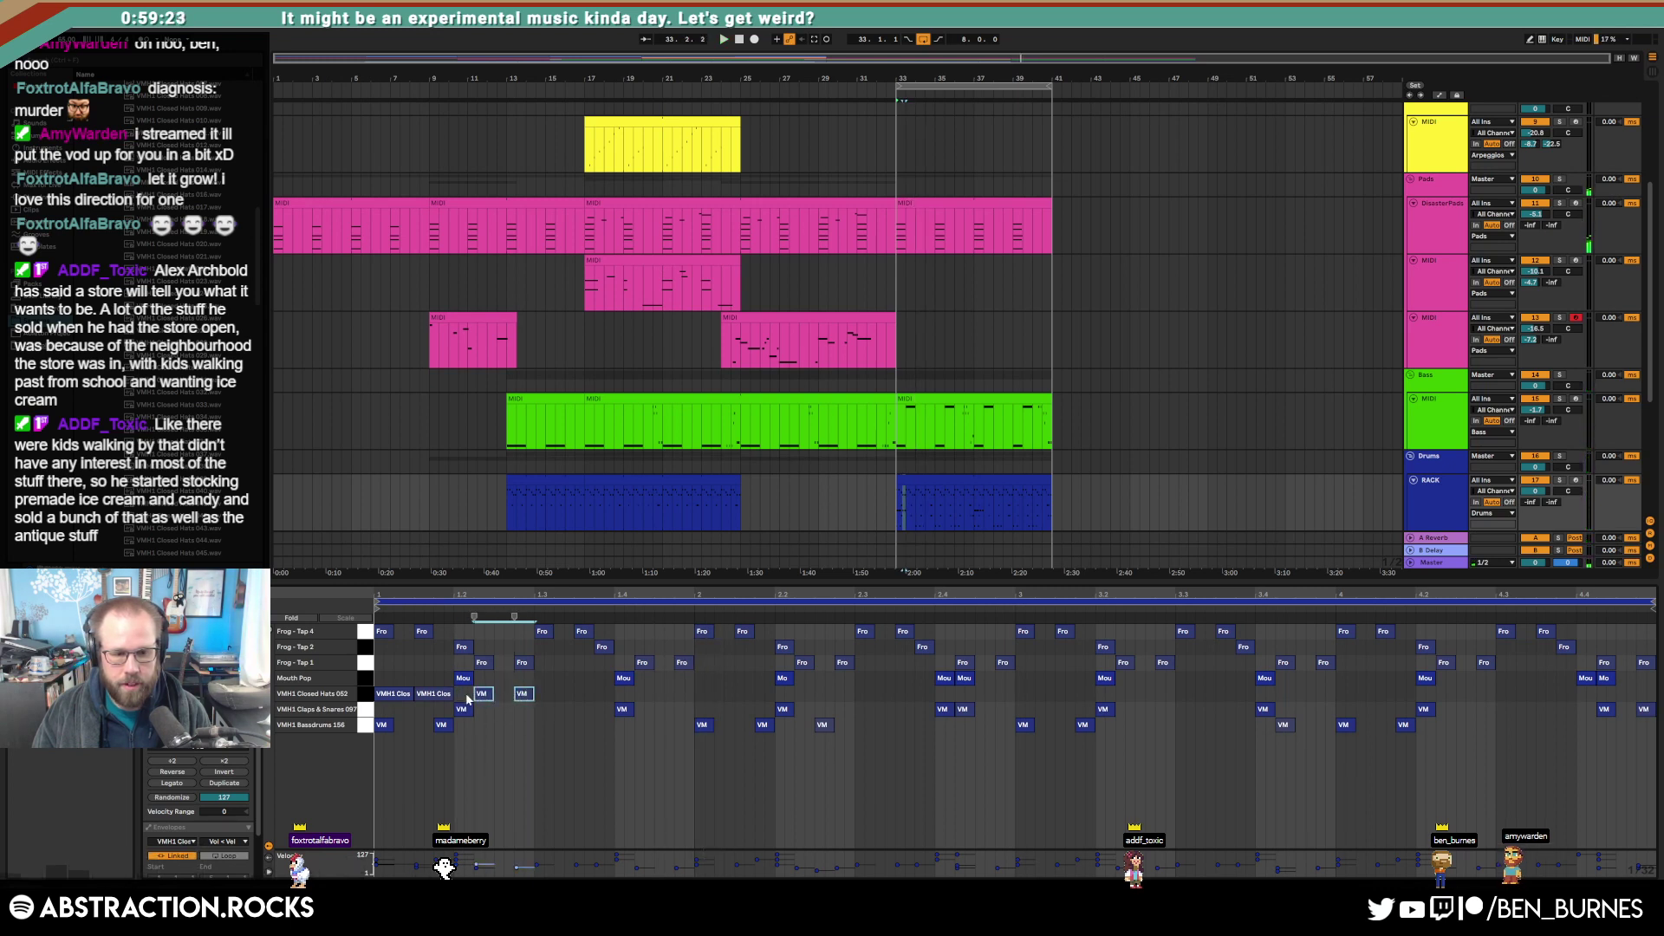
Step: Repeat the half-bar closed hat pattern through the end of bar 4 of the drum clip
{"action": "key", "text": "ctrl+d"}
{"action": "key", "text": "ctrl+d"}
{"action": "key", "text": "ctrl+d"}
{"action": "key", "text": "ctrl+d"}
{"action": "key", "text": "ctrl+d"}
{"action": "key", "text": "ctrl+d"}
{"action": "key", "text": "ctrl+d"}
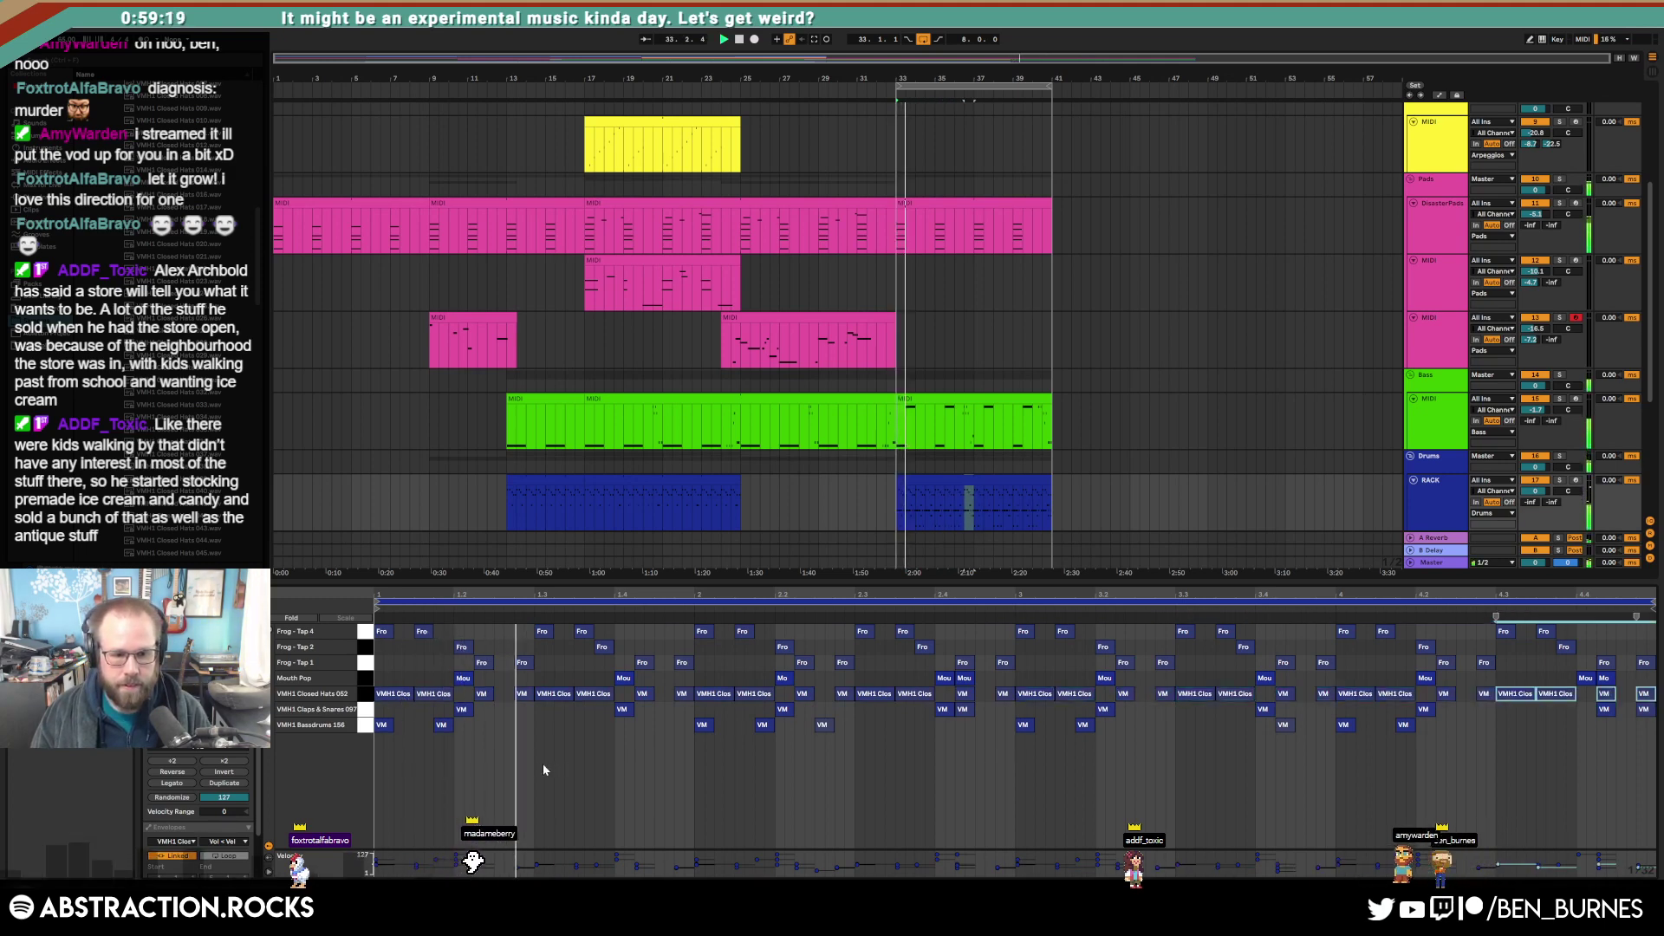
Step: Move the last closed hat hit in bar 1 of the drum clip a sixteenth note earlier
{"action": "key", "text": "shift+Tab"}
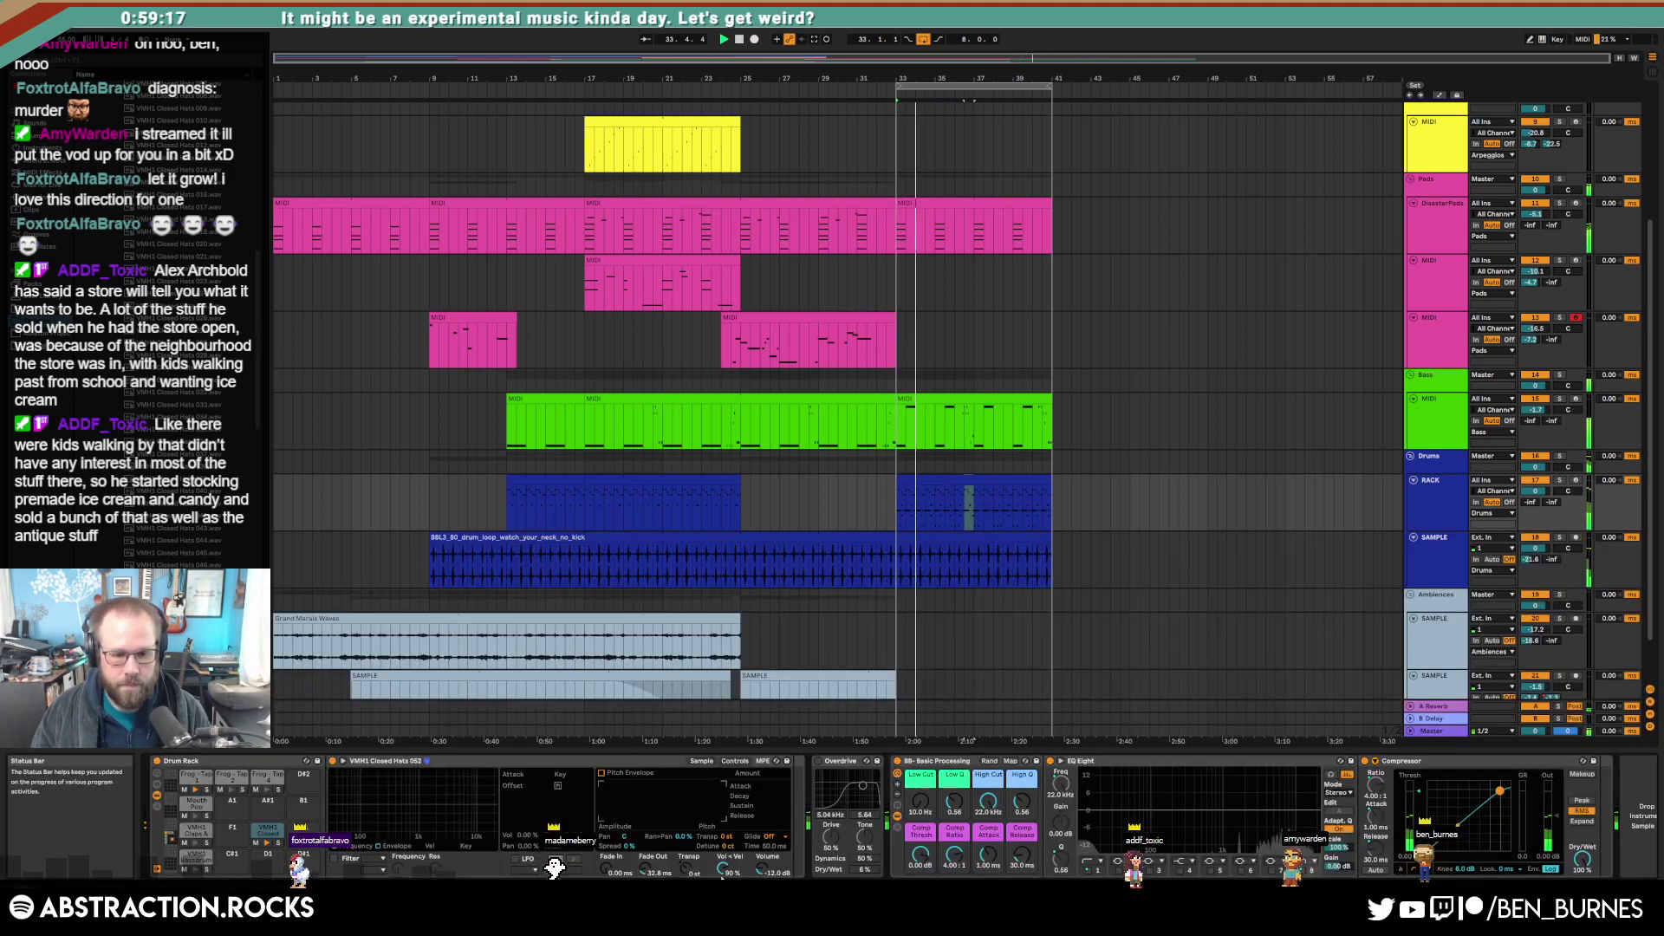
{"action": "key", "text": "shift+Tab"}
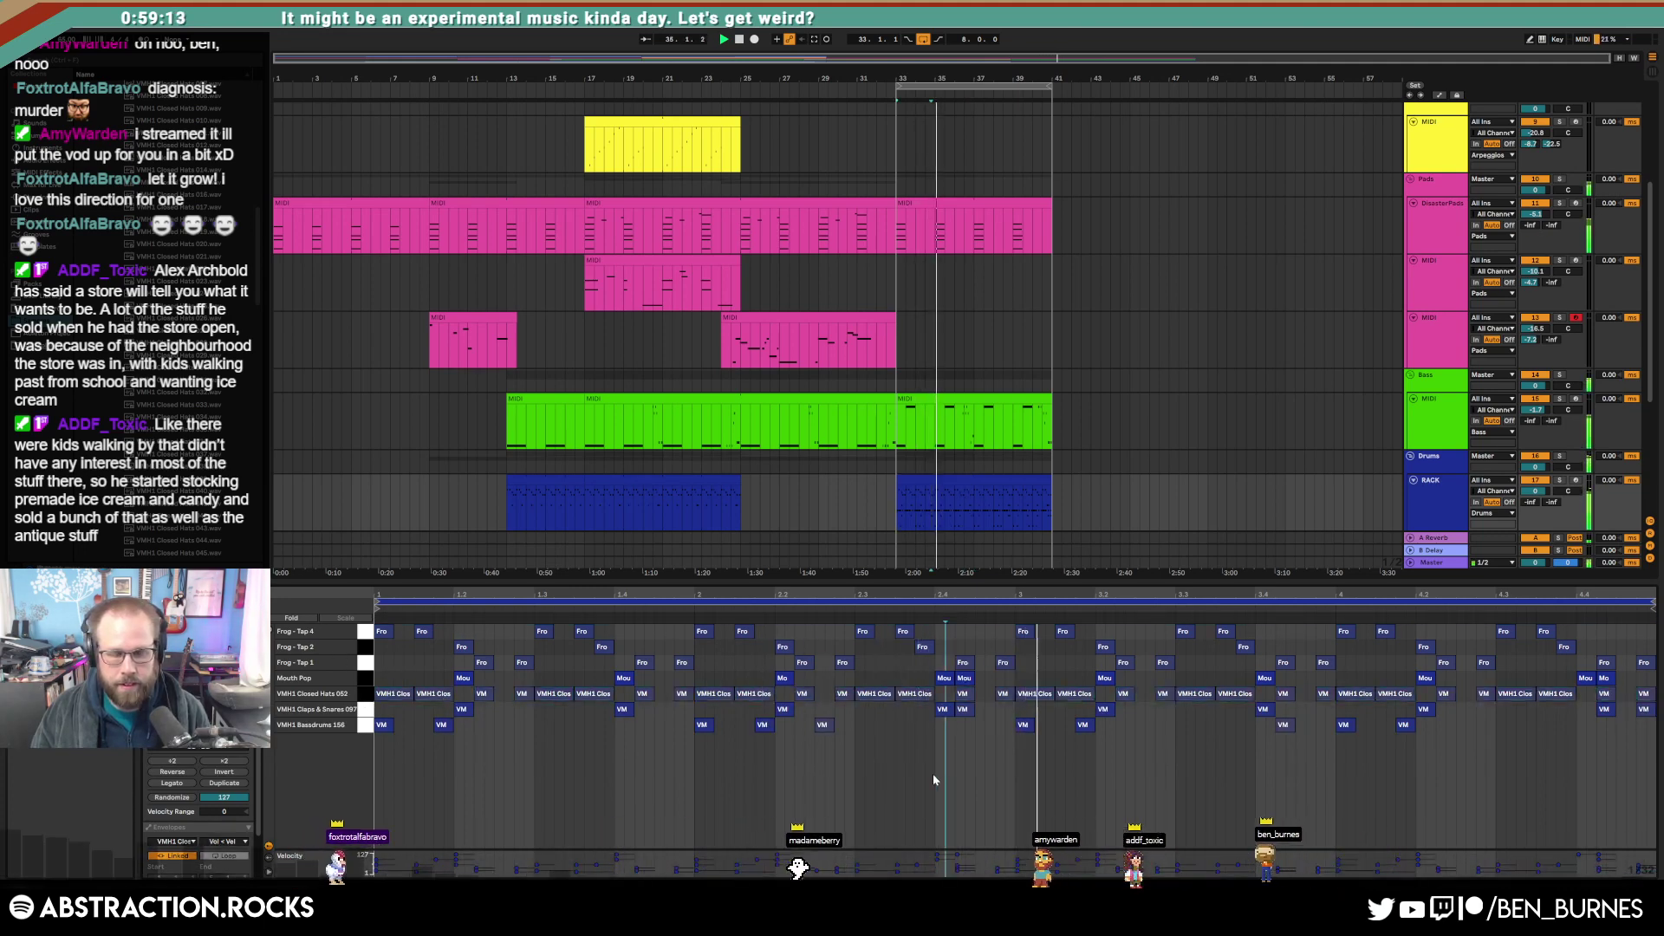
{"action": "left_click", "coordinate": [663, 695]}
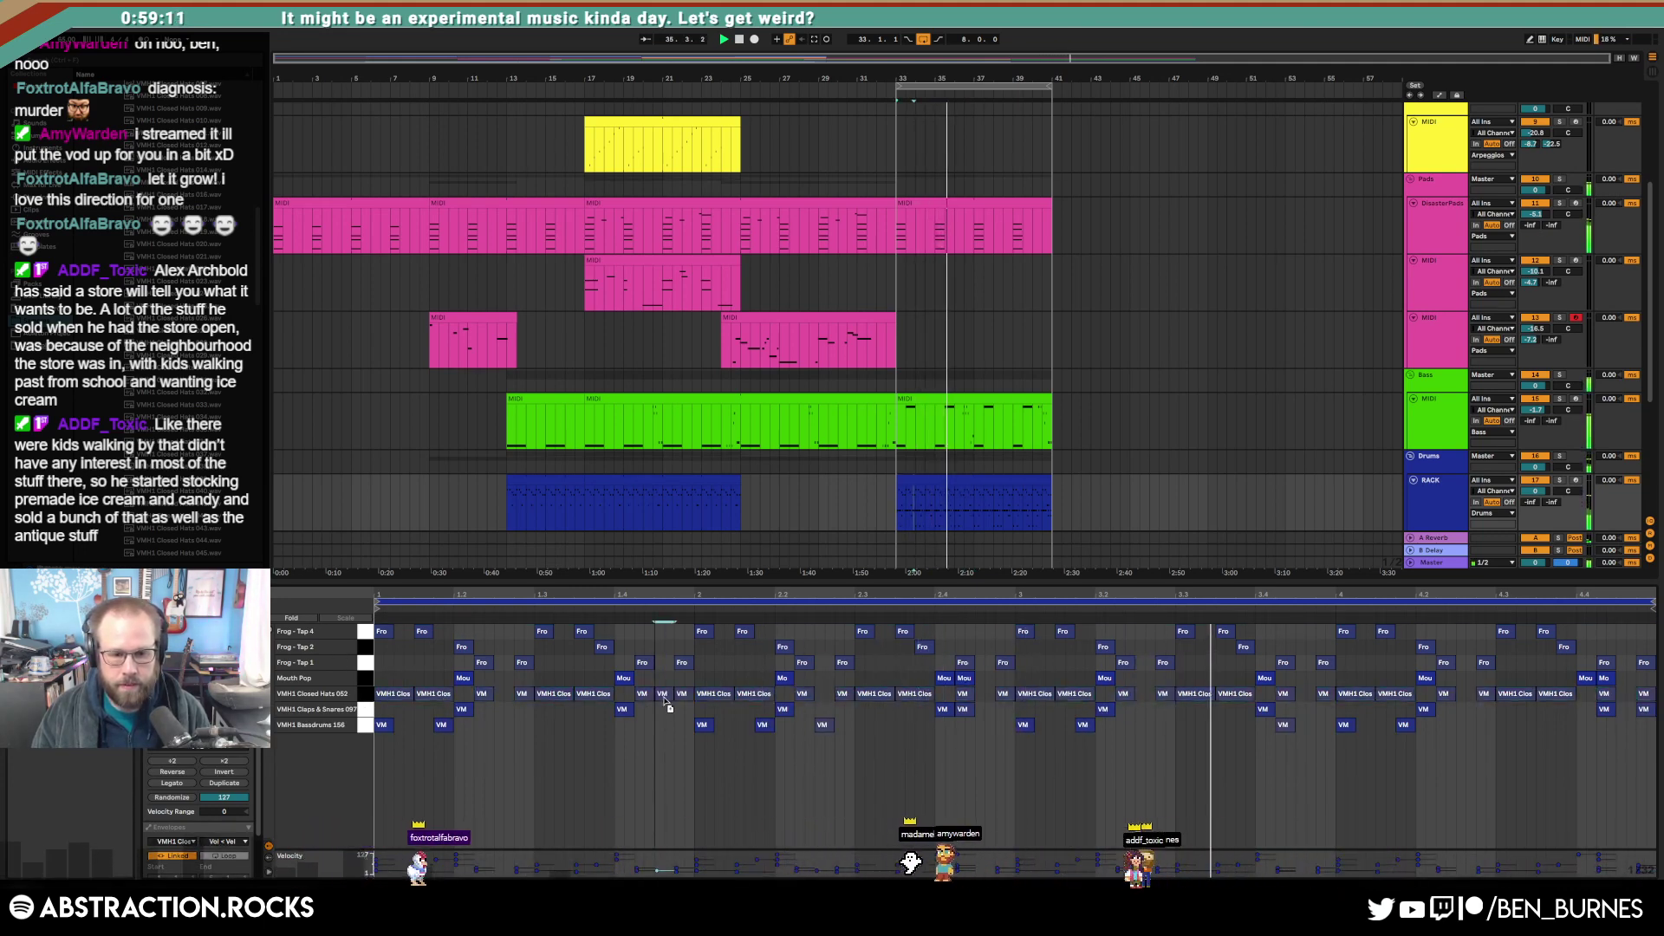
{"action": "double_click", "coordinate": [683, 697]}
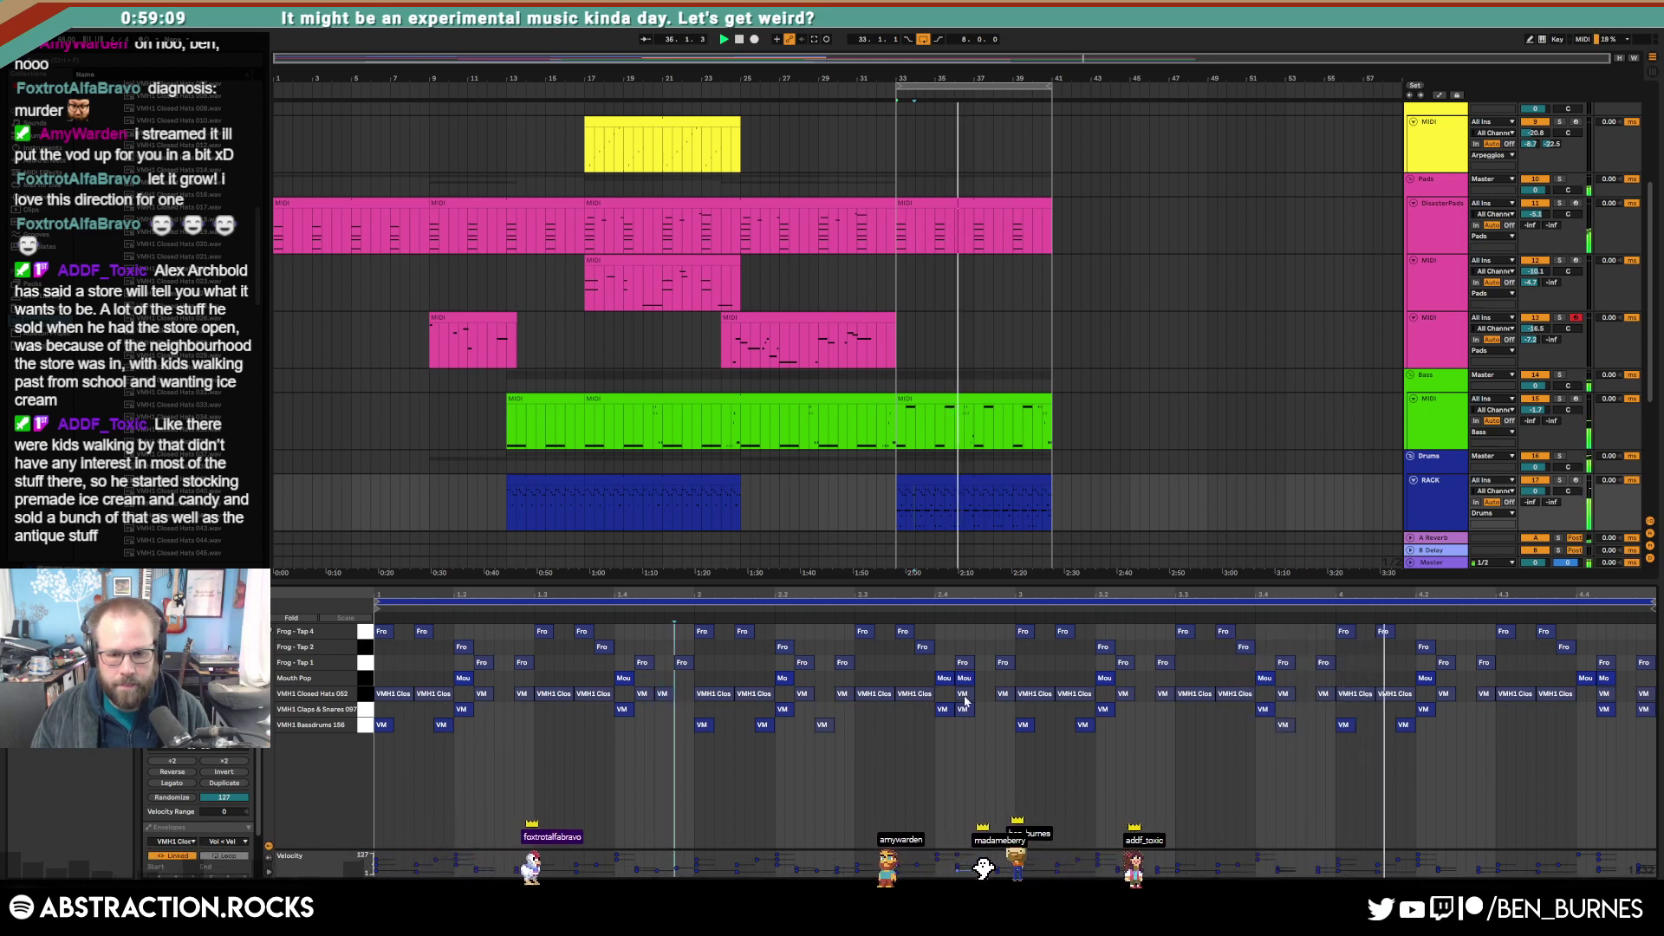
Step: Vary the closed hat rhythm in bars 2 to 4 by shifting or copying individual hits by about a sixteenth note
{"action": "left_click_drag", "start_coordinate": [961, 696], "coordinate": [965, 697]}
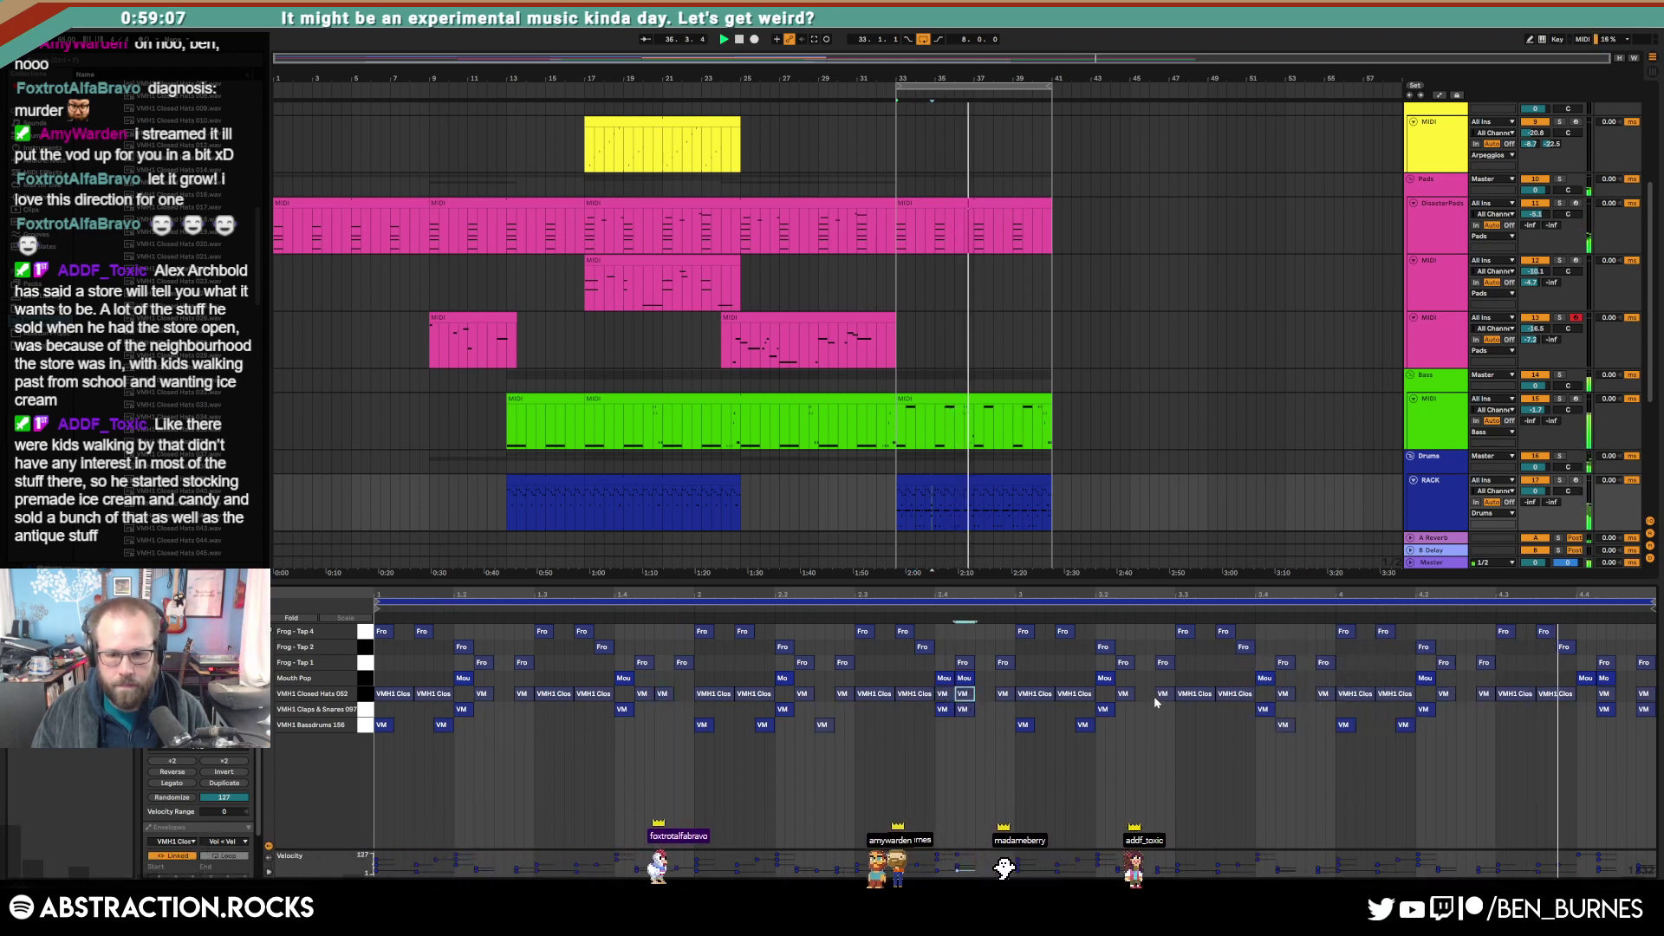
{"action": "left_click_drag", "start_coordinate": [1159, 696], "coordinate": [1137, 697]}
{"action": "left_click", "coordinate": [1528, 721]}
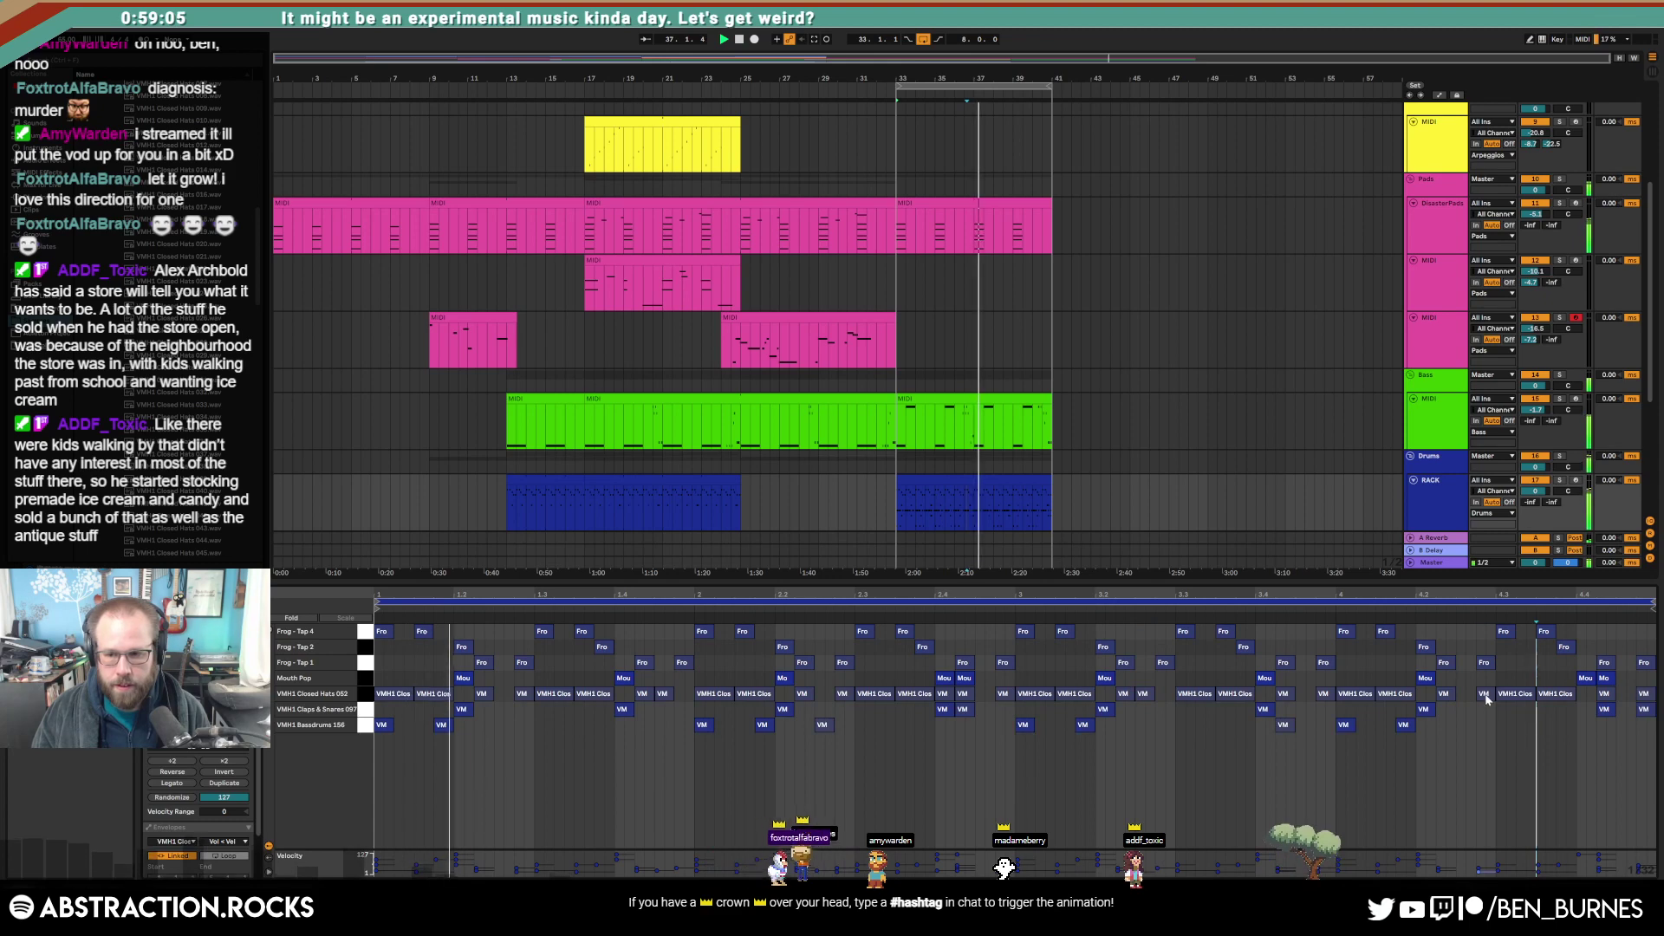
{"action": "left_click_drag", "start_coordinate": [1485, 699], "coordinate": [1468, 704]}
{"action": "mouse_move", "coordinate": [1603, 698]}
{"action": "left_mouse_down"}
{"action": "mouse_move", "coordinate": [1585, 700]}
{"action": "mouse_move", "coordinate": [1613, 706]}
{"action": "left_mouse_up"}
Step: Show the drum rack track's devices, select its bar 33 clip, and raise the Low Cut macro in the Basic Processing rack
{"action": "key", "text": "shift+Tab"}
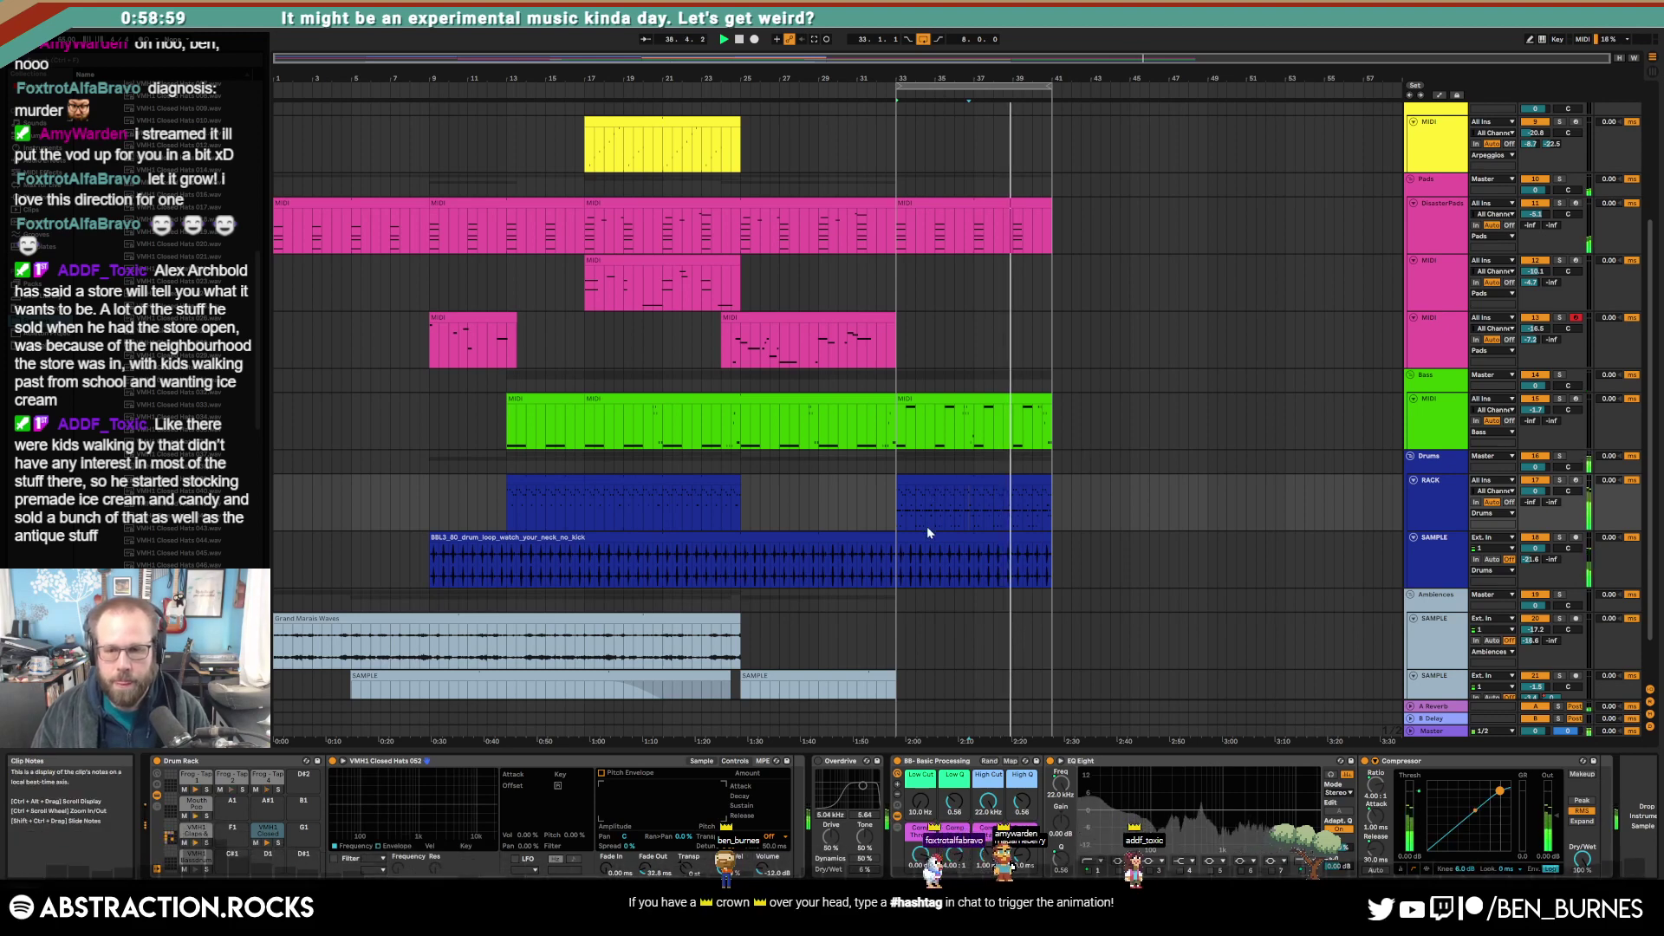
{"action": "left_click", "coordinate": [952, 478]}
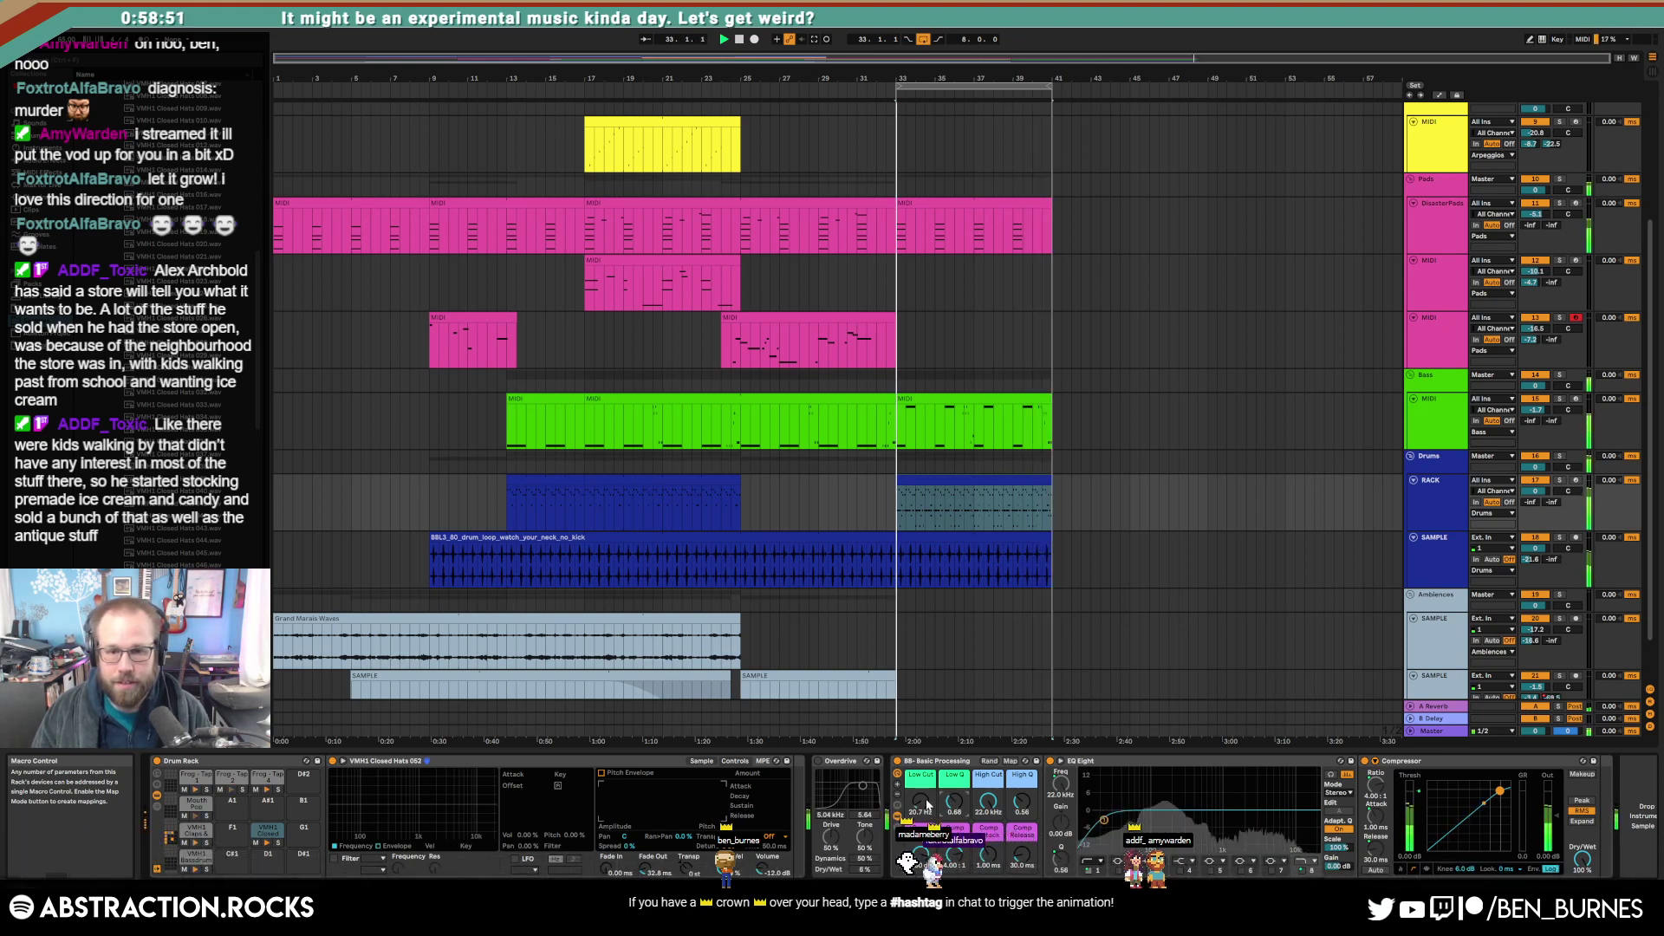
Step: Add five short descending melody notes, C5, G4, D#4, D4 and C#4, across bar 2 of the bar 33 clip on the first pad track
{"action": "scroll", "coordinate": [993, 434], "scroll_direction": "up", "scroll_amount": 2}
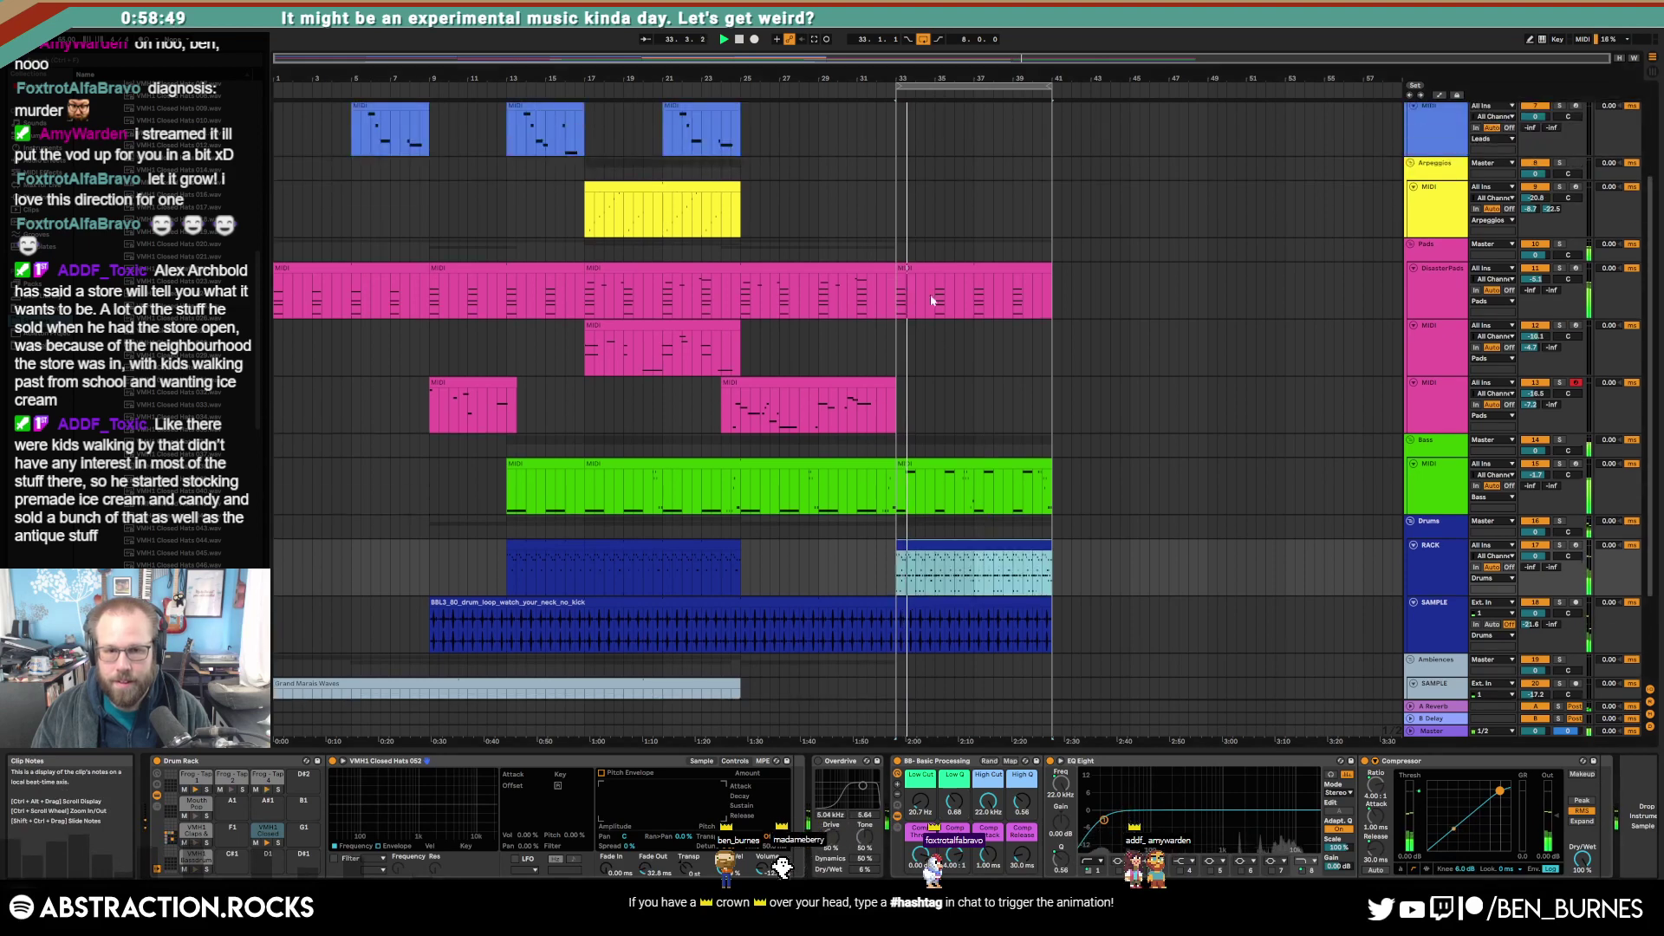
{"action": "left_click", "coordinate": [897, 303]}
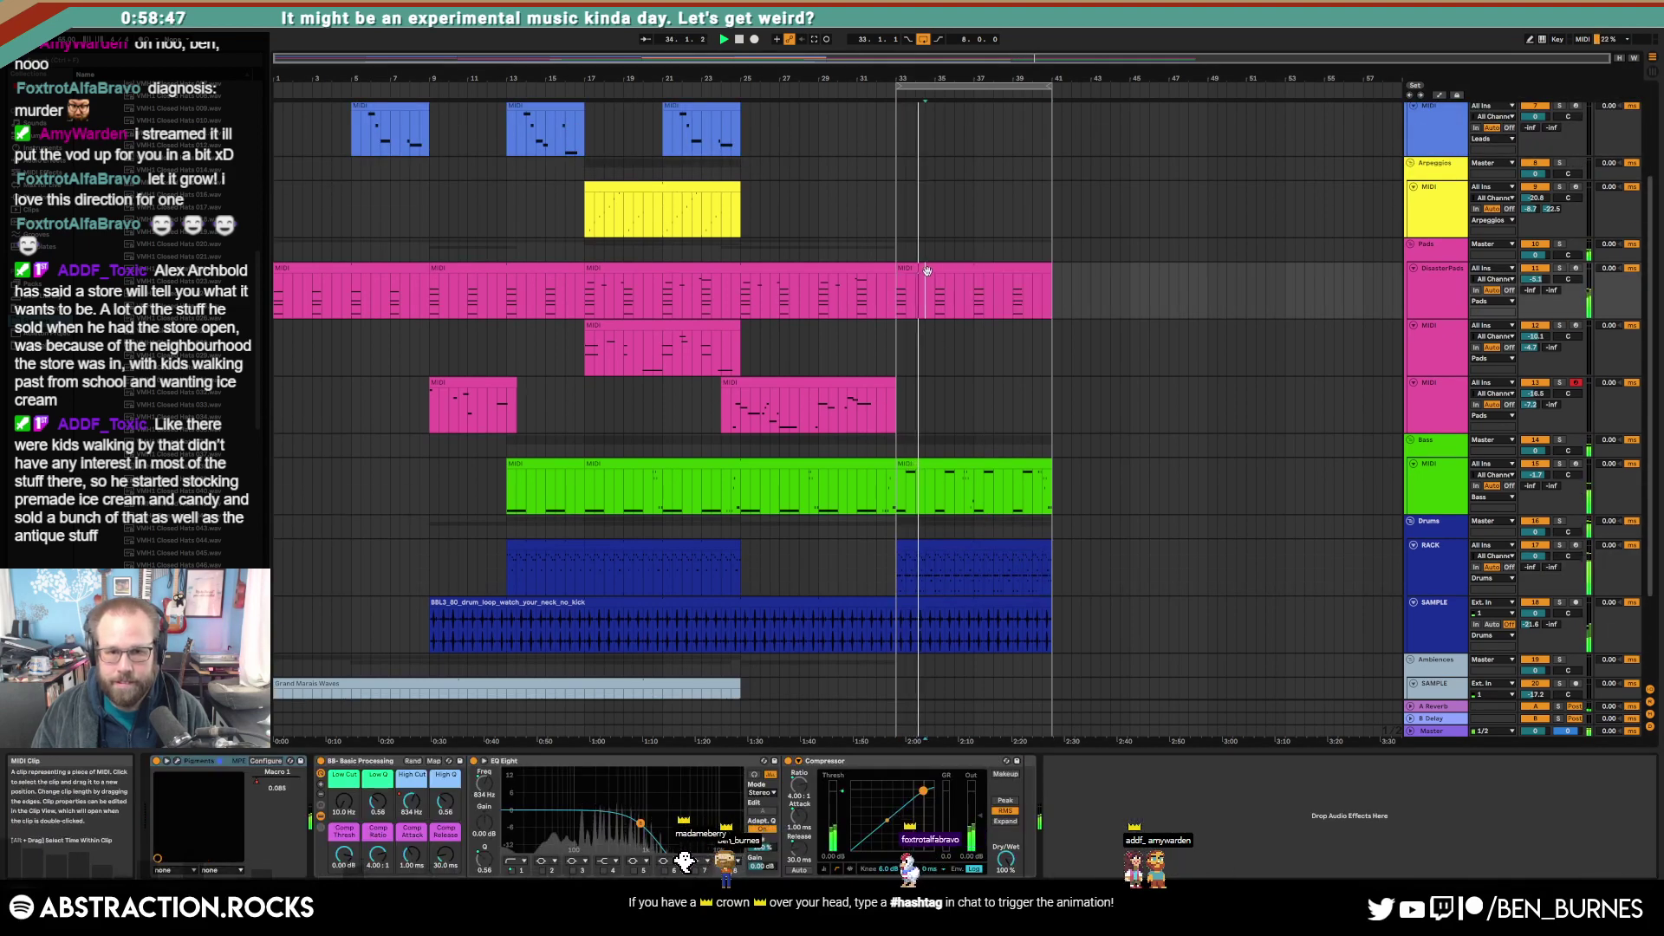
{"action": "double_click", "coordinate": [921, 286]}
{"action": "scroll", "coordinate": [773, 697], "scroll_direction": "up", "scroll_amount": 4}
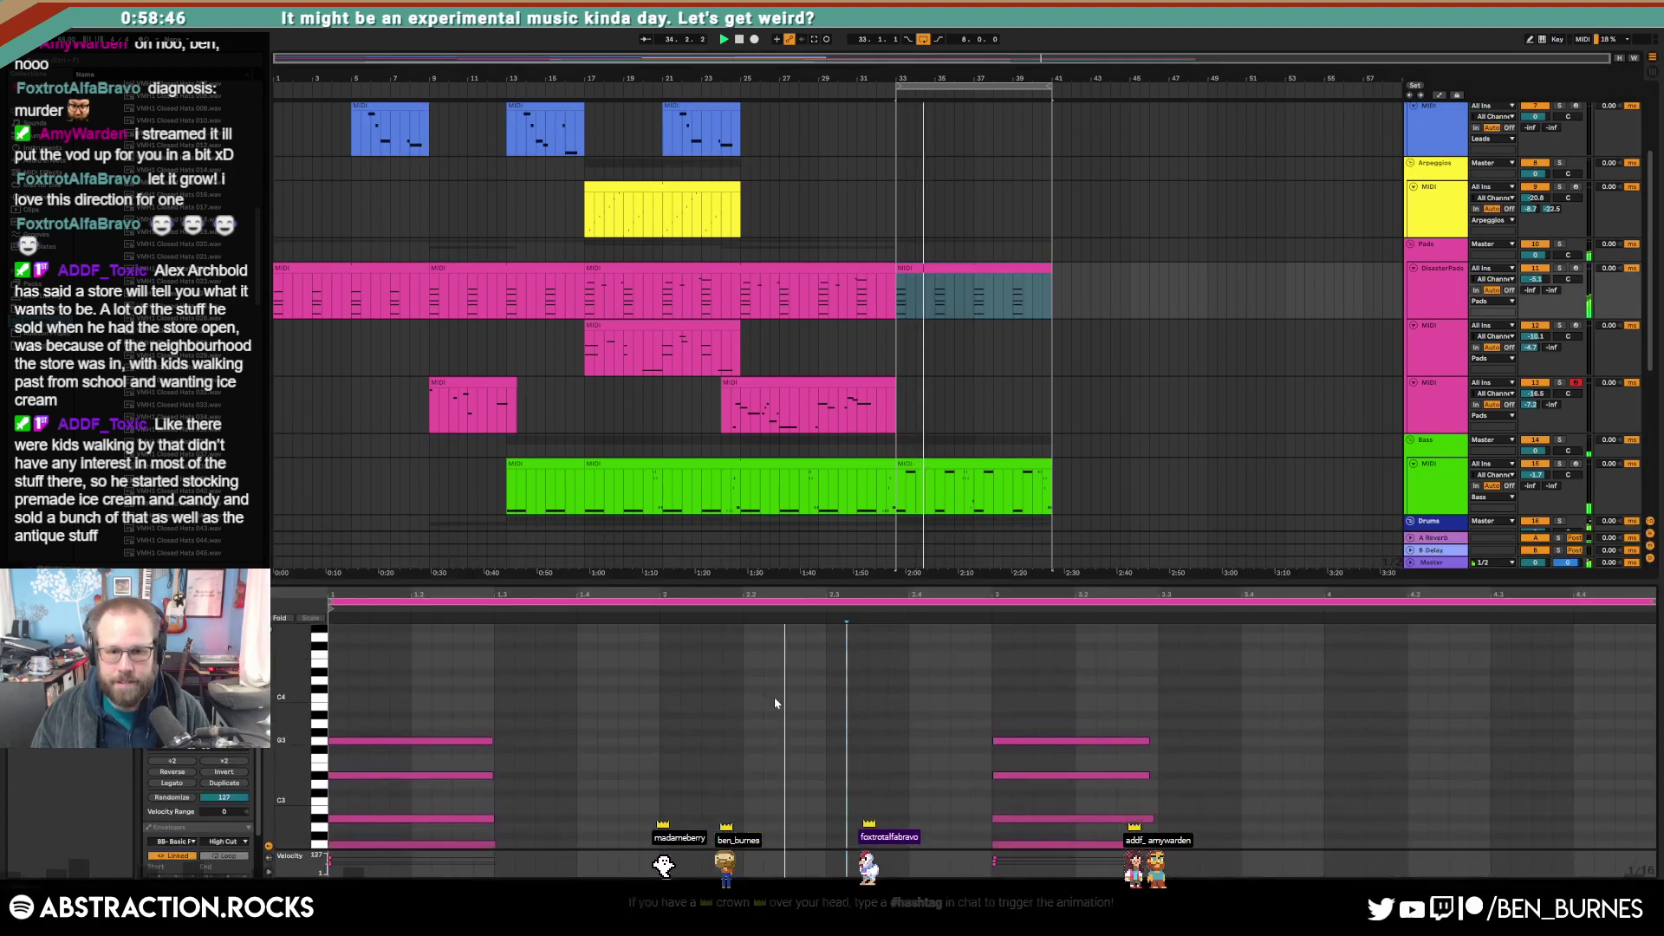
{"action": "double_click", "coordinate": [669, 646]}
{"action": "left_click", "coordinate": [730, 689]}
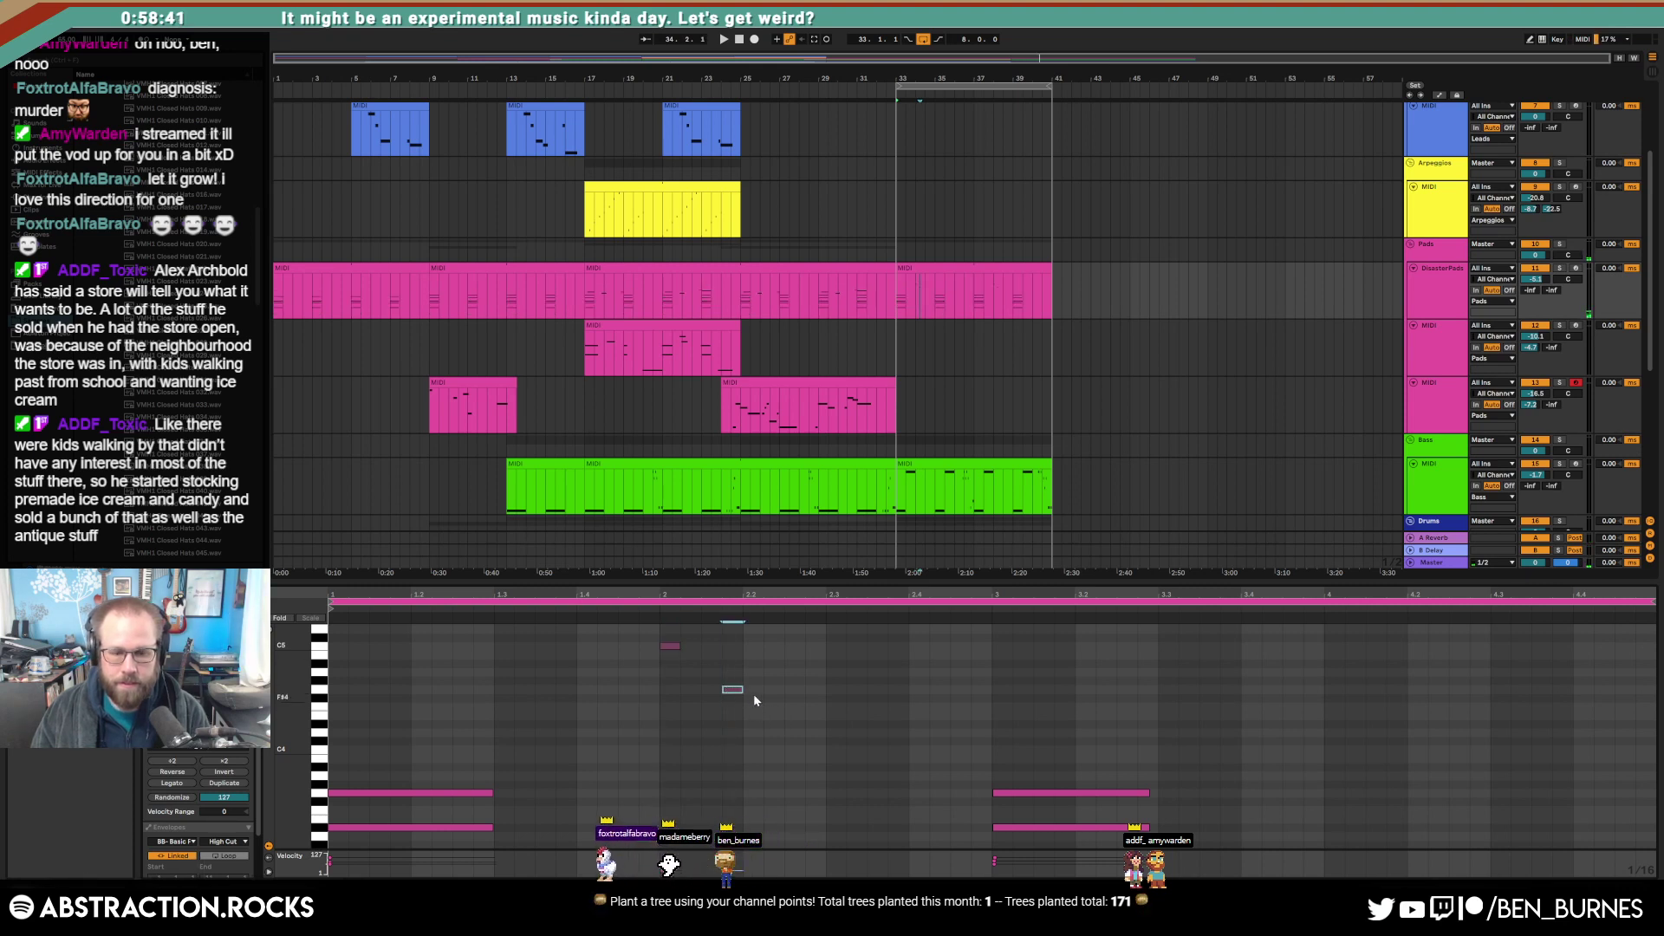
{"action": "double_click", "coordinate": [790, 723]}
{"action": "left_click", "coordinate": [846, 736]}
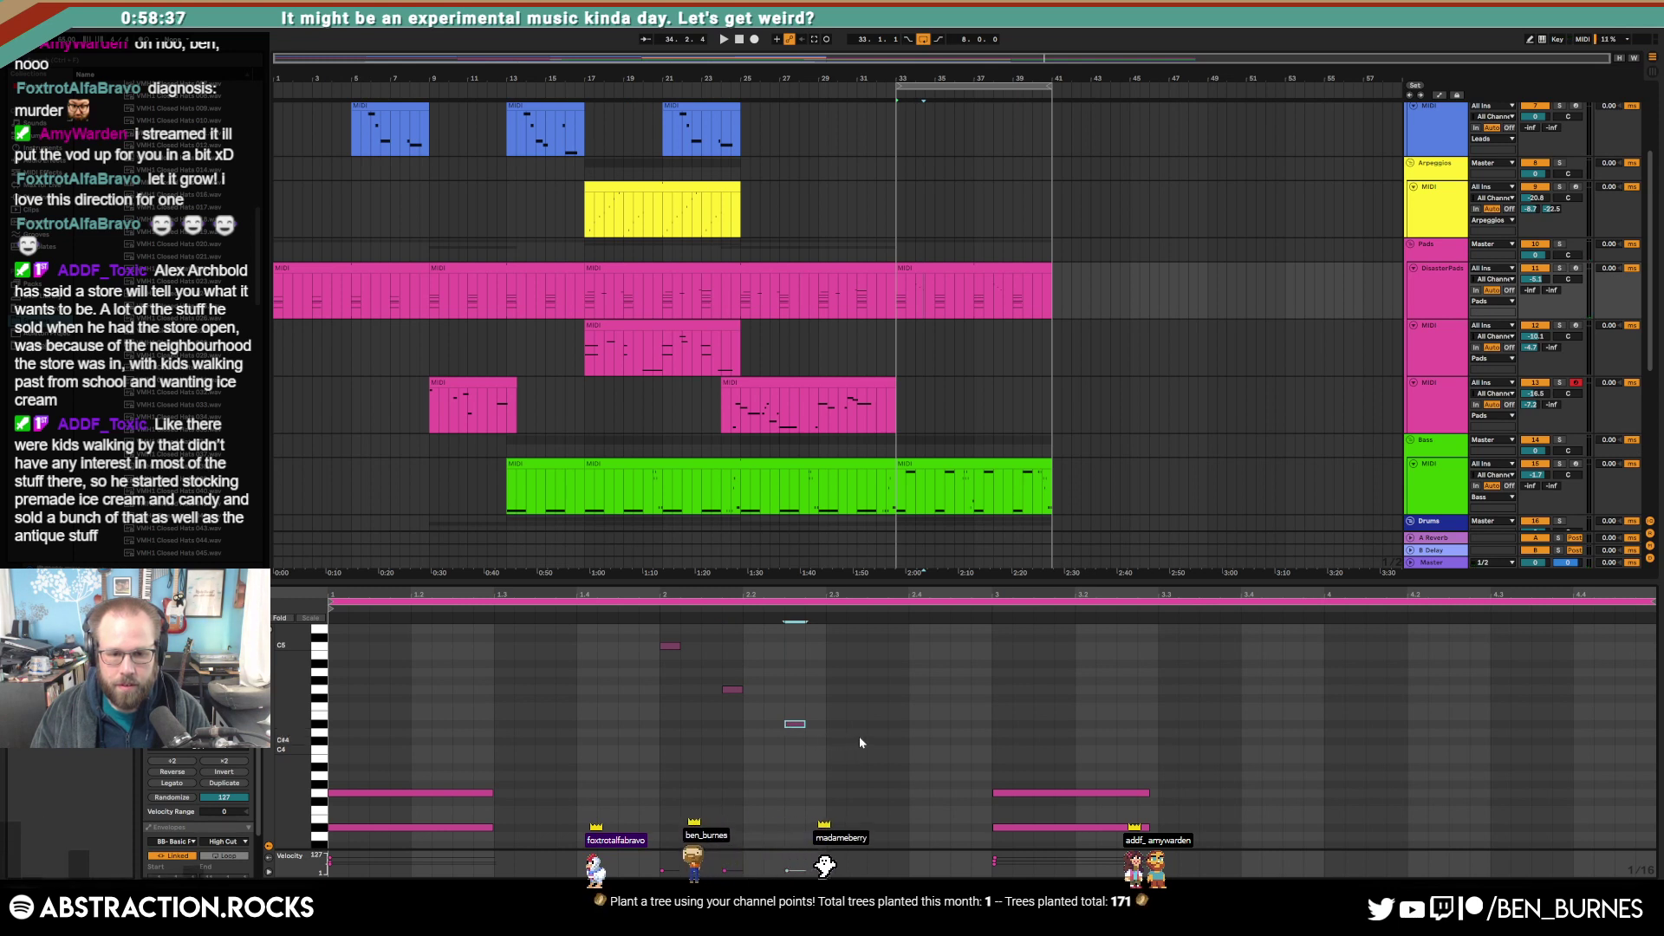
{"action": "double_click", "coordinate": [874, 733]}
{"action": "double_click", "coordinate": [915, 741]}
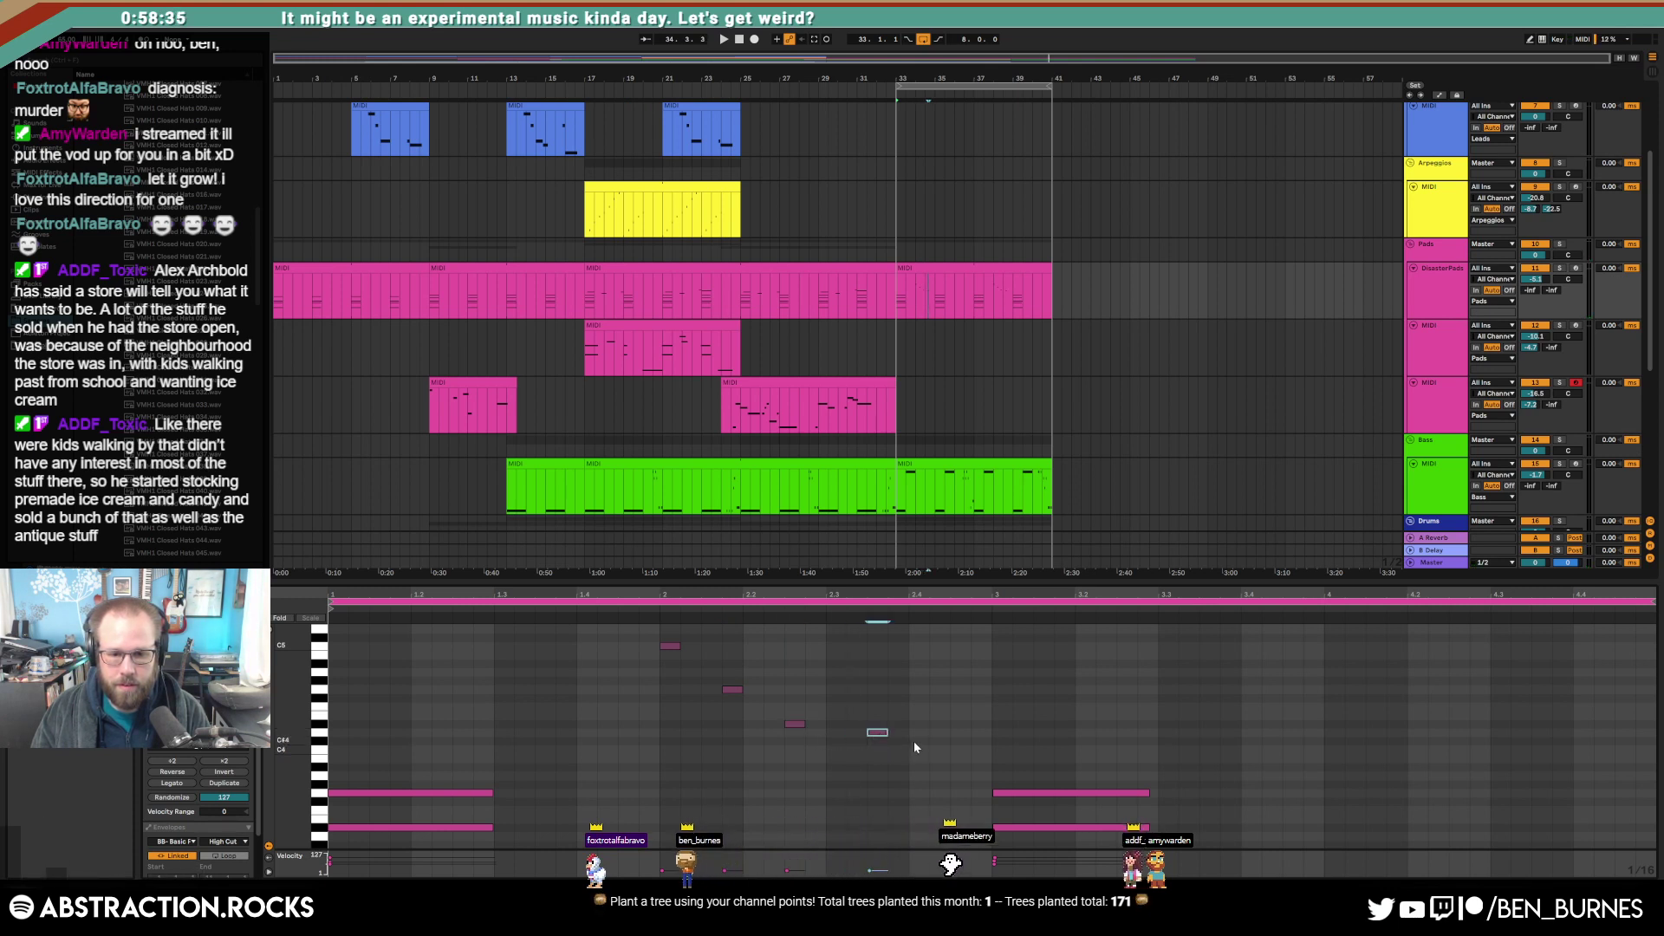
{"action": "left_click_drag", "start_coordinate": [916, 742], "coordinate": [936, 742]}
Step: During playback, shift the last two melody notes in bar 2 a sixteenth note earlier and lower the final one to C4
{"action": "key", "text": "space"}
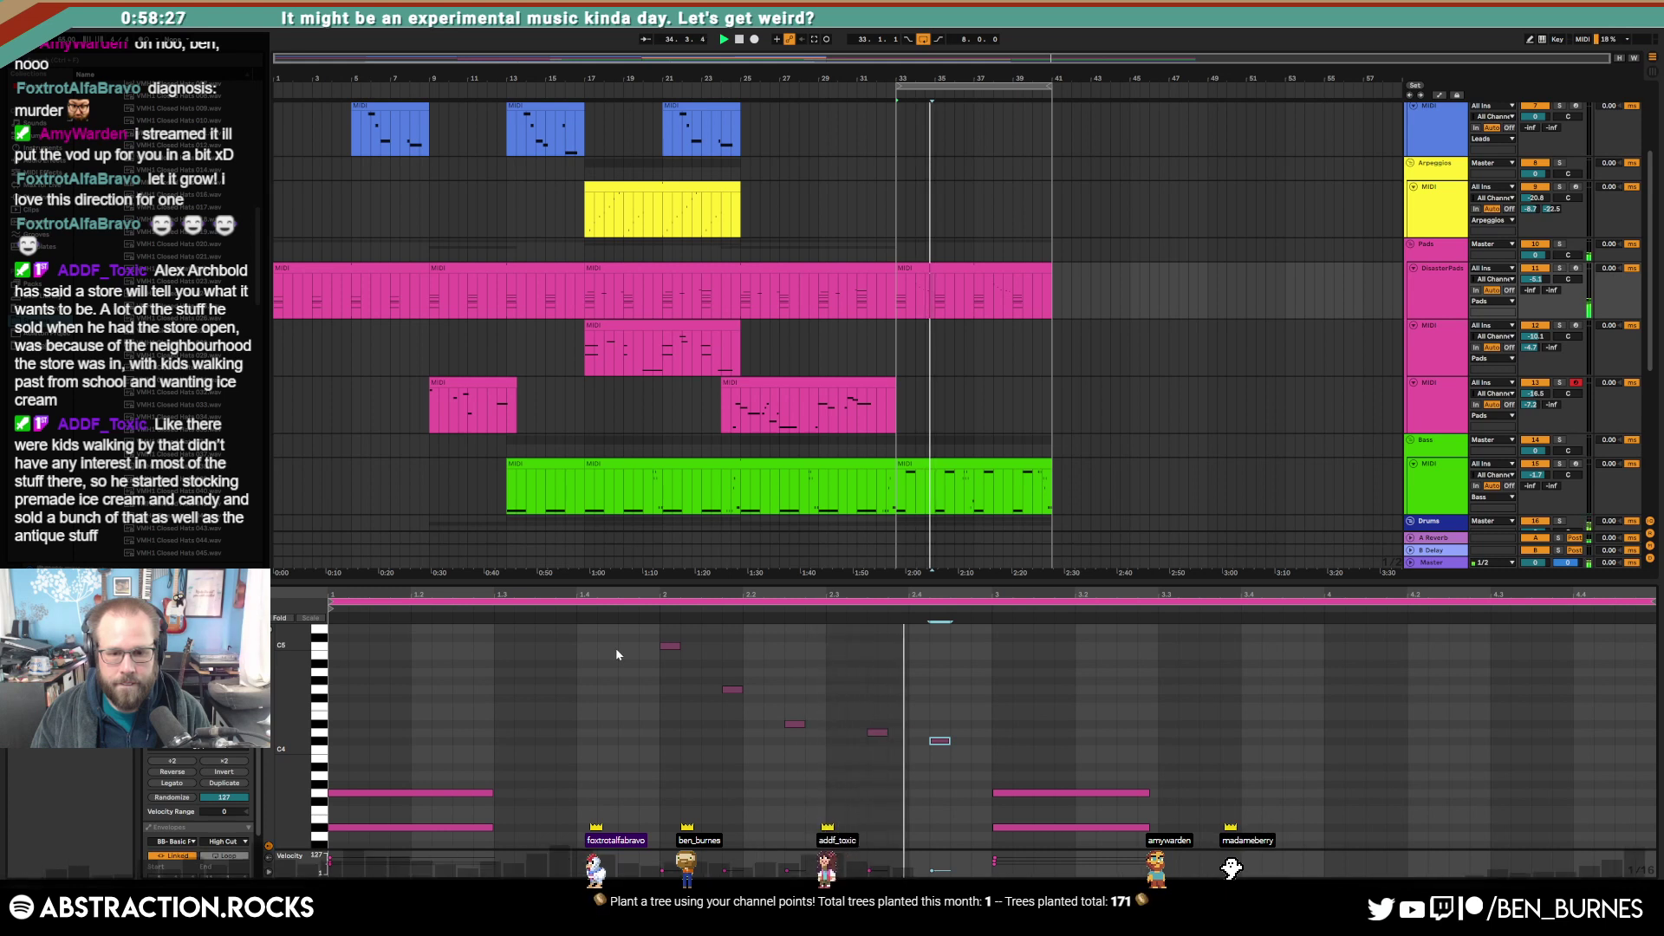
{"action": "left_click_drag", "start_coordinate": [871, 712], "coordinate": [975, 775]}
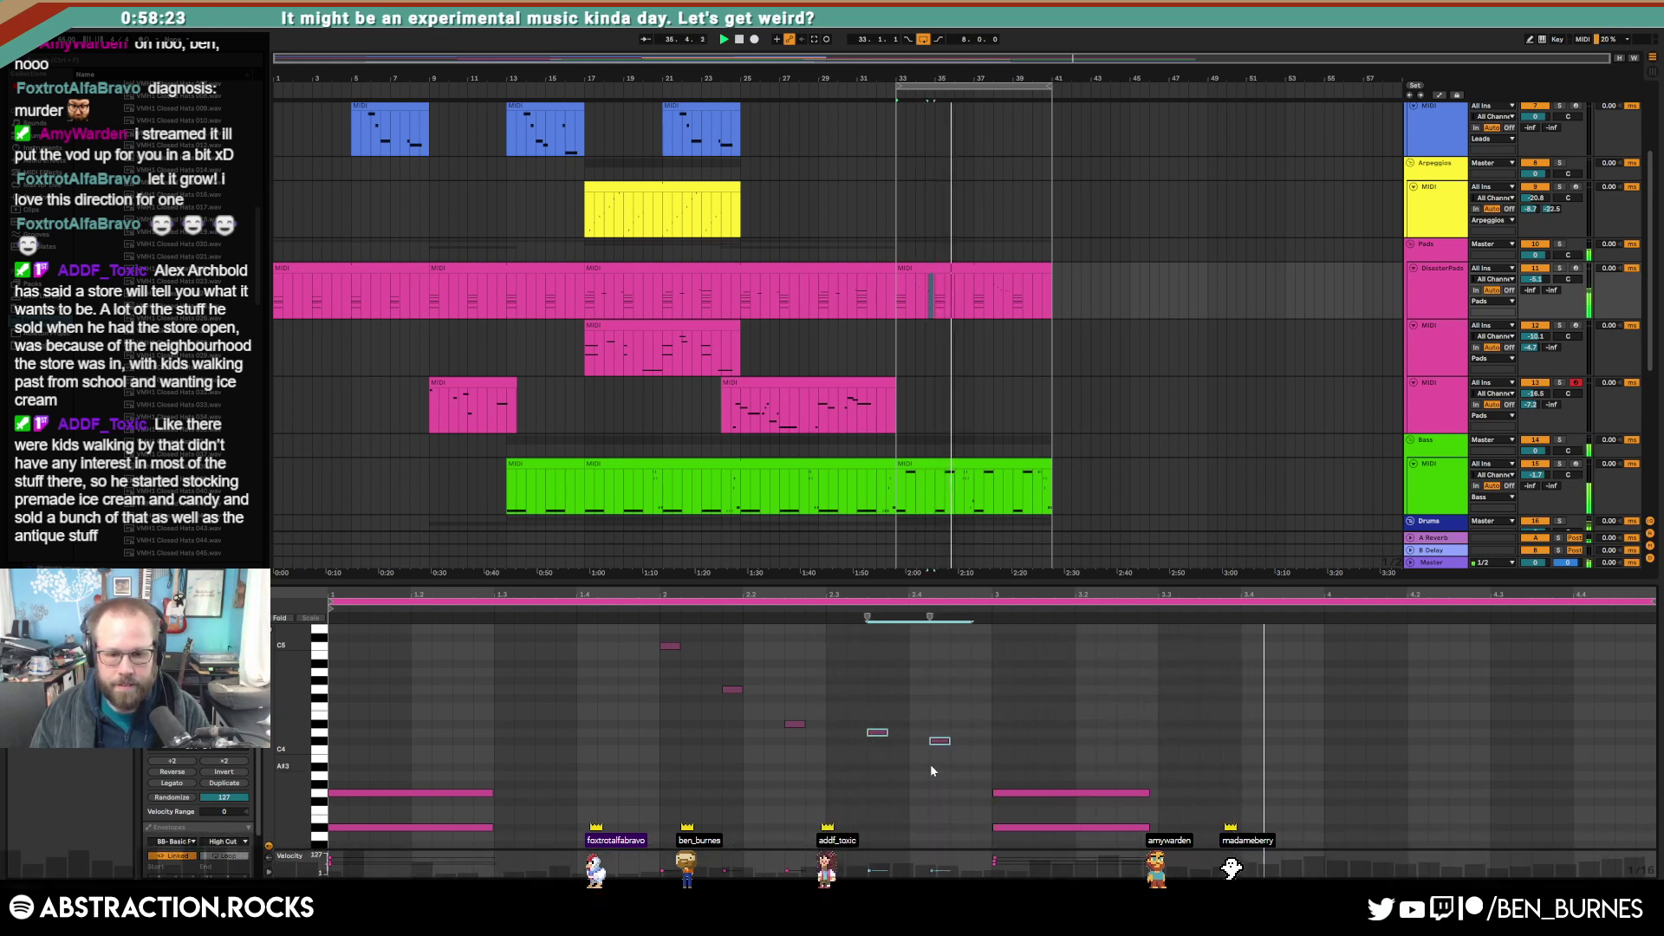
{"action": "key", "text": "Left"}
{"action": "left_click_drag", "start_coordinate": [908, 710], "coordinate": [940, 769]}
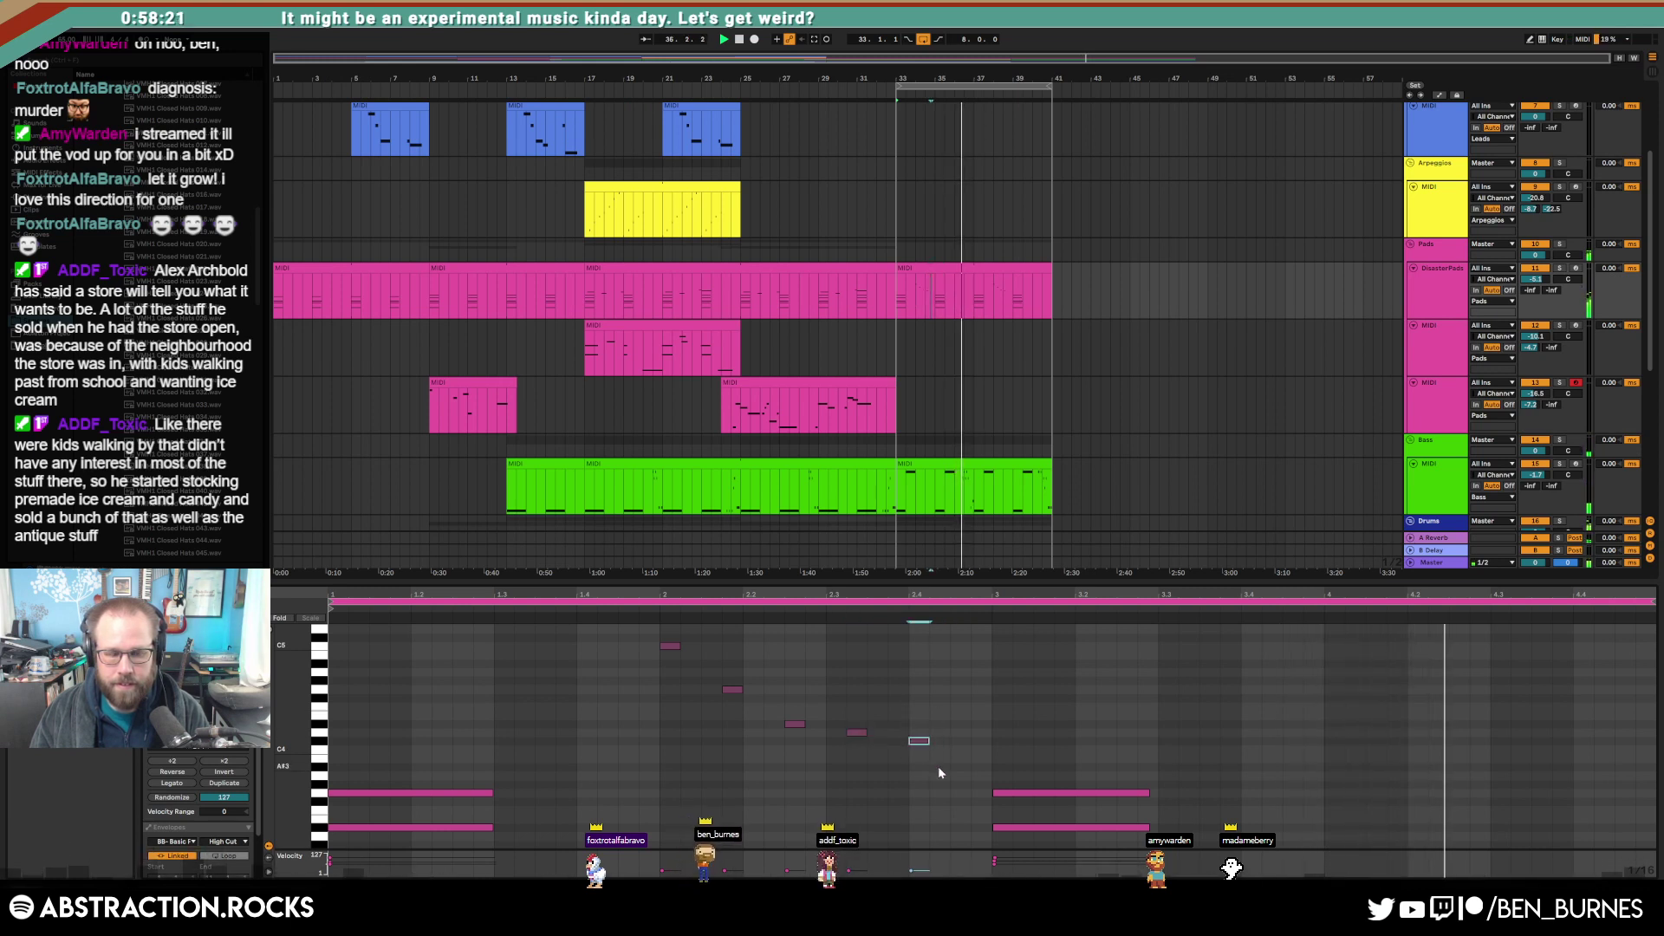
{"action": "key", "text": "Down"}
{"action": "key", "text": "space"}
Step: Raise the velocity of the five melody notes slightly and duplicate the melody from bar 2 into bar 4 of the pad clip
{"action": "key", "text": "ctrl+a"}
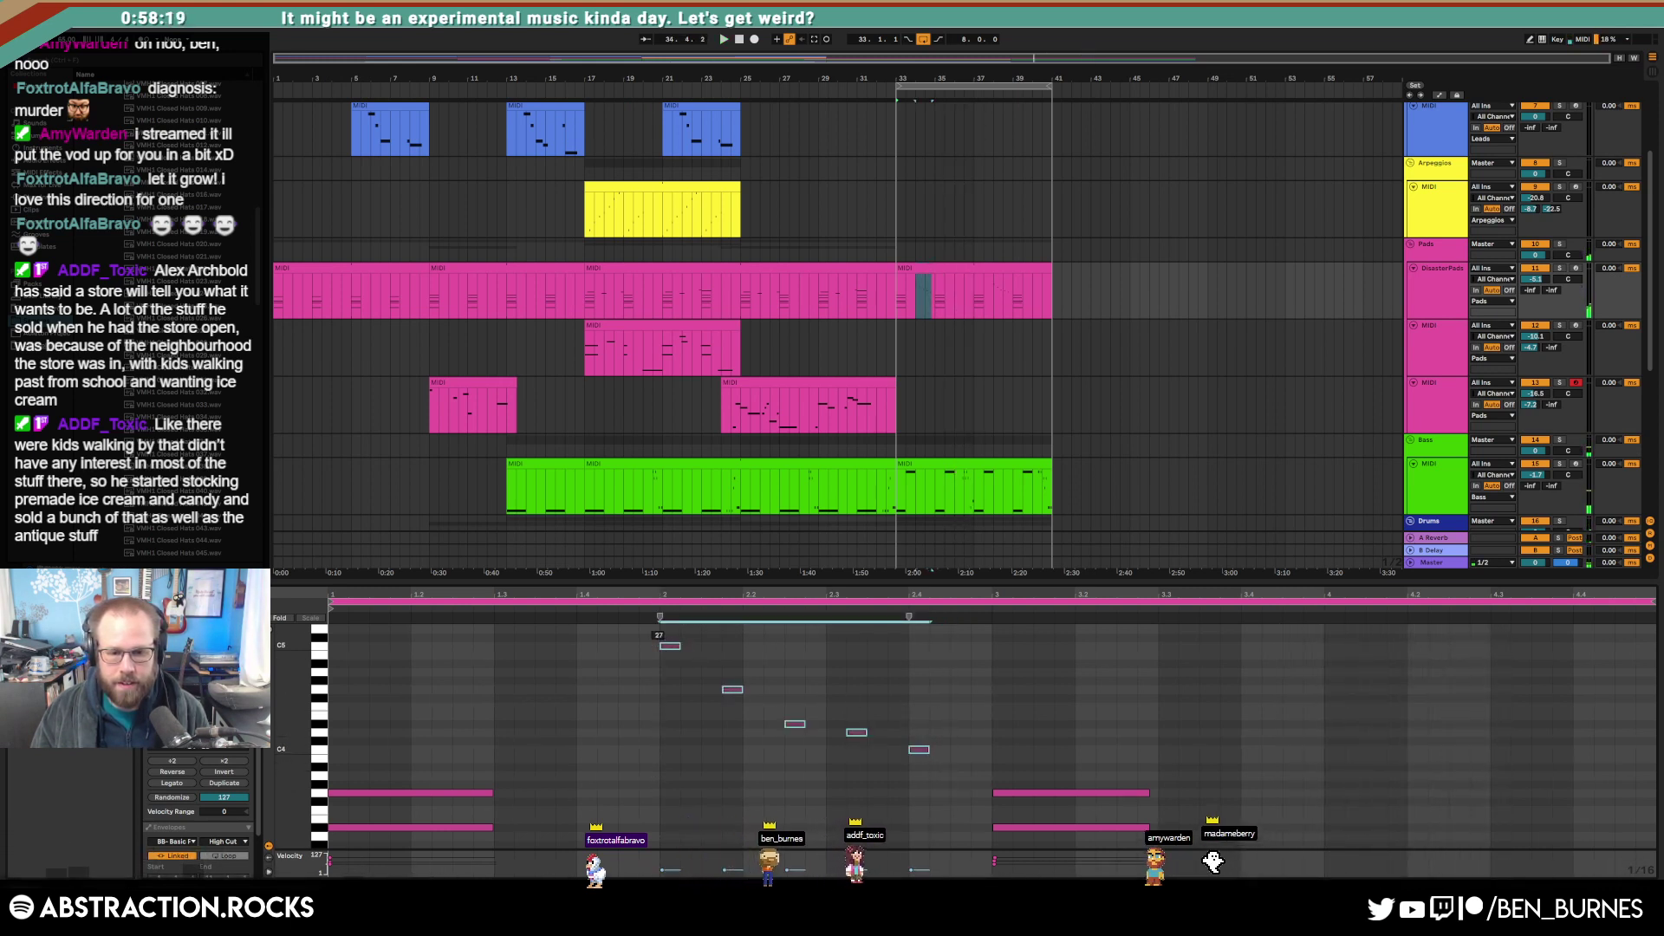
{"action": "left_click_drag", "start_coordinate": [662, 871], "coordinate": [662, 865]}
{"action": "key", "text": "space"}
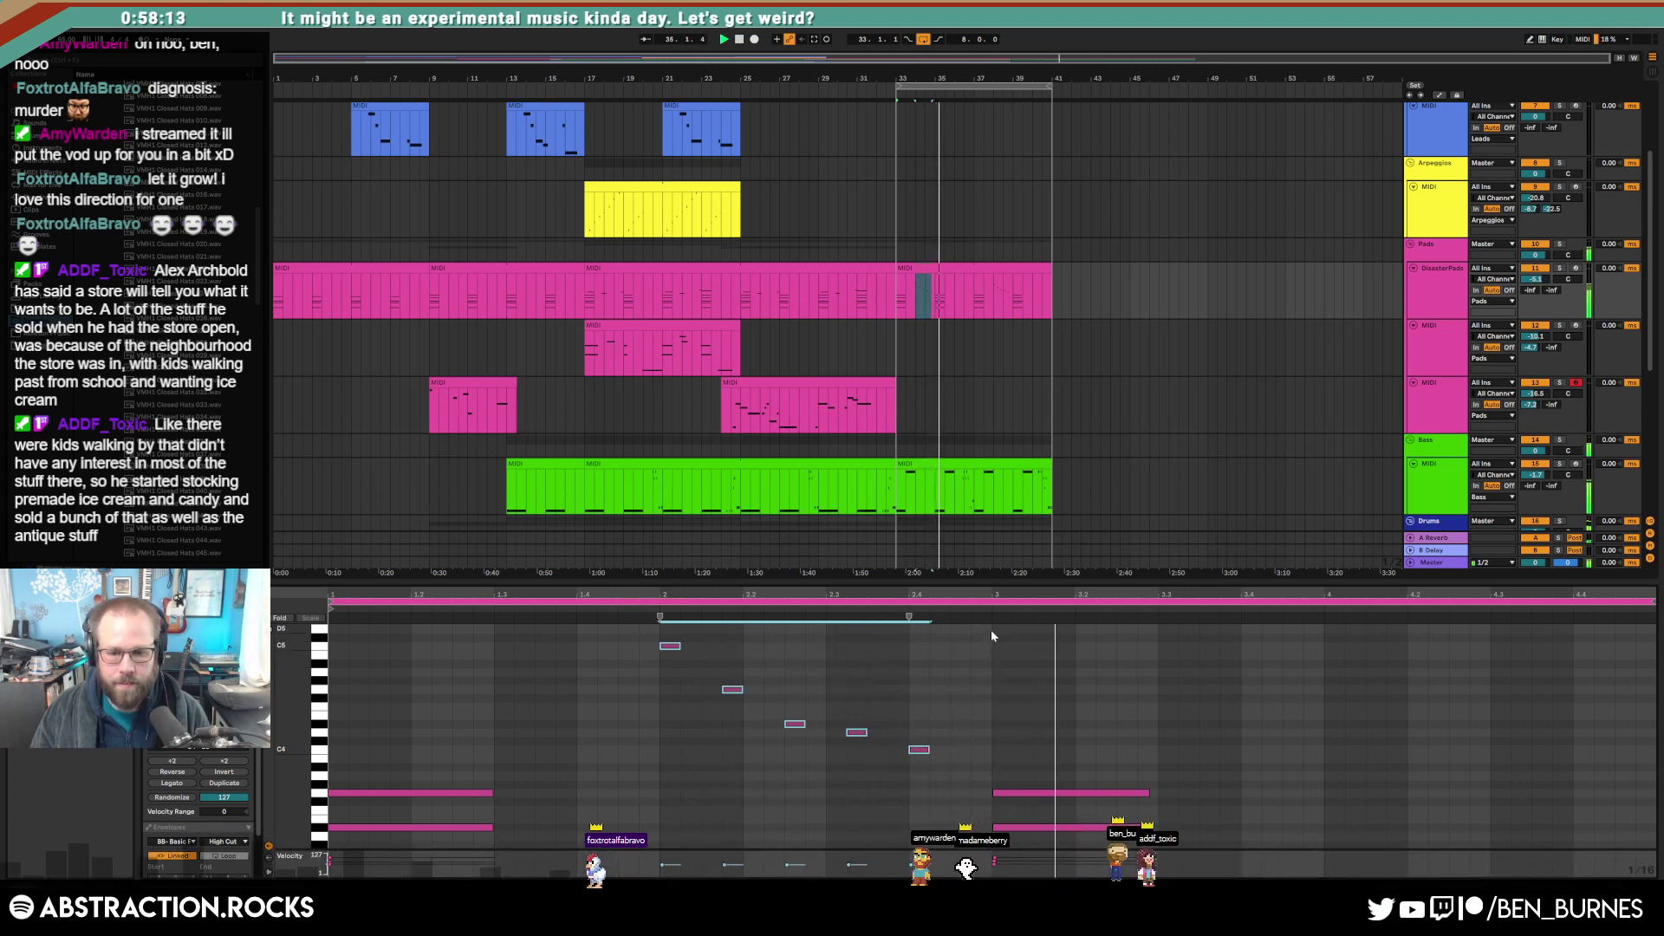
{"action": "left_click_drag", "start_coordinate": [991, 629], "coordinate": [208, 753]}
{"action": "key", "text": "ctrl+d"}
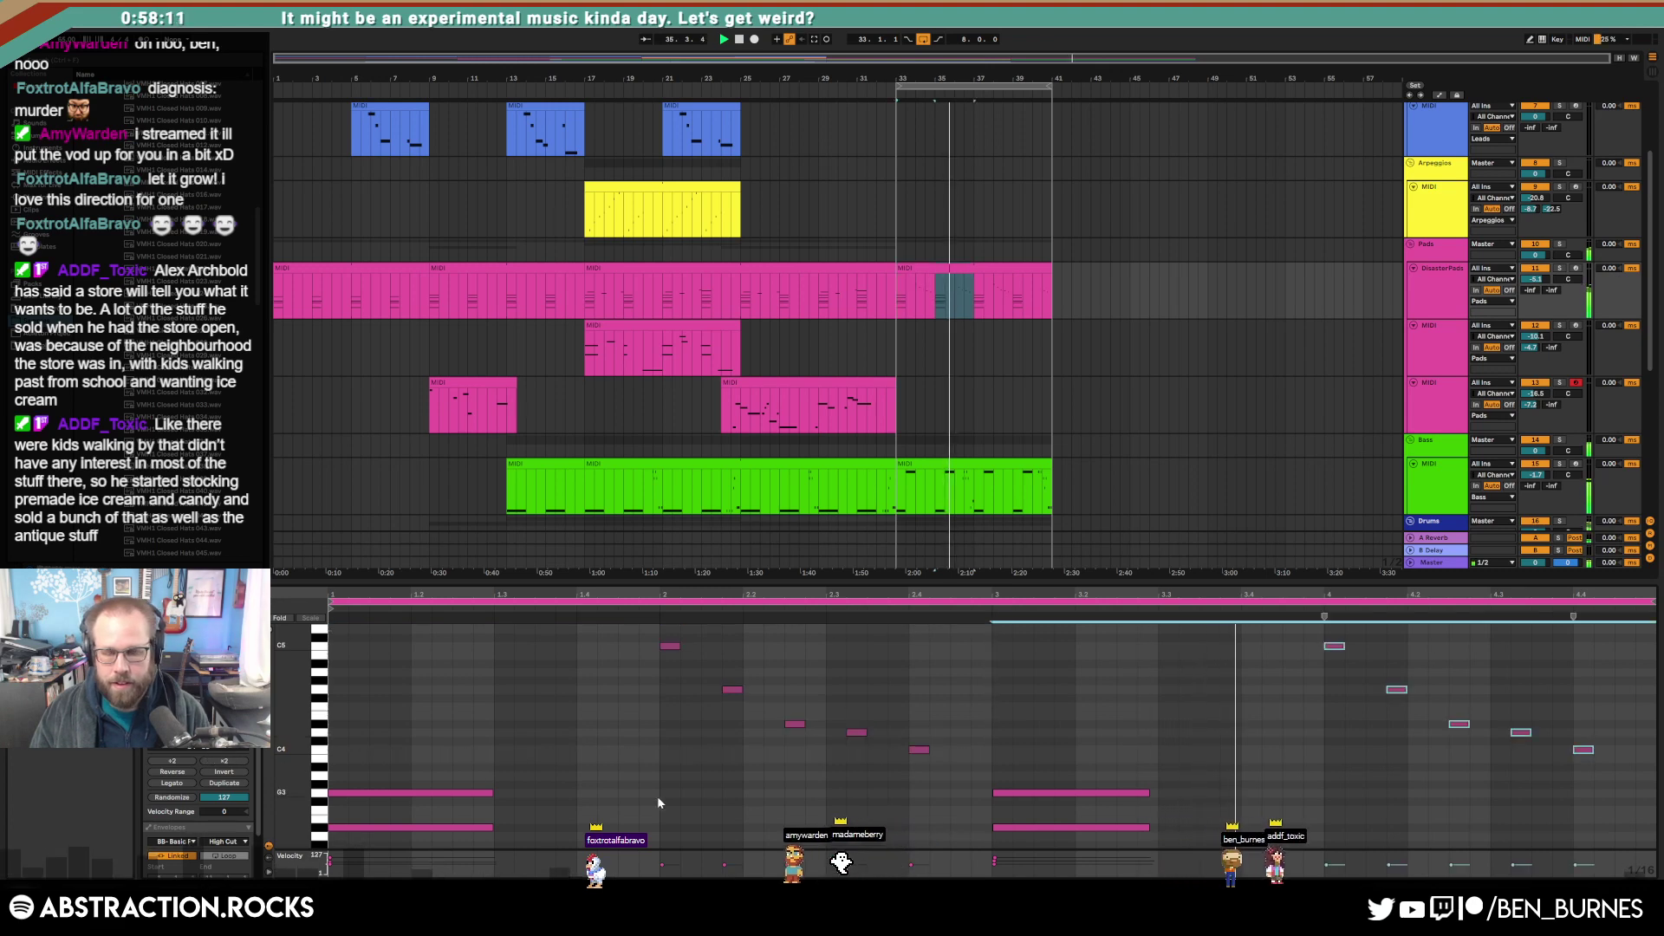
Step: Raise the last two melody notes in bar 4 of the pad clip by an octave
{"action": "key", "text": "shift+Tab"}
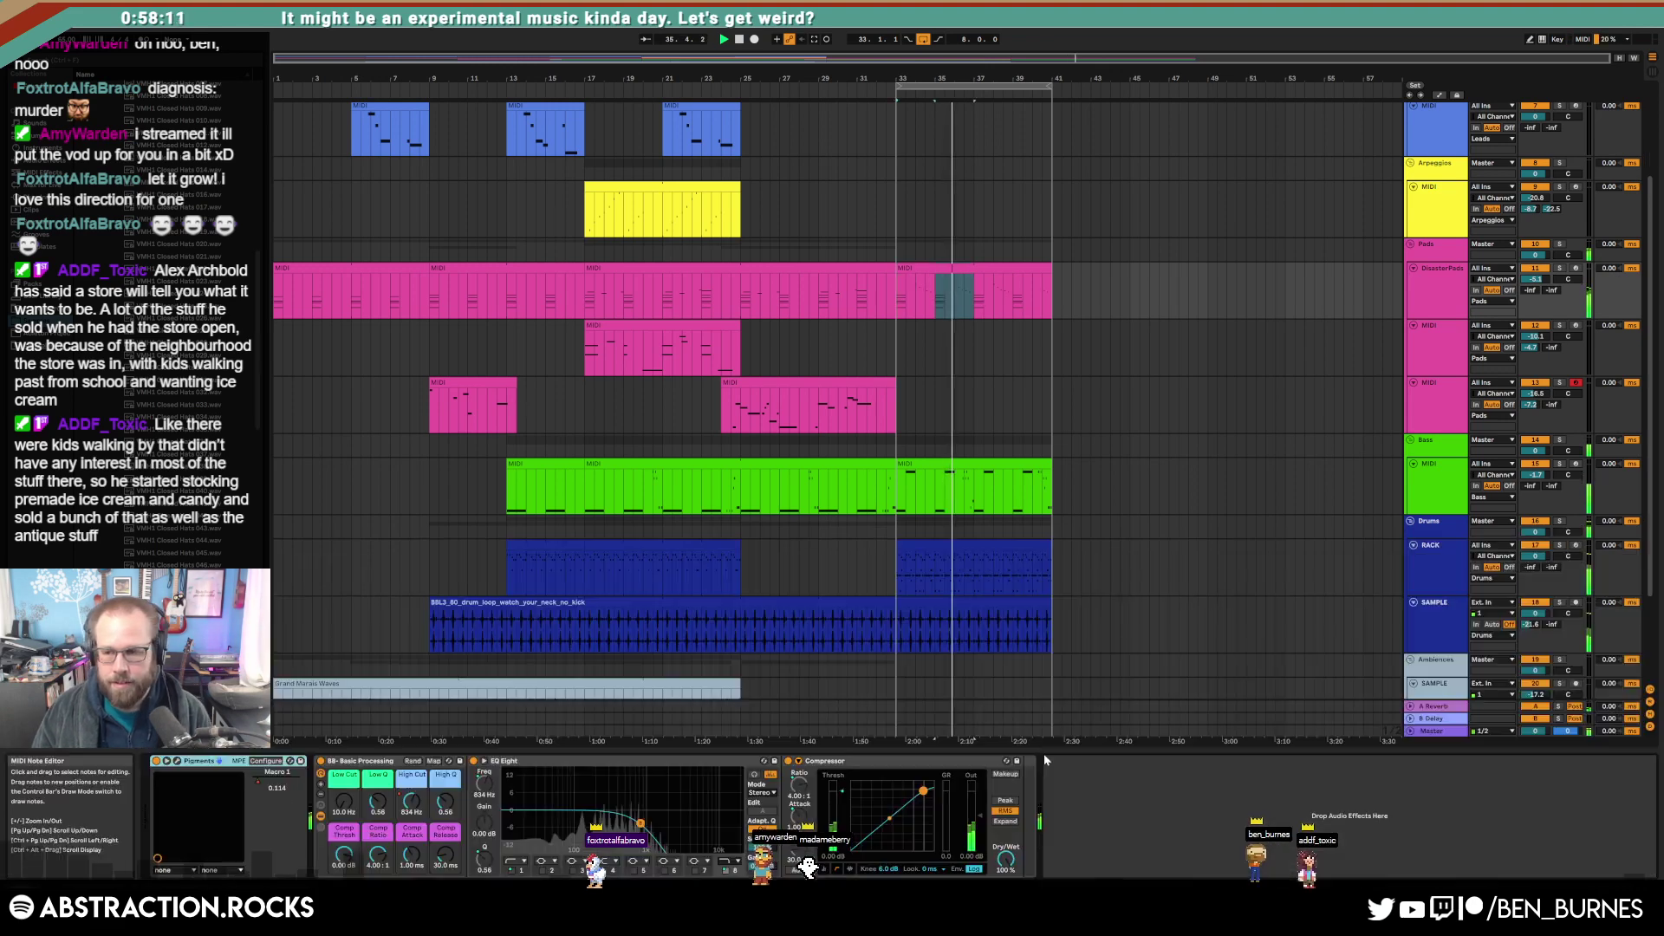
{"action": "double_click", "coordinate": [965, 268]}
{"action": "left_click_drag", "start_coordinate": [1565, 704], "coordinate": [1591, 774]}
{"action": "key", "text": "shift+Up"}
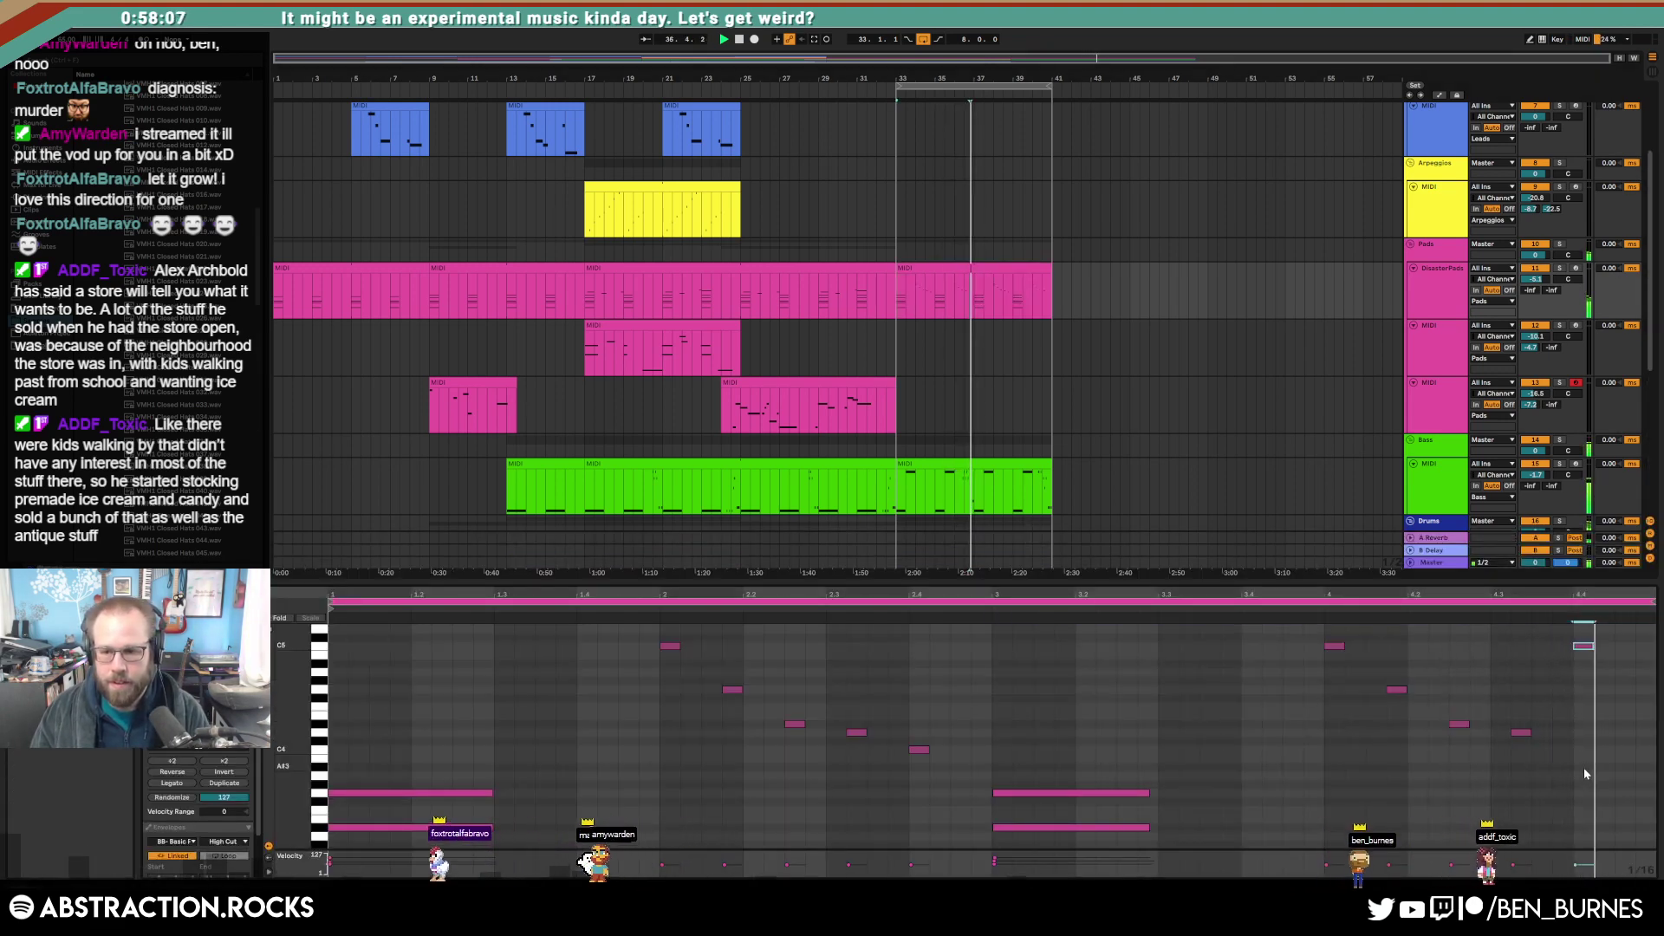
{"action": "left_click_drag", "start_coordinate": [1507, 692], "coordinate": [1547, 788]}
{"action": "key", "text": "shift+Up"}
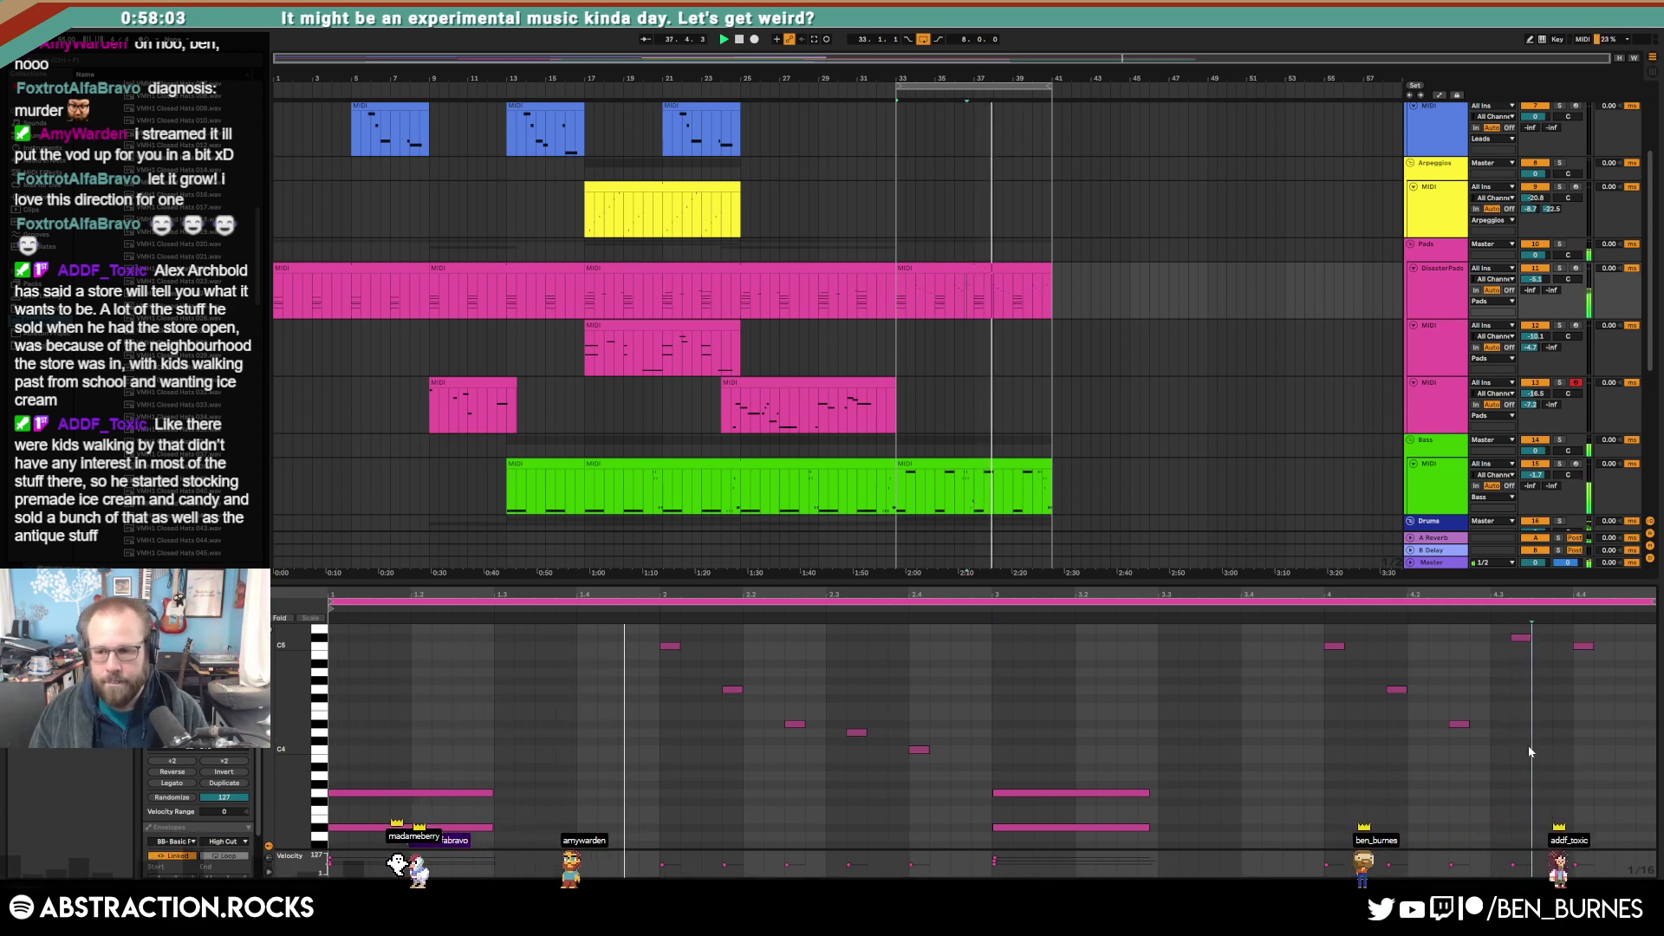
{"action": "key", "text": "shift+Tab"}
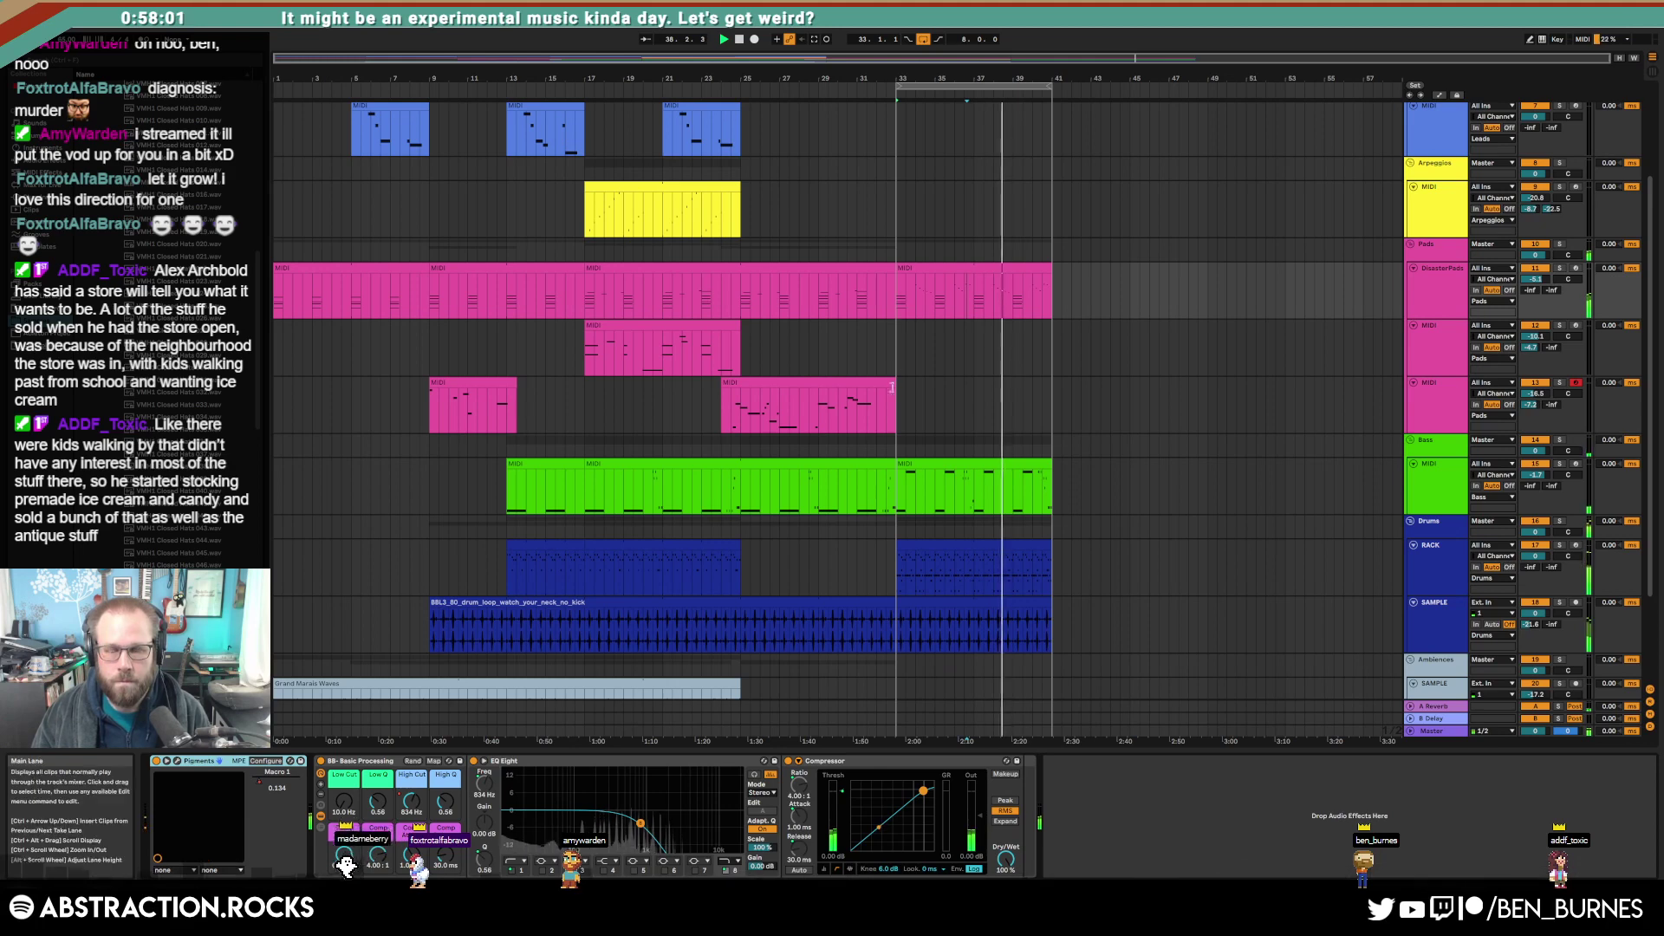
Step: Arm the first Leads MIDI track and audition its instrument over the looped section from bar 33
{"action": "scroll", "coordinate": [889, 366], "scroll_direction": "up", "scroll_amount": 3}
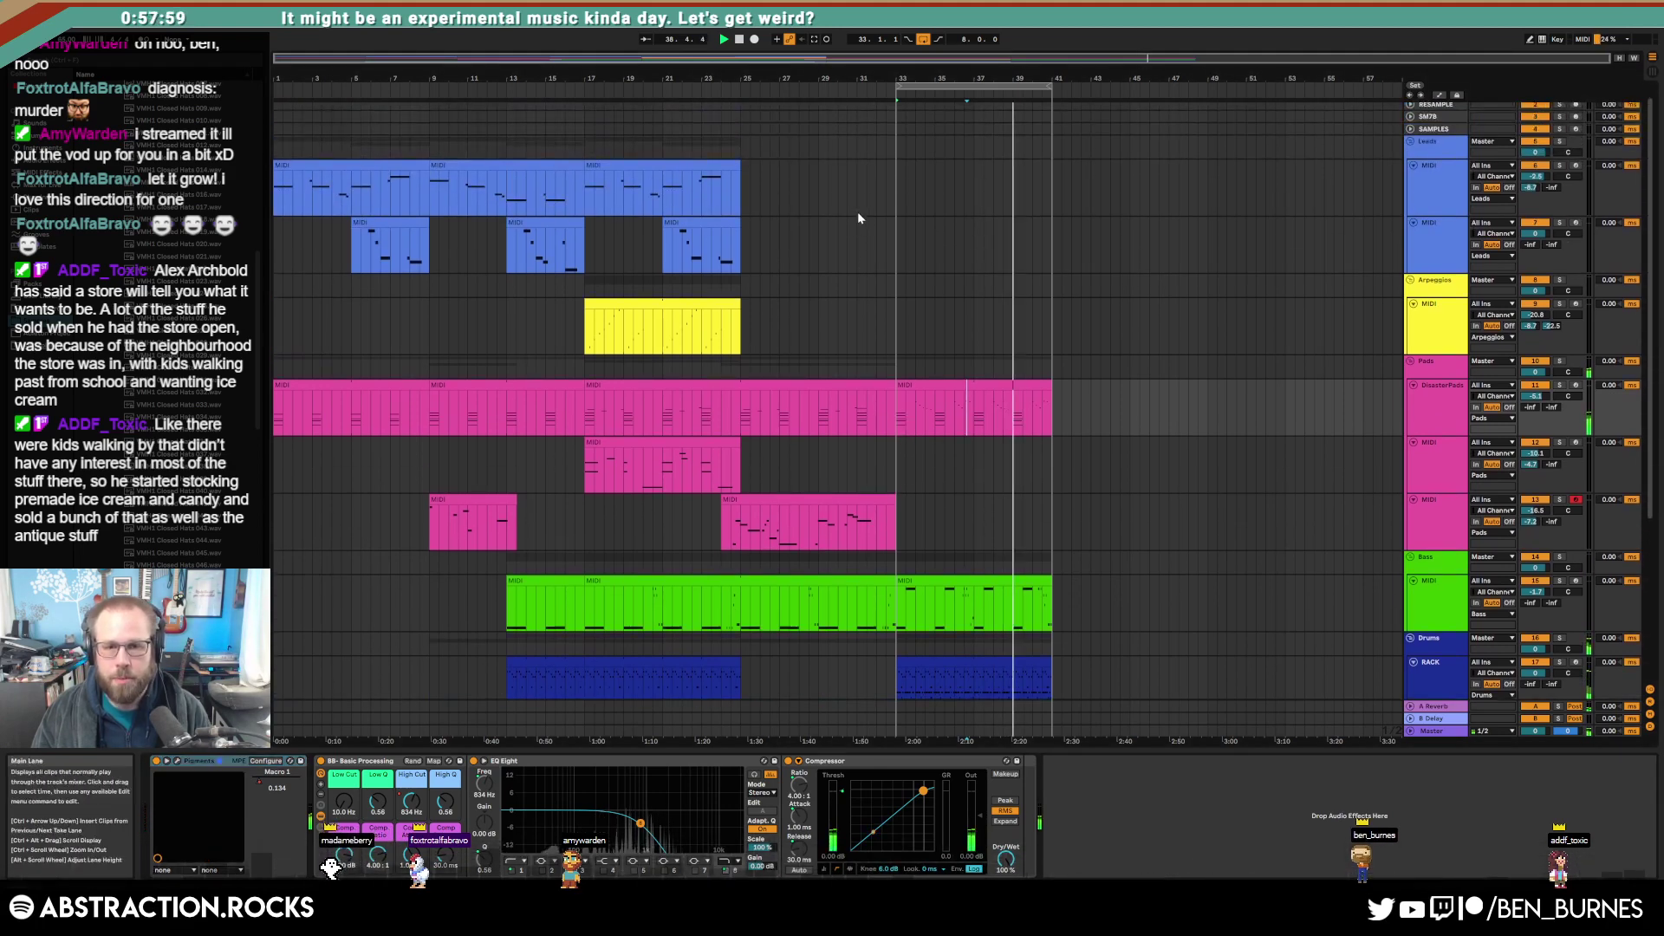
{"action": "left_click", "coordinate": [903, 192]}
{"action": "key", "text": "Left"}
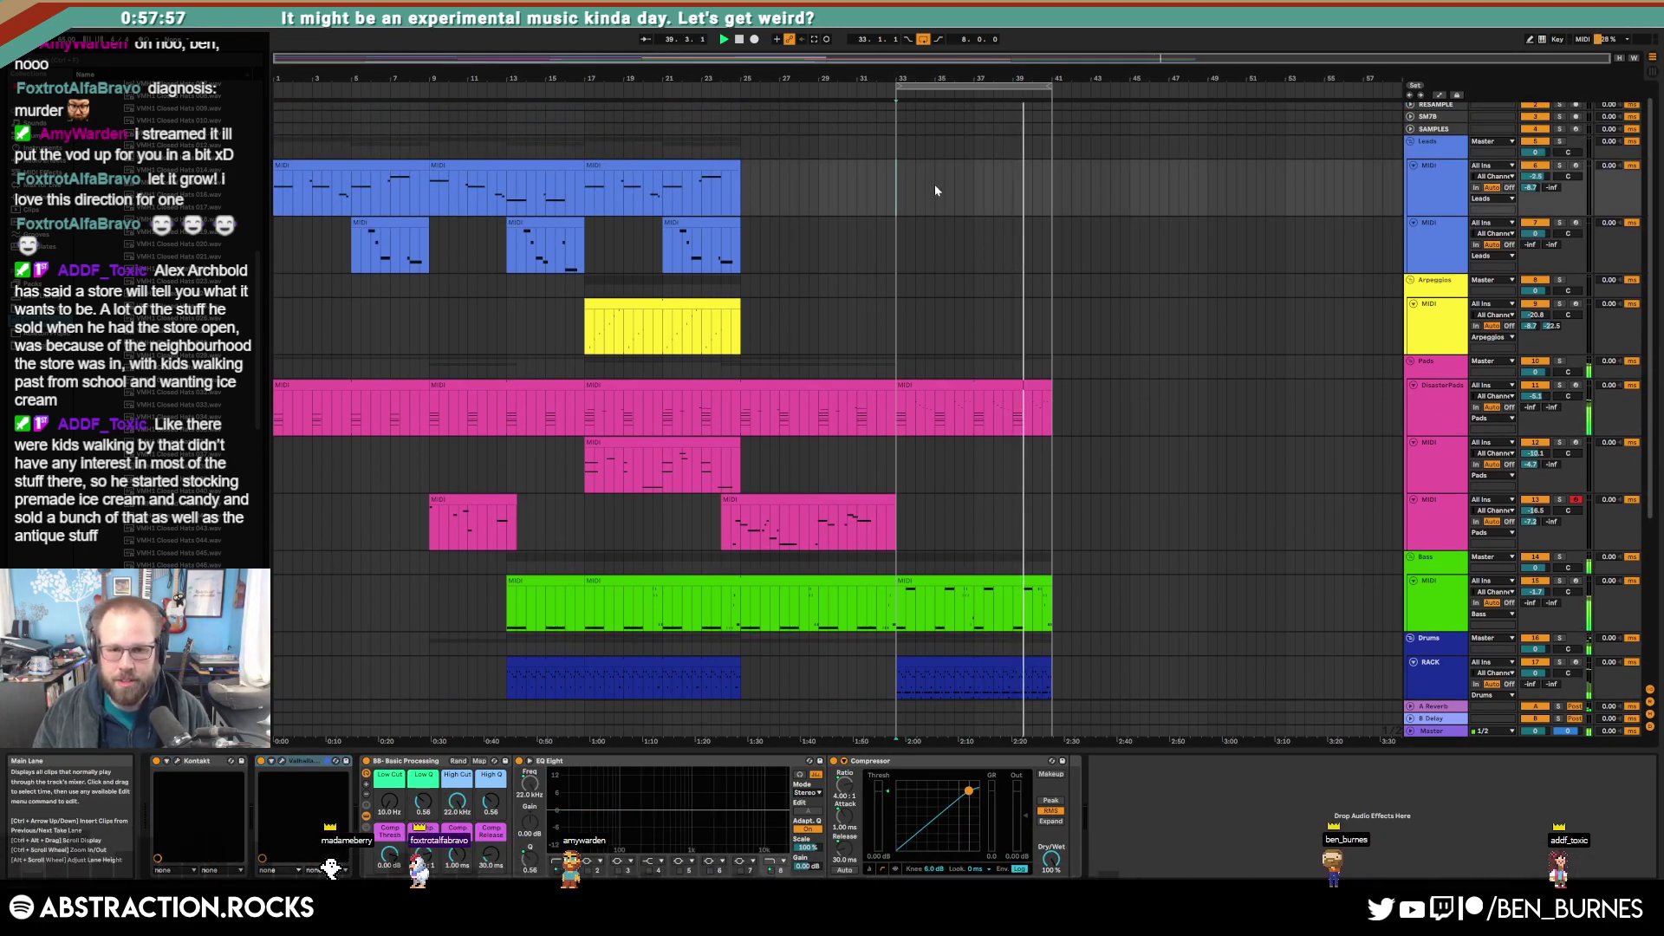
{"action": "left_click", "coordinate": [1576, 165]}
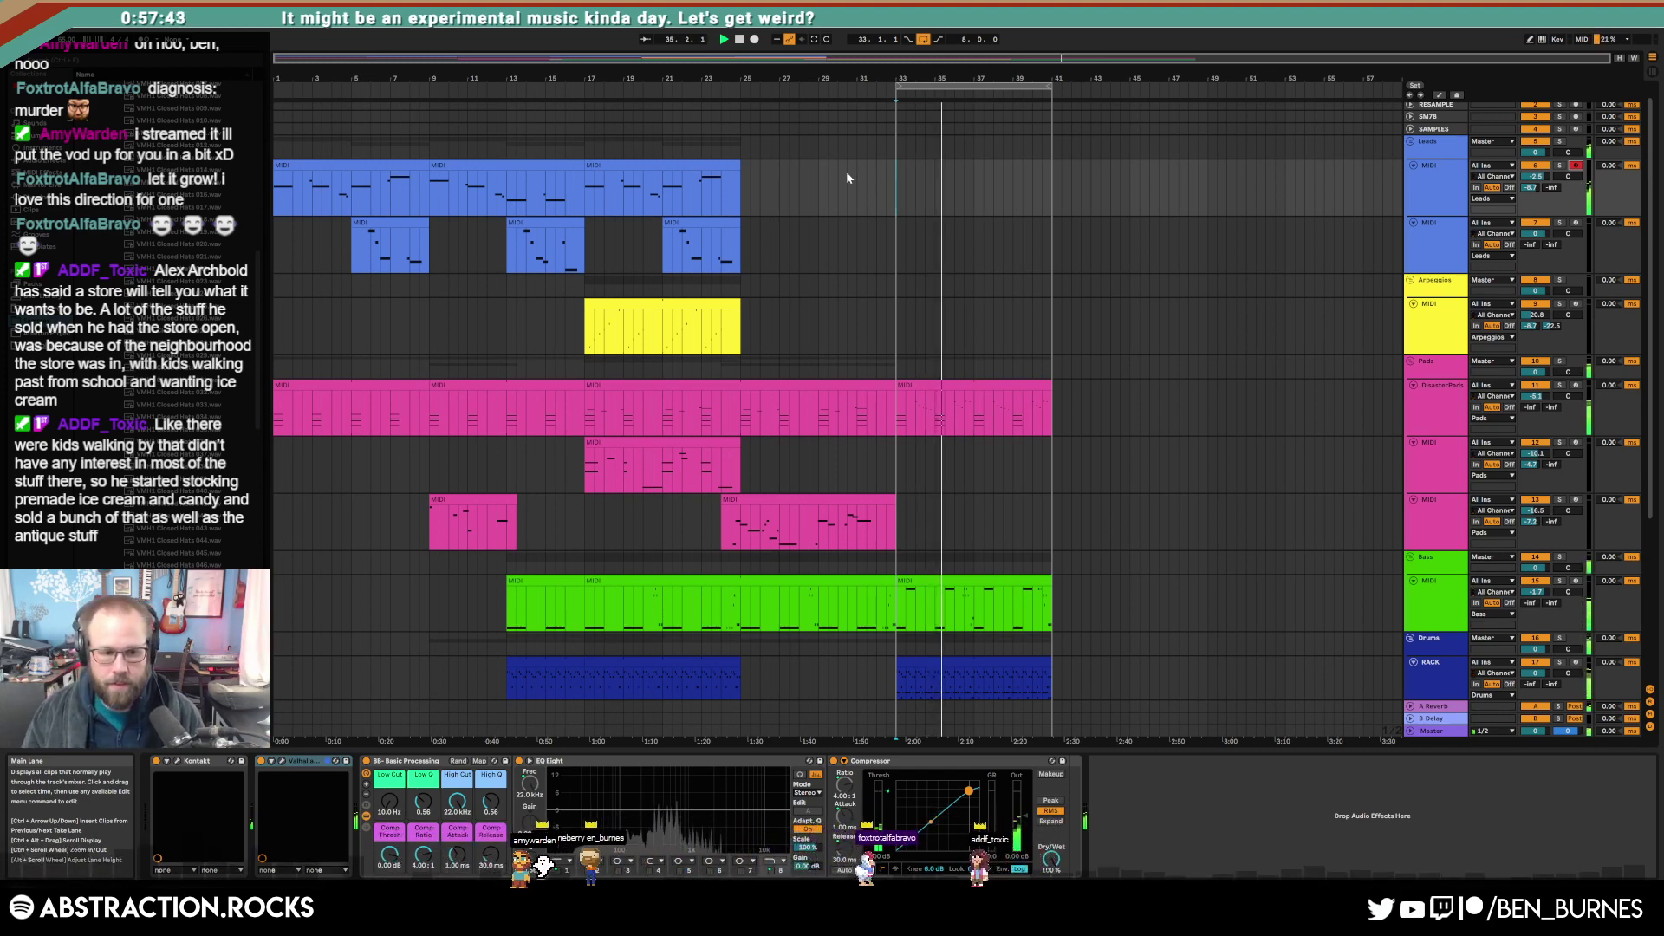
{"action": "left_click", "coordinate": [886, 182]}
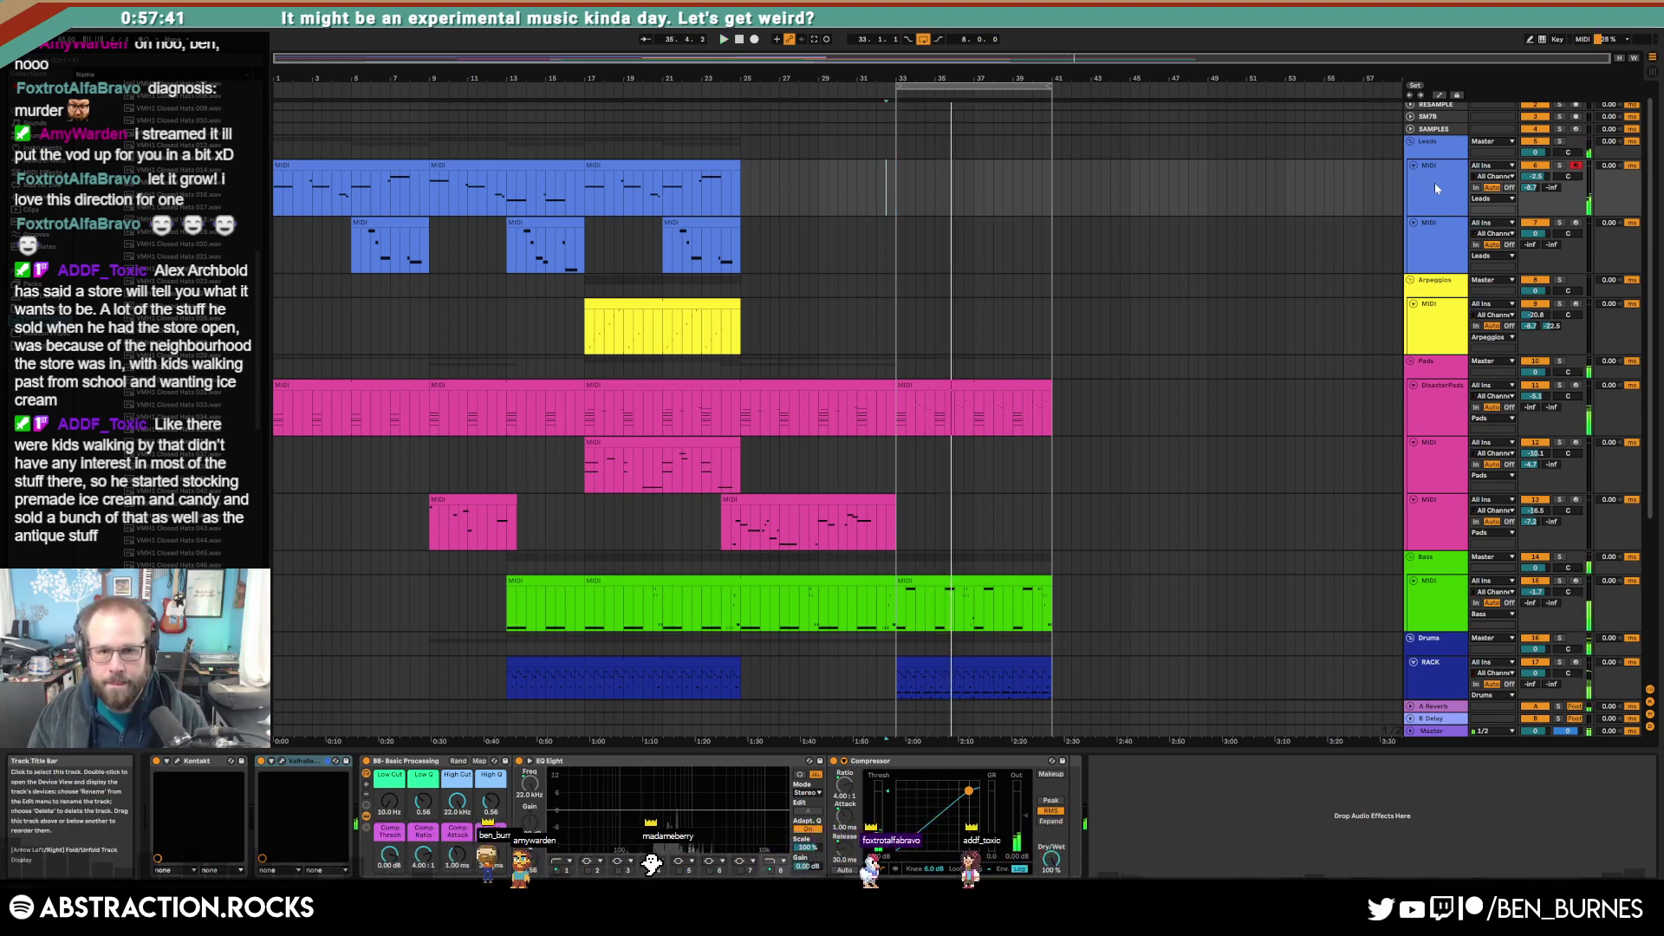
Step: Insert a new MIDI track below the first Leads MIDI track and load the Kontakt instrument on it
{"action": "key", "text": "ctrl+shift+t"}
{"action": "left_click", "coordinate": [1410, 223]}
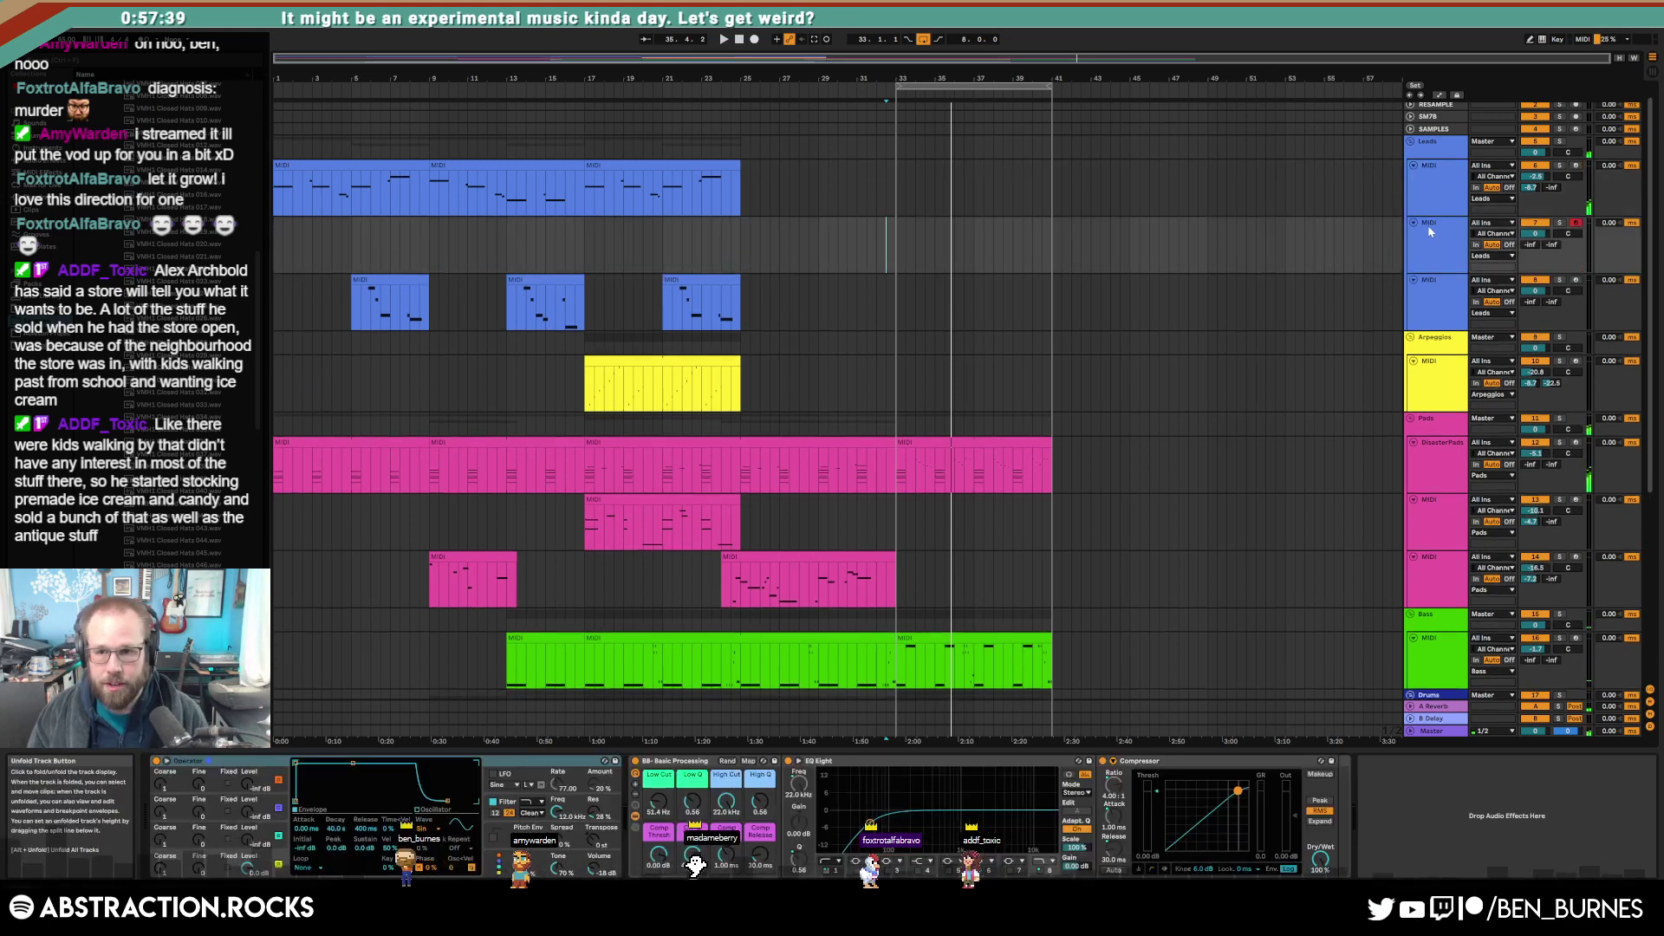
{"action": "left_click", "coordinate": [1432, 233]}
{"action": "left_click", "coordinate": [33, 197]}
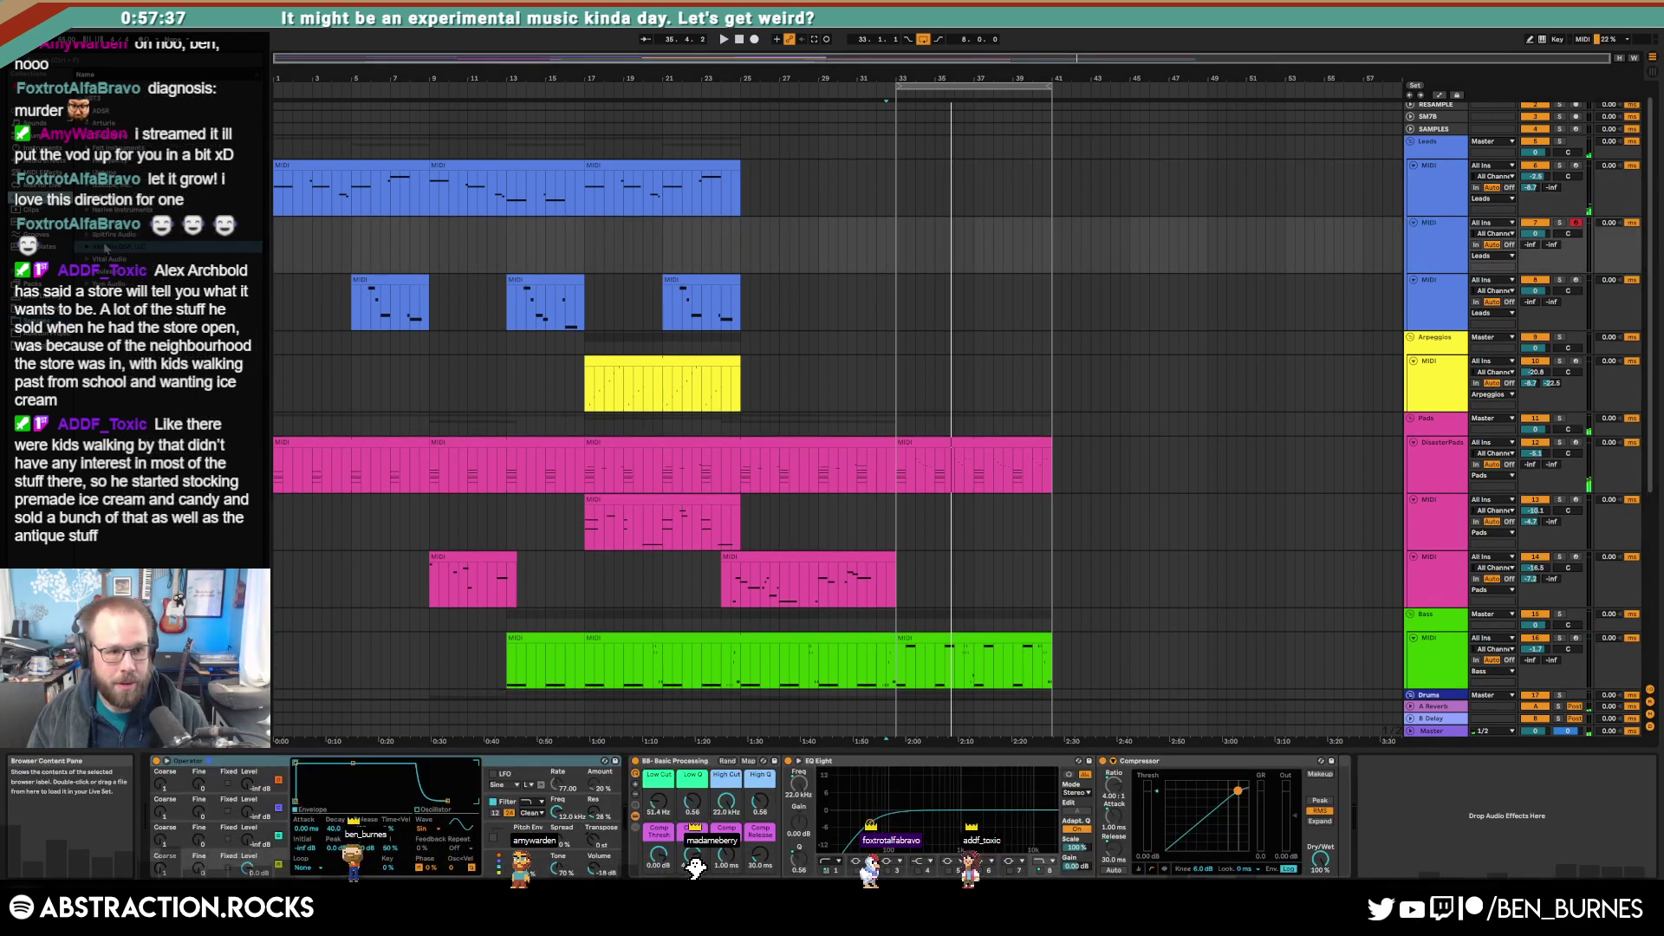
{"action": "left_click", "coordinate": [86, 211]}
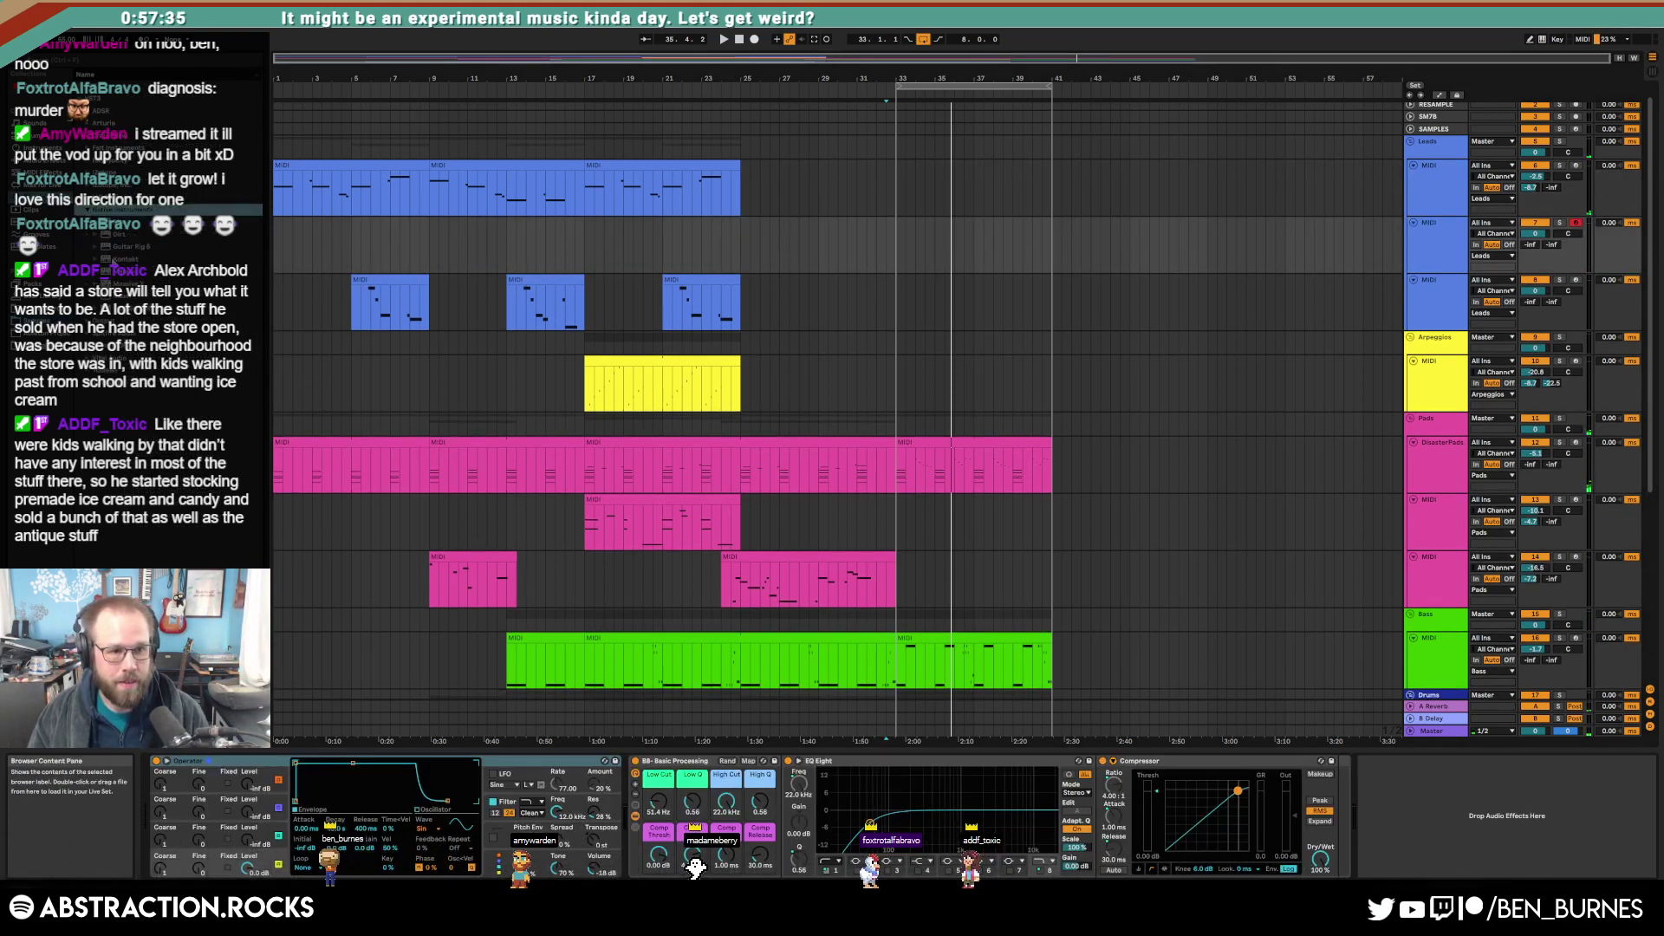
{"action": "double_click", "coordinate": [87, 258]}
{"action": "left_click_drag", "start_coordinate": [923, 343], "coordinate": [377, 221]}
{"action": "left_click", "coordinate": [378, 221]}
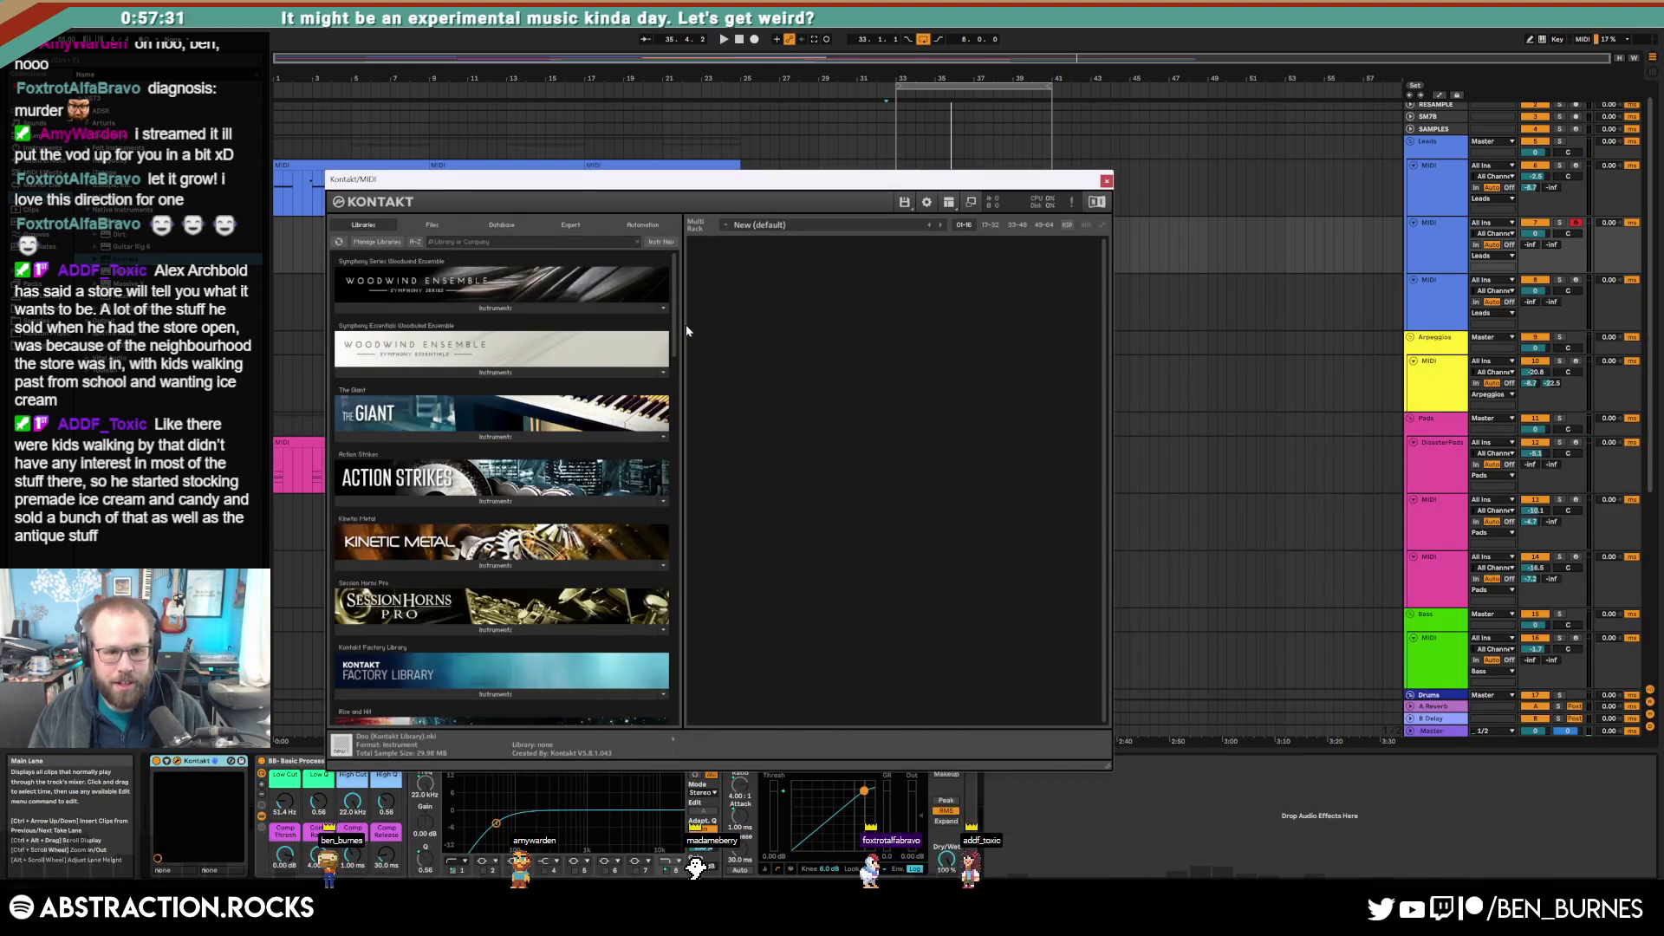
Step: Load The Gentleman piano from the Kontakt libraries and close the plug-in window
{"action": "left_click_drag", "start_coordinate": [685, 324], "coordinate": [687, 484]}
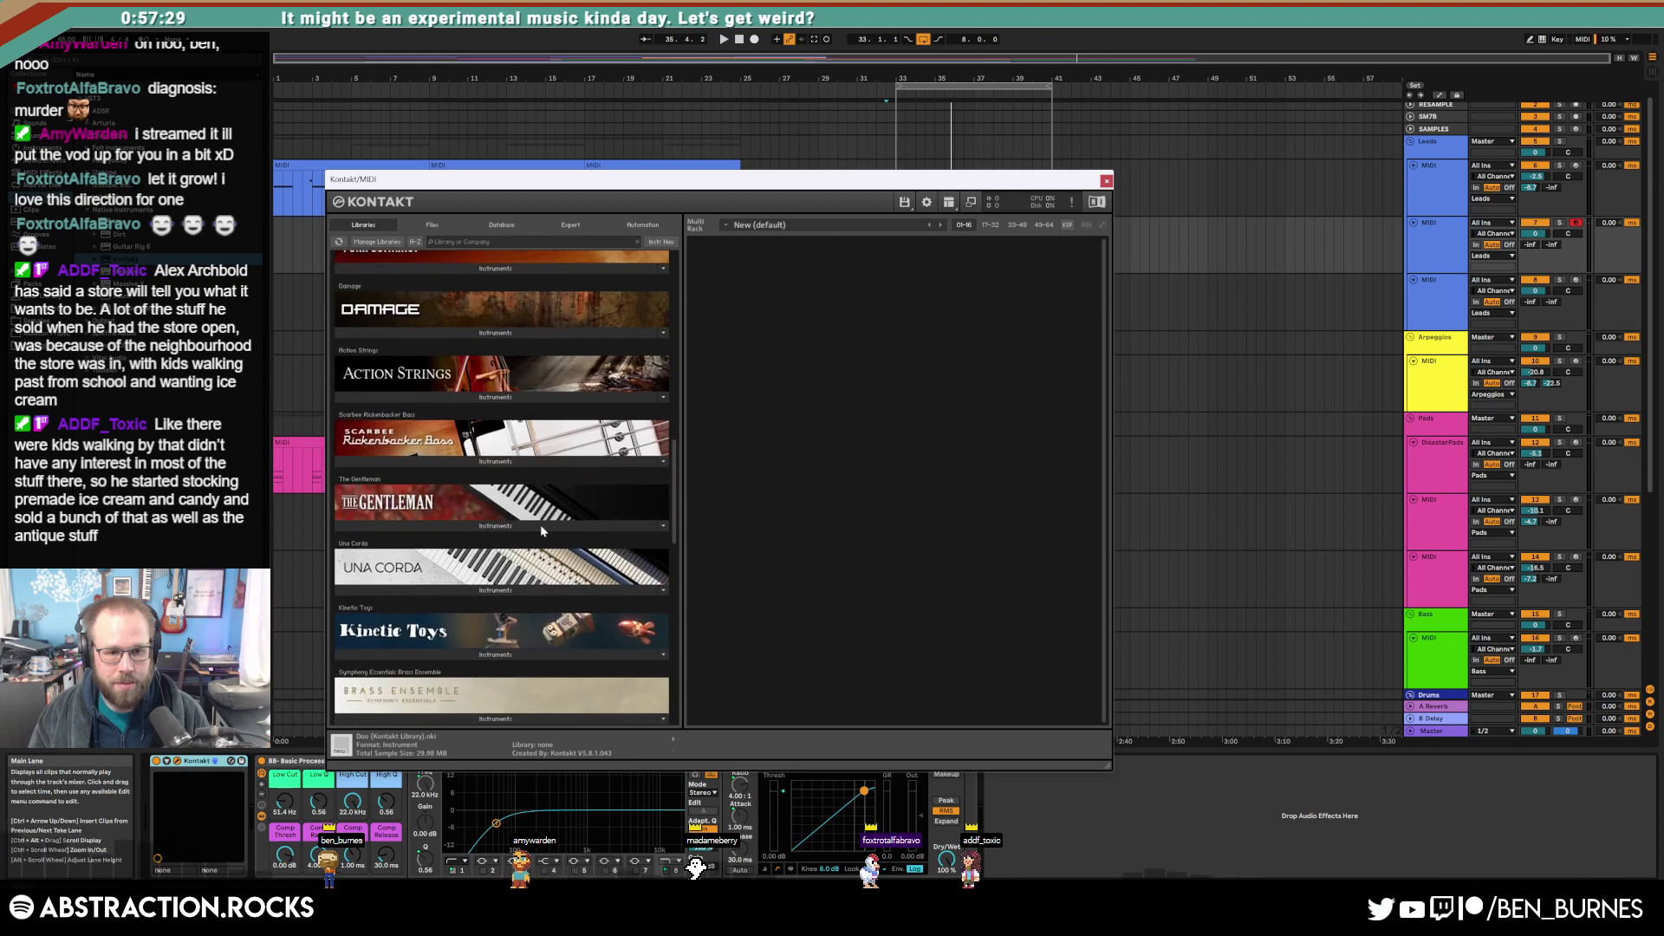
{"action": "left_click", "coordinate": [539, 526]}
{"action": "double_click", "coordinate": [386, 543]}
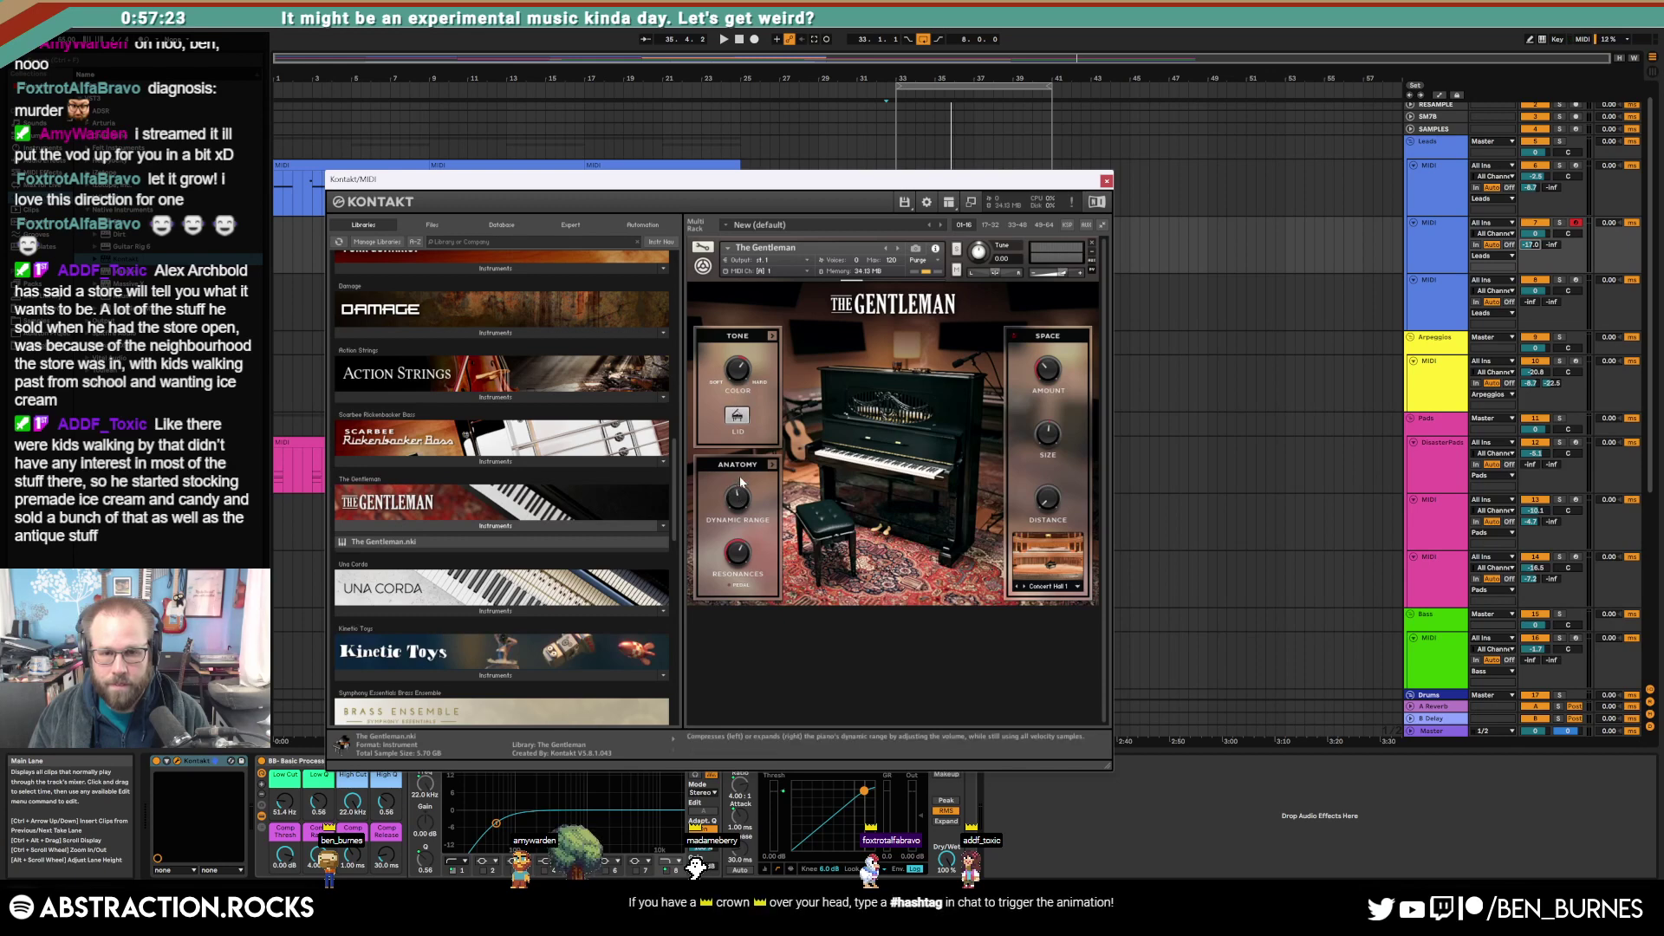
{"action": "left_click", "coordinate": [1106, 181]}
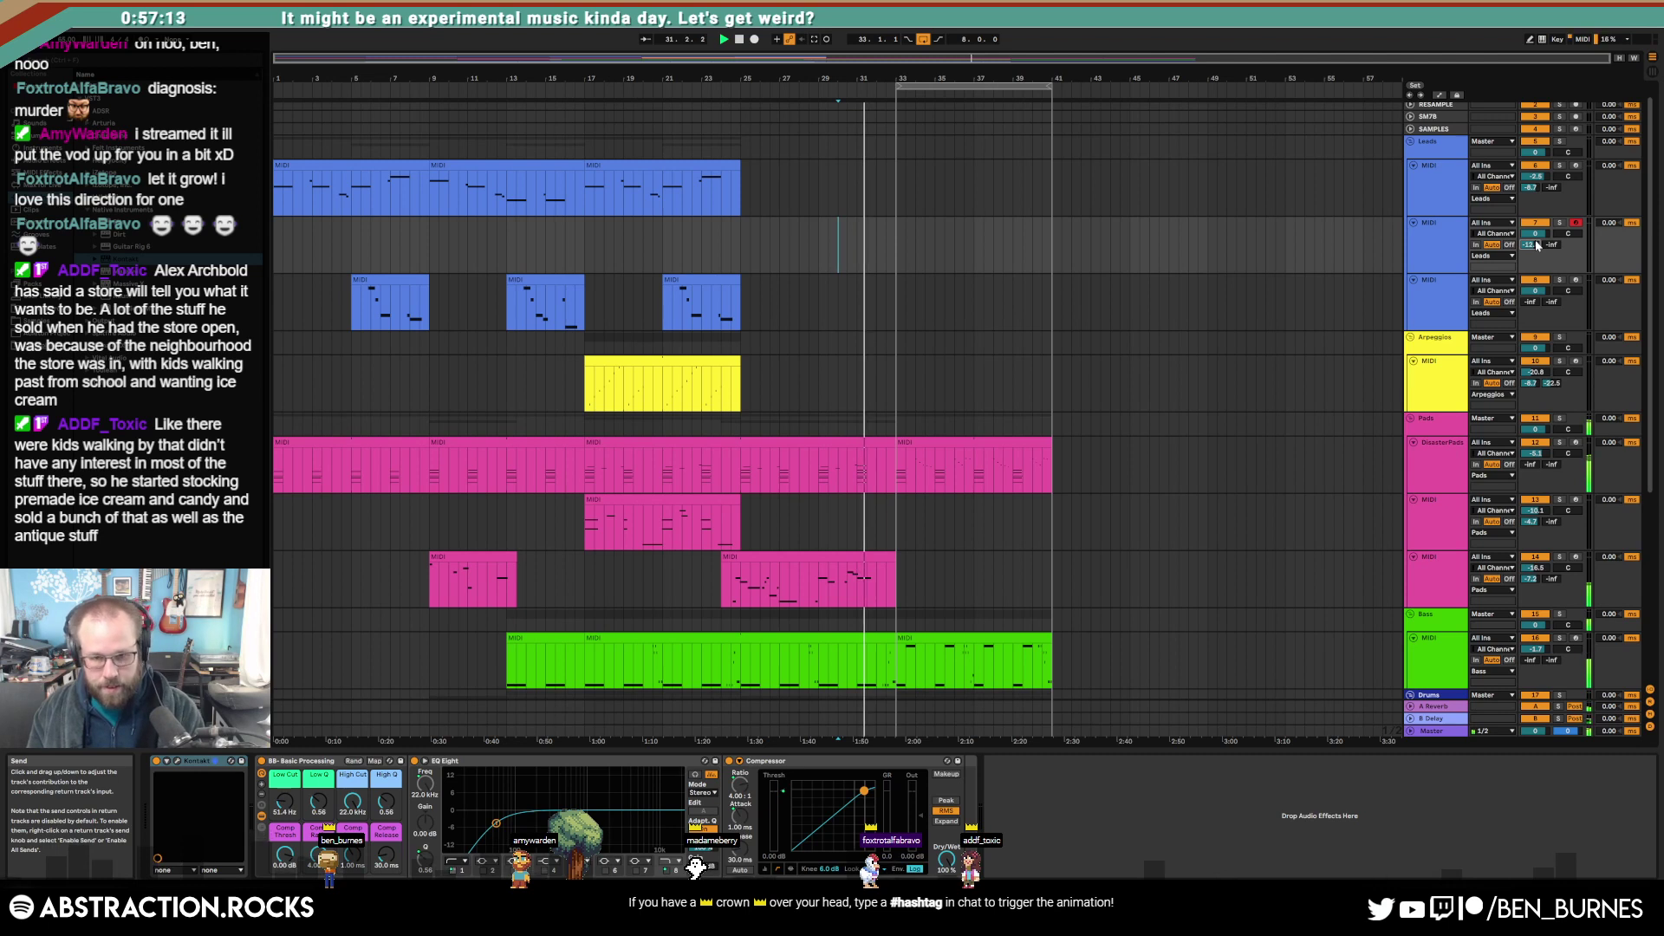
Step: Try recording a piano take on the new Leads track from before bar 33 to about bar 37, and delete the take
{"action": "key", "text": "F9"}
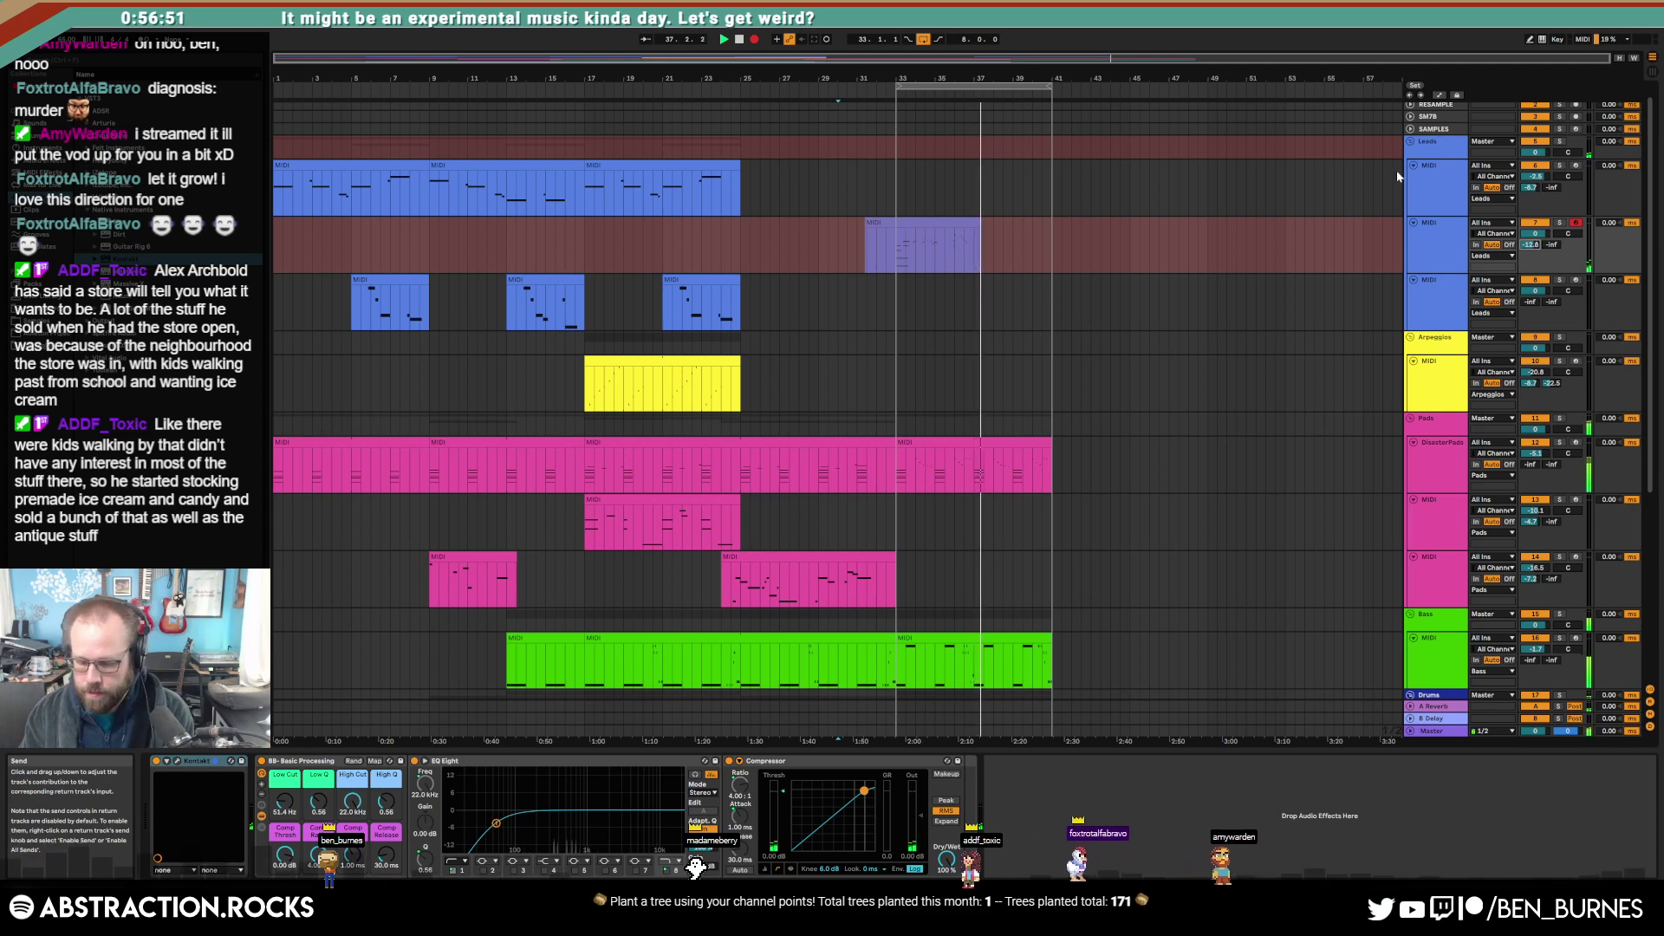
{"action": "key", "text": "space"}
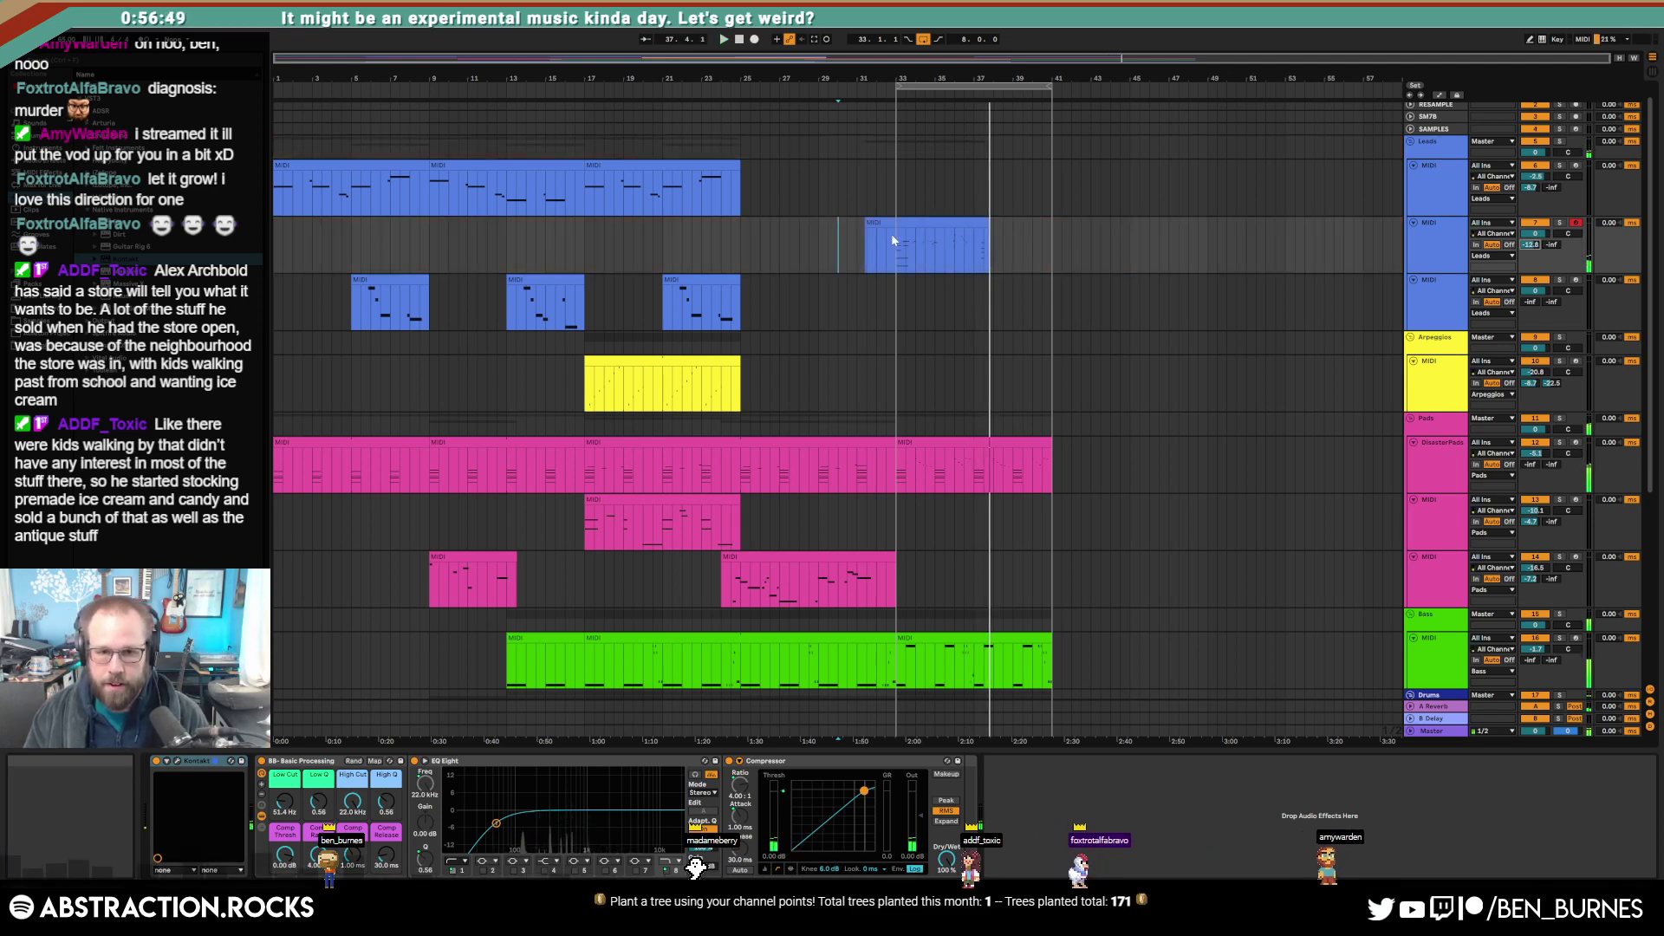
{"action": "left_click_drag", "start_coordinate": [818, 246], "coordinate": [1040, 263]}
{"action": "key", "text": "Delete"}
Step: Record another piano take on the new Leads track, starting from about bar 32 and stopping at about bar 37
{"action": "left_click", "coordinate": [869, 250]}
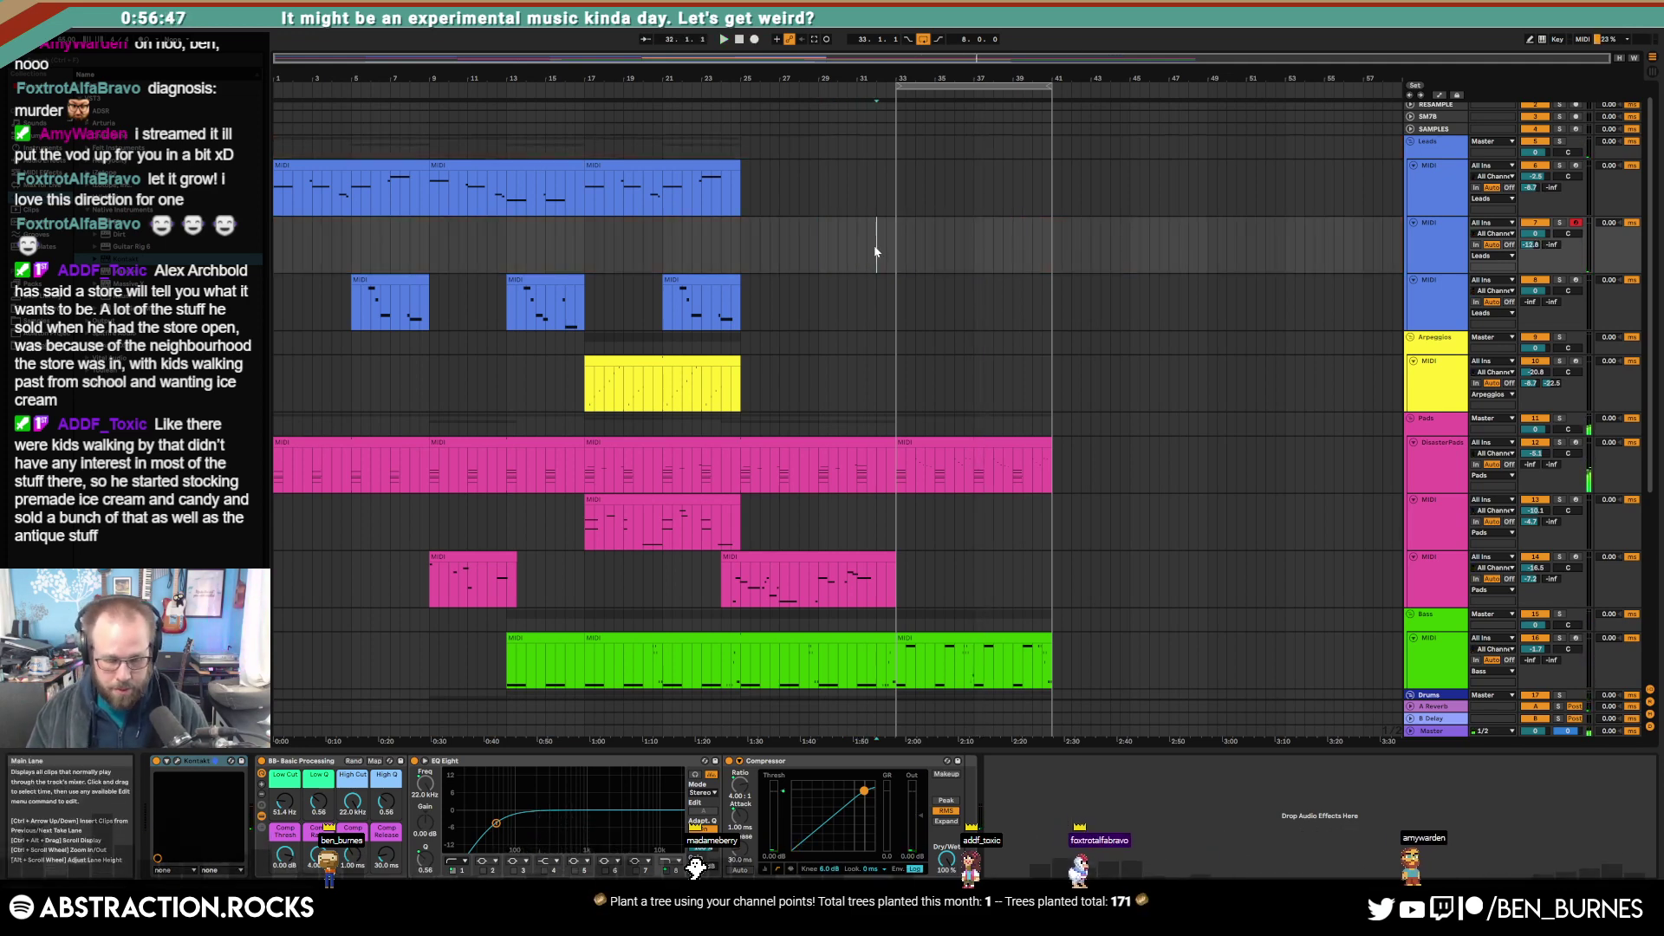
{"action": "key", "text": "F9"}
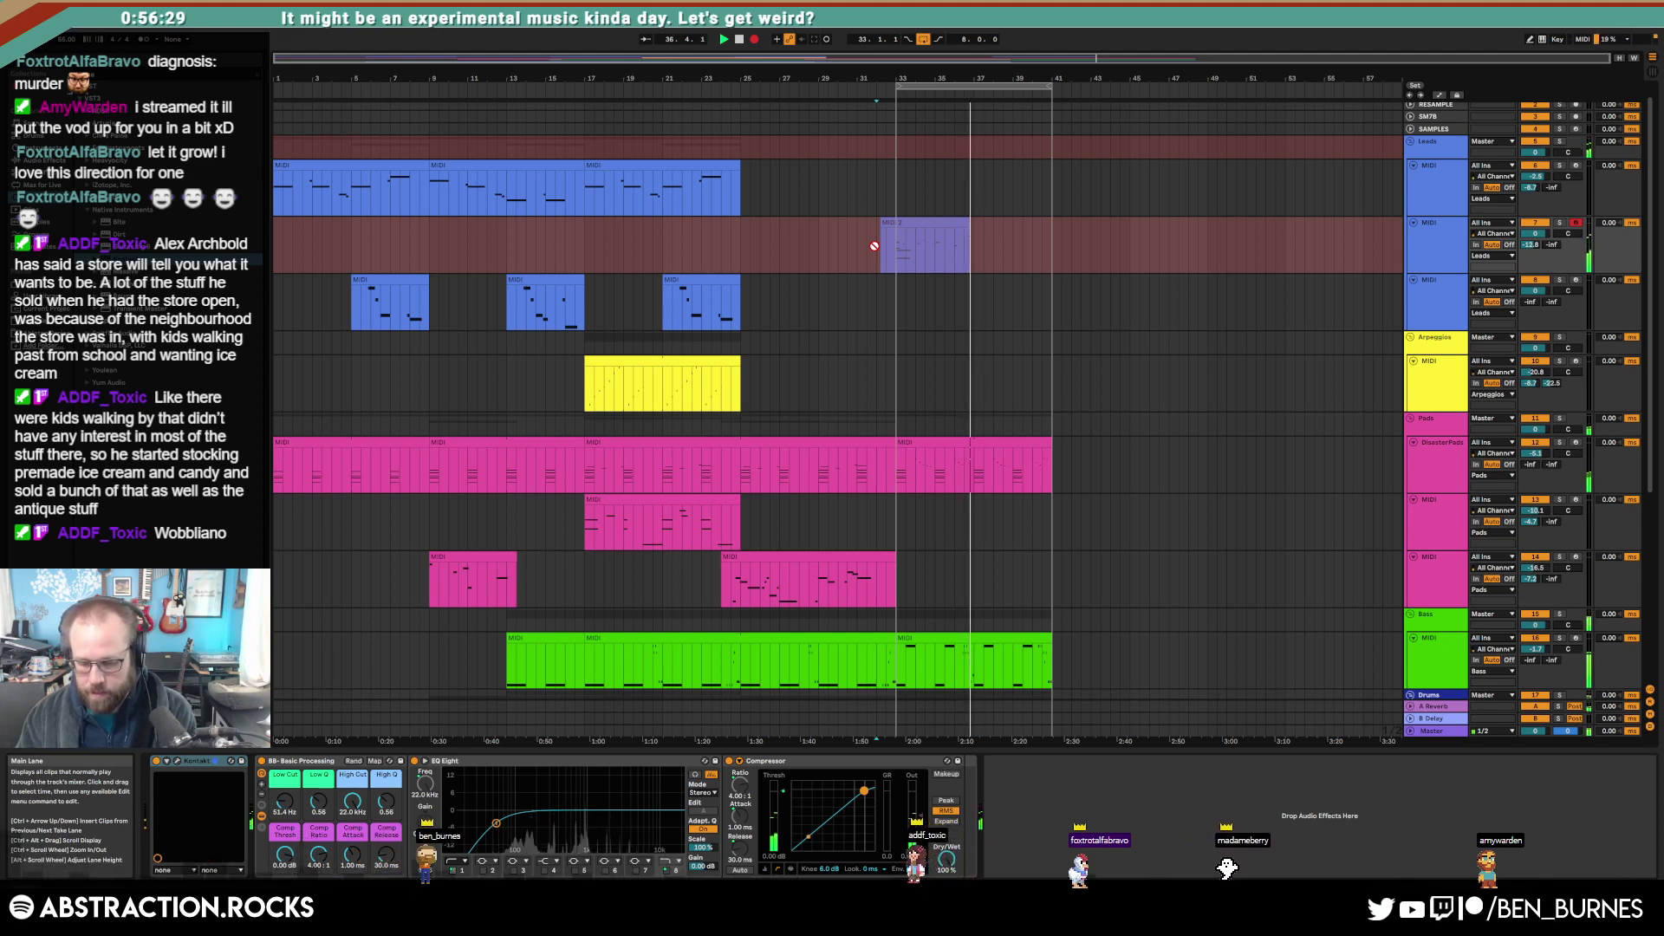
{"action": "key", "text": "space"}
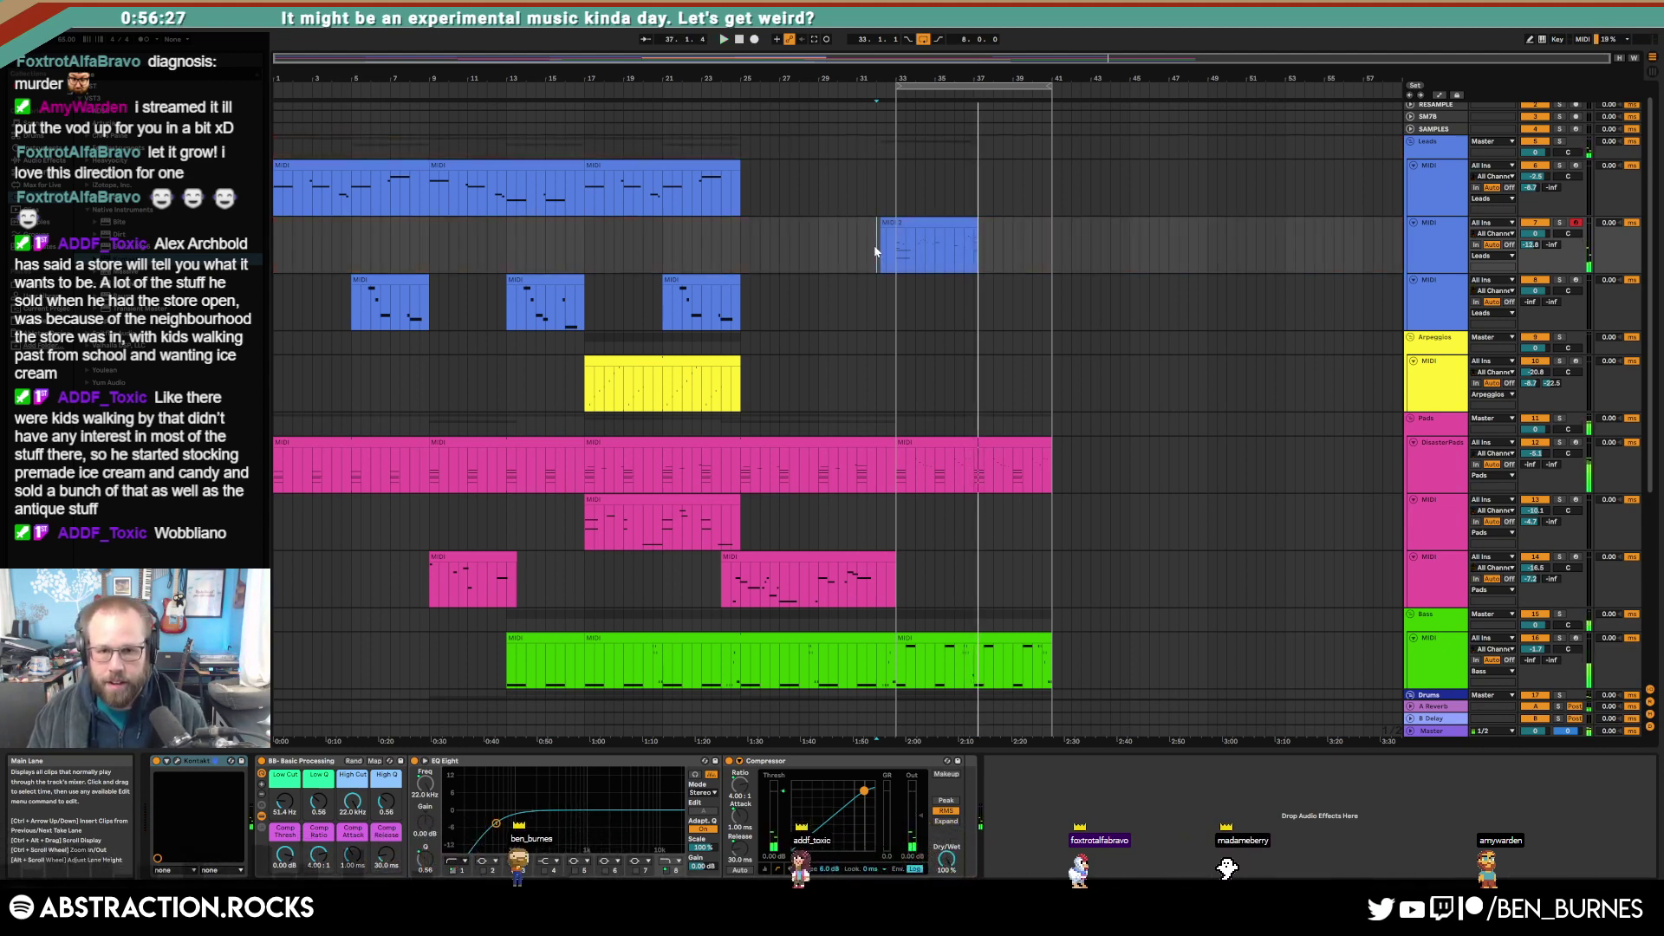
Step: Try to open the recorded piano clip, and show the notes of the bar 33 clip on the first pad track
{"action": "left_click", "coordinate": [860, 219]}
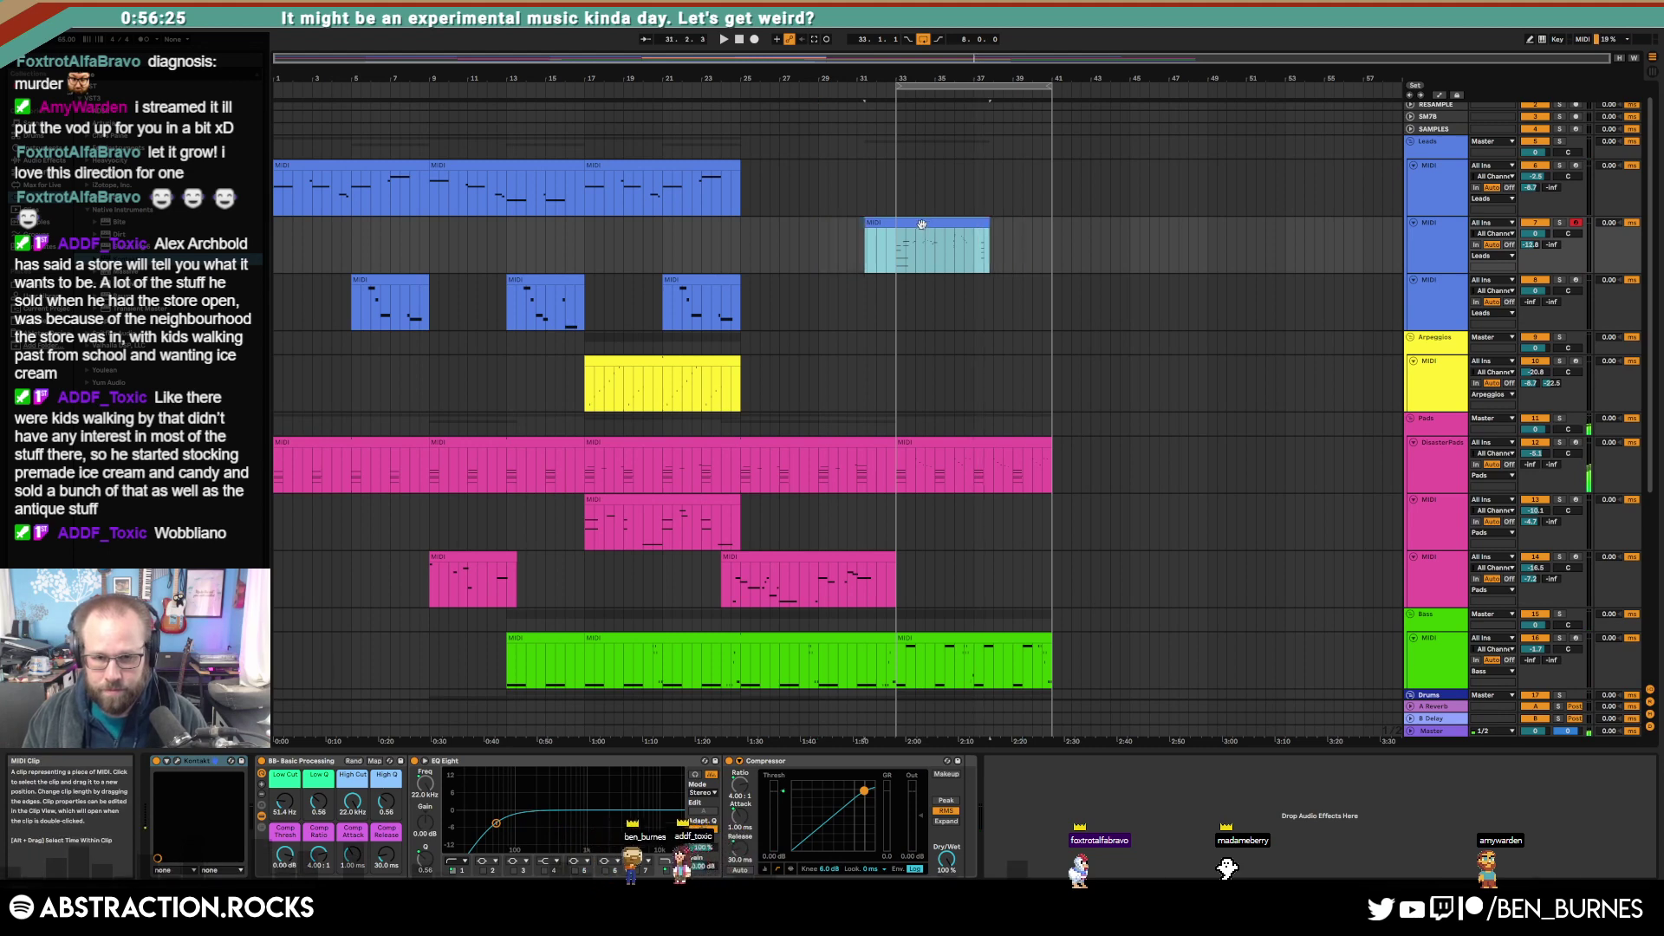
{"action": "double_click", "coordinate": [923, 225]}
{"action": "left_click", "coordinate": [848, 297]}
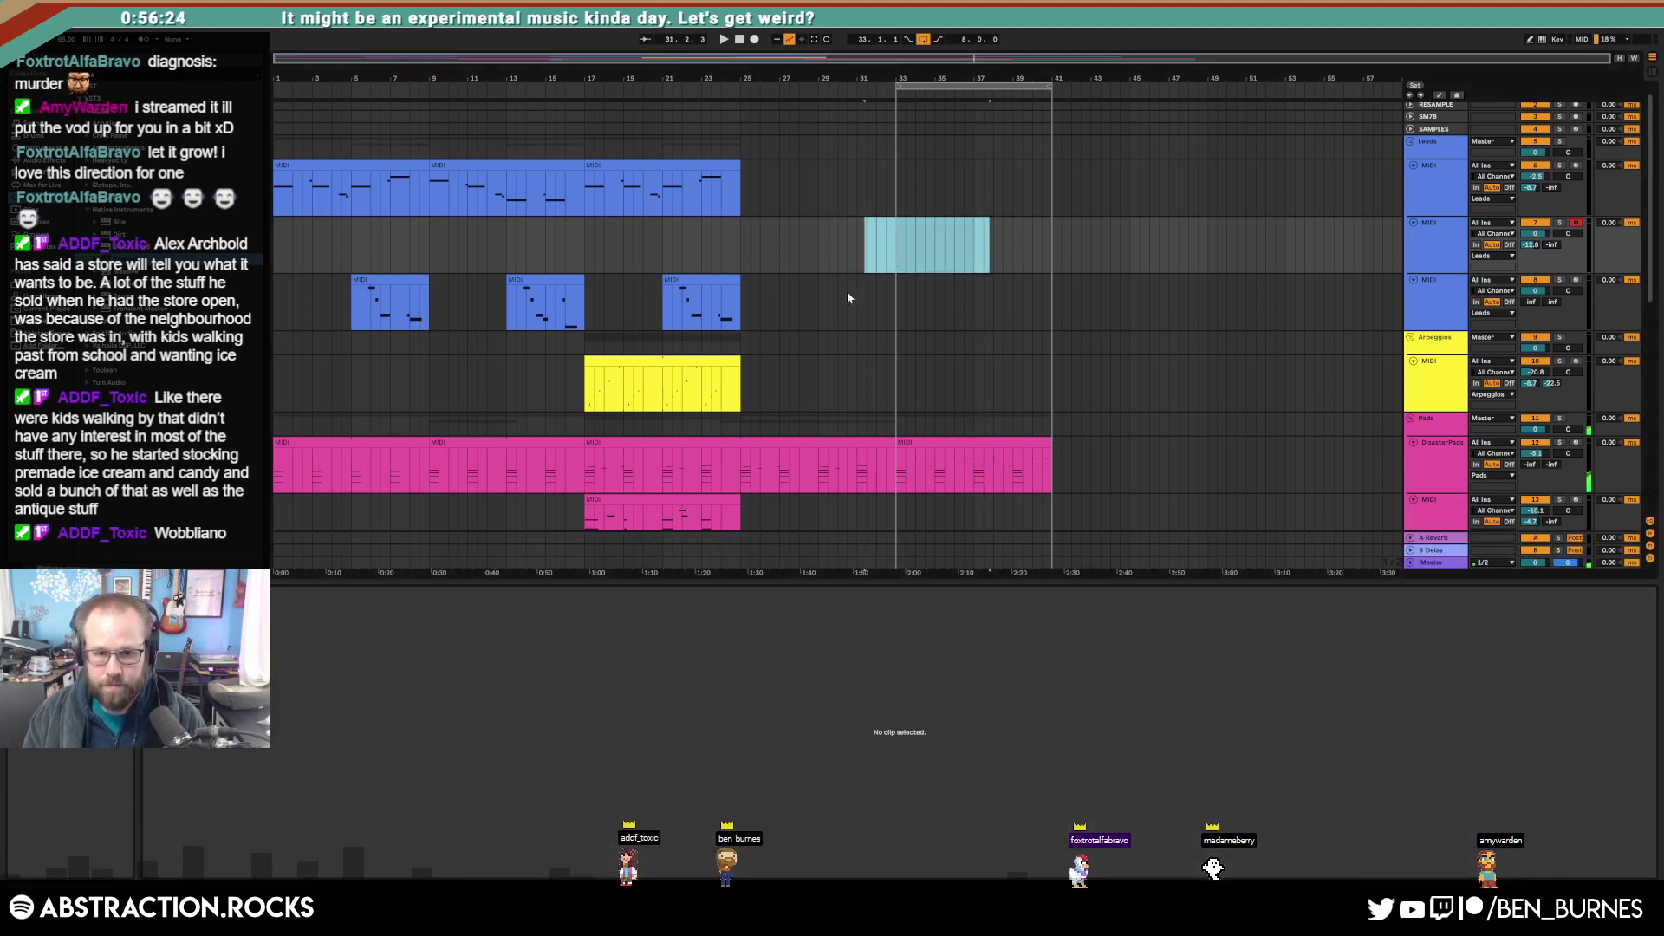
{"action": "left_click", "coordinate": [898, 456]}
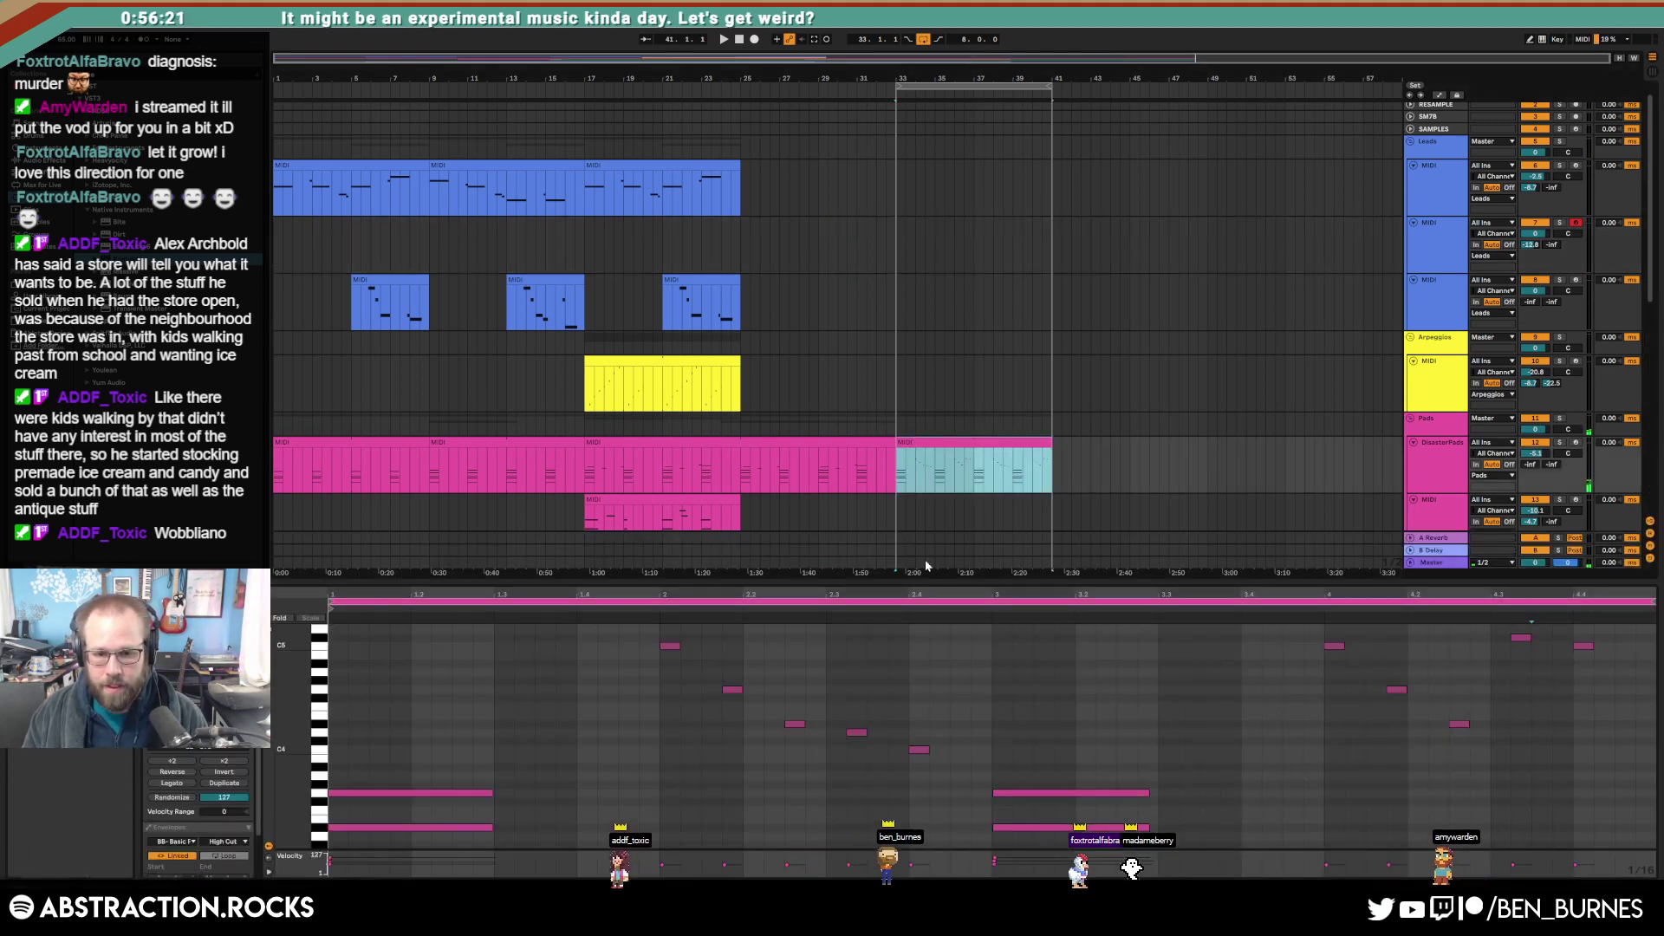
Step: Examine the bar 35 chord notes in the bar 33 clip on the first pad track, and return to the device view
{"action": "left_click", "coordinate": [997, 442]}
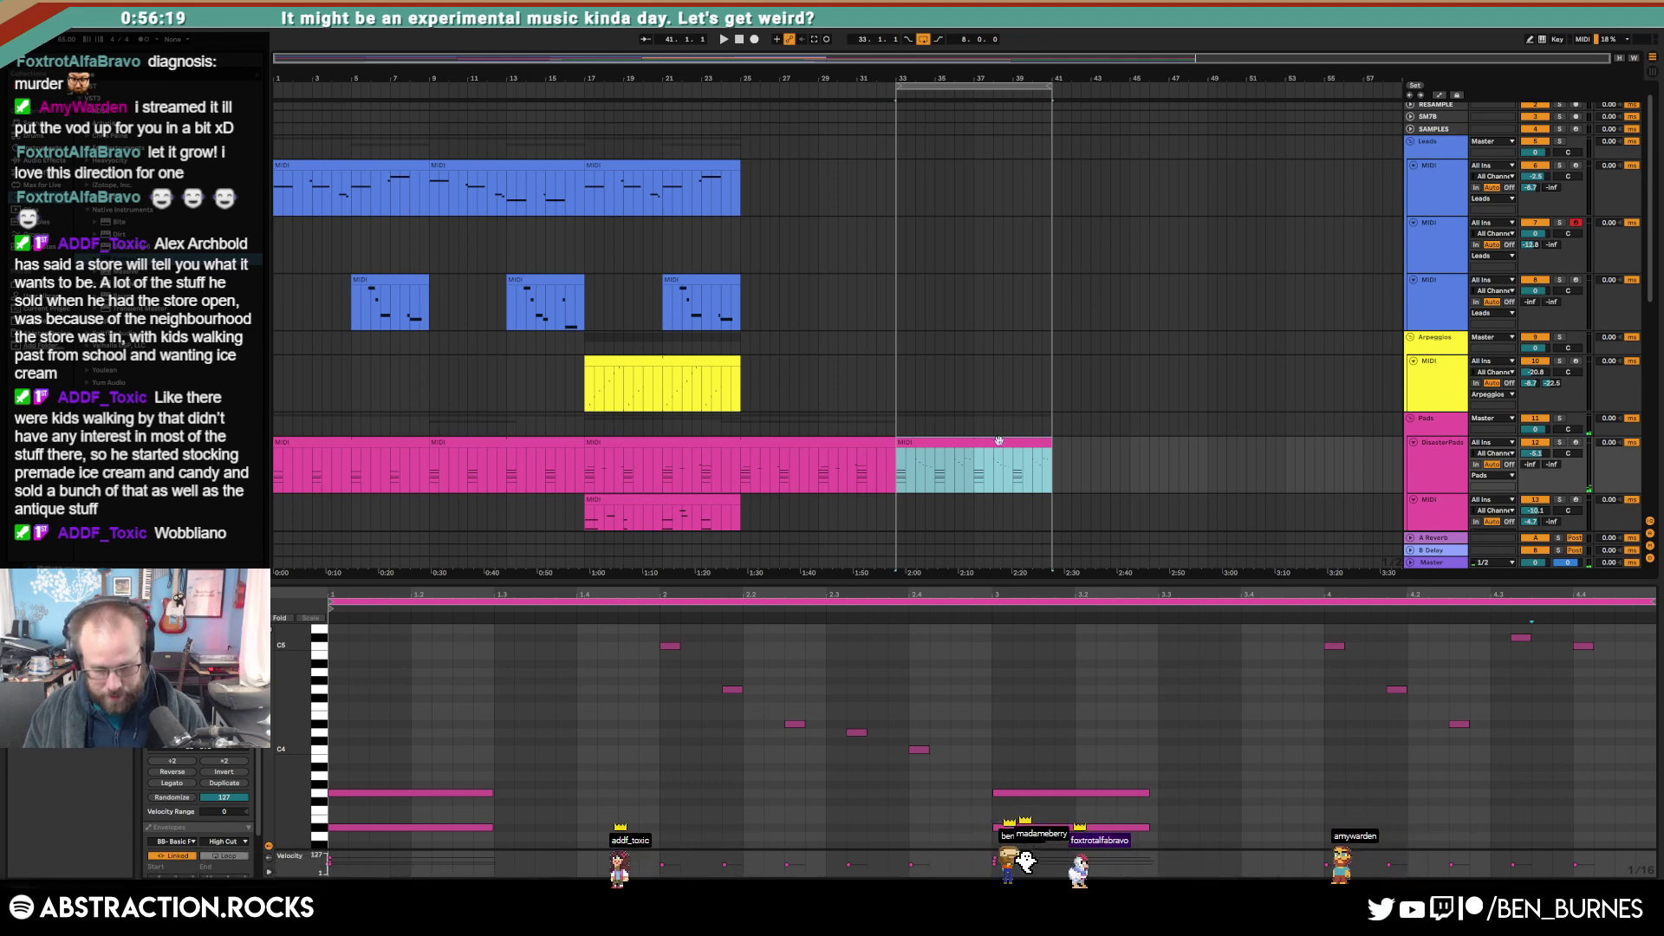
{"action": "key", "text": "ctrl+j"}
{"action": "left_click_drag", "start_coordinate": [707, 698], "coordinate": [686, 849]}
{"action": "key", "text": "Right"}
{"action": "key", "text": "Right"}
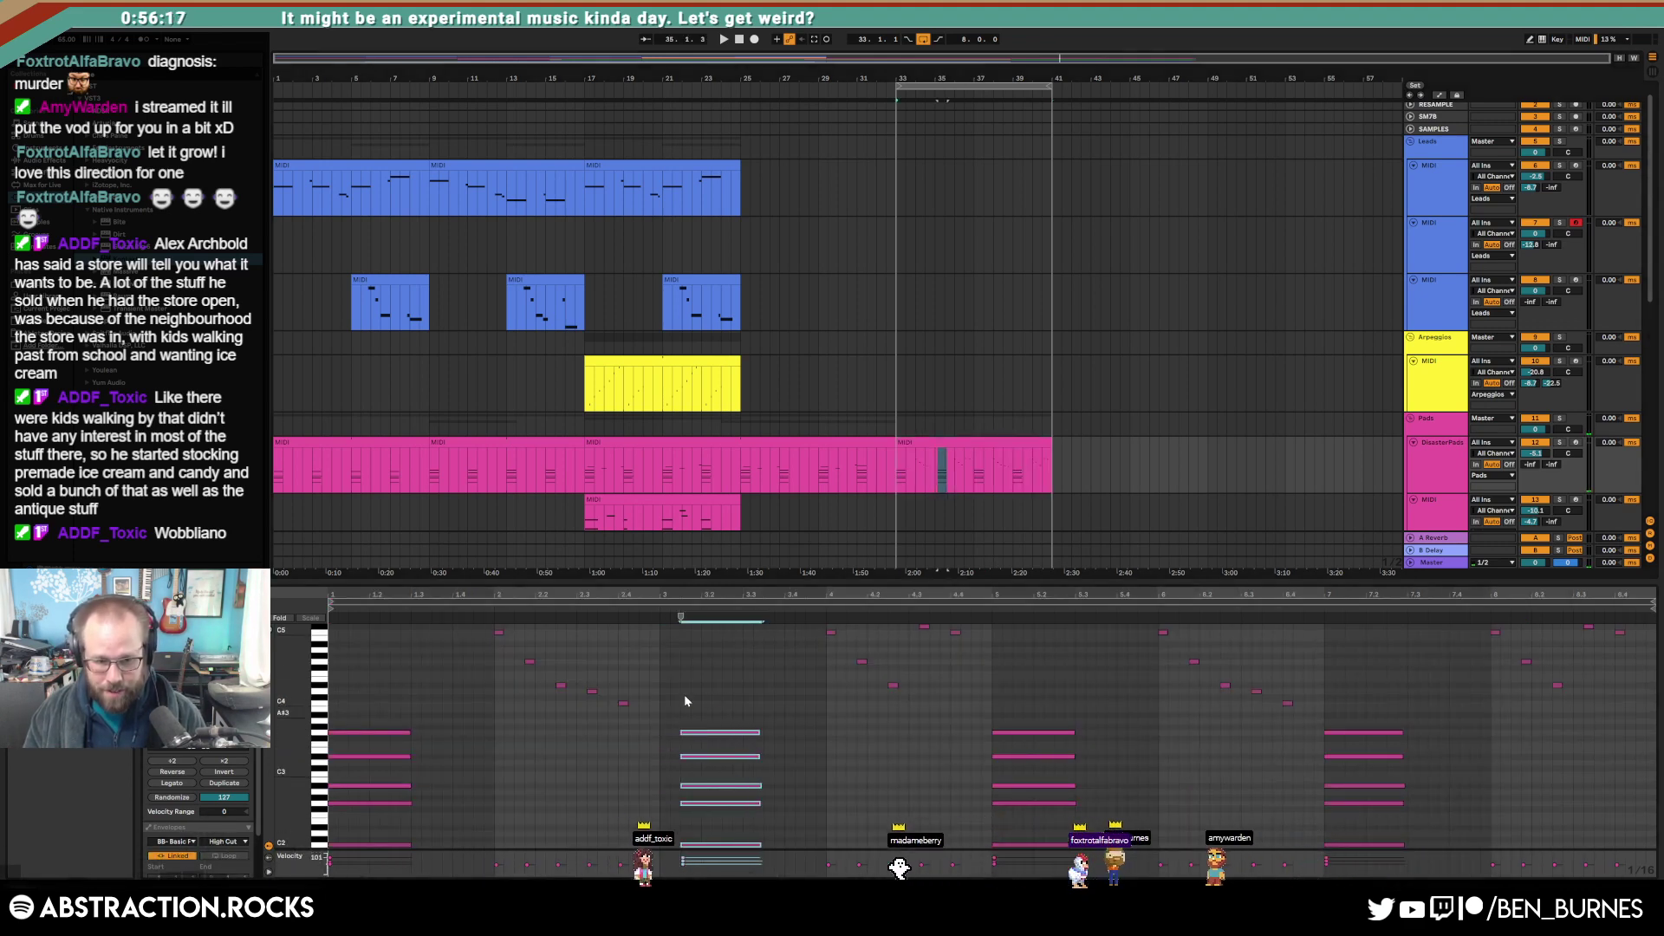
{"action": "left_click", "coordinate": [692, 674]}
{"action": "key", "text": "shift+Tab"}
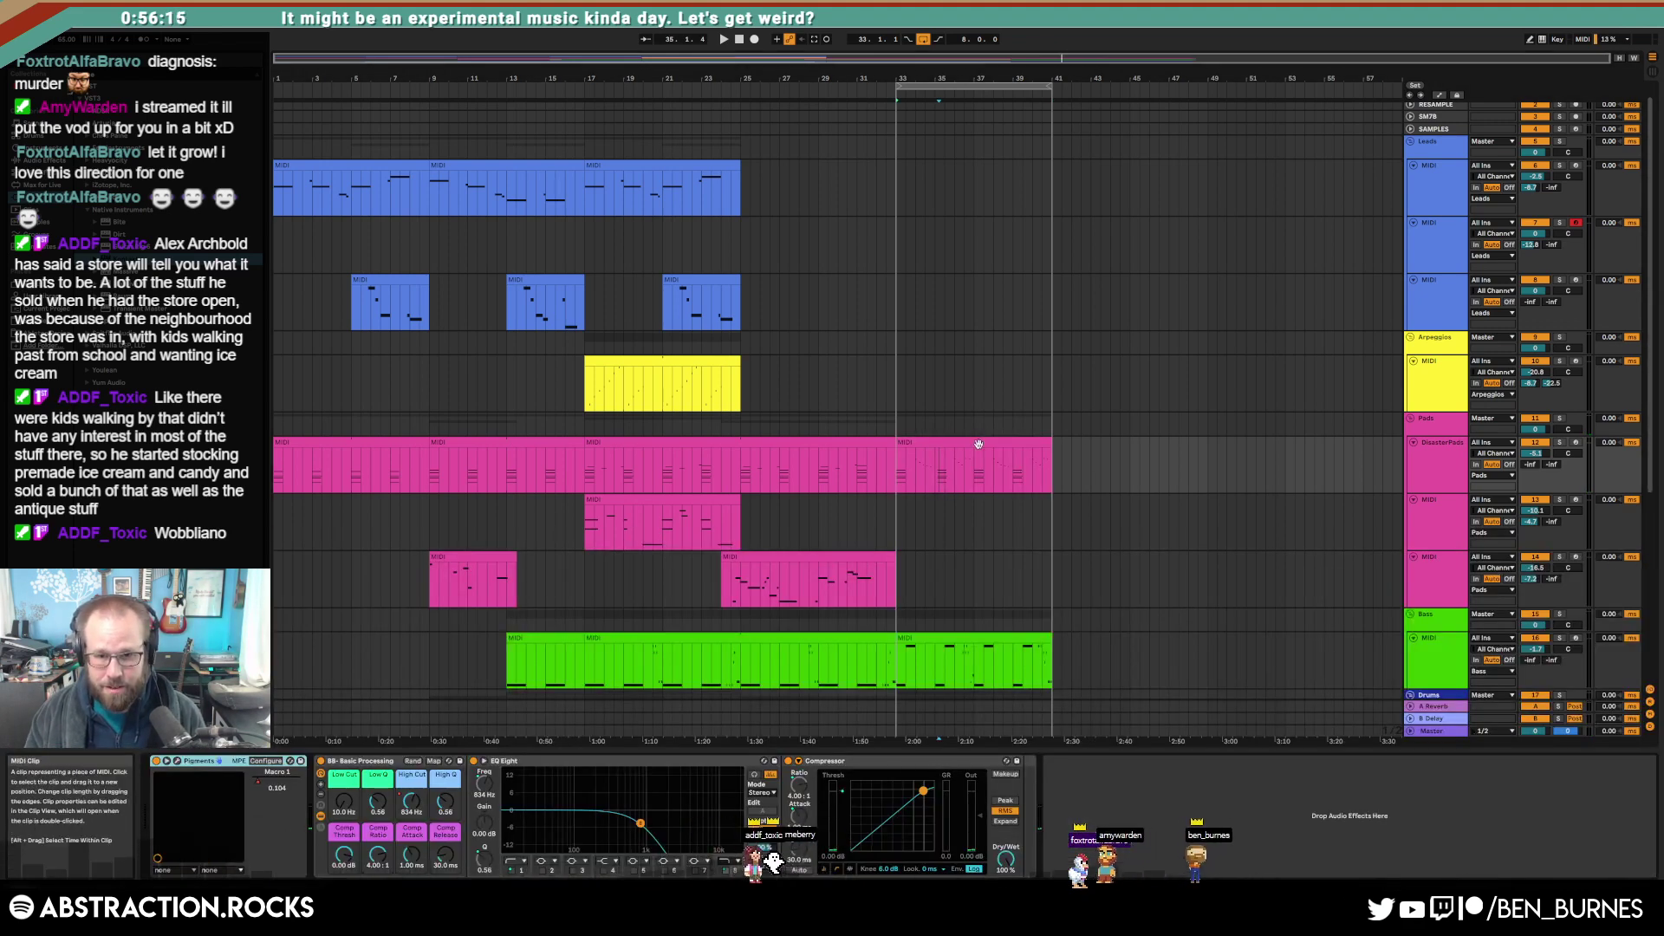
Step: Try recording a short piano take on the new Leads track from bar 32 to about bar 34
{"action": "left_click", "coordinate": [978, 444]}
{"action": "left_click", "coordinate": [877, 289]}
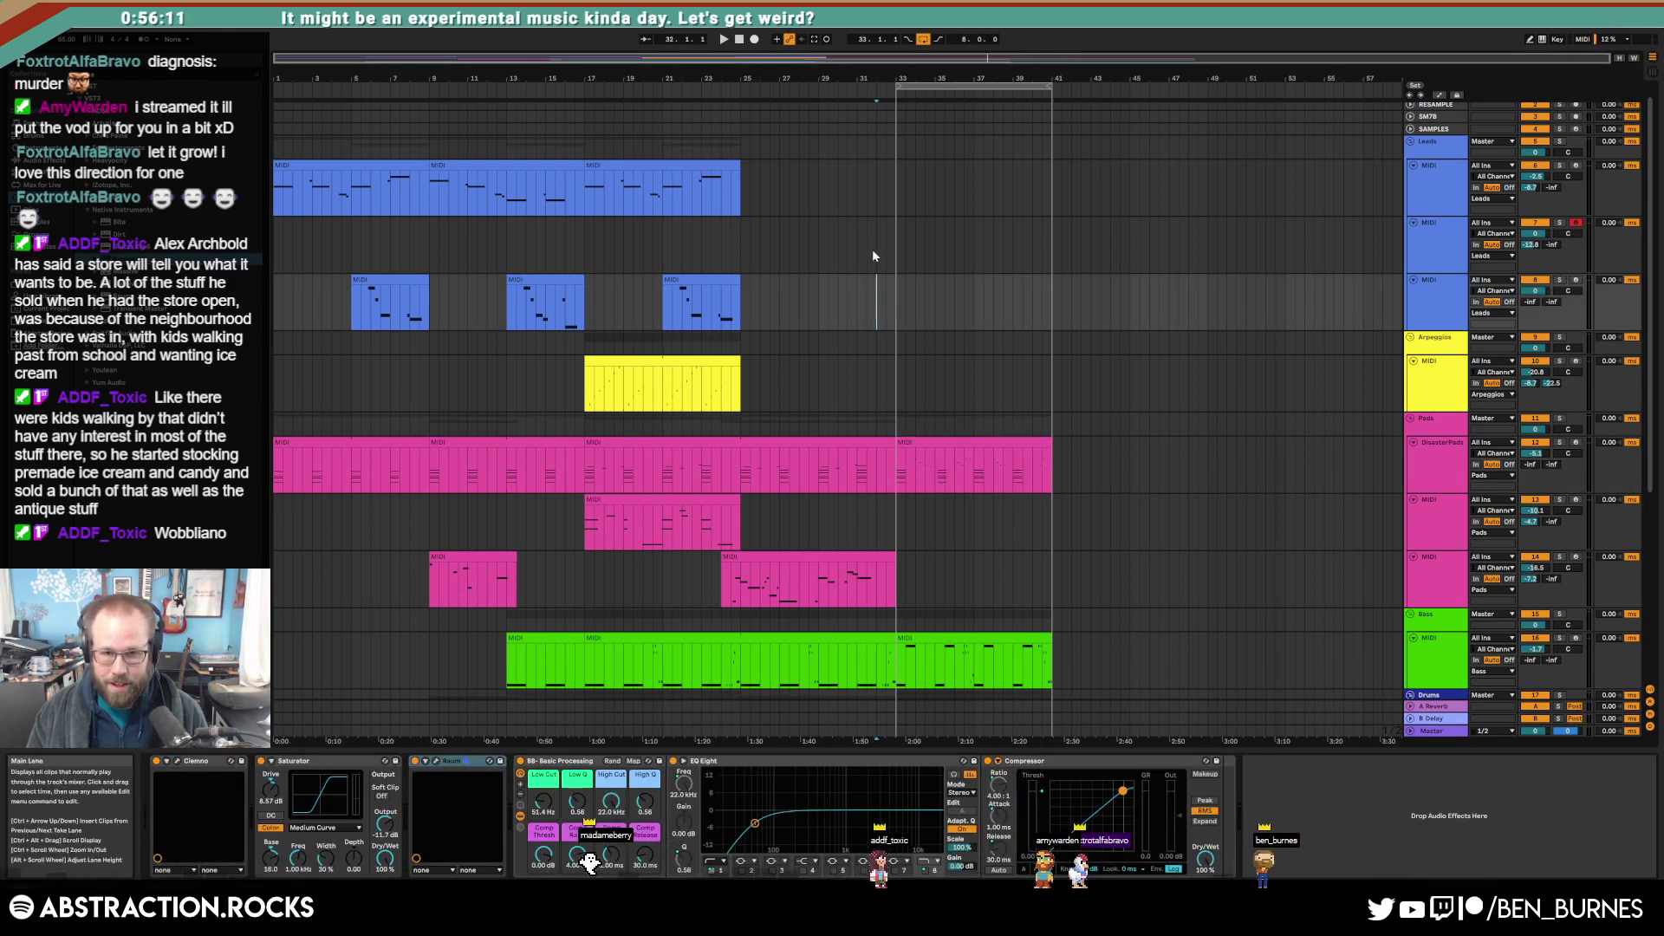
{"action": "left_click", "coordinate": [876, 254]}
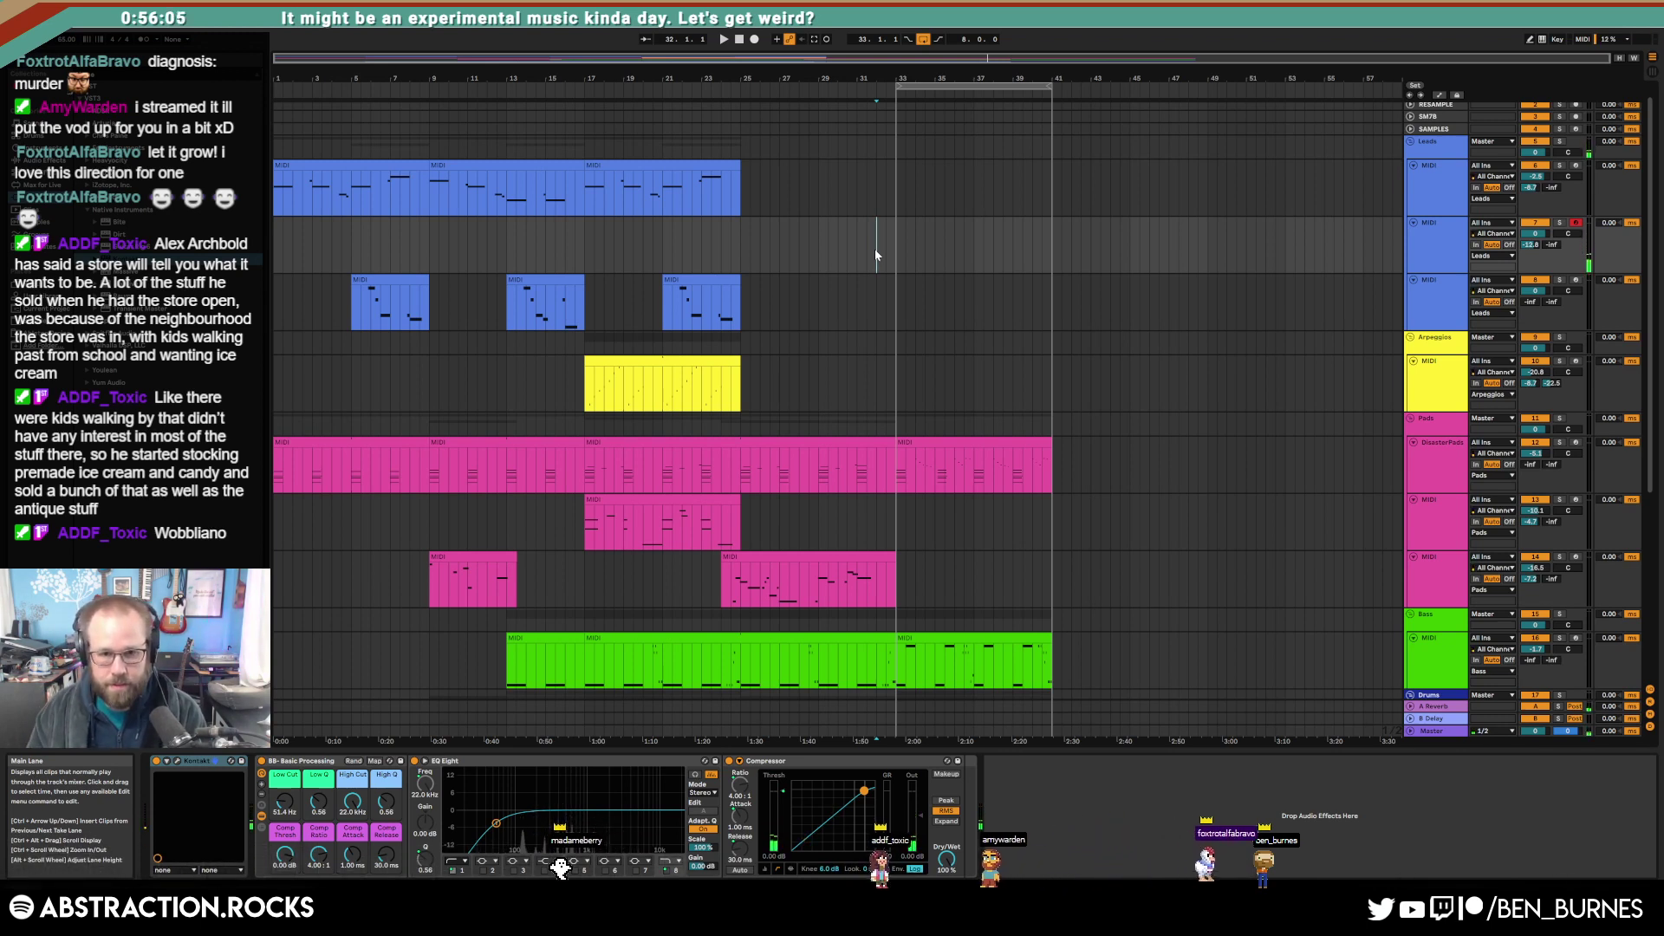
{"action": "key", "text": "F9"}
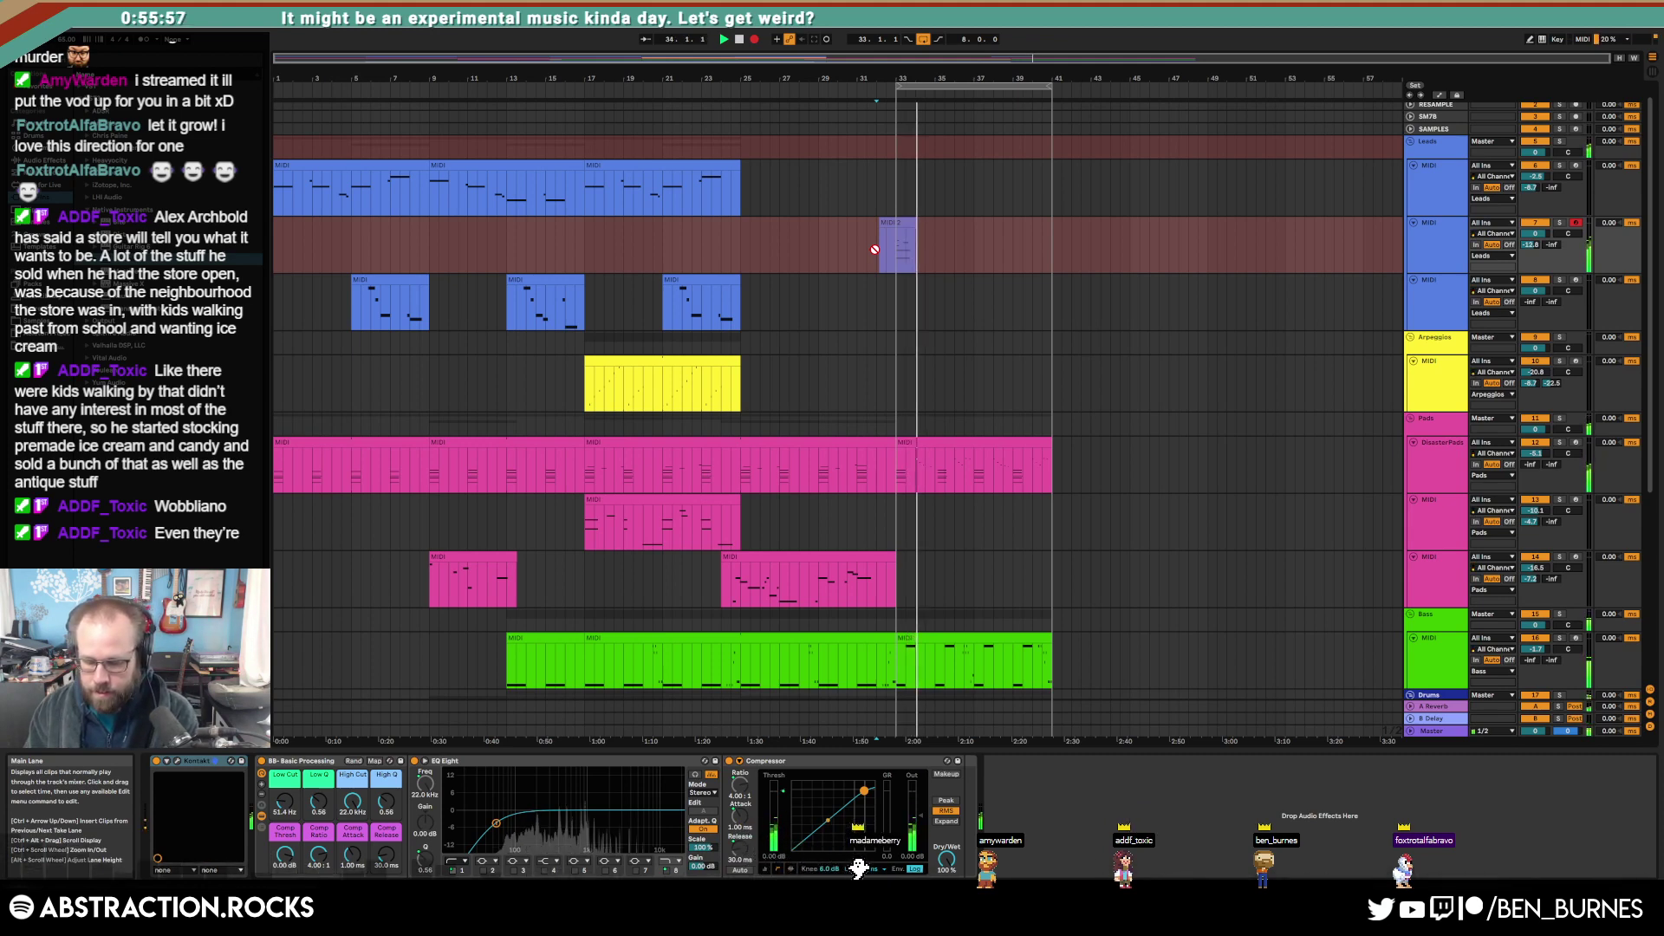
{"action": "key", "text": "space"}
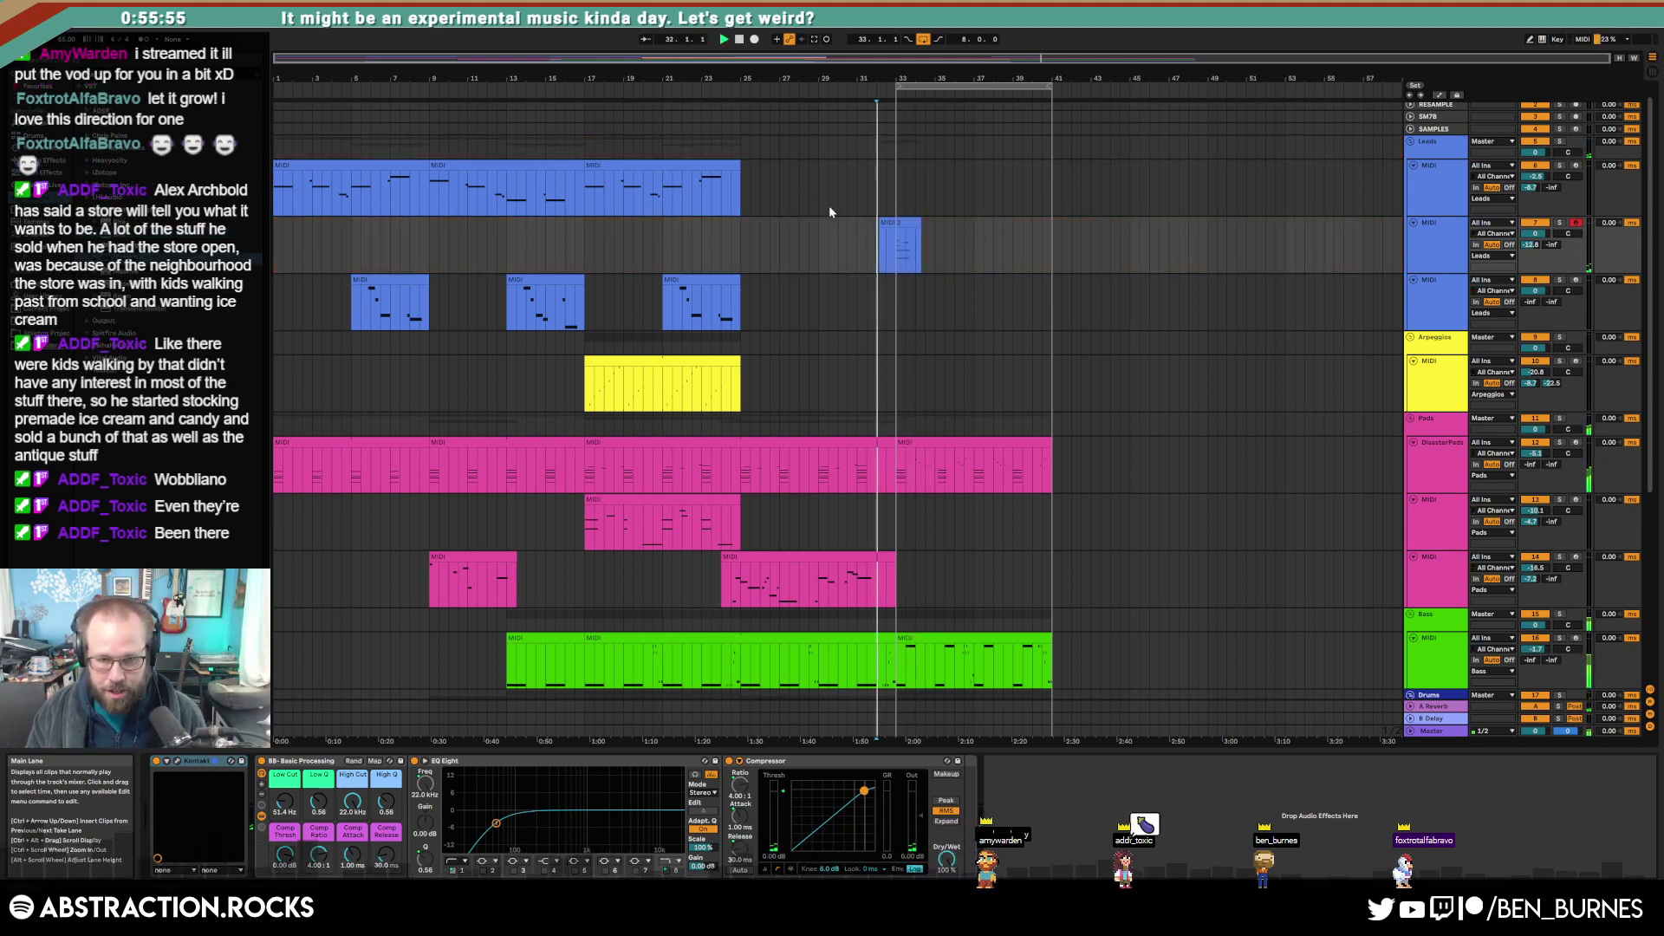
Step: Try recording another piano take from bar 32 to about bar 37, and remove the recorded takes from the new Leads track
{"action": "key", "text": "space"}
{"action": "key", "text": "F9"}
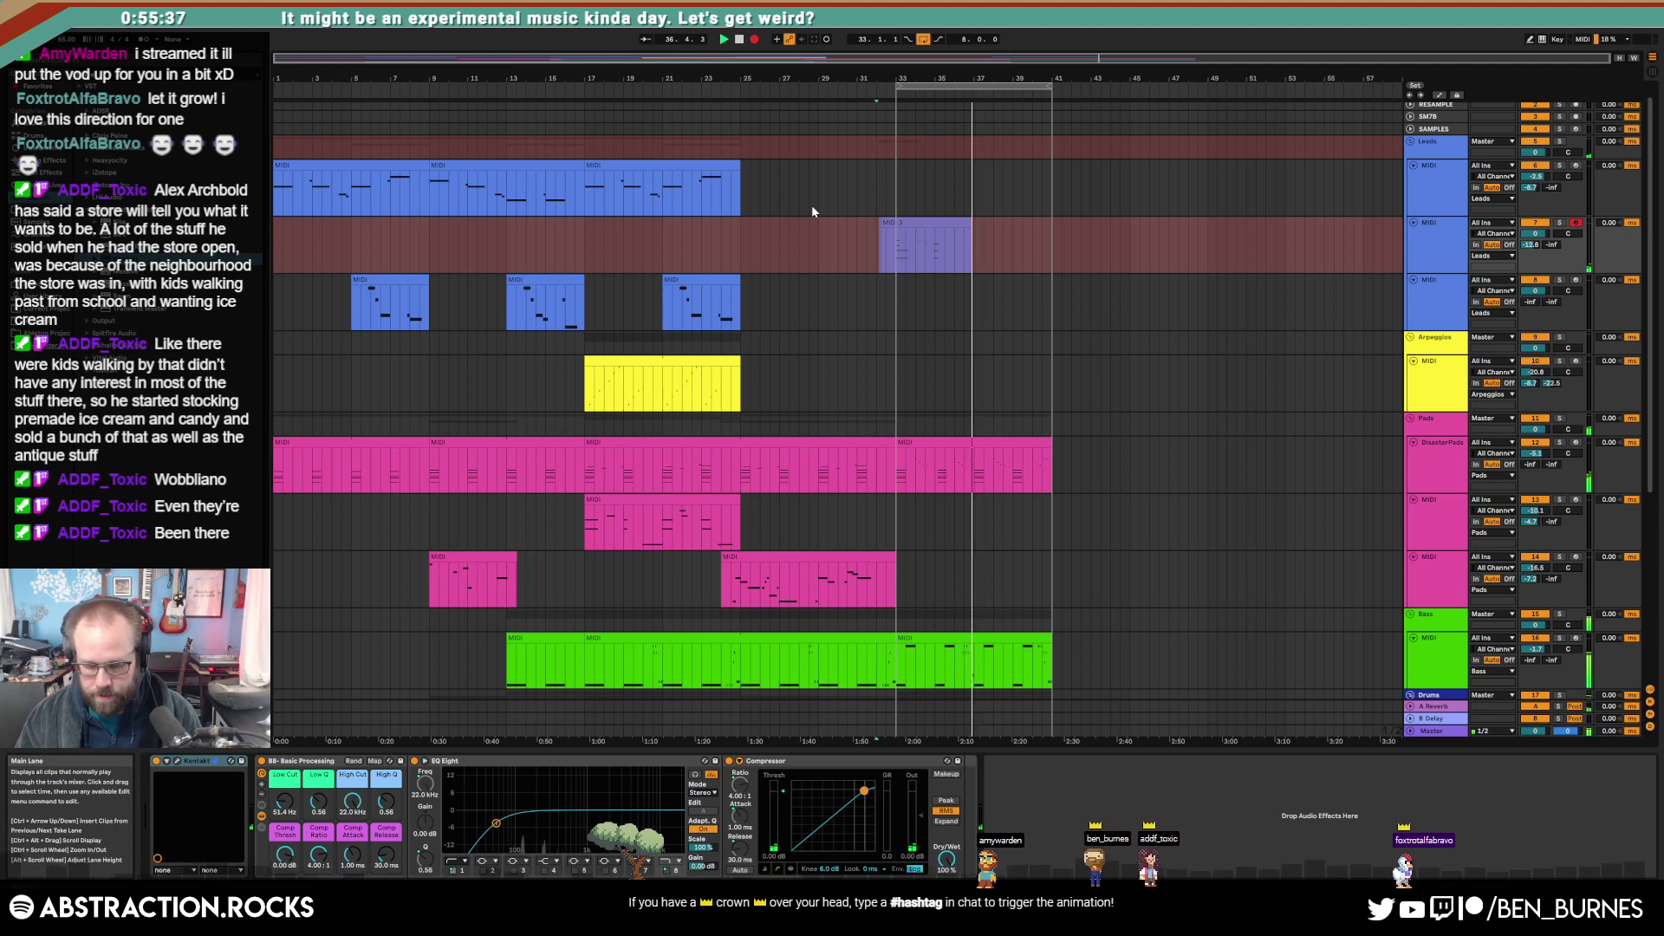
{"action": "key", "text": "space"}
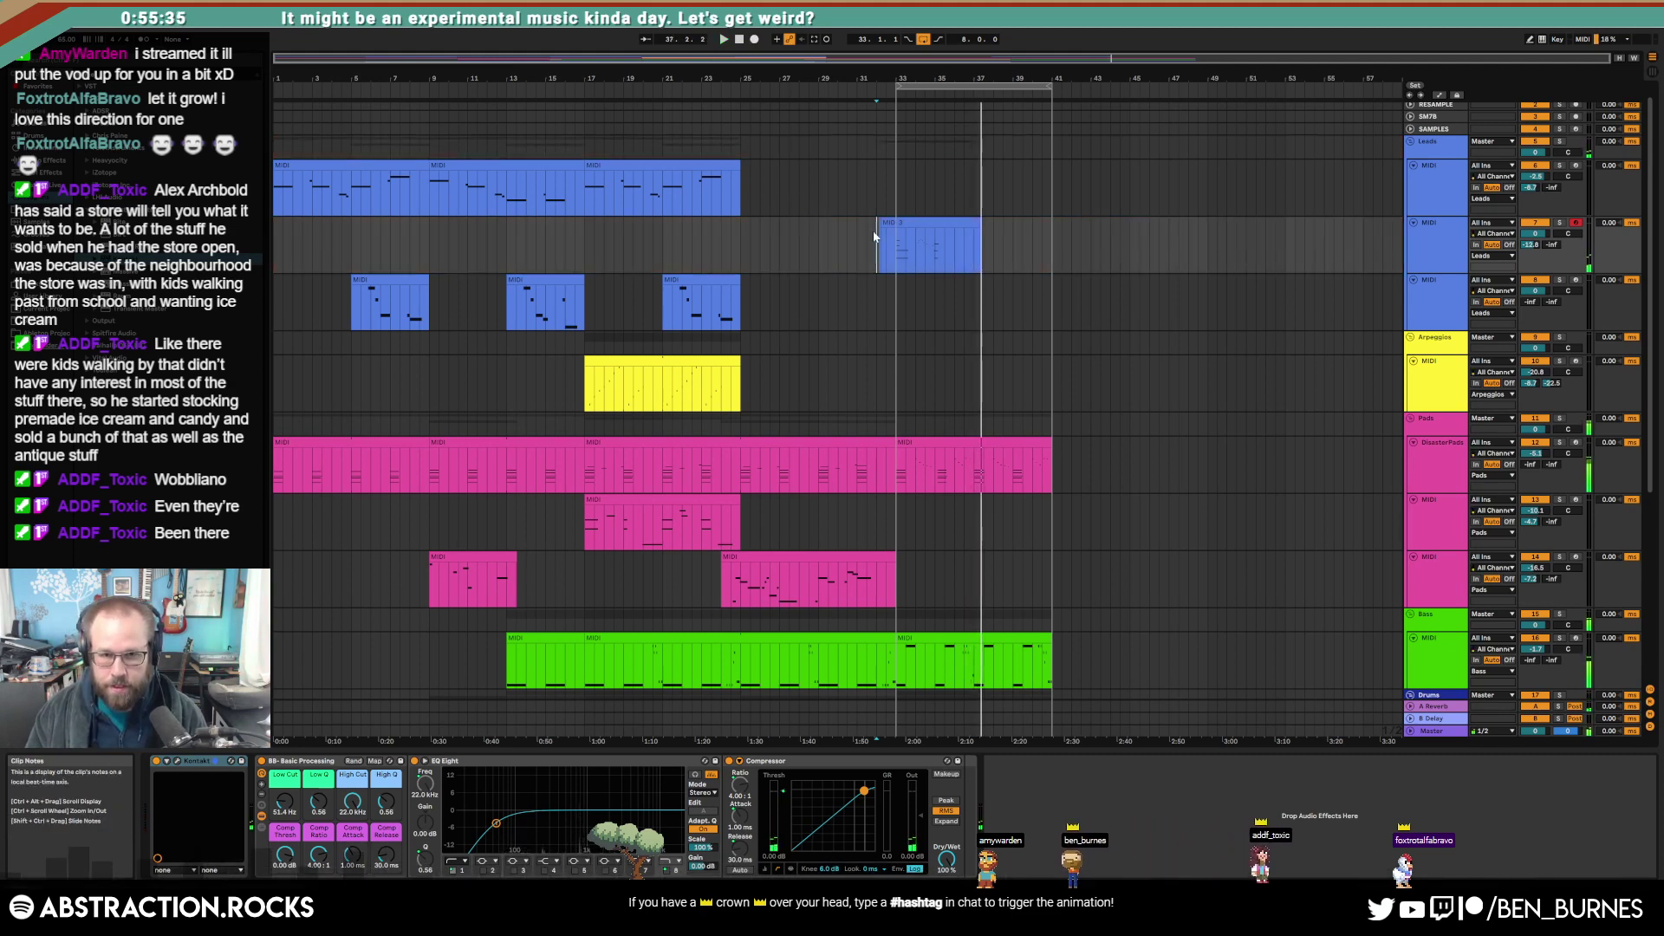
{"action": "left_click_drag", "start_coordinate": [848, 241], "coordinate": [1064, 242]}
{"action": "key", "text": "ctrl+z"}
Step: Try recording looped piano passes on the new Leads track from about bar 32, cycling through bars 33 to 41
{"action": "key", "text": "space"}
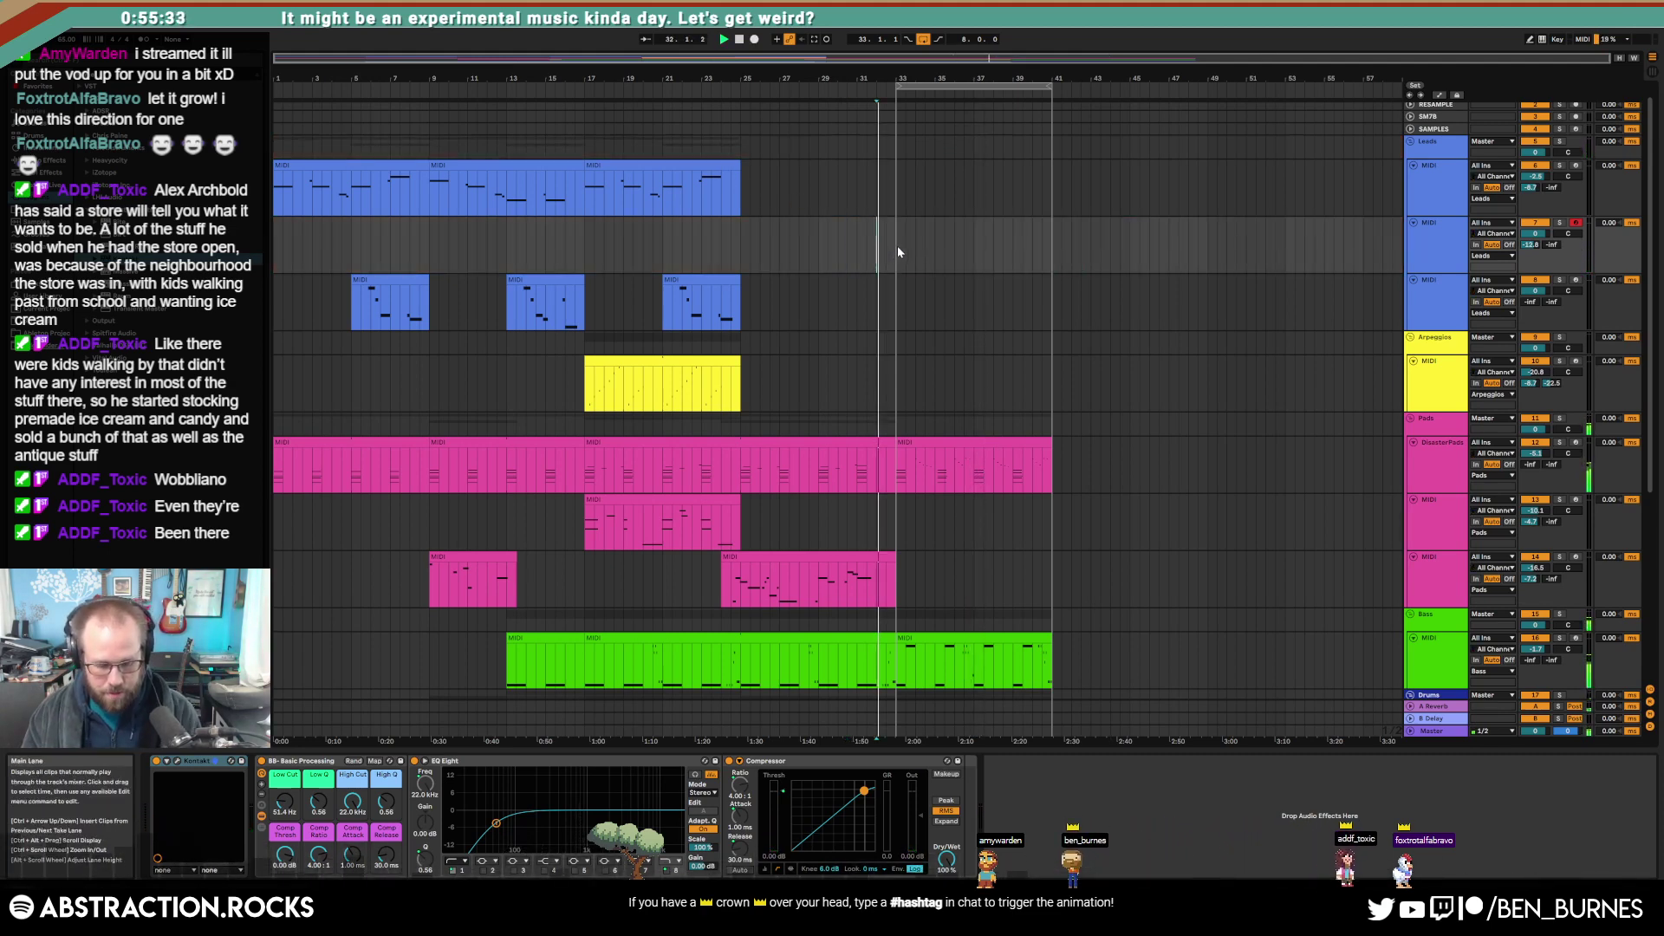
{"action": "key", "text": "F9"}
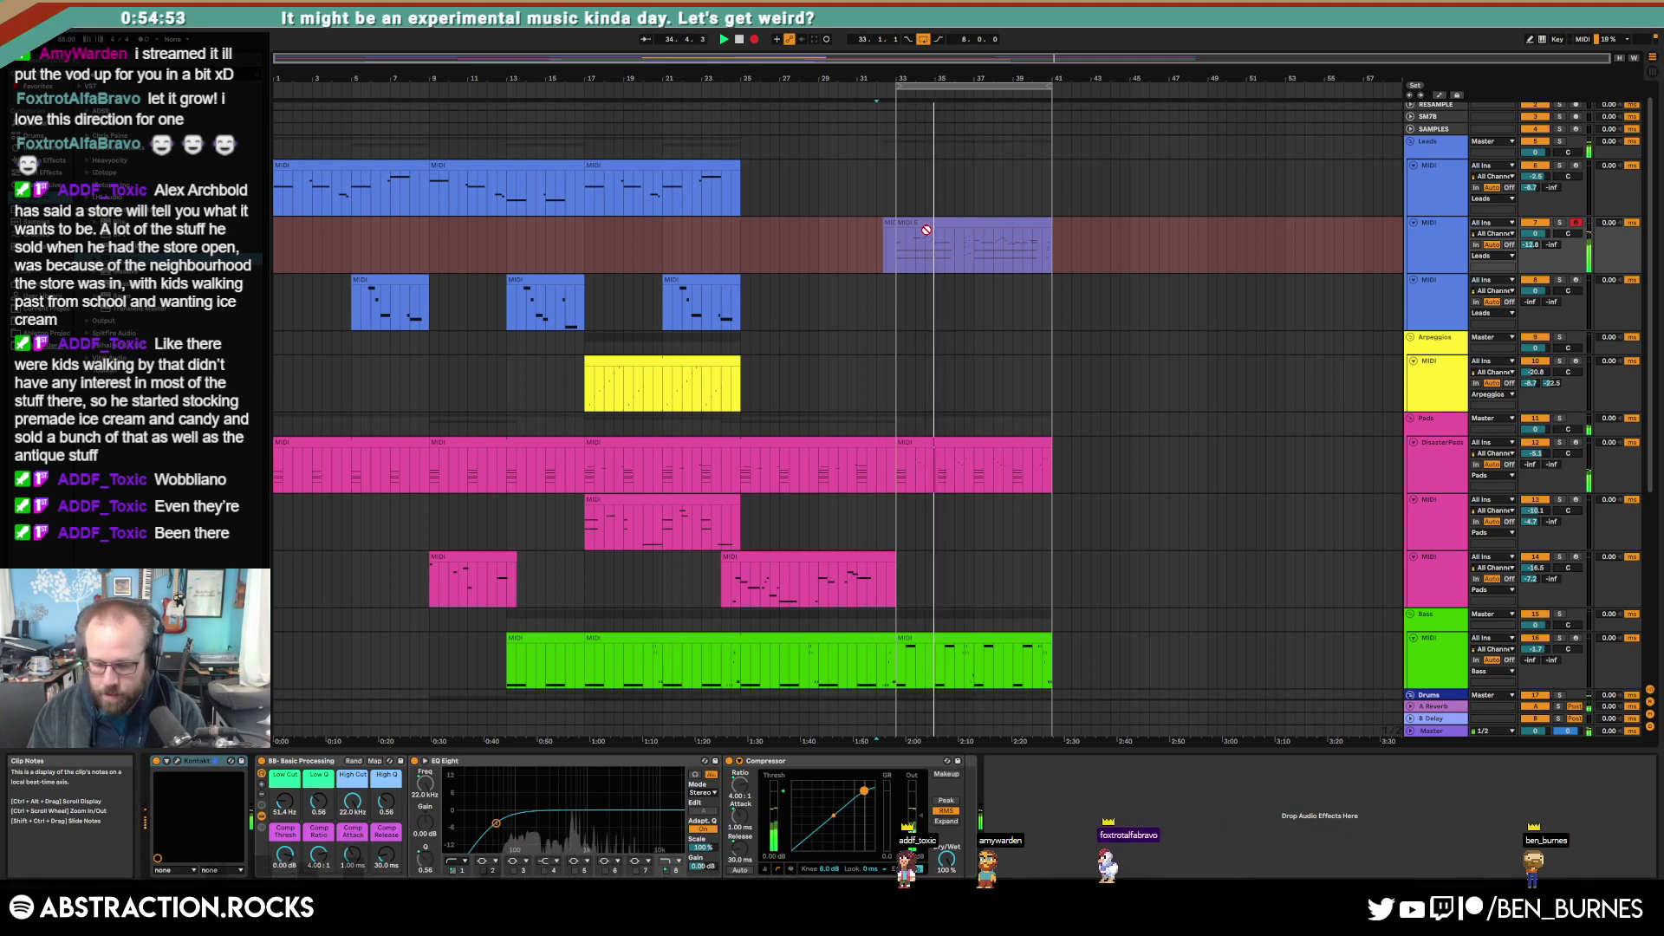
{"action": "key", "text": "space"}
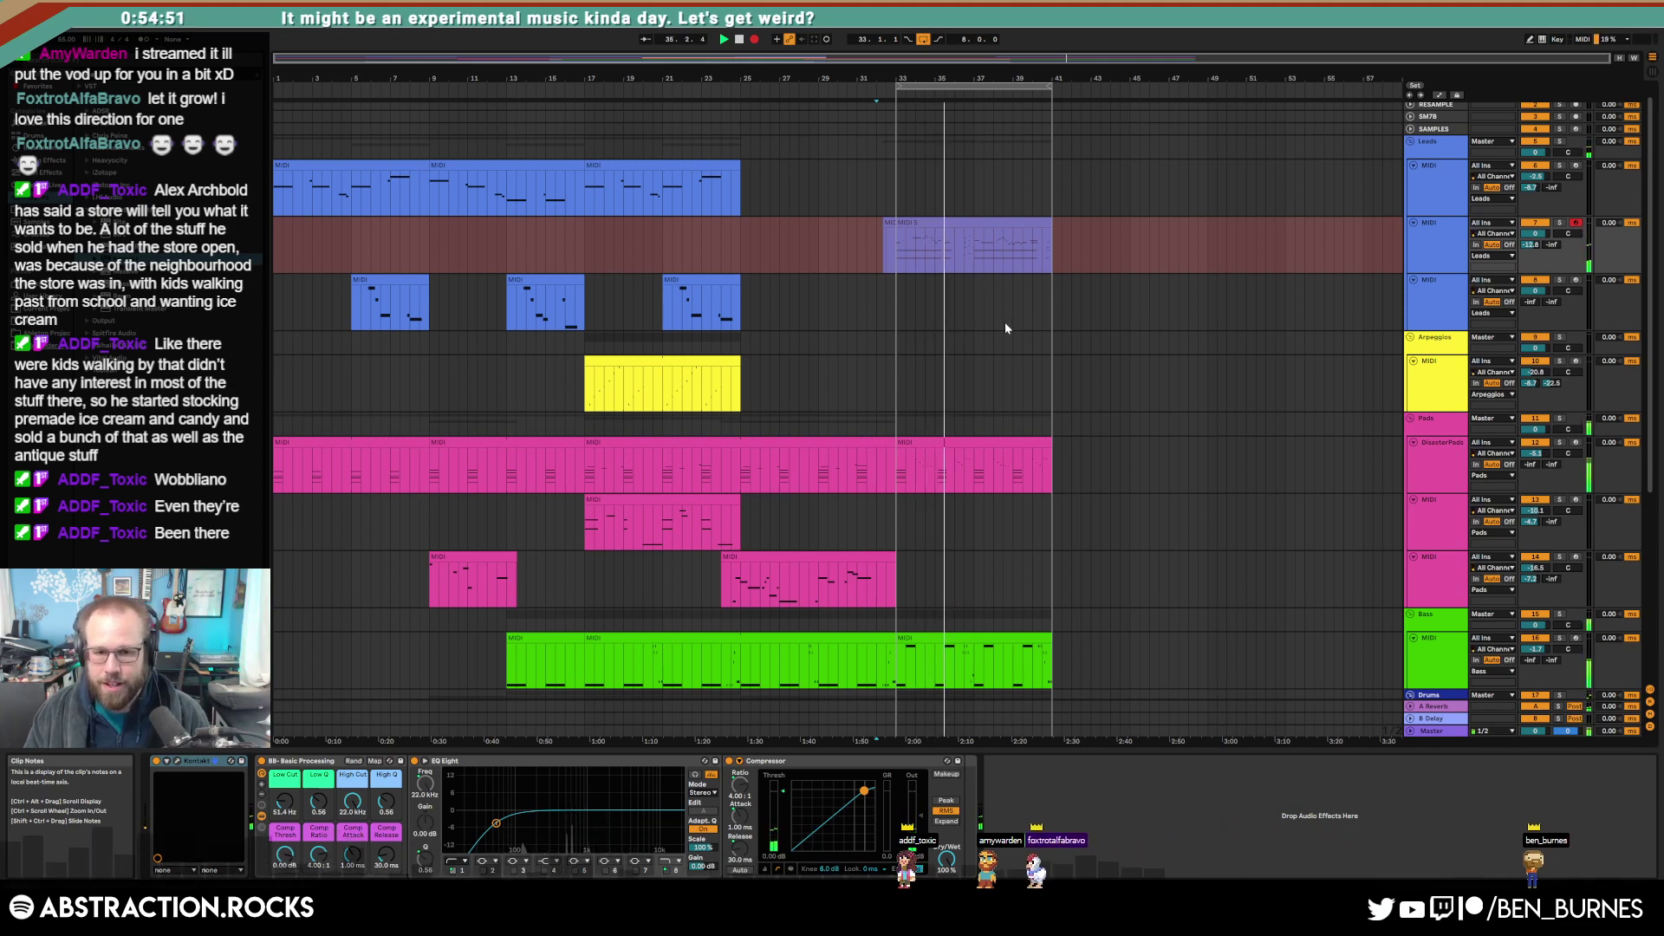
Step: Open the bar 33 pad clip again and check the notes of its bar 35 chord
{"action": "left_click", "coordinate": [985, 447]}
{"action": "double_click", "coordinate": [975, 442]}
{"action": "left_click_drag", "start_coordinate": [710, 699], "coordinate": [784, 850]}
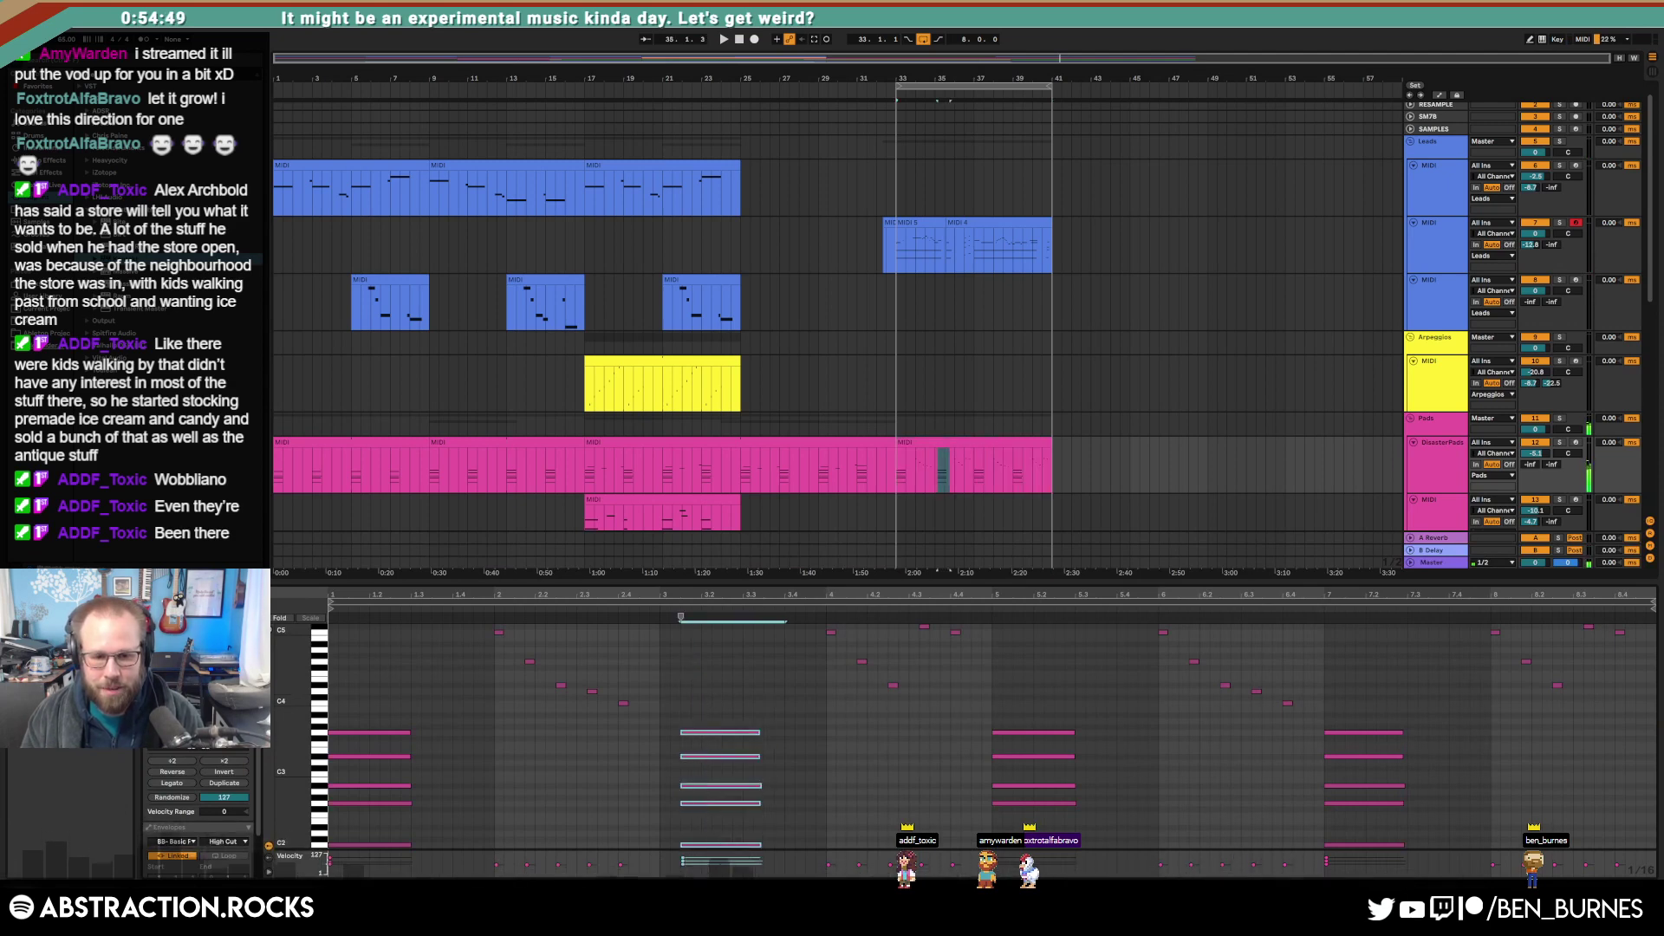
{"action": "left_click", "coordinate": [796, 785]}
Step: Delete the takes on the new Leads track and record new piano passes from bar 32, looping through bars 33 to 41
{"action": "left_click_drag", "start_coordinate": [867, 239], "coordinate": [1111, 247]}
{"action": "key", "text": "Delete"}
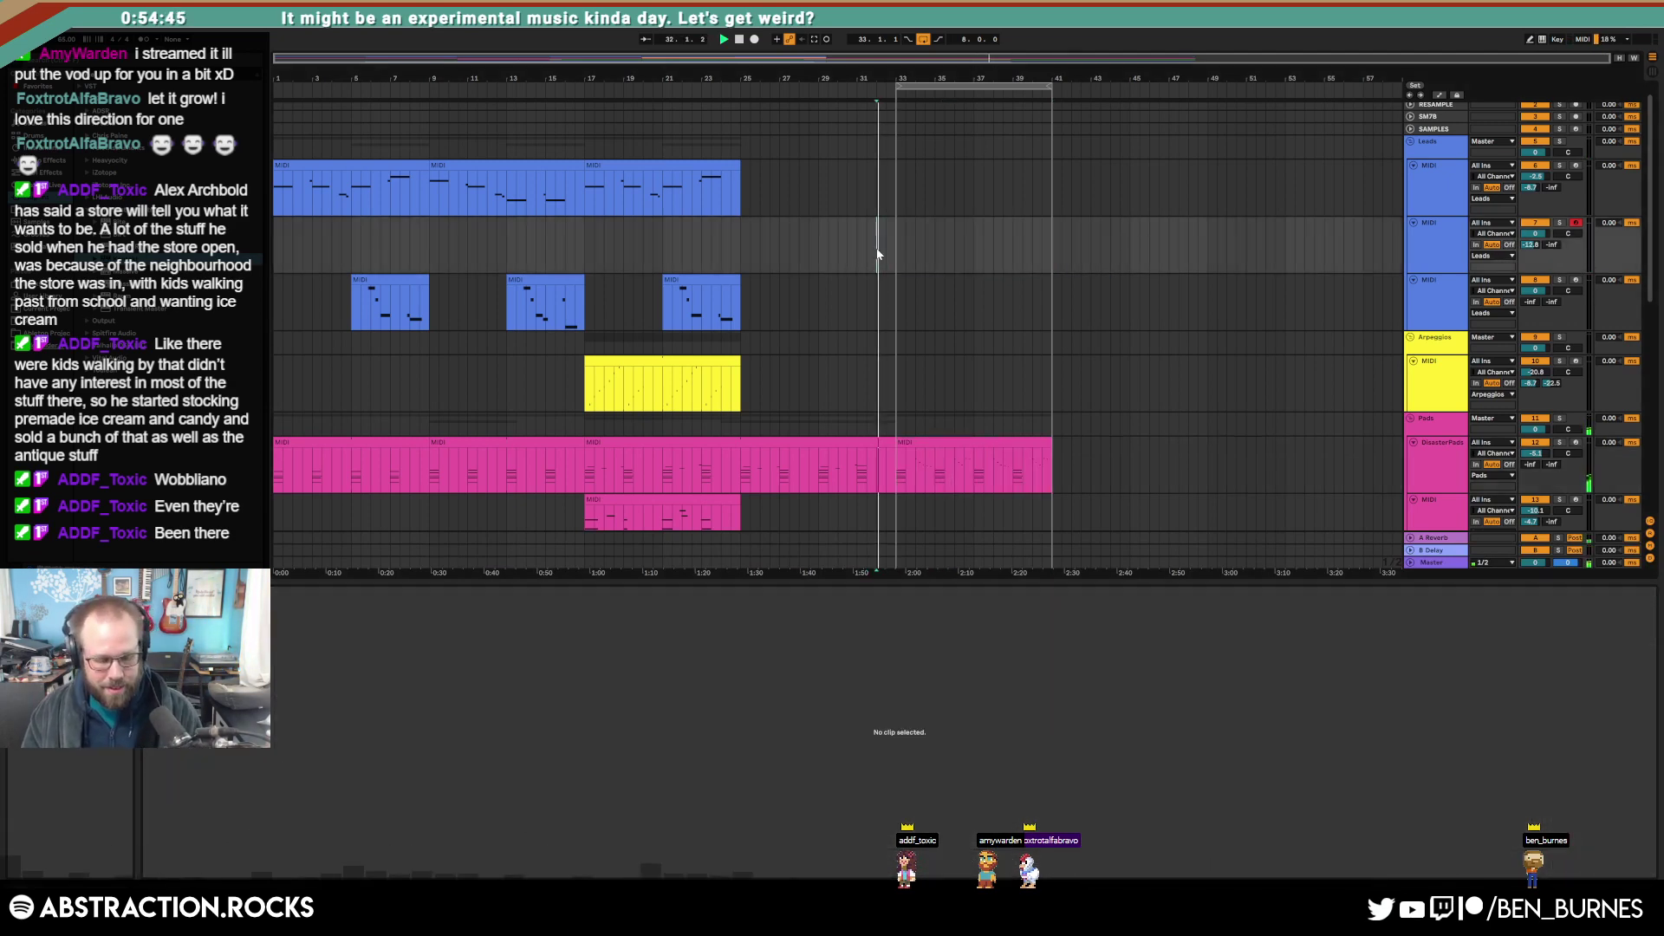
{"action": "key", "text": "F9"}
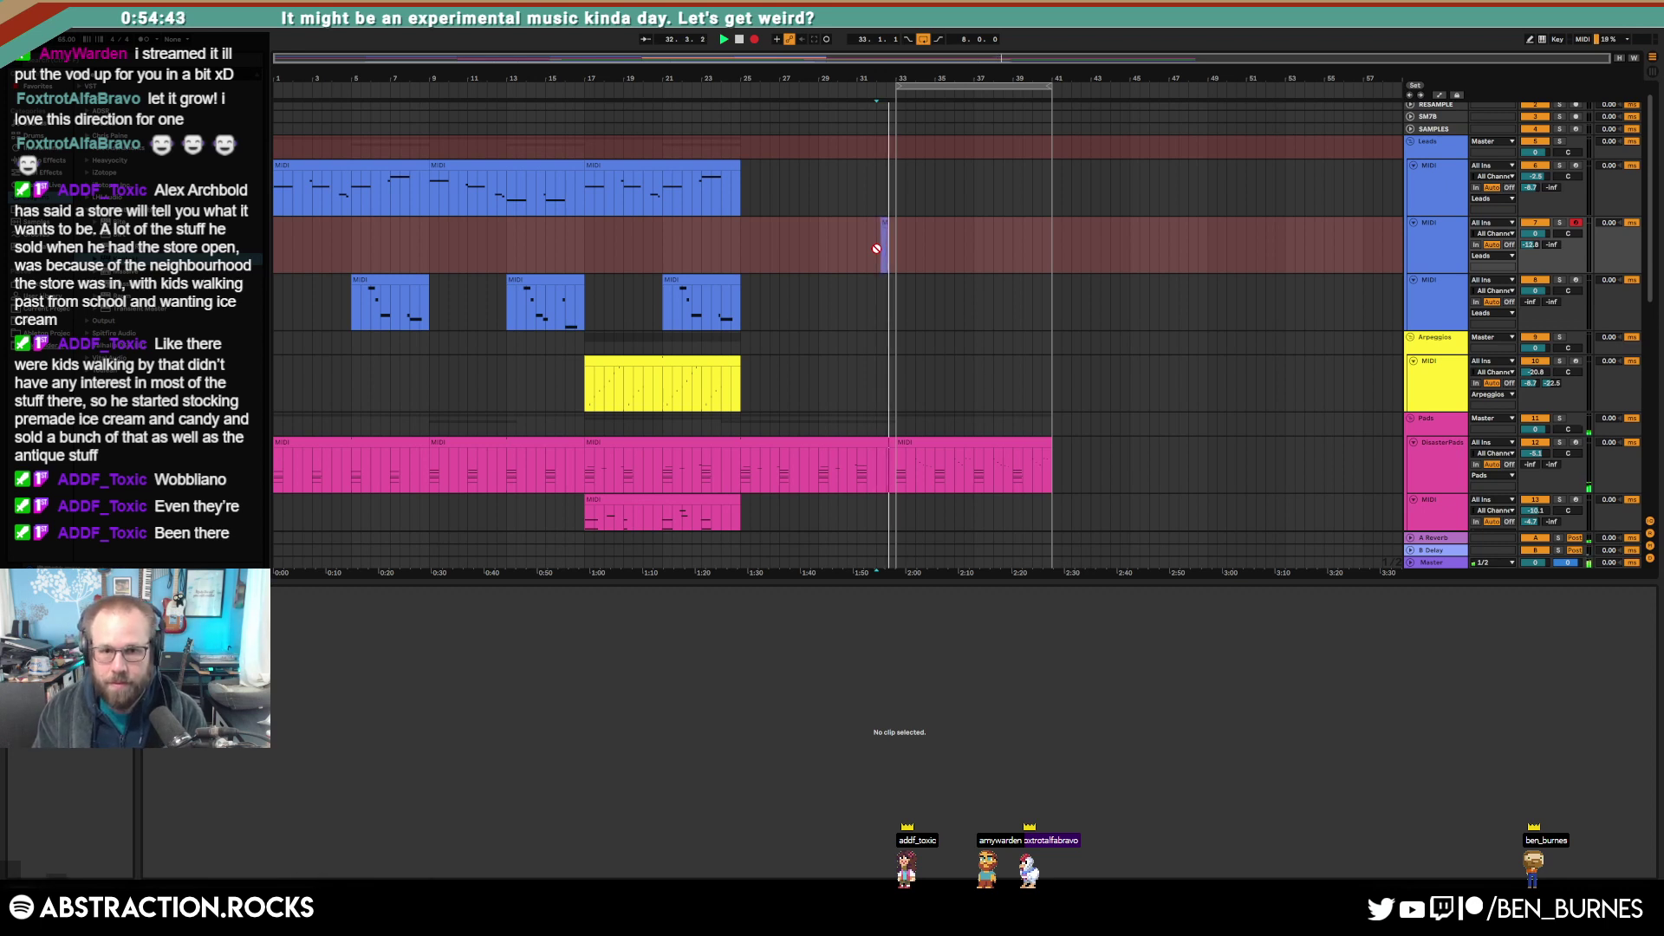
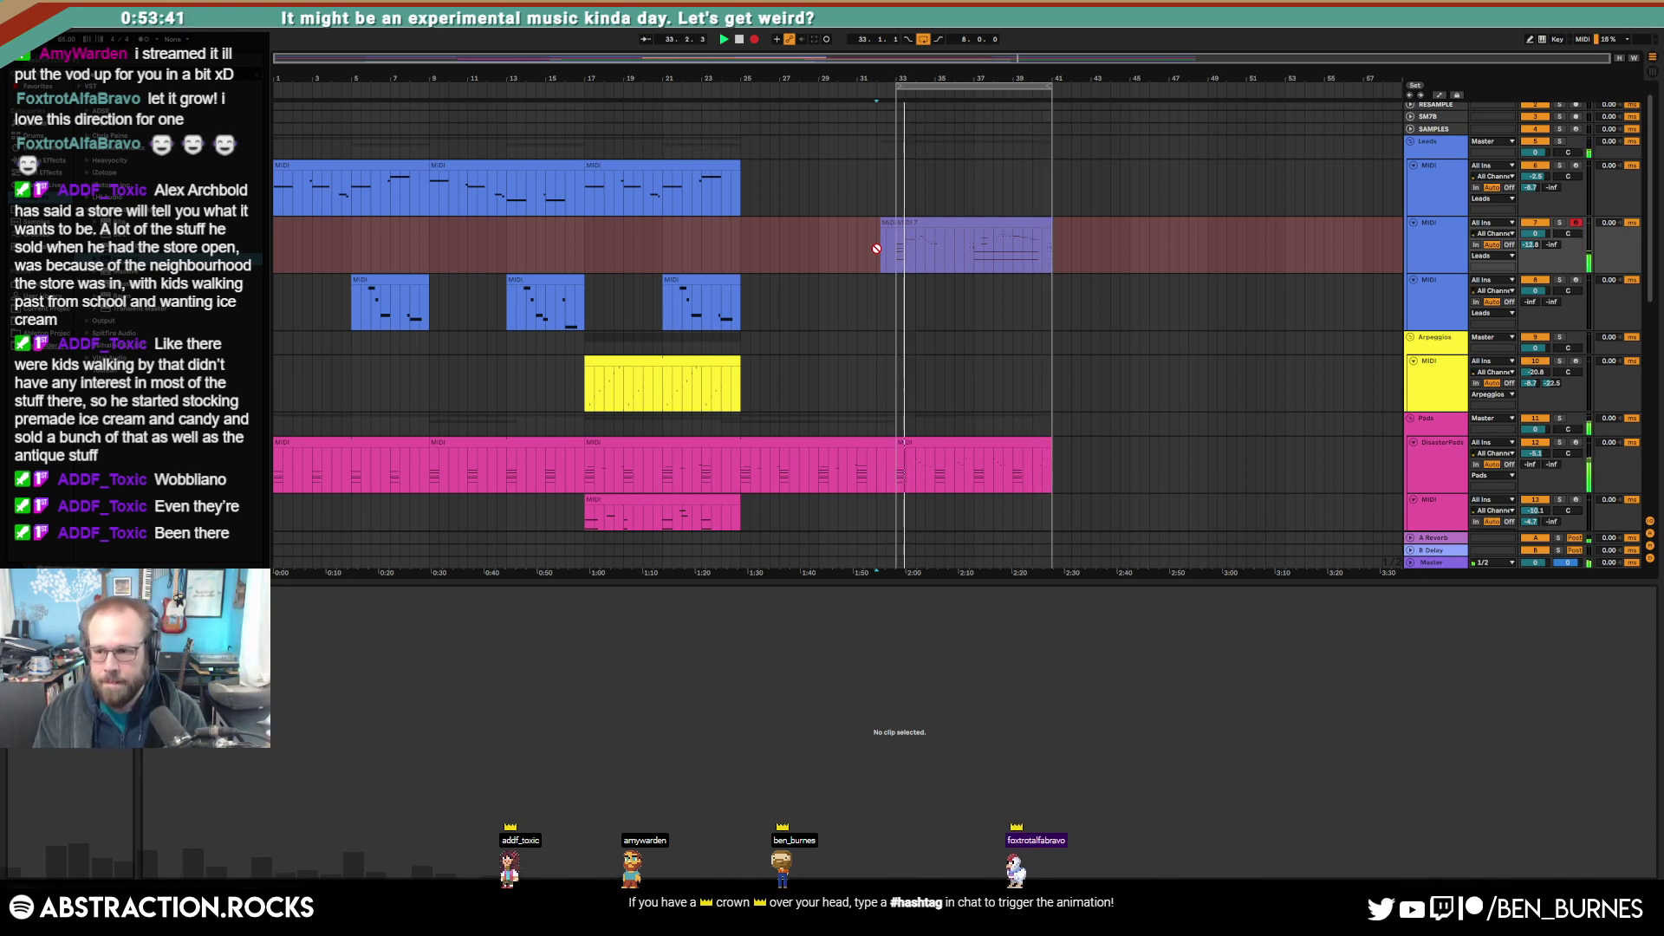
{"action": "key", "text": "space"}
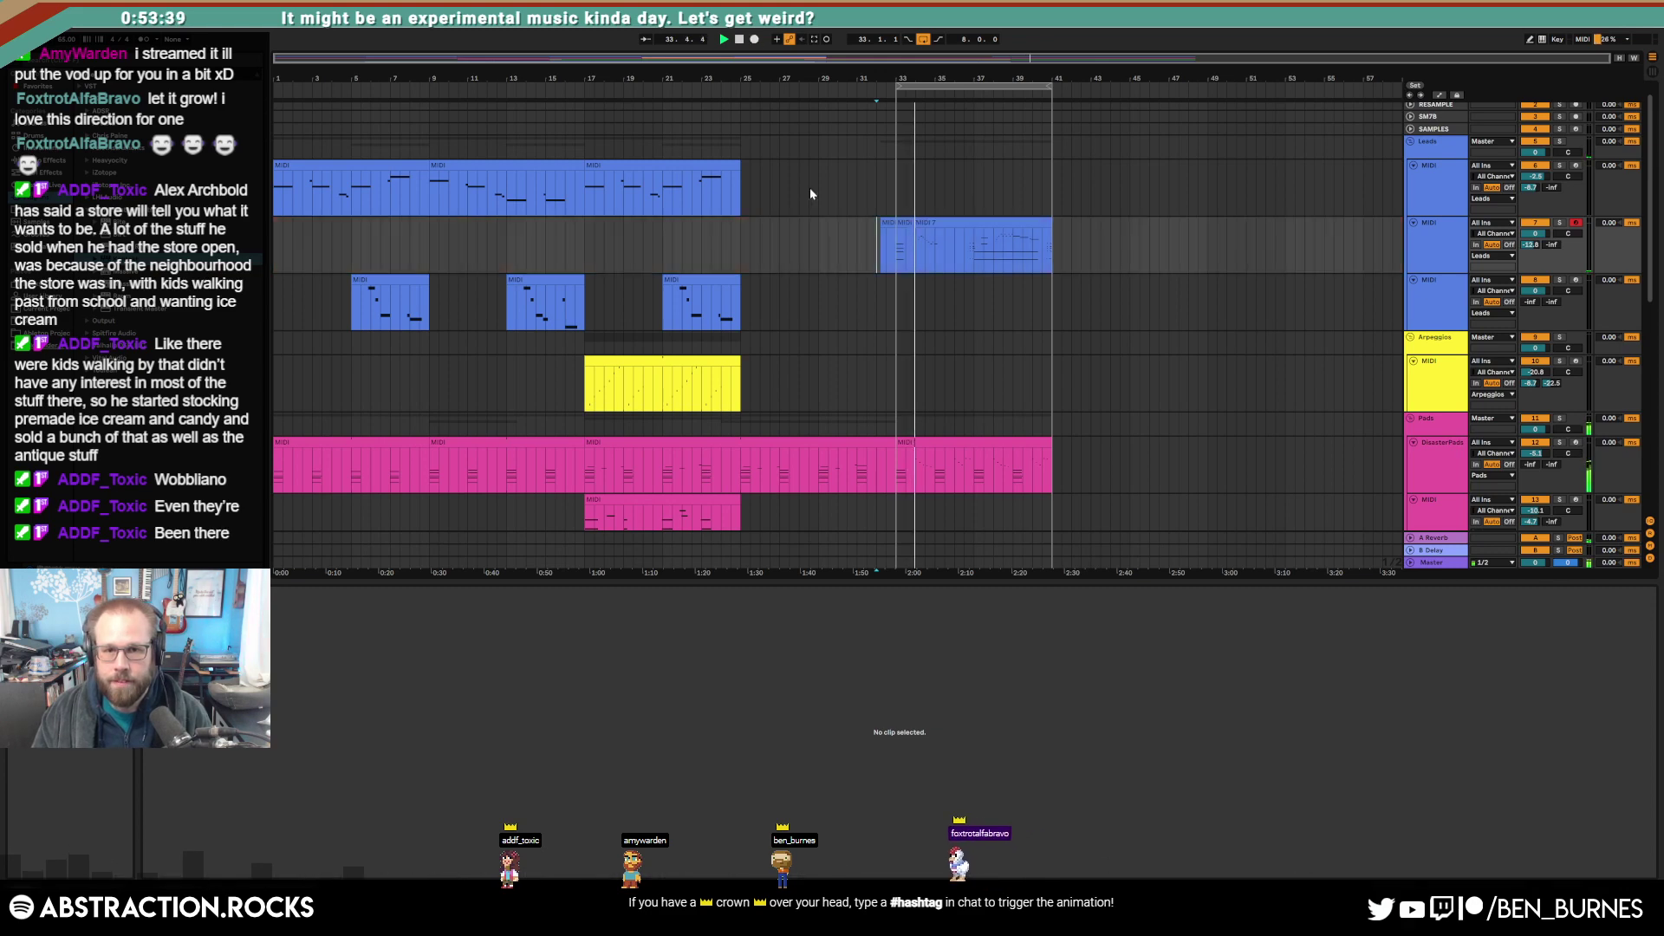
Step: Turn the recorded piano passes into one clip spanning bar 32 to about bar 50, and extend the arrangement loop to bar 49
{"action": "left_click_drag", "start_coordinate": [1023, 222], "coordinate": [878, 243]}
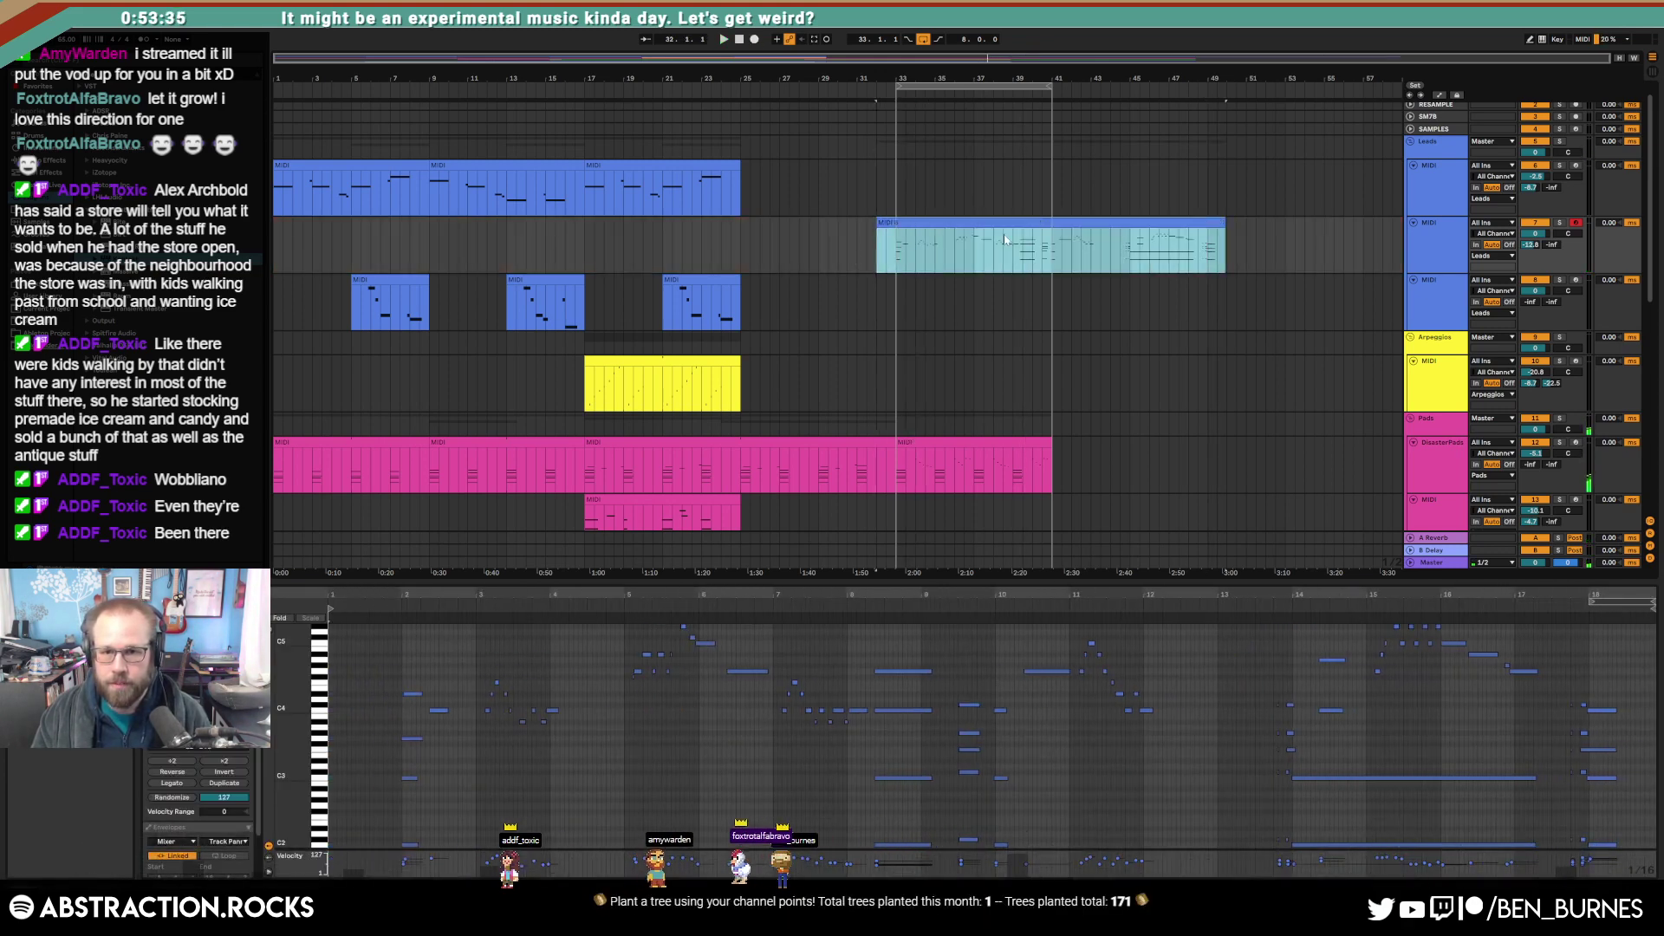
{"action": "left_click", "coordinate": [1039, 222]}
{"action": "left_click", "coordinate": [1127, 732]}
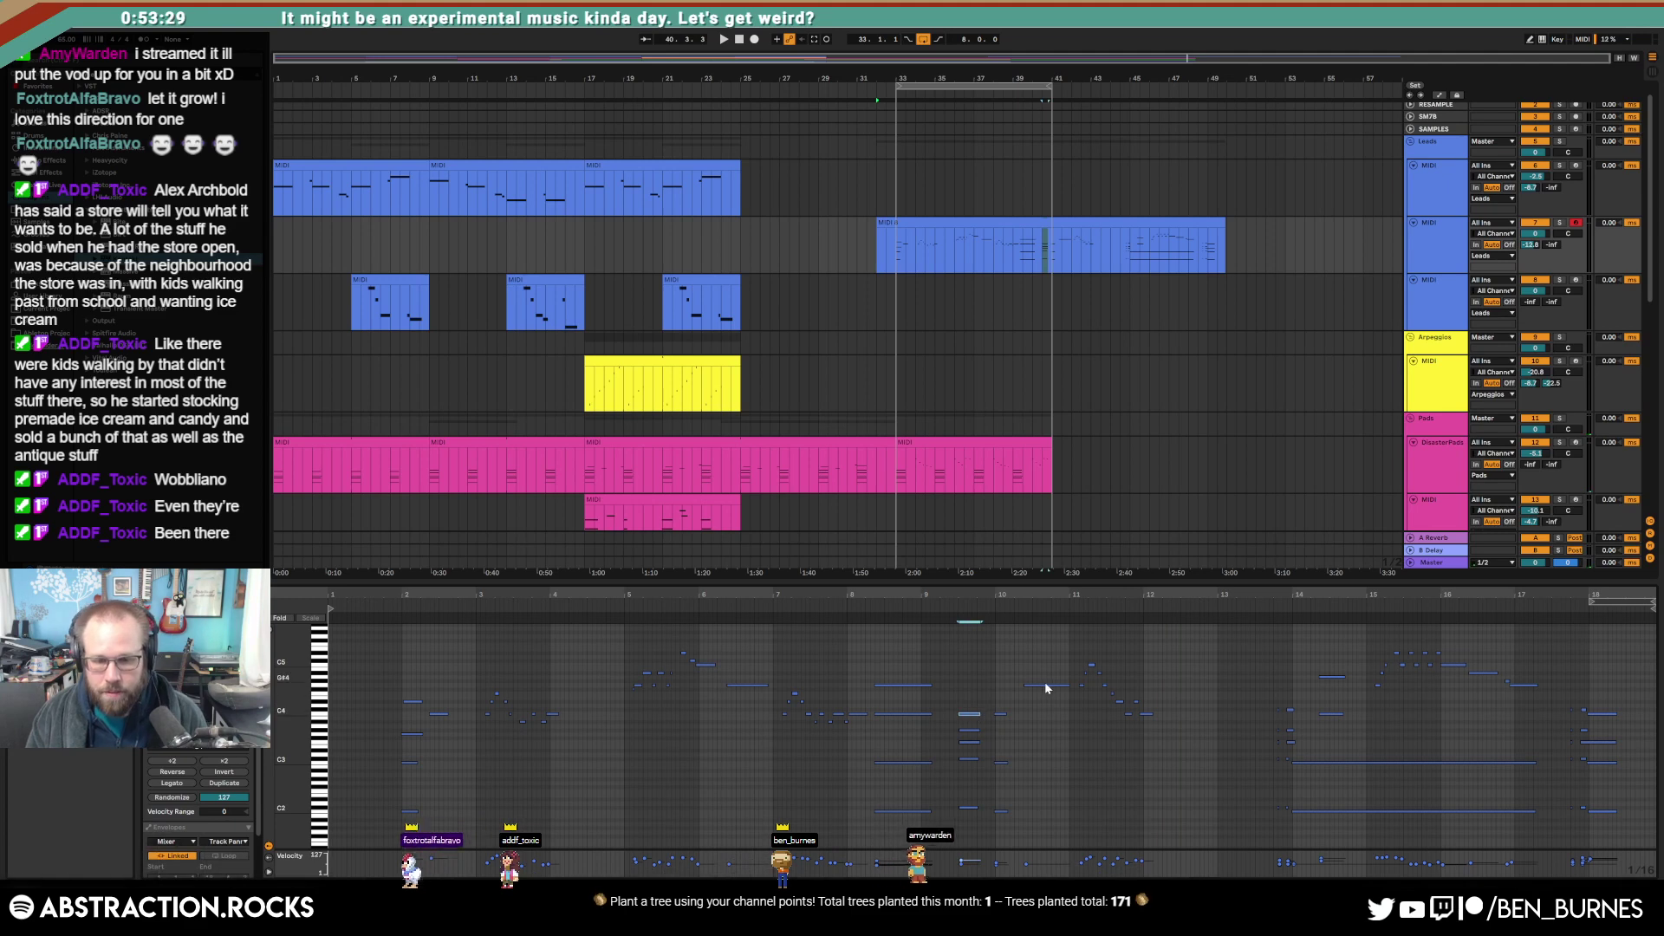
{"action": "left_click", "coordinate": [983, 693]}
{"action": "key", "text": "shift+Tab"}
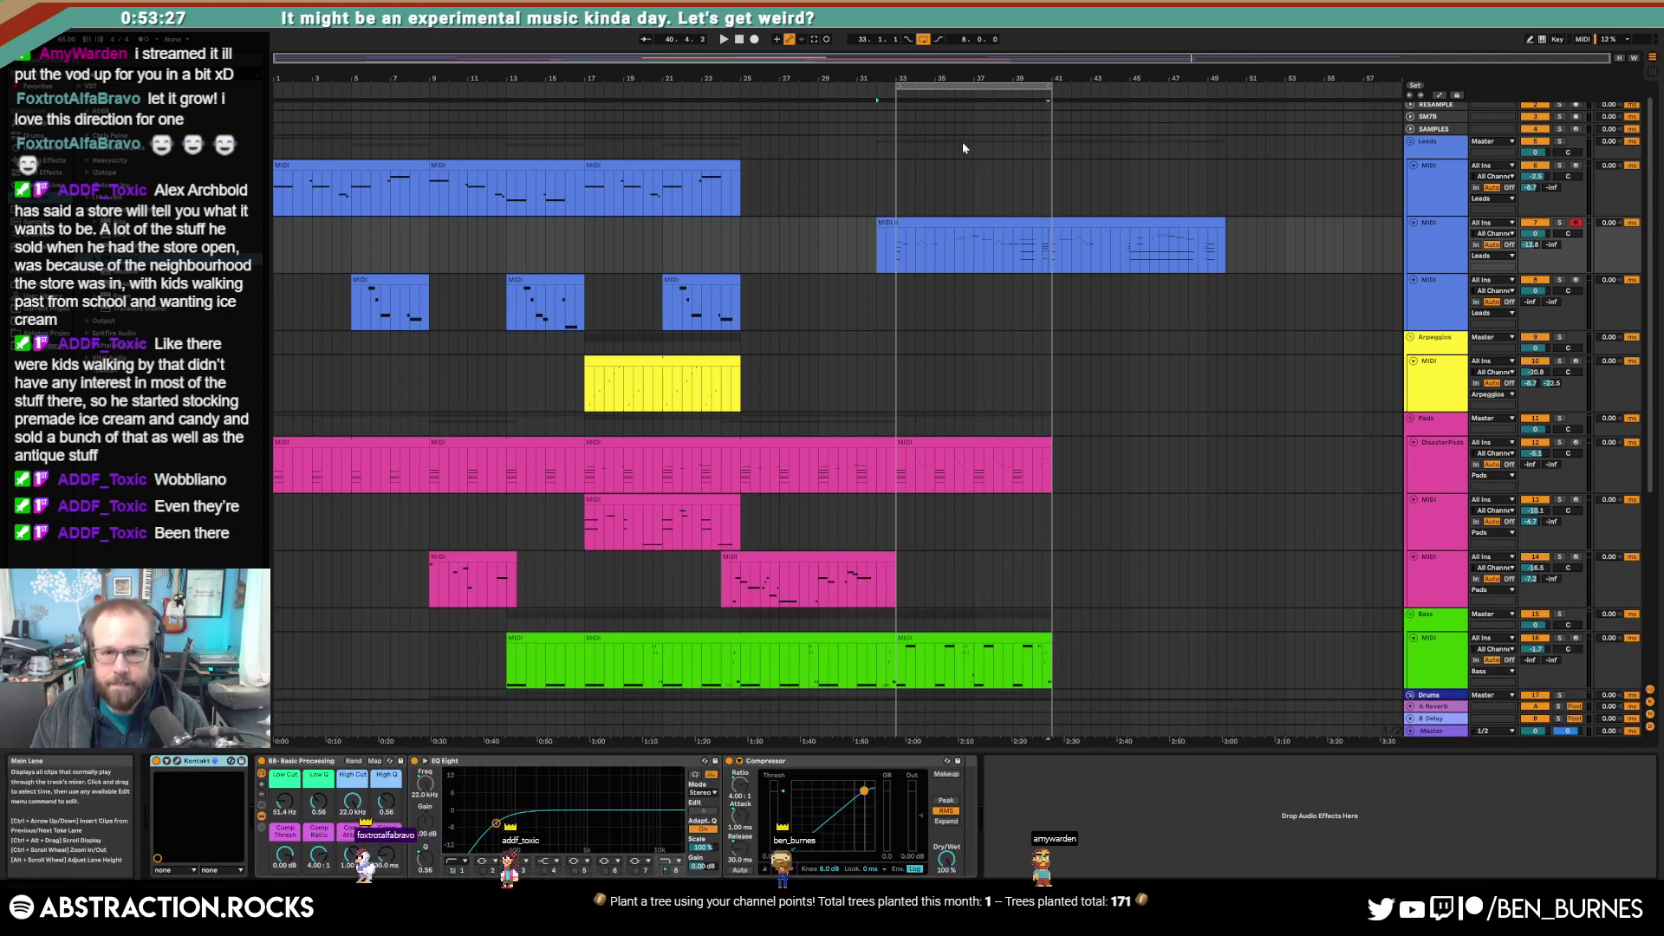
{"action": "left_click_drag", "start_coordinate": [1057, 90], "coordinate": [1210, 89]}
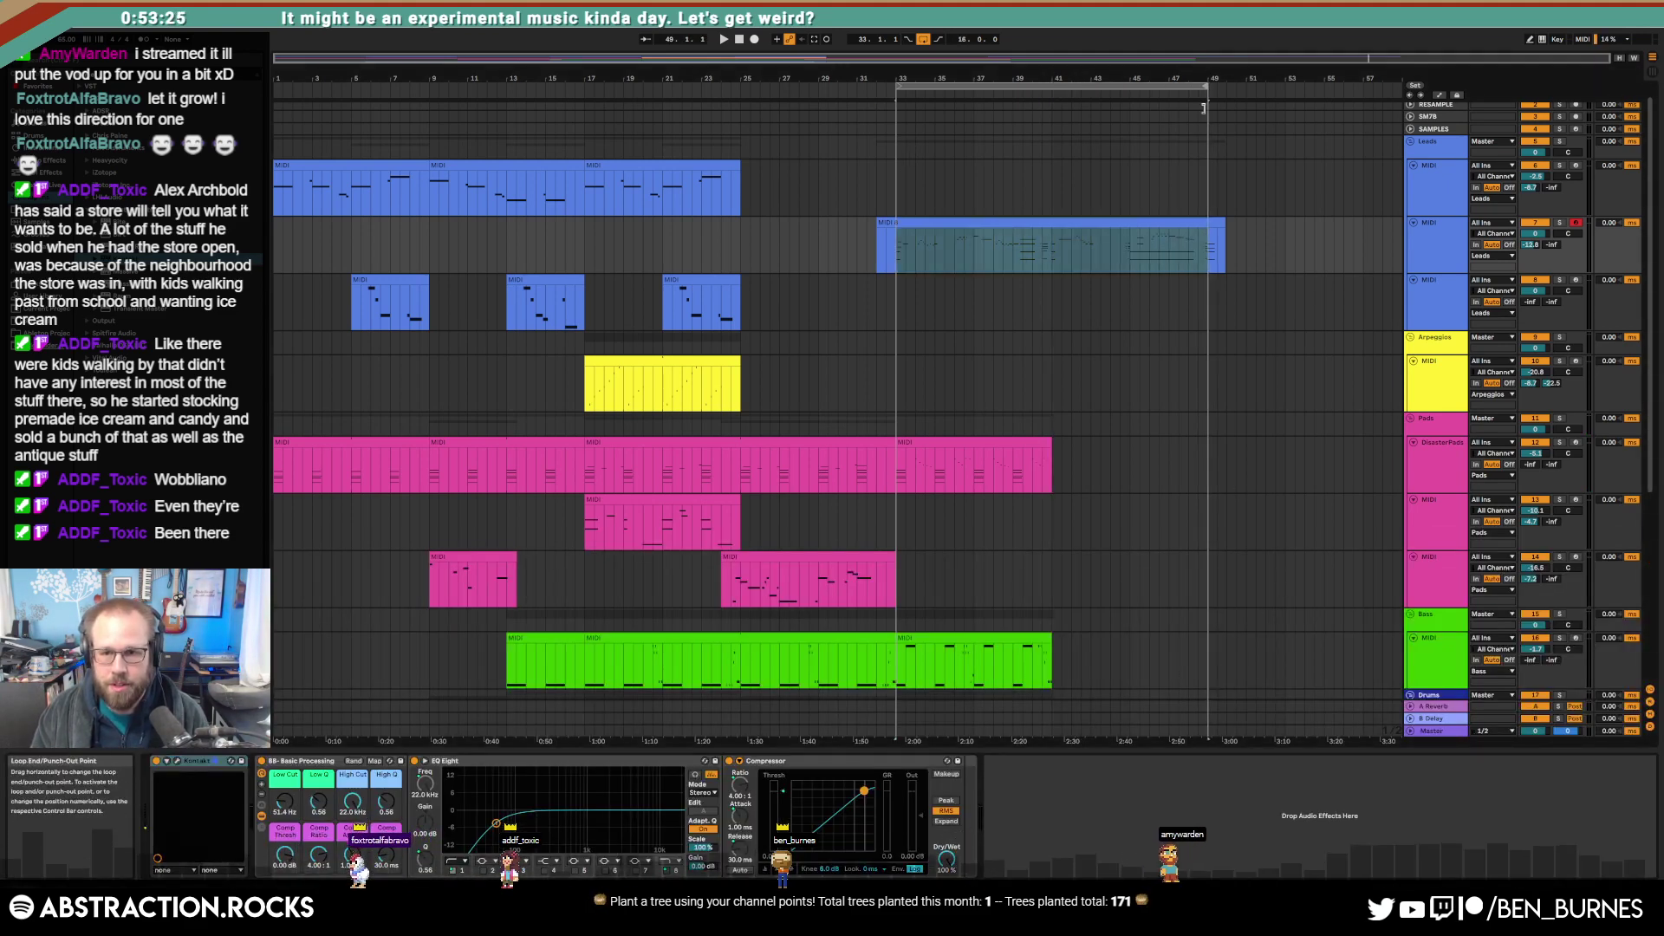
Step: Enable the compressor in The Gentleman's Tone section with the Tape Comp. preset, raise its amount, and close the plug-in window
{"action": "left_click", "coordinate": [1421, 256]}
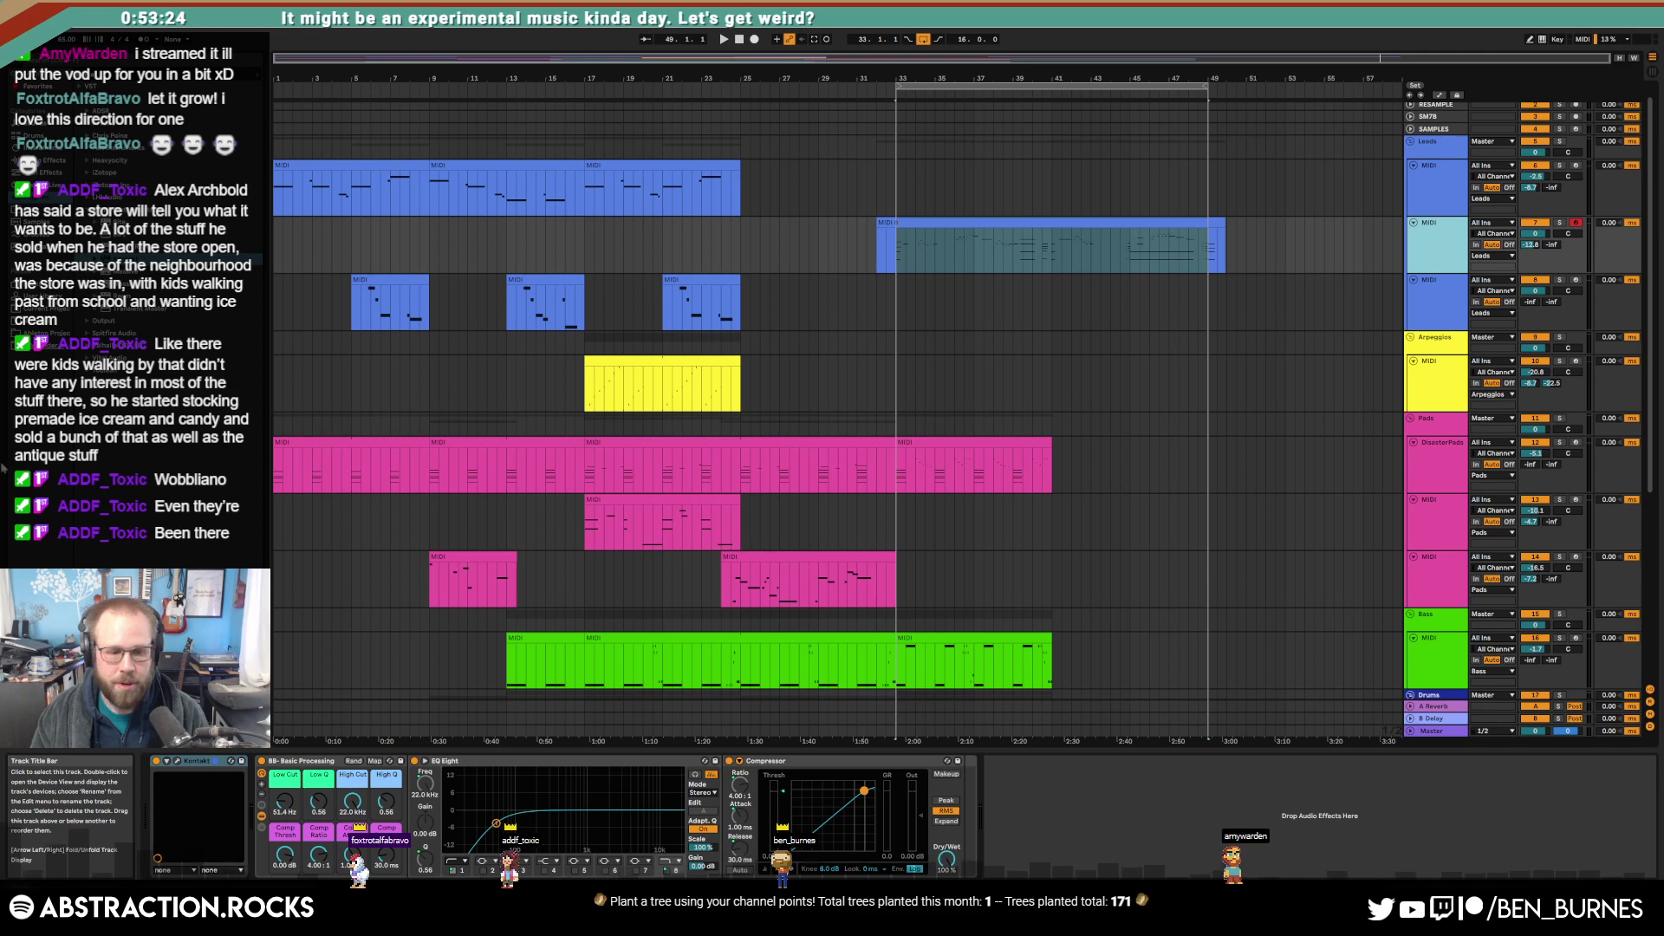
{"action": "left_click", "coordinate": [177, 761]}
{"action": "left_click_drag", "start_coordinate": [749, 182], "coordinate": [825, 156]}
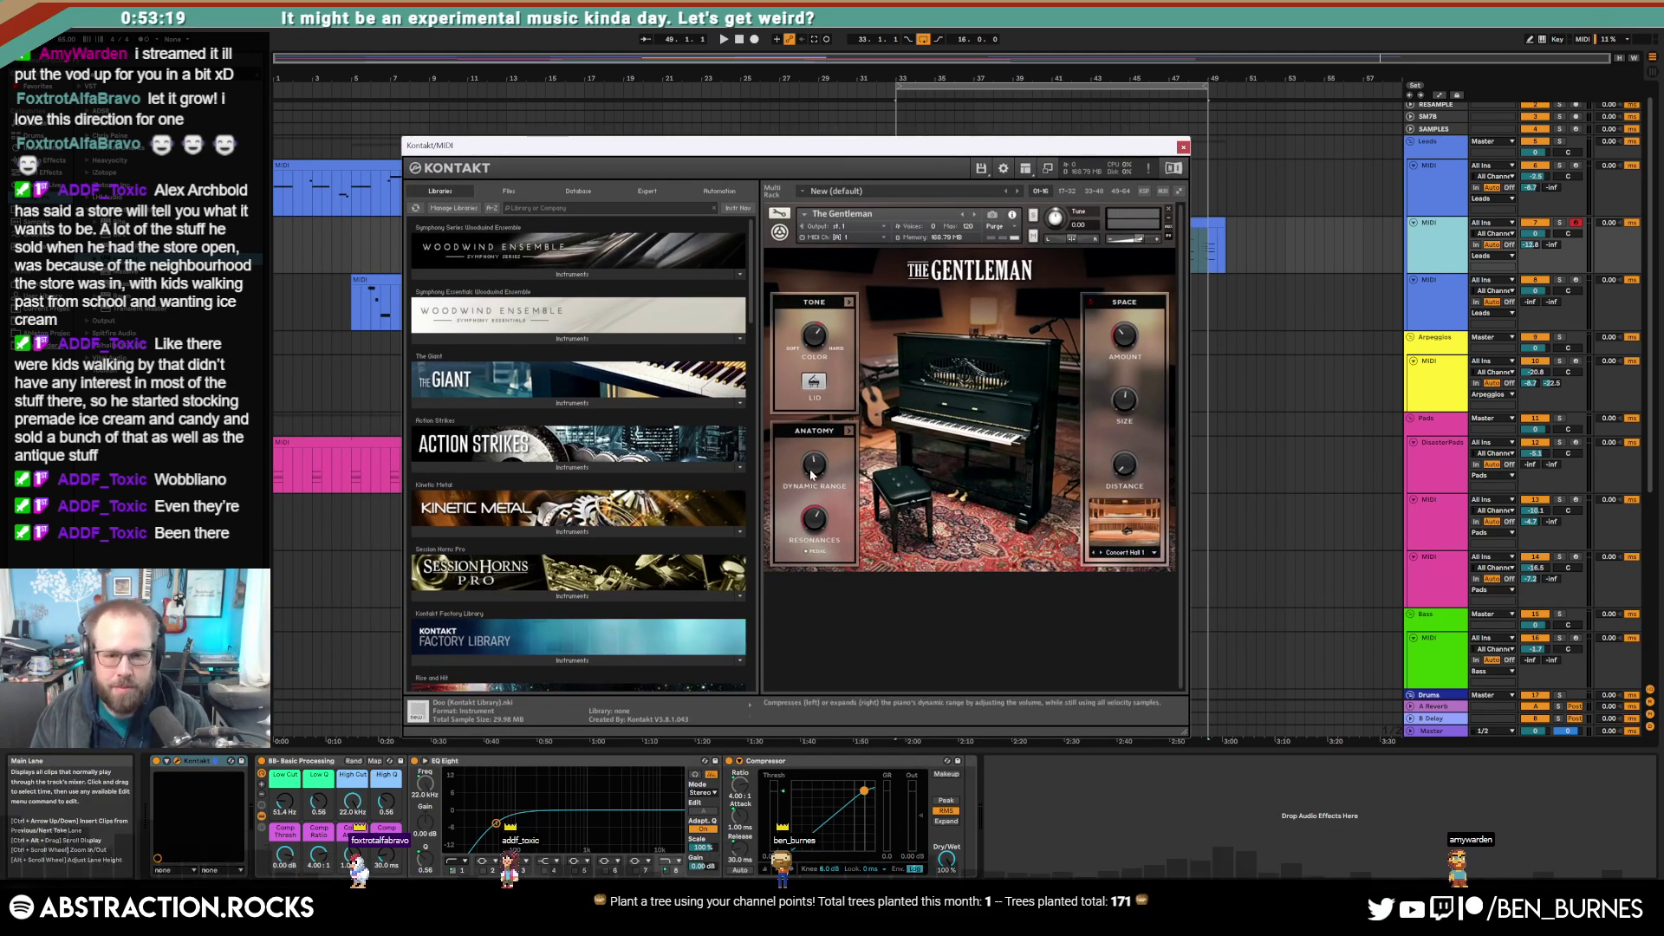
{"action": "left_click", "coordinate": [850, 431]}
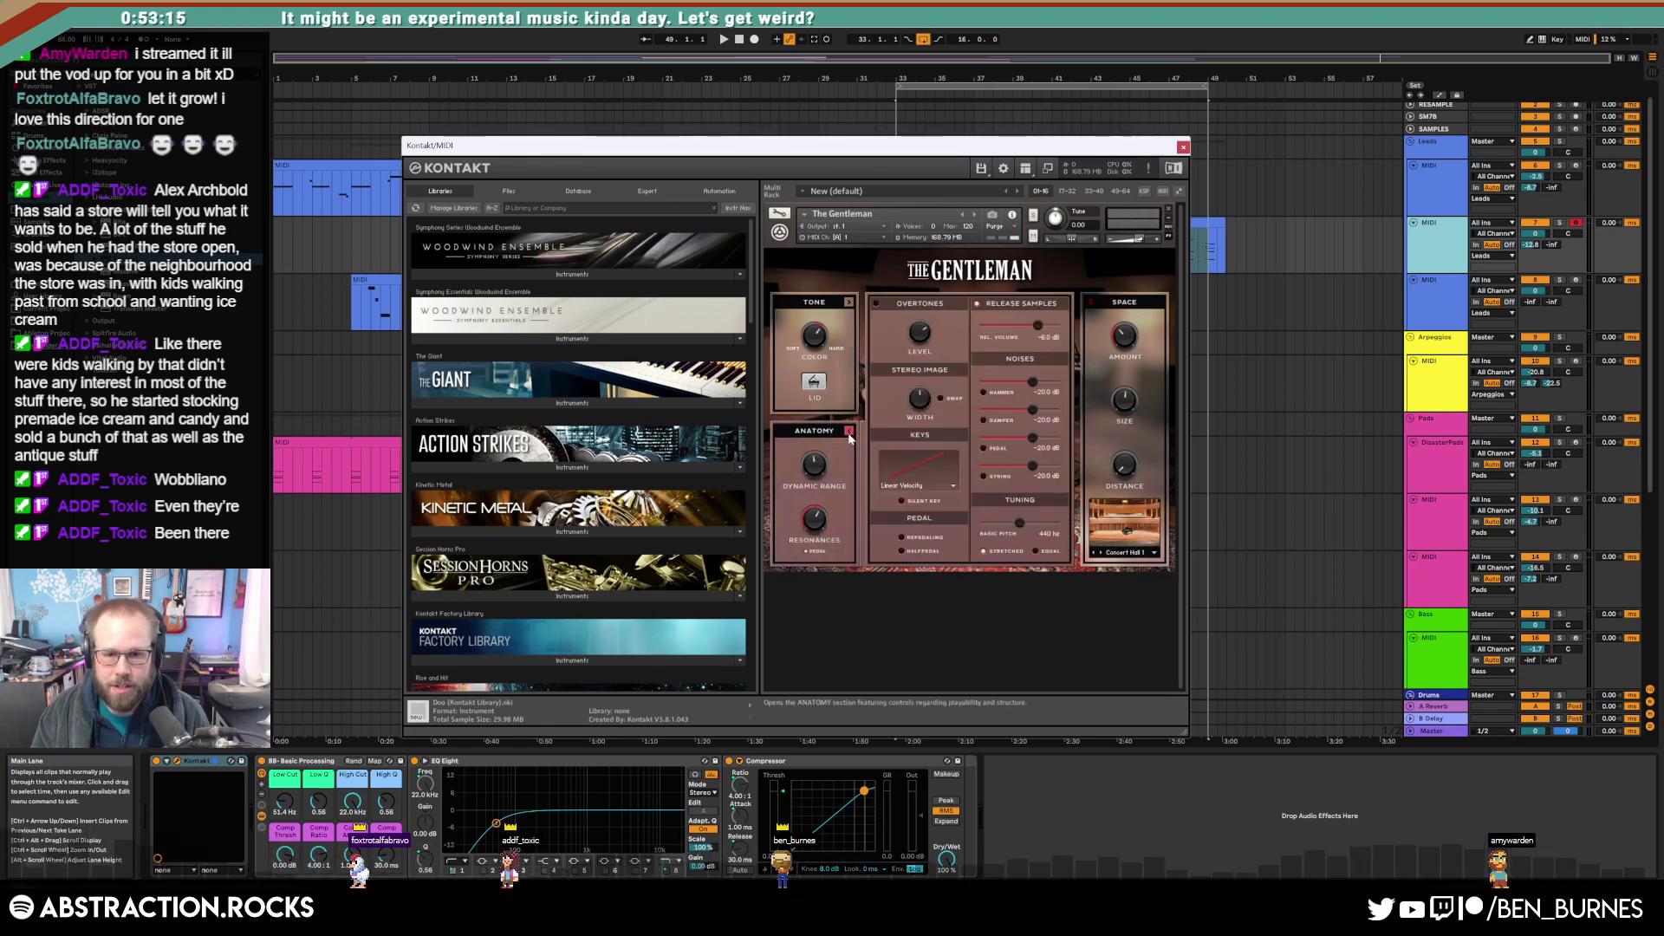
{"action": "left_click", "coordinate": [850, 430]}
{"action": "left_click", "coordinate": [849, 303]}
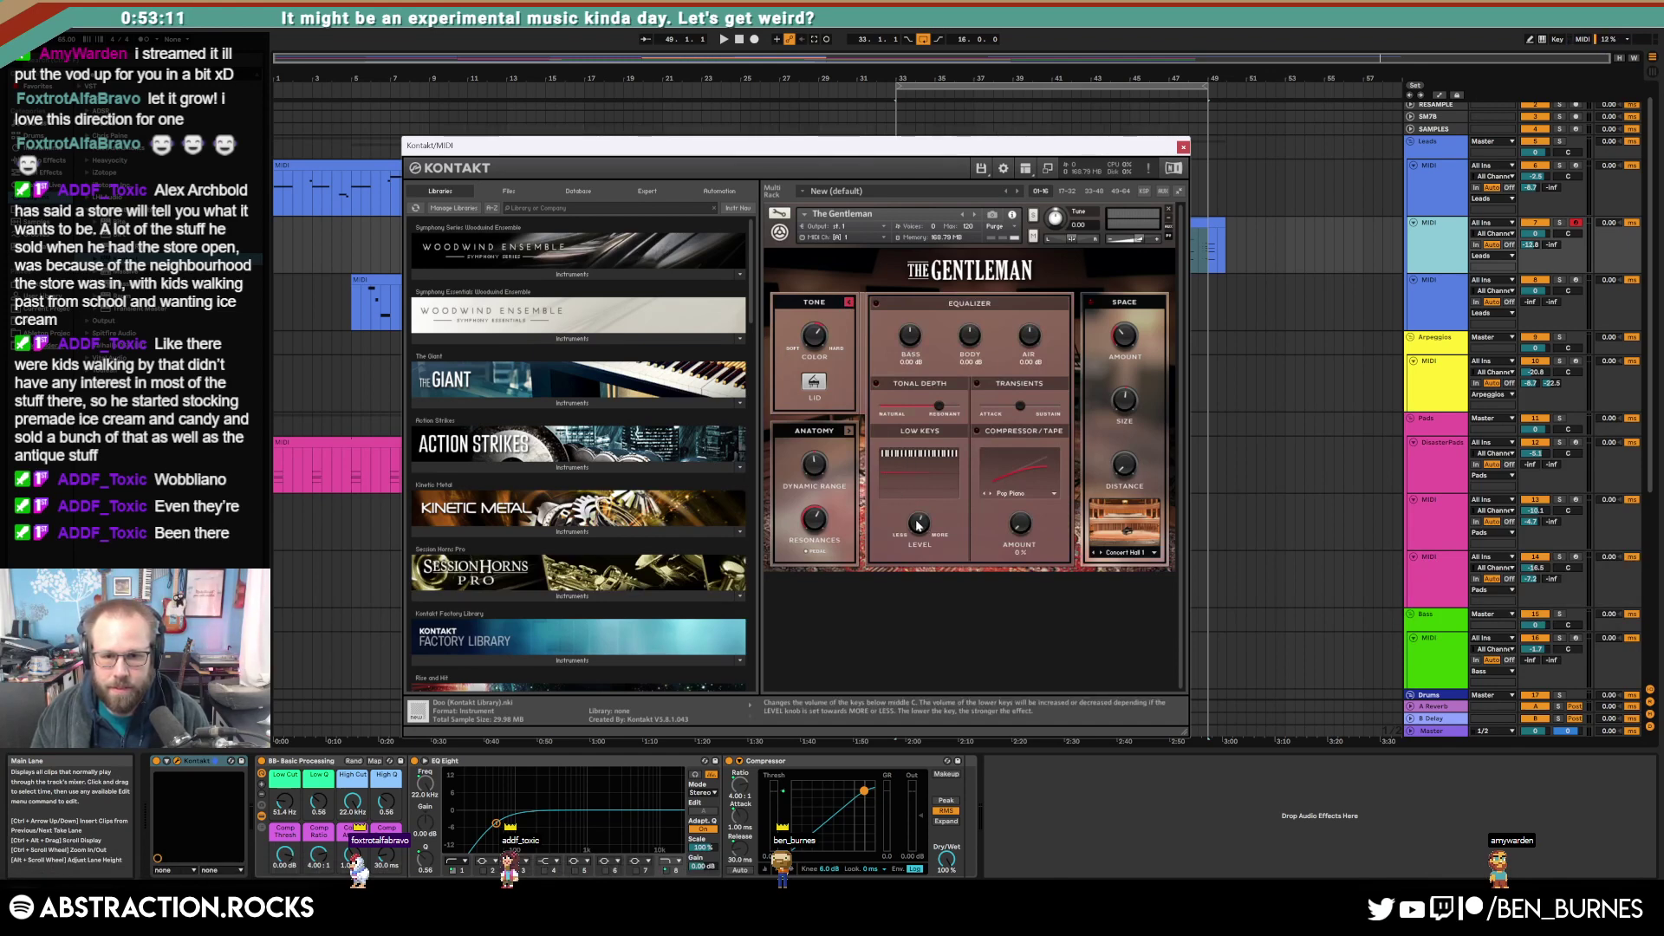
{"action": "left_click", "coordinate": [1009, 493]}
{"action": "left_click", "coordinate": [1008, 526]}
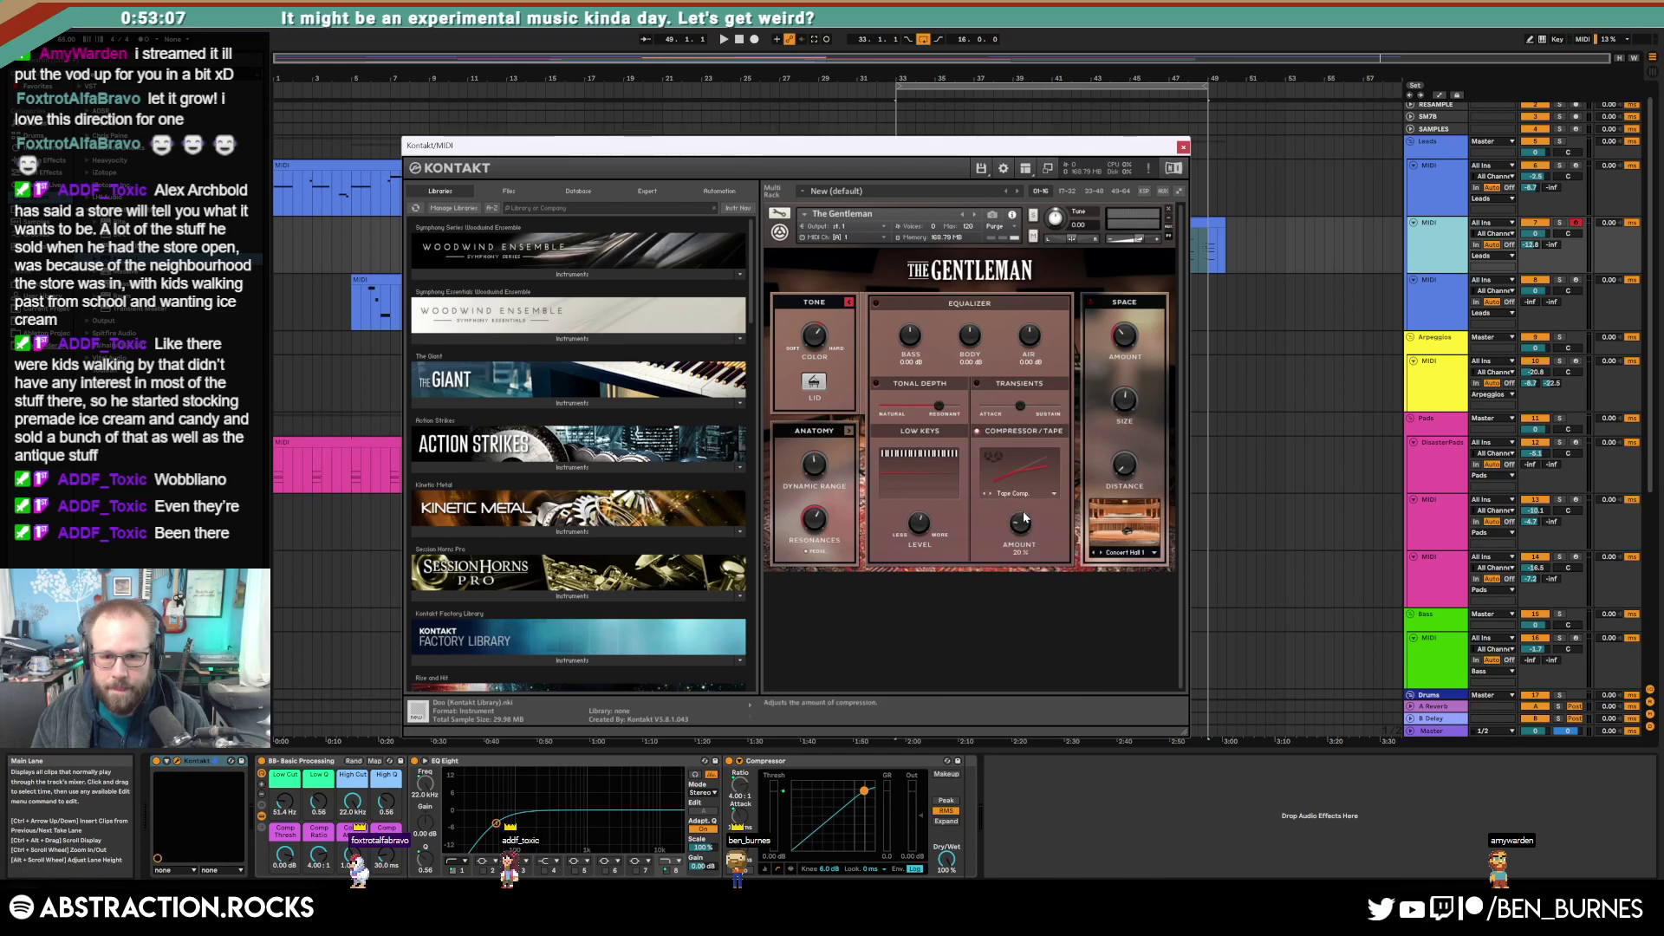
{"action": "left_click", "coordinate": [1183, 146]}
Step: During playback, duplicate the bar 33 clip on the first pad track to bars 41 to 49, and extend the bass clip to bar 49
{"action": "key", "text": "space"}
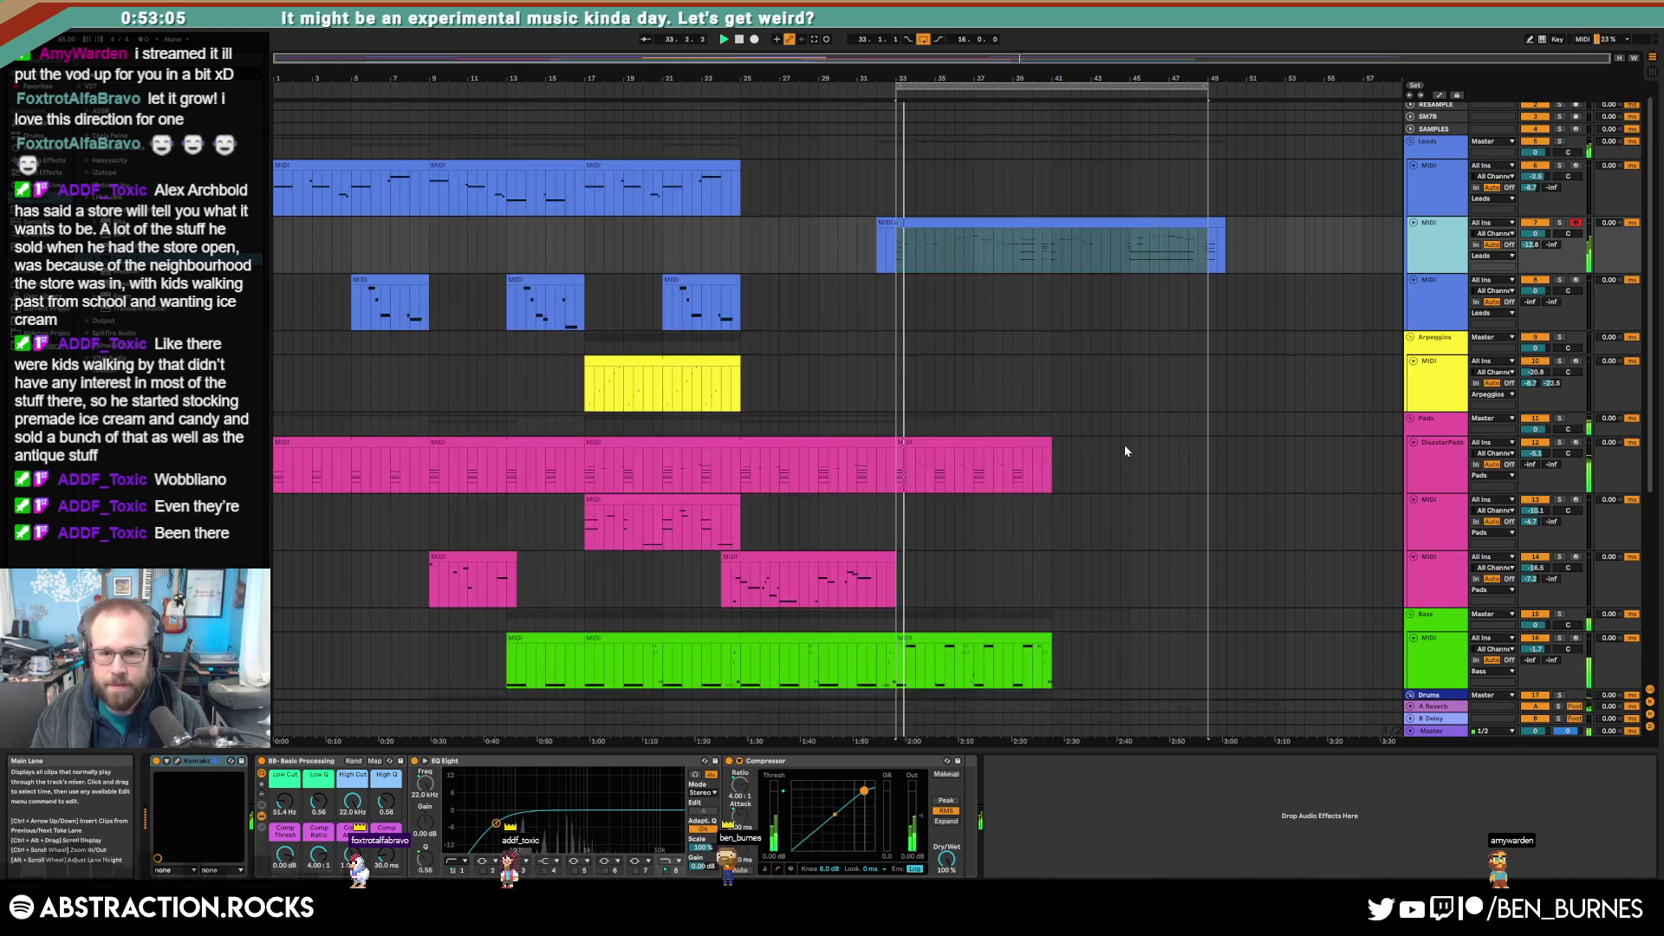
{"action": "scroll", "coordinate": [1055, 420], "scroll_direction": "down", "scroll_amount": 2}
{"action": "left_click_drag", "start_coordinate": [1051, 416], "coordinate": [1101, 397]}
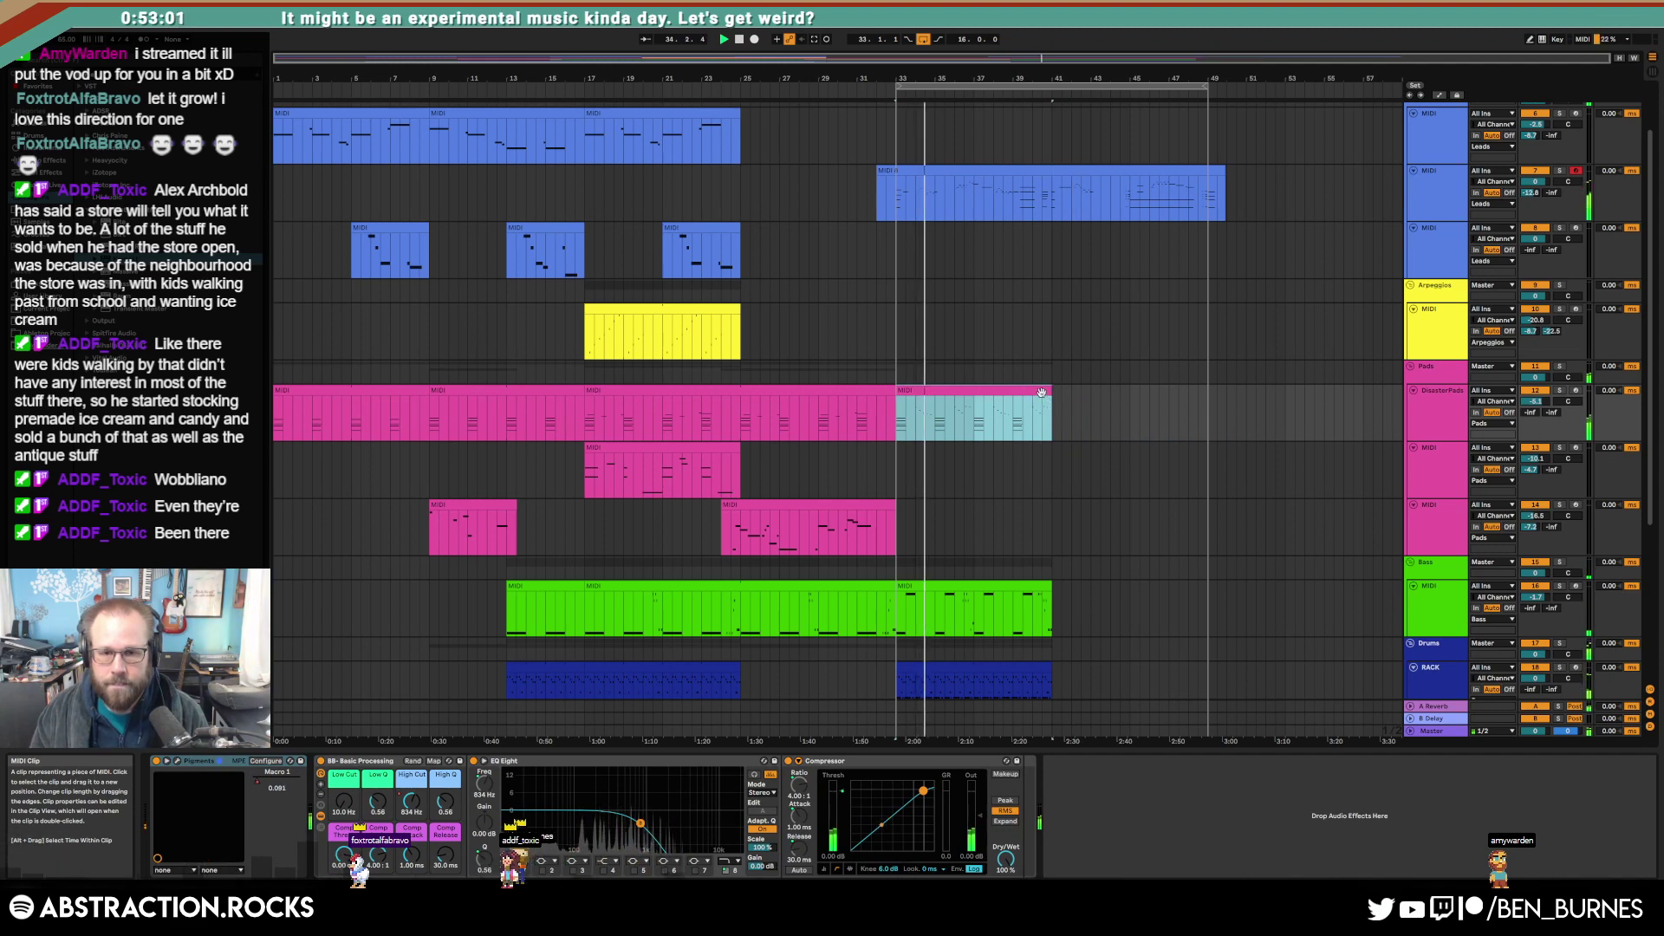
{"action": "key", "text": "ctrl+d"}
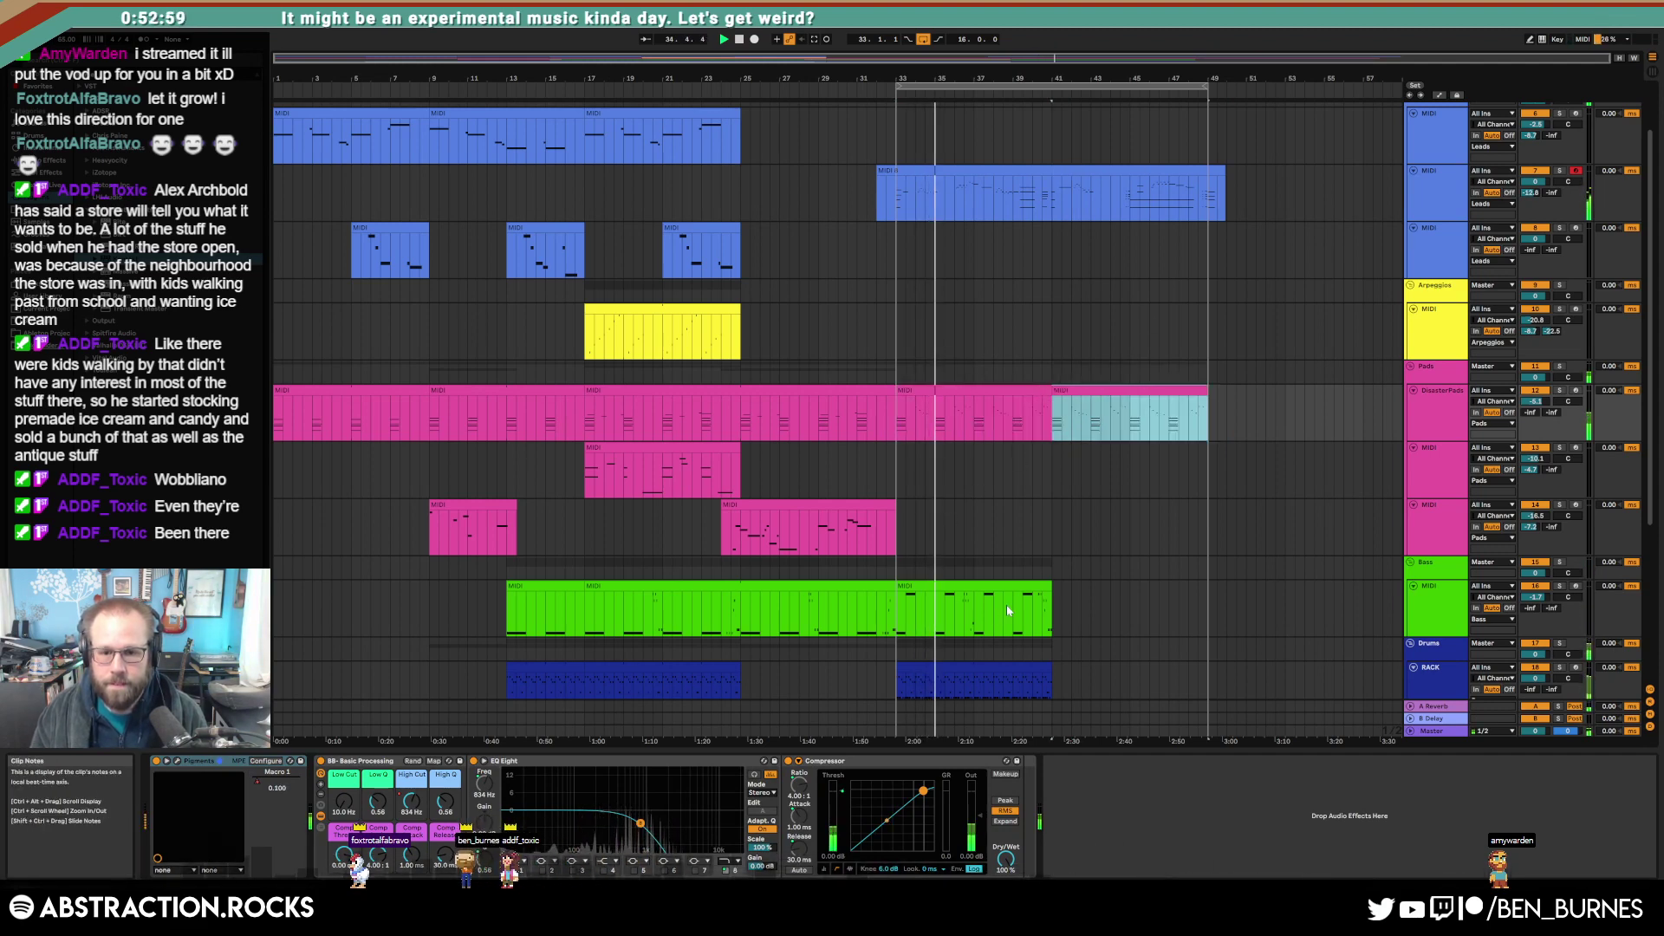
{"action": "left_click_drag", "start_coordinate": [1053, 589], "coordinate": [1172, 598]}
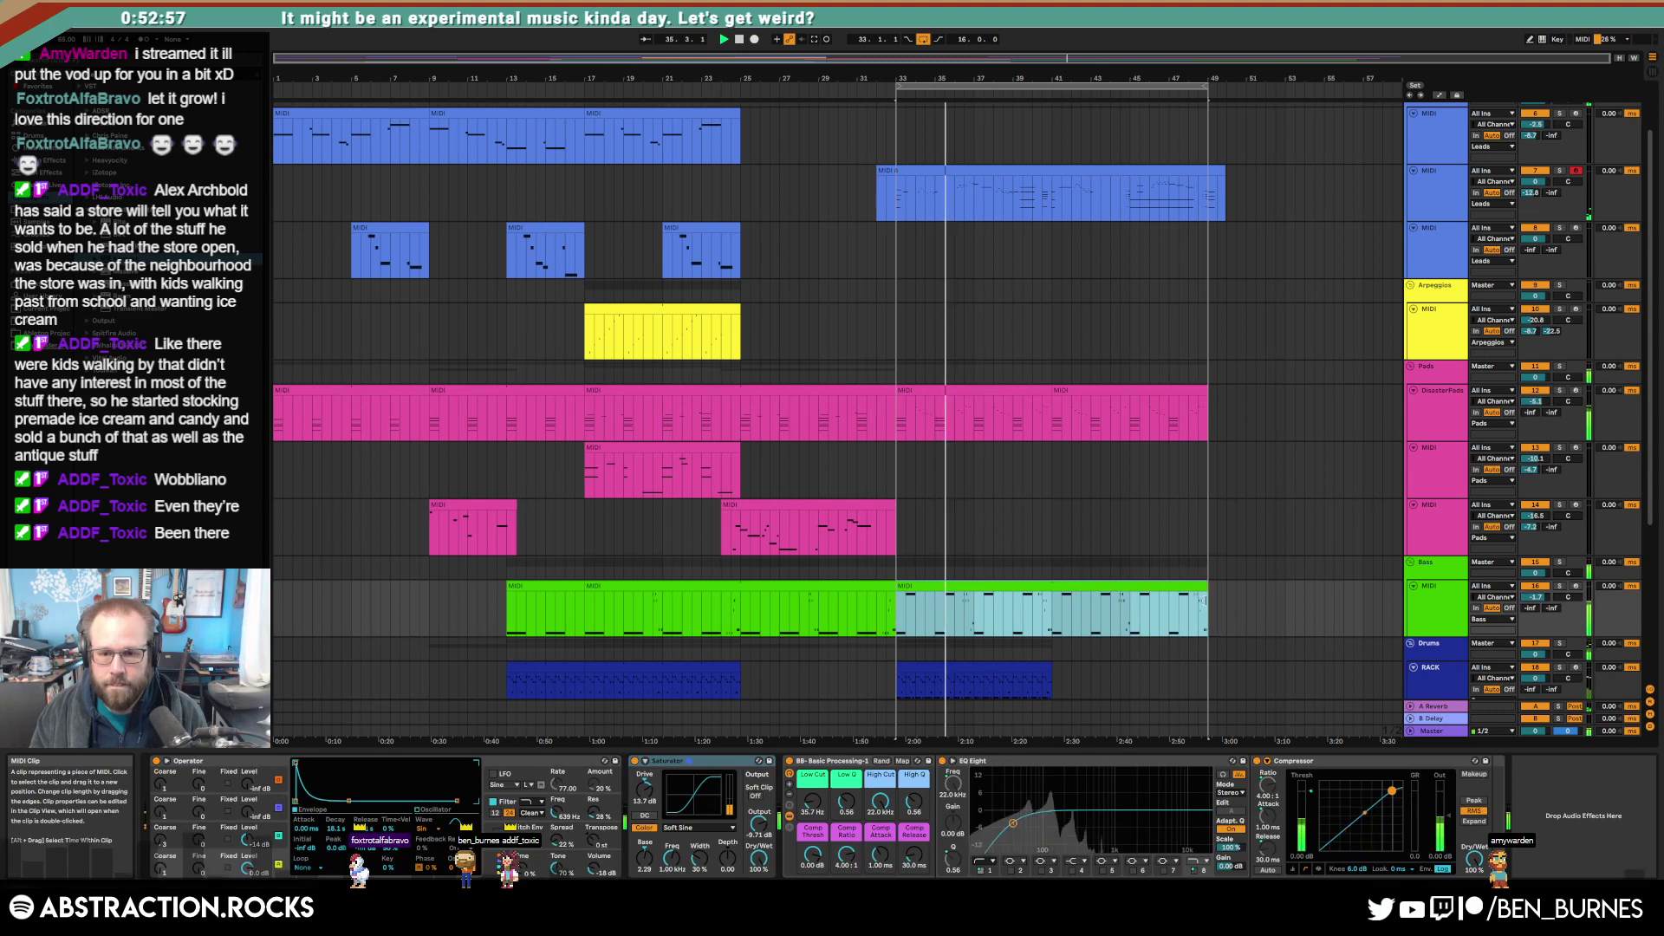
Step: Extend the drum rack clip and the drum loop sample clip to end at bar 49
{"action": "scroll", "coordinate": [1146, 595], "scroll_direction": "down", "scroll_amount": 5}
{"action": "left_click_drag", "start_coordinate": [1051, 507], "coordinate": [1216, 503]}
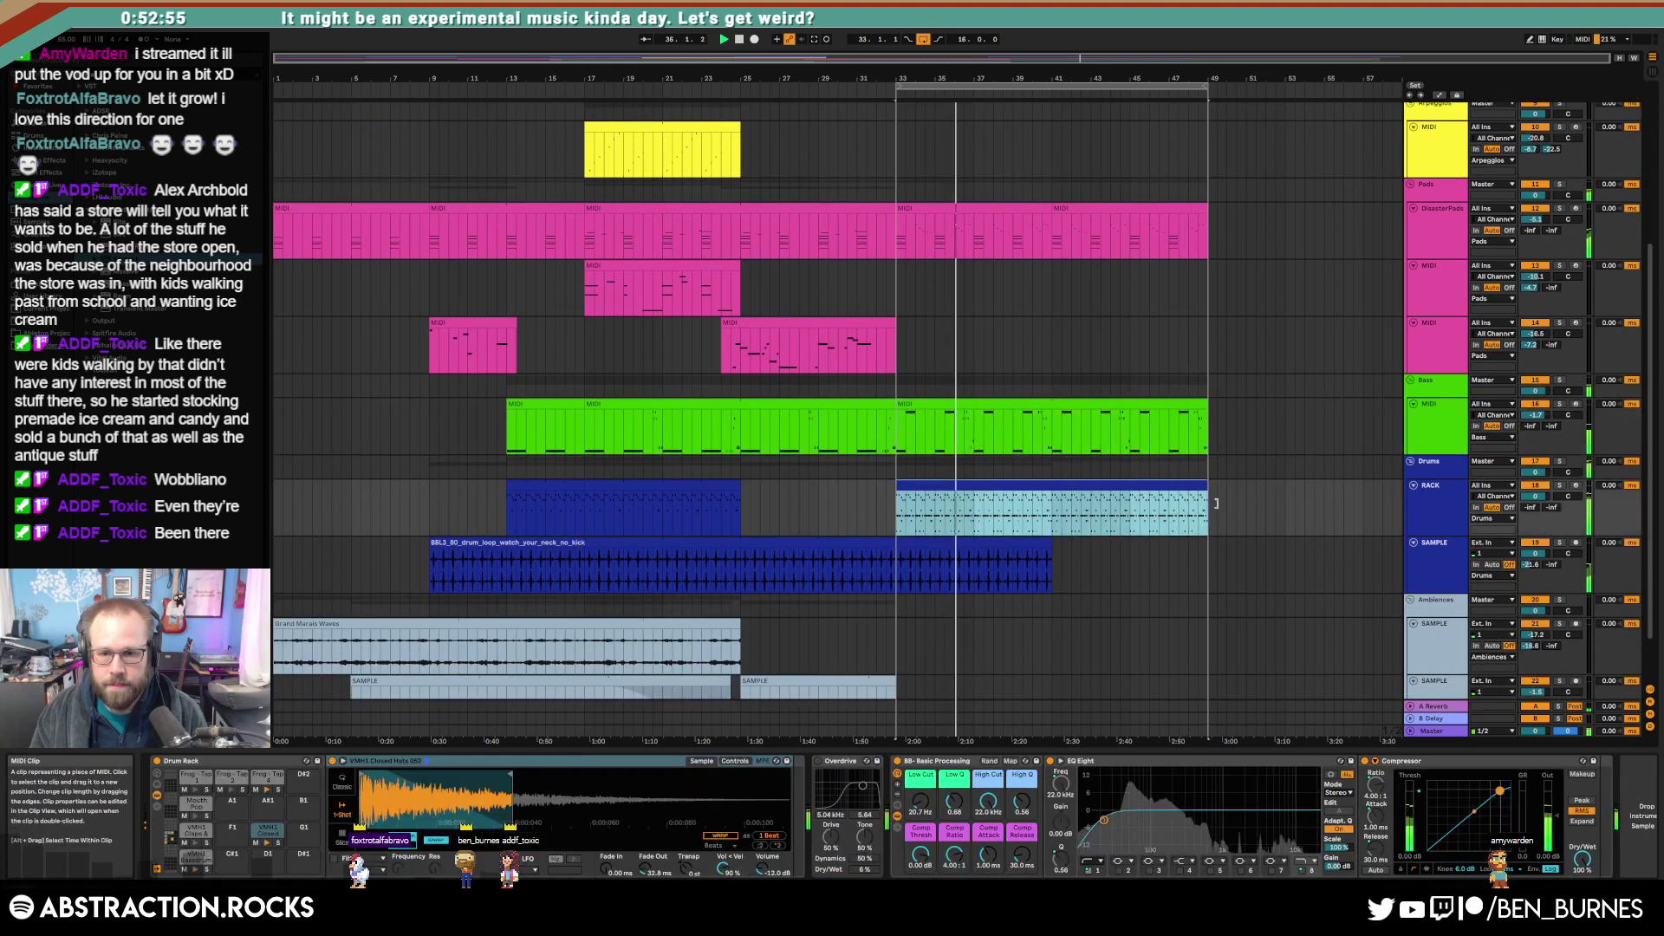
{"action": "left_click_drag", "start_coordinate": [1052, 554], "coordinate": [1214, 559]}
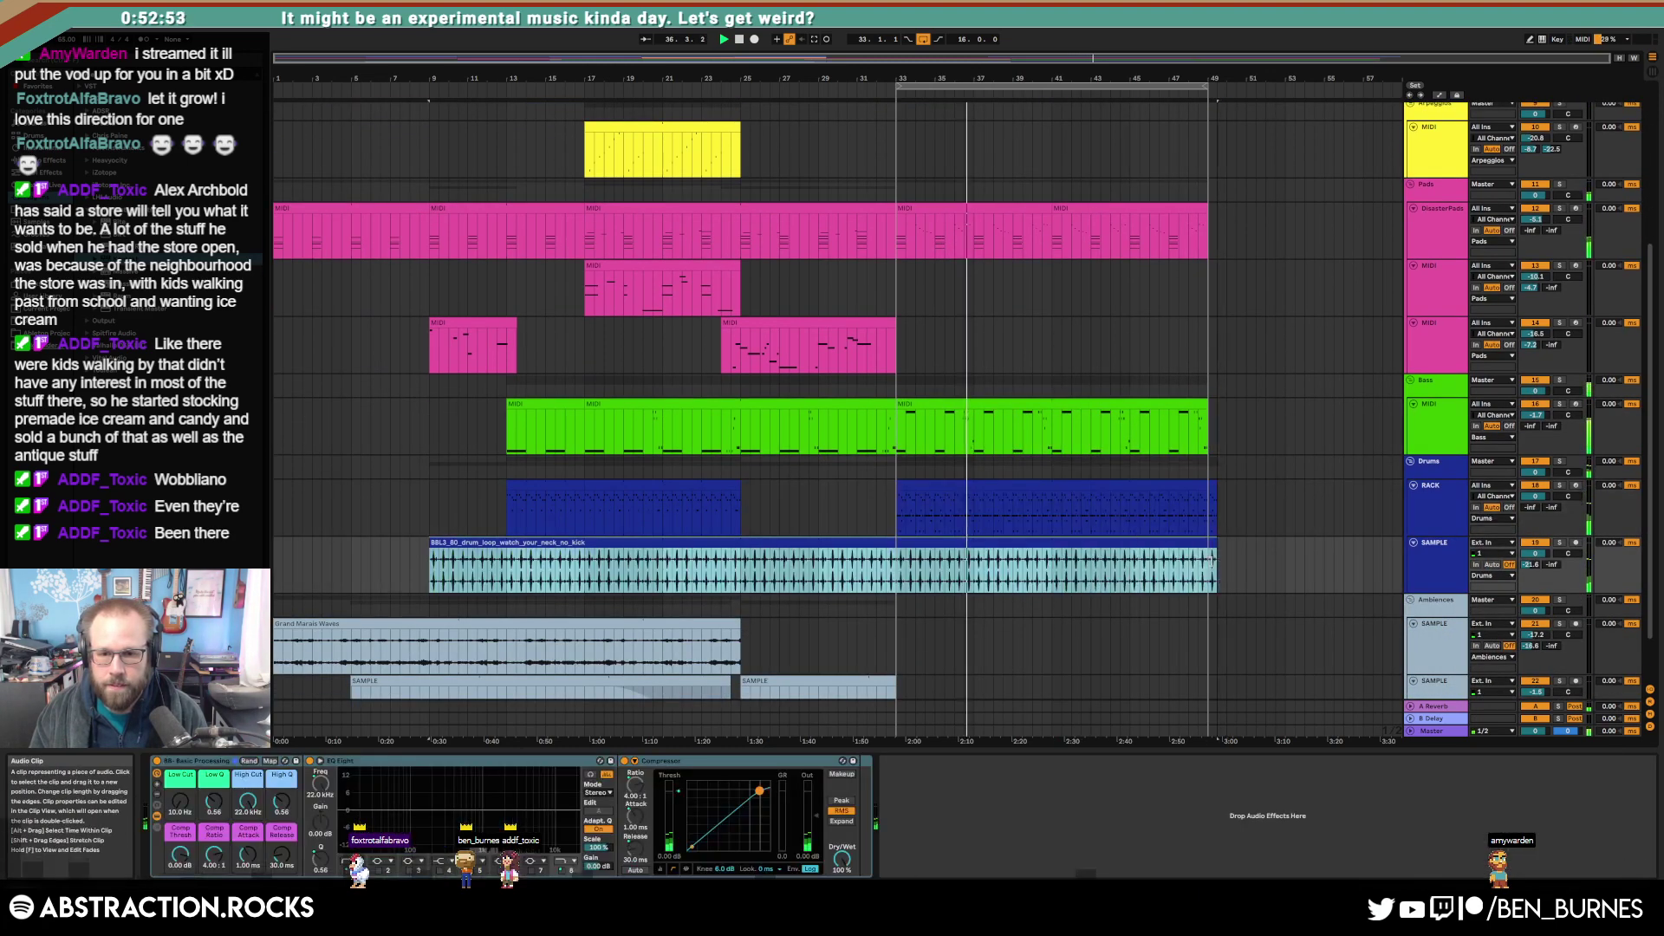
{"action": "left_click", "coordinate": [1212, 508]}
{"action": "scroll", "coordinate": [1099, 591], "scroll_direction": "down", "scroll_amount": 3}
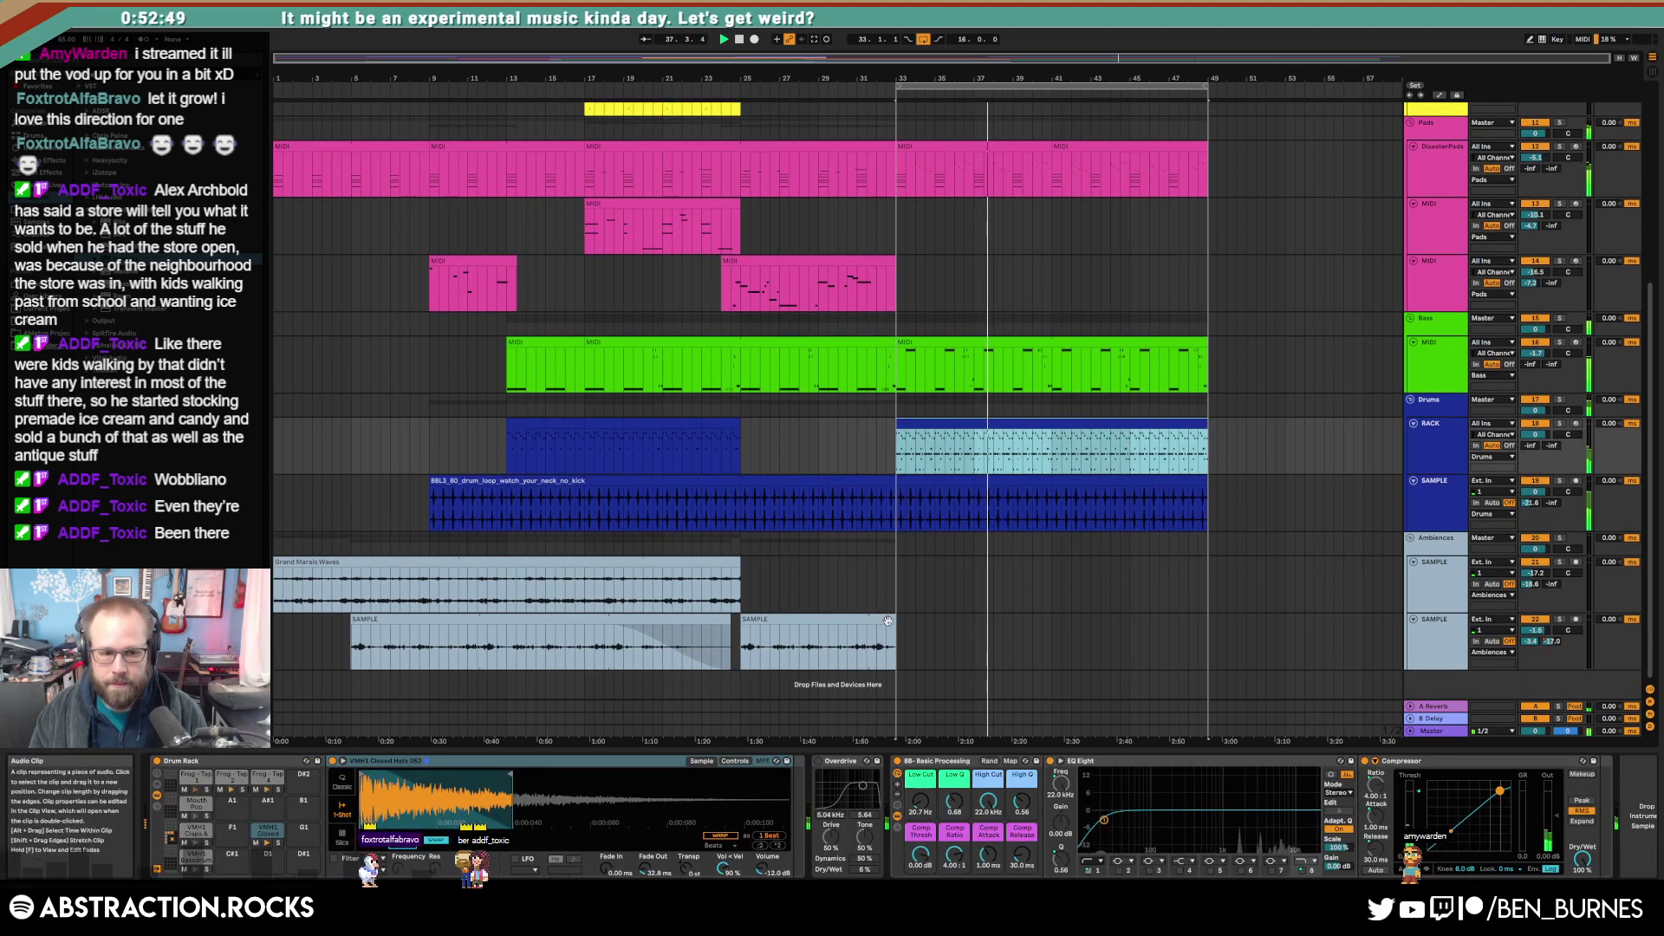
Step: On the first pad track, show automation and raise the Low Cut and High Cut envelopes from bar 33 onward
{"action": "left_click", "coordinate": [970, 144]}
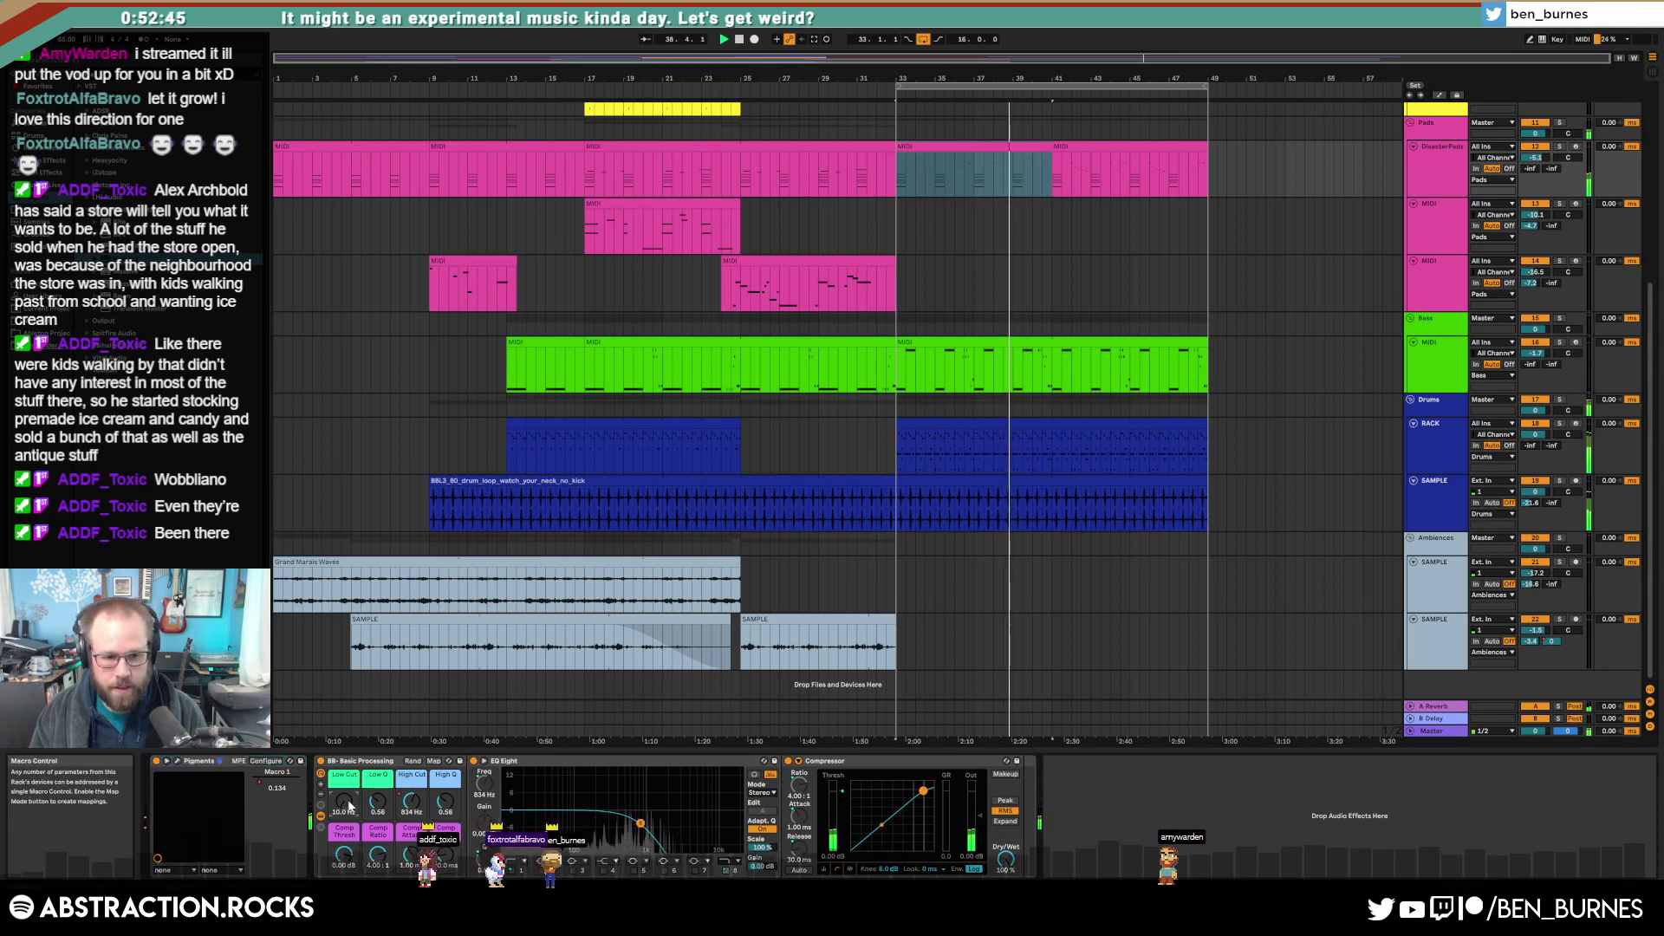
{"action": "key", "text": "a"}
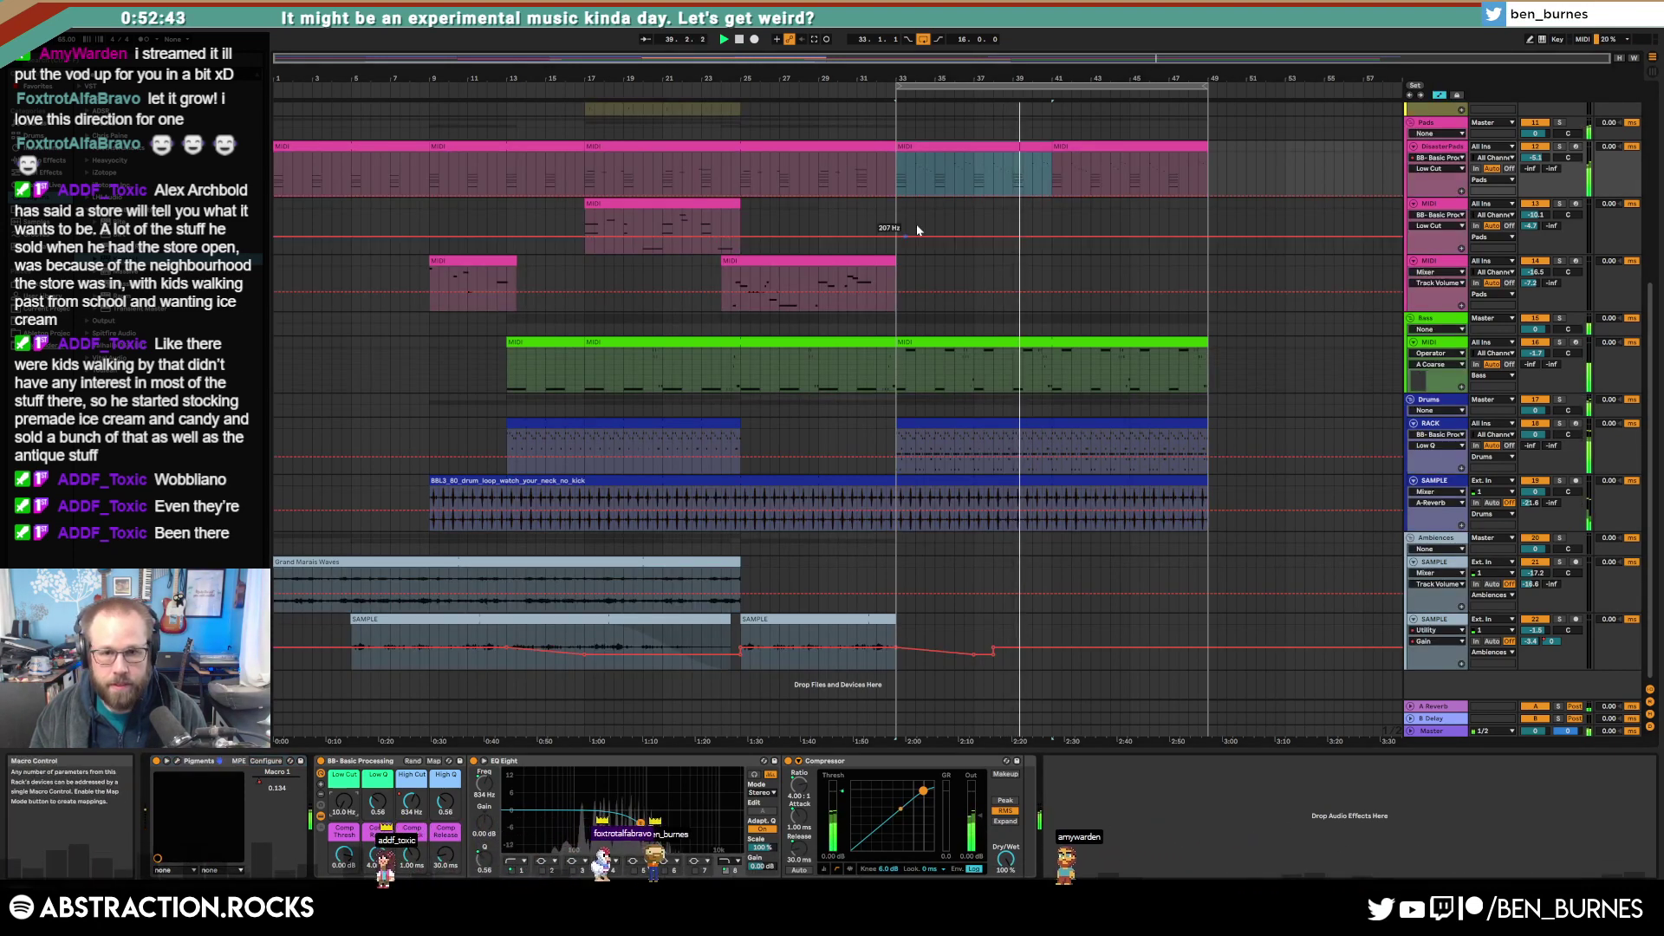
{"action": "left_click_drag", "start_coordinate": [891, 194], "coordinate": [891, 179]}
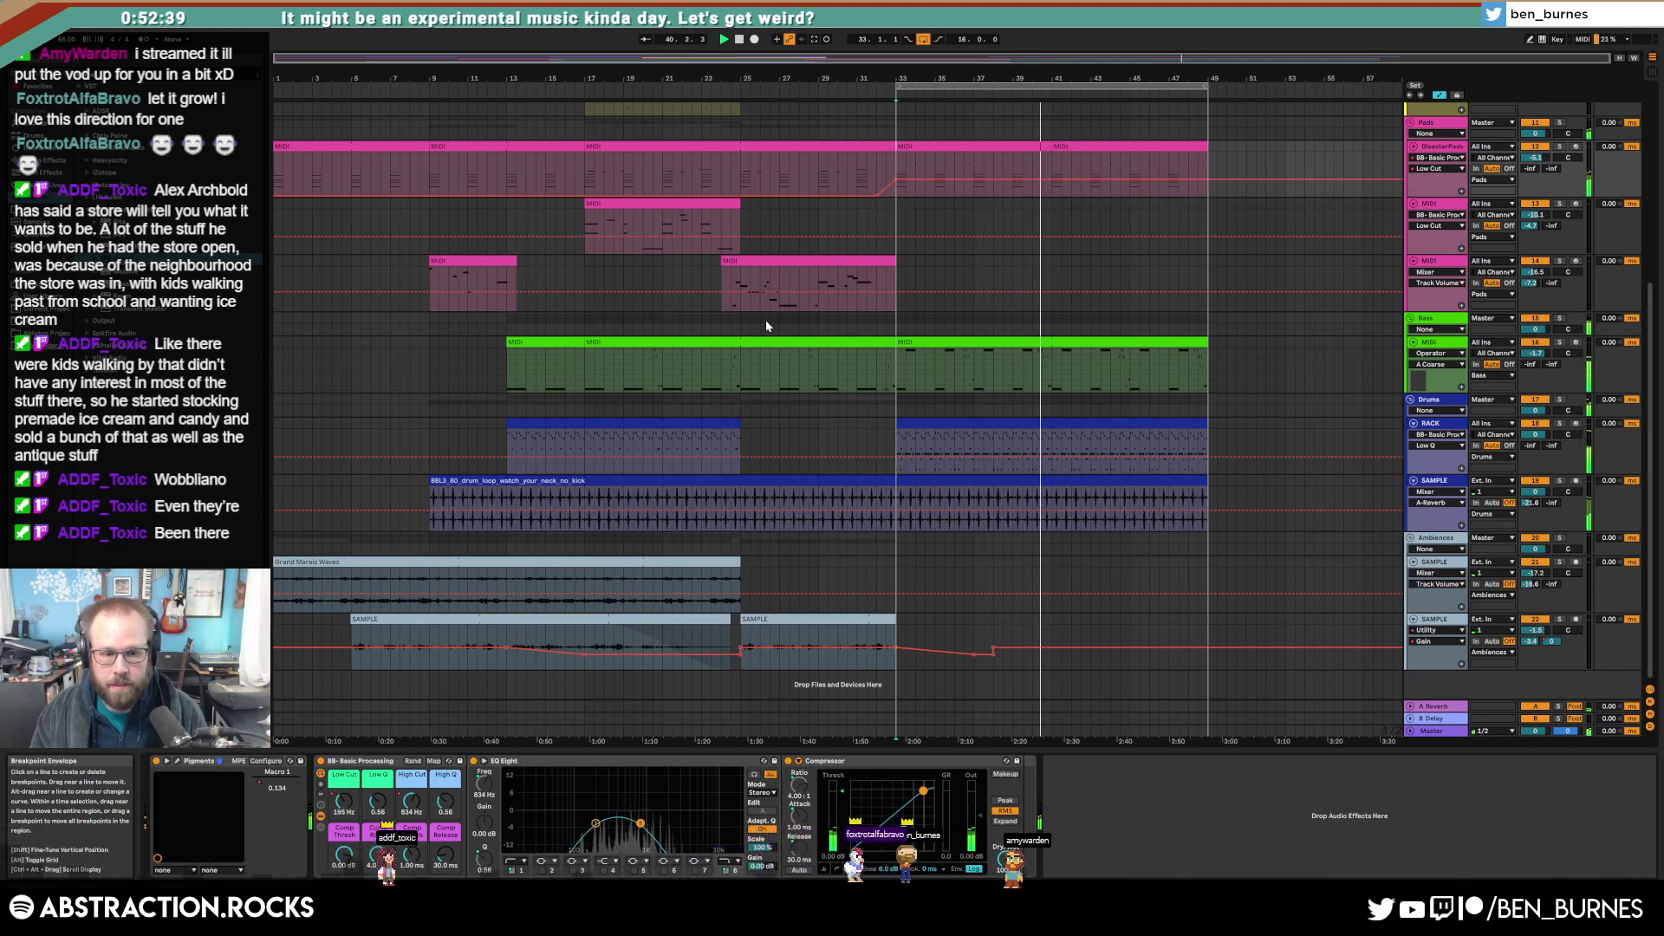
{"action": "left_click", "coordinate": [409, 803]}
{"action": "left_click", "coordinate": [934, 159]}
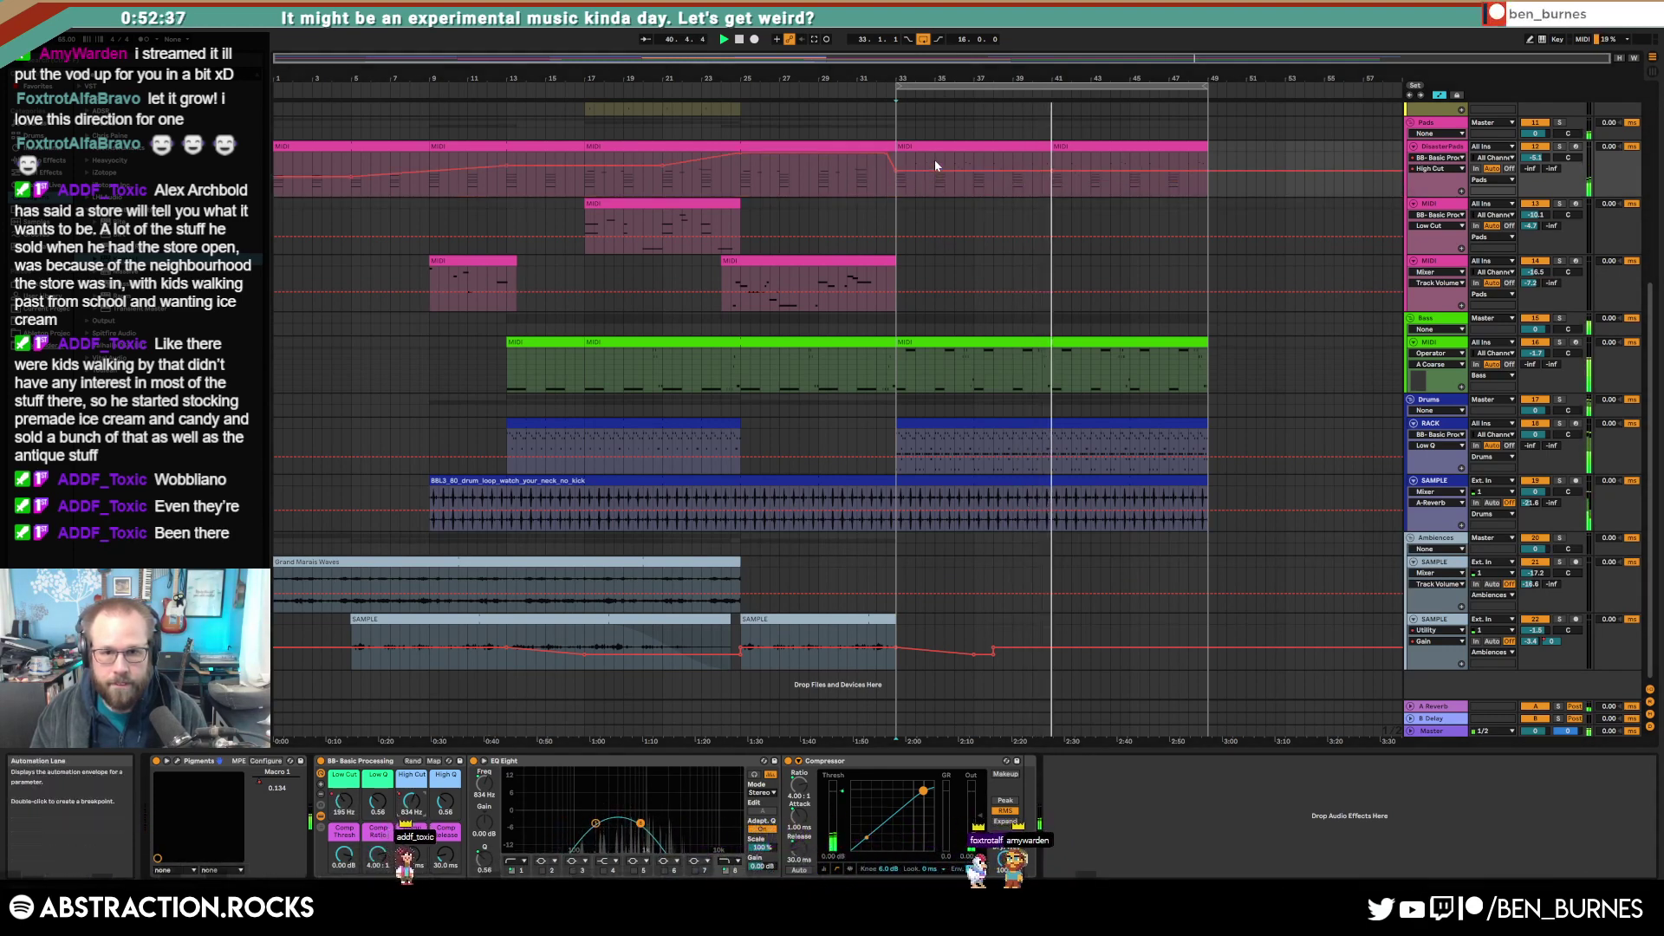
{"action": "left_click", "coordinate": [1041, 168]}
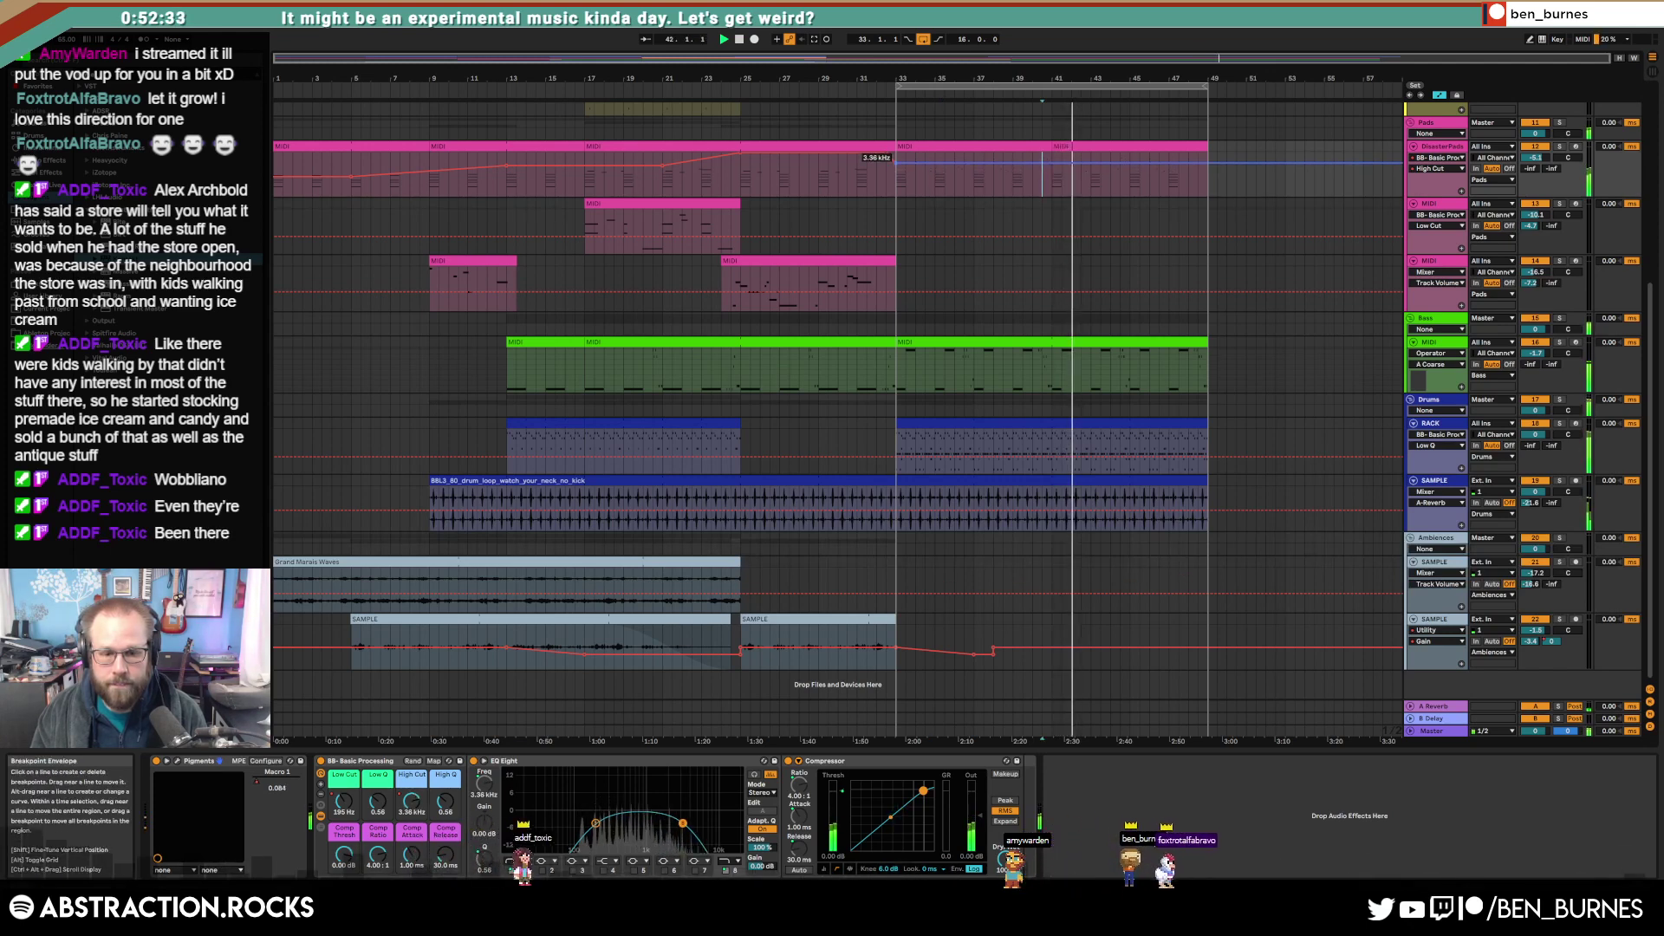
Step: Adjust the first pad track's Low Cut to about 82 Hz and its High Cut to about 379 Hz from bar 33 onward
{"action": "left_click", "coordinate": [344, 801]}
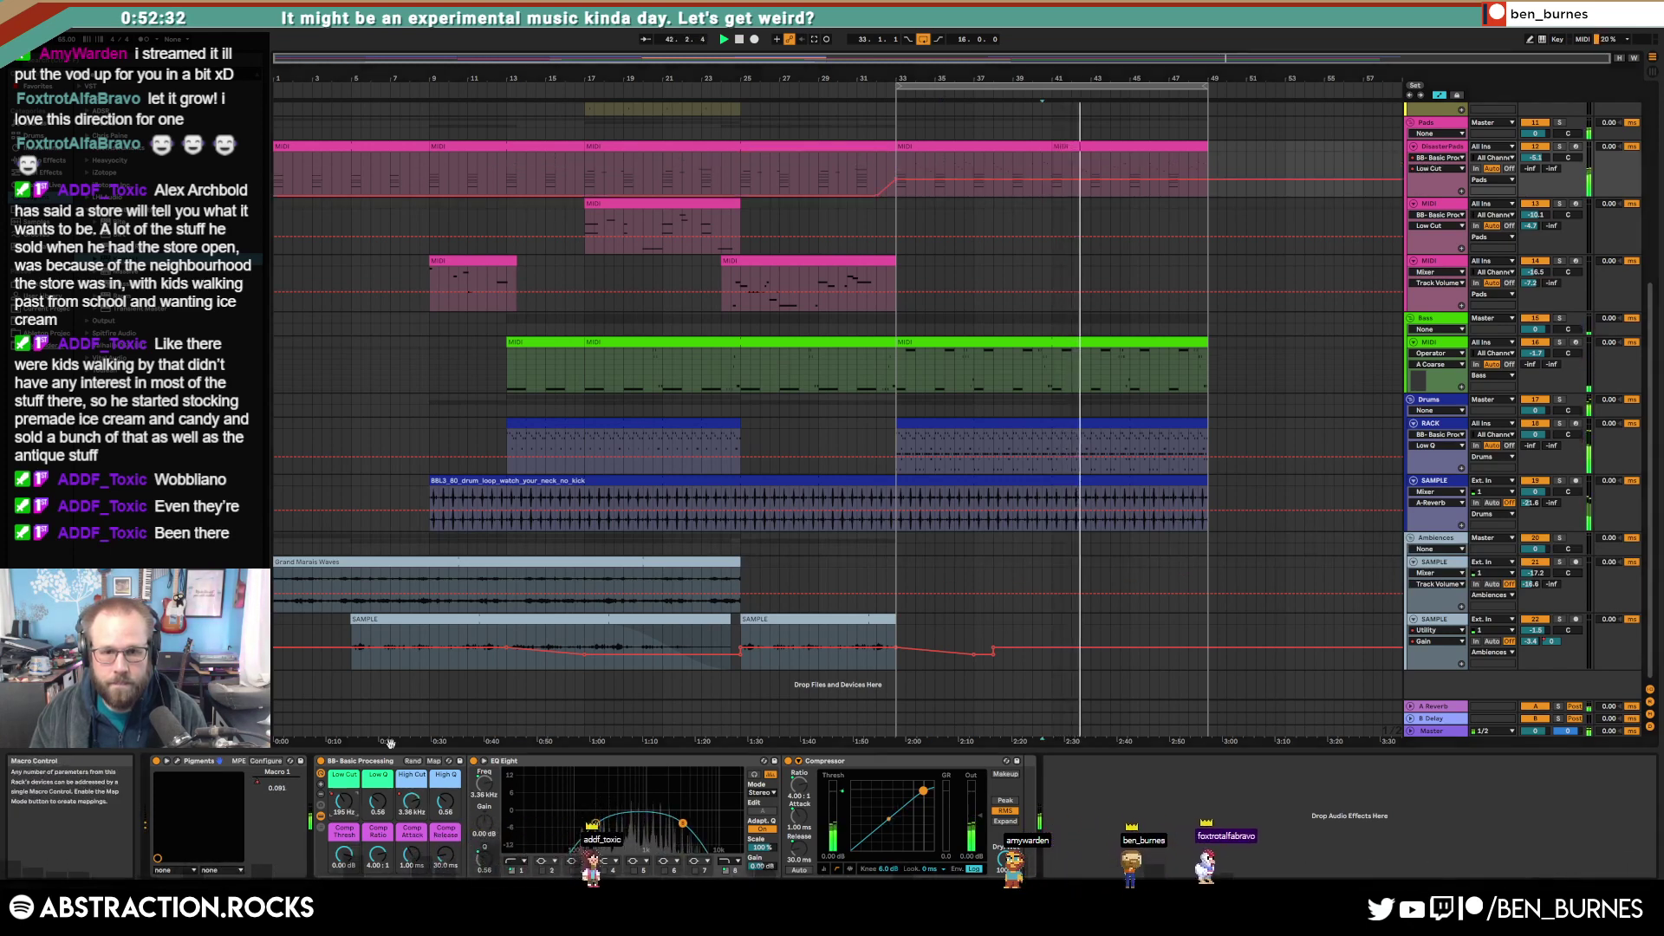
{"action": "left_click", "coordinate": [984, 170]}
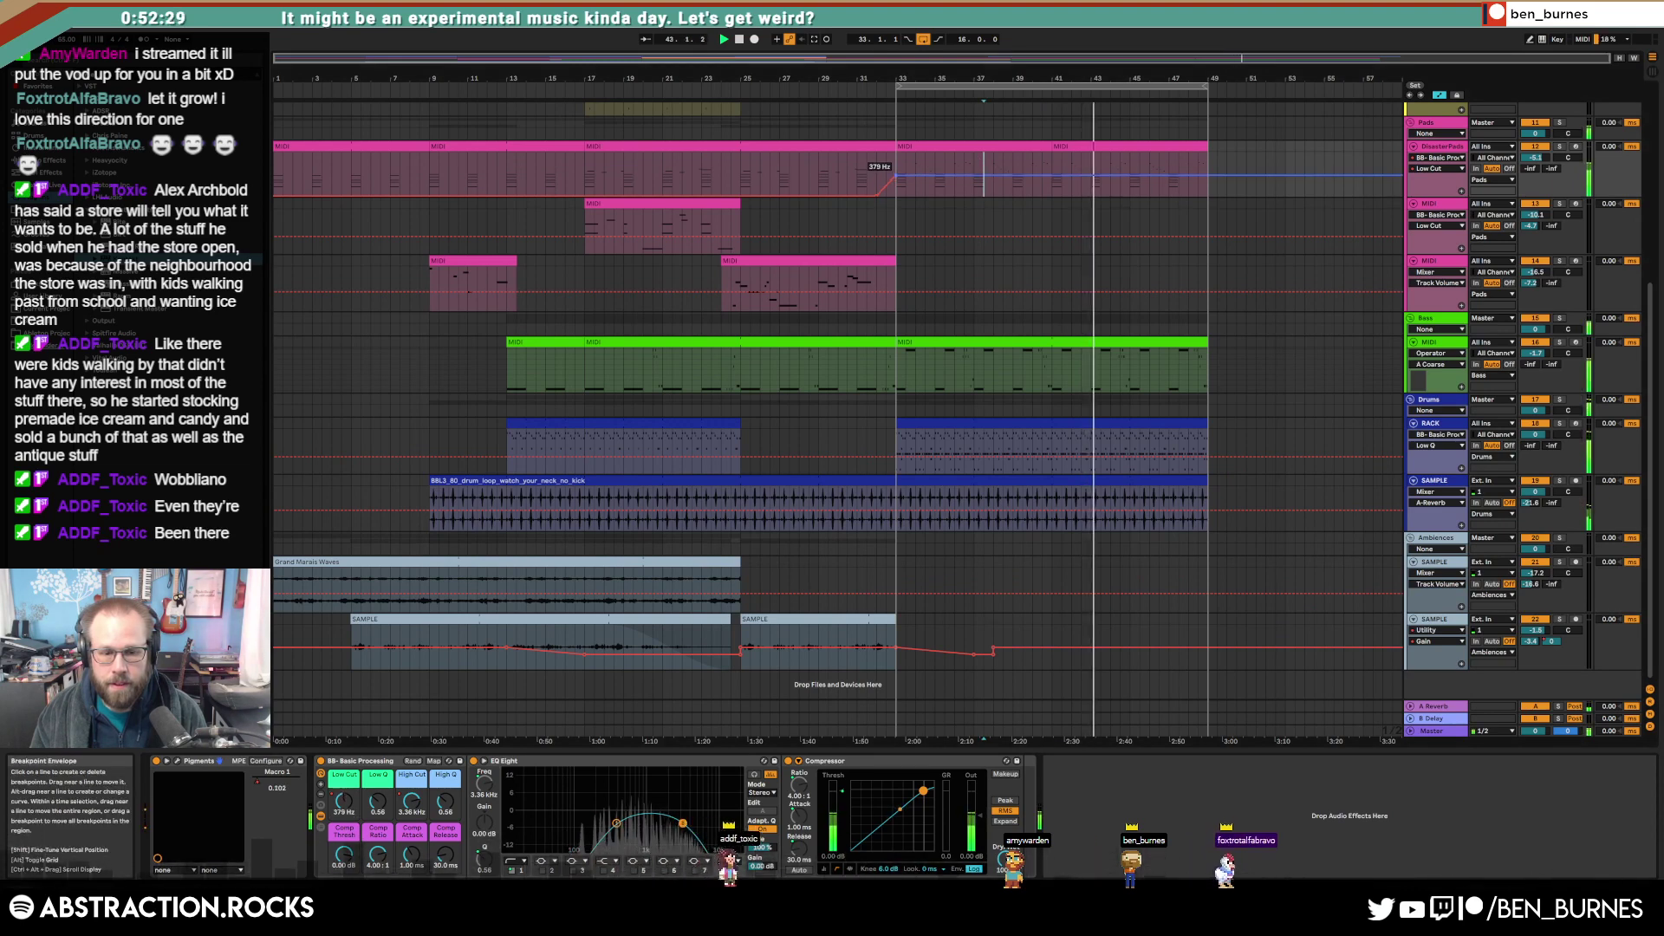
{"action": "key", "text": "space"}
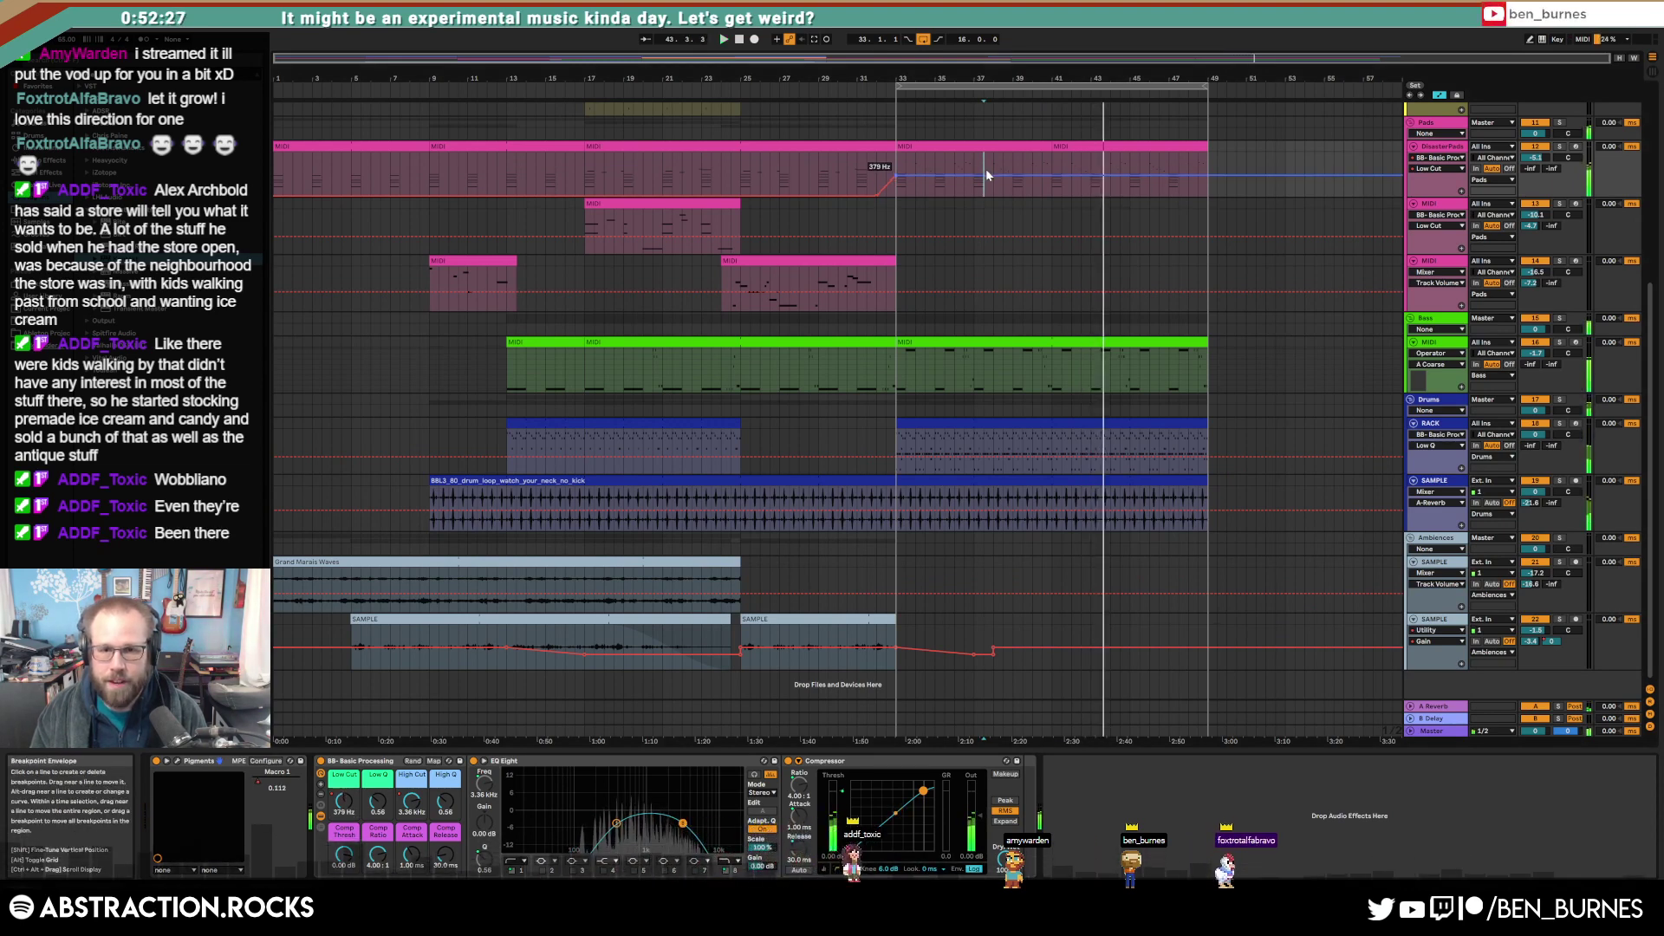
{"action": "left_click_drag", "start_coordinate": [981, 170], "coordinate": [983, 184]}
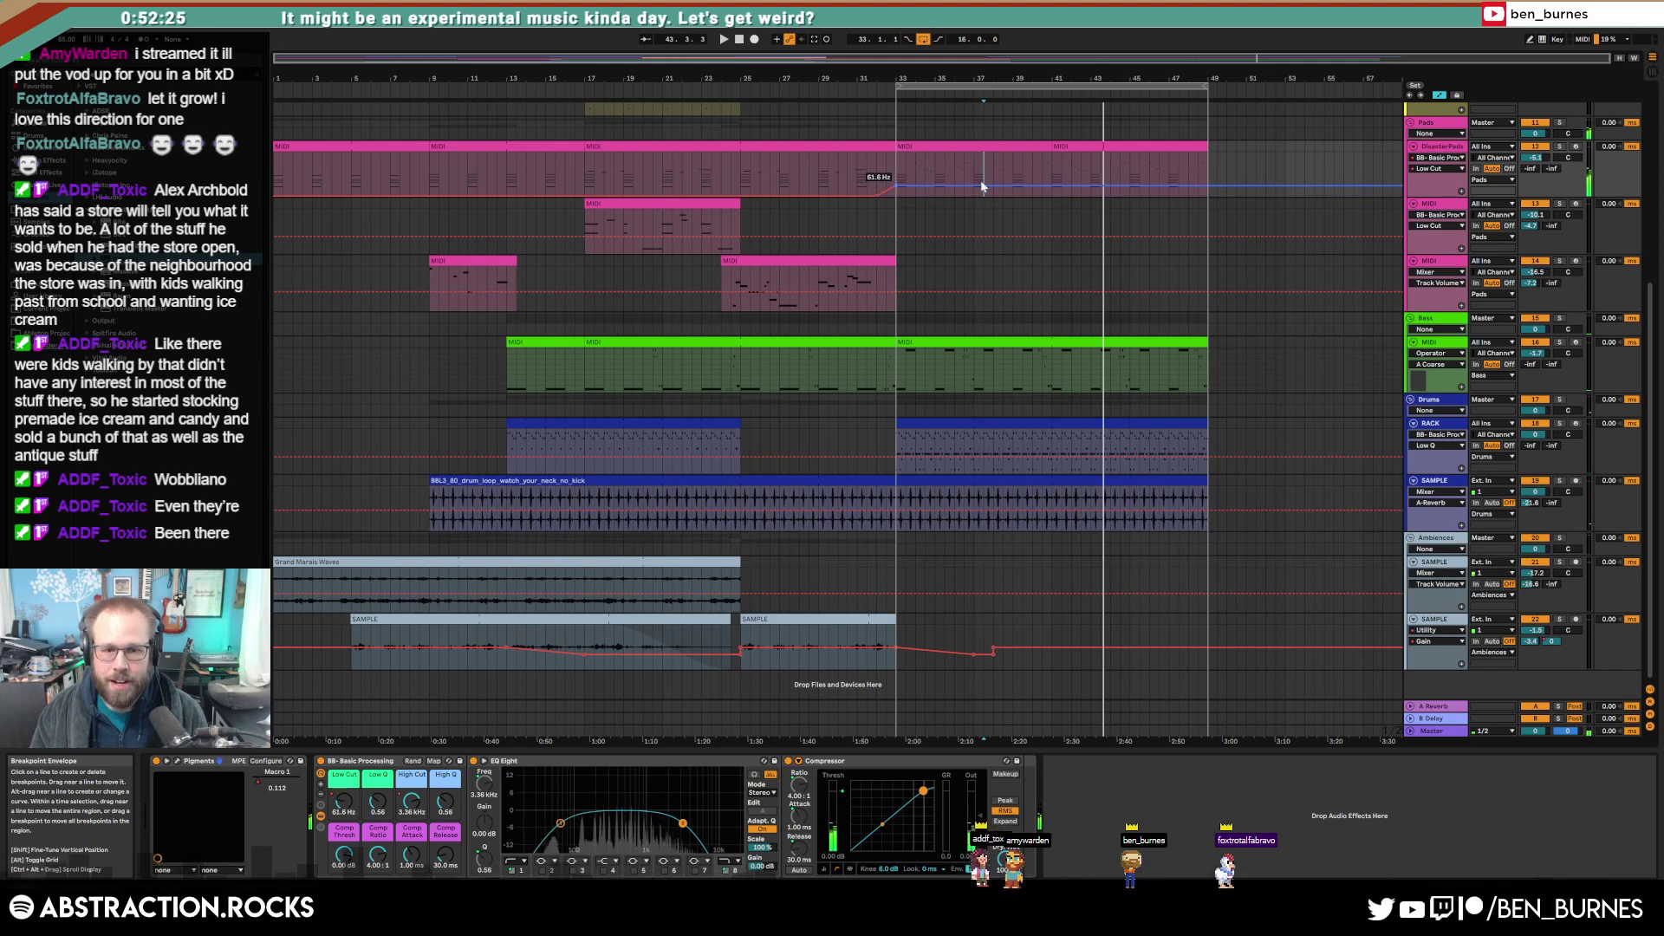
{"action": "left_click", "coordinate": [411, 802]}
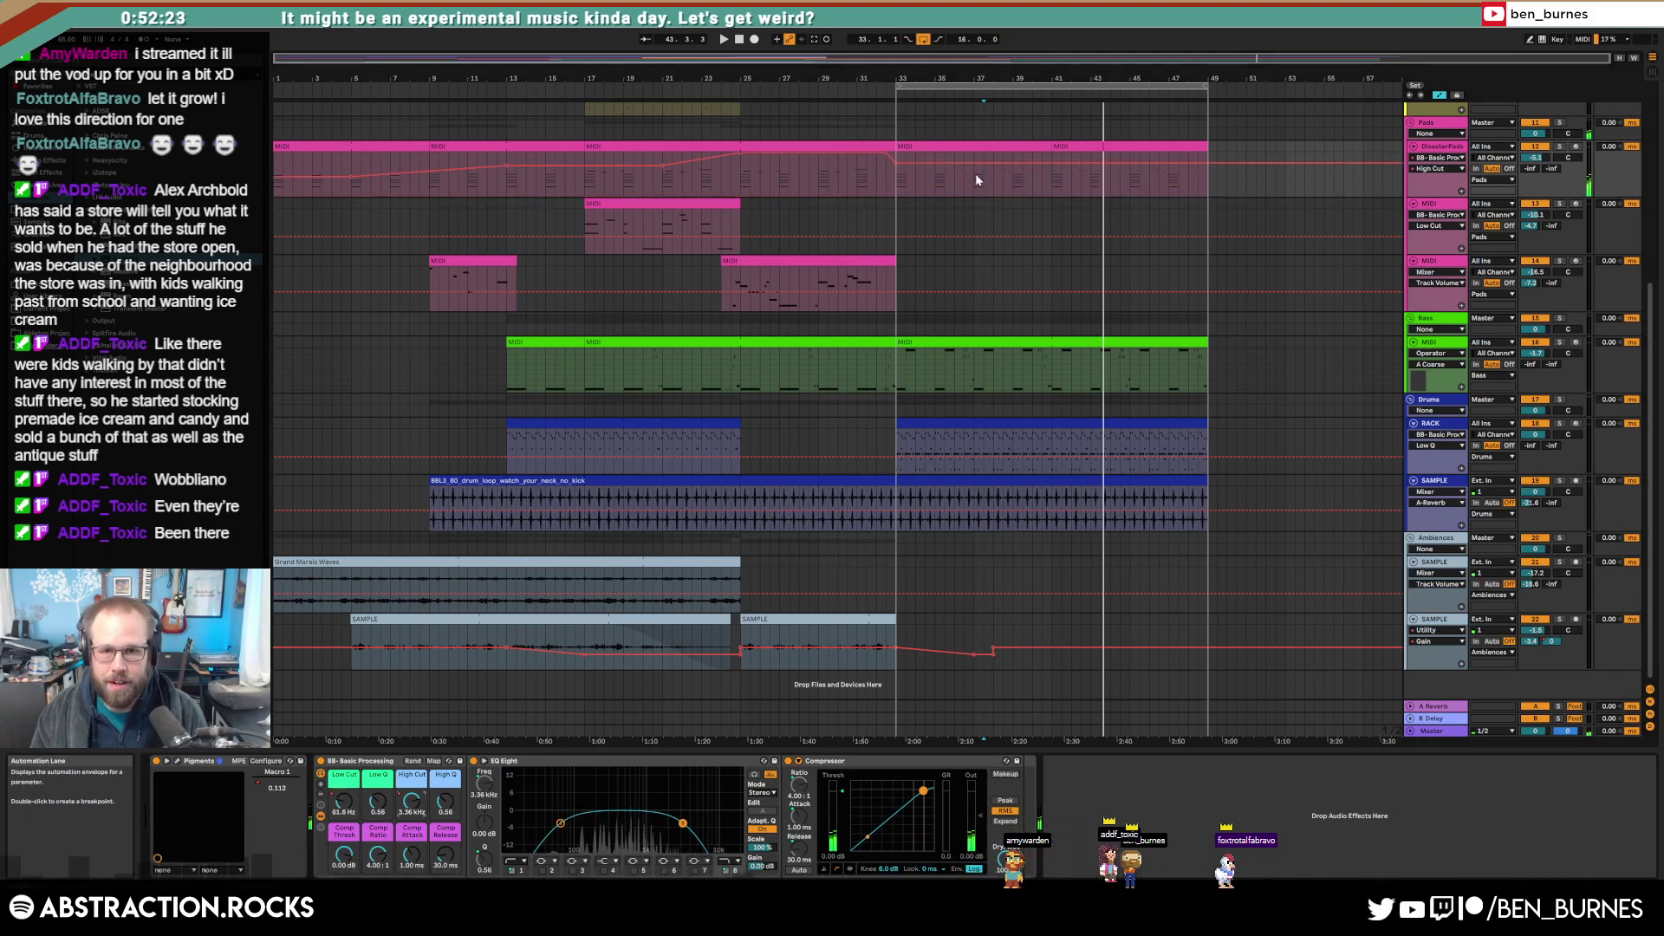
{"action": "left_click_drag", "start_coordinate": [976, 169], "coordinate": [976, 178]}
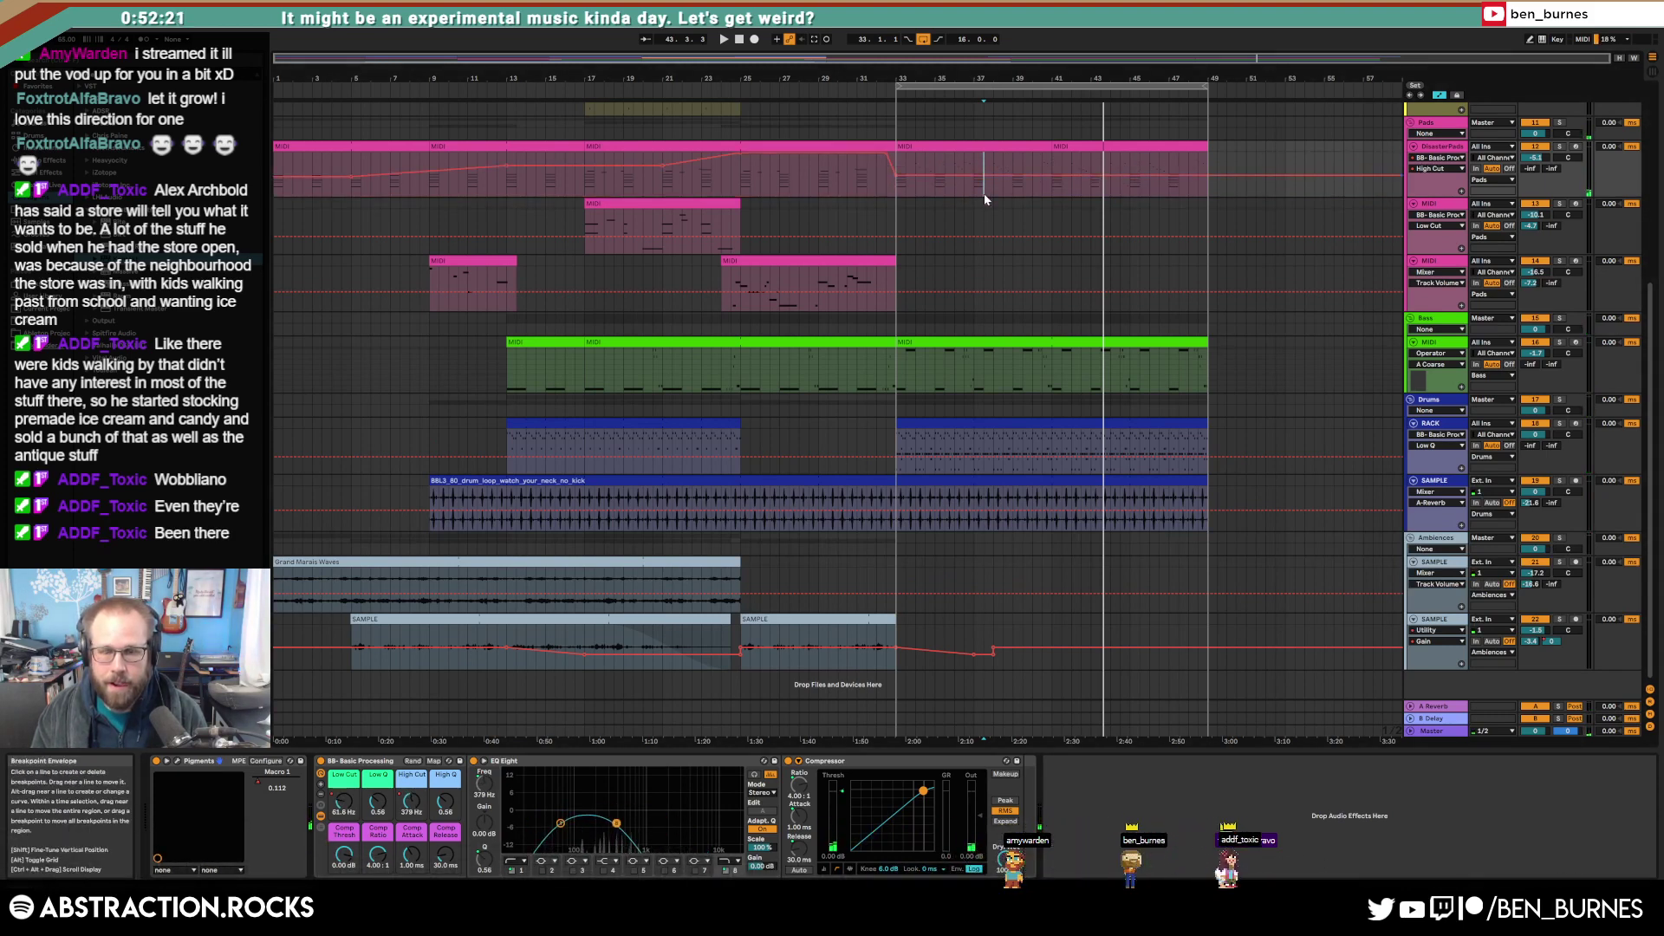
Step: Copy the first pad track's bar 33 clip onto the arpeggio MIDI track at bar 33 and start playback
{"action": "scroll", "coordinate": [919, 204], "scroll_direction": "up", "scroll_amount": 3}
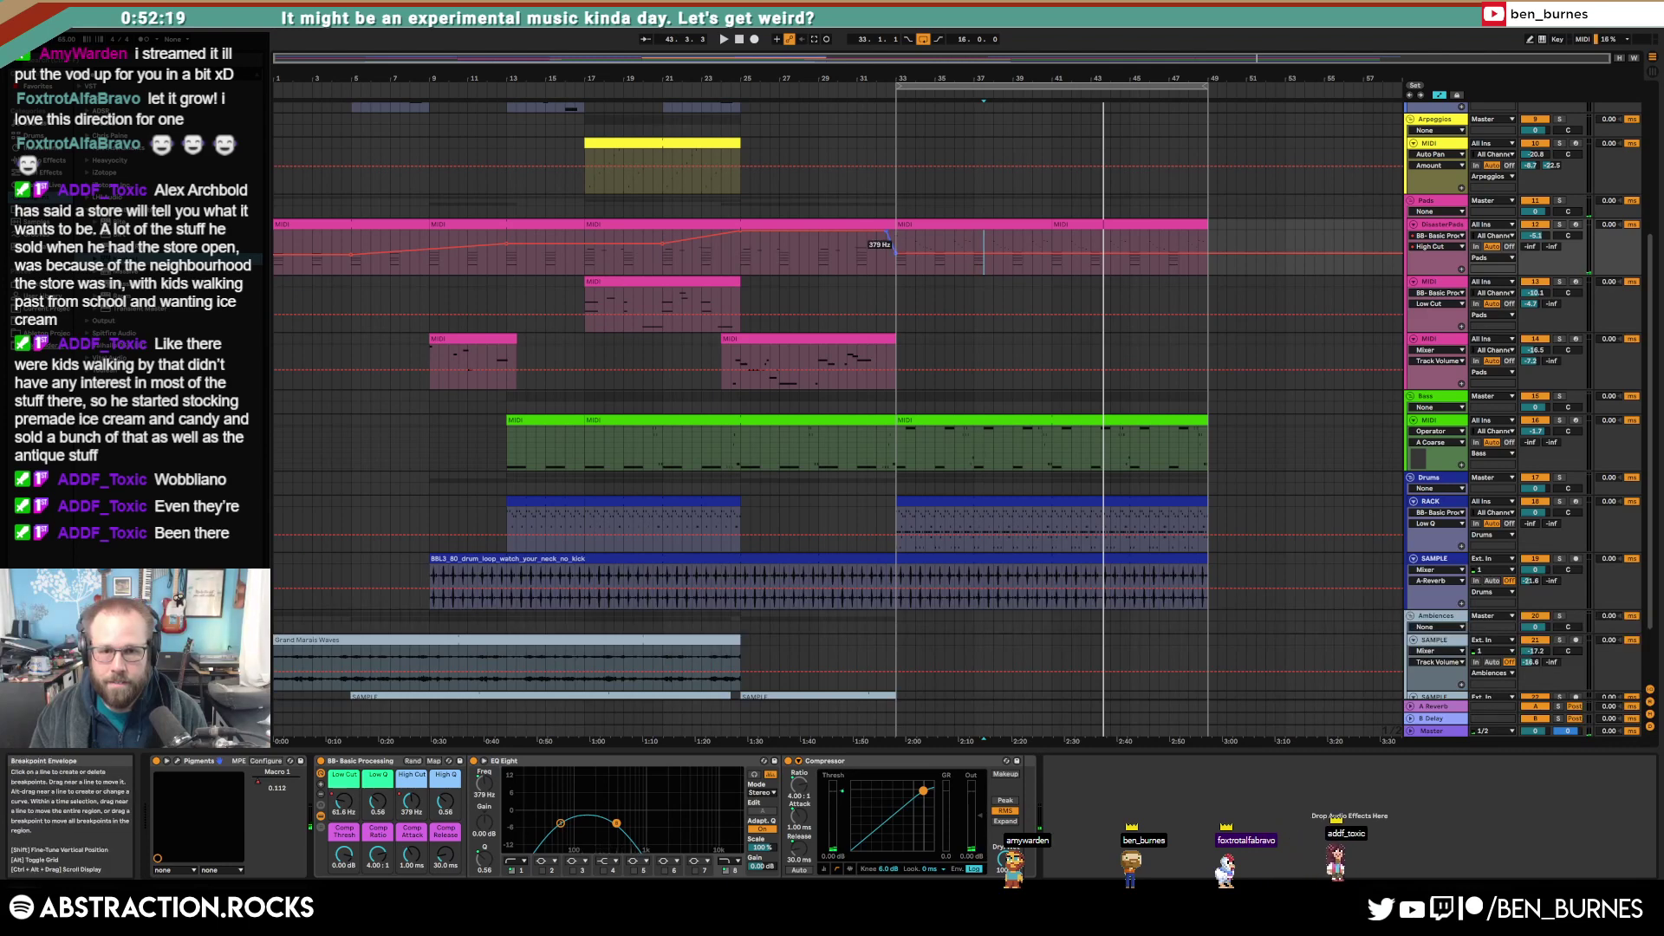
{"action": "left_click_drag", "start_coordinate": [896, 252], "coordinate": [923, 154]}
{"action": "key", "text": "space"}
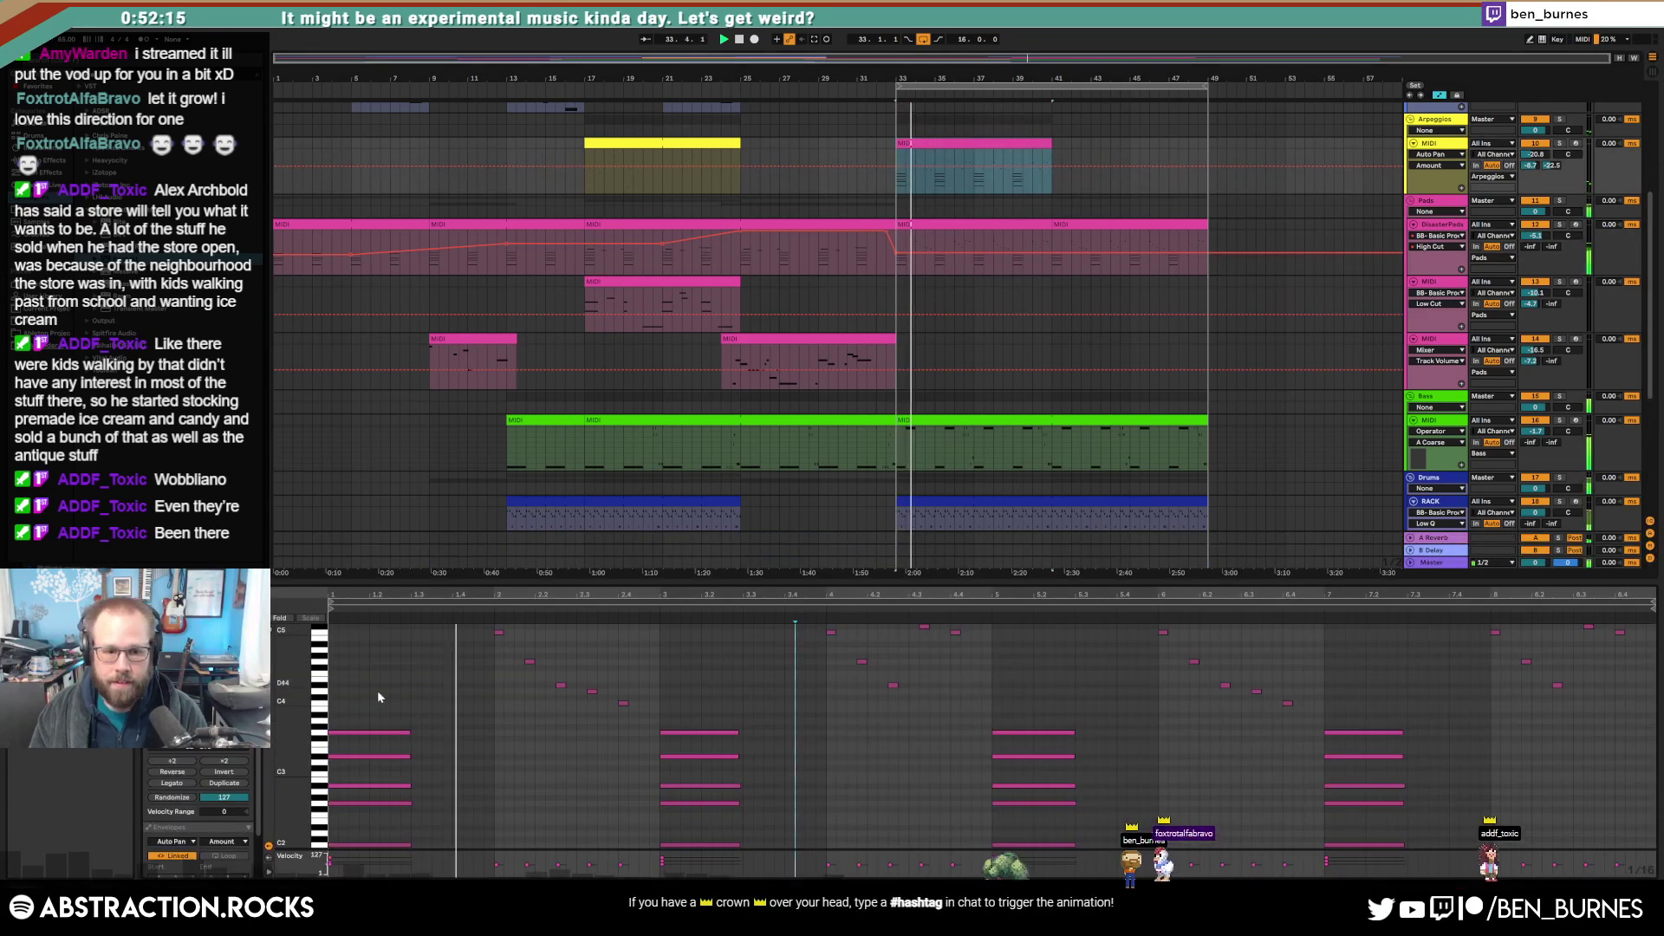
Step: Delete the sustained low chord notes from the copied clip, keeping only the short high melody notes
{"action": "left_click_drag", "start_coordinate": [721, 703], "coordinate": [700, 846]}
{"action": "key", "text": "Delete"}
{"action": "left_click_drag", "start_coordinate": [1068, 707], "coordinate": [1040, 845]}
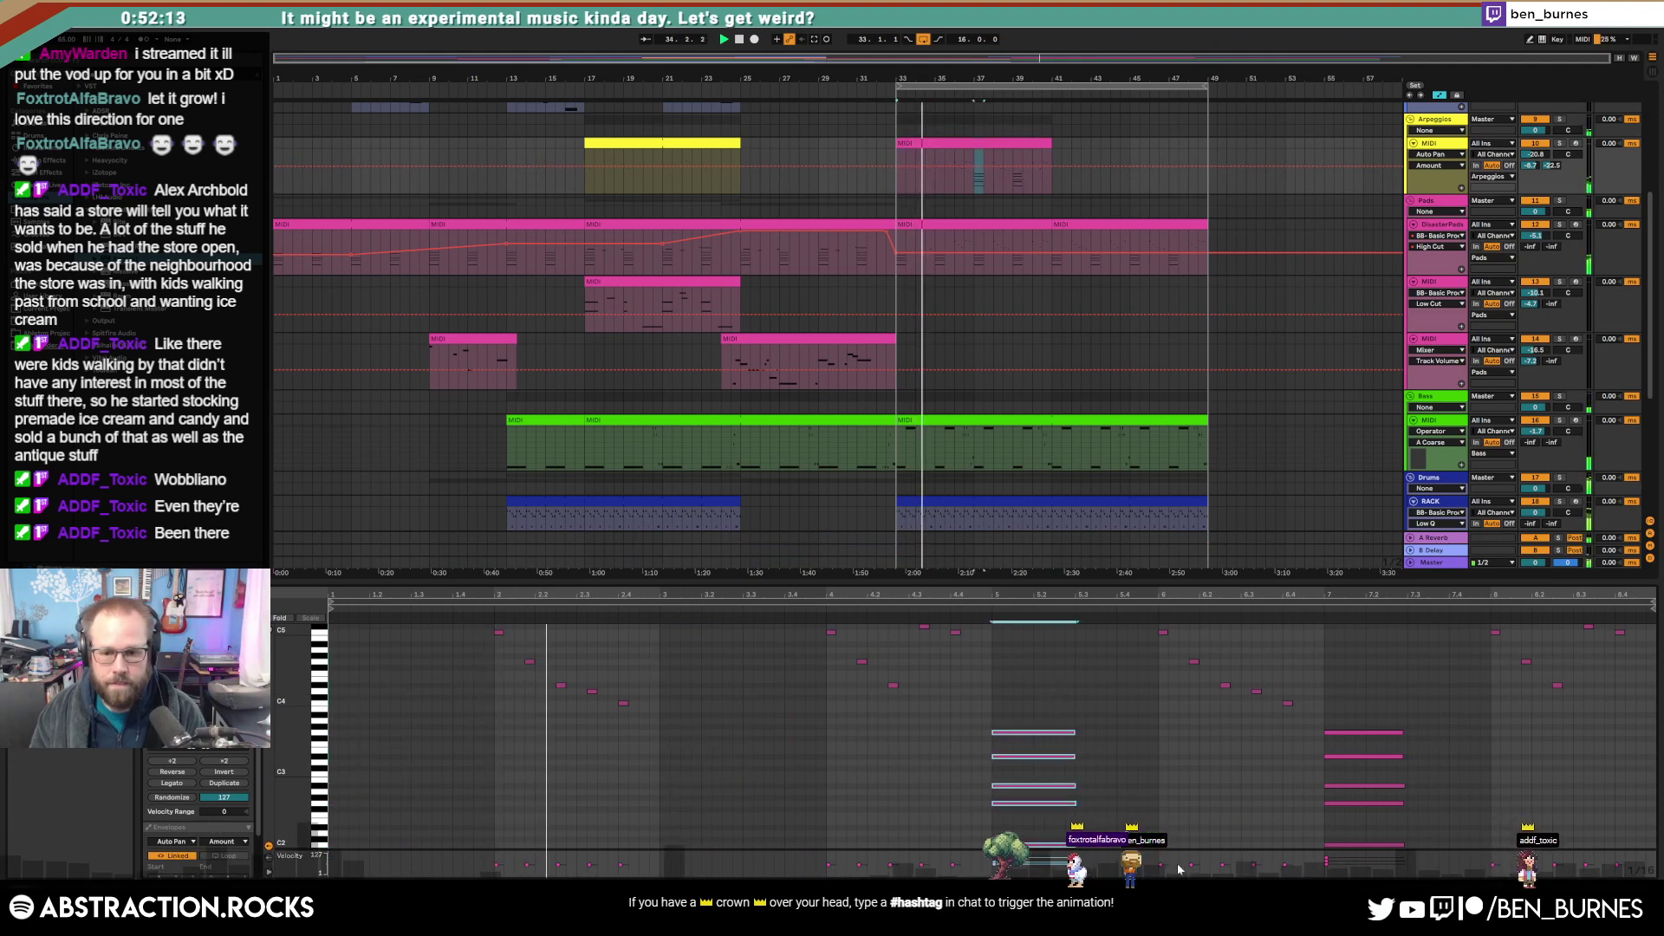
{"action": "key", "text": "Delete"}
{"action": "left_click_drag", "start_coordinate": [1399, 683], "coordinate": [1379, 846]}
{"action": "key", "text": "Delete"}
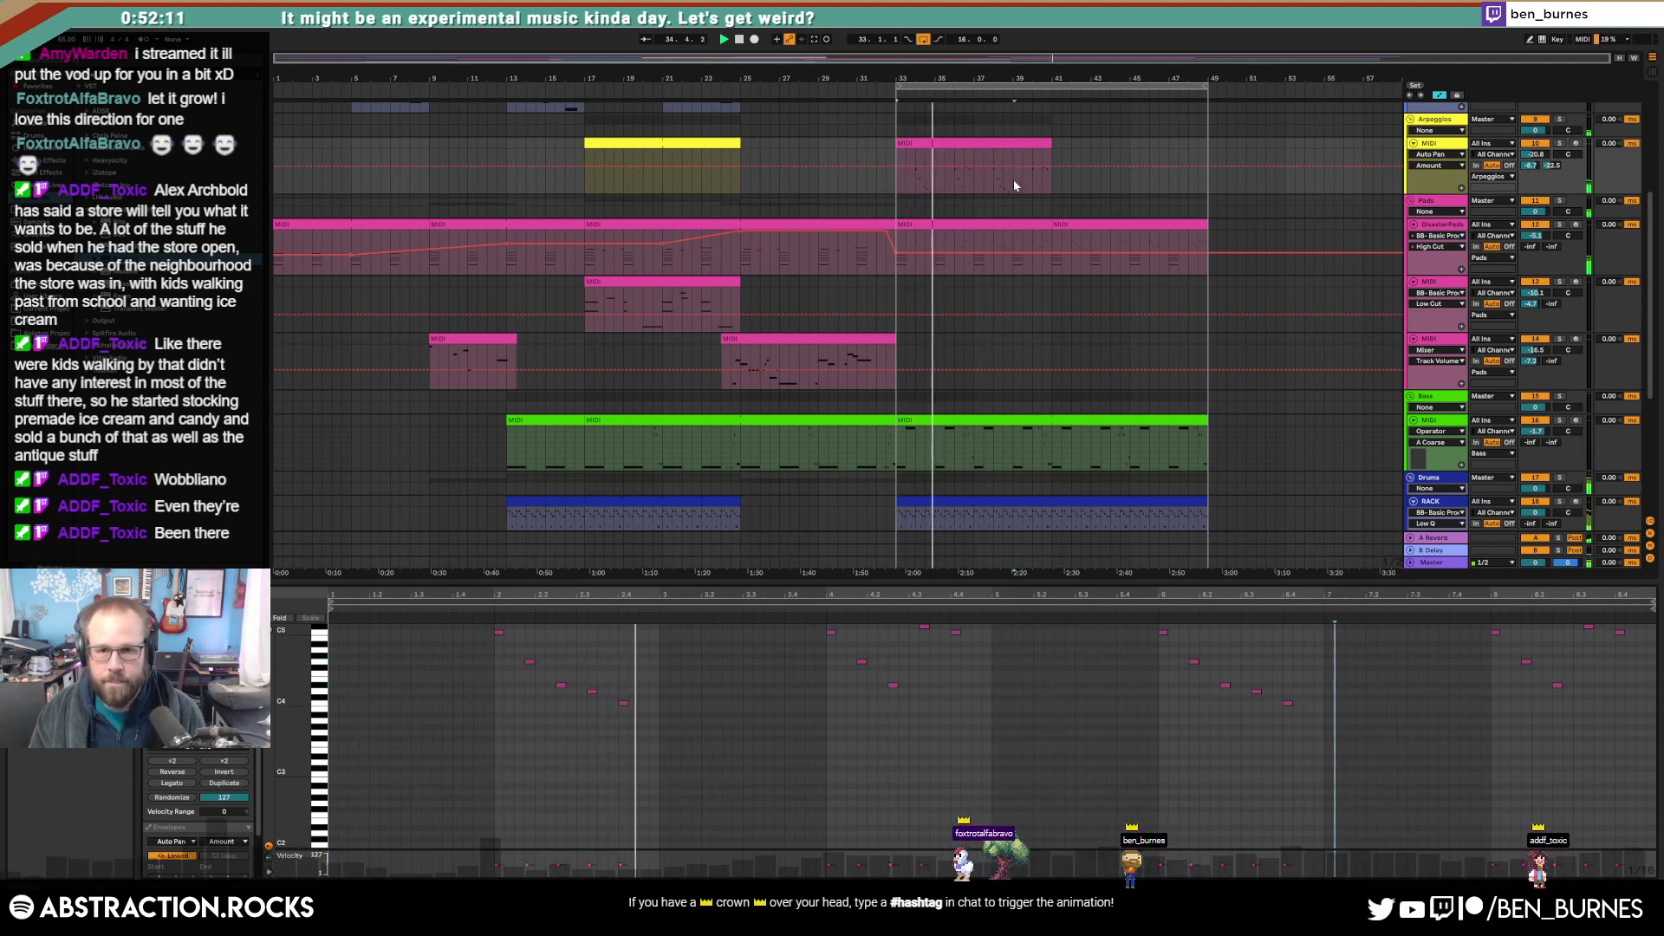
Step: Insert a new MIDI track below the arpeggio track and move the bar 33 melody clip onto it
{"action": "double_click", "coordinate": [1434, 144]}
{"action": "key", "text": "ctrl+shift+t"}
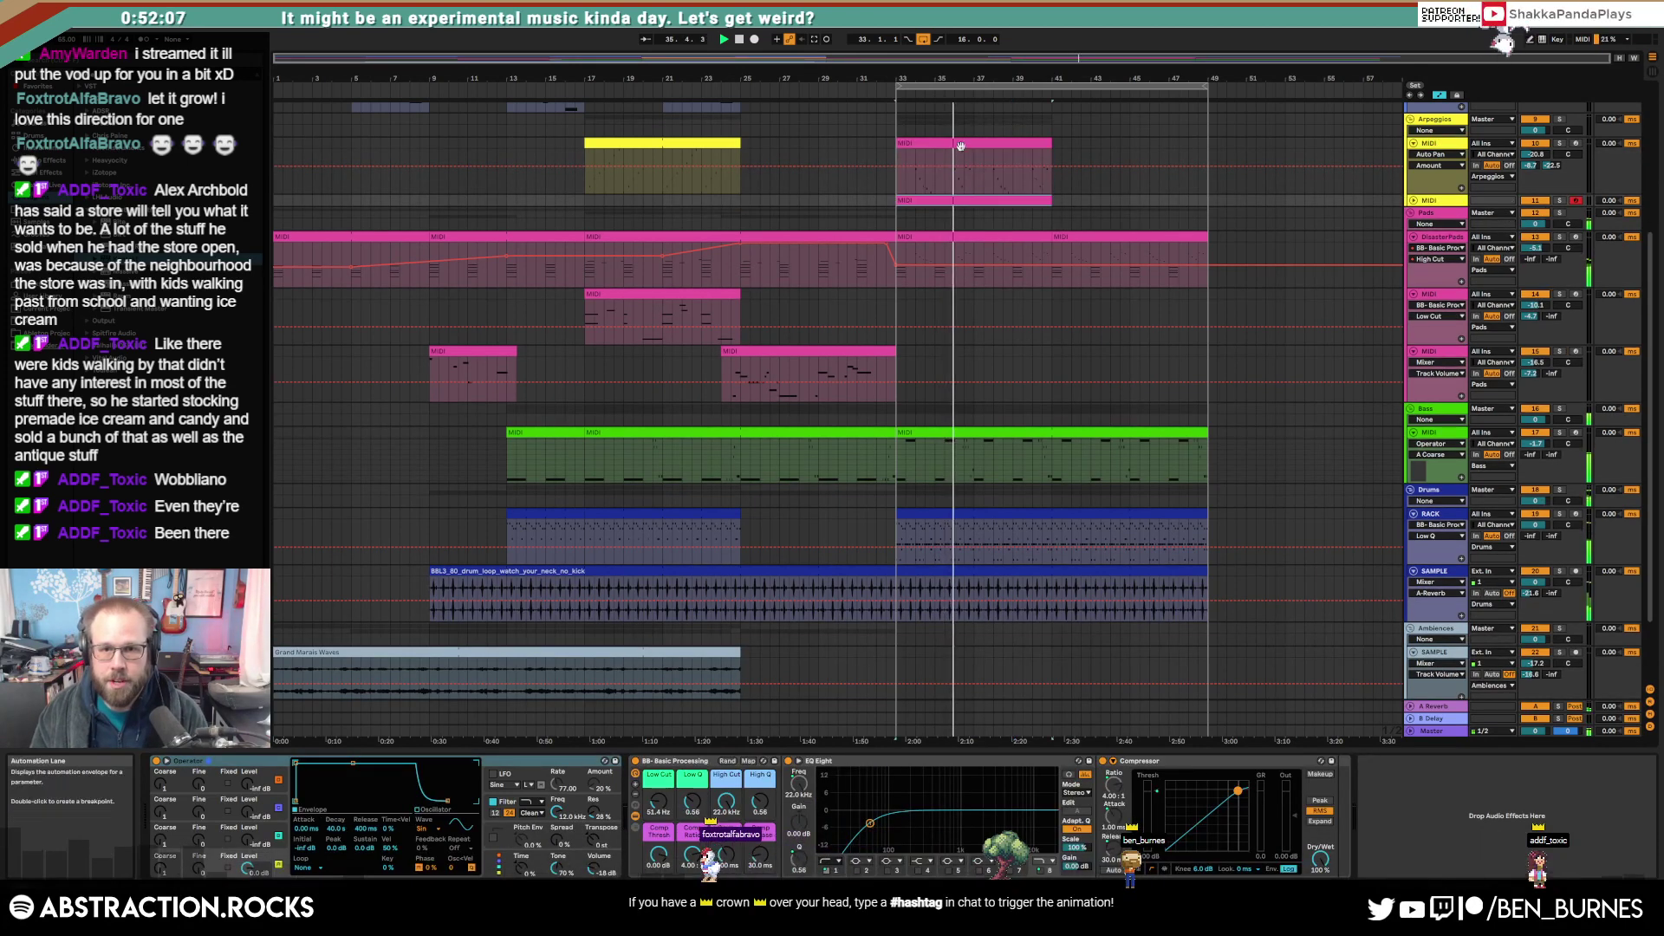
{"action": "left_click_drag", "start_coordinate": [950, 143], "coordinate": [950, 201]}
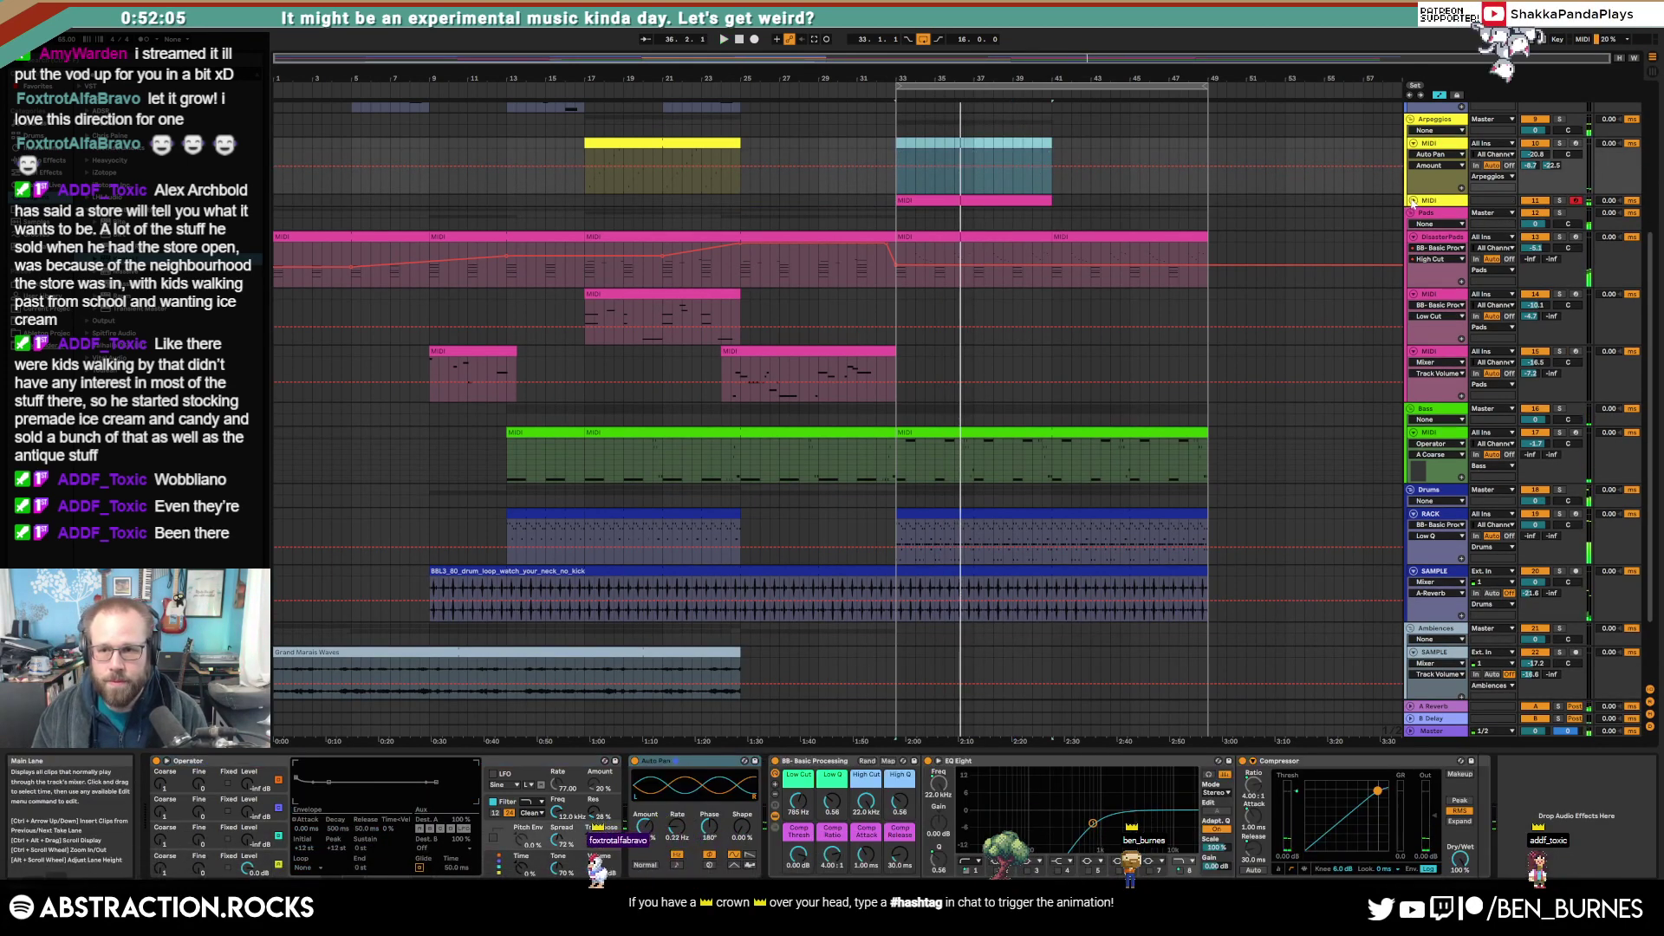
Step: Hide automation and assign the new track's yellow color to its clip
{"action": "key", "text": "a"}
{"action": "right_click", "coordinate": [1463, 208]}
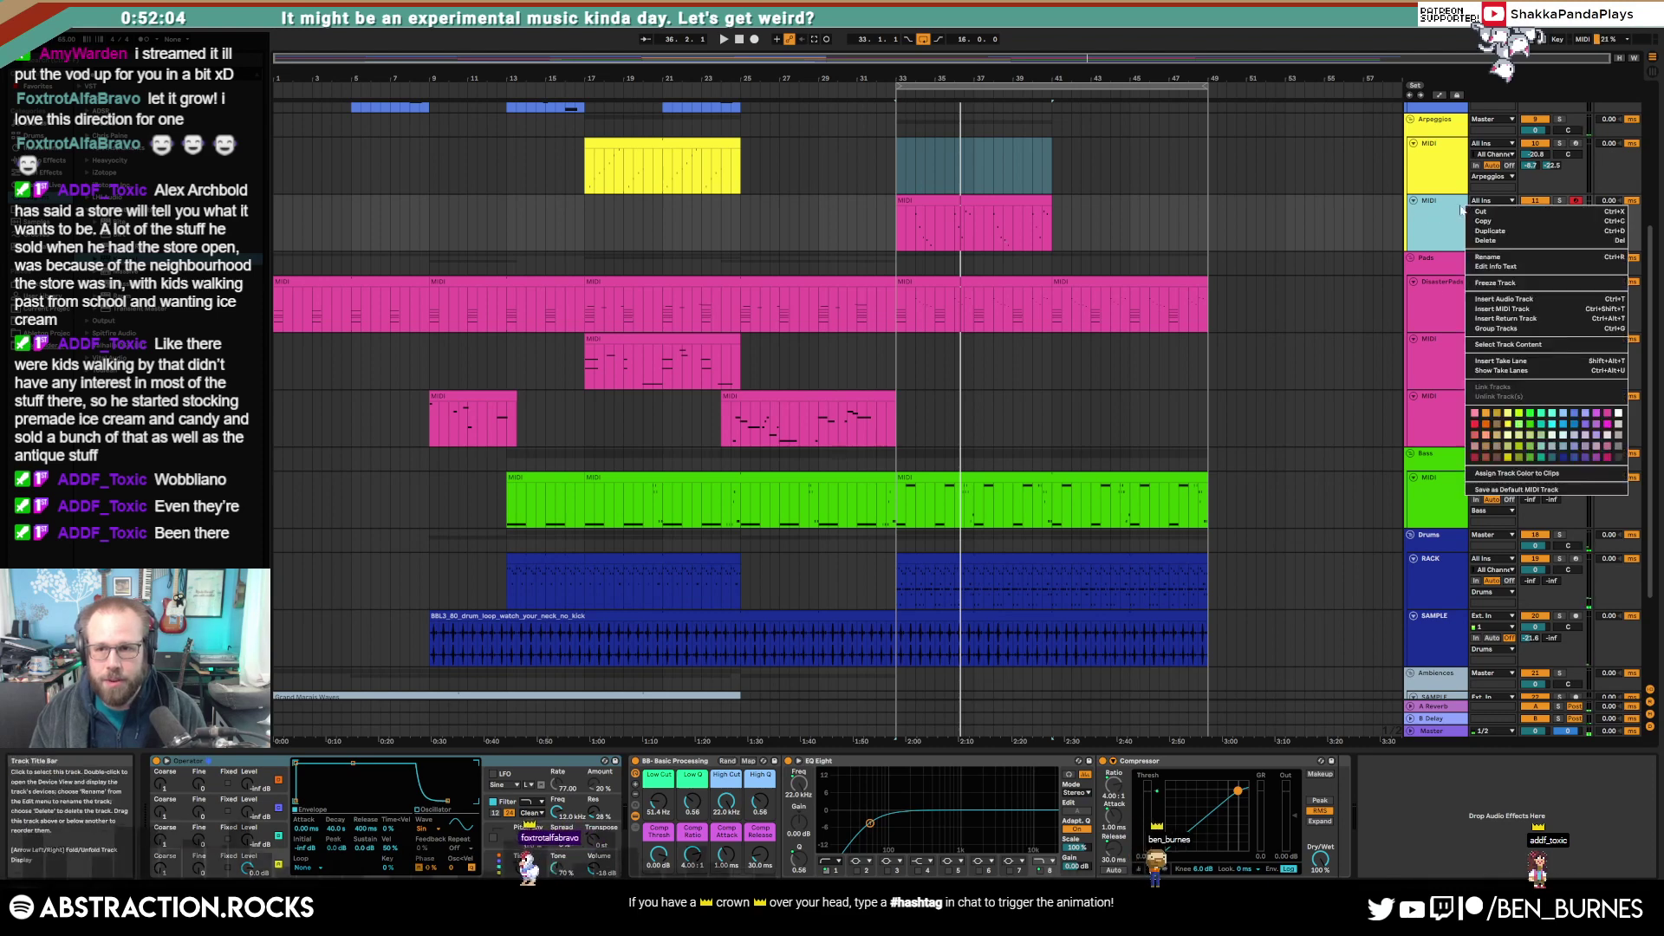
{"action": "left_click", "coordinate": [1495, 471]}
{"action": "left_click", "coordinate": [1022, 201]}
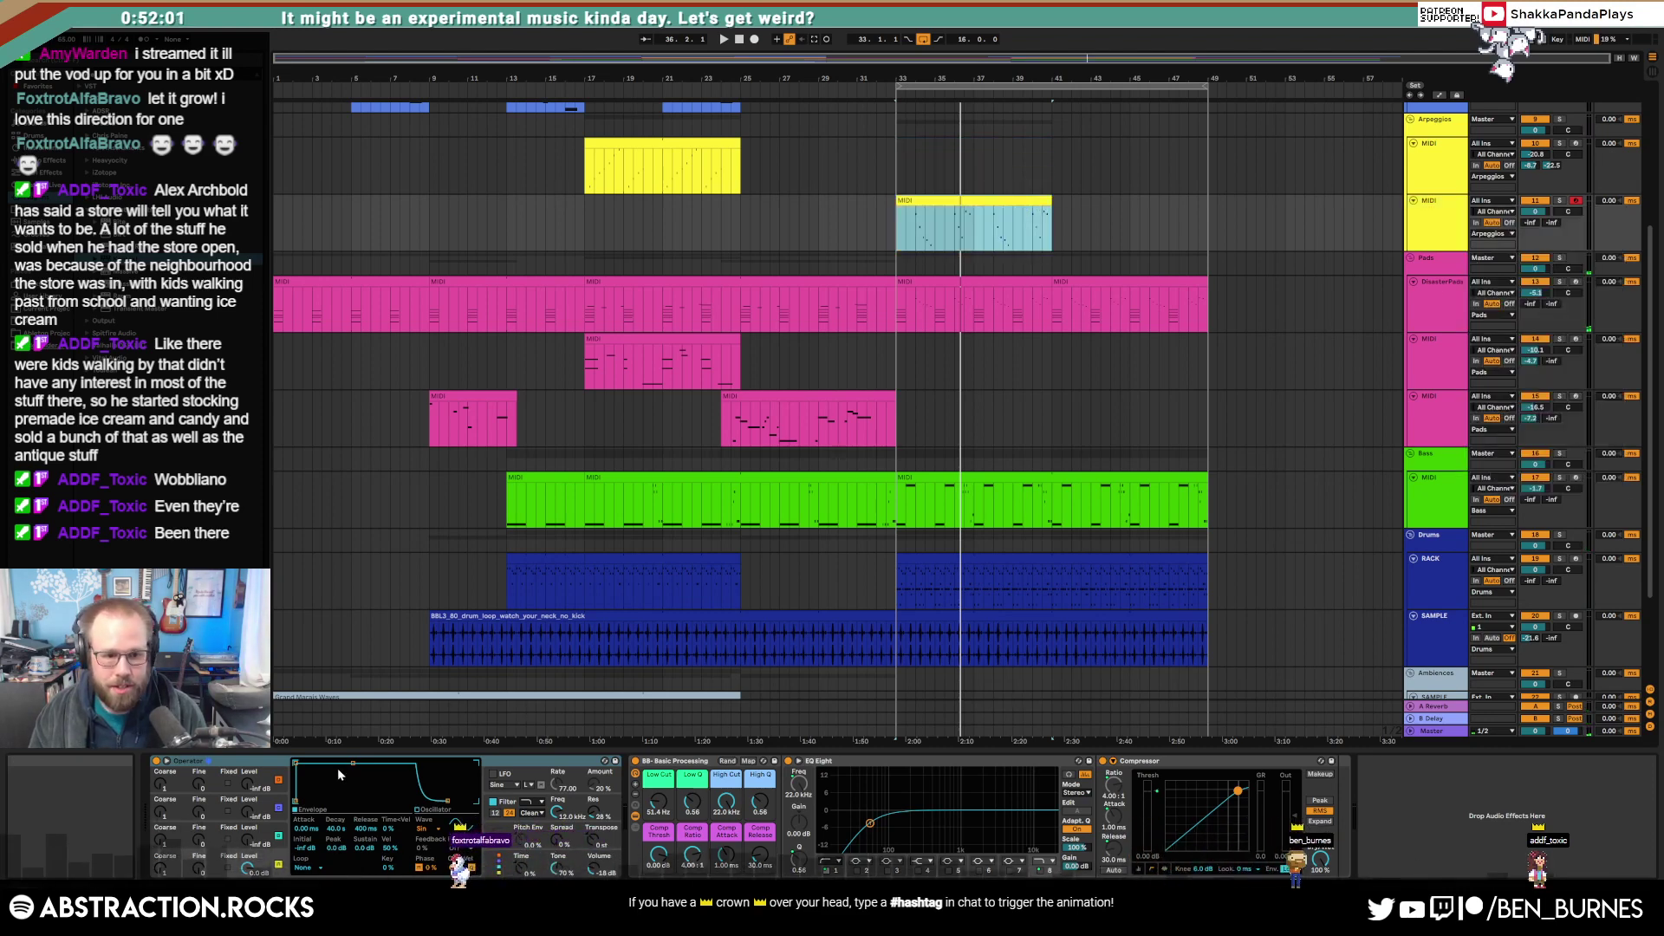
Step: In the new track's Operator, lower the envelope sustain to minimum, shorten the decay and choose a different oscillator waveform
{"action": "left_click_drag", "start_coordinate": [336, 768], "coordinate": [336, 801]}
{"action": "left_click", "coordinate": [421, 835]}
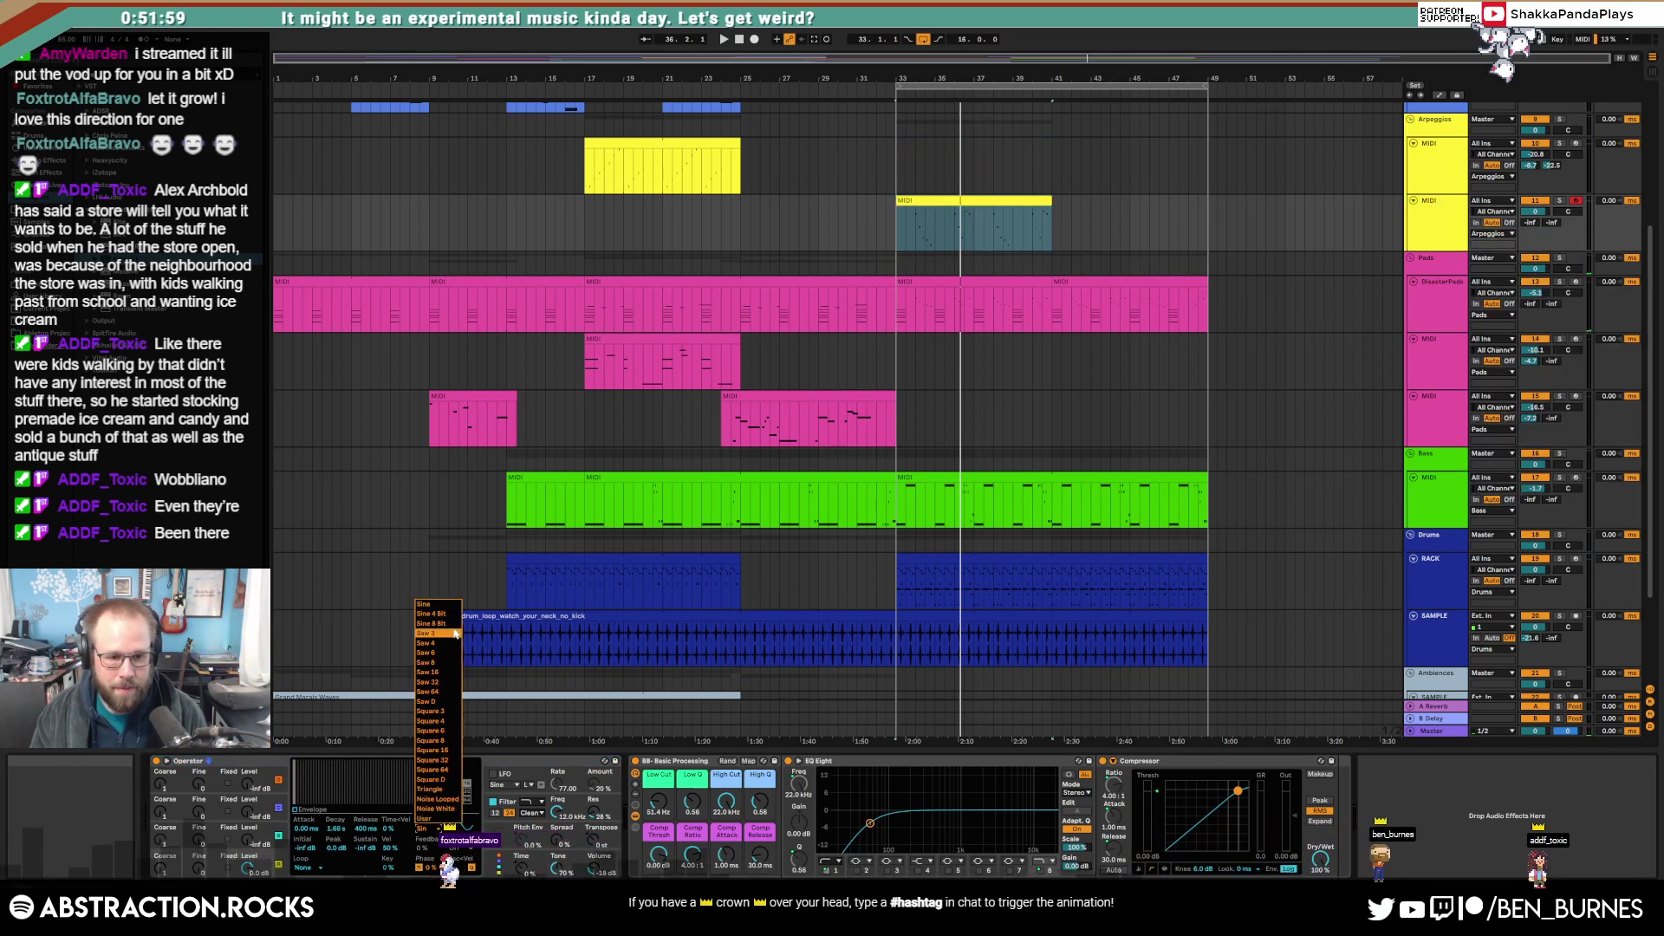
{"action": "left_click", "coordinate": [330, 809]}
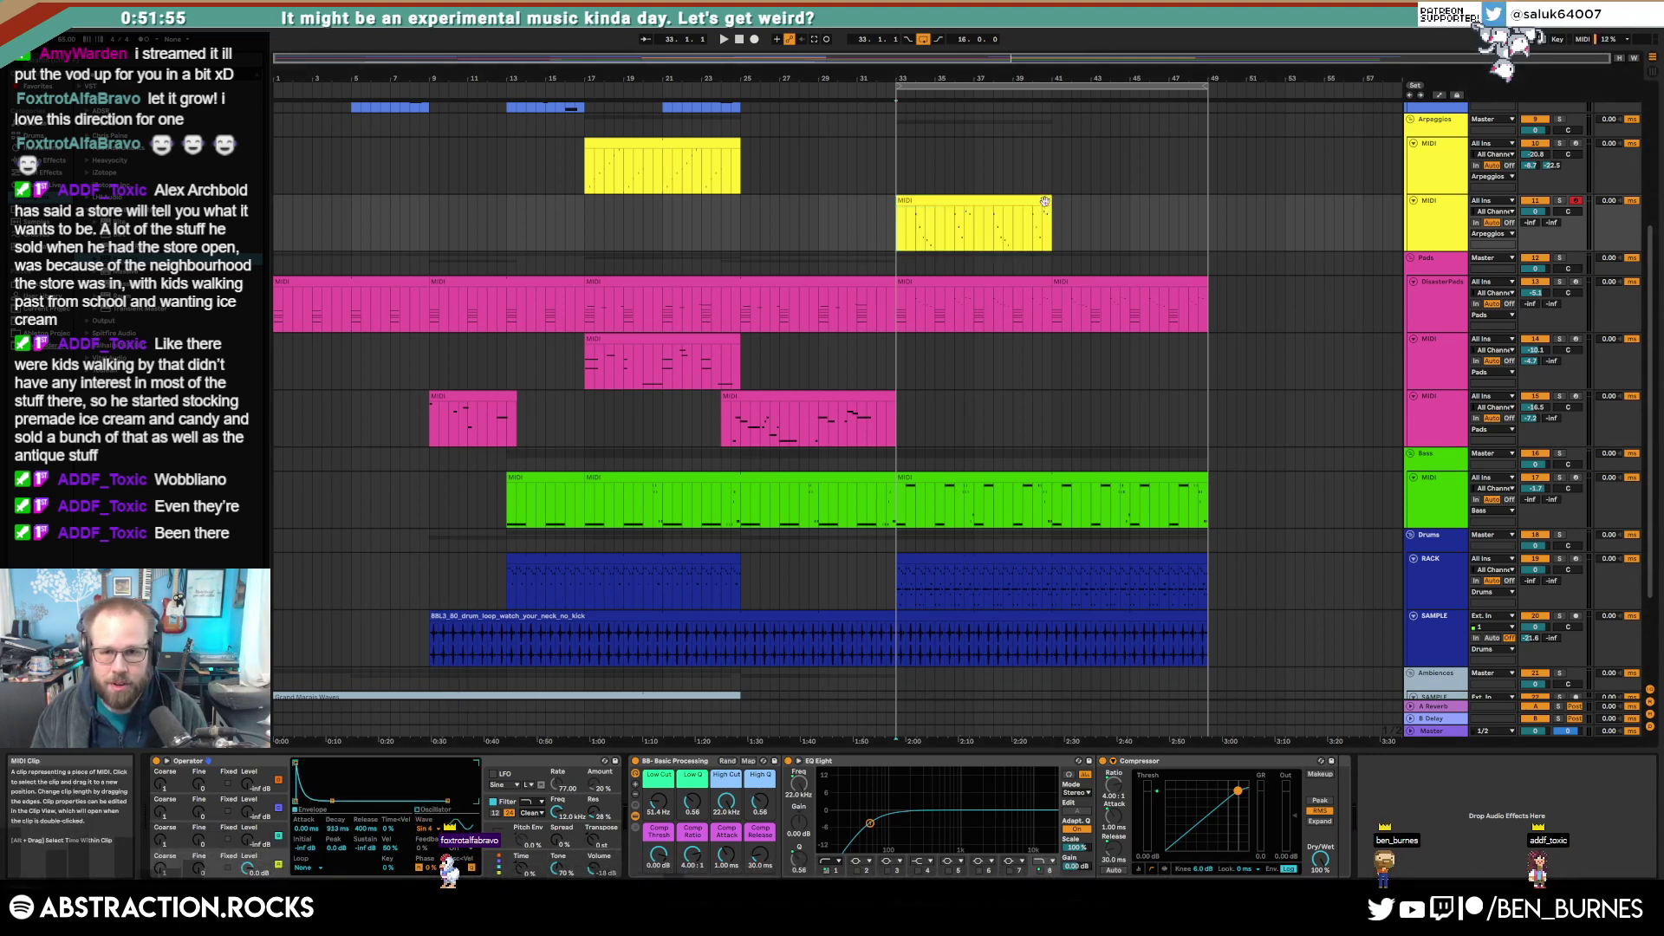
Step: Turn on looping for the new arpeggio clip and extend it from bar 41 to bar 49
{"action": "mouse_move", "coordinate": [1051, 208]}
{"action": "left_mouse_down"}
{"action": "mouse_move", "coordinate": [1198, 208]}
{"action": "mouse_move", "coordinate": [1045, 201]}
{"action": "left_mouse_up"}
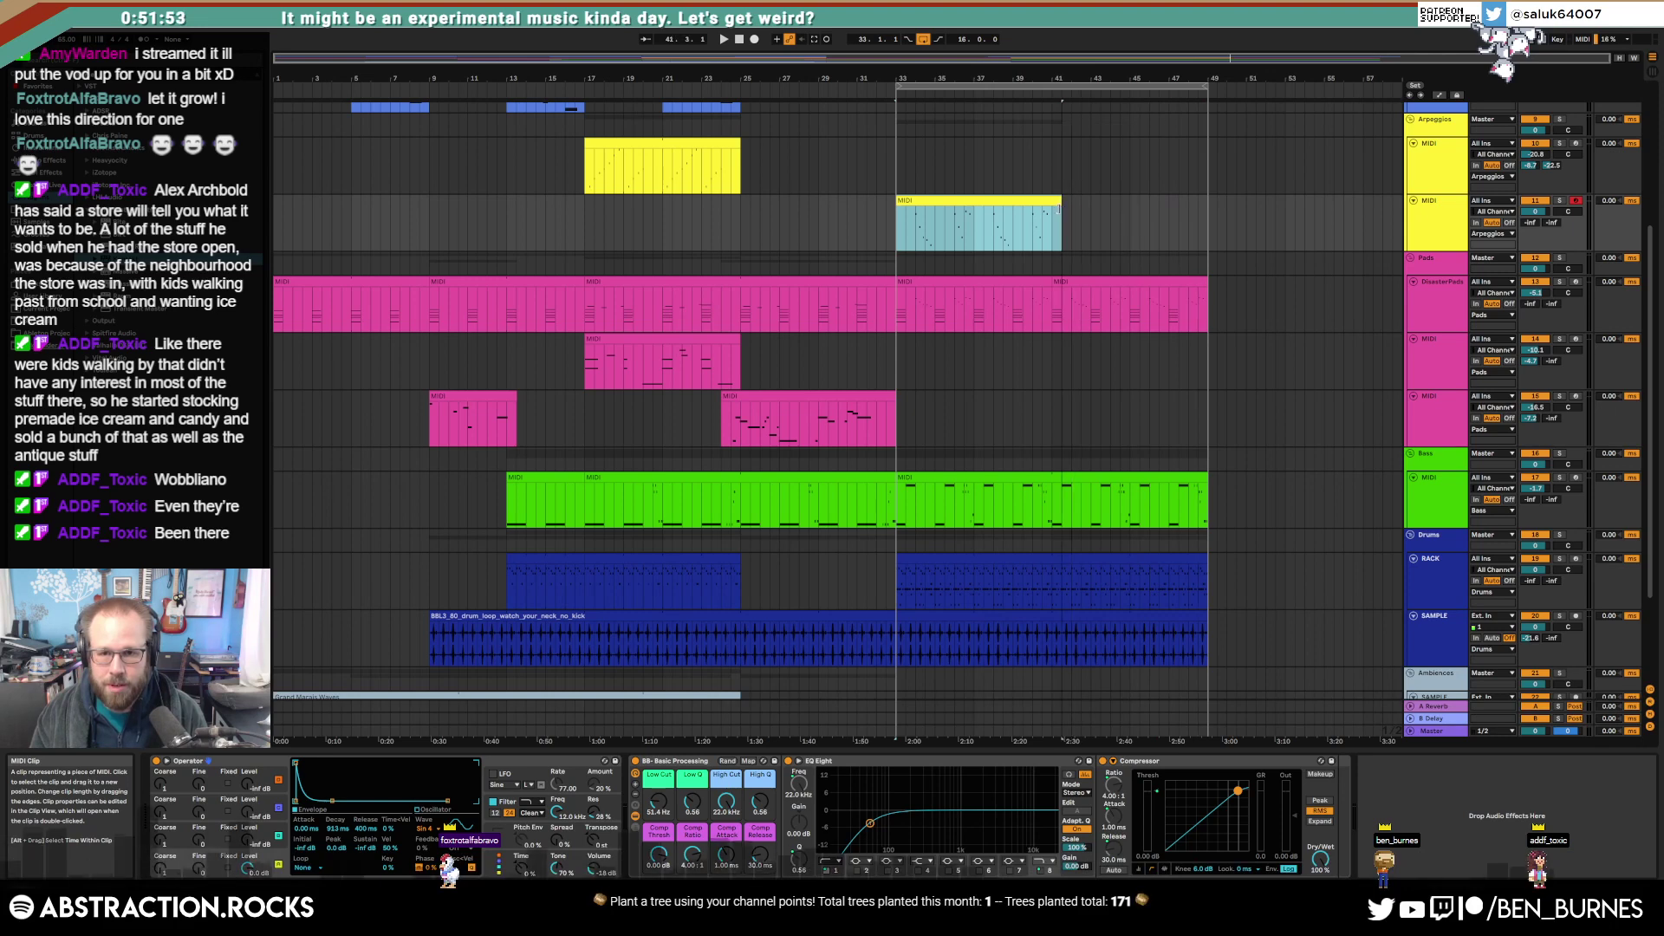
{"action": "double_click", "coordinate": [1042, 200]}
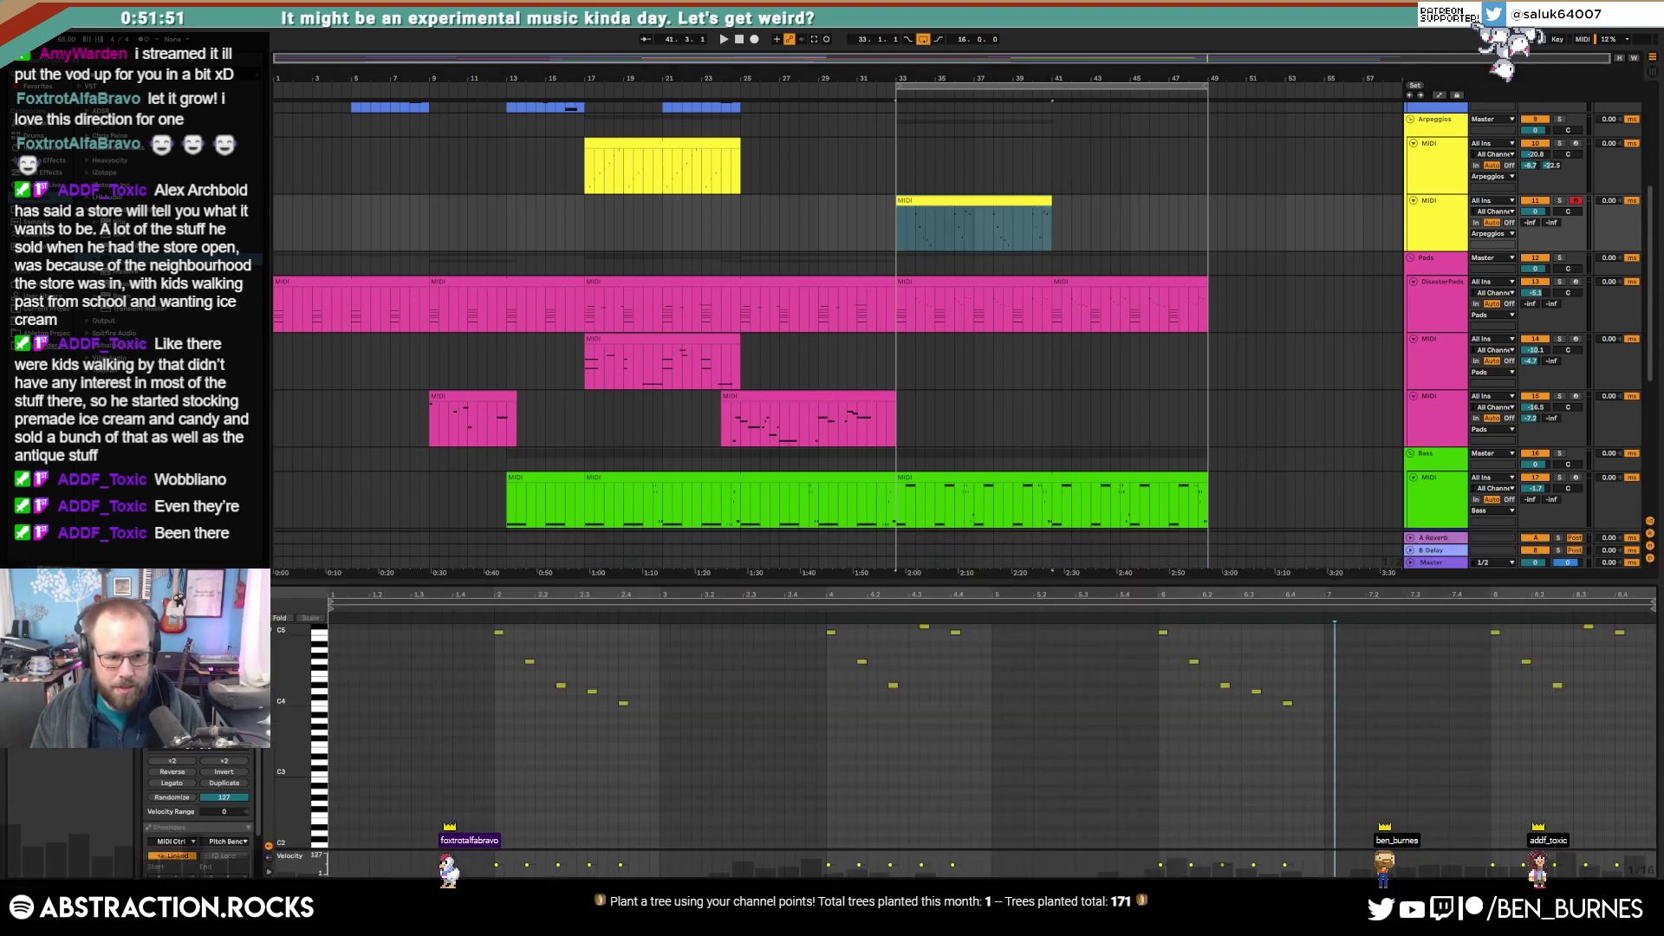
{"action": "left_click", "coordinate": [192, 645]}
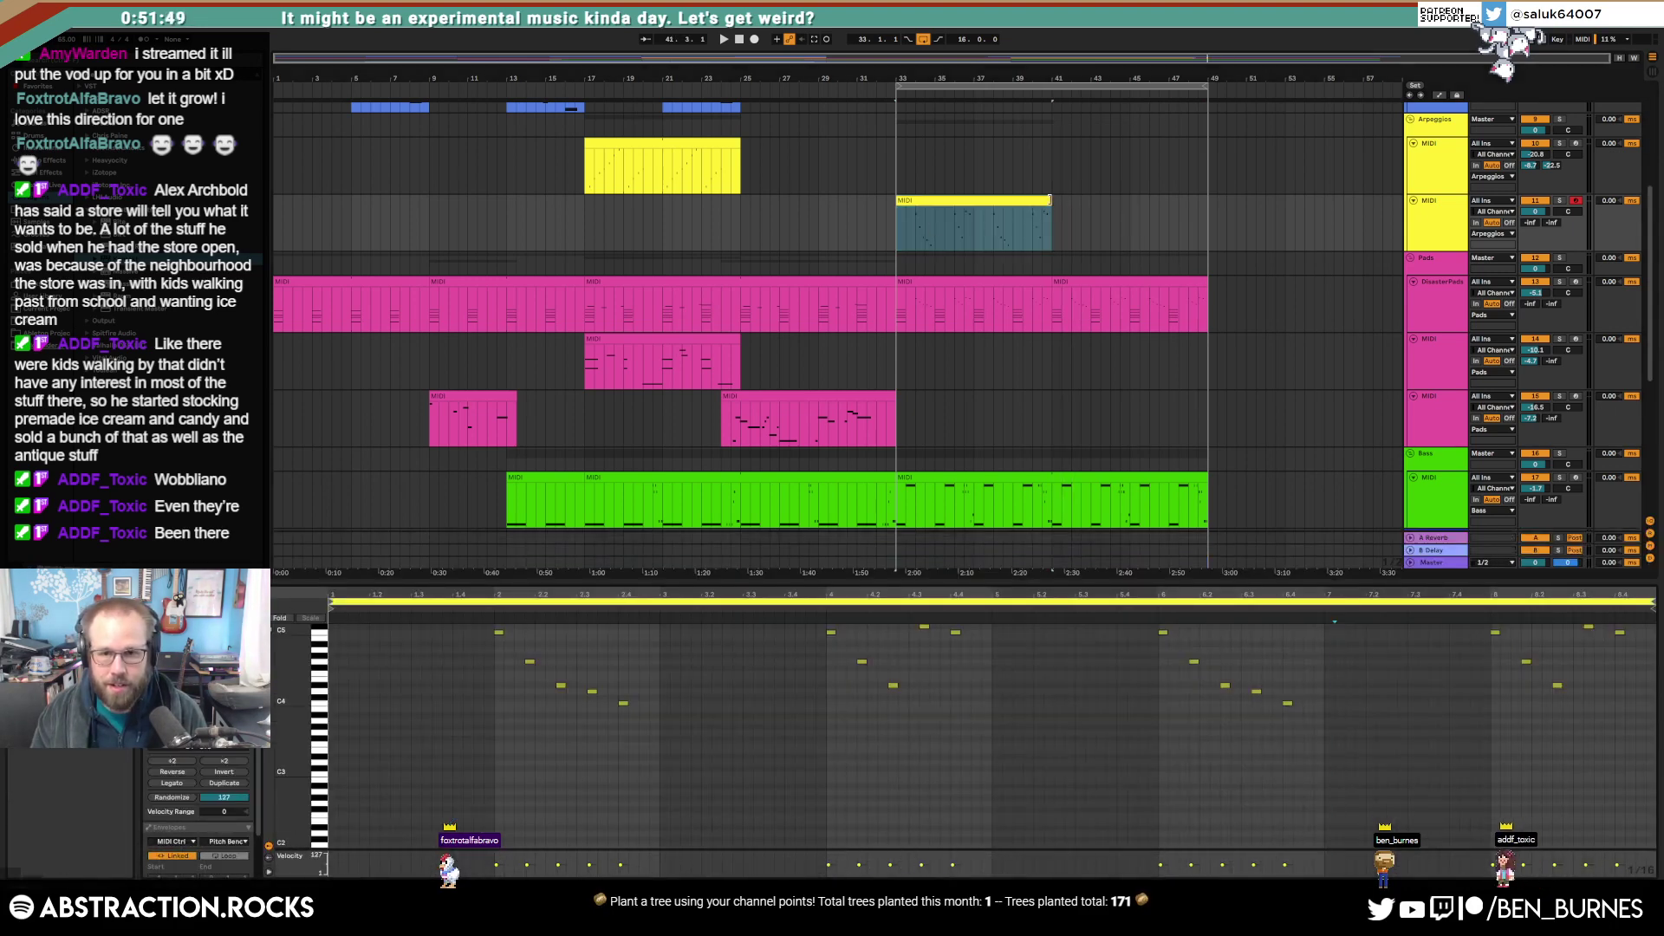
{"action": "left_click_drag", "start_coordinate": [1051, 200], "coordinate": [1202, 227]}
{"action": "left_click", "coordinate": [900, 230]}
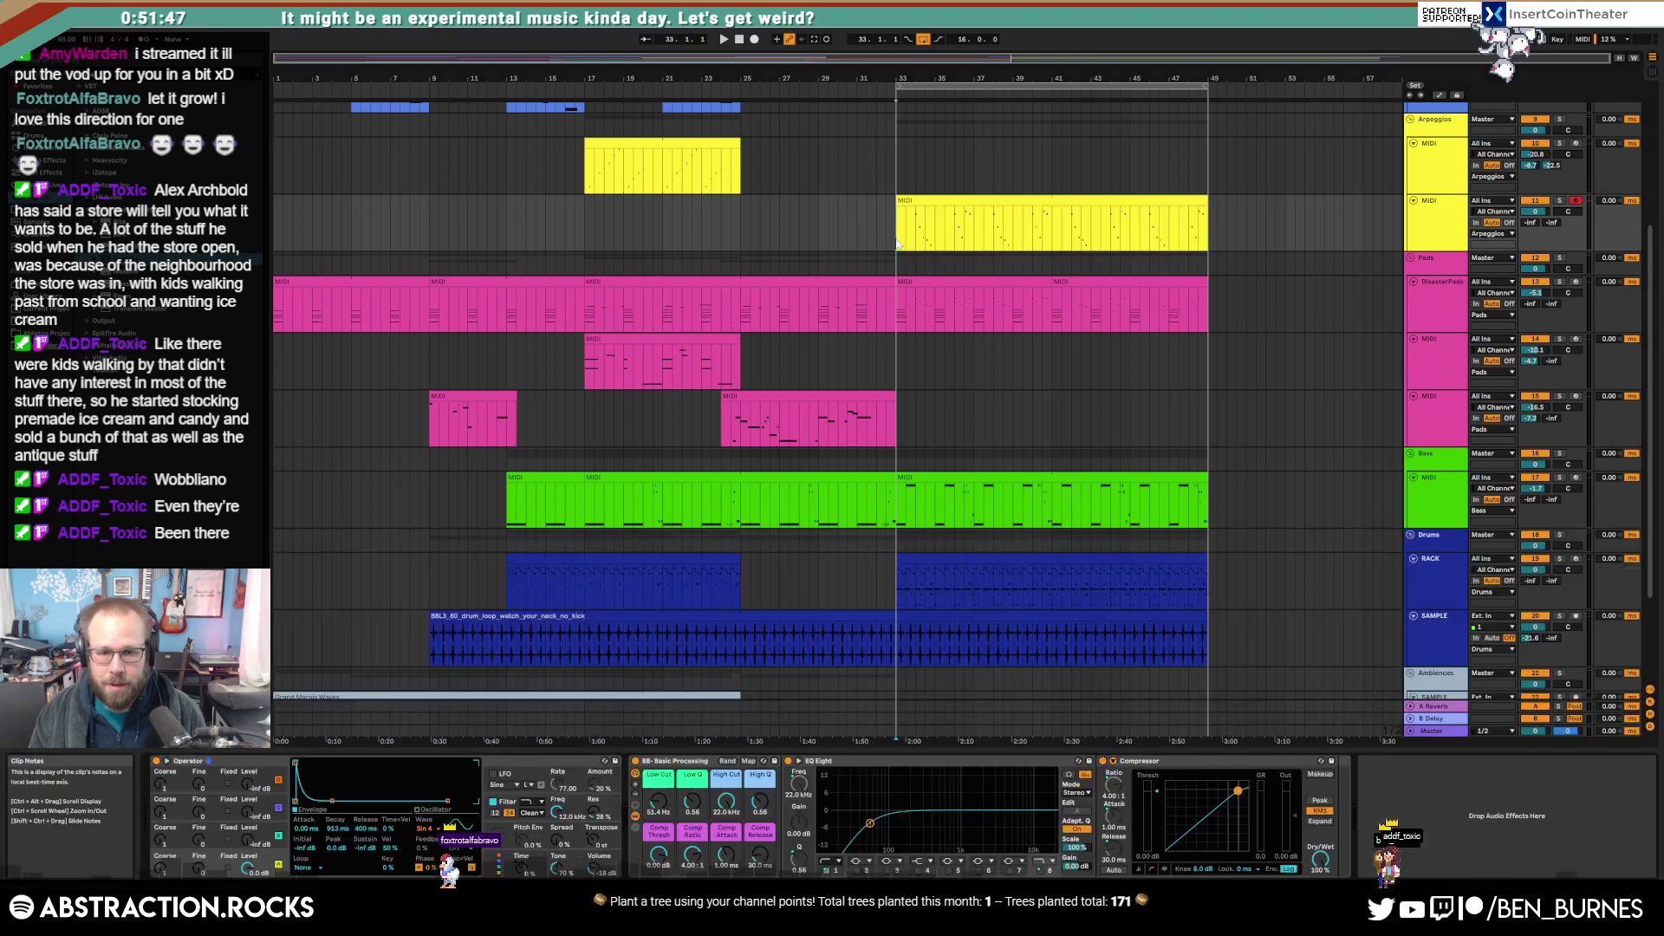
Step: In the drum rack, select the Claps & Snares pad and adjust how strongly velocity modulates its volume
{"action": "left_click", "coordinate": [897, 596]}
{"action": "left_click", "coordinate": [958, 556]}
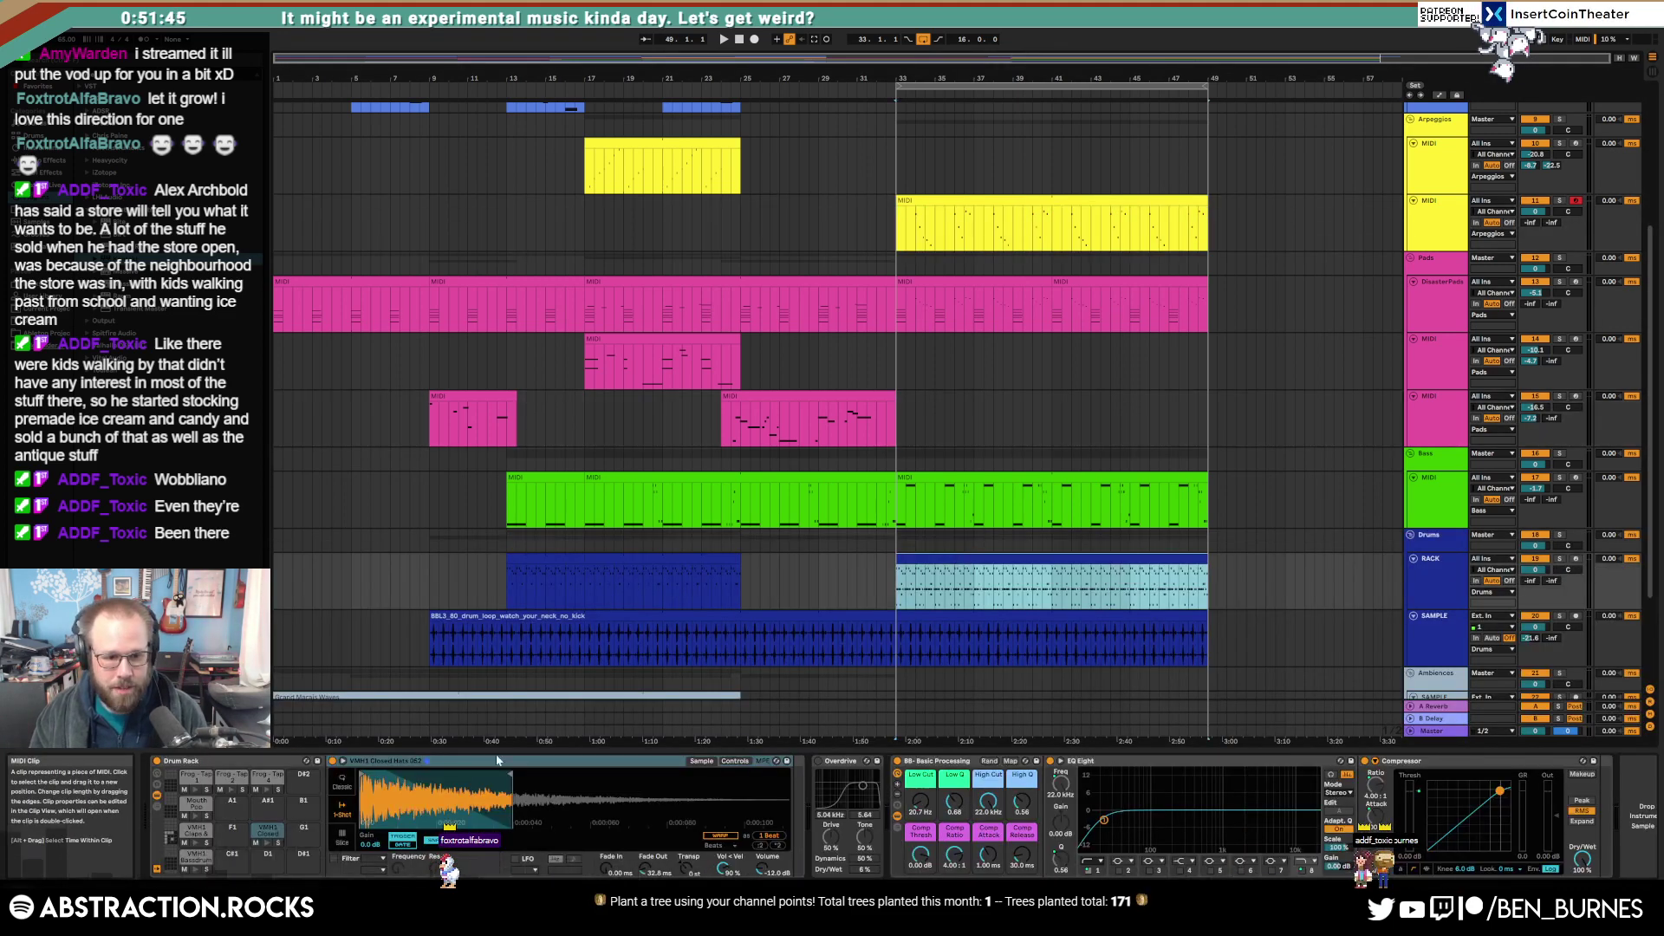
{"action": "key", "text": "shift+Tab"}
{"action": "key", "text": "shift+Tab"}
{"action": "left_click", "coordinate": [267, 833]}
{"action": "left_click", "coordinate": [268, 842]}
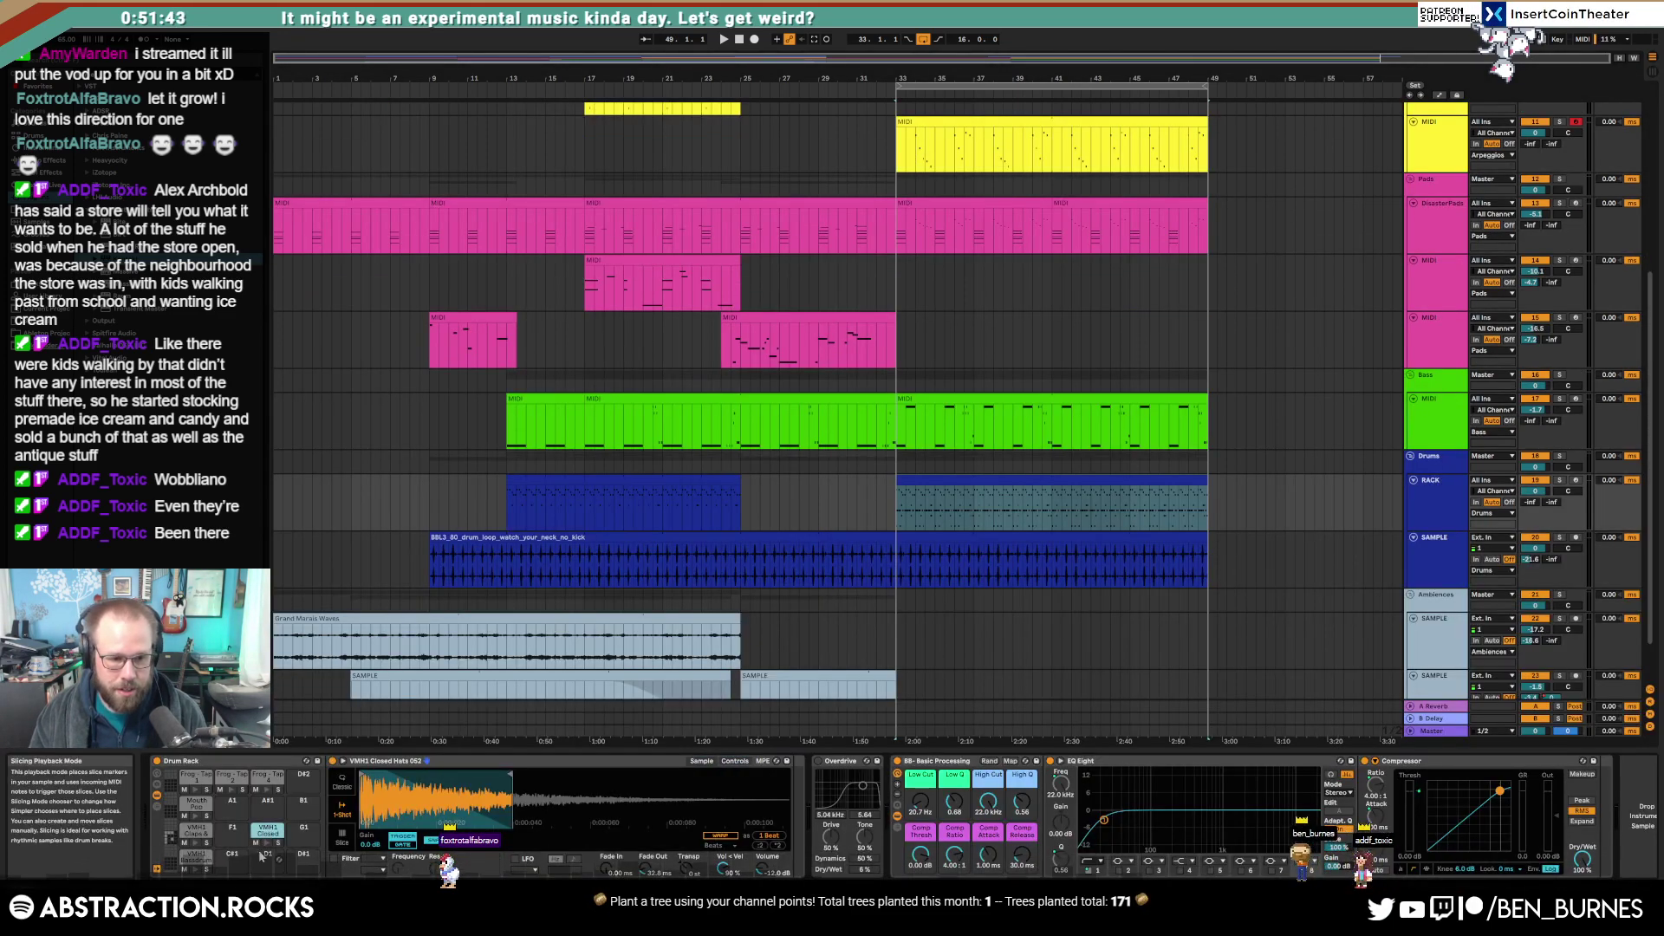
{"action": "left_click", "coordinate": [195, 831]}
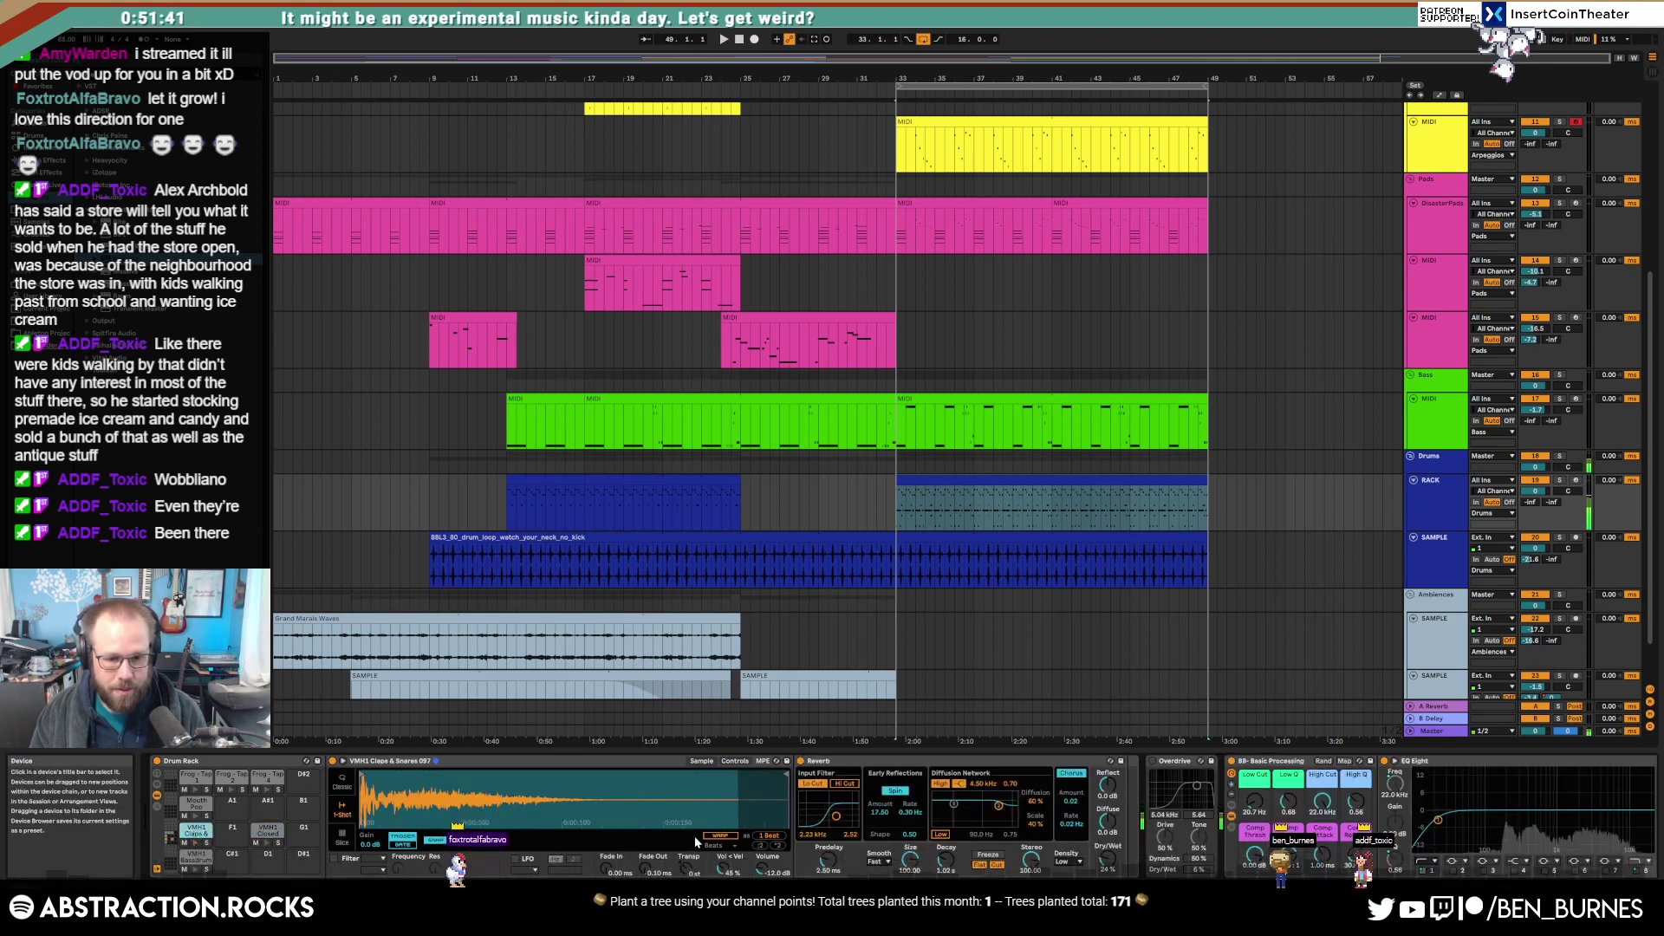
{"action": "left_click_drag", "start_coordinate": [723, 868], "coordinate": [723, 859]}
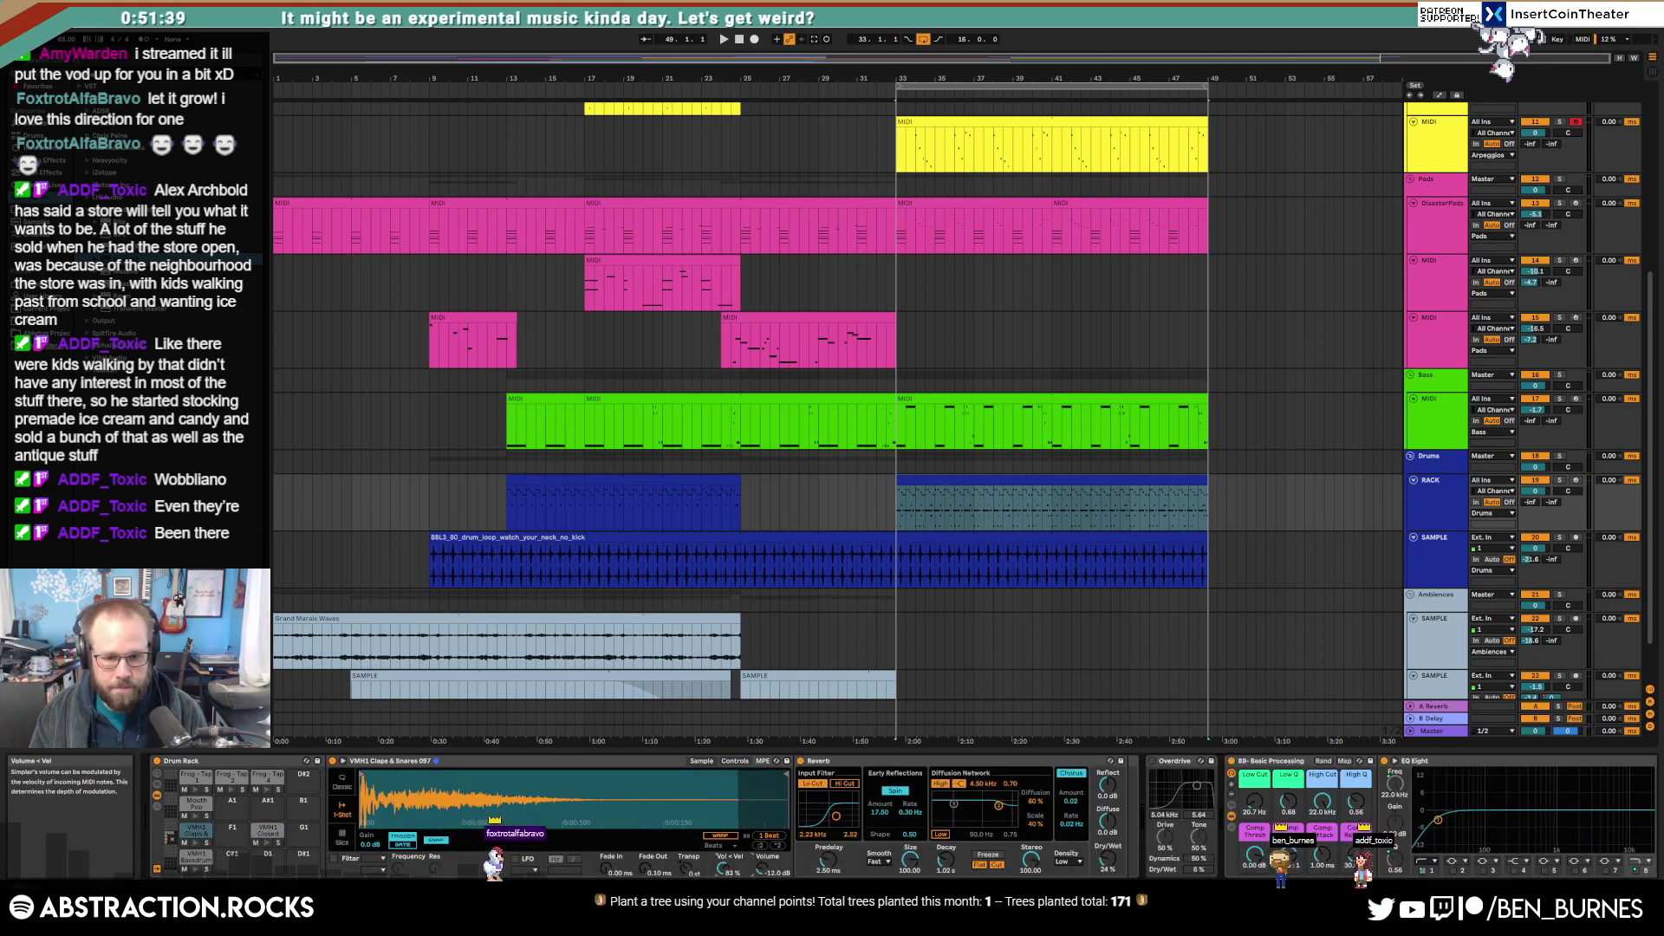
Step: Open the drum rack clip at bar 33, select all its Claps & Snares notes and play the section
{"action": "double_click", "coordinate": [965, 479]}
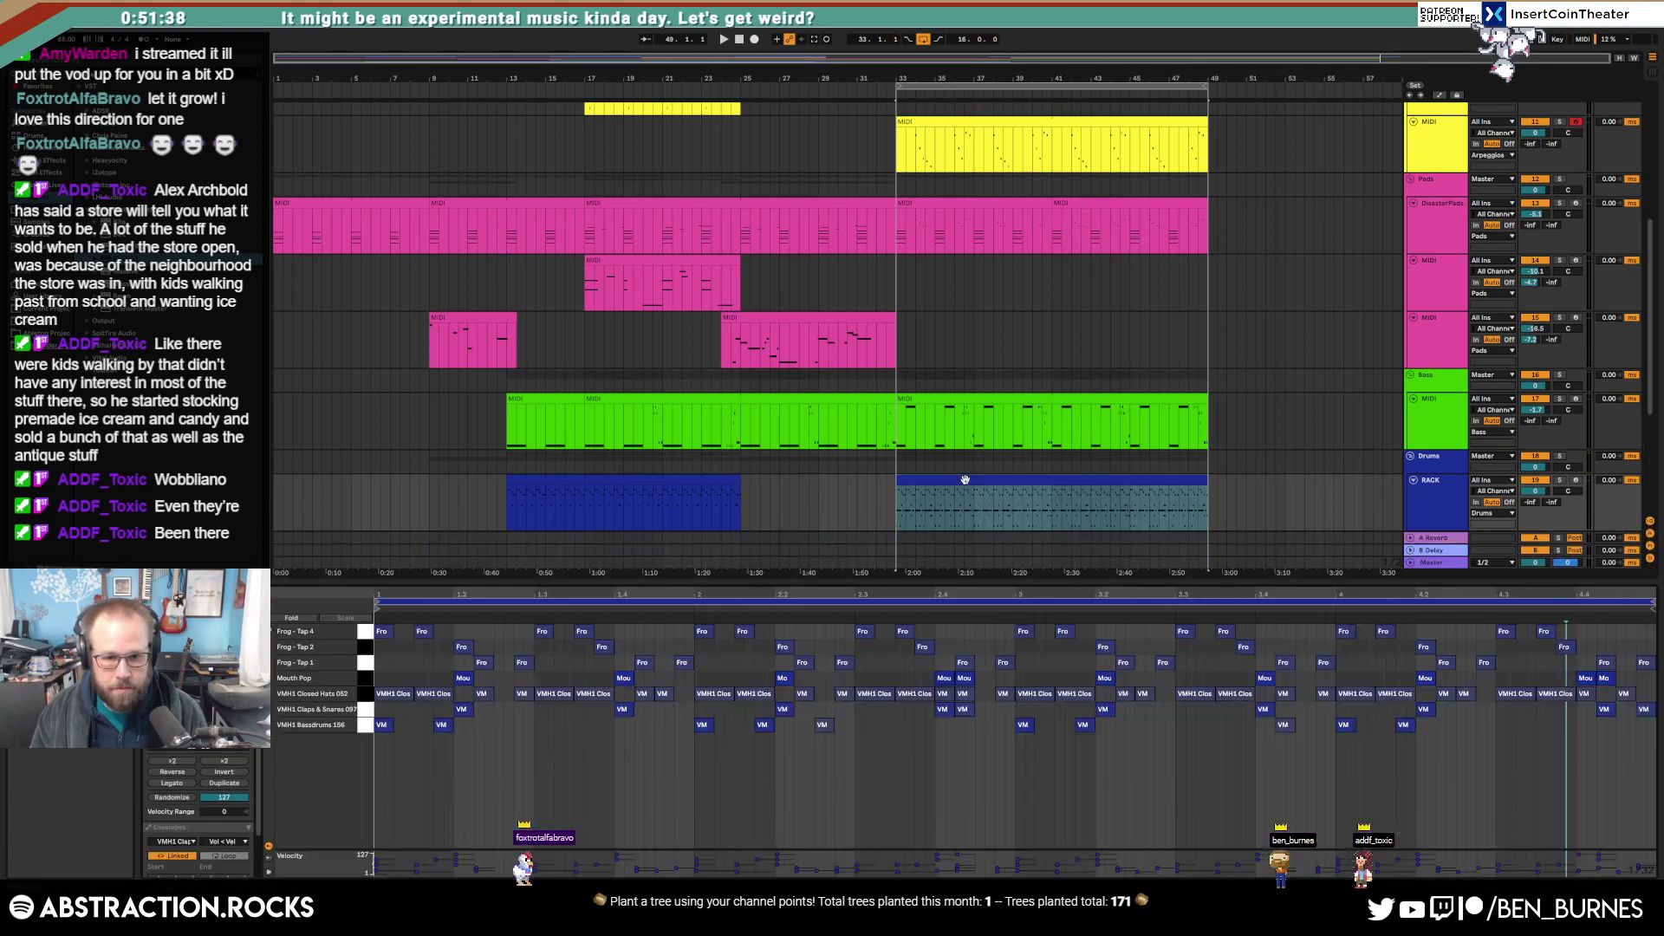
{"action": "left_click", "coordinate": [366, 709]}
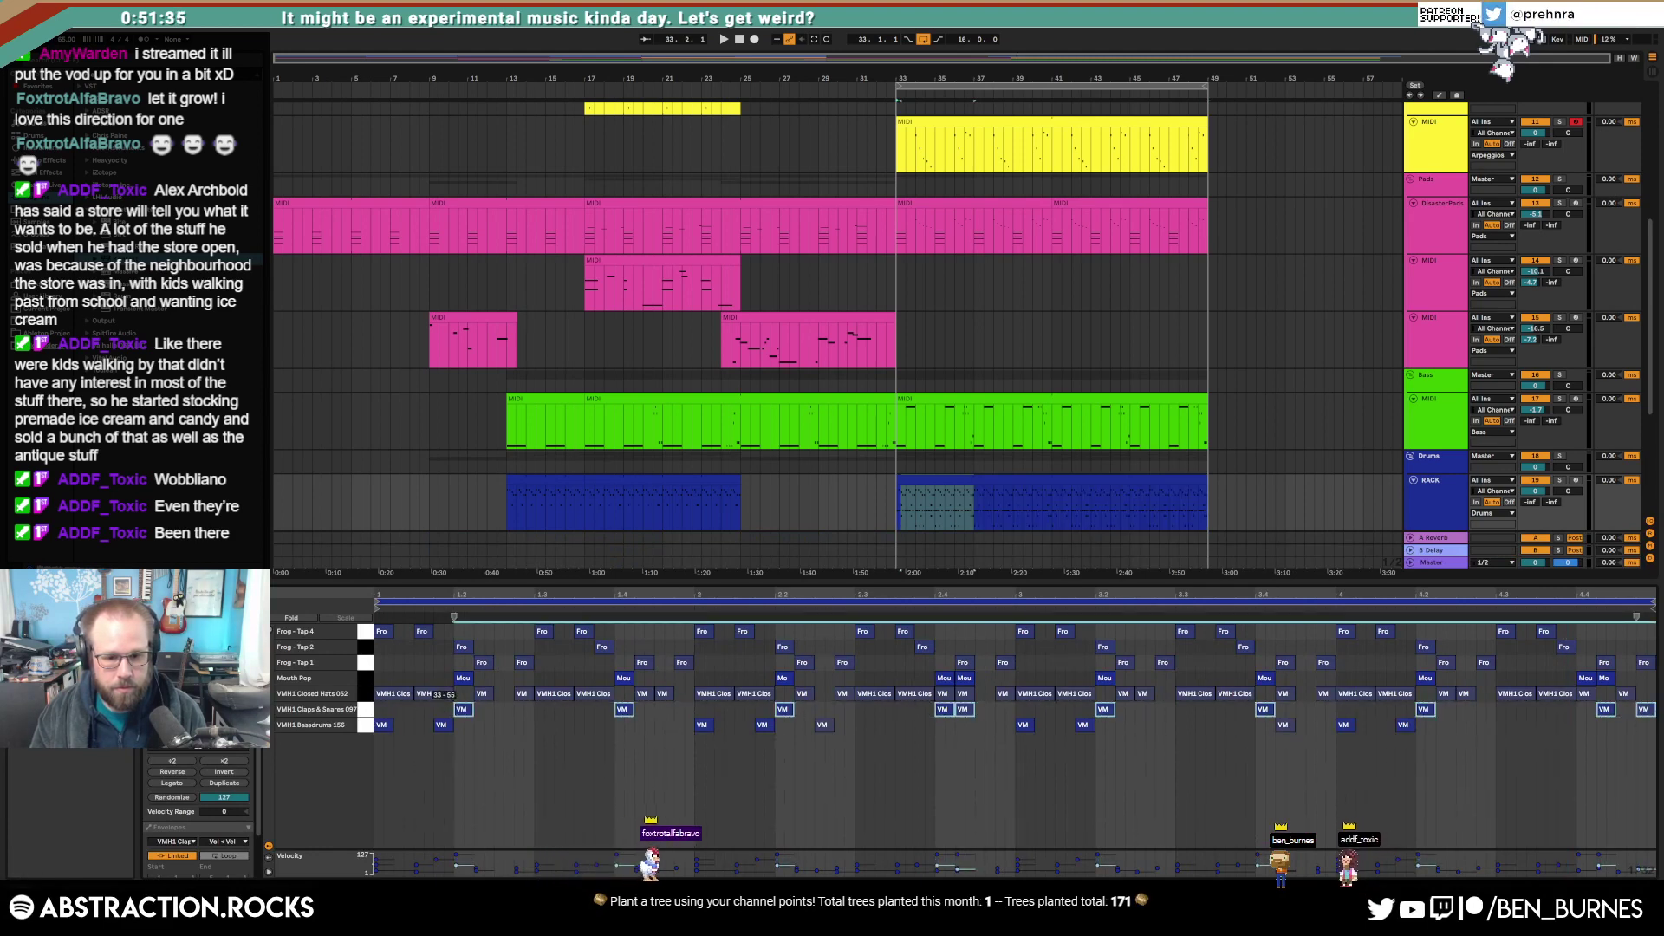
{"action": "key", "text": "space"}
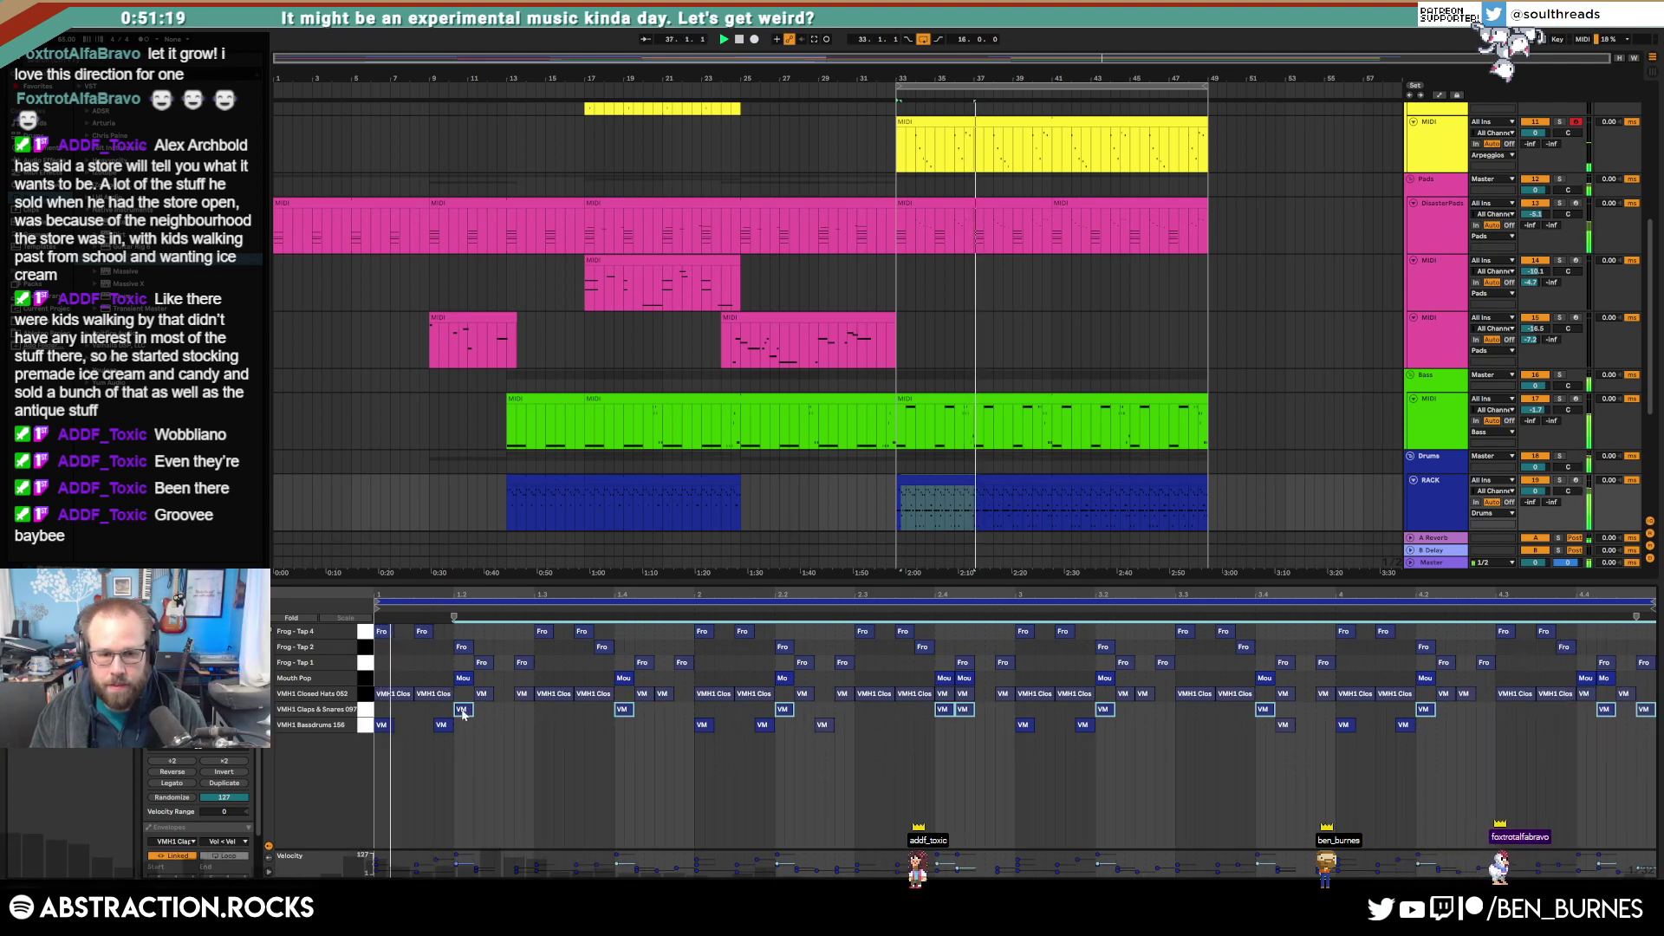
Step: Open the arpeggio clip at bar 33, add two notes after the C4 note closing its third phrase, and review the result
{"action": "left_click", "coordinate": [1027, 146]}
{"action": "left_click", "coordinate": [1166, 706]}
{"action": "left_click", "coordinate": [1289, 699]}
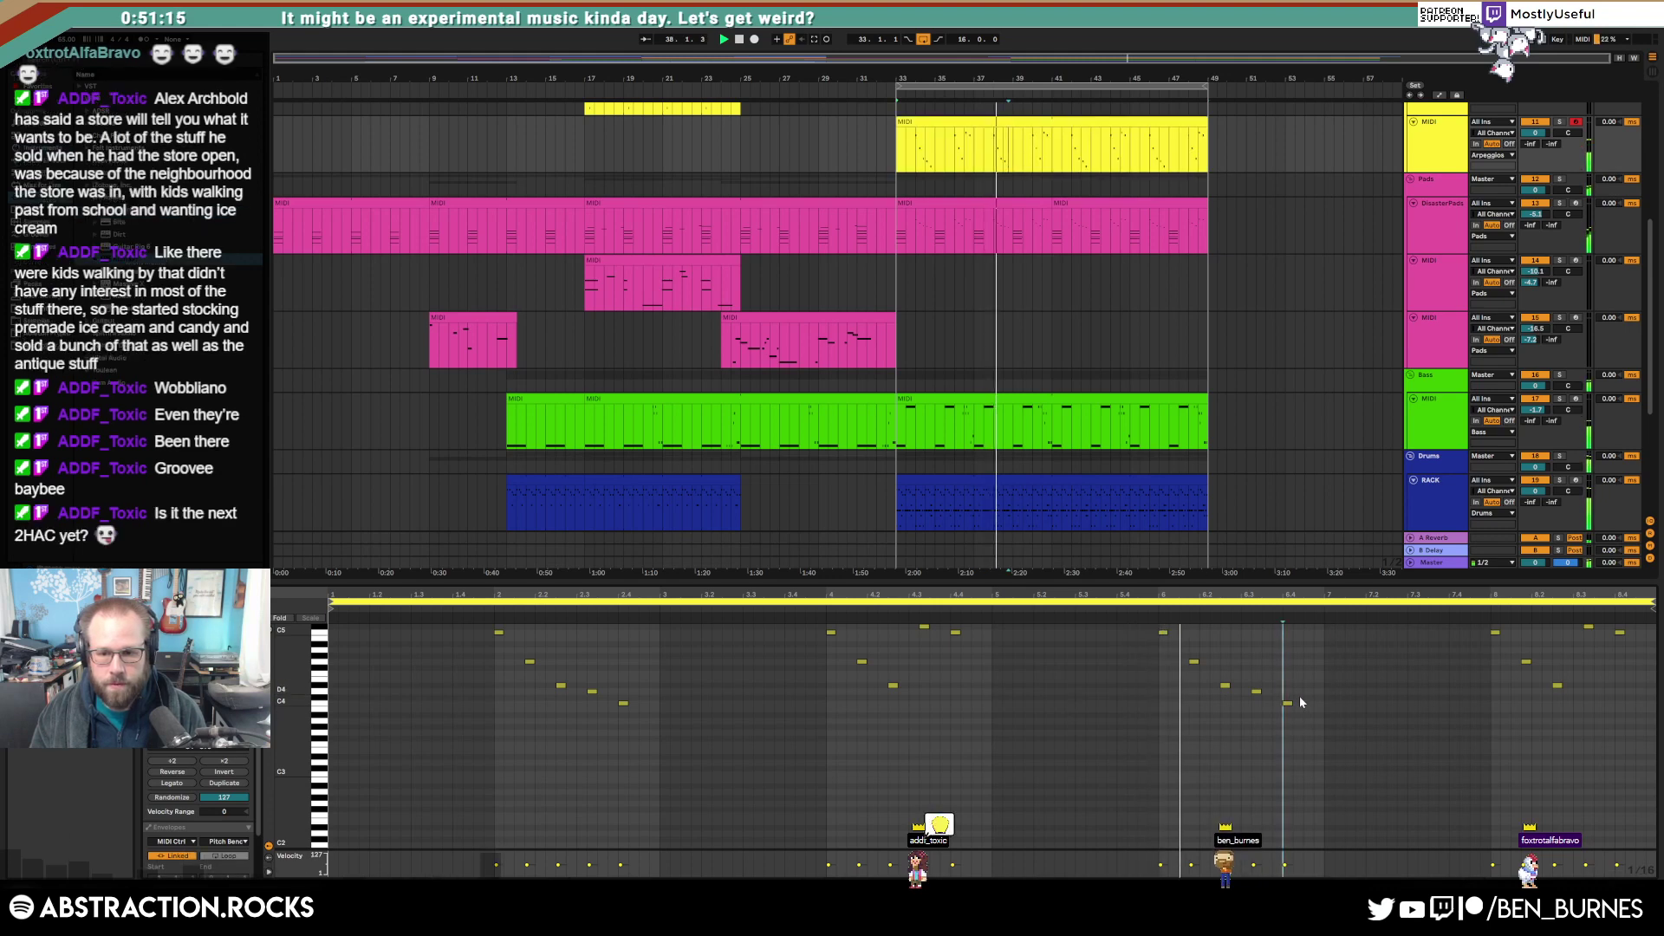
{"action": "scroll", "coordinate": [1303, 699], "scroll_direction": "up", "scroll_amount": 2}
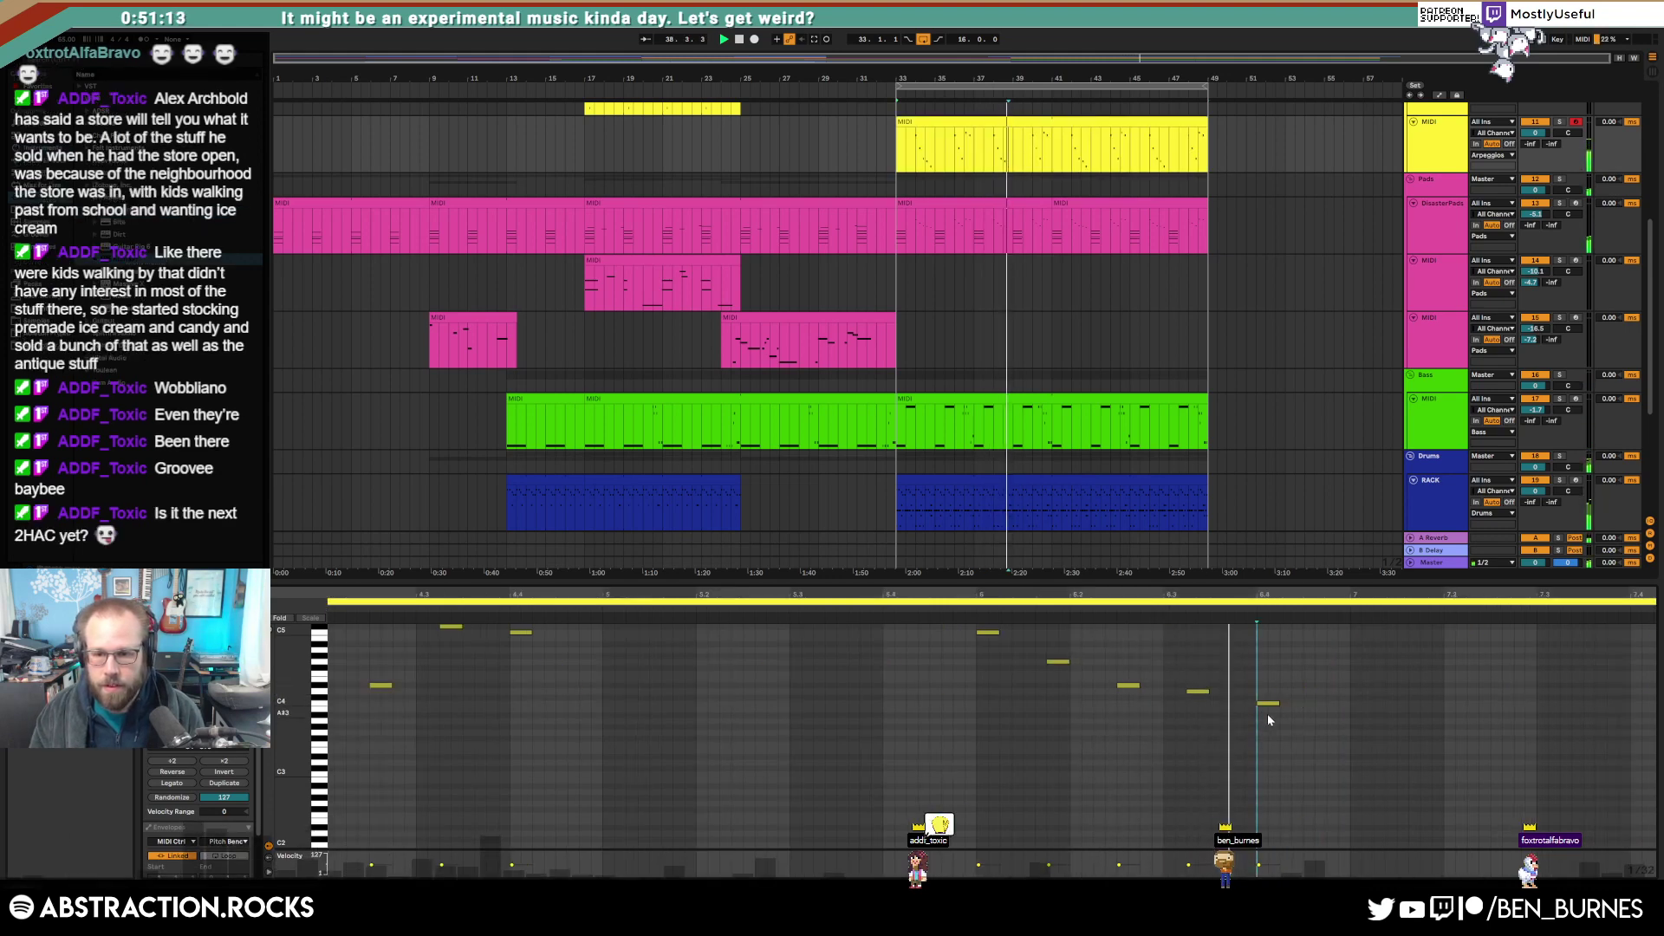
{"action": "left_click", "coordinate": [1274, 704]}
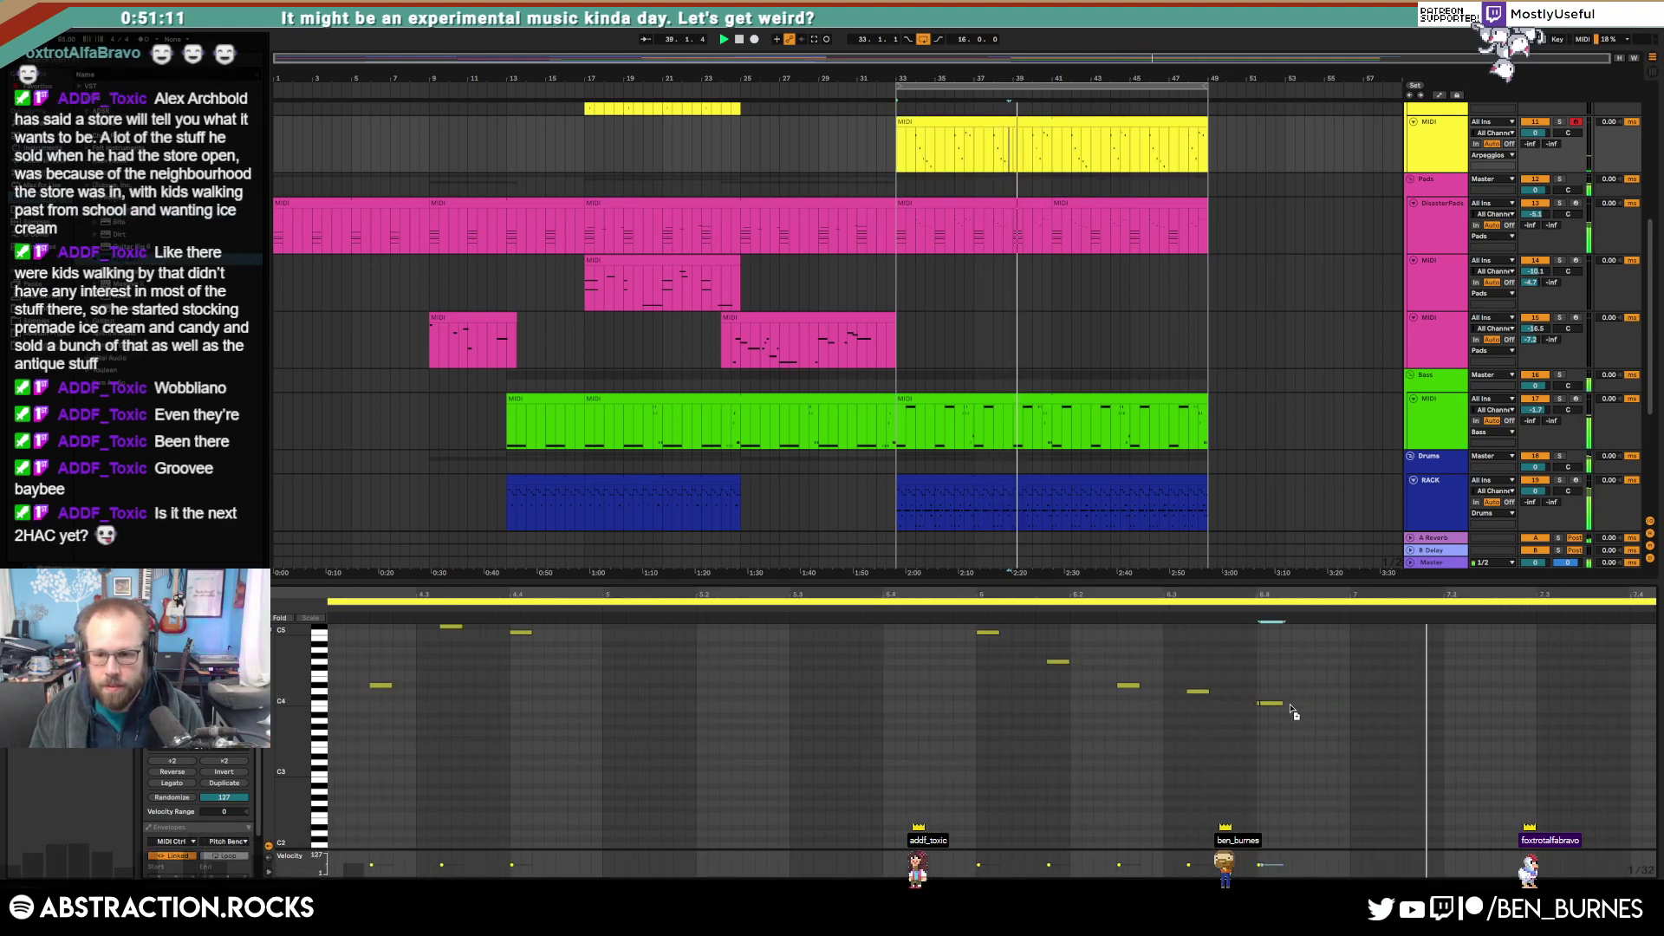
{"action": "double_click", "coordinate": [1358, 703]}
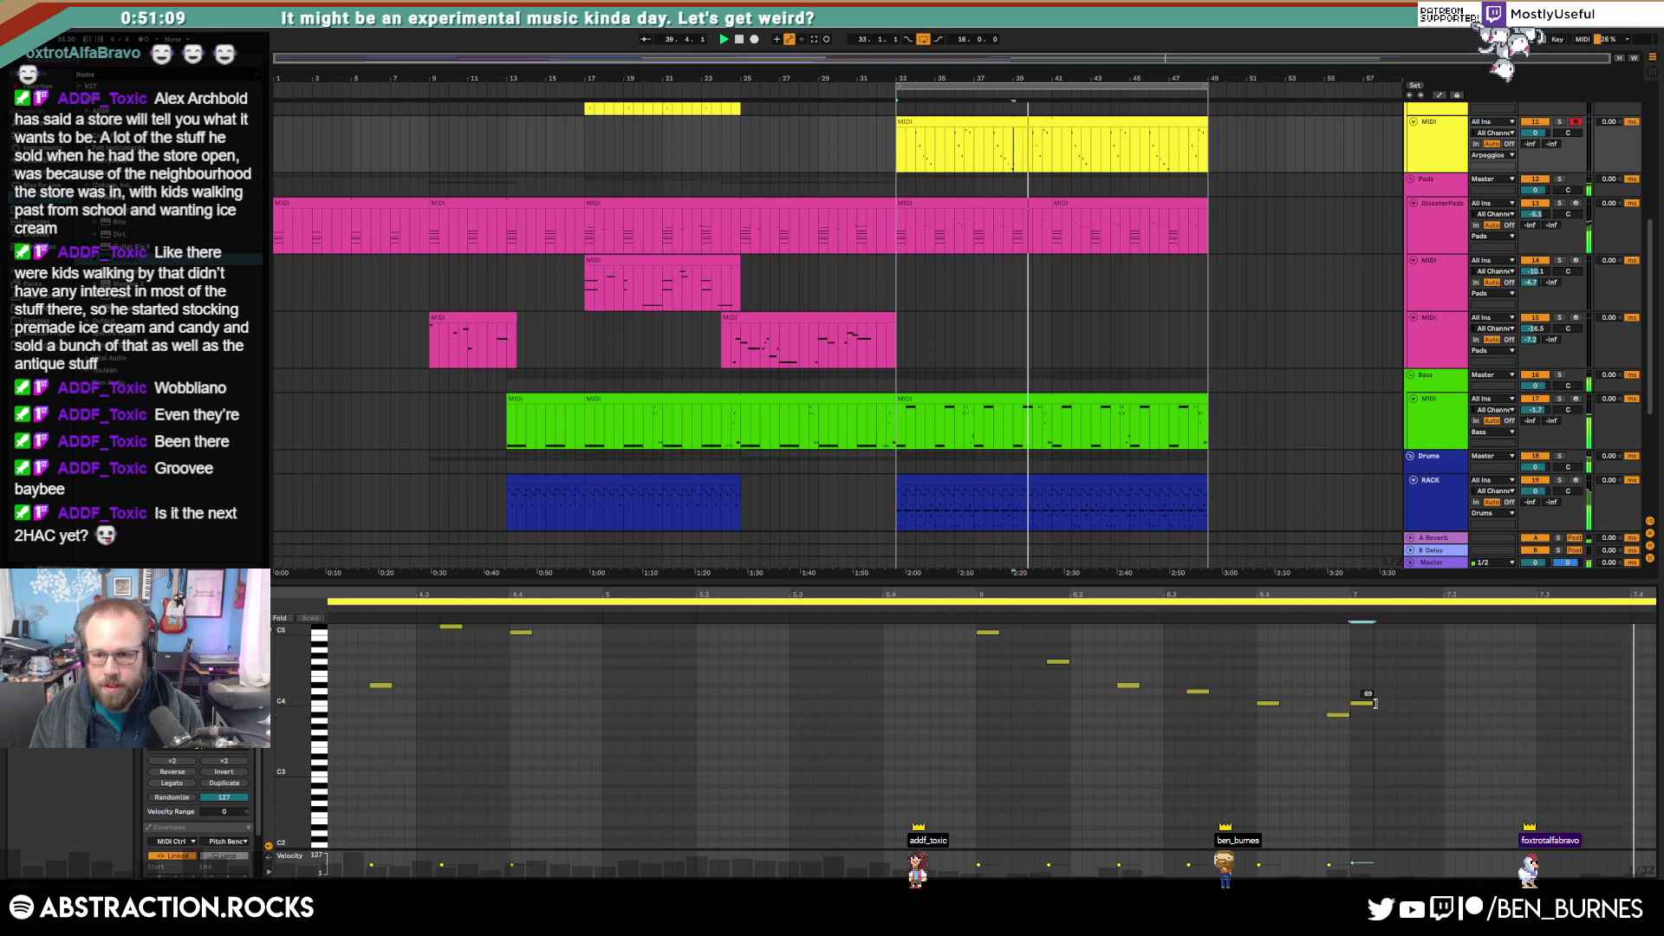
{"action": "left_click", "coordinate": [1371, 680]}
{"action": "key", "text": "shift+Tab"}
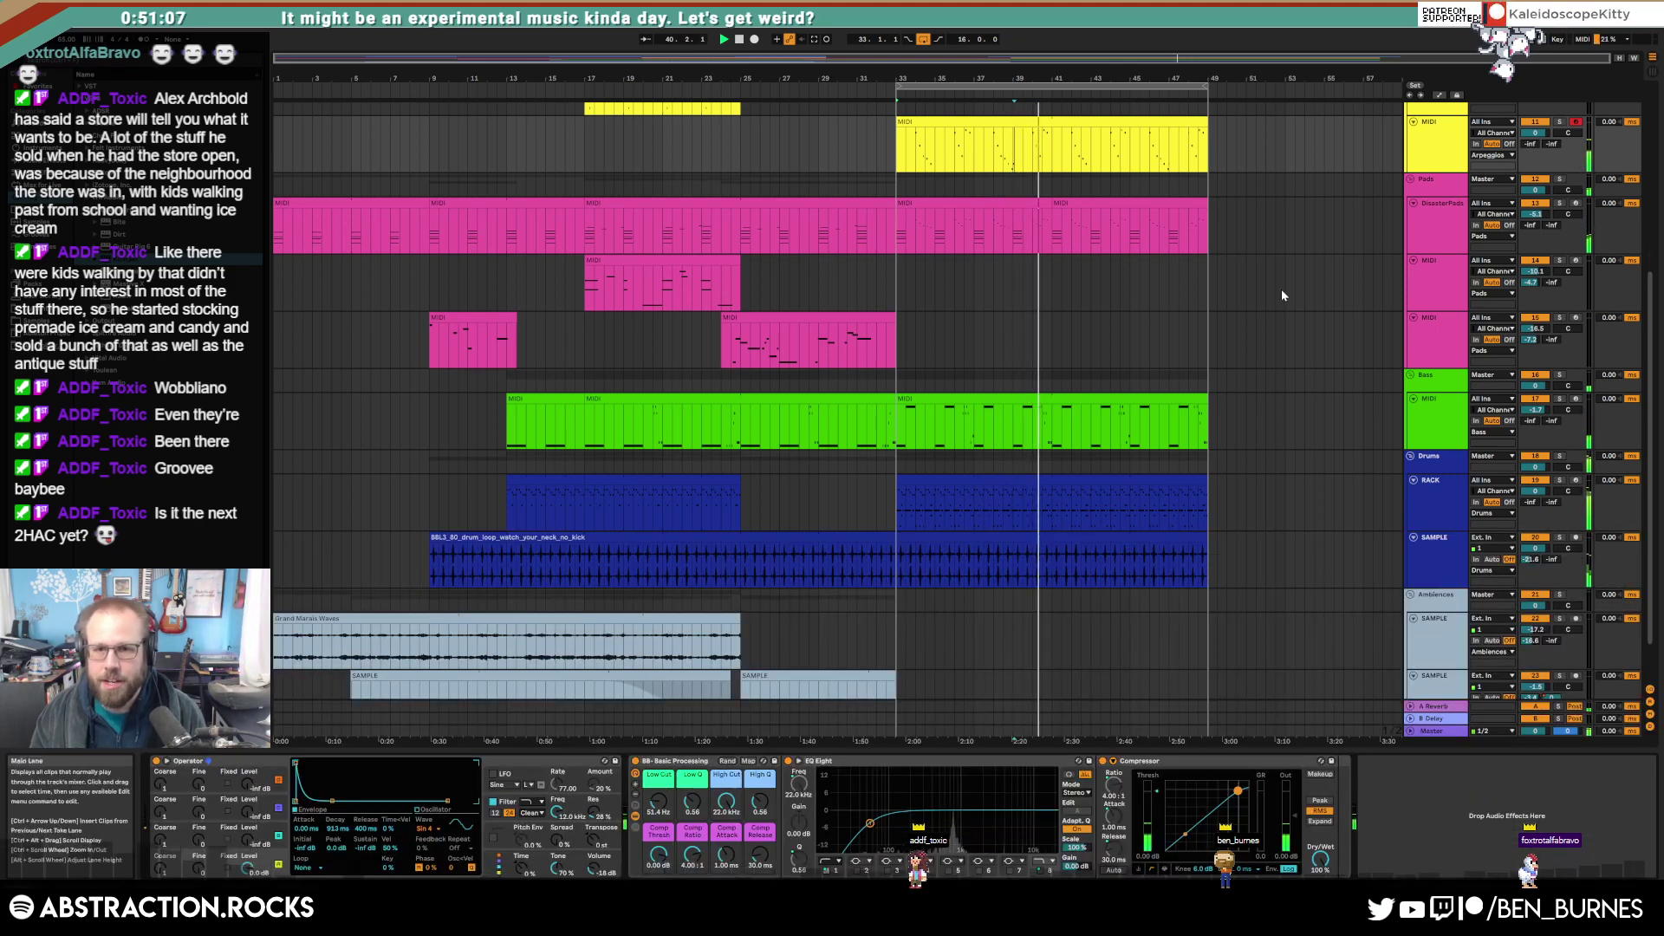
{"action": "left_click", "coordinate": [1004, 119]}
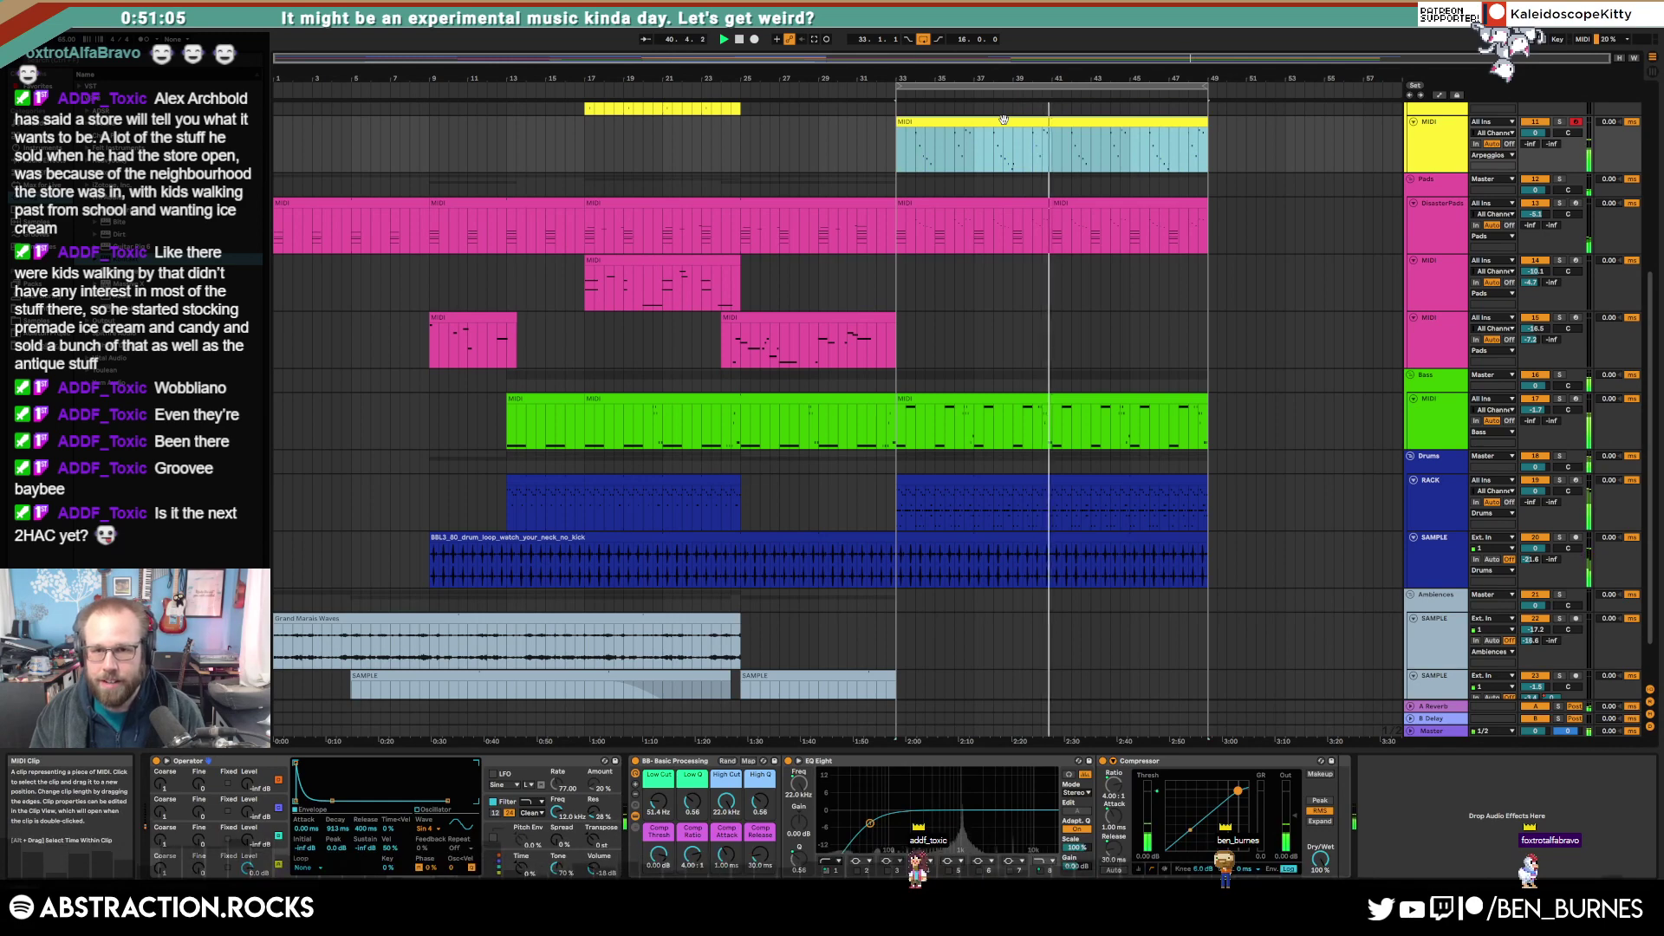
{"action": "key", "text": "shift+Tab"}
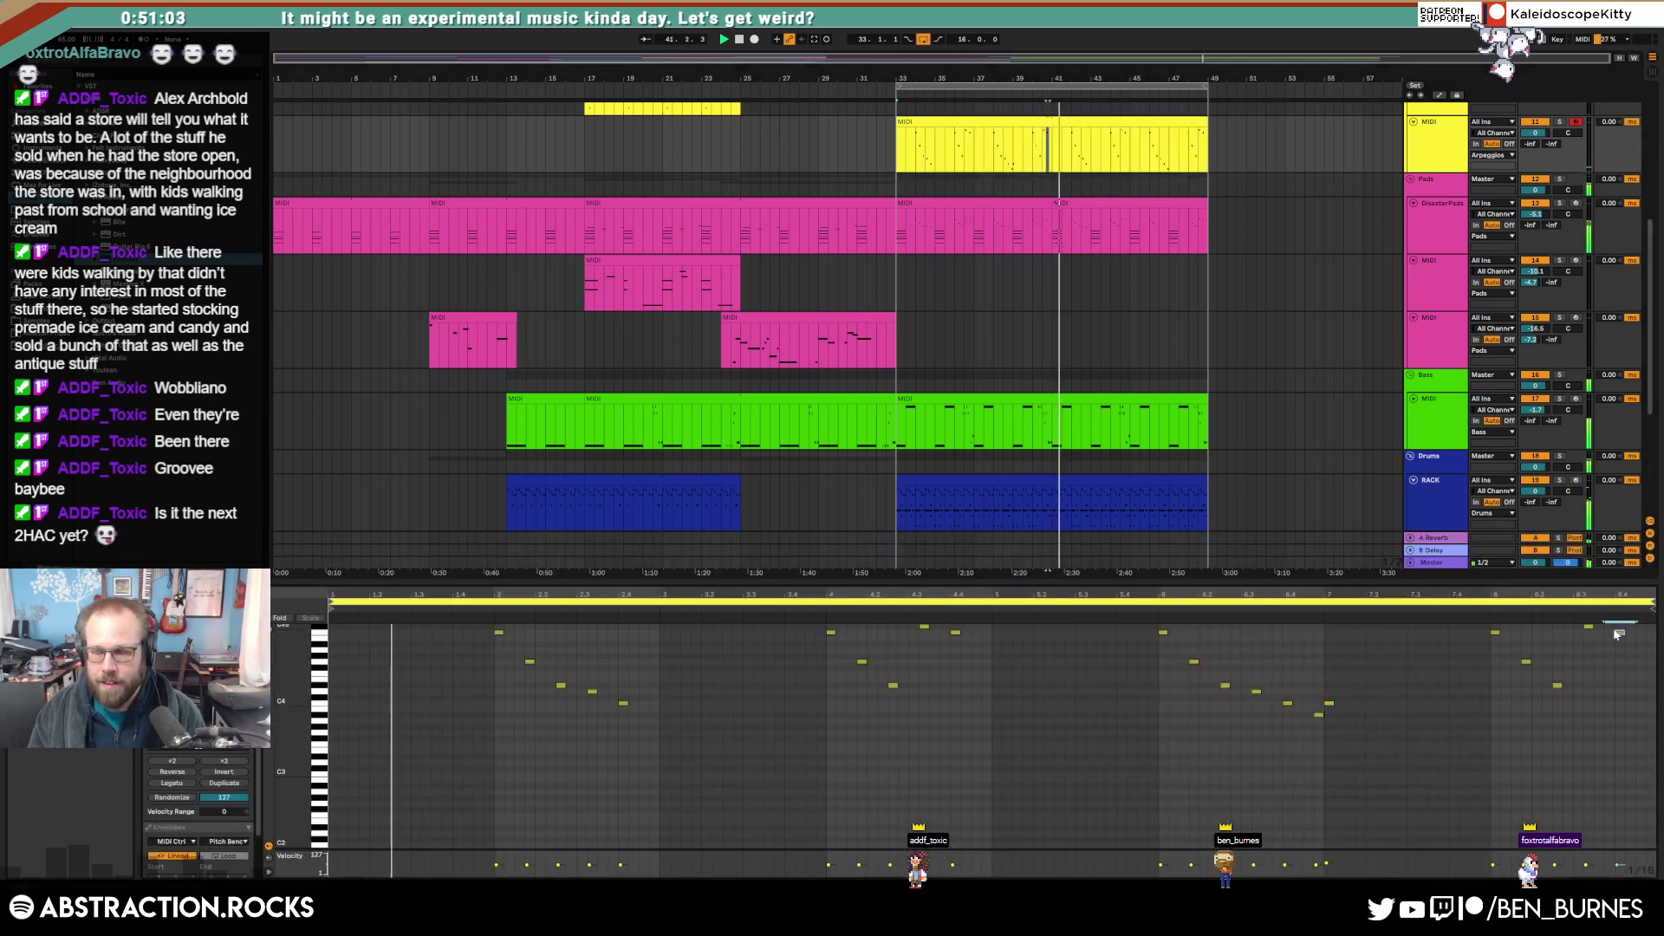
{"action": "key", "text": "shift+Tab"}
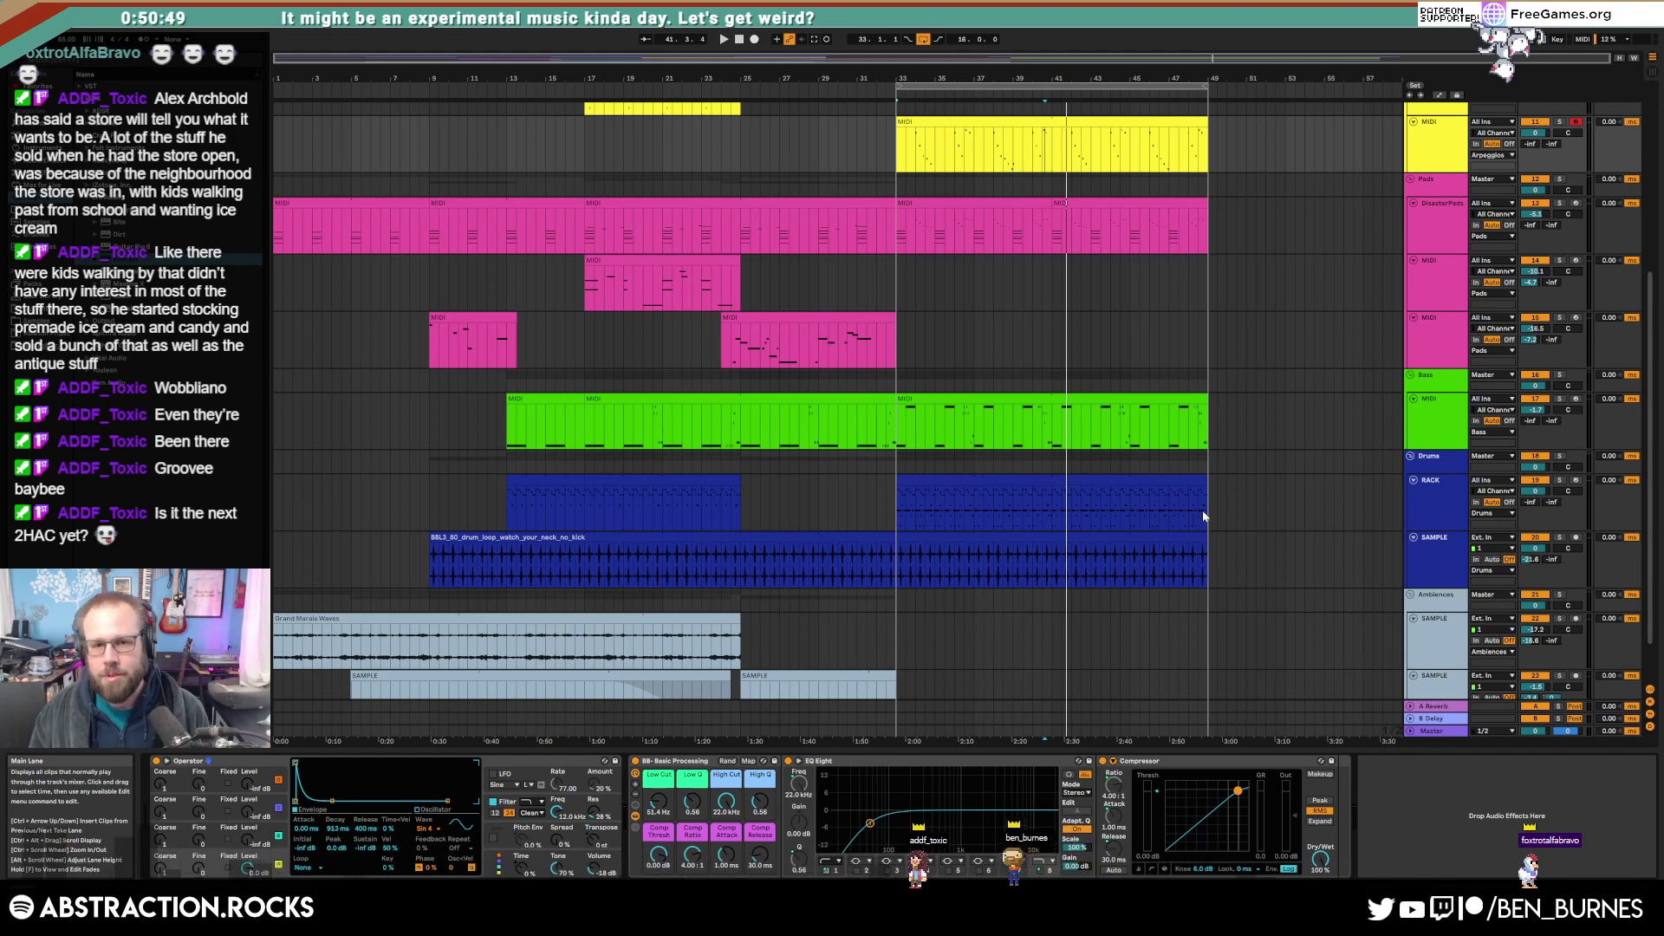
Step: Play from bar 24 and automate the main pads' Pigments Macro 1 to rise from about bar 29 to bar 37
{"action": "left_click", "coordinate": [728, 238]}
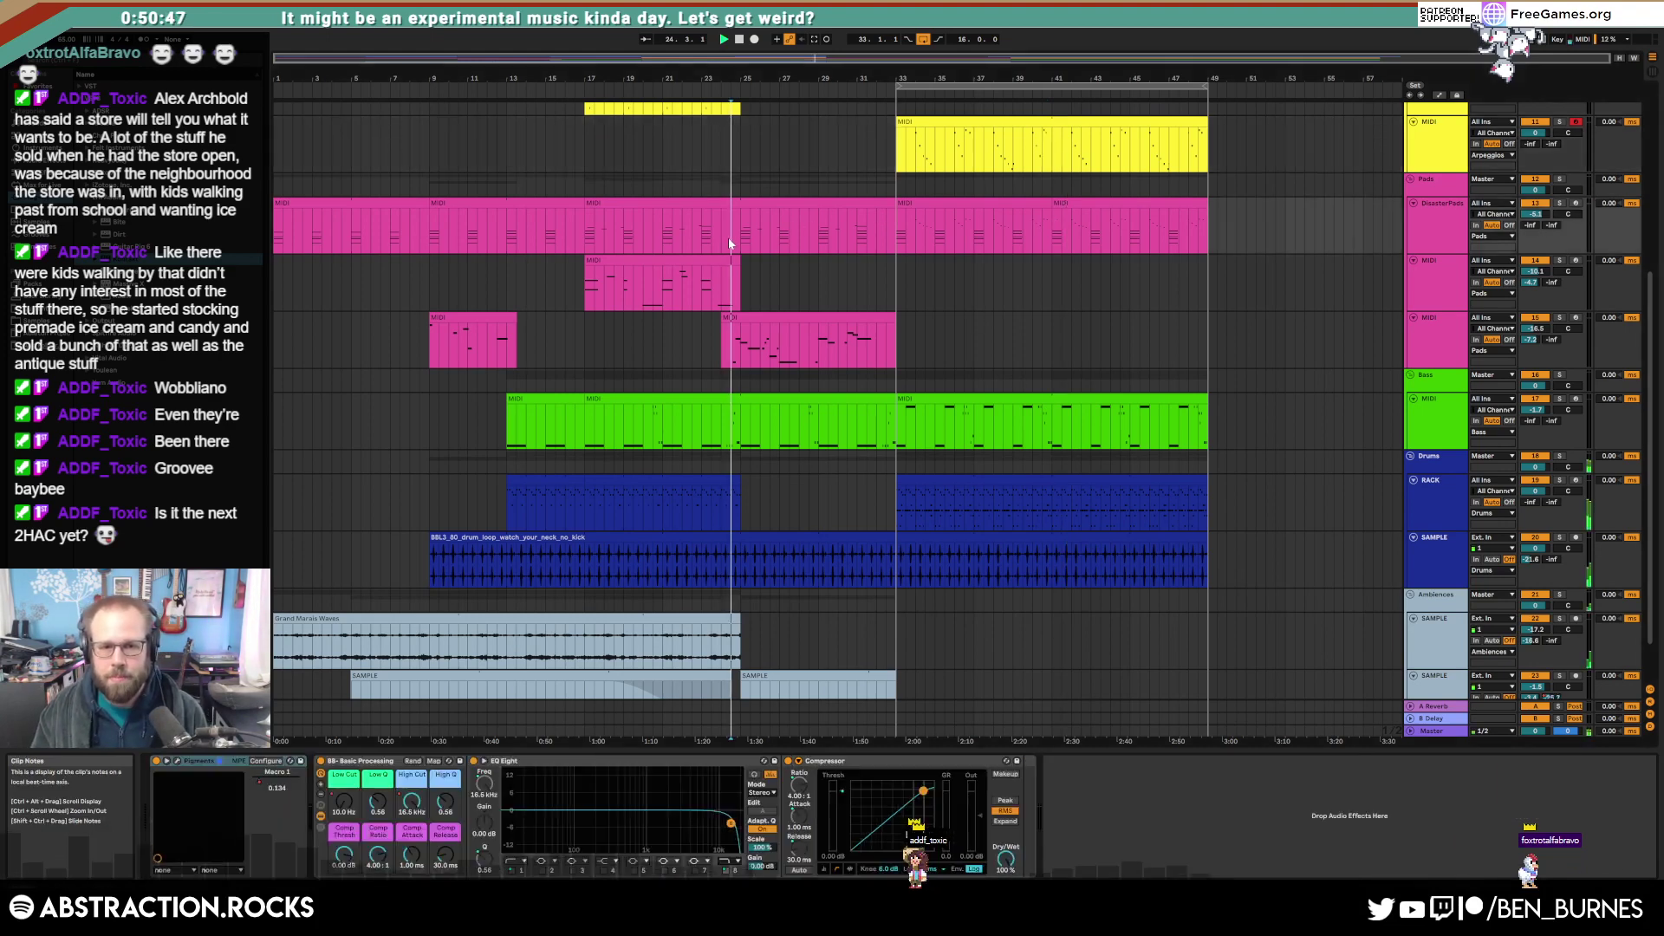
{"action": "key", "text": "space"}
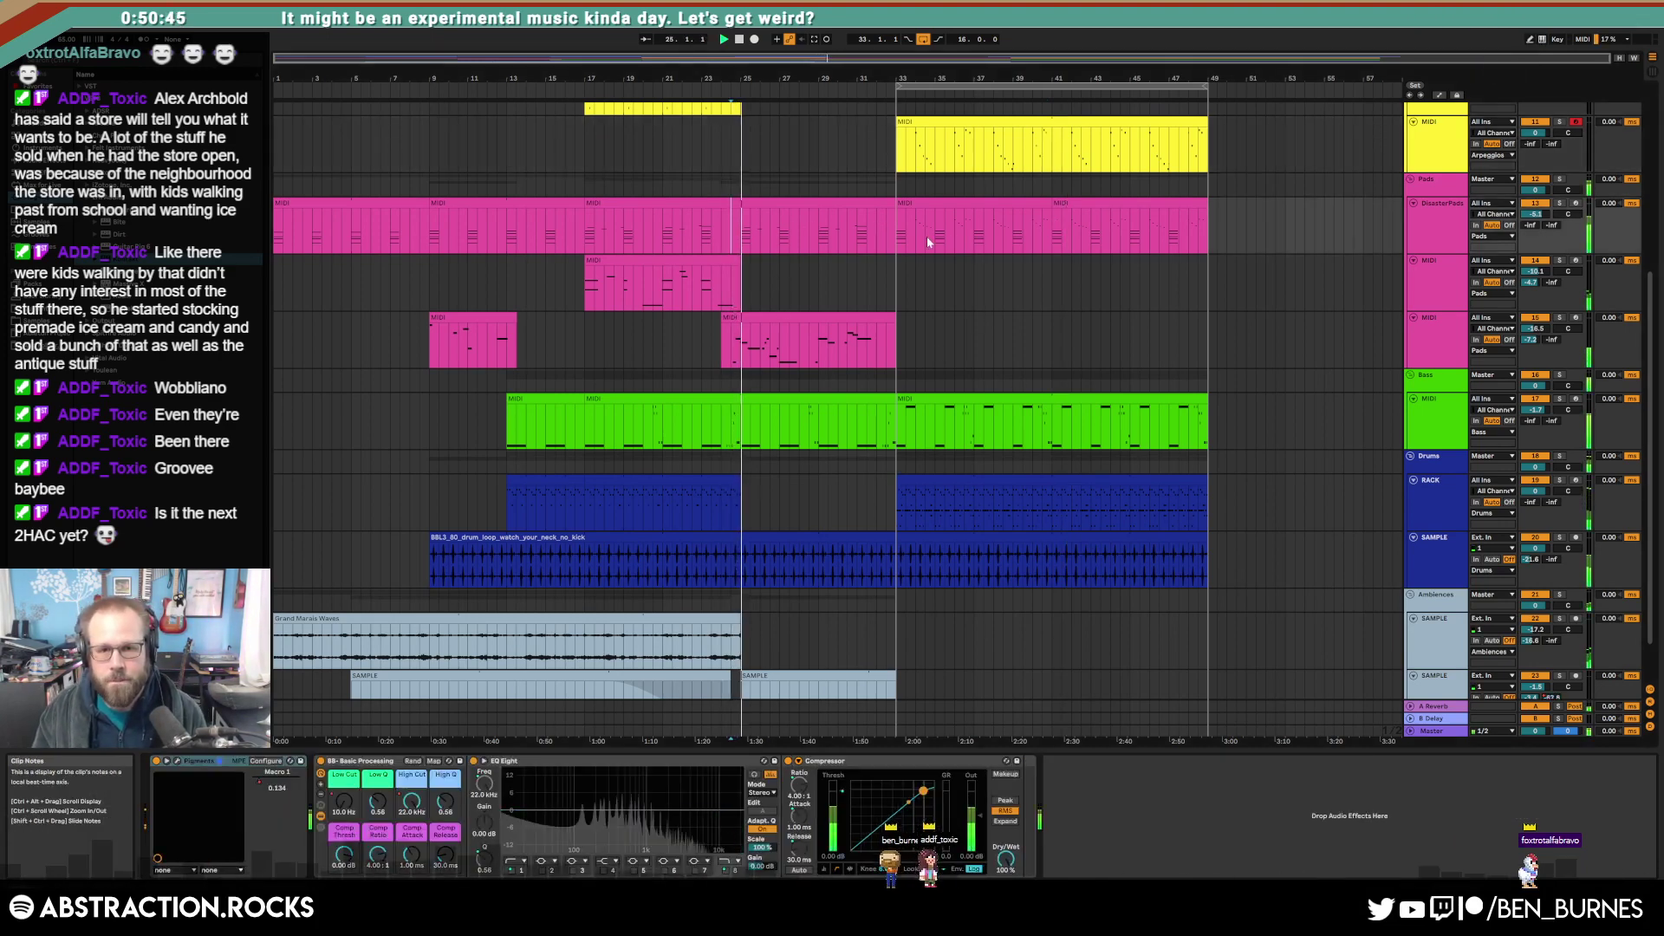
{"action": "key", "text": "a"}
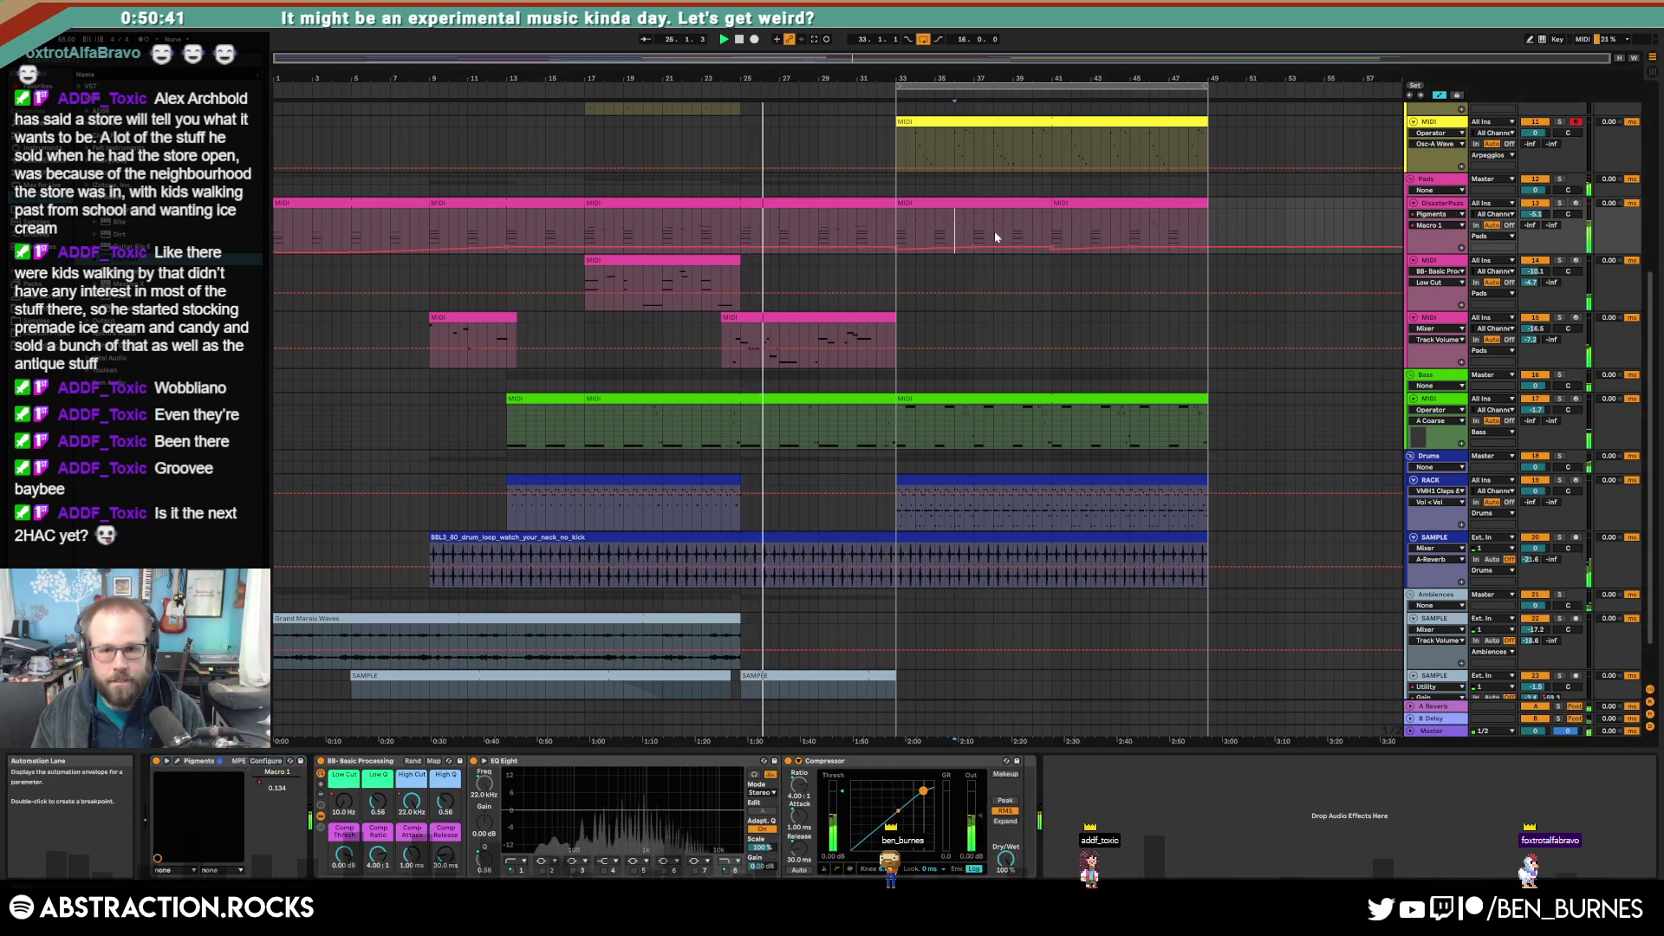
{"action": "left_click_drag", "start_coordinate": [1008, 246], "coordinate": [1009, 237]}
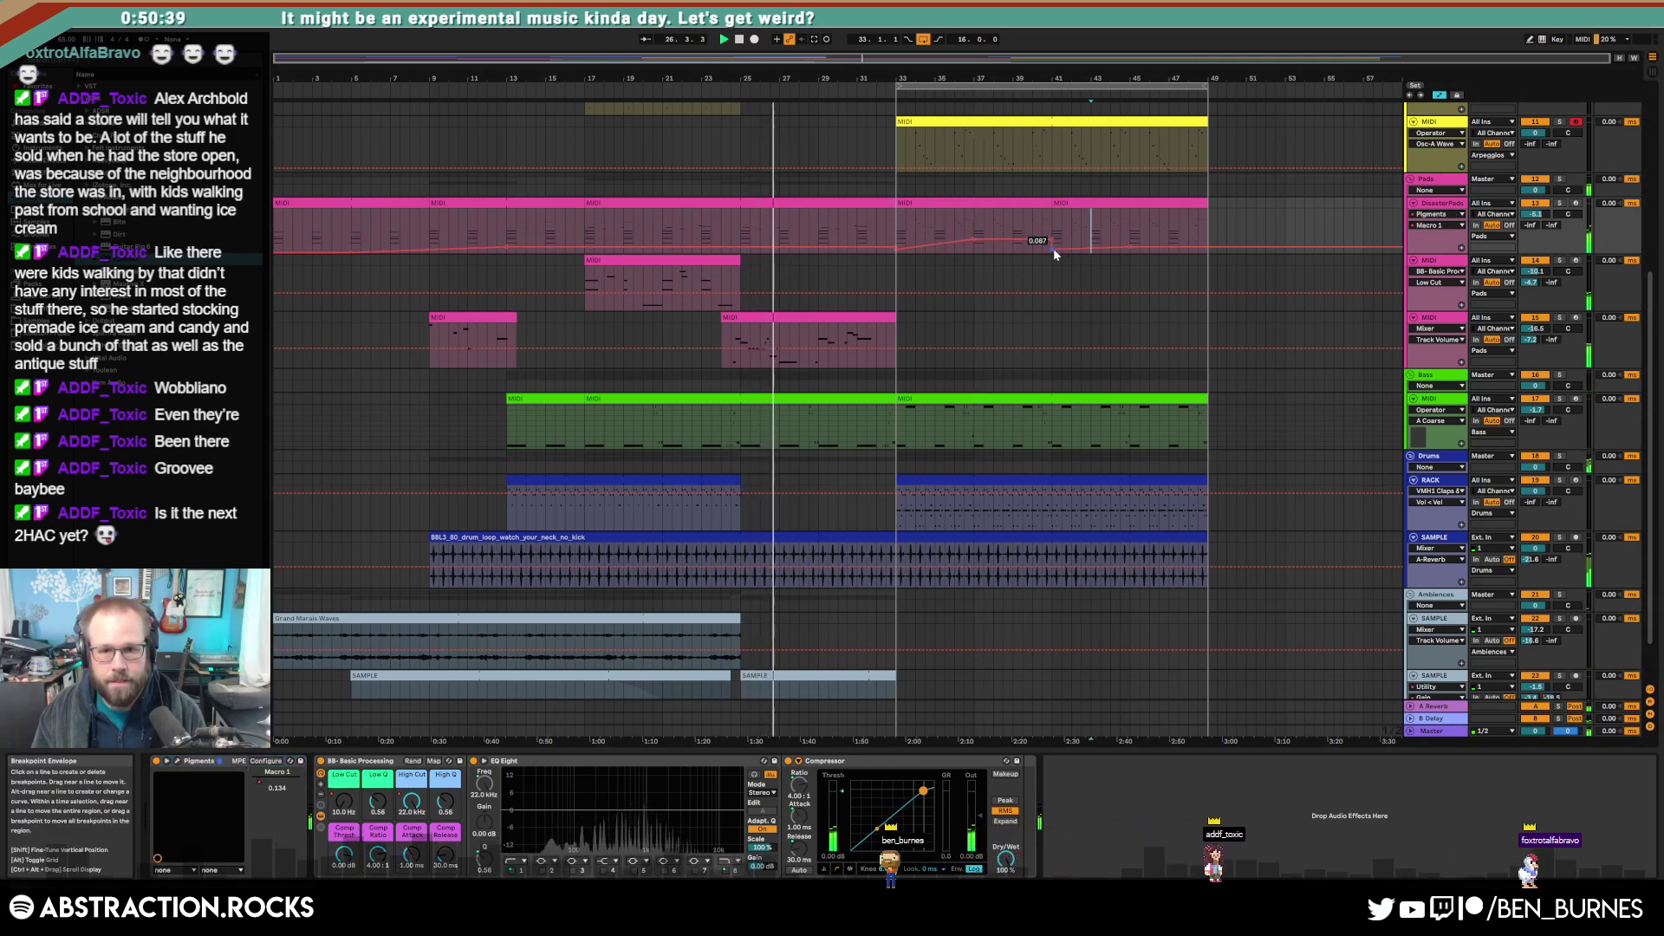
{"action": "left_click", "coordinate": [1120, 244]}
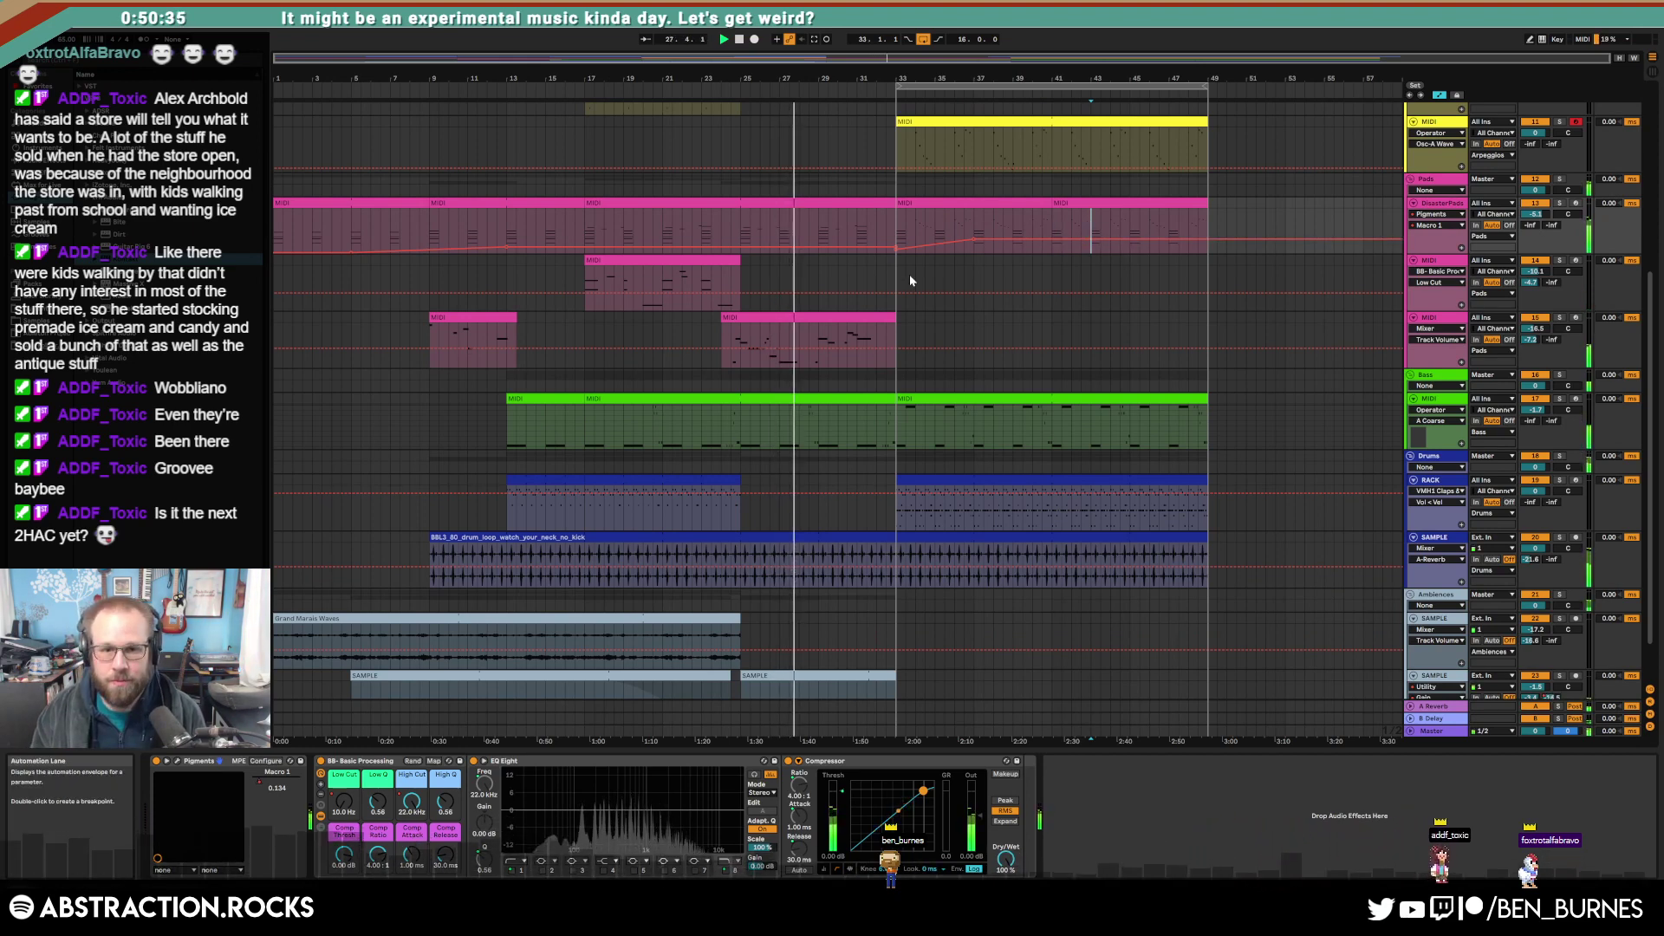
{"action": "left_click", "coordinate": [818, 247]}
{"action": "left_click", "coordinate": [896, 248]}
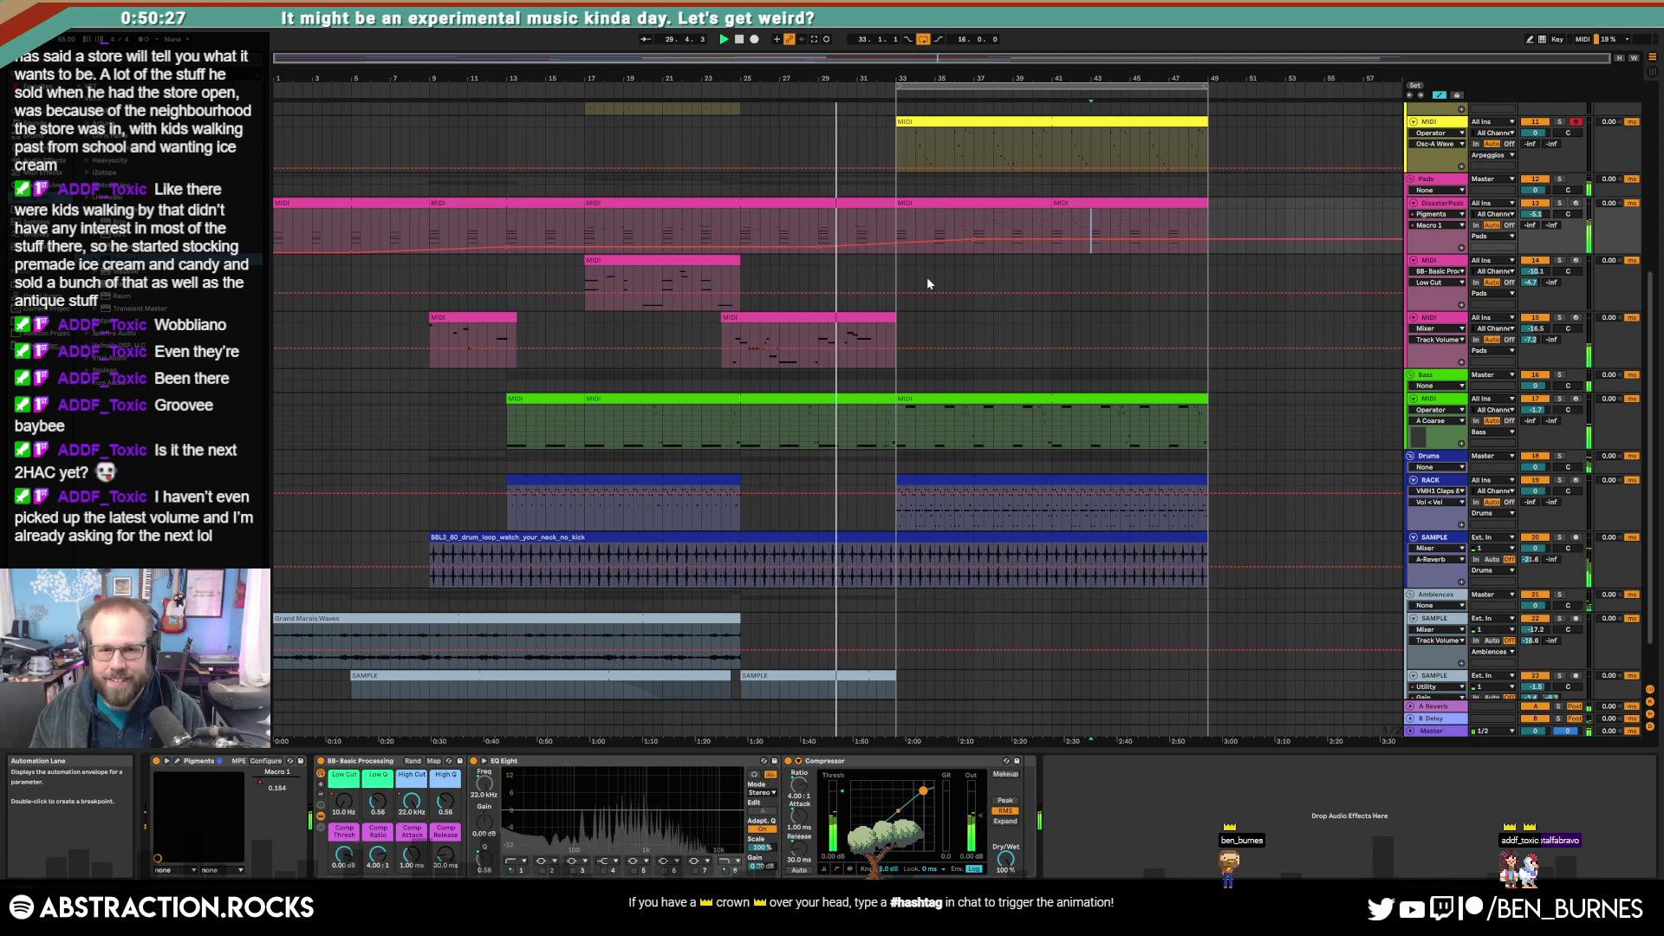
Step: Show the main pads' High Cut automation, inspect its drop before bar 33 and stop playback at bar 31
{"action": "left_click", "coordinate": [905, 223]}
{"action": "left_click", "coordinate": [412, 803]}
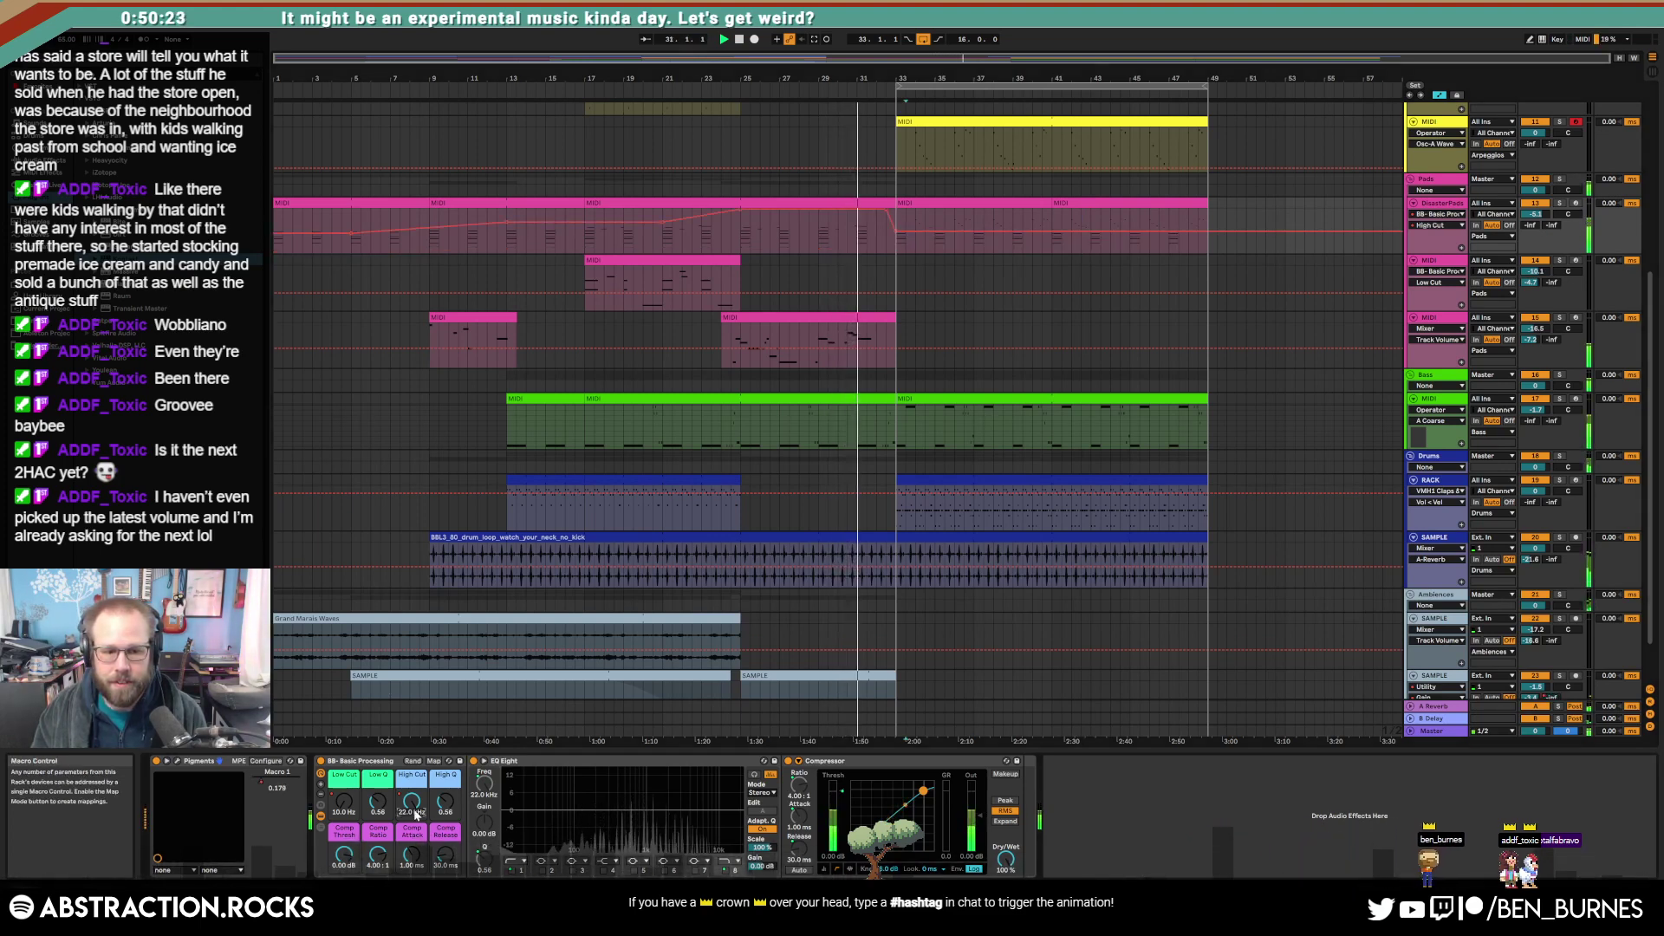
{"action": "left_click", "coordinate": [857, 242]}
{"action": "key", "text": "space"}
{"action": "left_click_drag", "start_coordinate": [868, 237], "coordinate": [897, 235]}
{"action": "left_click", "coordinate": [850, 236]}
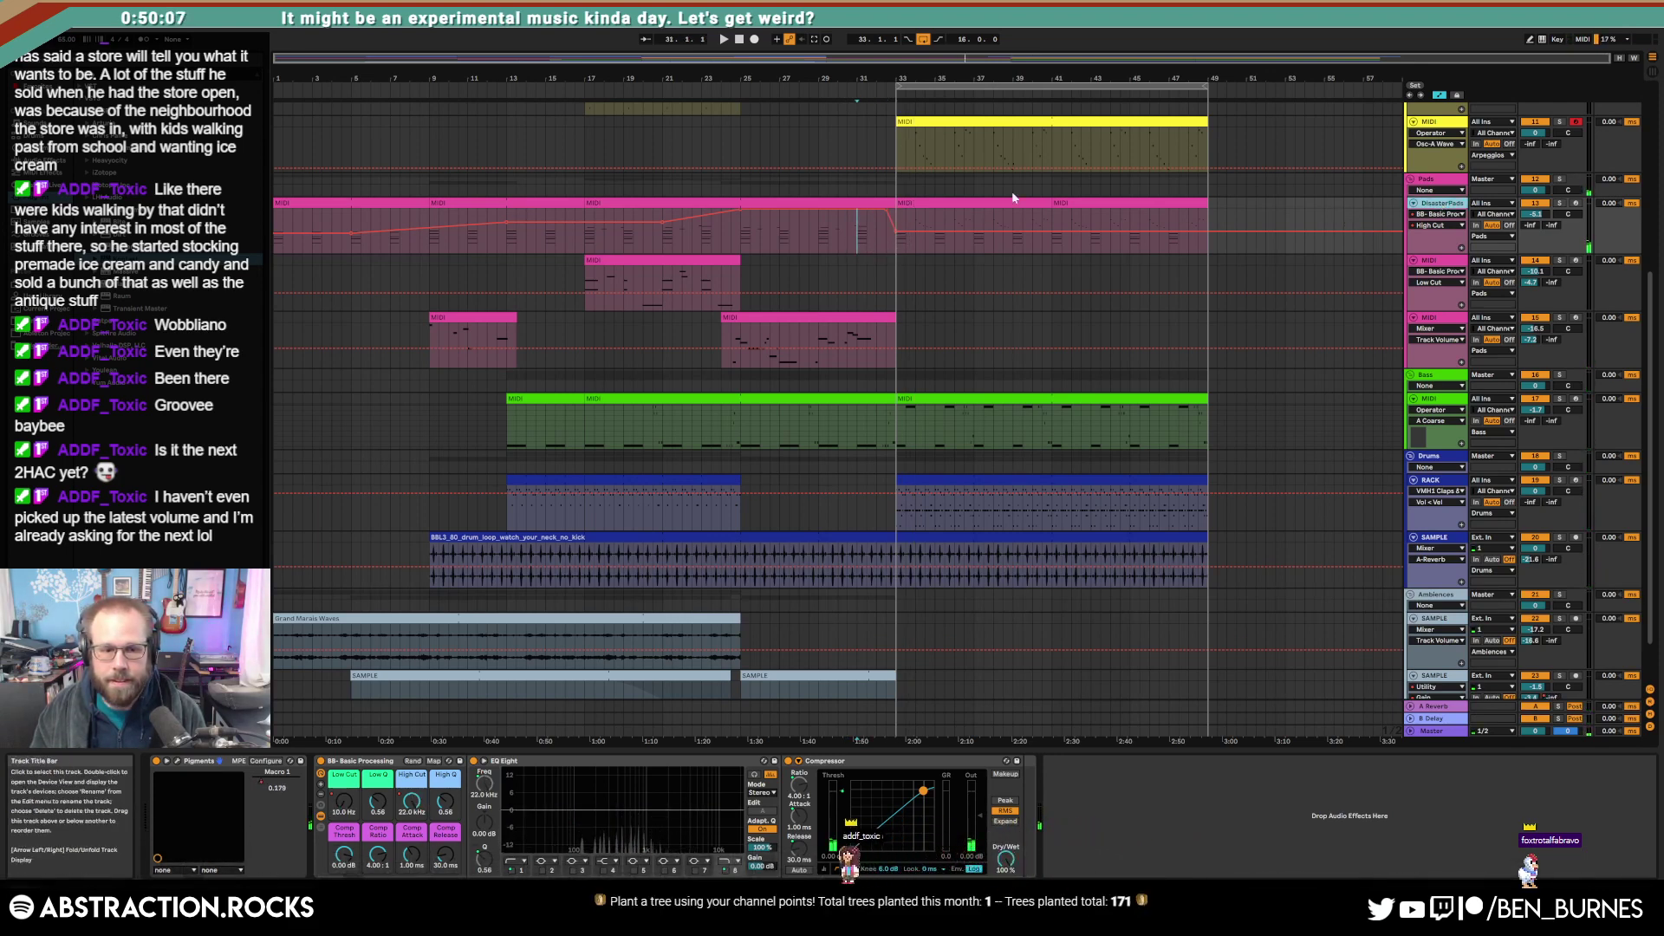
Step: Find ValhallaDelay among the third-party plug-ins and insert it on the pads track between Pigments and the Basic Processing rack
{"action": "left_click", "coordinate": [46, 161]}
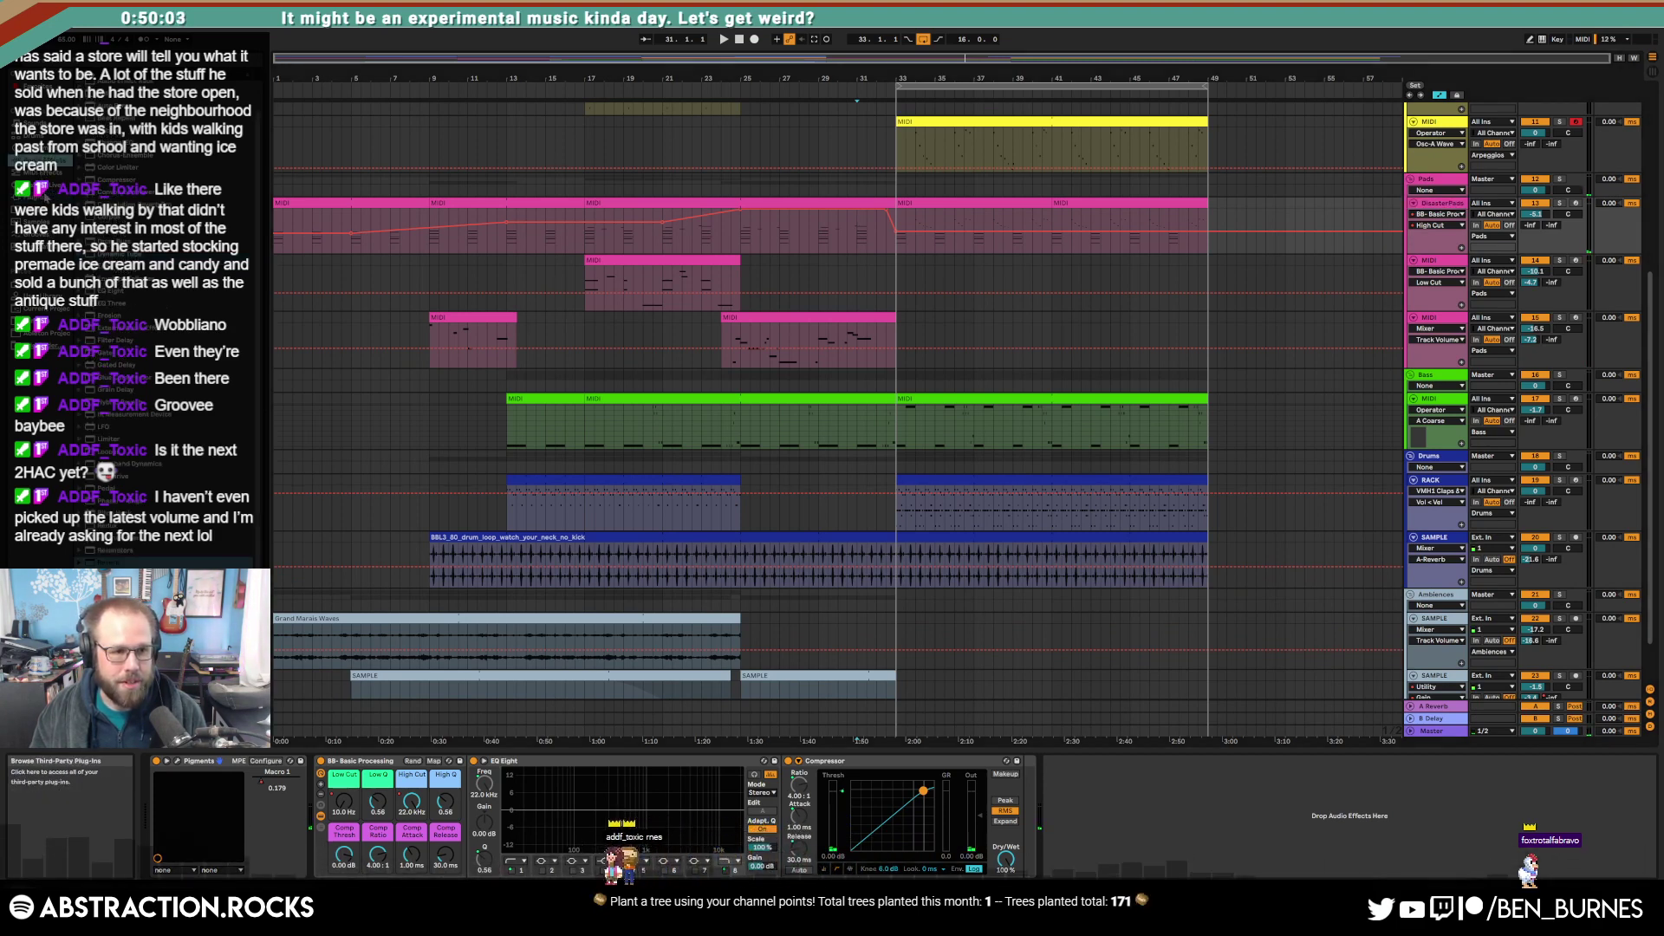
{"action": "left_click", "coordinate": [47, 199]}
{"action": "left_click", "coordinate": [88, 212]}
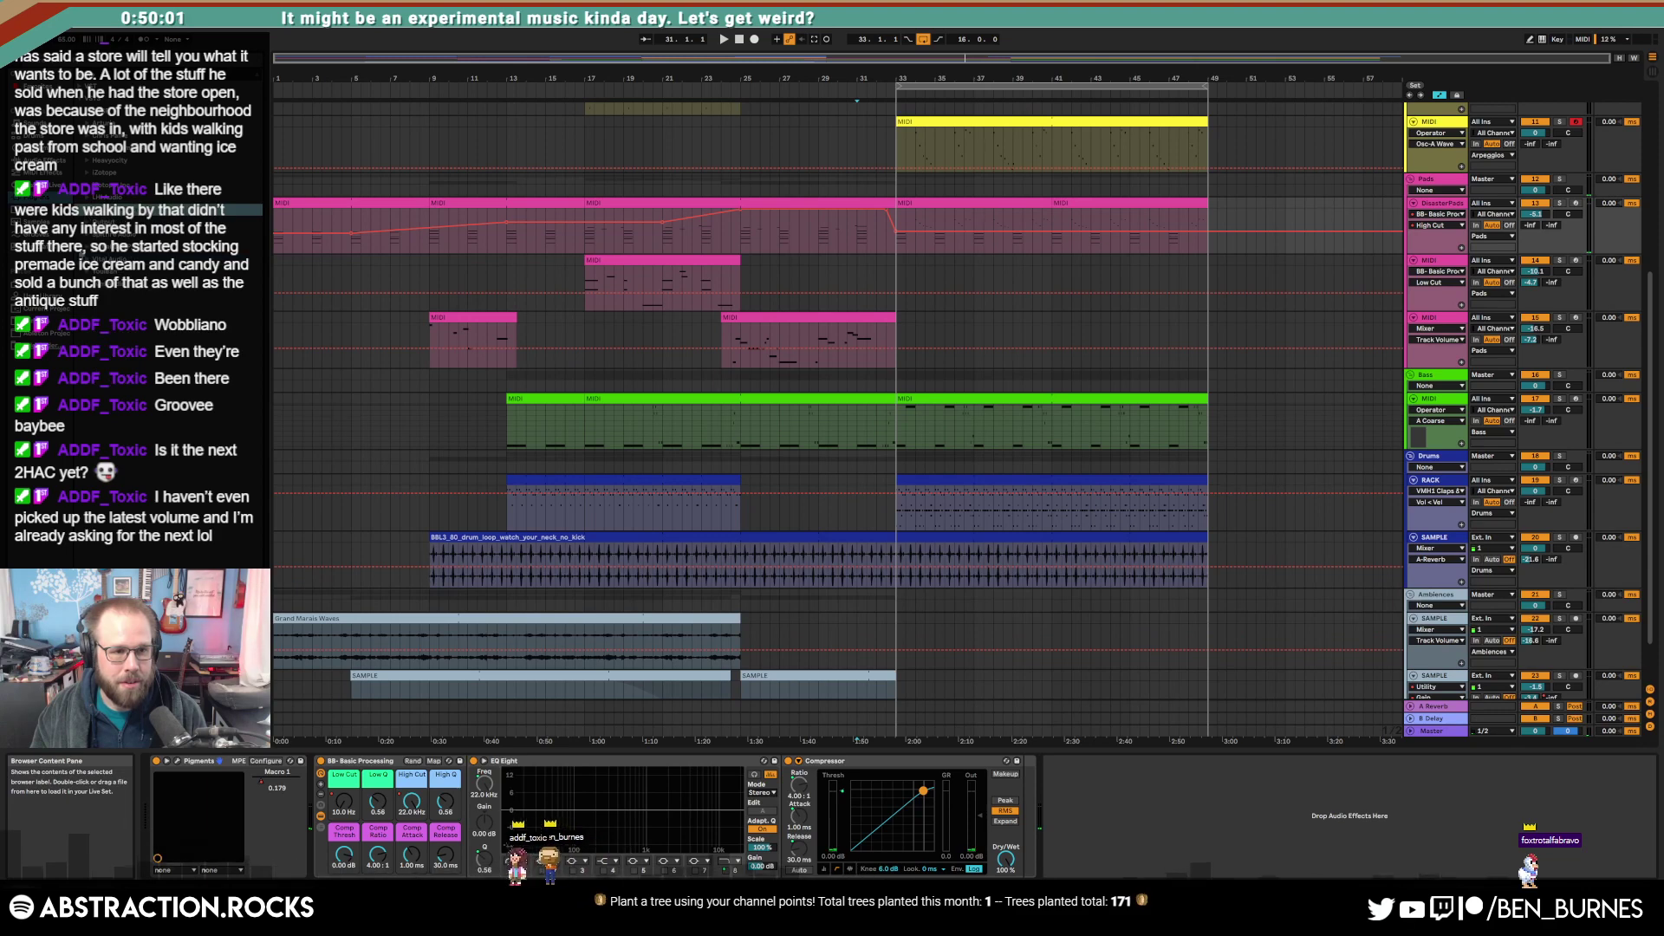
{"action": "left_click", "coordinate": [87, 247]}
{"action": "left_click_drag", "start_coordinate": [130, 259], "coordinate": [332, 794]}
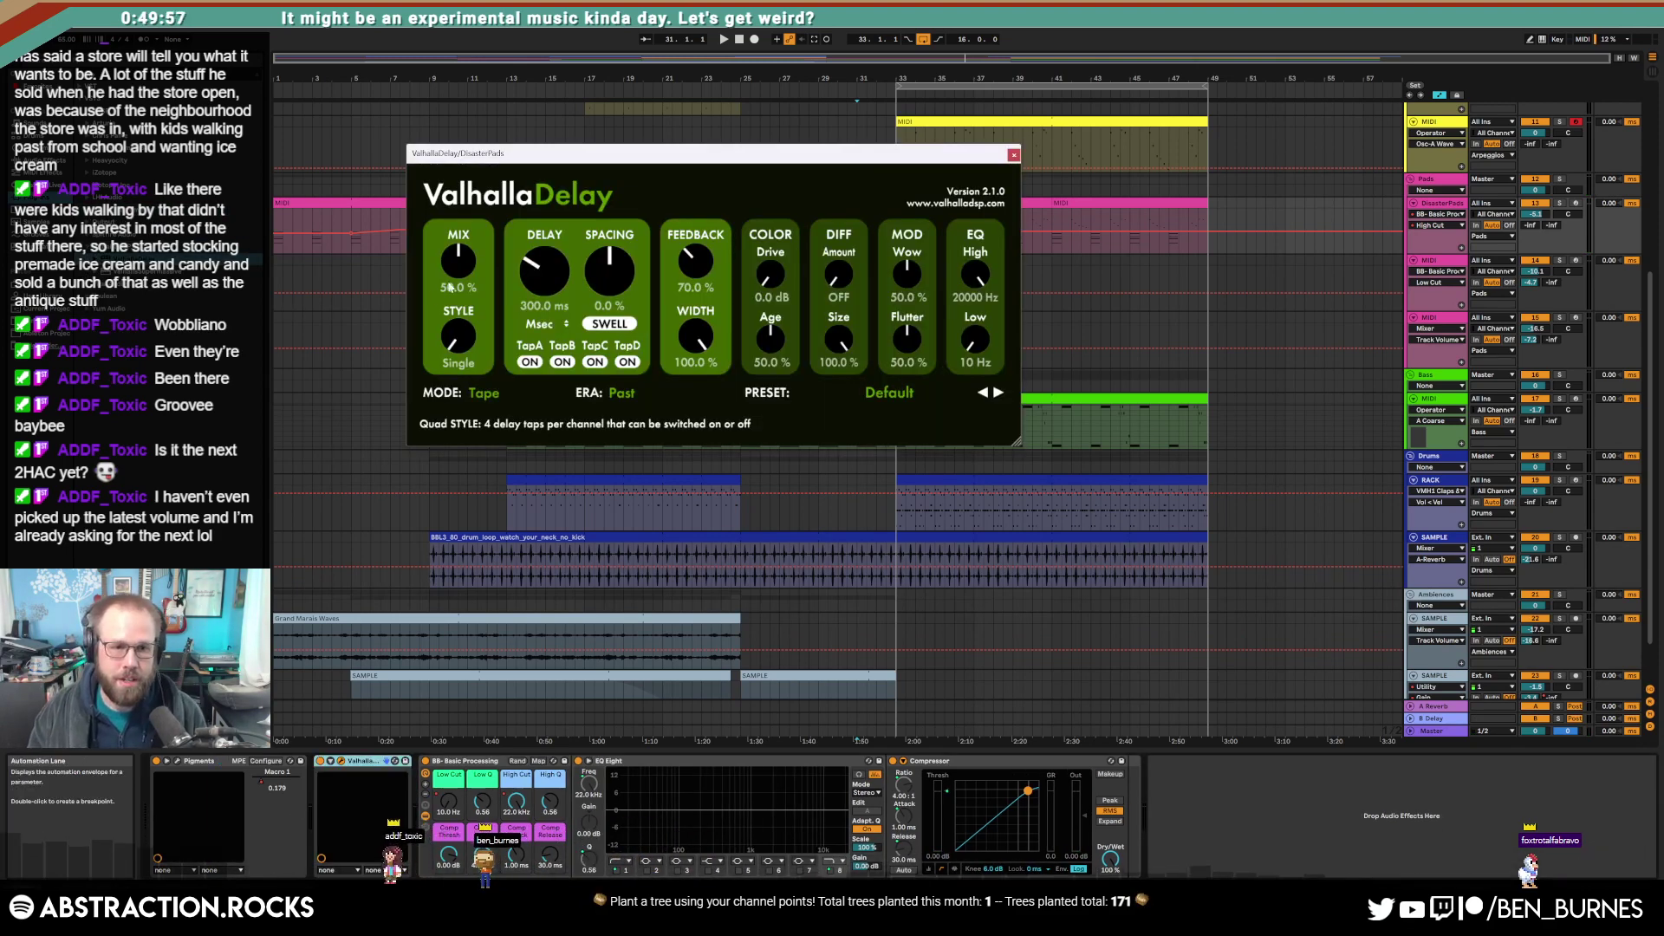
Step: Set ValhallaDelay to the Single style with 0% mix, 134.8% feedback and a 444 ms delay time
{"action": "left_click_drag", "start_coordinate": [458, 262], "coordinate": [459, 173]}
{"action": "left_click_drag", "start_coordinate": [459, 261], "coordinate": [458, 347]}
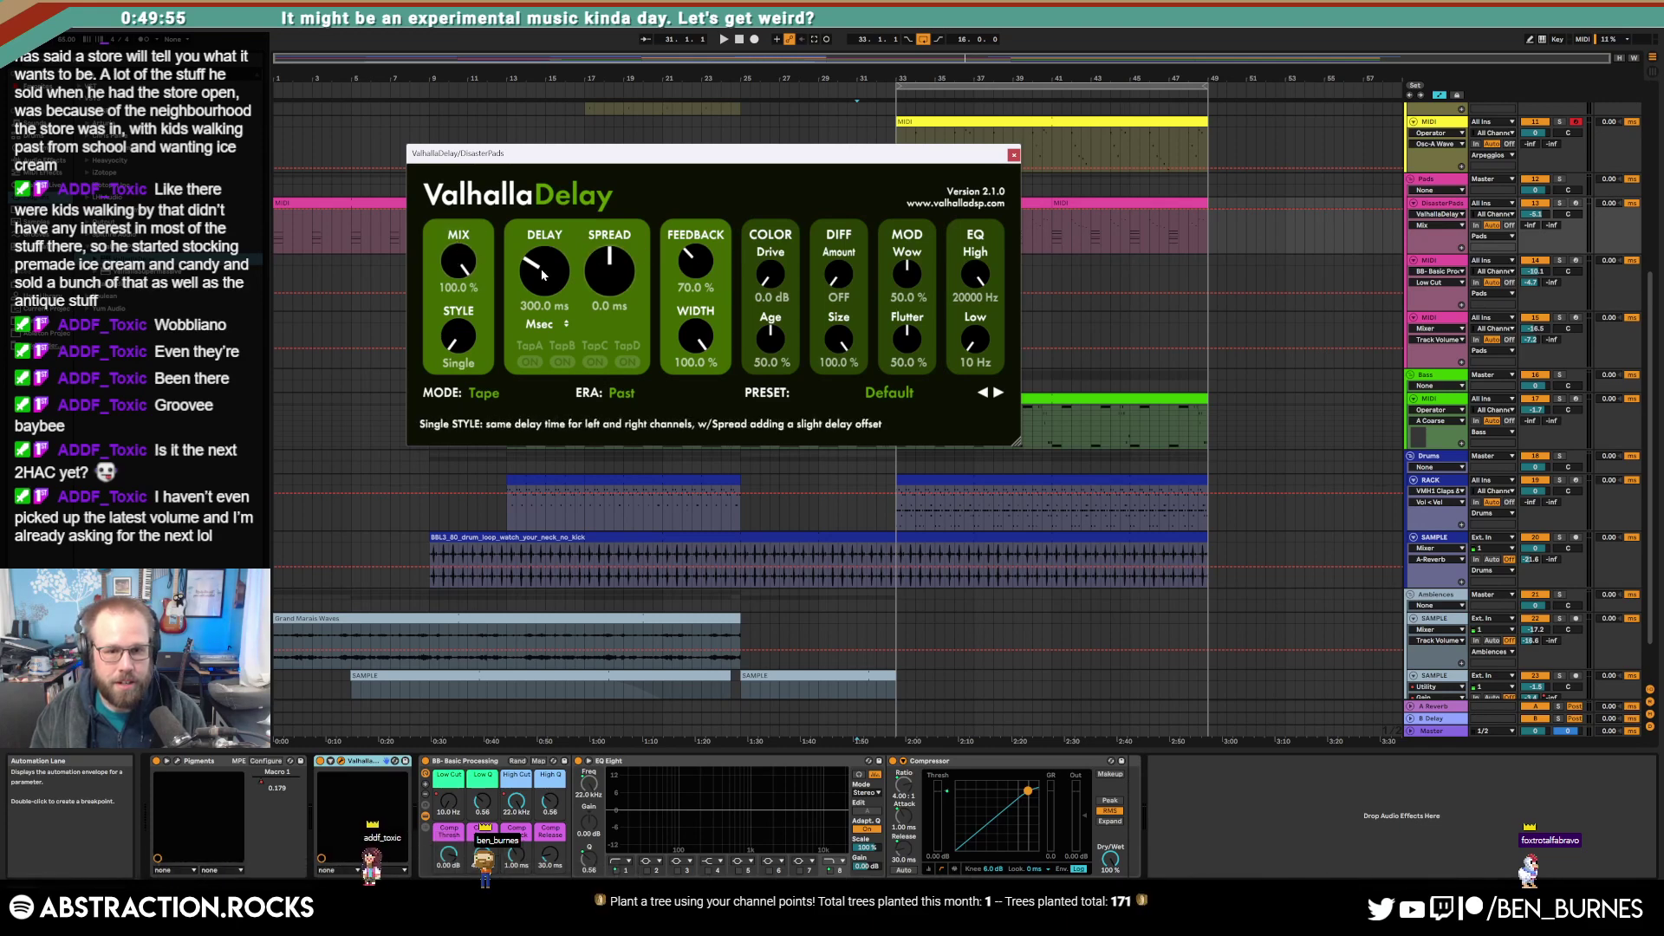
{"action": "left_click_drag", "start_coordinate": [459, 262], "coordinate": [459, 351]}
{"action": "left_click_drag", "start_coordinate": [698, 266], "coordinate": [695, 210]}
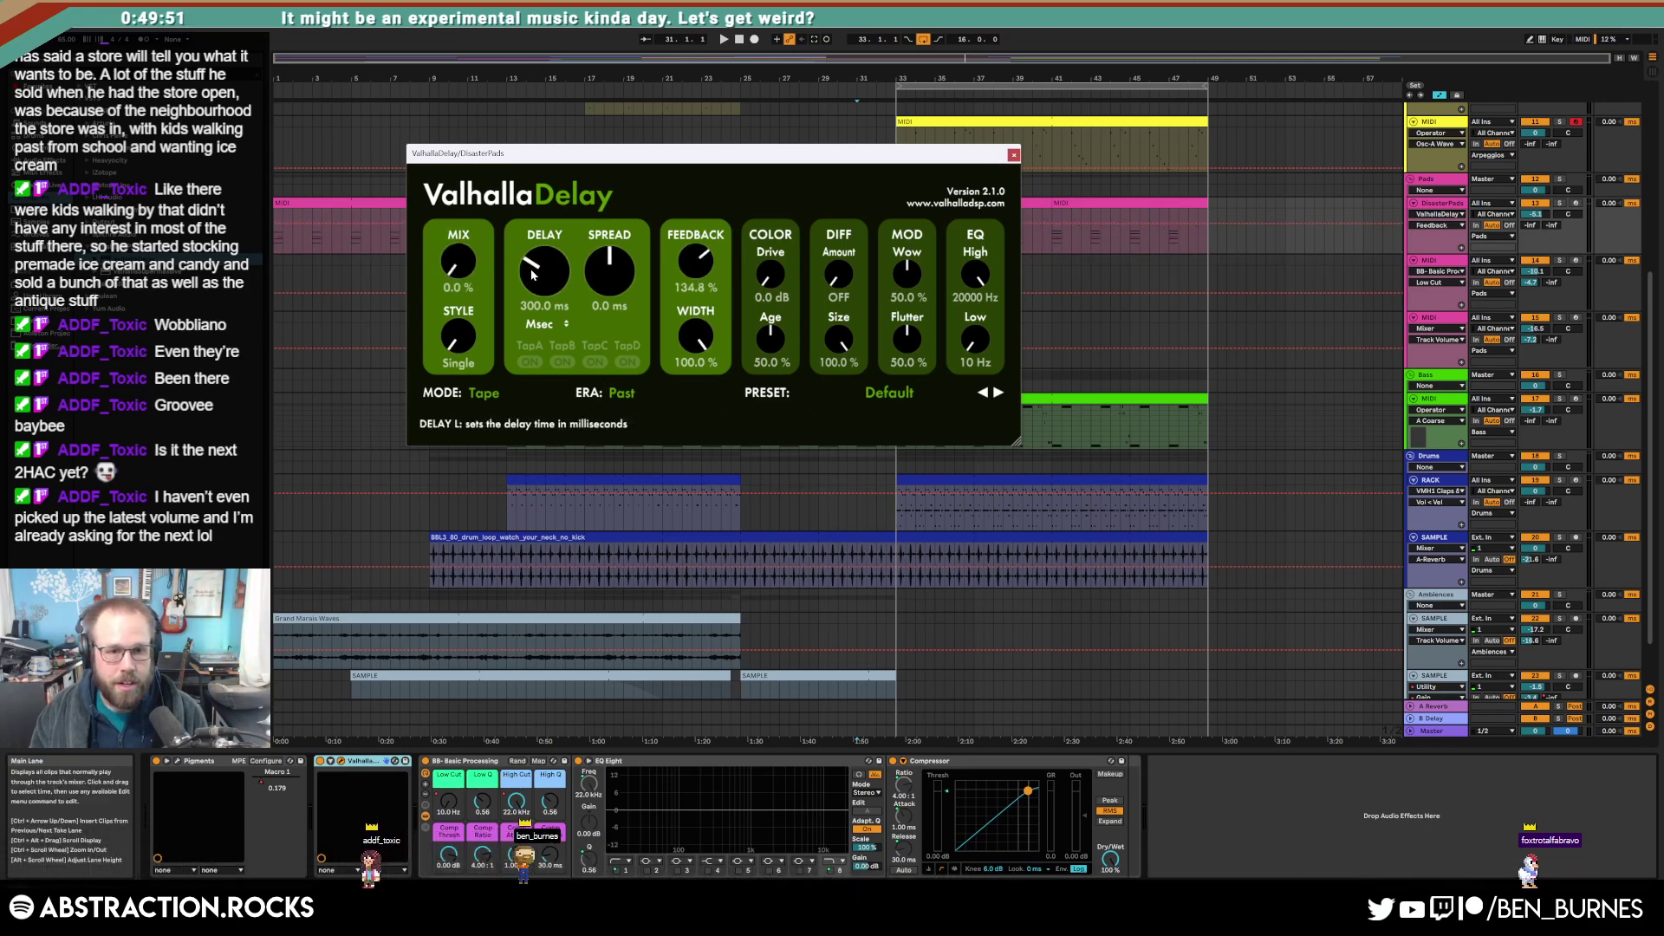
{"action": "left_click_drag", "start_coordinate": [534, 273], "coordinate": [536, 243]}
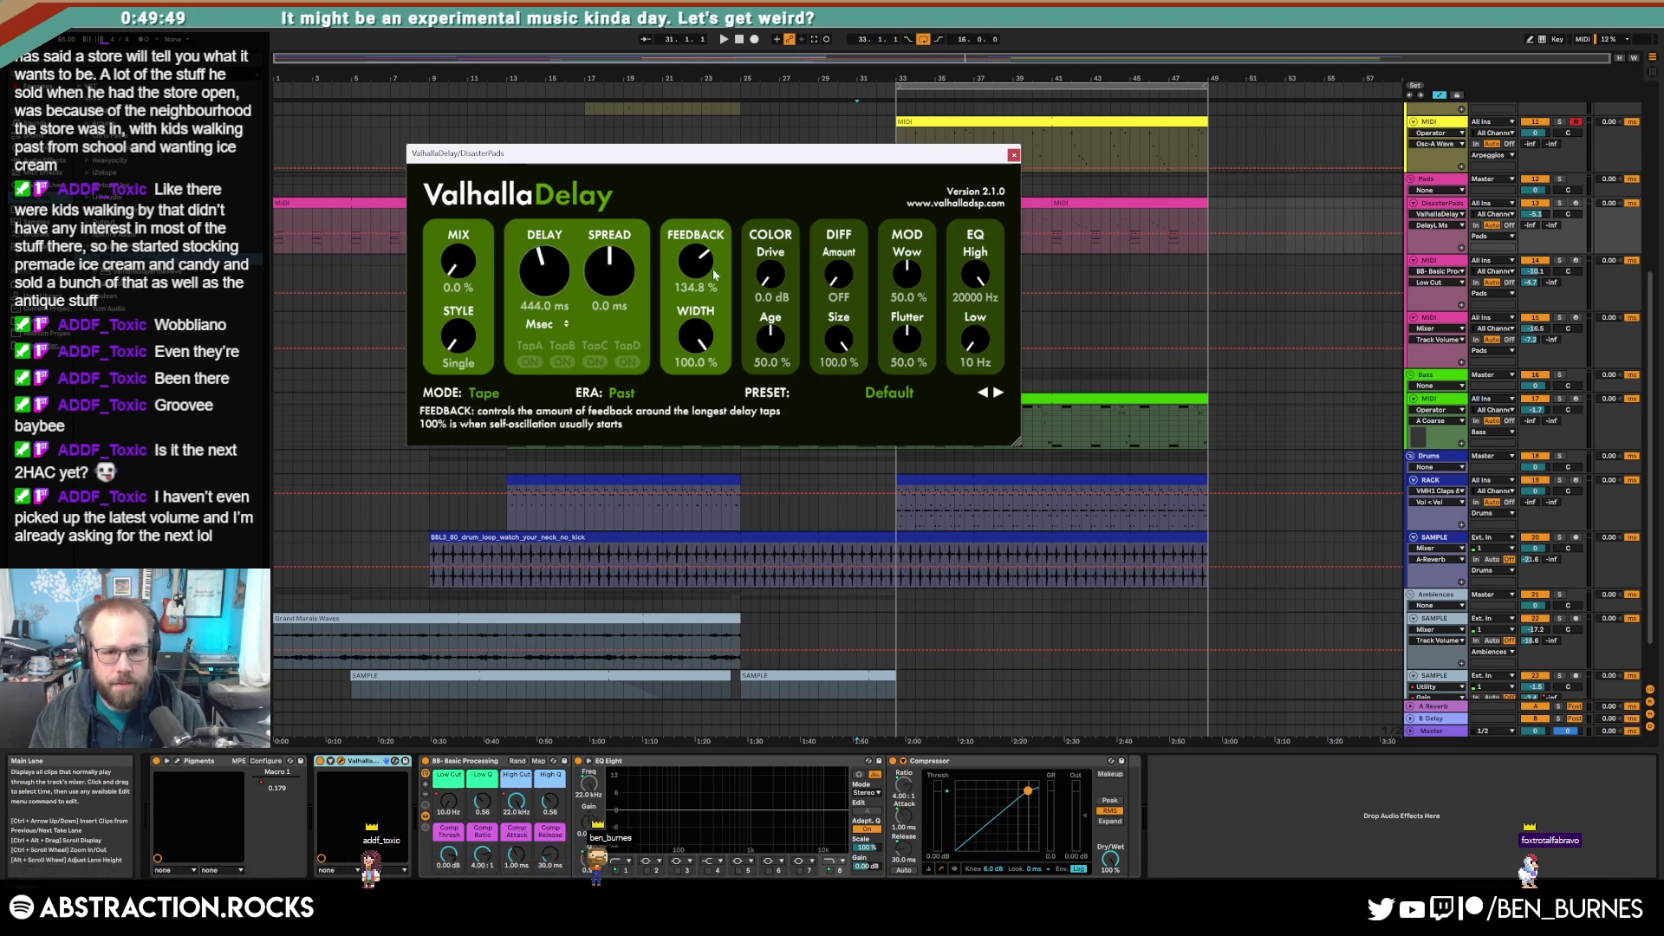
Step: Configure ValhallaDelay on the pads track with 6.3 dB Drive, Future era, HiFi mode and a 0.81 Hz Mod Rate
{"action": "left_click_drag", "start_coordinate": [768, 272], "coordinate": [763, 253]}
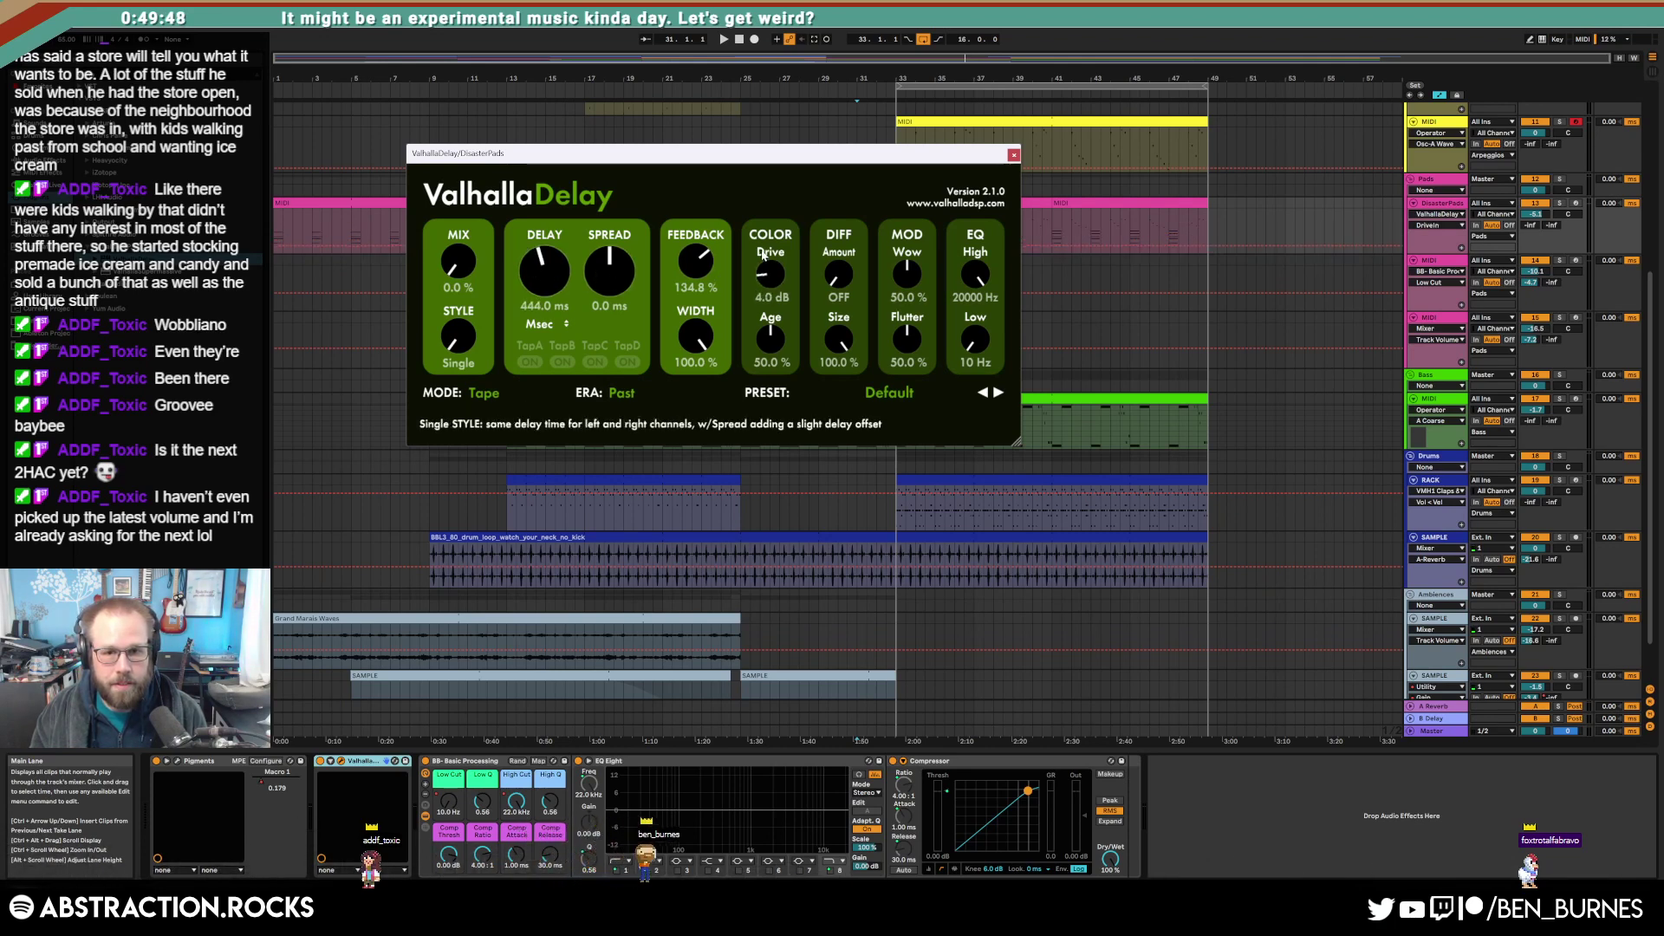
{"action": "left_click", "coordinate": [620, 392]}
{"action": "left_click", "coordinate": [626, 433]}
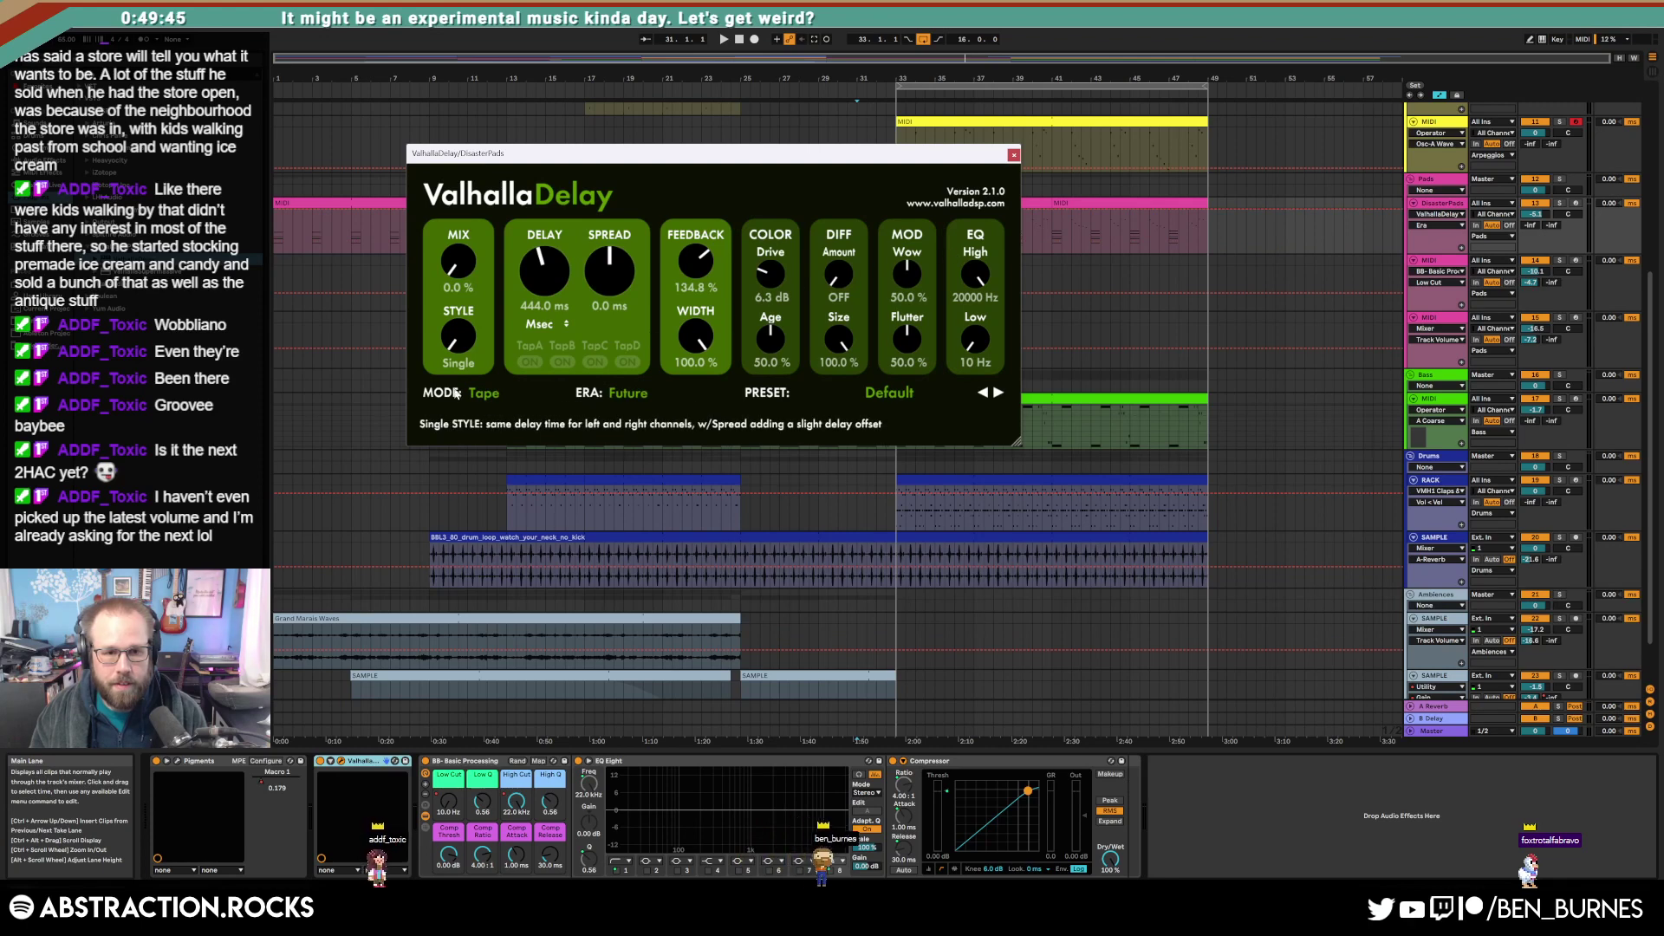
{"action": "left_click", "coordinate": [478, 393]}
{"action": "left_click", "coordinate": [482, 432]}
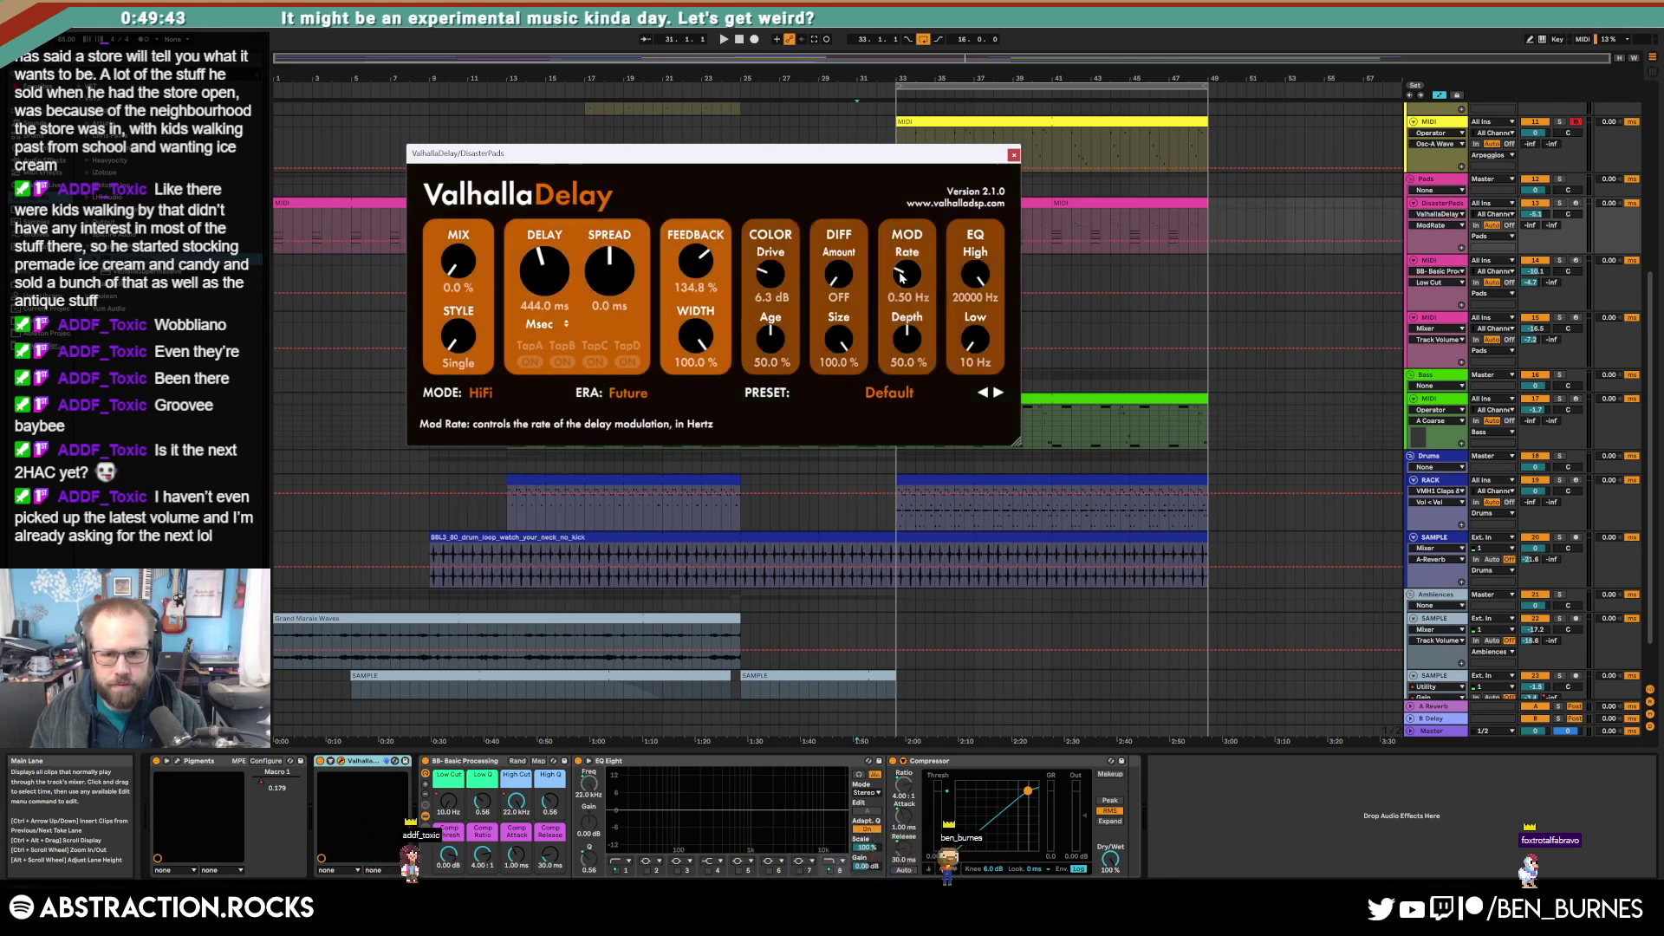
{"action": "left_click_drag", "start_coordinate": [898, 264], "coordinate": [897, 262]}
Step: Automate the pads delay's Mix to ramp up from 0% at about beat 31.3 to near maximum in bar 32
{"action": "left_click", "coordinate": [459, 262]}
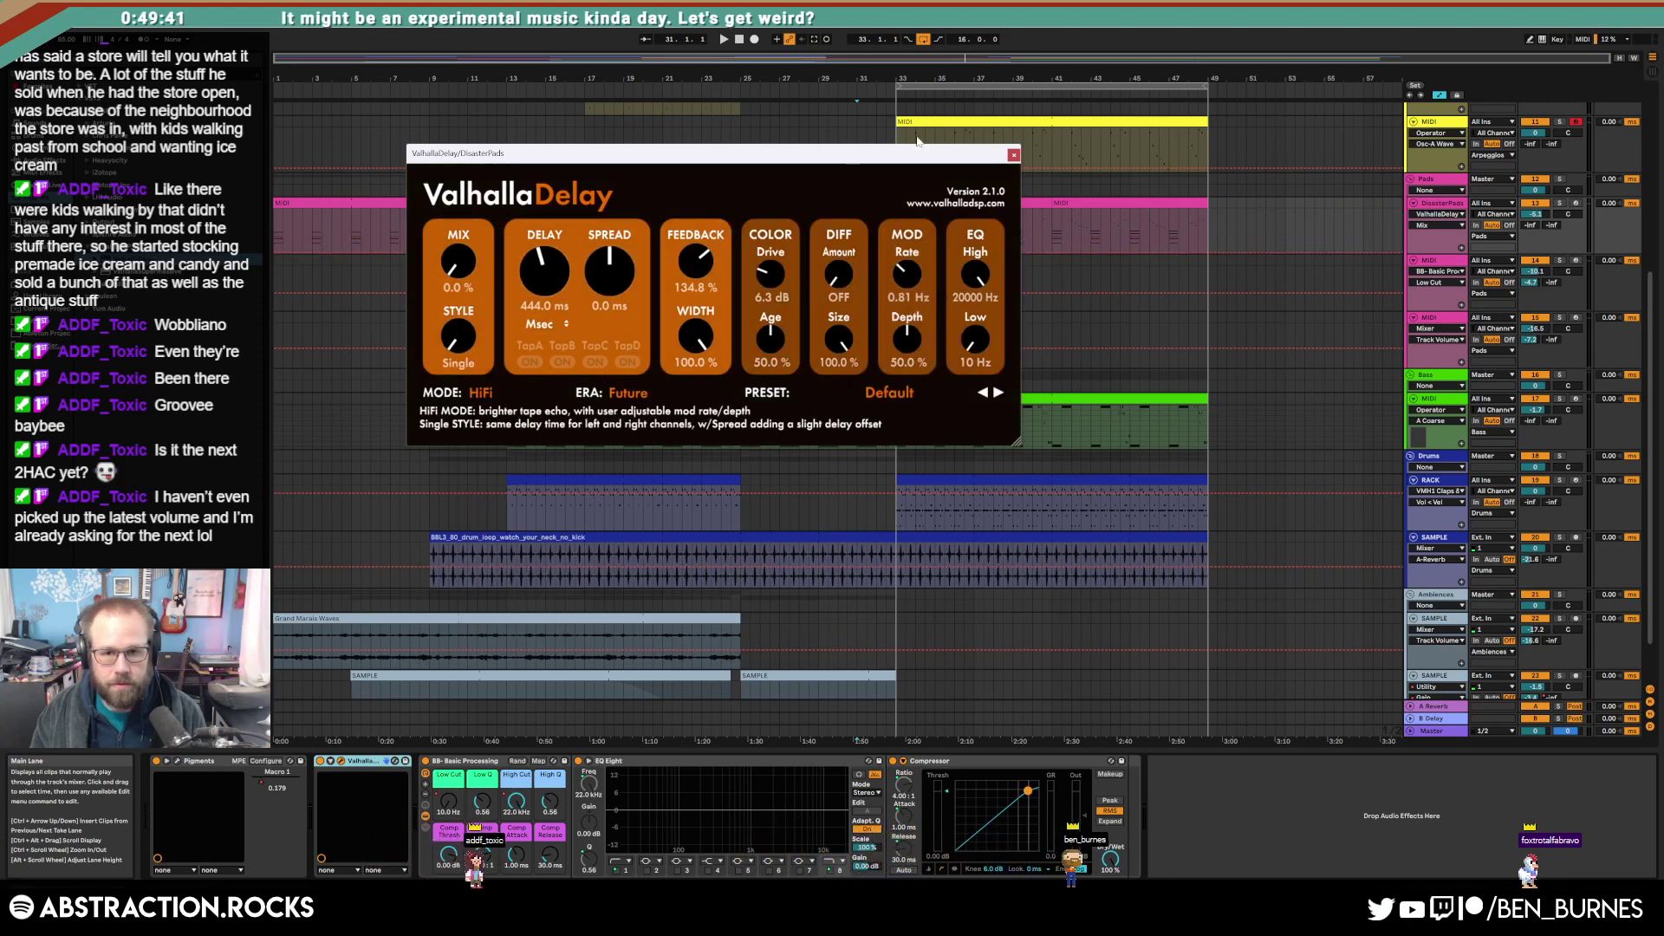
{"action": "left_click_drag", "start_coordinate": [908, 160], "coordinate": [896, 319]}
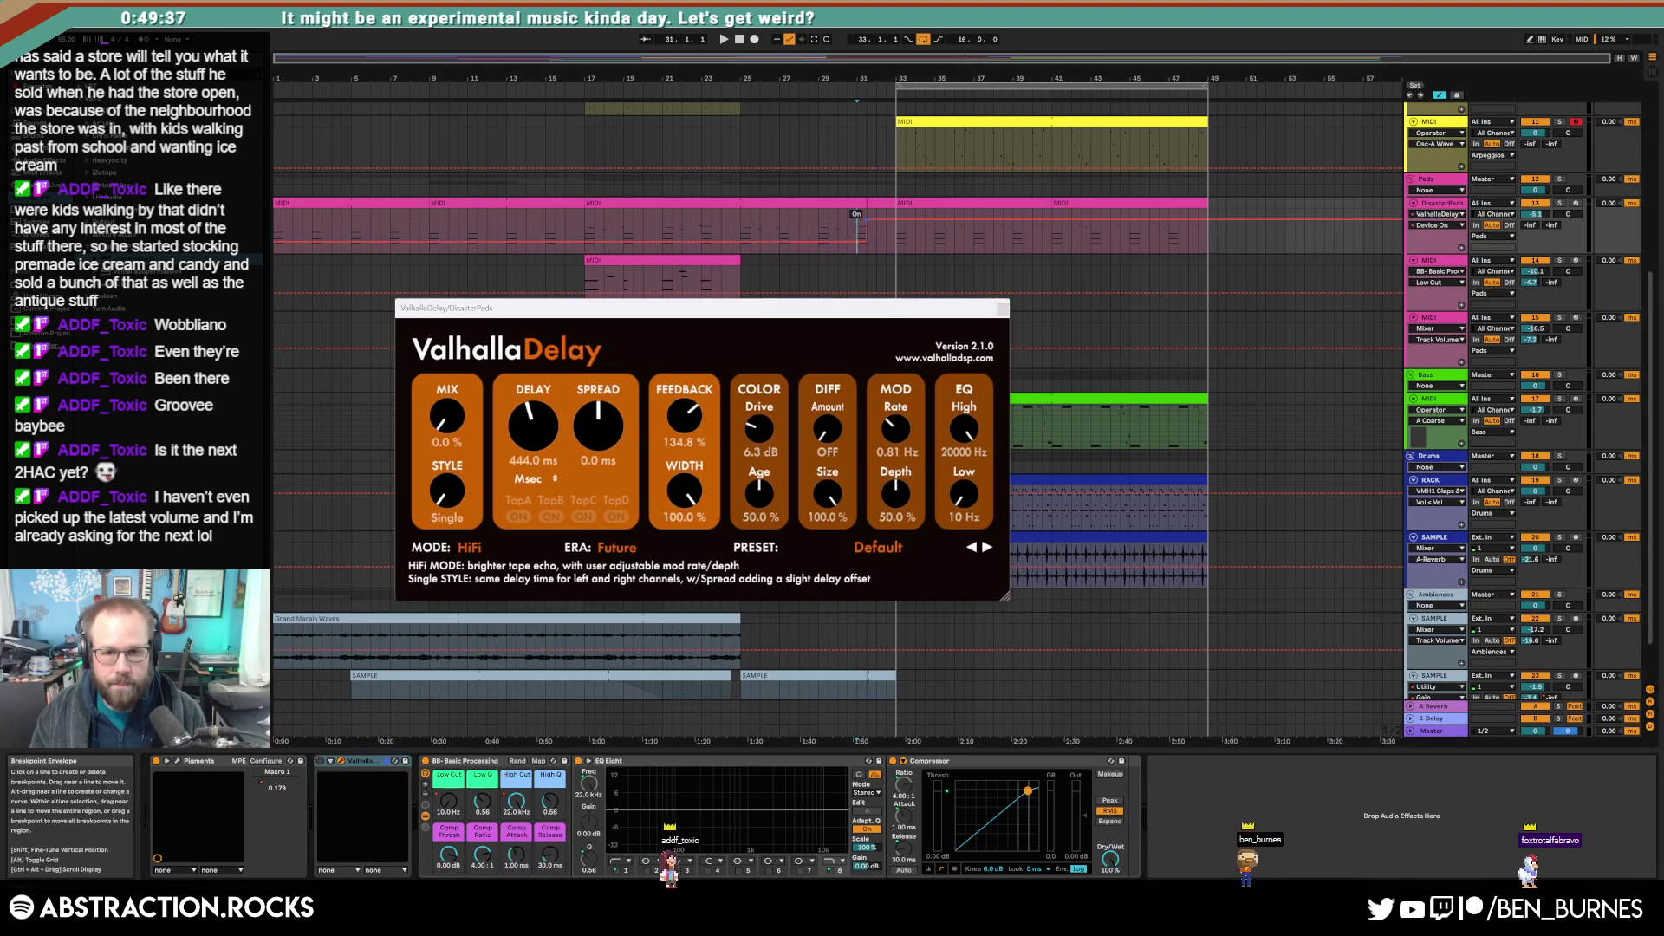
{"action": "left_click", "coordinate": [449, 420]}
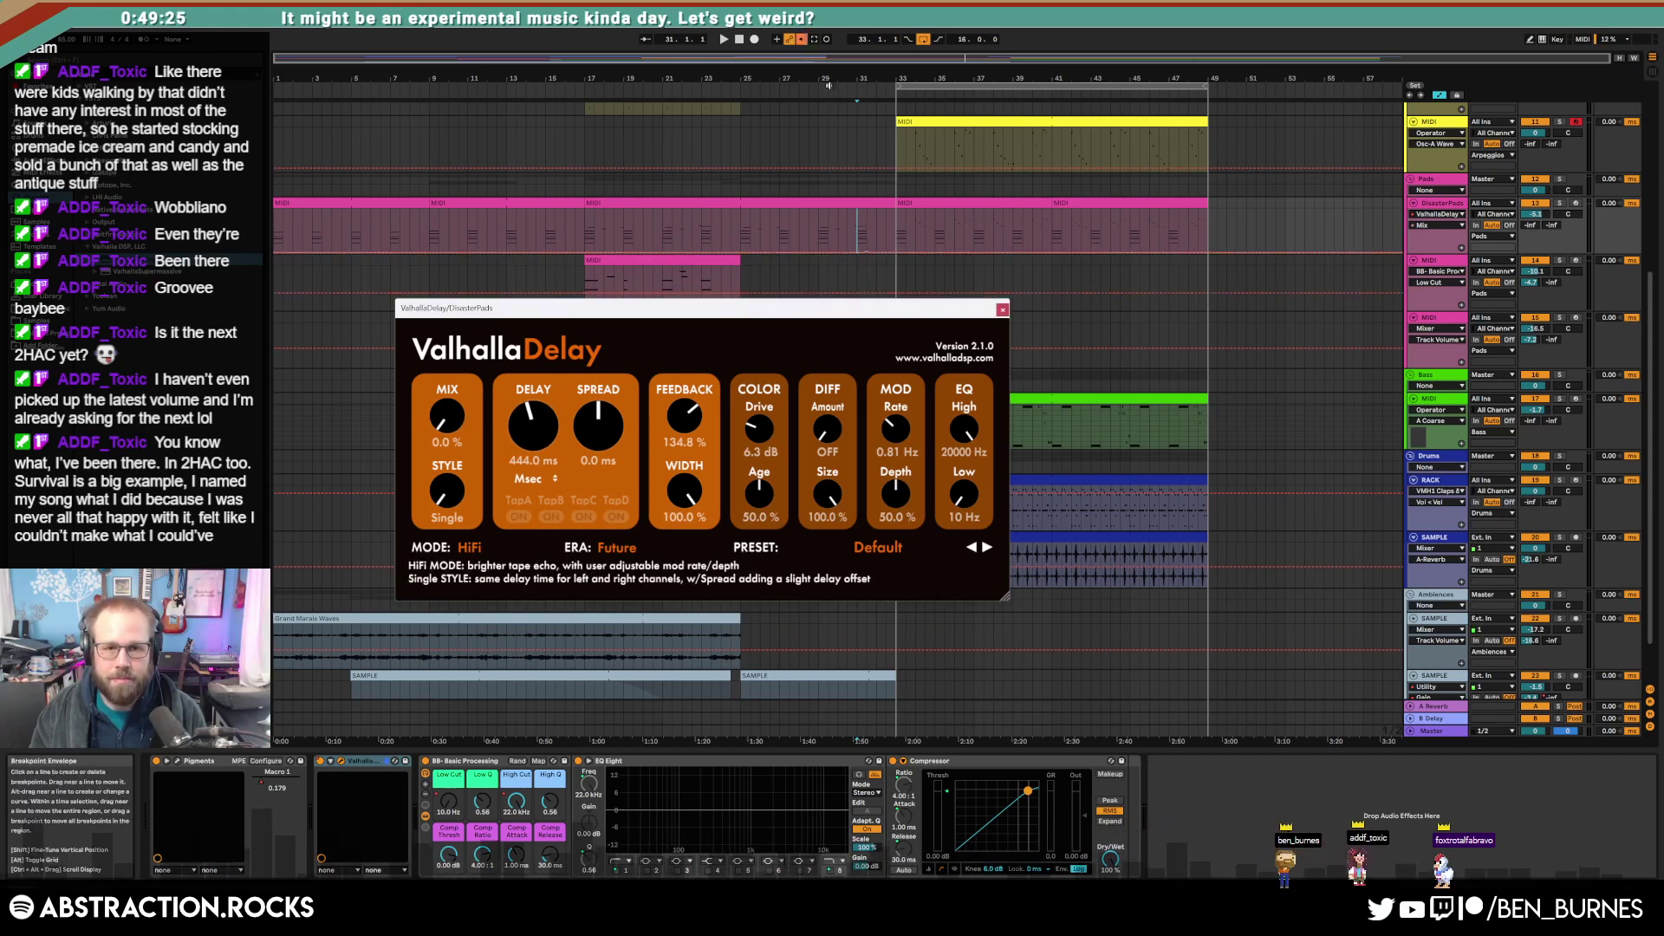
{"action": "left_click", "coordinate": [858, 236]}
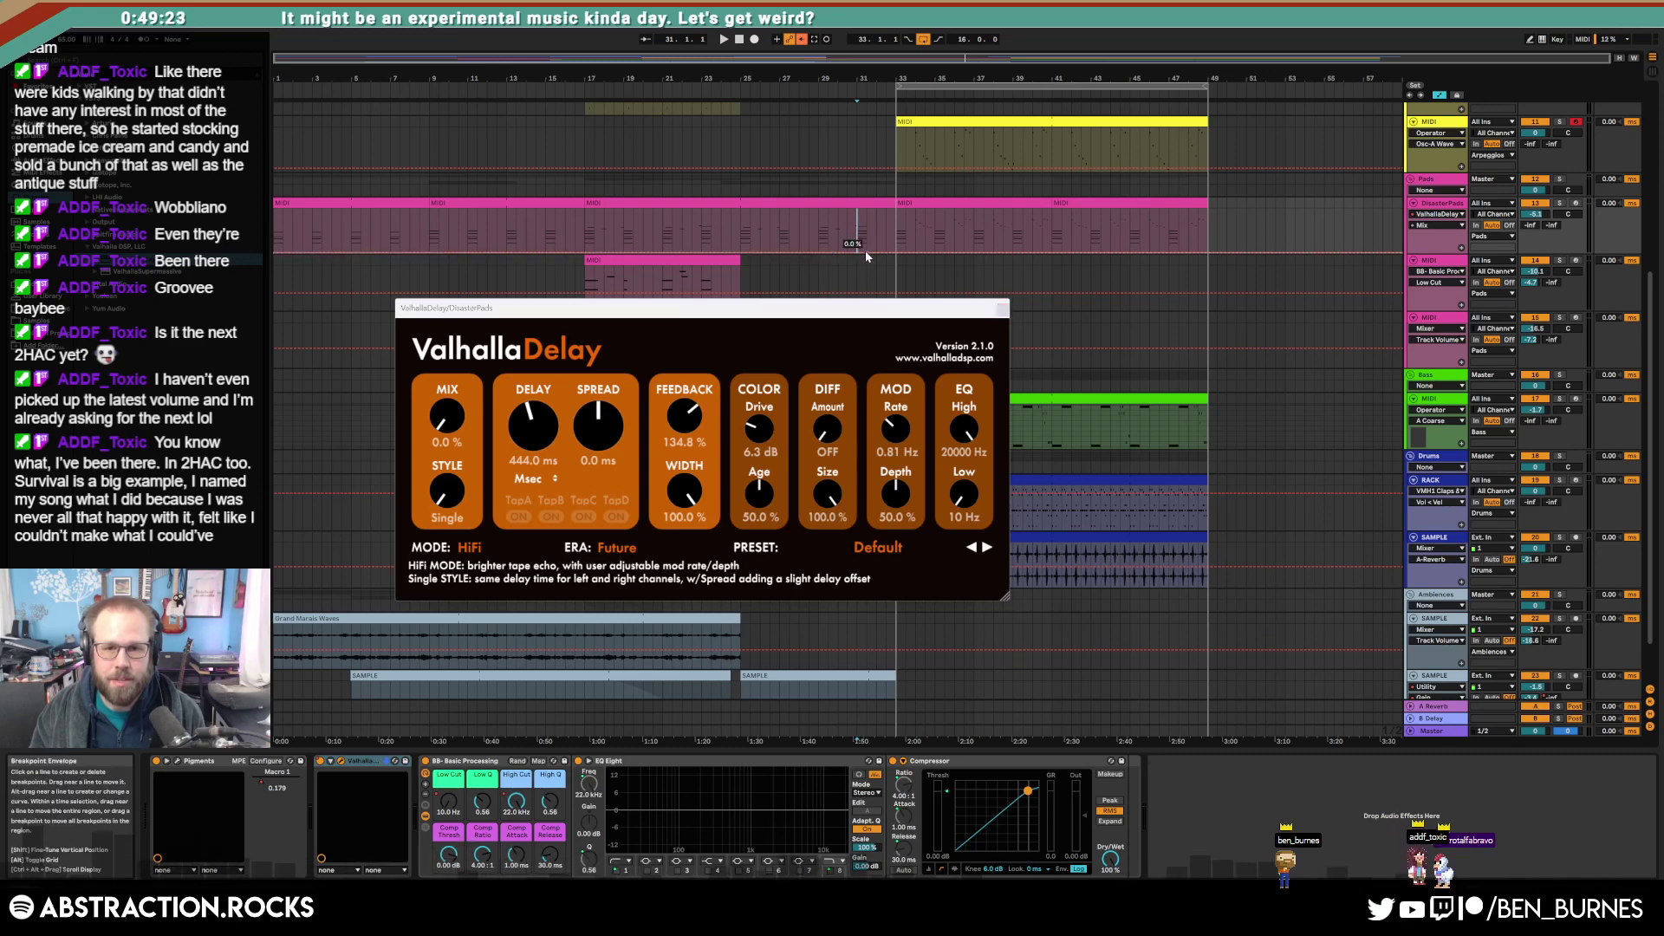
{"action": "left_click", "coordinate": [865, 252]}
{"action": "left_click", "coordinate": [449, 420]}
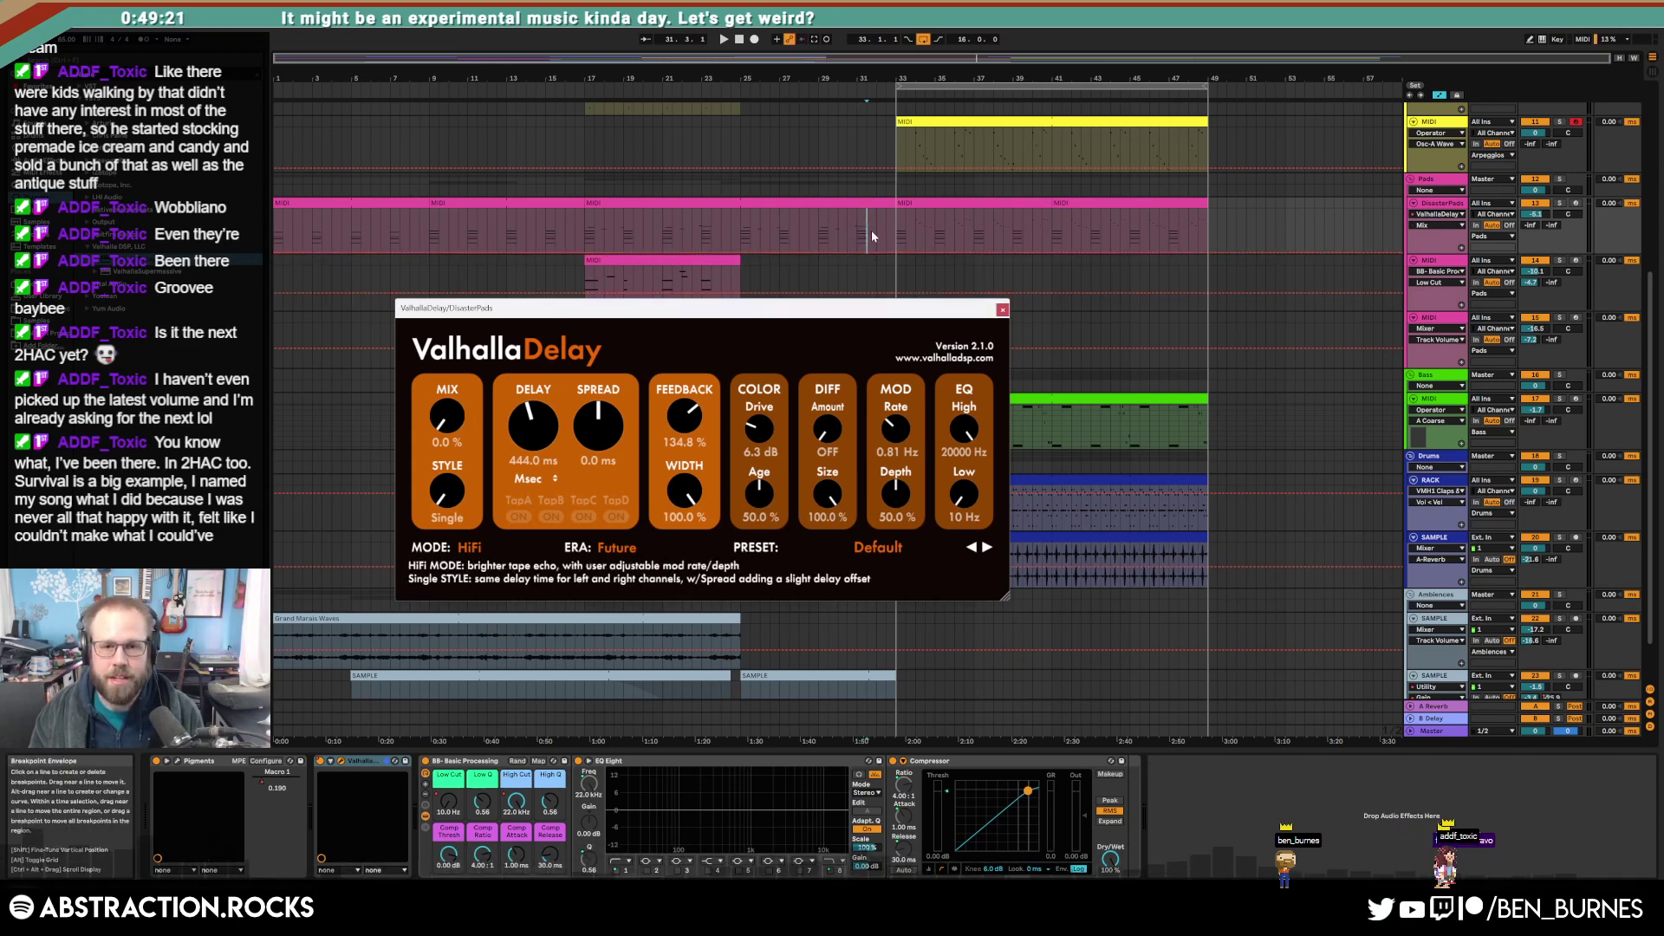
{"action": "left_click", "coordinate": [868, 256]}
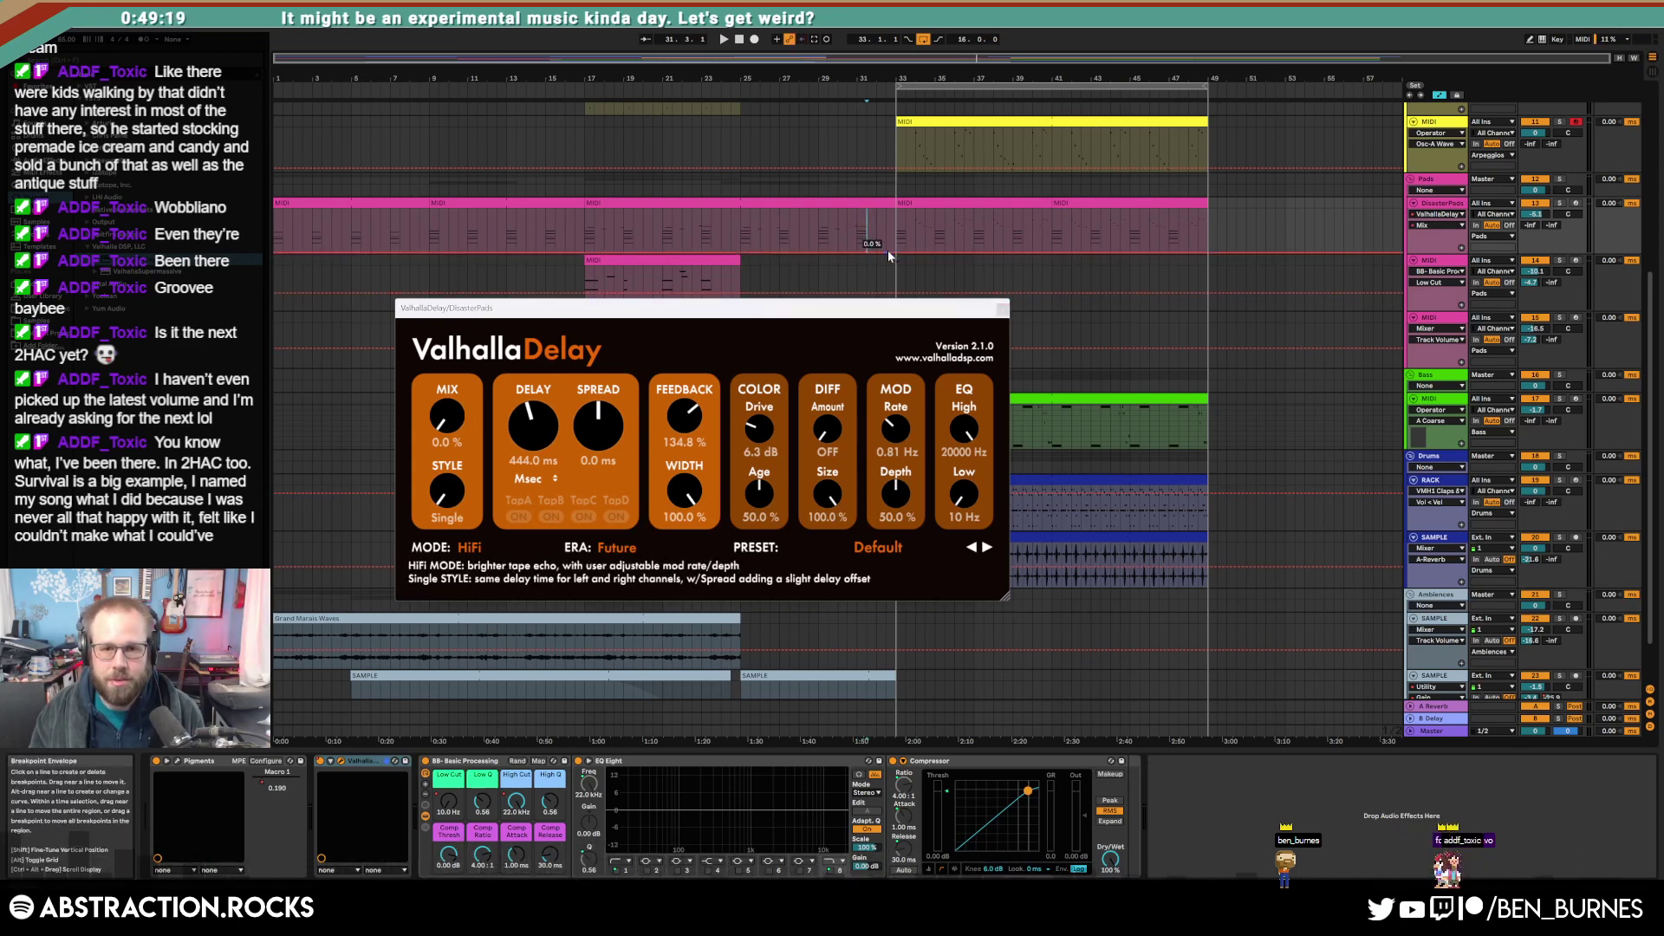
{"action": "left_click_drag", "start_coordinate": [888, 255], "coordinate": [884, 211]}
Step: Drop the Mix automation abruptly back to 0% just before bar 33 and close the delay plugin
{"action": "scroll", "coordinate": [892, 216], "scroll_direction": "up", "scroll_amount": 6}
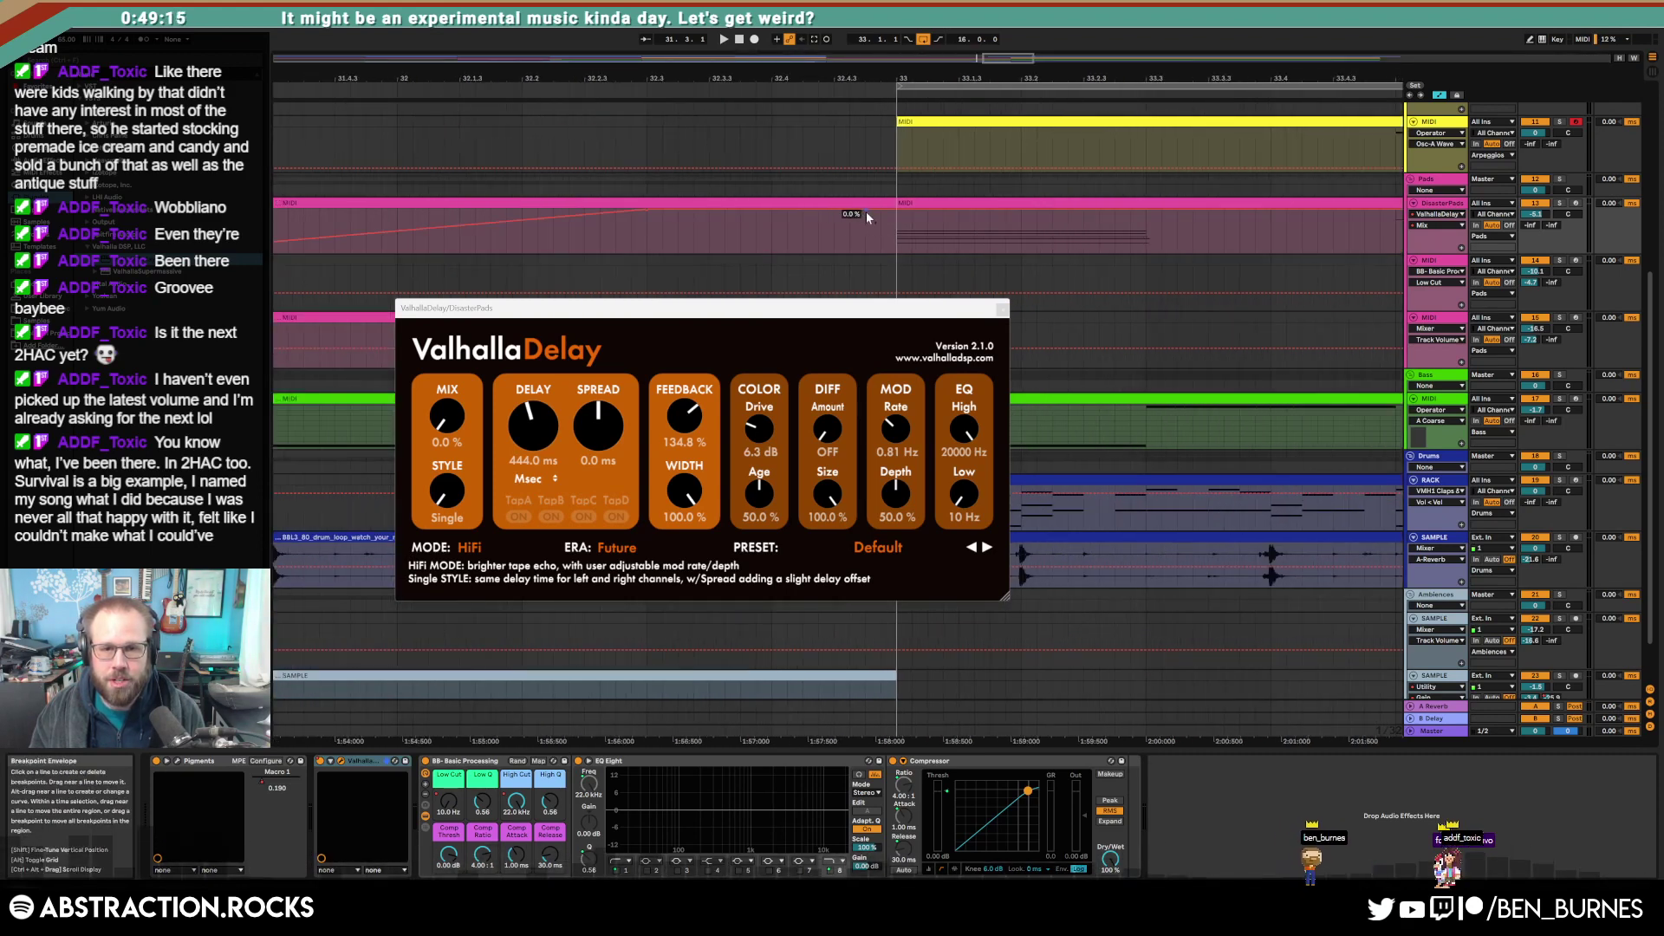
{"action": "left_click_drag", "start_coordinate": [867, 211], "coordinate": [879, 252]}
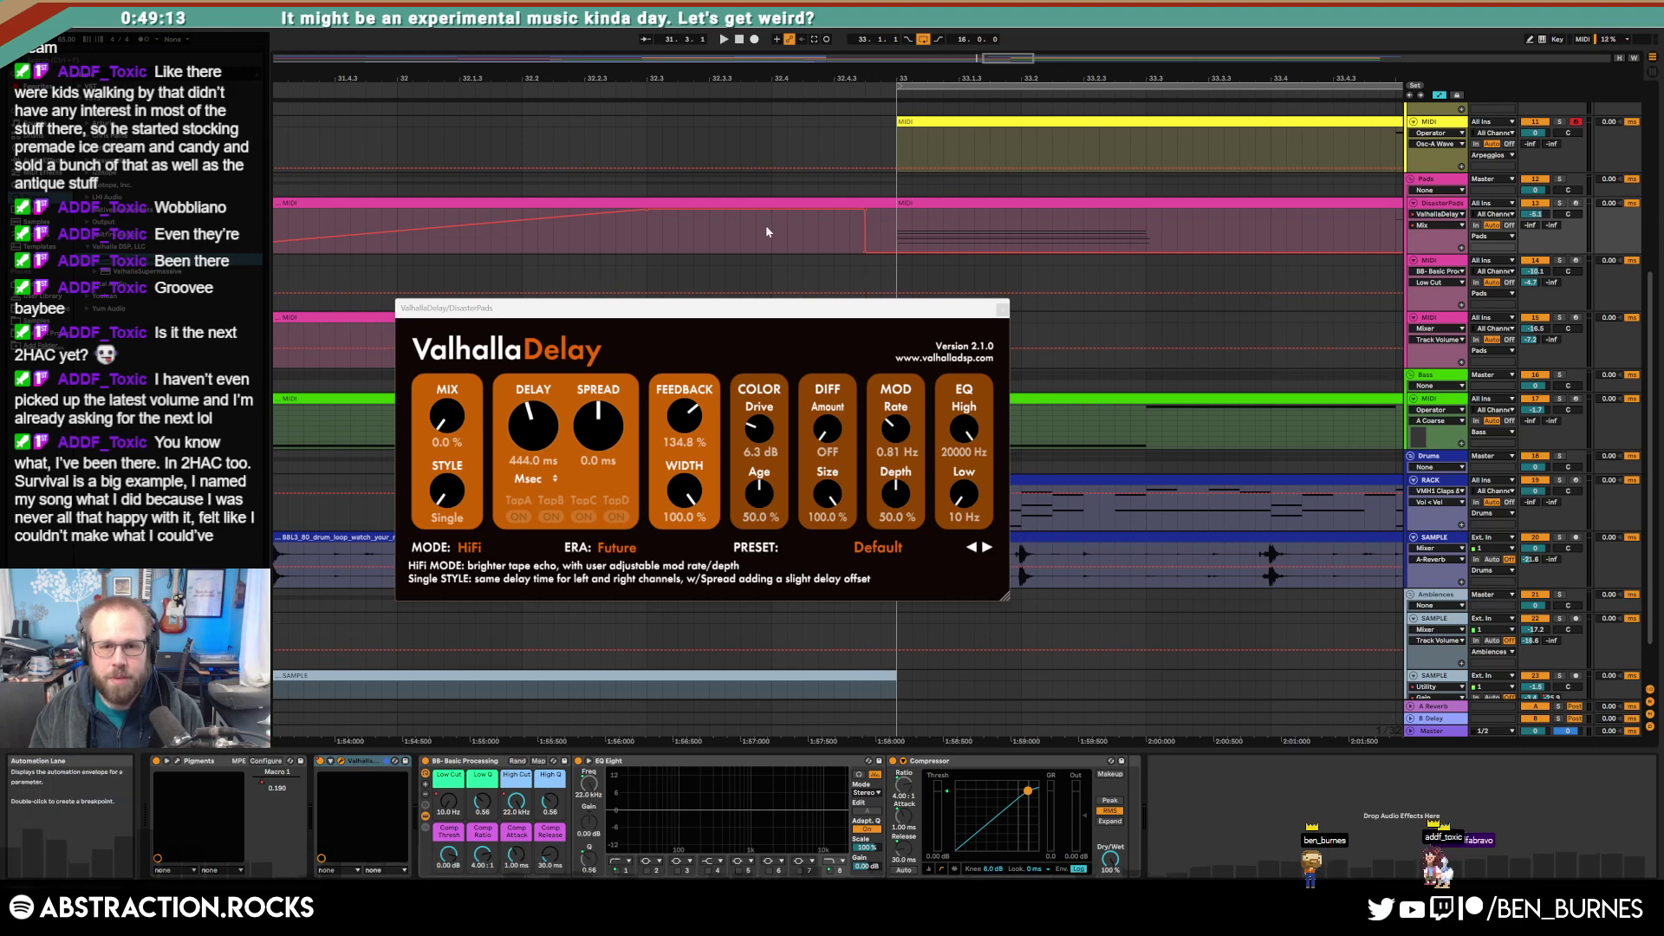
{"action": "scroll", "coordinate": [766, 225], "scroll_direction": "down", "scroll_amount": 6}
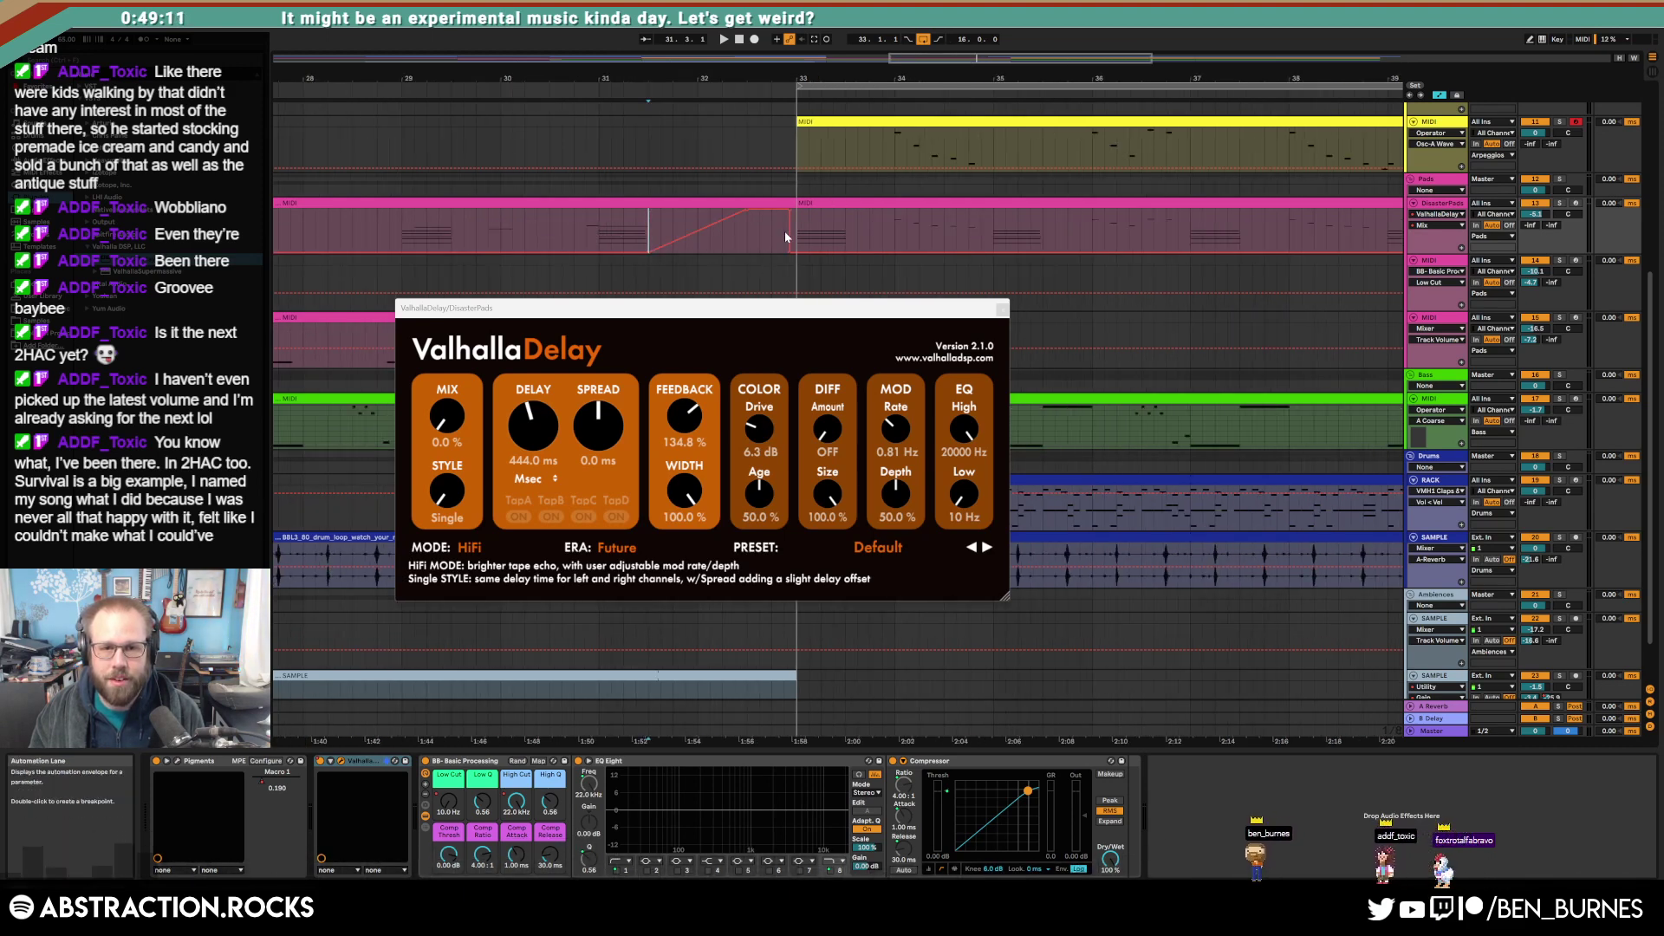
{"action": "scroll", "coordinate": [784, 231], "scroll_direction": "up", "scroll_amount": 8}
{"action": "left_click", "coordinate": [1002, 309]}
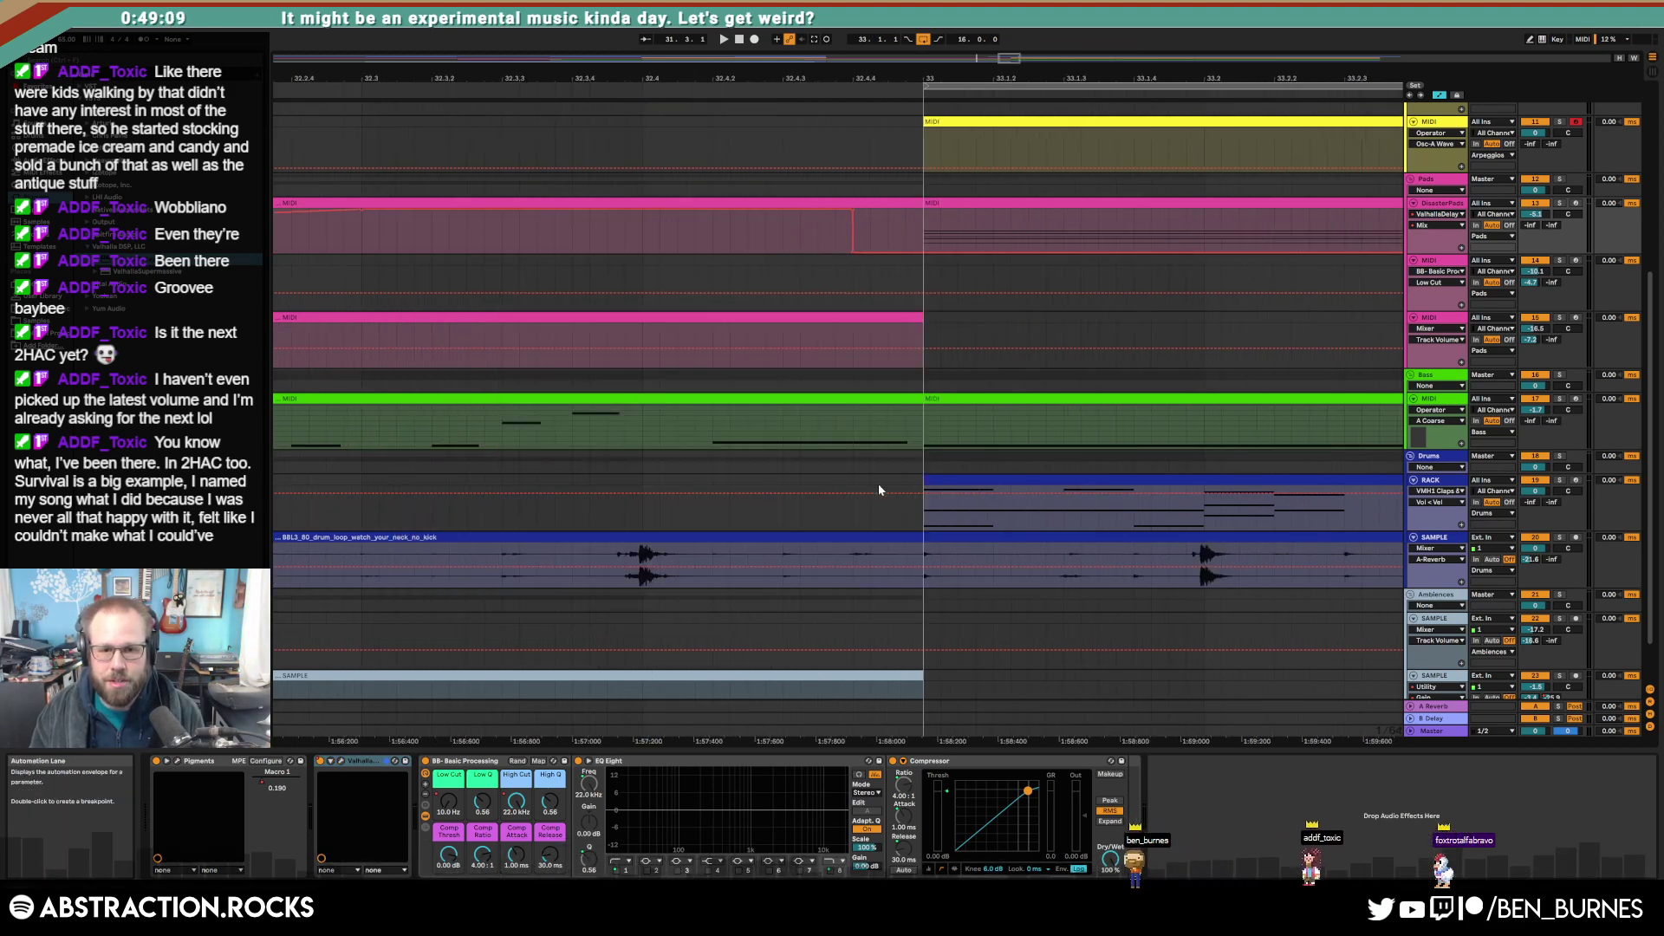
Step: Add a short drum rack clip just before bar 33 containing one VMH1 Claps & Snares 097 note across its full length
{"action": "key", "text": "a"}
{"action": "left_click", "coordinate": [921, 493]}
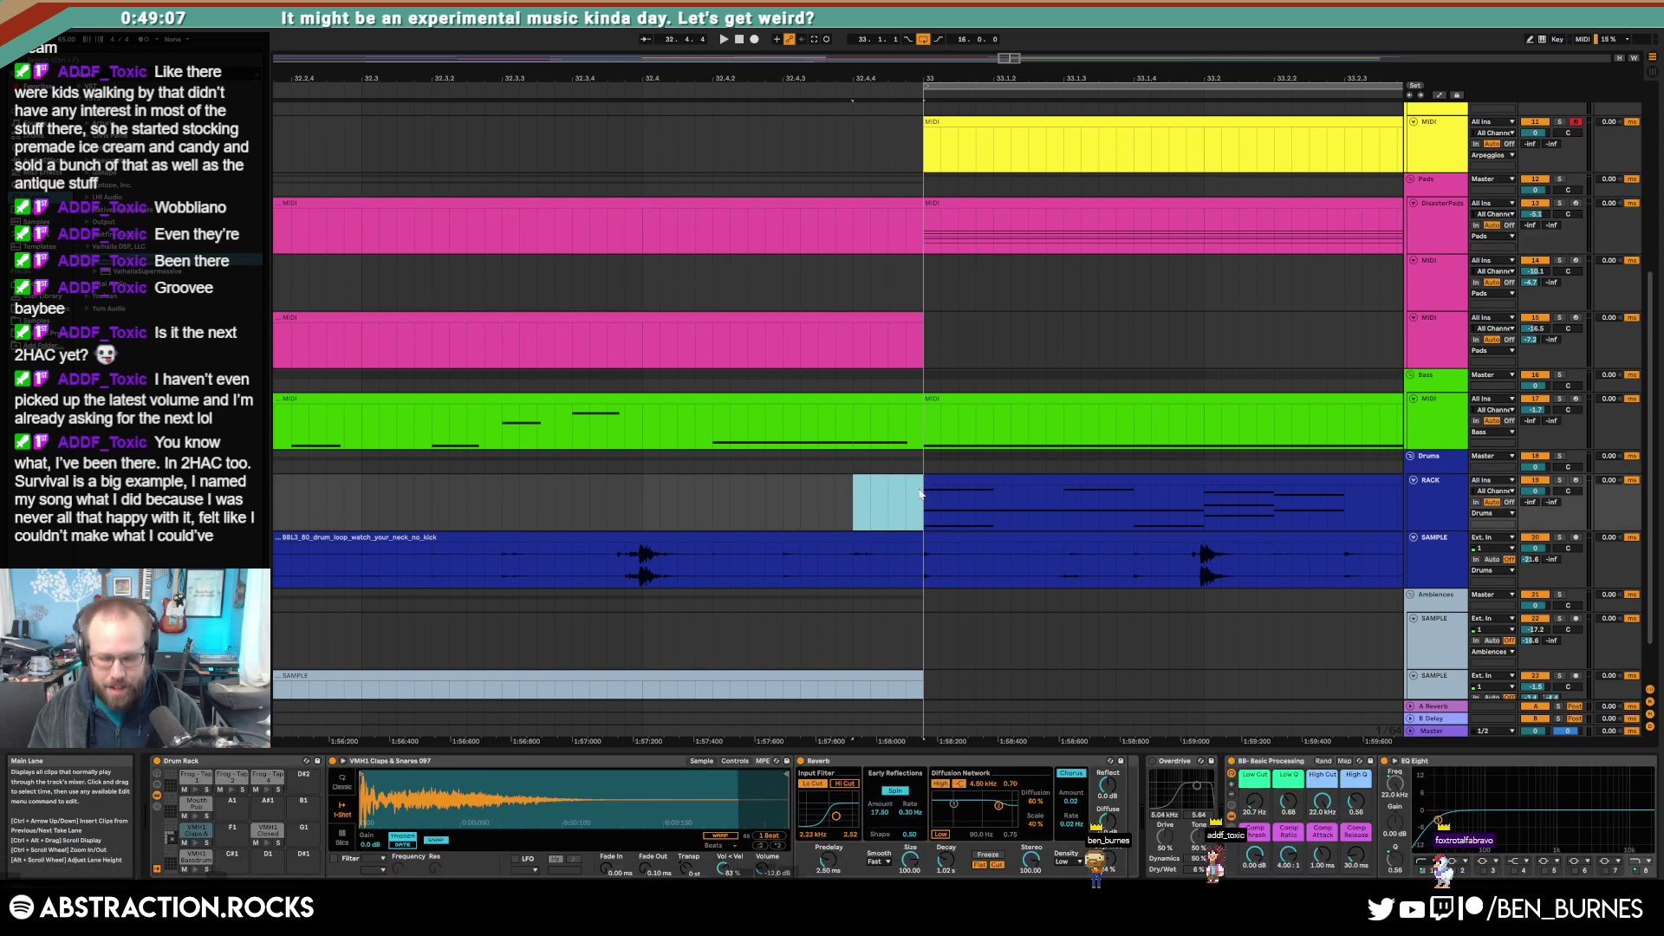
{"action": "double_click", "coordinate": [919, 494]}
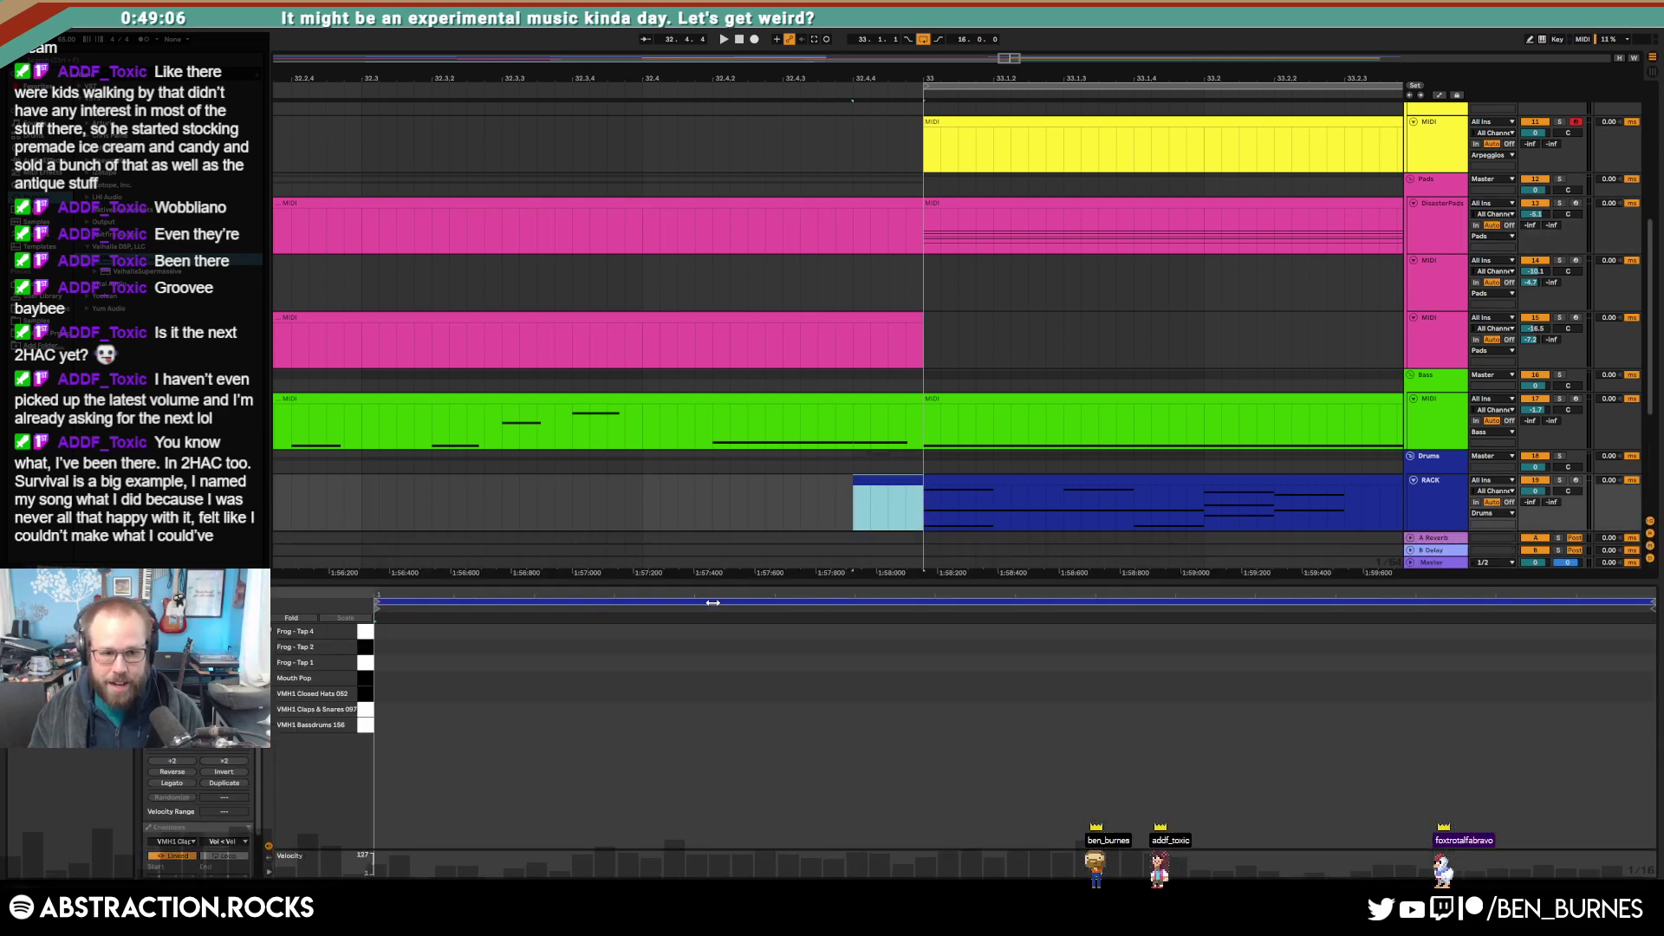
{"action": "double_click", "coordinate": [378, 711]}
Step: Split the bass clip at bar 25 so the section leading up to bar 33 is a separate clip
{"action": "scroll", "coordinate": [684, 475], "scroll_direction": "down", "scroll_amount": 4}
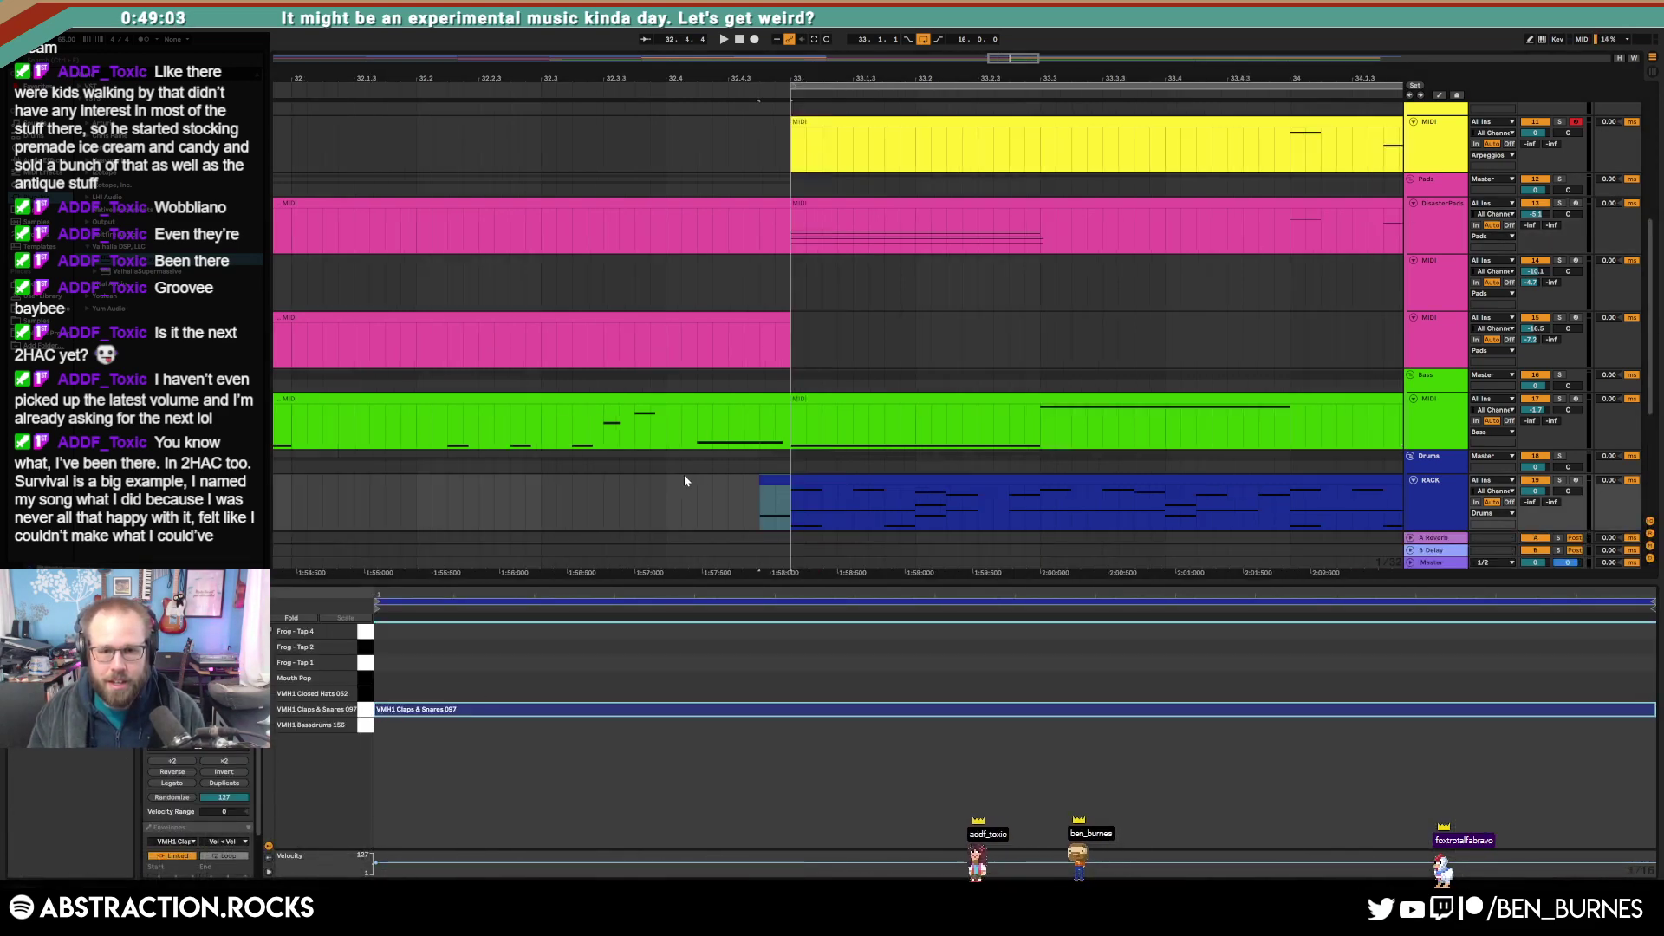
{"action": "left_click", "coordinate": [714, 396]}
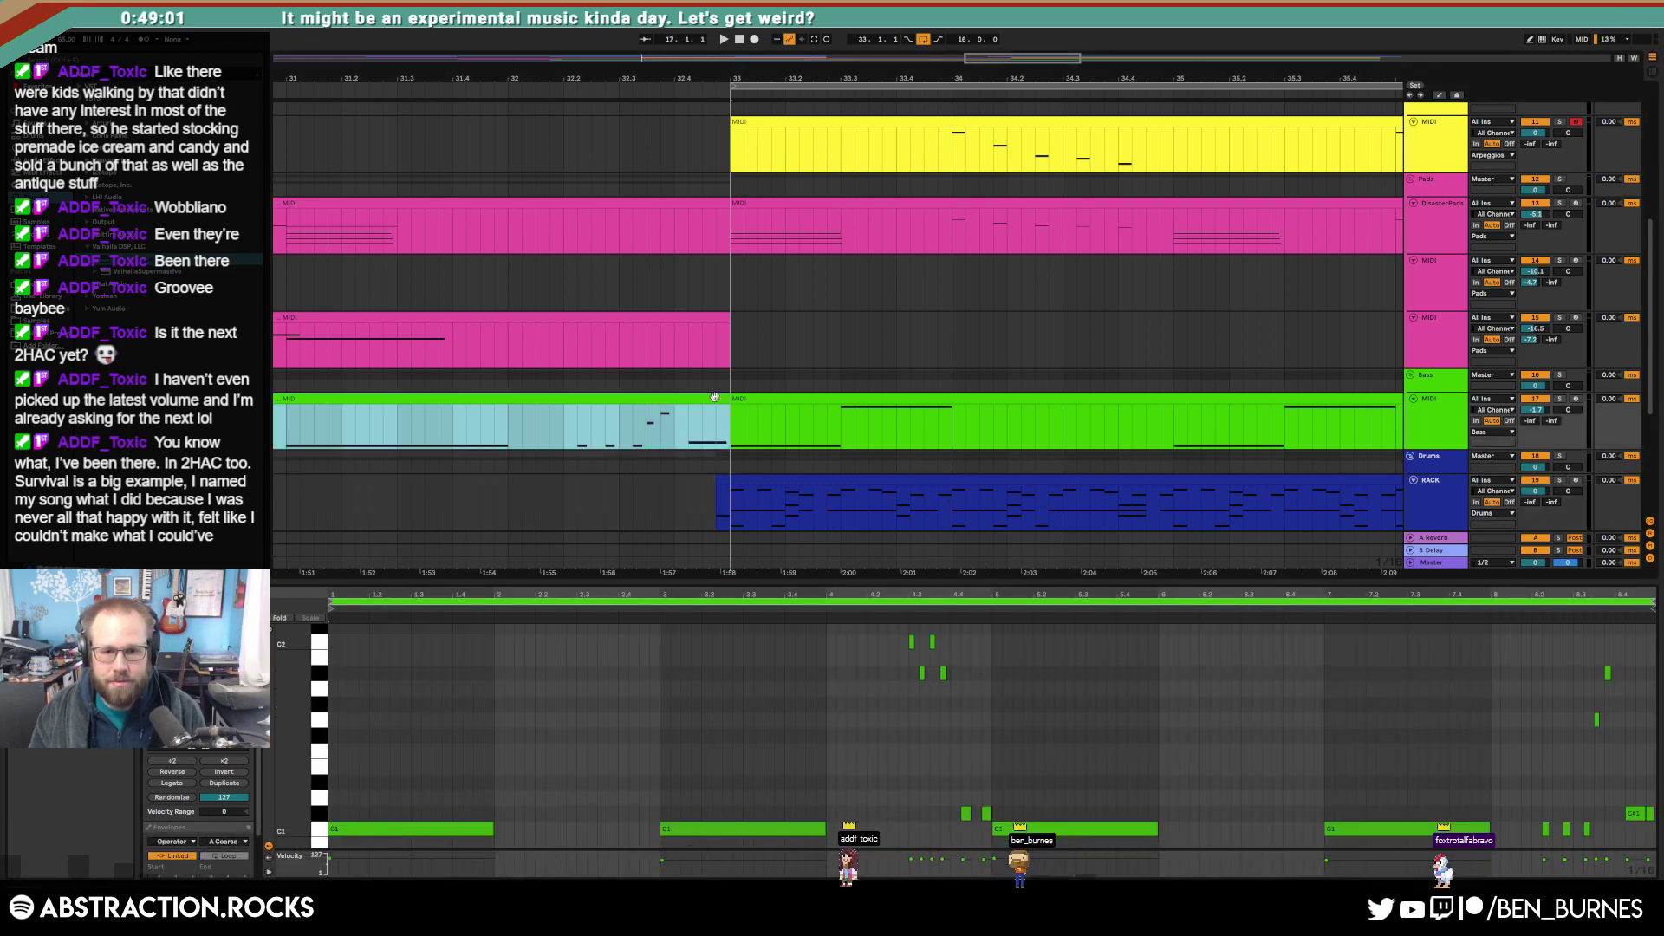
{"action": "scroll", "coordinate": [697, 412], "scroll_direction": "down", "scroll_amount": 5}
{"action": "left_click_drag", "start_coordinate": [358, 426], "coordinate": [704, 440]}
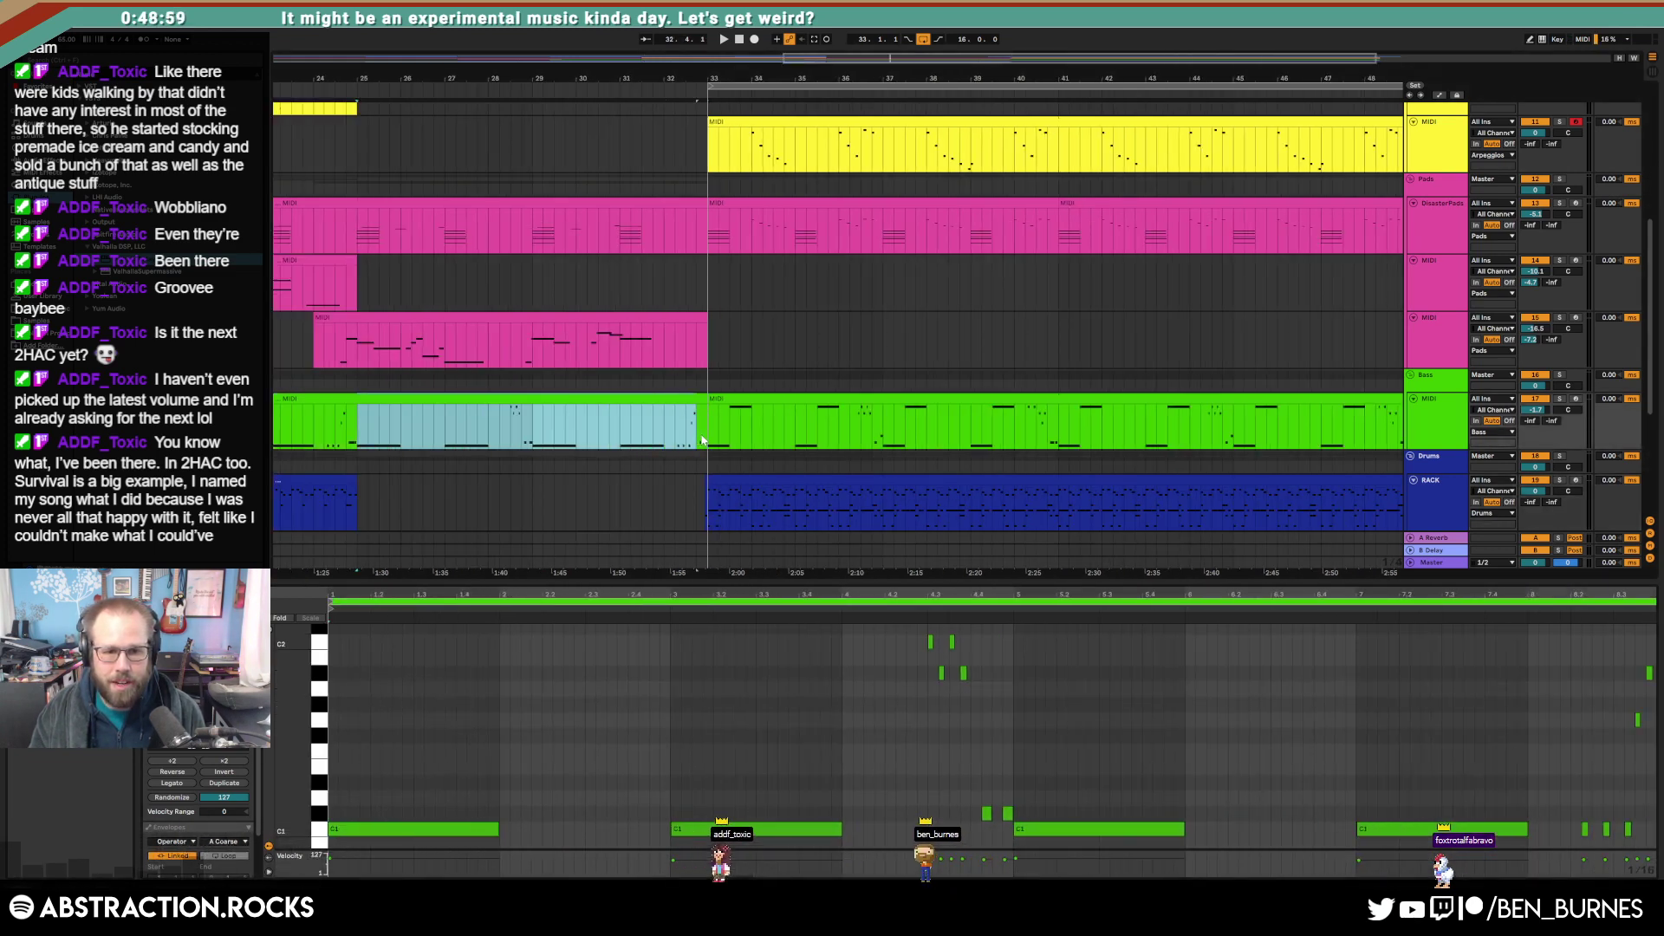
Step: Delete the three short higher notes at the very end of the bass clip before bar 33
{"action": "left_click", "coordinate": [1552, 762]}
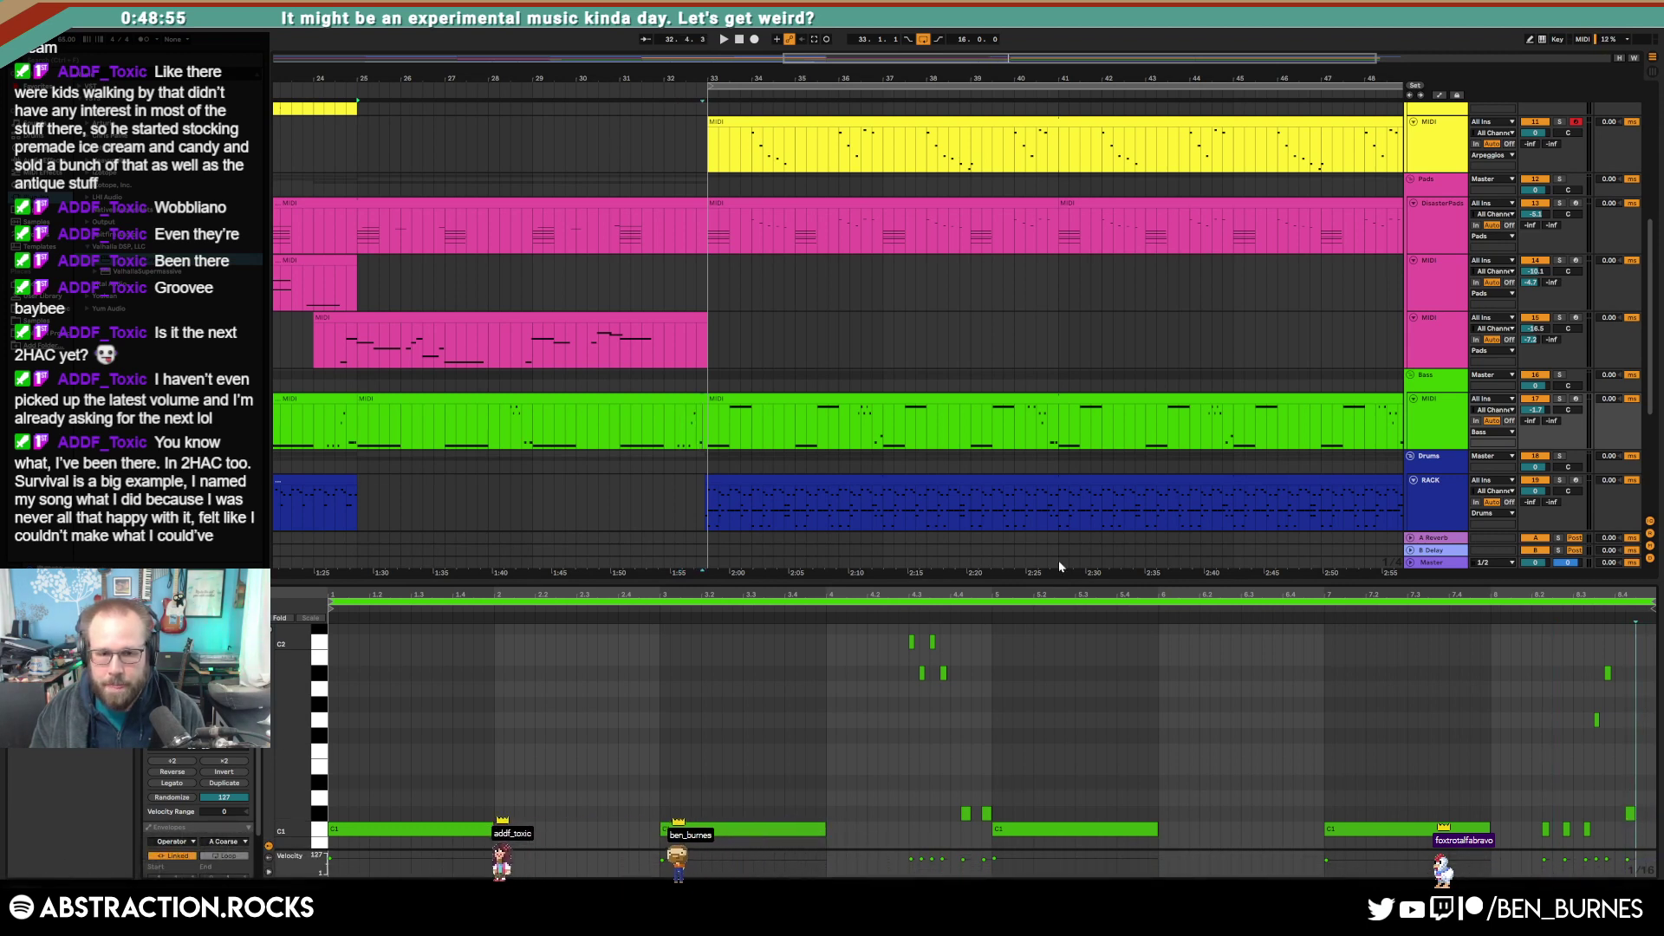
{"action": "left_click_drag", "start_coordinate": [1584, 665], "coordinate": [1644, 819]}
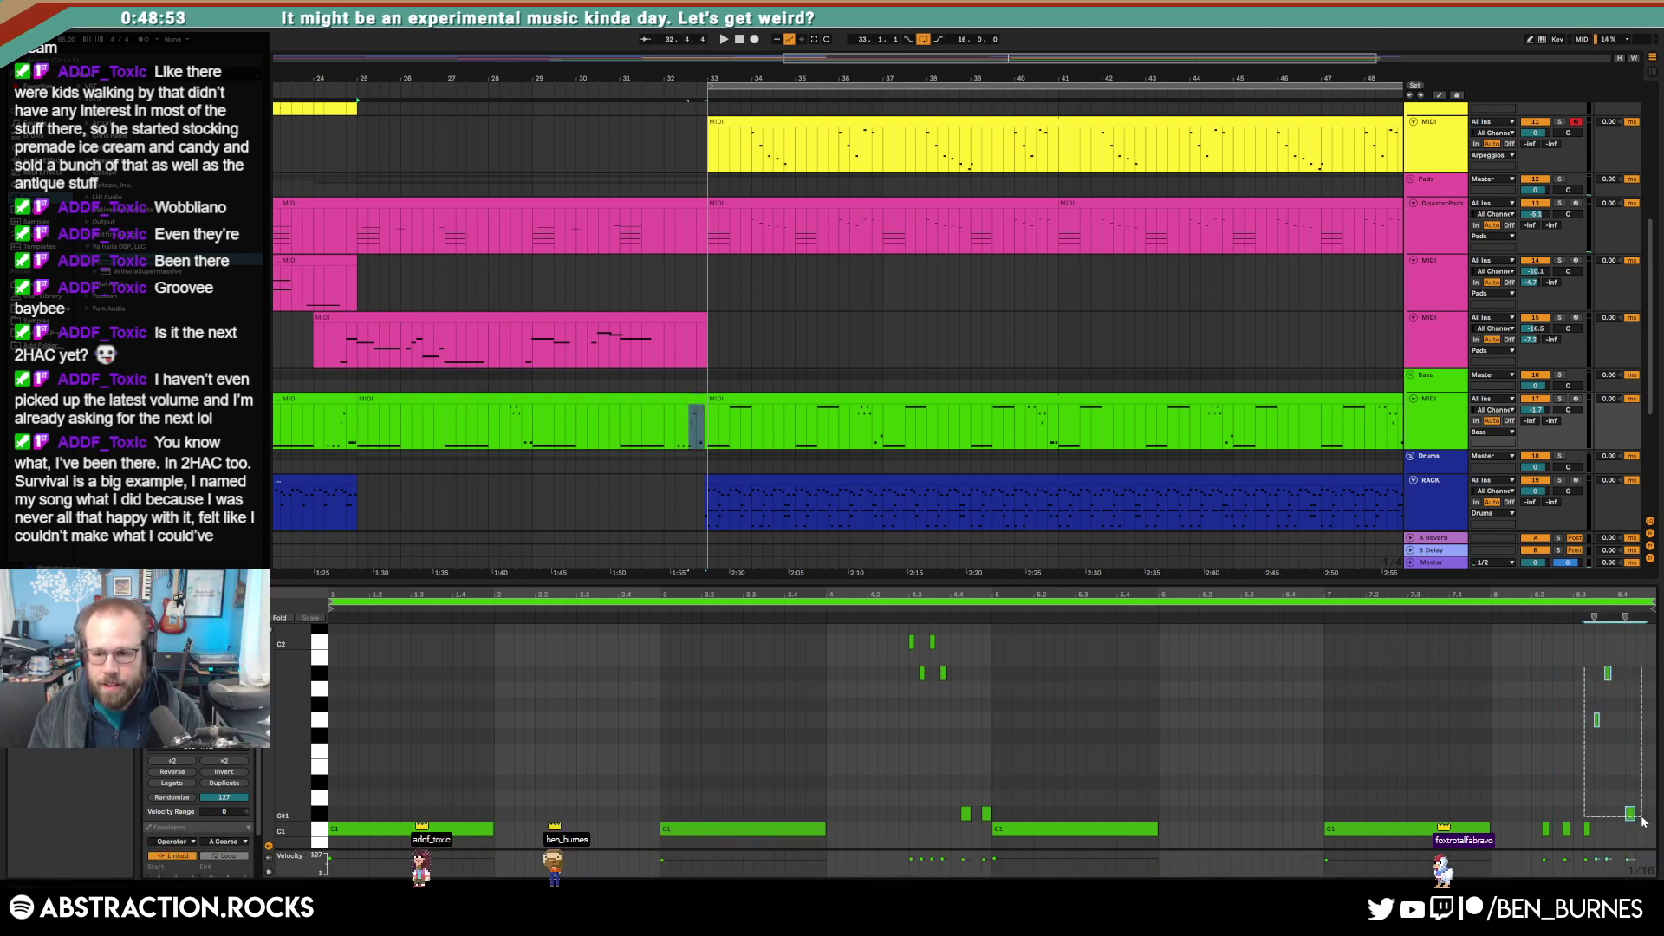
{"action": "key", "text": "Delete"}
{"action": "left_click", "coordinate": [1563, 749]}
Step: Delete the drum loop sample's audio from beat 32.3 to bar 33 to leave a gap before the transition
{"action": "scroll", "coordinate": [616, 449], "scroll_direction": "down", "scroll_amount": 4}
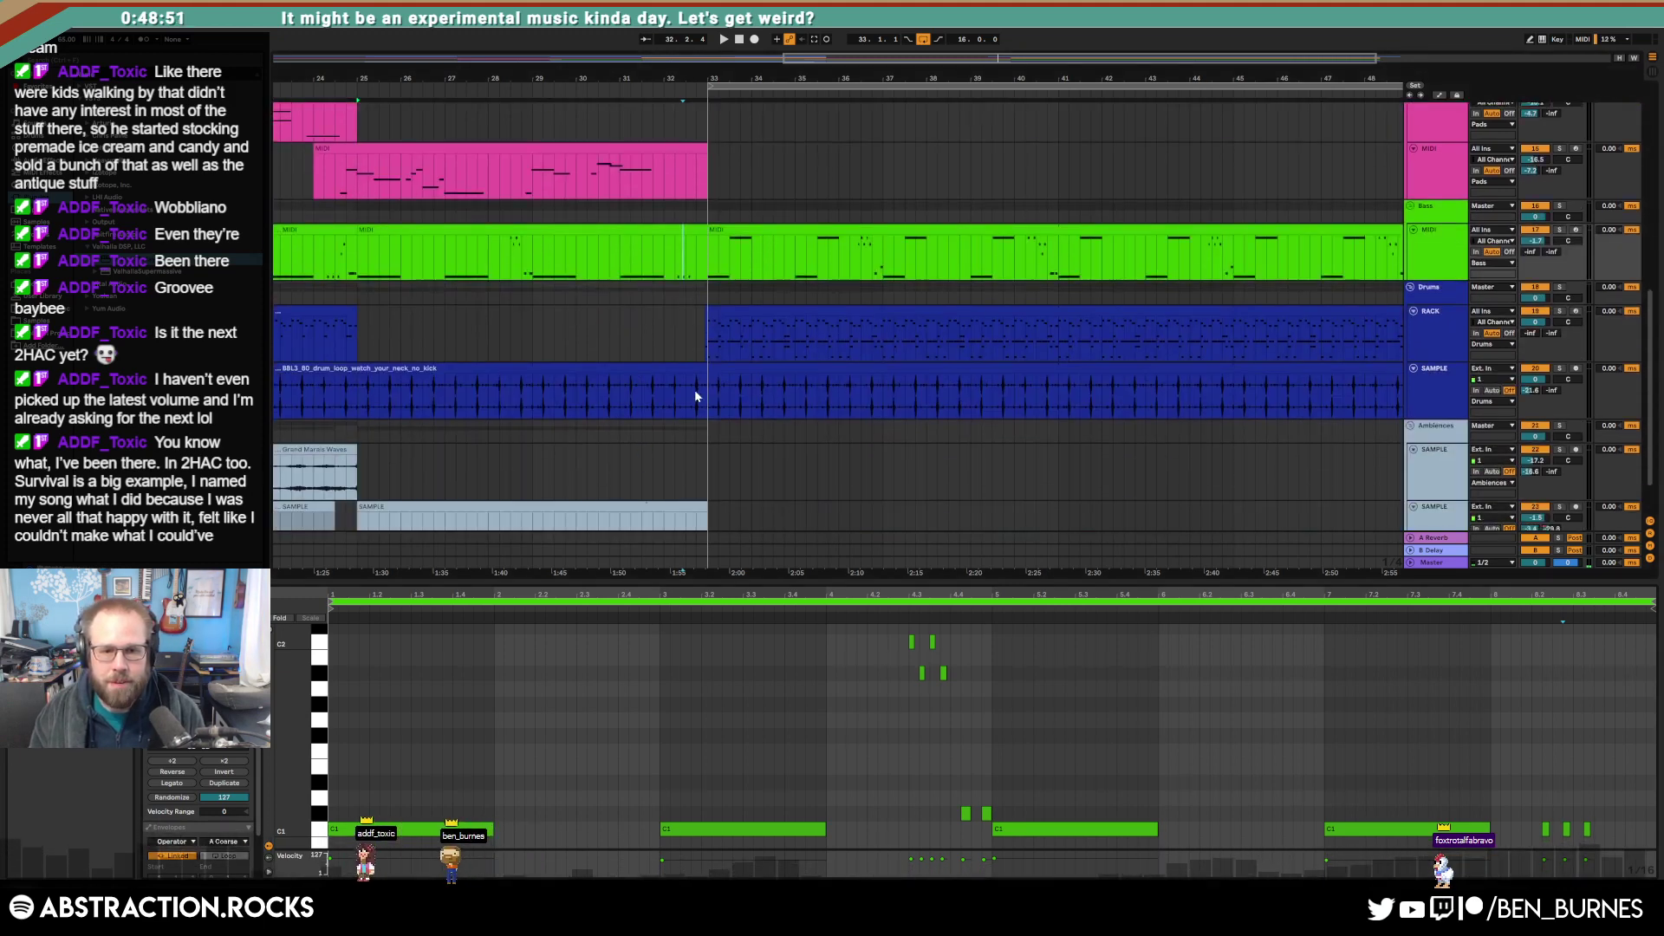
{"action": "scroll", "coordinate": [694, 391], "scroll_direction": "up", "scroll_amount": 5}
{"action": "left_click", "coordinate": [747, 369]}
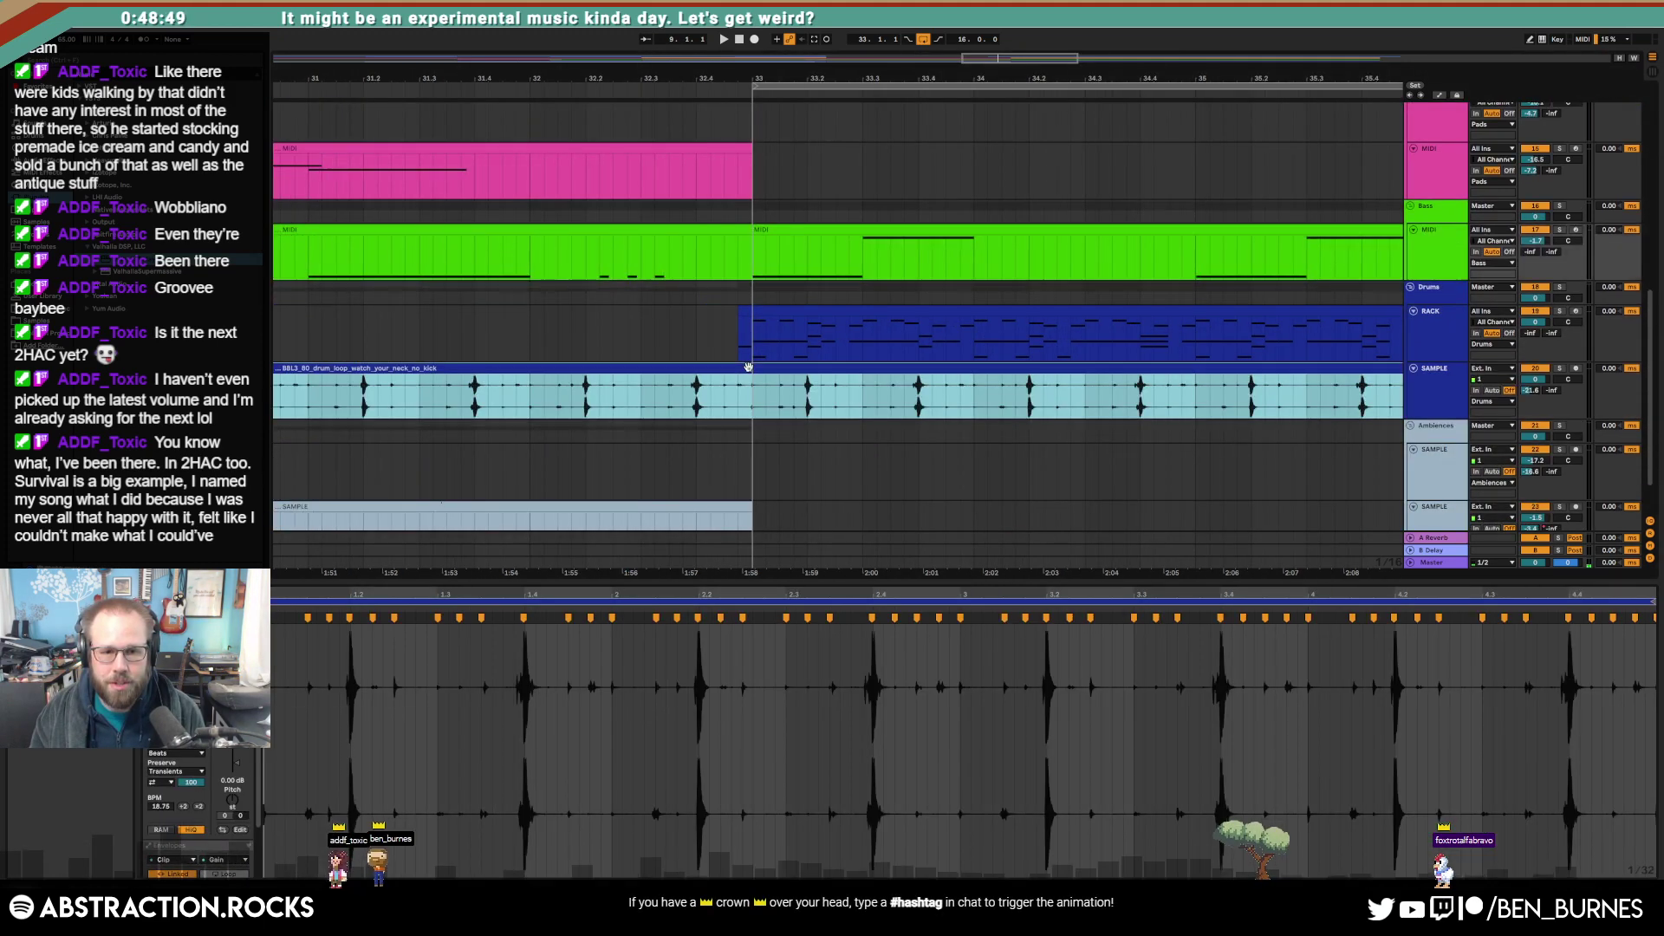
{"action": "mouse_move", "coordinate": [750, 392]}
{"action": "left_mouse_down"}
{"action": "mouse_move", "coordinate": [663, 392]}
{"action": "mouse_move", "coordinate": [655, 369]}
{"action": "left_mouse_up"}
{"action": "key", "text": "Delete"}
{"action": "left_click", "coordinate": [672, 390]}
Step: Examine the ambience clip and the remaining tracks around the bar 33 transition, including the whole arrangement
{"action": "scroll", "coordinate": [706, 420], "scroll_direction": "up", "scroll_amount": 3}
{"action": "scroll", "coordinate": [718, 447], "scroll_direction": "down", "scroll_amount": 2}
{"action": "scroll", "coordinate": [718, 452], "scroll_direction": "down", "scroll_amount": 2}
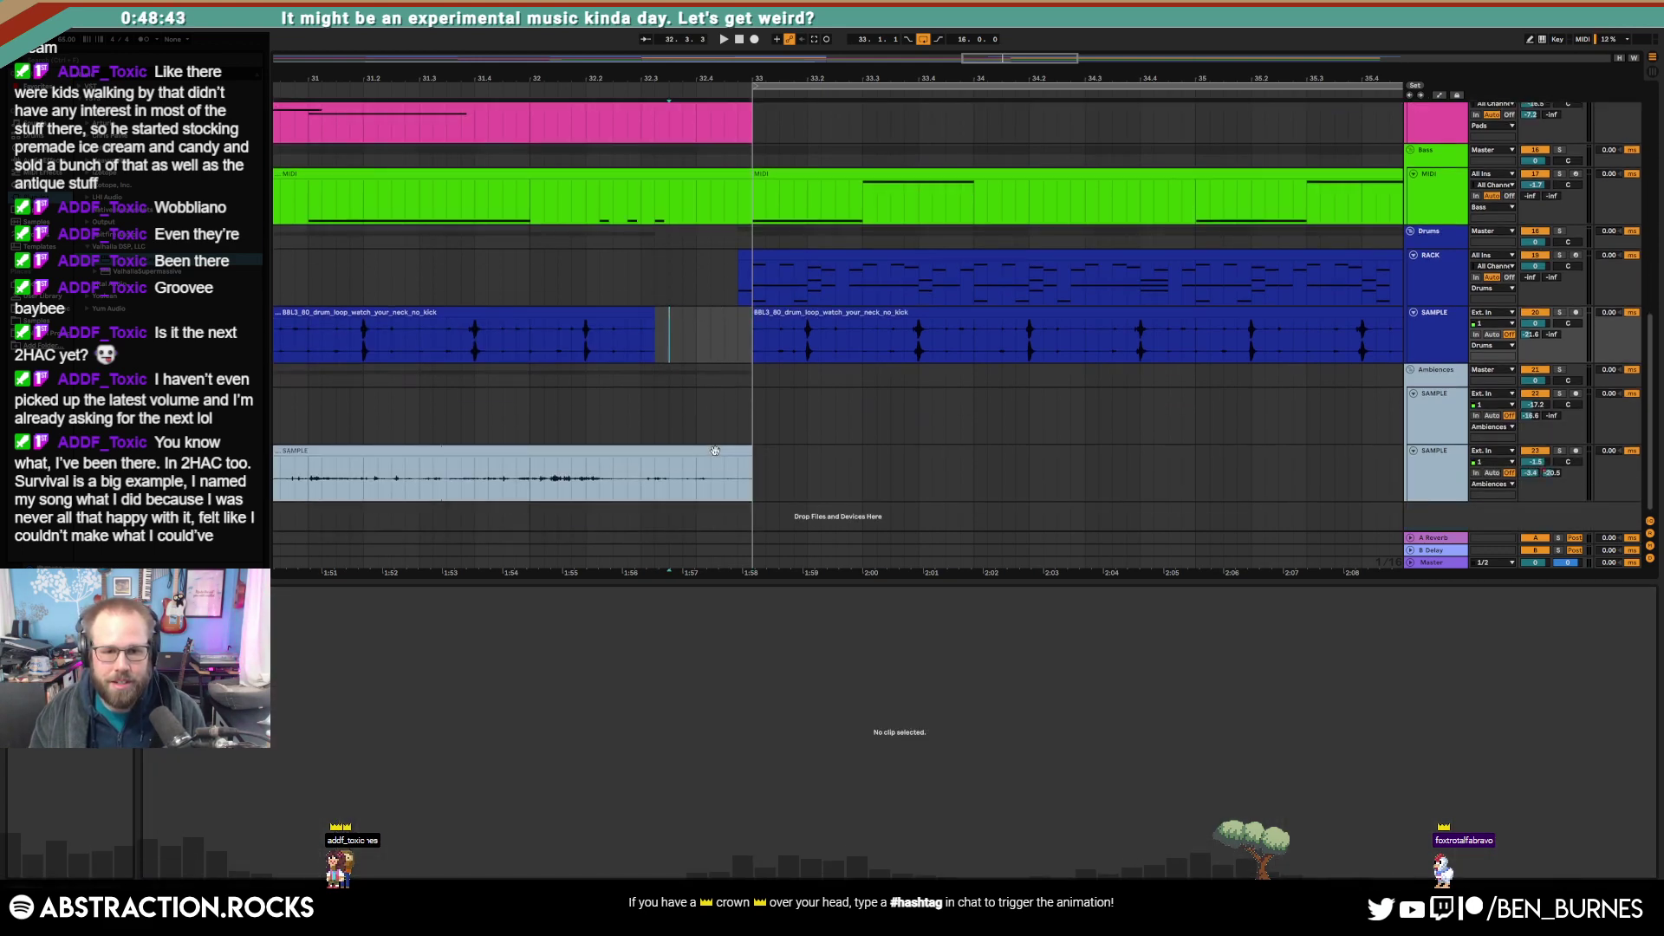
{"action": "left_click", "coordinate": [718, 452]}
{"action": "scroll", "coordinate": [743, 300], "scroll_direction": "up", "scroll_amount": 6}
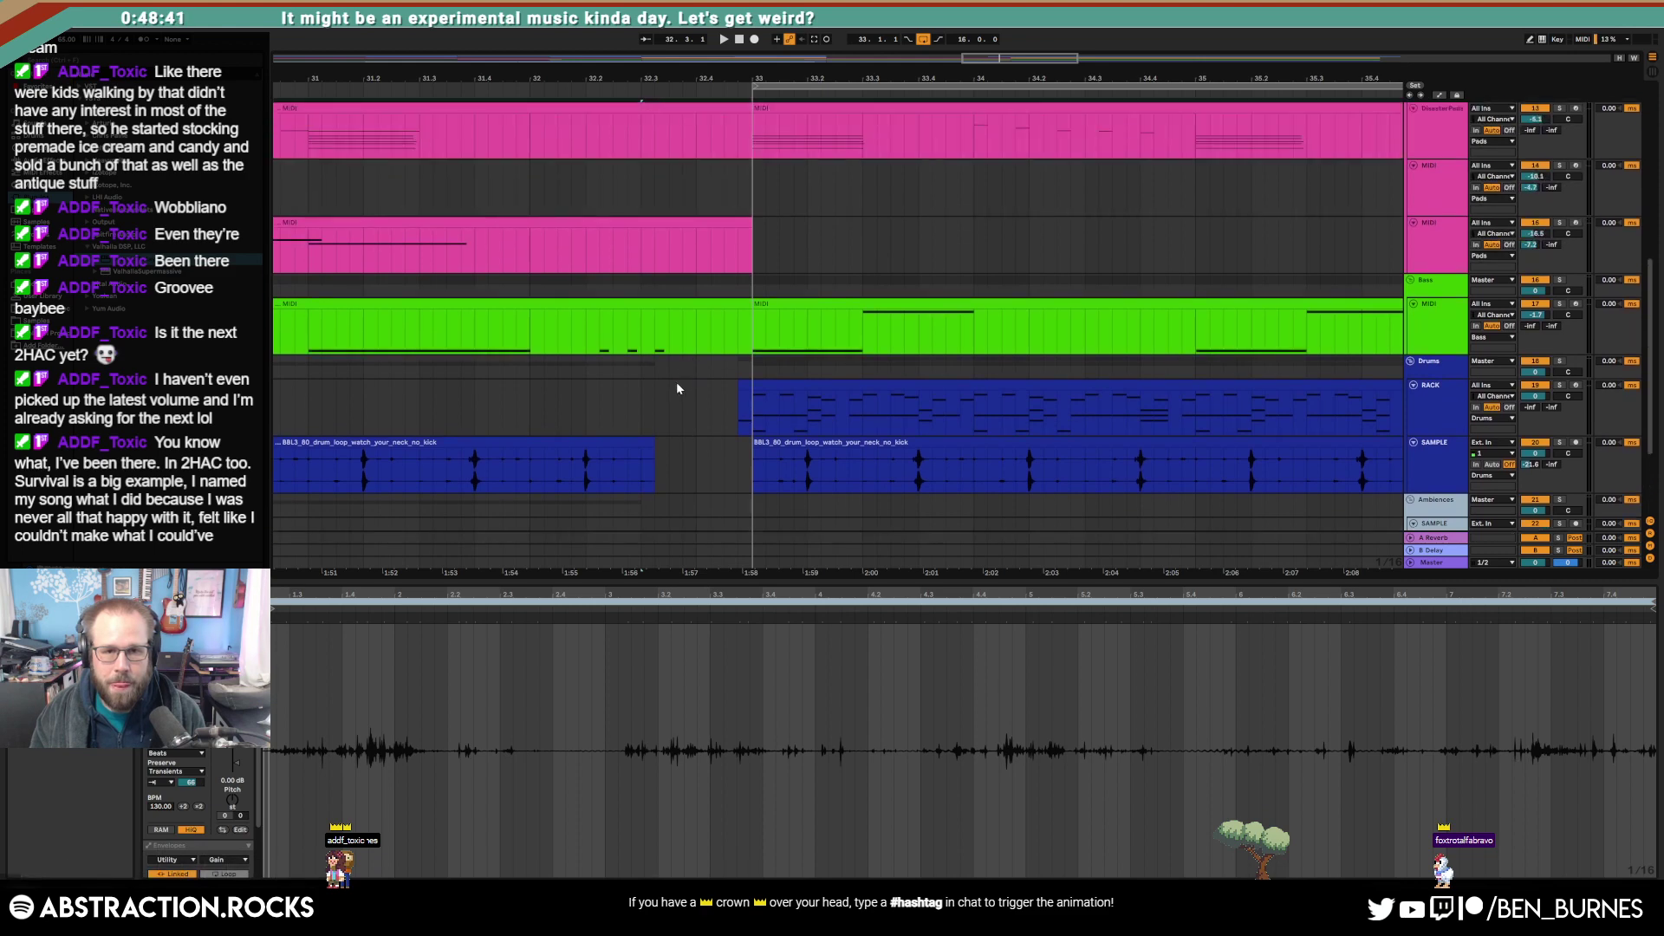
{"action": "scroll", "coordinate": [671, 400], "scroll_direction": "up", "scroll_amount": 9}
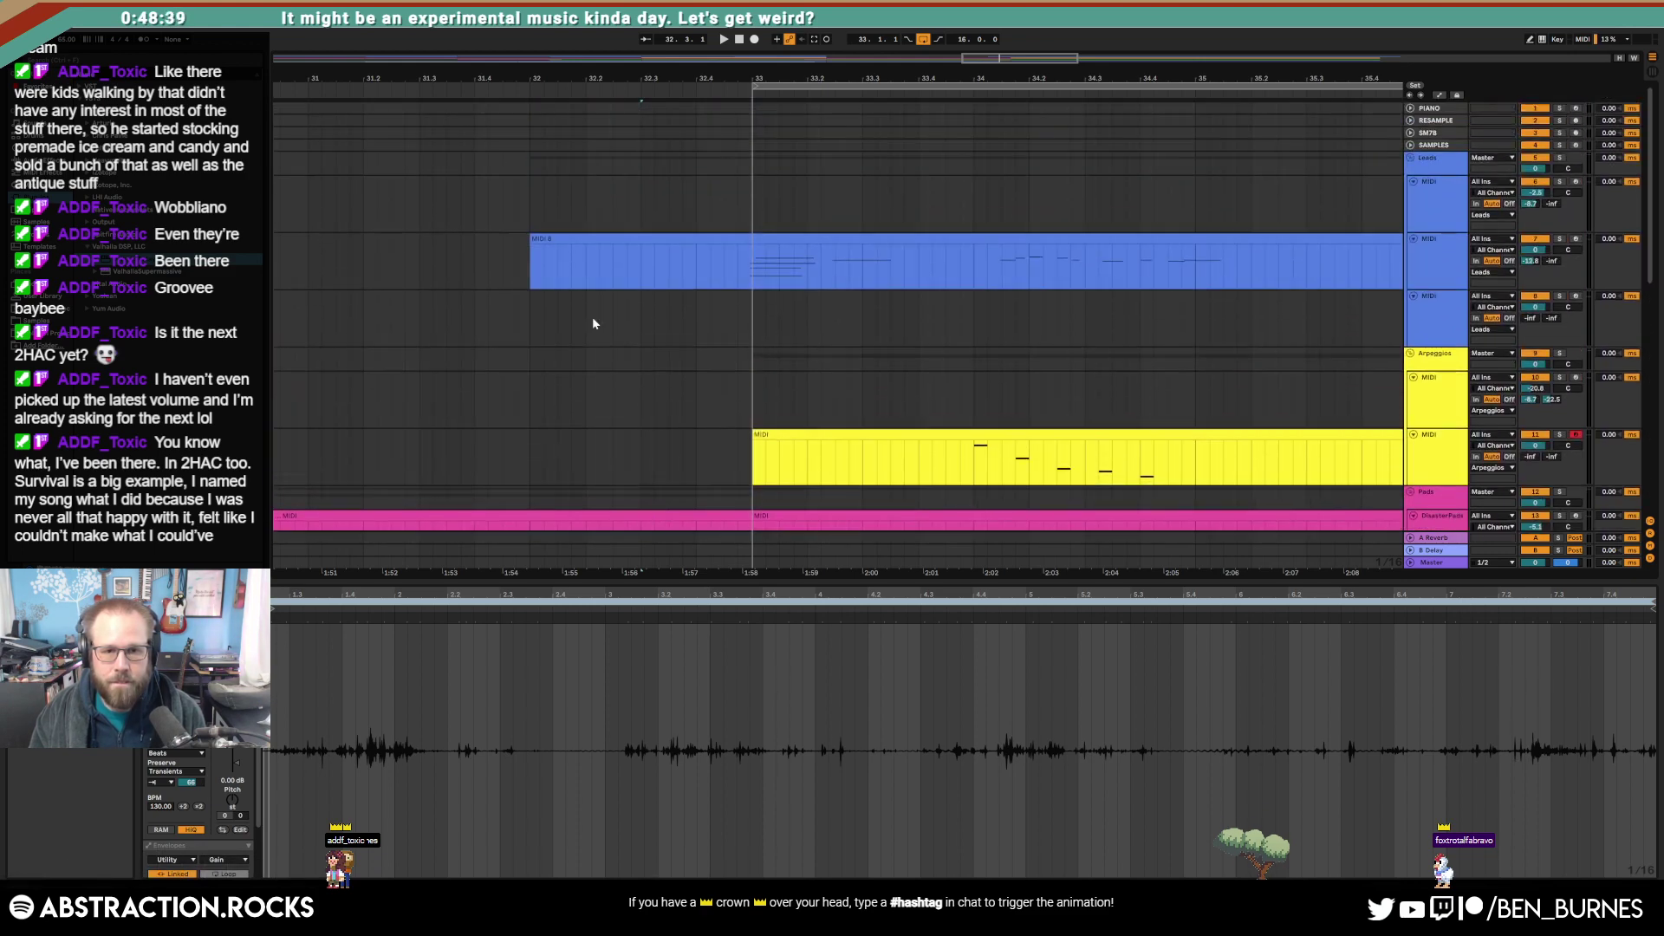
{"action": "key", "text": "w"}
{"action": "scroll", "coordinate": [804, 430], "scroll_direction": "down", "scroll_amount": 5}
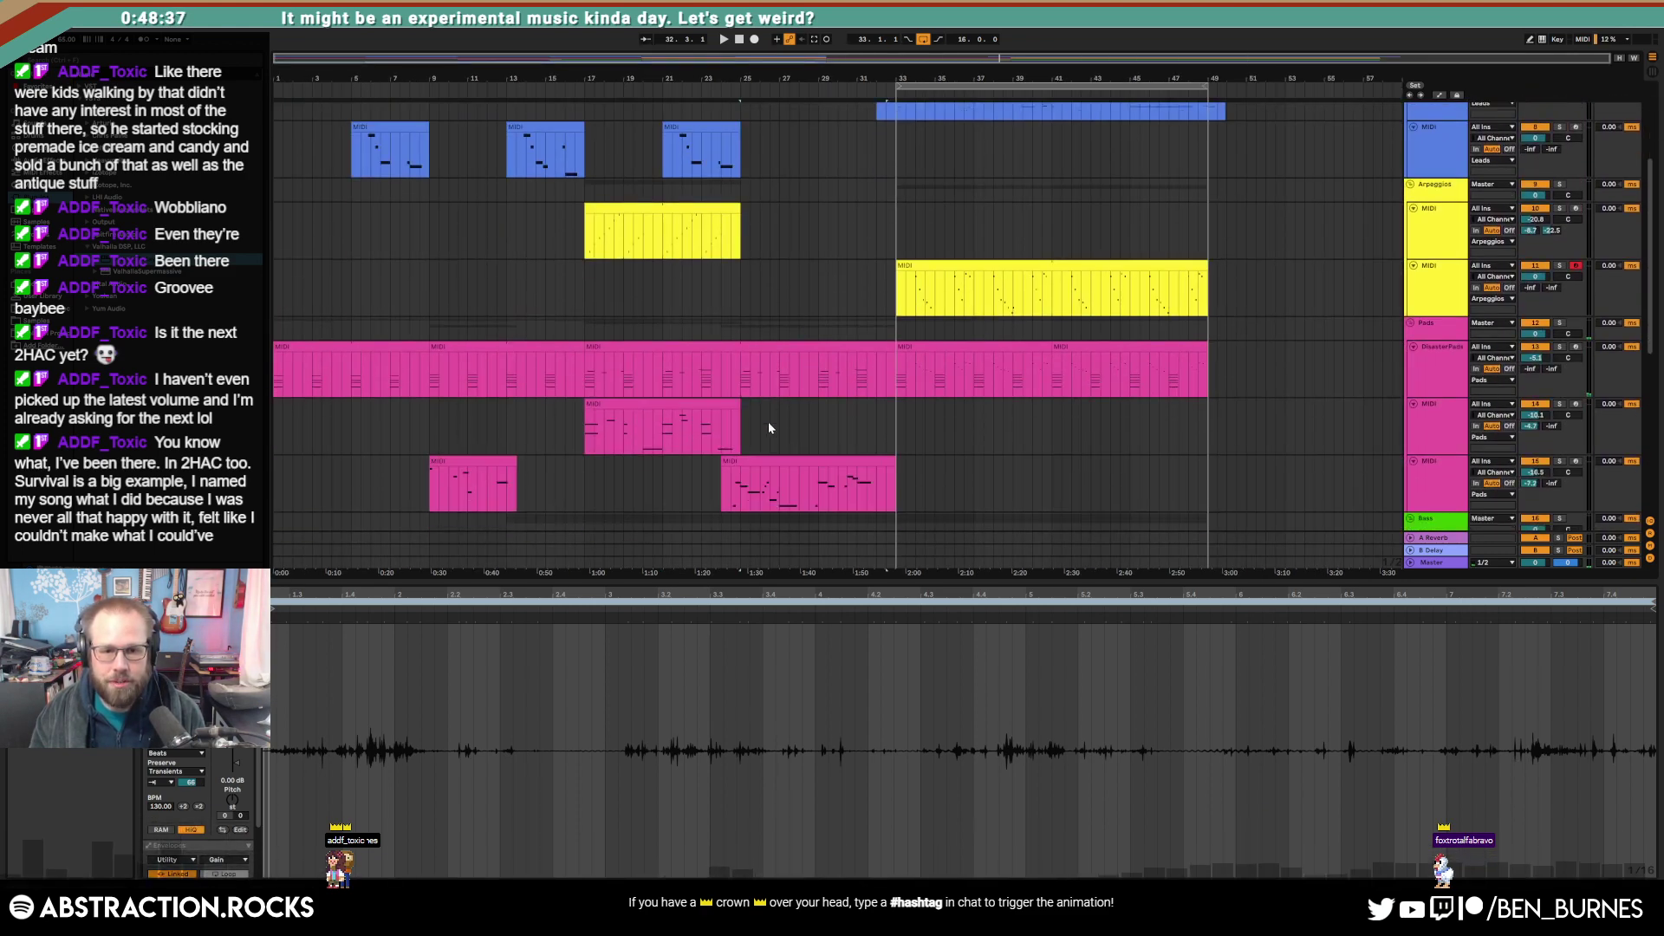
Step: Play the transition into bar 33 from about bar 30 with the pads track's devices in view
{"action": "left_click", "coordinate": [847, 374]}
{"action": "key", "text": "space"}
{"action": "key", "text": "shift+Tab"}
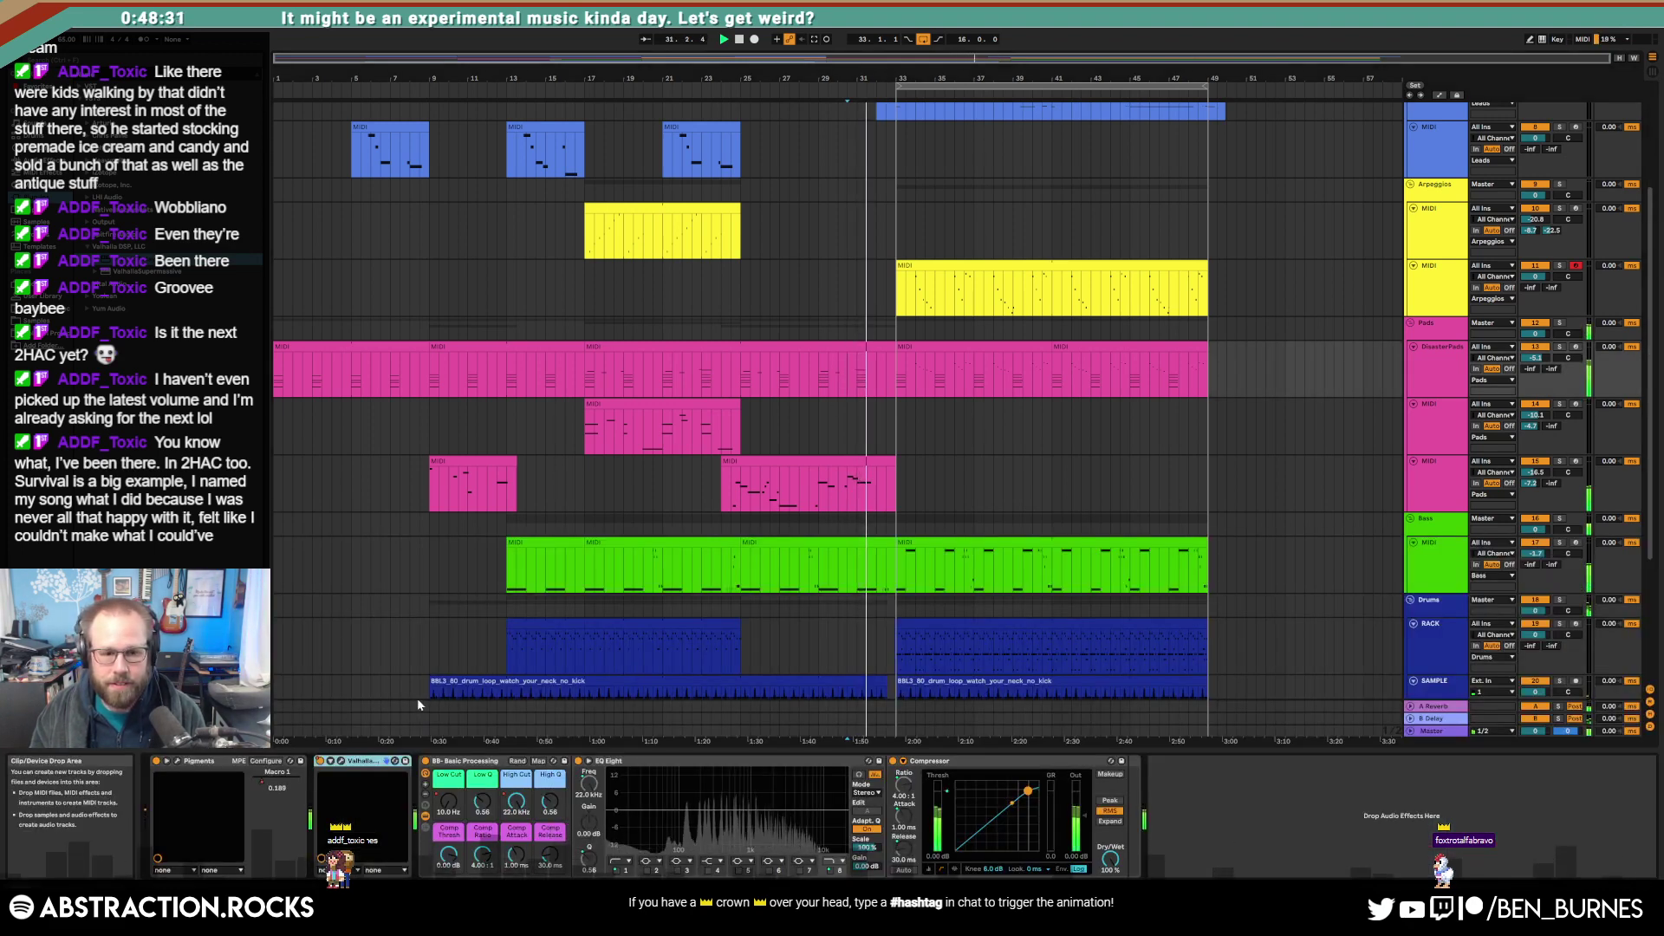
{"action": "left_click", "coordinate": [850, 383]}
{"action": "key", "text": "space"}
Step: Set the pads delay's EQ Low to 1080 Hz and move the plugin window off the transition area
{"action": "left_click", "coordinate": [340, 761]}
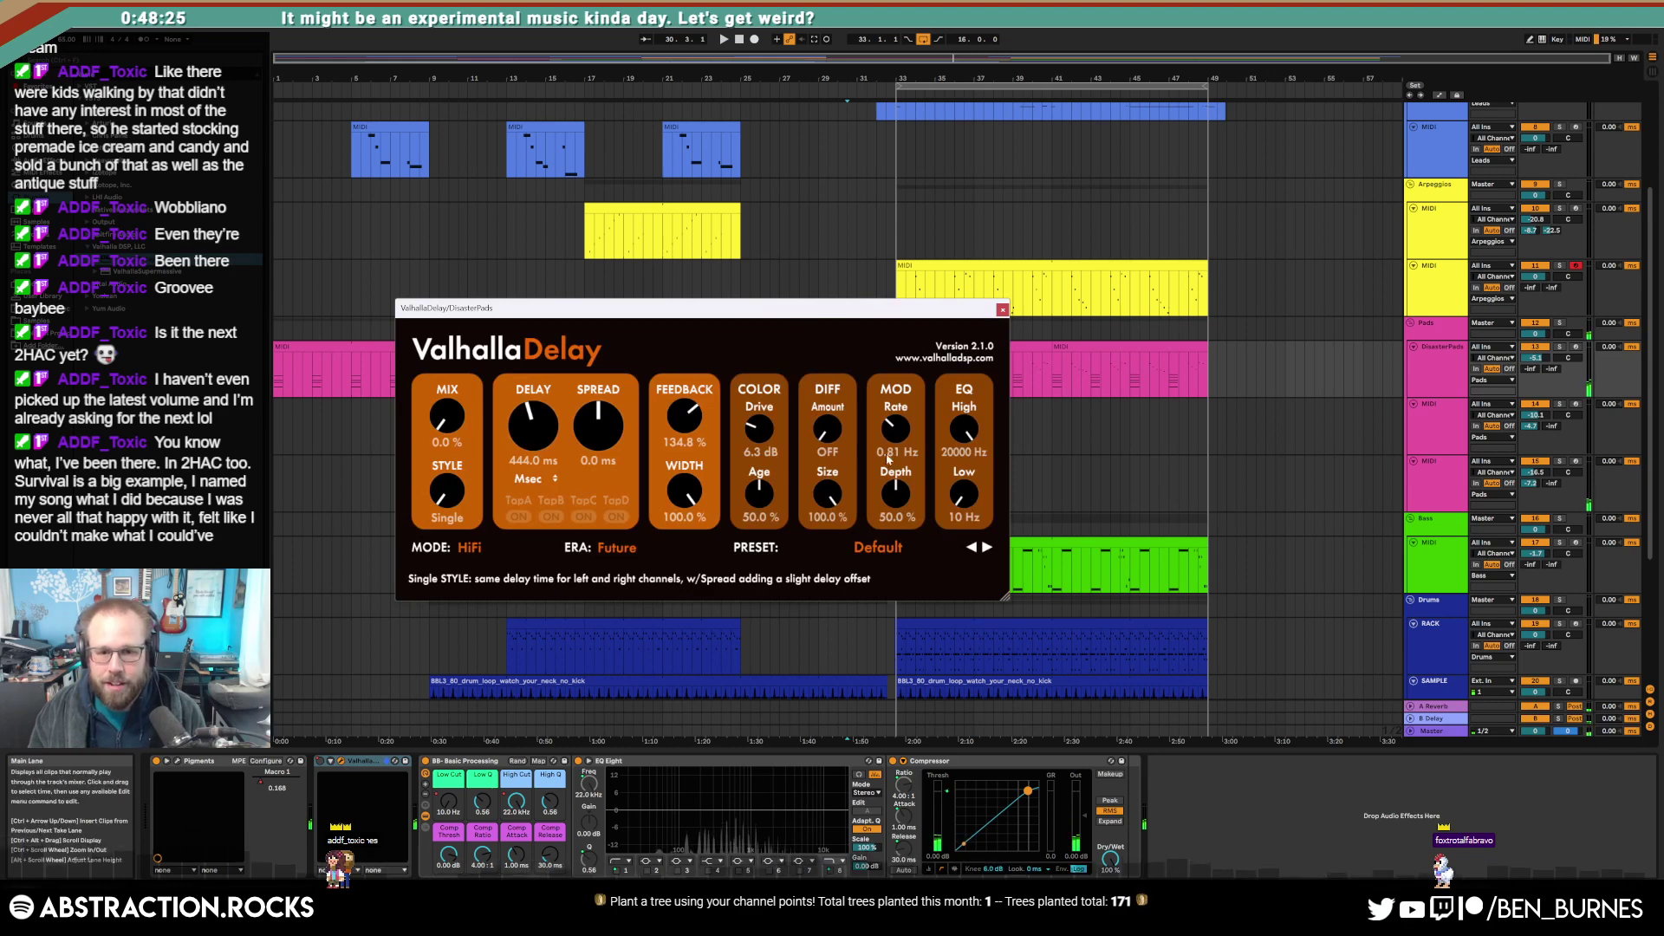
{"action": "left_click_drag", "start_coordinate": [960, 495], "coordinate": [954, 424]}
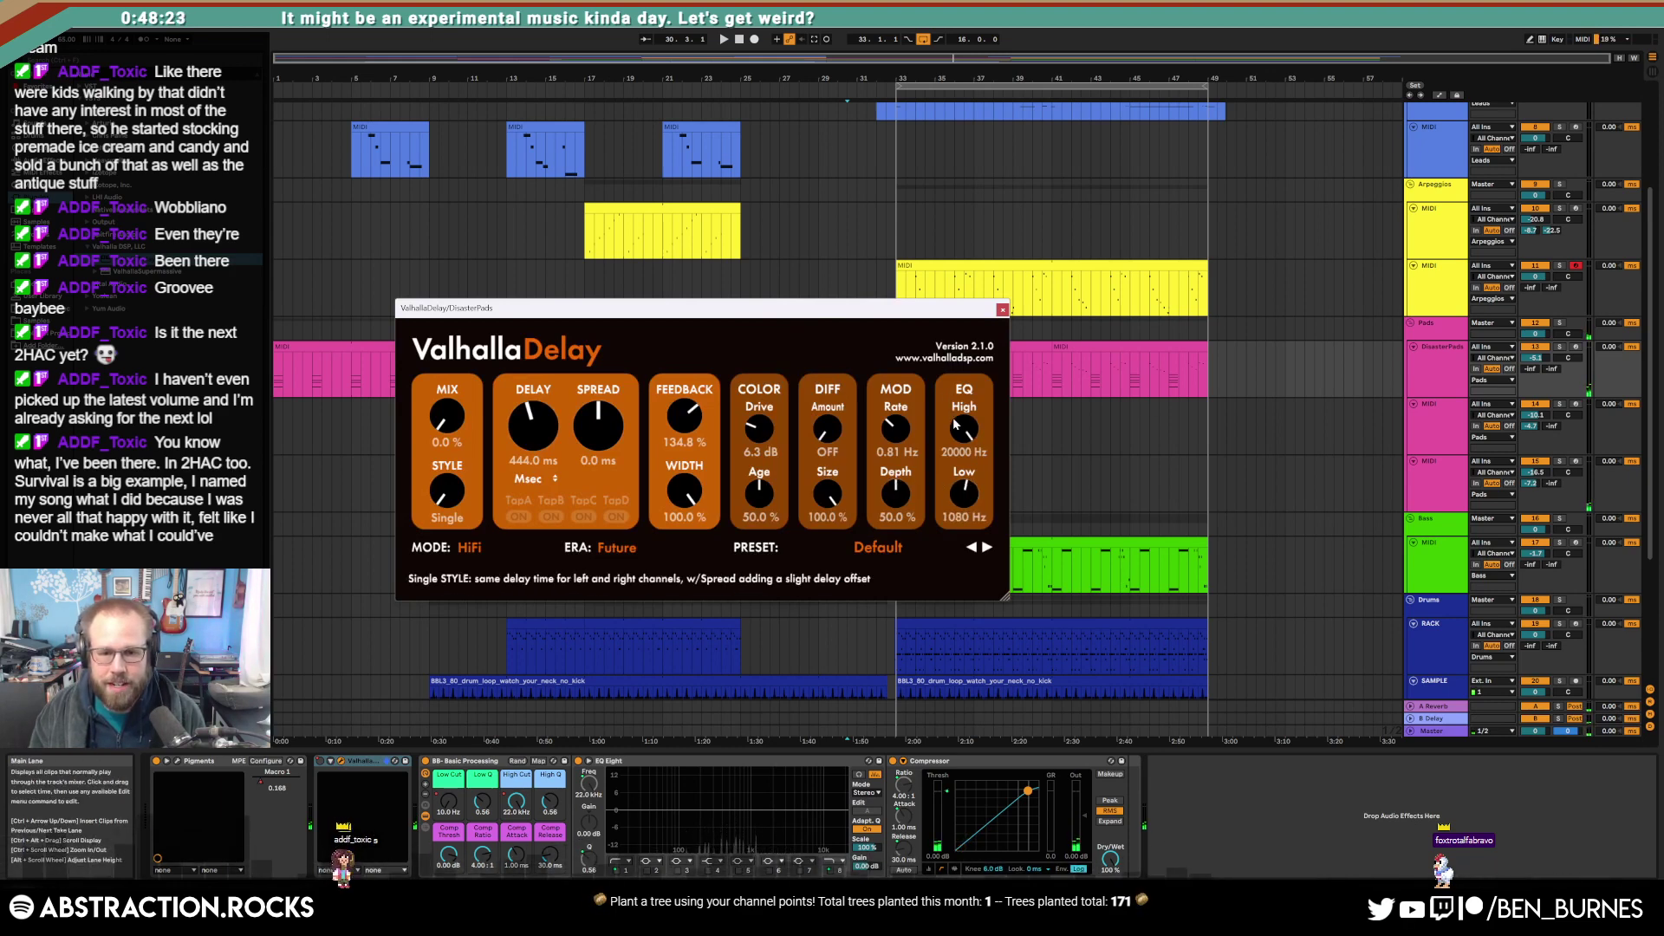
{"action": "left_click_drag", "start_coordinate": [704, 308], "coordinate": [466, 242]}
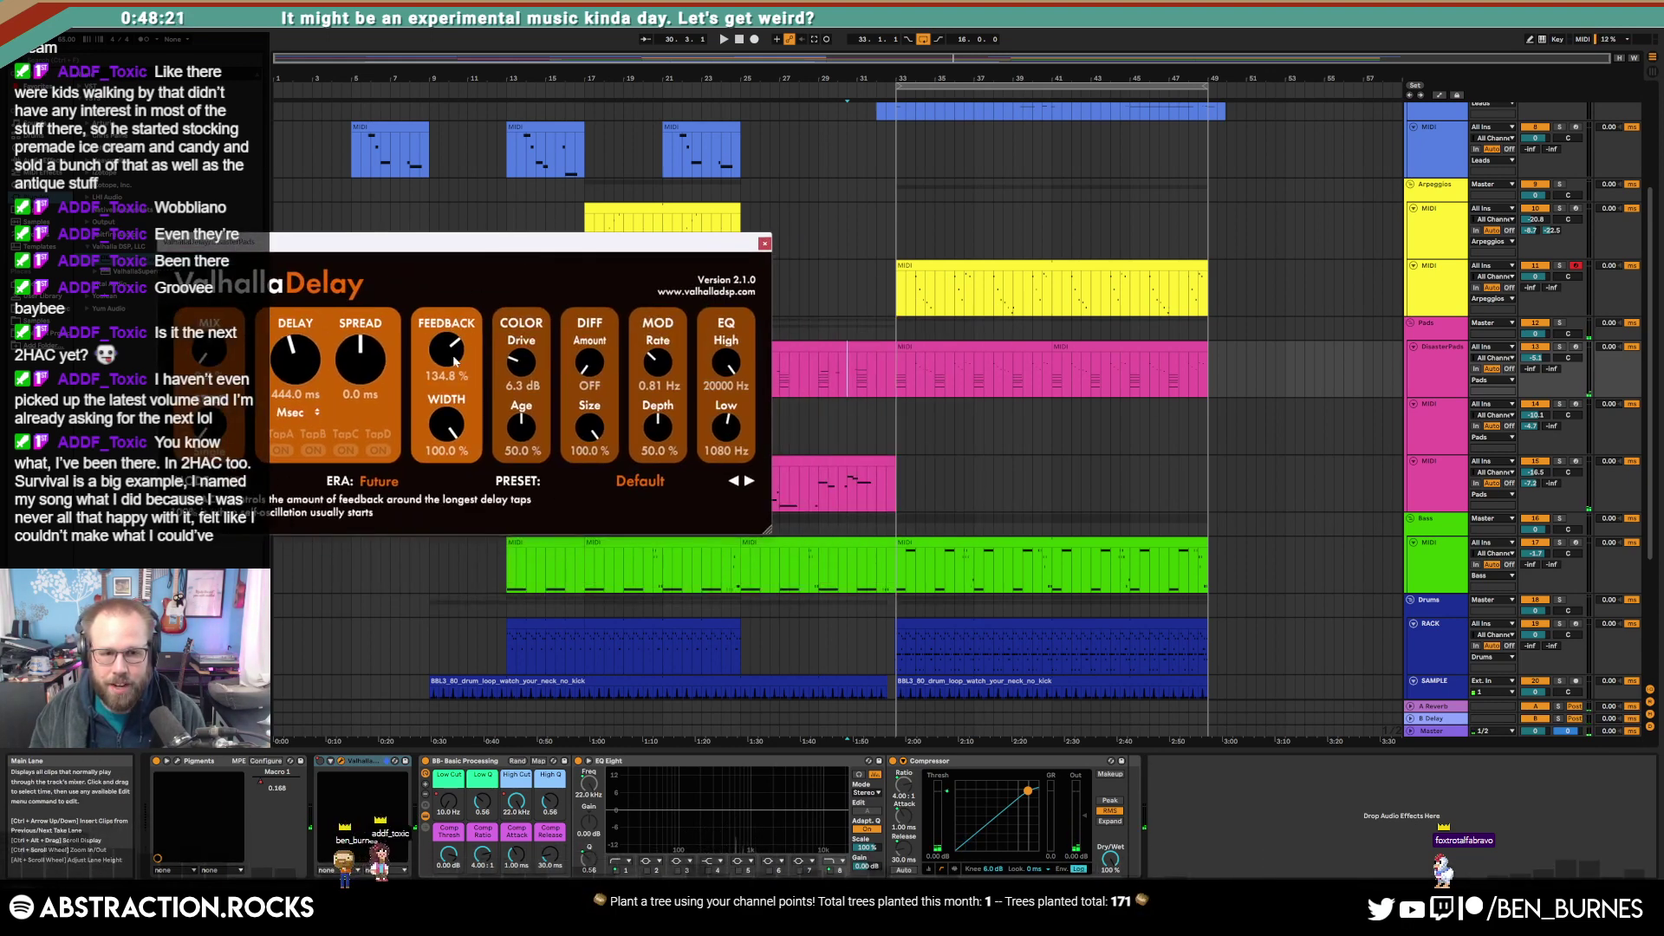
Step: Automate the delay's Feedback to rise from 70% at bar 31 to about 138.7% near beat 32.4, and play it back
{"action": "scroll", "coordinate": [885, 345], "scroll_direction": "up", "scroll_amount": 6}
{"action": "key", "text": "a"}
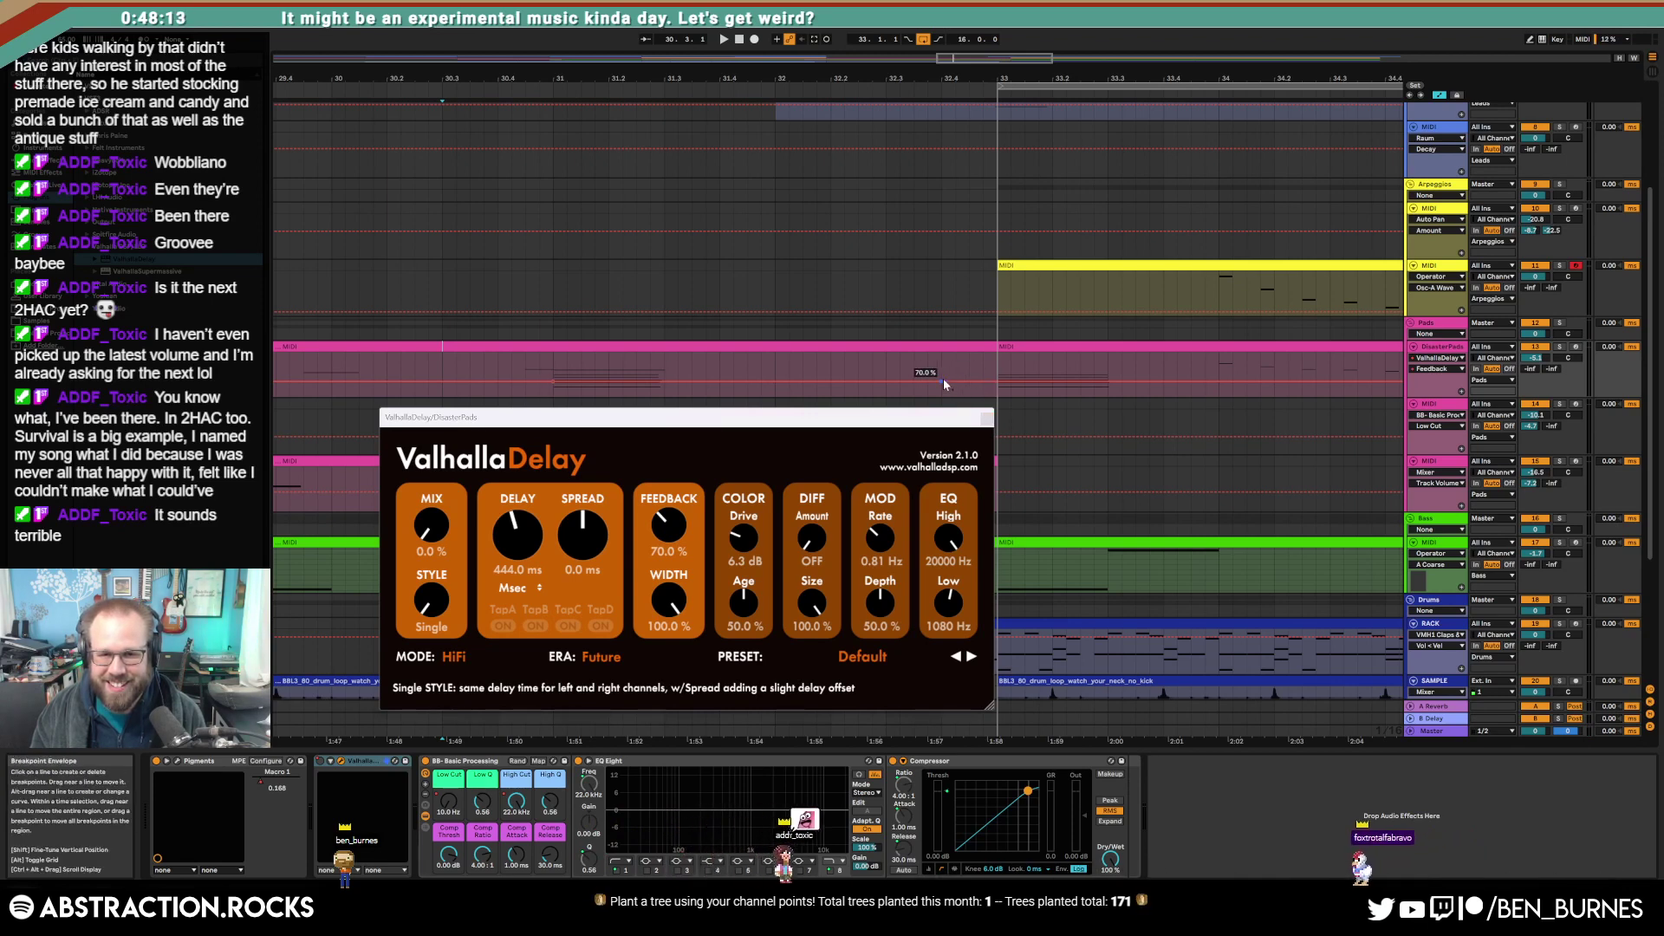
{"action": "left_click_drag", "start_coordinate": [944, 383], "coordinate": [941, 367]}
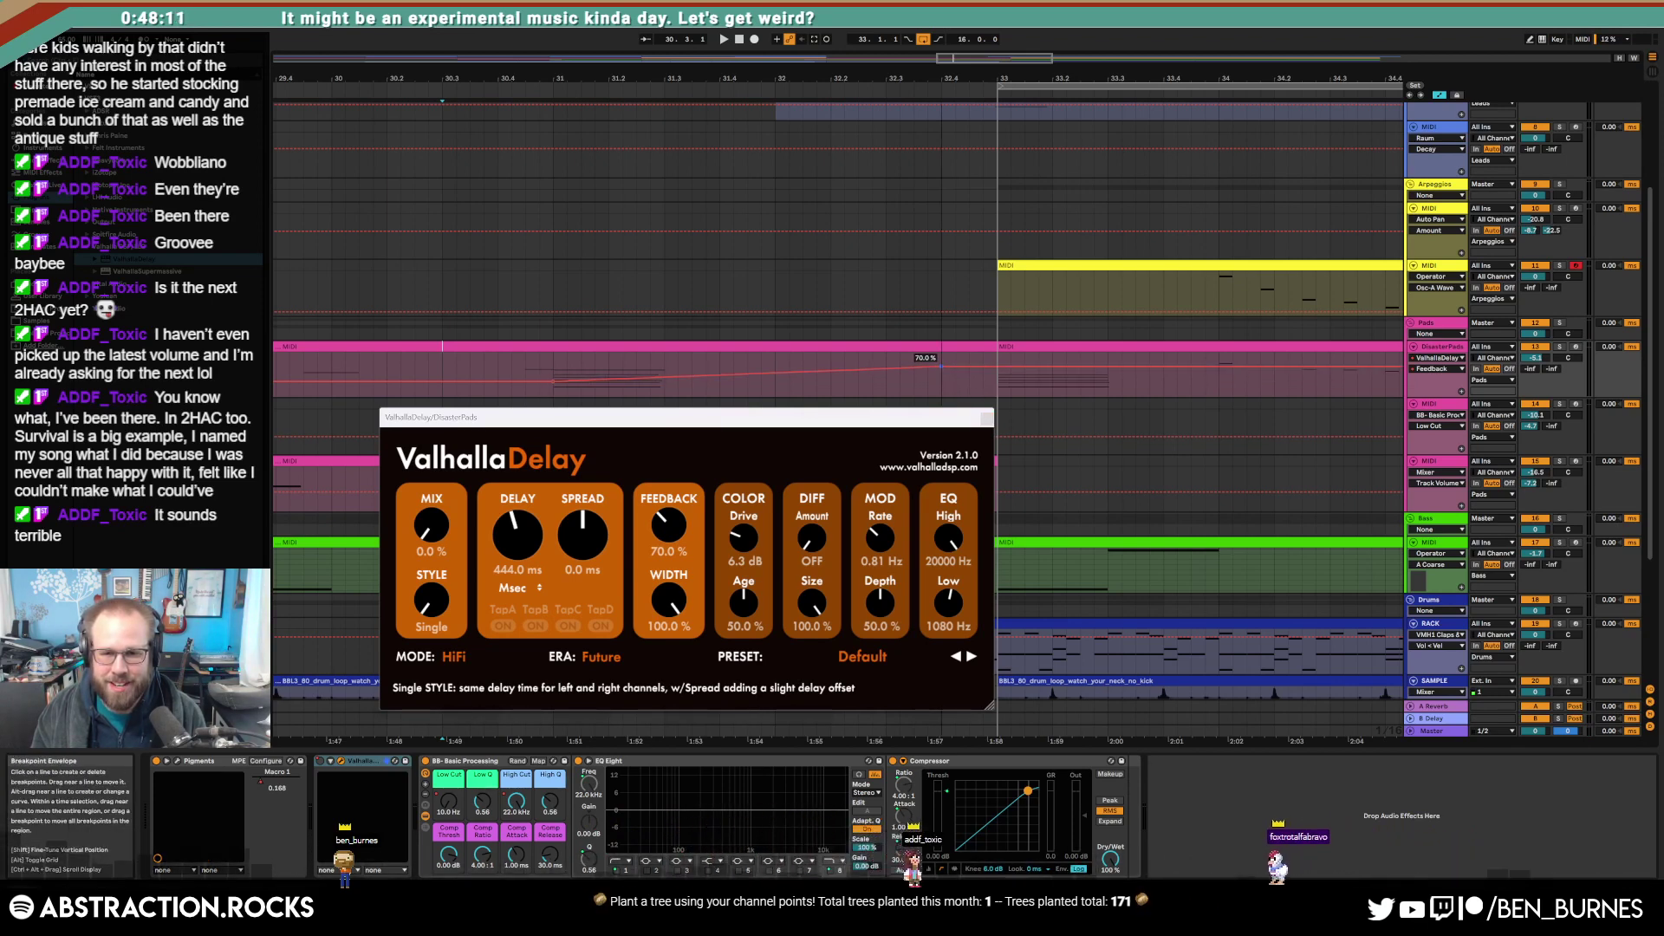
{"action": "left_click", "coordinate": [551, 367]}
{"action": "key", "text": "space"}
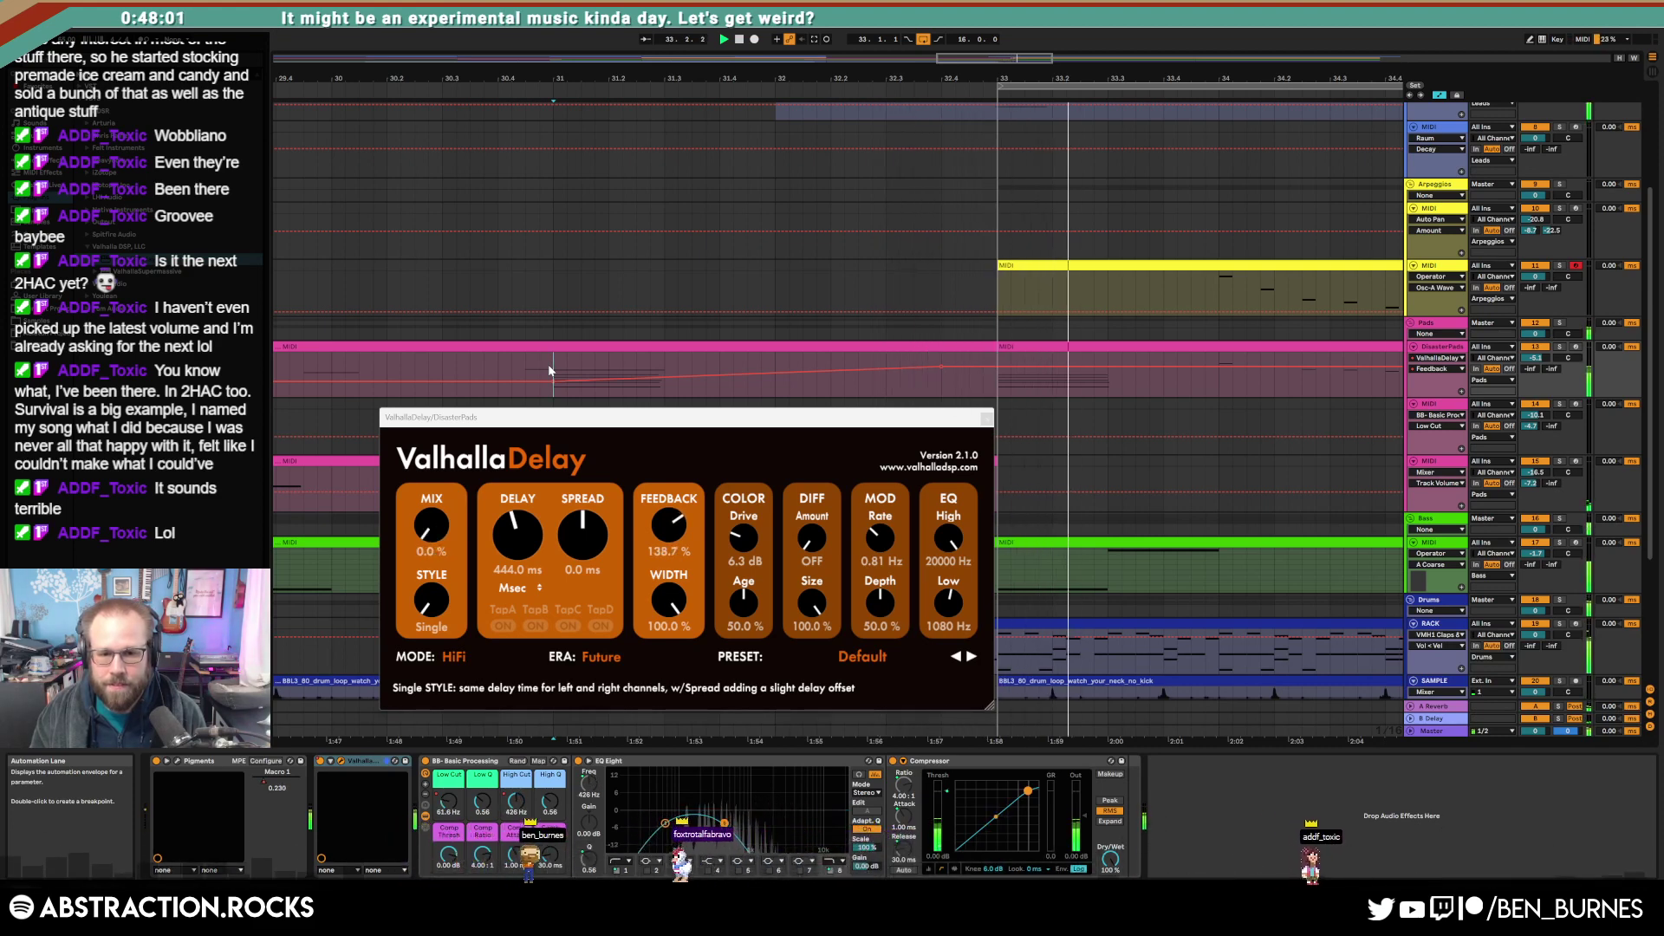
Step: Close the delay plugin and automate the pads track's A-Reverb send to swell from beat 32.3 and fall away at bar 33
{"action": "left_click", "coordinate": [985, 421]}
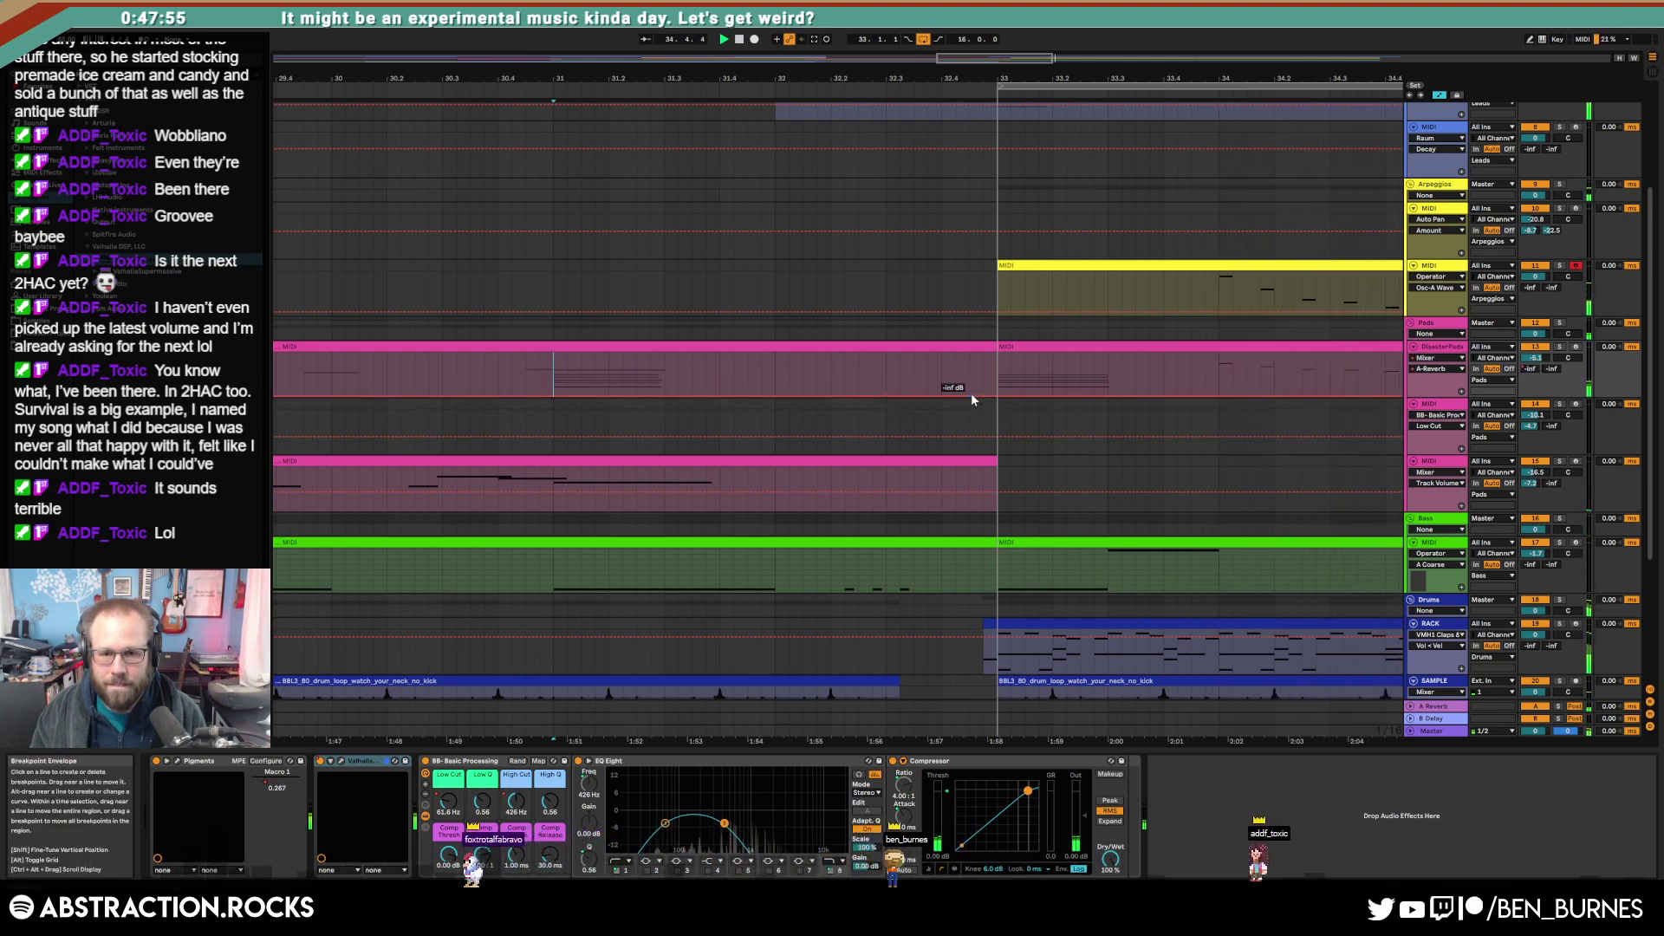
{"action": "left_click_drag", "start_coordinate": [970, 392], "coordinate": [969, 353]}
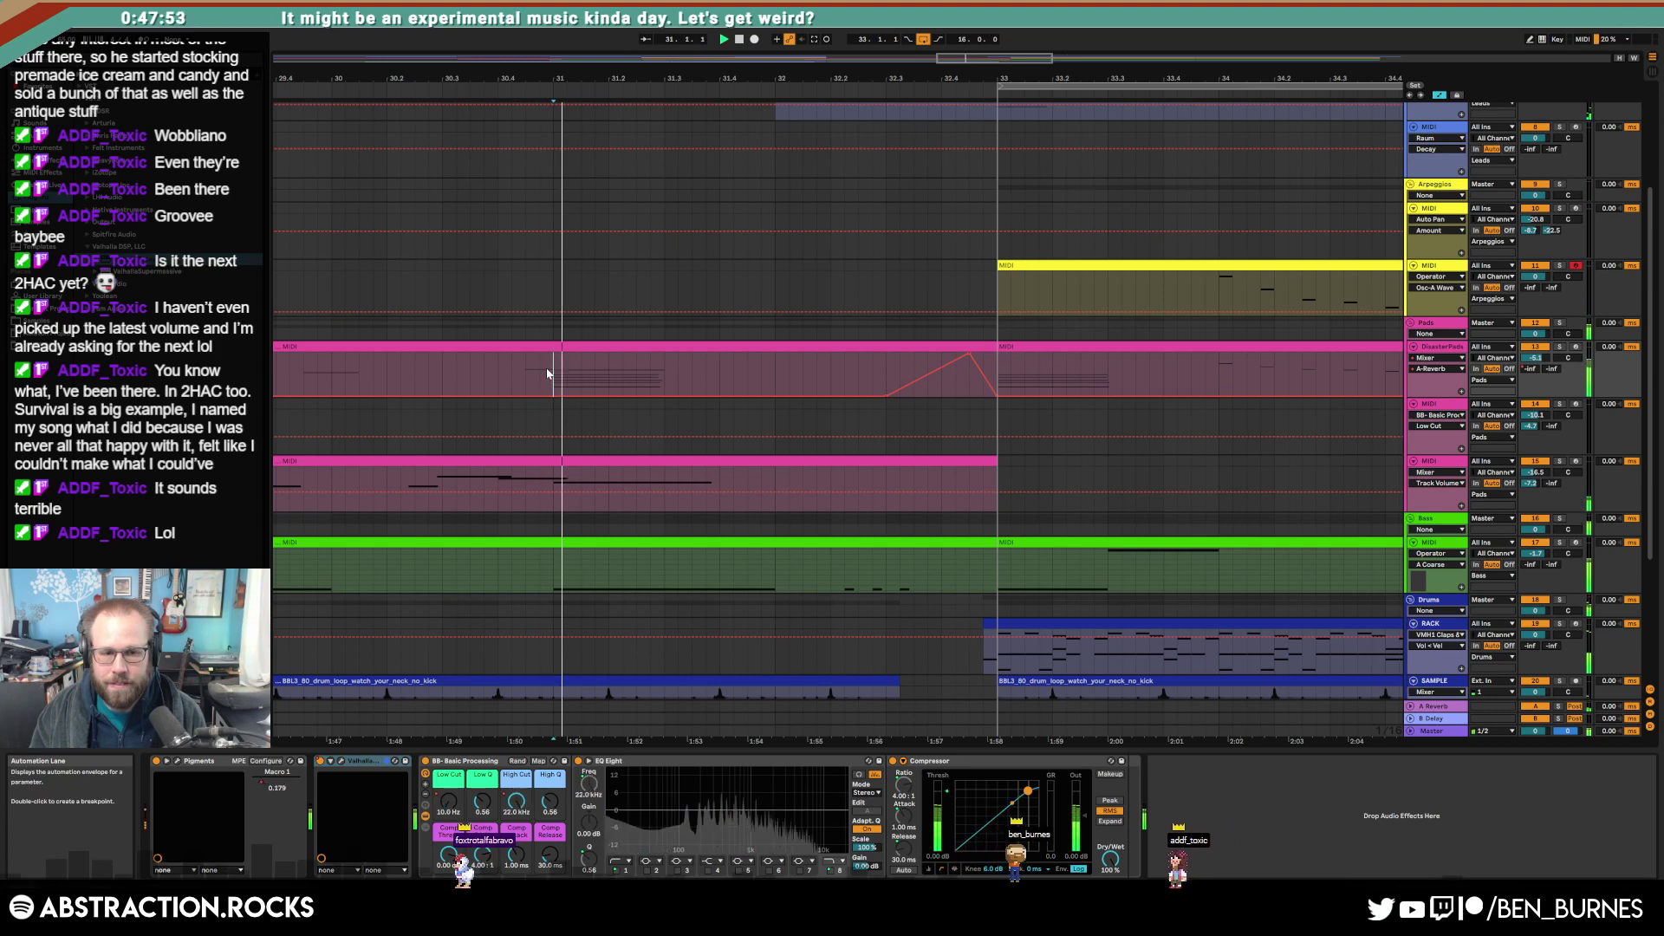
Step: Reopen the pads delay plugin and reshape the pads track's A-Reverb send swell to rise from beat 32.2 and peak by beat 32.4
{"action": "left_click", "coordinate": [333, 760]}
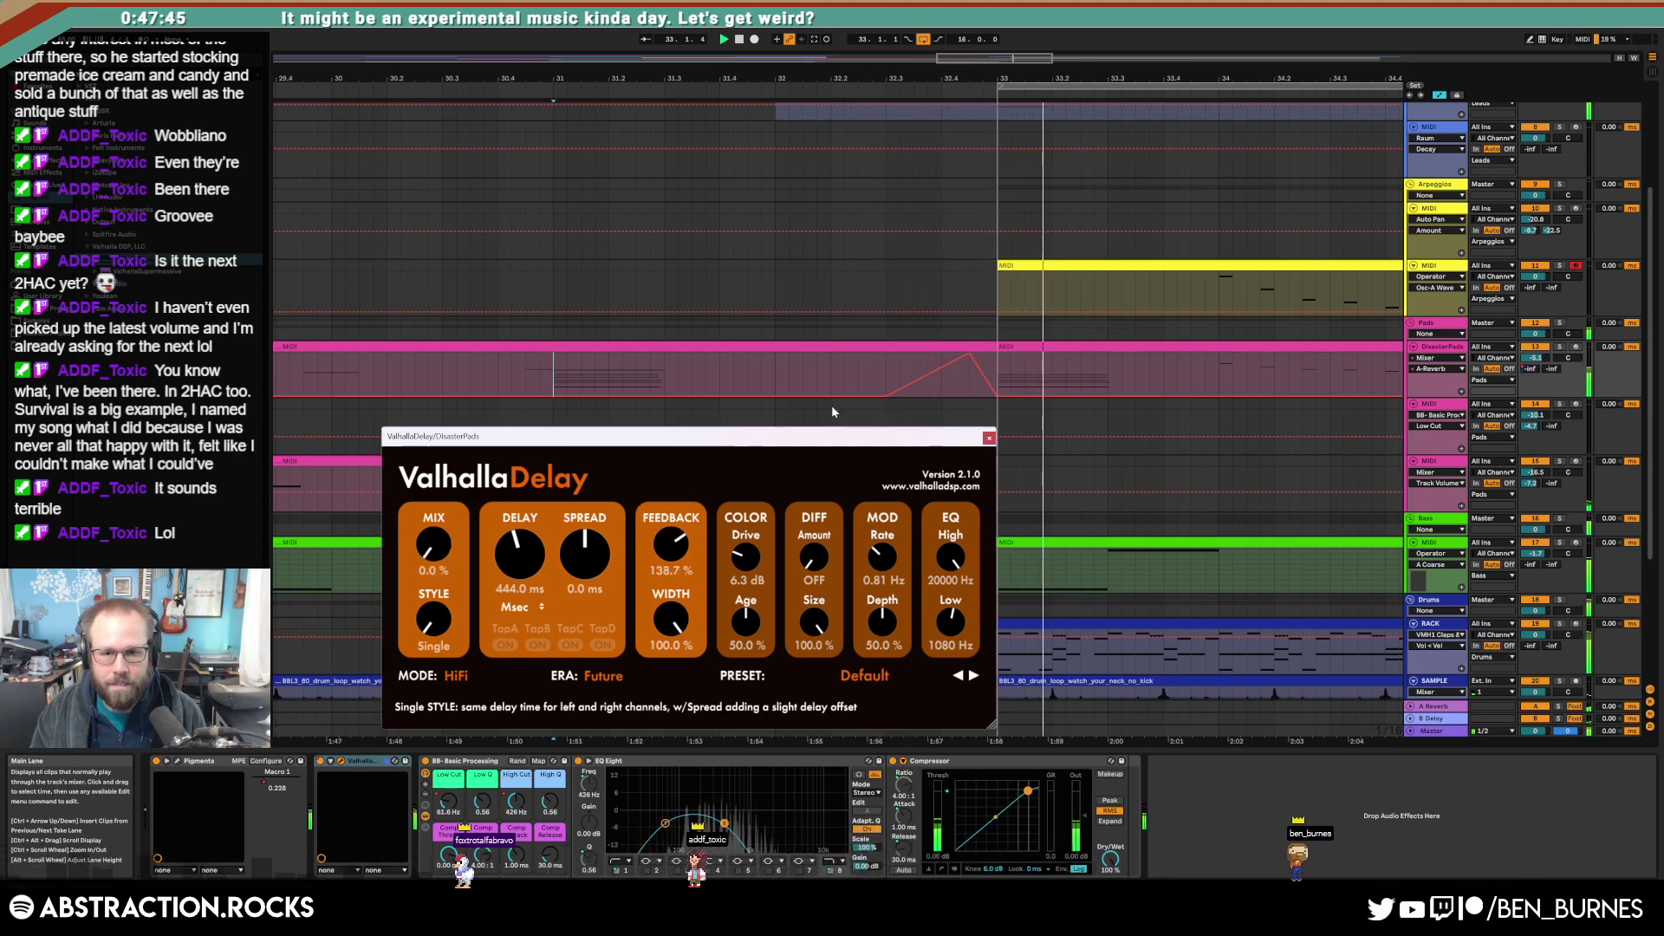
{"action": "left_click_drag", "start_coordinate": [885, 396], "coordinate": [943, 353]}
{"action": "key", "text": "space"}
{"action": "left_click", "coordinate": [526, 373]}
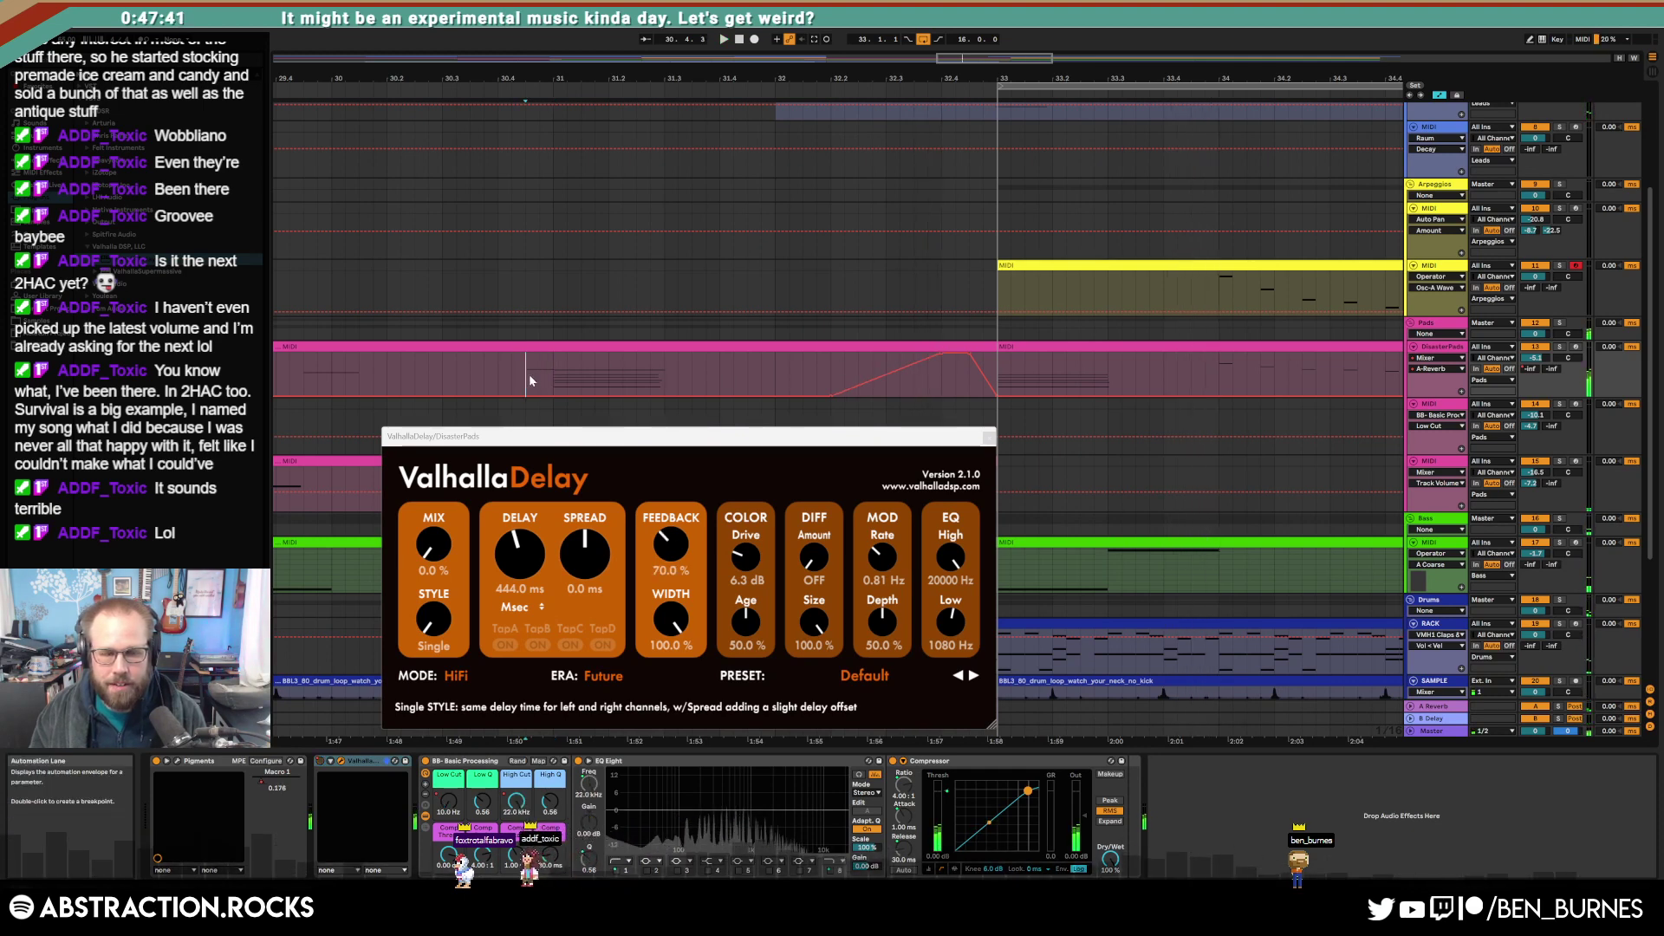
Step: Set the delay to 607.7 ms with 3.8 ms Spread and a Mod Rate of 0.85 Hz, and play the transition
{"action": "left_click_drag", "start_coordinate": [517, 557], "coordinate": [585, 556]}
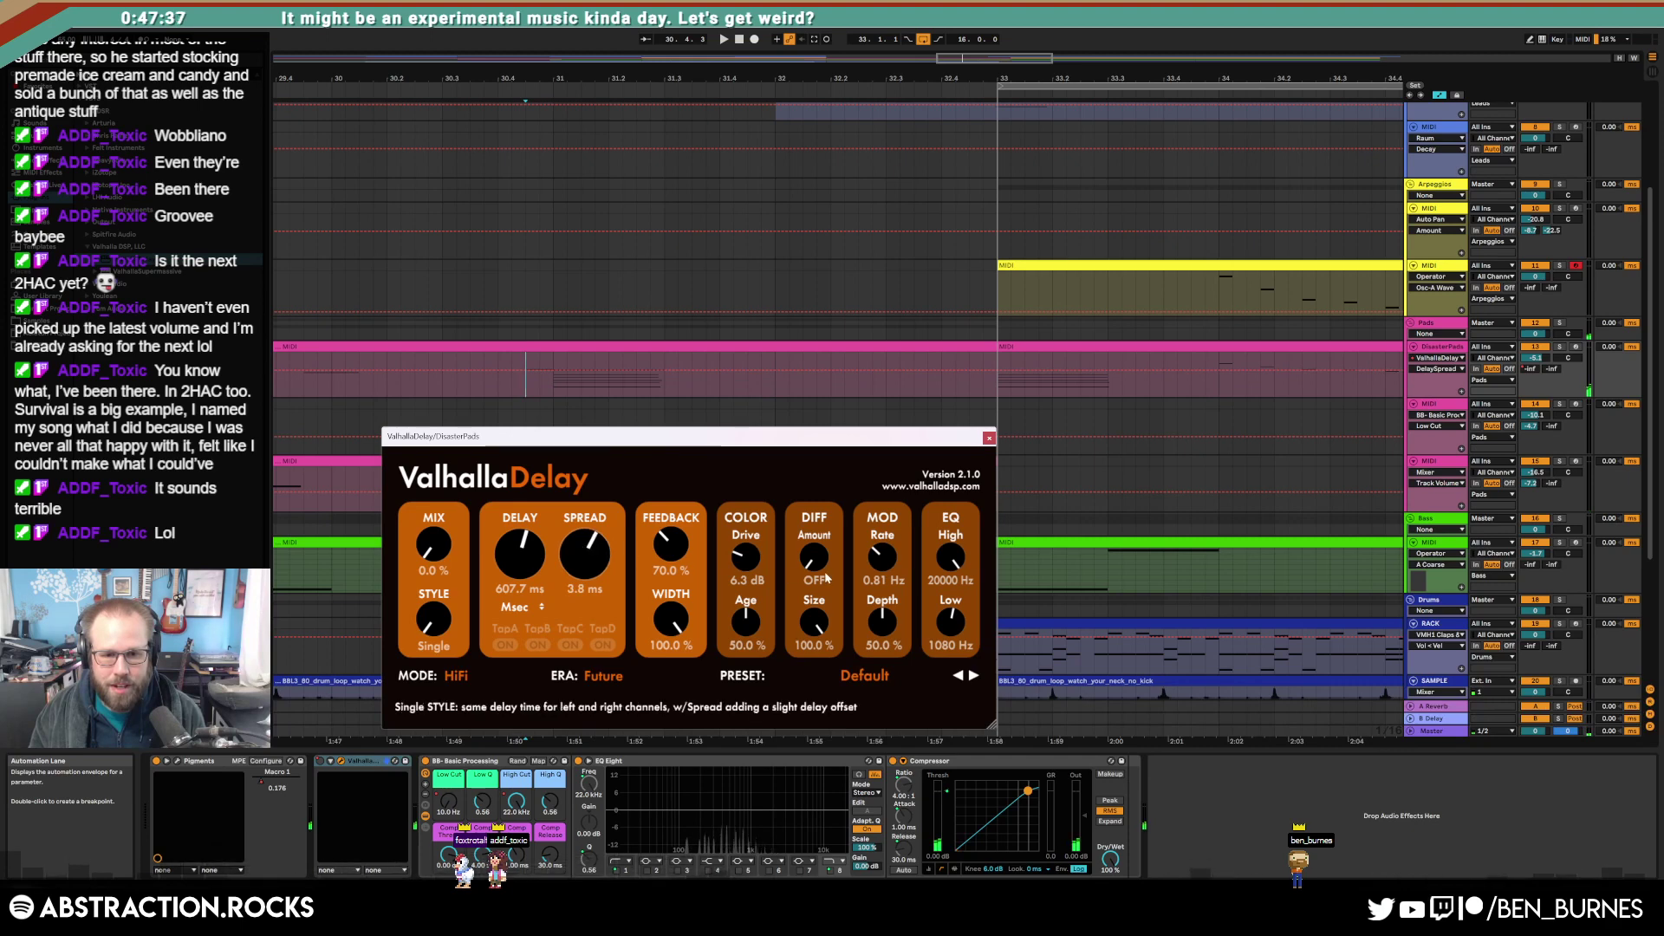
{"action": "left_click_drag", "start_coordinate": [819, 566], "coordinate": [882, 579]}
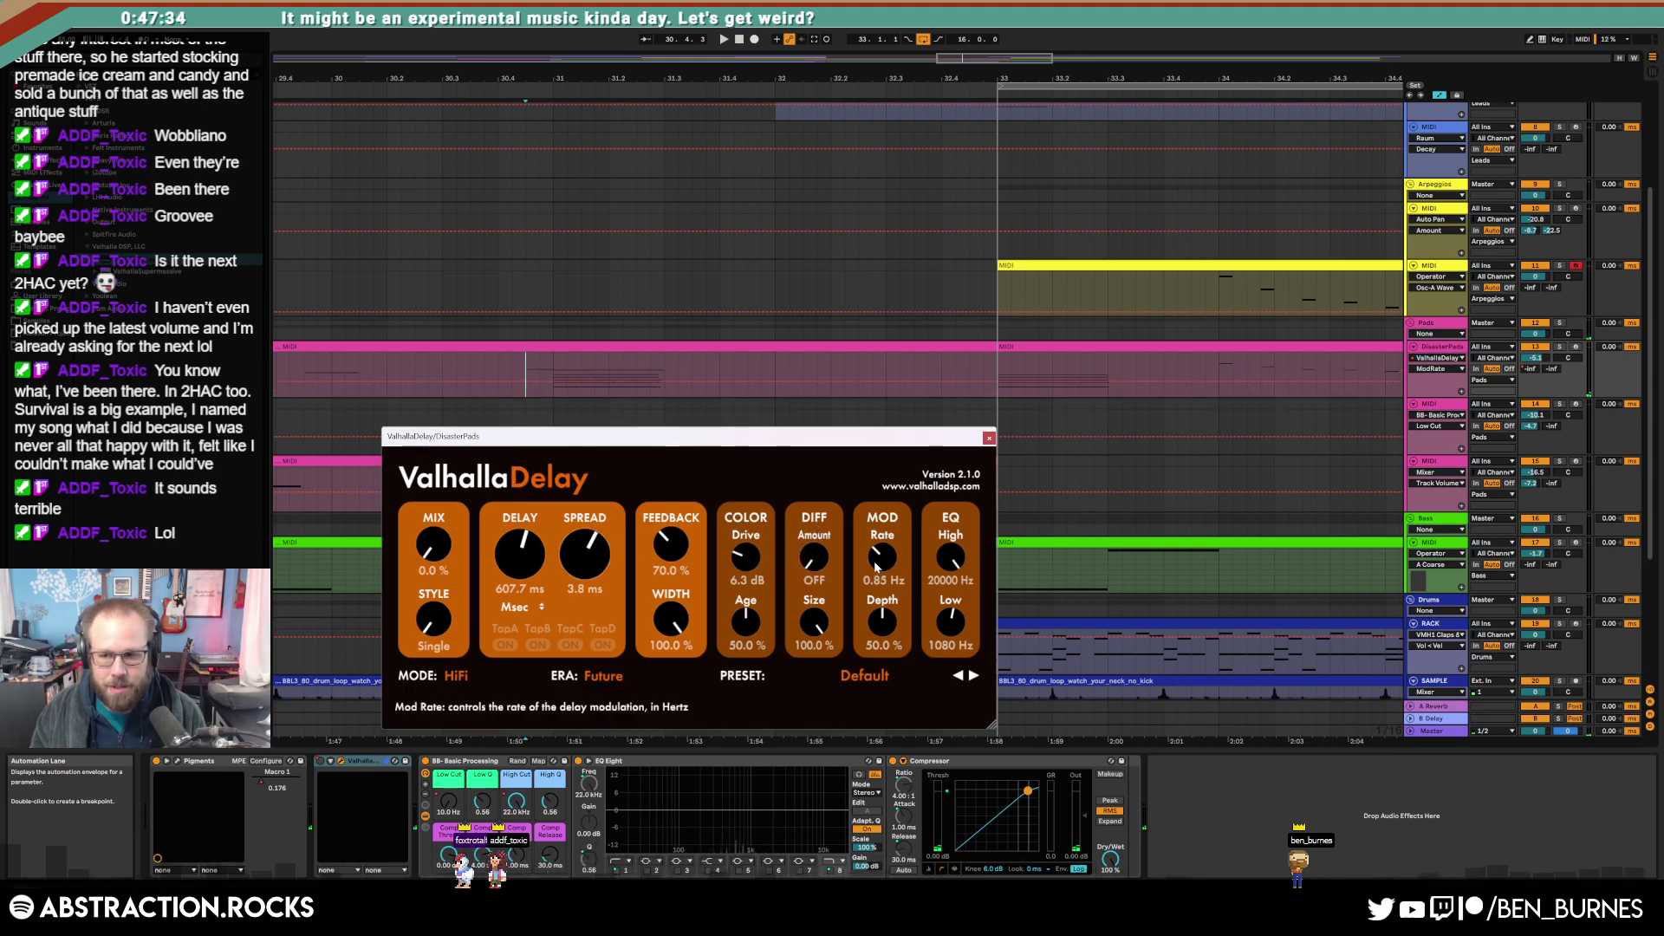
{"action": "left_click", "coordinate": [503, 364]}
{"action": "key", "text": "space"}
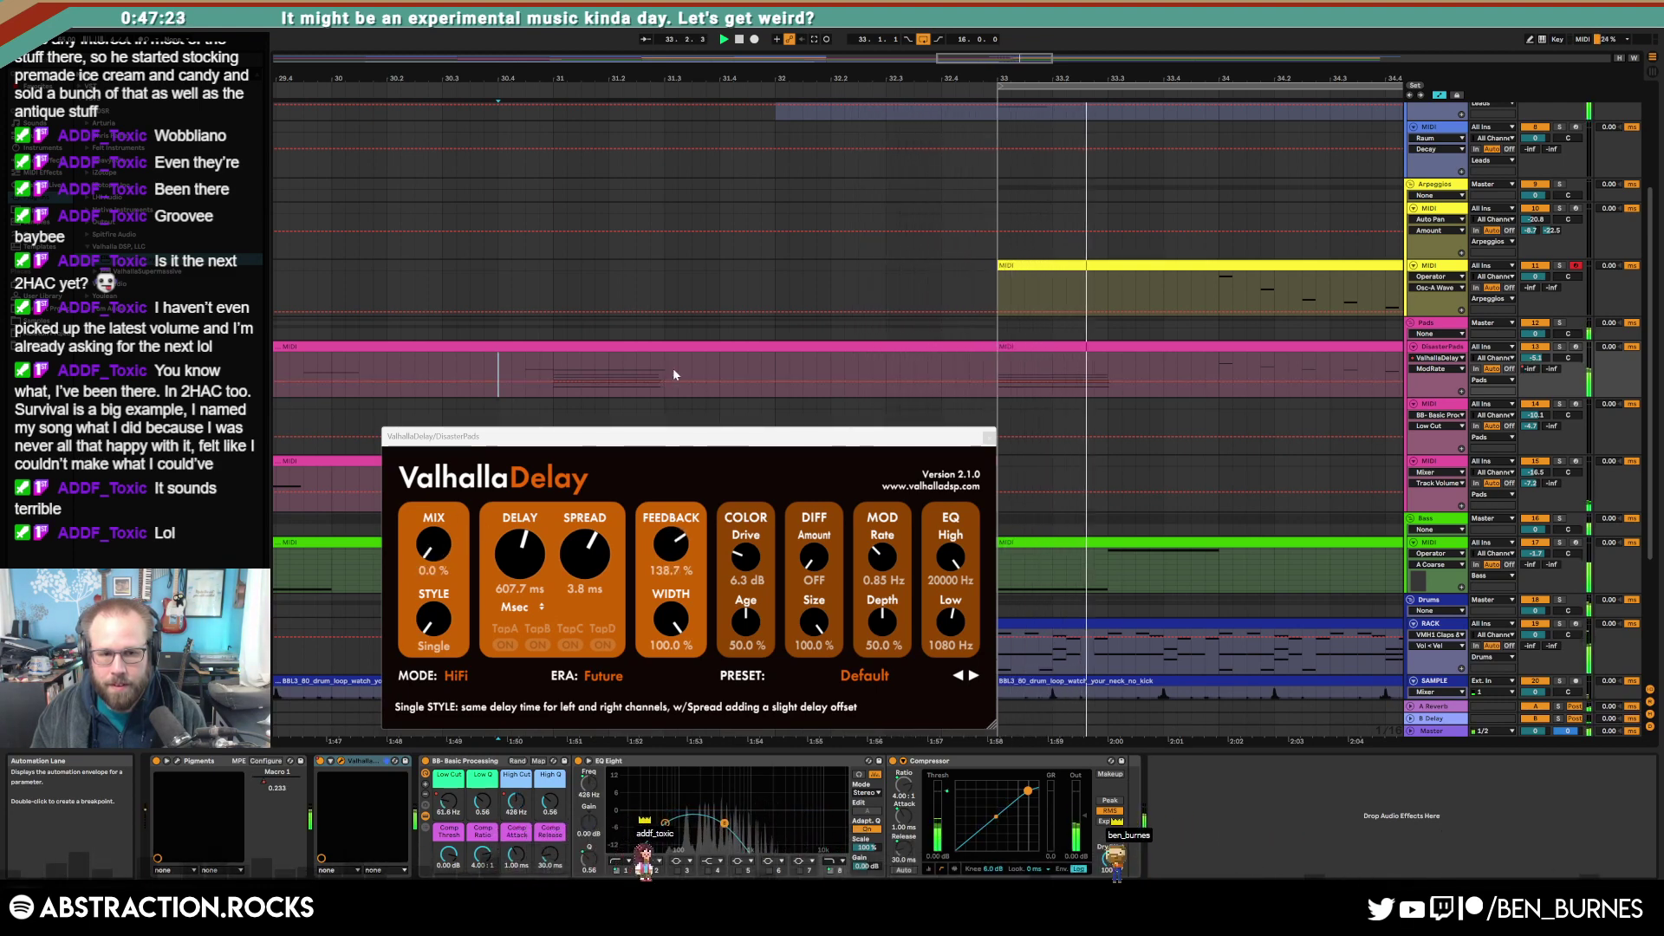
Step: Try starting the pads delay's Mix automation ramp at bar 29
{"action": "left_click", "coordinate": [565, 368]}
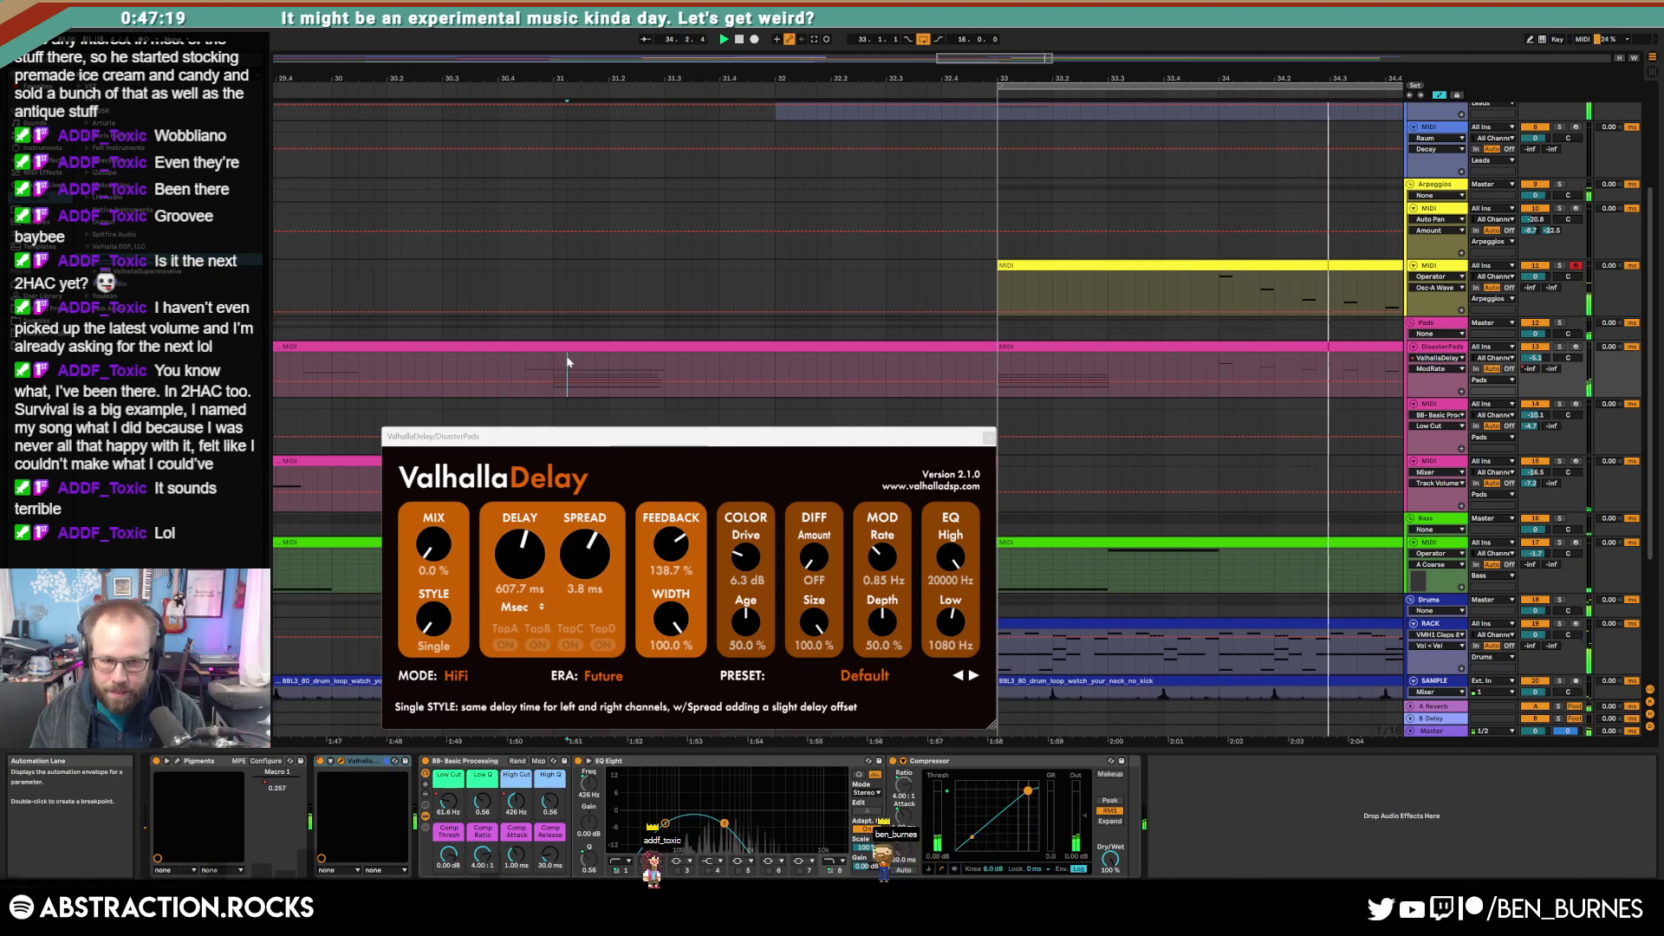
{"action": "left_click", "coordinate": [623, 358]}
{"action": "left_click_drag", "start_coordinate": [678, 357], "coordinate": [788, 336]}
{"action": "scroll", "coordinate": [877, 362], "scroll_direction": "down", "scroll_amount": 3}
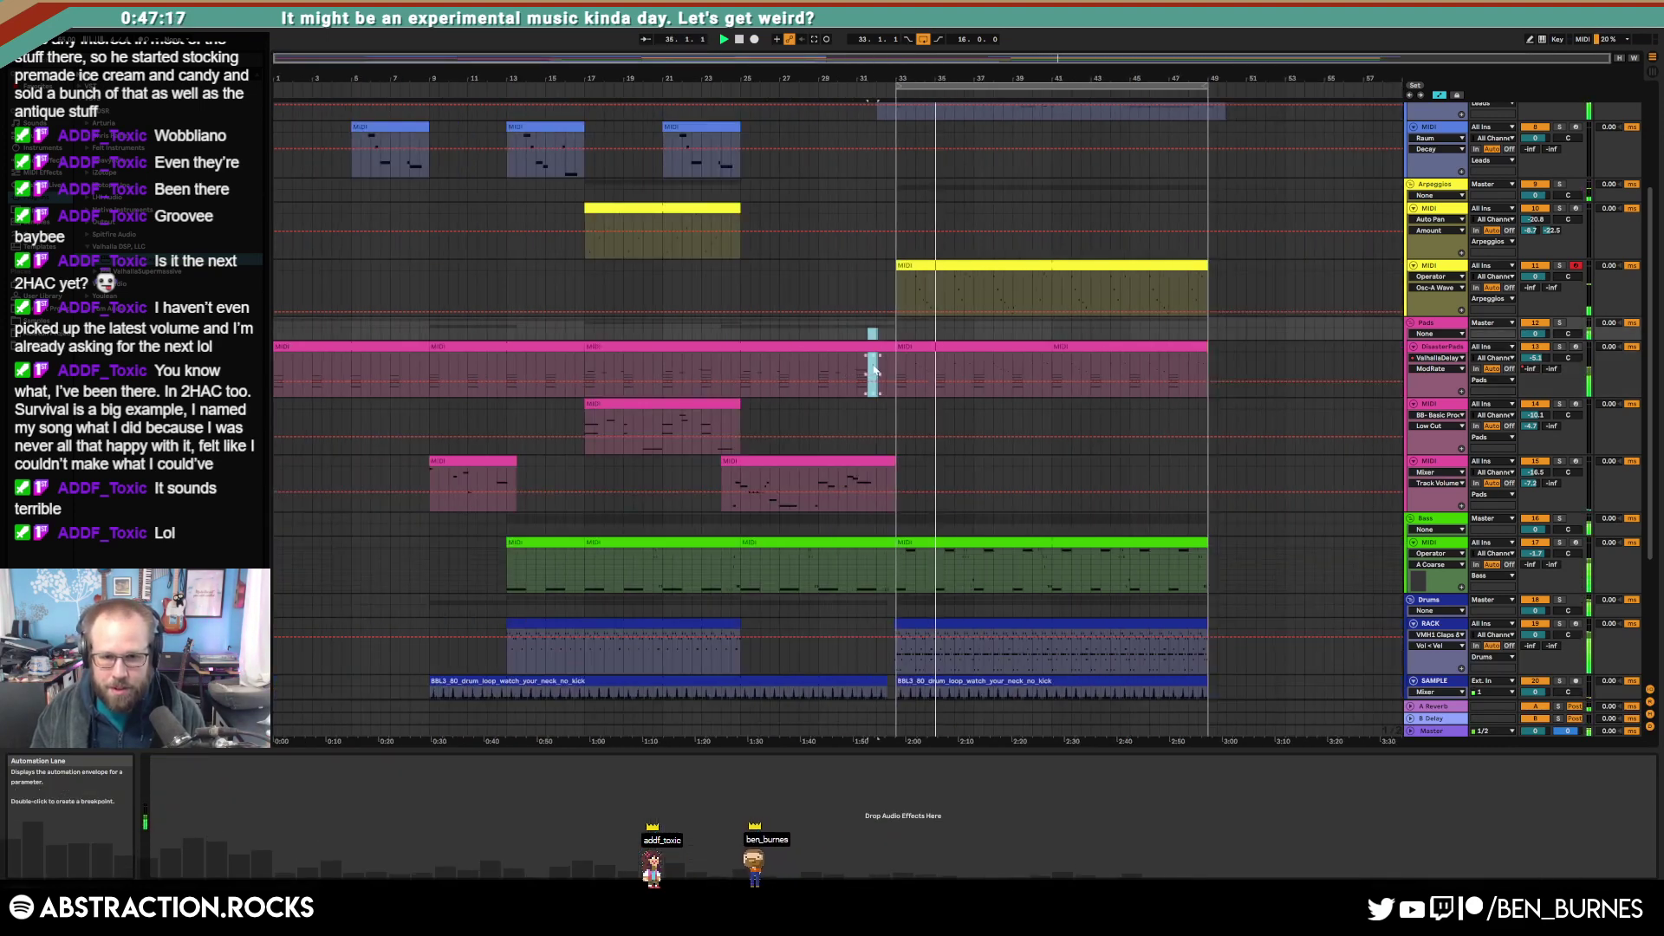
{"action": "scroll", "coordinate": [874, 366], "scroll_direction": "up", "scroll_amount": 2}
{"action": "left_click", "coordinate": [777, 365]}
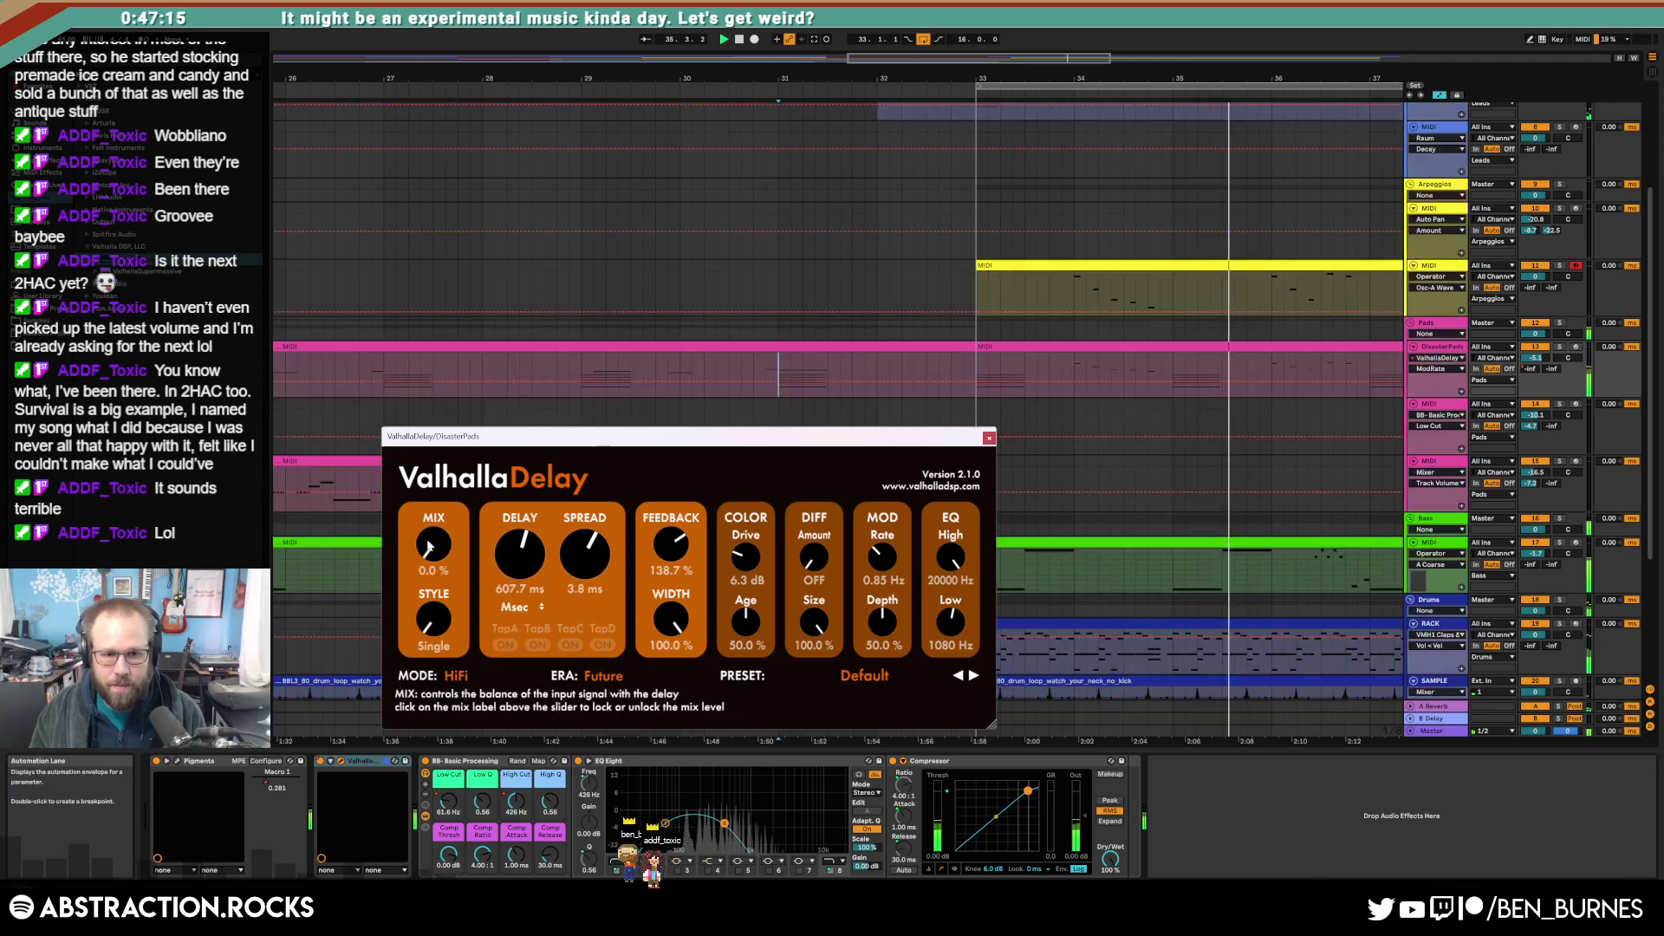
{"action": "left_click", "coordinate": [712, 378]}
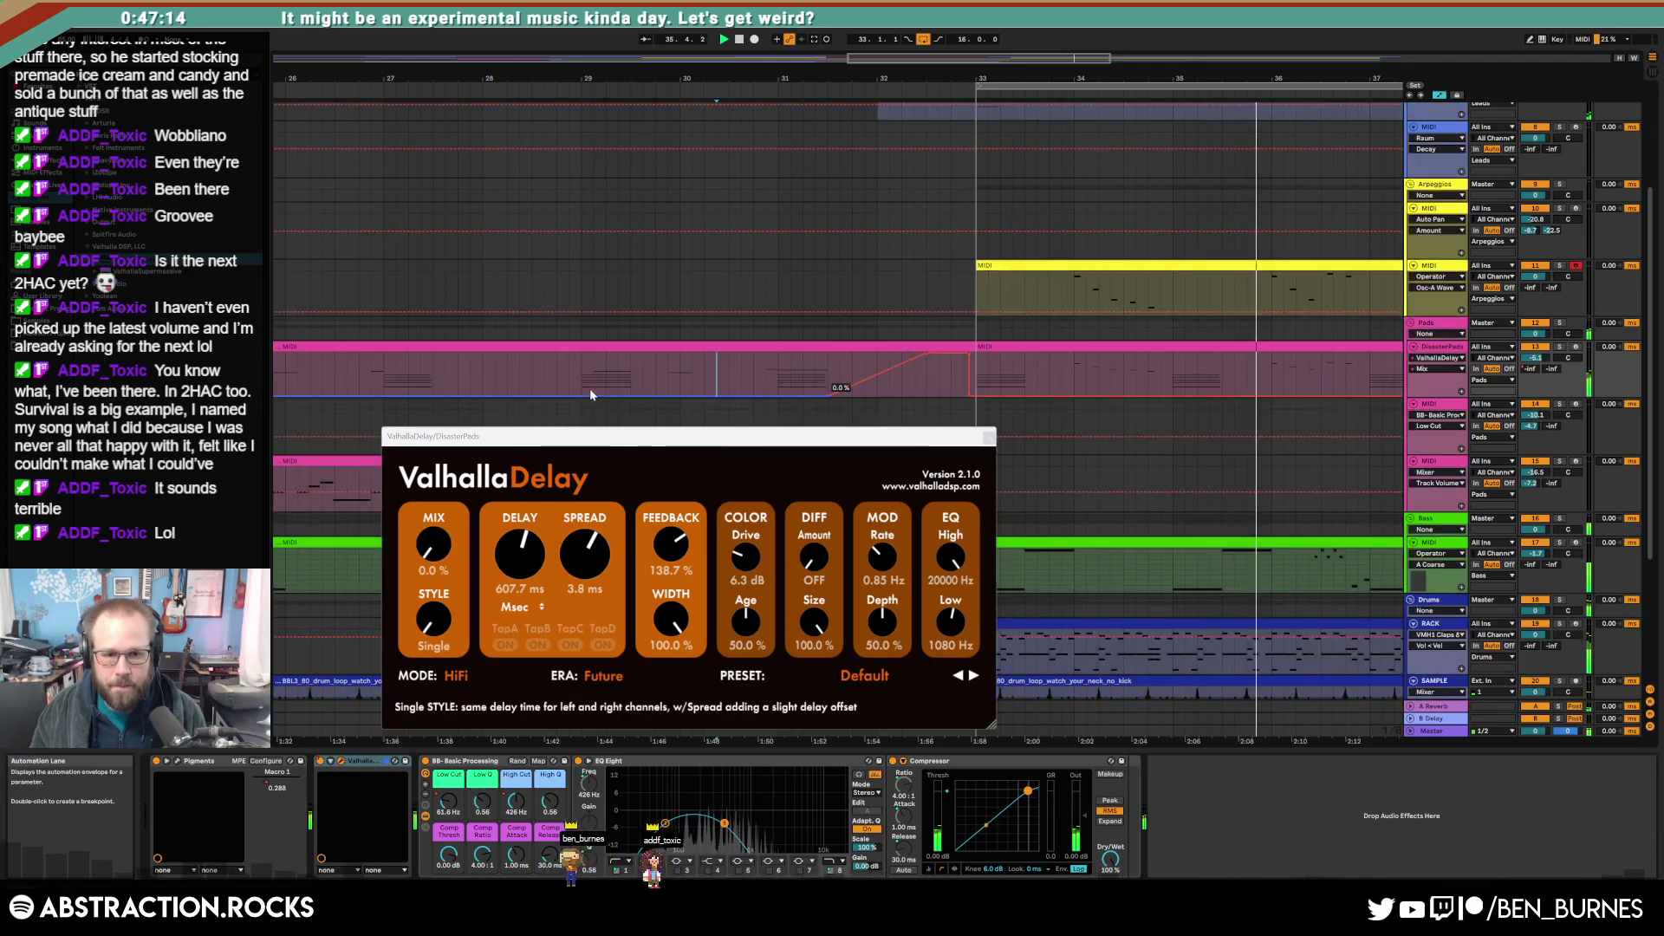
{"action": "left_click", "coordinate": [829, 390]}
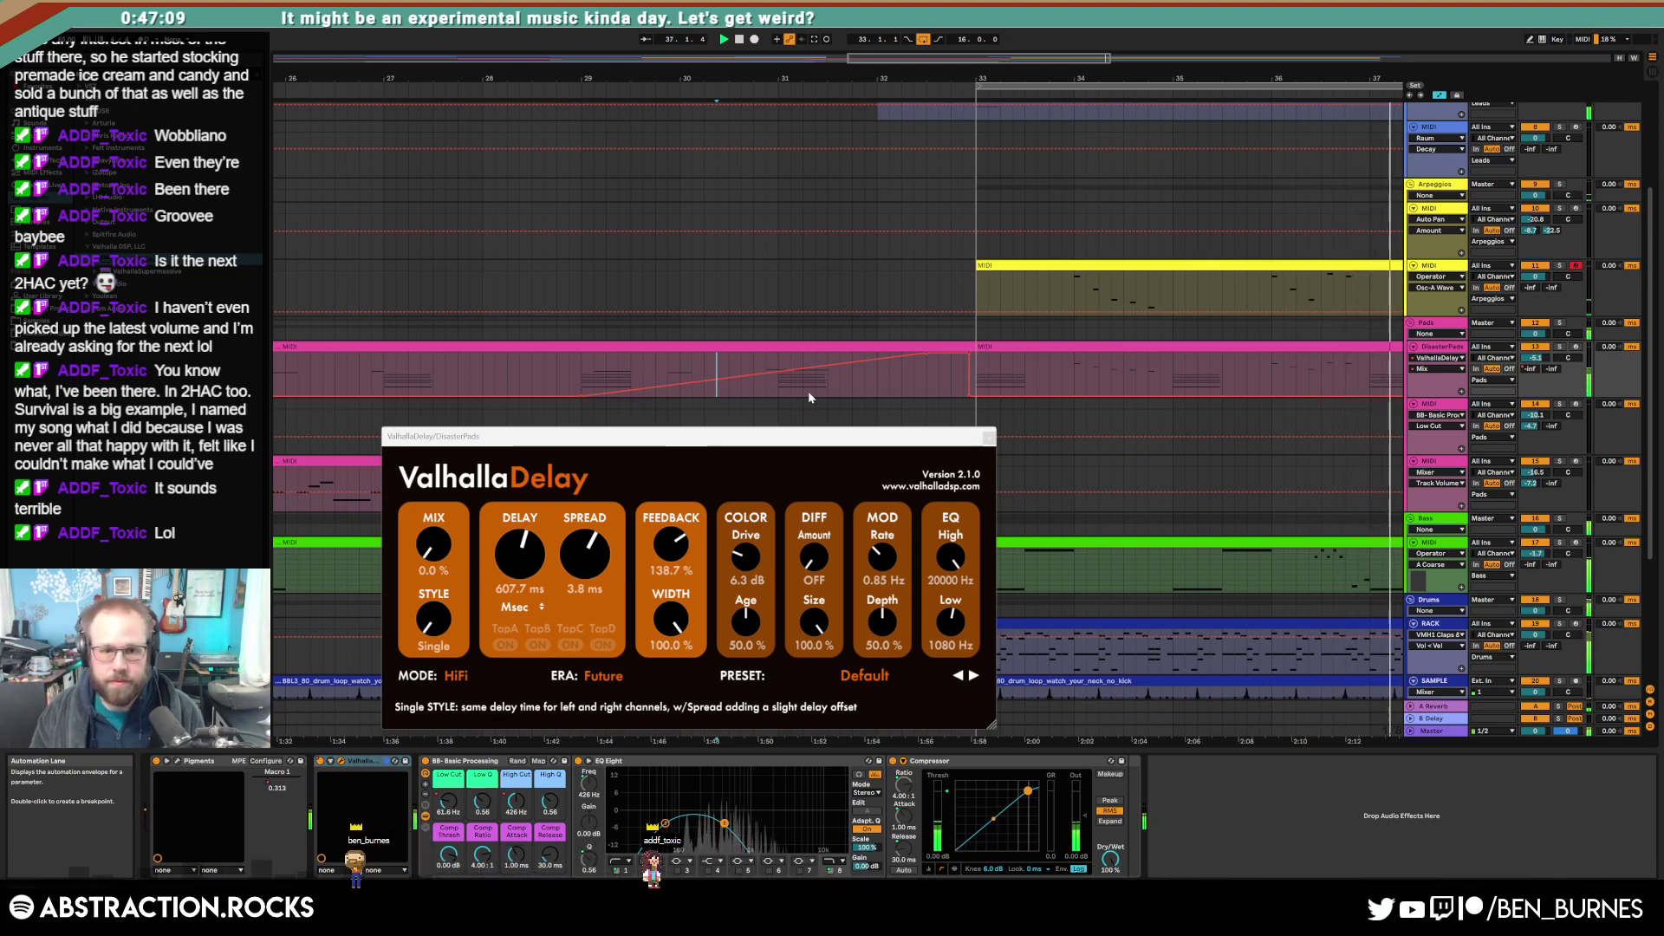
Step: Try starting the delay's Feedback ramp at bar 29 with a curved rise to 138.7%, and play it back
{"action": "left_click", "coordinate": [670, 545]}
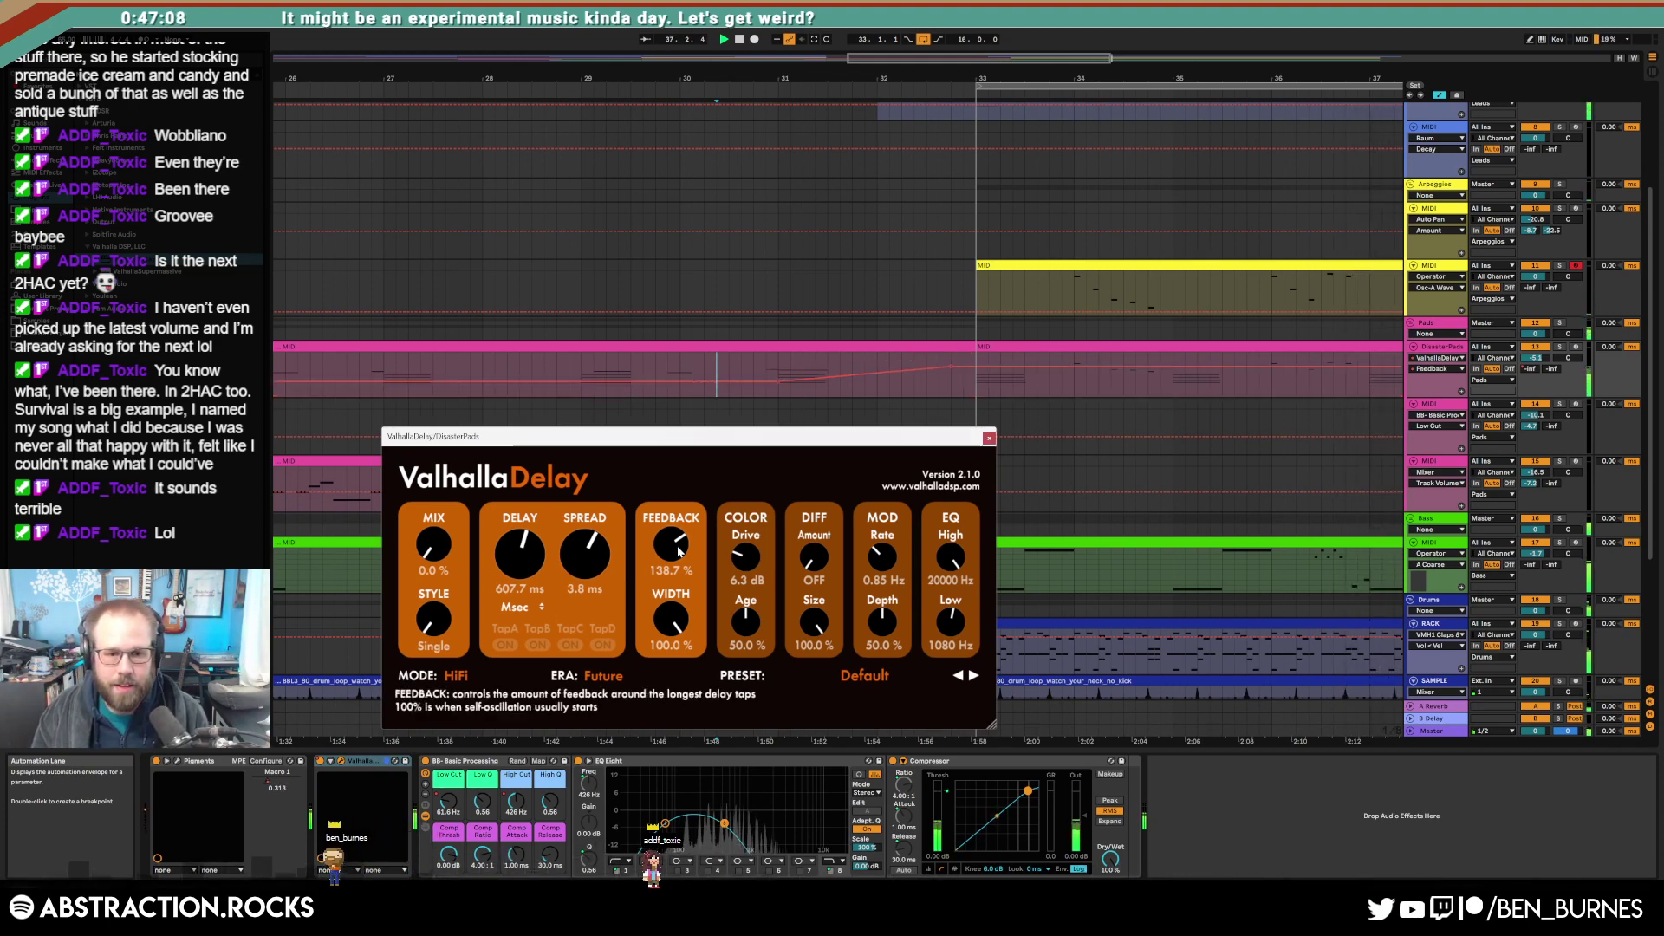
{"action": "left_click", "coordinate": [580, 381]}
{"action": "left_click", "coordinate": [778, 382]}
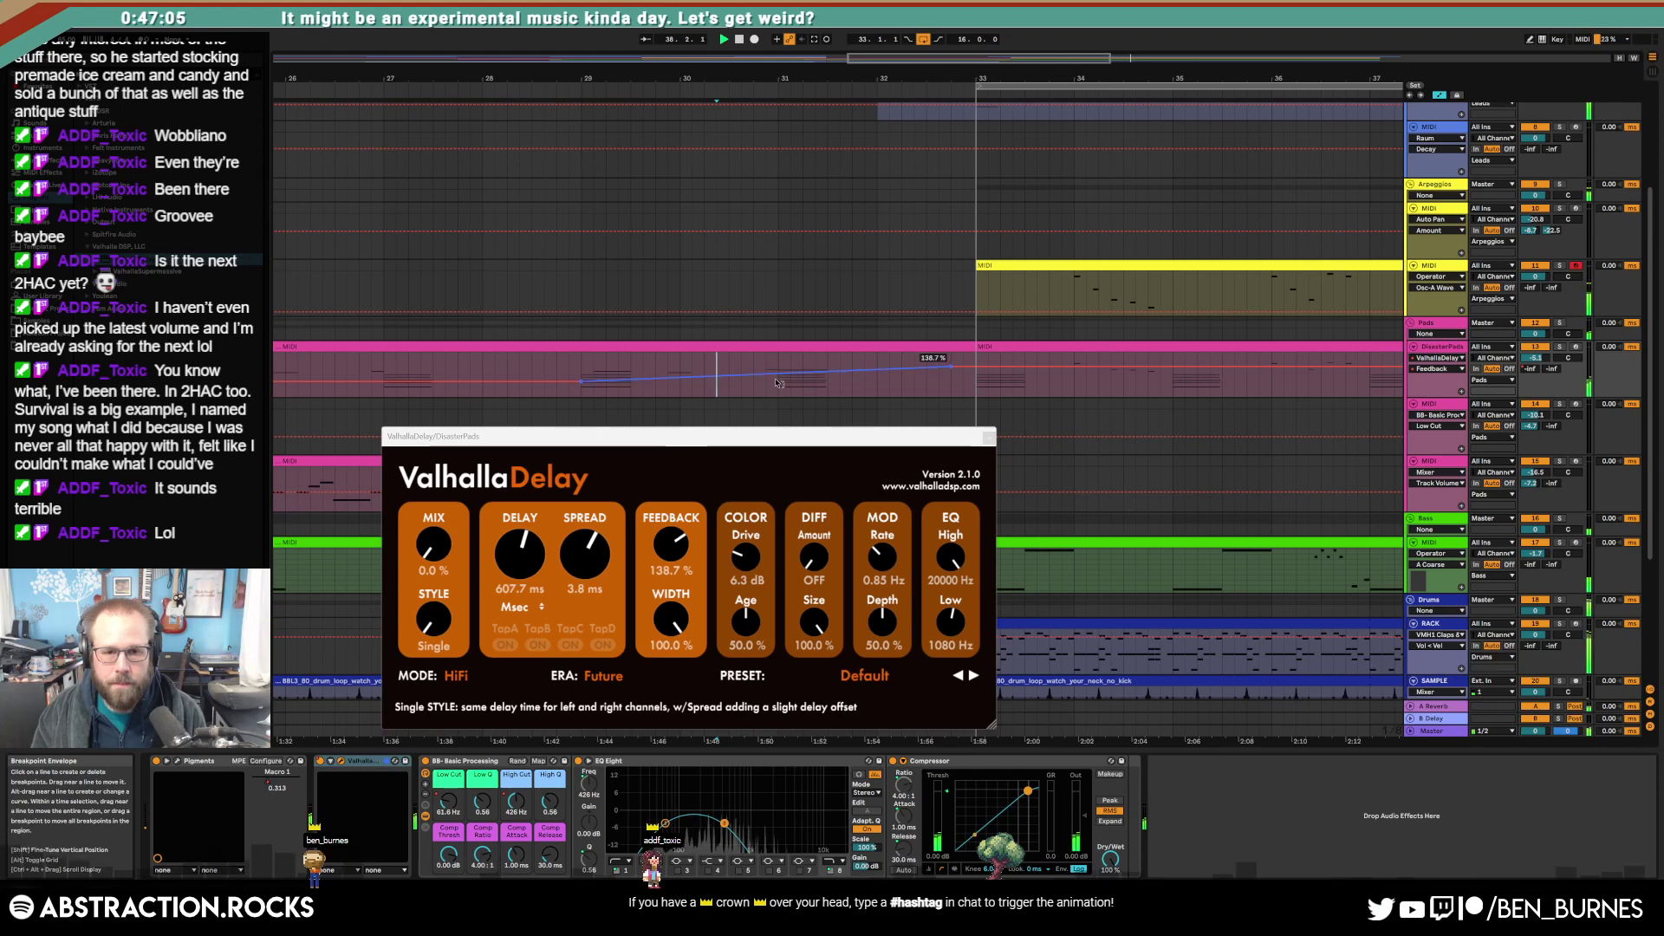
{"action": "left_click_drag", "start_coordinate": [777, 375], "coordinate": [776, 383]}
{"action": "left_click", "coordinate": [570, 362]}
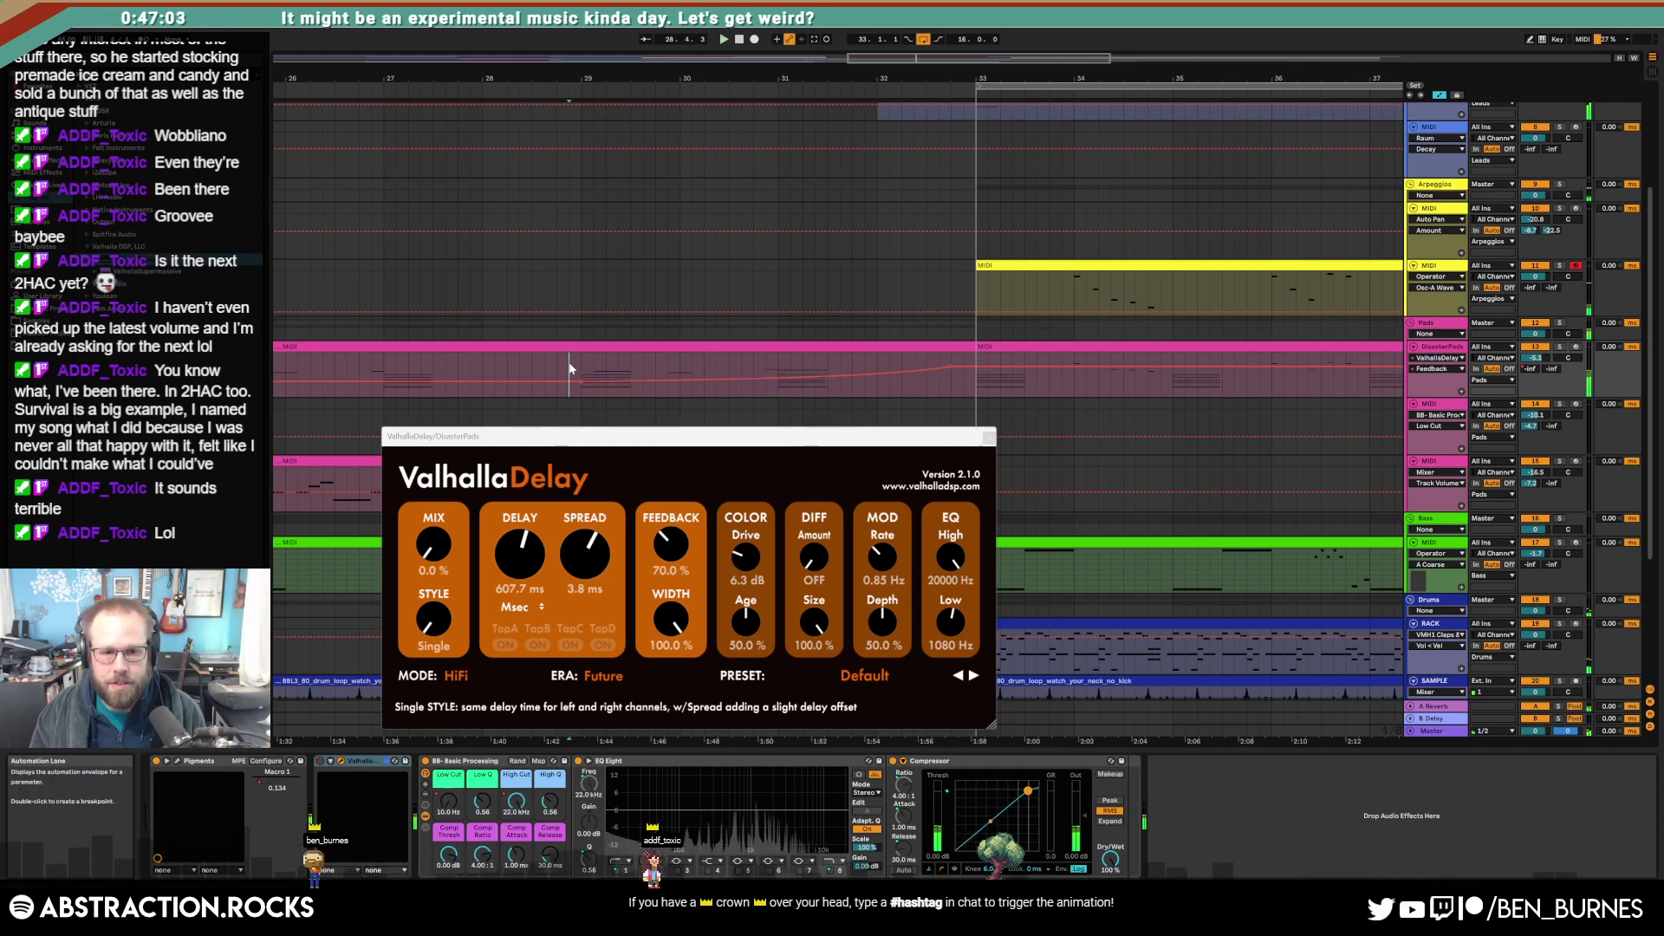
{"action": "key", "text": "space"}
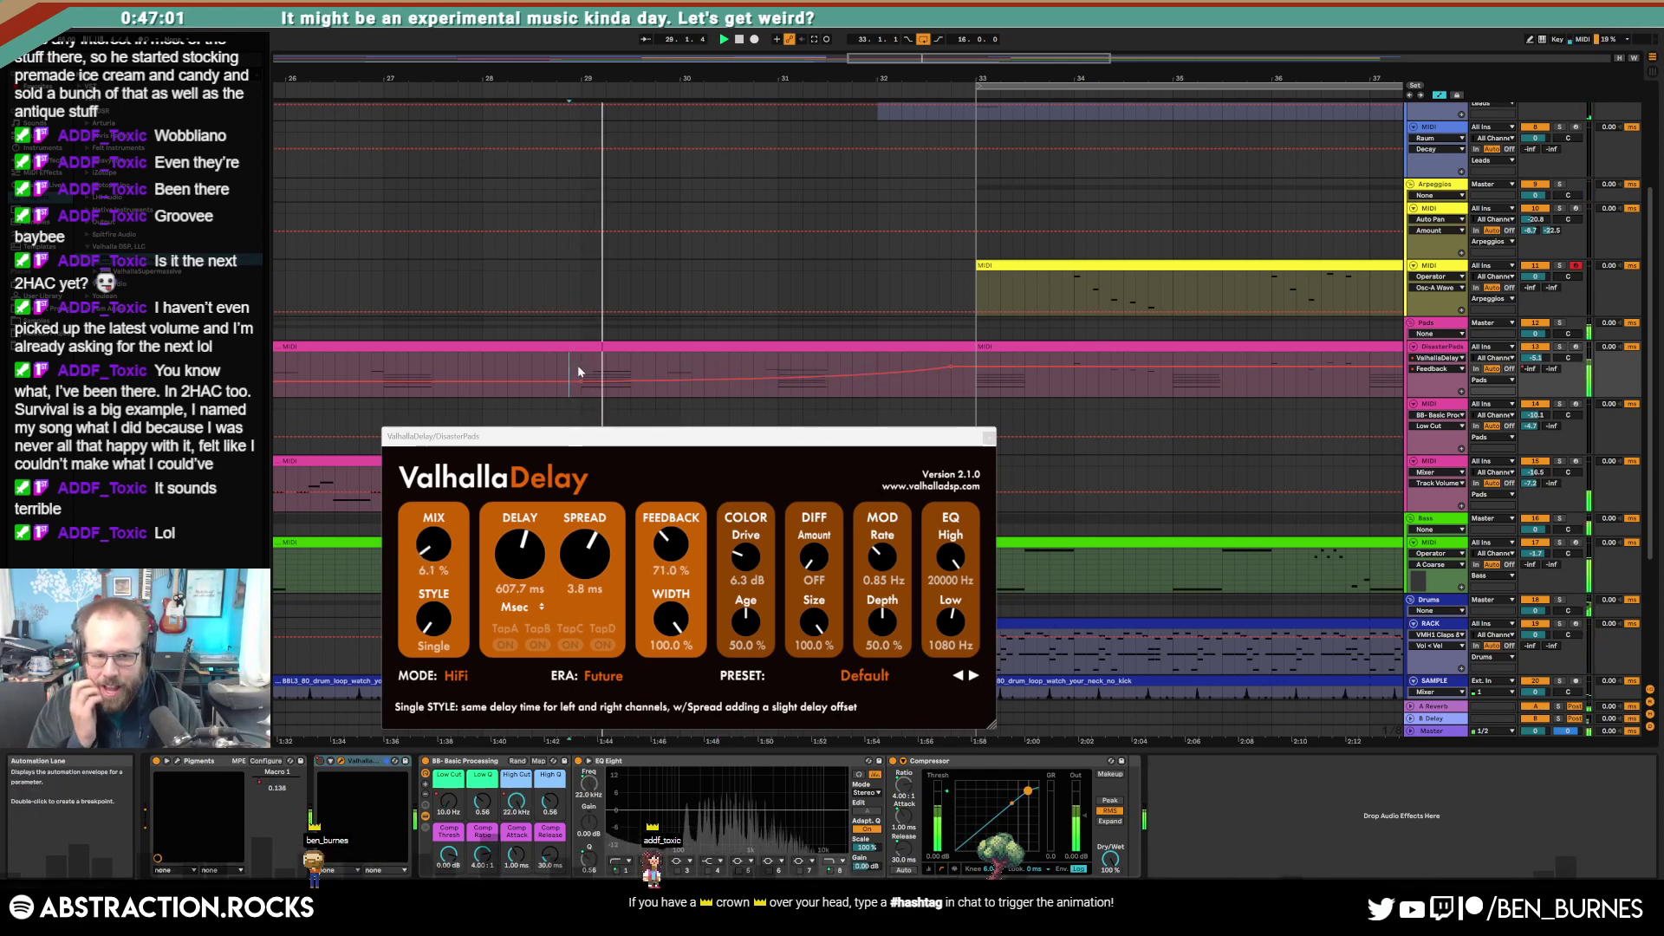
Step: Try moving the delay's Device On automation switch from bar 31 to bar 29
{"action": "right_click", "coordinate": [341, 761]}
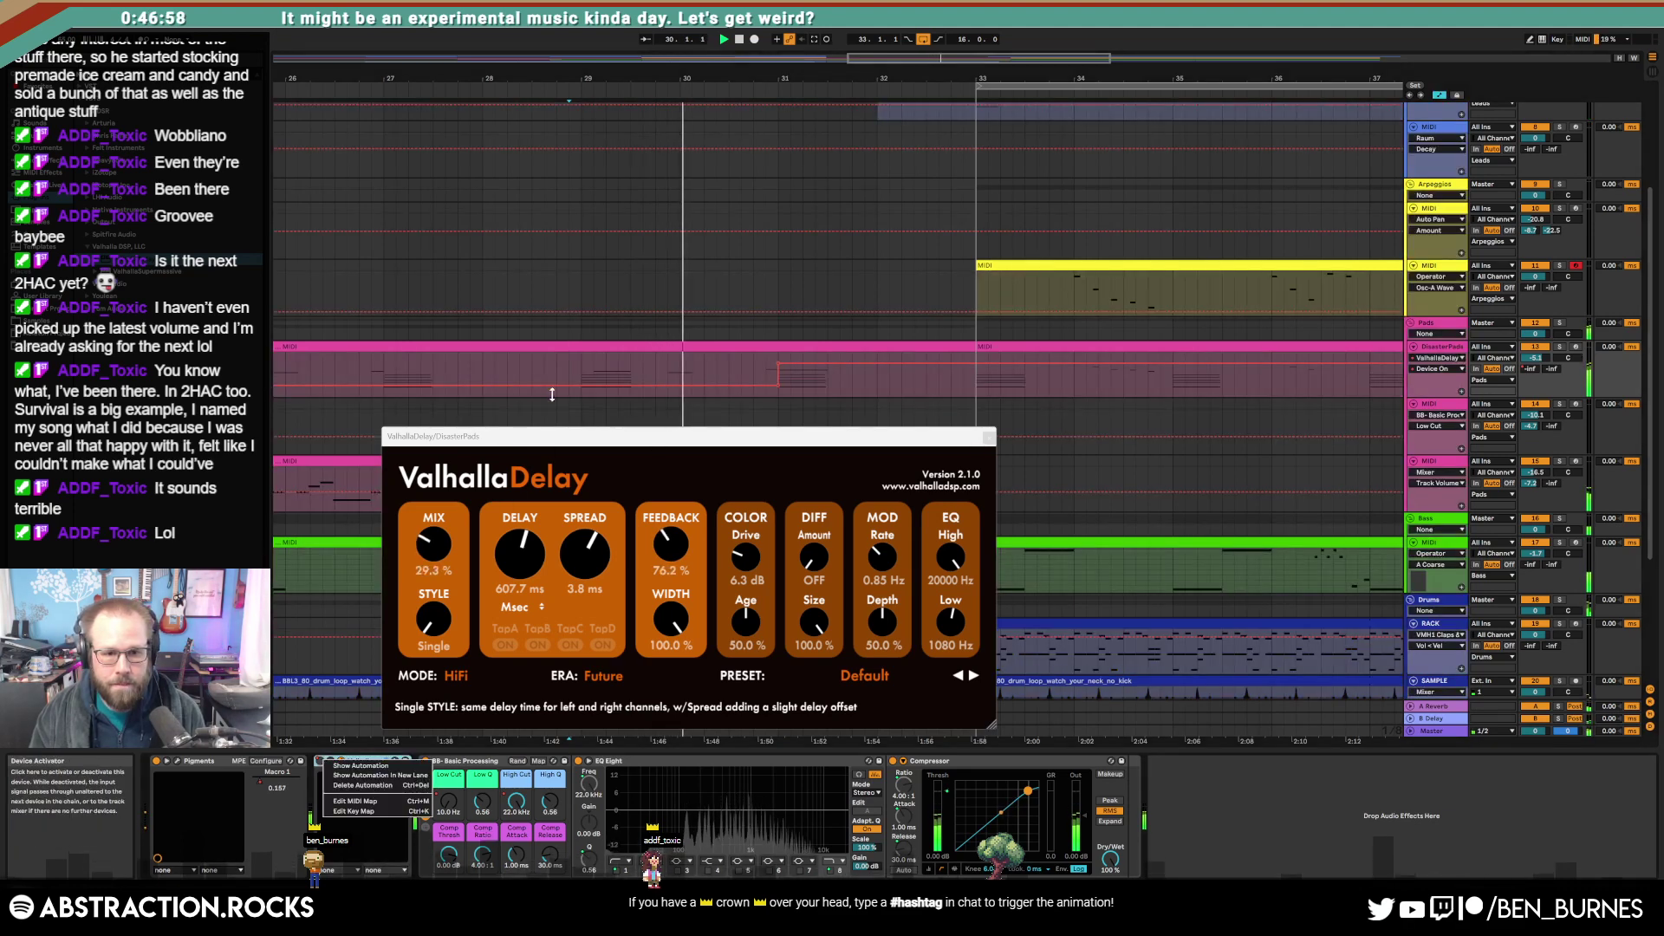
{"action": "left_click", "coordinate": [782, 360]}
{"action": "left_click", "coordinate": [778, 362]}
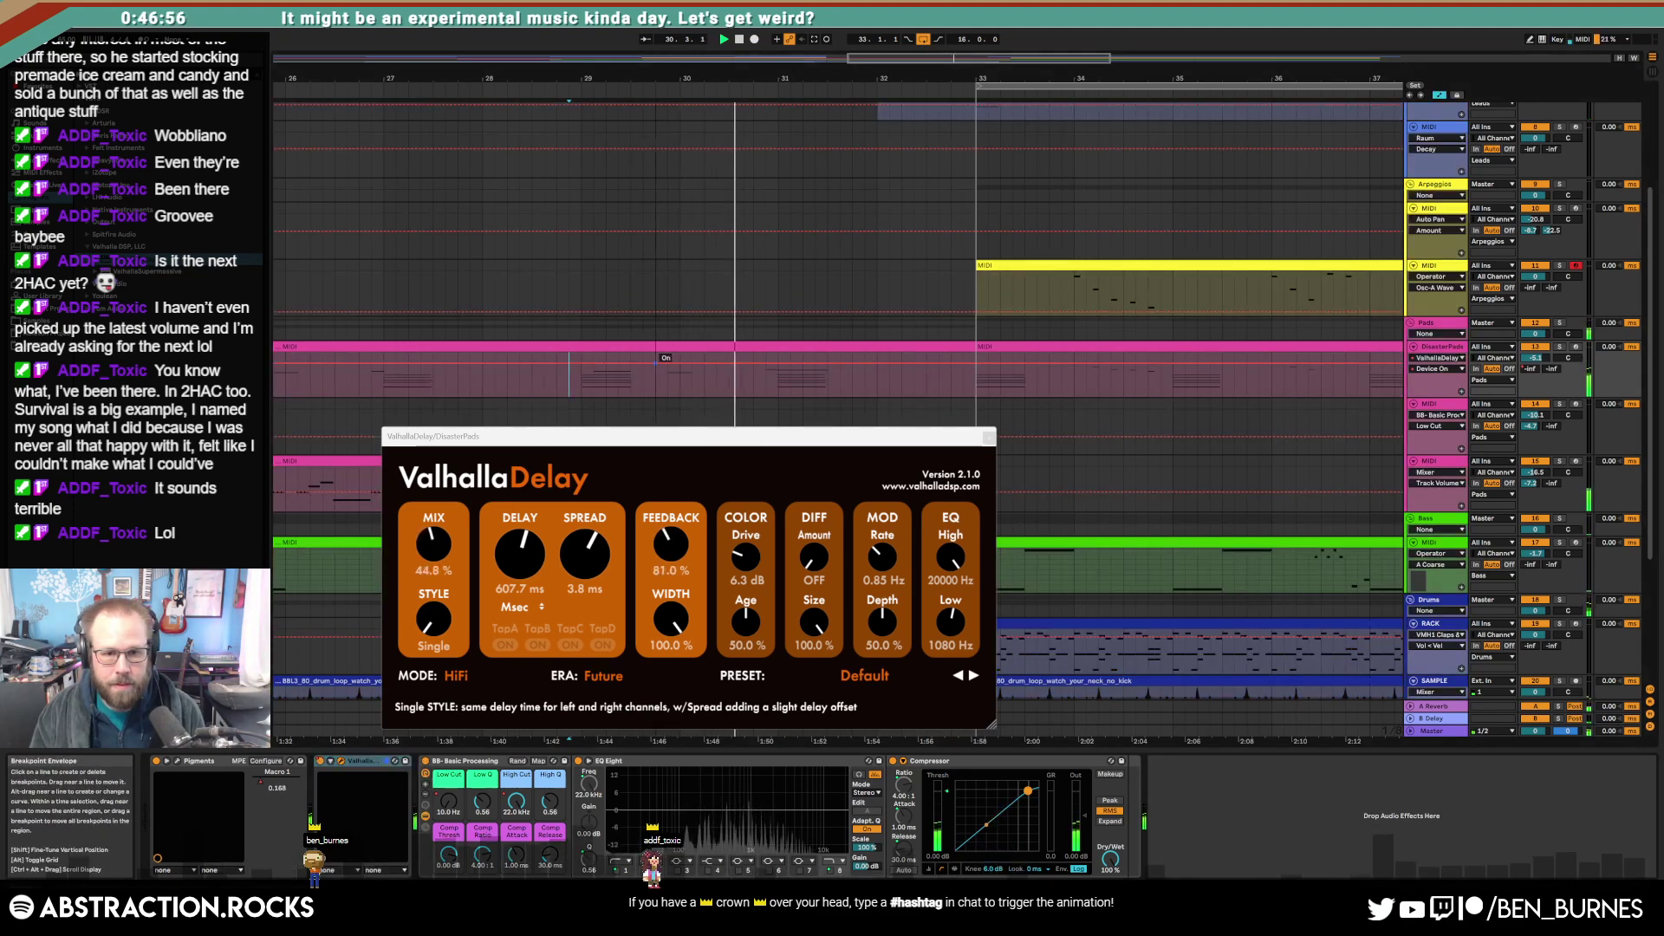
{"action": "left_click", "coordinate": [562, 368]}
{"action": "key", "text": "space"}
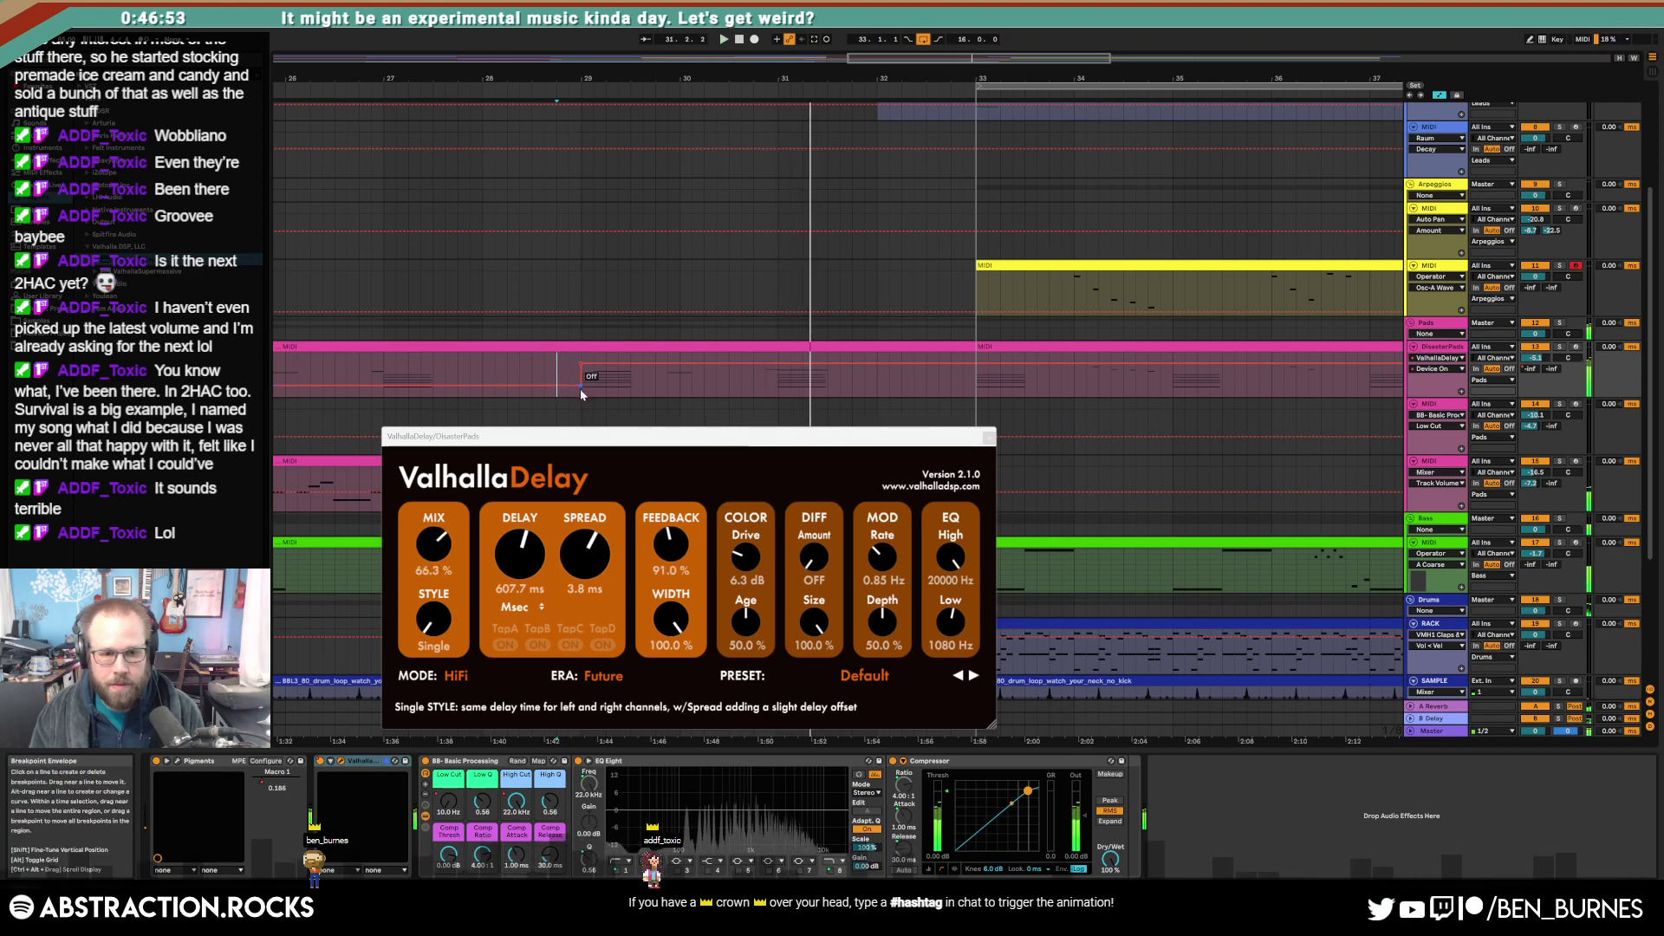
Step: Undo the Device On and Feedback automation changes on the pads delay and check its Feedback envelope
{"action": "left_click", "coordinate": [587, 364]}
{"action": "key", "text": "ctrl+z"}
{"action": "key", "text": "ctrl+z"}
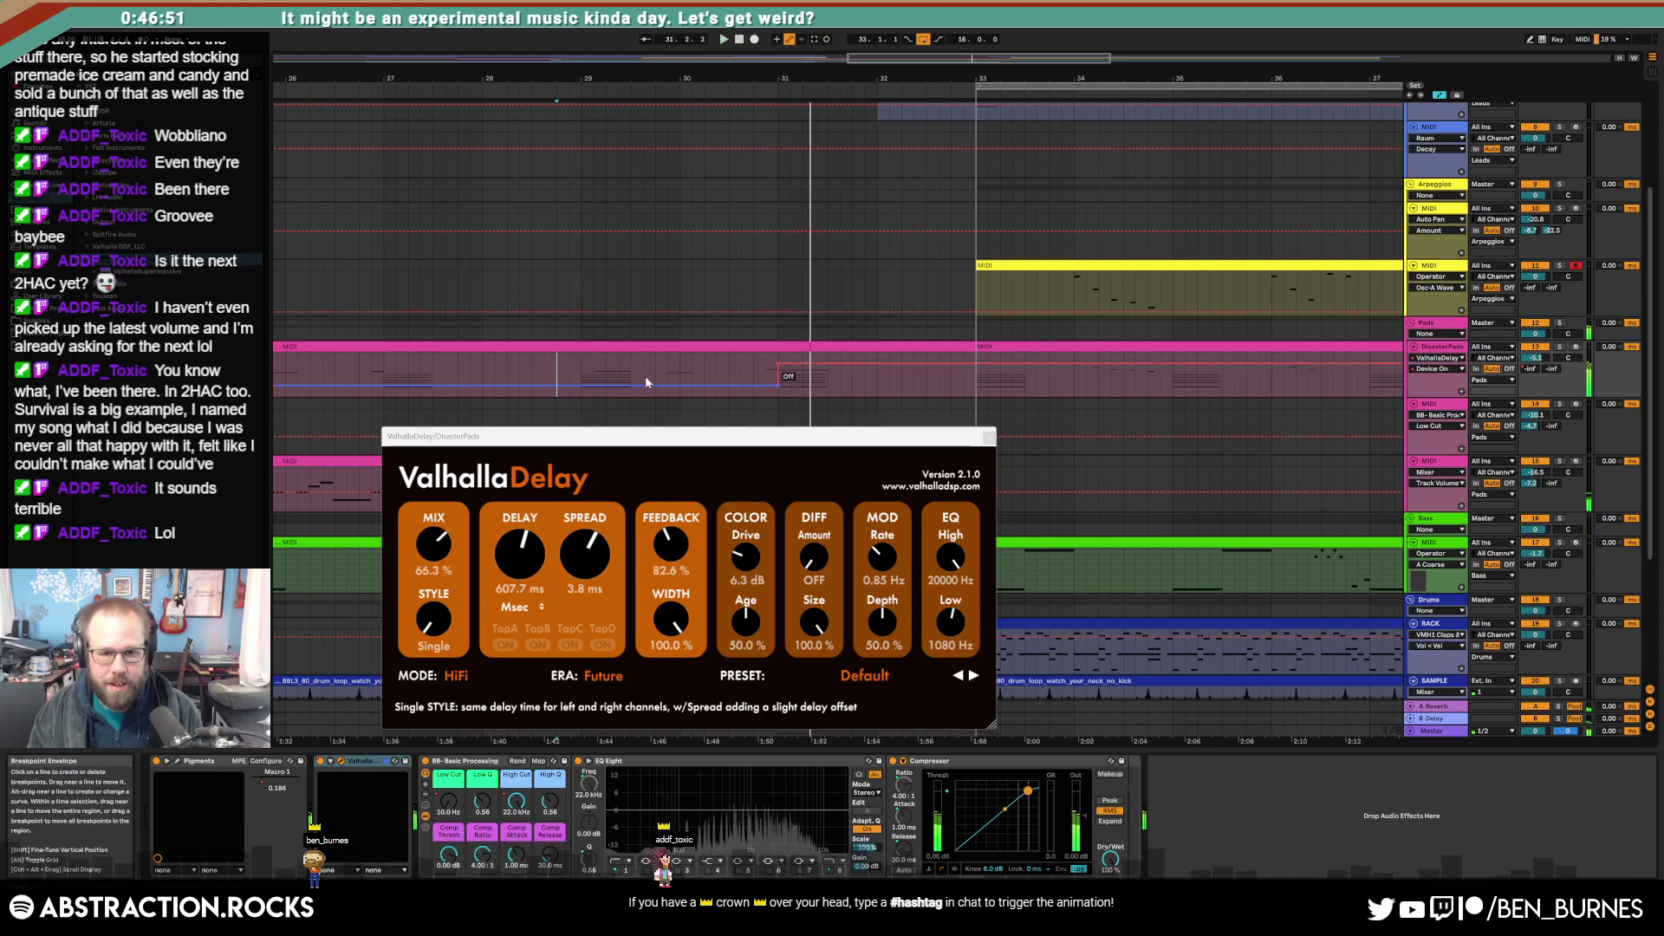
{"action": "left_click", "coordinate": [729, 368]}
{"action": "left_click", "coordinate": [671, 545]}
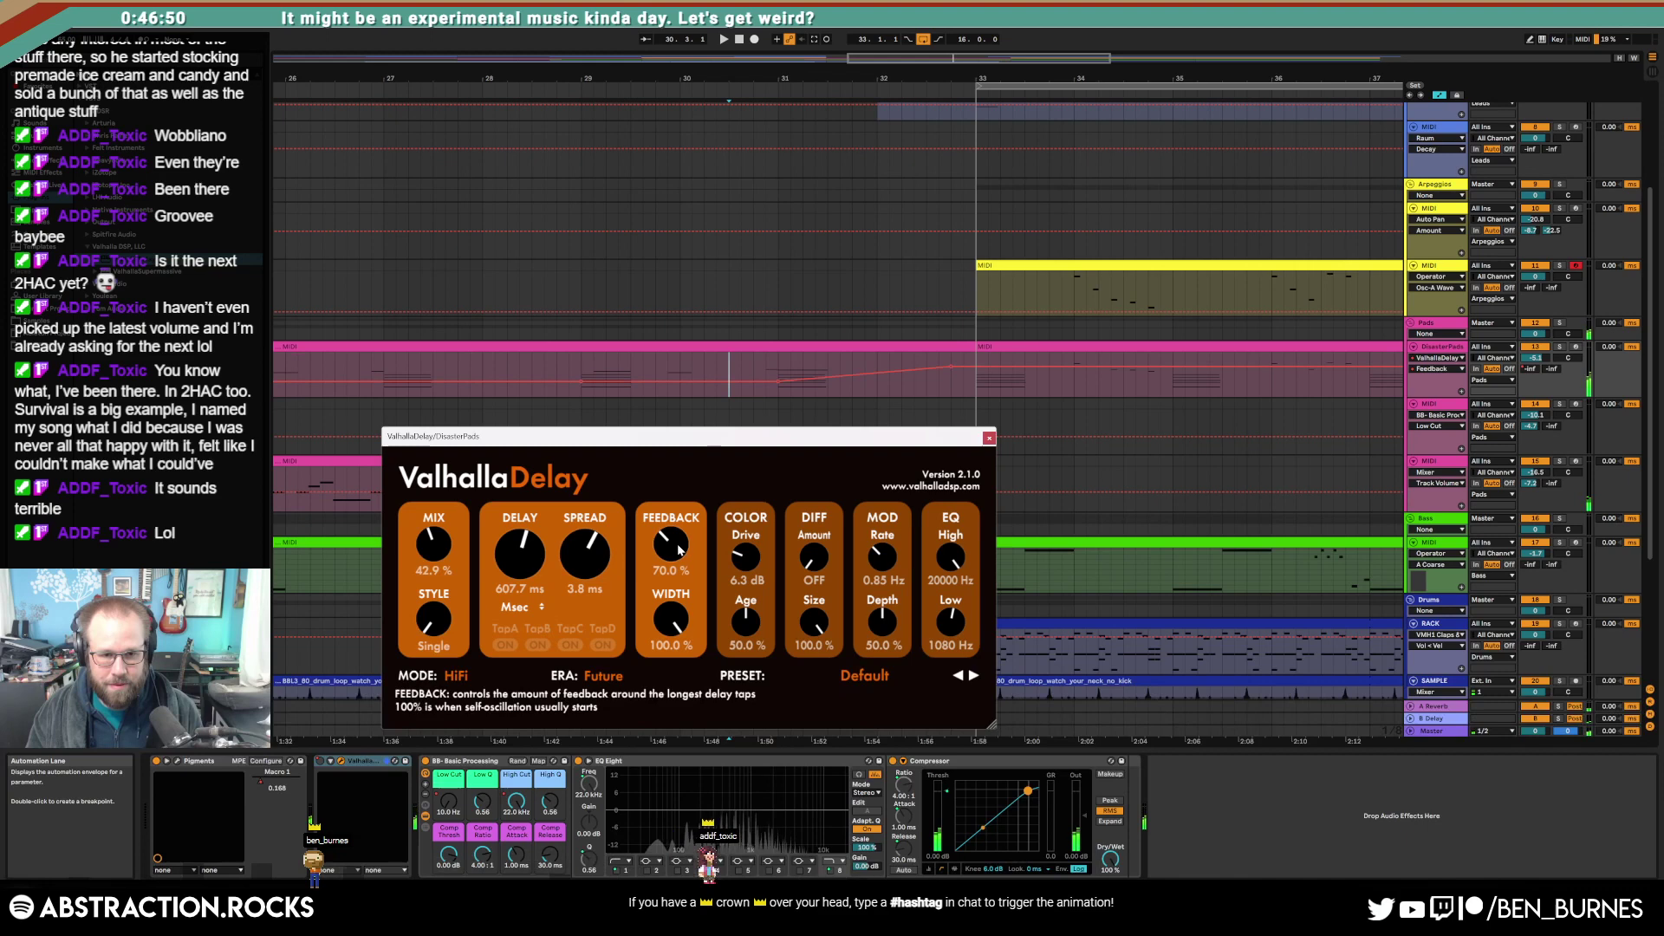
Step: Start the pads delay's Mix automation ramp at bar 31 and play the transition from just before it
{"action": "left_click", "coordinate": [434, 544]}
{"action": "left_click", "coordinate": [570, 366]}
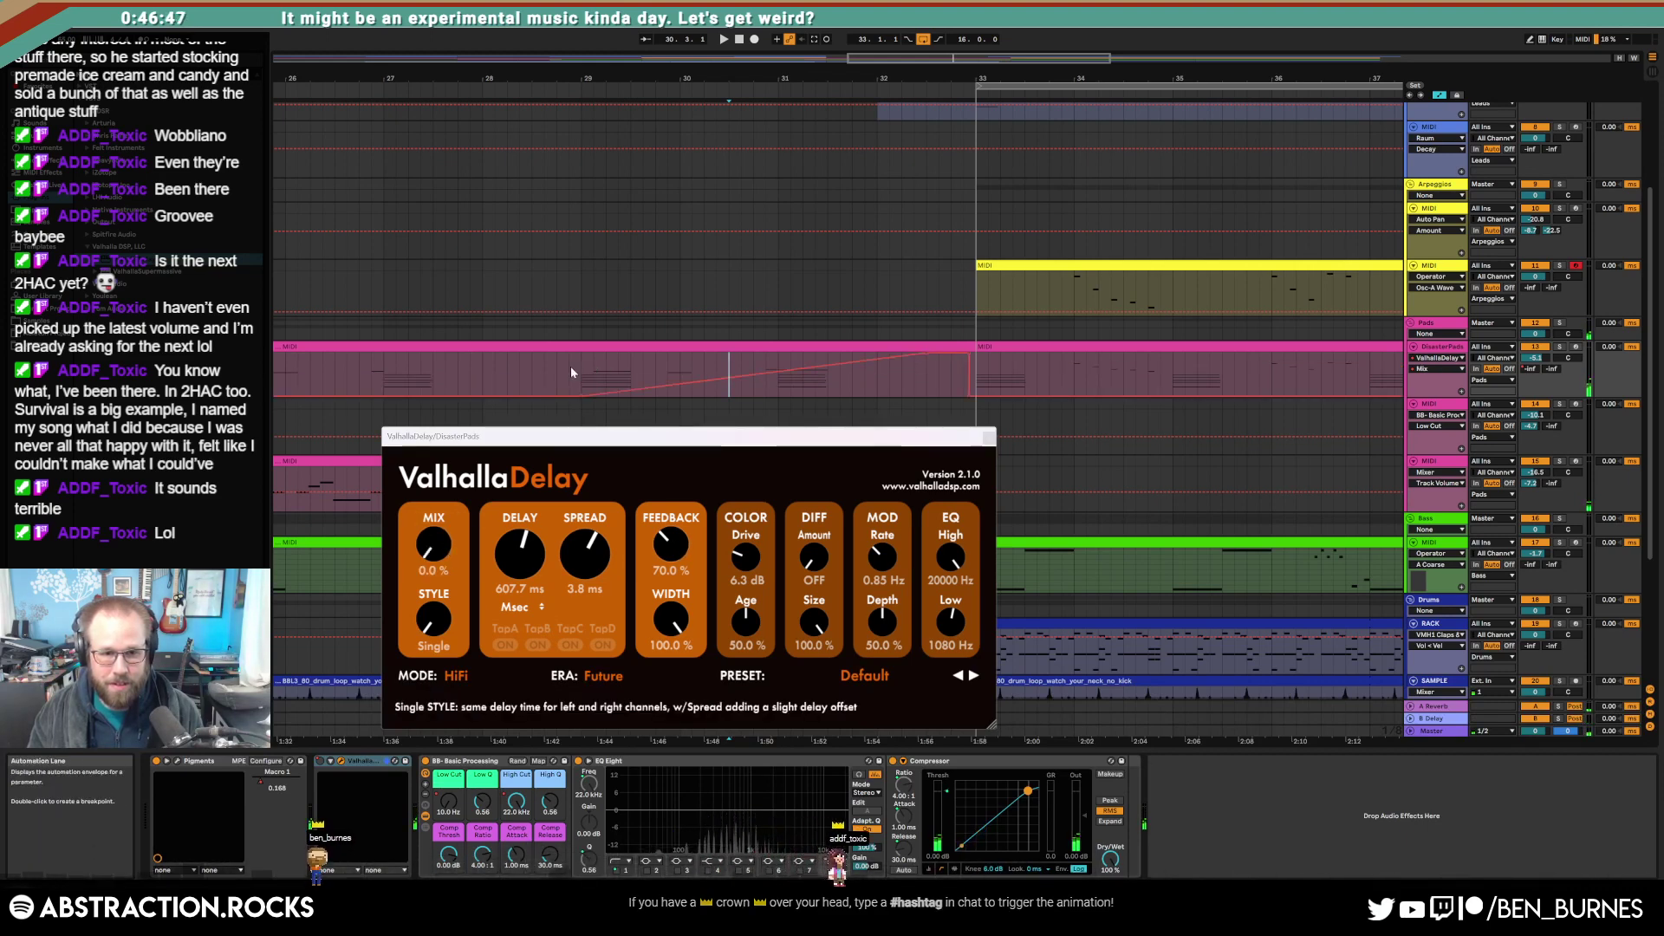
{"action": "left_click_drag", "start_coordinate": [570, 394], "coordinate": [792, 392]}
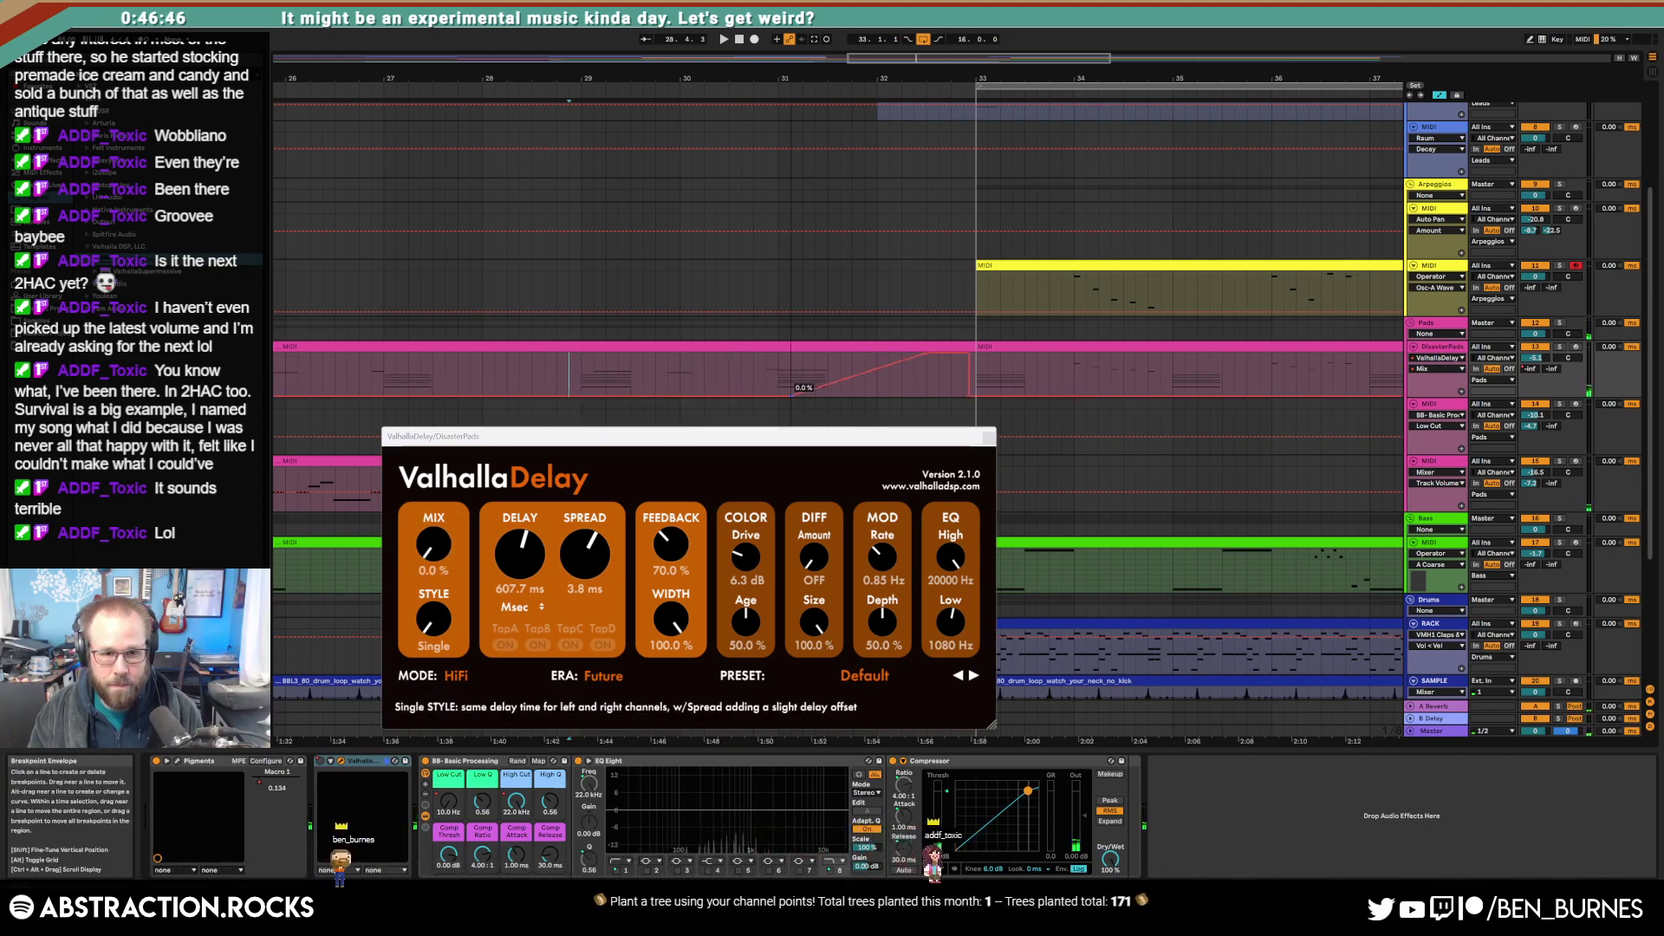
{"action": "left_click", "coordinate": [772, 390]}
{"action": "key", "text": "space"}
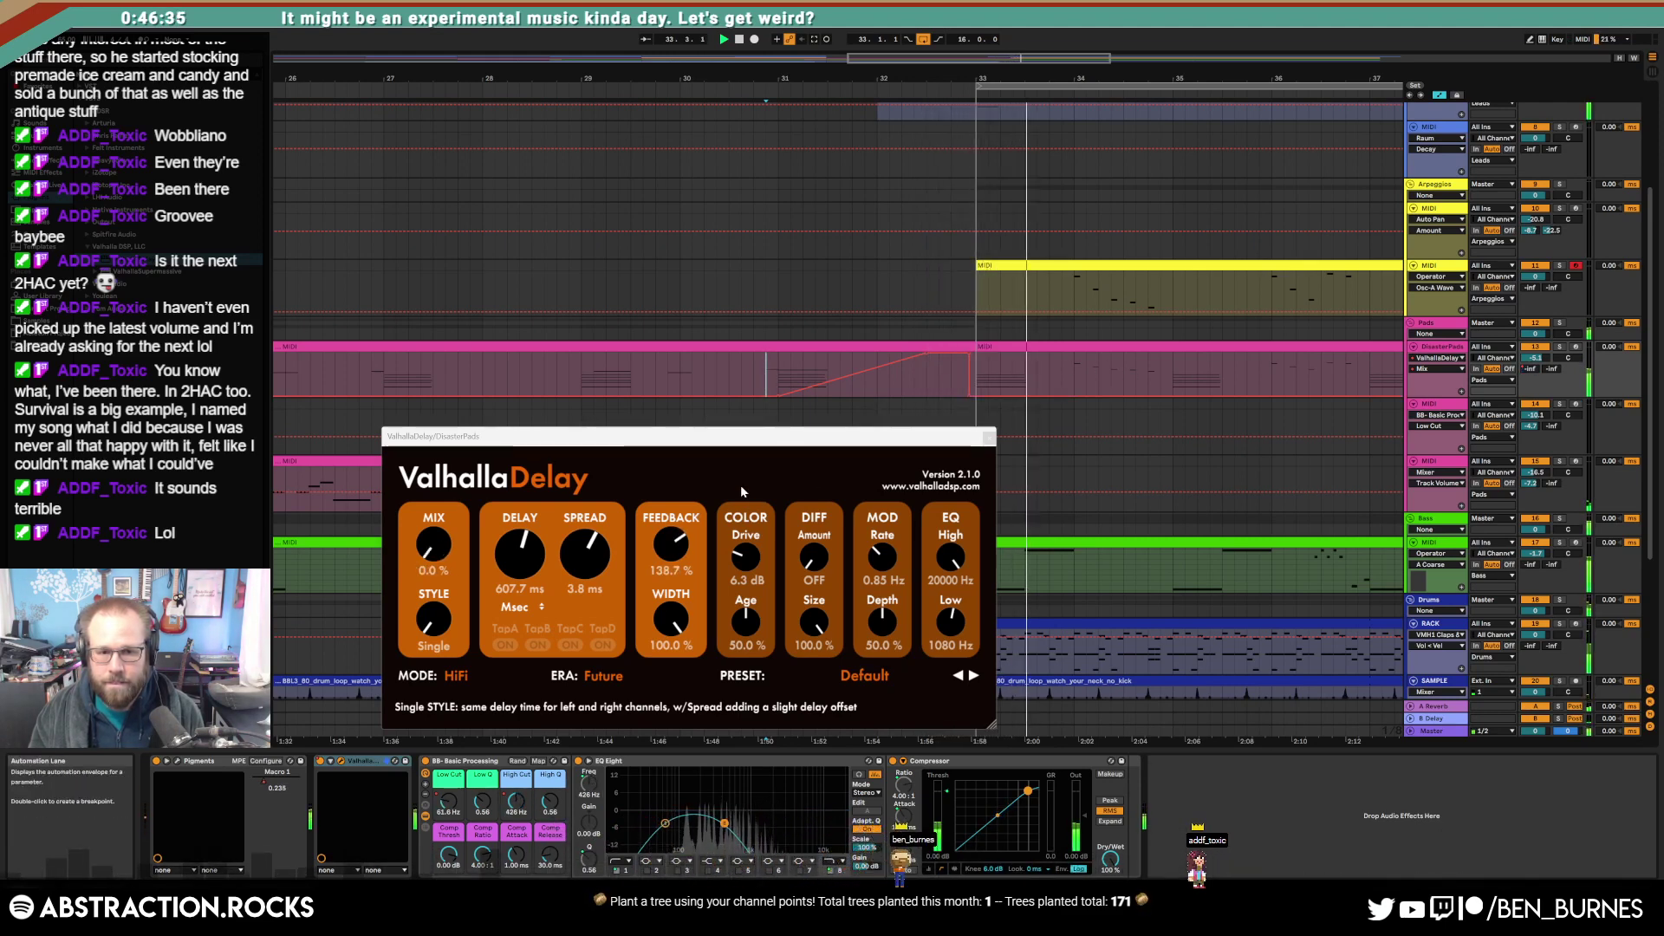
Step: Make the pads track's A-Reverb send swell peak earlier and fall away just before bar 33, and play it from bar 31
{"action": "left_click", "coordinate": [1531, 369]}
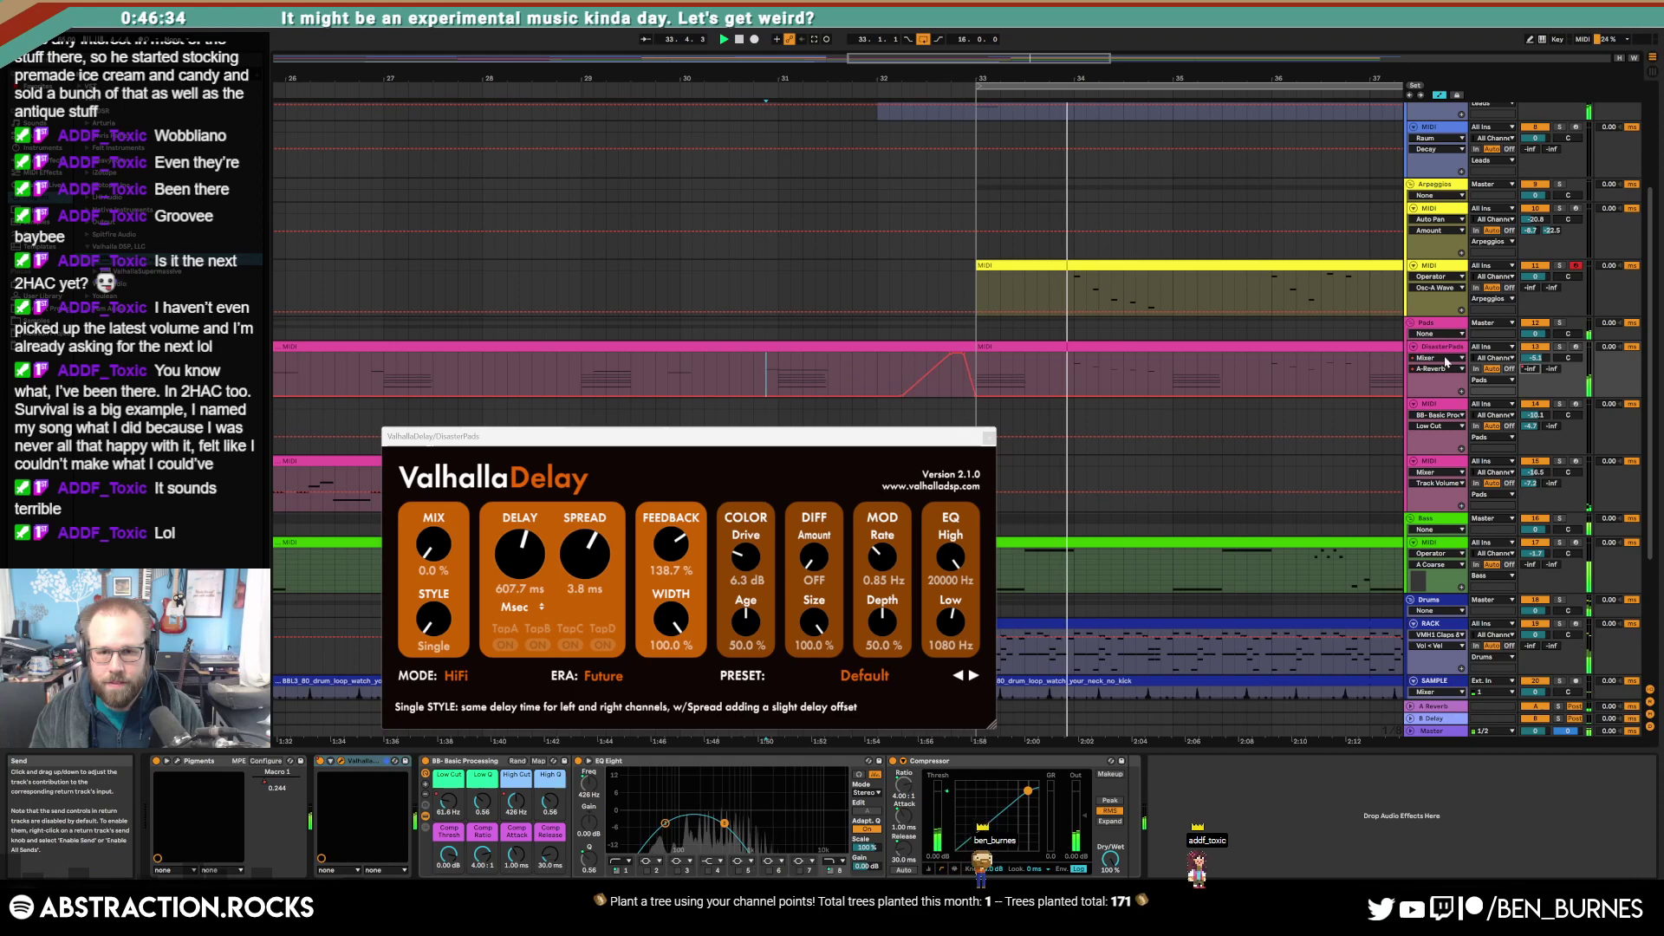
{"action": "left_click", "coordinate": [900, 369]}
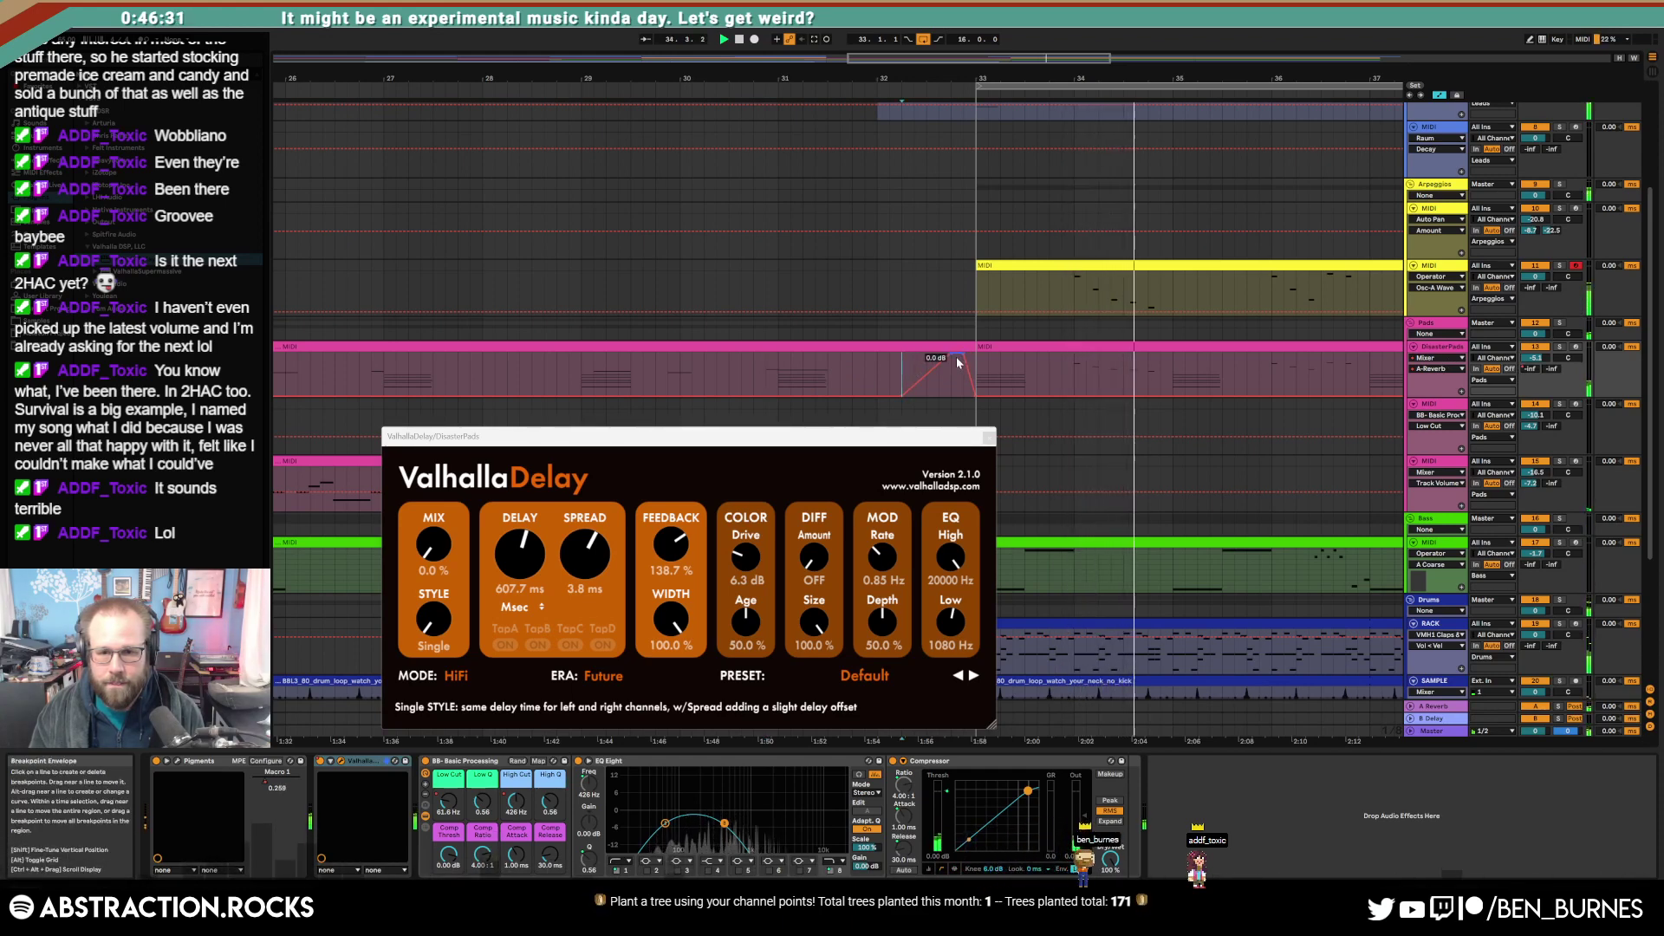
{"action": "left_click_drag", "start_coordinate": [958, 357], "coordinate": [958, 396]}
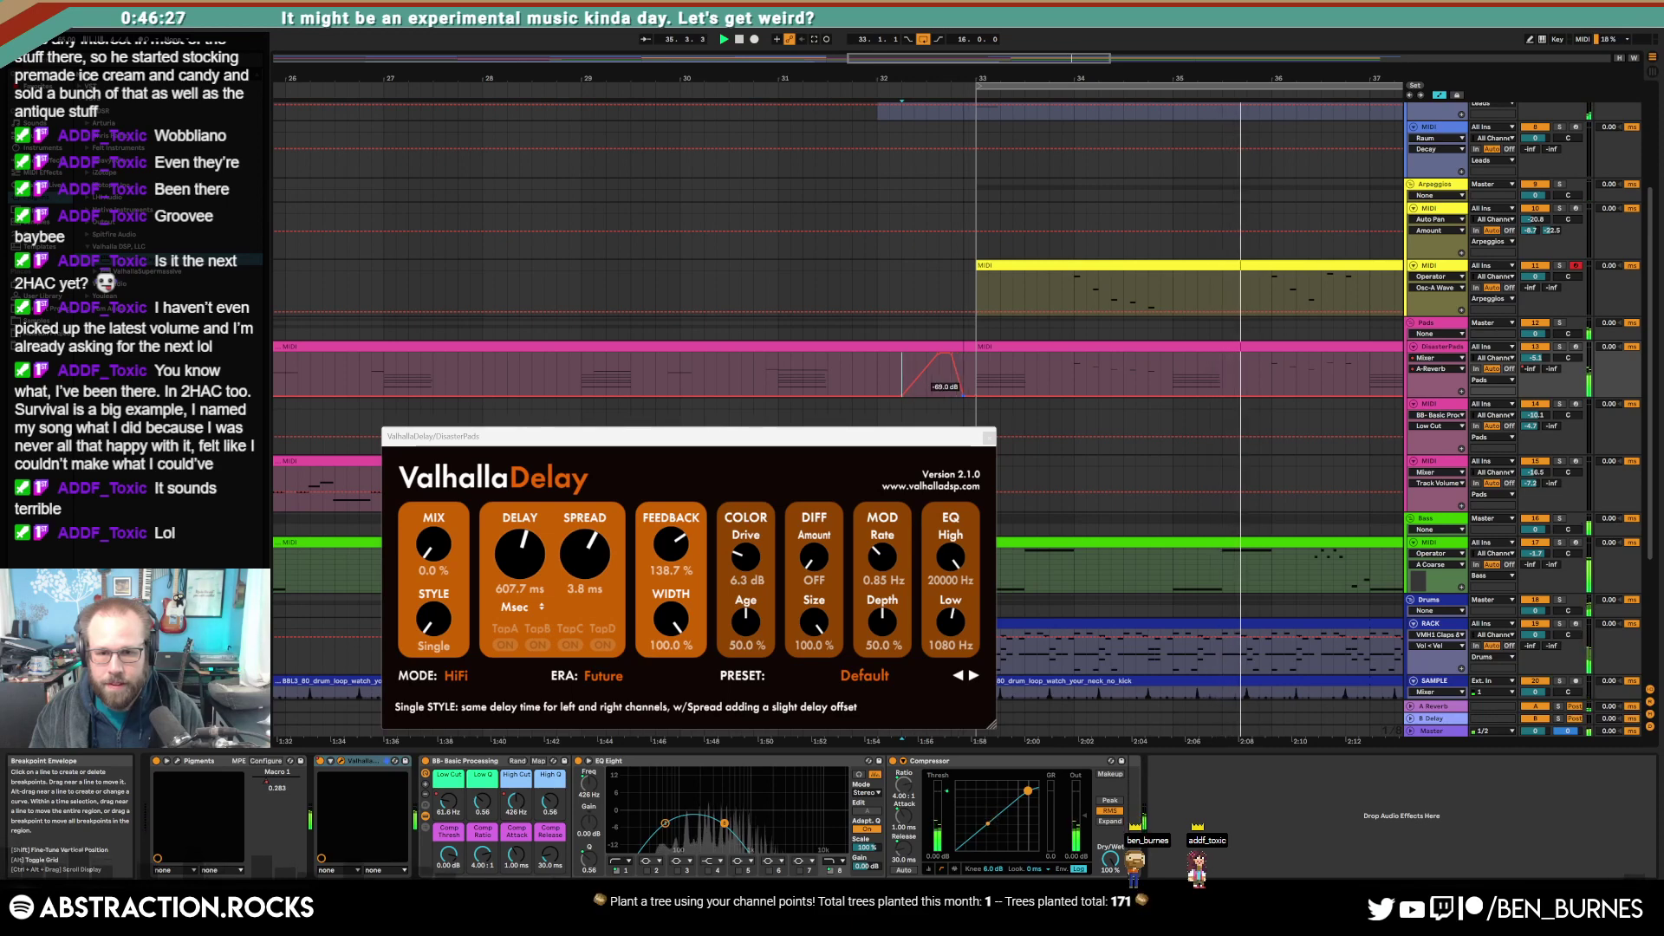
{"action": "left_click", "coordinate": [779, 373]}
{"action": "key", "text": "space"}
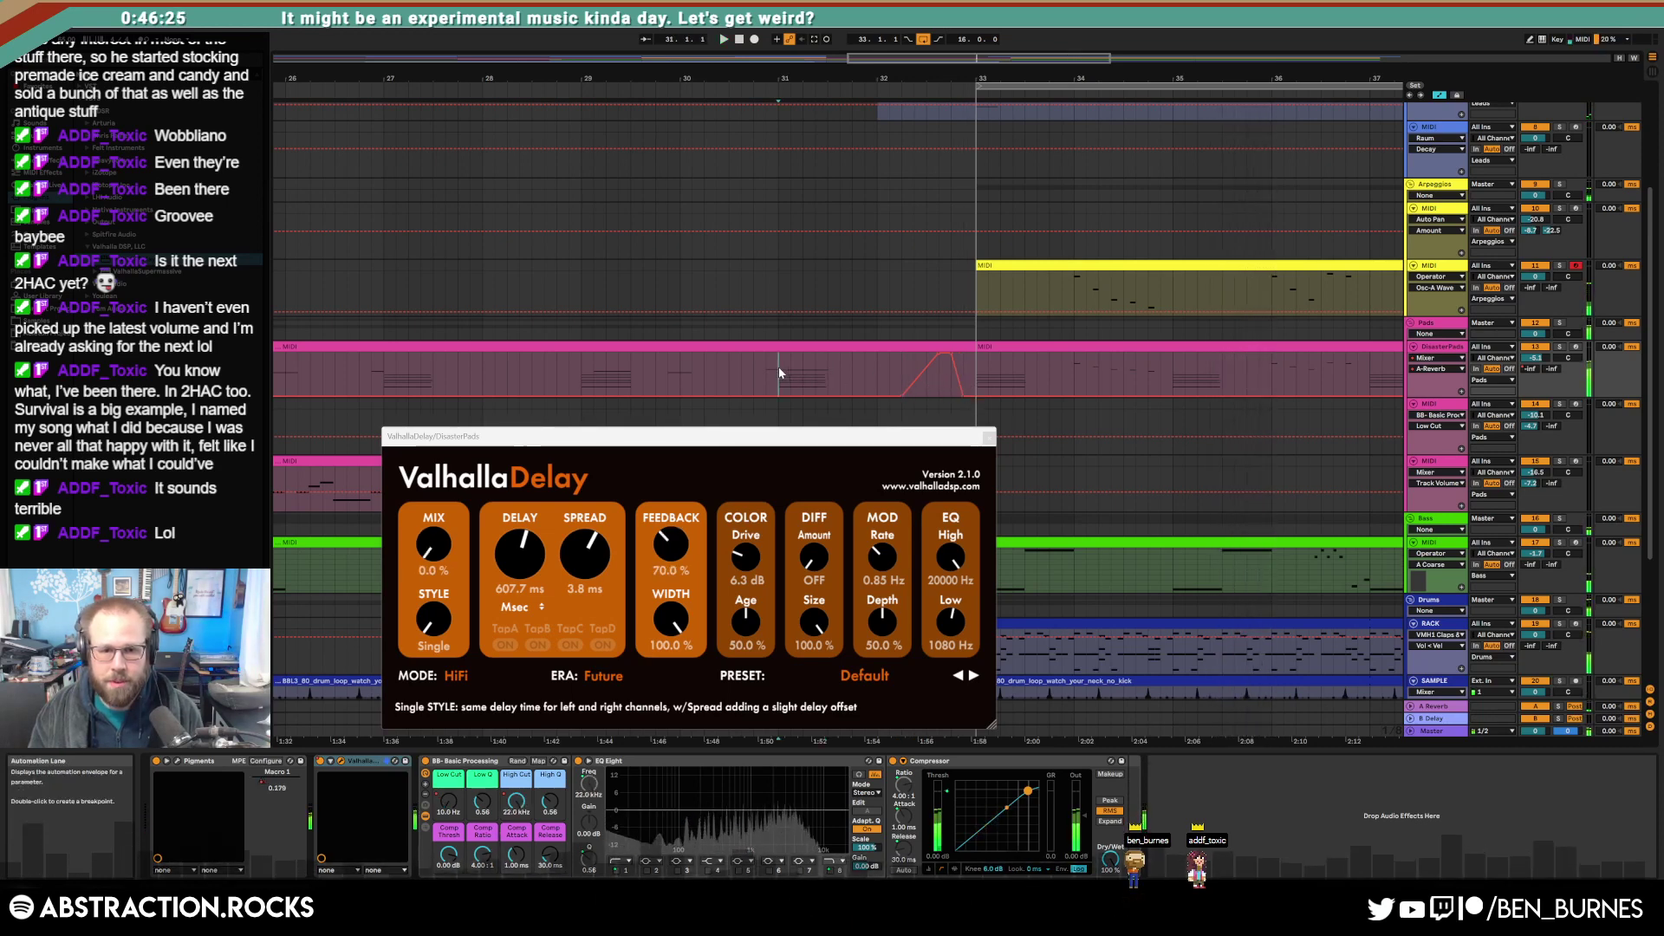
{"action": "key", "text": "space"}
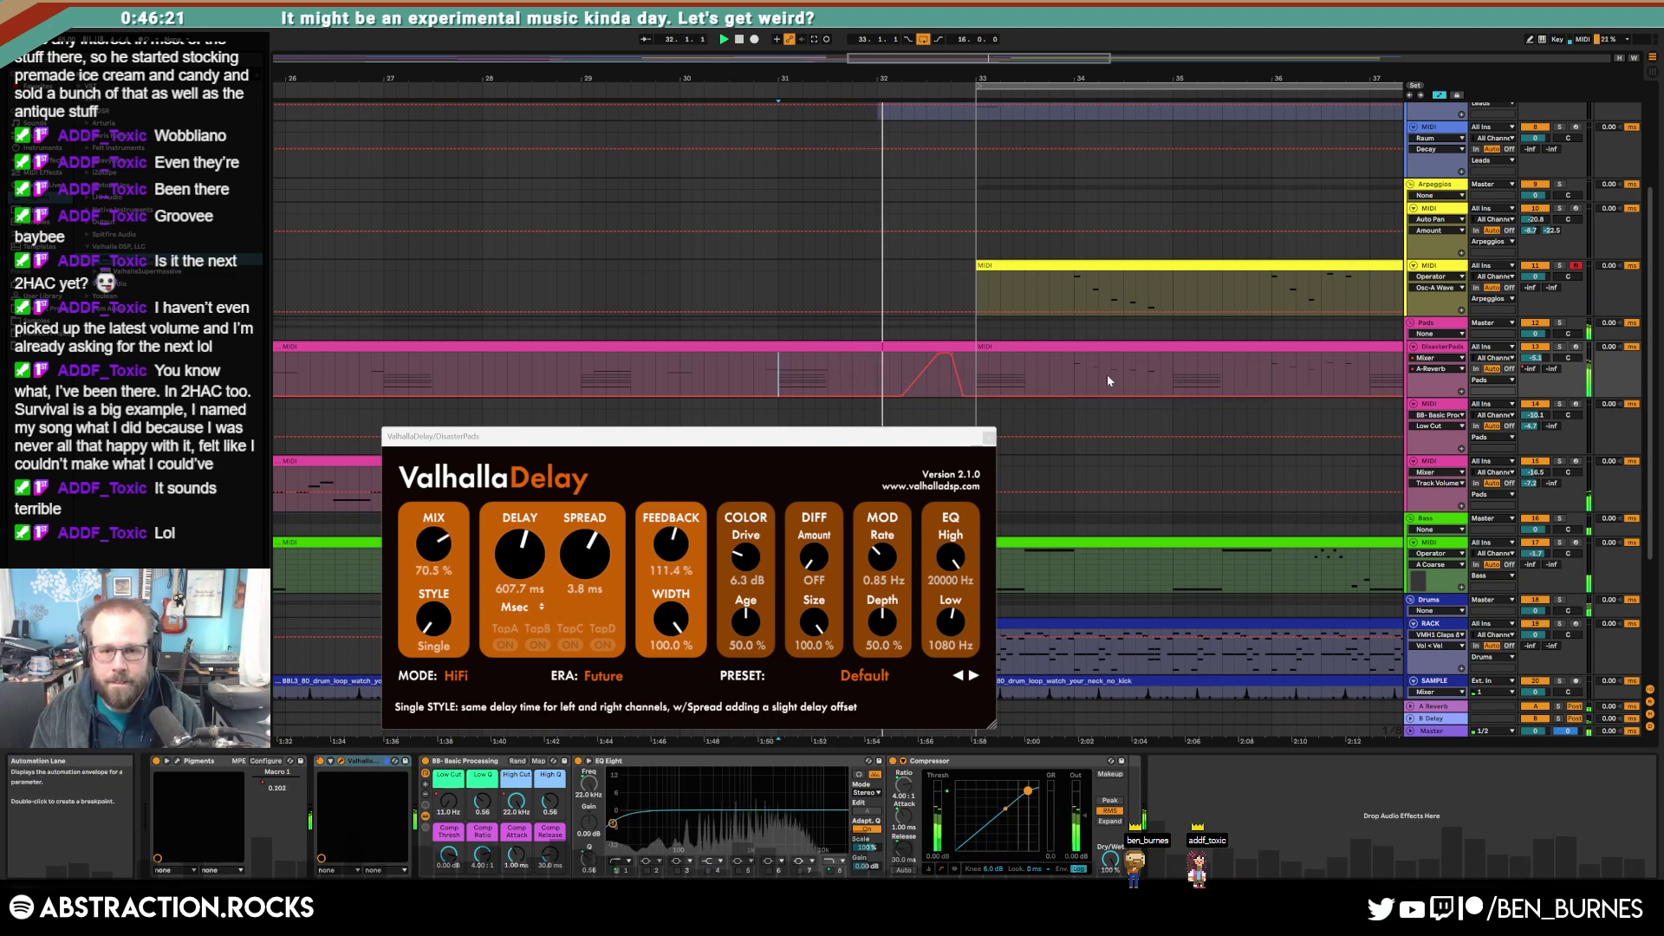
Step: Close the delay plugin and shorten the bass clip before bar 33 to end just after bar 32
{"action": "key", "text": "a"}
{"action": "key", "text": "a"}
{"action": "left_click", "coordinate": [989, 438]}
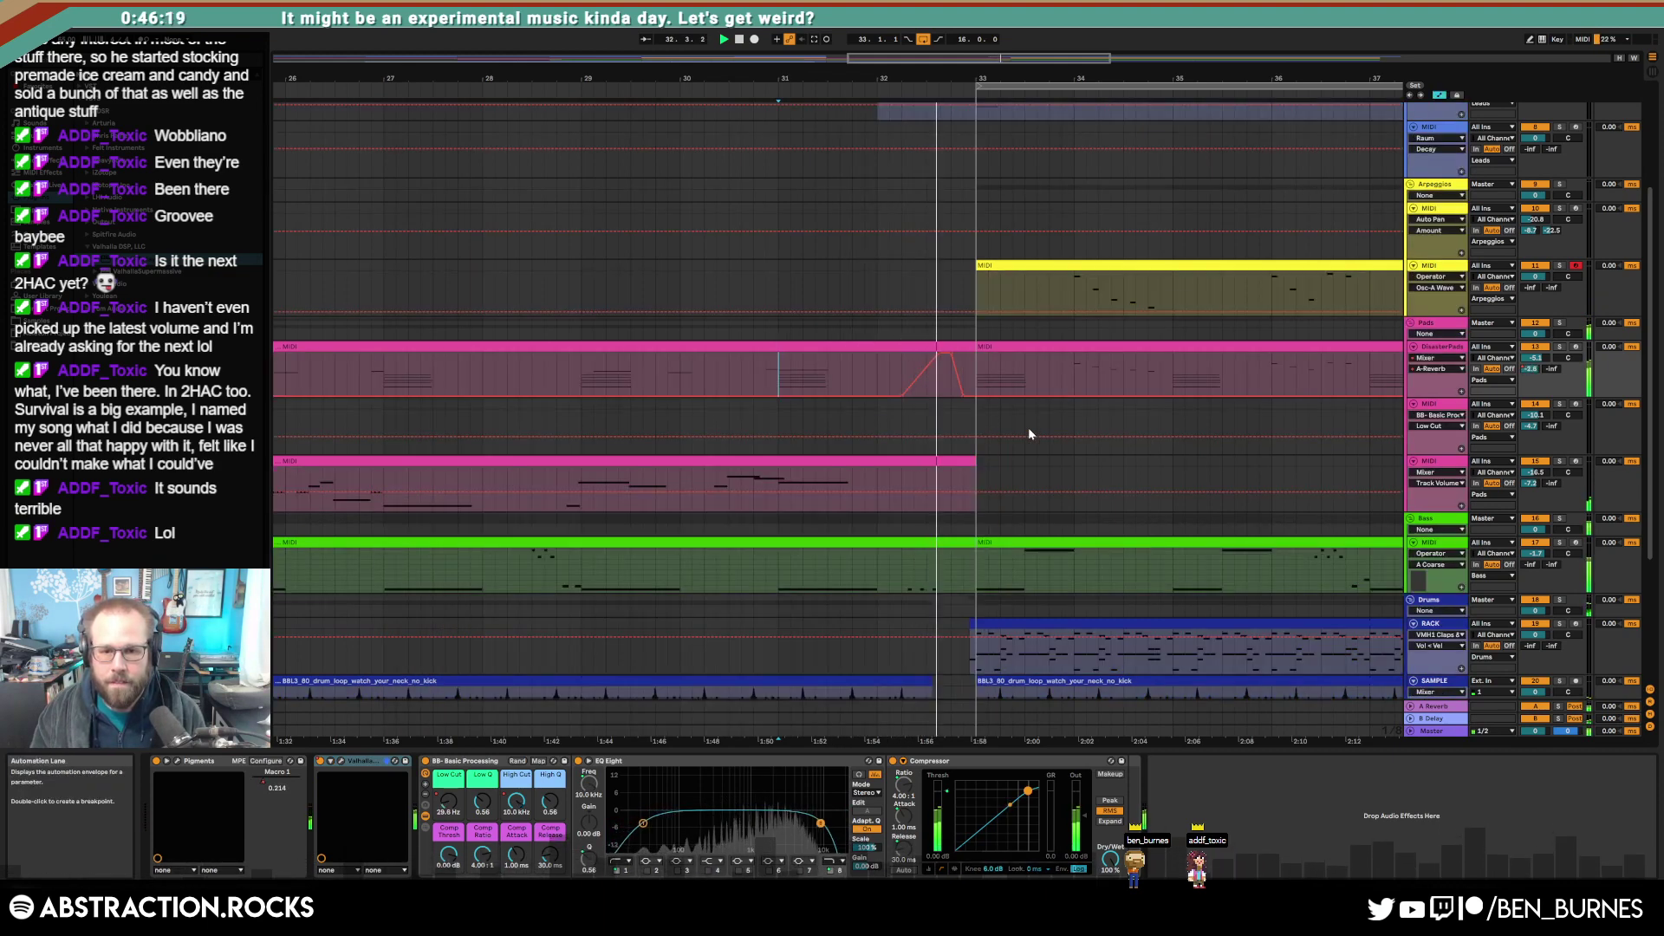
{"action": "scroll", "coordinate": [1029, 433], "scroll_direction": "down", "scroll_amount": 1}
{"action": "left_click_drag", "start_coordinate": [974, 504], "coordinate": [887, 503]}
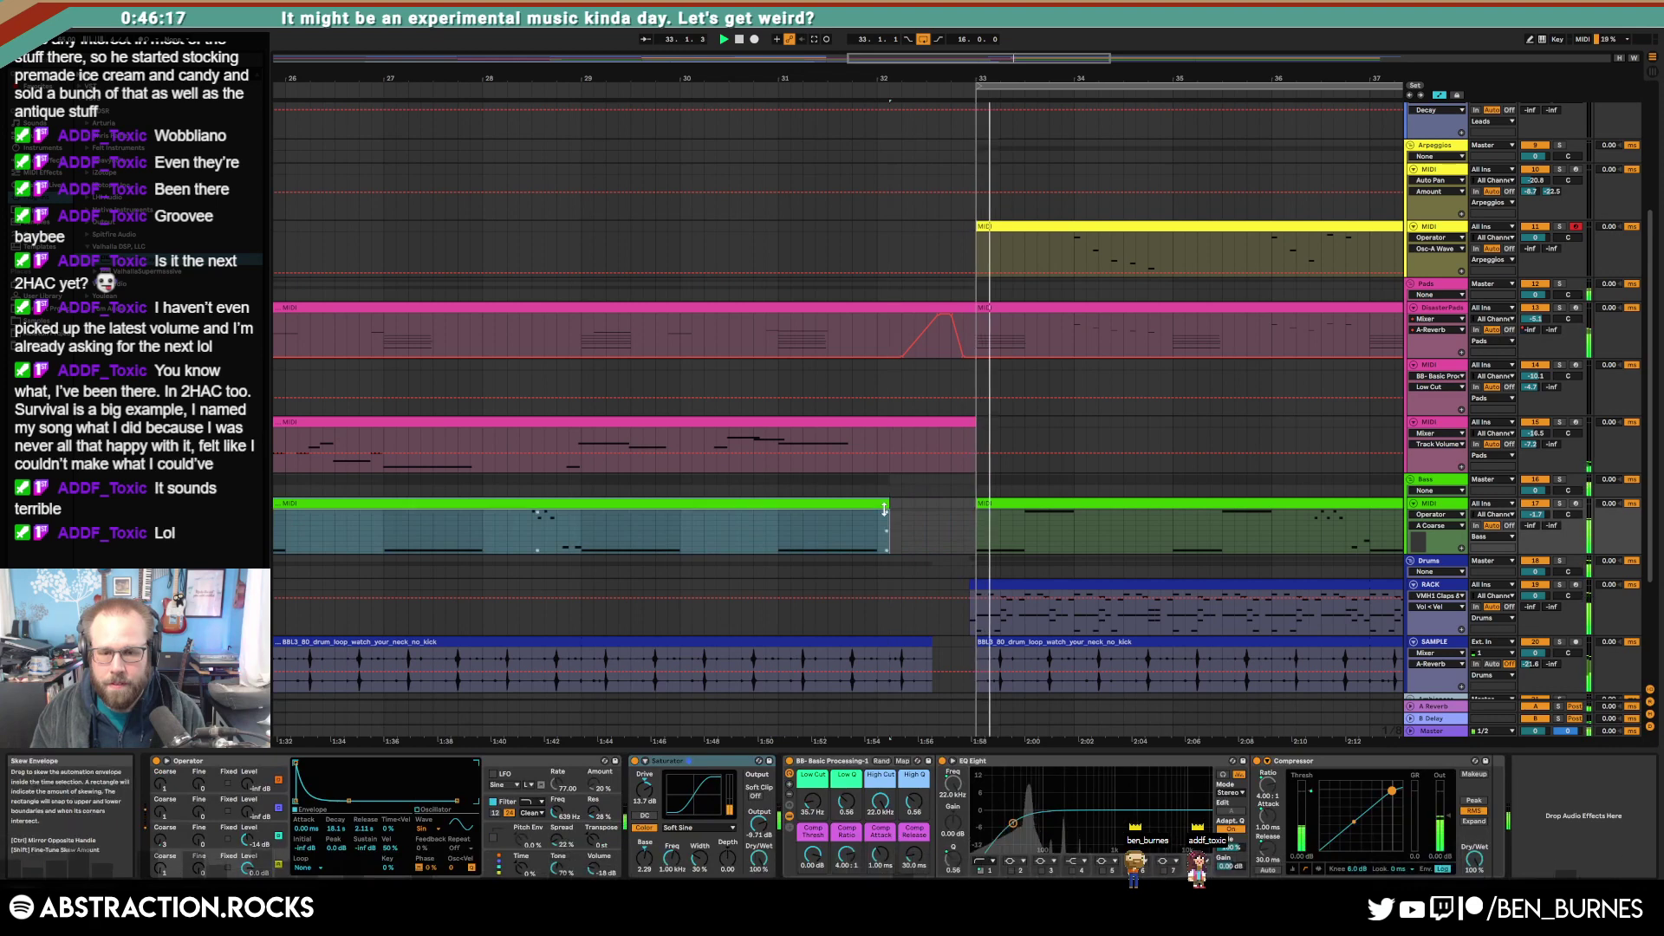
{"action": "key", "text": "space"}
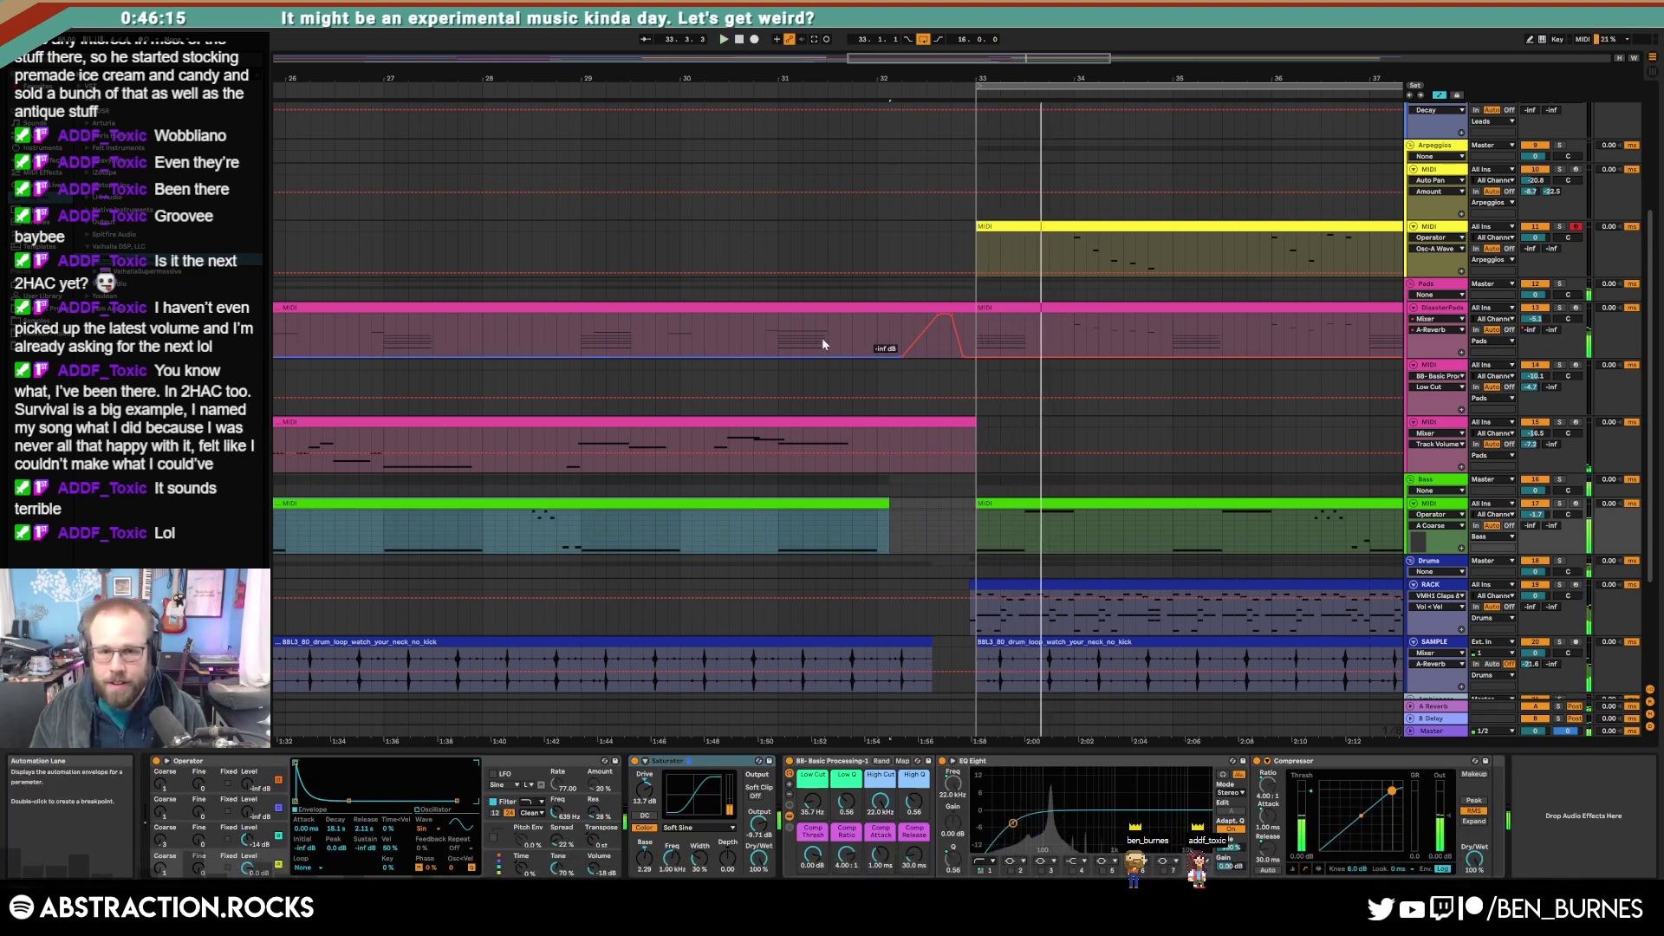
Step: Play the transition from just before bar 31, shorten the drum loop clip to end just before bar 32, and hide the automation
{"action": "left_click", "coordinate": [765, 334]}
{"action": "key", "text": "space"}
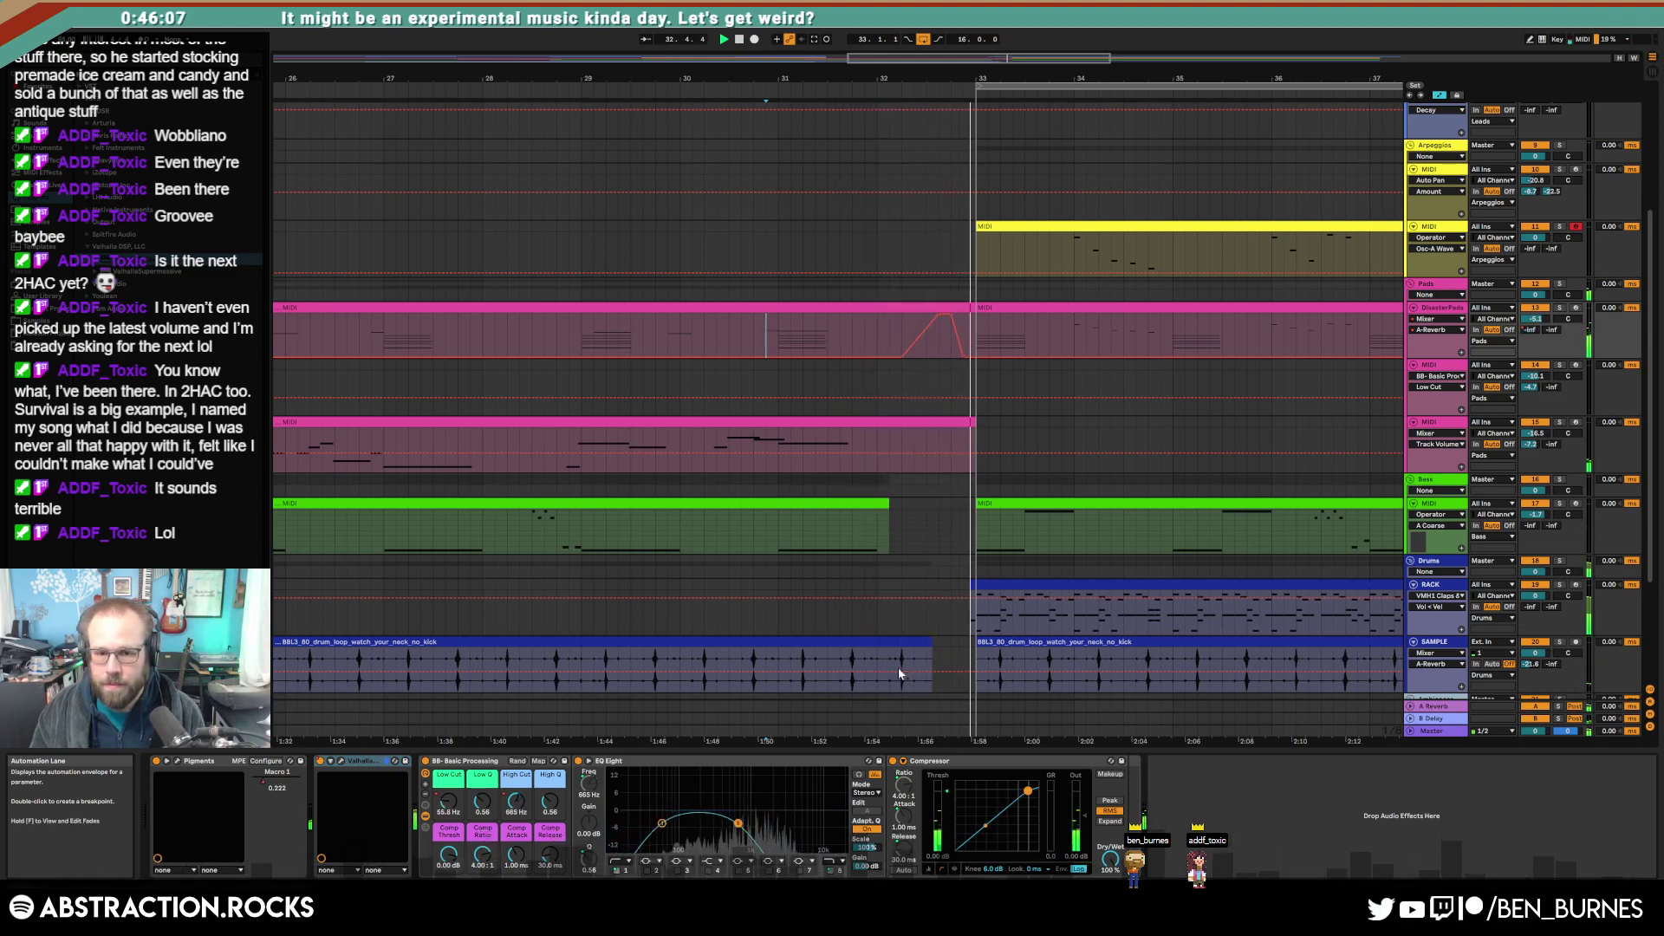
{"action": "left_click_drag", "start_coordinate": [931, 646], "coordinate": [867, 644]}
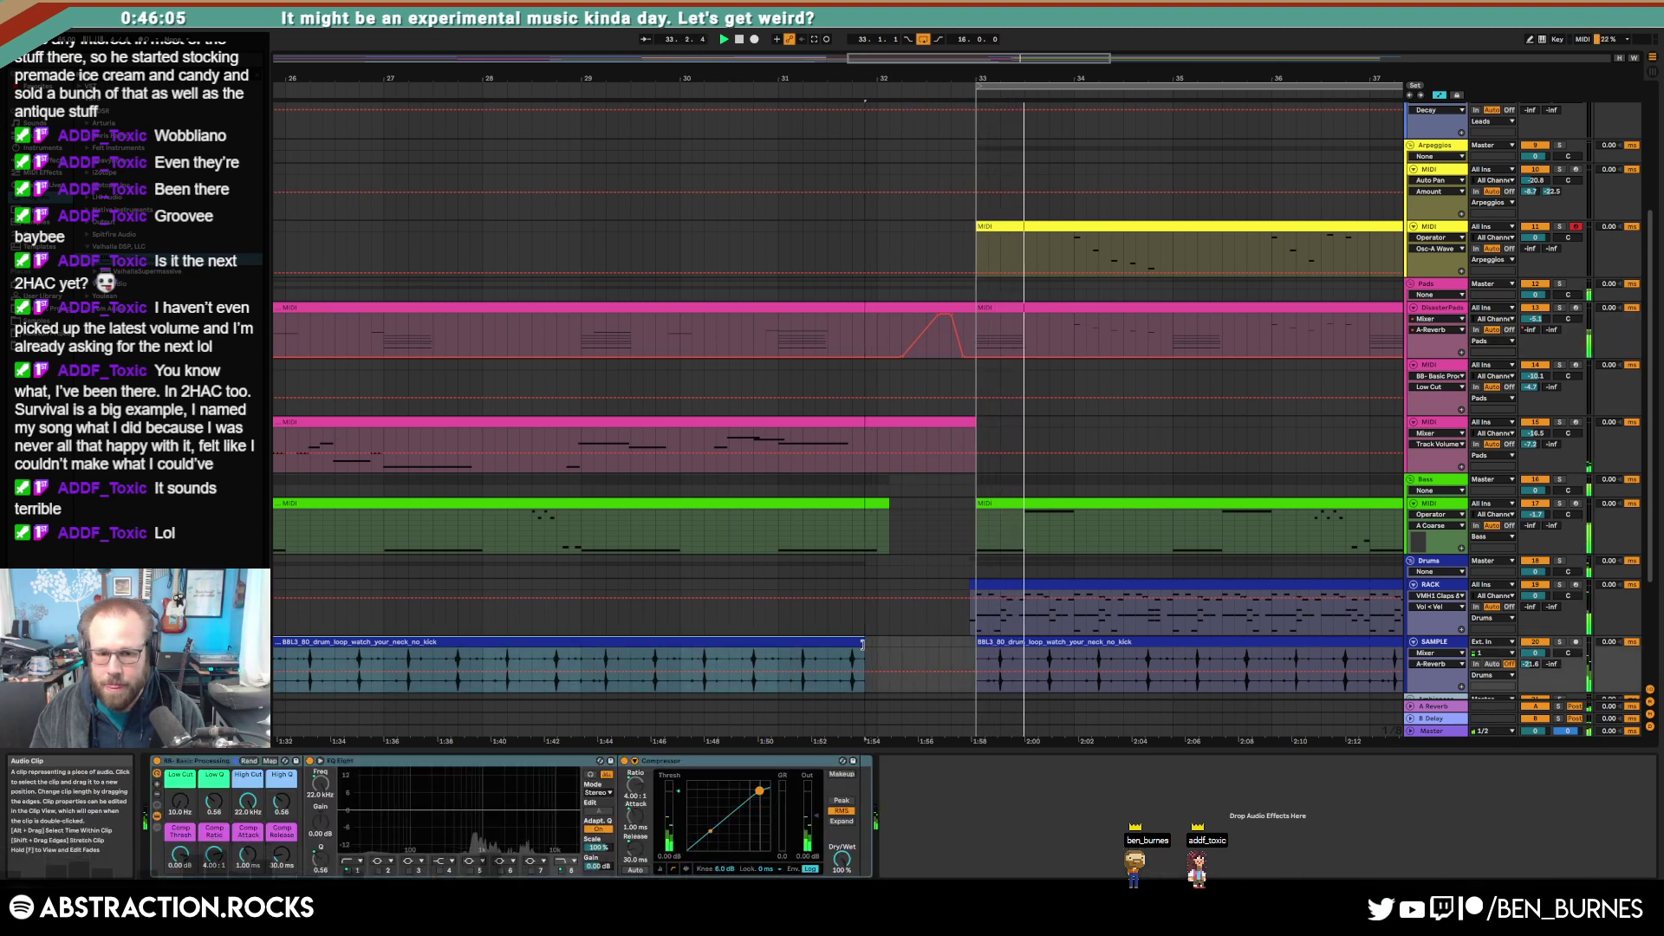
{"action": "key", "text": "a"}
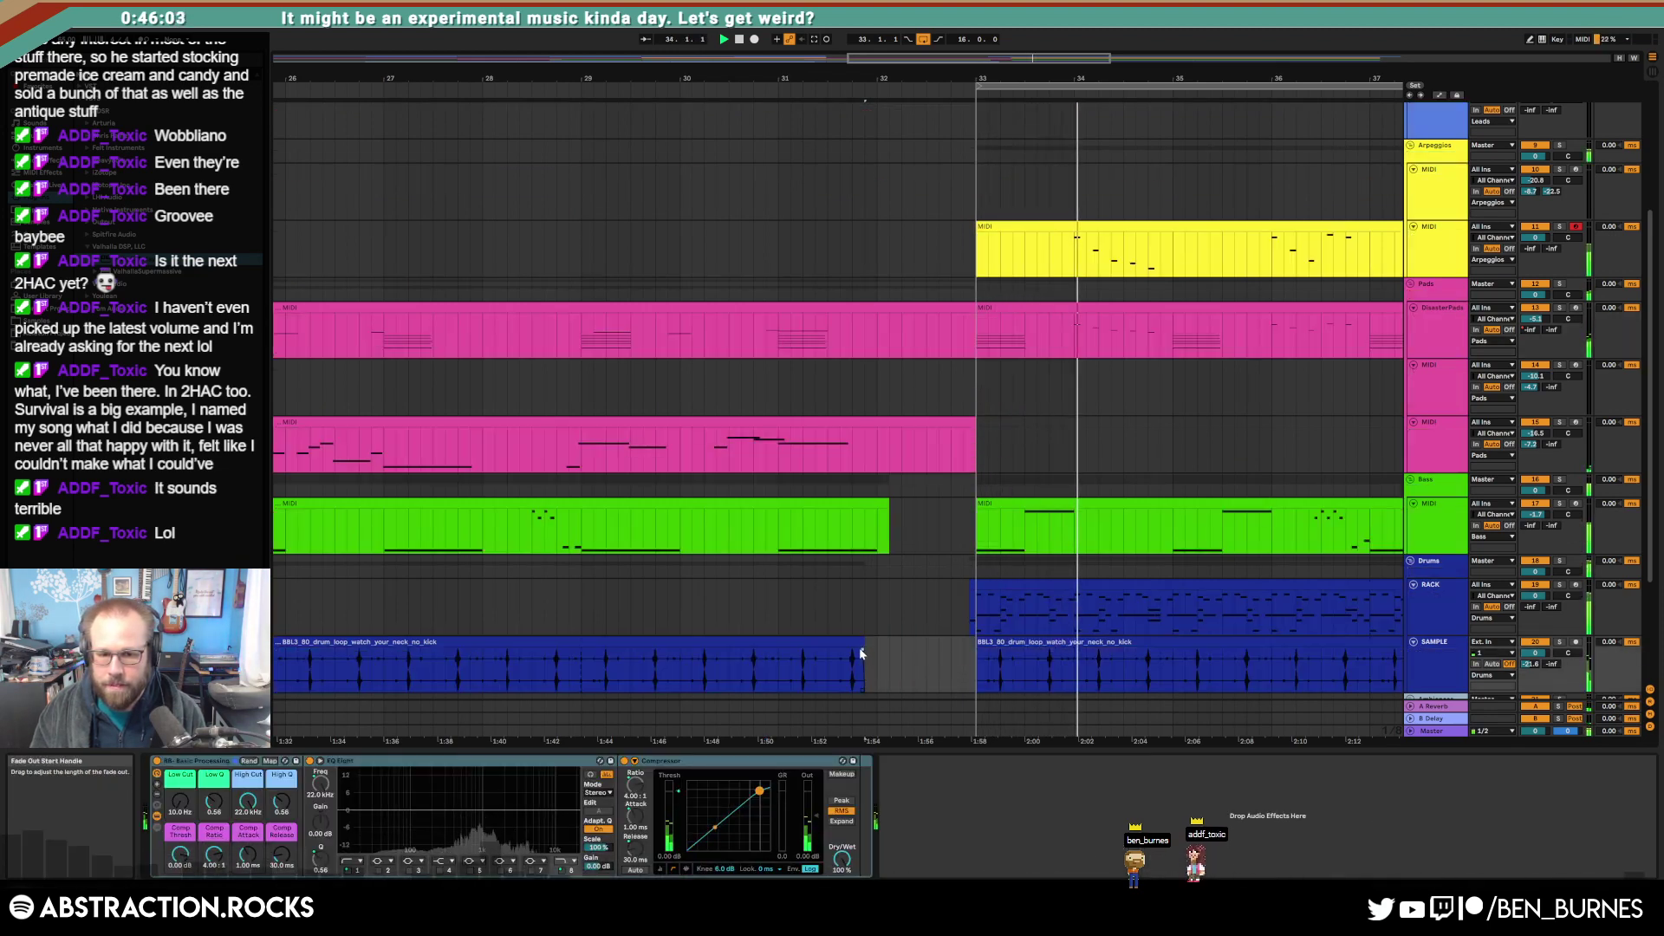
Step: Fit the whole arrangement in view and trim the end of the last ambience sample clip to bar 32
{"action": "scroll", "coordinate": [867, 601], "scroll_direction": "down", "scroll_amount": 2}
{"action": "left_click", "coordinate": [693, 607]}
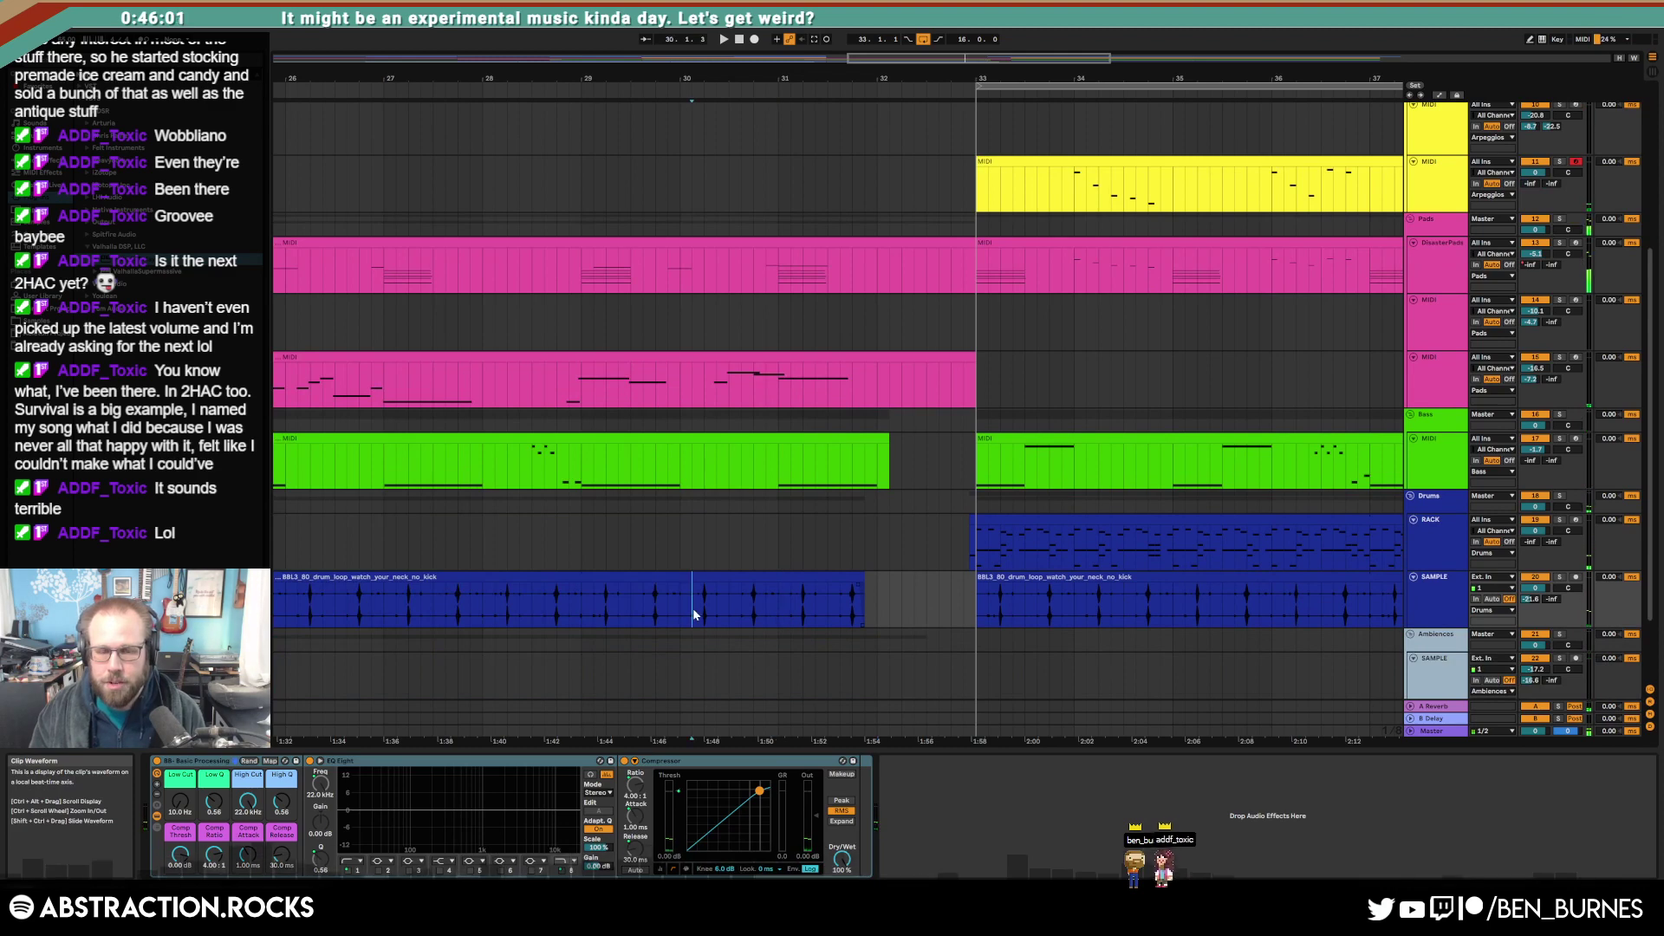
{"action": "scroll", "coordinate": [745, 620], "scroll_direction": "down", "scroll_amount": 3}
{"action": "key", "text": "w"}
{"action": "left_click_drag", "start_coordinate": [881, 617], "coordinate": [852, 635]}
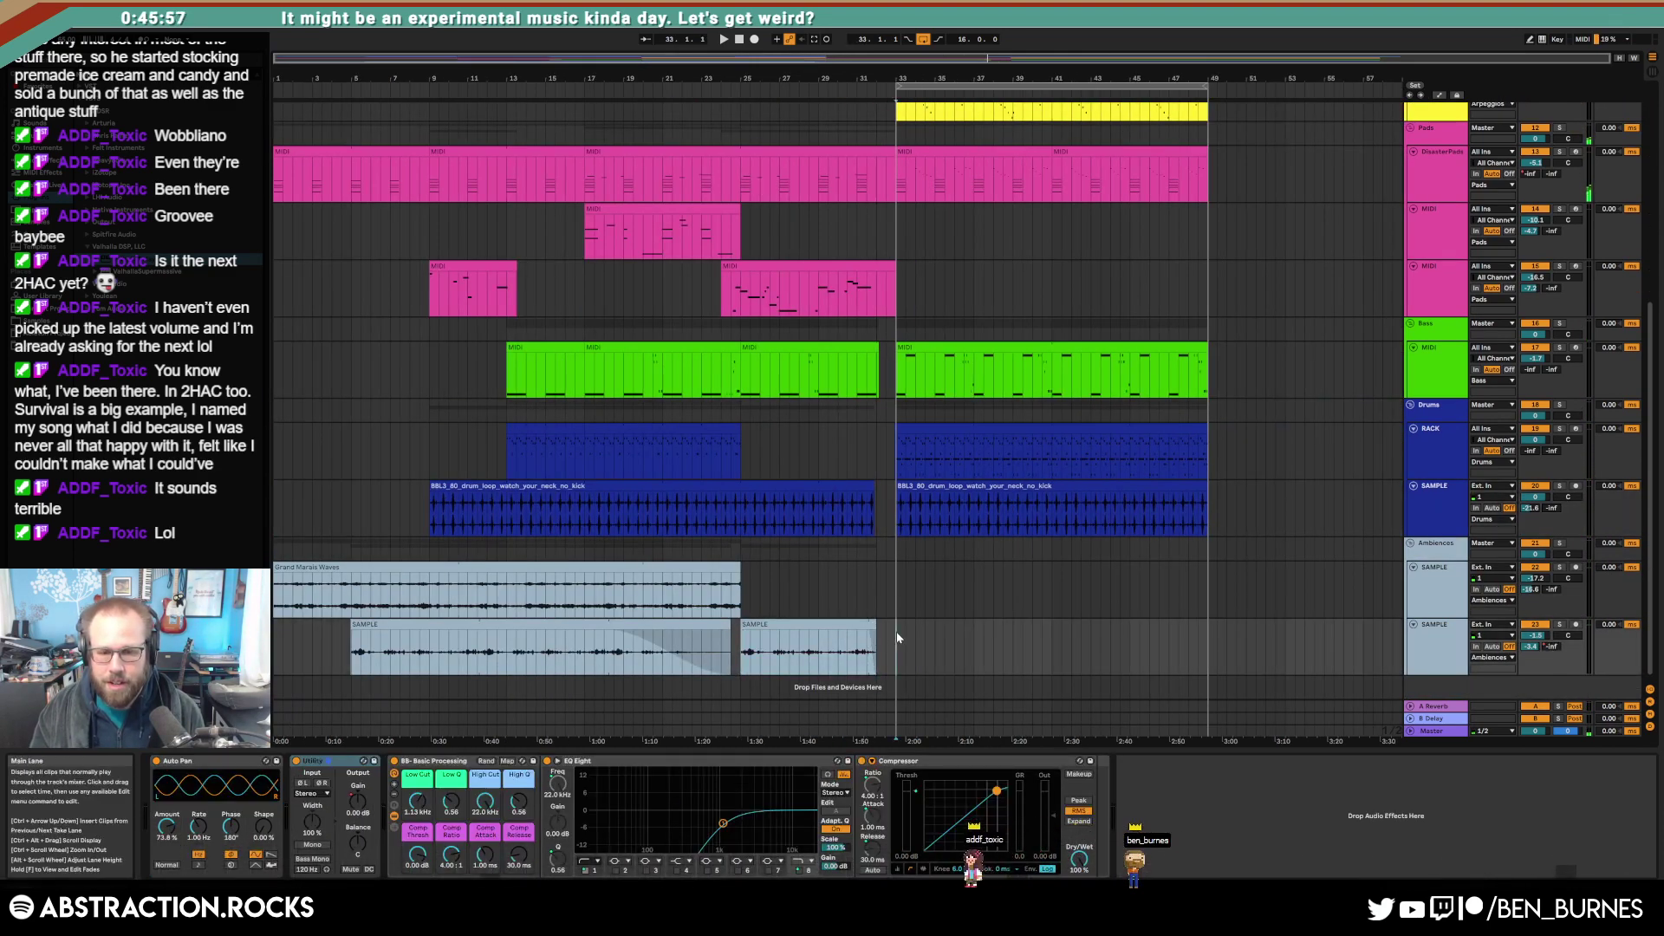
Step: Play the transition into bar 33 from around bar 31 on the pads track
{"action": "scroll", "coordinate": [916, 572], "scroll_direction": "up", "scroll_amount": 5}
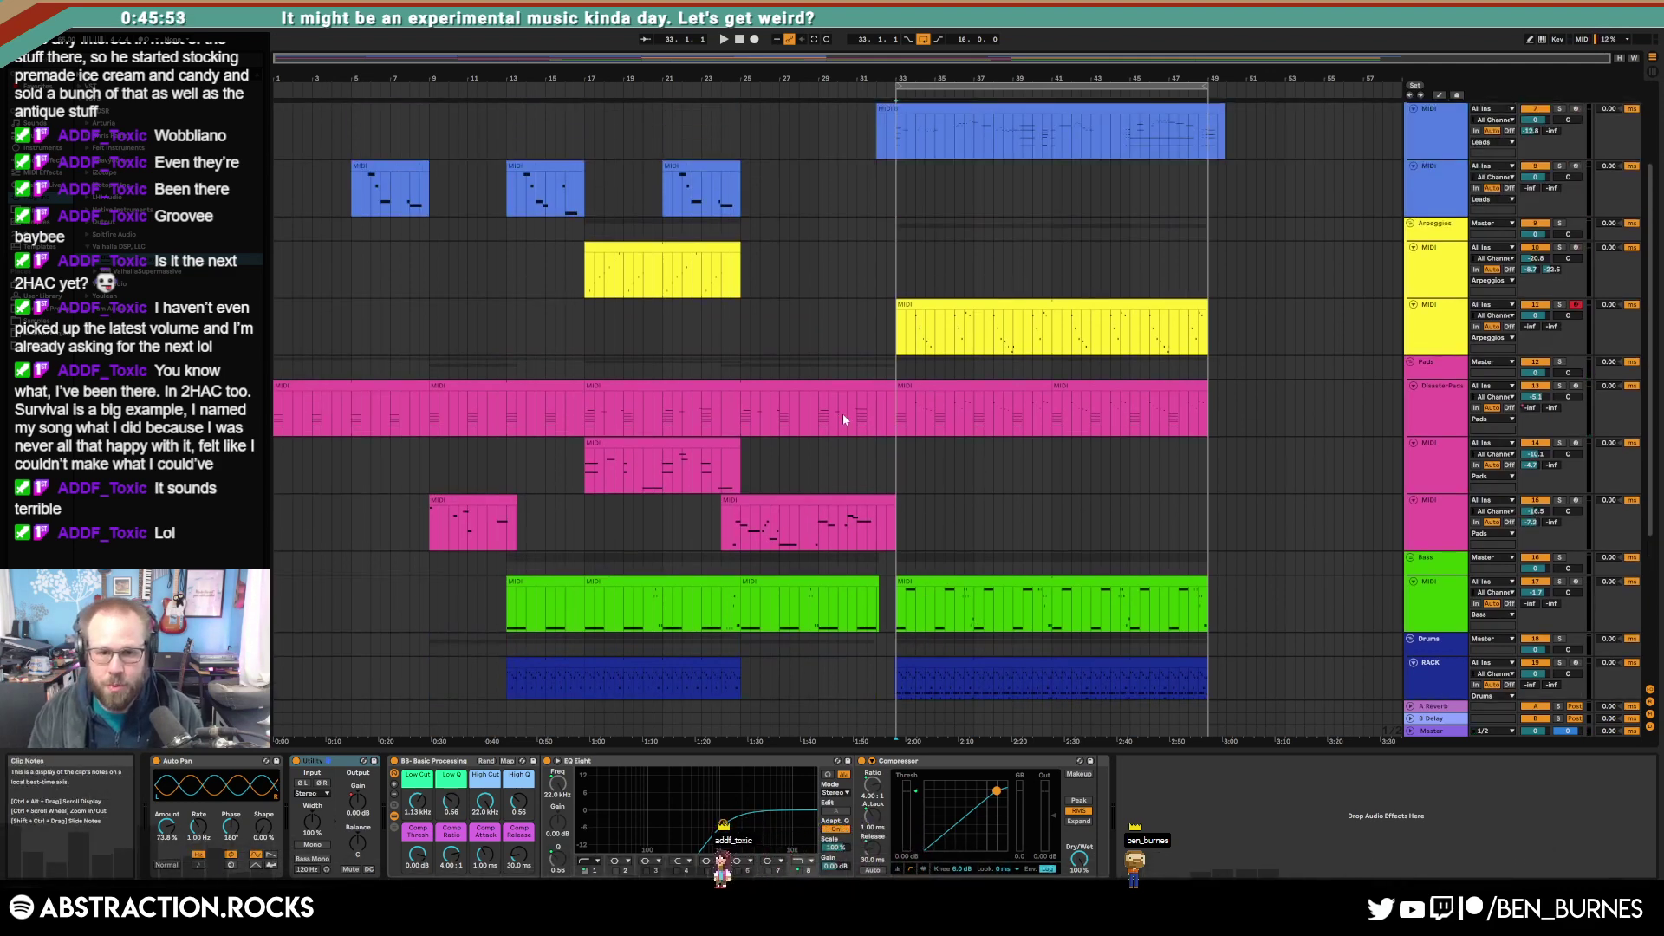
{"action": "left_click_drag", "start_coordinate": [843, 413], "coordinate": [871, 414]}
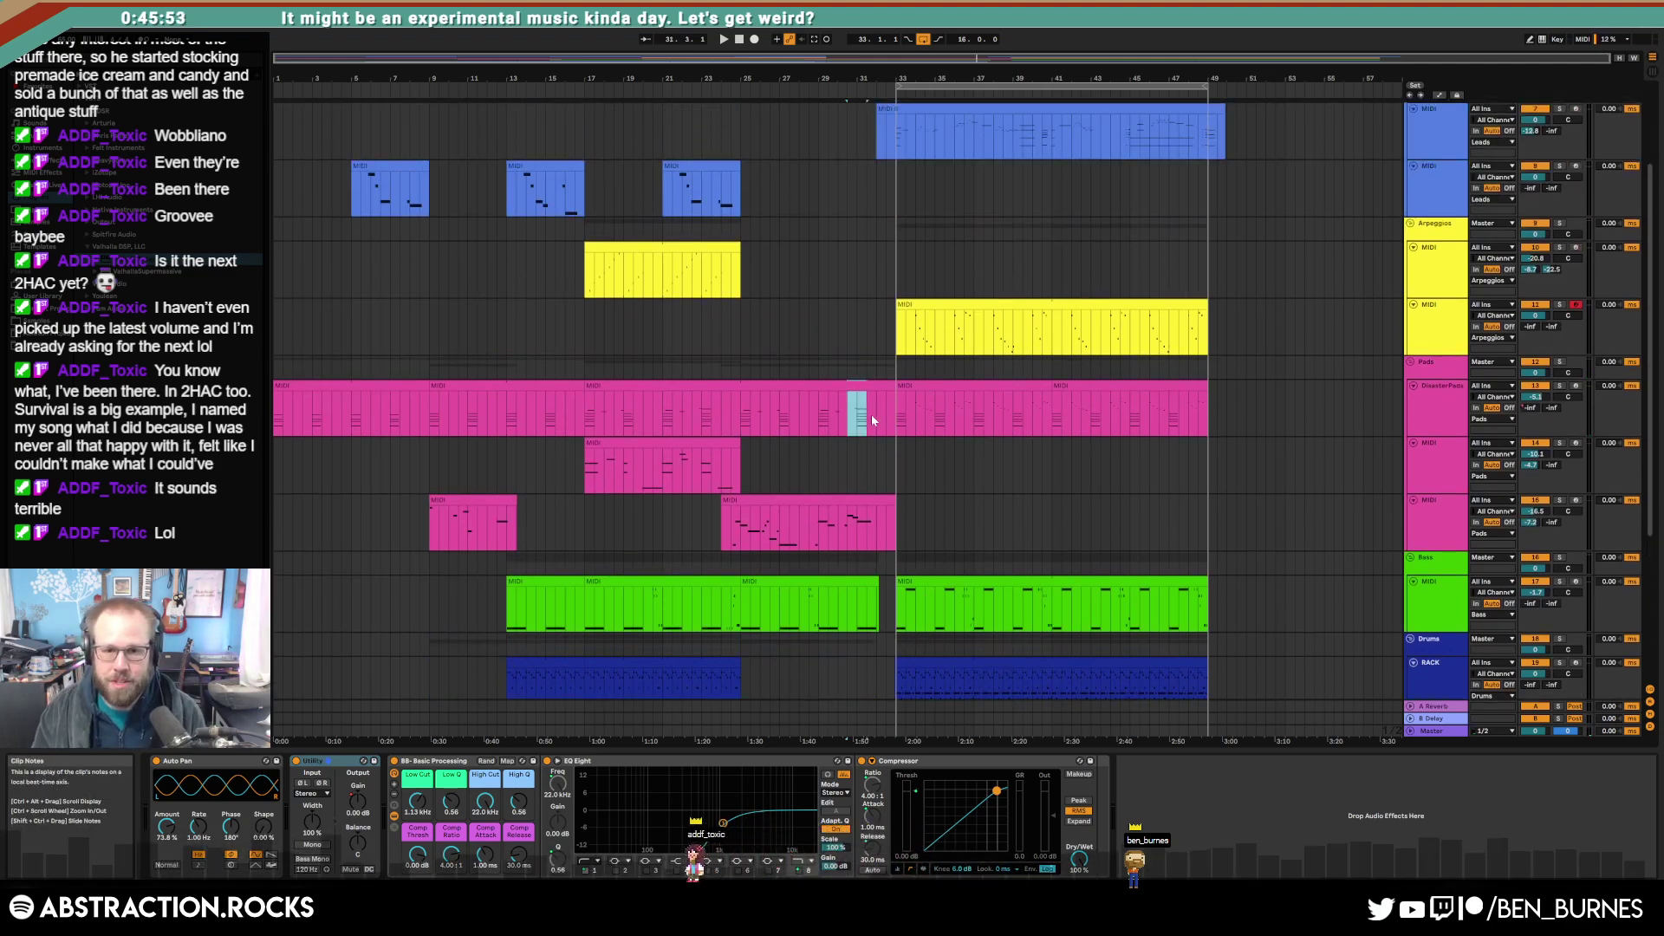
{"action": "left_click", "coordinate": [874, 92]}
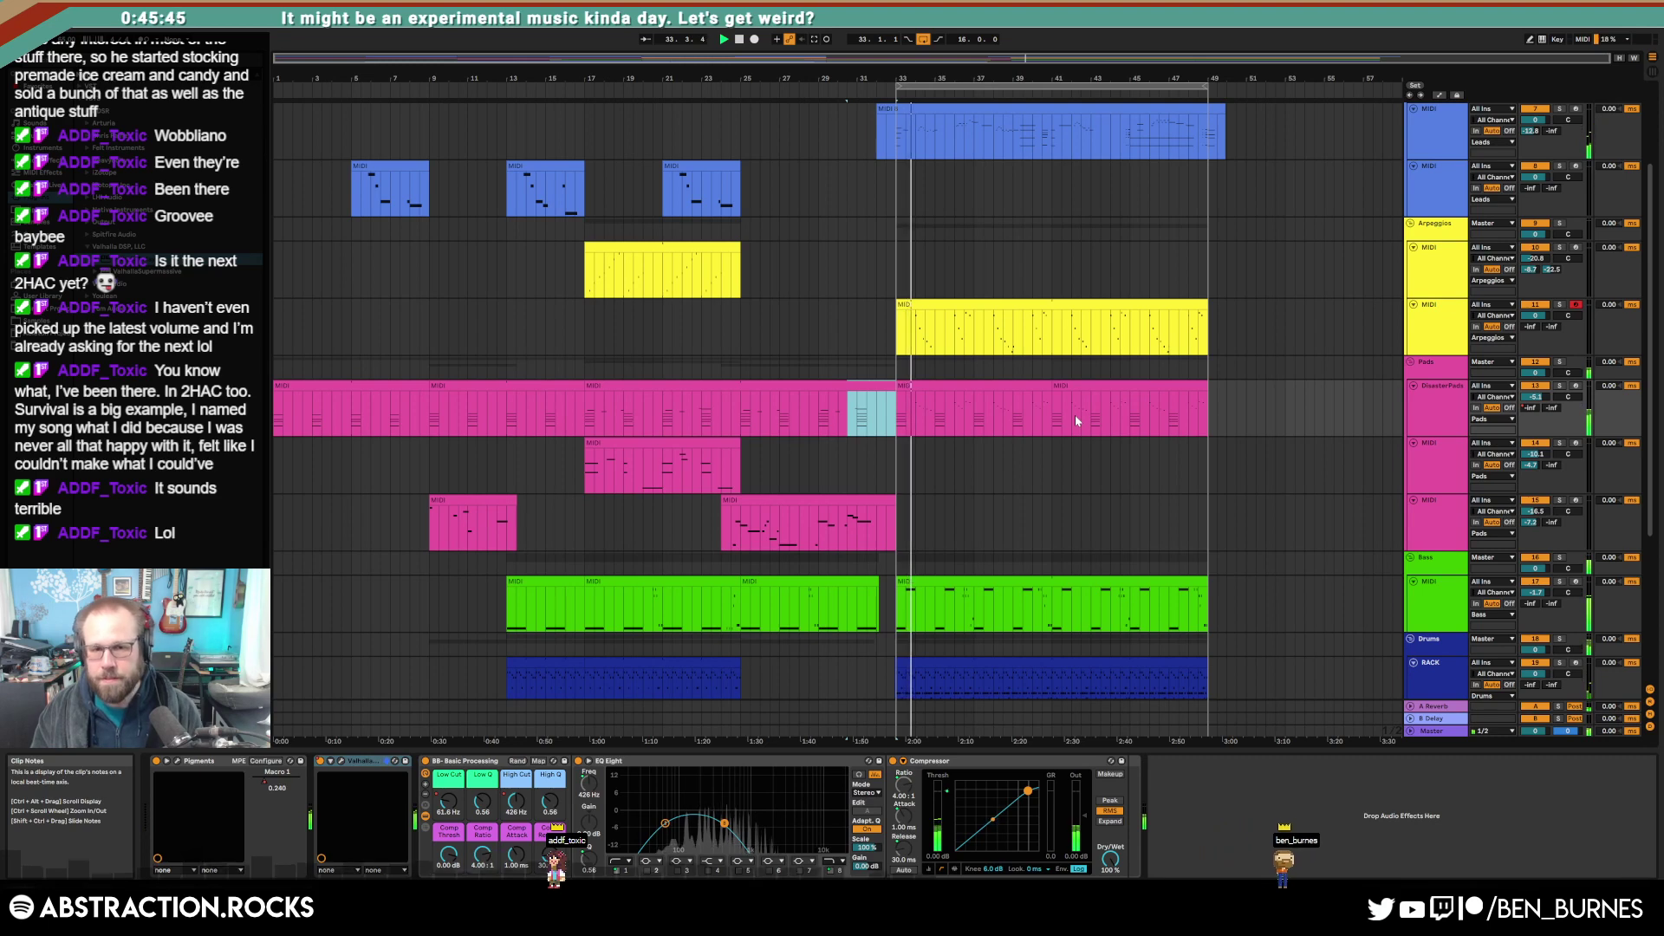
Step: Open the bass clip at bar 33 and add short D#1 and C#1 notes leading into the low C1 at clip bar 3
{"action": "left_click", "coordinate": [948, 579]}
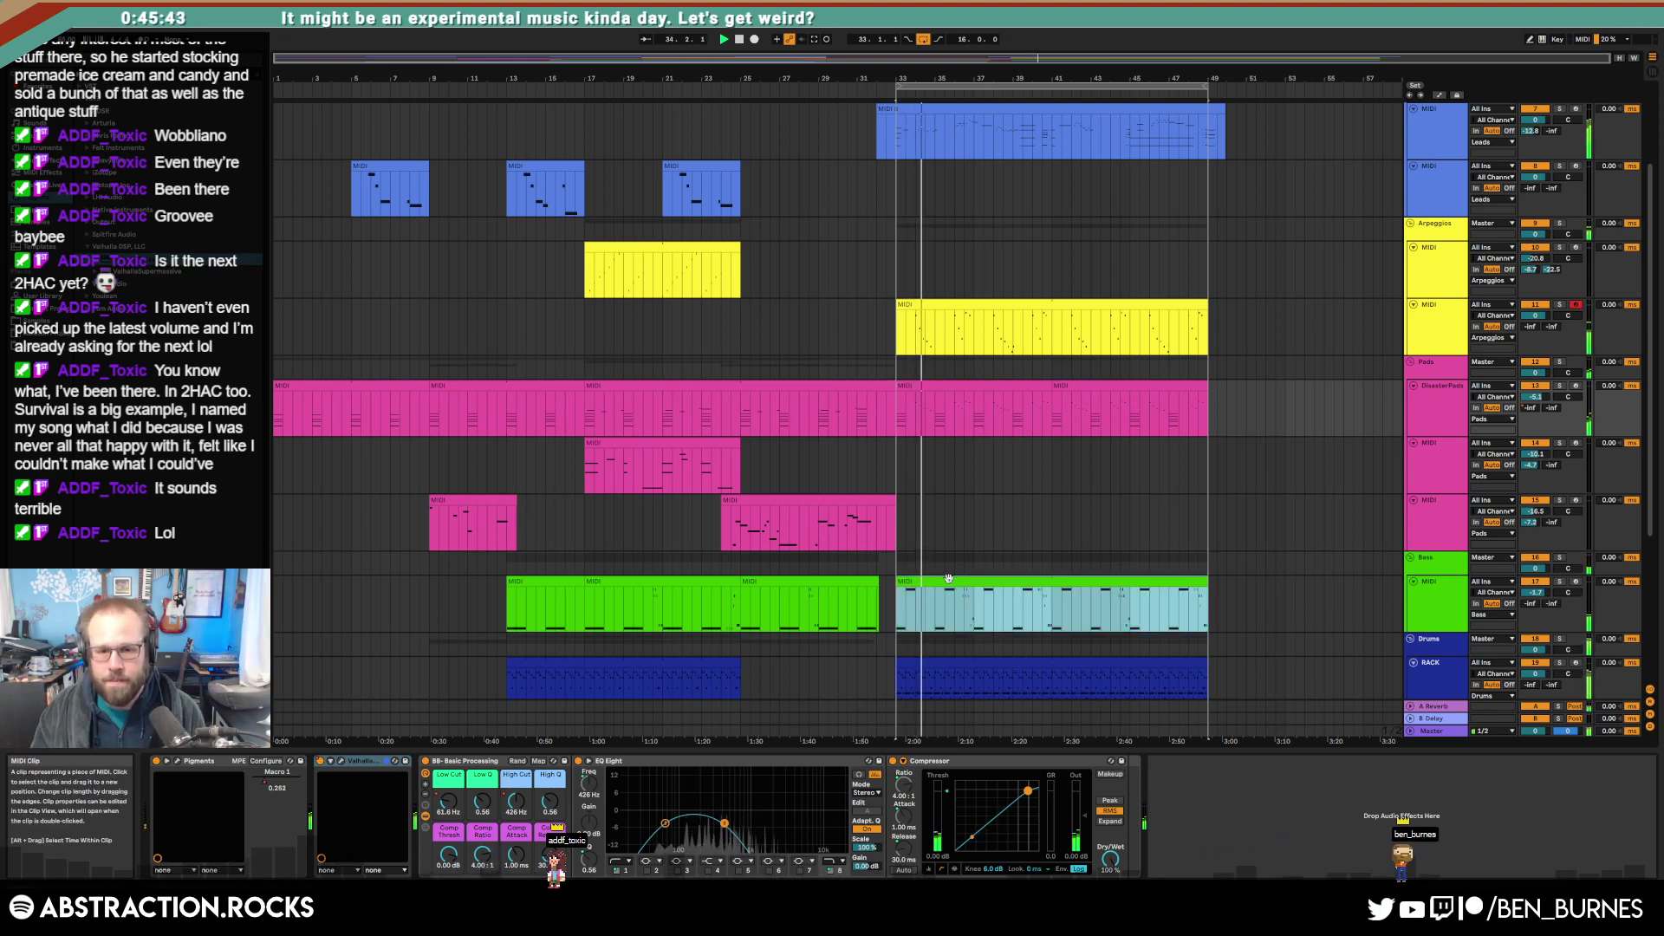
{"action": "double_click", "coordinate": [948, 579]}
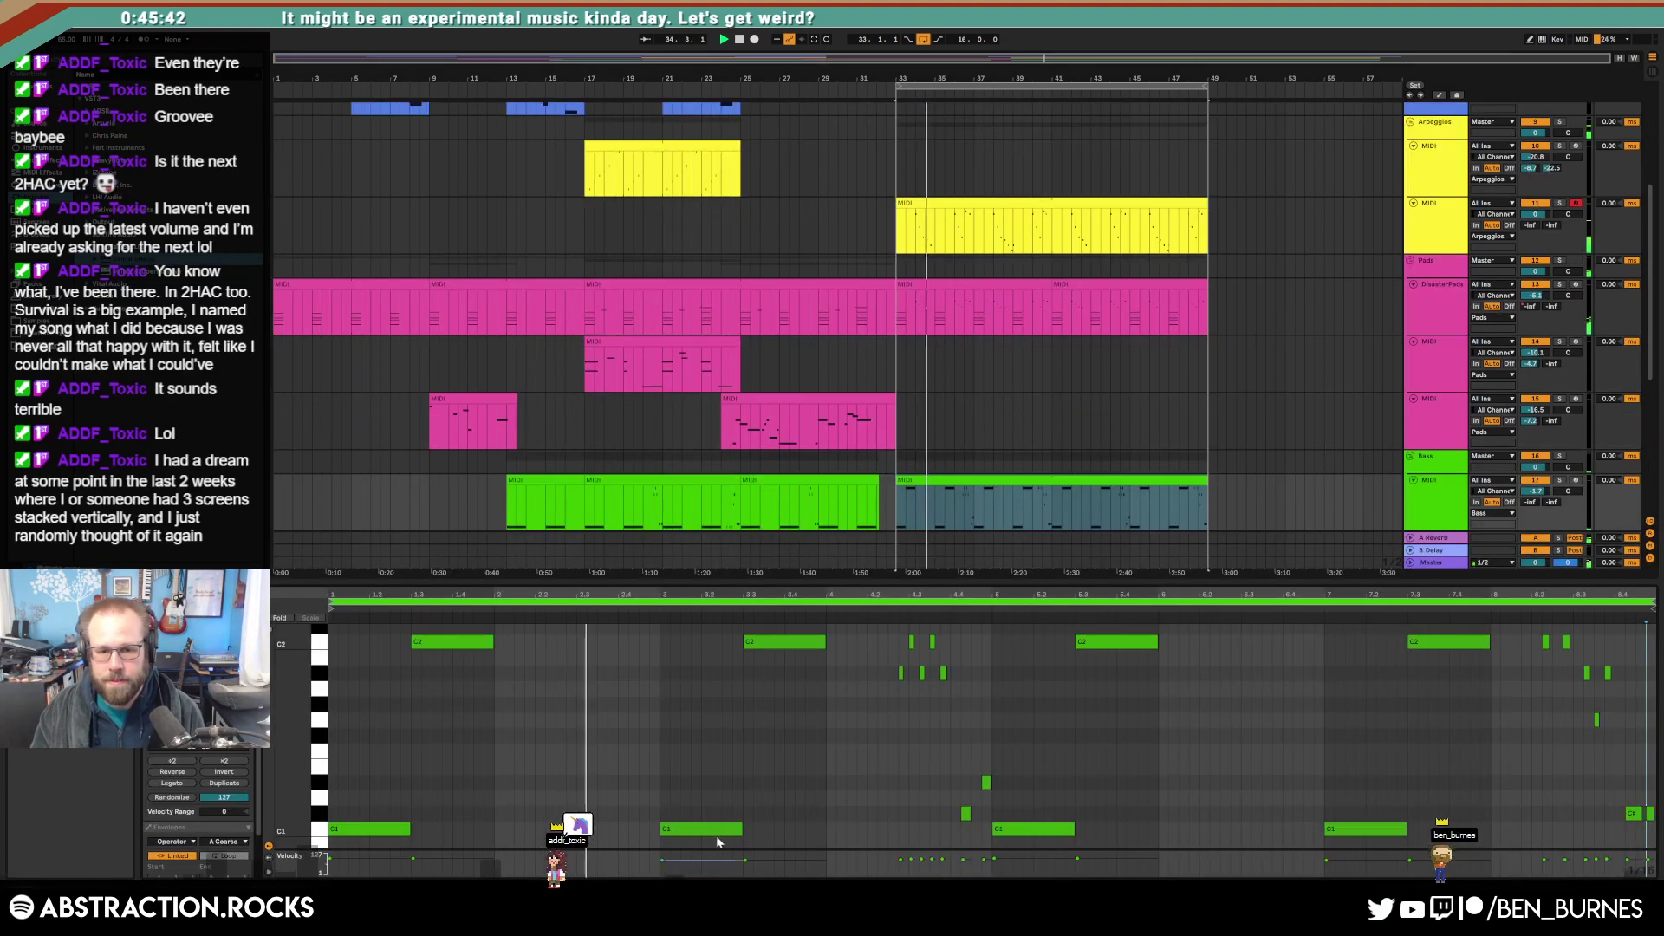
{"action": "double_click", "coordinate": [632, 781]}
{"action": "double_click", "coordinate": [654, 813]}
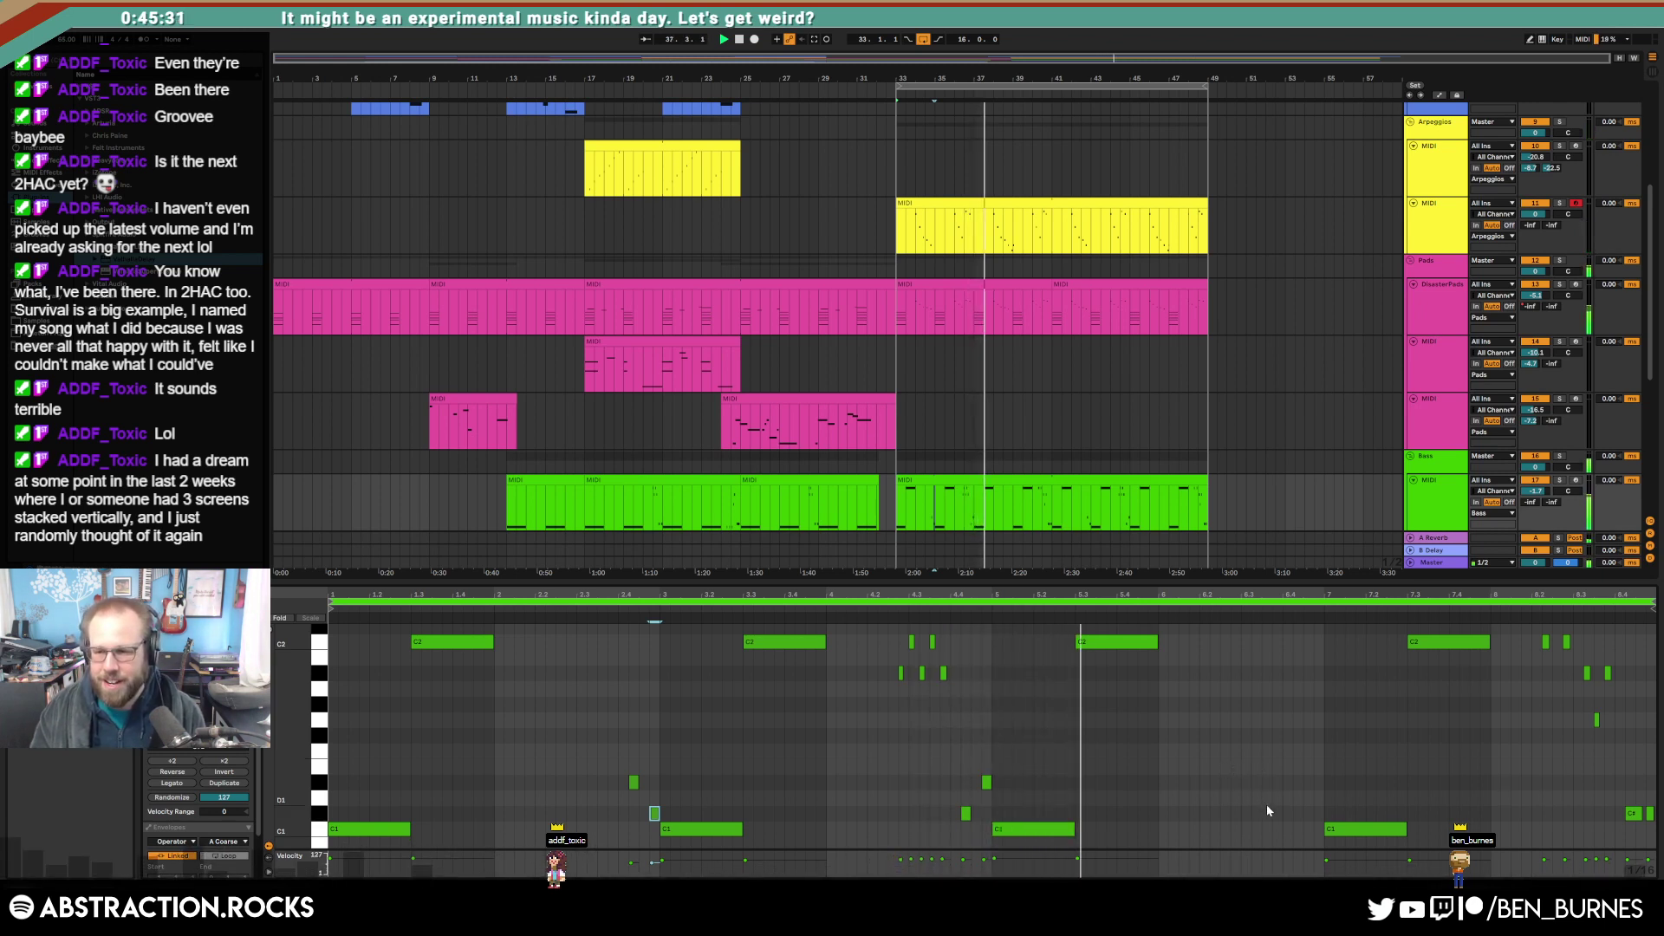
Step: Add short F#1, G1 and D1 bass notes before clip bar 7, and extend the start of the following low C1 slightly earlier
{"action": "double_click", "coordinate": [1245, 735]}
{"action": "double_click", "coordinate": [1267, 720]}
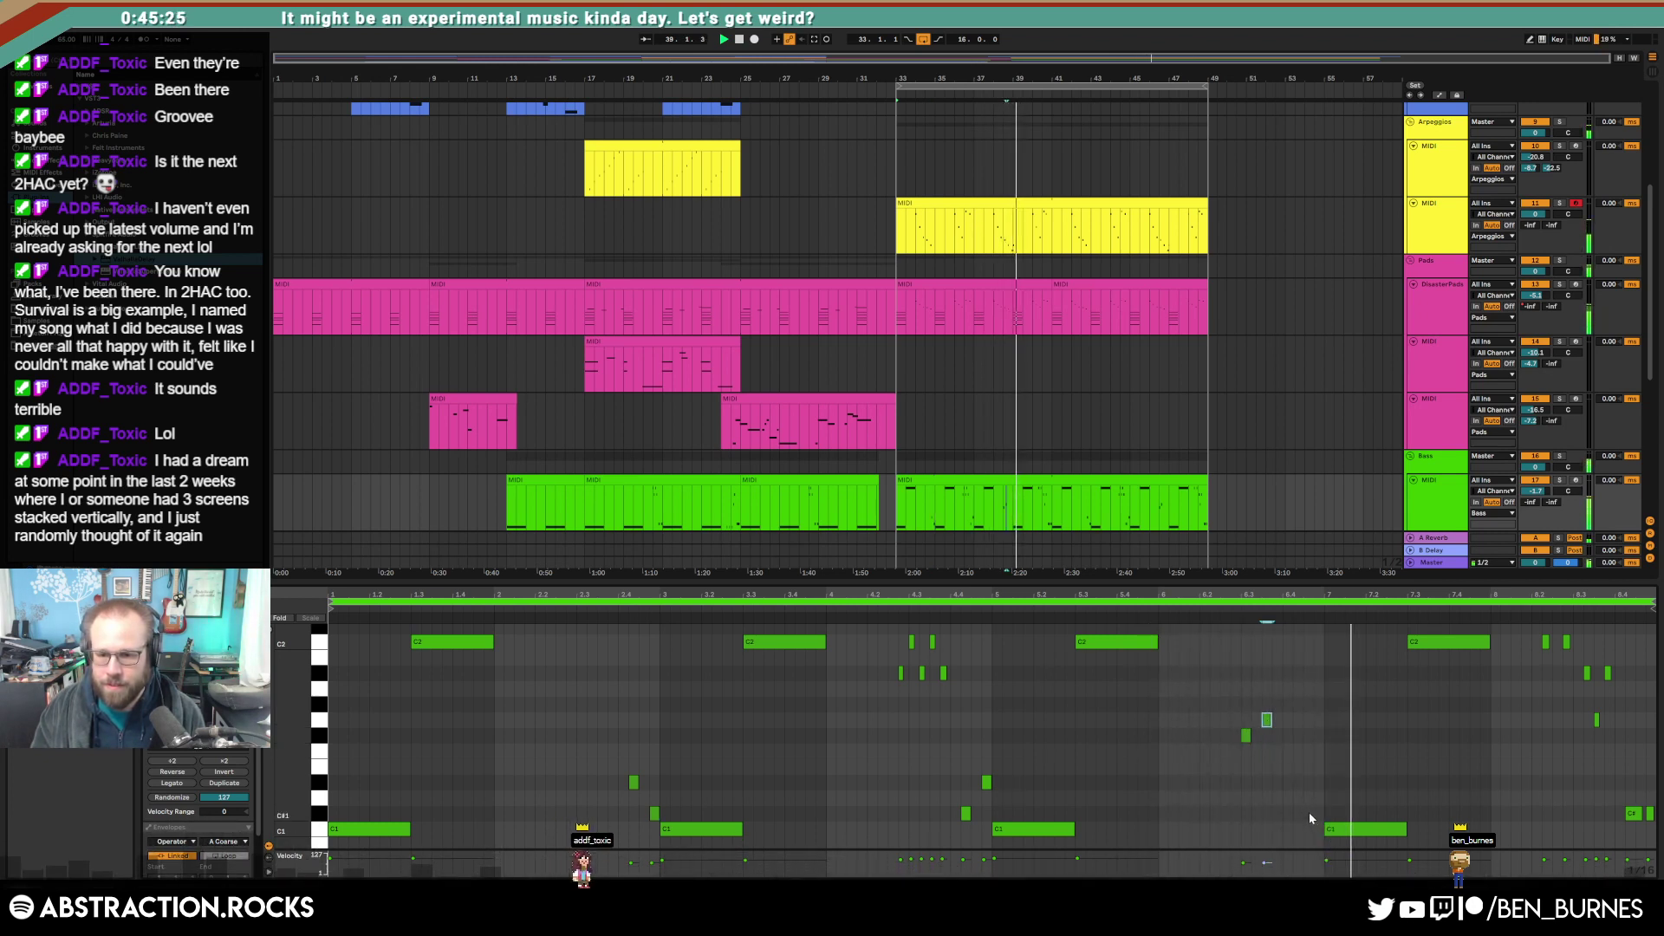
{"action": "left_click_drag", "start_coordinate": [1240, 690], "coordinate": [1270, 736]}
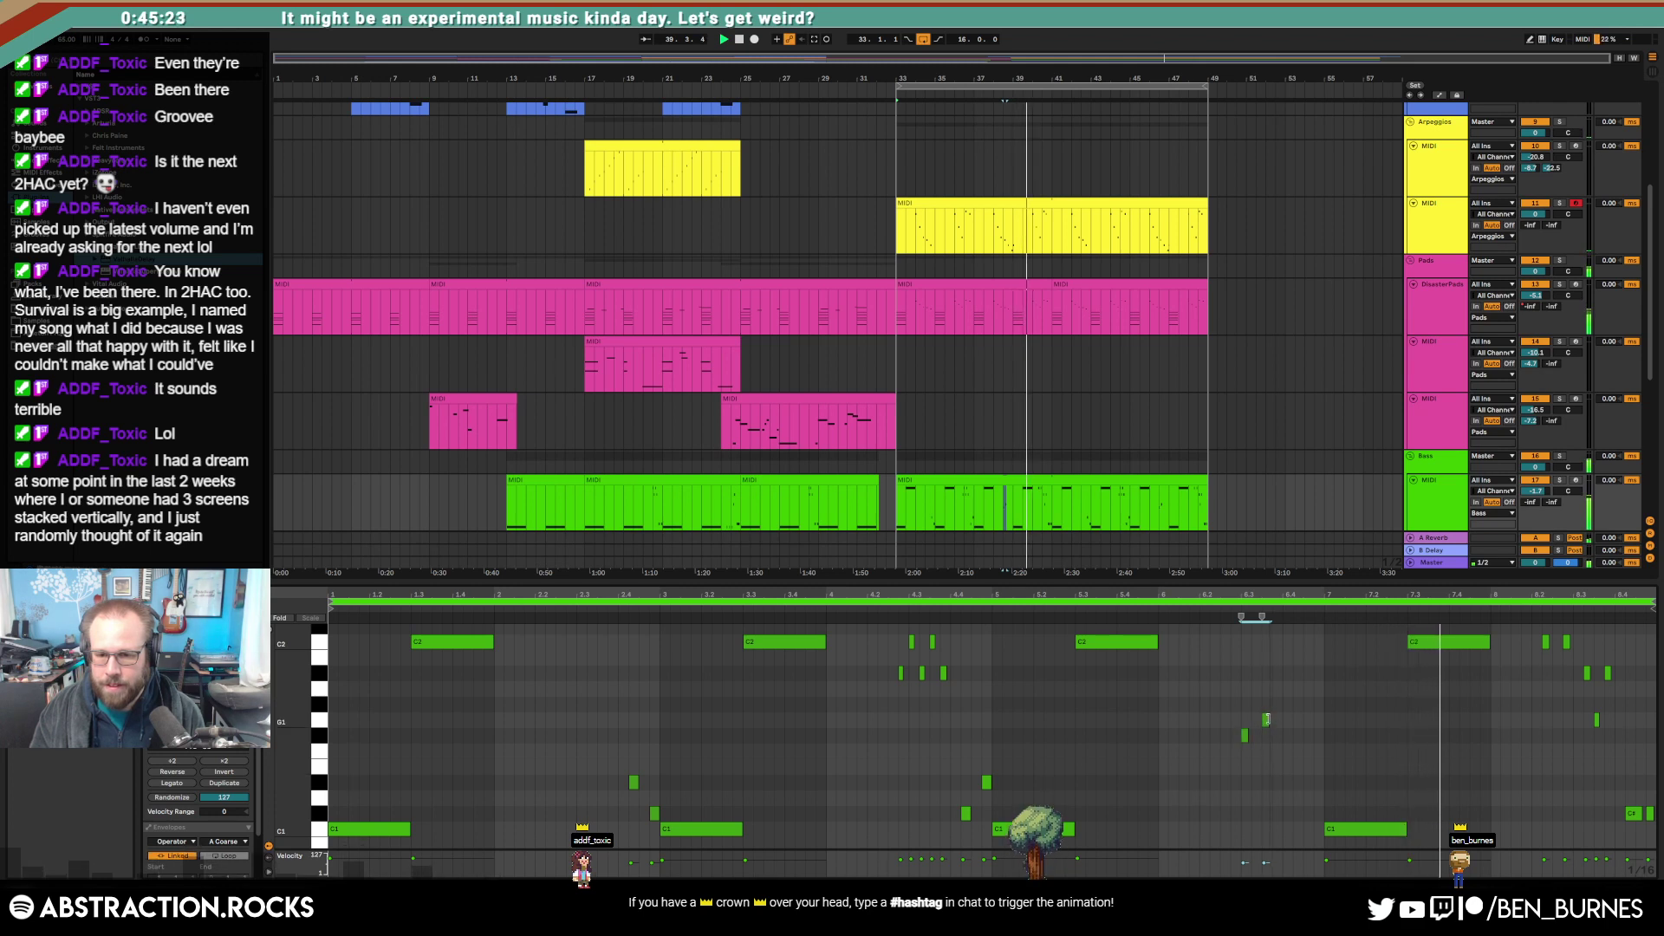
{"action": "double_click", "coordinate": [1307, 796]}
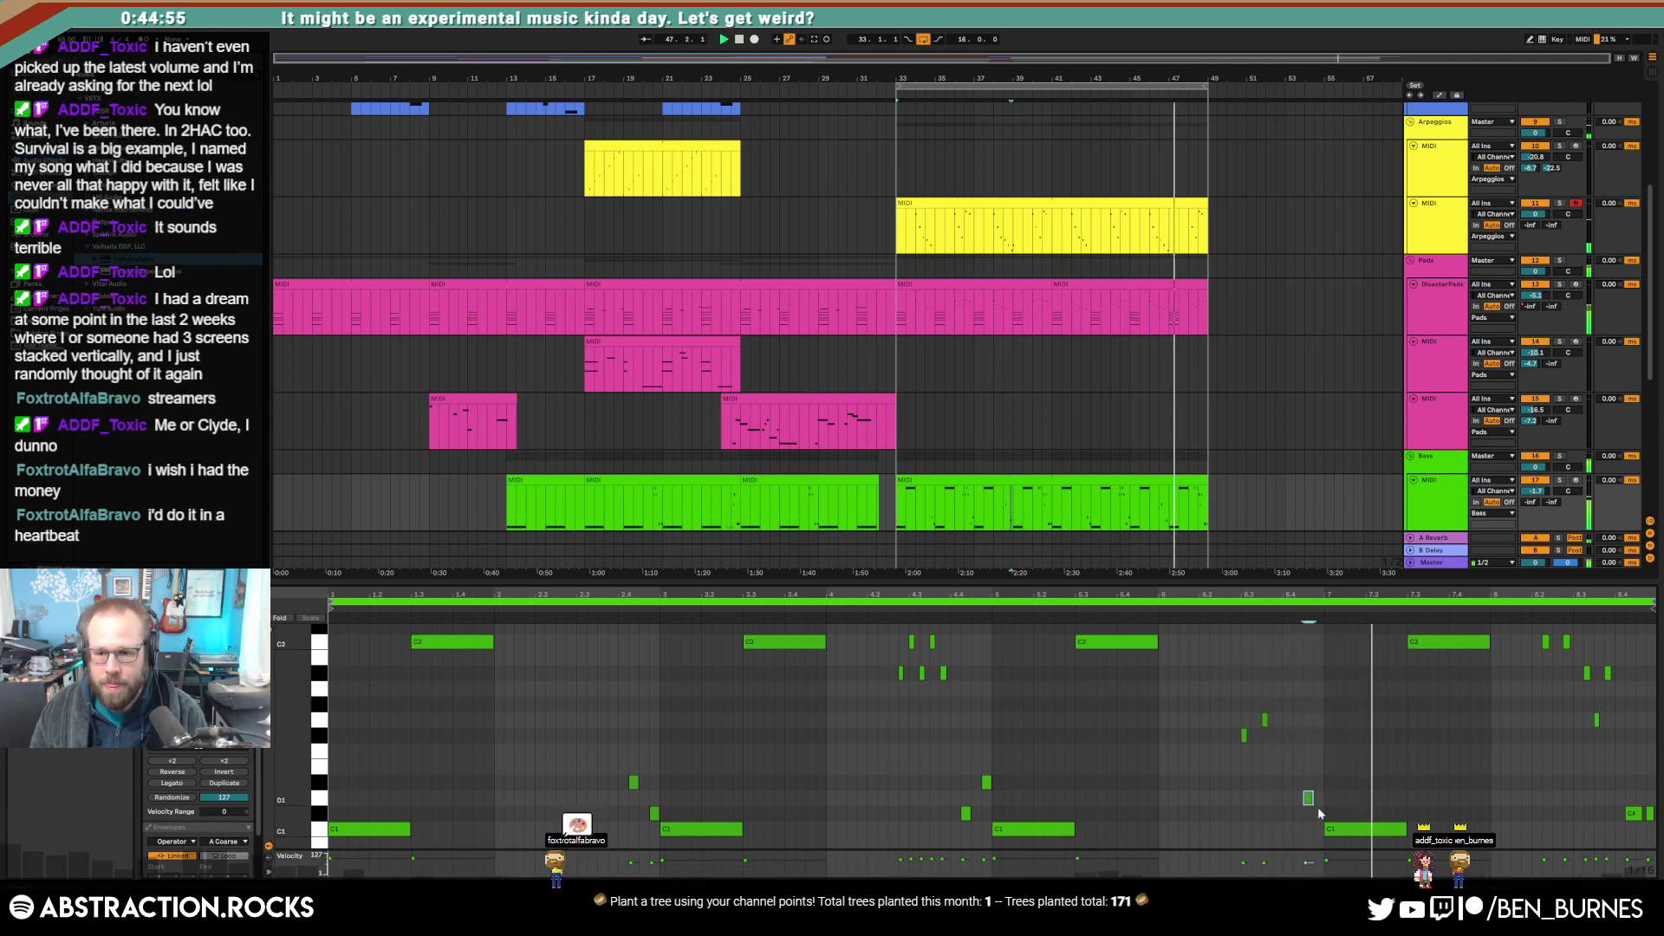
{"action": "left_click_drag", "start_coordinate": [1339, 834], "coordinate": [1328, 834]}
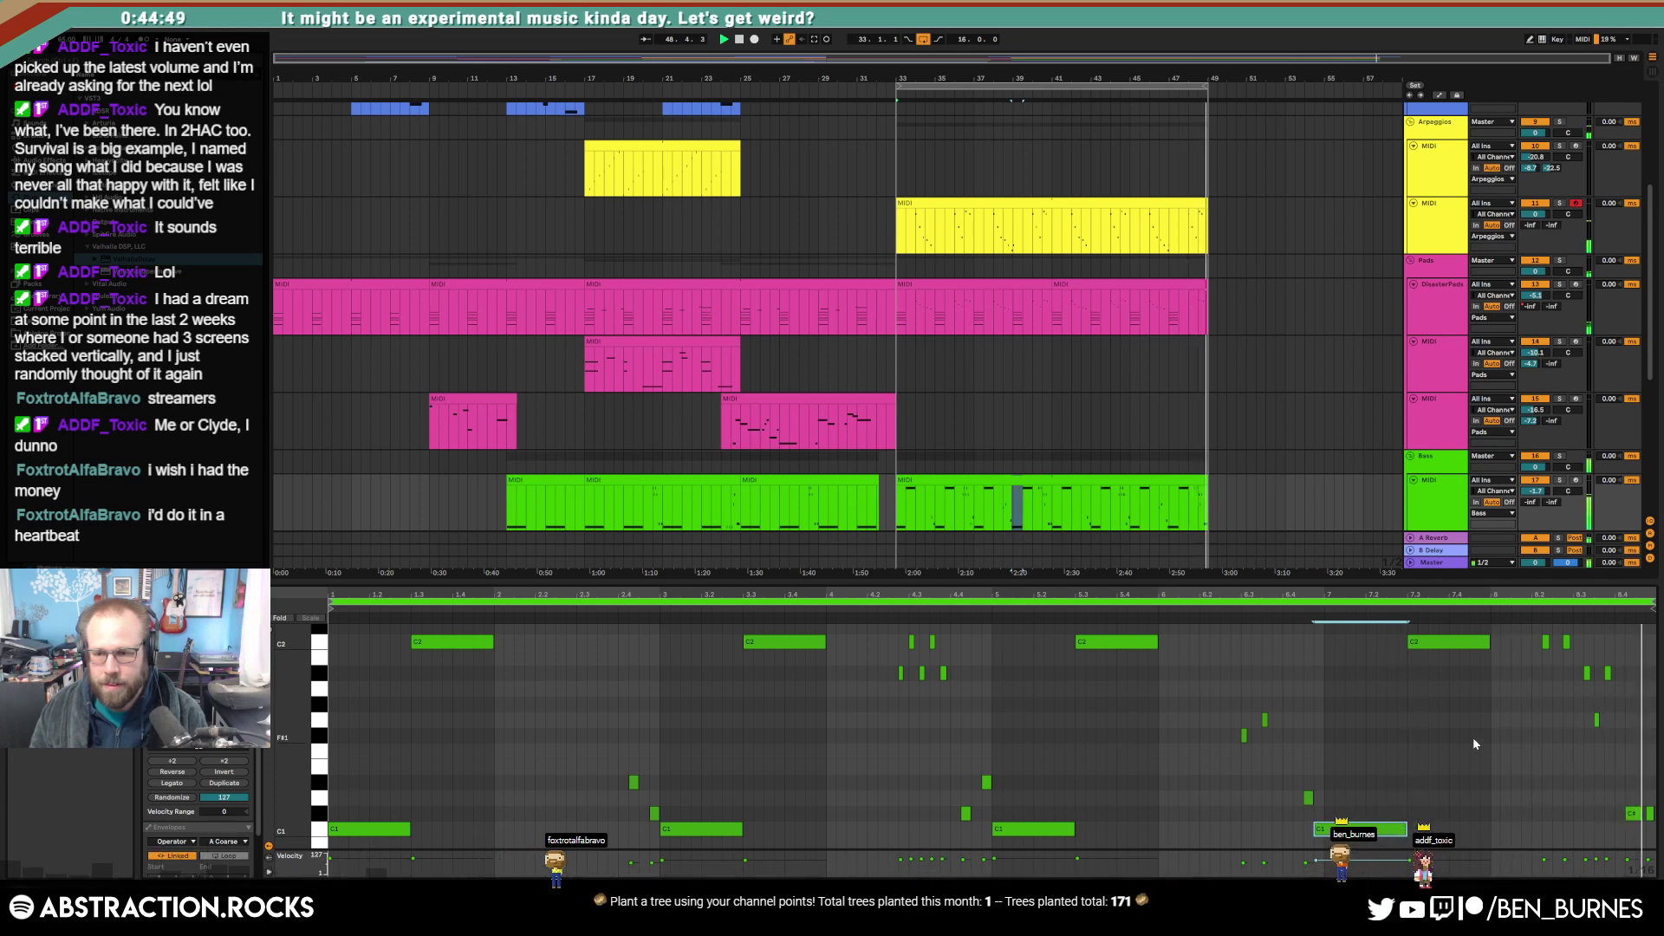
Step: Hide the bass note editor and play the section from the lead's entry just before bar 33
{"action": "key", "text": "shift+Tab"}
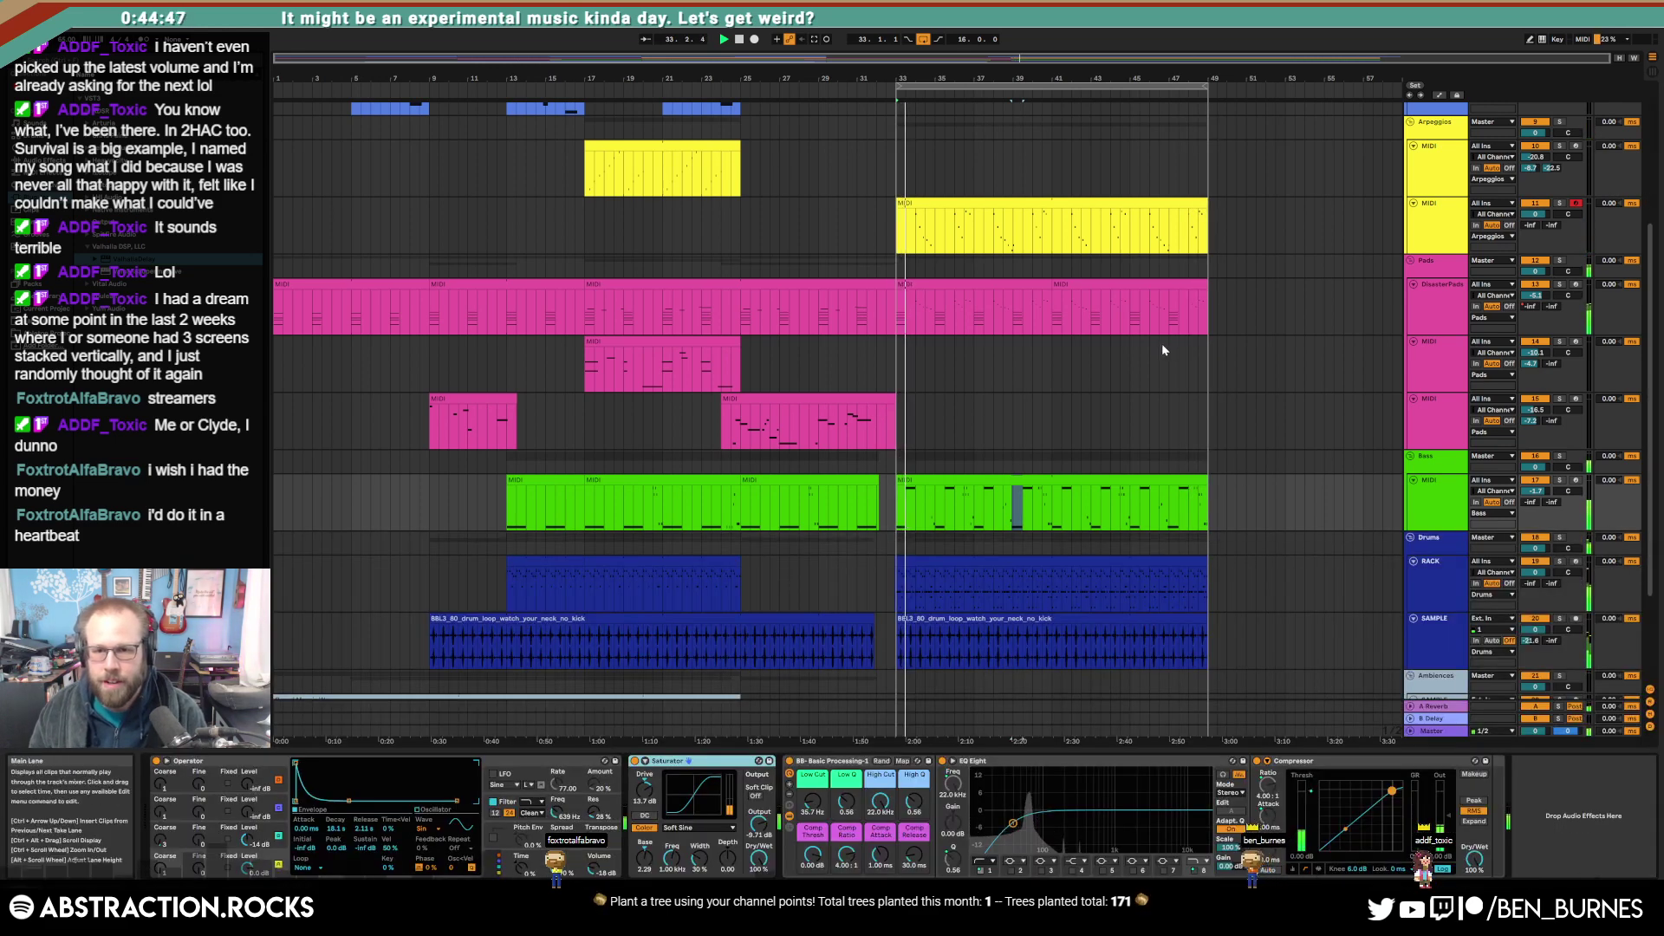
{"action": "scroll", "coordinate": [1162, 343], "scroll_direction": "up", "scroll_amount": 4}
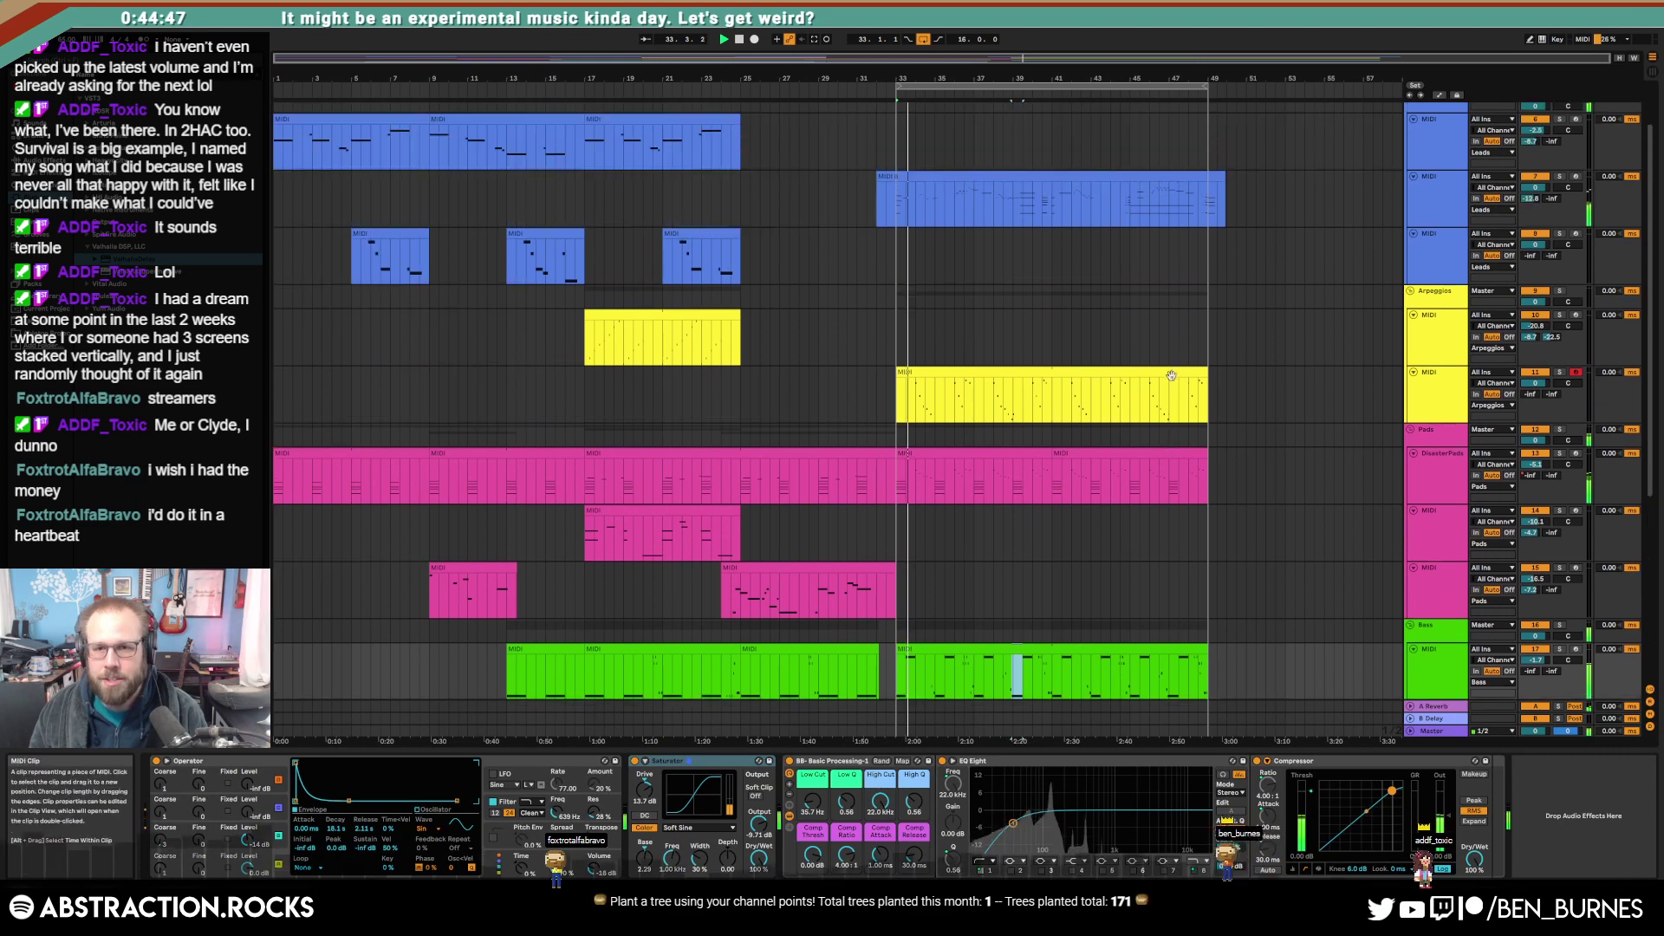
{"action": "left_click", "coordinate": [891, 200]}
{"action": "key", "text": "space"}
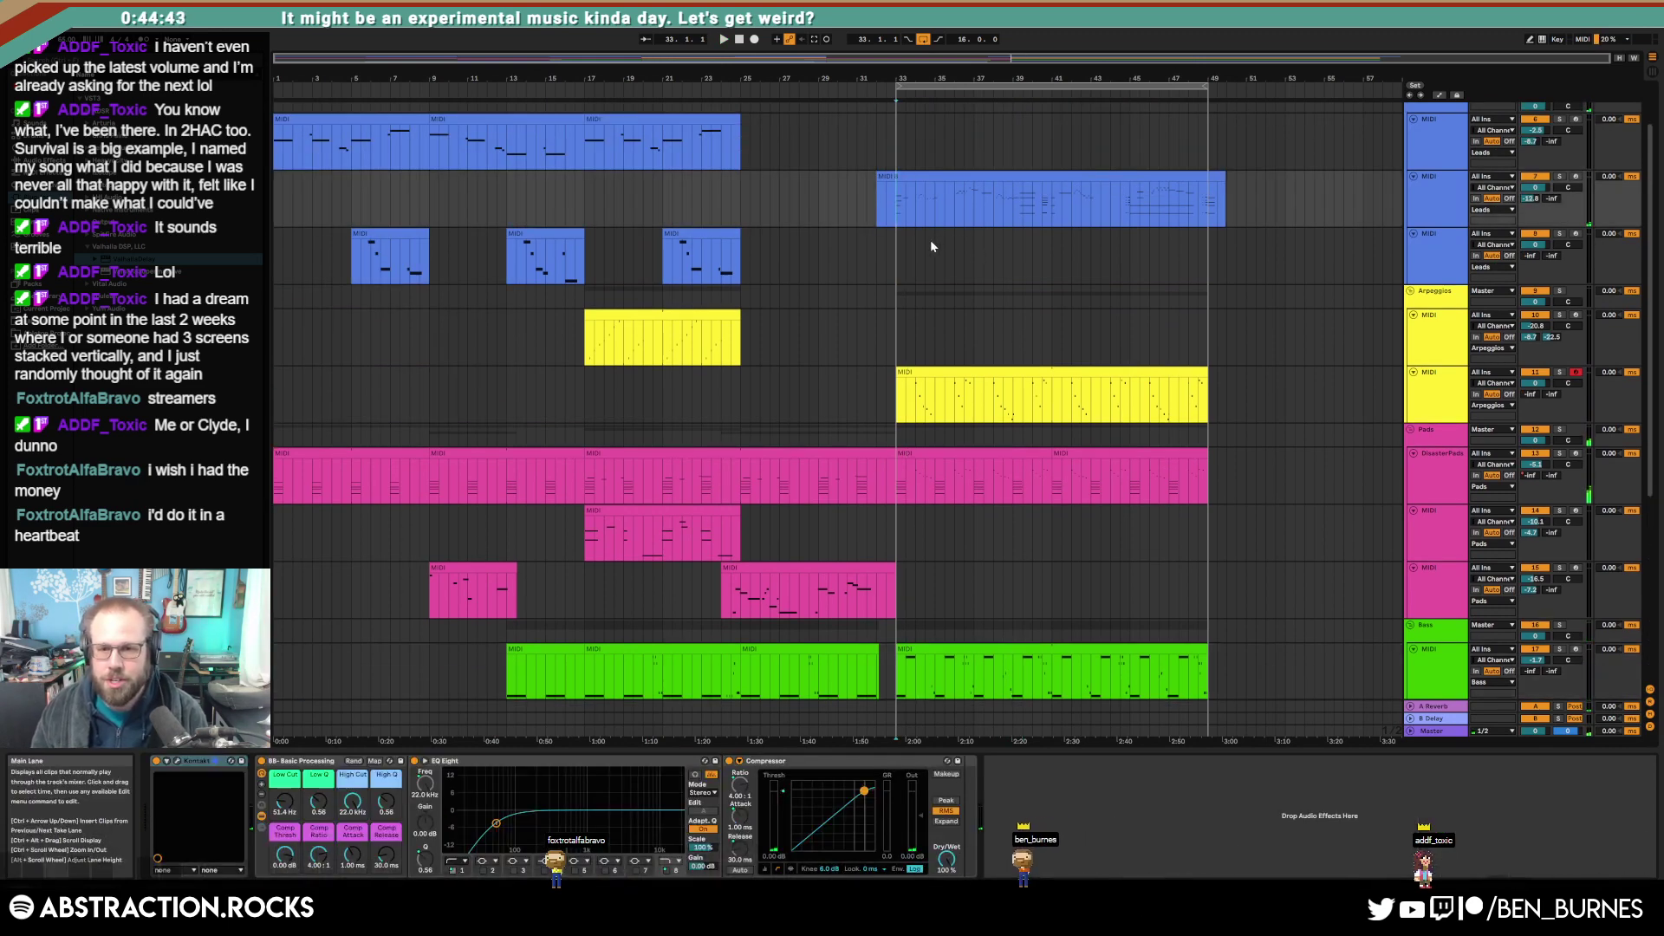
{"action": "key", "text": "space"}
Step: Open the lead clip starting at bar 32 and inspect its notes around C4 during playback
{"action": "left_click", "coordinate": [972, 178]}
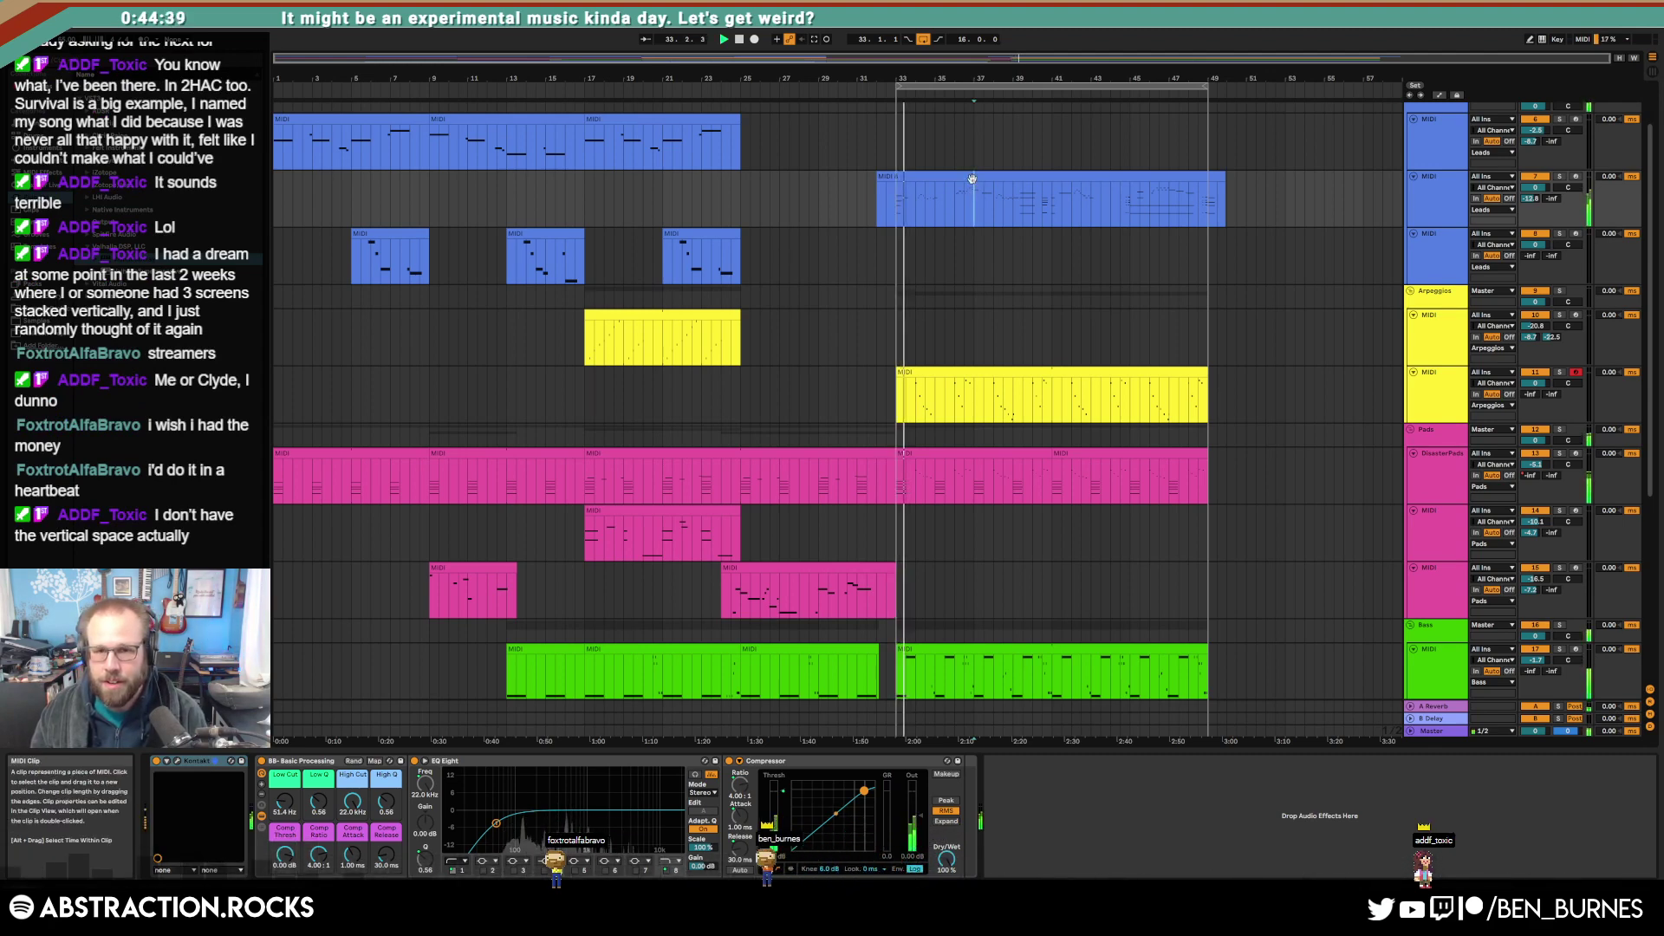
{"action": "double_click", "coordinate": [972, 179]}
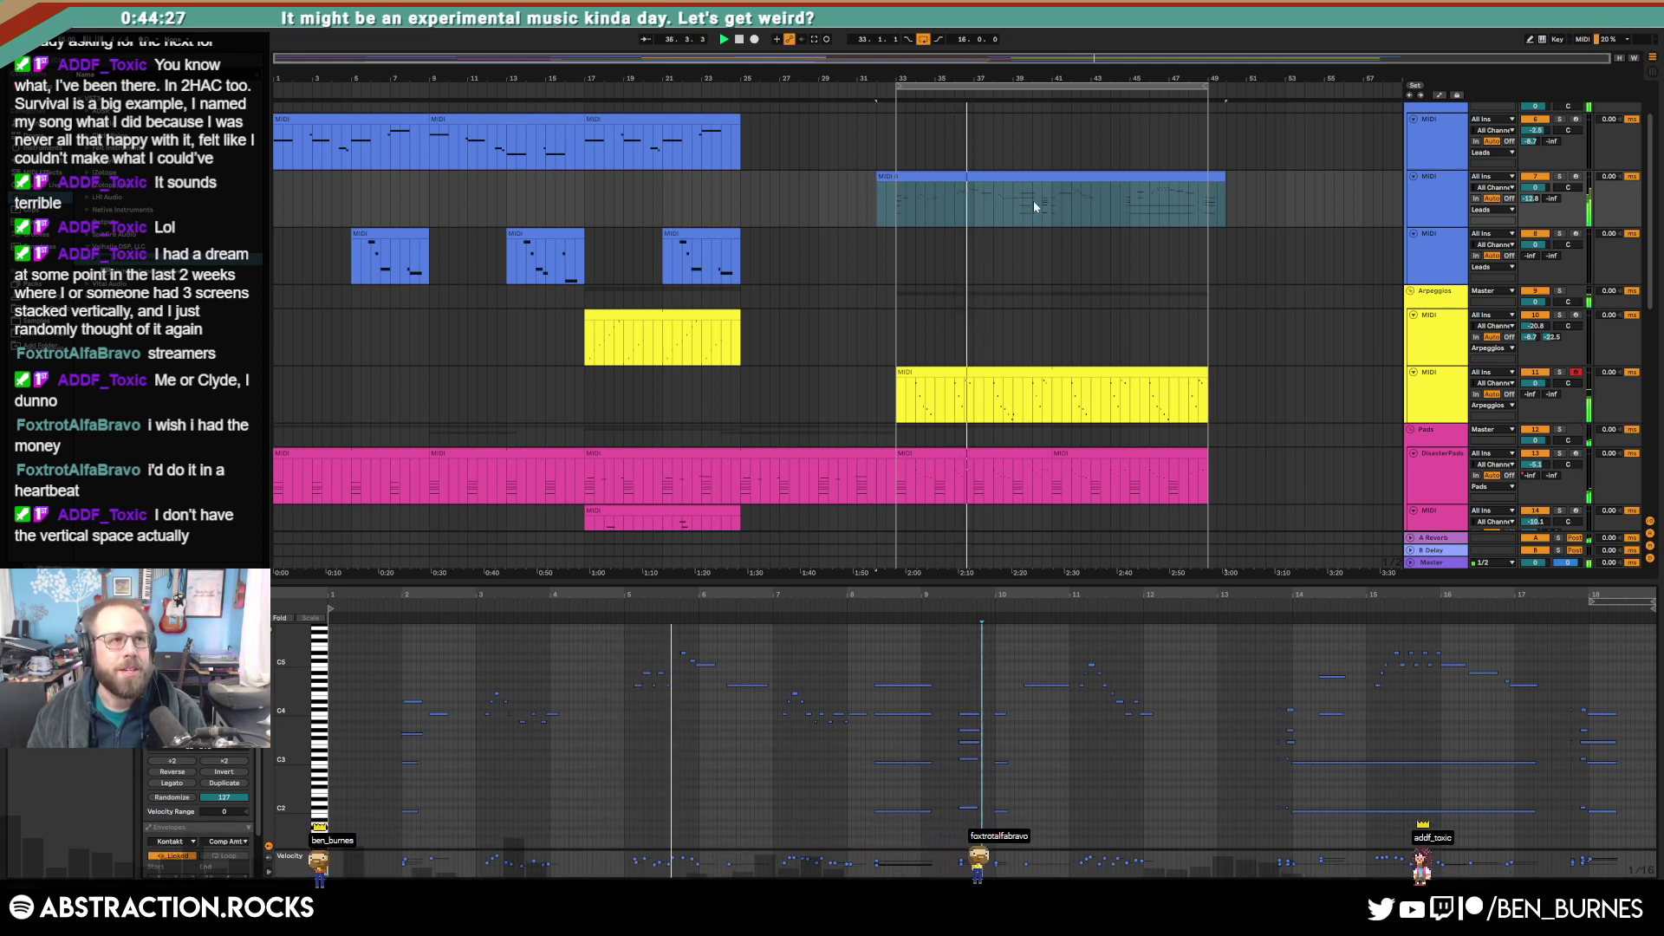
{"action": "scroll", "coordinate": [995, 193], "scroll_direction": "up", "scroll_amount": 4}
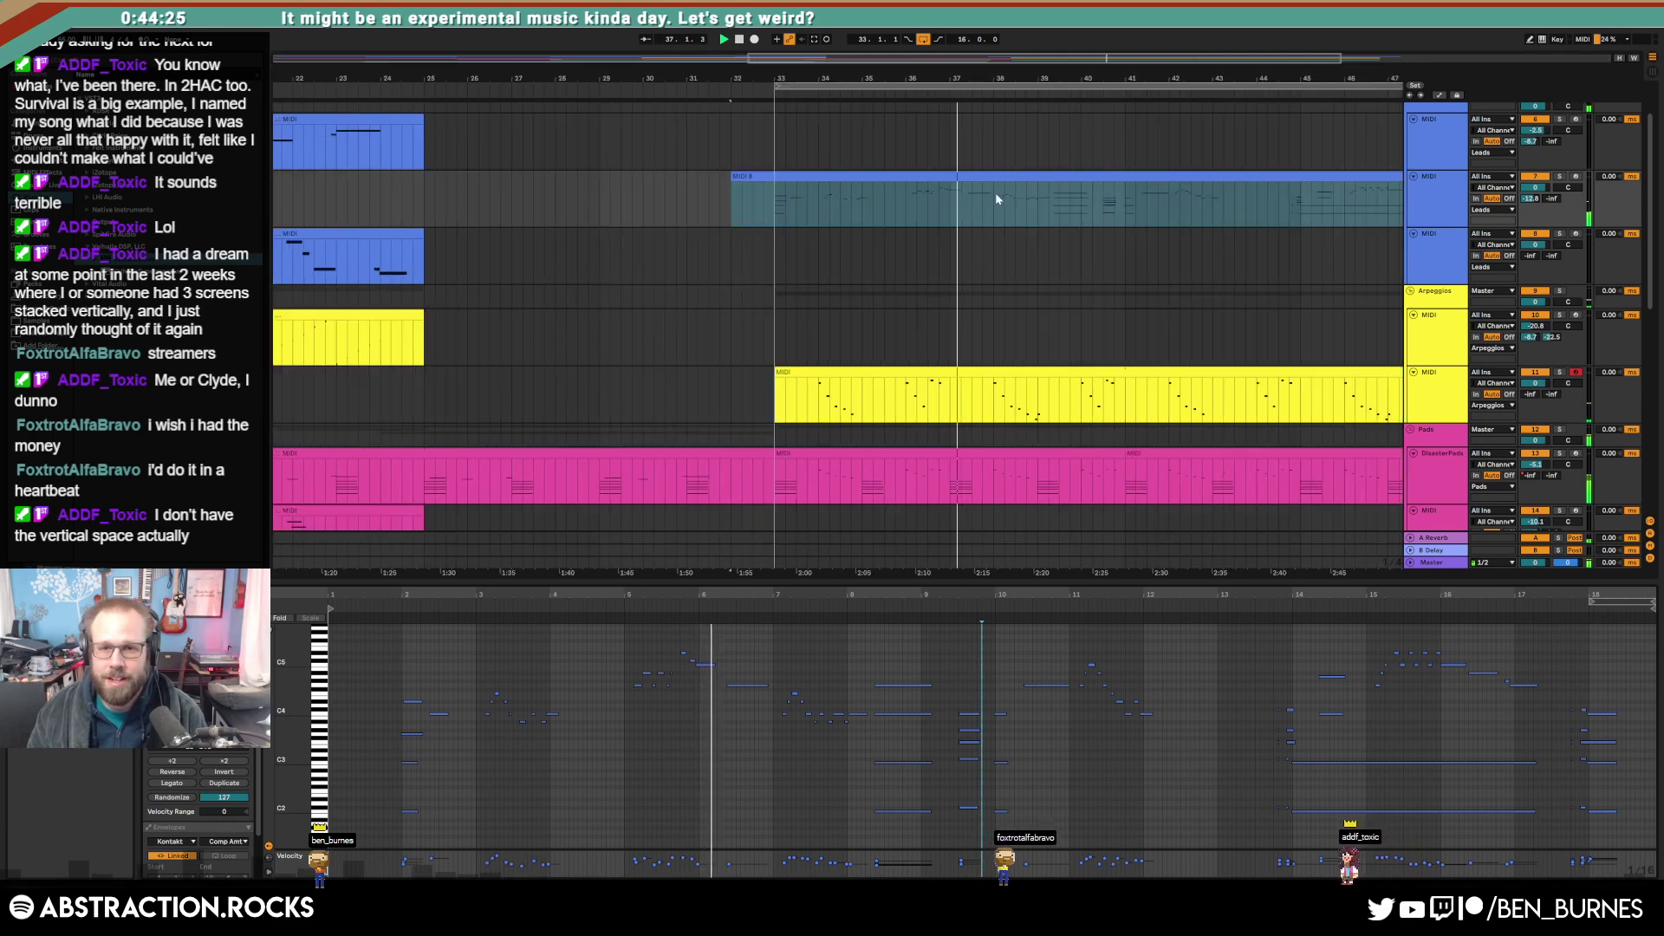
{"action": "left_click", "coordinate": [737, 779]}
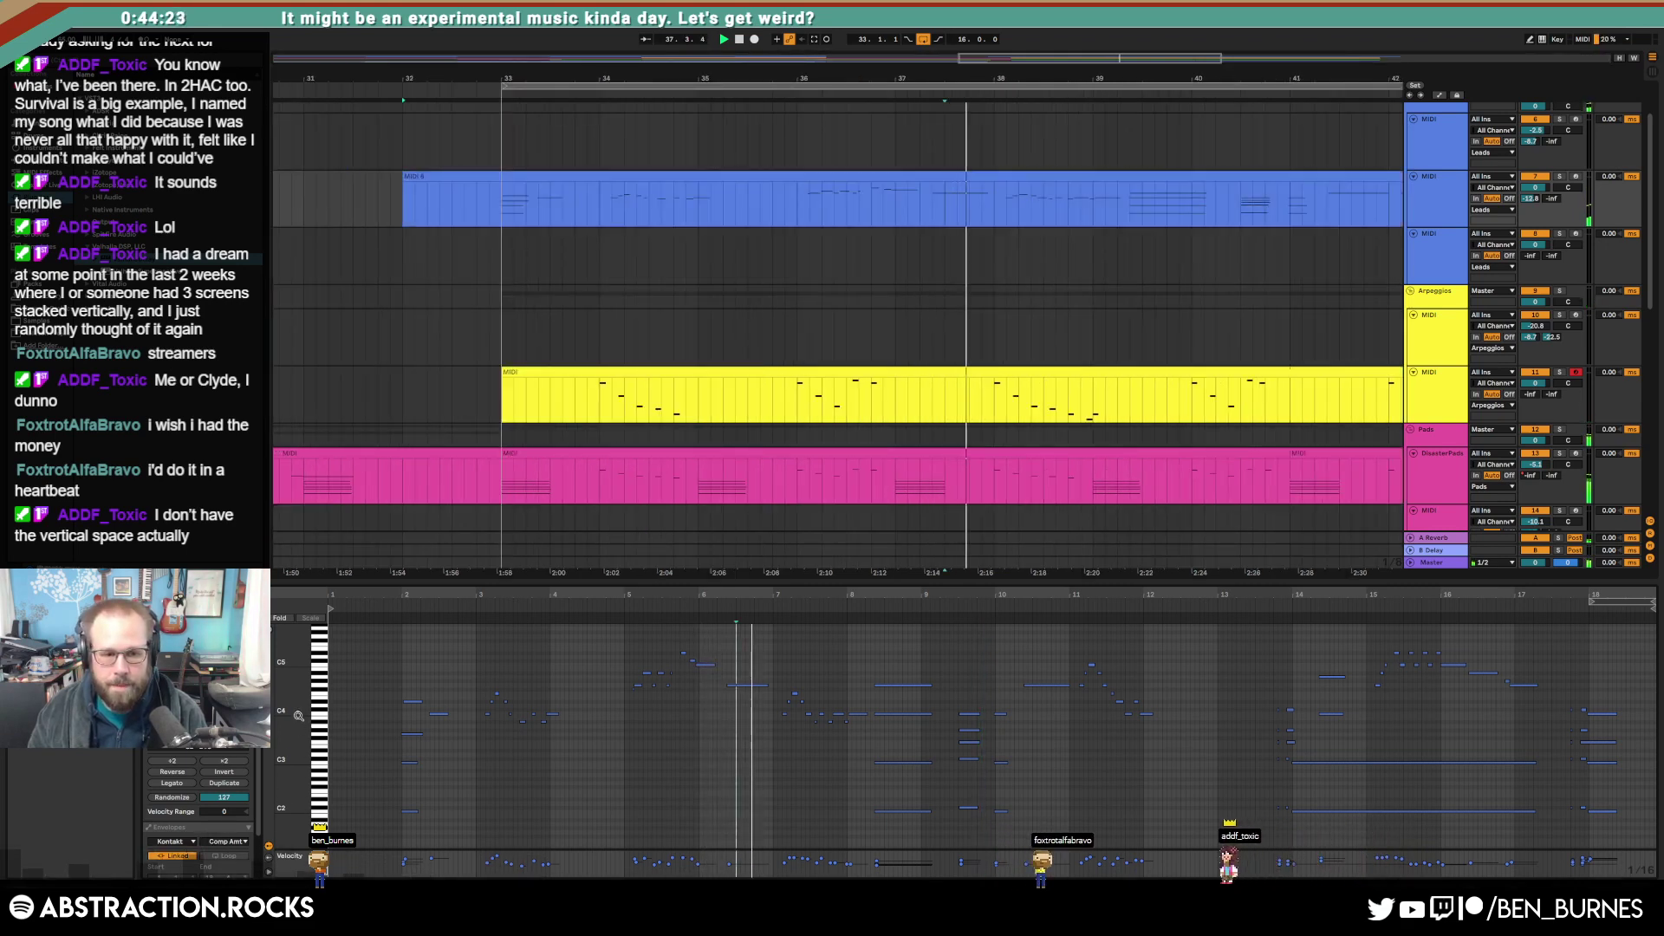
{"action": "left_click_drag", "start_coordinate": [298, 715], "coordinate": [310, 716]}
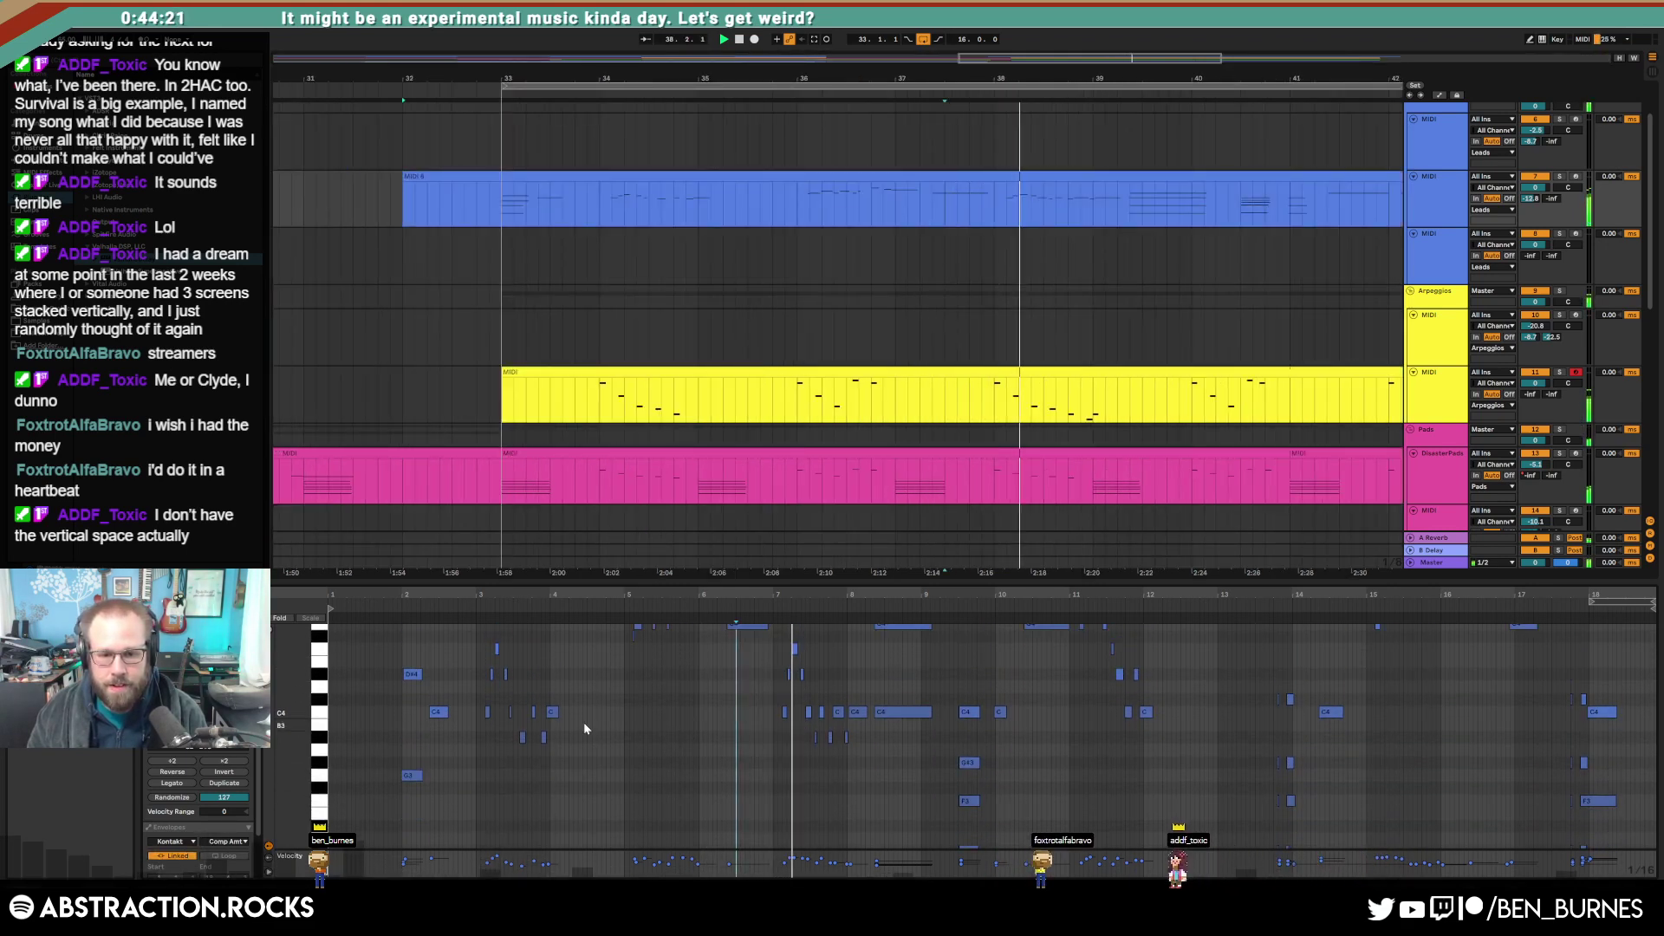
{"action": "scroll", "coordinate": [768, 742], "scroll_direction": "up", "scroll_amount": 1}
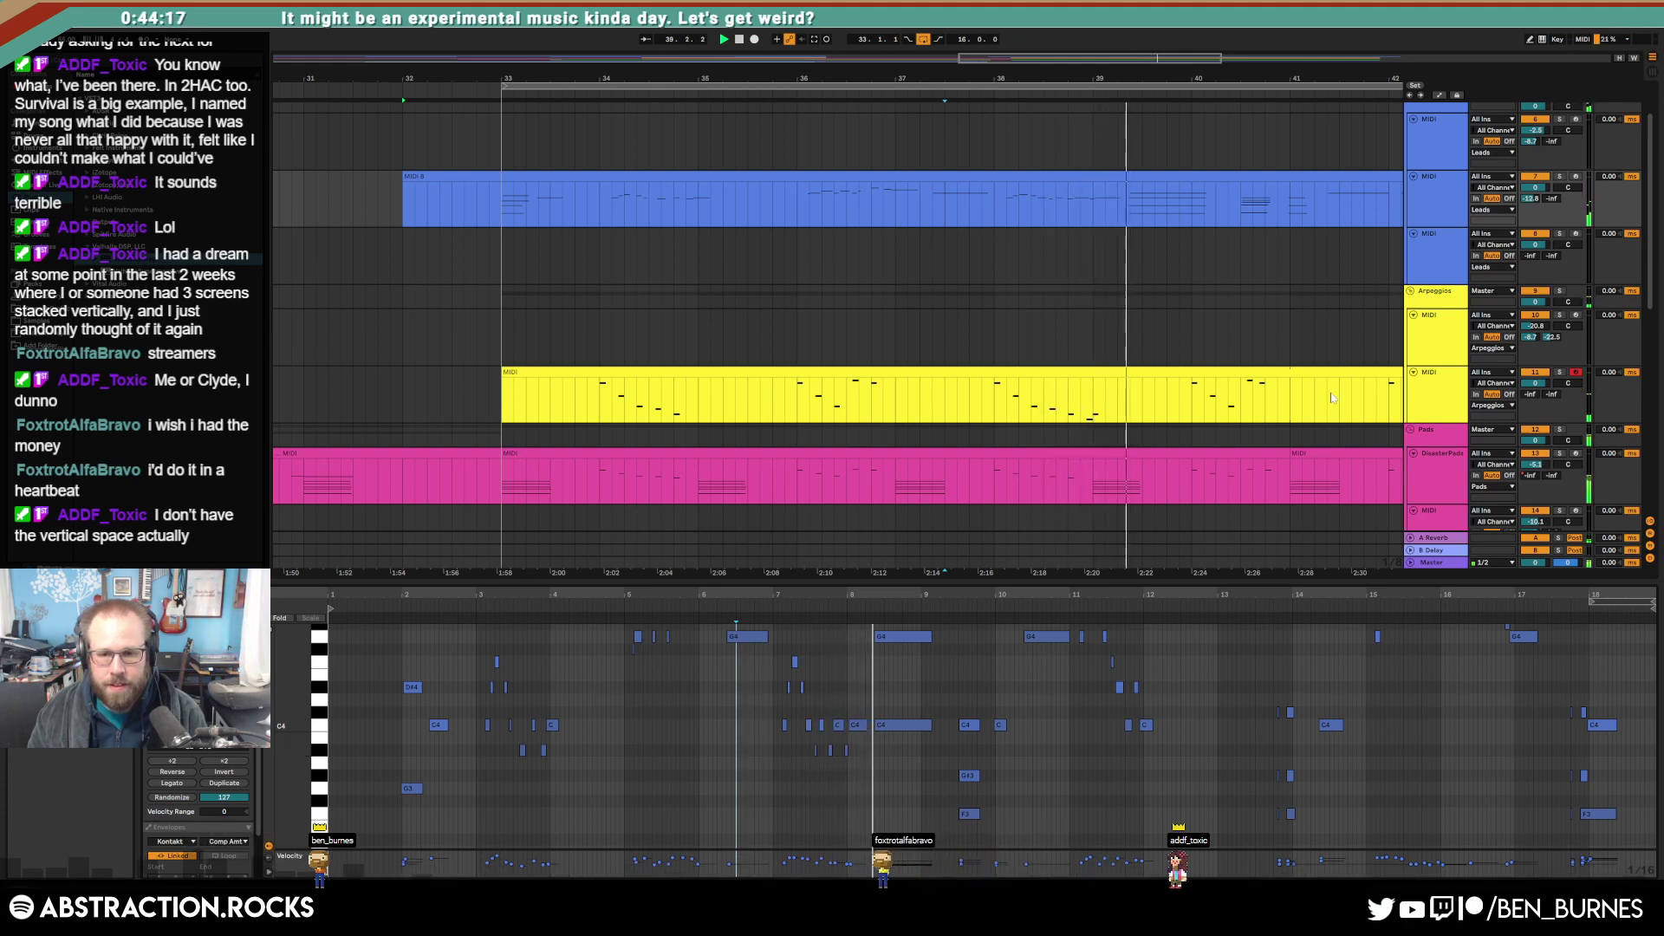
Step: In the bass clip, move the low C1 back onto clip bar 7 and add a short C#1 just before it
{"action": "scroll", "coordinate": [1191, 457], "scroll_direction": "down", "scroll_amount": 4}
{"action": "left_click", "coordinate": [1191, 457]}
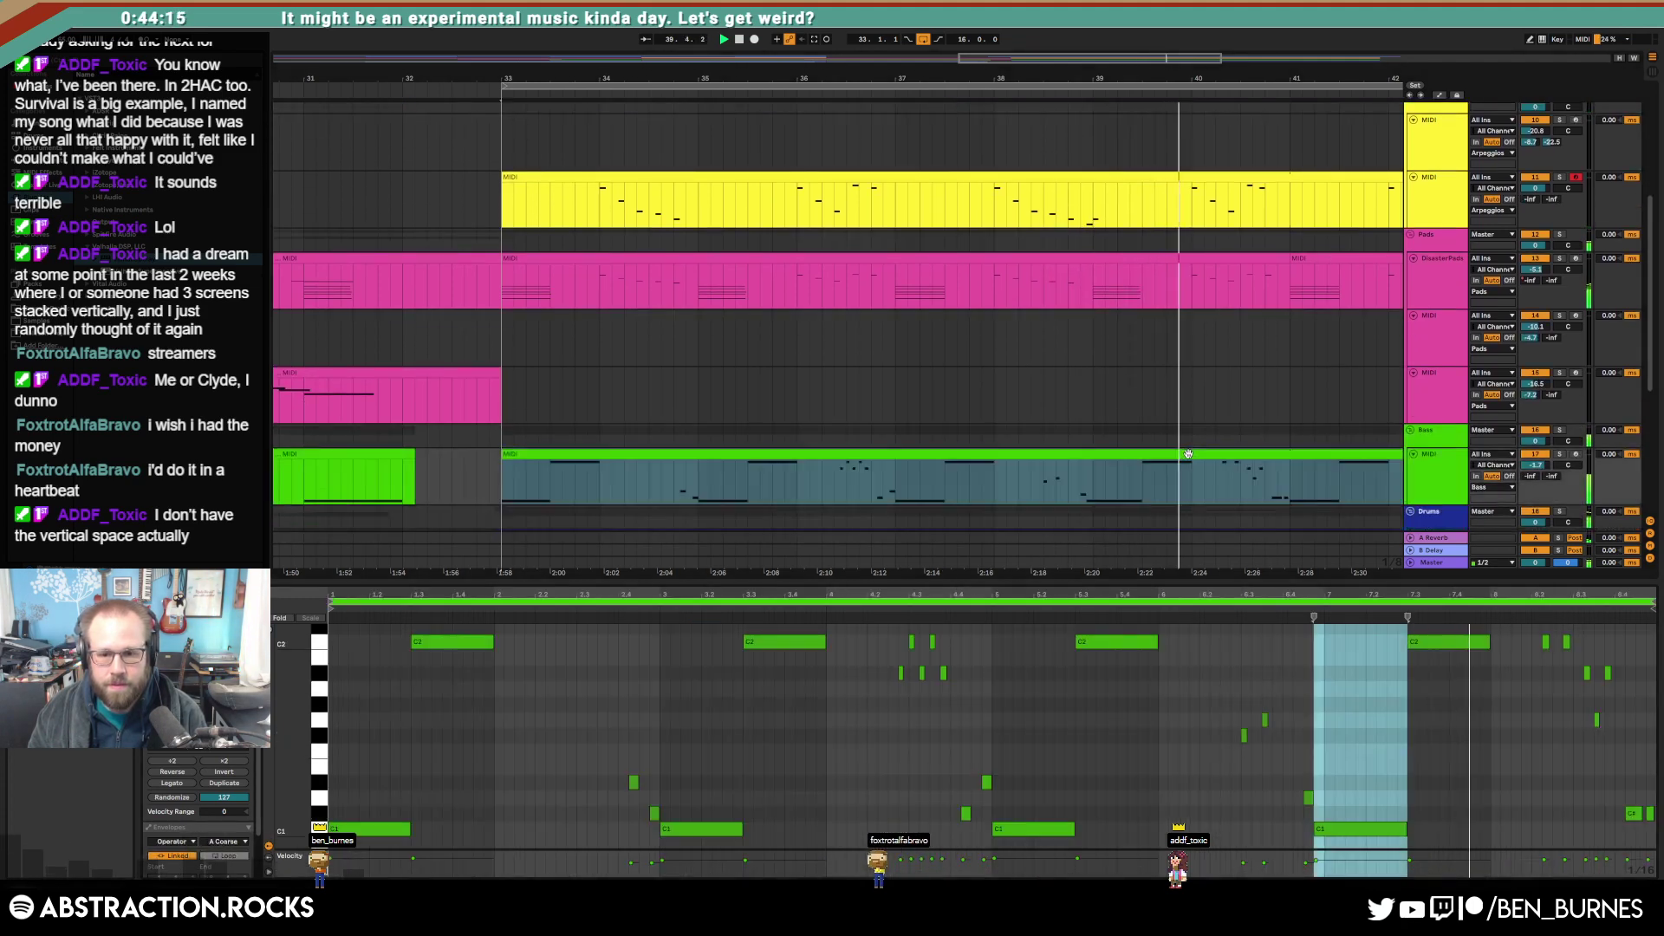
{"action": "mouse_move", "coordinate": [1339, 829]}
{"action": "left_mouse_down"}
{"action": "mouse_move", "coordinate": [1323, 800]}
{"action": "mouse_move", "coordinate": [1326, 816]}
{"action": "left_mouse_up"}
Step: Reopen the lead clip and examine its notes and chords across clip bars 10 to 16 during playback
{"action": "scroll", "coordinate": [1235, 357], "scroll_direction": "up", "scroll_amount": 4}
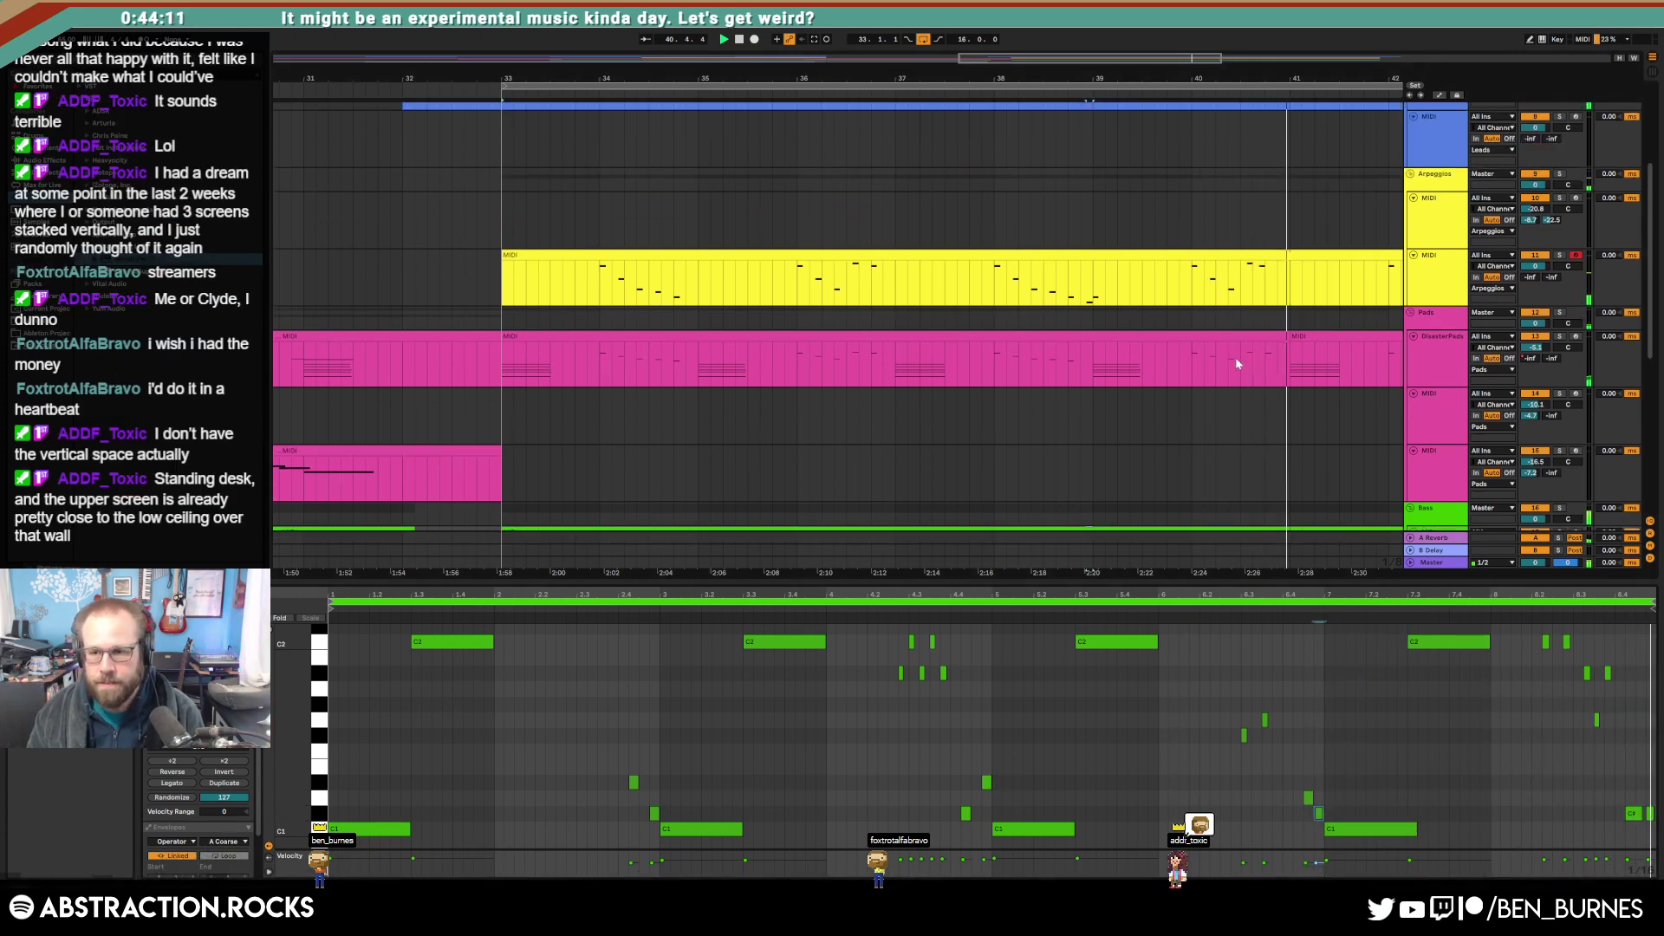
{"action": "left_click", "coordinate": [1308, 200]}
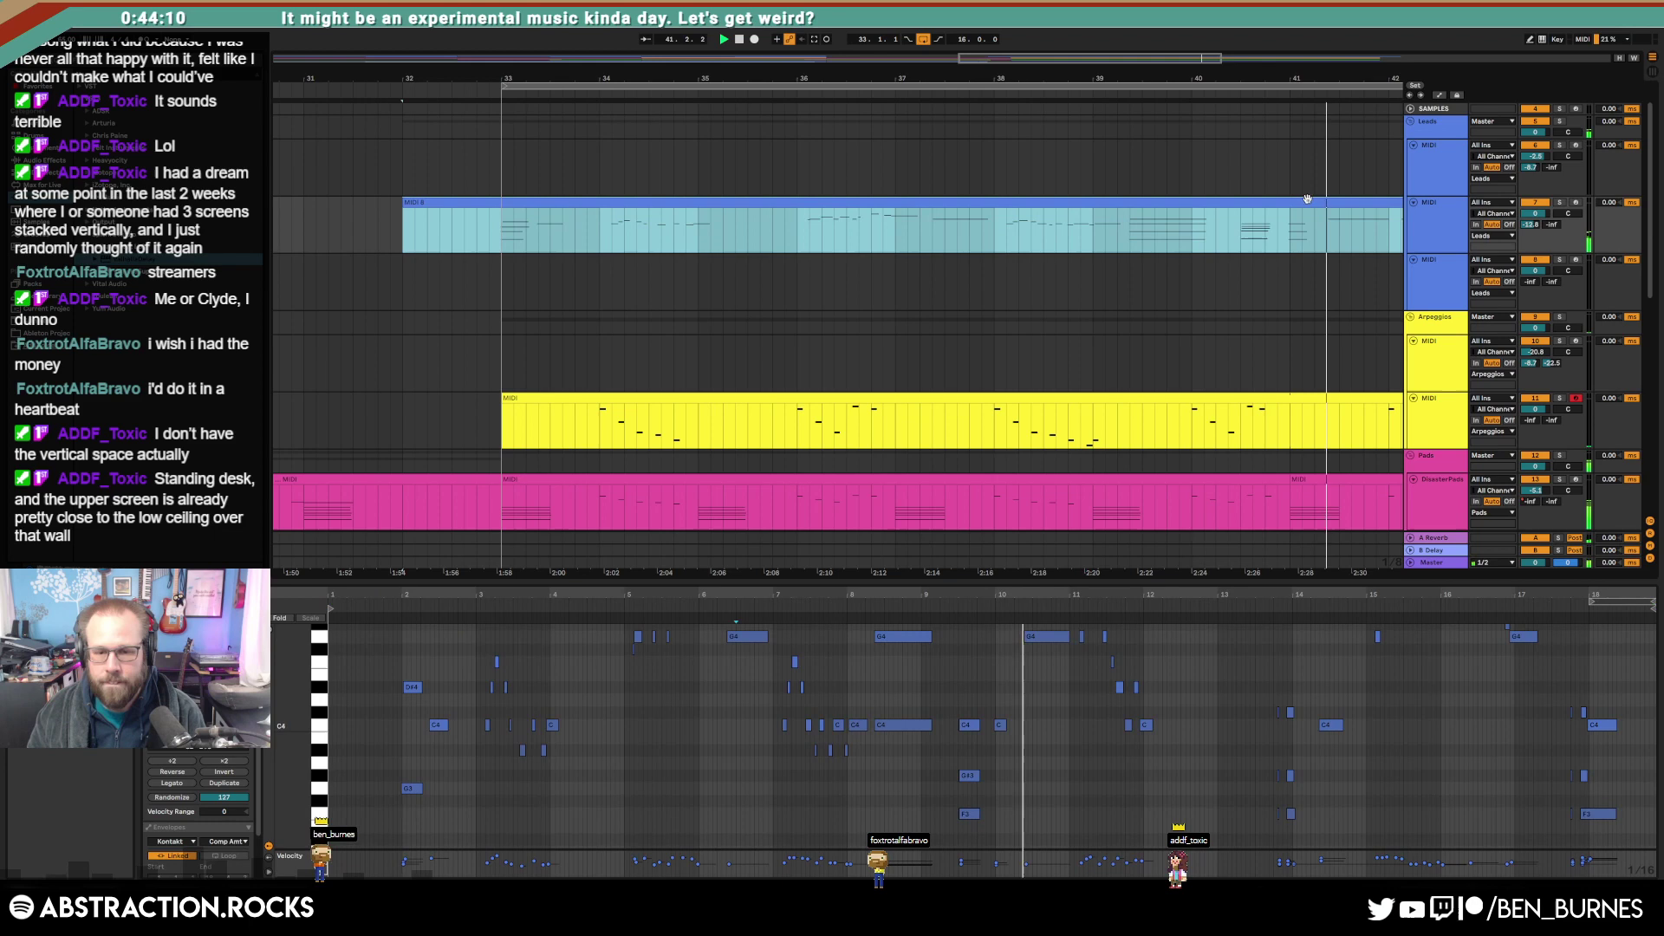
{"action": "left_click", "coordinate": [1008, 706]}
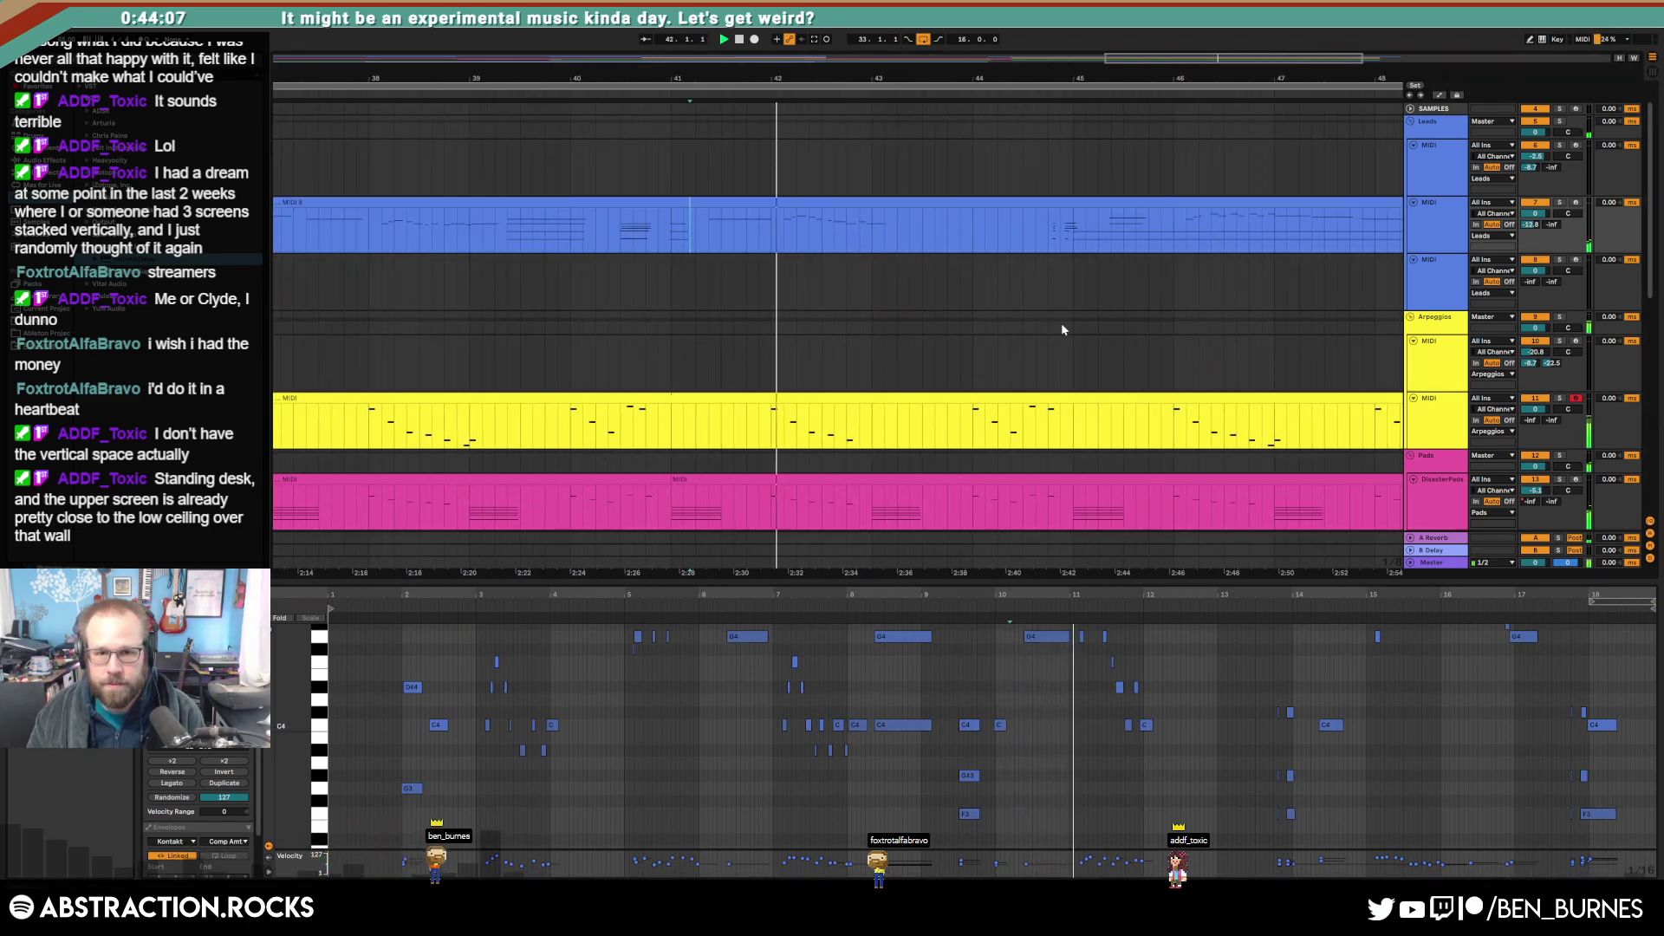
{"action": "scroll", "coordinate": [1182, 704], "scroll_direction": "up", "scroll_amount": 2}
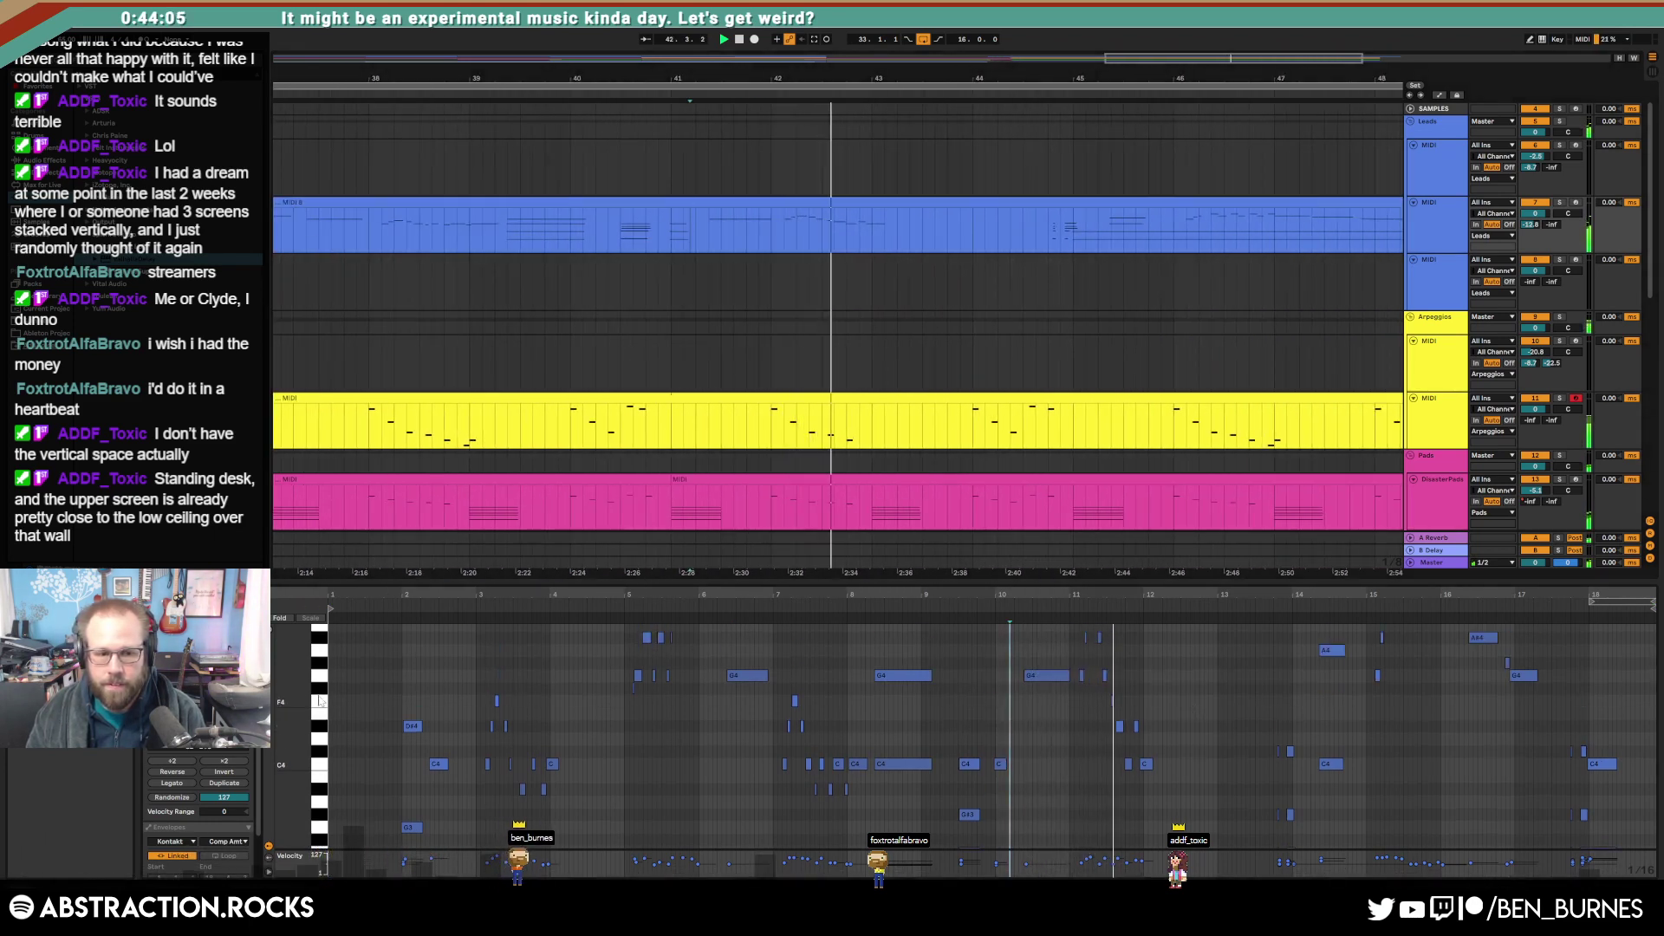
{"action": "left_click_drag", "start_coordinate": [291, 693], "coordinate": [281, 733]}
{"action": "scroll", "coordinate": [1129, 731], "scroll_direction": "down", "scroll_amount": 3}
{"action": "scroll", "coordinate": [1338, 751], "scroll_direction": "up", "scroll_amount": 3}
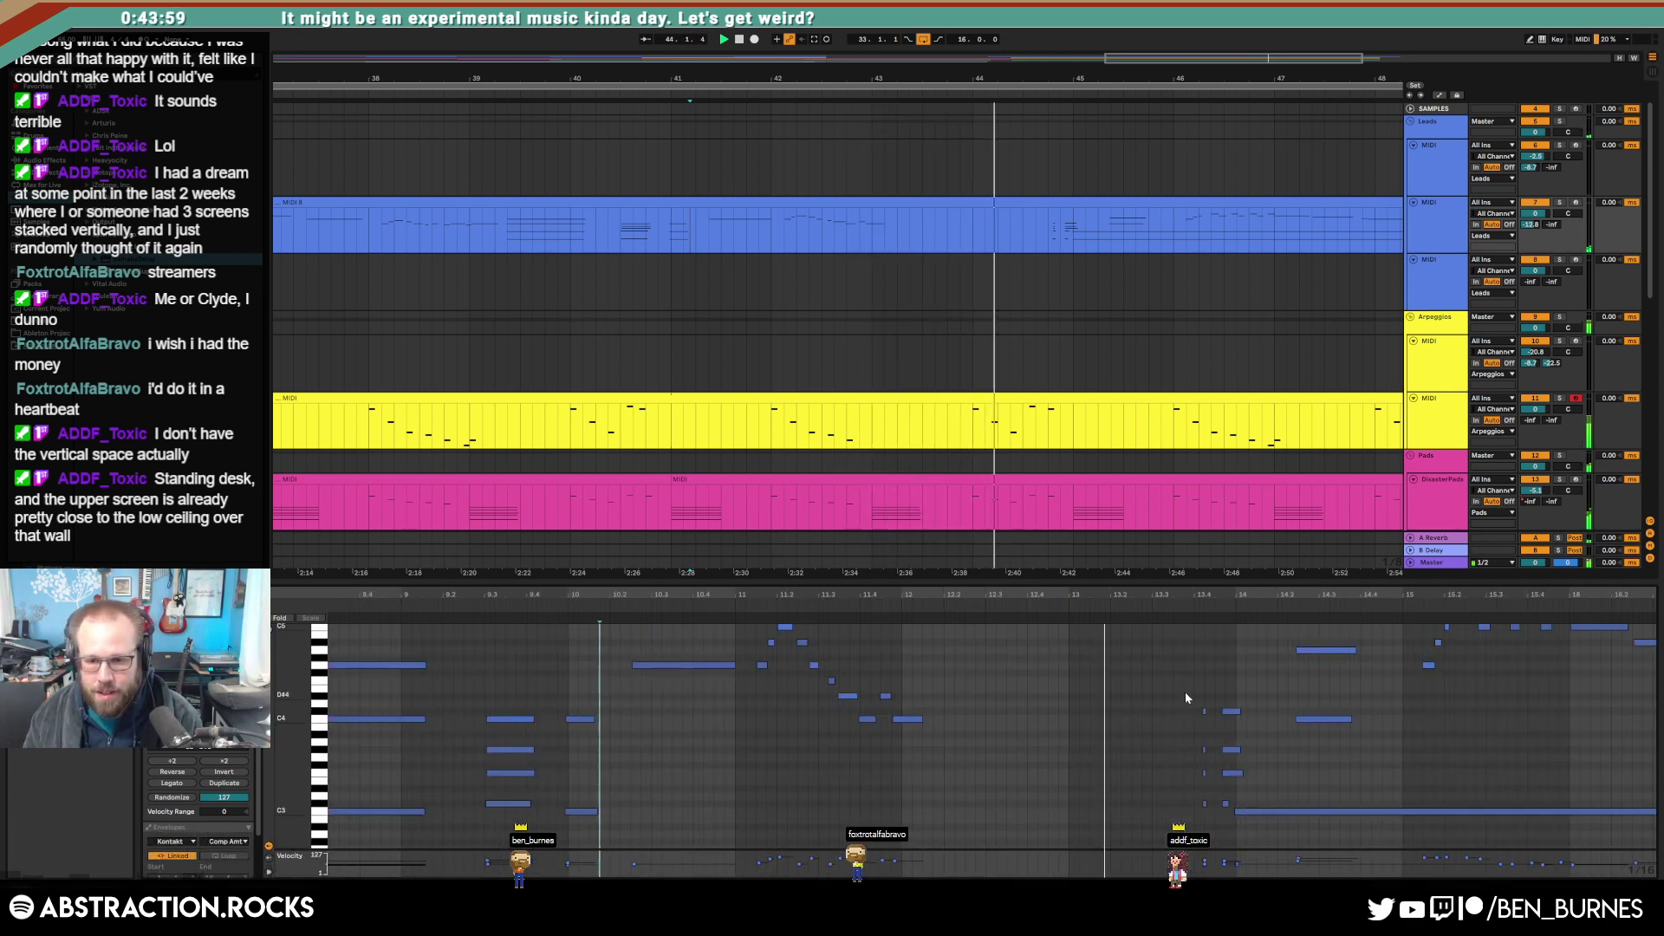
{"action": "scroll", "coordinate": [1179, 719], "scroll_direction": "down", "scroll_amount": 3}
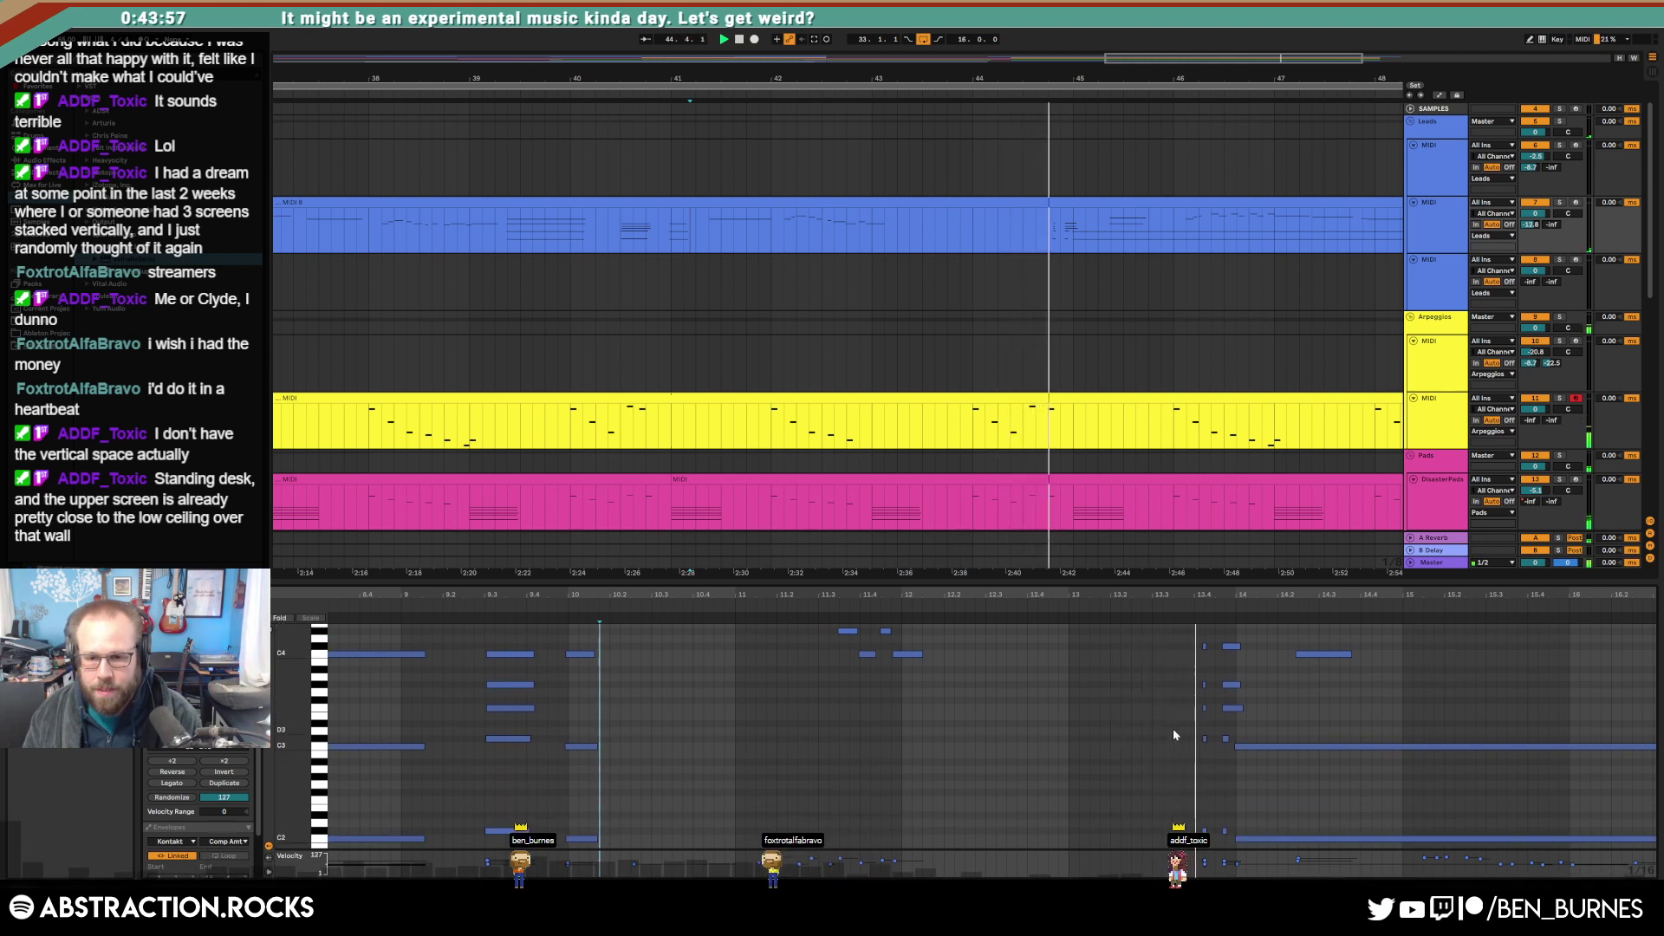
{"action": "scroll", "coordinate": [1265, 726], "scroll_direction": "up", "scroll_amount": 5}
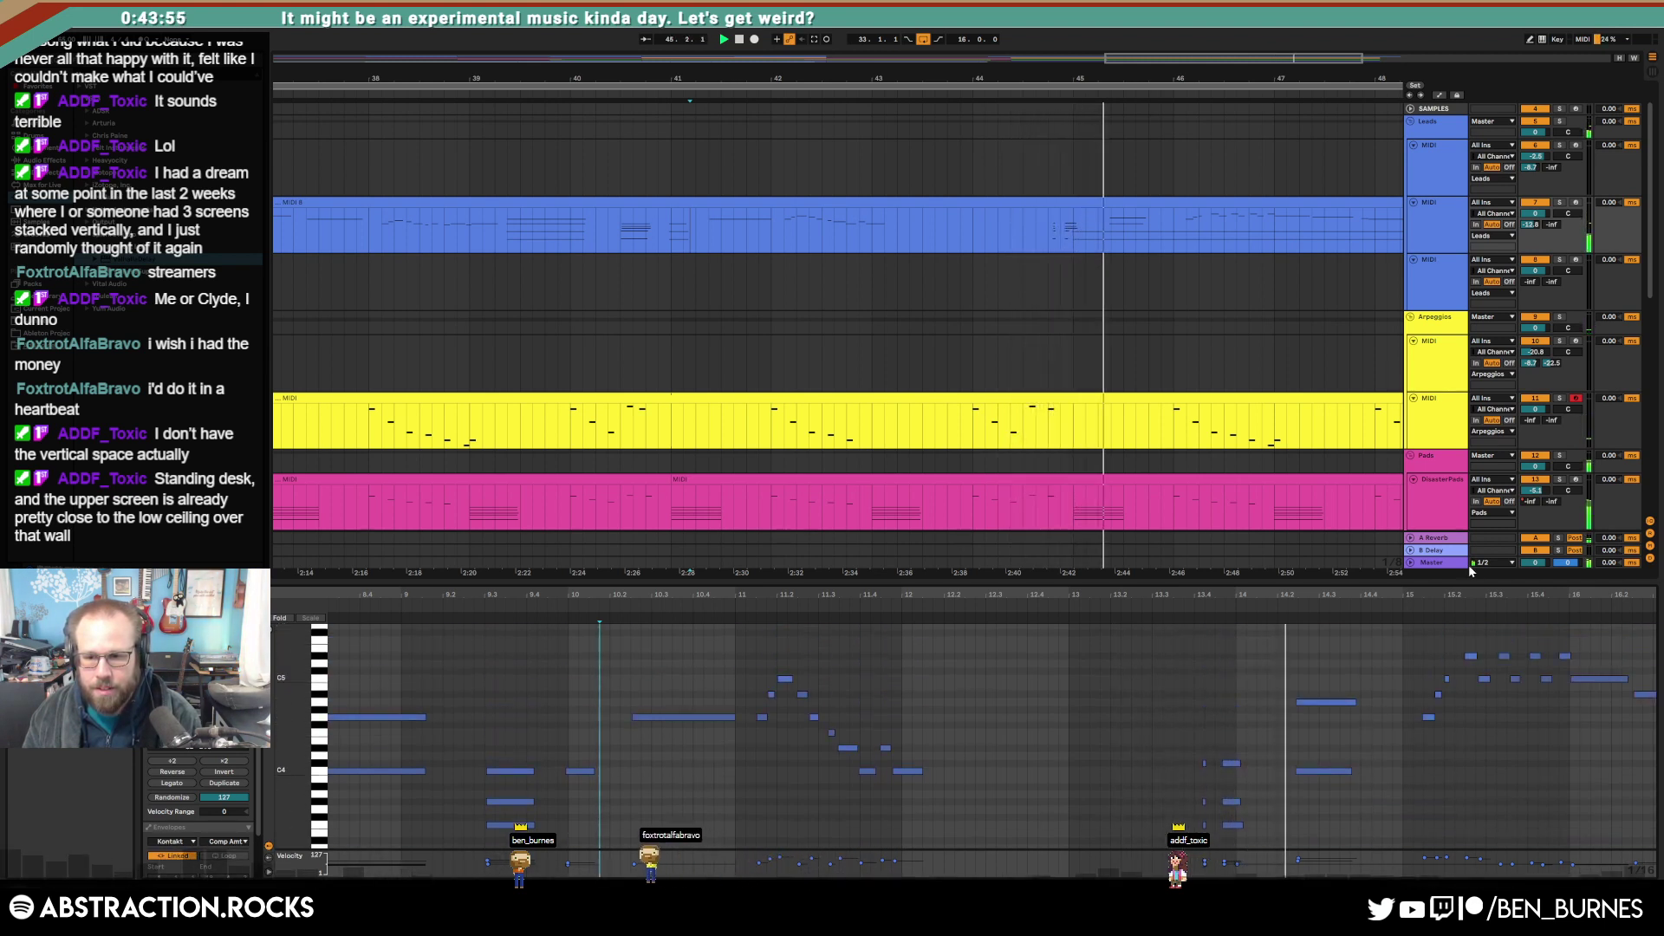
Step: Lower the lead's long A4 note in clip bar 14 to G#4, audition it and delete the note
{"action": "left_click_drag", "start_coordinate": [1494, 596], "coordinate": [1177, 598]}
{"action": "left_click", "coordinate": [1015, 703]}
{"action": "key", "text": "Down"}
{"action": "key", "text": "Down"}
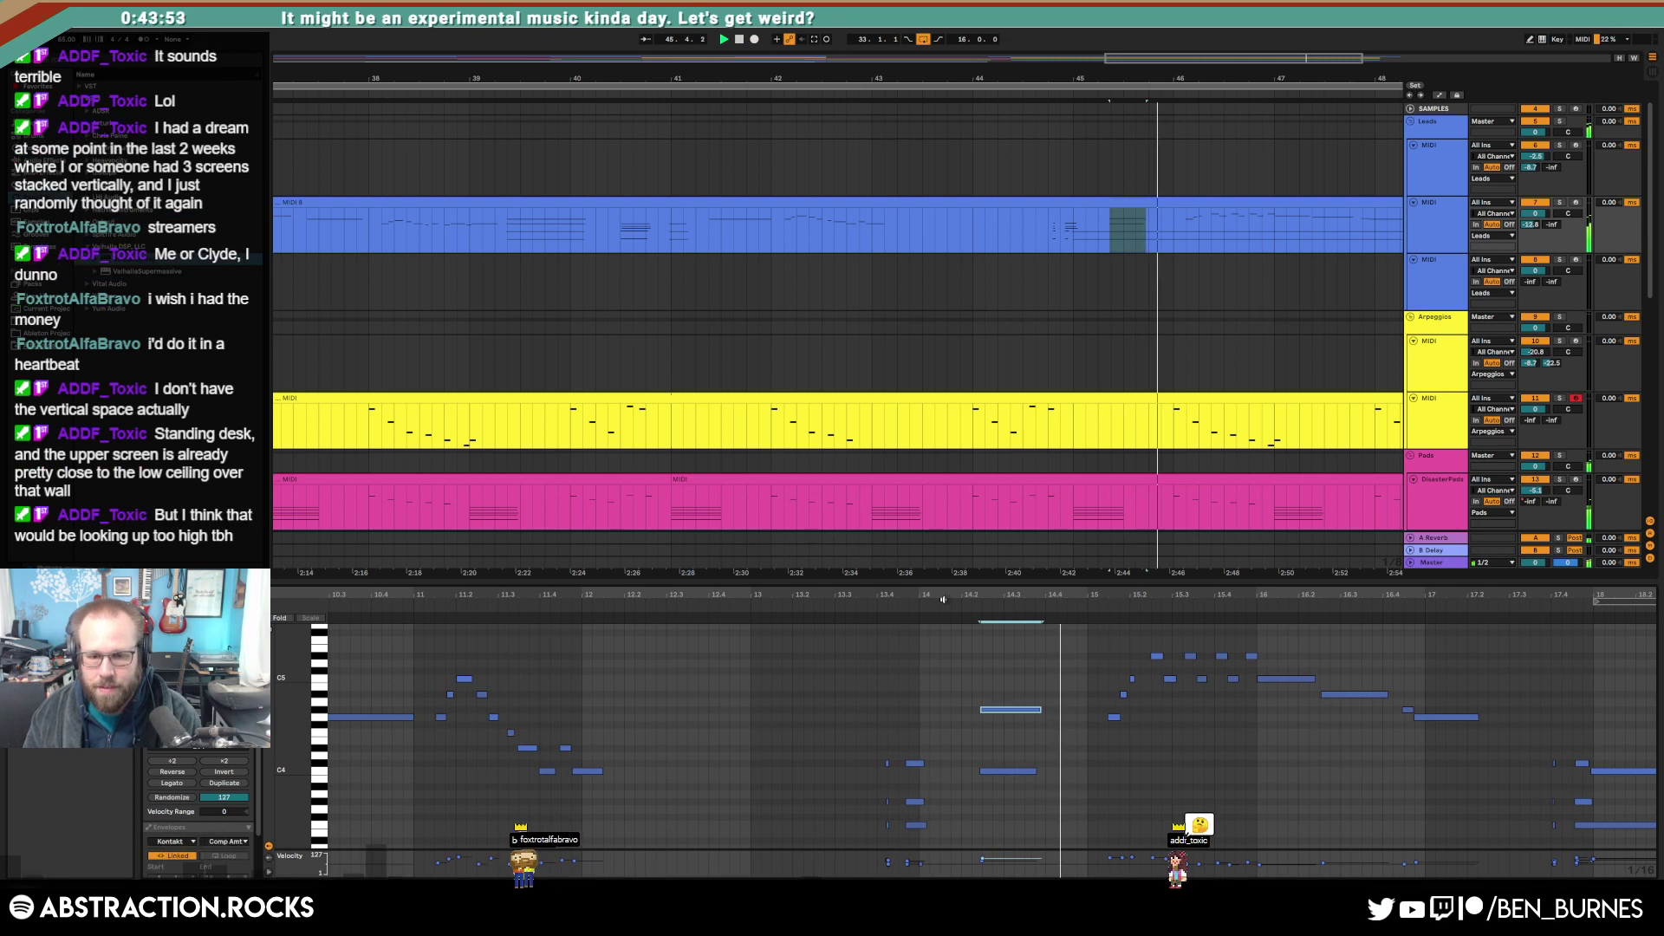
{"action": "key", "text": "Up"}
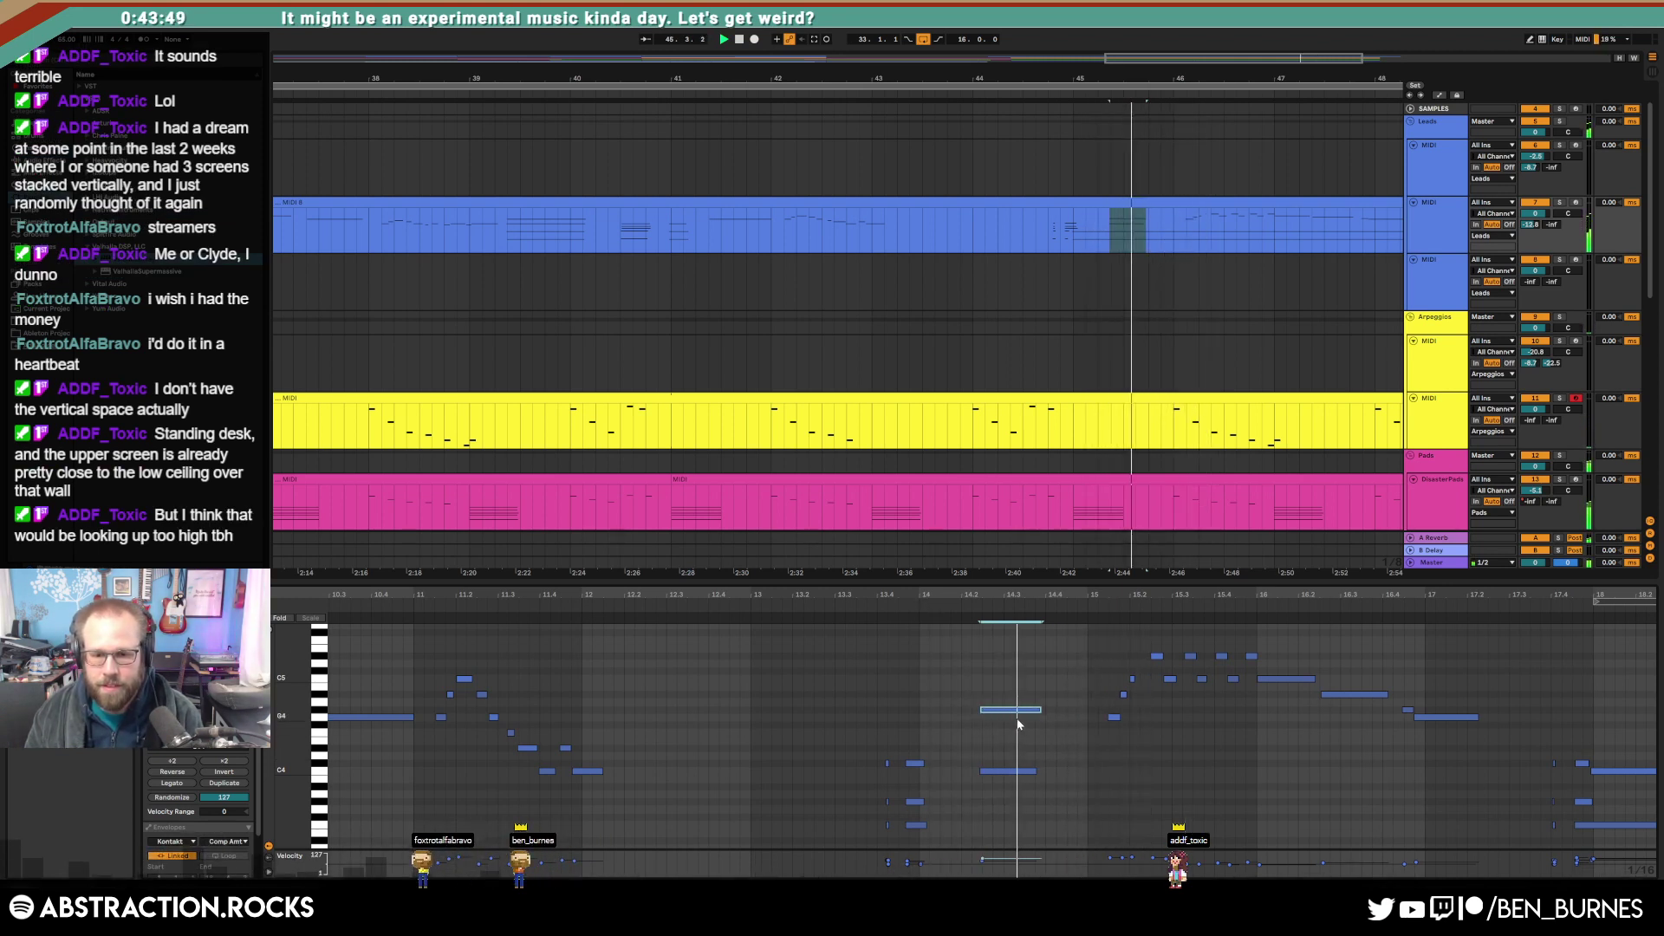
{"action": "key", "text": "Delete"}
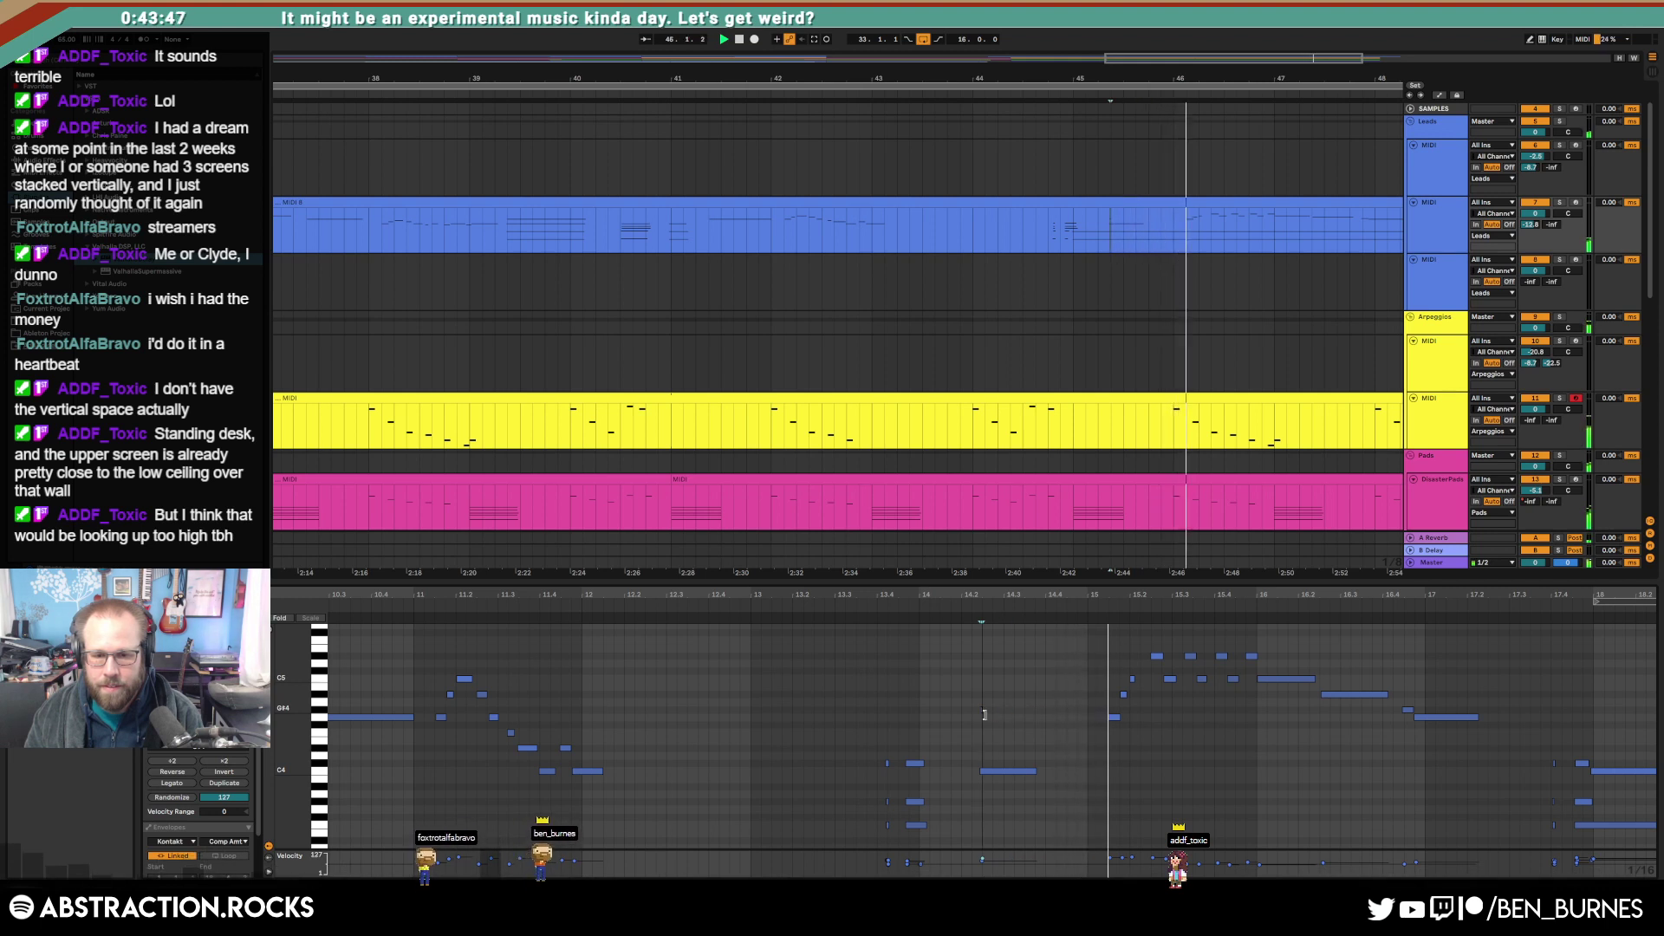
Step: Draw long G4 and G#4 notes above the C4 in the lead's clip bar 14 and play them back
{"action": "left_click", "coordinate": [985, 715]}
{"action": "left_click_drag", "start_coordinate": [986, 715], "coordinate": [1034, 721]}
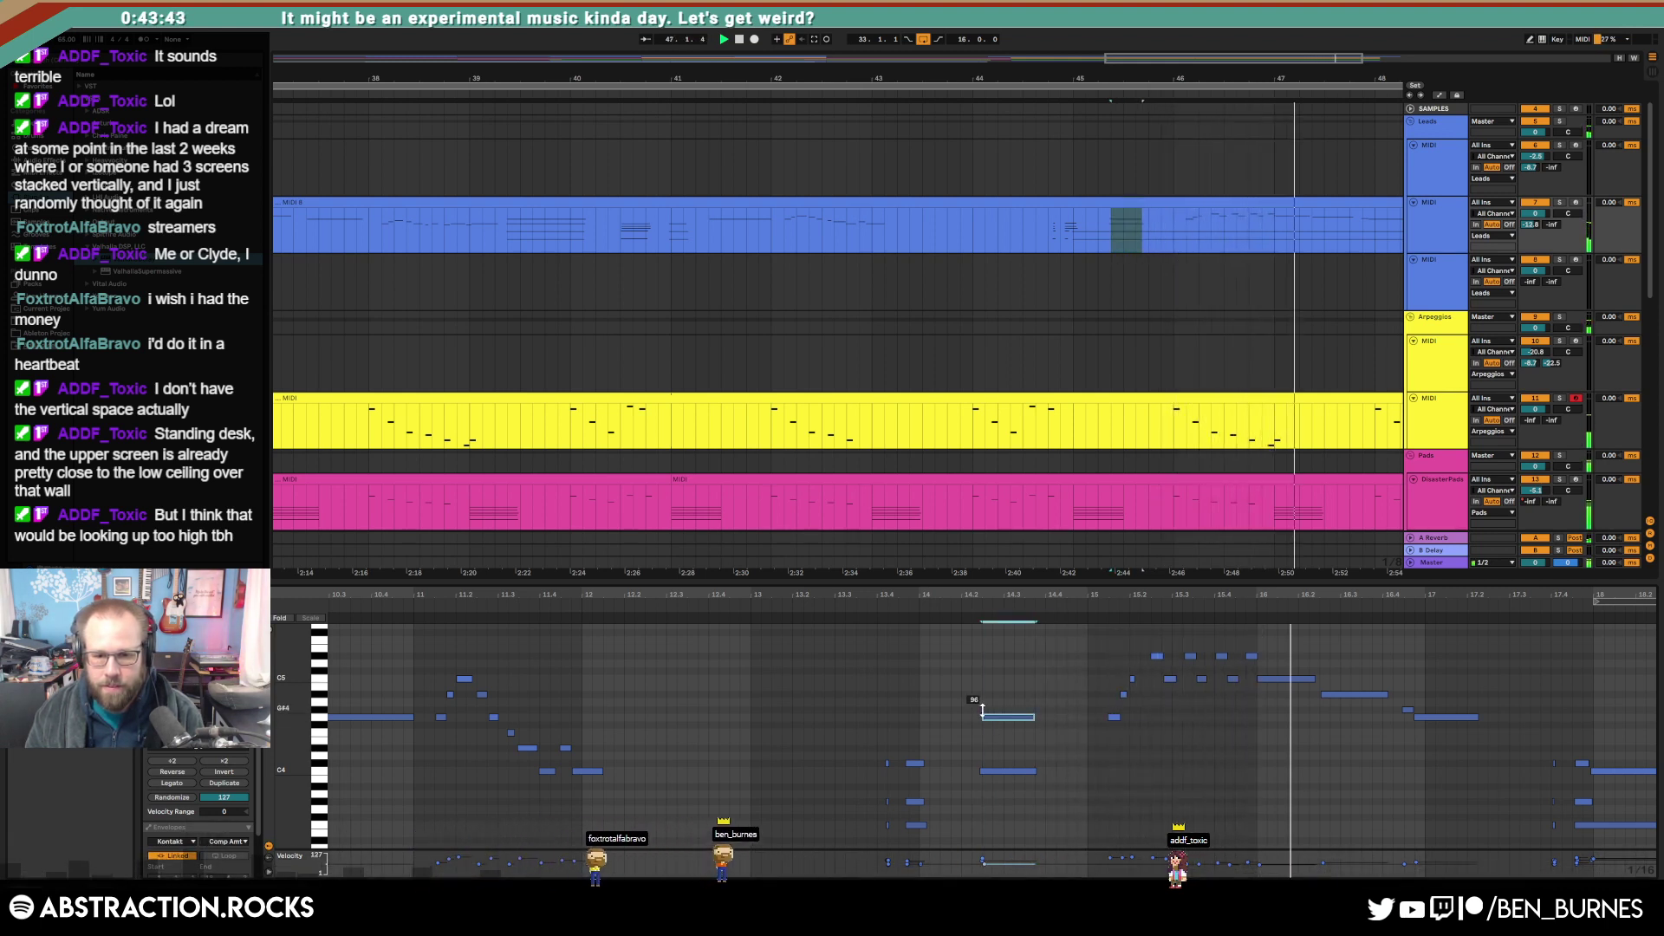
{"action": "left_click", "coordinate": [954, 605]}
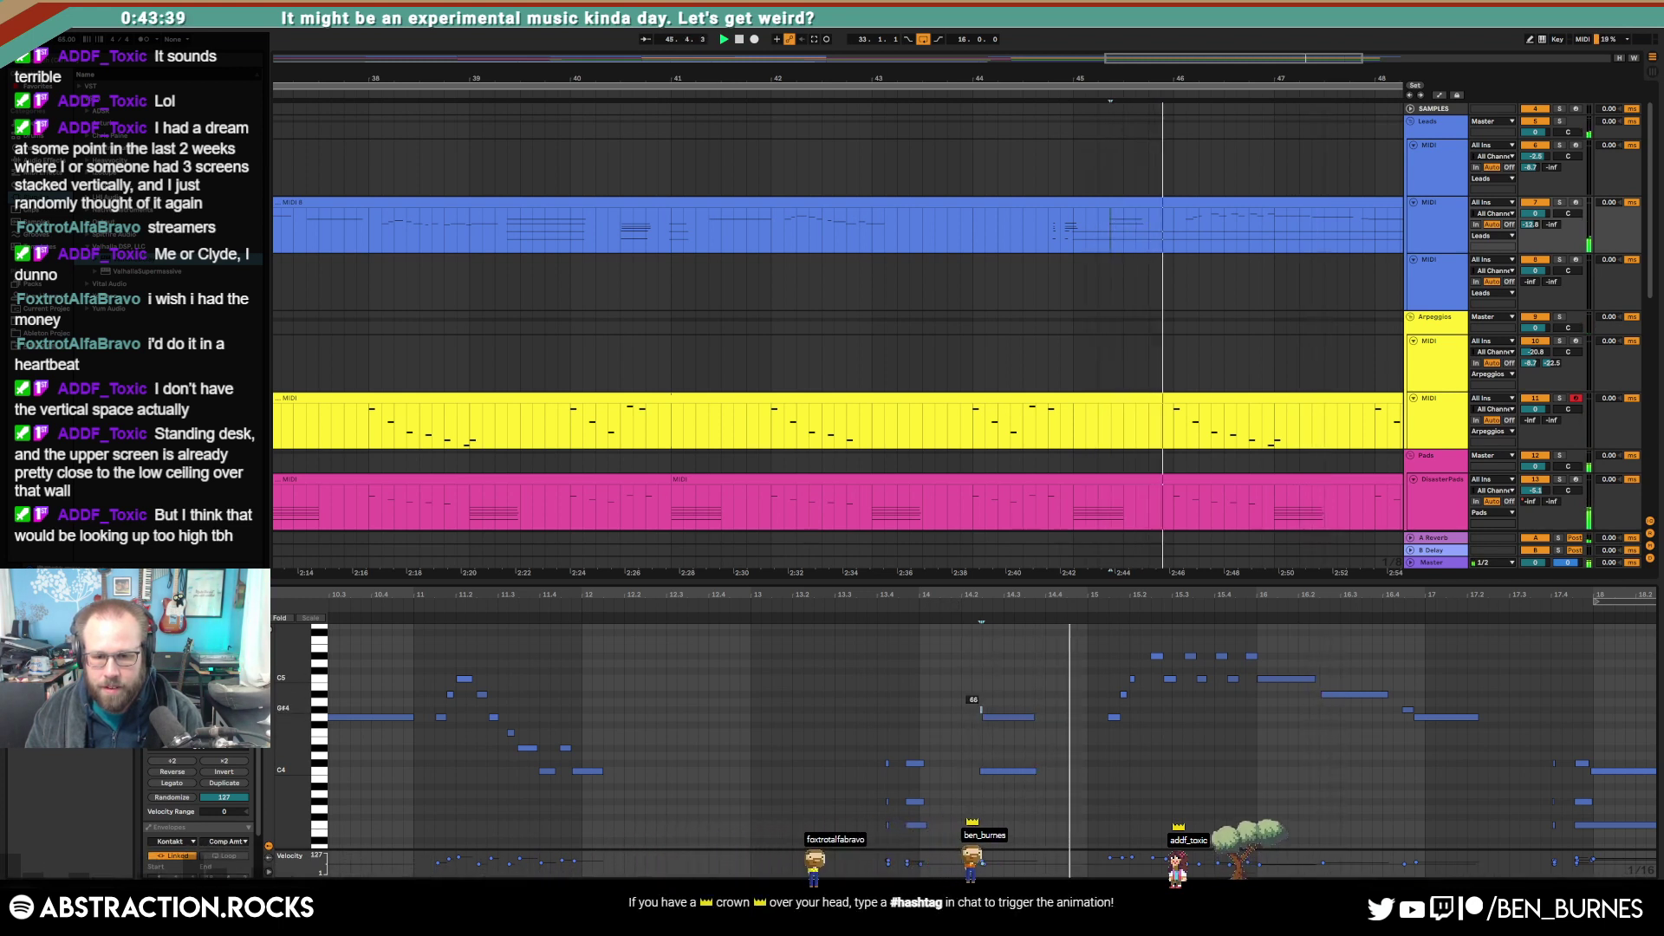
{"action": "left_click_drag", "start_coordinate": [981, 709], "coordinate": [1037, 715]}
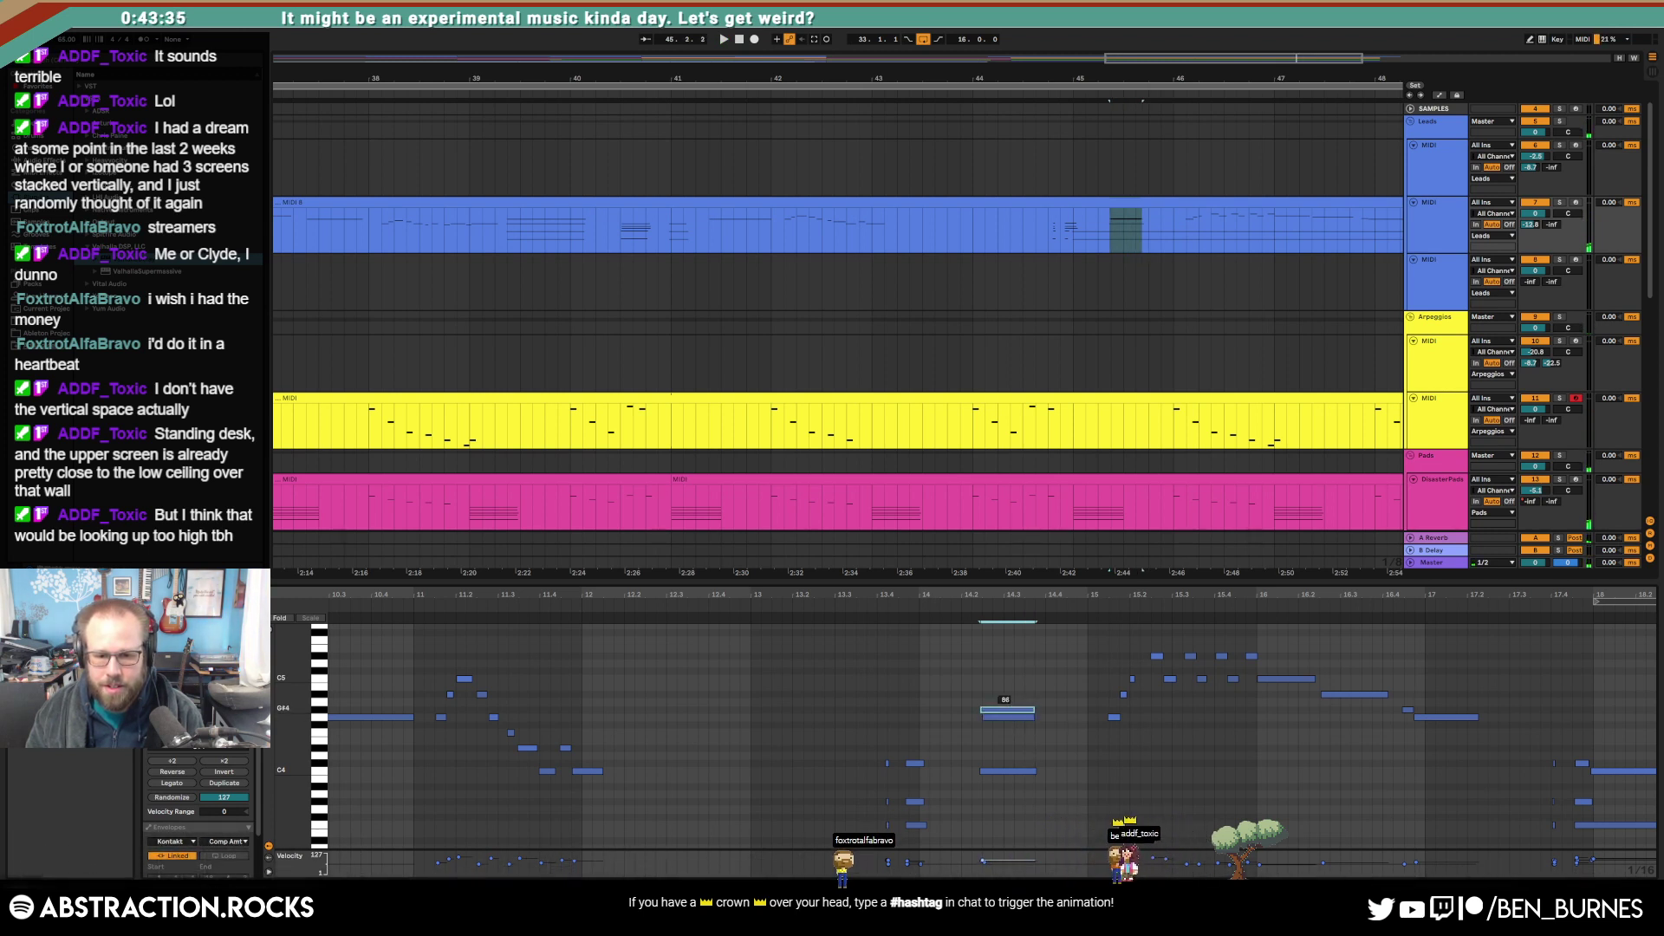
{"action": "left_click", "coordinate": [968, 609]}
Step: Stop playback and shift the new G4 note in clip bar 14 slightly earlier to start with the G#4
{"action": "scroll", "coordinate": [998, 721], "scroll_direction": "up", "scroll_amount": 5}
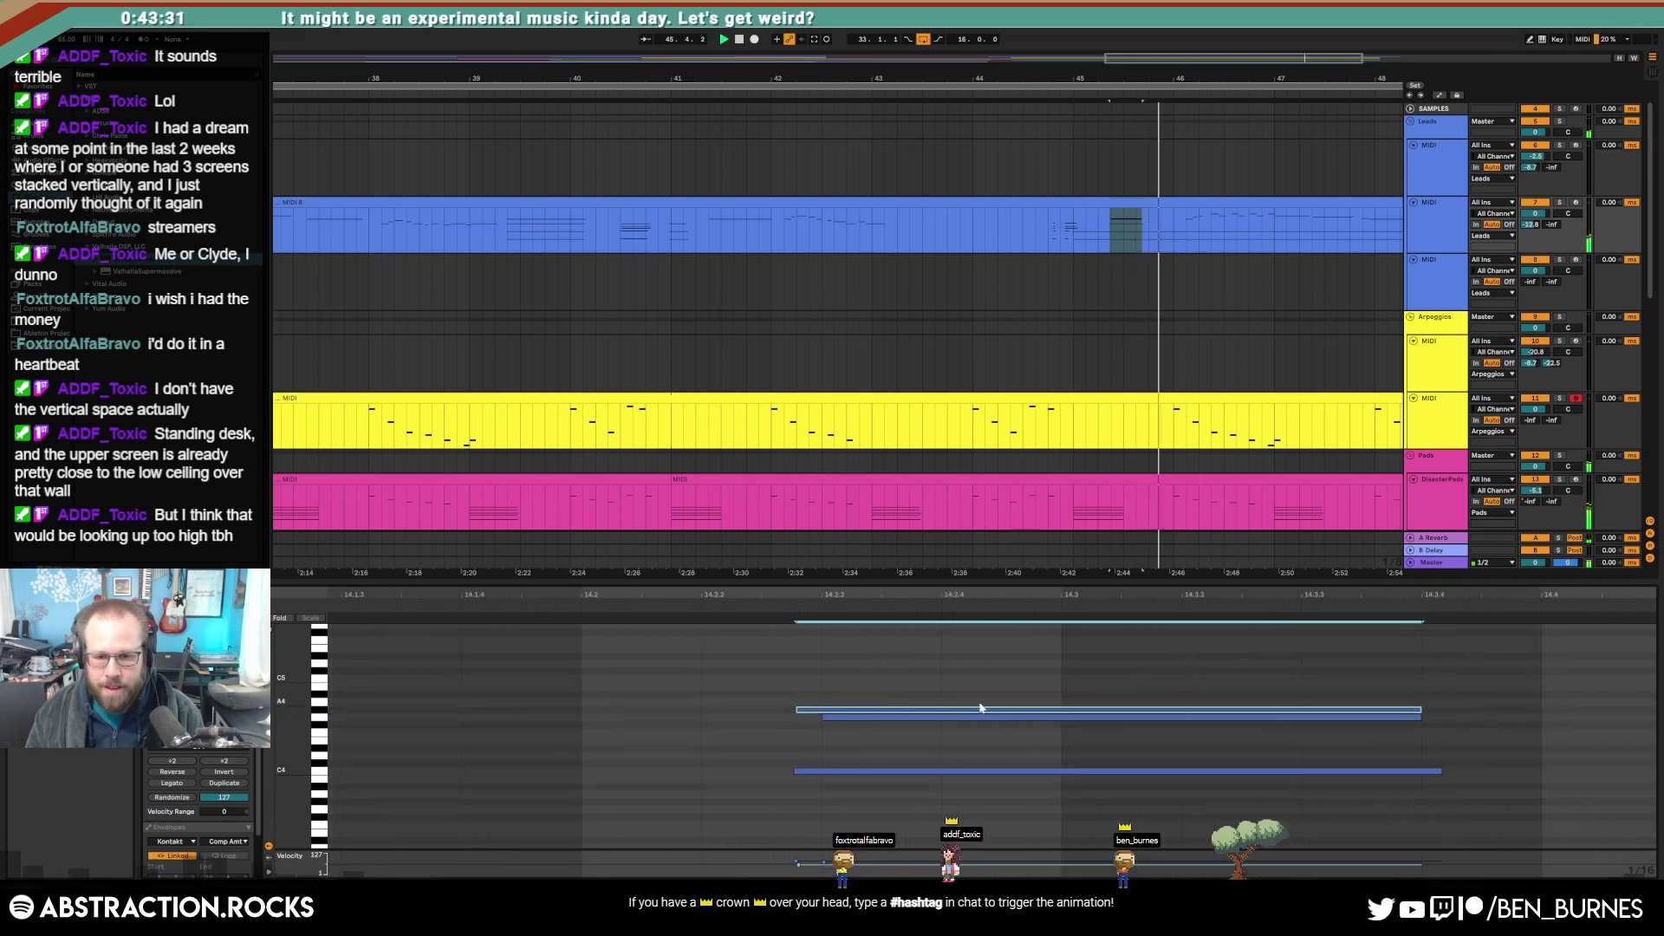
{"action": "key", "text": "space"}
{"action": "left_click", "coordinate": [870, 718]}
{"action": "left_click_drag", "start_coordinate": [869, 720], "coordinate": [863, 721]}
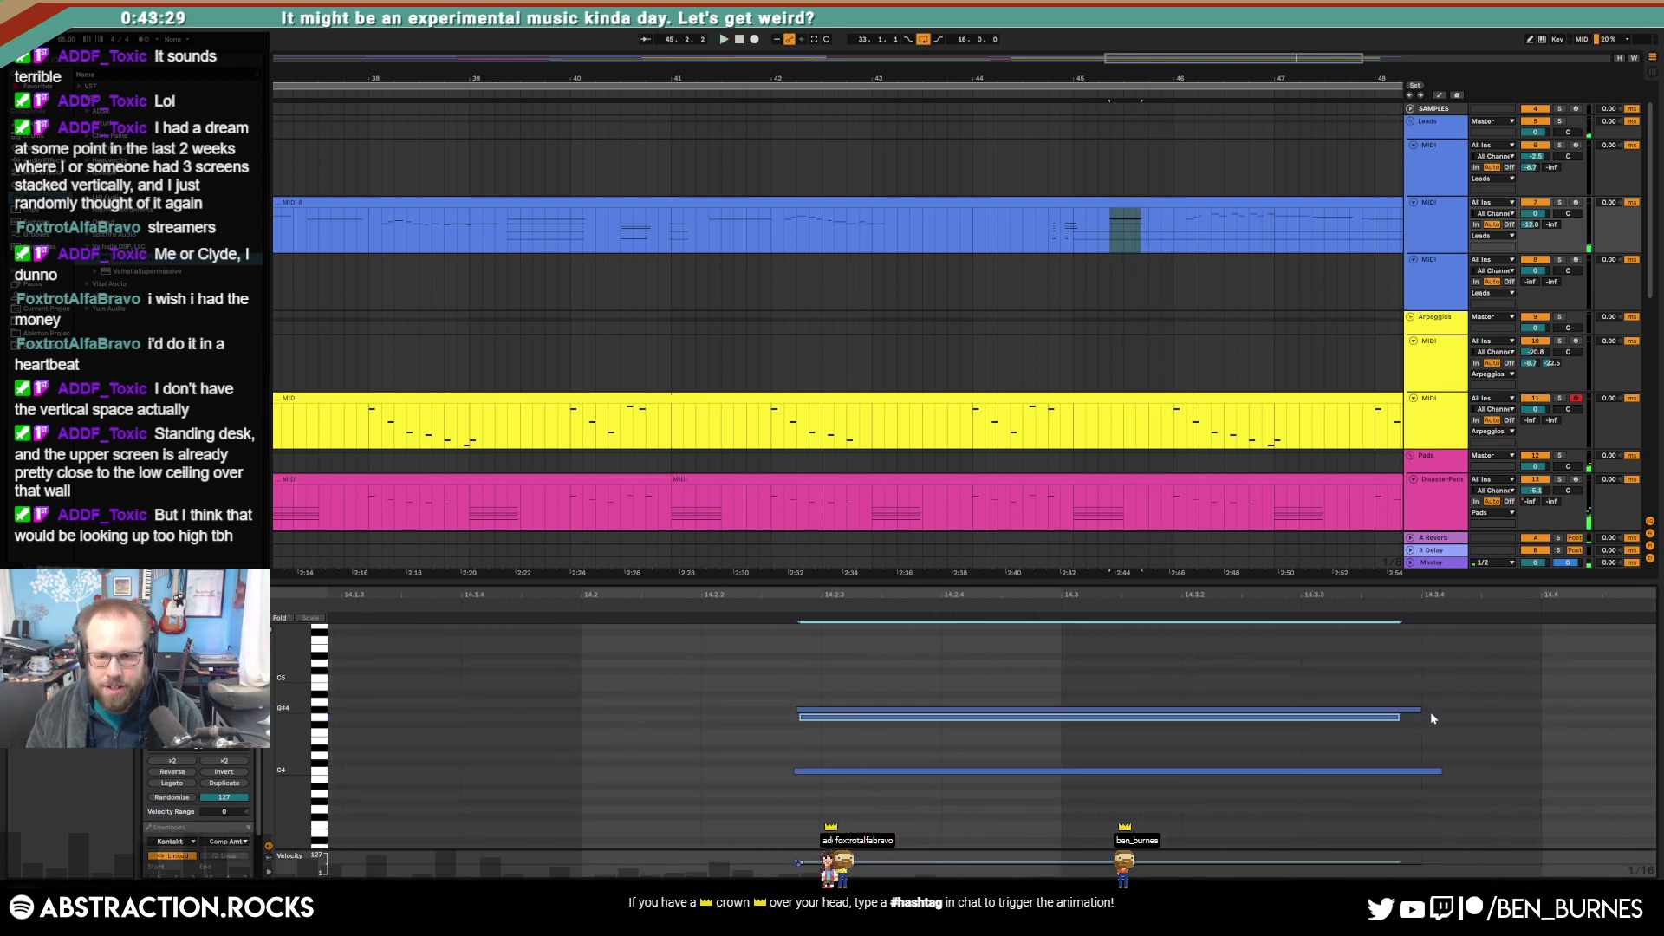
Step: Lengthen the G4 note in the lead's clip bar 14 to end with the G#4 and play through the end of the section
{"action": "left_click_drag", "start_coordinate": [1399, 719], "coordinate": [1424, 718]}
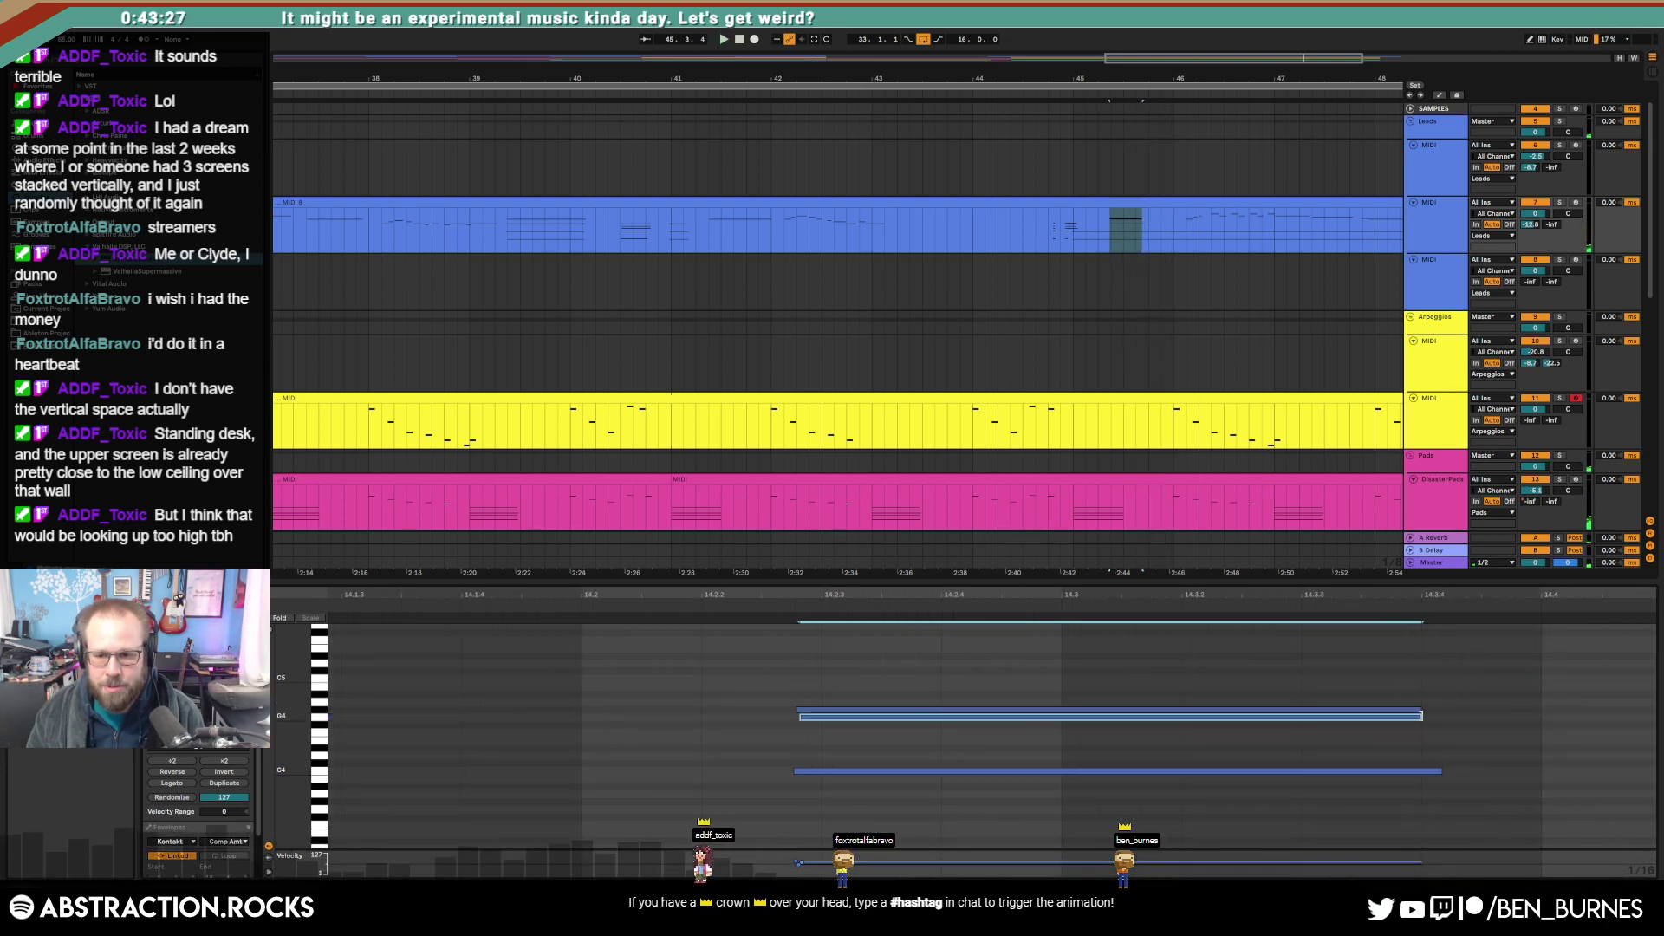
{"action": "scroll", "coordinate": [1034, 691], "scroll_direction": "down", "scroll_amount": 3}
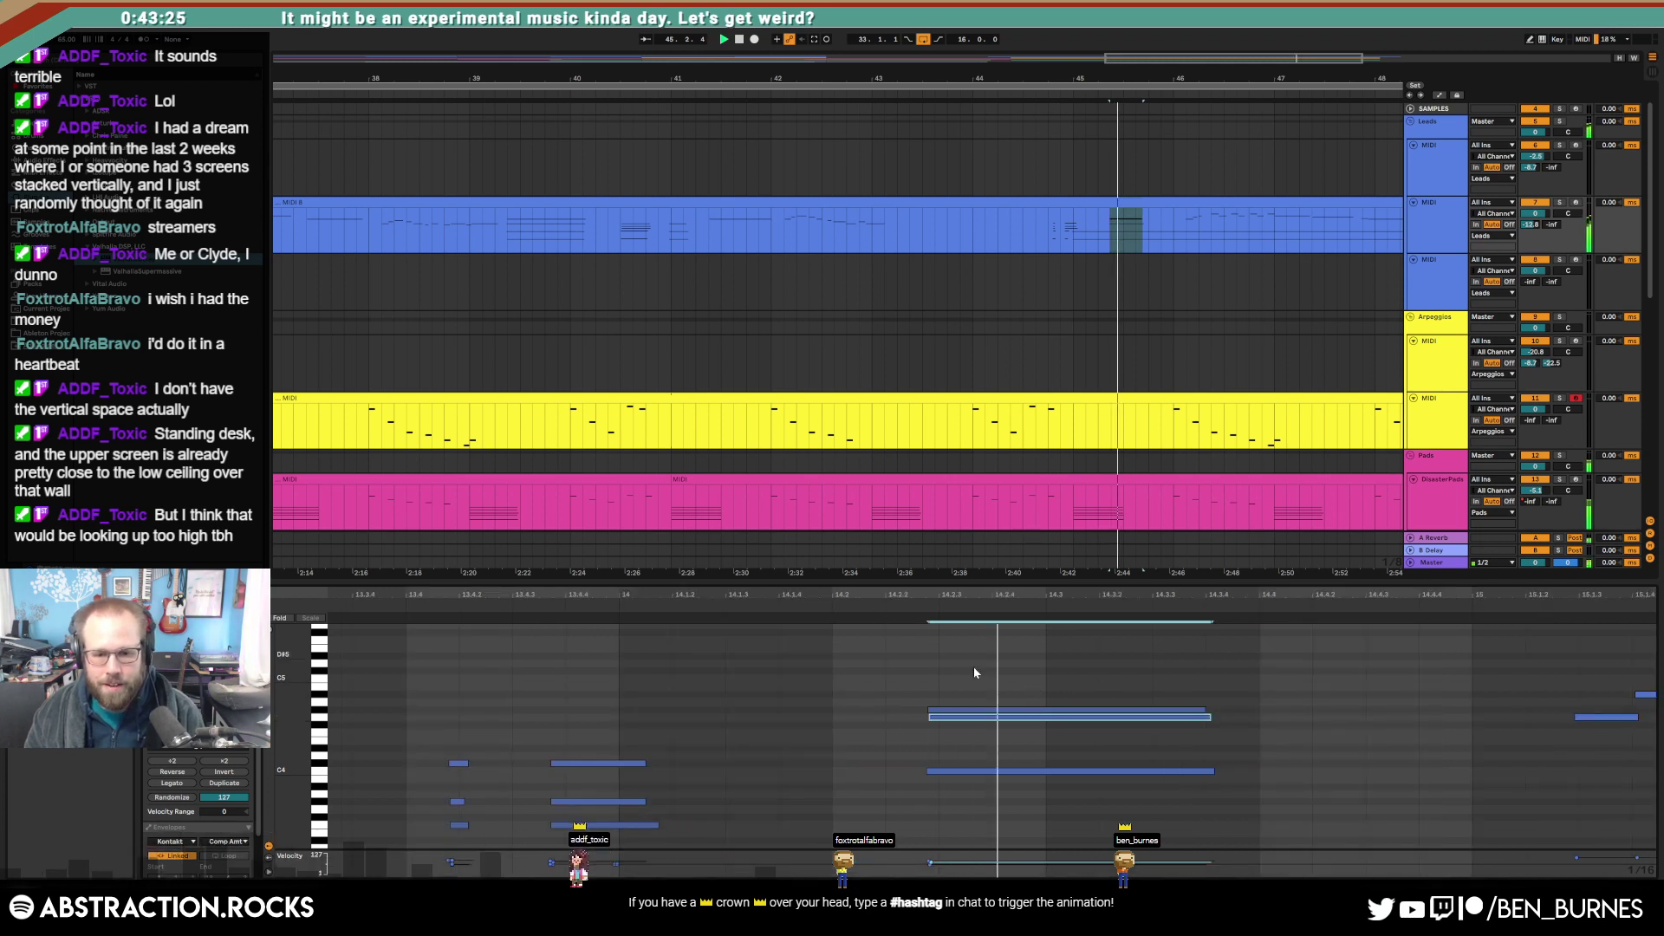
{"action": "scroll", "coordinate": [1246, 721], "scroll_direction": "down", "scroll_amount": 3}
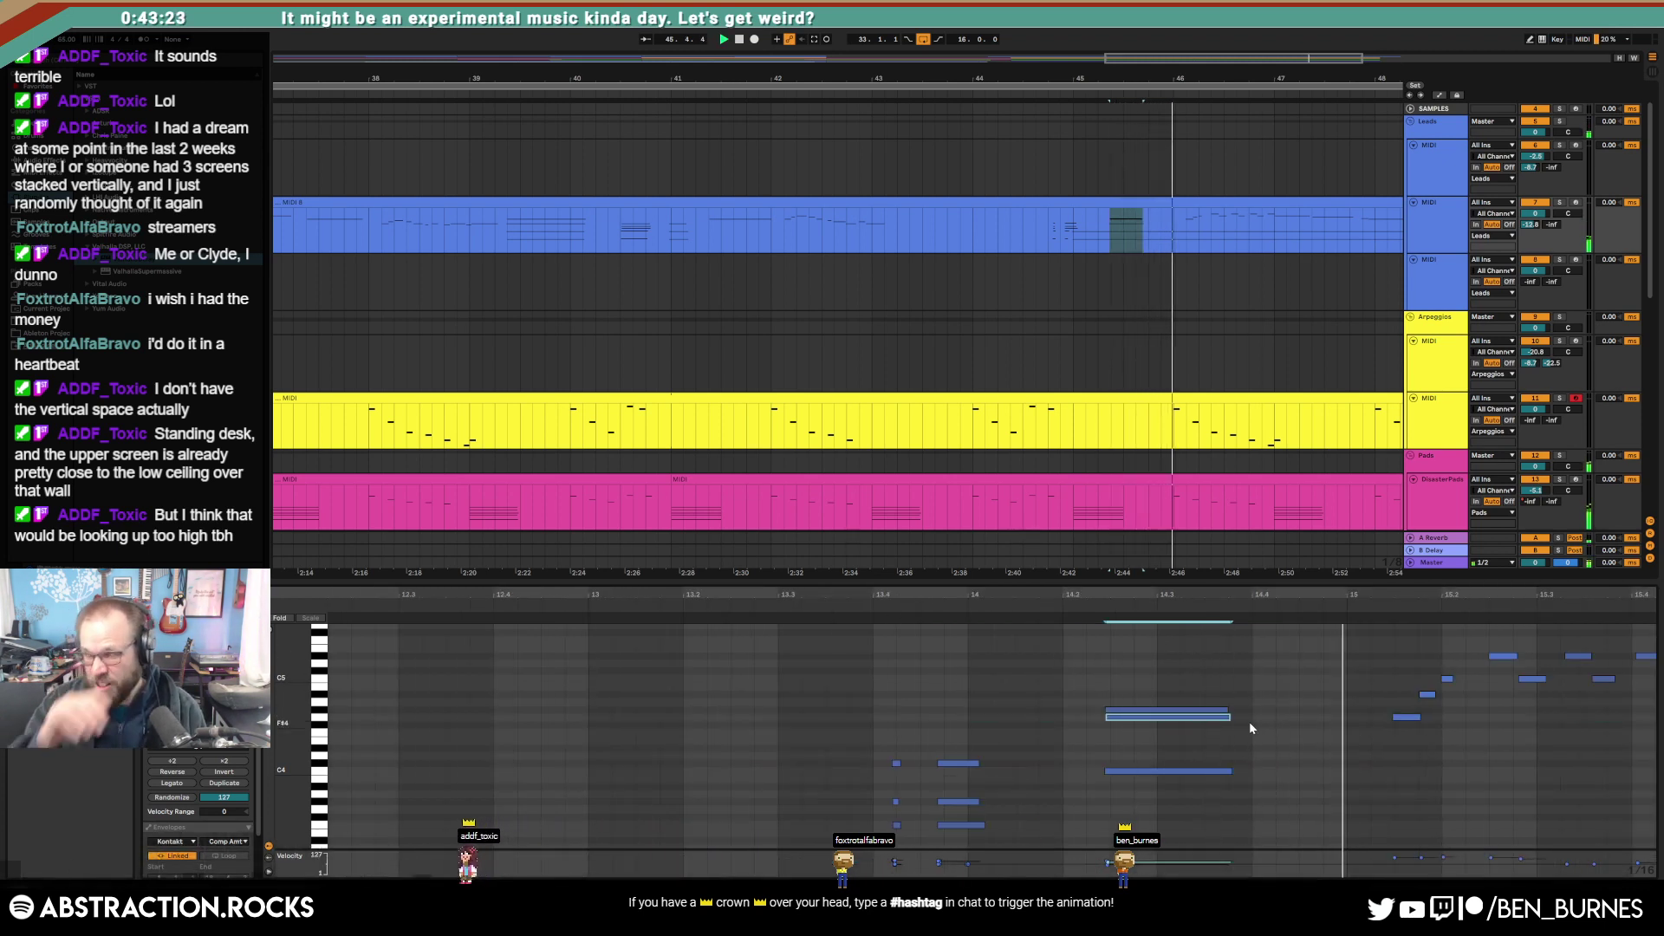
{"action": "scroll", "coordinate": [1386, 672], "scroll_direction": "down", "scroll_amount": 5}
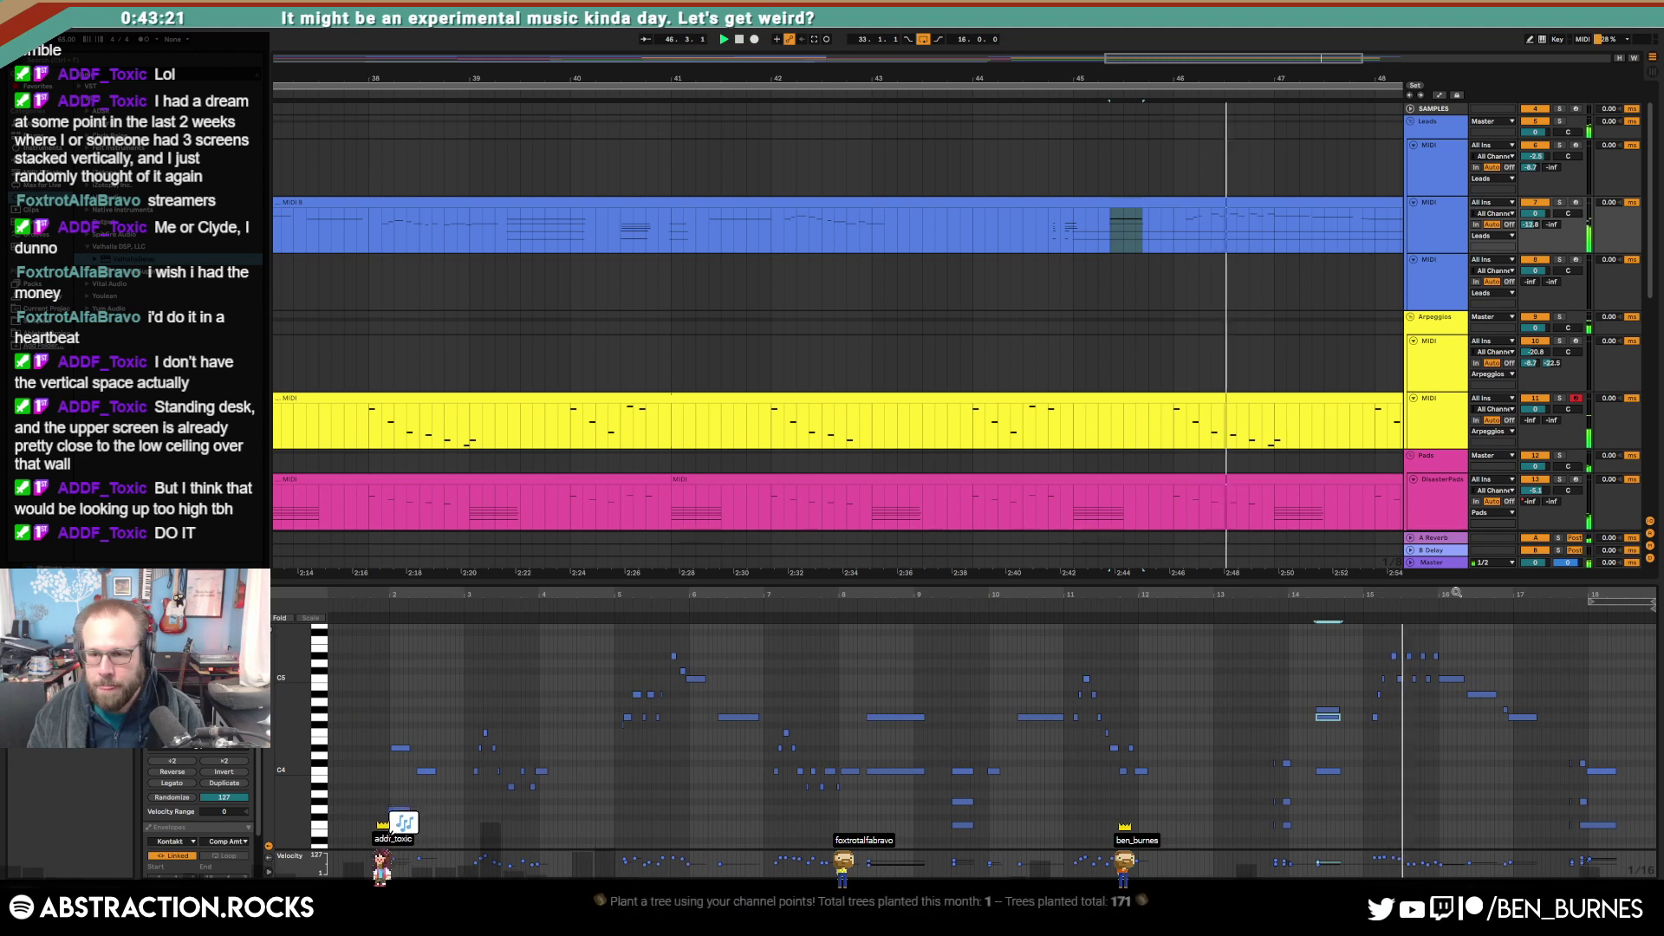
{"action": "scroll", "coordinate": [1456, 592], "scroll_direction": "down", "scroll_amount": 1}
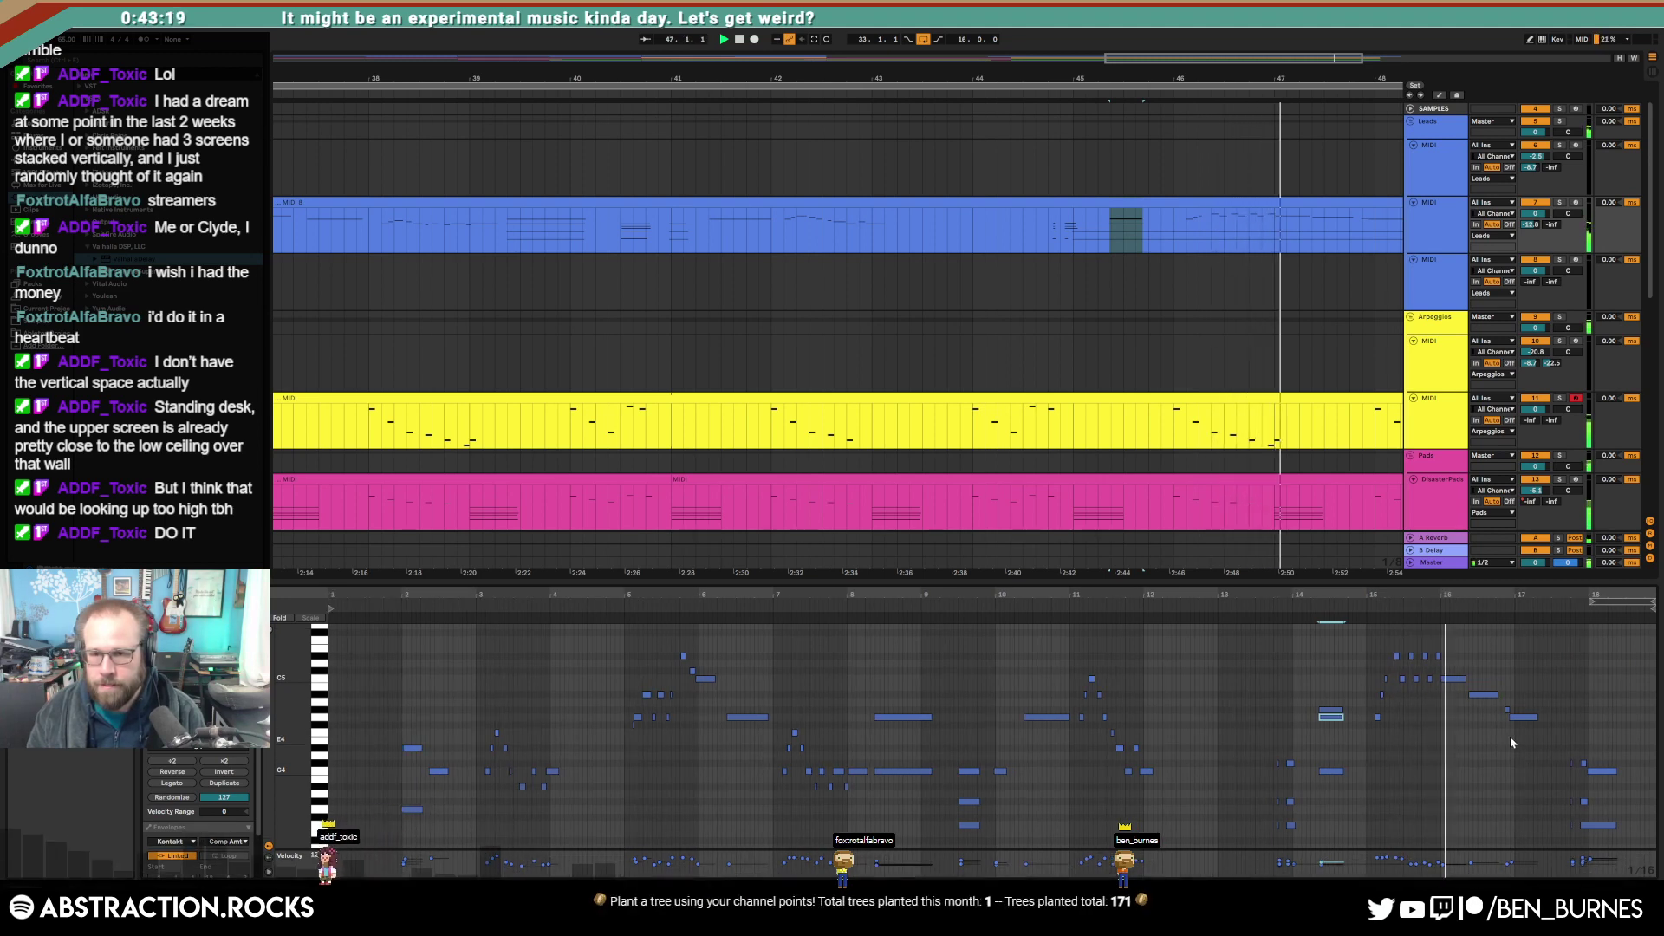
{"action": "scroll", "coordinate": [1288, 466], "scroll_direction": "down", "scroll_amount": 5}
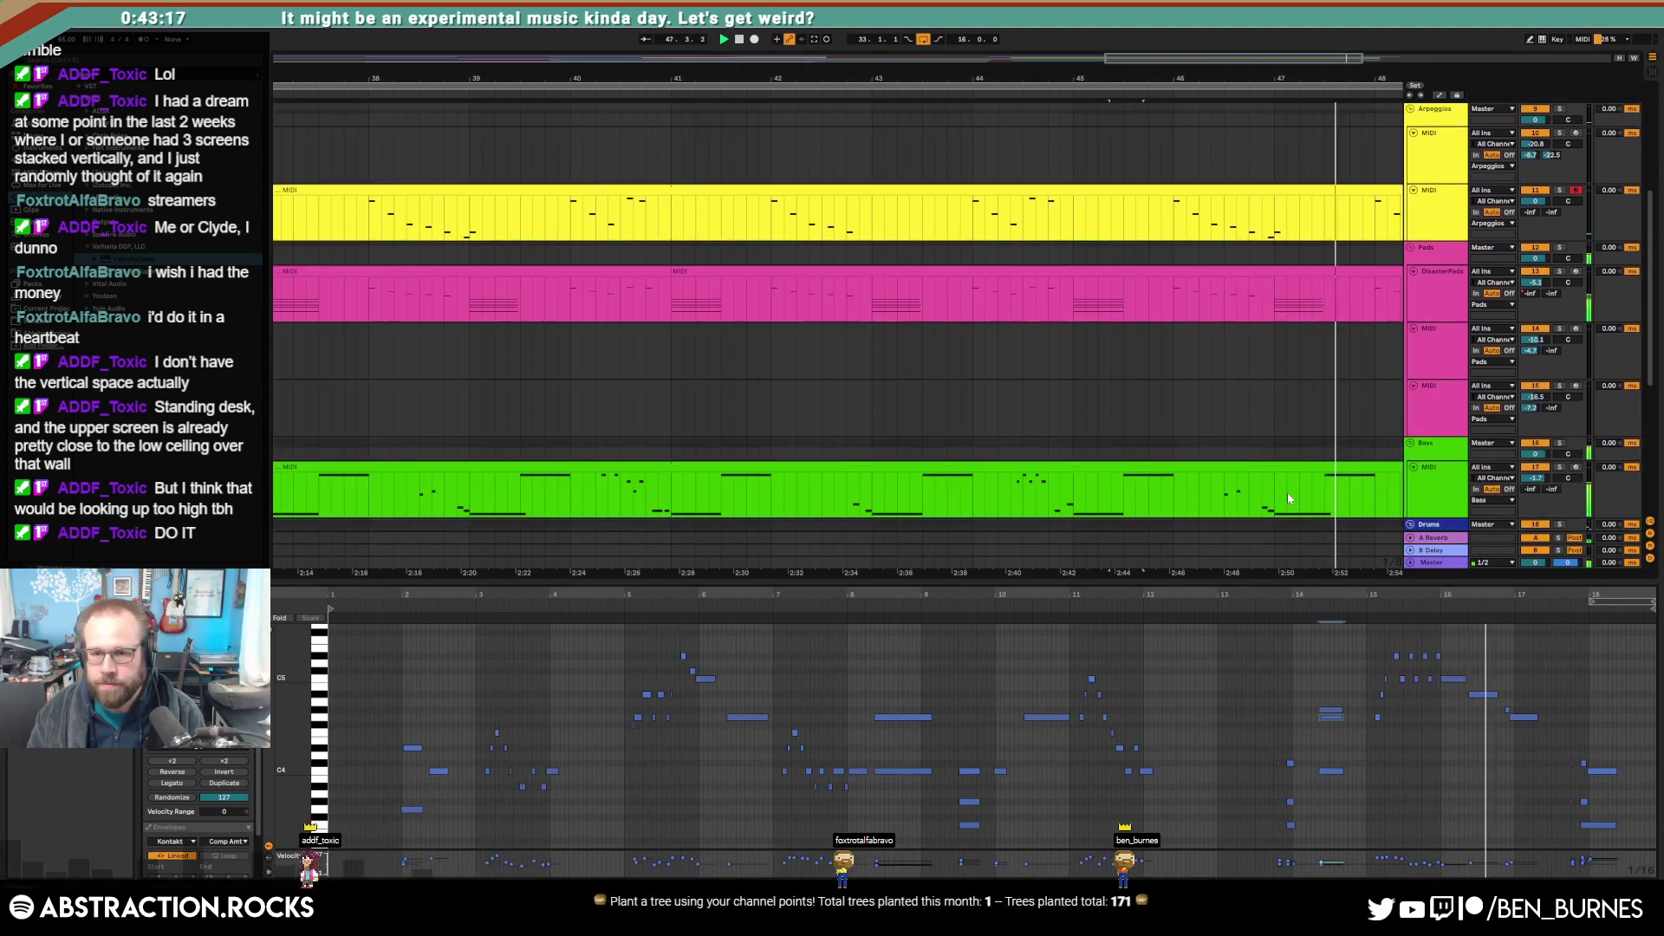
{"action": "scroll", "coordinate": [1292, 498], "scroll_direction": "down", "scroll_amount": 5}
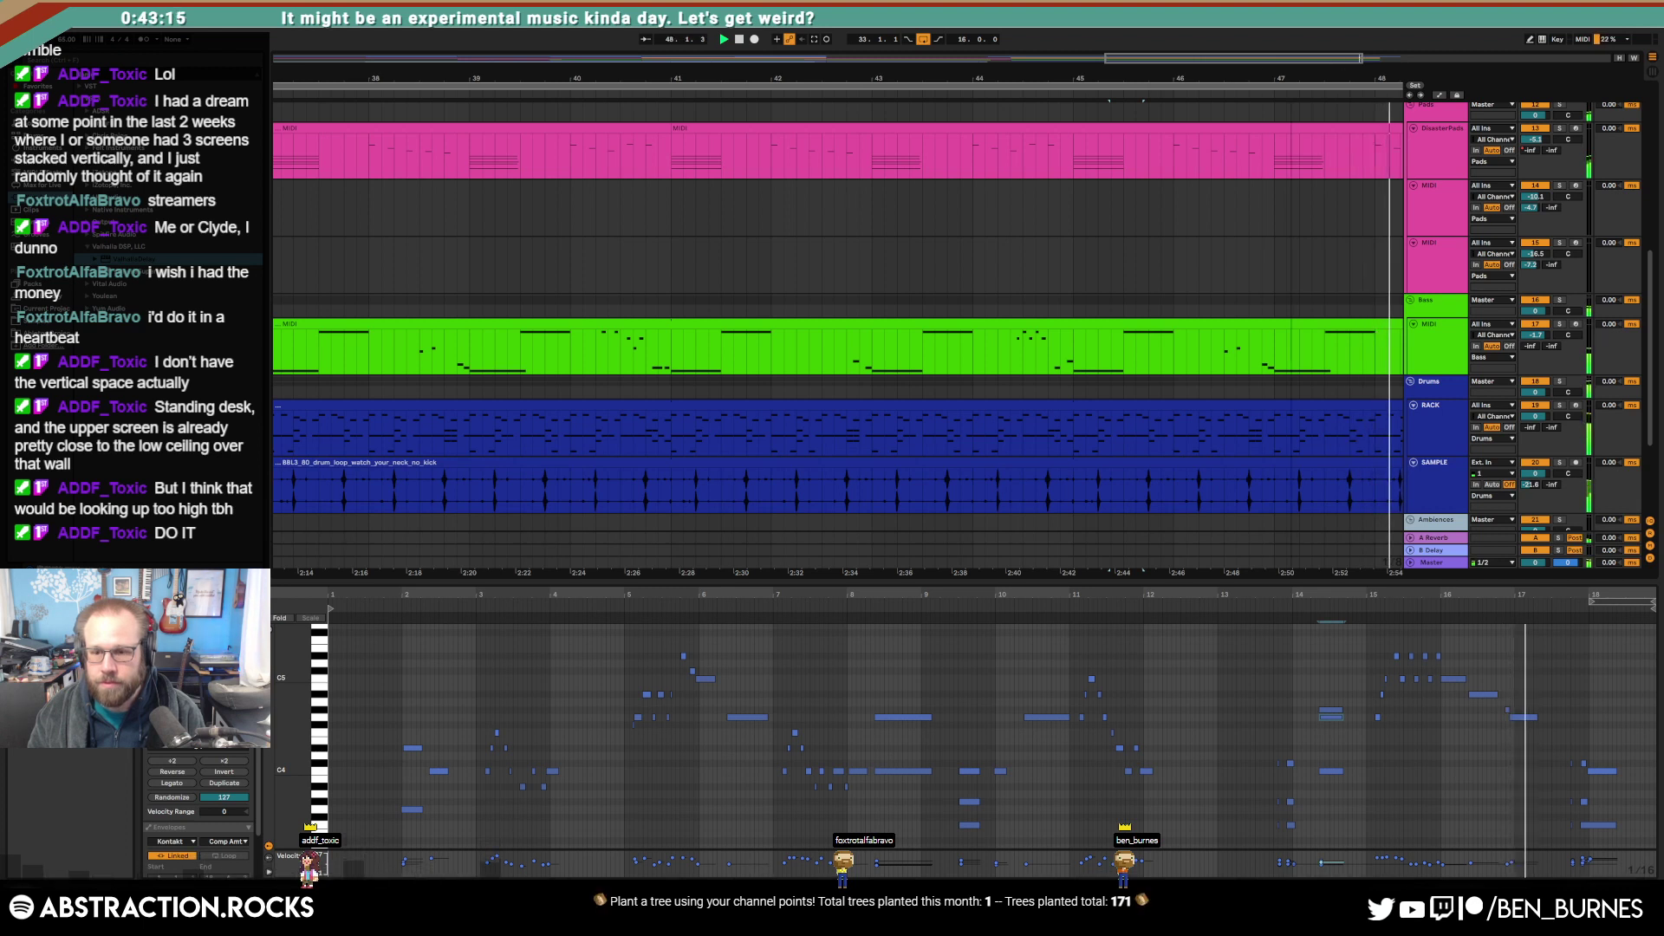
{"action": "scroll", "coordinate": [1476, 767], "scroll_direction": "down", "scroll_amount": 5}
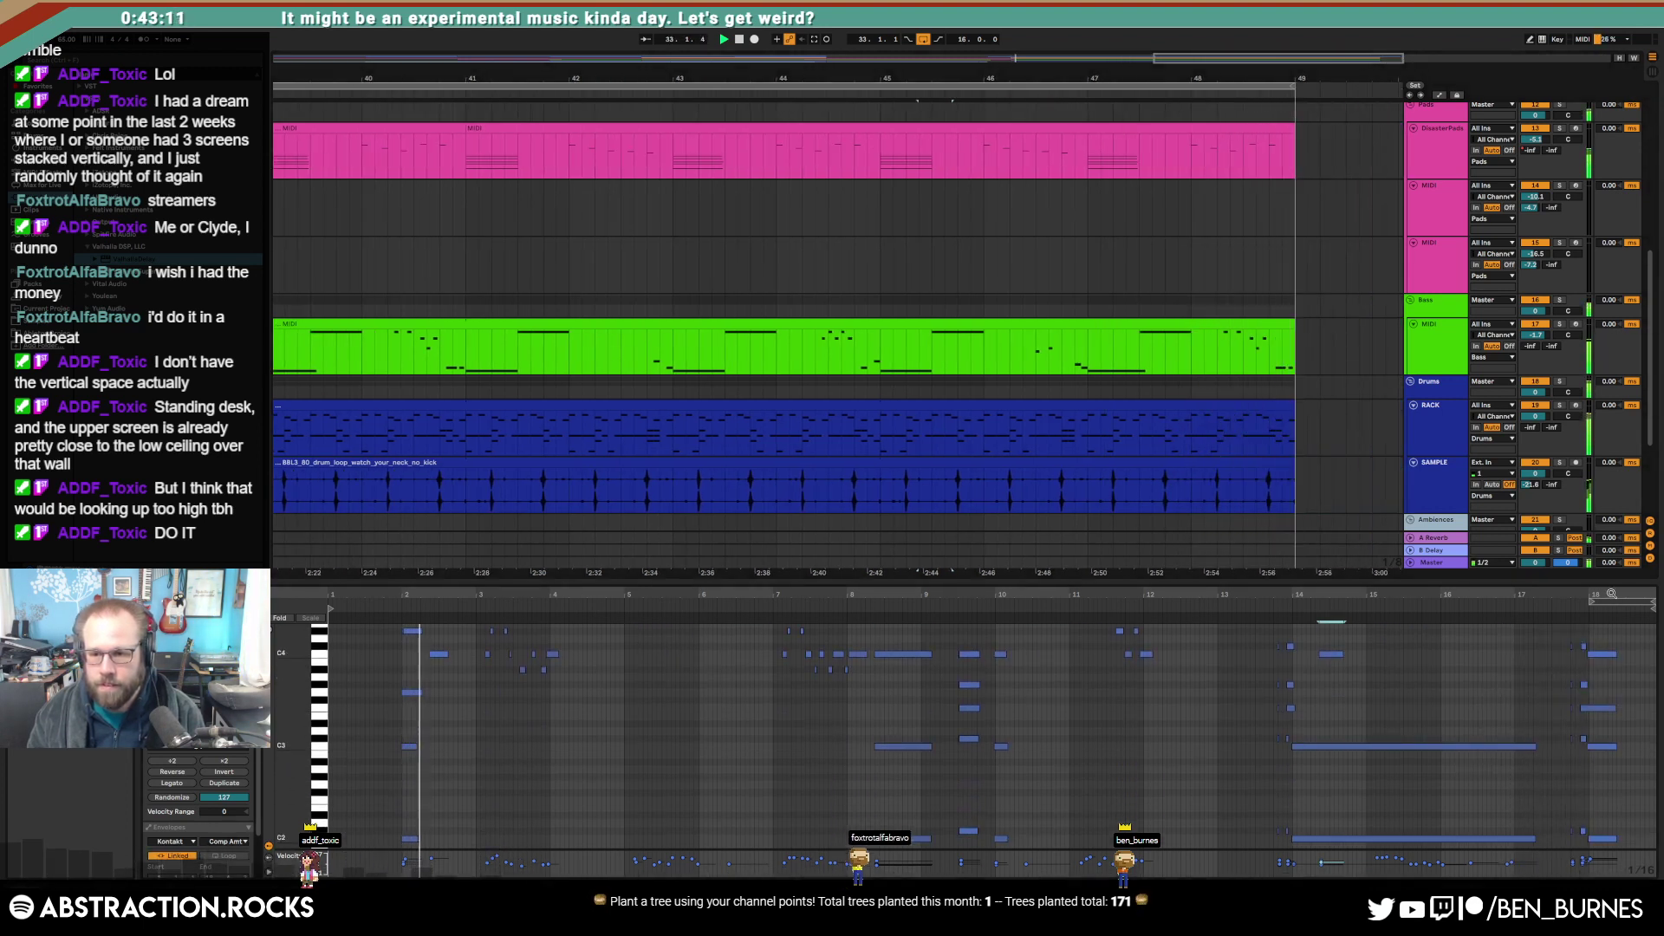
Step: Shift the lead's final chord notes around clip bar 18 slightly earlier, with the C2, C3 and C4 starting together on the bar line
{"action": "left_click_drag", "start_coordinate": [1611, 594], "coordinate": [1359, 669]}
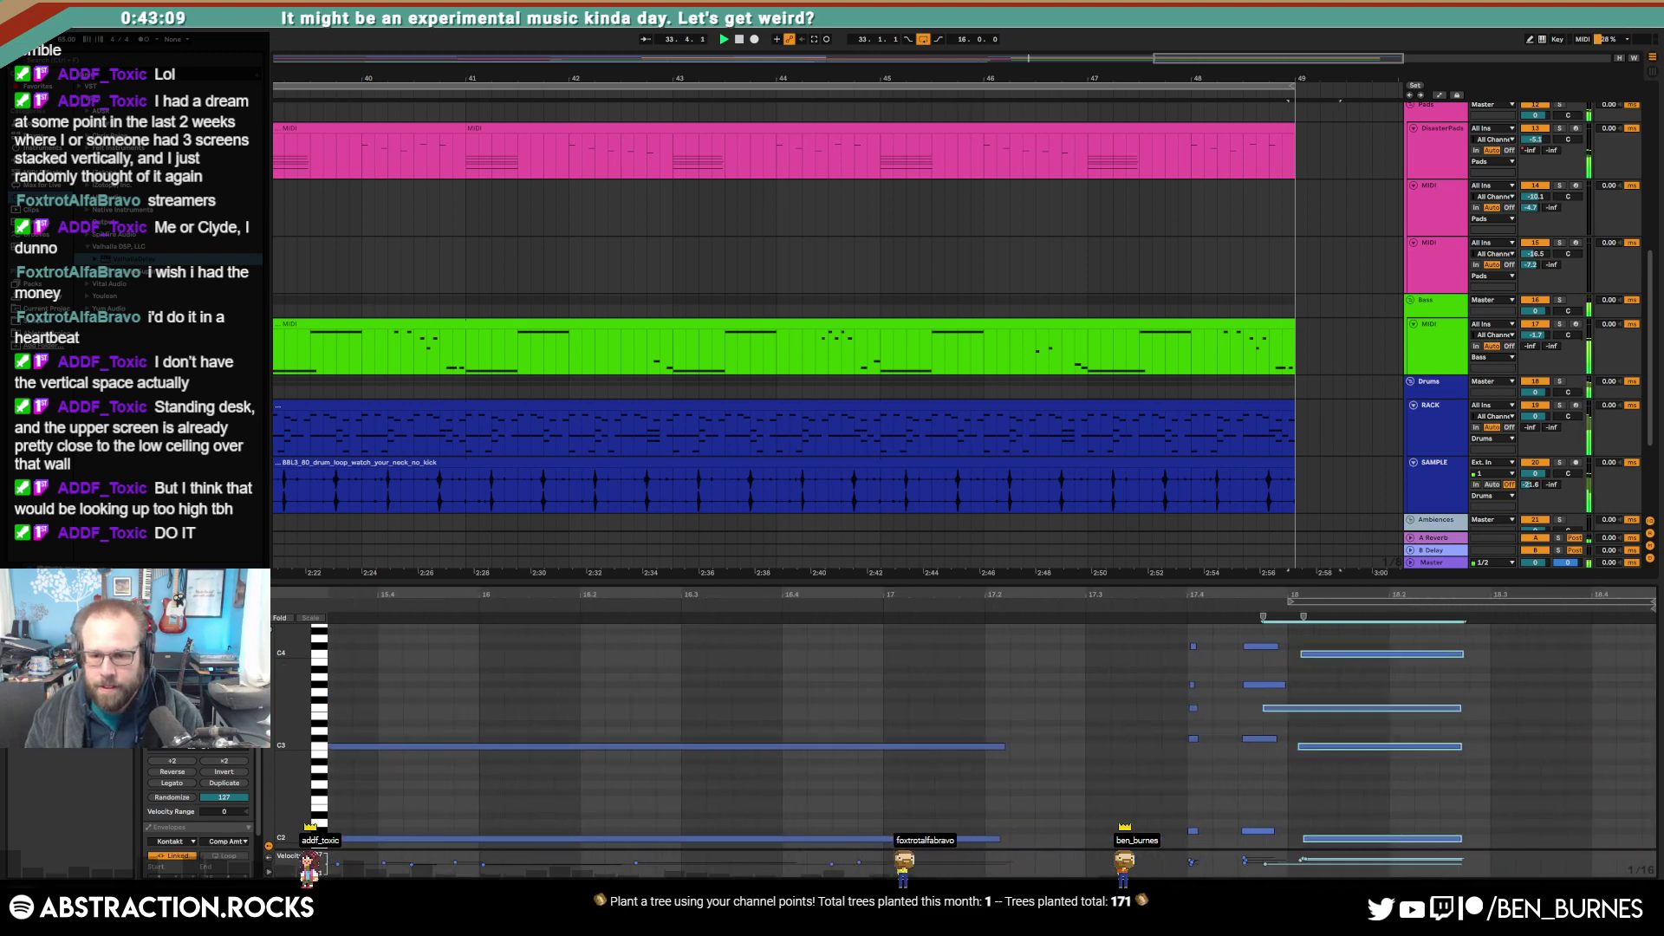
{"action": "left_click", "coordinate": [1317, 812]}
{"action": "key", "text": "Right"}
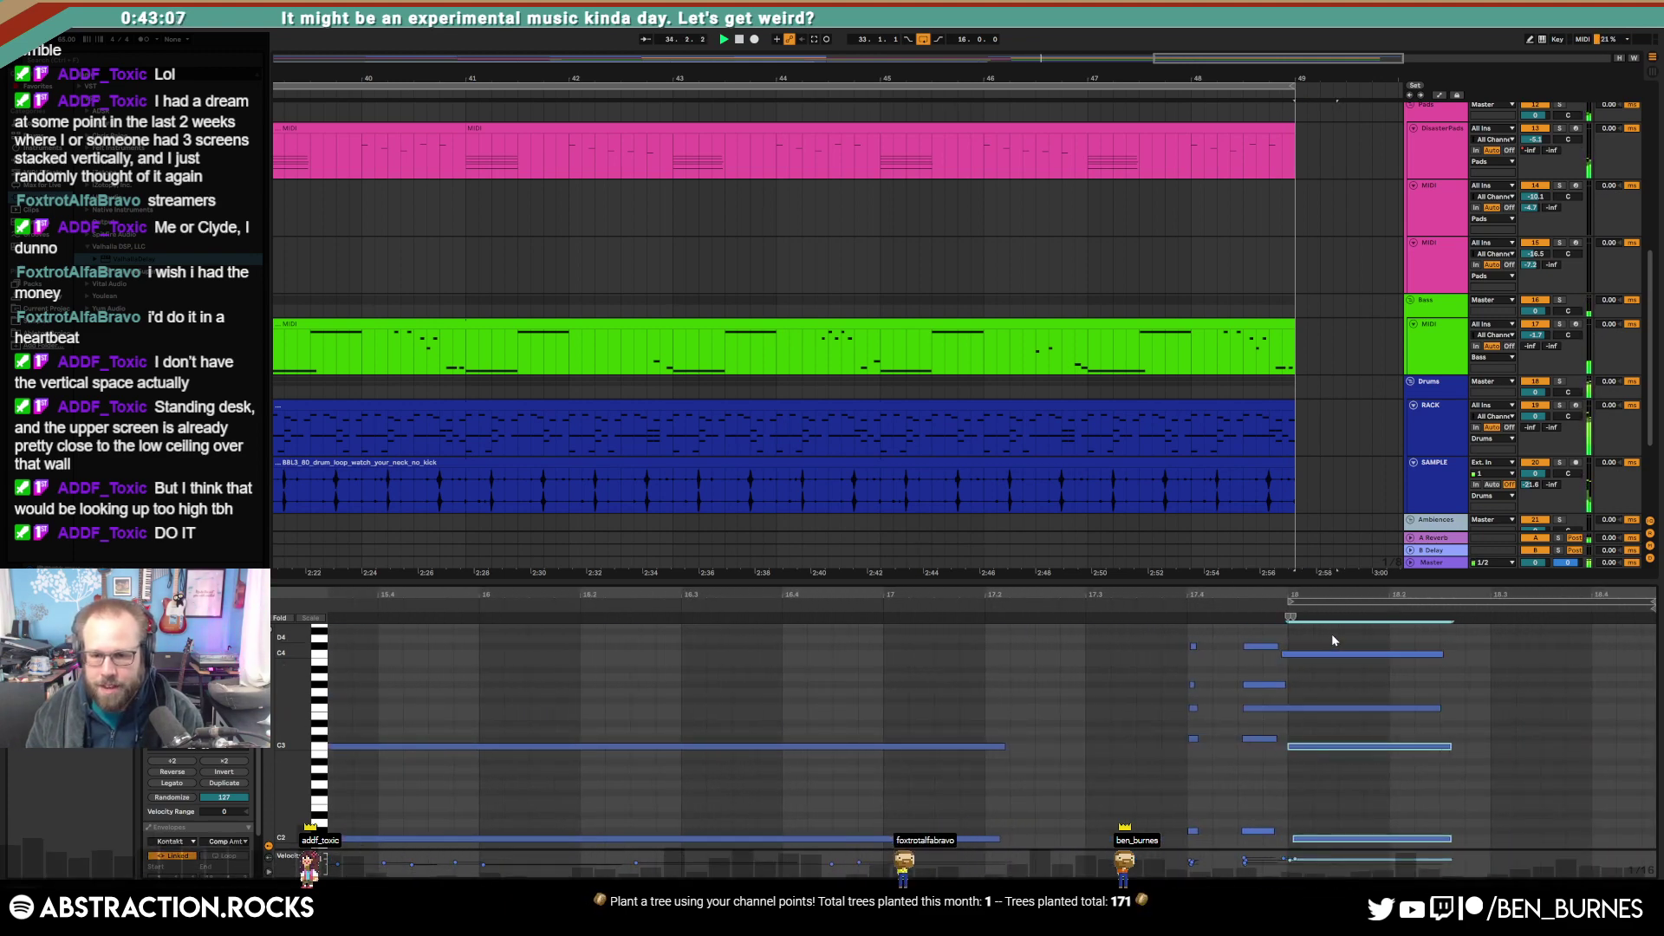
{"action": "left_click_drag", "start_coordinate": [1332, 633], "coordinate": [1265, 803]}
{"action": "key", "text": "Right"}
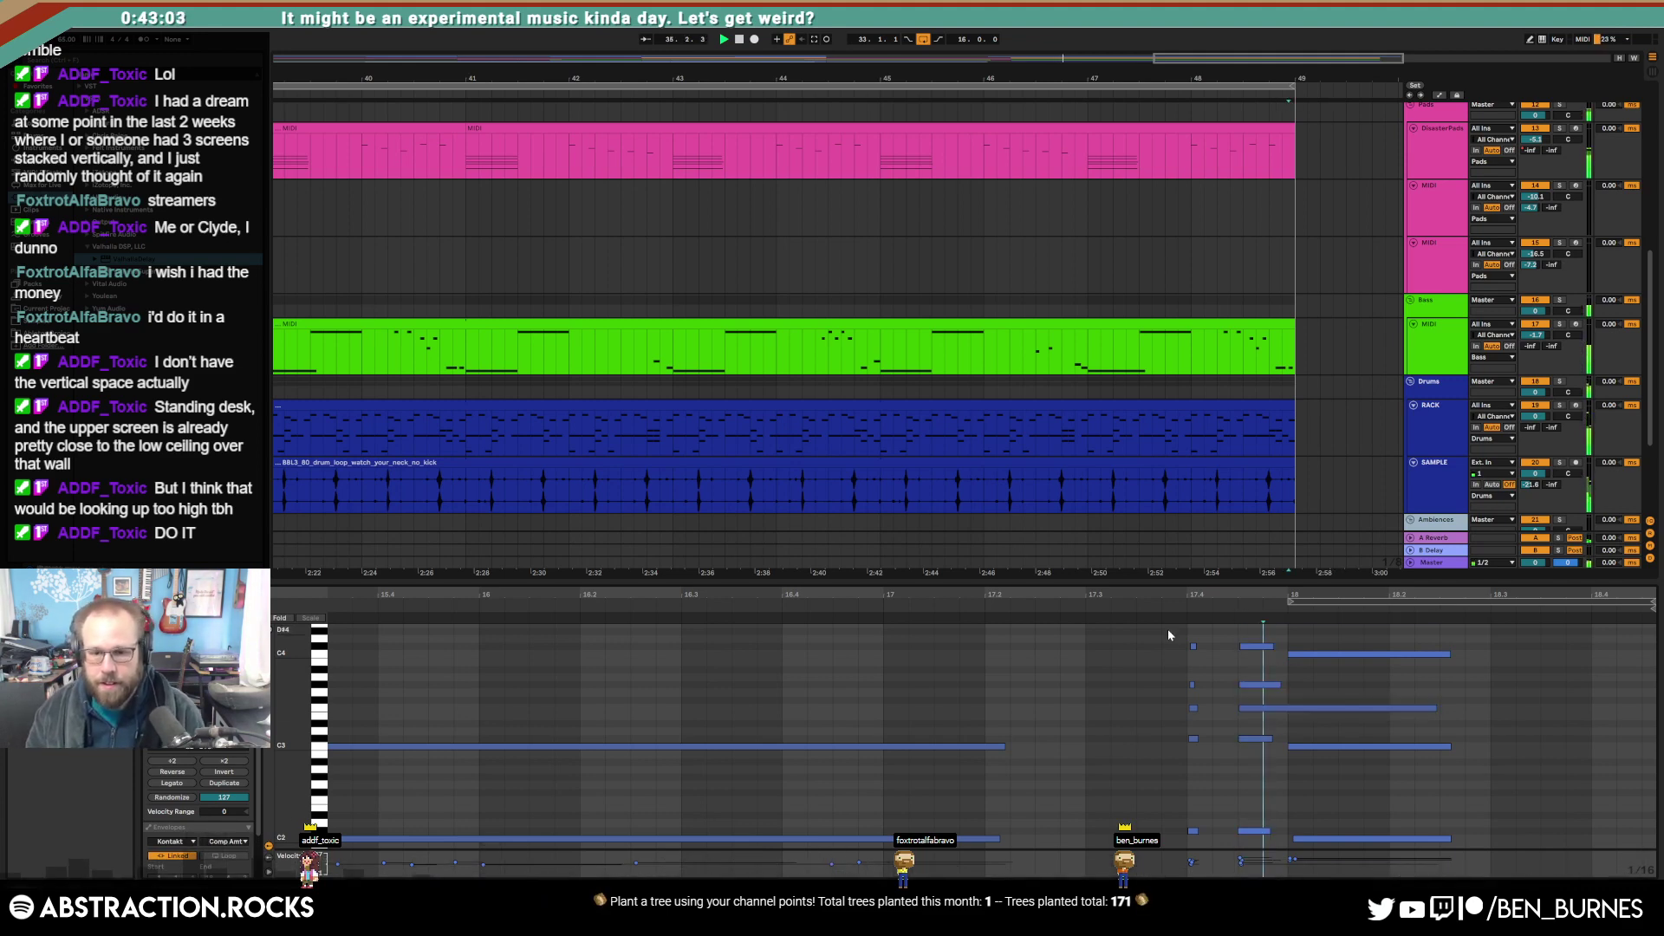
Step: Stop playback and open the drum RACK clip that starts at bar 33 for note editing
{"action": "key", "text": "space"}
{"action": "scroll", "coordinate": [769, 382], "scroll_direction": "down", "scroll_amount": 2}
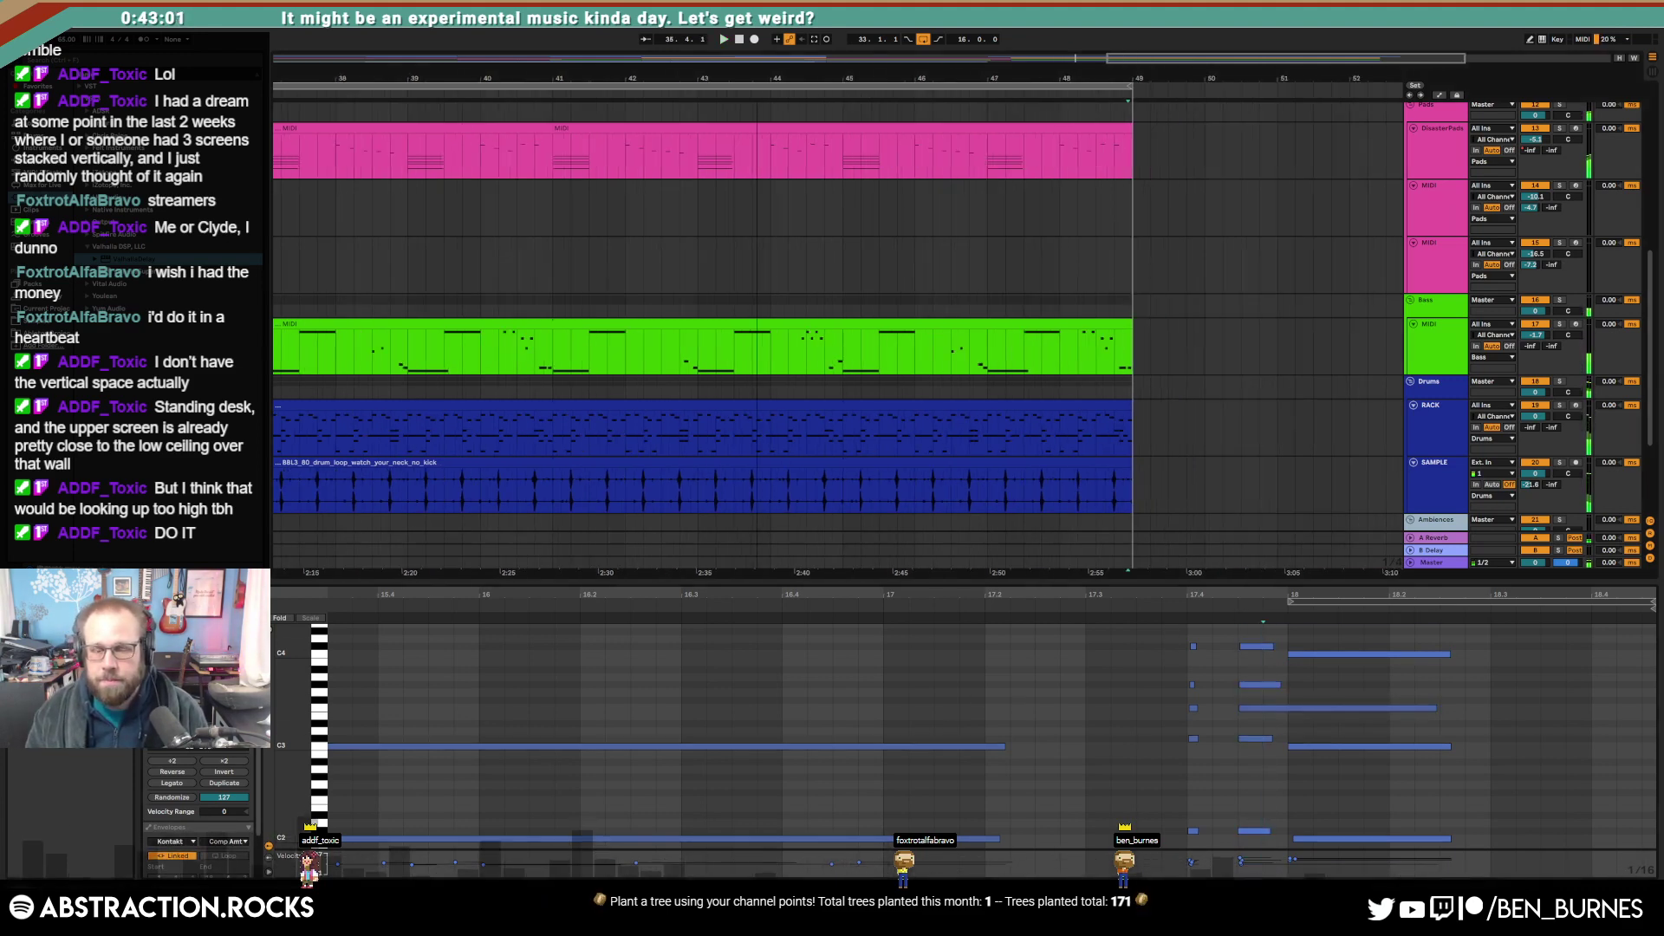
{"action": "scroll", "coordinate": [555, 468], "scroll_direction": "left", "scroll_amount": 5}
{"action": "left_click", "coordinate": [737, 440]}
{"action": "key", "text": "minus"}
{"action": "key", "text": "minus"}
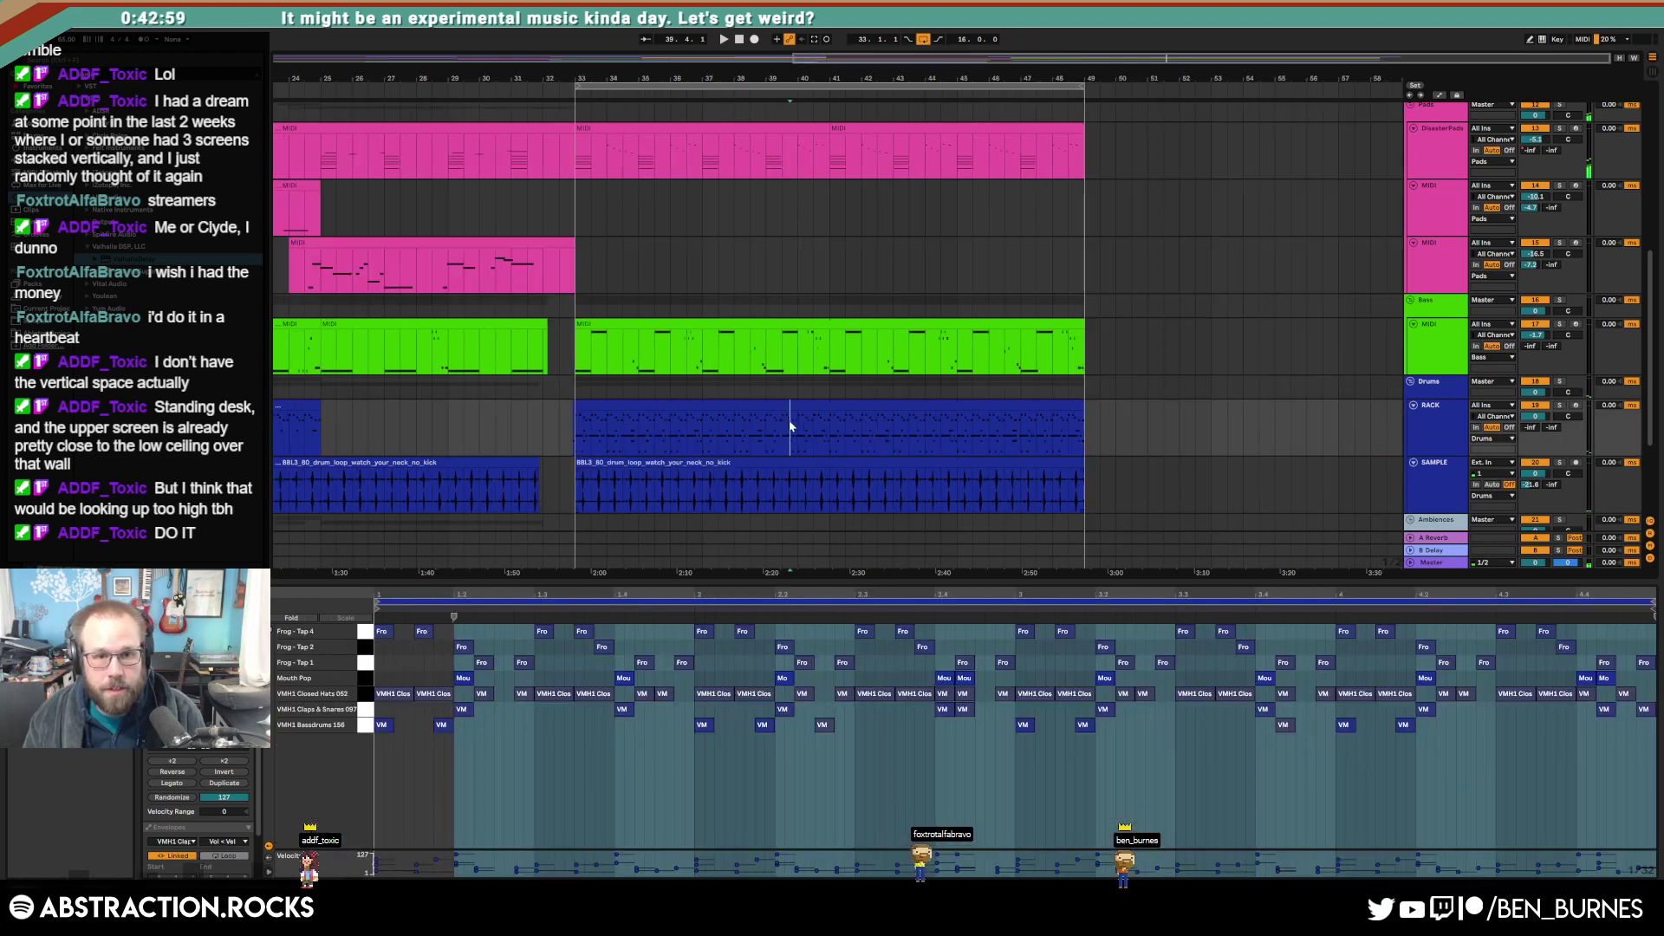
{"action": "scroll", "coordinate": [877, 470], "scroll_direction": "up", "scroll_amount": 3}
{"action": "scroll", "coordinate": [894, 452], "scroll_direction": "up", "scroll_amount": 2}
{"action": "scroll", "coordinate": [892, 434], "scroll_direction": "down", "scroll_amount": 4}
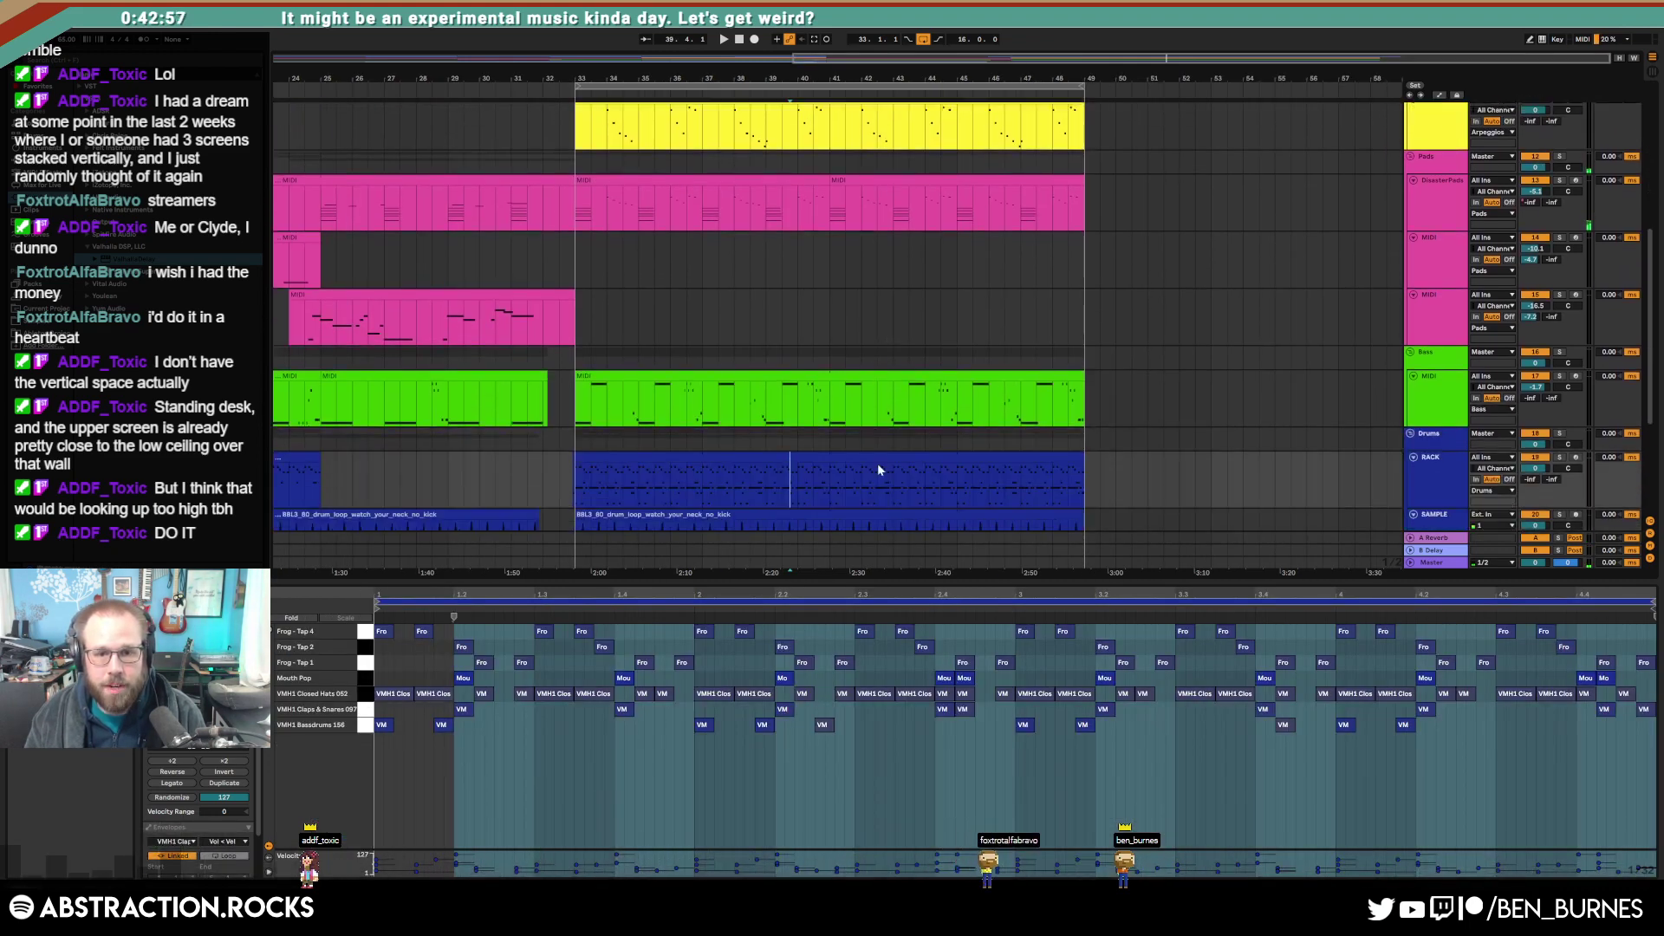
{"action": "left_click_drag", "start_coordinate": [829, 485], "coordinate": [1083, 492]}
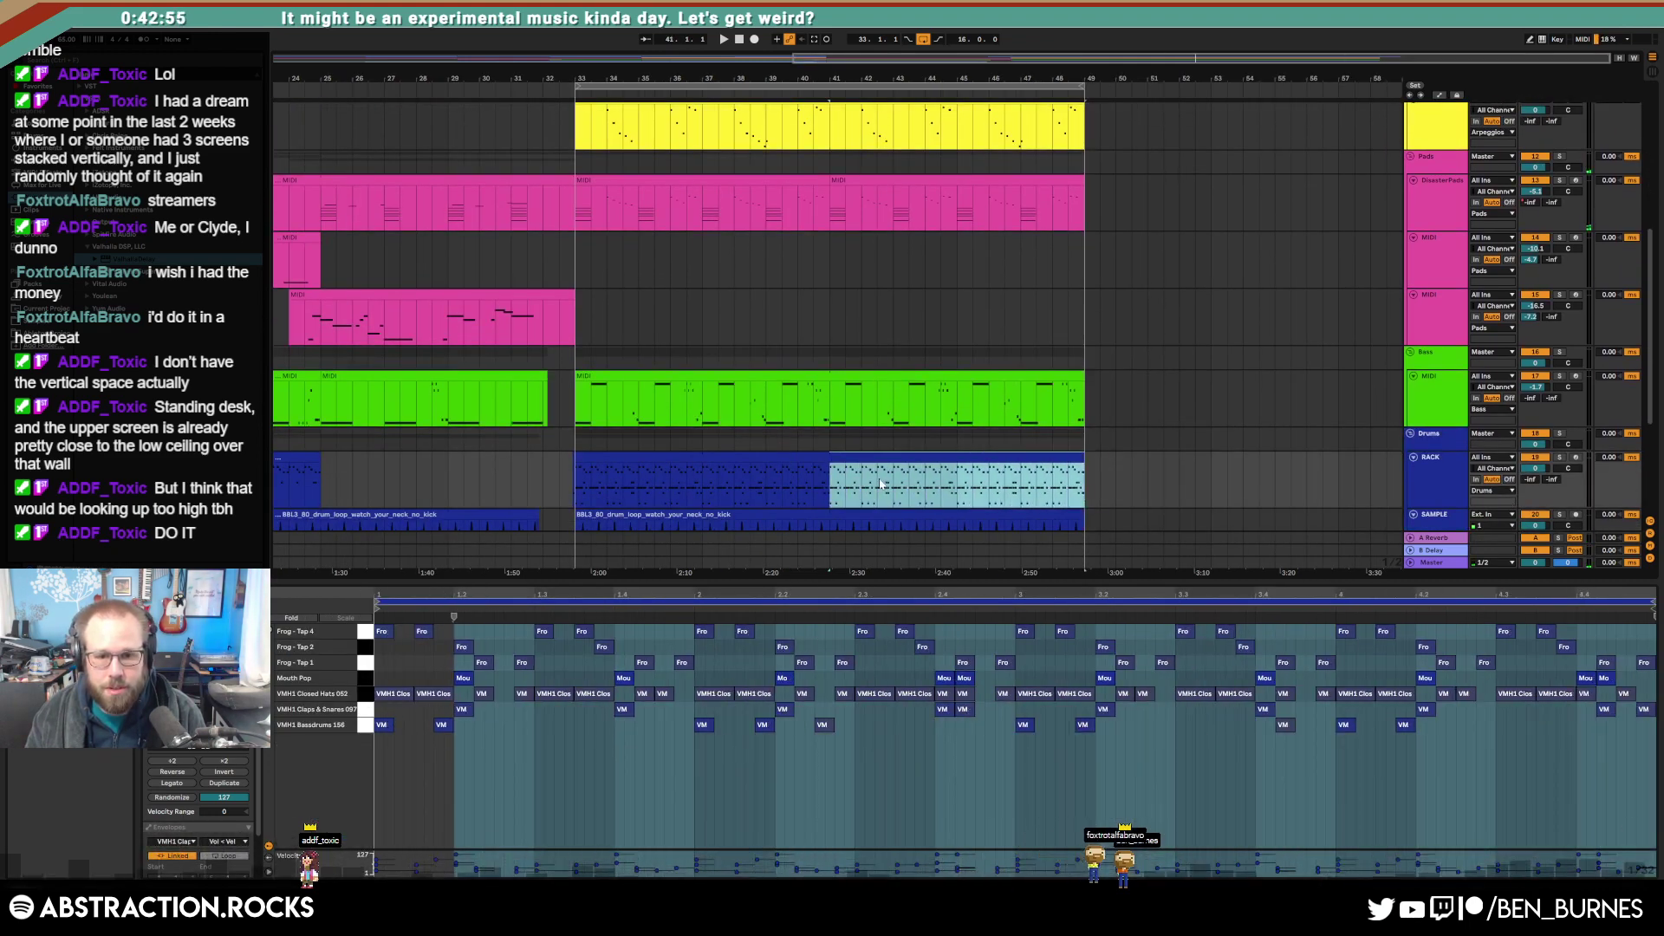
{"action": "left_click", "coordinate": [880, 487]}
{"action": "scroll", "coordinate": [892, 486], "scroll_direction": "up", "scroll_amount": 2}
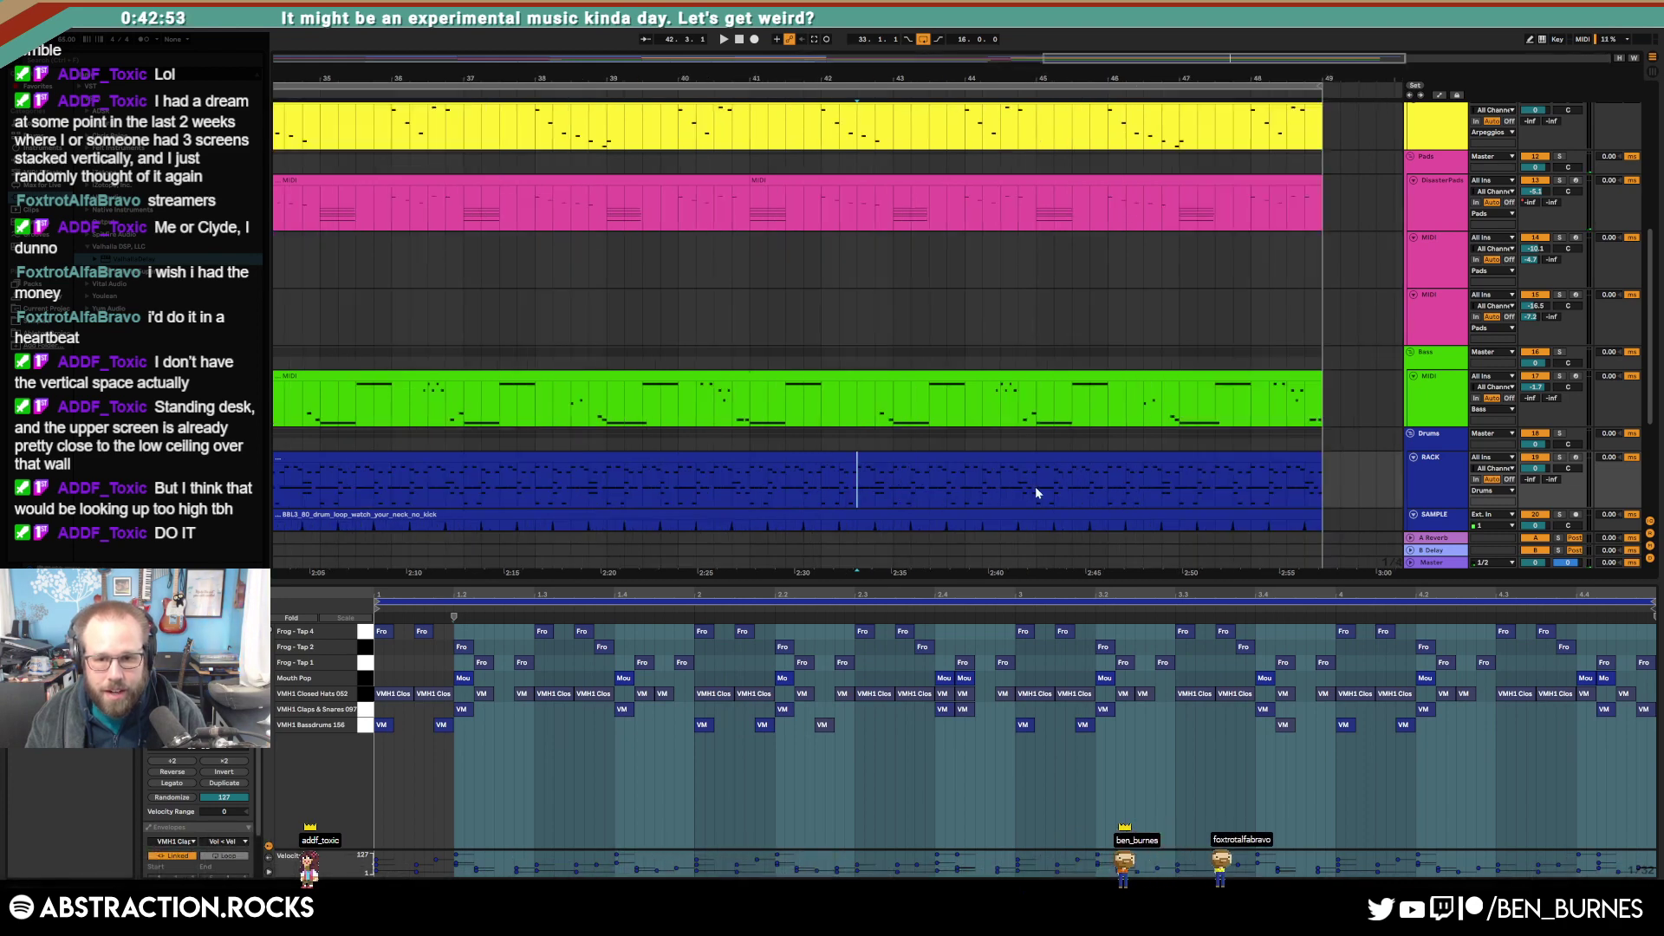
{"action": "left_click_drag", "start_coordinate": [1035, 486], "coordinate": [608, 485]}
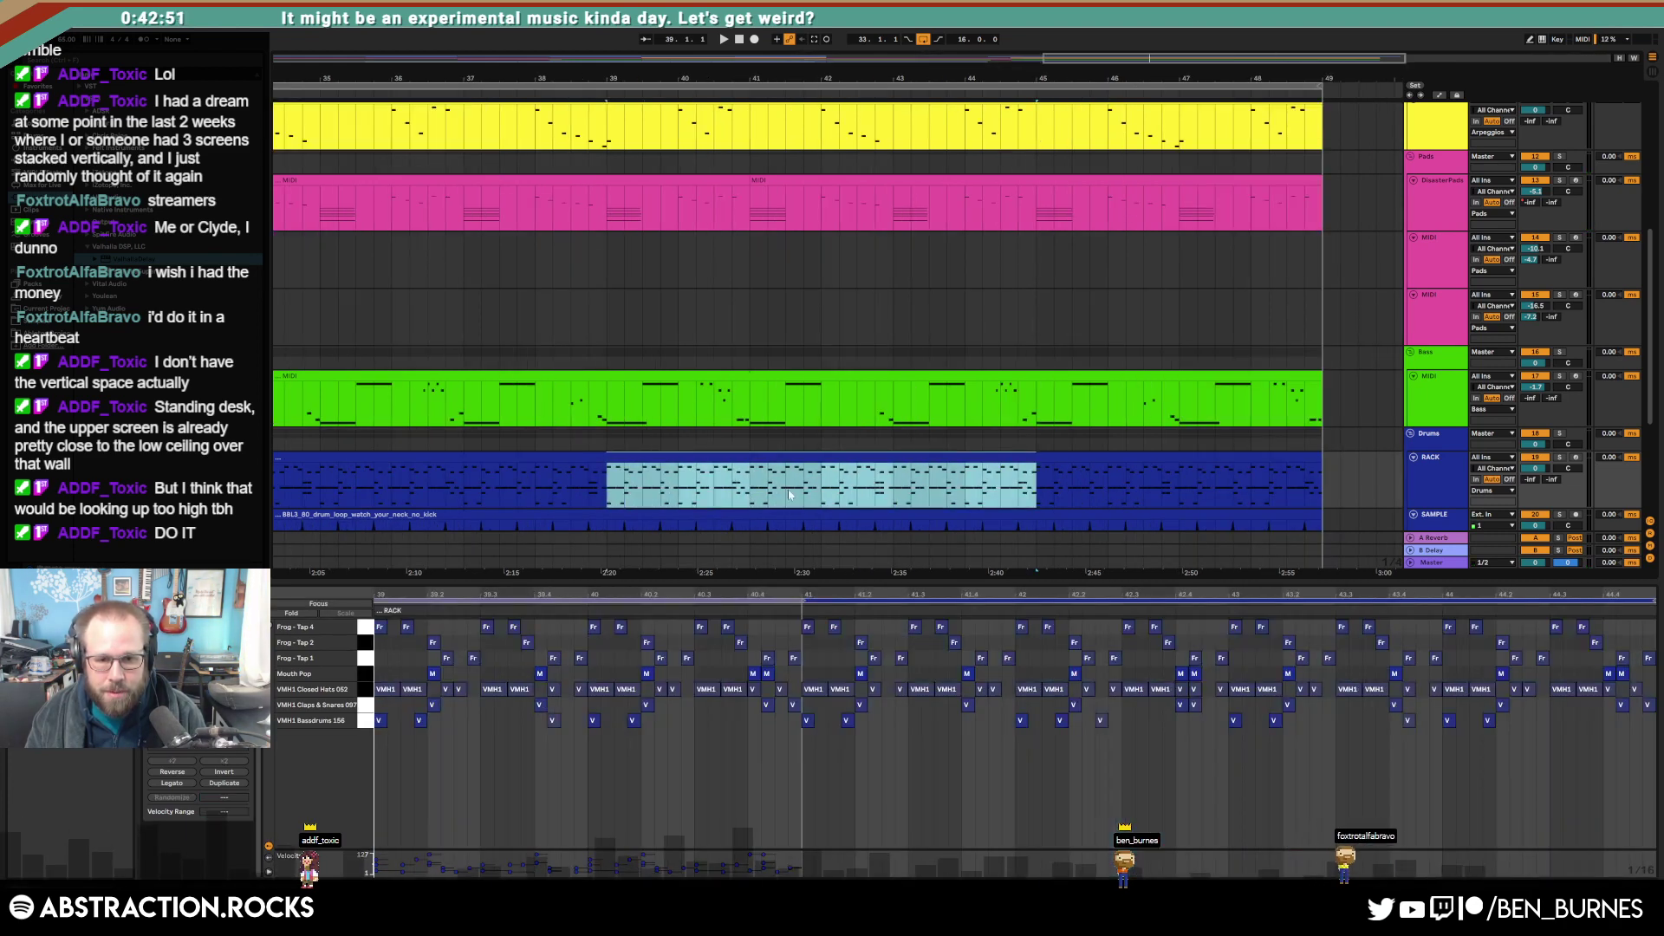
{"action": "left_click", "coordinate": [821, 495]}
{"action": "left_click", "coordinate": [918, 499]}
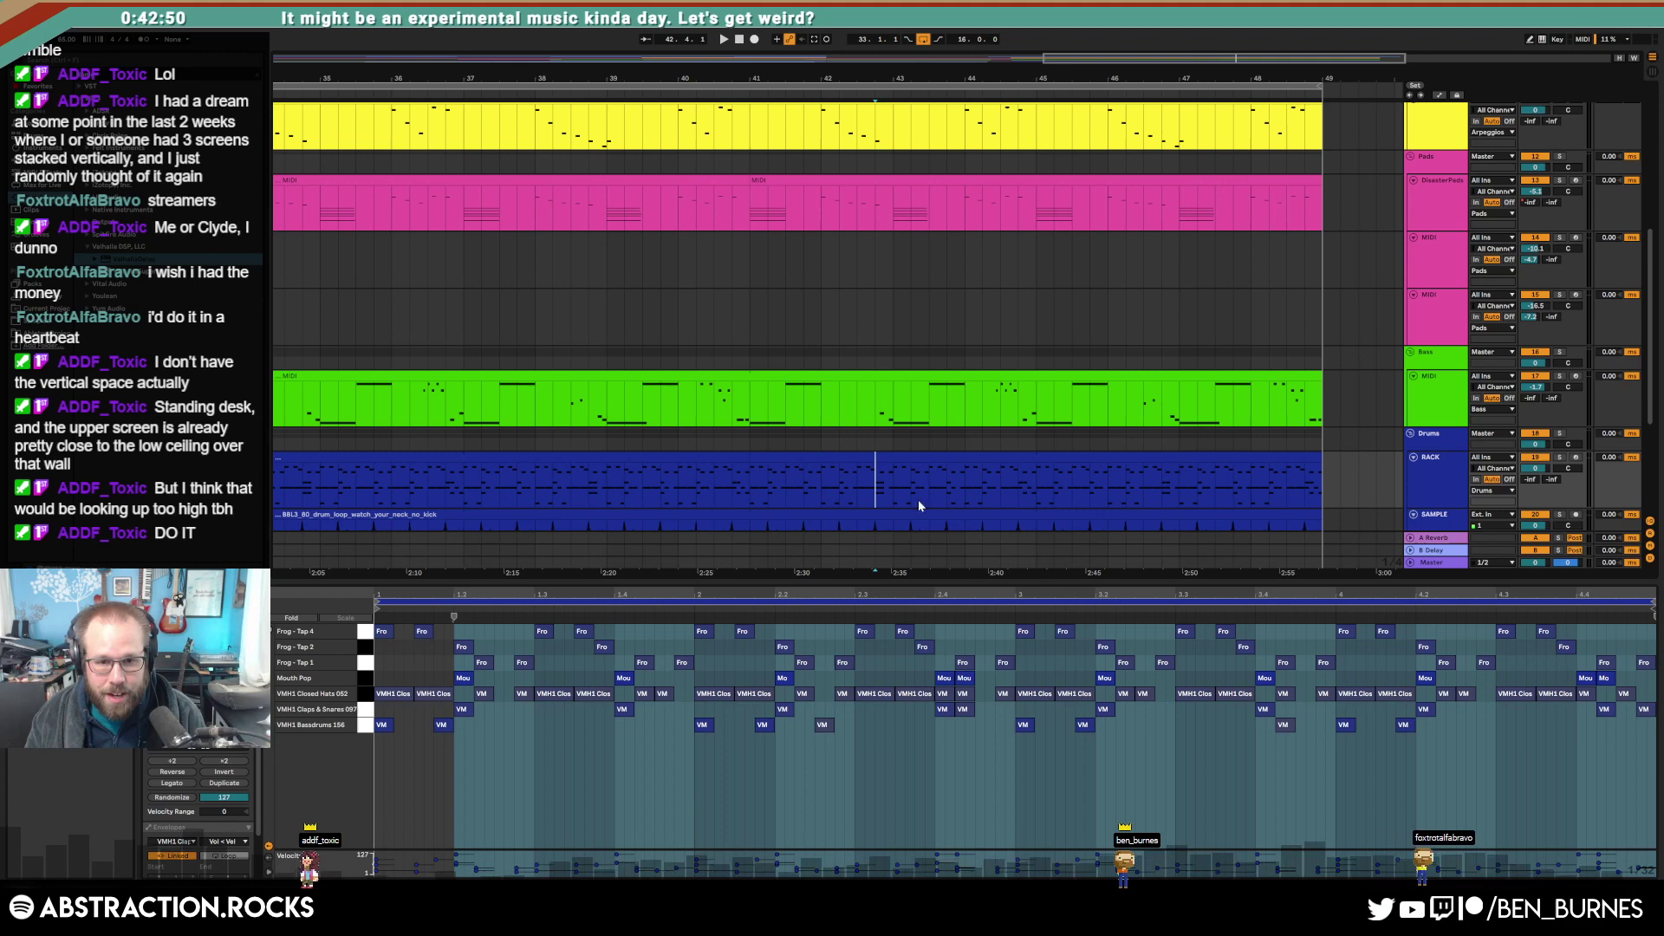
Step: Add two extra bass drum hits in the drum clip's first bar, just after beat 1 and midway through beat 2, auditioning from bar 41
{"action": "left_click", "coordinate": [757, 477]}
{"action": "left_click_drag", "start_coordinate": [759, 483], "coordinate": [1033, 486]}
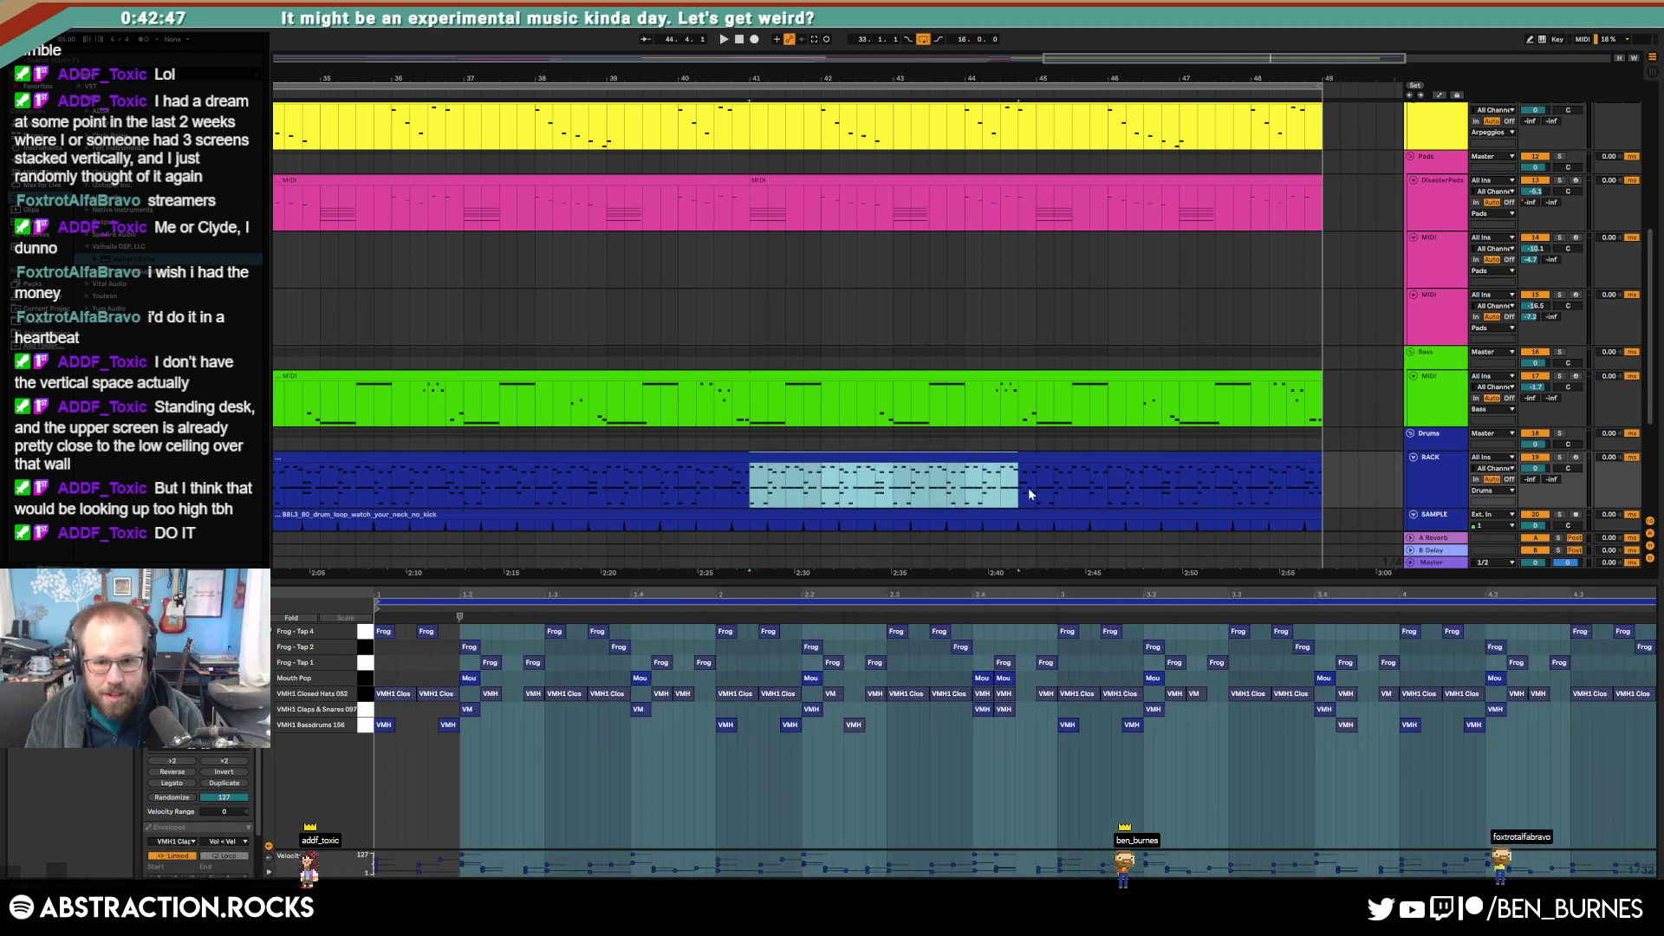
{"action": "left_click", "coordinate": [387, 725]}
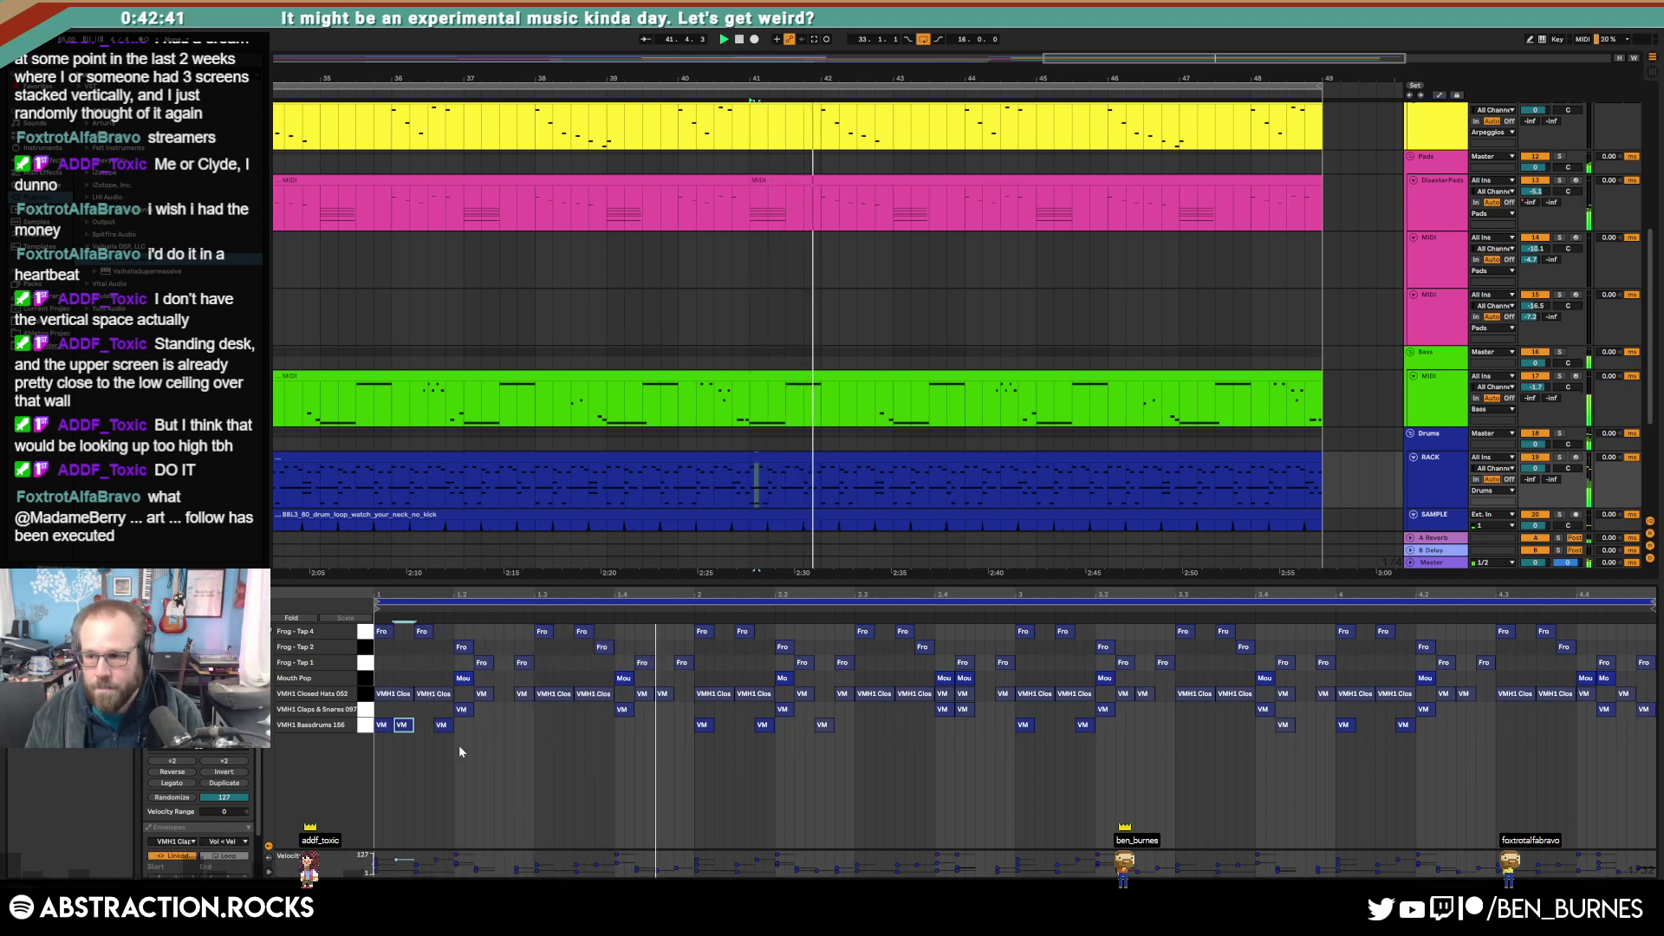
{"action": "key", "text": "space"}
{"action": "left_click", "coordinate": [524, 758]}
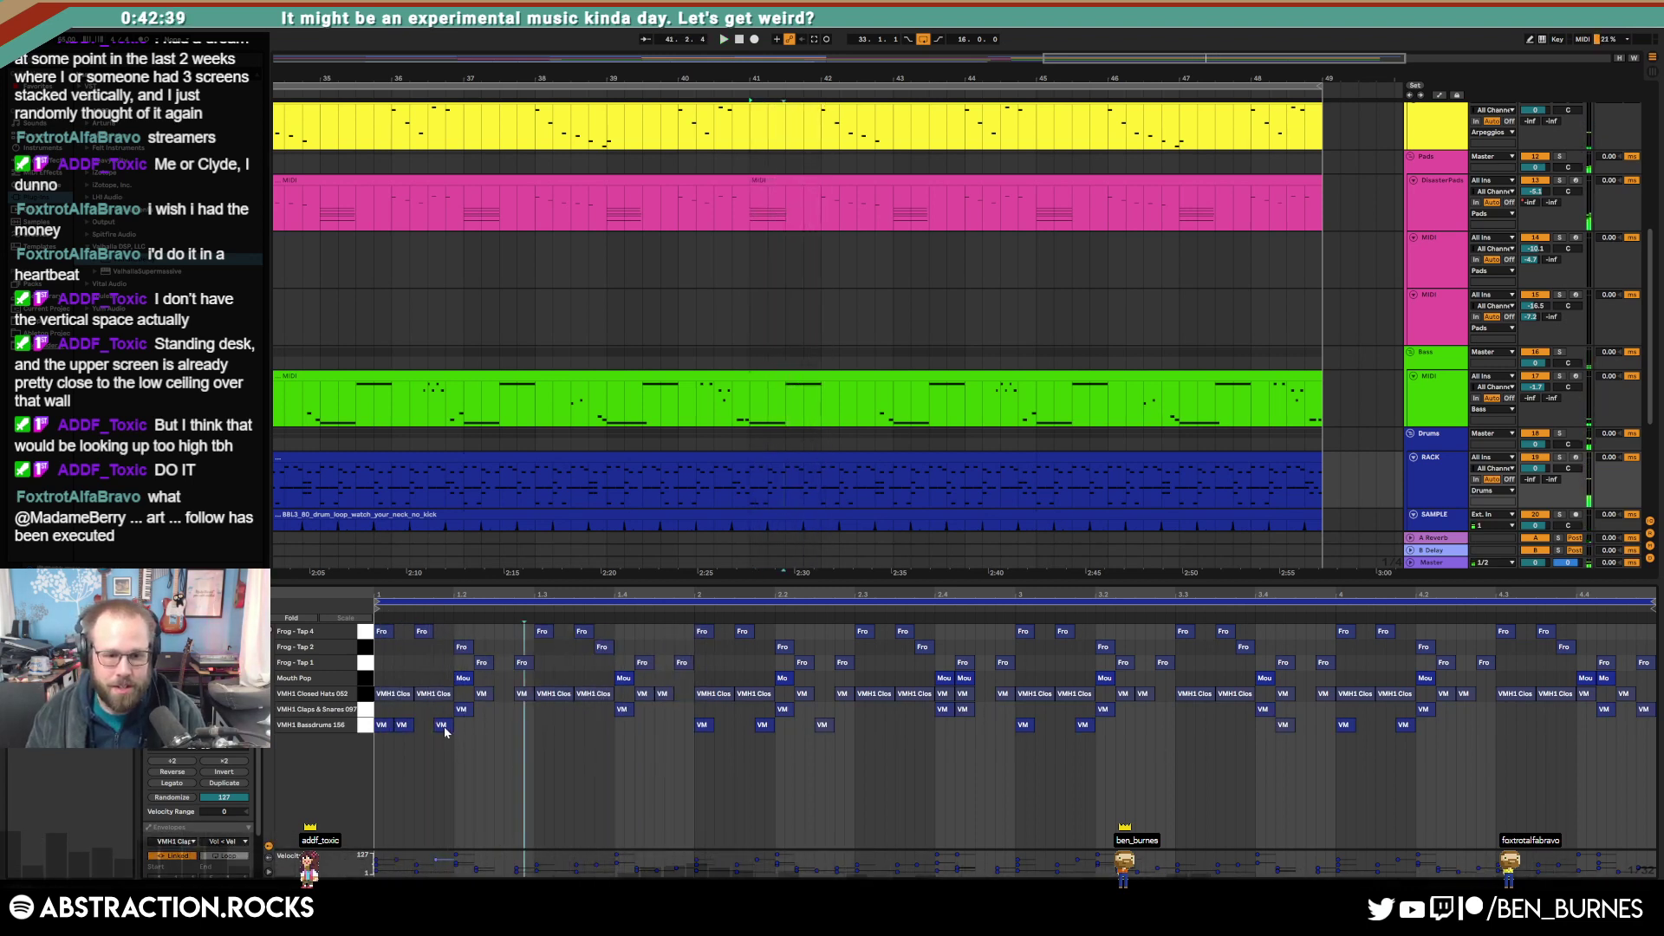
{"action": "left_click_drag", "start_coordinate": [492, 733], "coordinate": [505, 735]}
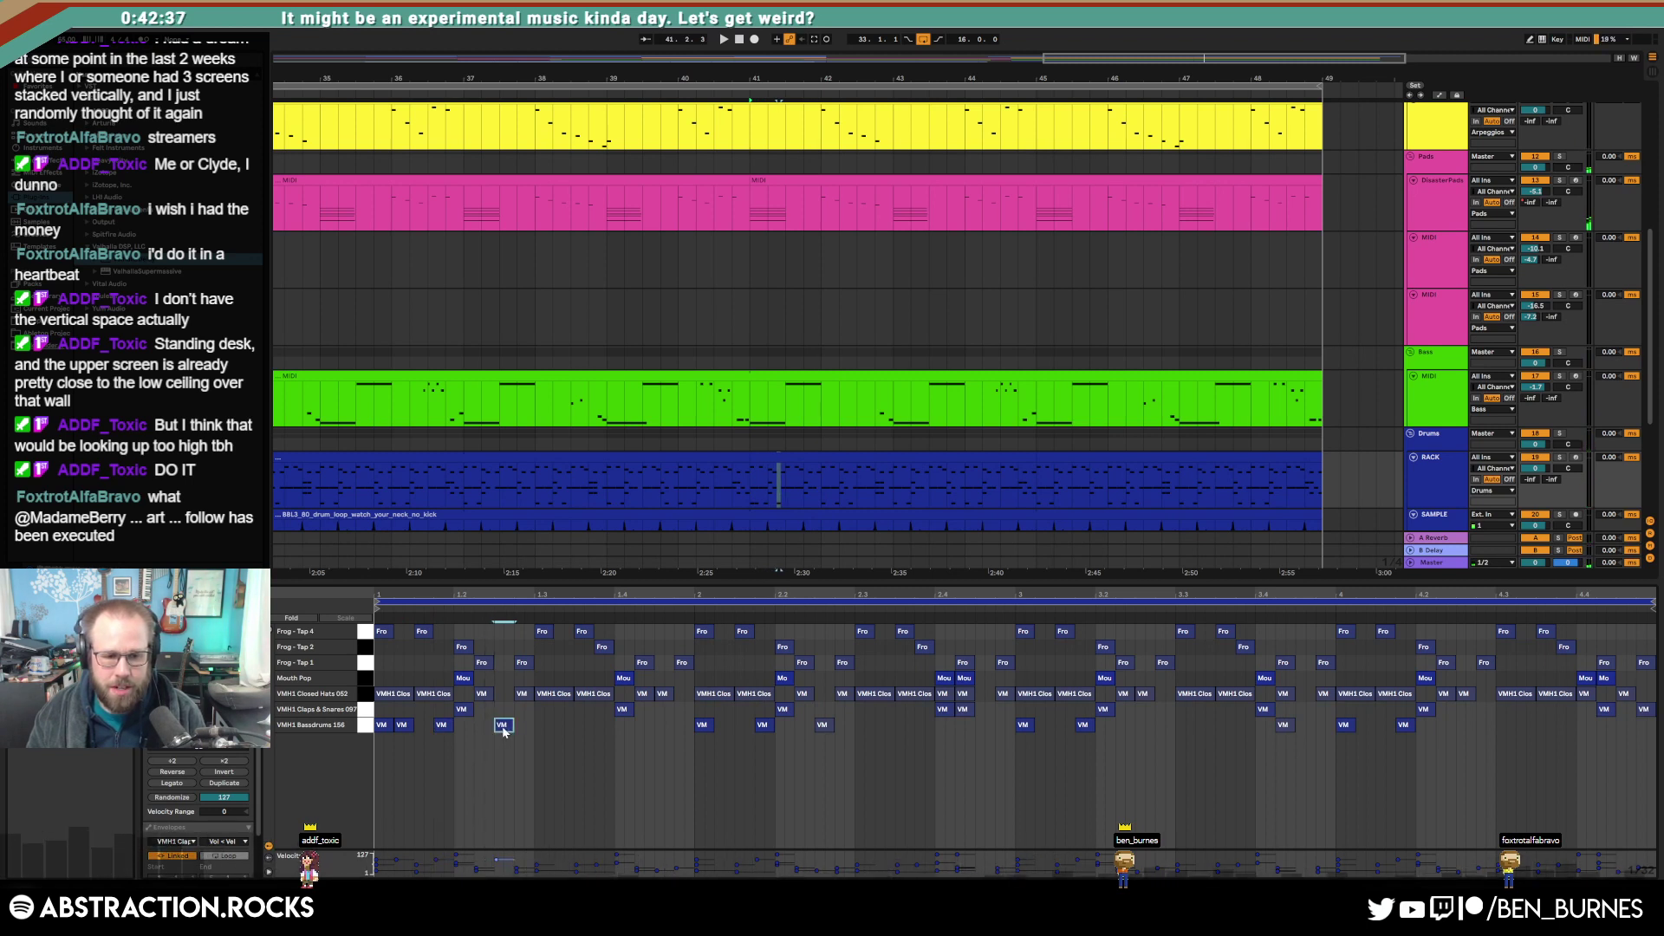
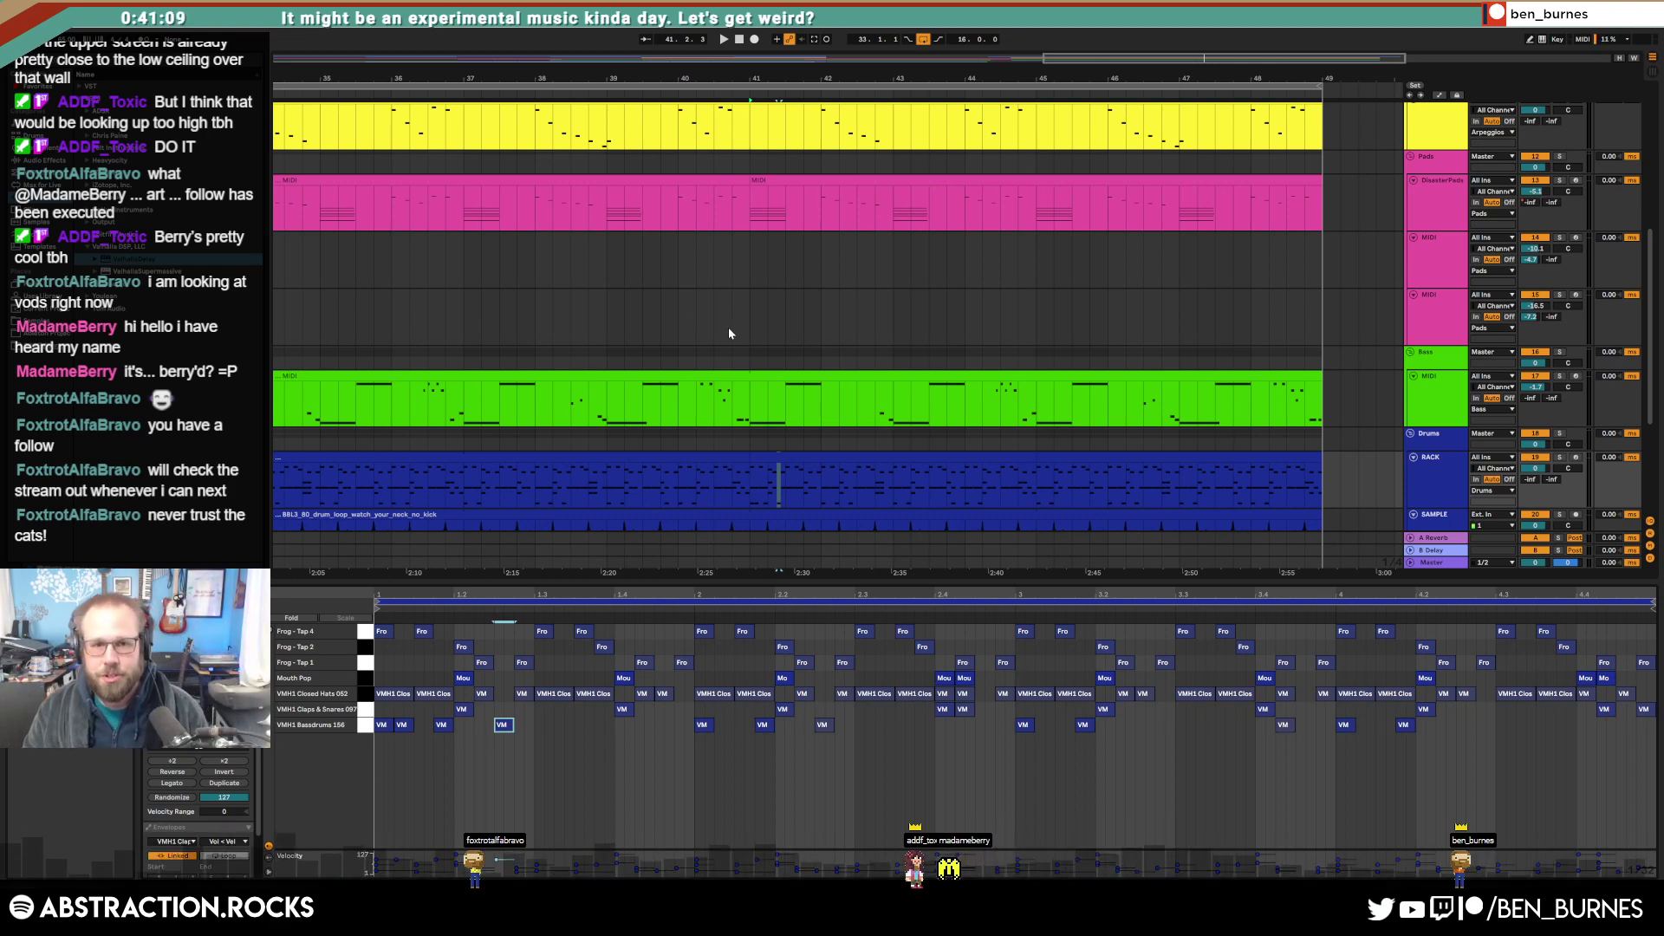
Step: Play the song from about bar 31 and duplicate the last pad clip to bar 49
{"action": "scroll", "coordinate": [707, 320], "scroll_direction": "down", "scroll_amount": 5}
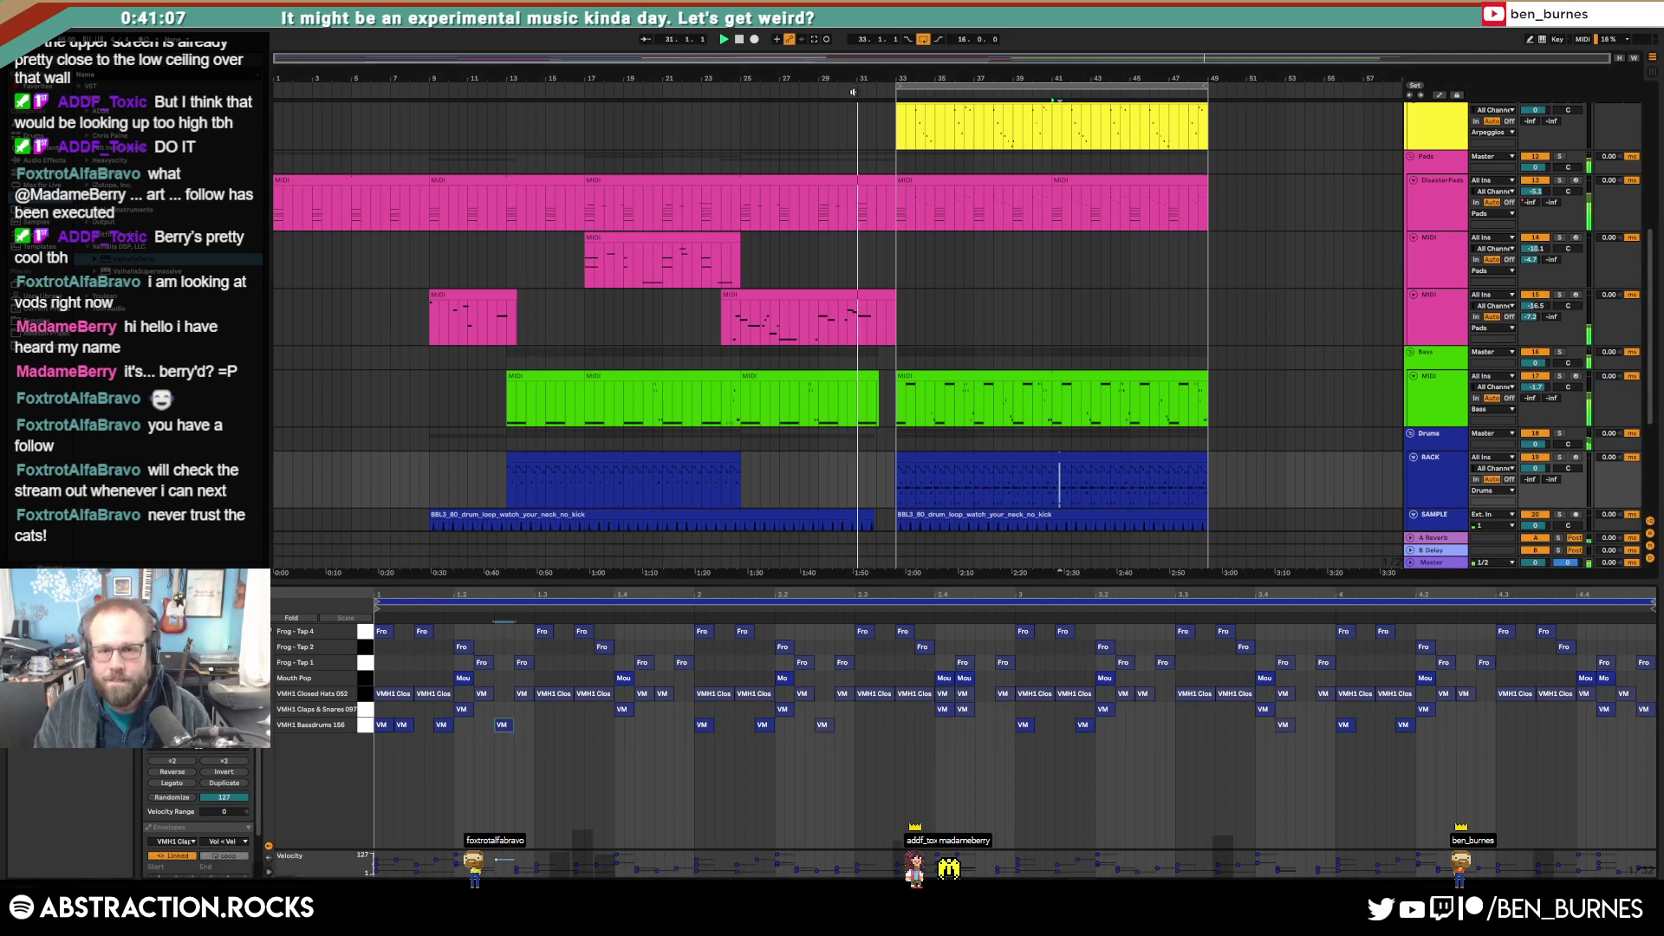
{"action": "key", "text": "shift+Tab"}
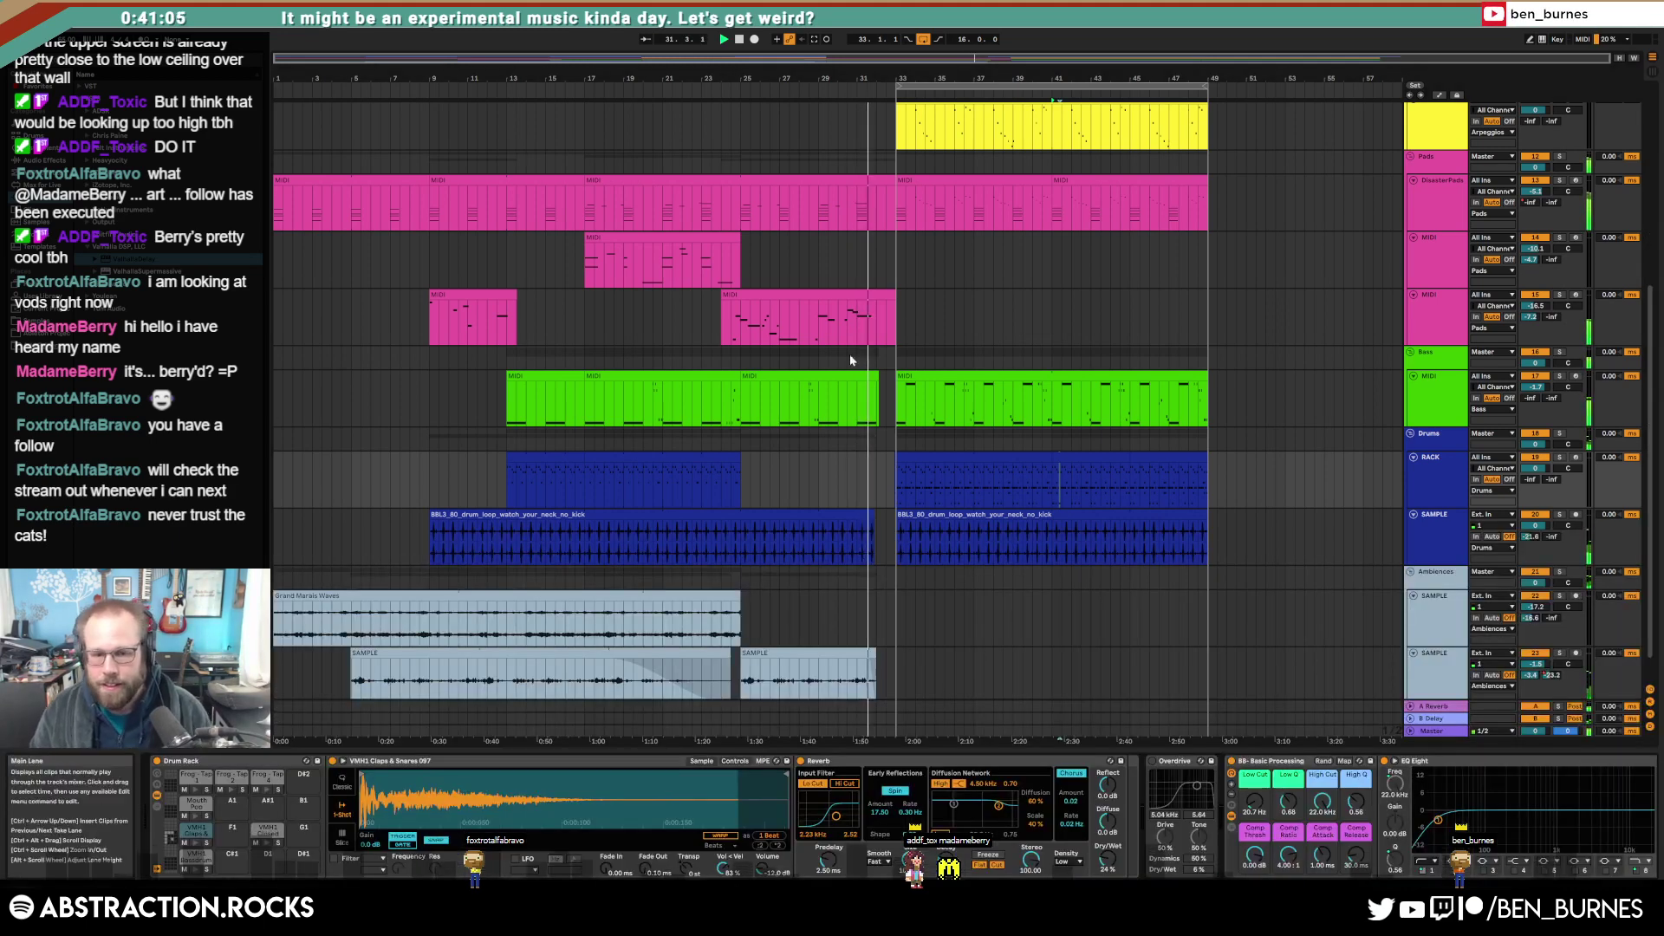
{"action": "left_click", "coordinate": [413, 178]}
{"action": "left_click", "coordinate": [1206, 200]}
{"action": "key", "text": "ctrl+d"}
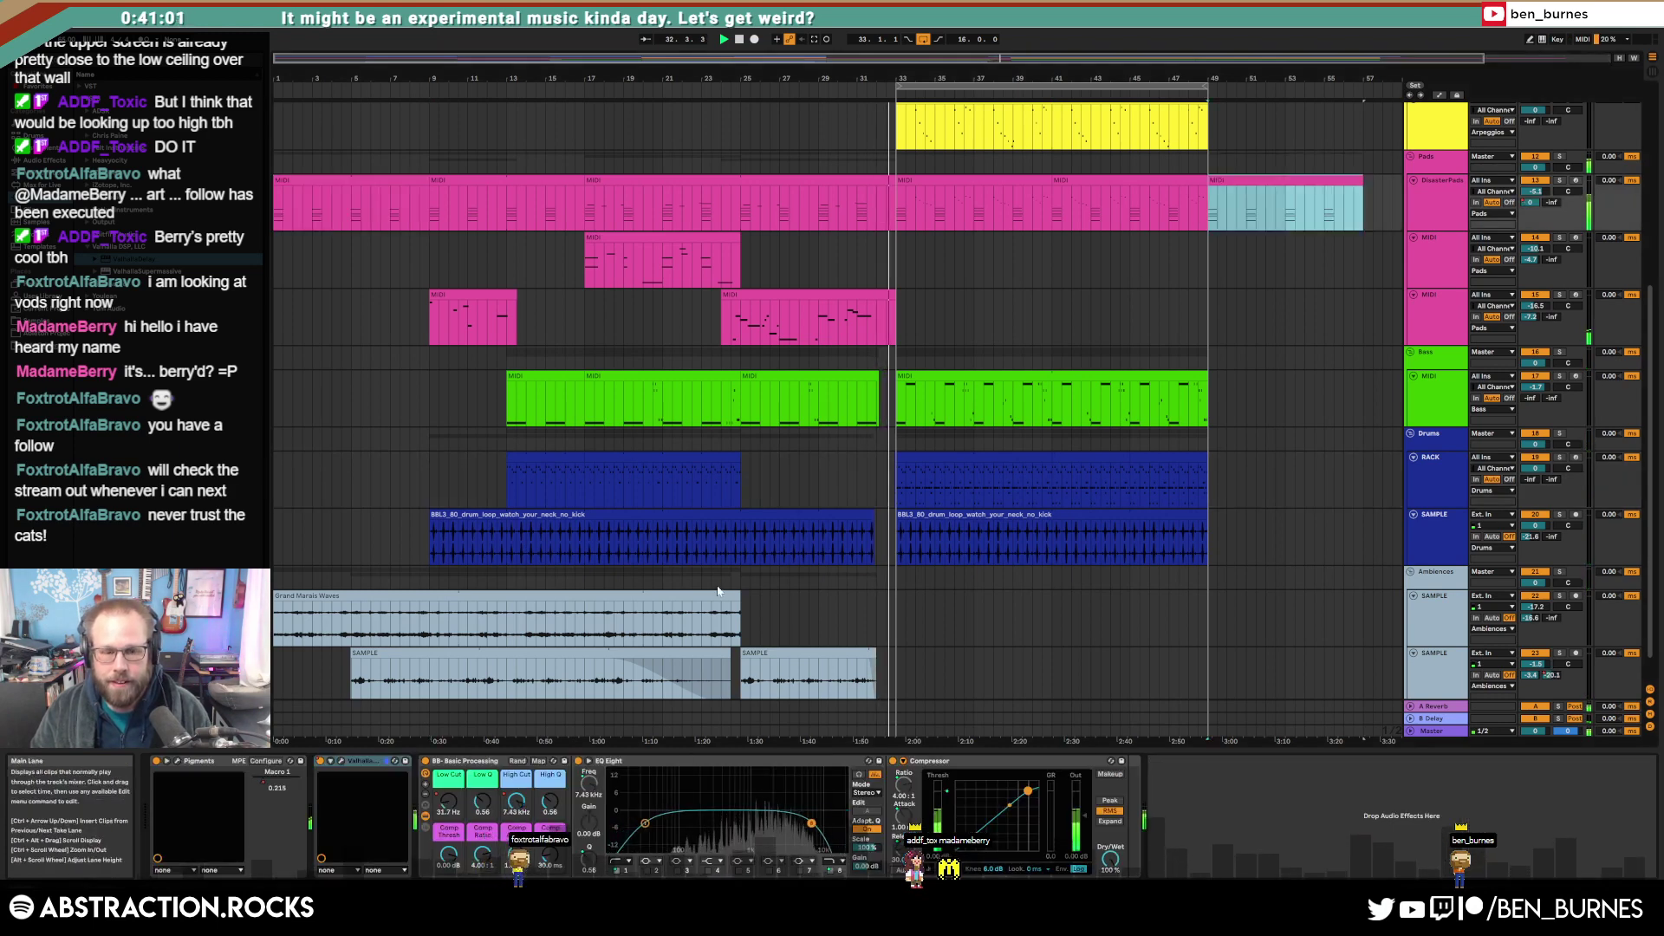
Step: Place a copy of the Grand Marais Waves sample at bar 49 and extend the new pad clip to bar 65
{"action": "left_click", "coordinate": [1177, 602]}
{"action": "left_click", "coordinate": [1207, 606]}
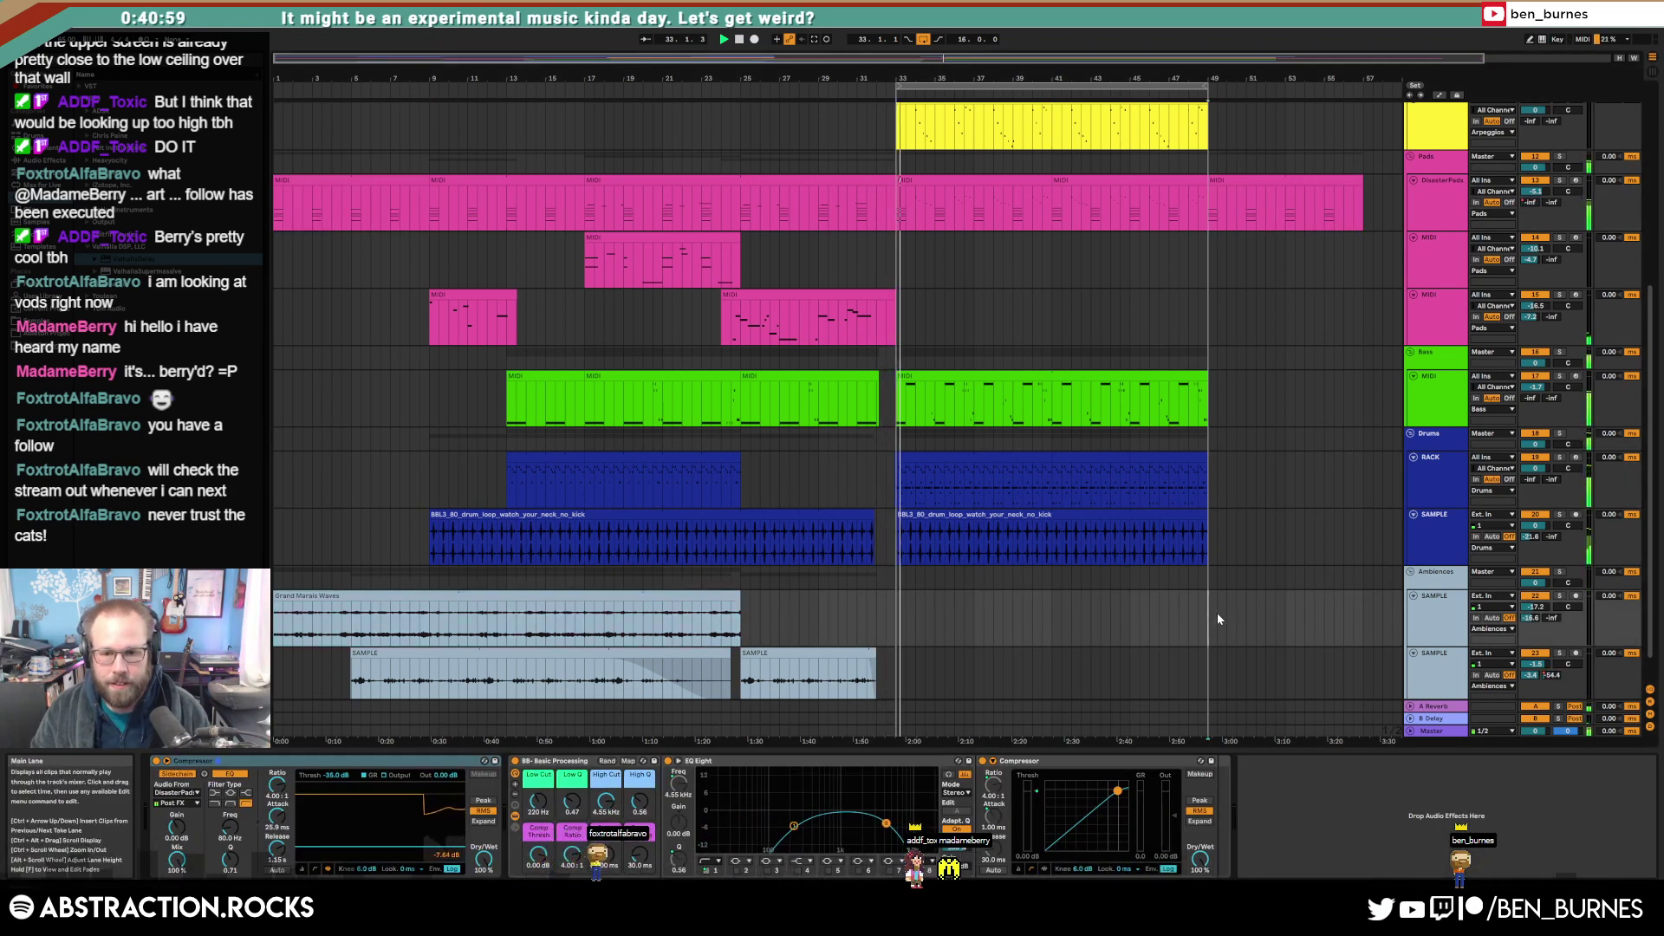
{"action": "key", "text": "ctrl+v"}
{"action": "scroll", "coordinate": [1275, 656], "scroll_direction": "down", "scroll_amount": 1}
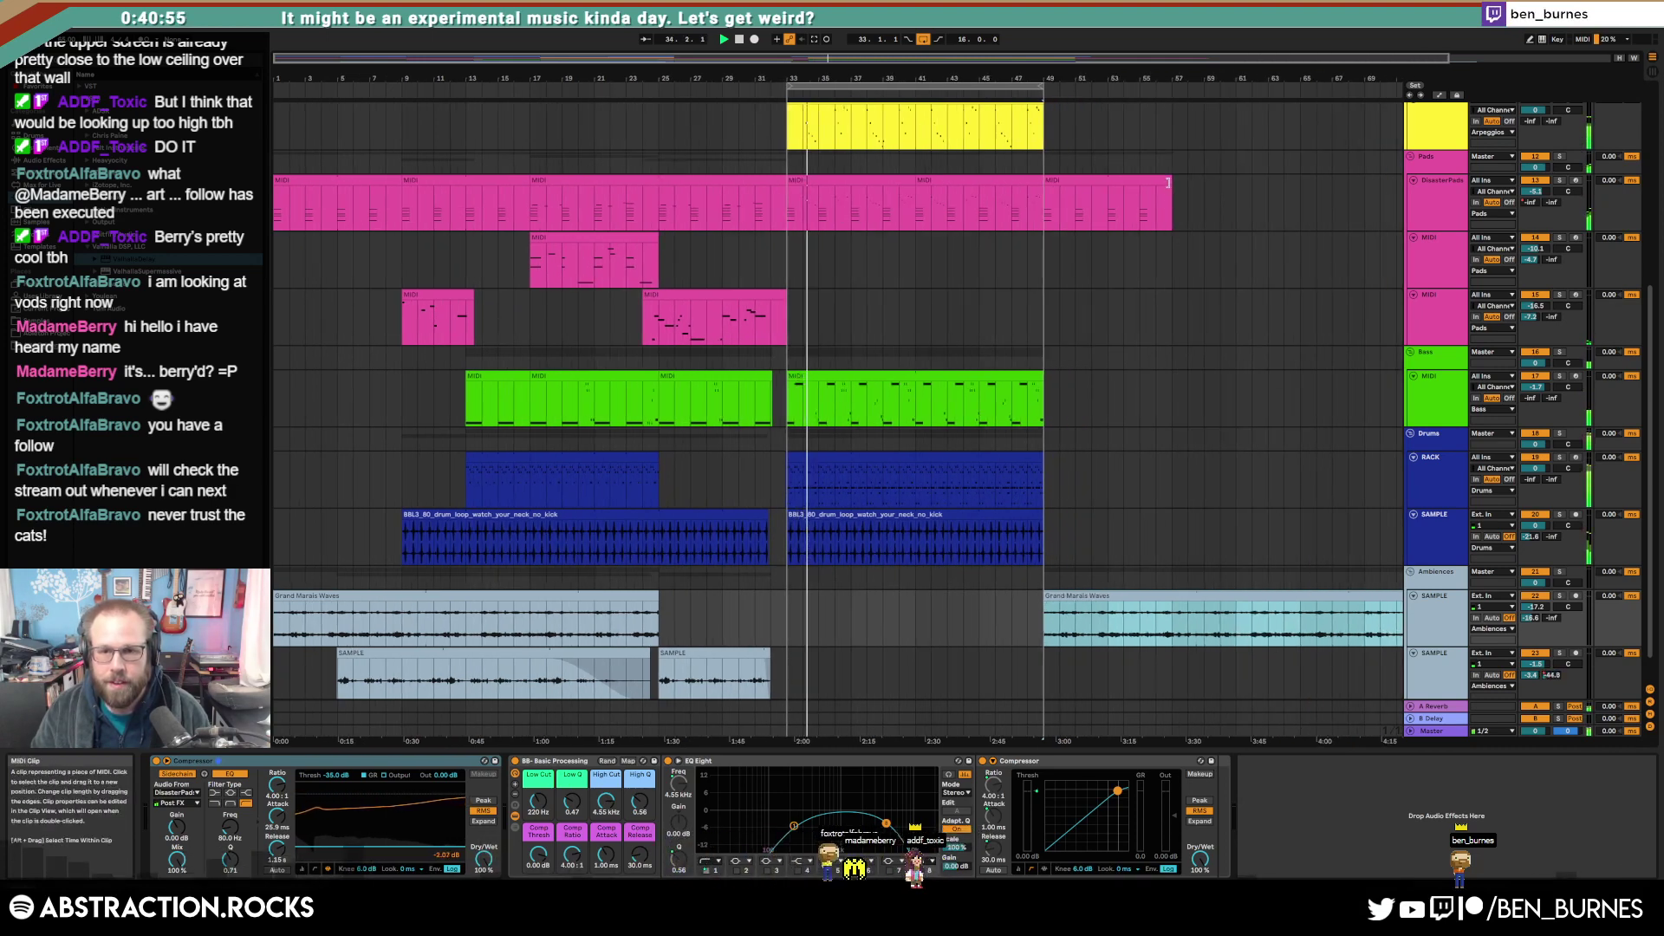
{"action": "left_click_drag", "start_coordinate": [1168, 183], "coordinate": [1300, 199]}
Step: Show the pad track's Pigments Macro 1 automation and stretch its rise over the new clip to end at bar 65
{"action": "key", "text": "a"}
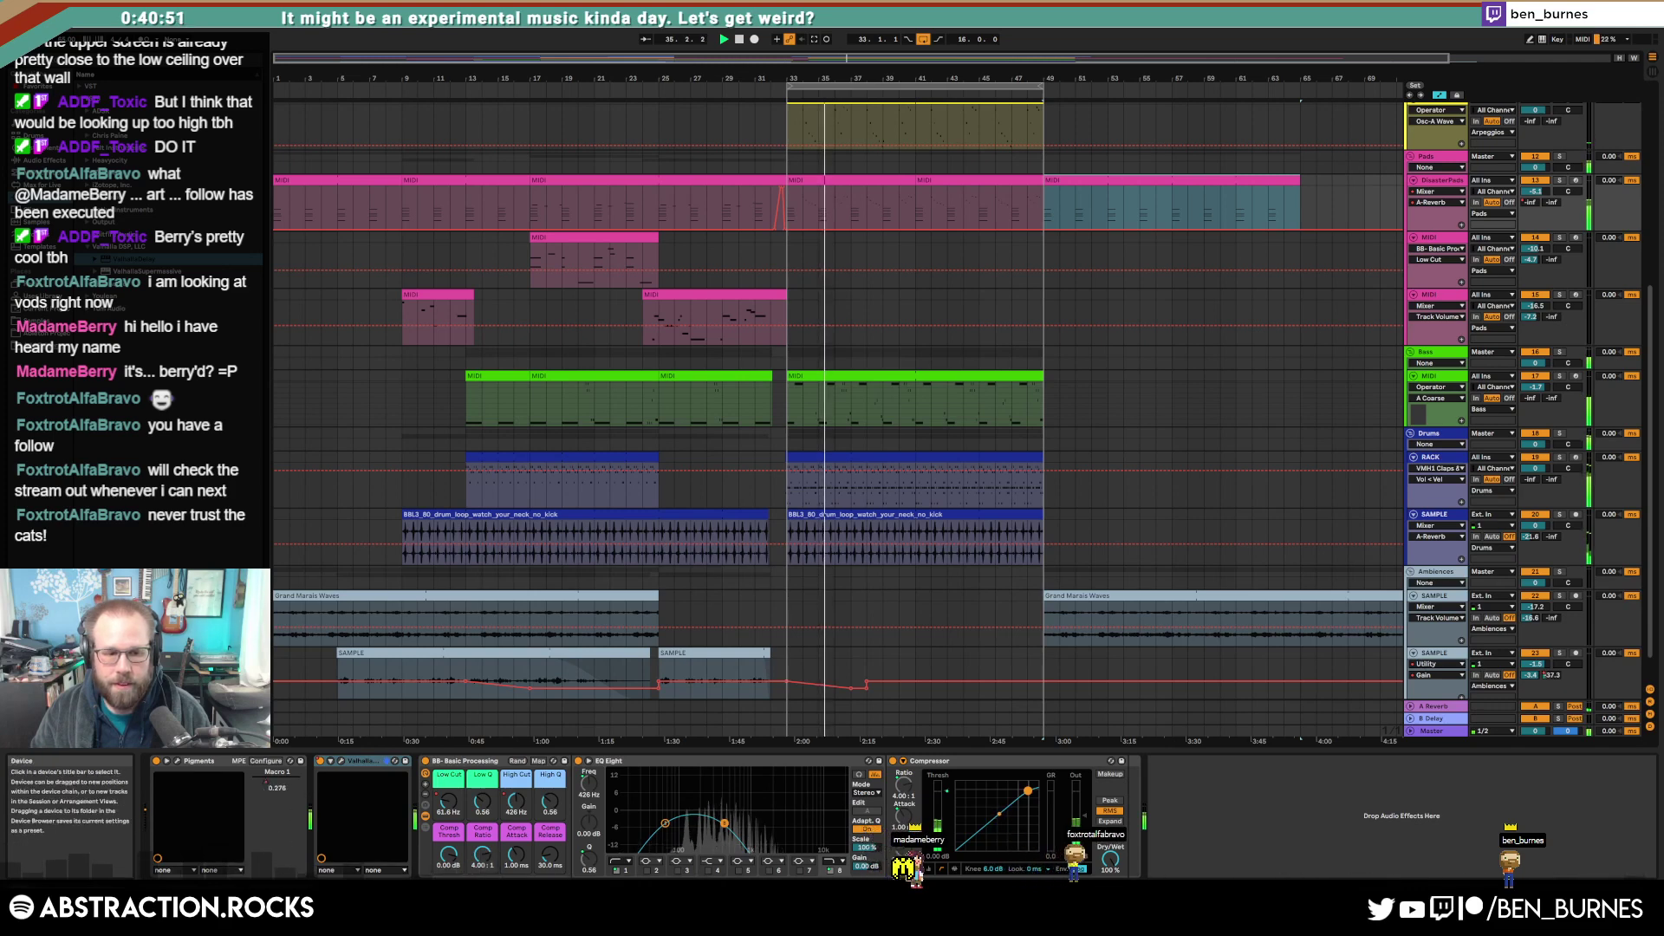
{"action": "left_click", "coordinate": [277, 778]}
{"action": "left_click", "coordinate": [1138, 210]}
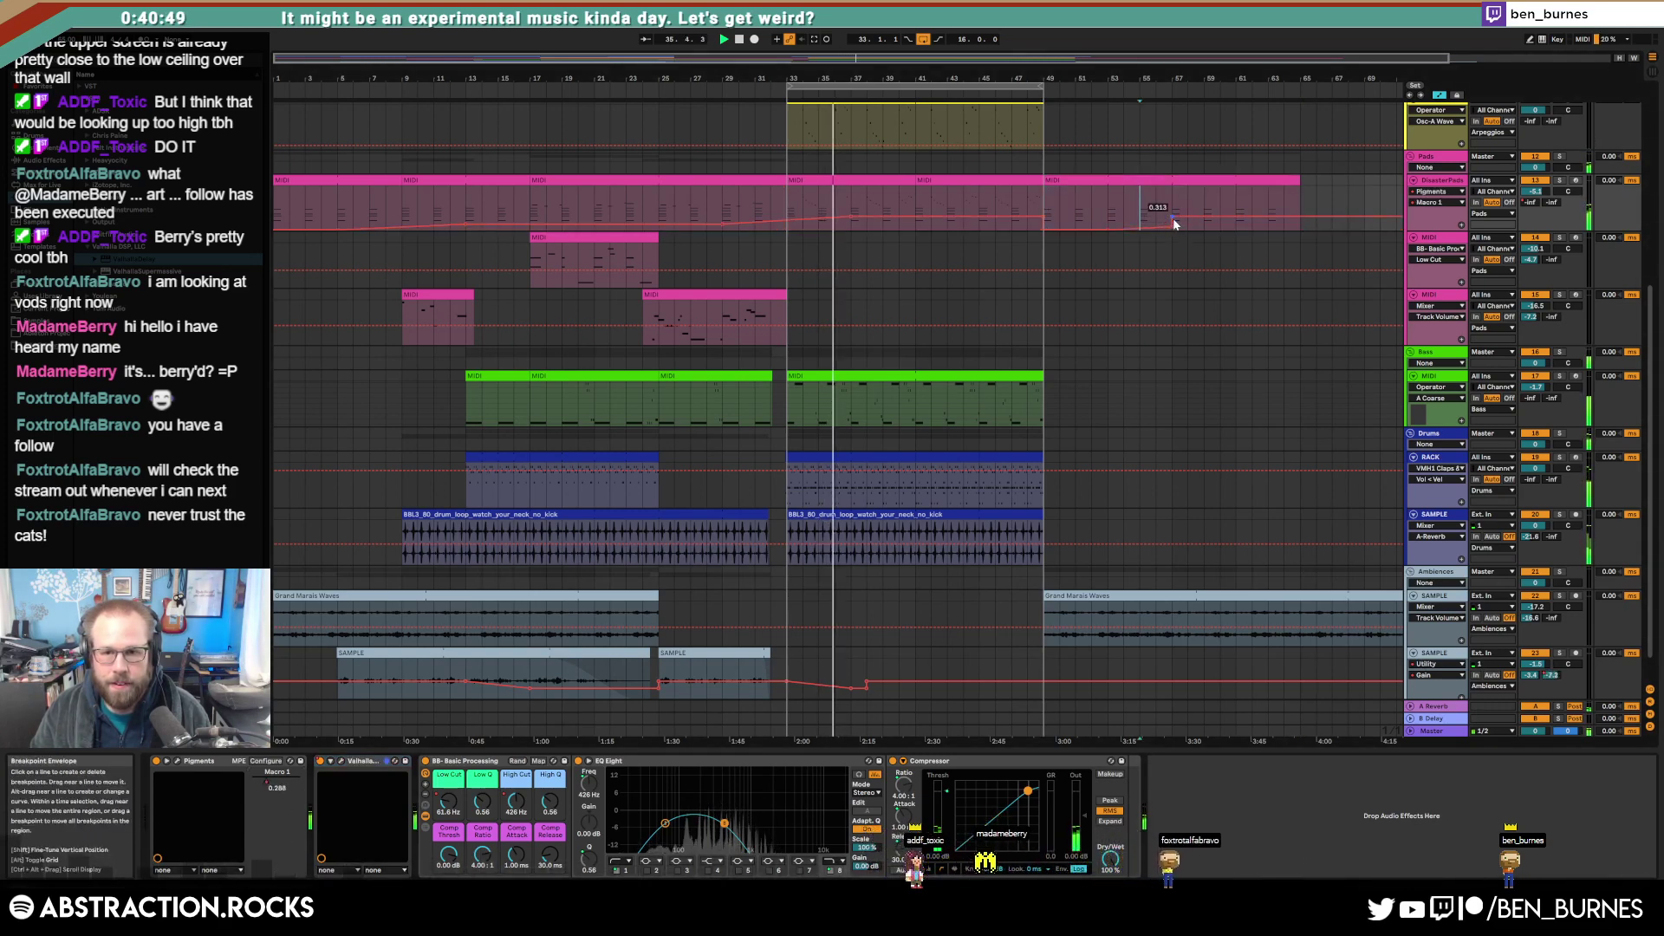
{"action": "left_click_drag", "start_coordinate": [1174, 218], "coordinate": [1285, 217]}
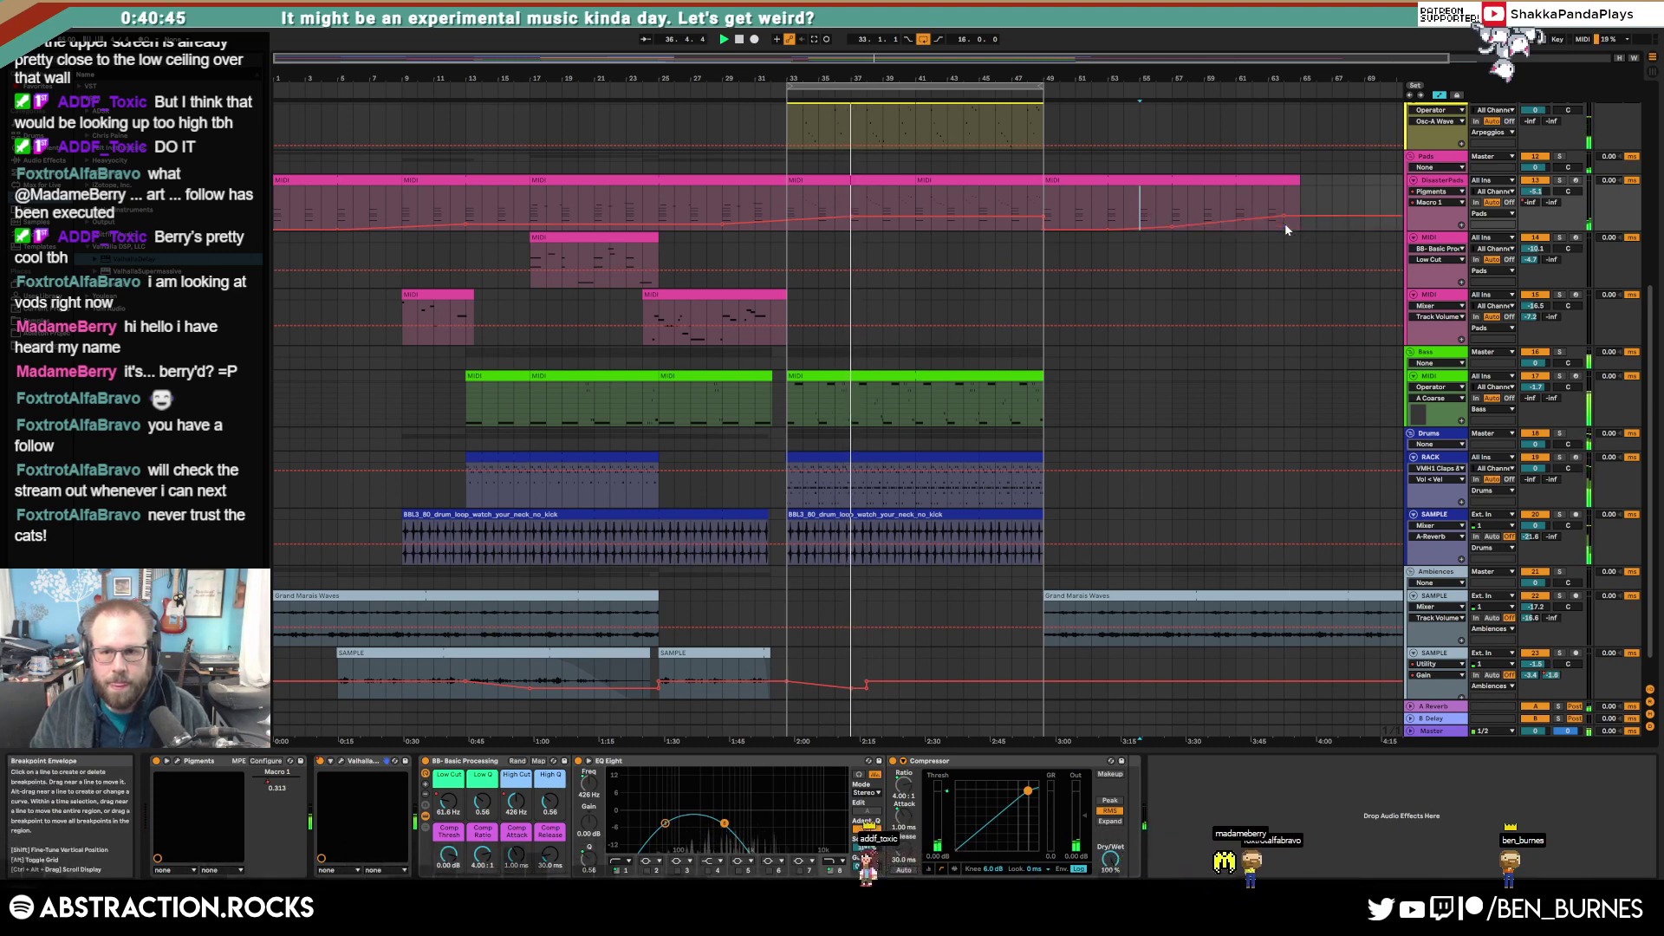
{"action": "key", "text": "ctrl+z"}
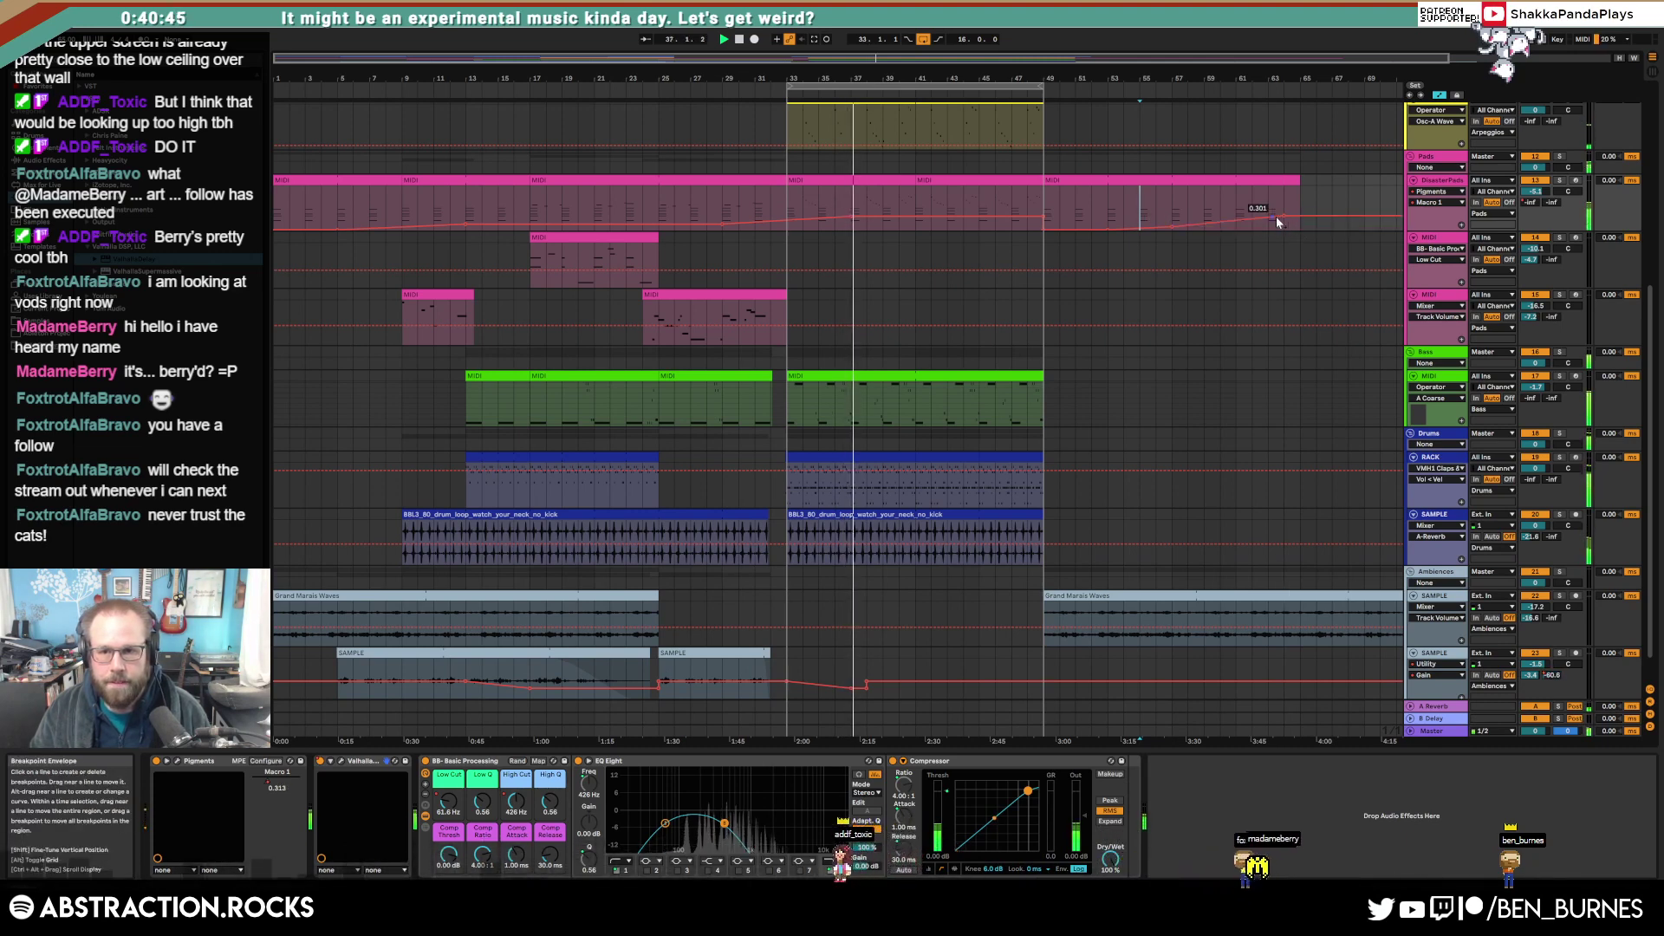
{"action": "left_click", "coordinate": [1174, 227]}
{"action": "left_click", "coordinate": [1160, 205]}
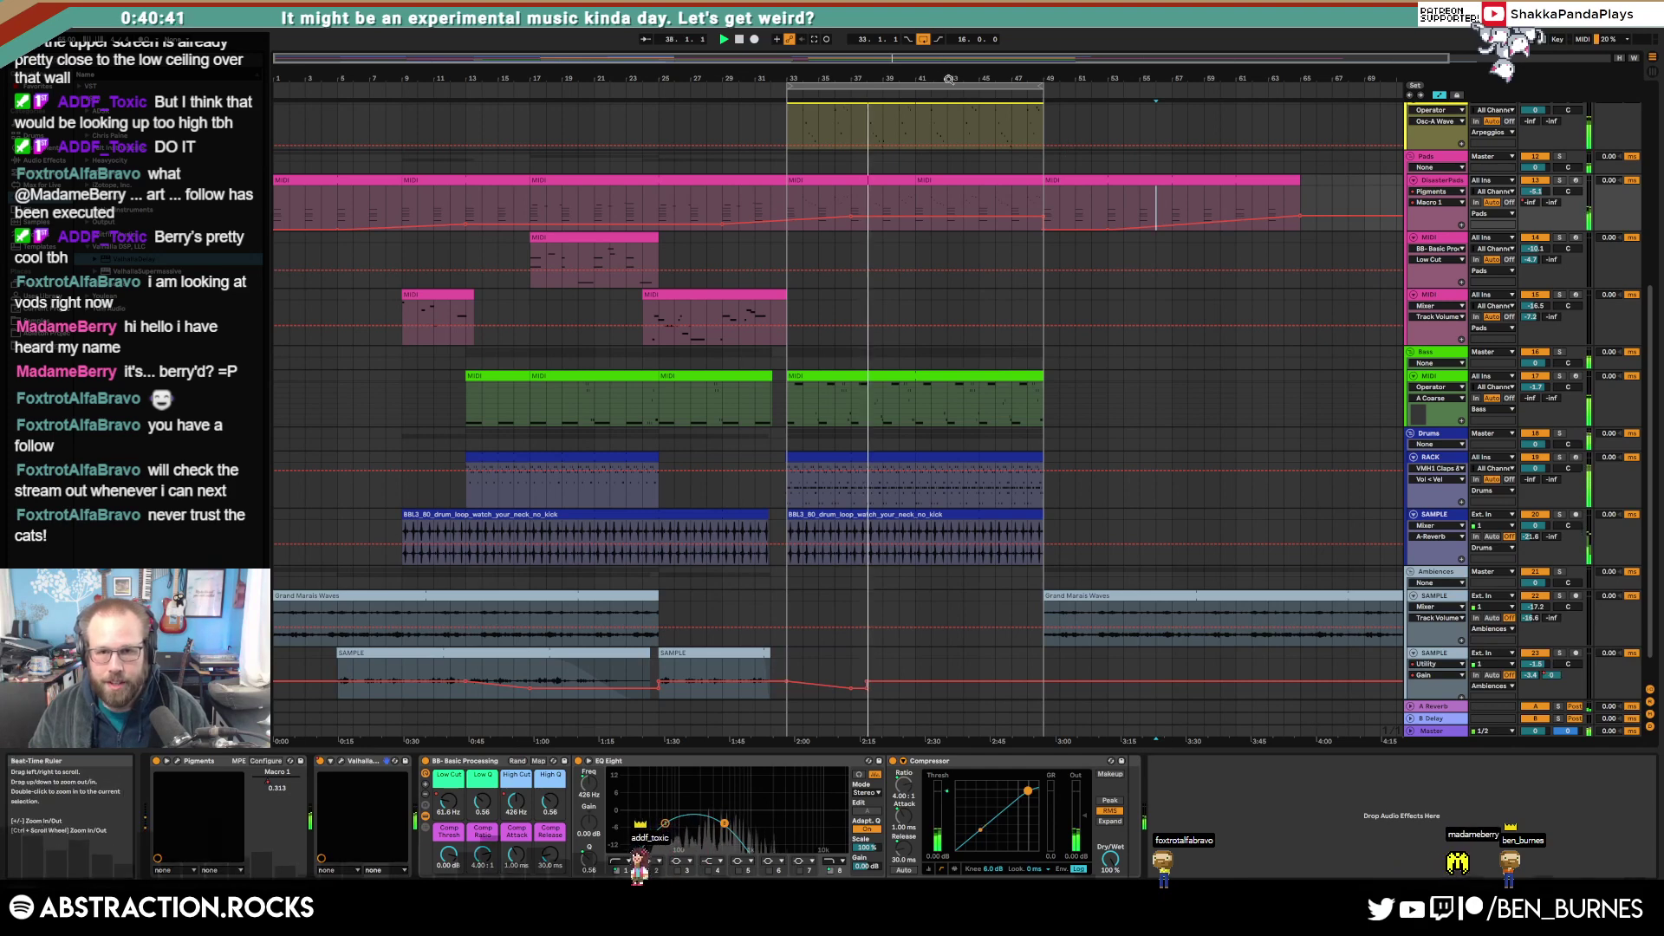
Step: Move the loop to bars 49 to 65 and extend the arpeggio clip from bar 33 to bar 65
{"action": "left_click_drag", "start_coordinate": [949, 86], "coordinate": [1206, 88]}
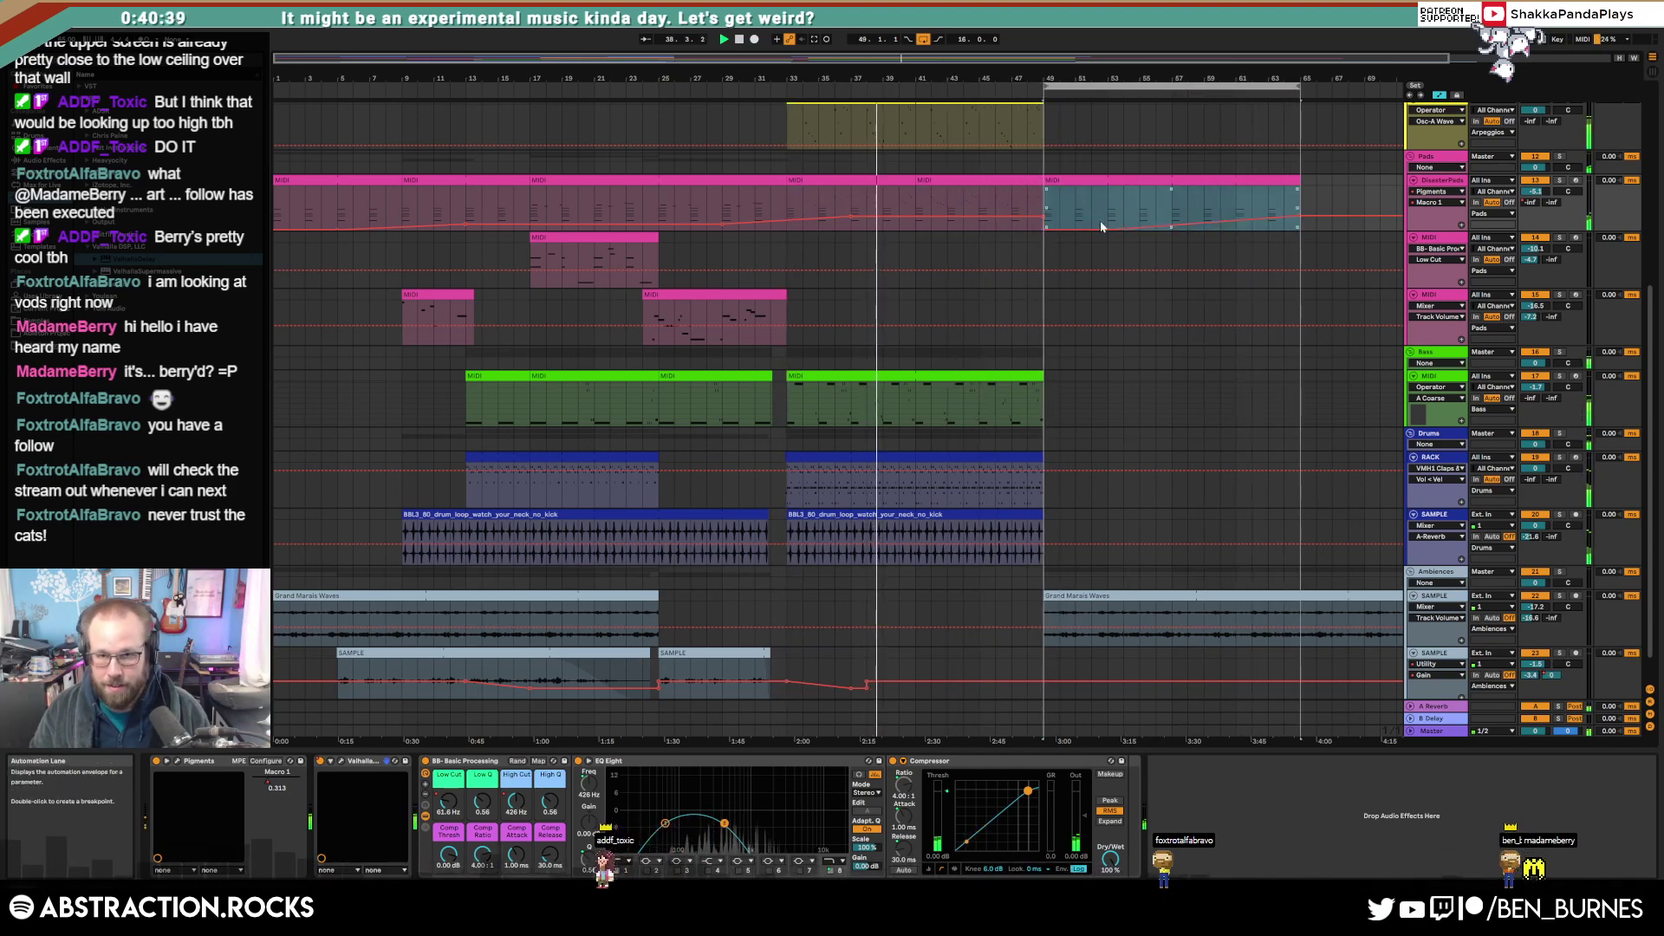
{"action": "scroll", "coordinate": [1101, 227], "scroll_direction": "up", "scroll_amount": 3}
{"action": "left_click_drag", "start_coordinate": [1043, 221], "coordinate": [1330, 221]}
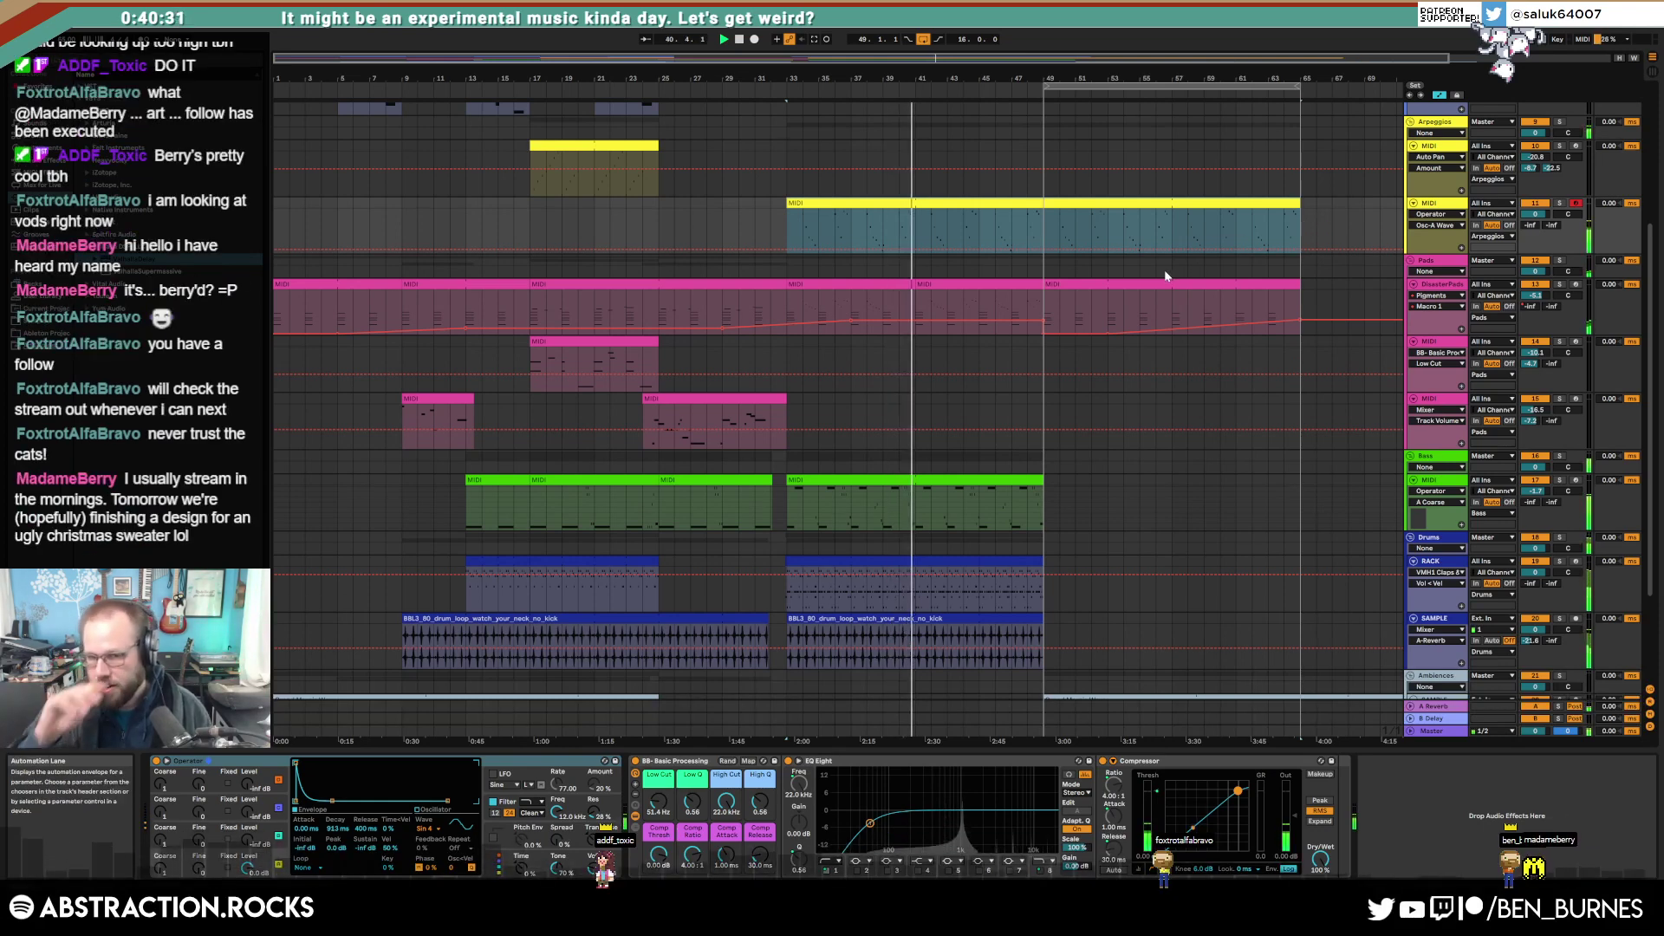
Step: Move the last note of the arpeggio clip's pattern slightly later and add another note just before it
{"action": "double_click", "coordinate": [914, 199]}
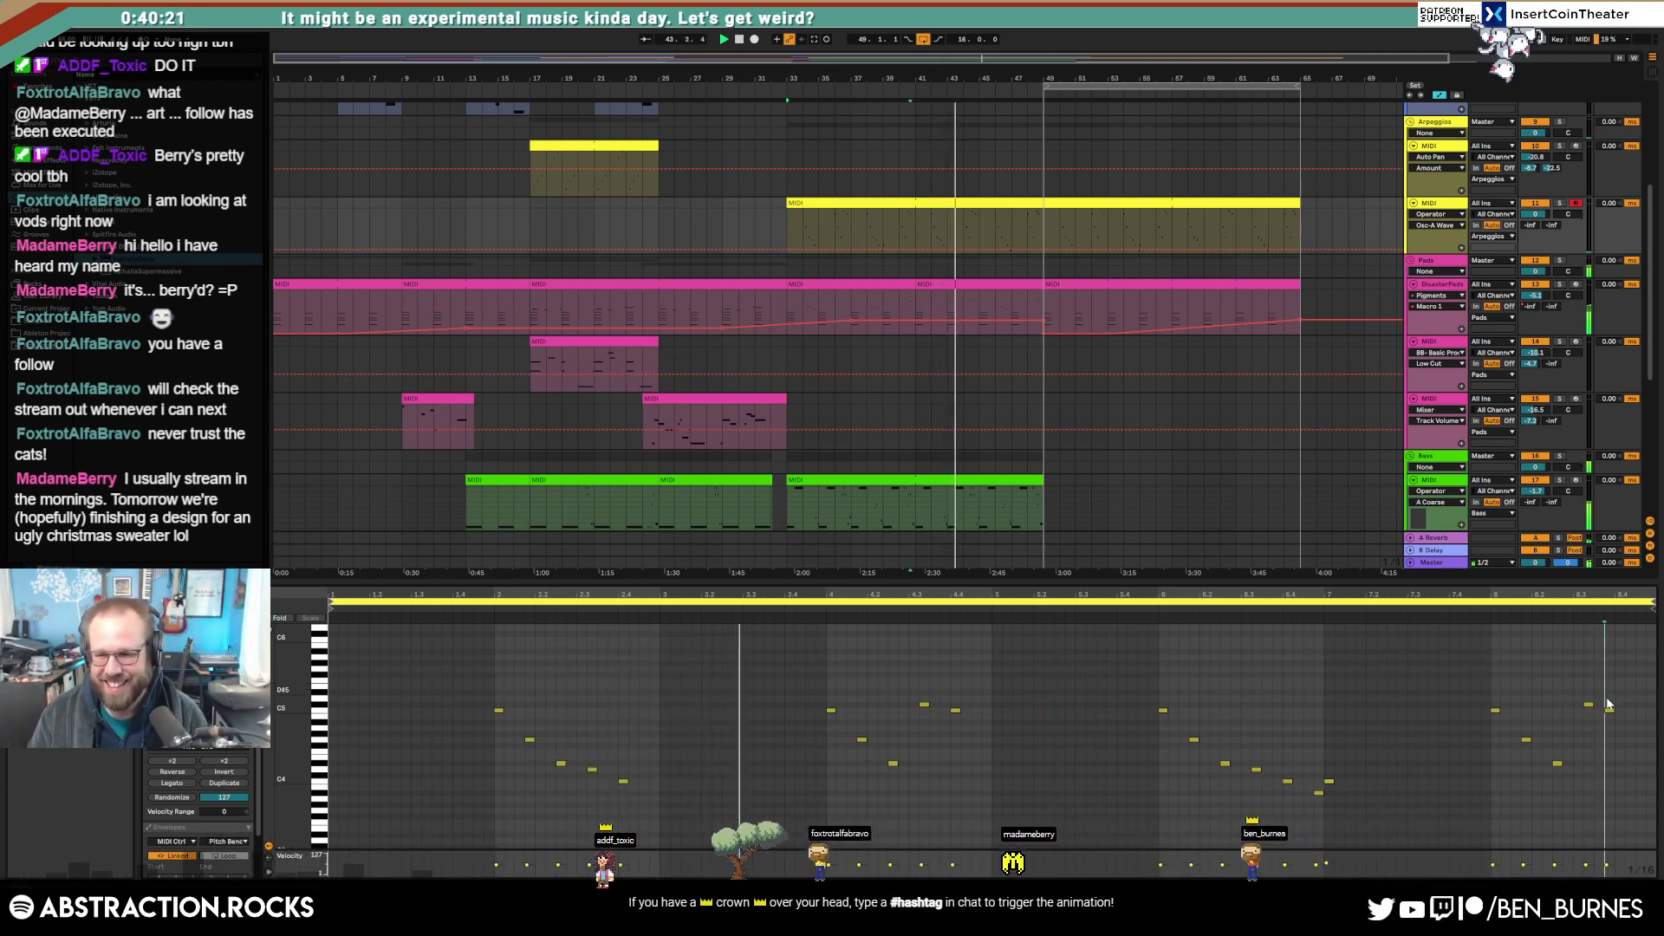
{"action": "left_click_drag", "start_coordinate": [1608, 704], "coordinate": [1608, 699]}
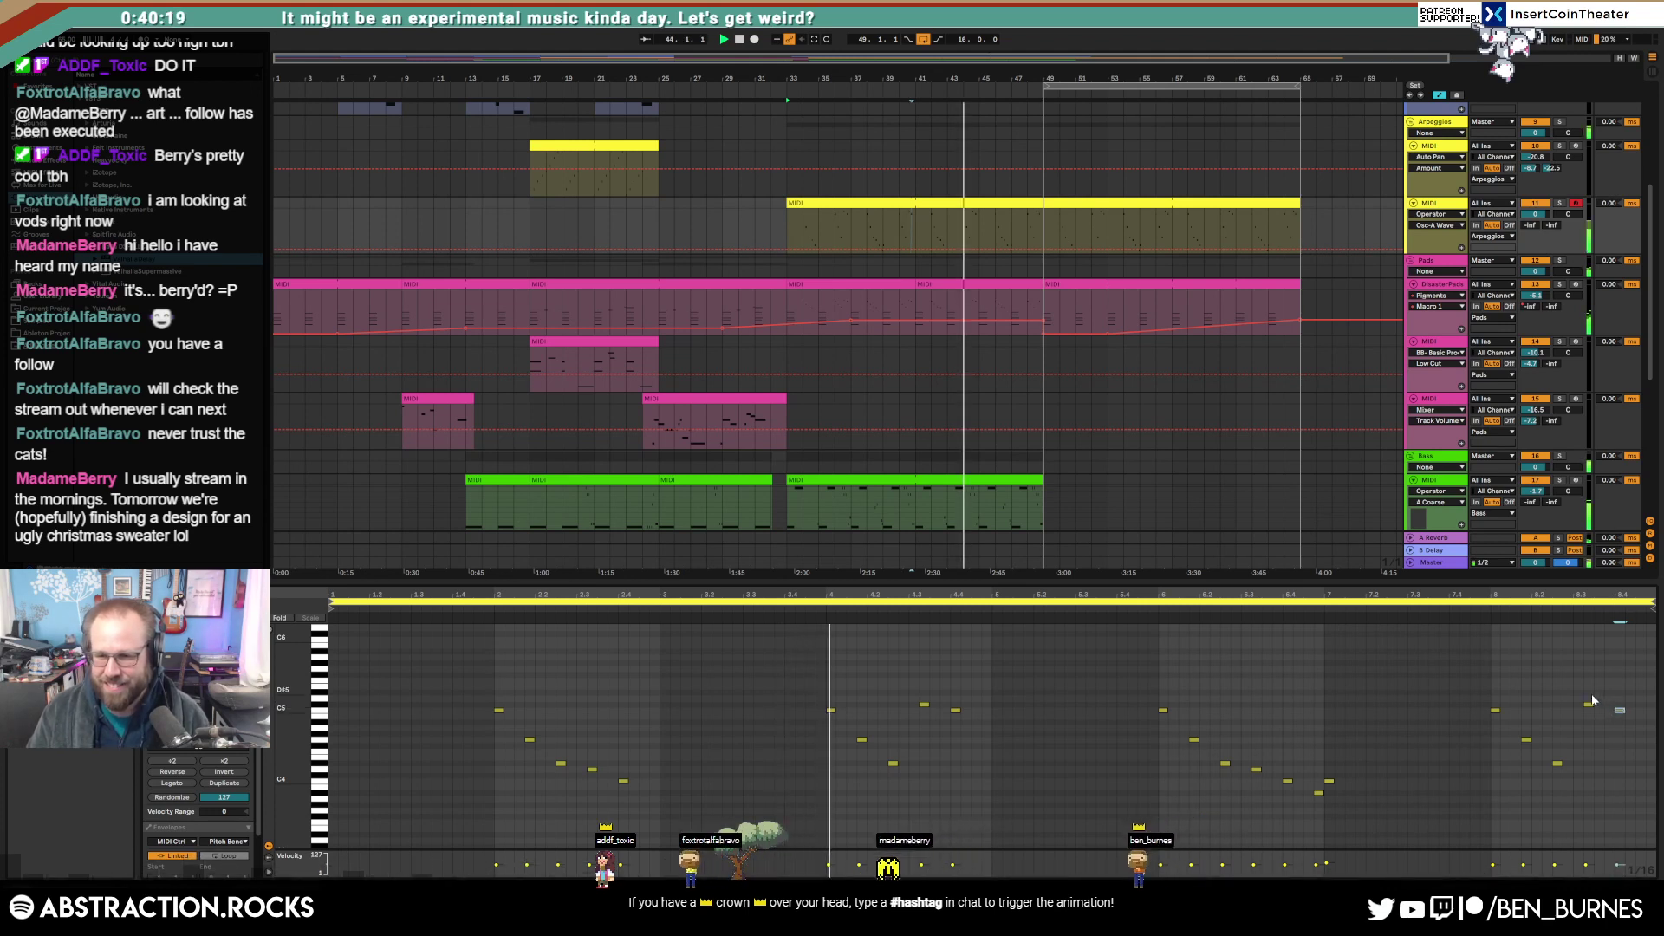
{"action": "left_click", "coordinate": [1595, 683]}
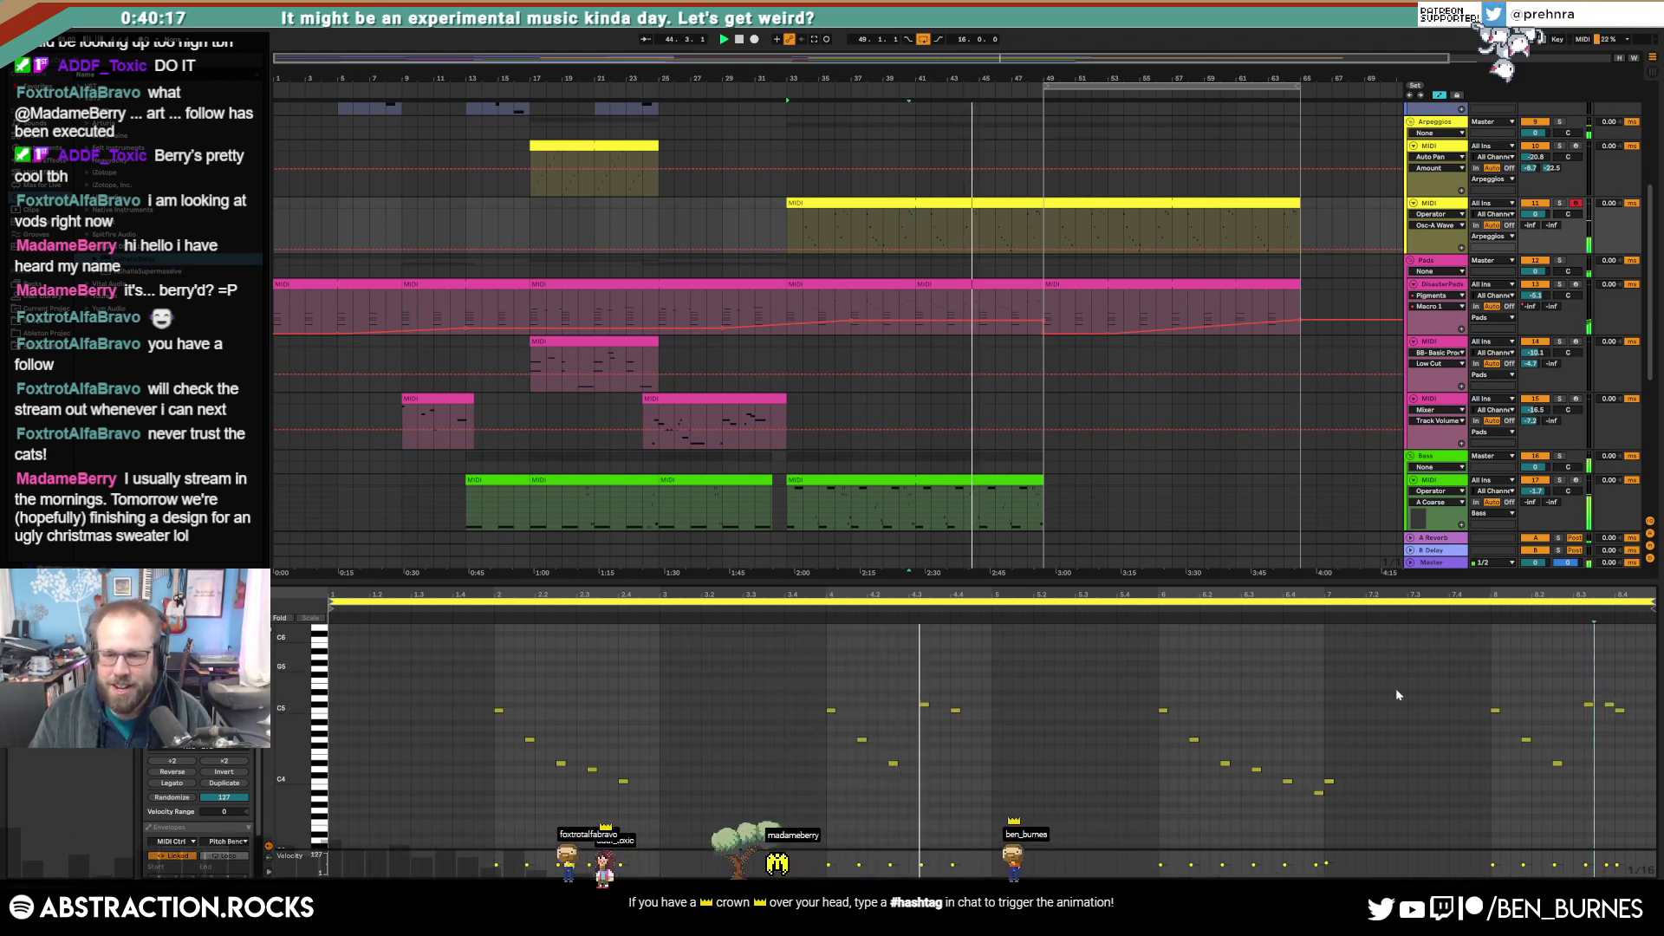
{"action": "left_click", "coordinate": [1285, 694]}
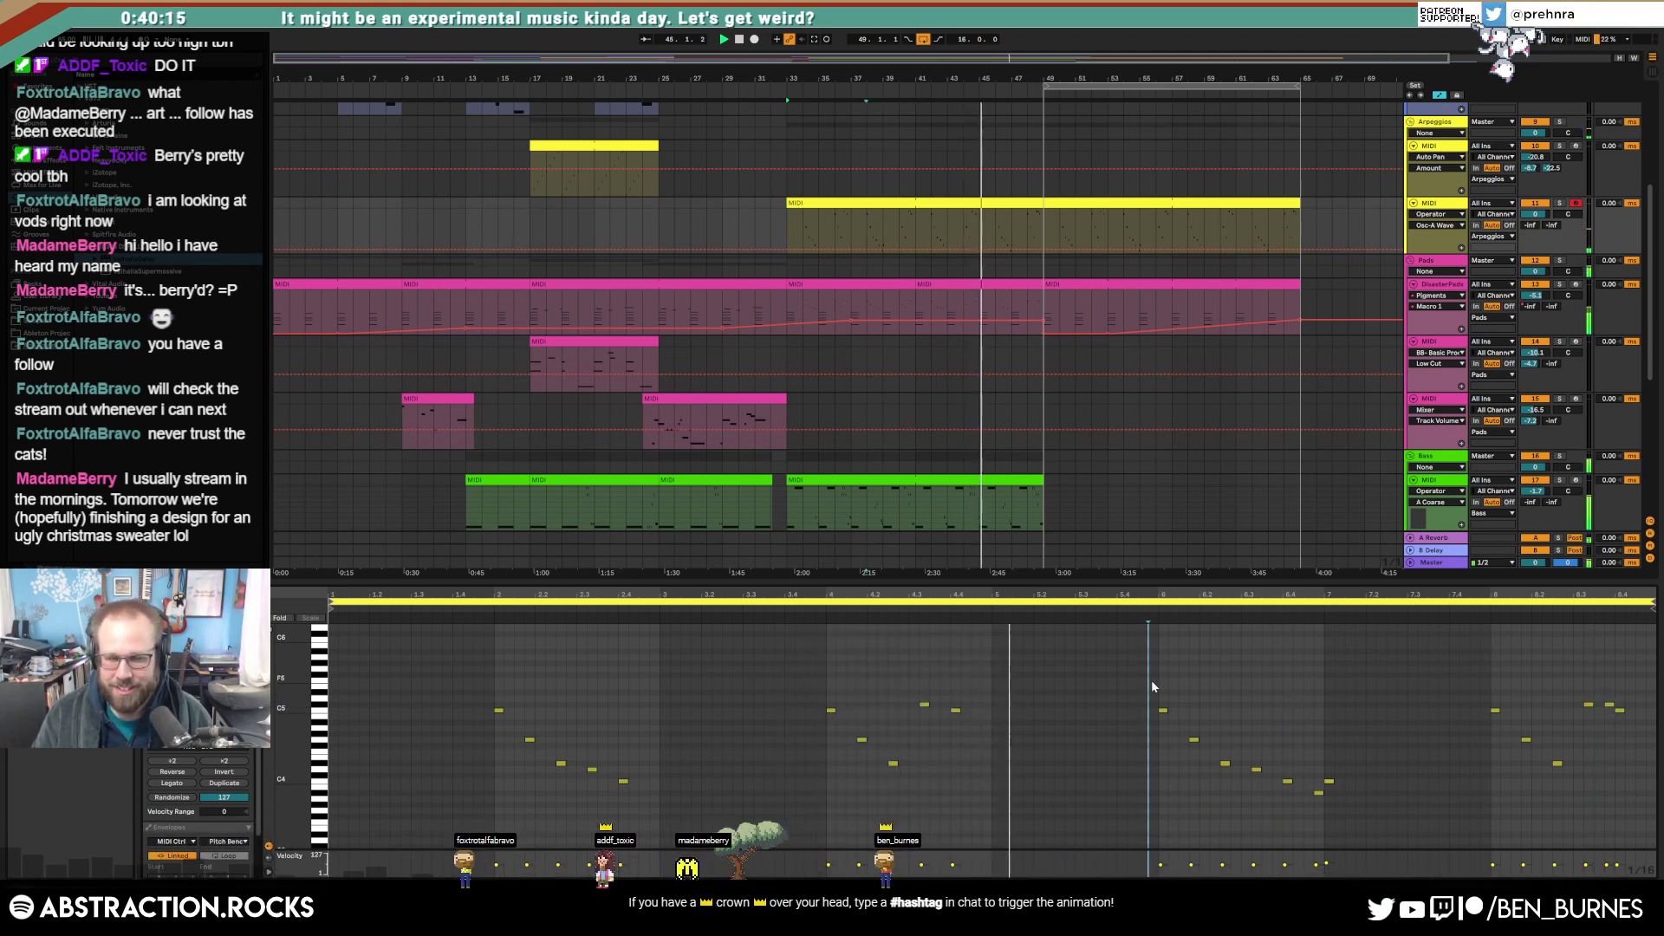
{"action": "key", "text": "shift+Tab"}
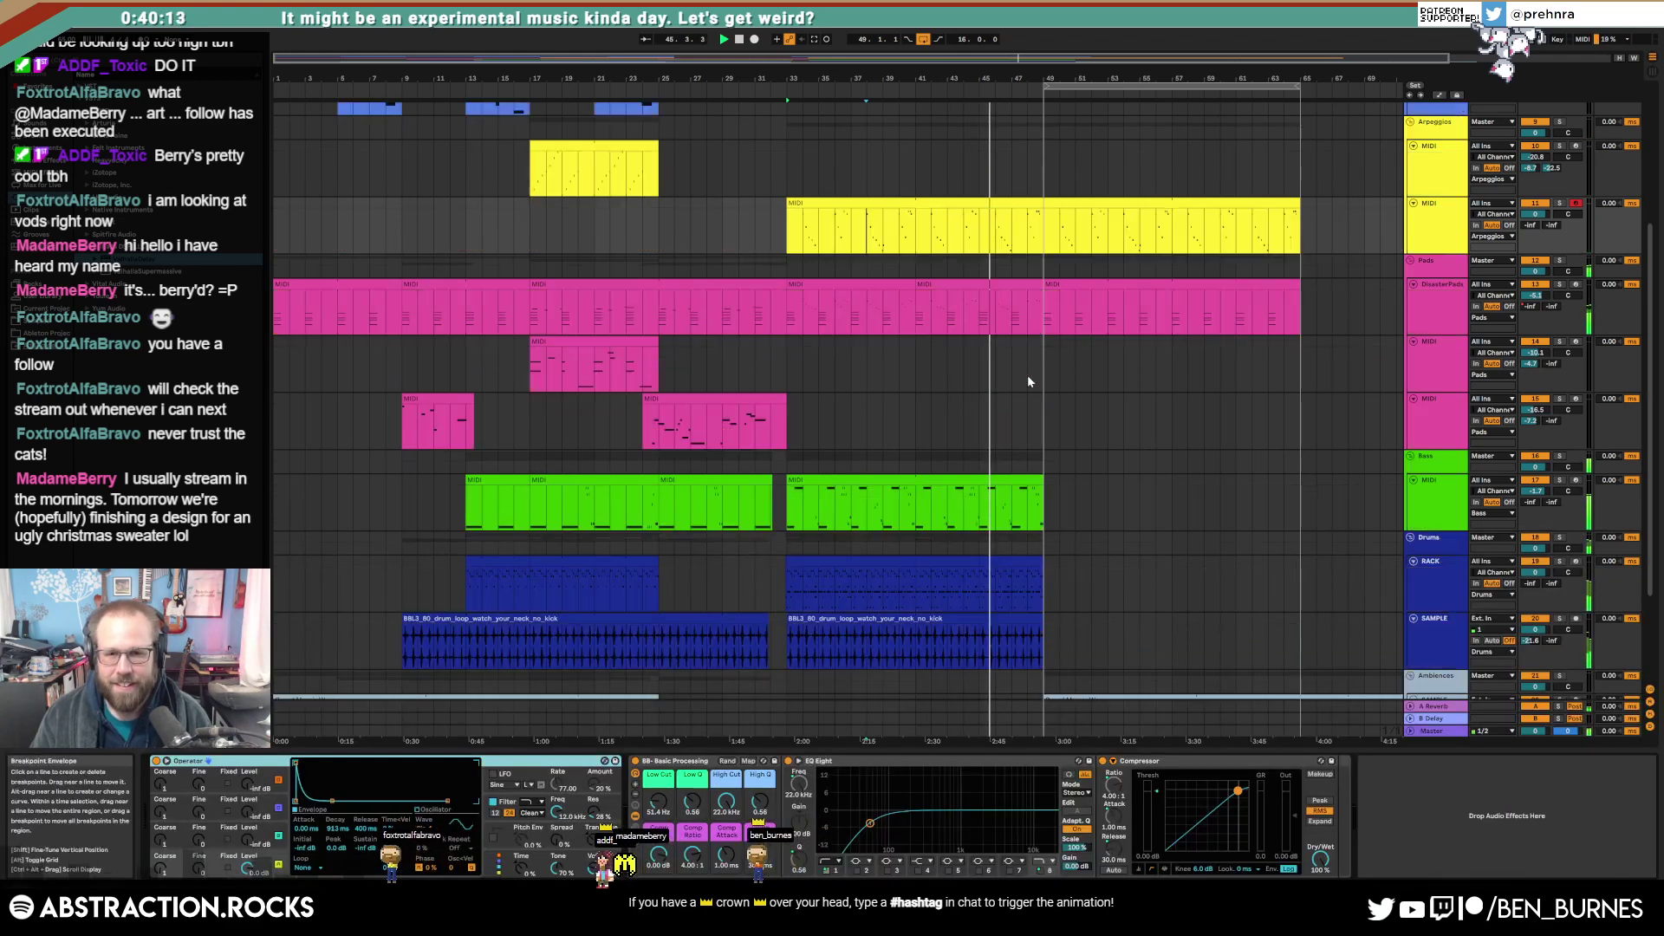
Step: Place a copy of the first bass clip at bar 49 and extend it to bar 65
{"action": "scroll", "coordinate": [1027, 374], "scroll_direction": "up", "scroll_amount": 5}
{"action": "scroll", "coordinate": [1049, 392], "scroll_direction": "down", "scroll_amount": 2}
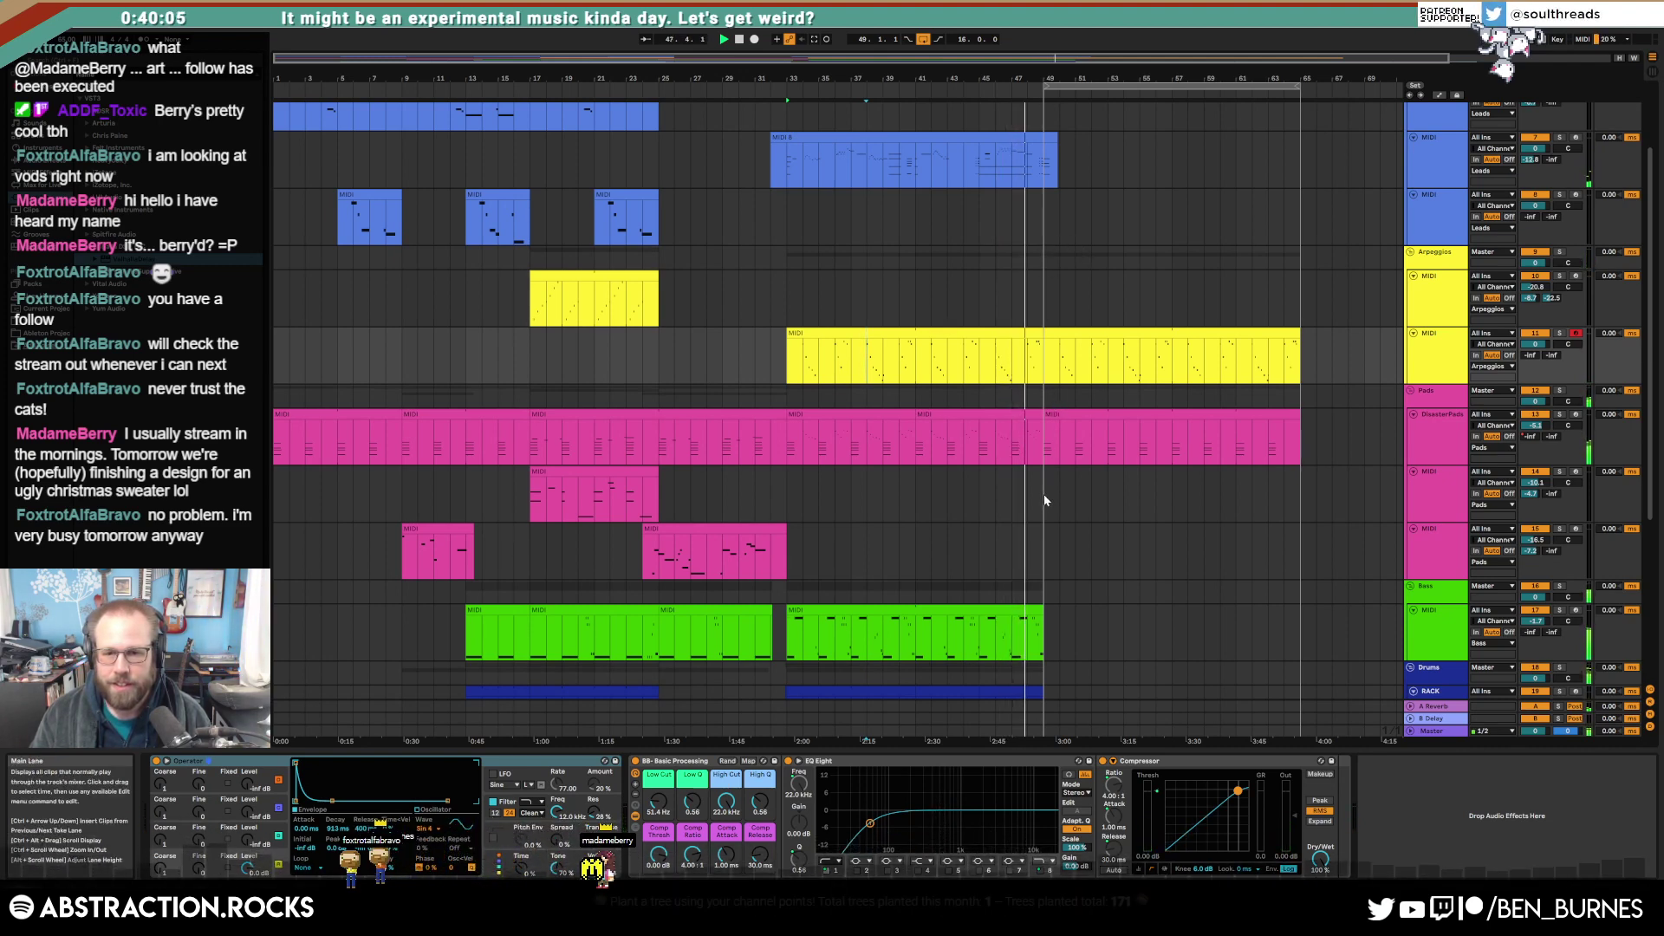
{"action": "scroll", "coordinate": [1035, 483], "scroll_direction": "down", "scroll_amount": 3}
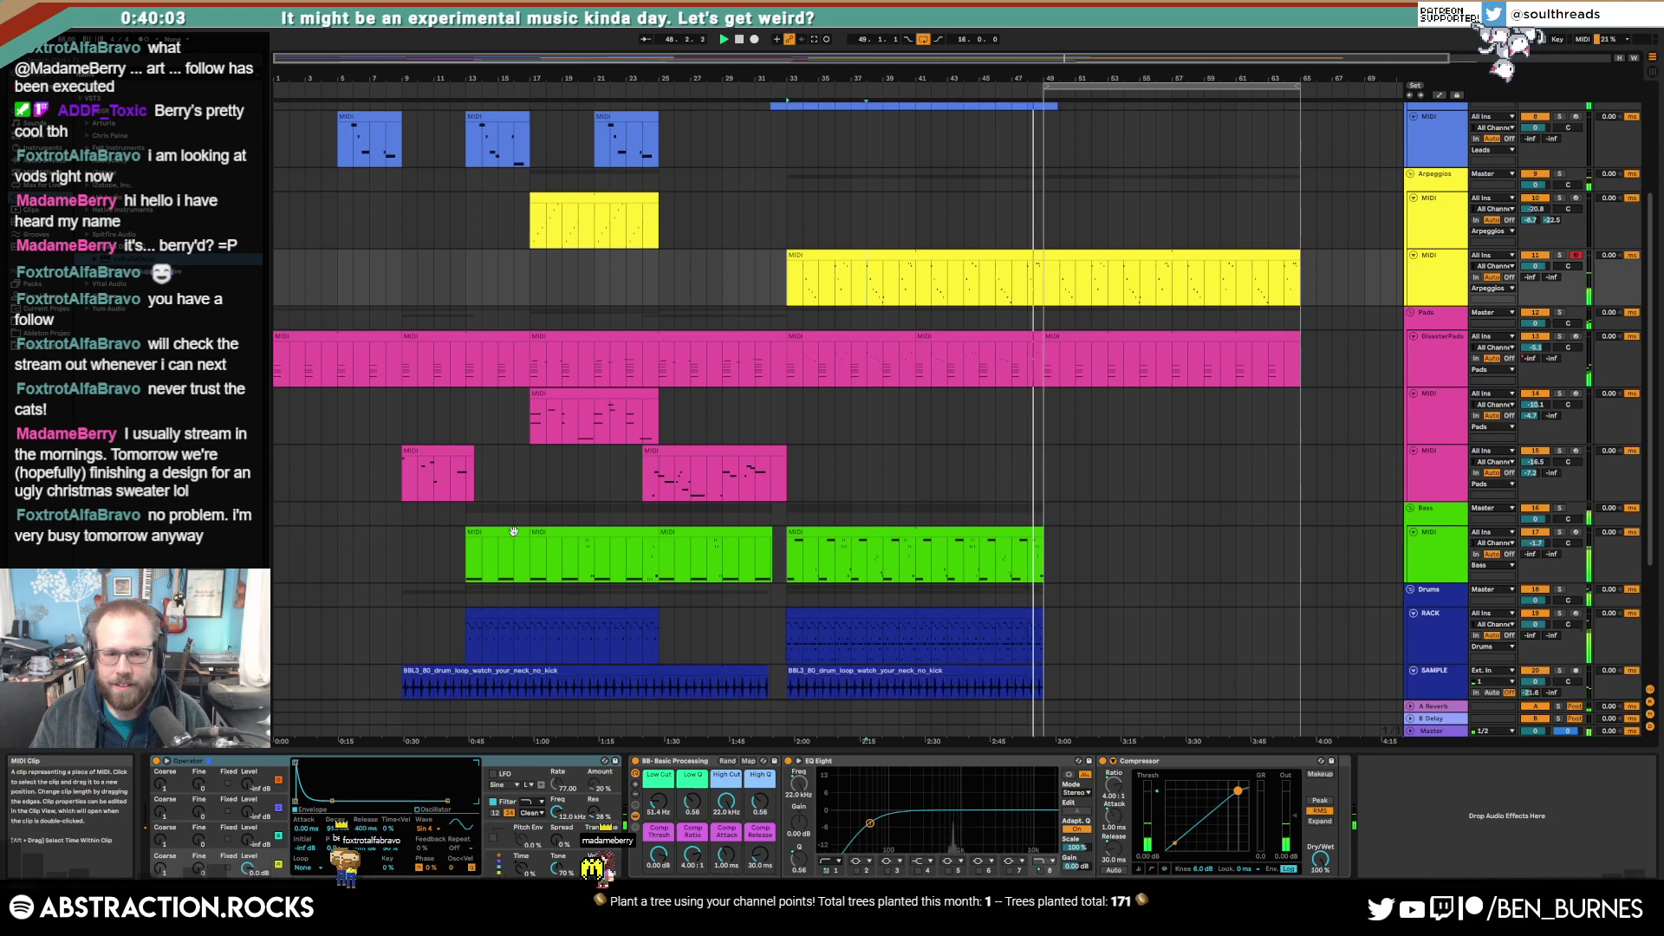
{"action": "left_click", "coordinate": [952, 552]}
{"action": "left_click", "coordinate": [1047, 551]}
{"action": "key", "text": "ctrl+v"}
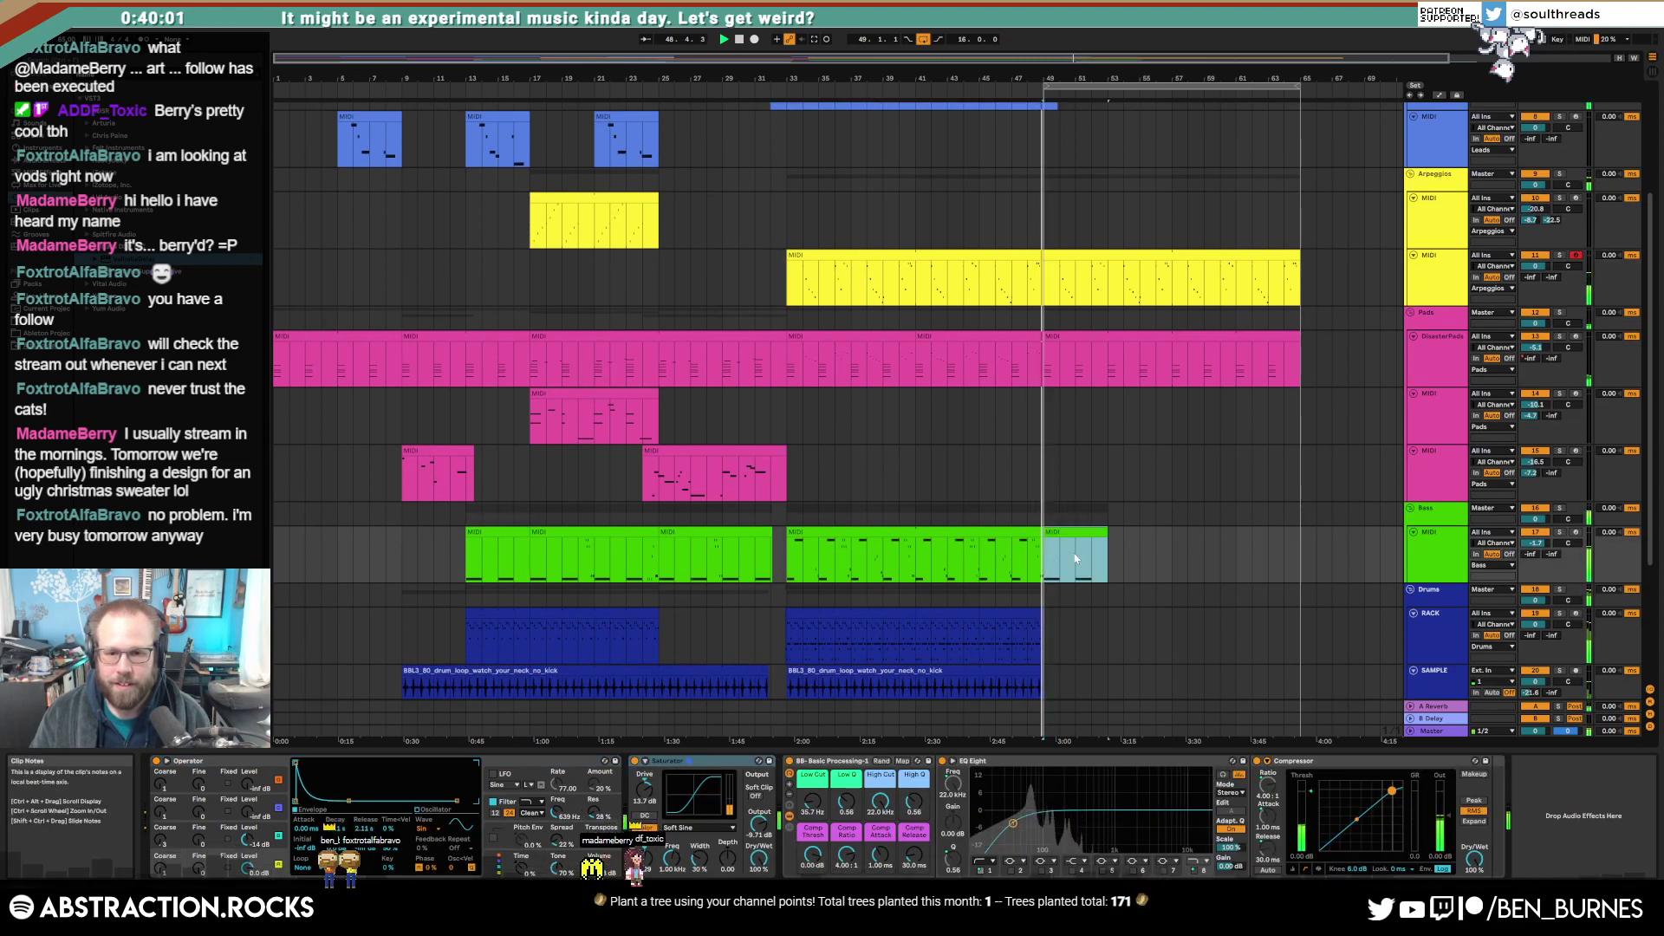
{"action": "left_click_drag", "start_coordinate": [1104, 530], "coordinate": [1299, 543]}
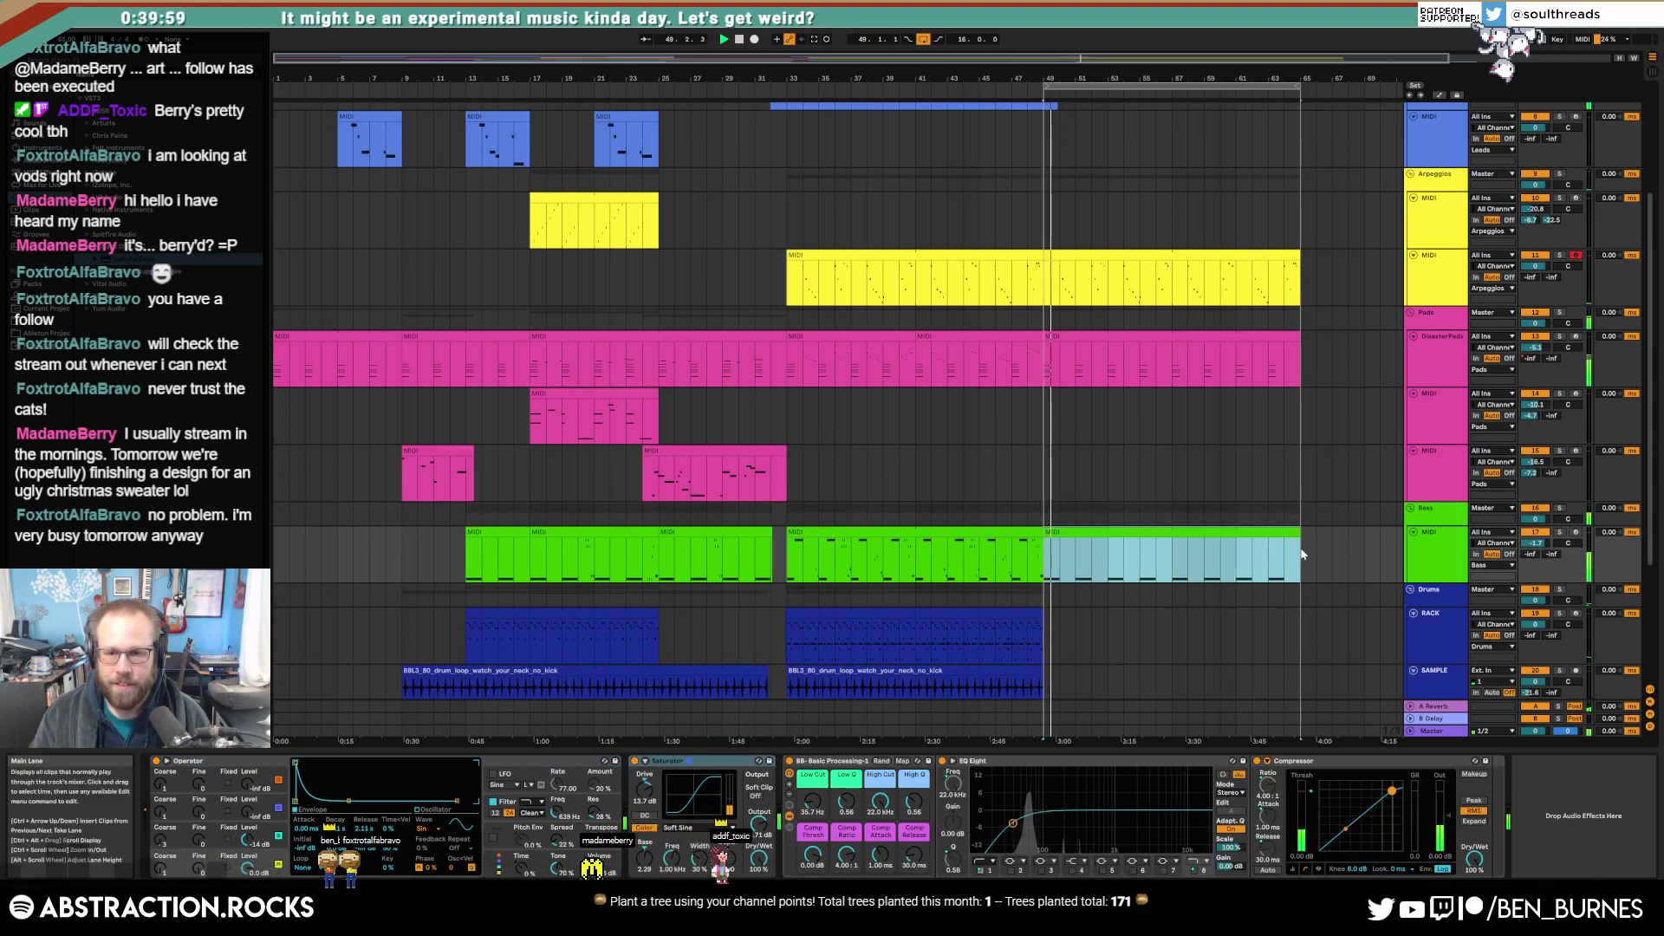
{"action": "key", "text": "a"}
{"action": "key", "text": "a"}
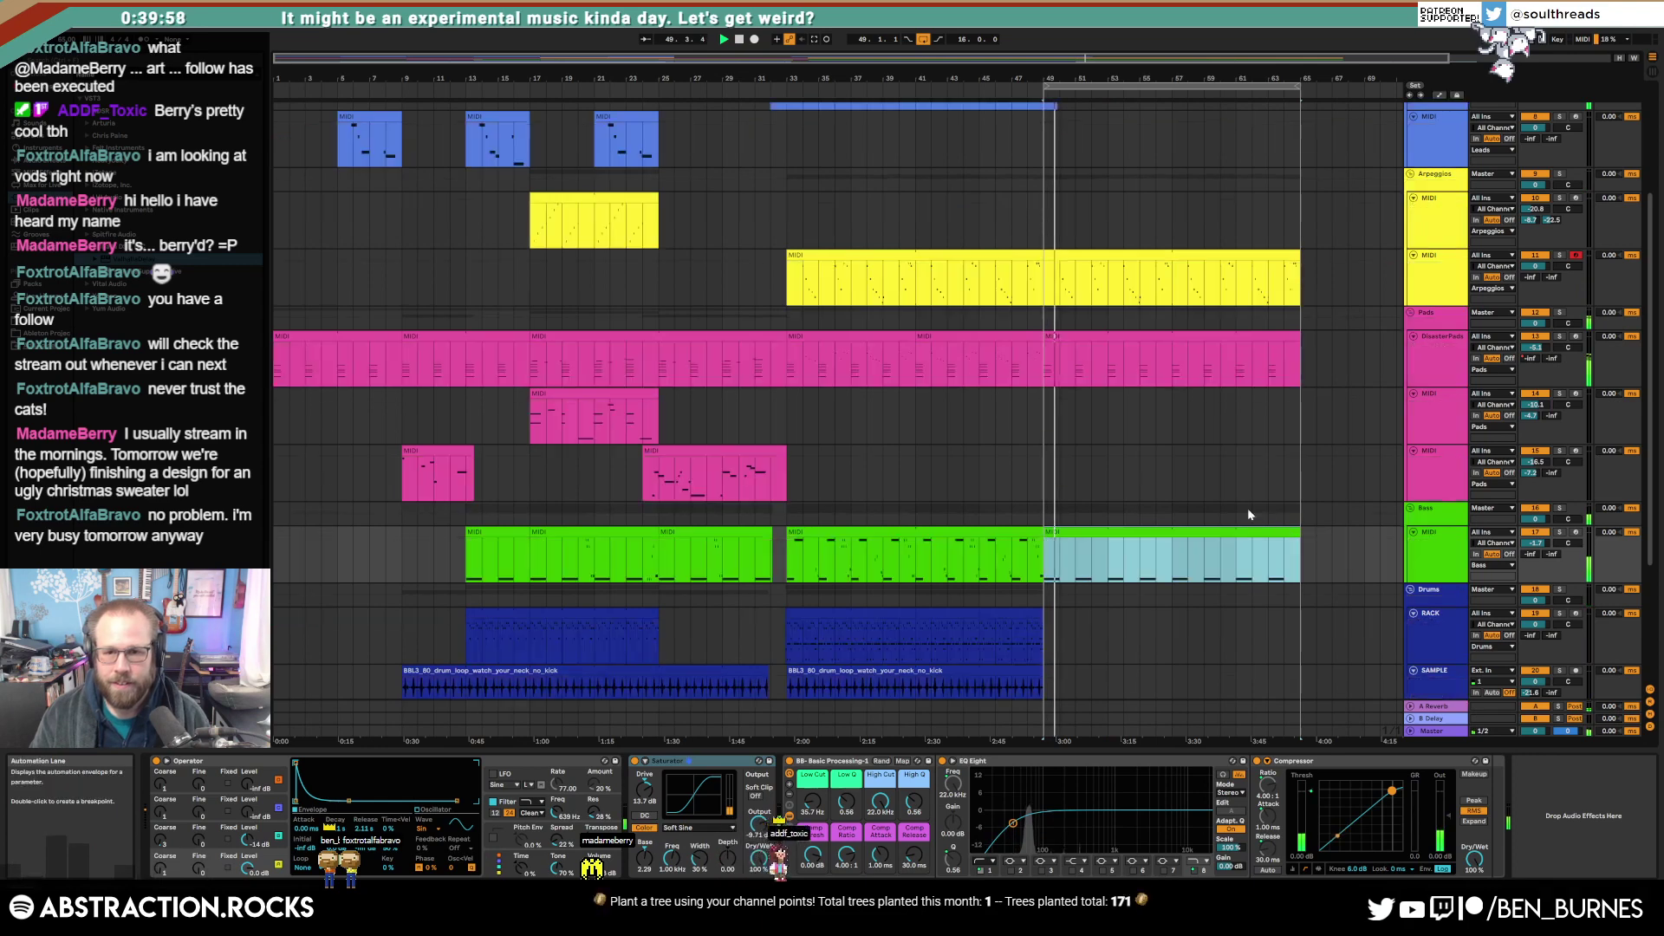
Step: Copy the opening chord of the bar 41 pad clip to the start of the bar 49 pad clip and delete its leftover F3 note
{"action": "left_click", "coordinate": [1070, 336]}
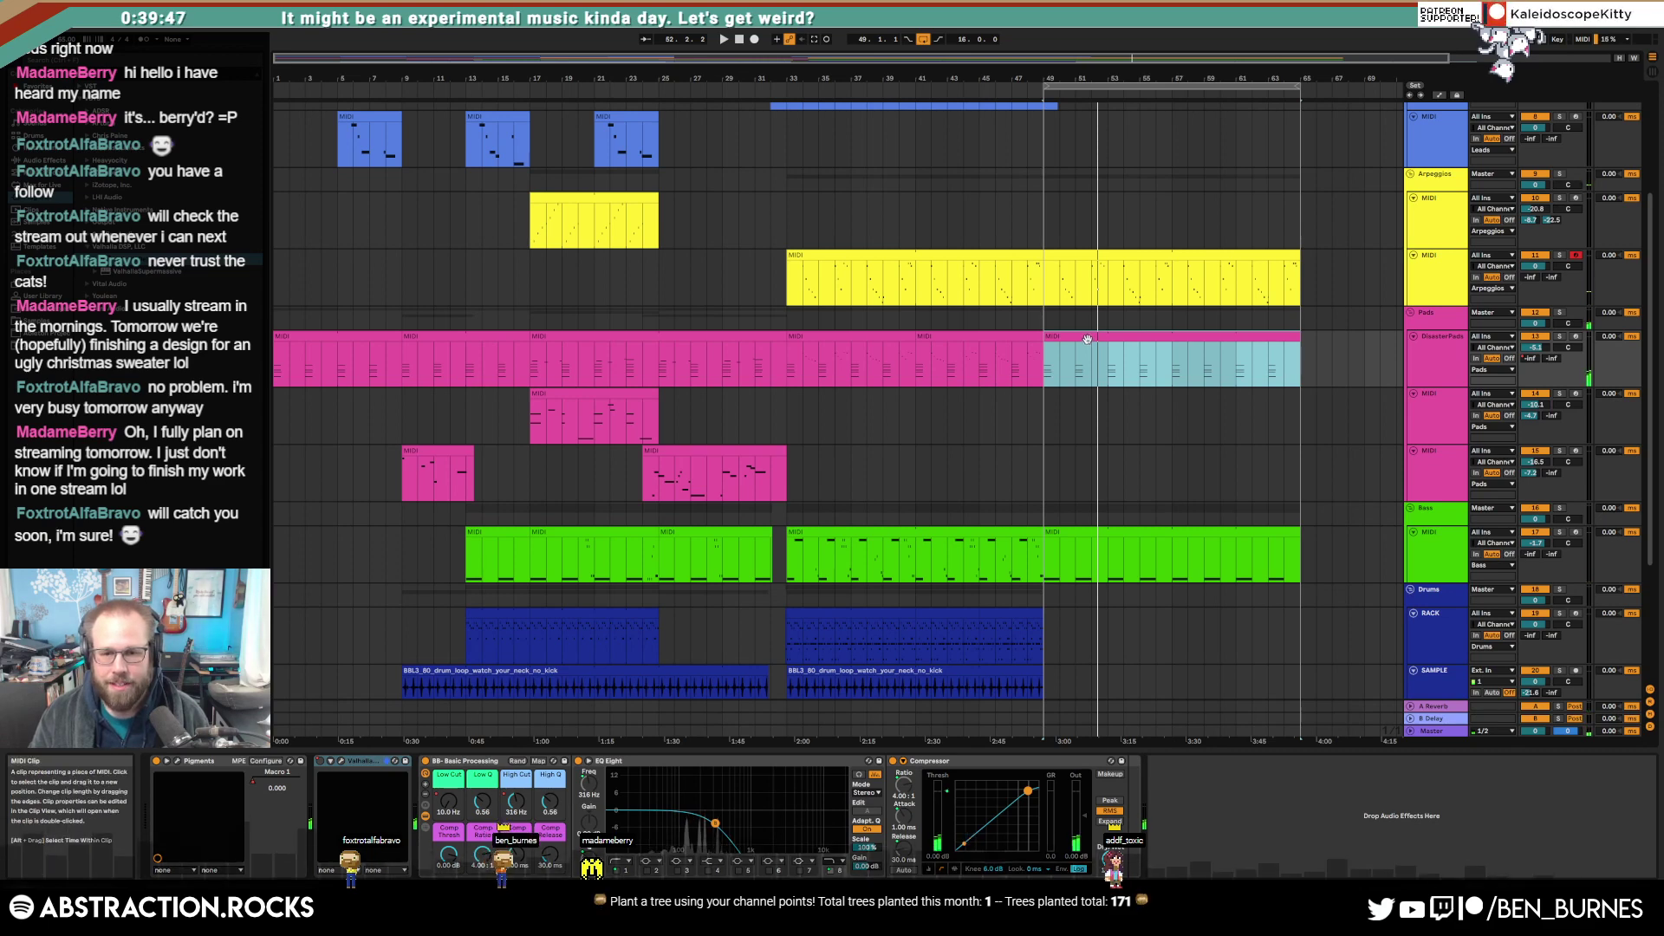
{"action": "double_click", "coordinate": [1087, 338]}
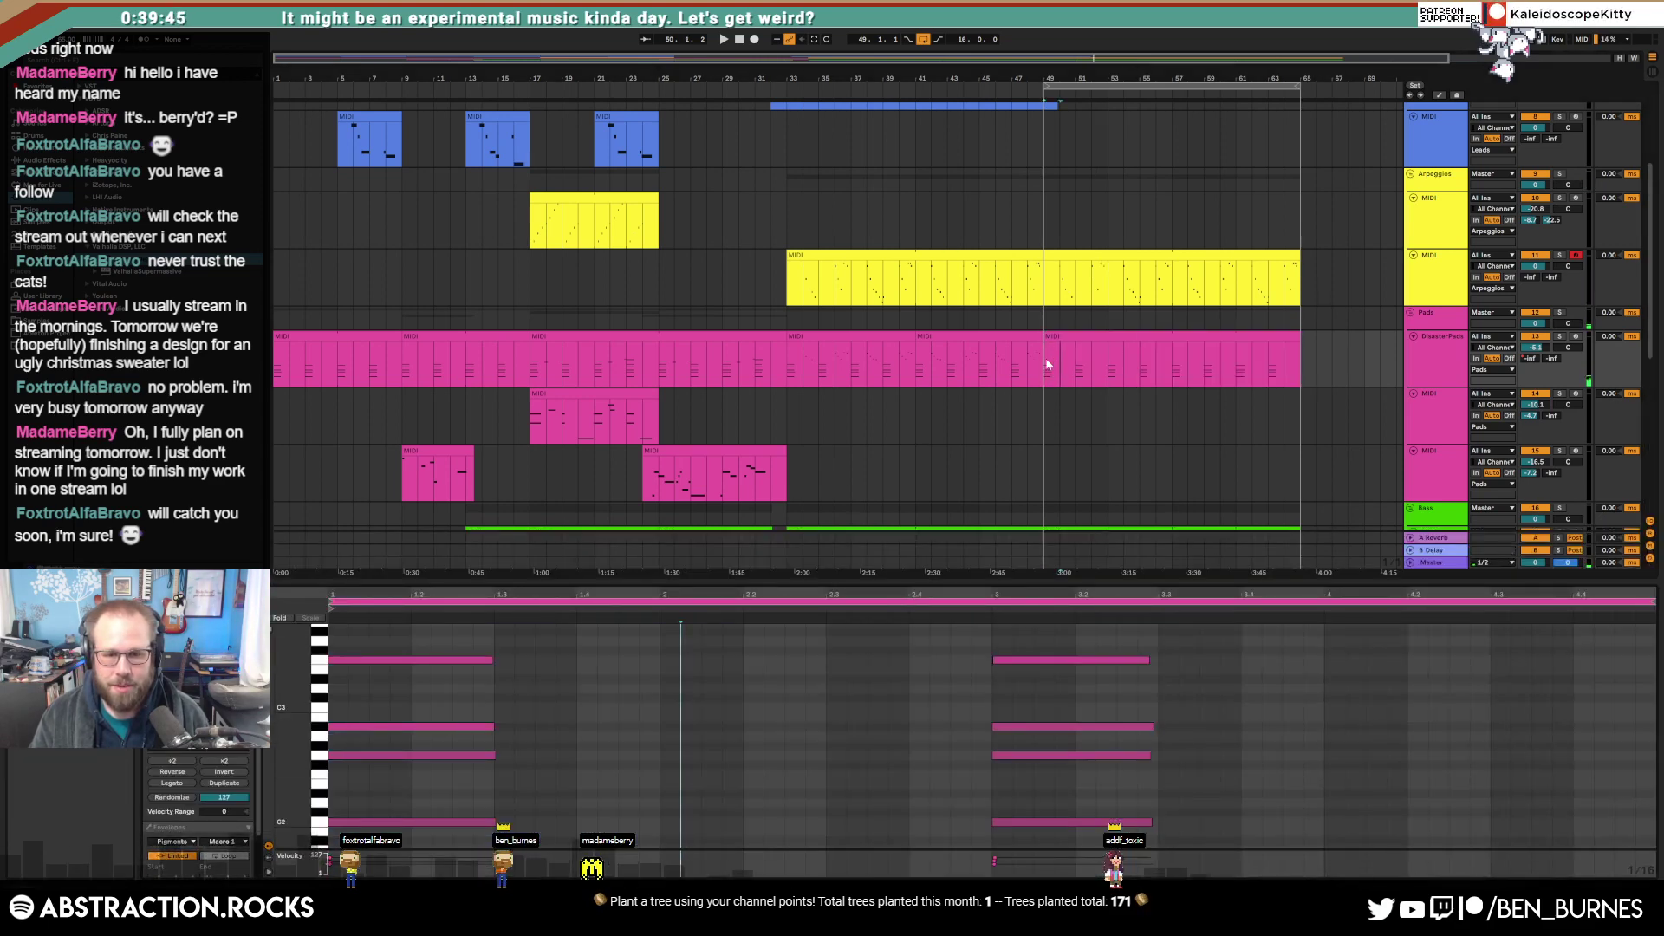
{"action": "left_click", "coordinate": [934, 337]}
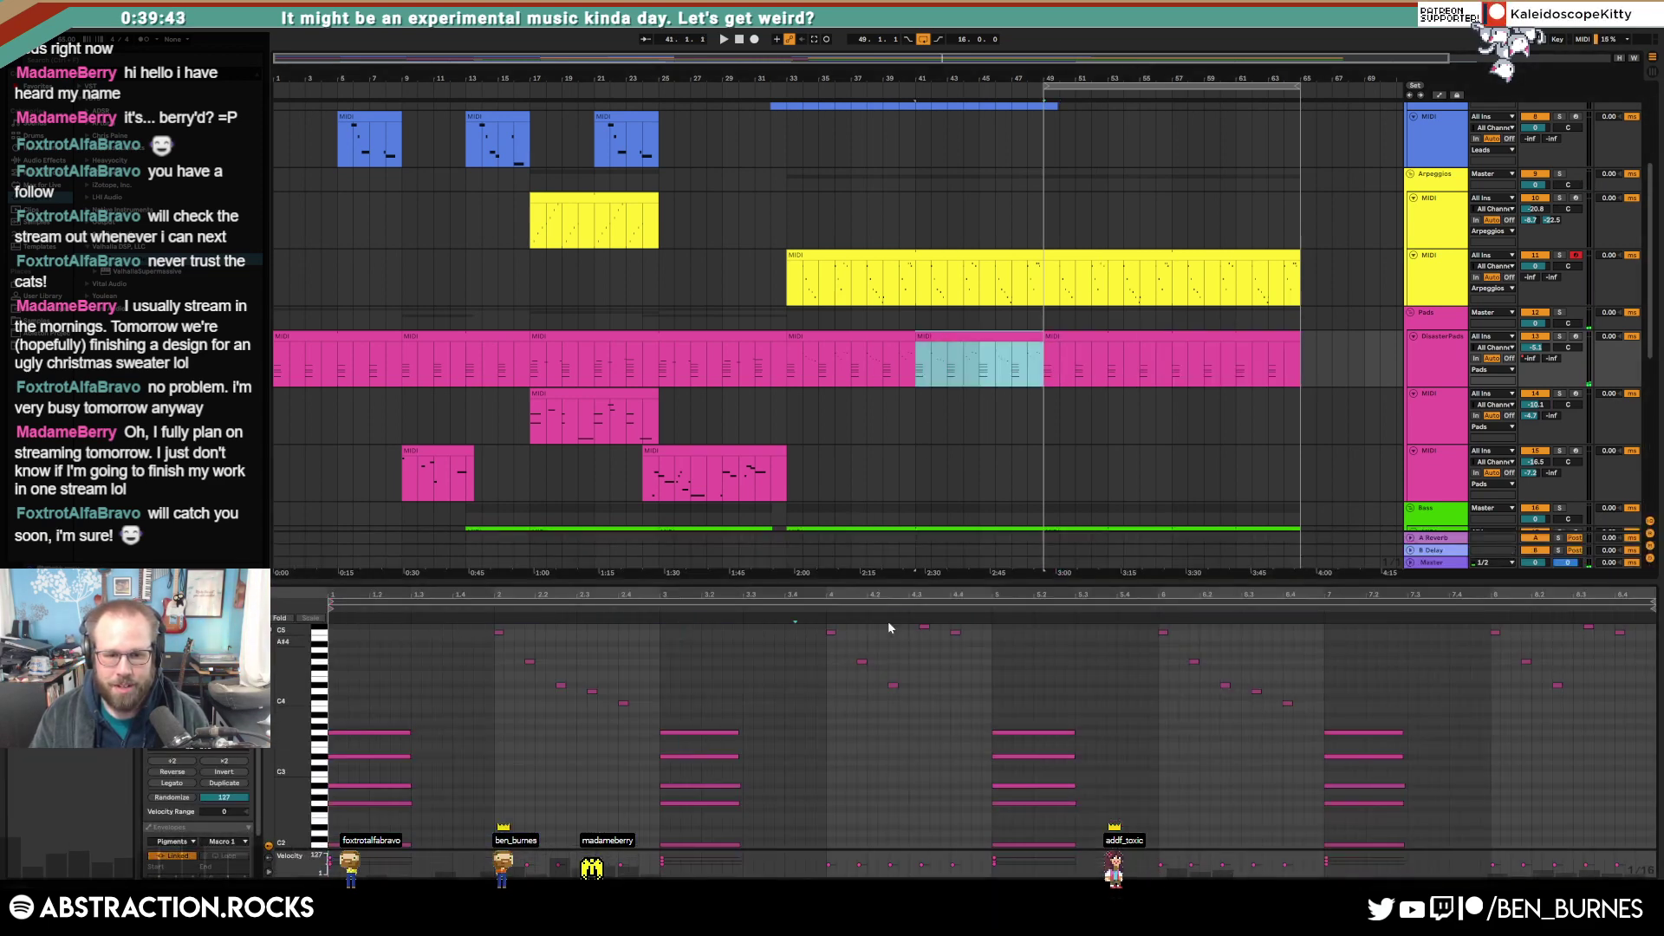
{"action": "left_click_drag", "start_coordinate": [425, 713], "coordinate": [371, 846]}
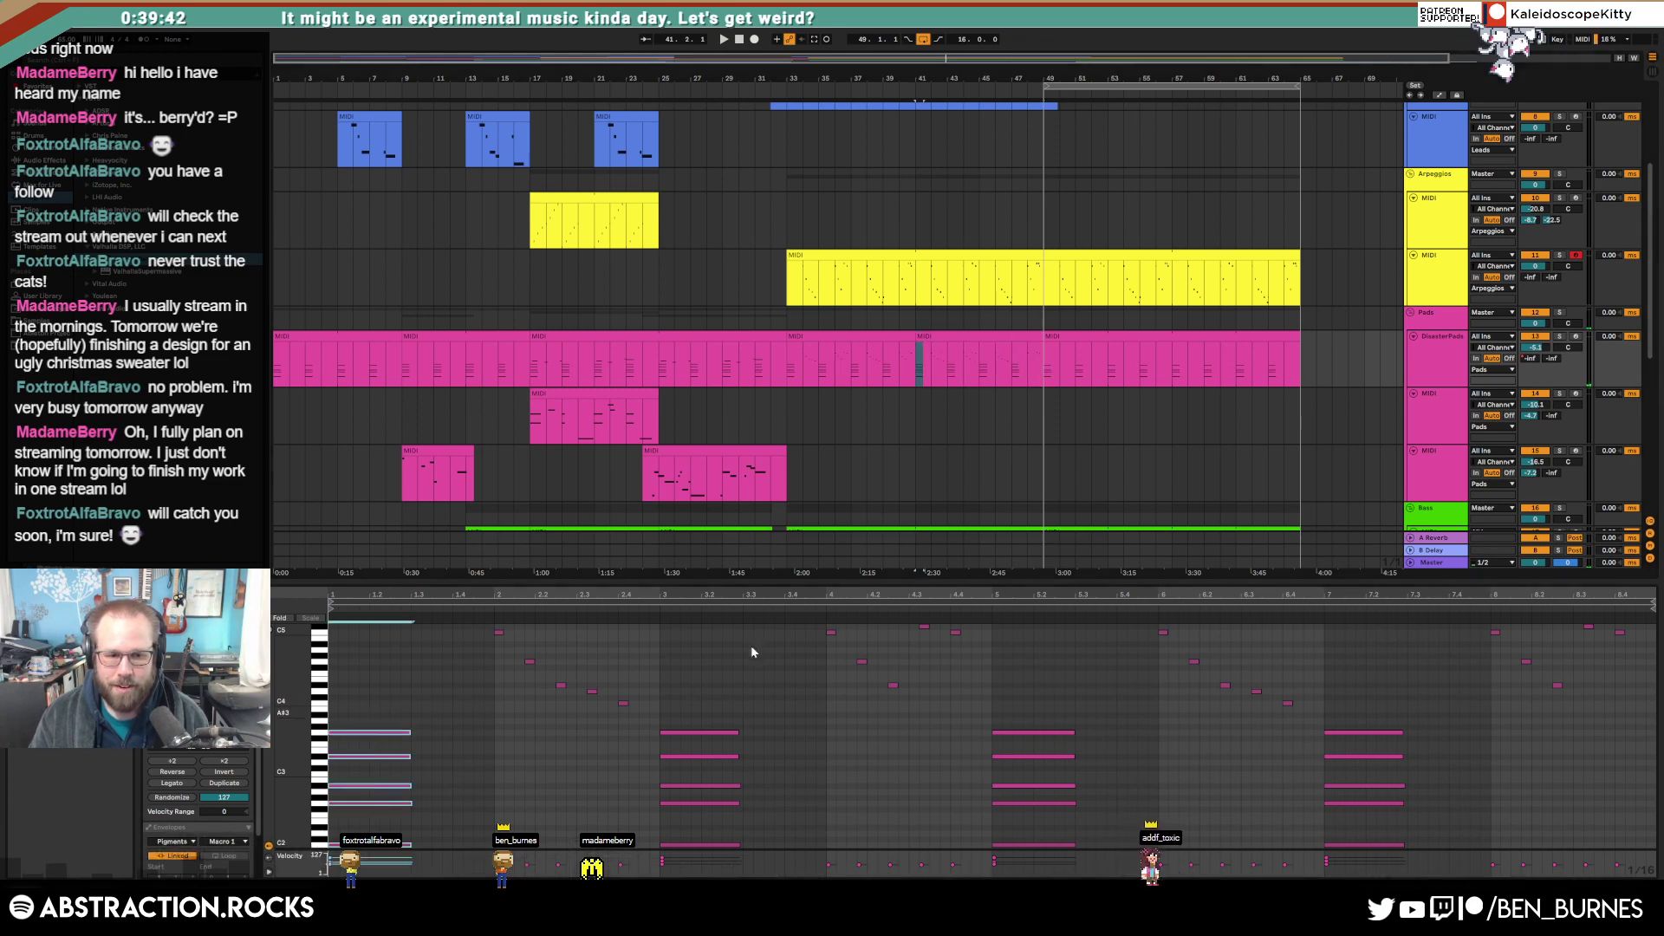
{"action": "left_click", "coordinate": [1099, 349]}
{"action": "key", "text": "ctrl+v"}
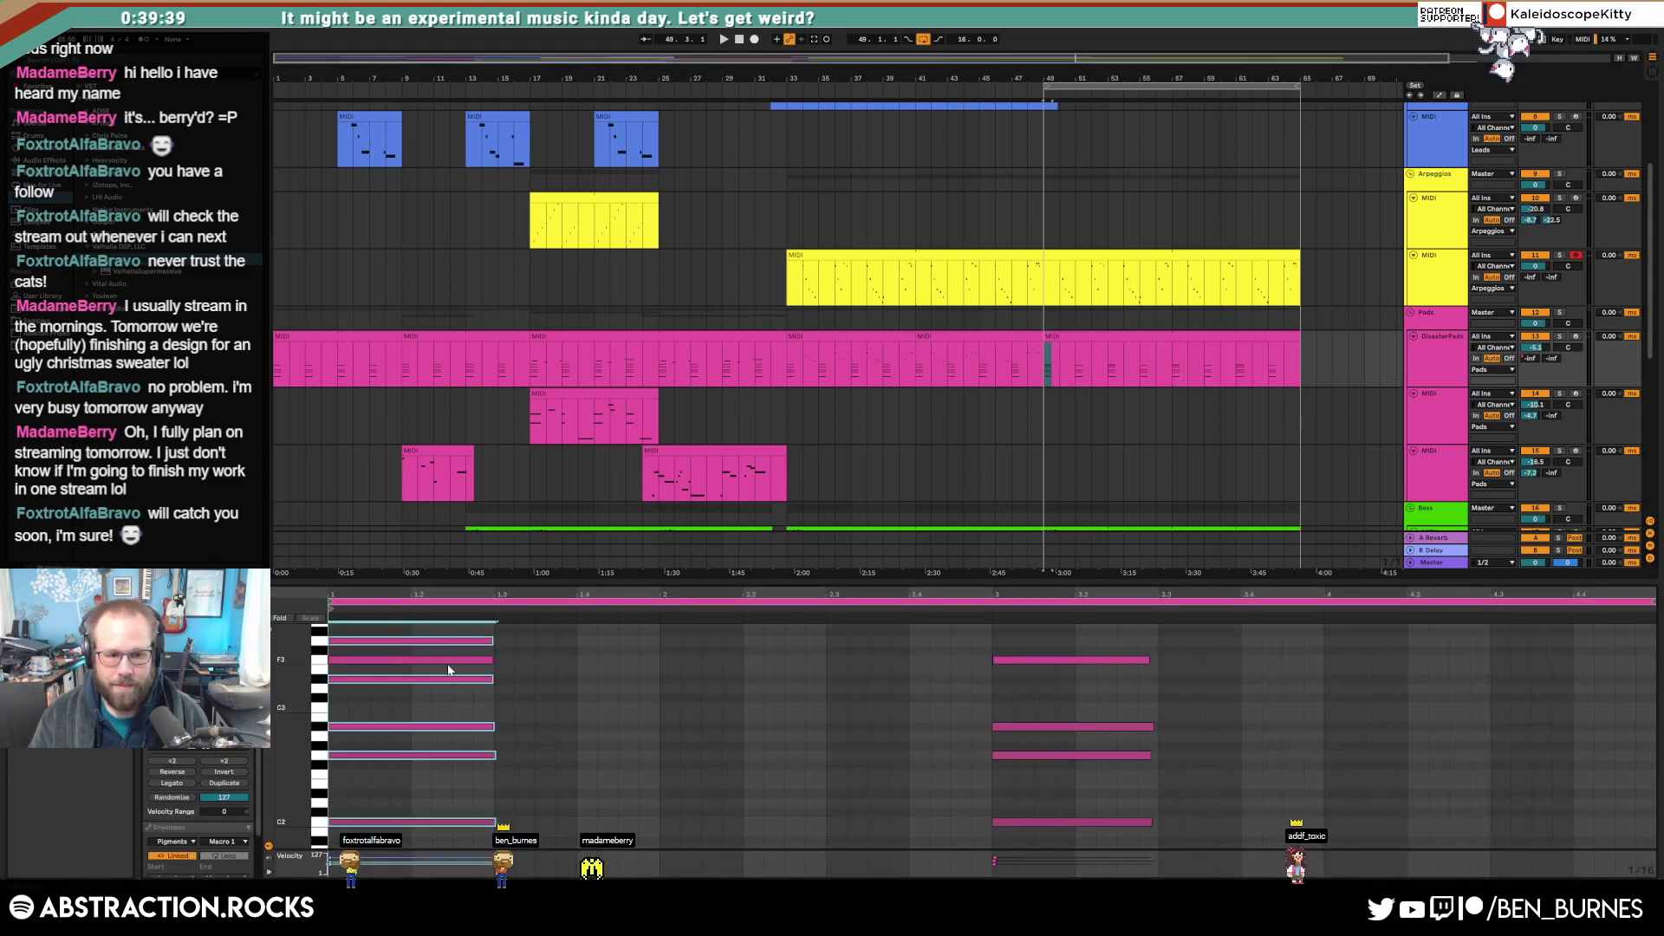
{"action": "scroll", "coordinate": [348, 679], "scroll_direction": "down", "scroll_amount": 4}
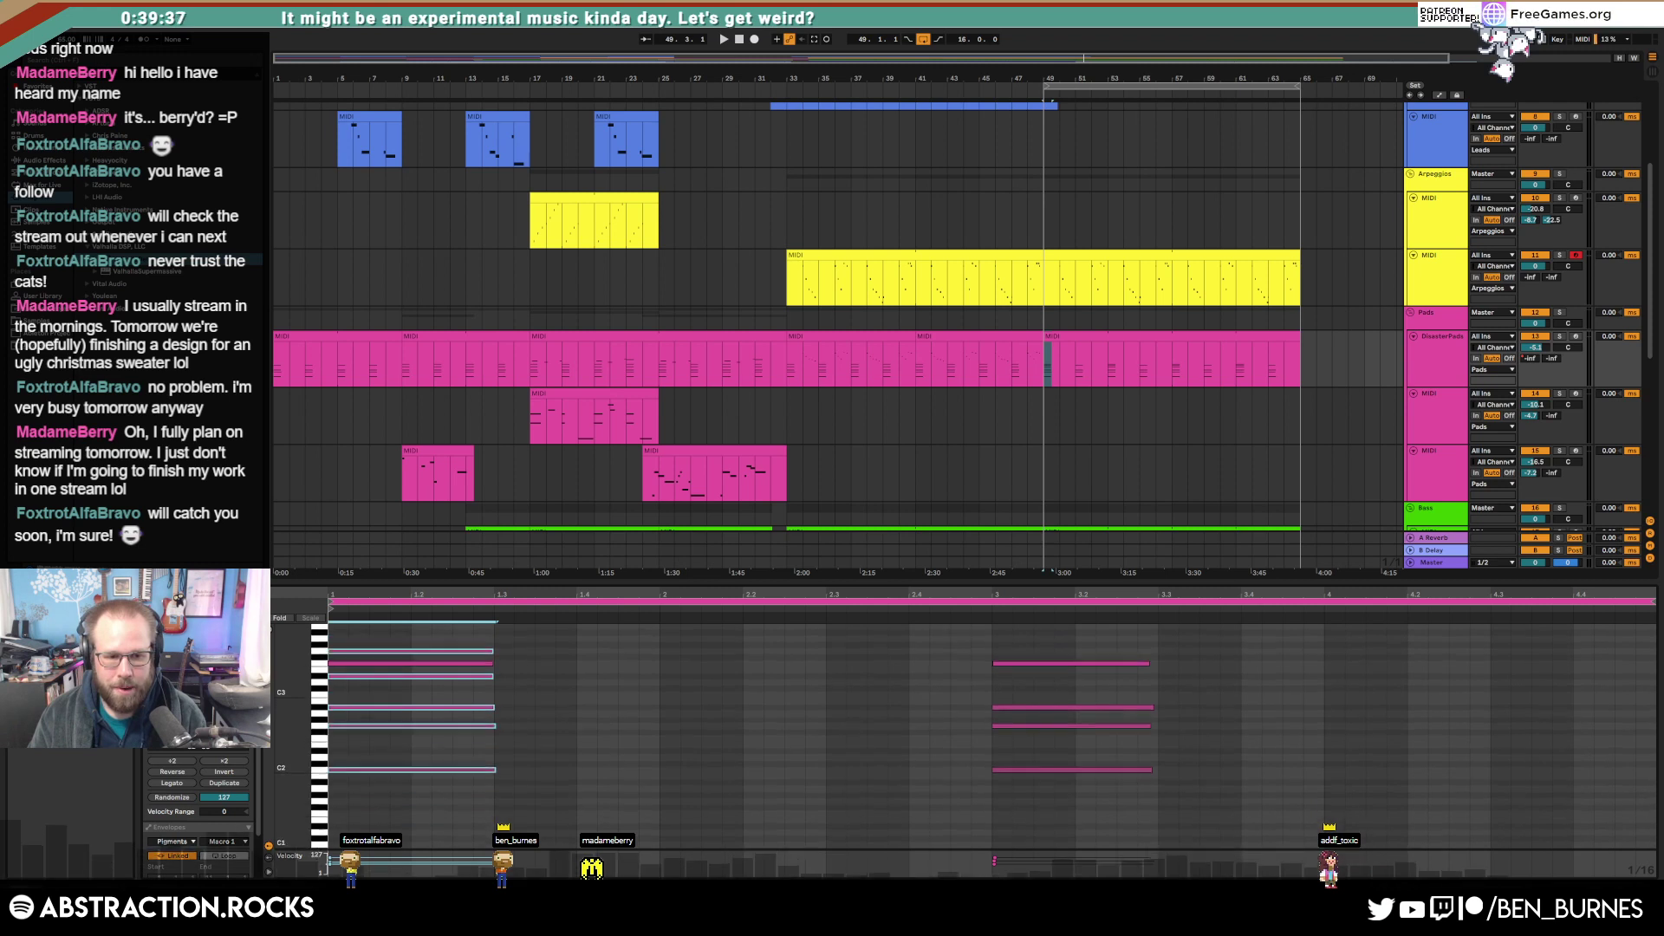
{"action": "scroll", "coordinate": [371, 696], "scroll_direction": "up", "scroll_amount": 1}
{"action": "scroll", "coordinate": [371, 693], "scroll_direction": "up", "scroll_amount": 1}
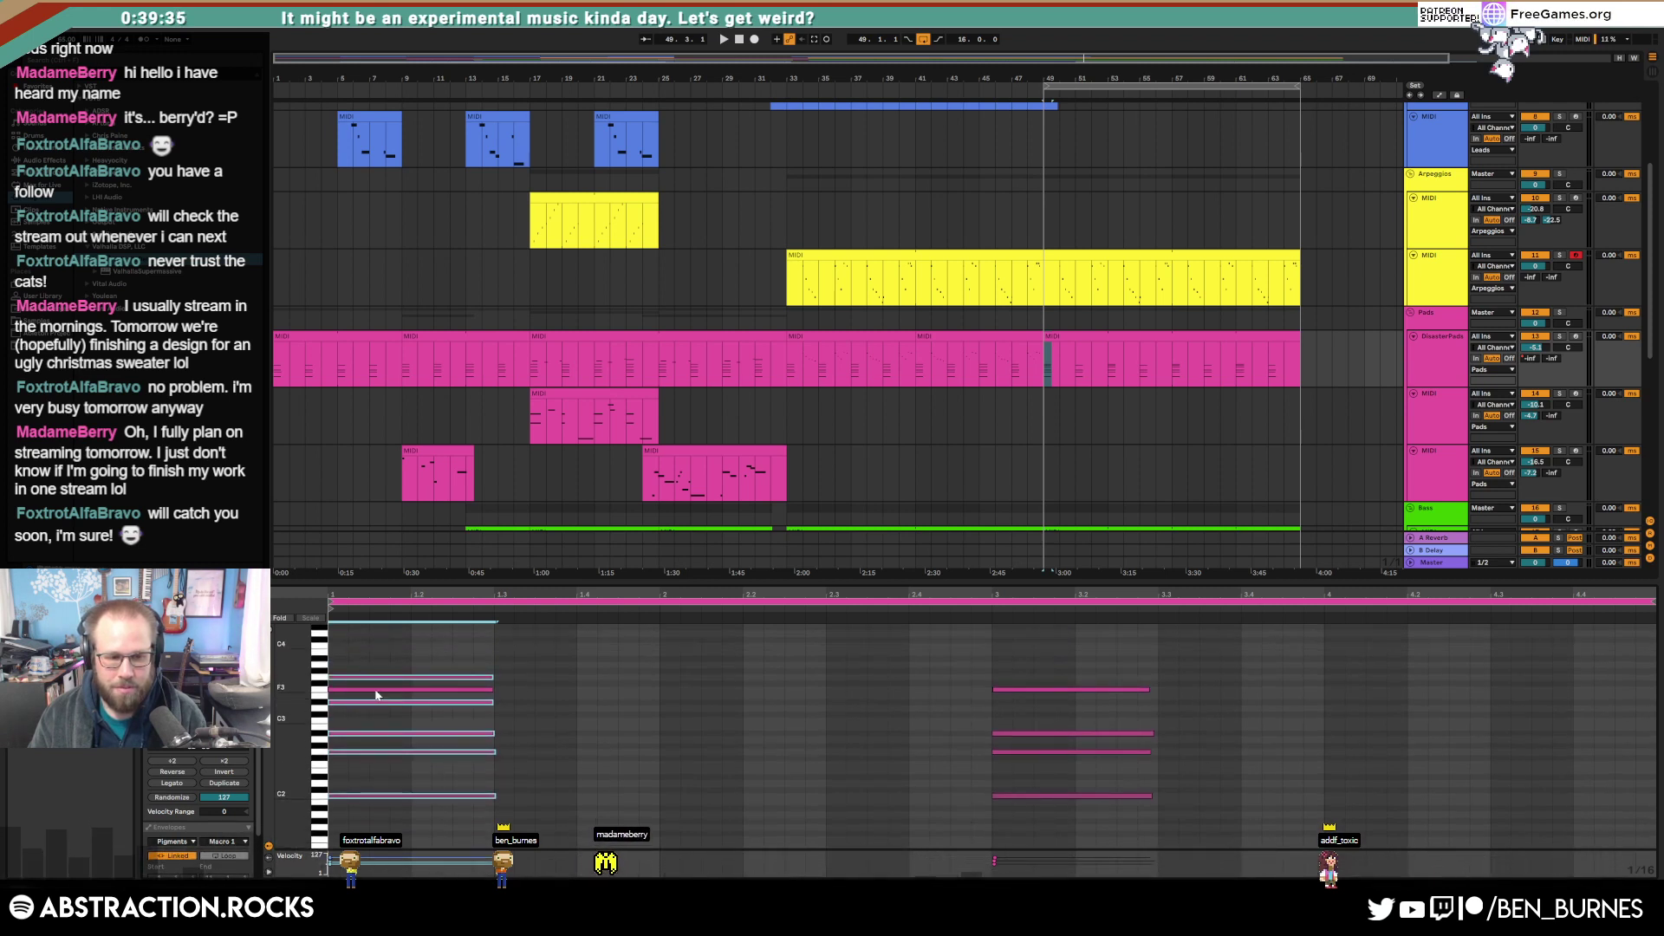
{"action": "left_click", "coordinate": [375, 689]}
{"action": "key", "text": "Delete"}
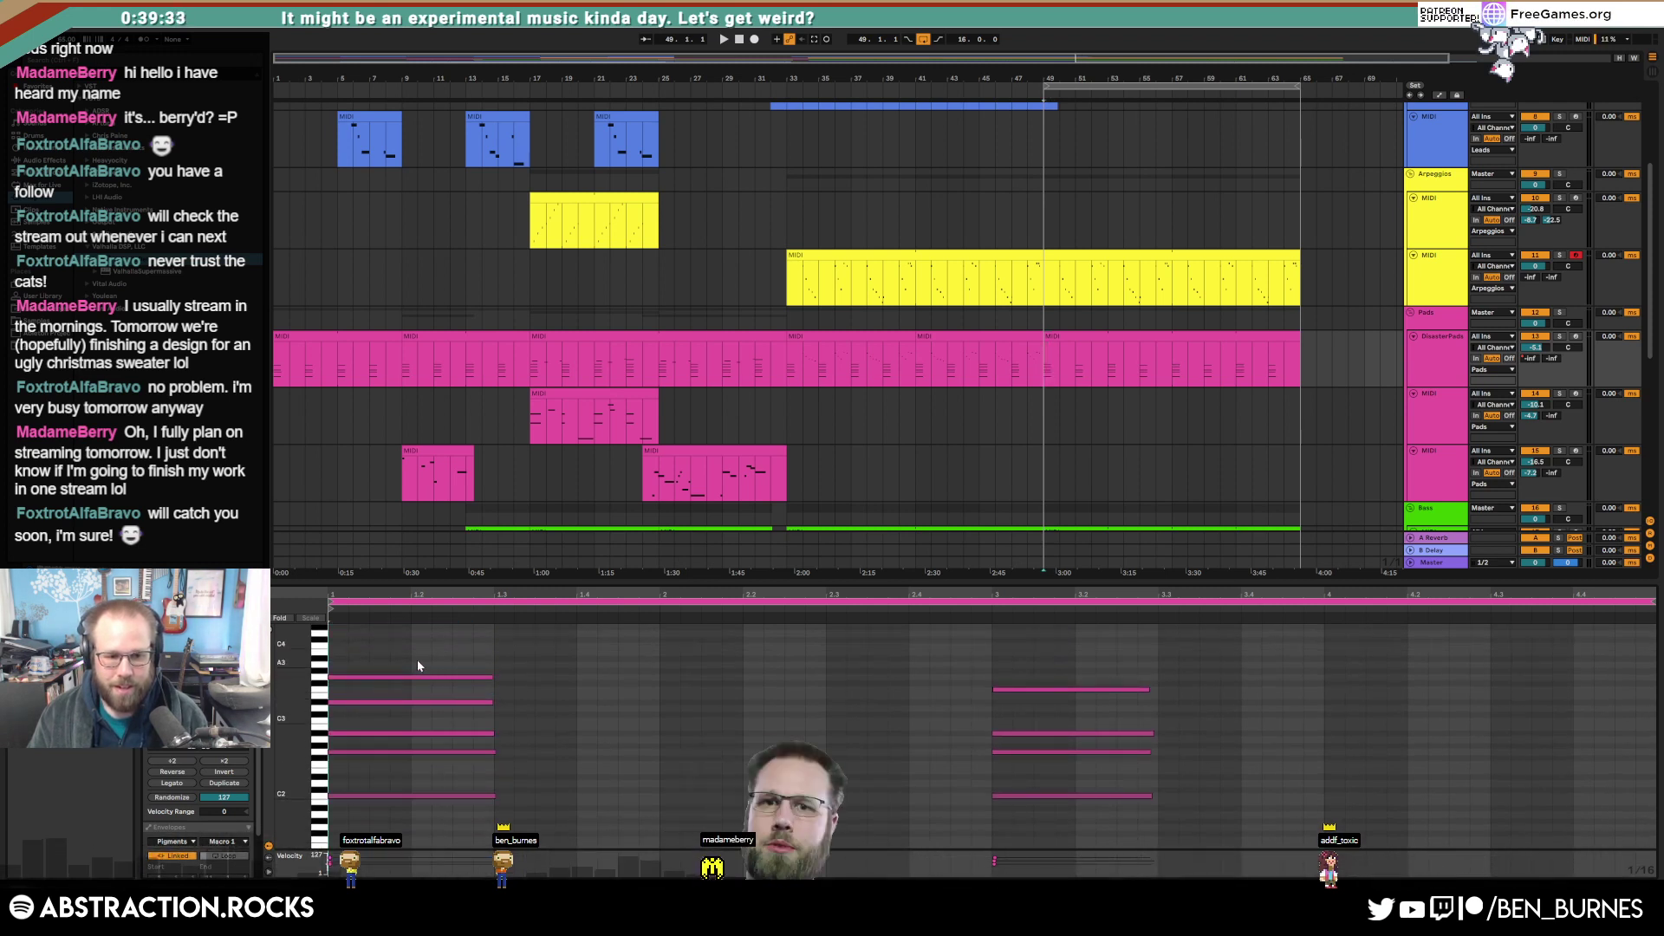
Step: Copy the revised opening chord to bar 3 of the pad clip, delete the F3 note there, and play the loop
{"action": "left_click_drag", "start_coordinate": [419, 660], "coordinate": [691, 801]}
{"action": "key", "text": "ctrl+c"}
{"action": "left_click", "coordinate": [1001, 657]}
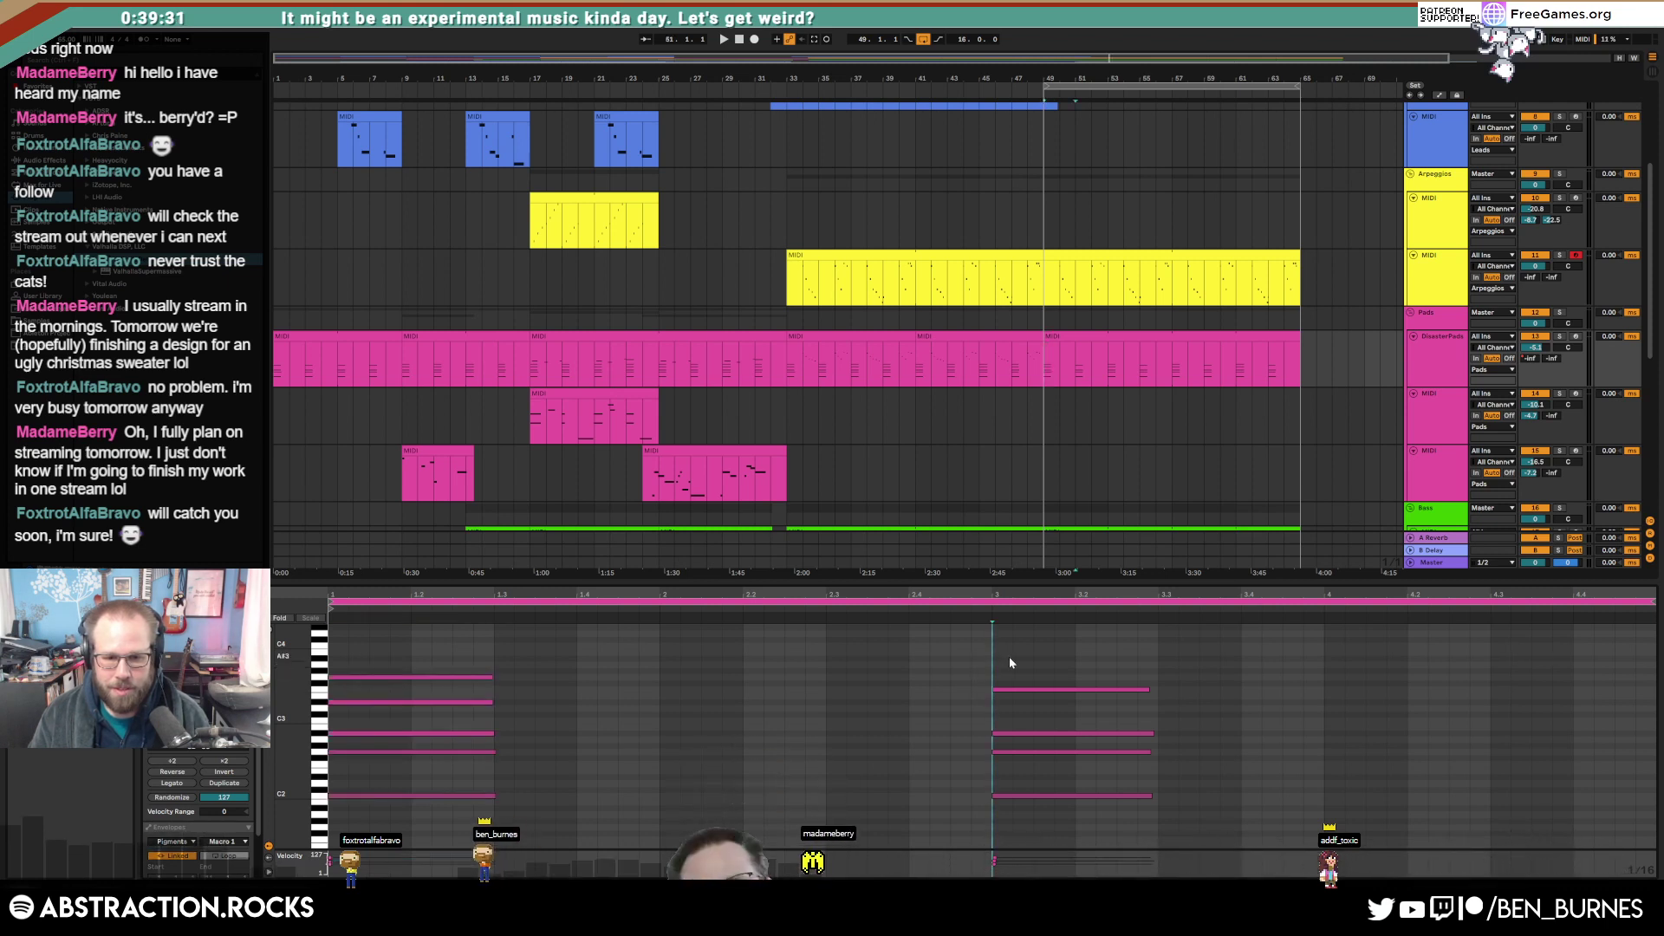
{"action": "key", "text": "ctrl+v"}
{"action": "double_click", "coordinate": [1016, 688]}
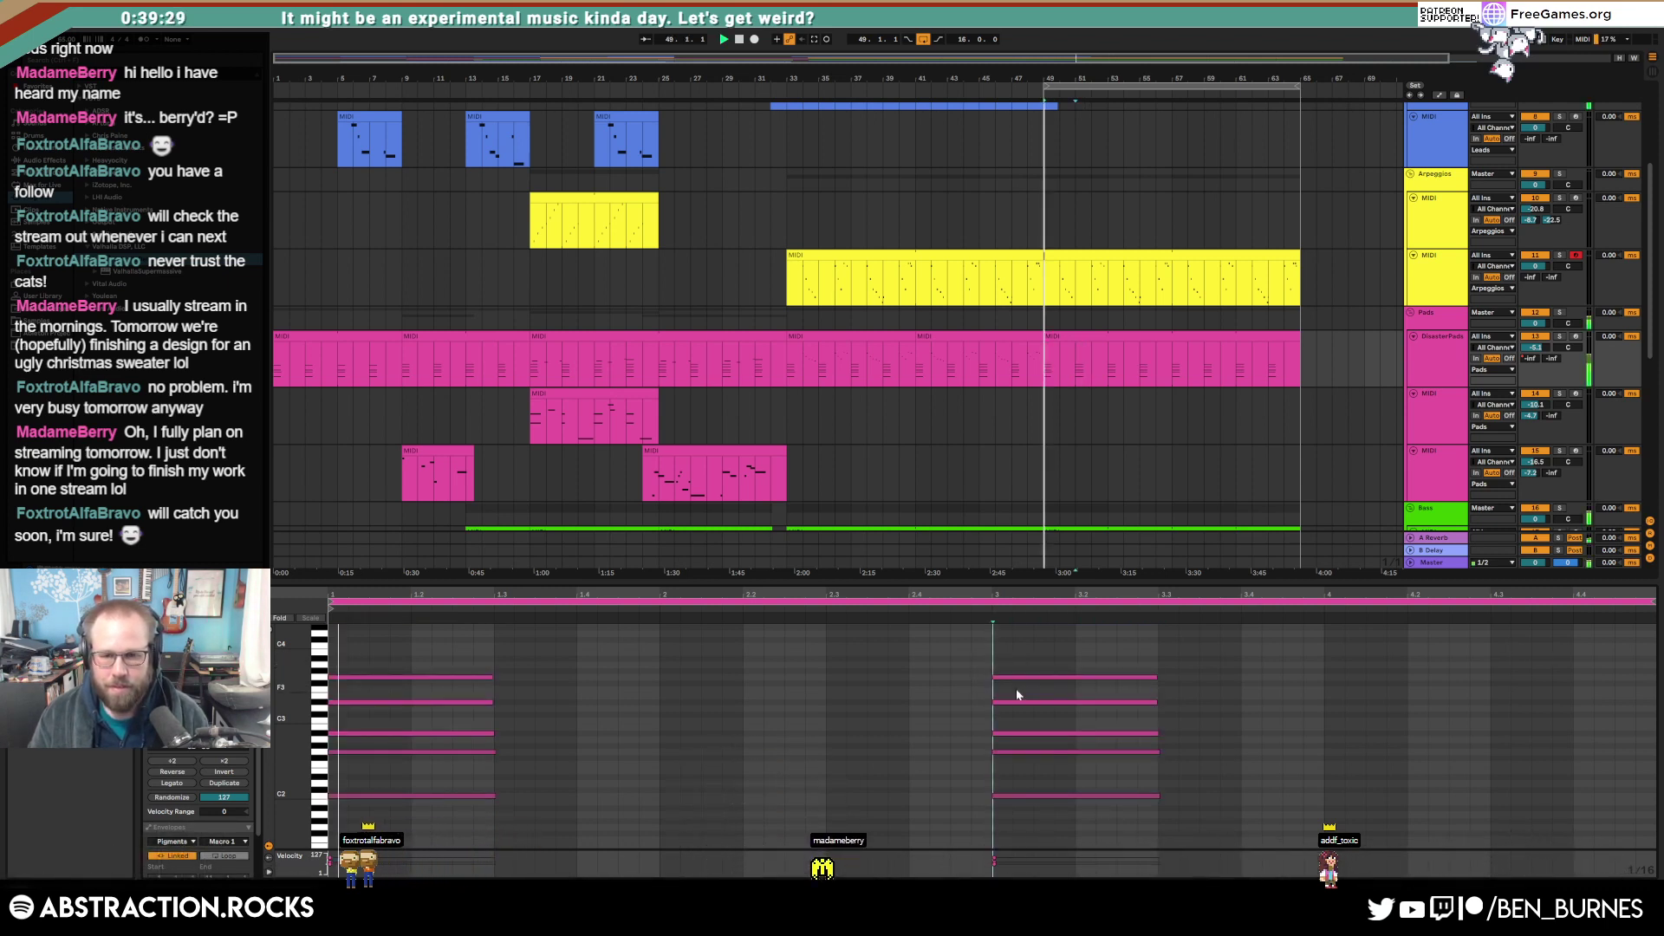
{"action": "key", "text": "space"}
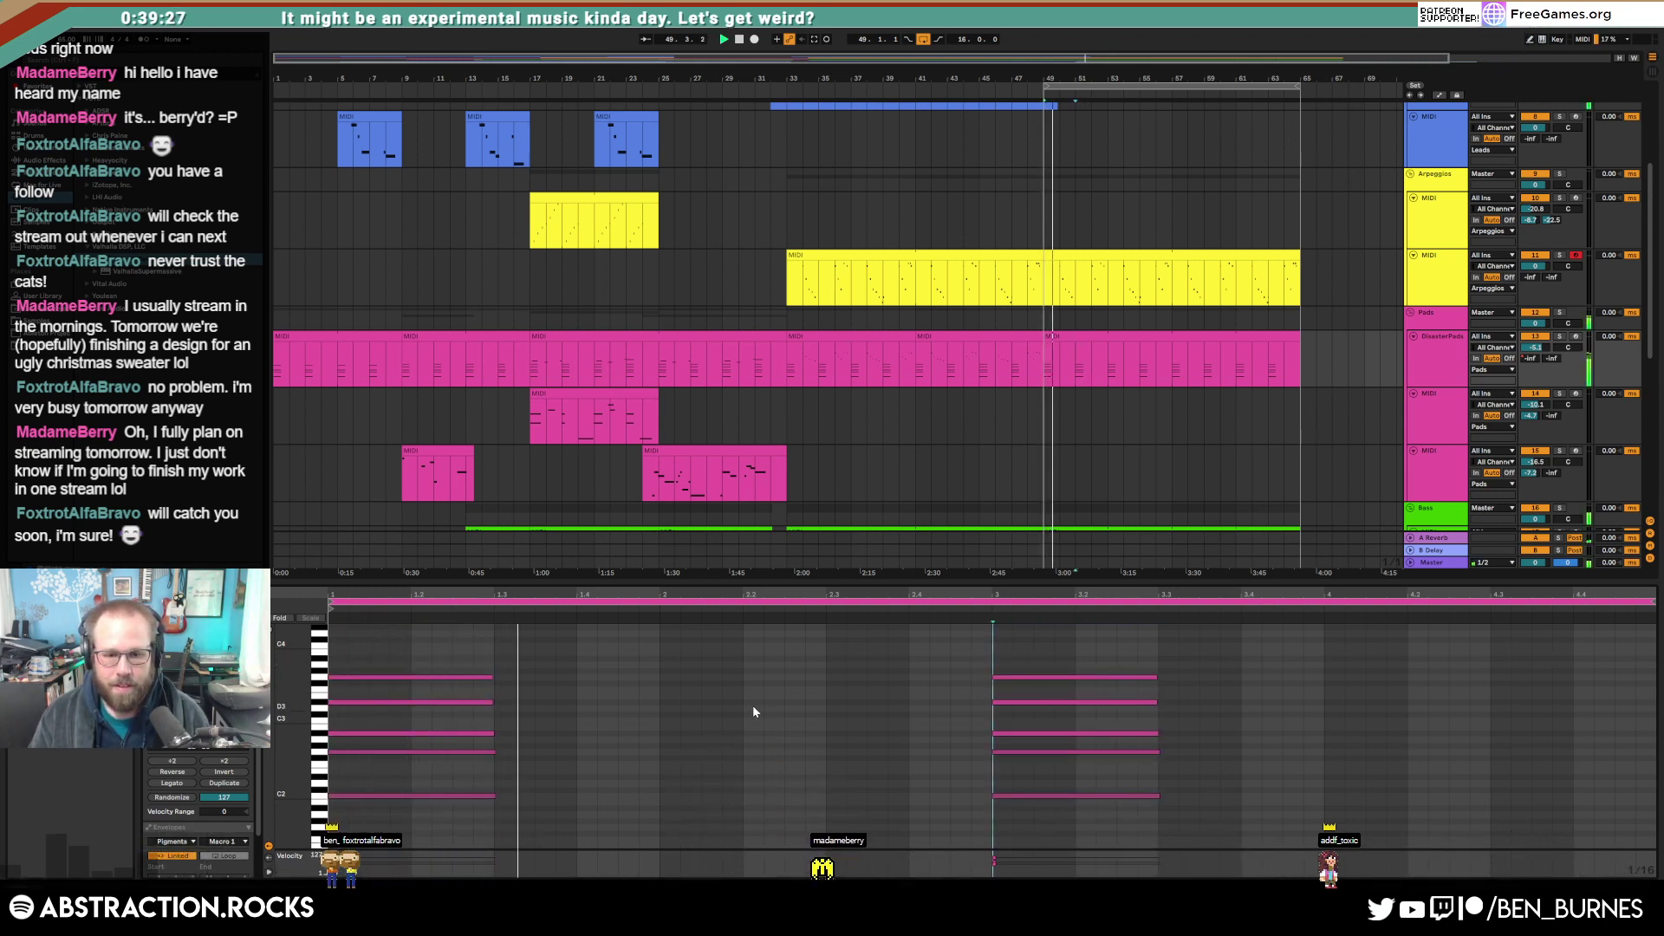
{"action": "key", "text": "shift+Tab"}
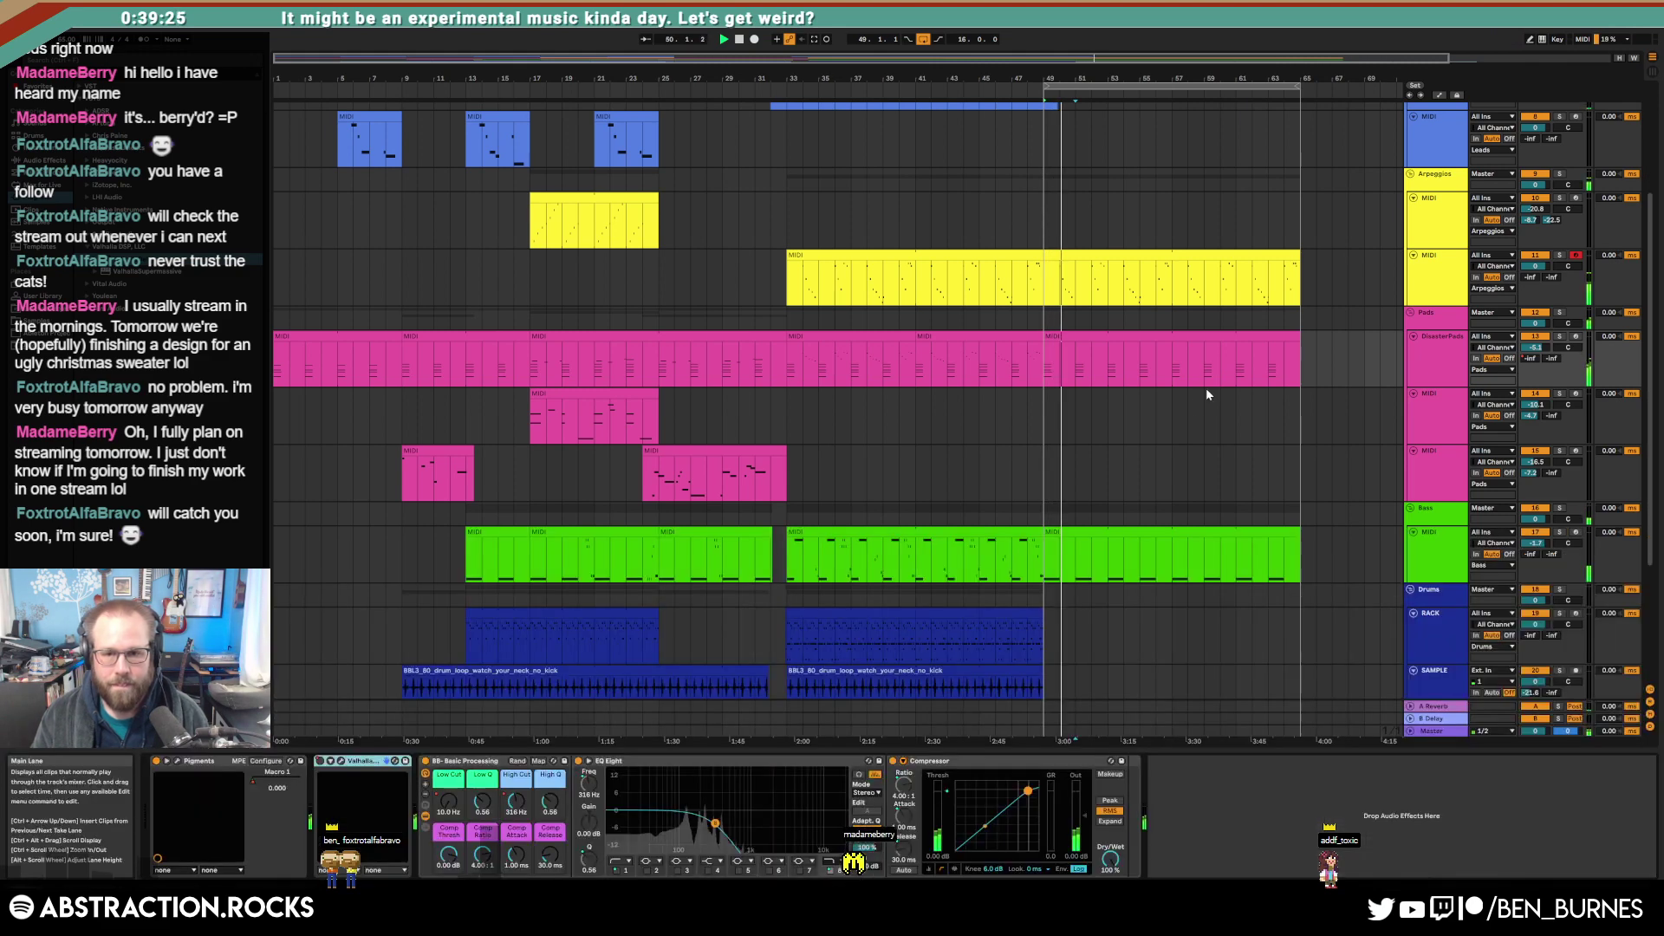
Step: Extend the lead clip that starts before bar 33 to end at bar 51 and select its closing chord notes
{"action": "scroll", "coordinate": [1139, 383], "scroll_direction": "up", "scroll_amount": 5}
{"action": "double_click", "coordinate": [1031, 208]}
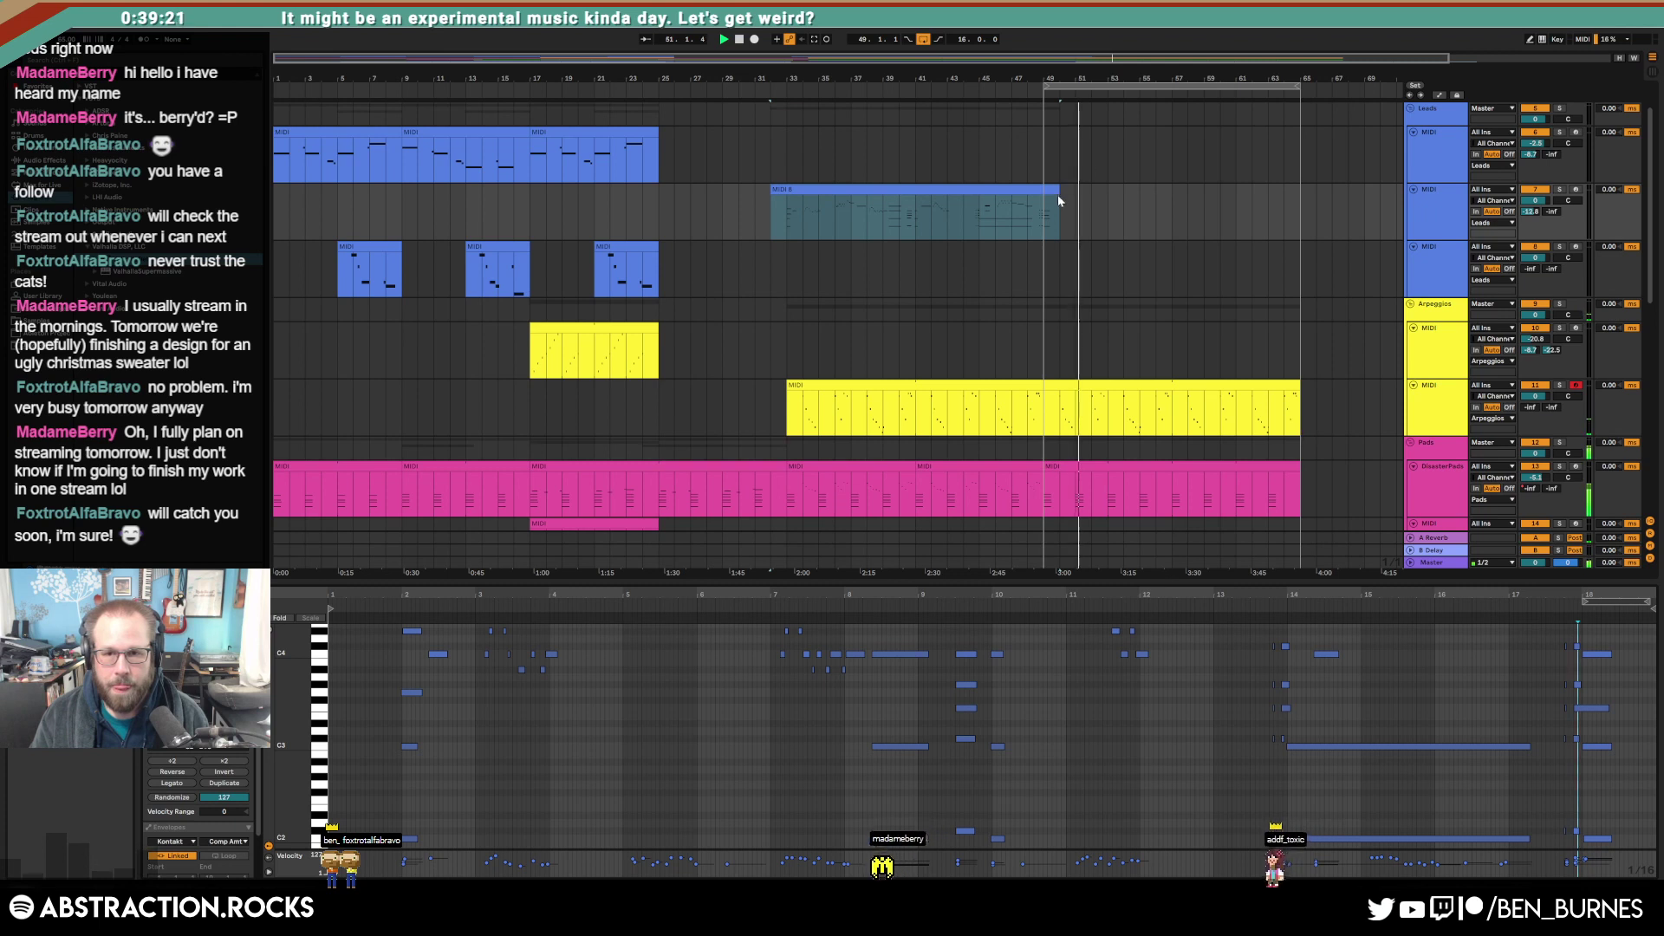
{"action": "left_click_drag", "start_coordinate": [1058, 200], "coordinate": [1073, 194]}
{"action": "left_click_drag", "start_coordinate": [1523, 639], "coordinate": [1573, 845]}
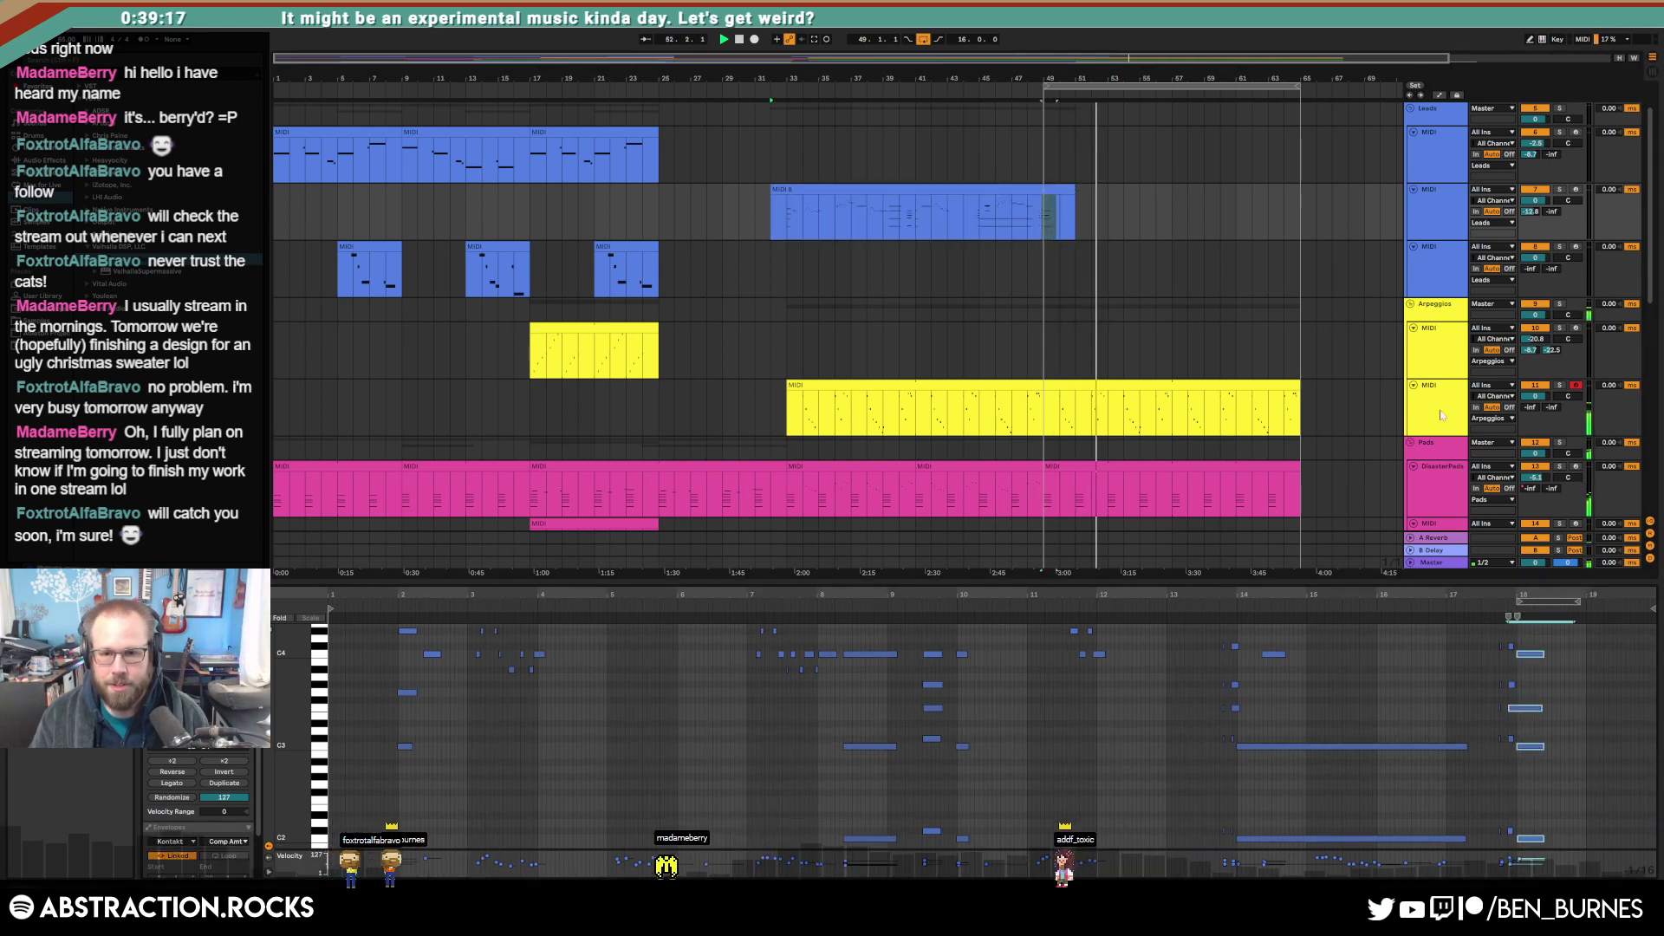
Step: Trim the arpeggio clip to end at bar 49 and lengthen the lead clip's closing chord notes
{"action": "left_click_drag", "start_coordinate": [1300, 390], "coordinate": [1044, 391]}
{"action": "left_click", "coordinate": [1051, 193]}
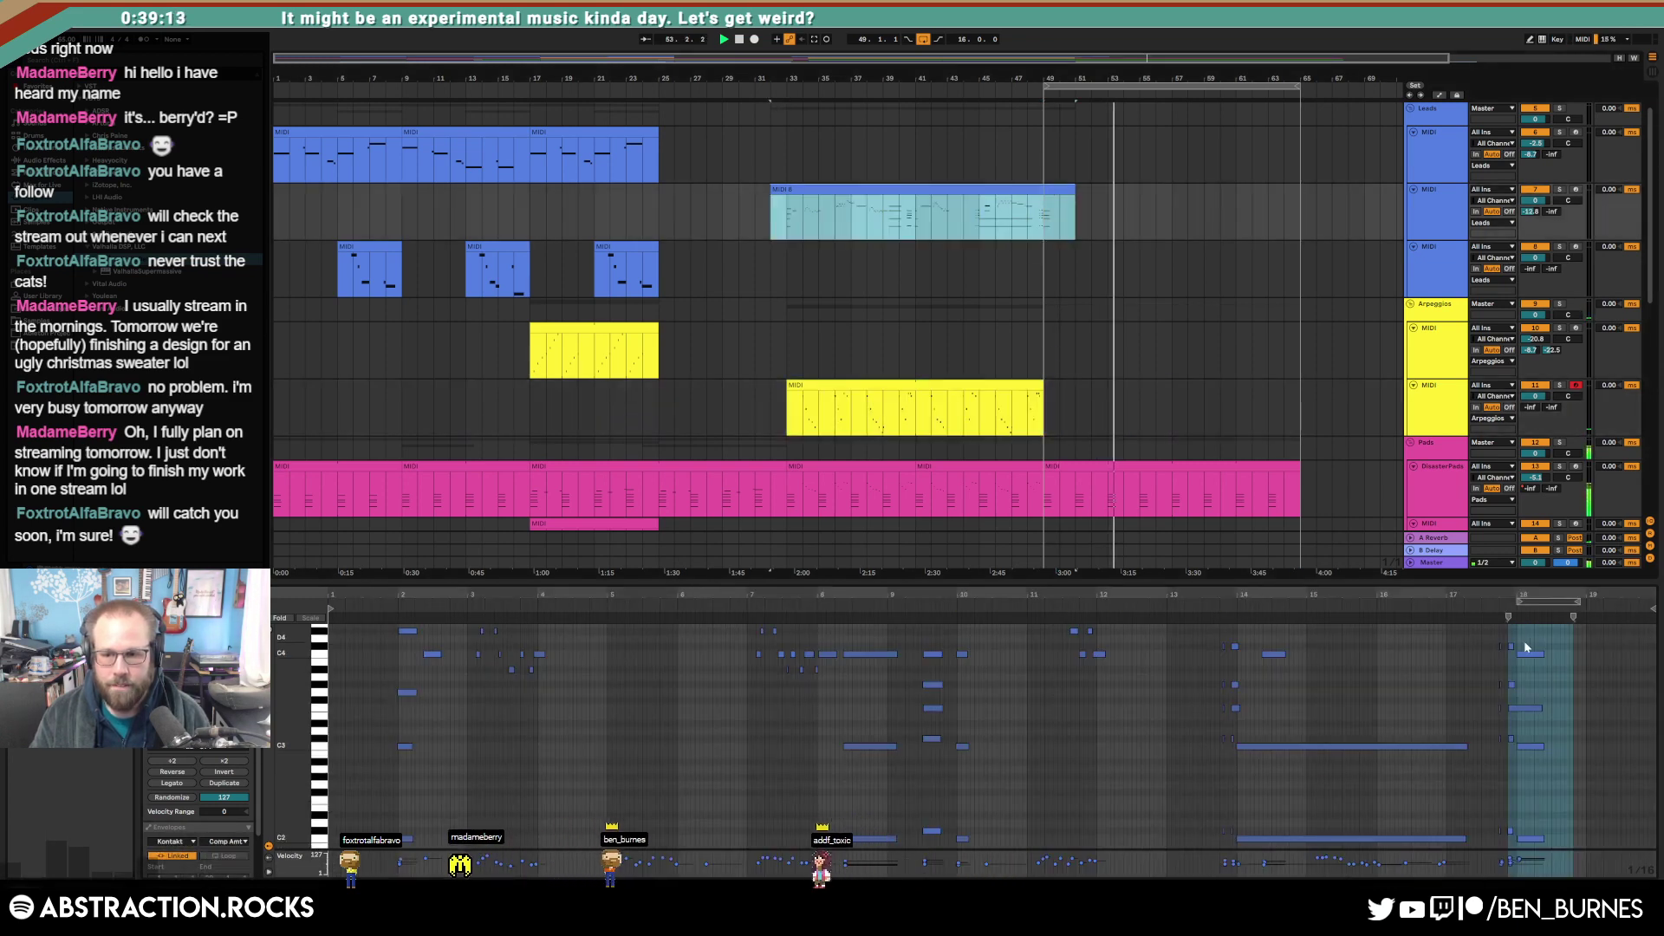
{"action": "left_click_drag", "start_coordinate": [1543, 655], "coordinate": [1499, 659]}
{"action": "left_click", "coordinate": [1066, 449]}
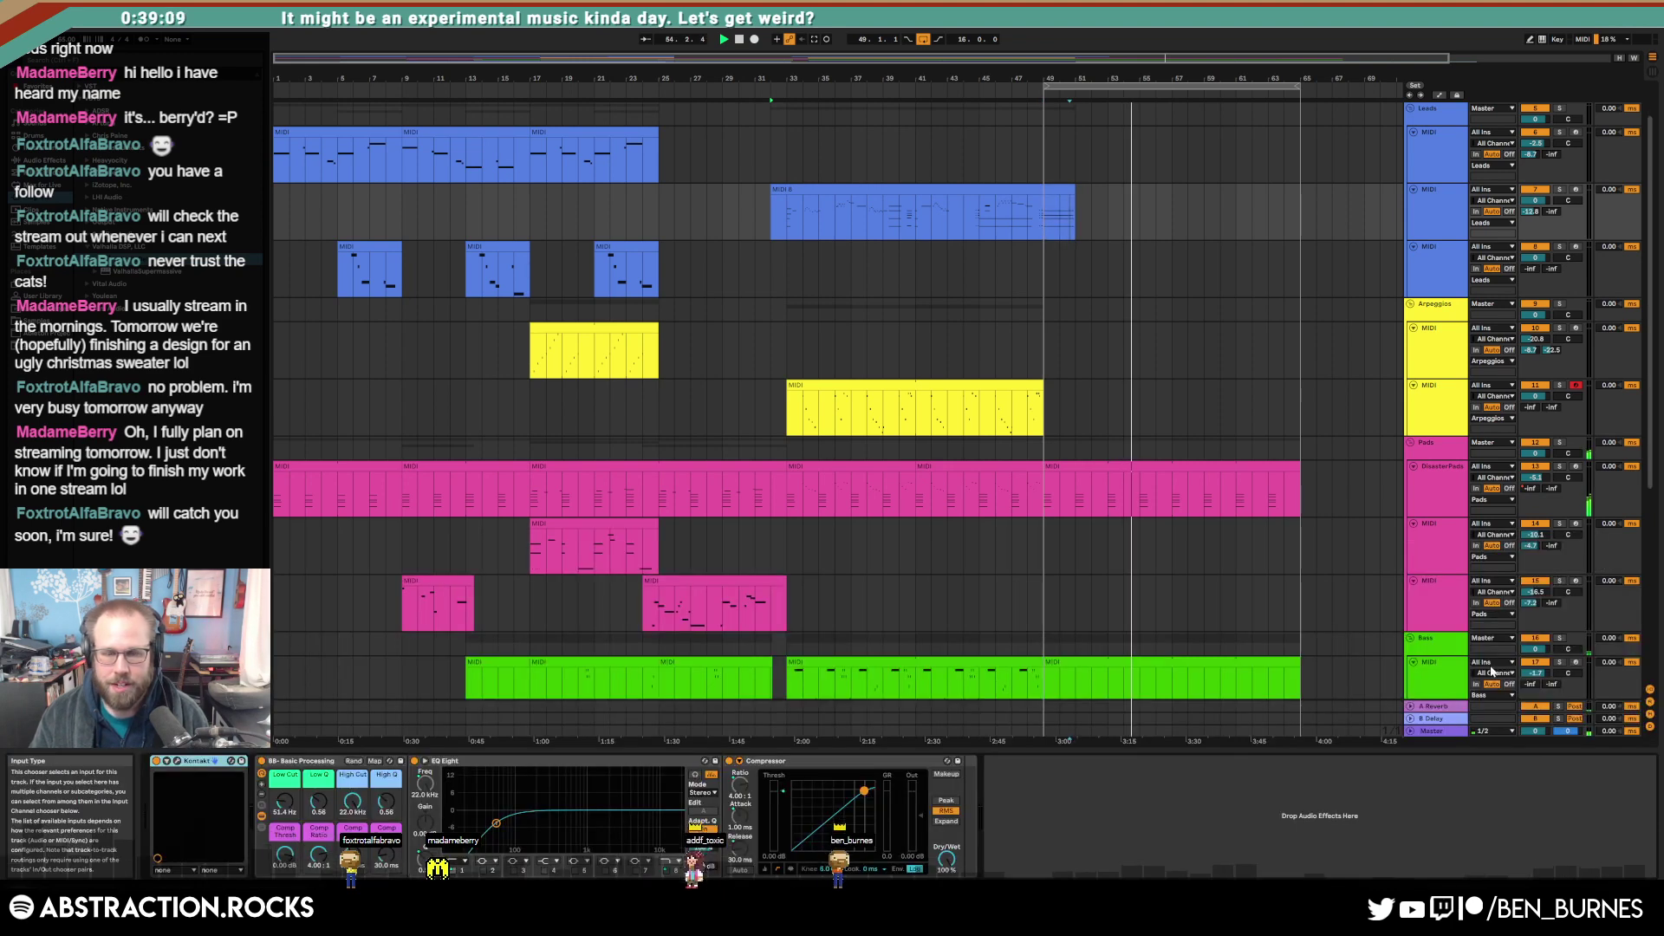
Step: Arm the first lead track and record a melody from bar 49 to just before bar 65
{"action": "scroll", "coordinate": [1066, 451], "scroll_direction": "up", "scroll_amount": 2}
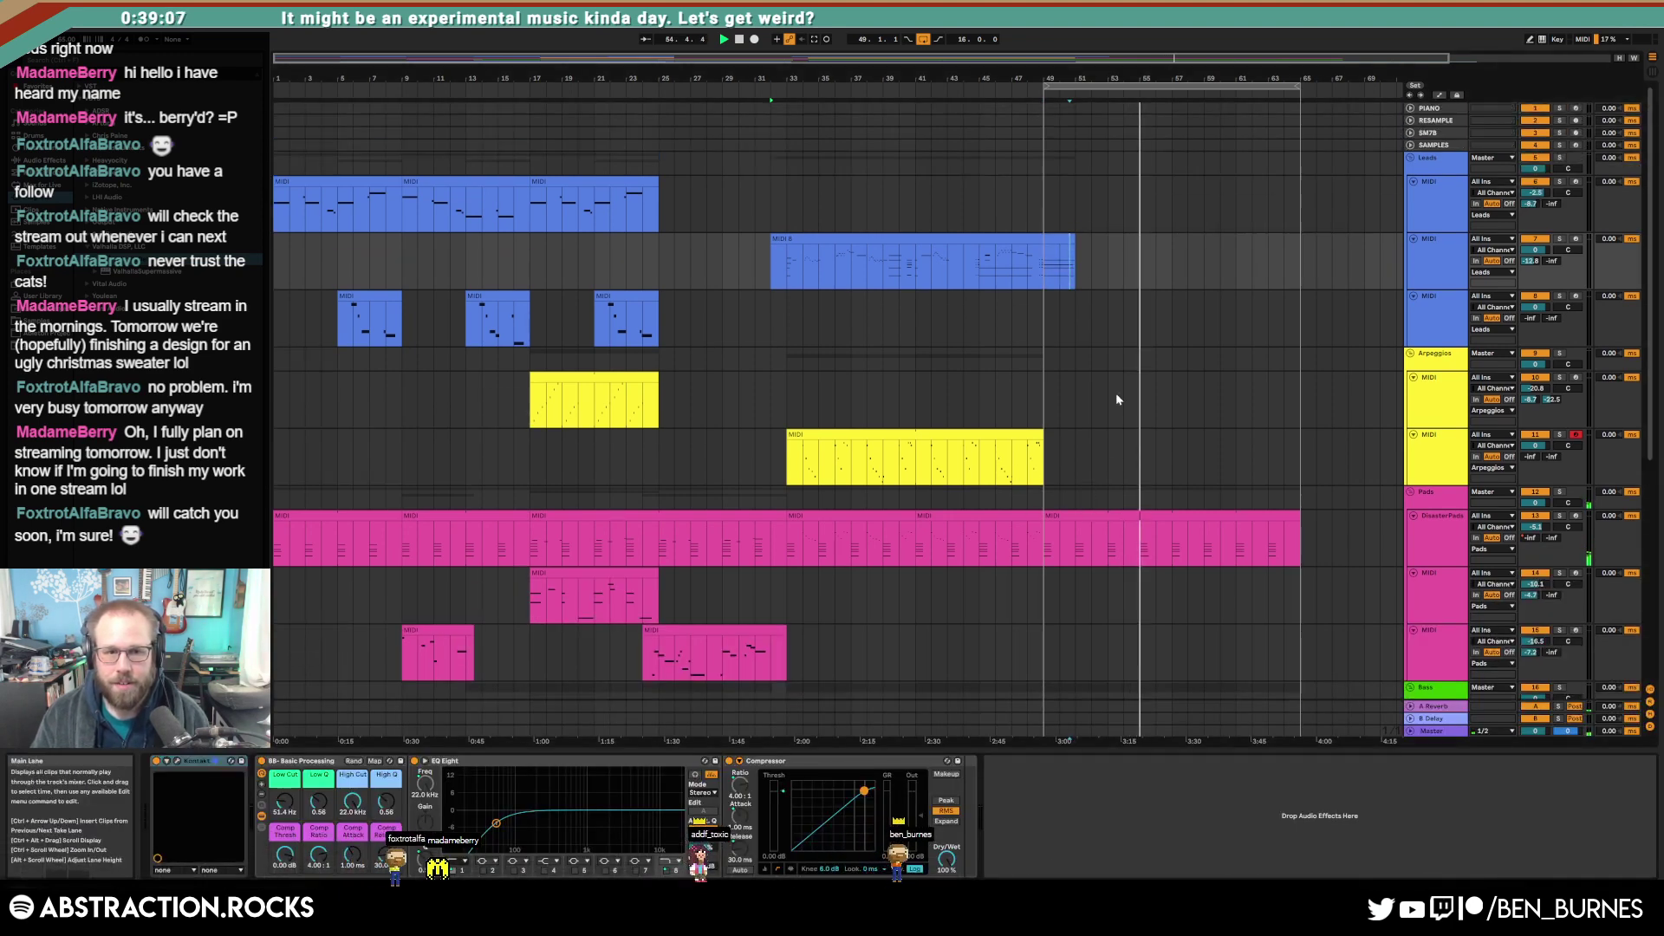
{"action": "left_click", "coordinate": [1419, 206]}
{"action": "left_click", "coordinate": [1576, 182]}
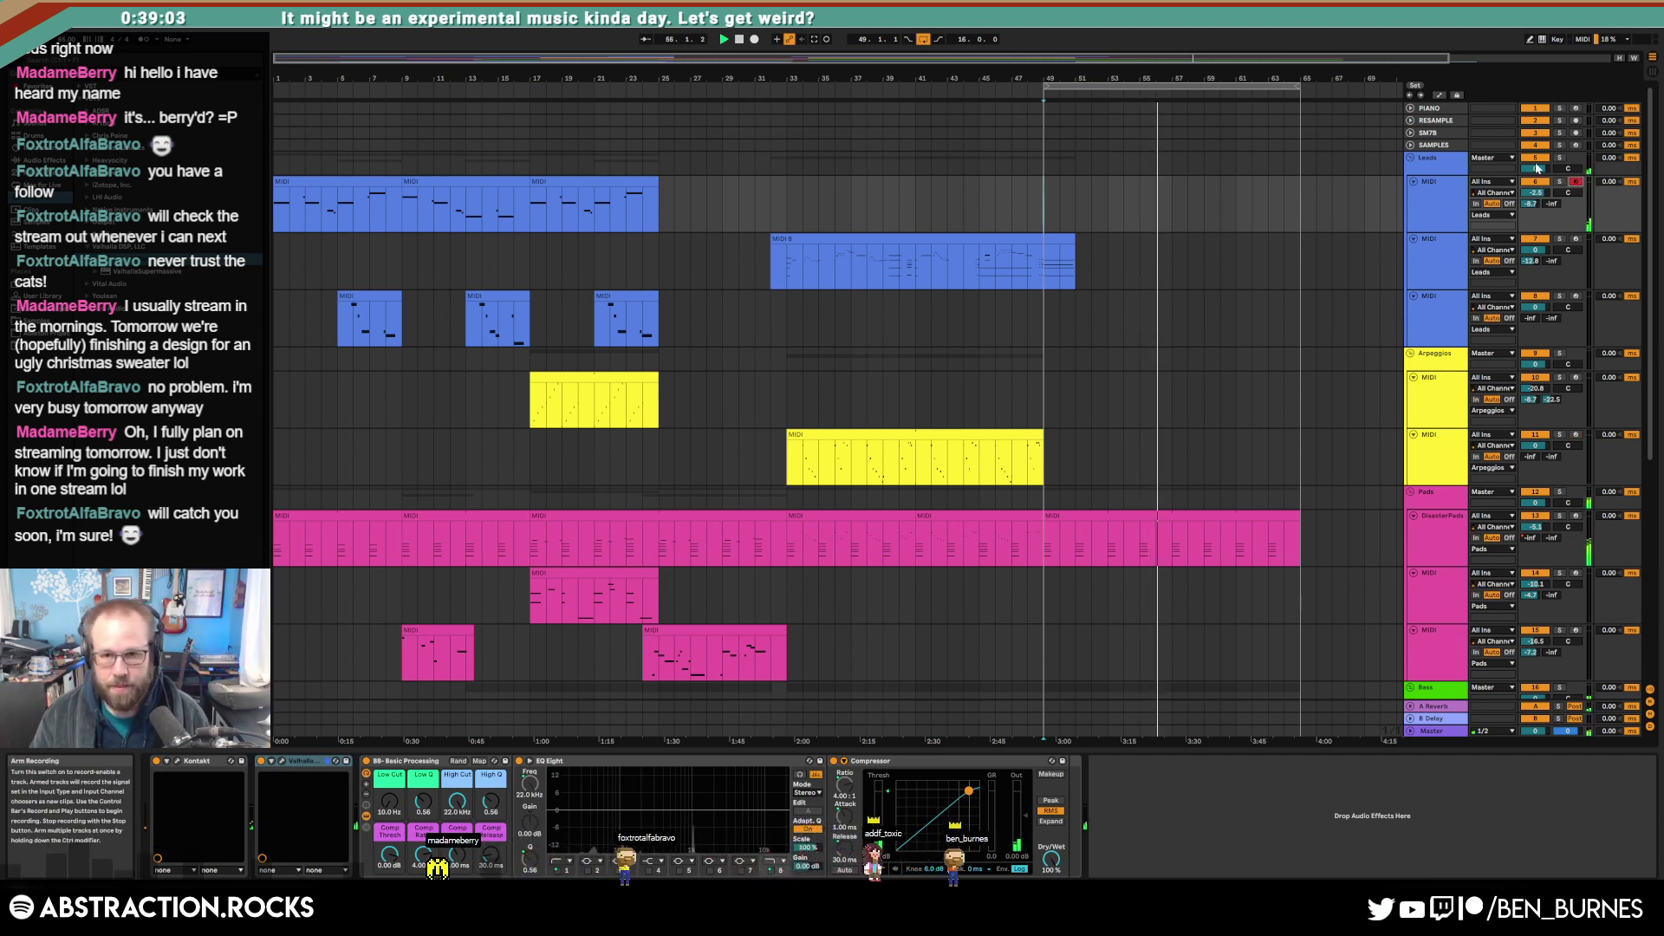
{"action": "left_click", "coordinate": [755, 39]}
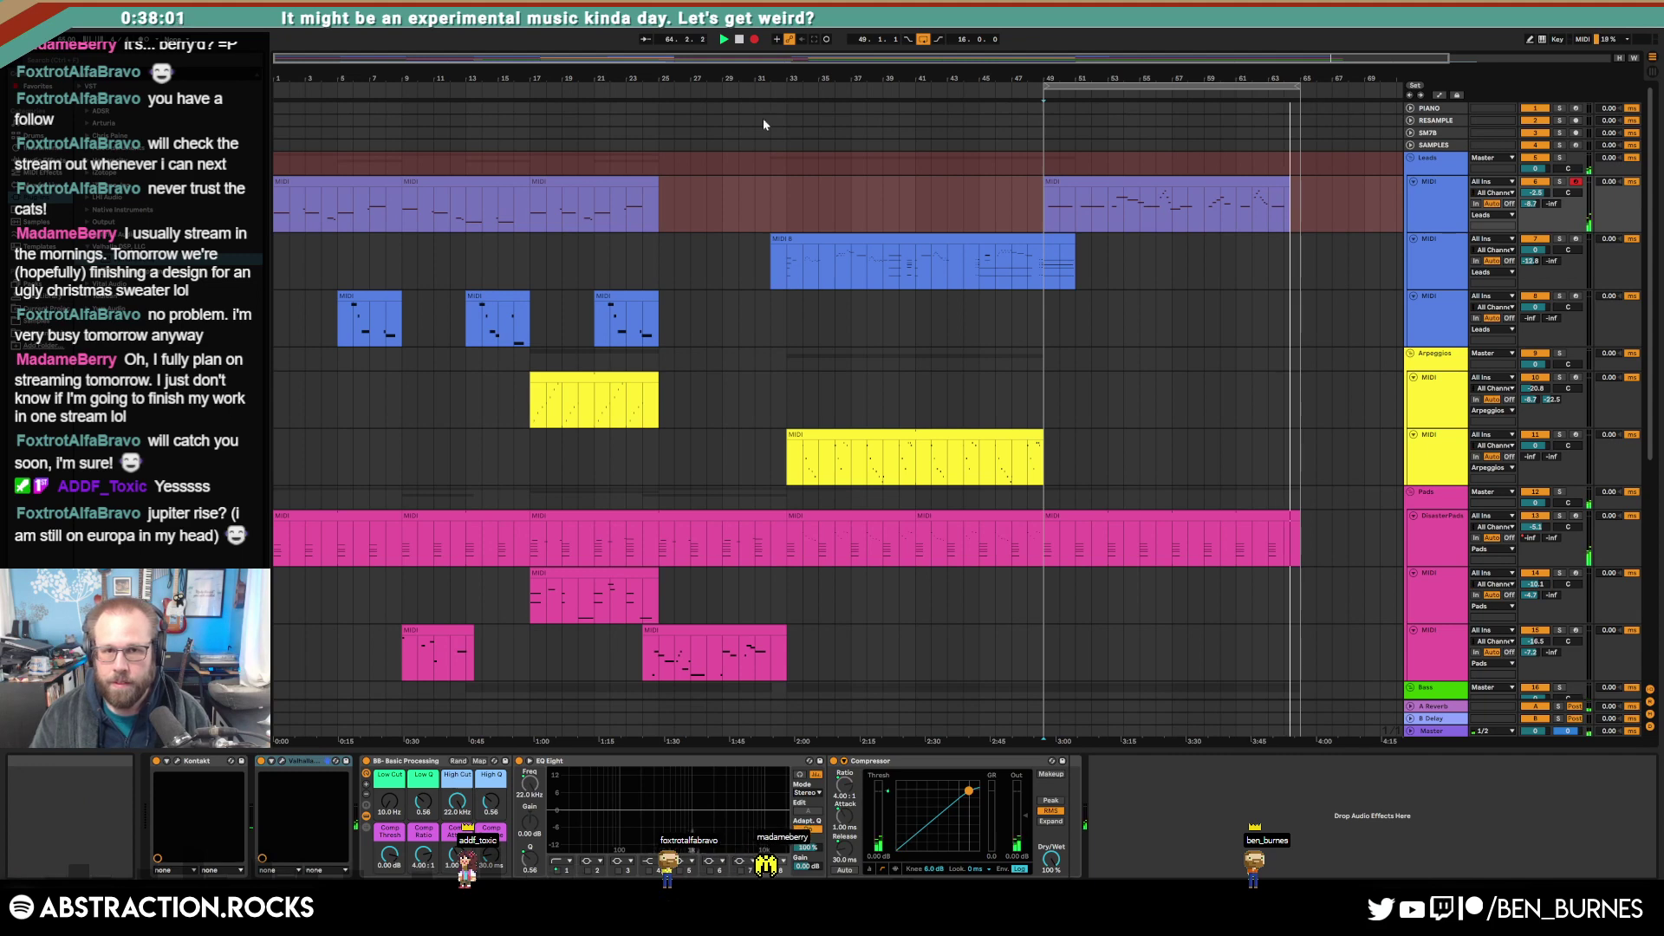
{"action": "key", "text": "space"}
Step: Try a copy of the bar 17 arpeggio clip at bar 49, extended to bar 65, during playback
{"action": "left_click", "coordinate": [1071, 361]}
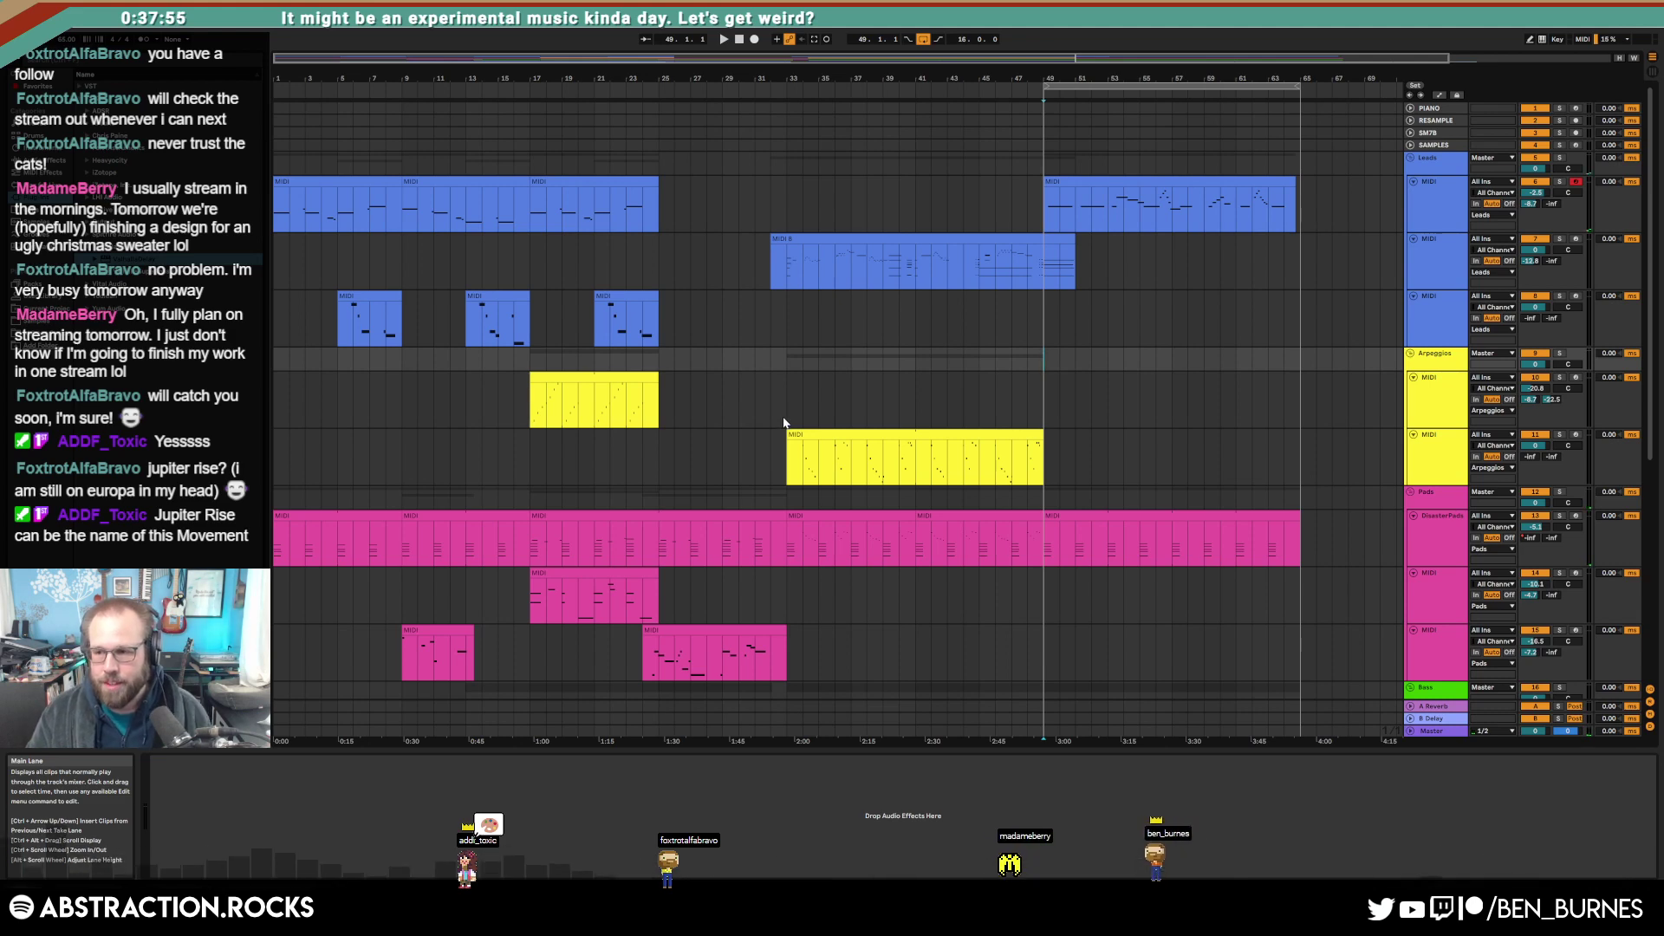
{"action": "left_click", "coordinate": [1042, 402]}
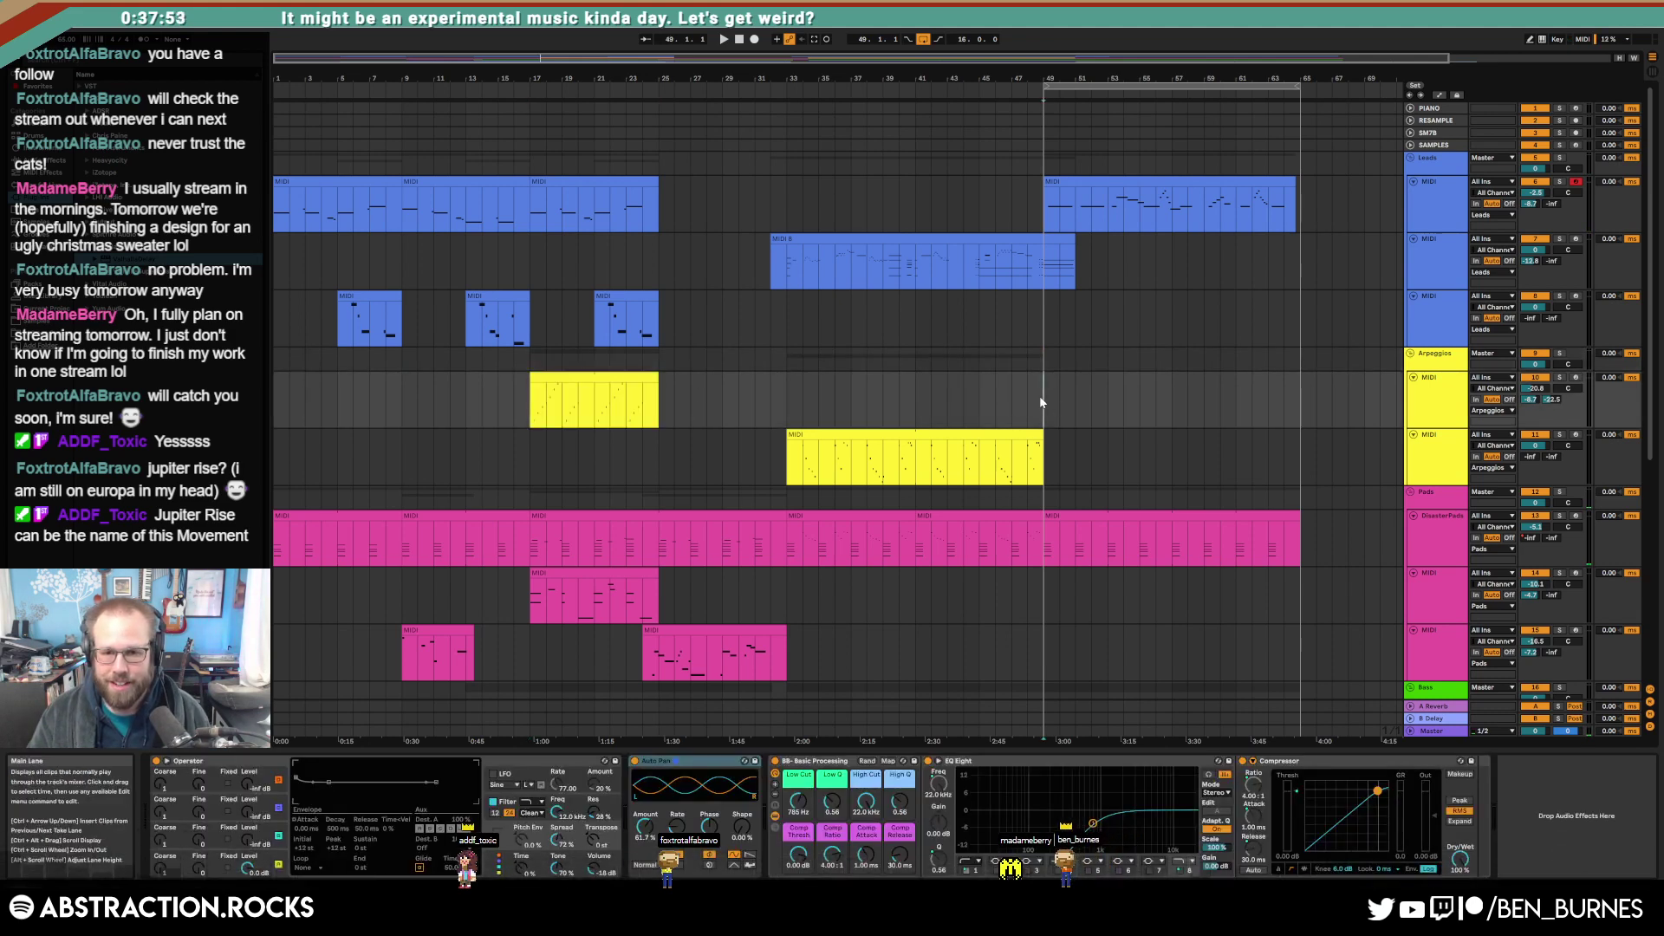
{"action": "key", "text": "ctrl+v"}
{"action": "key", "text": "space"}
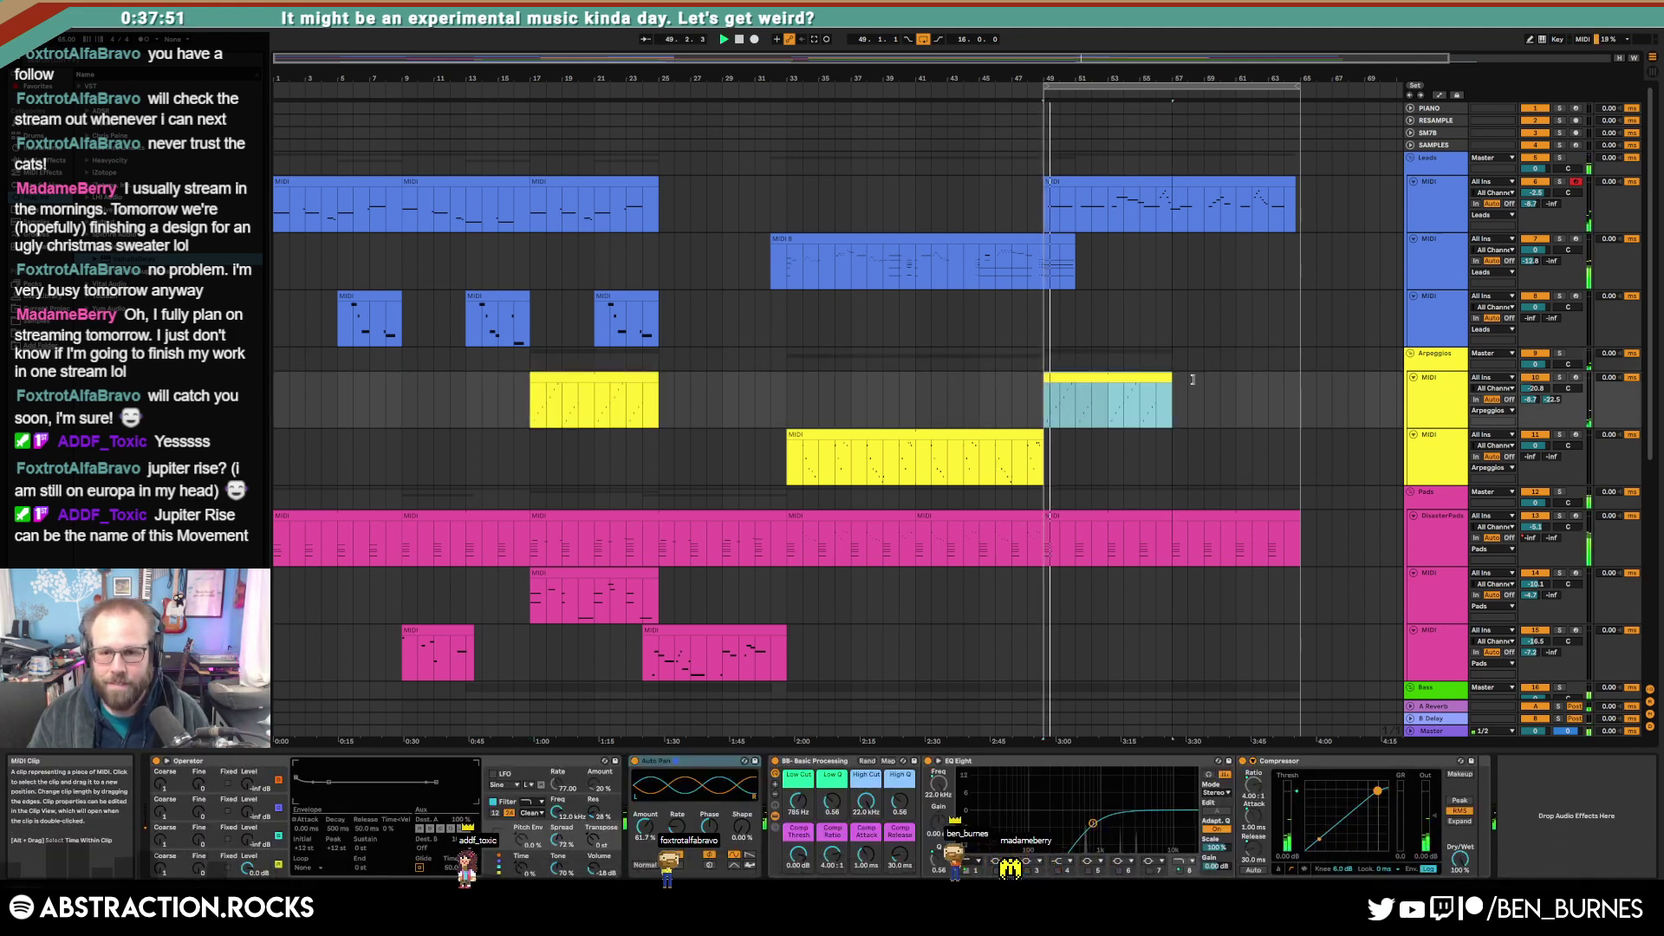
{"action": "left_click_drag", "start_coordinate": [1174, 380], "coordinate": [1298, 379]}
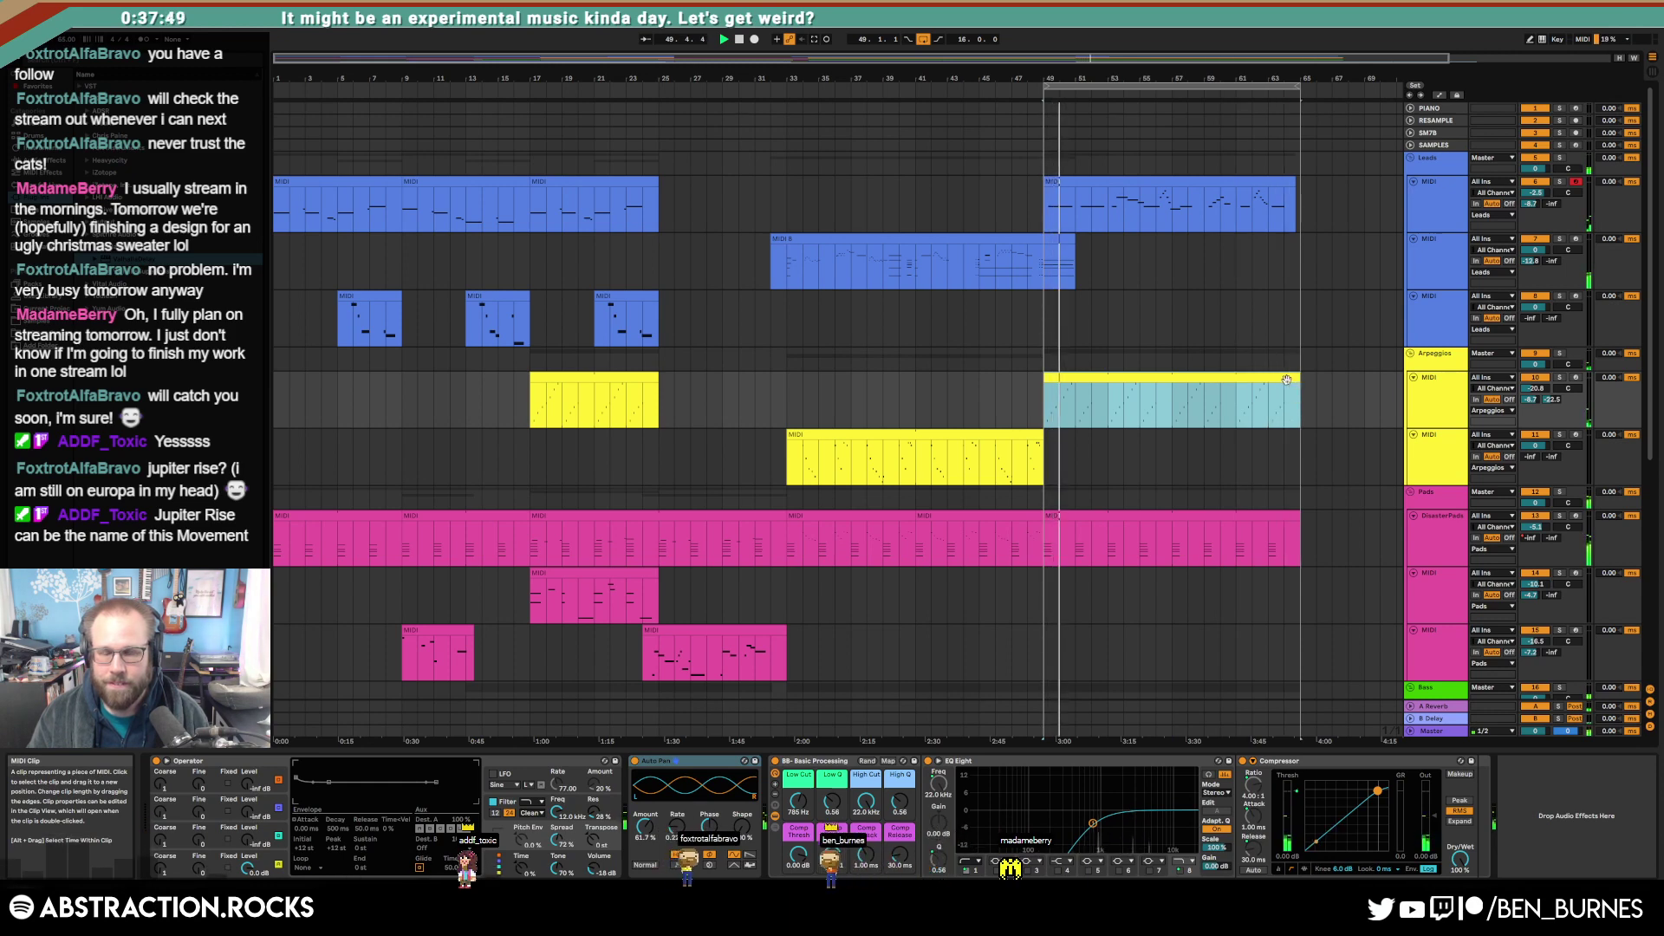
{"action": "left_click", "coordinate": [1111, 400]}
Step: Arm the third pad track and record a part from about bar 56 to bar 64 during playback
{"action": "double_click", "coordinate": [1108, 180]}
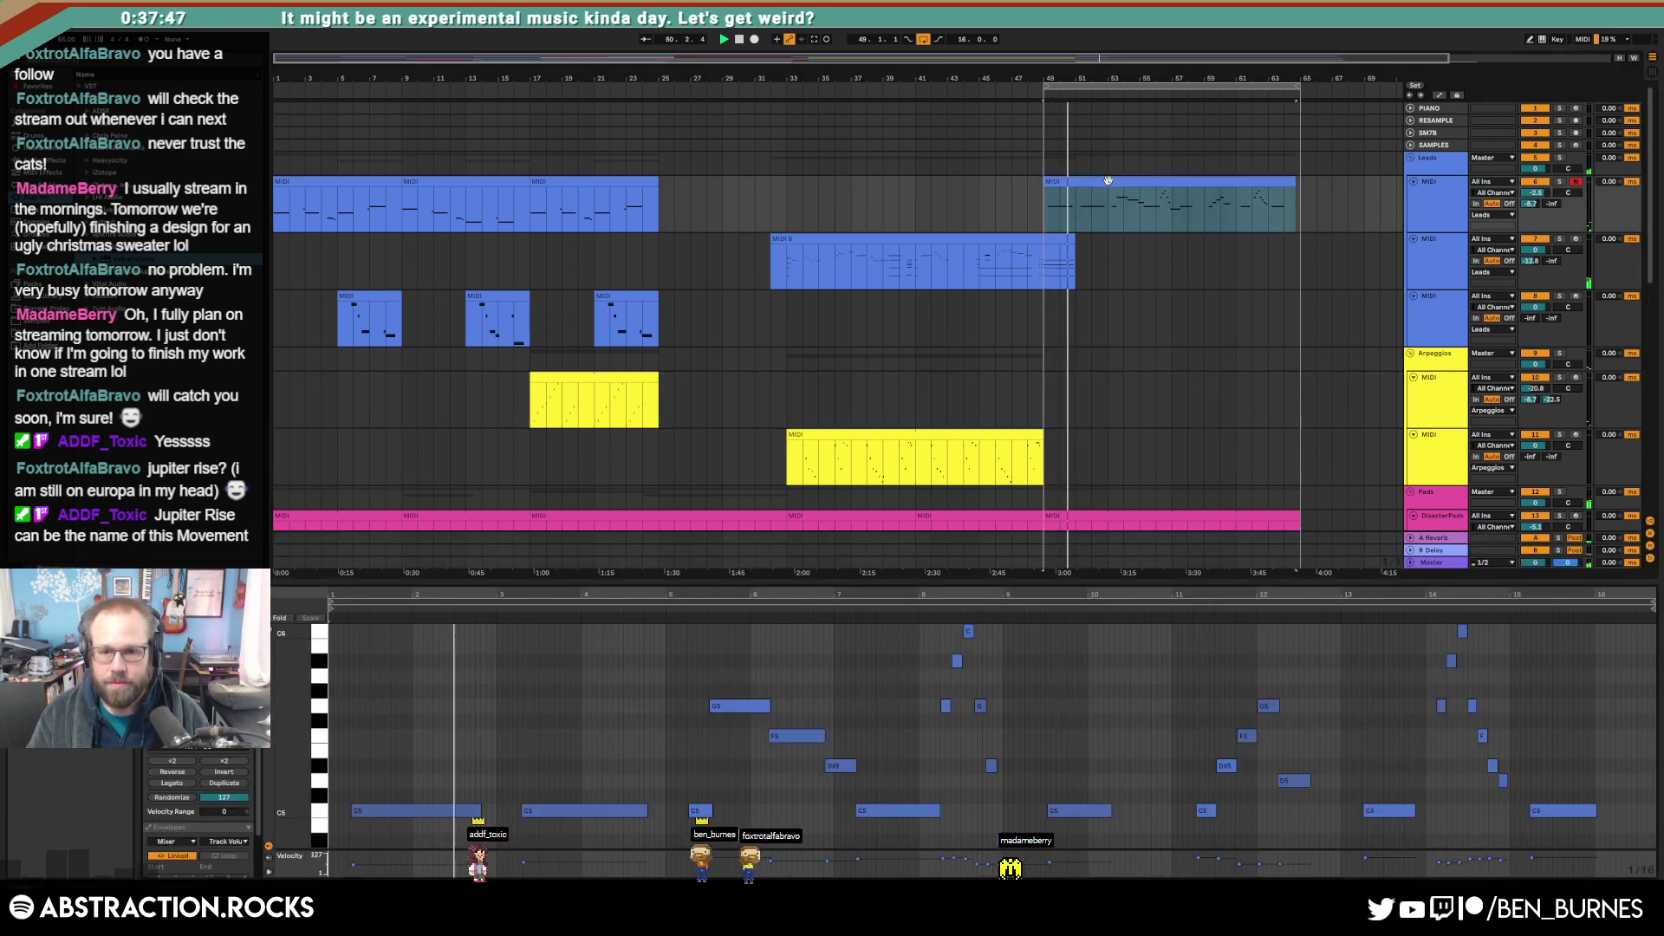
{"action": "scroll", "coordinate": [1087, 741], "scroll_direction": "down", "scroll_amount": 1}
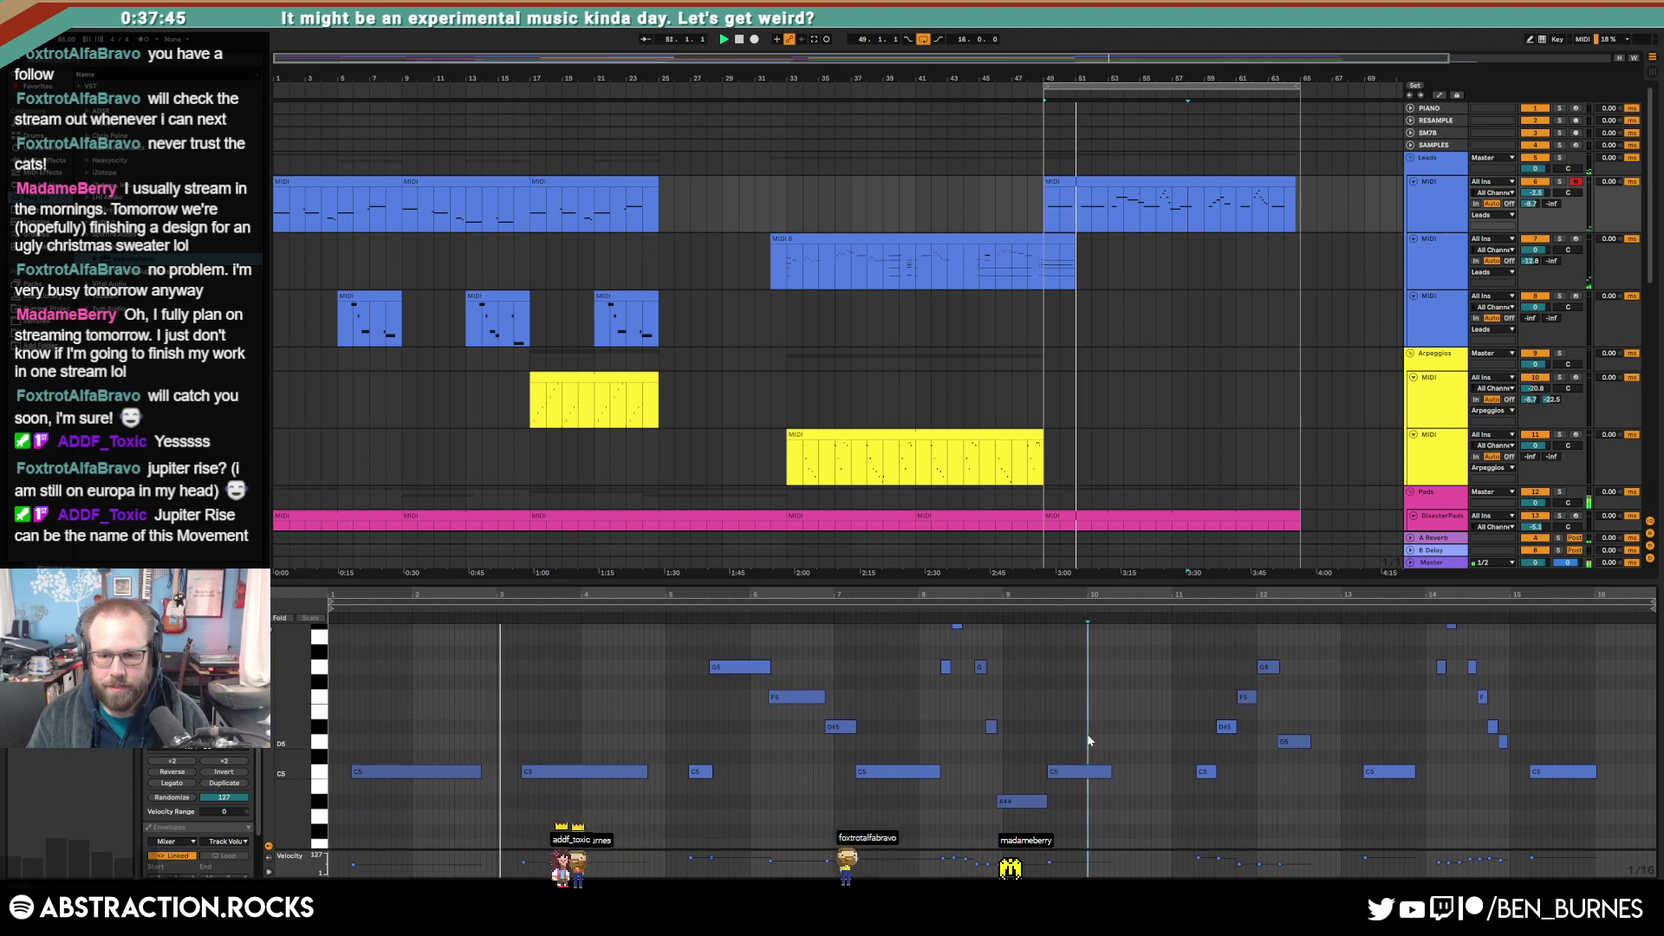
{"action": "scroll", "coordinate": [1148, 433], "scroll_direction": "down", "scroll_amount": 10}
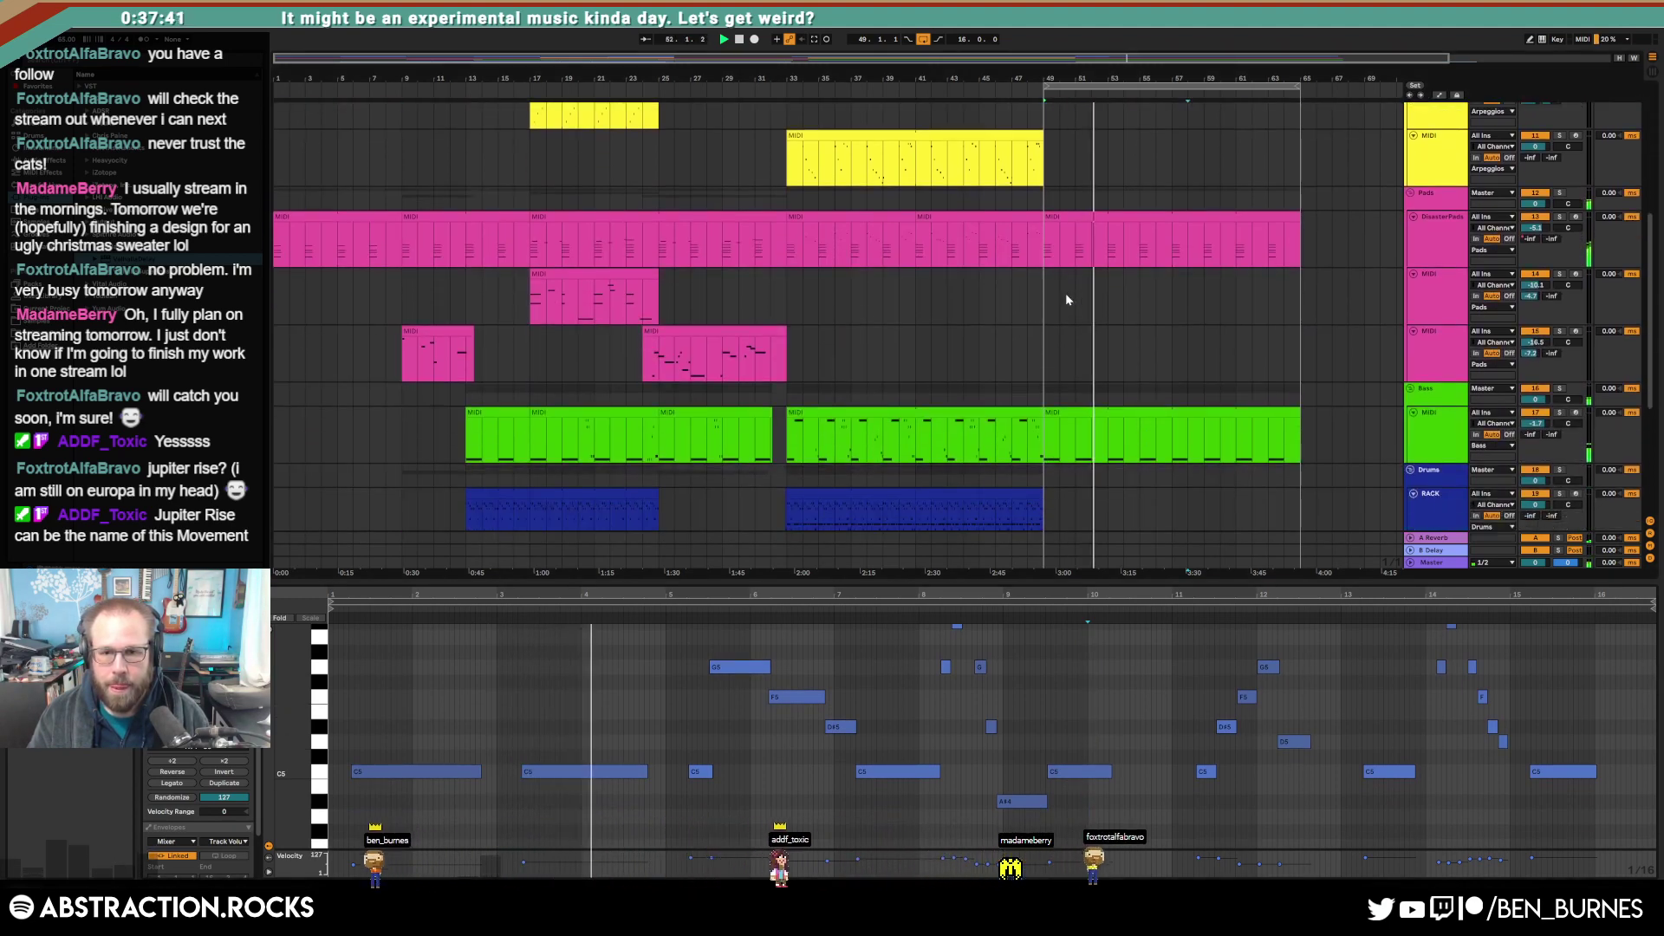
{"action": "left_click", "coordinate": [1576, 274]}
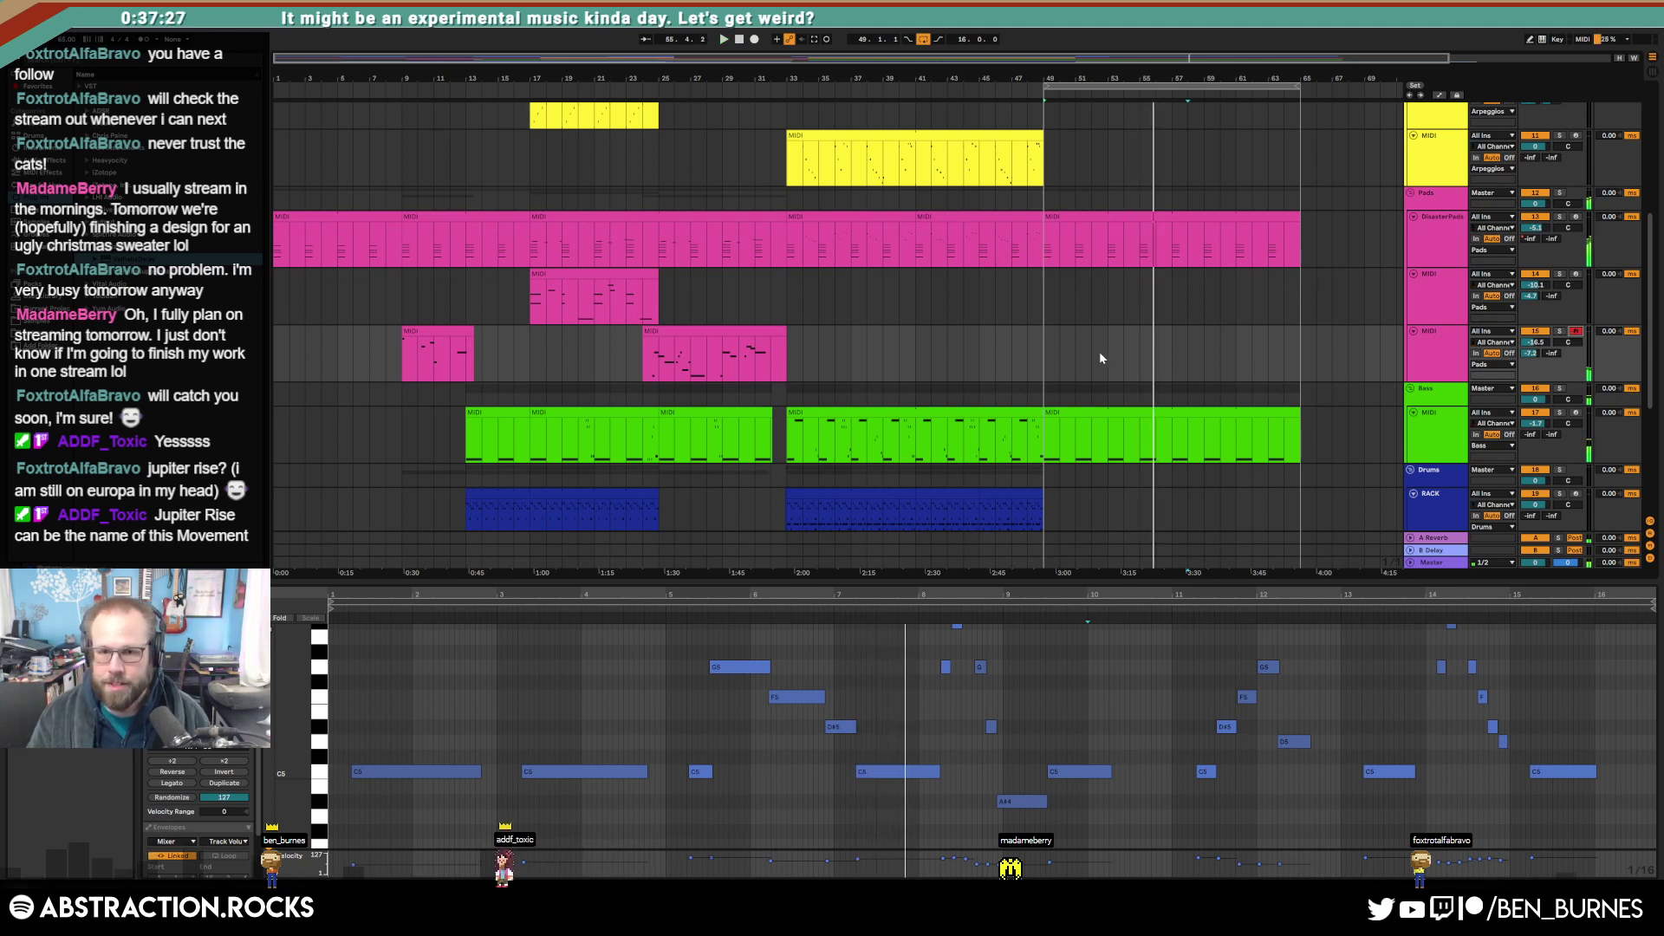
{"action": "left_click", "coordinate": [1137, 343]}
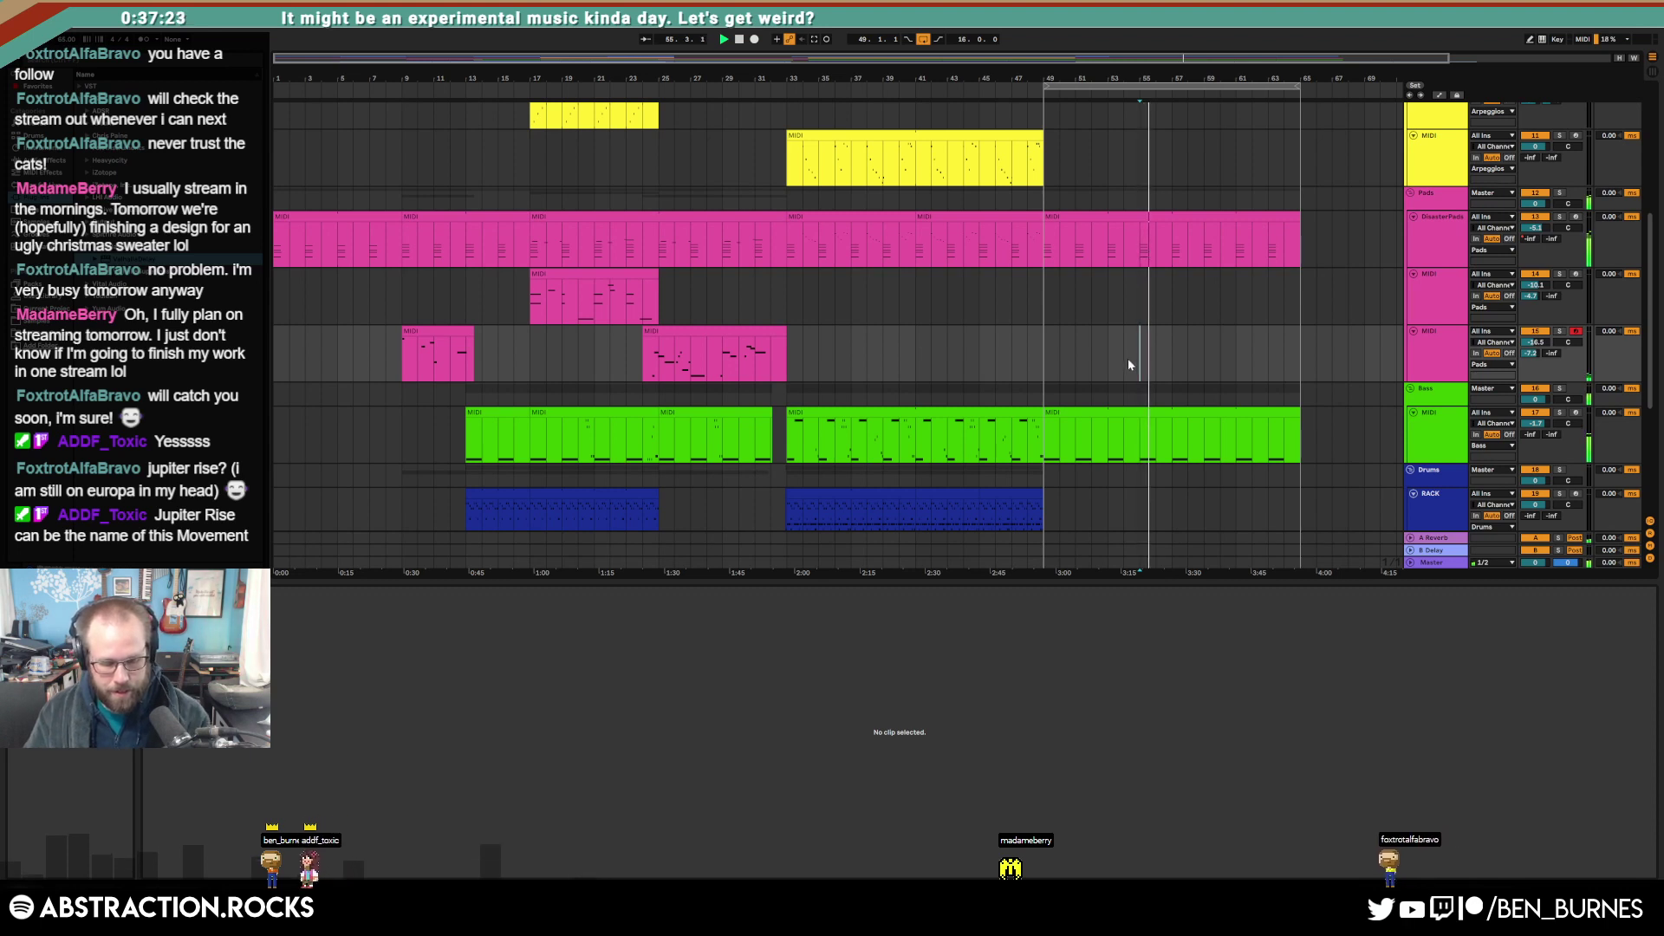
{"action": "key", "text": "F9"}
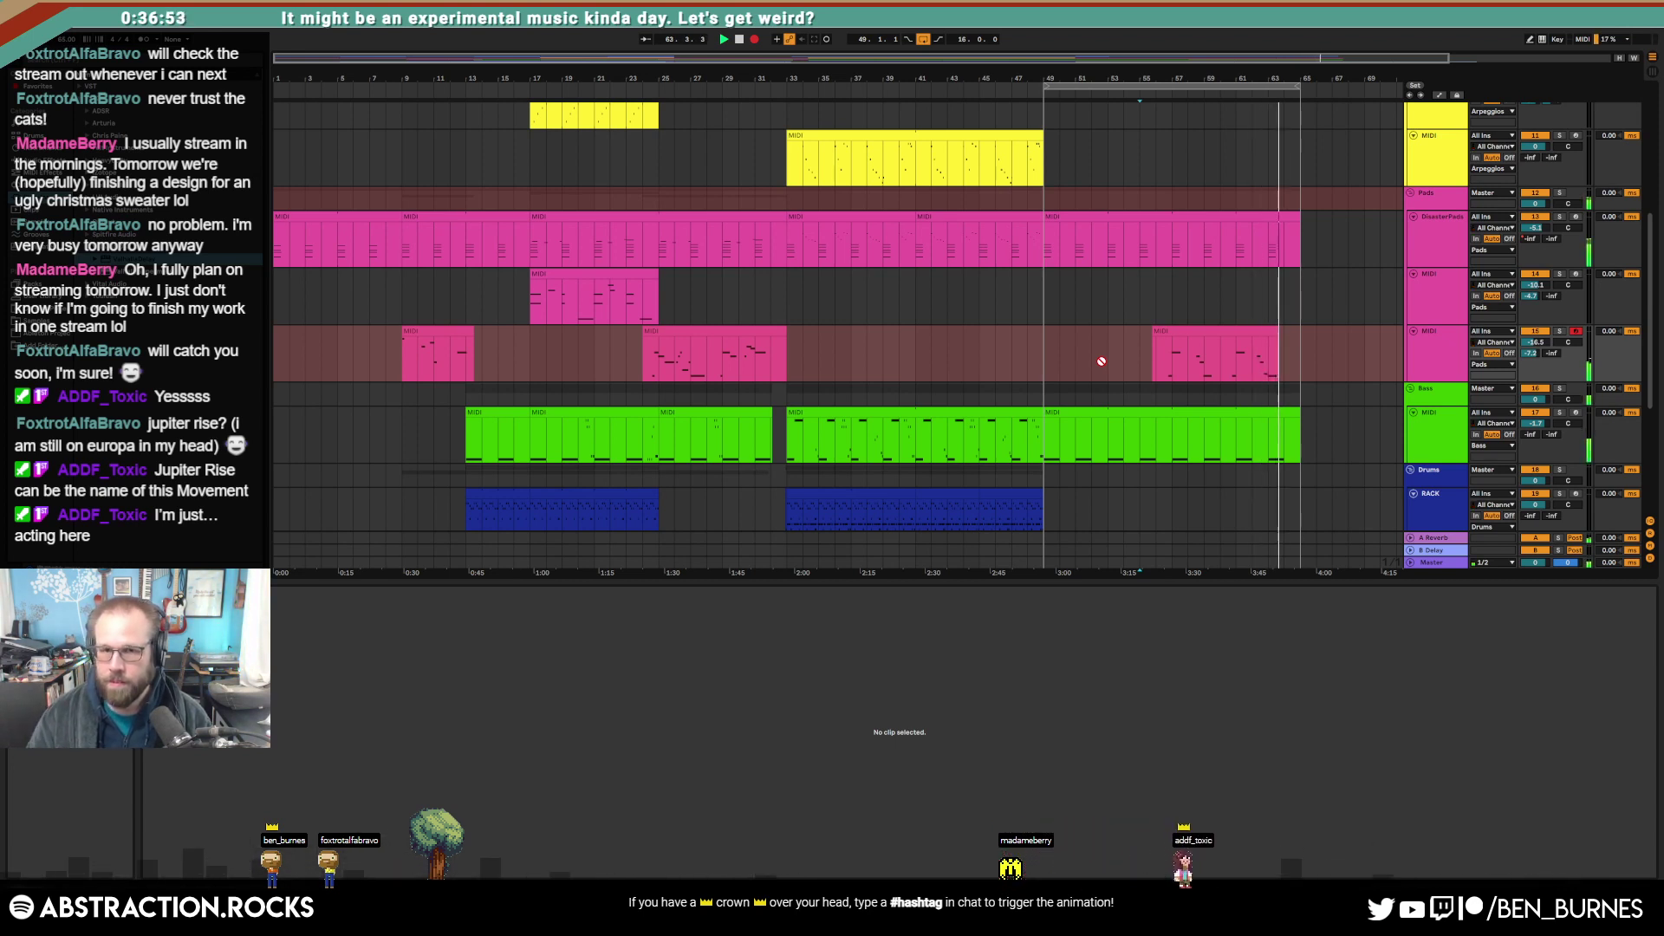
{"action": "left_click", "coordinate": [754, 41]}
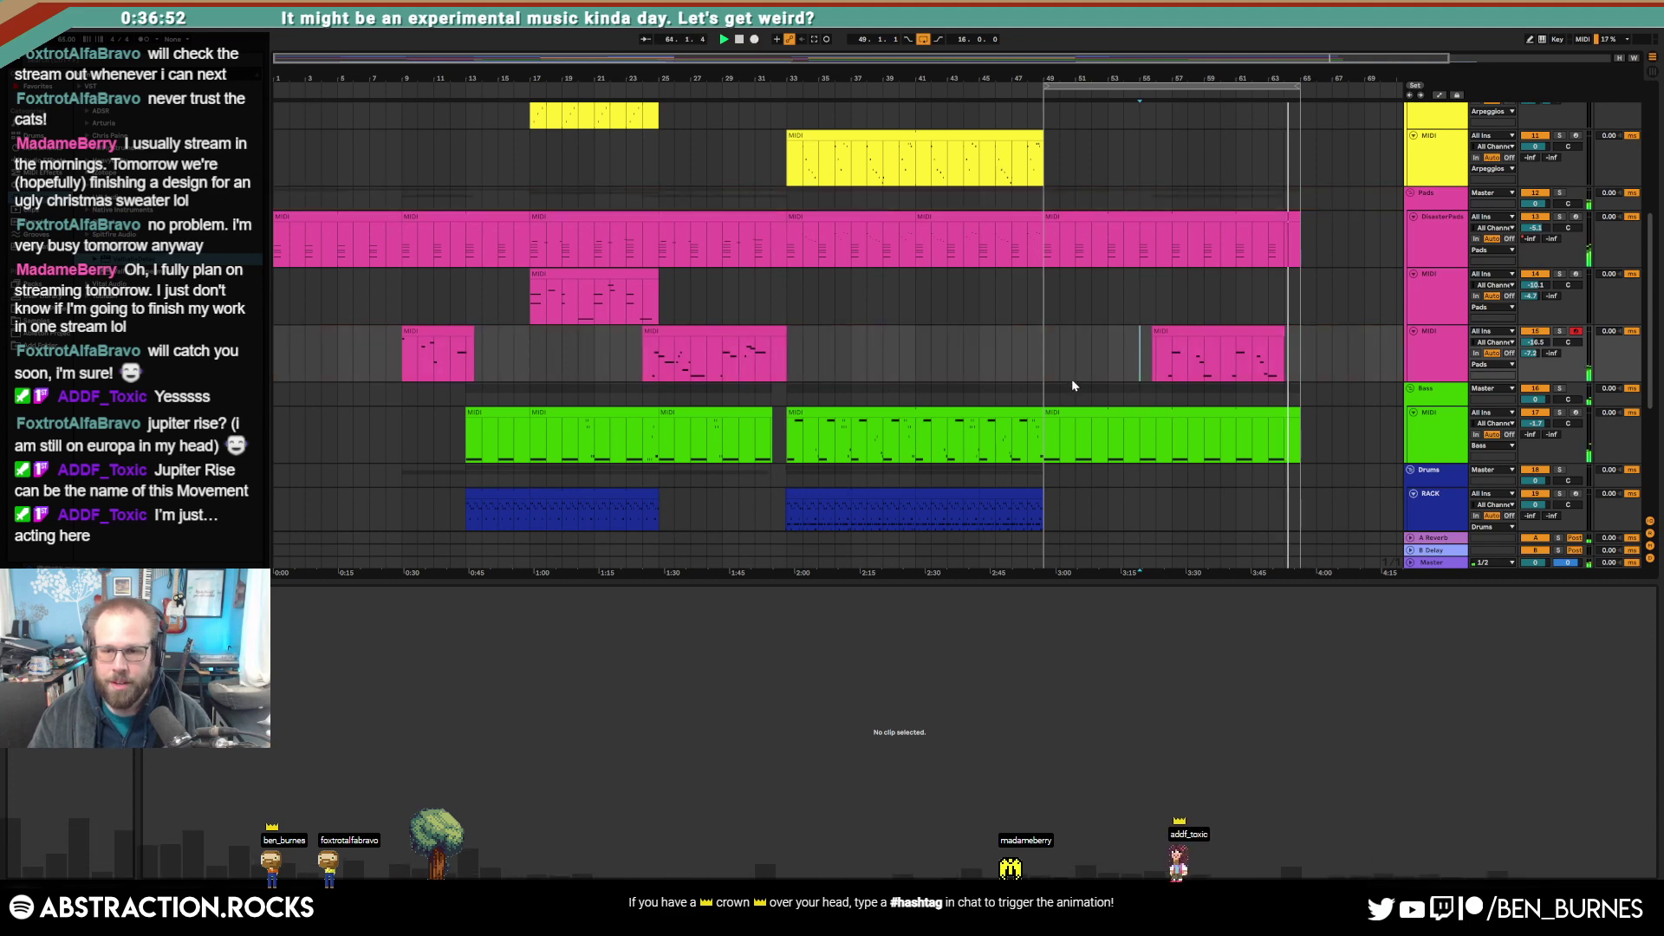
Step: Extend the newly recorded pad clip to end at bar 65 and trim its start to bar 56
{"action": "left_click", "coordinate": [1227, 372]}
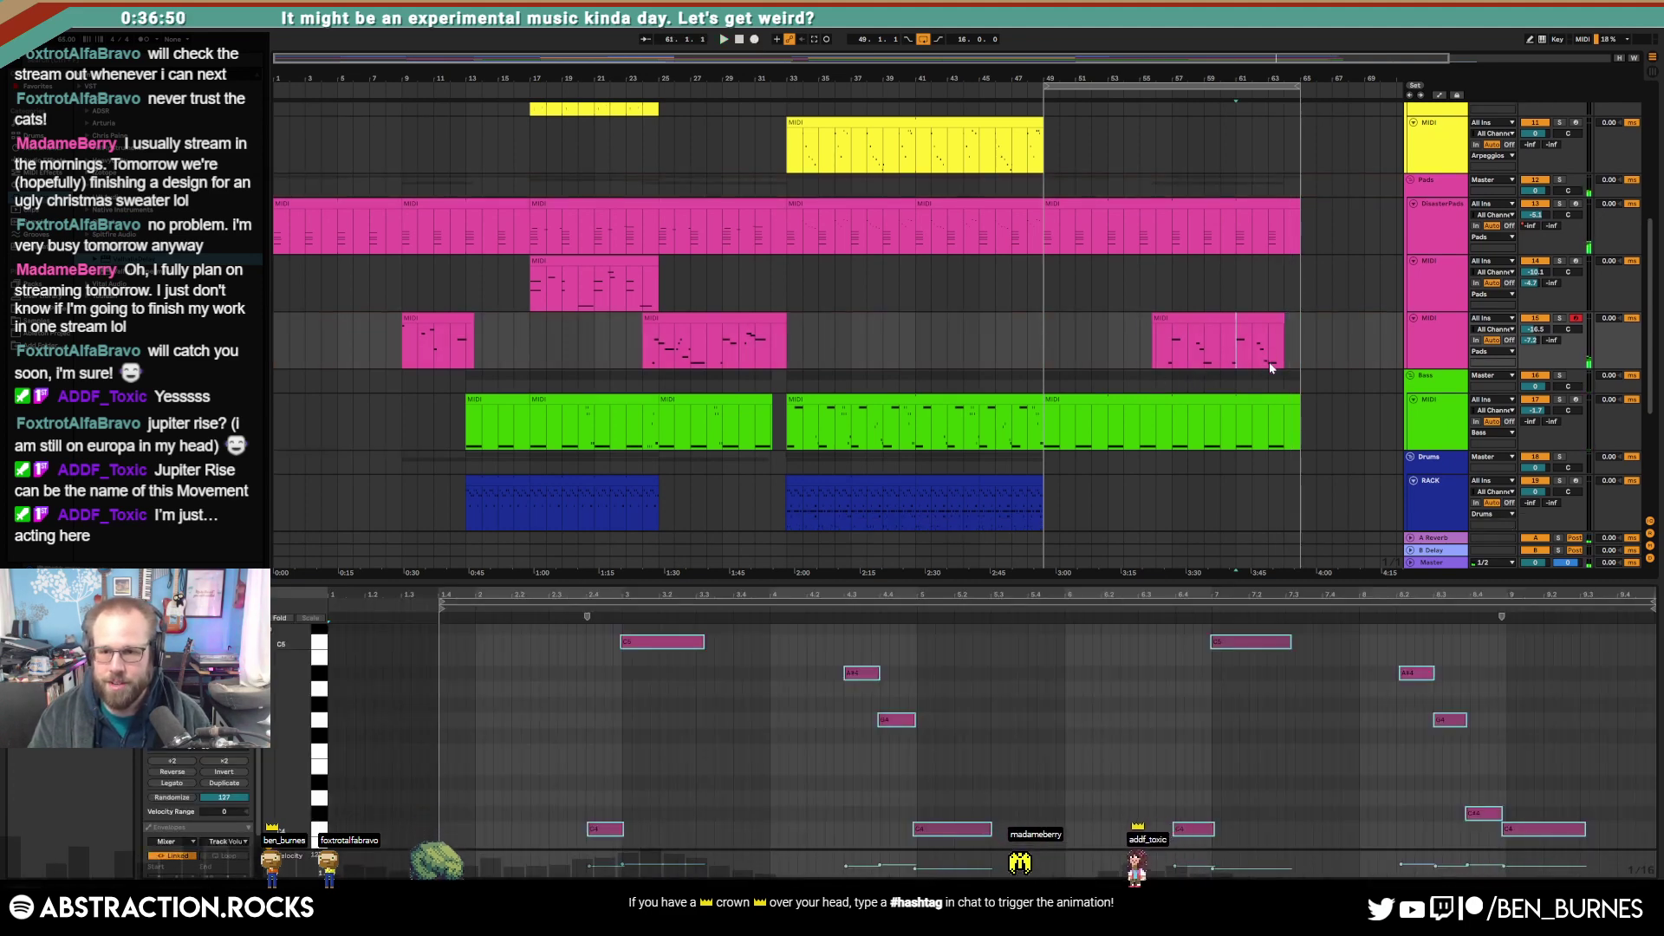
{"action": "scroll", "coordinate": [1268, 362], "scroll_direction": "down", "scroll_amount": 2}
{"action": "left_click_drag", "start_coordinate": [1284, 256], "coordinate": [1303, 257]}
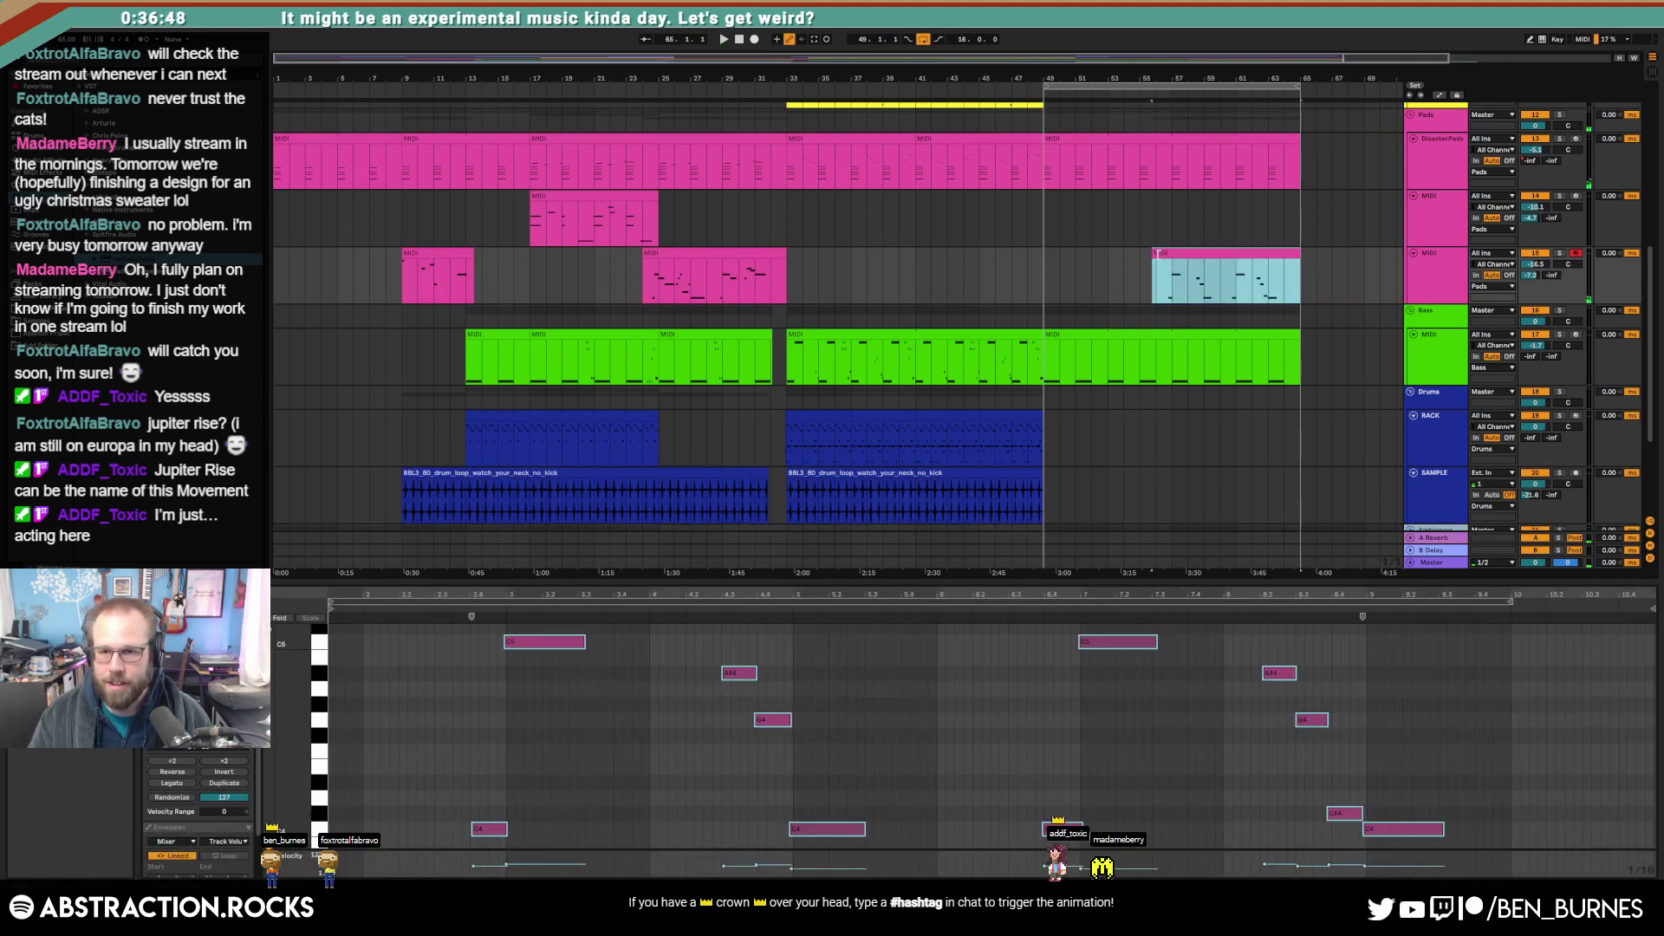
{"action": "left_click_drag", "start_coordinate": [1154, 254], "coordinate": [1158, 254]}
{"action": "left_click", "coordinate": [1188, 285]}
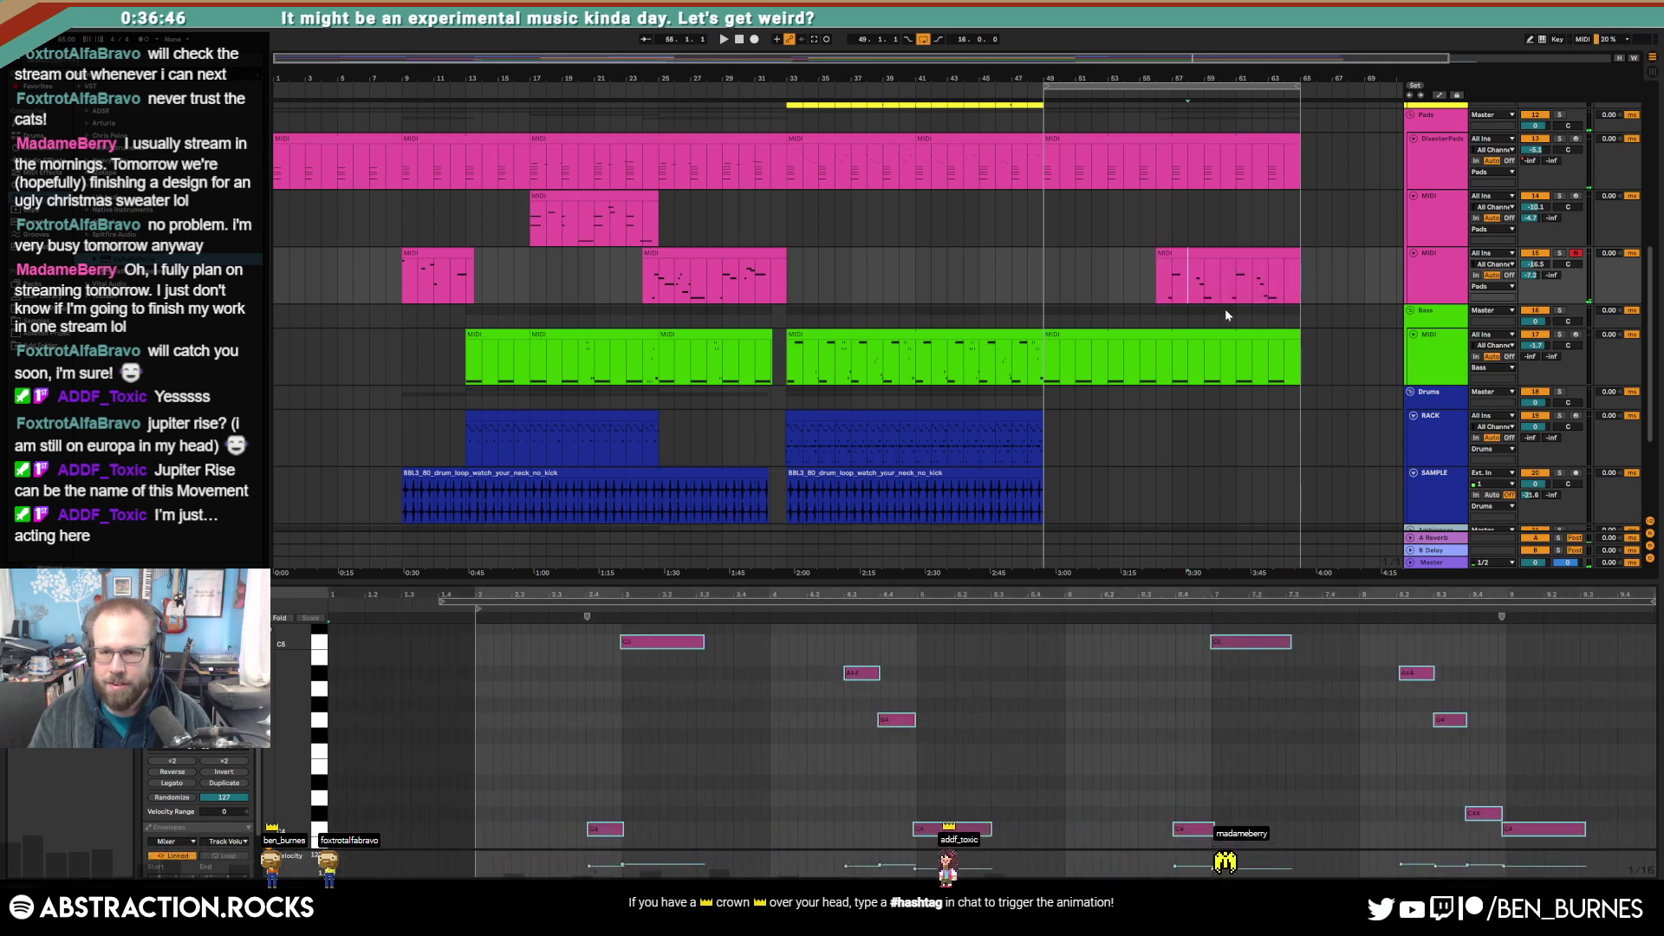
Step: Copy the drum rack clip's section from bar 13 to 17 and paste it at bar 61
{"action": "scroll", "coordinate": [1224, 309], "scroll_direction": "down", "scroll_amount": 3}
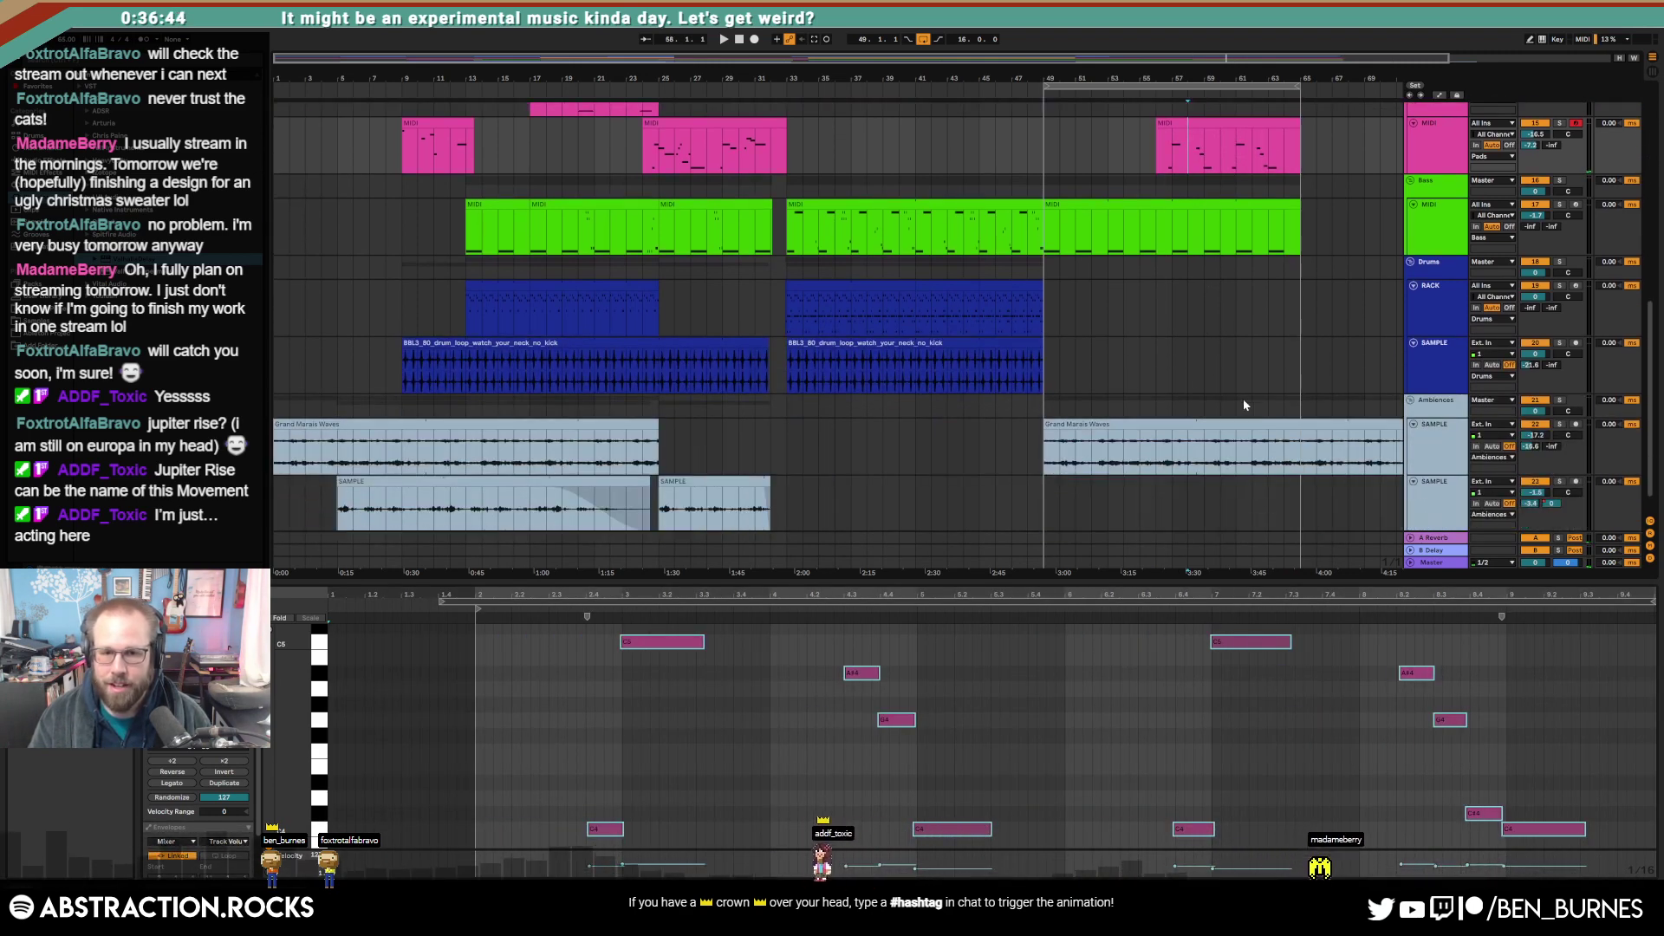
{"action": "left_click_drag", "start_coordinate": [478, 299], "coordinate": [530, 299]}
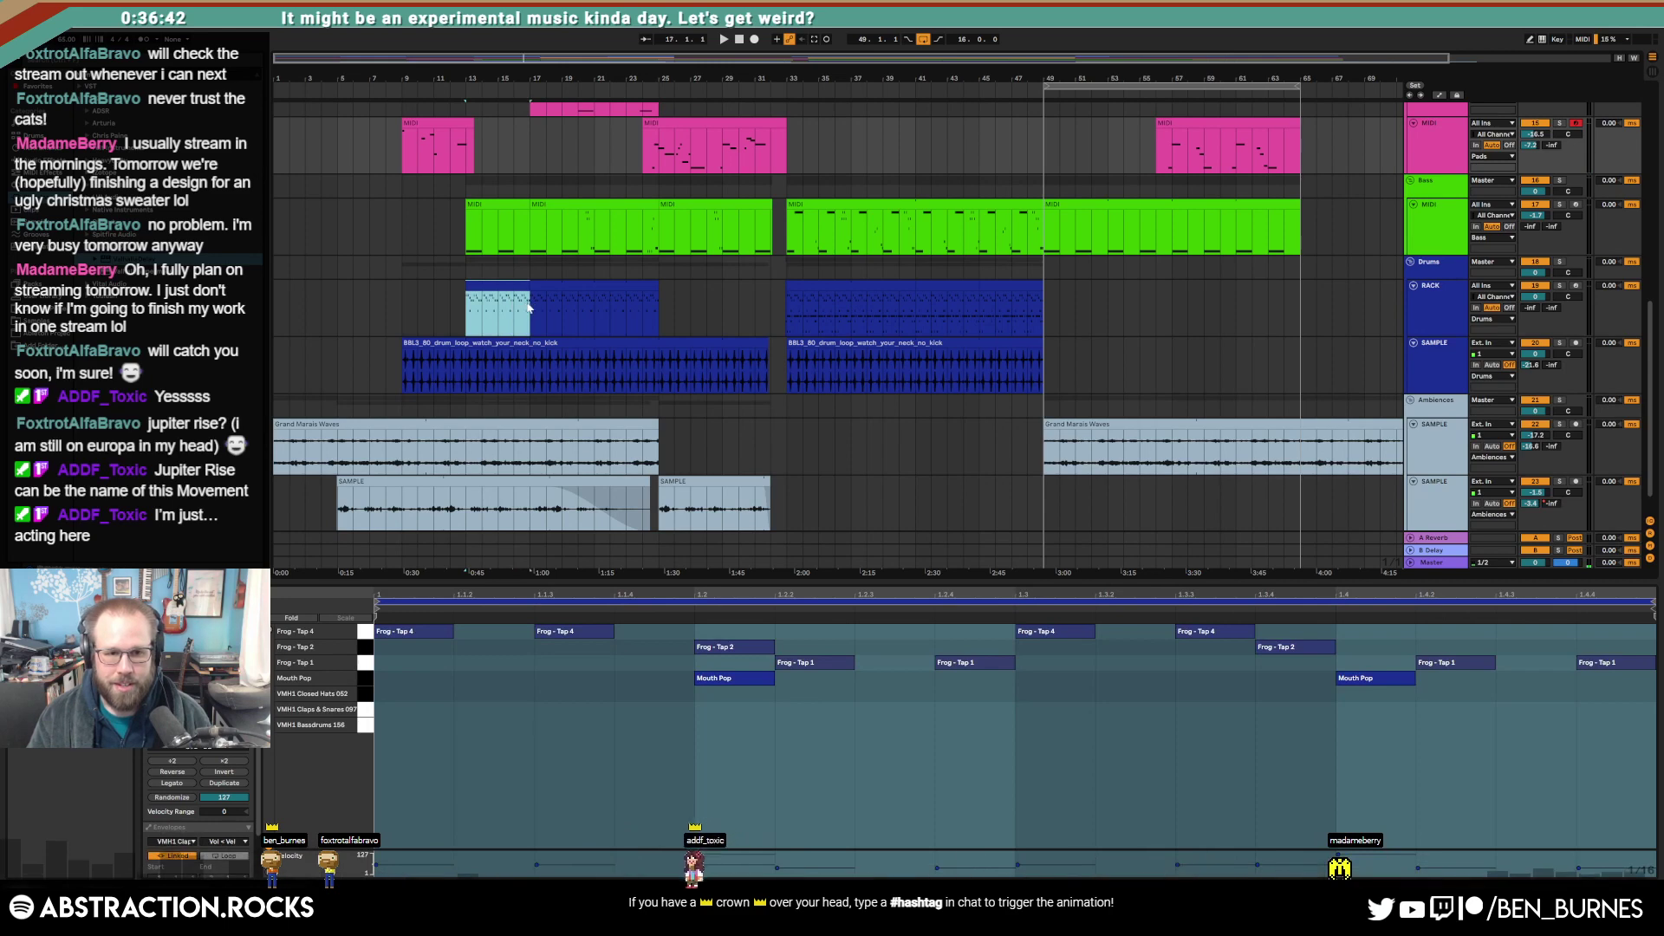
{"action": "left_click", "coordinate": [1235, 309]}
{"action": "key", "text": "ctrl+v"}
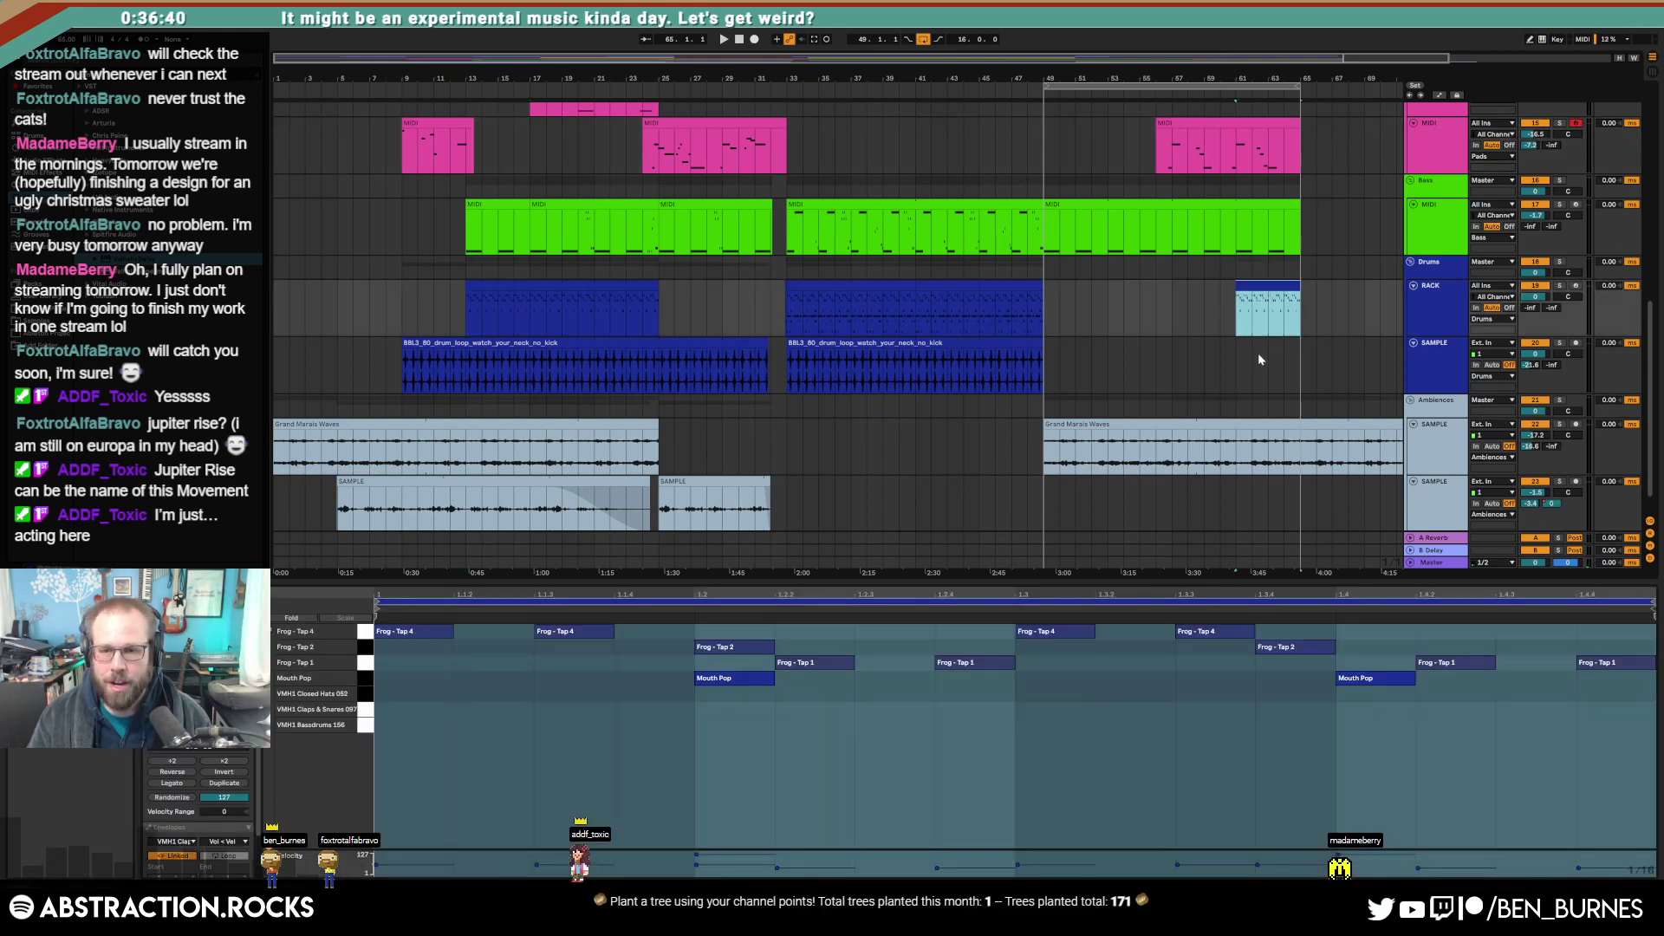
Step: Copy the drum loop sample's first four bars, from bar 9 to 13, and paste them at bar 61
{"action": "left_click", "coordinate": [1222, 366]}
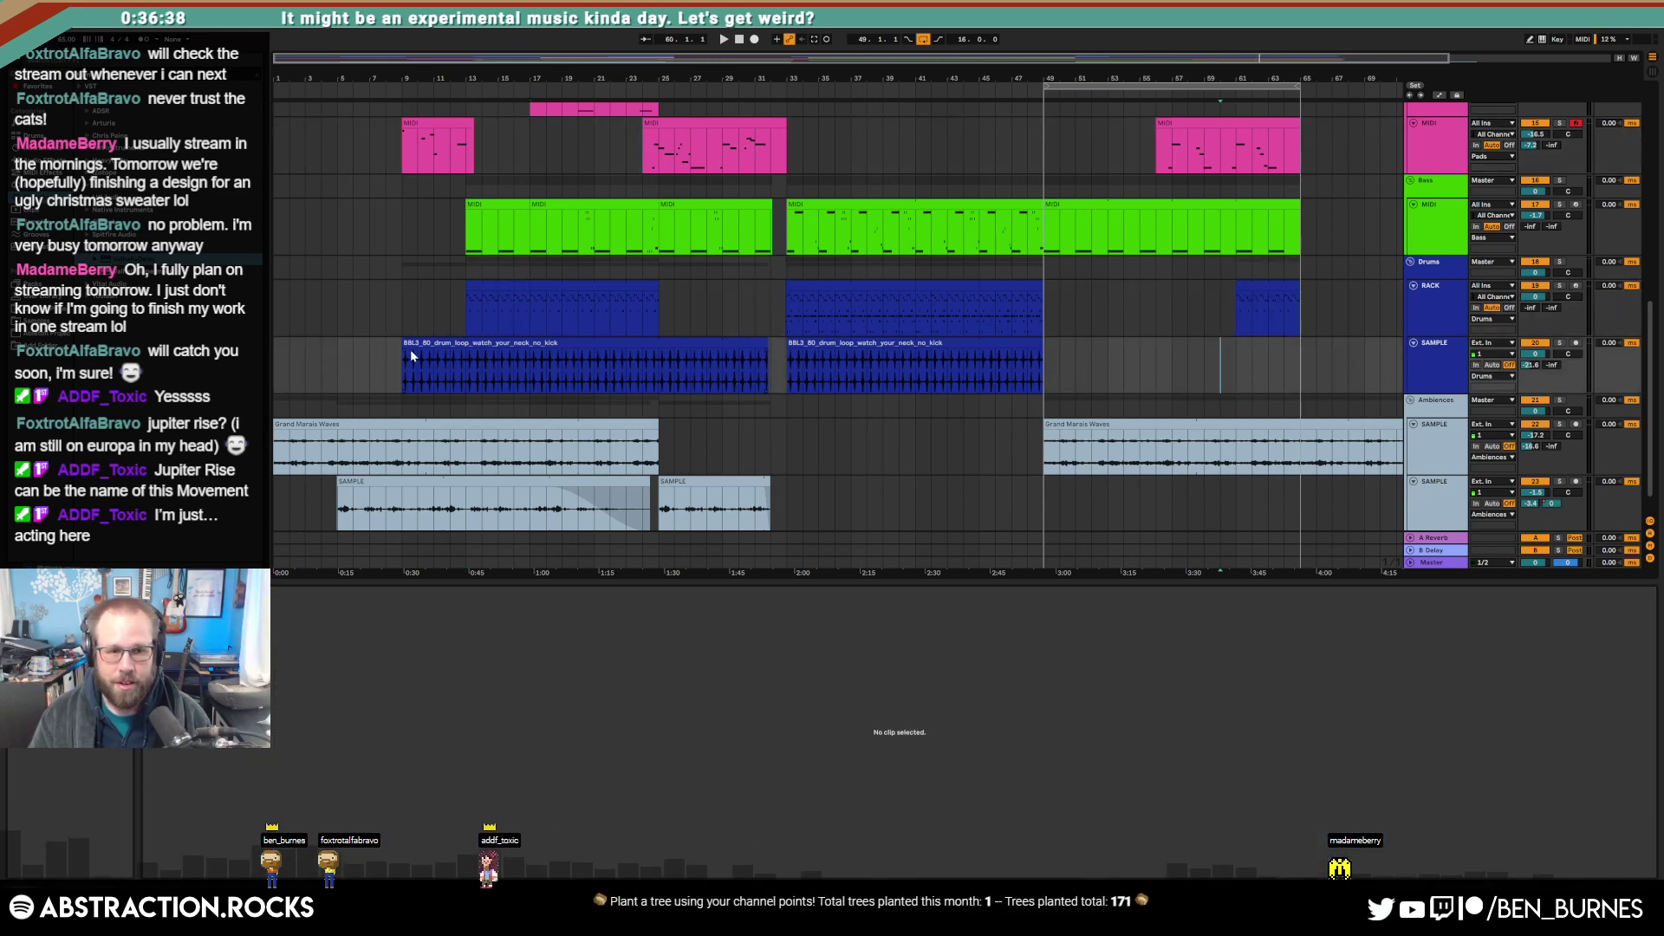
{"action": "left_click_drag", "start_coordinate": [404, 362], "coordinate": [467, 368]}
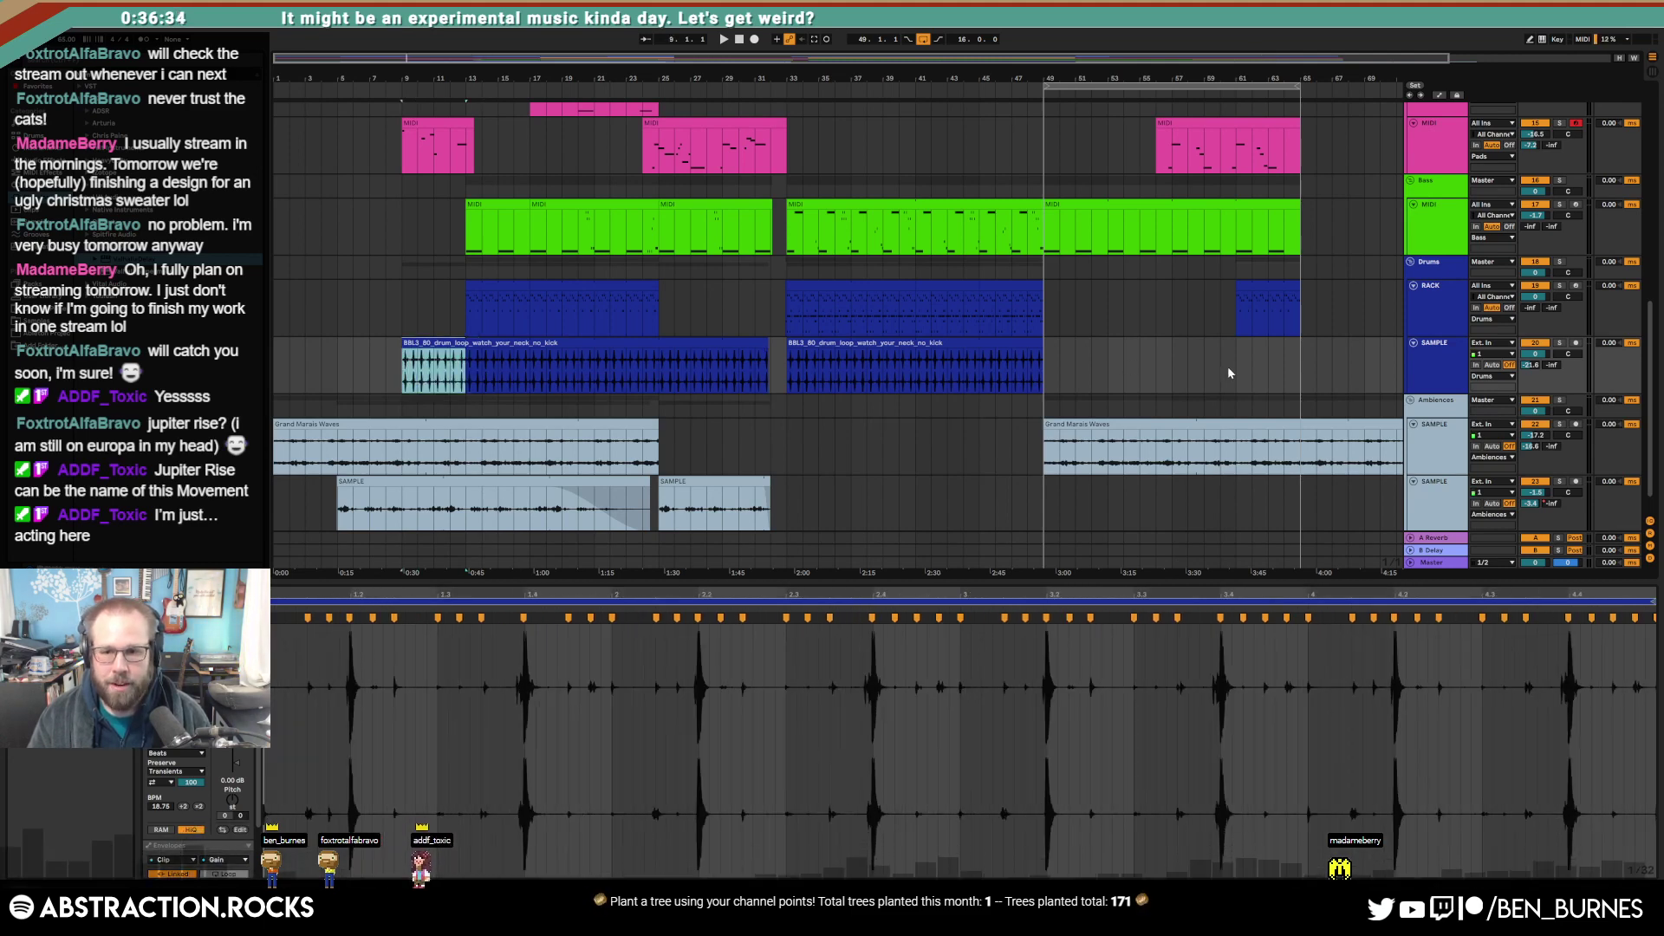
{"action": "left_click", "coordinate": [1167, 367]}
{"action": "left_click", "coordinate": [1231, 364]}
{"action": "key", "text": "ctrl+v"}
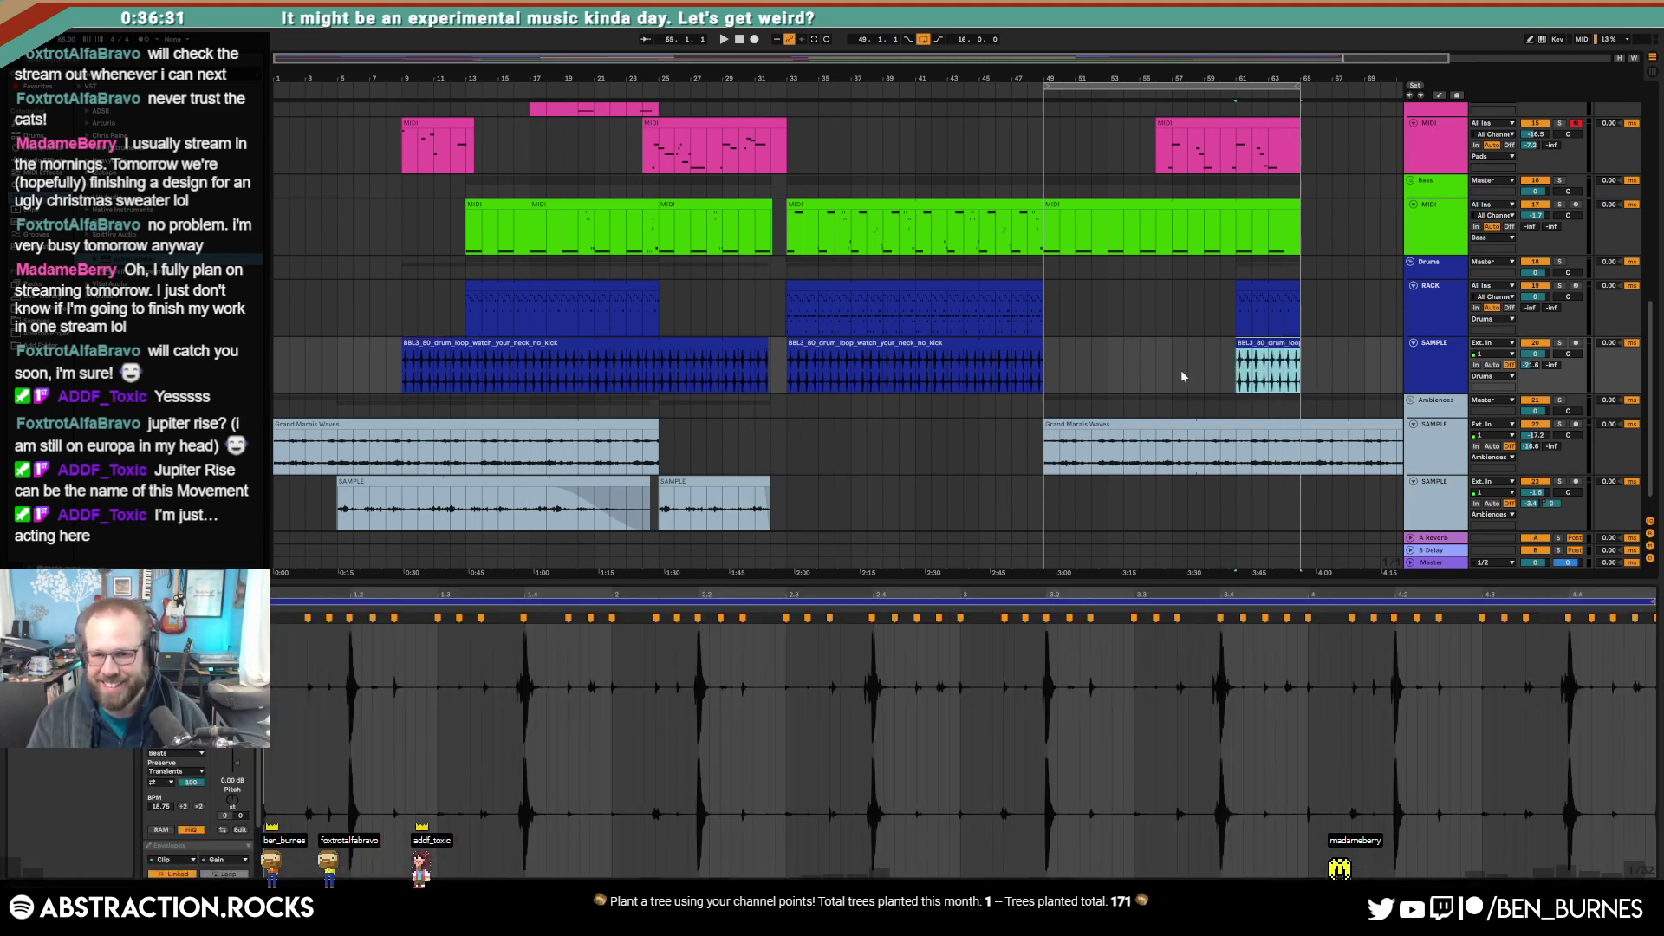
Step: Try starting the pasted drum loop at bar 57 during playback, and trim its start back to bar 61
{"action": "left_click", "coordinate": [1175, 367]}
{"action": "left_click", "coordinate": [1229, 346]}
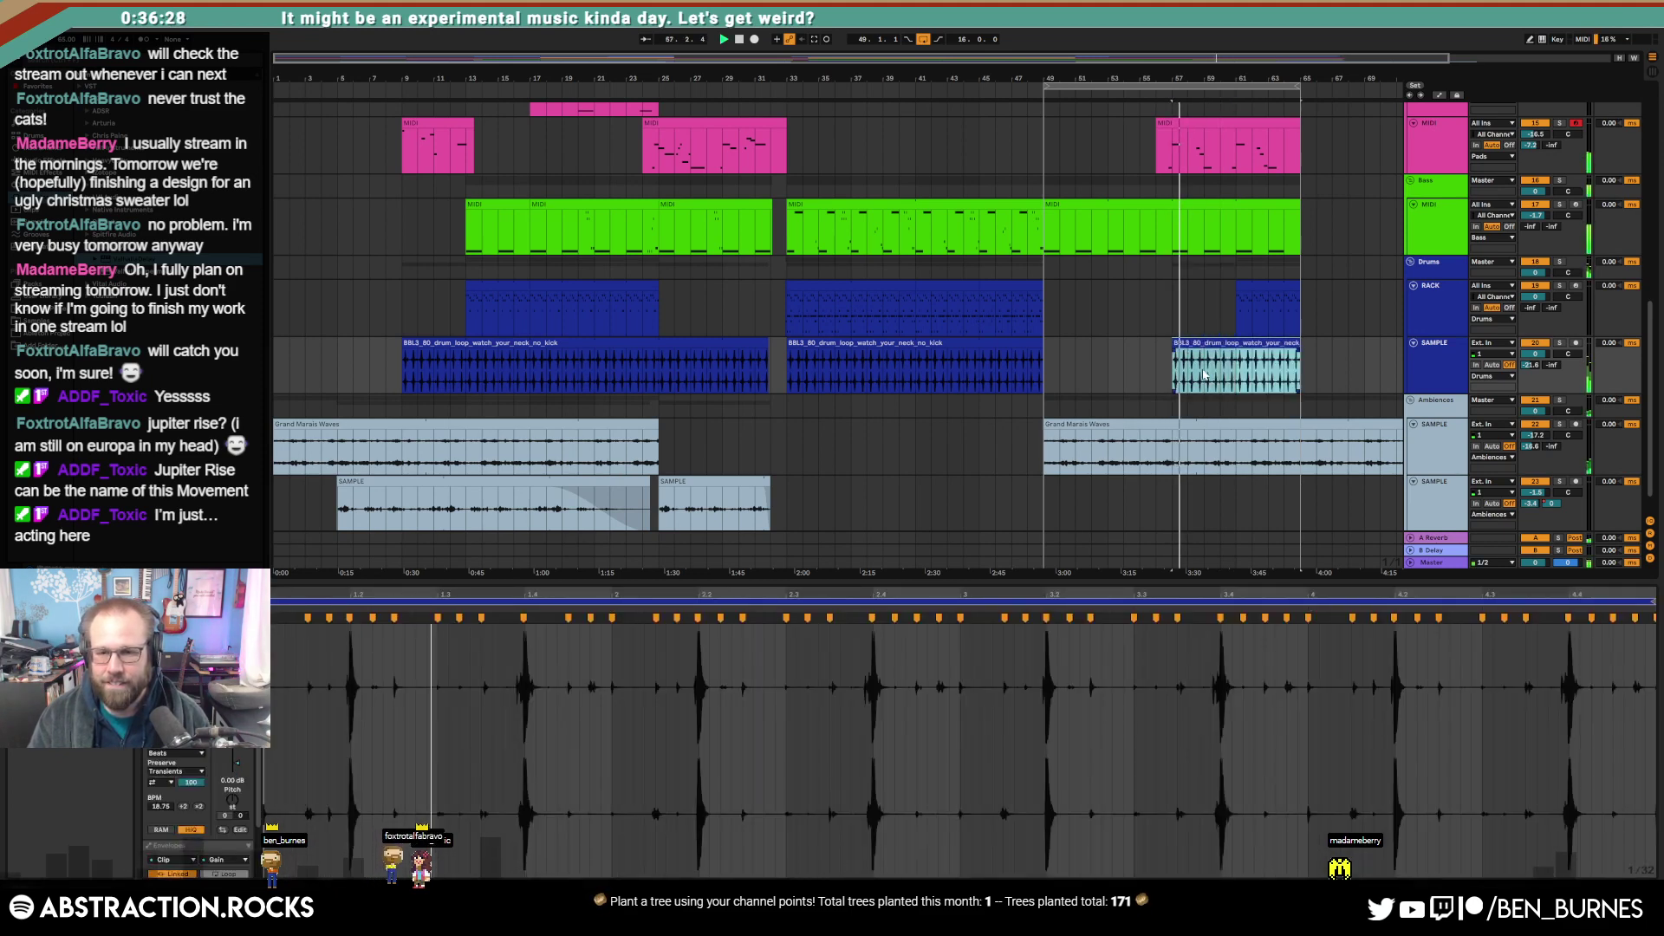
{"action": "left_click_drag", "start_coordinate": [1369, 76], "coordinate": [1209, 79]}
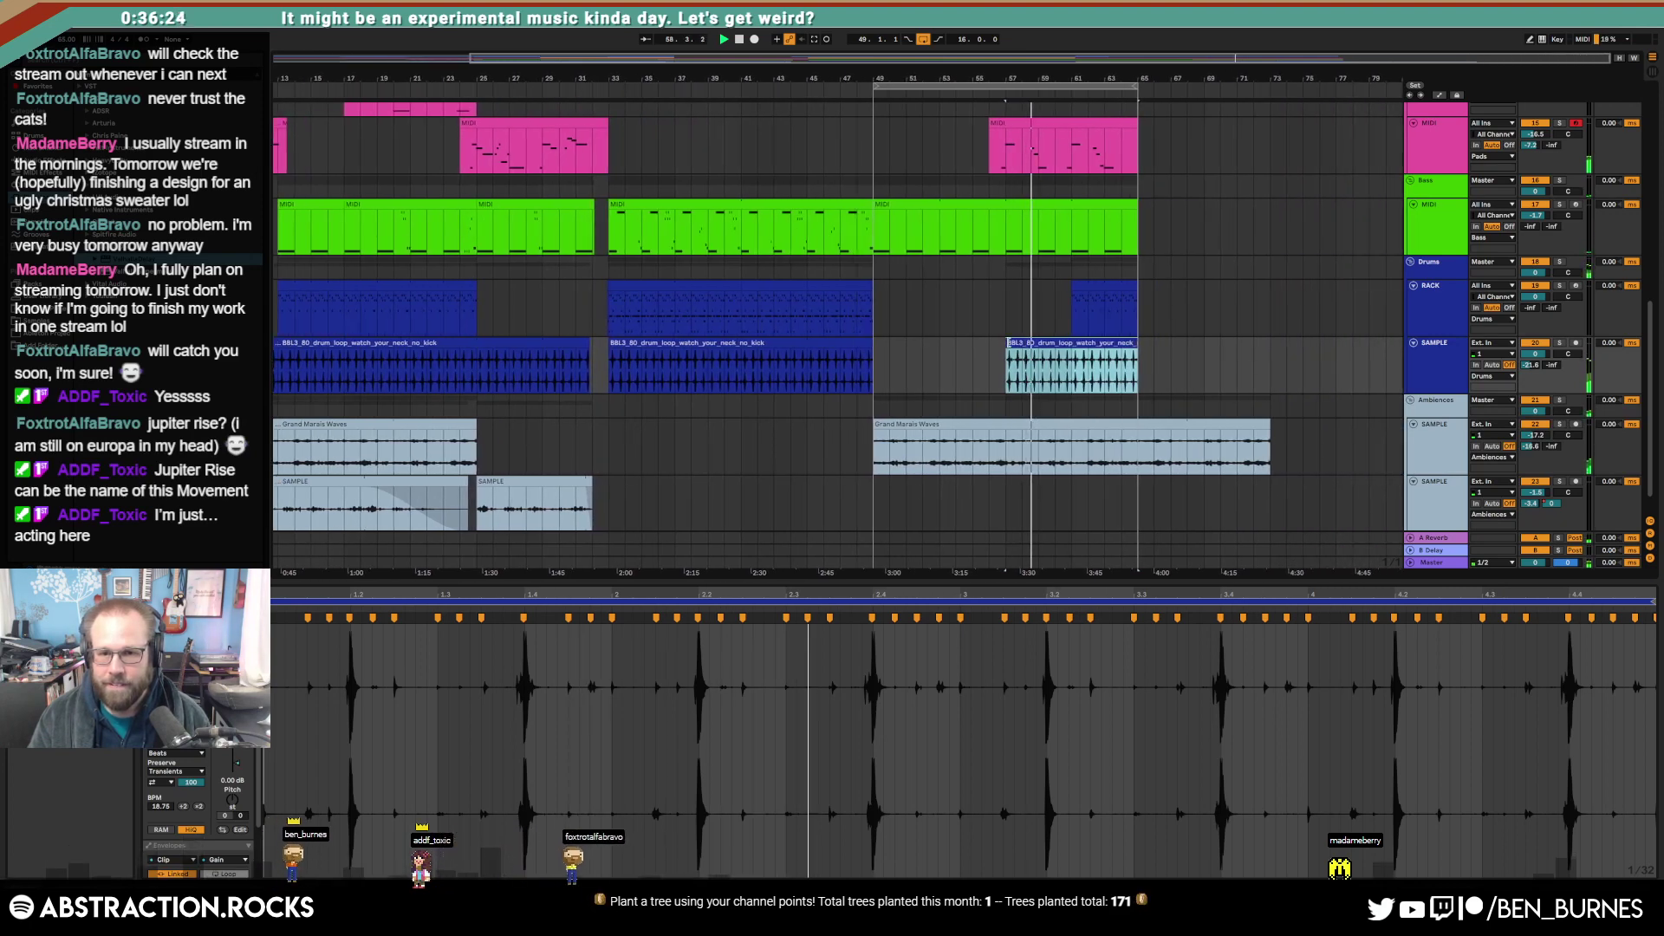
{"action": "left_click_drag", "start_coordinate": [1007, 343], "coordinate": [1069, 345]}
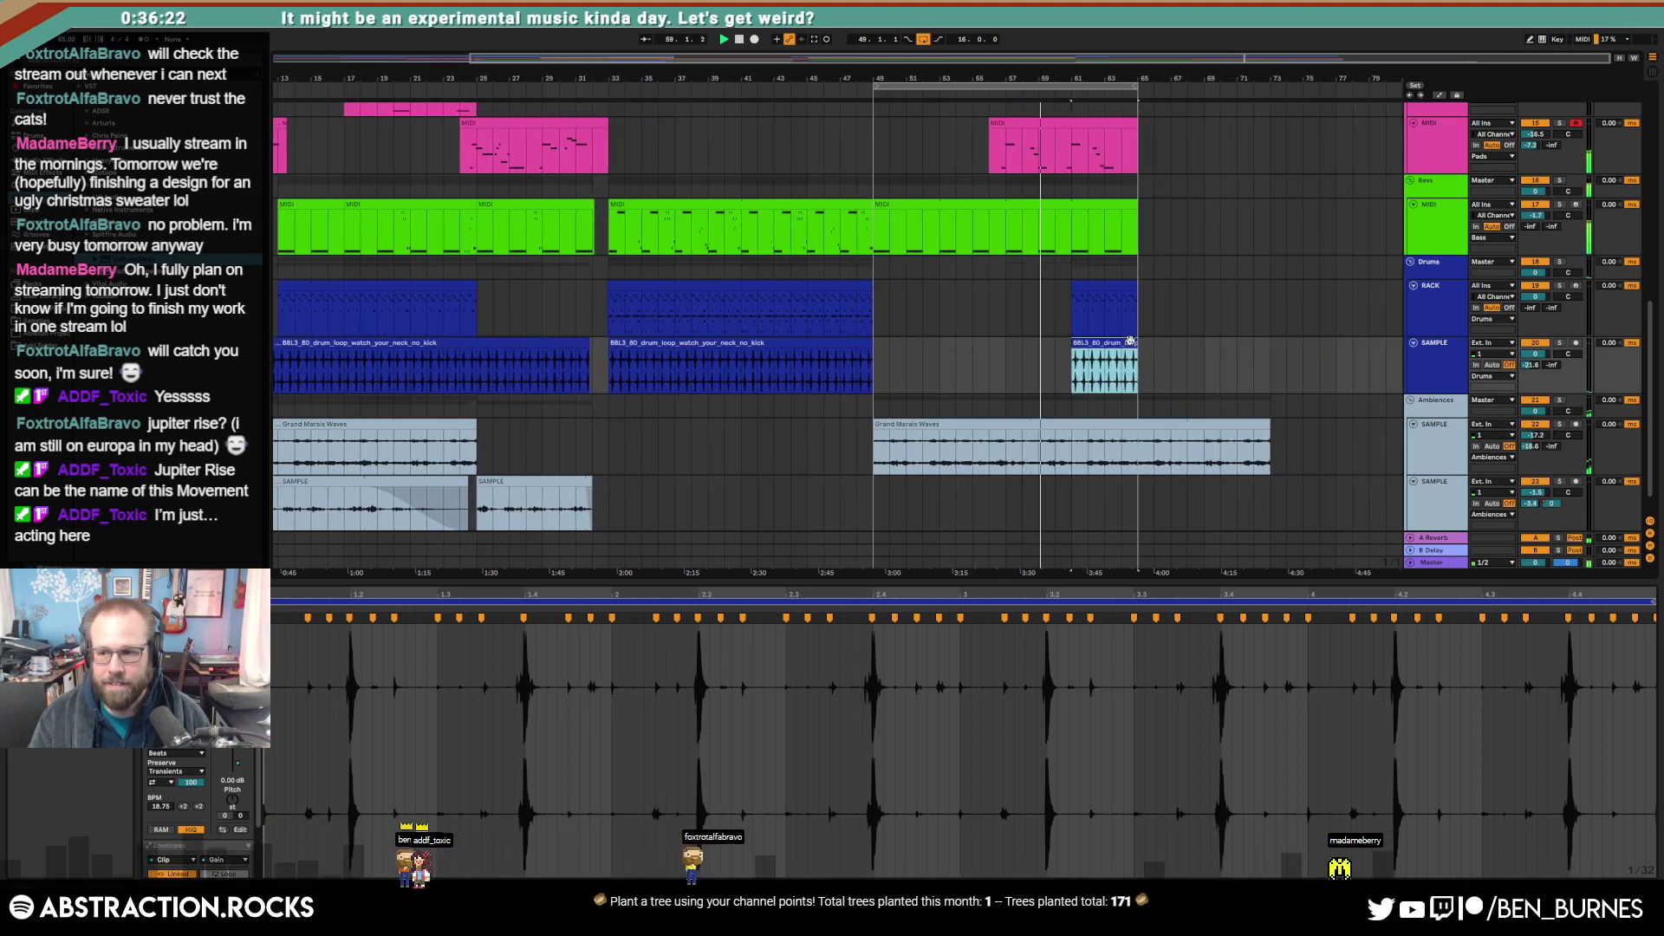
Step: Open the lead clip at bar 49, select all its notes and quantize them, returning to the track devices
{"action": "scroll", "coordinate": [1137, 386], "scroll_direction": "up", "scroll_amount": 8}
{"action": "scroll", "coordinate": [1137, 386], "scroll_direction": "up", "scroll_amount": 3}
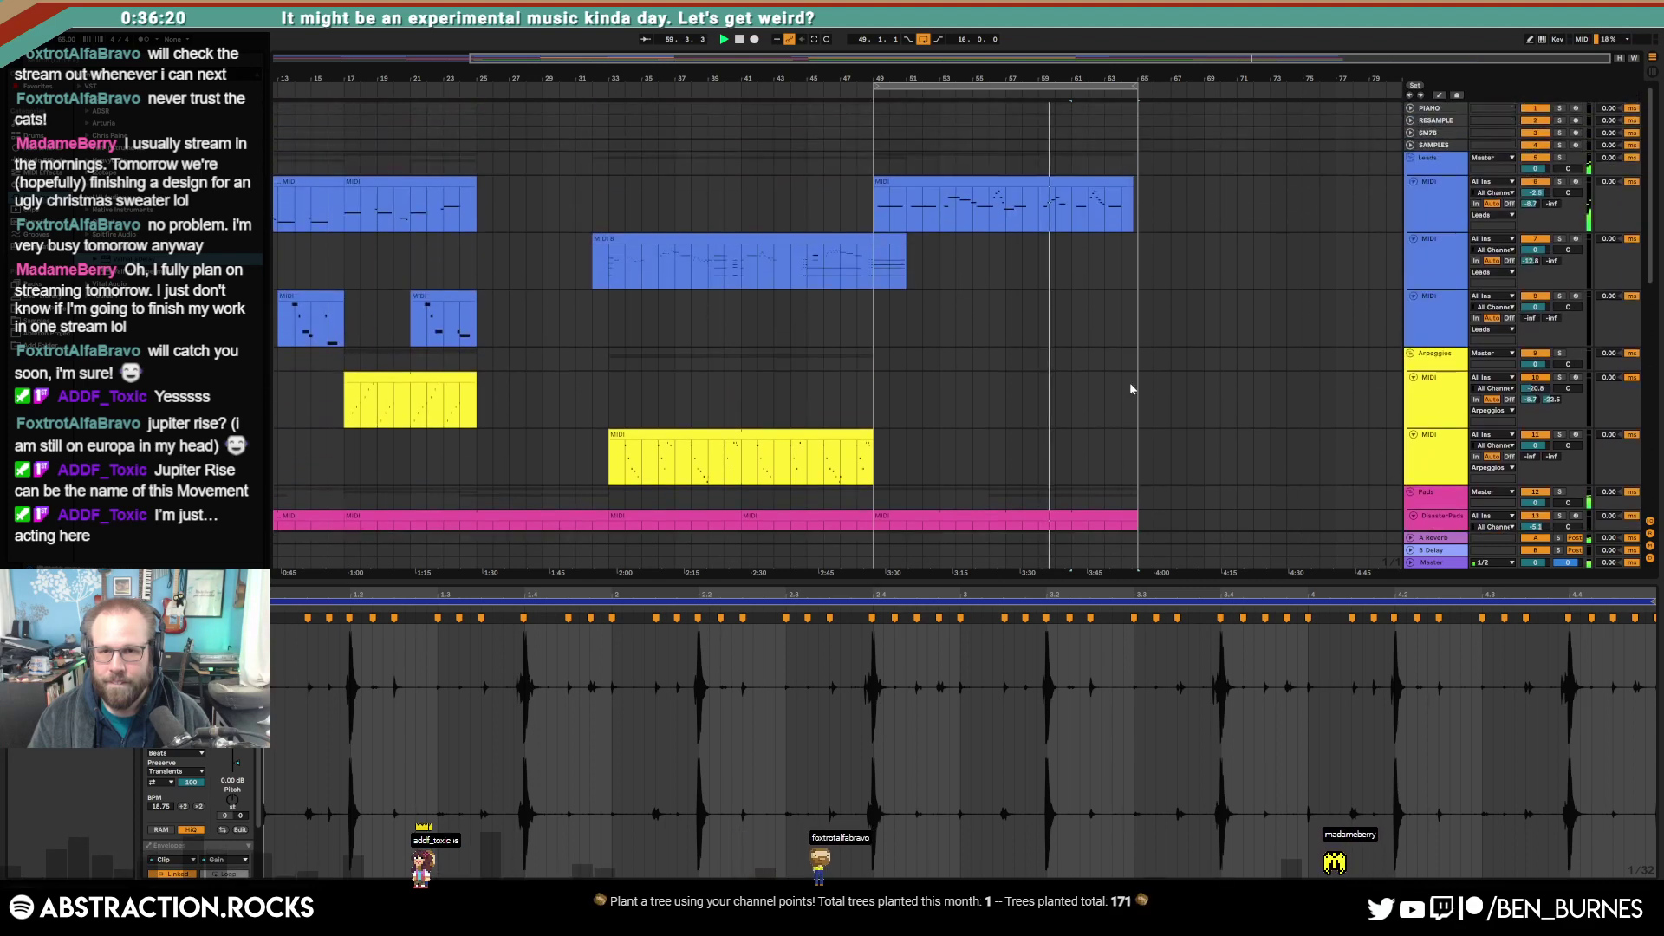
{"action": "left_click", "coordinate": [1078, 185]}
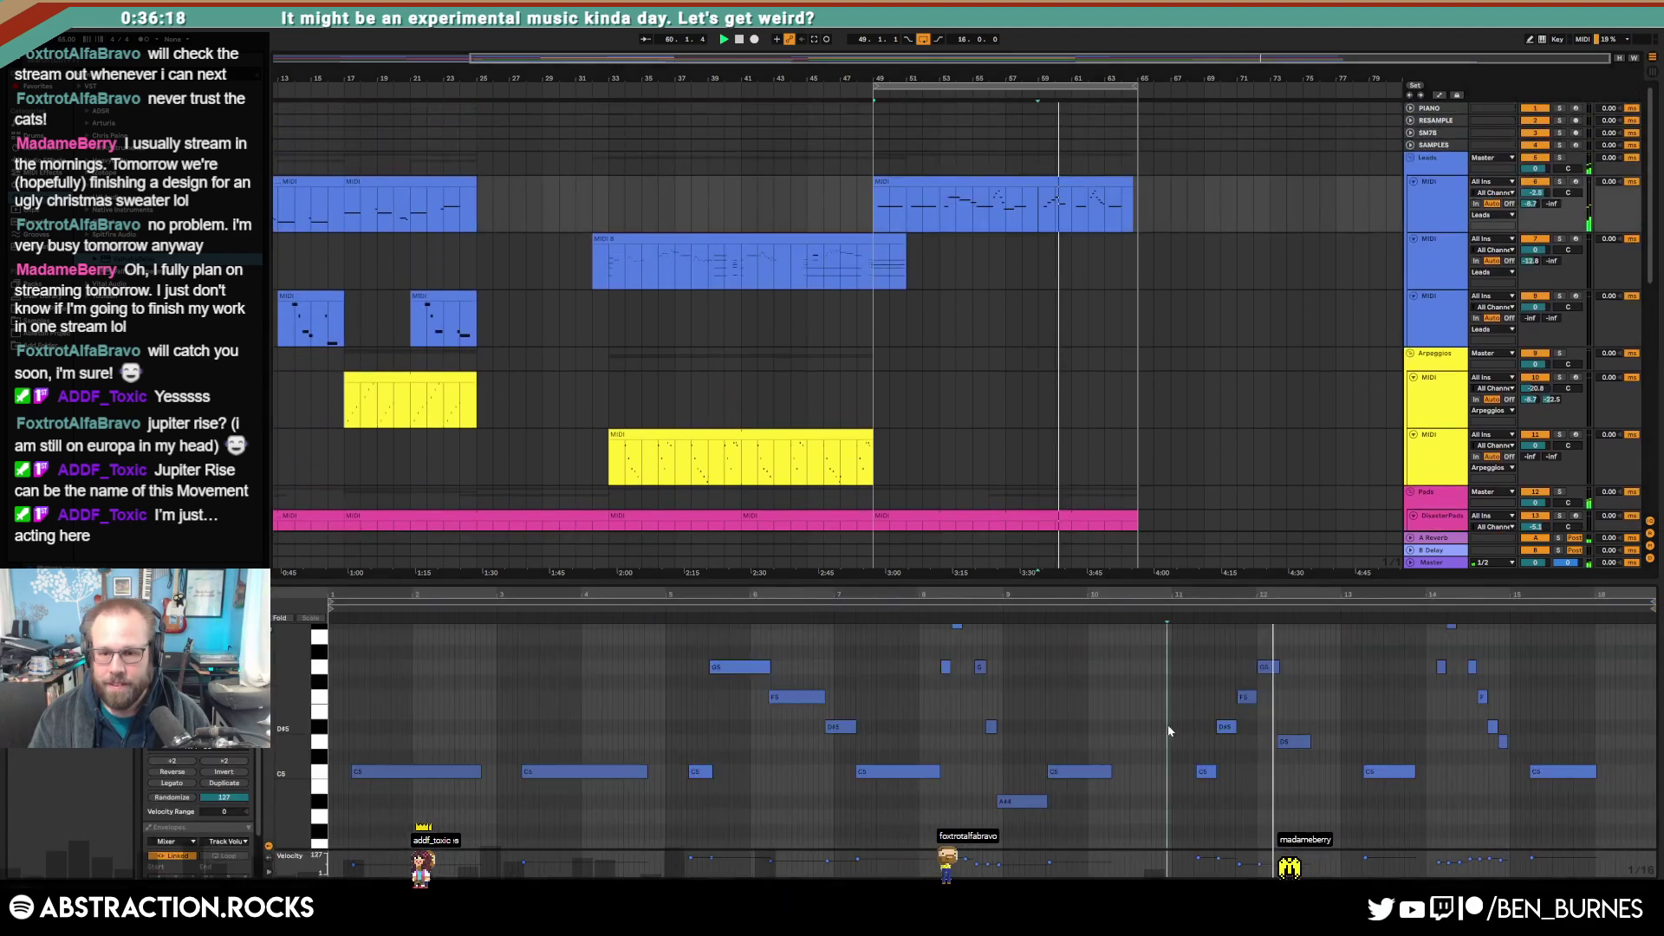
{"action": "key", "text": "ctrl+a"}
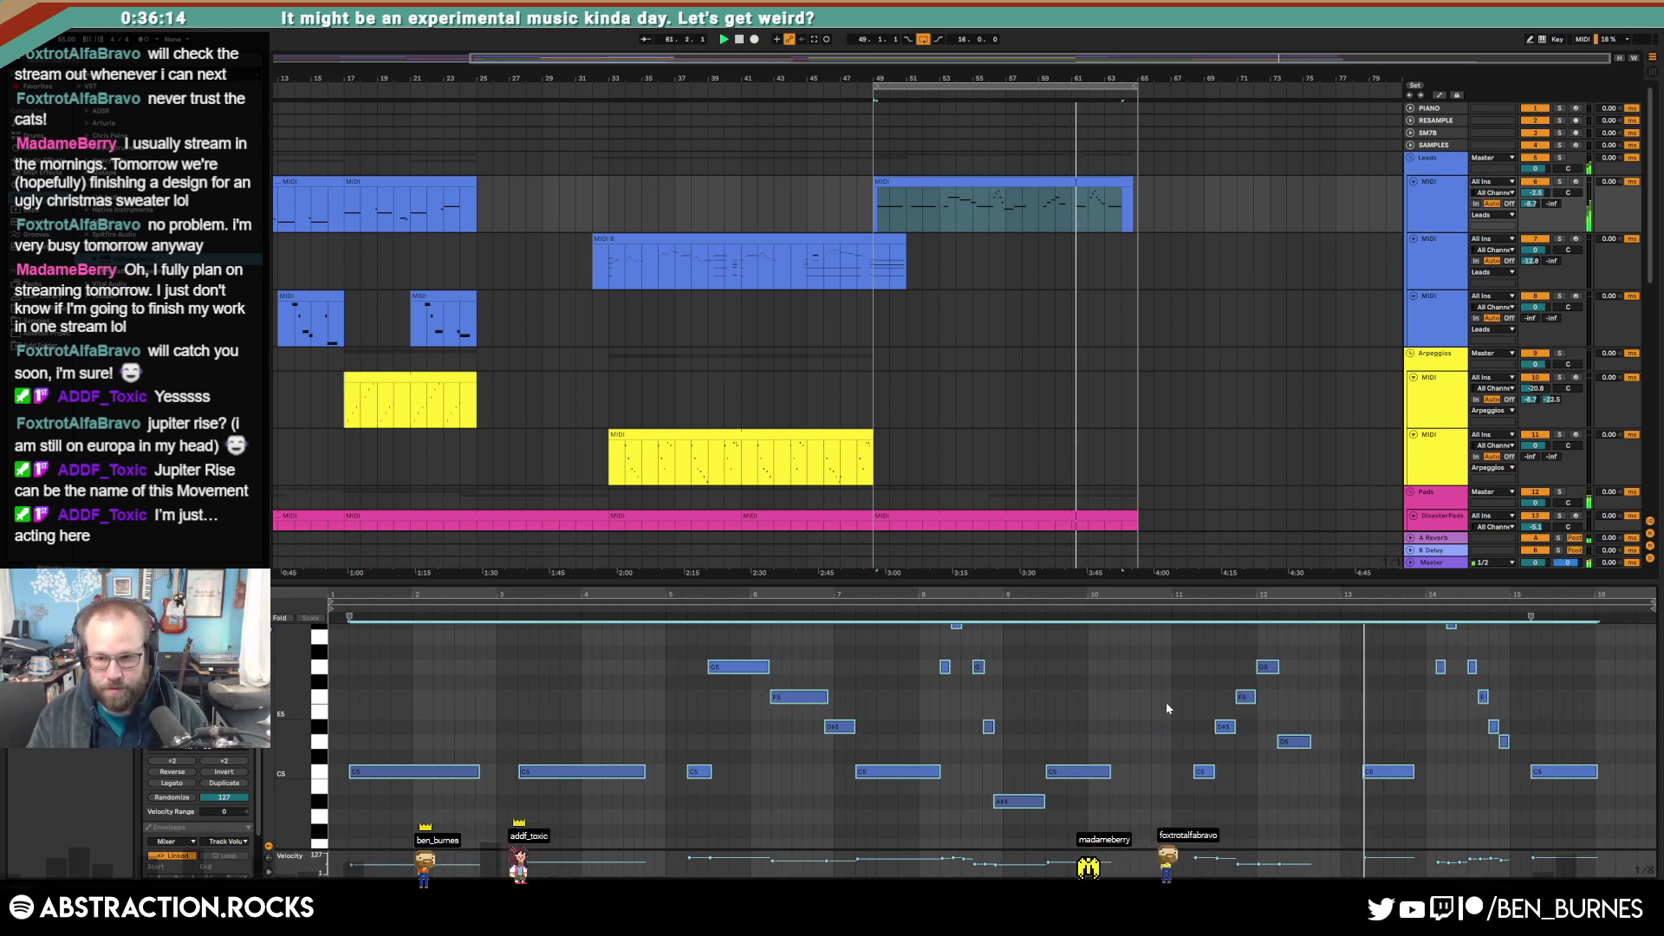
{"action": "left_click", "coordinate": [1167, 702]}
{"action": "key", "text": "shift+Tab"}
{"action": "scroll", "coordinate": [1157, 450], "scroll_direction": "down", "scroll_amount": 8}
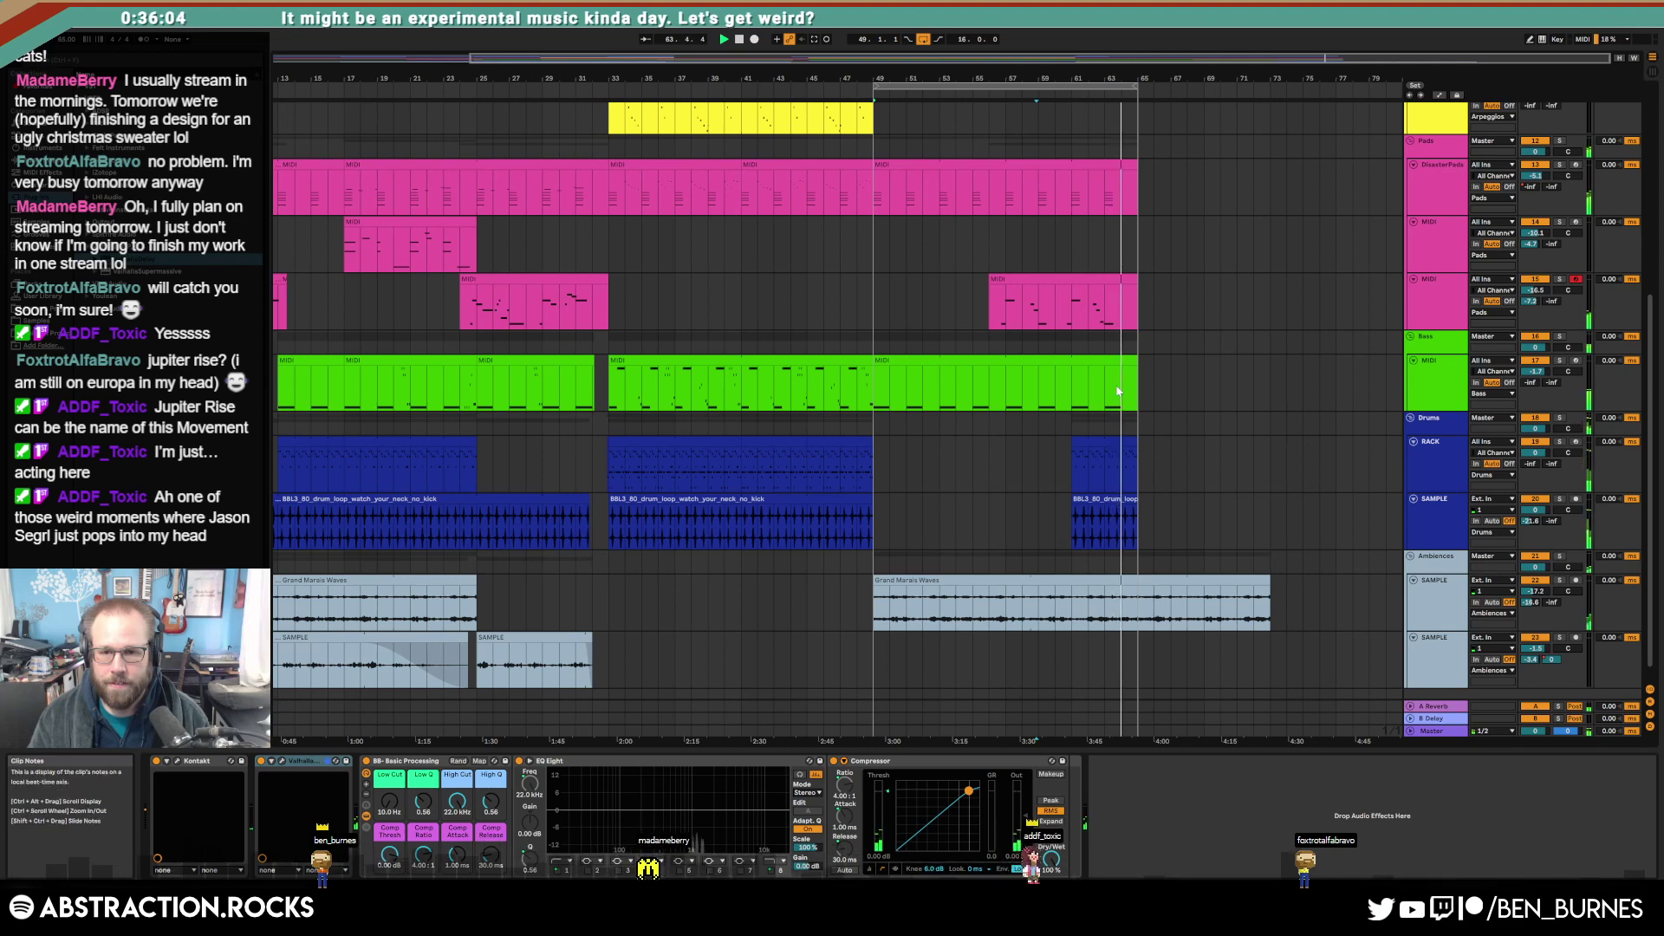
Step: Stop playback, trim the drum loop's end to just past beat 3 of bar 64, and split the drum rack clip at bar 64
{"action": "key", "text": "space"}
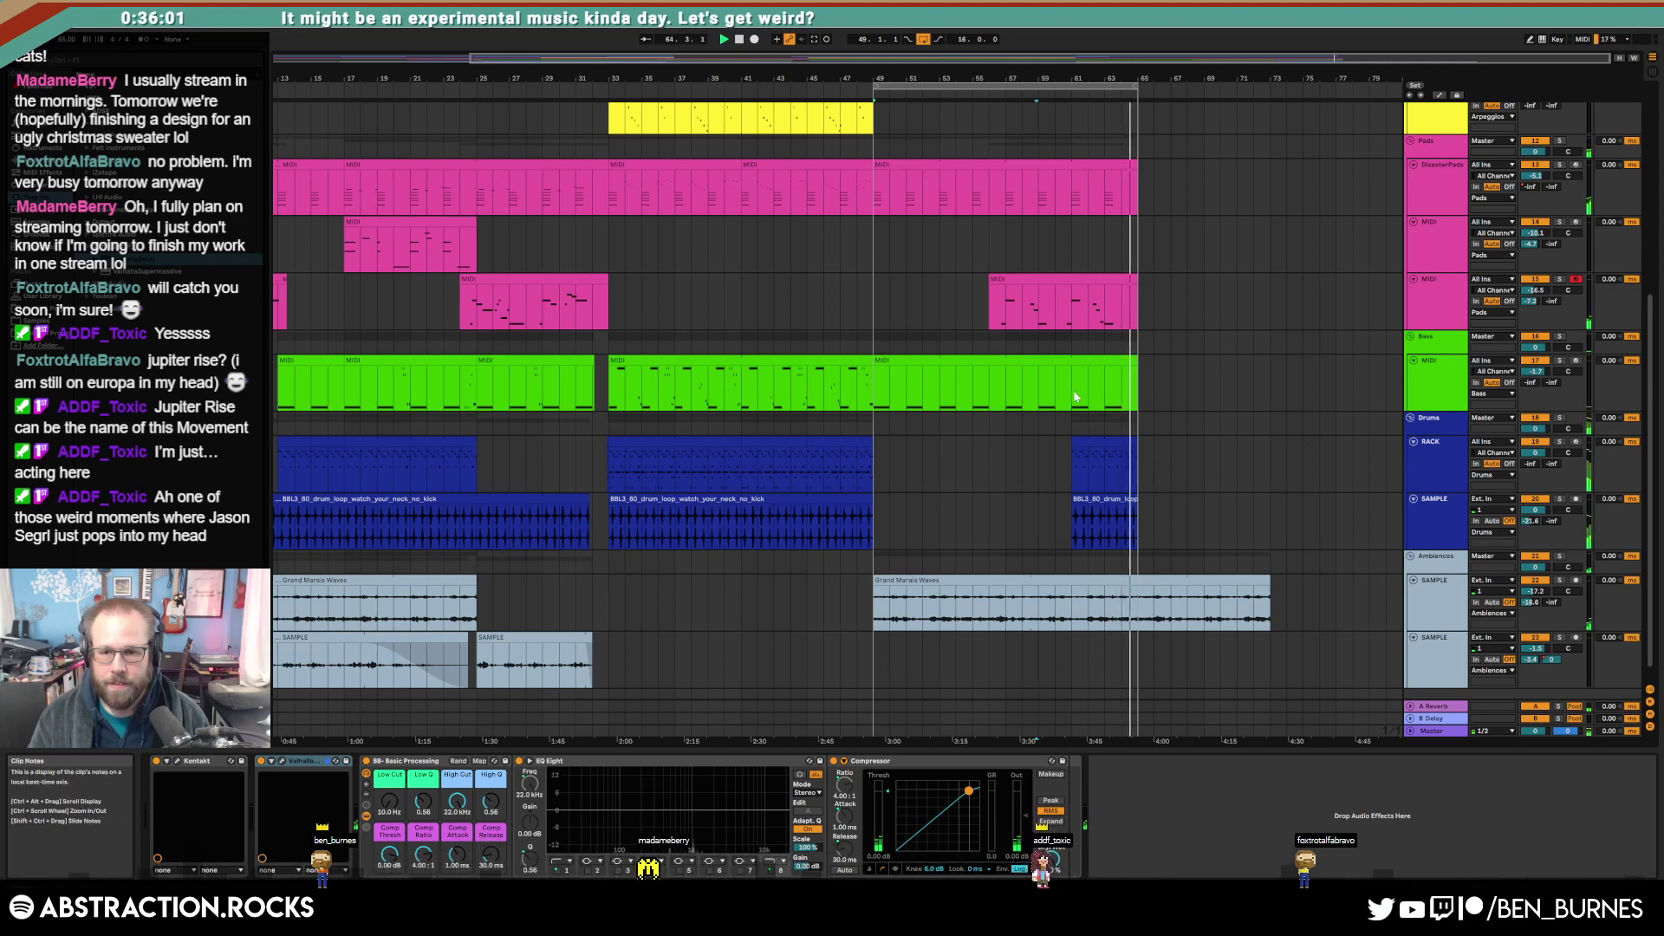
{"action": "scroll", "coordinate": [1134, 471], "scroll_direction": "up", "scroll_amount": 8}
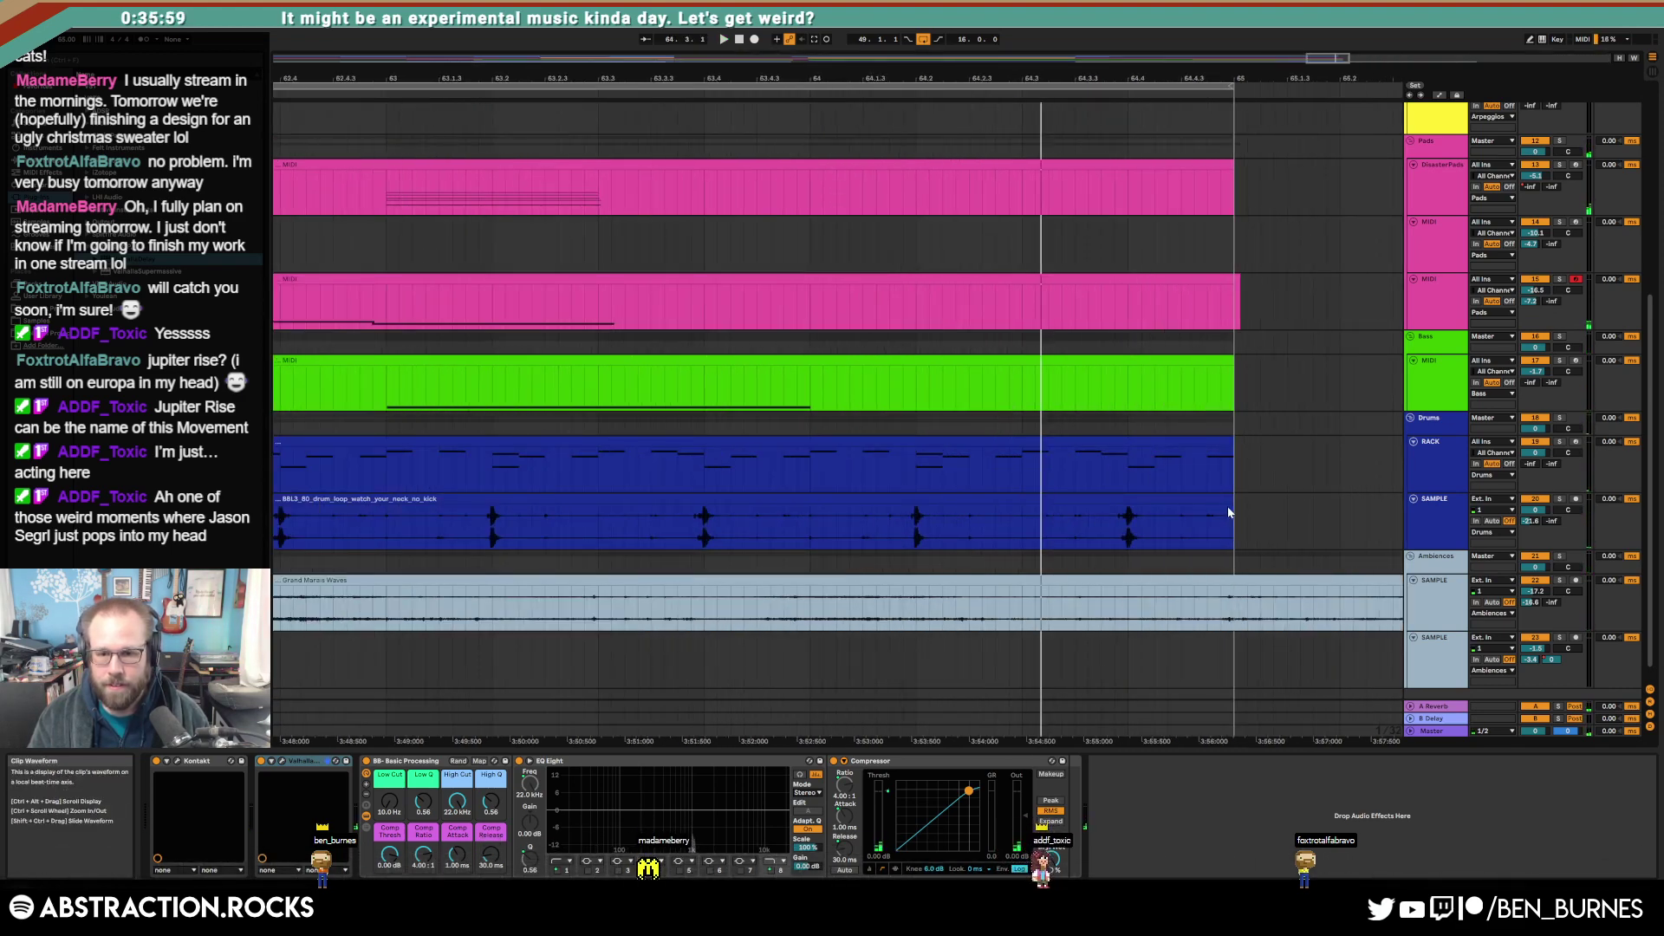
{"action": "left_click_drag", "start_coordinate": [1228, 500], "coordinate": [1035, 501]}
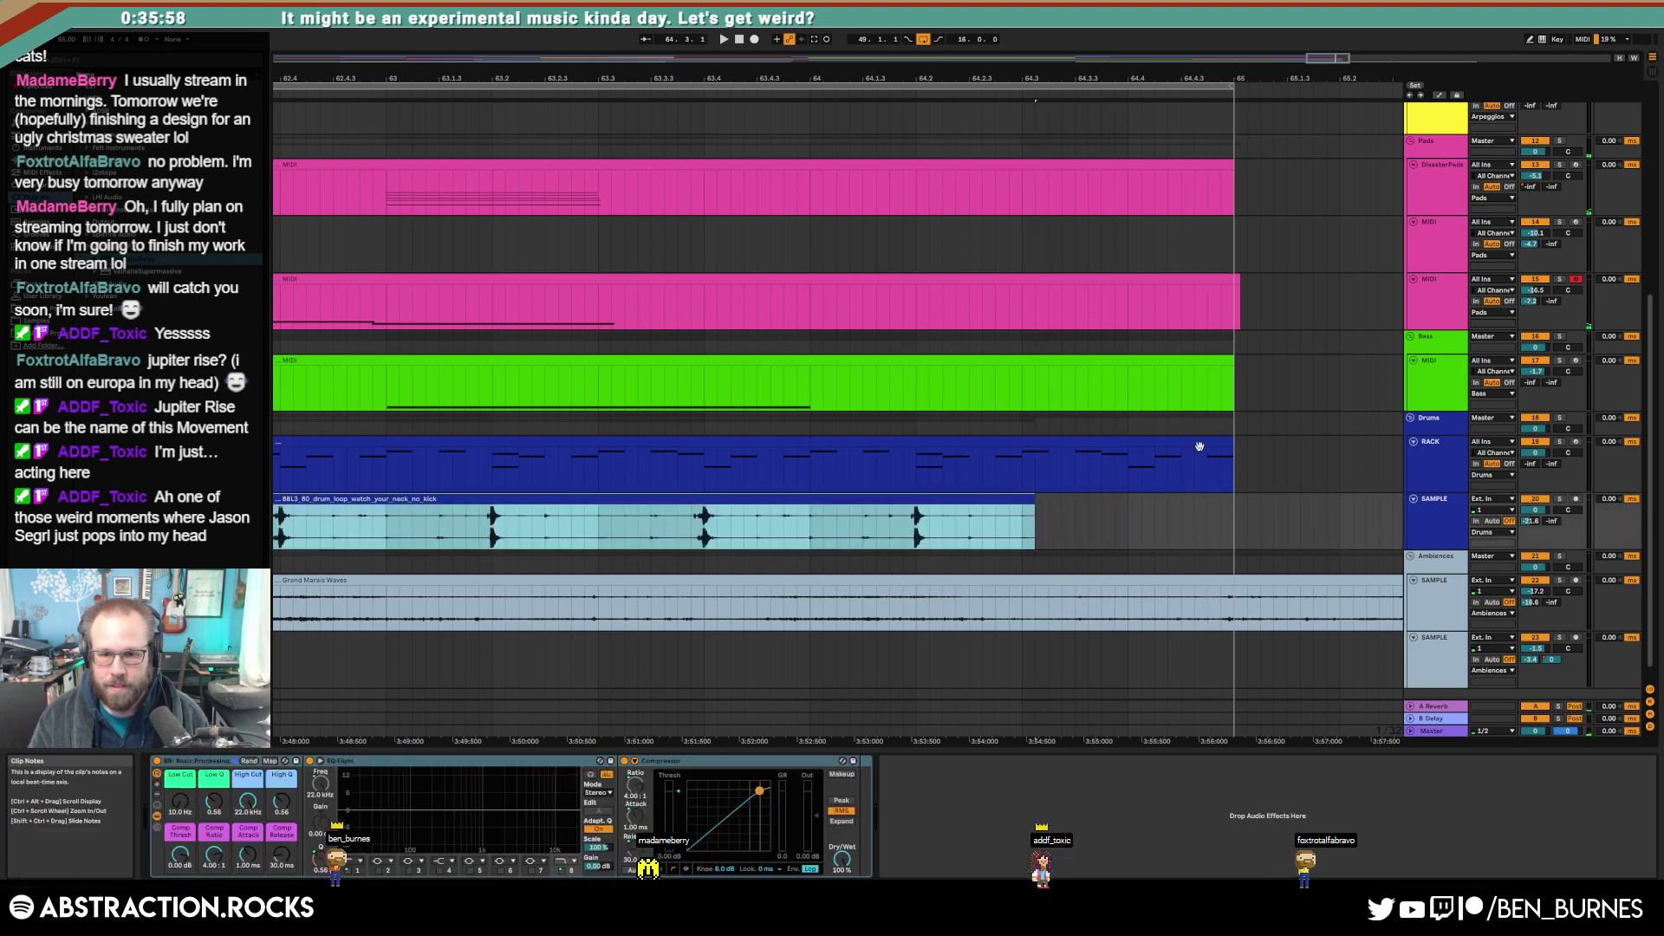
{"action": "left_click_drag", "start_coordinate": [1231, 453], "coordinate": [811, 456]}
{"action": "key", "text": "ctrl+e"}
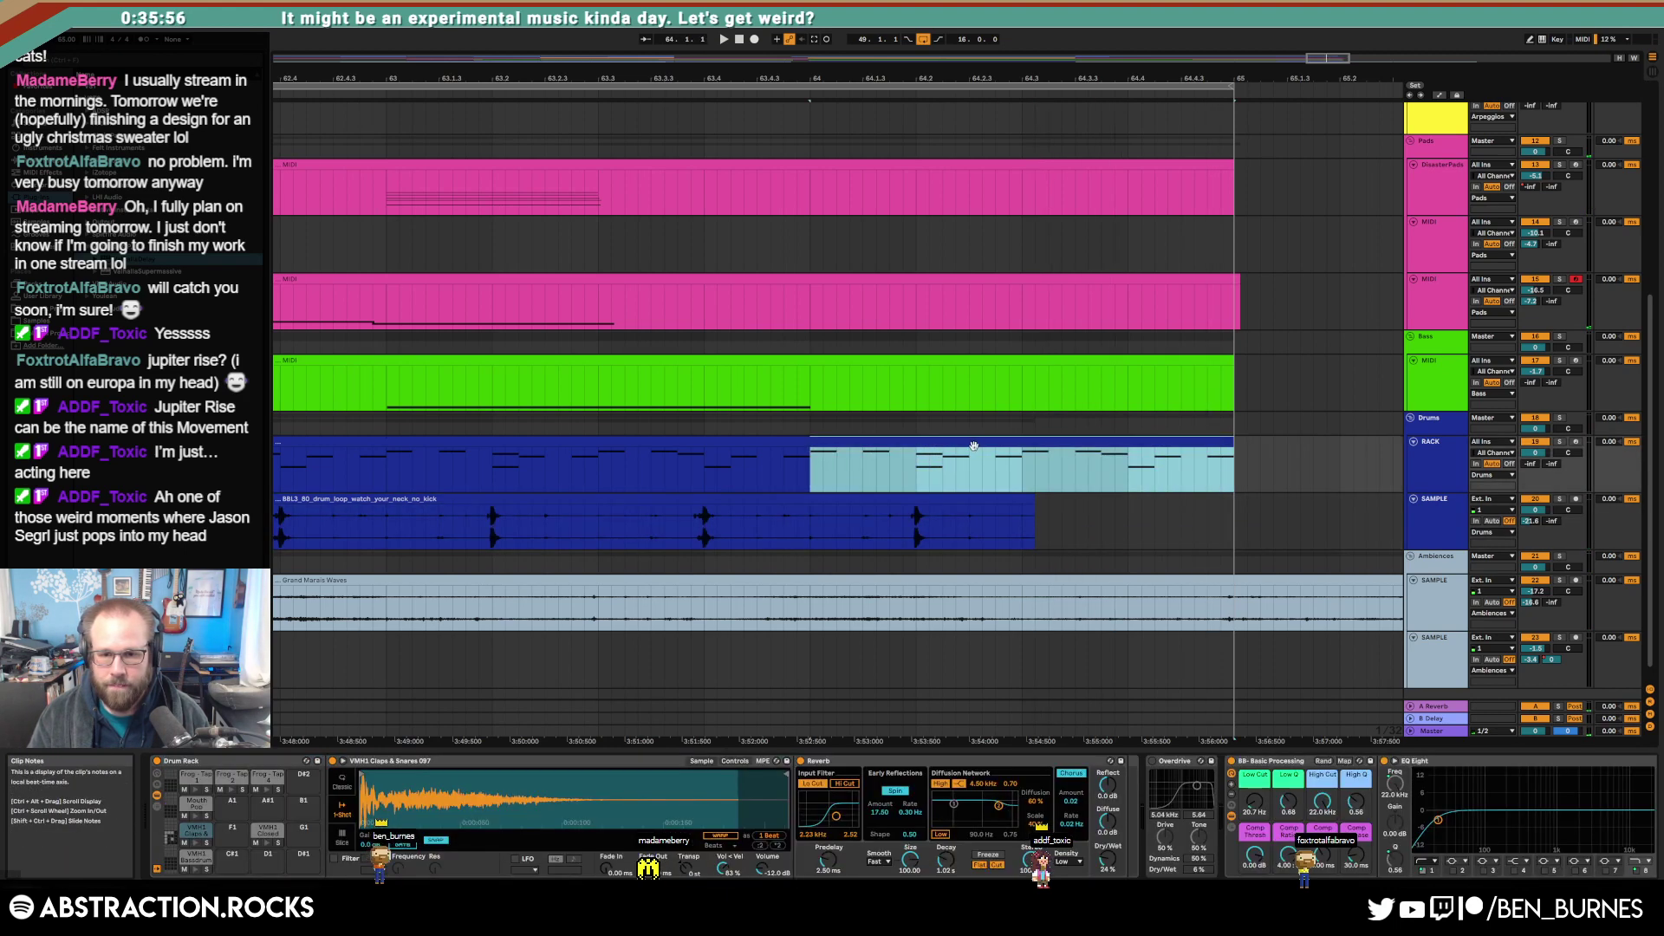
Step: Delete the Frog - Tap notes from the second half of beat 3 onward in the bar 64 drum rack clip
{"action": "double_click", "coordinate": [974, 443]}
{"action": "left_click_drag", "start_coordinate": [1462, 644], "coordinate": [1608, 672]}
{"action": "key", "text": "Delete"}
{"action": "left_click_drag", "start_coordinate": [1282, 663], "coordinate": [1132, 610]}
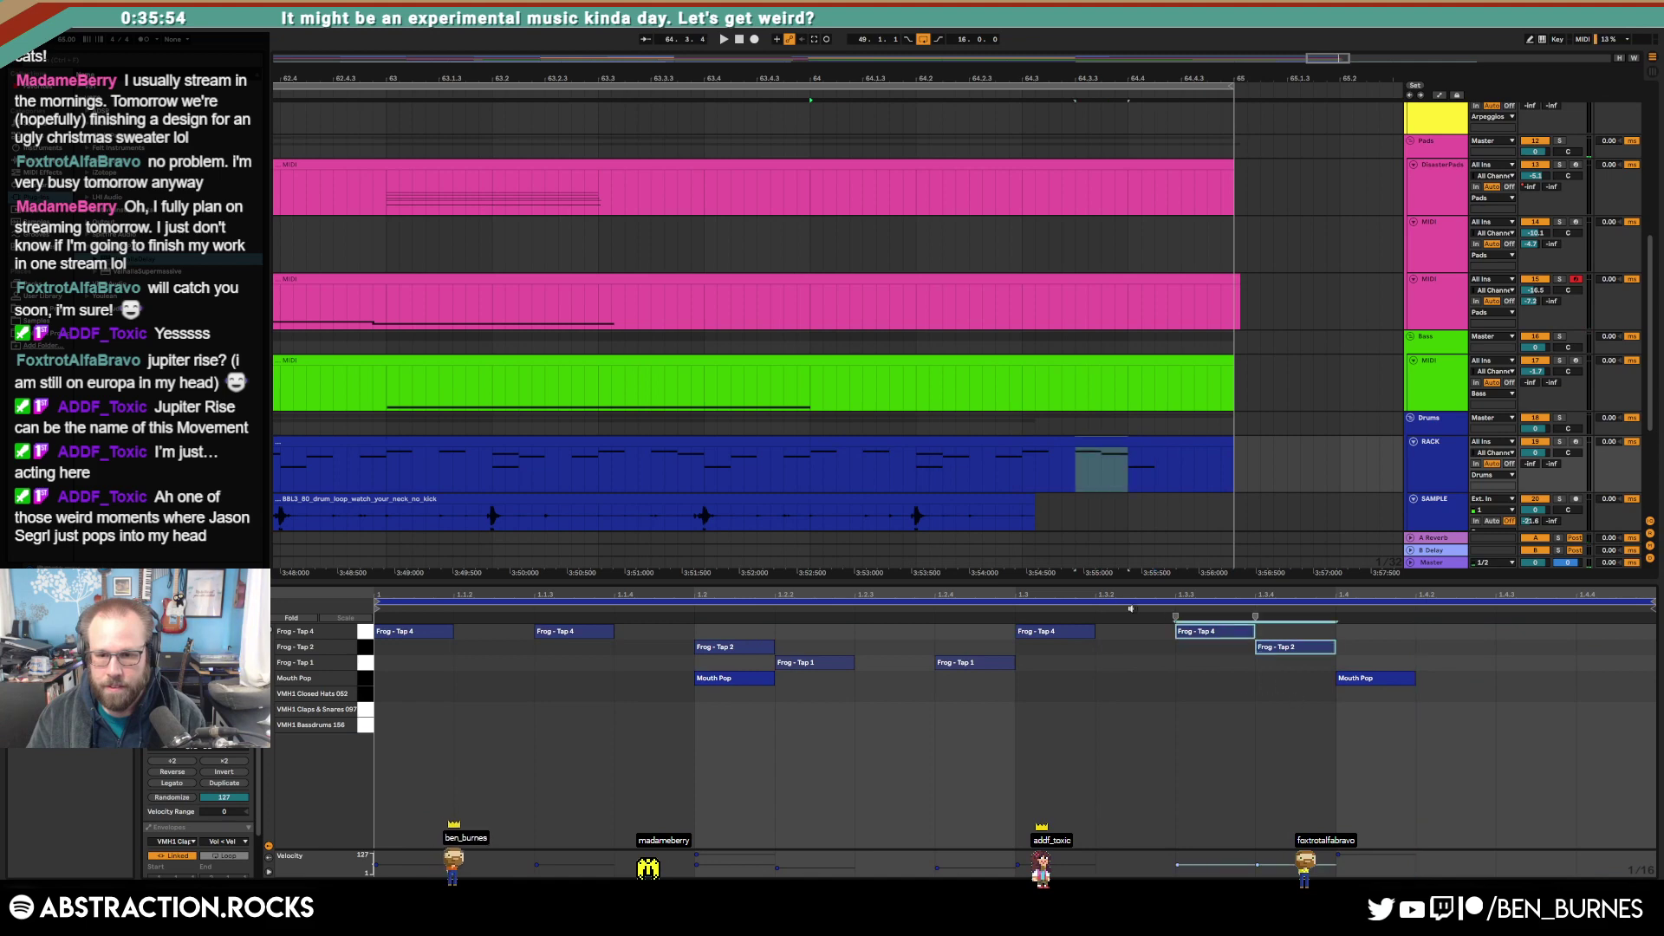
{"action": "key", "text": "Delete"}
Step: Duplicate the last Mouth Pop note to fill all four sixteenths of beat 4, and play back the ending
{"action": "left_click_drag", "start_coordinate": [1375, 645], "coordinate": [1396, 719]}
{"action": "key", "text": "ctrl+d"}
{"action": "key", "text": "space"}
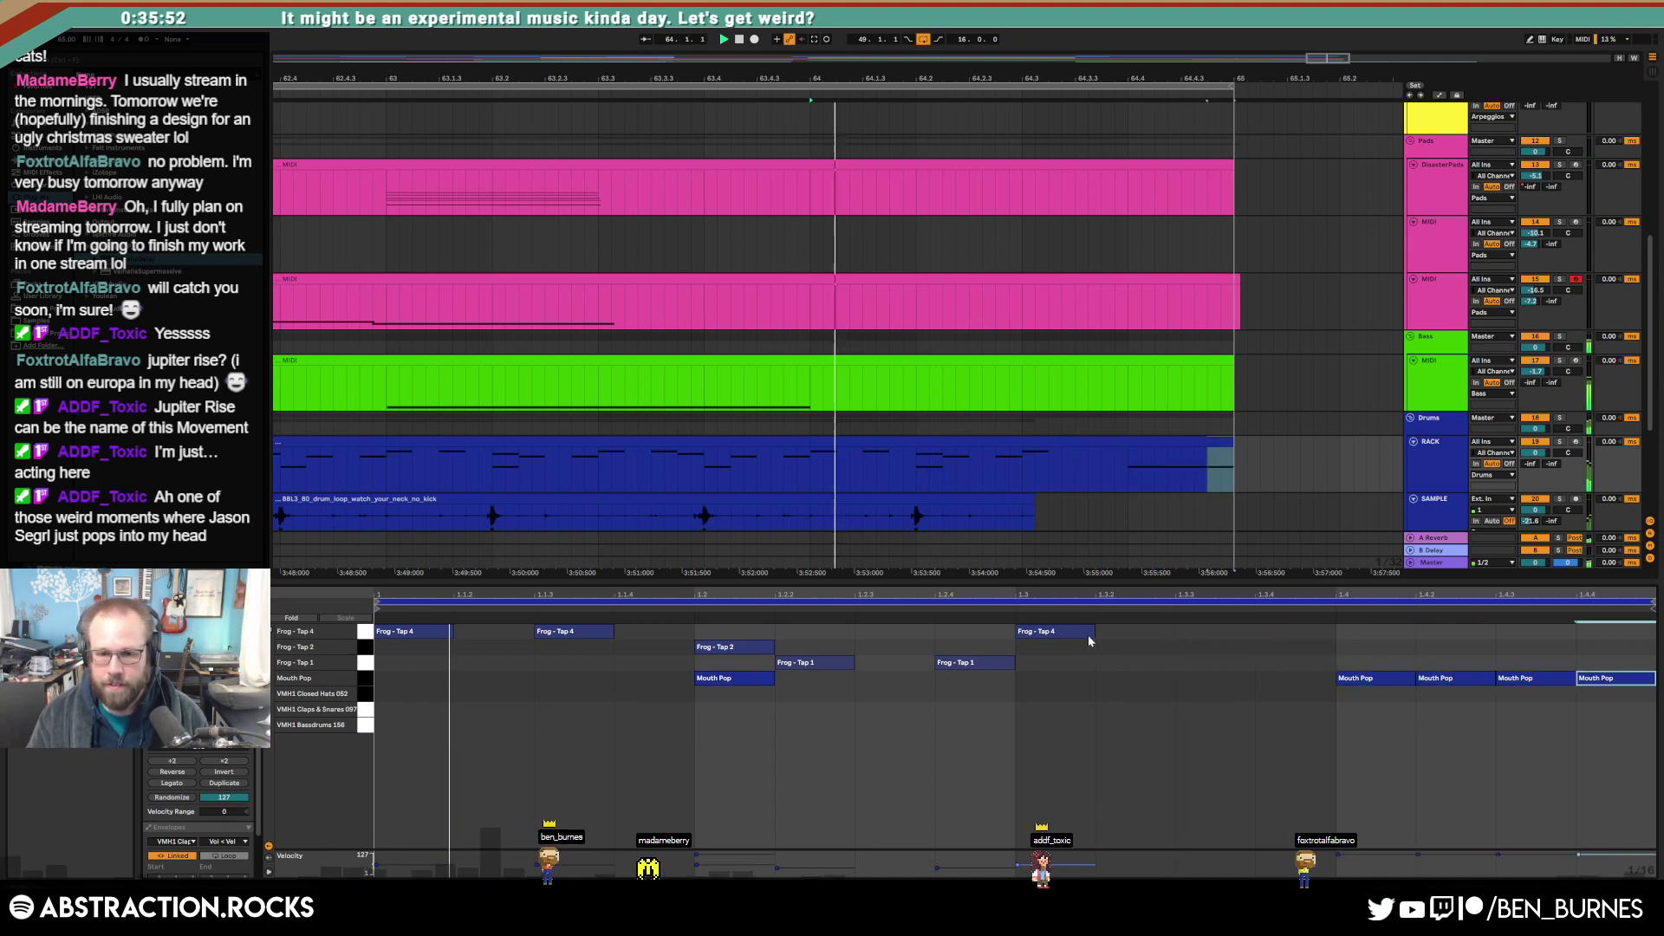
{"action": "key", "text": "shift+Tab"}
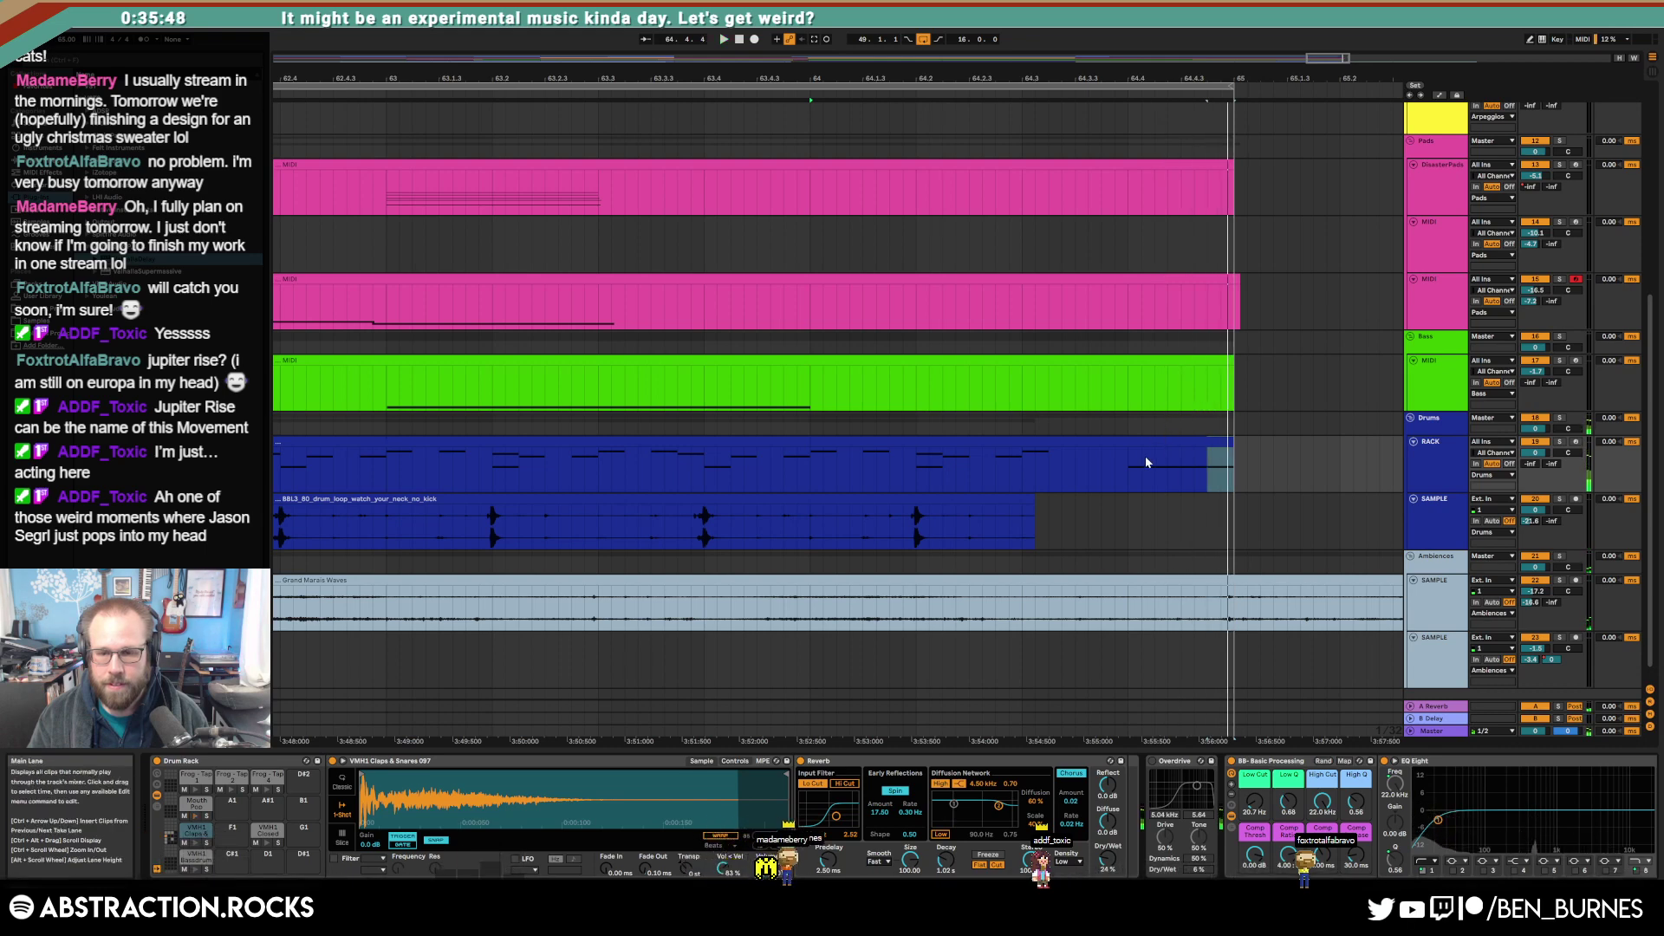
Step: Move the last half beat of the bar 64 drum rack clip one beat later, past bar 65
{"action": "scroll", "coordinate": [1197, 405], "scroll_direction": "down", "scroll_amount": 4}
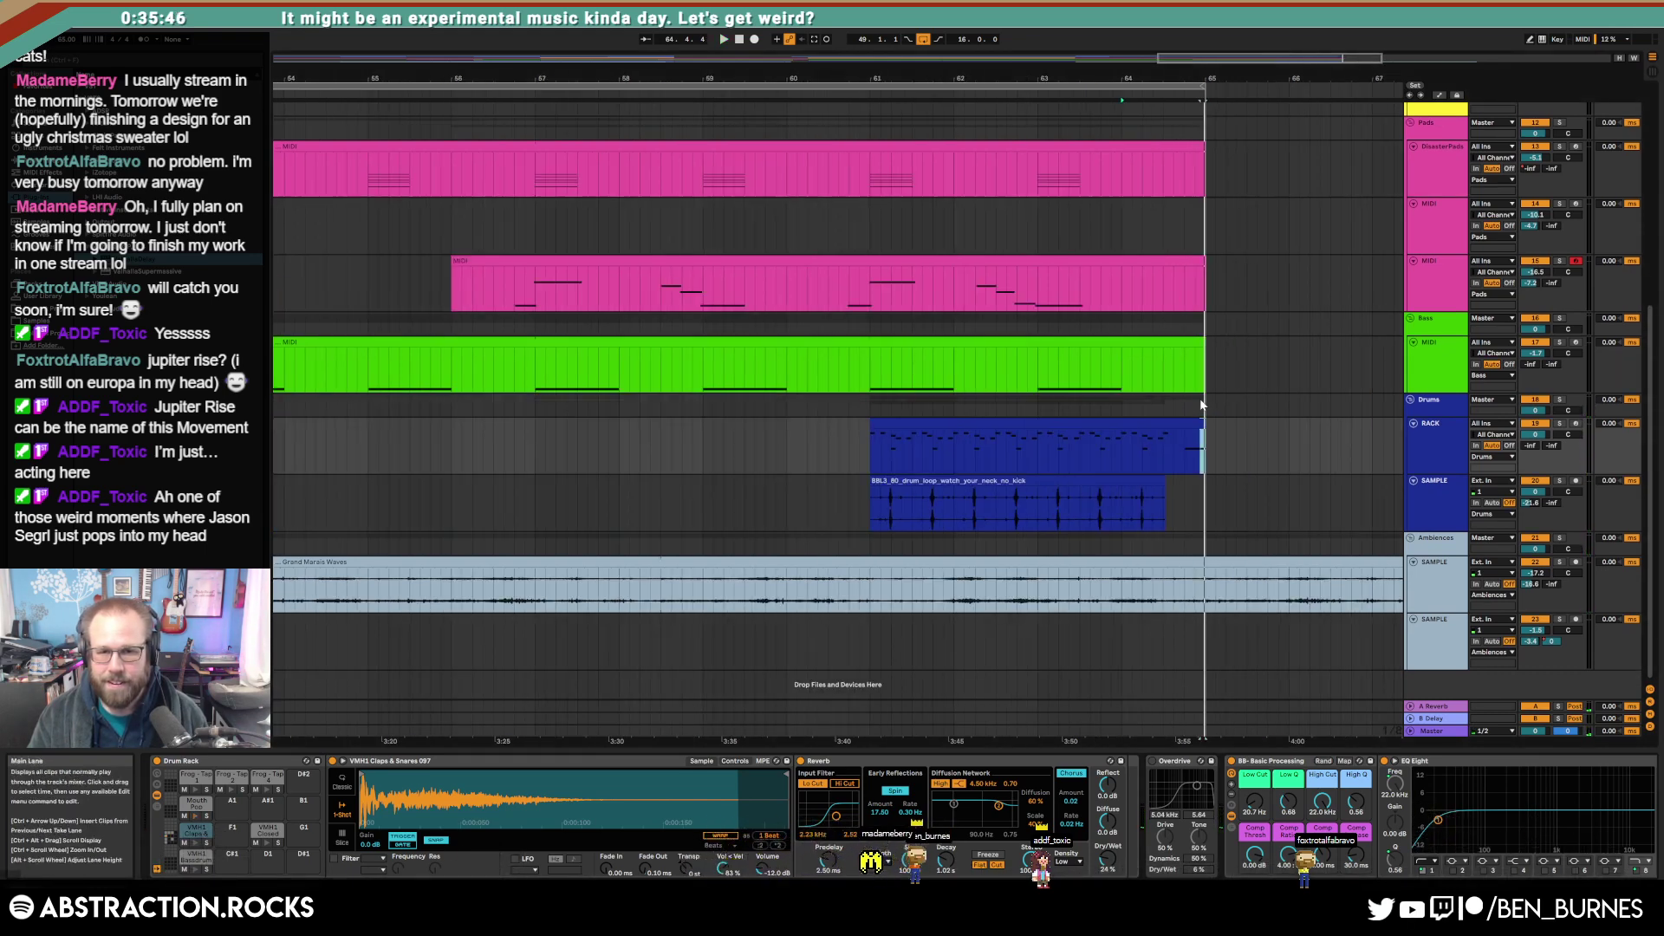
{"action": "scroll", "coordinate": [1215, 429], "scroll_direction": "up", "scroll_amount": 3}
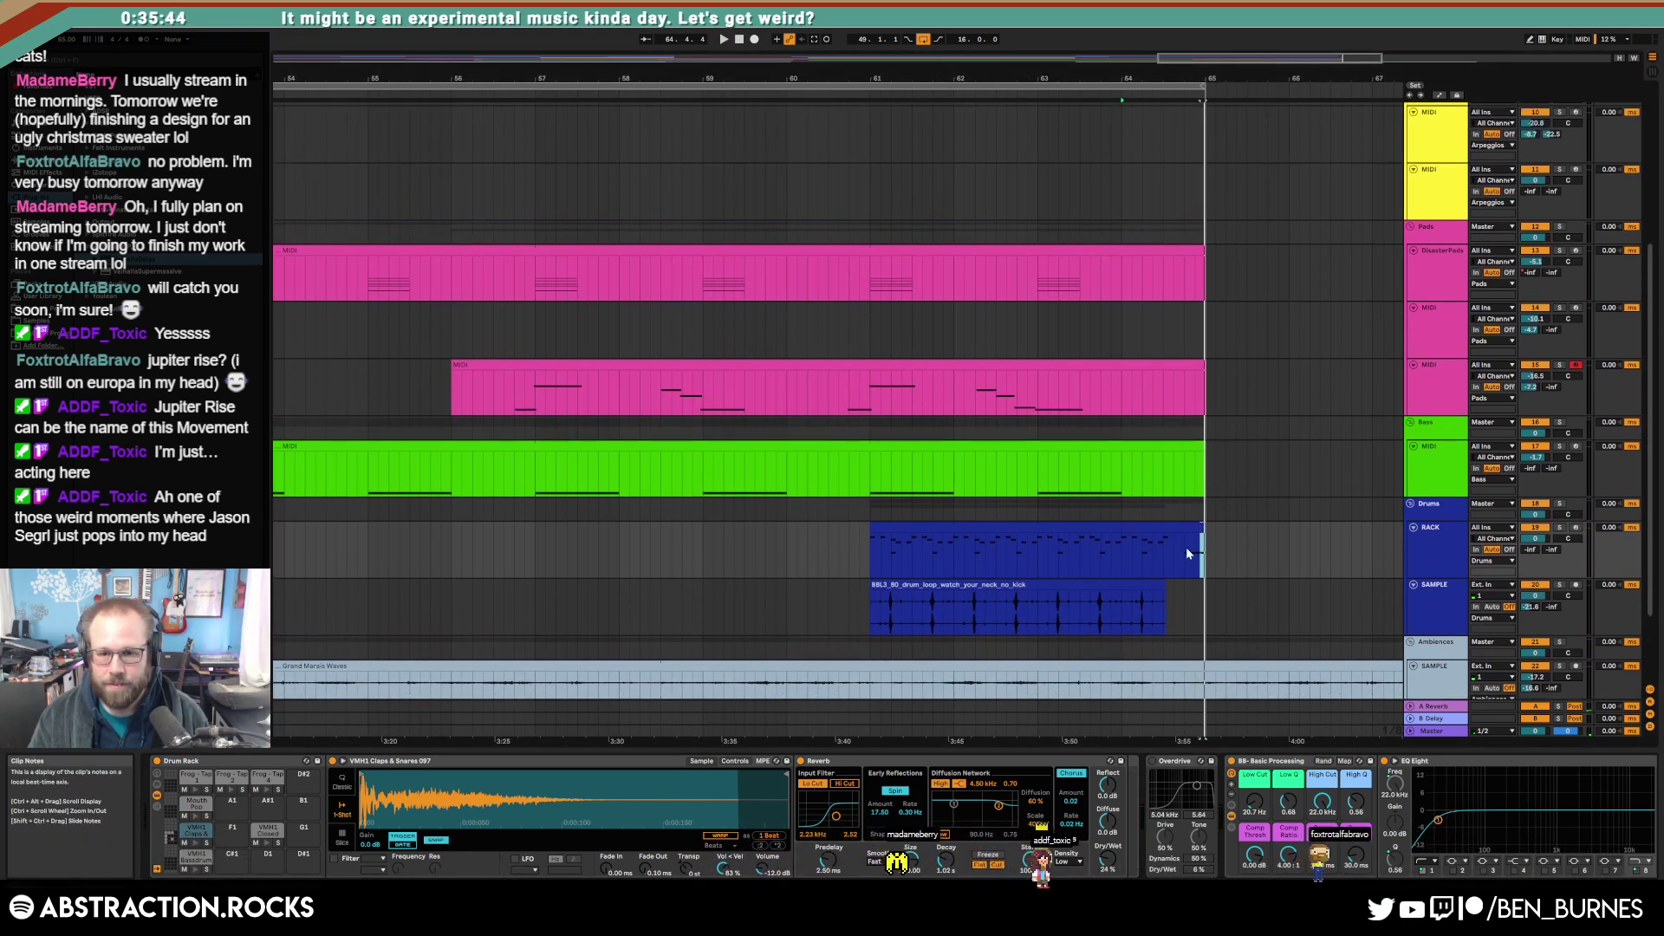
{"action": "left_click_drag", "start_coordinate": [1200, 544], "coordinate": [1242, 541]}
Step: Insert a time signature change at bar 65 and set it to 1/4
{"action": "right_click", "coordinate": [1205, 93]}
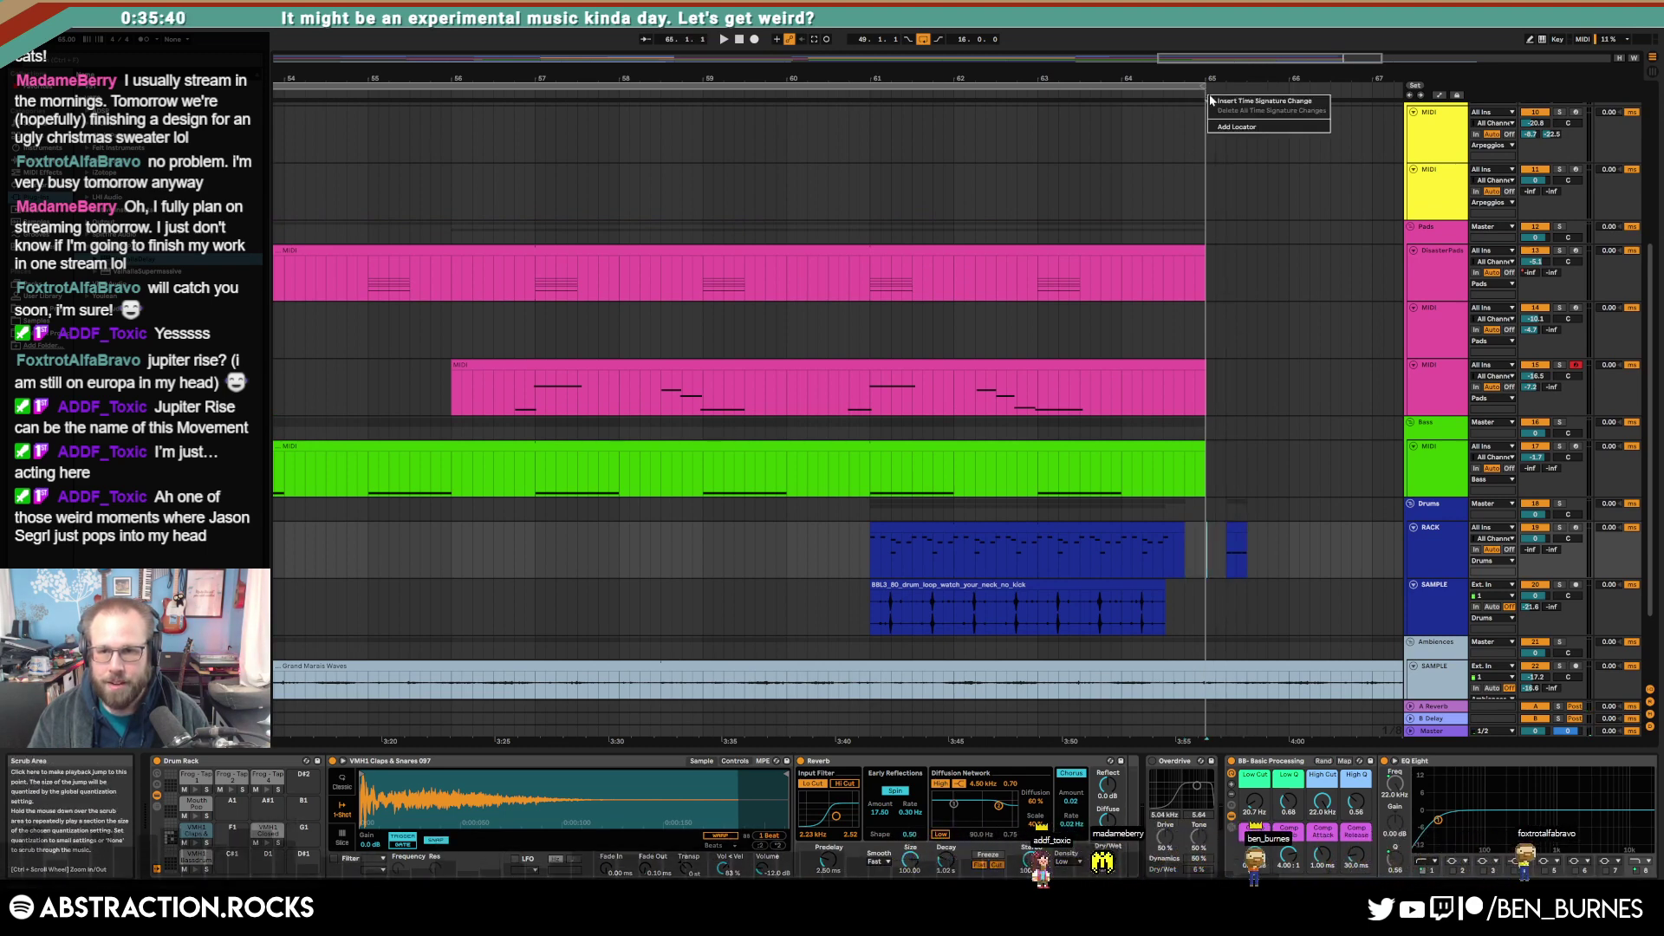
{"action": "left_click", "coordinate": [1219, 103]}
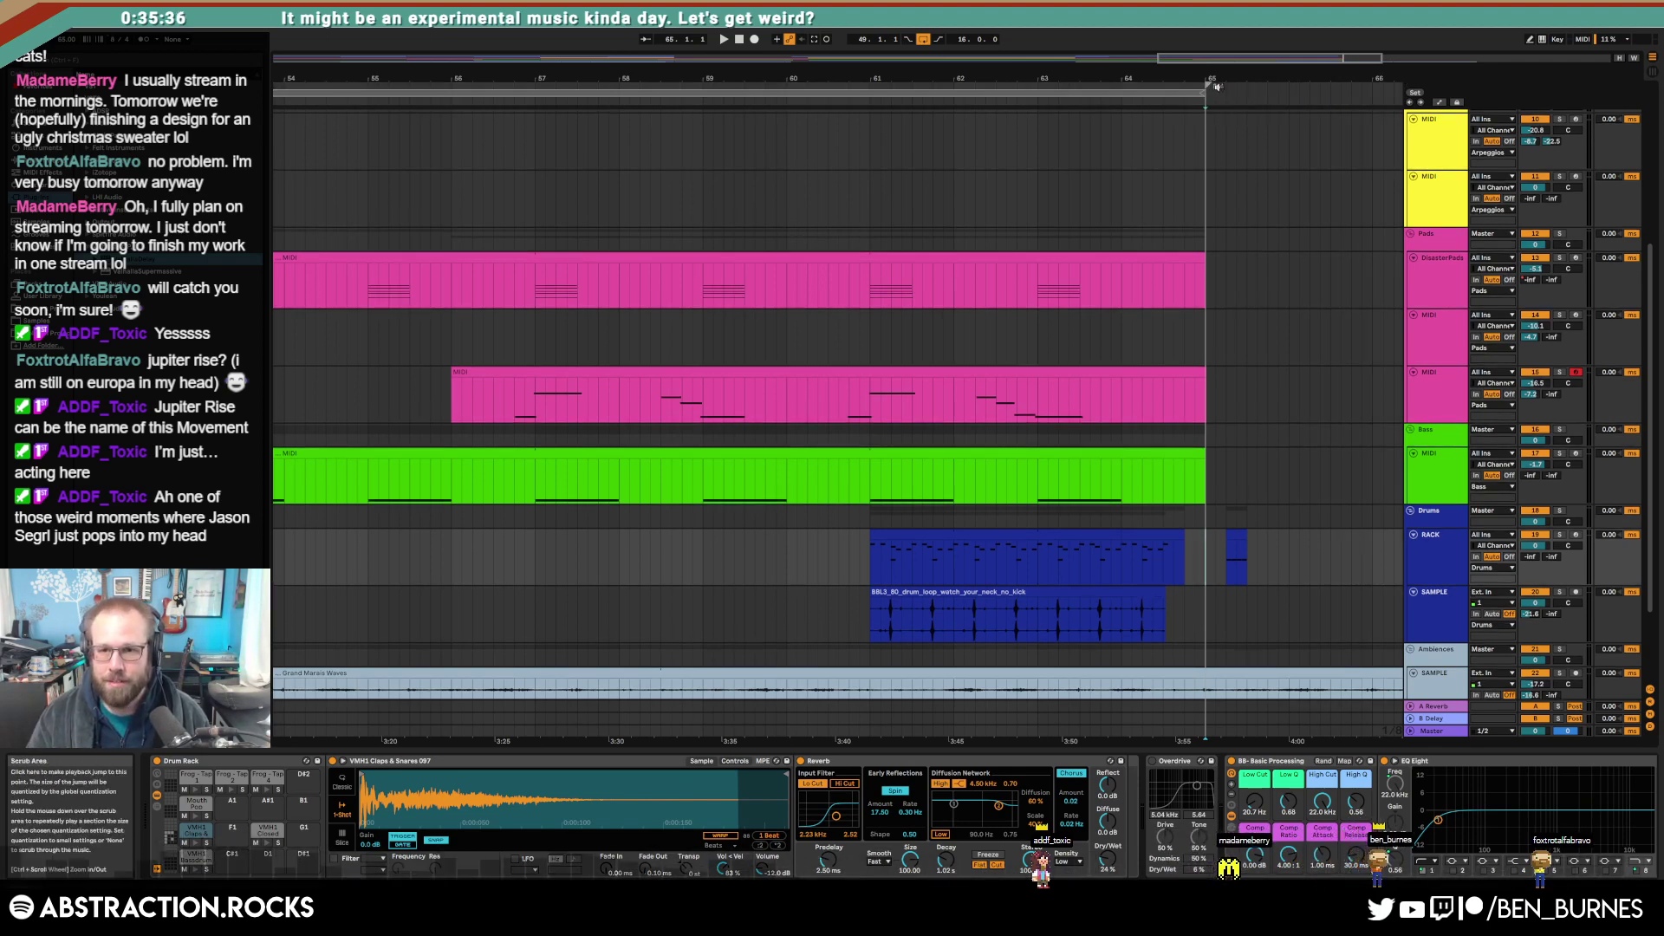
{"action": "right_click", "coordinate": [1214, 85]}
{"action": "left_click", "coordinate": [1221, 91]}
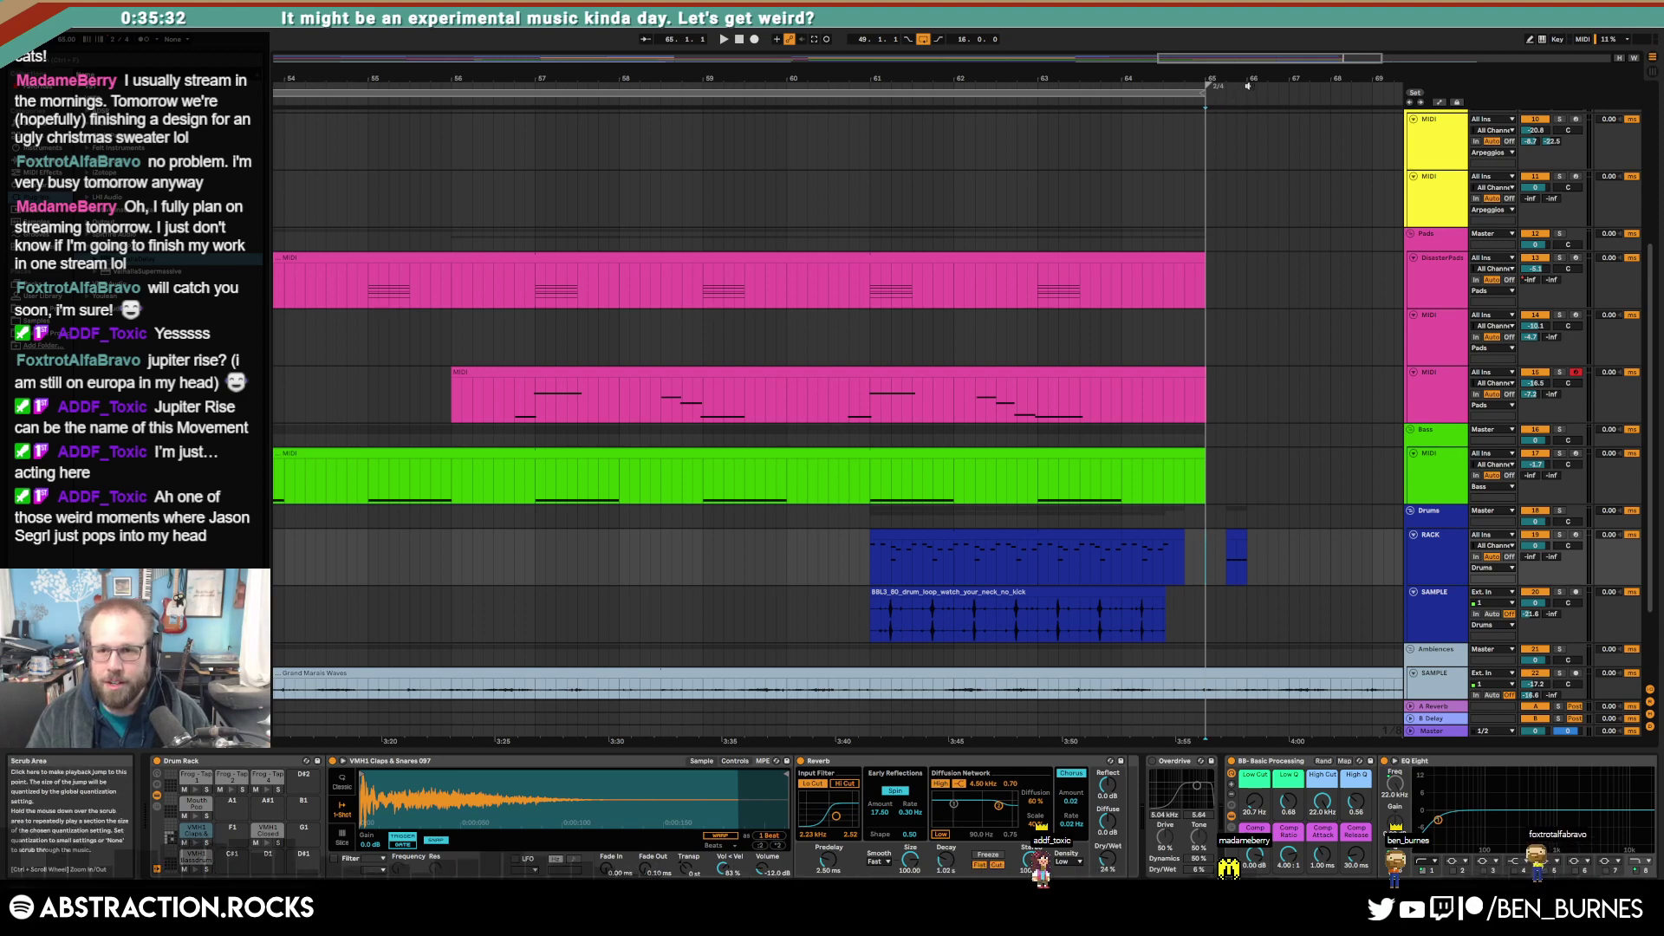
Step: Insert a 4/4 time signature change at bar 66 and extend the loop's start back to bar 33
{"action": "right_click", "coordinate": [1249, 87]}
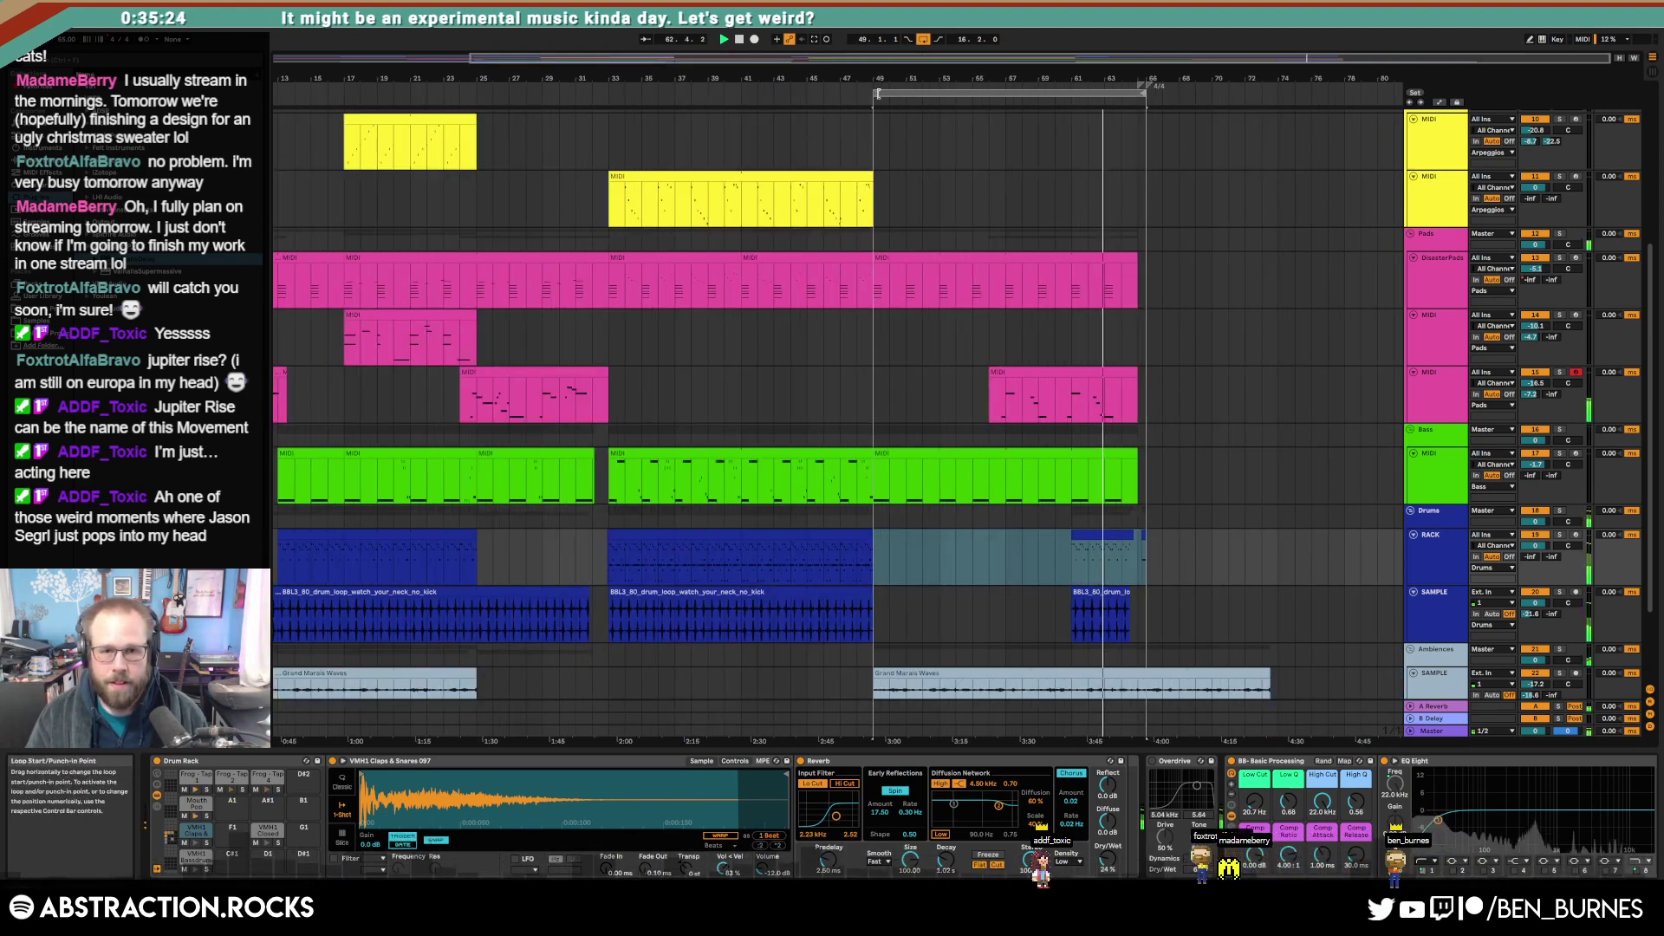
{"action": "left_click_drag", "start_coordinate": [914, 94], "coordinate": [604, 112]}
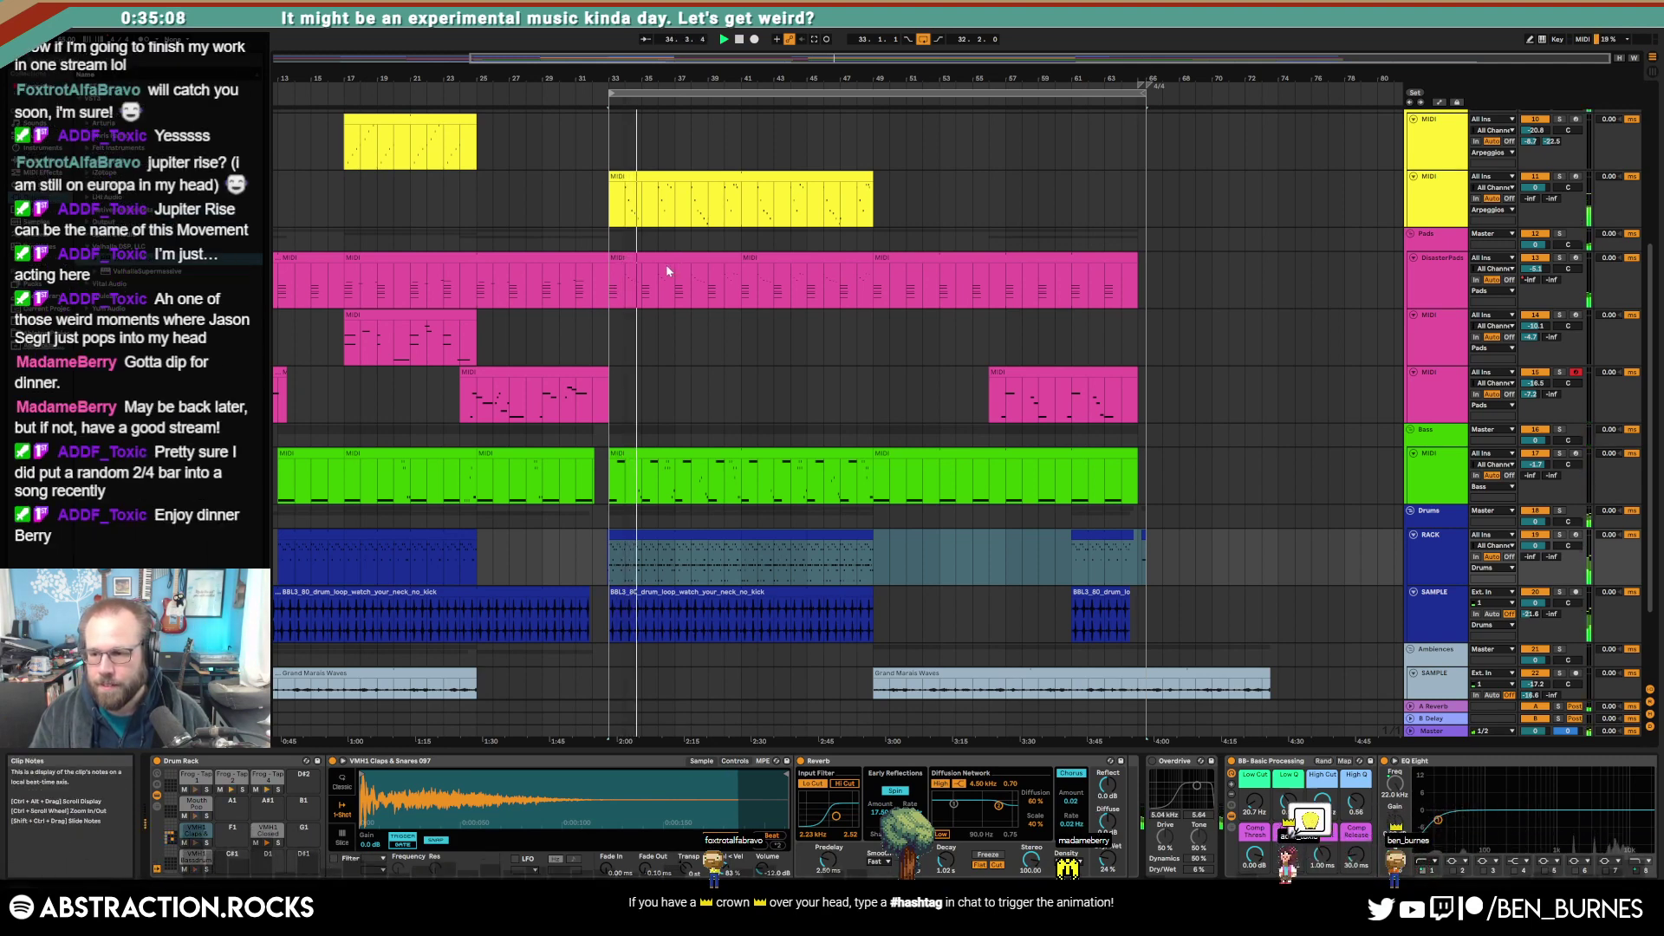
Step: Copy the first drum rack clip and the drum loop clip from bar 33 to bar 66
{"action": "left_click", "coordinate": [735, 532], "text": "shift"}
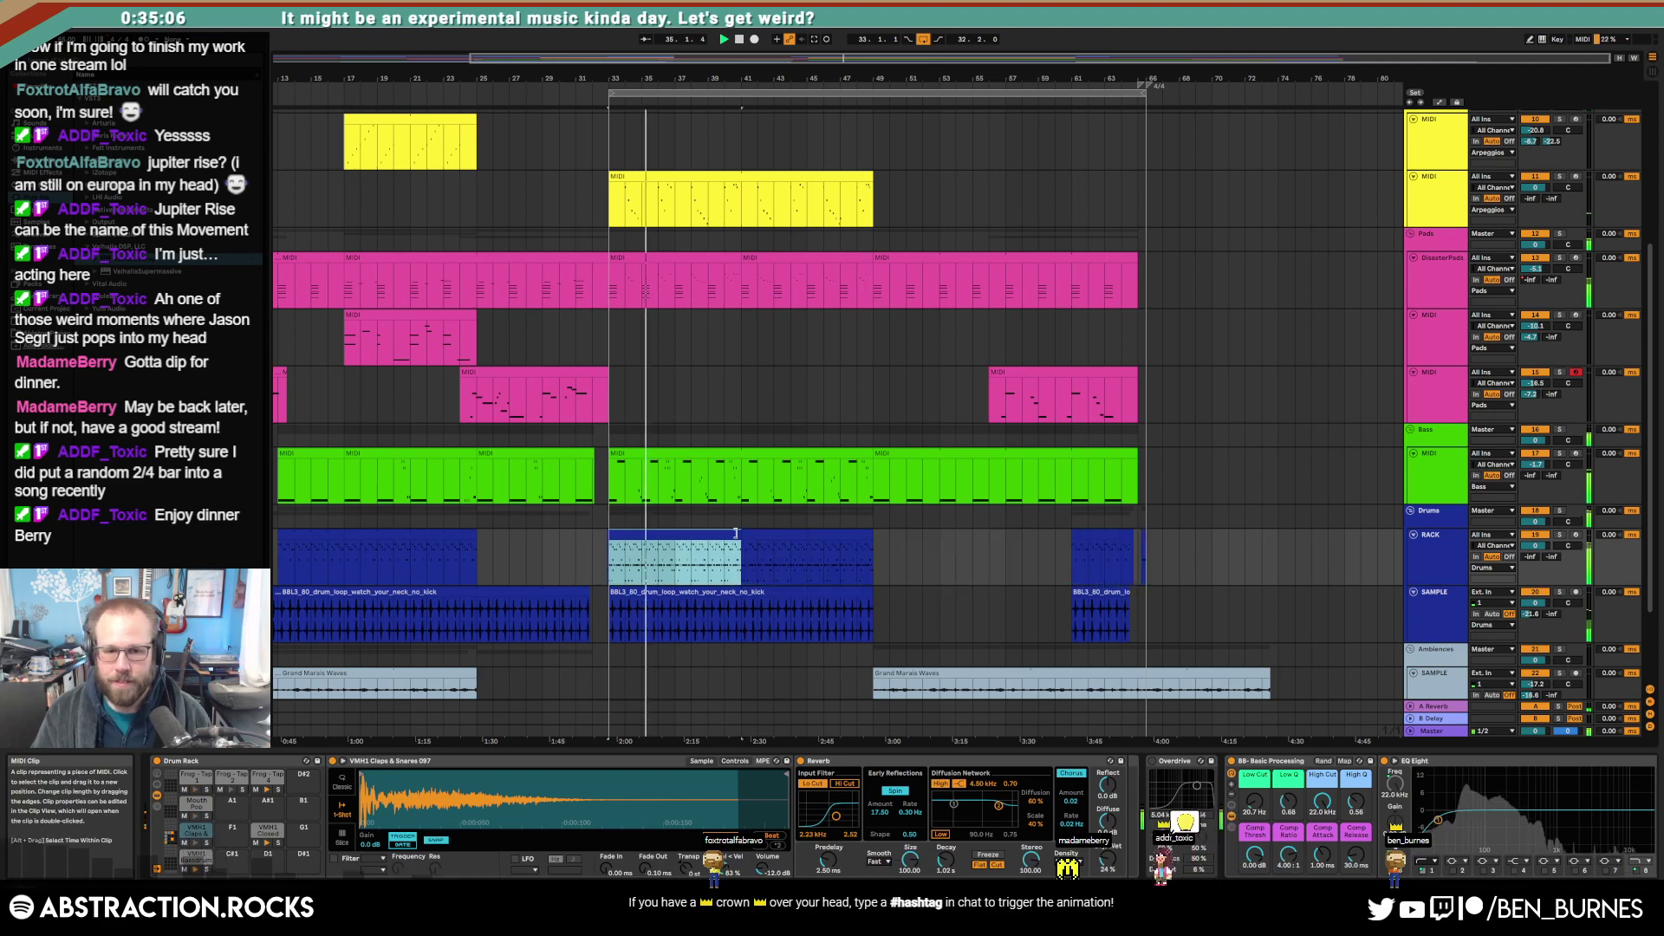
{"action": "left_click", "coordinate": [1149, 539]}
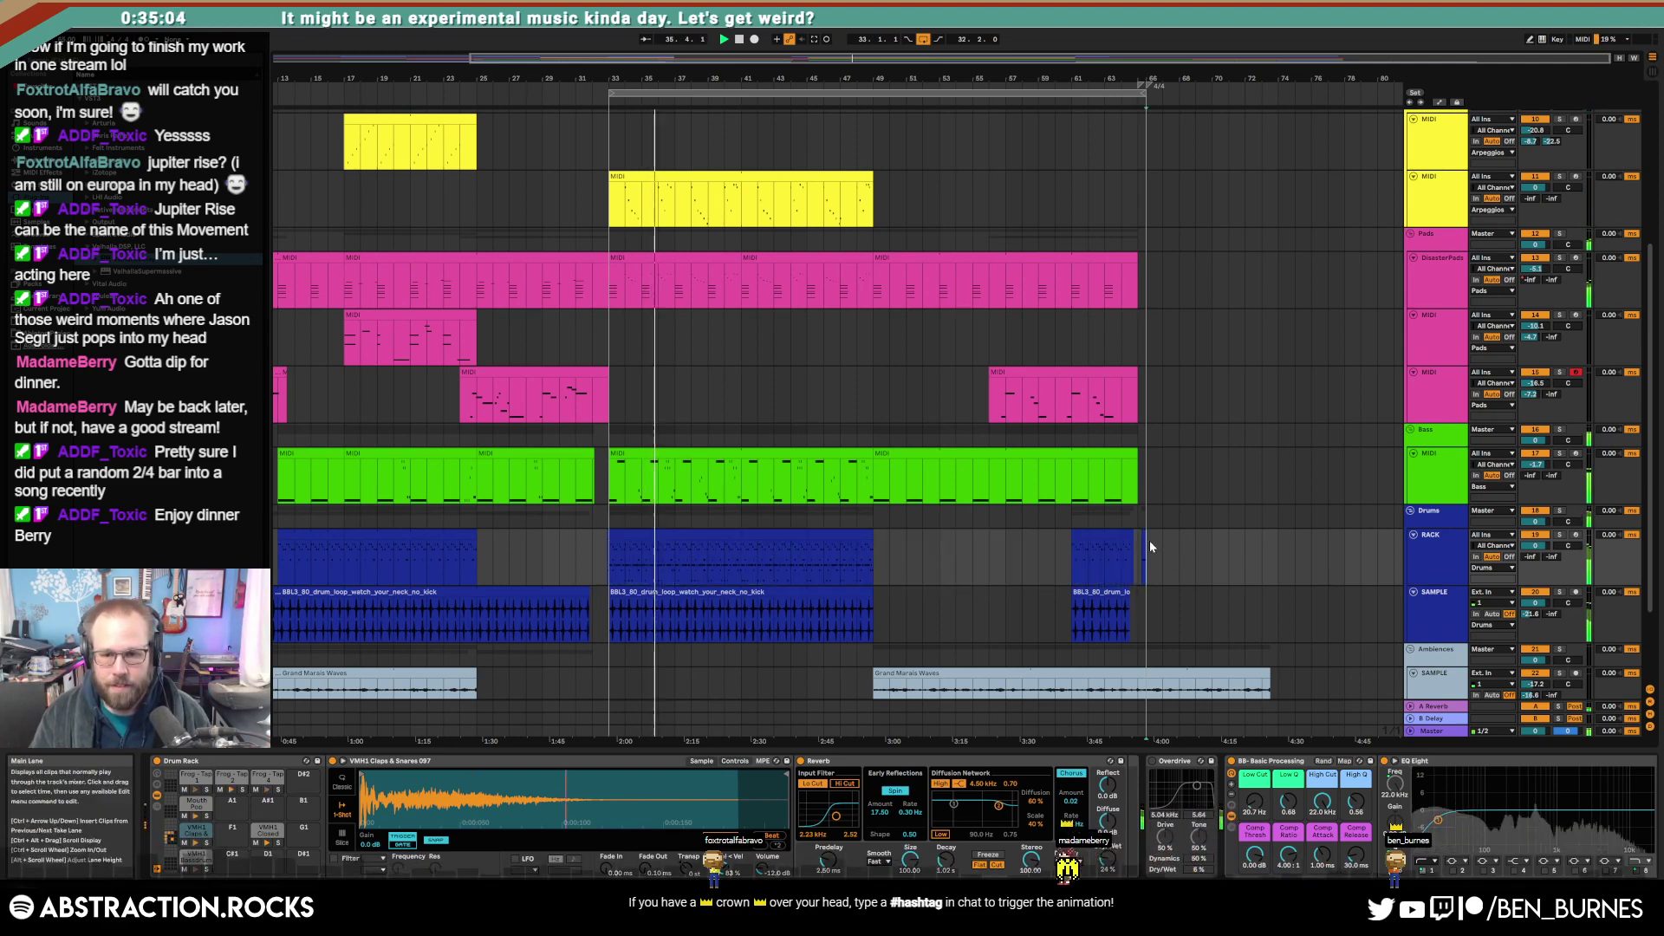
{"action": "key", "text": "ctrl+v"}
{"action": "left_click", "coordinate": [716, 598]}
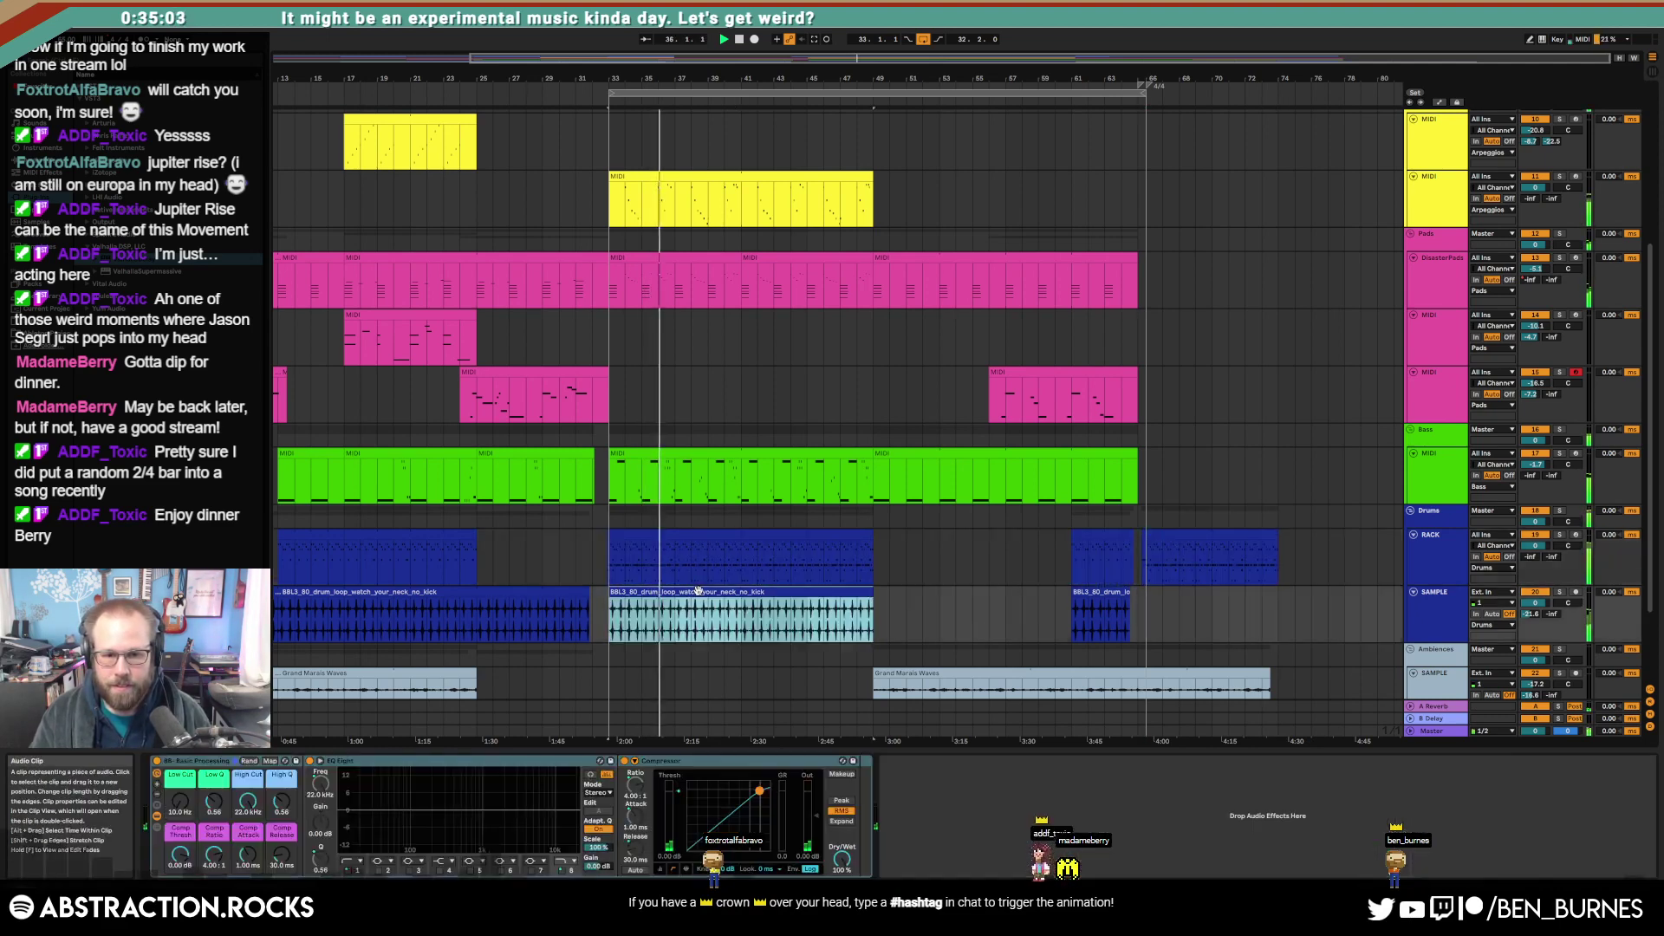
{"action": "left_click", "coordinate": [1147, 603]}
{"action": "key", "text": "ctrl+v"}
Step: Shorten the Grand Marais Waves clip to end near bar 66, and copy the bar 33 bass clip to bar 66
{"action": "scroll", "coordinate": [1173, 614], "scroll_direction": "down", "scroll_amount": 2}
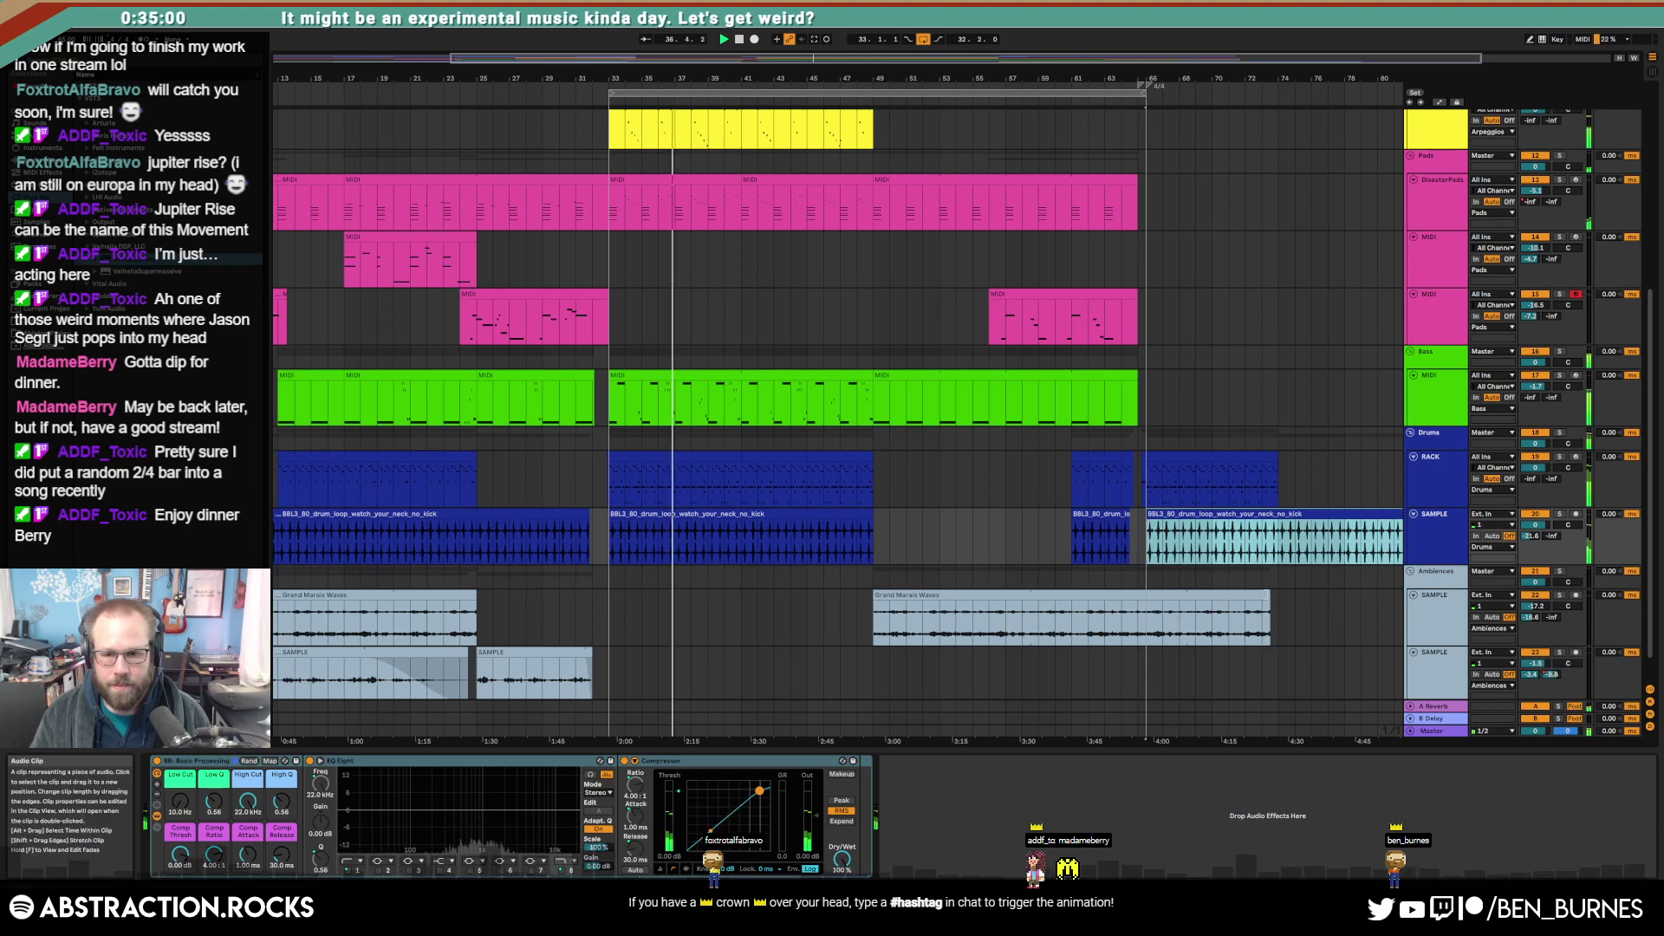
{"action": "left_click_drag", "start_coordinate": [1265, 609], "coordinate": [1146, 607]}
{"action": "left_click", "coordinate": [823, 376]}
{"action": "key", "text": "ctrl+c"}
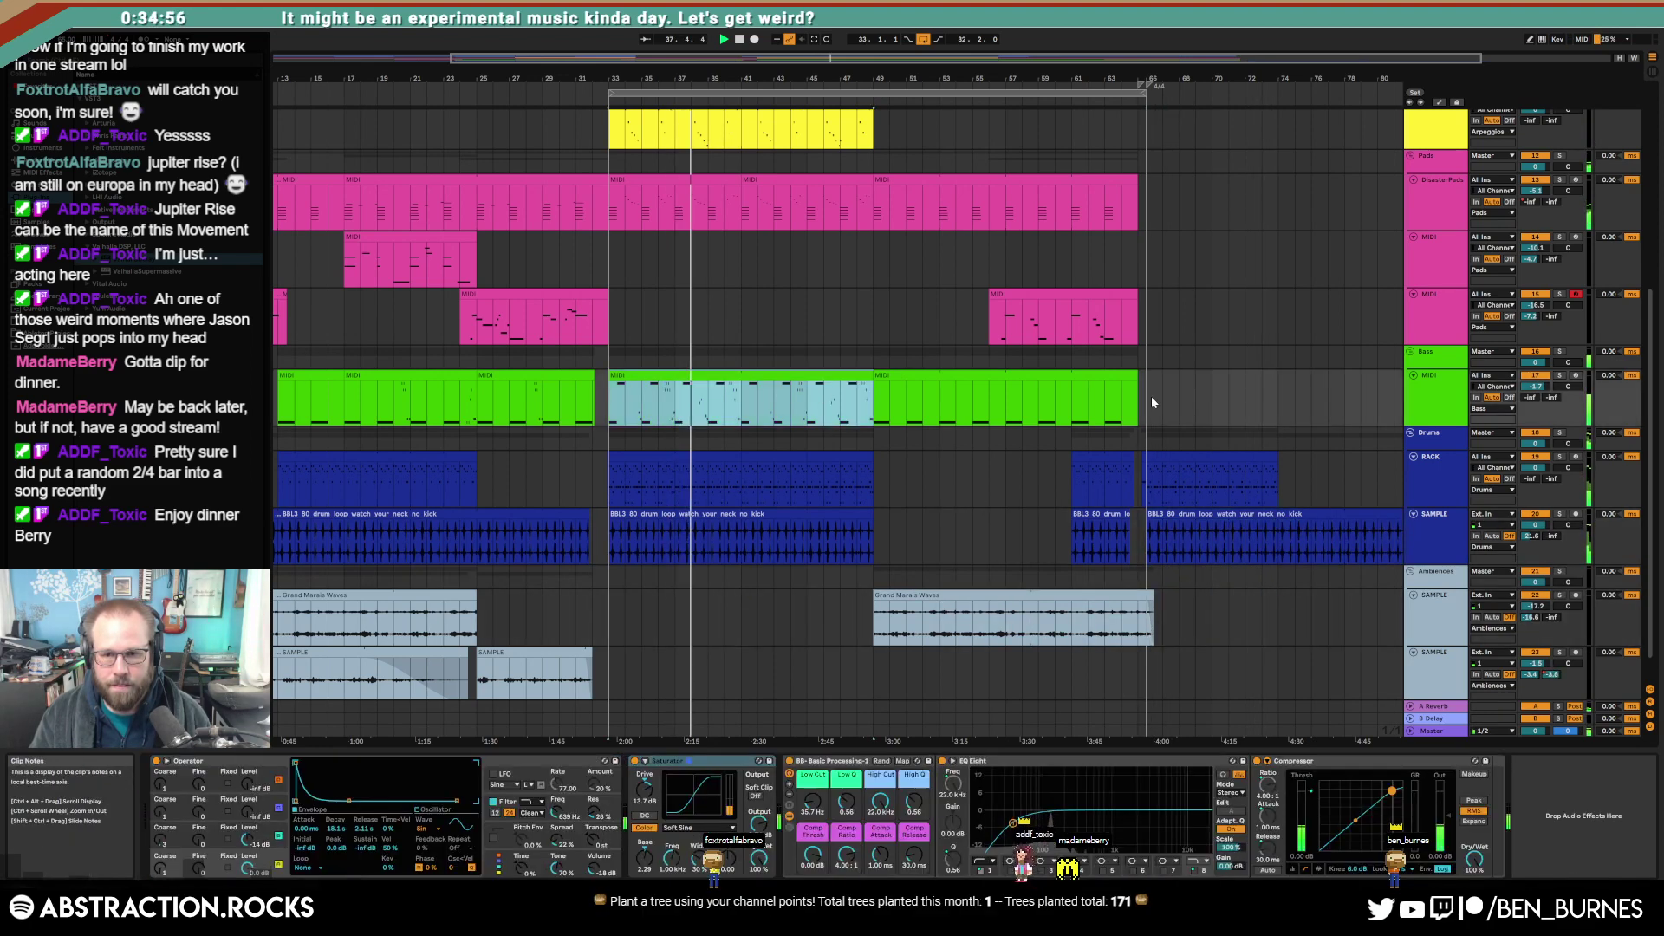
{"action": "left_click", "coordinate": [1148, 401]}
{"action": "key", "text": "ctrl+v"}
Step: Copy the yellow arpeggio clip at bar 33 to bar 66 on the same track
{"action": "scroll", "coordinate": [1210, 467], "scroll_direction": "up", "scroll_amount": 5}
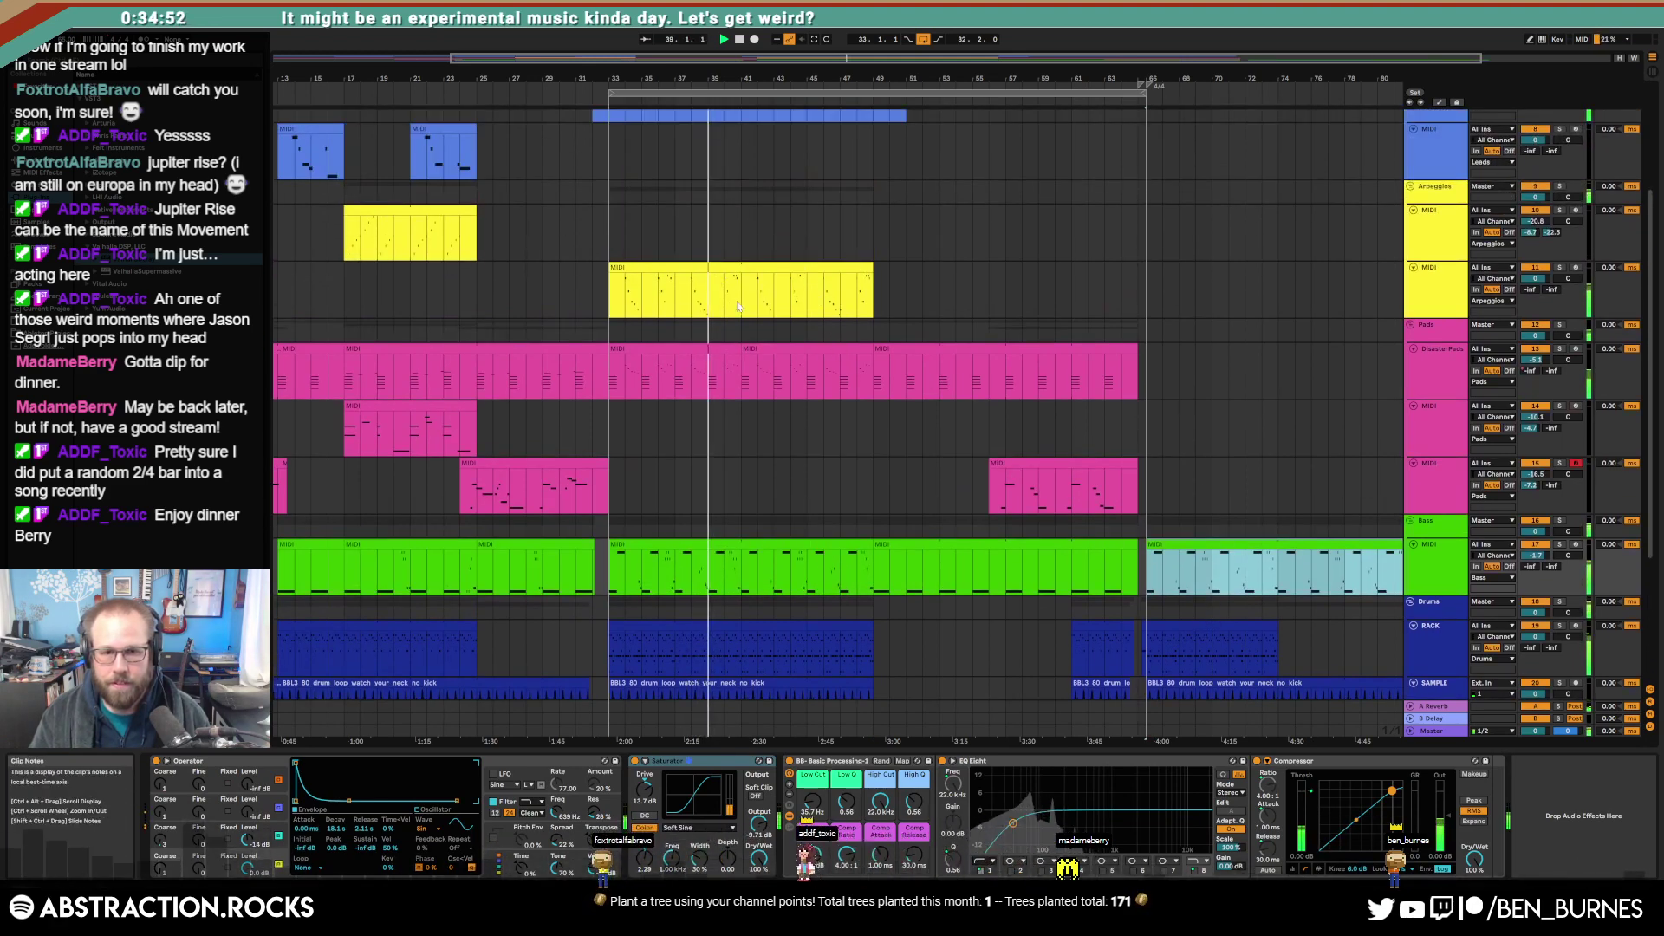
{"action": "left_click", "coordinate": [695, 267]}
{"action": "key", "text": "ctrl+c"}
{"action": "left_click", "coordinate": [1148, 289]}
{"action": "key", "text": "ctrl+v"}
{"action": "scroll", "coordinate": [1225, 371], "scroll_direction": "up", "scroll_amount": 4}
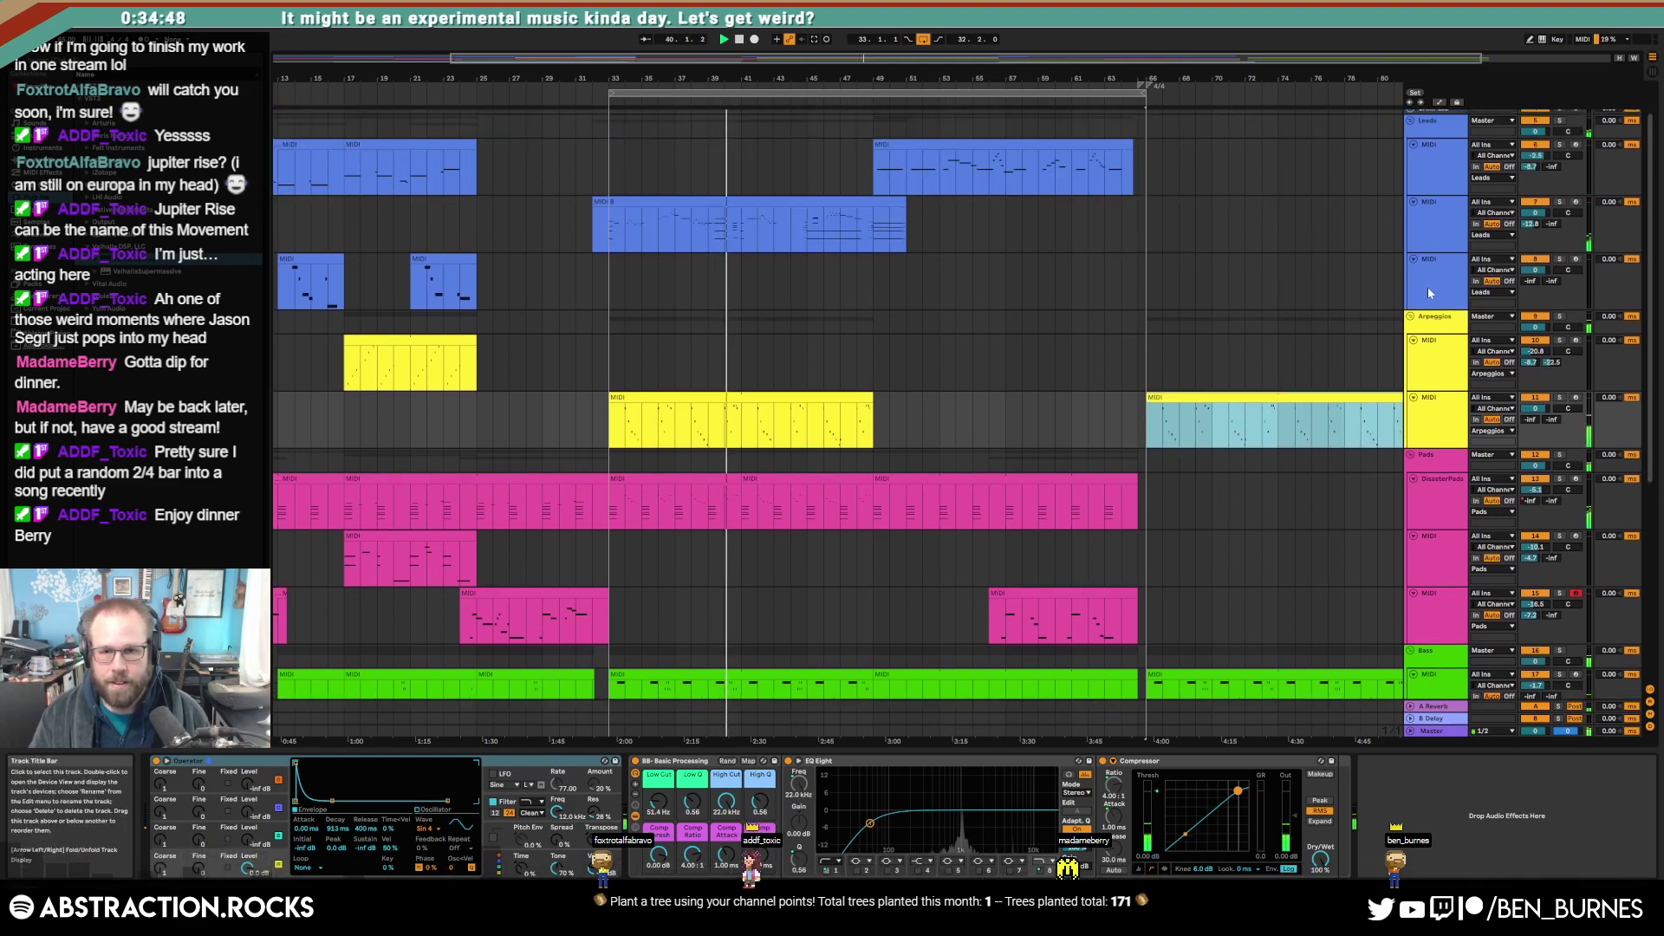
{"action": "left_click", "coordinate": [1429, 286]}
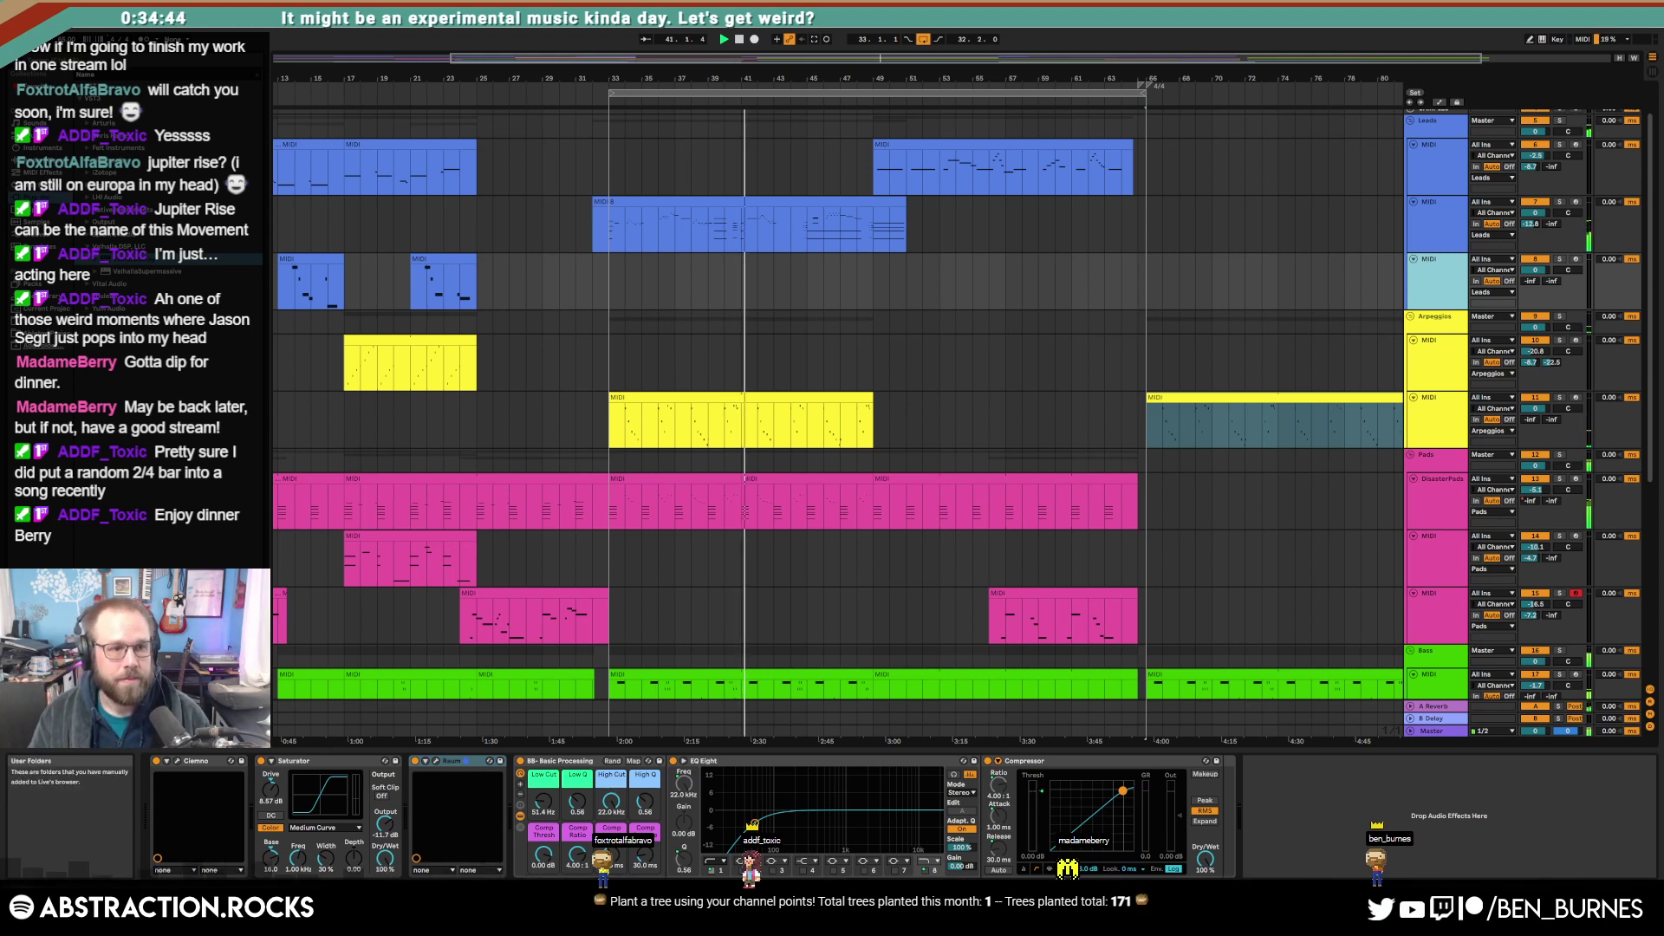
{"action": "left_click", "coordinate": [39, 334]}
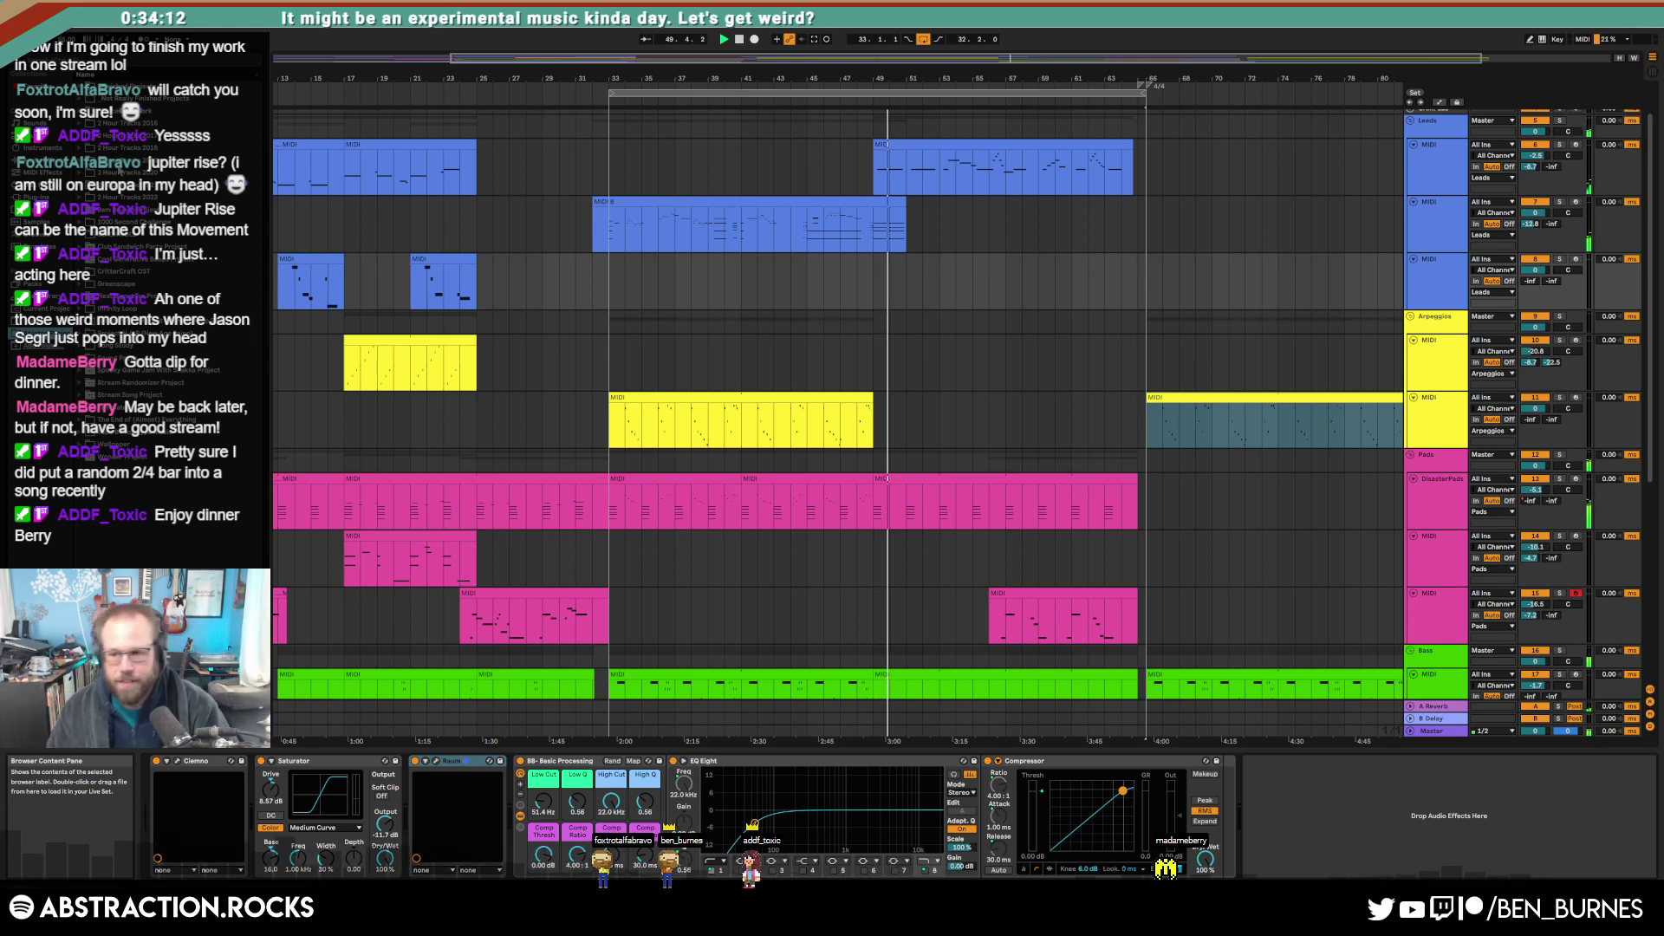
Step: Insert a new audio track below the drum loop track in the Drums group and arm it for recording
{"action": "scroll", "coordinate": [954, 388], "scroll_direction": "down", "scroll_amount": 5}
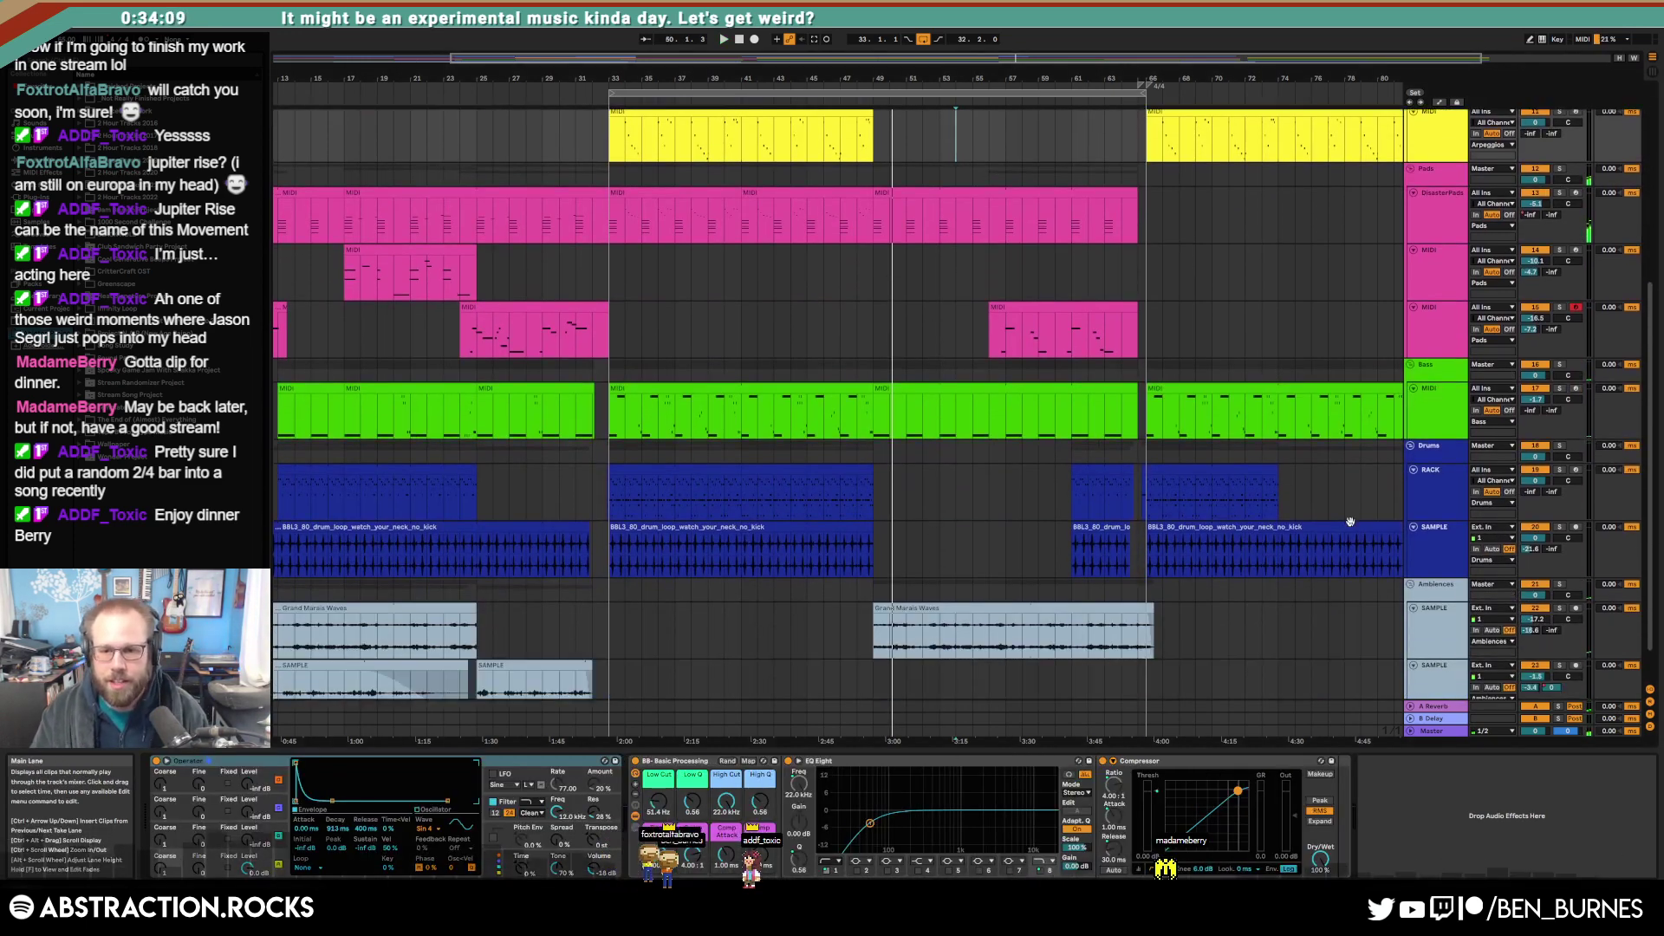
{"action": "left_click", "coordinate": [1434, 541]}
{"action": "key", "text": "ctrl+t"}
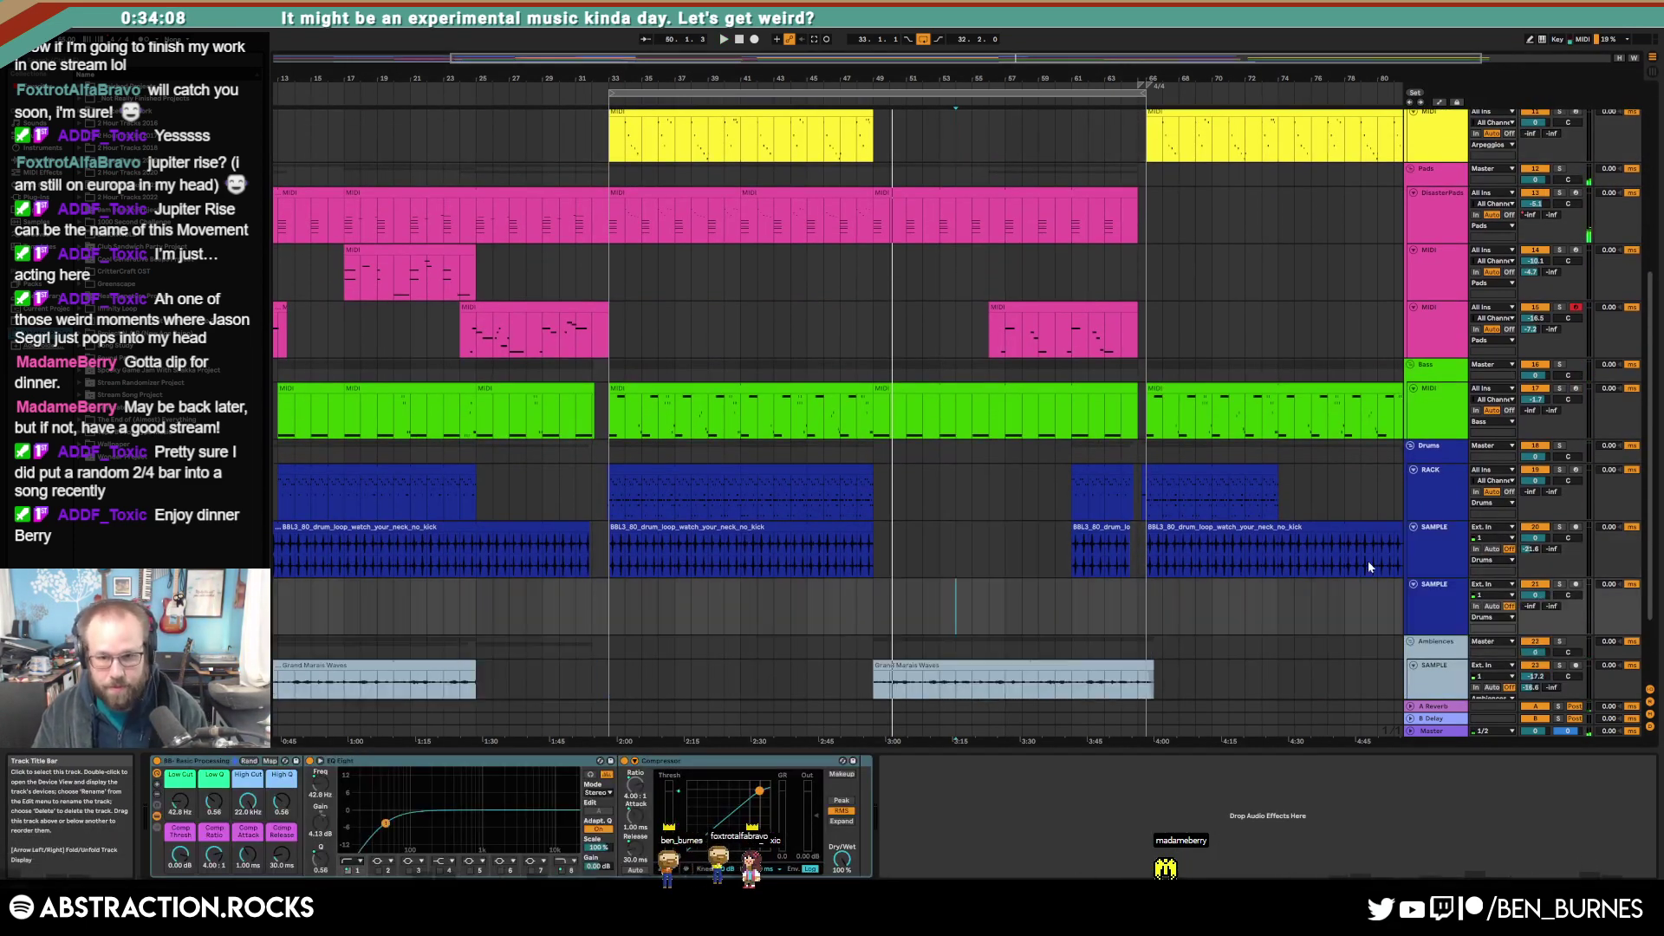
{"action": "left_click", "coordinate": [1576, 584]}
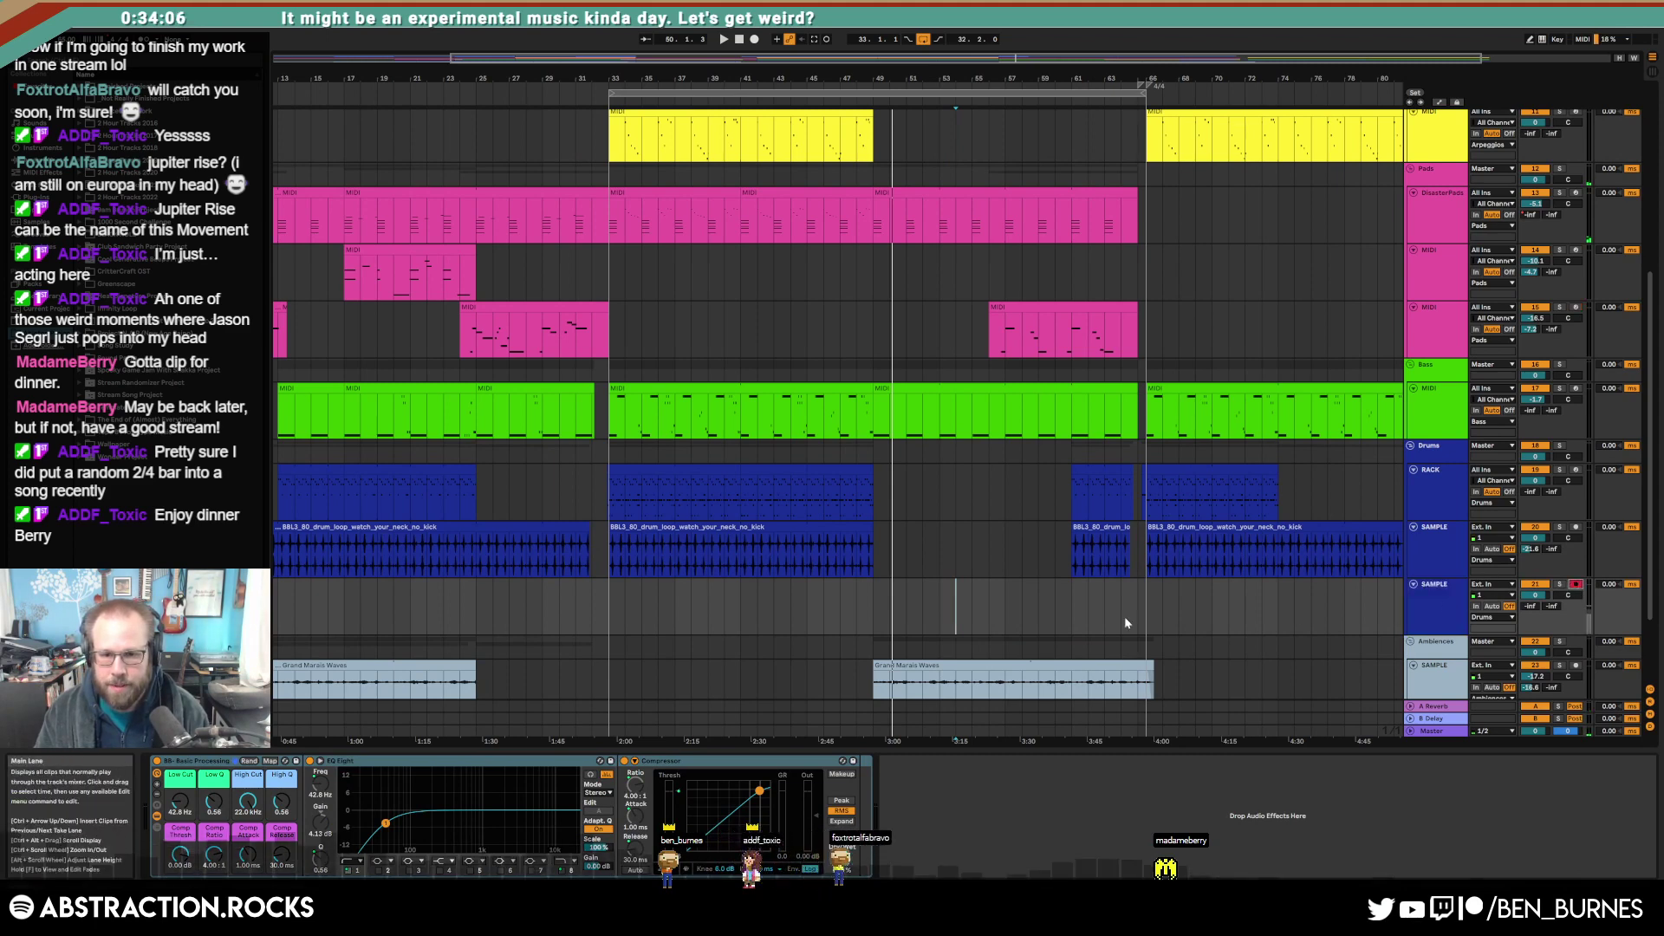
Step: Record an audio take on the armed Drums track from about bar 48 until after bar 52
{"action": "key", "text": "space"}
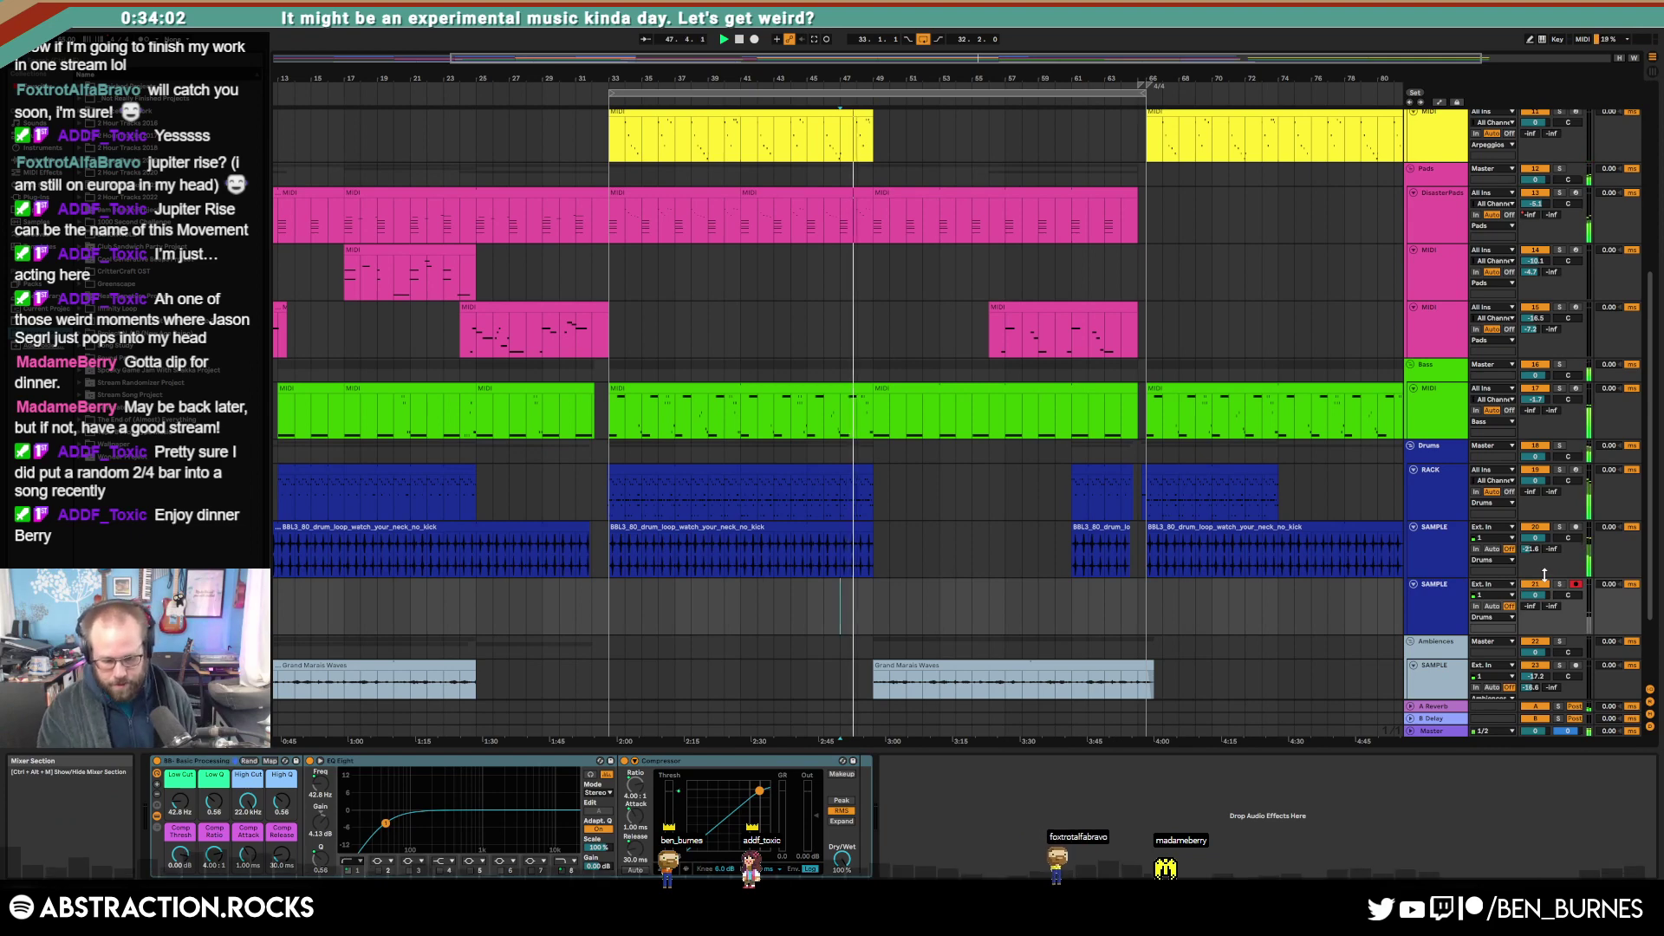
{"action": "key", "text": "F9"}
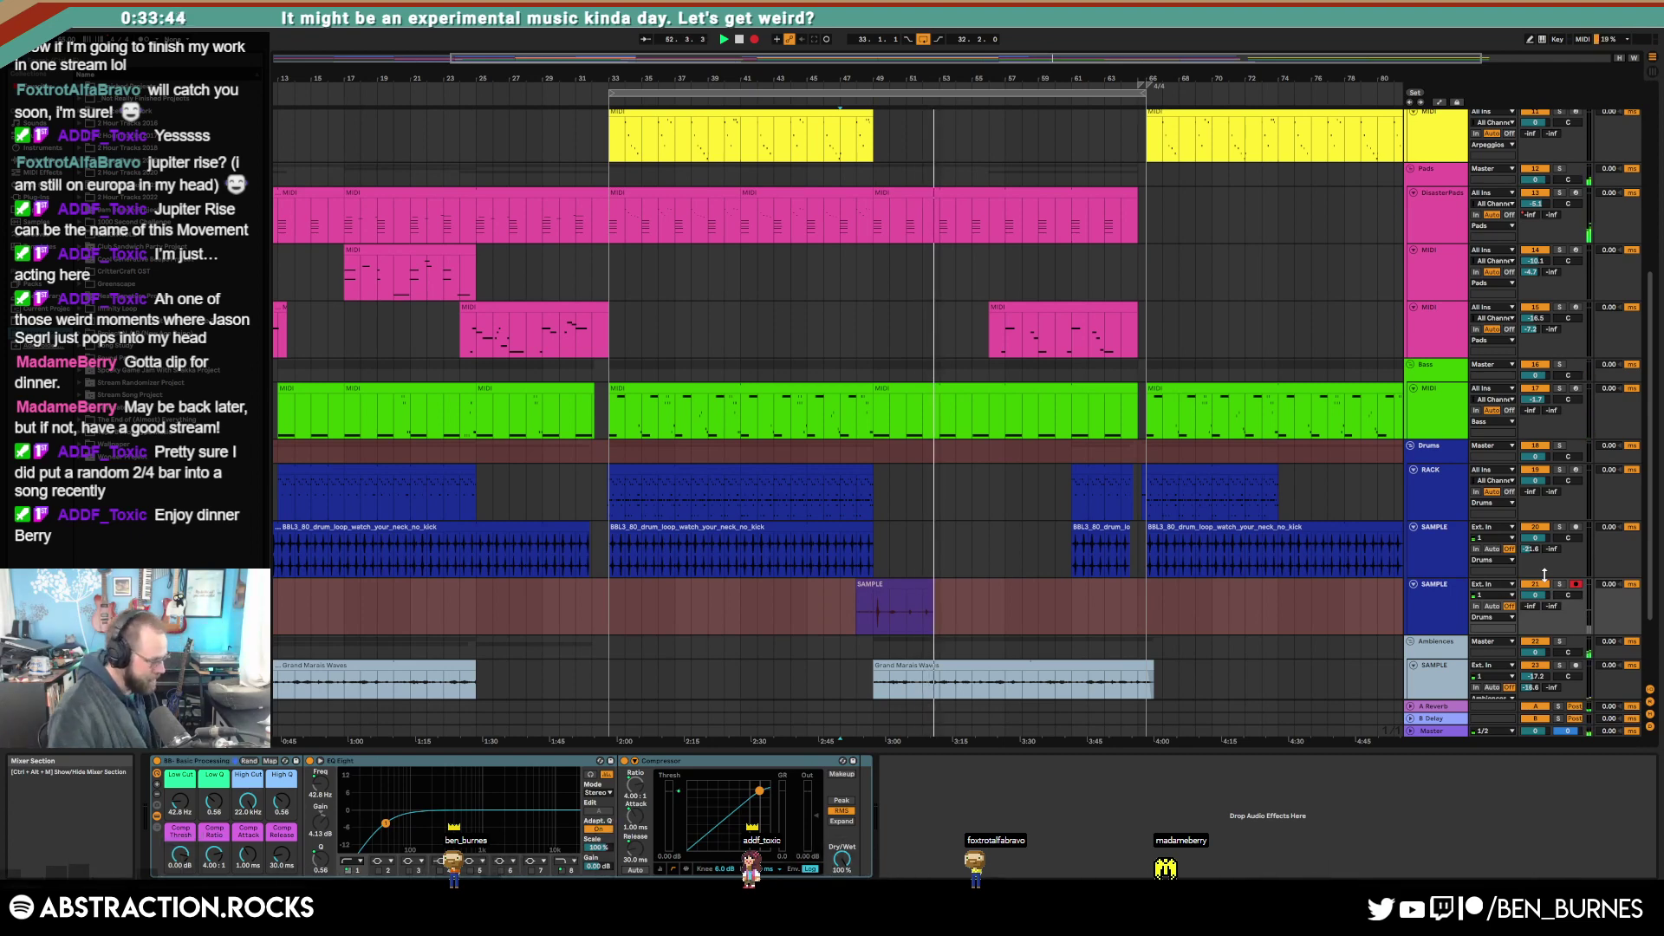
{"action": "key", "text": "space"}
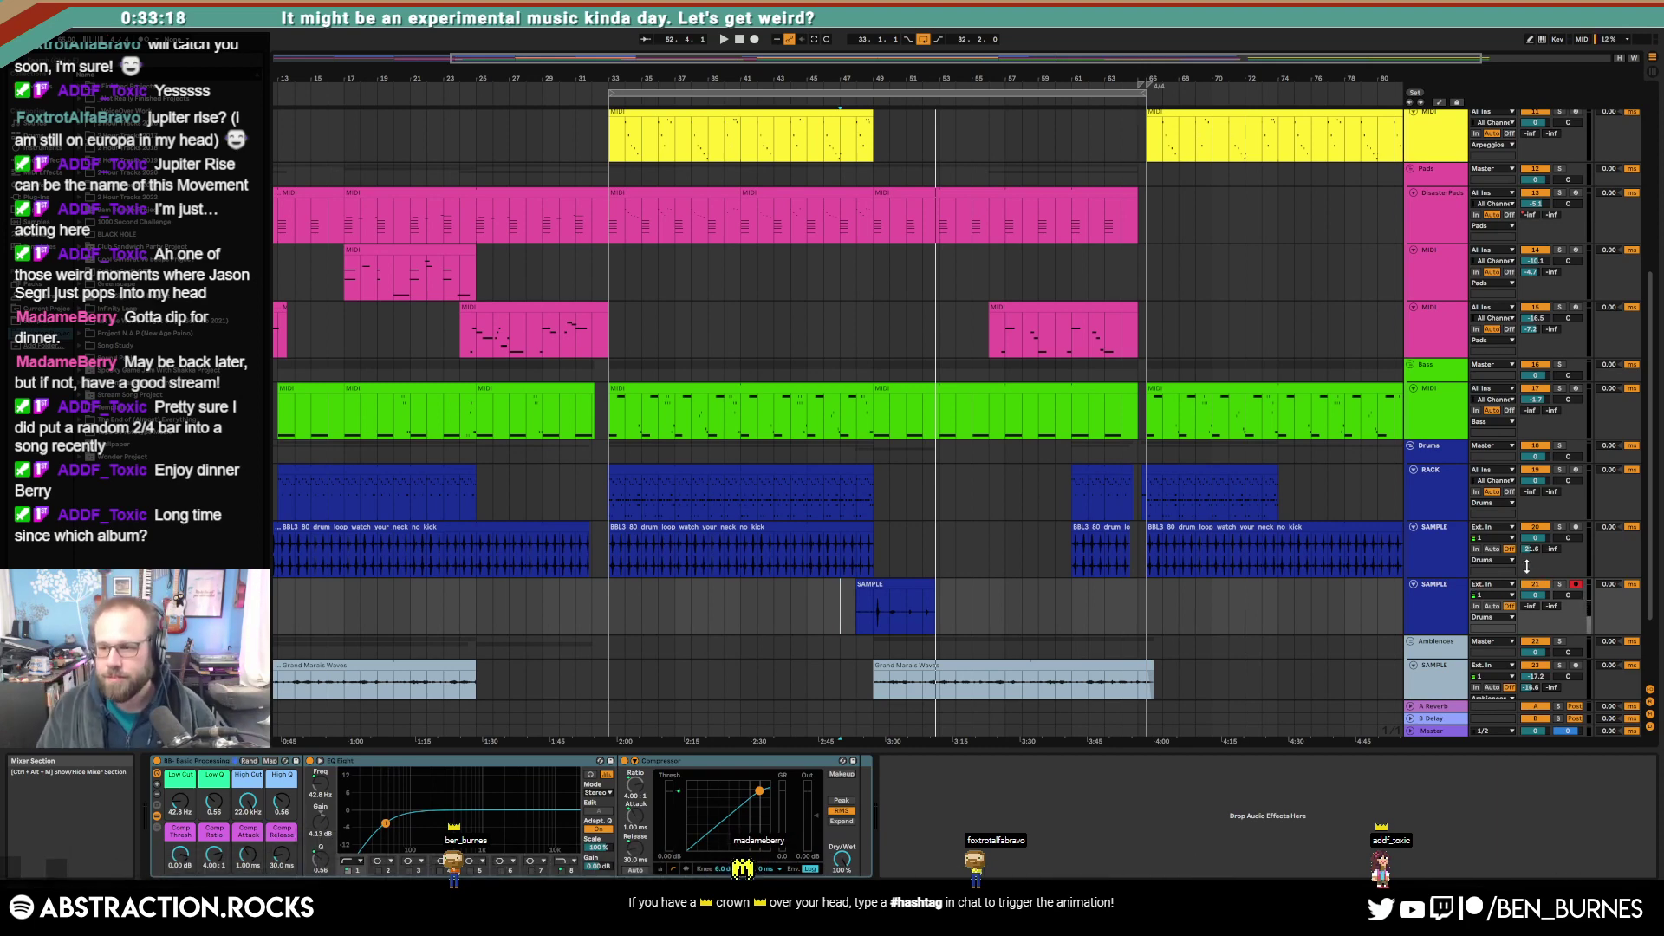
Step: Trim the recorded clip to two hits, place its start at bar 49, and open it in the clip view
{"action": "left_click", "coordinate": [873, 615]}
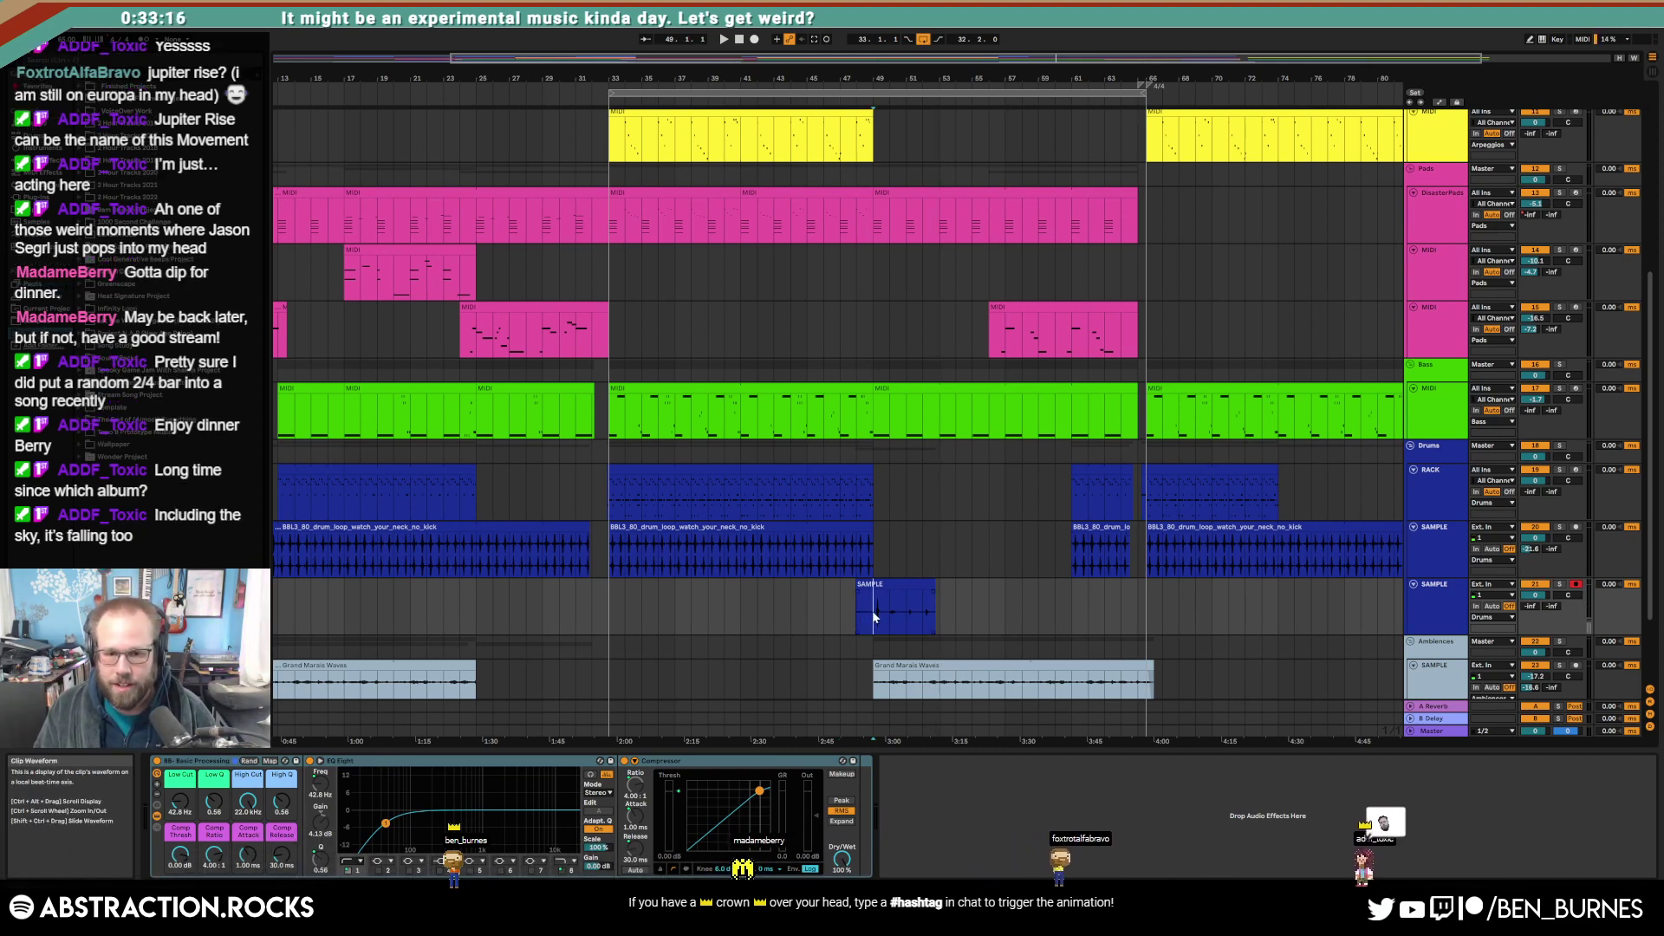
{"action": "scroll", "coordinate": [873, 614], "scroll_direction": "up", "scroll_amount": 5}
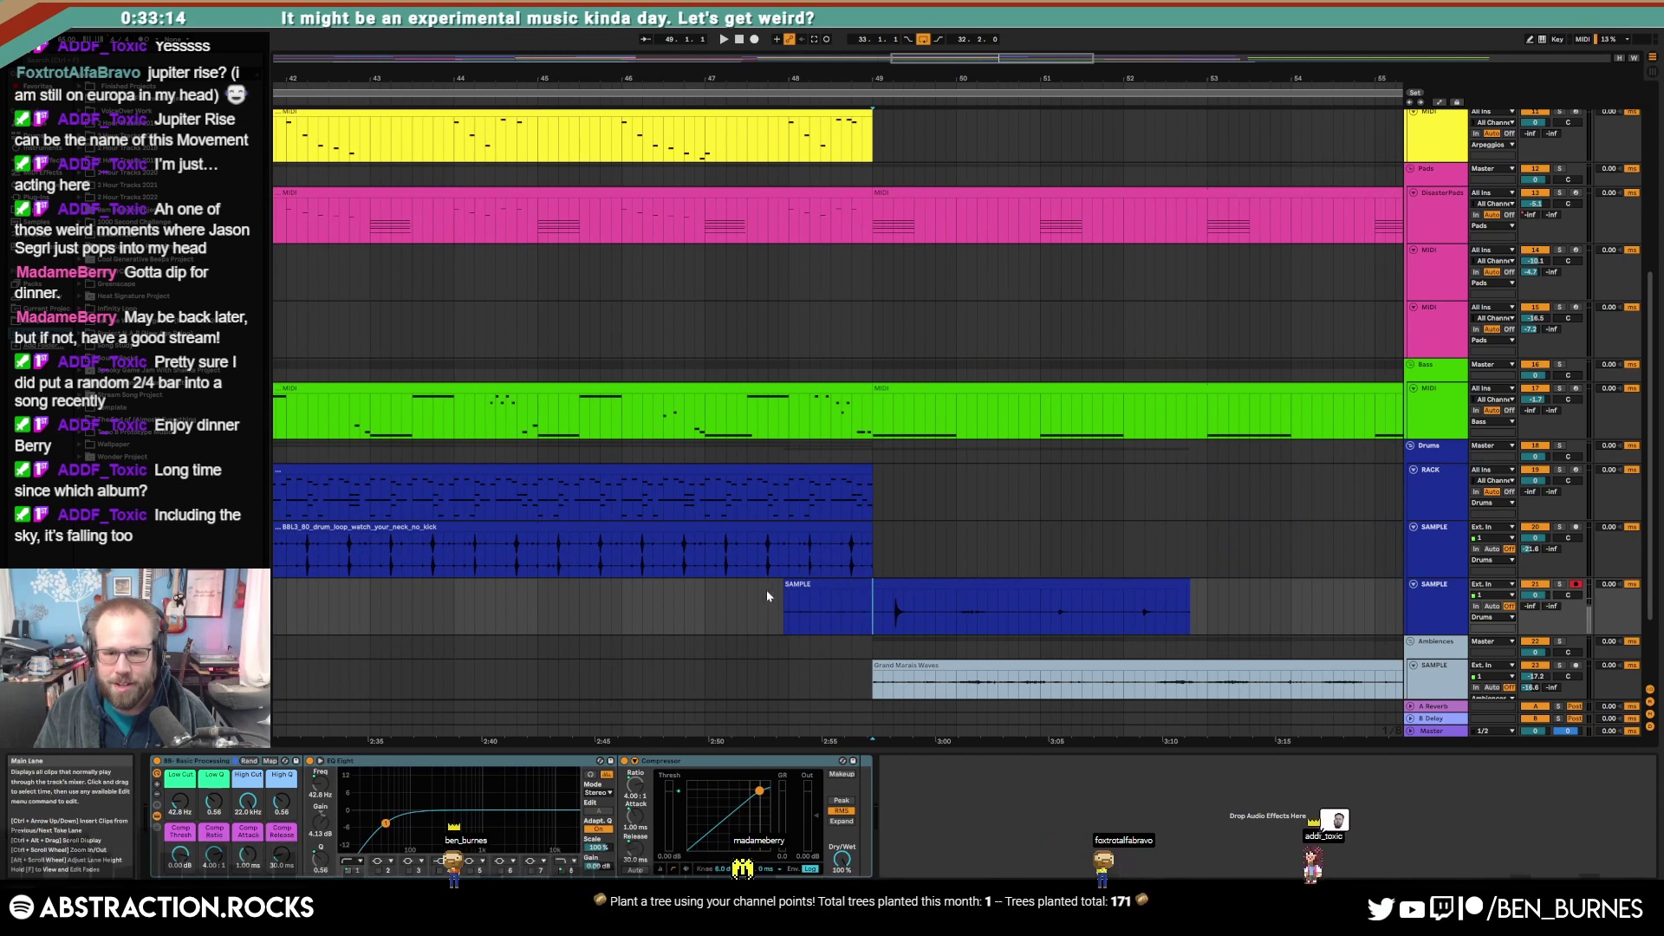
{"action": "left_click_drag", "start_coordinate": [785, 588], "coordinate": [923, 582]}
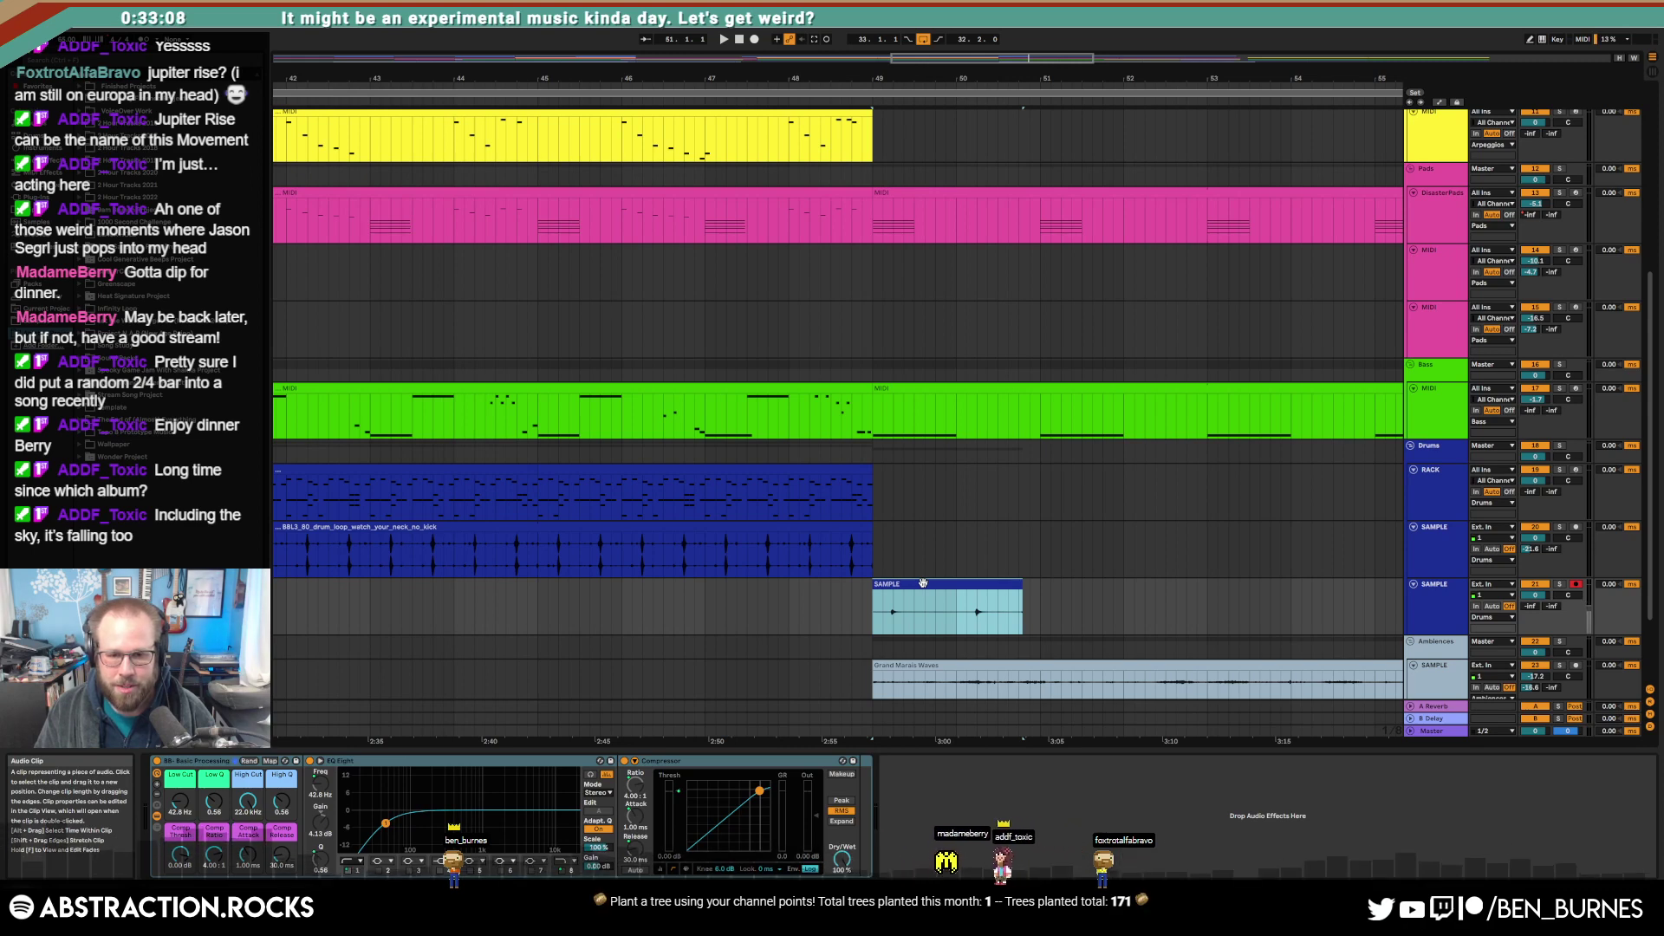
{"action": "double_click", "coordinate": [923, 583]}
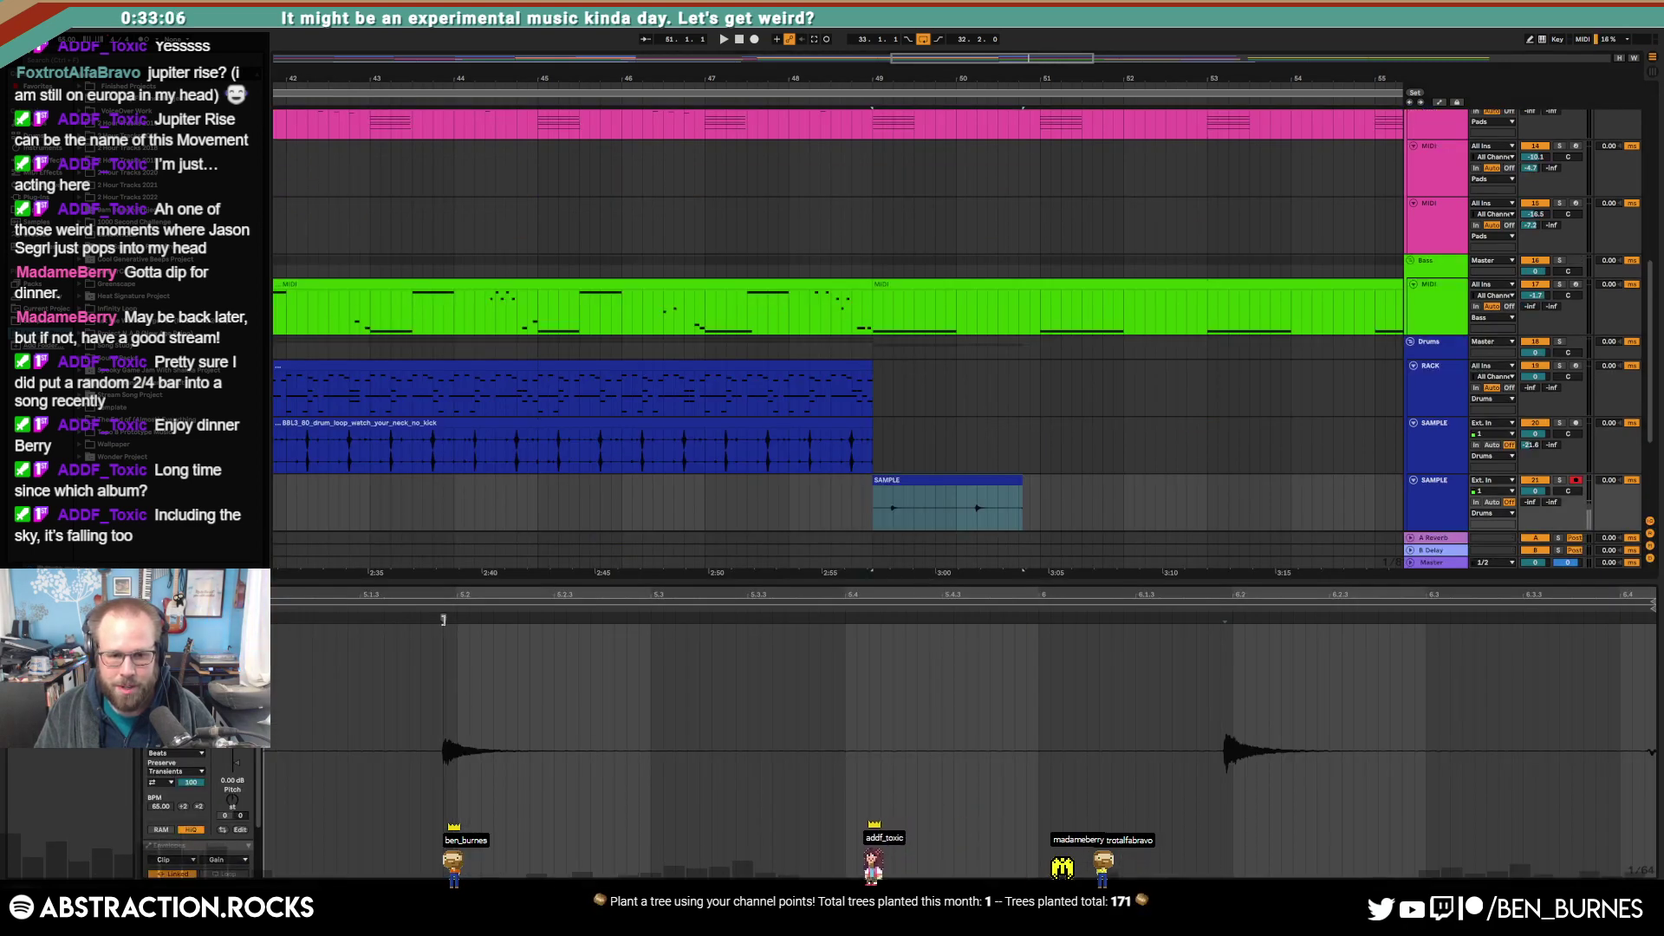
Step: Nudge the recorded hits into place on beat 2 and consolidate bars 49 to 51 into one two-bar clip
{"action": "scroll", "coordinate": [897, 499], "scroll_direction": "up", "scroll_amount": 4}
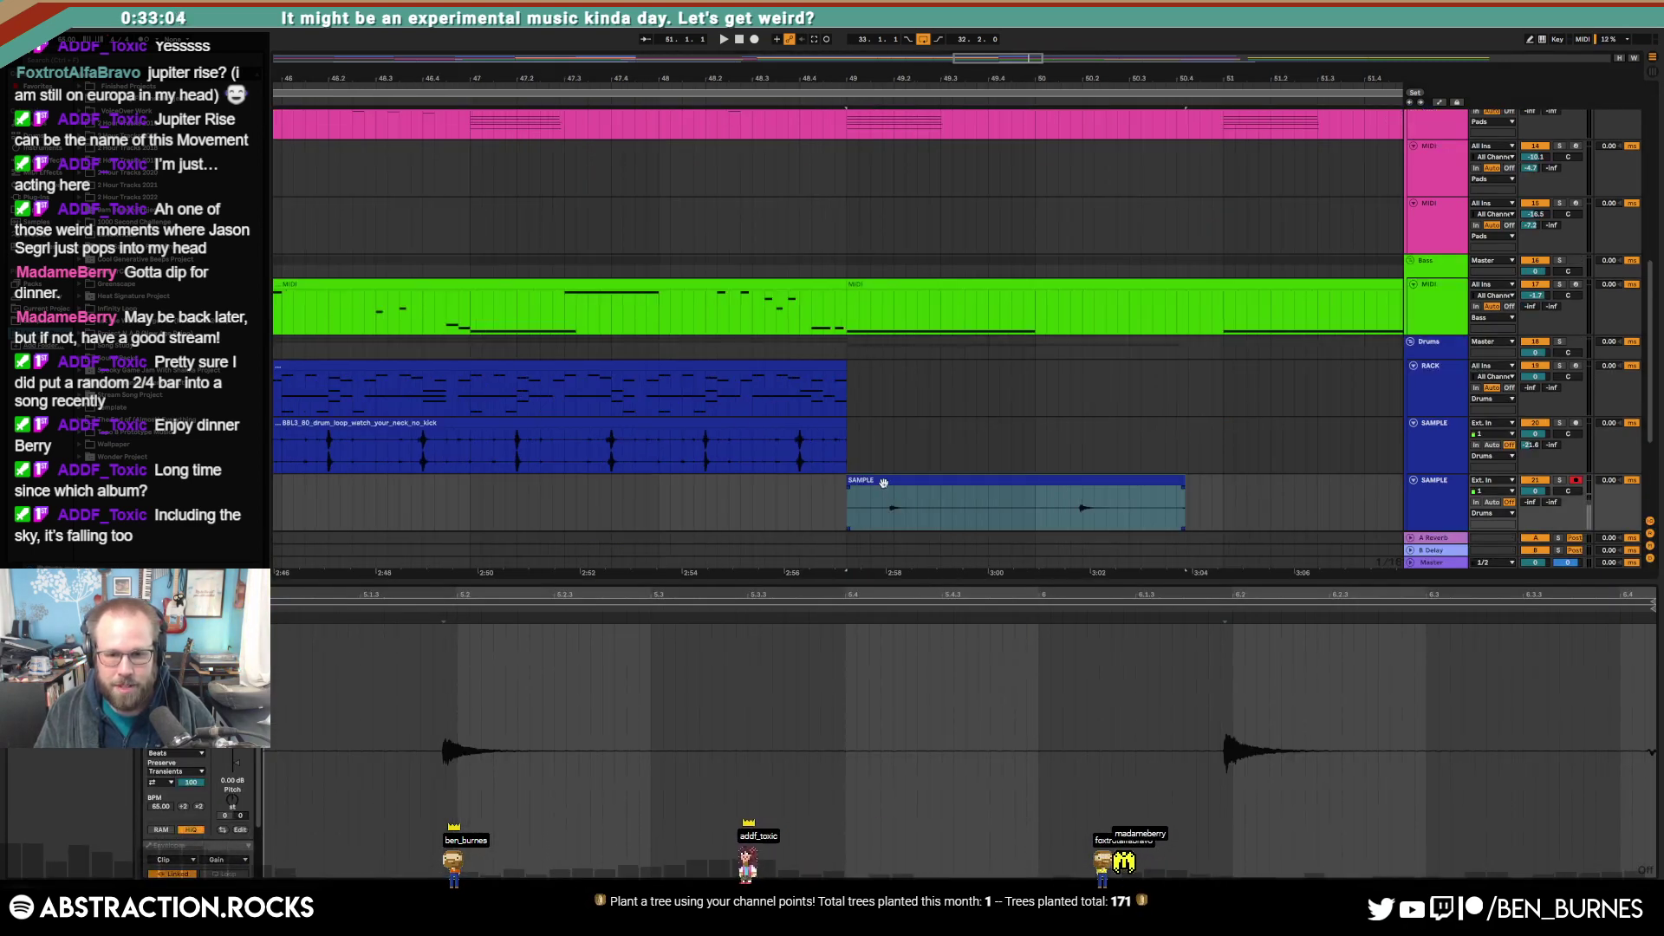
{"action": "left_click", "coordinate": [893, 511]}
{"action": "left_click_drag", "start_coordinate": [891, 479], "coordinate": [1042, 507]}
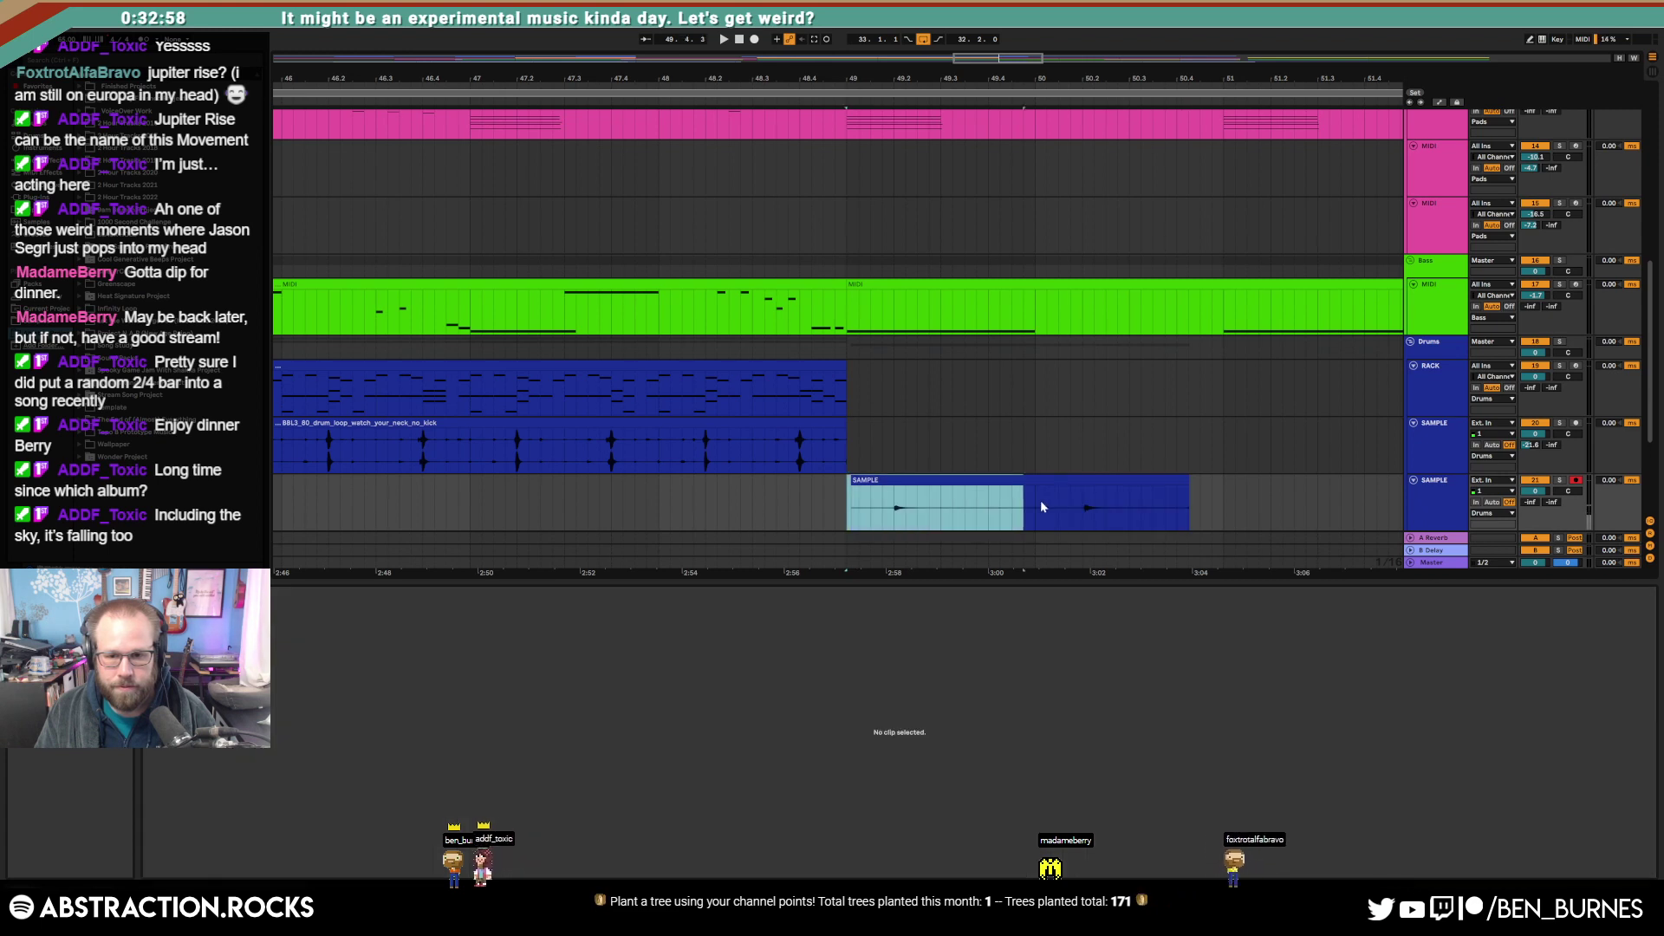
{"action": "left_click", "coordinate": [1220, 509]}
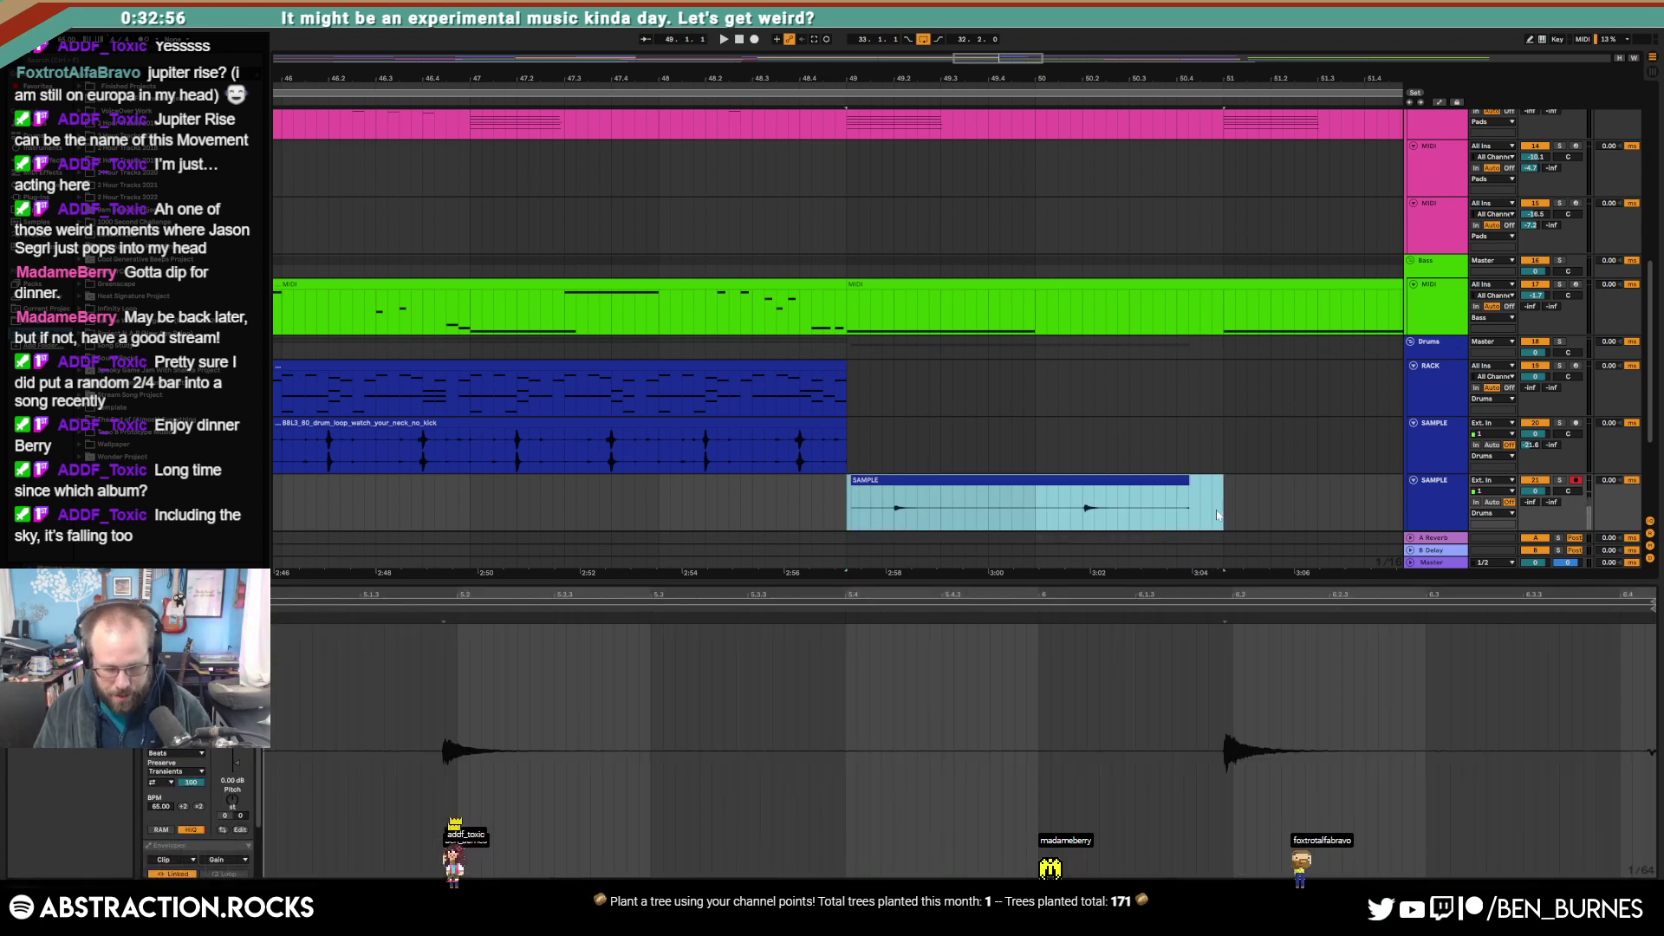
{"action": "left_click_drag", "start_coordinate": [1185, 513], "coordinate": [850, 501]}
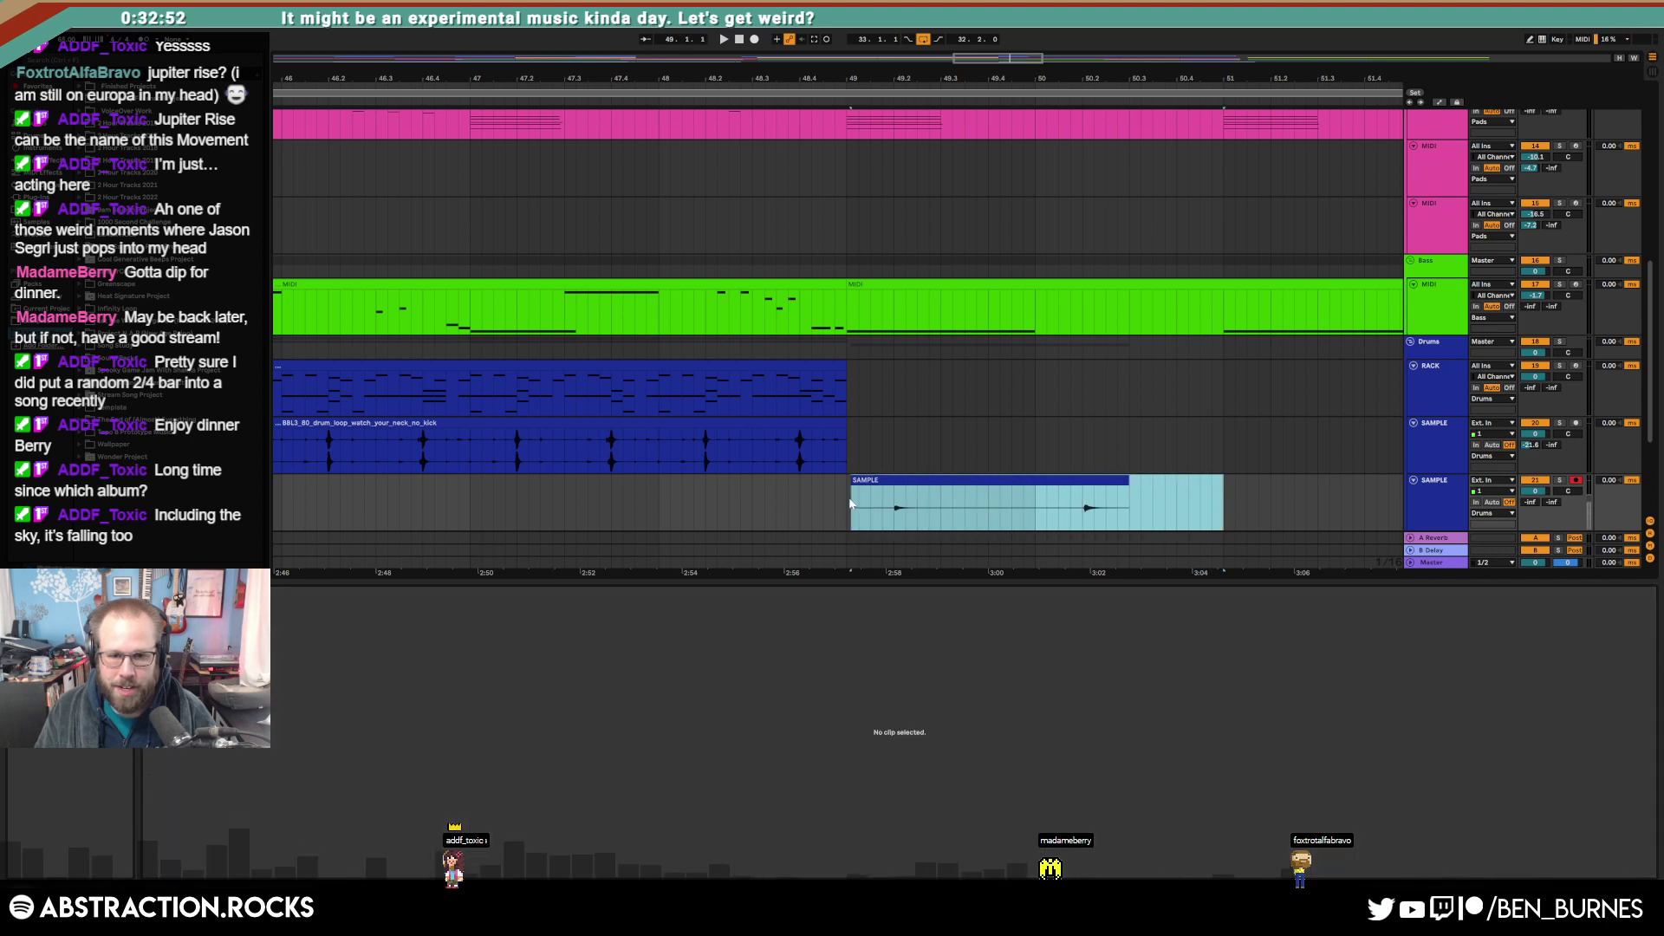
{"action": "key", "text": "ctrl+j"}
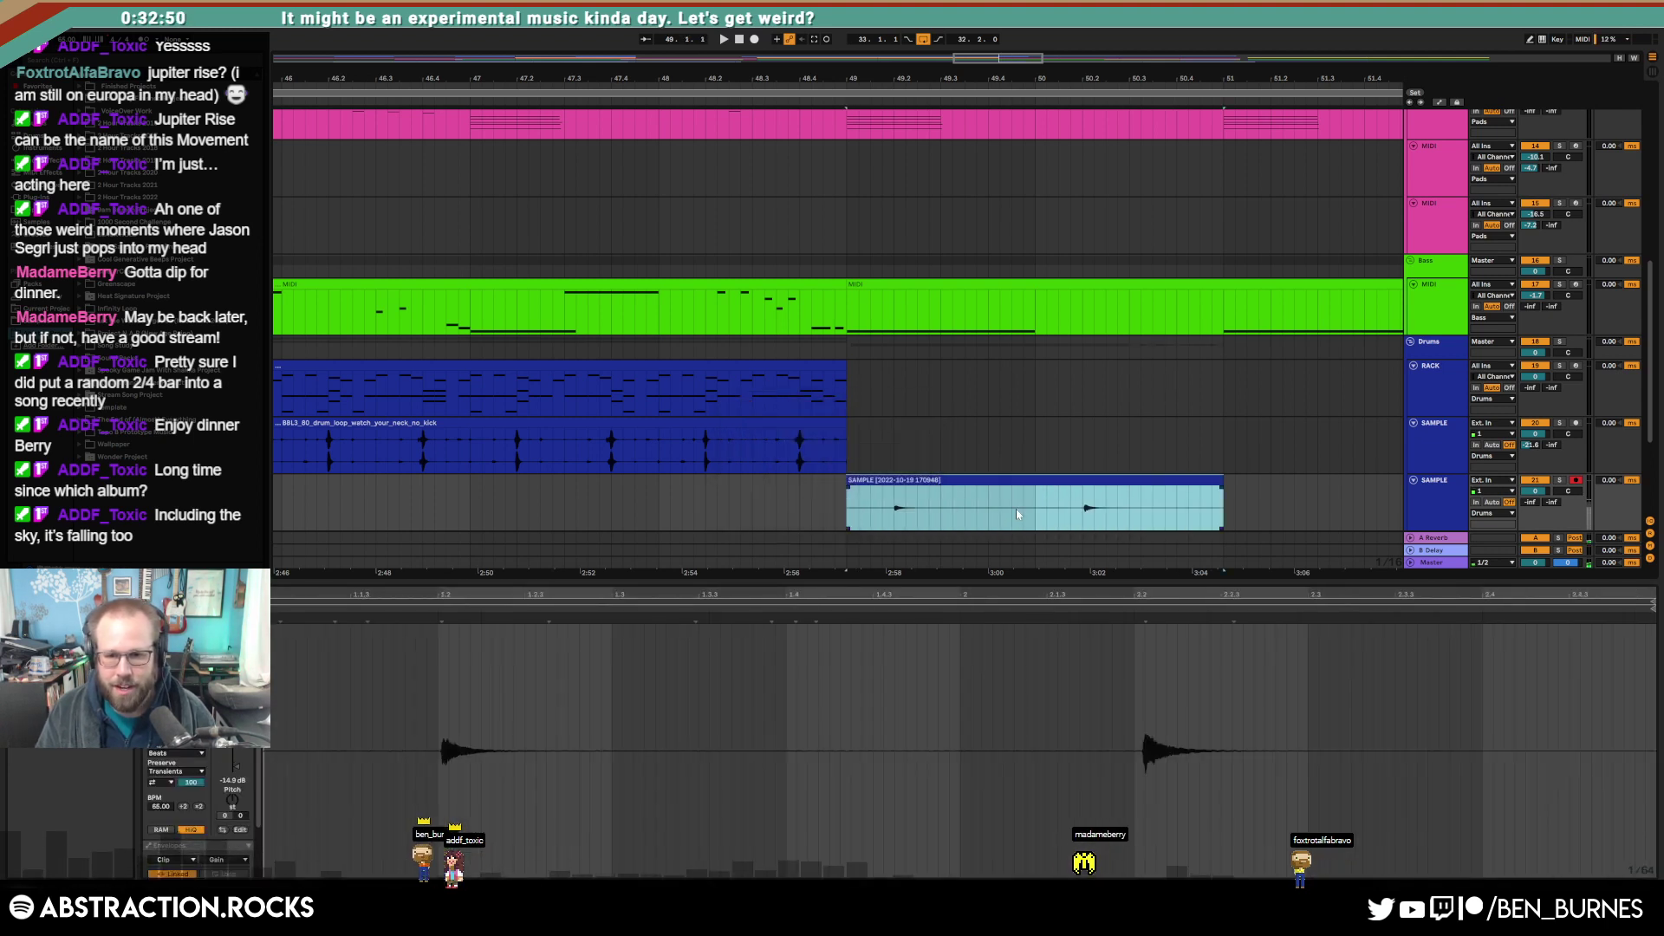
Step: Add warp markers to the clip's two hits and align them to beats 1.2 and 2.2
{"action": "left_click", "coordinate": [1012, 508]}
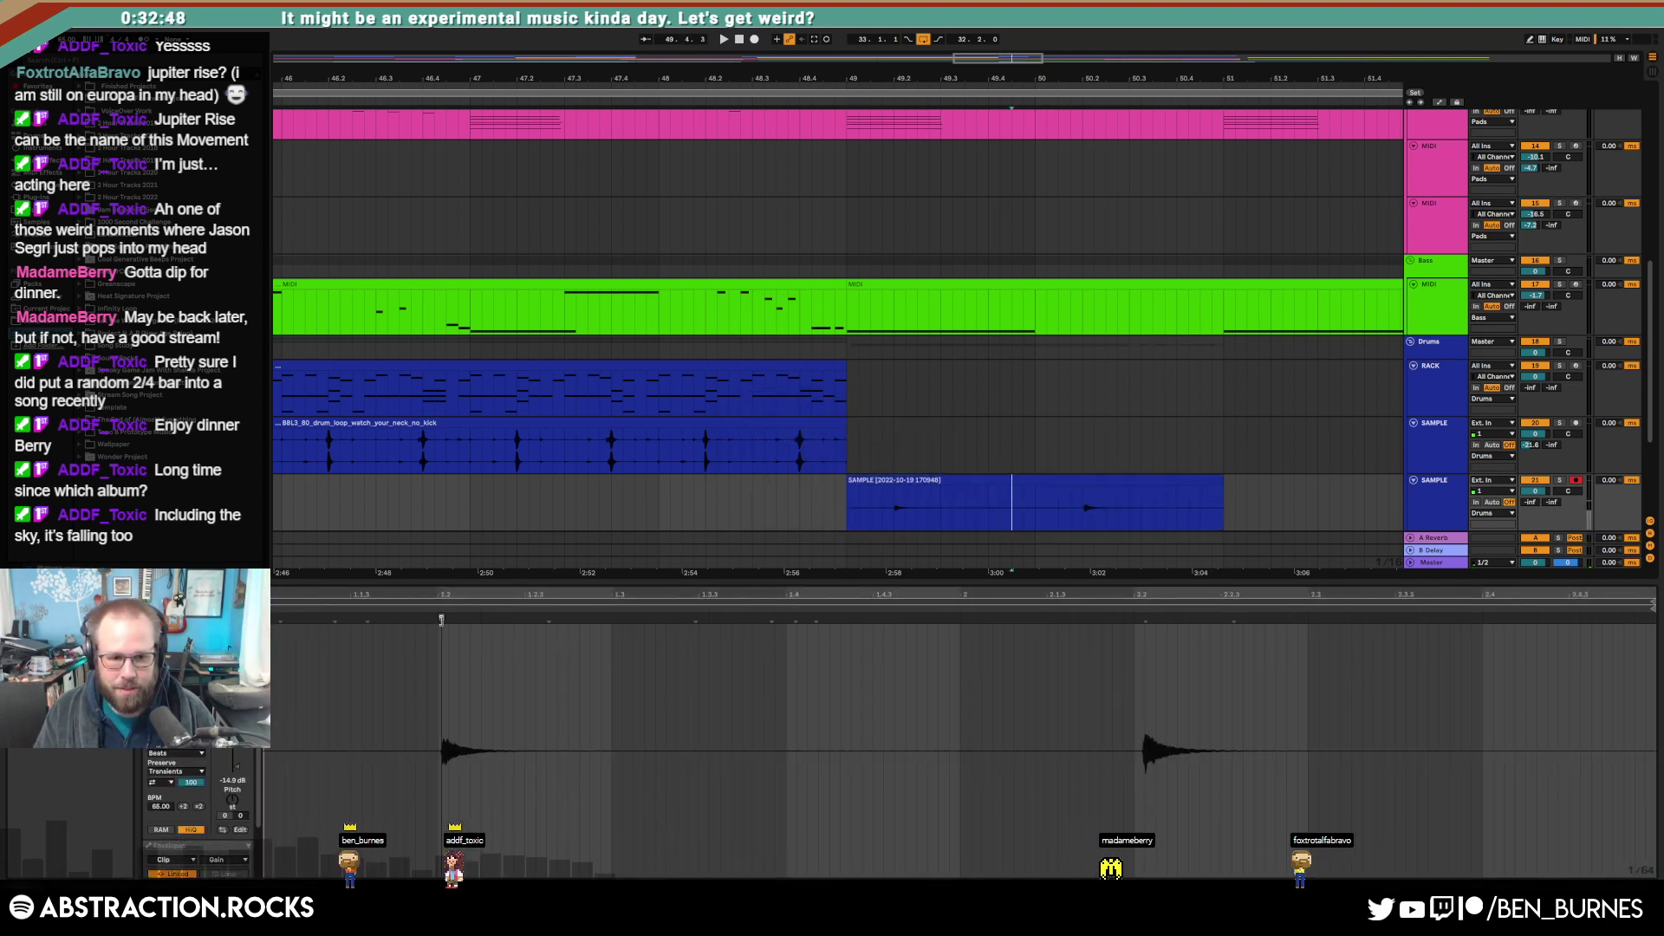
{"action": "double_click", "coordinate": [442, 618]}
{"action": "left_click_drag", "start_coordinate": [442, 619], "coordinate": [438, 619]}
{"action": "double_click", "coordinate": [1140, 619]}
{"action": "left_click_drag", "start_coordinate": [1140, 619], "coordinate": [1134, 619]}
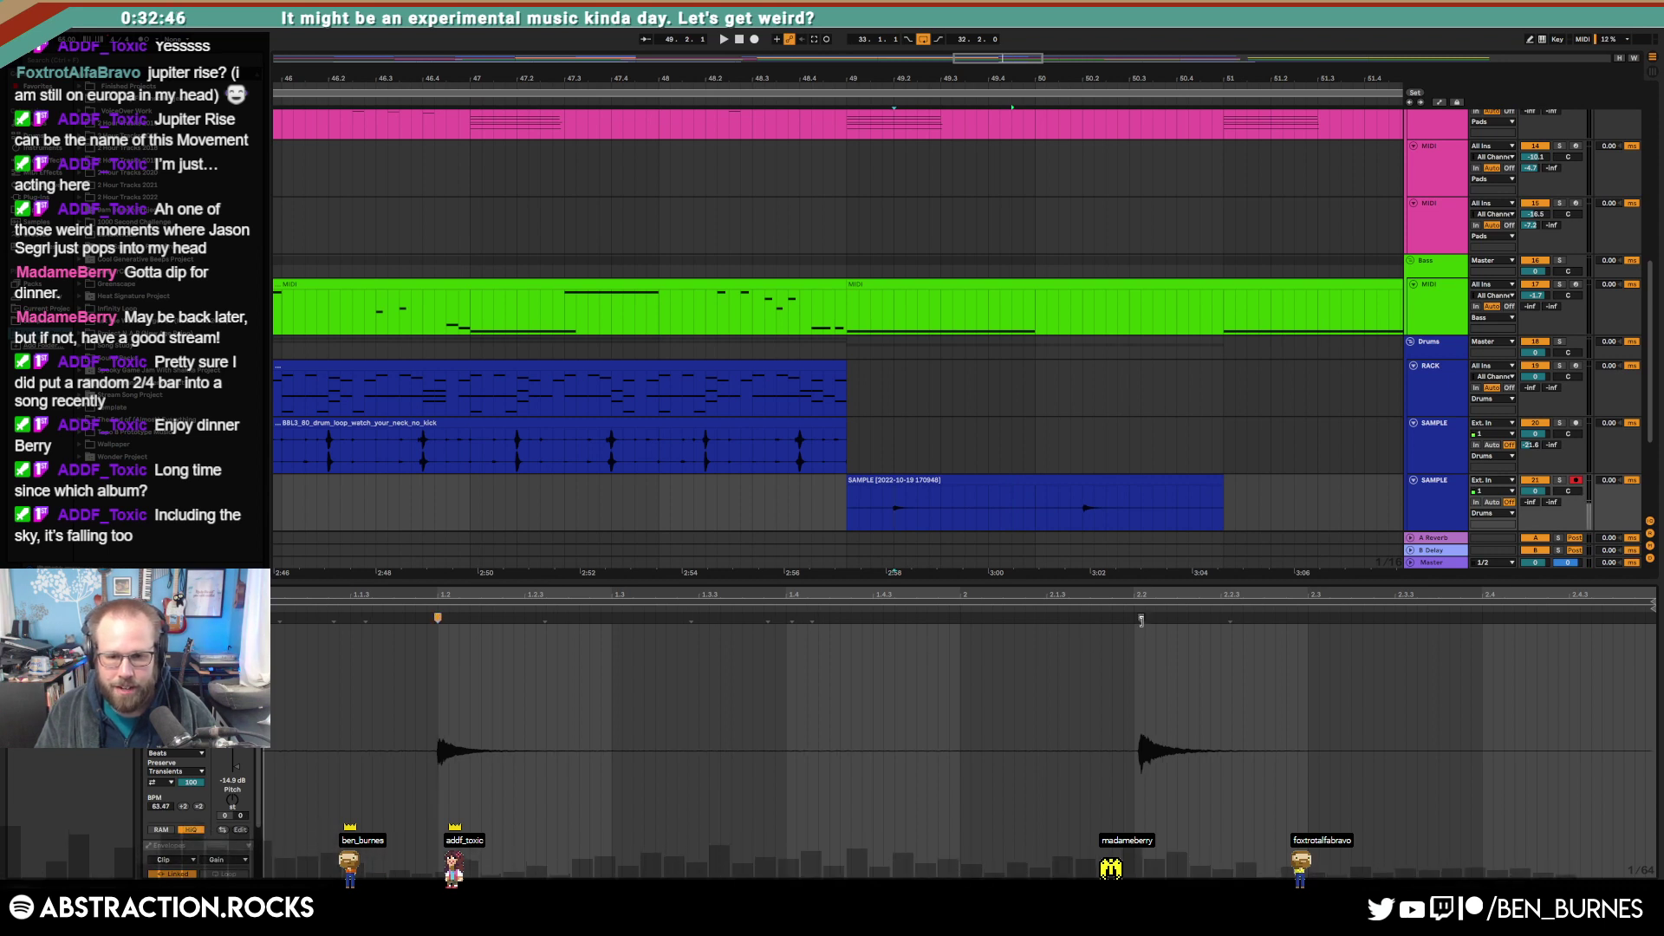
Step: Turn on looping for the consolidated clip and extend it through the section up to bar 66
{"action": "left_click", "coordinate": [1184, 478]}
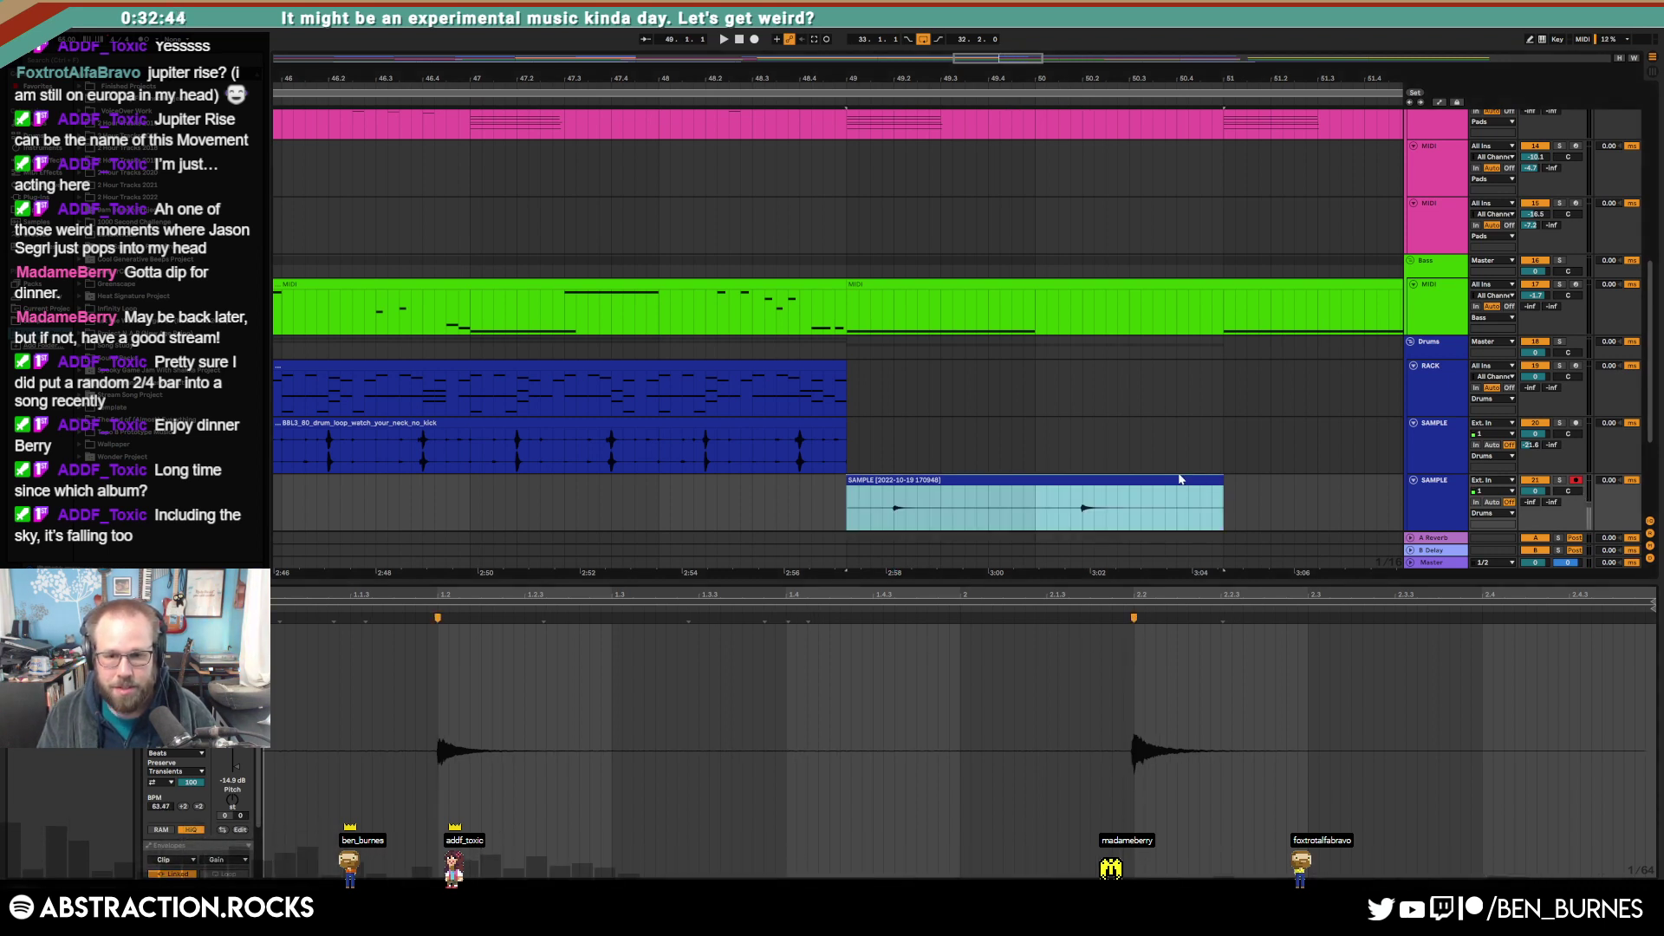
{"action": "scroll", "coordinate": [1178, 478], "scroll_direction": "down", "scroll_amount": 2}
{"action": "left_click_drag", "start_coordinate": [1178, 78], "coordinate": [592, 58]}
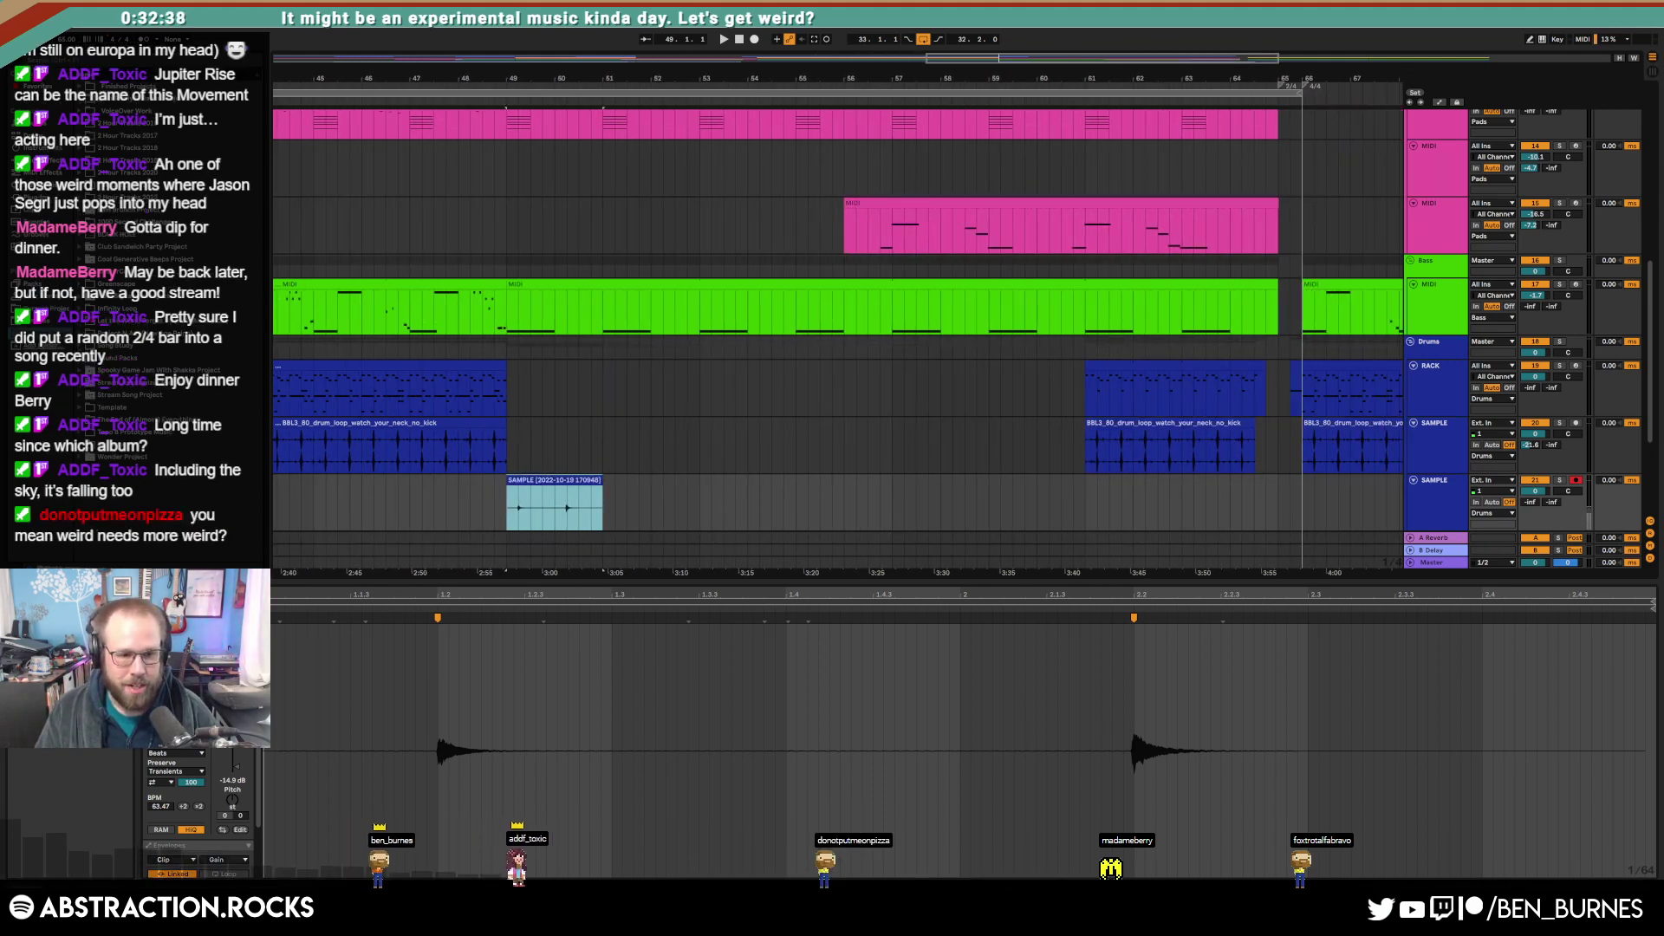
{"action": "left_click", "coordinate": [198, 645]}
{"action": "left_click_drag", "start_coordinate": [598, 478], "coordinate": [1291, 492]}
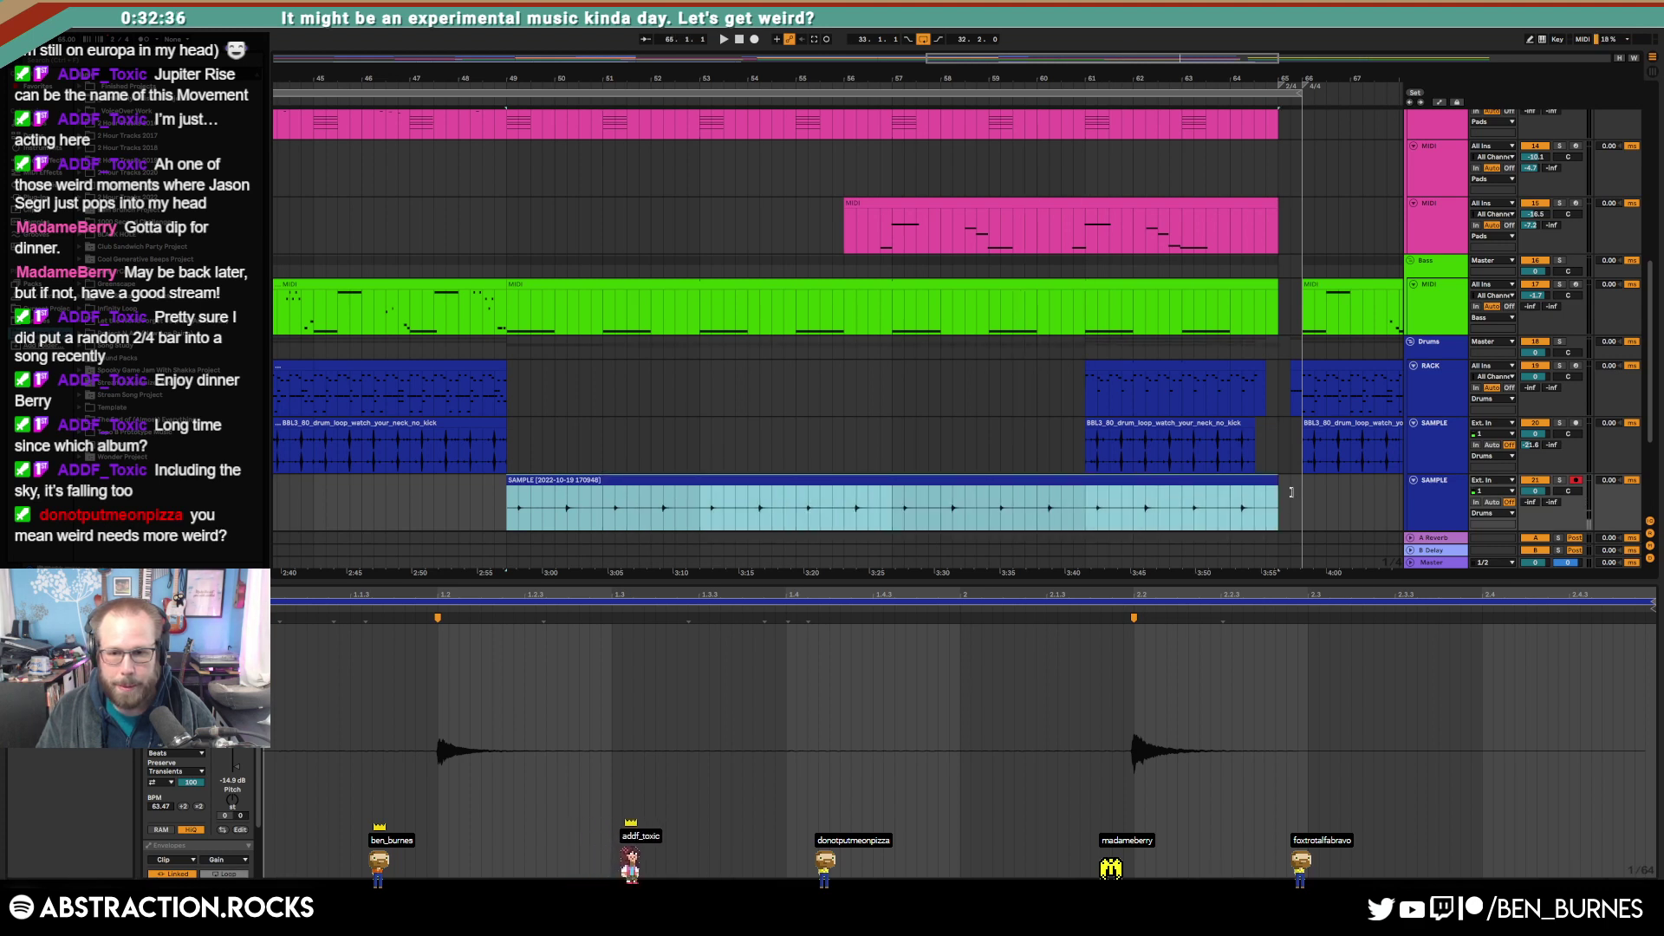
Step: During playback from bar 49, lower the recorded track's volume to about -7 dB and raise its Low Cut to 483 Hz
{"action": "left_click", "coordinate": [500, 506]}
{"action": "key", "text": "space"}
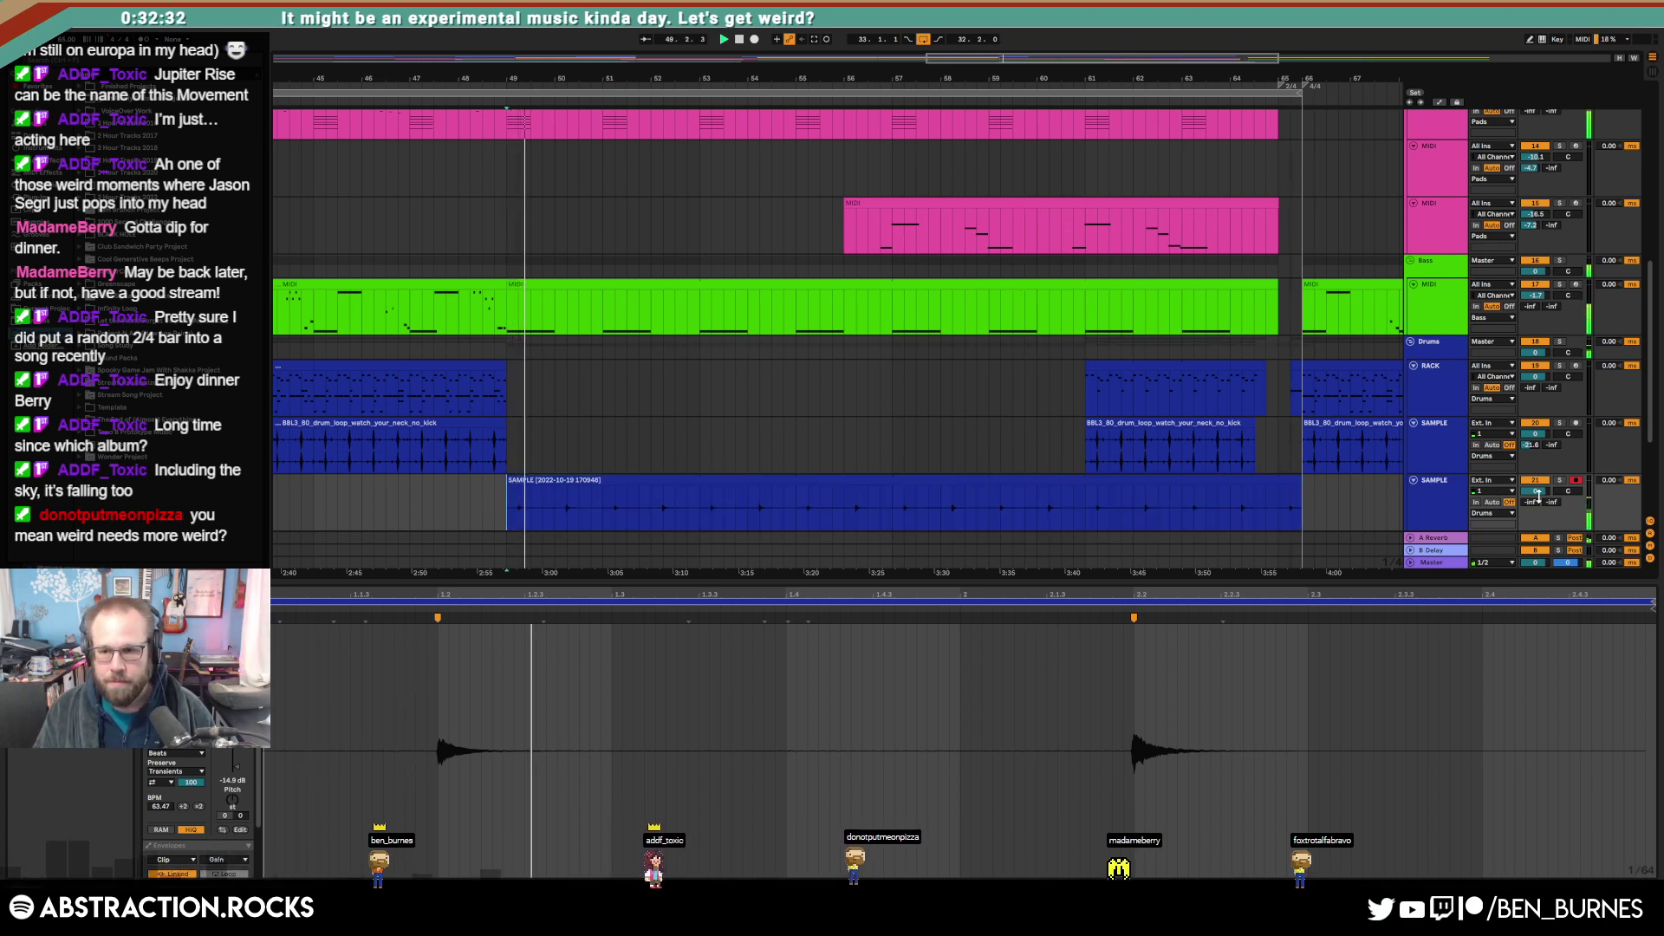
{"action": "left_click_drag", "start_coordinate": [1539, 495], "coordinate": [1538, 518]}
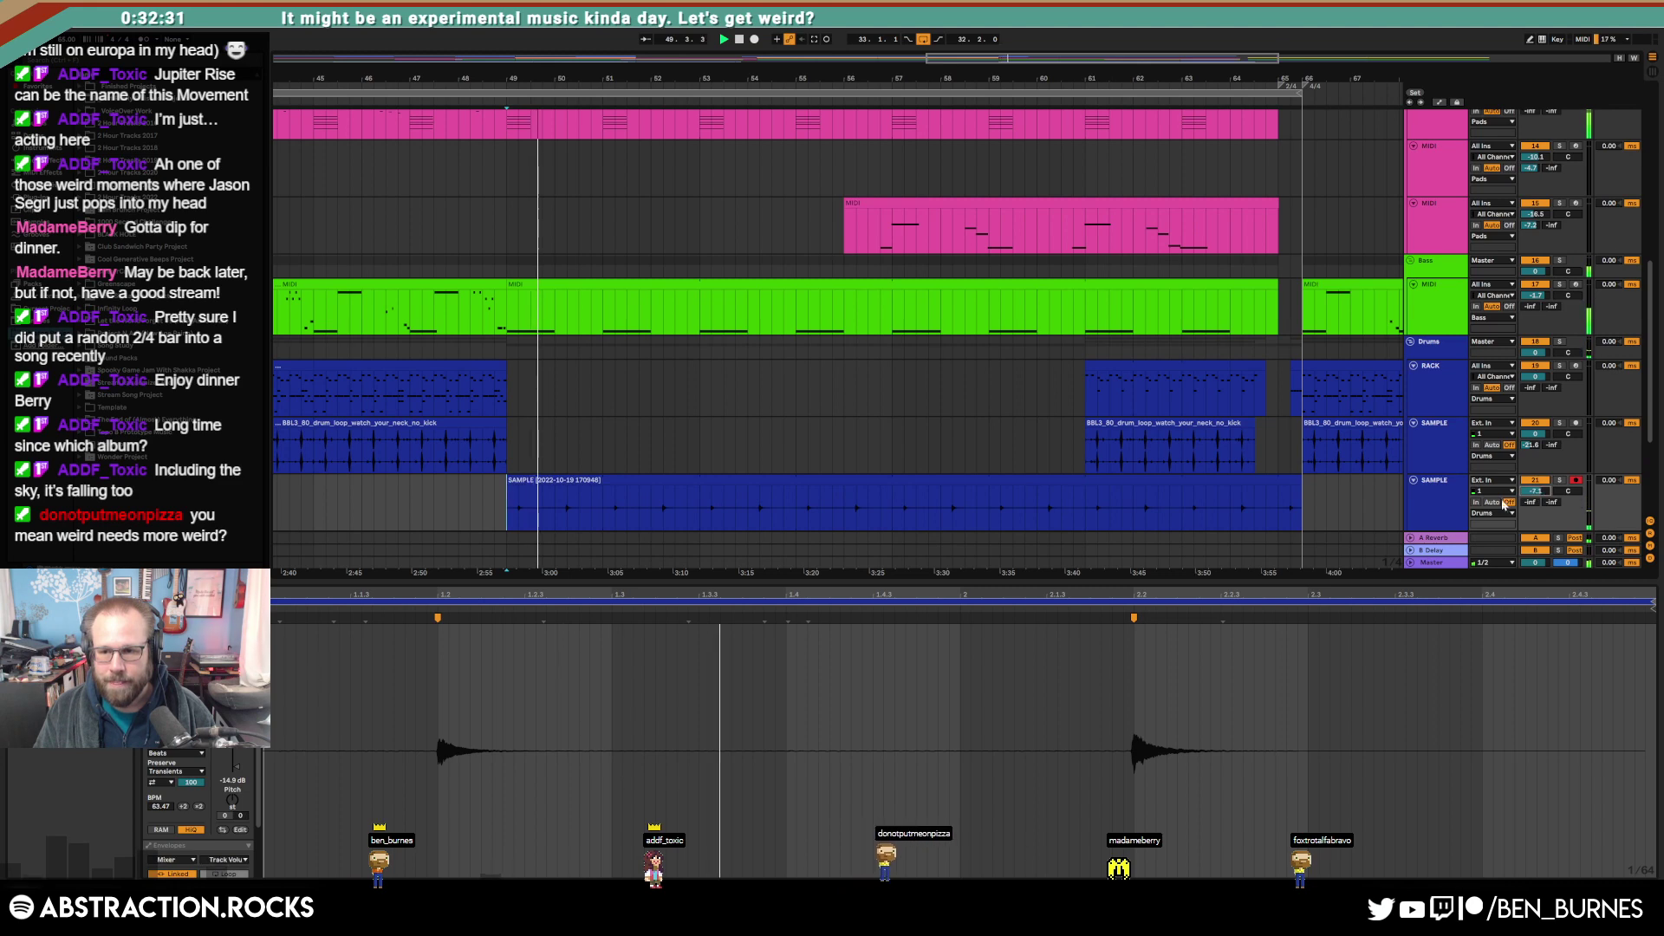
{"action": "left_click", "coordinate": [1435, 501]}
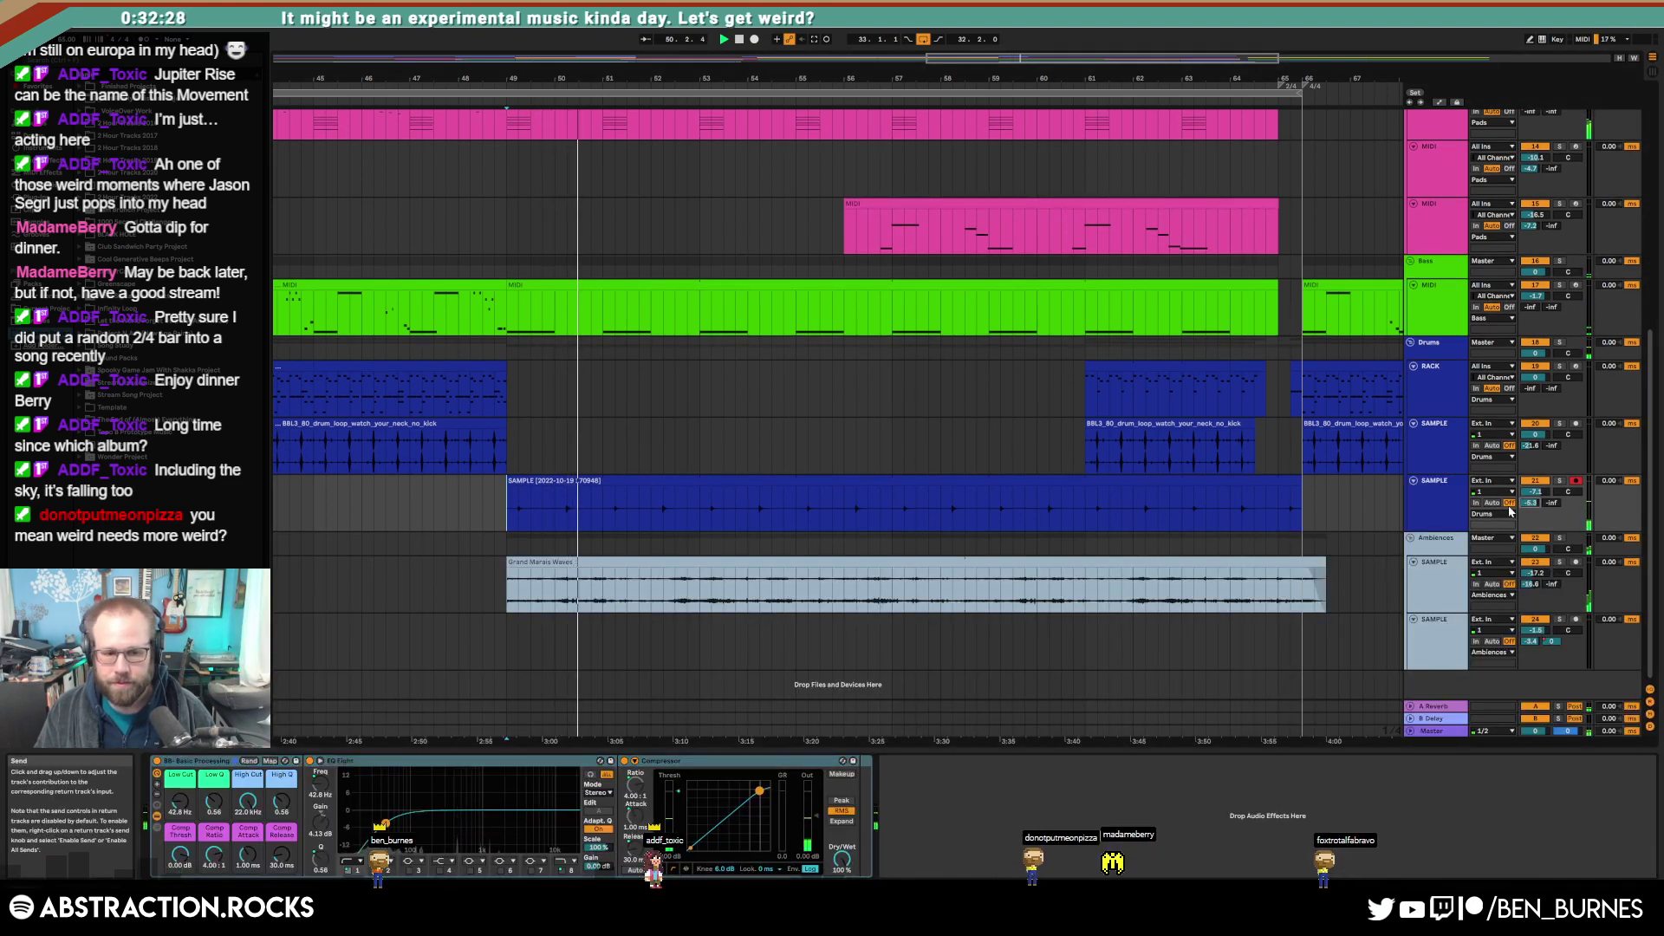
{"action": "left_click_drag", "start_coordinate": [181, 801], "coordinate": [214, 810]}
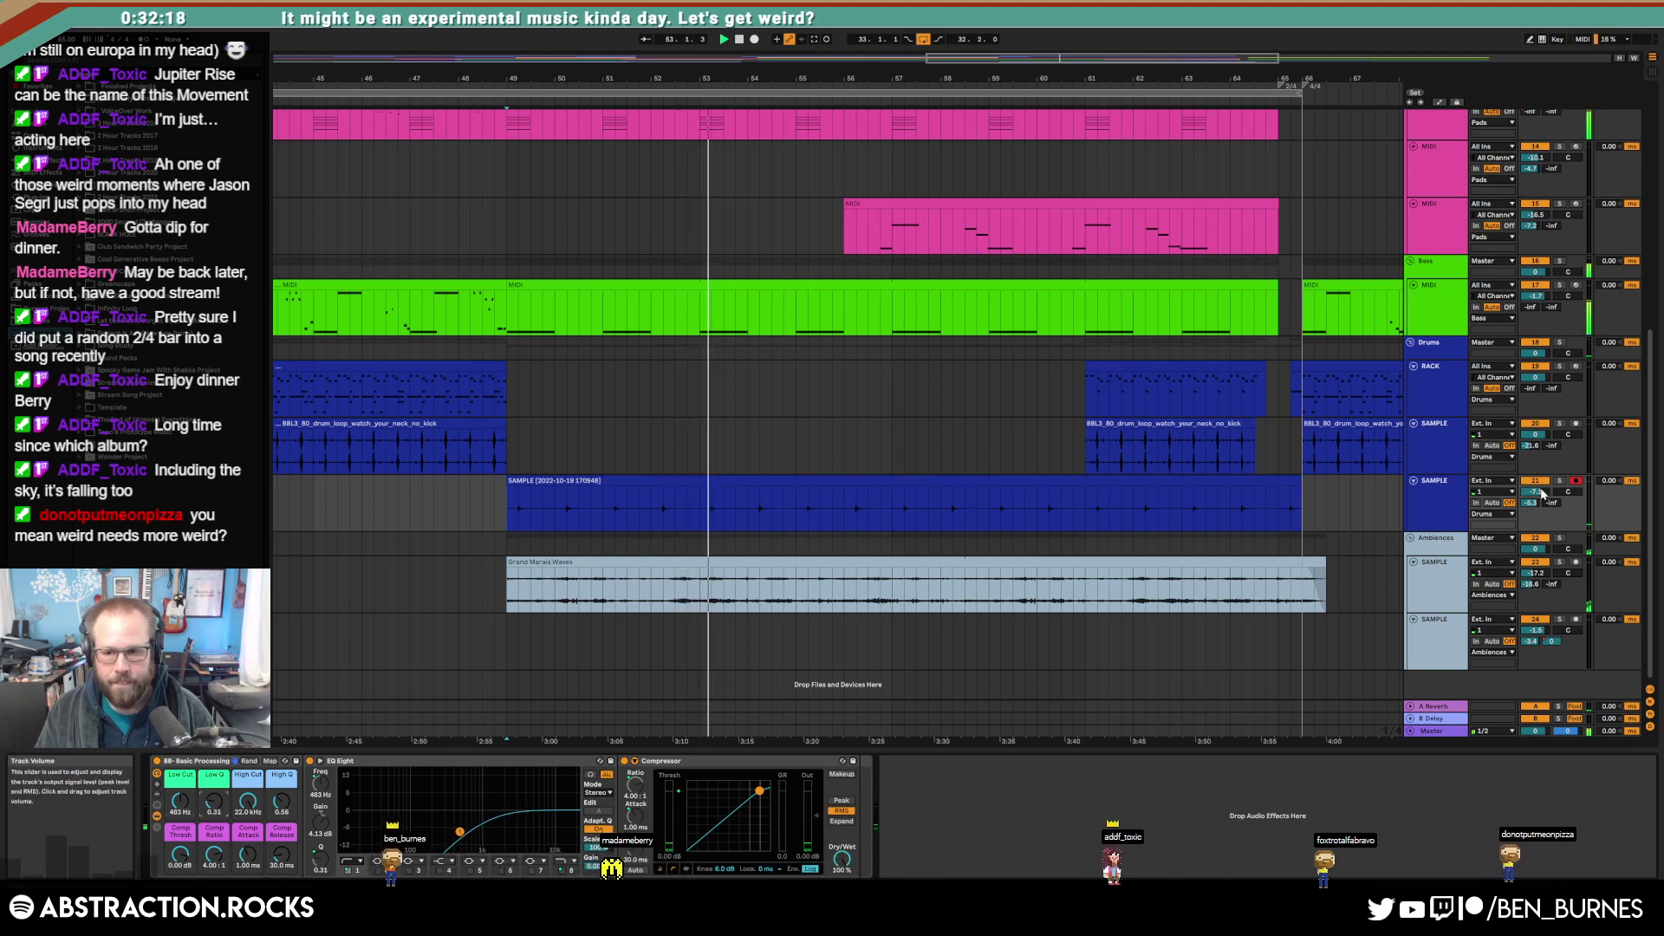
Step: Transpose the recorded percussion clip up 10 semitones and raise its track volume and reverb send
{"action": "left_click", "coordinate": [783, 483]}
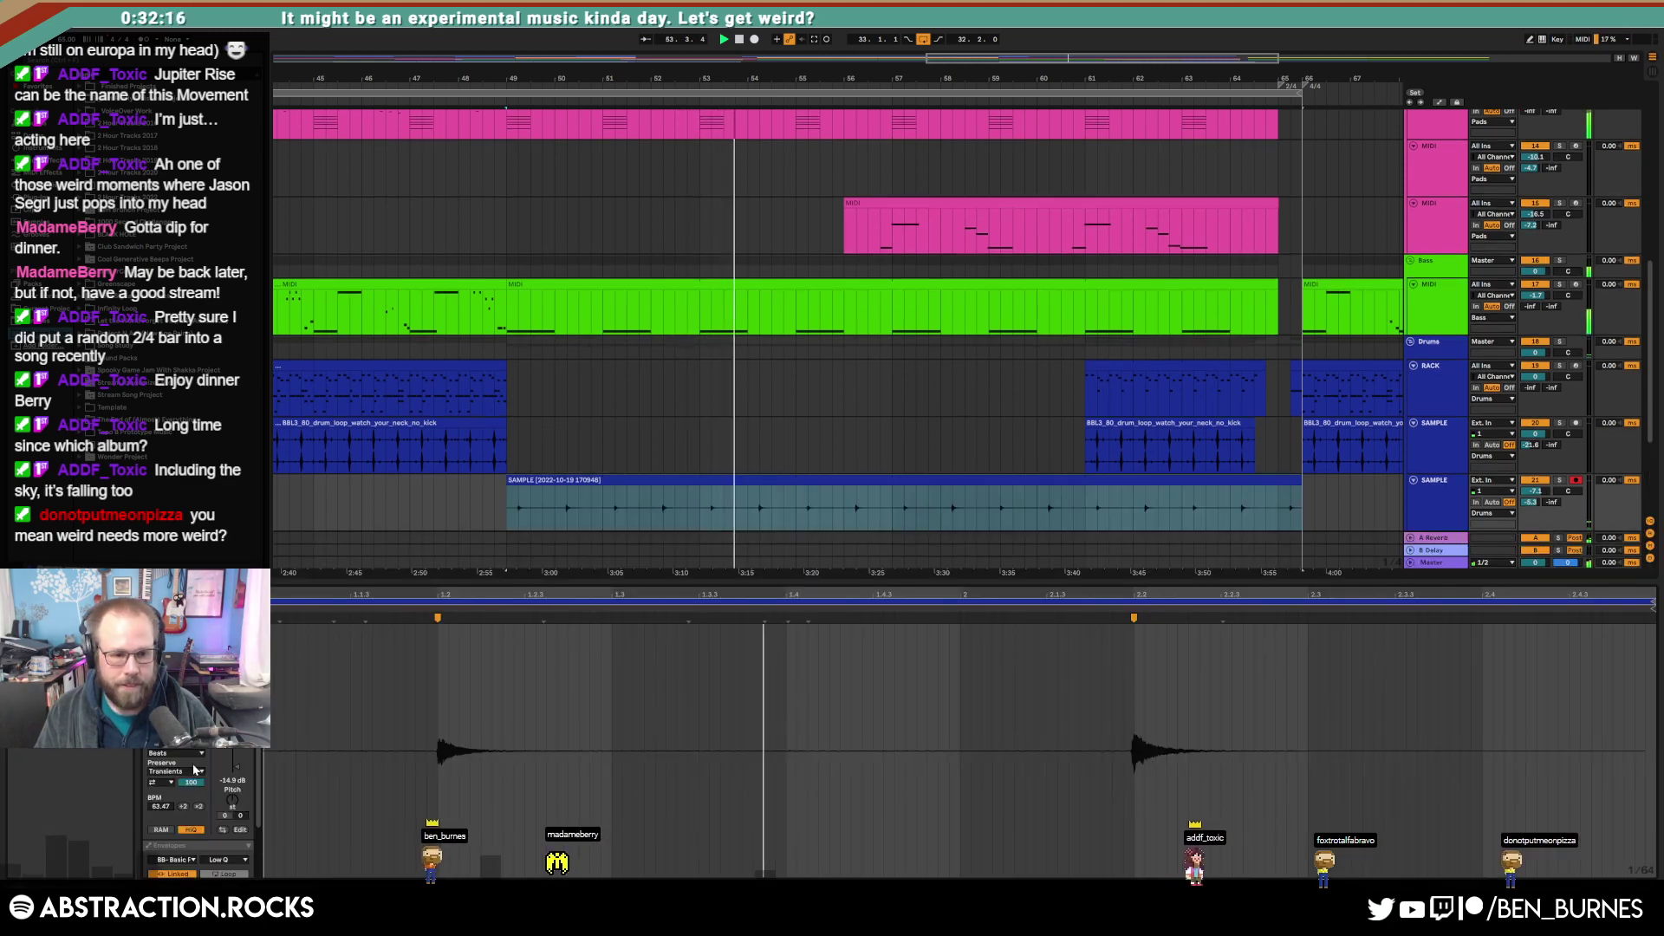
{"action": "left_click_drag", "start_coordinate": [232, 800], "coordinate": [232, 784]}
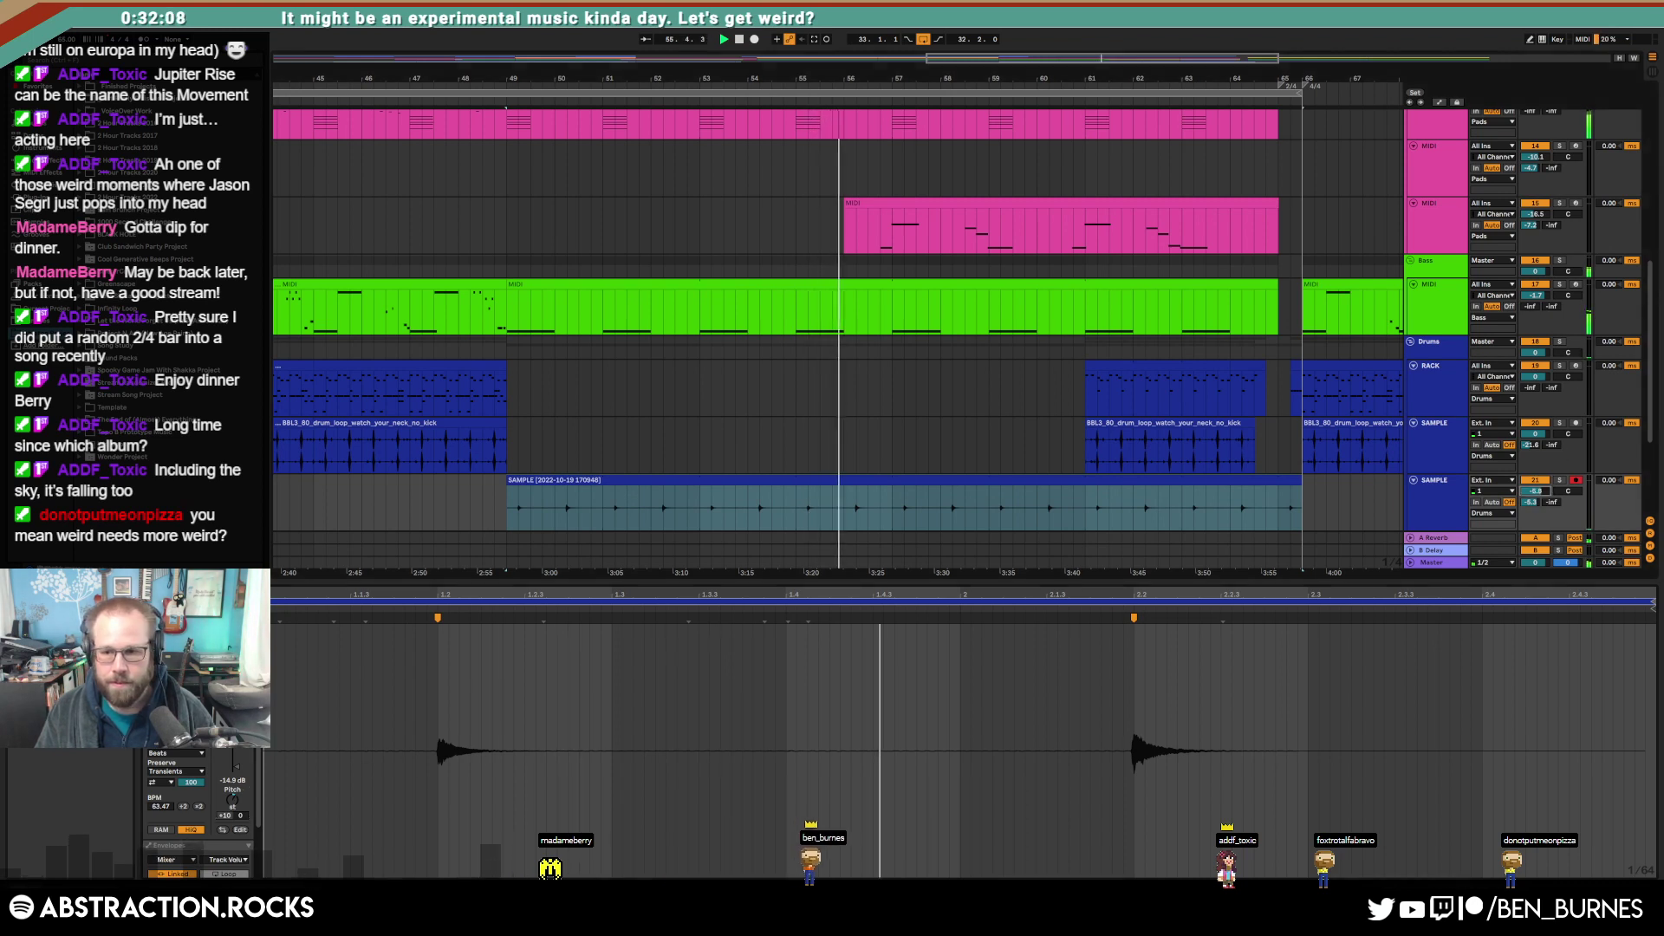
{"action": "left_click_drag", "start_coordinate": [1529, 504], "coordinate": [1529, 497]}
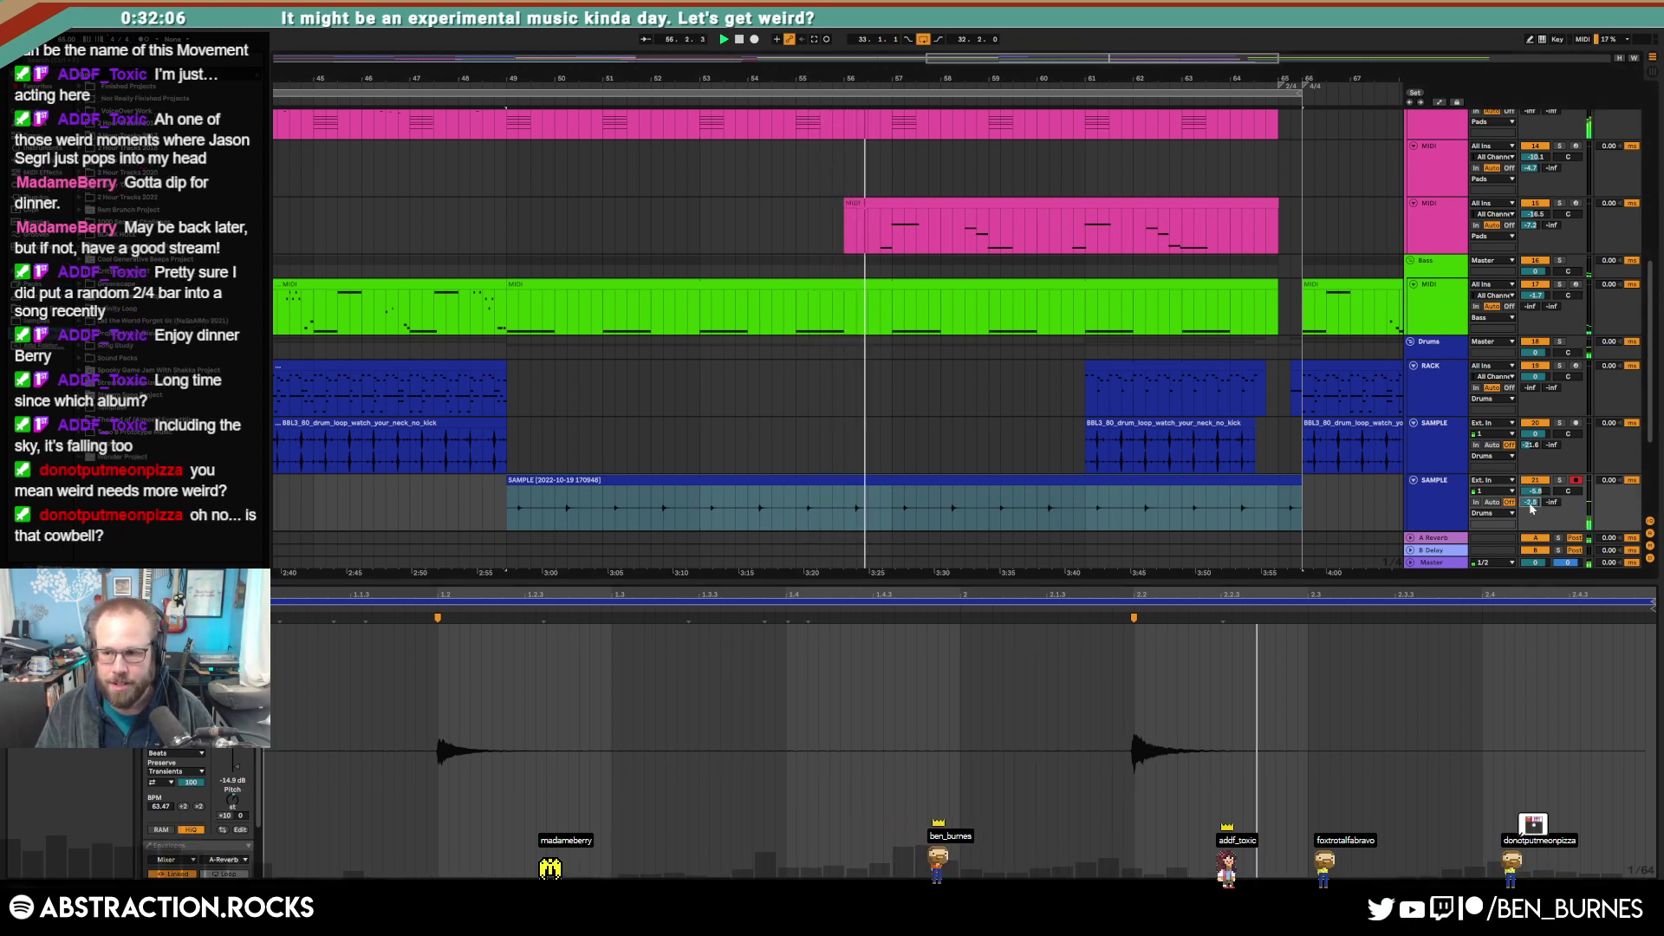
{"action": "left_click", "coordinate": [891, 507]}
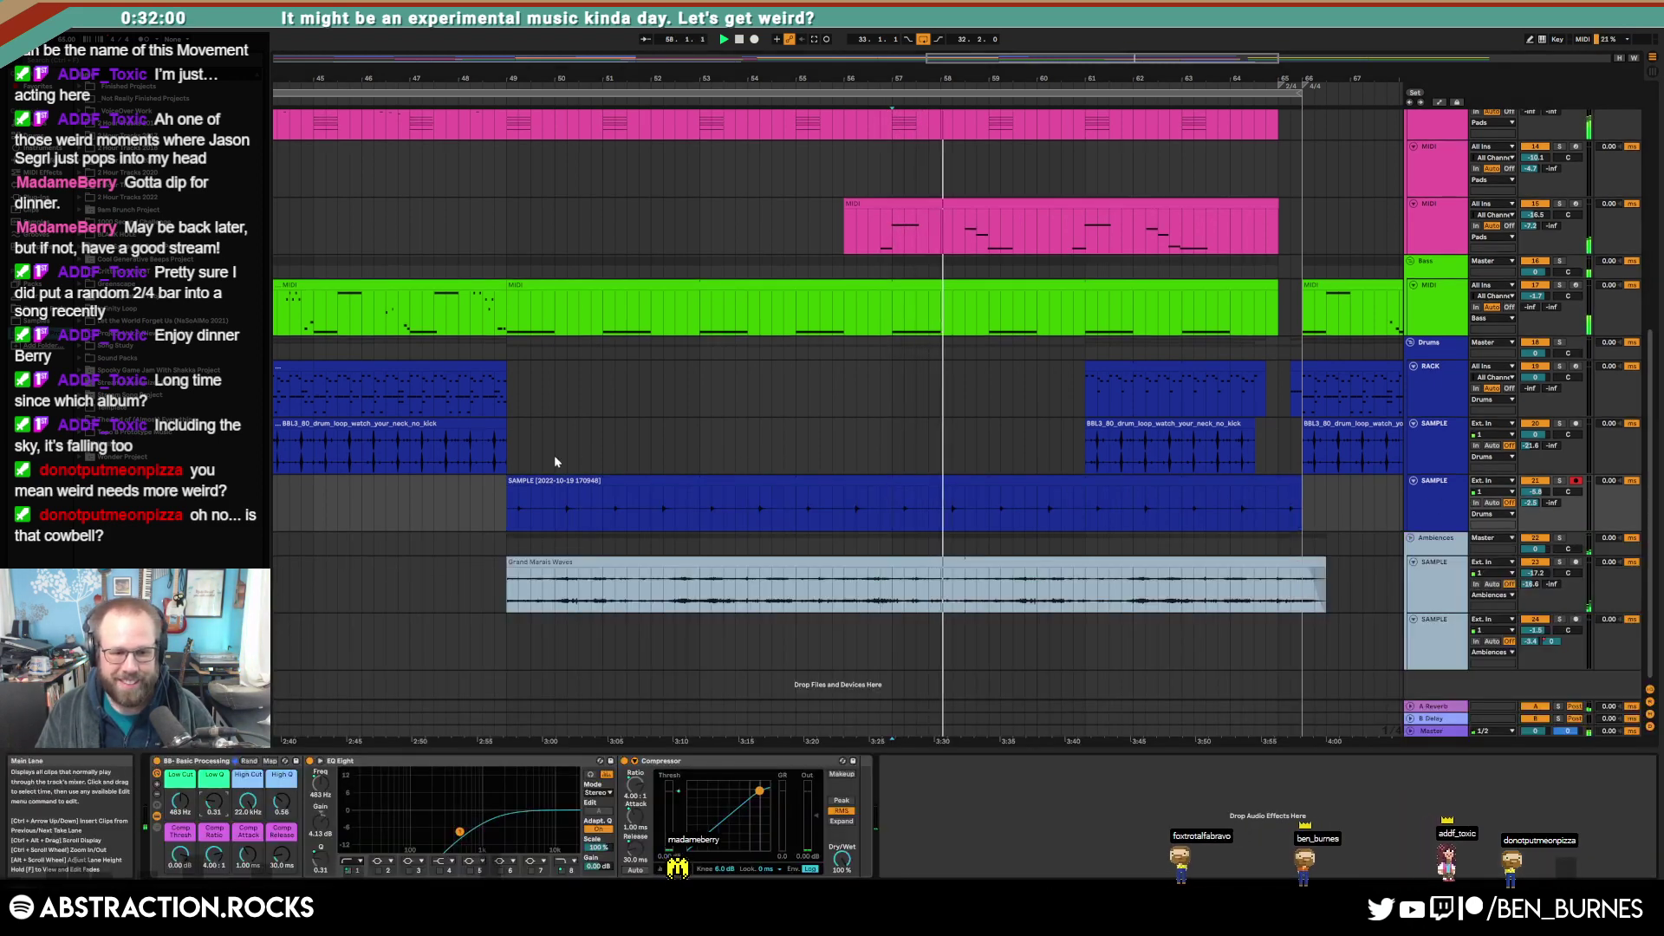
Step: Add ValhallaDelay to the recorded track in Dual style with delays of 332 ms left and 308 ms right
{"action": "left_click", "coordinate": [31, 210]}
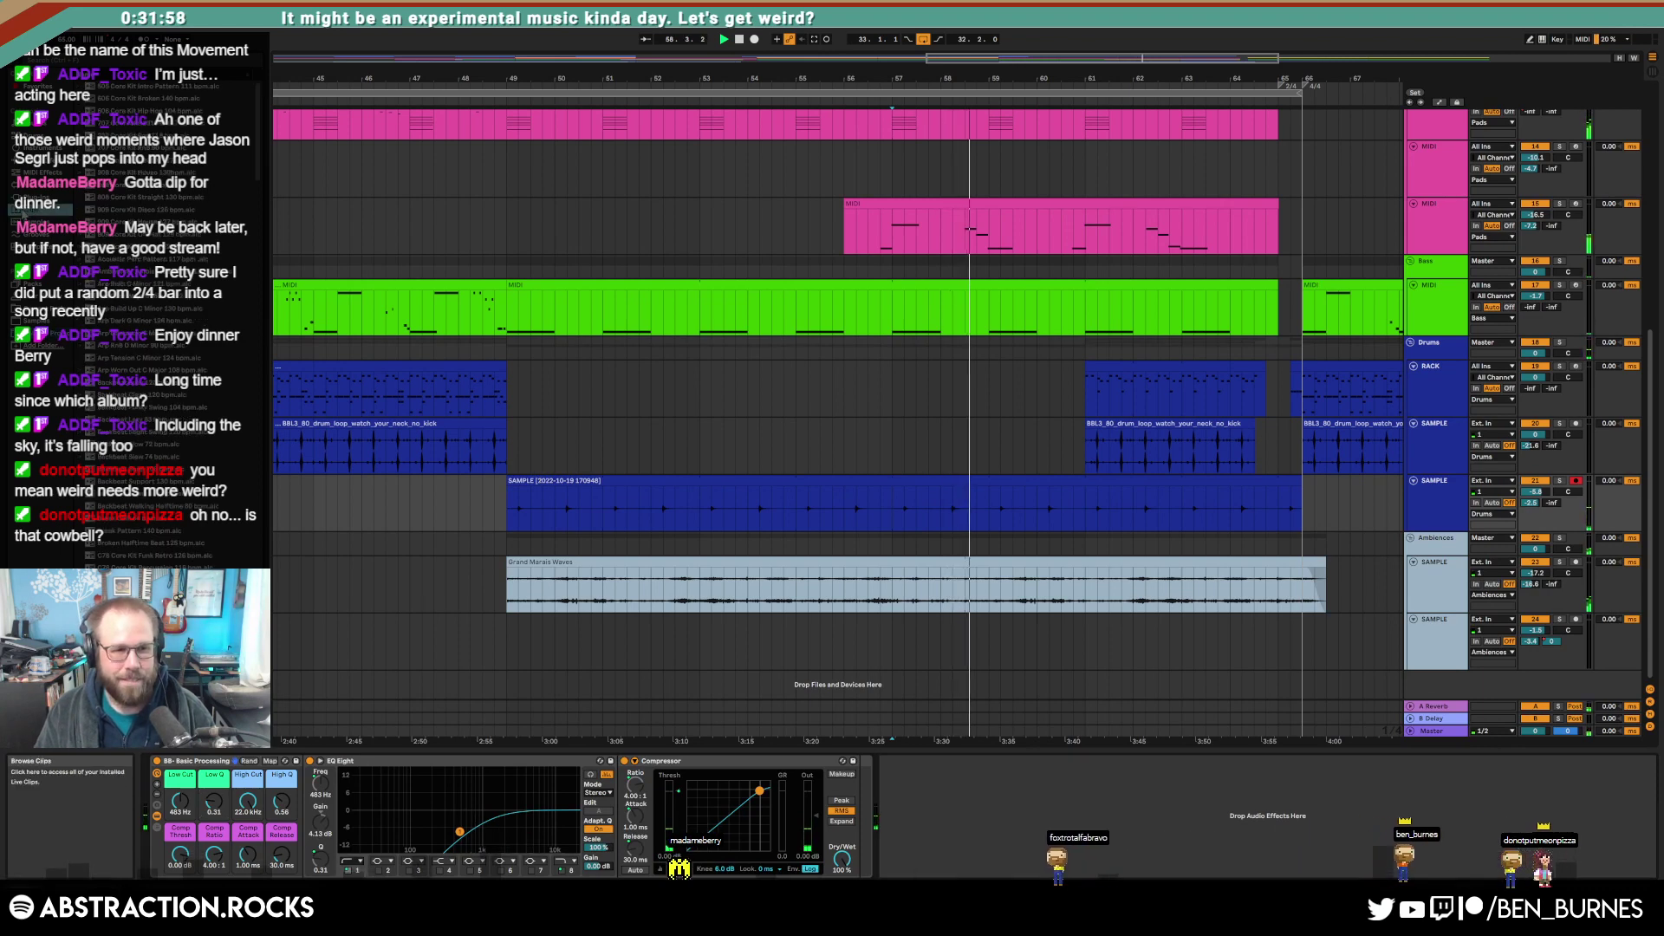
{"action": "left_click", "coordinate": [33, 198]}
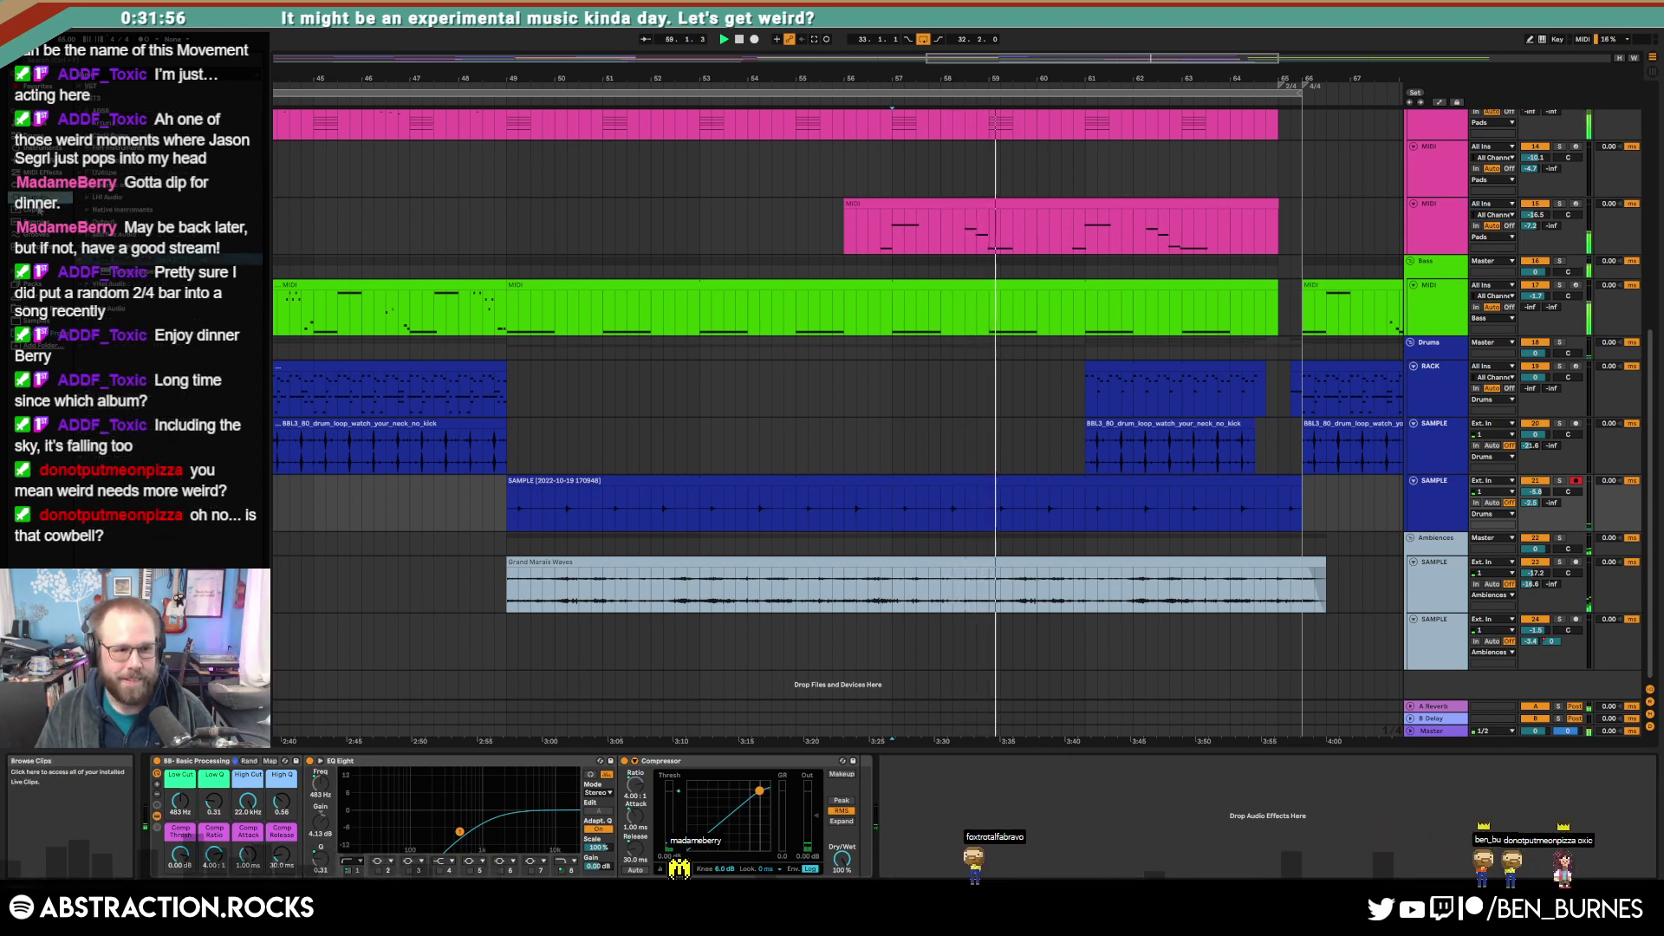
{"action": "left_click_drag", "start_coordinate": [133, 260], "coordinate": [521, 500]}
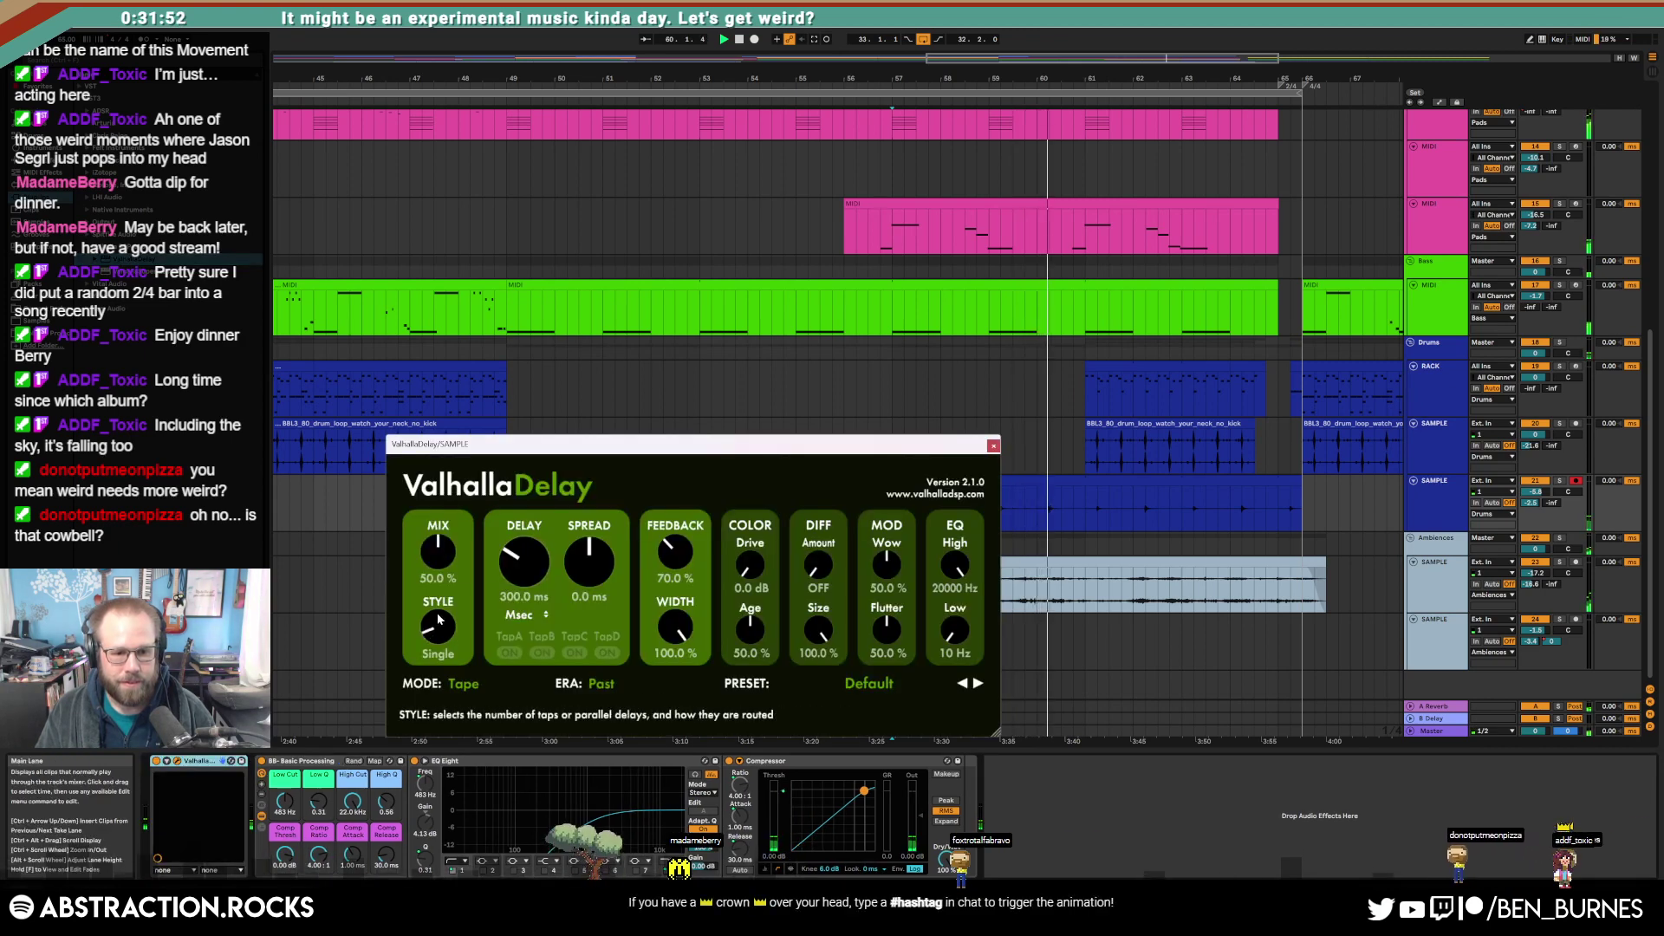
{"action": "left_click_drag", "start_coordinate": [436, 626], "coordinate": [434, 598]}
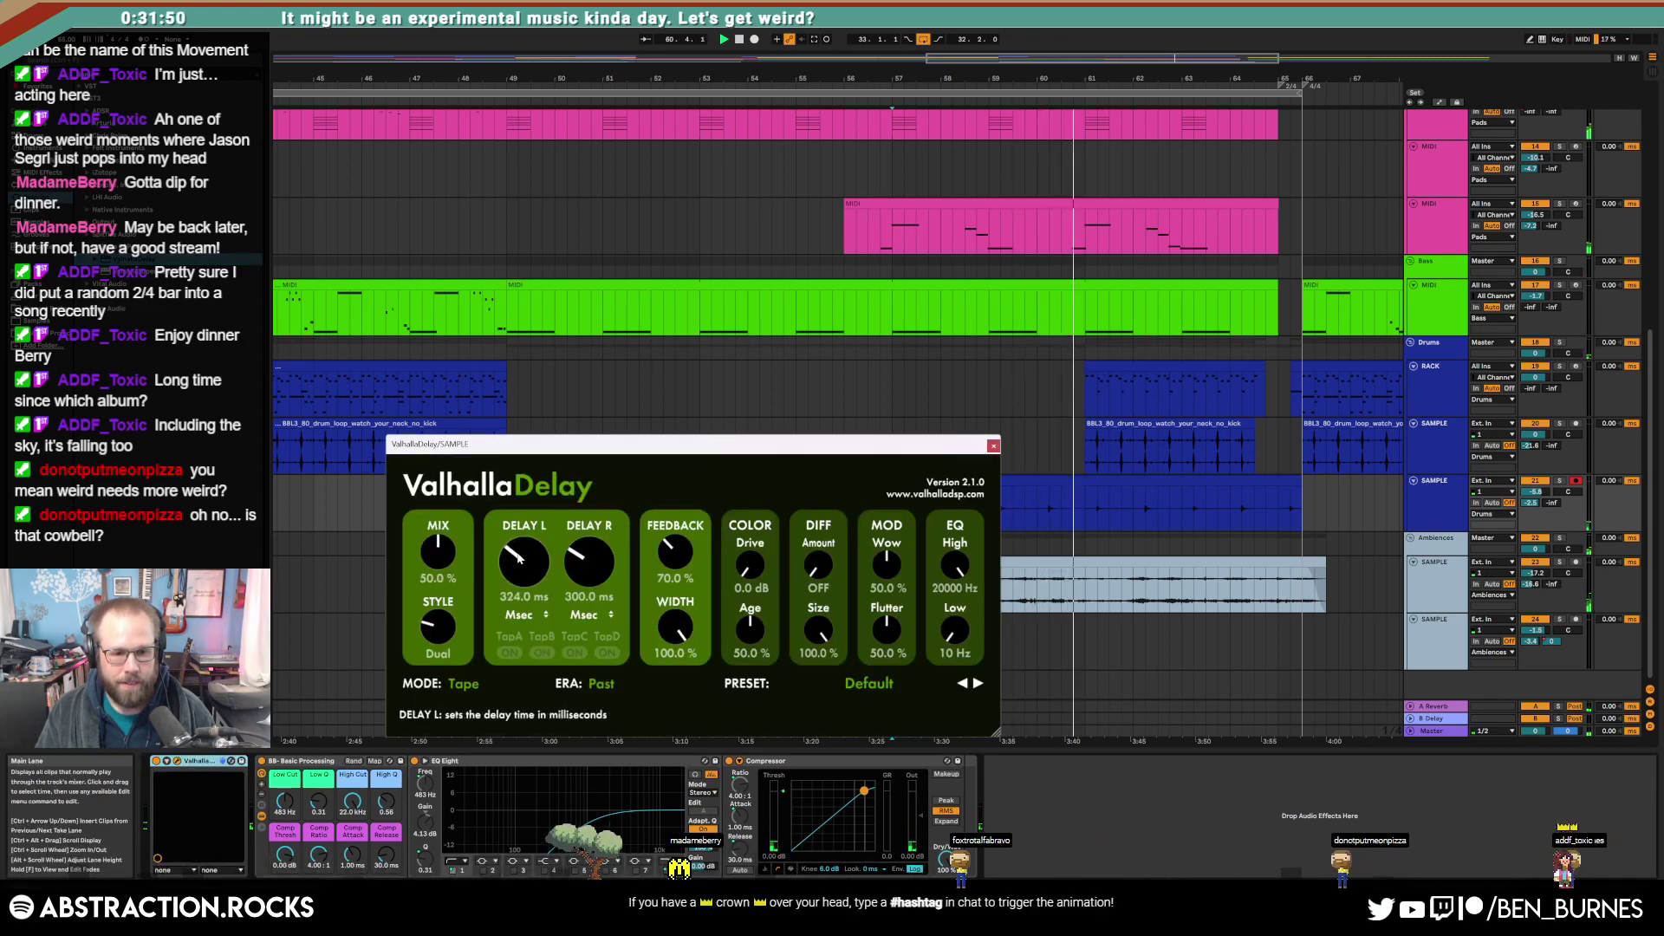
{"action": "left_click_drag", "start_coordinate": [579, 567], "coordinate": [521, 559]}
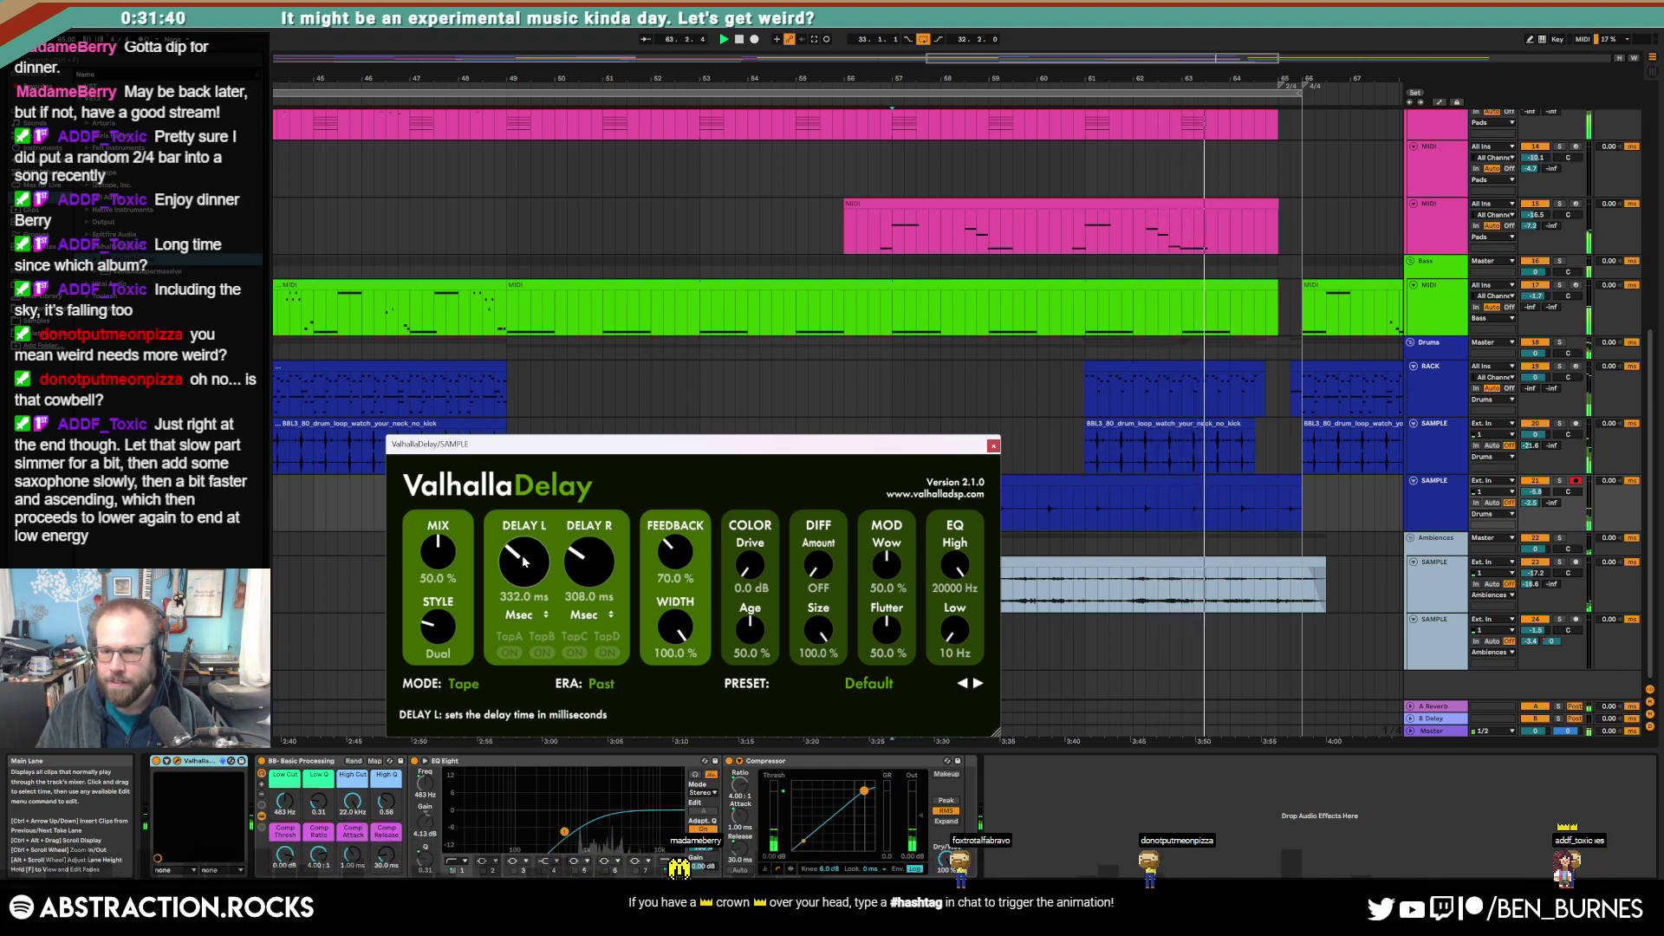
Step: Set the delay's feedback to 74.8 % and mix to 49.6 %, and switch its mode to Ghost
{"action": "left_click_drag", "start_coordinate": [676, 555], "coordinate": [676, 550]}
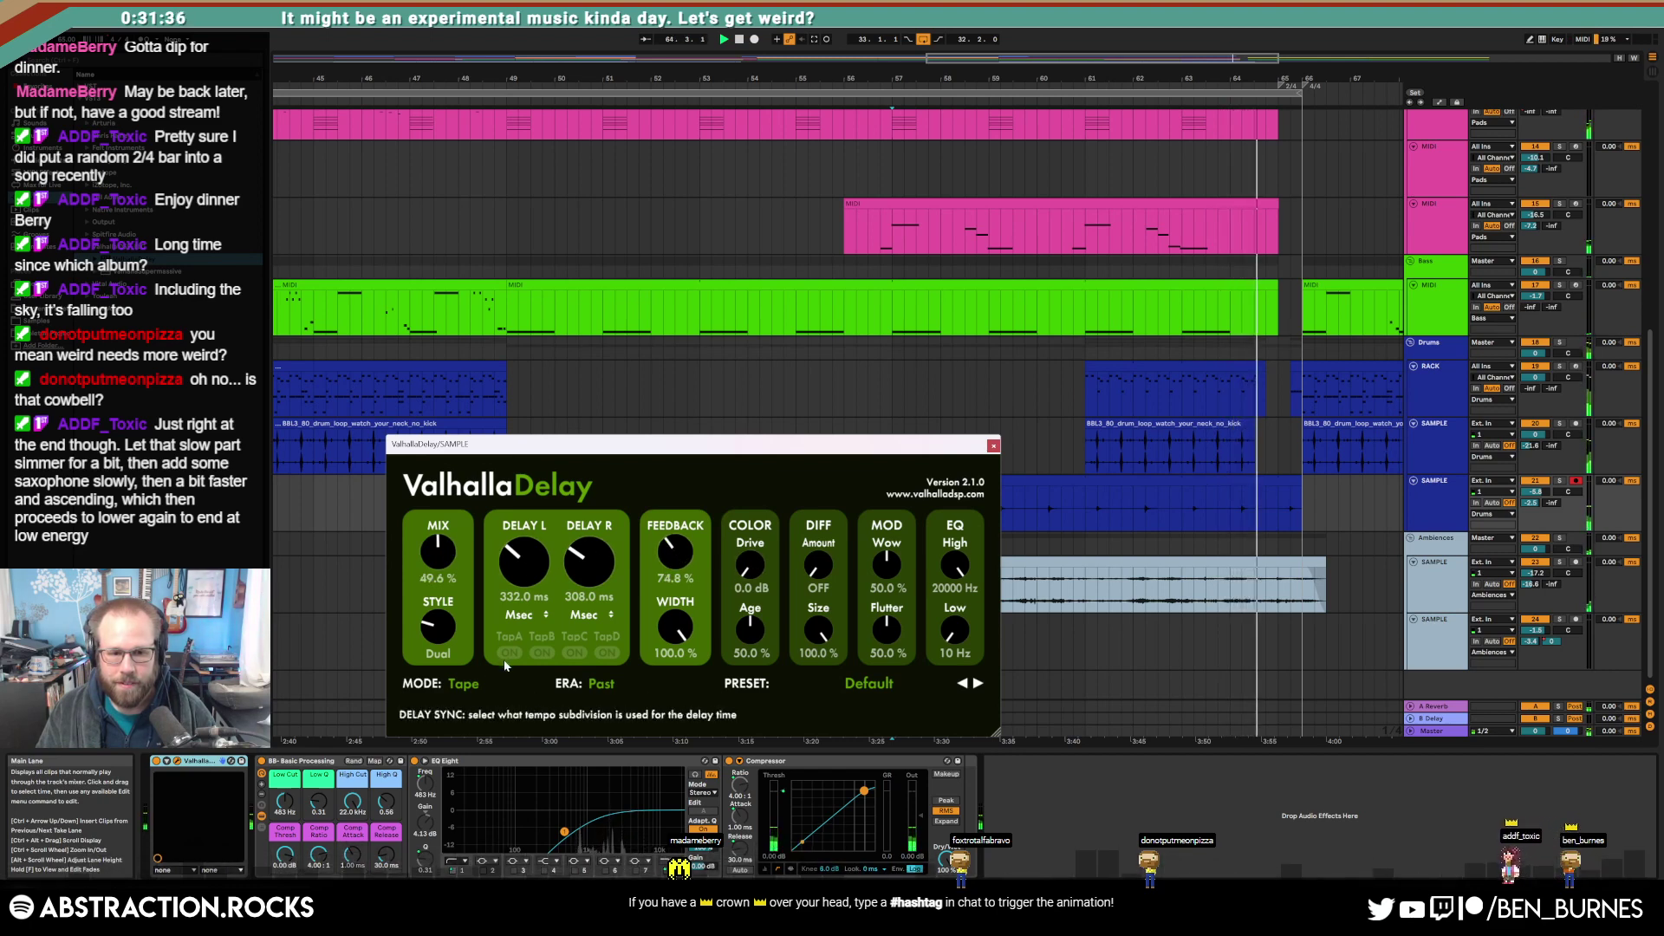
{"action": "left_click", "coordinate": [464, 684]}
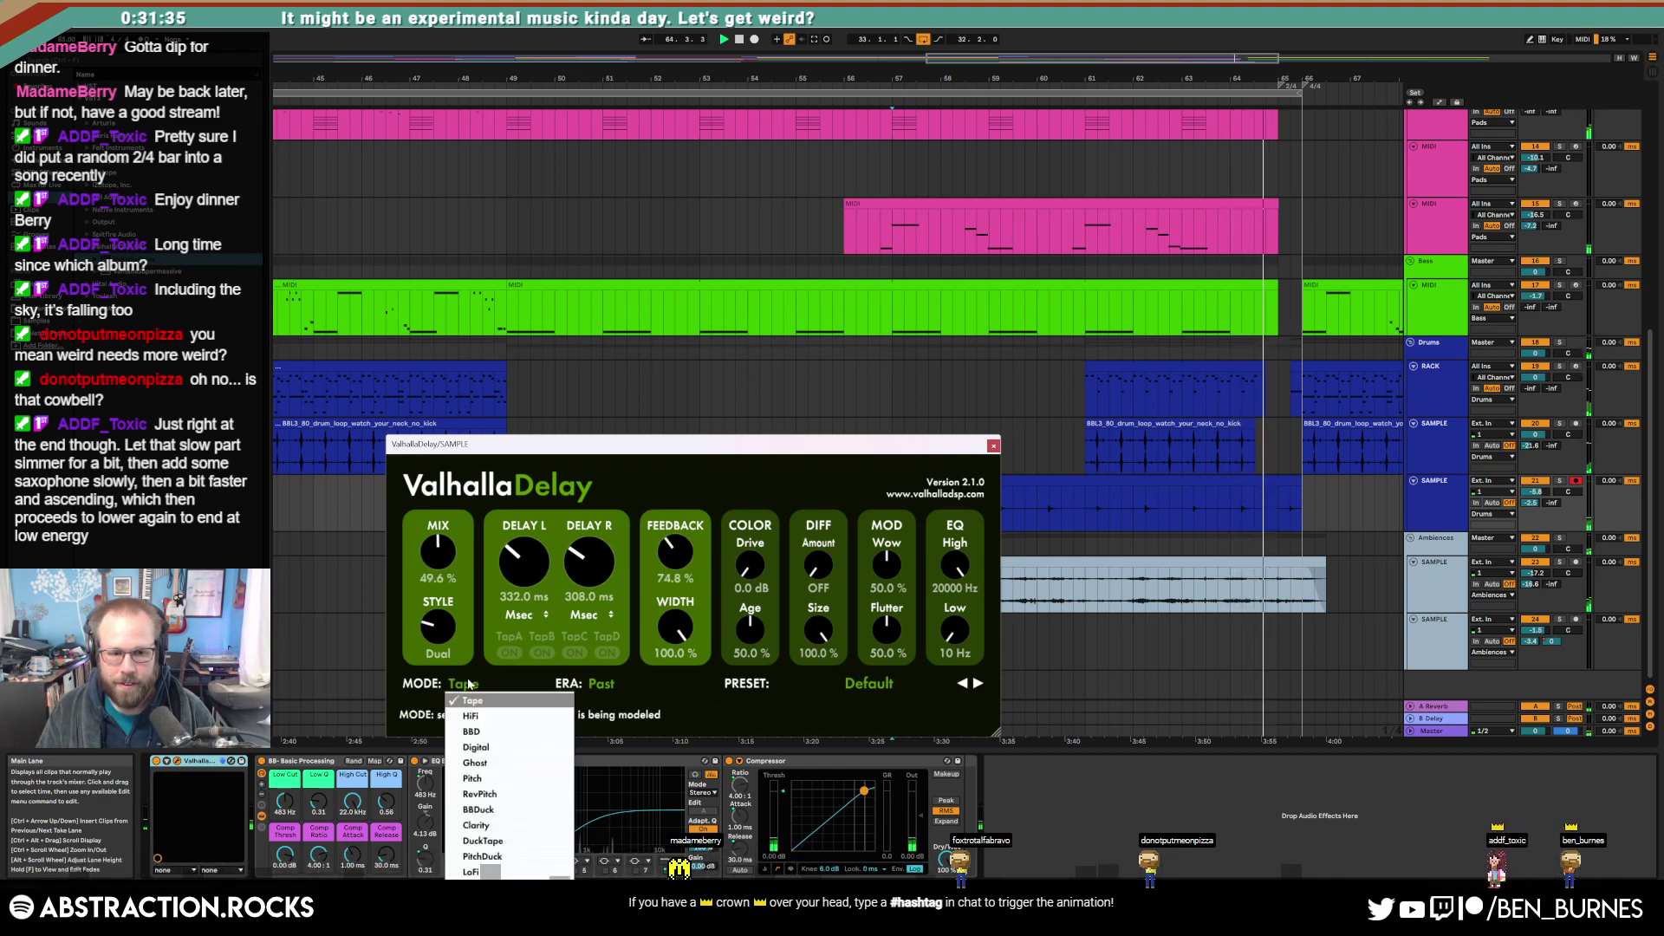
{"action": "left_click", "coordinate": [501, 763]}
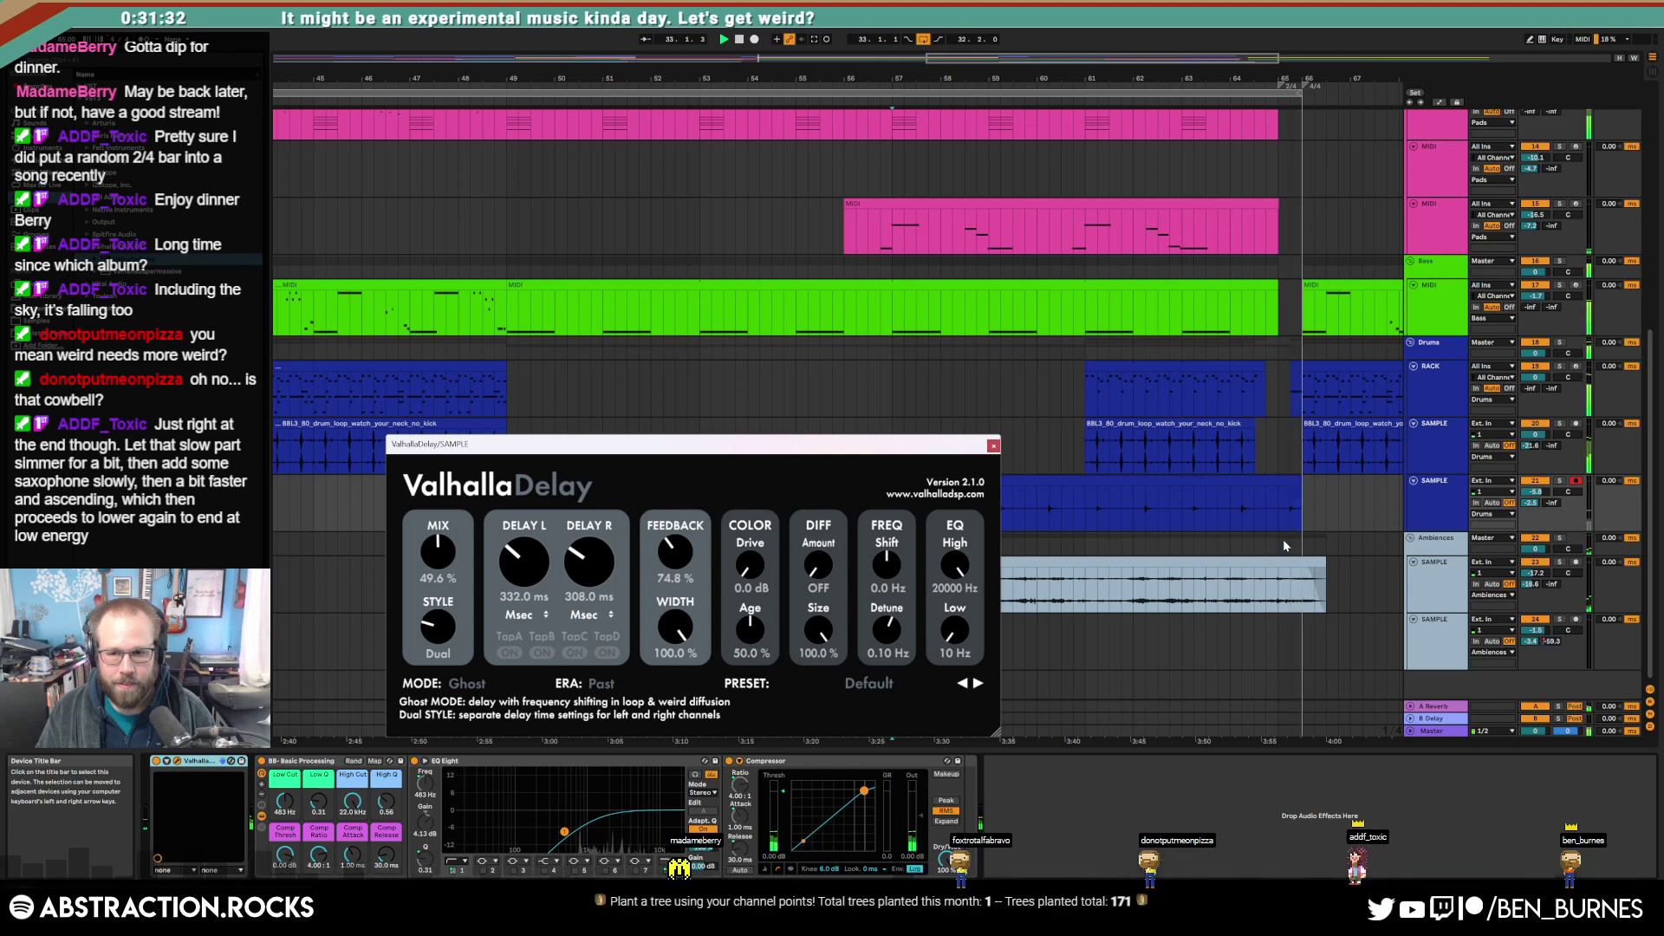
Step: Shorten the recorded clip to end at bar 65, and set the delay's low EQ to 340 Hz and drive to 1.7 dB
{"action": "left_click_drag", "start_coordinate": [1299, 480], "coordinate": [1283, 480]}
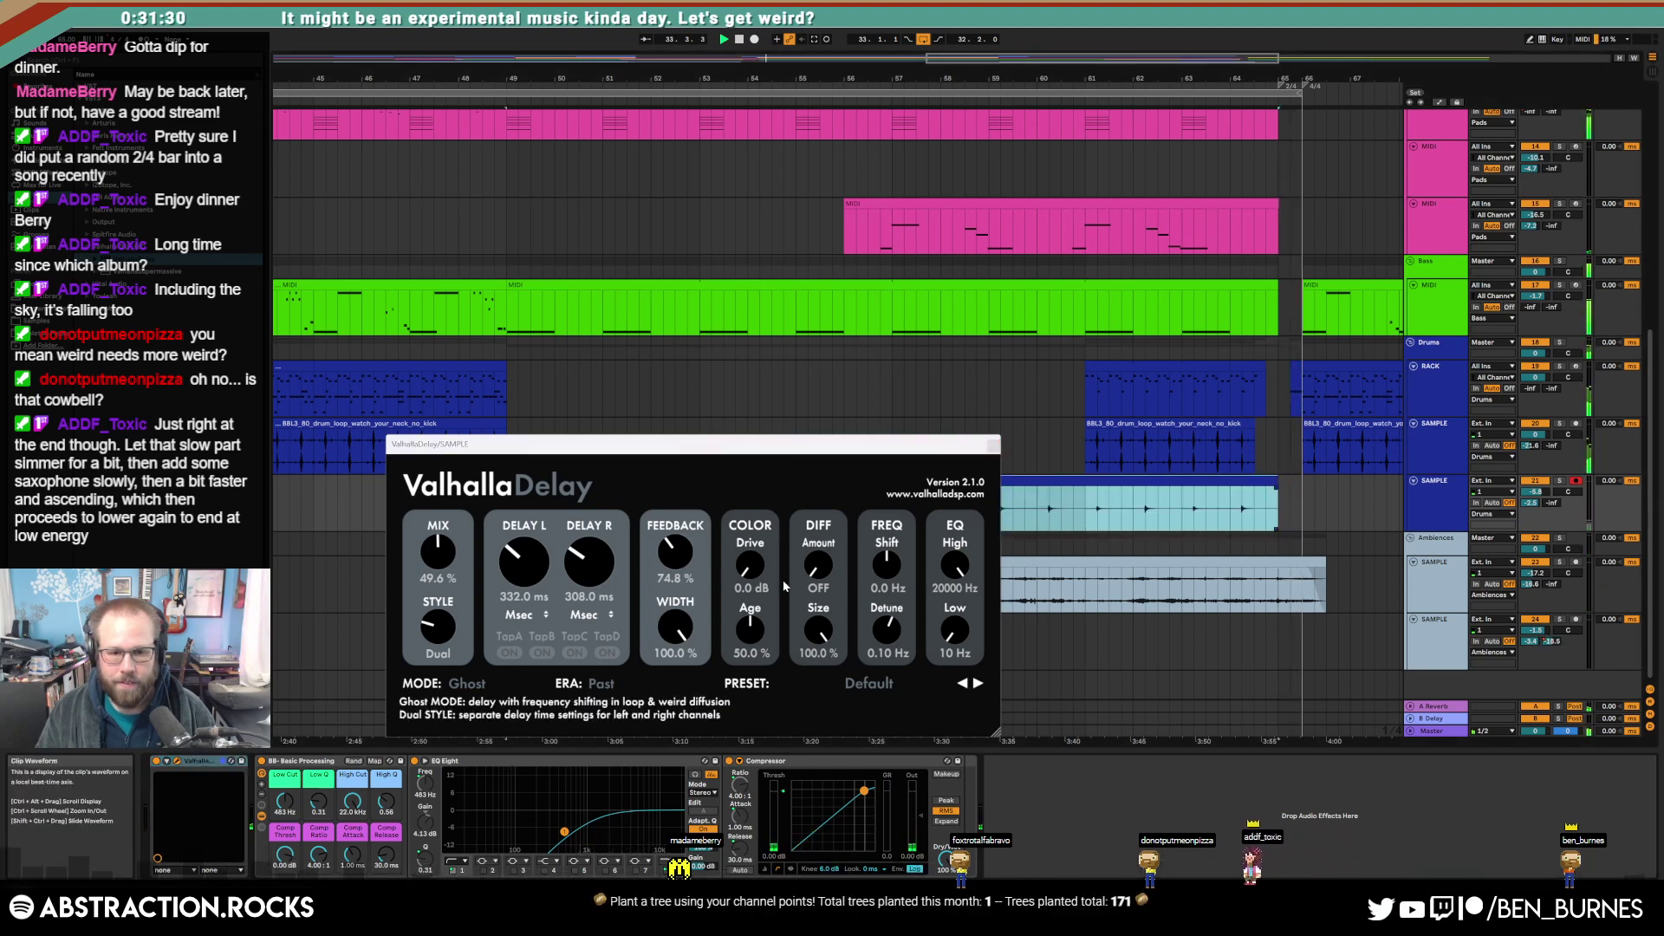
{"action": "left_click_drag", "start_coordinate": [951, 630], "coordinate": [943, 609]}
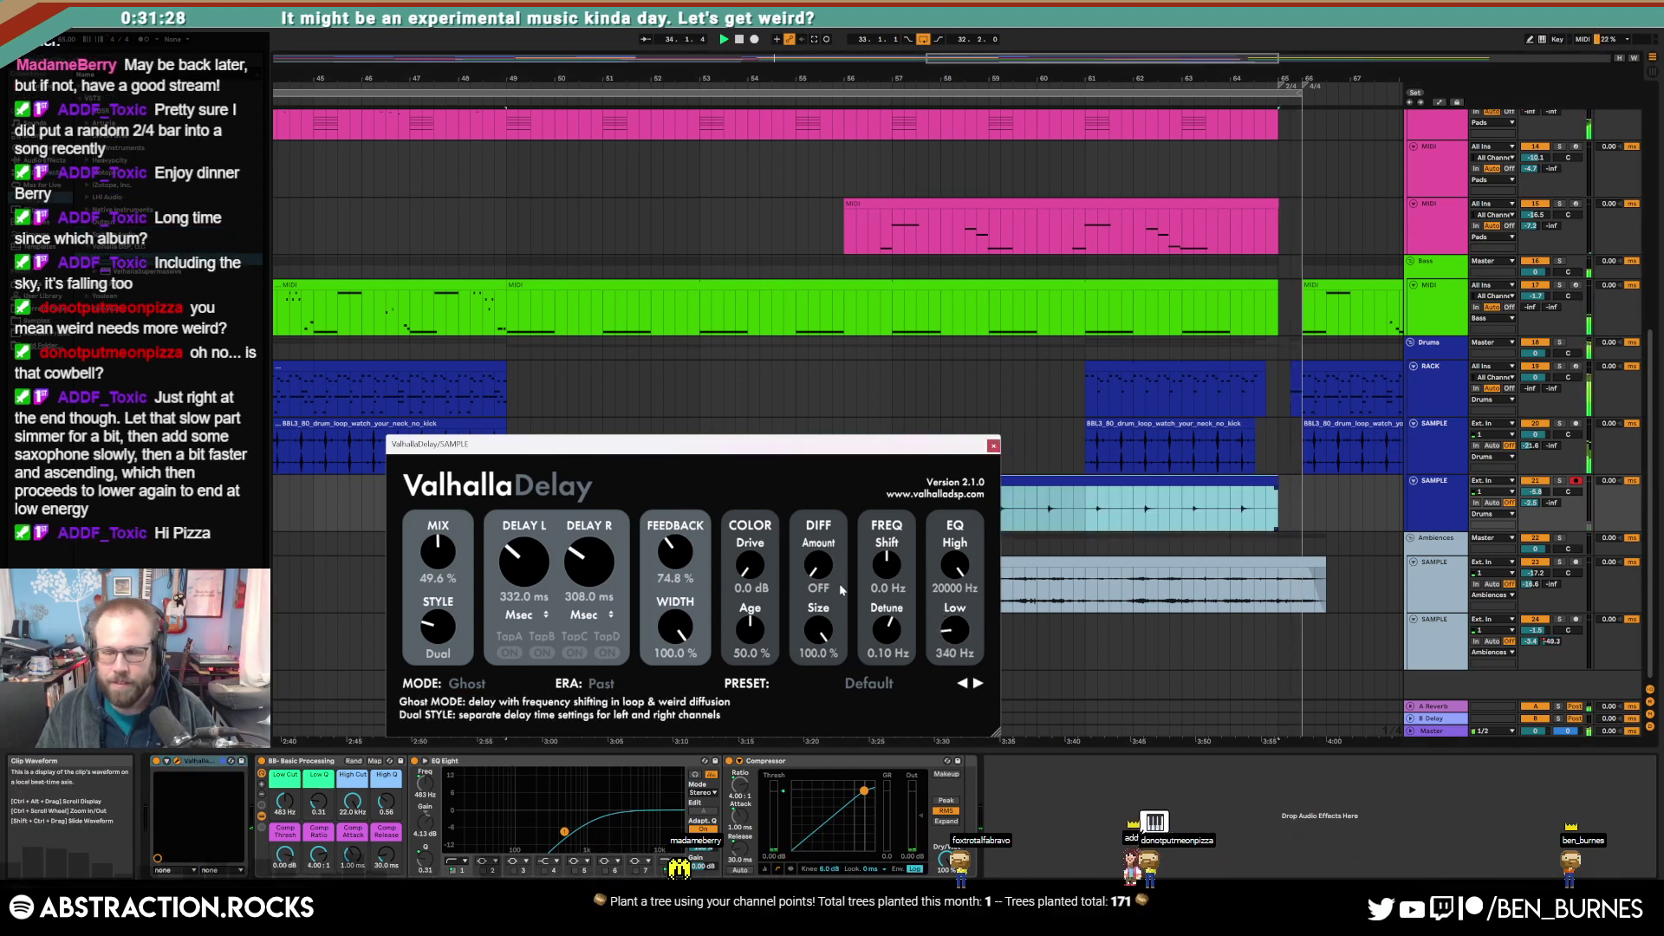
{"action": "left_click_drag", "start_coordinate": [813, 562], "coordinate": [749, 554]}
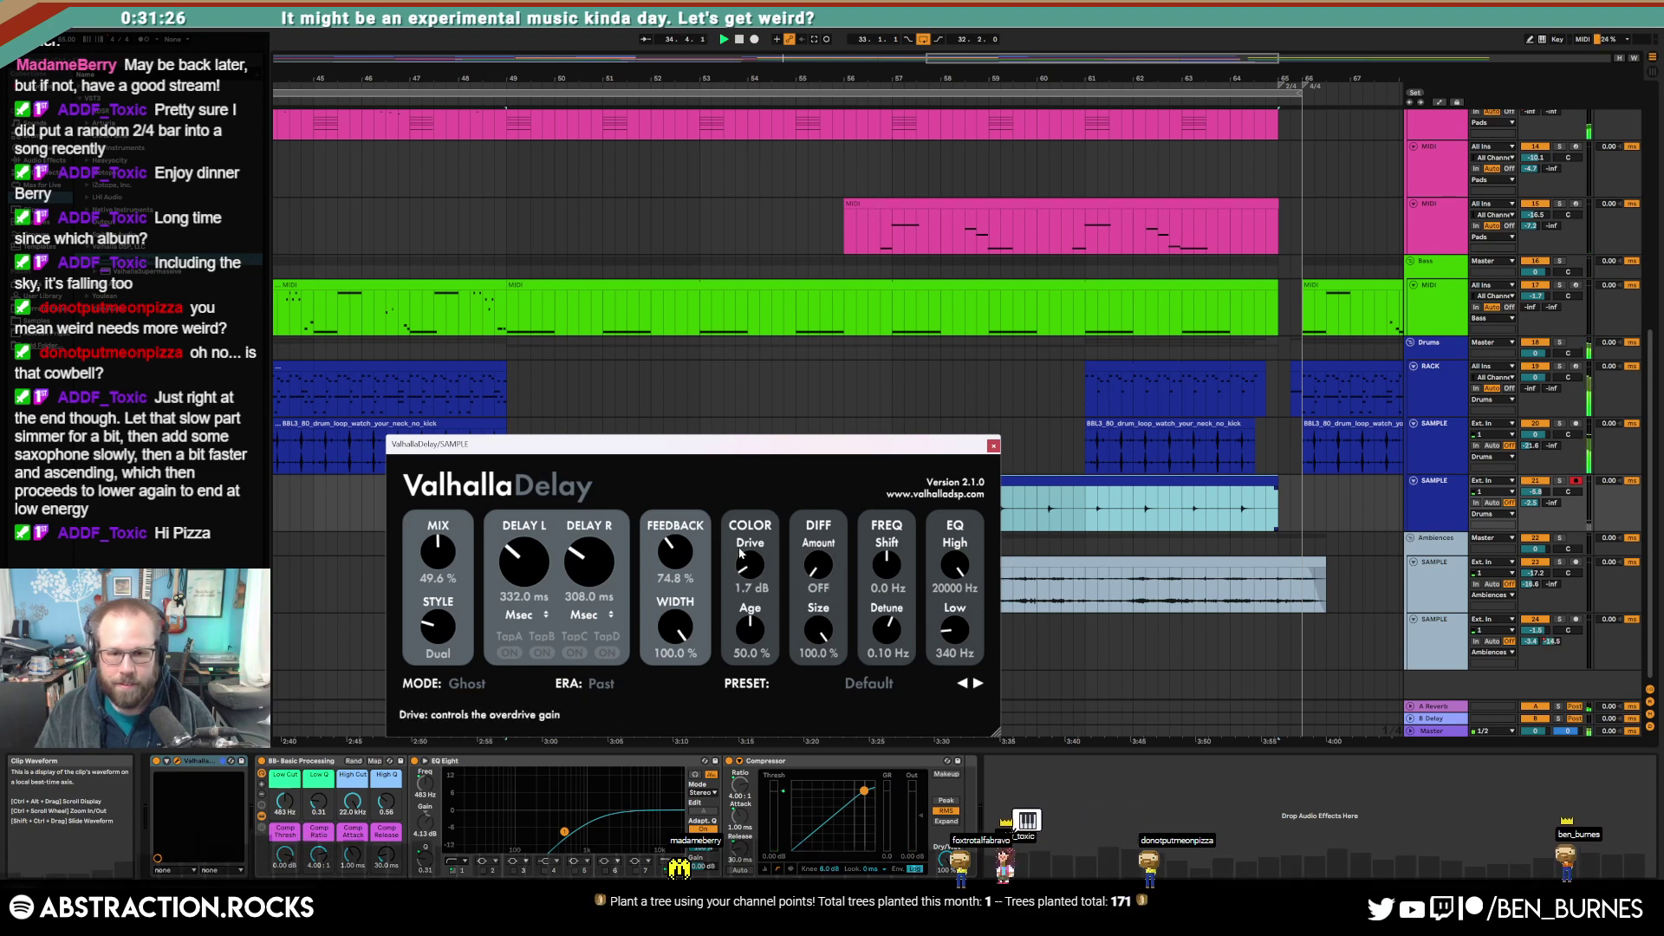
Step: Stop playback and paste a copy of the percussion clip on the same track at bar 66
{"action": "left_click_drag", "start_coordinate": [435, 78], "coordinate": [435, 64]}
{"action": "key", "text": "space"}
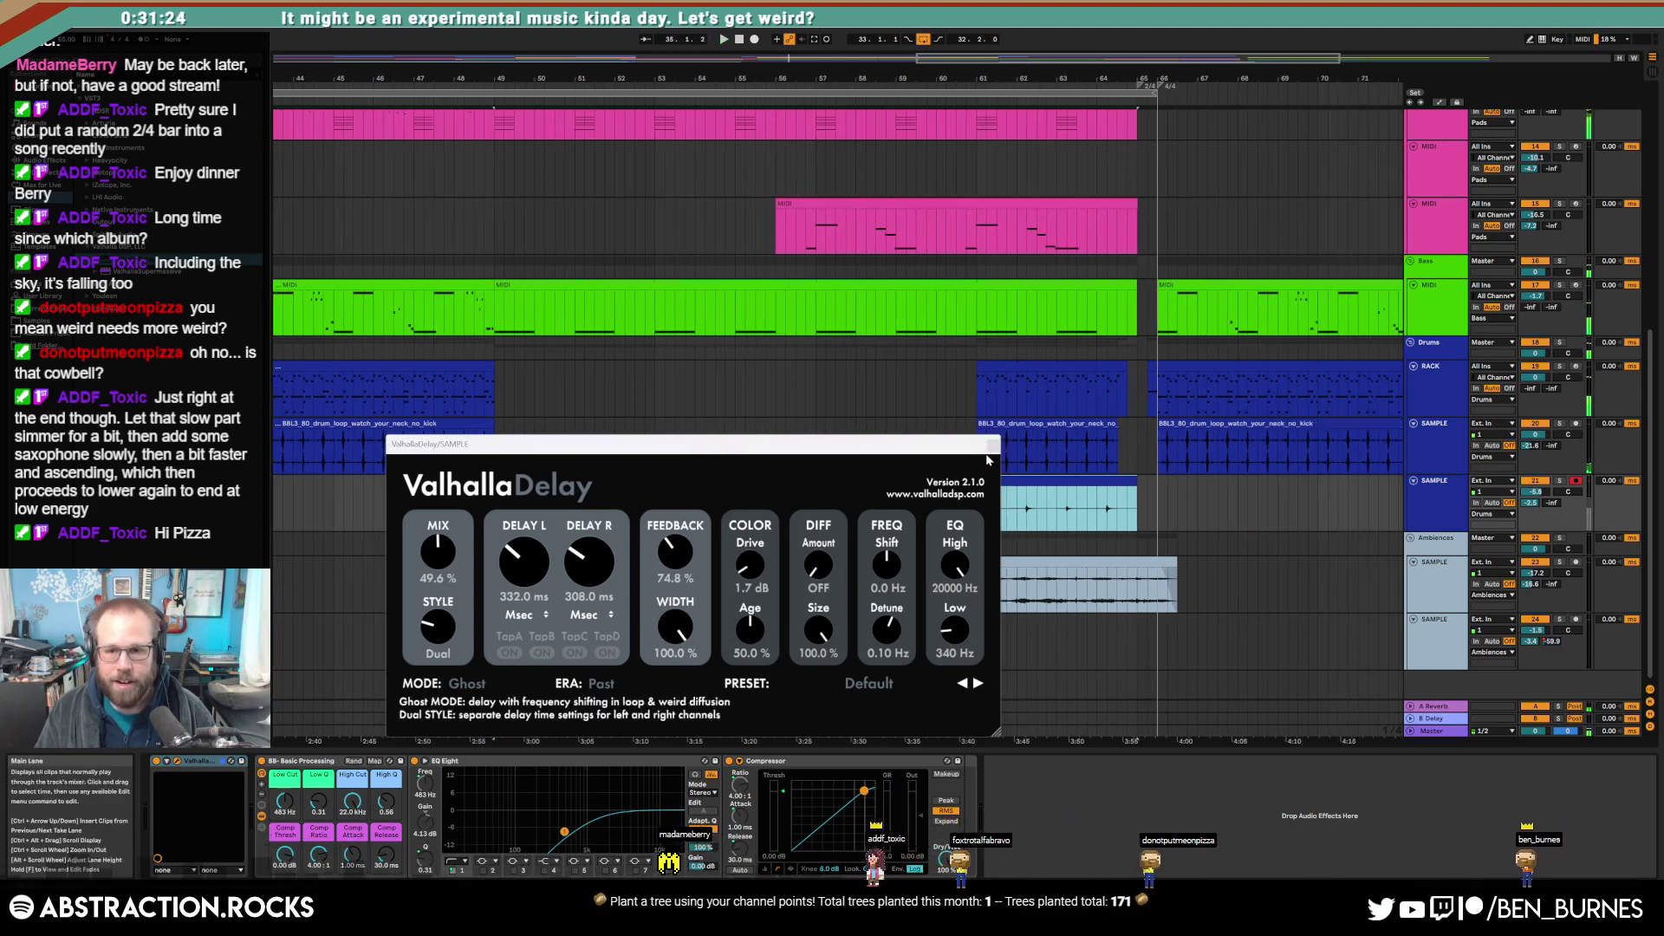
{"action": "left_click", "coordinate": [1162, 498]}
{"action": "key", "text": "ctrl+v"}
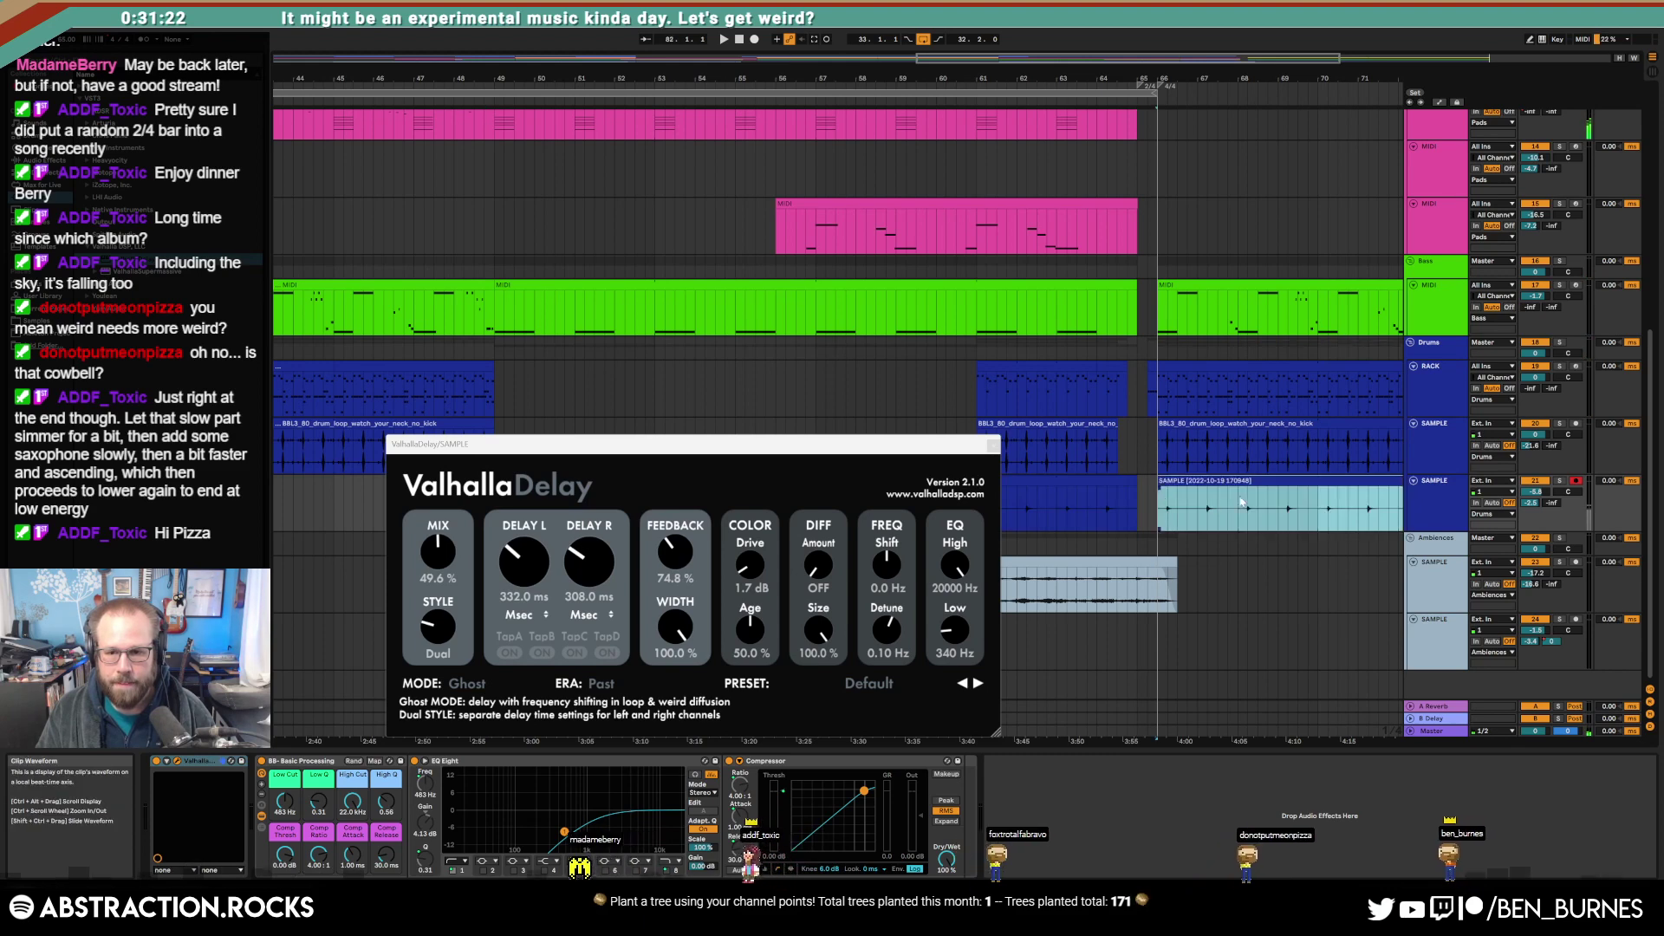
Step: Draw the pasted clip's Gain envelope down to minimum over the second hit around beat 2.2
{"action": "double_click", "coordinate": [1191, 482]}
{"action": "left_click", "coordinate": [1124, 693]}
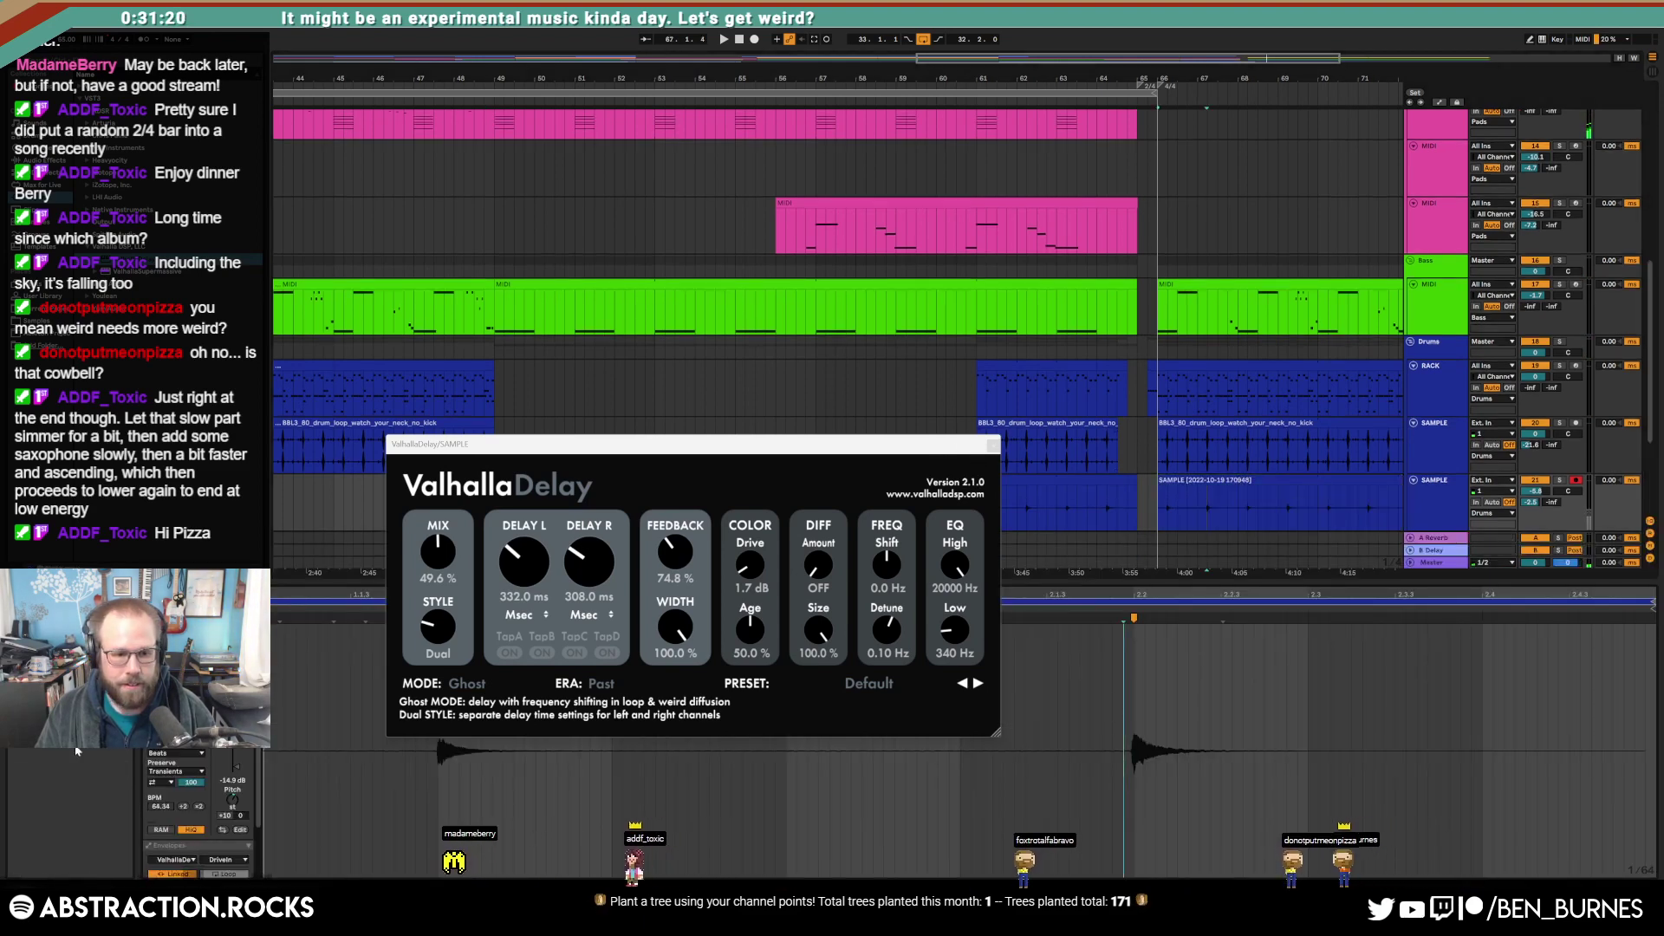
{"action": "left_click", "coordinate": [176, 859]}
{"action": "left_click", "coordinate": [164, 780]}
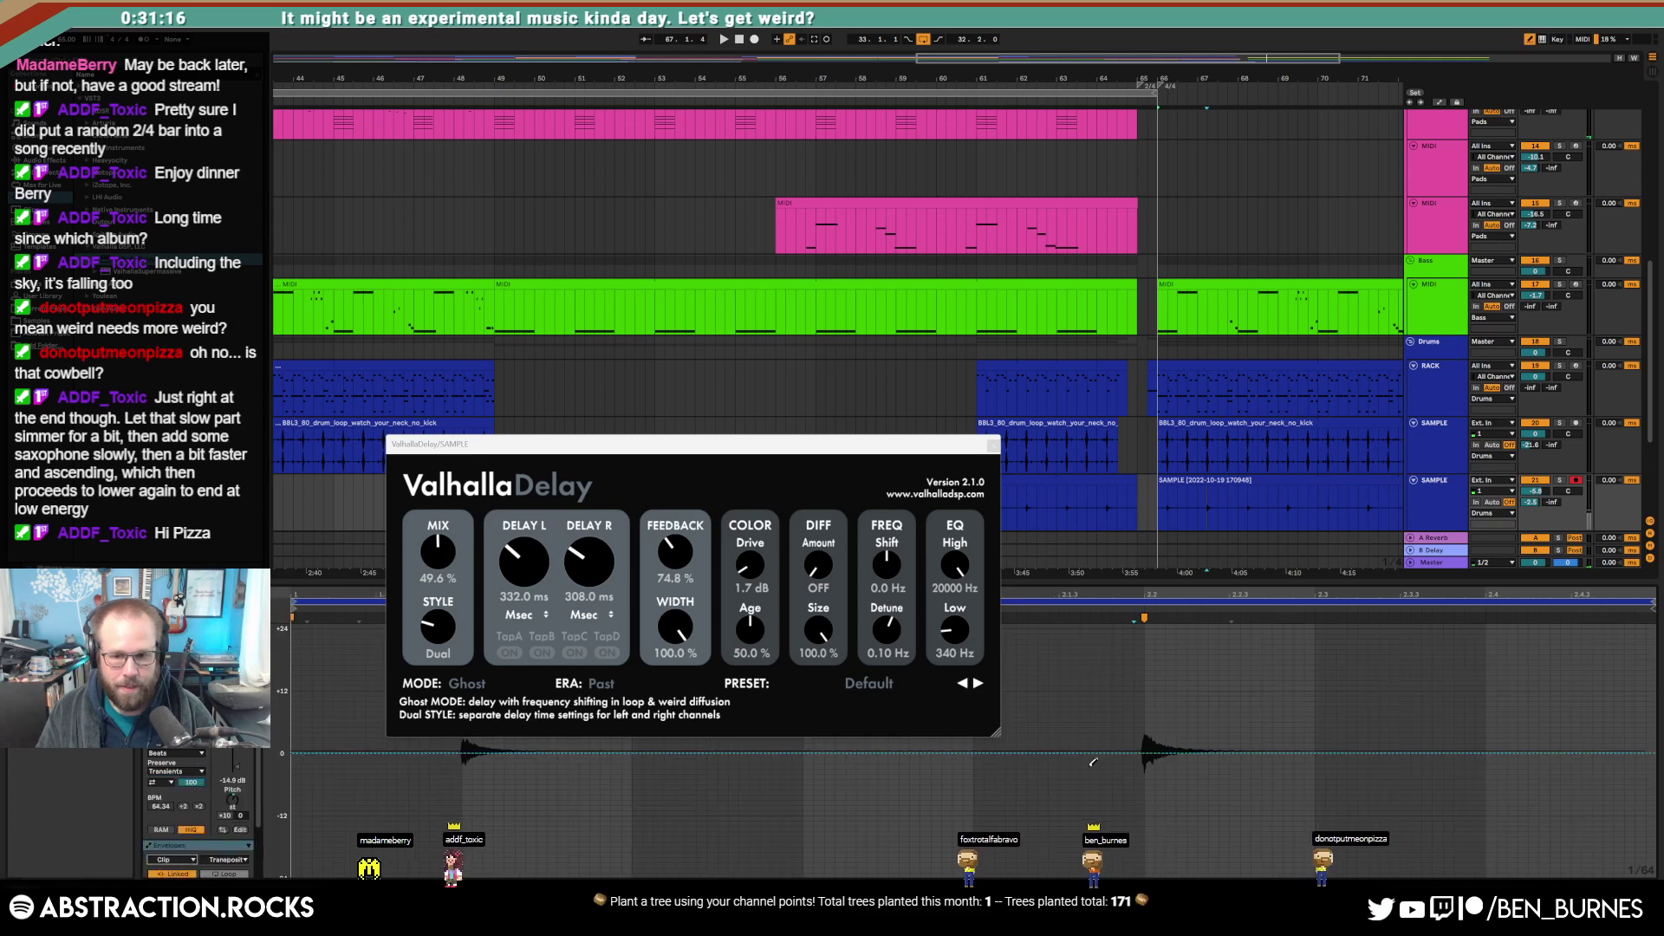
{"action": "left_click", "coordinate": [227, 859]}
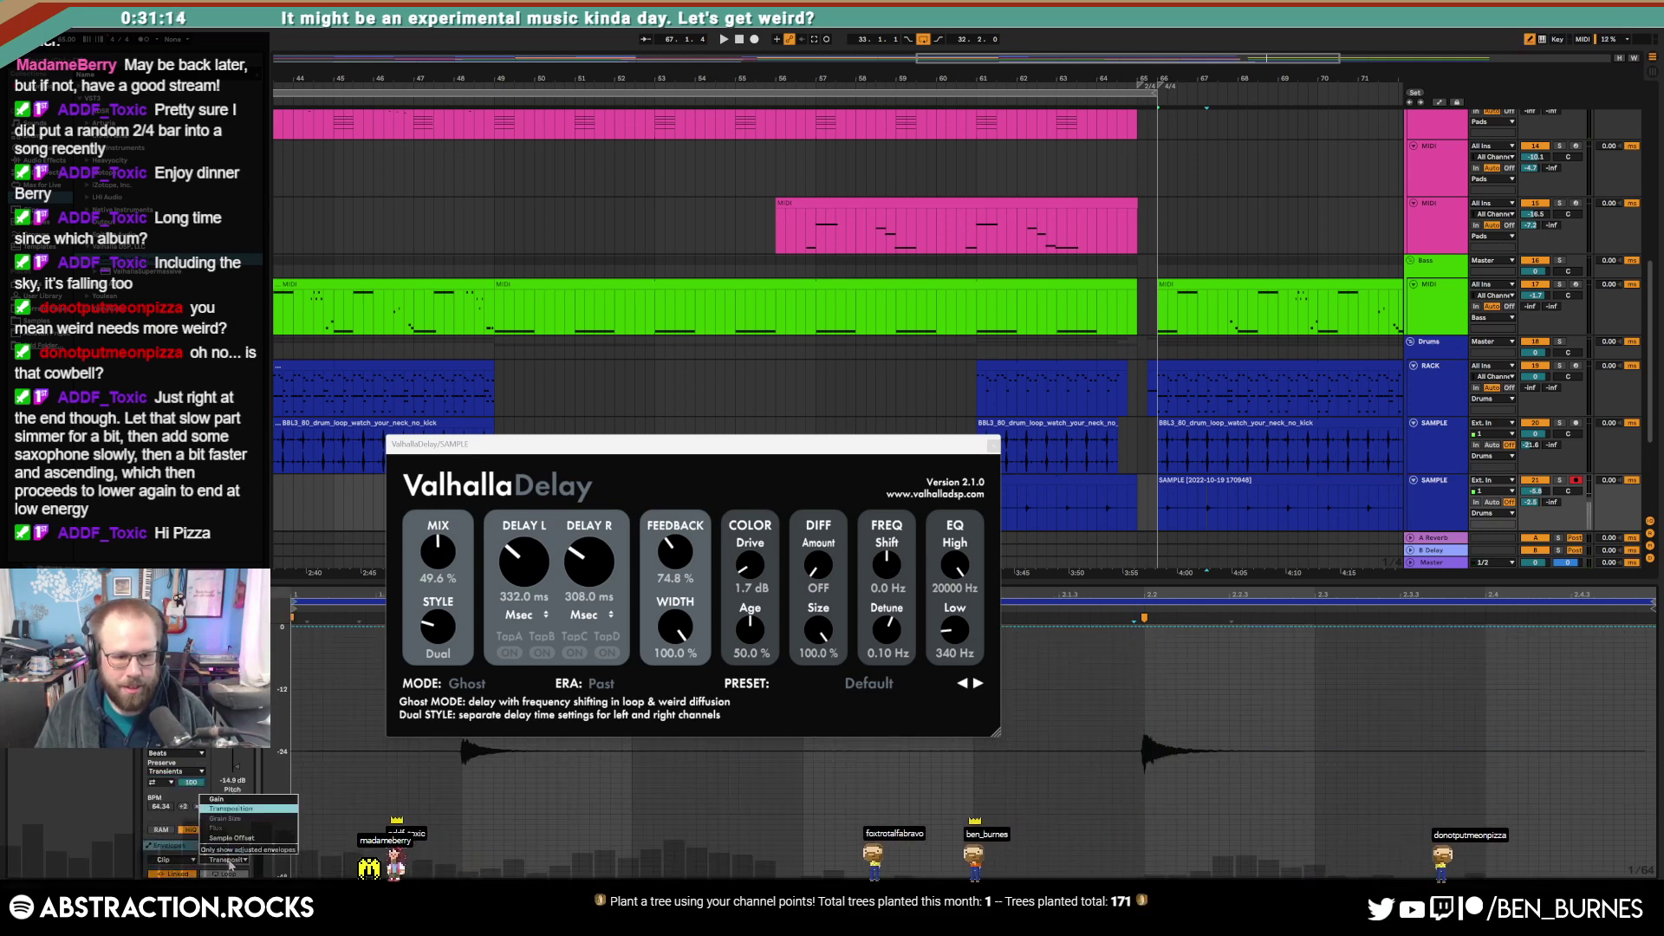
{"action": "left_click", "coordinate": [231, 812]}
{"action": "left_click_drag", "start_coordinate": [1106, 875], "coordinate": [1368, 875]}
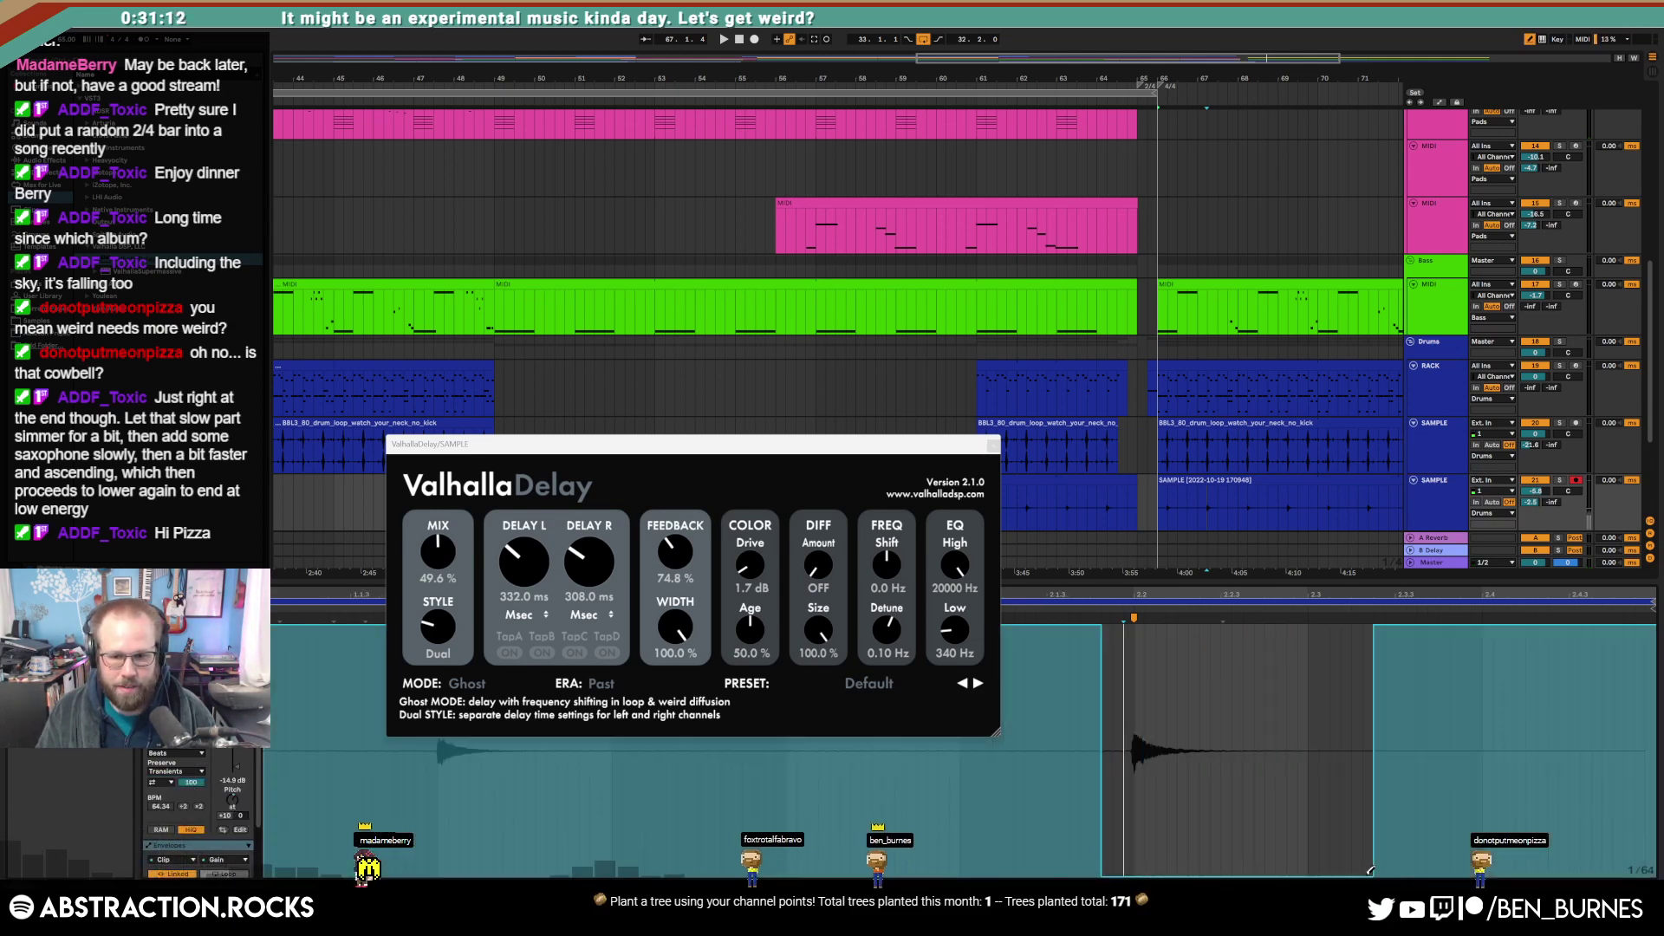
Step: Play back the new section from bar 66, close the delay's window, and show the whole arrangement around it
{"action": "key", "text": "space"}
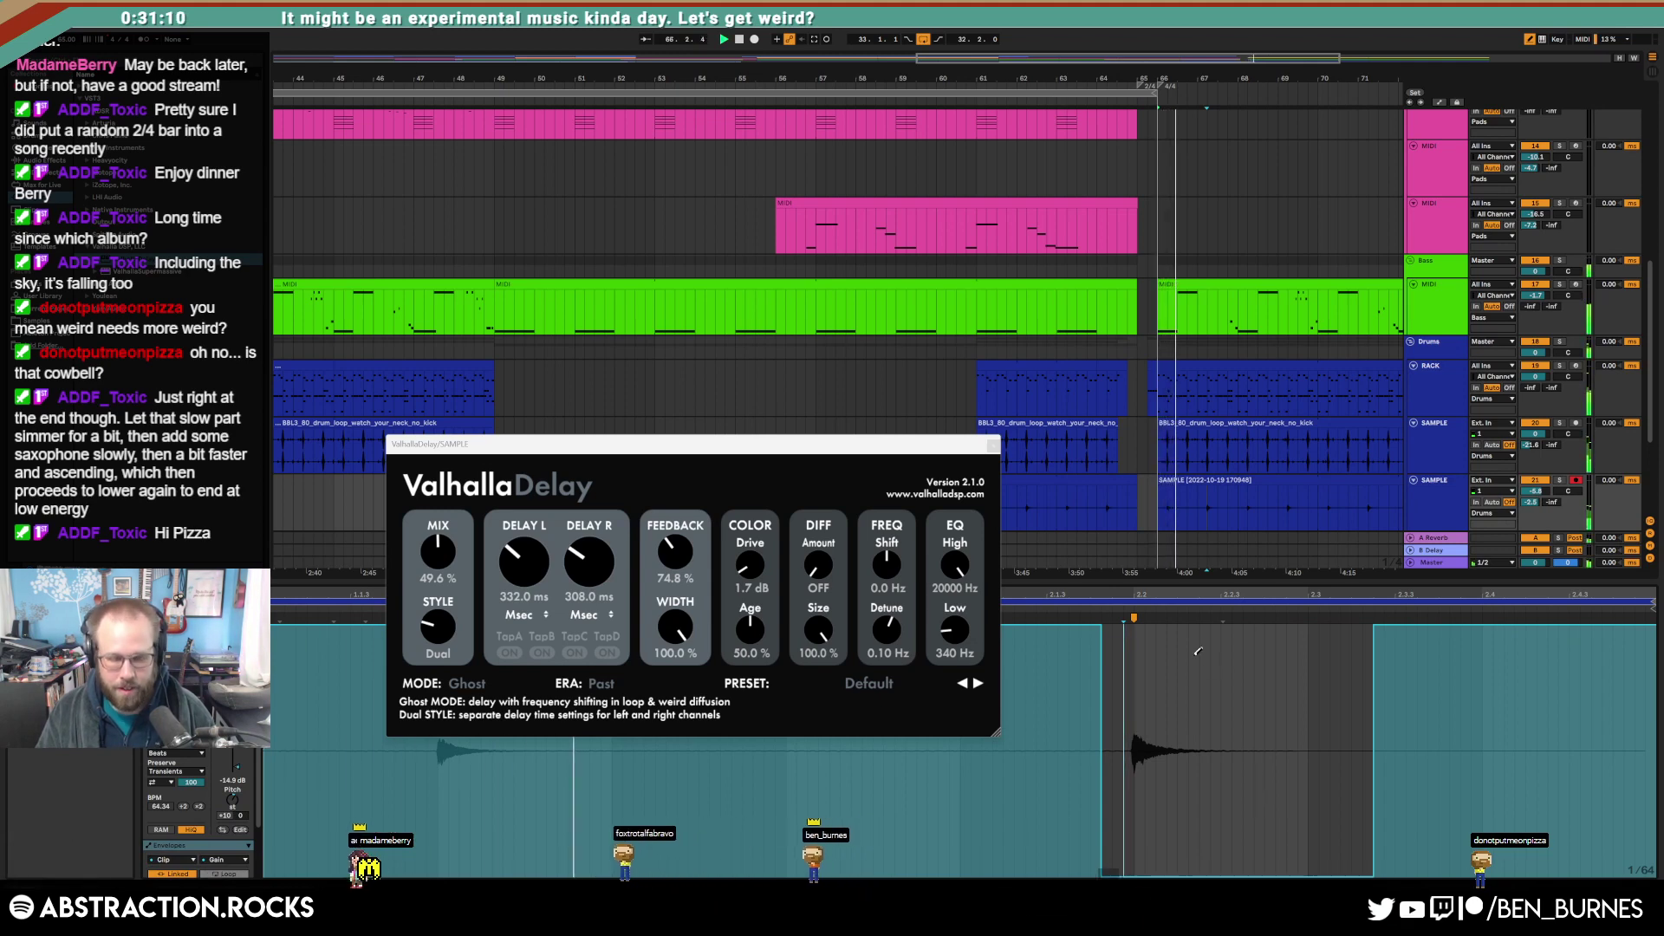
{"action": "key", "text": "b"}
{"action": "left_click", "coordinate": [989, 447]}
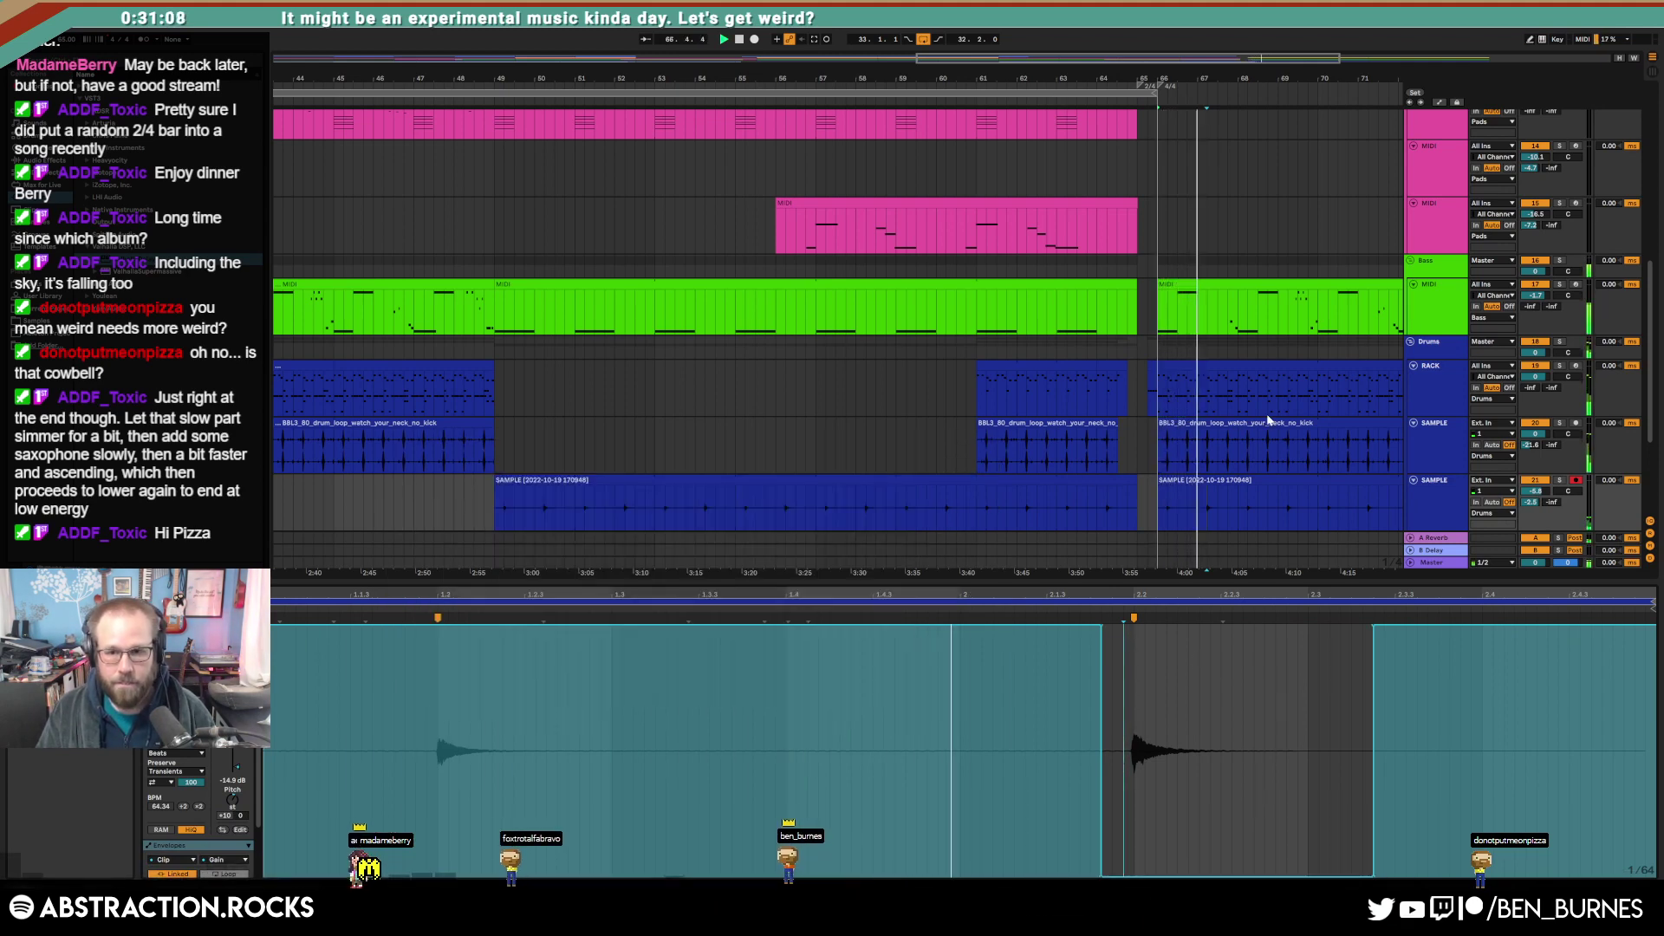
{"action": "key", "text": "w"}
{"action": "left_click_drag", "start_coordinate": [1214, 78], "coordinate": [1214, 105]}
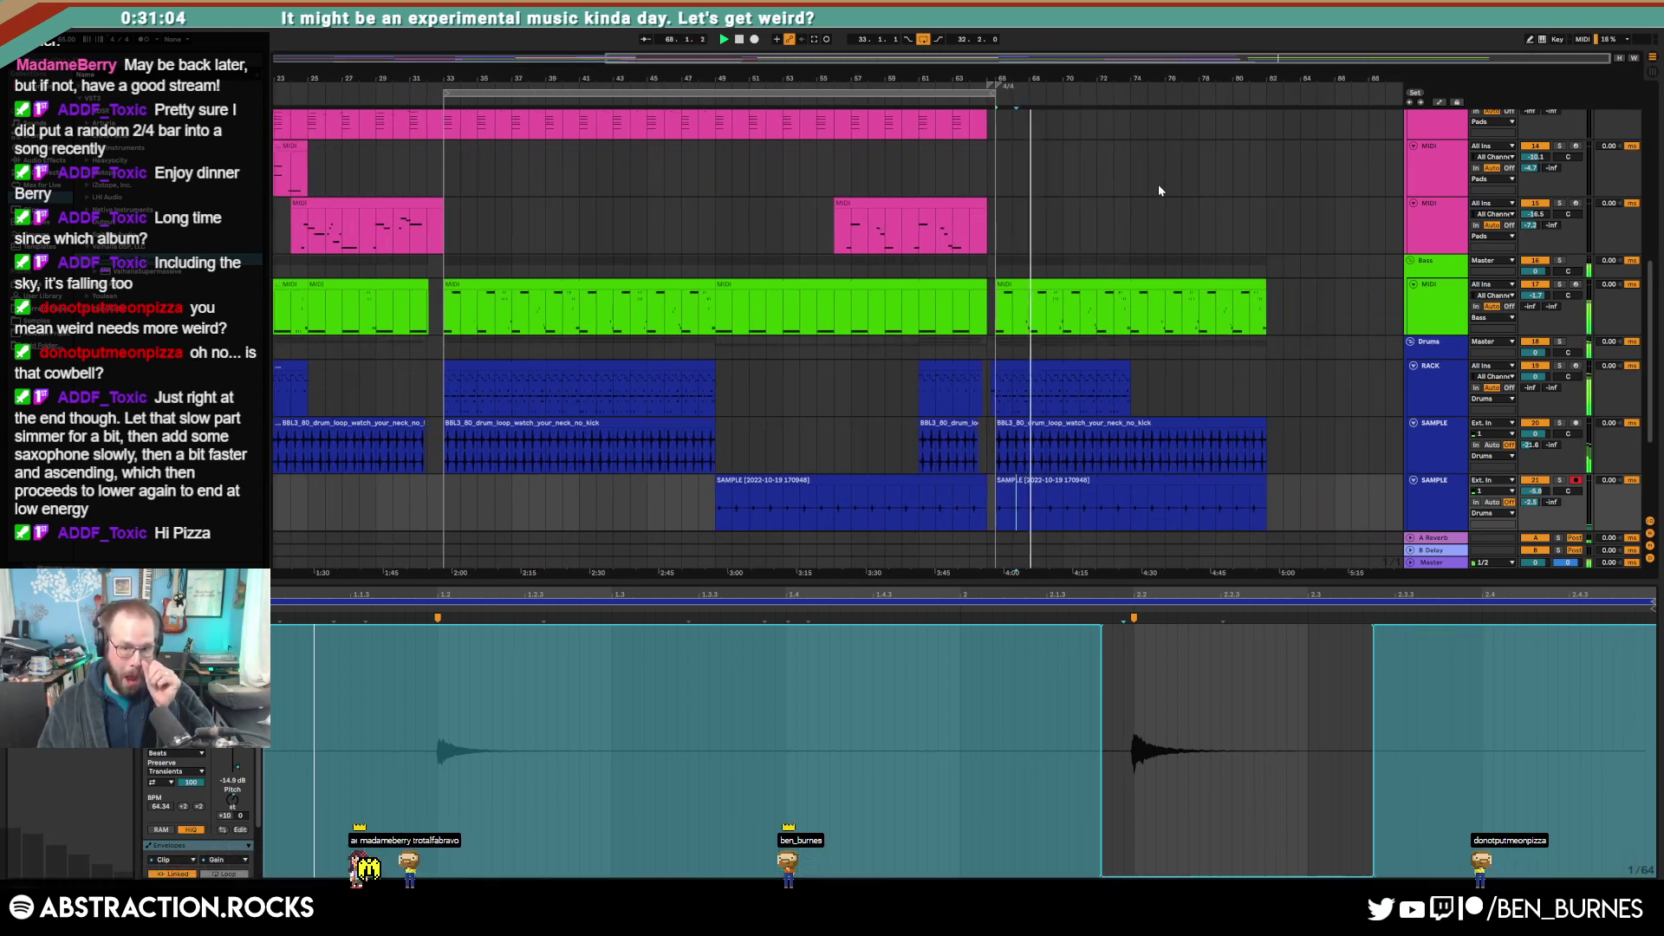
{"action": "left_click", "coordinate": [1088, 208]}
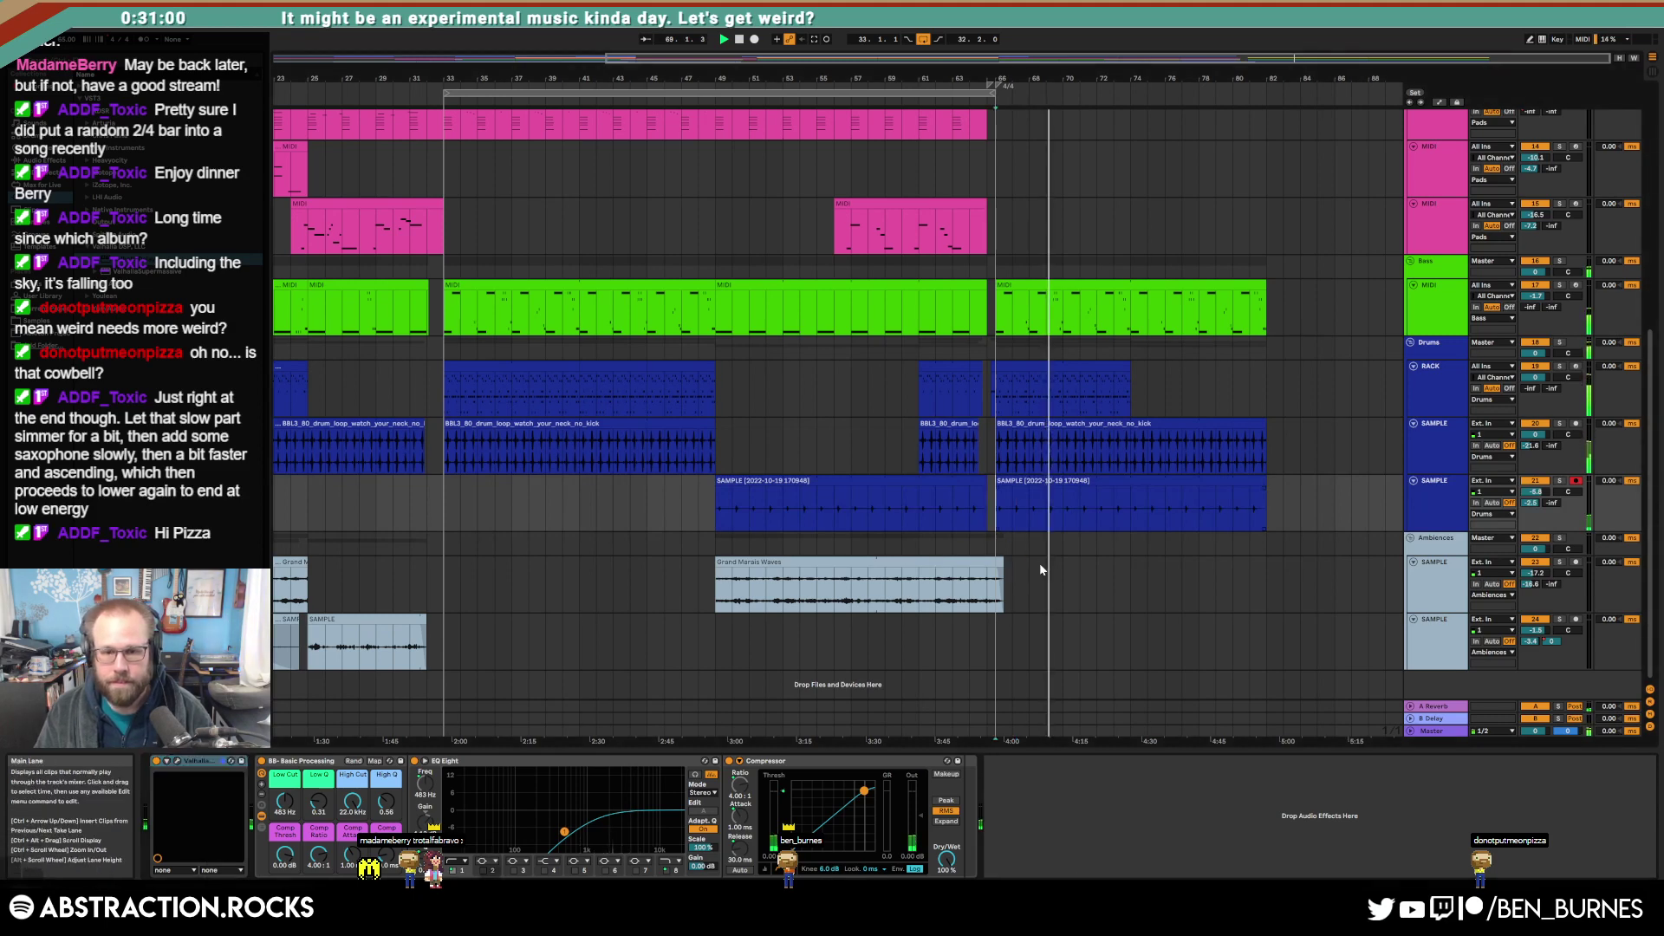
Step: Select the last MIDI track in the Leads group and search the browser's user folders for "sax"
{"action": "scroll", "coordinate": [1041, 569], "scroll_direction": "up", "scroll_amount": 8}
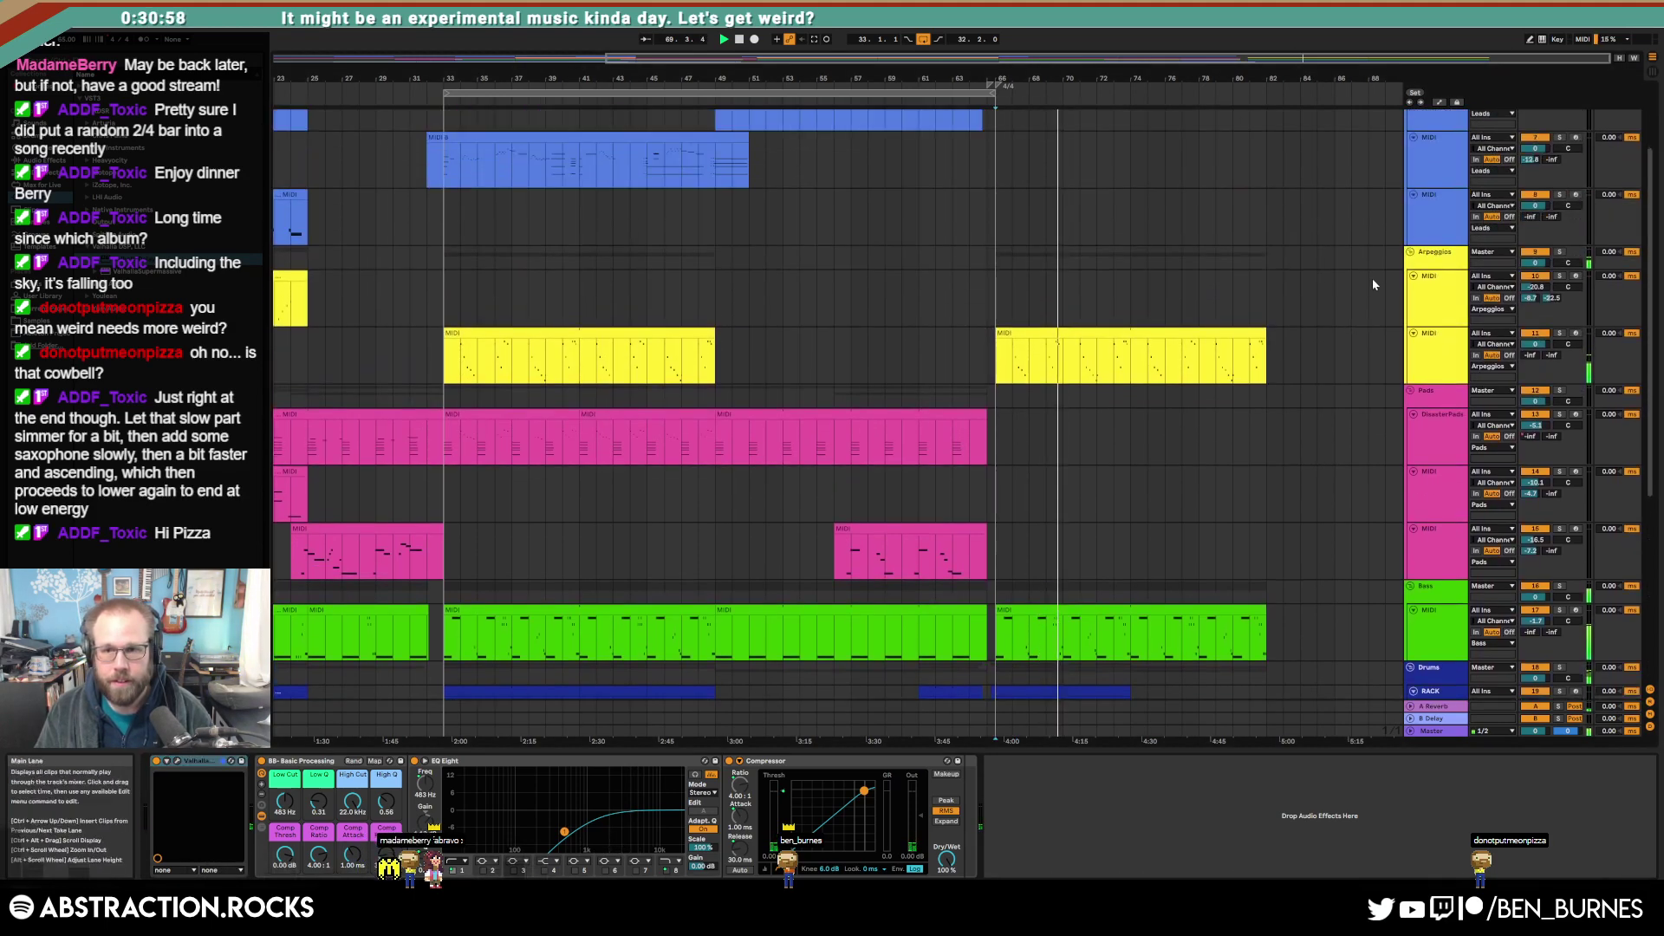
{"action": "left_click", "coordinate": [1434, 217]}
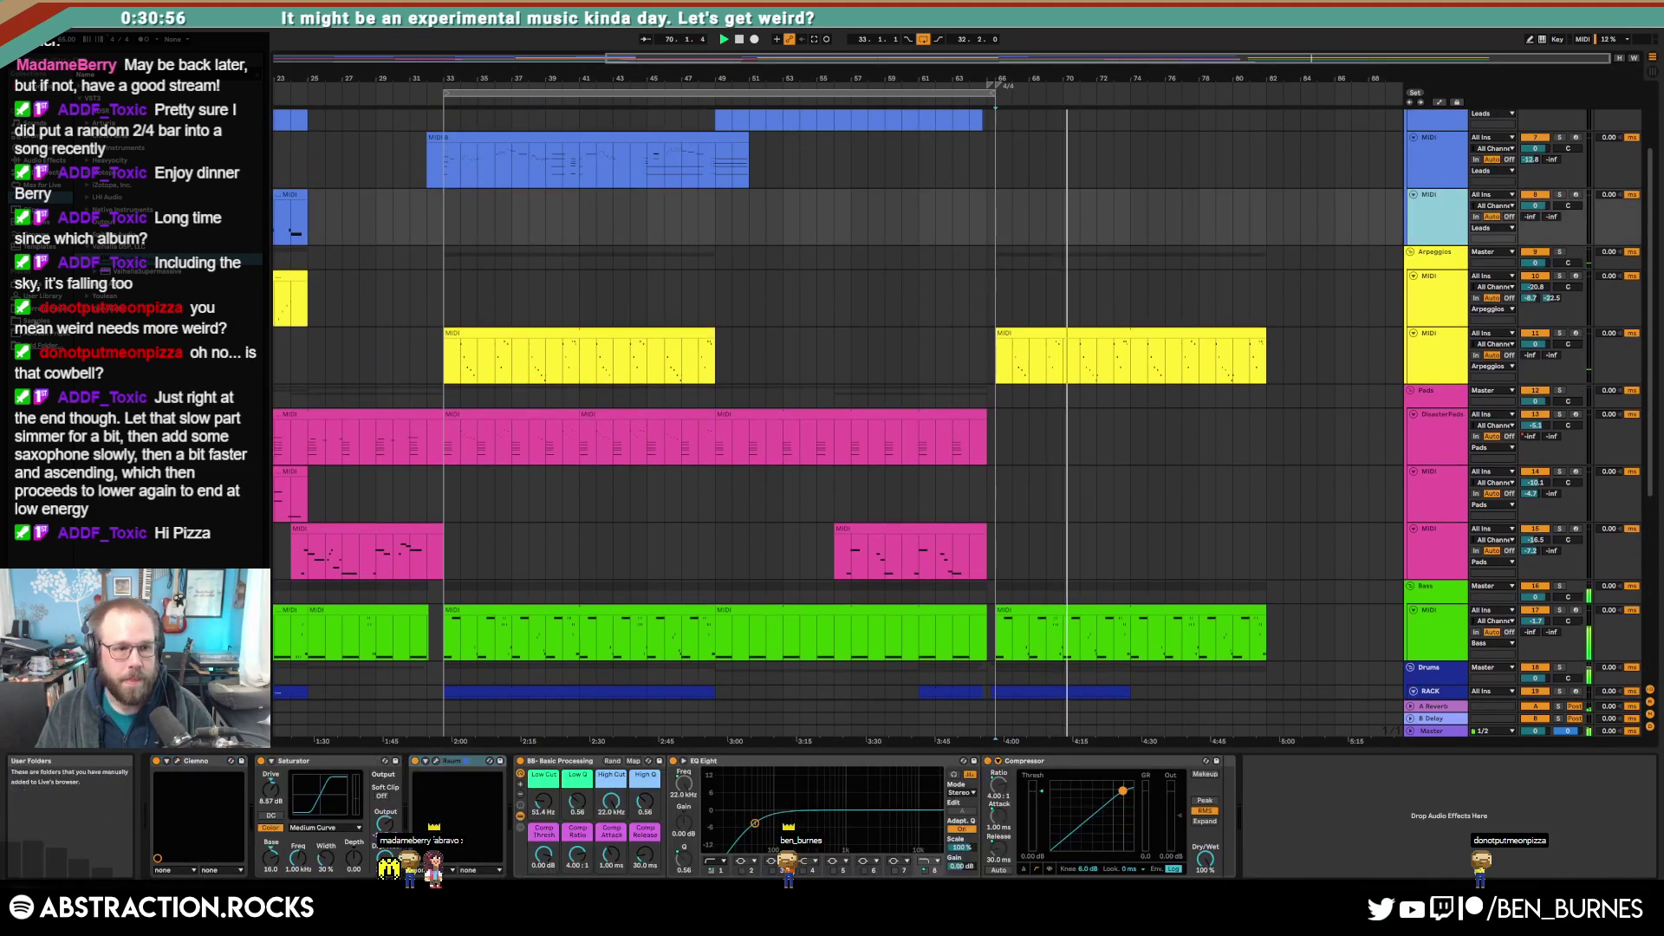
{"action": "left_click", "coordinate": [37, 321]}
{"action": "left_click", "coordinate": [45, 333]}
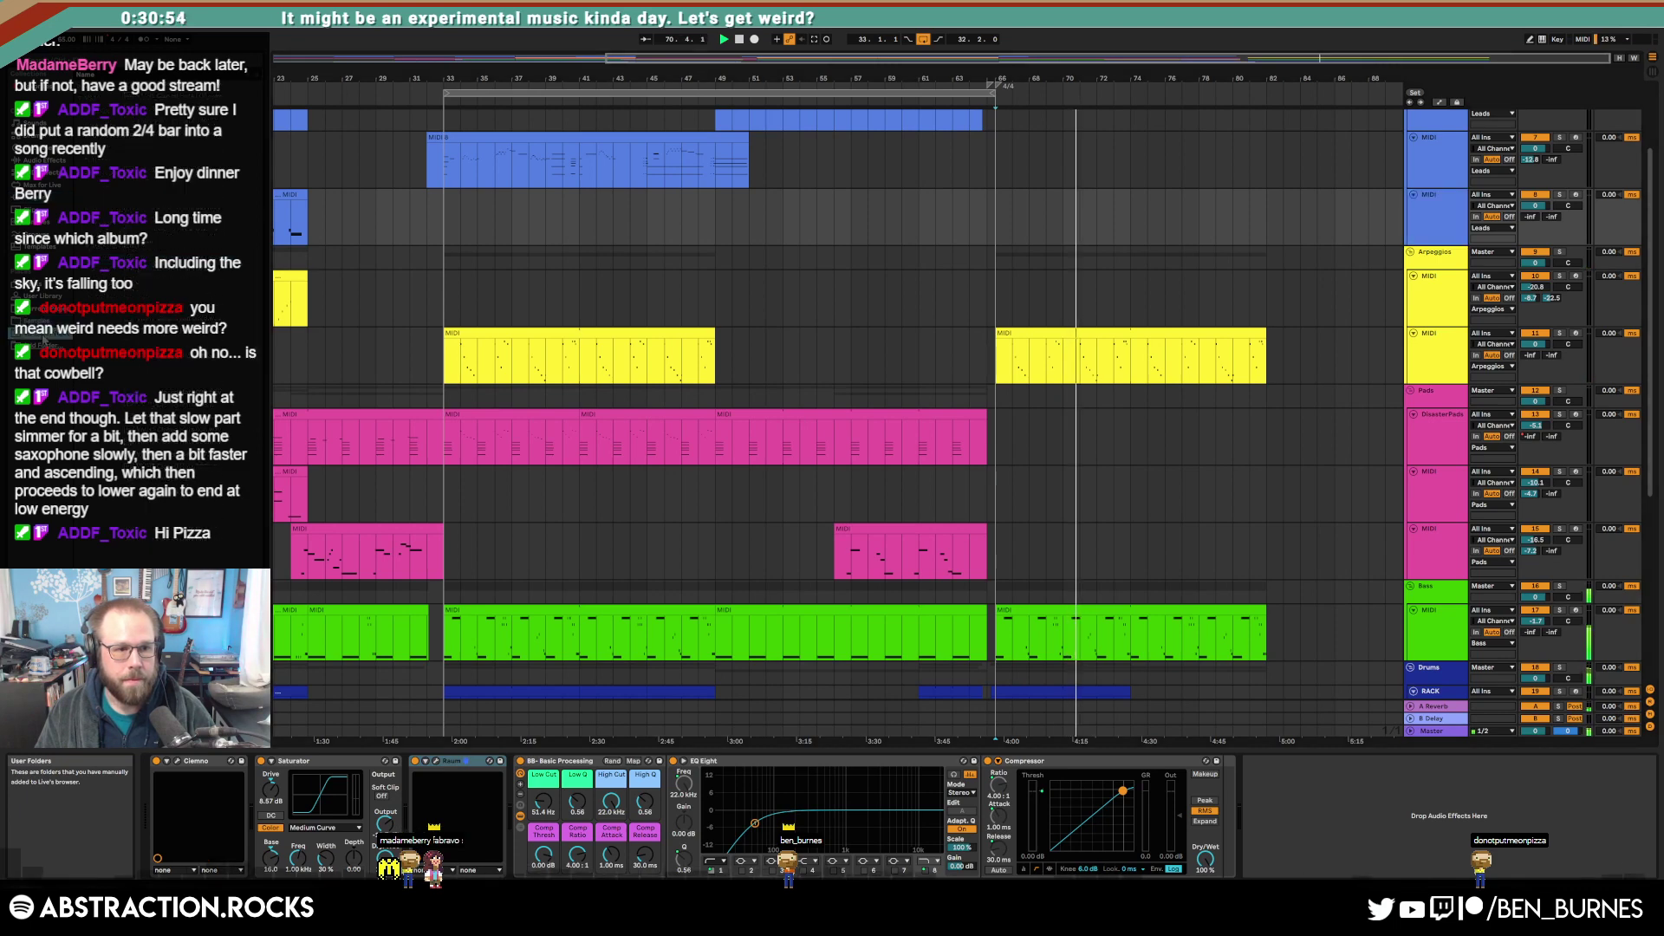
{"action": "left_click", "coordinate": [111, 62]}
{"action": "type", "text": "sax"}
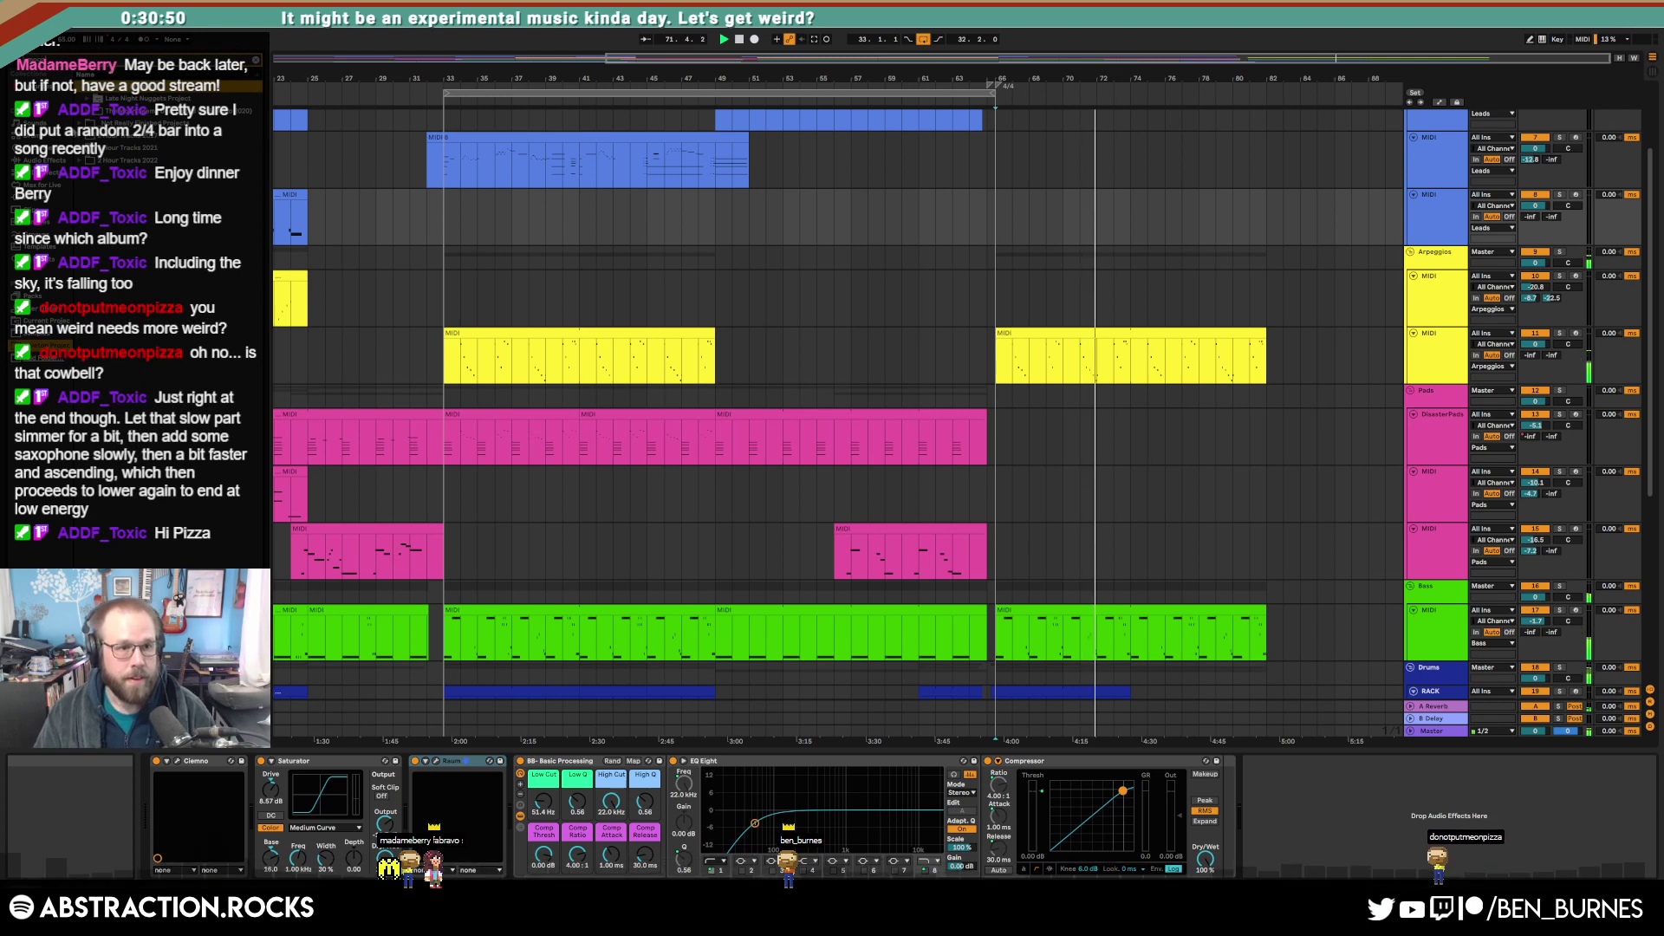
Step: Expand an earlier project's set in the search results and insert its SAX track below the last Leads track
{"action": "left_click", "coordinate": [86, 111]}
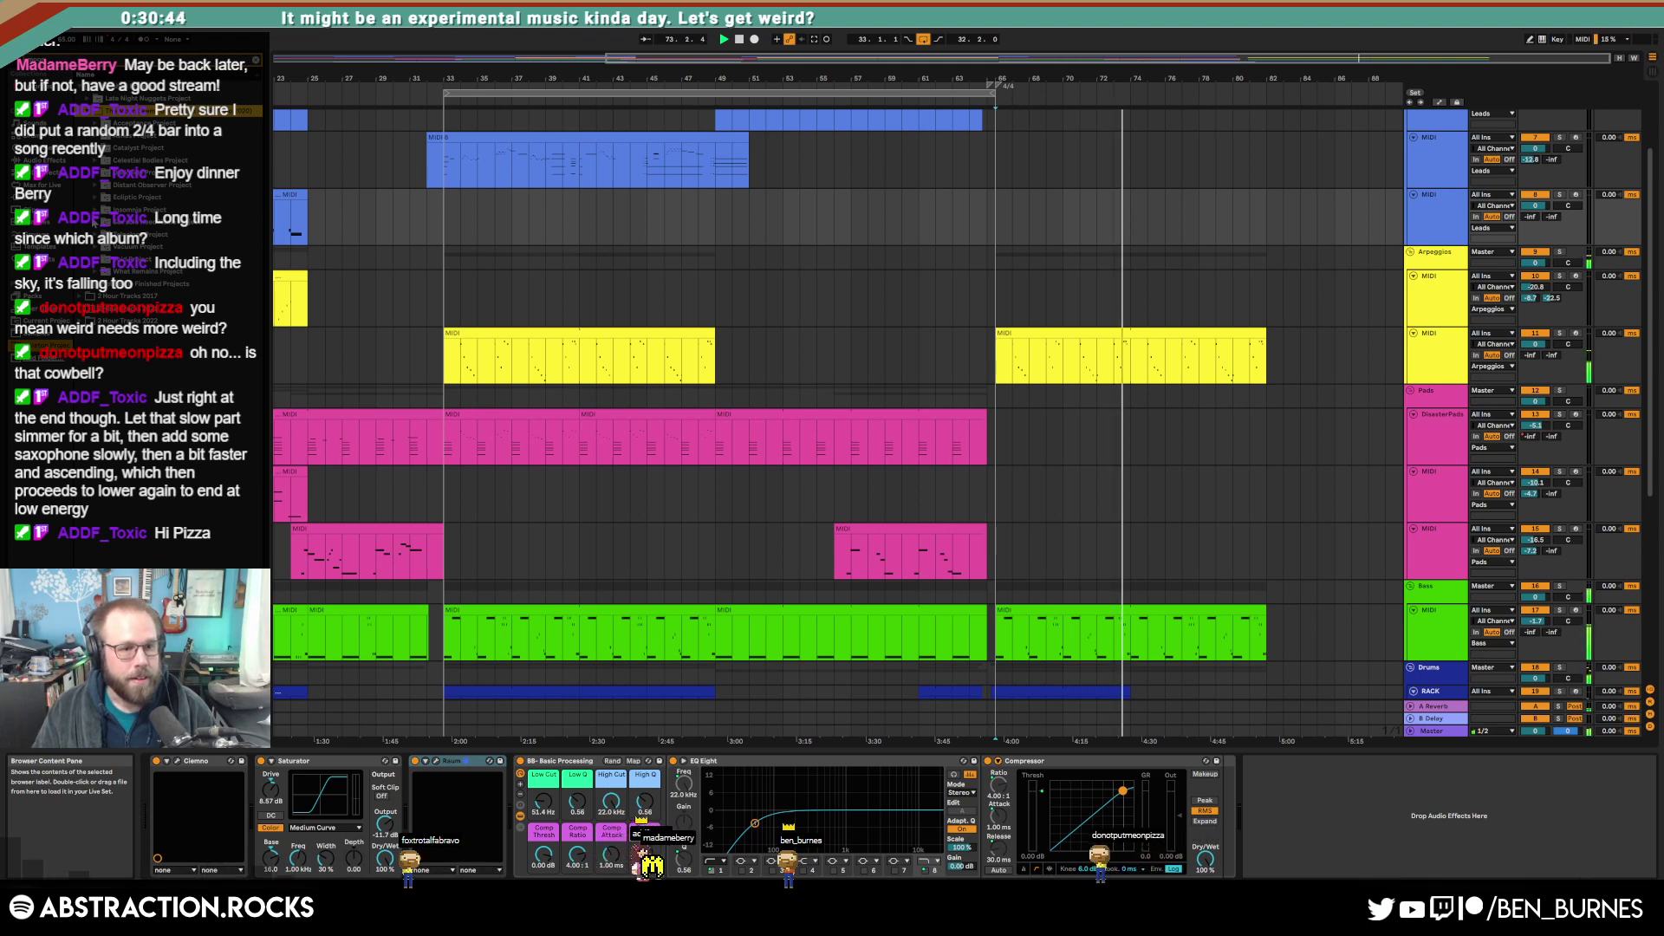
{"action": "left_click", "coordinate": [96, 260]}
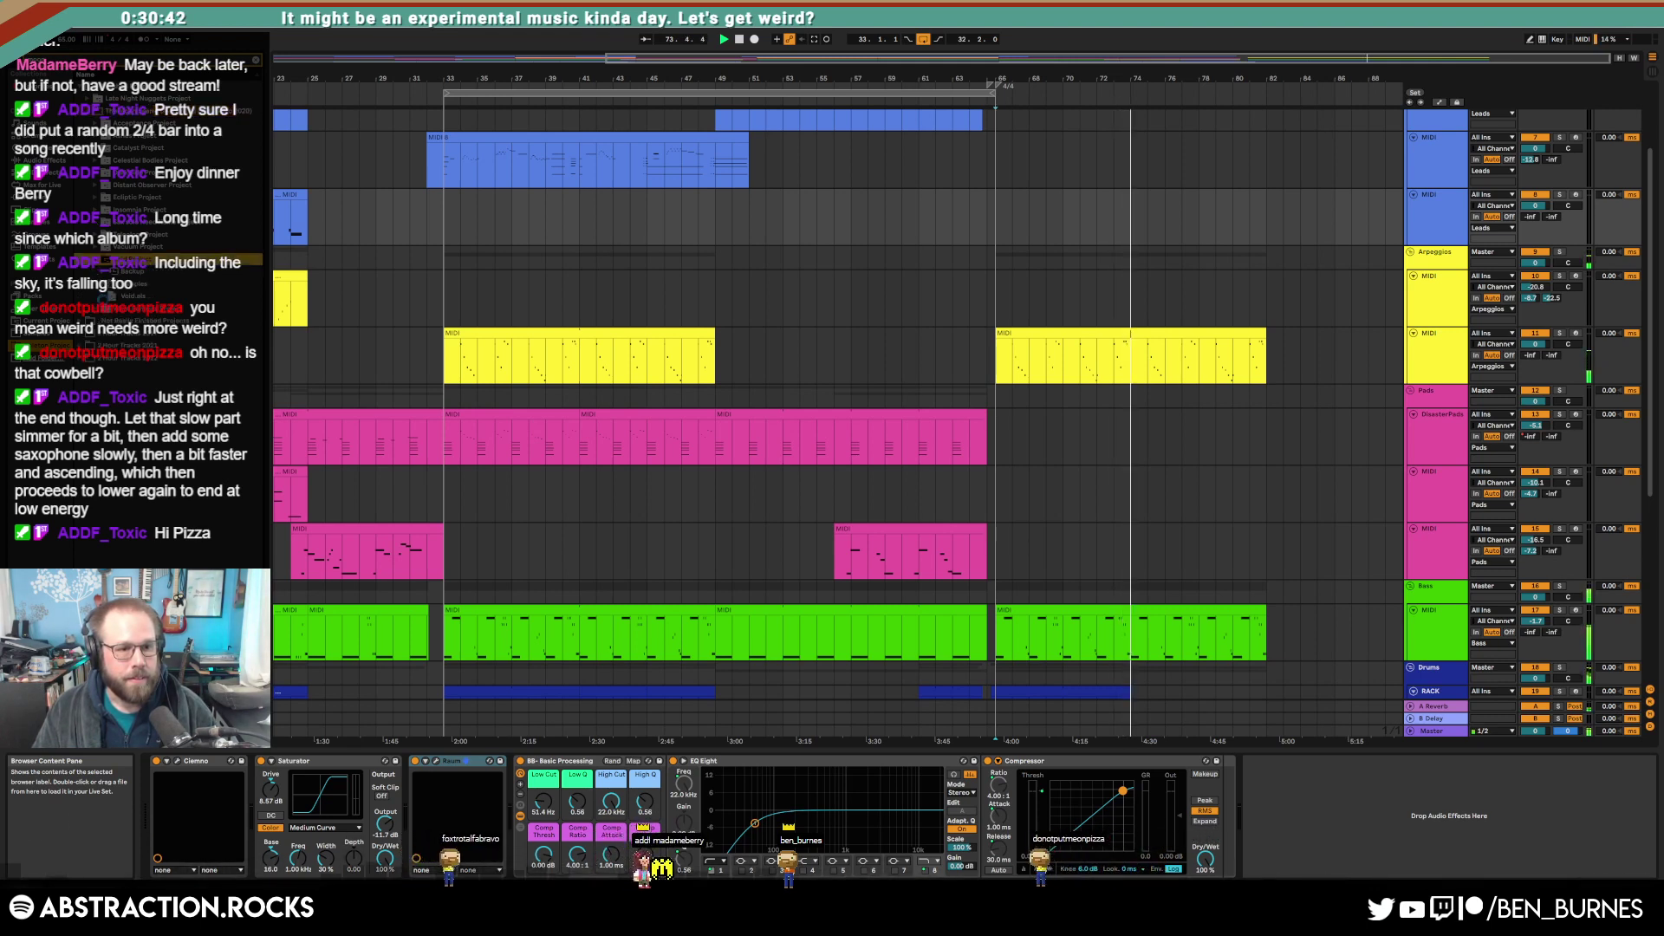
{"action": "left_click", "coordinate": [103, 296]}
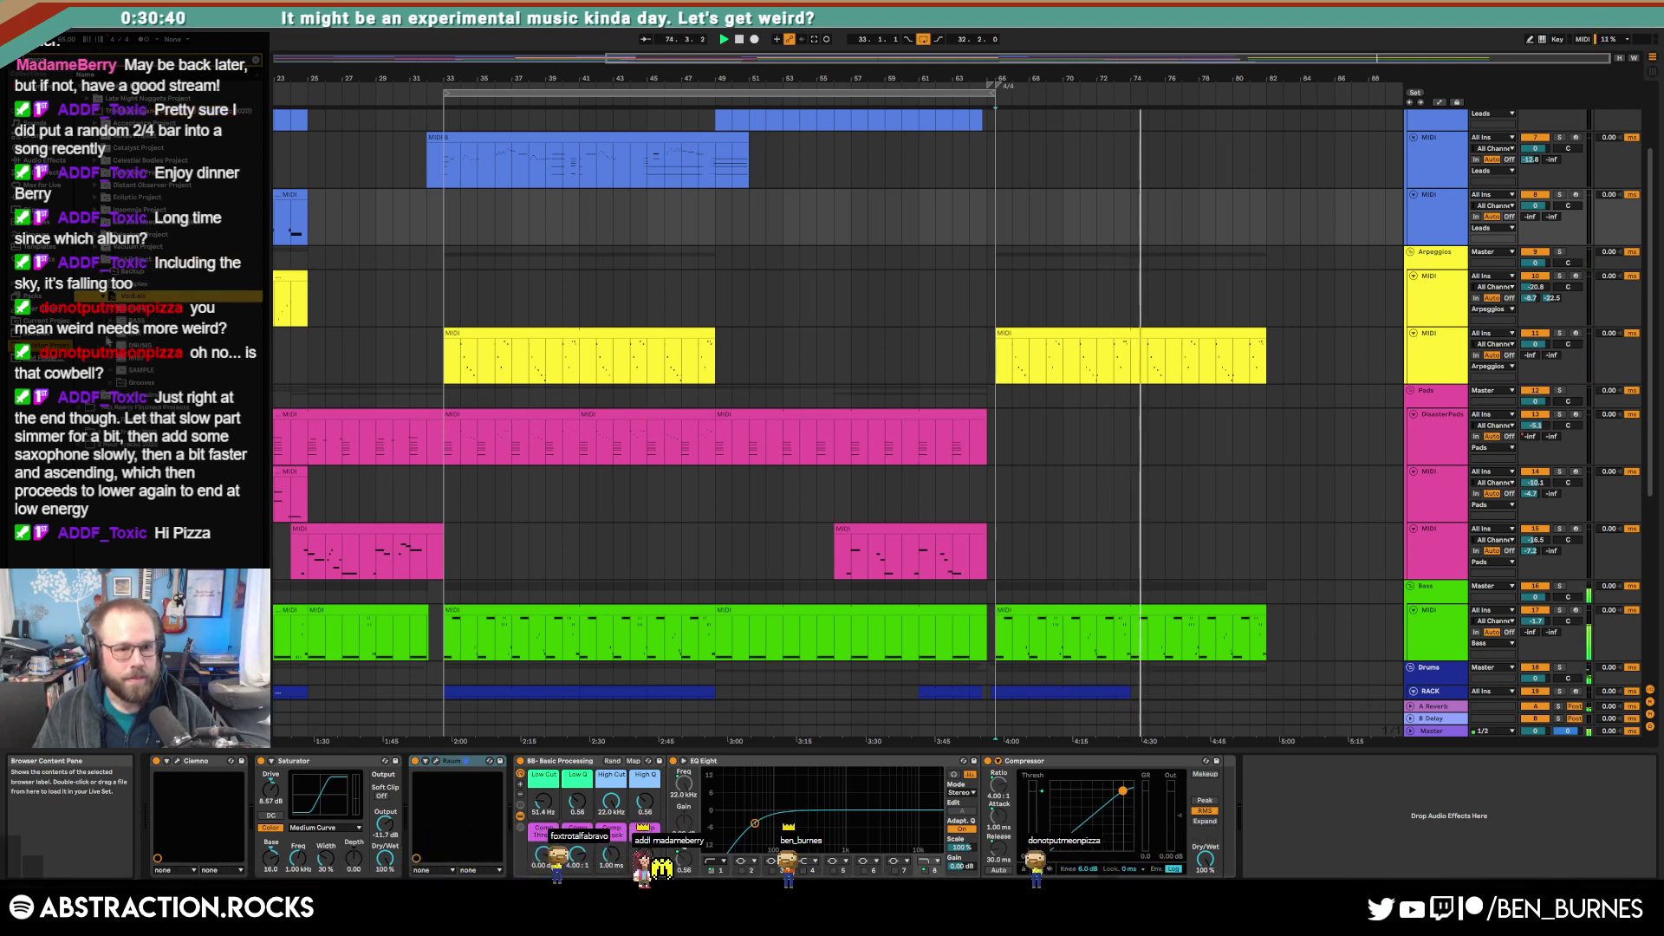
{"action": "left_click", "coordinate": [124, 334]}
{"action": "left_click_drag", "start_coordinate": [1456, 223], "coordinate": [1452, 245]}
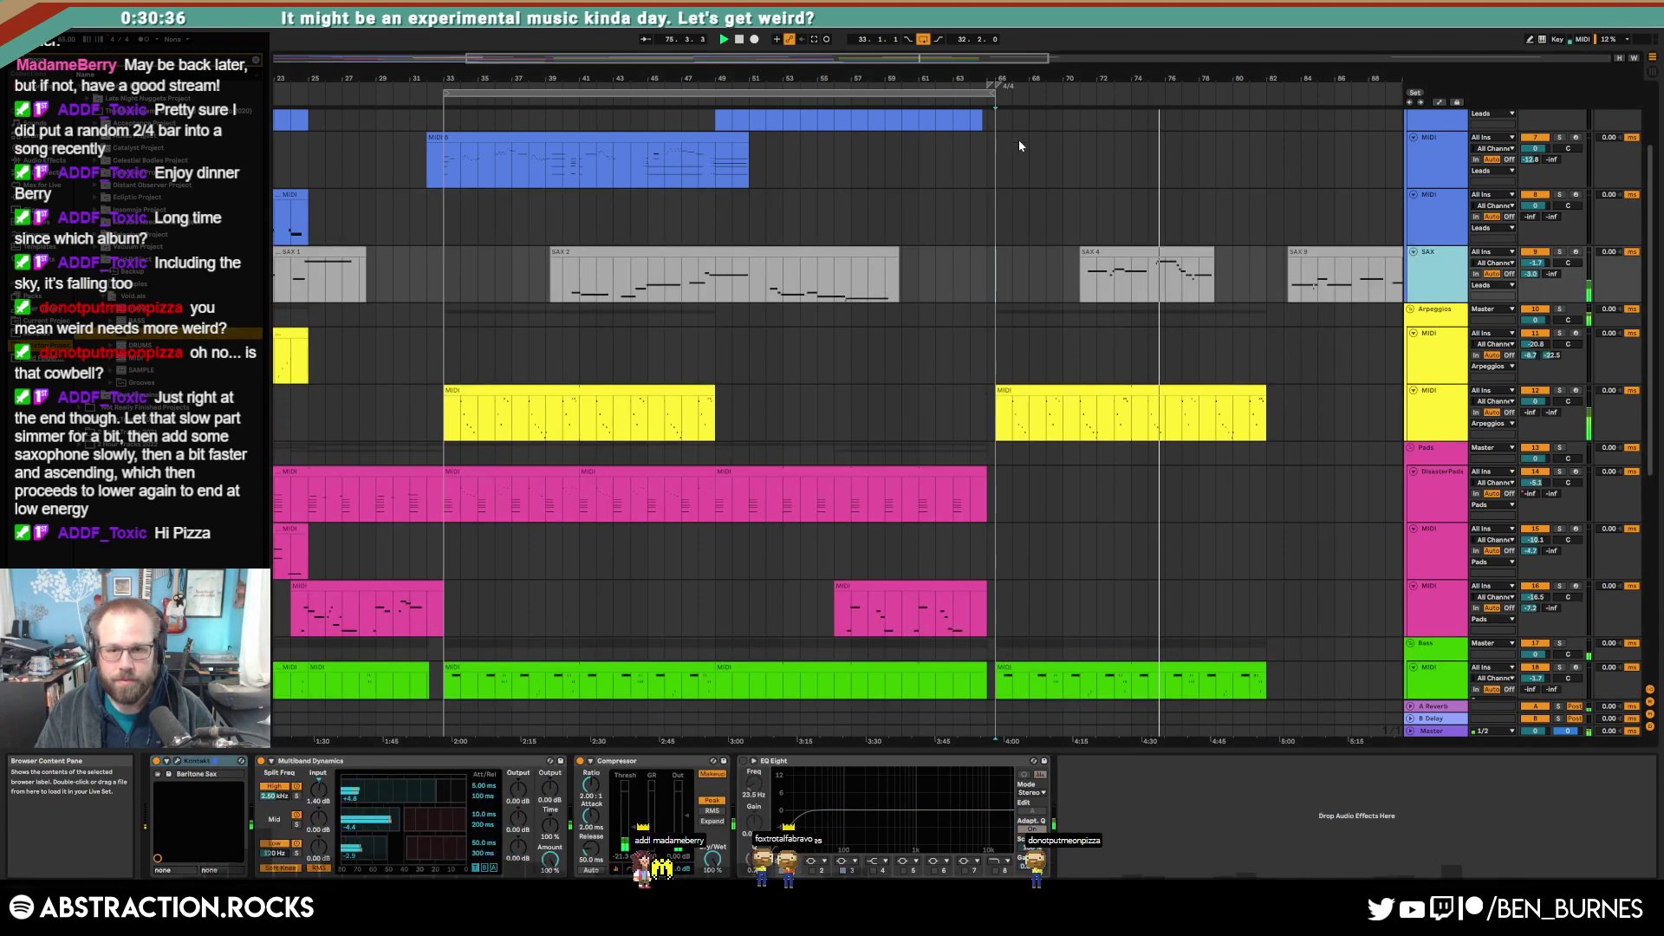
Step: Set the arrangement loop to the first eight bars of the arpeggio clip starting at bar 66
{"action": "left_click_drag", "start_coordinate": [1131, 416], "coordinate": [997, 411]}
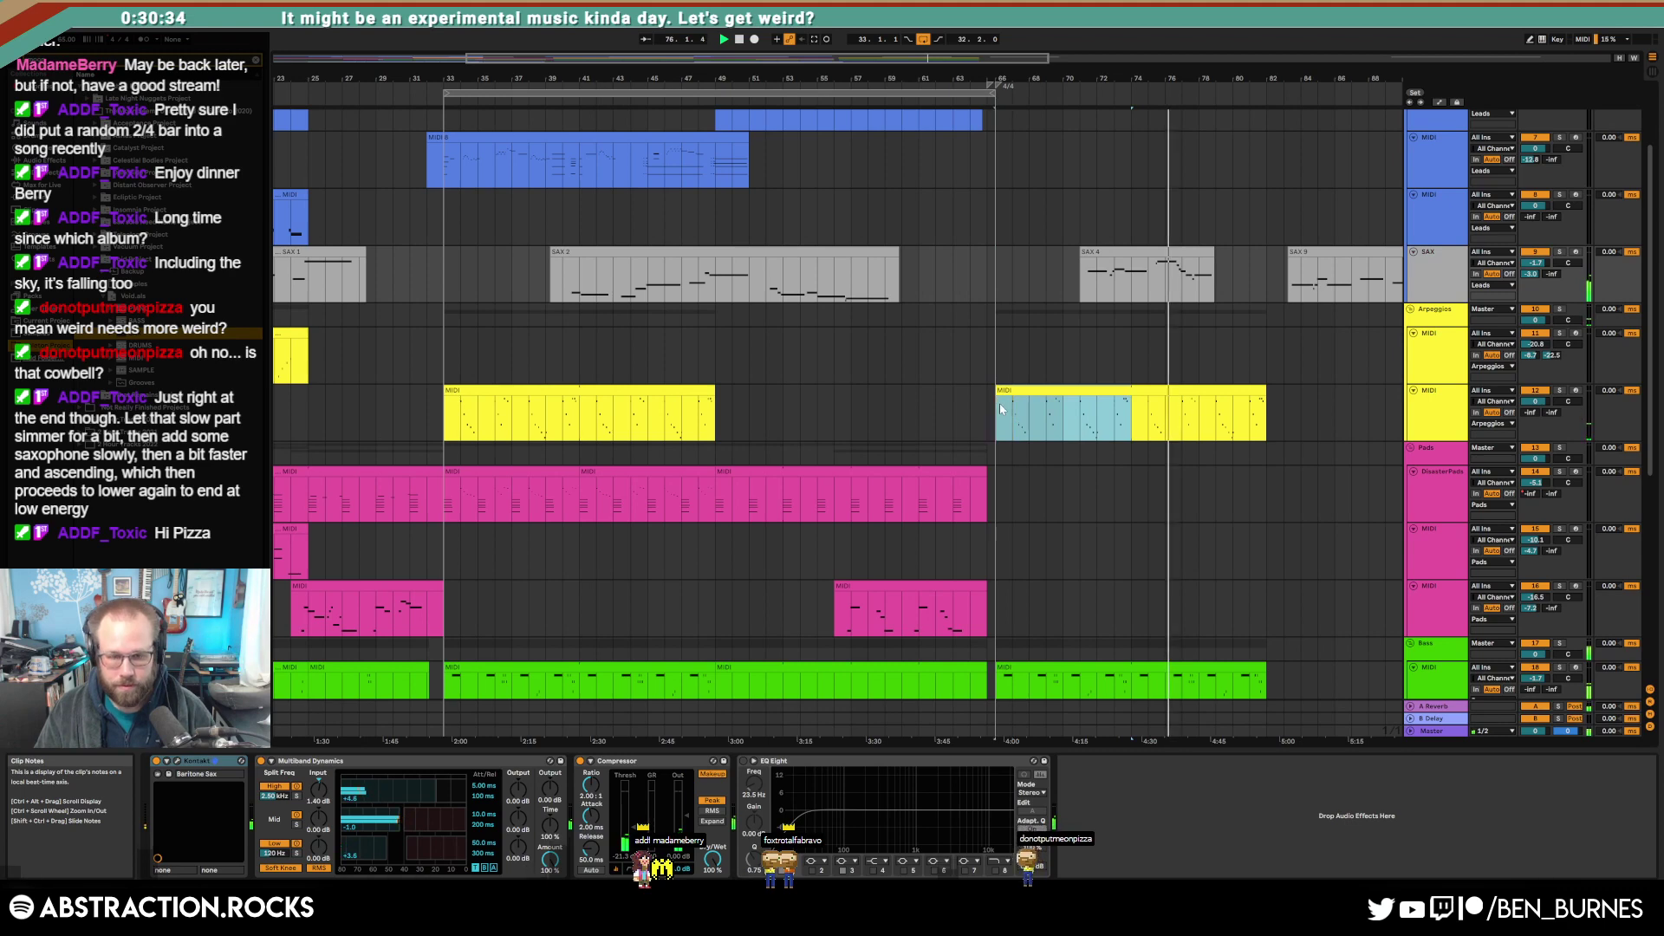
{"action": "key", "text": "ctrl+l"}
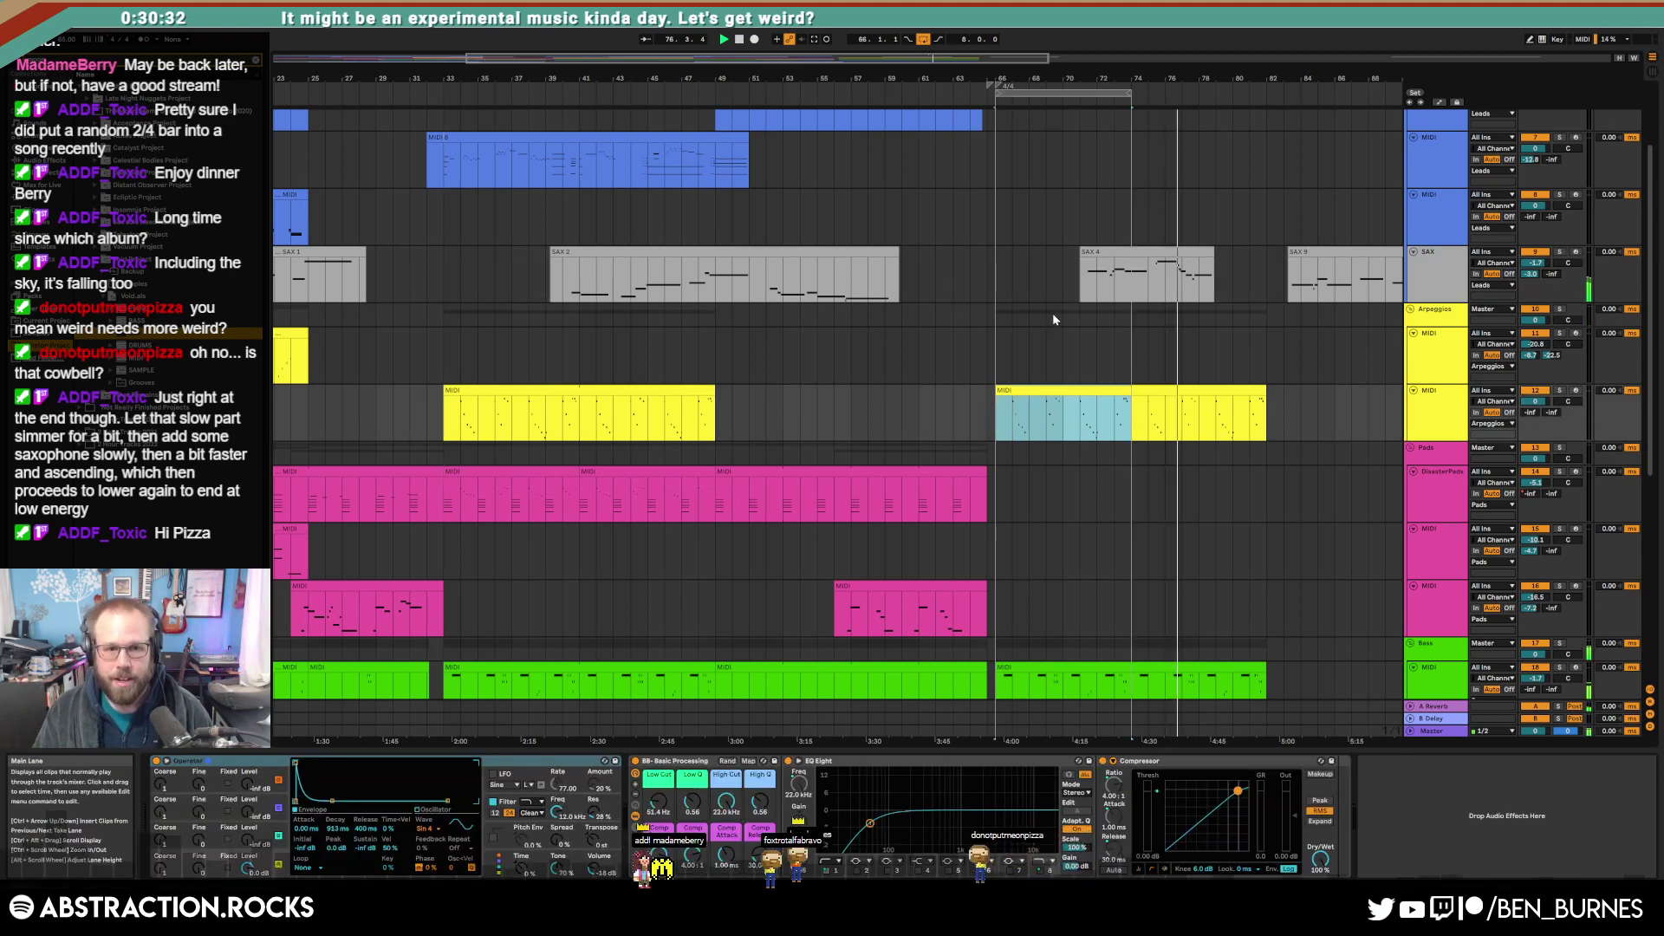
Step: Delete all the imported clips from the SAX track, keeping the empty track
{"action": "scroll", "coordinate": [1055, 320], "scroll_direction": "down", "scroll_amount": 3}
{"action": "left_click_drag", "start_coordinate": [299, 269], "coordinate": [1344, 278]}
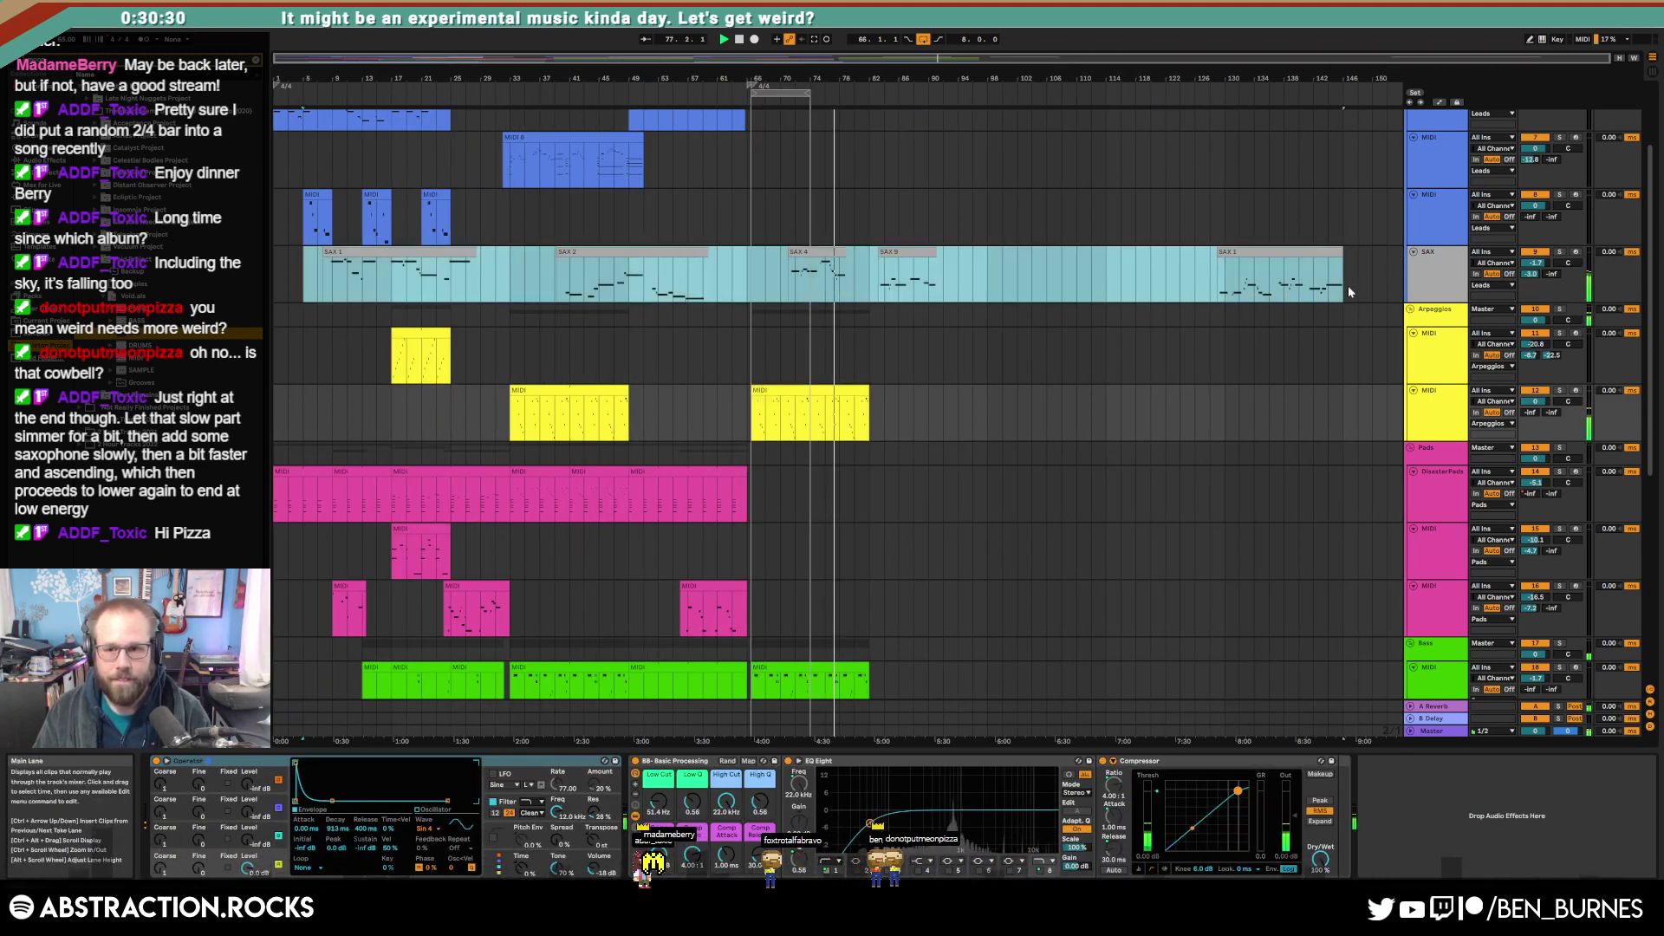
{"action": "key", "text": "Delete"}
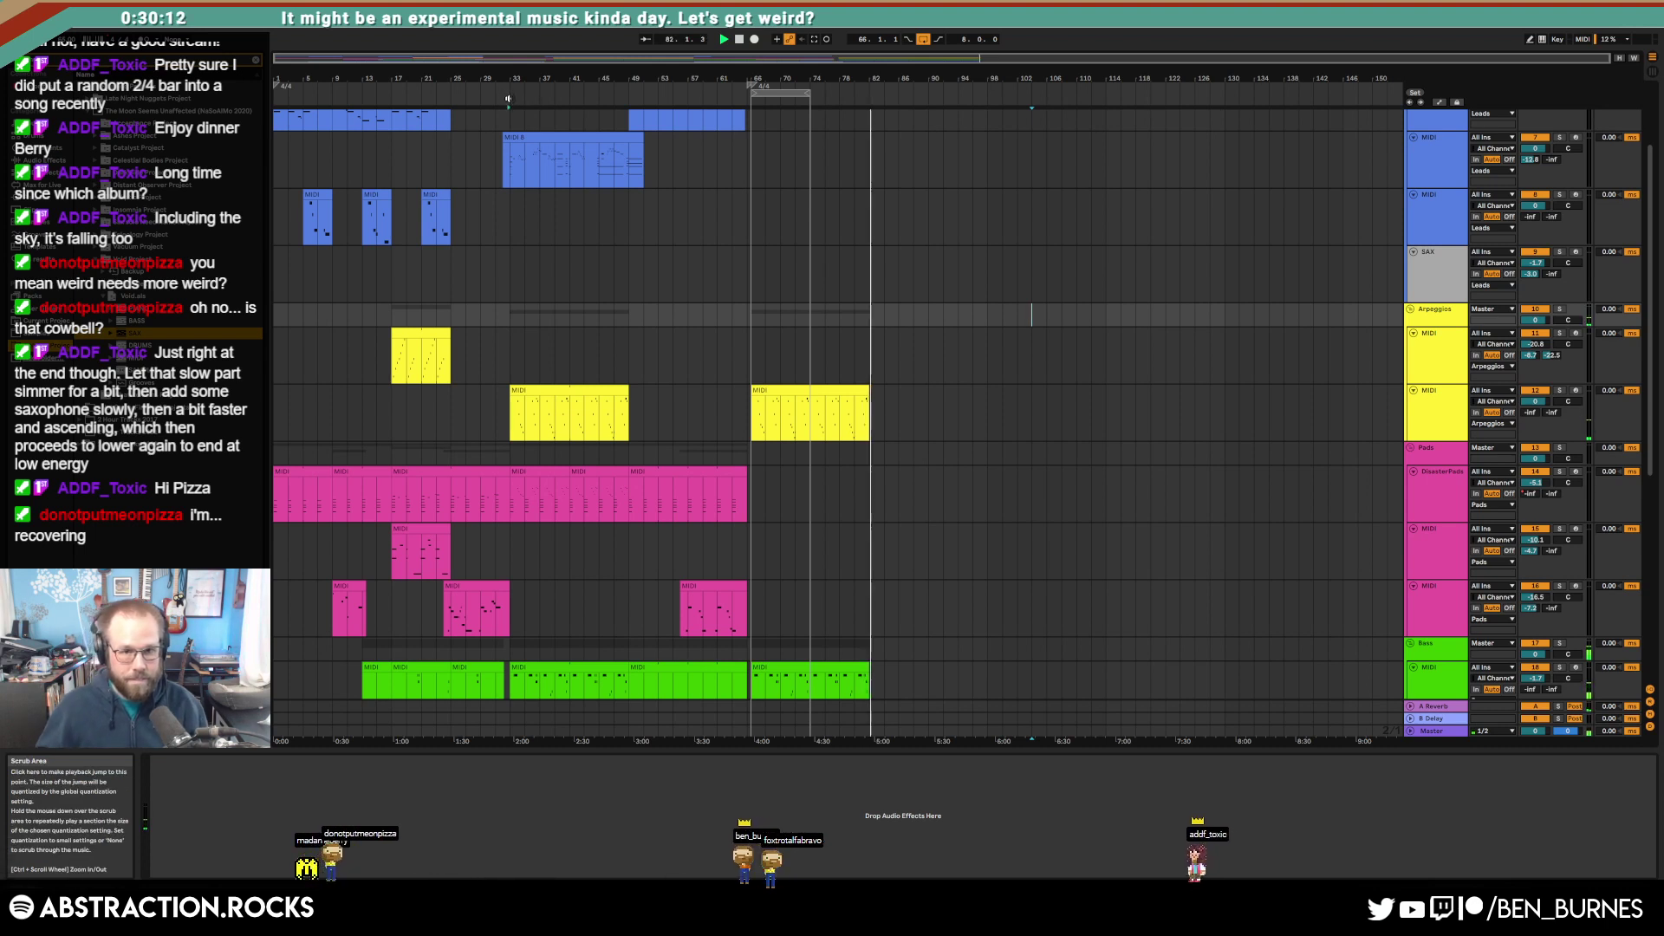
Step: Play back from about bar 33, arm the SAX track for recording, and place the insert marker at bar 66
{"action": "left_click", "coordinate": [508, 98]}
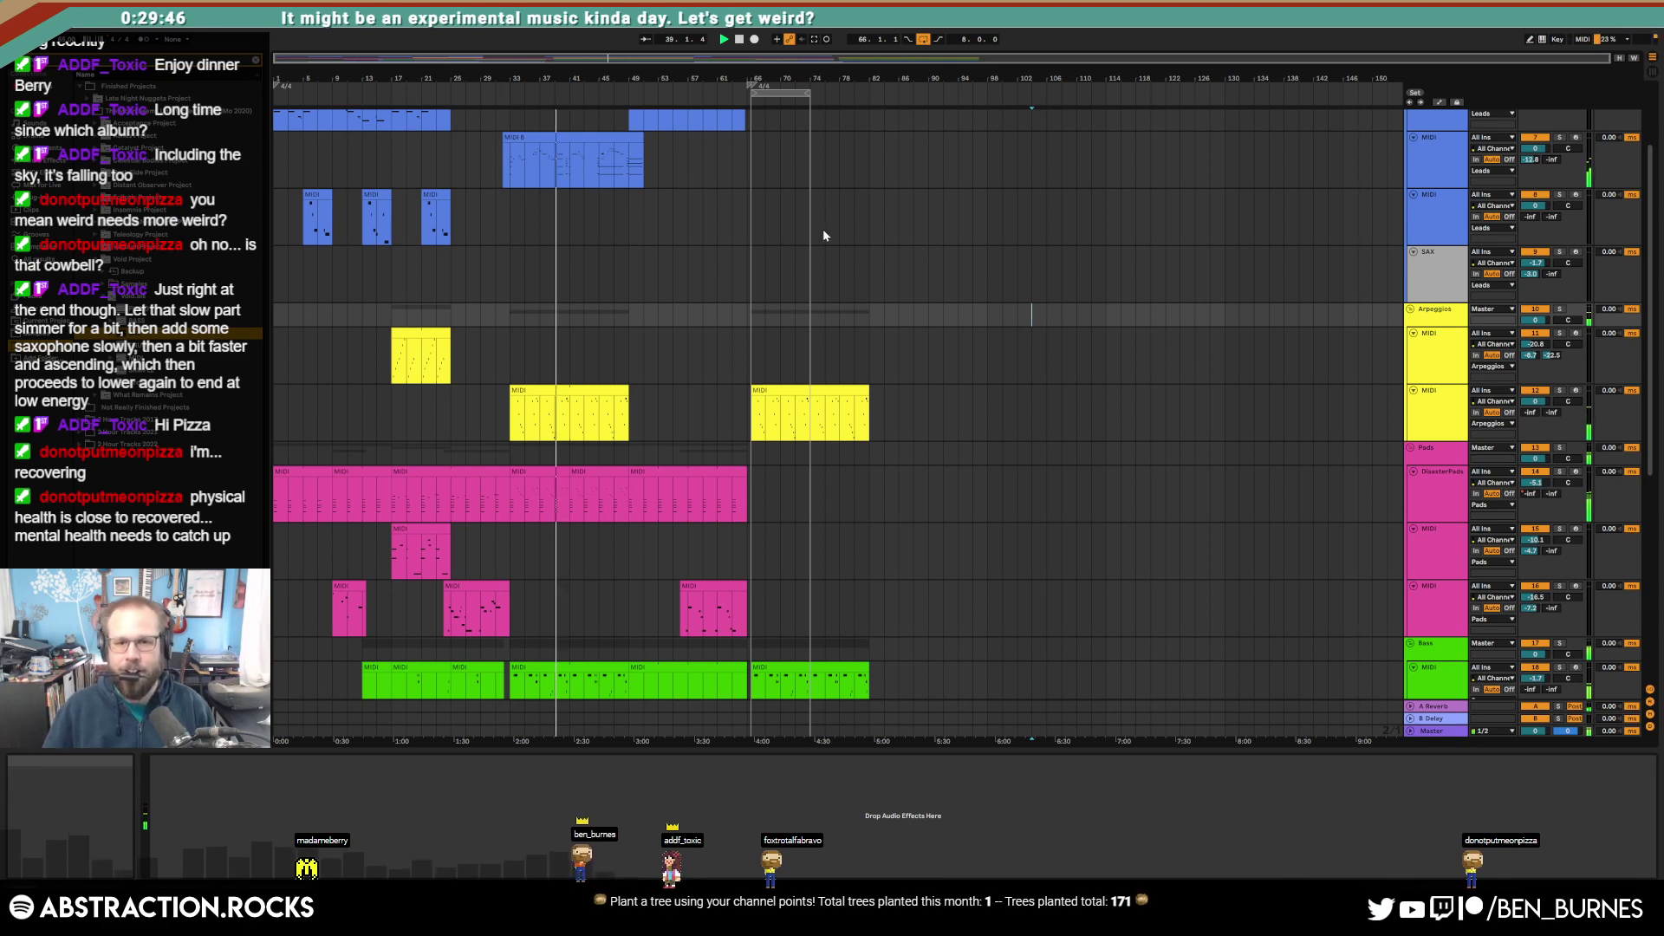
{"action": "left_click", "coordinate": [1575, 253]}
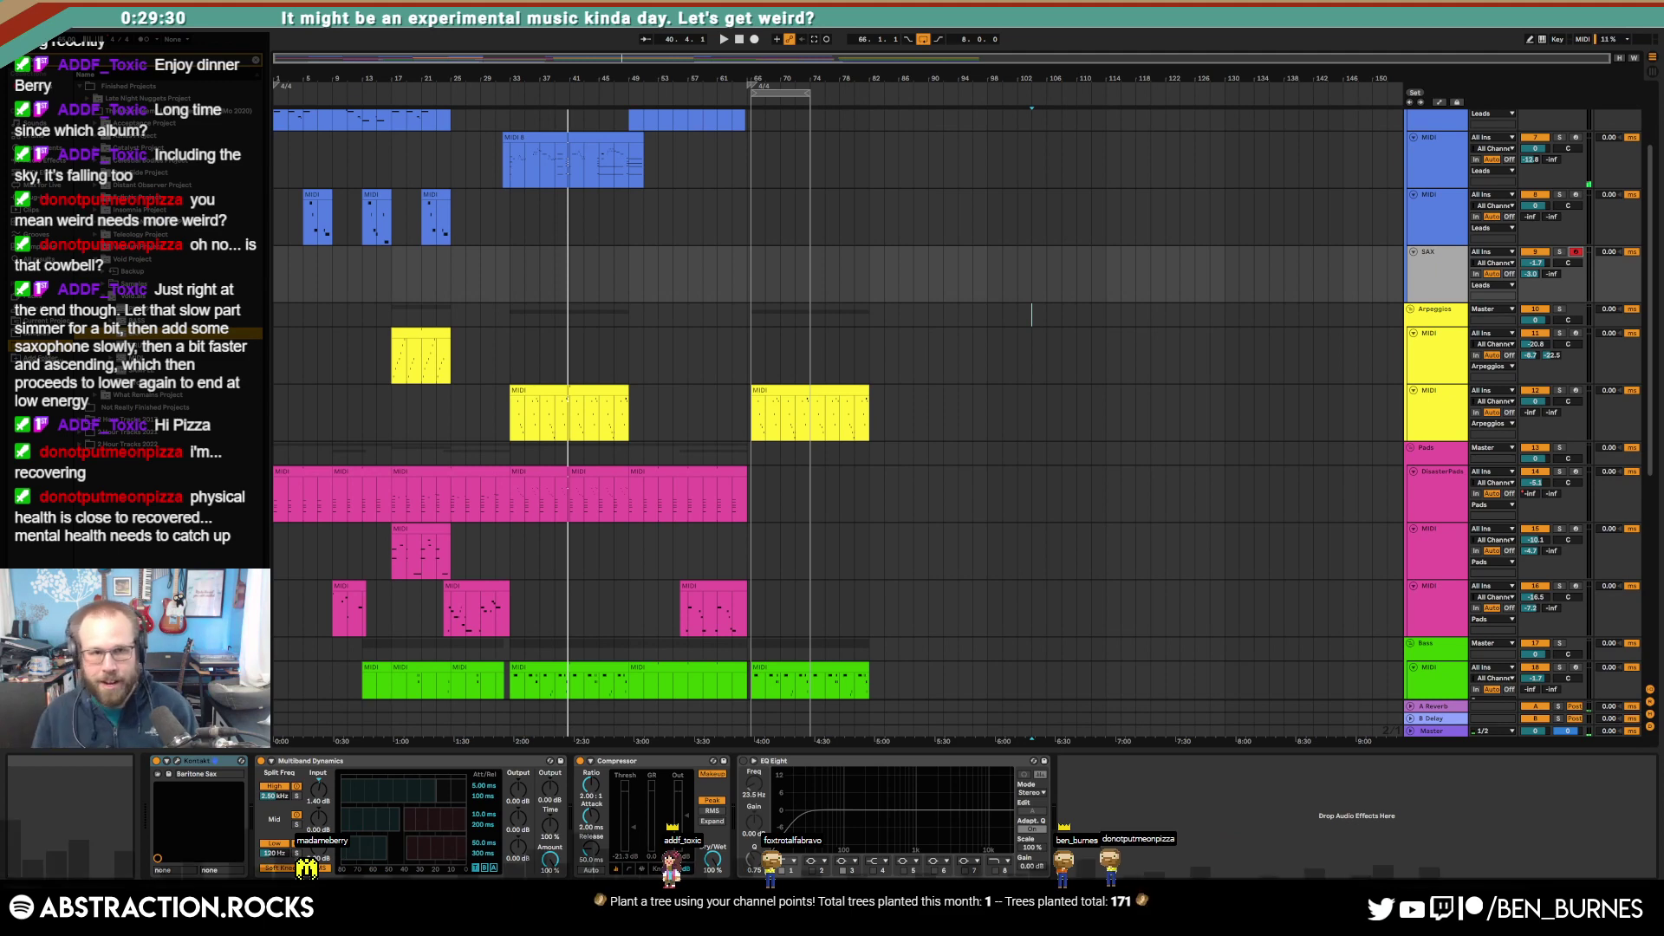
{"action": "left_click", "coordinate": [748, 284]}
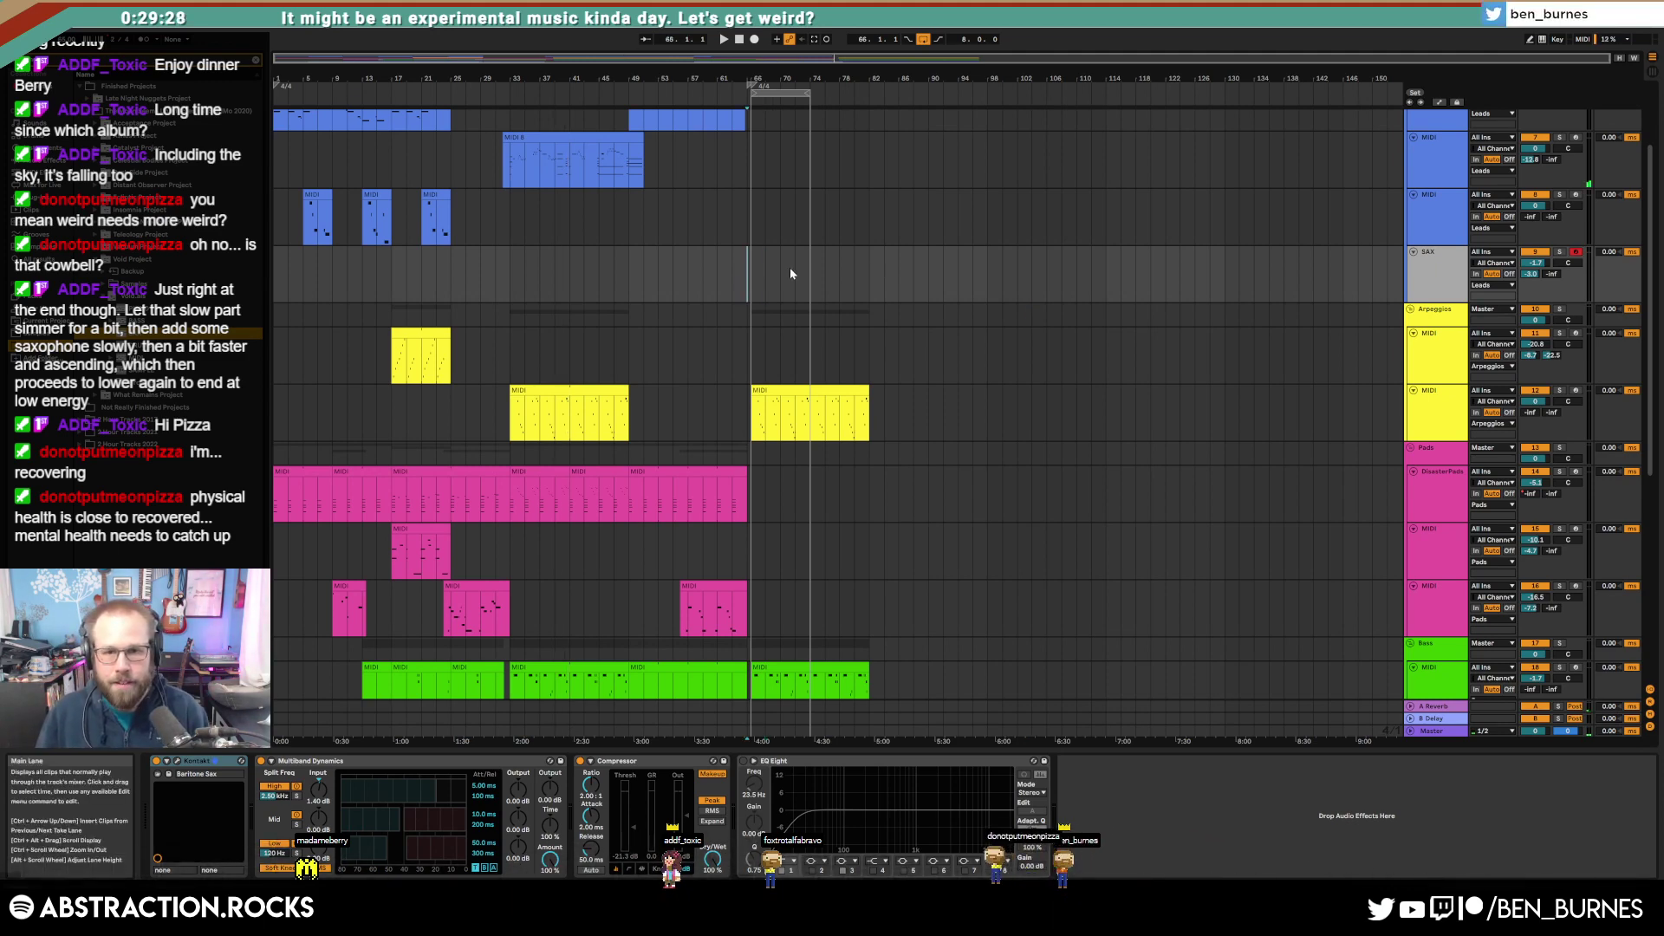
{"action": "left_click", "coordinate": [757, 275]}
{"action": "scroll", "coordinate": [763, 276], "scroll_direction": "up", "scroll_amount": 5}
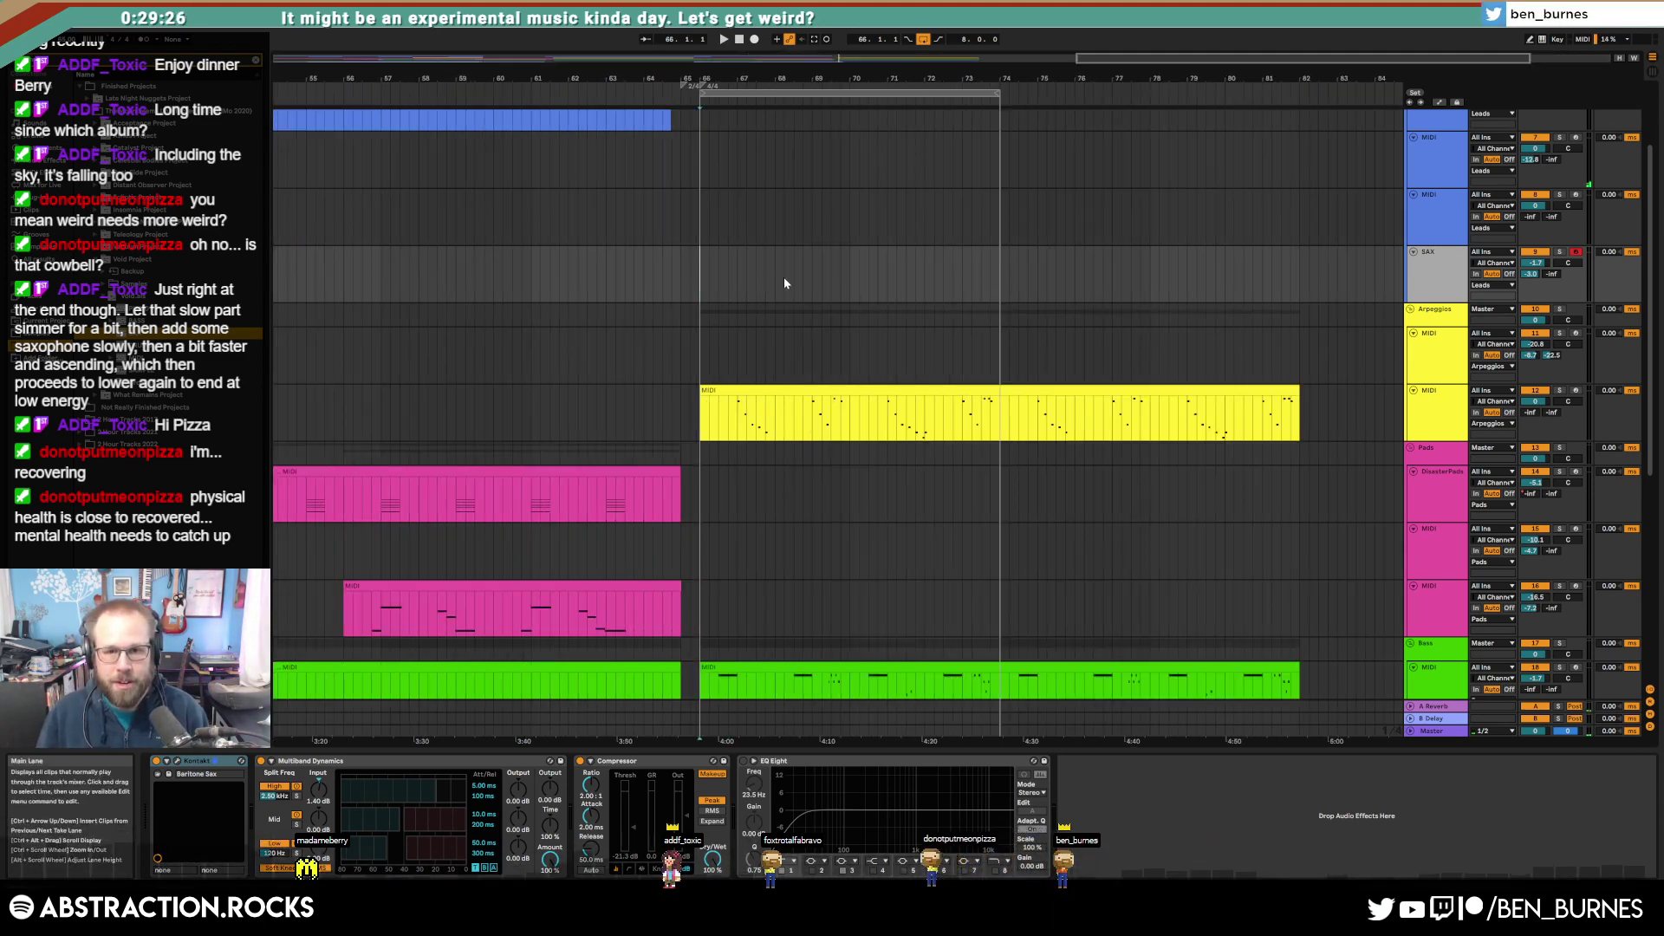
{"action": "left_click", "coordinate": [1432, 269]}
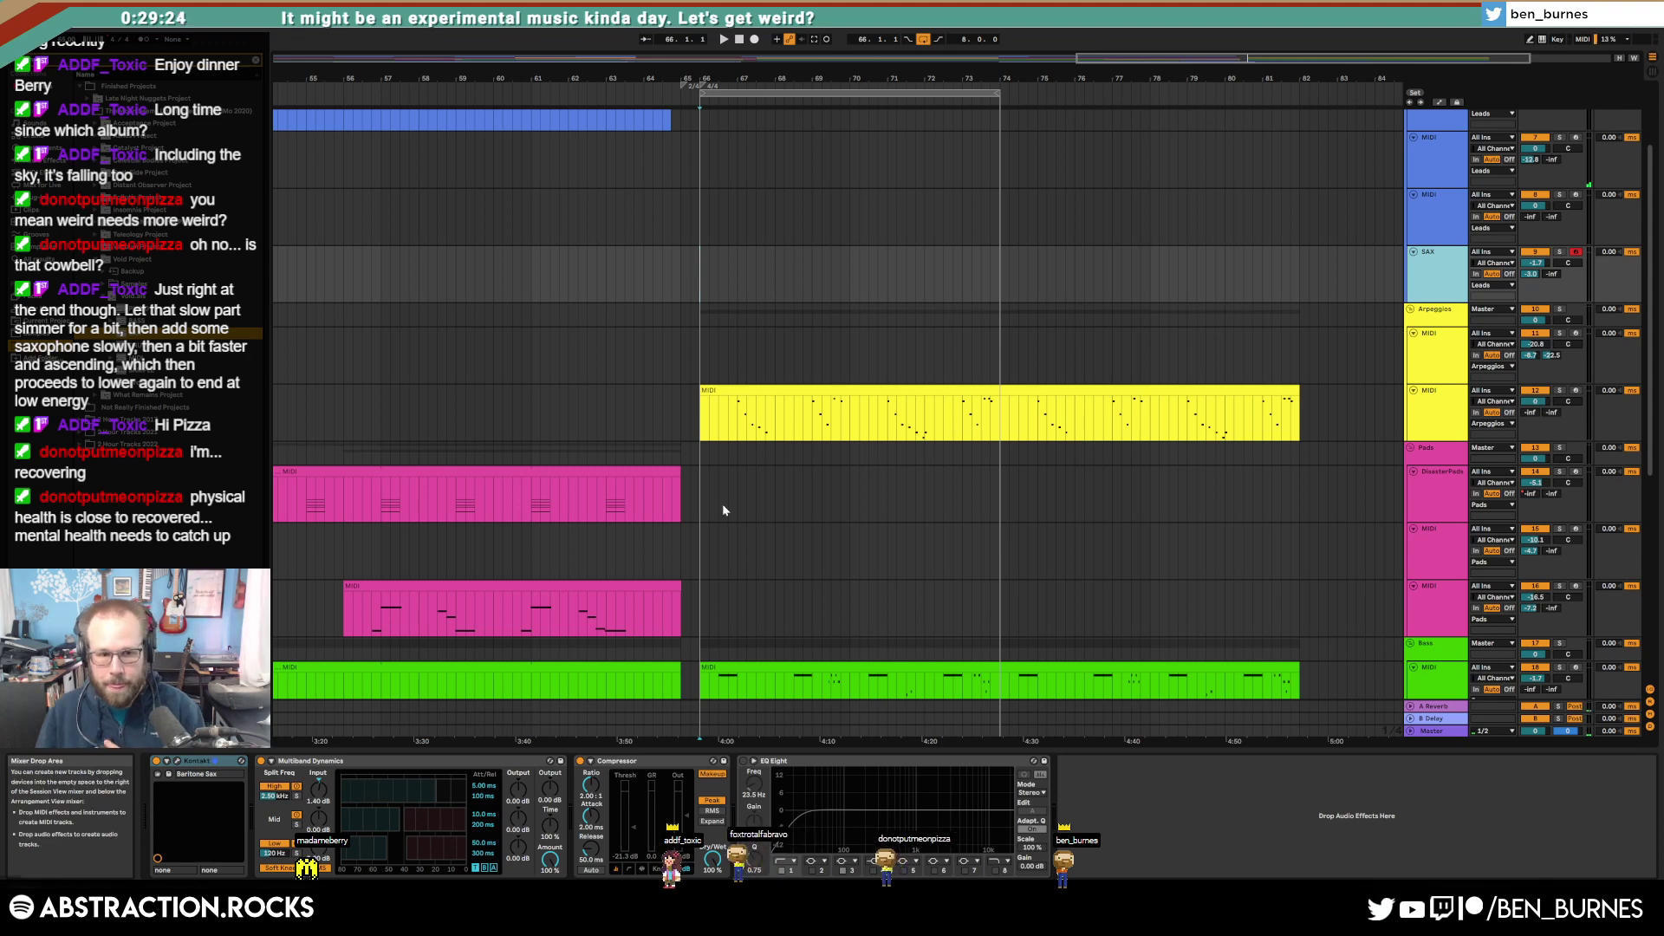
Step: View the SAX track's Kontakt instrument and the breath controller utility, then close both windows
{"action": "left_click", "coordinate": [180, 761]}
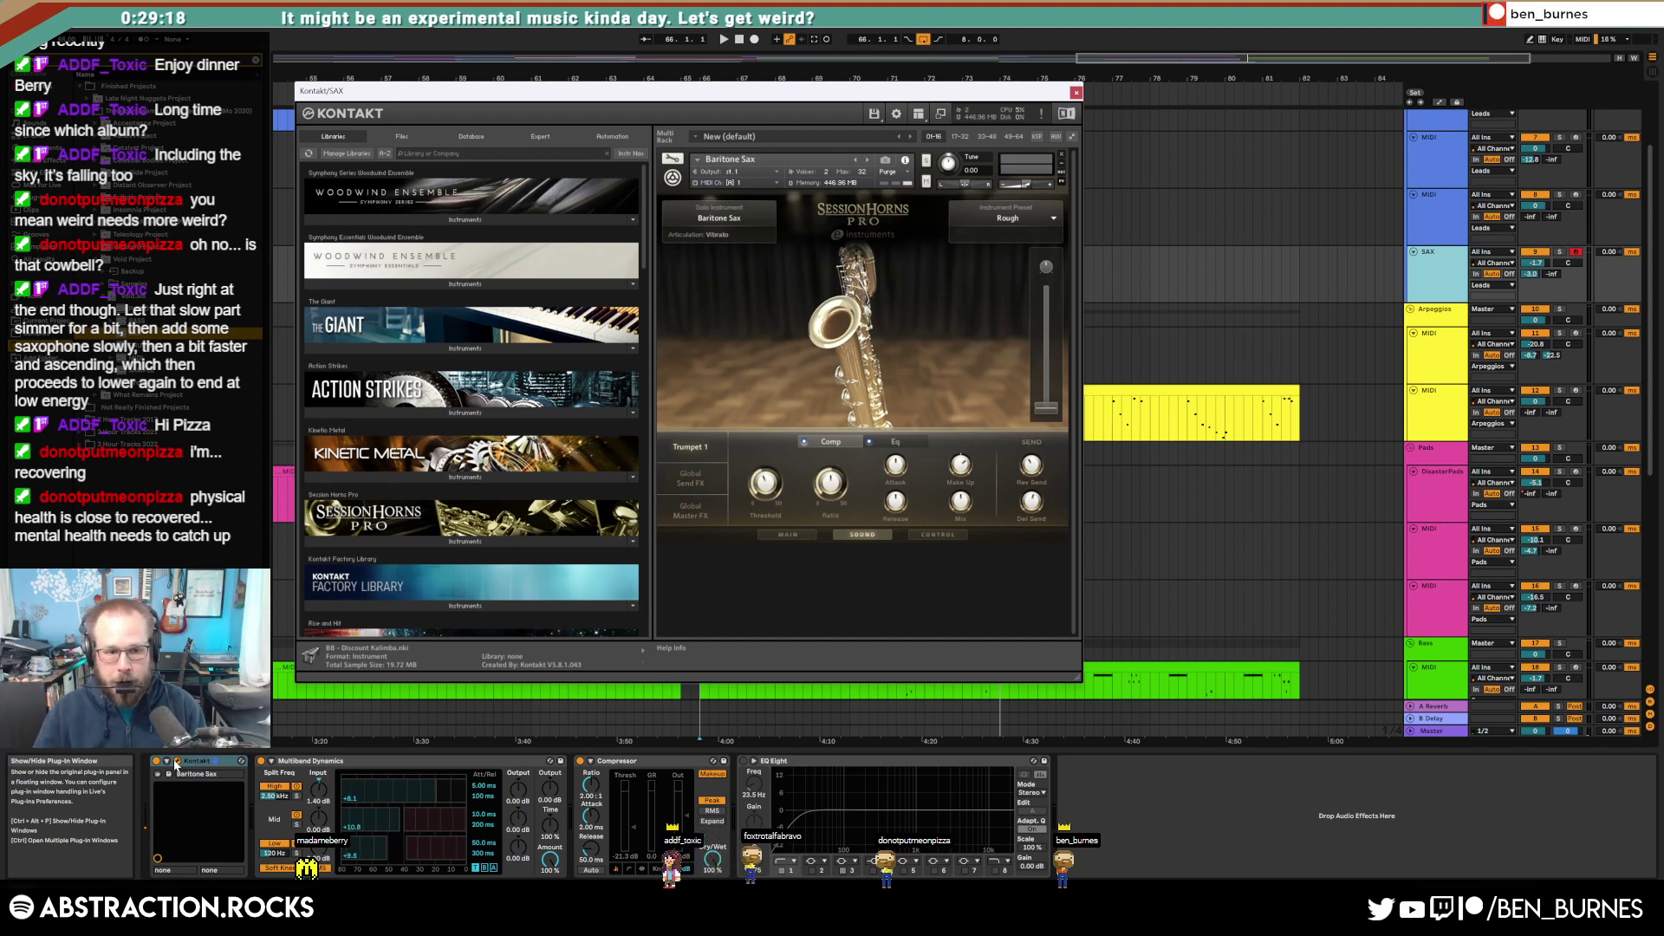
{"action": "key", "text": "super"}
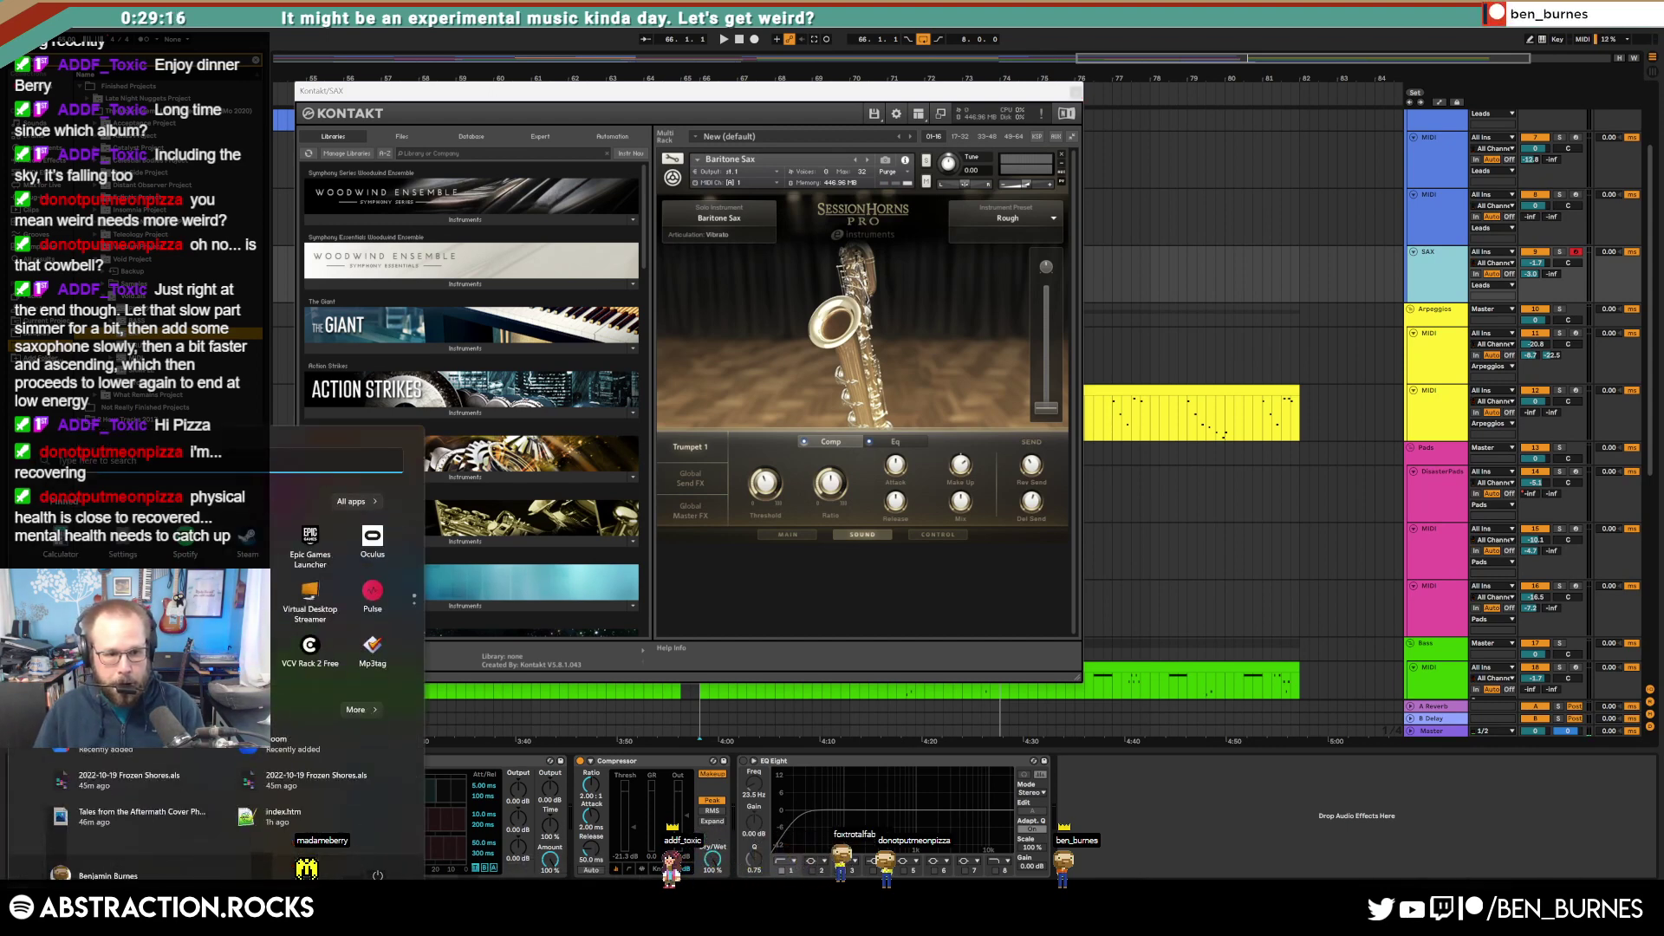
{"action": "key", "text": "super"}
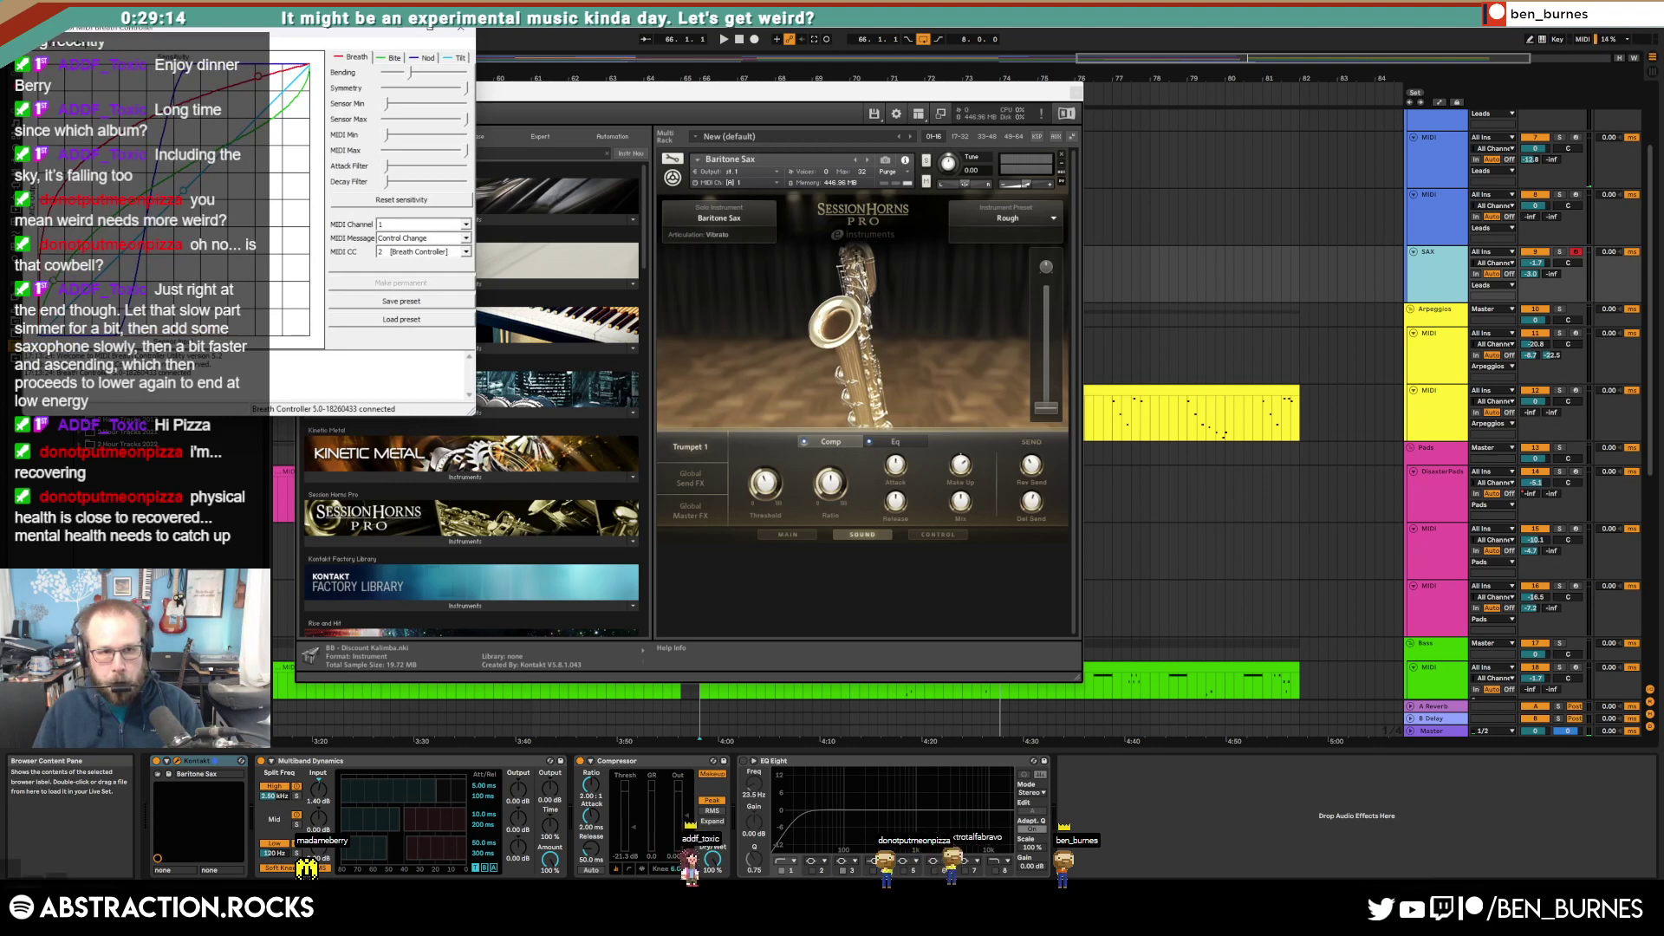
{"action": "left_click", "coordinate": [449, 33]}
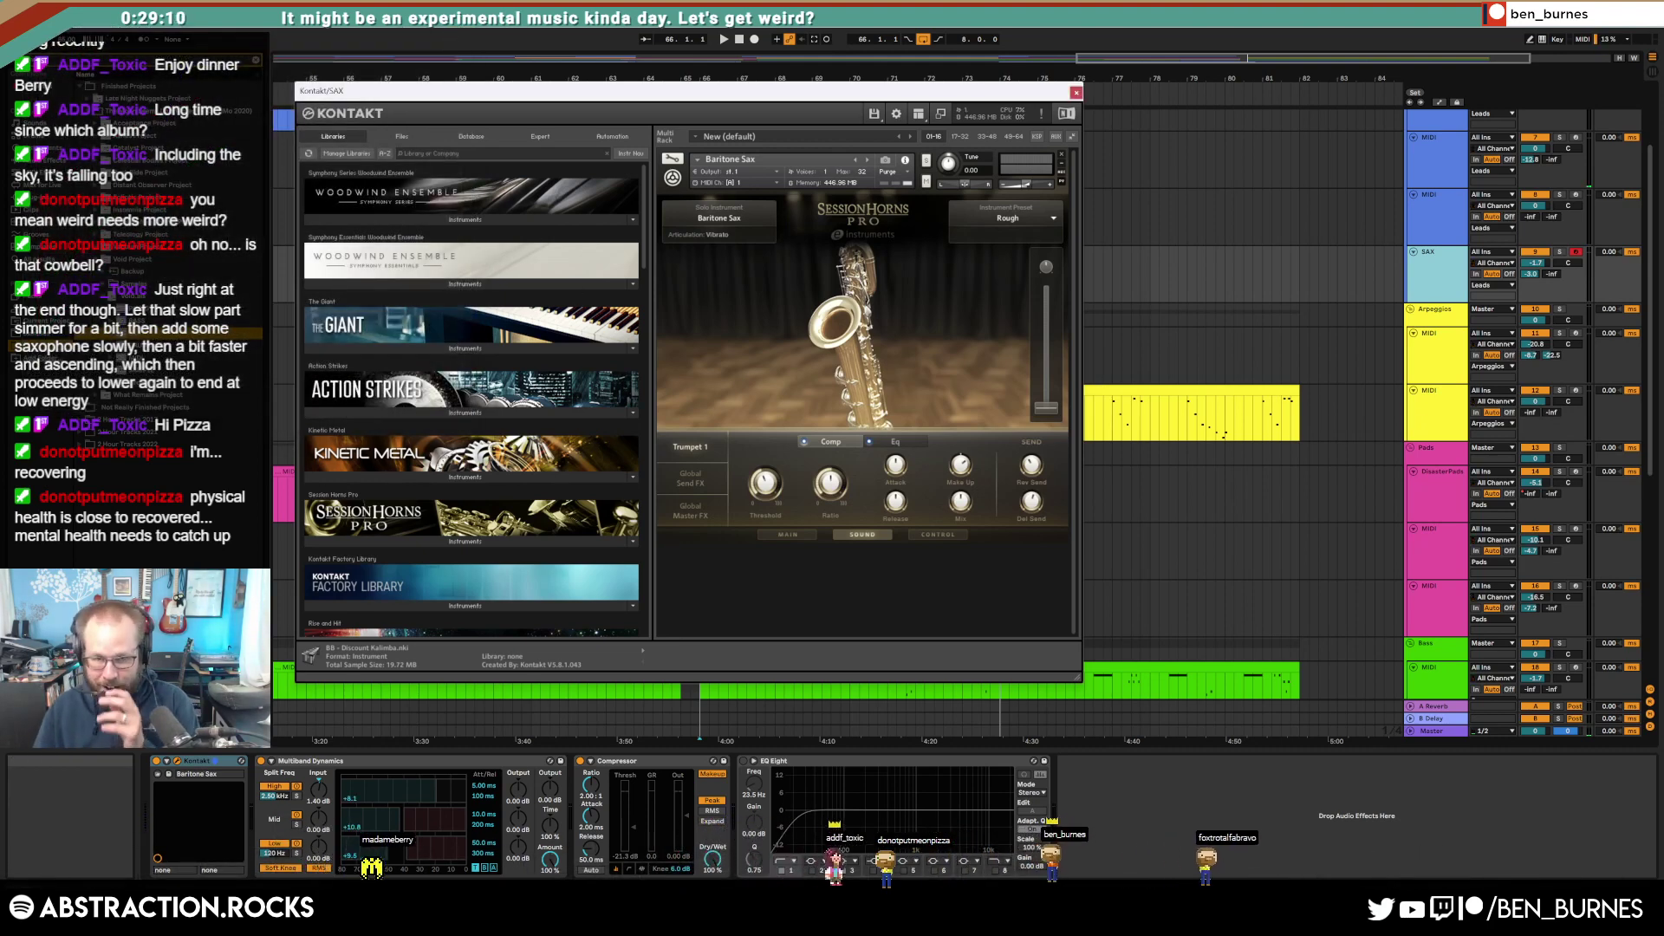
{"action": "left_click", "coordinate": [1076, 92]}
Step: Color the SAX track blue to match the other Leads tracks
{"action": "right_click", "coordinate": [1453, 274]}
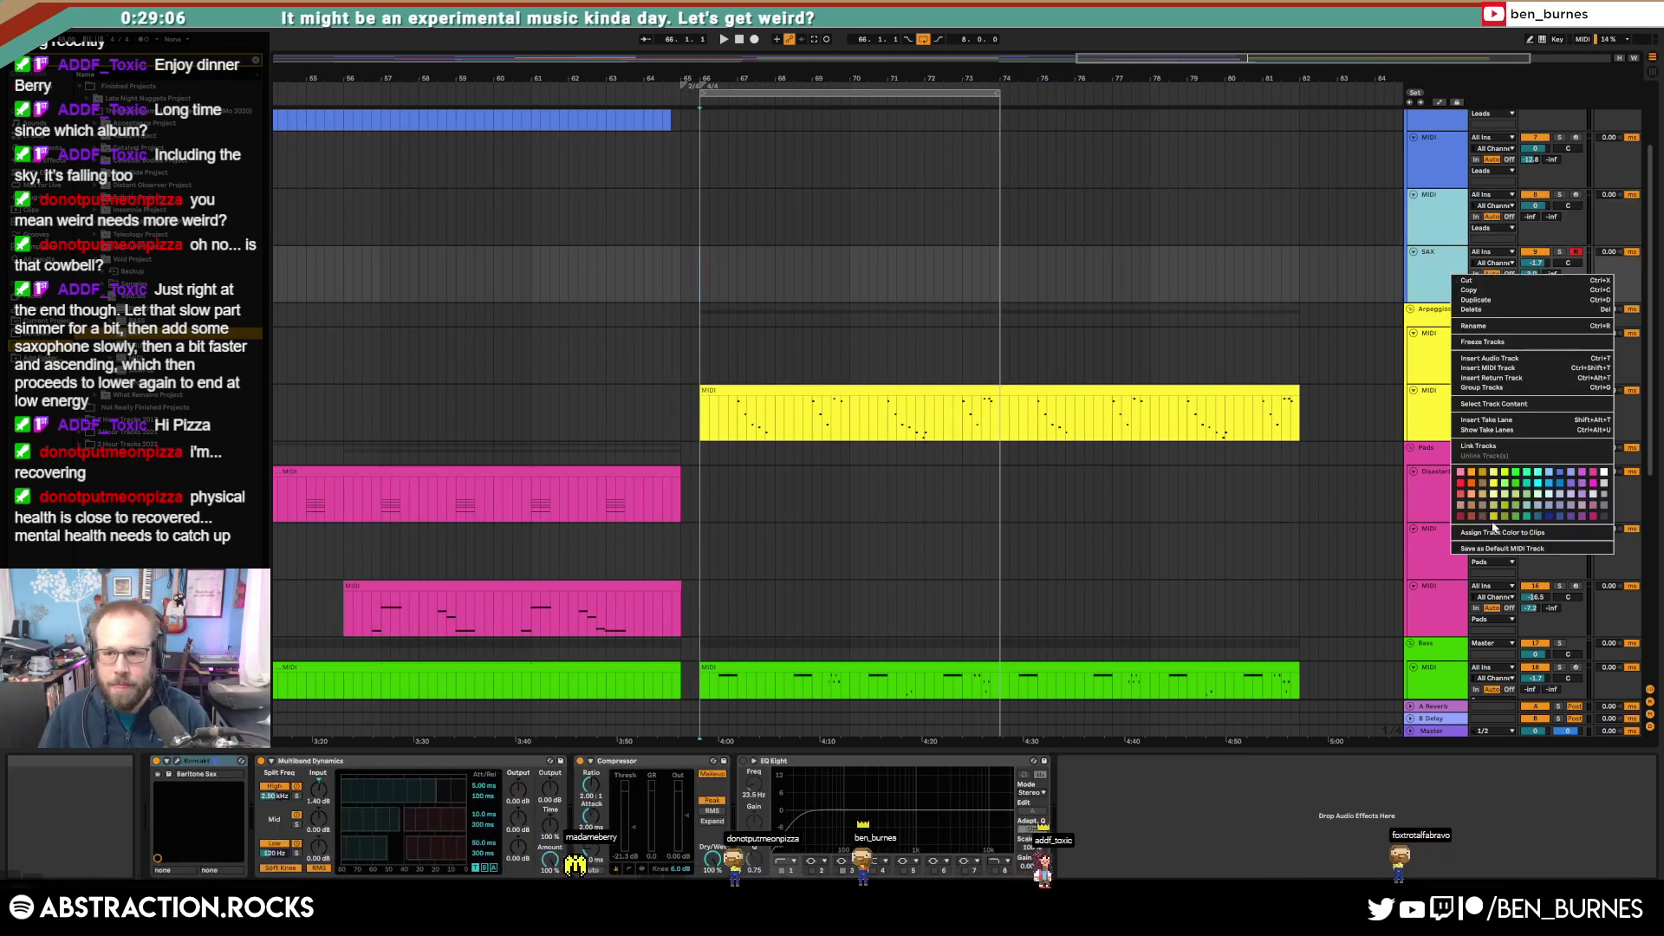
{"action": "left_click", "coordinate": [1558, 472]}
{"action": "left_click", "coordinate": [1449, 274]}
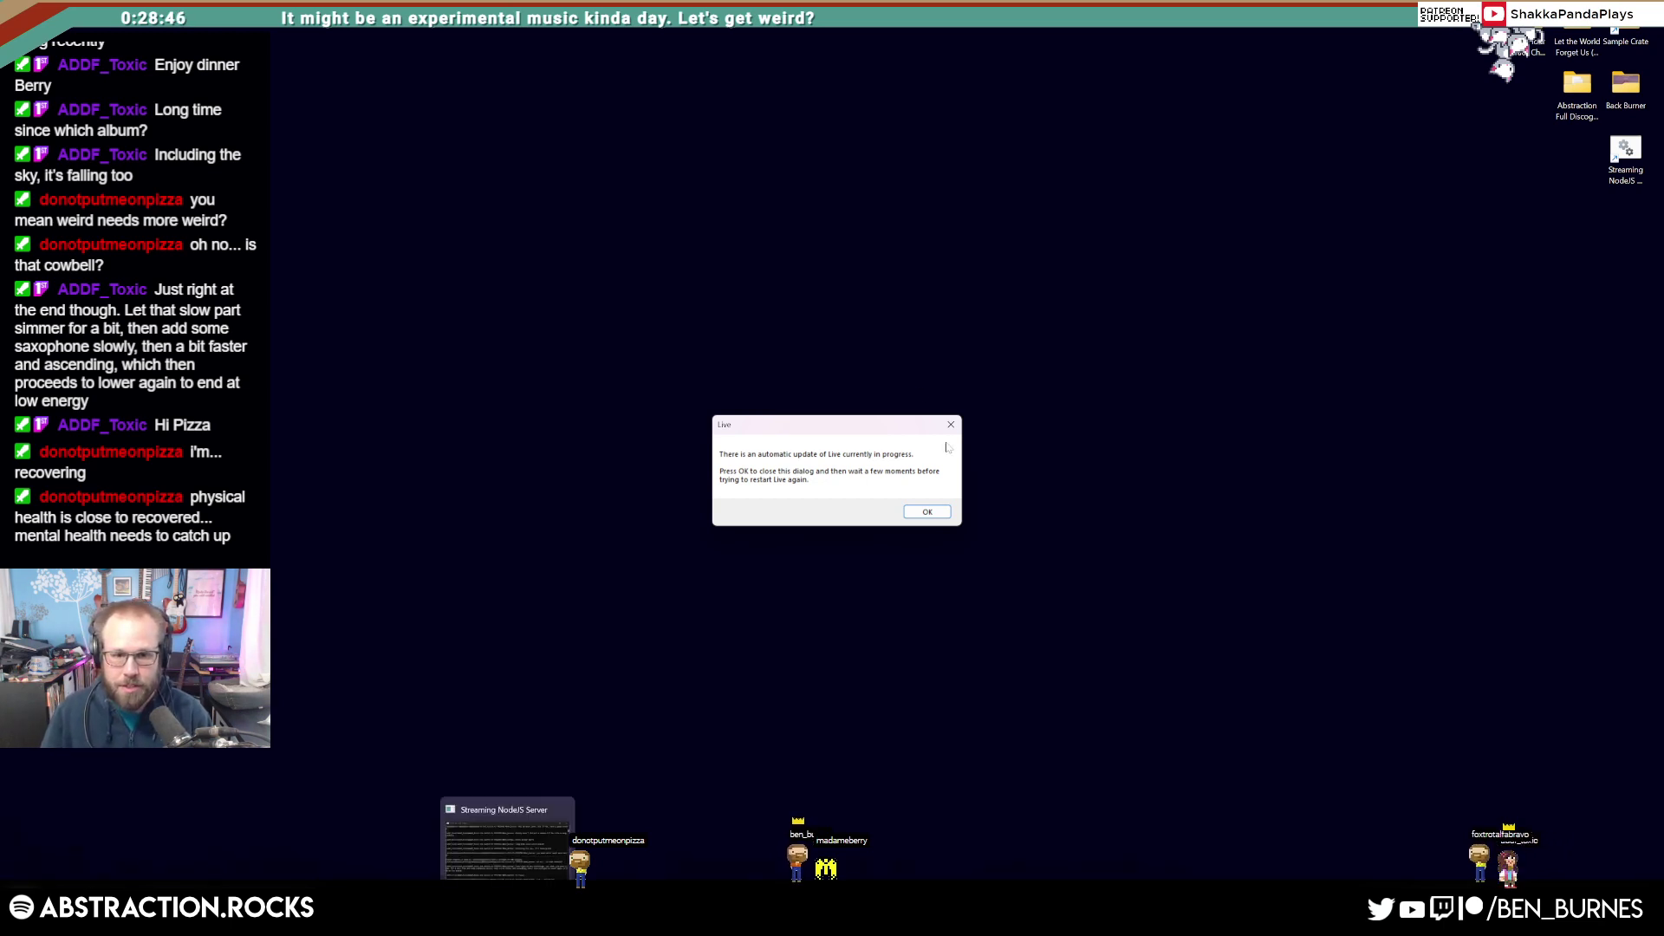
Step: Dismiss the automatic update notice and reopen the current project from the recent sets
{"action": "left_click", "coordinate": [915, 509]}
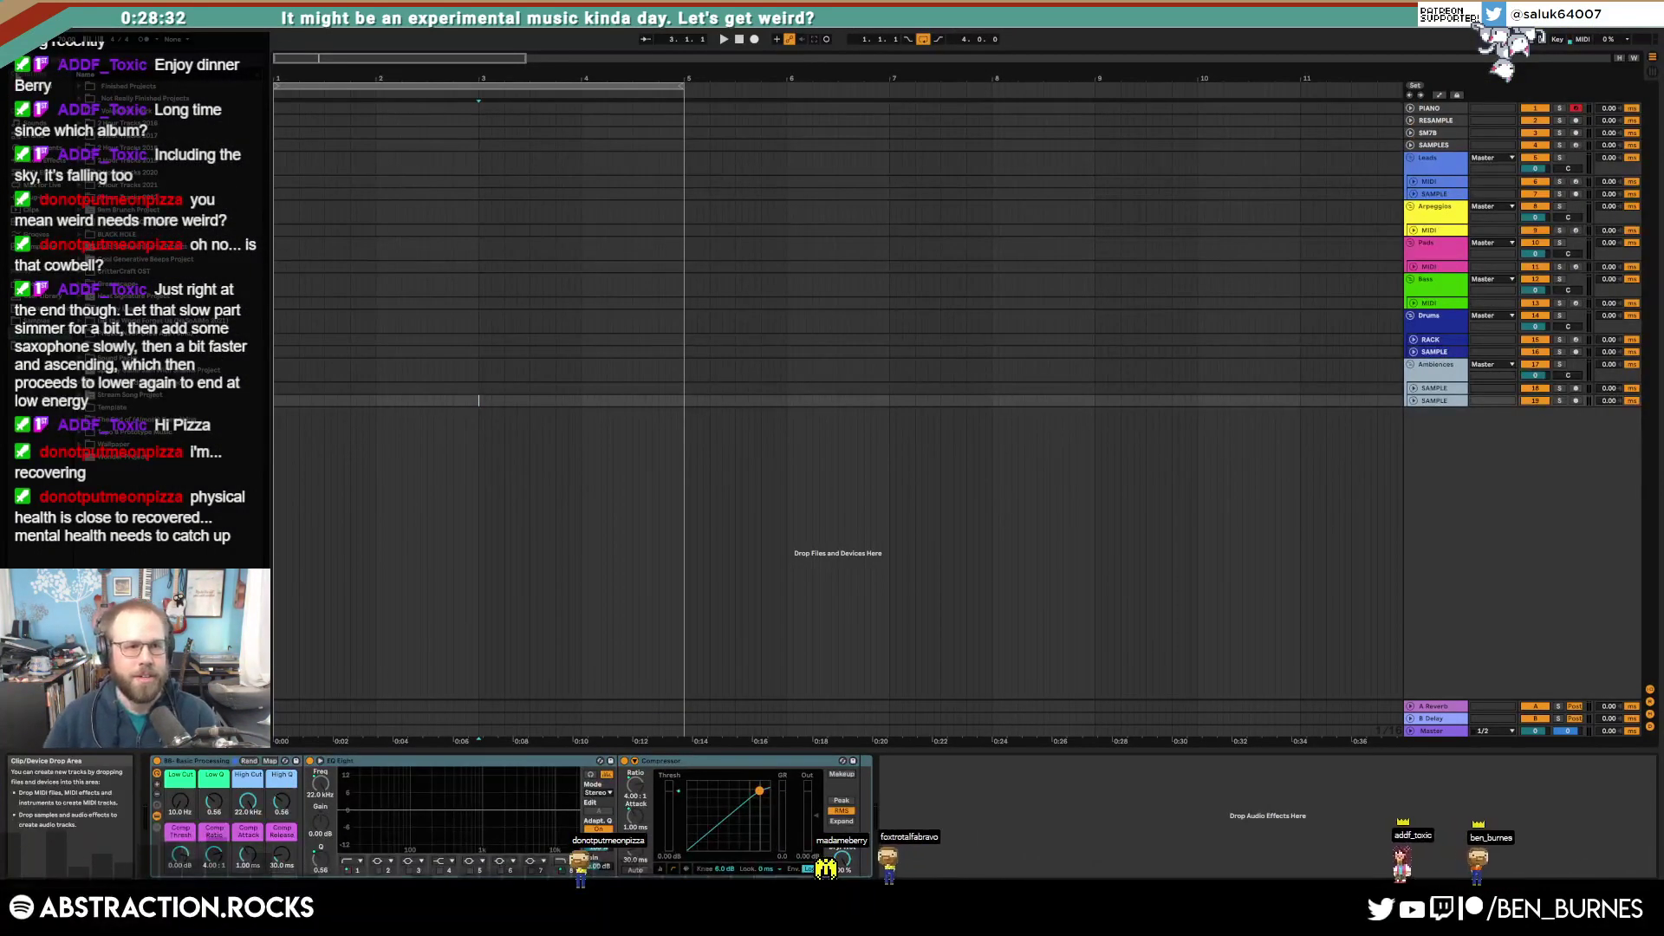
{"action": "left_click", "coordinate": [11, 19]}
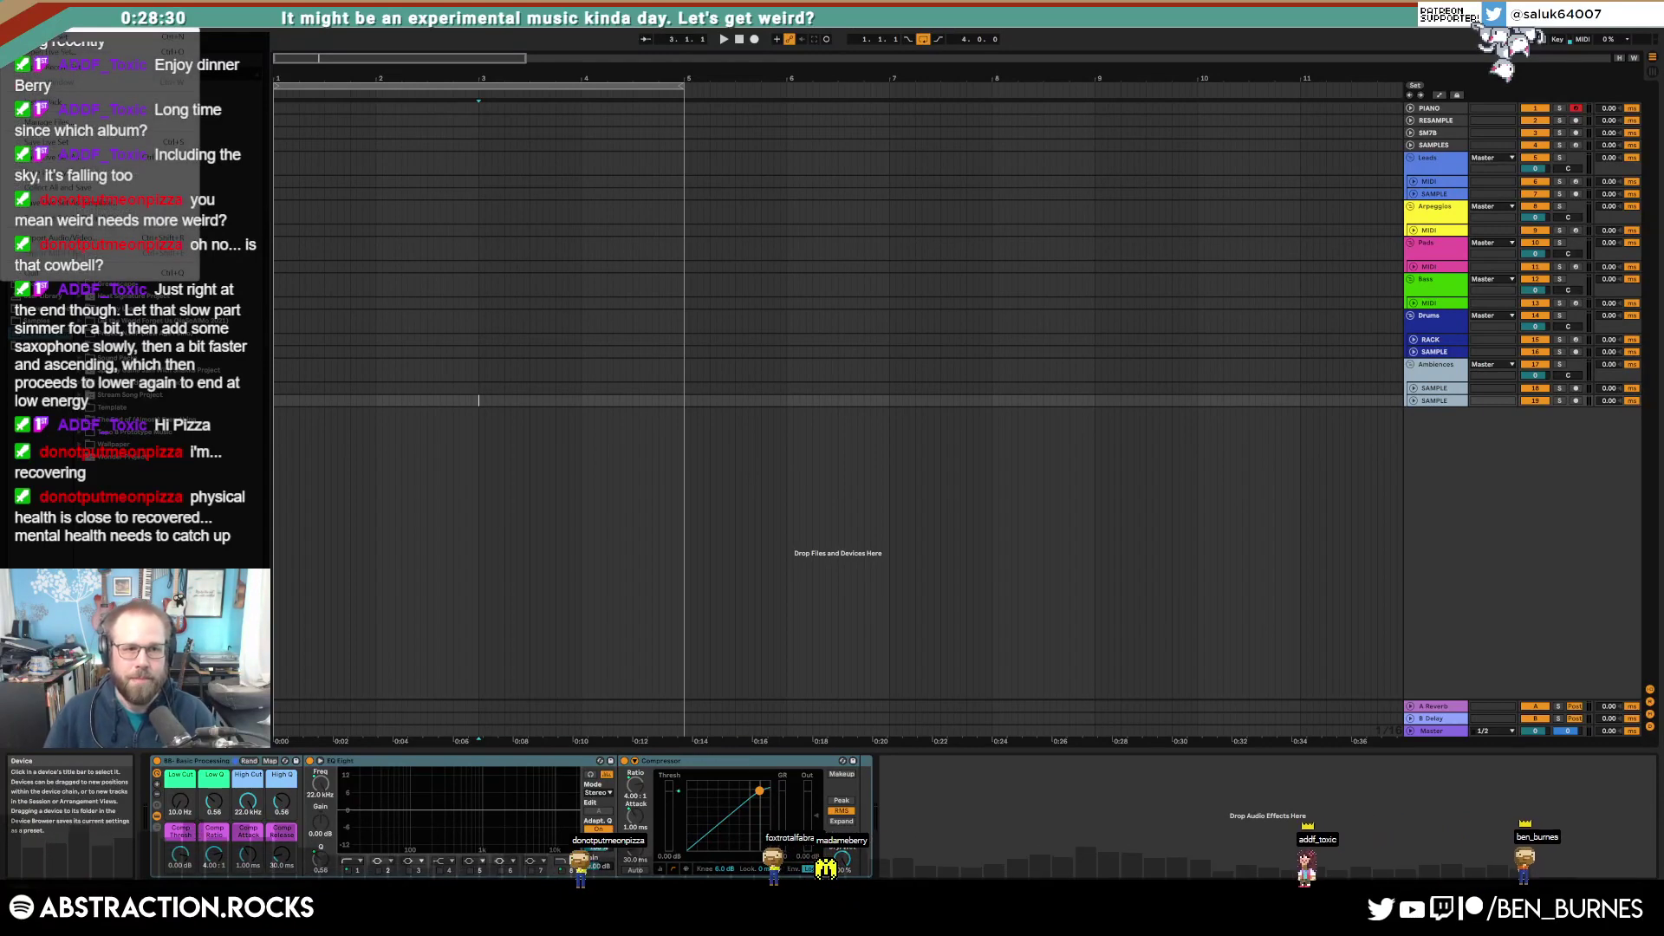
{"action": "mouse_move", "coordinate": [70, 67]}
{"action": "left_click", "coordinate": [354, 67]}
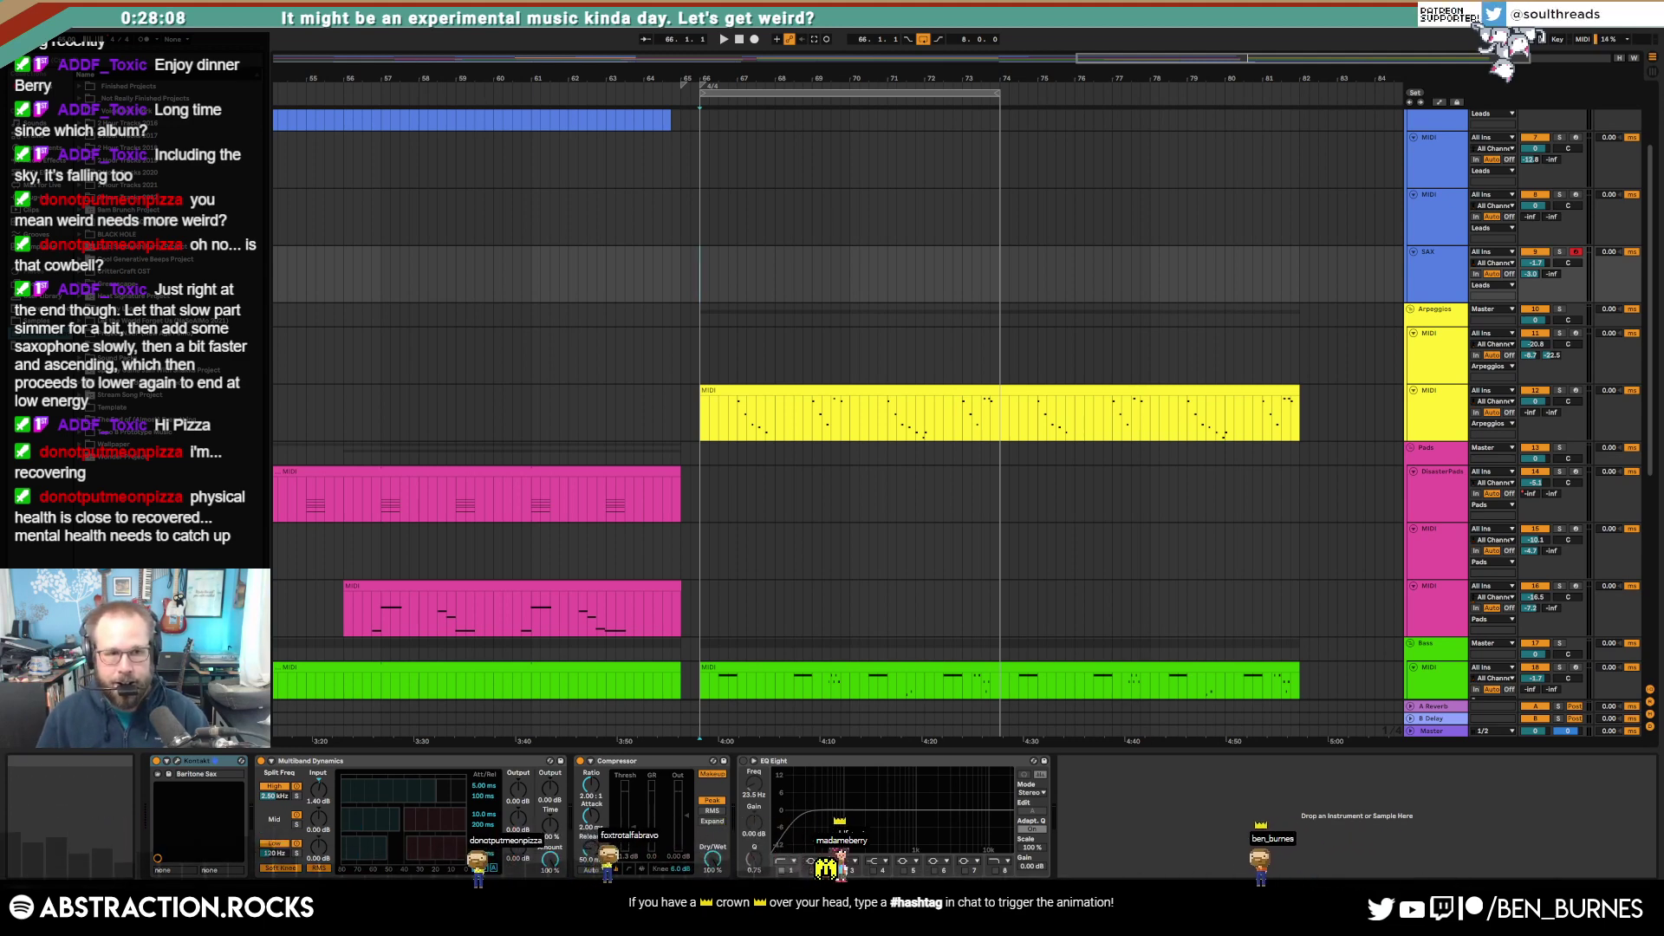
Step: Open the Link, Tempo and MIDI preferences and look through the second control surface's device list for the breath controller
{"action": "left_click", "coordinate": [171, 29]}
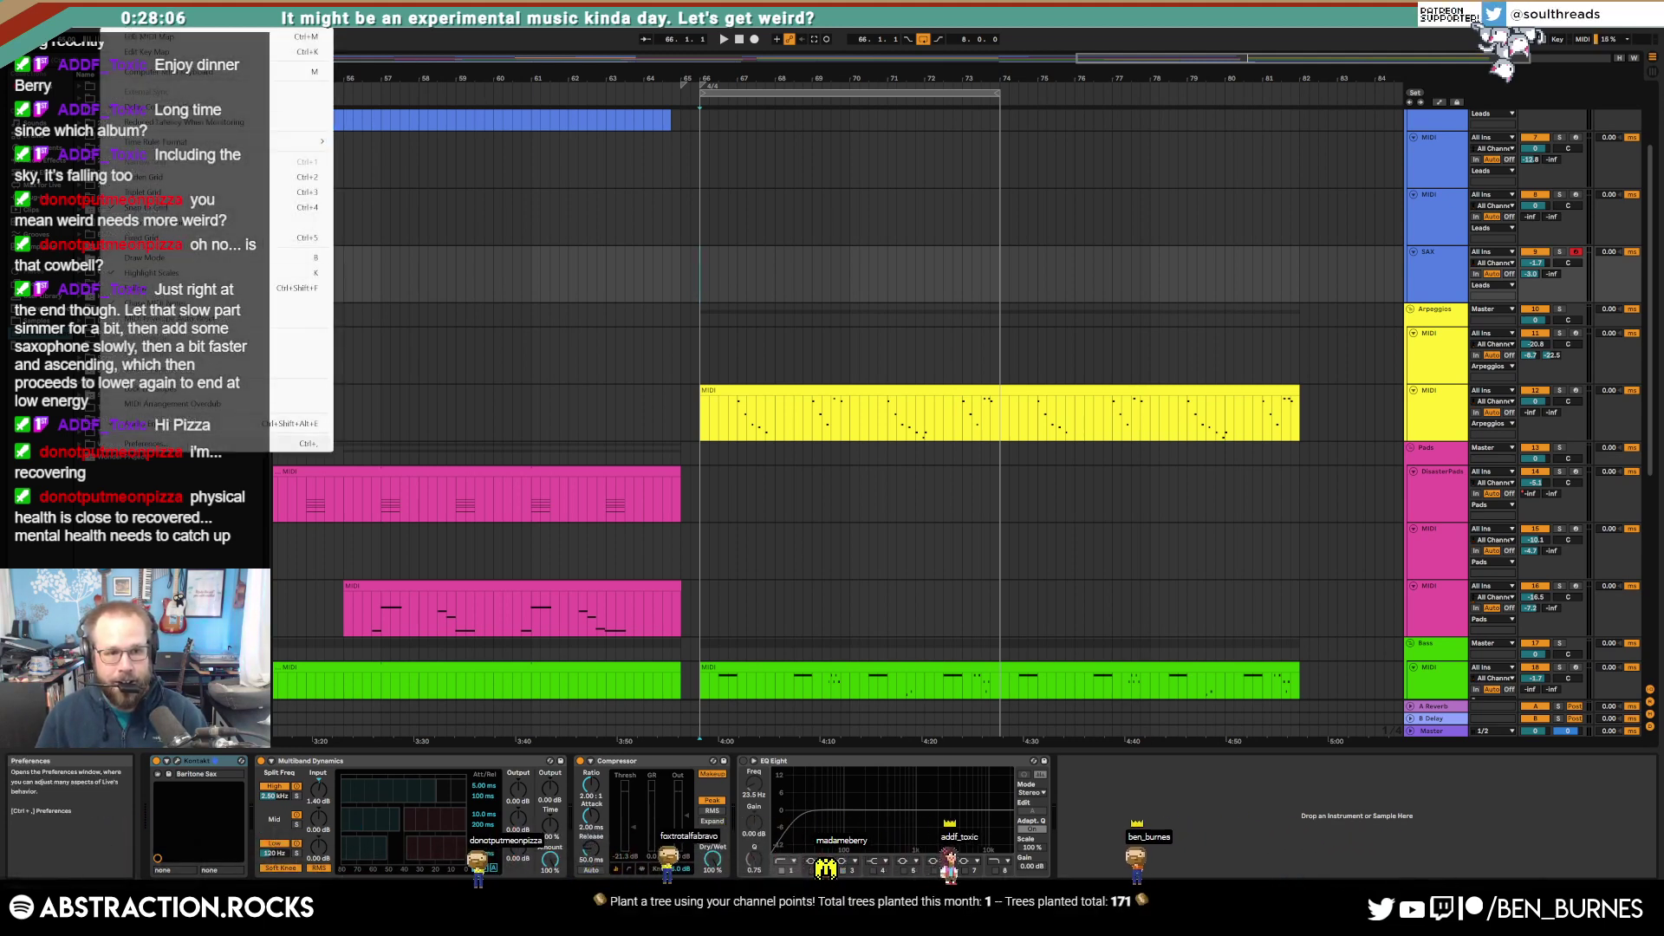
{"action": "left_click", "coordinate": [174, 444]}
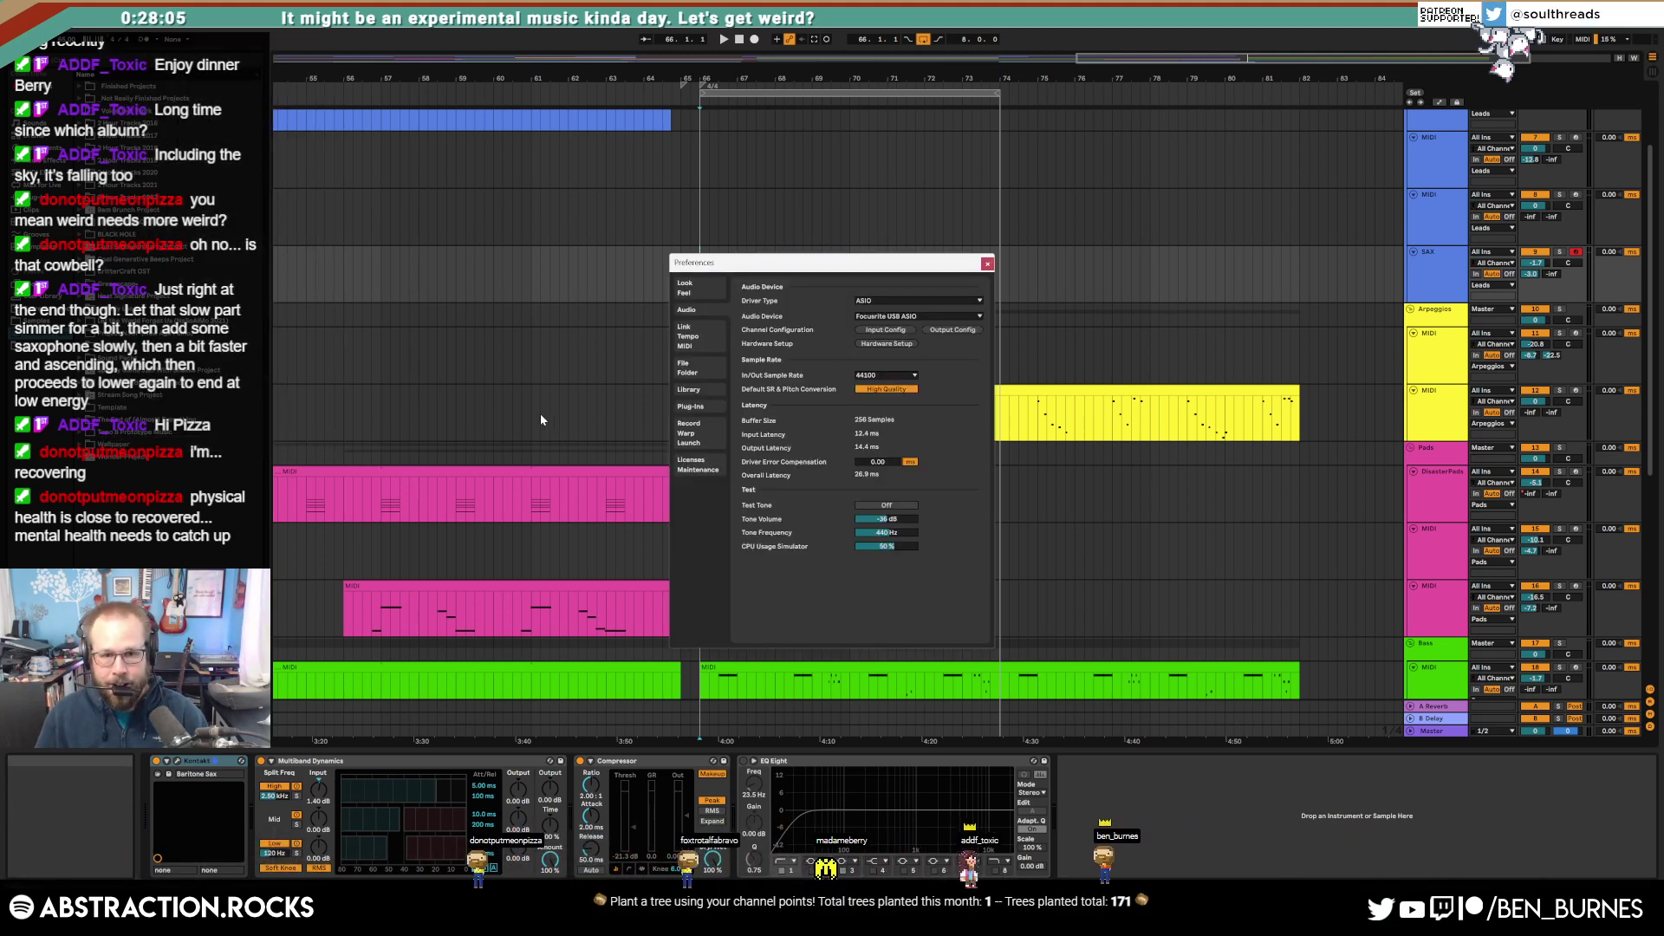
{"action": "left_click", "coordinate": [708, 338]}
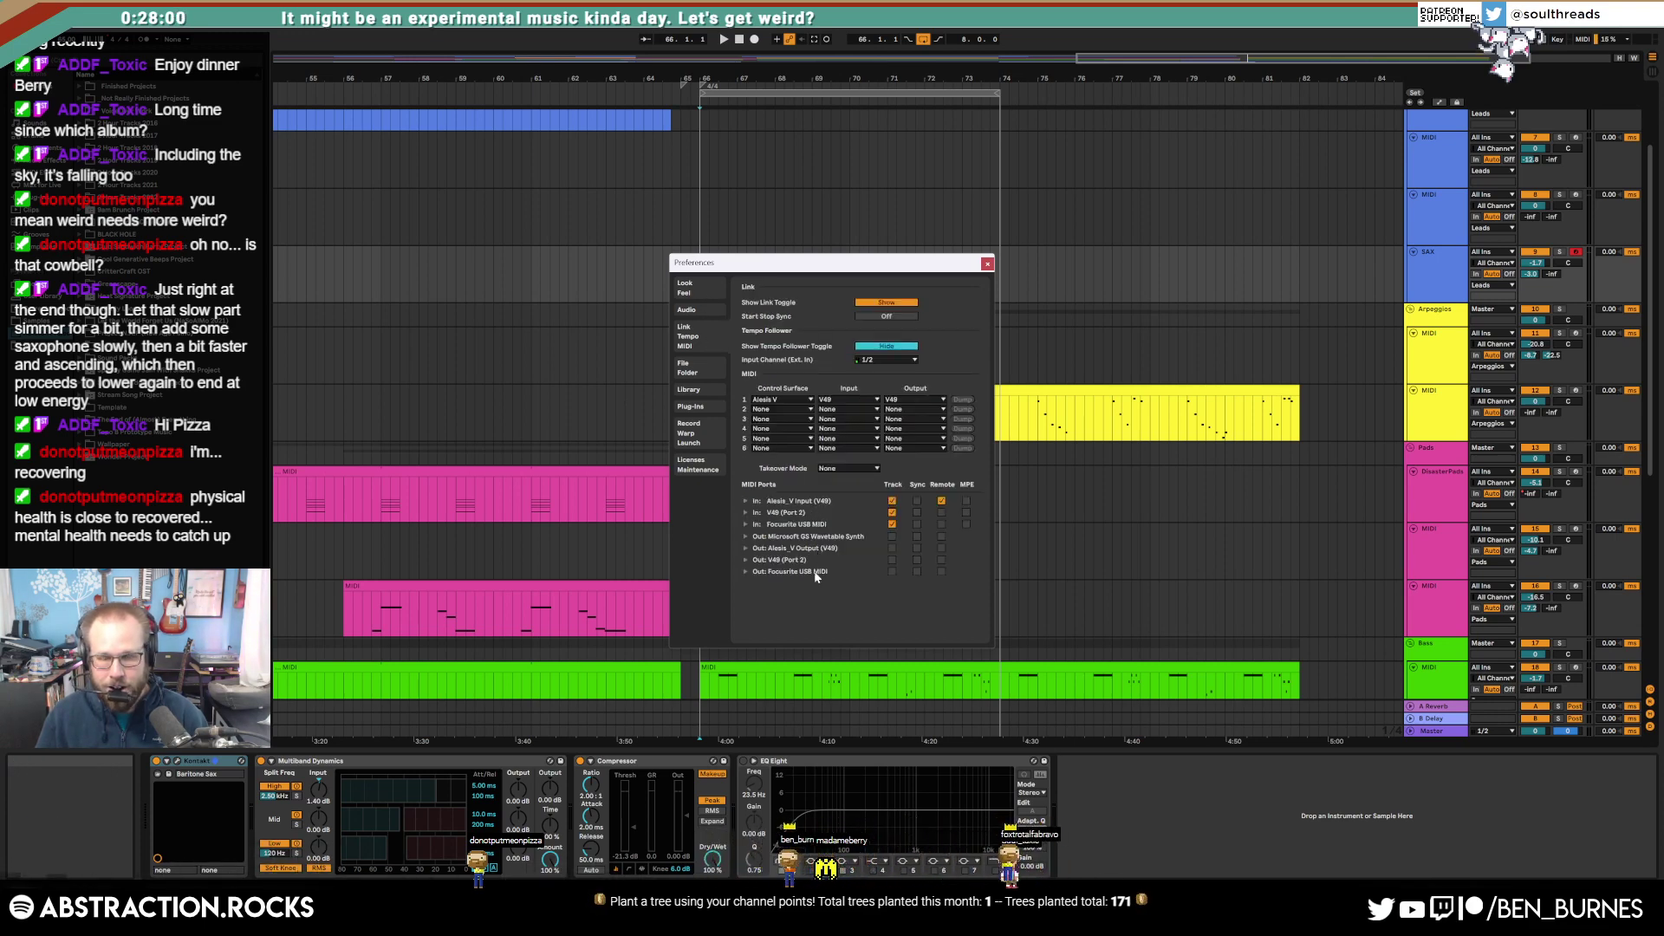
{"action": "left_click", "coordinate": [801, 410]}
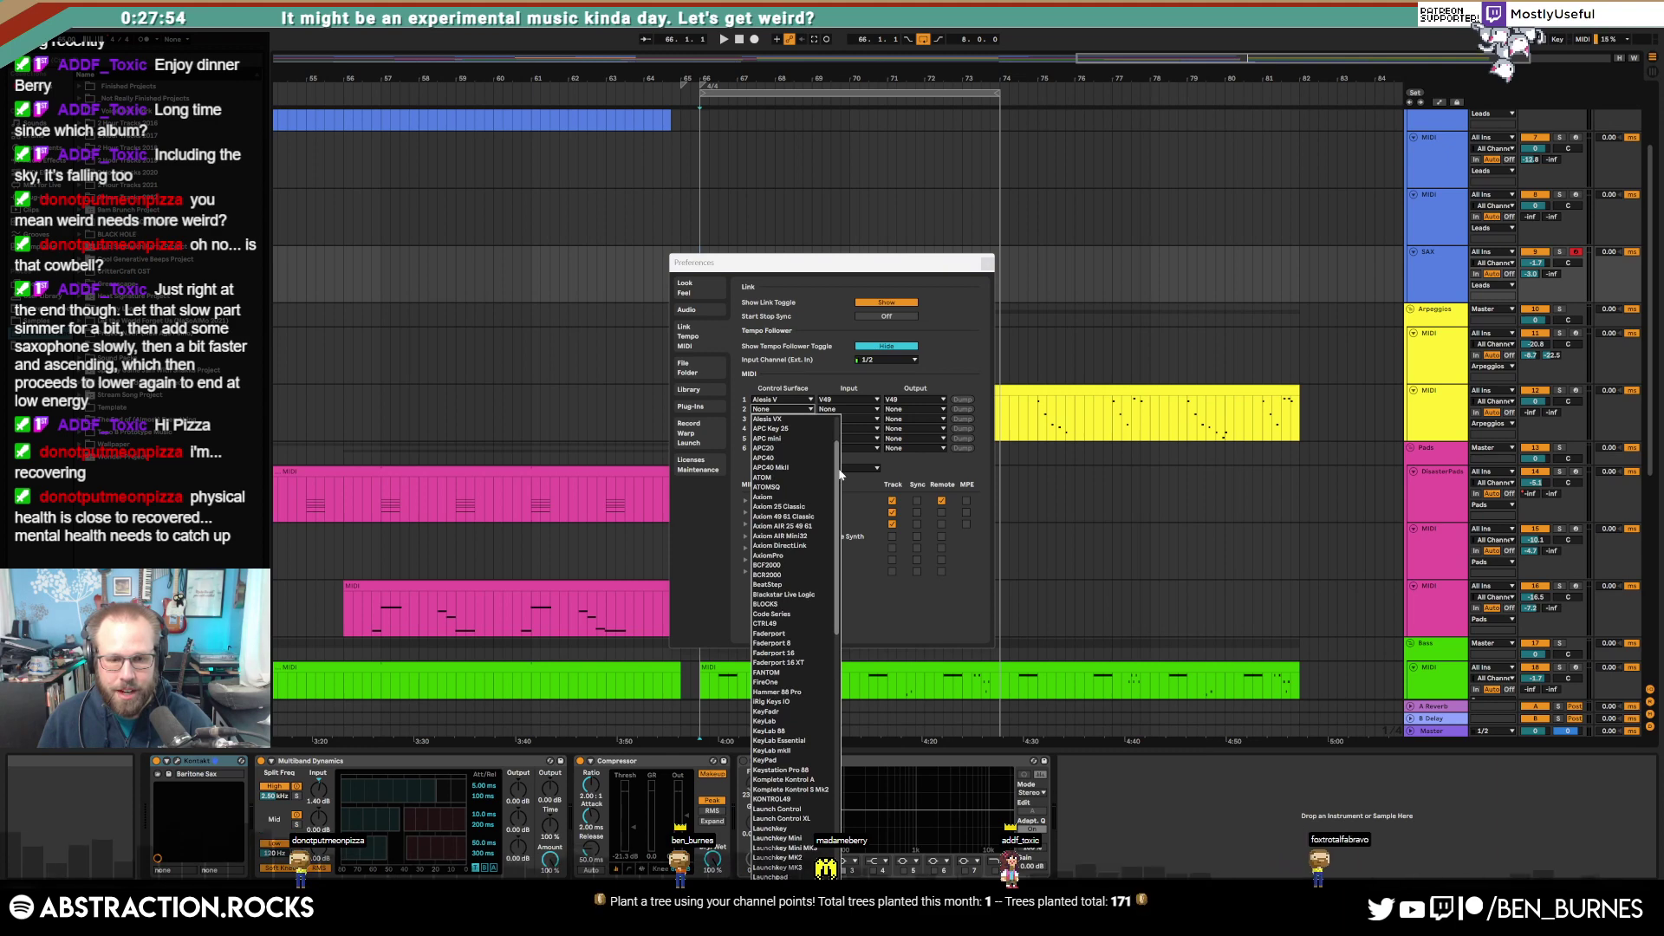
{"action": "left_click_drag", "start_coordinate": [839, 475], "coordinate": [830, 740]}
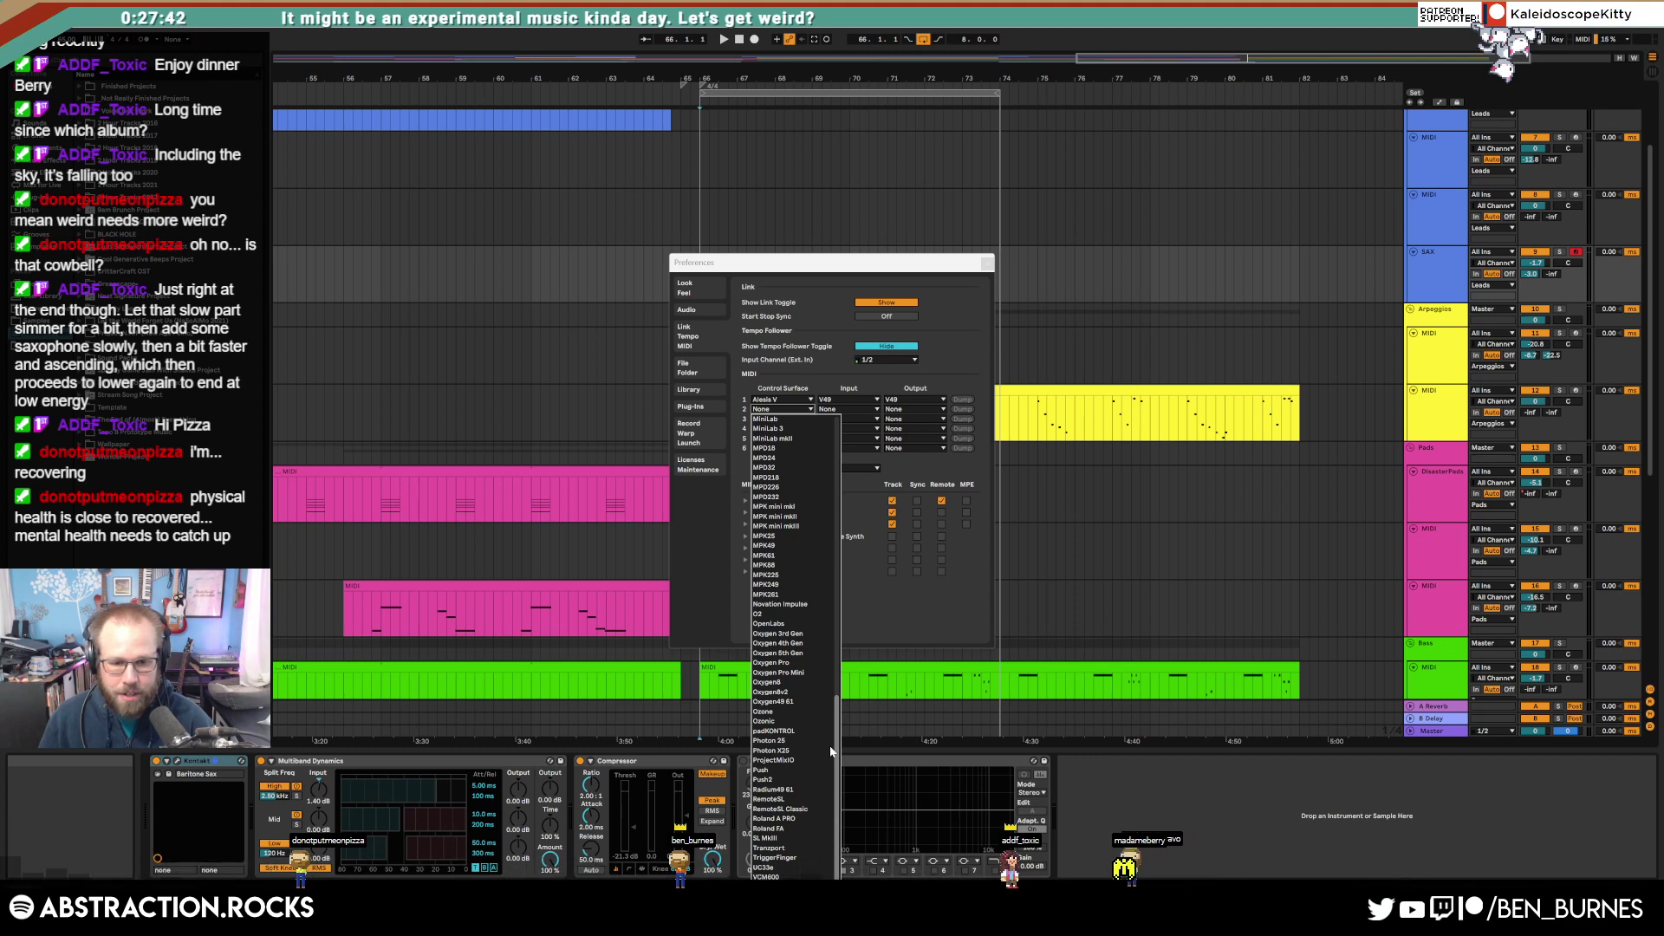
{"action": "left_click_drag", "start_coordinate": [830, 752], "coordinate": [801, 430]}
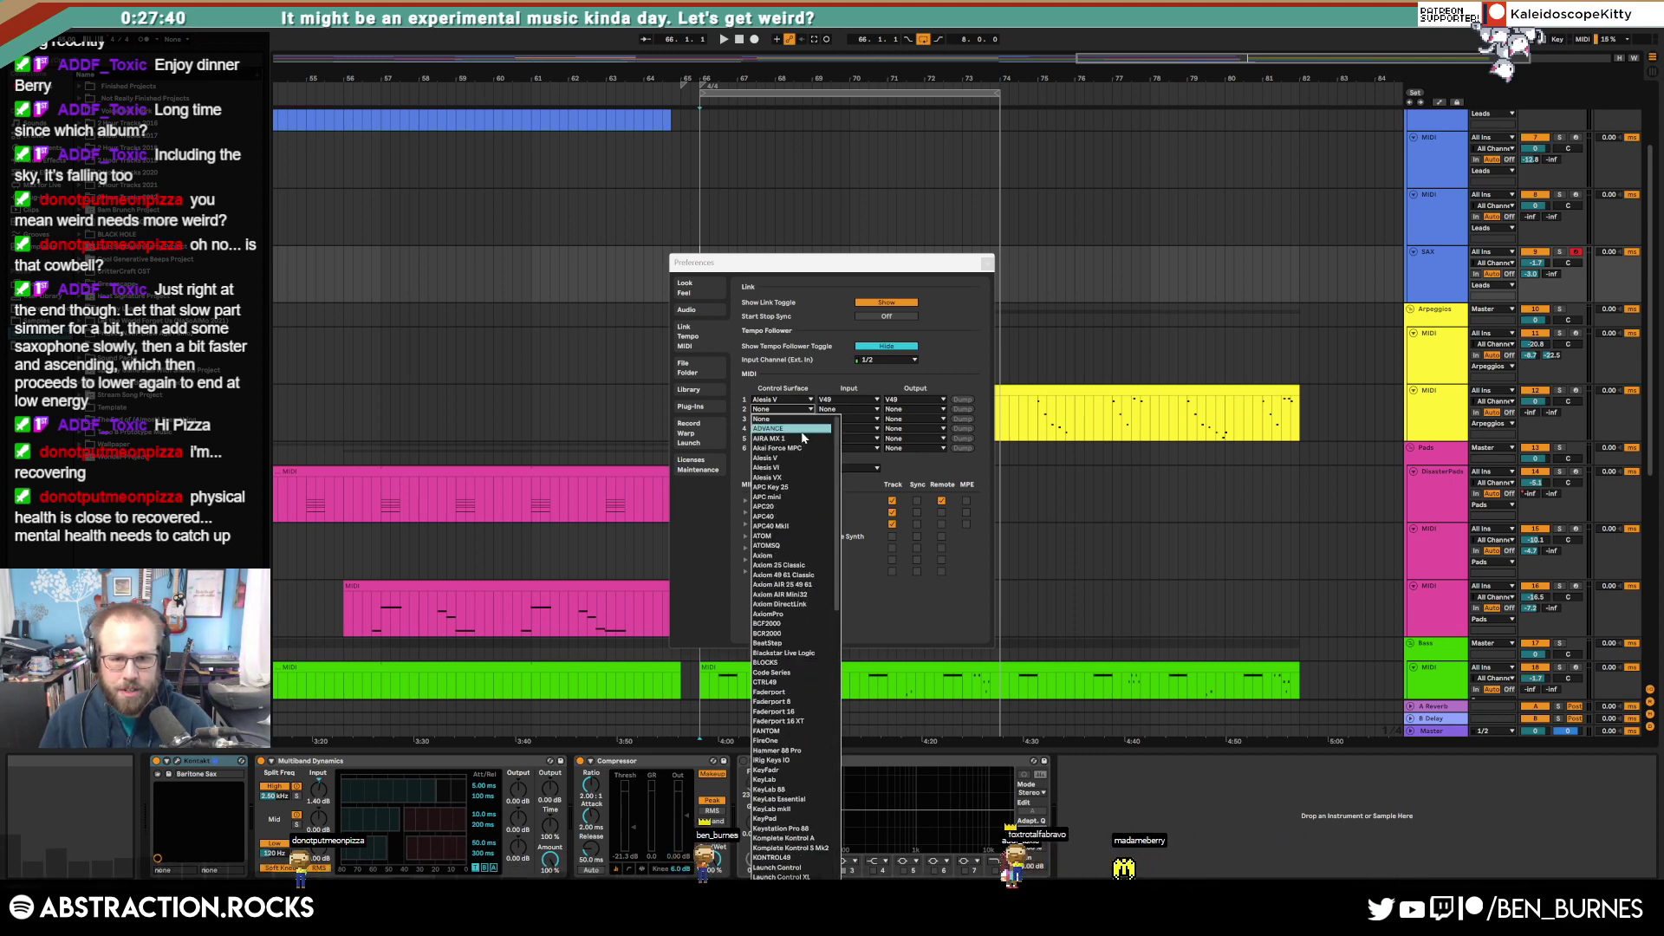
{"action": "left_click", "coordinate": [940, 380]}
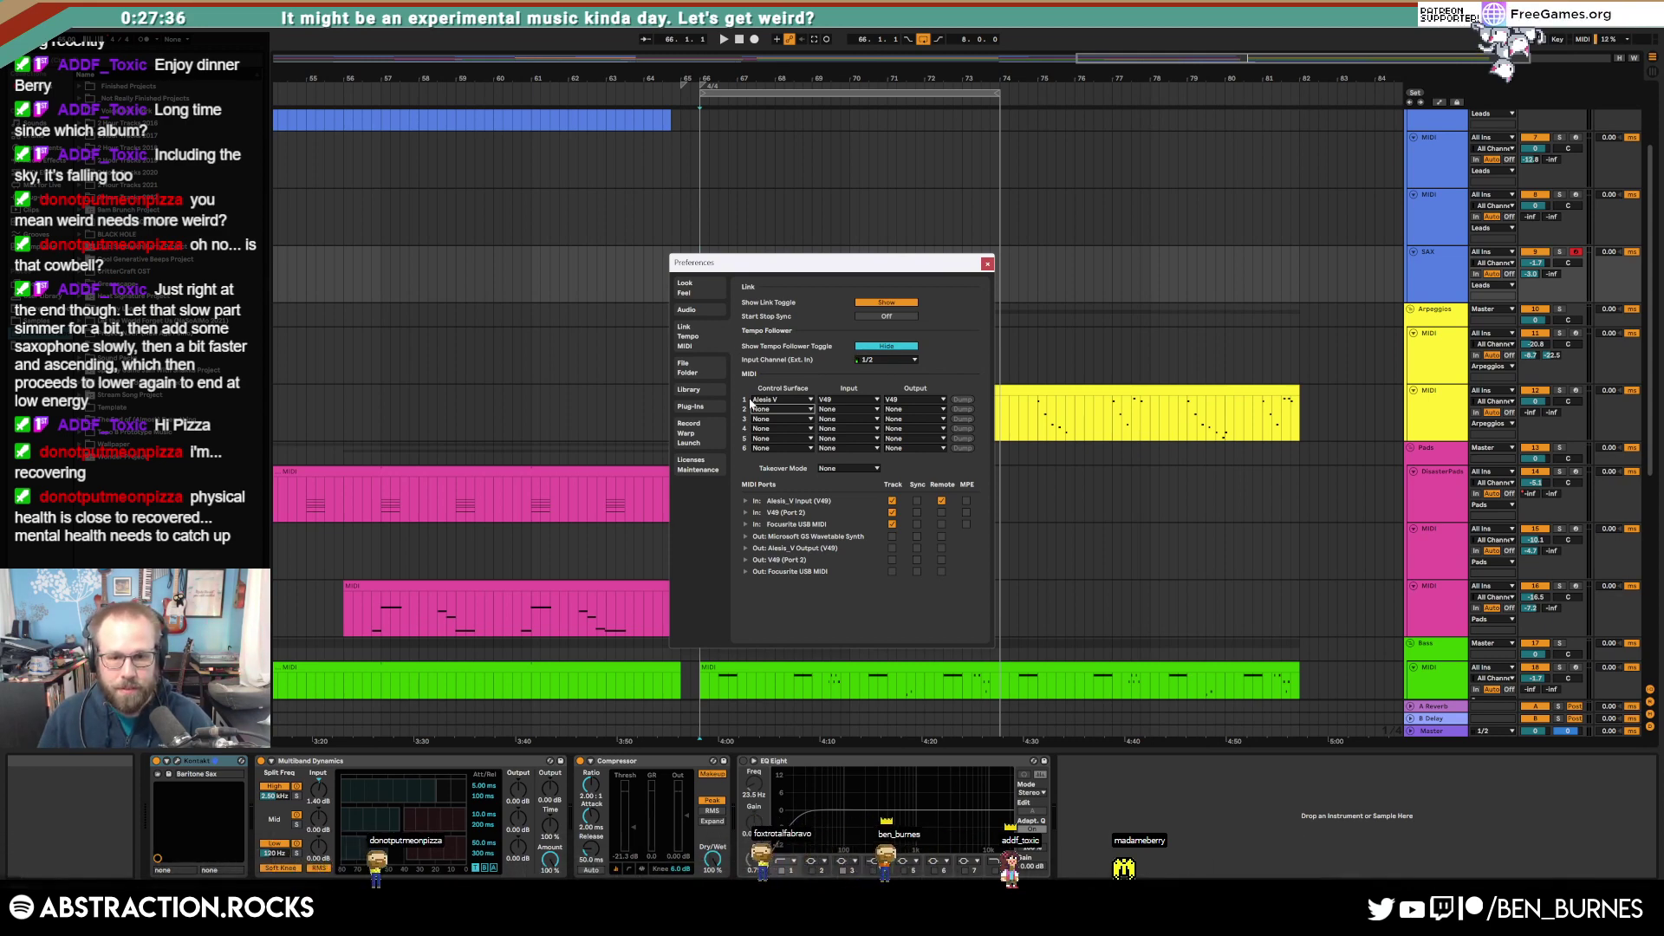
{"action": "left_click", "coordinate": [810, 410]}
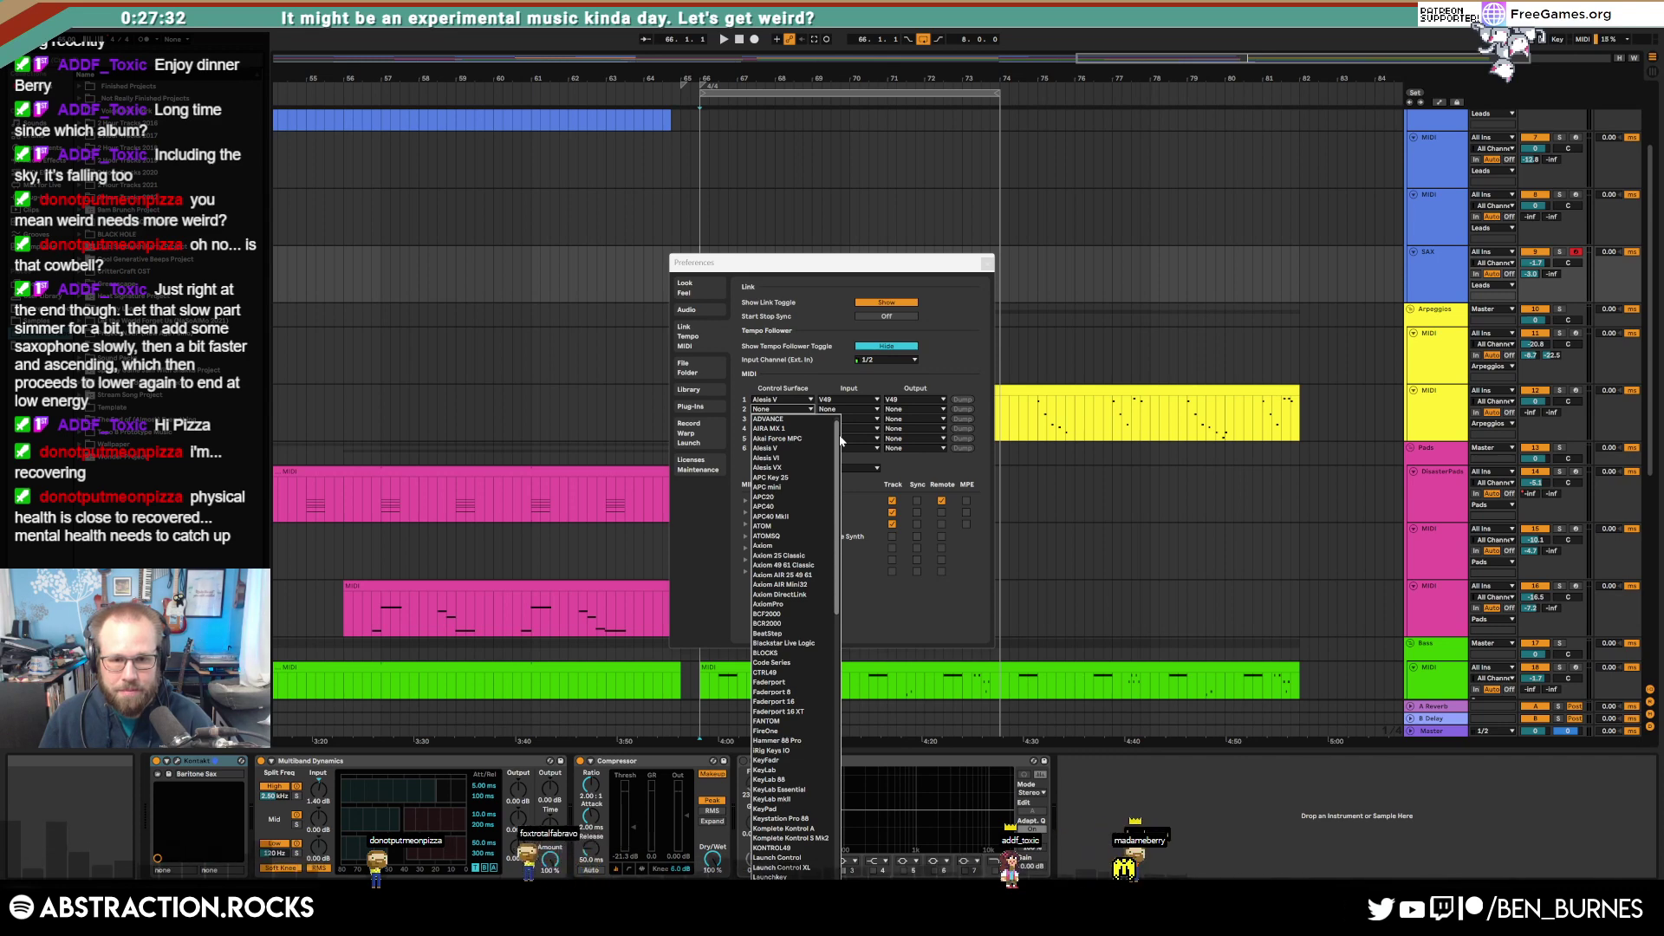
{"action": "scroll", "coordinate": [771, 538], "scroll_direction": "down", "scroll_amount": 4}
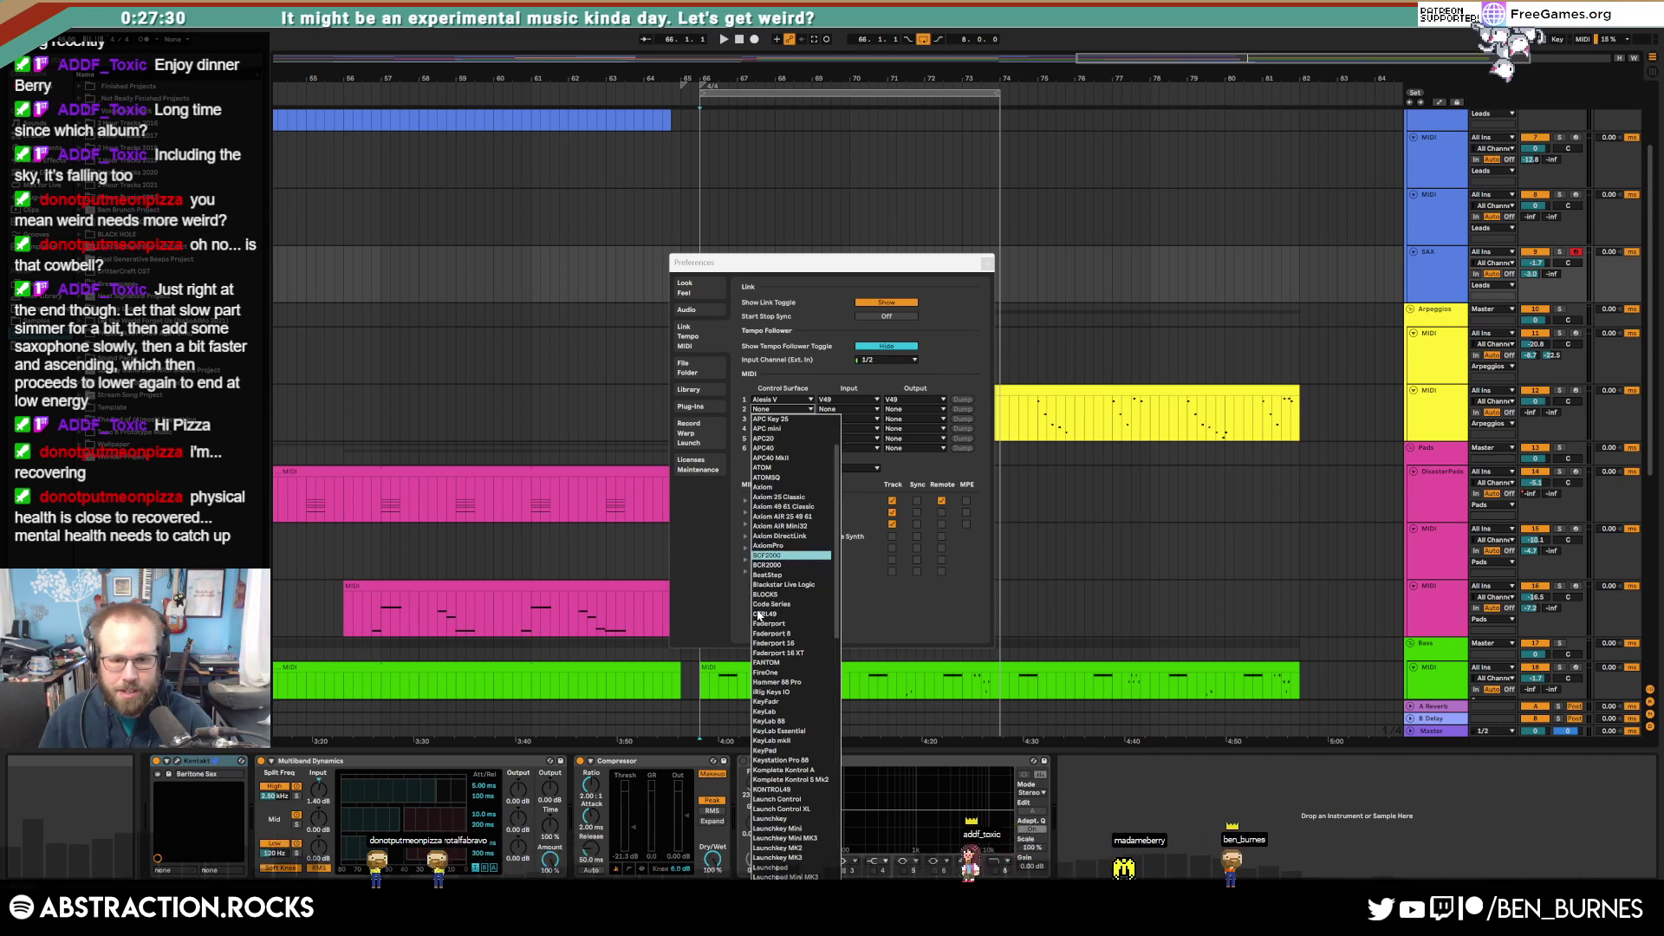
{"action": "scroll", "coordinate": [764, 615], "scroll_direction": "down", "scroll_amount": 12}
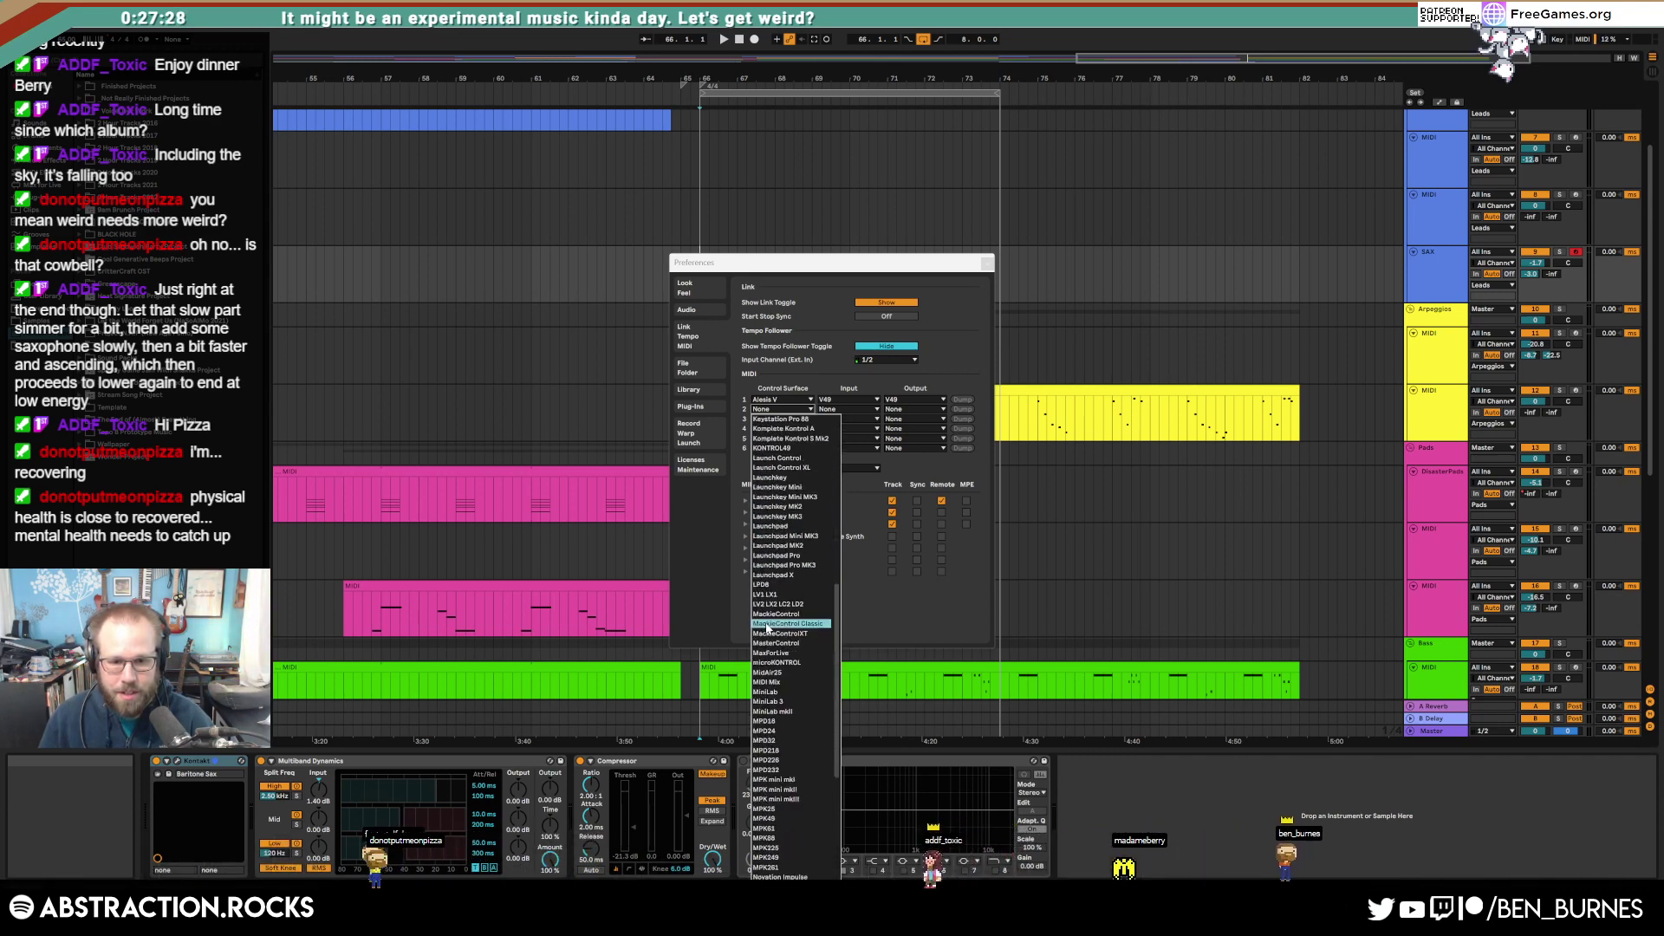
{"action": "scroll", "coordinate": [768, 628], "scroll_direction": "down", "scroll_amount": 7}
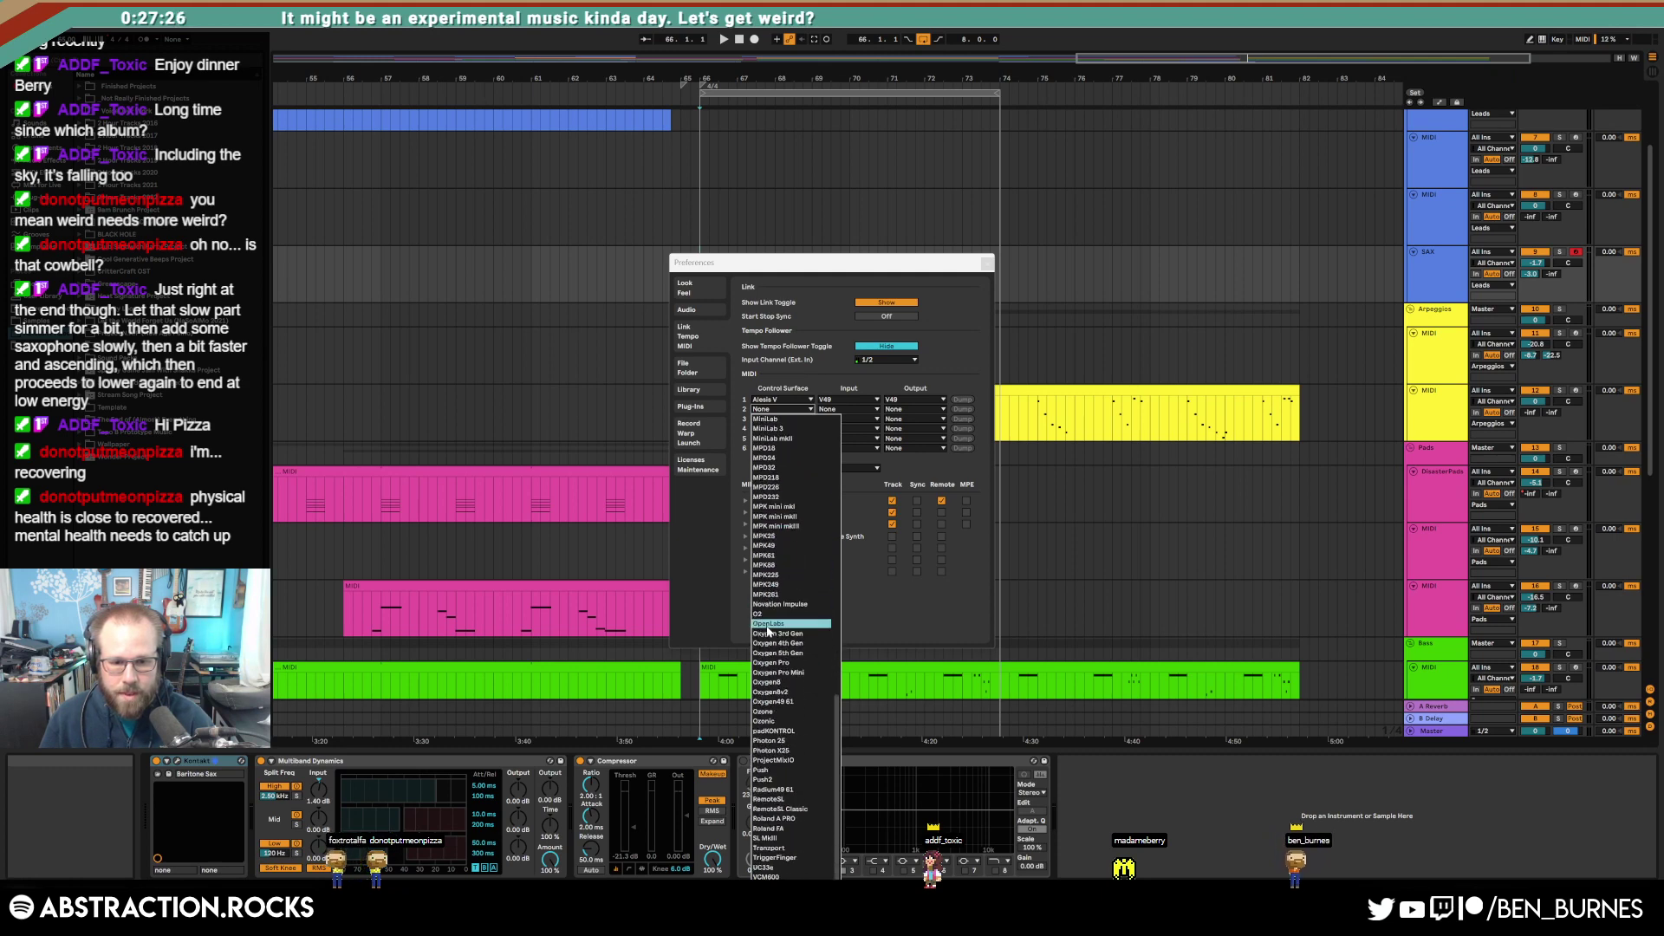
{"action": "left_click", "coordinate": [925, 645]}
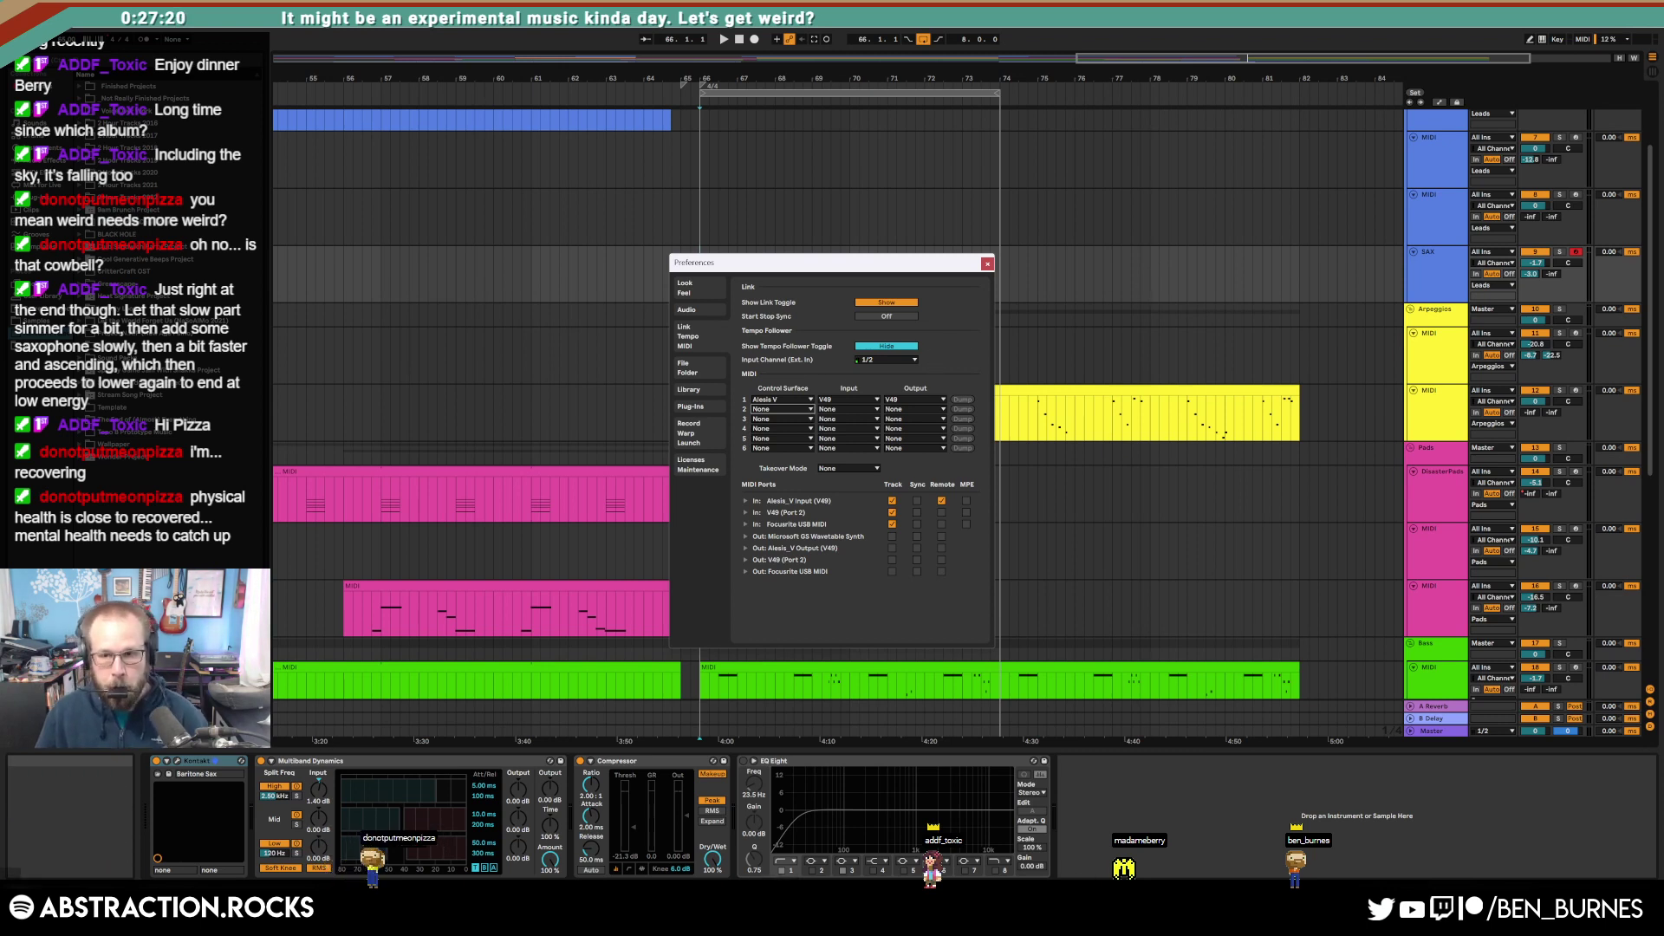
Step: Launch the TEControl MIDI Breath Controller utility, review its breath settings, and close it along with the preferences
{"action": "mouse_move", "coordinate": [80, 921]}
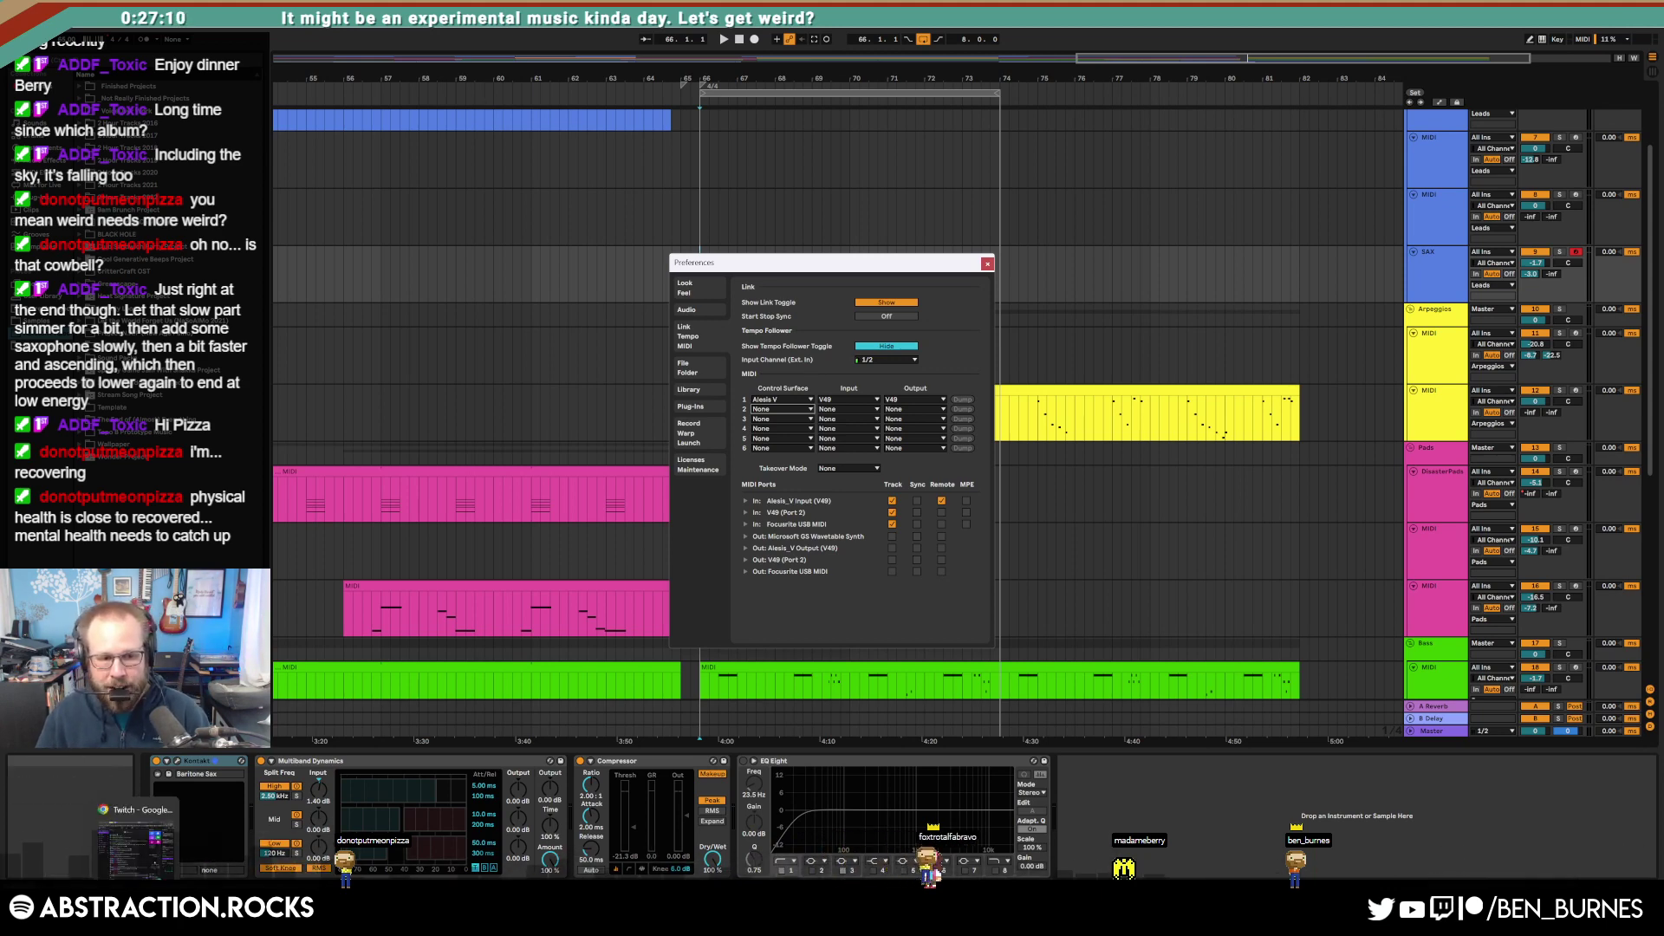
{"action": "key", "text": "super"}
{"action": "left_click", "coordinate": [165, 905]}
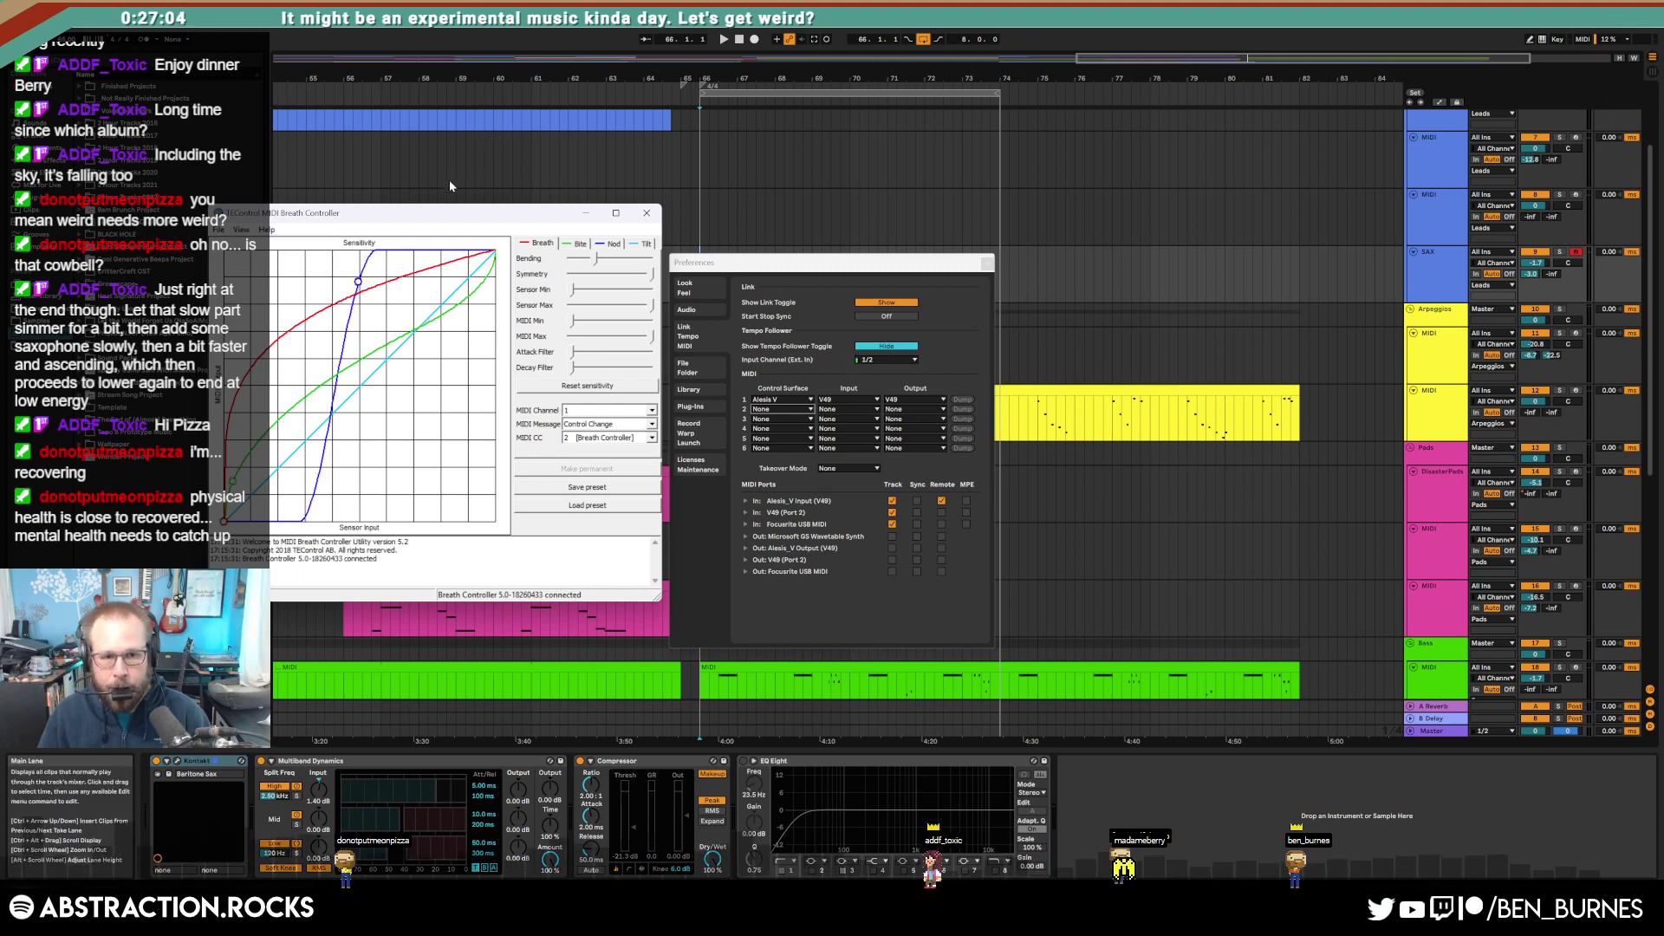
{"action": "left_click_drag", "start_coordinate": [451, 213], "coordinate": [509, 212]}
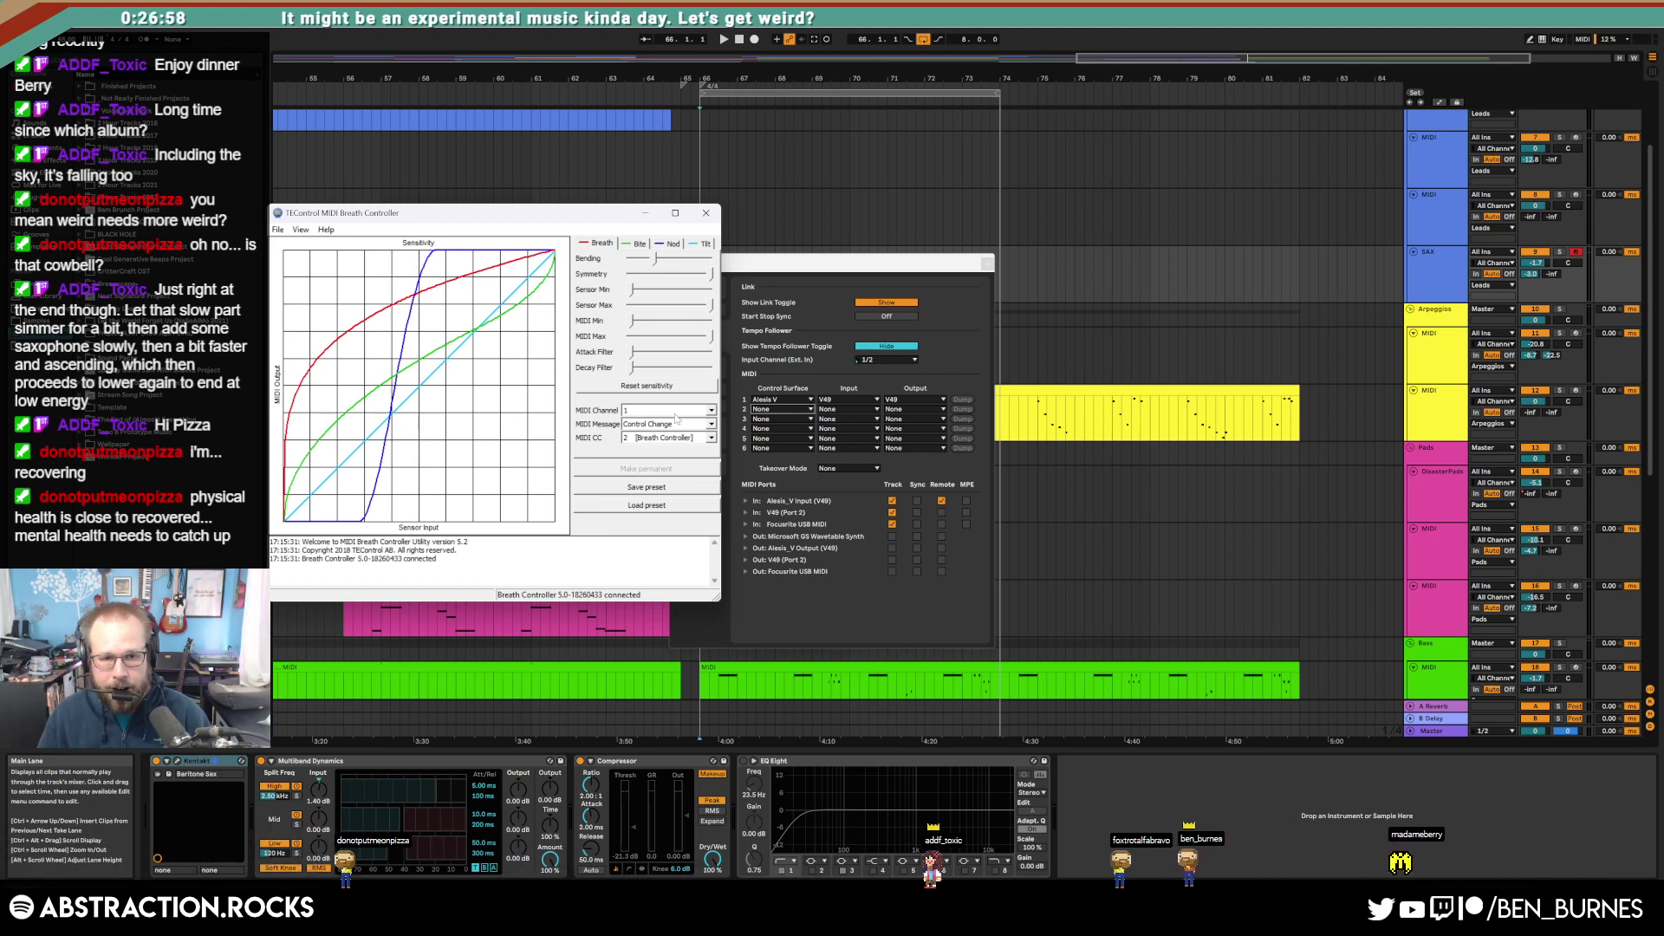
{"action": "left_click", "coordinate": [707, 213]}
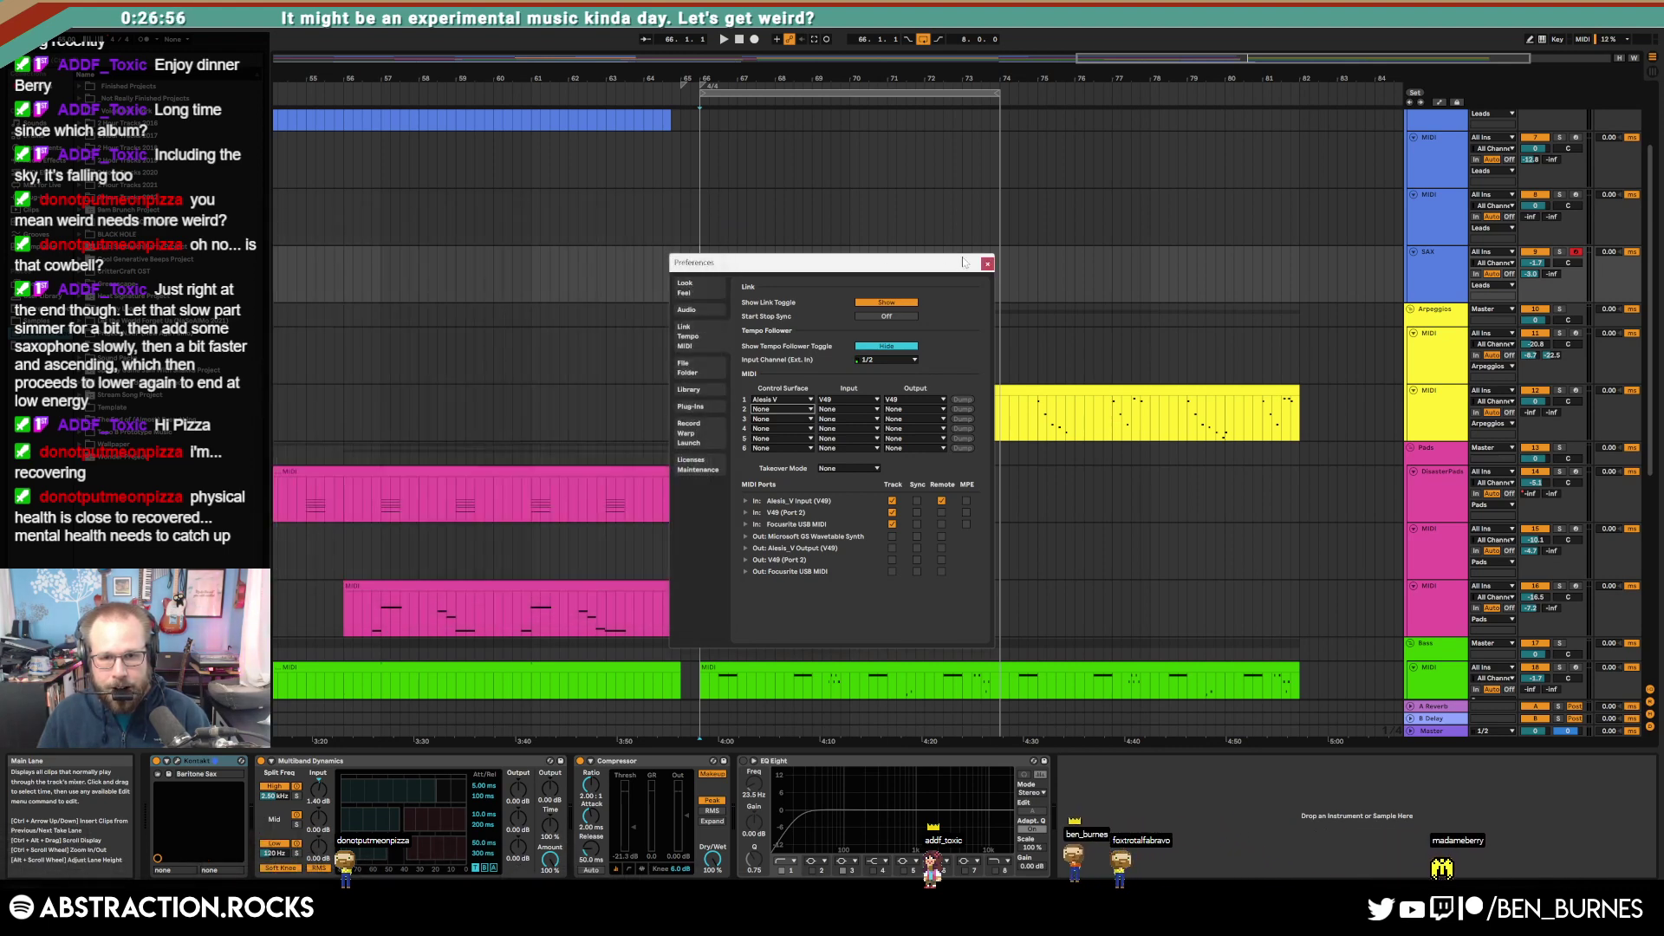
{"action": "left_click", "coordinate": [988, 263]}
Step: Open the SAX track's Kontakt instrument, check the MIDI CC automation assigned to its slider, and close the instrument
{"action": "left_click", "coordinate": [1457, 282]}
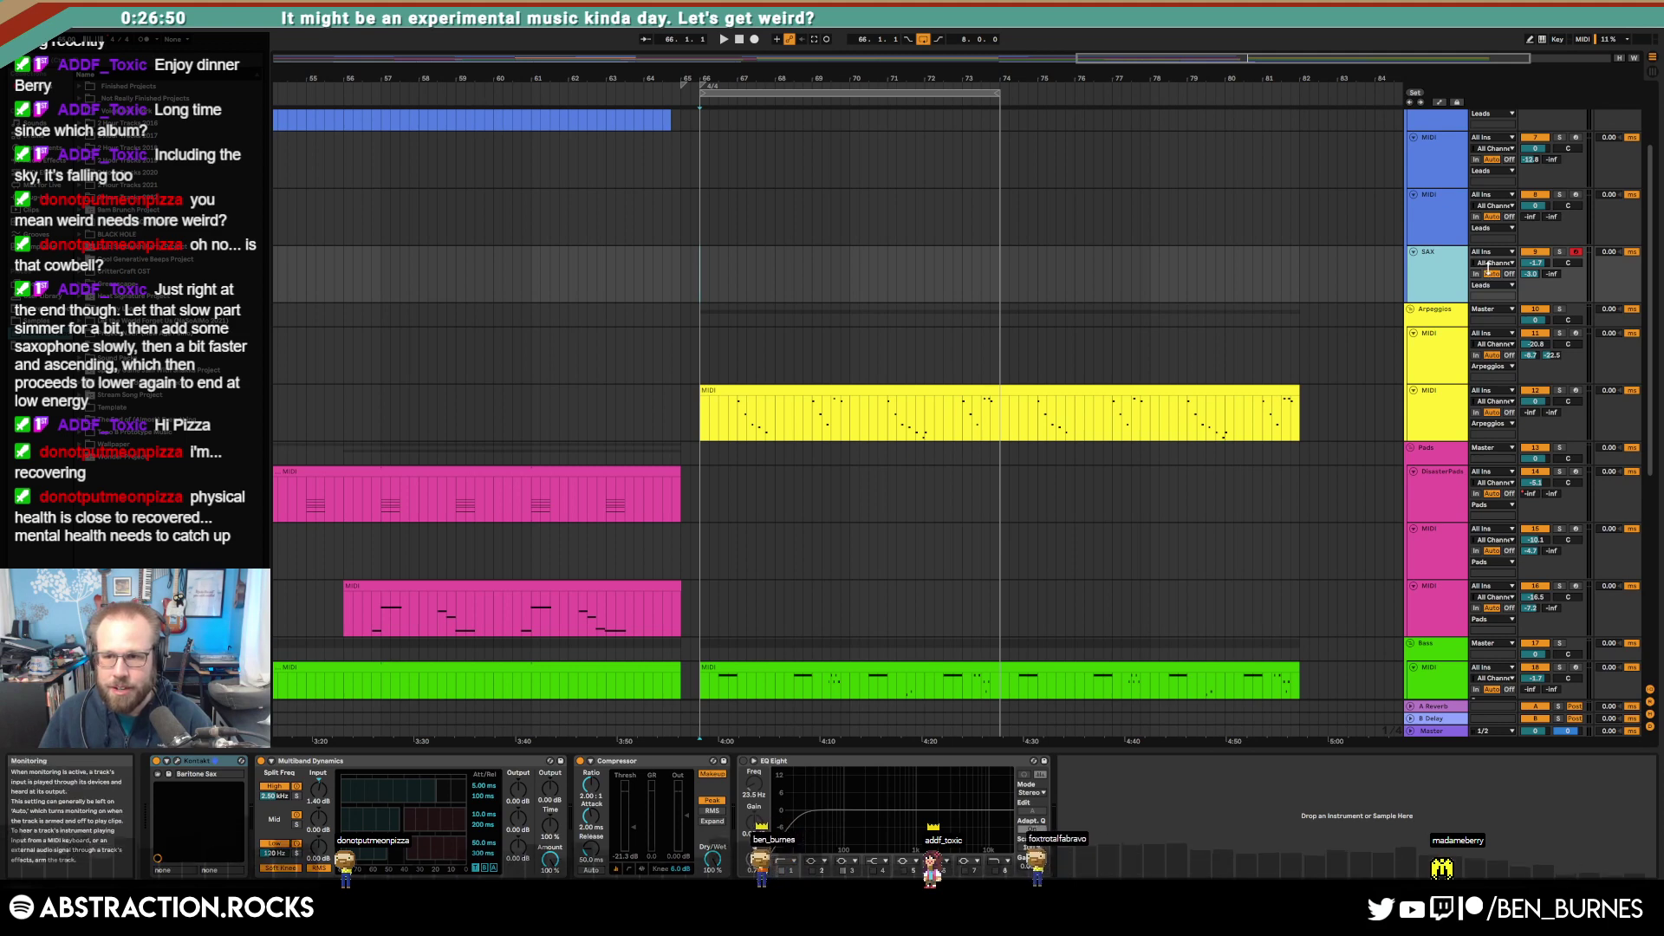
{"action": "left_click", "coordinate": [177, 761]}
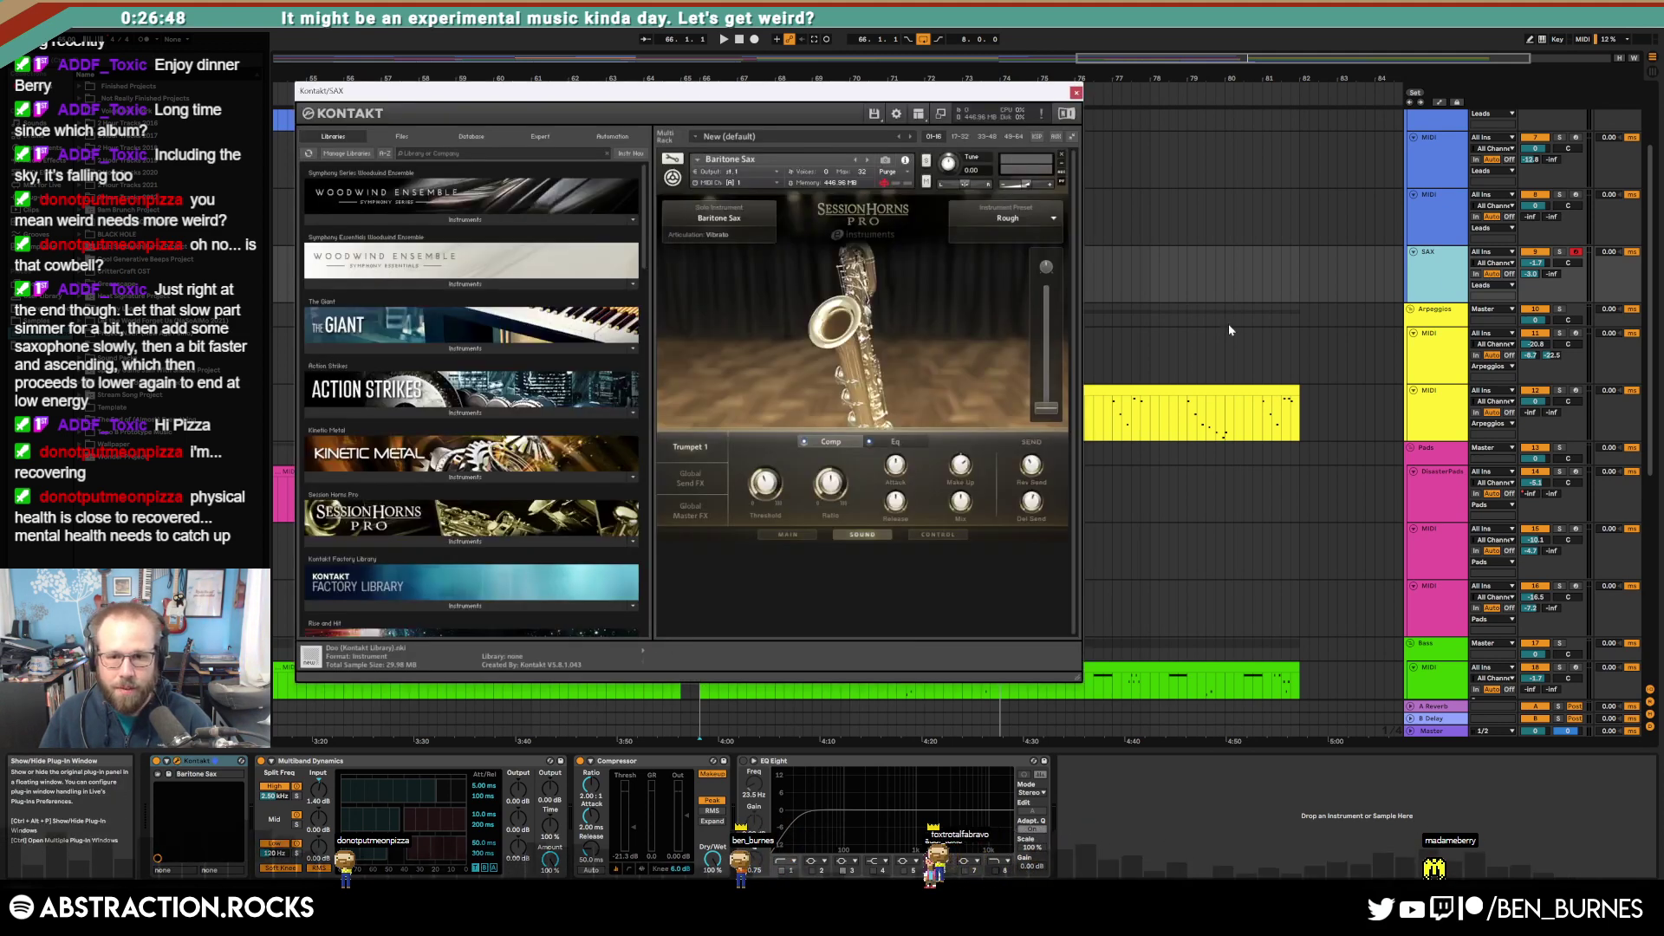
{"action": "right_click", "coordinate": [1041, 414]}
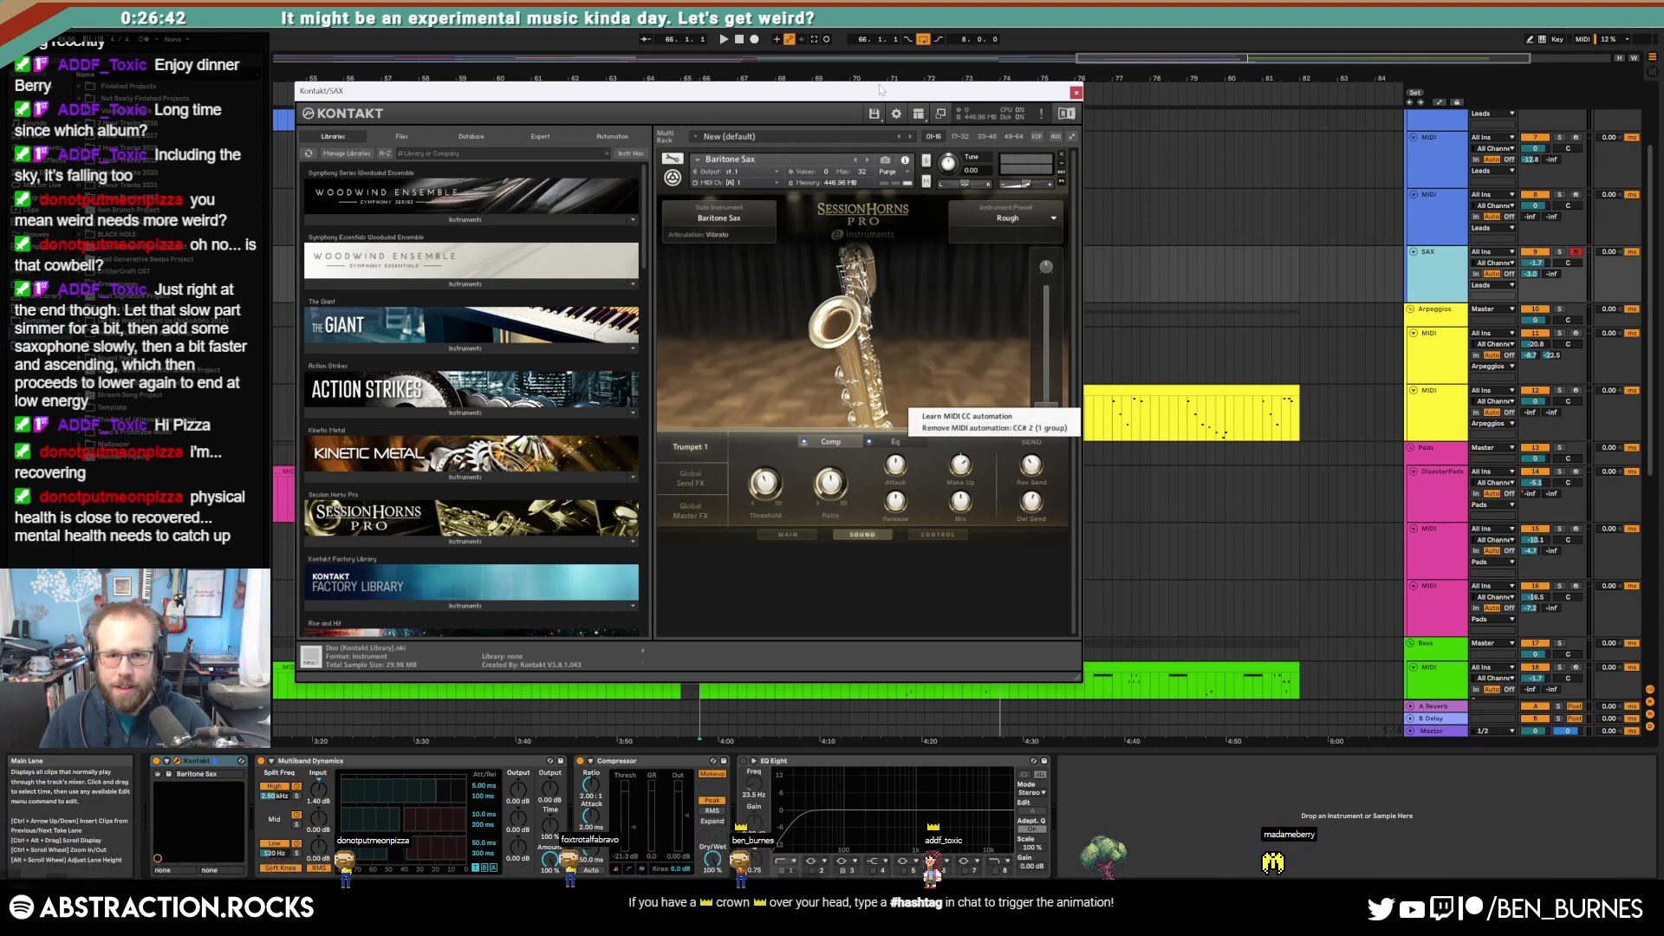
{"action": "left_click_drag", "start_coordinate": [882, 89], "coordinate": [913, 118]}
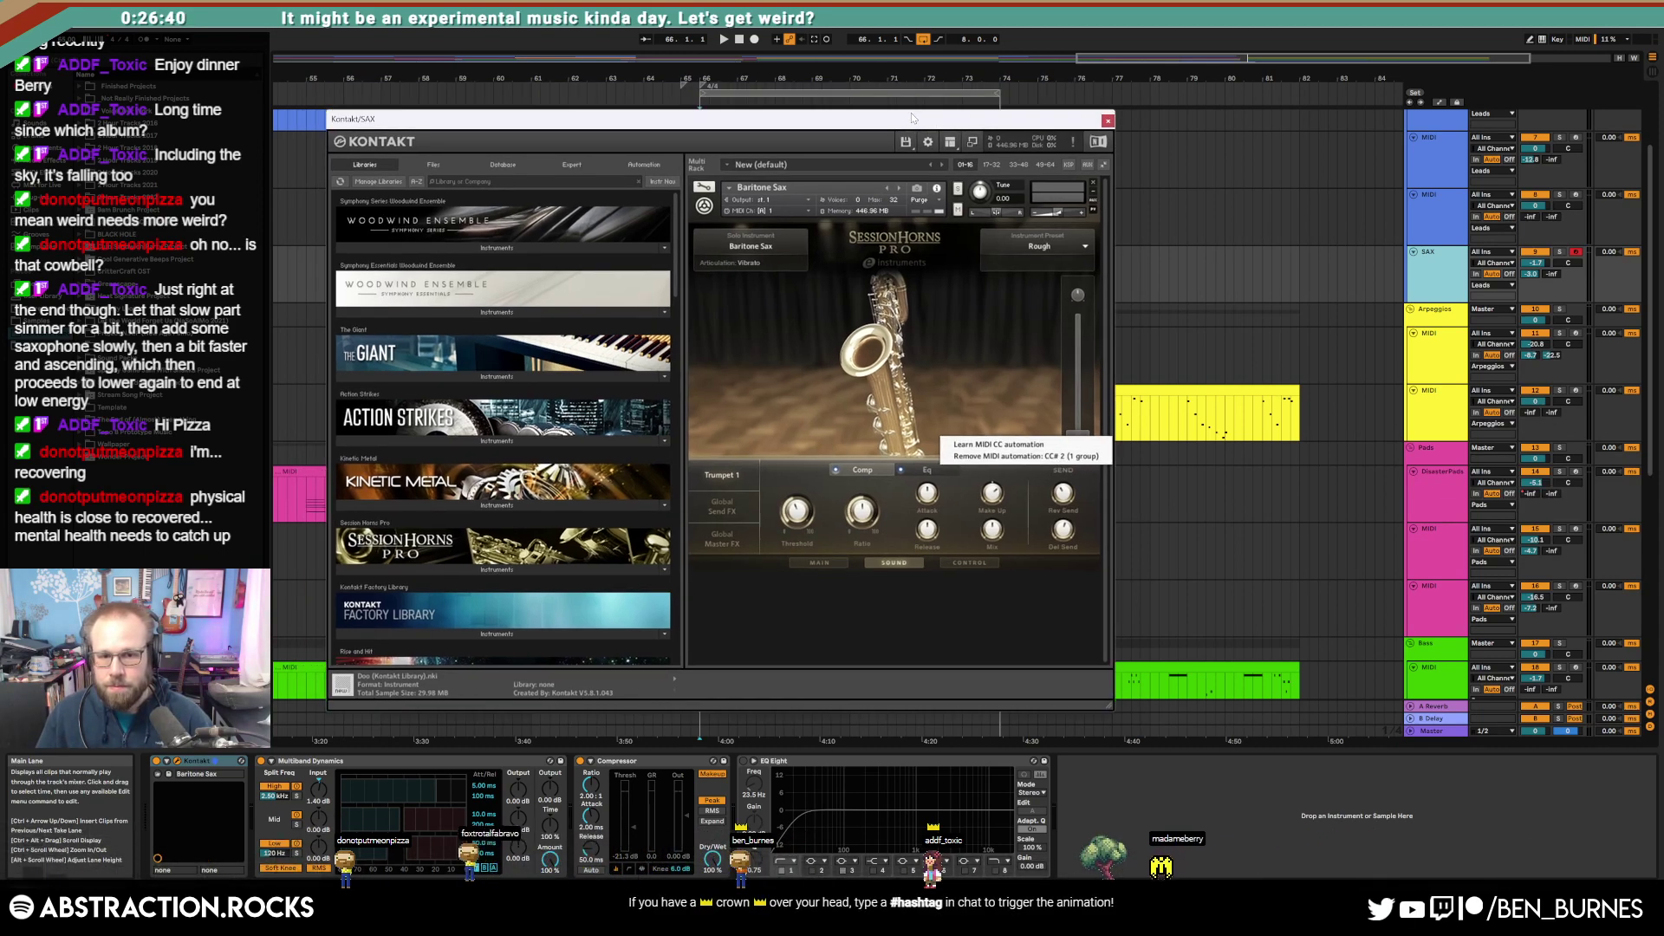
{"action": "left_click", "coordinate": [1107, 121]}
Step: Play the arrangement from about bar 32, compare the DisasterPads and SAX device chains, and recheck the Kontakt sax instrument
{"action": "scroll", "coordinate": [852, 286], "scroll_direction": "down", "scroll_amount": 5}
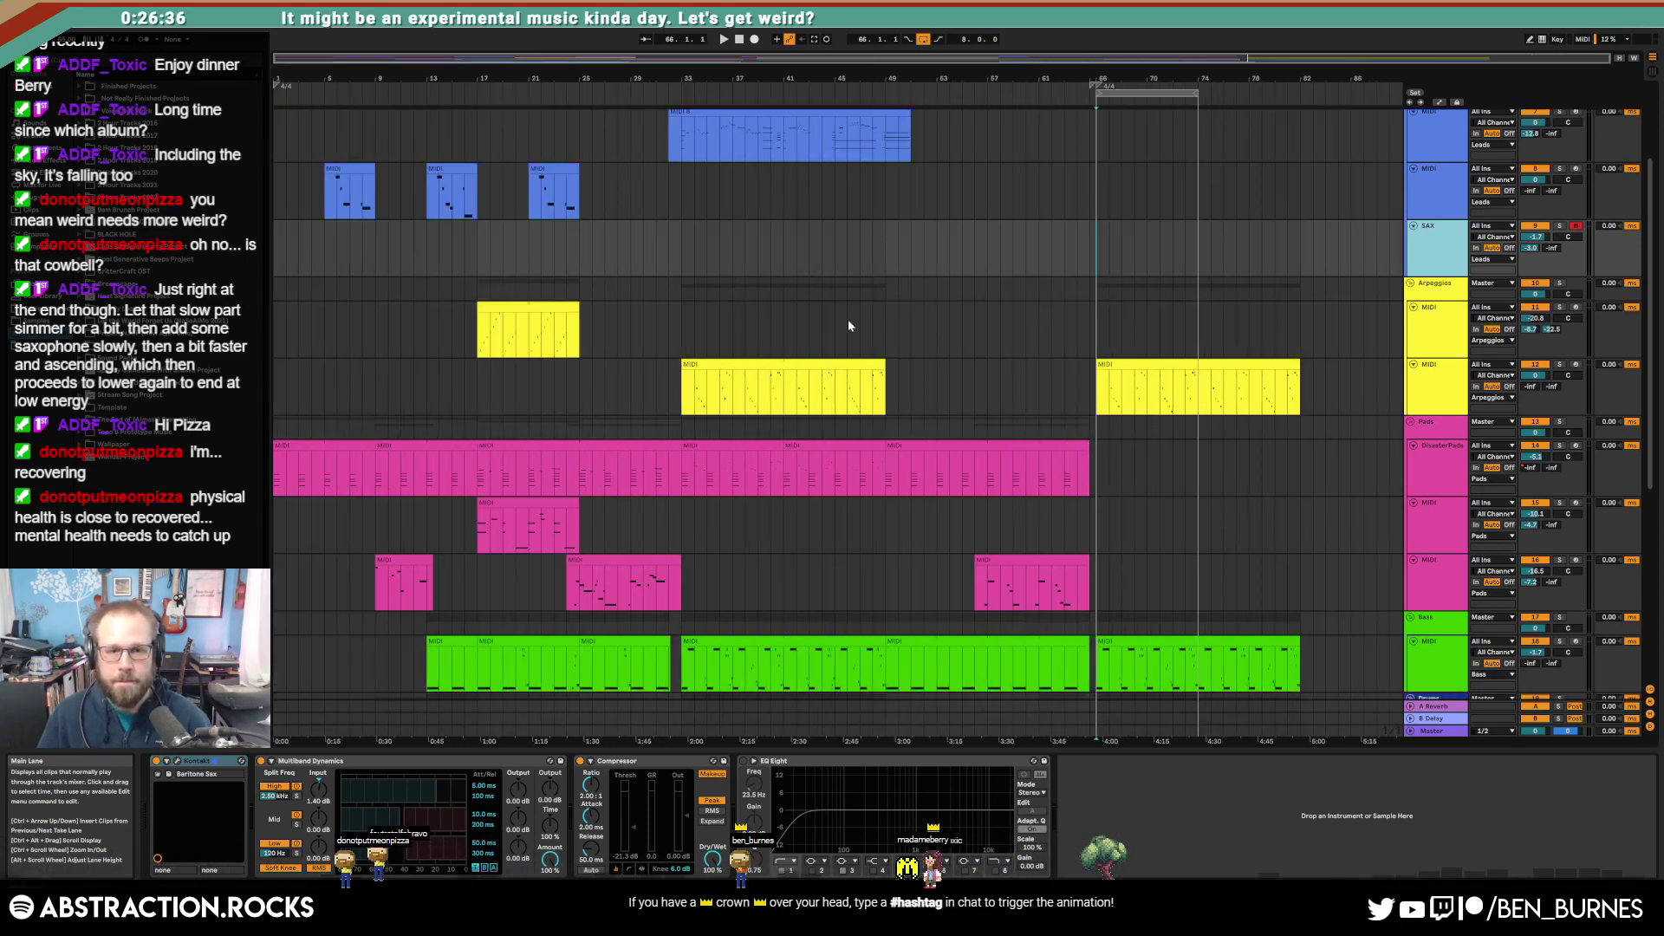
{"action": "scroll", "coordinate": [901, 294], "scroll_direction": "up", "scroll_amount": 3}
{"action": "left_click", "coordinate": [668, 95]}
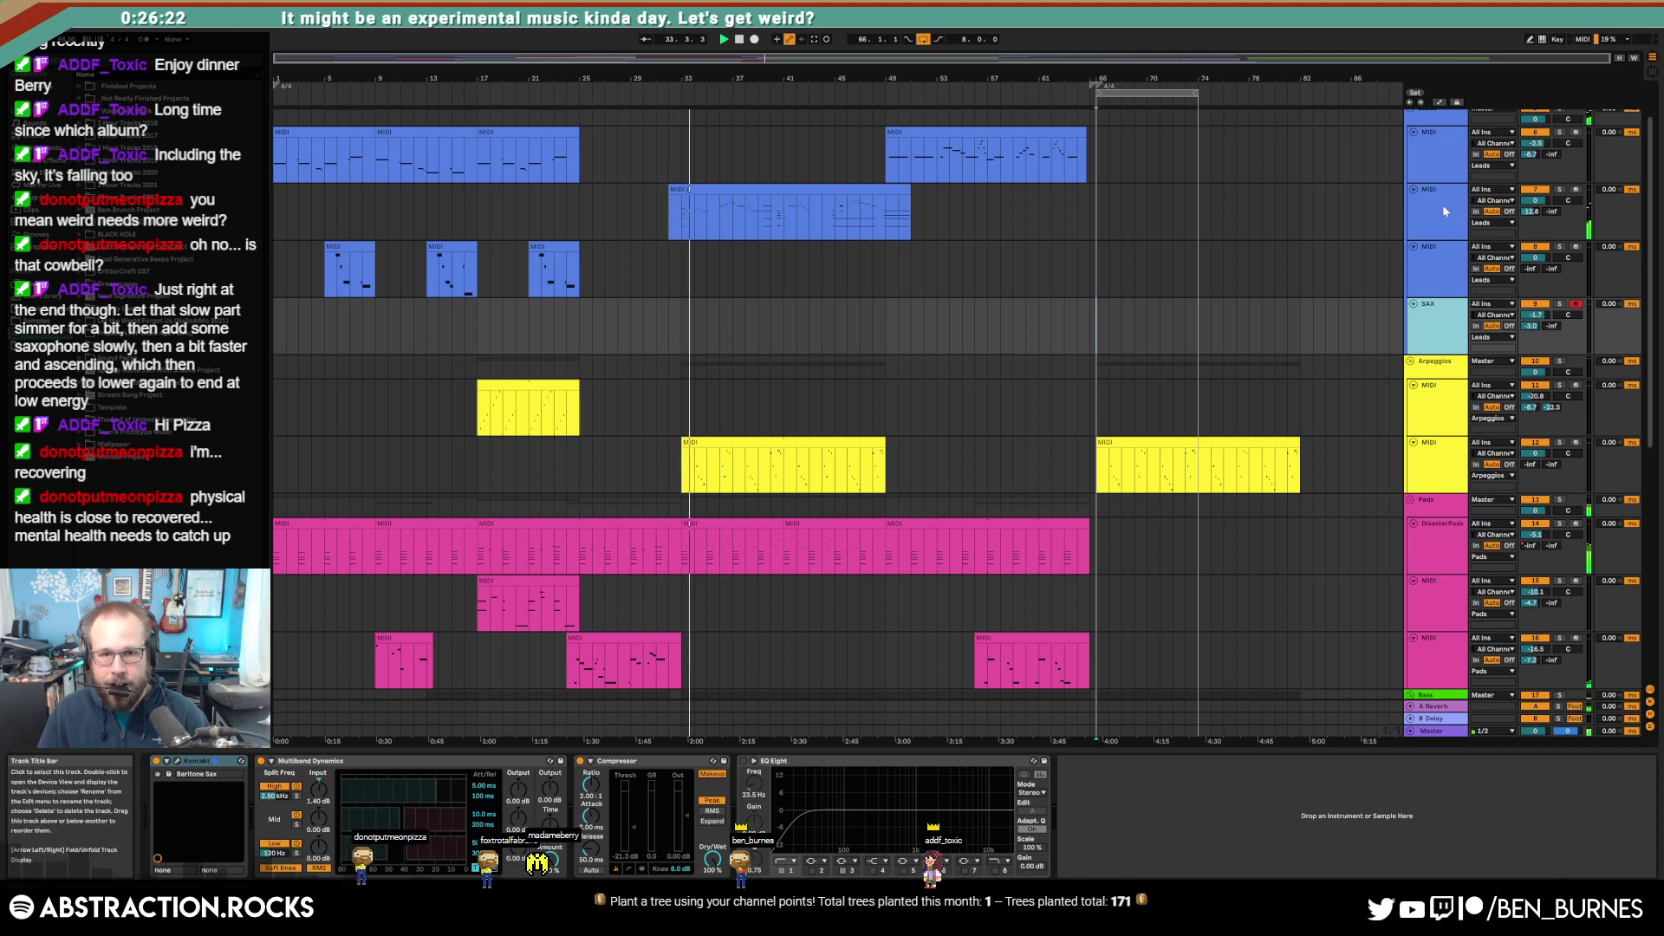
{"action": "left_click", "coordinate": [1435, 557]}
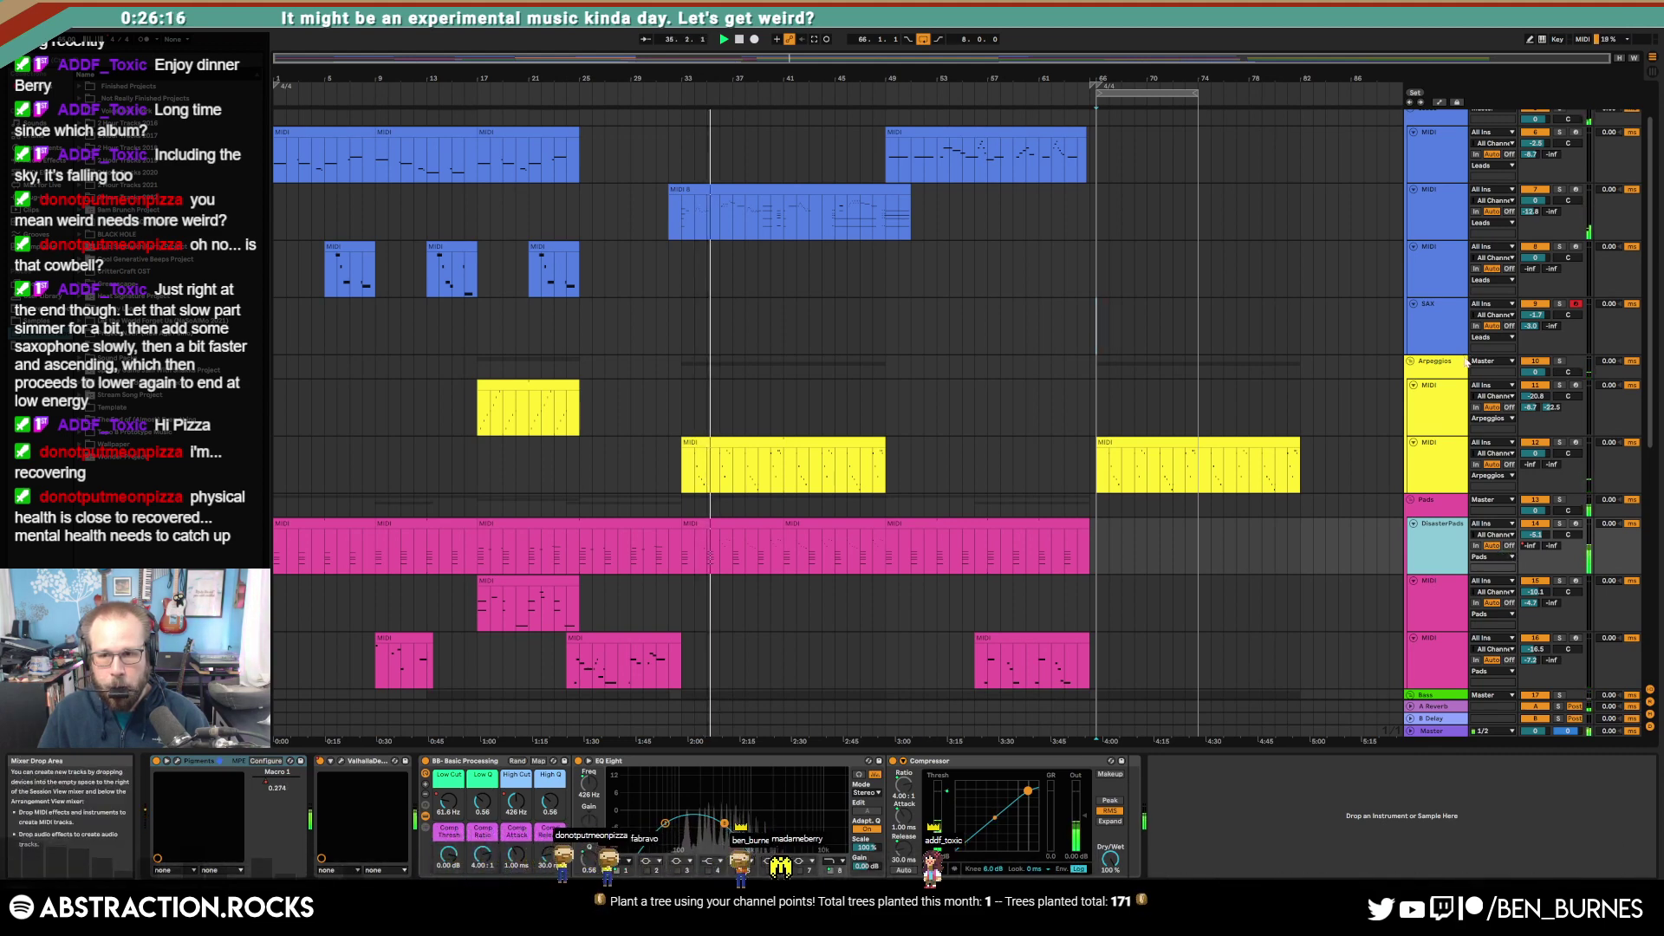
{"action": "left_click", "coordinate": [1444, 340]}
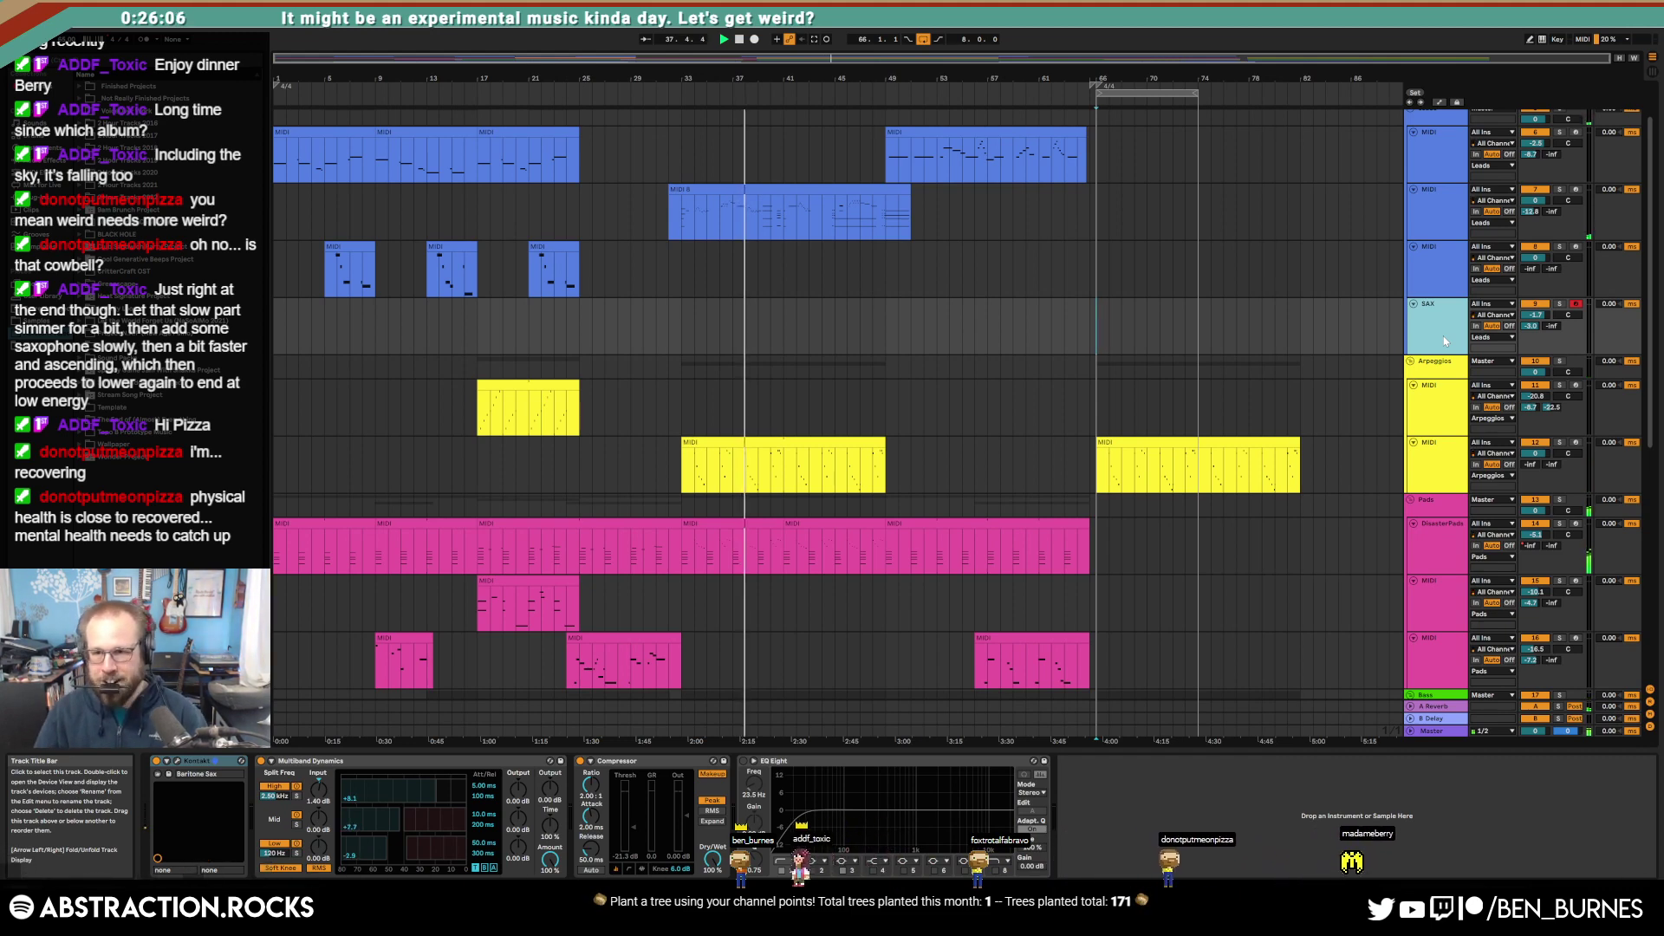
{"action": "left_click", "coordinate": [177, 761]}
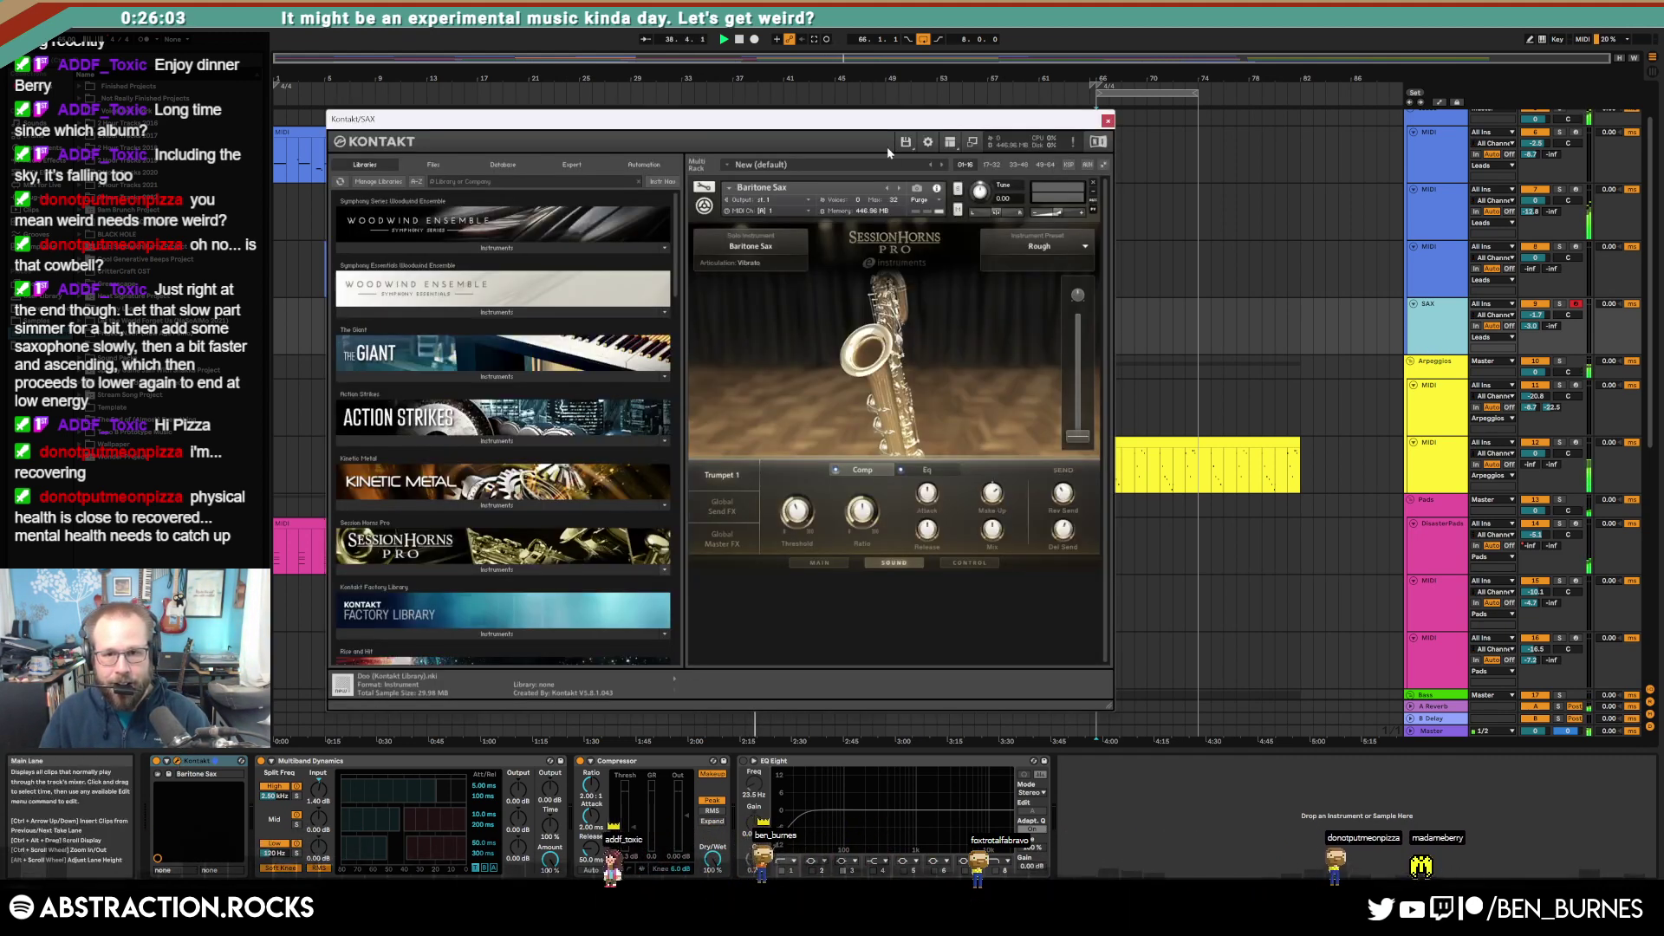
{"action": "left_click", "coordinate": [1108, 121]}
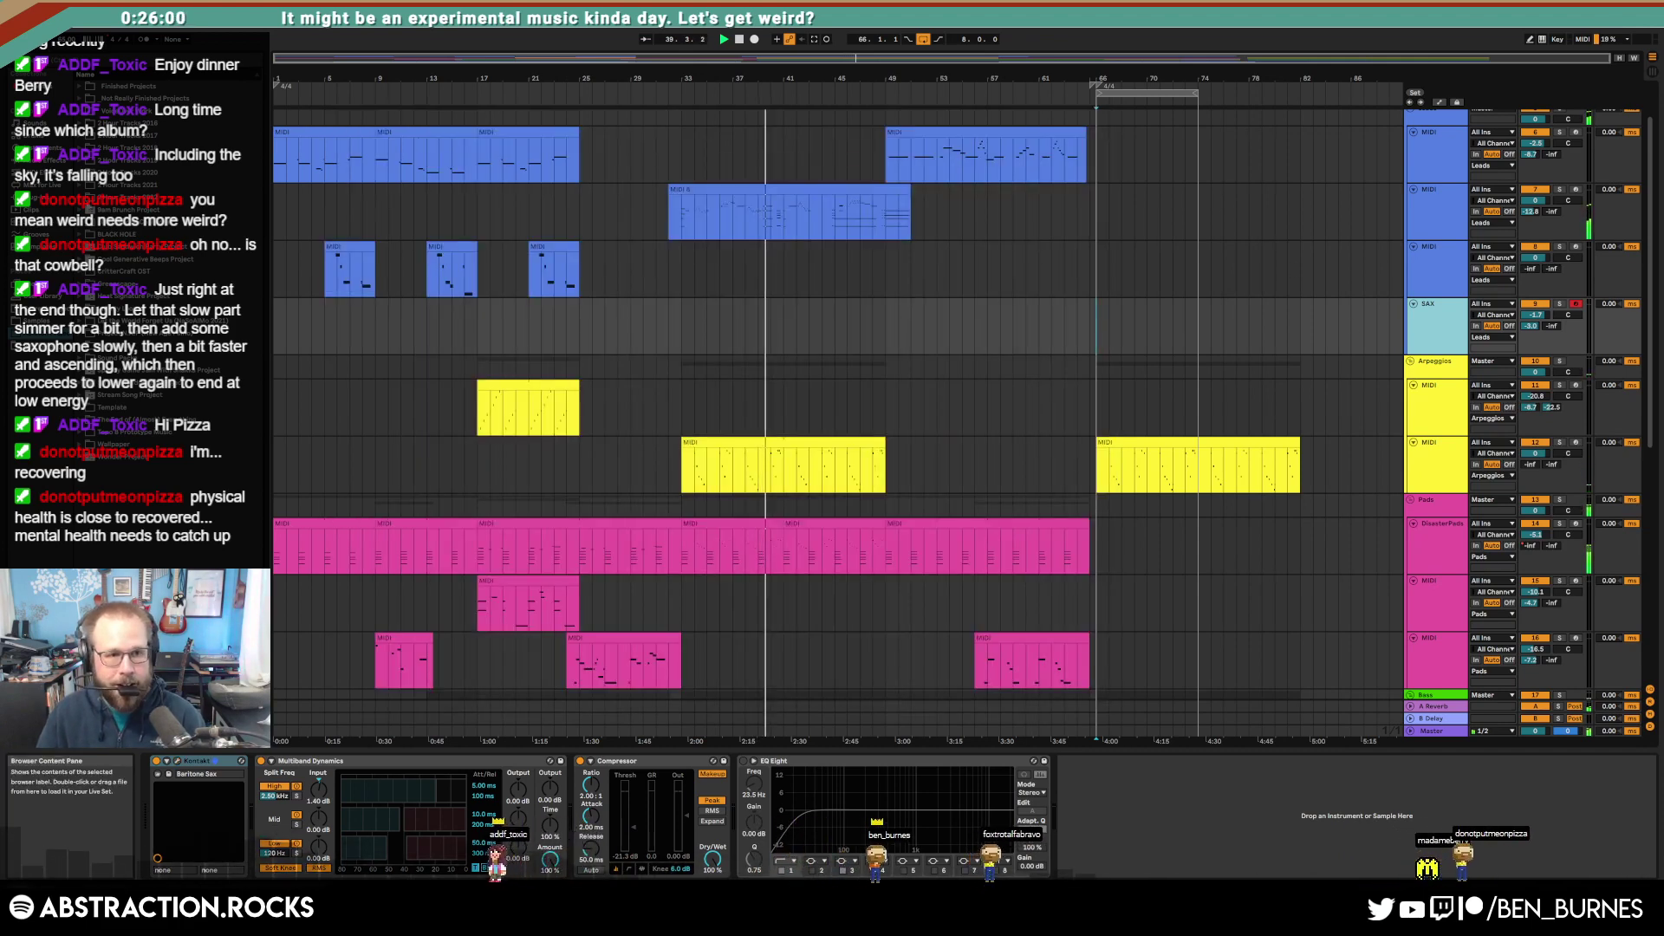
Step: Search the browser for "sax" and look through the project folders for an earlier sax track
{"action": "left_click", "coordinate": [111, 62]}
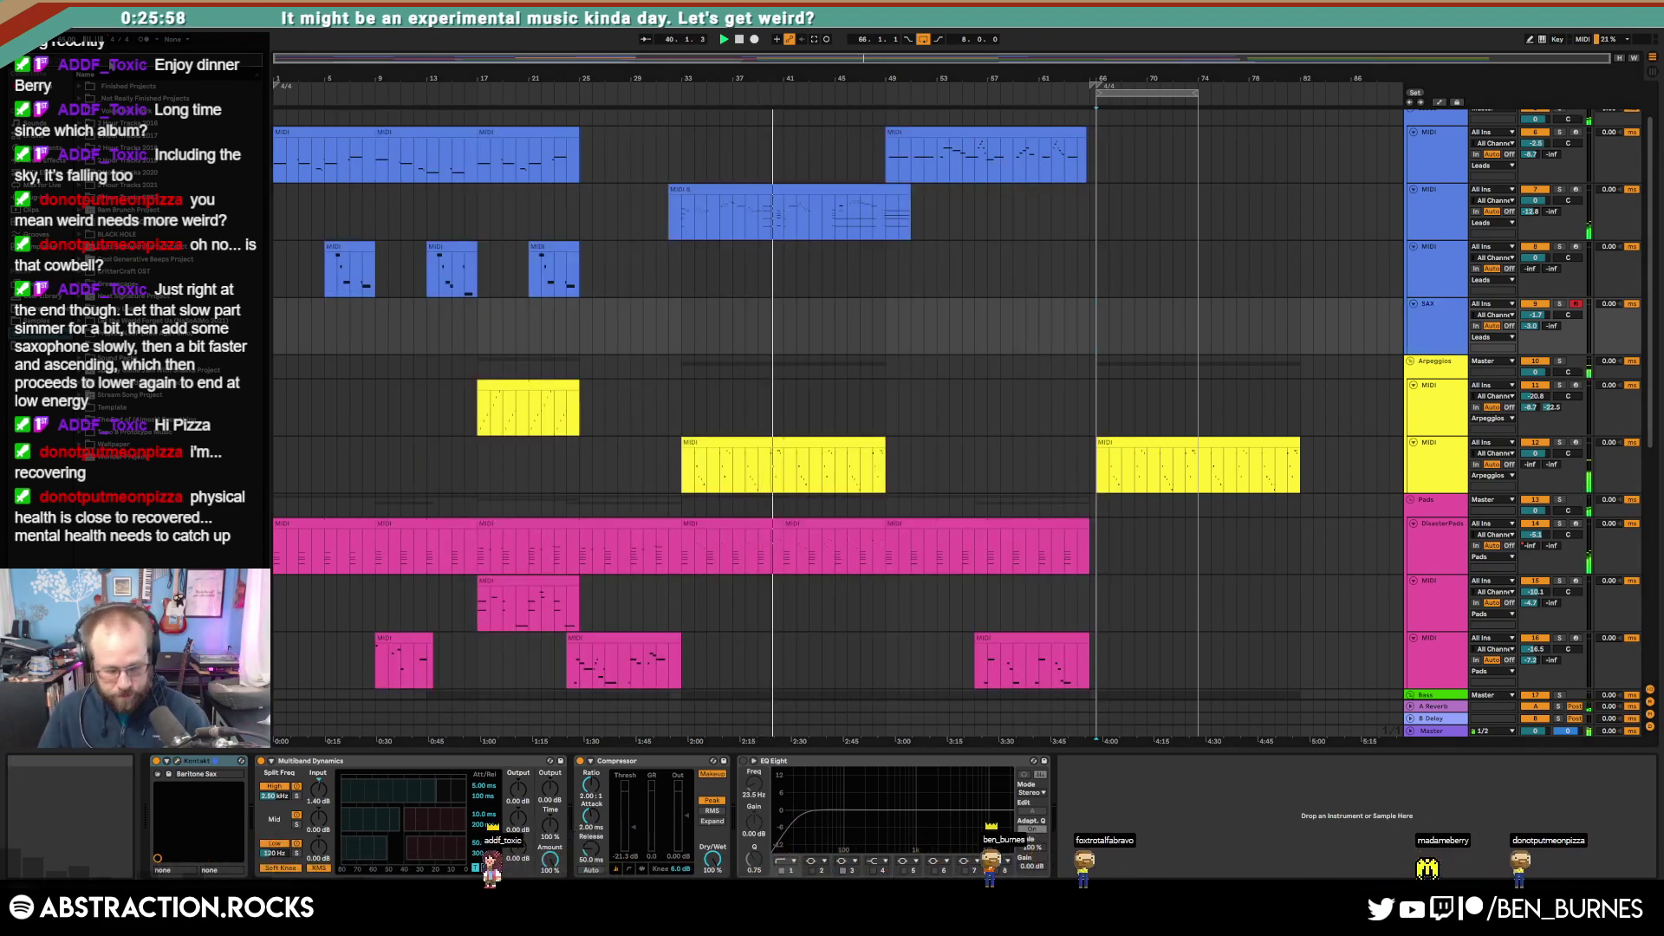
{"action": "type", "text": "sax"}
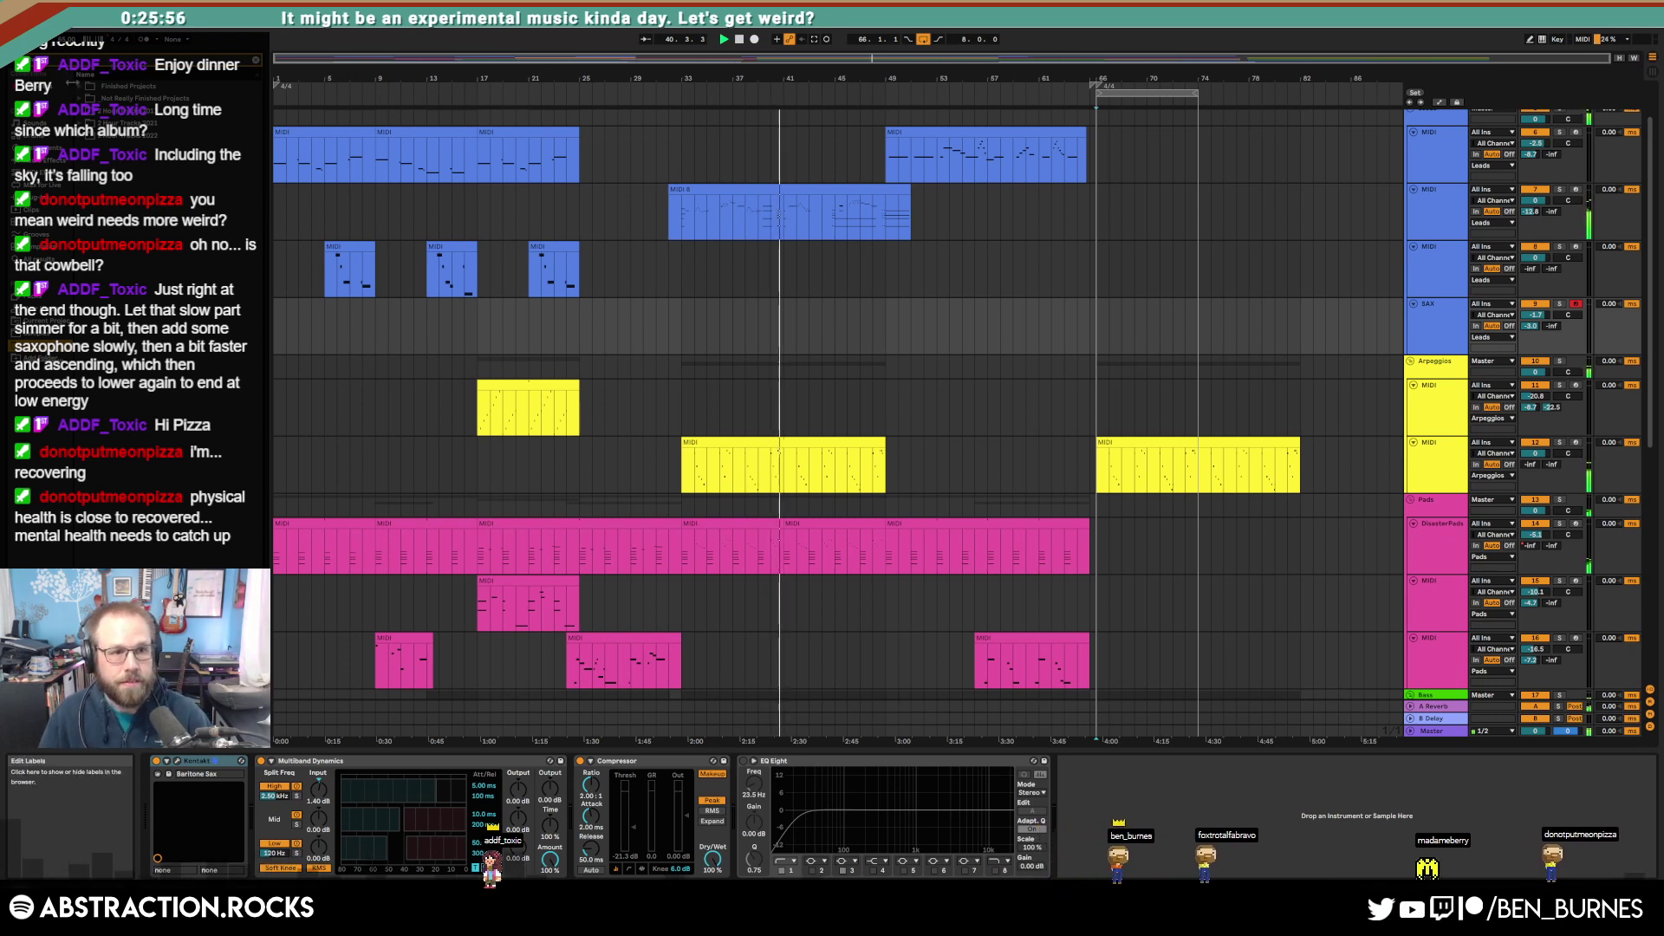
{"action": "left_click", "coordinate": [79, 86]}
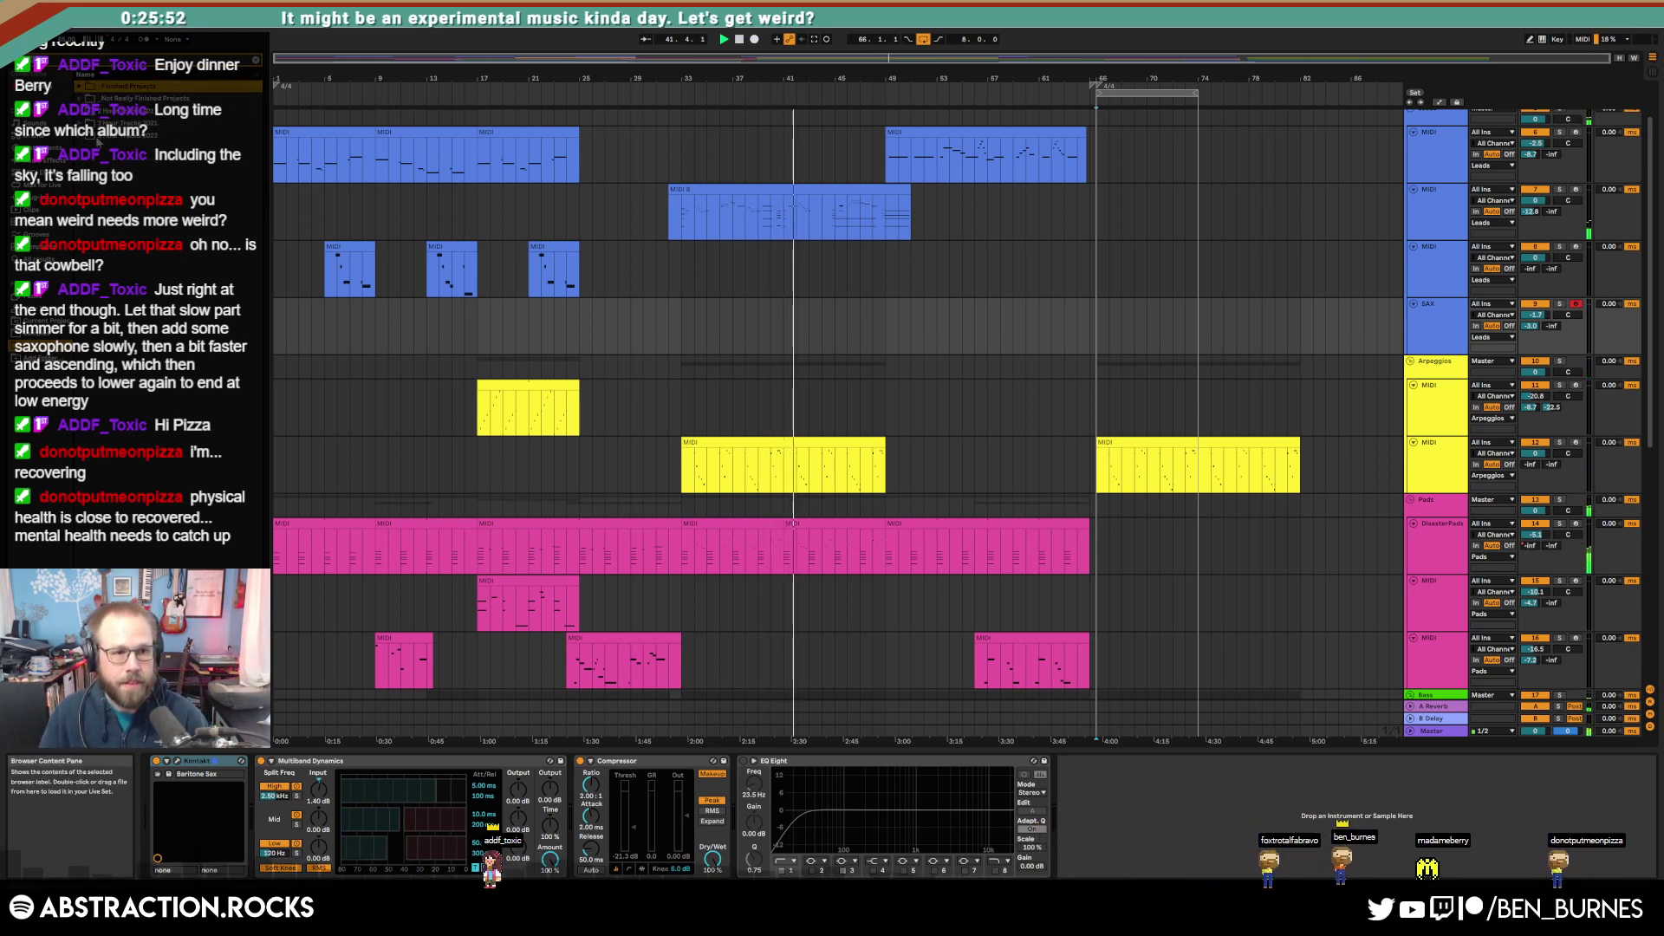
{"action": "left_click", "coordinate": [79, 198]}
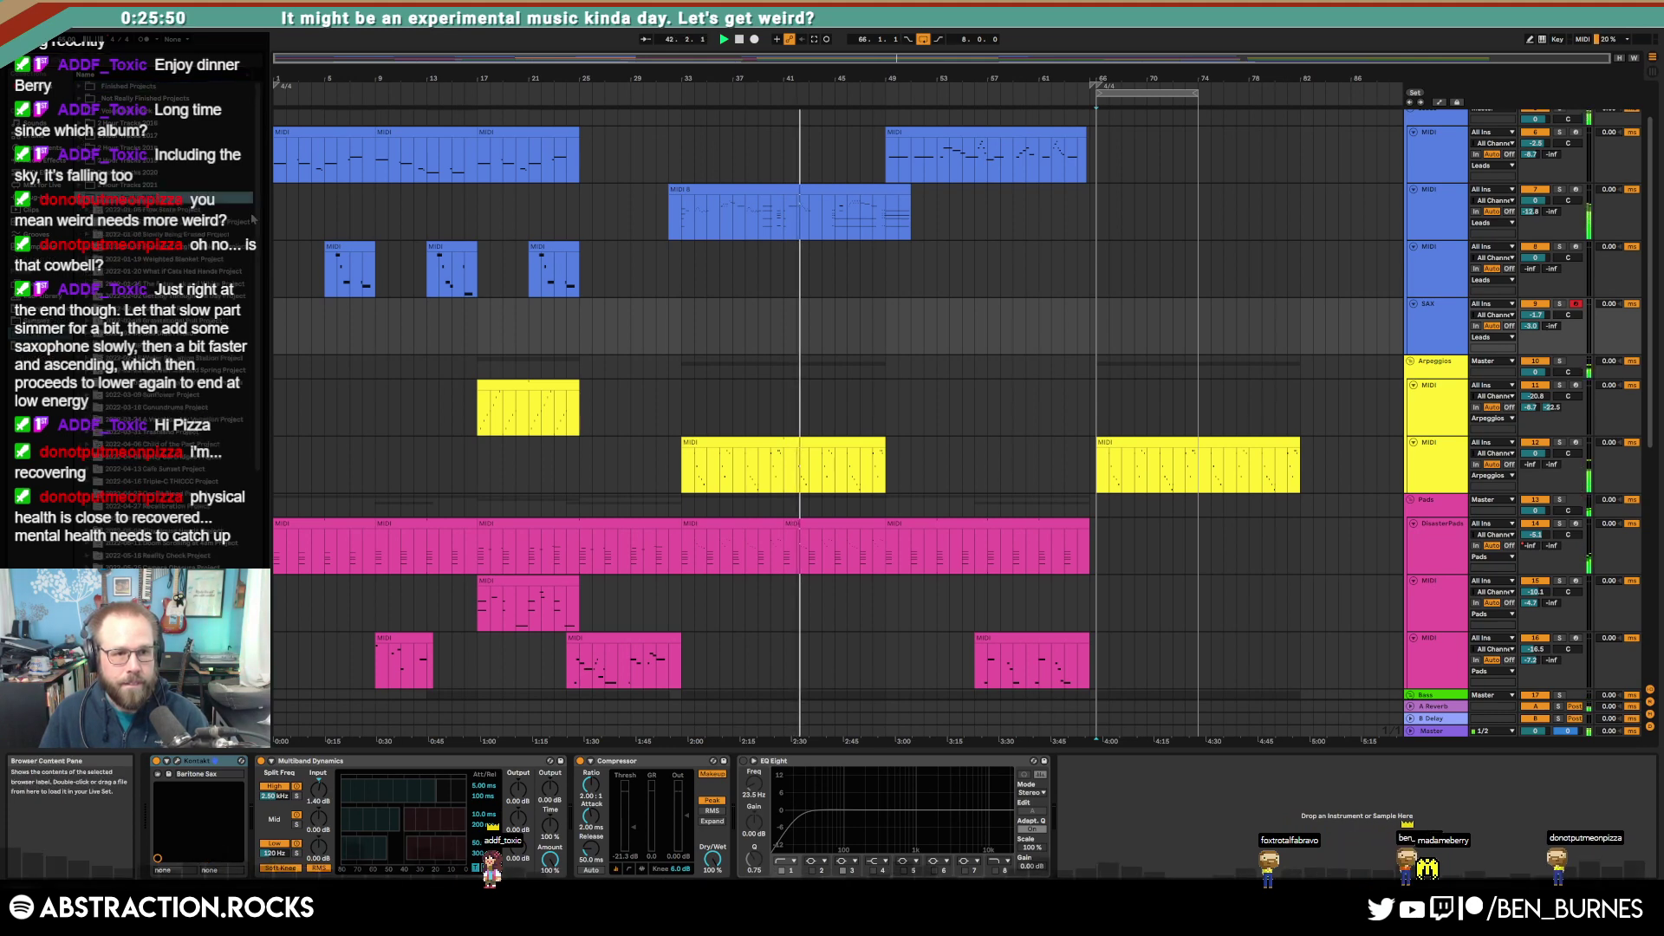
{"action": "left_click_drag", "start_coordinate": [255, 210], "coordinate": [255, 469]}
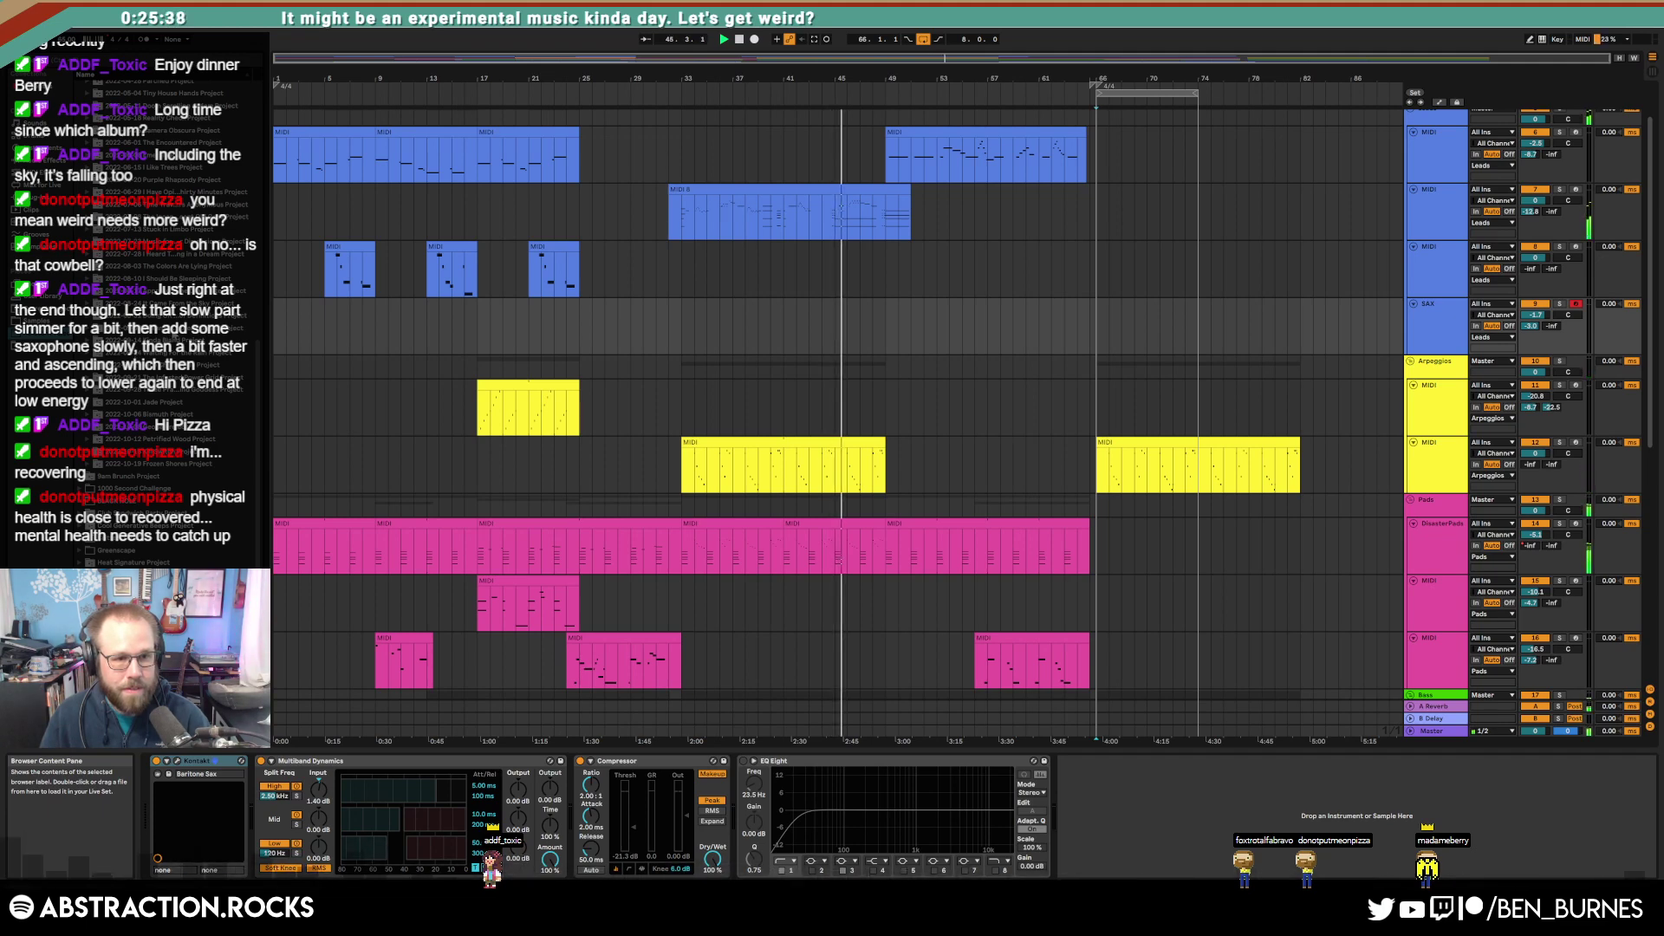
{"action": "left_click_drag", "start_coordinate": [256, 317], "coordinate": [261, 137]}
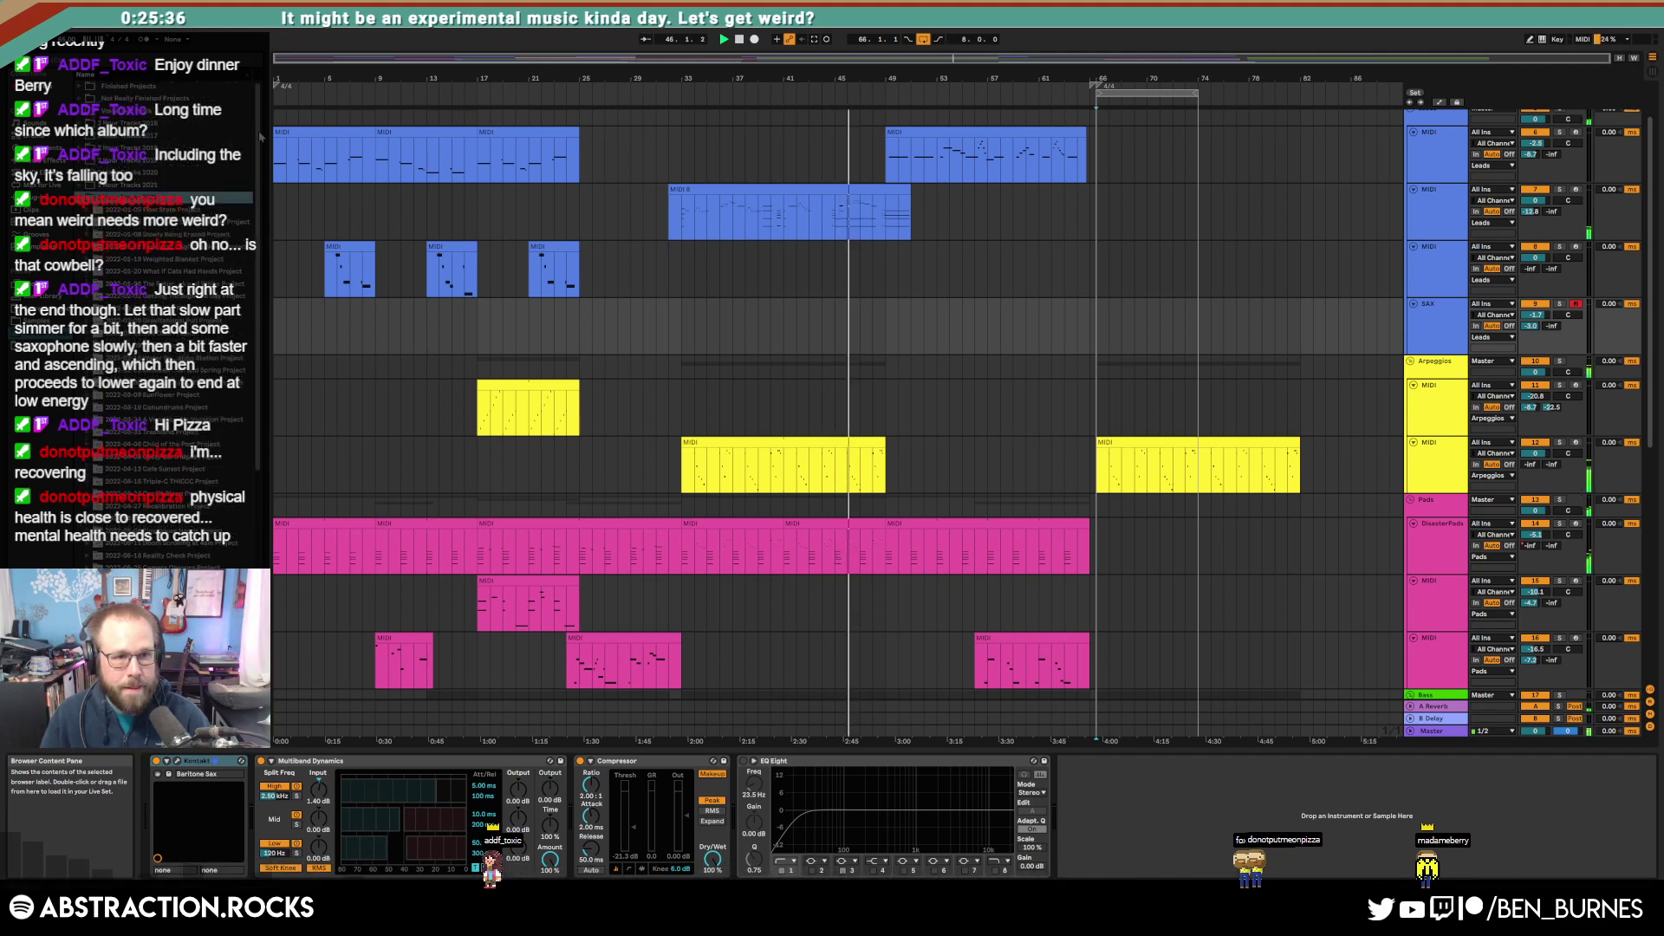
Step: Search for "sax" again and import an earlier project's SAX track with its clips into the Leads group above the existing one
{"action": "left_click", "coordinate": [93, 65]}
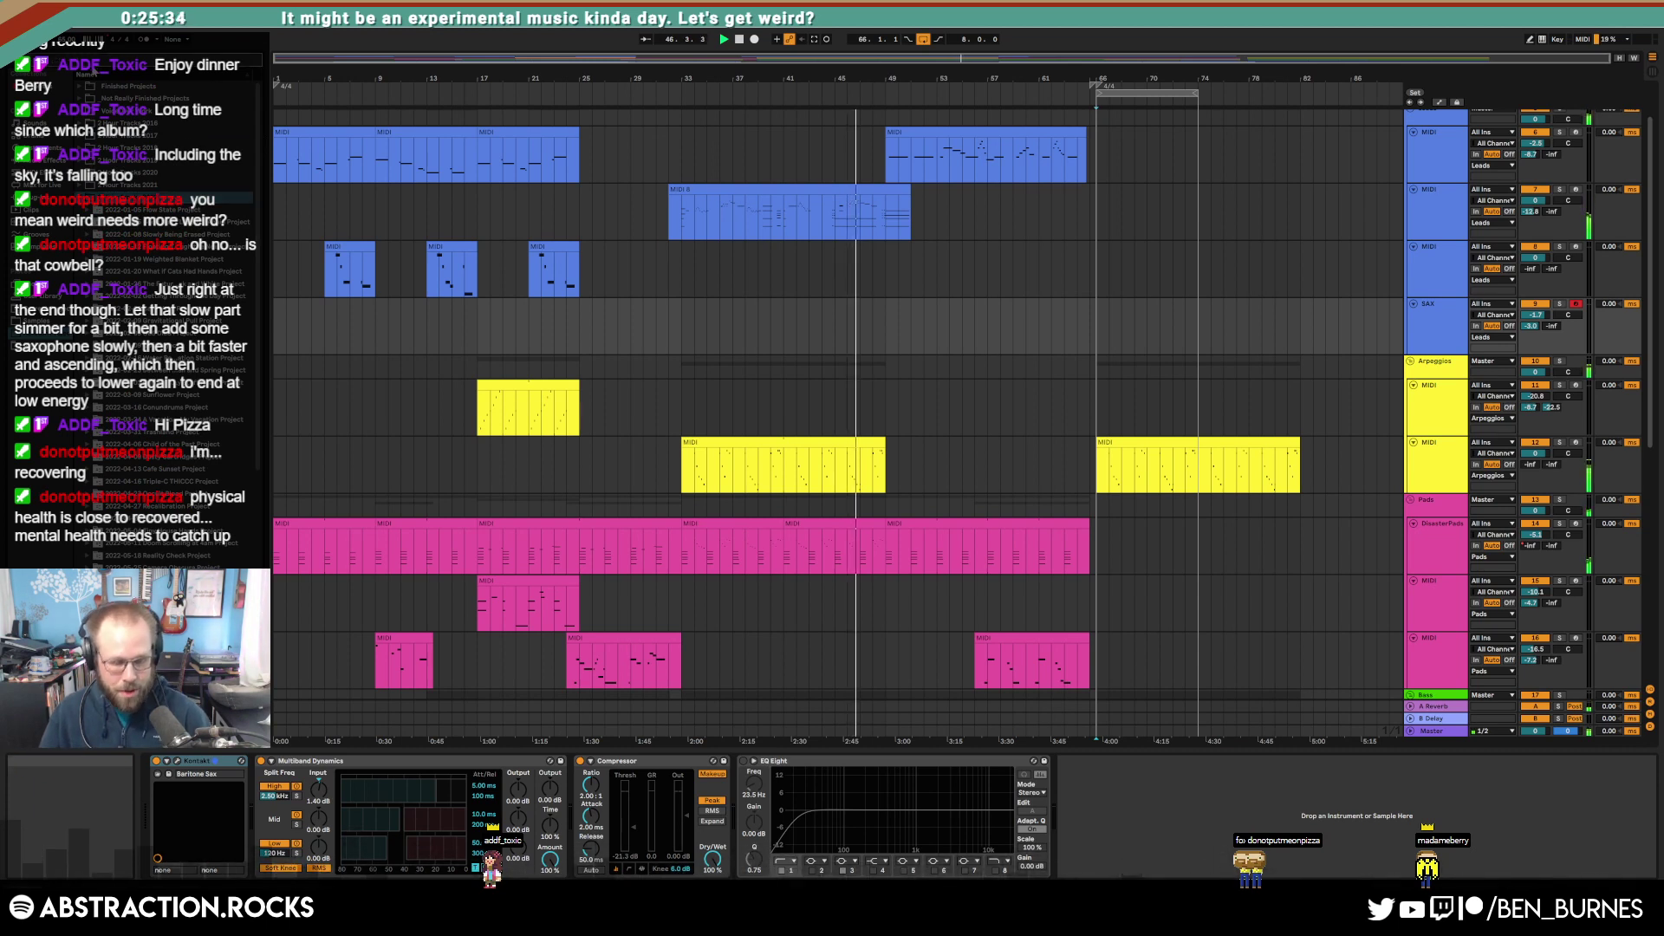
{"action": "type", "text": "sax"}
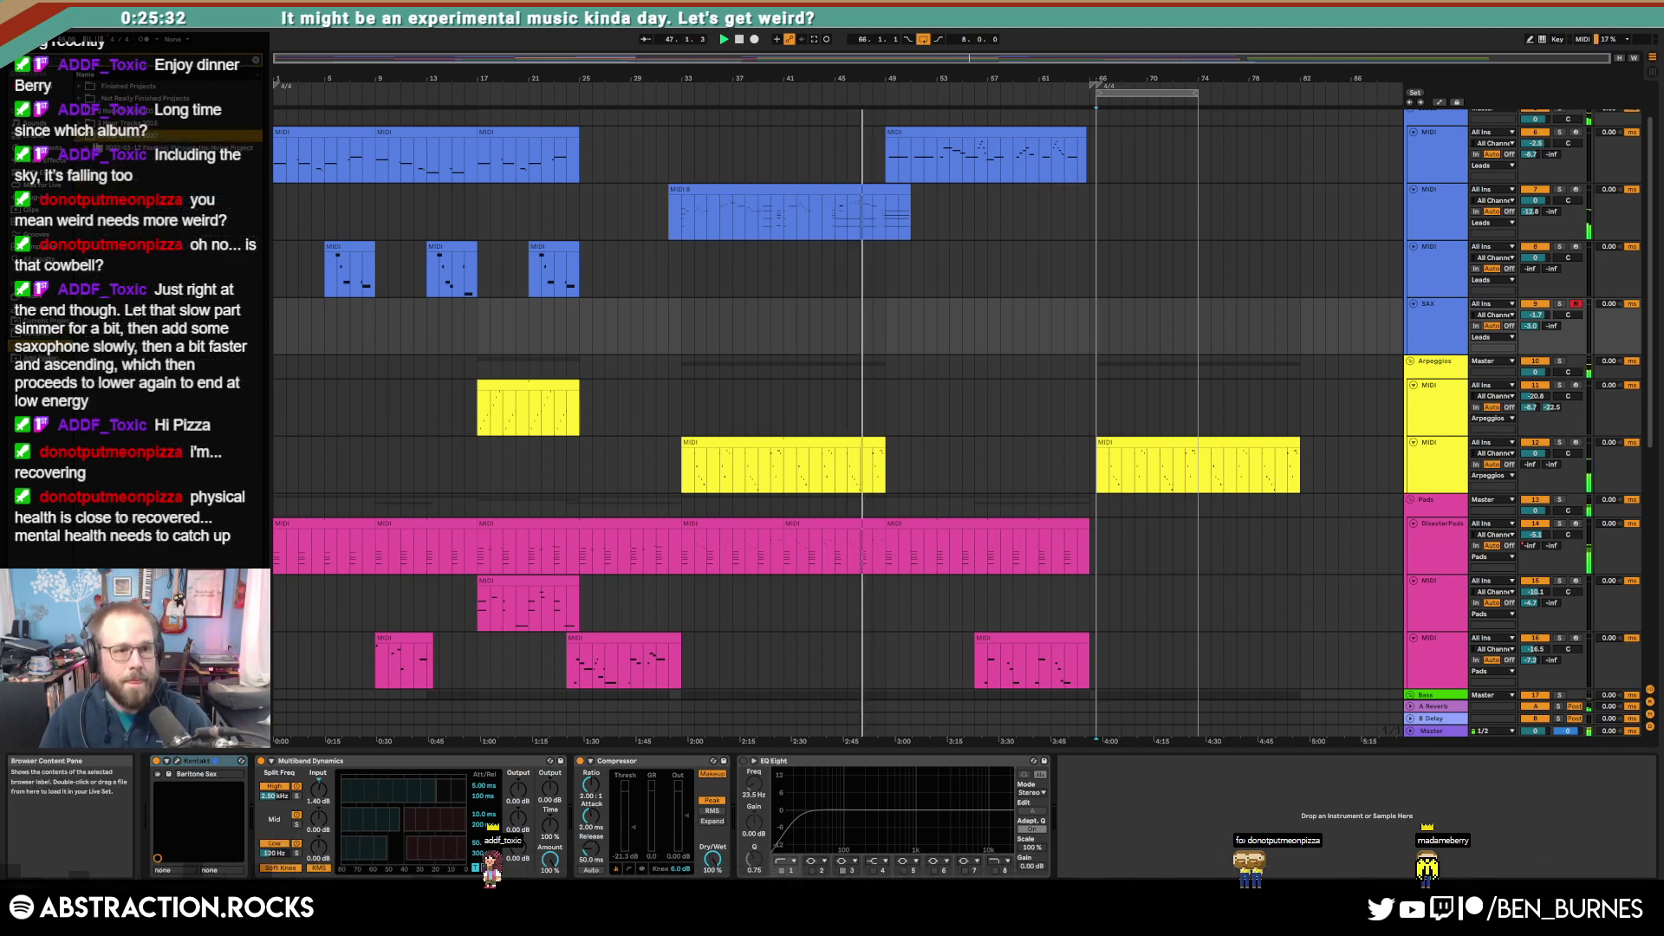
{"action": "left_click", "coordinate": [80, 86]}
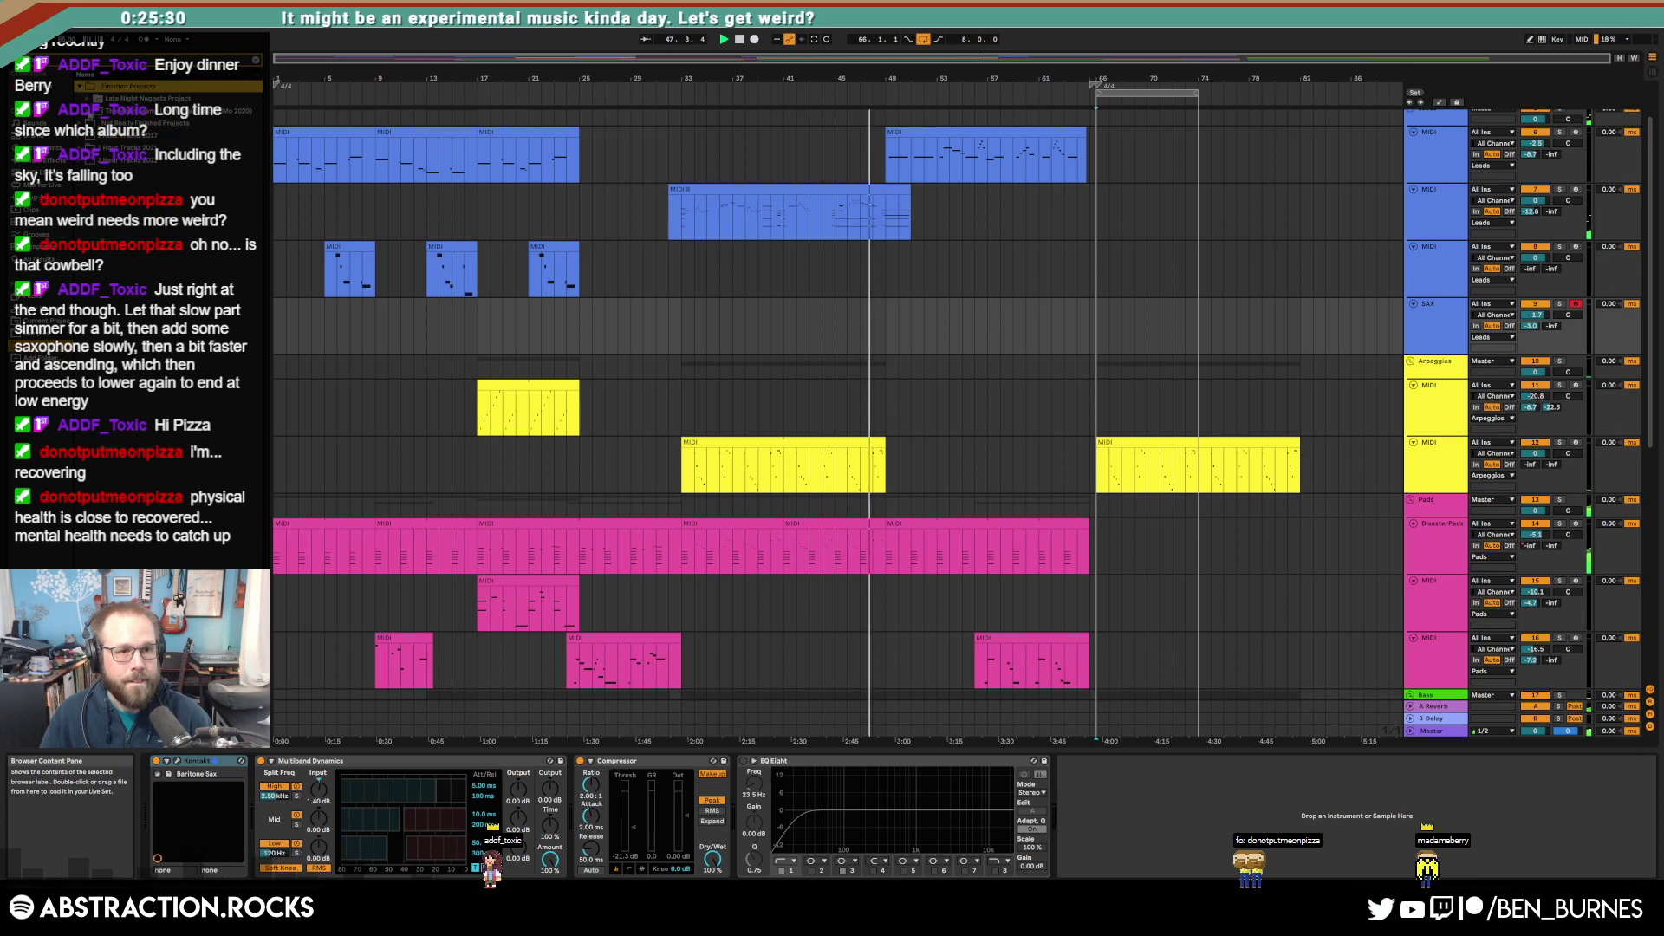
{"action": "left_click", "coordinate": [89, 111]}
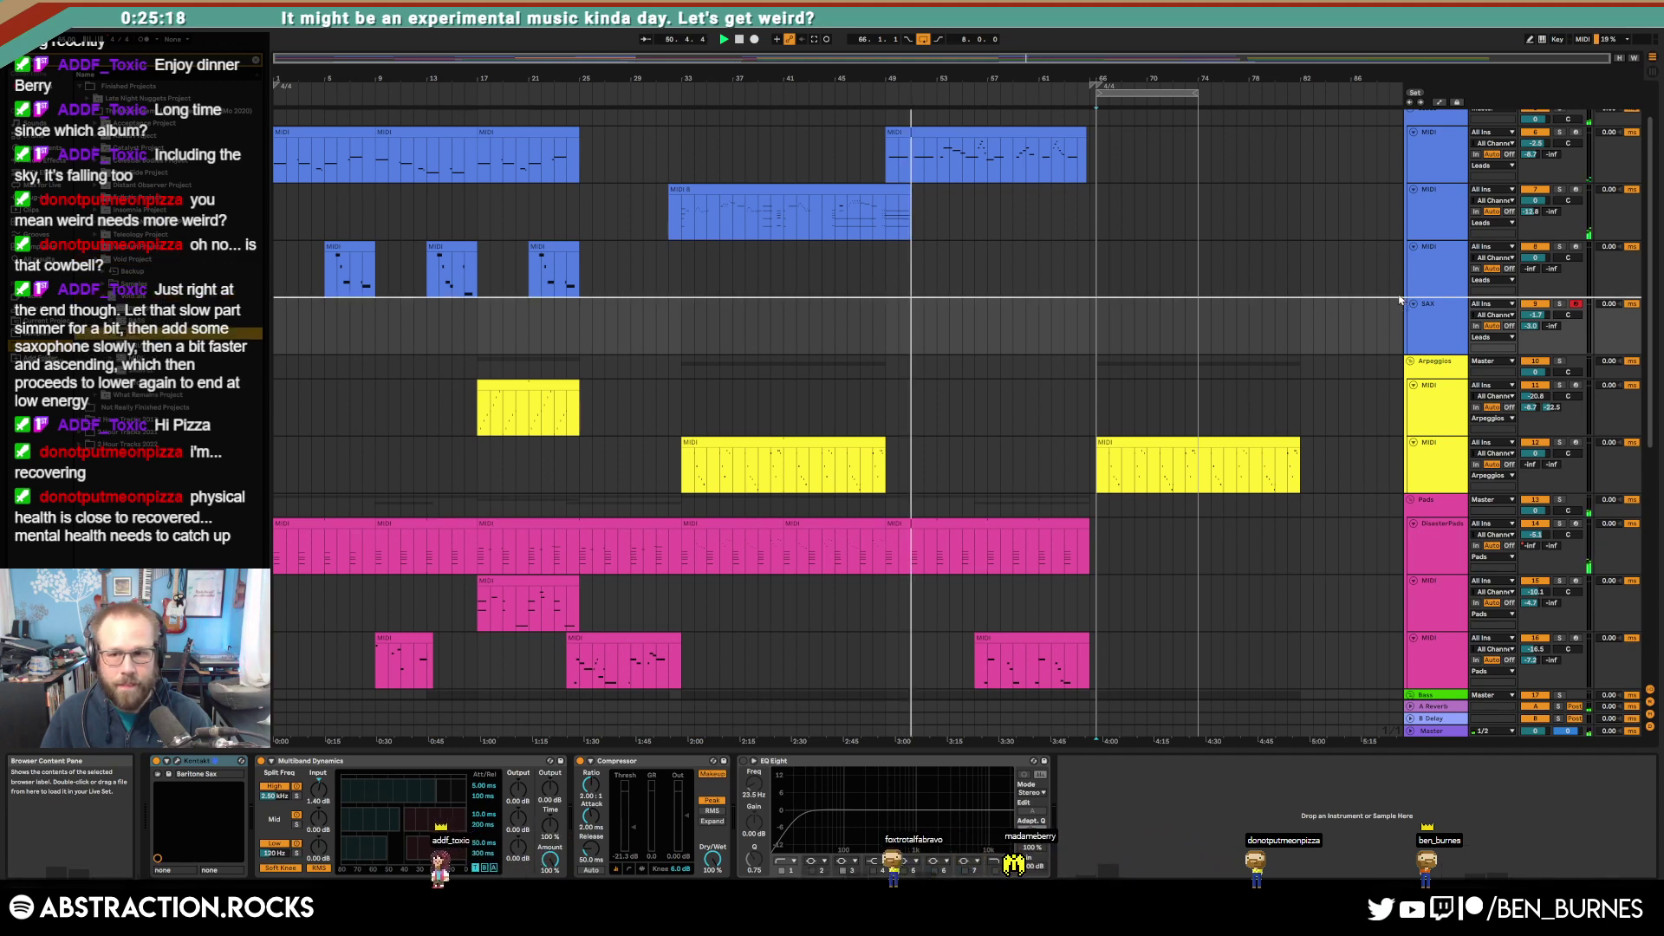
{"action": "left_click_drag", "start_coordinate": [1419, 298], "coordinate": [1426, 312]}
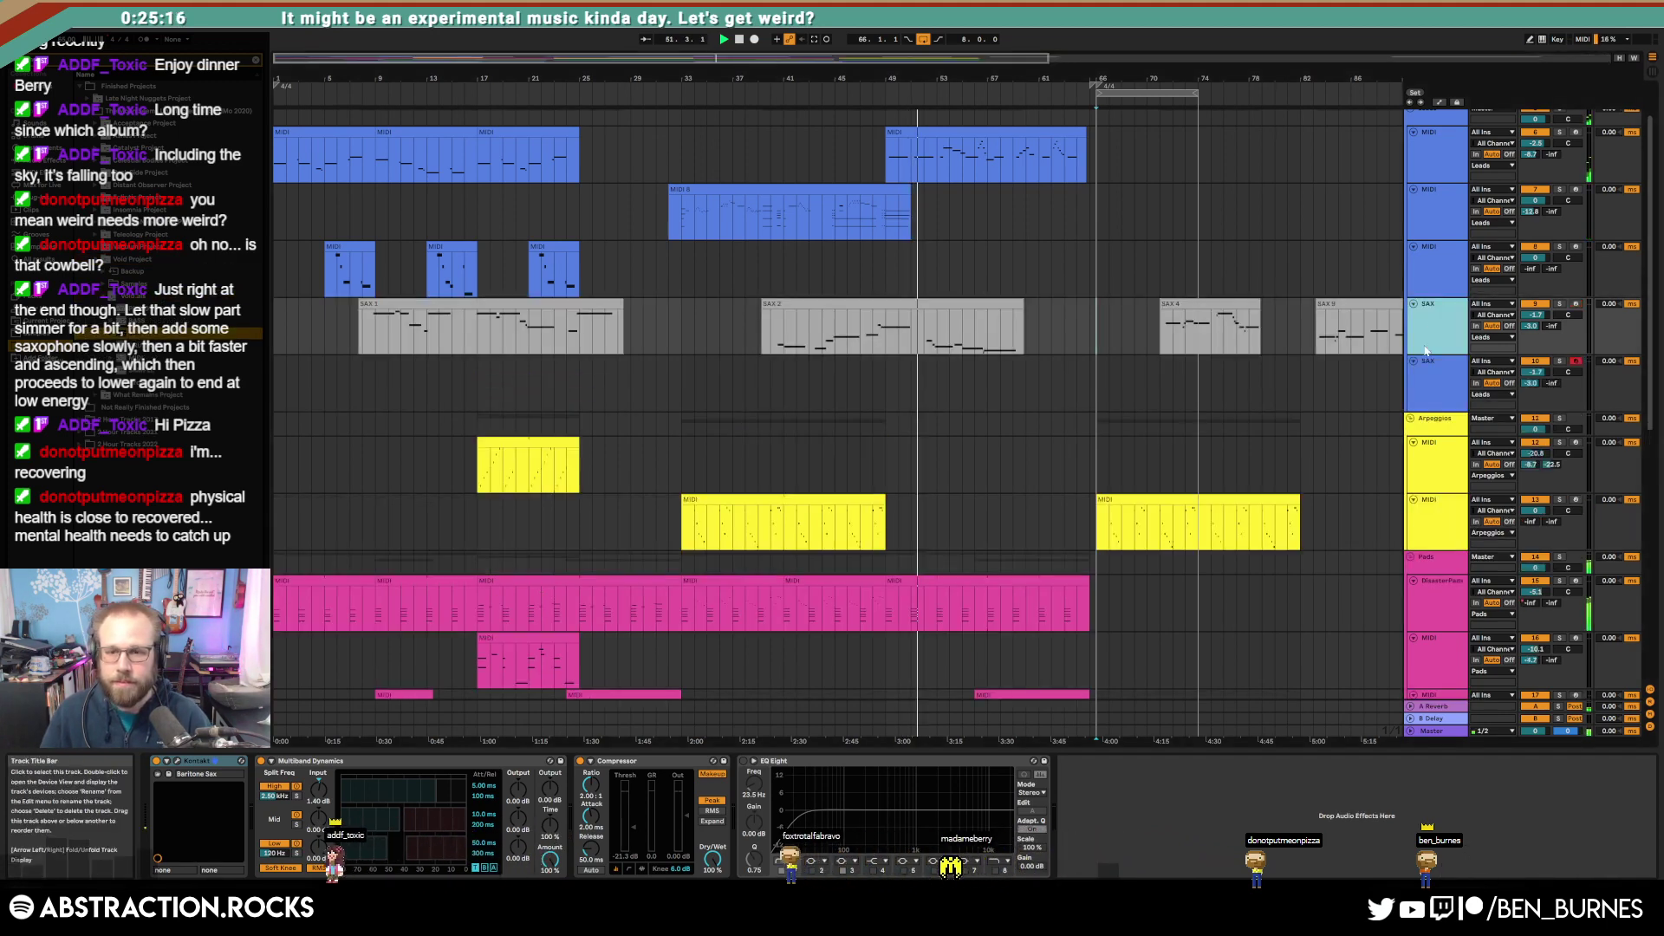
Step: Delete the original empty SAX track, arm the newly imported SAX track, and stop playback
{"action": "left_click", "coordinate": [1428, 368]}
{"action": "key", "text": "Delete"}
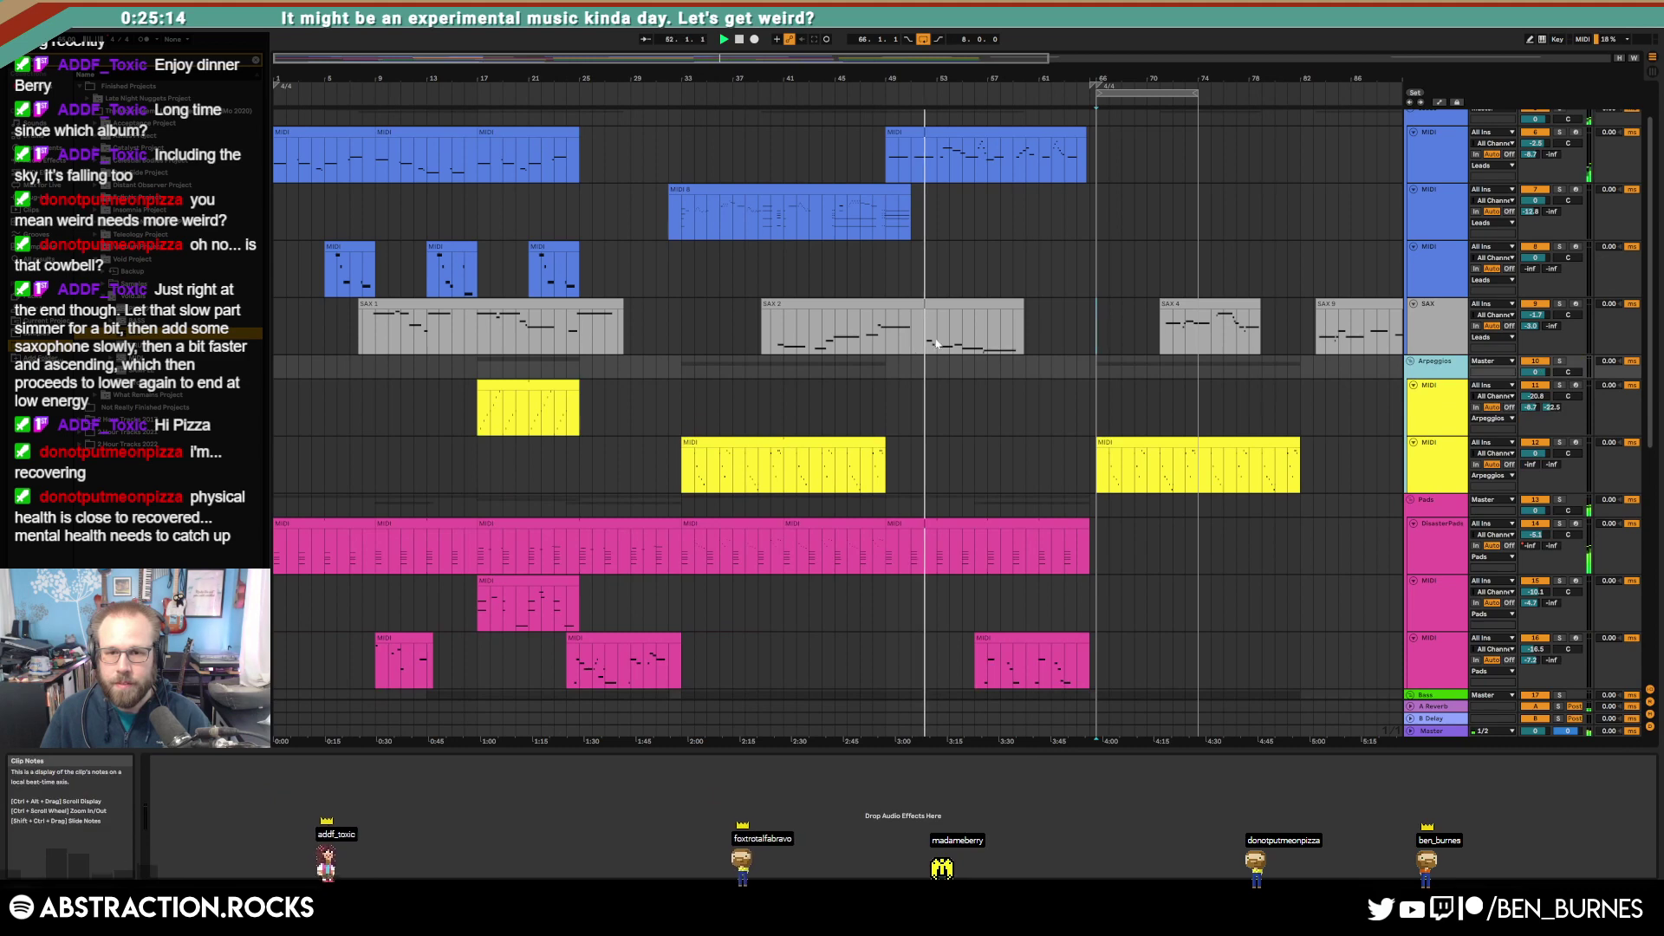
{"action": "left_click", "coordinate": [1576, 304]}
{"action": "key", "text": "space"}
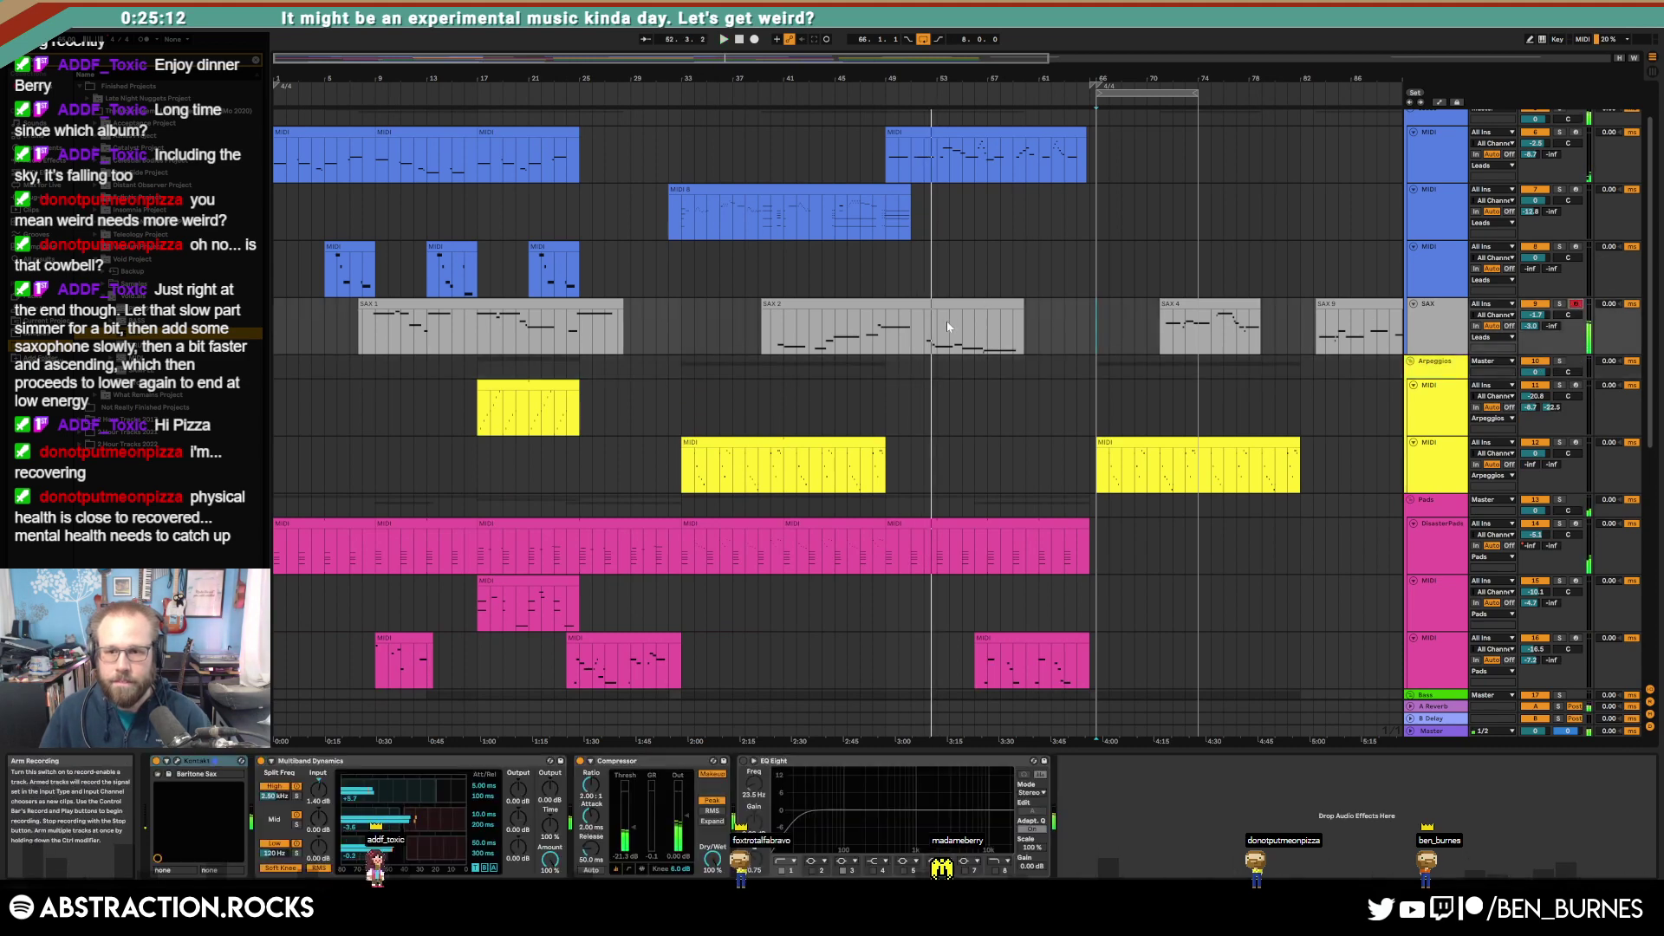
Step: Remove the second clip from the imported SAX track, test the instrument during playback, and delete the whole track
{"action": "left_click", "coordinate": [863, 325]}
{"action": "key", "text": "Delete"}
{"action": "key", "text": "space"}
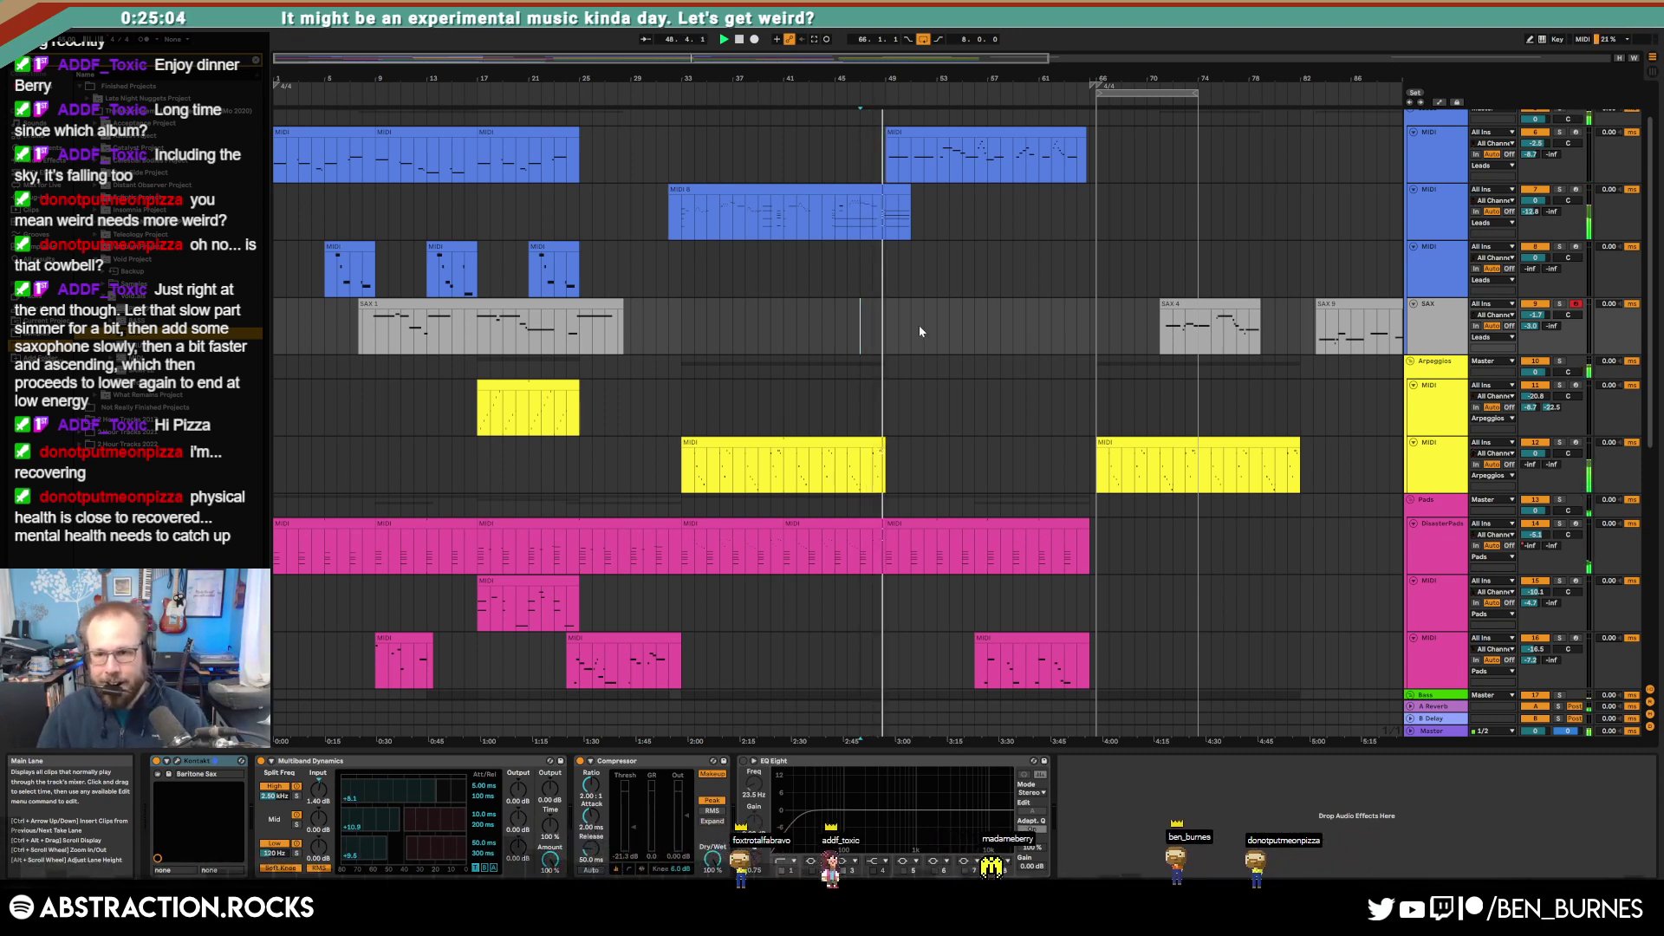
{"action": "left_click", "coordinate": [1430, 329]}
{"action": "key", "text": "Delete"}
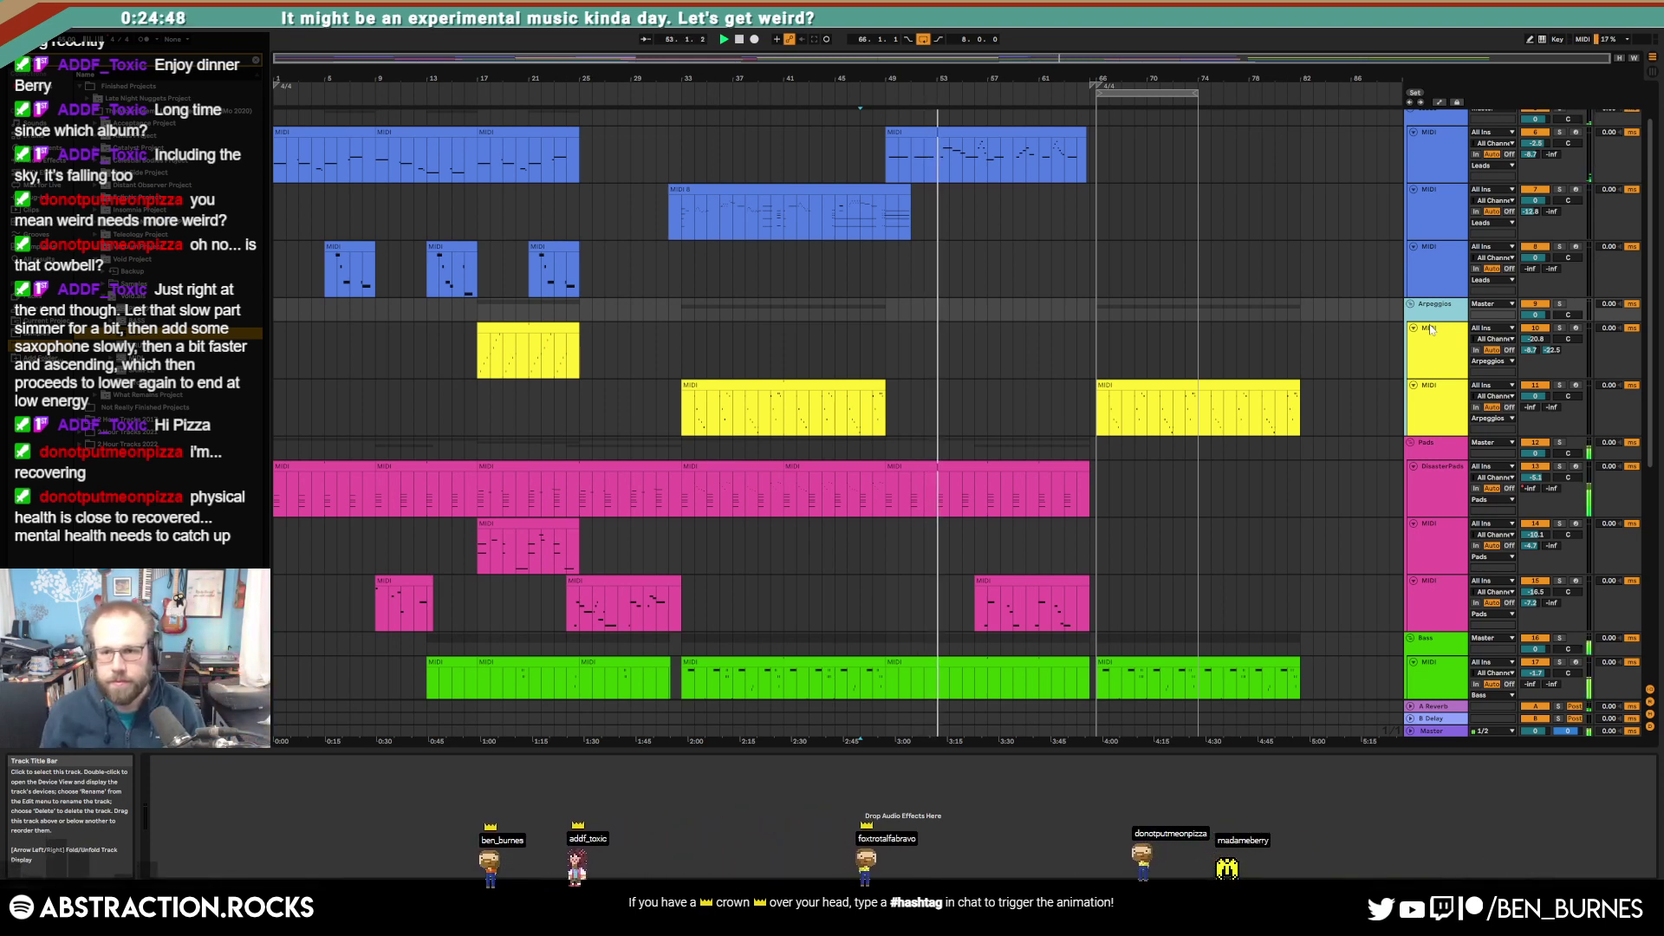
Step: Add an audio track at the end of the Drums group, arm it, and record a take from about bar 56 to 61
{"action": "scroll", "coordinate": [1278, 604], "scroll_direction": "down", "scroll_amount": 6}
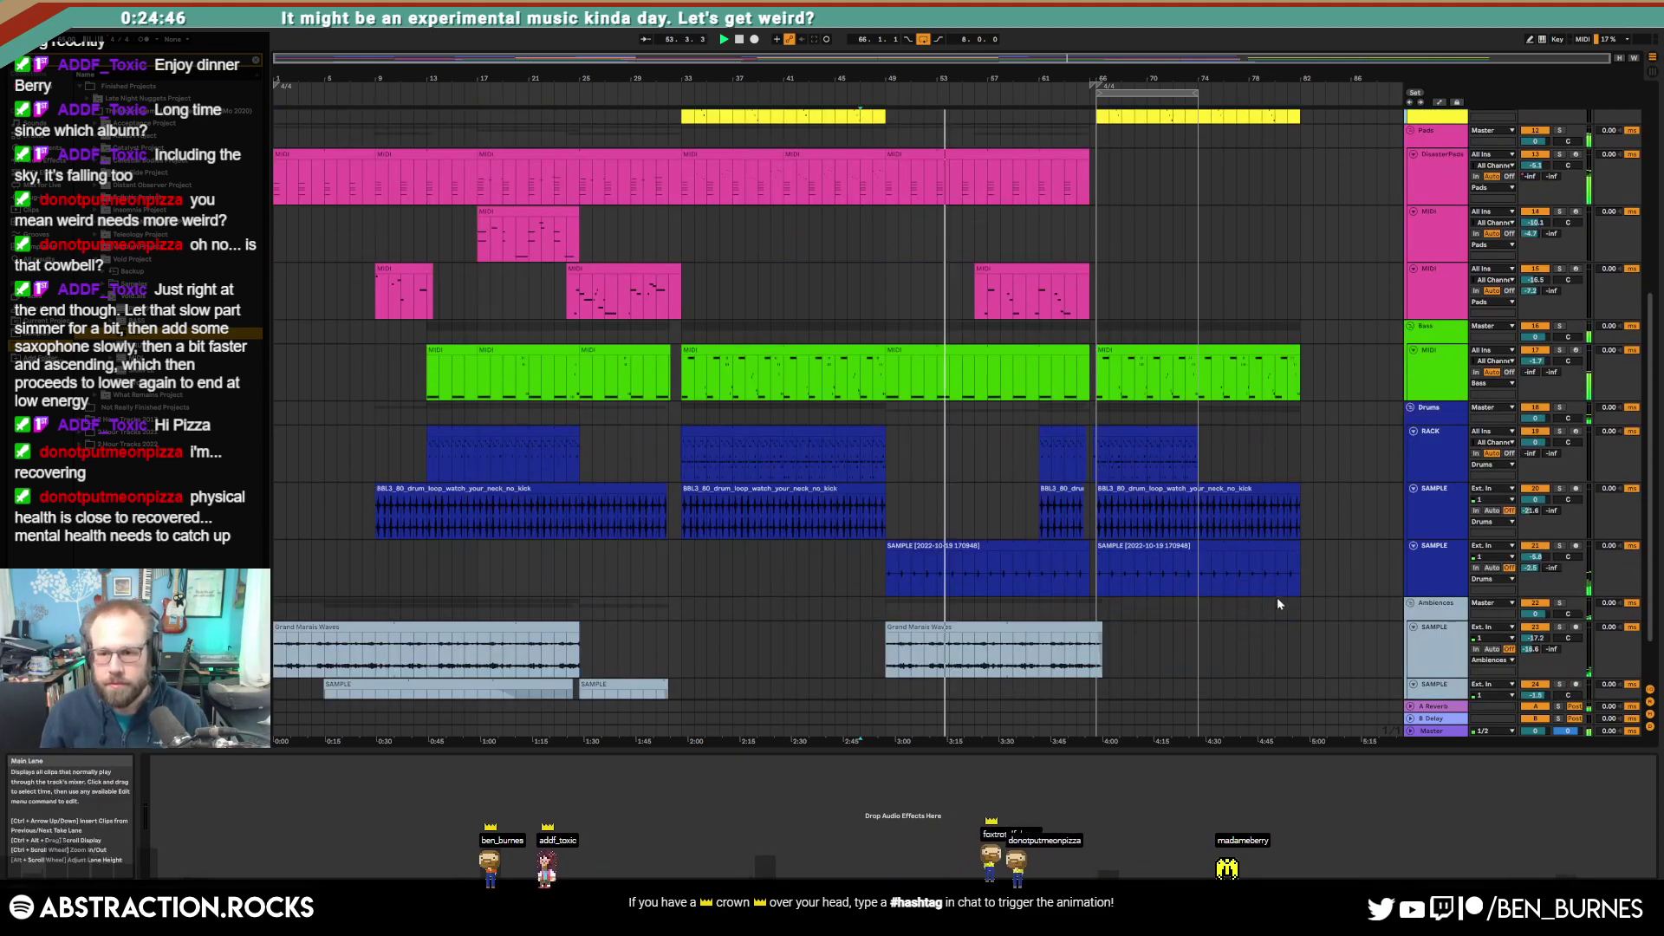
{"action": "scroll", "coordinate": [1278, 604], "scroll_direction": "down", "scroll_amount": 1}
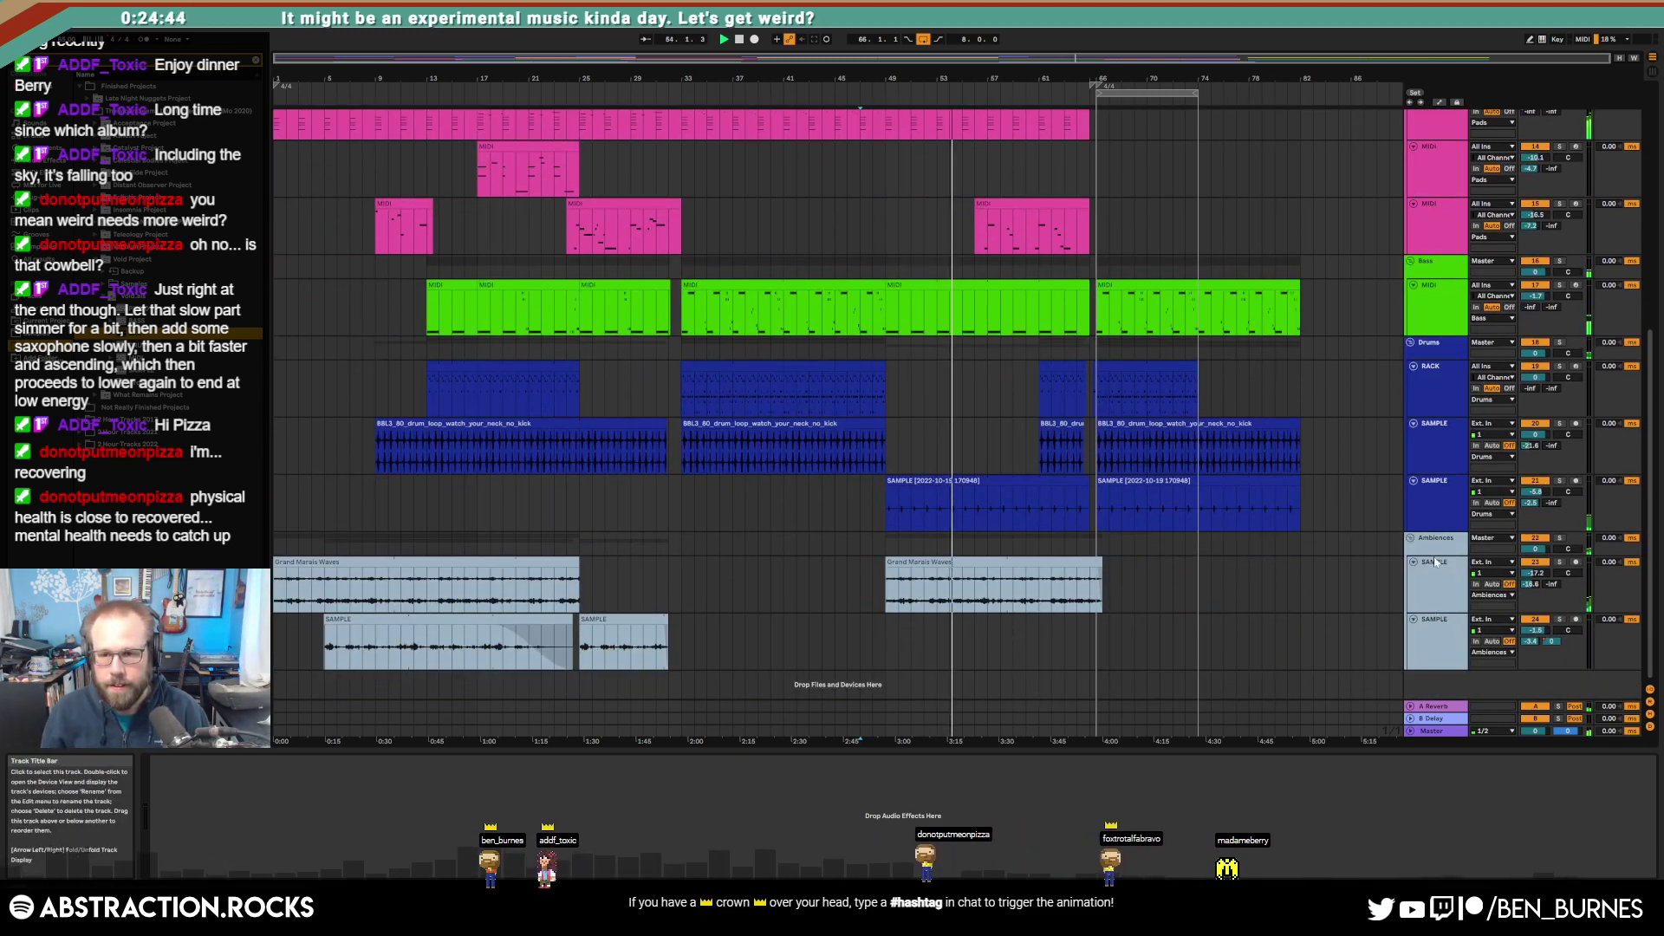
{"action": "left_click", "coordinate": [1439, 527]}
{"action": "key", "text": "ctrl+t"}
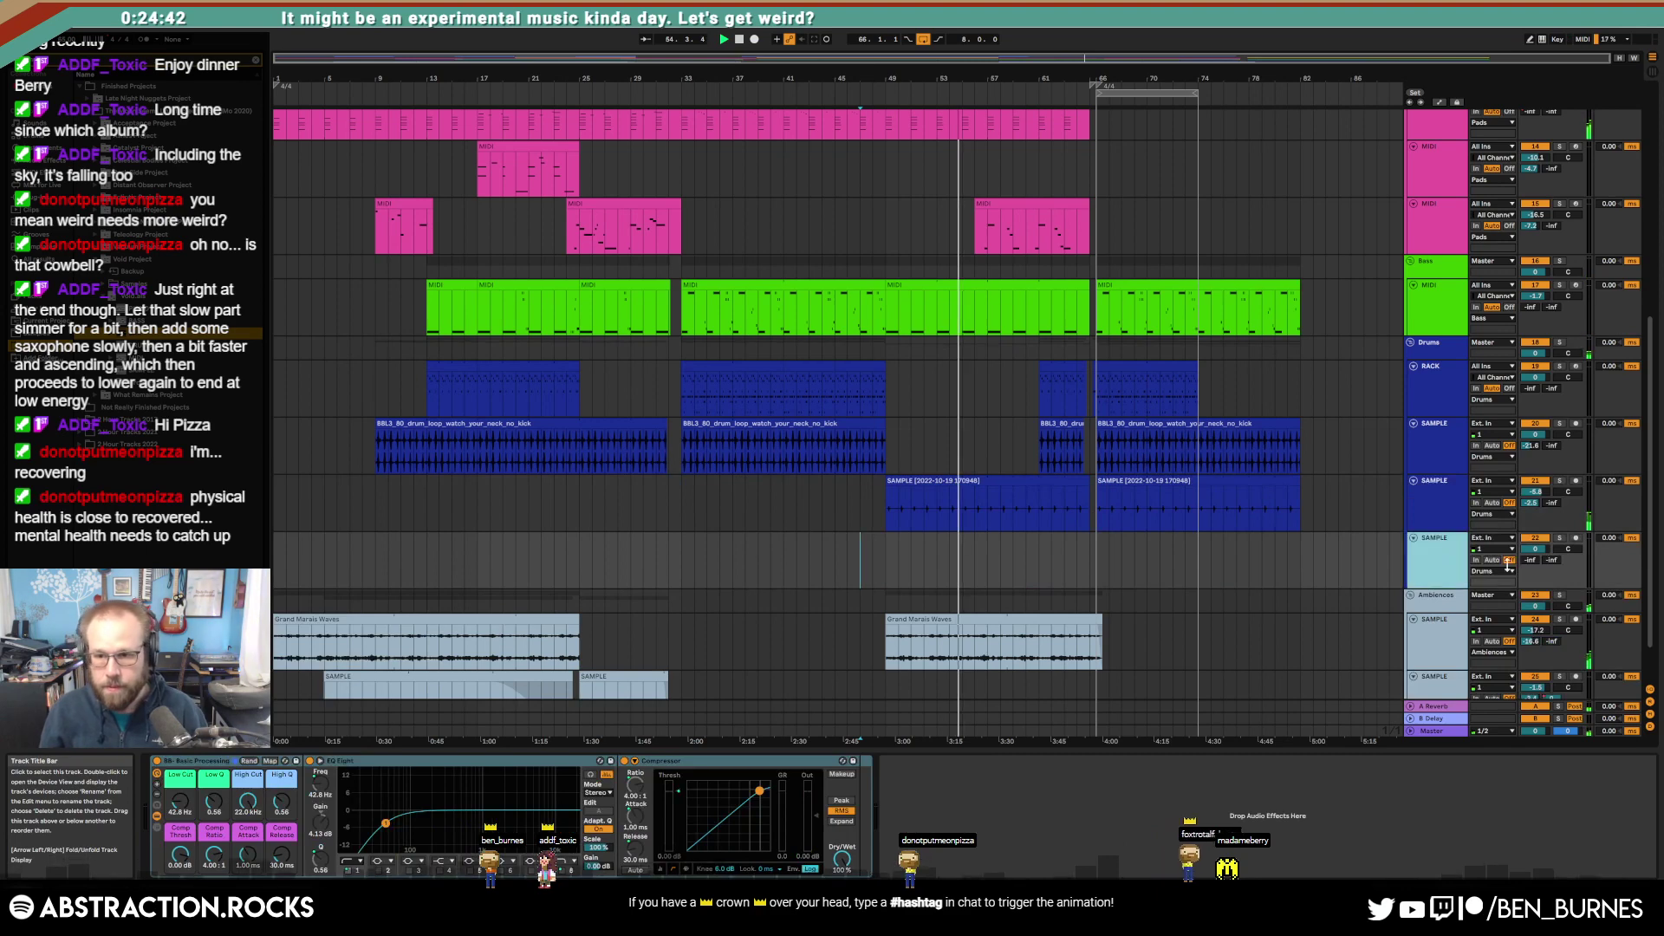
{"action": "left_click", "coordinate": [1576, 539]}
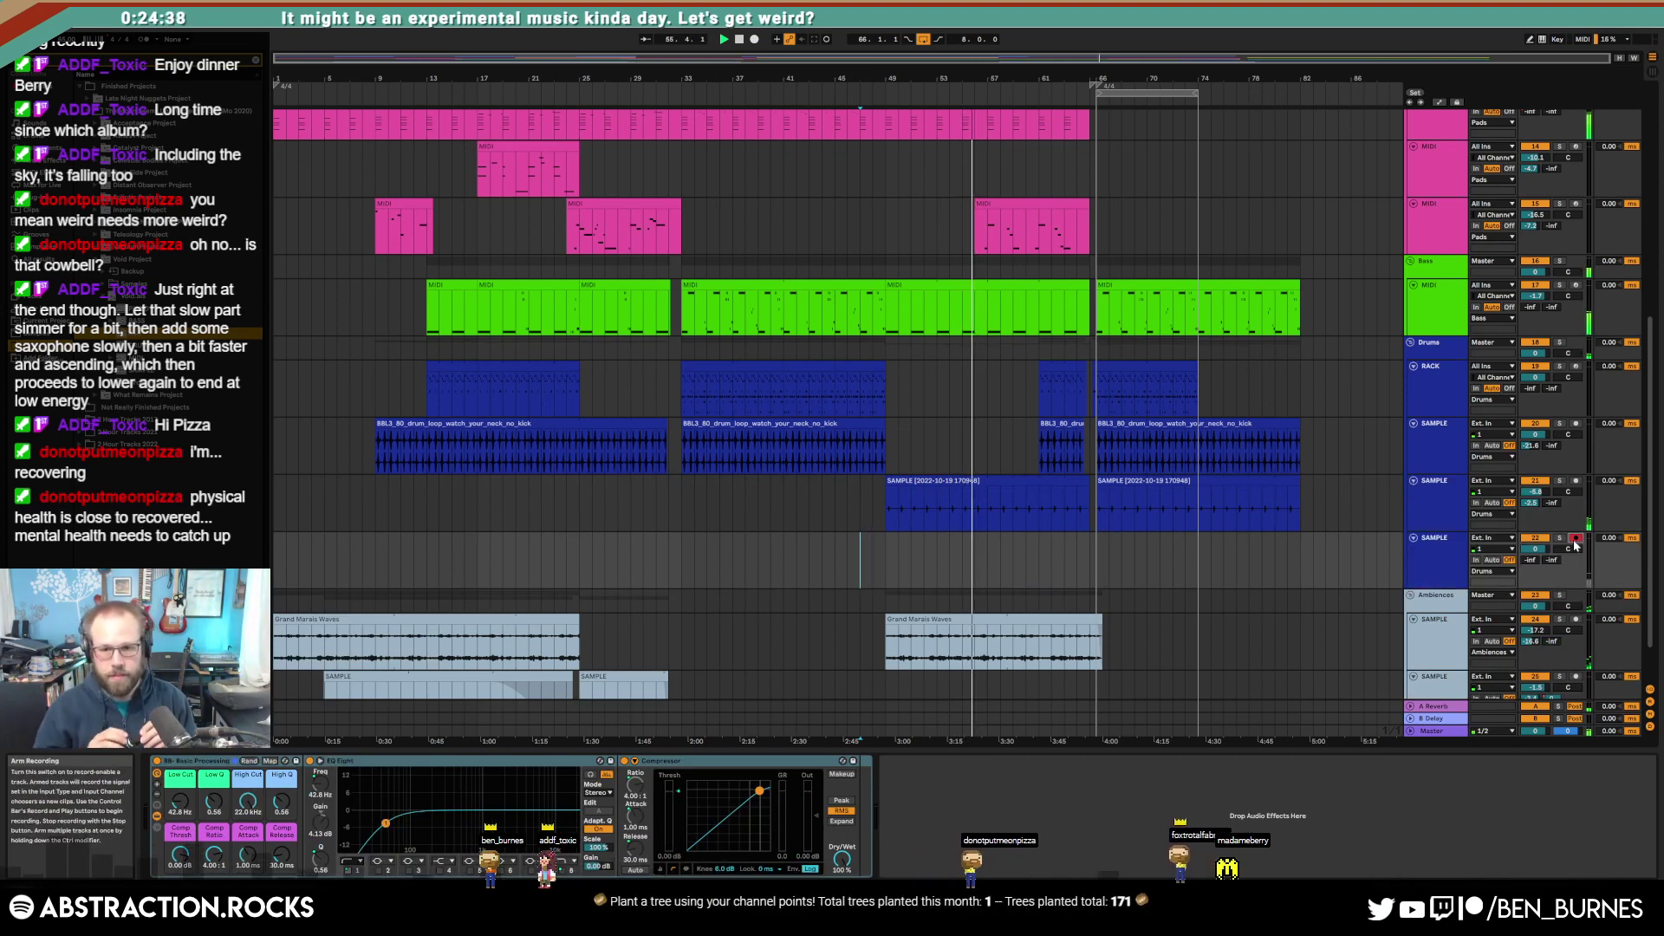
{"action": "key", "text": "F9"}
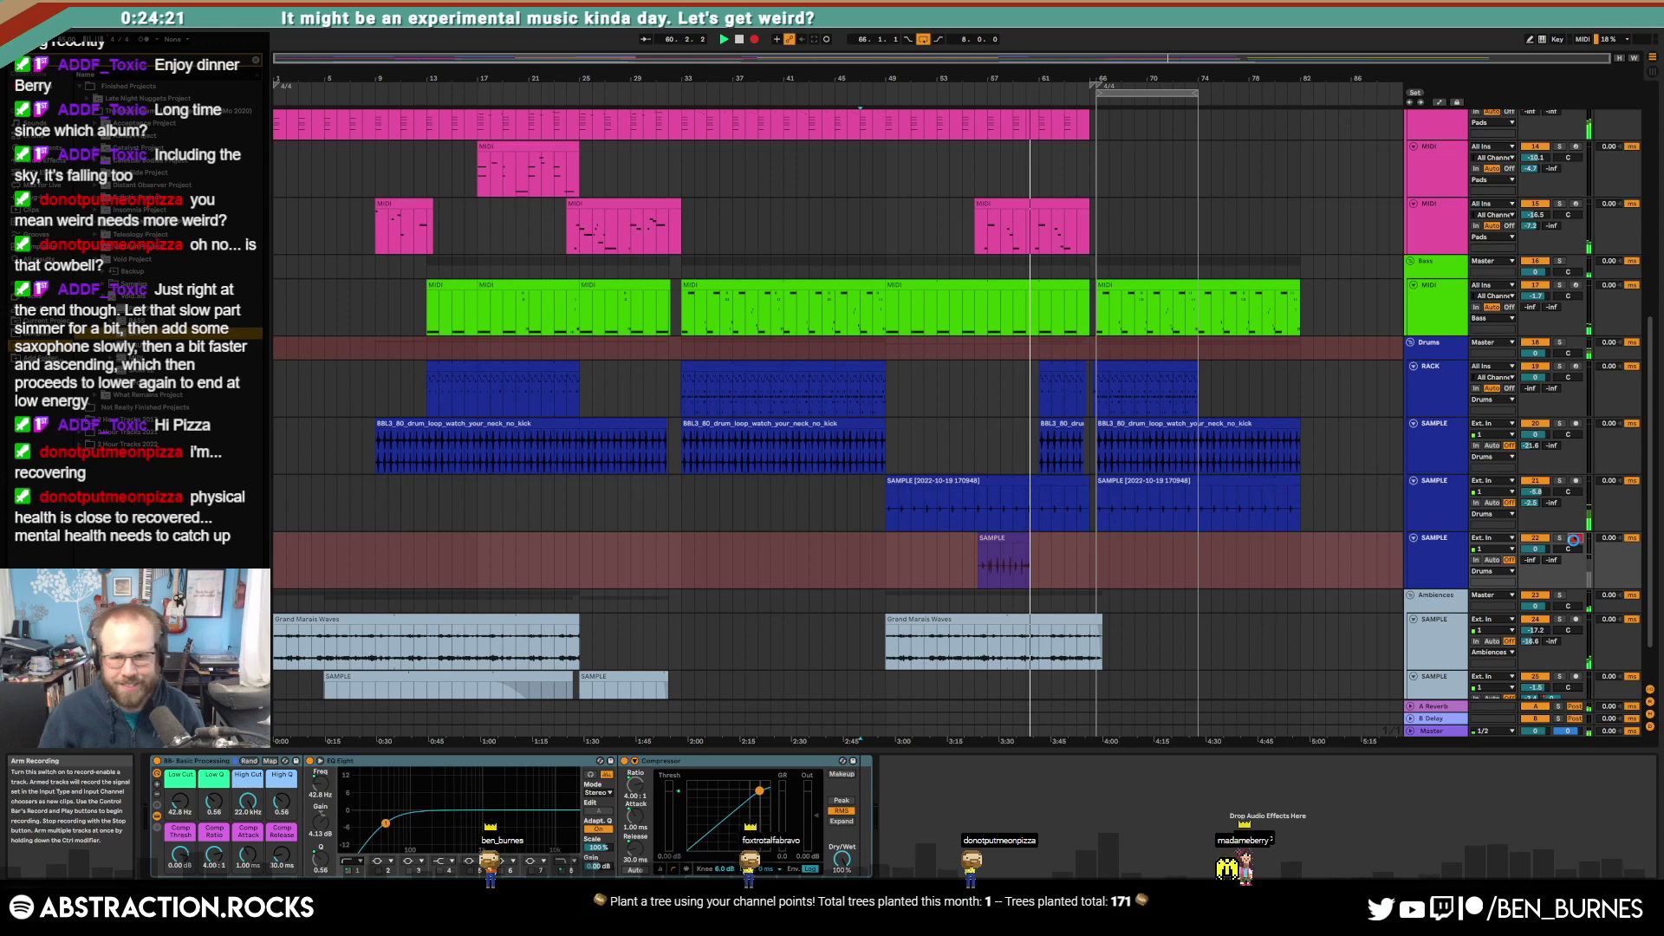
{"action": "left_click", "coordinate": [754, 39]}
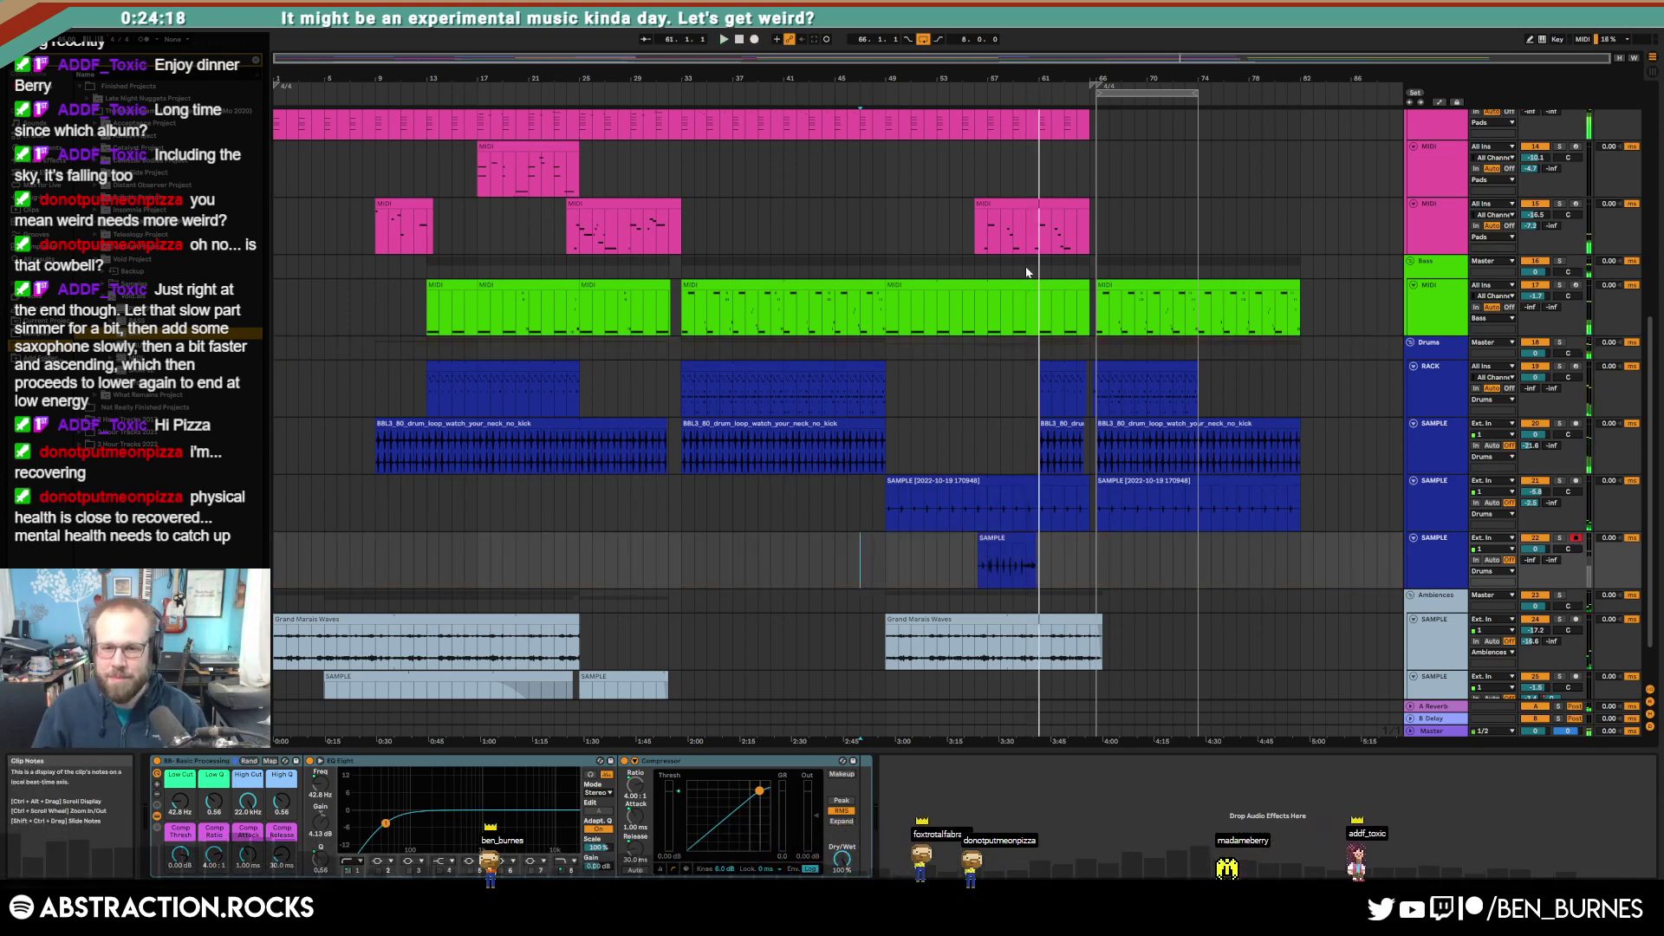
Step: Audition the new recording, trim it to a two-bar clip of four hits, and align the clip with bar 57
{"action": "left_click", "coordinate": [1009, 537]}
{"action": "key", "text": "space"}
{"action": "left_click", "coordinate": [1026, 569]}
{"action": "key", "text": "space"}
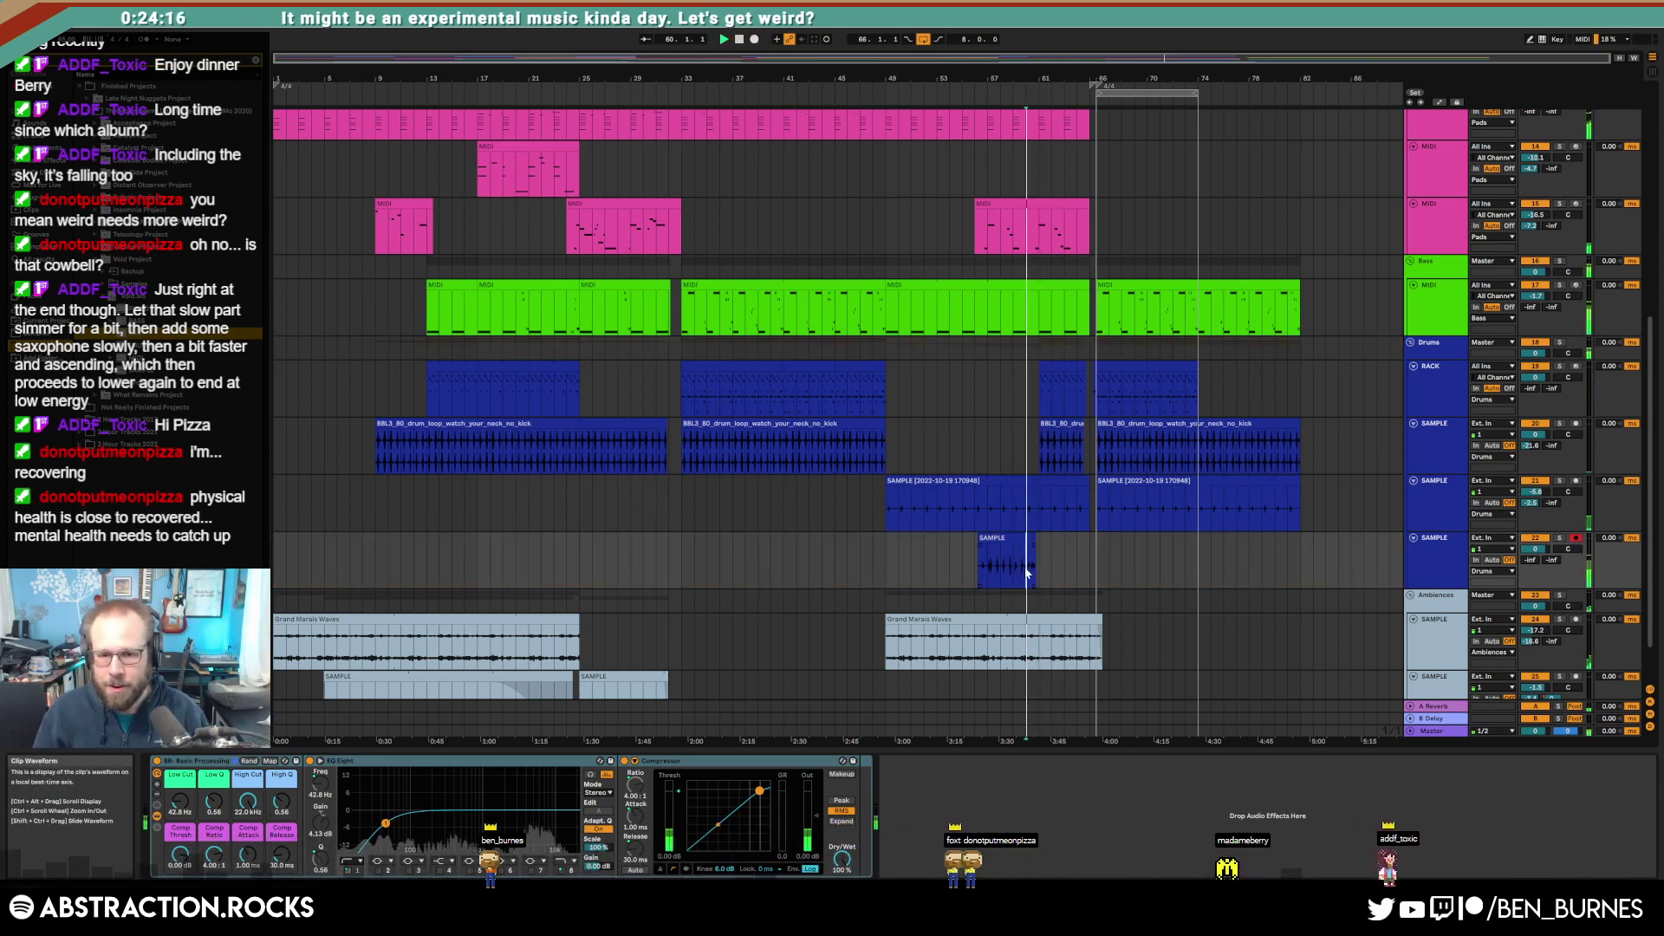
{"action": "scroll", "coordinate": [1013, 543], "scroll_direction": "up", "scroll_amount": 7}
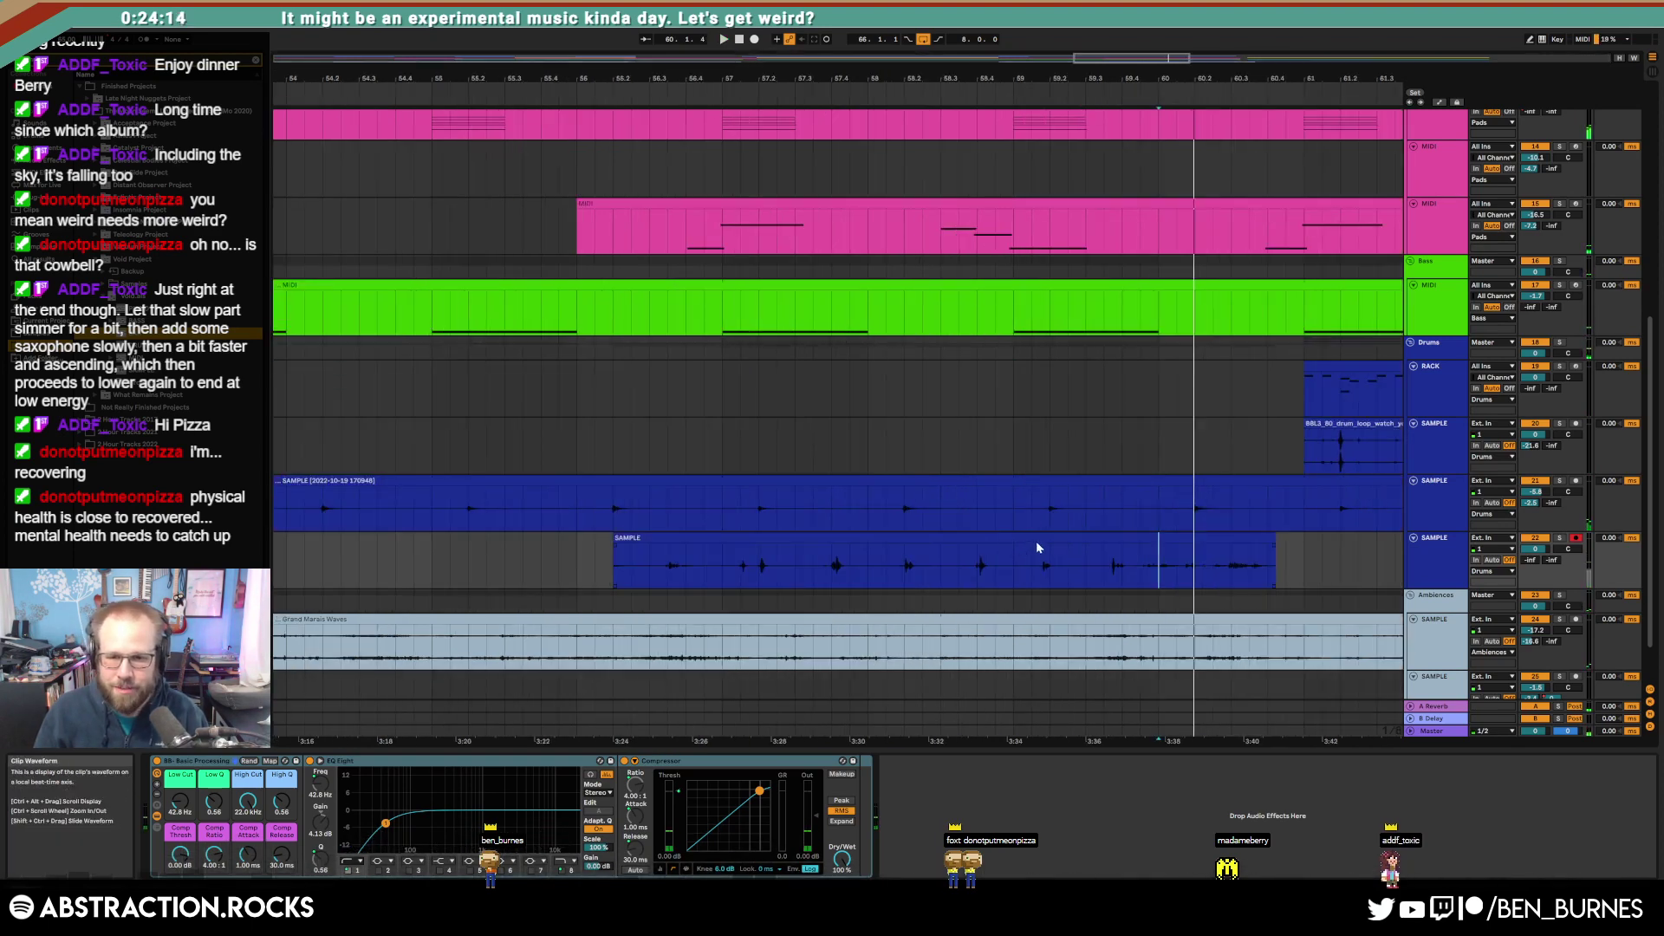
{"action": "key", "text": "space"}
{"action": "left_click_drag", "start_coordinate": [1264, 549], "coordinate": [1130, 549]}
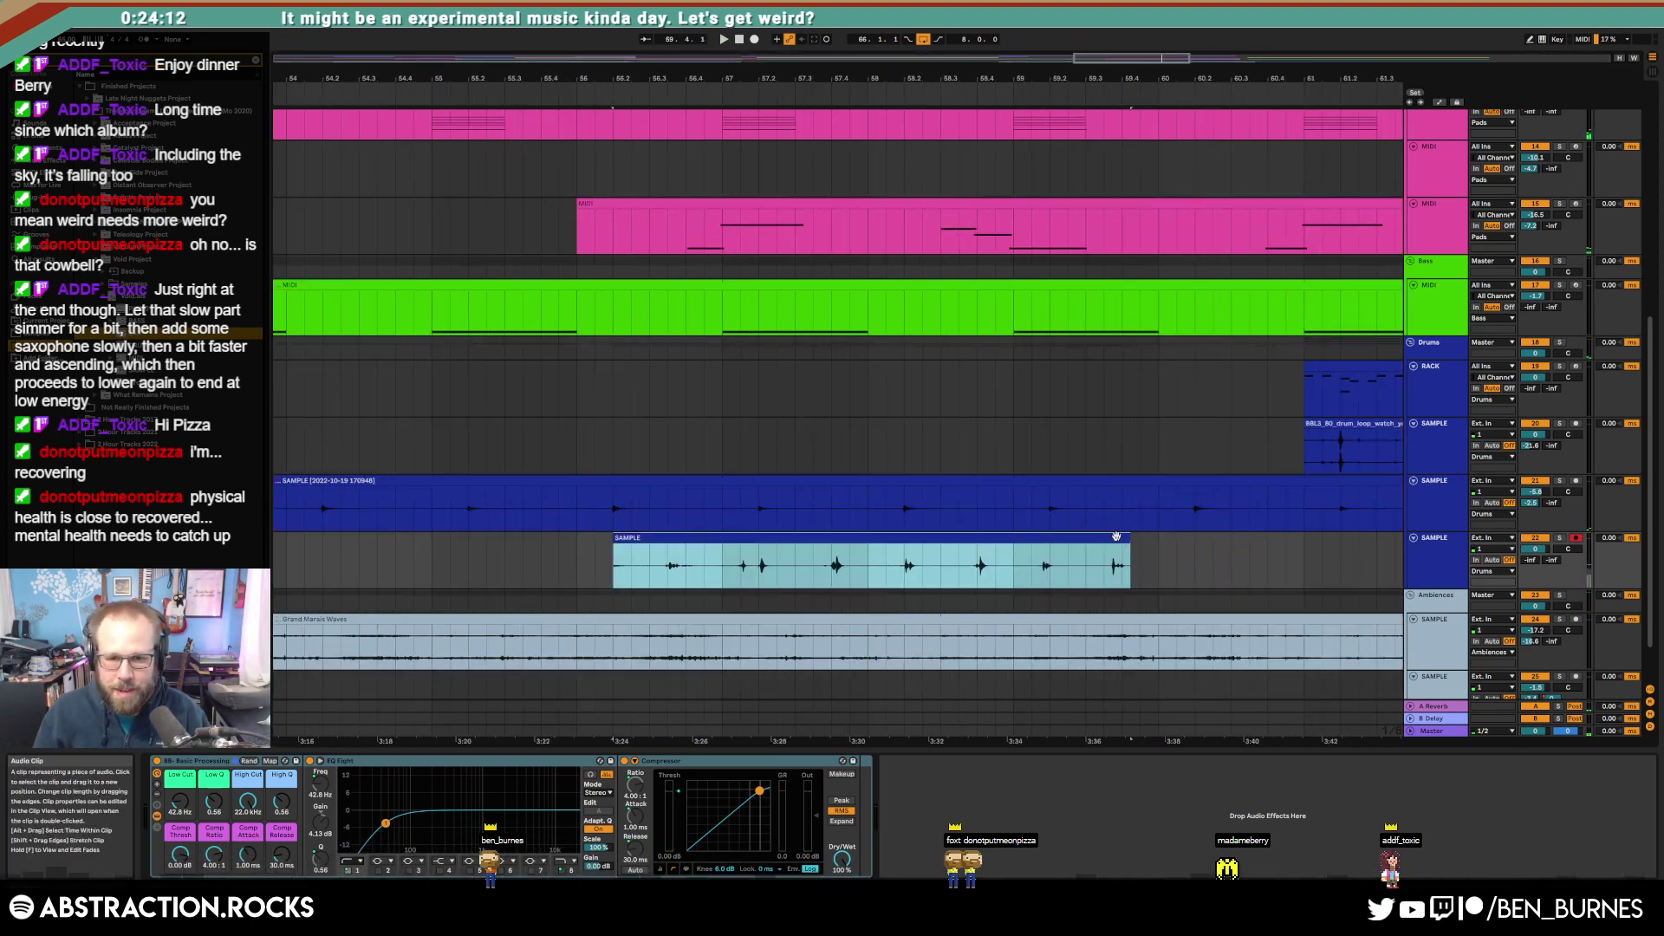
{"action": "left_click_drag", "start_coordinate": [614, 564], "coordinate": [746, 548]}
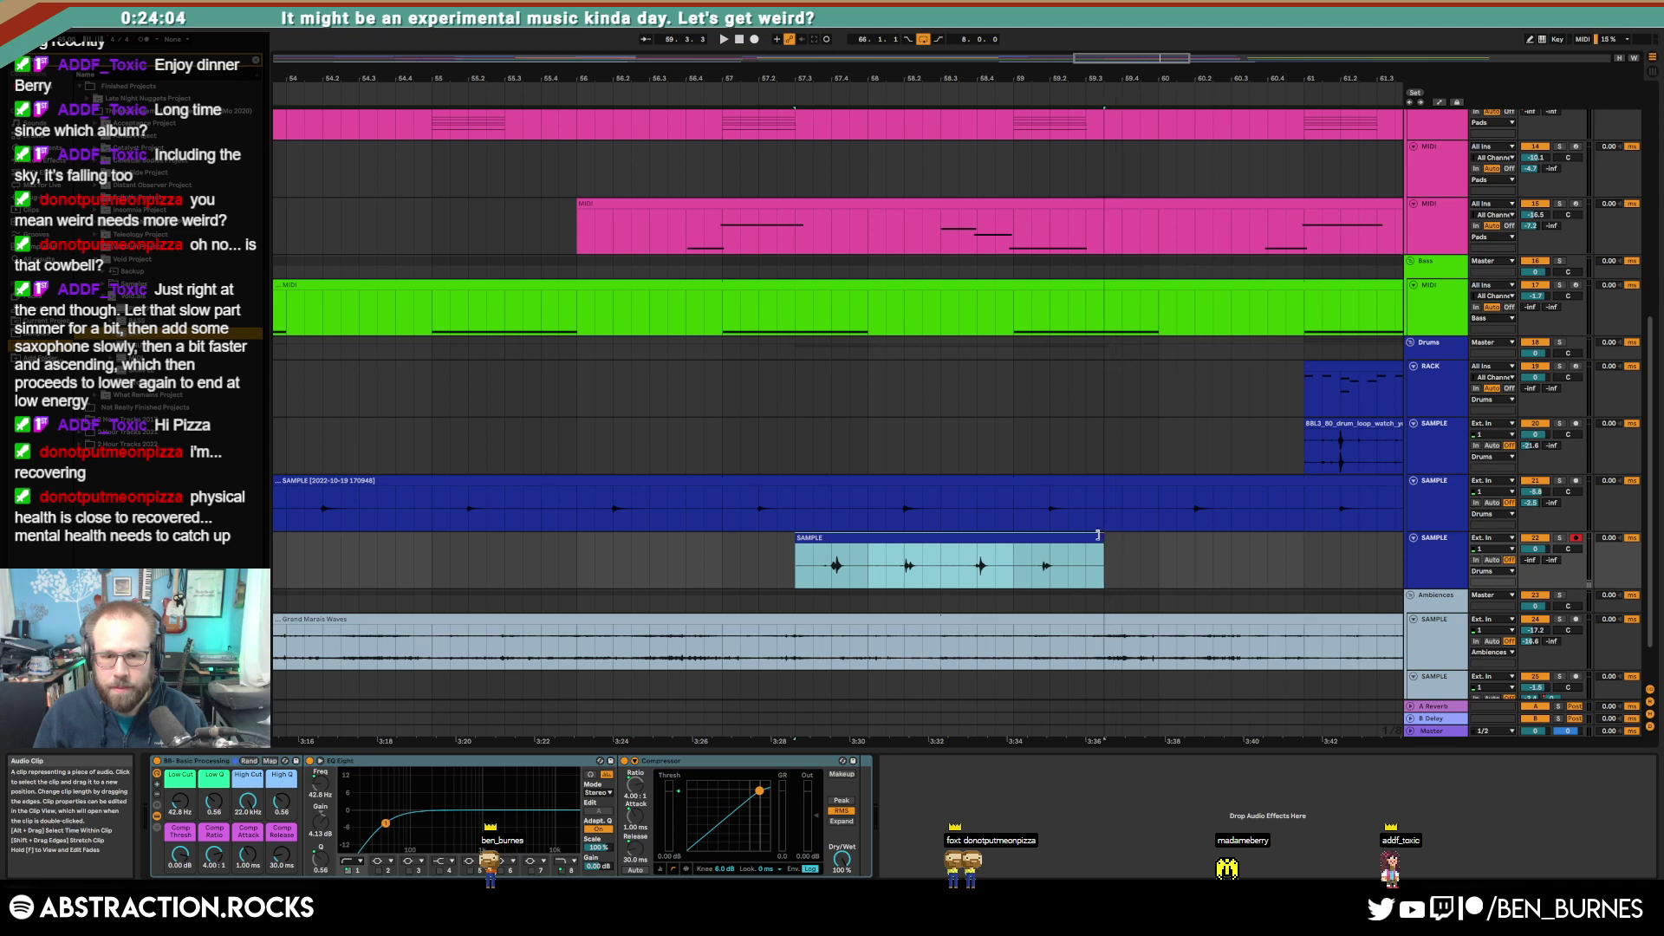
{"action": "left_click_drag", "start_coordinate": [1054, 542], "coordinate": [977, 548]}
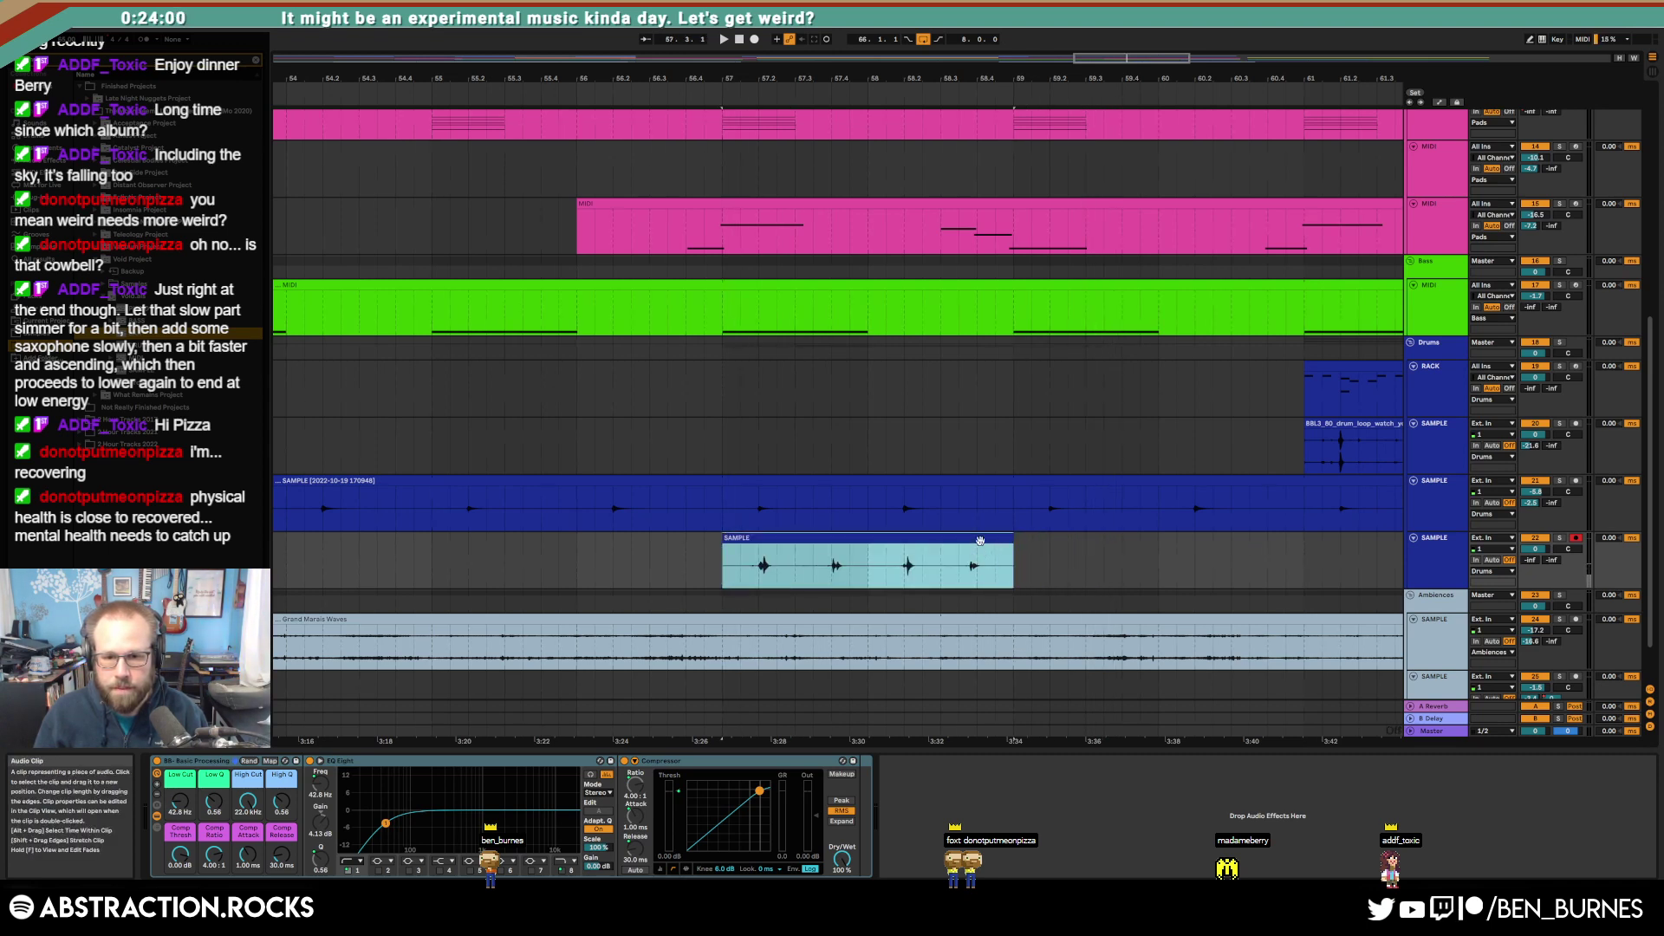
Step: Move the two-bar hit clip to bar 61, where the drum loop re-enters, and lower its track volume during playback
{"action": "scroll", "coordinate": [981, 541], "scroll_direction": "down", "scroll_amount": 3}
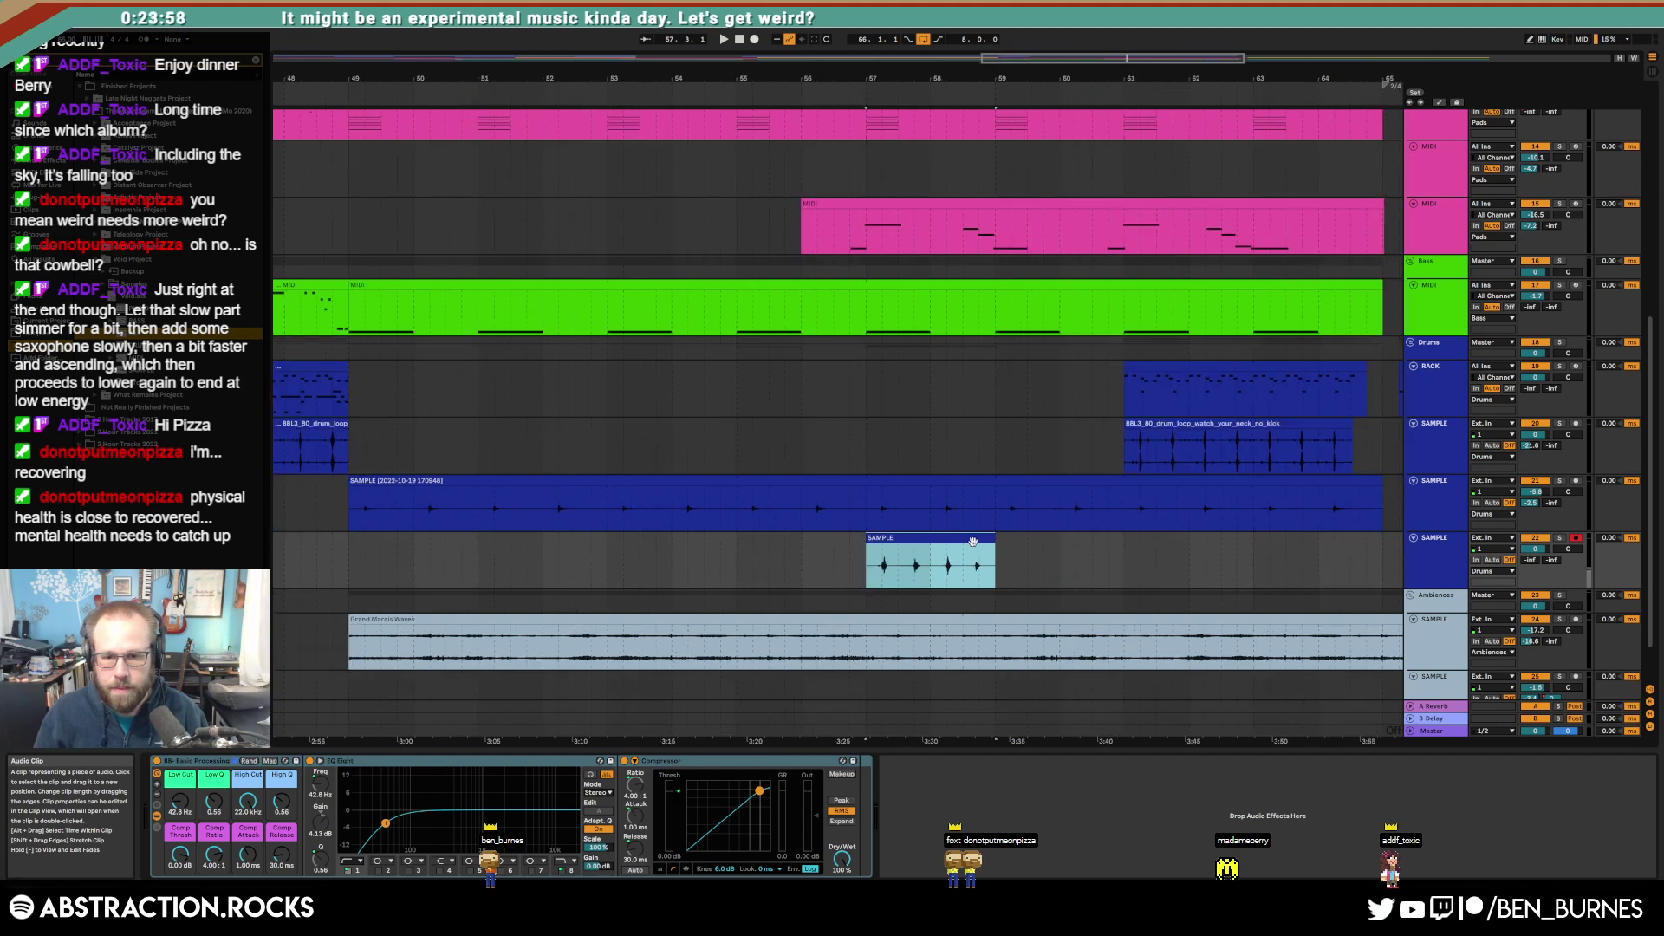
{"action": "left_click_drag", "start_coordinate": [973, 542], "coordinate": [1252, 604]}
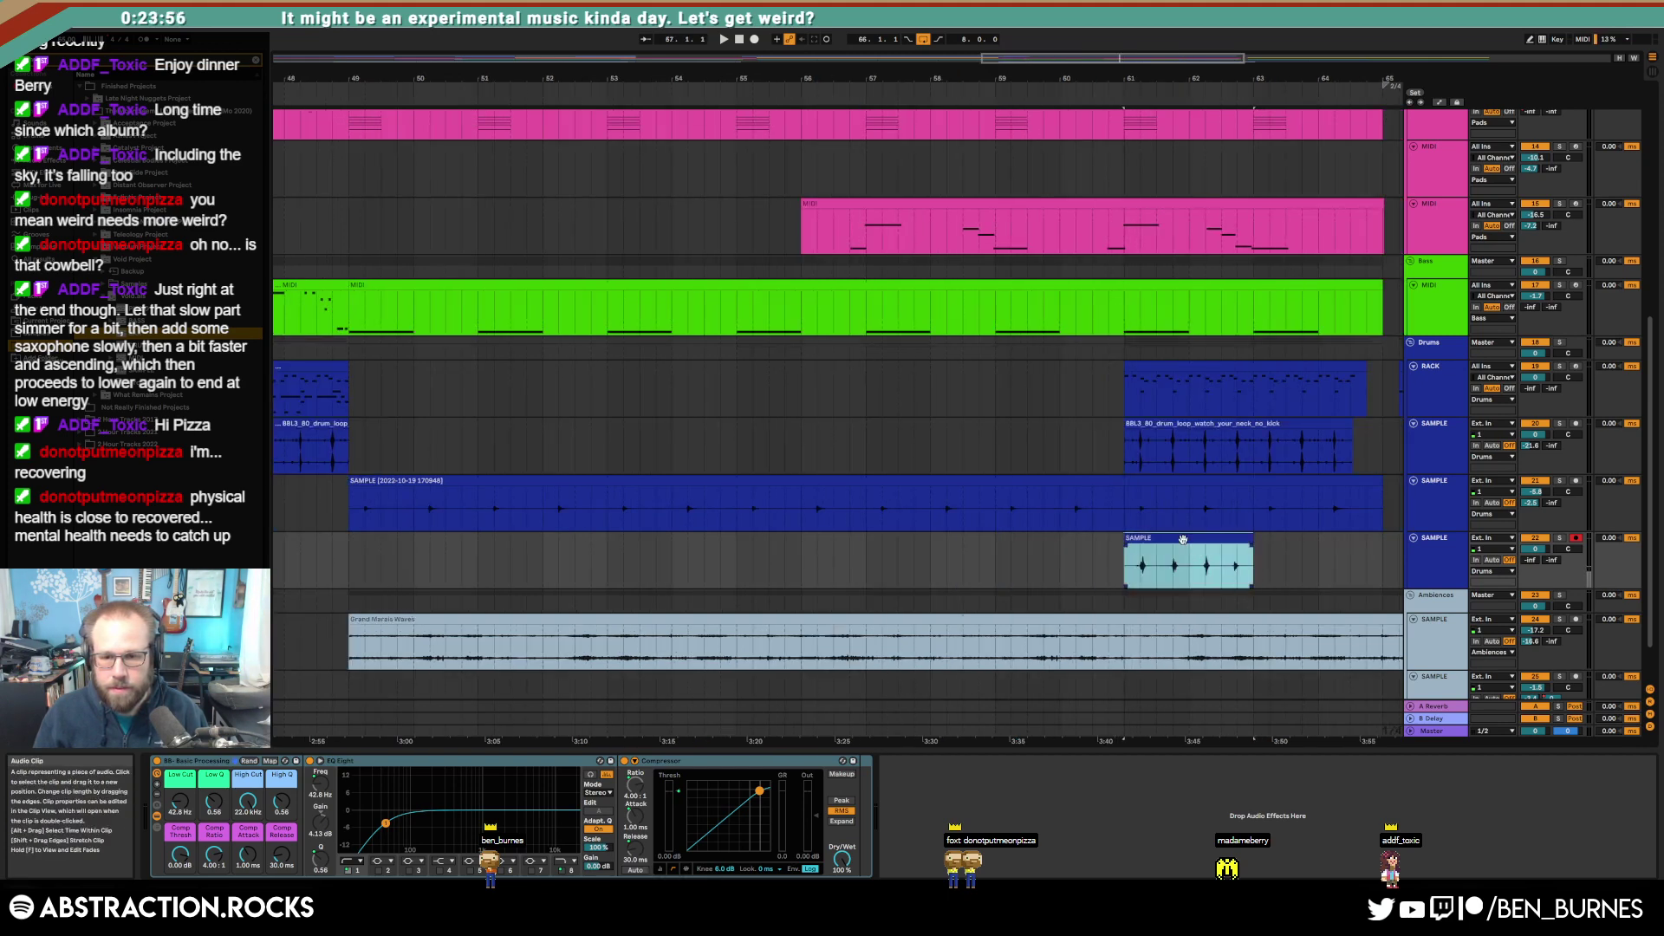
{"action": "key", "text": "space"}
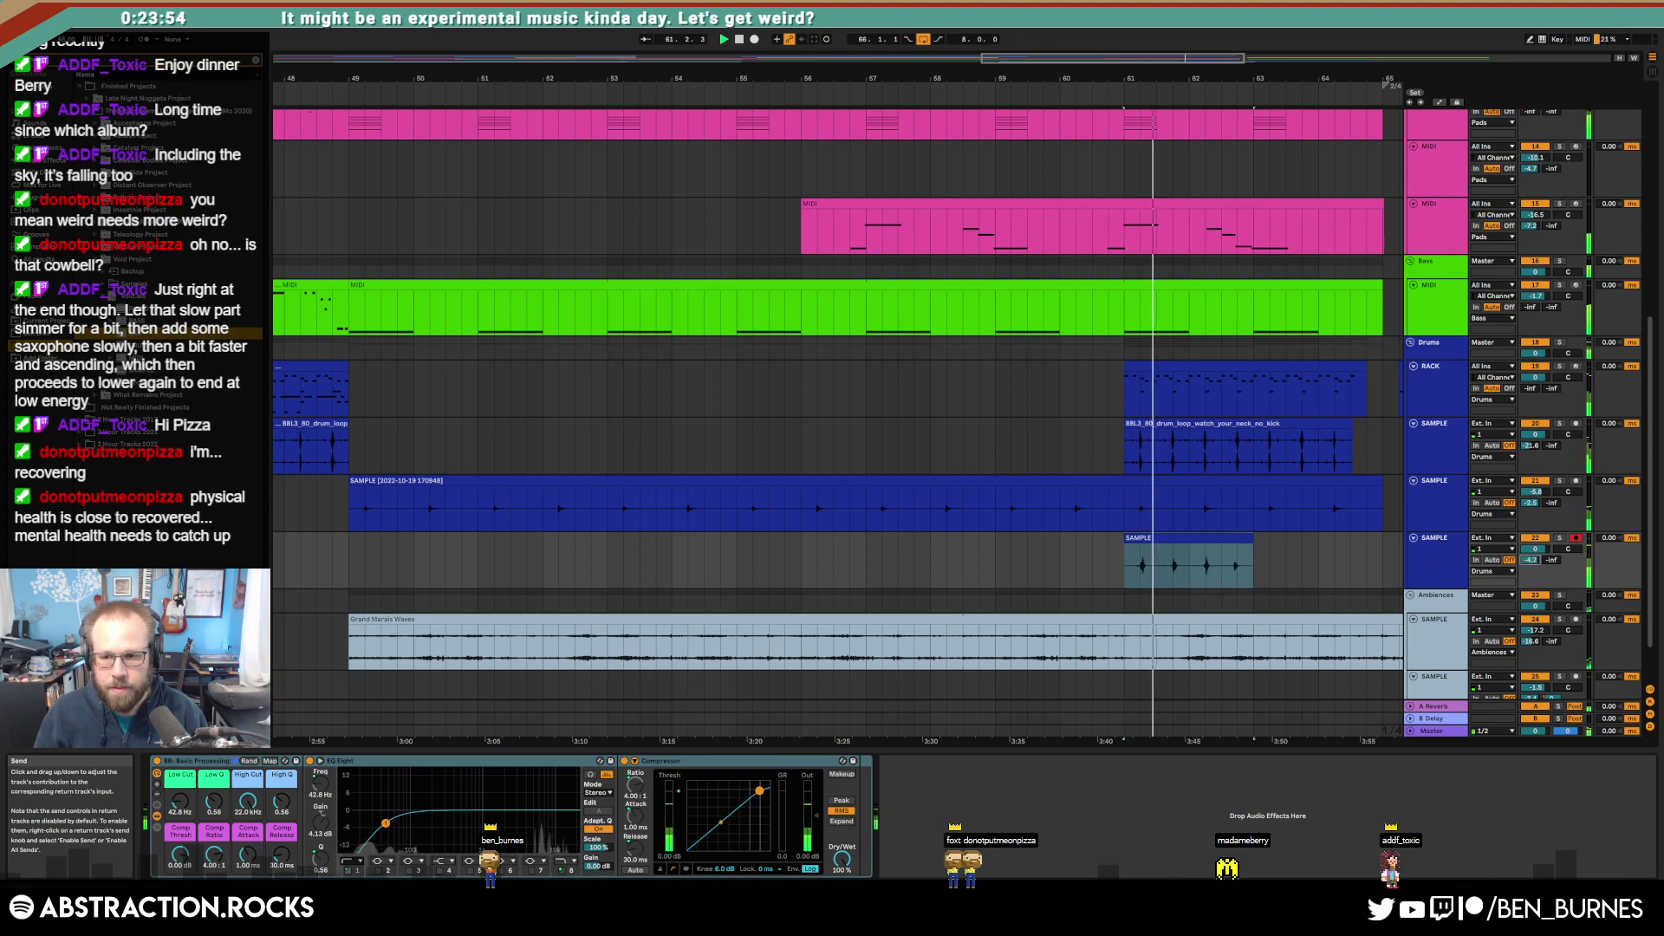
{"action": "left_click_drag", "start_coordinate": [1537, 549], "coordinate": [1537, 598]}
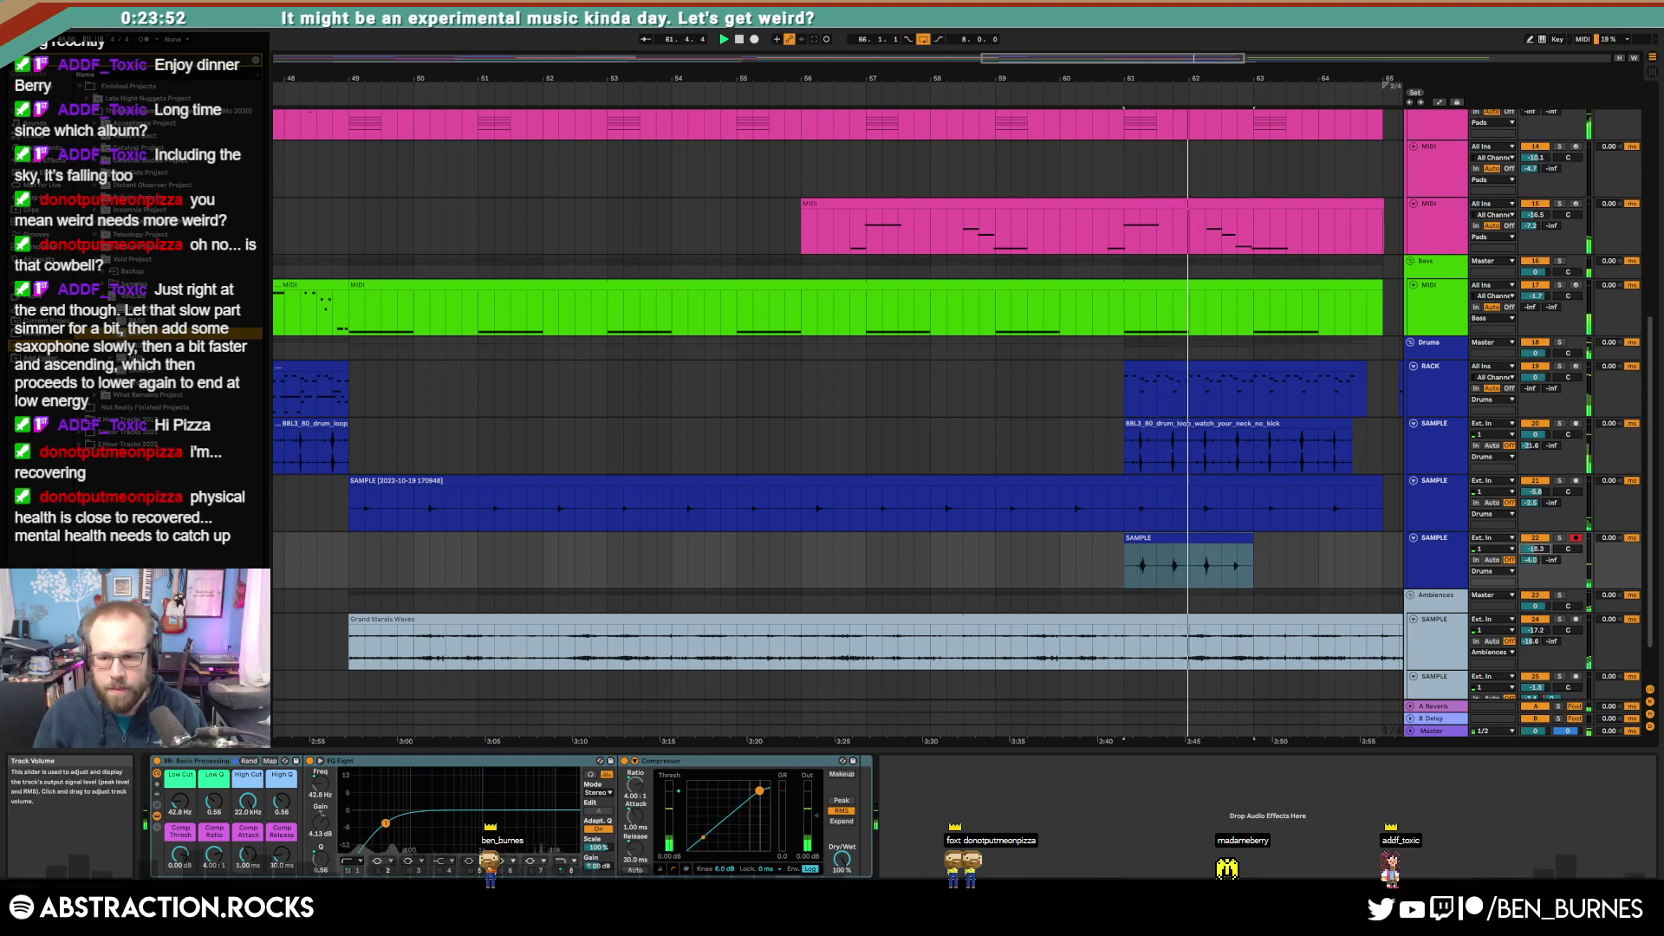
Step: Place a copy of the two-bar SAMPLE drum clip from bar 61 at bar 66 and delete the original
{"action": "left_click", "coordinate": [1231, 538]}
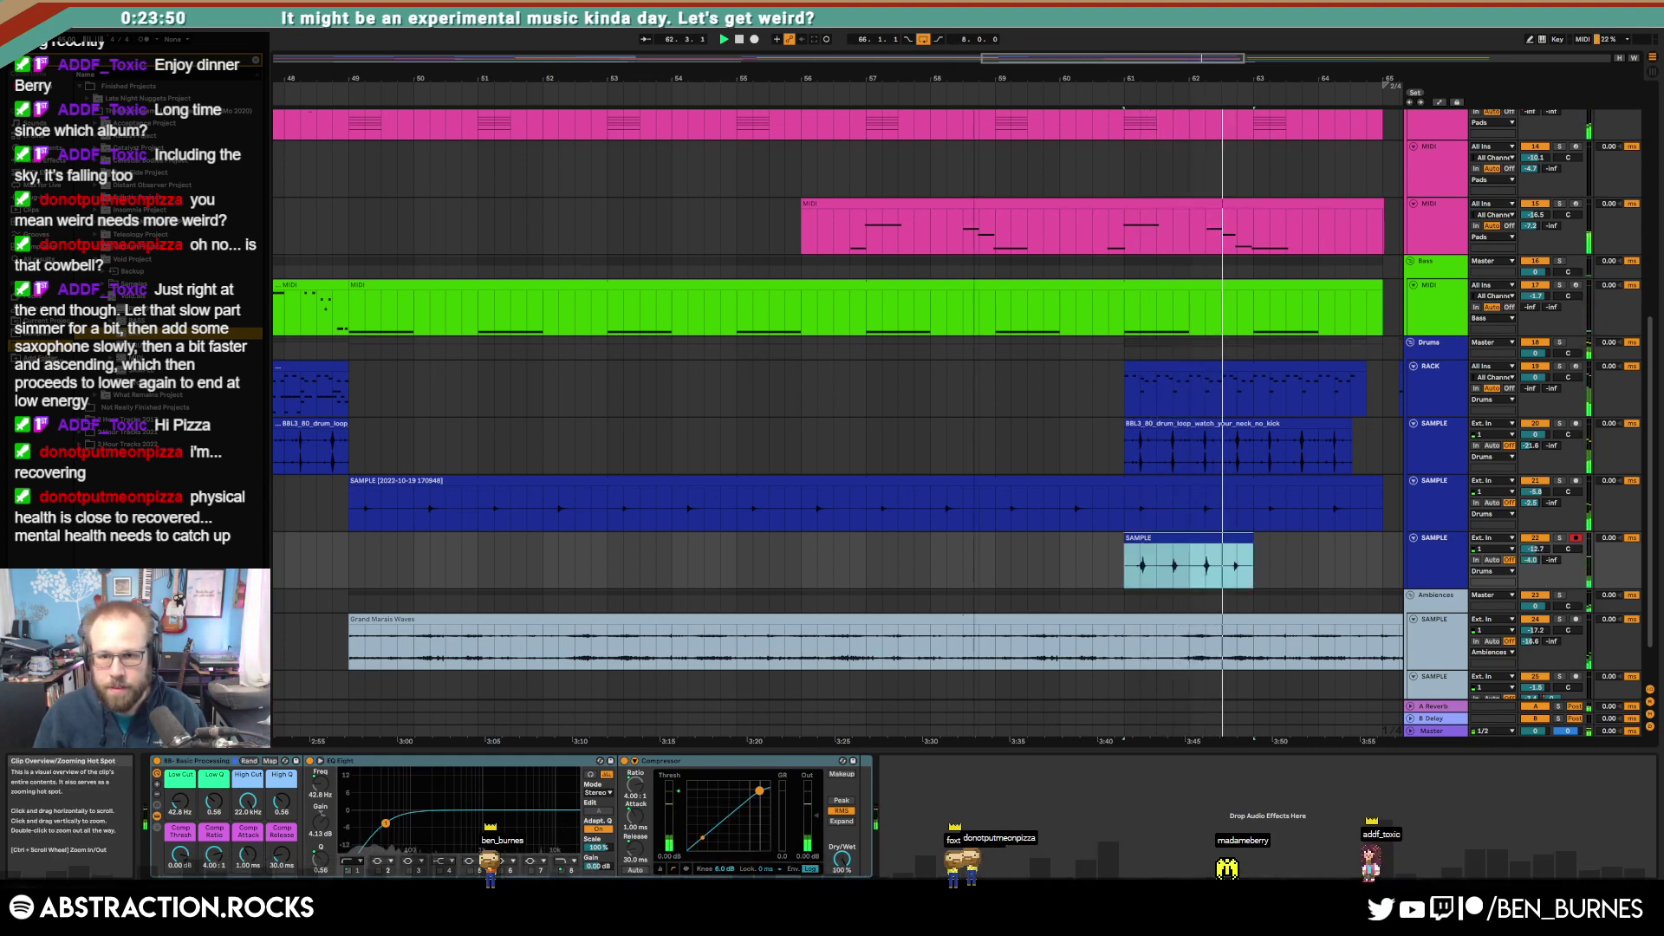
{"action": "left_click_drag", "start_coordinate": [1252, 527], "coordinate": [857, 526]}
{"action": "key", "text": "ctrl+d"}
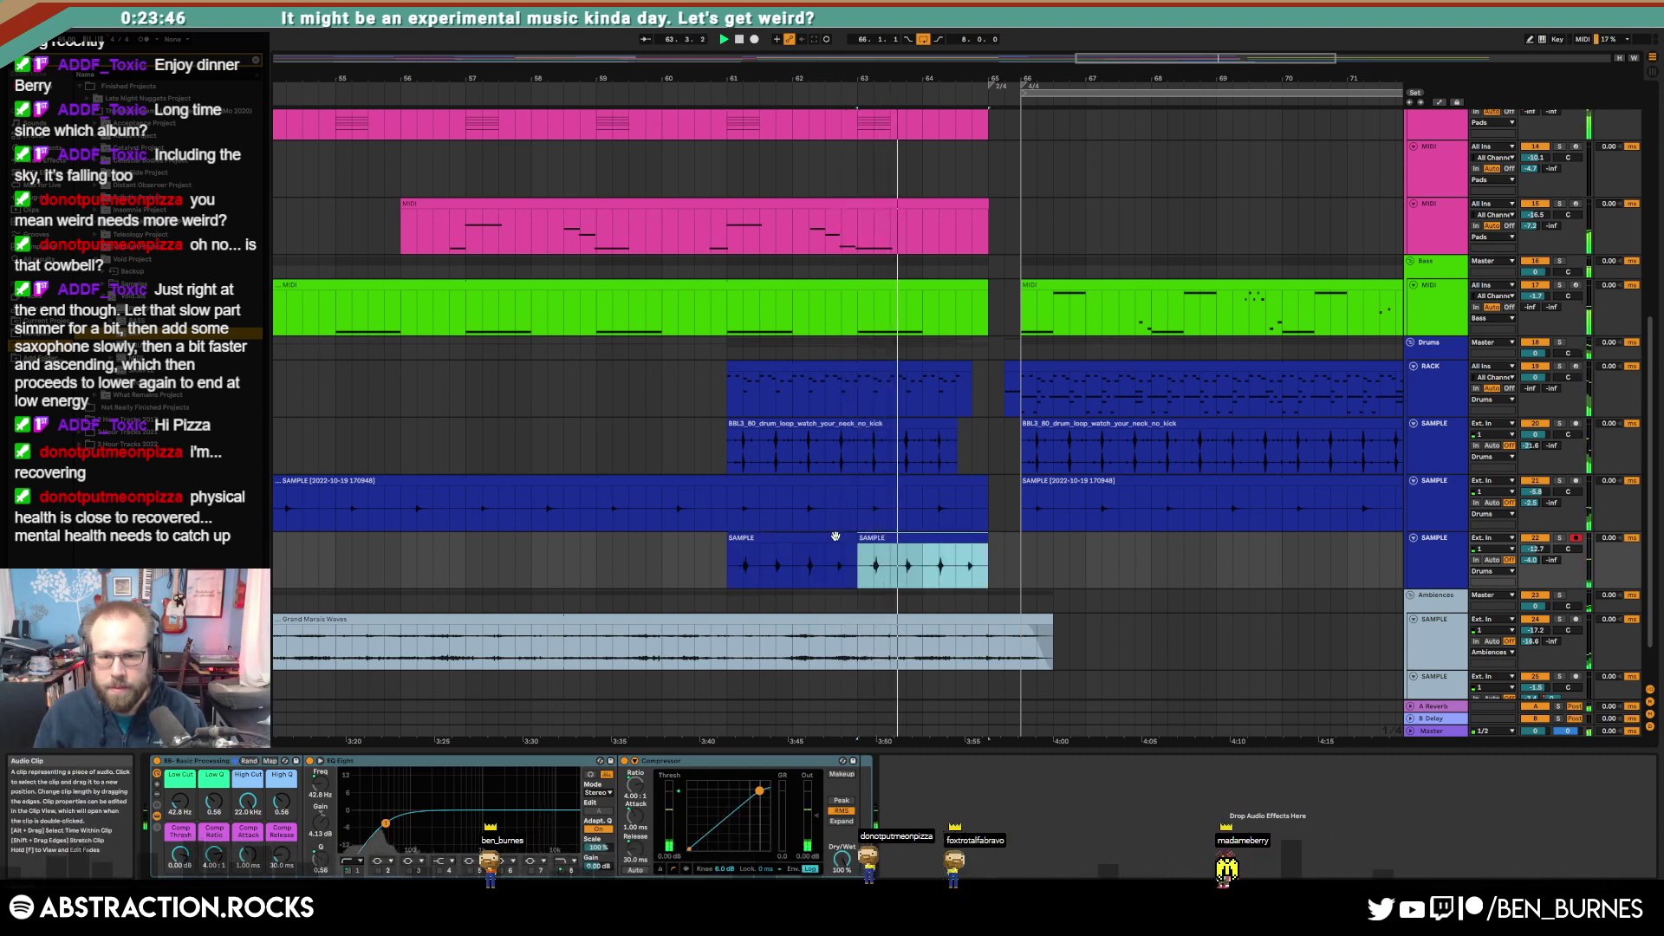
{"action": "left_click_drag", "start_coordinate": [883, 538], "coordinate": [1047, 542]}
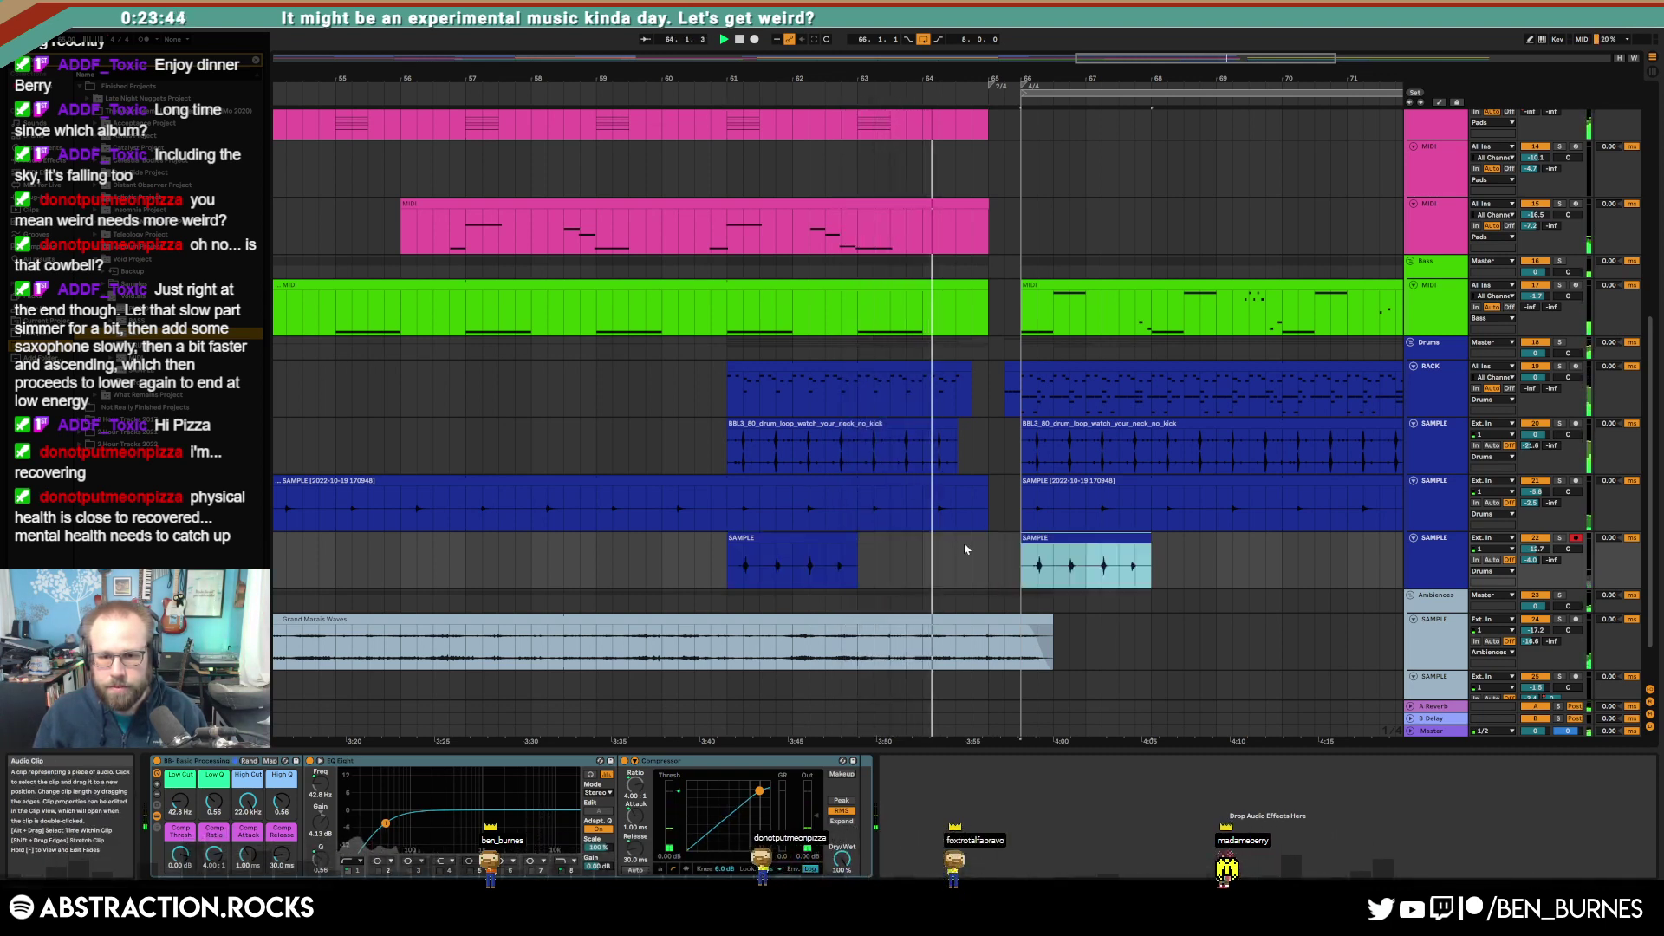
{"action": "left_click", "coordinate": [796, 541]}
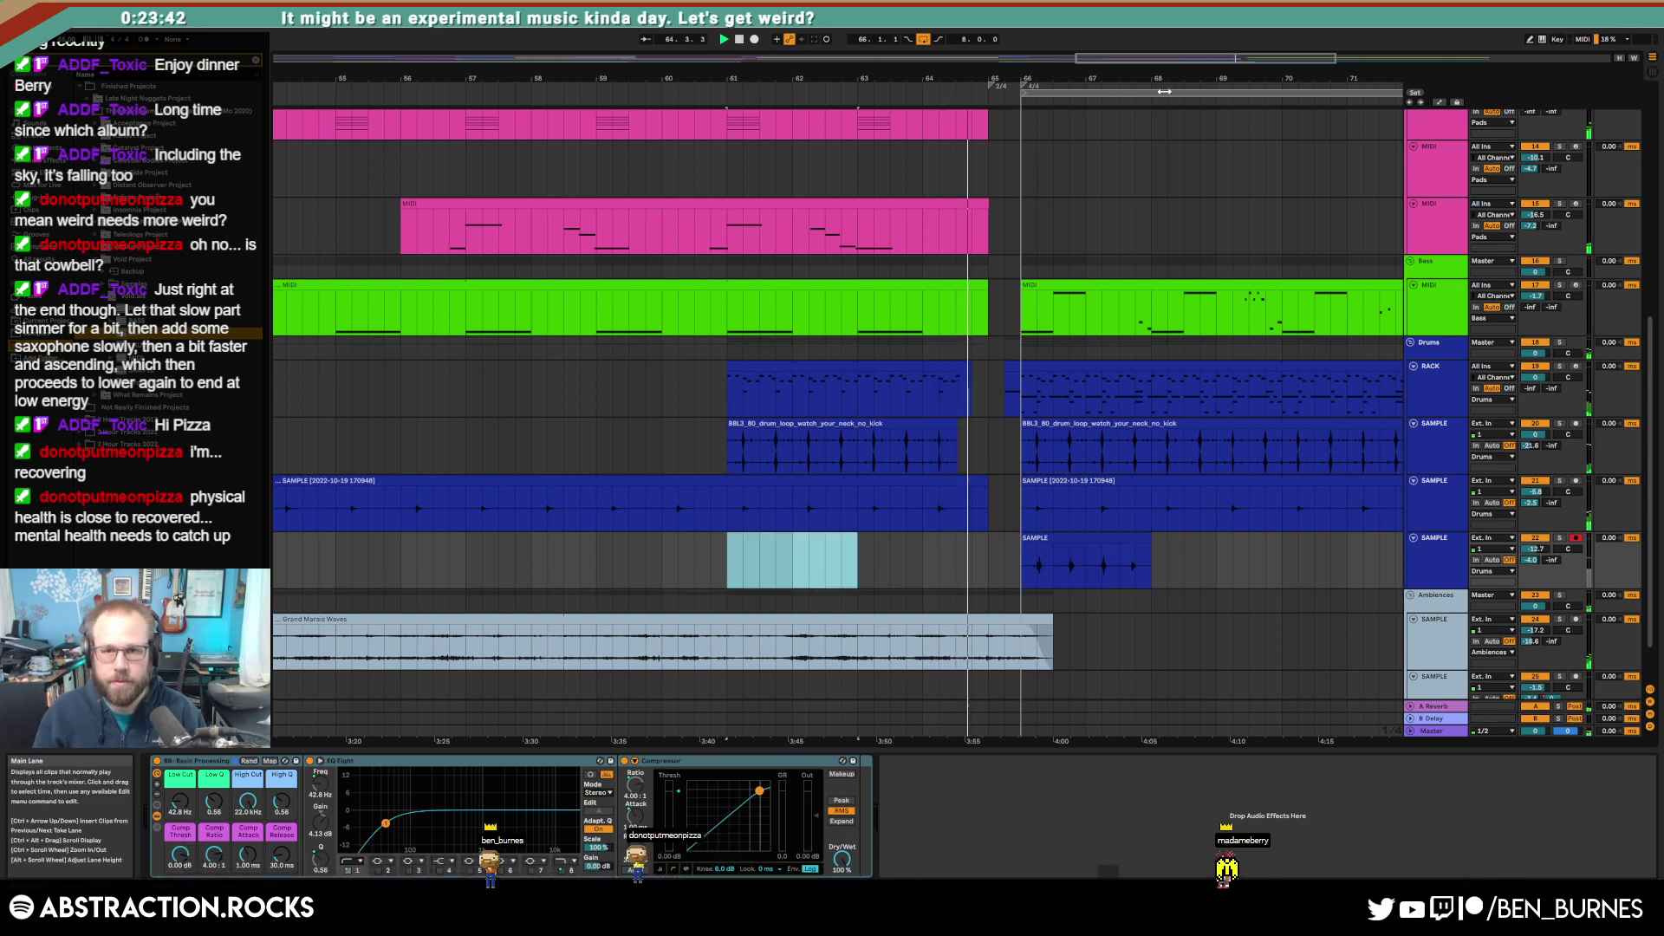
Step: Open the SAMPLE clip at bar 66 for waveform editing and consolidate it into a new sample
{"action": "left_click_drag", "start_coordinate": [1104, 544], "coordinate": [637, 543]}
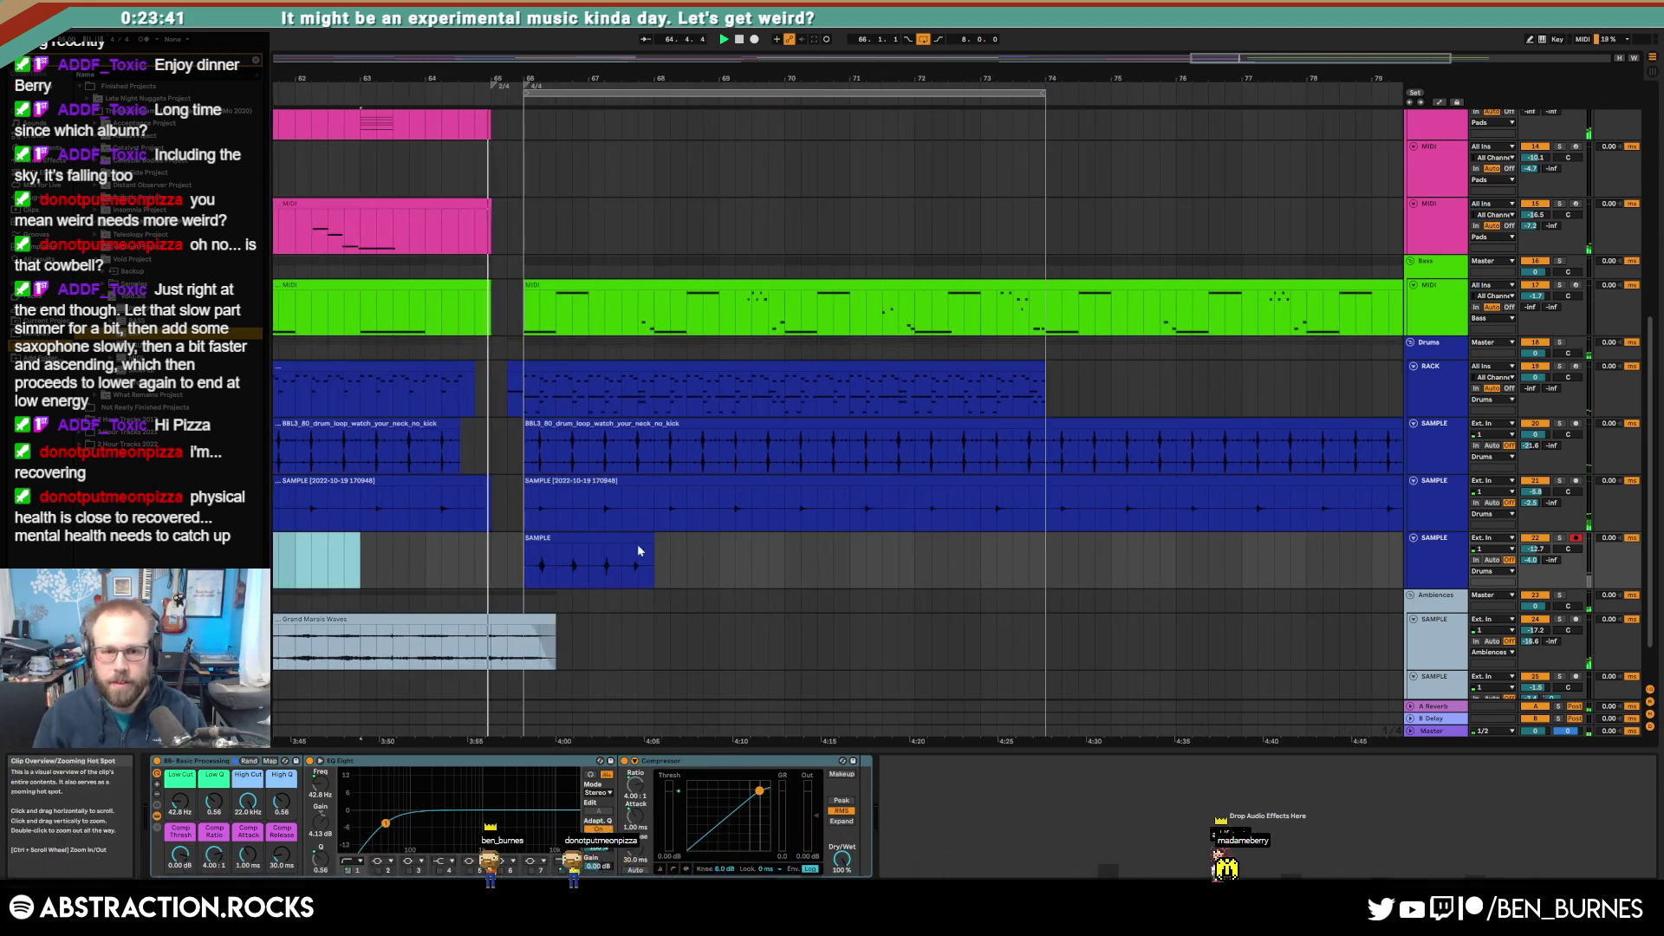
{"action": "double_click", "coordinate": [582, 551]}
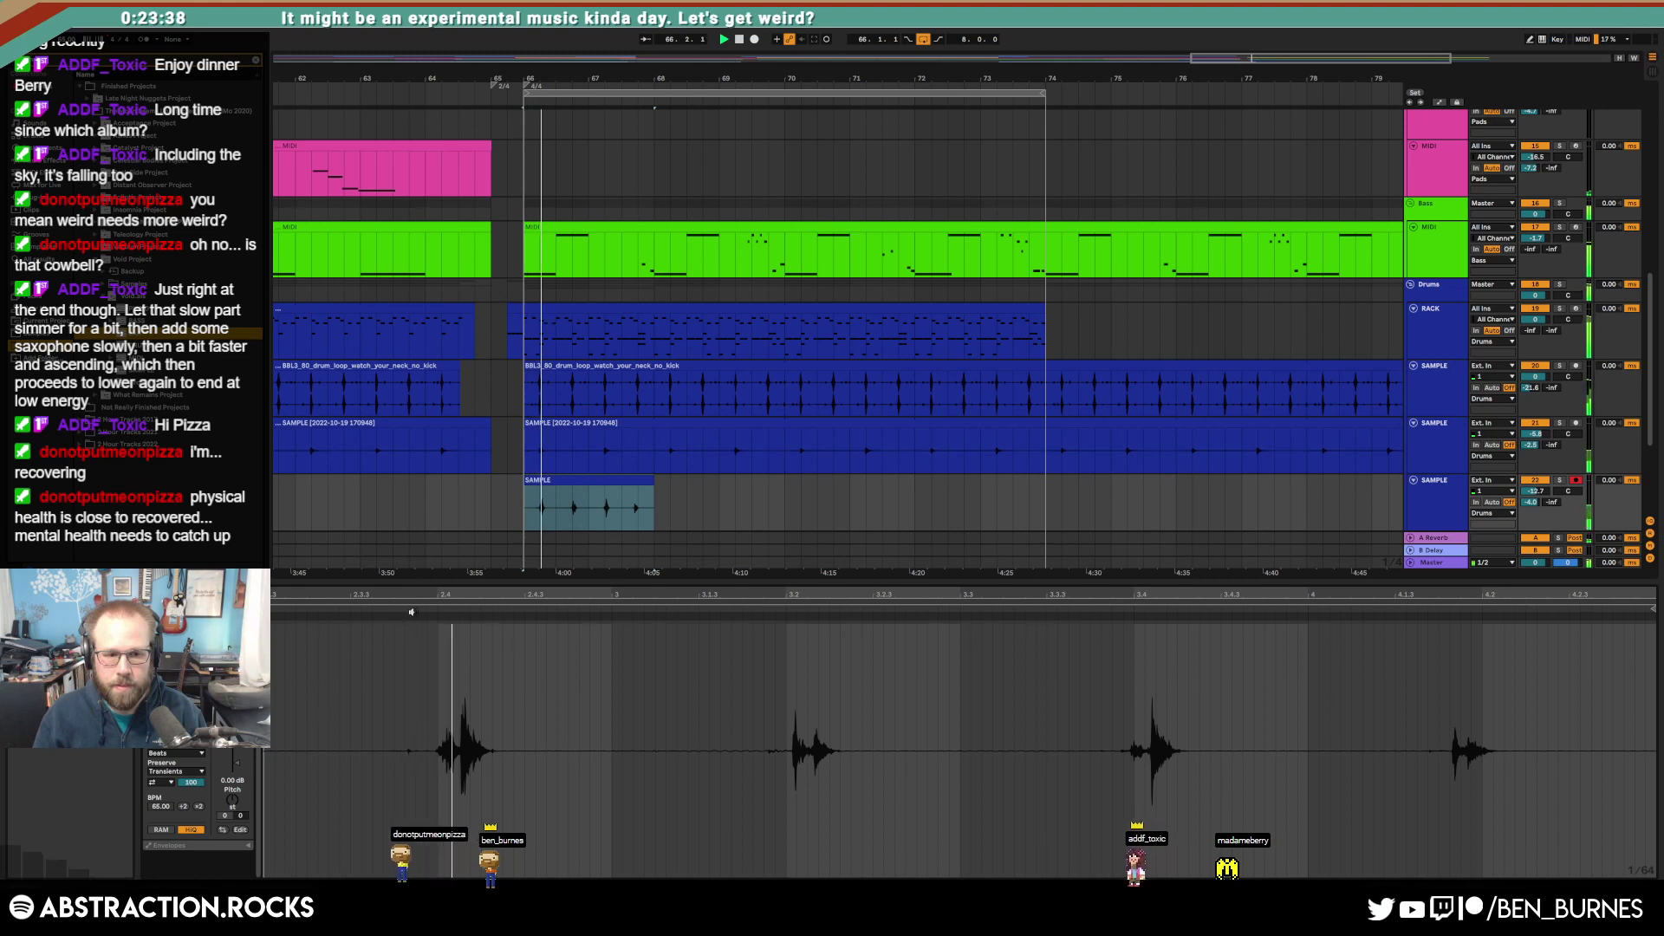
{"action": "left_click", "coordinate": [437, 614]}
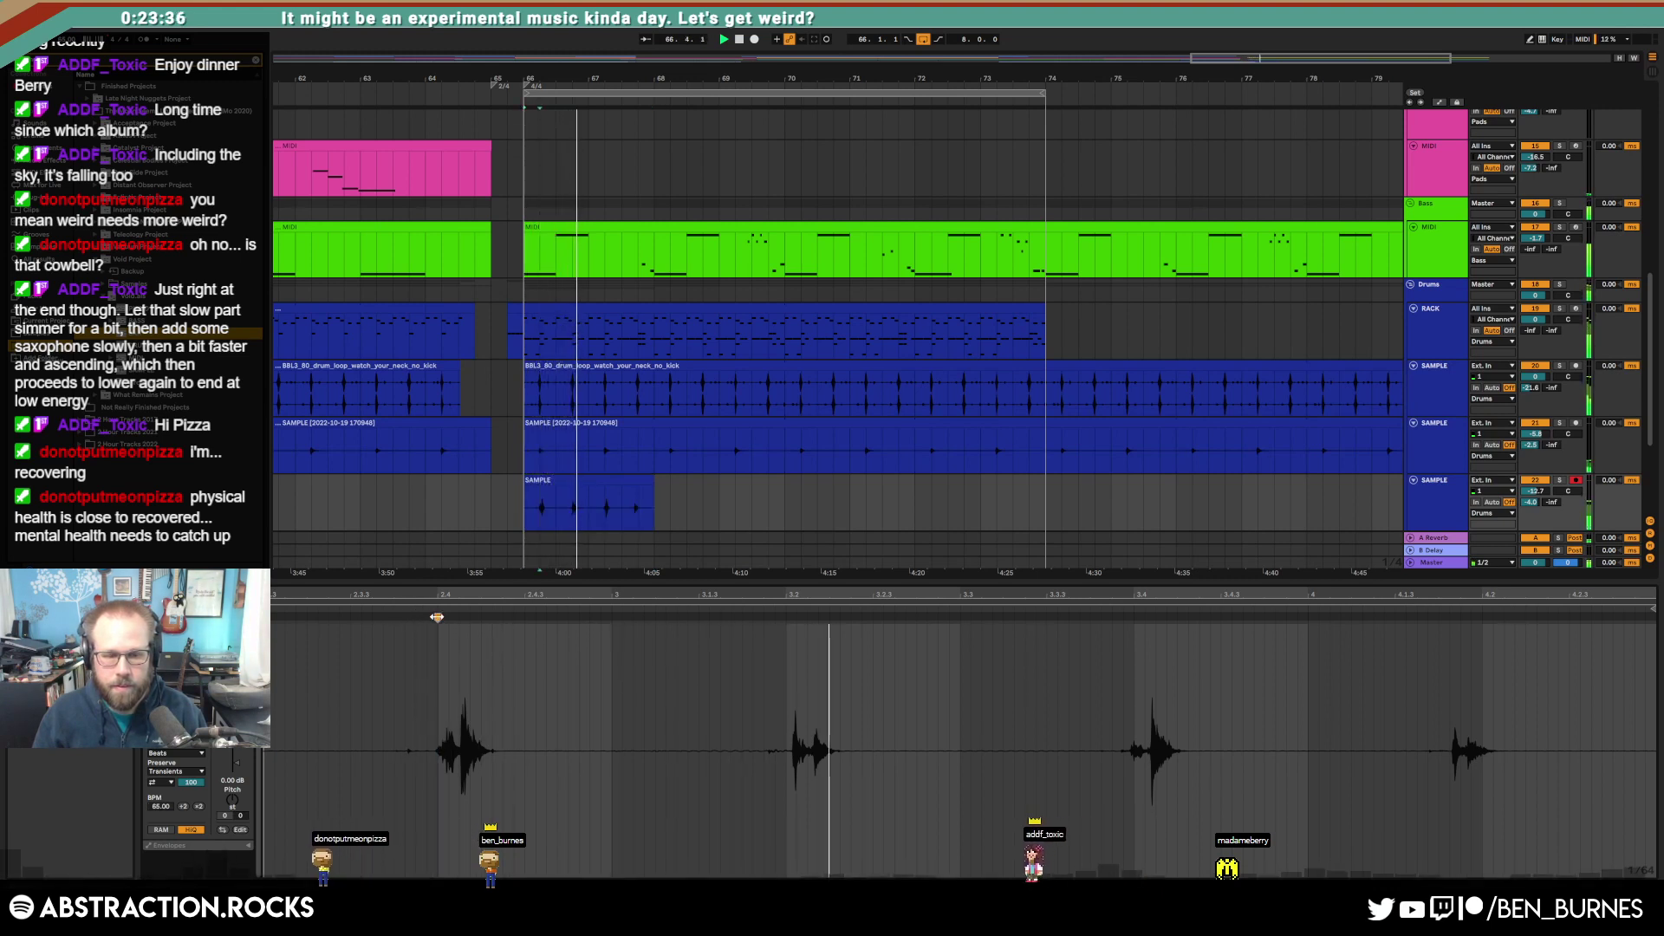
{"action": "left_click", "coordinate": [564, 481]}
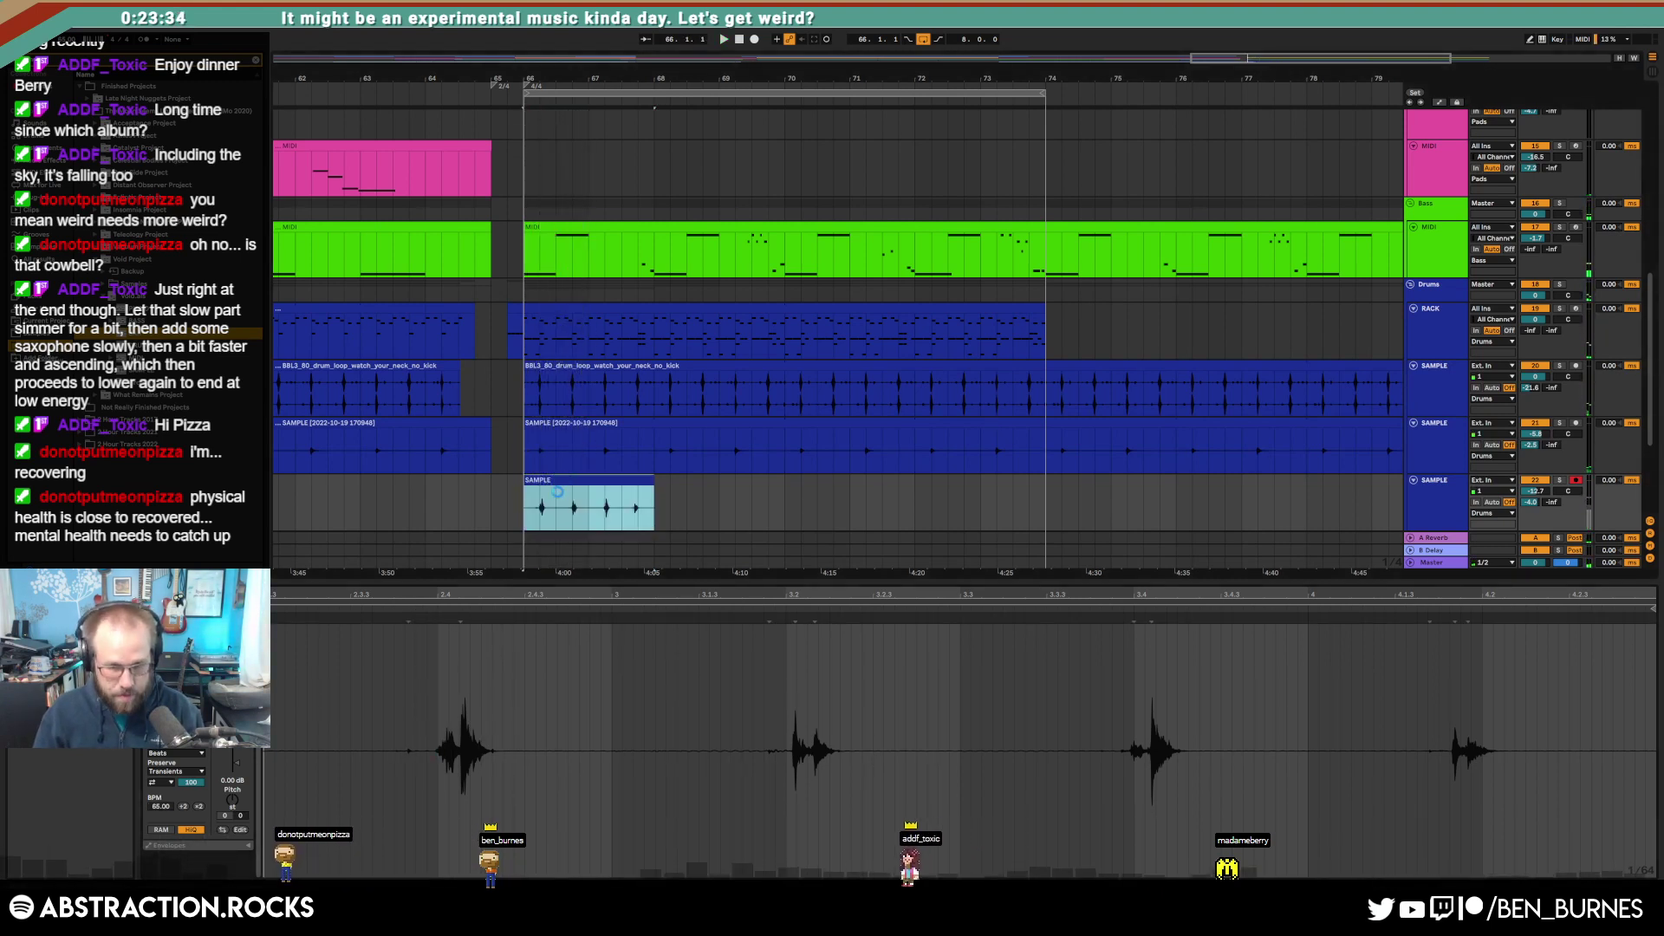
{"action": "key", "text": "ctrl+j"}
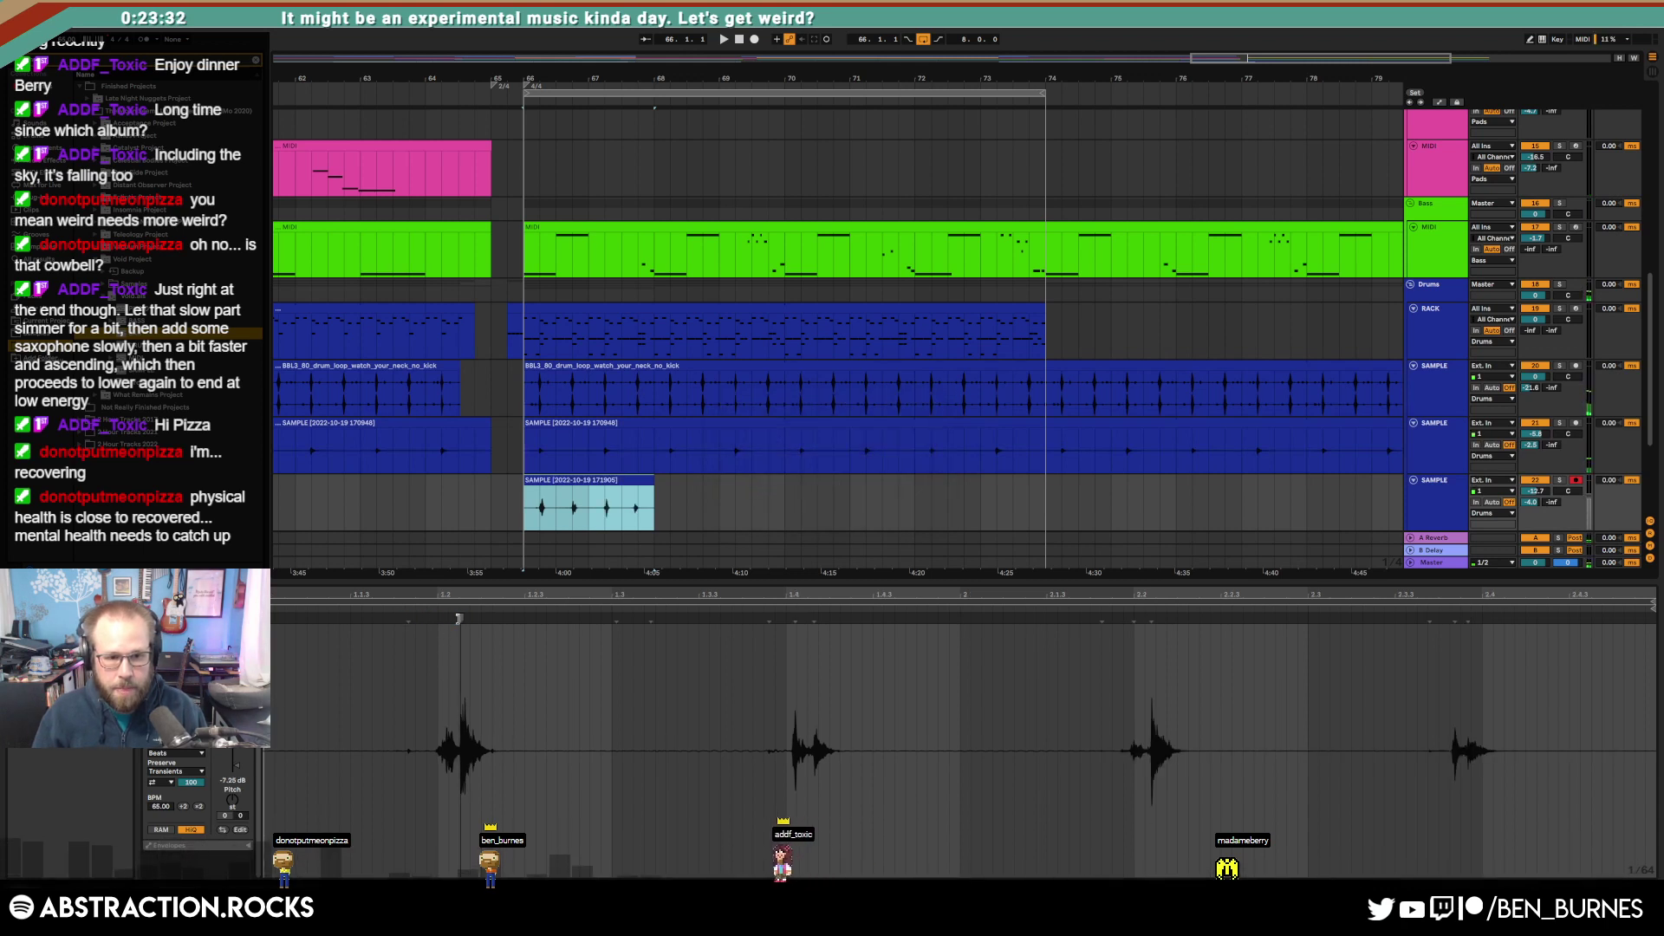
Step: Warp the consolidated clip's four hits onto beats 1.2, 1.4, 2.2 and 2.4, and extend the clip to bar 74
{"action": "left_click_drag", "start_coordinate": [458, 618], "coordinate": [437, 618]}
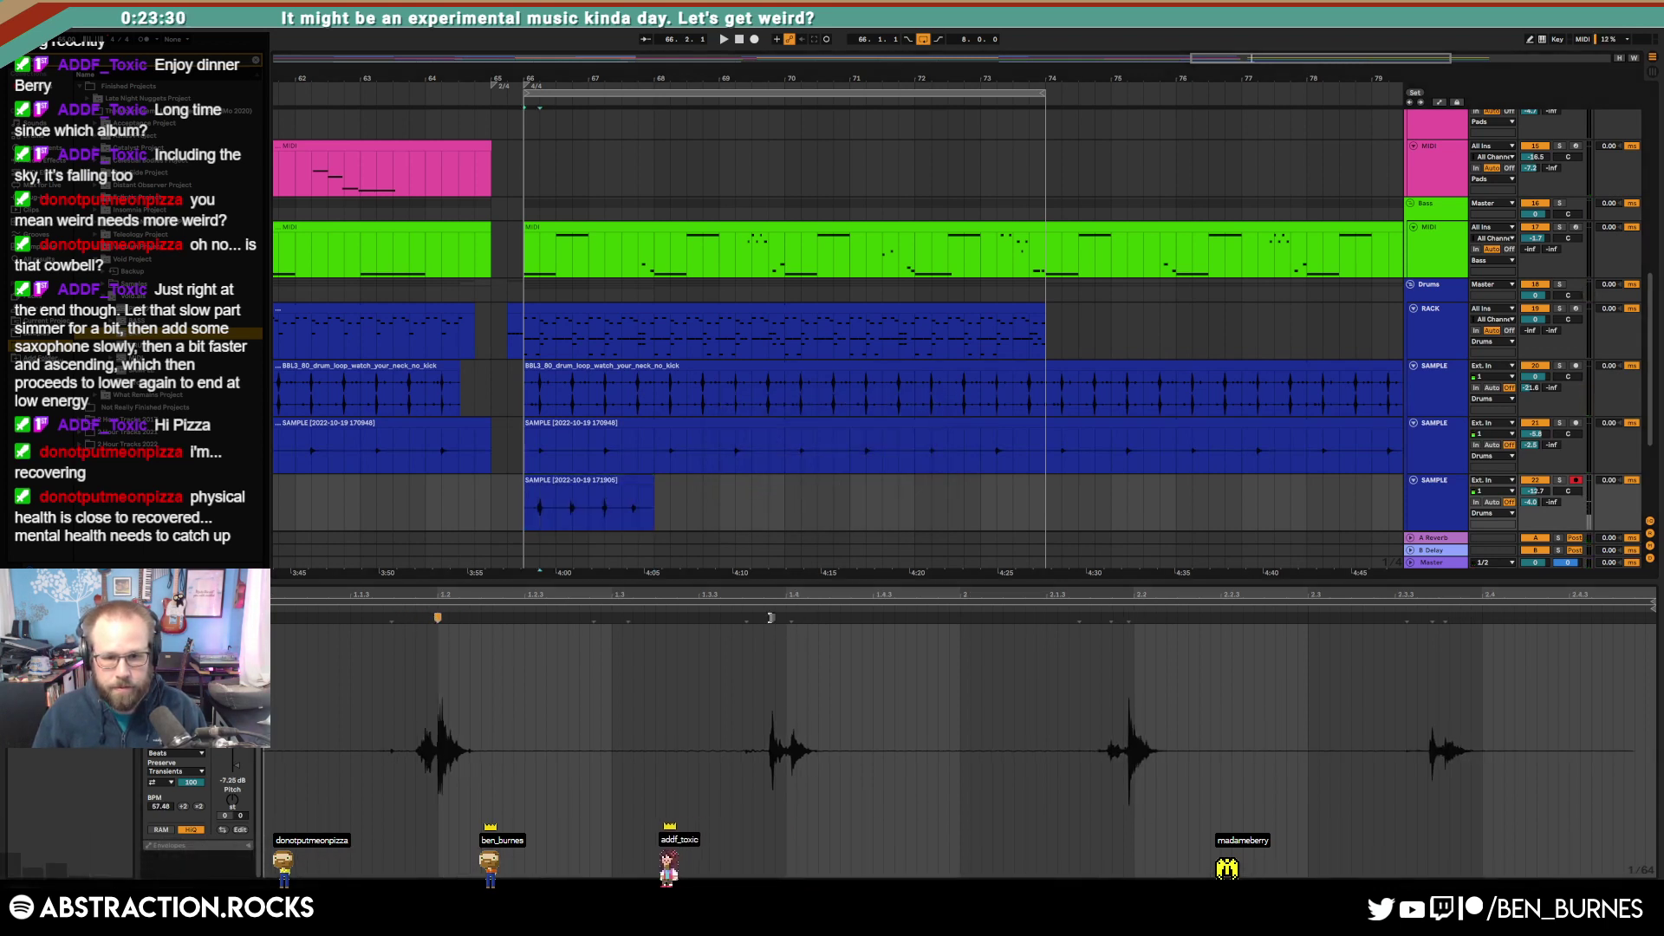
{"action": "left_click_drag", "start_coordinate": [771, 617], "coordinate": [786, 617]}
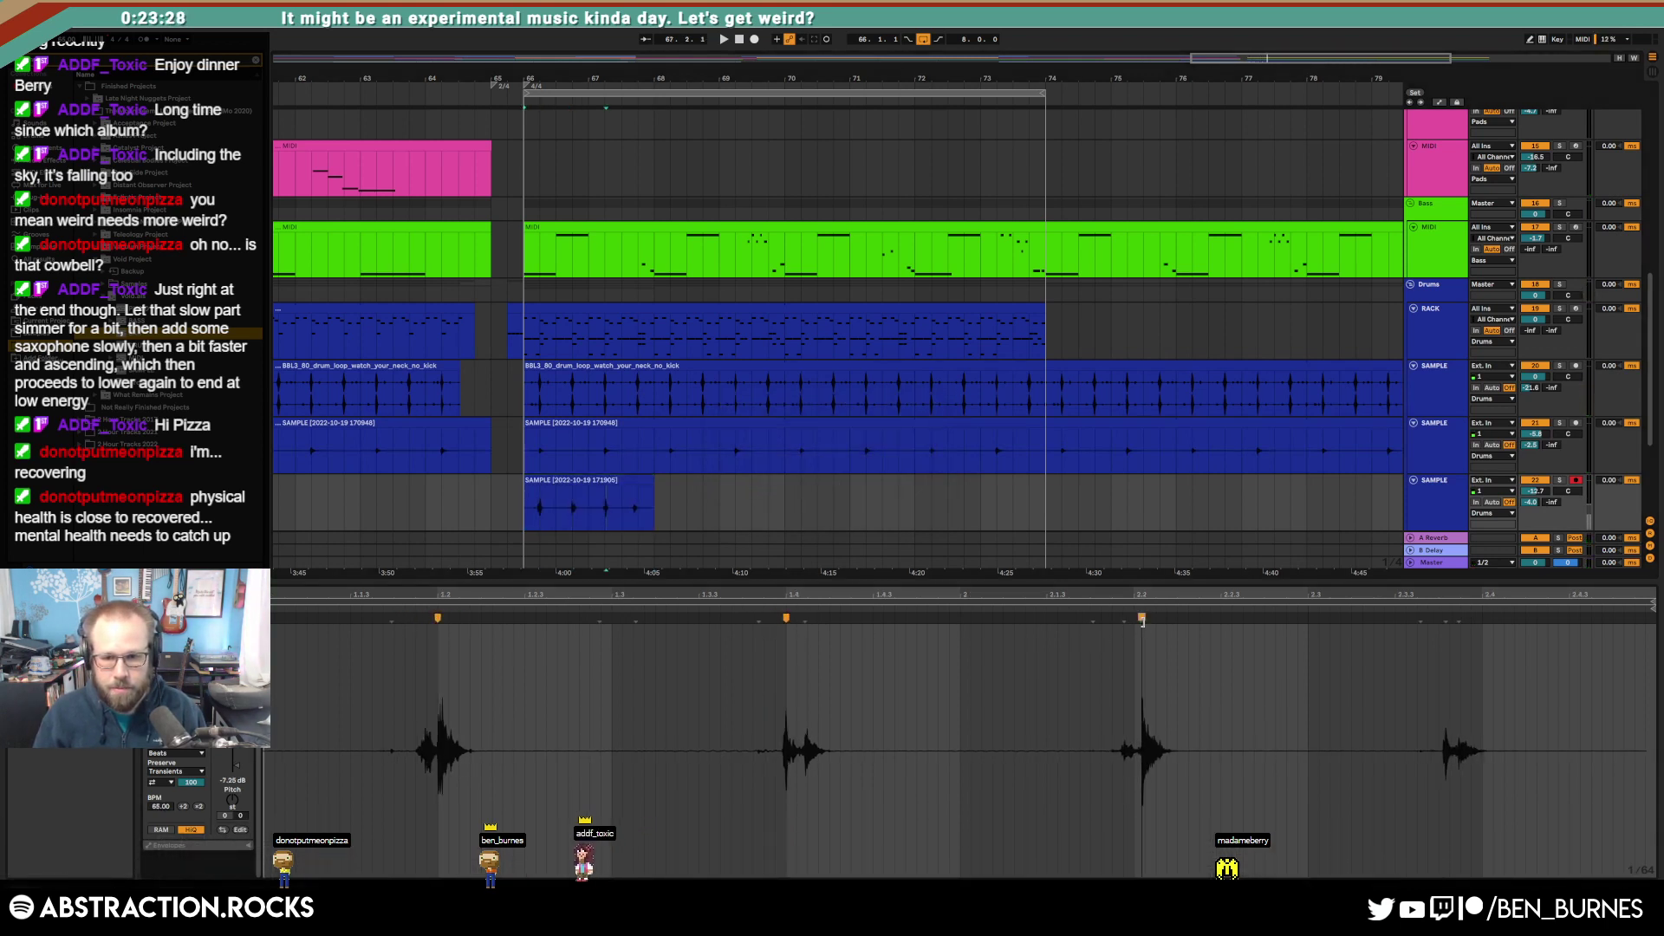
{"action": "left_click_drag", "start_coordinate": [1142, 618], "coordinate": [1134, 618]}
{"action": "left_click_drag", "start_coordinate": [1437, 618], "coordinate": [1484, 621]}
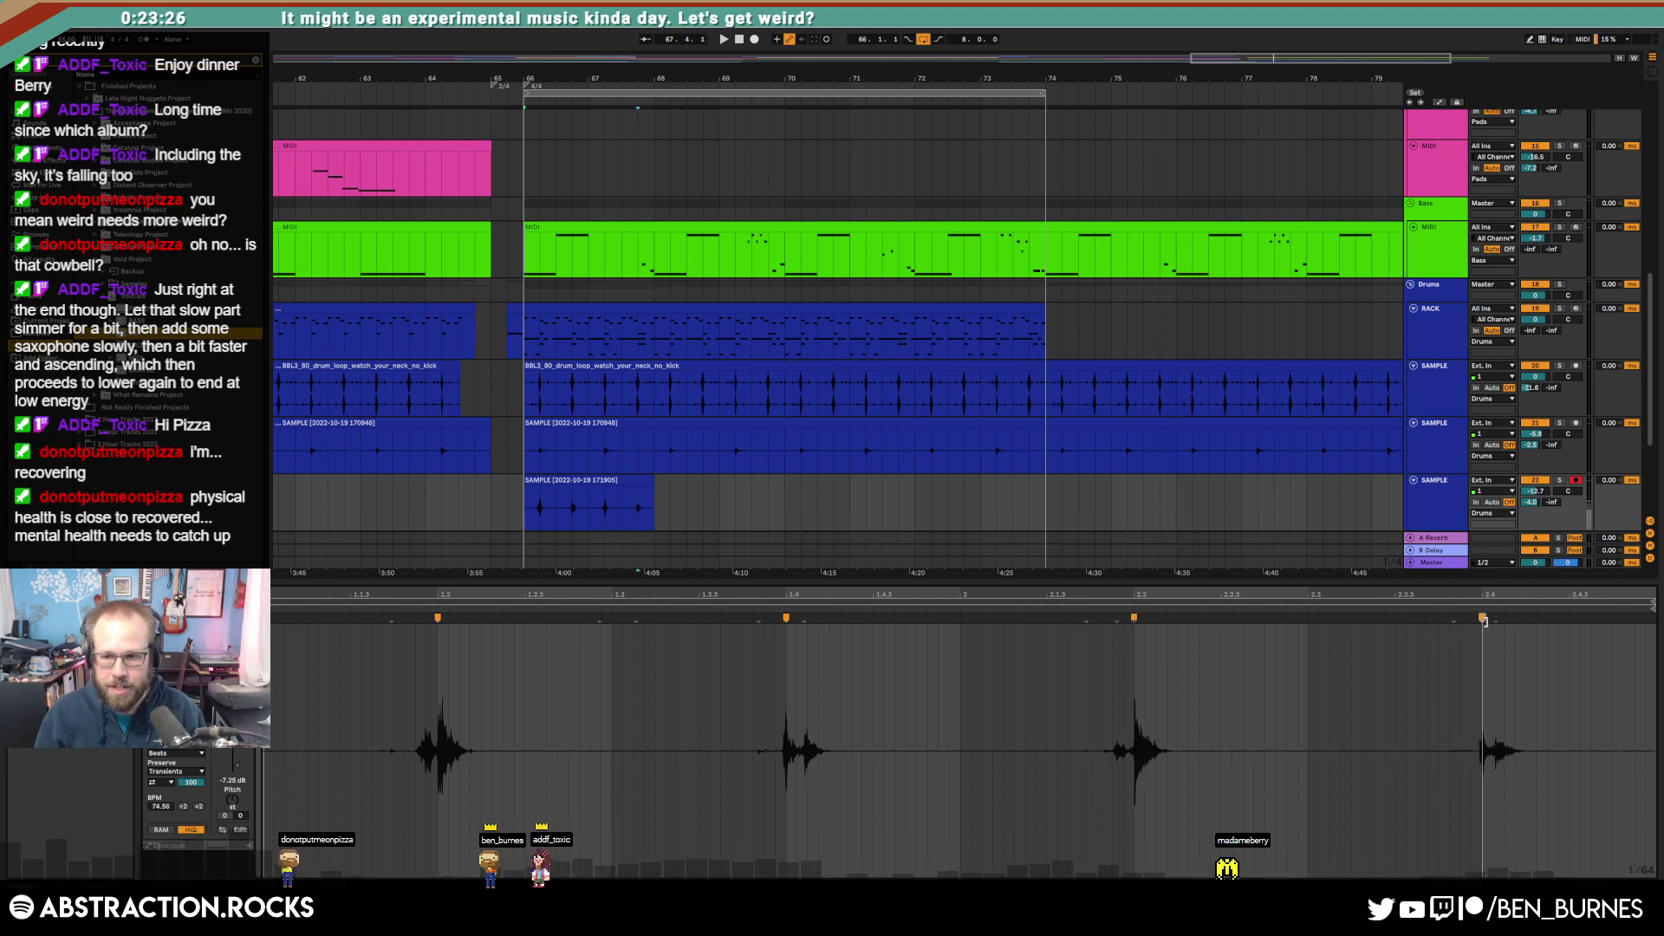
{"action": "left_click", "coordinate": [615, 481]}
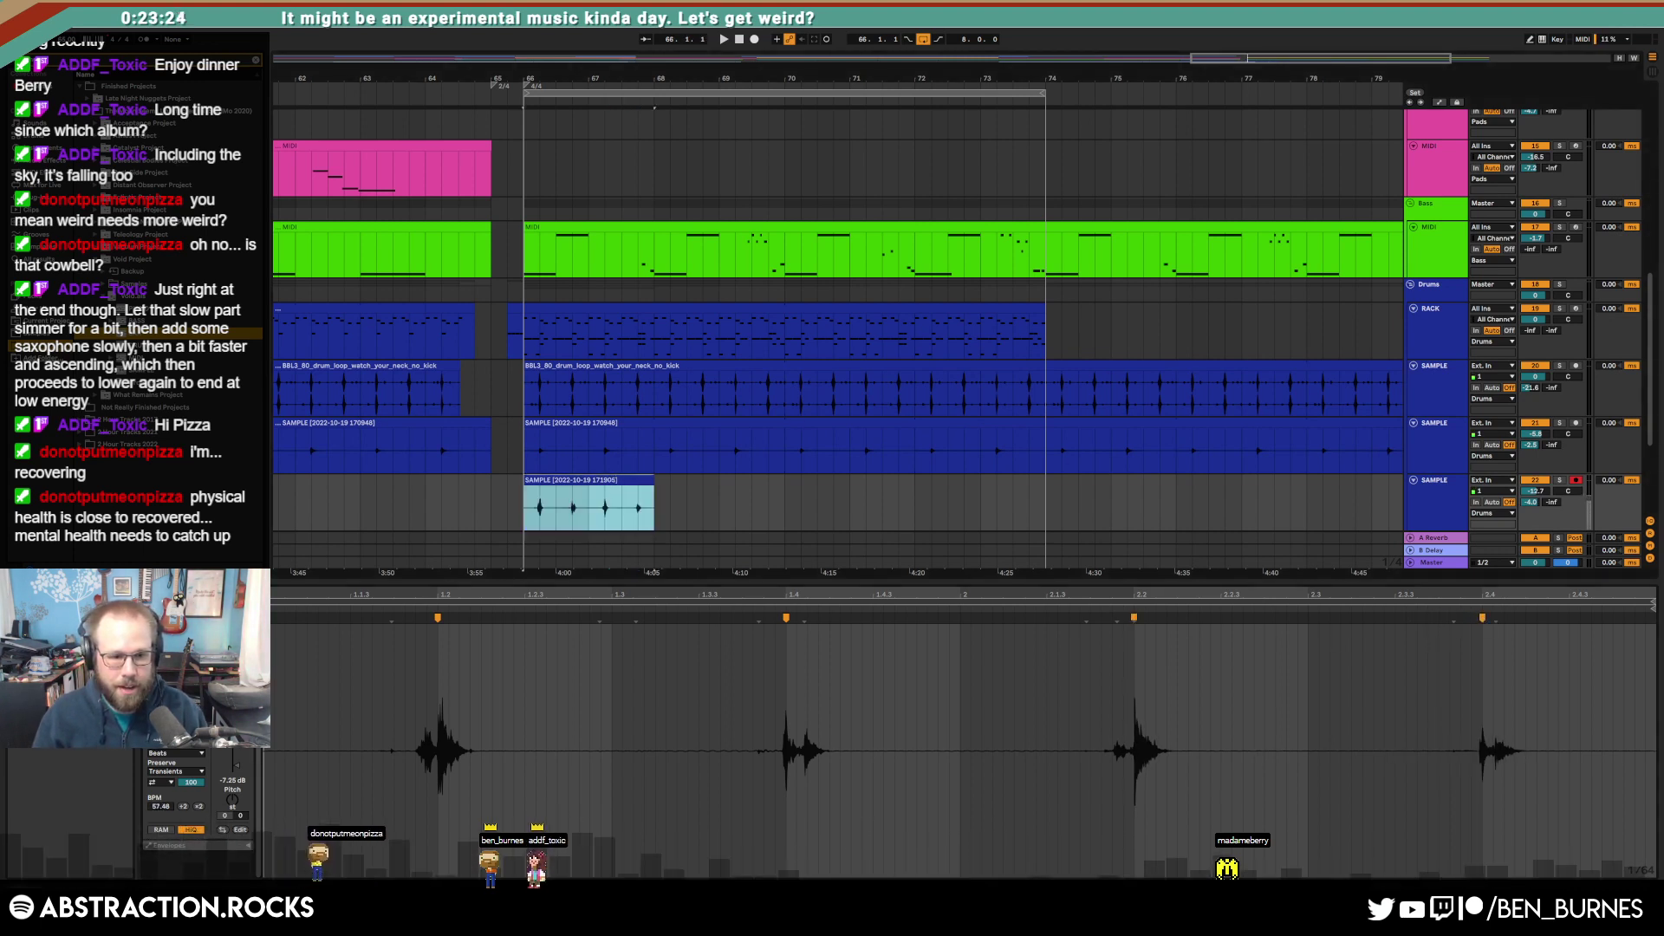
{"action": "left_click_drag", "start_coordinate": [651, 483], "coordinate": [1058, 492]}
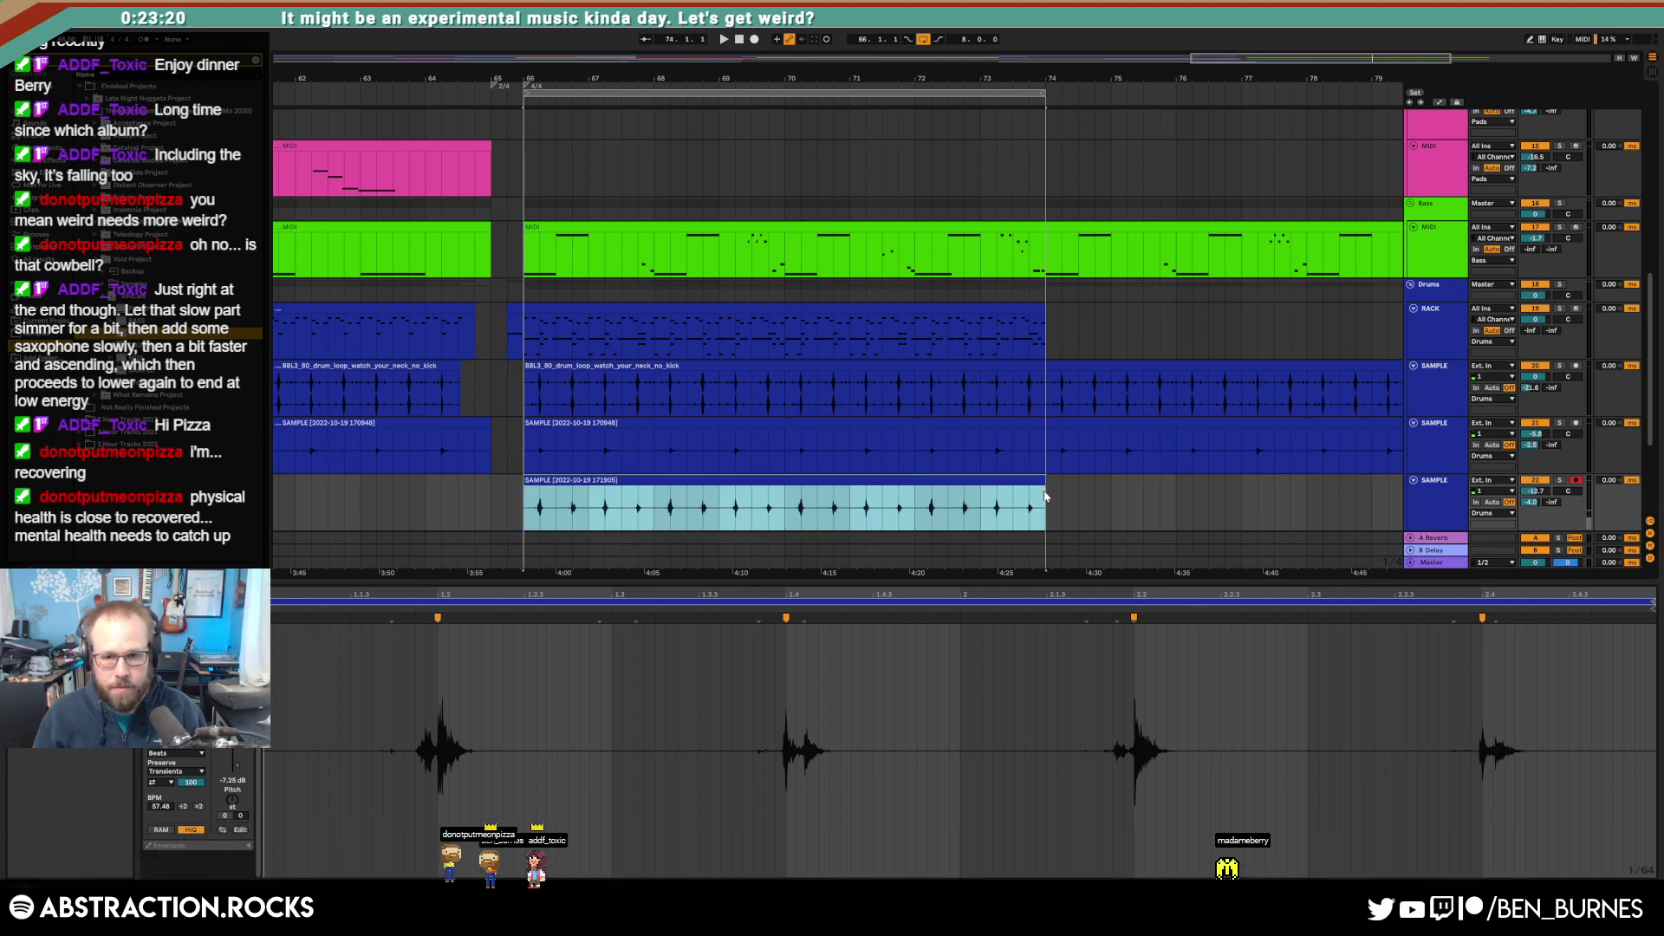
Step: Copy the lead clips spanning bars 9 to 25, paste them at bar 66, and start playback
{"action": "left_click", "coordinate": [527, 255]}
{"action": "scroll", "coordinate": [663, 334], "scroll_direction": "down", "scroll_amount": 4}
{"action": "scroll", "coordinate": [1021, 373], "scroll_direction": "up", "scroll_amount": 5}
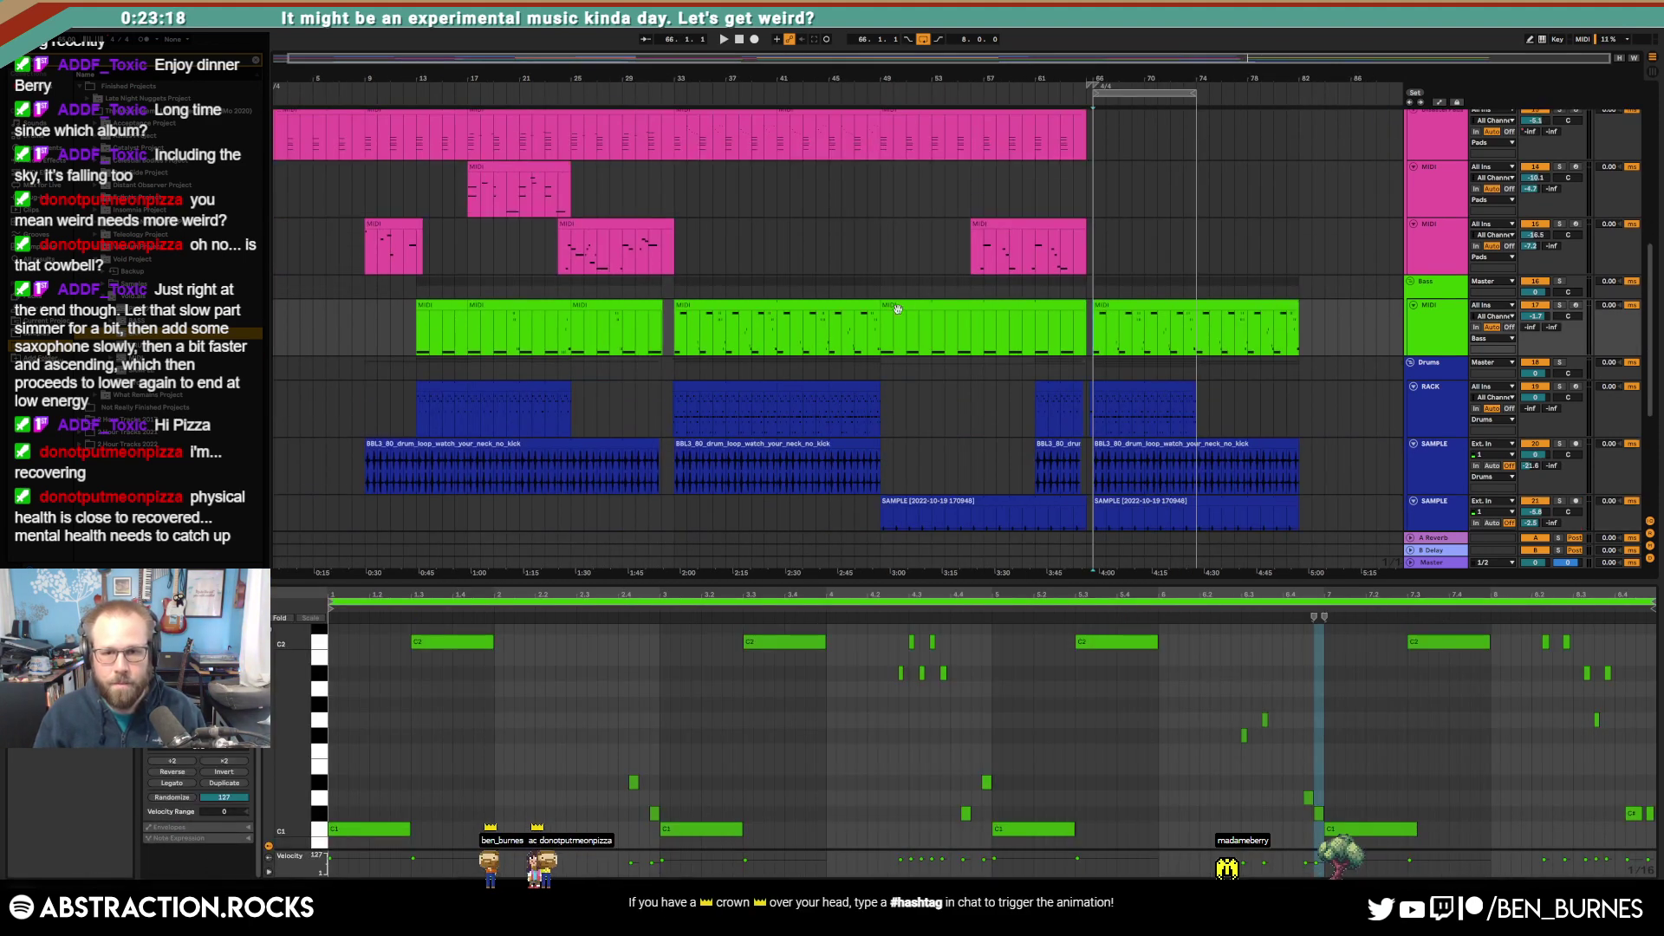
{"action": "scroll", "coordinate": [1005, 306], "scroll_direction": "up", "scroll_amount": 6}
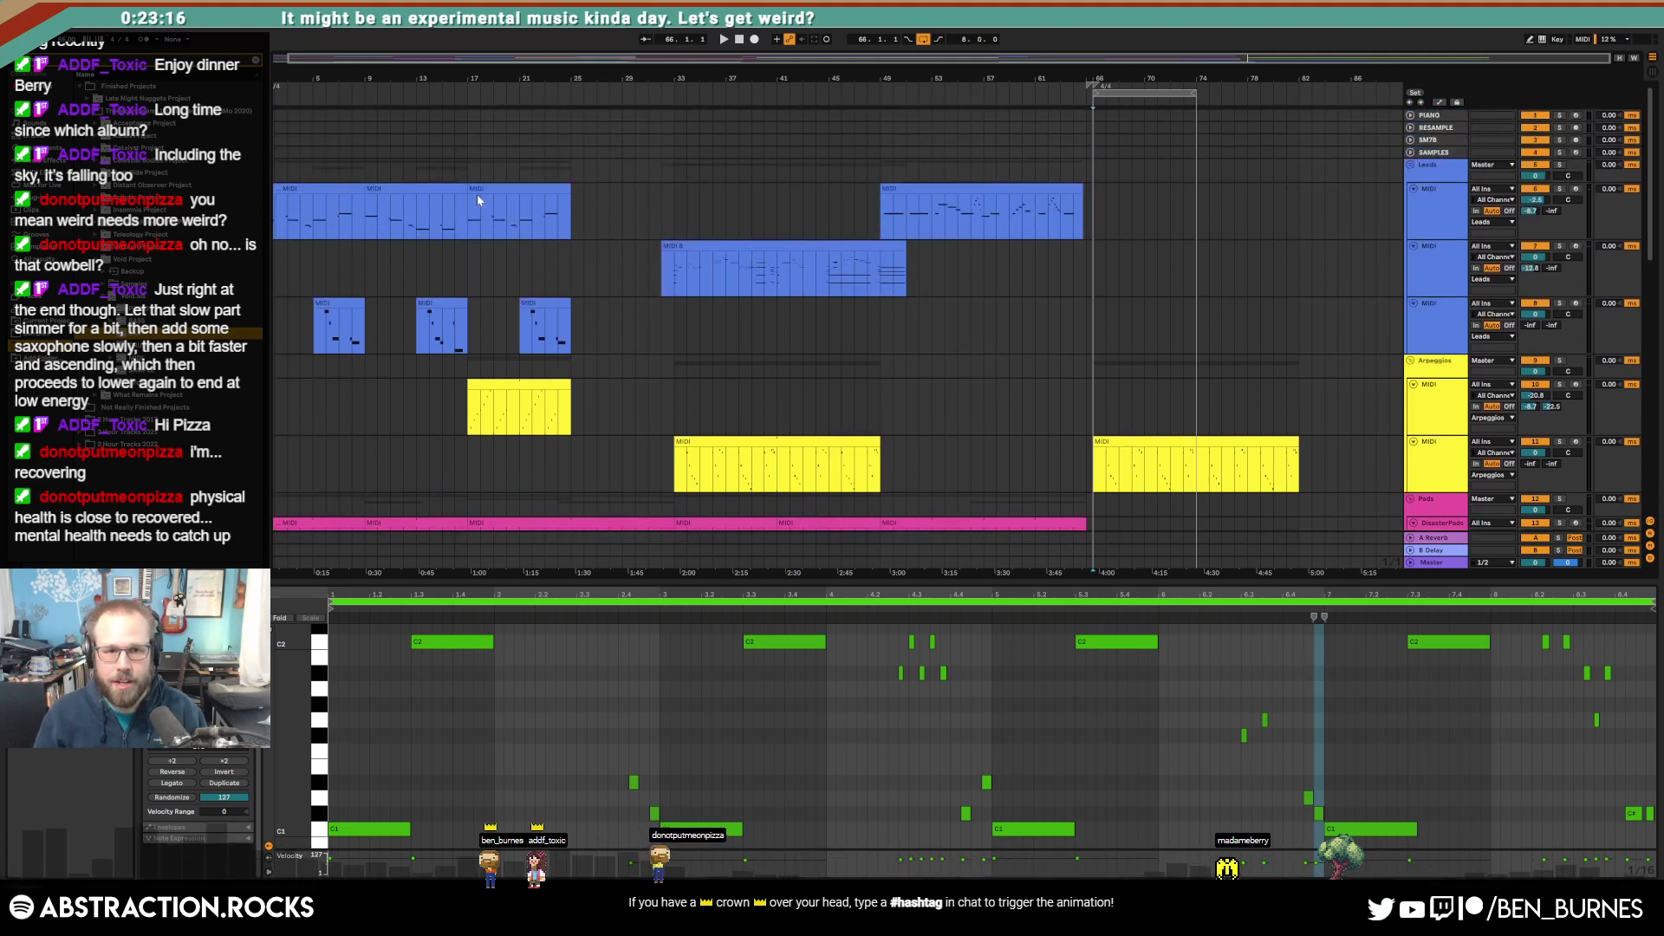
{"action": "left_click", "coordinate": [476, 190]}
{"action": "left_click", "coordinate": [759, 247]}
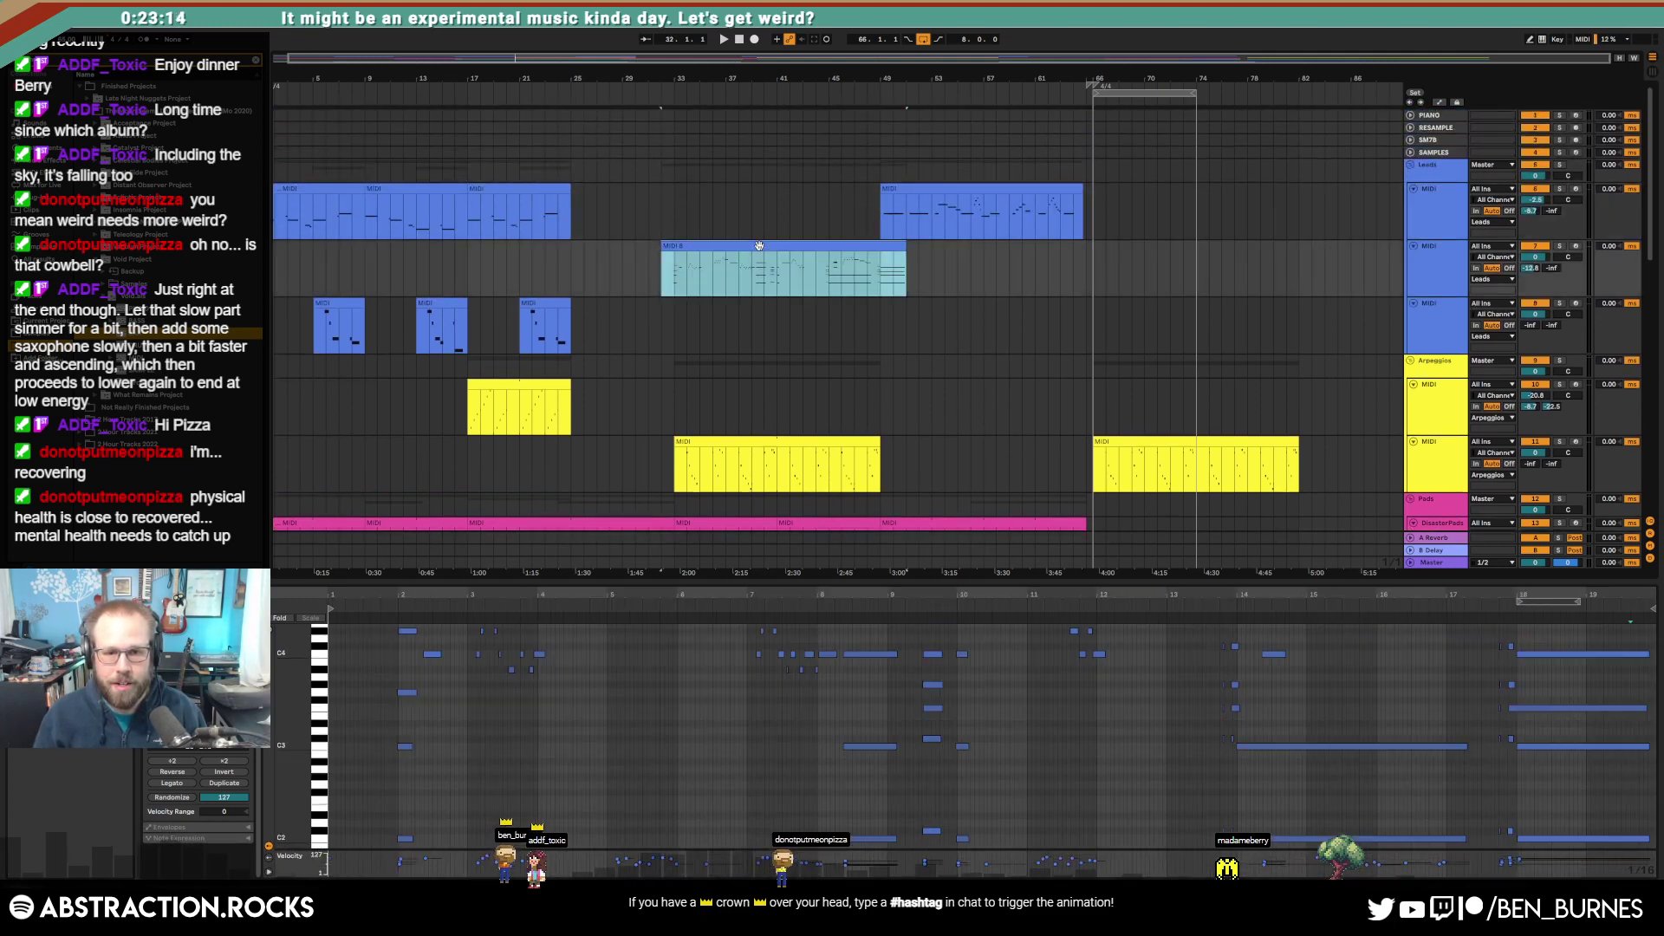
{"action": "left_click", "coordinate": [454, 185]}
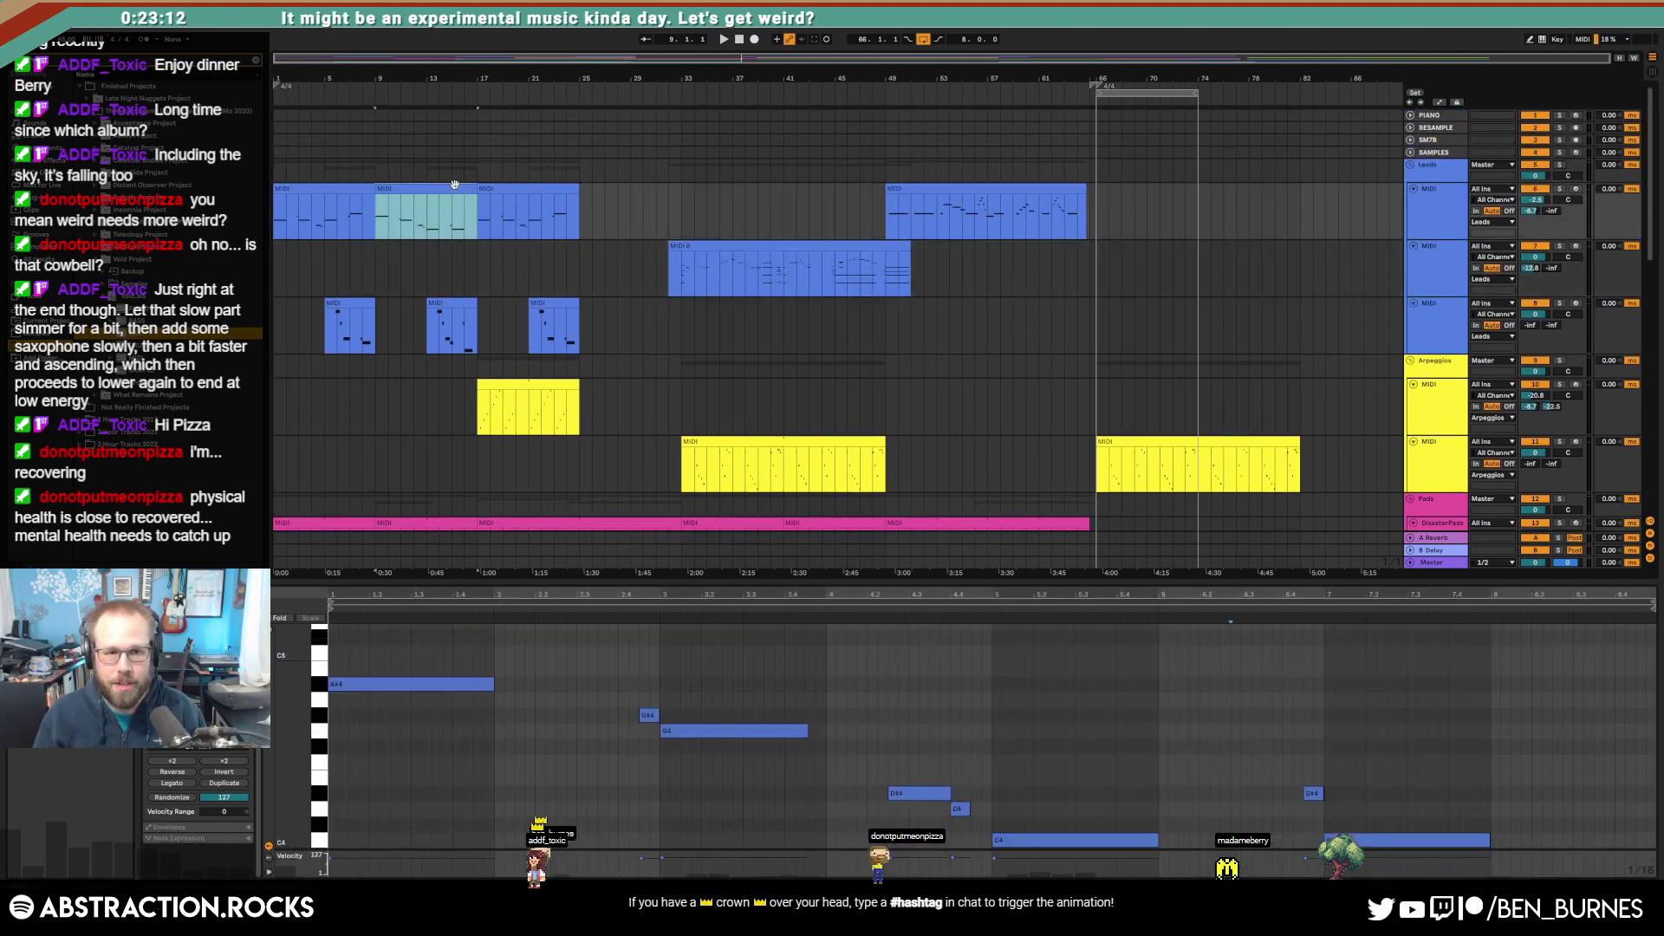
{"action": "left_click", "coordinate": [568, 320], "text": "shift"}
{"action": "left_click", "coordinate": [1098, 196]}
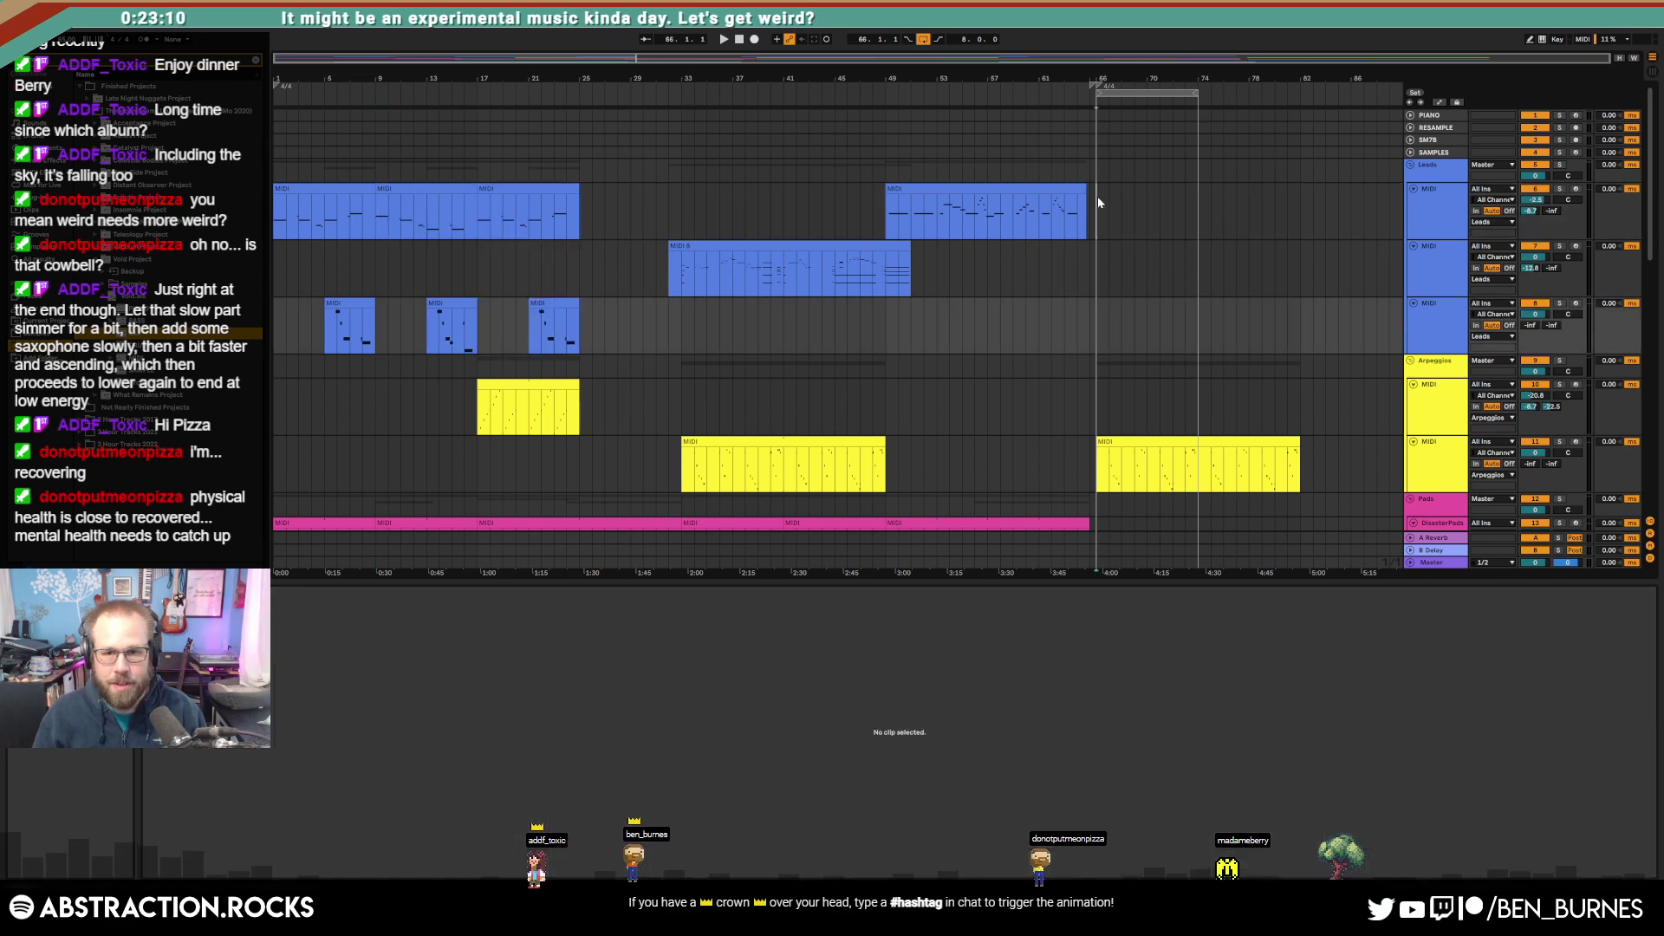
{"action": "key", "text": "ctrl+v"}
{"action": "key", "text": "space"}
Step: Copy the first pad track's clip from bar 9 and paste it at bar 66
{"action": "scroll", "coordinate": [1167, 300], "scroll_direction": "down", "scroll_amount": 3}
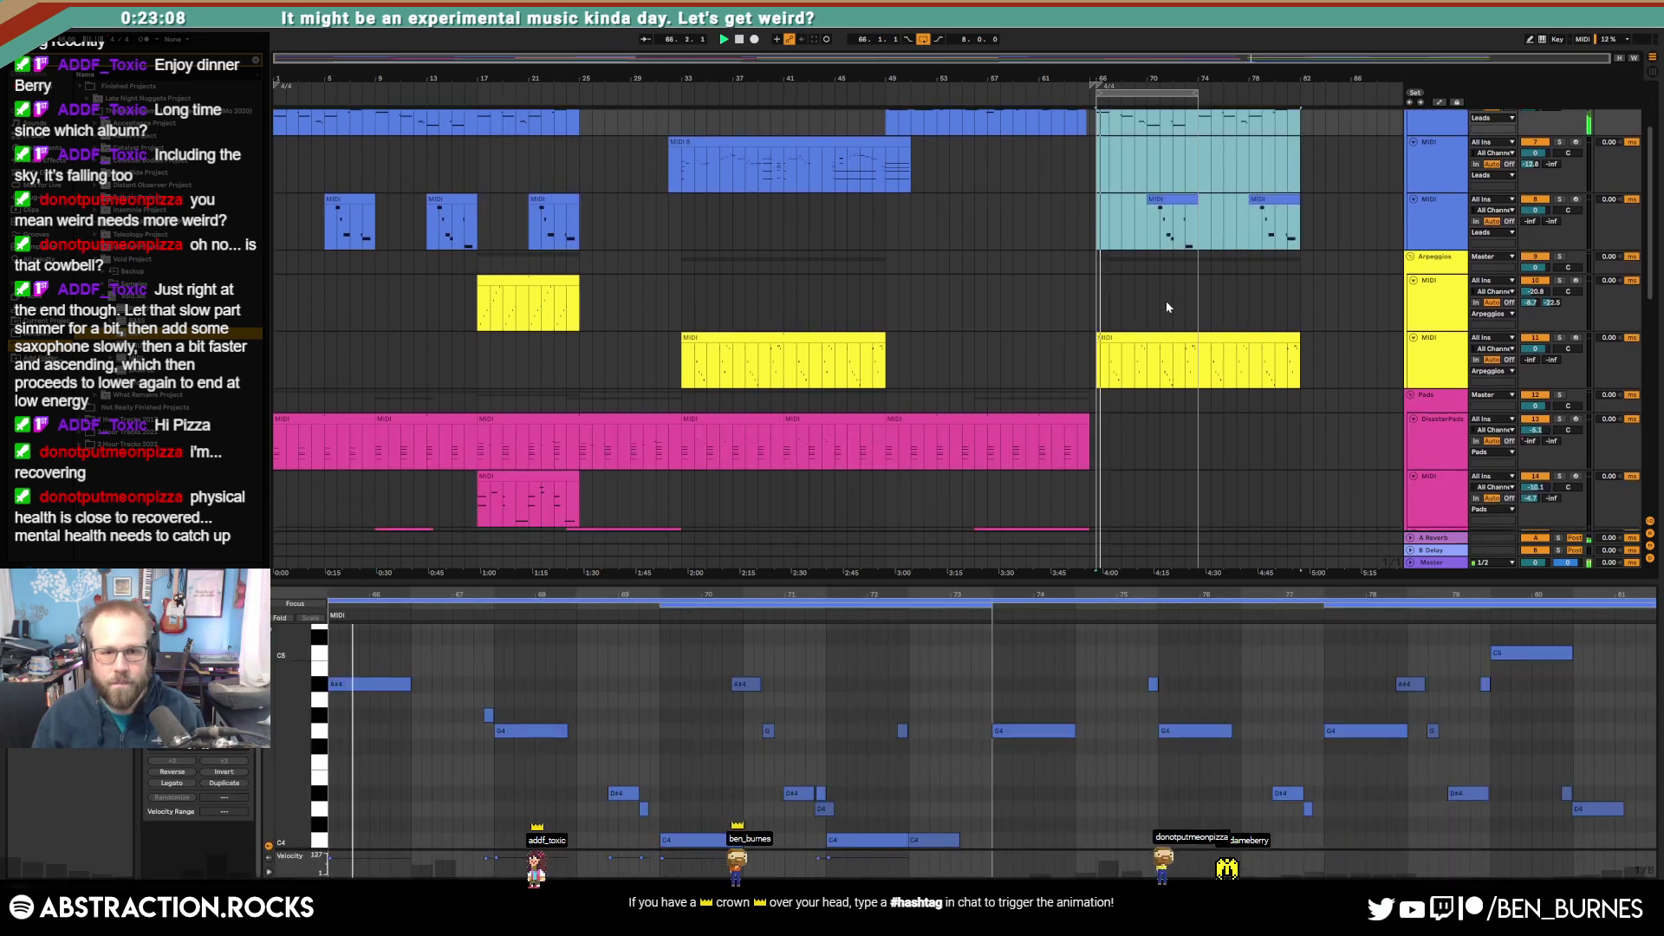
{"action": "left_click", "coordinate": [419, 354]}
{"action": "key", "text": "ctrl+c"}
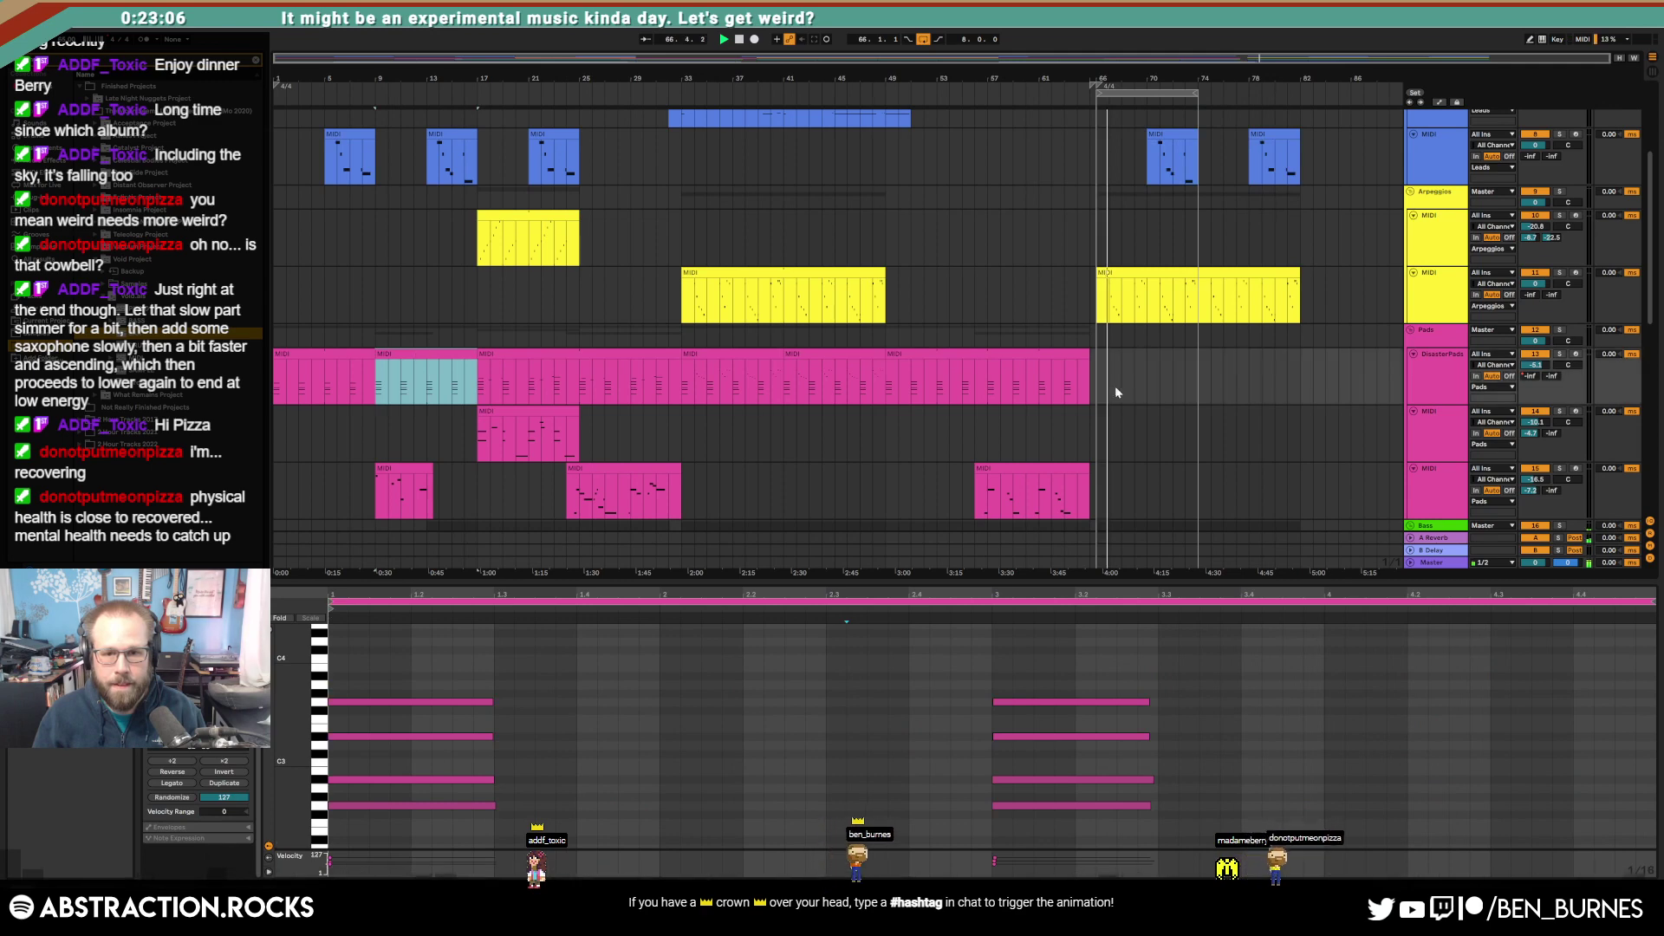
{"action": "left_click", "coordinate": [1098, 357]}
{"action": "key", "text": "ctrl+v"}
{"action": "left_click_drag", "start_coordinate": [1138, 357], "coordinate": [1145, 358]}
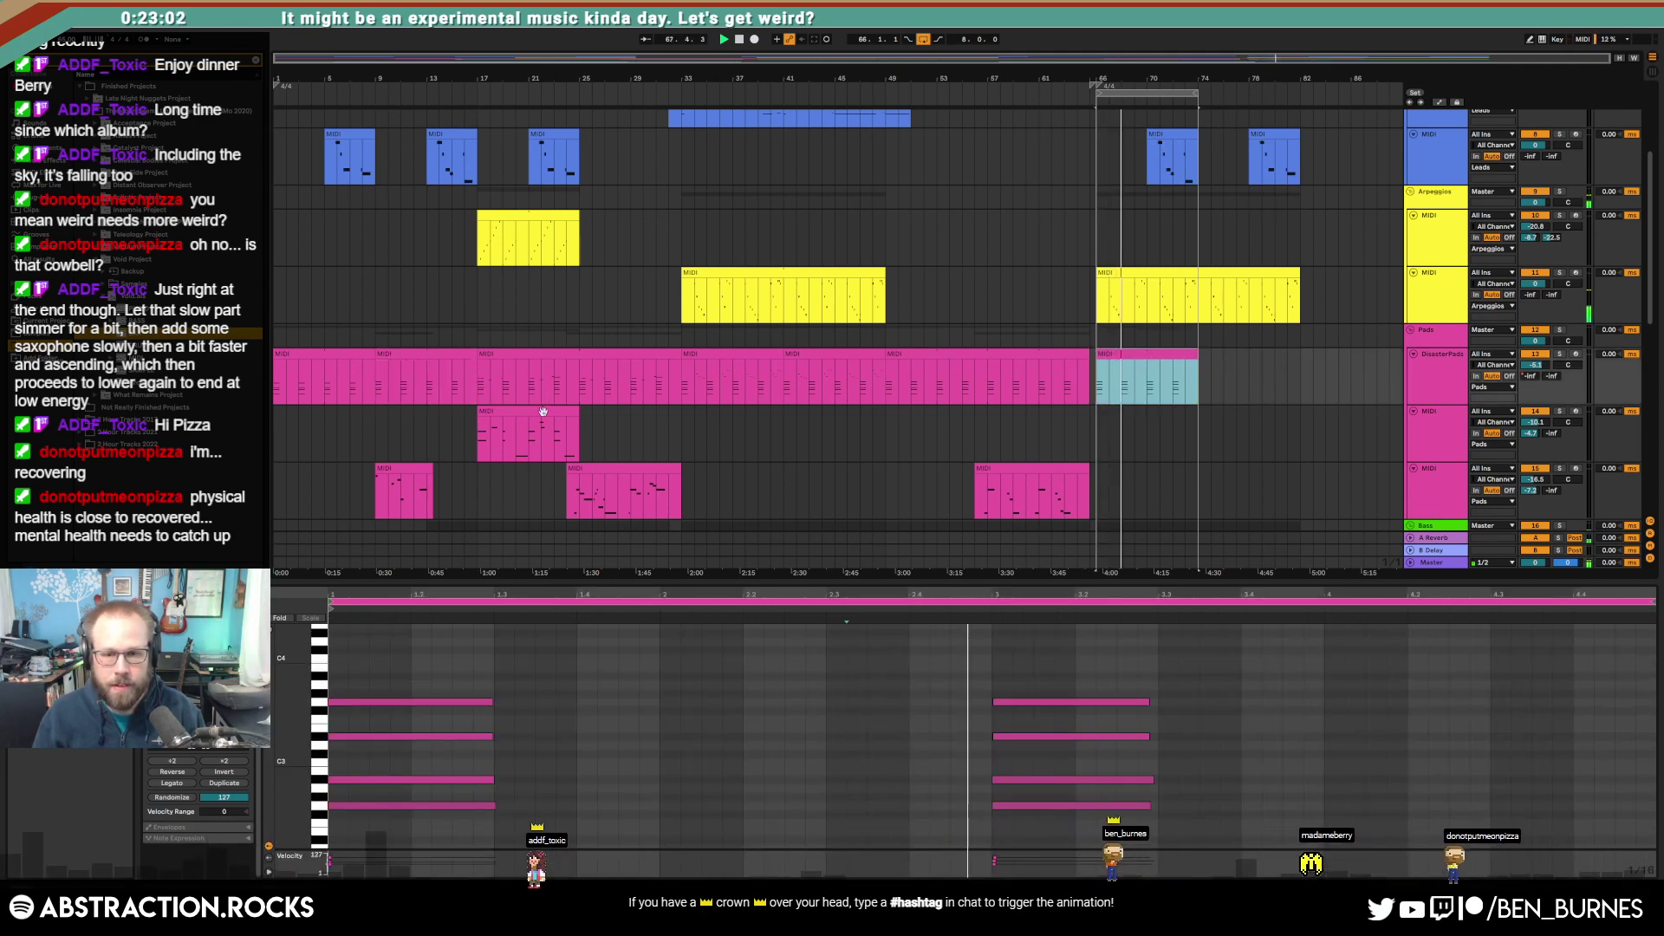
Step: Try a copy of the second pad track's bar 17 clip at bar 66 and delete it
{"action": "left_click", "coordinate": [516, 414]}
{"action": "left_click", "coordinate": [1100, 420]}
{"action": "key", "text": "ctrl+v"}
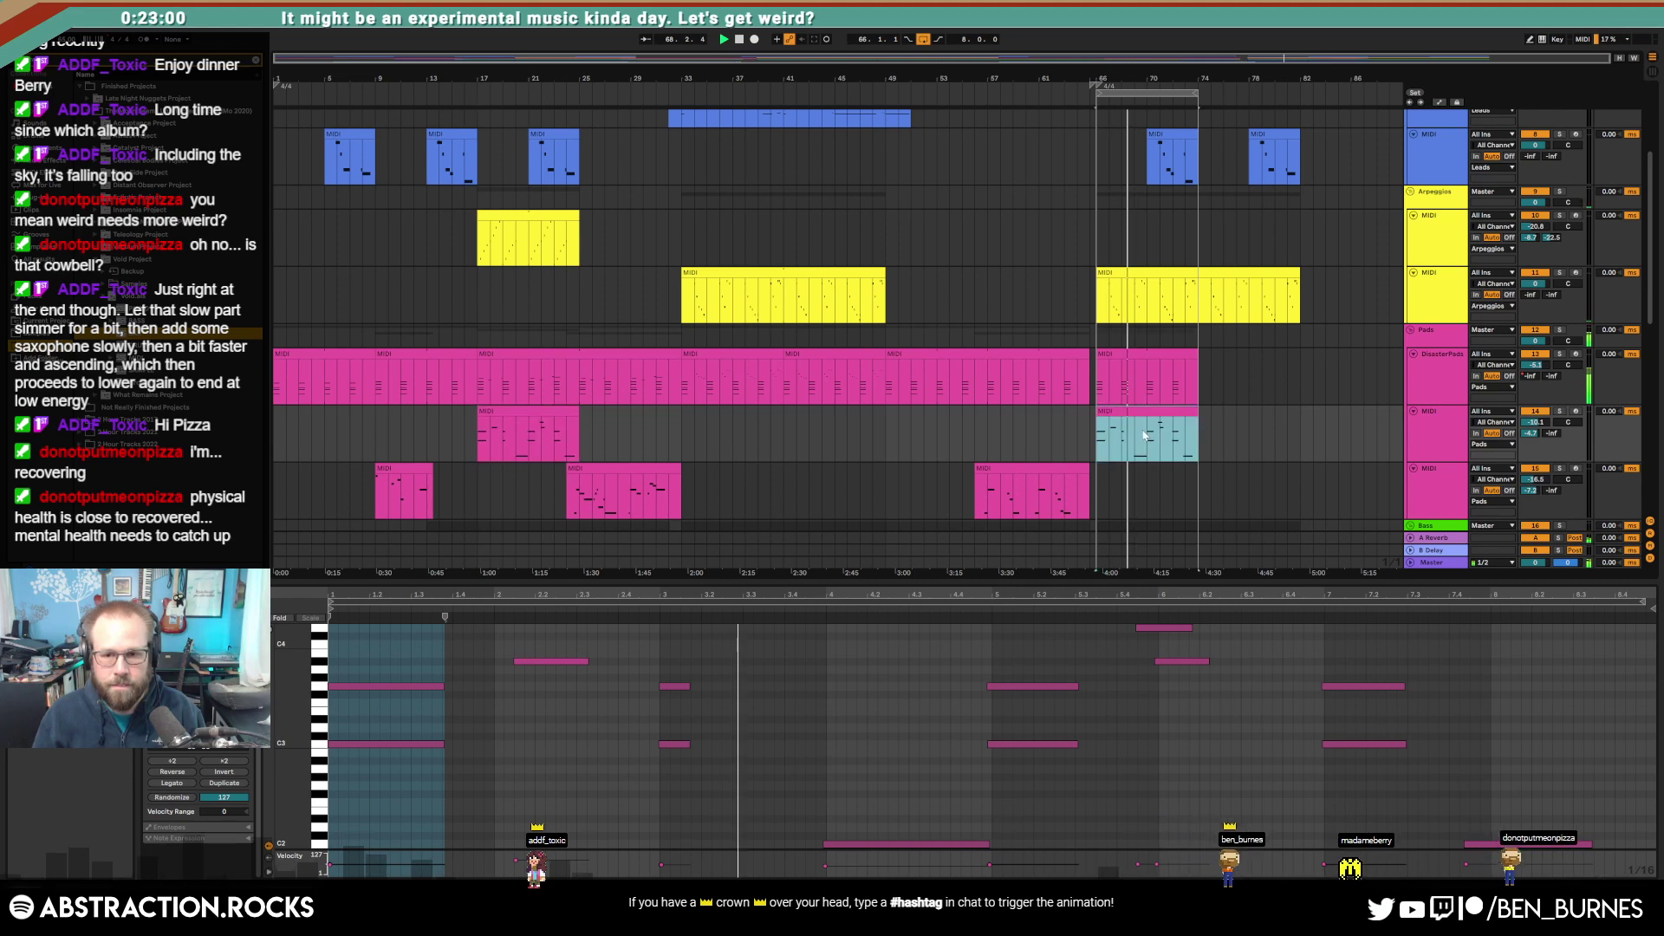
{"action": "scroll", "coordinate": [1201, 474], "scroll_direction": "down", "scroll_amount": 5}
{"action": "scroll", "coordinate": [1201, 474], "scroll_direction": "down", "scroll_amount": 1}
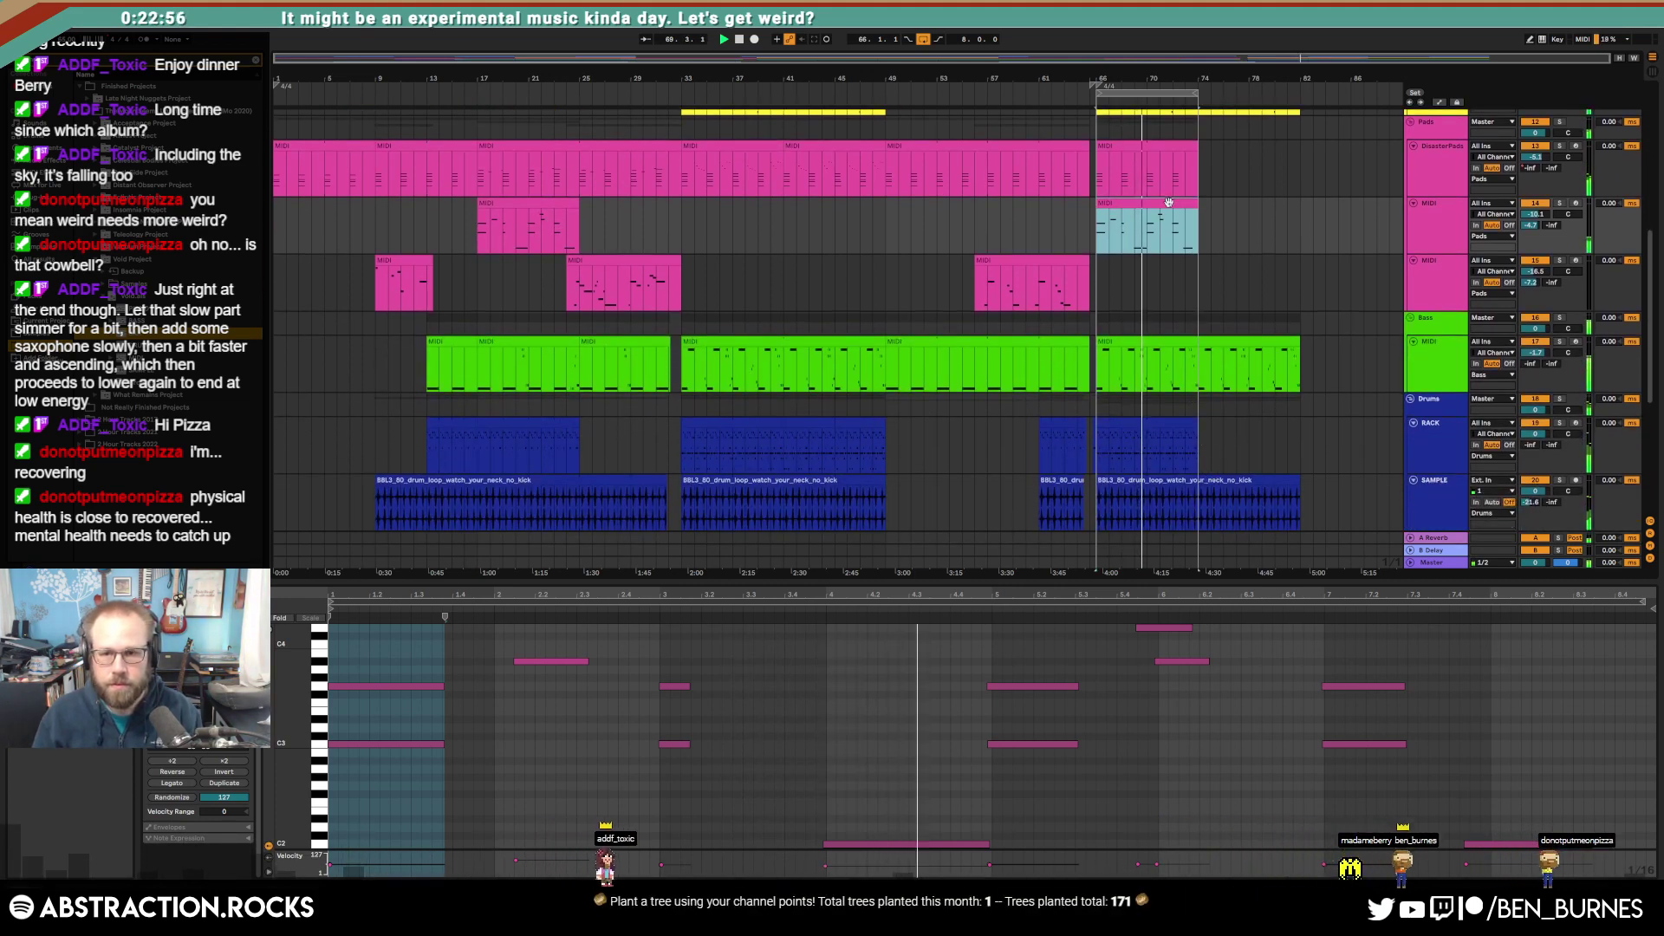
{"action": "key", "text": "Delete"}
Step: Extend the first pad clip, the warped drum sample clip, the drum rack clip and the loop range to bar 82
{"action": "left_click_drag", "start_coordinate": [1197, 147], "coordinate": [1296, 164]}
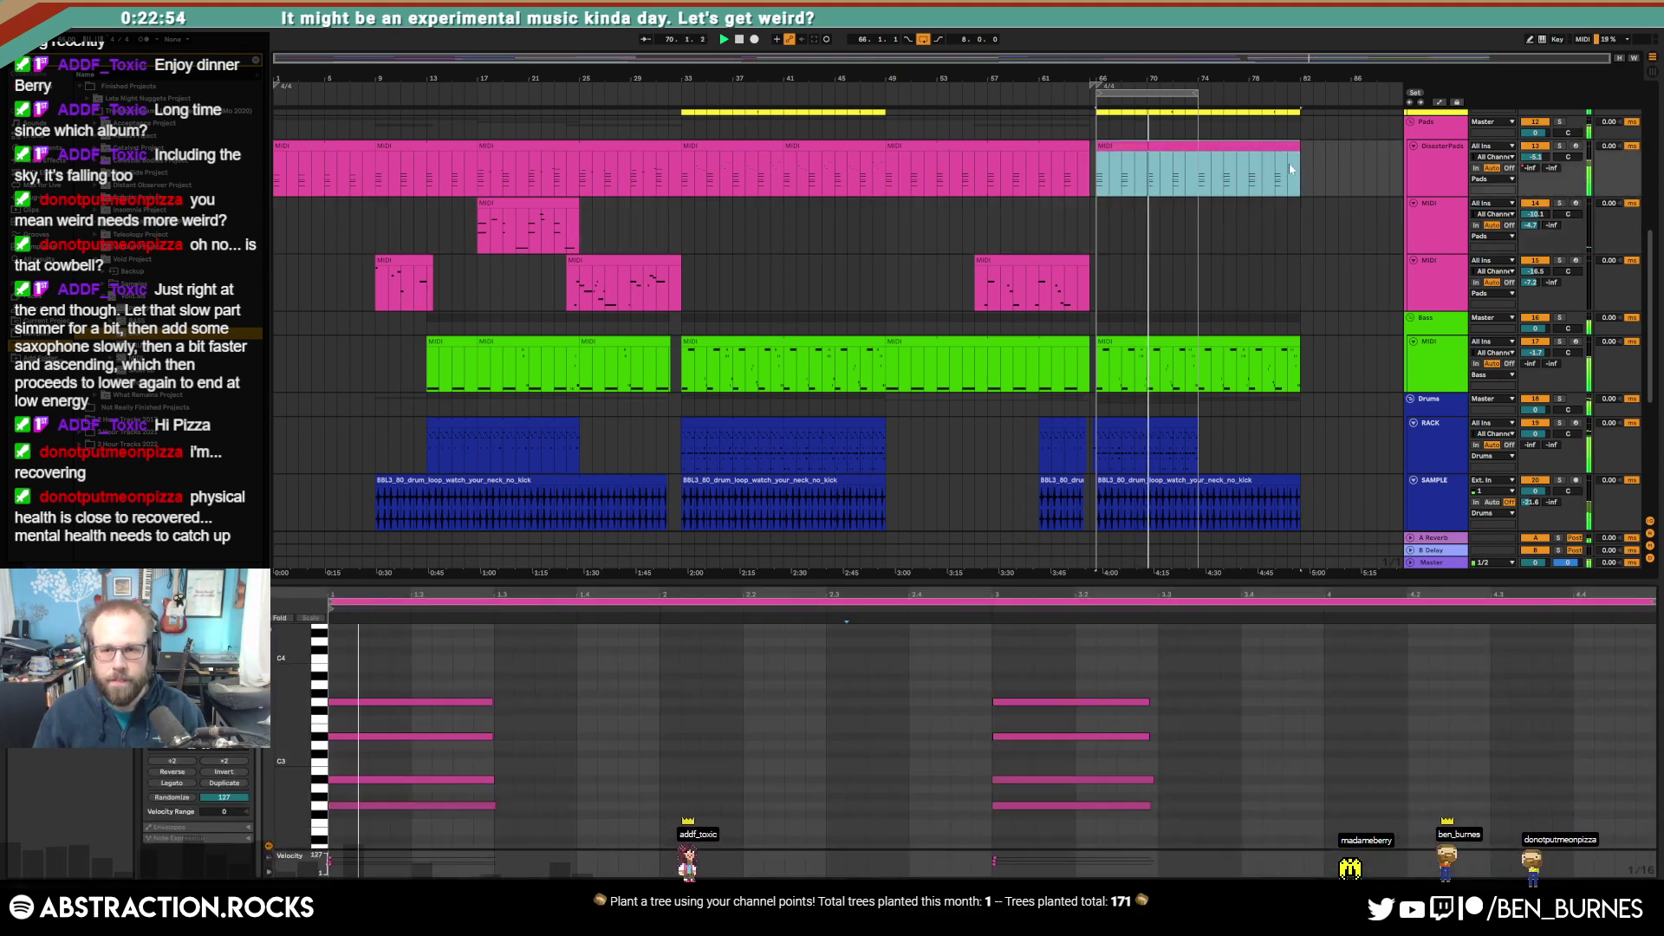
{"action": "left_click", "coordinate": [1236, 228]}
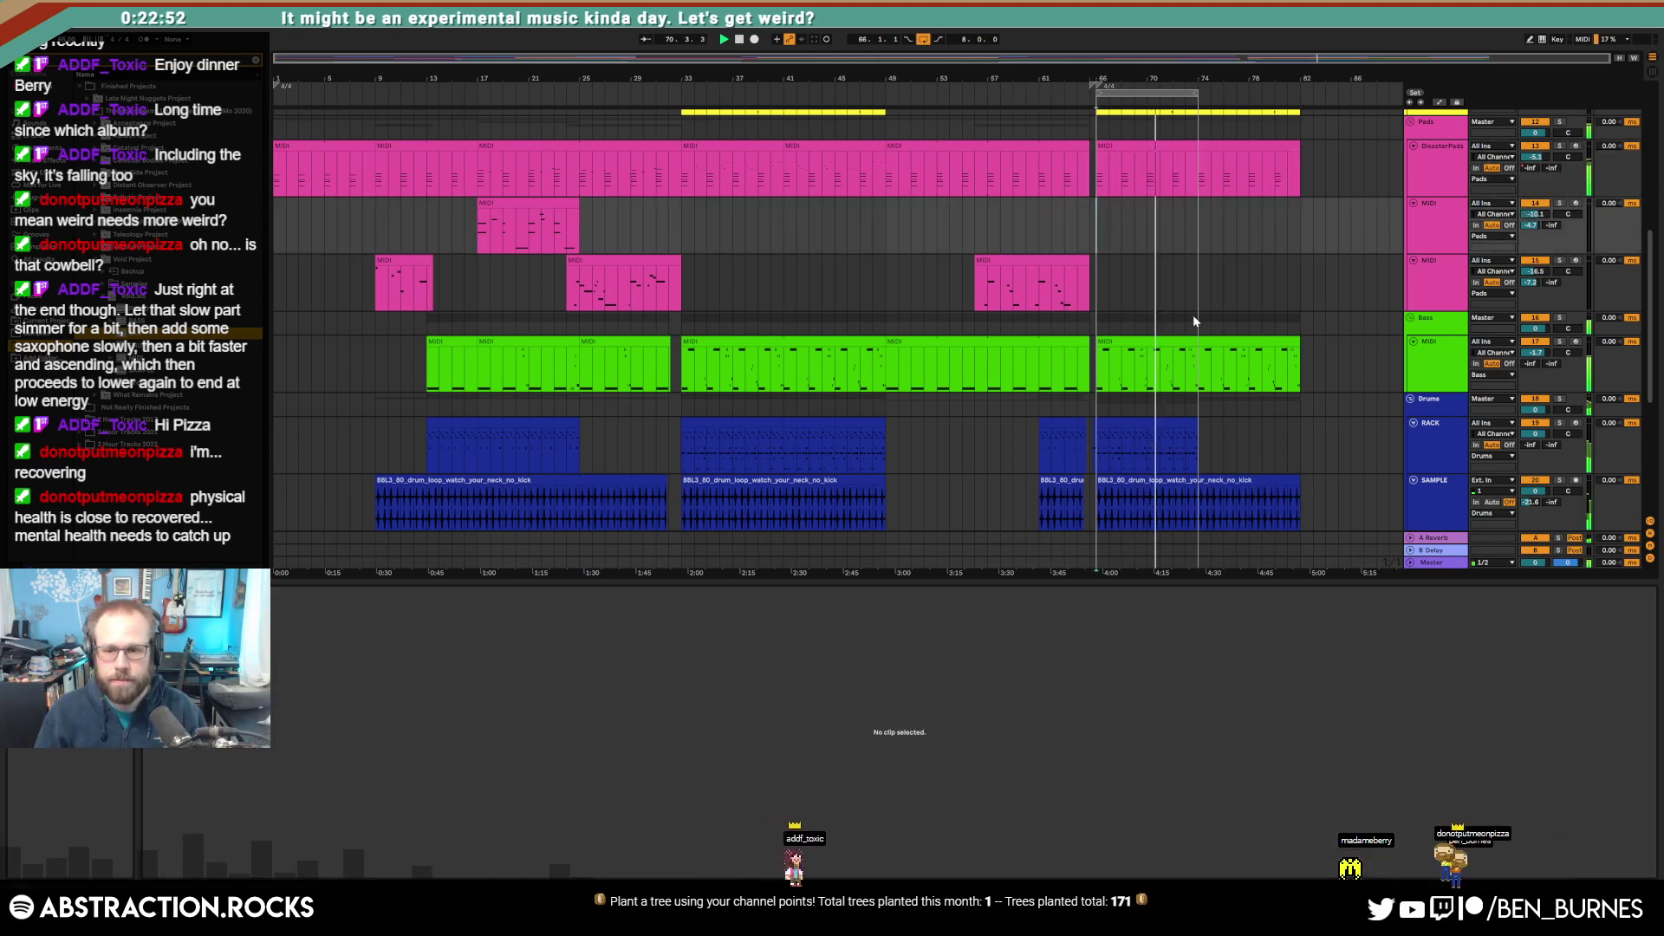
{"action": "scroll", "coordinate": [1195, 322], "scroll_direction": "down", "scroll_amount": 6}
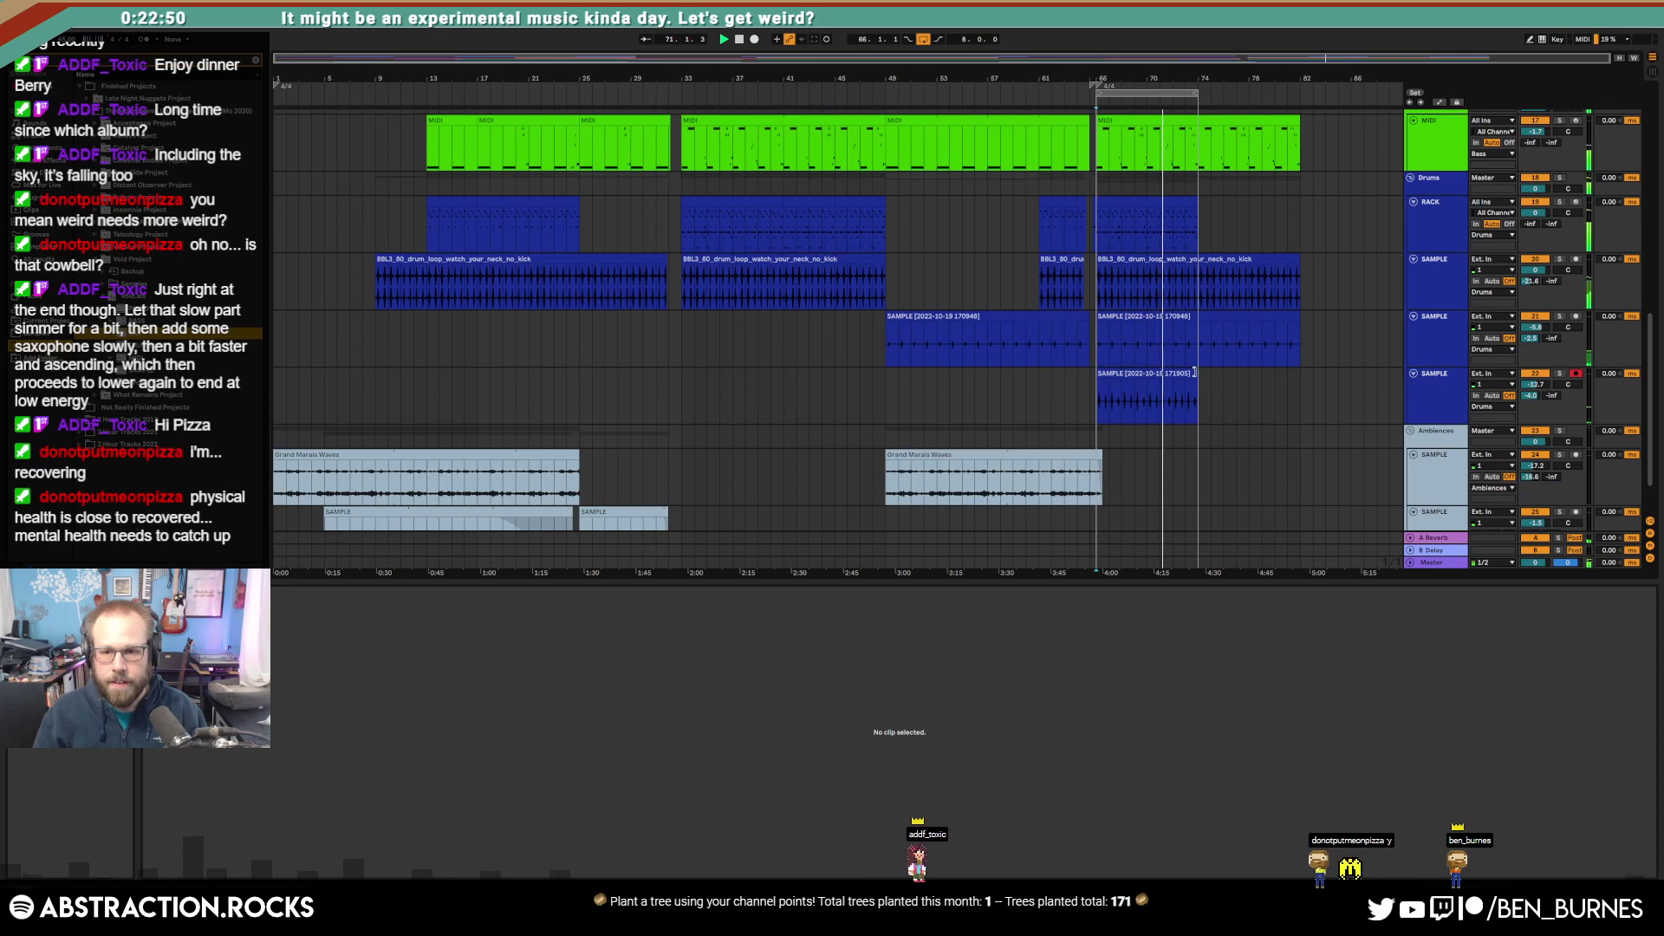
{"action": "left_click_drag", "start_coordinate": [1194, 372], "coordinate": [1301, 392]}
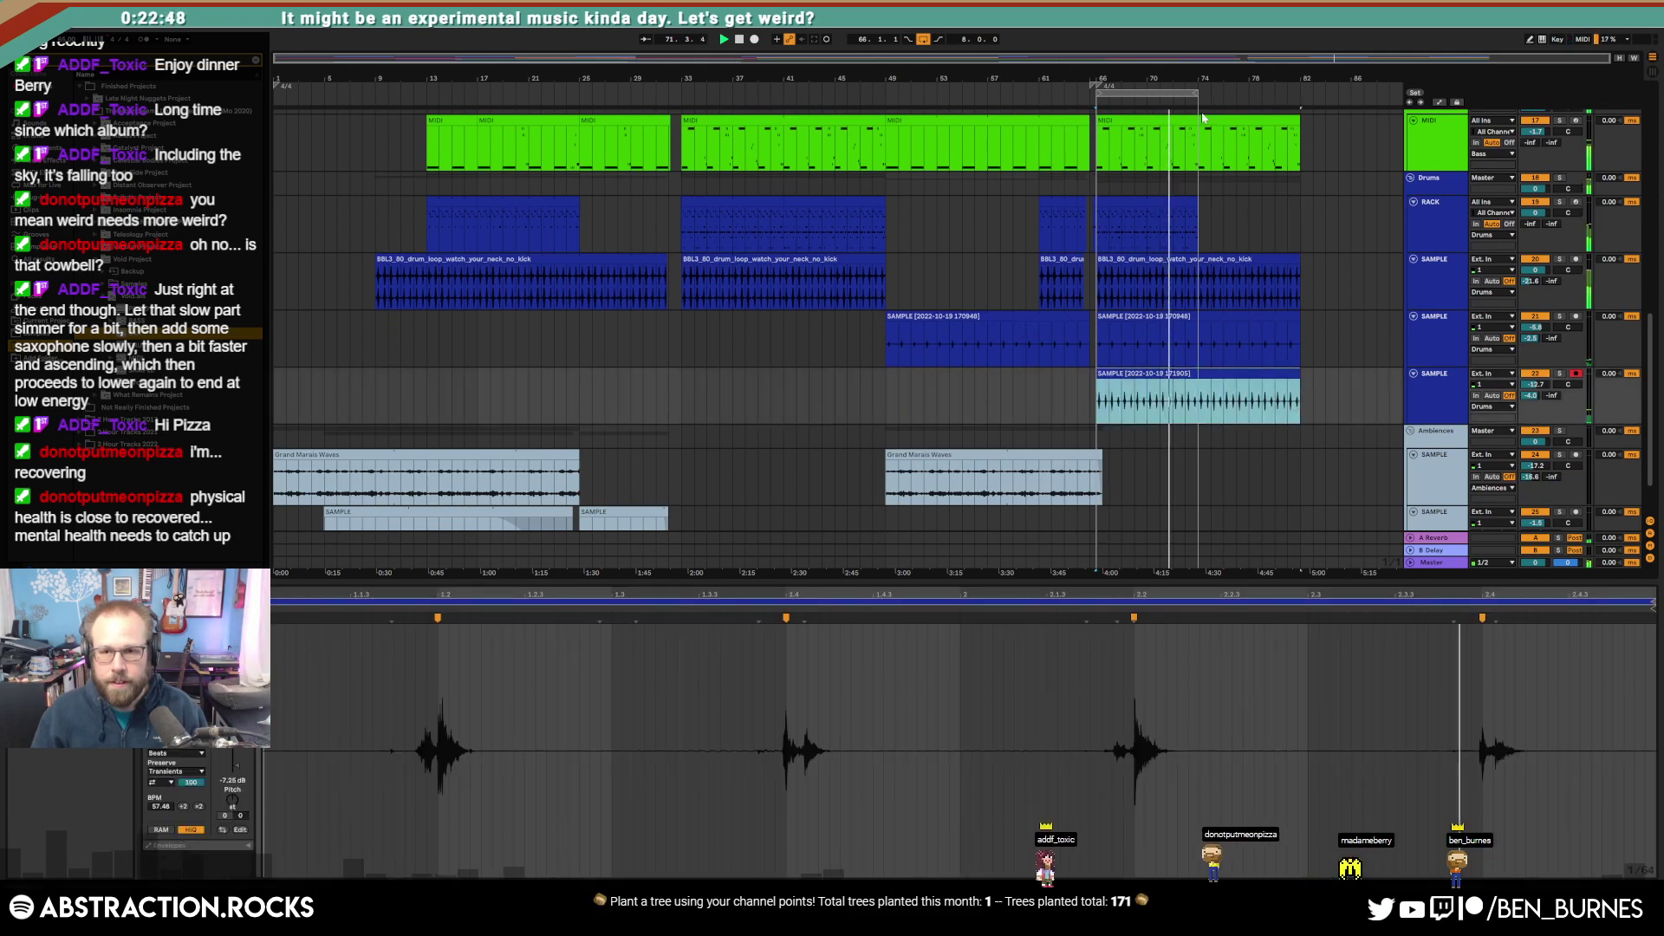
{"action": "left_click_drag", "start_coordinate": [1198, 94], "coordinate": [1295, 101]}
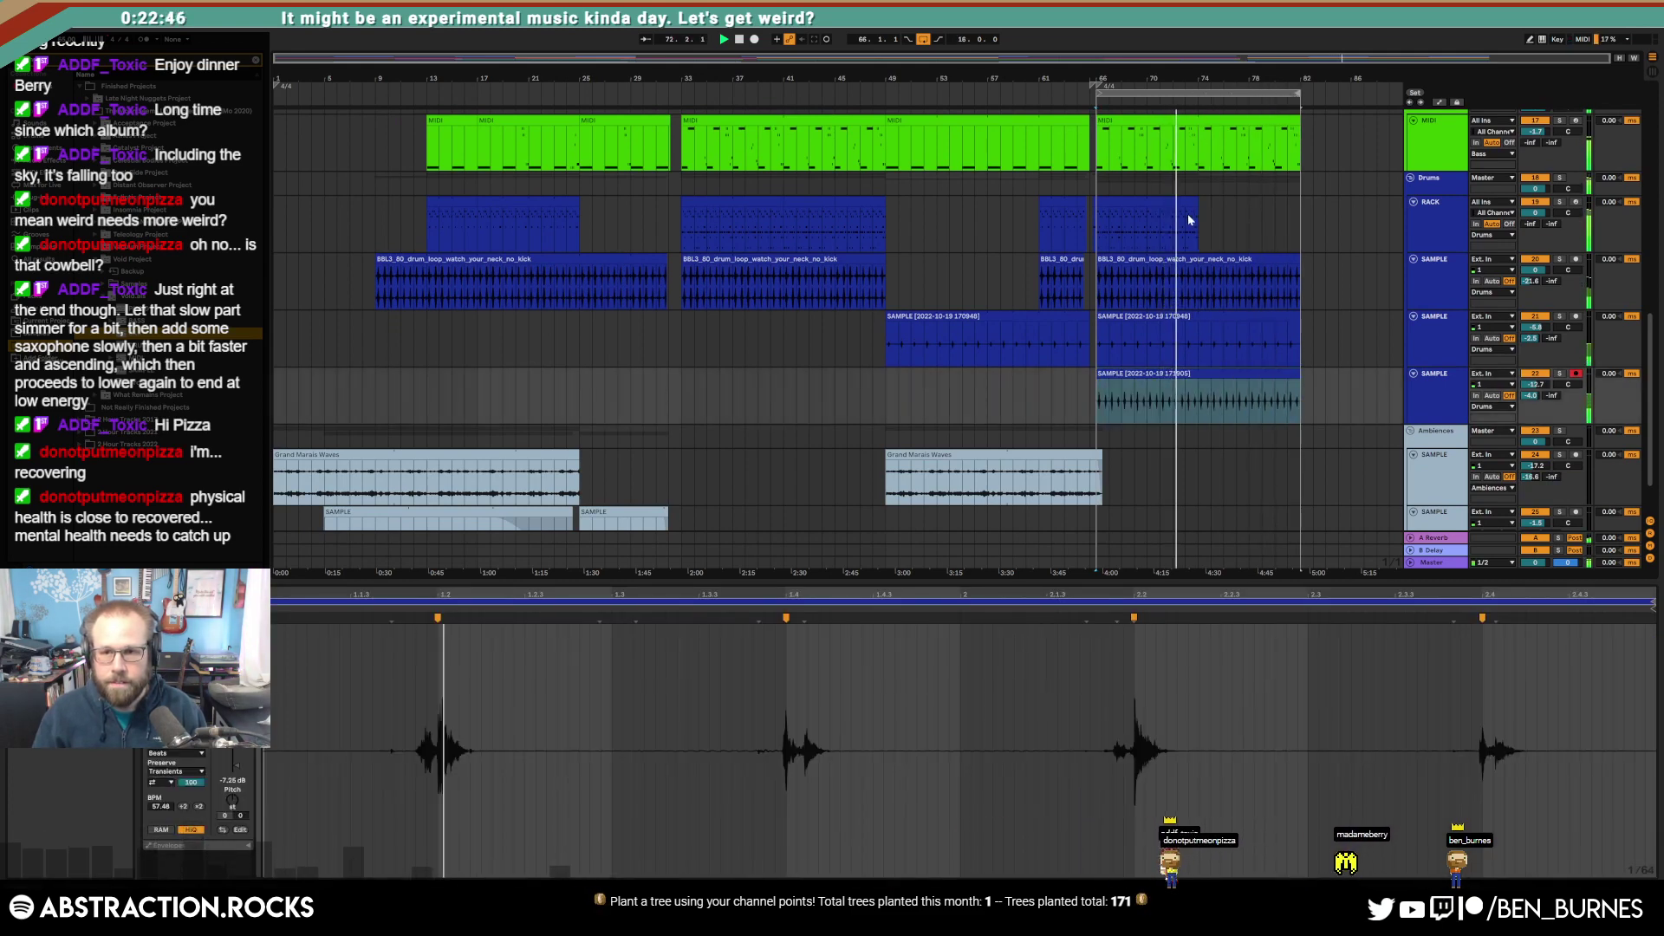
{"action": "left_click_drag", "start_coordinate": [1200, 205], "coordinate": [1300, 208]}
Step: Clear the drum rack part from the first three beats of bar 74
{"action": "scroll", "coordinate": [1238, 215], "scroll_direction": "up", "scroll_amount": 6}
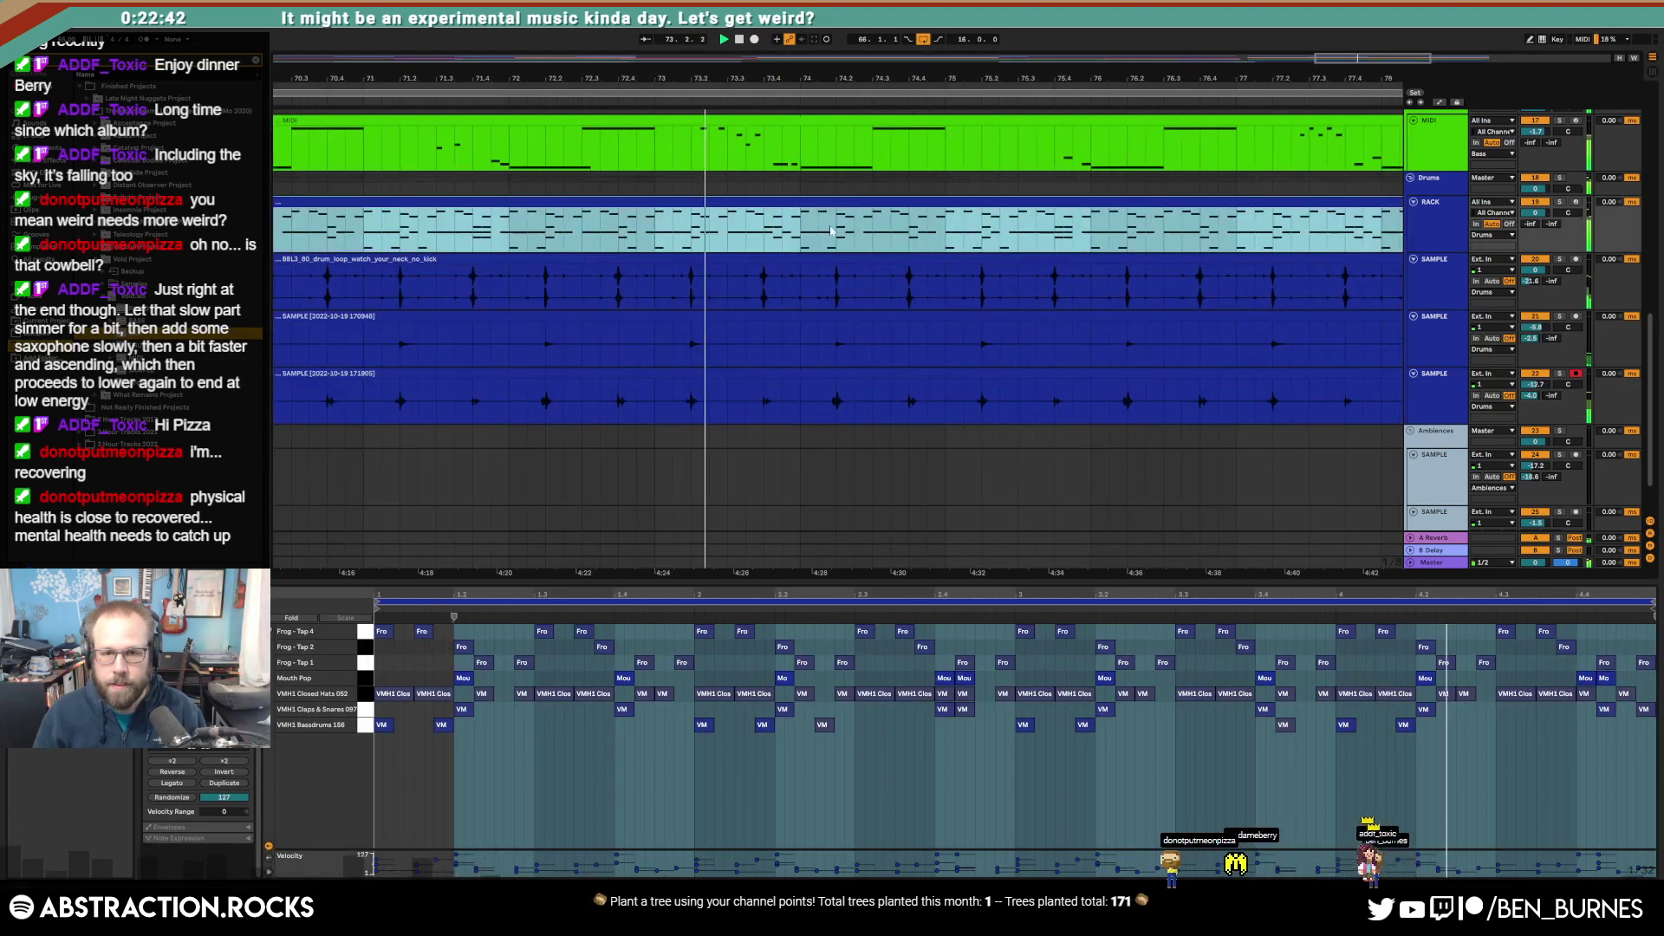
{"action": "left_click_drag", "start_coordinate": [804, 232], "coordinate": [835, 231]}
{"action": "key", "text": "Delete"}
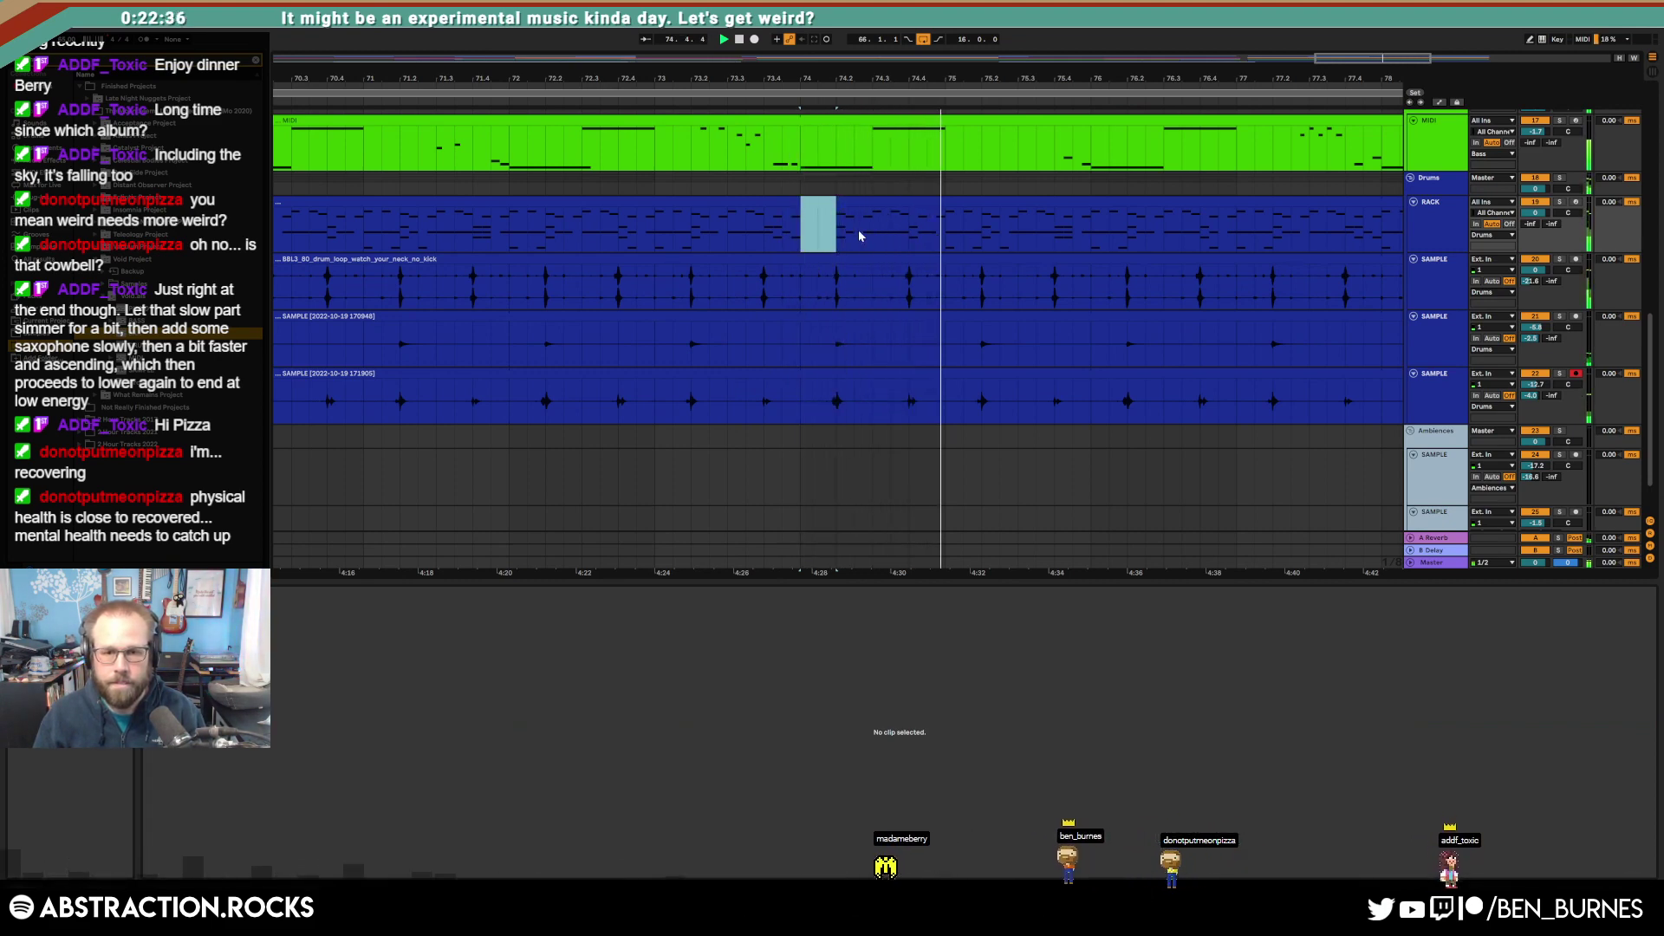
{"action": "left_click_drag", "start_coordinate": [841, 205], "coordinate": [910, 208]}
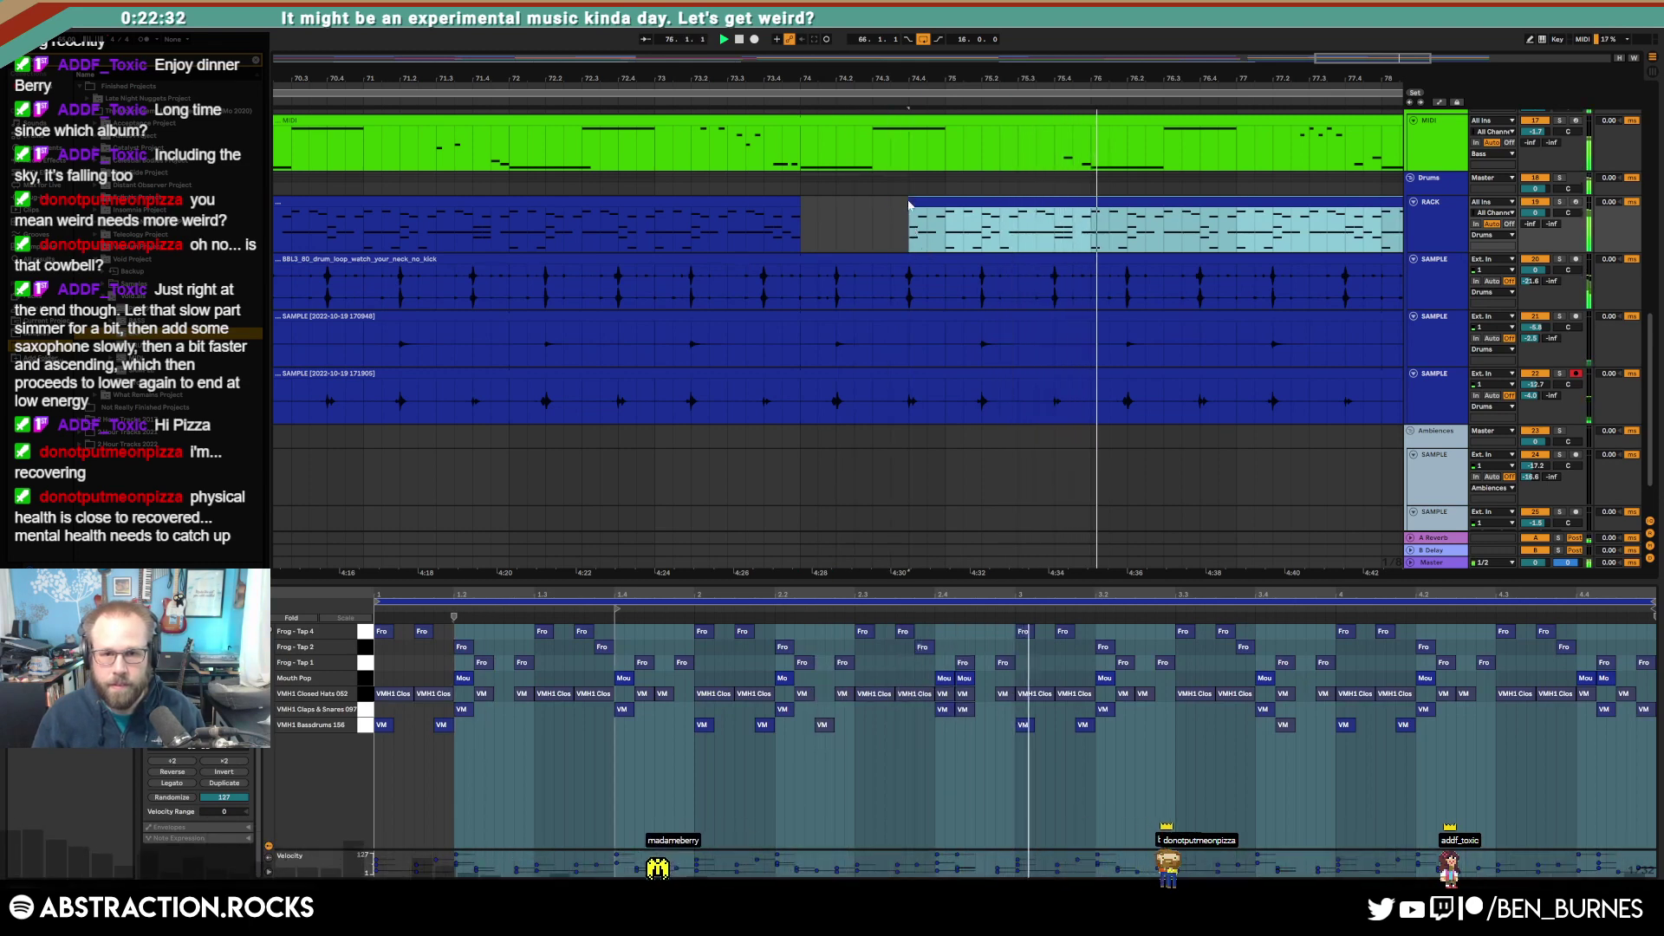
Step: Consolidate bar 74 of the drum rack track, including the emptied beats, into its own MIDI clip
{"action": "left_click", "coordinate": [913, 227]}
{"action": "left_click_drag", "start_coordinate": [943, 229], "coordinate": [926, 230]}
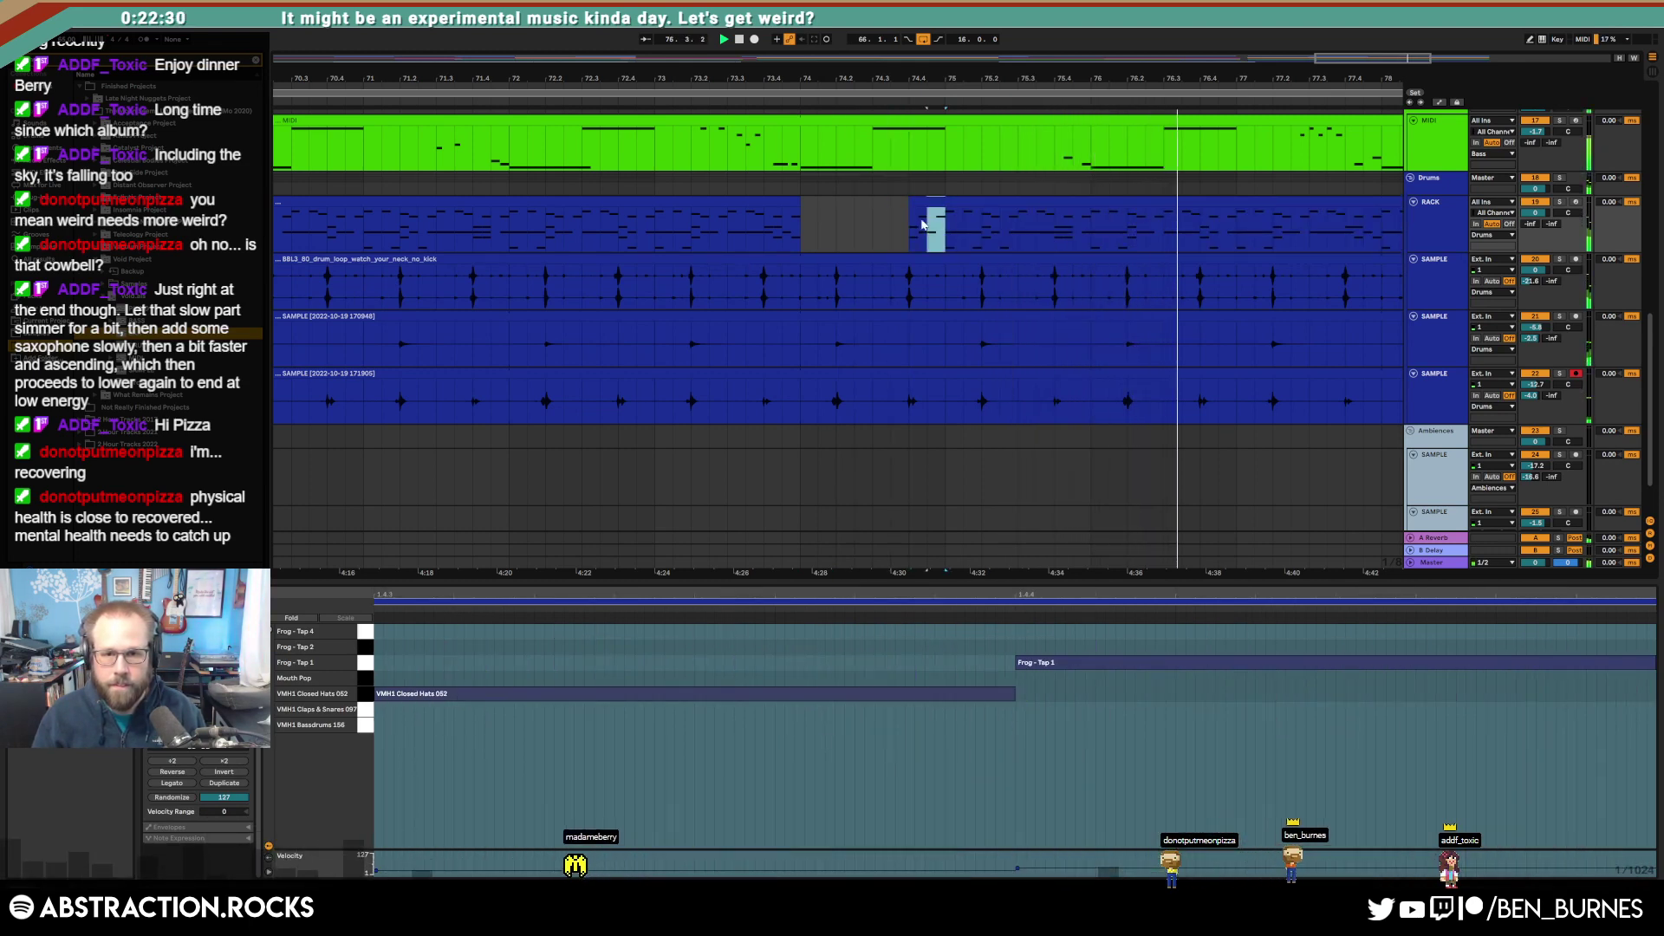
{"action": "left_click", "coordinate": [876, 217]}
{"action": "left_click_drag", "start_coordinate": [819, 223], "coordinate": [945, 224]}
{"action": "key", "text": "ctrl+j"}
Step: Add bass drum notes on the second and fourth sixteenths of beat 3 in the consolidated bar 74 clip
{"action": "left_click", "coordinate": [1147, 704]}
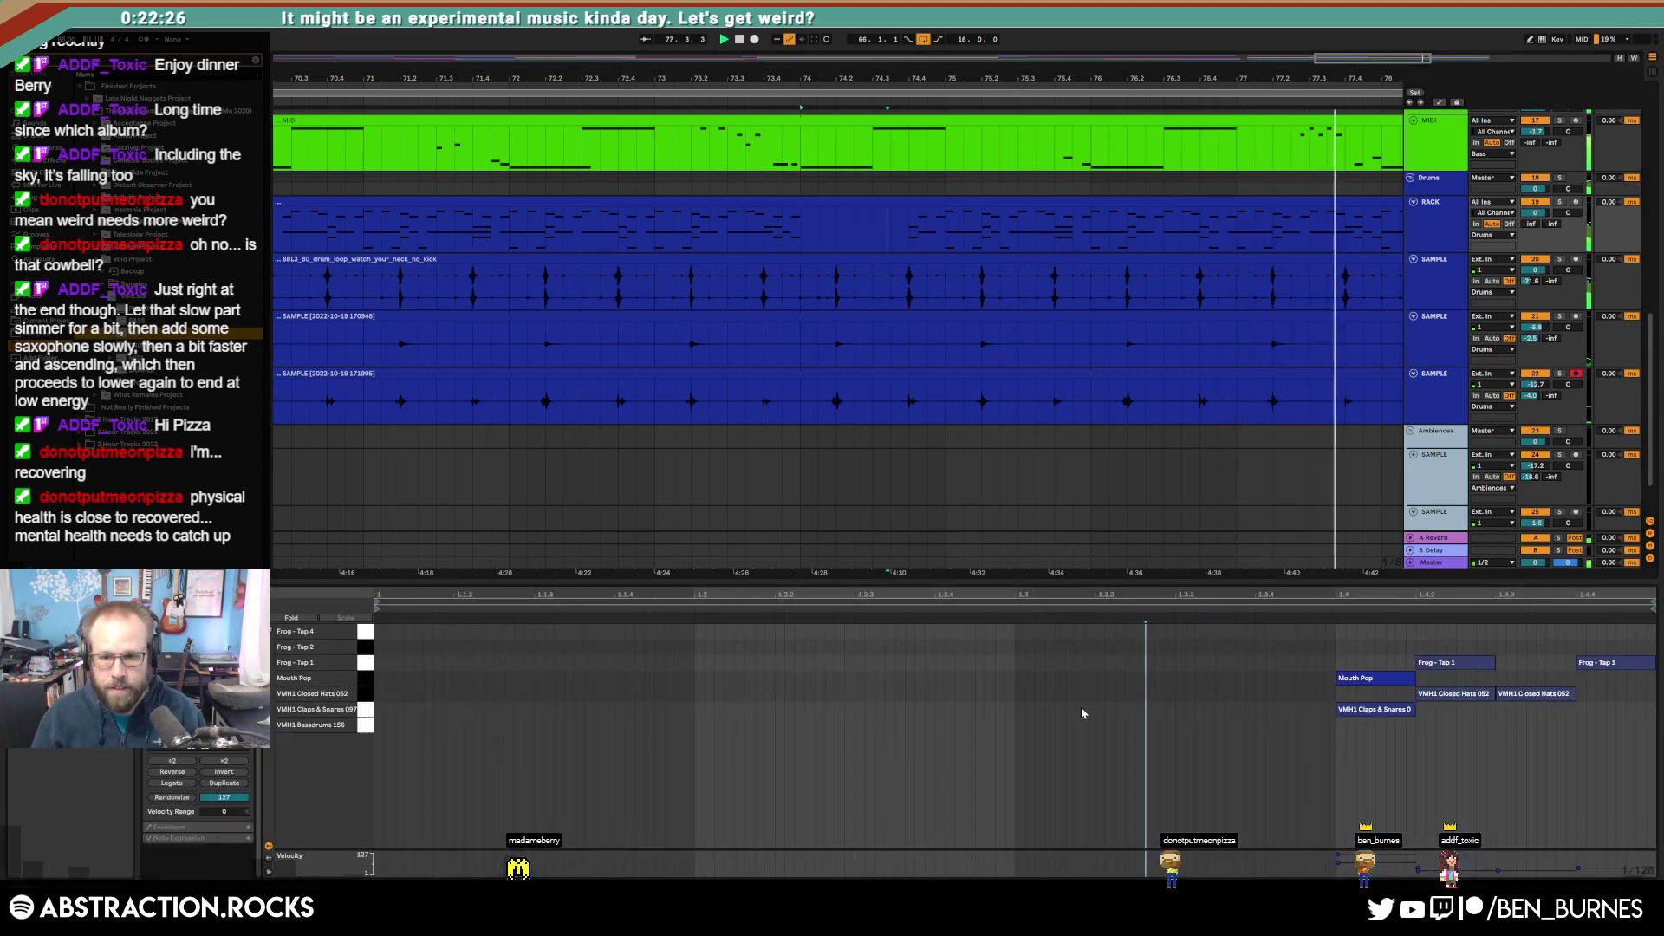
{"action": "left_click", "coordinate": [1100, 710]}
{"action": "left_click_drag", "start_coordinate": [1099, 709], "coordinate": [1156, 711]}
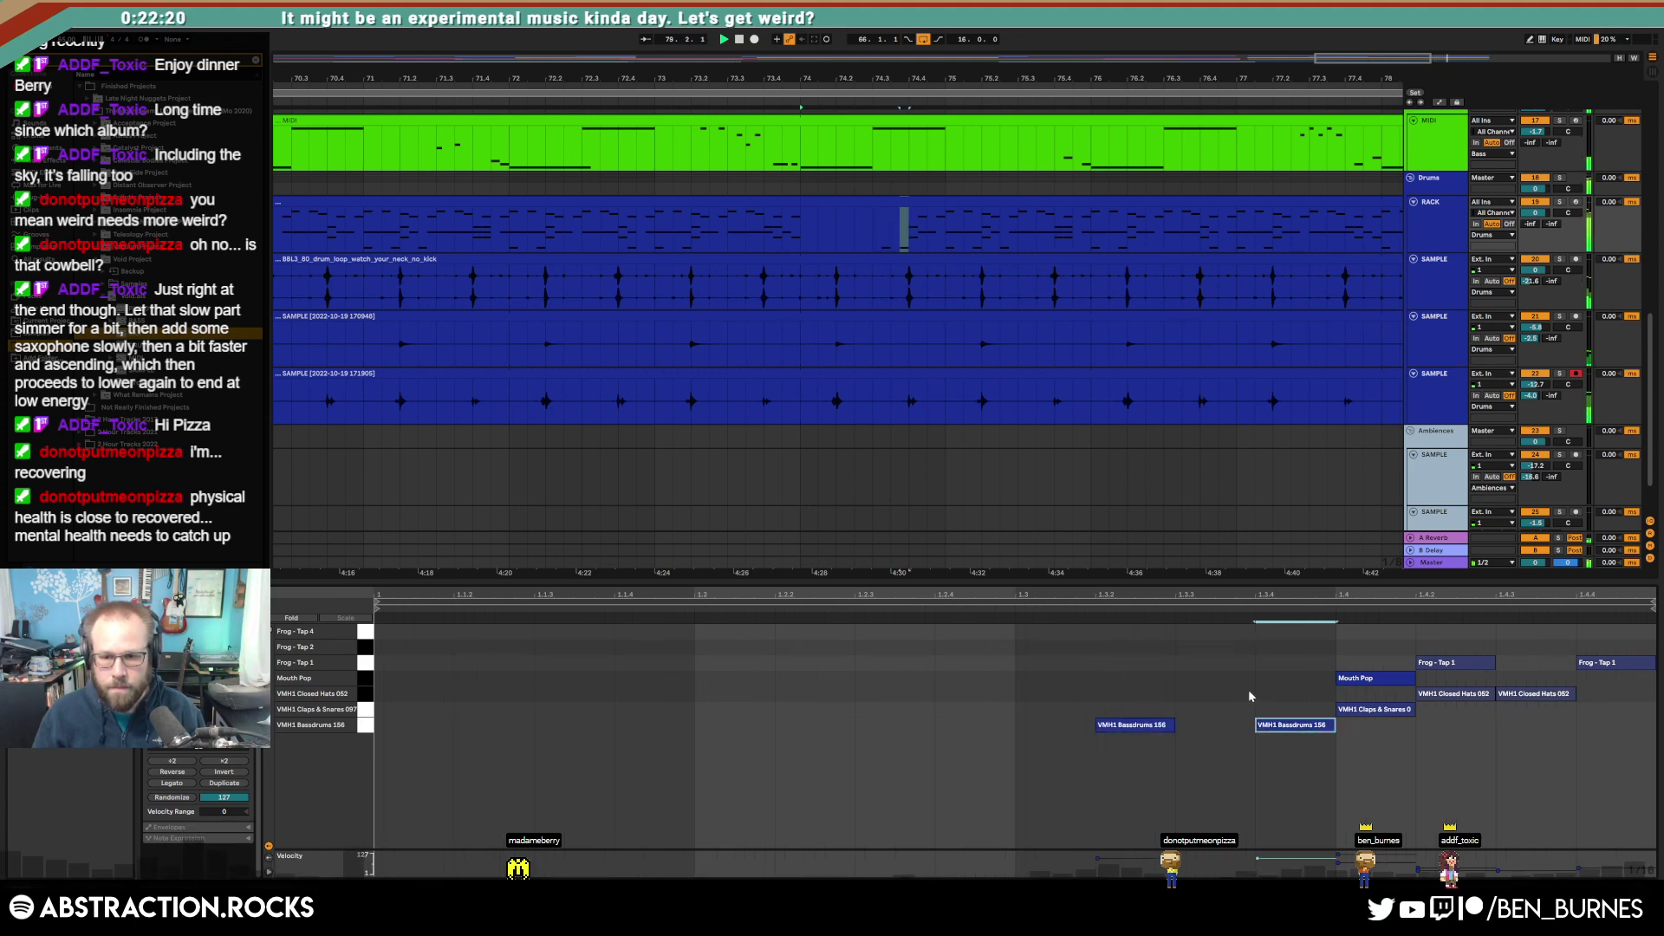
Step: Show the first pad track's Pigments Macro 1 automation and remove its jump at bar 74
{"action": "key", "text": "shift+Tab"}
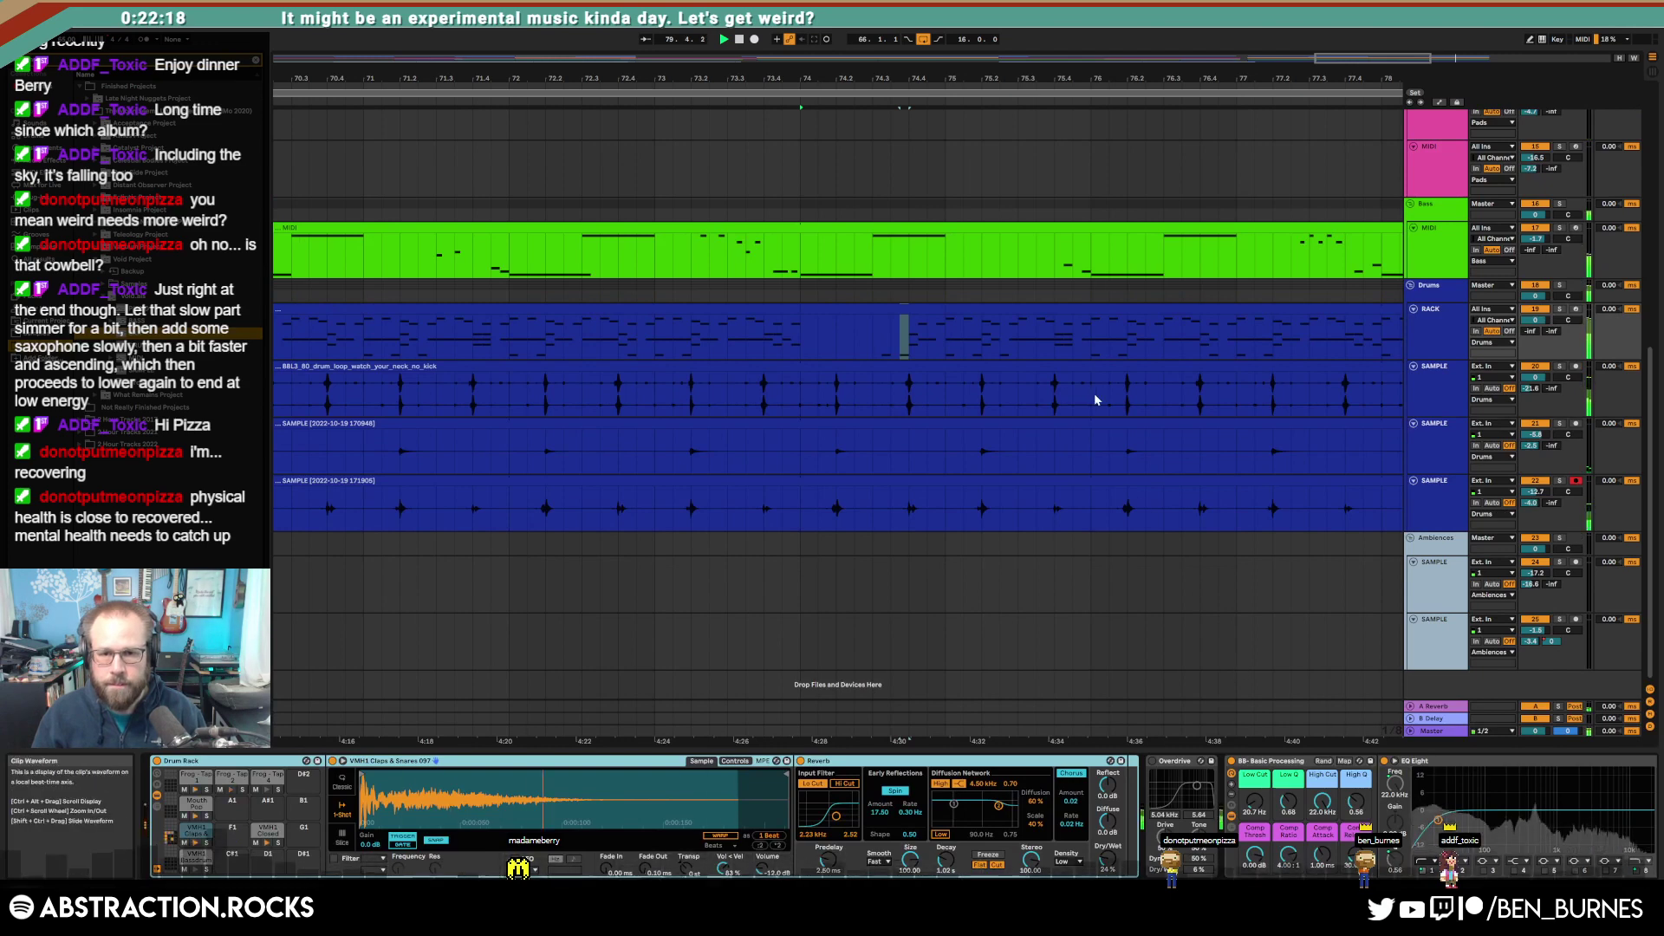
{"action": "scroll", "coordinate": [1094, 396], "scroll_direction": "down", "scroll_amount": 5}
{"action": "scroll", "coordinate": [1089, 408], "scroll_direction": "up", "scroll_amount": 1}
{"action": "scroll", "coordinate": [1074, 386], "scroll_direction": "up", "scroll_amount": 3}
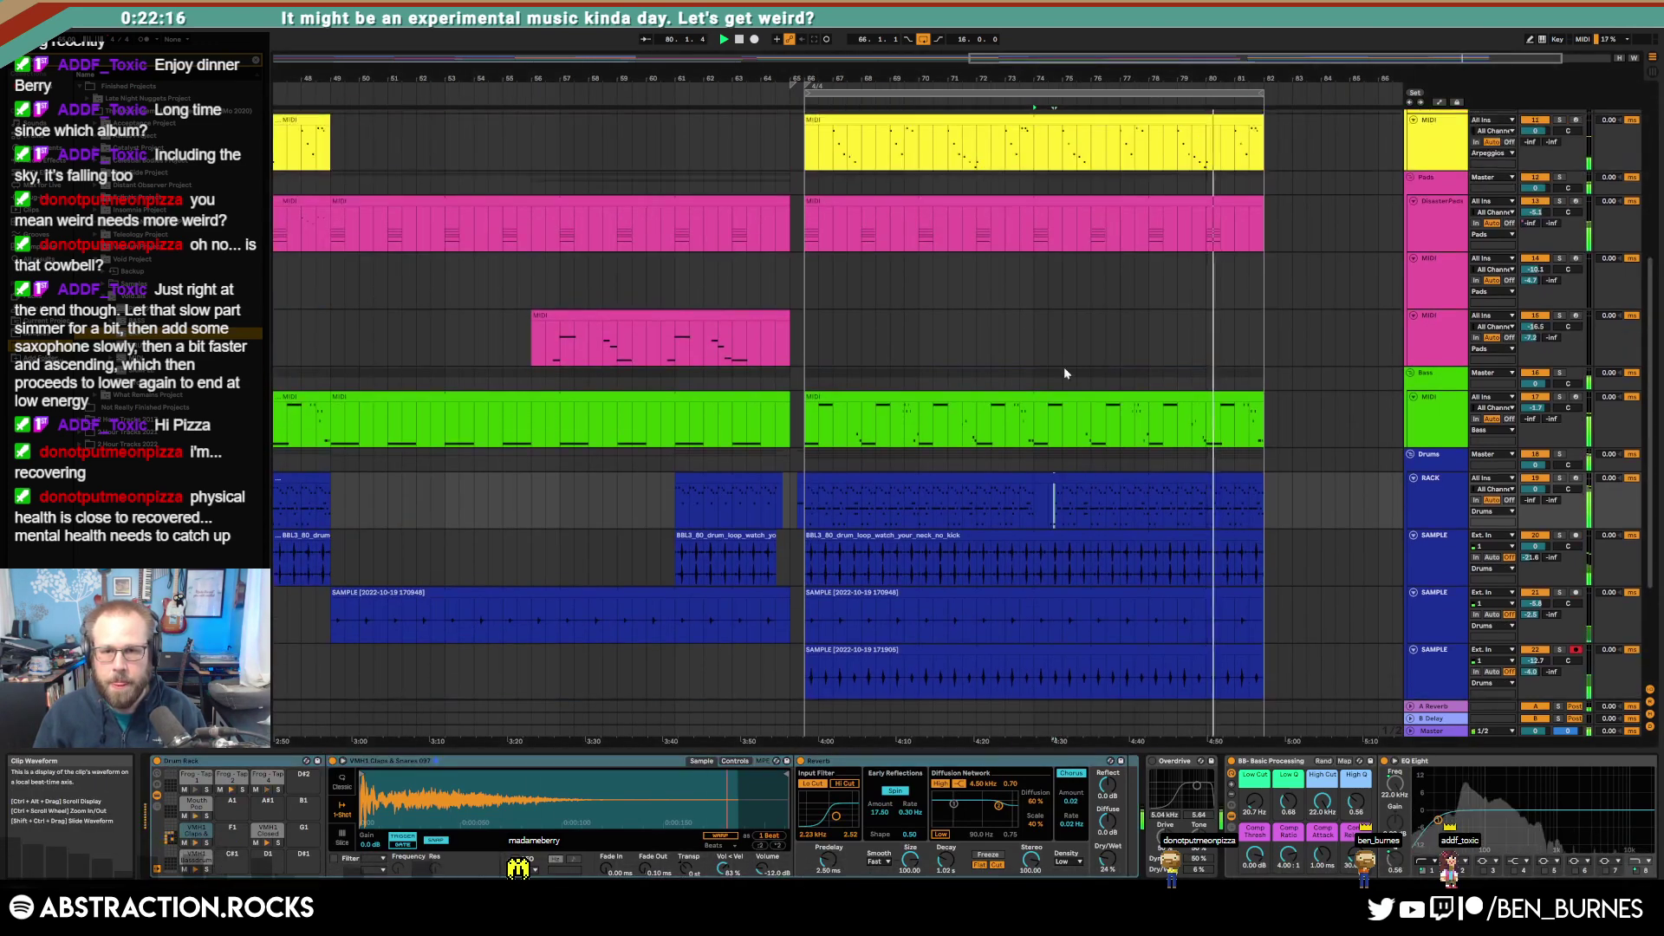
{"action": "left_click", "coordinate": [815, 268]}
{"action": "key", "text": "a"}
{"action": "left_click", "coordinate": [923, 212]}
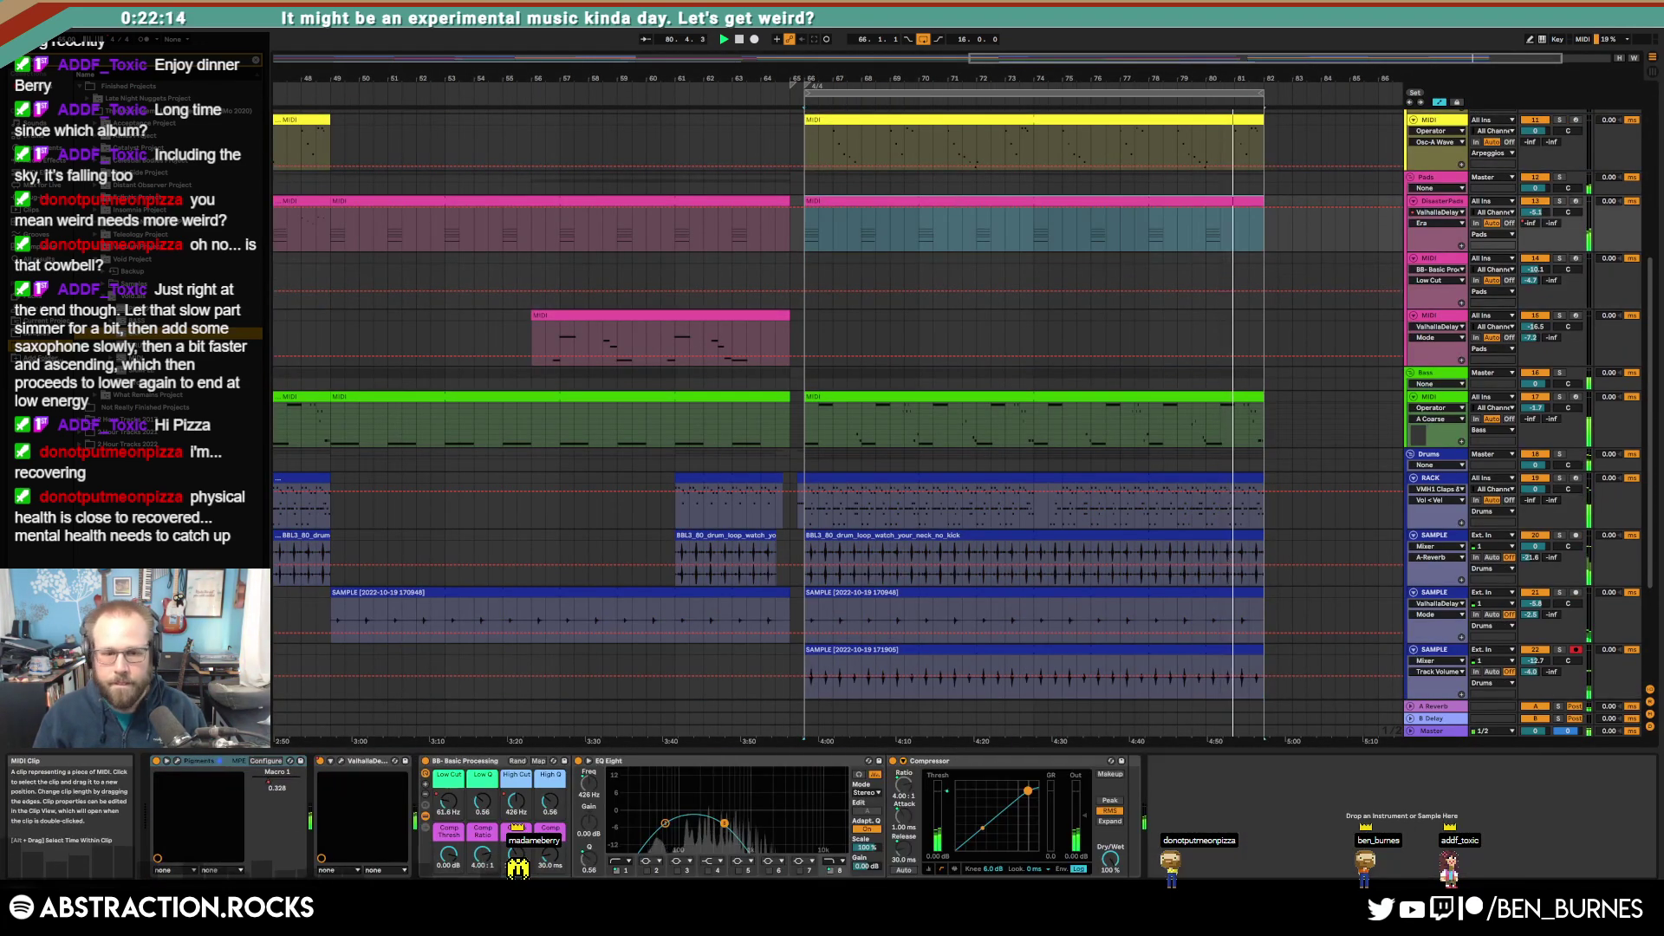
{"action": "left_click", "coordinate": [277, 773]}
{"action": "left_click", "coordinate": [964, 228]}
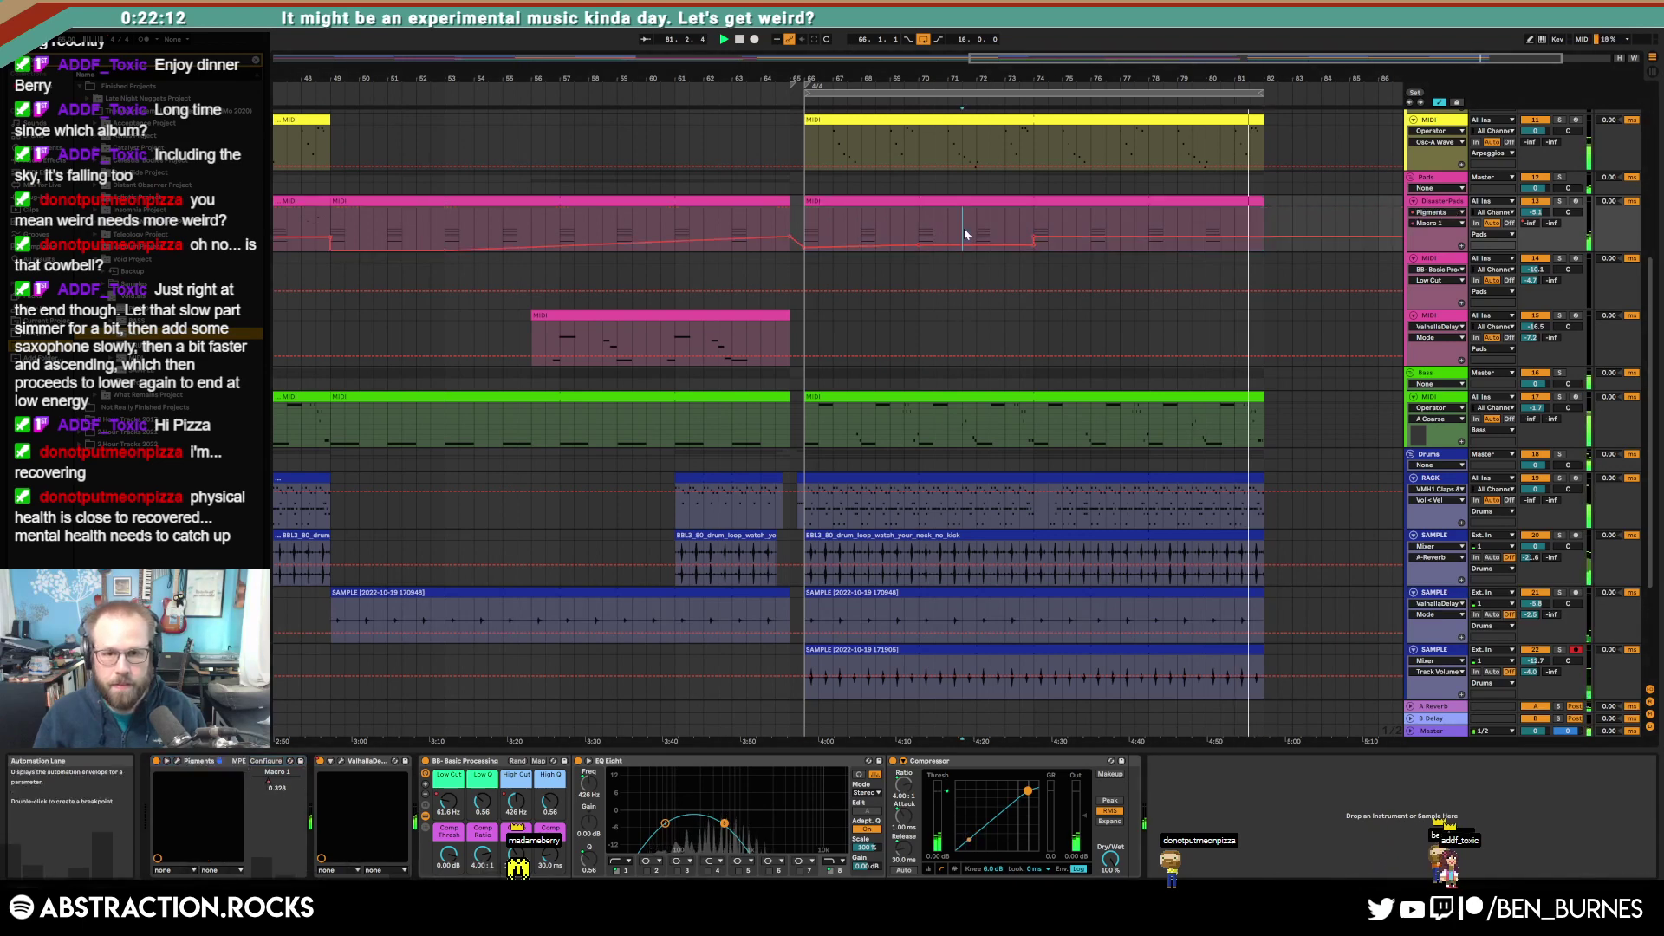
{"action": "left_click", "coordinate": [1035, 237]}
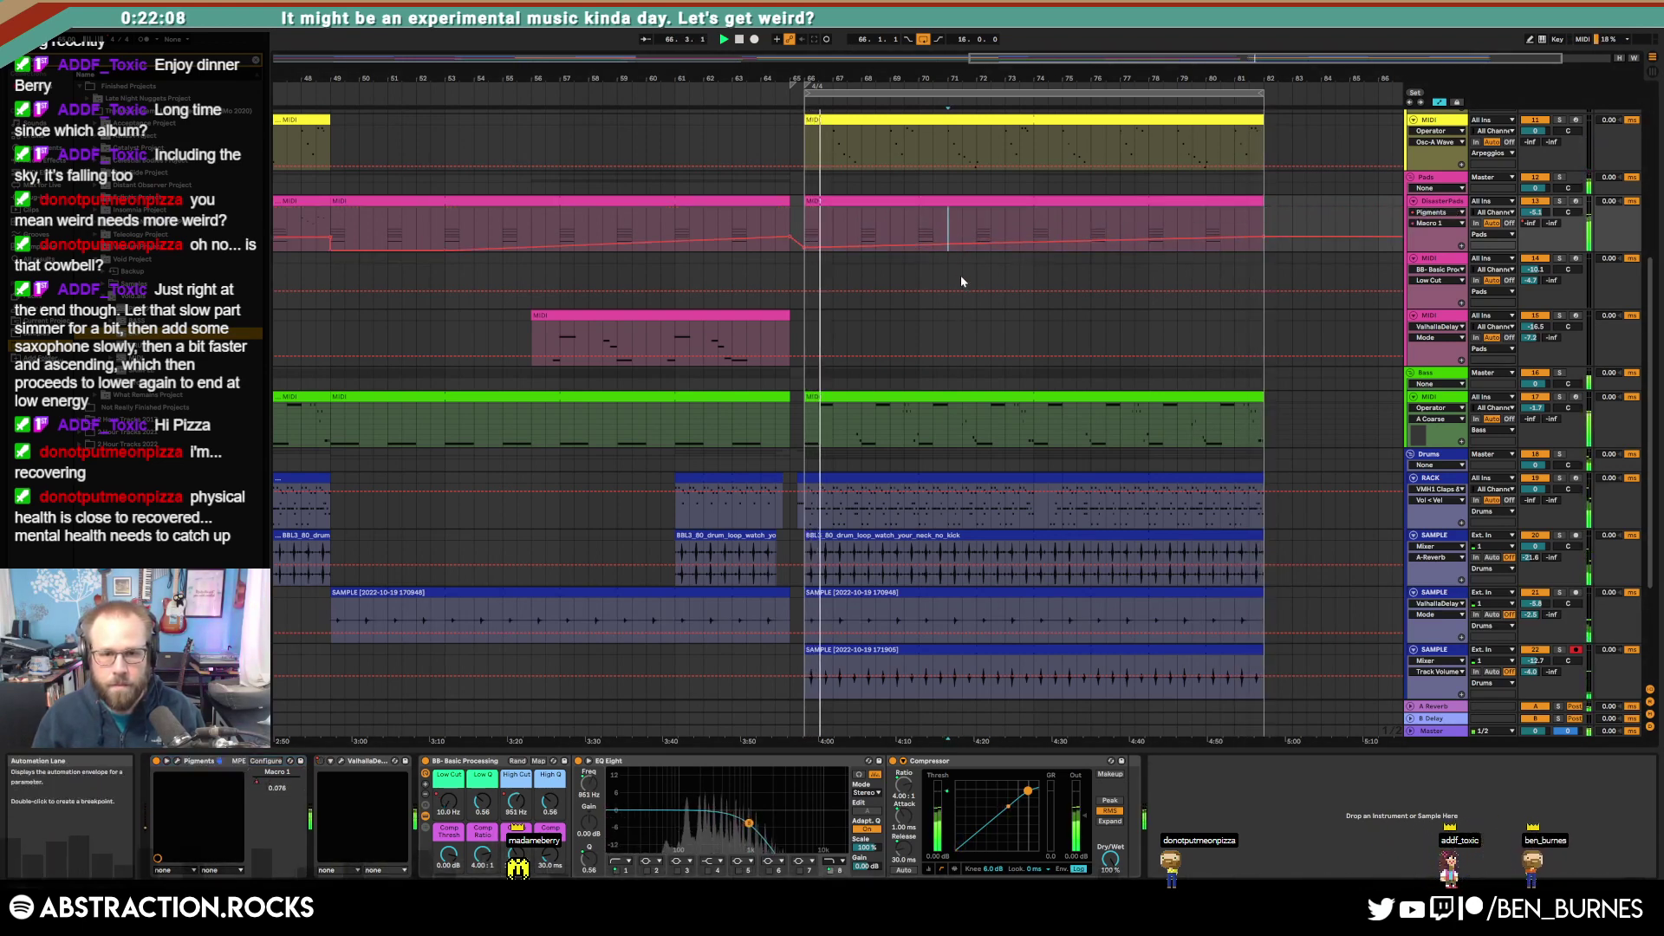
{"action": "key", "text": "a"}
Step: Arm the second pad track and try recording a part around bar 67, discarding the take
{"action": "left_click", "coordinate": [806, 258]}
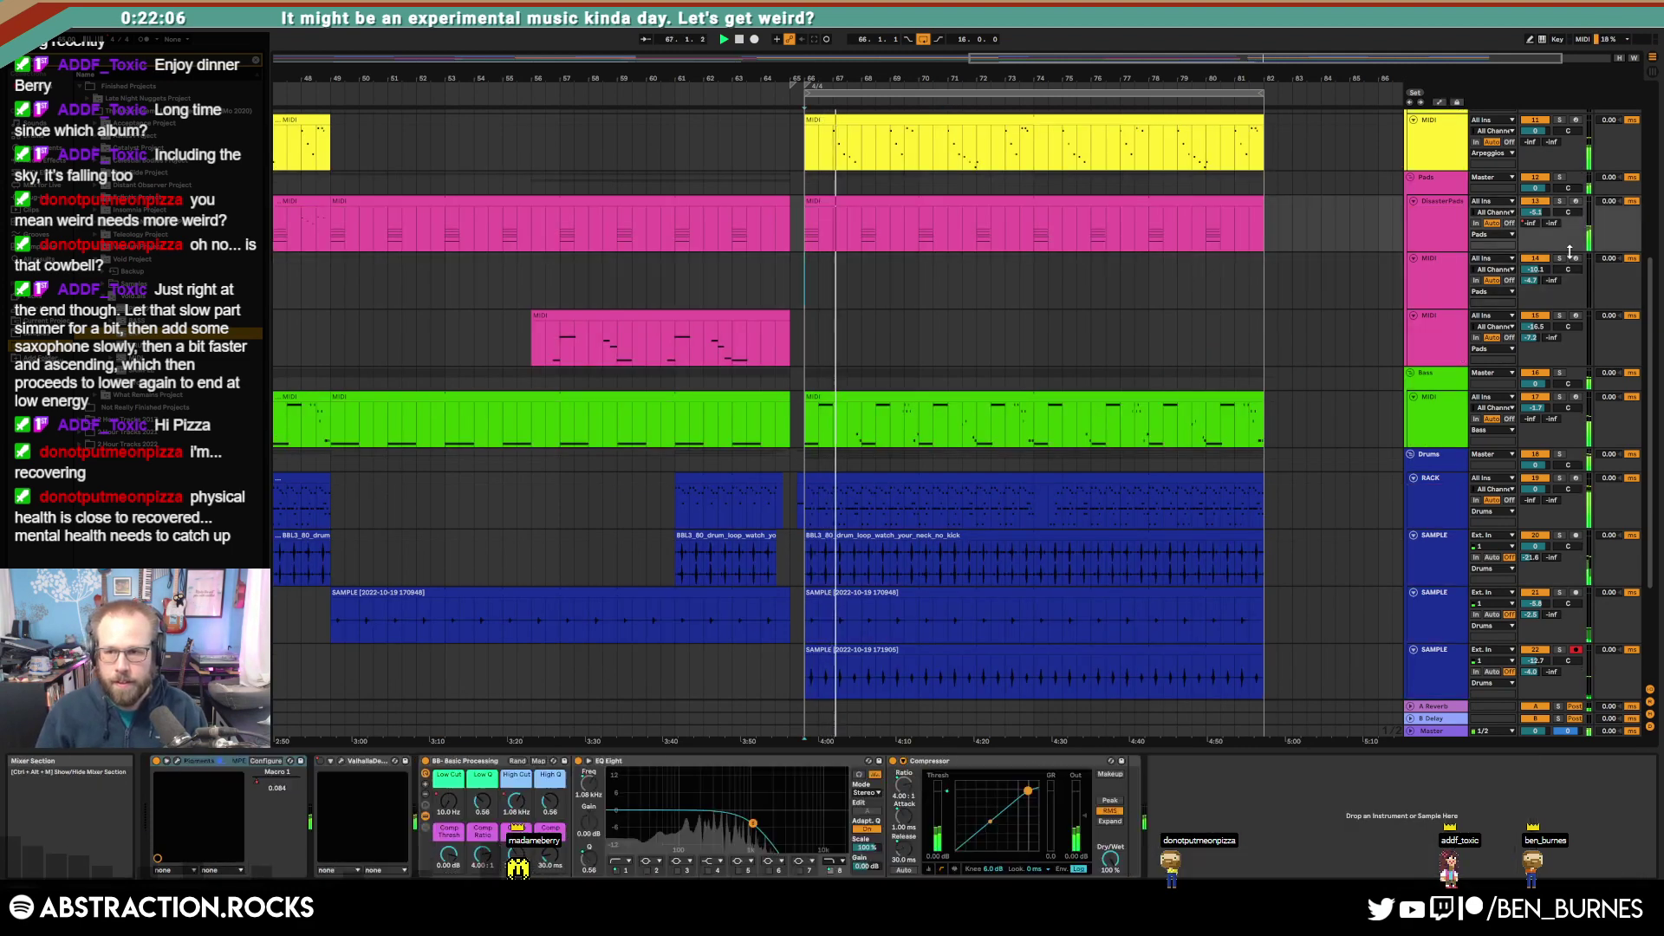
{"action": "left_click", "coordinate": [1578, 259]}
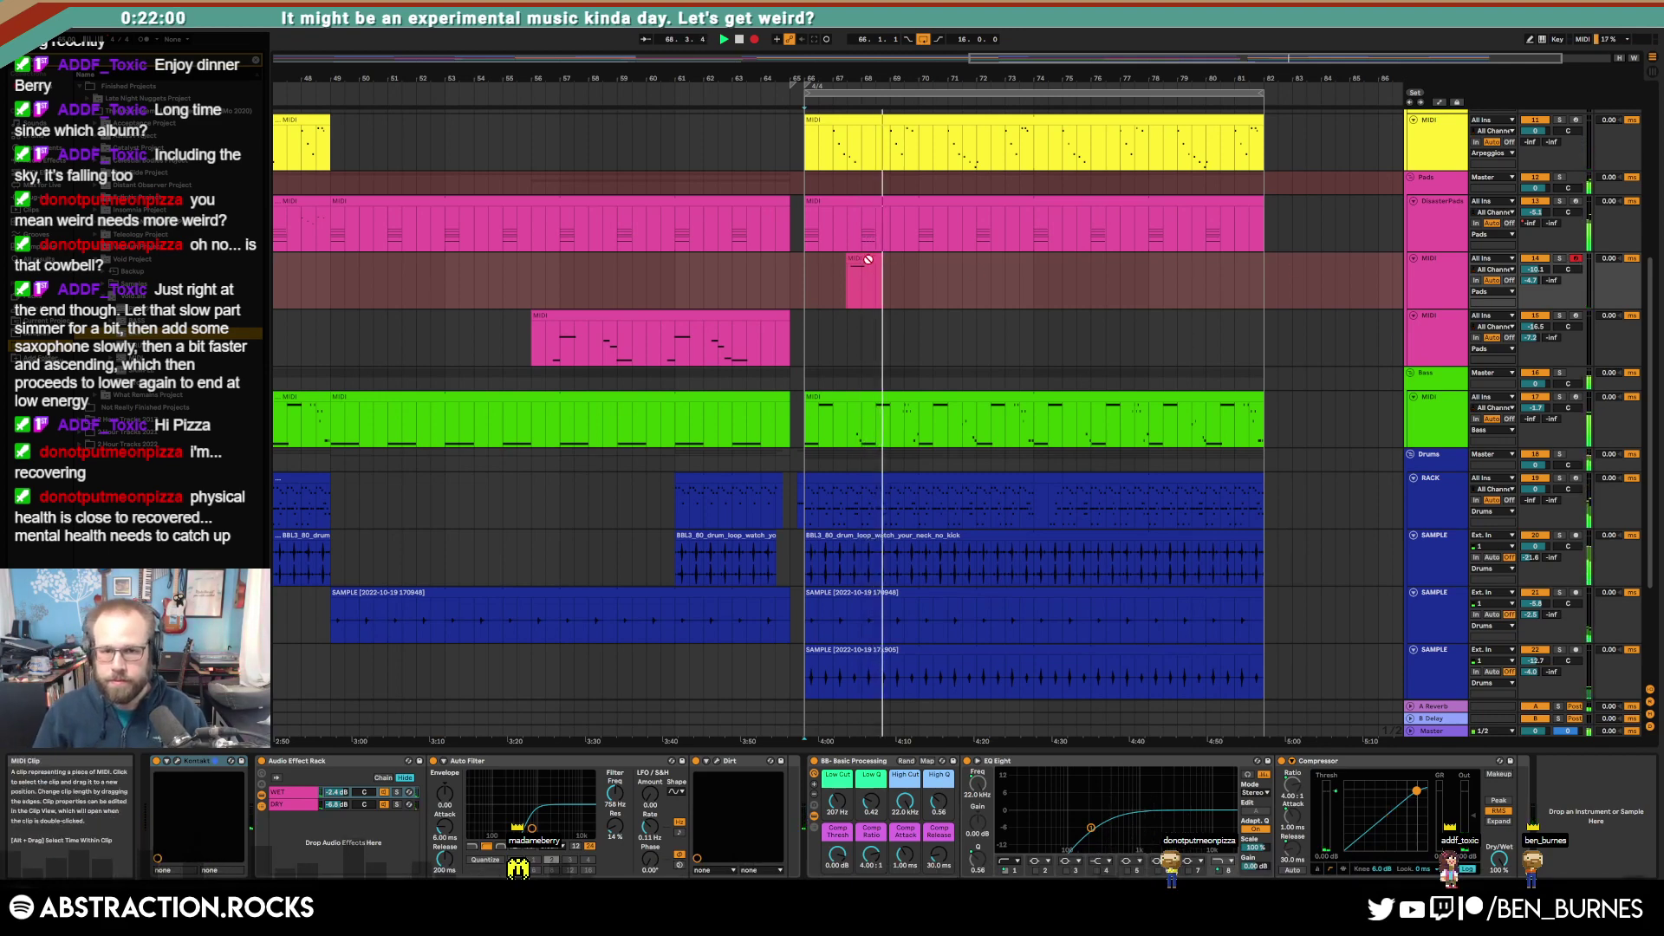
{"action": "key", "text": "space"}
{"action": "left_click", "coordinate": [850, 286]}
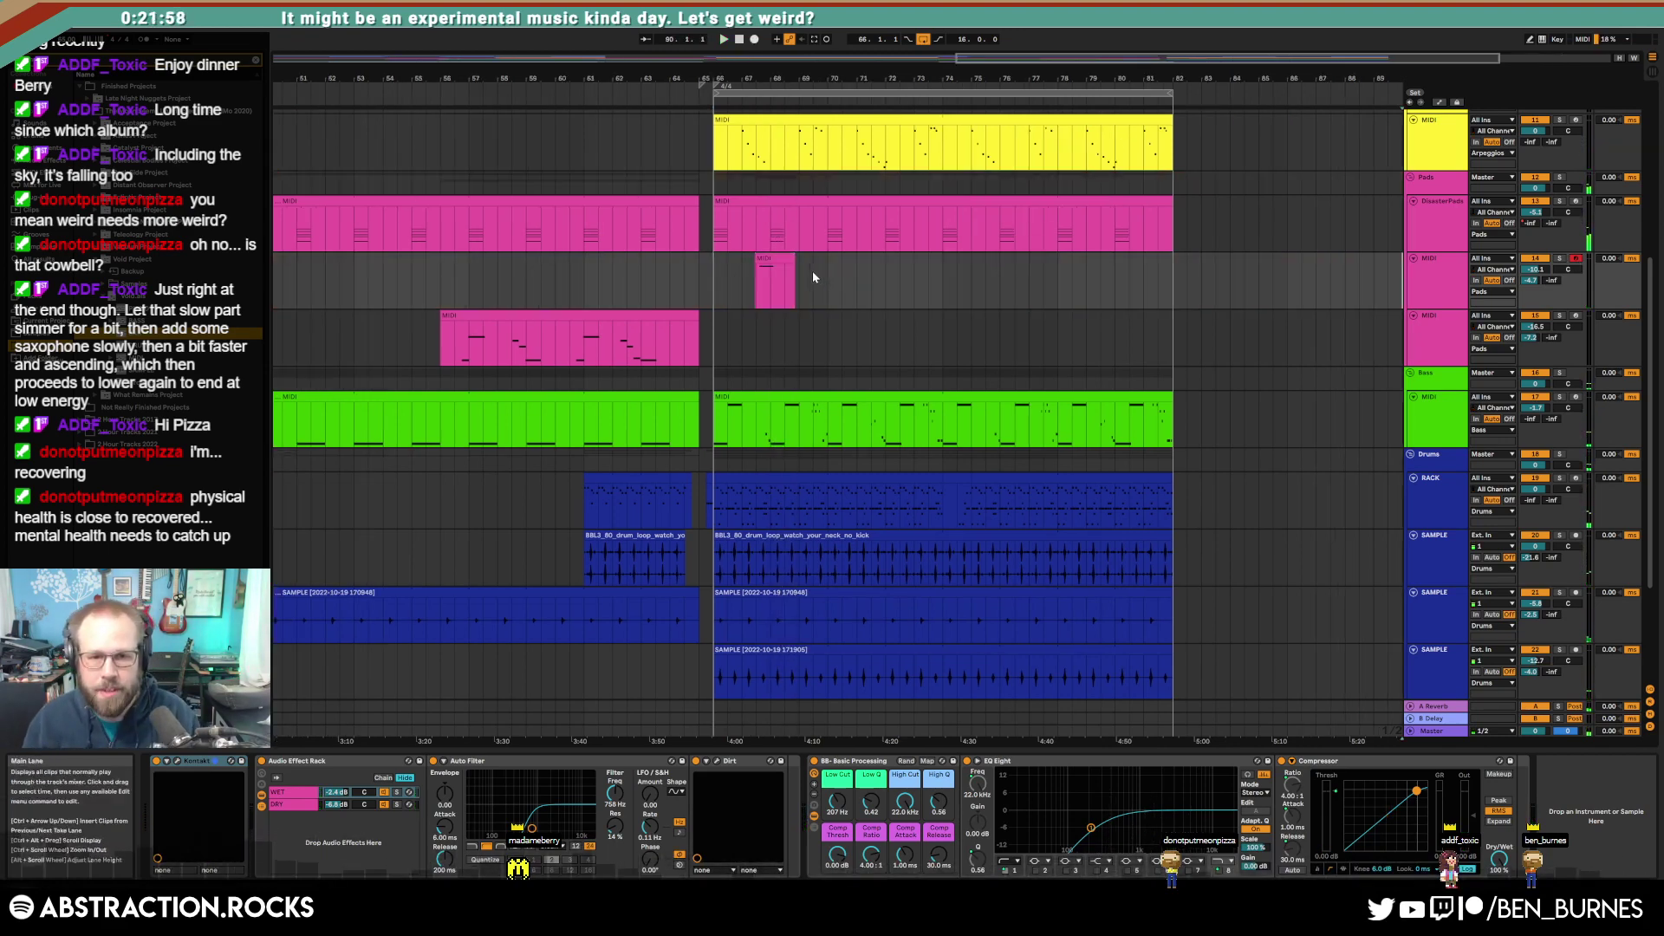
{"action": "key", "text": "Delete"}
Step: Try recording another take on the second pad track from bar 66, discarding it as well
{"action": "key", "text": "F9"}
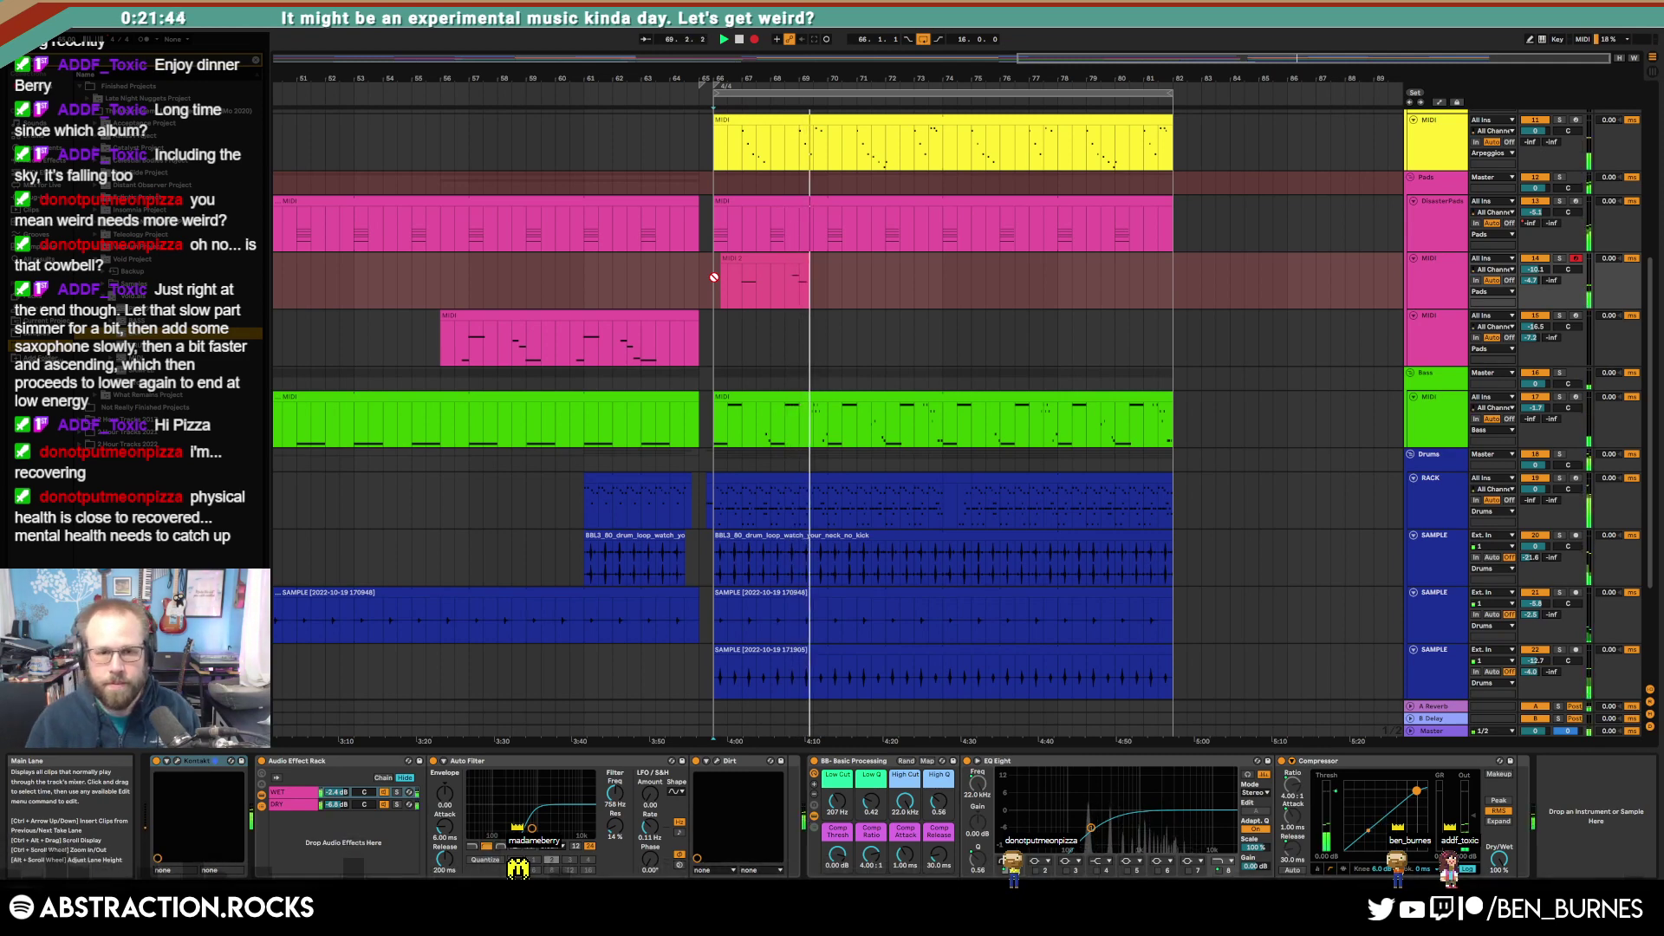
{"action": "key", "text": "space"}
{"action": "left_click_drag", "start_coordinate": [914, 279], "coordinate": [716, 277]}
{"action": "key", "text": "Delete"}
{"action": "left_click", "coordinate": [985, 283]}
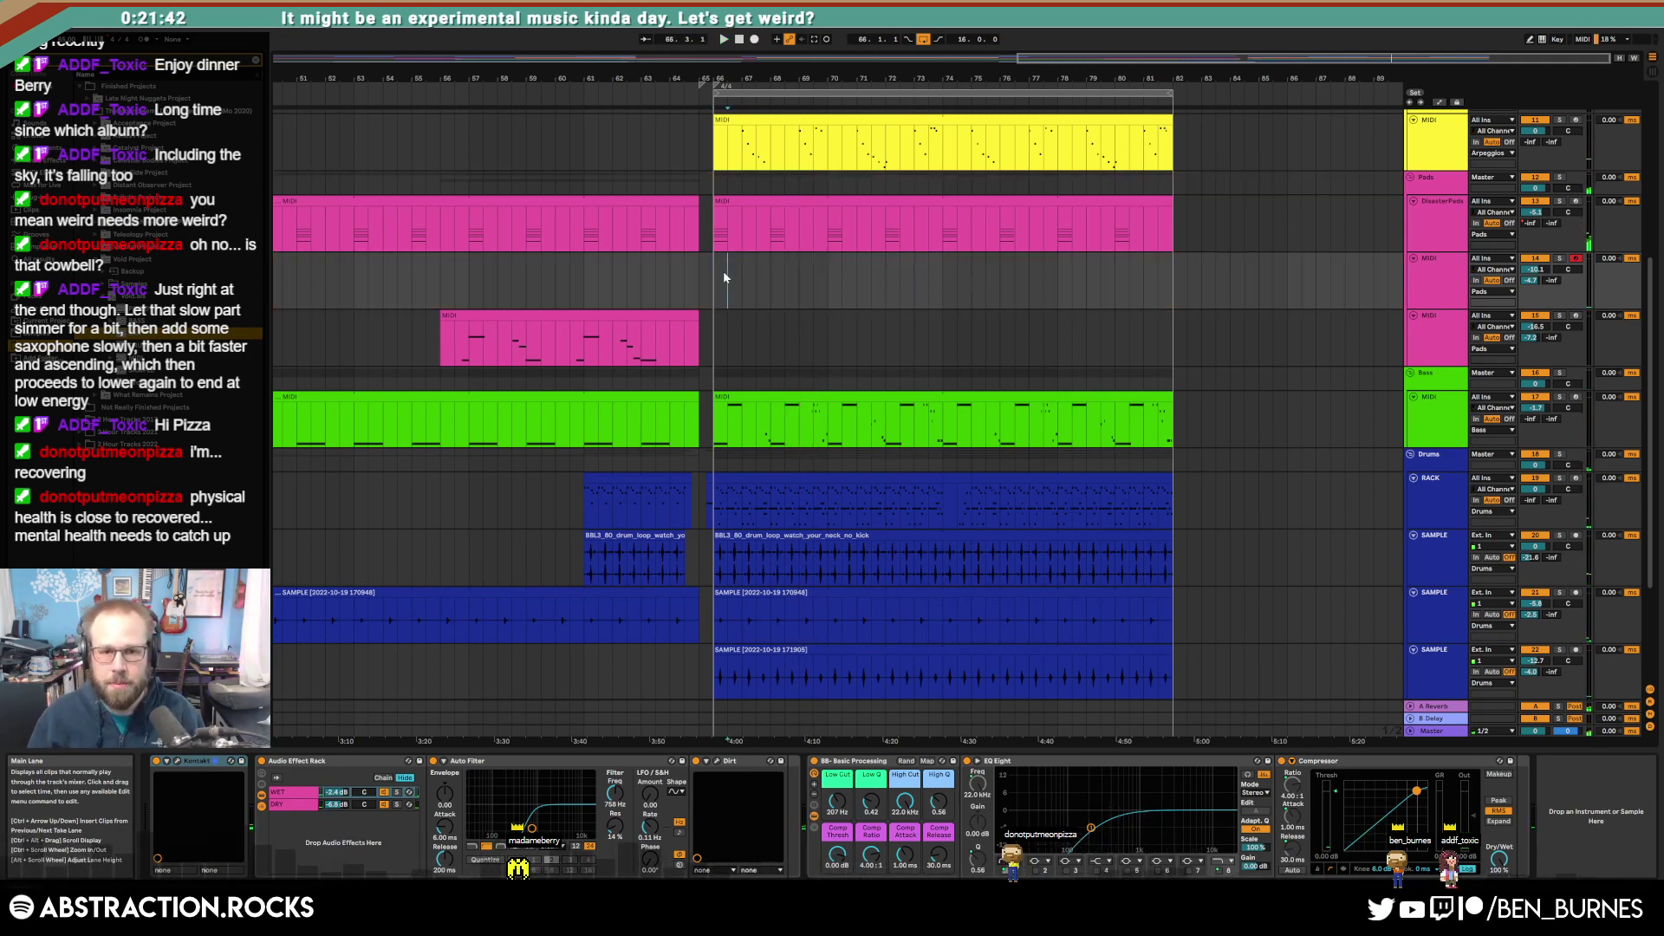
Step: Arm the third pad track, capture a played melody as a MIDI clip and align its start with bar 66
{"action": "left_click", "coordinate": [1451, 321]}
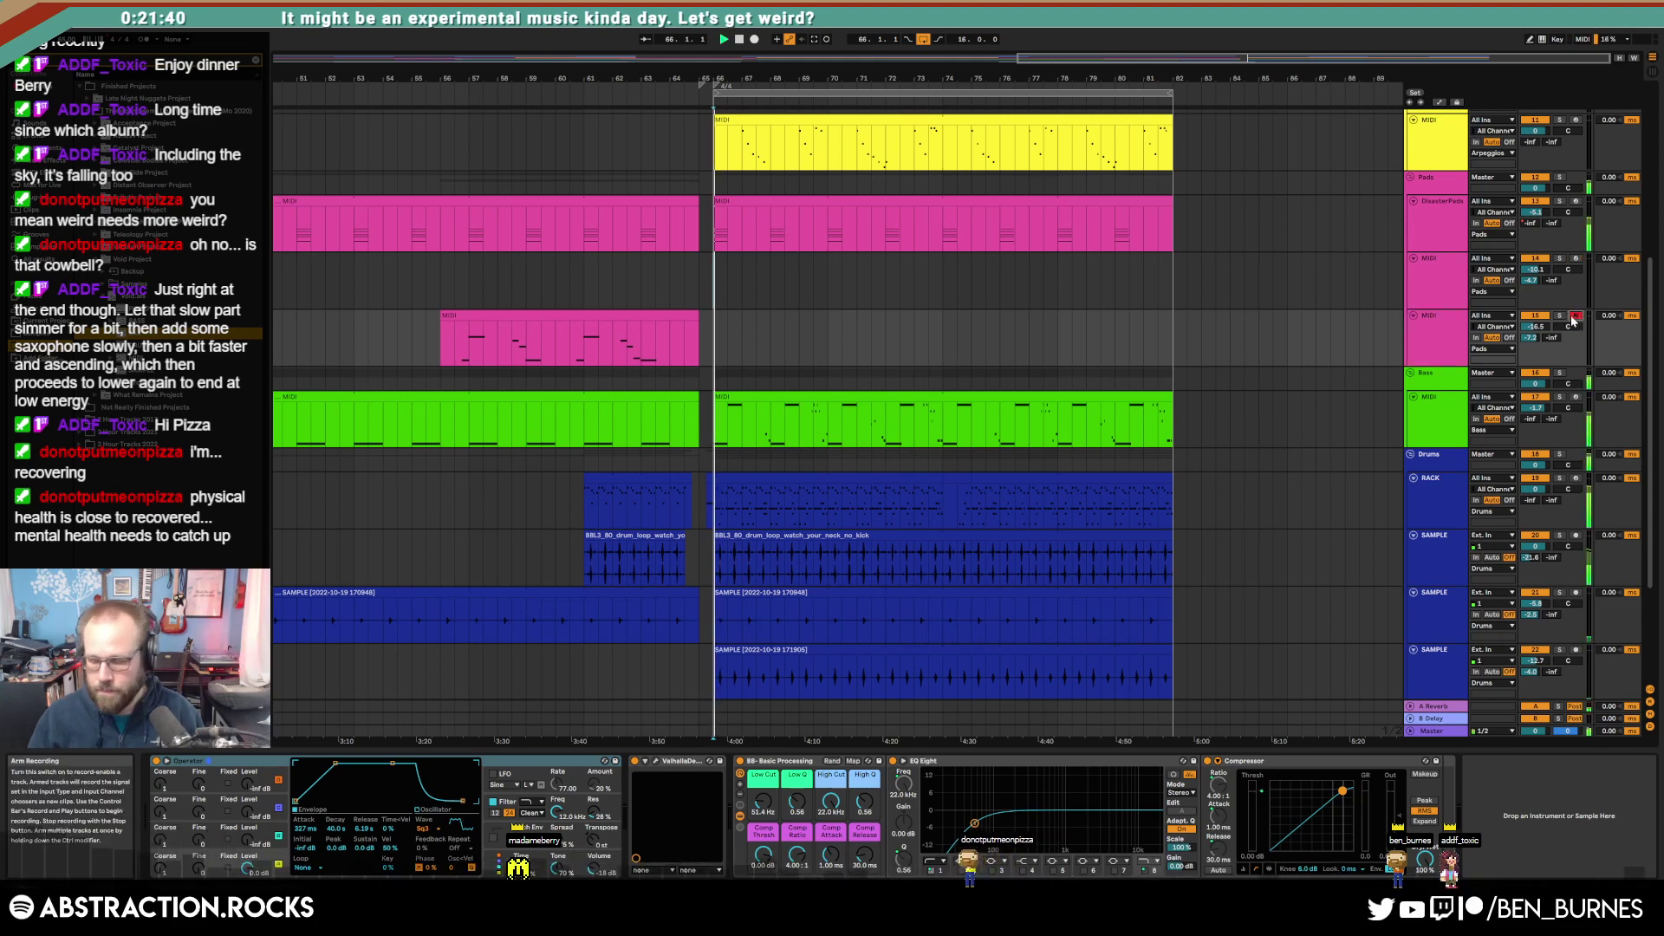
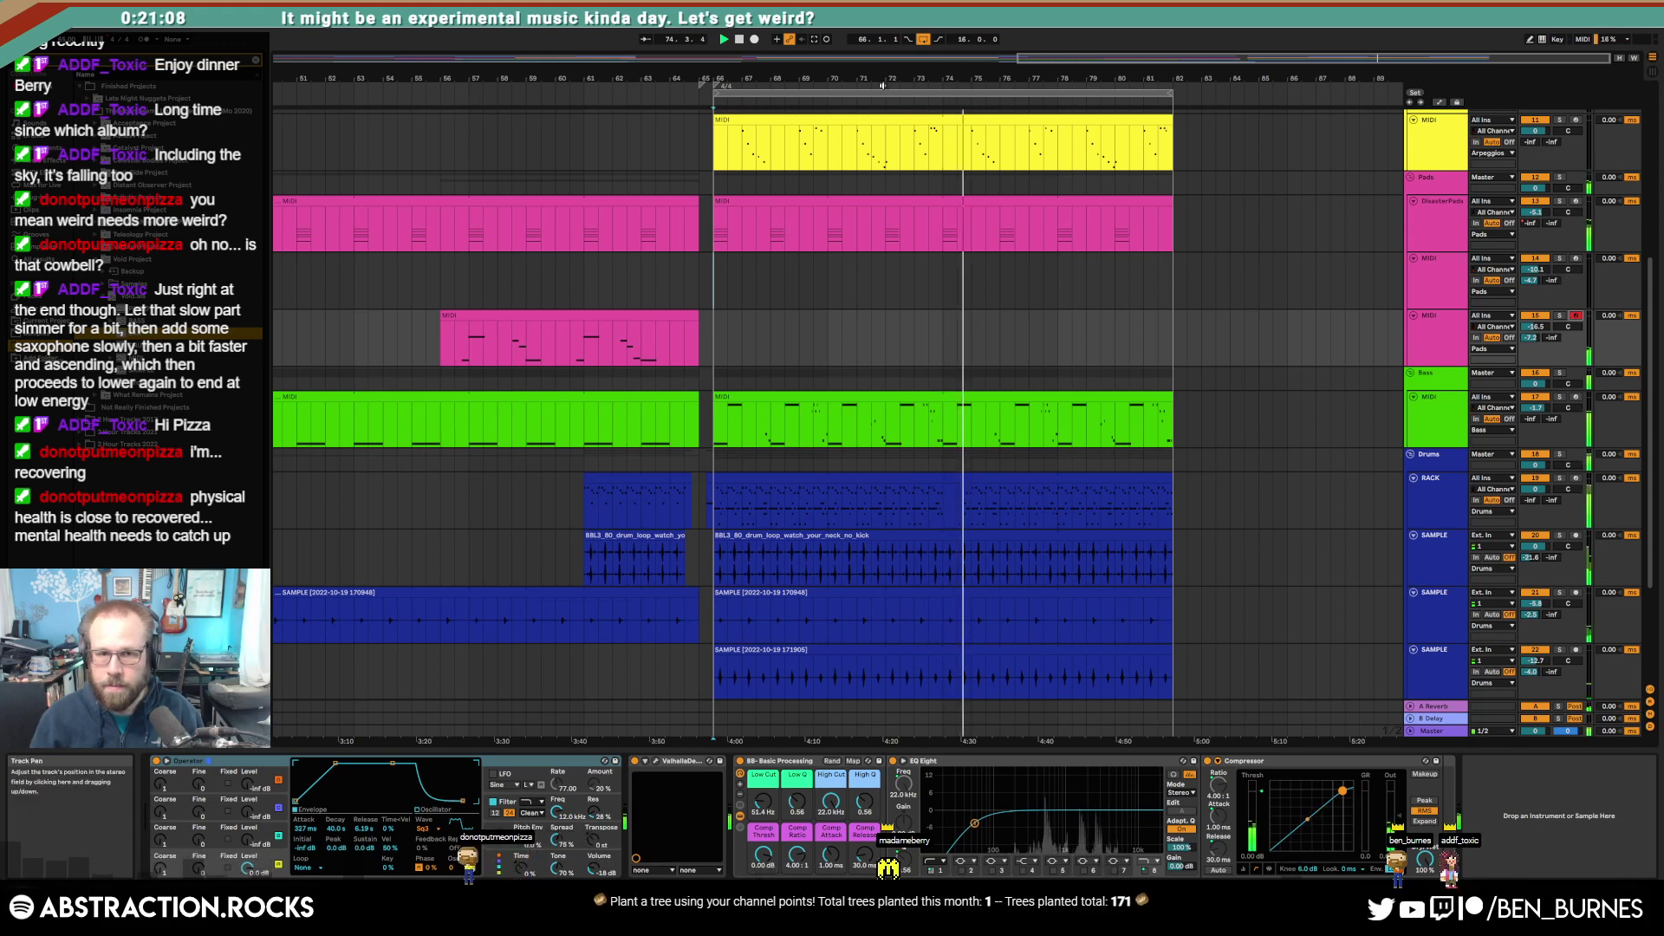
{"action": "left_click", "coordinate": [814, 39]}
{"action": "left_click_drag", "start_coordinate": [788, 309], "coordinate": [715, 317]}
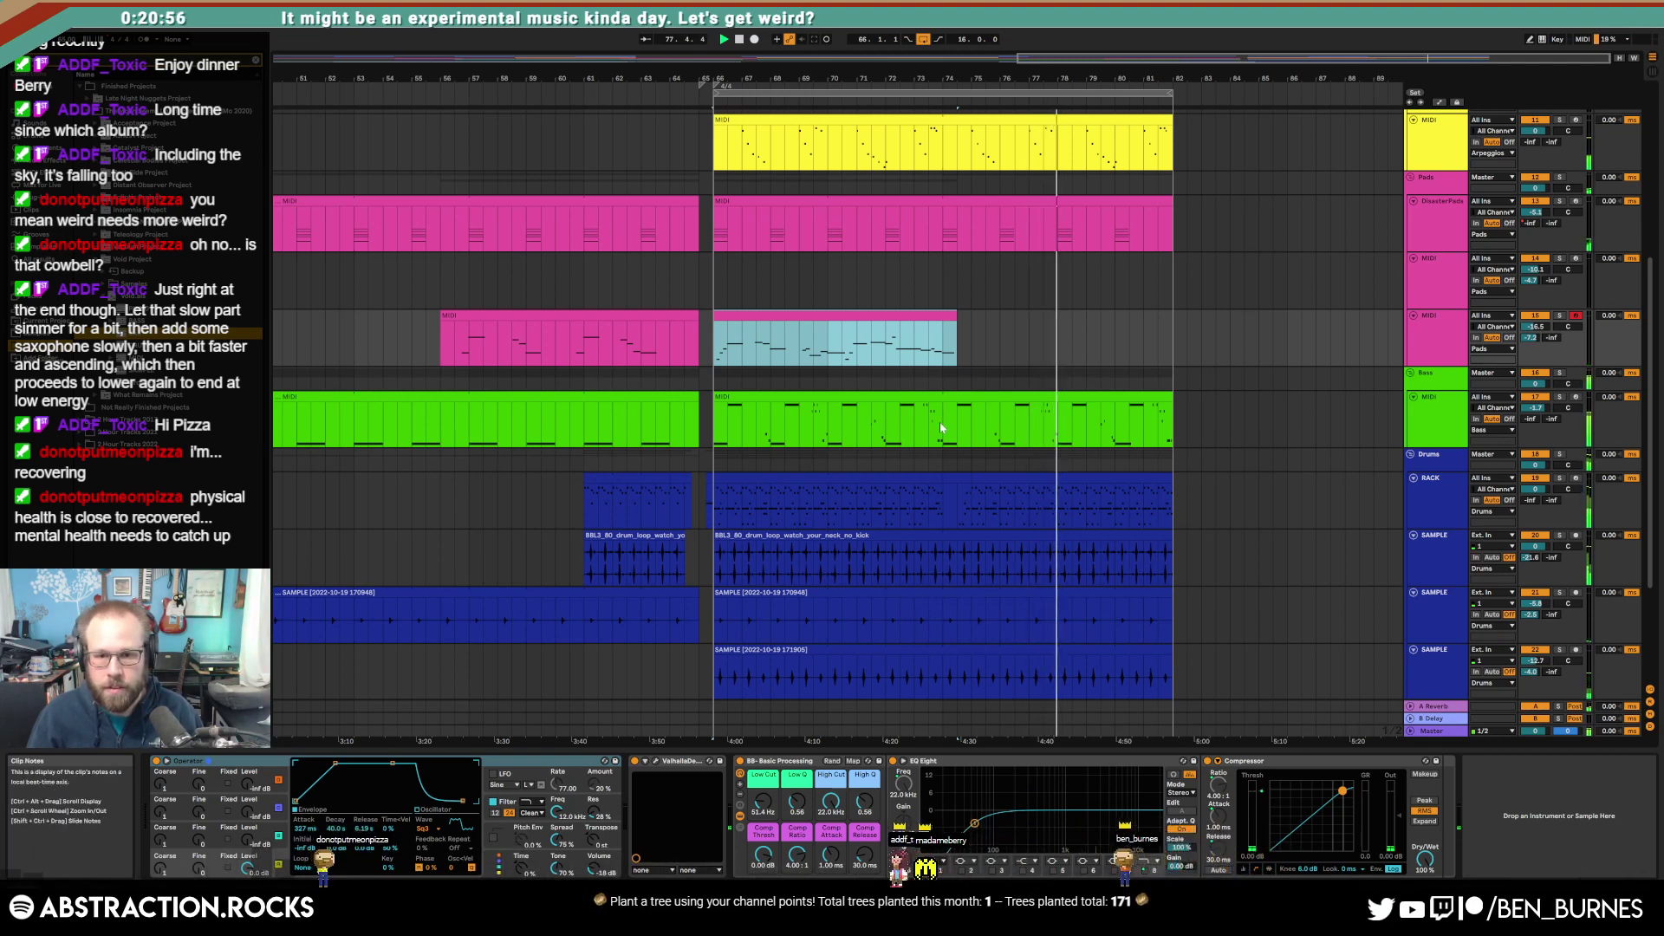
Step: Consolidate the bass from bar 74 to mid-bar 78, then rework its closing run by raising the low C# to A#1, adding C2 and lowering D#1 to C#1
{"action": "left_click_drag", "start_coordinate": [942, 421], "coordinate": [1071, 436]}
{"action": "key", "text": "ctrl+j"}
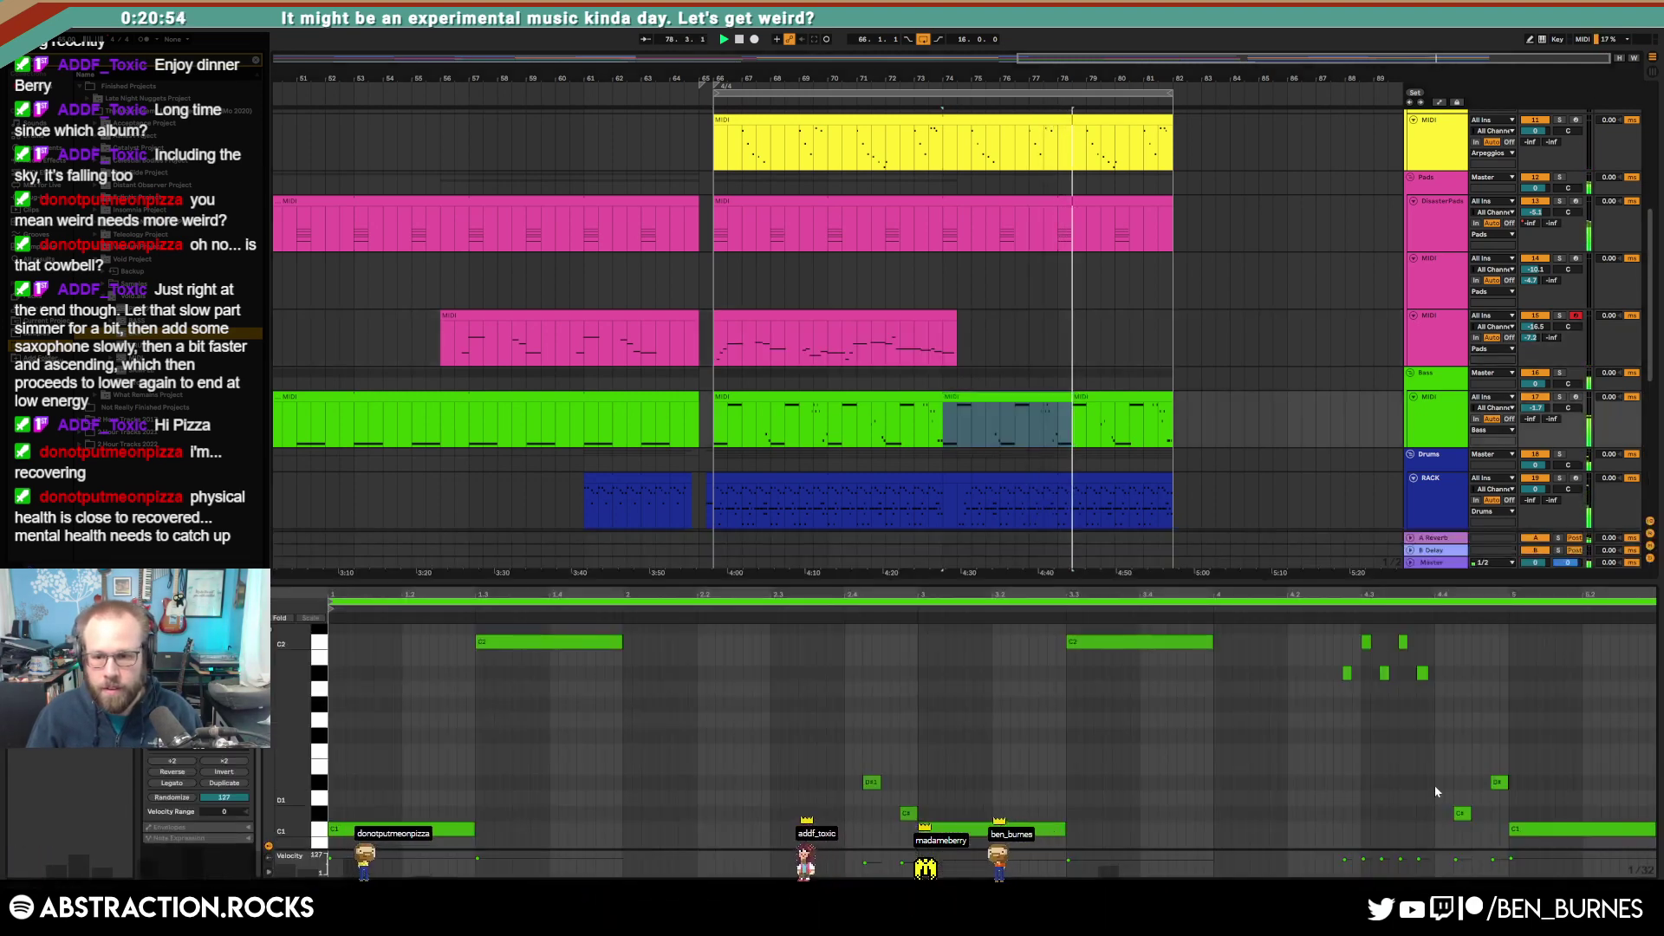
{"action": "left_click", "coordinate": [1444, 782]}
{"action": "left_click_drag", "start_coordinate": [1462, 812], "coordinate": [1464, 675]}
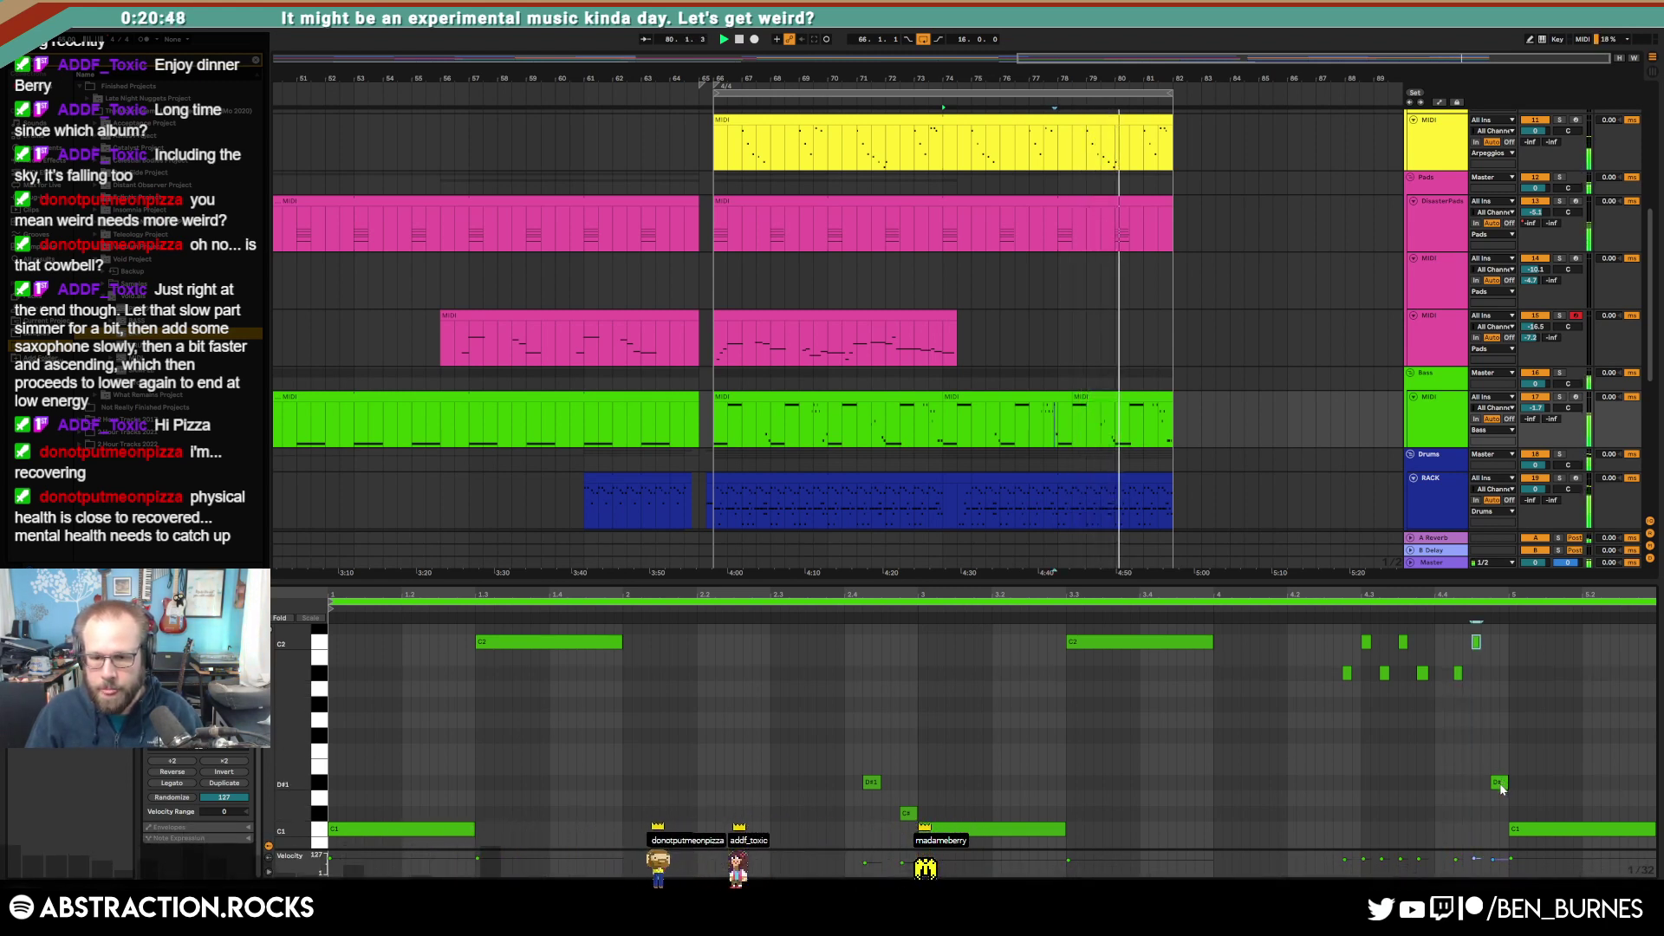
{"action": "left_click_drag", "start_coordinate": [1499, 782], "coordinate": [1500, 815]}
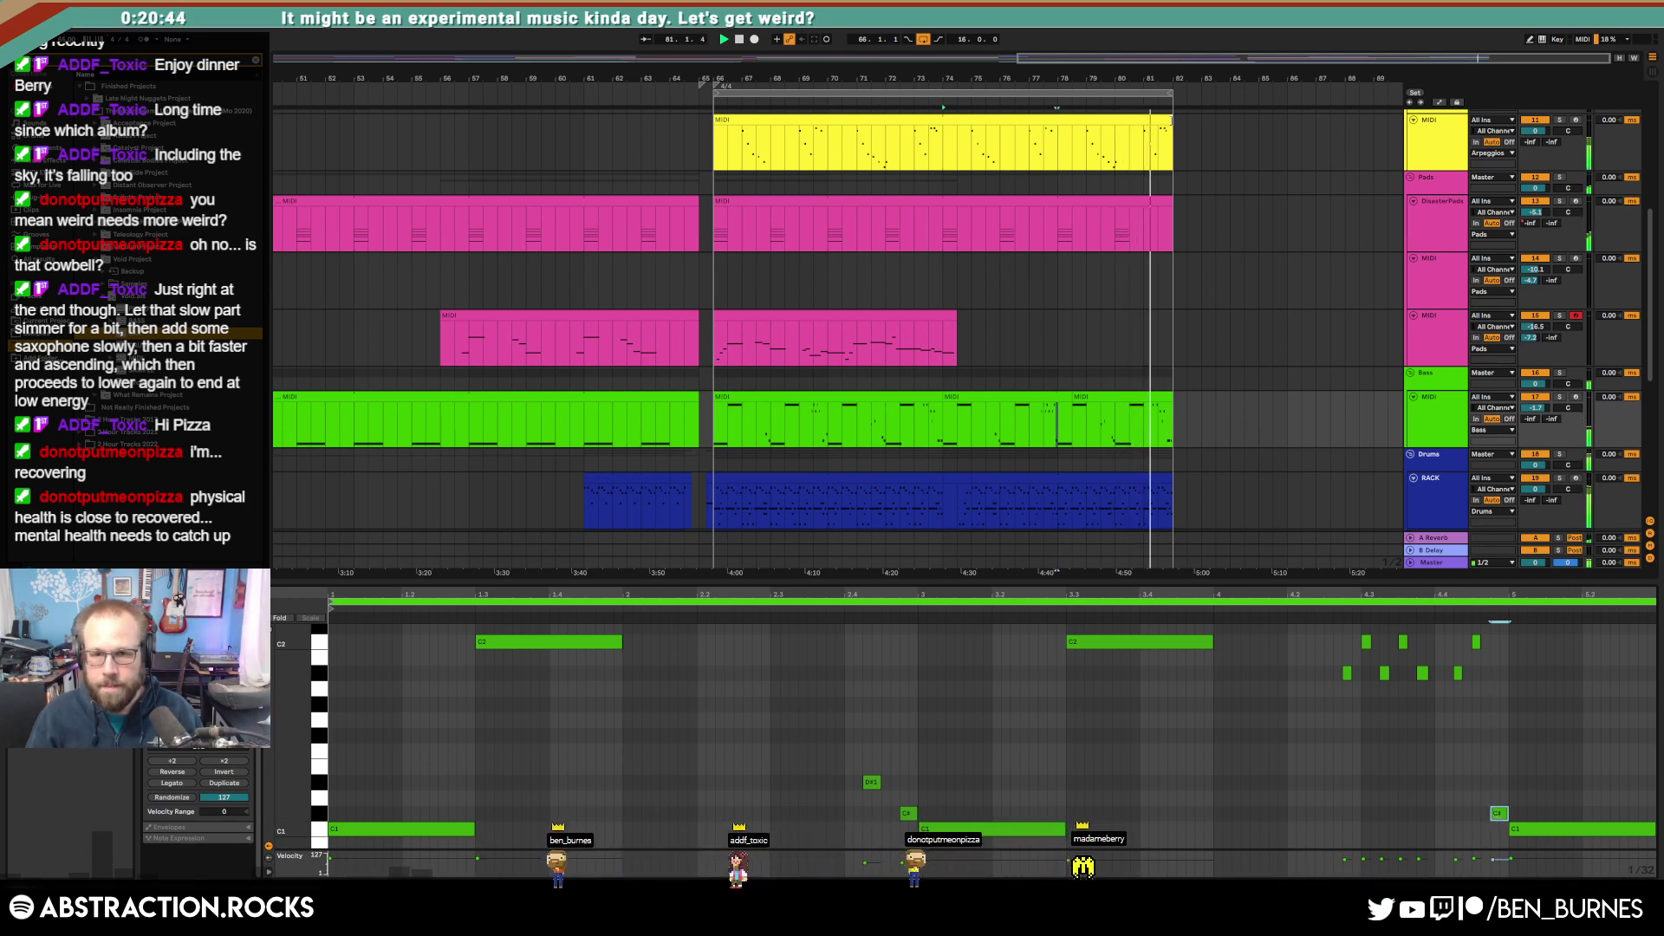
Step: Shorten the arpeggio clip starting at bar 66 so it ends about halfway through bar 80
{"action": "left_click_drag", "start_coordinate": [1172, 120], "coordinate": [1159, 120]}
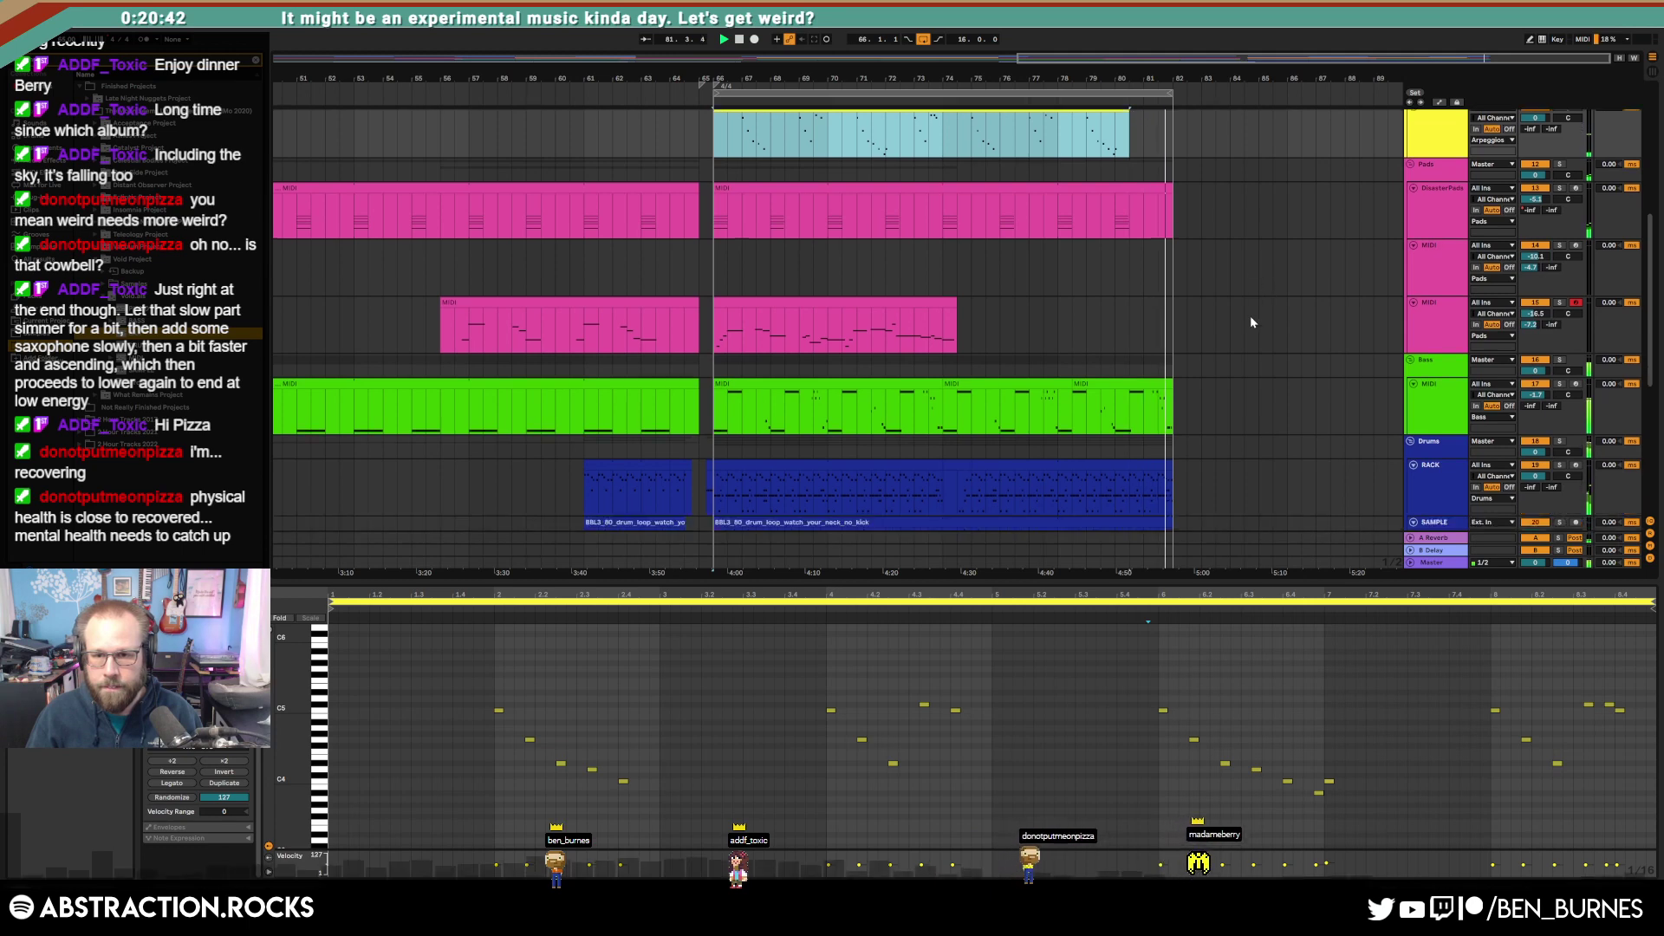
{"action": "scroll", "coordinate": [1240, 364], "scroll_direction": "down", "scroll_amount": 2}
{"action": "key", "text": "w"}
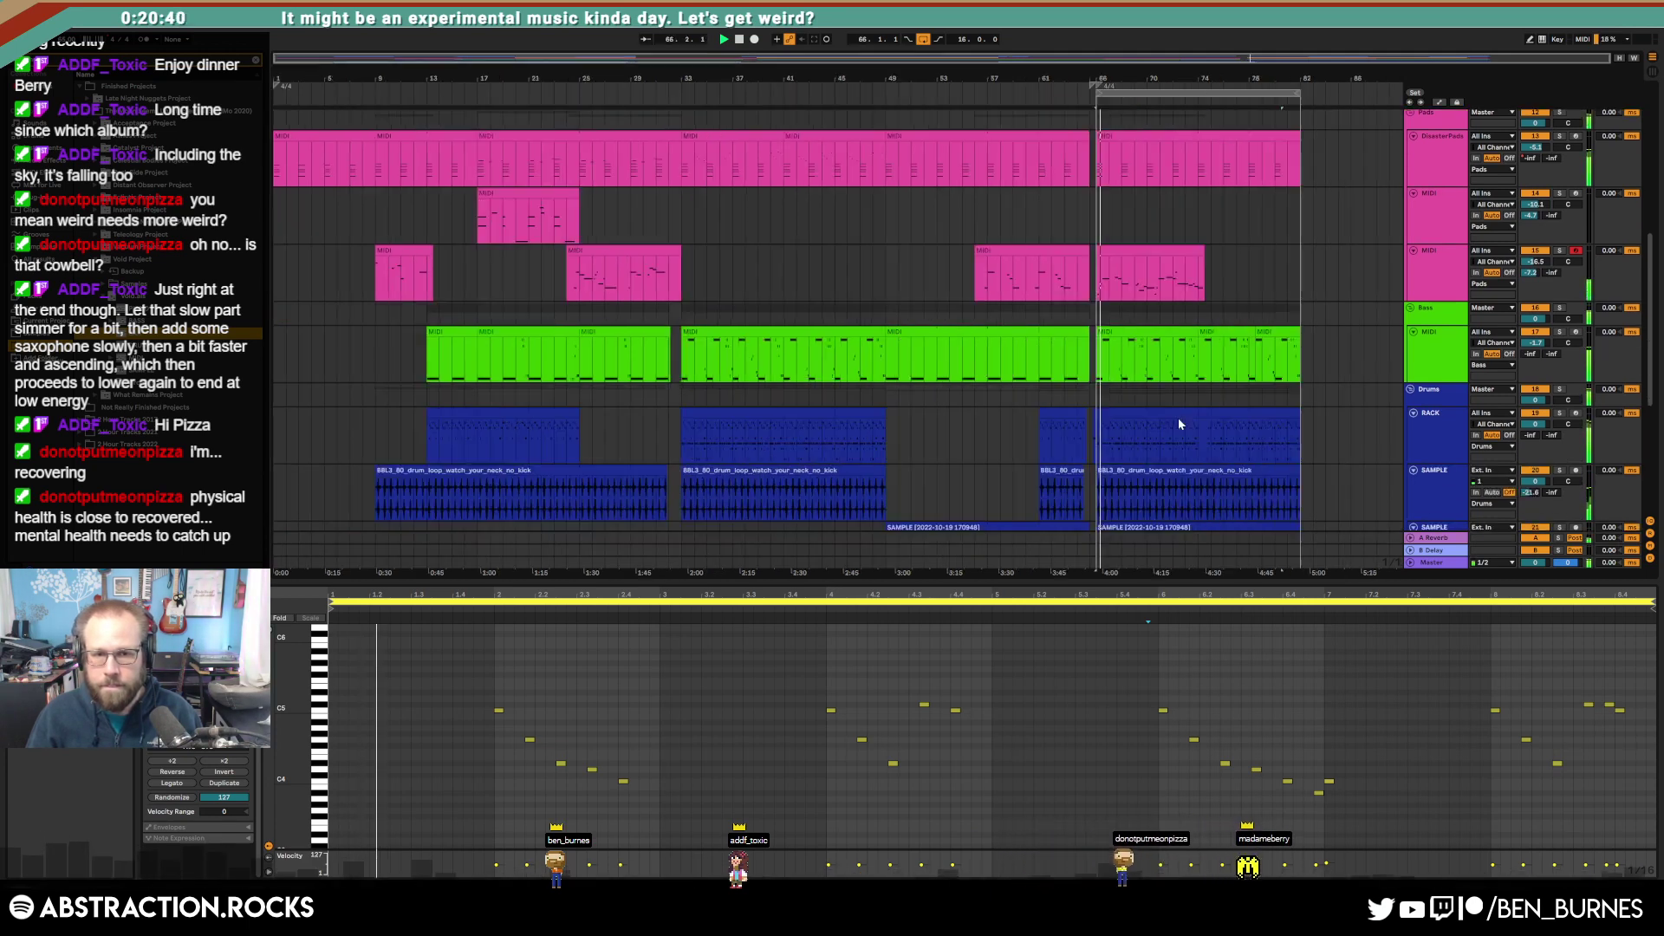
Step: Copy the drum rack clip that starts around bar 61 and paste it at bar 82
{"action": "scroll", "coordinate": [1257, 468], "scroll_direction": "up", "scroll_amount": 8}
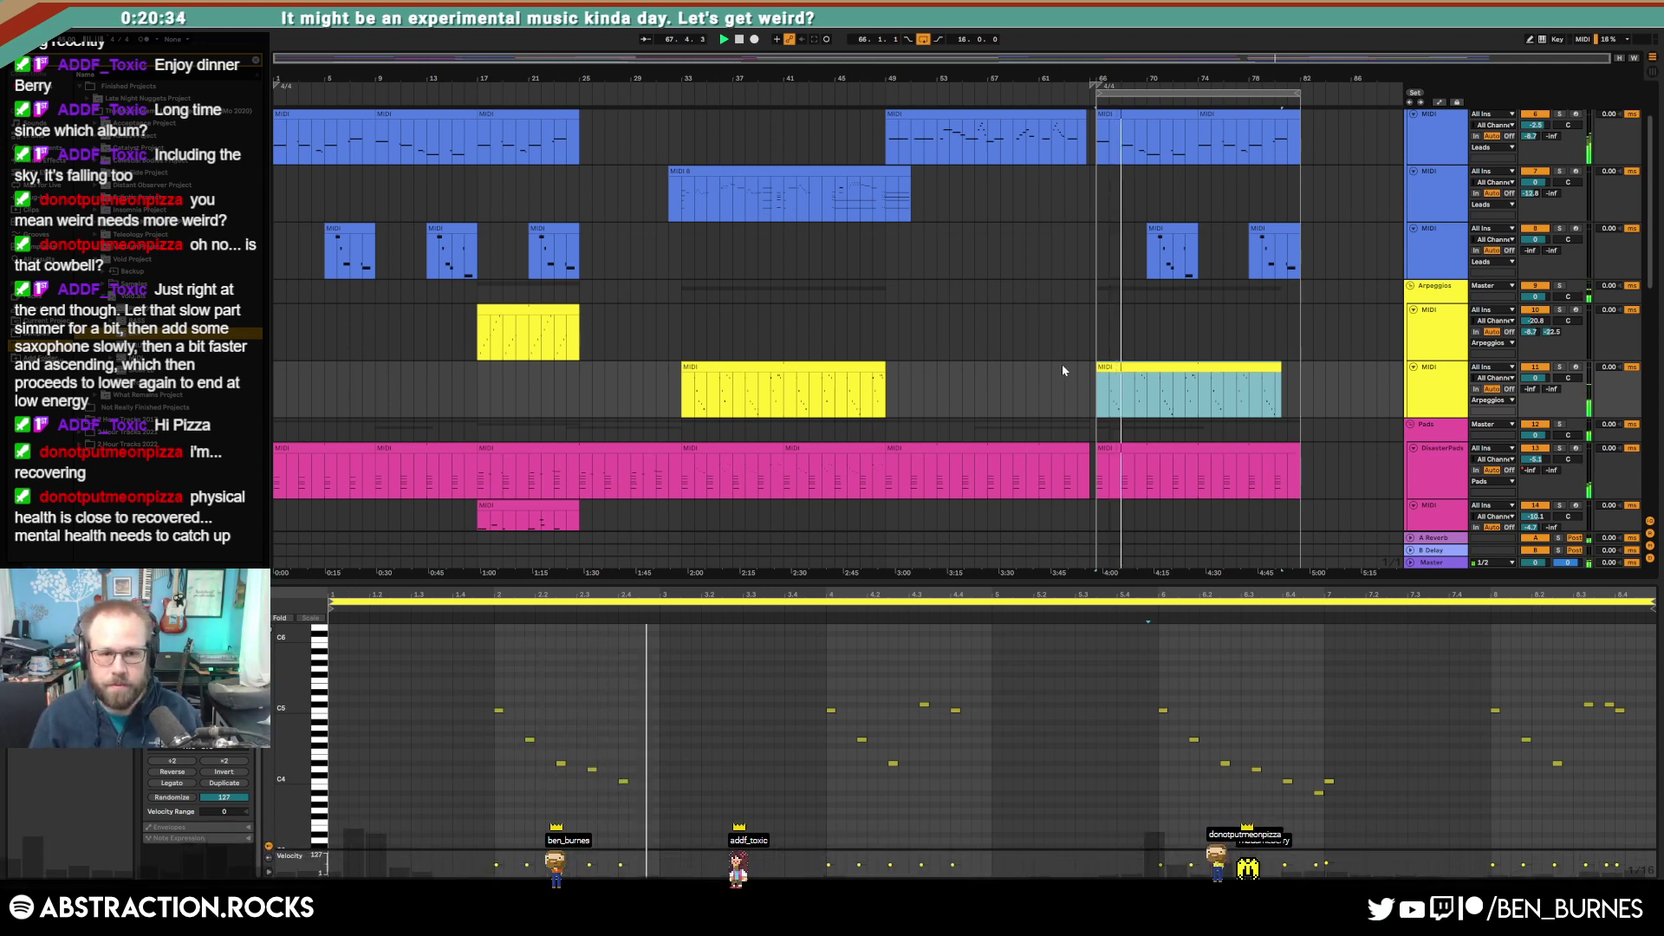
{"action": "scroll", "coordinate": [1064, 362], "scroll_direction": "down", "scroll_amount": 3}
{"action": "scroll", "coordinate": [1073, 372], "scroll_direction": "down", "scroll_amount": 3}
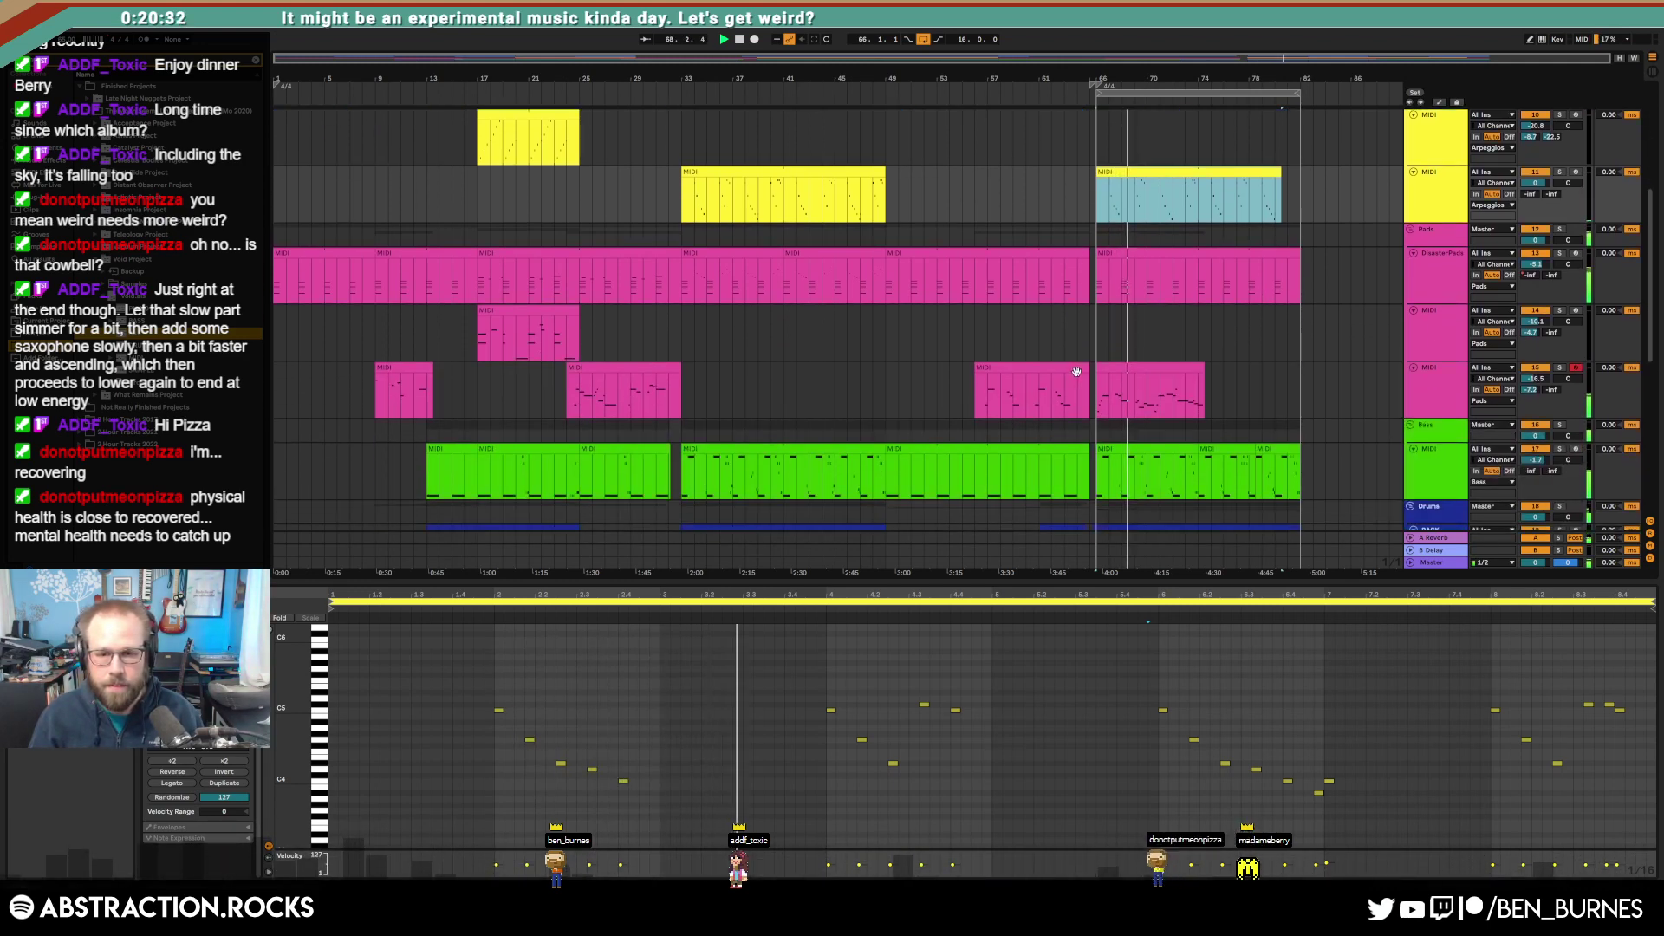
{"action": "scroll", "coordinate": [1078, 376], "scroll_direction": "down", "scroll_amount": 1}
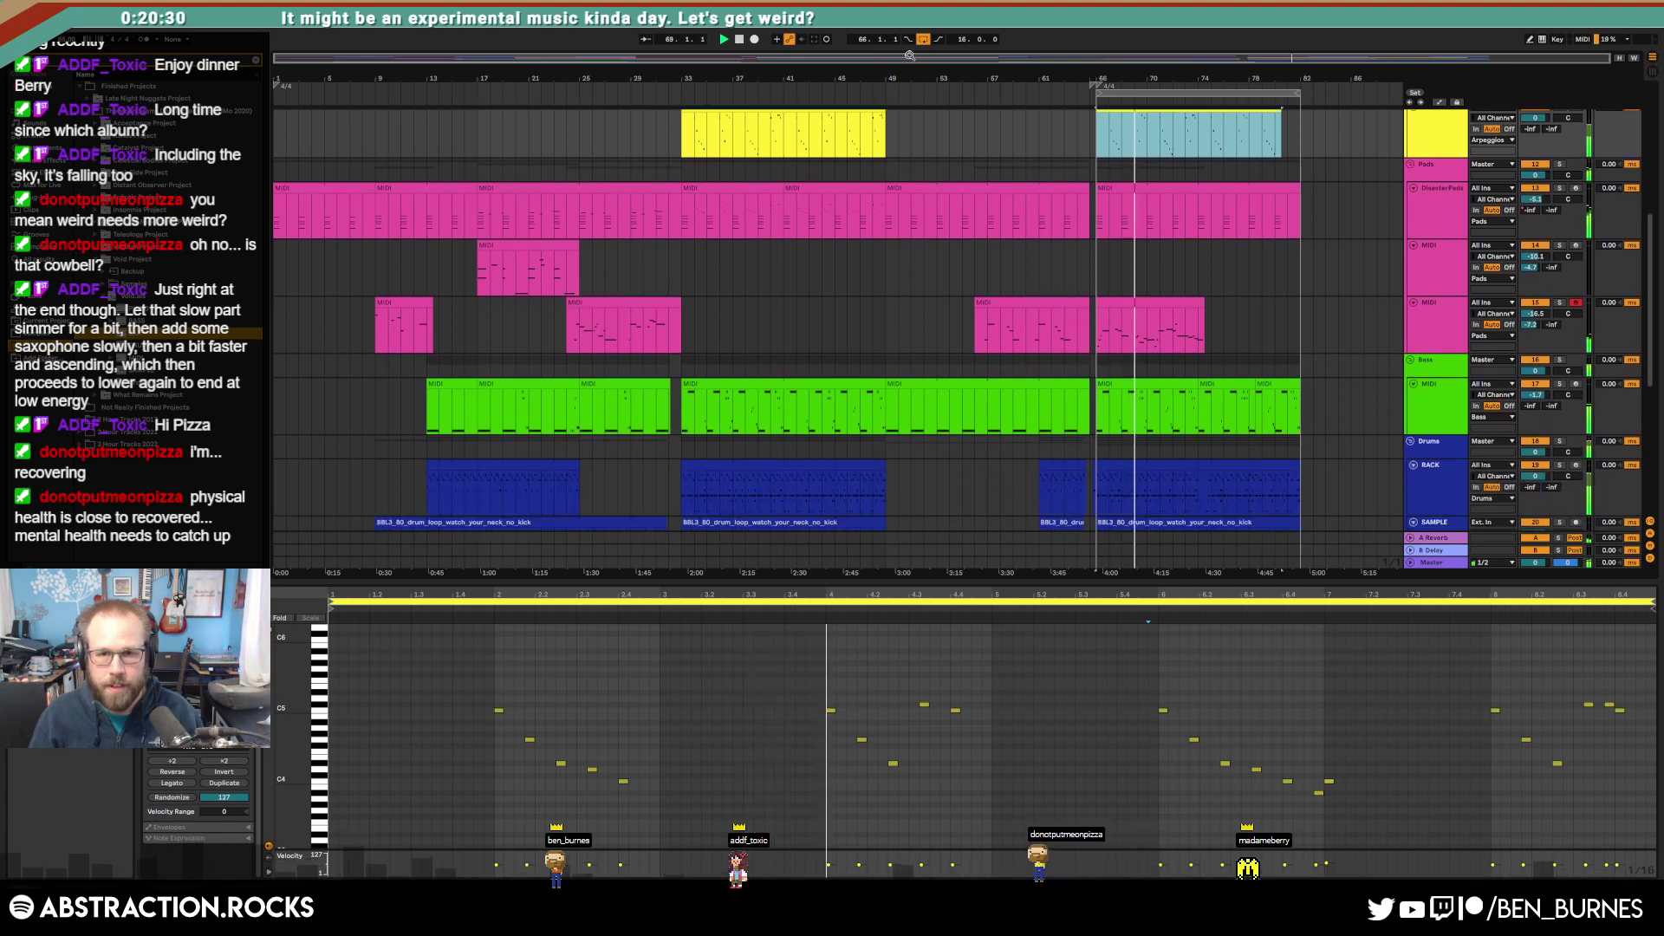
{"action": "left_click_drag", "start_coordinate": [909, 55], "coordinate": [1019, 117]}
{"action": "scroll", "coordinate": [1303, 441], "scroll_direction": "down", "scroll_amount": 2}
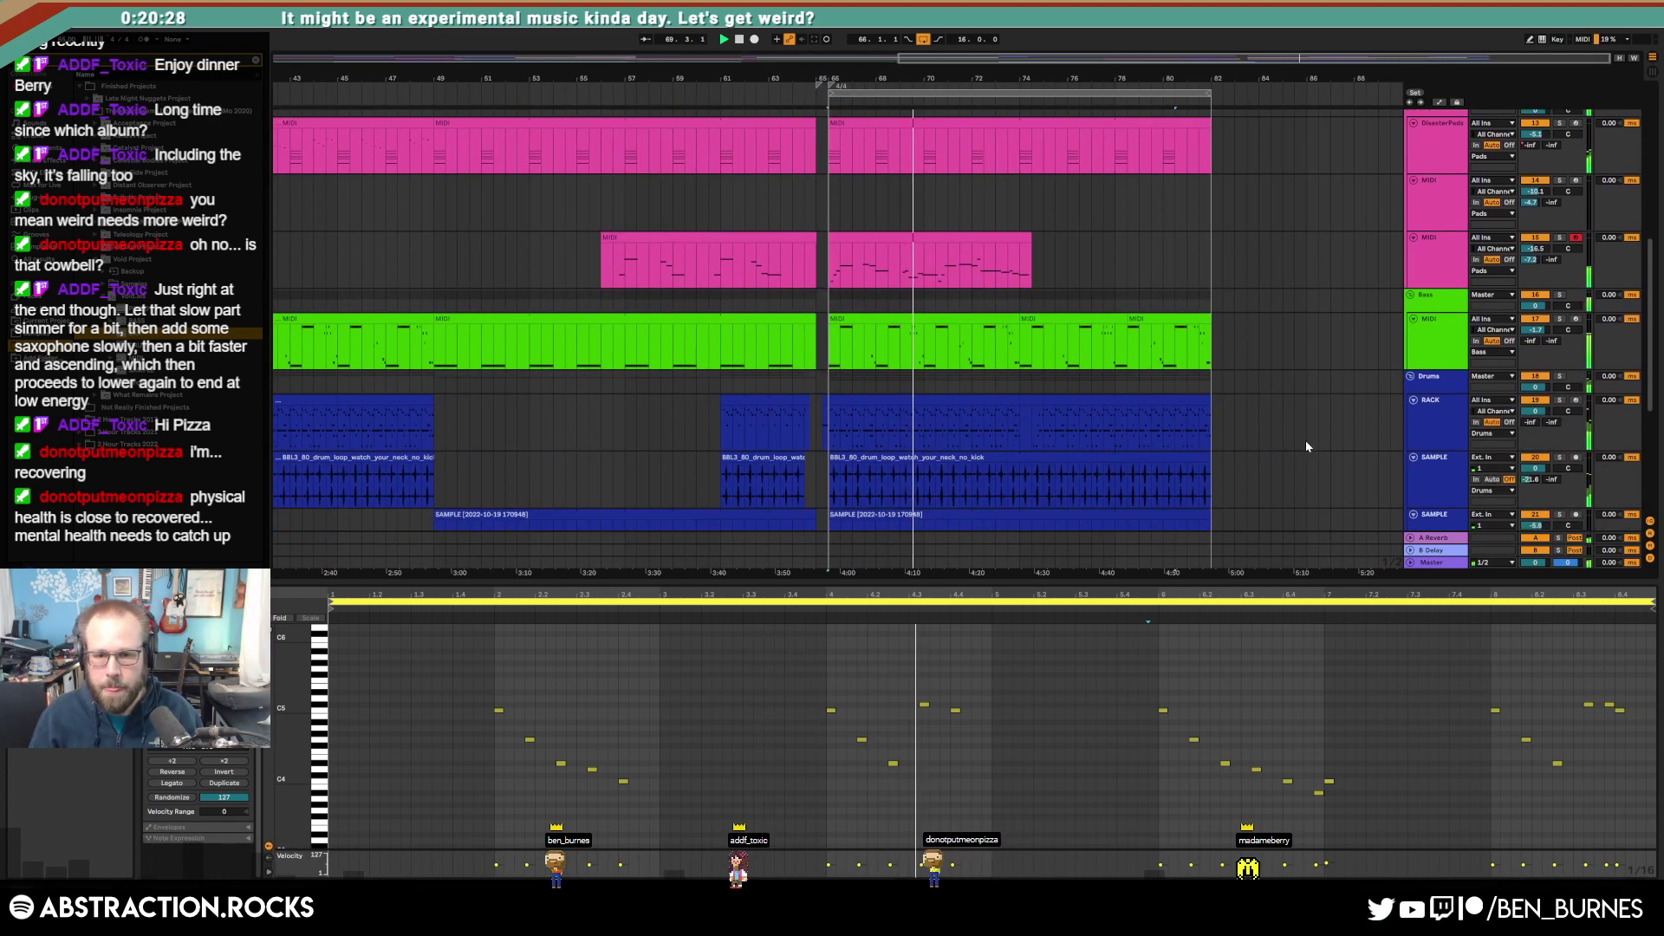
{"action": "left_click", "coordinate": [756, 401]}
{"action": "key", "text": "ctrl+c"}
{"action": "left_click", "coordinate": [1217, 418]}
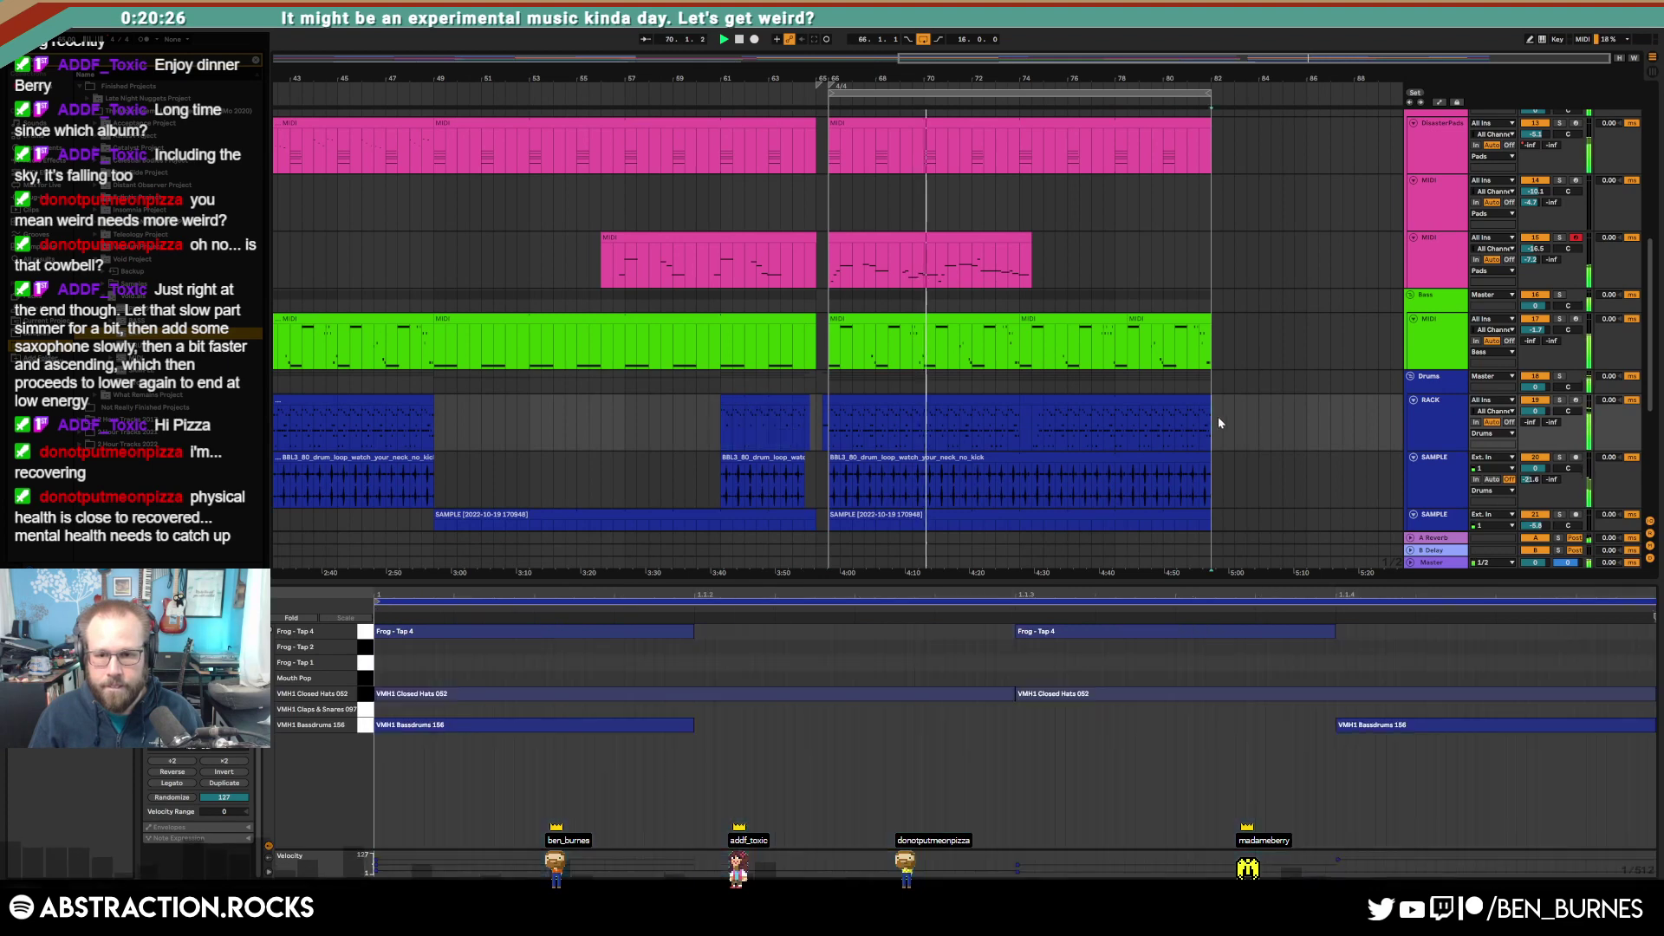
{"action": "key", "text": "ctrl+v"}
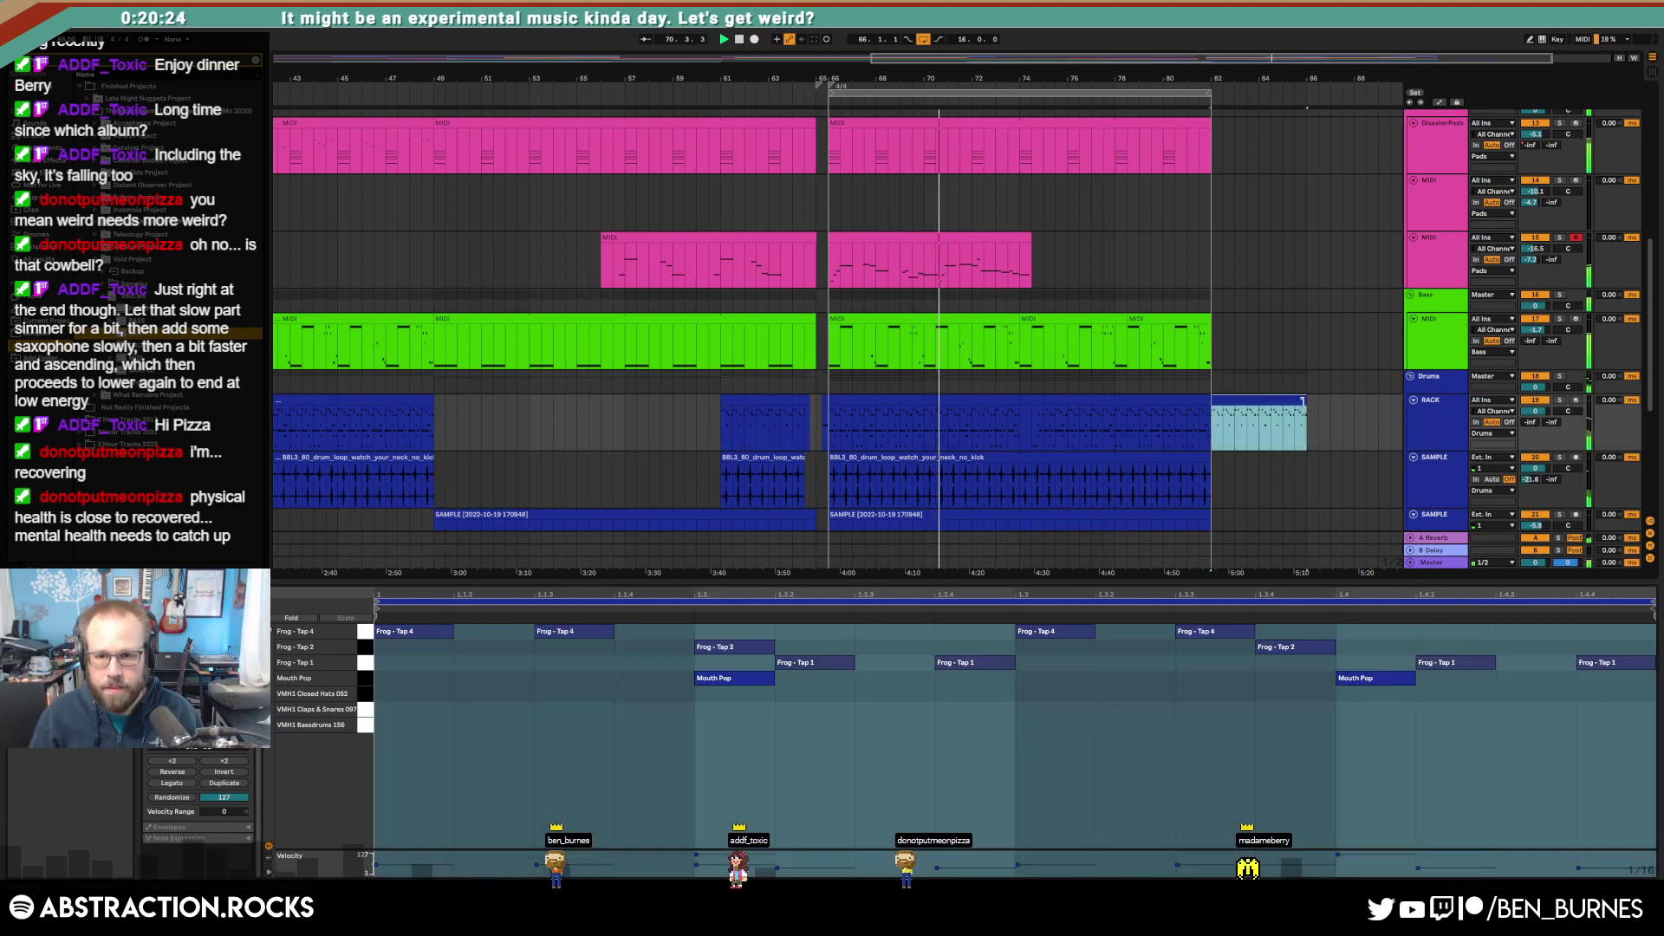
{"action": "left_click", "coordinate": [1300, 400]}
Step: Separate bar 82 of the drum rack part and paste bass drum notes from the bar 66 clip onto beat 1's first and fourth sixteenths
{"action": "left_click", "coordinate": [876, 425]}
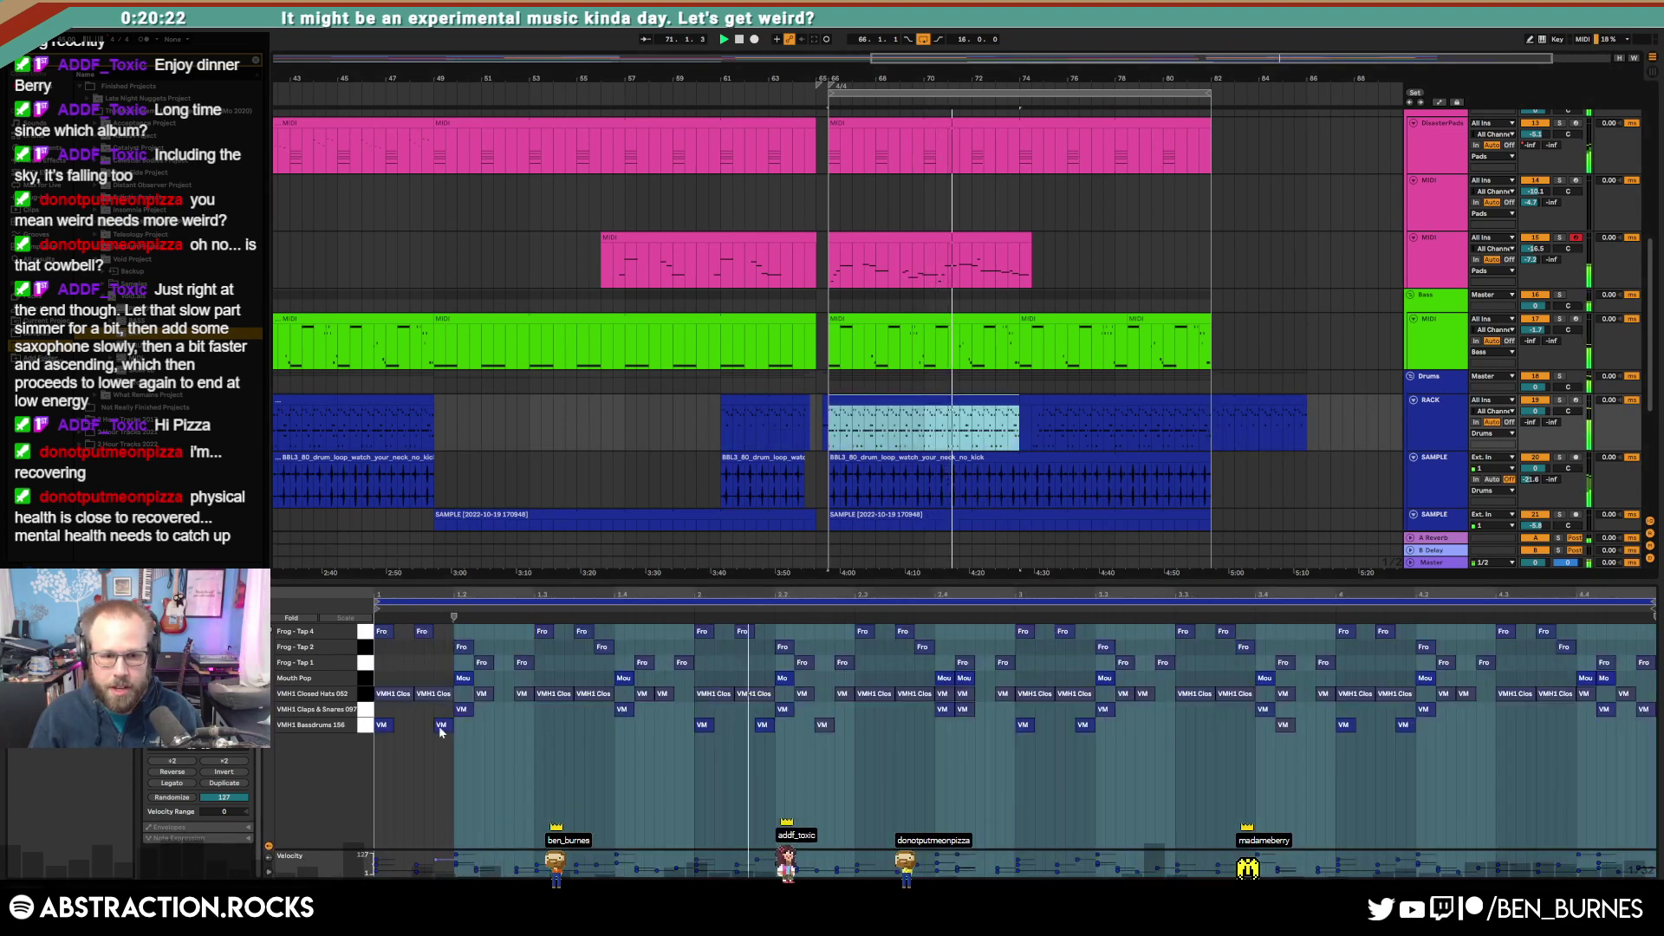
{"action": "left_click_drag", "start_coordinate": [787, 727], "coordinate": [387, 735]}
{"action": "left_click", "coordinate": [1214, 427]}
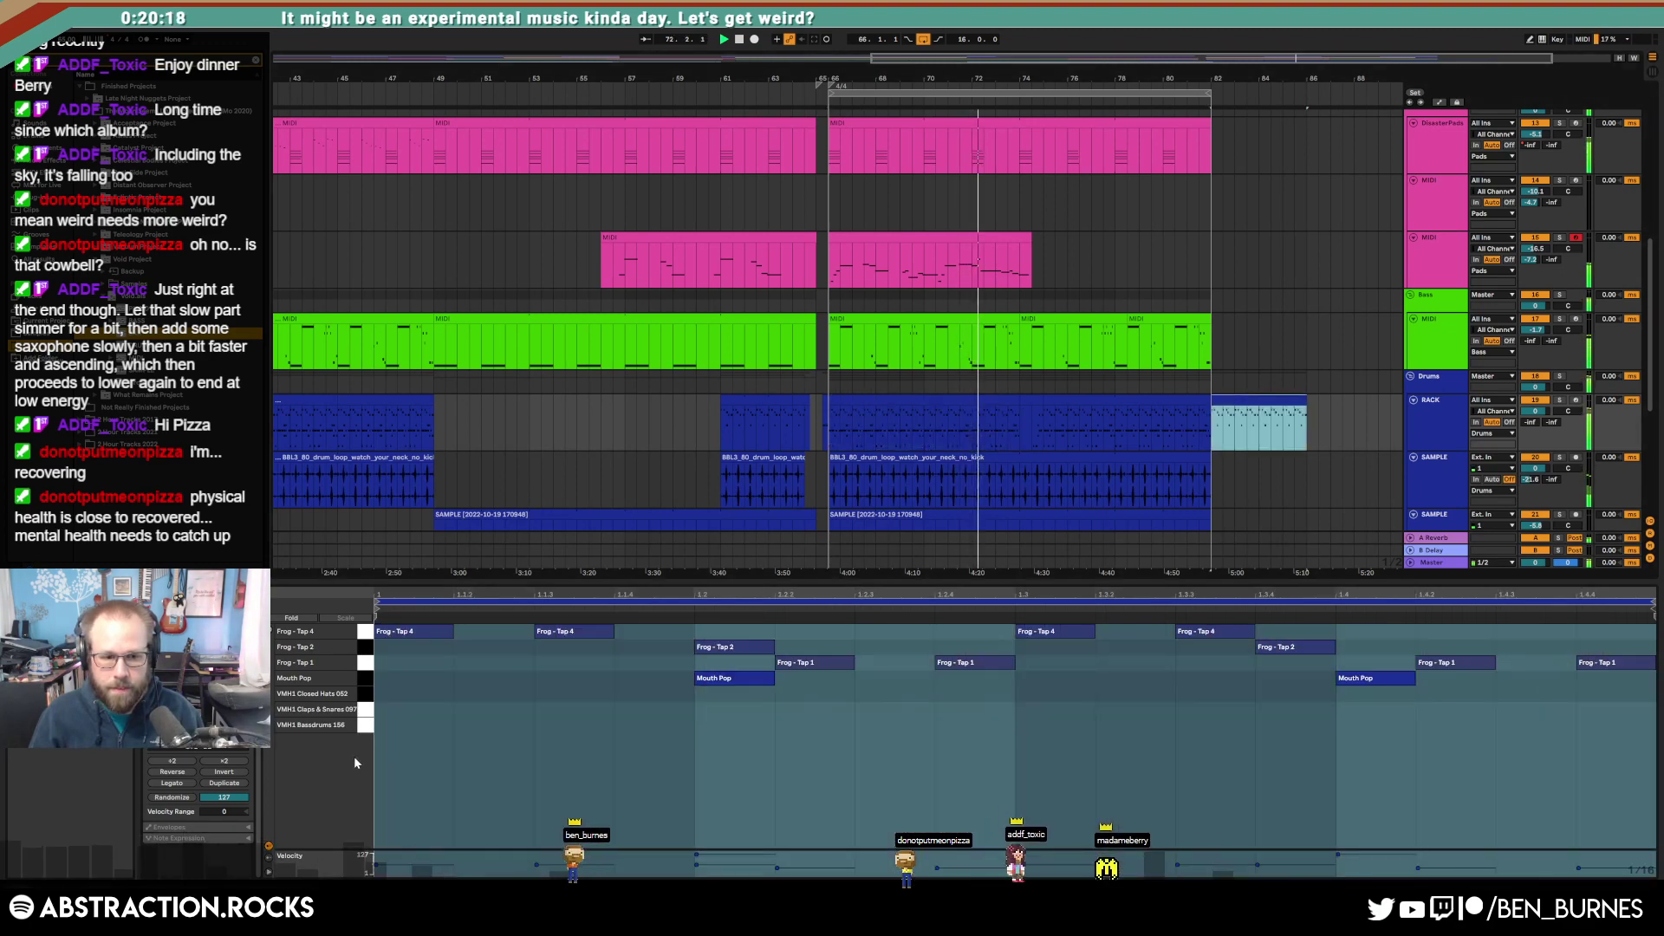
{"action": "key", "text": "ctrl+v"}
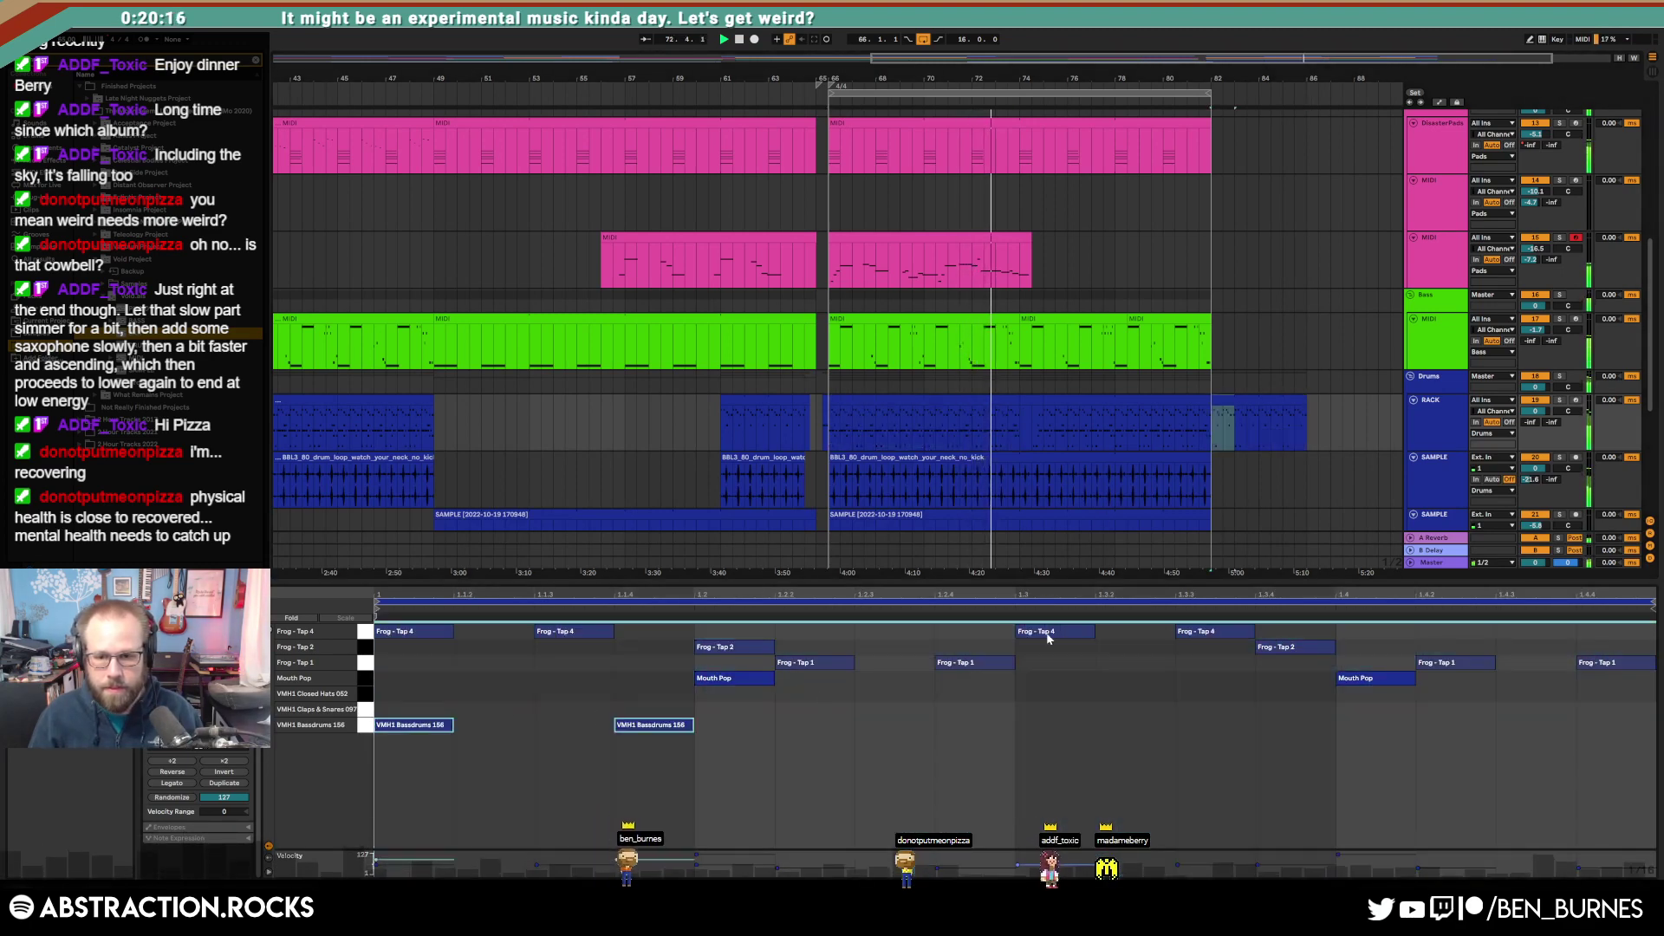
{"action": "left_click_drag", "start_coordinate": [1048, 596], "coordinate": [1048, 592]}
{"action": "left_click_drag", "start_coordinate": [1426, 704], "coordinate": [1610, 747]}
{"action": "key", "text": "Delete"}
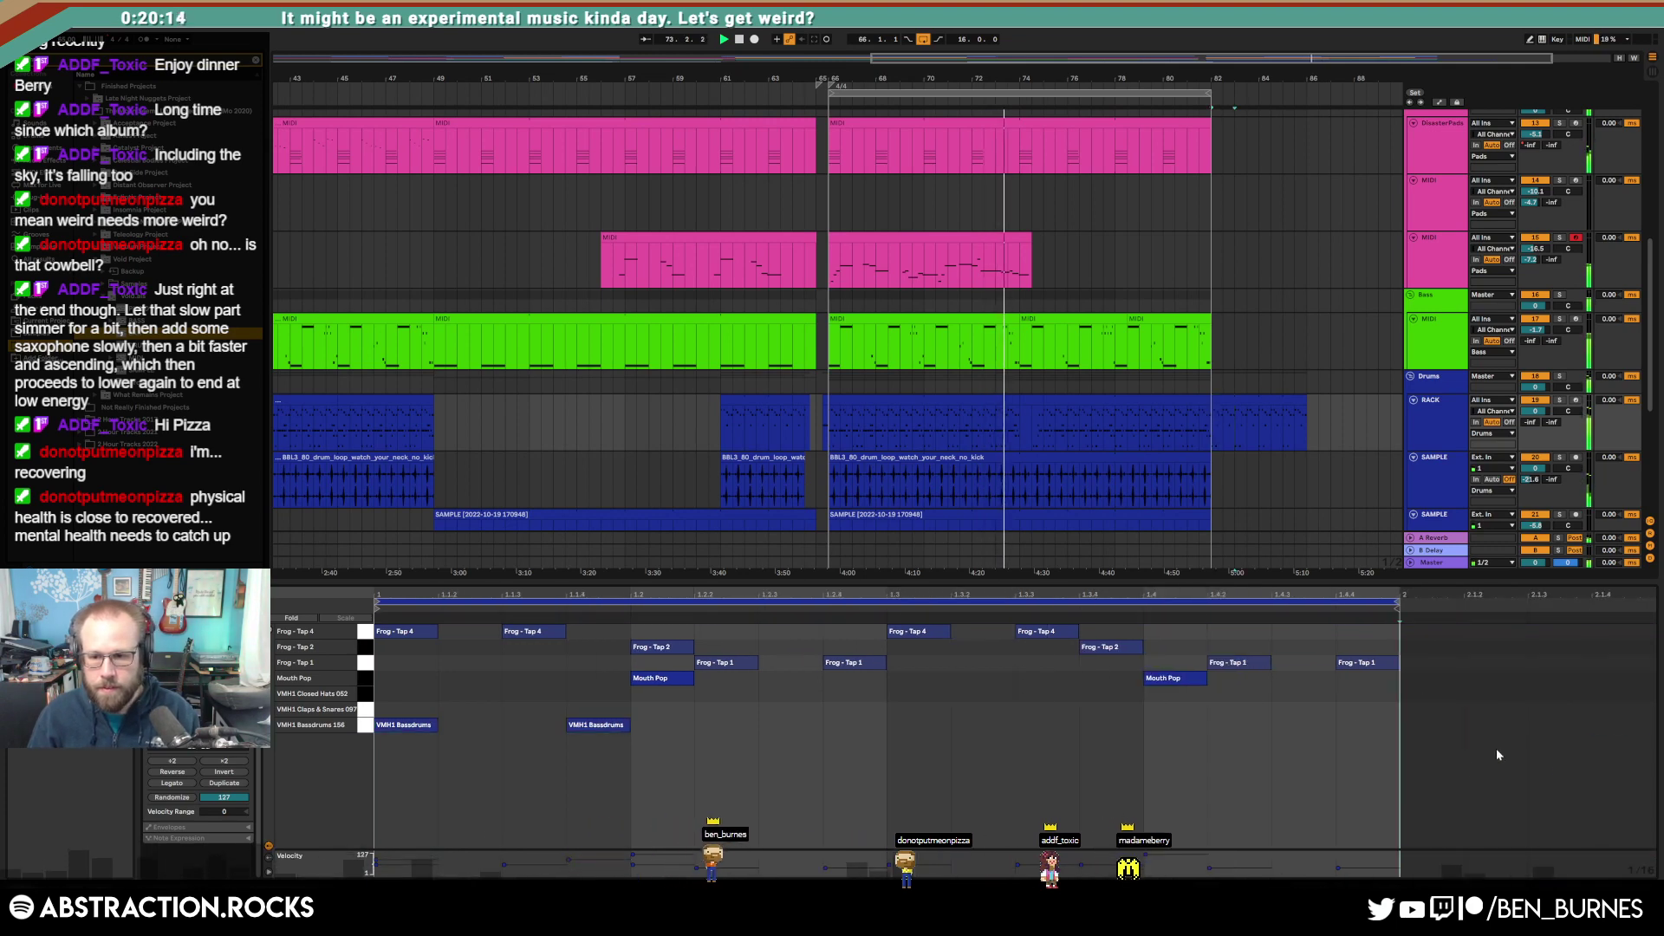
{"action": "key", "text": "shift+Tab"}
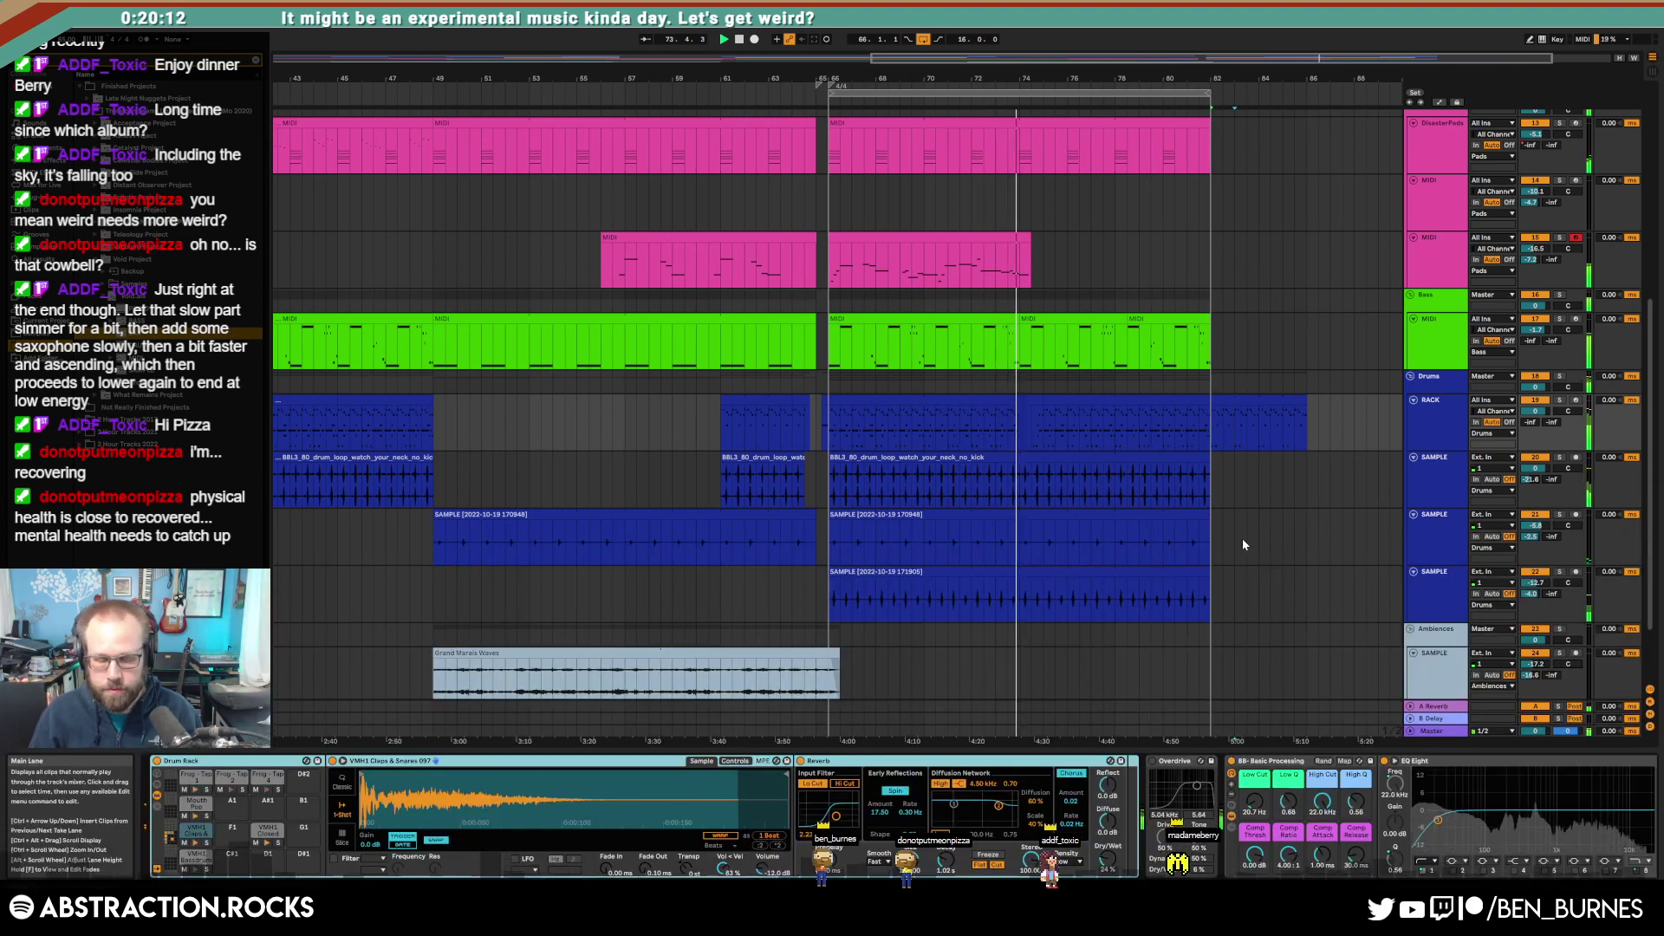
Step: Arm the second lead track and record a new lead part over the loop from bar 66 to 82
{"action": "scroll", "coordinate": [1244, 533], "scroll_direction": "up", "scroll_amount": 8}
{"action": "scroll", "coordinate": [1248, 468], "scroll_direction": "up", "scroll_amount": 3}
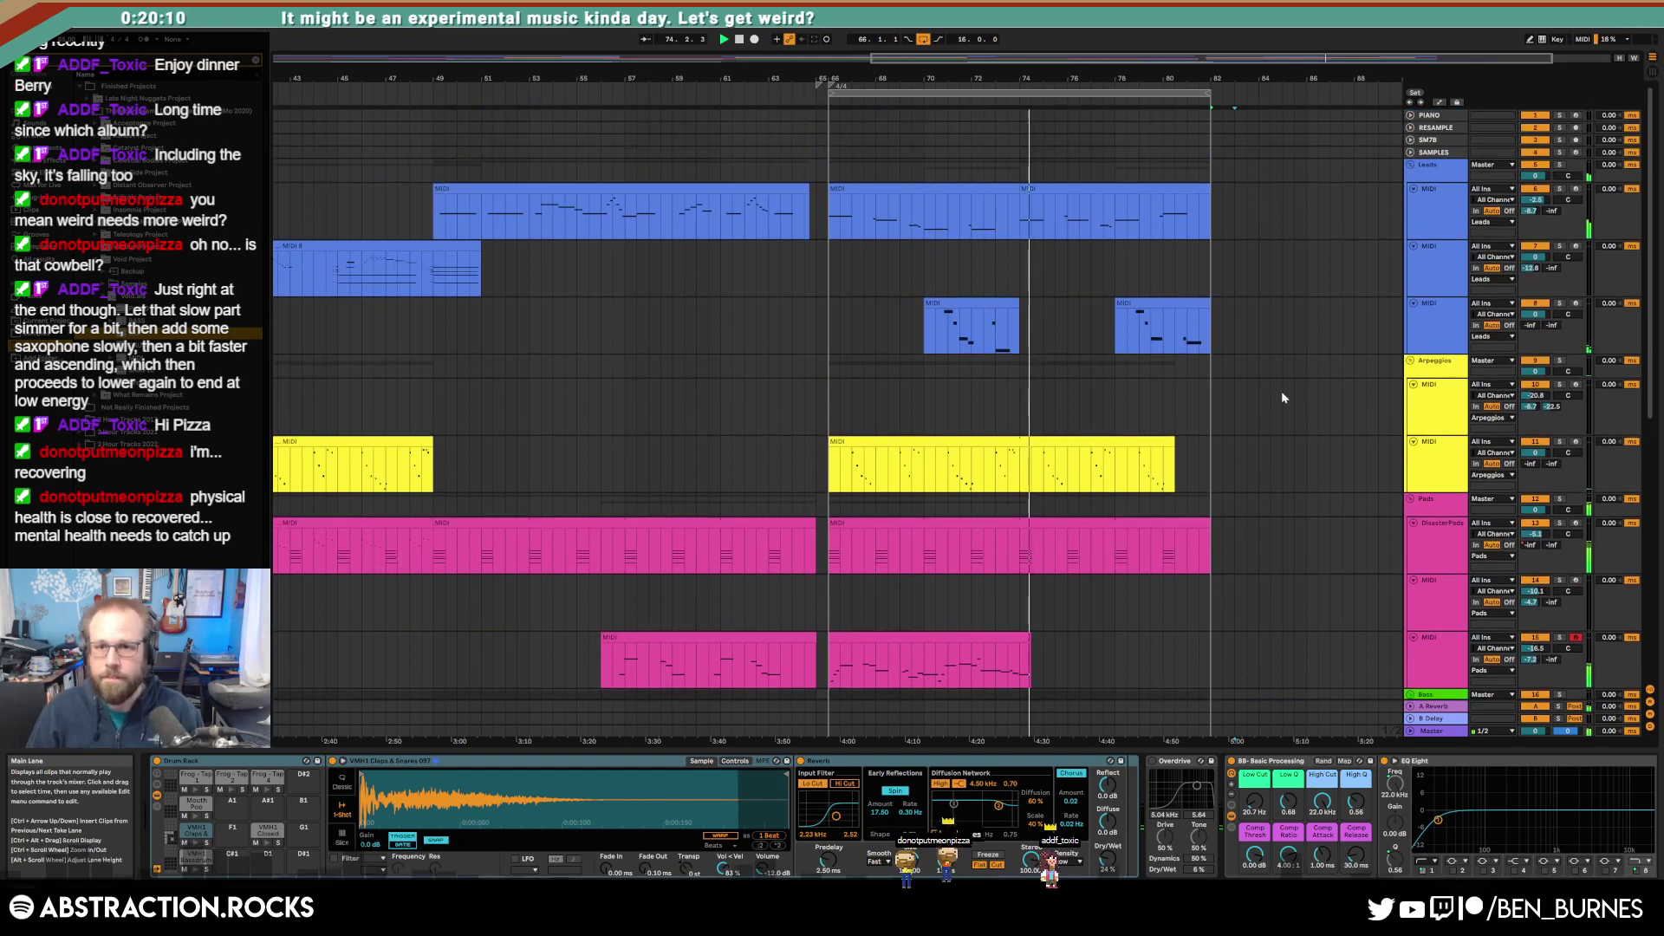
{"action": "left_click", "coordinate": [1575, 246]}
{"action": "key", "text": "F9"}
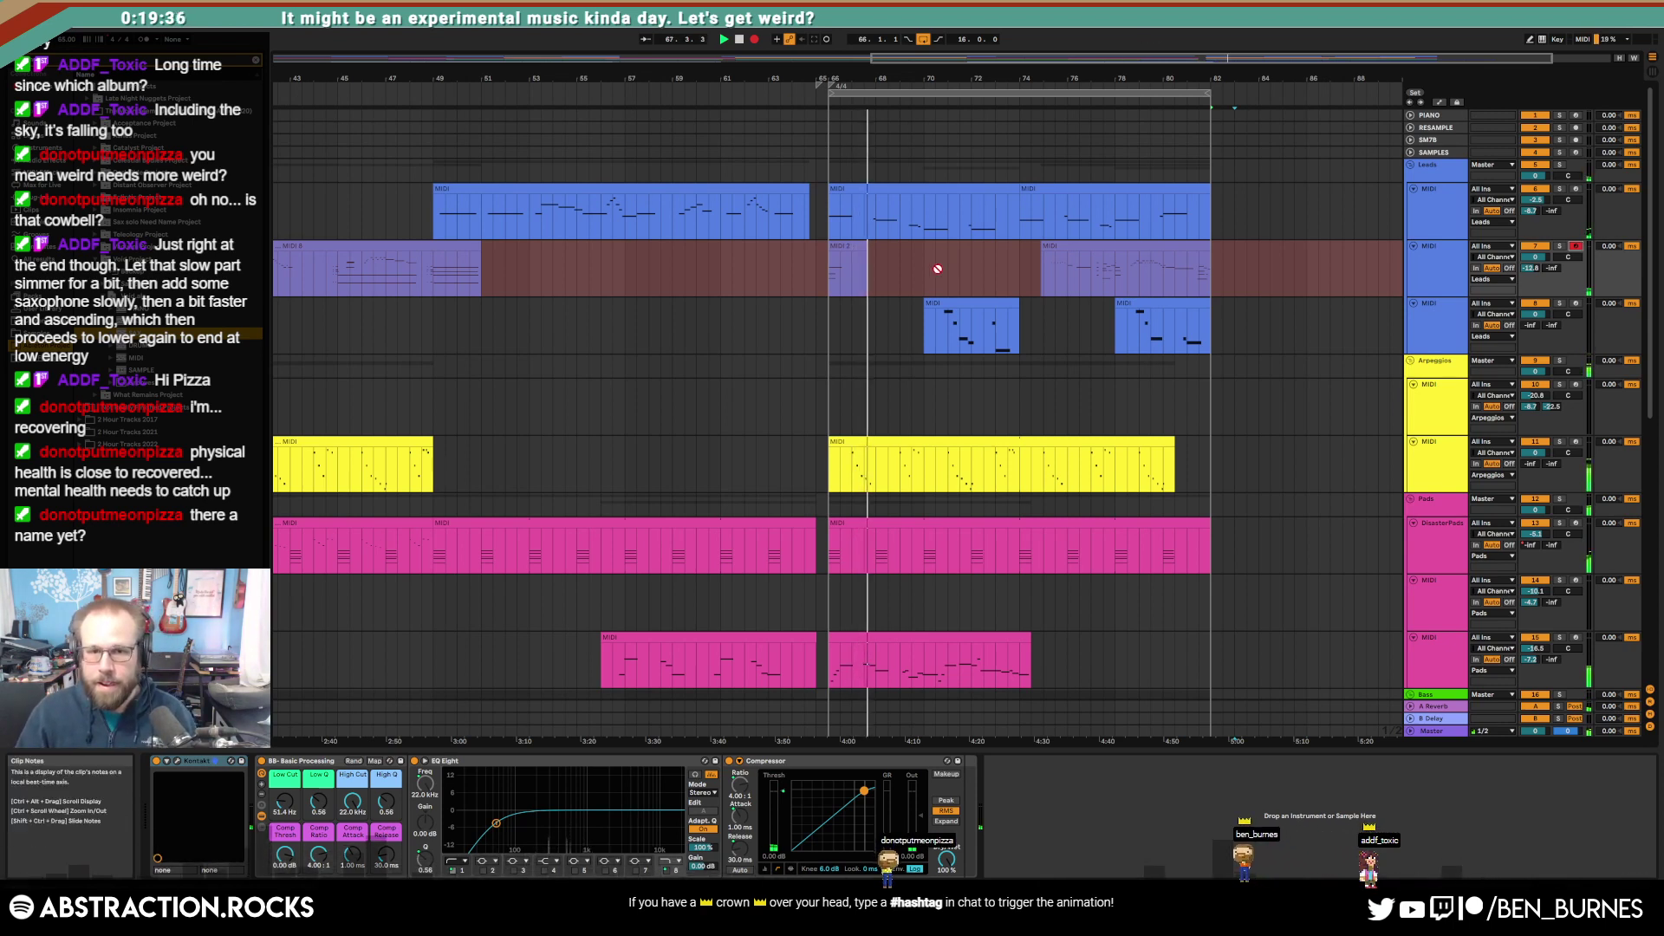
{"action": "key", "text": "space"}
Step: Trim the recorded lead clip so it starts at bar 75 and open its notes in the piano roll
{"action": "left_click_drag", "start_coordinate": [843, 247], "coordinate": [1041, 254]}
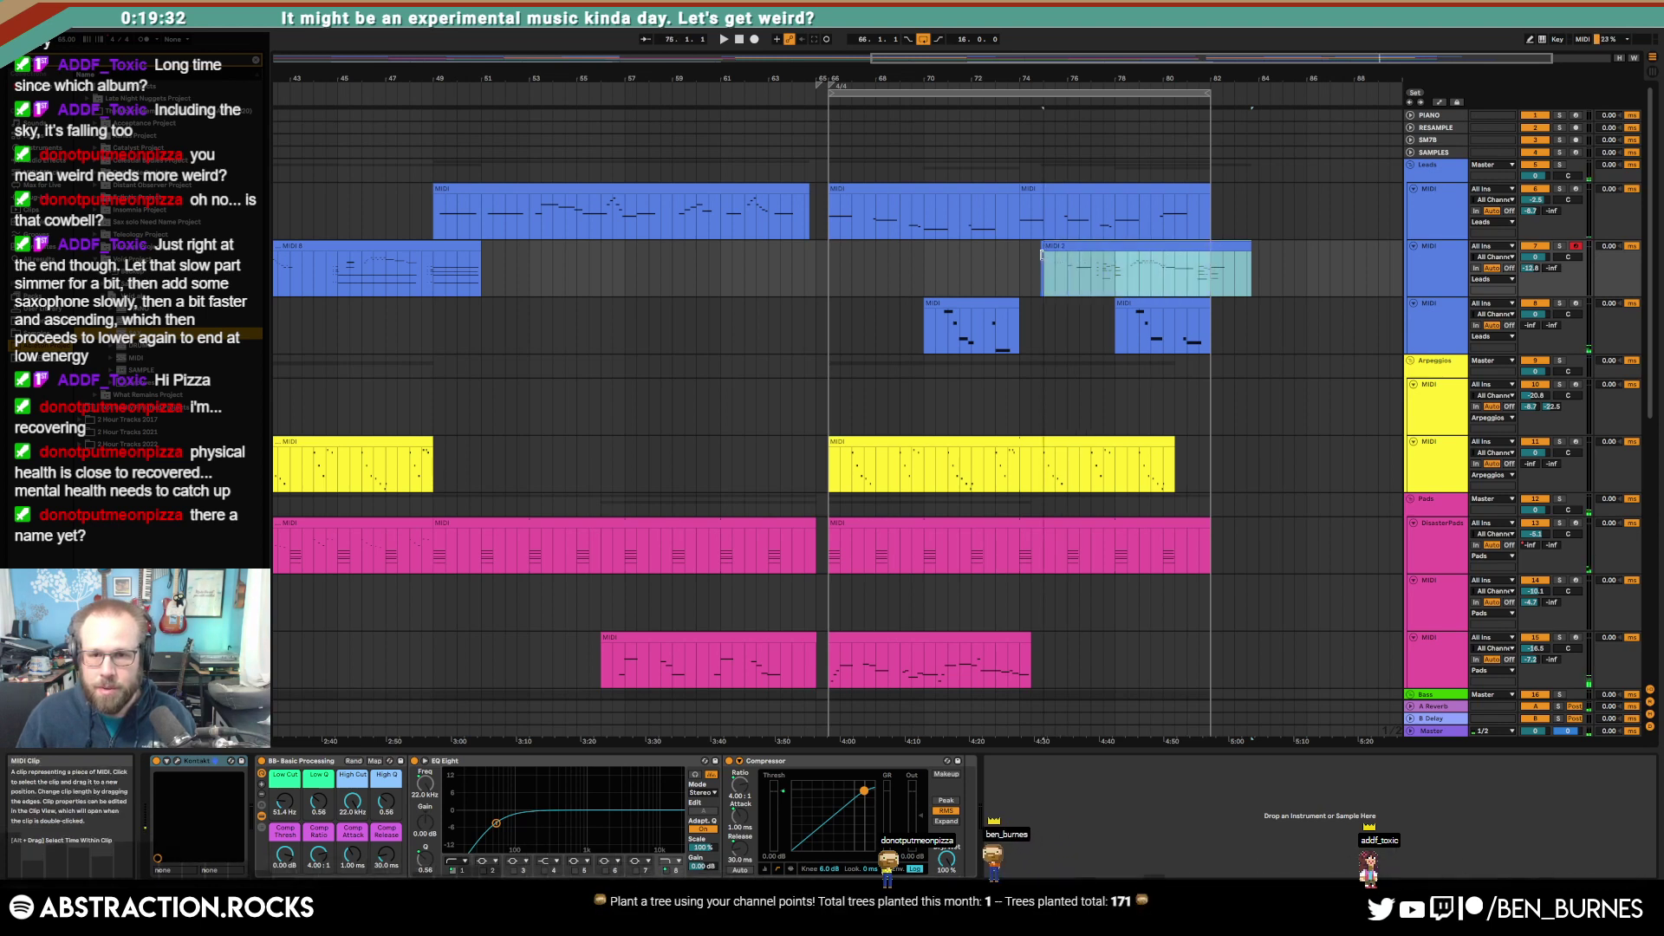
{"action": "left_click", "coordinate": [1040, 271]}
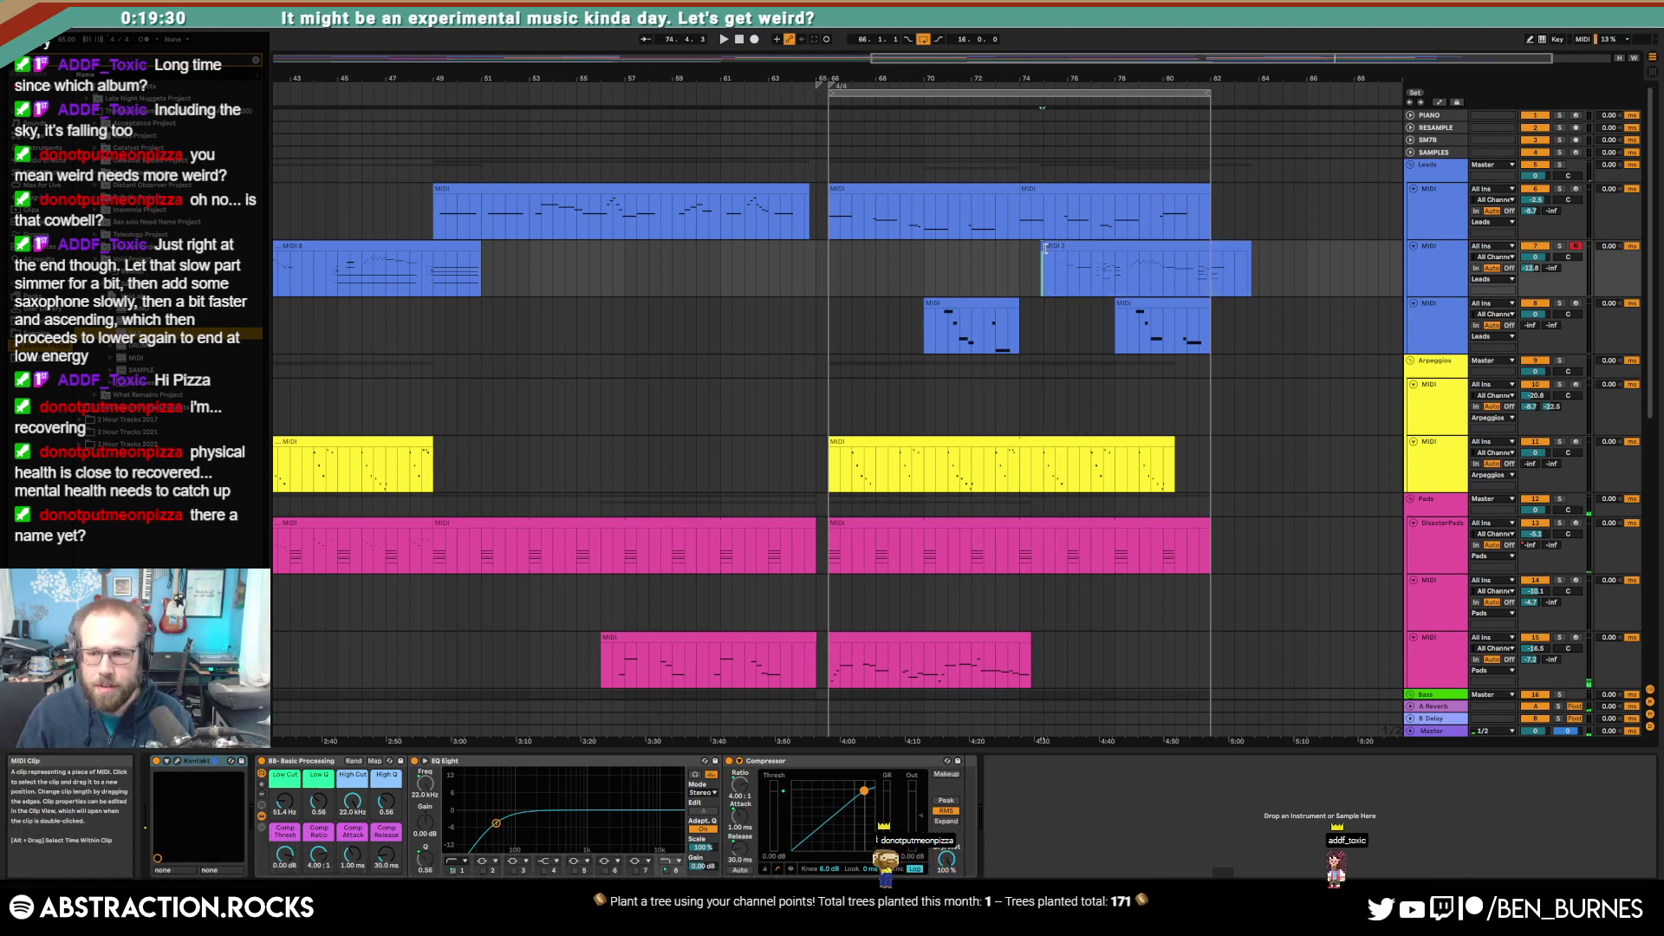
{"action": "double_click", "coordinate": [1180, 248]}
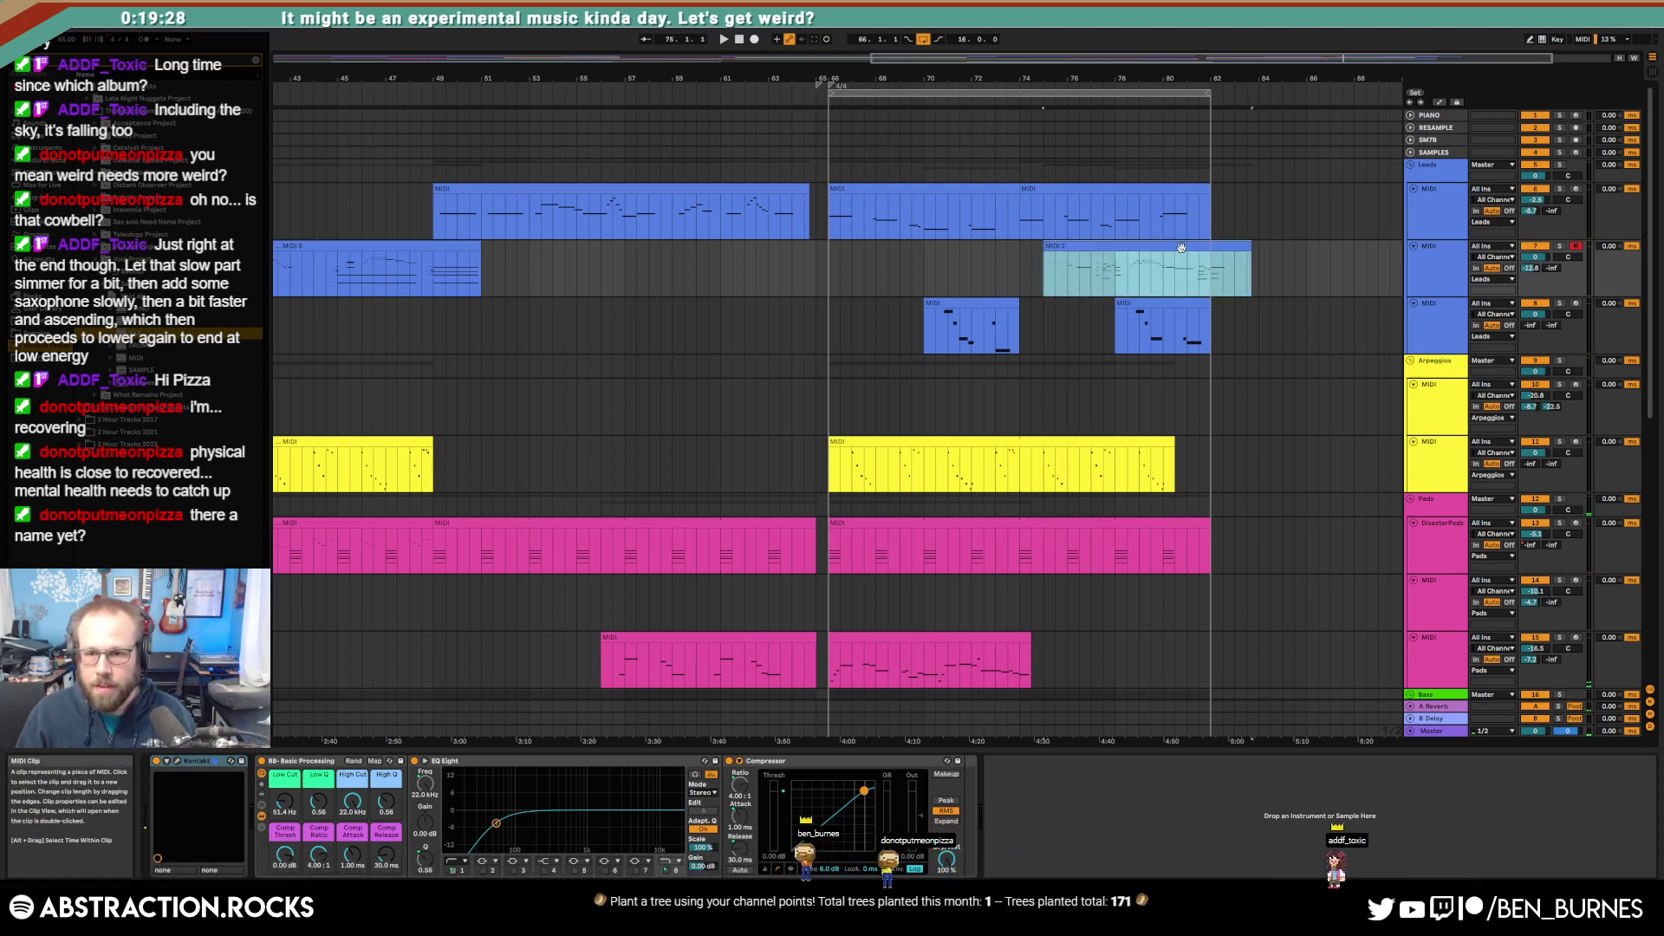
{"action": "scroll", "coordinate": [1421, 743], "scroll_direction": "down", "scroll_amount": 3}
{"action": "scroll", "coordinate": [1406, 723], "scroll_direction": "up", "scroll_amount": 2}
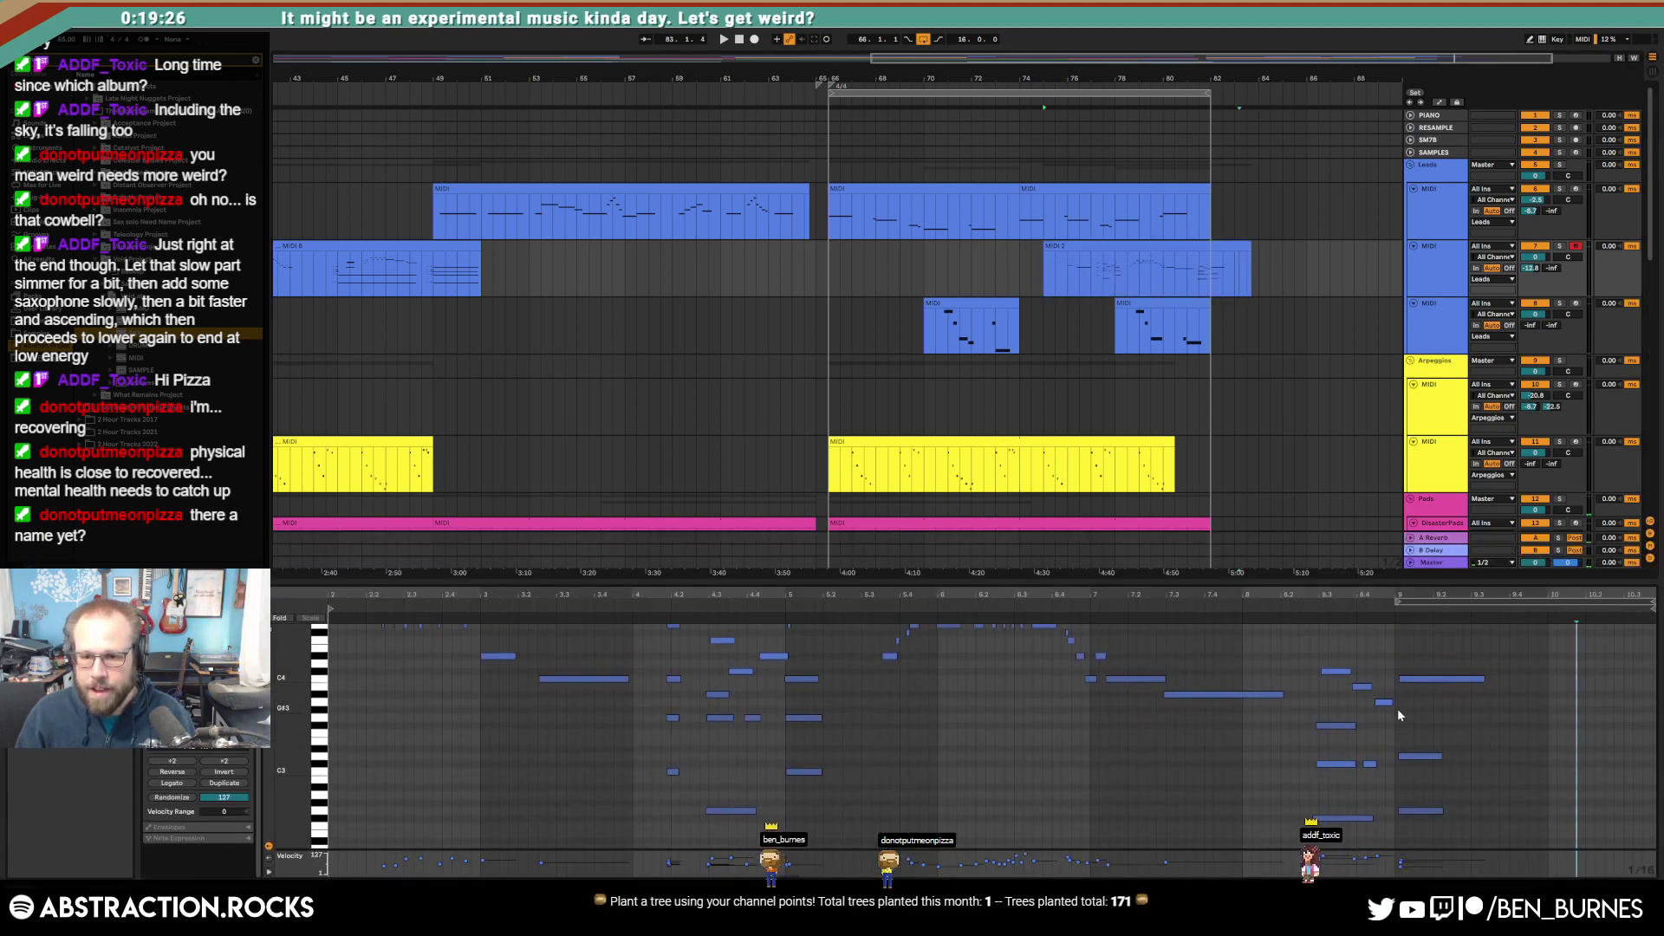
Step: Move the short low note just before bar 82 slightly earlier and quantize the chord at the start of bar 82
{"action": "mouse_move", "coordinate": [1397, 710]}
{"action": "left_mouse_down"}
{"action": "mouse_move", "coordinate": [1348, 665]}
{"action": "mouse_move", "coordinate": [1387, 737]}
{"action": "left_mouse_up"}
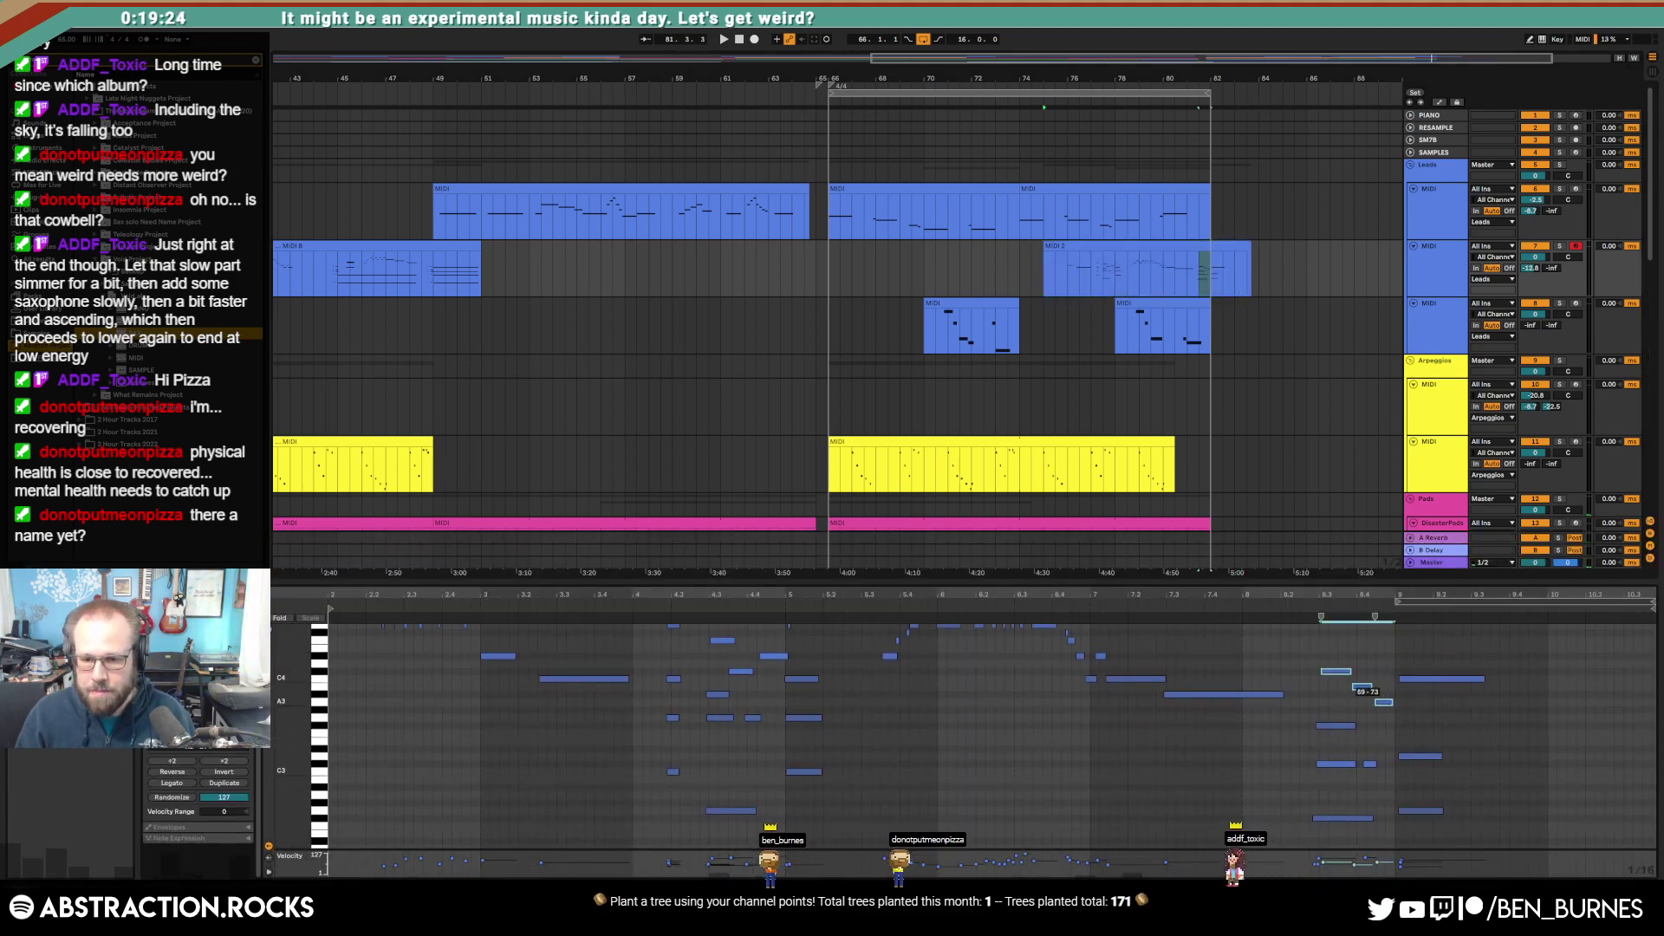
{"action": "left_click", "coordinate": [1369, 765]}
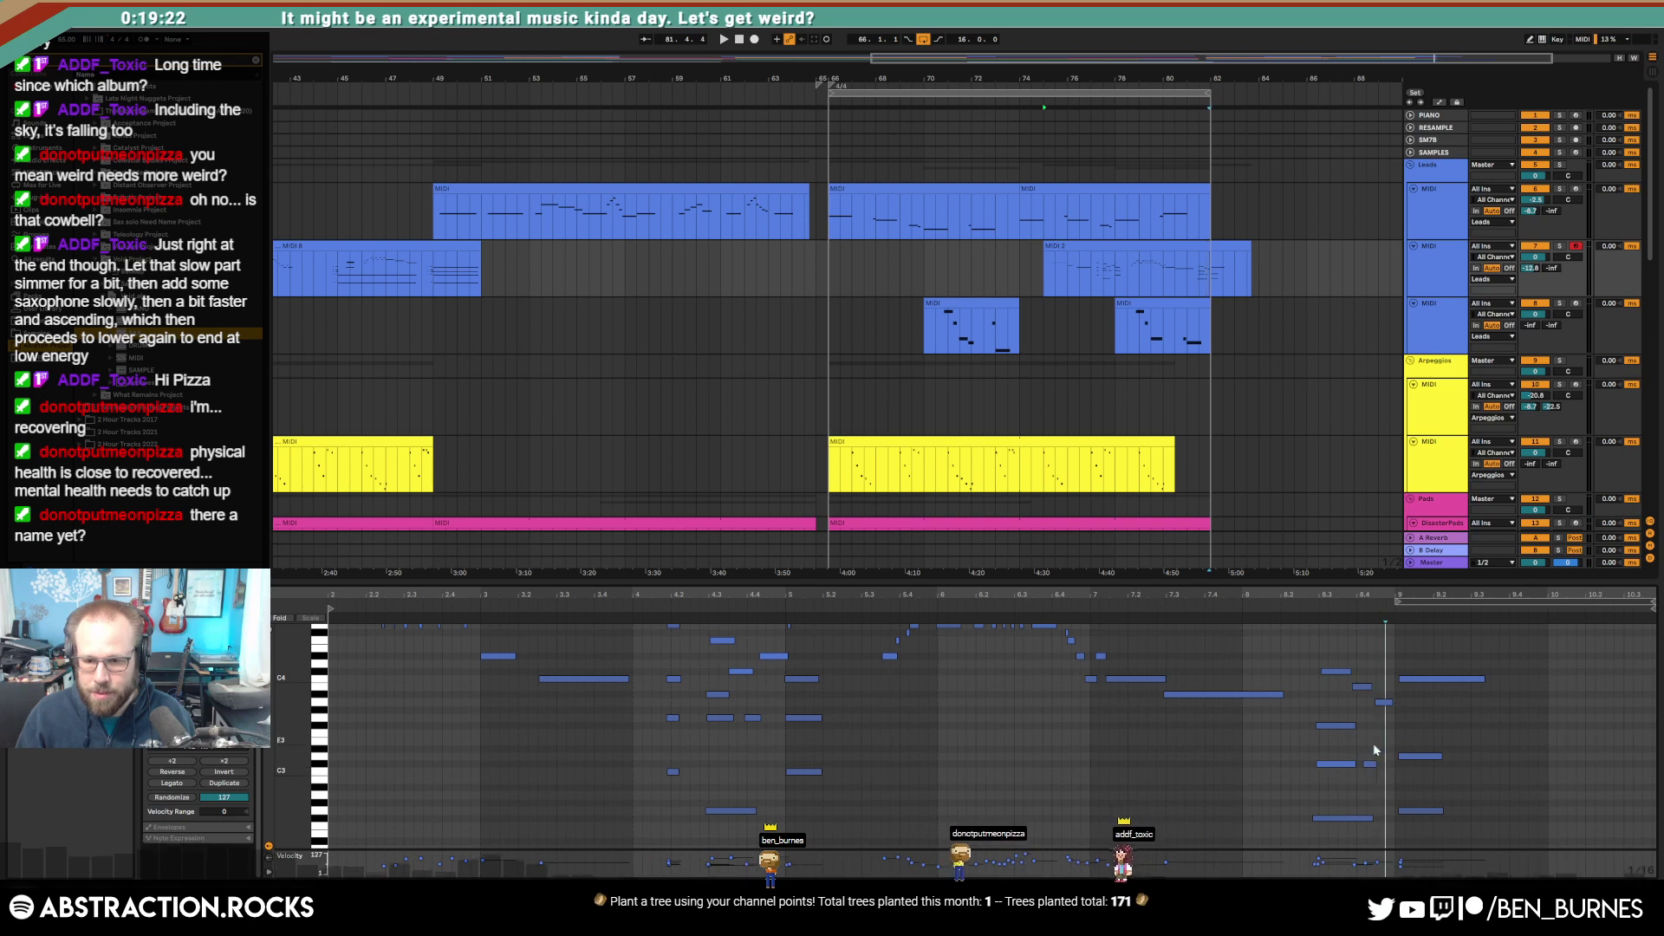
{"action": "left_click", "coordinate": [1369, 767]}
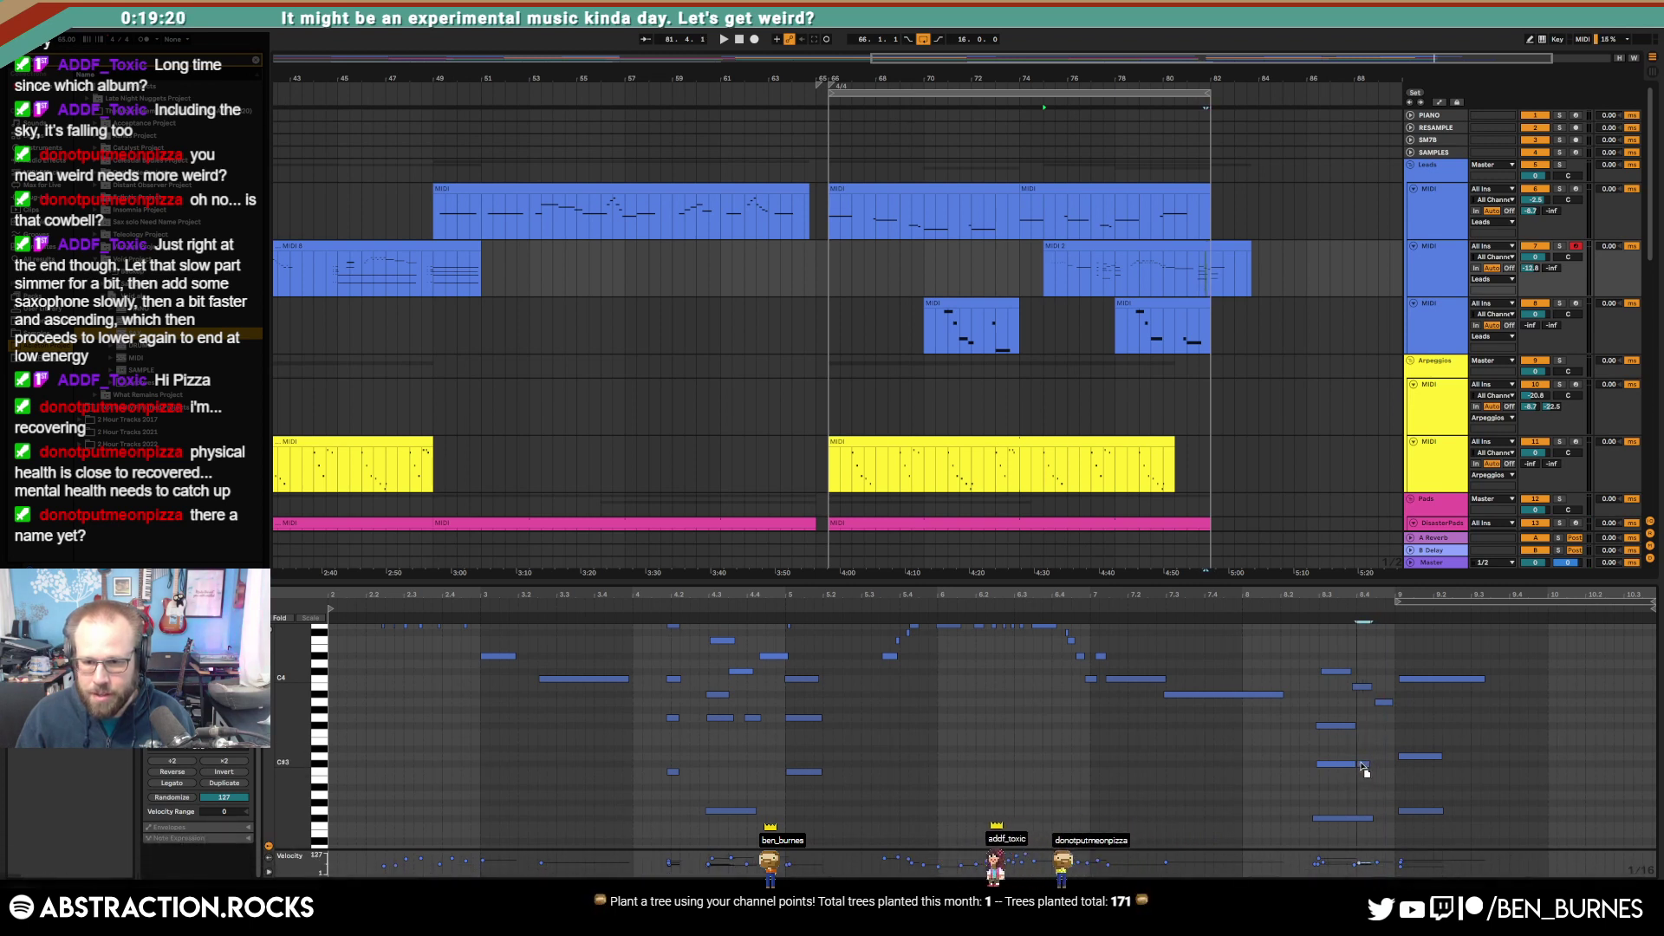
{"action": "key", "text": "space"}
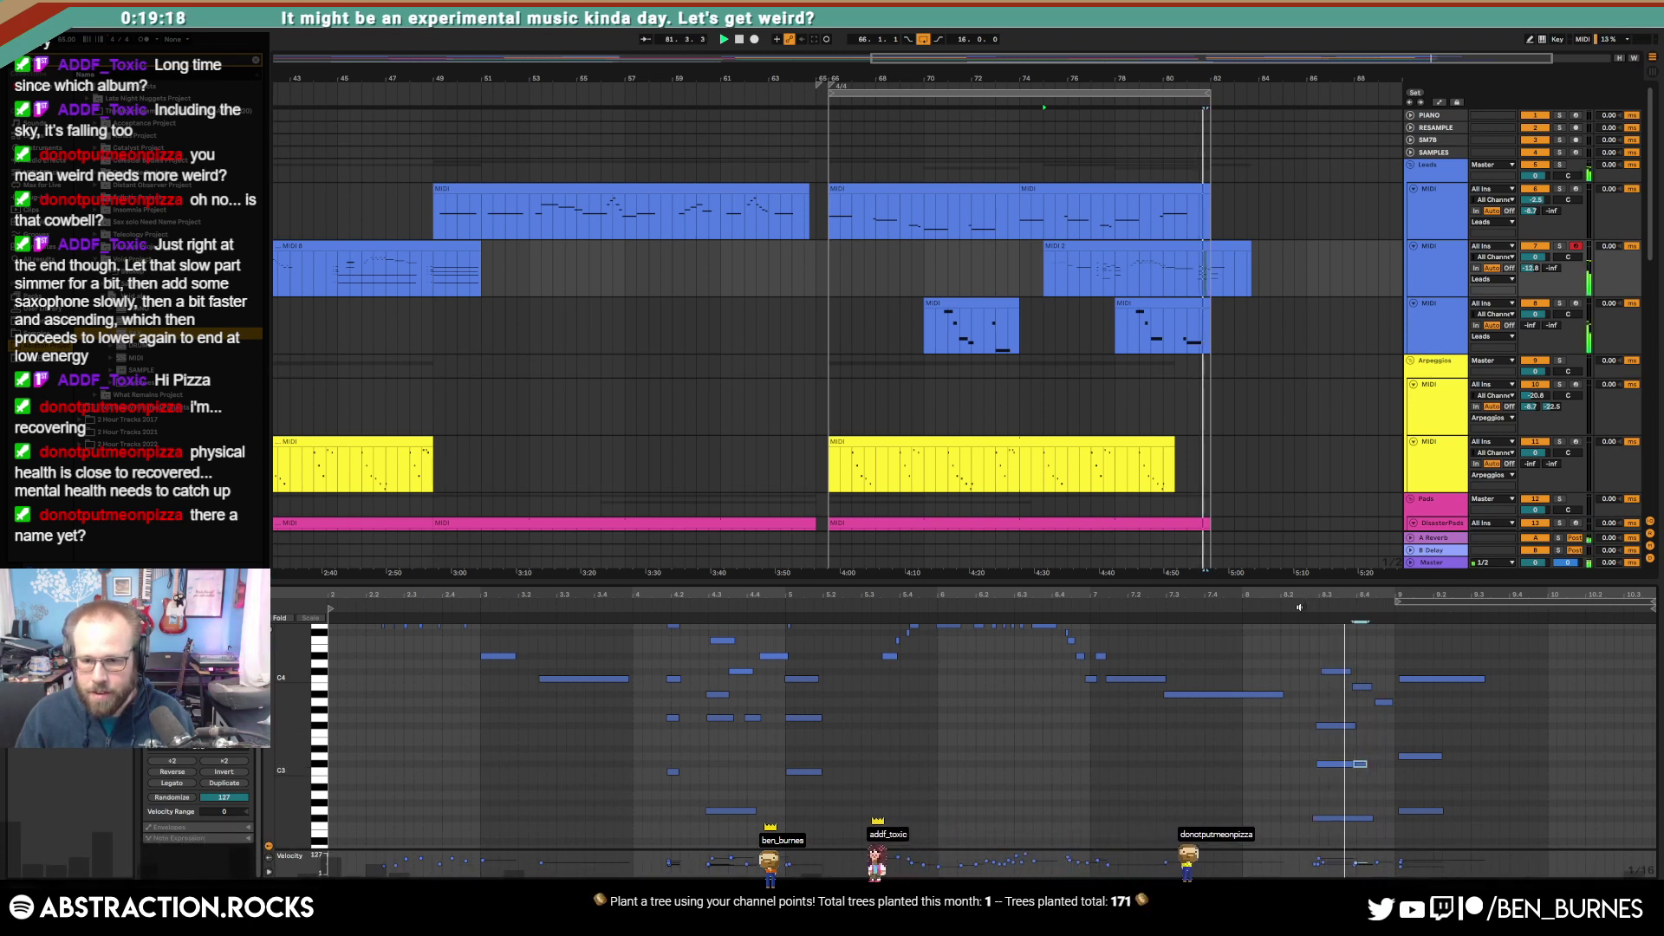
{"action": "mouse_move", "coordinate": [1398, 653]}
{"action": "left_mouse_down"}
{"action": "mouse_move", "coordinate": [1426, 727]}
{"action": "mouse_move", "coordinate": [1432, 847]}
{"action": "left_mouse_up"}
{"action": "key", "text": "ctrl+u"}
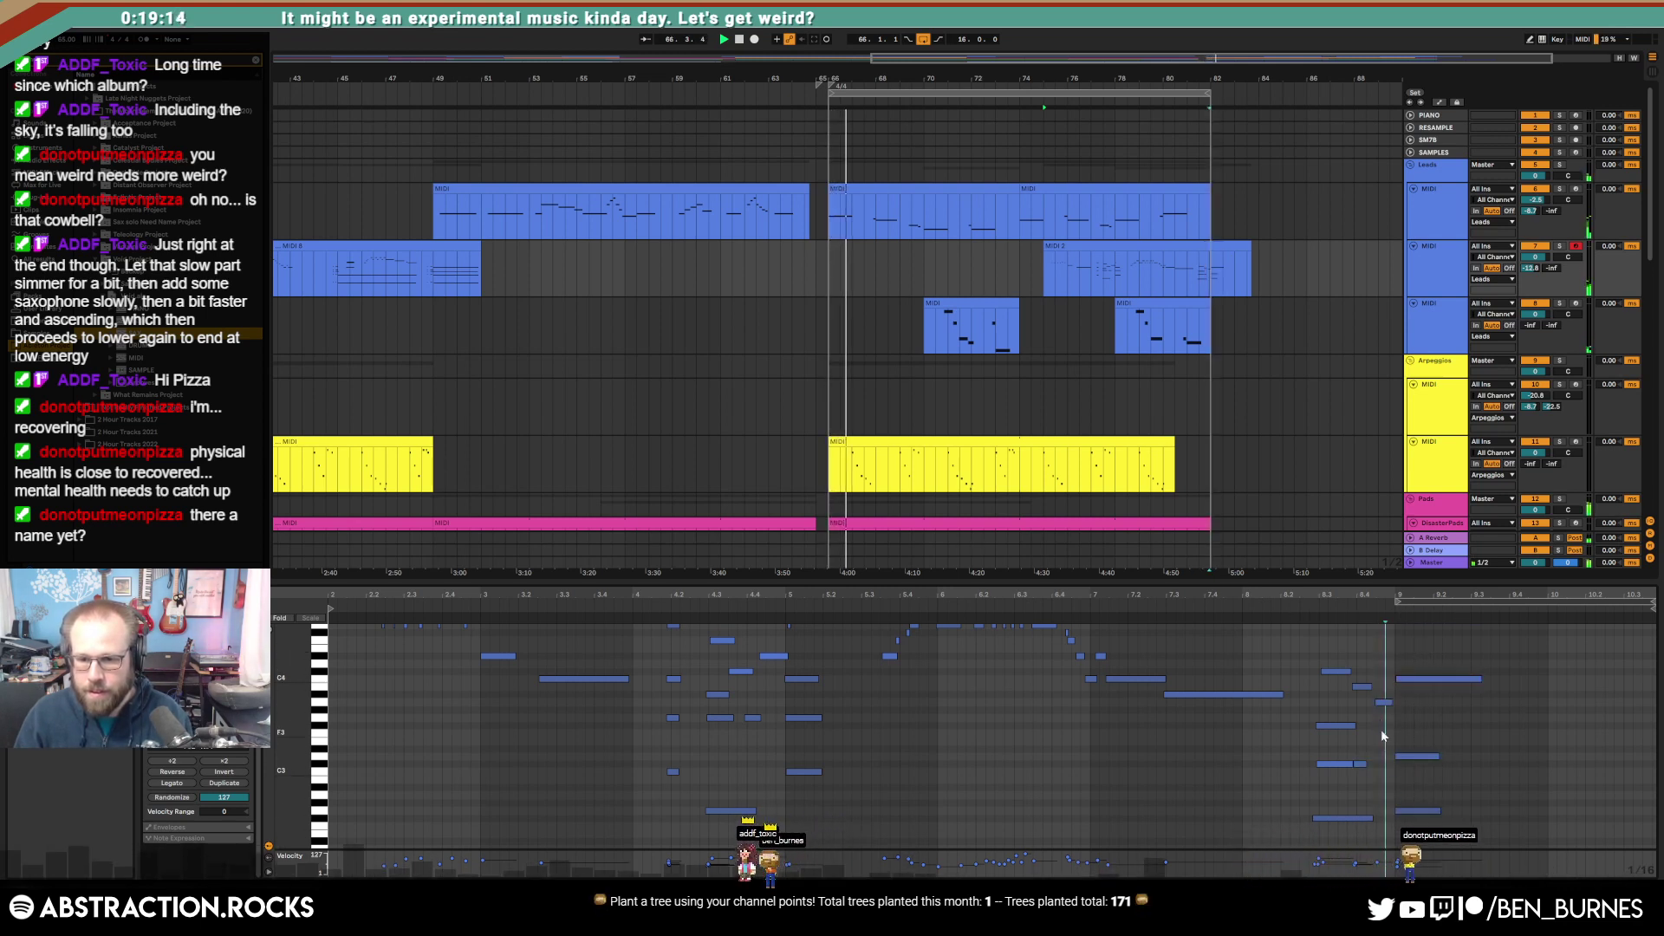
Step: Raise the A3 pickup note before bar 82 to A#3 and lengthen it so it holds over into bar 82
{"action": "left_click_drag", "start_coordinate": [1379, 685], "coordinate": [1391, 731]}
{"action": "key", "text": "Up"}
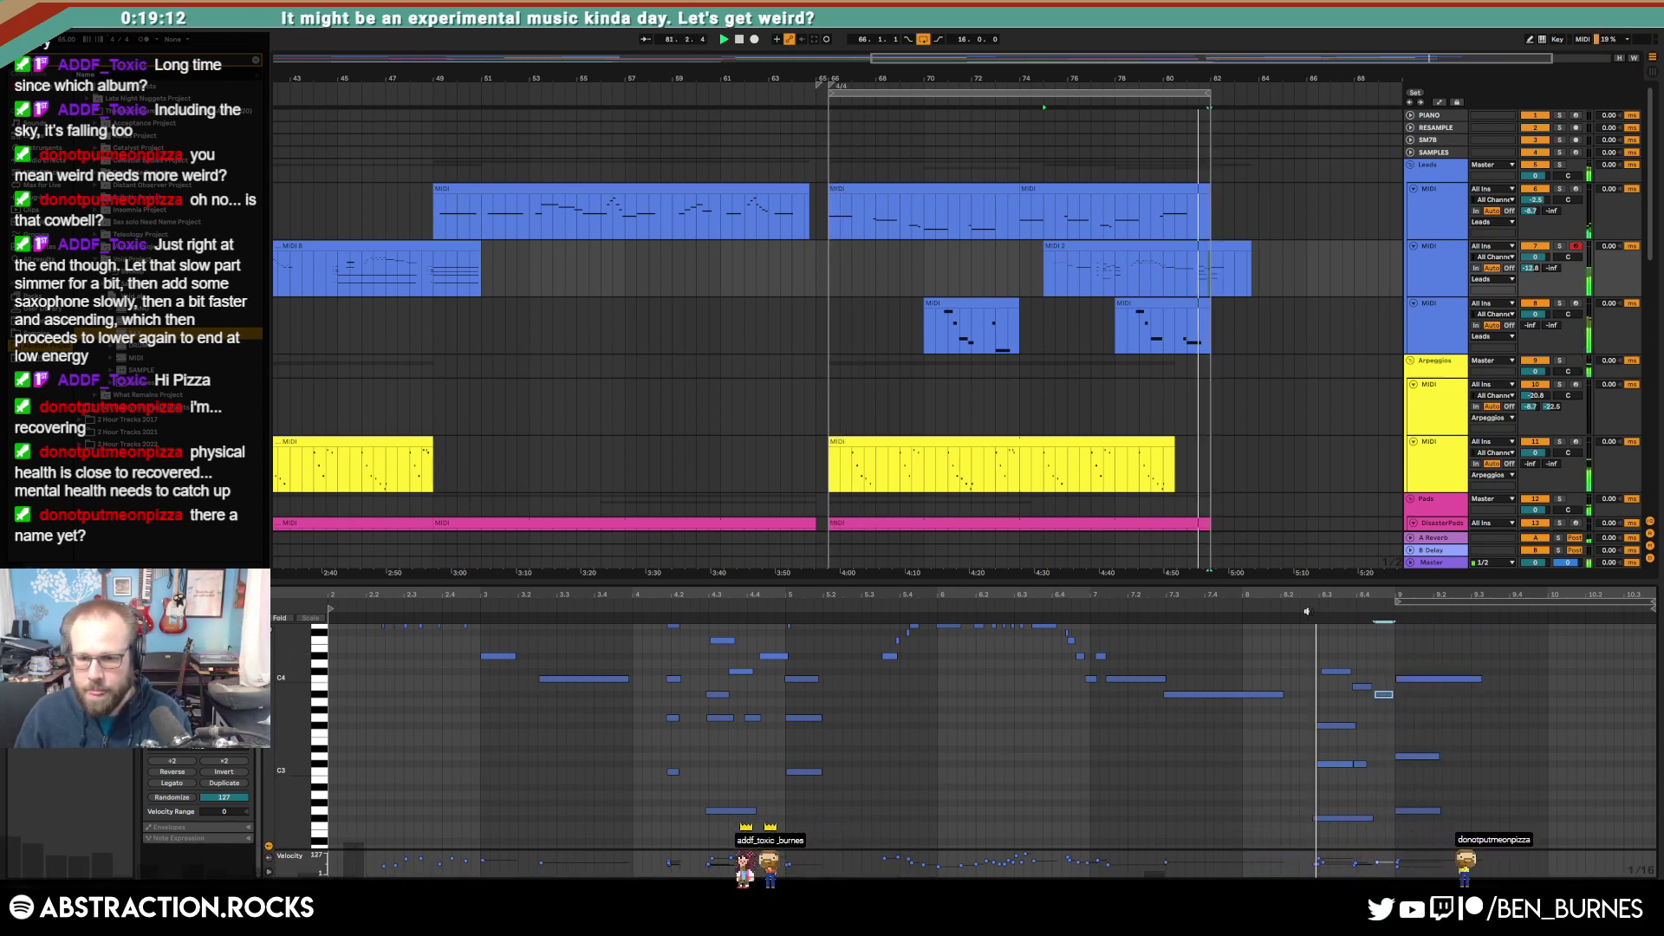
{"action": "left_click", "coordinate": [1377, 685]}
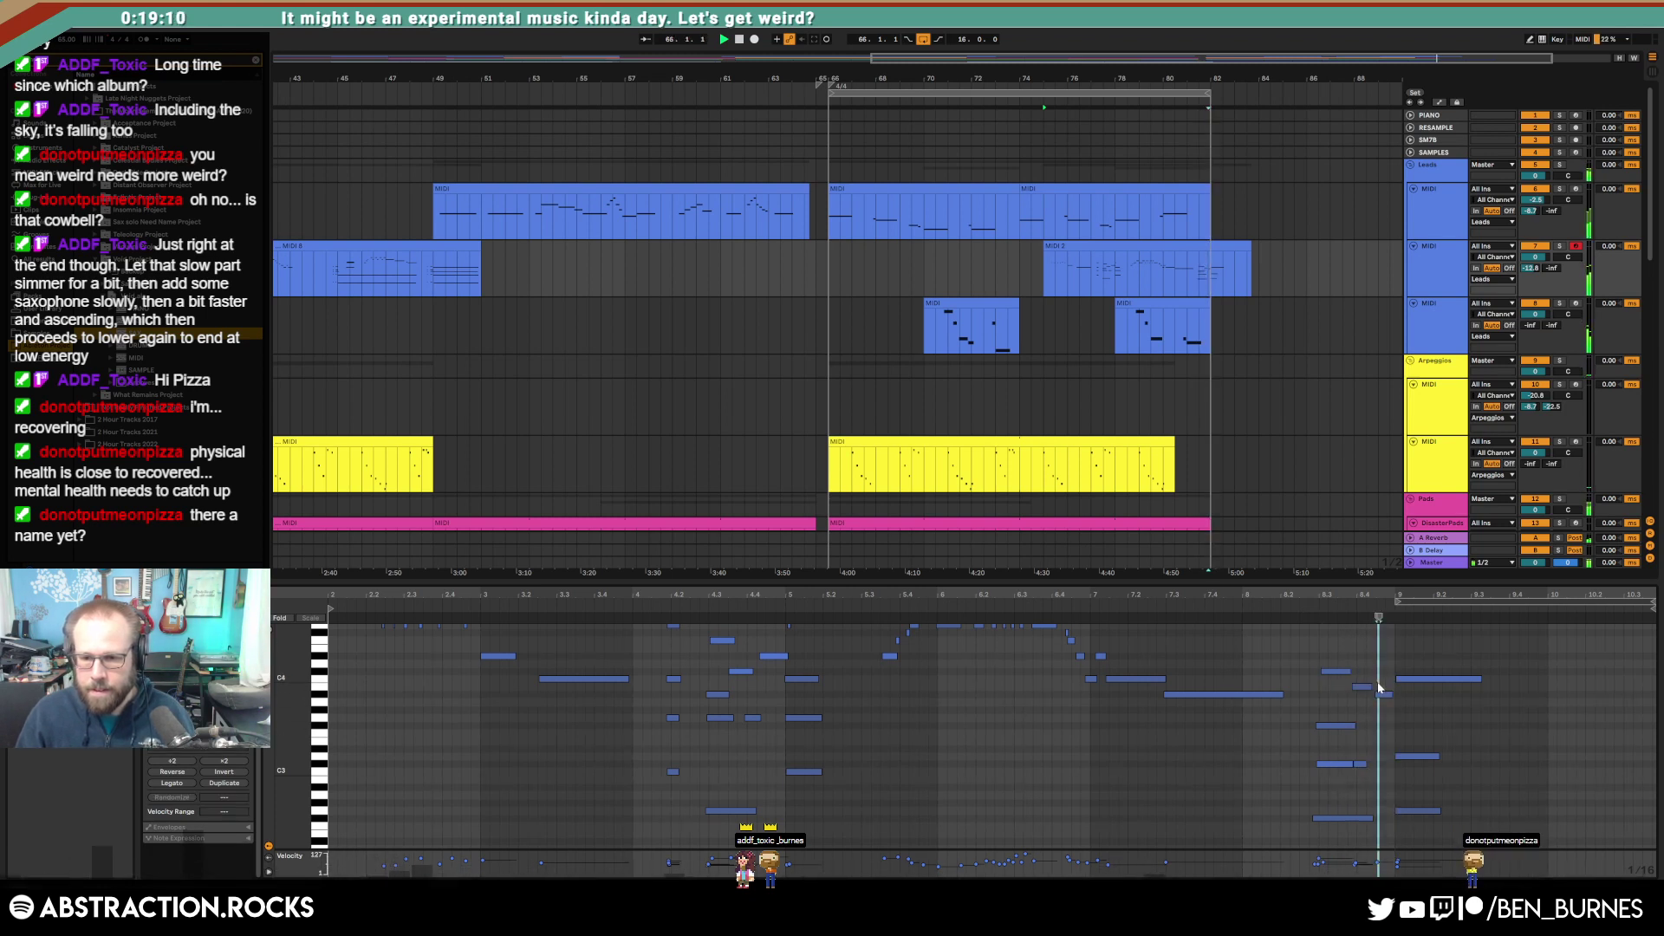
{"action": "left_click_drag", "start_coordinate": [1392, 696], "coordinate": [1438, 700]}
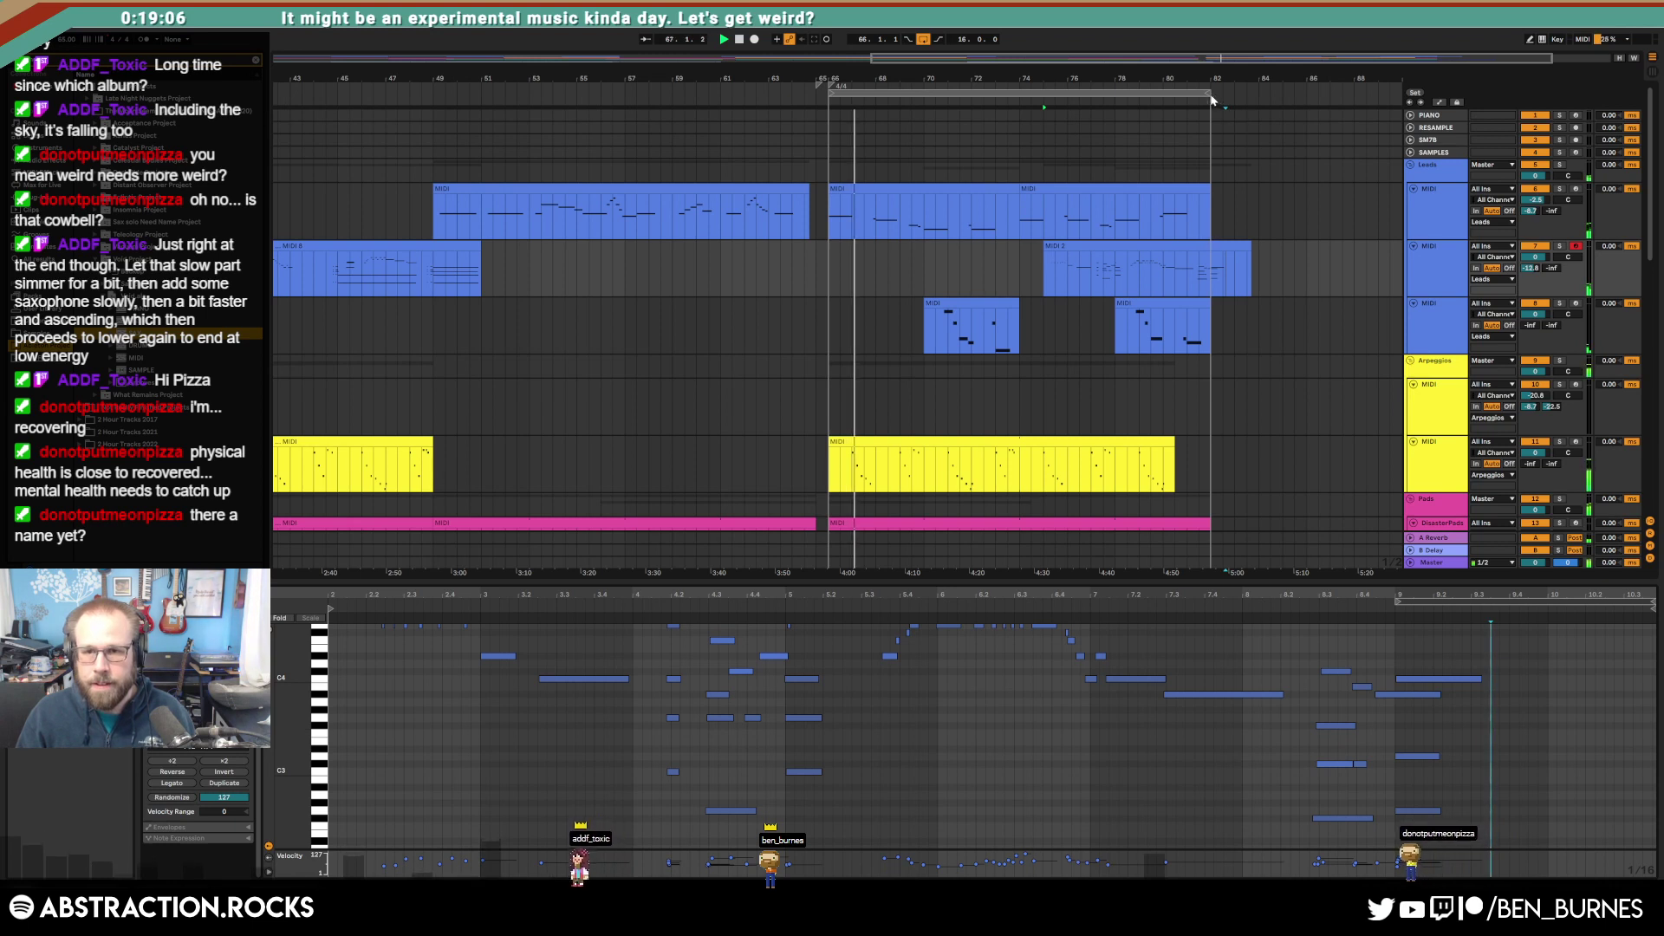
Step: Extend the loop to 22 bars, ending at bar 88, and copy bars 66 to 70 of the first lead part to bar 82
{"action": "left_click_drag", "start_coordinate": [1211, 93], "coordinate": [1353, 121]}
{"action": "left_click", "coordinate": [1317, 276]}
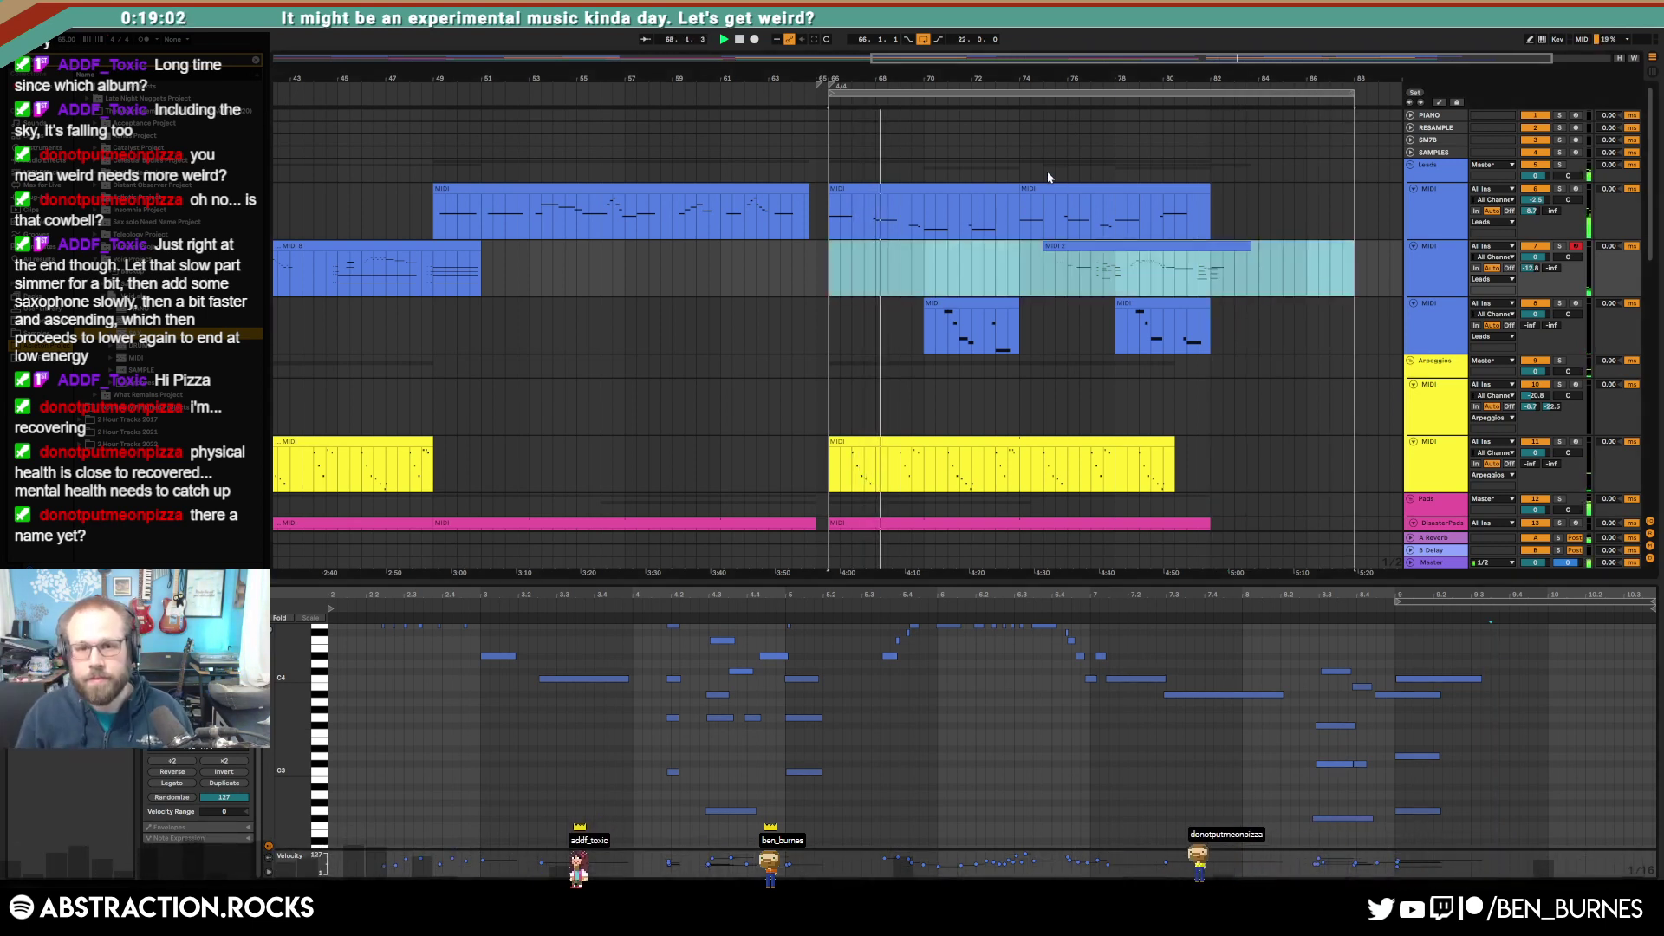
{"action": "left_click", "coordinate": [831, 211]}
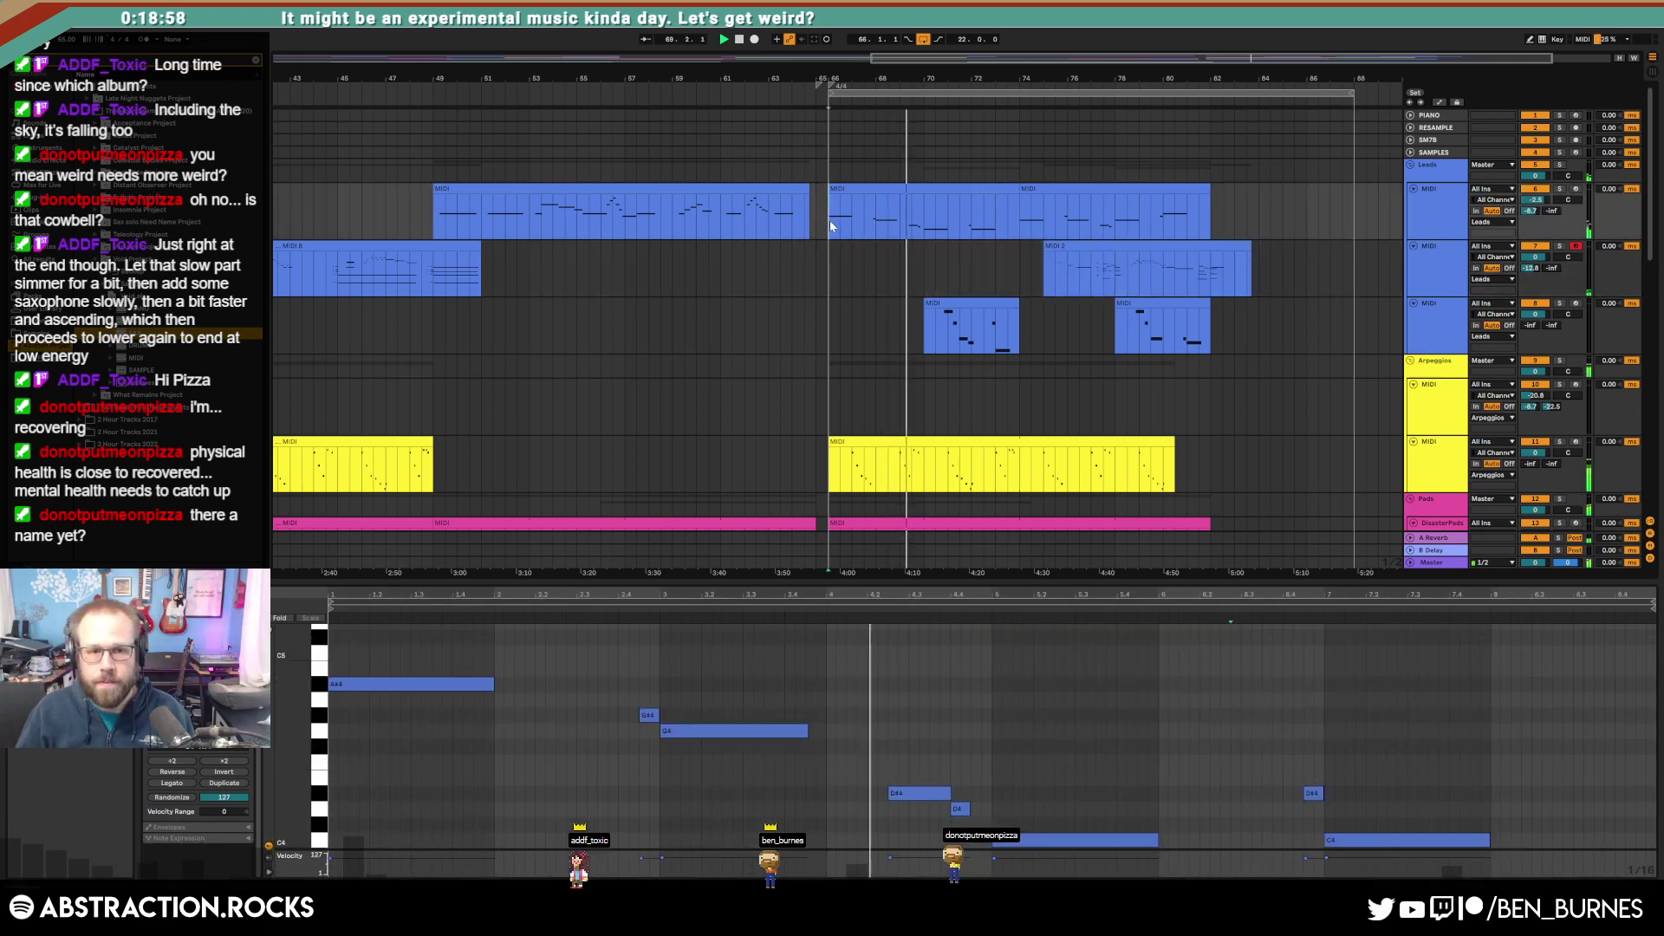
{"action": "scroll", "coordinate": [851, 242], "scroll_direction": "down", "scroll_amount": 5}
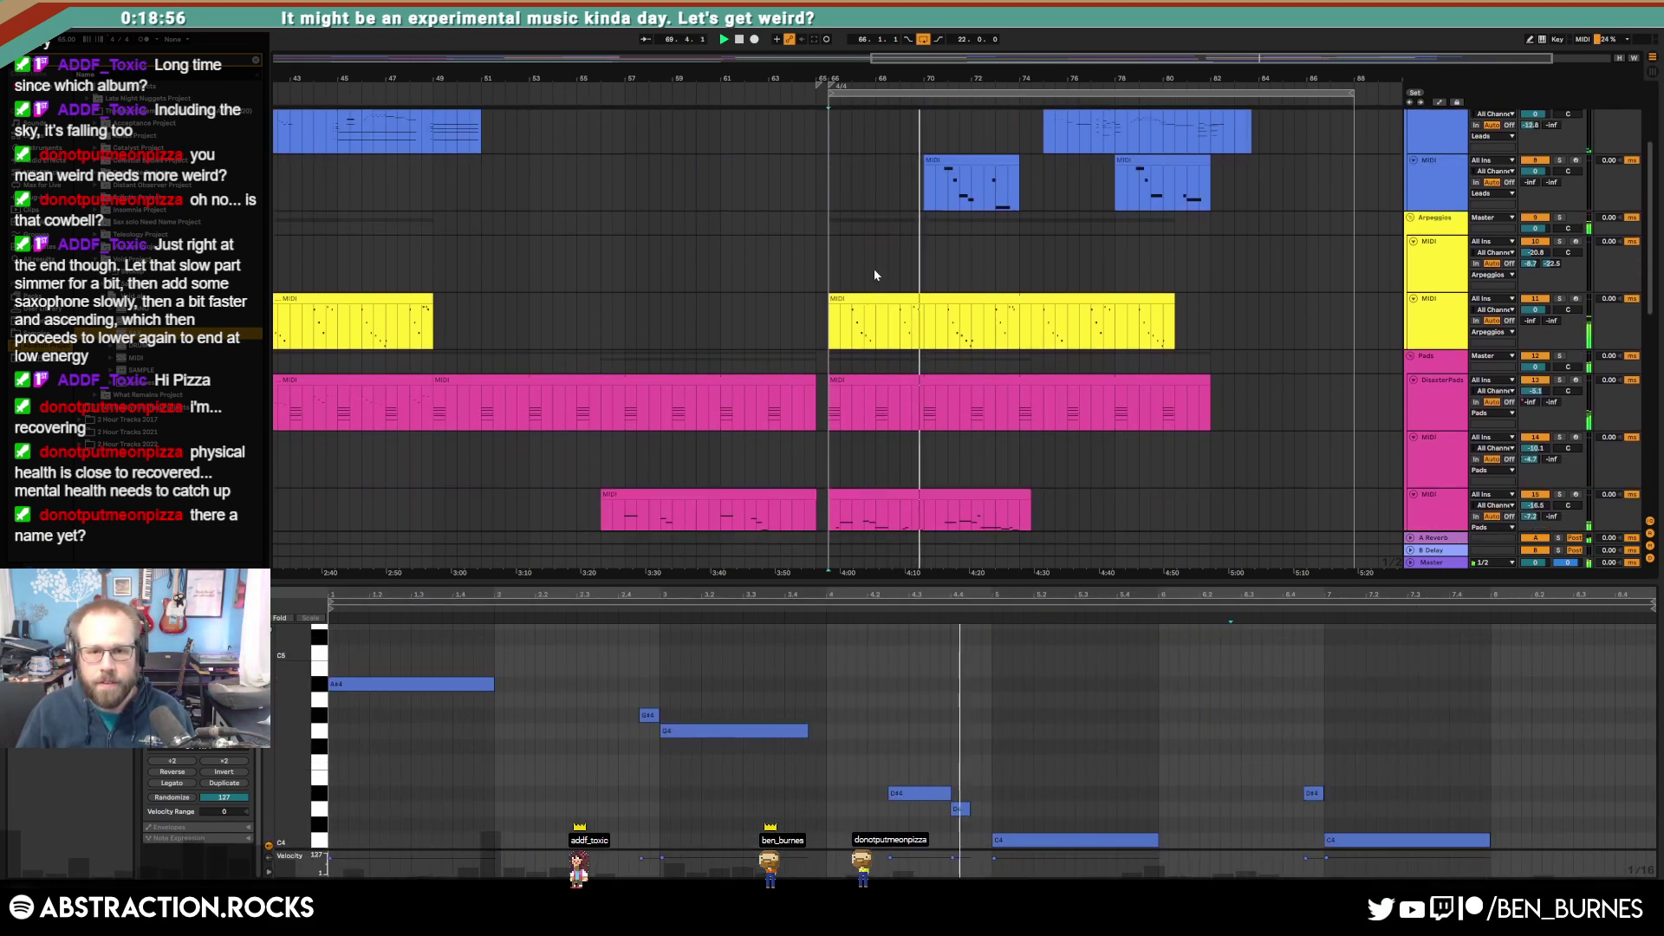
{"action": "scroll", "coordinate": [872, 282], "scroll_direction": "up", "scroll_amount": 5}
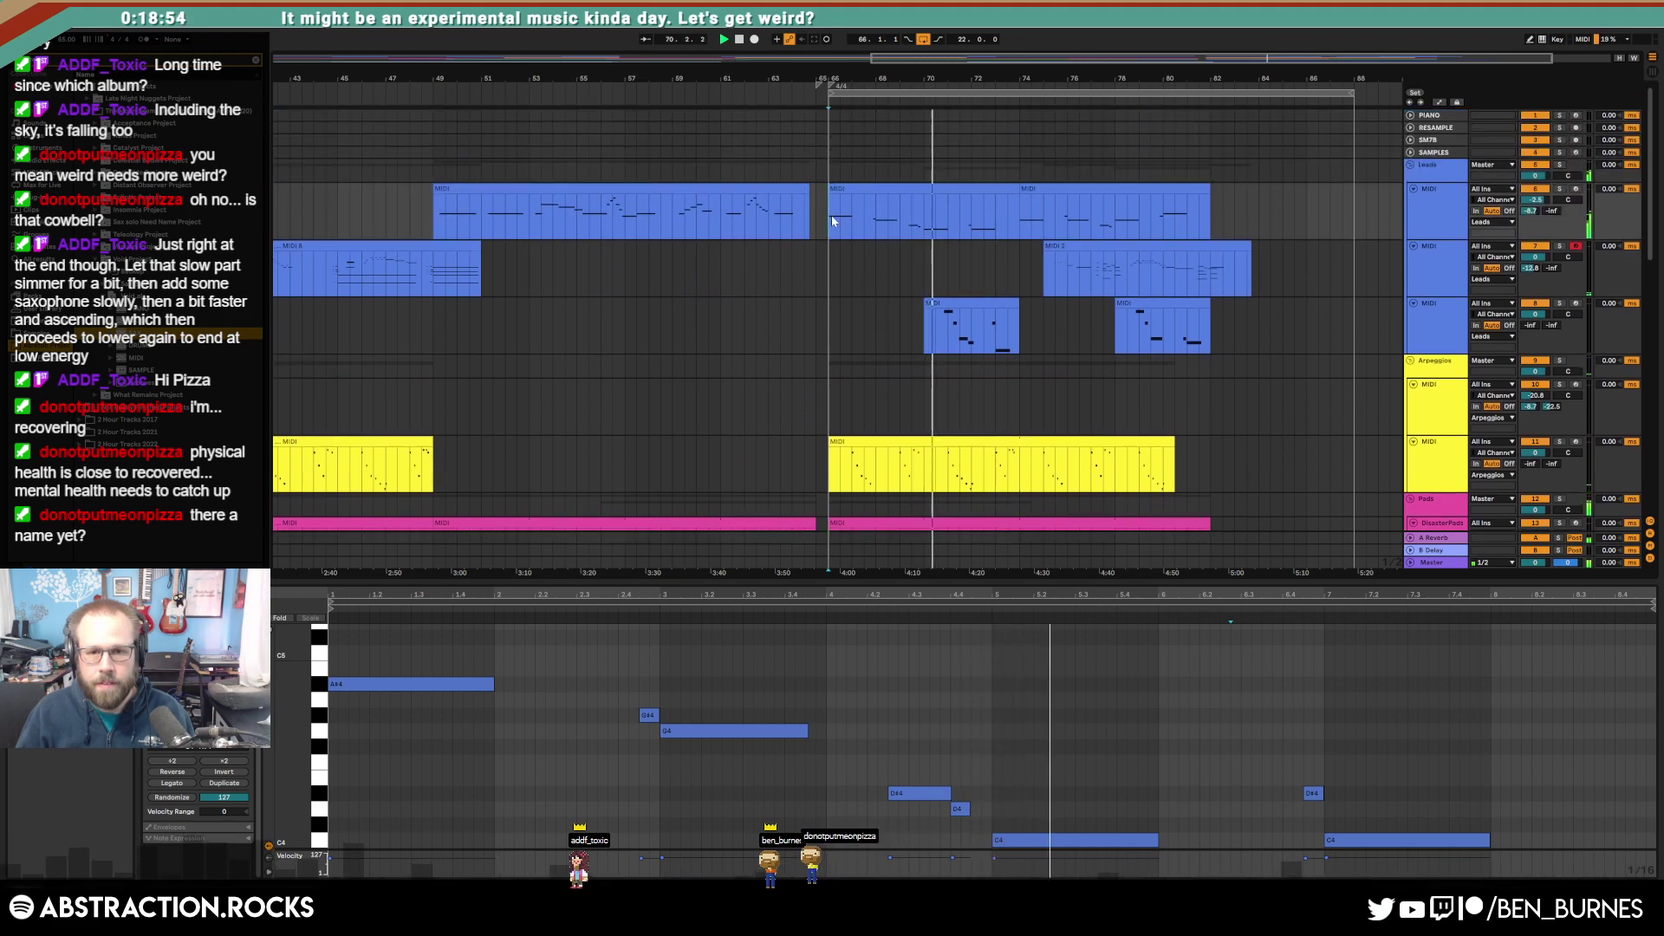
{"action": "left_click_drag", "start_coordinate": [830, 215], "coordinate": [927, 234]}
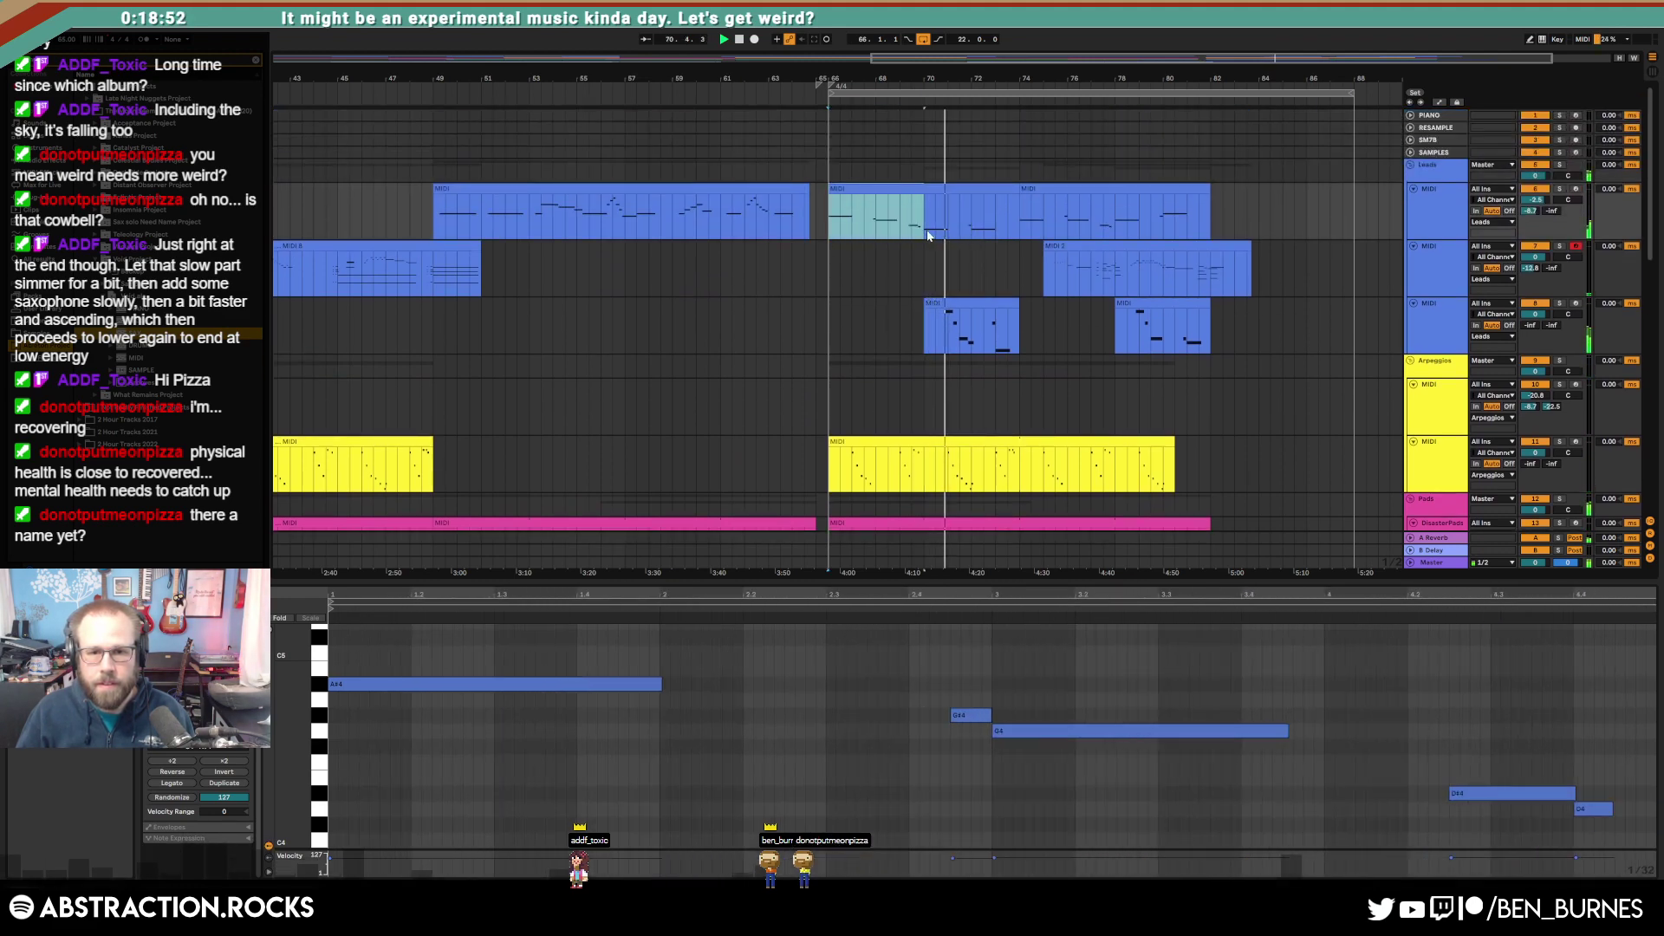
{"action": "left_click", "coordinate": [1215, 208]}
{"action": "key", "text": "ctrl+v"}
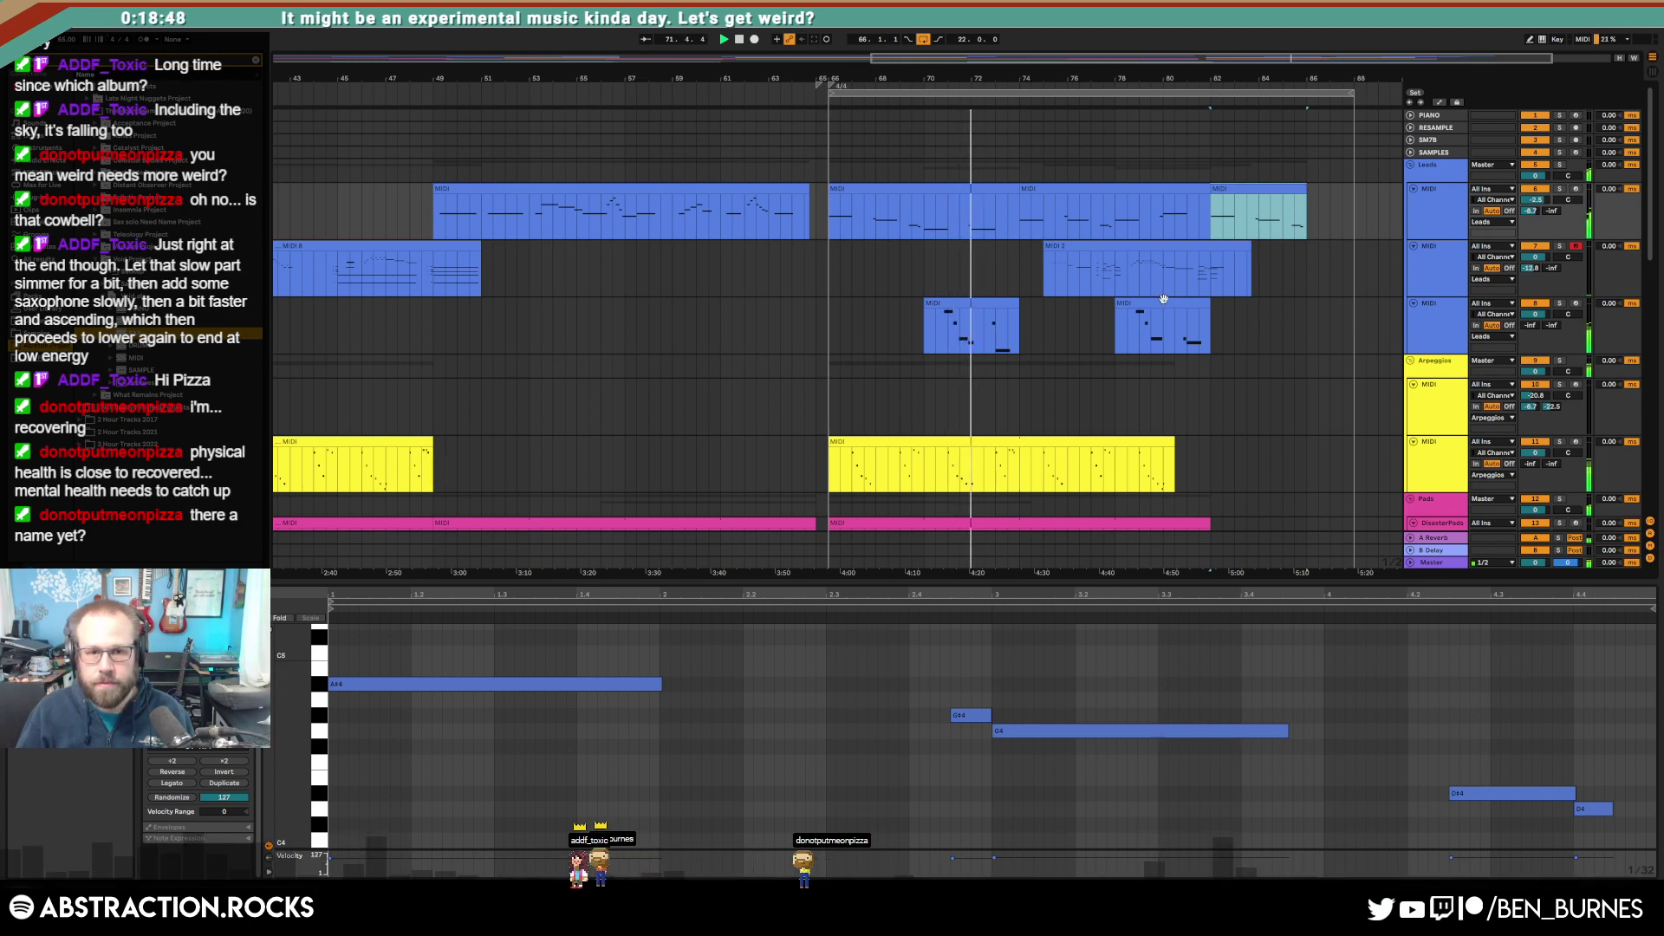
Step: Extend the start of the second lead's recorded clip back to bar 74
{"action": "scroll", "coordinate": [1164, 302], "scroll_direction": "down", "scroll_amount": 3}
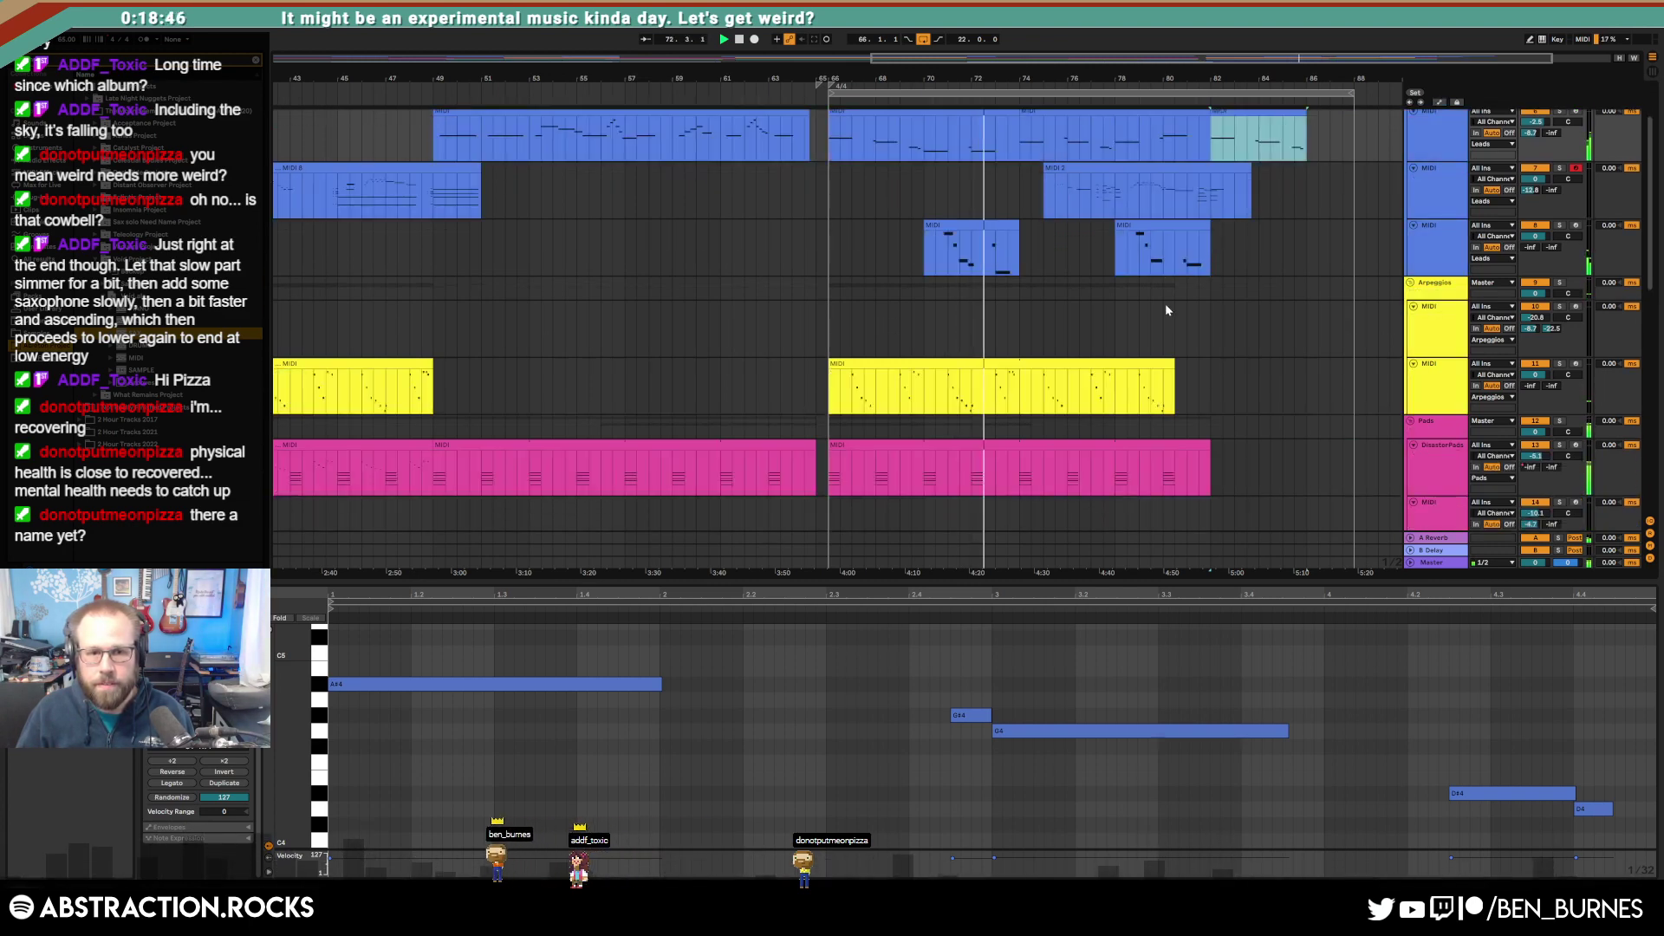
{"action": "scroll", "coordinate": [1166, 305], "scroll_direction": "down", "scroll_amount": 4}
{"action": "scroll", "coordinate": [1170, 305], "scroll_direction": "down", "scroll_amount": 4}
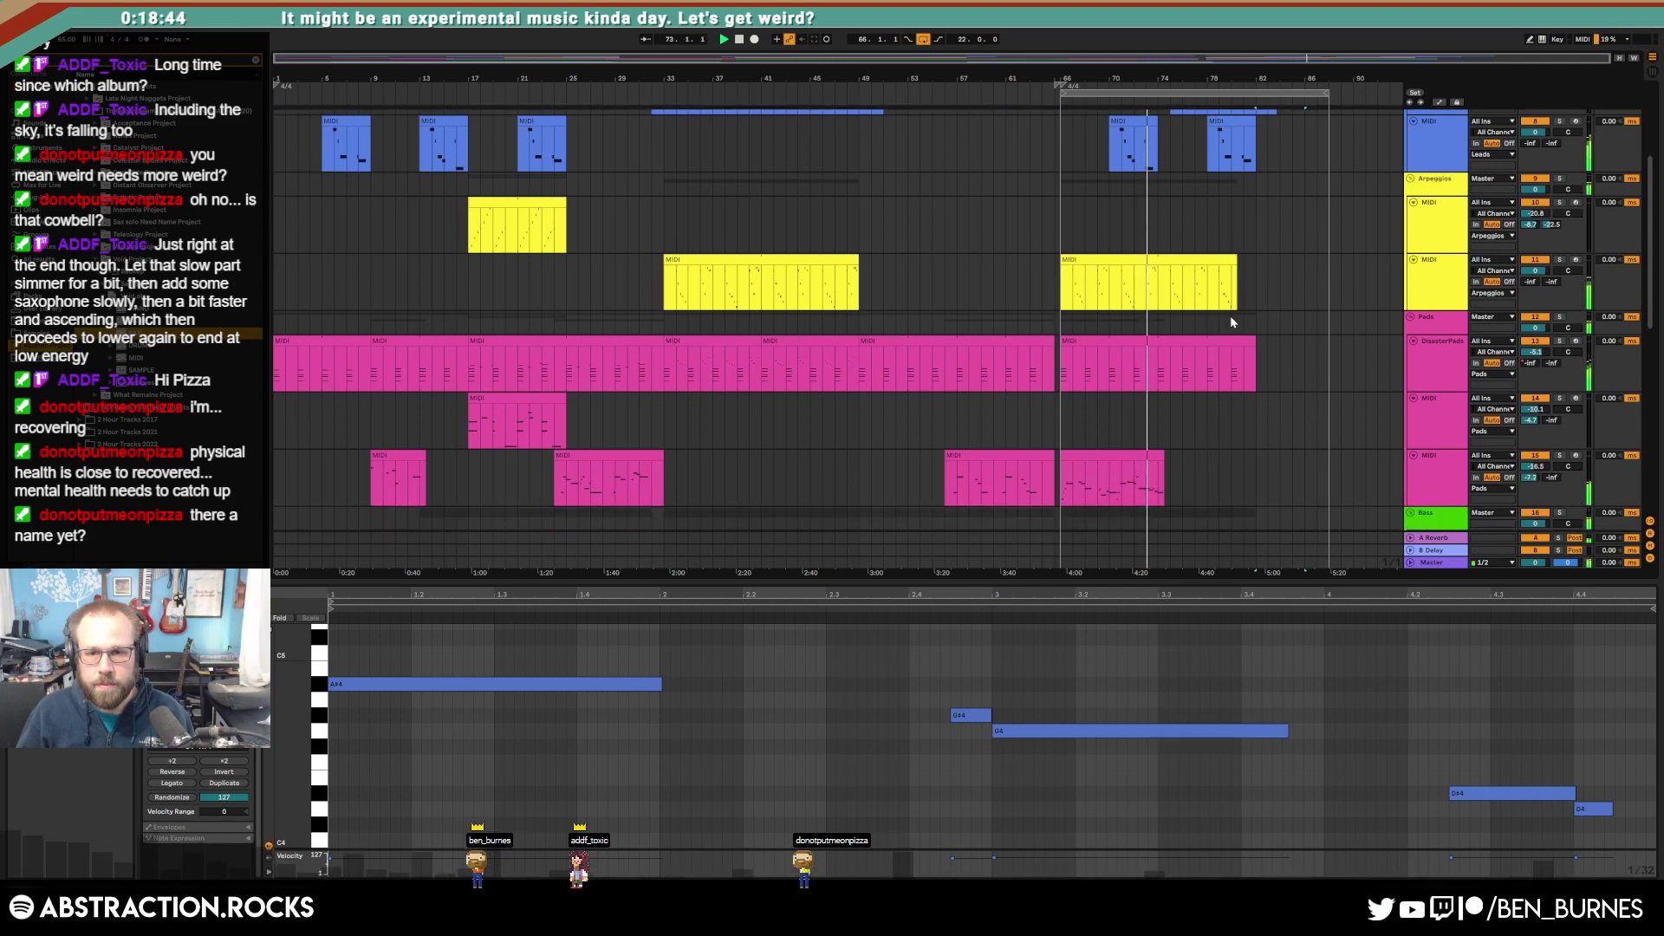
{"action": "scroll", "coordinate": [1231, 325], "scroll_direction": "down", "scroll_amount": 5}
{"action": "scroll", "coordinate": [1229, 345], "scroll_direction": "up", "scroll_amount": 7}
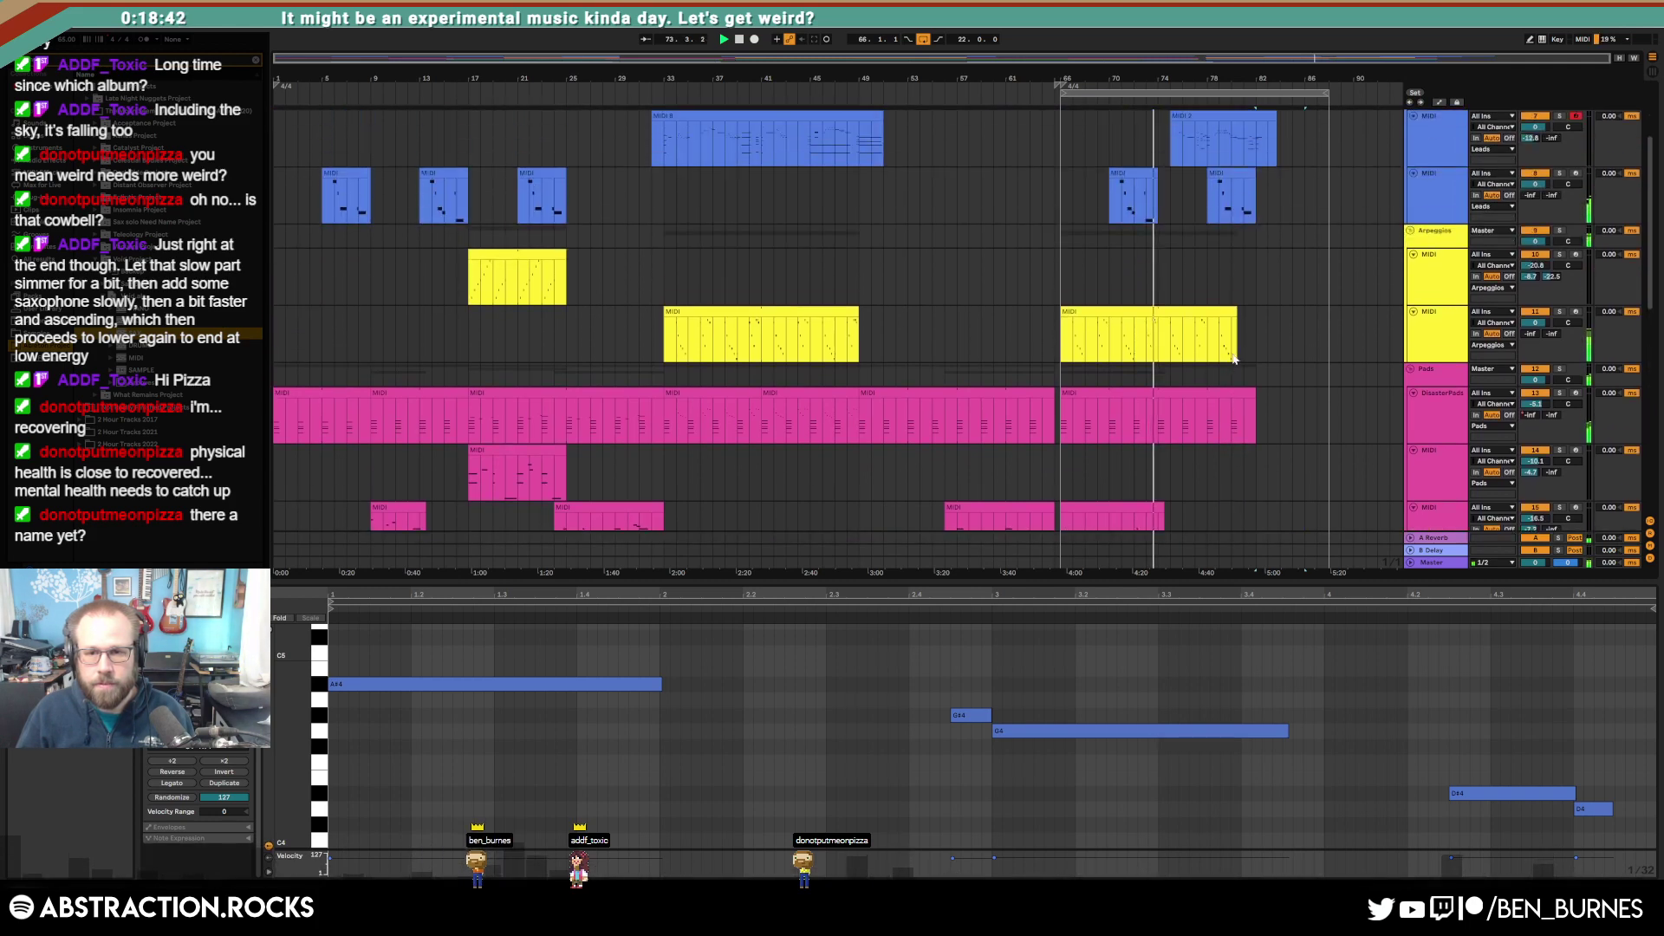
{"action": "scroll", "coordinate": [1230, 351], "scroll_direction": "up", "scroll_amount": 4}
{"action": "left_click", "coordinate": [1204, 222]}
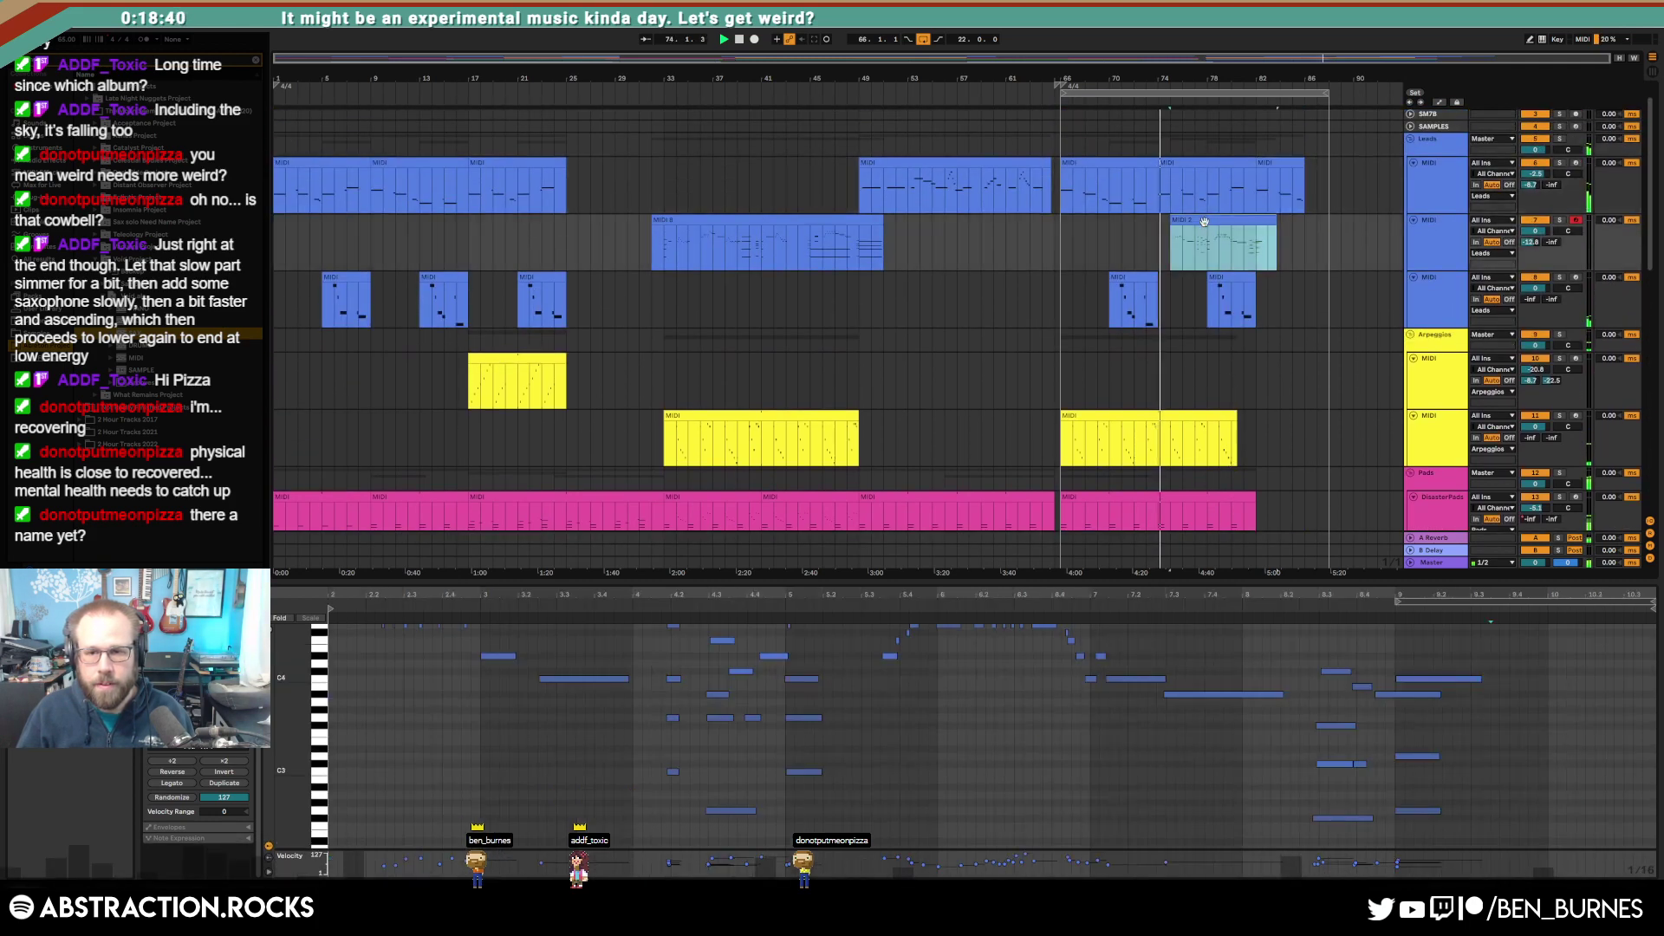
{"action": "scroll", "coordinate": [562, 691], "scroll_direction": "up", "scroll_amount": 3}
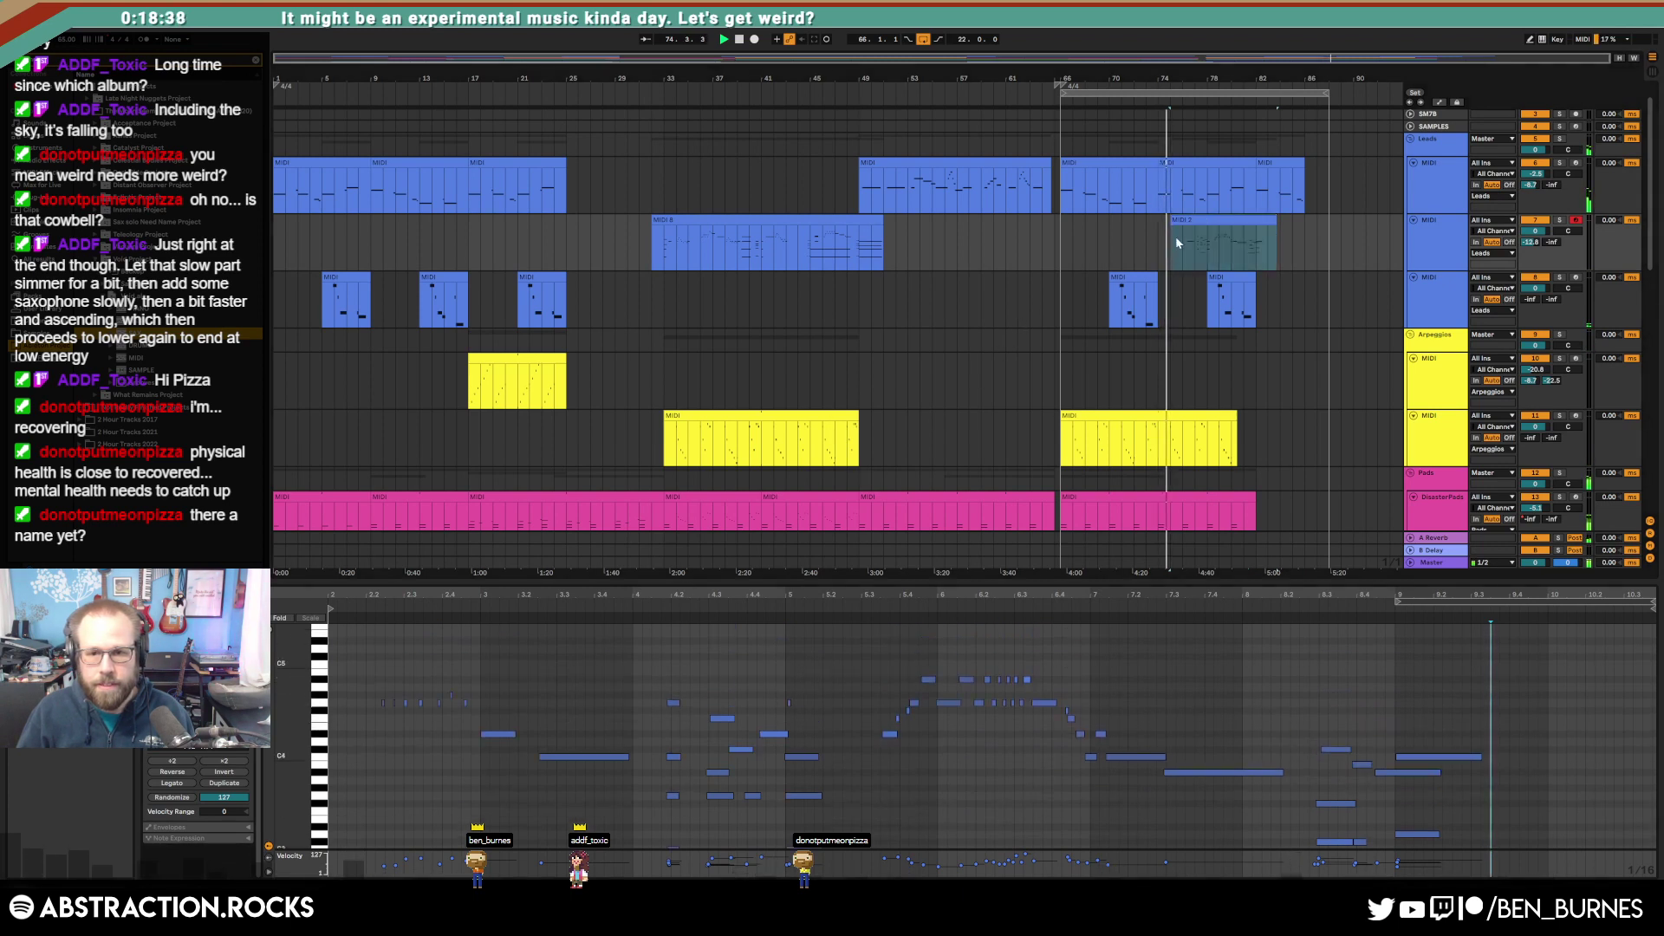
{"action": "left_click_drag", "start_coordinate": [1172, 222], "coordinate": [1159, 221]}
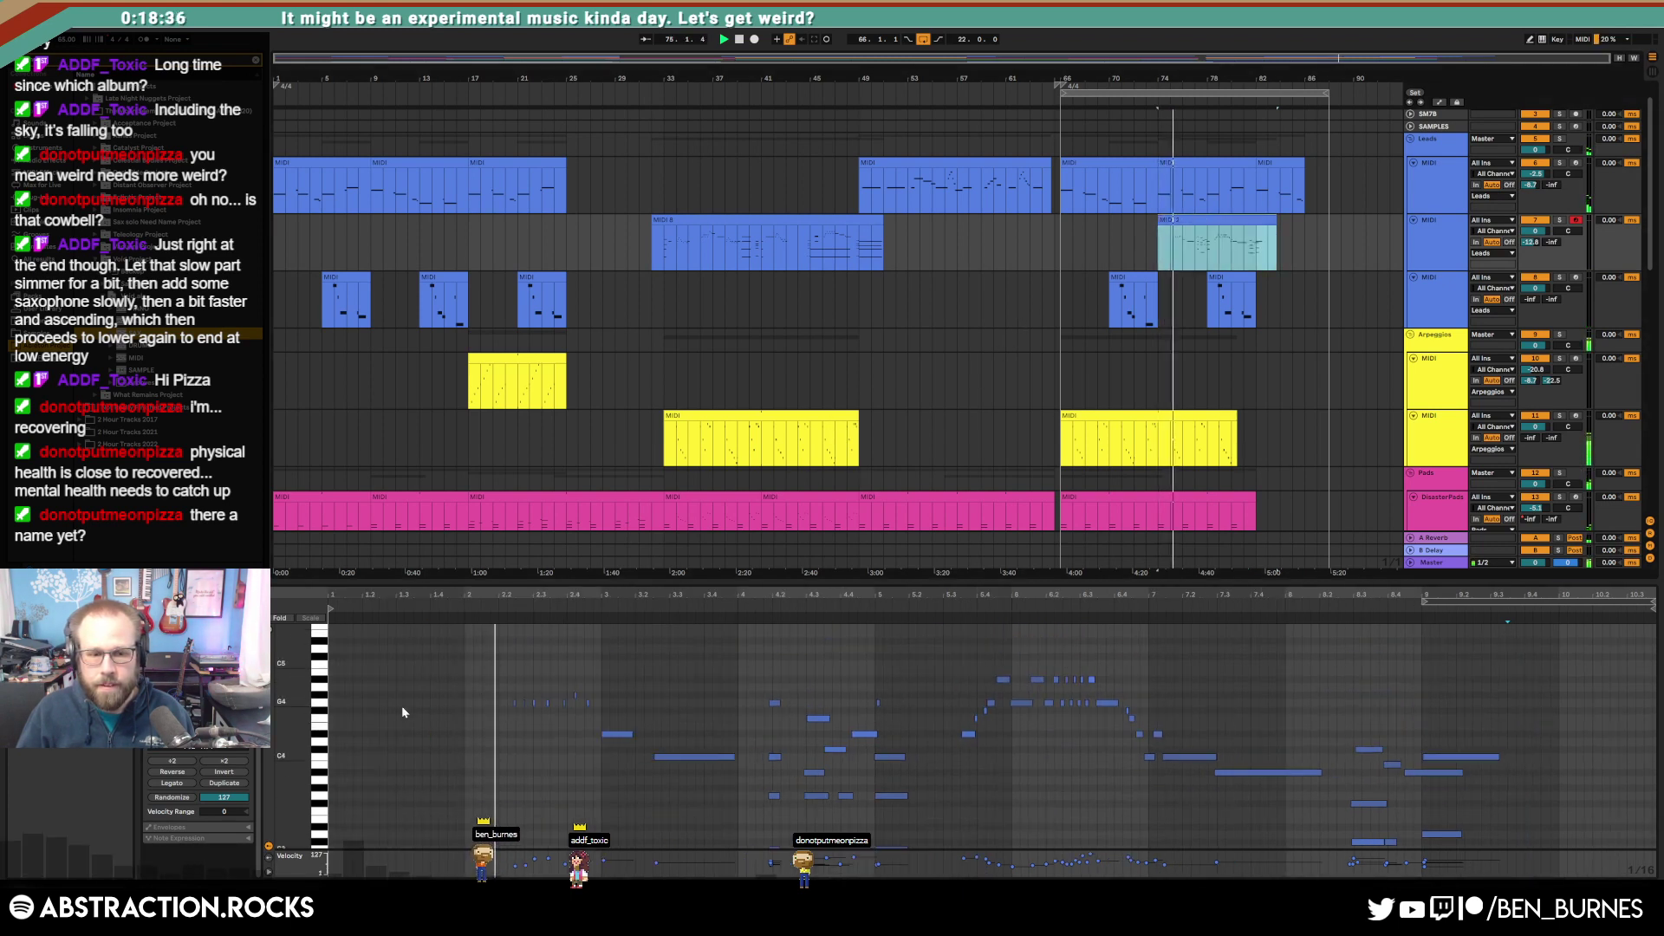
Step: Add one-beat notes on beats 2 and 4 of bar 74 and a short note on beat 2 of bar 75, matching the repeated notes' pitch
{"action": "double_click", "coordinate": [365, 704]}
{"action": "left_click_drag", "start_coordinate": [370, 704], "coordinate": [464, 702]}
{"action": "double_click", "coordinate": [432, 703]}
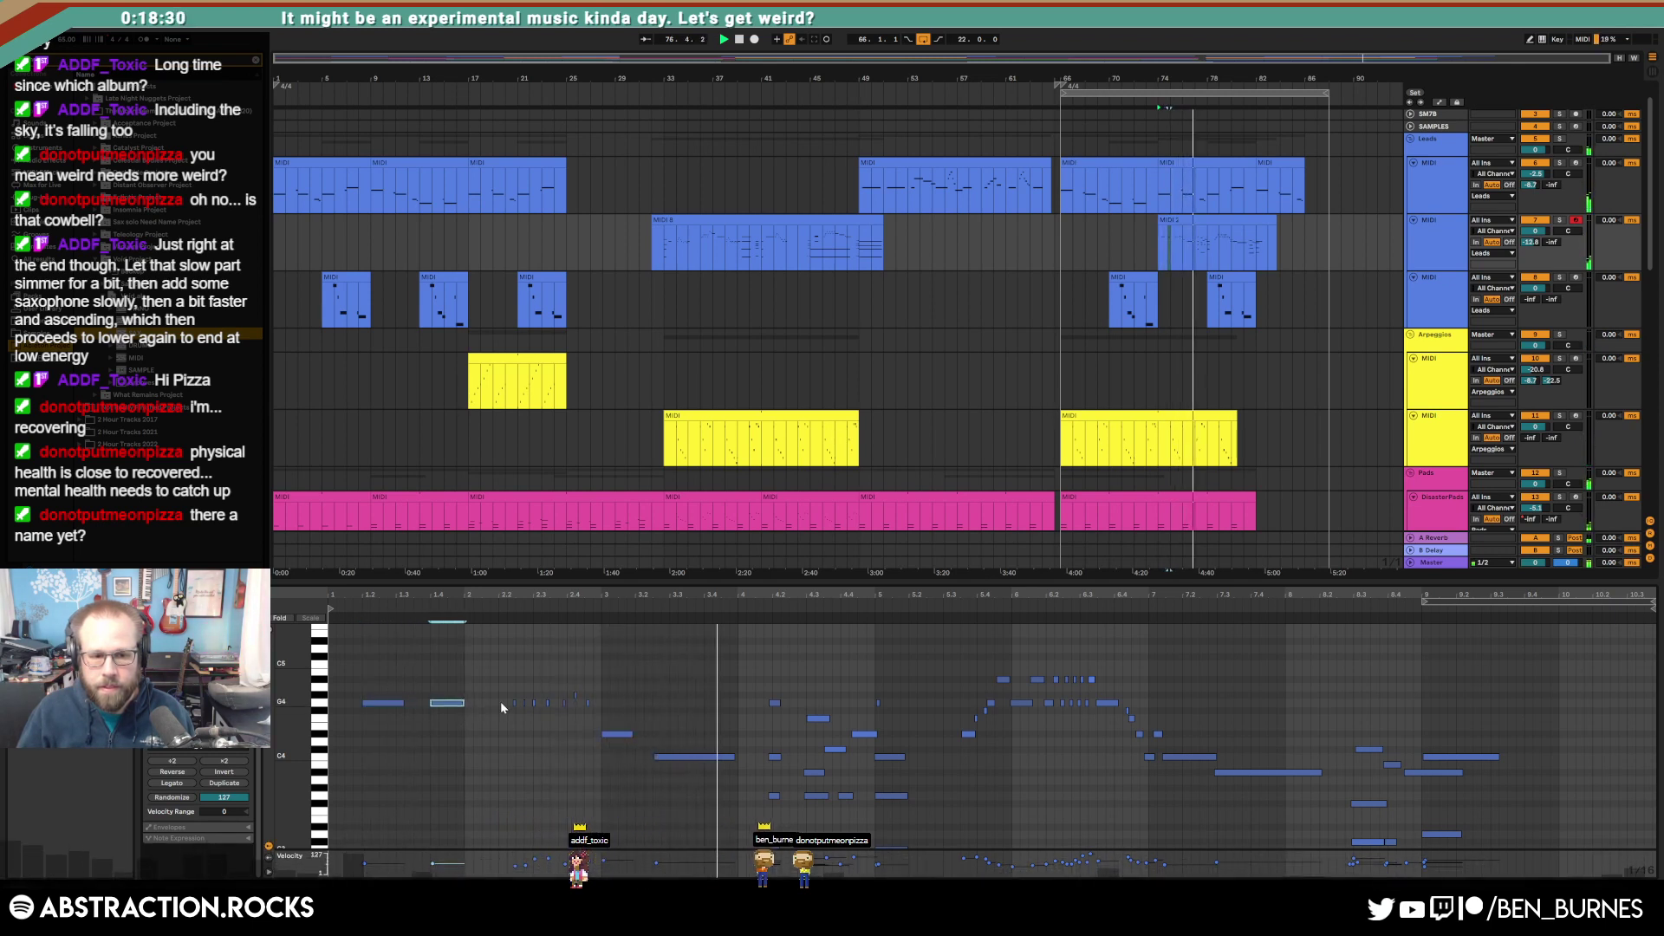
{"action": "double_click", "coordinate": [502, 703]}
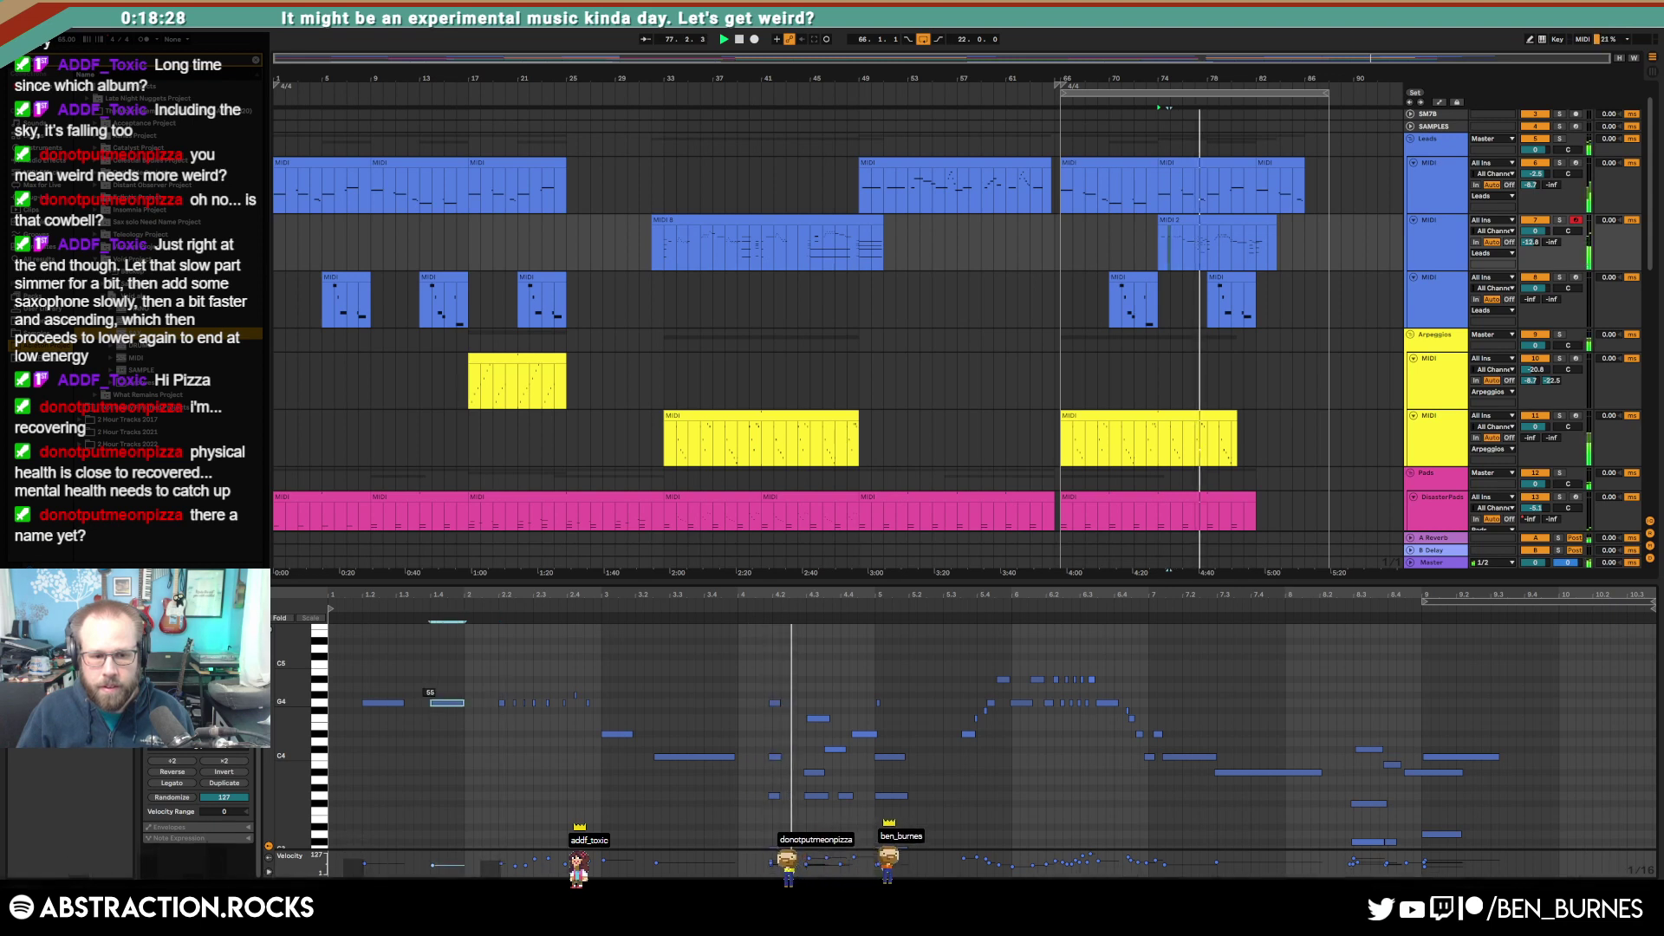
{"action": "left_click", "coordinate": [383, 703]}
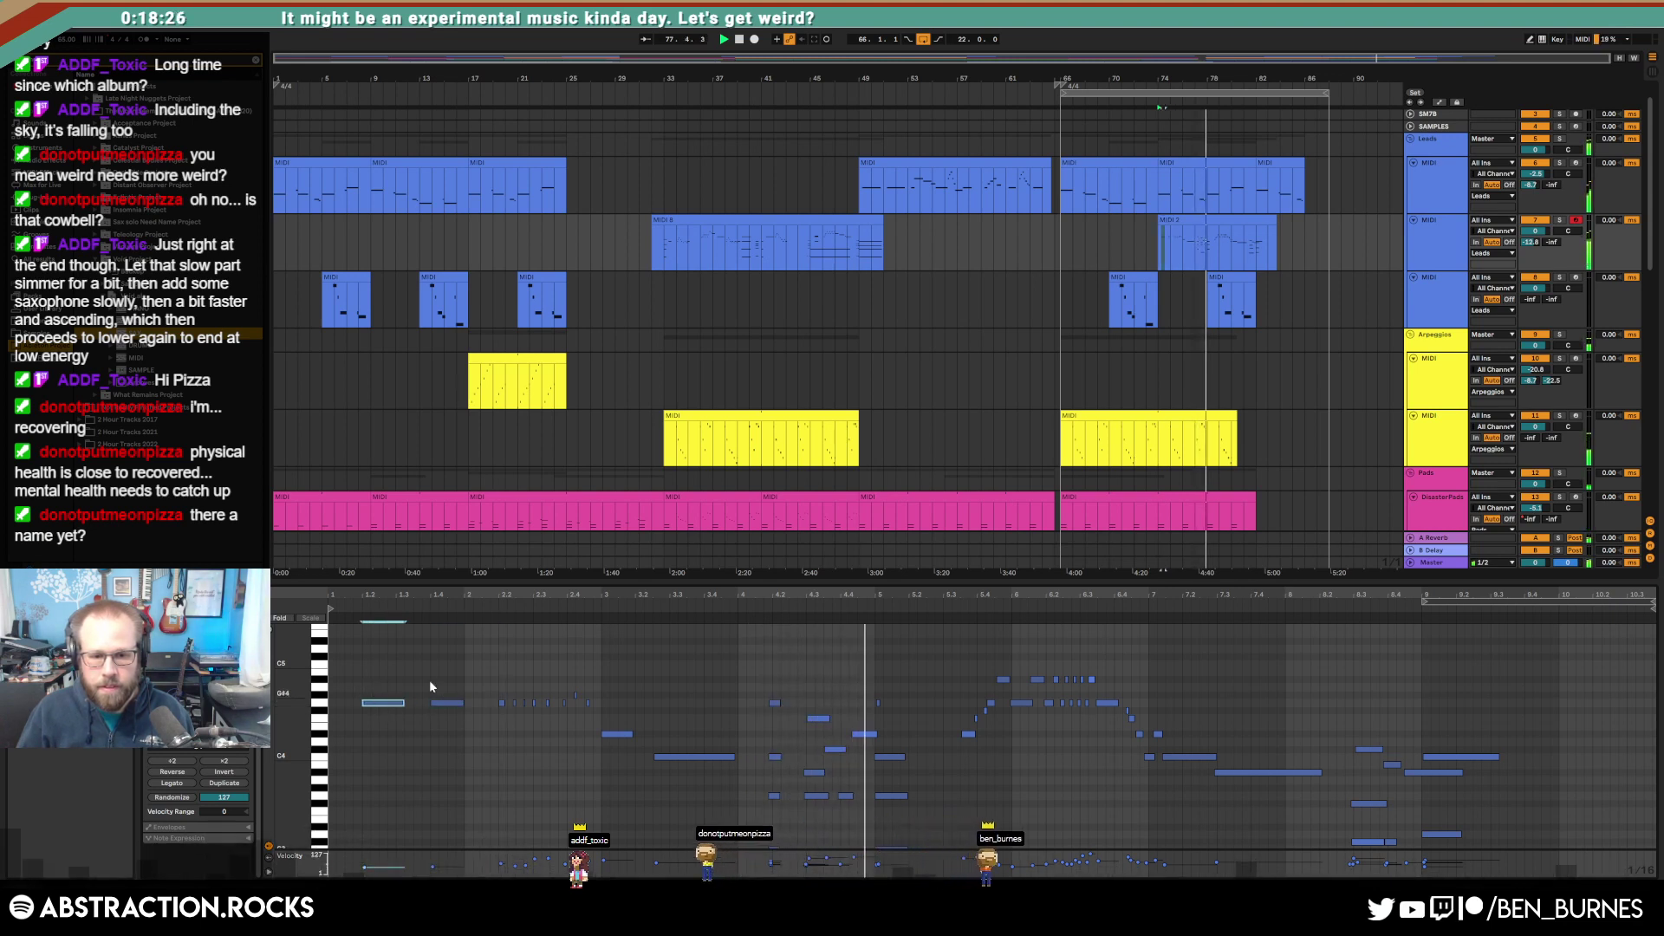
{"action": "left_click", "coordinate": [541, 689]}
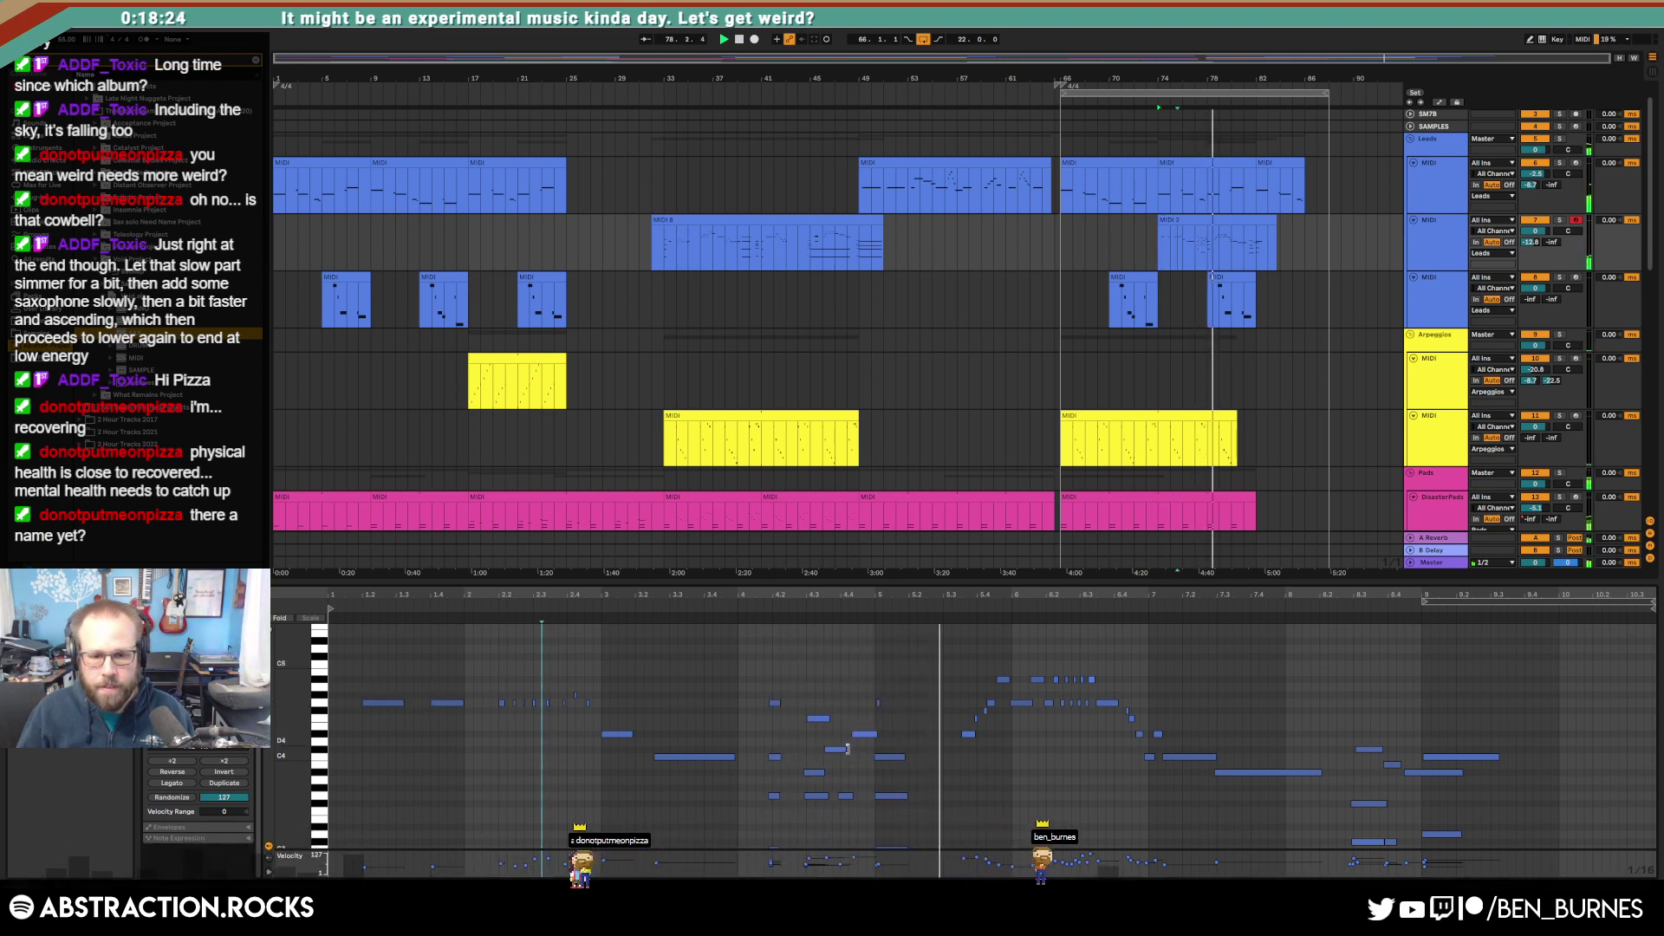
Step: Add a C#3 note on beat 3 of bar 77 above the low bass note of the second lead's chord
{"action": "left_click", "coordinate": [845, 795]}
{"action": "key", "text": "Left"}
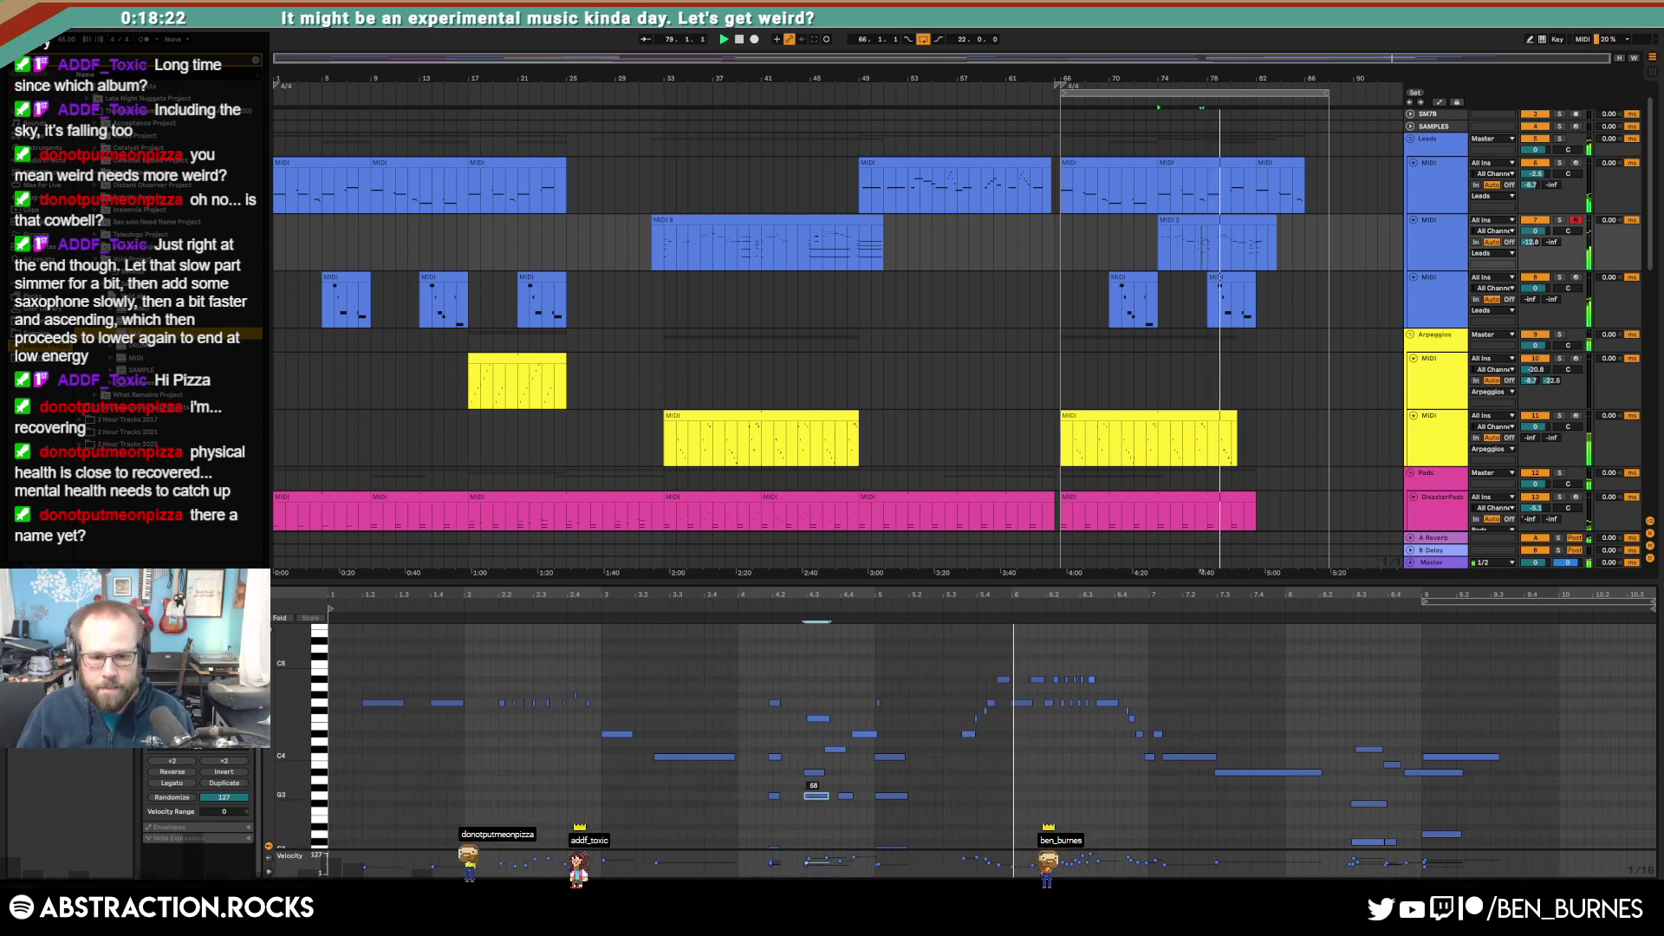
{"action": "key", "text": "Up"}
{"action": "key", "text": "Up"}
{"action": "key", "text": "Up"}
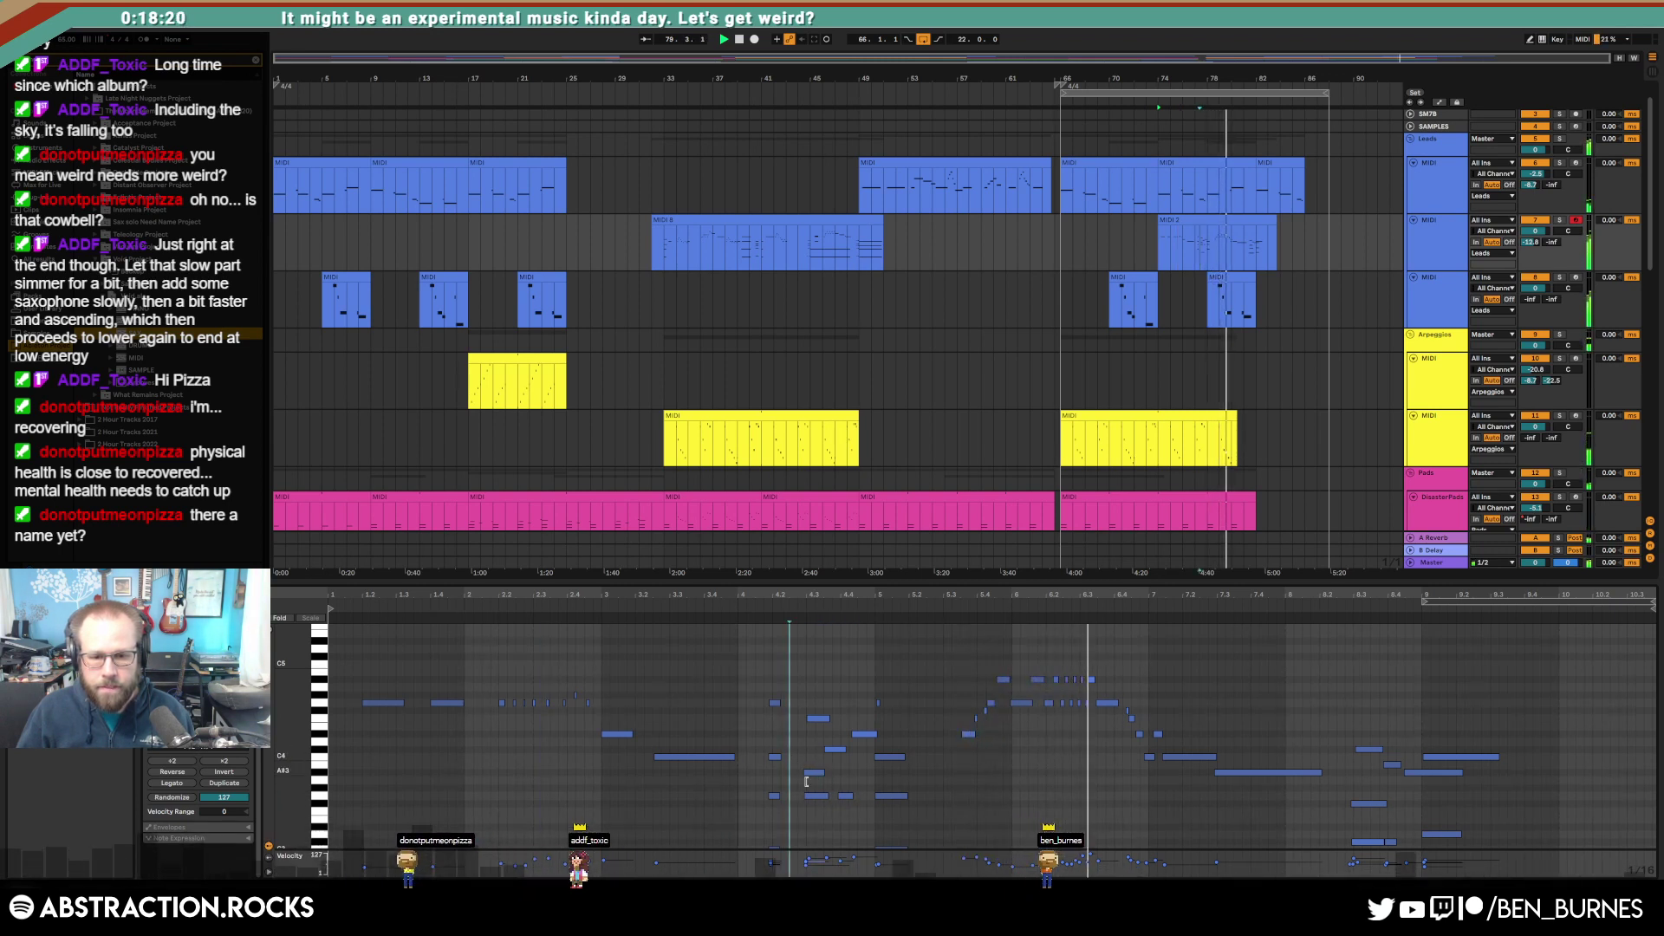
{"action": "scroll", "coordinate": [806, 783], "scroll_direction": "down", "scroll_amount": 3}
{"action": "left_click", "coordinate": [817, 797]}
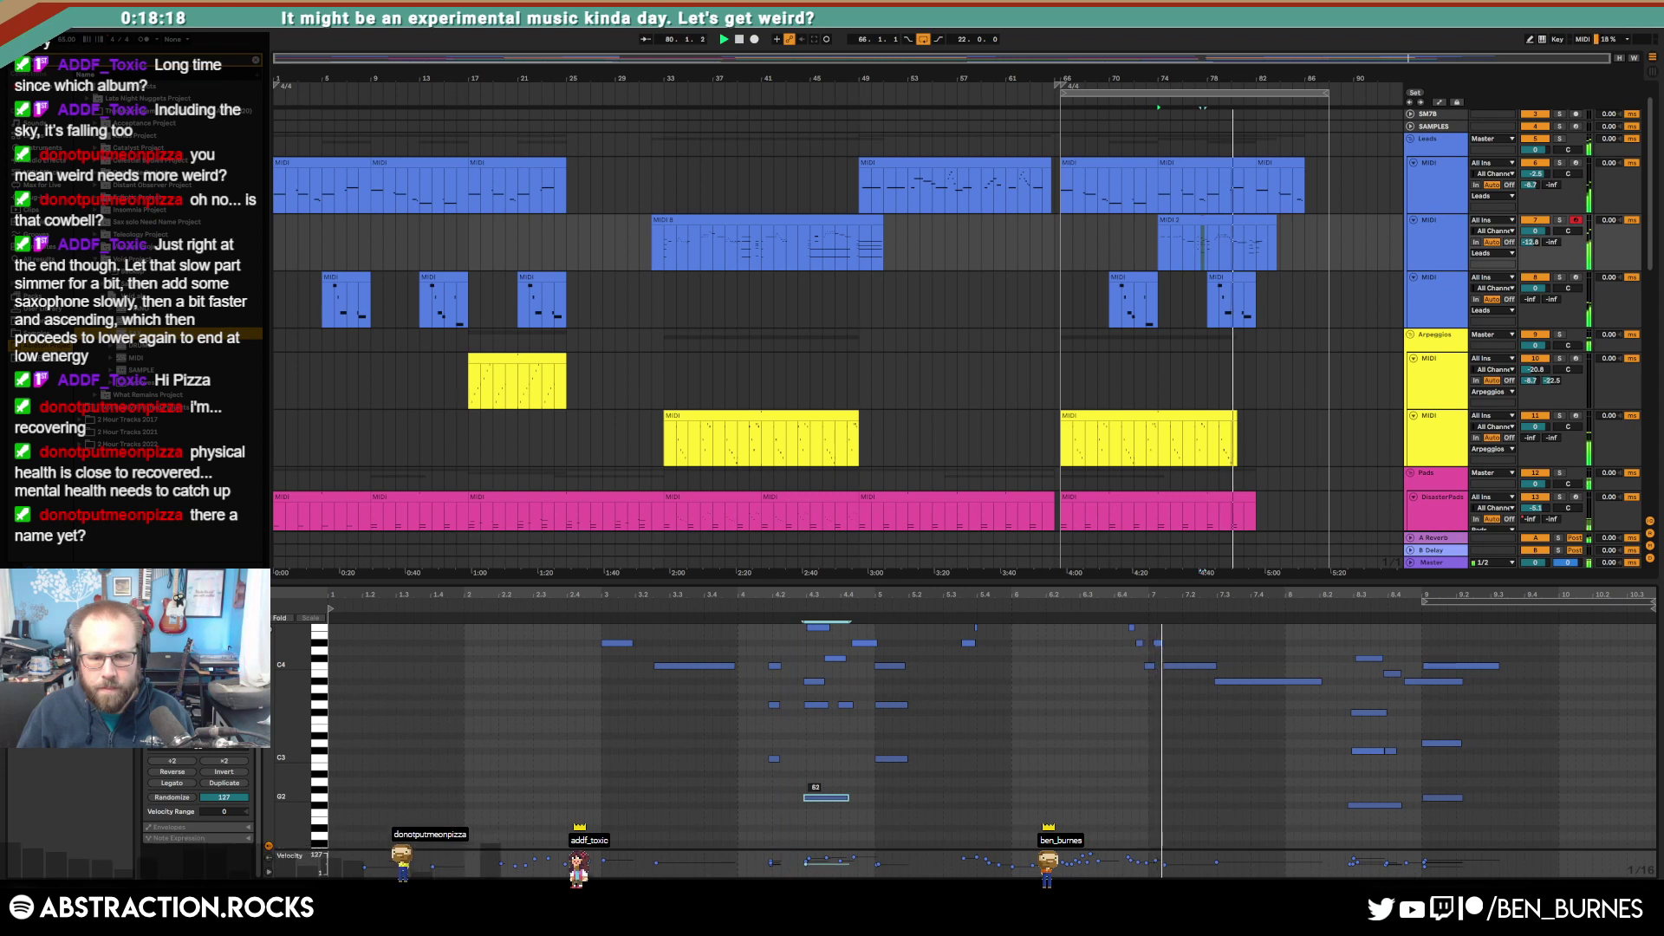
{"action": "double_click", "coordinate": [807, 751]}
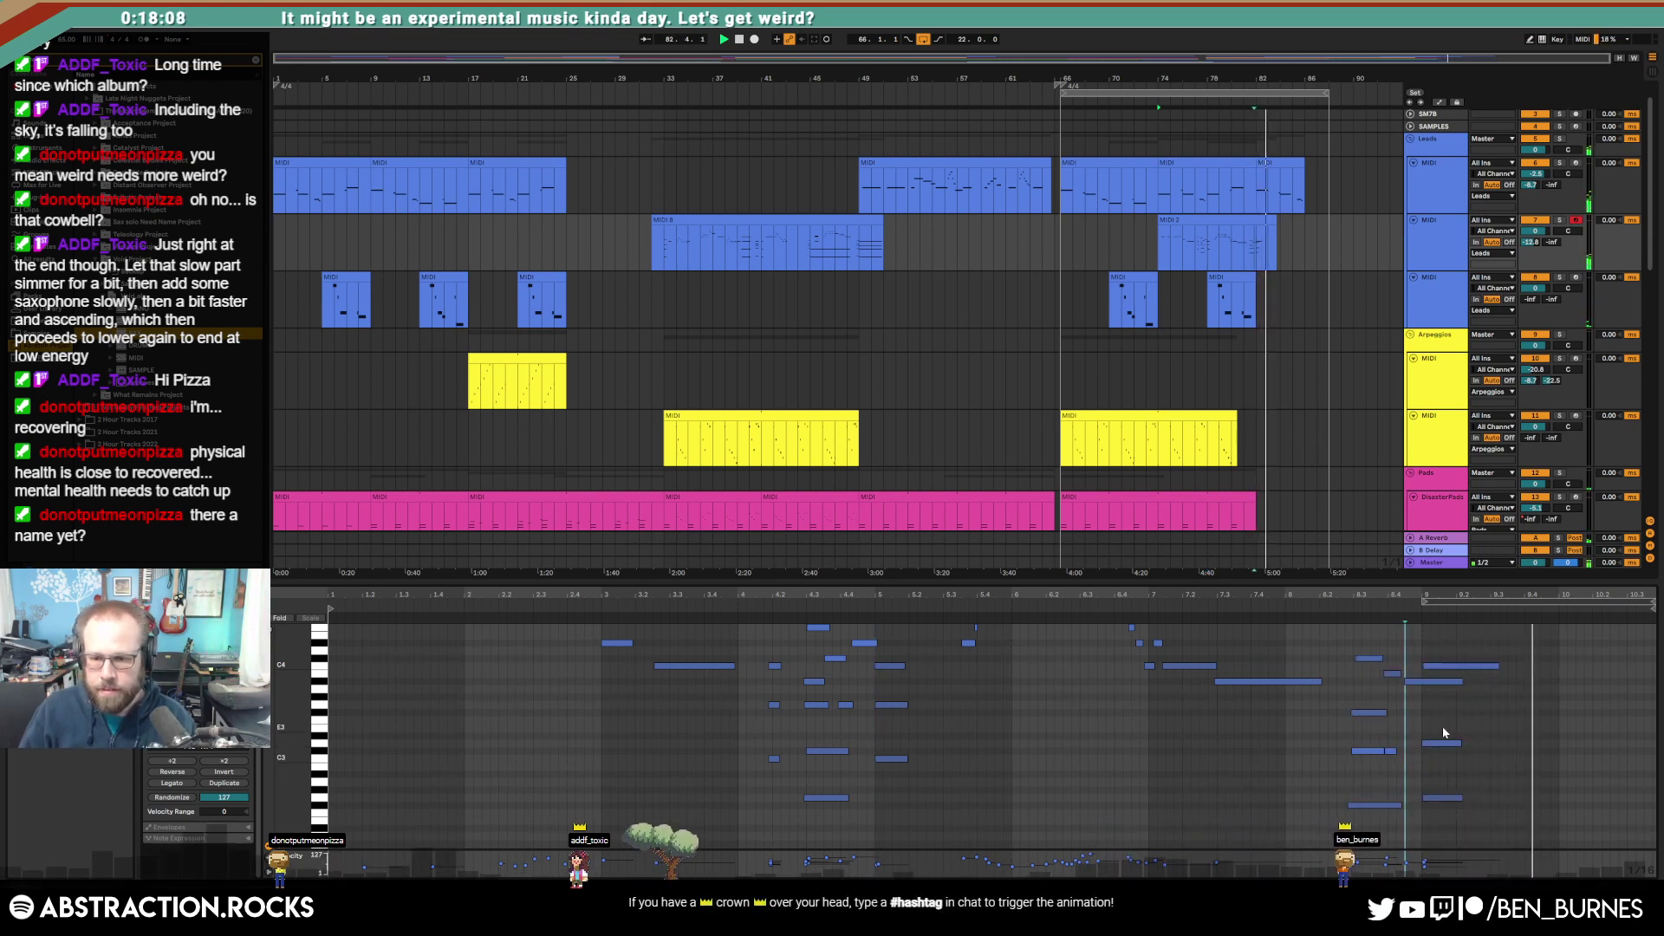
Step: Lower the middle chord note at bar 82 to C3 and shift bar 81's closing chord and the pickup notes after it slightly later
{"action": "left_click_drag", "start_coordinate": [1446, 743], "coordinate": [1448, 751]}
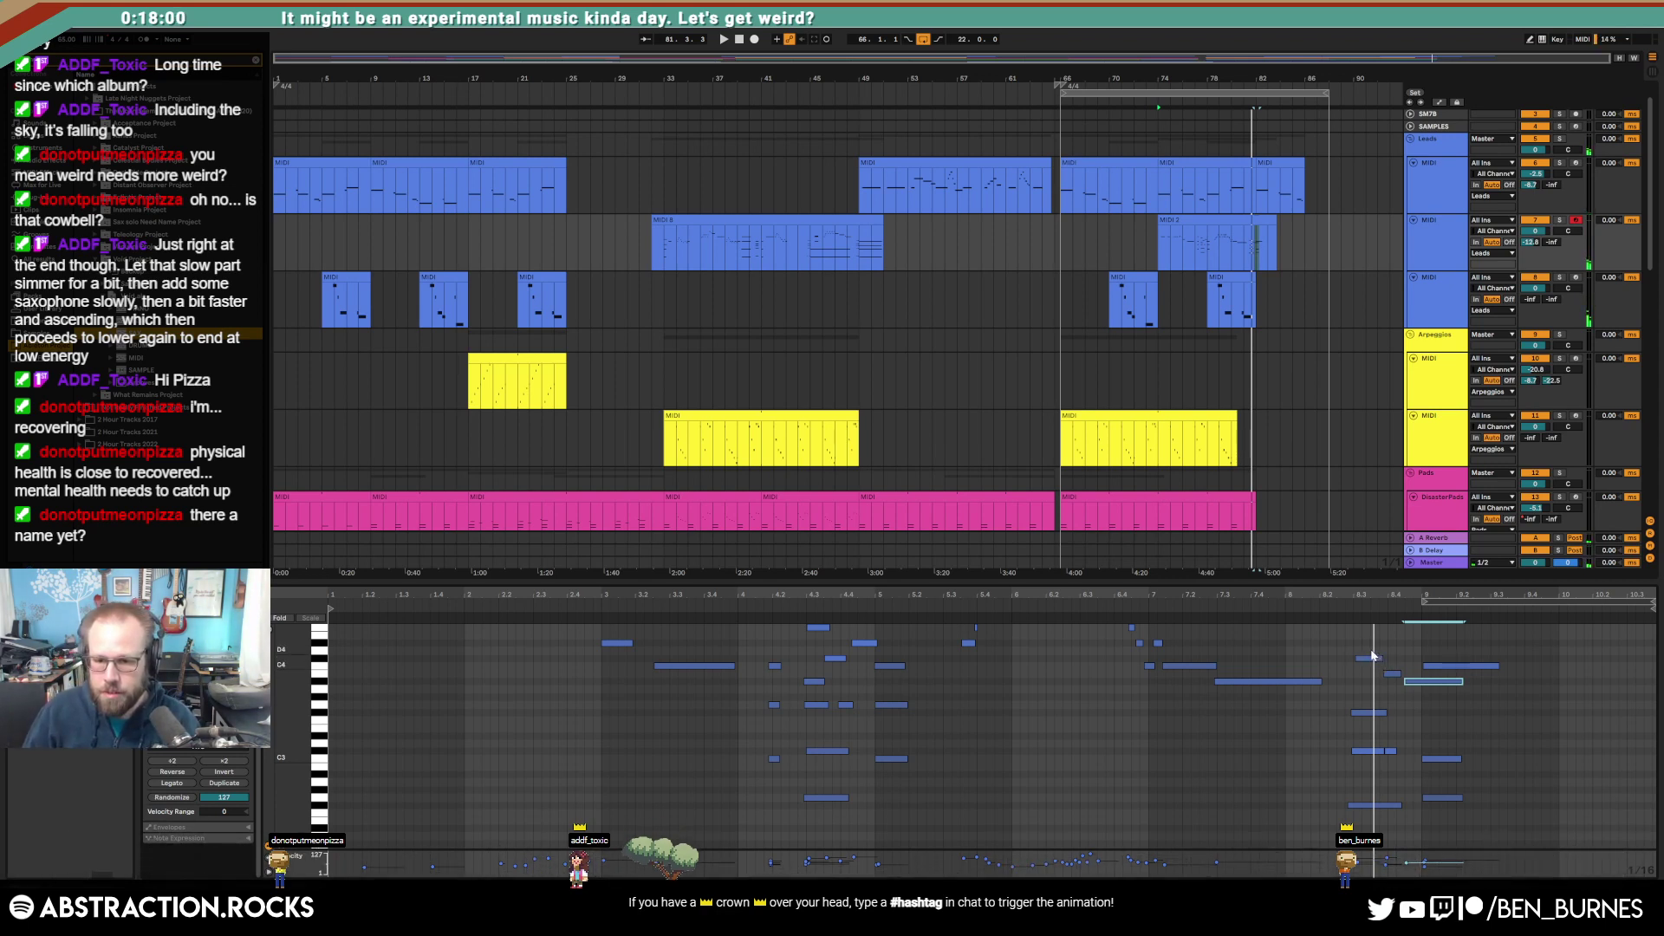
{"action": "left_click_drag", "start_coordinate": [1364, 648], "coordinate": [1367, 829]}
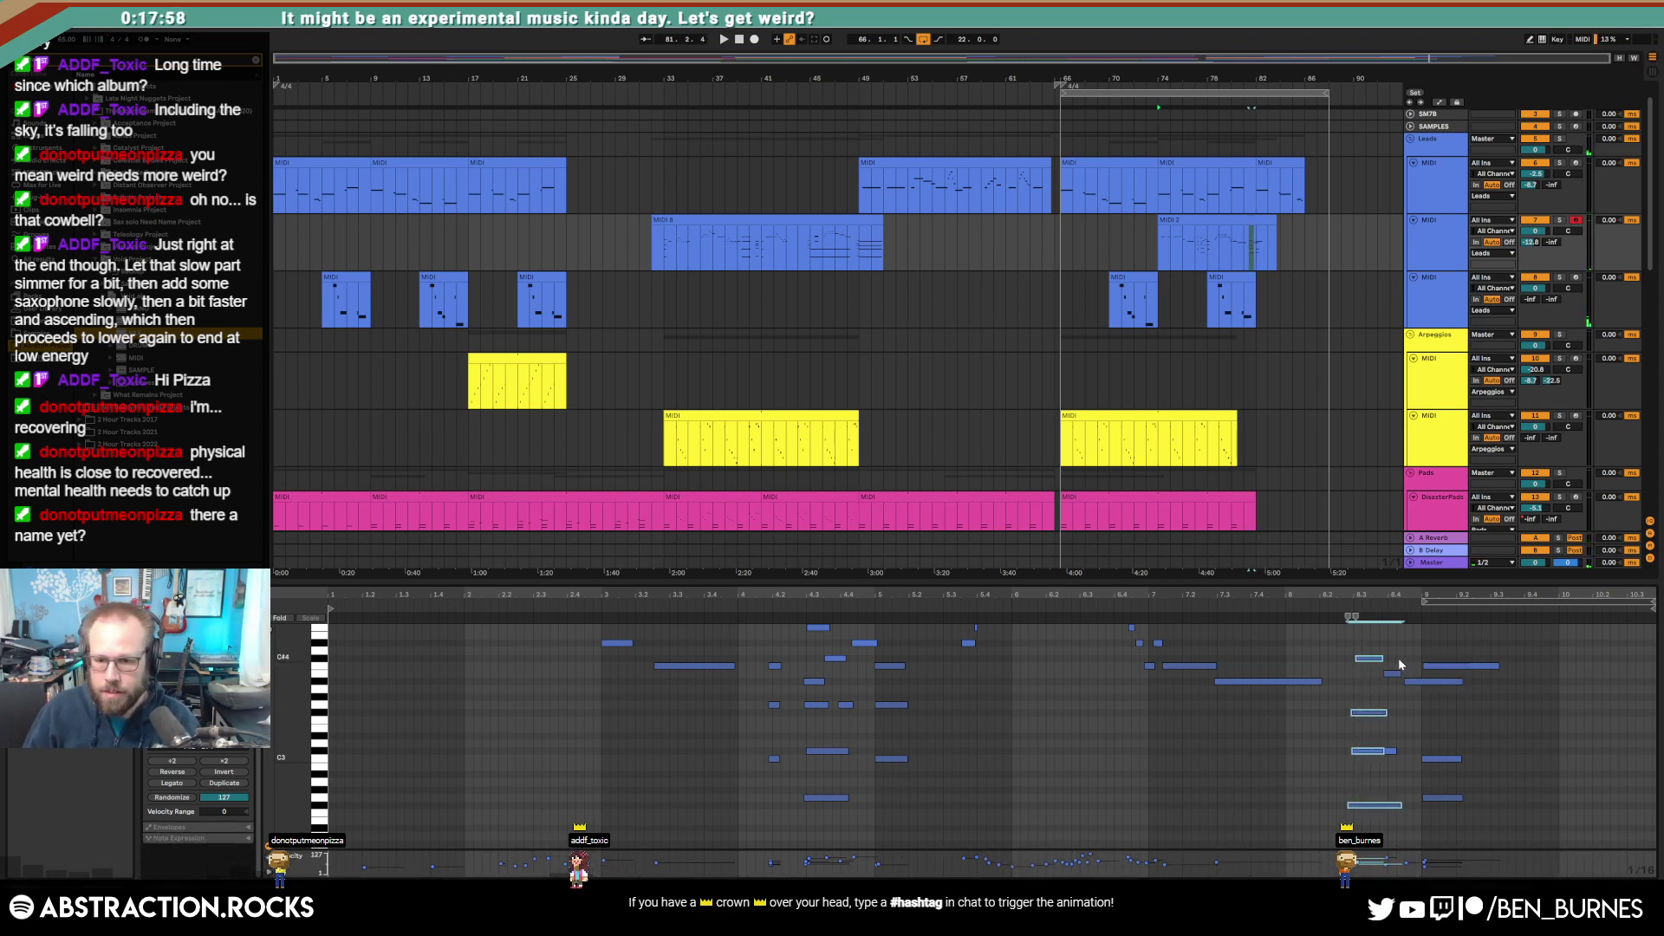
{"action": "left_click_drag", "start_coordinate": [1393, 674], "coordinate": [1414, 675]}
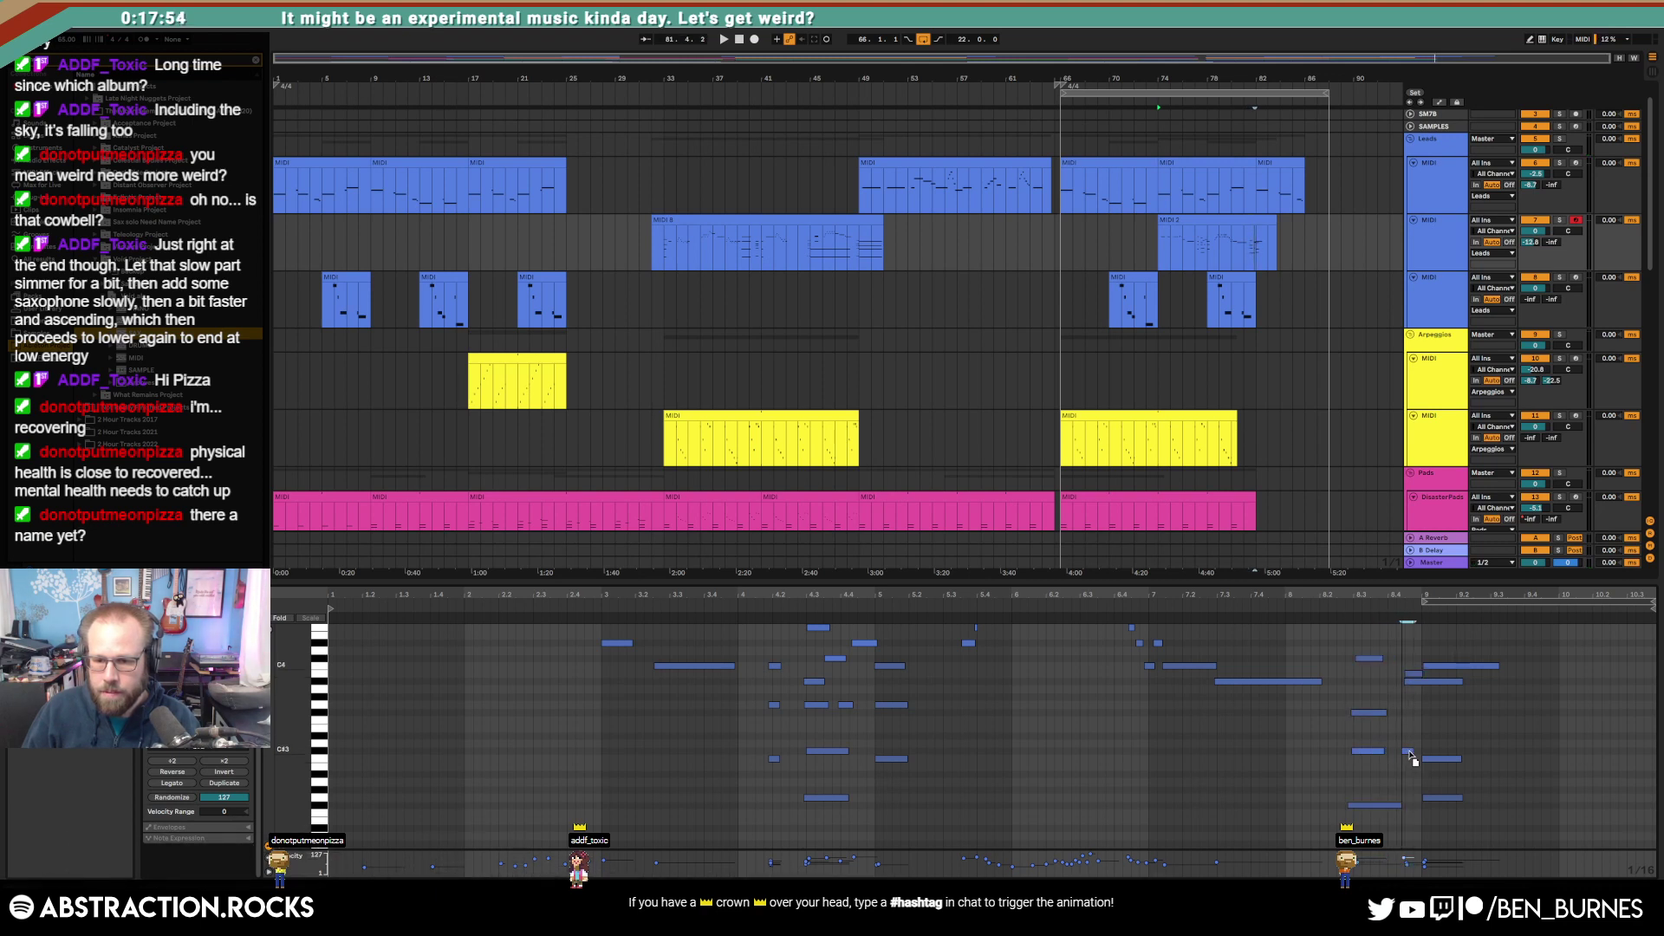
{"action": "left_click_drag", "start_coordinate": [1434, 683], "coordinate": [1410, 763]}
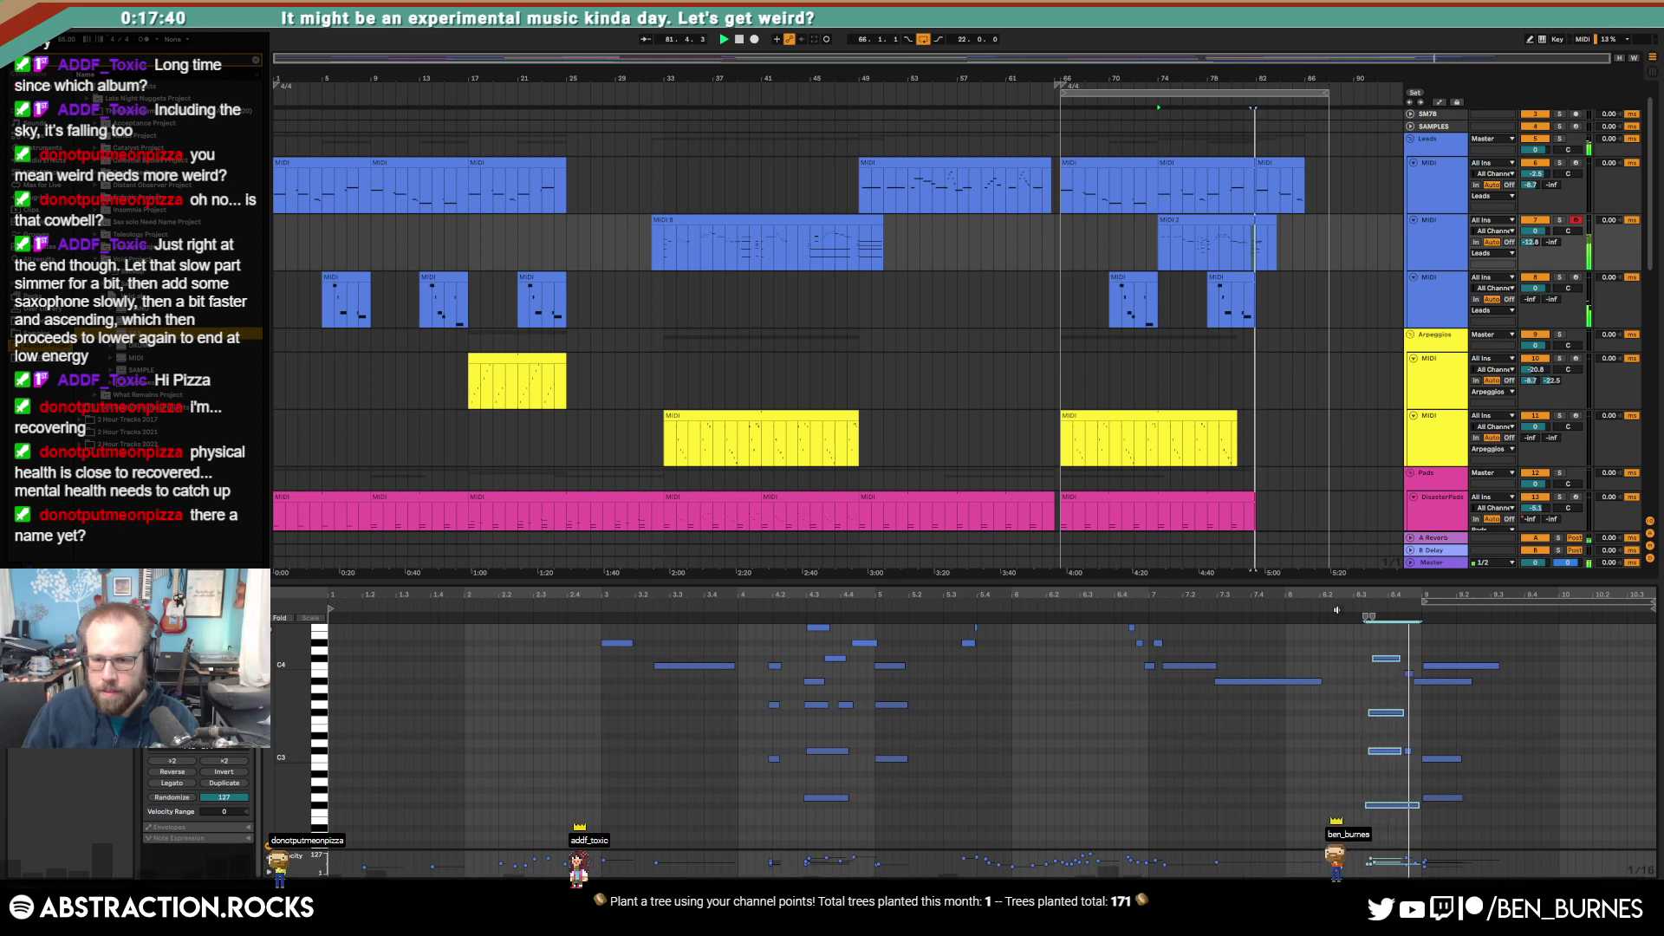
Step: Play back the shifted notes and shorten the A#3 note that holds over into bar 82
{"action": "left_click", "coordinate": [1409, 752]}
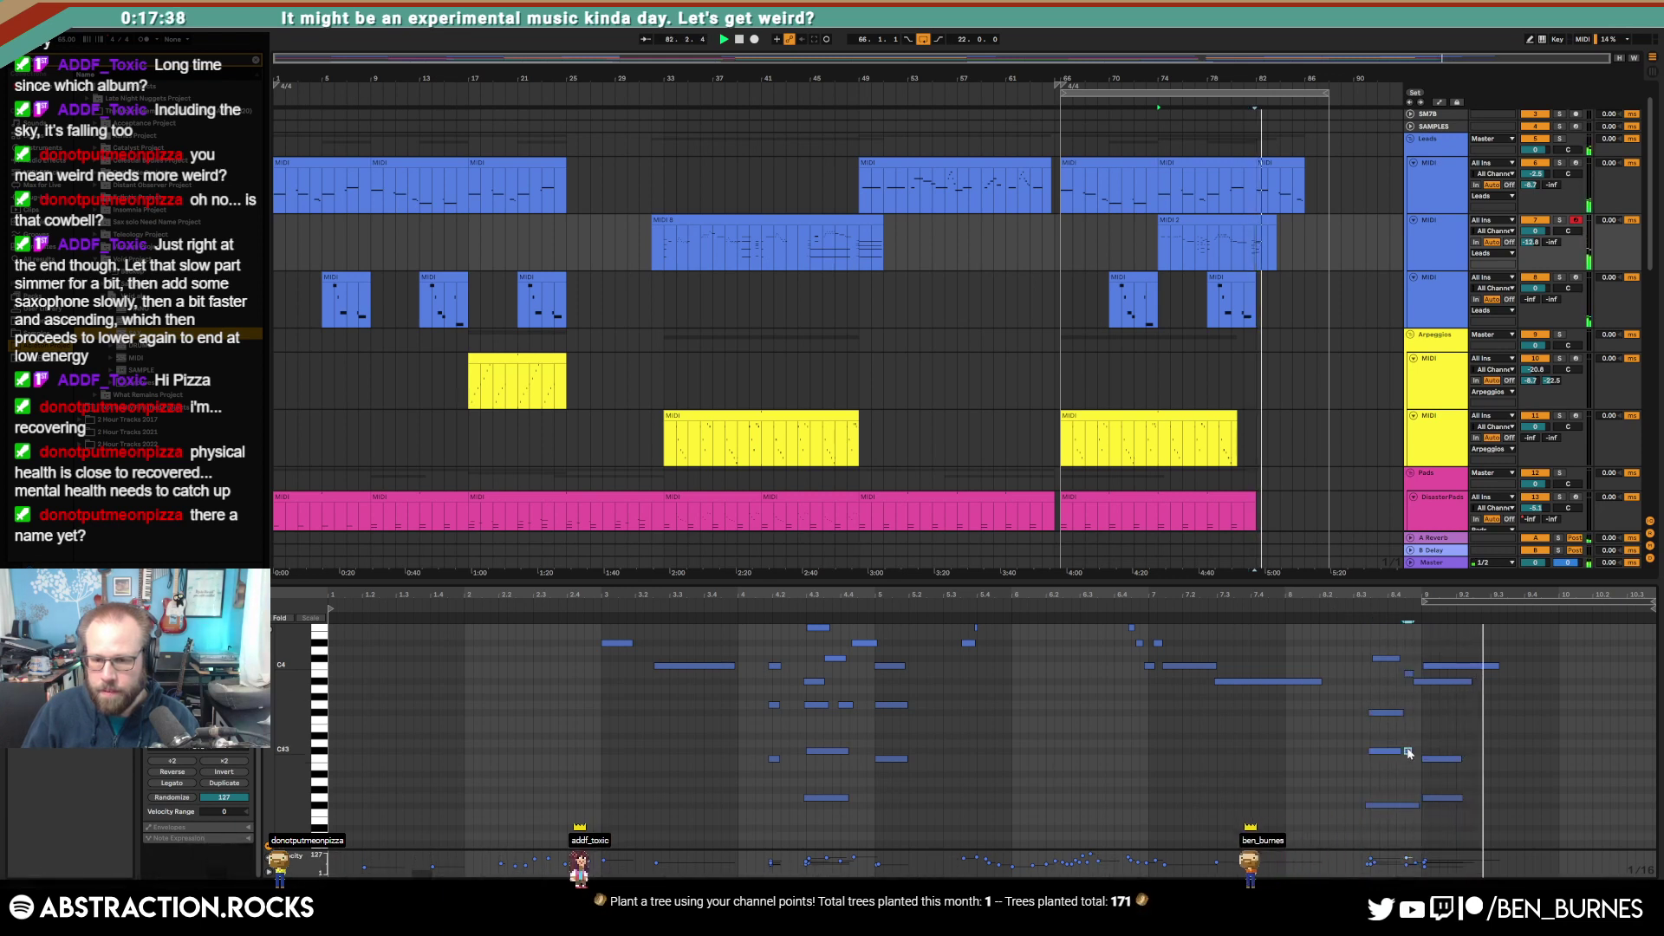
{"action": "key", "text": "space"}
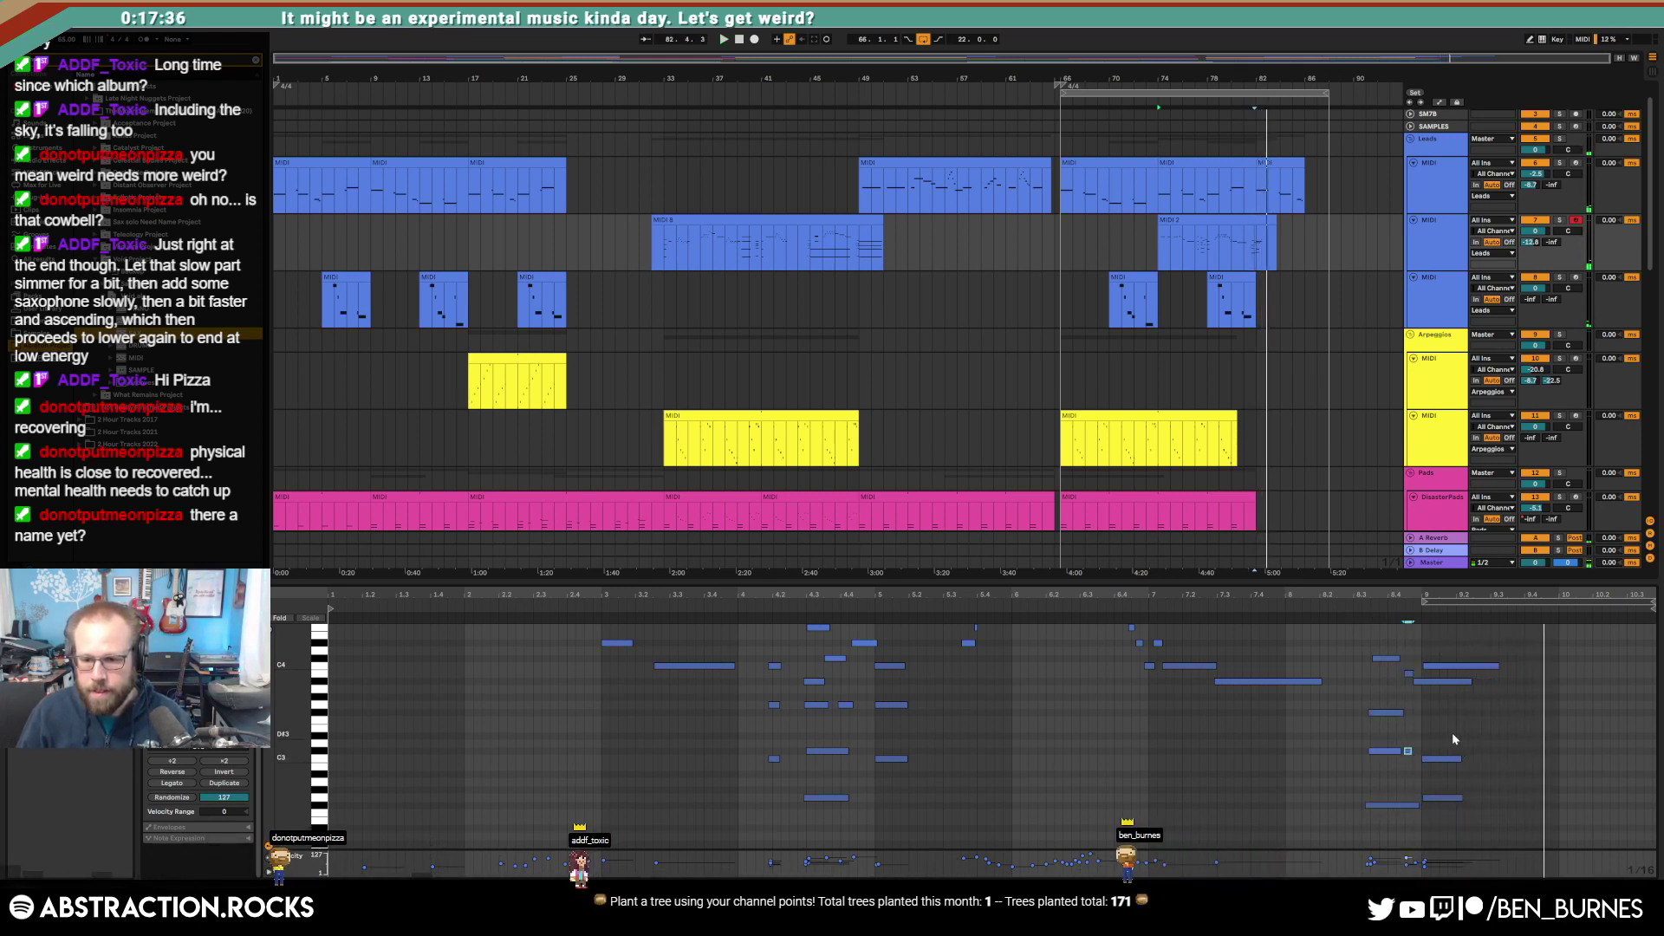
{"action": "left_click", "coordinate": [1461, 682]}
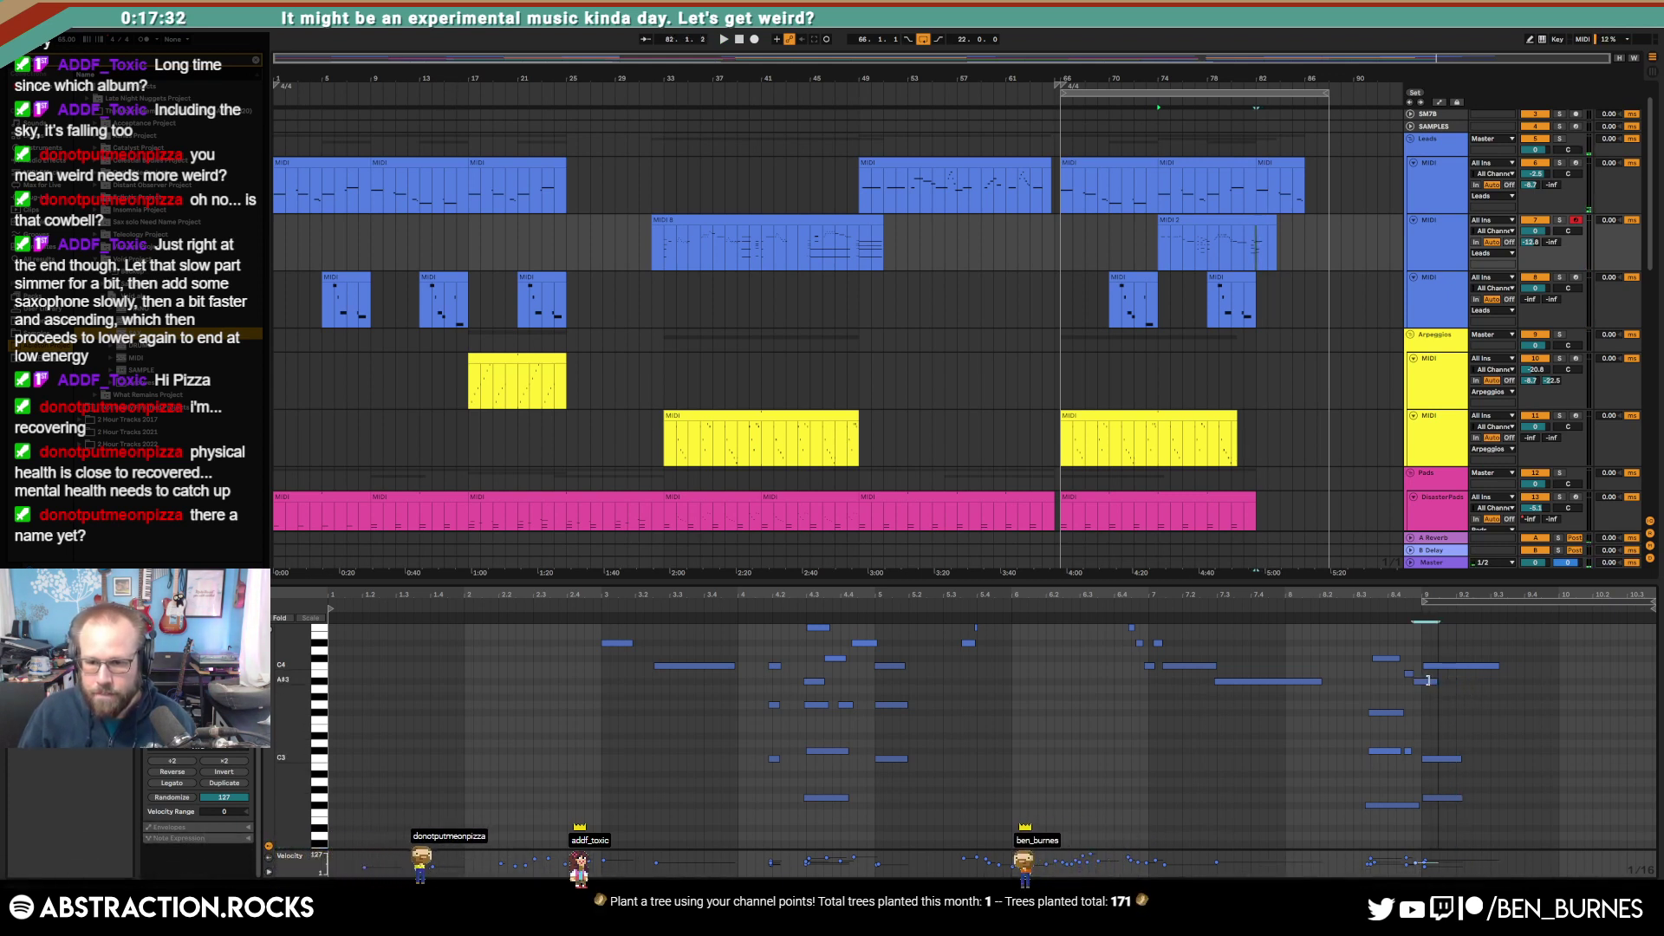
Step: Try raising the short low pickup note just before bar 82 to D#3 and play it back
{"action": "scroll", "coordinate": [1443, 732], "scroll_direction": "down", "scroll_amount": 3}
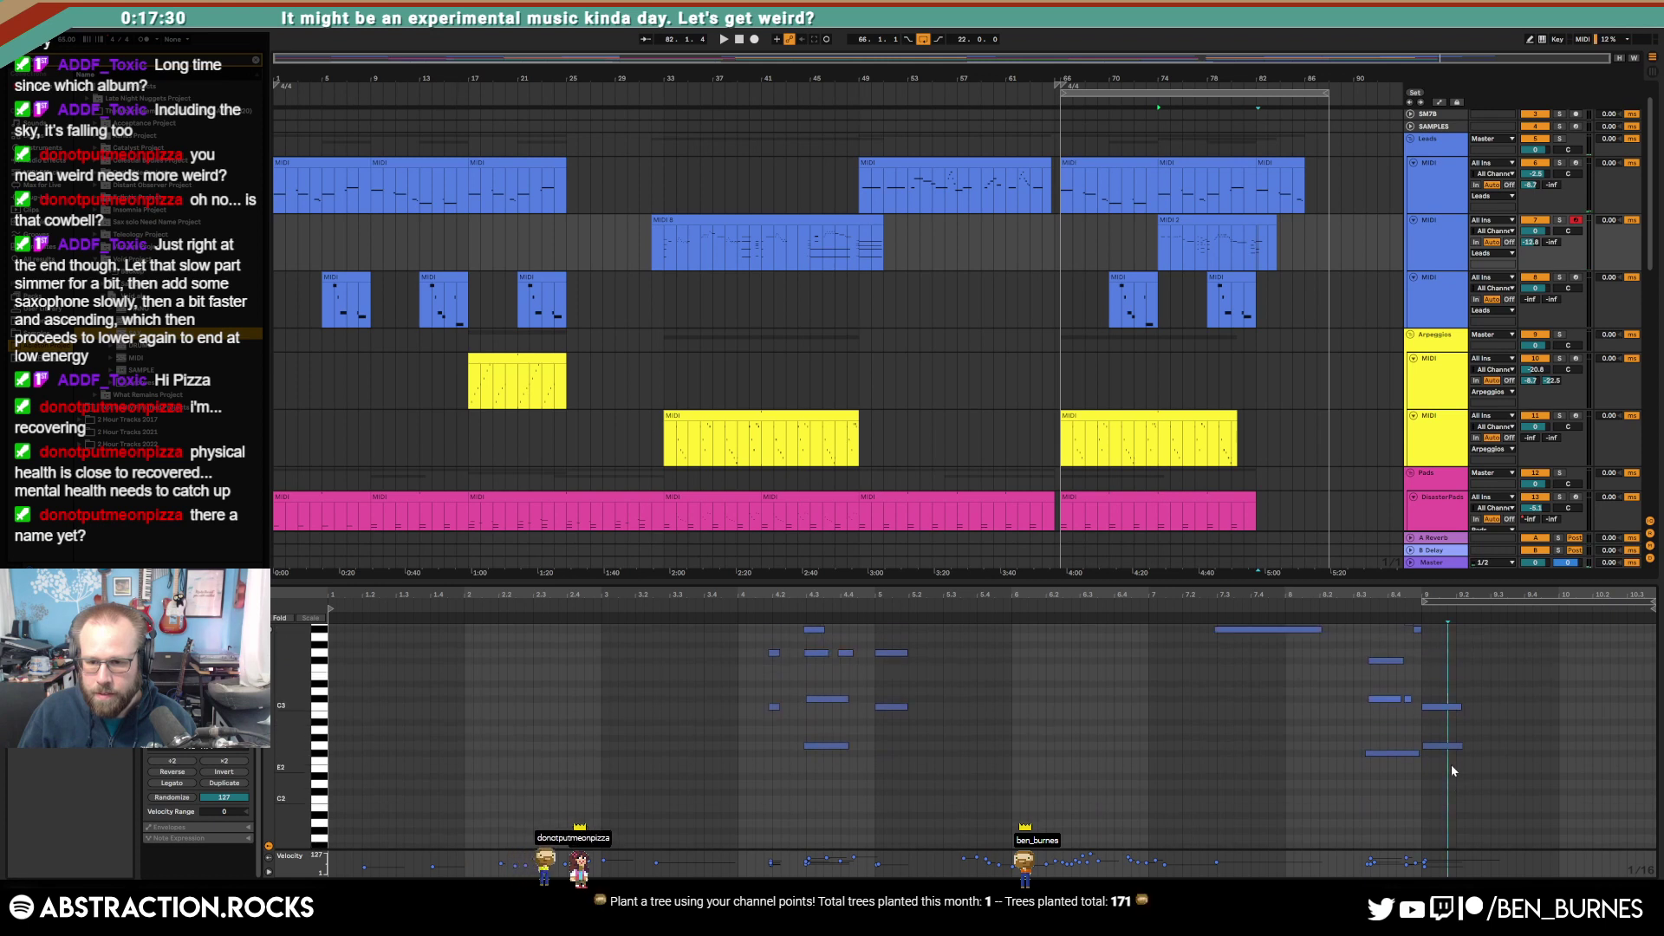
{"action": "left_click", "coordinate": [1364, 615]}
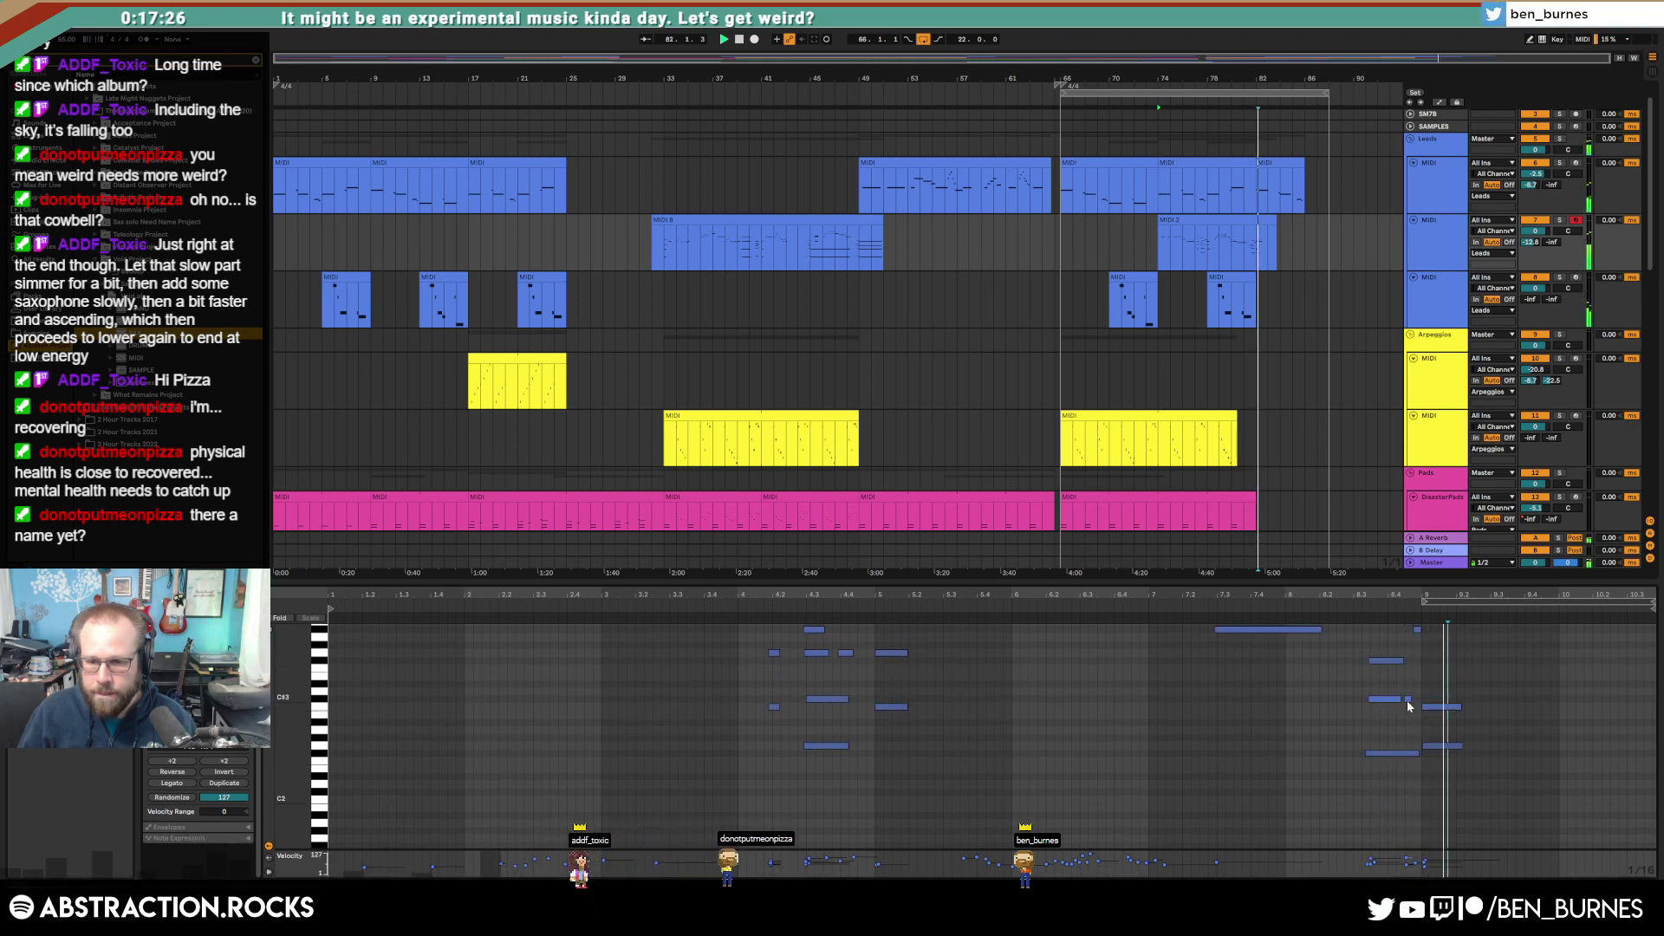
{"action": "left_click_drag", "start_coordinate": [1408, 698], "coordinate": [1408, 723]}
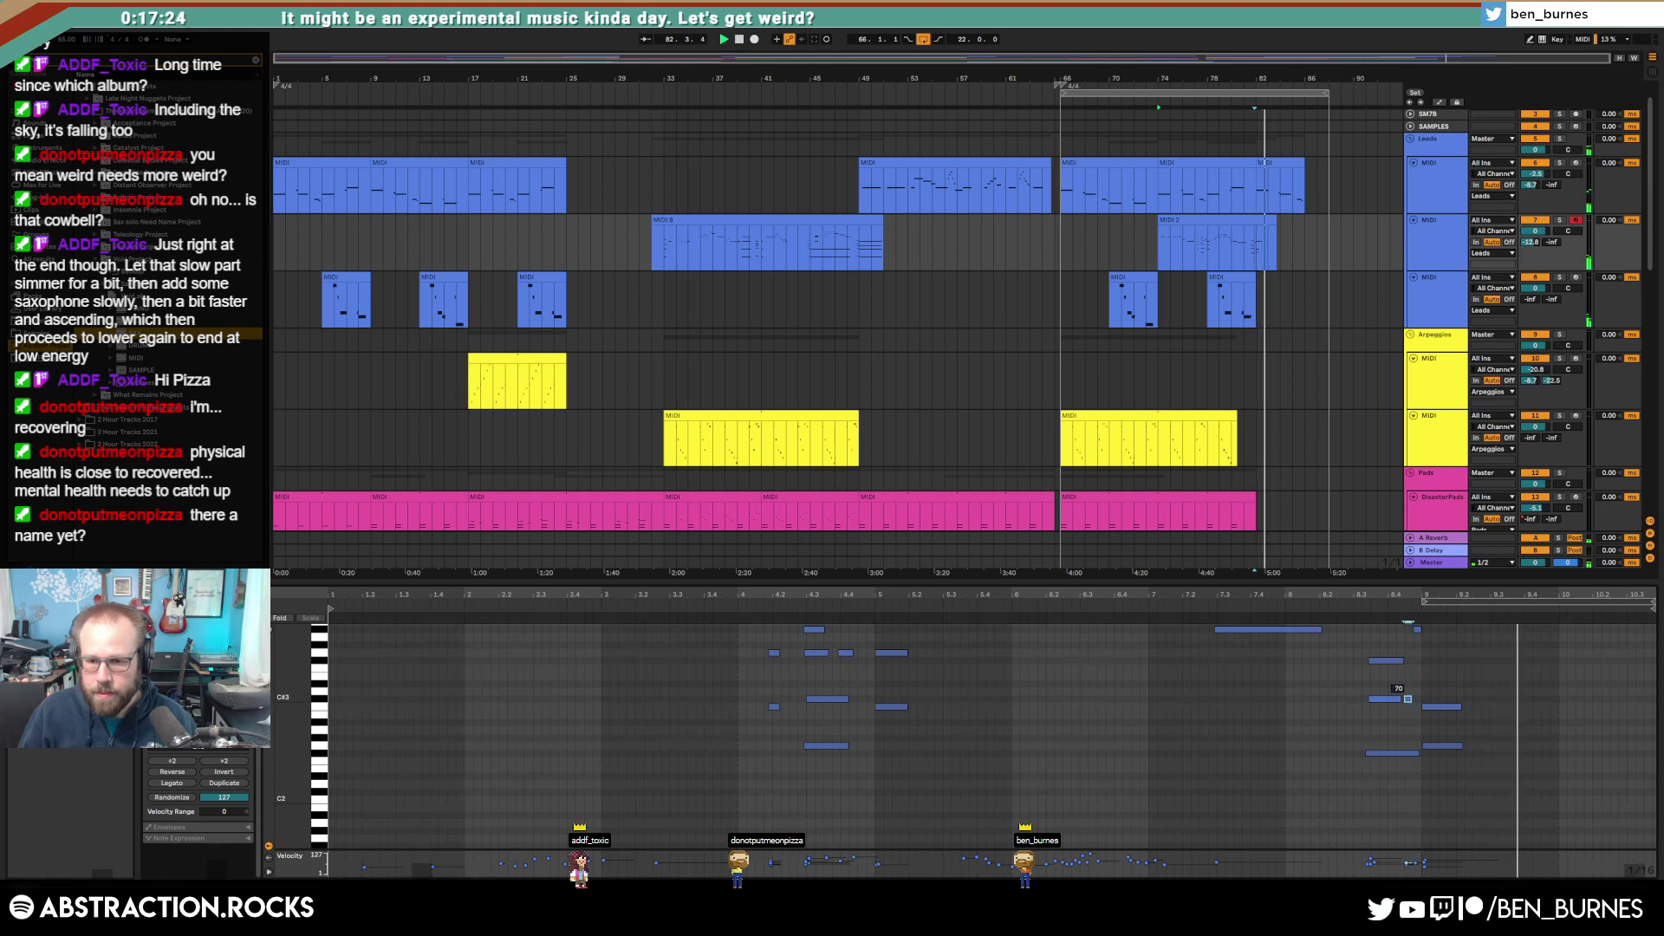
{"action": "scroll", "coordinate": [1434, 710], "scroll_direction": "up", "scroll_amount": 3}
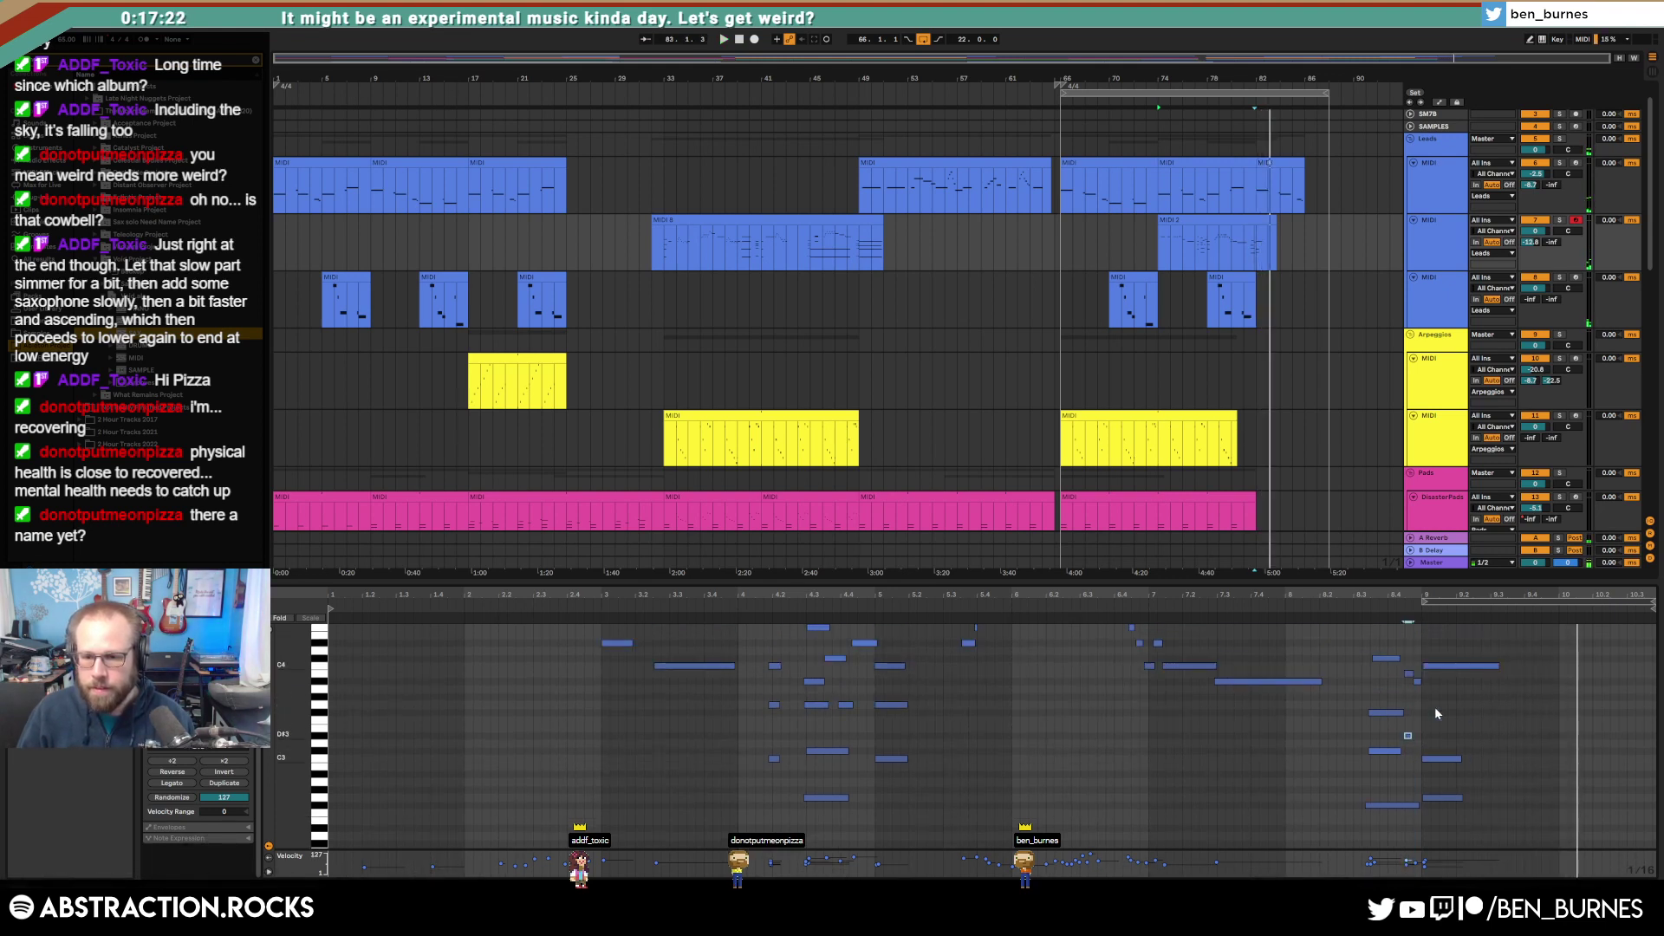
{"action": "scroll", "coordinate": [1421, 702], "scroll_direction": "up", "scroll_amount": 2}
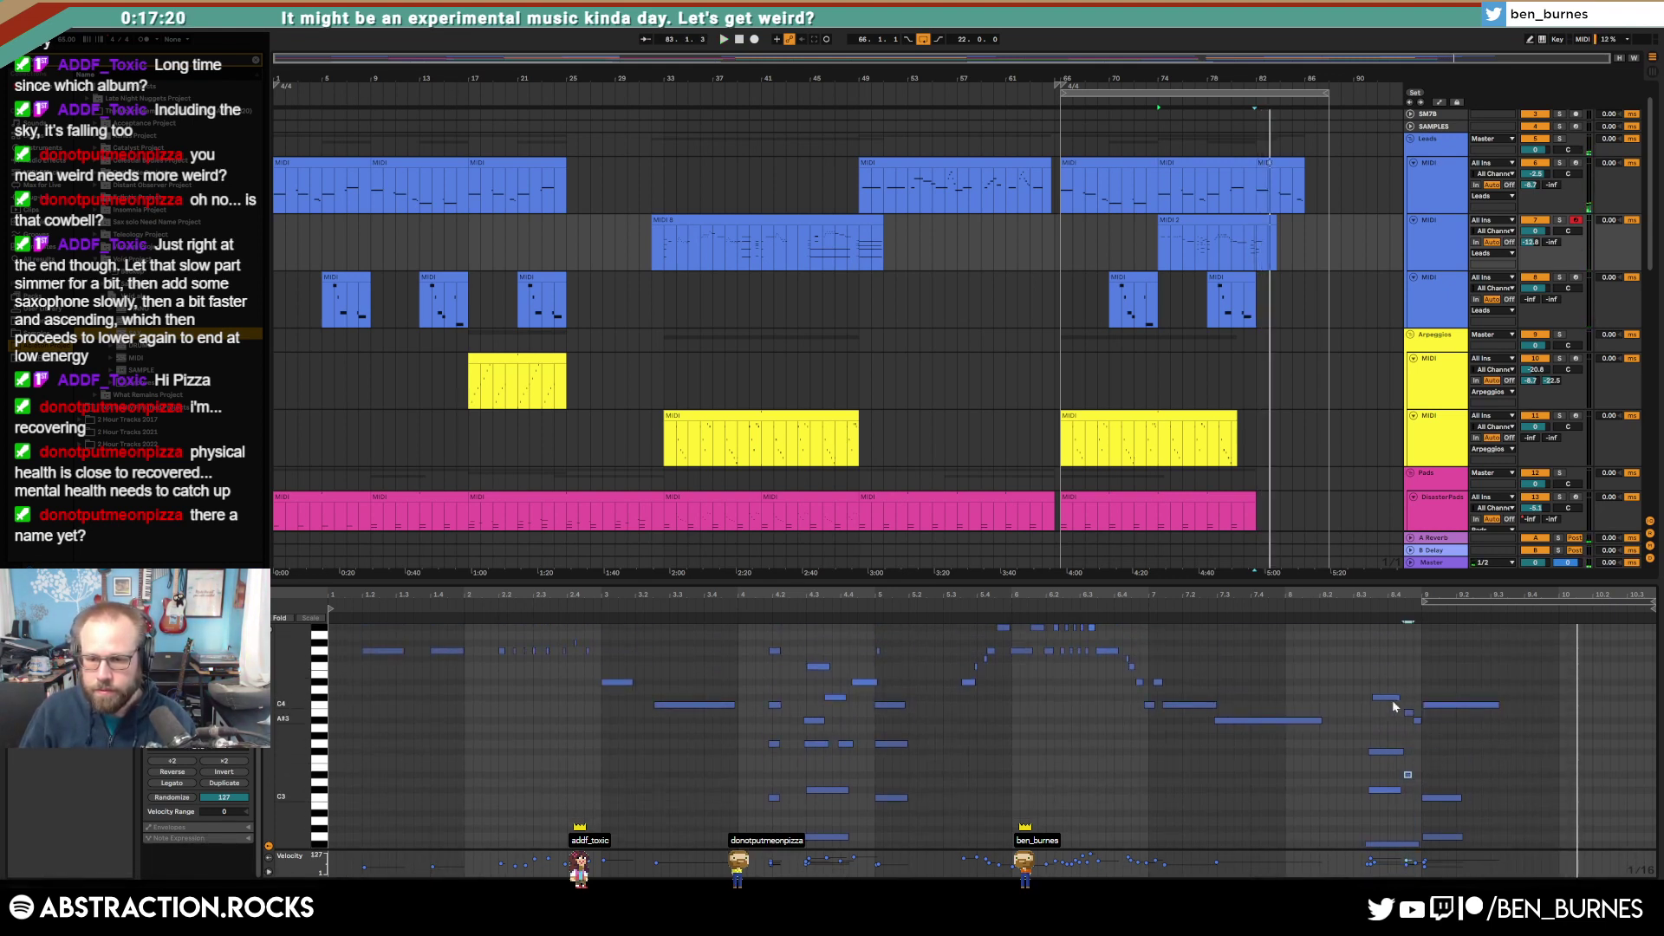
Step: Lengthen bar 81's closing chord by starting its notes earlier, shift the whole chord slightly later and play it back
{"action": "key", "text": "space"}
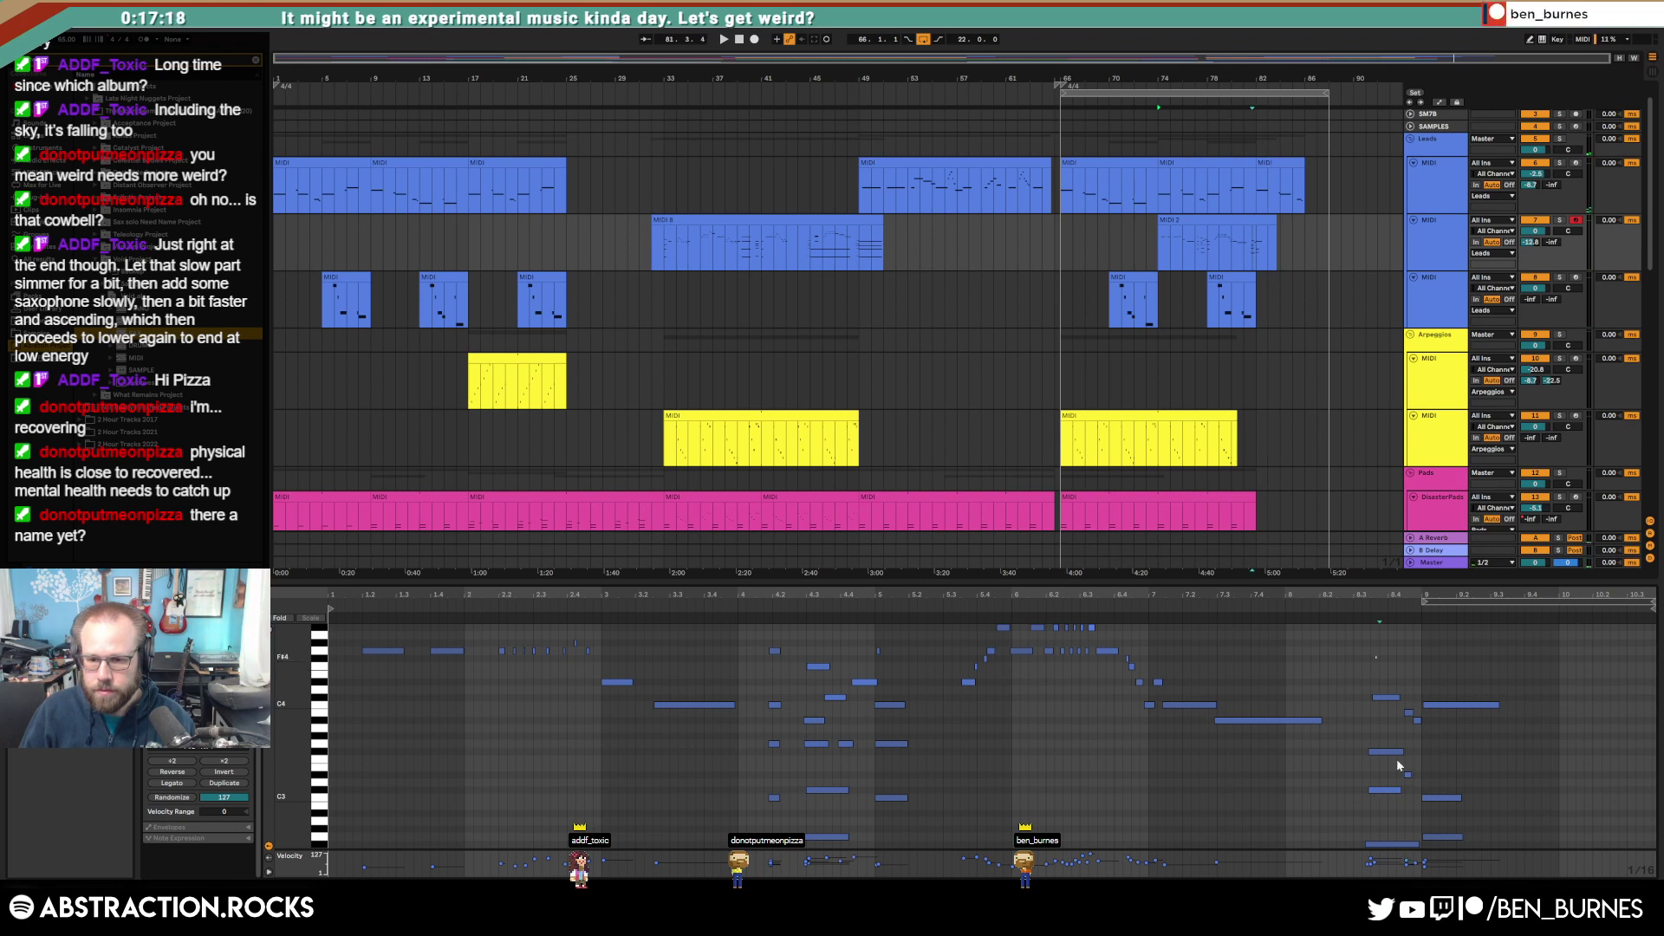
{"action": "left_click_drag", "start_coordinate": [1376, 657], "coordinate": [1392, 845]}
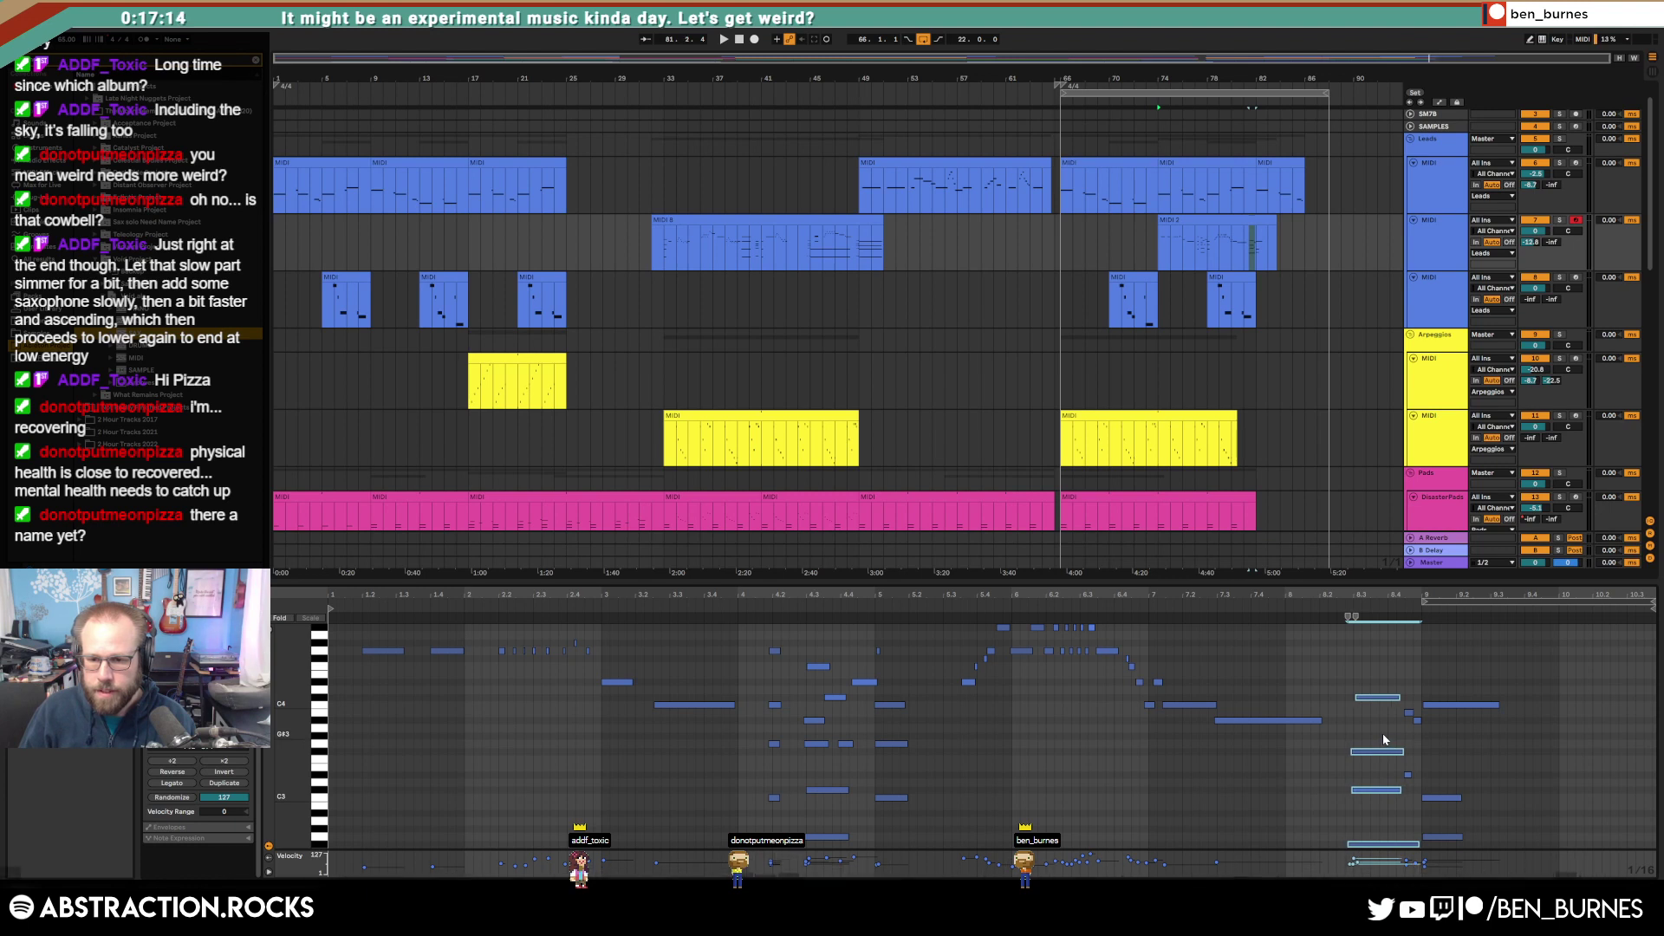
{"action": "left_click", "coordinate": [1336, 602]}
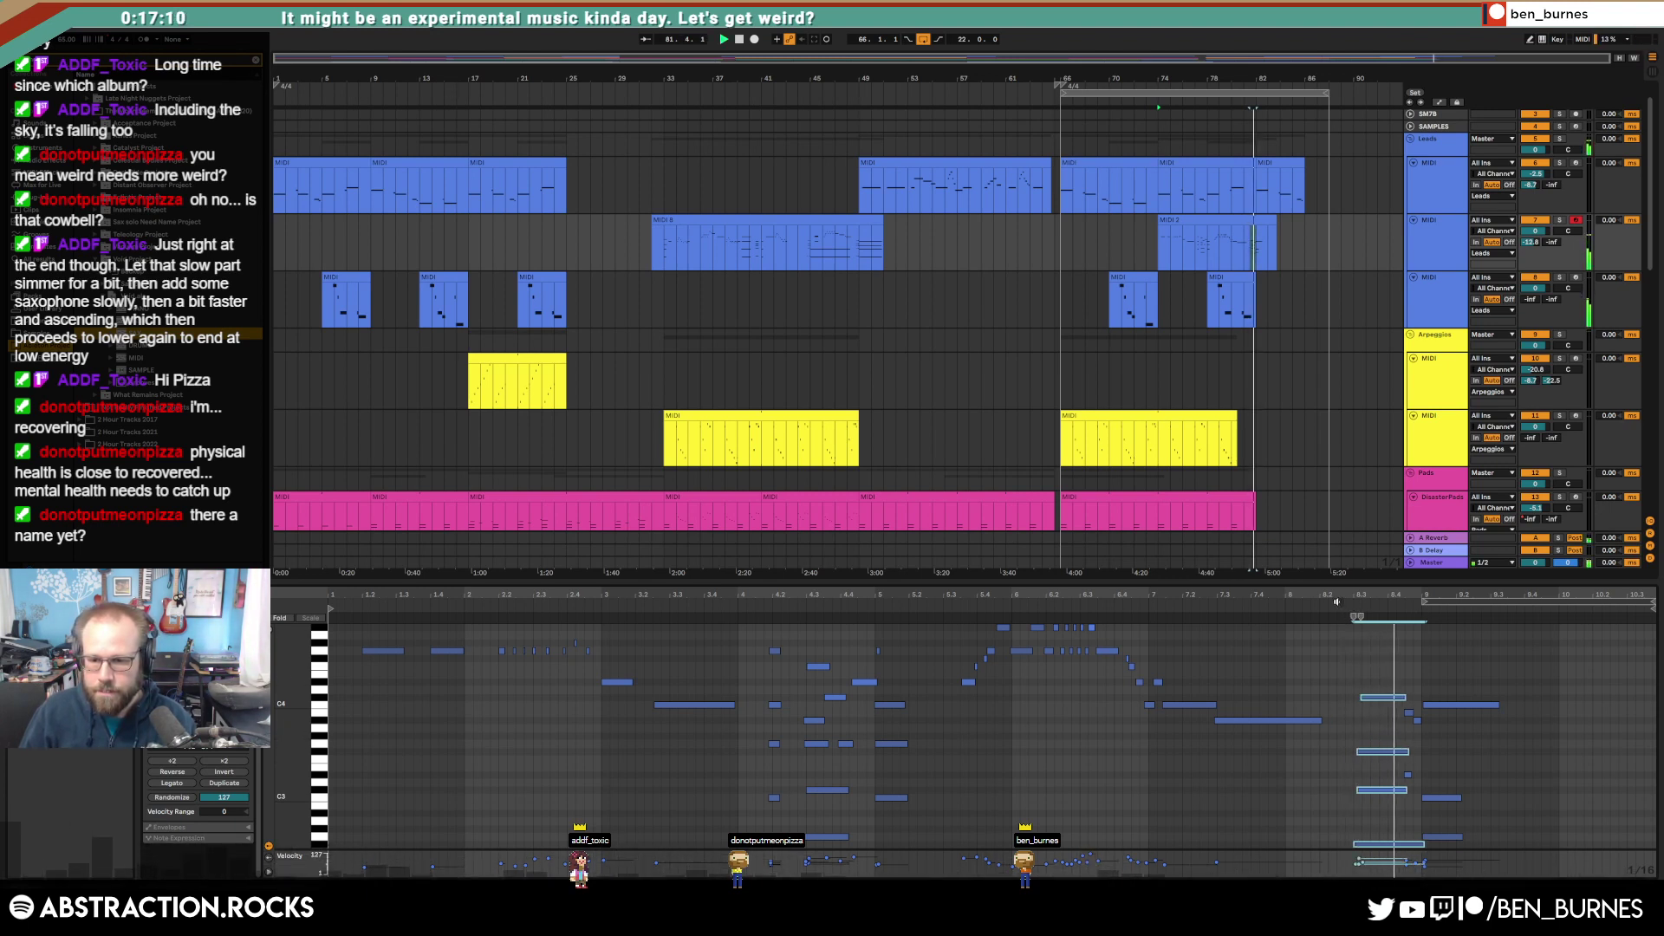
Step: Lower the short low pickup note just before bar 82 to C#3 and fine-tune its end
{"action": "left_click", "coordinate": [1407, 773]}
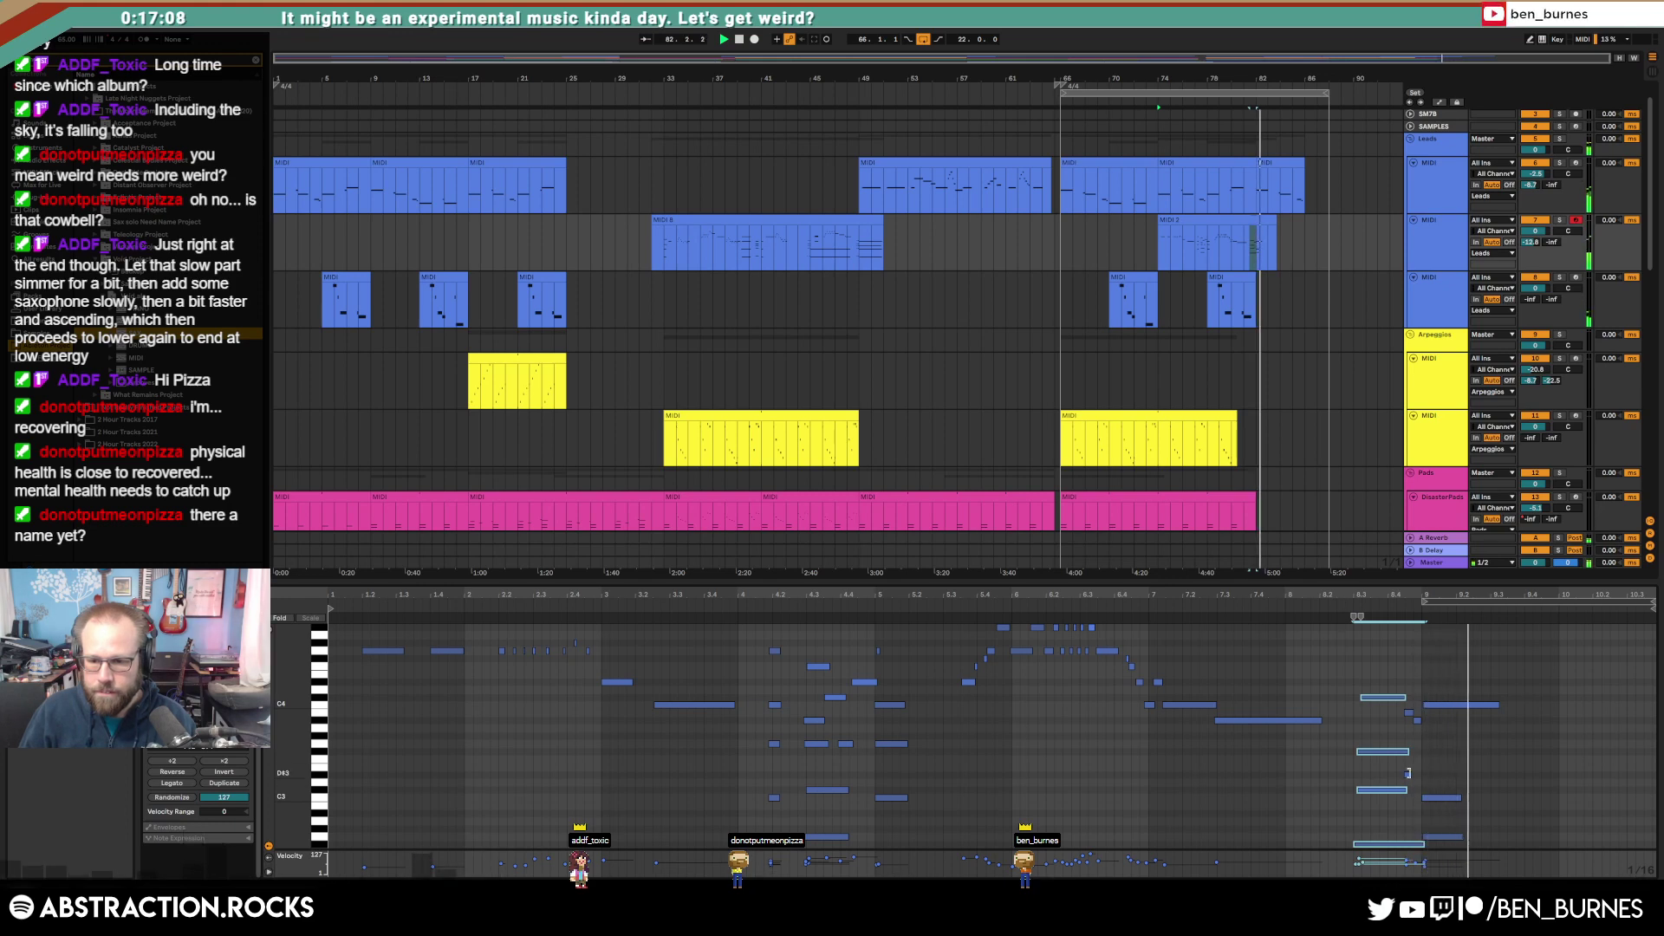
{"action": "key", "text": "Down"}
{"action": "key", "text": "Down"}
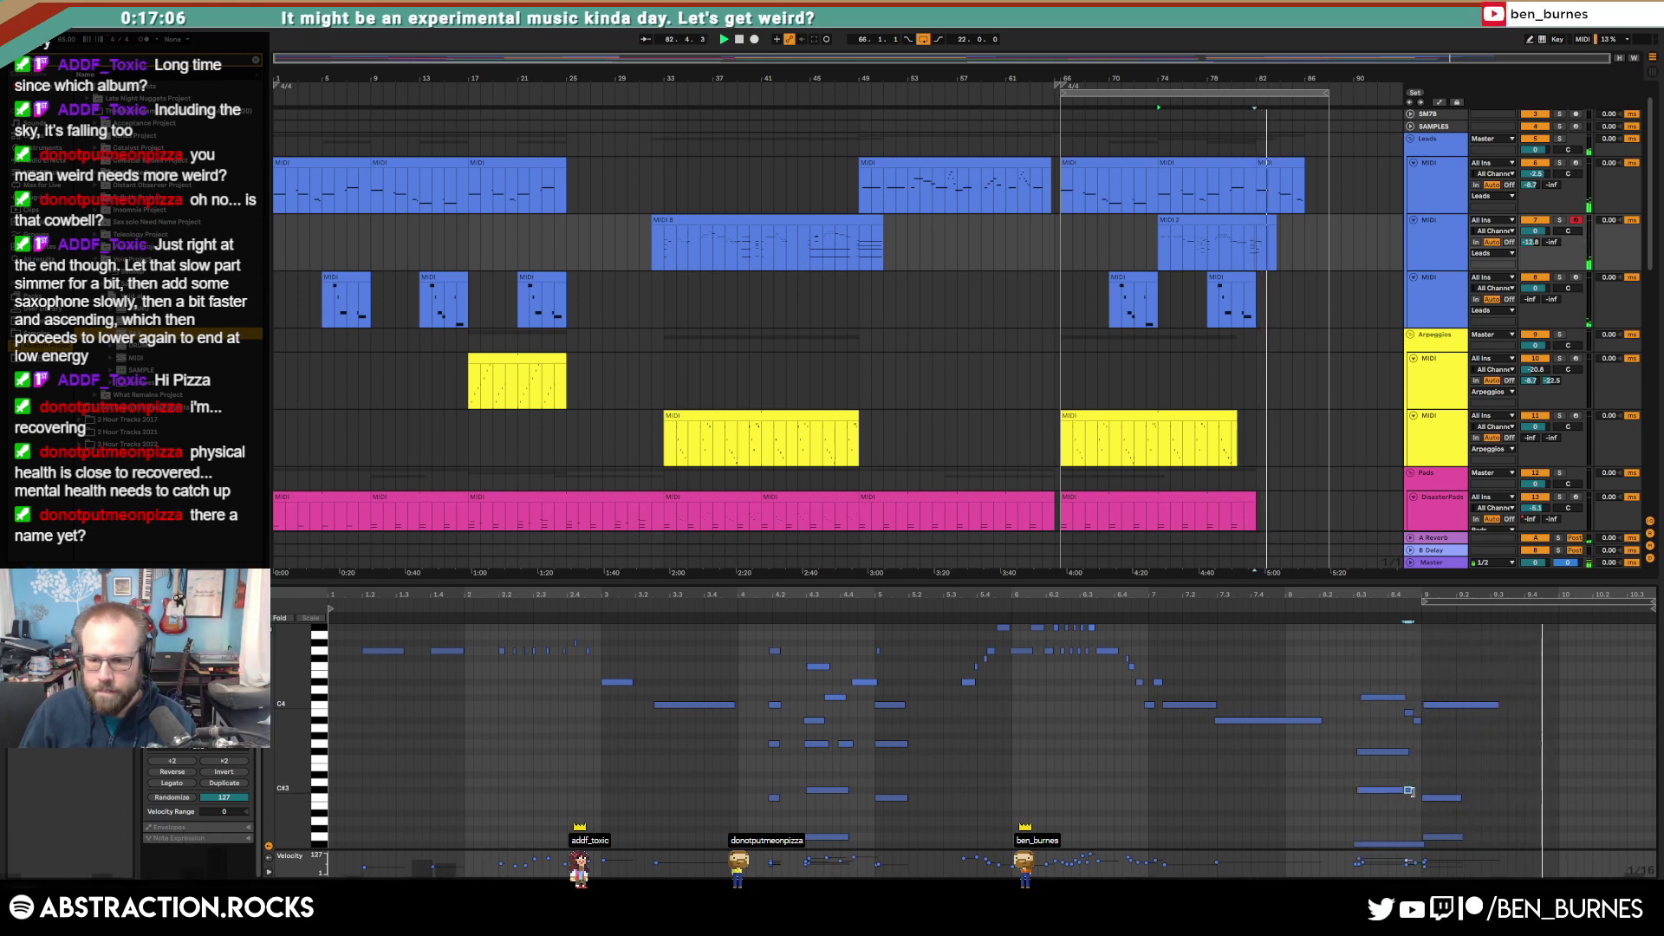
{"action": "left_click_drag", "start_coordinate": [1411, 792], "coordinate": [1414, 792]}
{"action": "left_click", "coordinate": [1404, 791]}
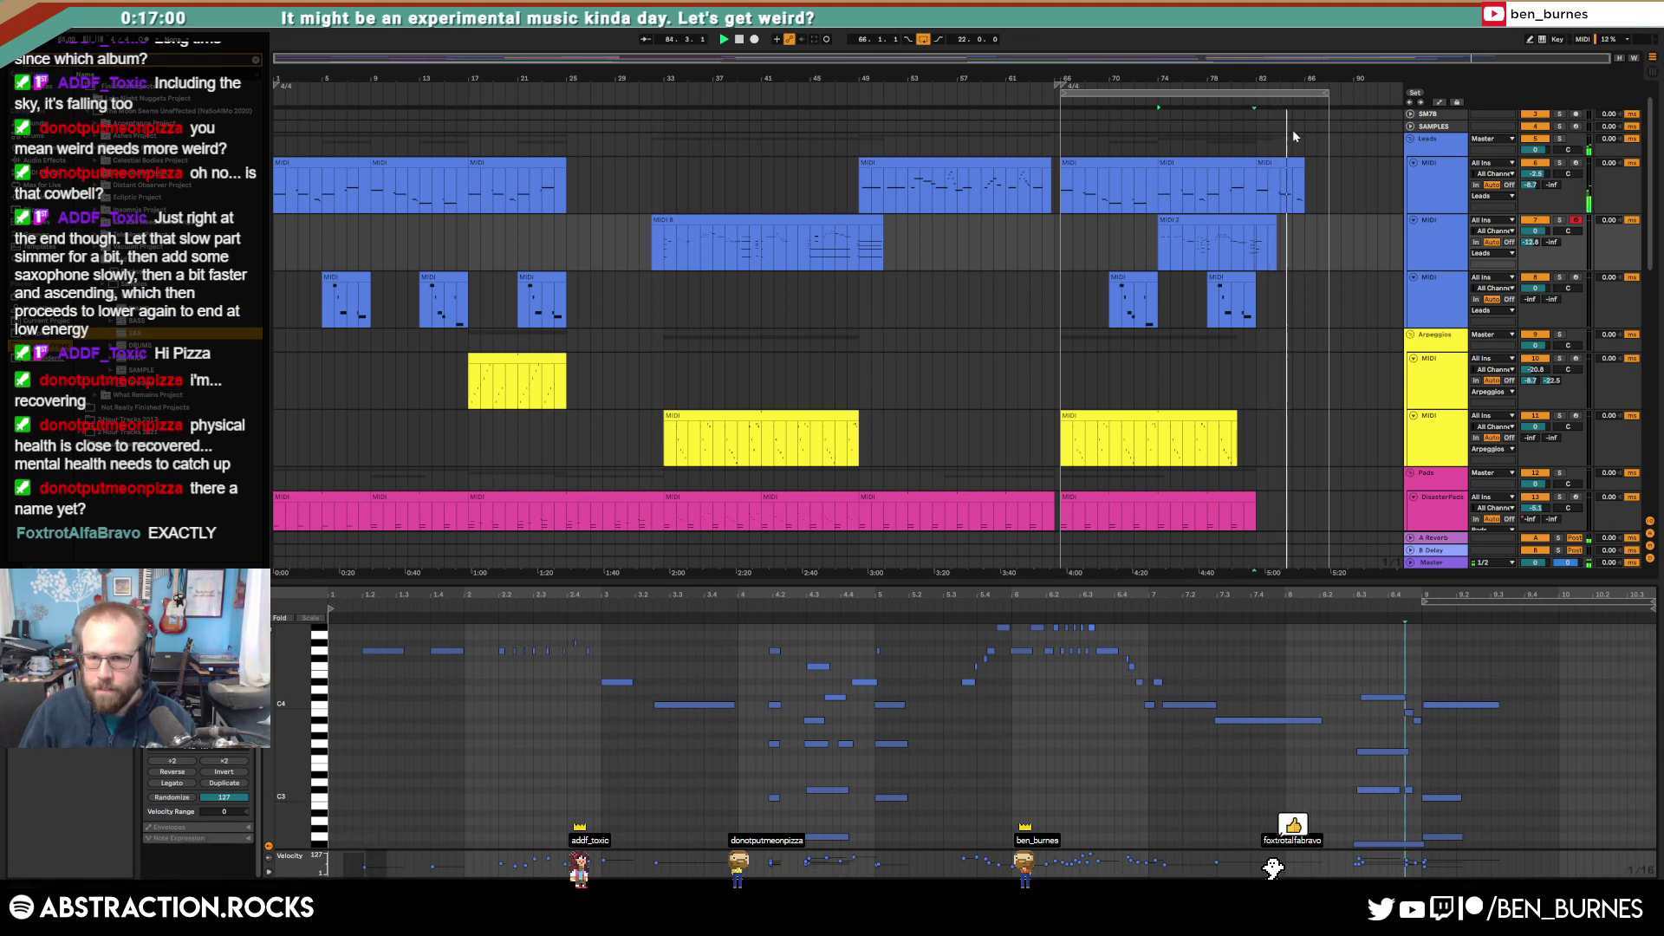
Step: Trim the first lead's closing clip to end at bar 85 and repeat it at bar 86
{"action": "left_click_drag", "start_coordinate": [1301, 167], "coordinate": [1292, 163]}
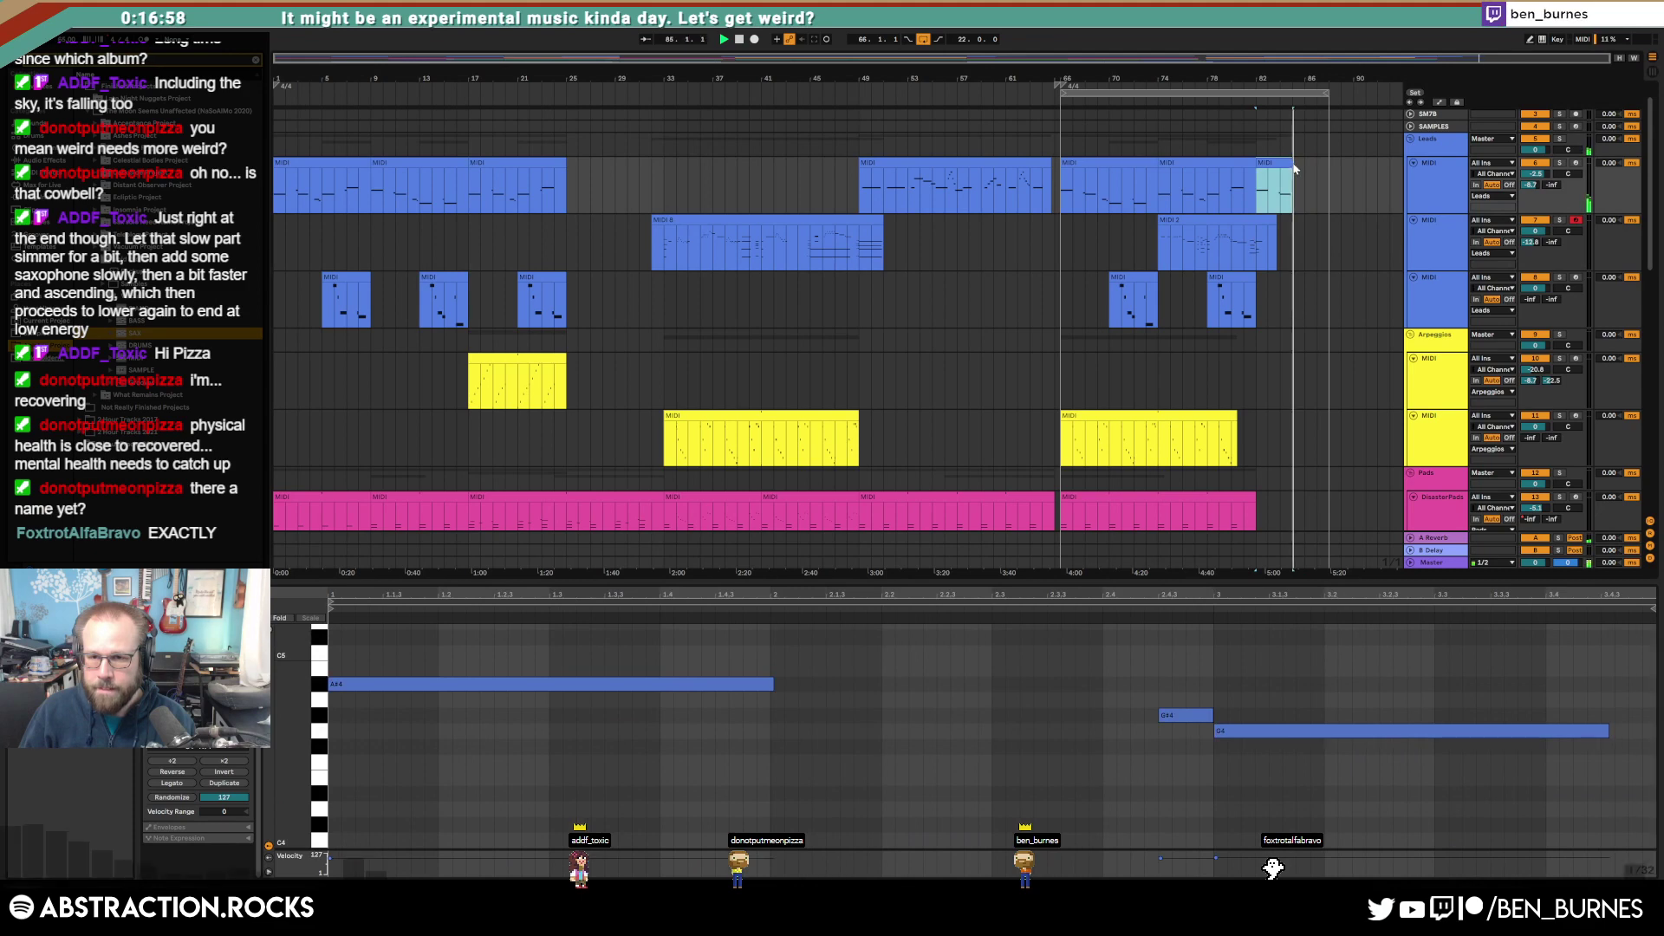
{"action": "left_click", "coordinate": [1304, 175]}
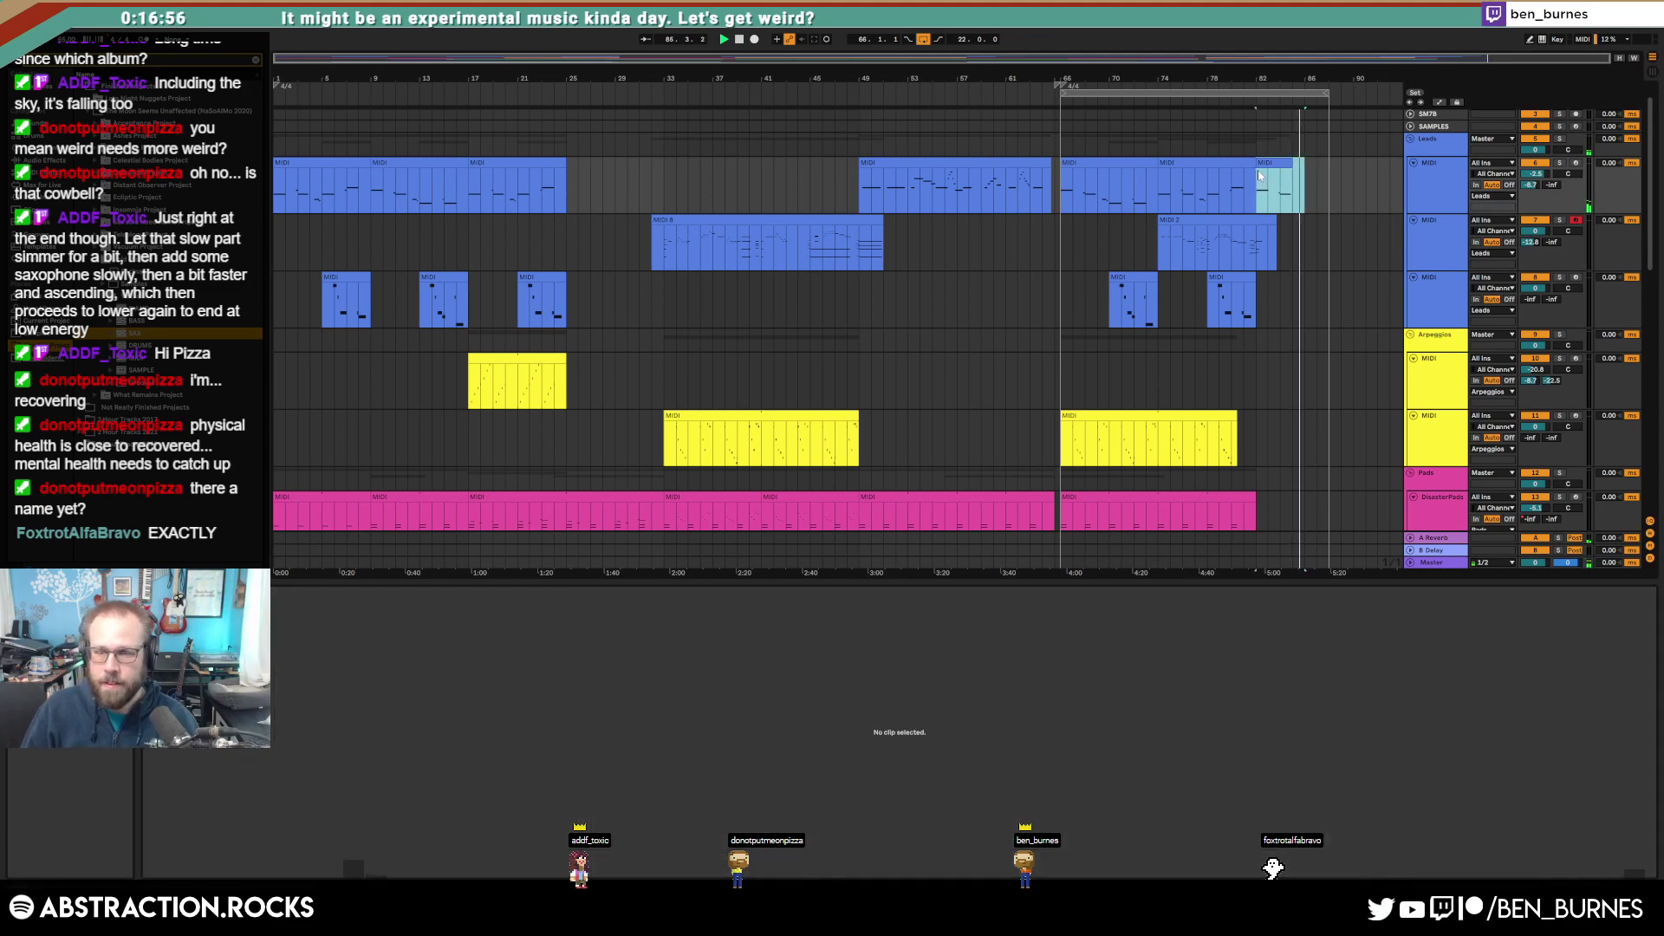
{"action": "key", "text": "ctrl+v"}
Step: Extend the loop range from bar 66 to a length of 24 bars and stretch the main pad clip to bar 90
{"action": "left_click_drag", "start_coordinate": [1320, 97], "coordinate": [1340, 104]}
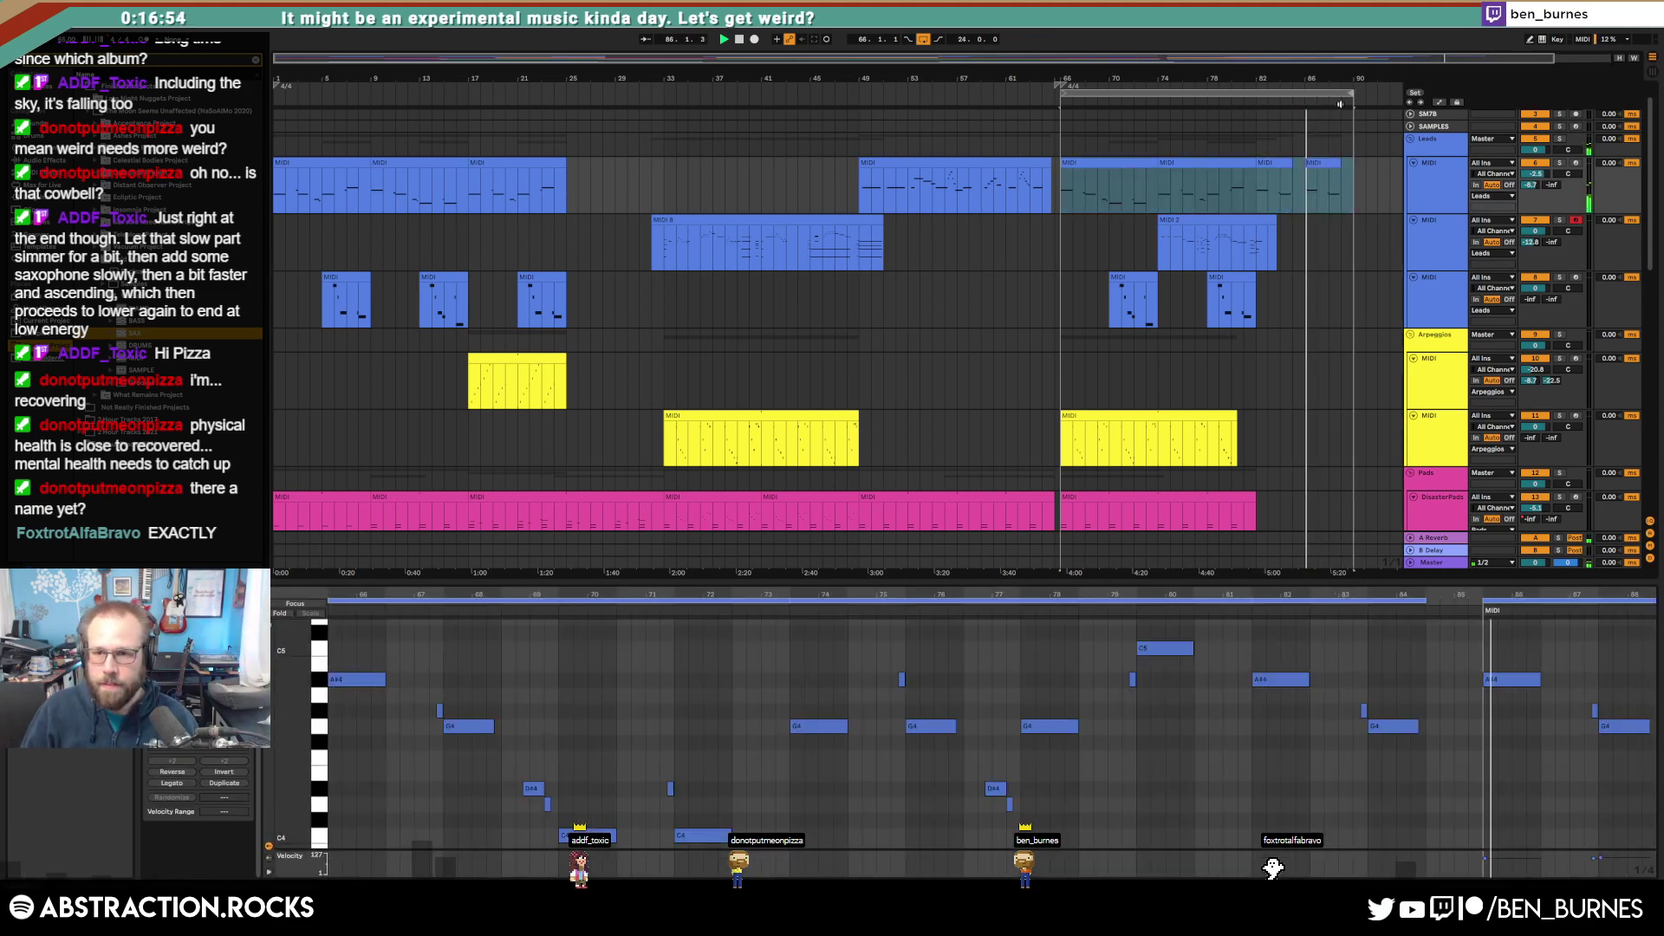
{"action": "left_click", "coordinate": [1264, 202]}
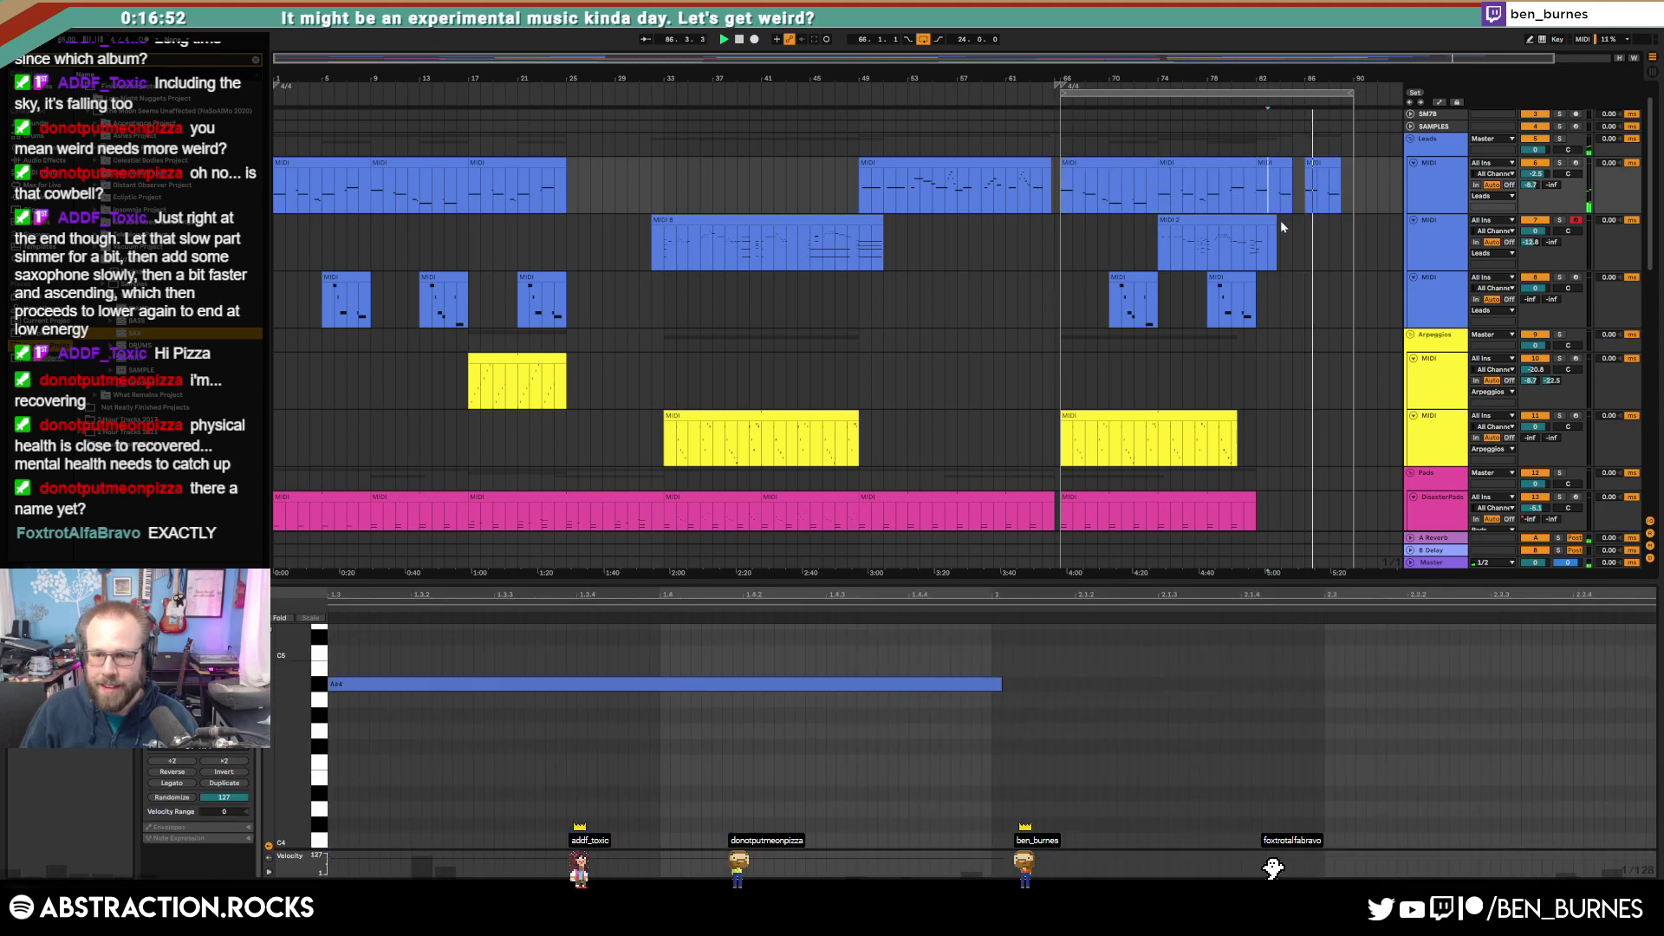
{"action": "scroll", "coordinate": [1283, 440], "scroll_direction": "down", "scroll_amount": 5}
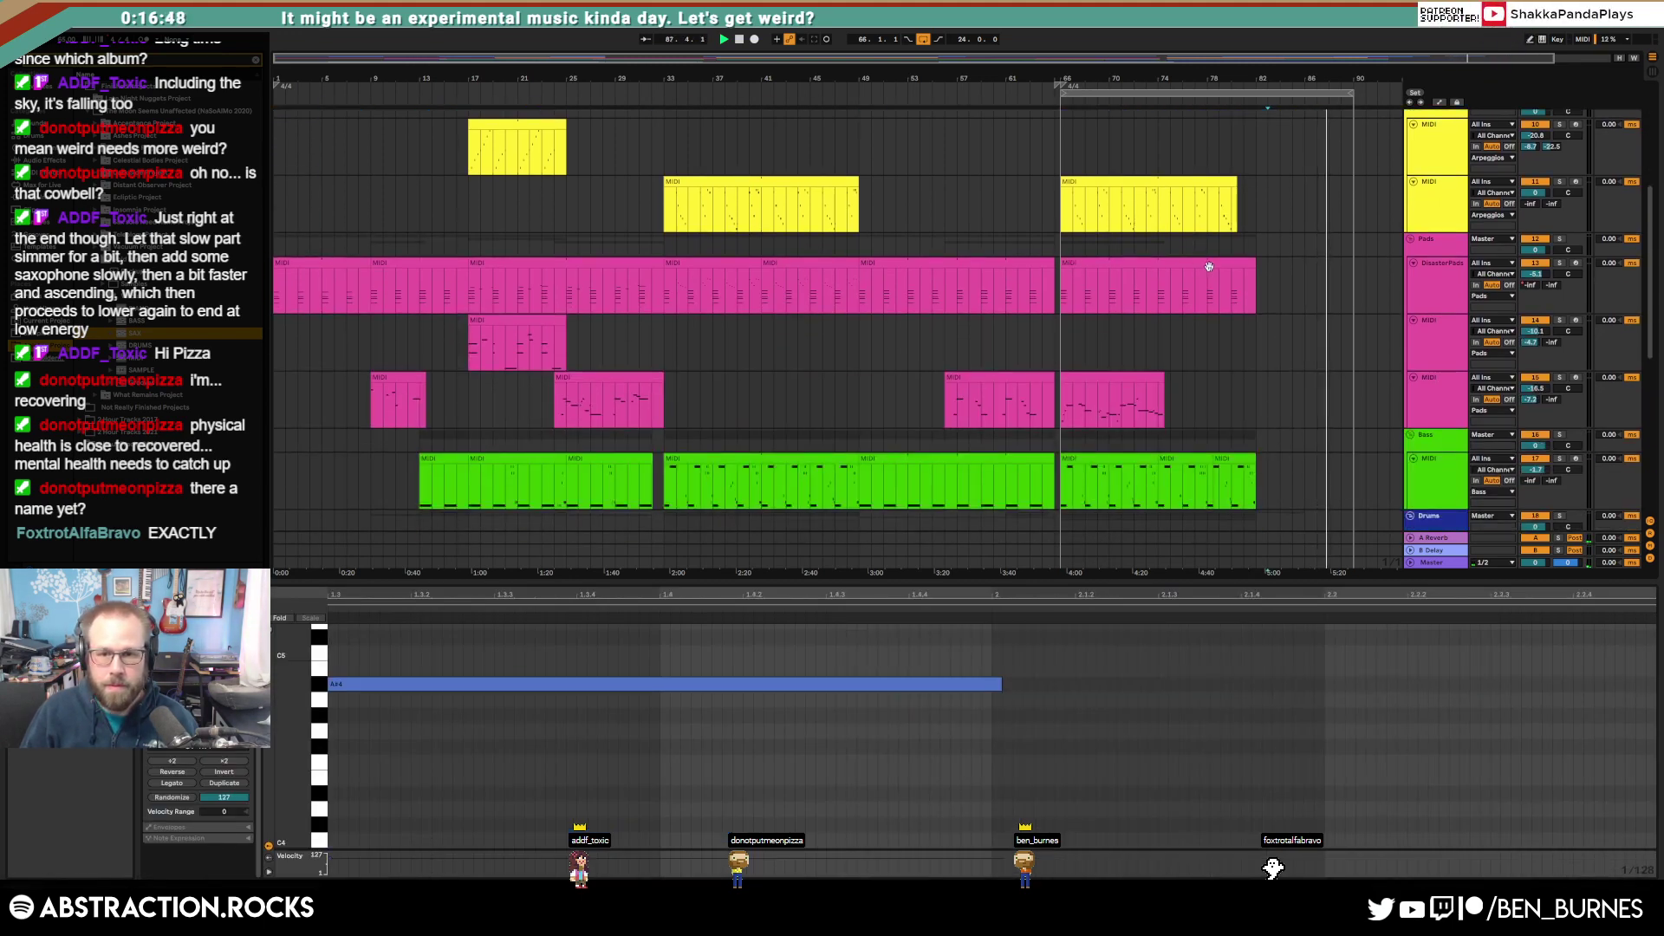
{"action": "left_click_drag", "start_coordinate": [1253, 262], "coordinate": [1354, 264]}
Step: Automate the main pad's Pigments Macro 1 to drop at bar 82 and fade to zero by about bar 88
{"action": "key", "text": "a"}
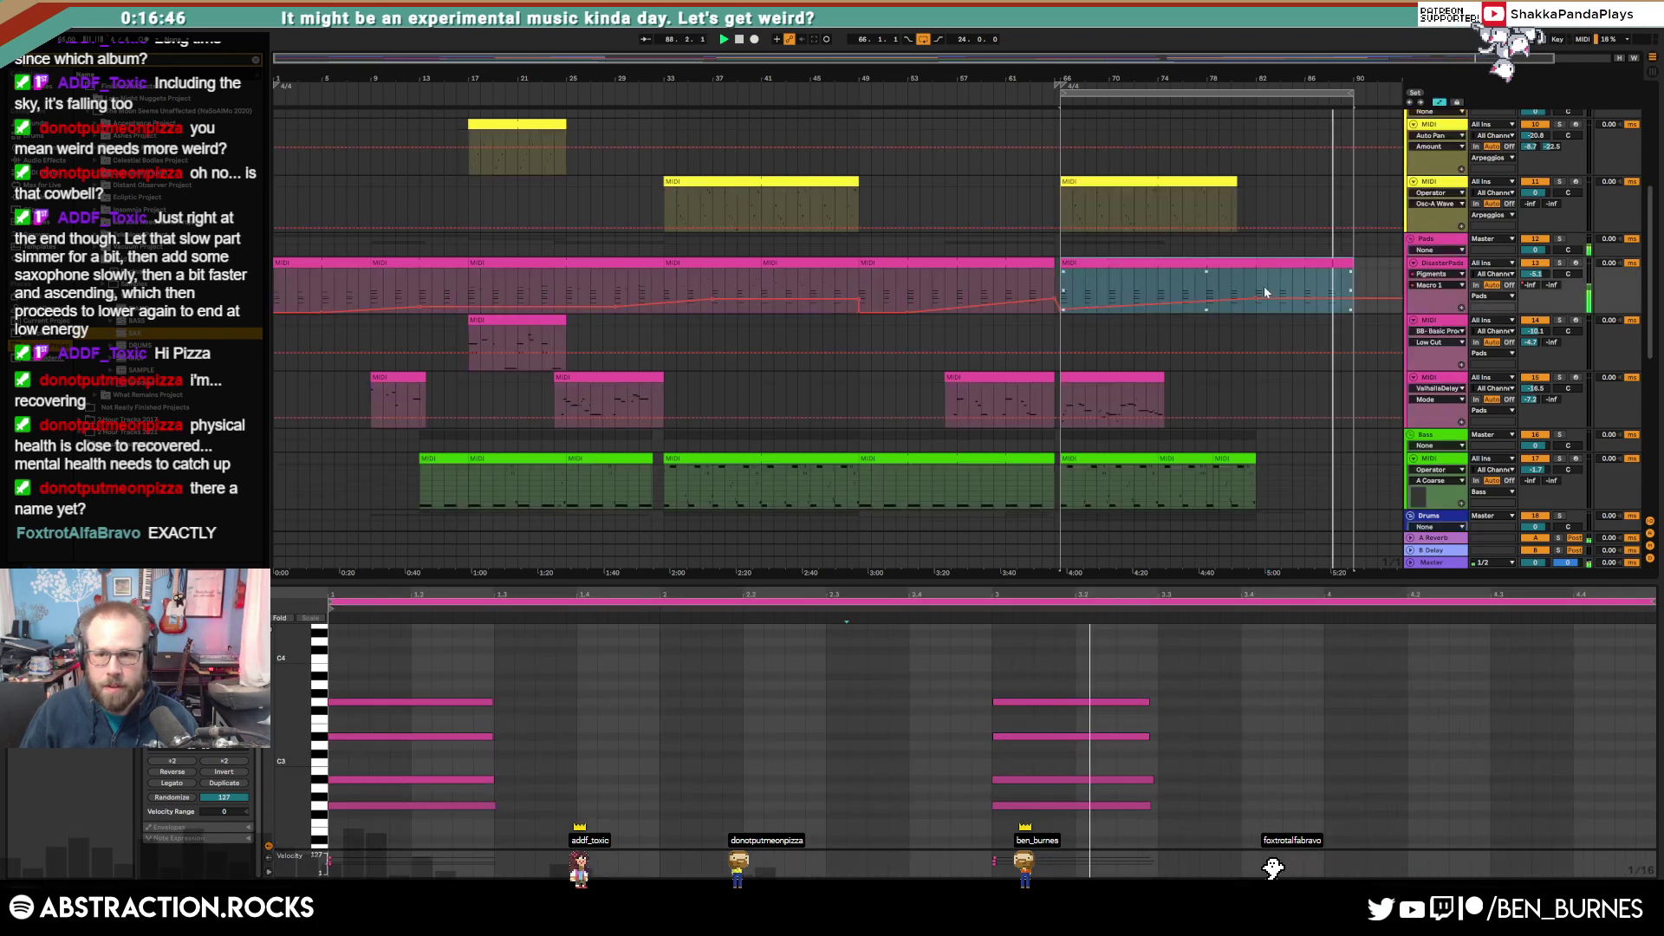
{"action": "left_click", "coordinate": [1281, 274]}
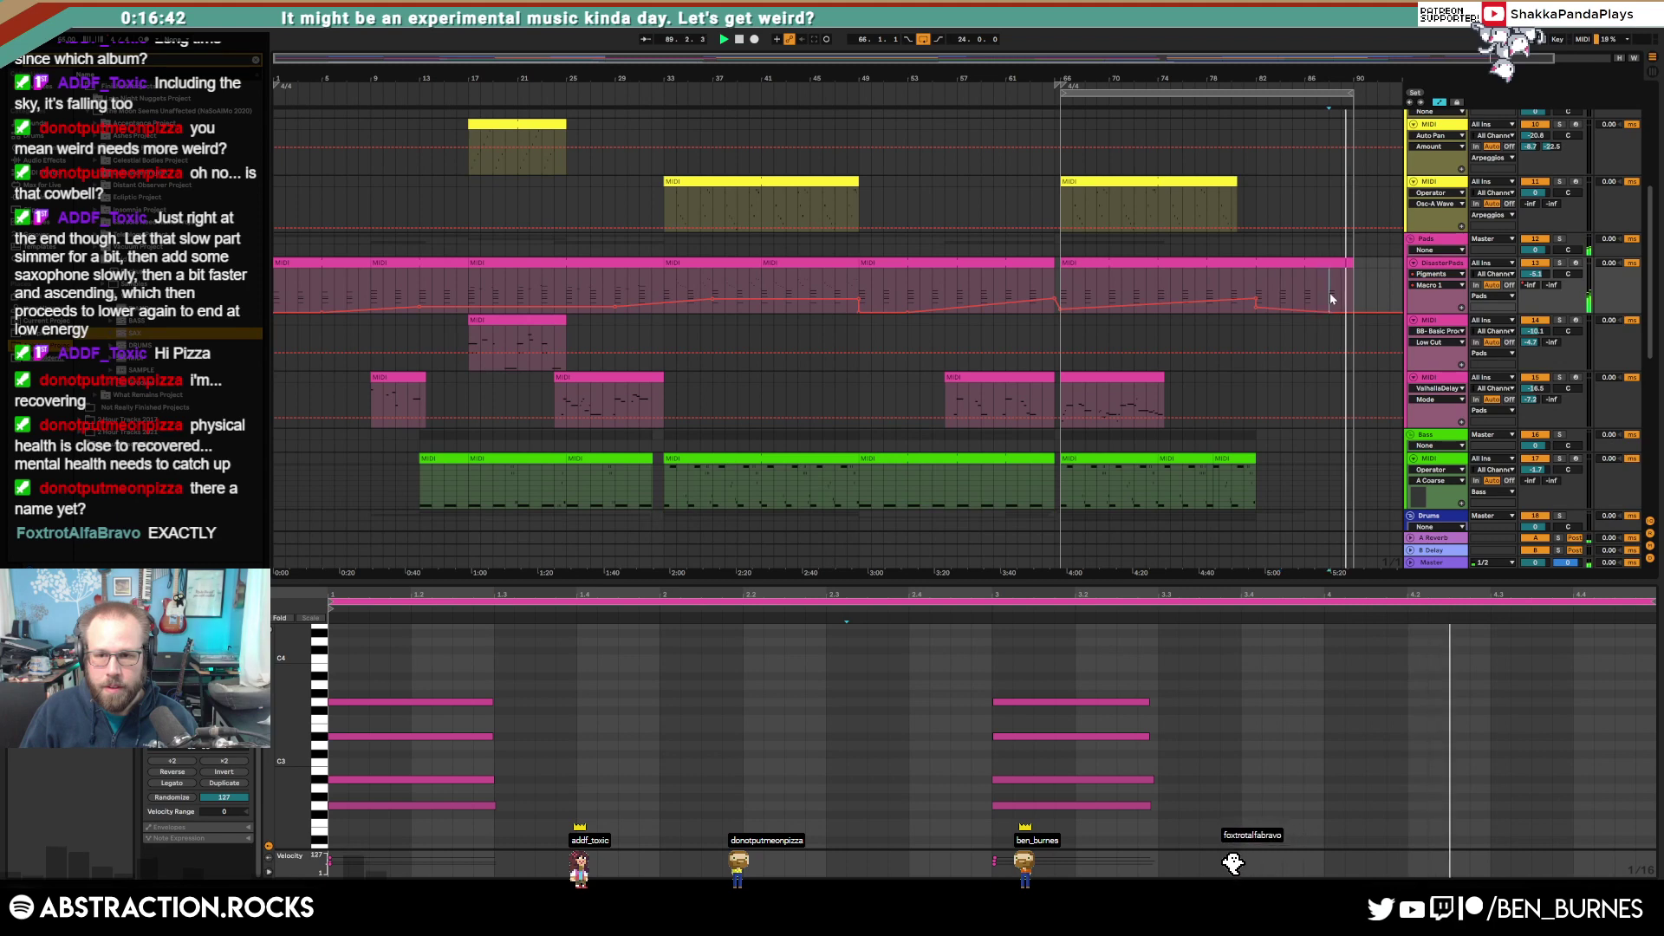
{"action": "key", "text": "a"}
{"action": "key", "text": "shift+Tab"}
{"action": "key", "text": "space"}
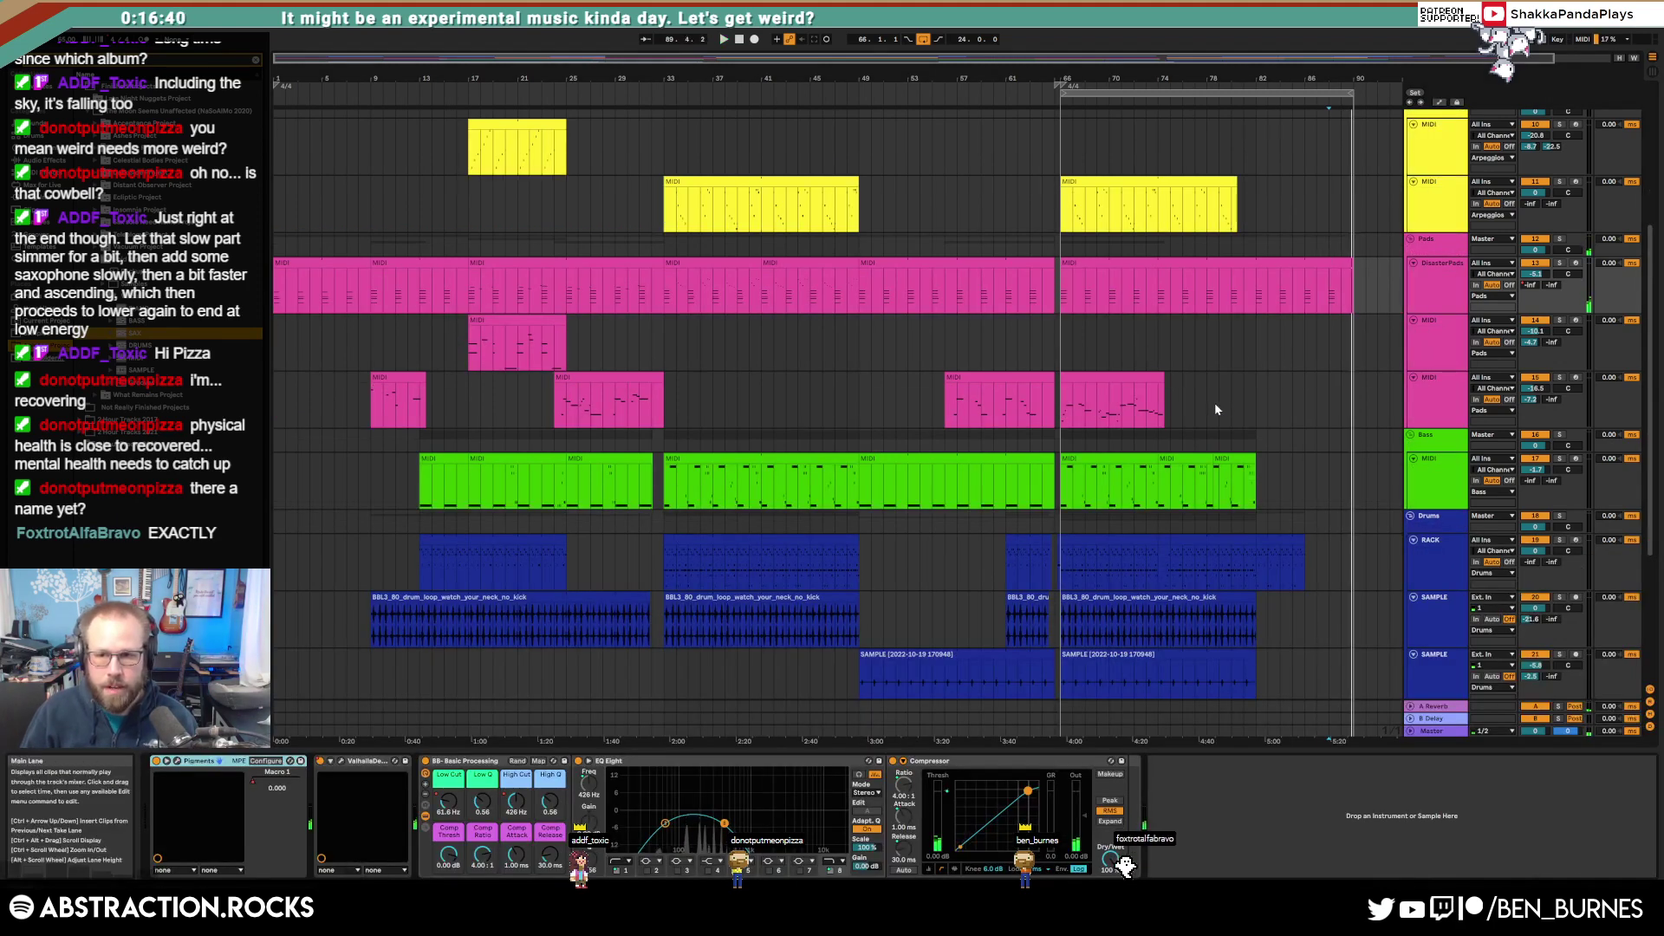
Step: Turn off looping and automate the main pad's High Cut to sweep down from 2.20 kHz at bar 82 to near its minimum at bar 90
{"action": "left_click", "coordinate": [924, 39]}
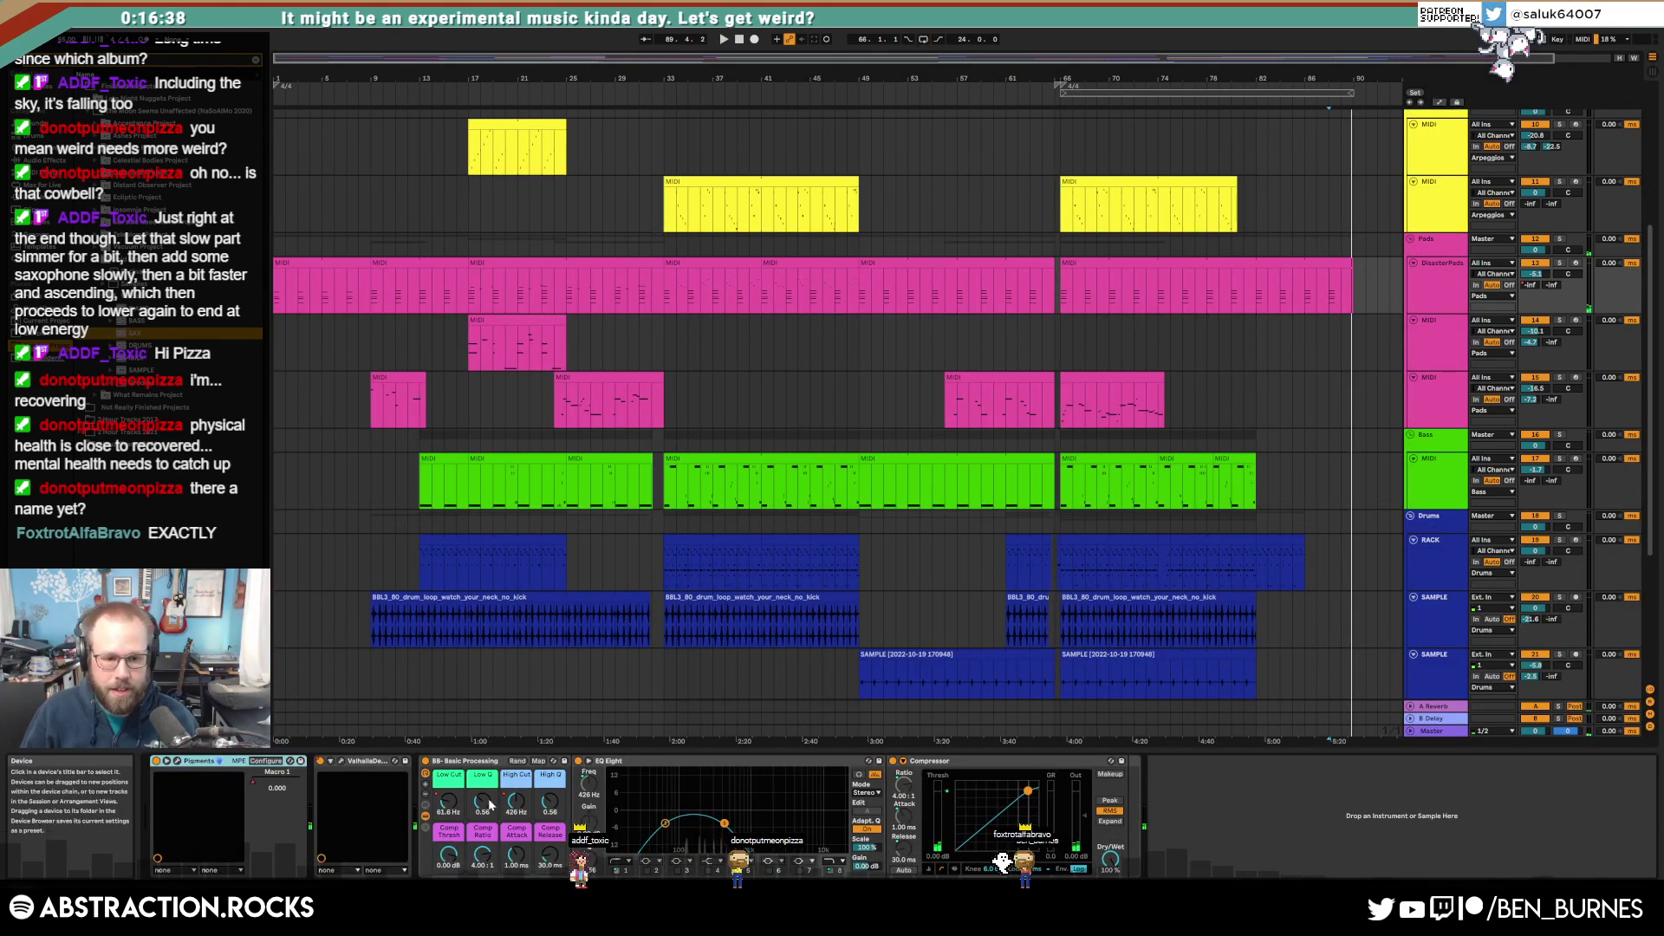
{"action": "key", "text": "a"}
{"action": "left_click", "coordinate": [1135, 286]}
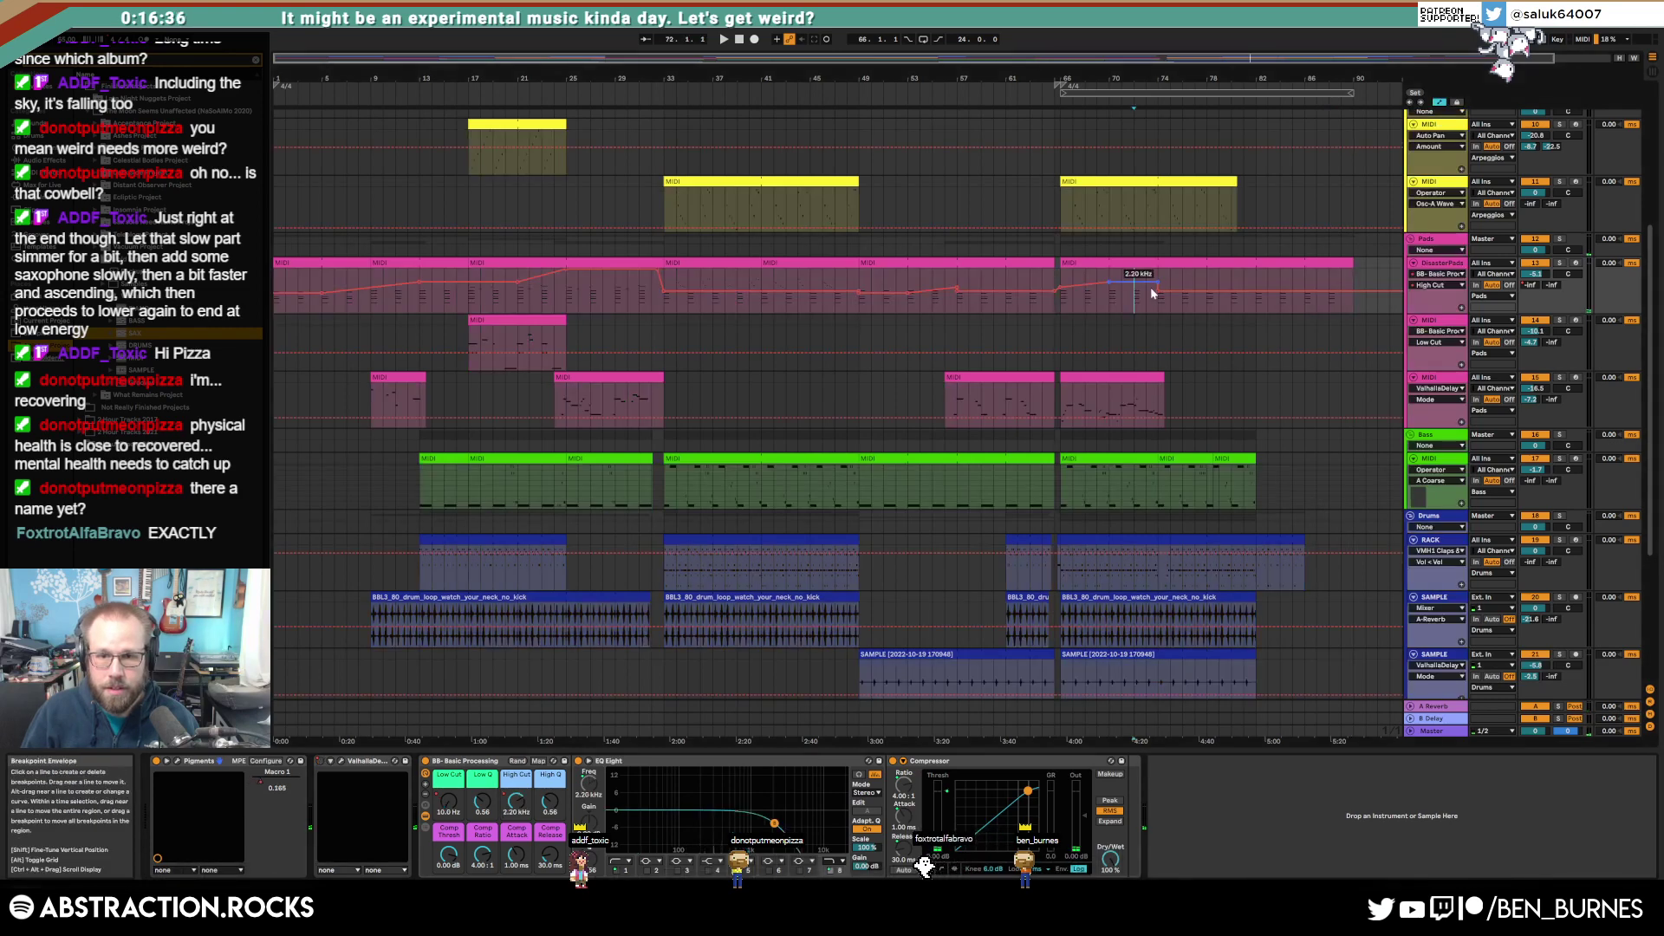
{"action": "left_click", "coordinate": [1158, 291]}
{"action": "left_click", "coordinate": [1254, 283]}
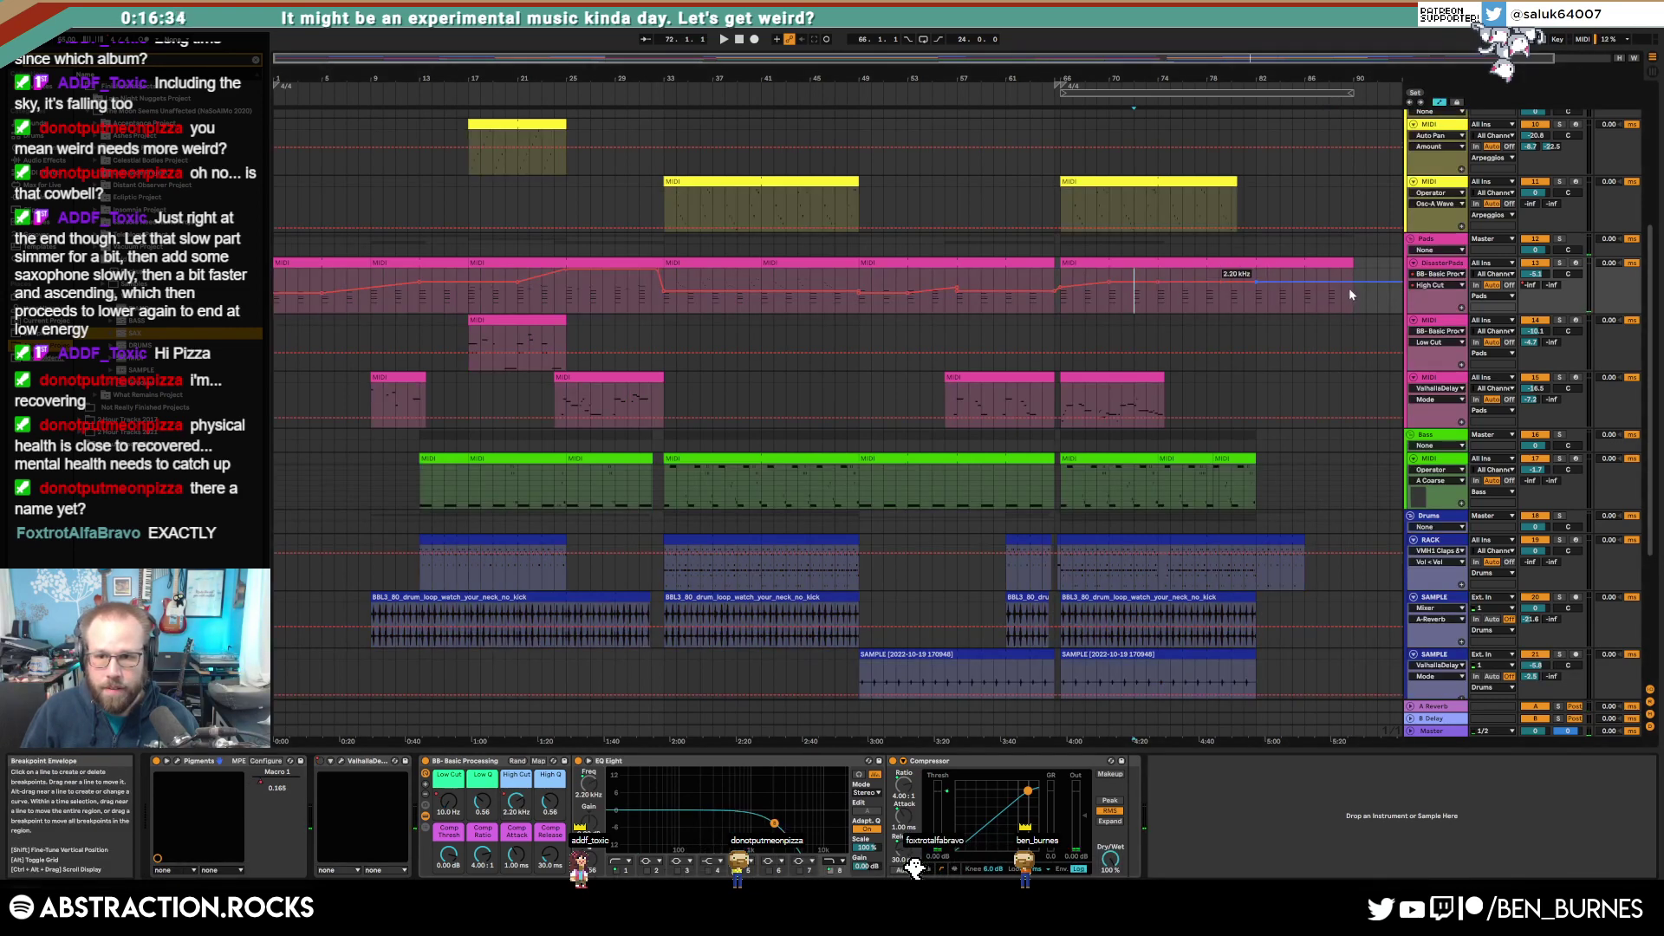
{"action": "left_click", "coordinate": [1353, 284]}
{"action": "left_click_drag", "start_coordinate": [1351, 284], "coordinate": [1353, 303]}
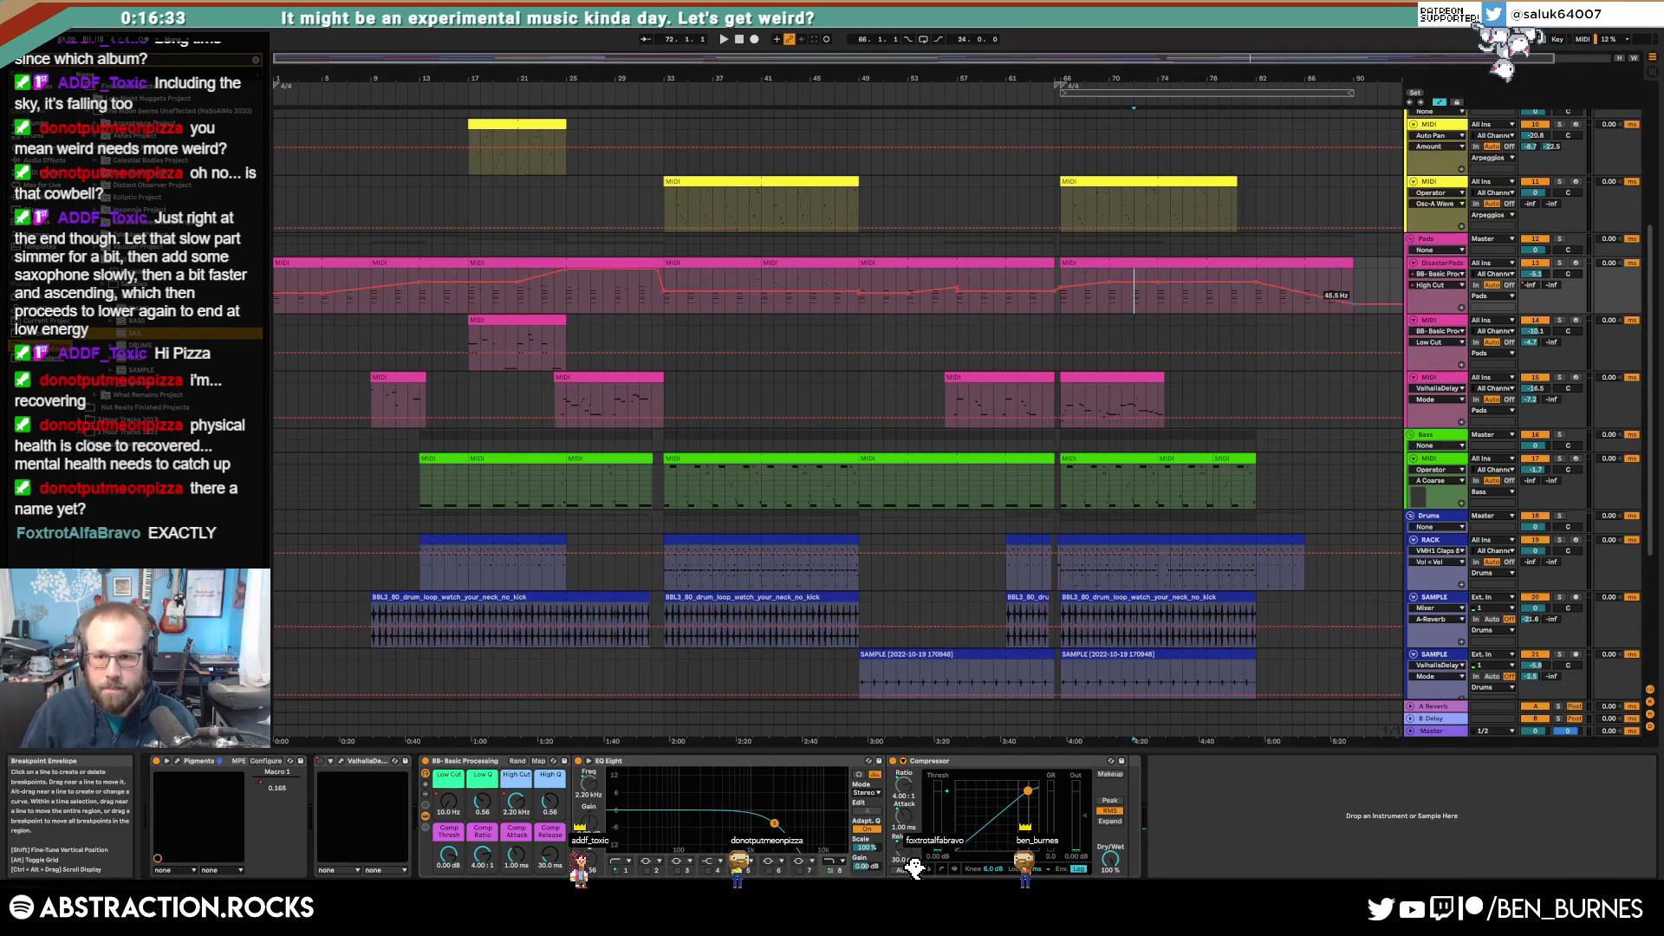
Step: Play from bar 66 and flatten the main pad's Low Cut automation at its minimum from bar 49 to the end
{"action": "left_click", "coordinate": [1057, 301]}
{"action": "key", "text": "space"}
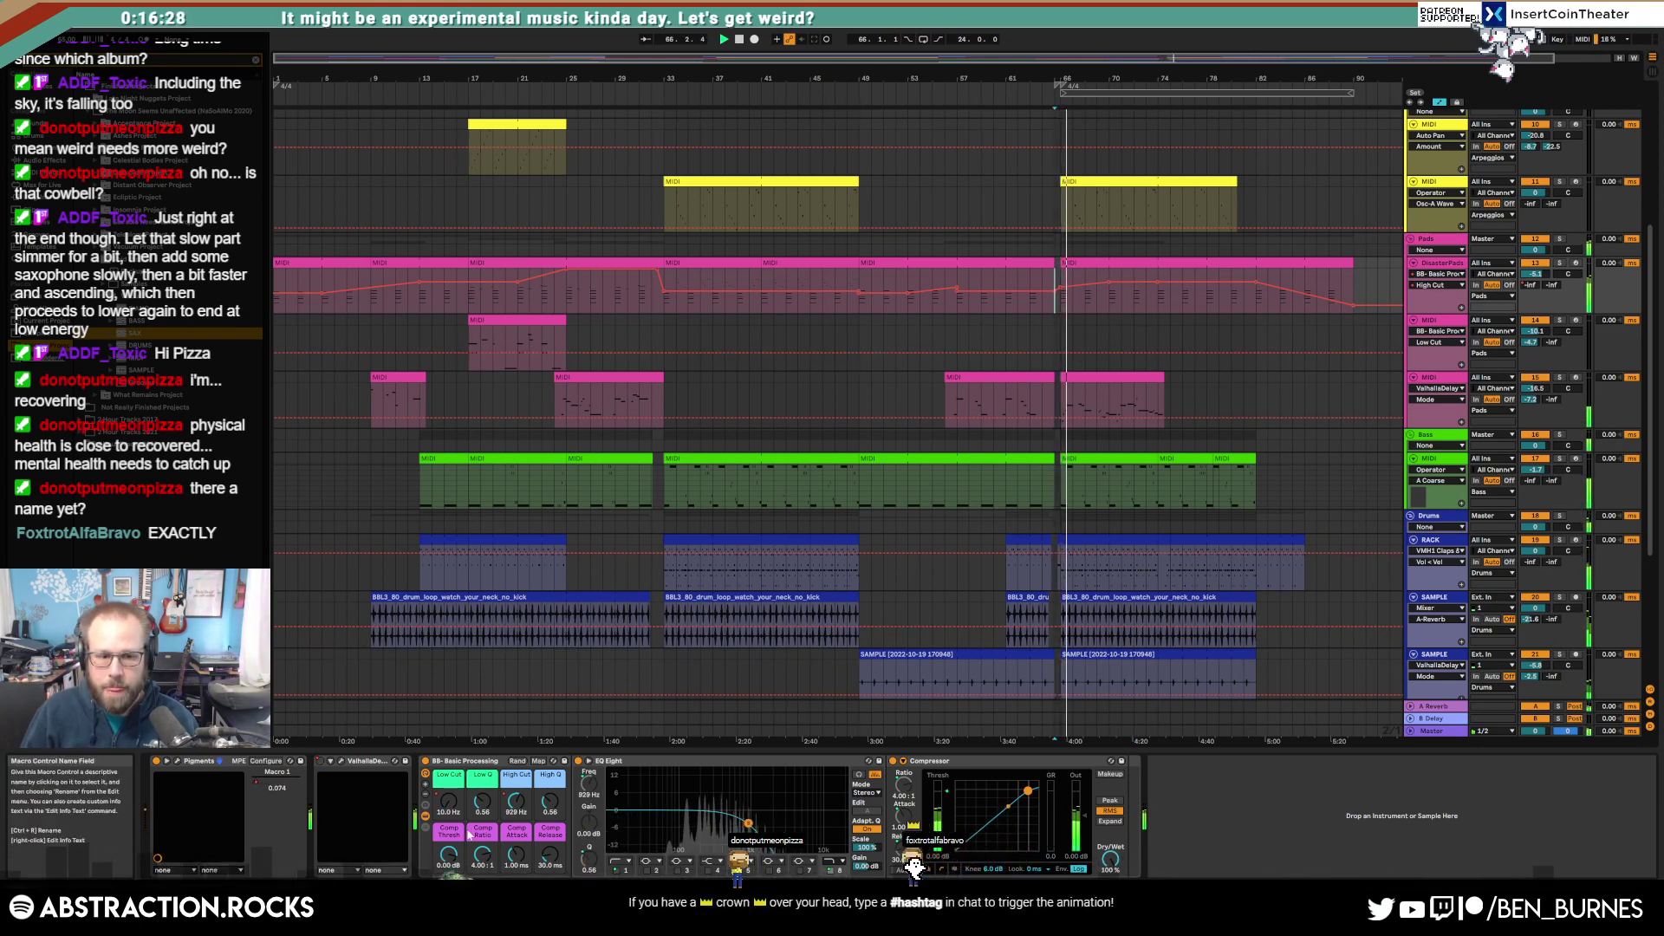
{"action": "left_click", "coordinate": [448, 801]}
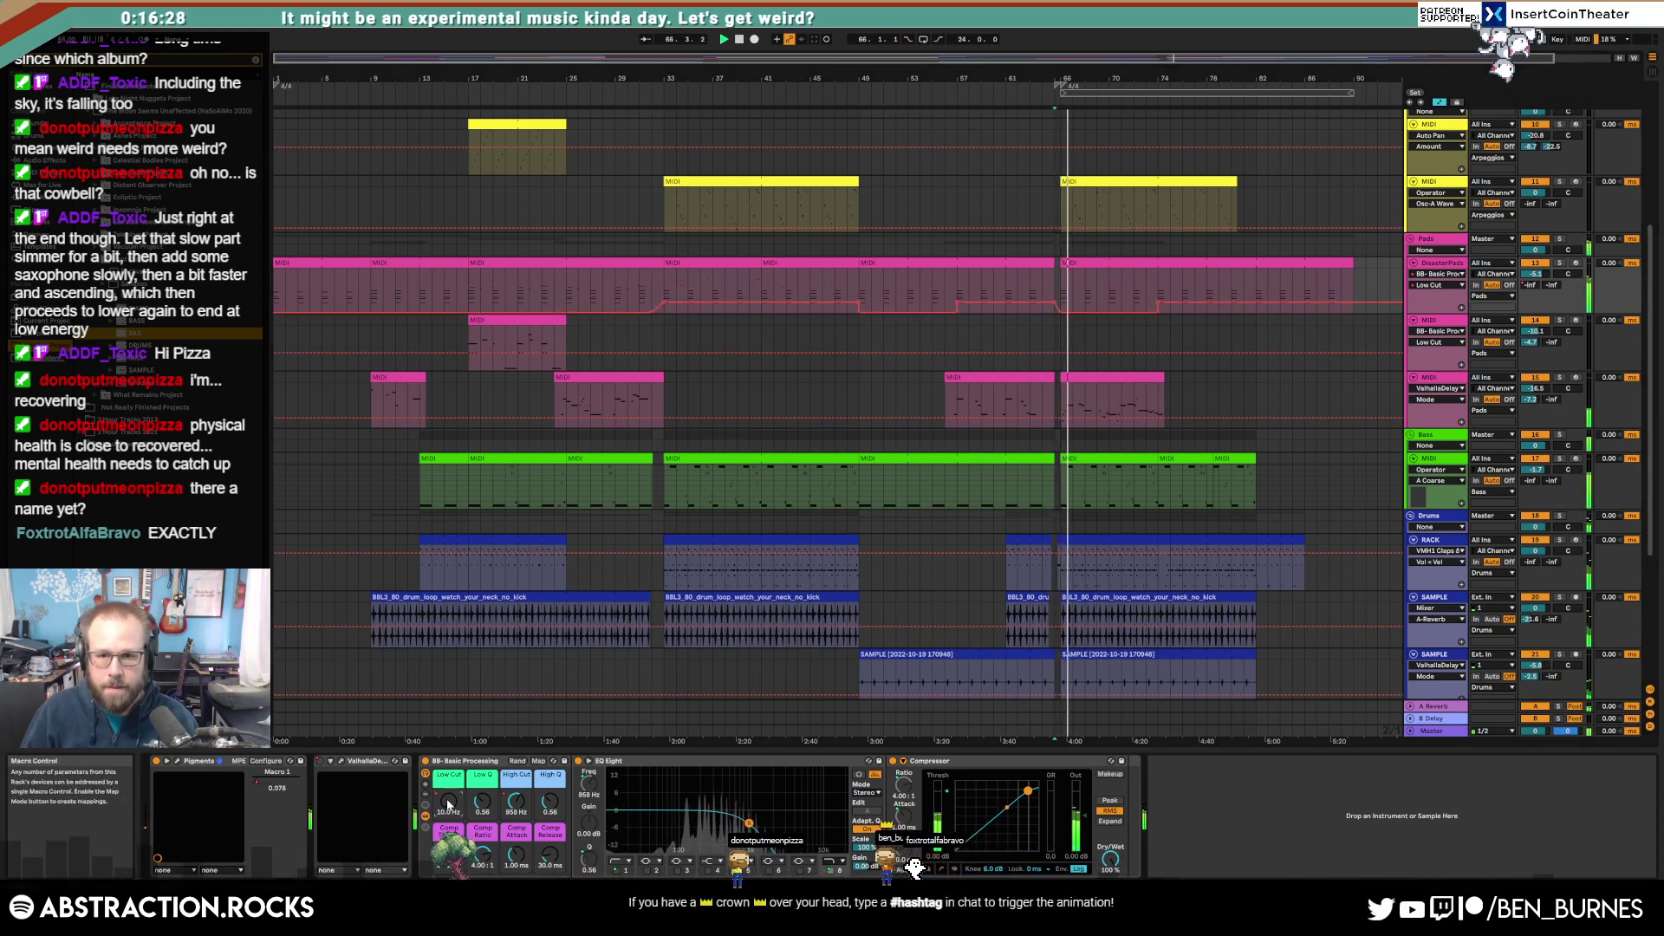
{"action": "left_click", "coordinate": [1158, 305]}
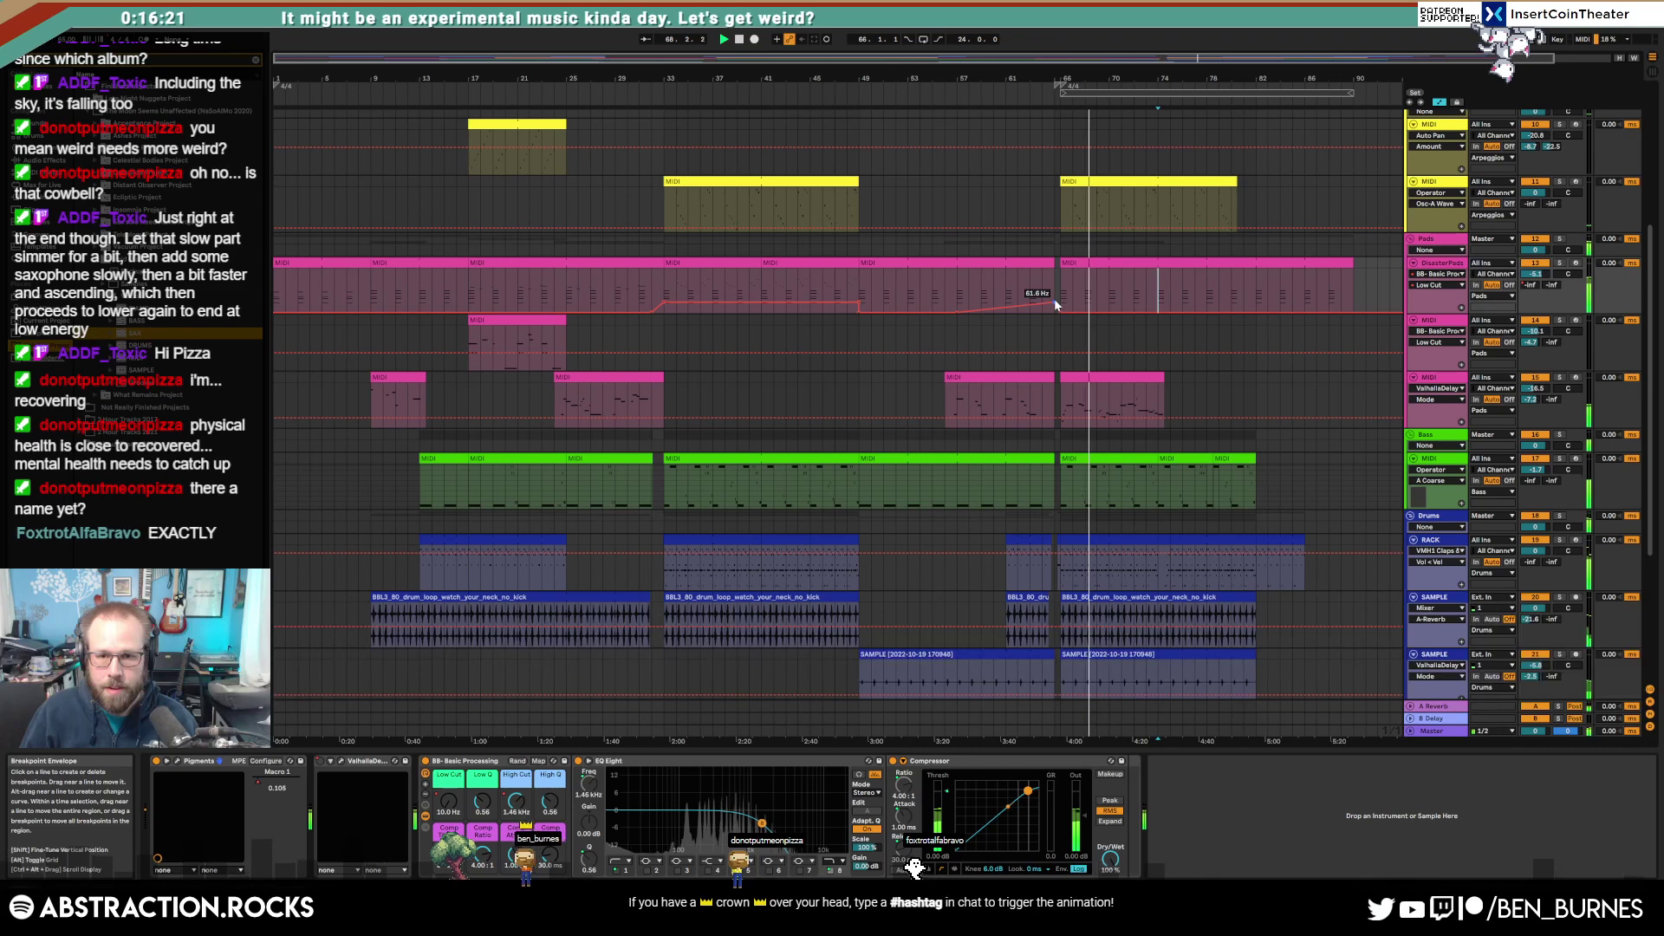
{"action": "left_click_drag", "start_coordinate": [945, 293], "coordinate": [1133, 295]}
{"action": "left_click", "coordinate": [933, 293]}
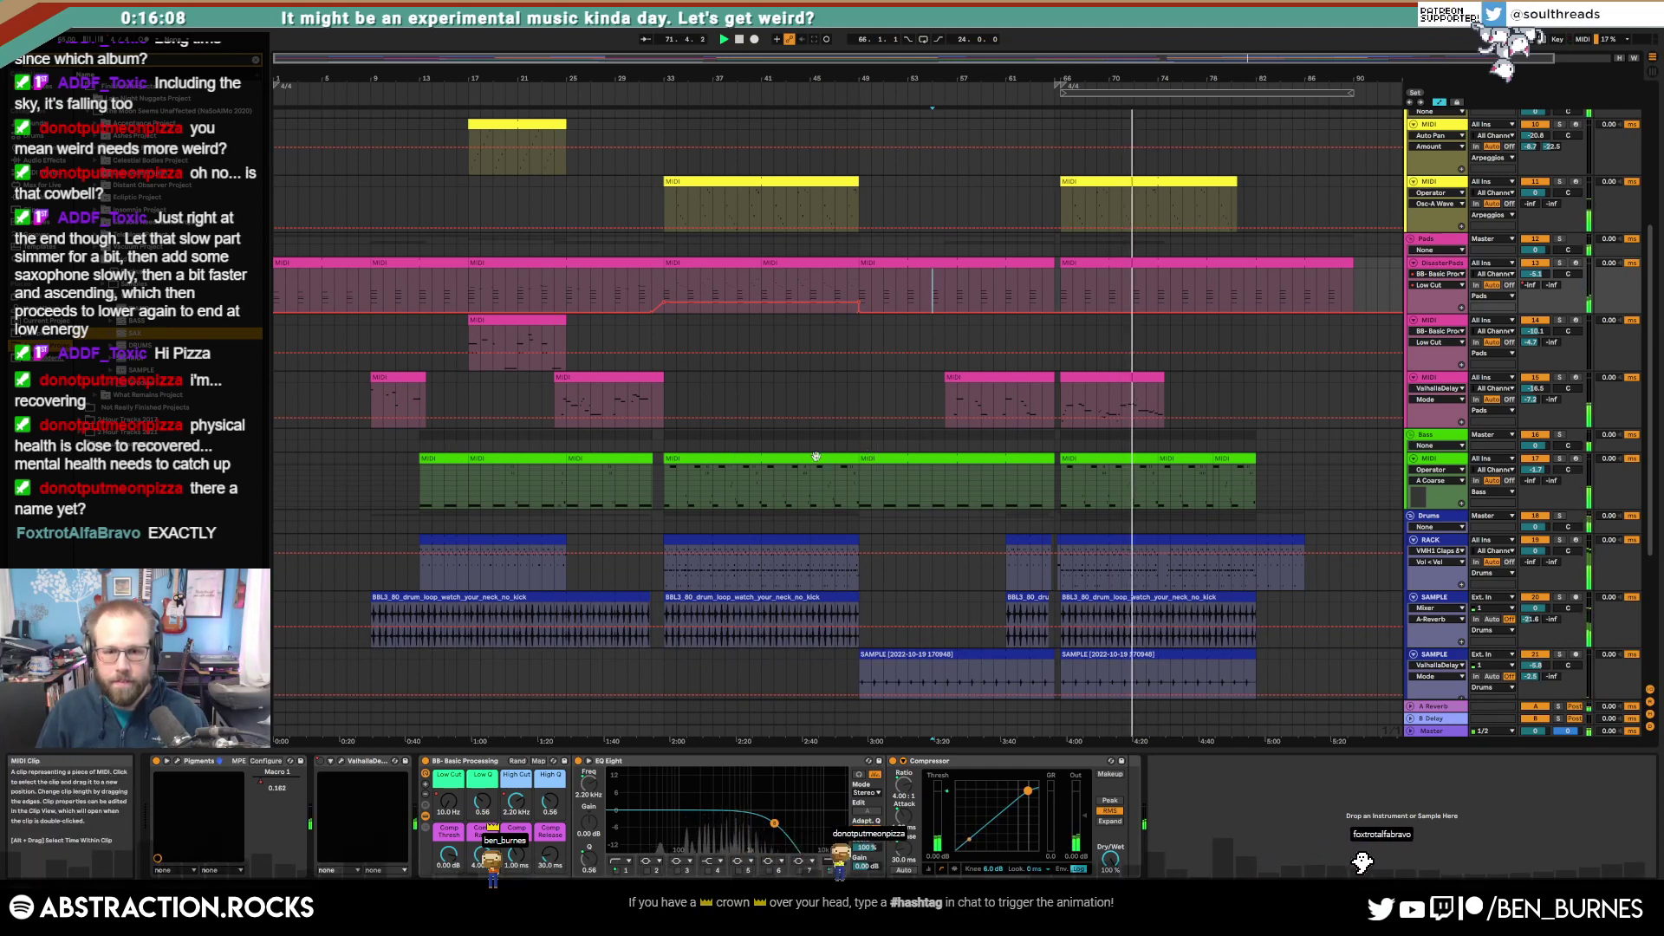
Step: Copy the first bass clip from bar 13 to bar 82 and extend the copy to bar 90
{"action": "left_click", "coordinate": [870, 459]}
{"action": "left_click", "coordinate": [447, 461]}
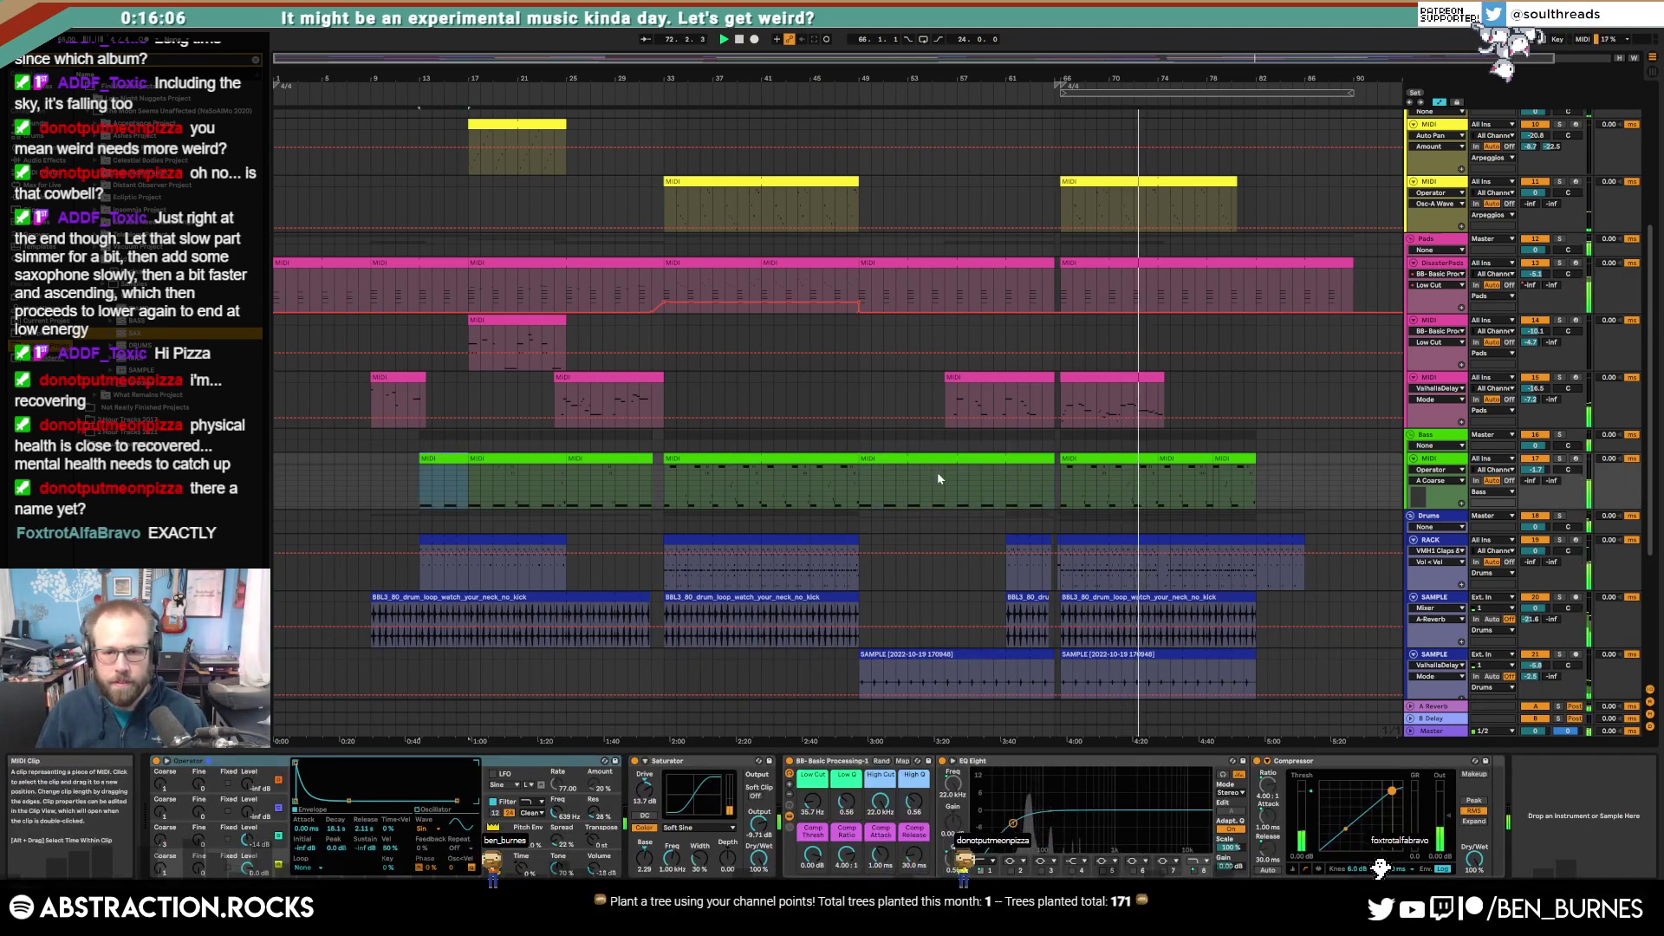
{"action": "key", "text": "a"}
{"action": "left_click", "coordinate": [1262, 461]}
{"action": "left_click_drag", "start_coordinate": [1261, 462], "coordinate": [1356, 464]}
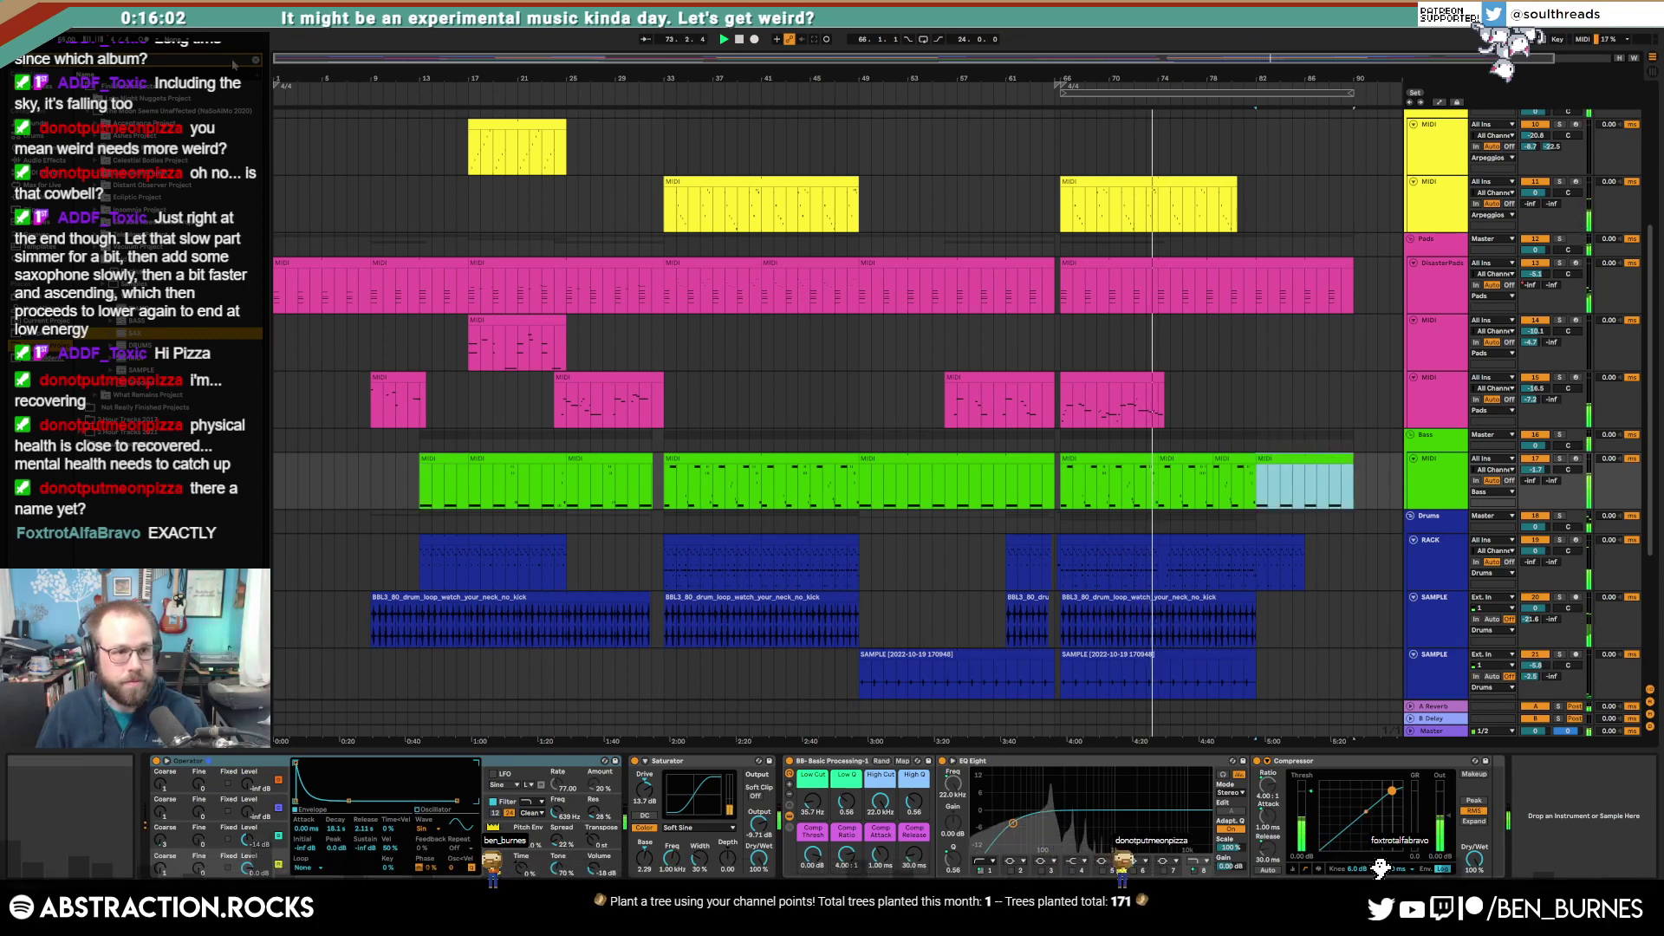
Step: Add a Utility audio effect to the bass chain between the Saturator and the BB-Basic Processing rack
{"action": "left_click", "coordinate": [257, 63]}
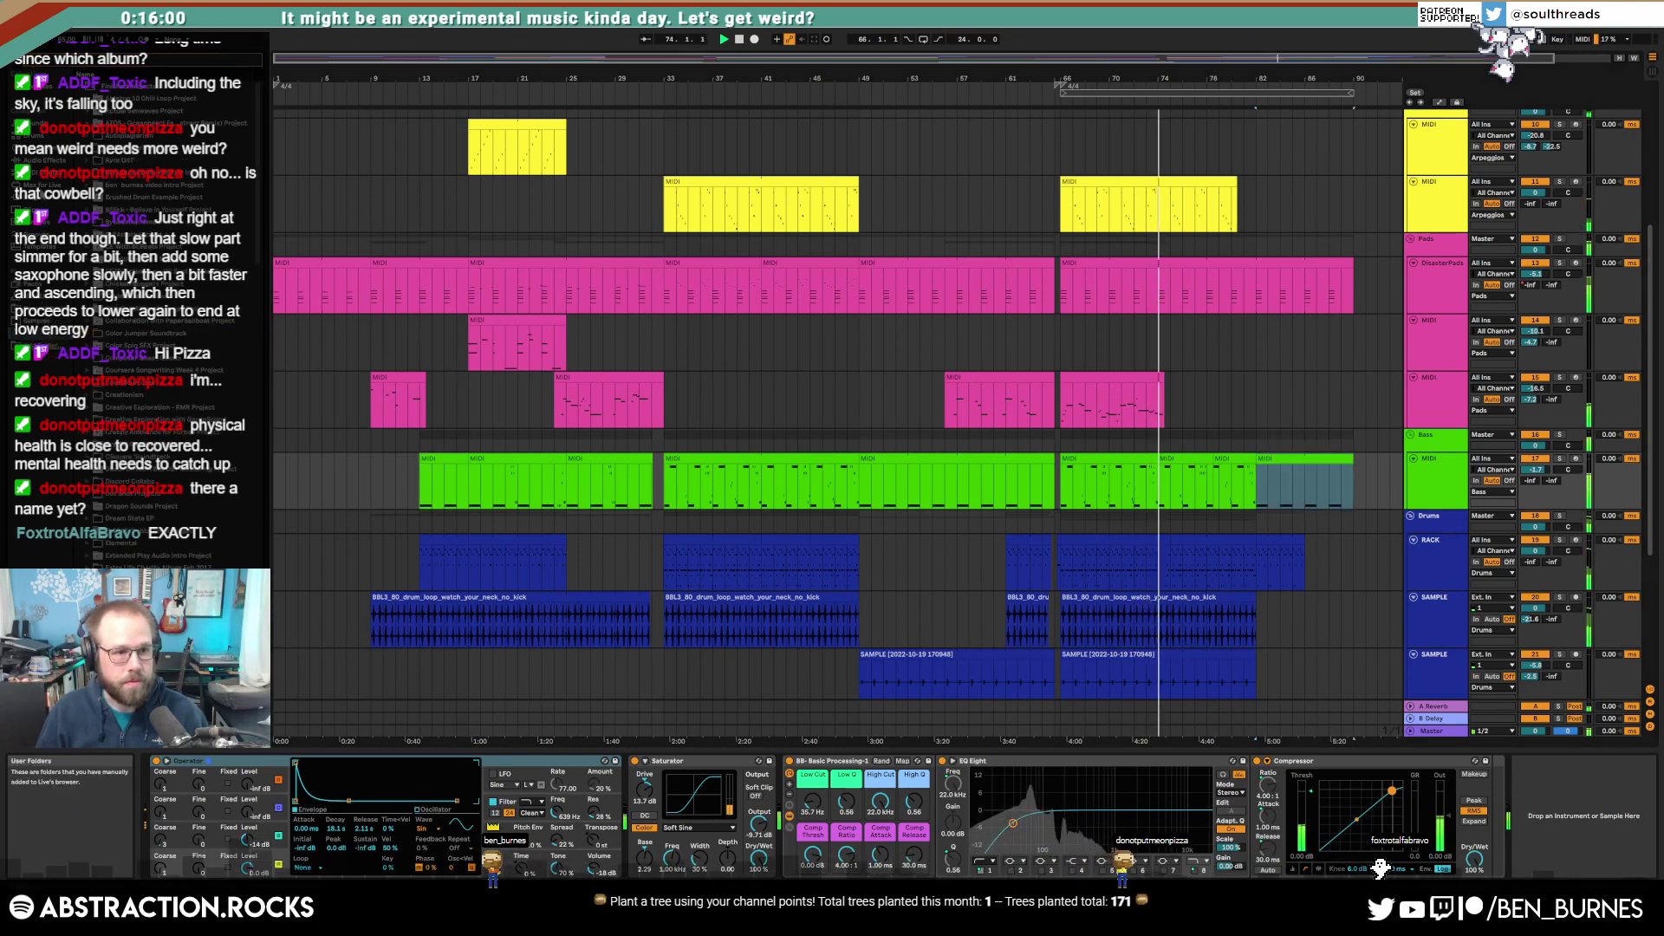
{"action": "left_click", "coordinate": [44, 160]}
{"action": "scroll", "coordinate": [165, 347], "scroll_direction": "down", "scroll_amount": 1}
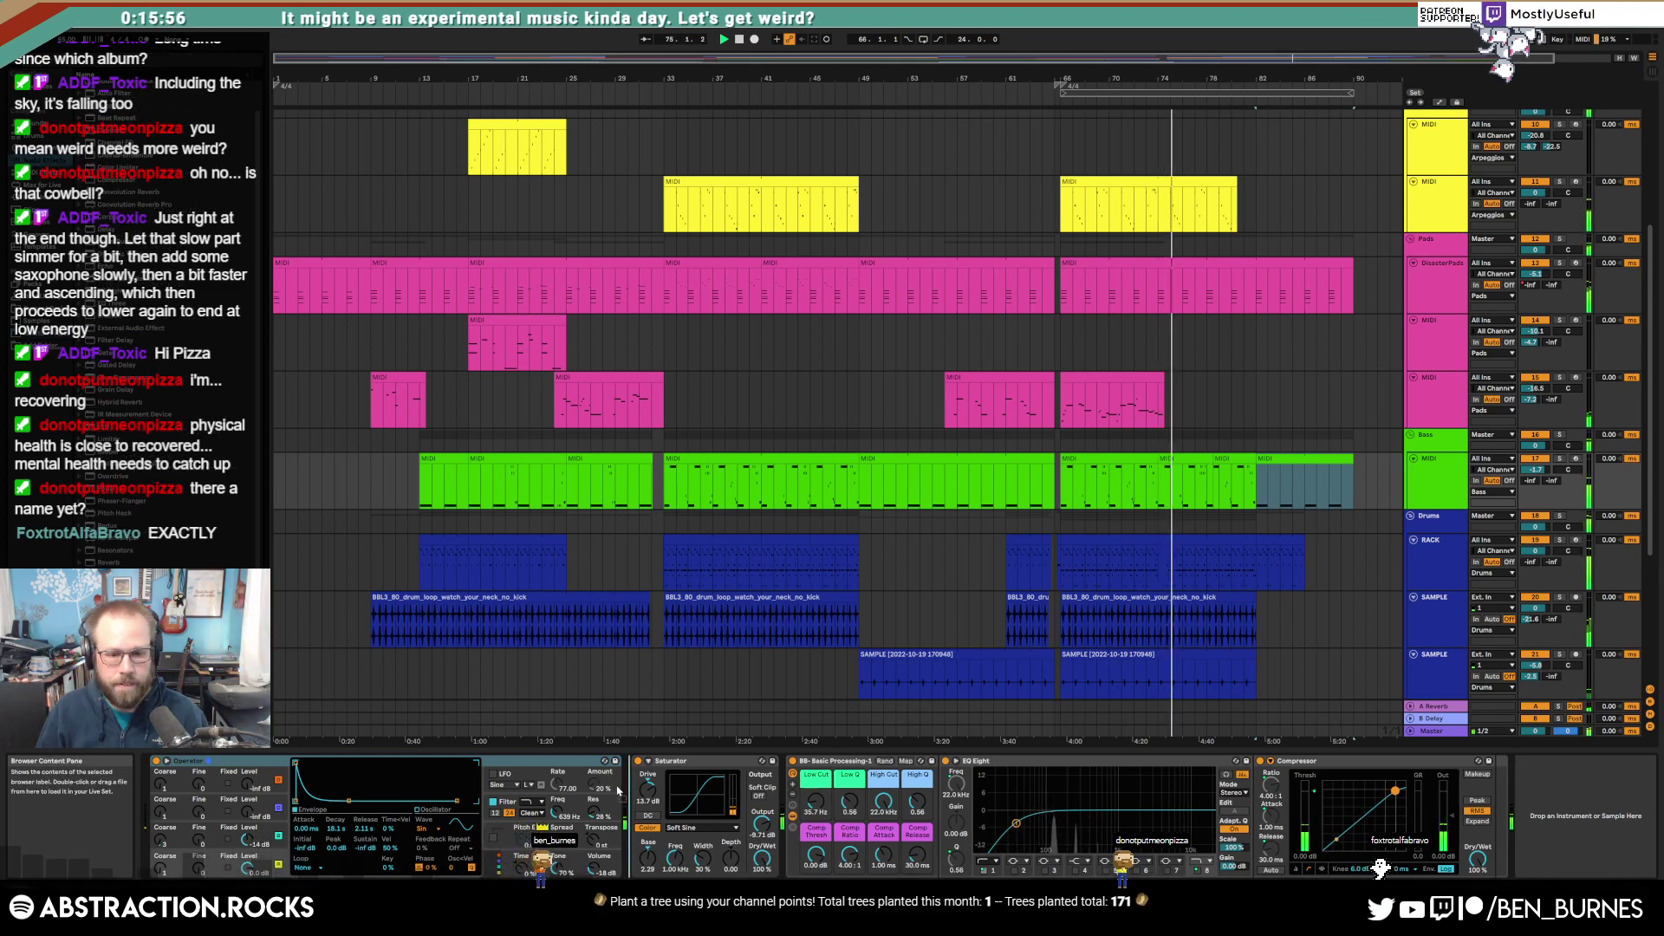
{"action": "left_click_drag", "start_coordinate": [621, 792], "coordinate": [784, 789]}
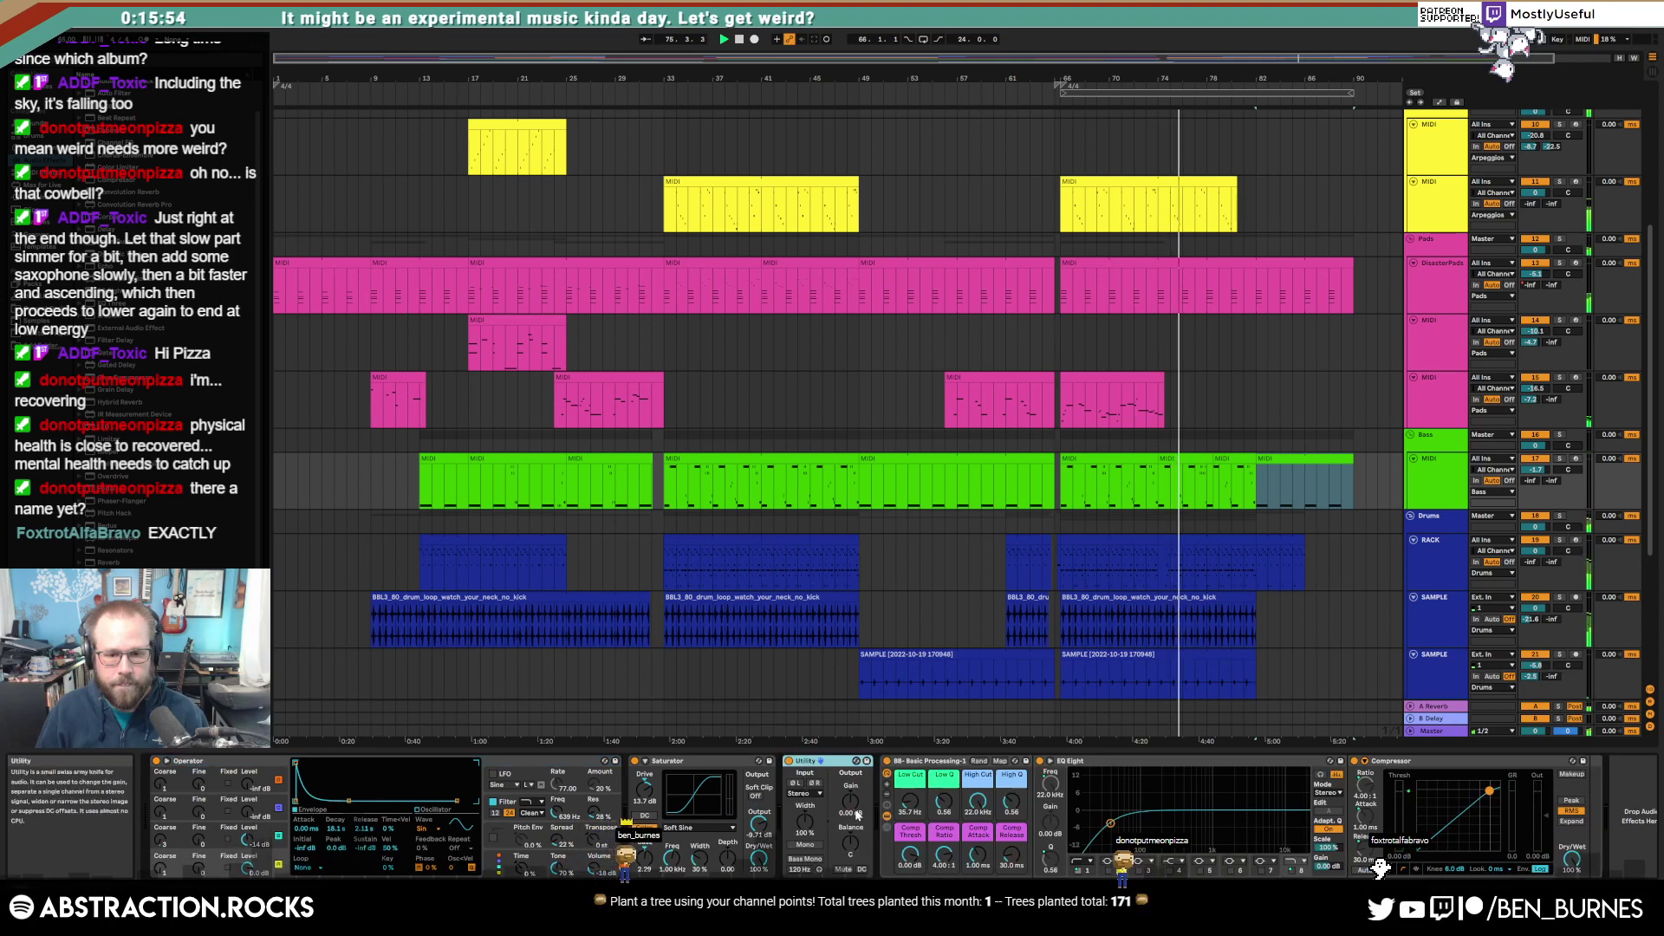
Step: Automate the bass Utility's Gain to fade from 0.00 dB at bar 82 down to its minimum at bar 90
{"action": "key", "text": "a"}
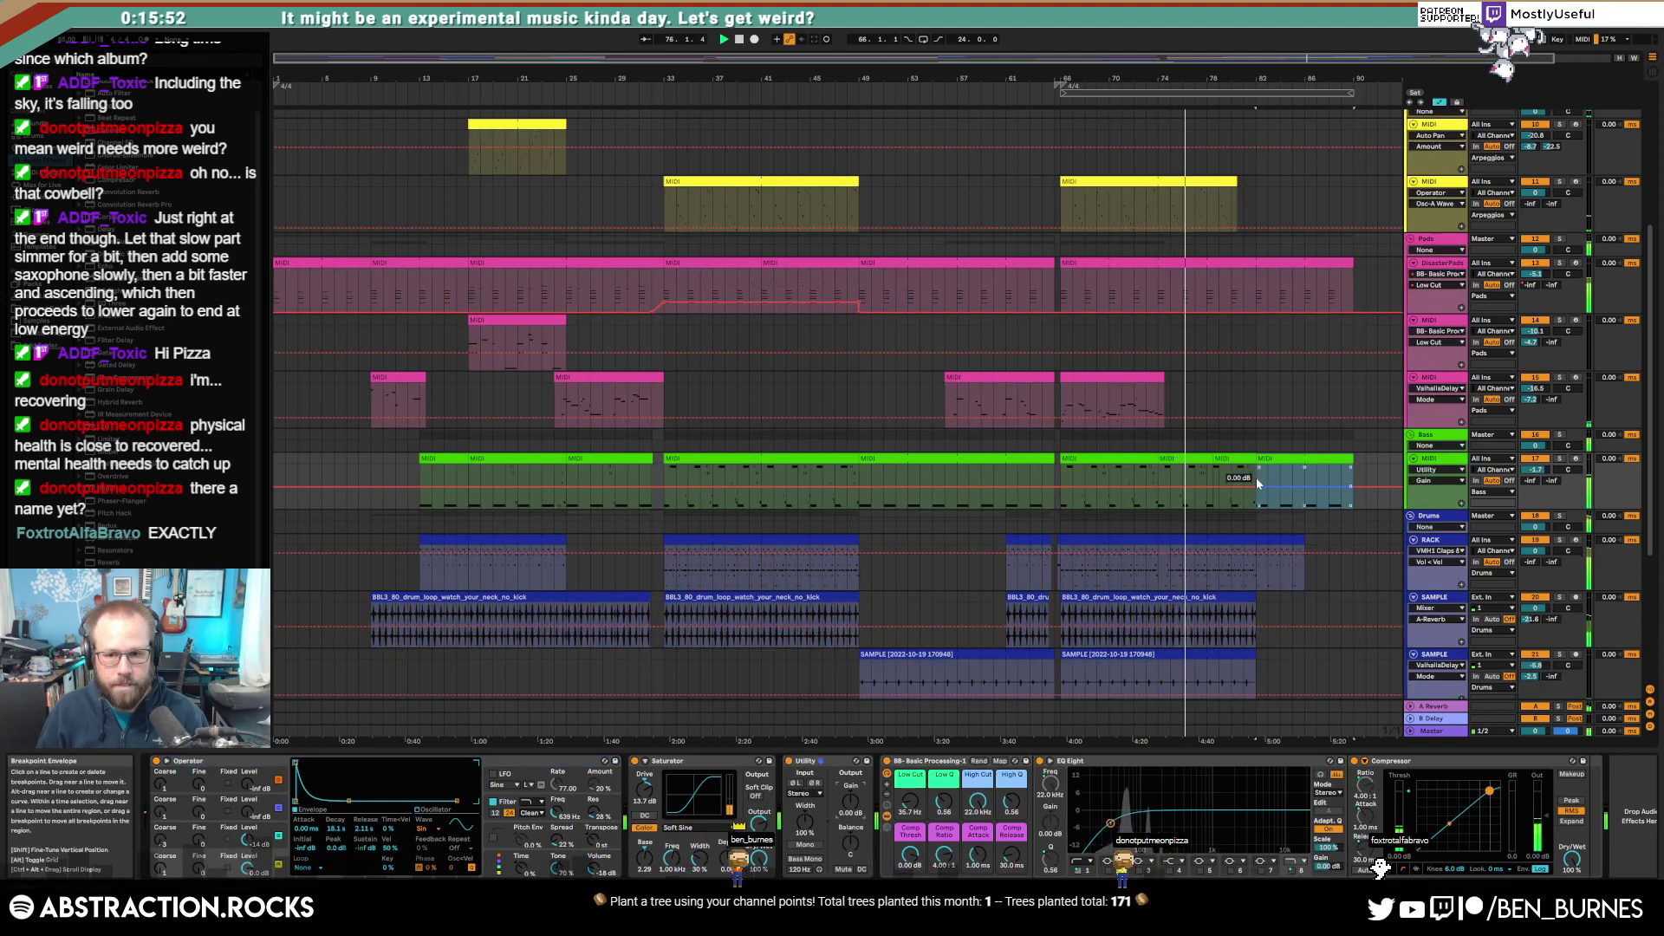
{"action": "left_click", "coordinate": [1256, 487]}
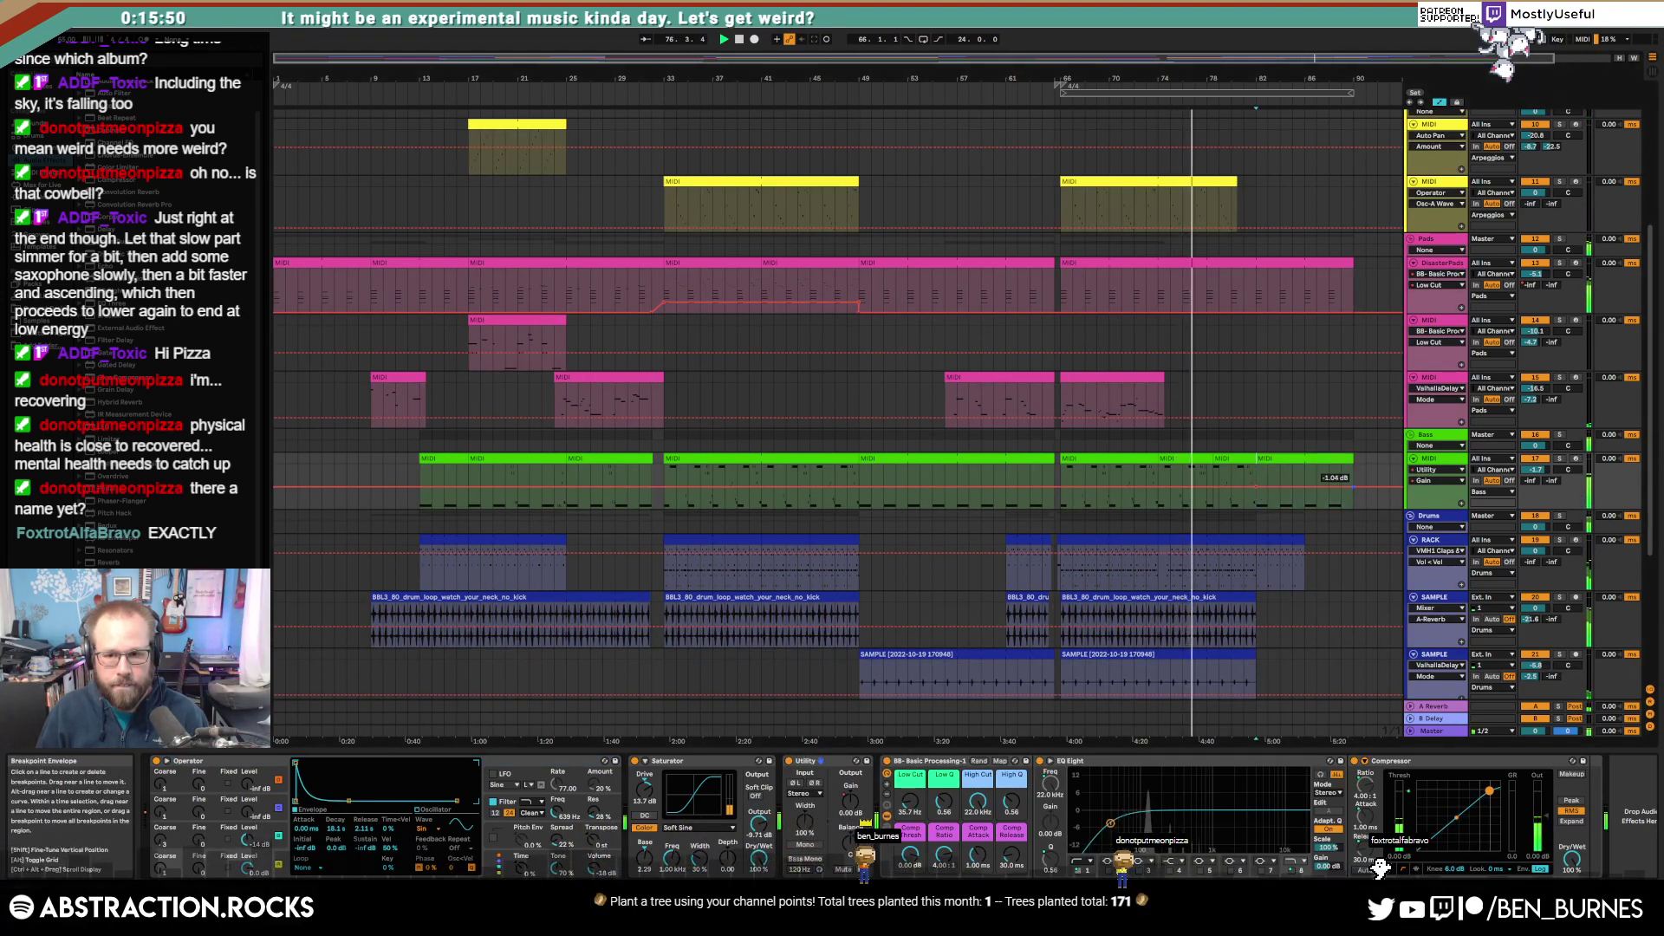
{"action": "left_click_drag", "start_coordinate": [1350, 487], "coordinate": [1349, 508]}
{"action": "left_click", "coordinate": [1329, 480]}
Step: Lower the velocities of all bass drum notes in the drum rack clips between bars 66 and 82
{"action": "double_click", "coordinate": [1193, 565]}
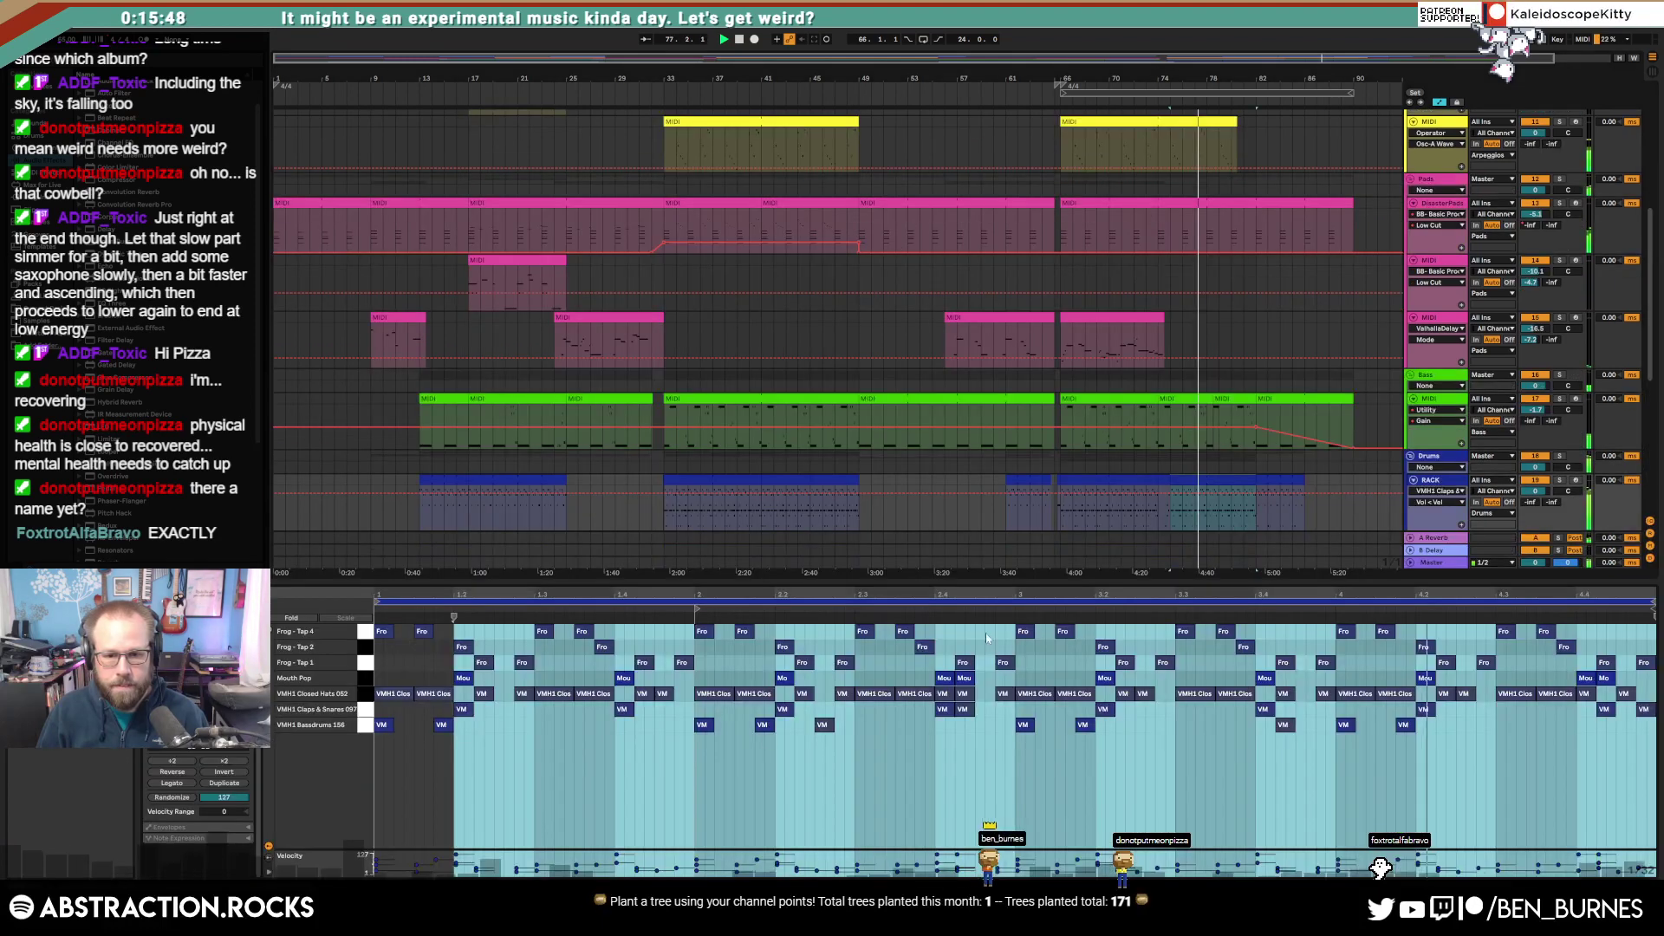
{"action": "left_click", "coordinate": [367, 725]}
{"action": "left_click_drag", "start_coordinate": [386, 727], "coordinate": [386, 764]}
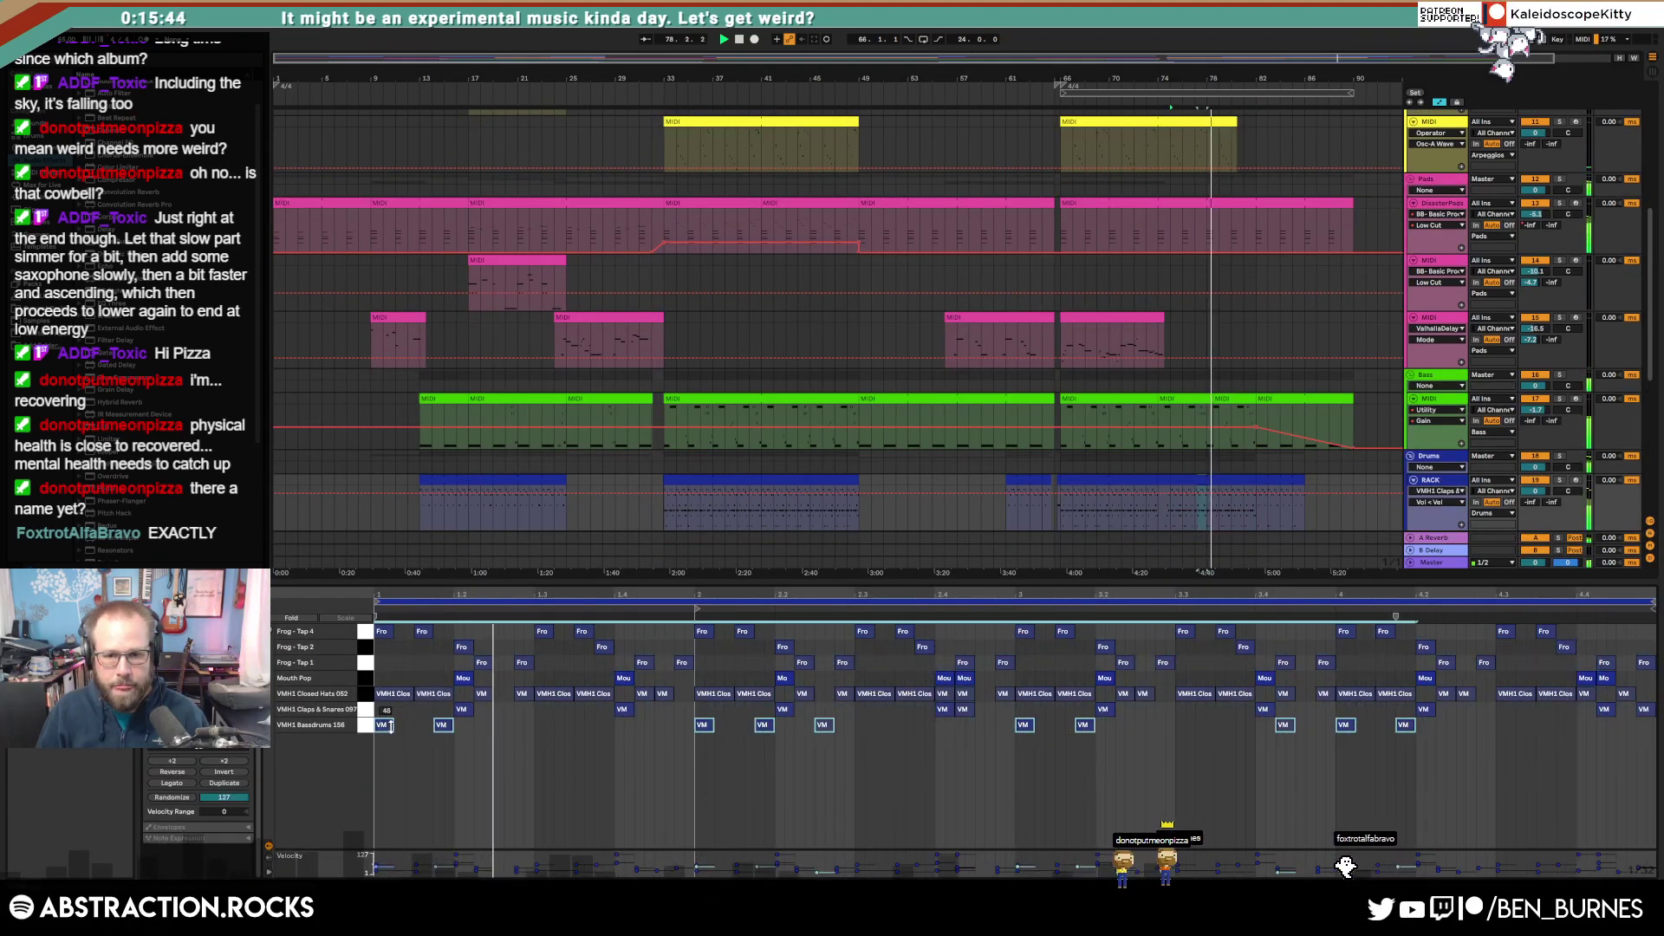
{"action": "left_click", "coordinate": [1096, 479]}
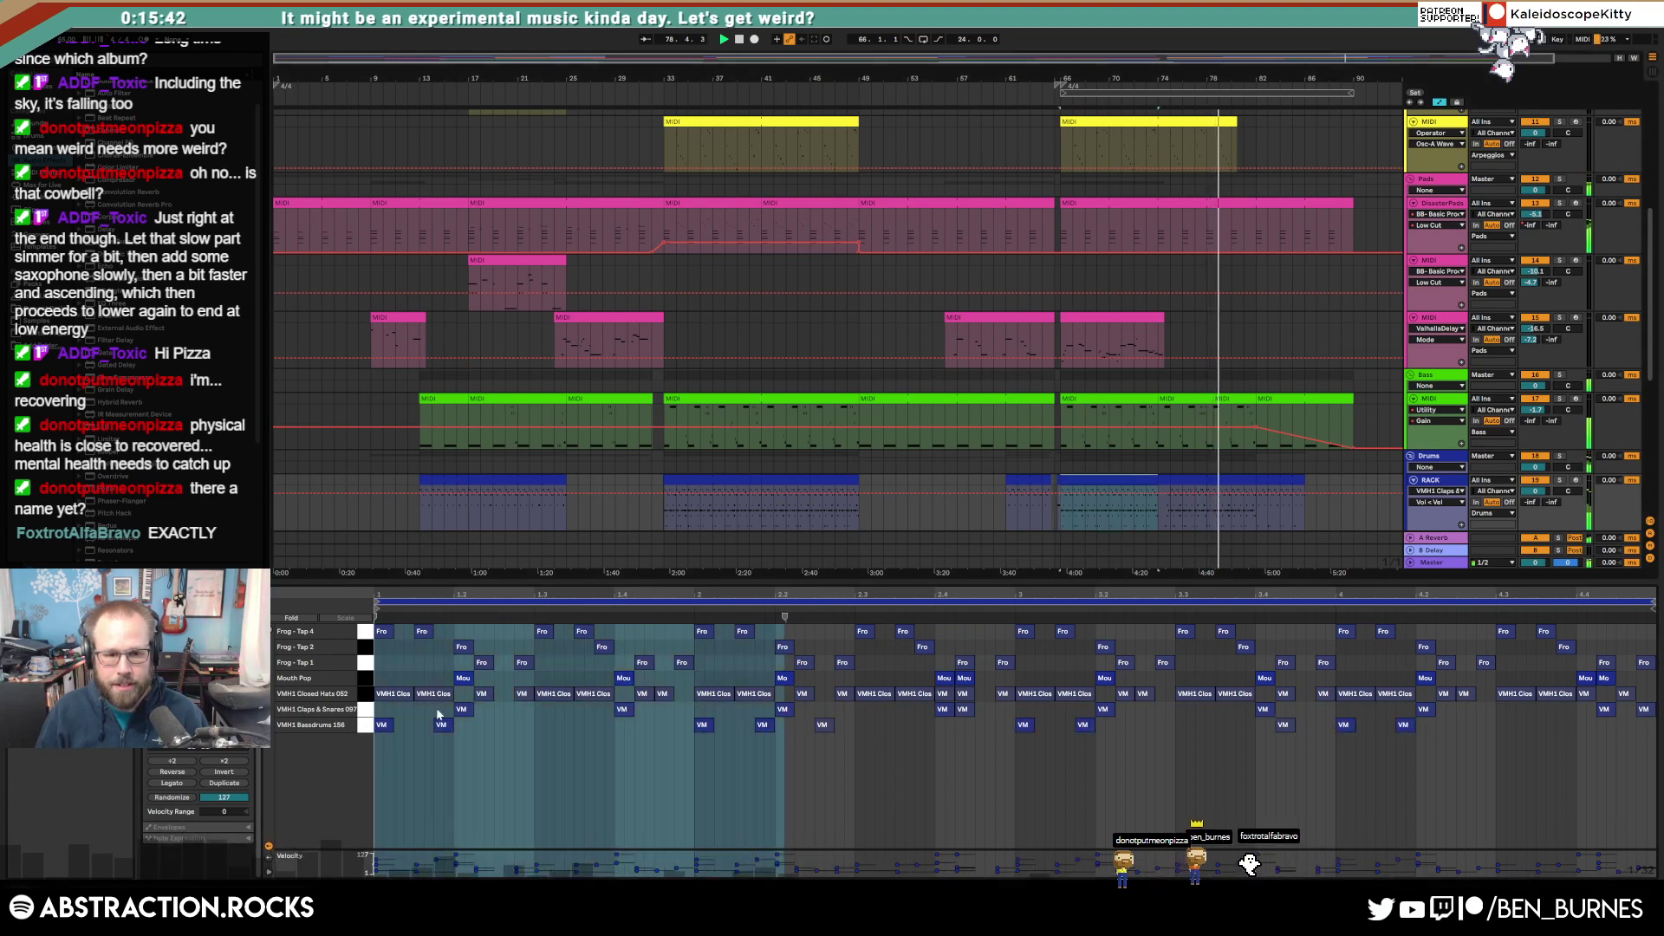
{"action": "left_click", "coordinate": [367, 726]}
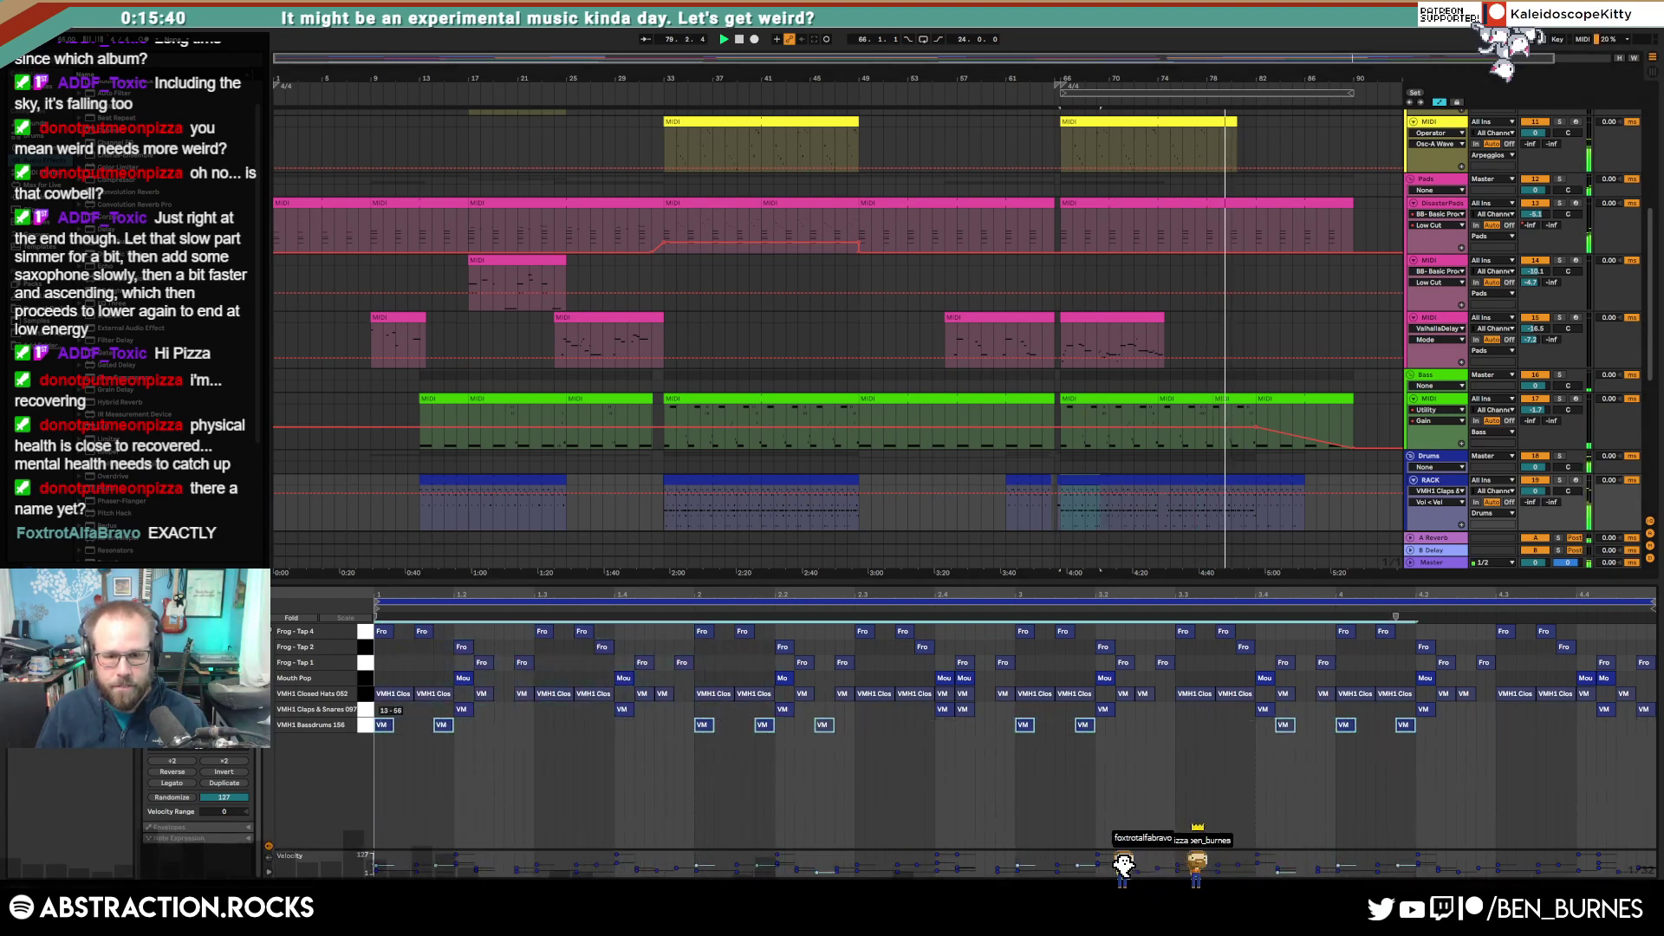
{"action": "left_click", "coordinate": [1201, 481]}
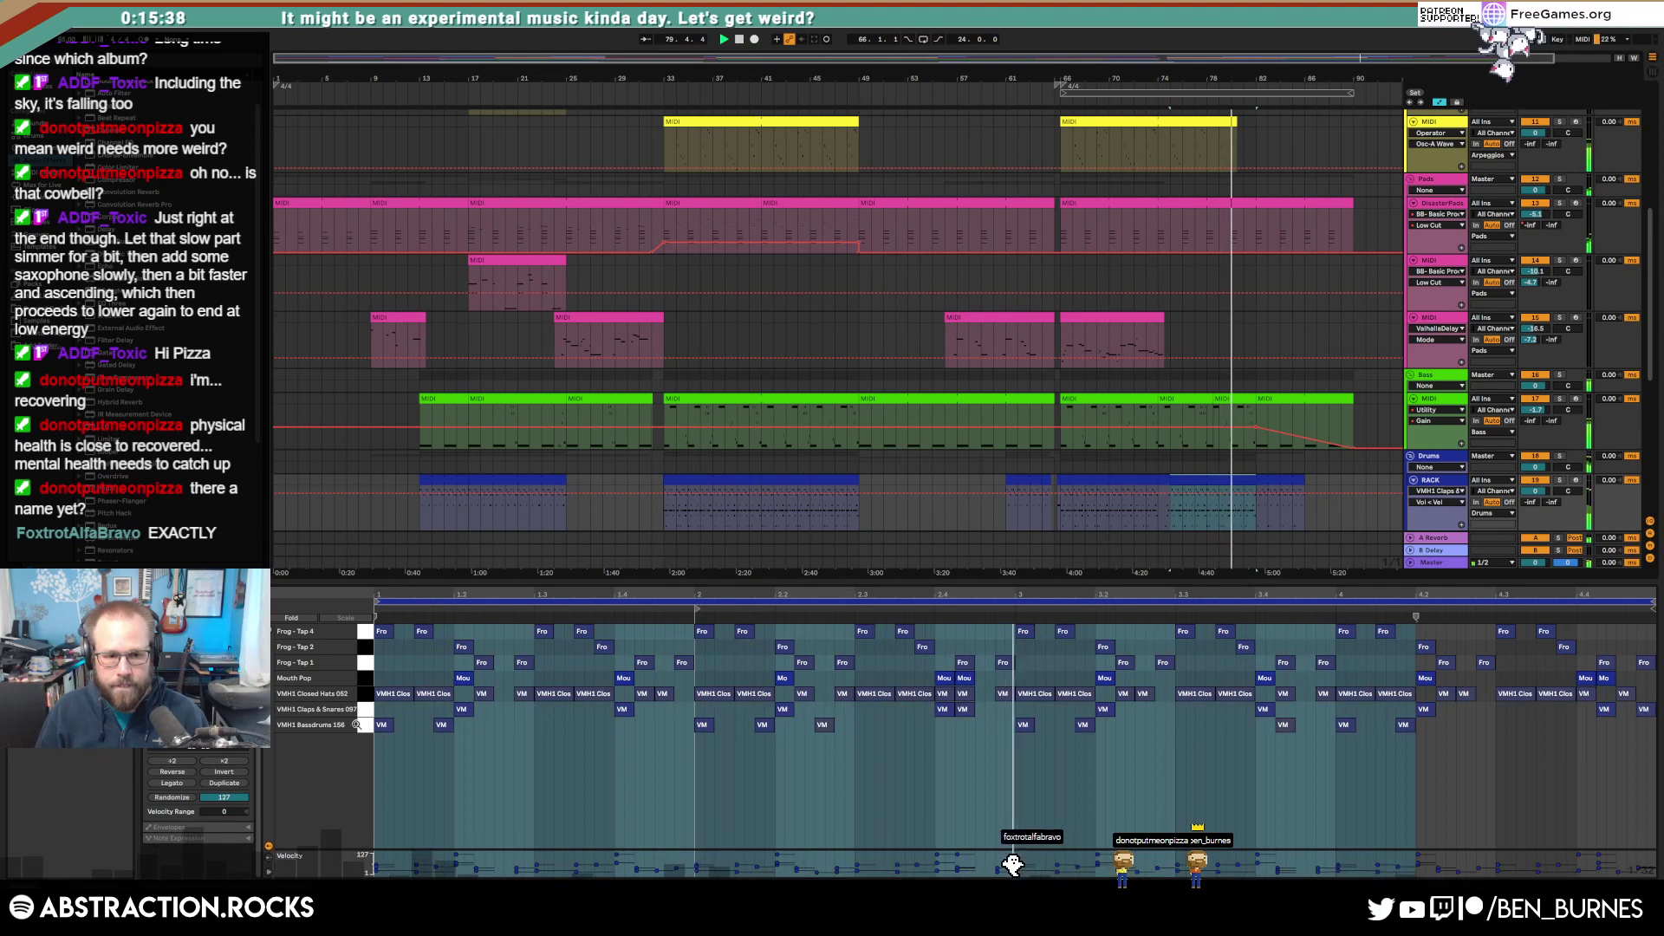
{"action": "left_click", "coordinate": [367, 725]}
{"action": "left_click_drag", "start_coordinate": [384, 726], "coordinate": [384, 747]}
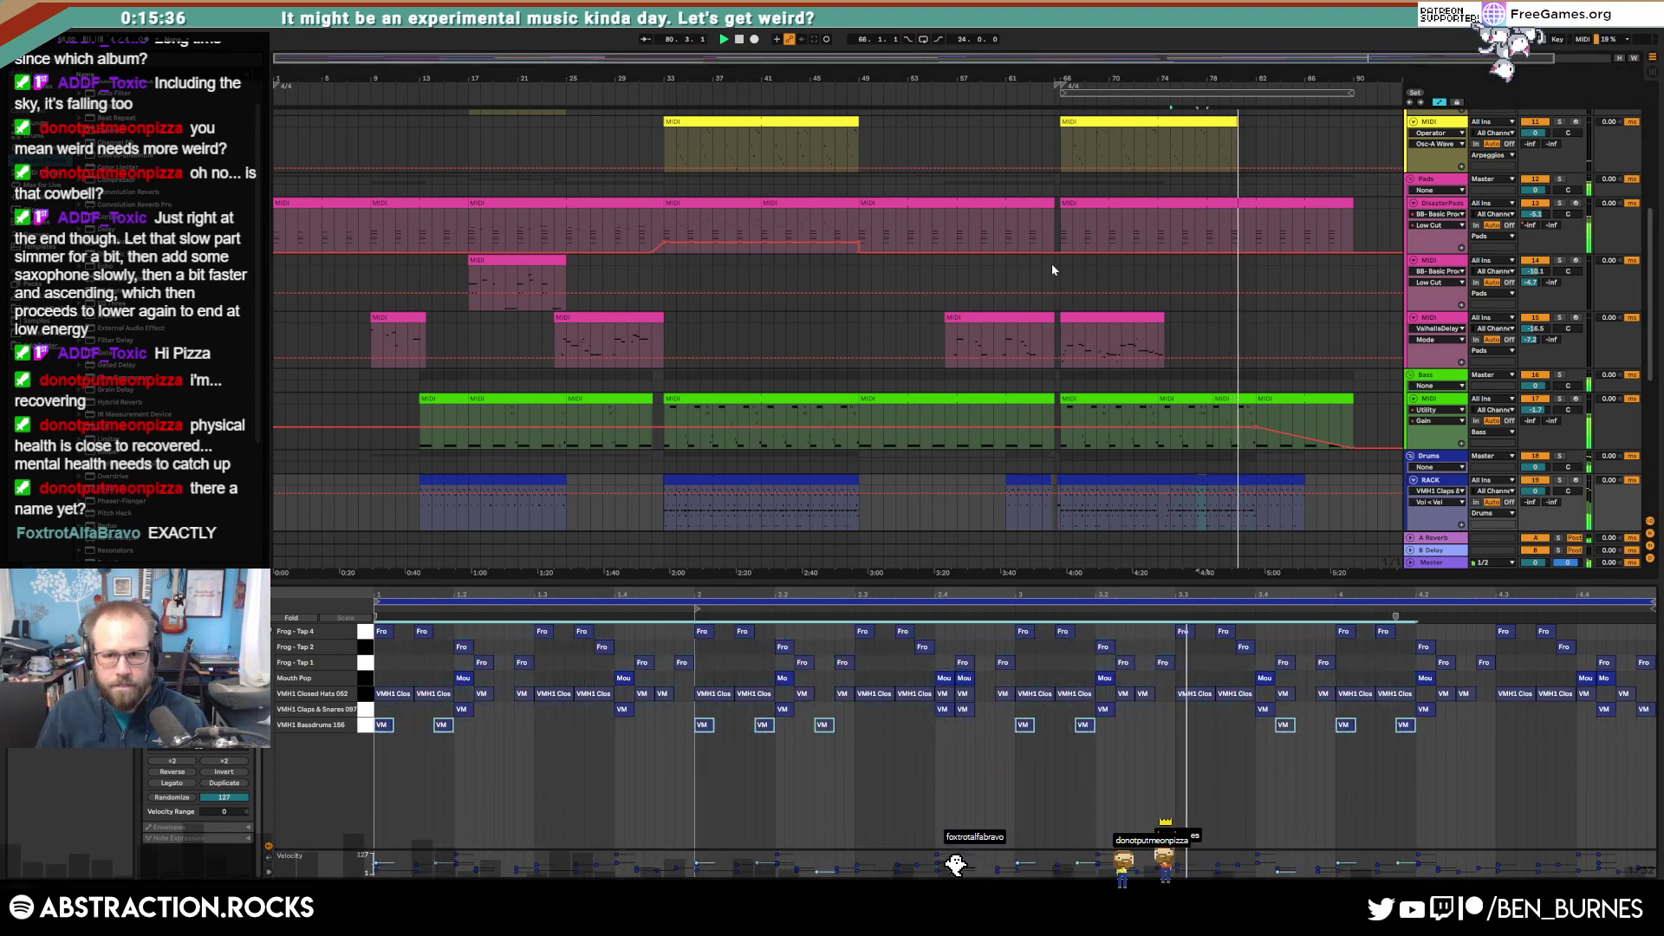
Step: Reshape the main pad's Pigments Macro 1 automation so its rise from bar 66 peaks at bar 82
{"action": "left_click", "coordinate": [1170, 219]}
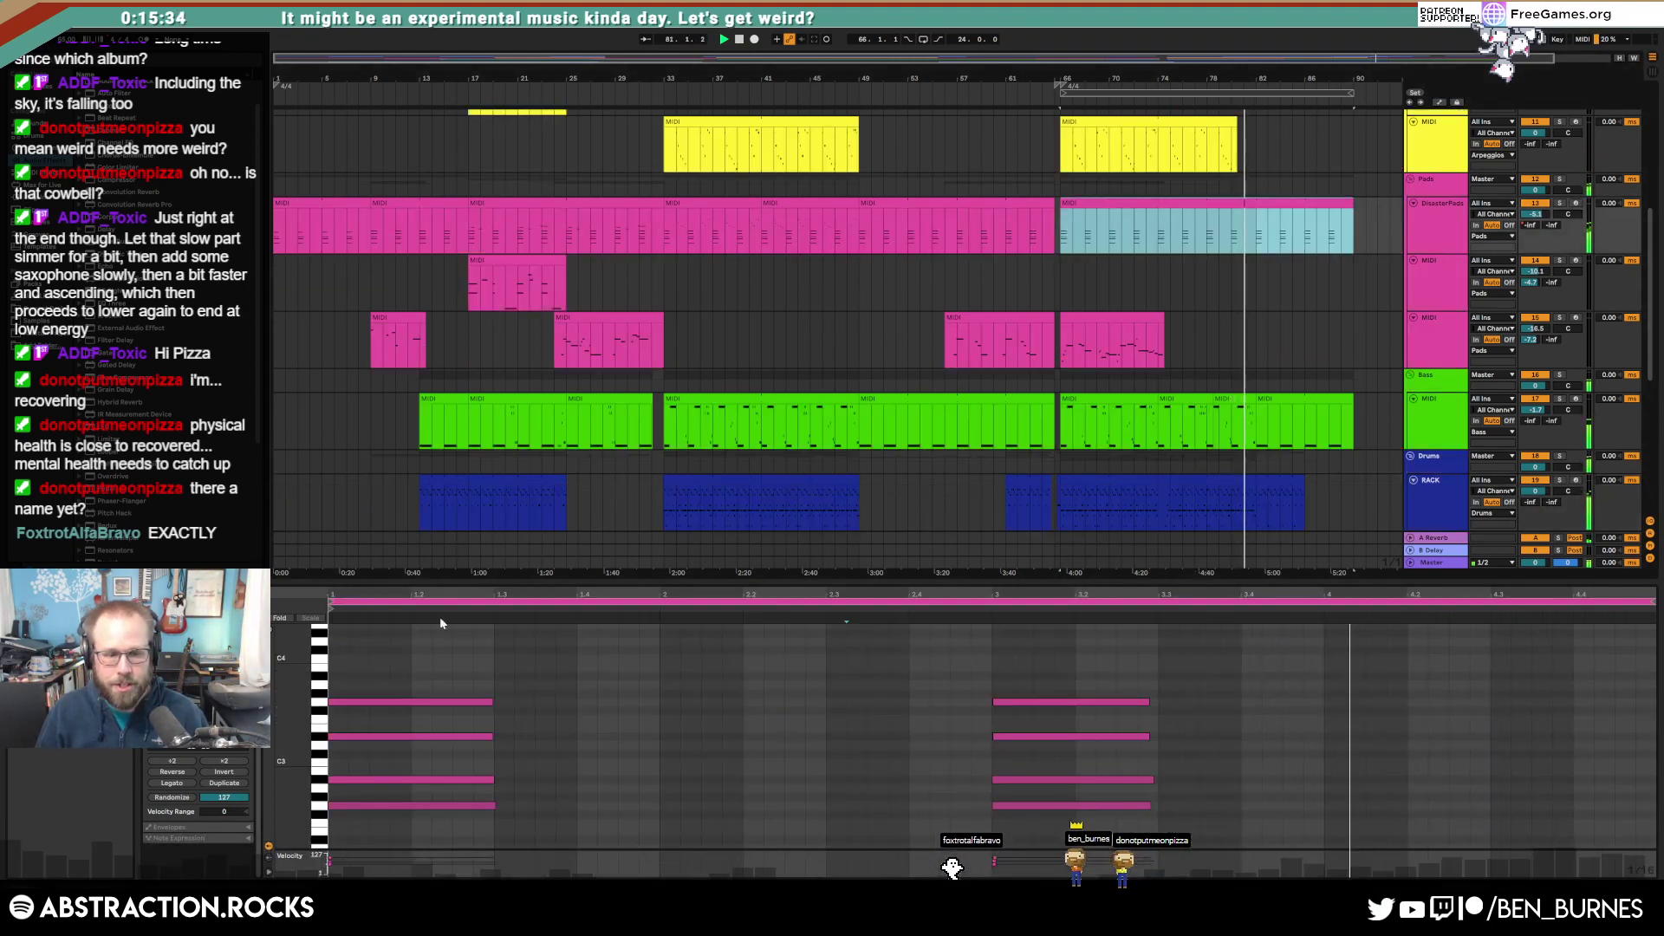
{"action": "key", "text": "shift+Tab"}
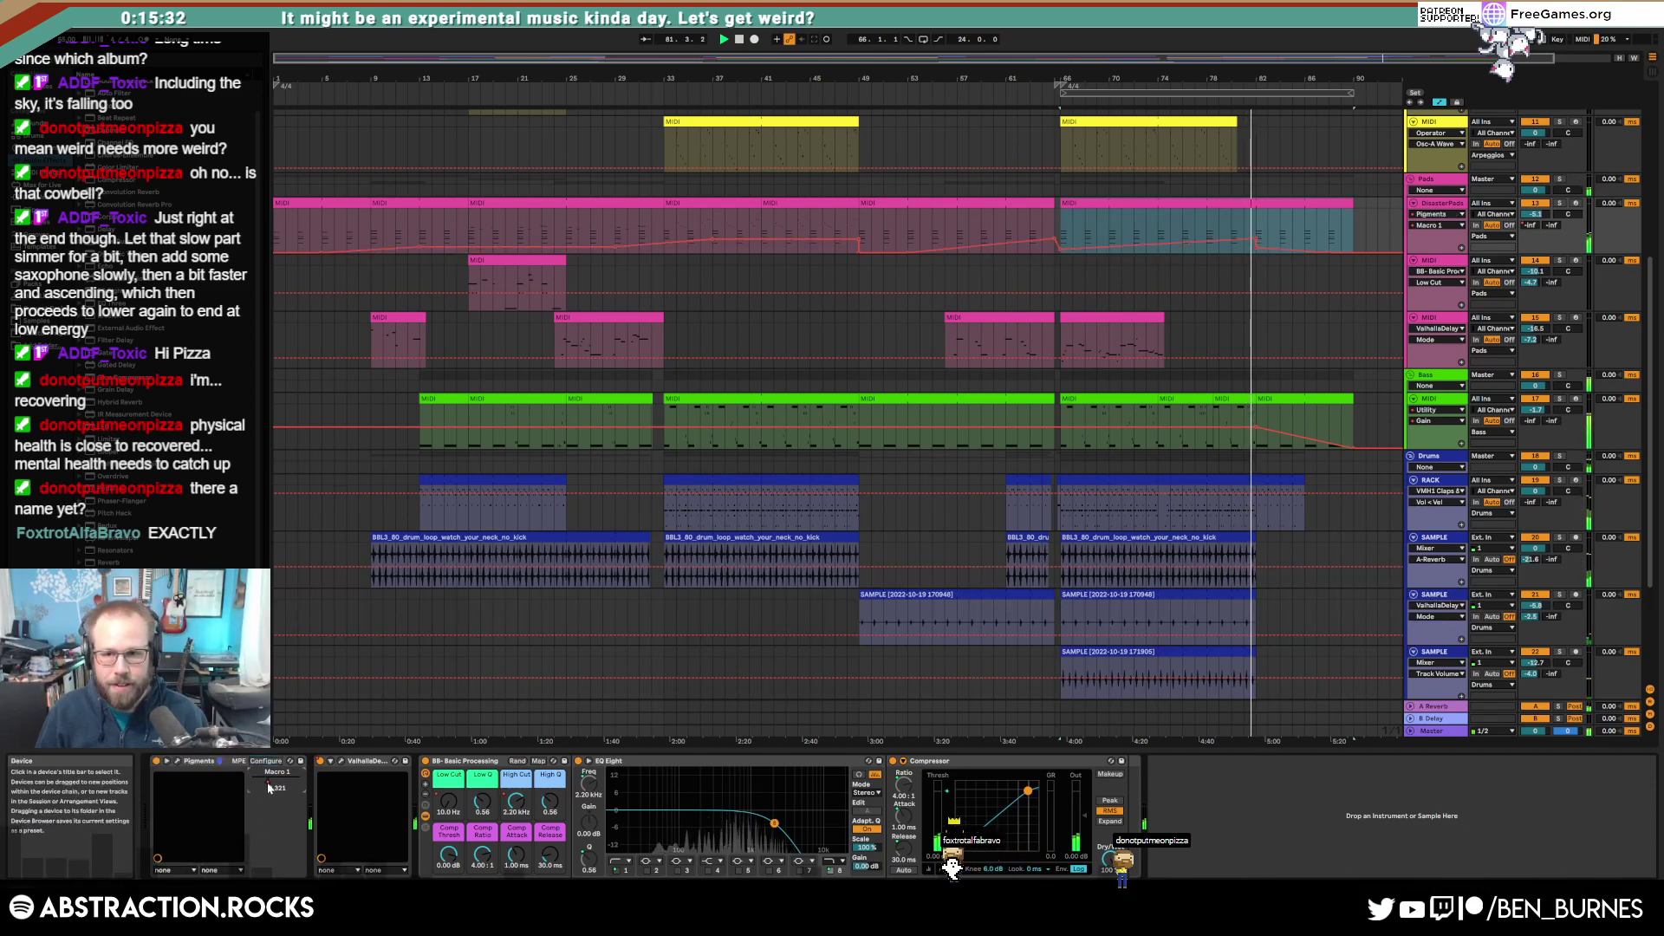
{"action": "left_click", "coordinate": [1243, 233]}
{"action": "left_click", "coordinate": [1256, 239]}
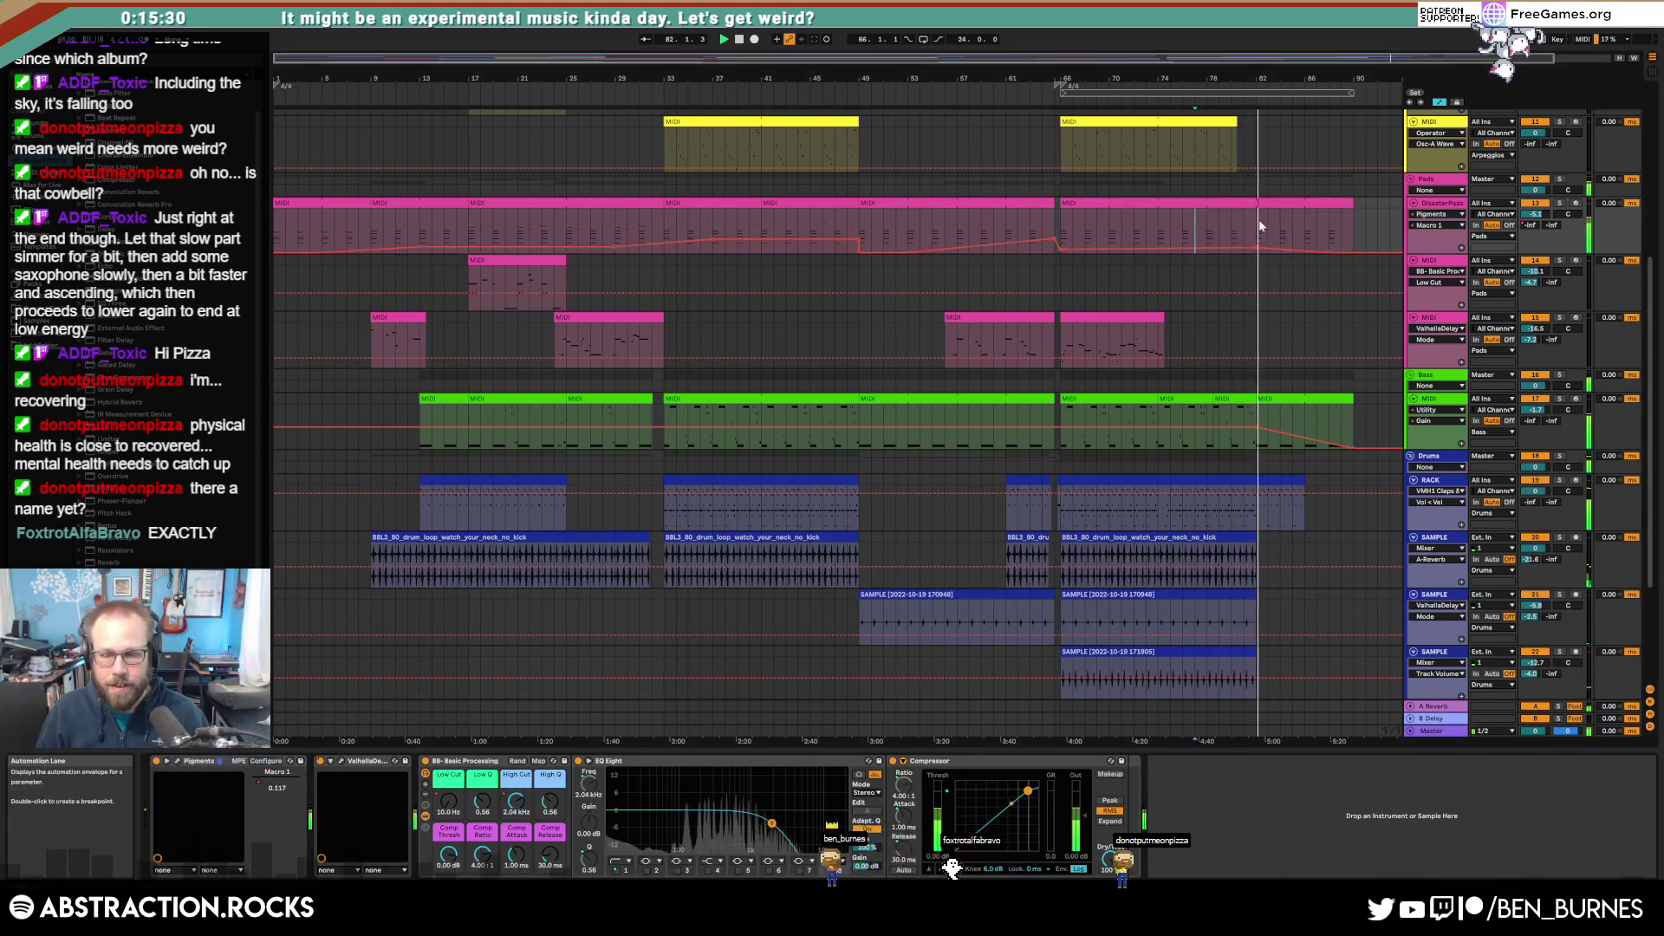
{"action": "left_click", "coordinate": [1161, 242]}
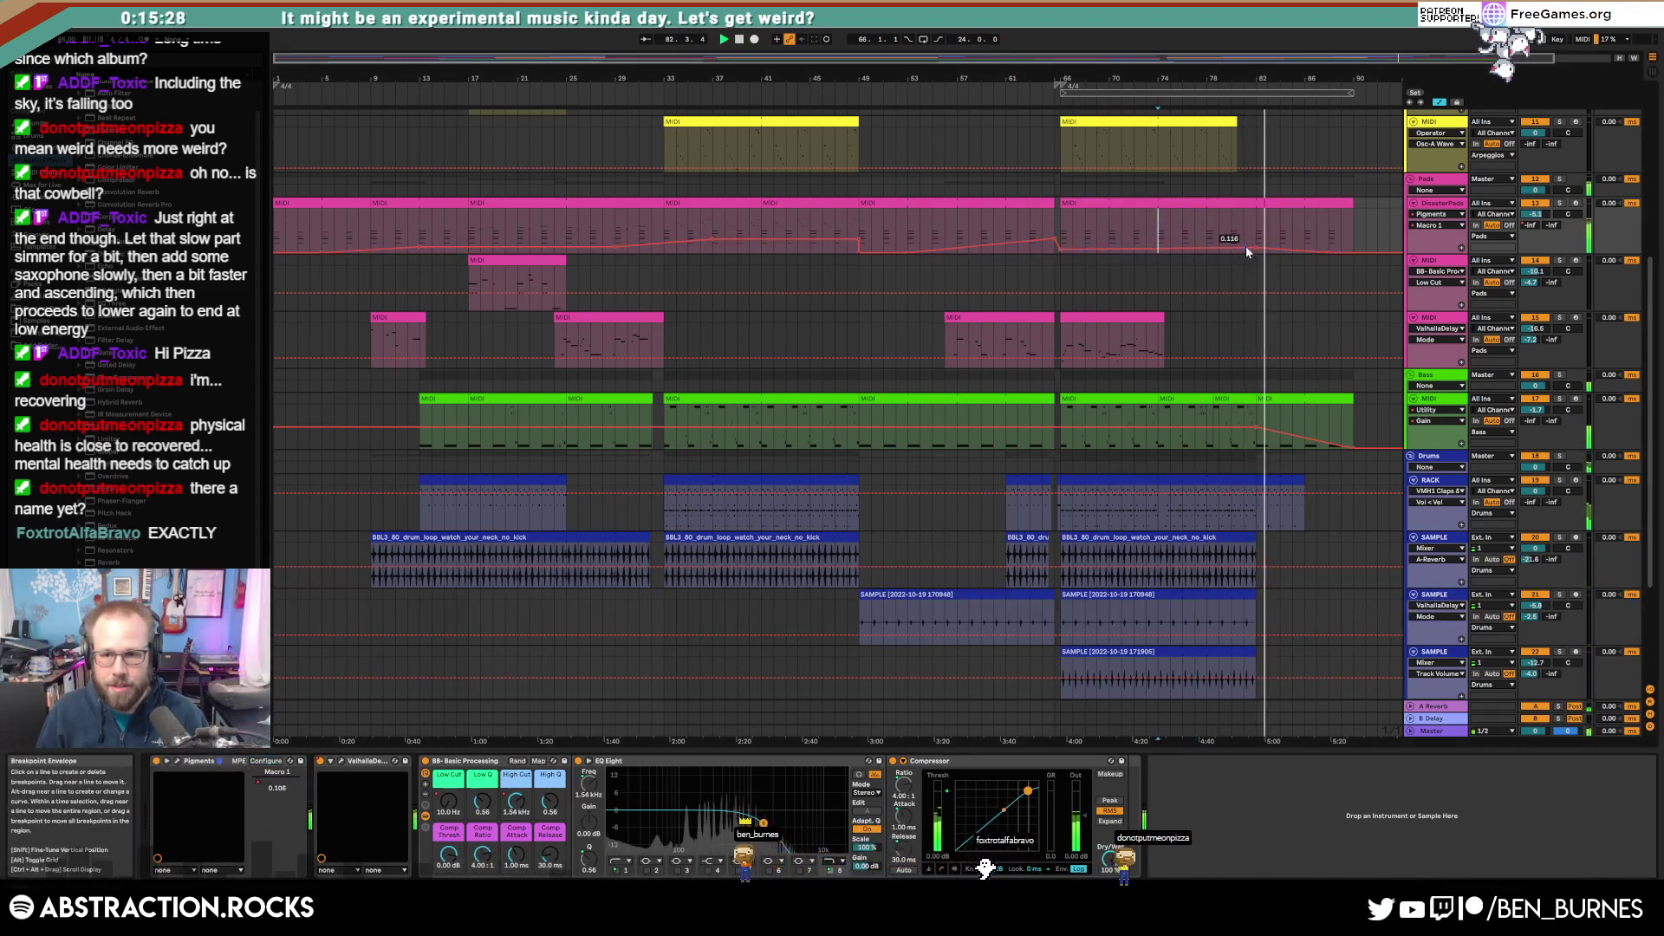
{"action": "left_click_drag", "start_coordinate": [1244, 248], "coordinate": [1256, 242]}
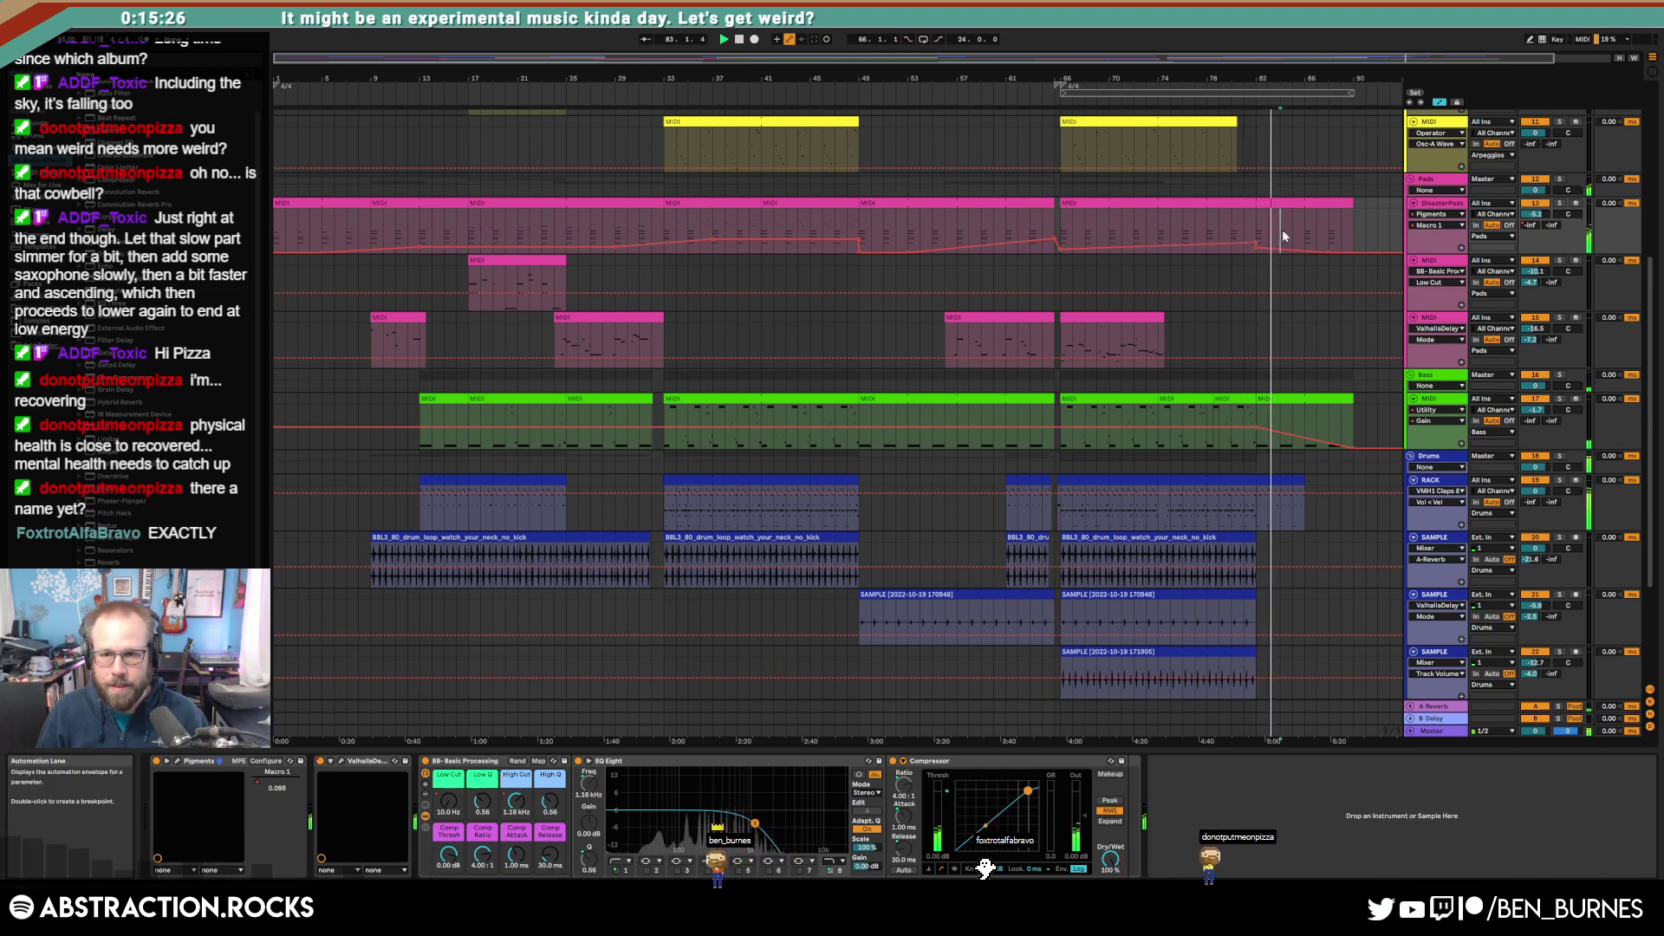
{"action": "left_click", "coordinate": [1284, 234]}
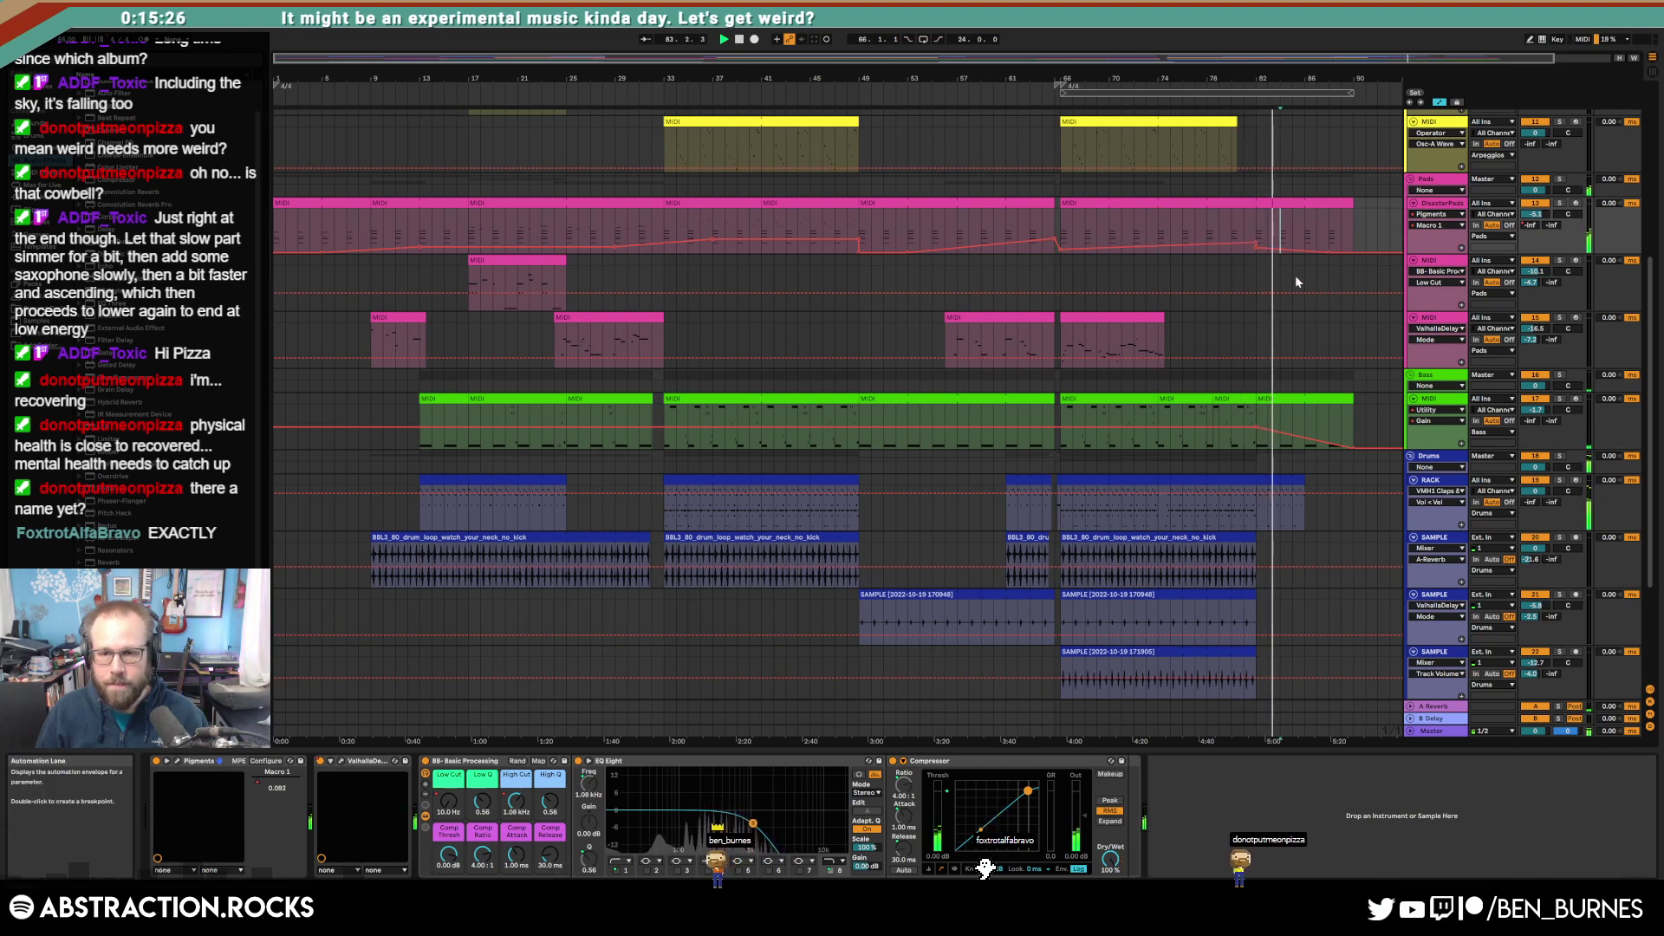
Step: Reshape the main pad's High Cut automation into a gradual fall ending at bar 90
{"action": "left_click", "coordinate": [517, 801]}
{"action": "left_click", "coordinate": [1187, 246]}
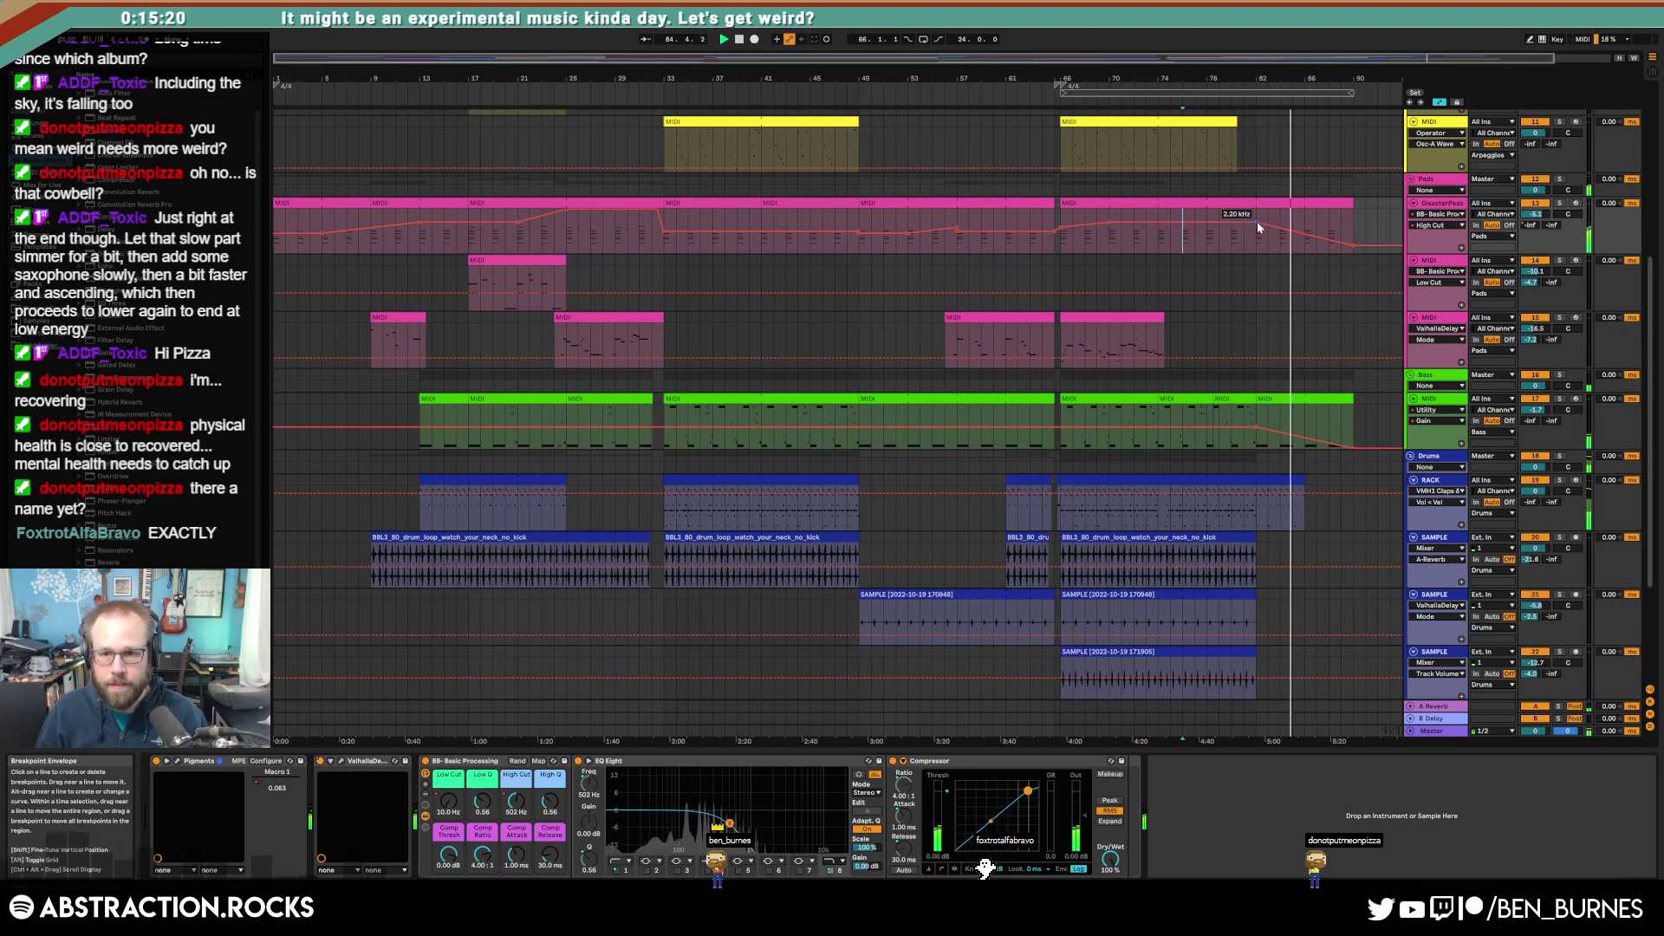
{"action": "left_click", "coordinate": [1354, 246]}
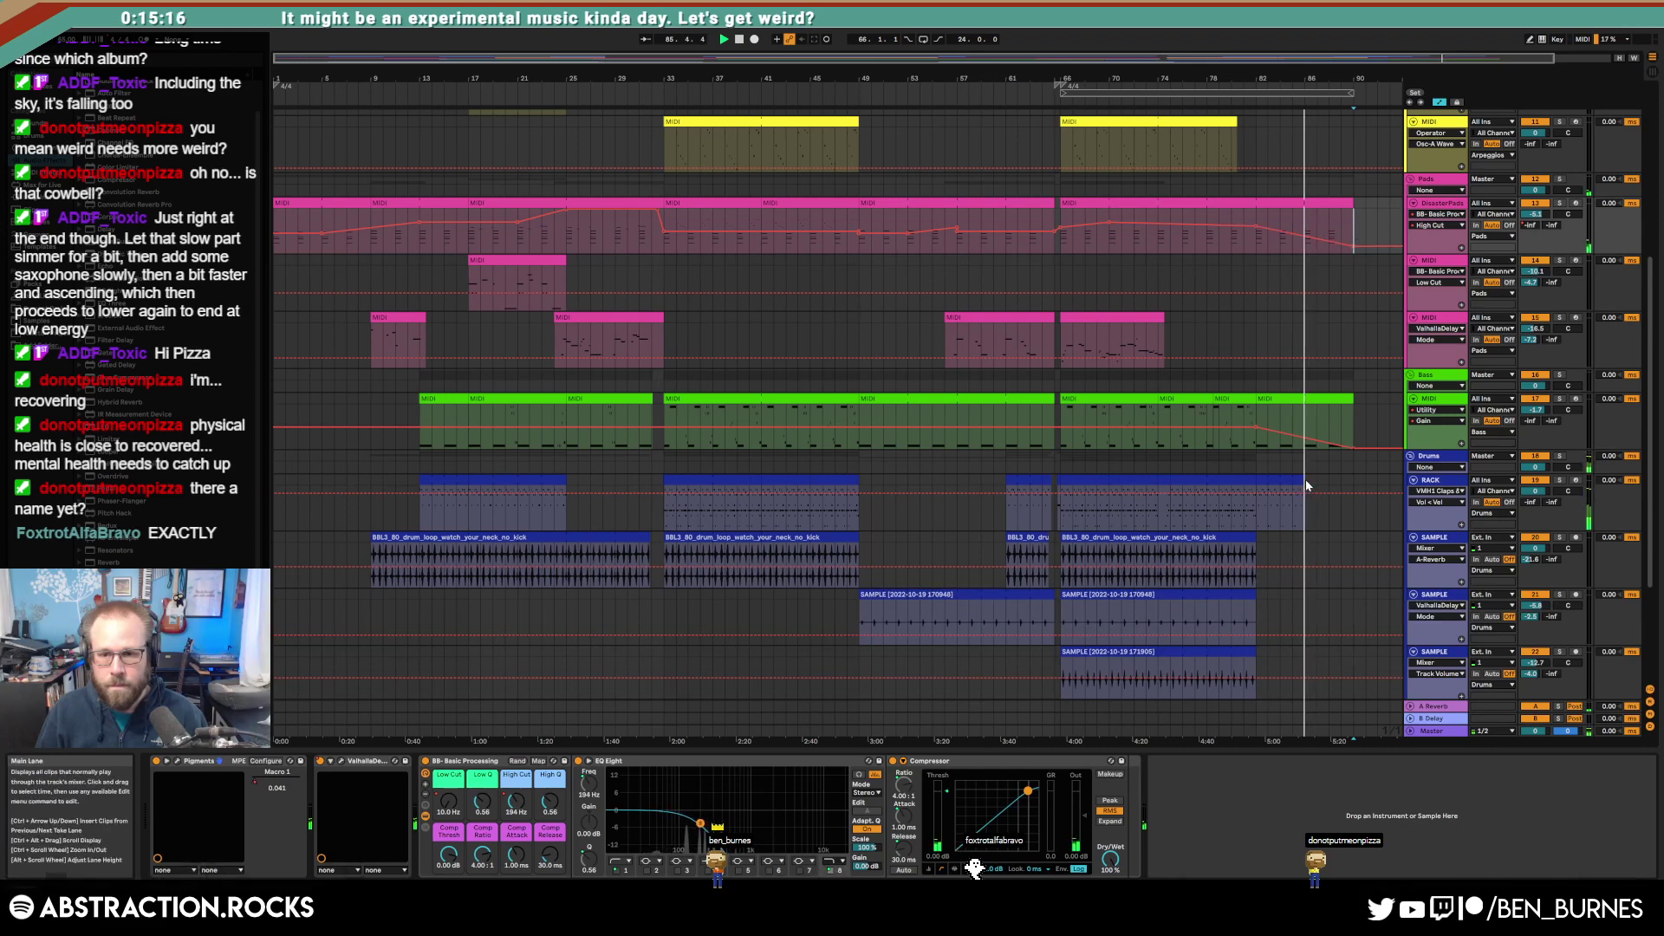
Step: Fill bars 86 to 90 of the drum rack track with a copy of its first clip and hide the automation
{"action": "left_click", "coordinate": [494, 493]}
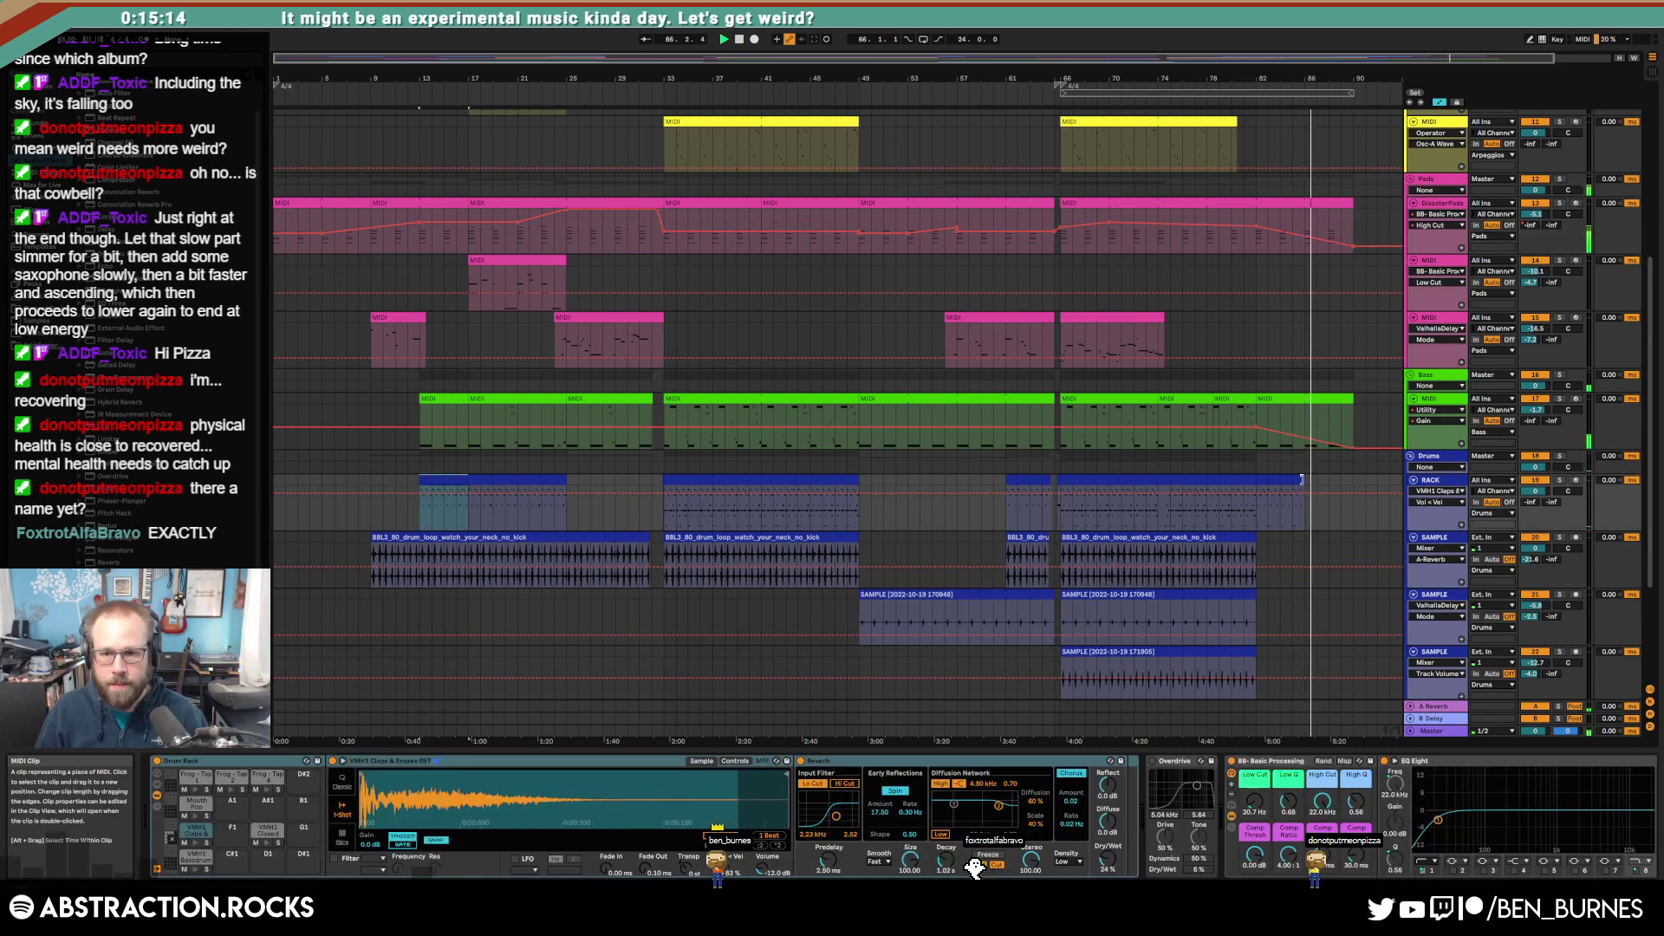
{"action": "left_click_drag", "start_coordinate": [1301, 480], "coordinate": [1355, 498]}
{"action": "key", "text": "a"}
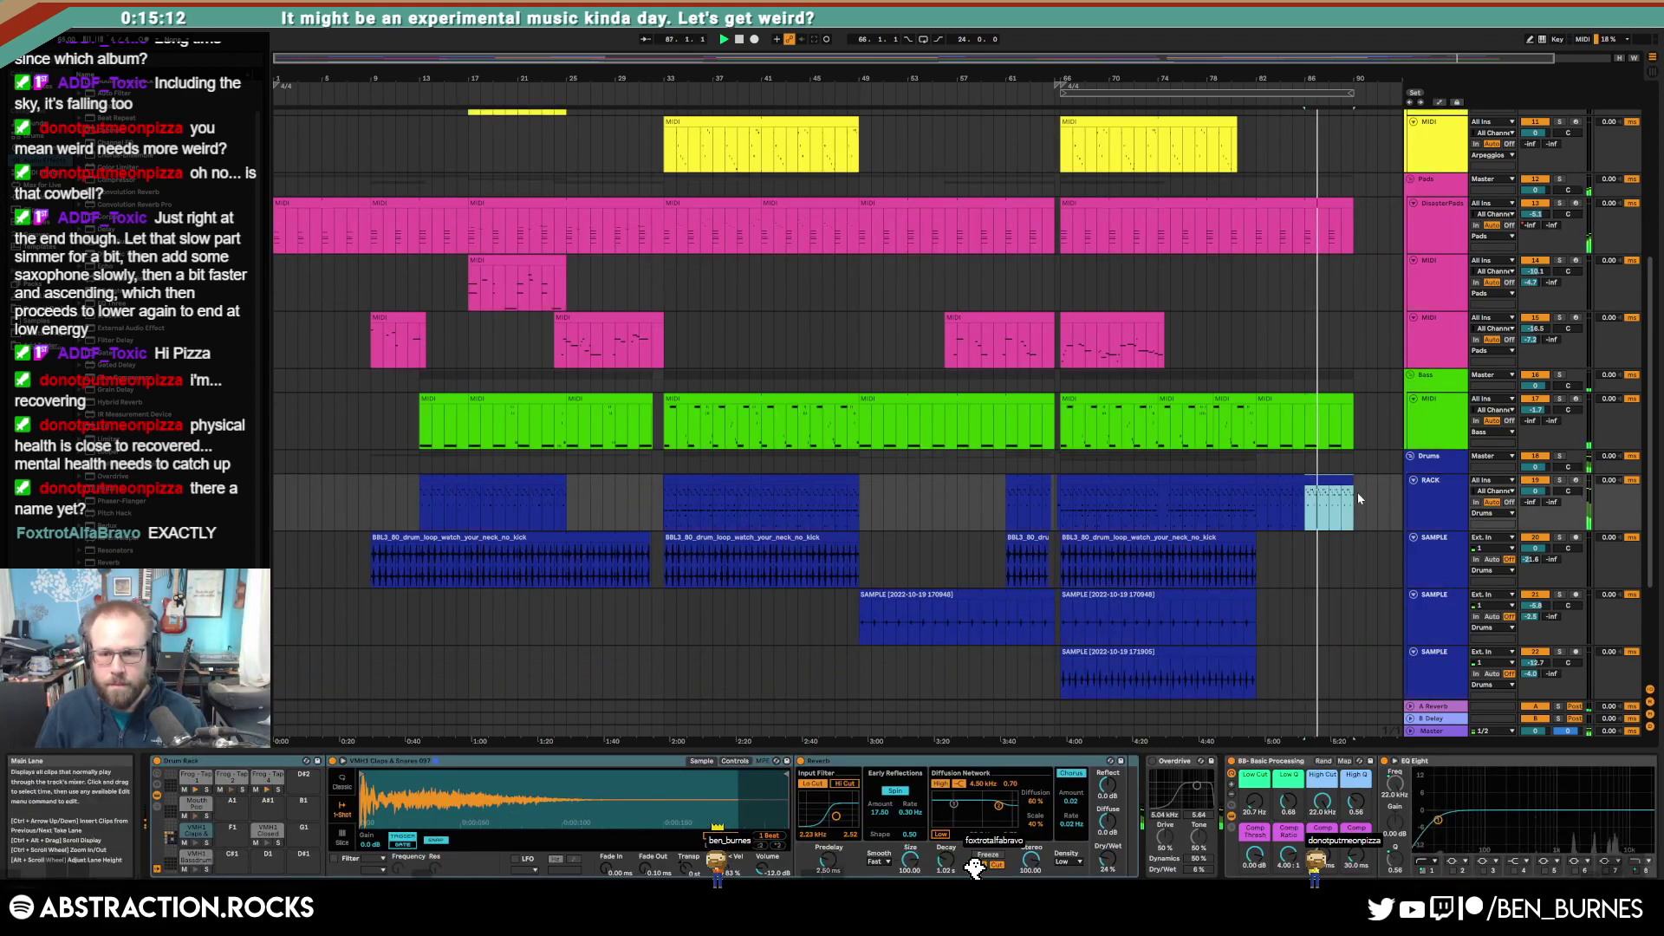
Step: Delete all Mouth Pop notes from the drum rack clip at bar 86
{"action": "scroll", "coordinate": [1357, 499], "scroll_direction": "up", "scroll_amount": 2}
{"action": "double_click", "coordinate": [1314, 479]}
{"action": "left_click", "coordinate": [368, 679]}
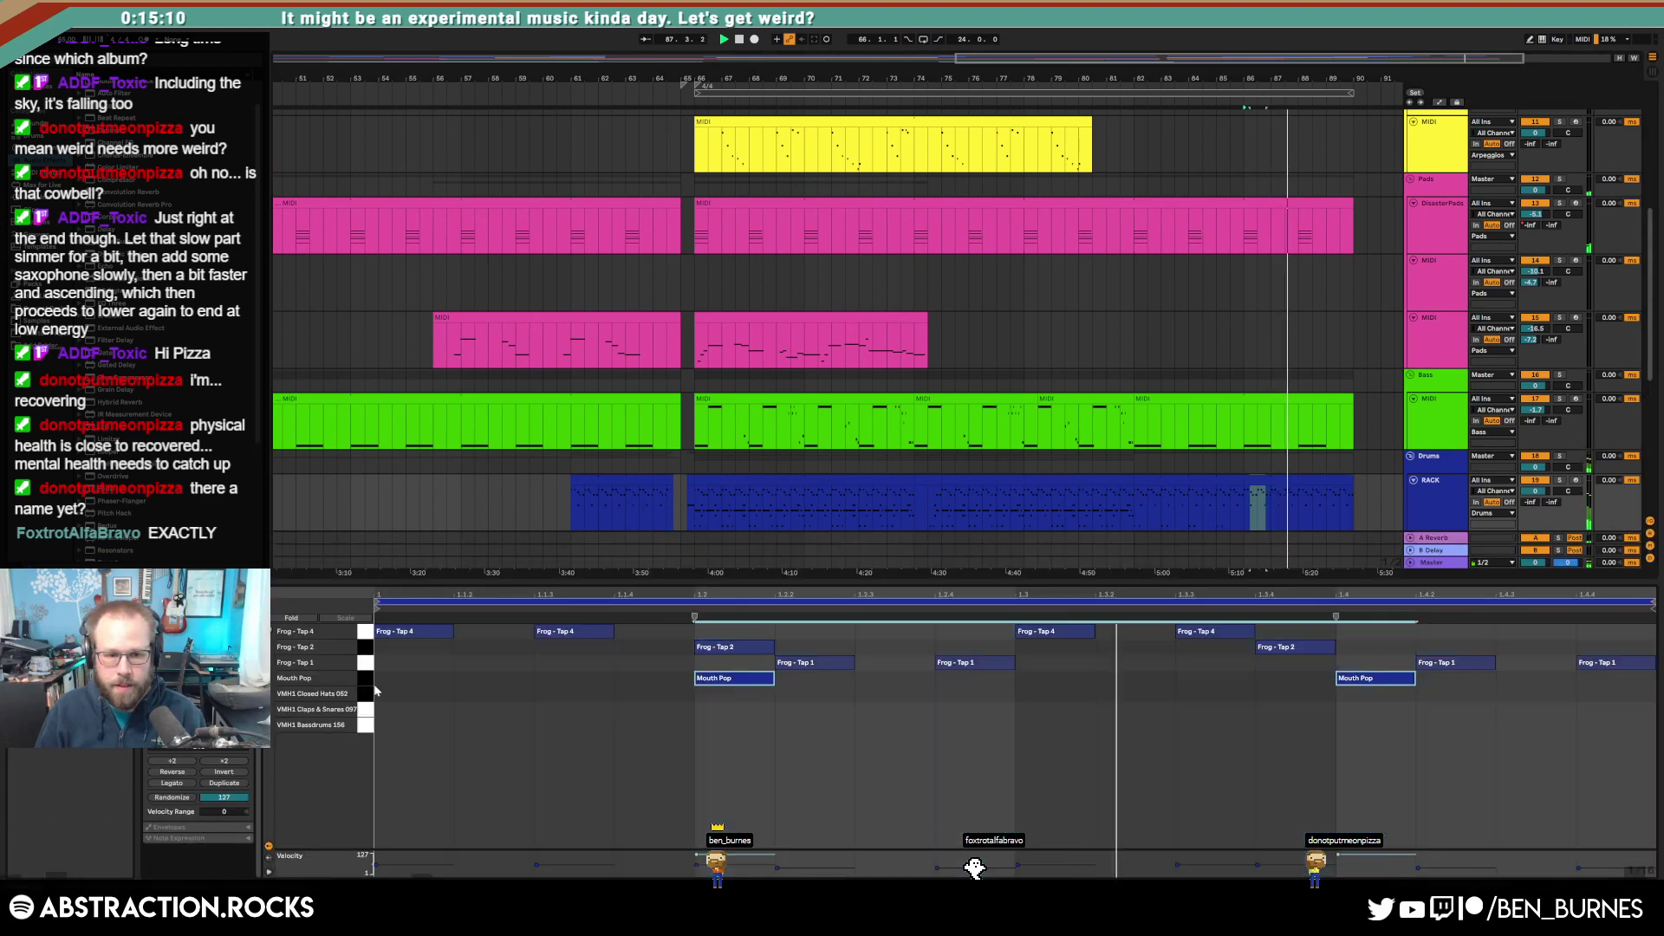
{"action": "key", "text": "Delete"}
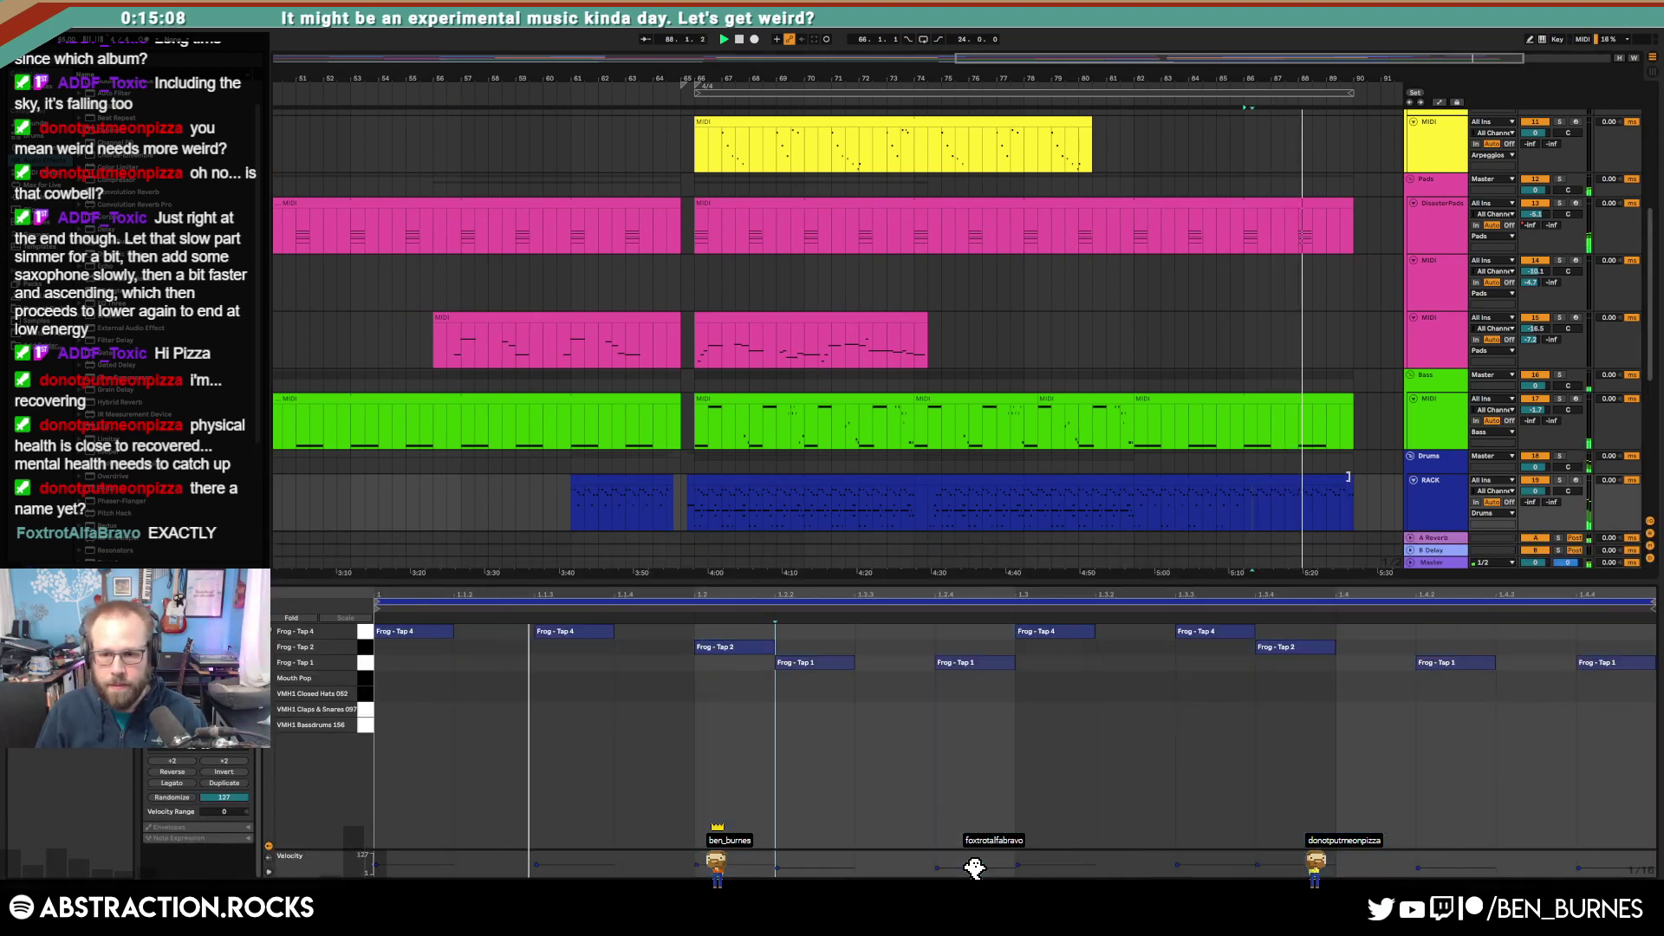
Step: Shorten the last drum rack clip so it ends at bar 89, and return to the device view
{"action": "scroll", "coordinate": [1348, 476], "scroll_direction": "up", "scroll_amount": 3}
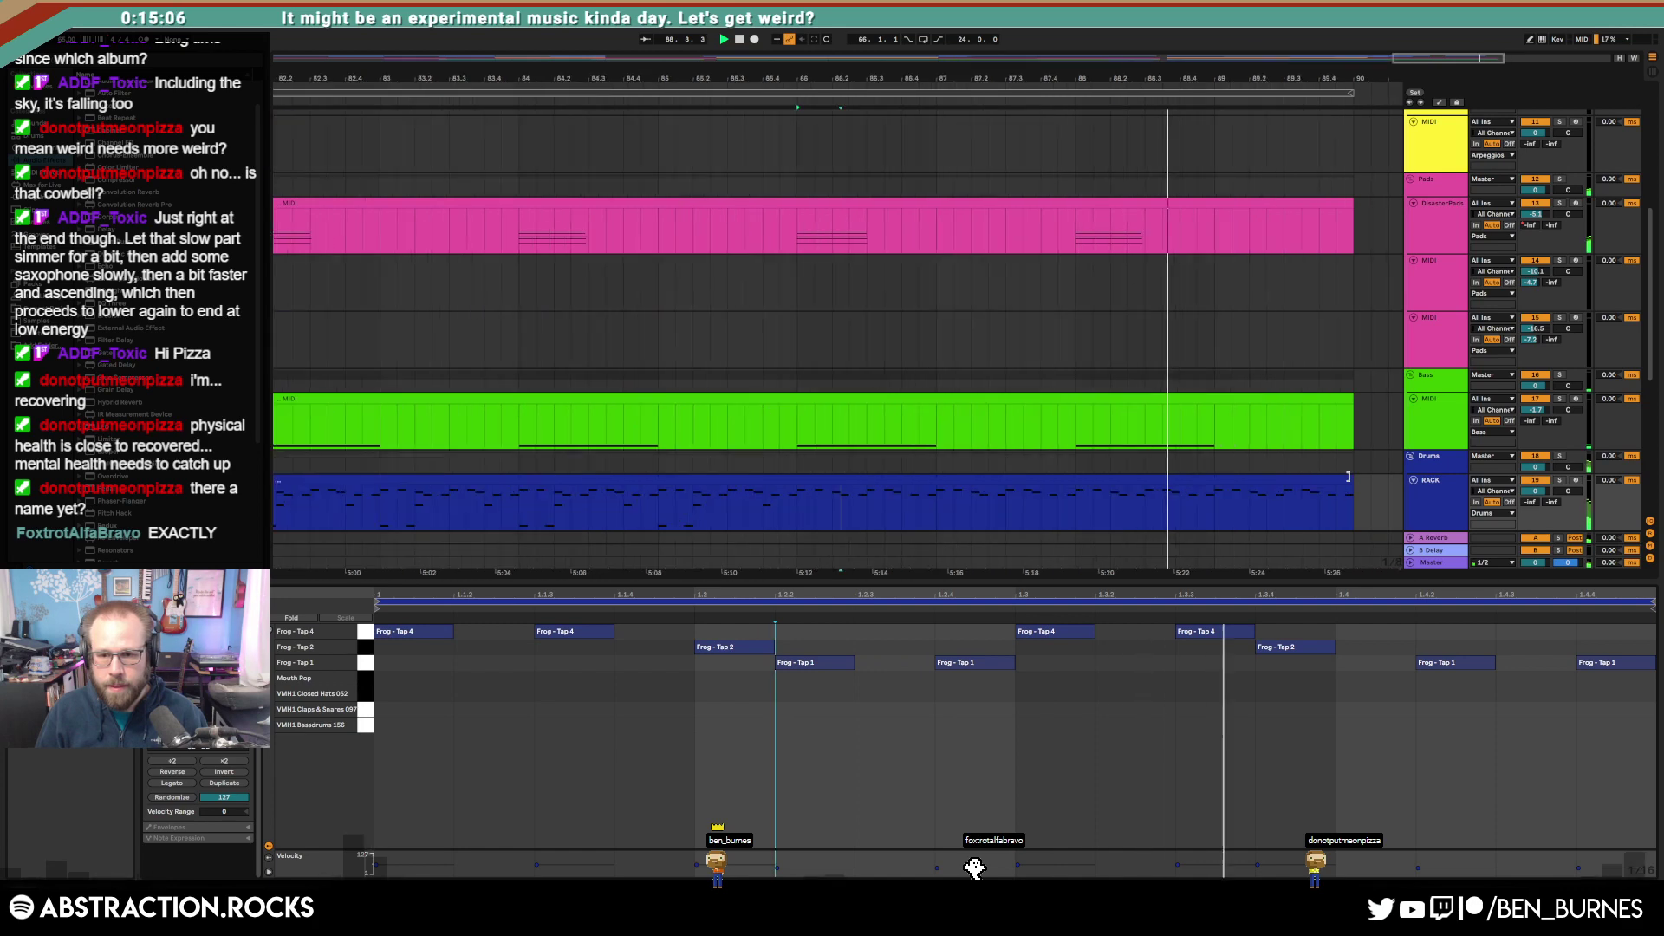
{"action": "left_click_drag", "start_coordinate": [1348, 476], "coordinate": [1079, 488]}
{"action": "scroll", "coordinate": [1079, 488], "scroll_direction": "down", "scroll_amount": 10}
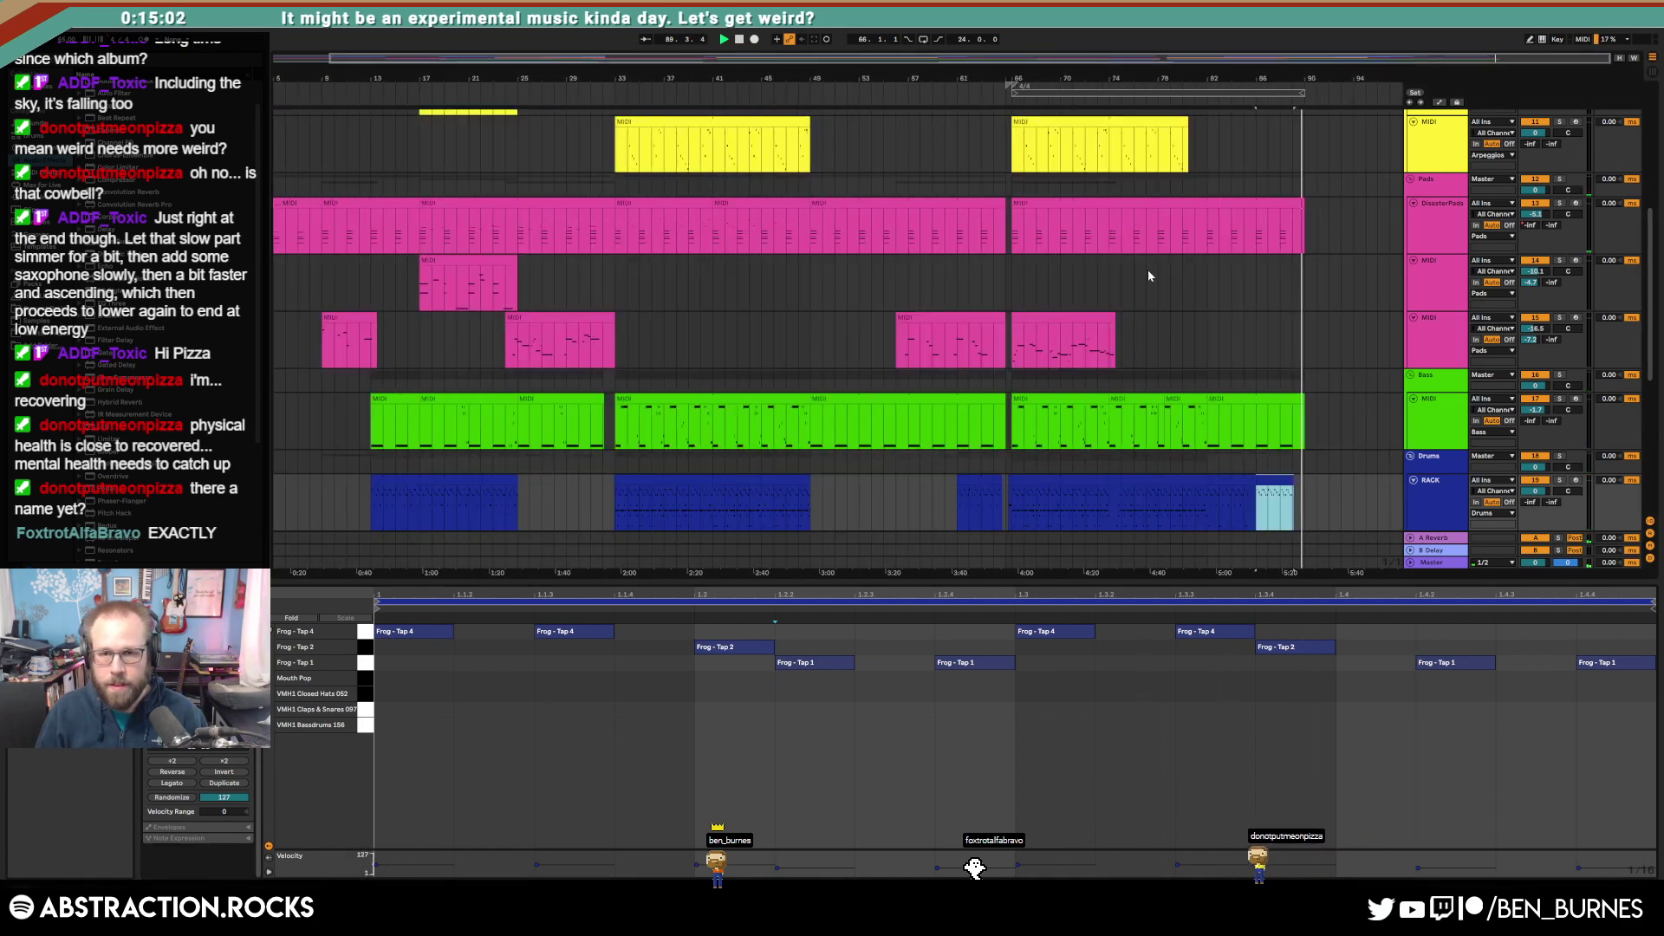
{"action": "scroll", "coordinate": [1168, 309], "scroll_direction": "down", "scroll_amount": 1}
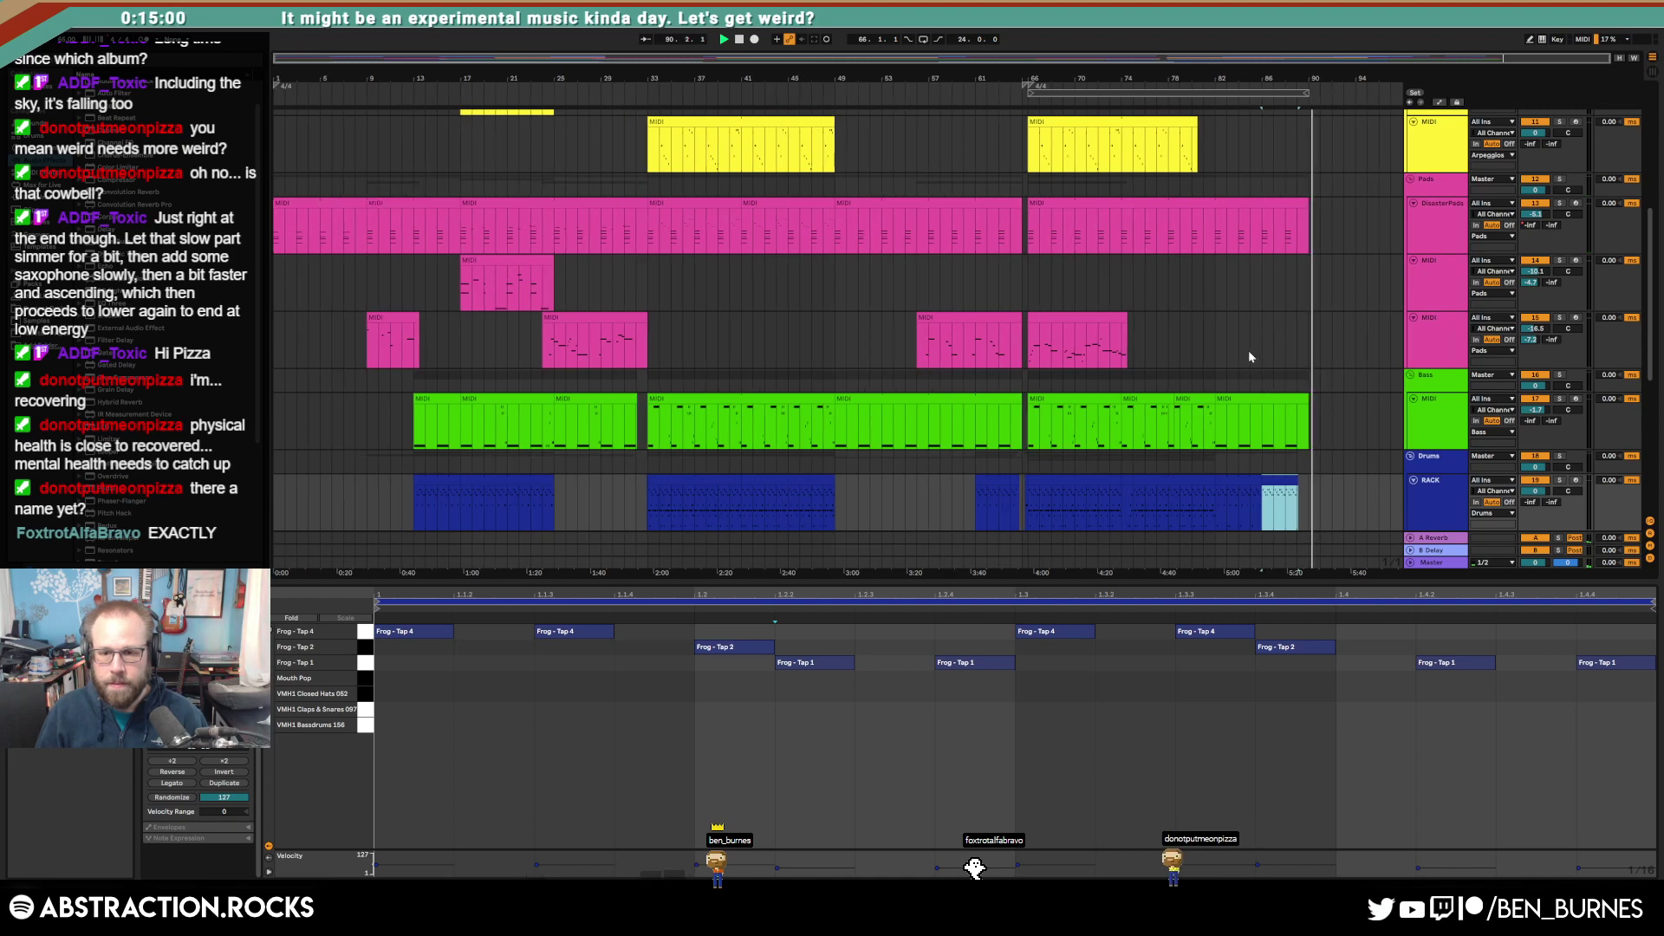
{"action": "key", "text": "shift+Tab"}
Step: Review the lead, arpeggio and pad clips across the arrangement, including the second lead track's clip at bar 74
{"action": "scroll", "coordinate": [1292, 360], "scroll_direction": "up", "scroll_amount": 2}
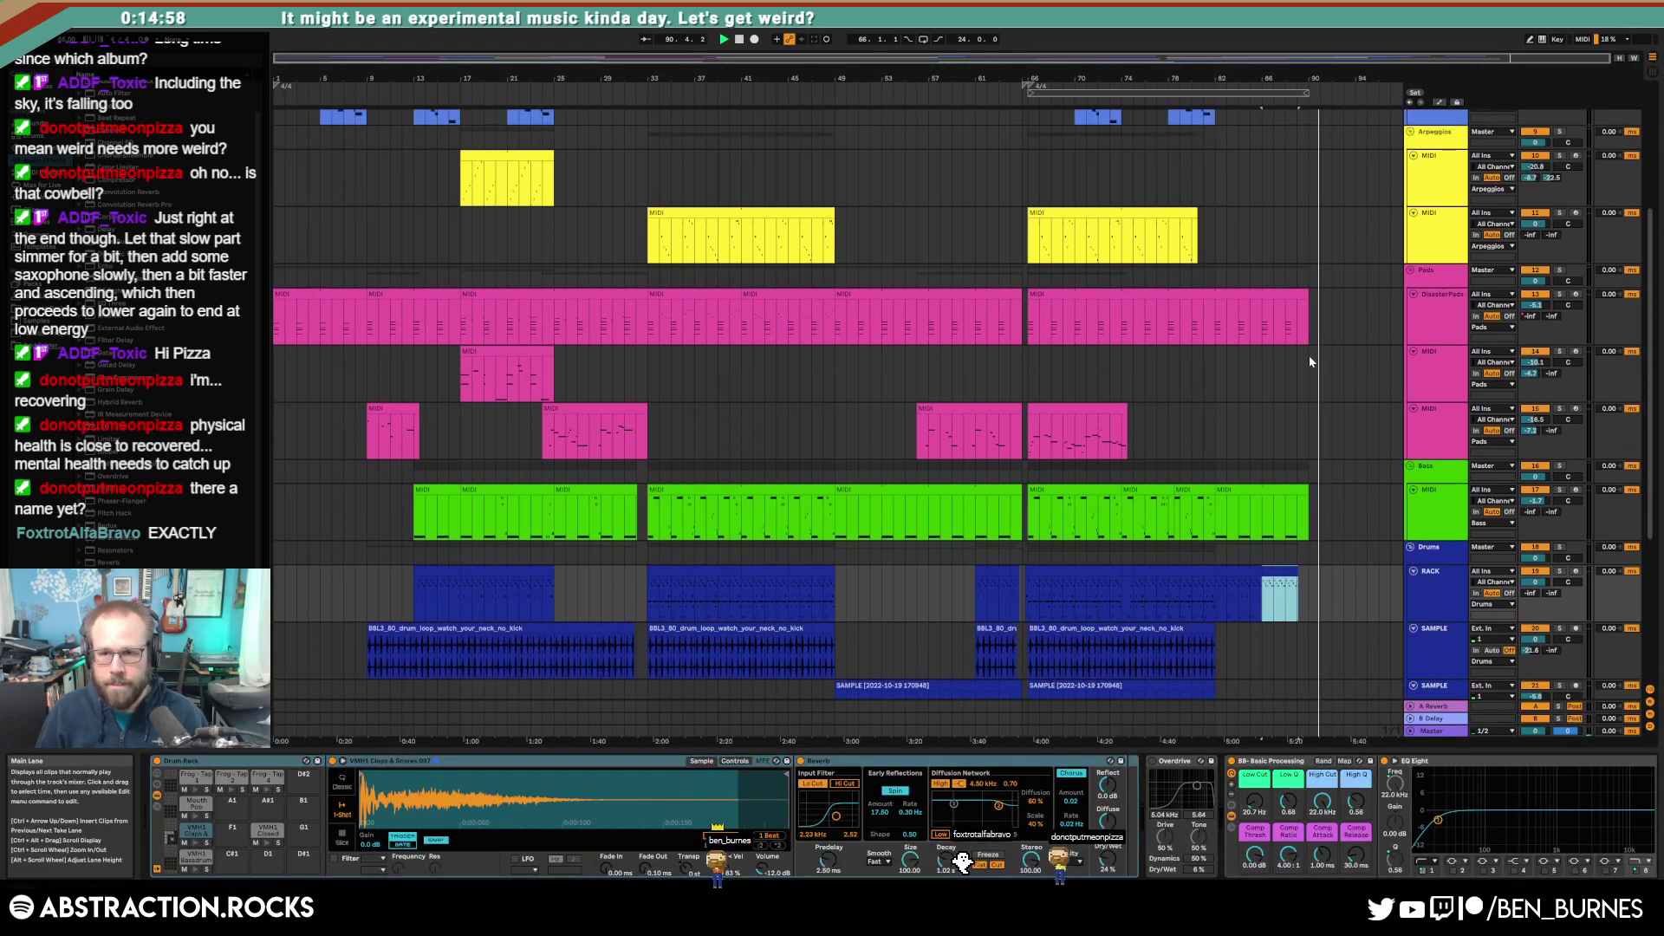
{"action": "scroll", "coordinate": [1303, 381], "scroll_direction": "up", "scroll_amount": 4}
{"action": "scroll", "coordinate": [1309, 126], "scroll_direction": "up", "scroll_amount": 4}
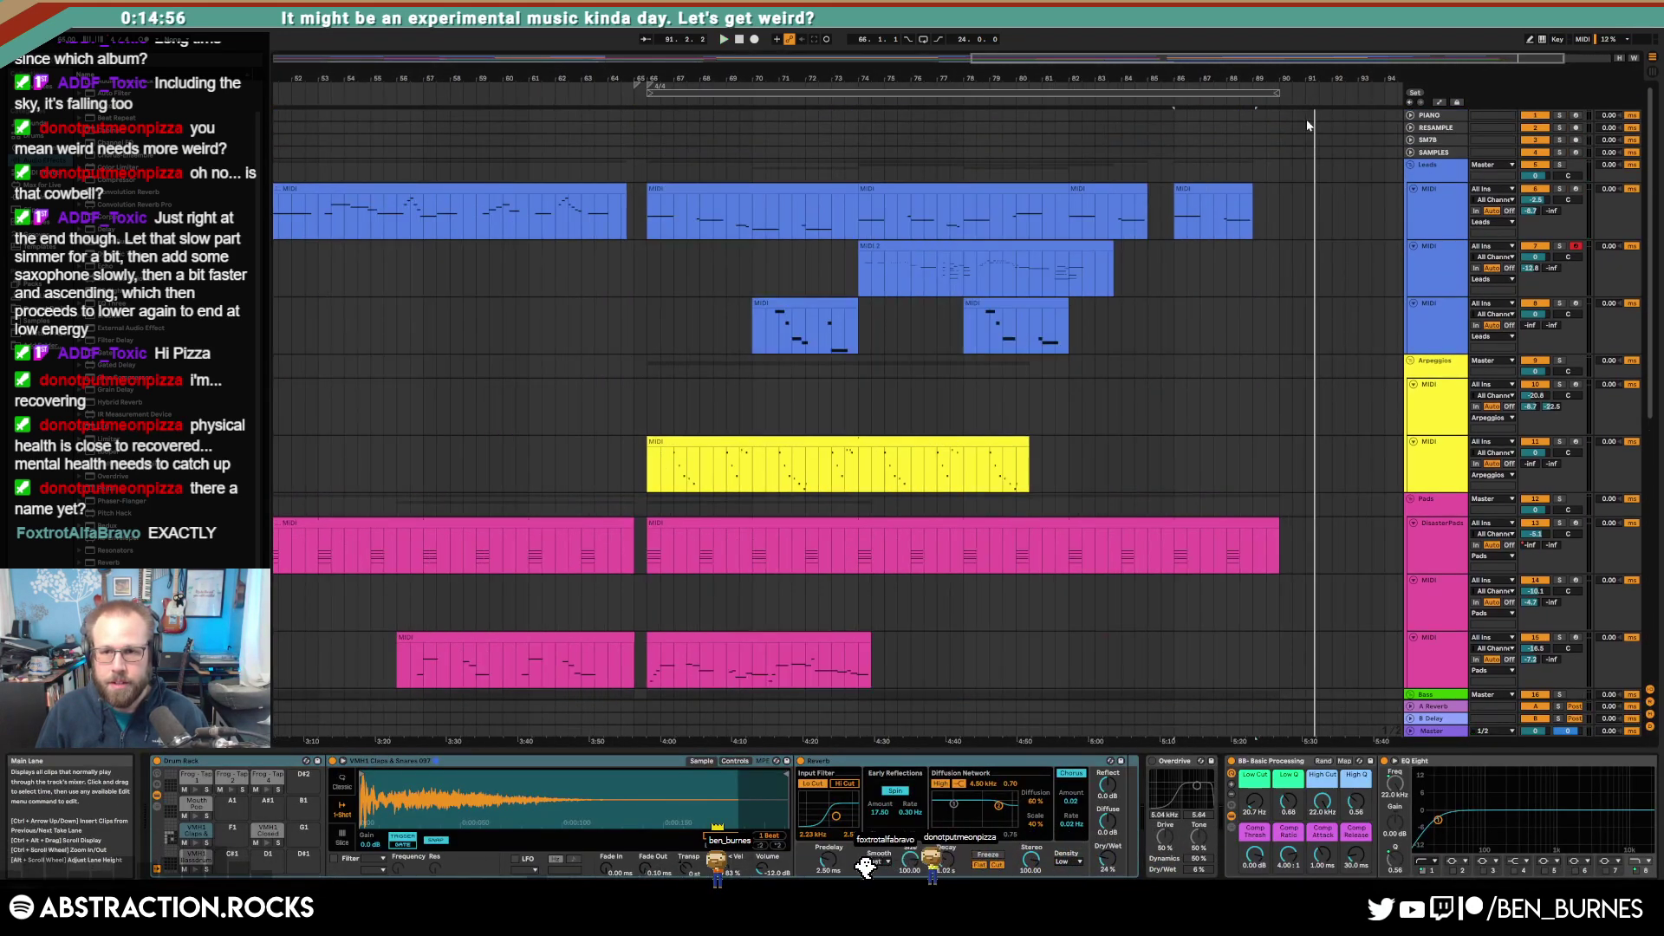
{"action": "left_click", "coordinate": [1494, 251]}
{"action": "key", "text": "Home"}
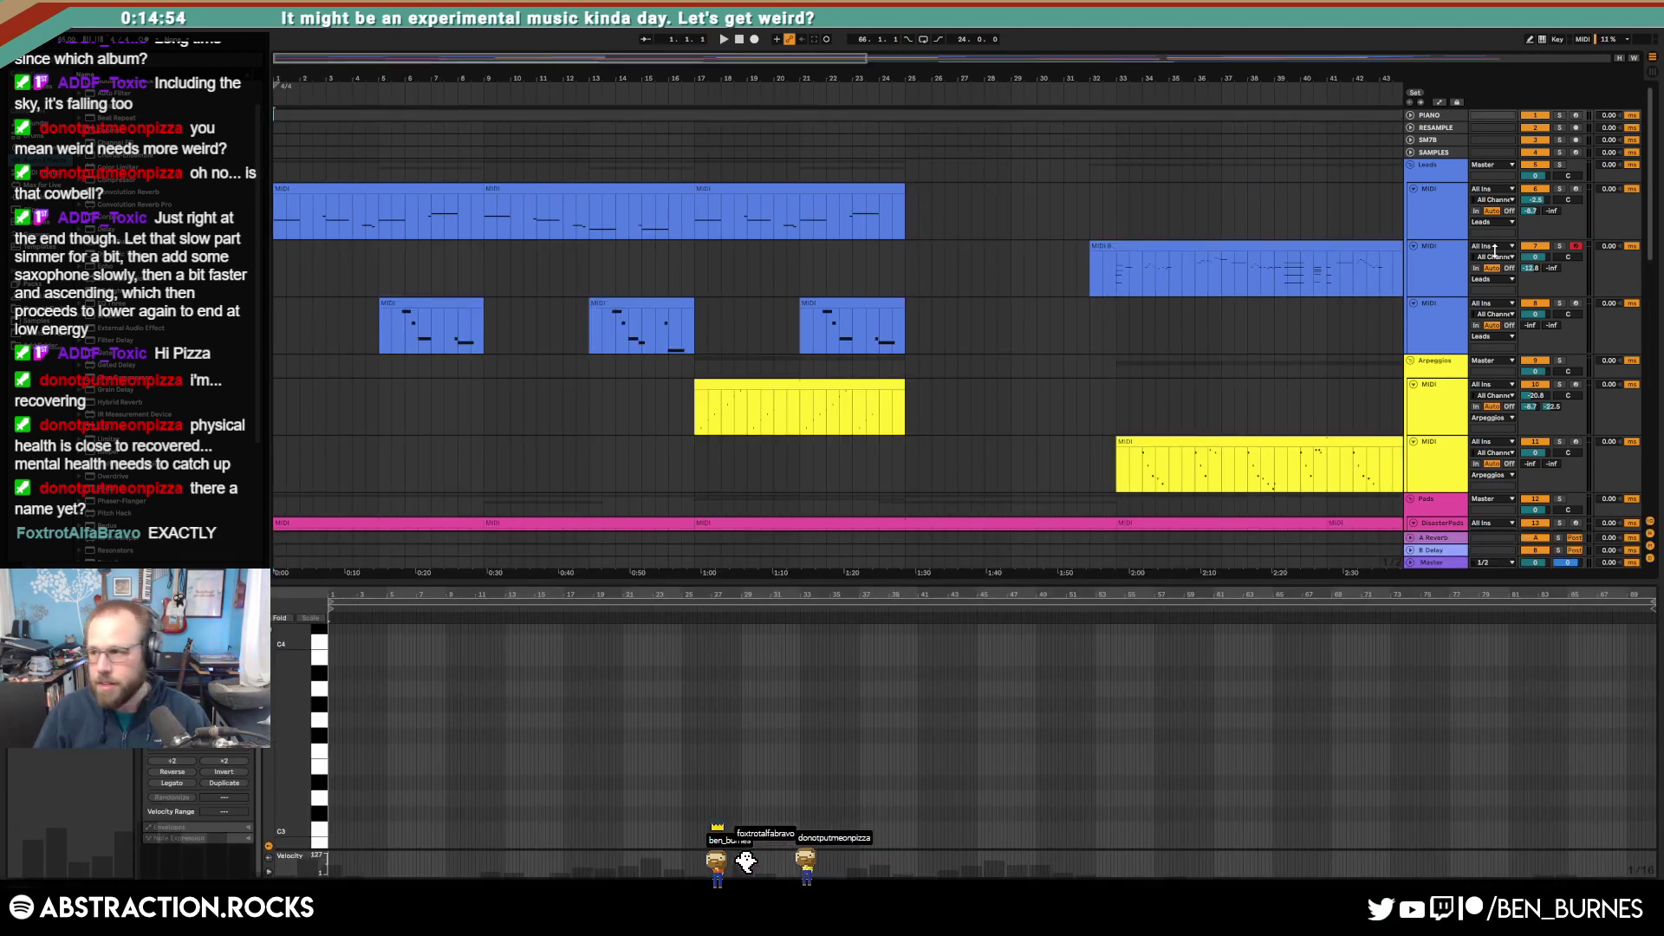
{"action": "scroll", "coordinate": [1108, 287], "scroll_direction": "down", "scroll_amount": 4}
{"action": "left_click", "coordinate": [1106, 291]}
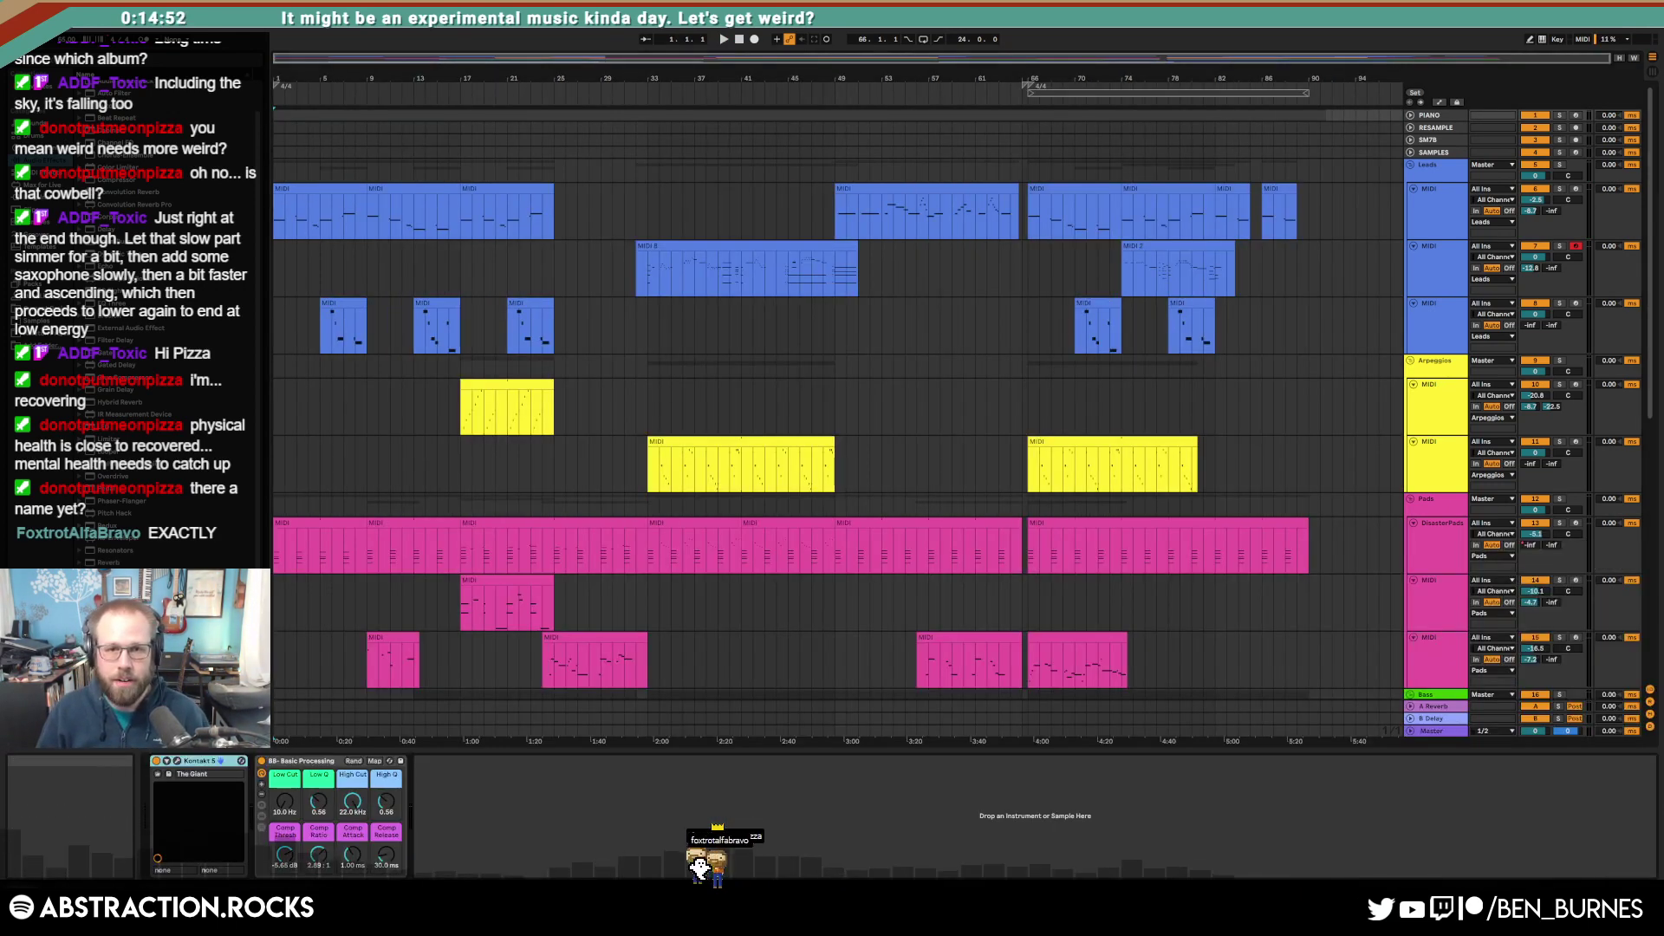
{"action": "left_click", "coordinate": [1028, 371]}
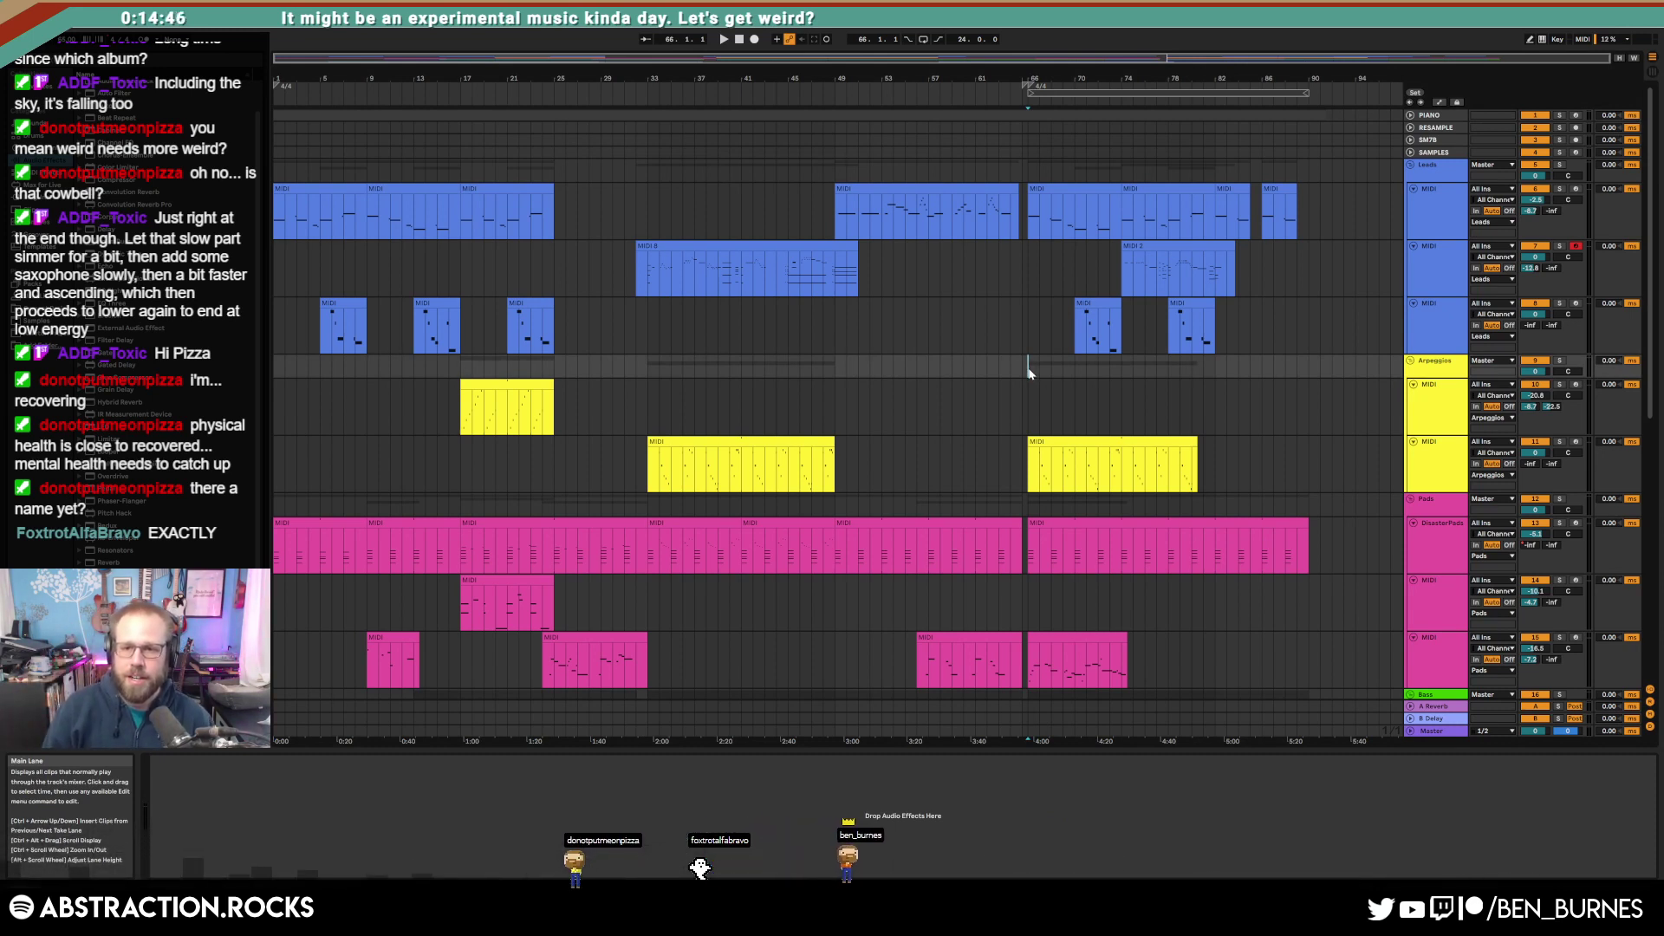
{"action": "left_click", "coordinate": [1227, 282]}
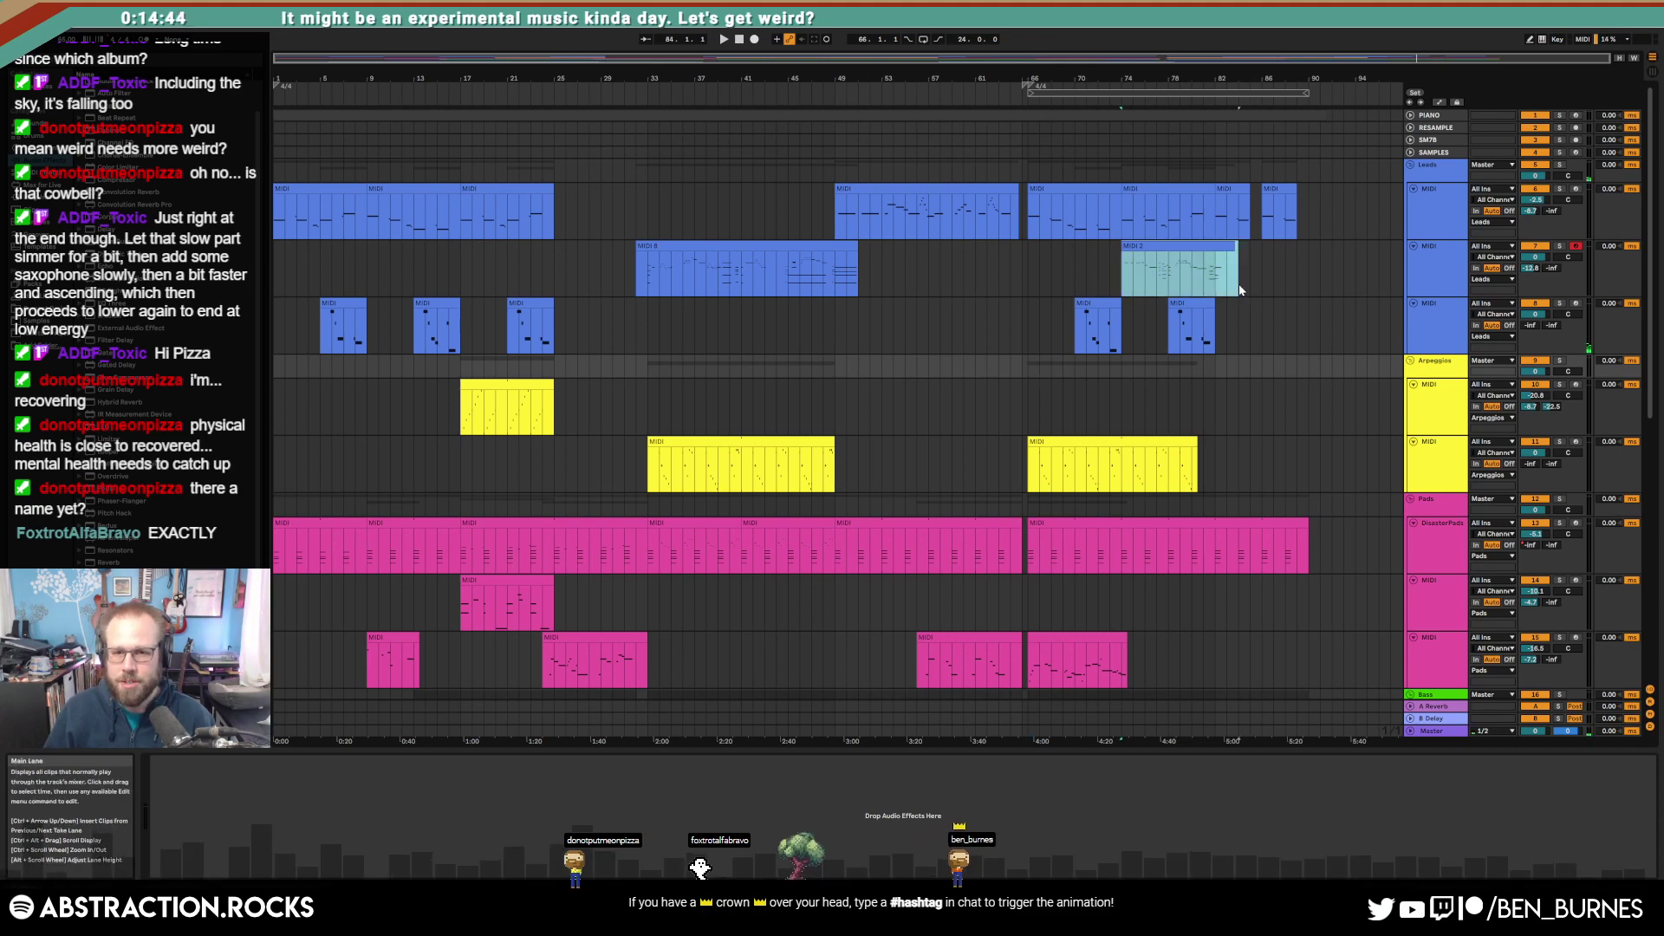
{"action": "left_click", "coordinate": [1239, 283]}
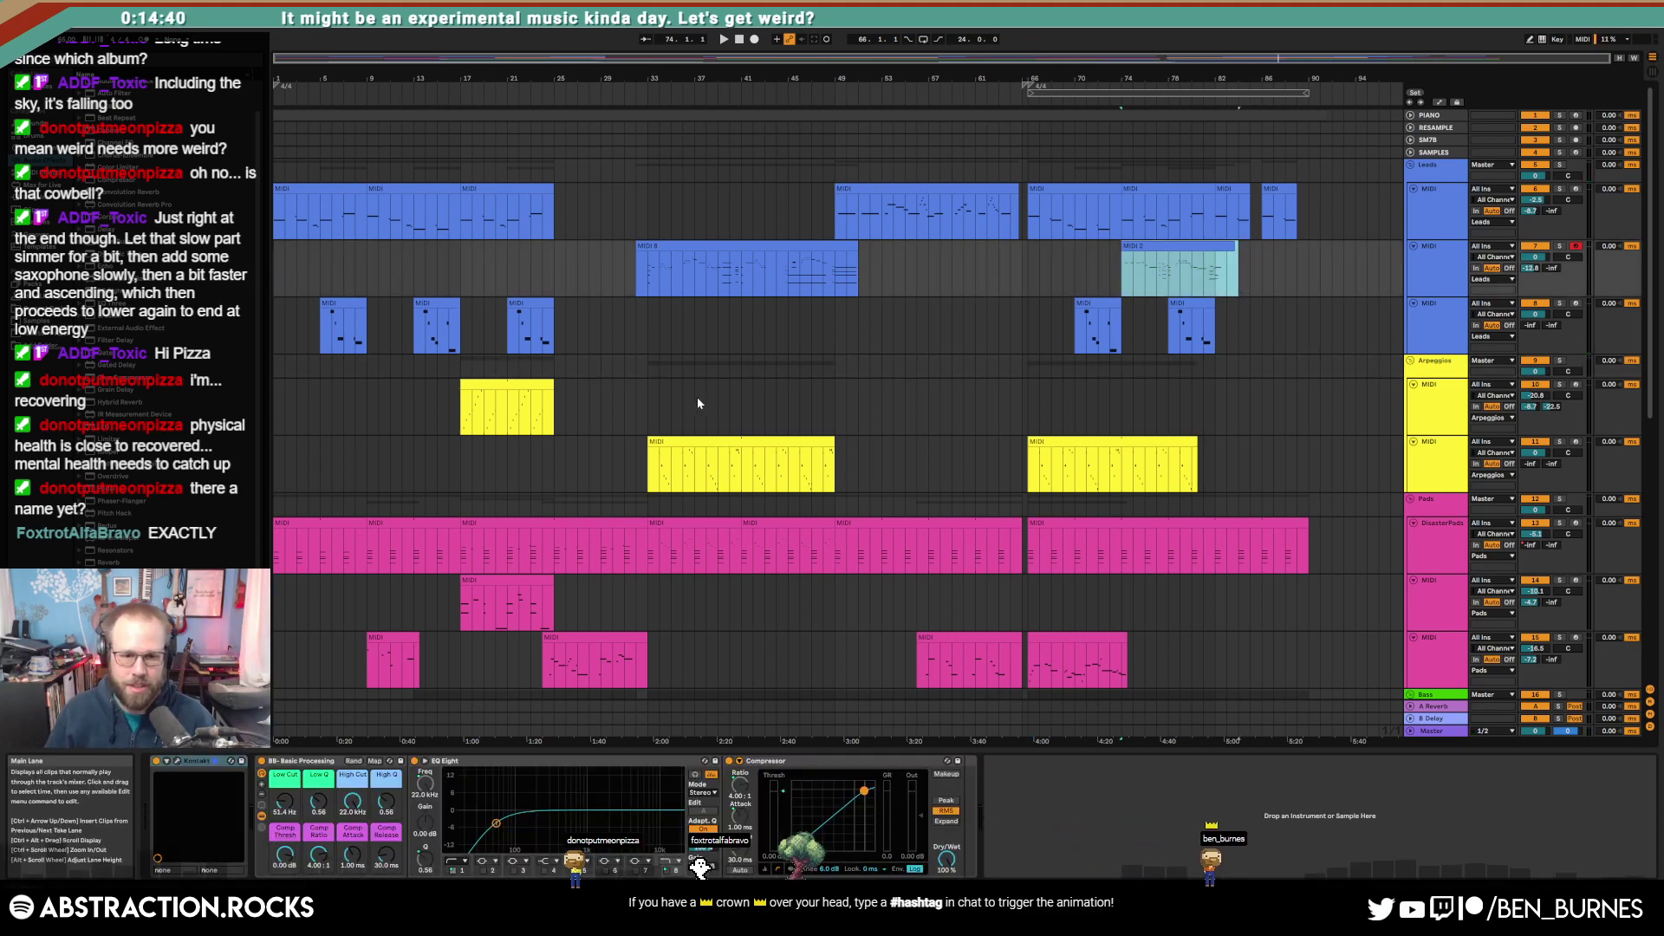
{"action": "left_click", "coordinate": [885, 403]}
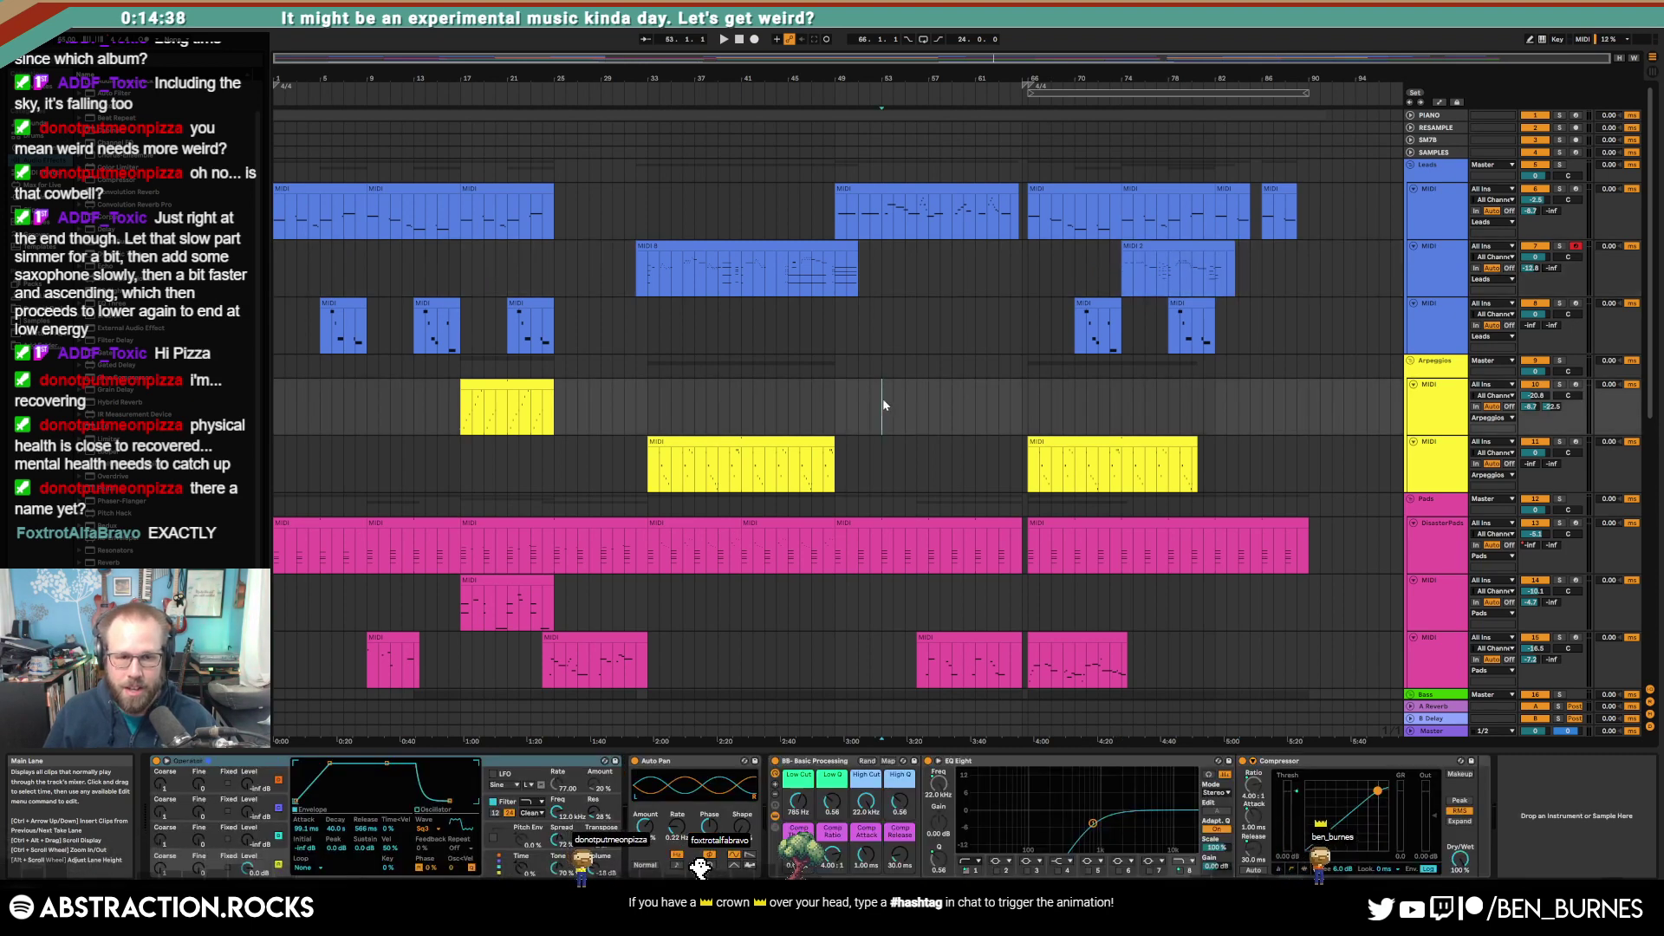
Step: Select the drum rack track and the three drum sample tracks and collapse them
{"action": "scroll", "coordinate": [880, 405], "scroll_direction": "down", "scroll_amount": 3}
{"action": "scroll", "coordinate": [879, 415], "scroll_direction": "down", "scroll_amount": 5}
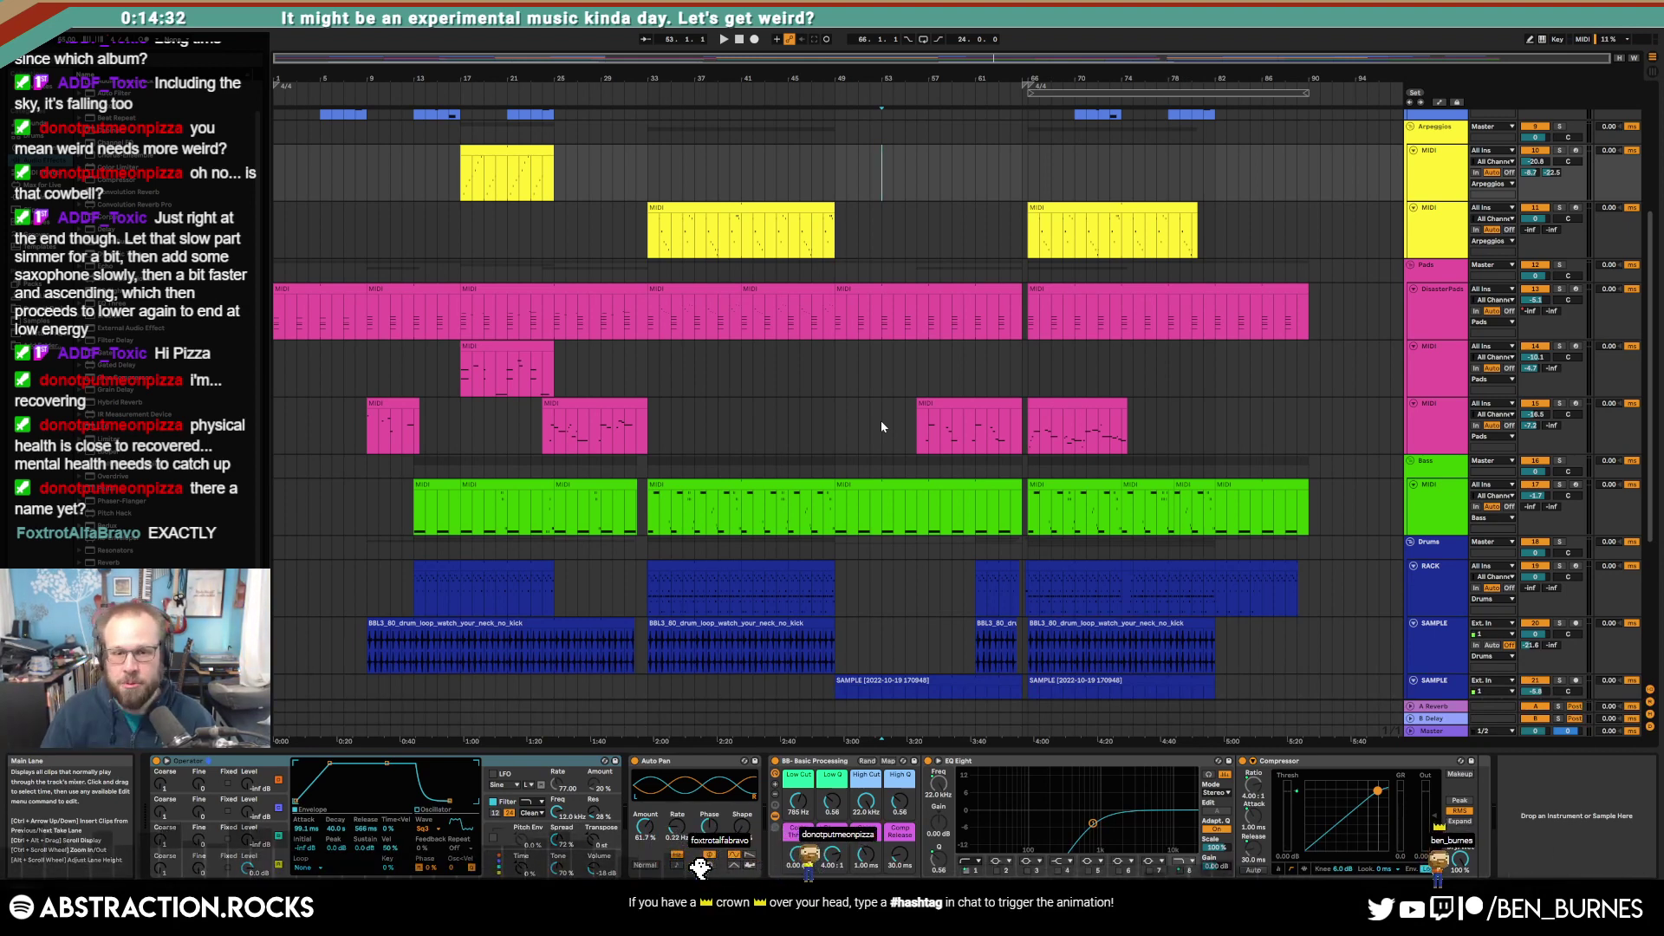
{"action": "scroll", "coordinate": [882, 427], "scroll_direction": "down", "scroll_amount": 5}
{"action": "left_click", "coordinate": [1452, 540]}
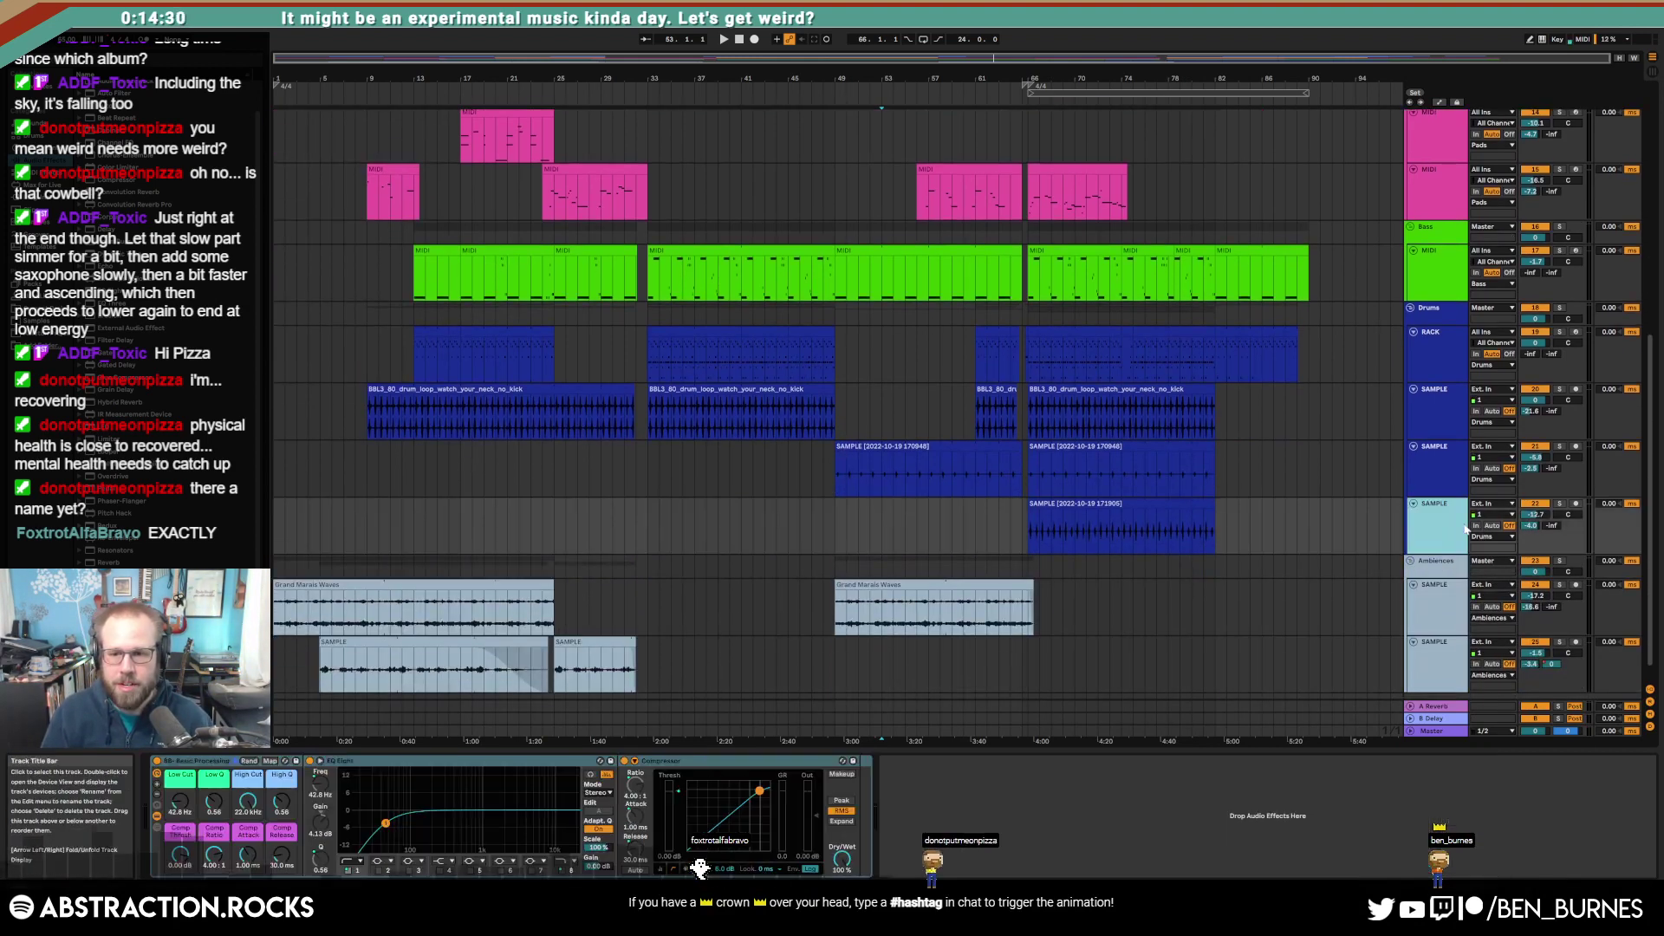
{"action": "left_click", "coordinate": [1441, 347], "text": "shift"}
{"action": "left_click", "coordinate": [1414, 332]}
Step: Copy the Grand Marais Waves clip from bar 49 to bar 82 and trim the copy to end at bar 94
{"action": "left_click", "coordinate": [986, 430]}
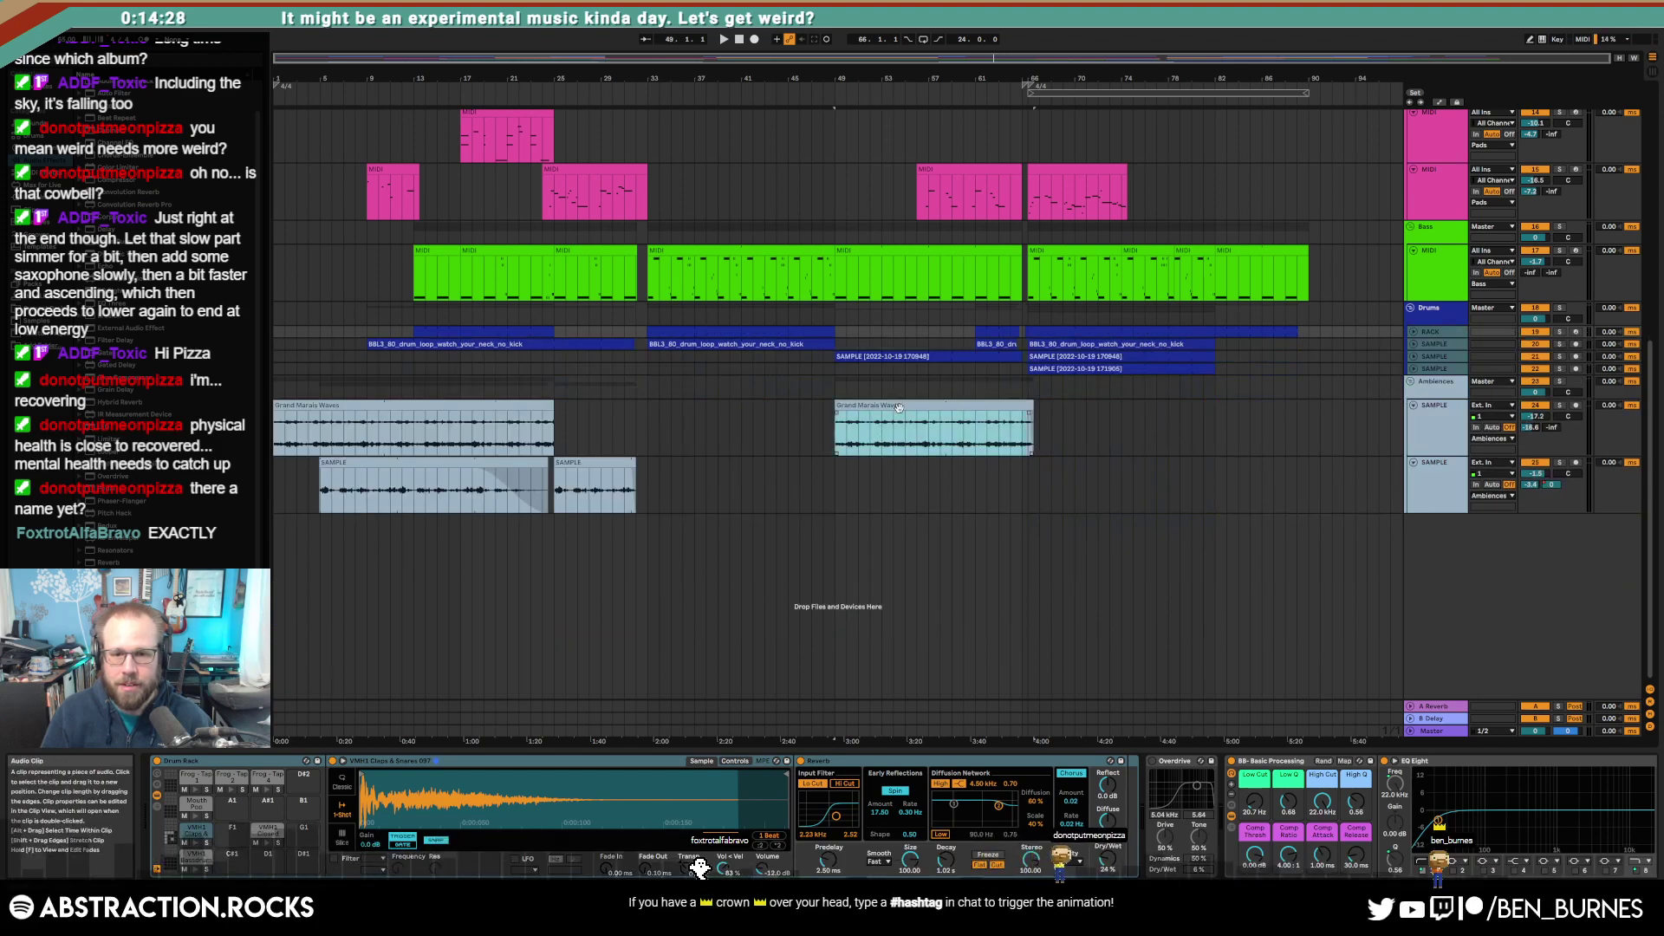
{"action": "key", "text": "ctrl+c"}
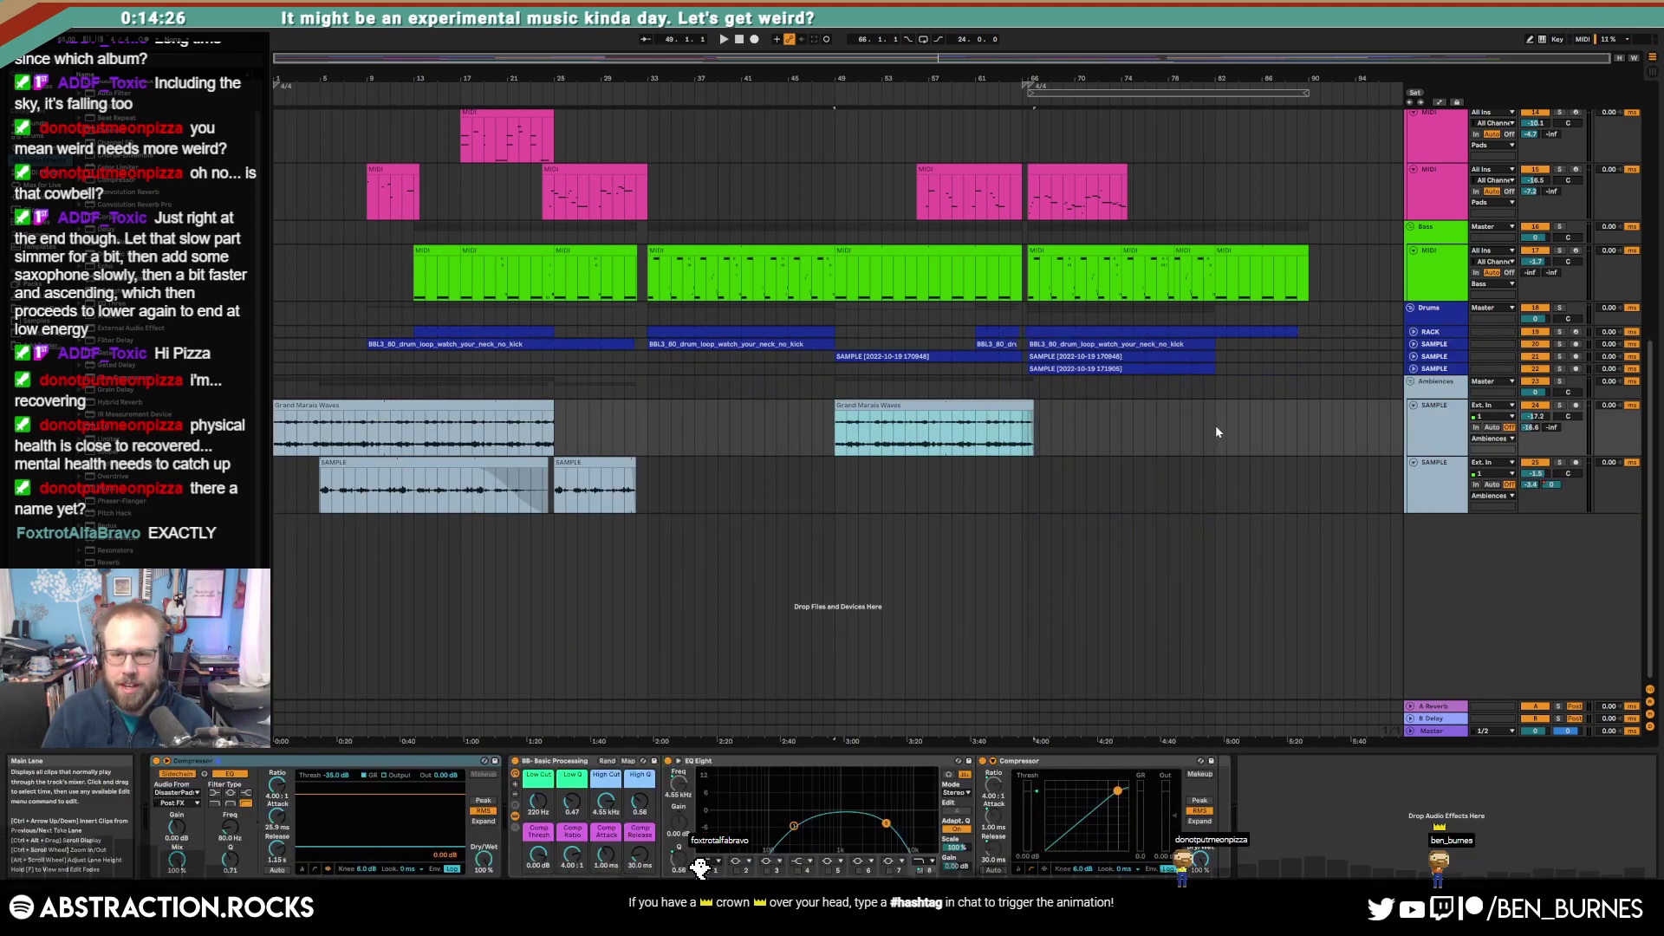
{"action": "left_click", "coordinate": [1215, 429]}
{"action": "key", "text": "ctrl+v"}
{"action": "left_click_drag", "start_coordinate": [1333, 431], "coordinate": [1213, 417]}
{"action": "key", "text": "Delete"}
{"action": "left_click", "coordinate": [1379, 405]}
{"action": "key", "text": "Delete"}
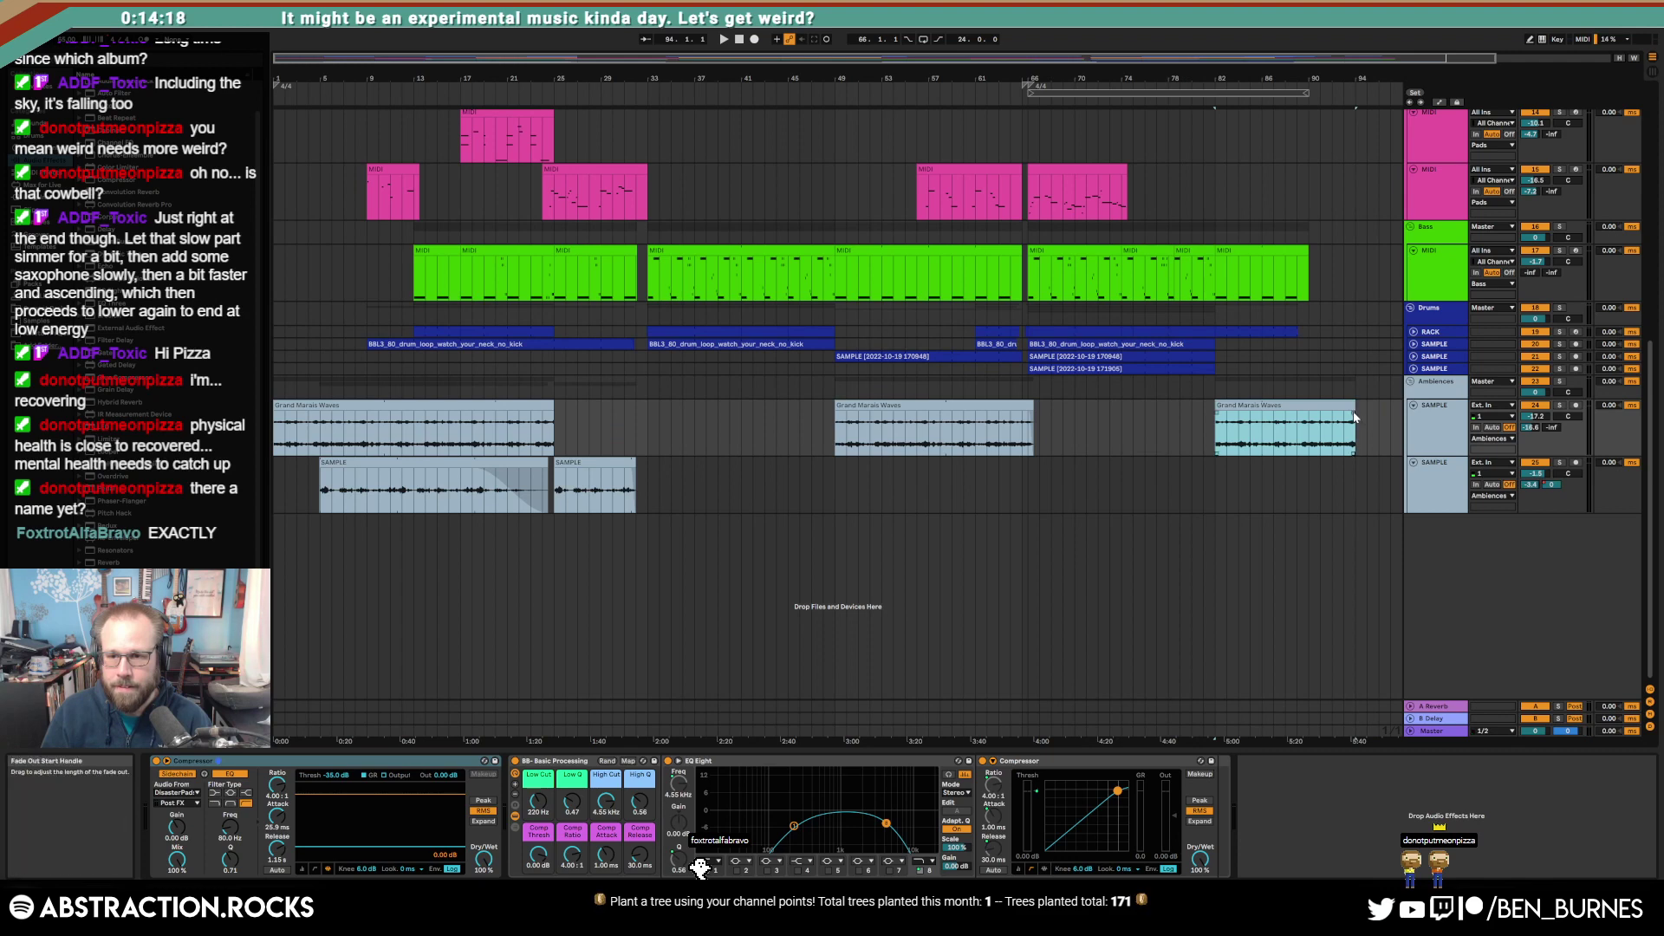
{"action": "left_click", "coordinate": [1359, 408]}
{"action": "scroll", "coordinate": [1353, 364], "scroll_direction": "up", "scroll_amount": 5}
{"action": "scroll", "coordinate": [1349, 369], "scroll_direction": "up", "scroll_amount": 4}
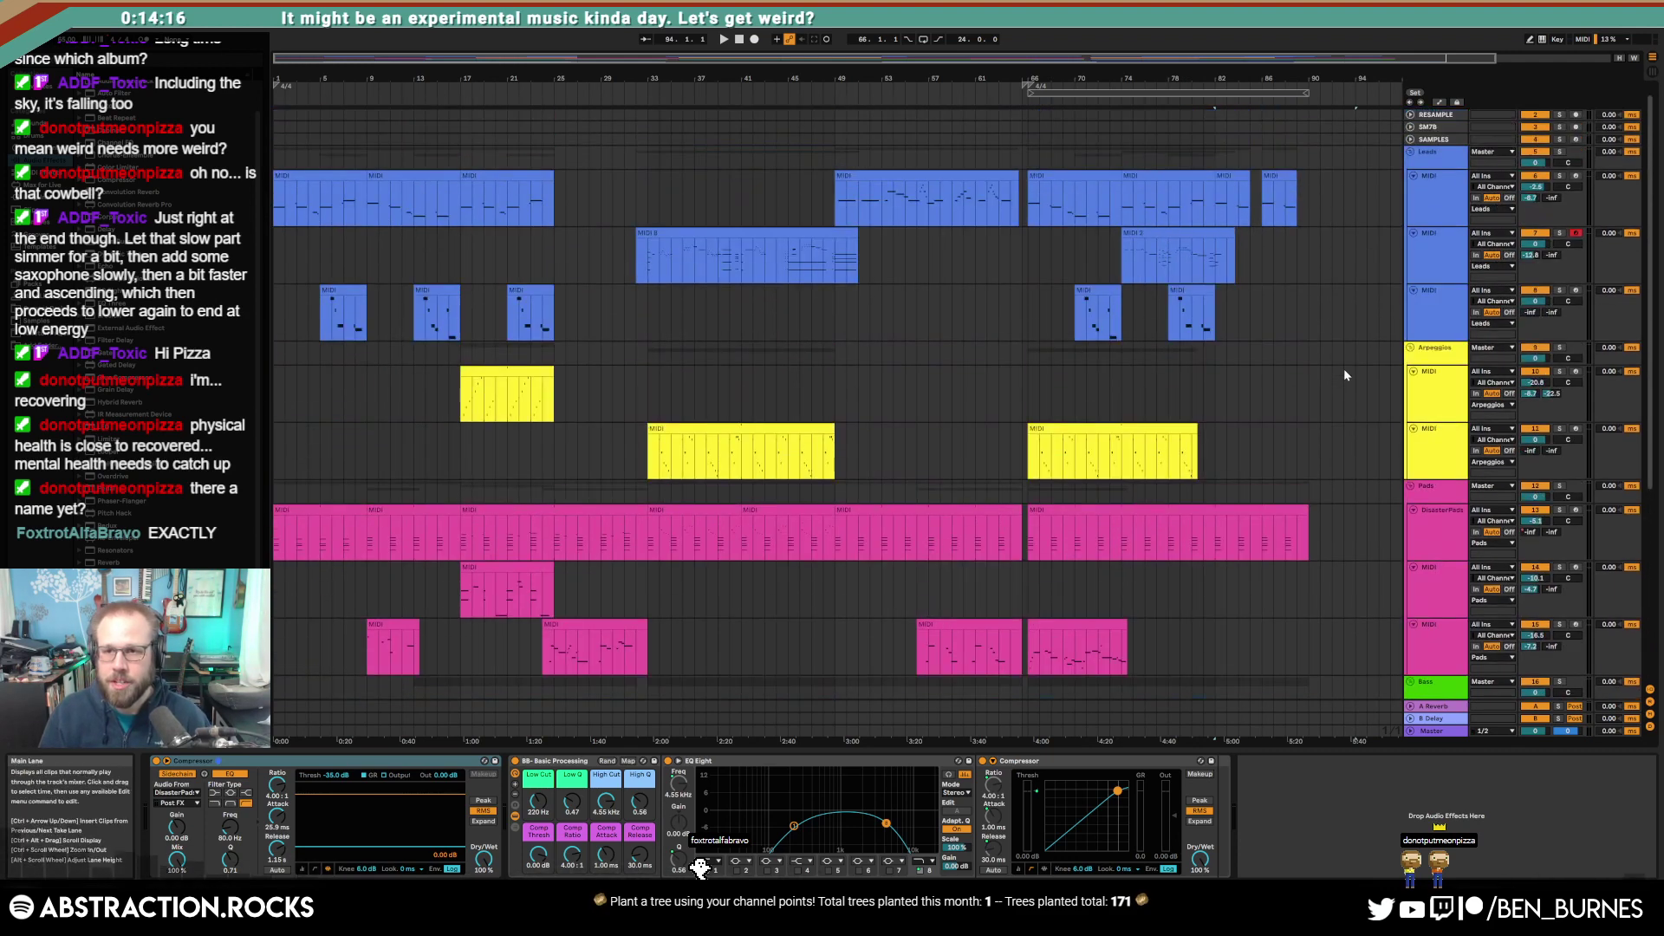
Step: Shorten the last Grand Marais Waves clip so it ends at bar 91
{"action": "left_click", "coordinate": [1314, 135]}
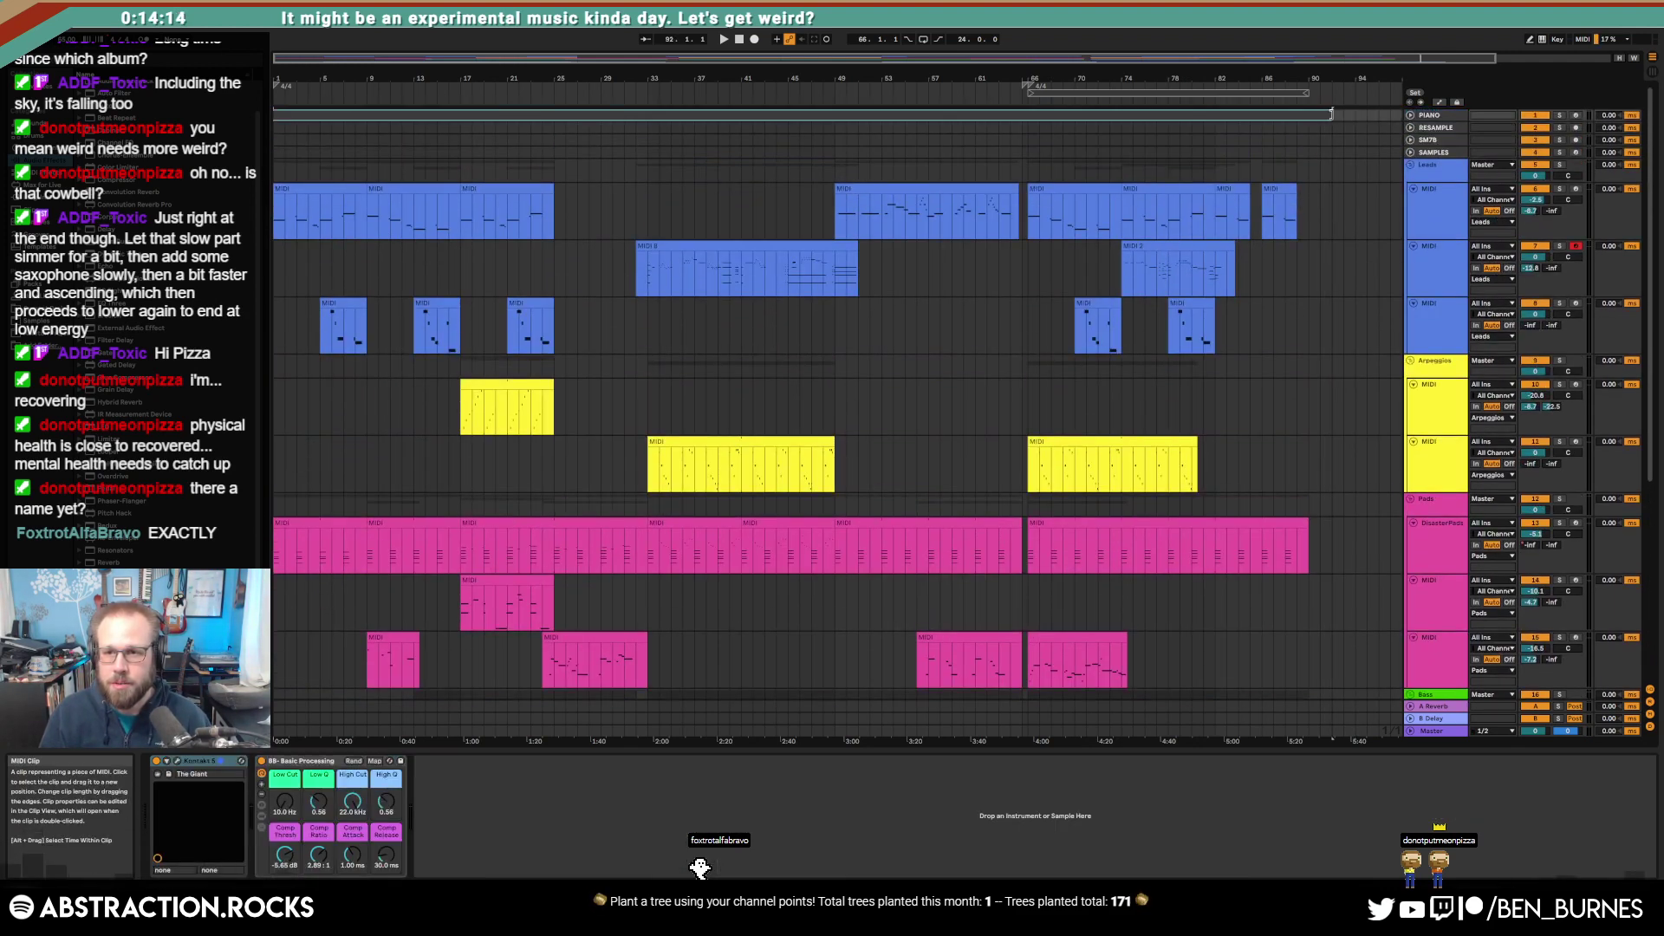
{"action": "scroll", "coordinate": [1340, 435], "scroll_direction": "down", "scroll_amount": 5}
{"action": "scroll", "coordinate": [1334, 445], "scroll_direction": "down", "scroll_amount": 1}
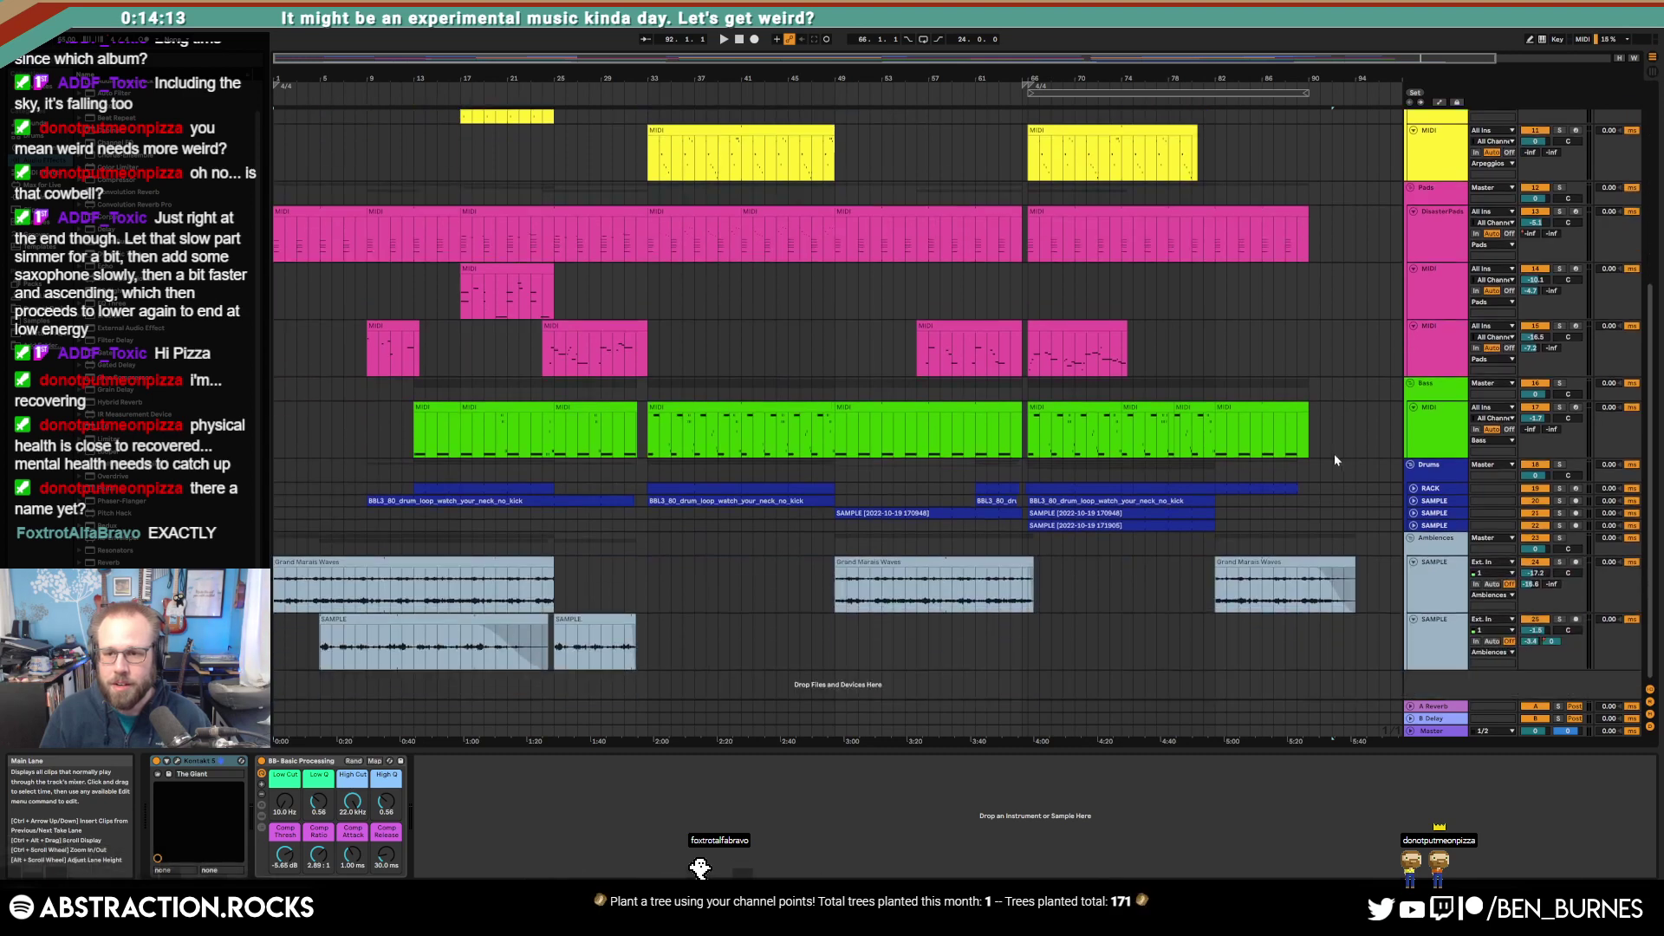
{"action": "left_click", "coordinate": [1347, 562]}
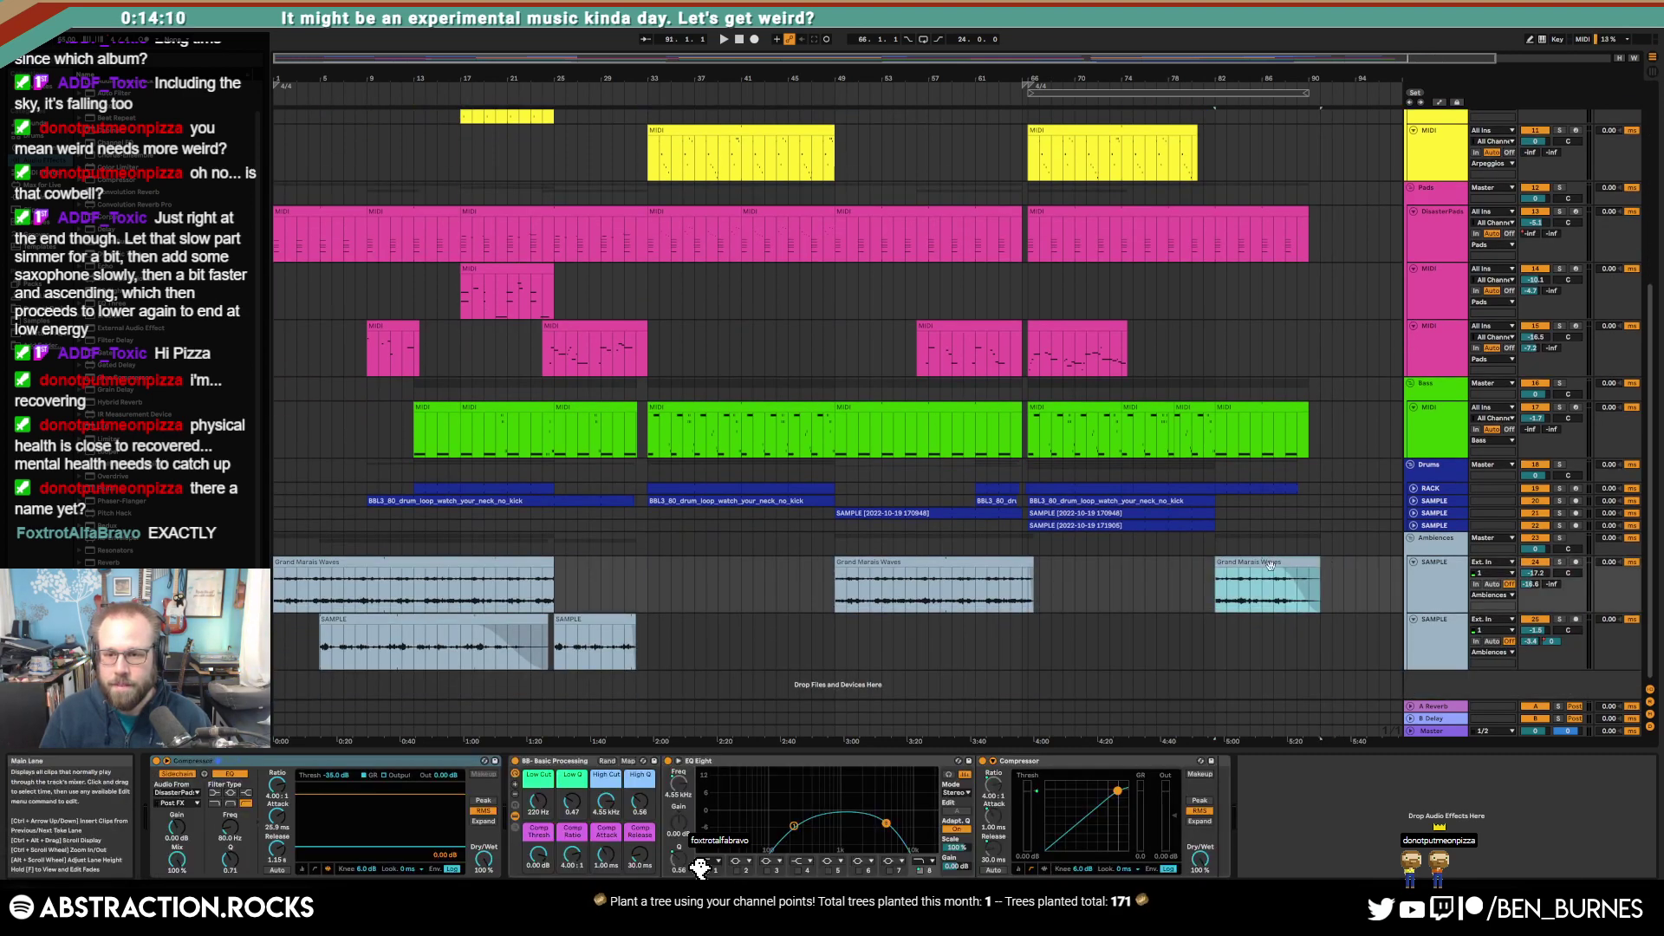
{"action": "left_click_drag", "start_coordinate": [1274, 573], "coordinate": [1291, 572]}
Step: Collapse the bass MIDI track and the three pad tracks
{"action": "left_click", "coordinate": [1413, 407]}
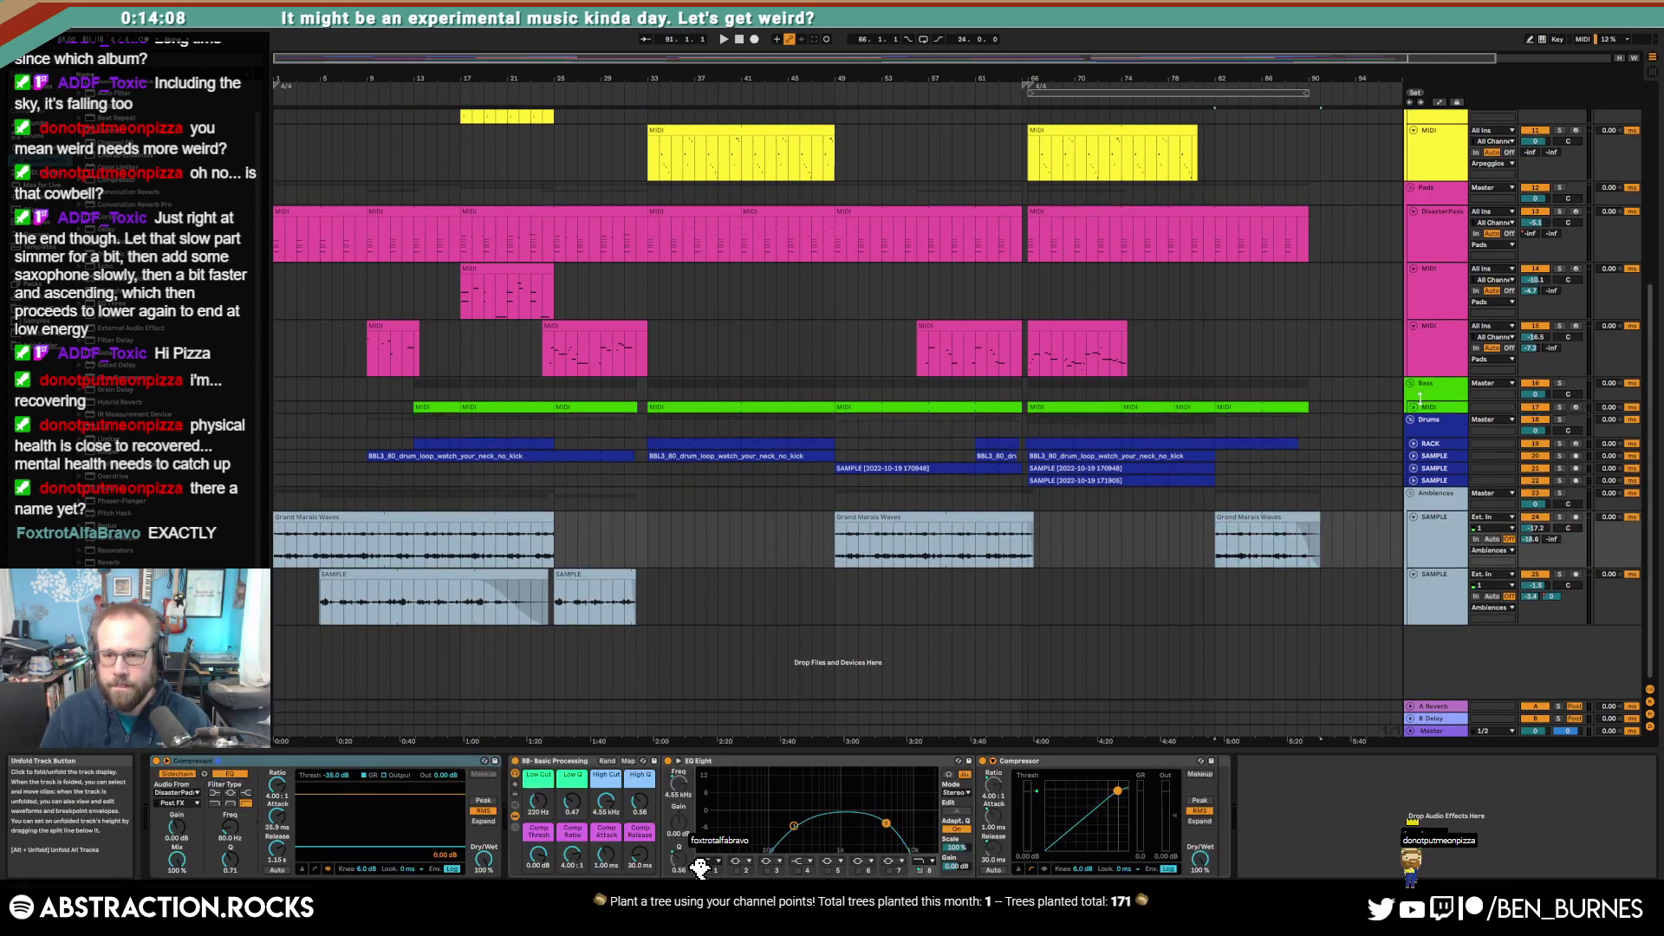
{"action": "left_click", "coordinate": [1443, 246]}
{"action": "left_click", "coordinate": [1430, 157]}
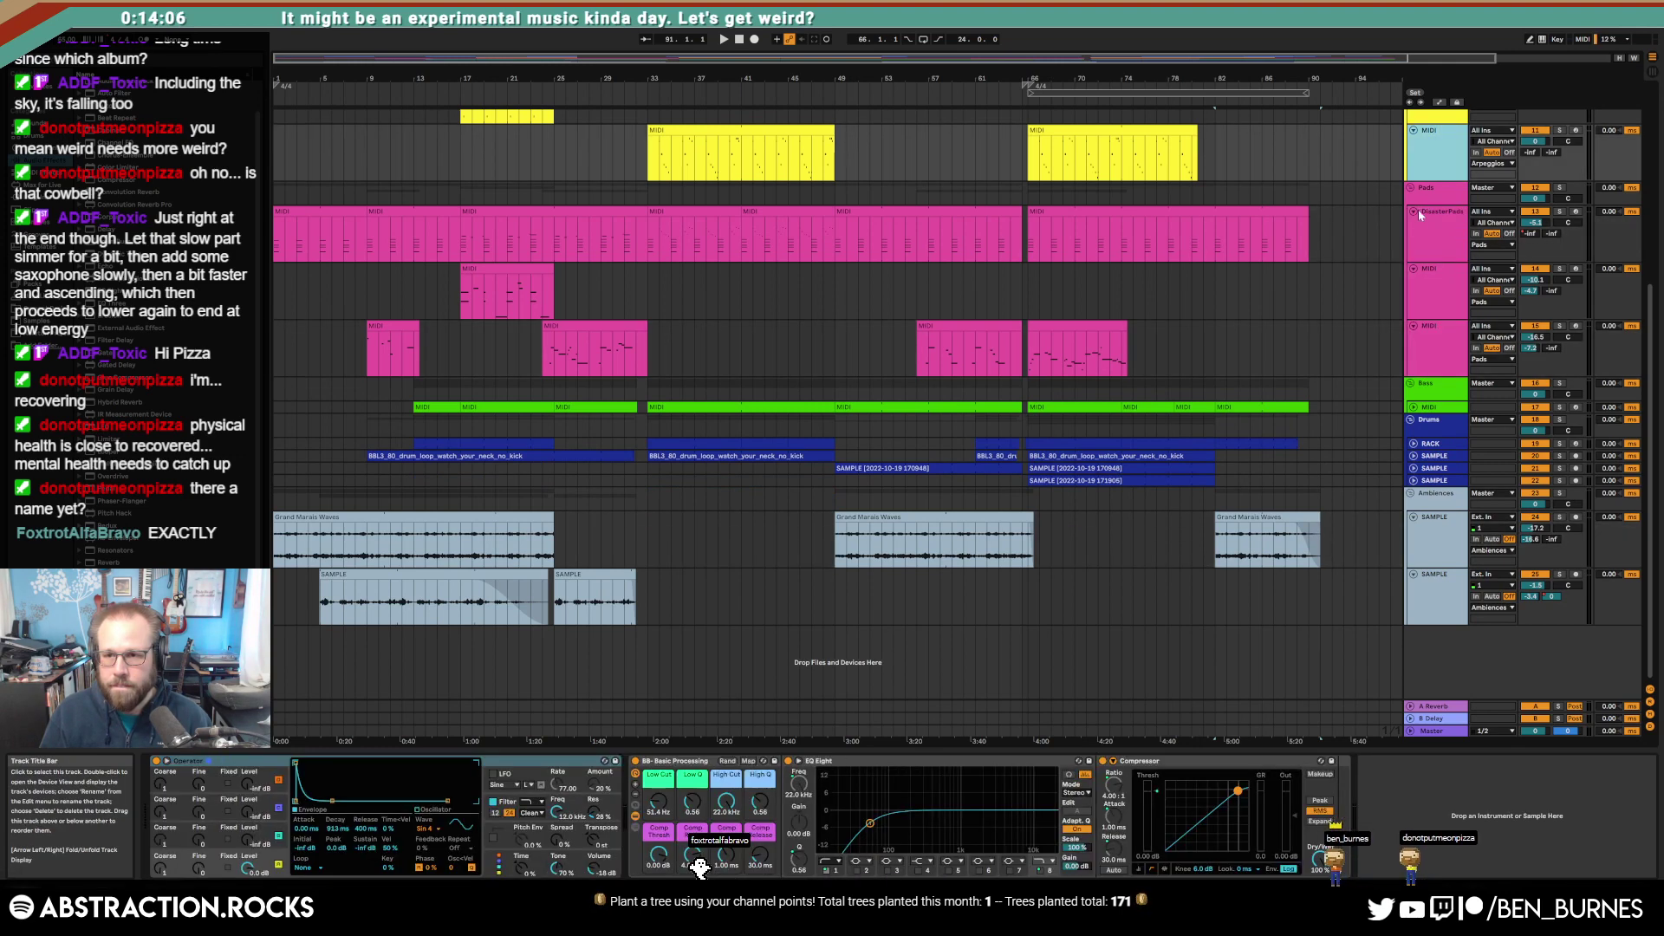
{"action": "left_click", "coordinate": [1430, 227]}
{"action": "left_click", "coordinate": [1441, 338], "text": "shift"}
{"action": "left_click", "coordinate": [1413, 213]}
Step: Select the three lead tracks and collapse them together
{"action": "scroll", "coordinate": [1419, 226], "scroll_direction": "up", "scroll_amount": 4}
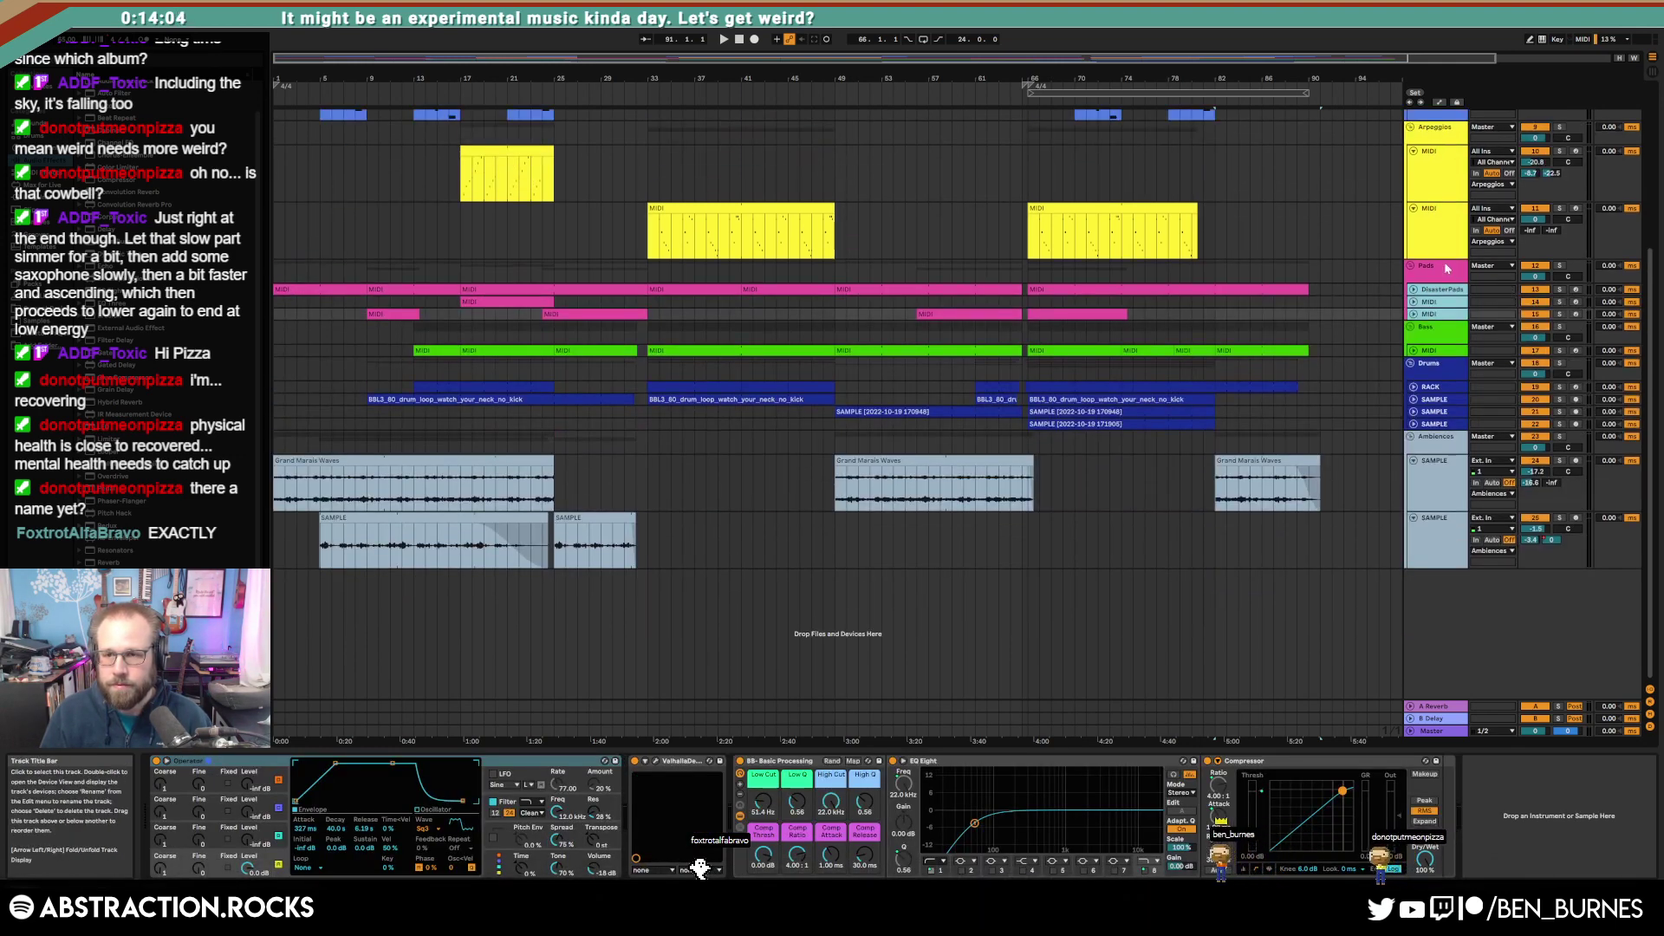
{"action": "left_click", "coordinate": [1427, 214]}
{"action": "left_click", "coordinate": [1434, 324], "text": "shift"}
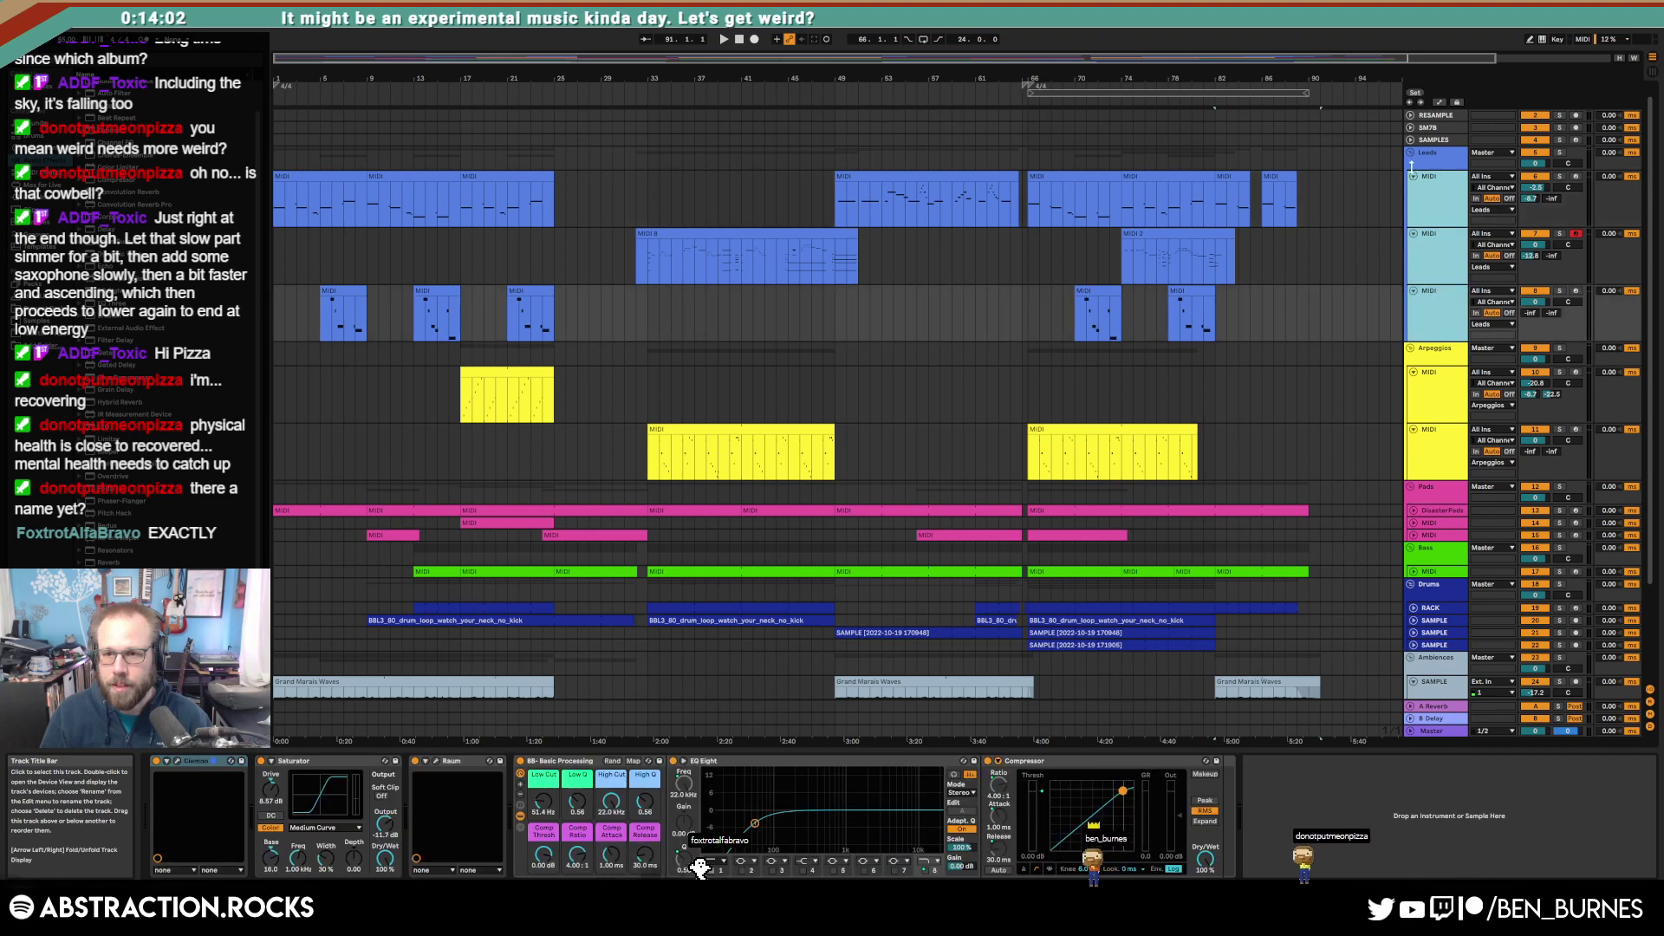
{"action": "left_click", "coordinate": [1414, 176]}
{"action": "left_click", "coordinate": [1330, 216]}
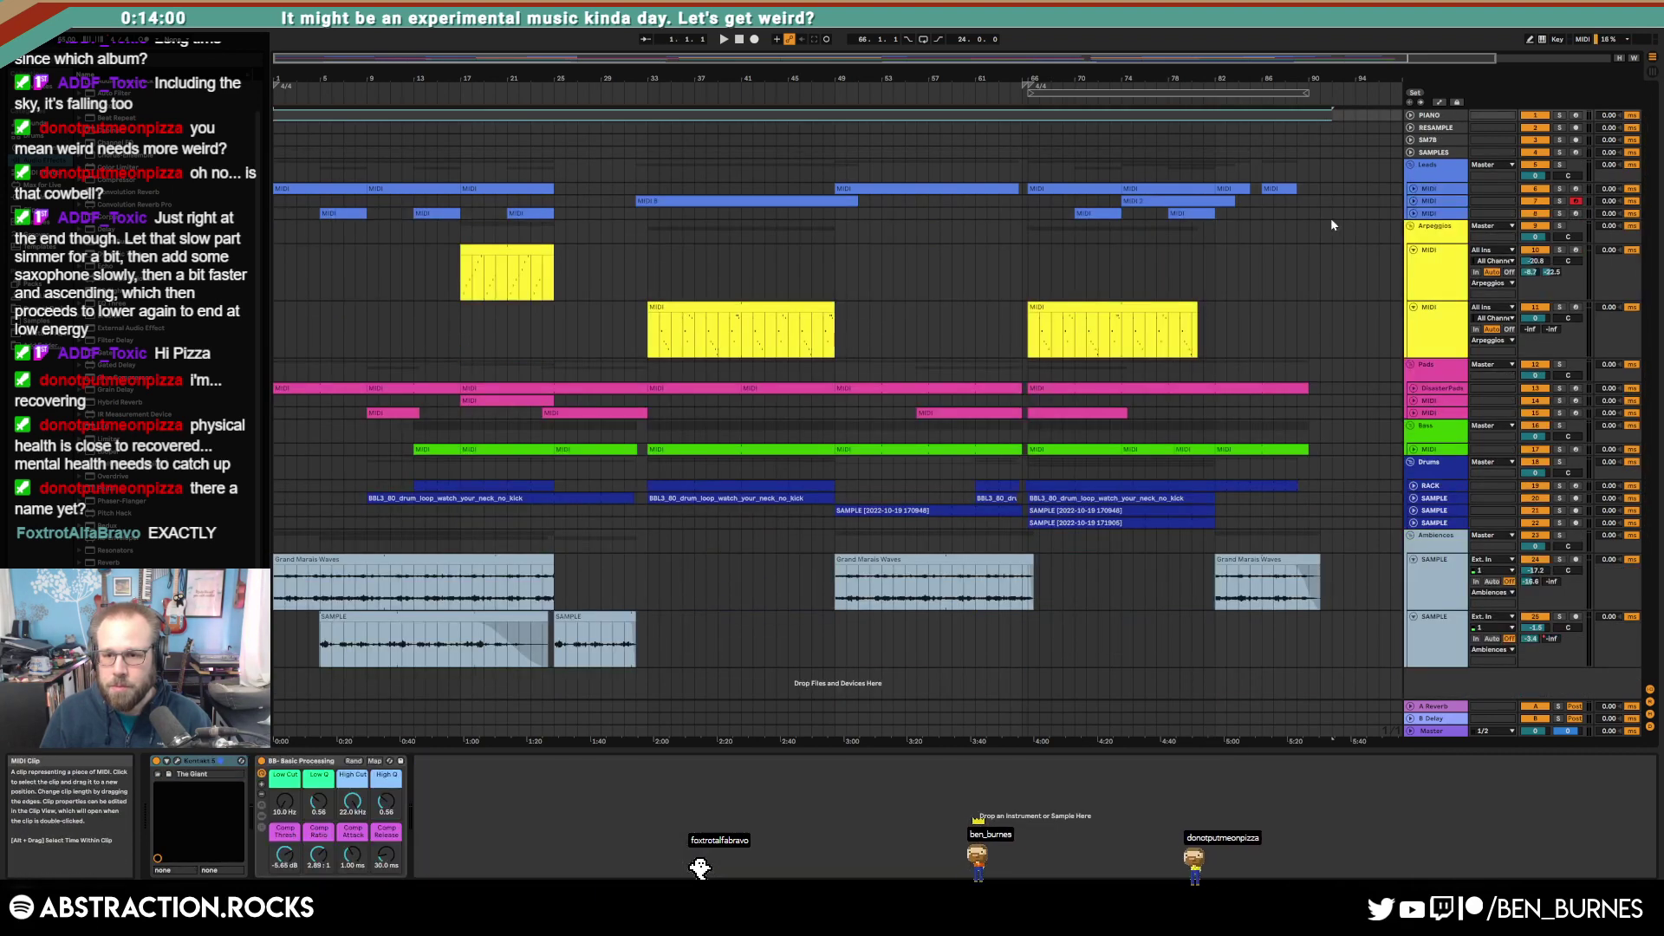
Step: Shorten the fade-out on the last Grand Marais Waves clip, play the ending and return playback to the song start
{"action": "left_click", "coordinate": [1298, 569]}
{"action": "left_click_drag", "start_coordinate": [1299, 568], "coordinate": [1312, 590]}
{"action": "key", "text": "space"}
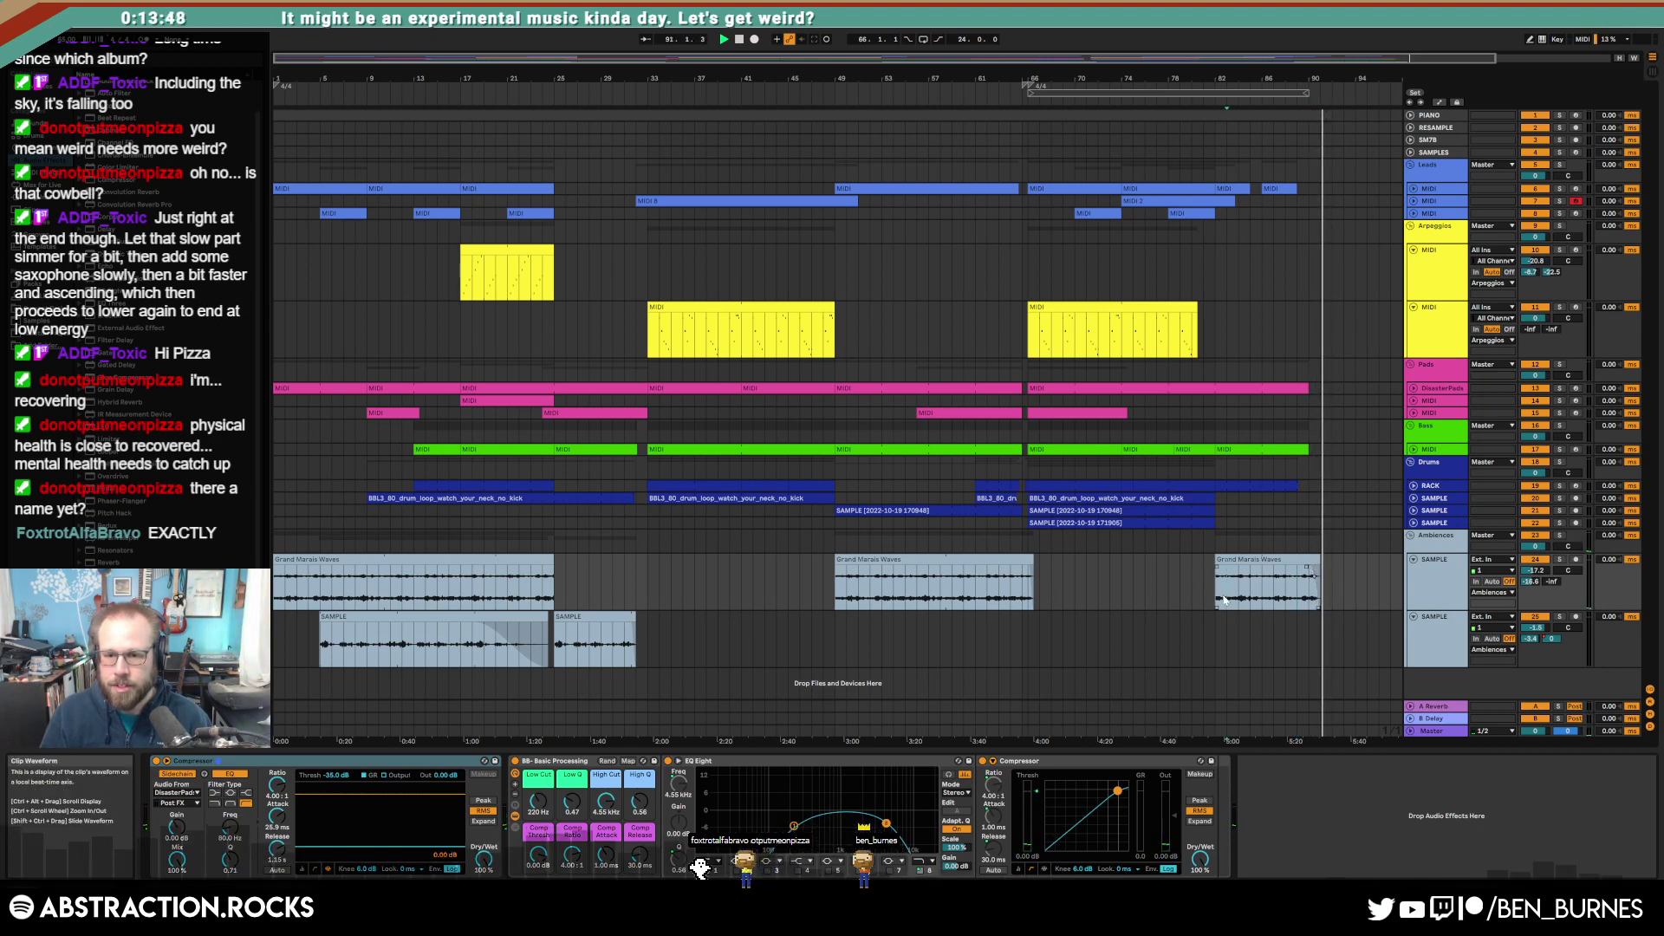
{"action": "double_click", "coordinate": [740, 40]}
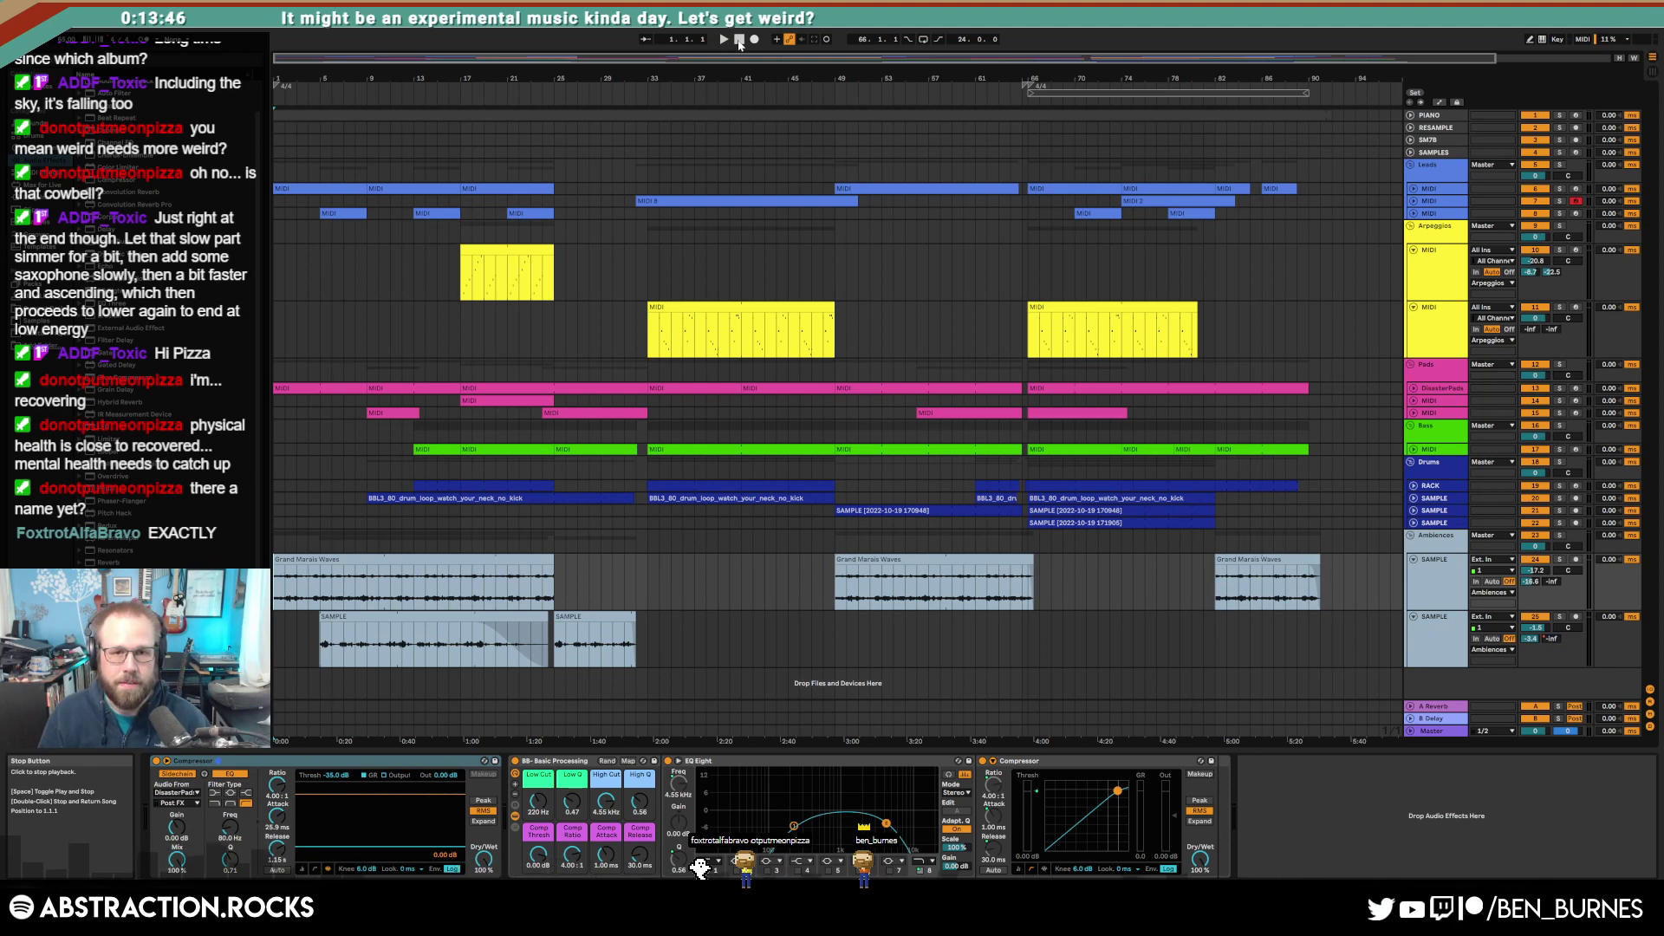
Step: Open the Youlean Loudness Meter on the master track and move it clear of the device chain
{"action": "left_click", "coordinate": [1426, 730]}
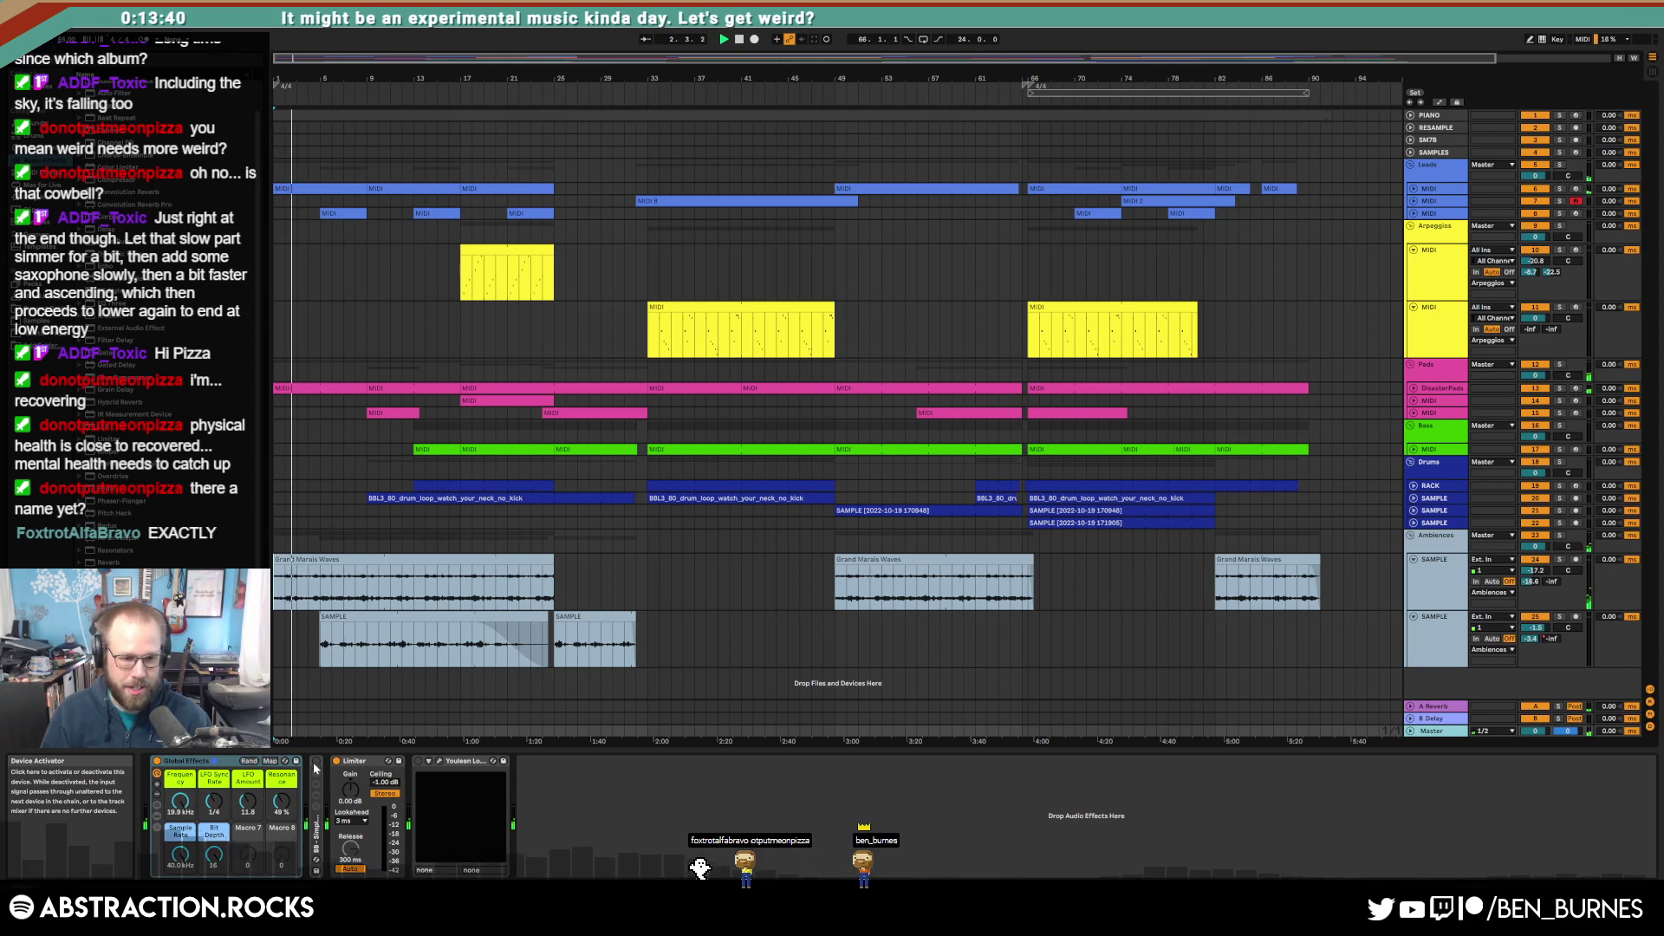
{"action": "left_click", "coordinate": [439, 760]}
{"action": "left_click_drag", "start_coordinate": [825, 239], "coordinate": [1237, 276]}
Step: Expand the master's folded devices, shift two EQ Eight bands lower in frequency and lower the Glue Compressor threshold to about -10 dB
{"action": "left_click", "coordinate": [318, 840]}
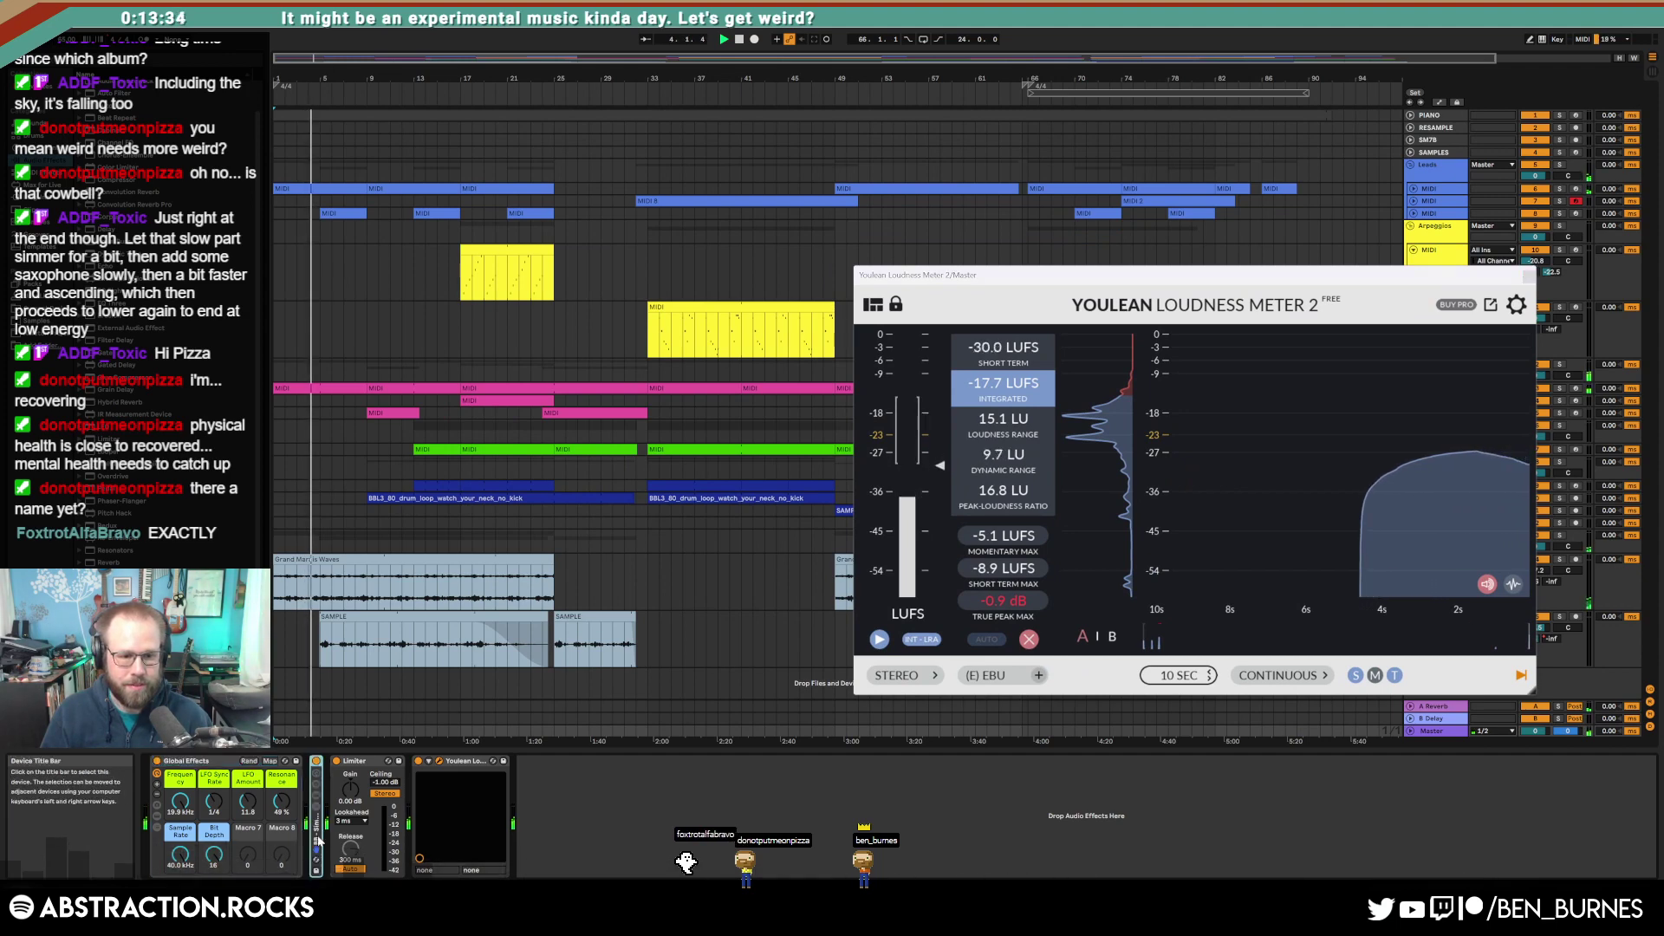
{"action": "double_click", "coordinate": [318, 840]}
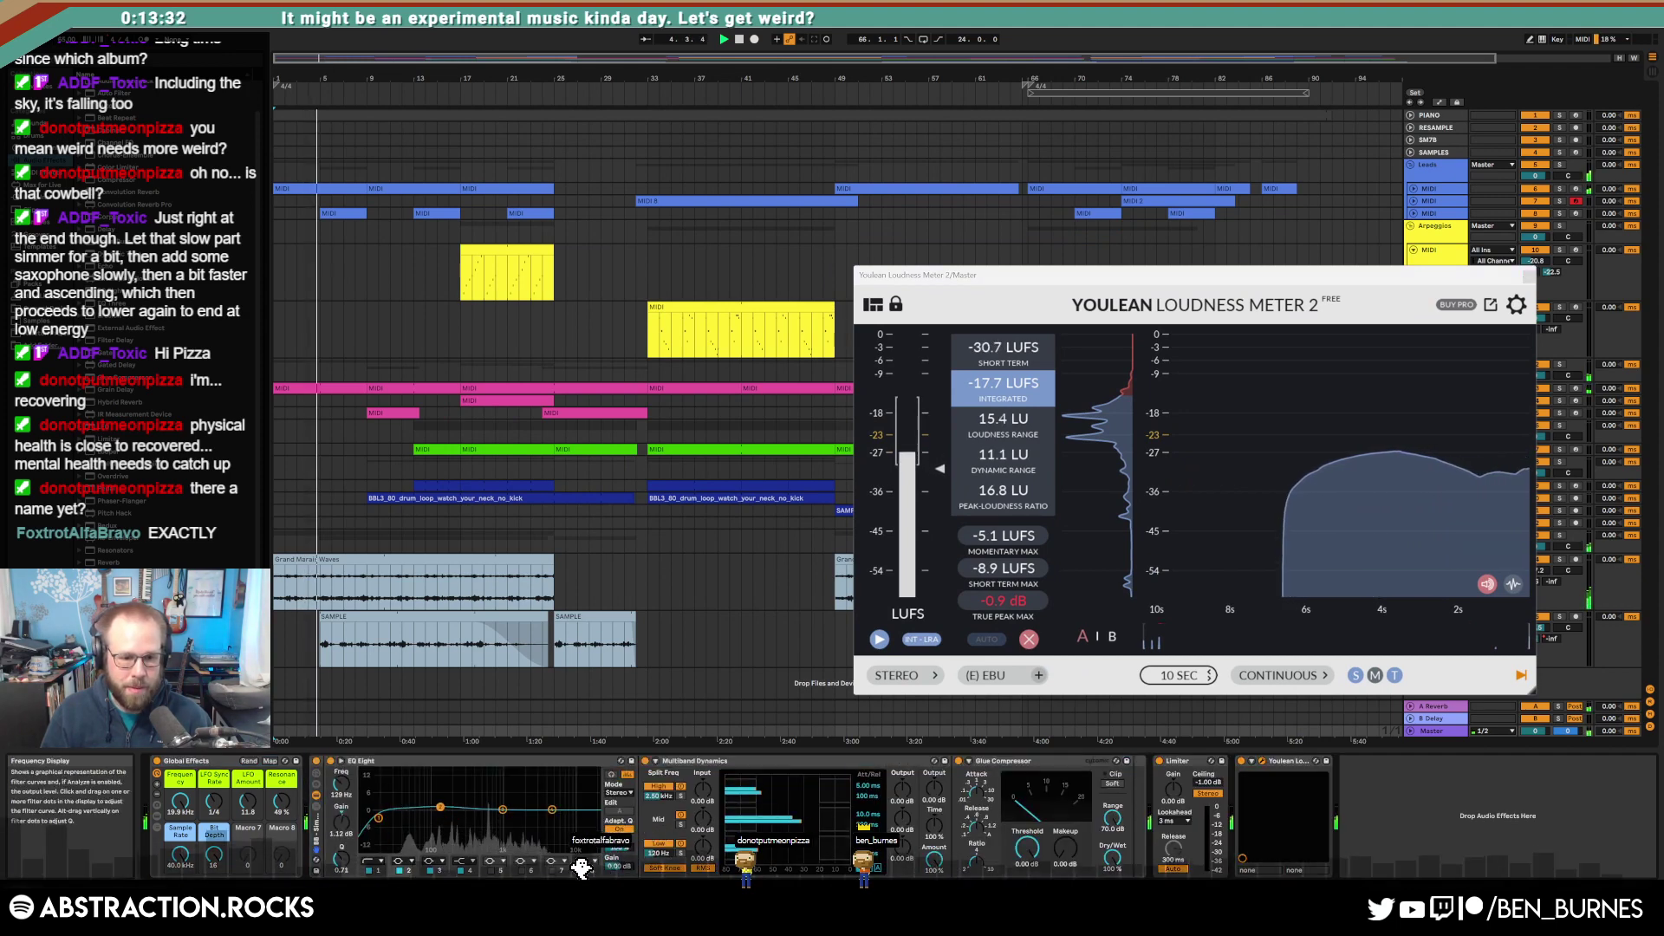
{"action": "left_click_drag", "start_coordinate": [441, 807], "coordinate": [430, 806]}
{"action": "left_click_drag", "start_coordinate": [552, 810], "coordinate": [533, 805]}
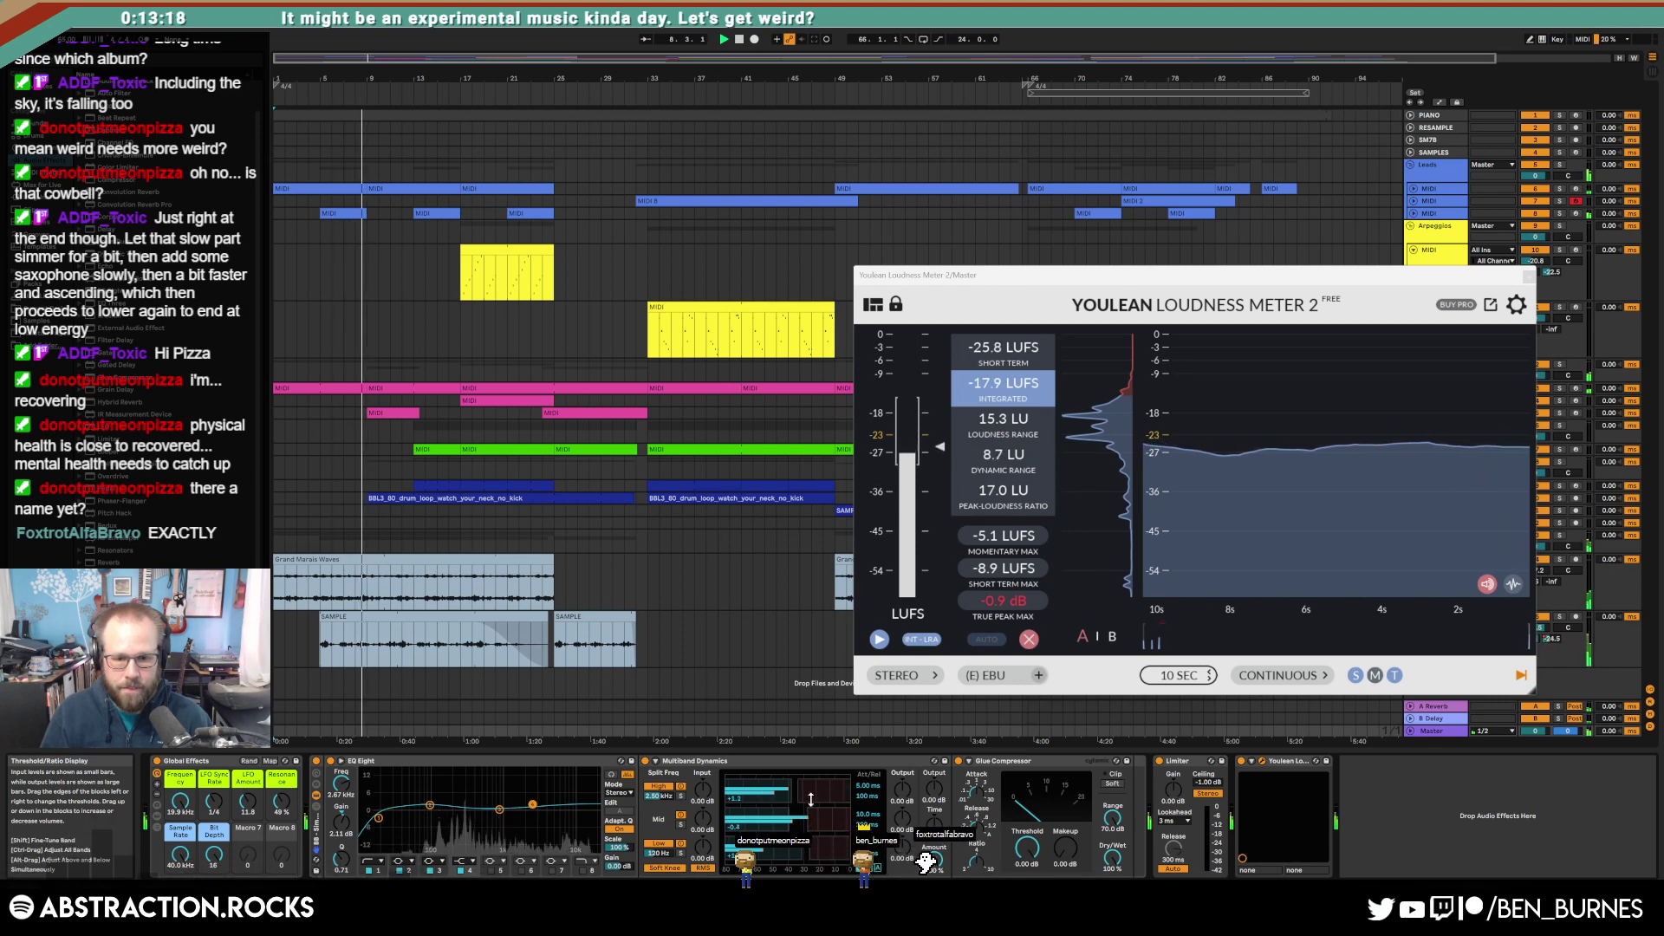
{"action": "left_click_drag", "start_coordinate": [1027, 847], "coordinate": [1028, 886]}
{"action": "left_click_drag", "start_coordinate": [1328, 276], "coordinate": [1125, 489]}
Step: Expand the third pad track, open its clip at bar 9 and quantize all of its notes
{"action": "left_click", "coordinate": [1413, 414]}
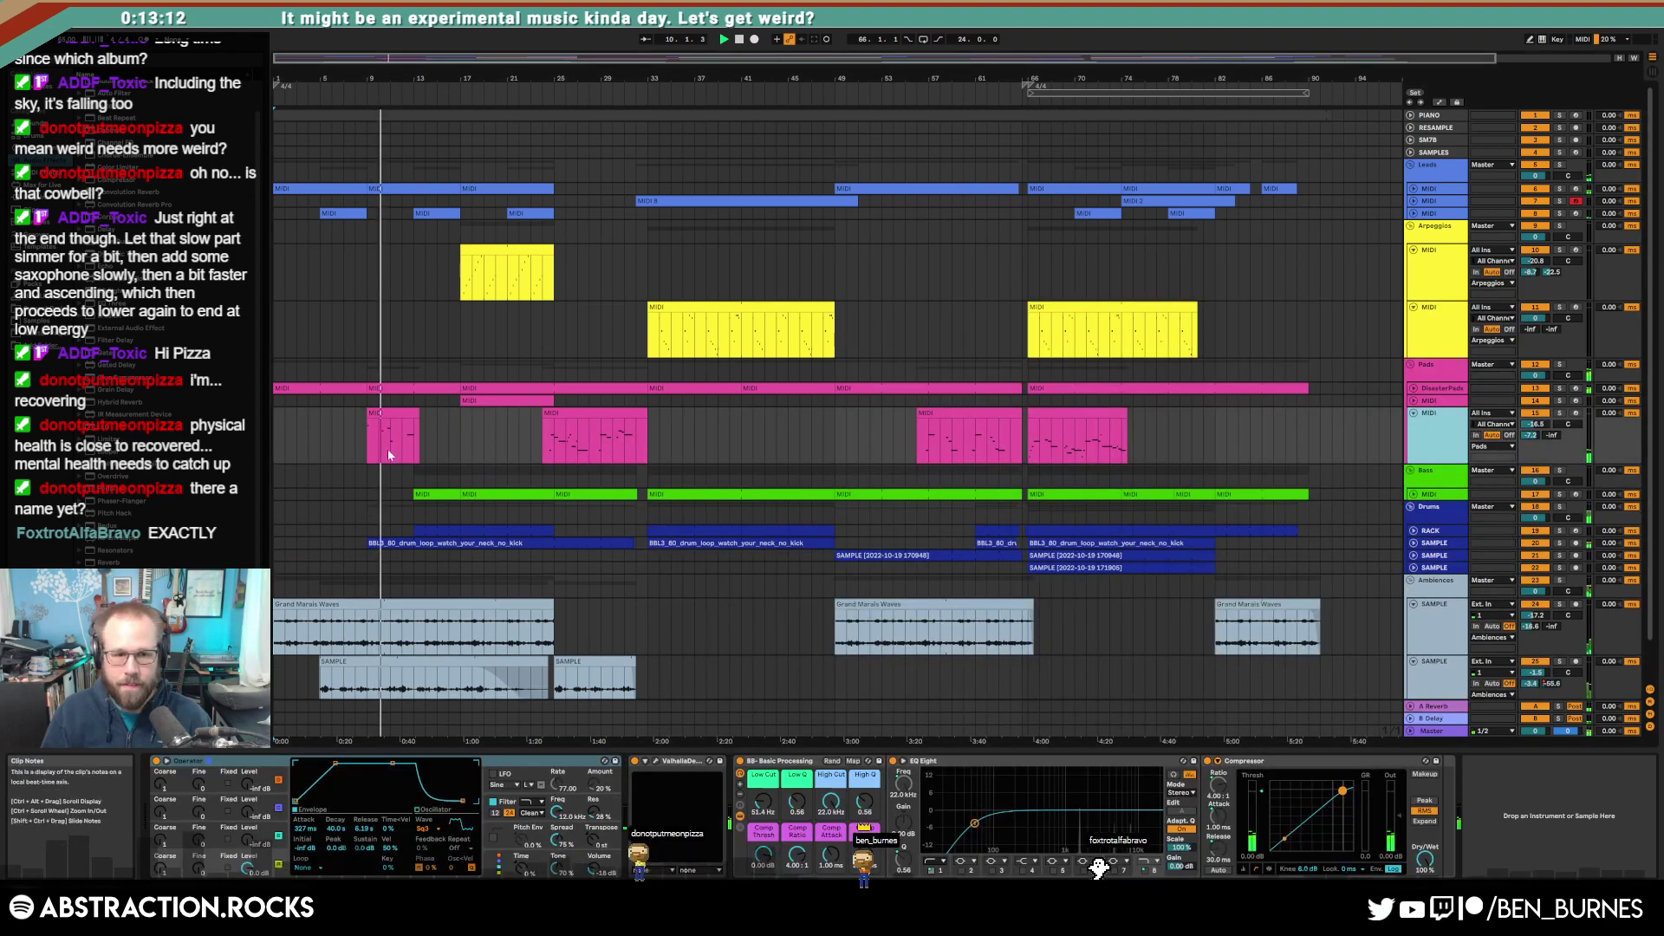
{"action": "double_click", "coordinate": [392, 413]}
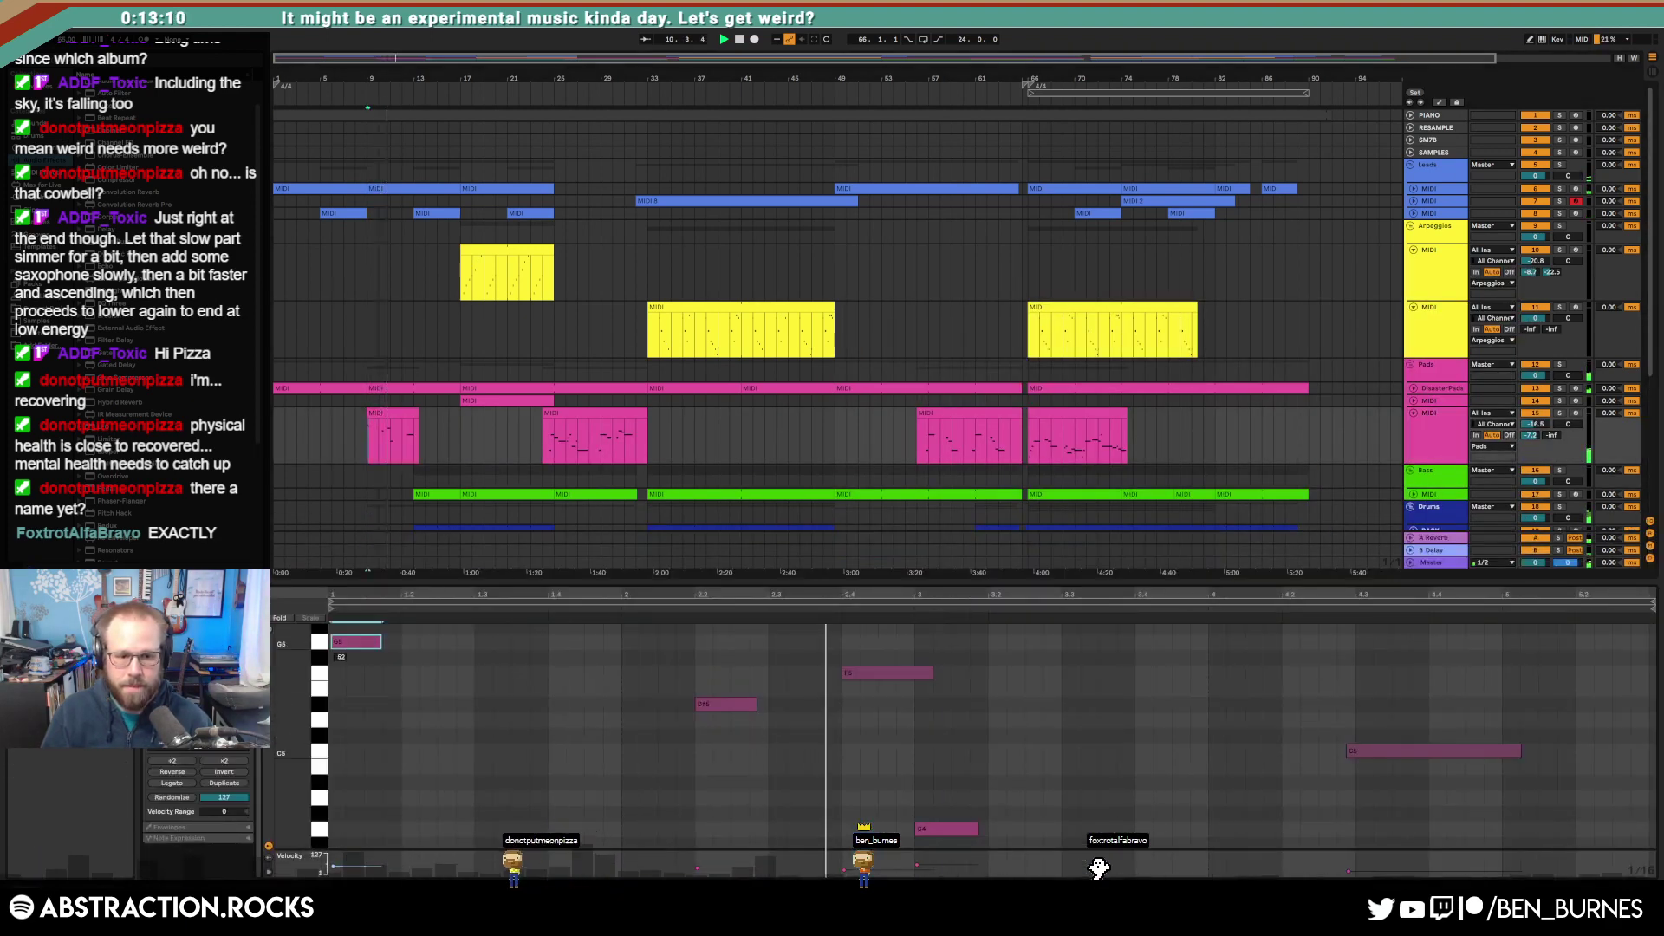
{"action": "left_click", "coordinate": [349, 643]}
{"action": "left_click", "coordinate": [711, 704]}
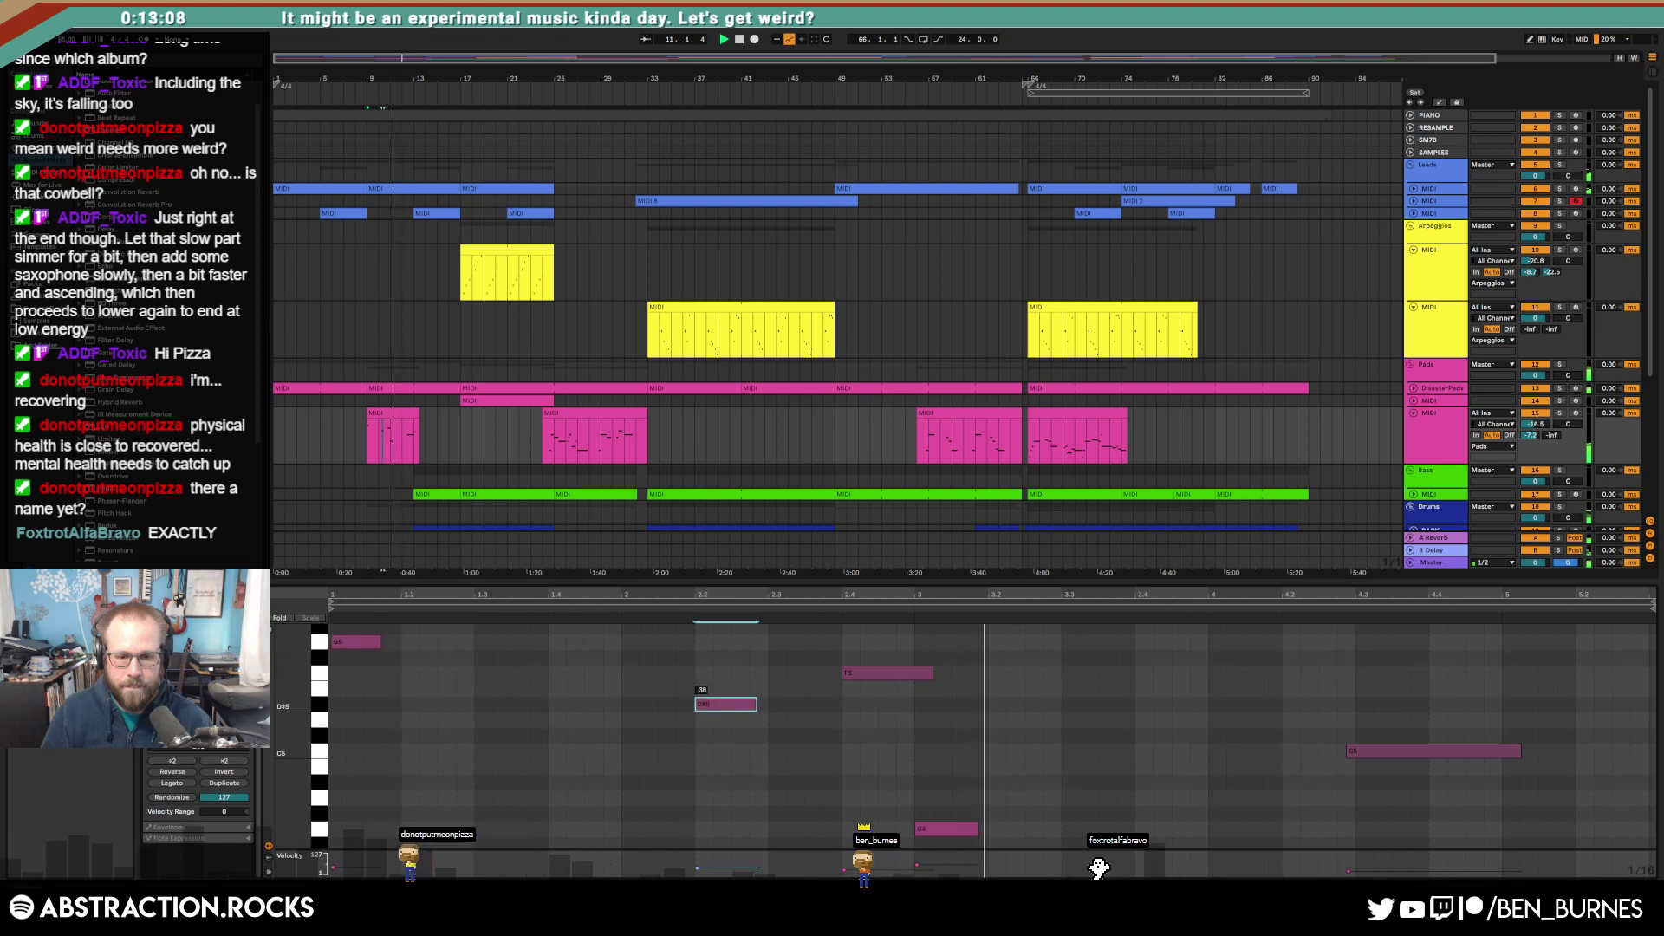
{"action": "left_click", "coordinate": [862, 674]}
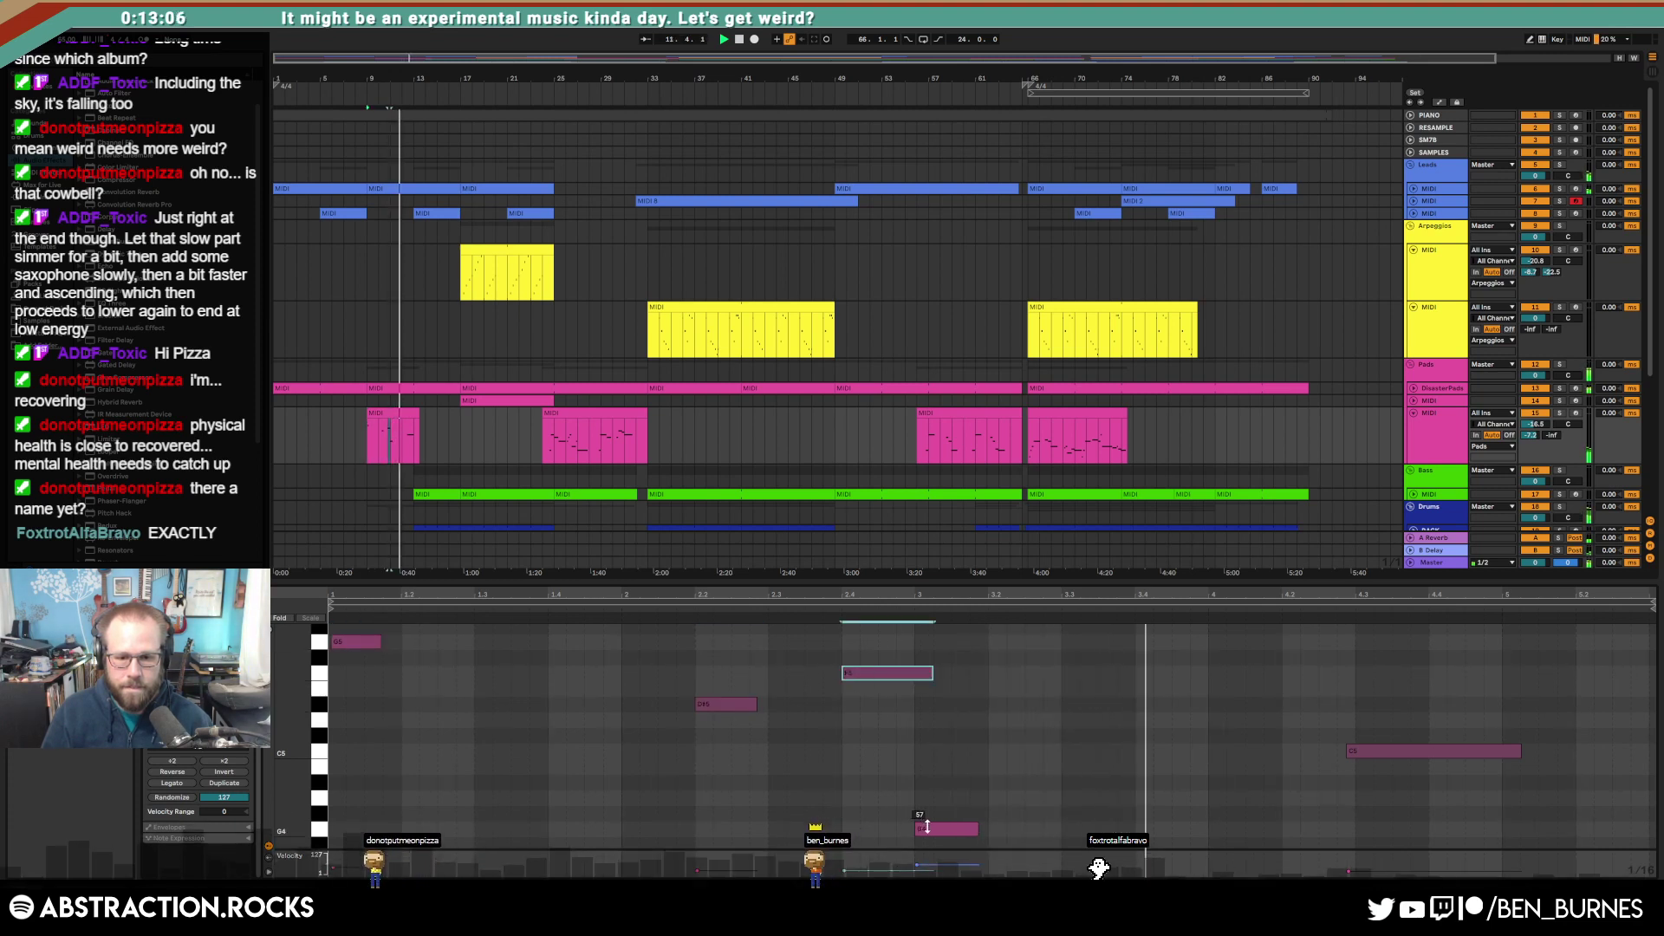
{"action": "left_click", "coordinate": [1427, 751]}
{"action": "left_click_drag", "start_coordinate": [1426, 749], "coordinate": [1422, 736]}
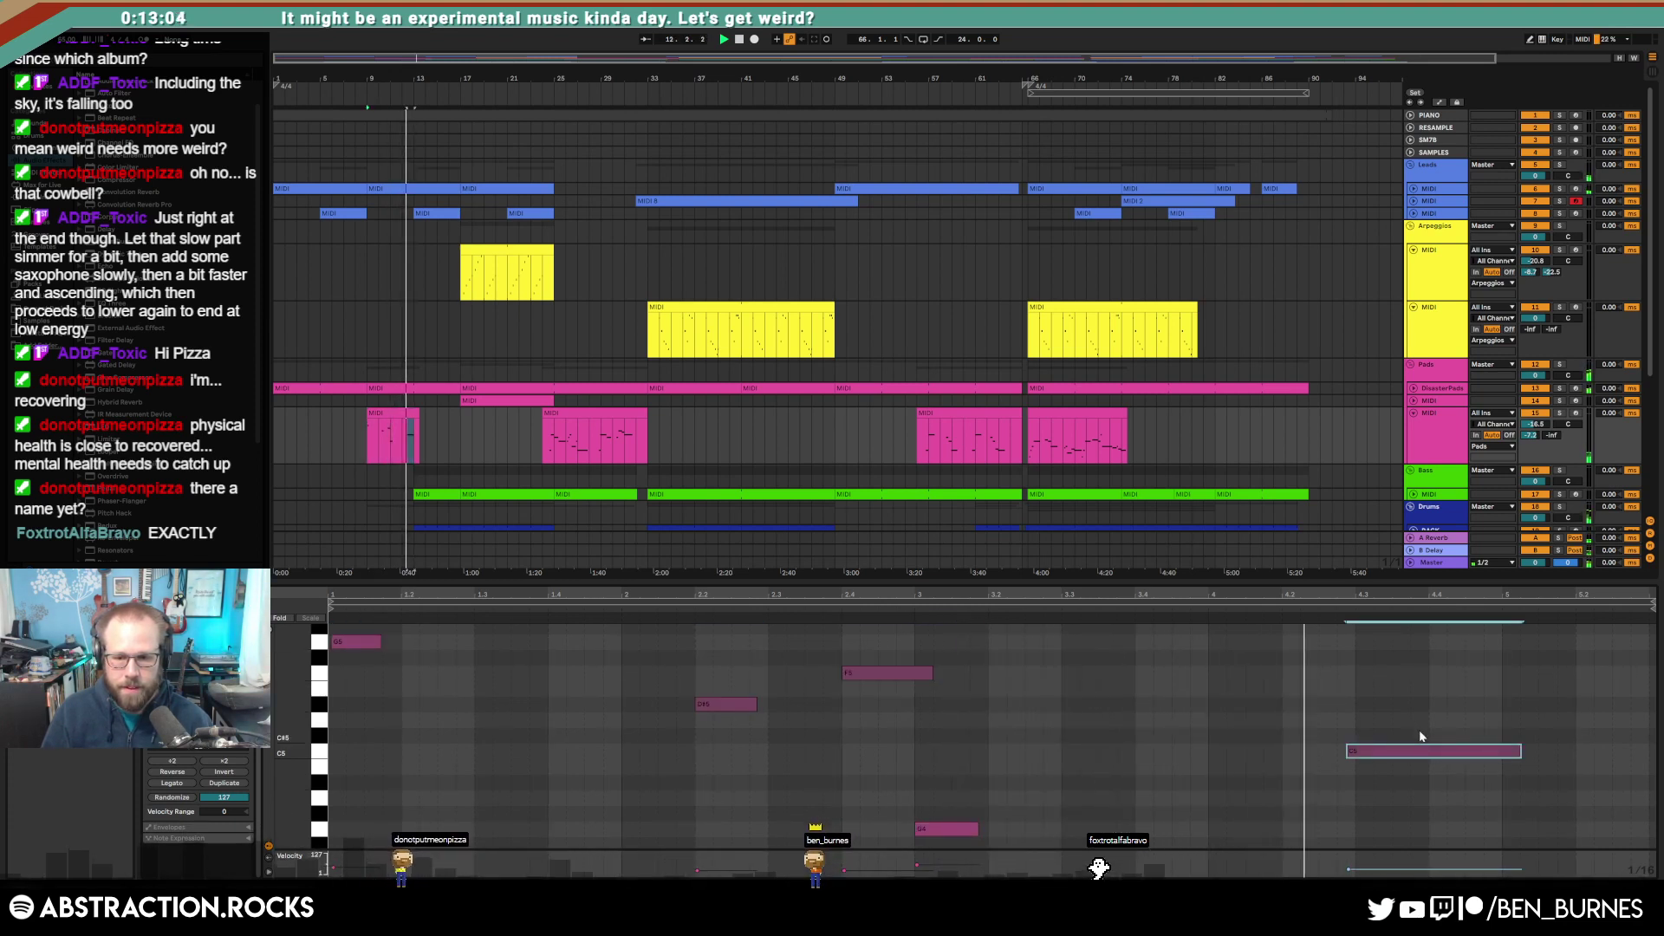
{"action": "left_click", "coordinate": [1411, 720]}
{"action": "key", "text": "ctrl+a"}
{"action": "key", "text": "ctrl+u"}
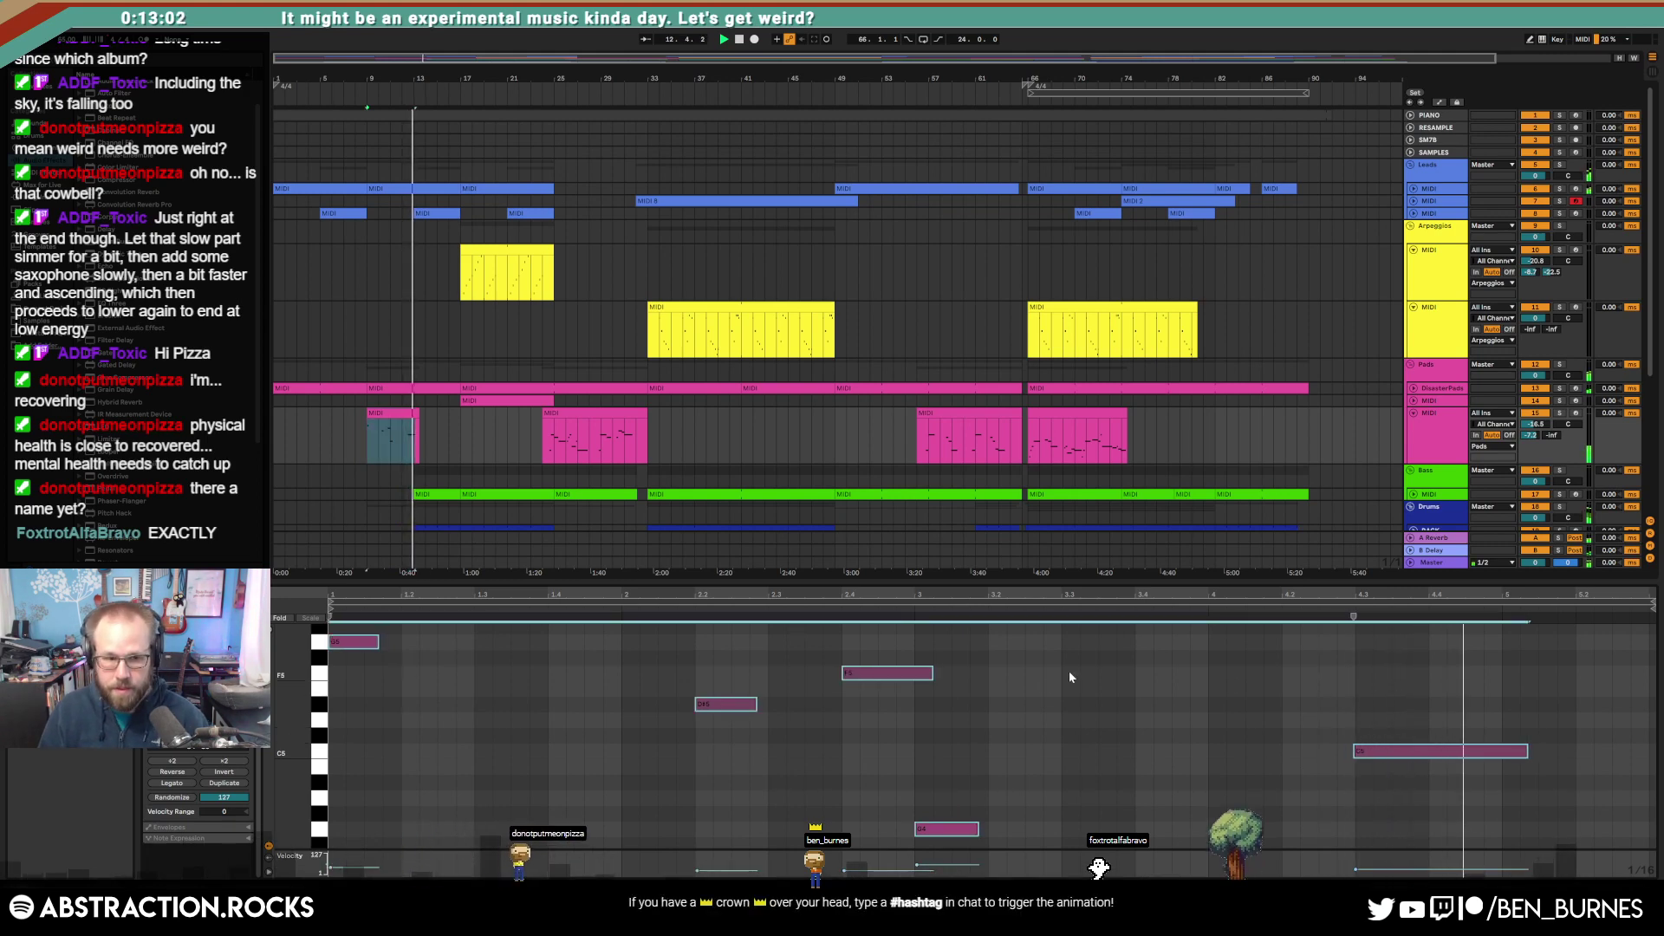
{"action": "left_click", "coordinate": [1045, 740]}
Step: Quantize all note starts in the third pad track's clip at bar 24 to the current grid at 77%
{"action": "key", "text": "shift+Tab"}
{"action": "left_click", "coordinate": [553, 414]}
{"action": "key", "text": "shift+Tab"}
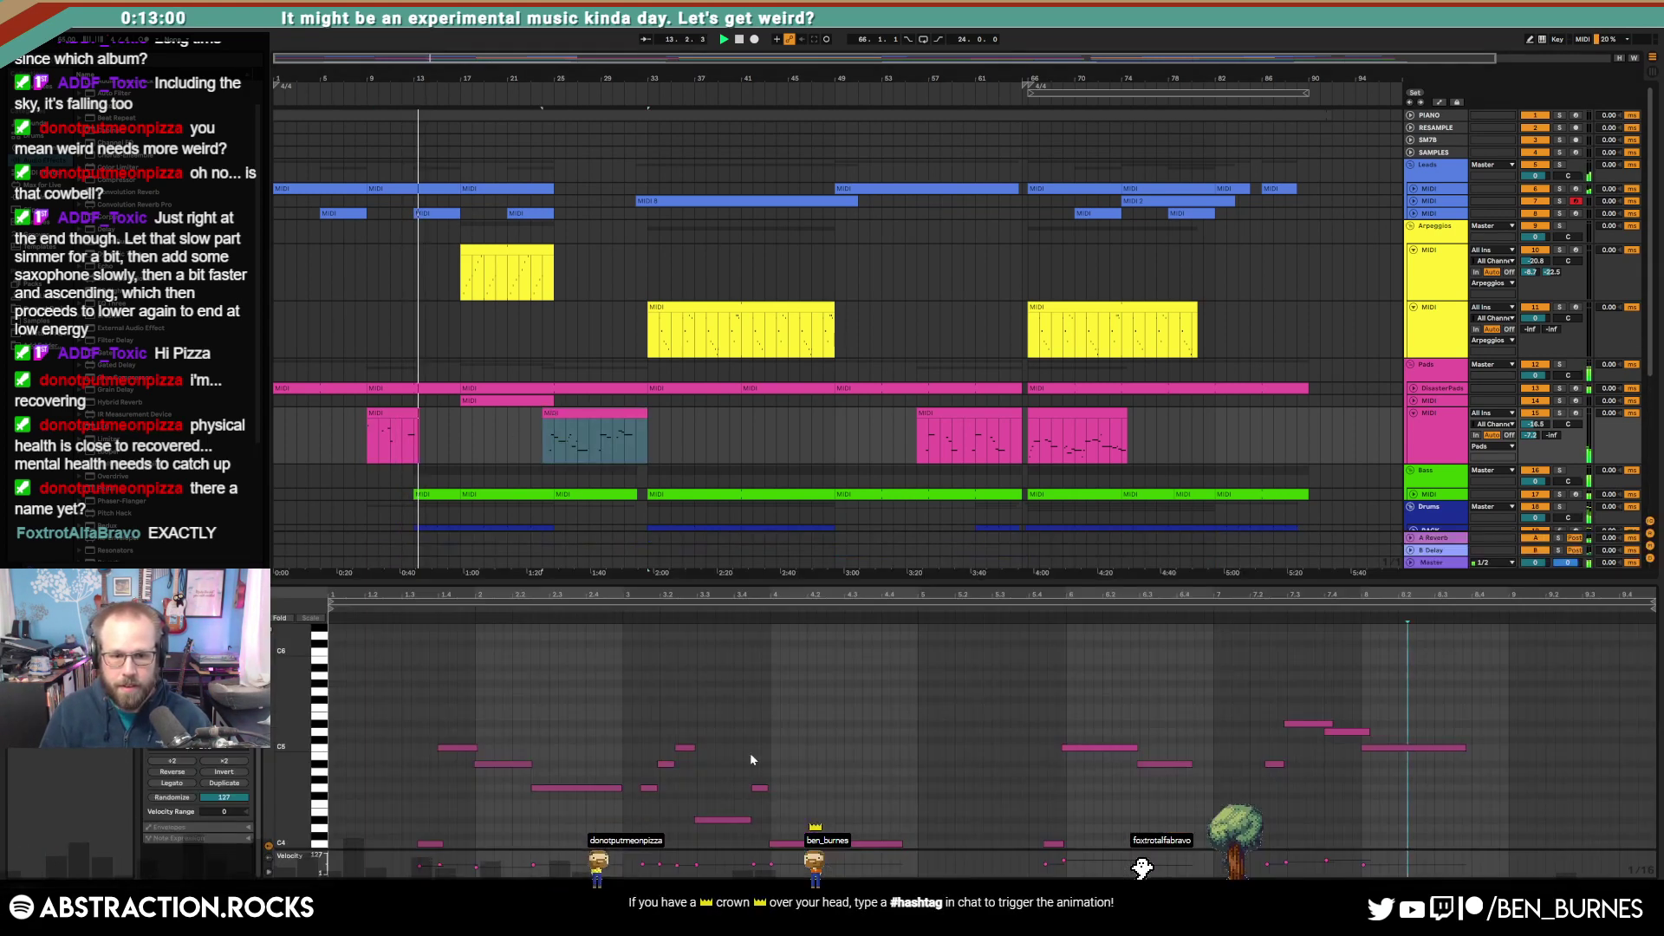
{"action": "key", "text": "ctrl+shift+u"}
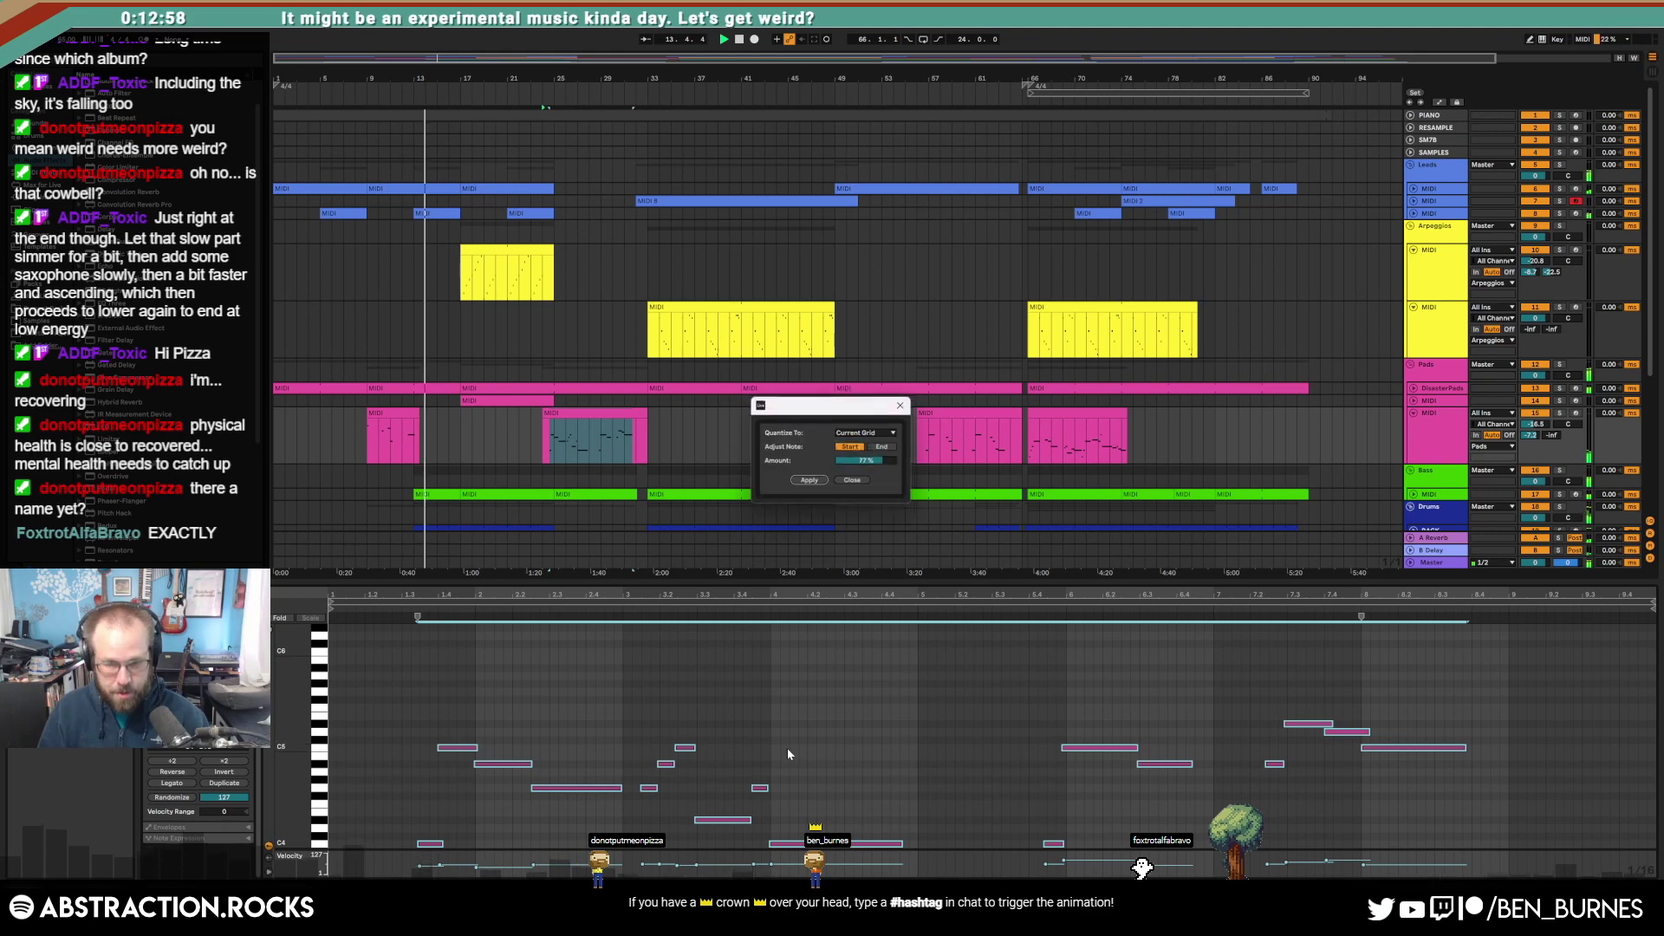
{"action": "left_click", "coordinate": [809, 482]}
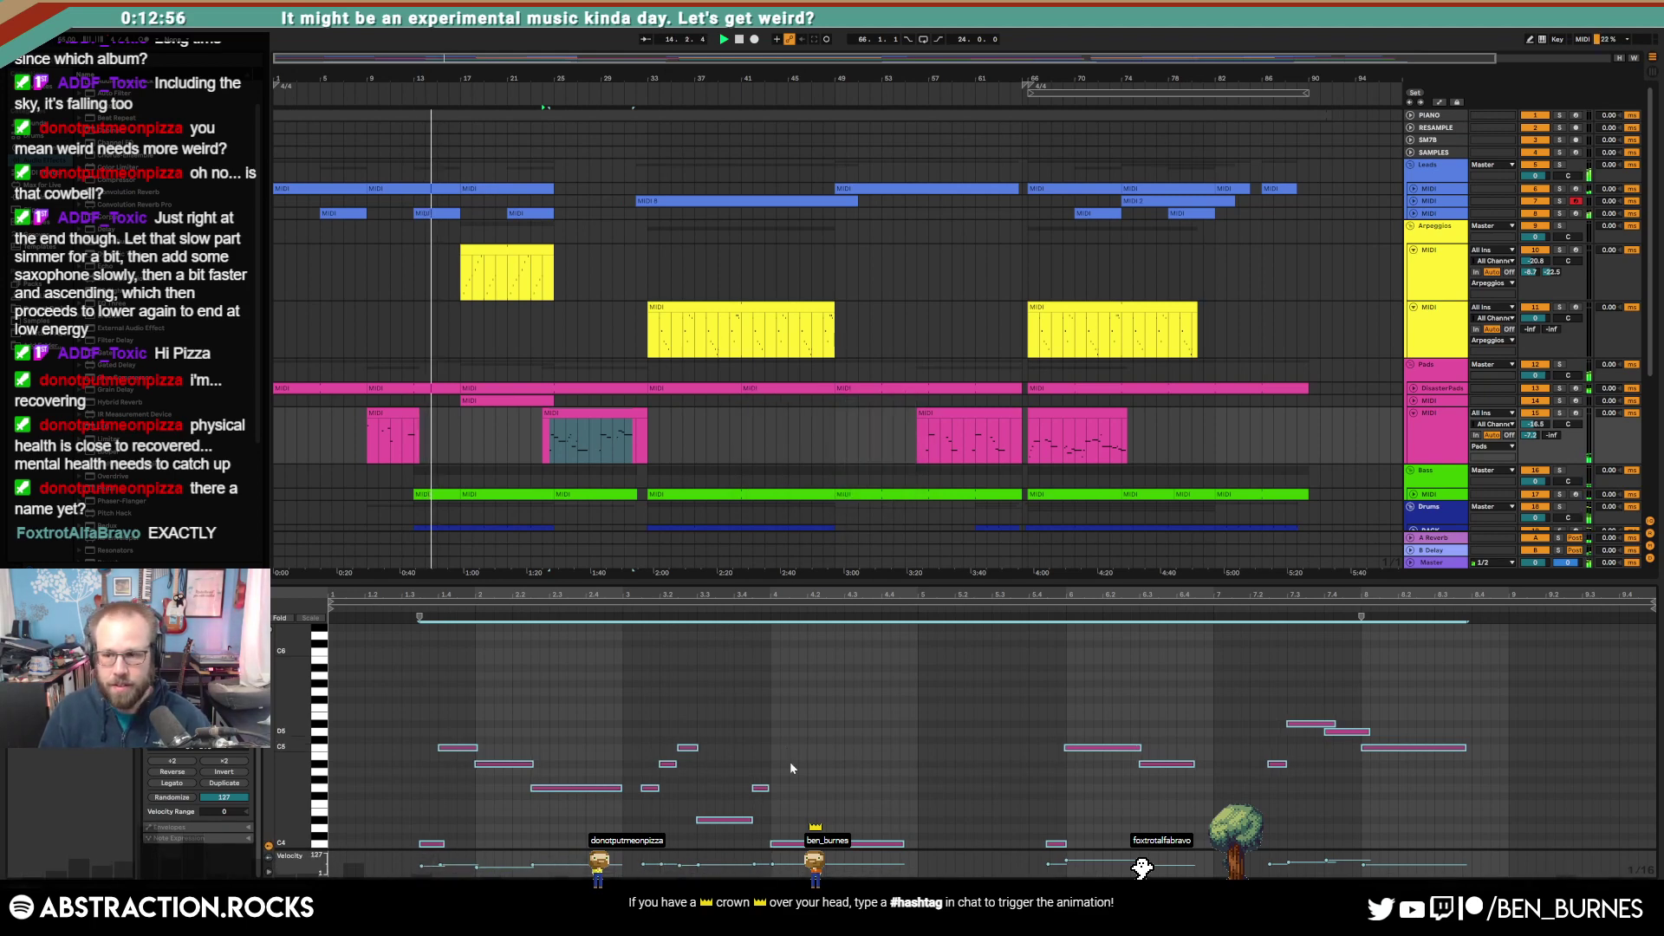
{"action": "left_click", "coordinate": [867, 735]}
Step: Quantize the notes in the third pad track's clips at bars 56 and 66, and return to the device view
{"action": "left_click", "coordinate": [943, 411]}
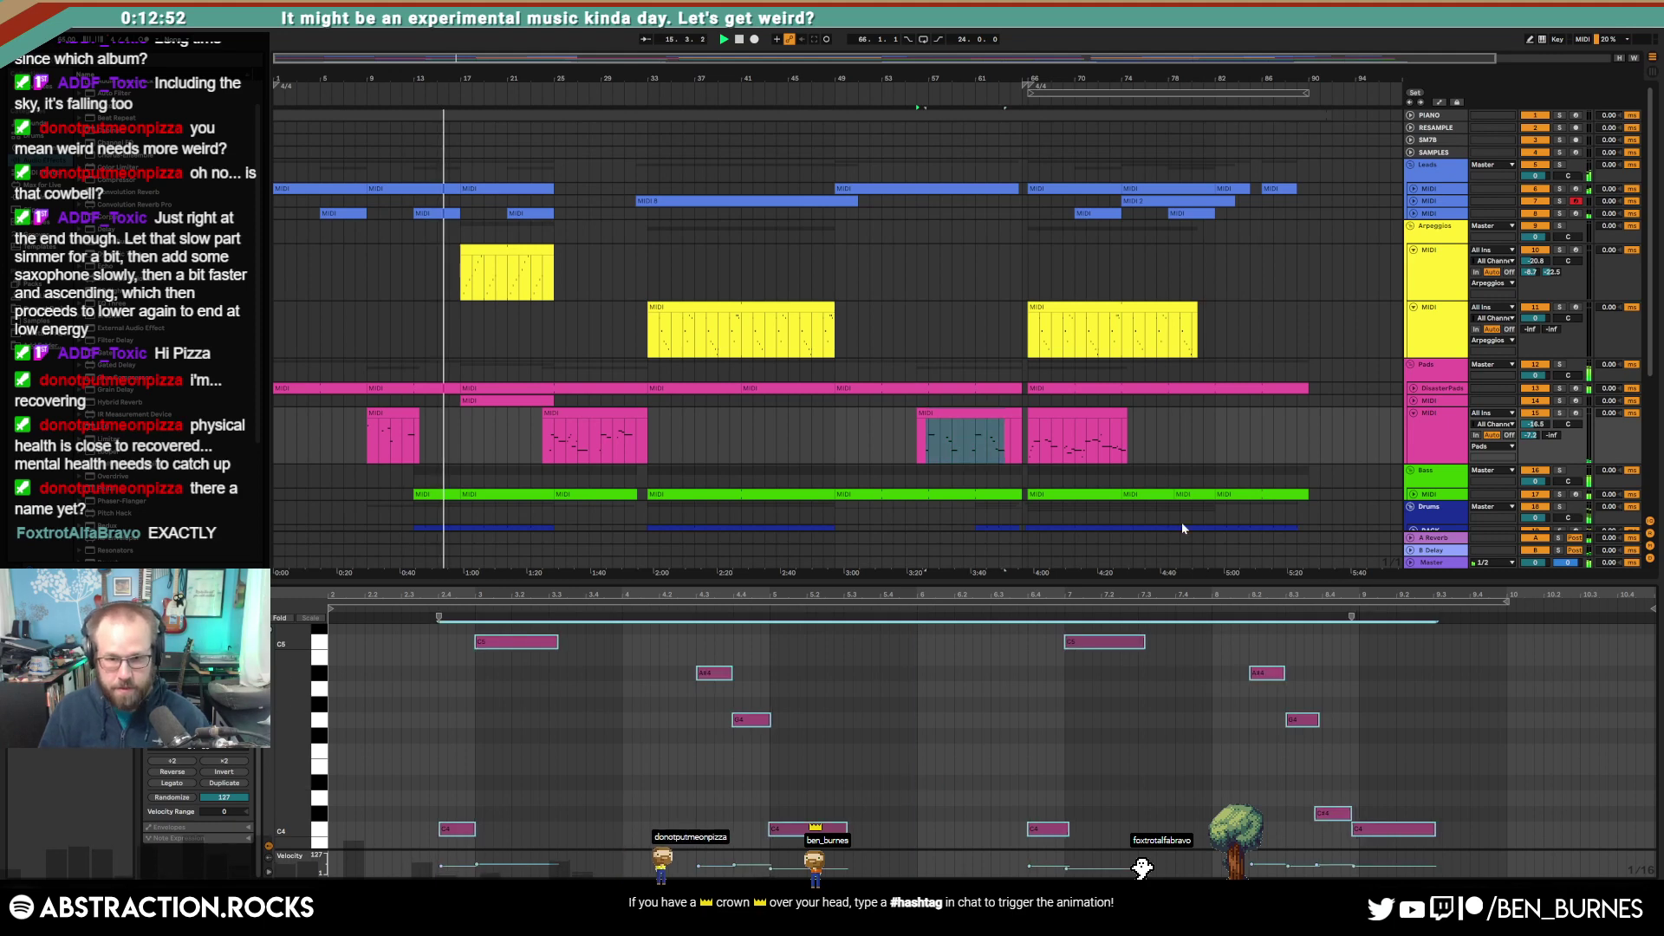
{"action": "left_click", "coordinate": [1095, 414]}
{"action": "left_click", "coordinate": [940, 753]}
{"action": "key", "text": "ctrl+a"}
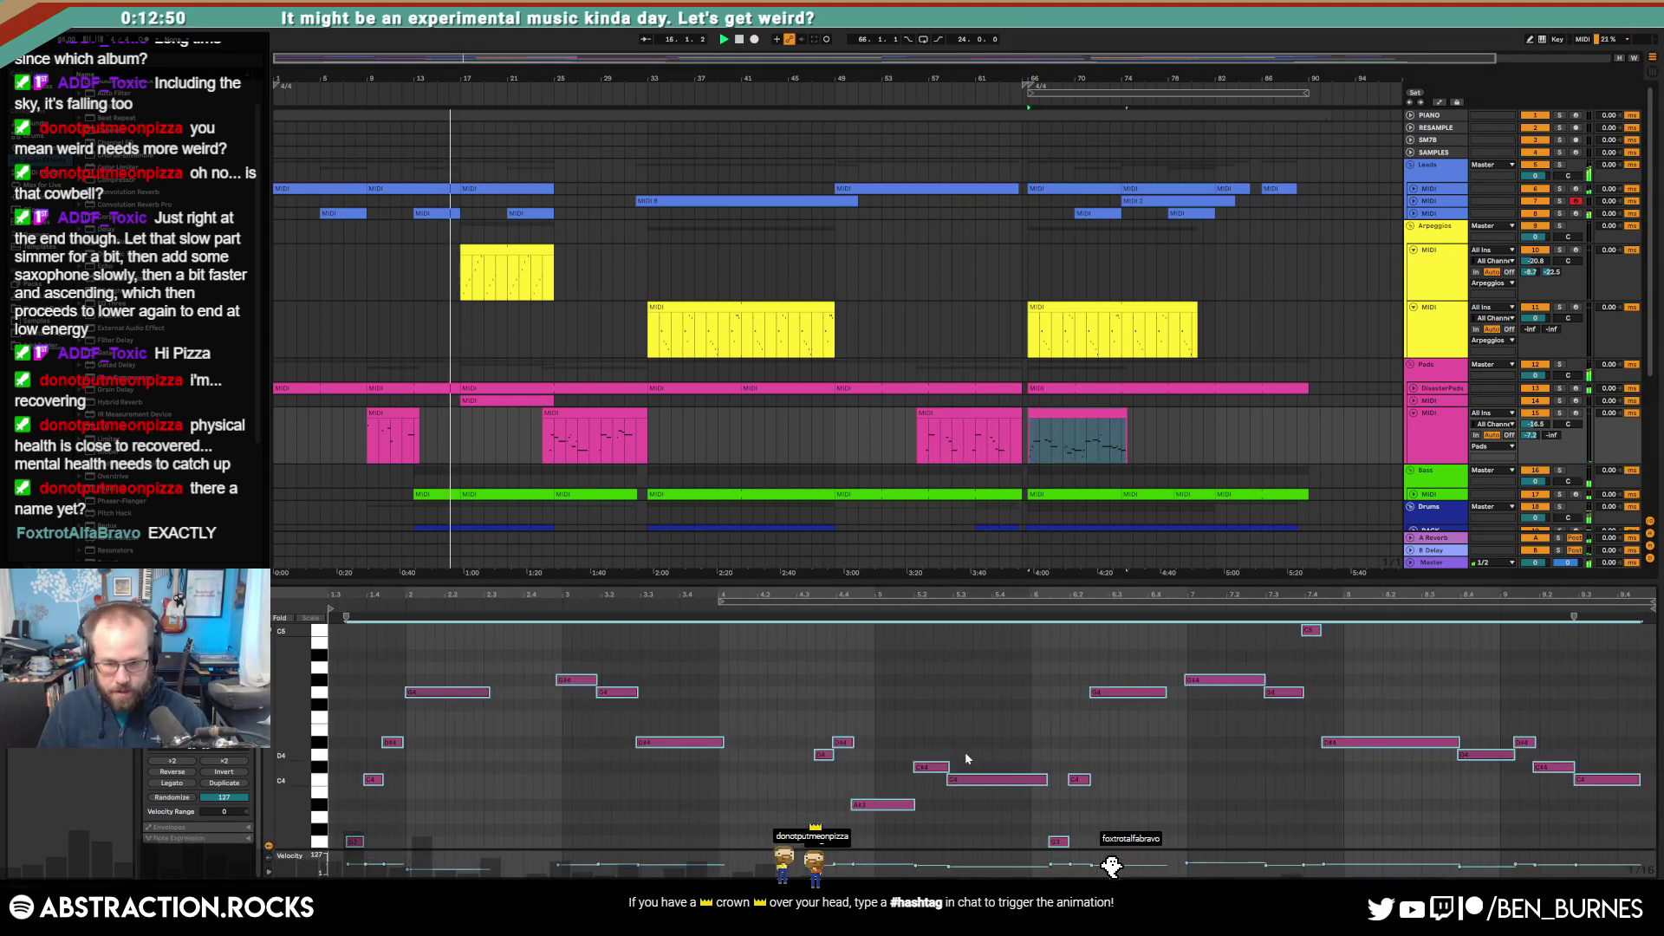
{"action": "key", "text": "shift+Tab"}
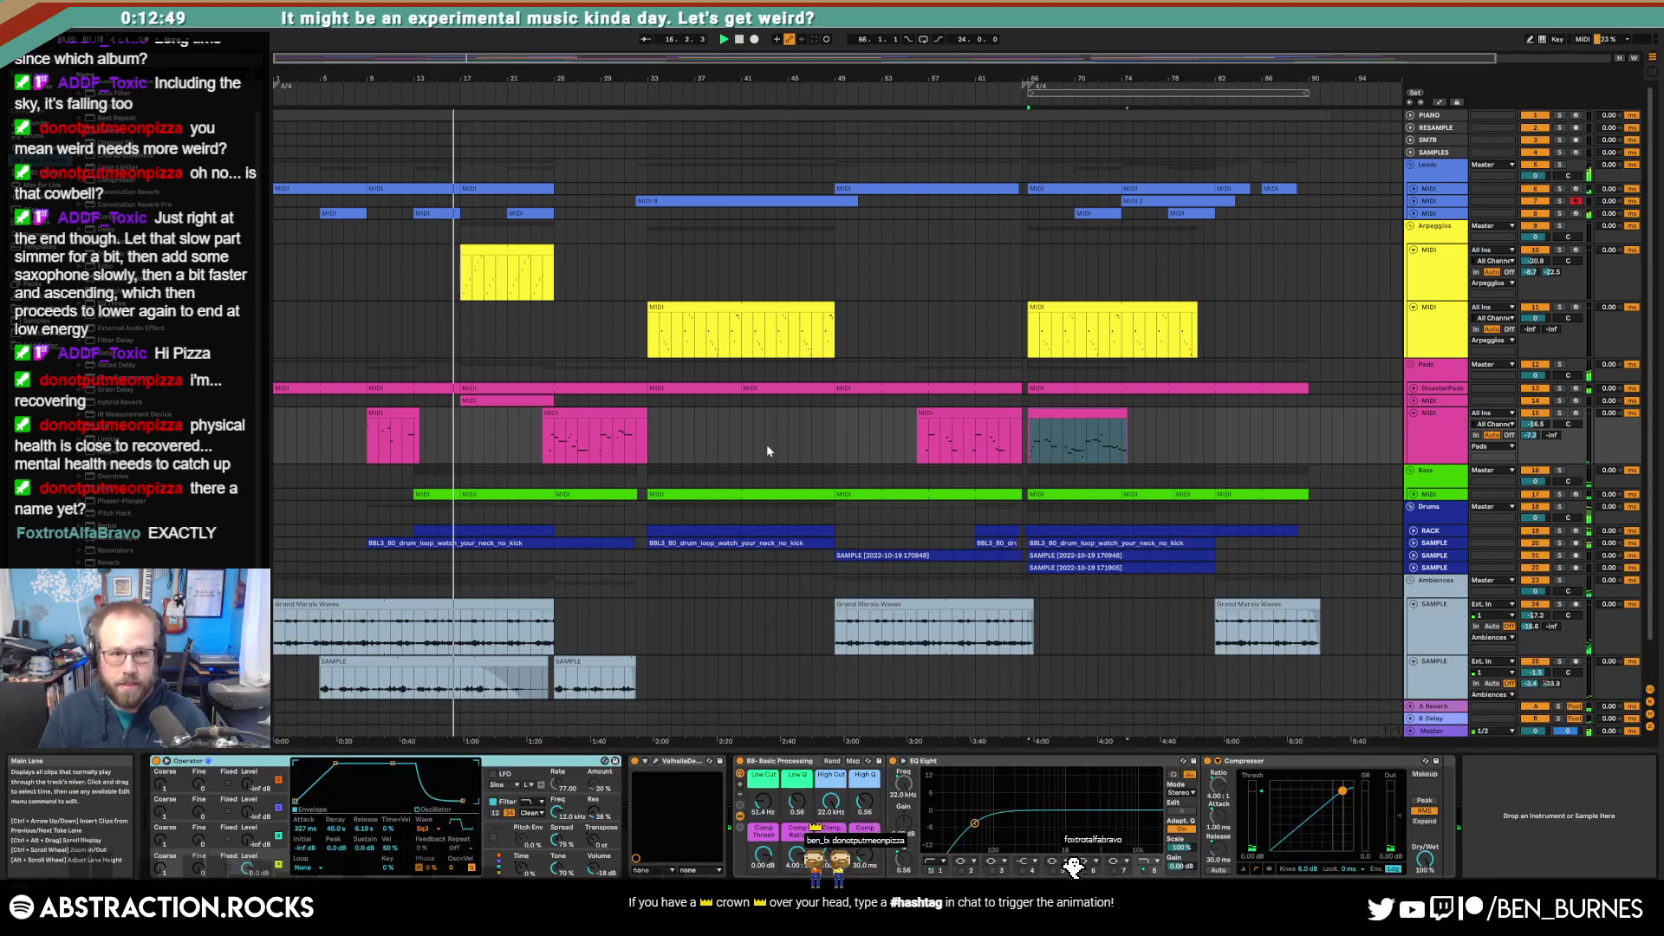
Step: Expand the third lead track and check the playing mix with the master's Youlean Loudness Meter
{"action": "left_click", "coordinate": [1413, 214]}
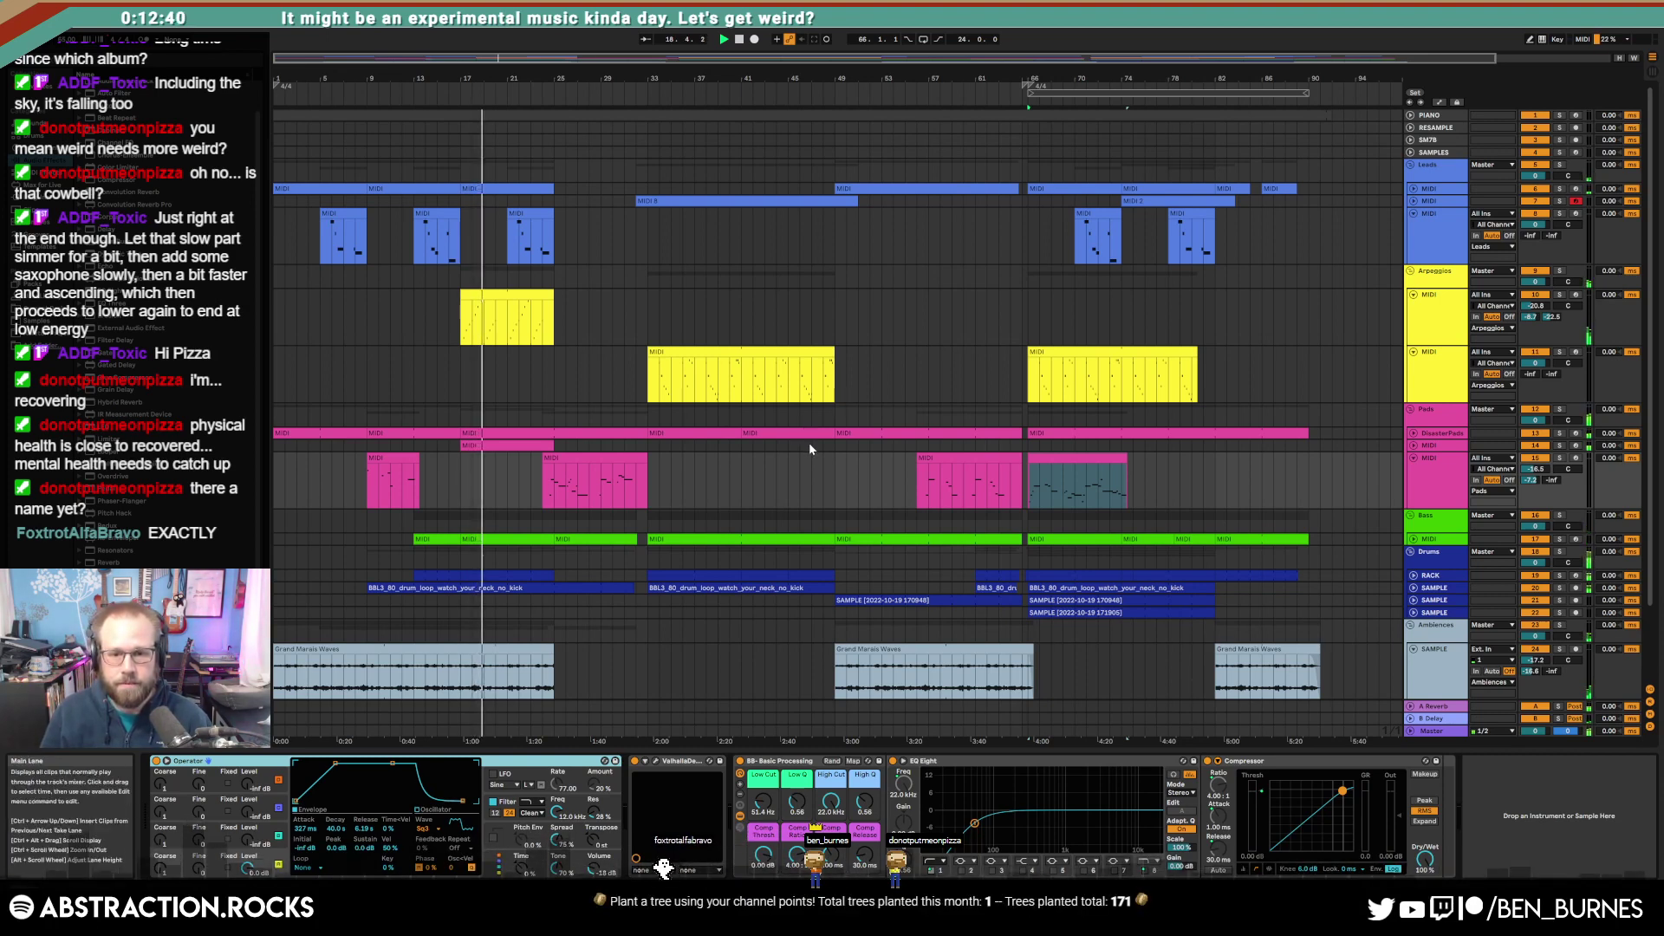
{"action": "scroll", "coordinate": [924, 468], "scroll_direction": "down", "scroll_amount": 2}
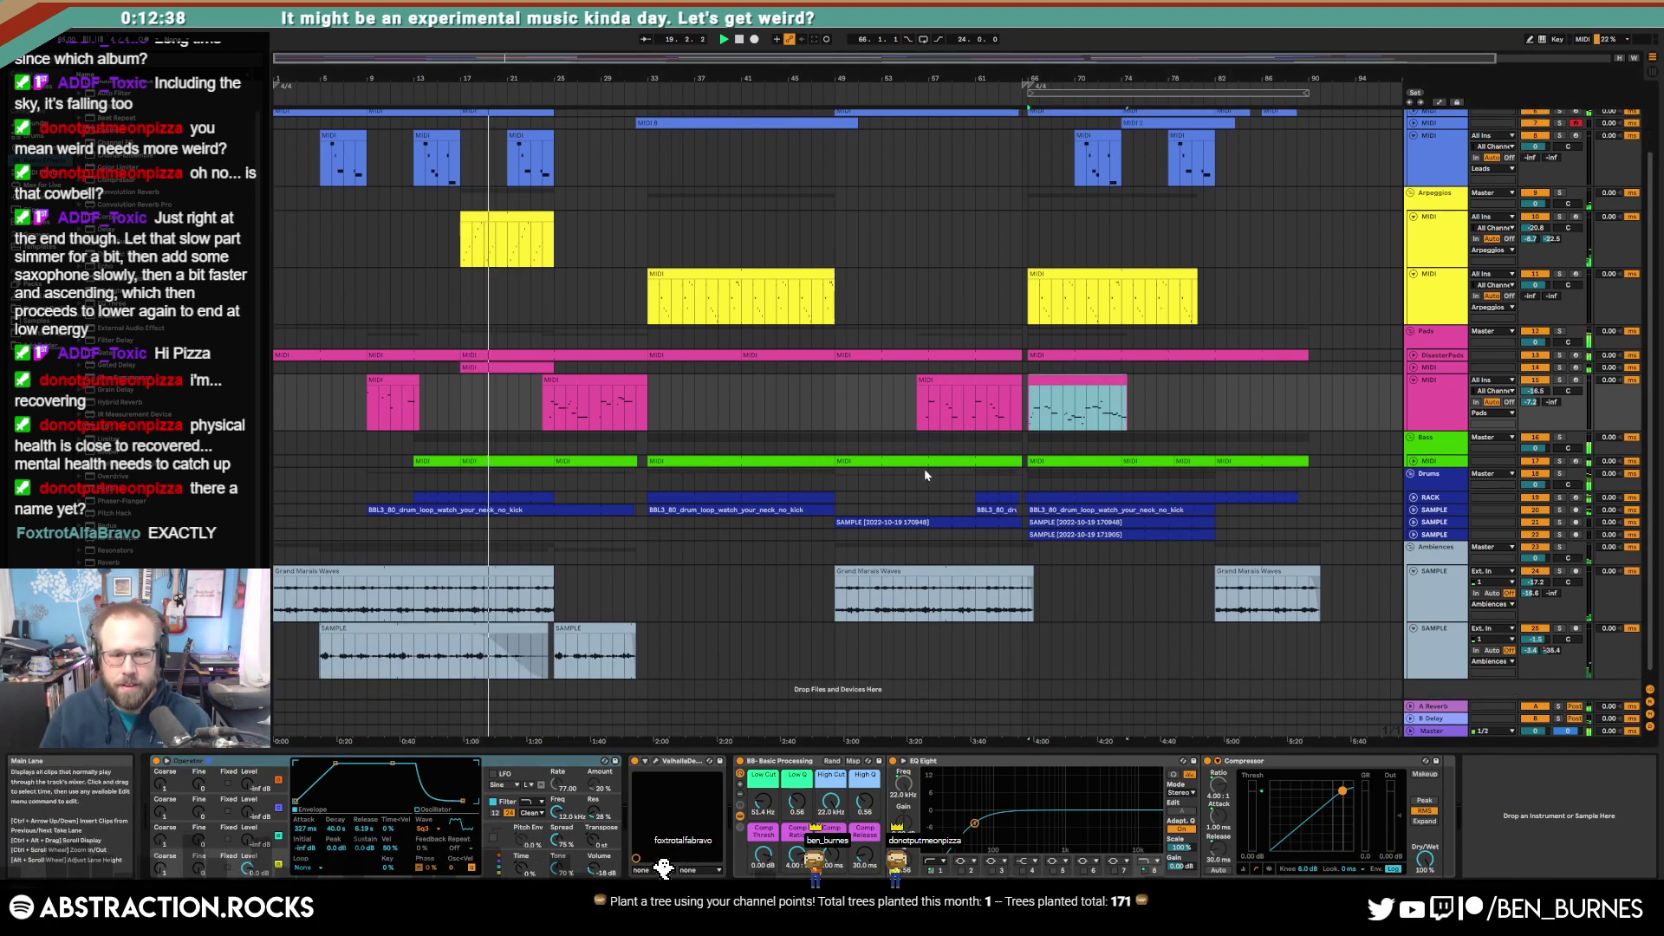
{"action": "scroll", "coordinate": [924, 475], "scroll_direction": "up", "scroll_amount": 1}
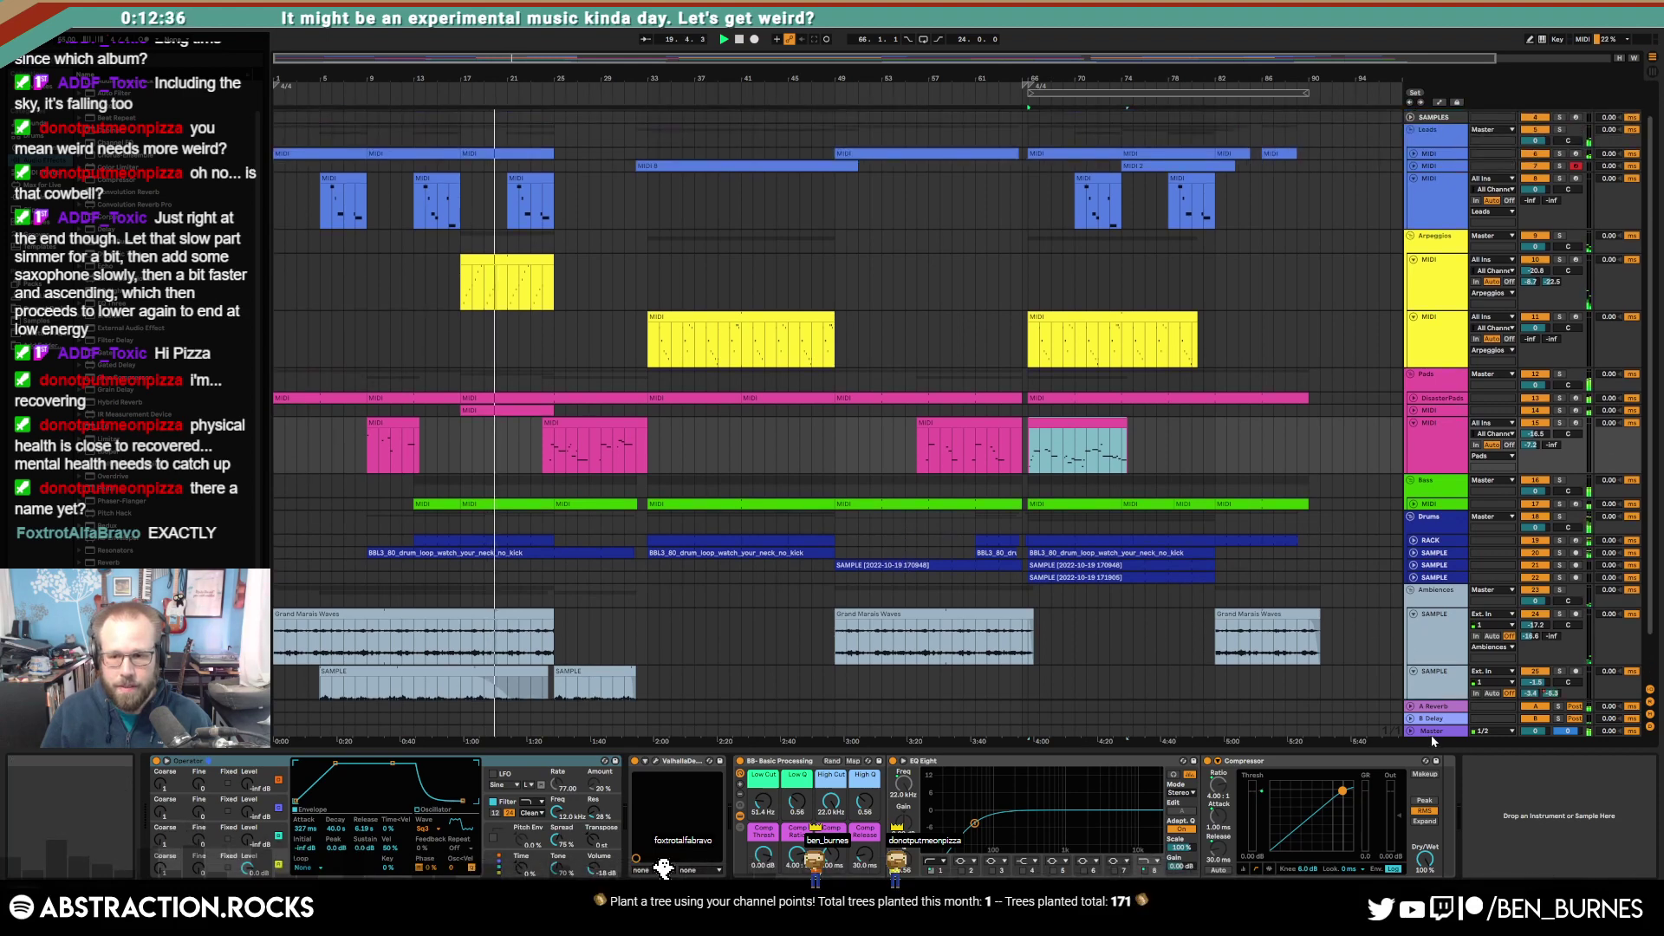
{"action": "left_click", "coordinate": [1432, 733]}
{"action": "left_click_drag", "start_coordinate": [1254, 380], "coordinate": [1413, 282]}
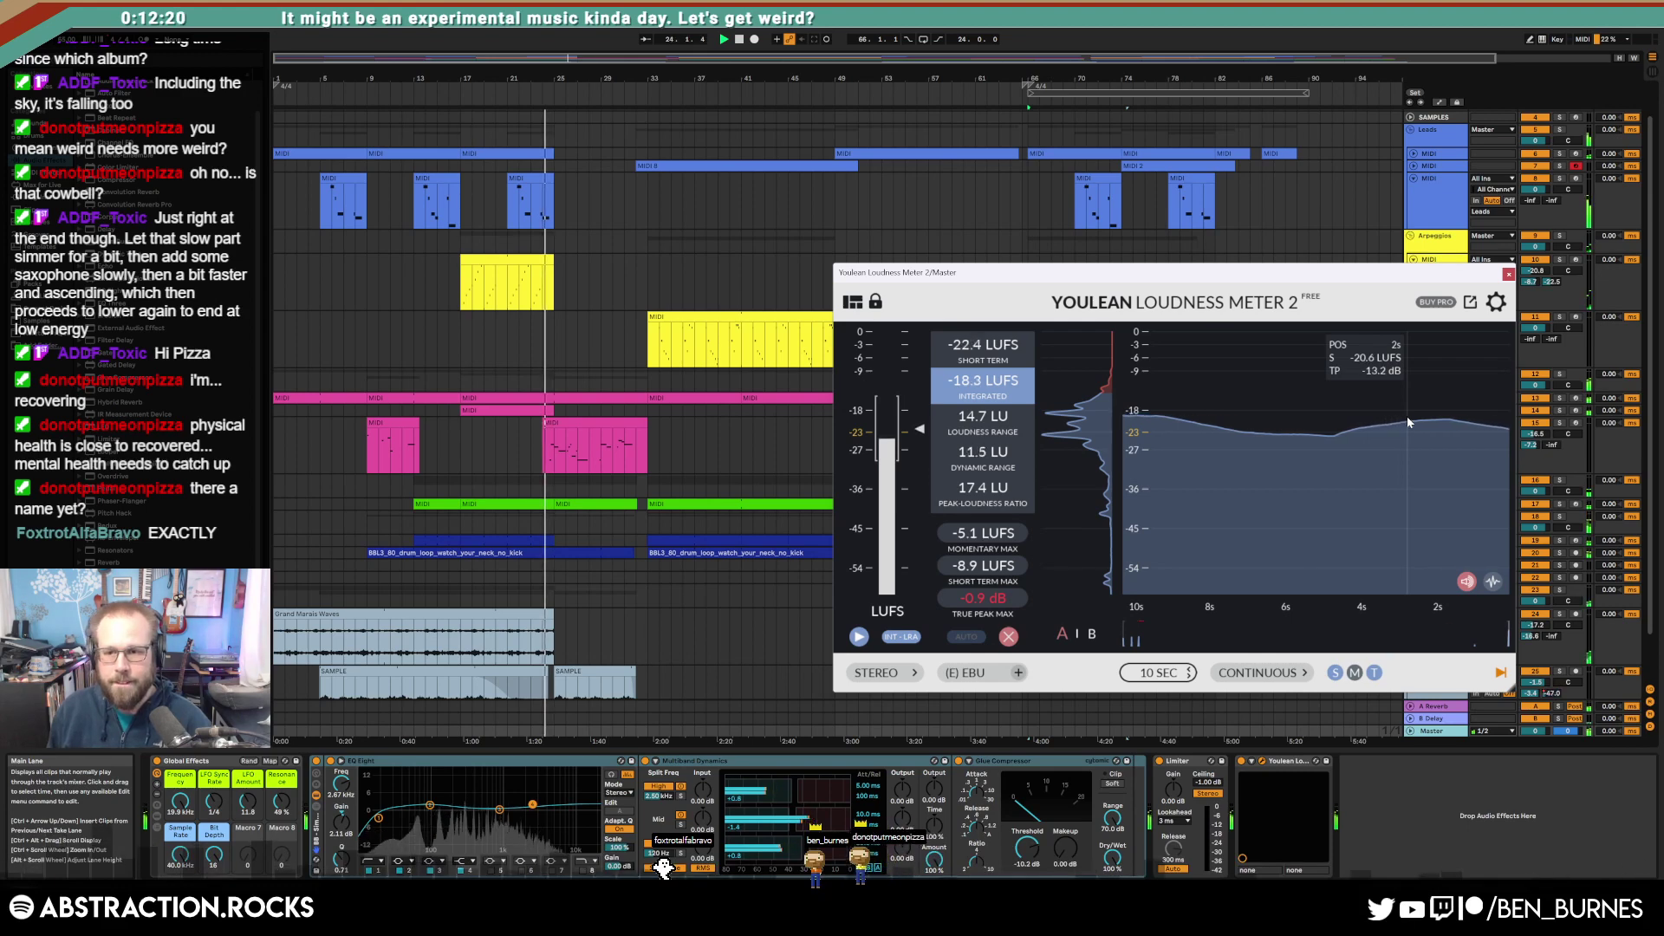
{"action": "left_click_drag", "start_coordinate": [1404, 274], "coordinate": [1289, 254]}
Step: Expand the bass MIDI track, adjust its volume slightly and close the loudness meter
{"action": "left_click", "coordinate": [1414, 504]}
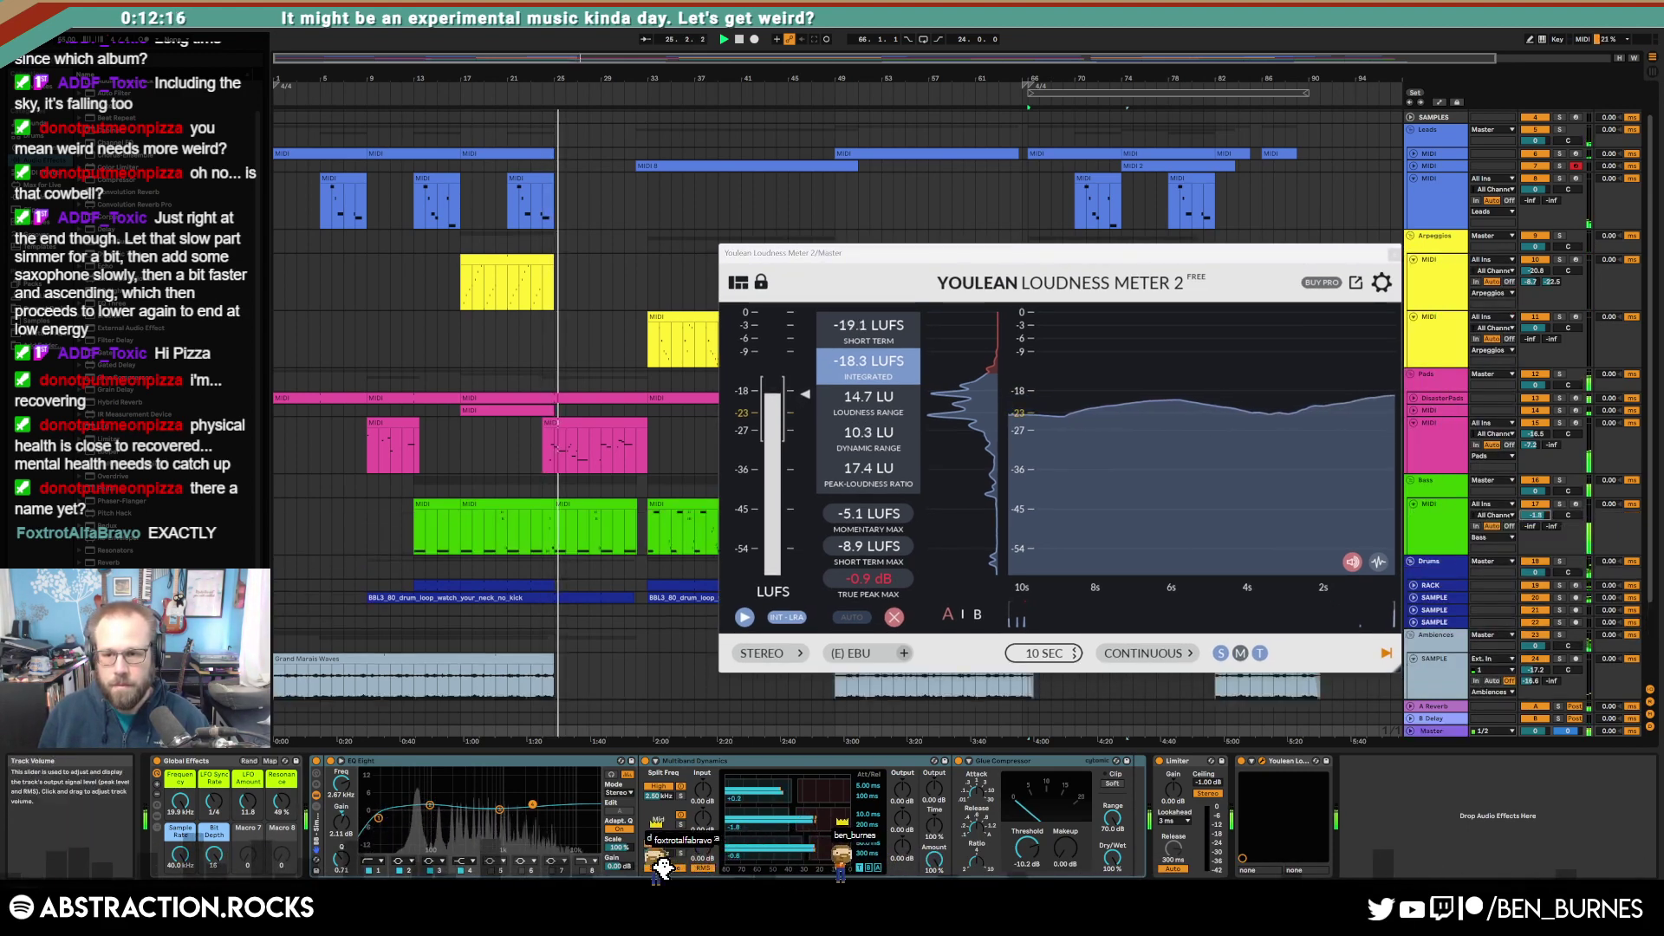
{"action": "left_click_drag", "start_coordinate": [1535, 515], "coordinate": [1535, 518]}
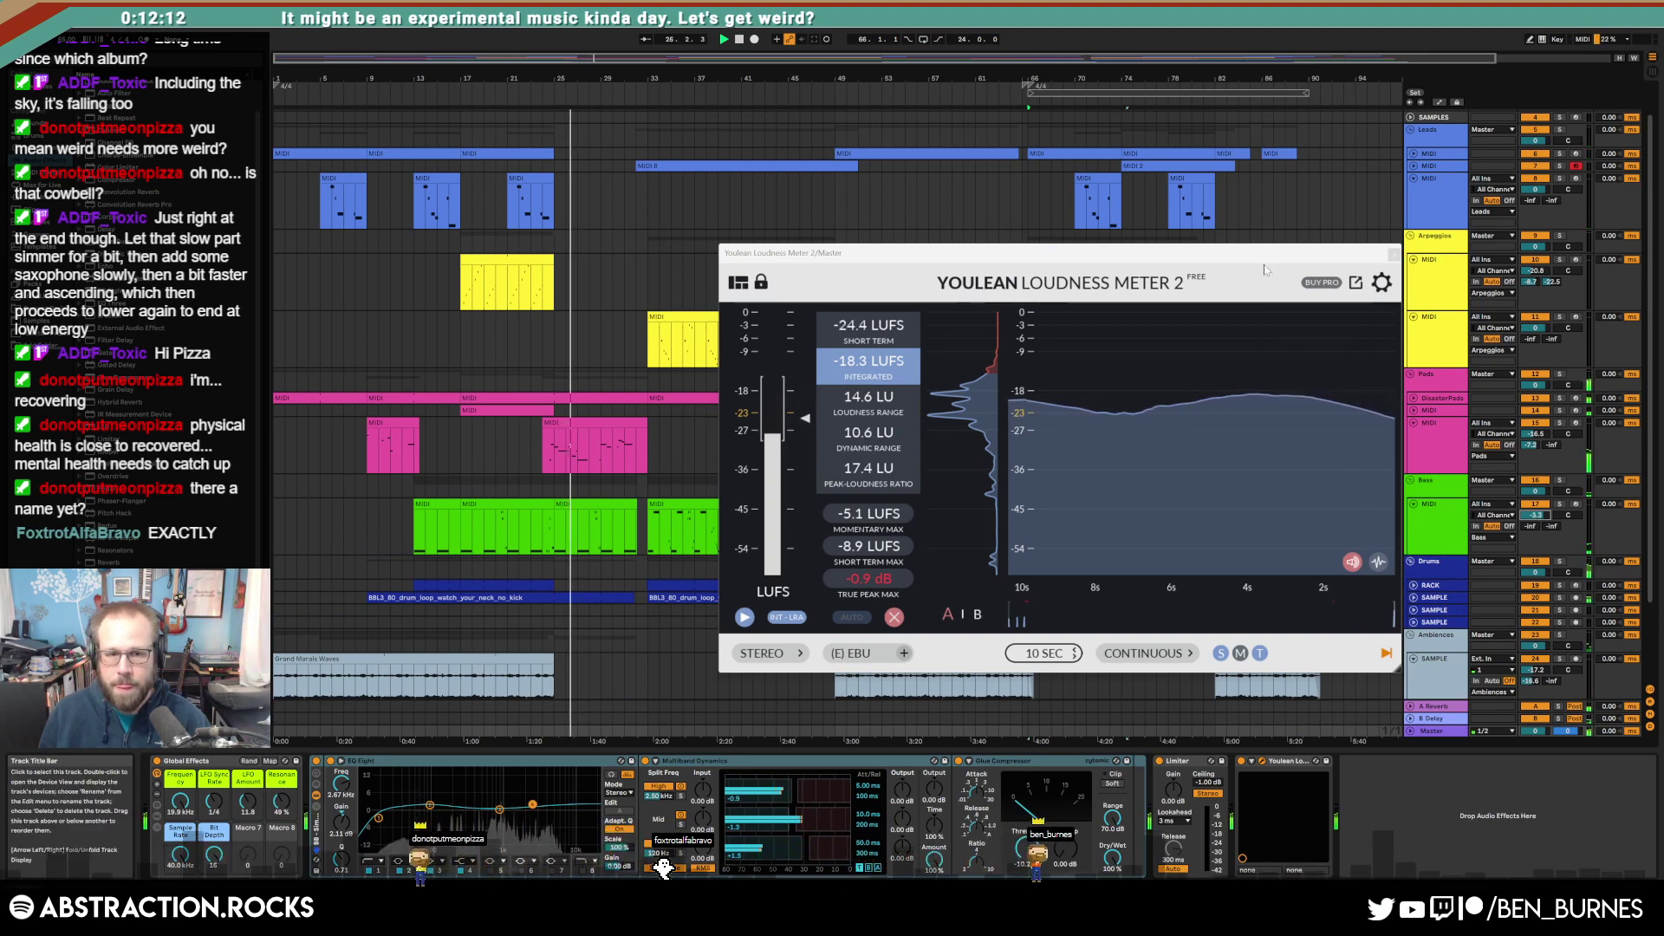
{"action": "left_click", "coordinate": [1395, 254]}
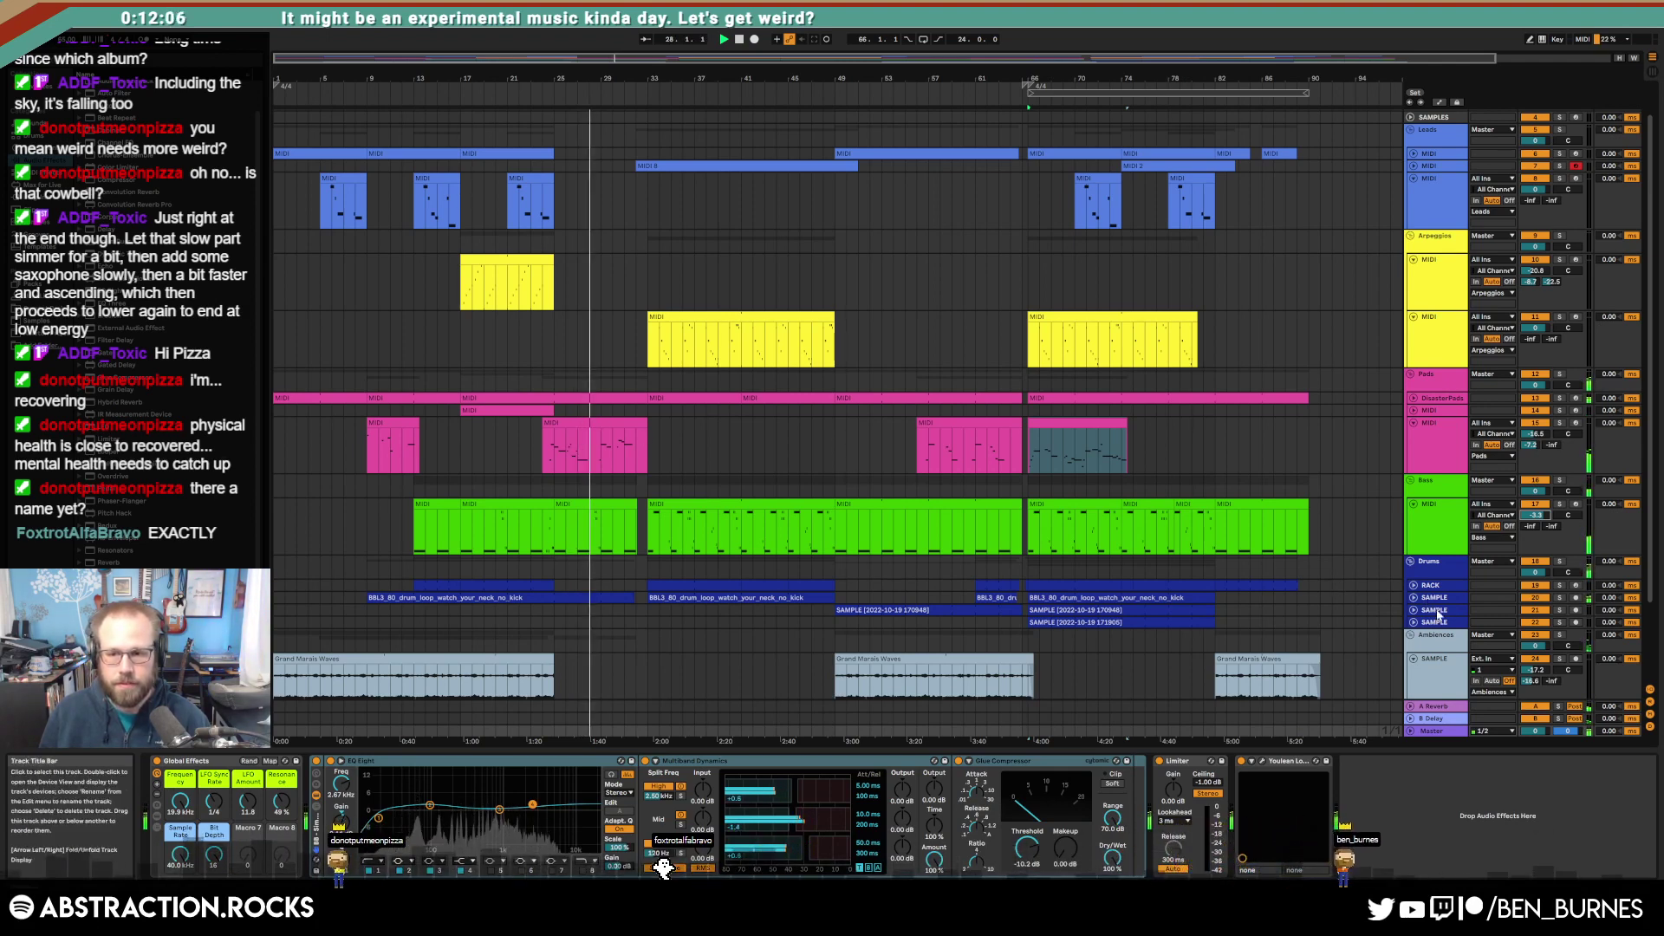
Step: Reopen the master's loudness meter and place it above the device chain to monitor levels
{"action": "left_click", "coordinate": [1438, 728]}
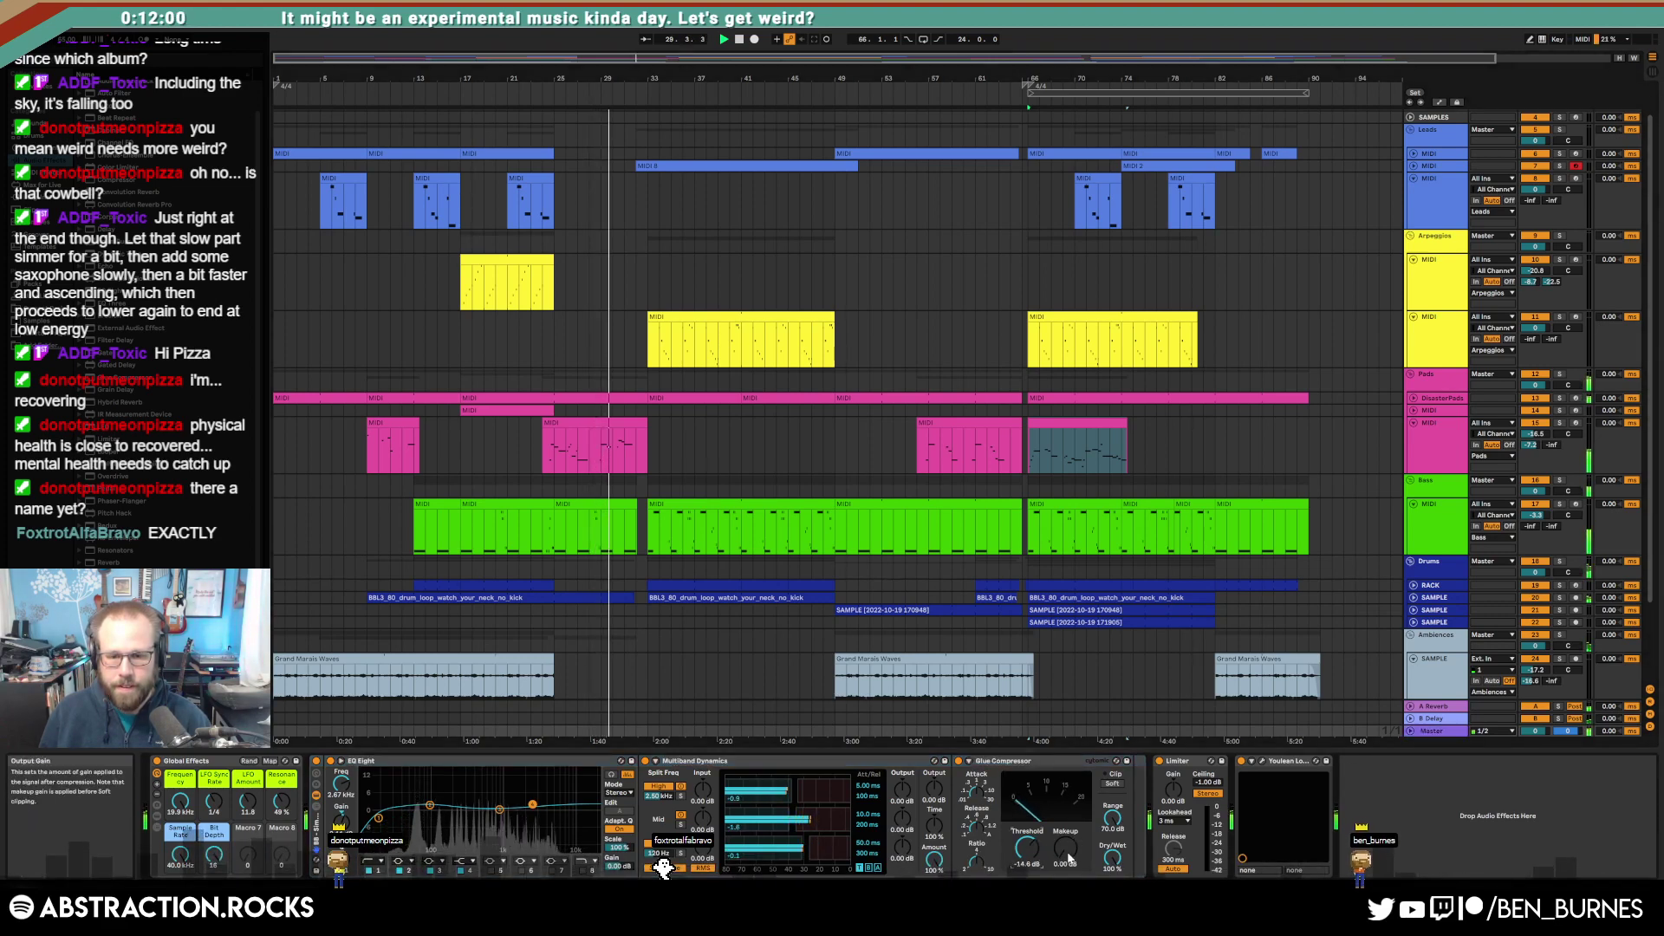
{"action": "left_click", "coordinate": [1263, 762]}
{"action": "left_click_drag", "start_coordinate": [1155, 251], "coordinate": [1187, 73]}
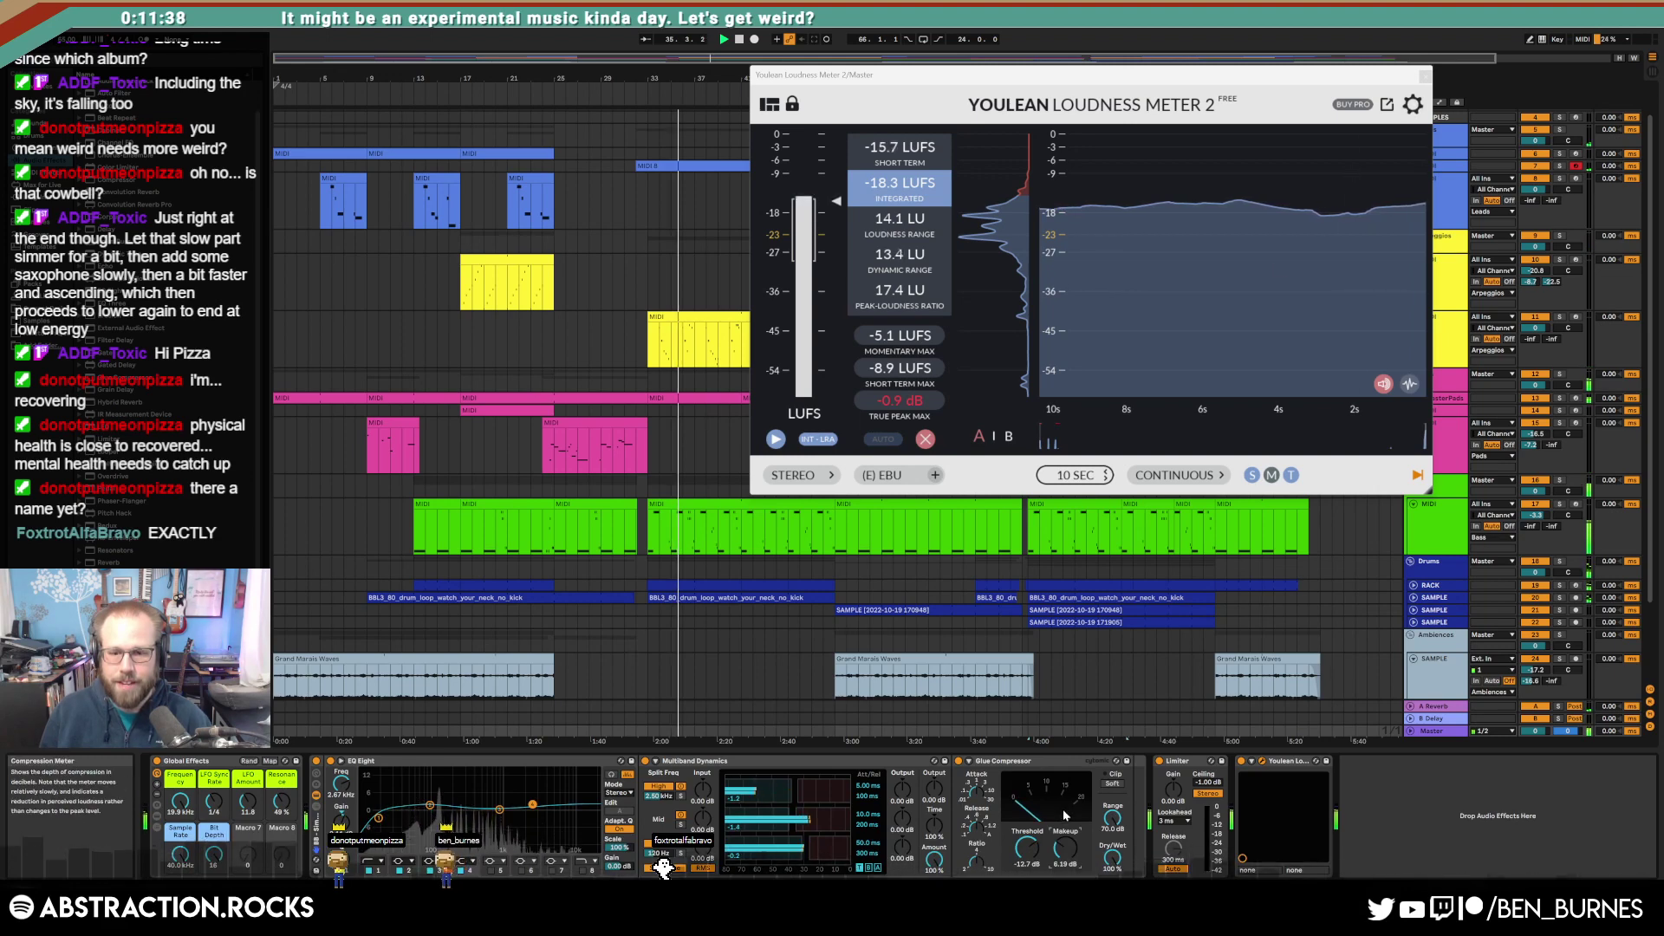
Step: Close the loudness meter, stop playback and rename the bass drum pad in the RACK track's Drum Rack to KICK
{"action": "mouse_move", "coordinate": [1313, 228]}
{"action": "left_click", "coordinate": [1421, 77]}
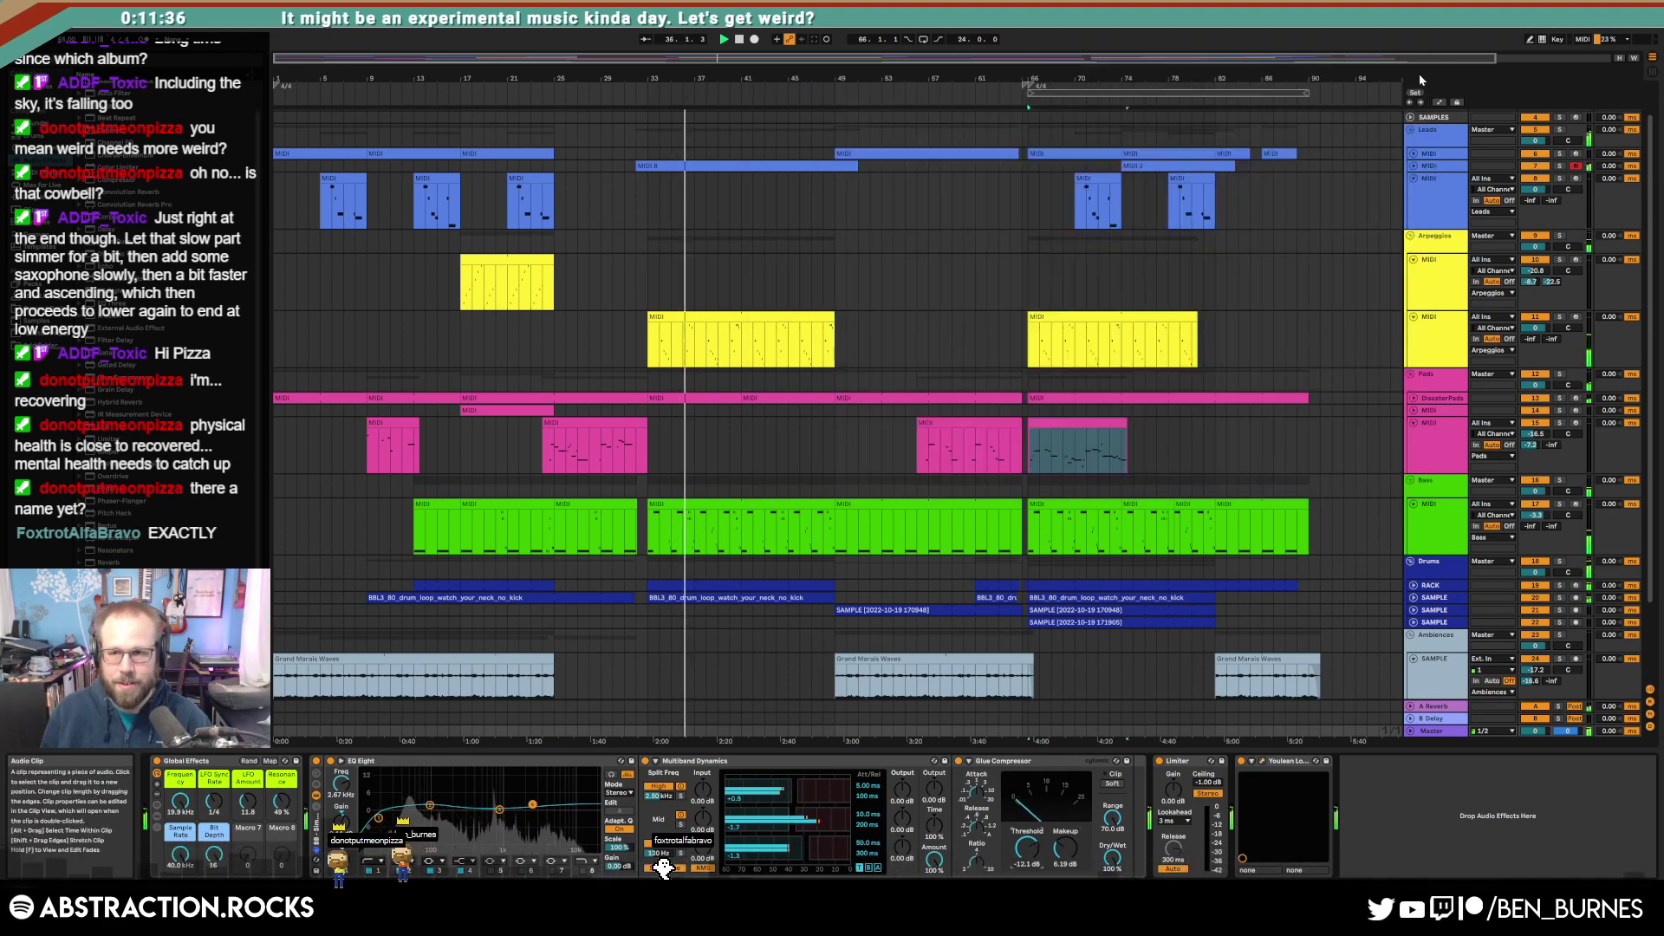
{"action": "left_click", "coordinate": [1430, 586]}
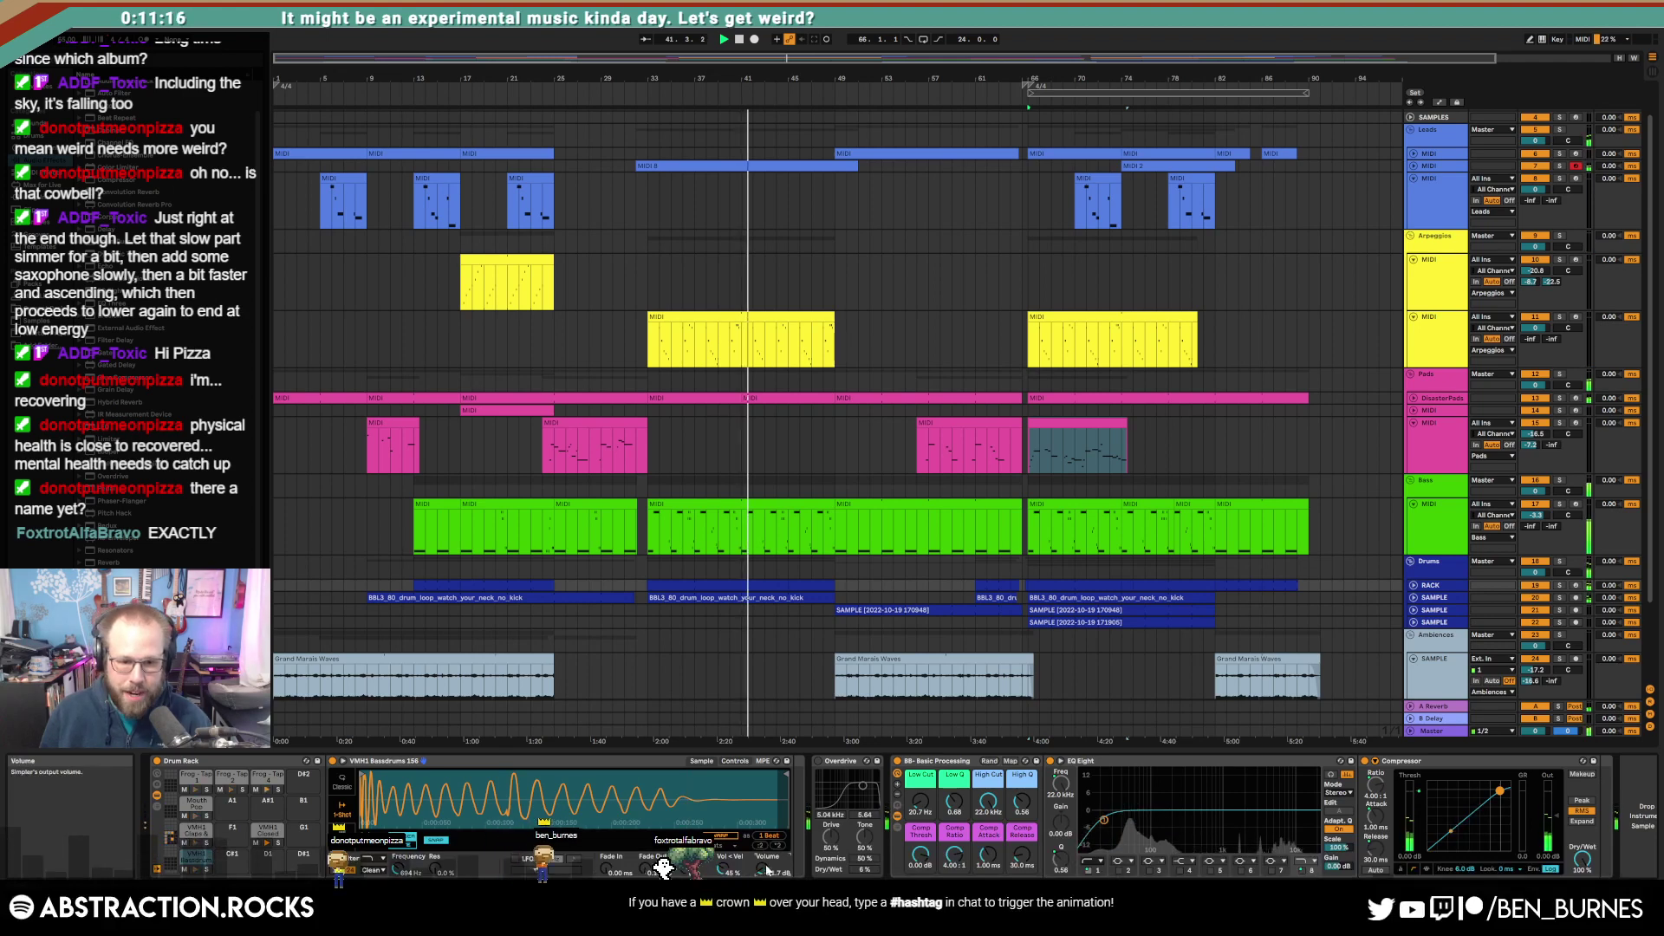
{"action": "scroll", "coordinate": [930, 596], "scroll_direction": "down", "scroll_amount": 4}
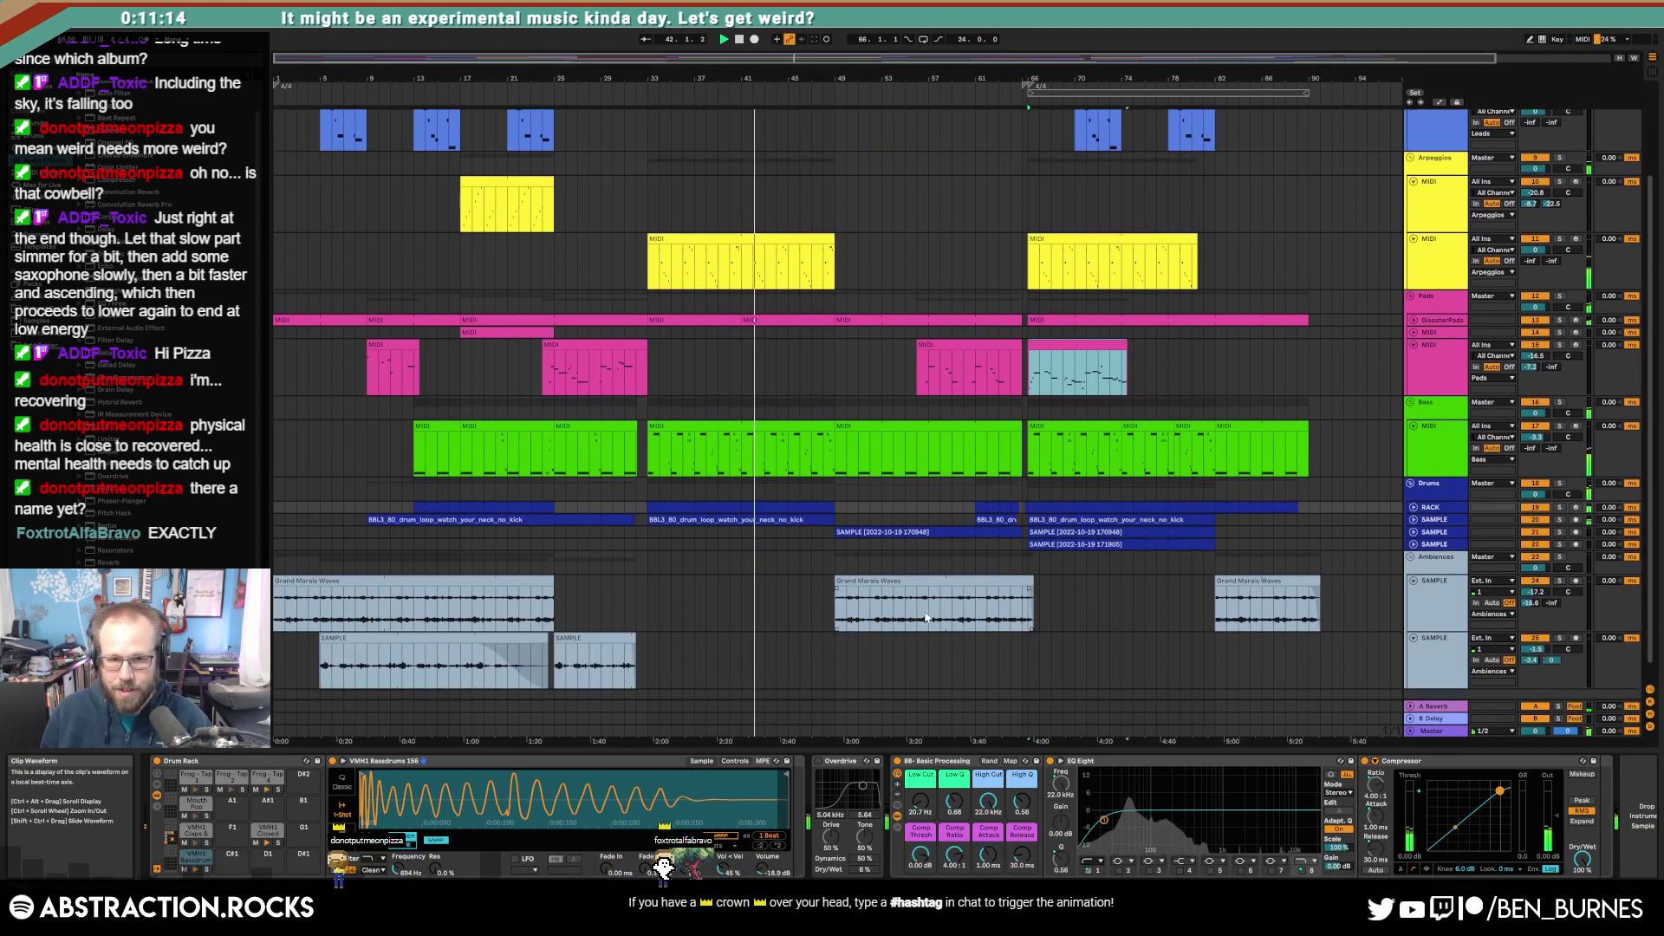
{"action": "key", "text": "space"}
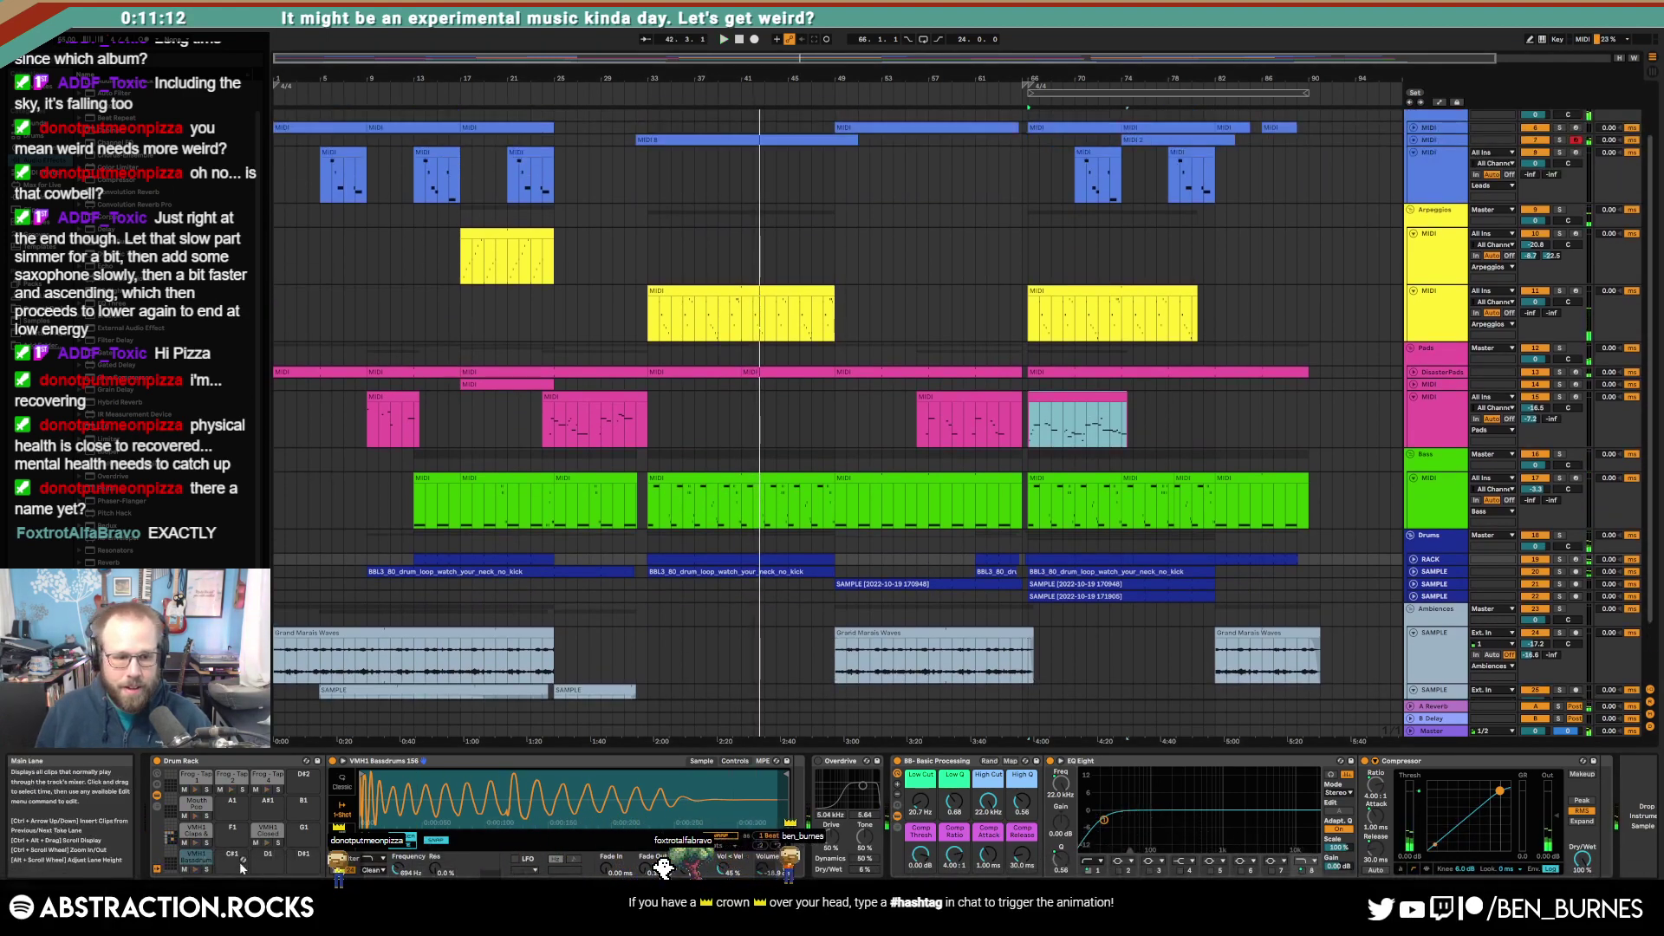
{"action": "left_click", "coordinate": [195, 858]}
{"action": "key", "text": "ctrl+r"}
{"action": "type", "text": "KICK"}
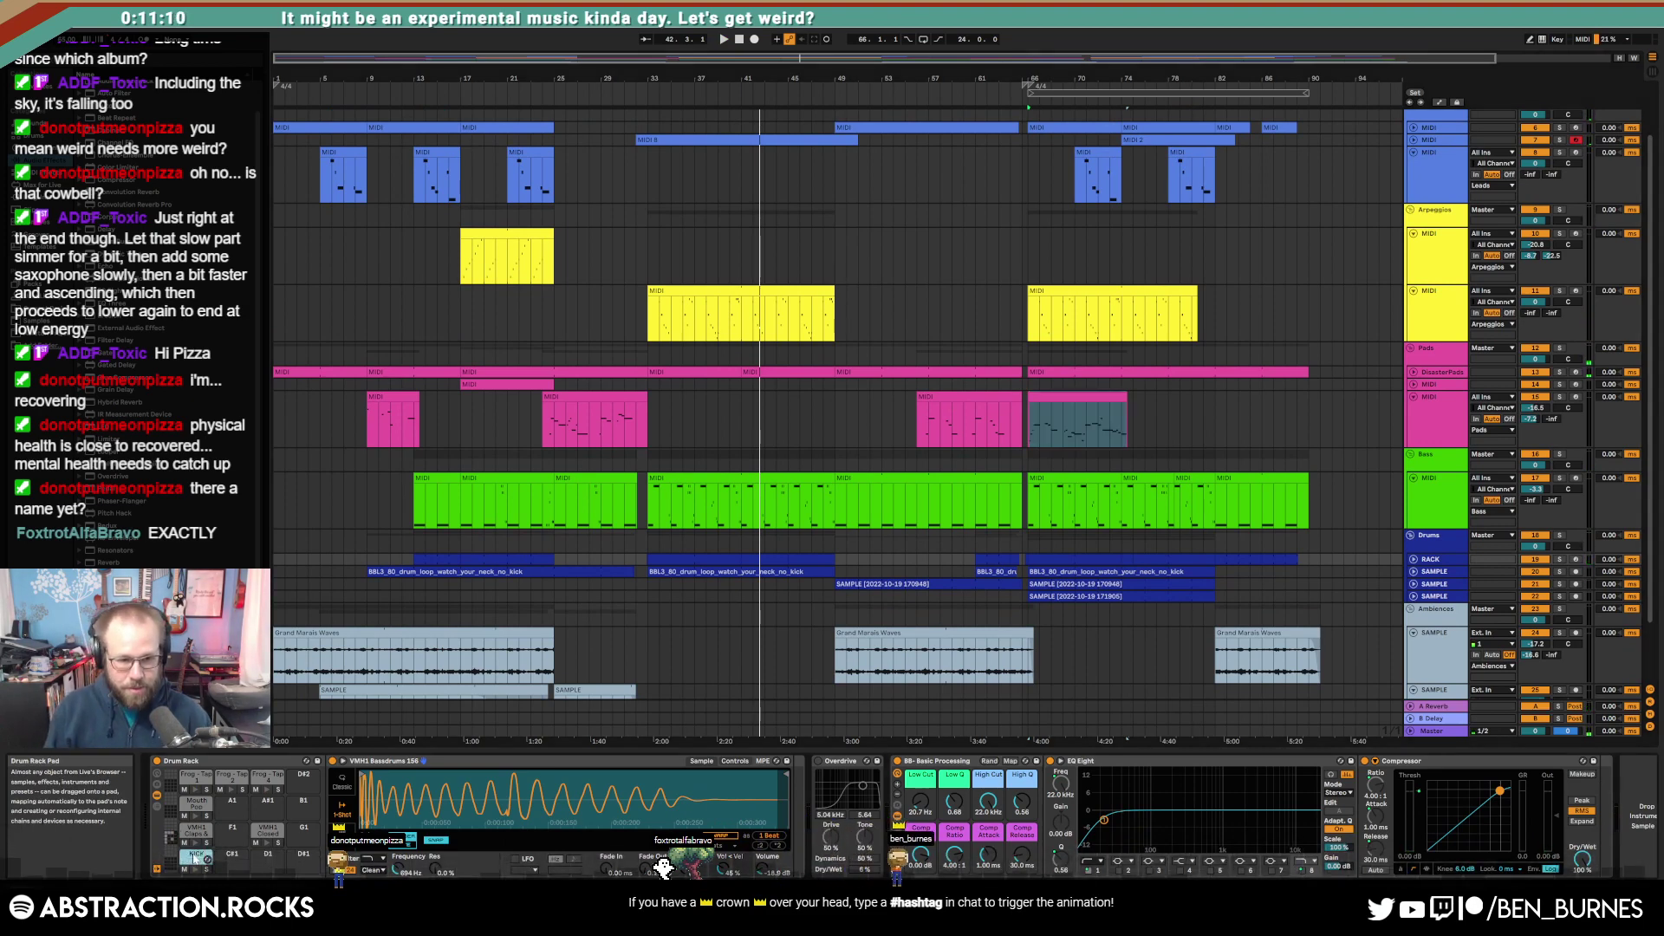
{"action": "key", "text": "Return"}
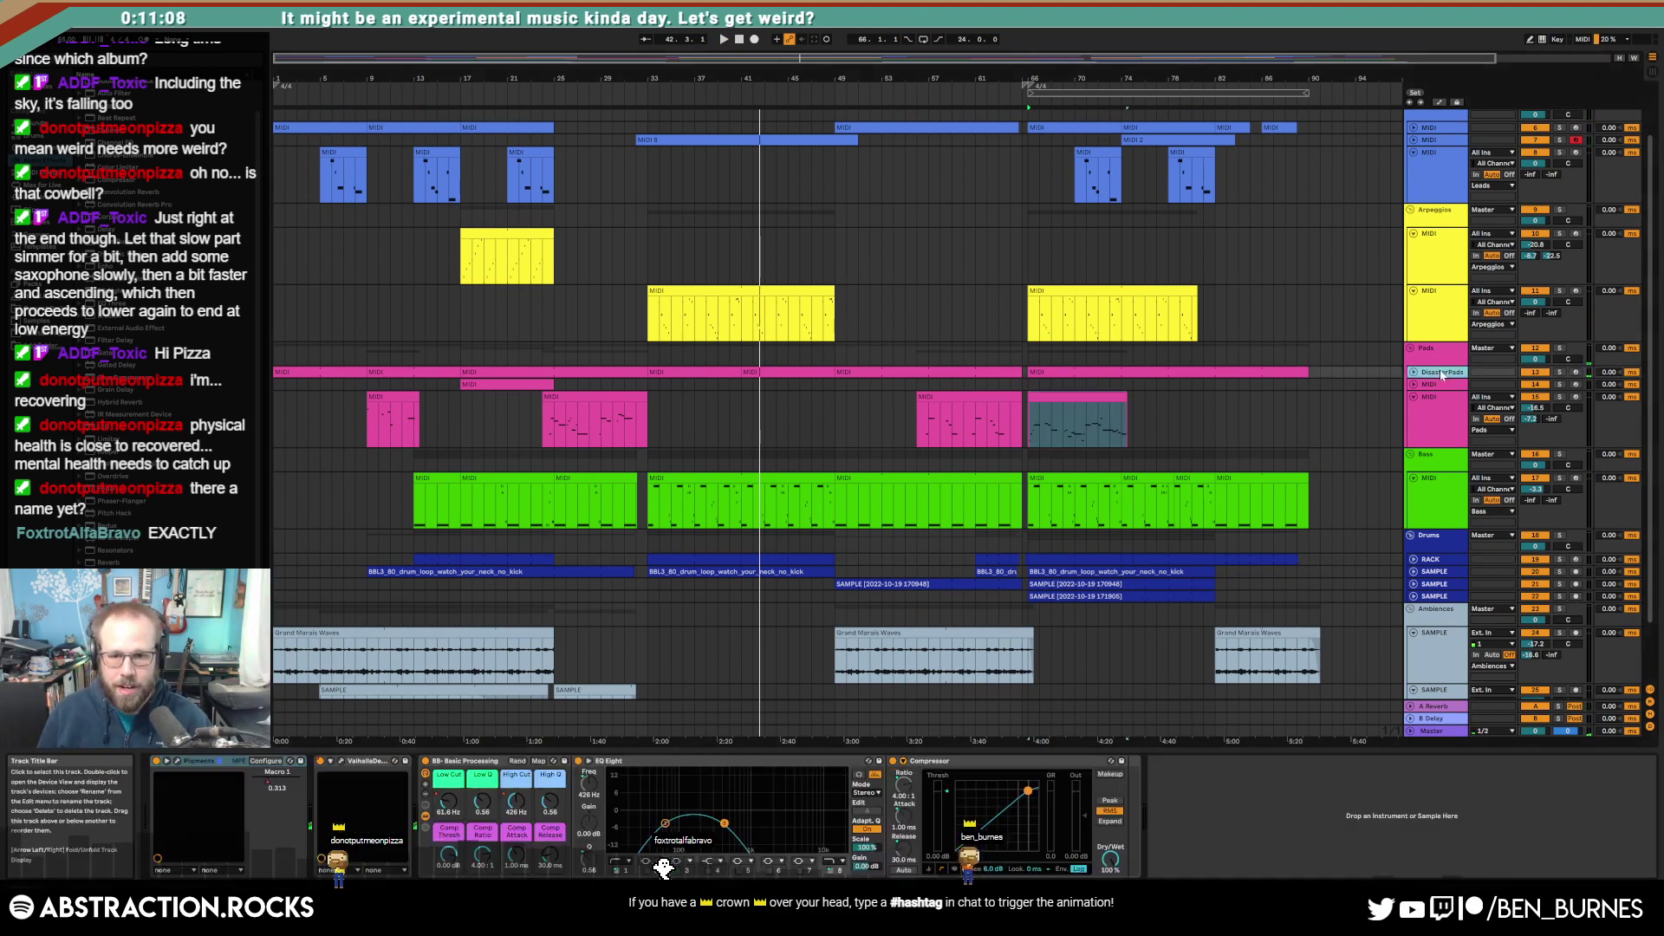
Step: Expand the first pad track and add a Compressor at the end of its device chain
{"action": "left_click", "coordinate": [1434, 368]}
{"action": "key", "text": "Right"}
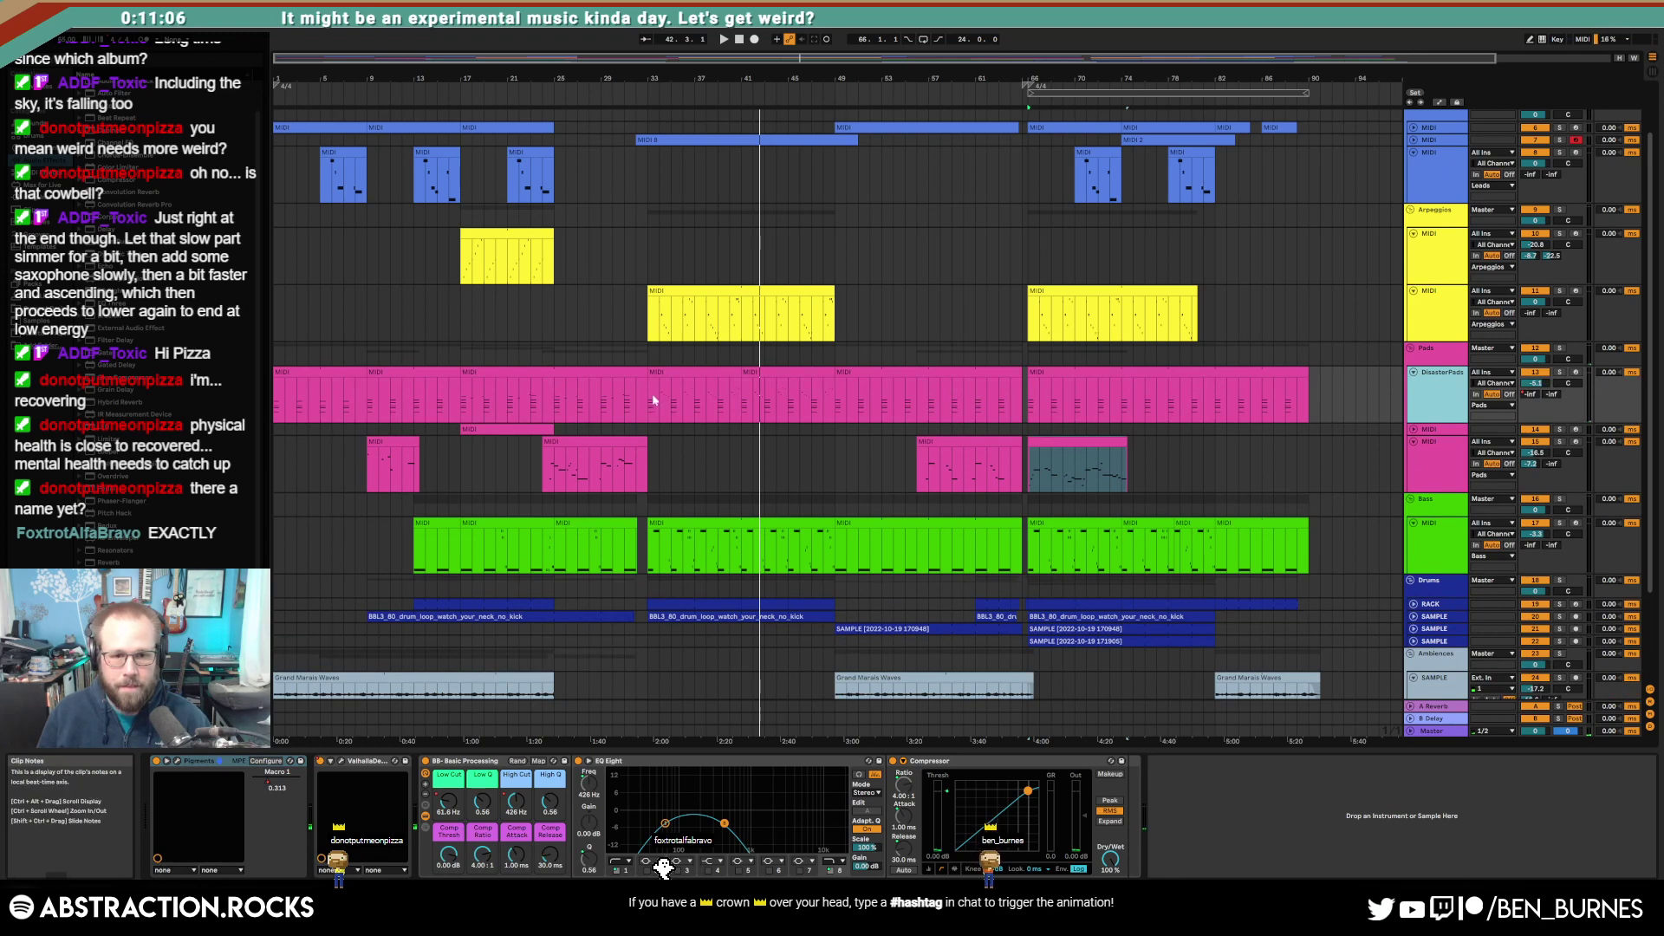
{"action": "left_click_drag", "start_coordinate": [106, 179], "coordinate": [305, 798]}
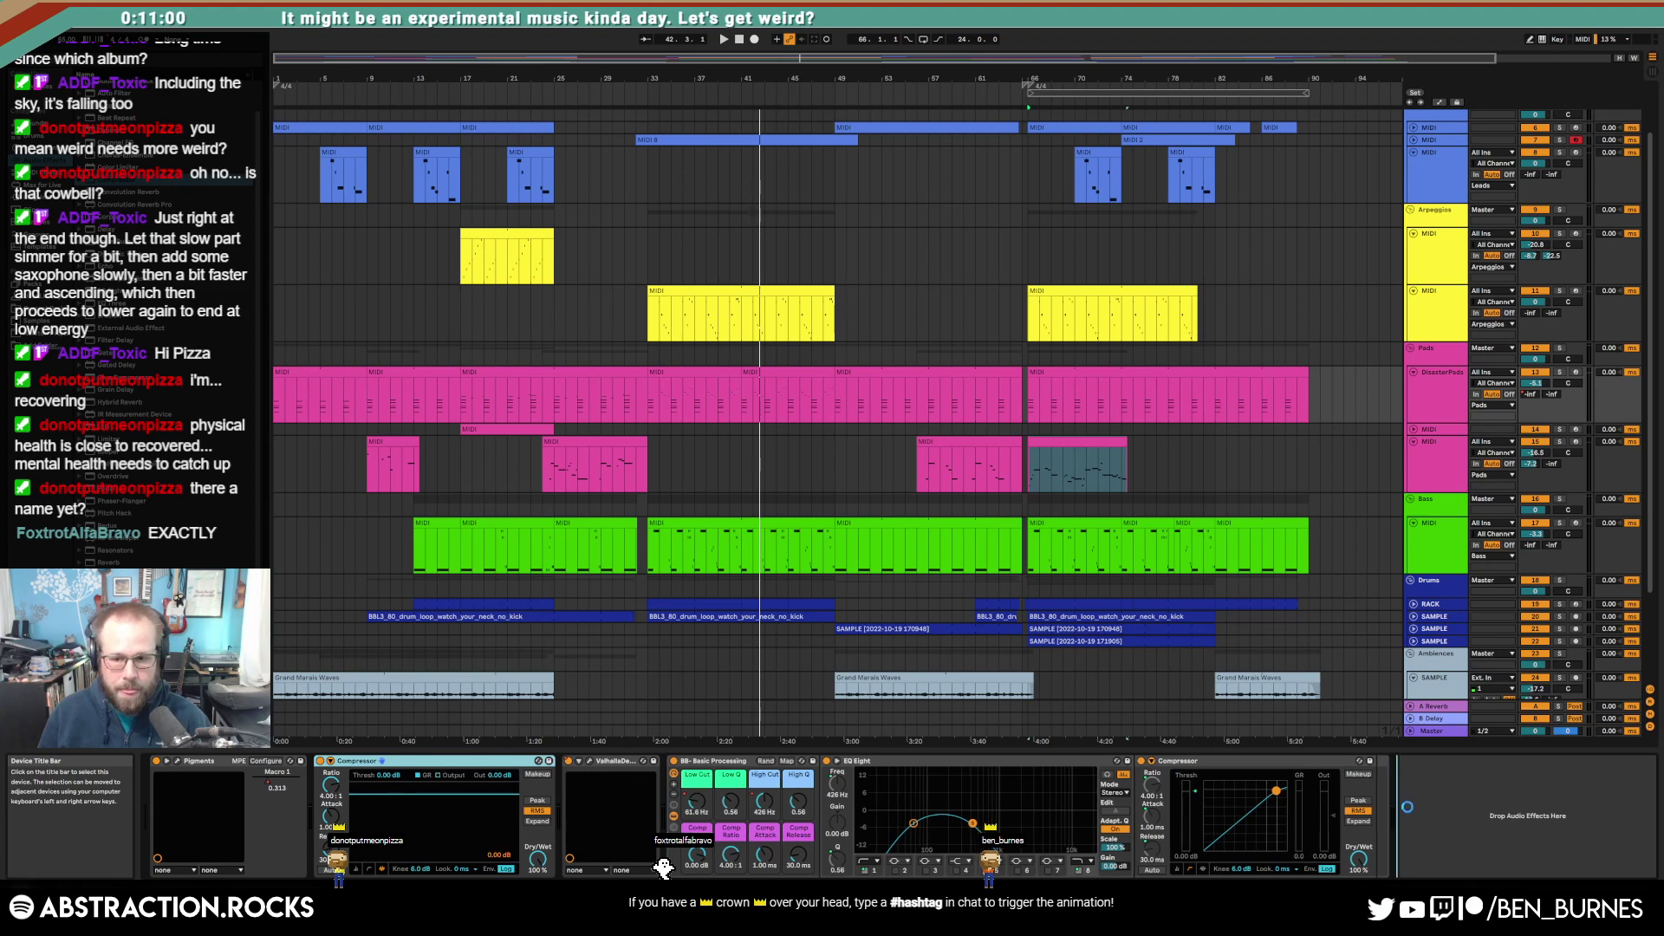
{"action": "left_click_drag", "start_coordinate": [1407, 807], "coordinate": [1406, 807]}
Step: Set the new Compressor's sidechain source to the RACK track, tapped at Drum Rack | KICK | Post FX
{"action": "left_click", "coordinate": [1163, 771]}
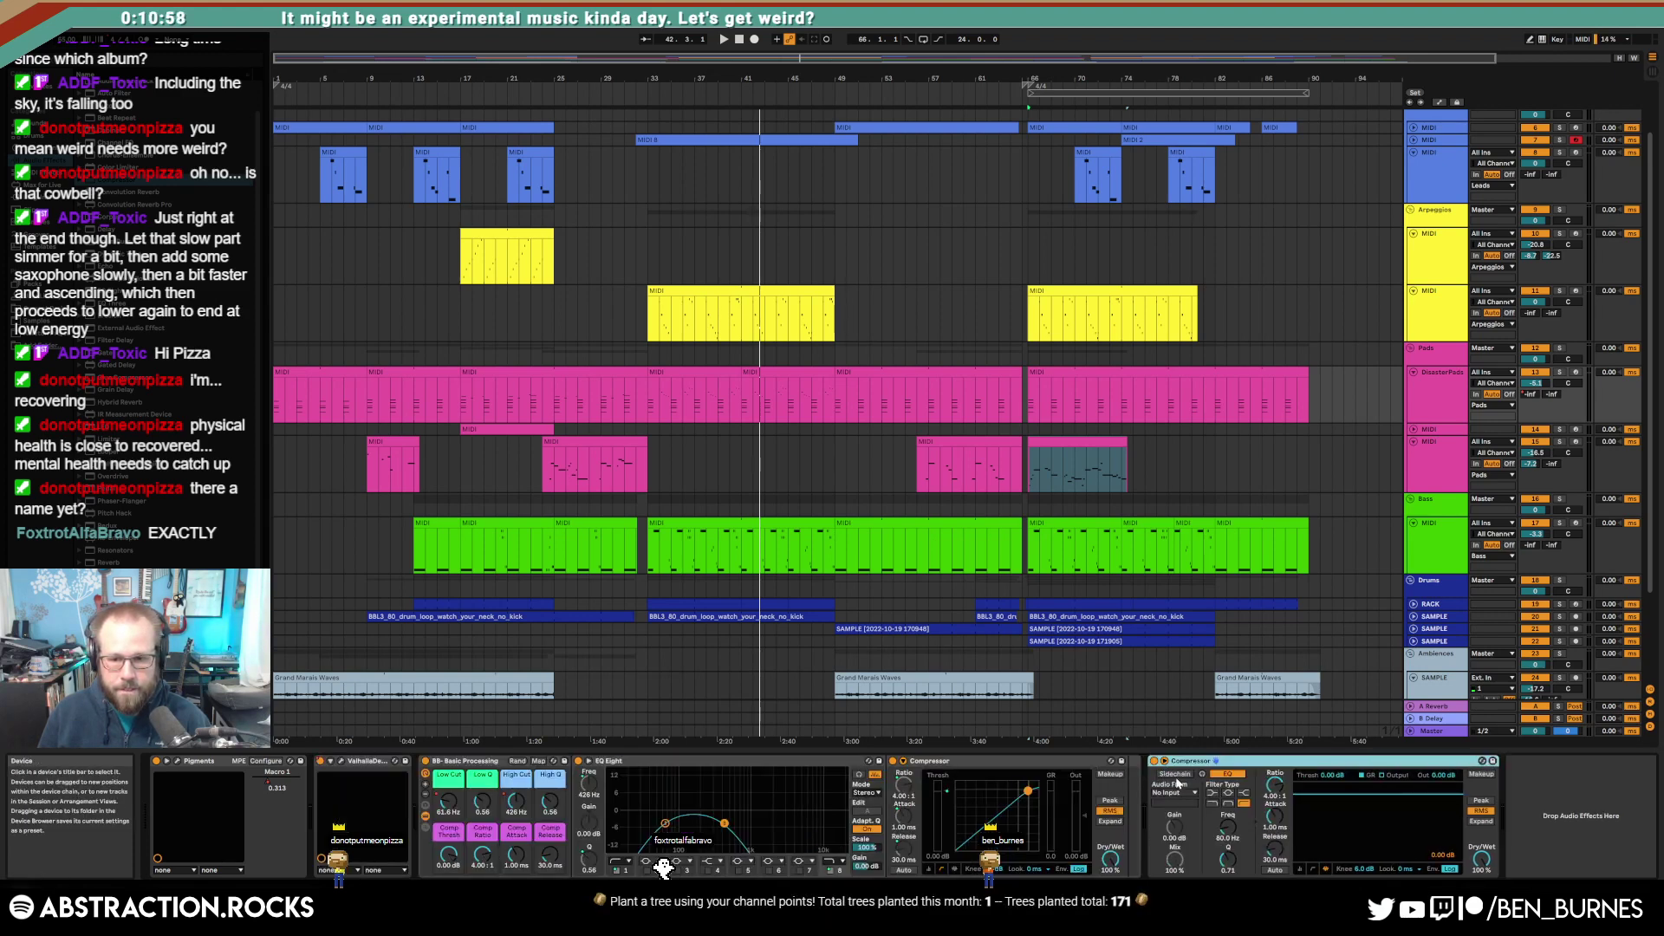
{"action": "left_click", "coordinate": [1175, 793]}
{"action": "left_click", "coordinate": [1161, 683]}
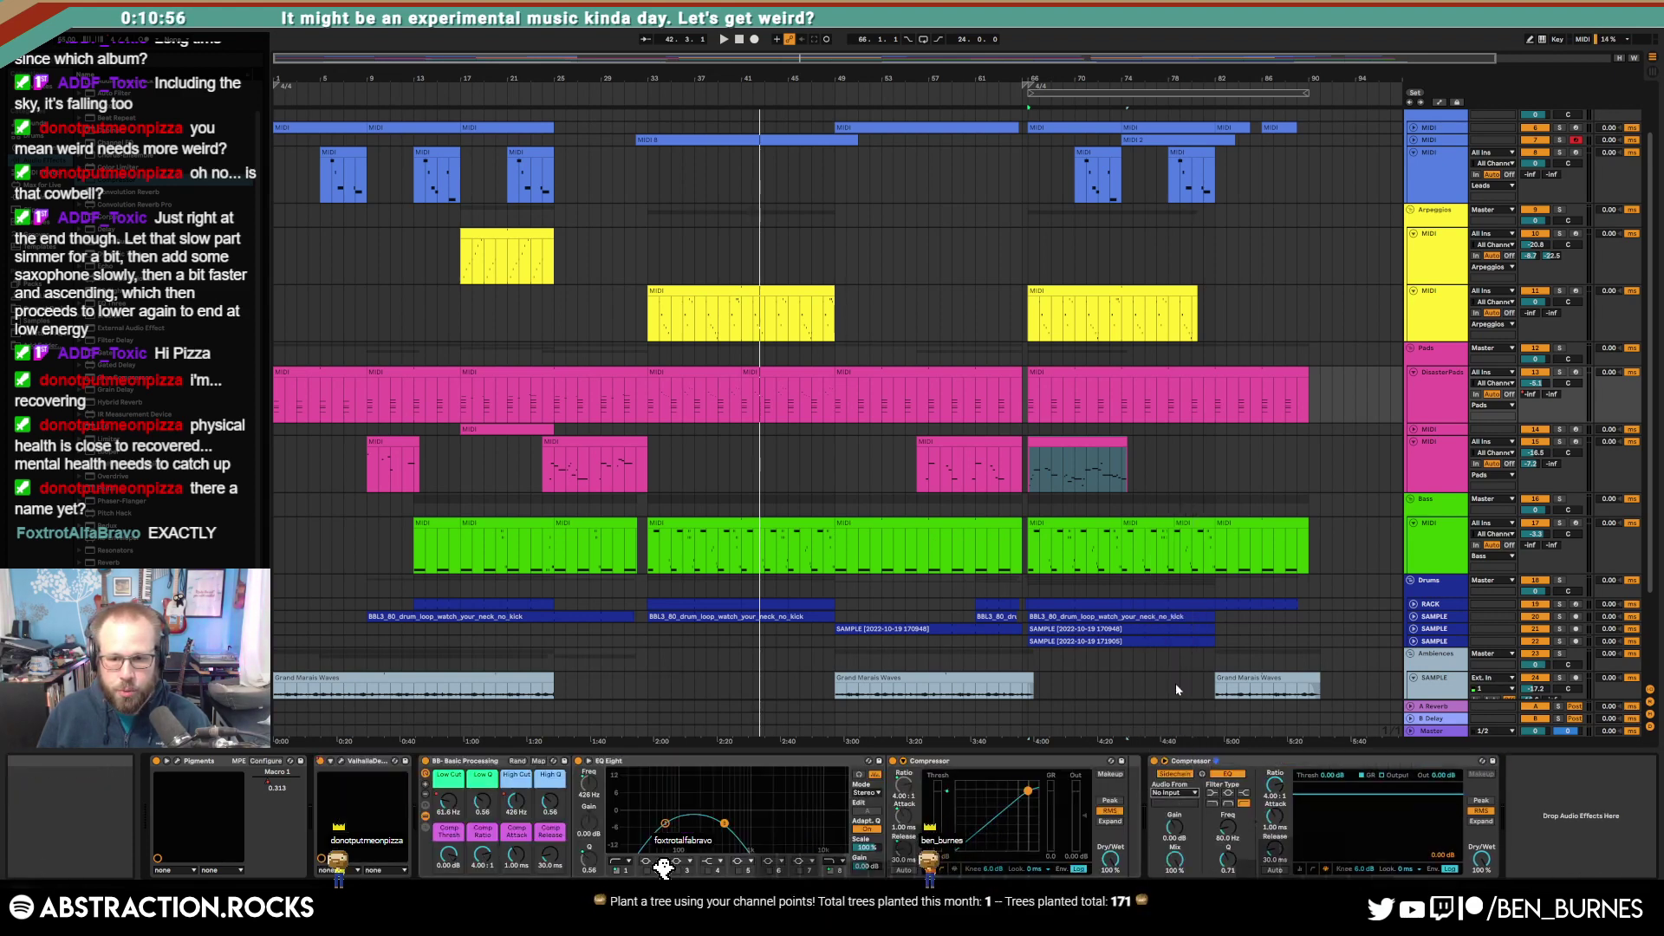
{"action": "left_click", "coordinate": [1172, 803]}
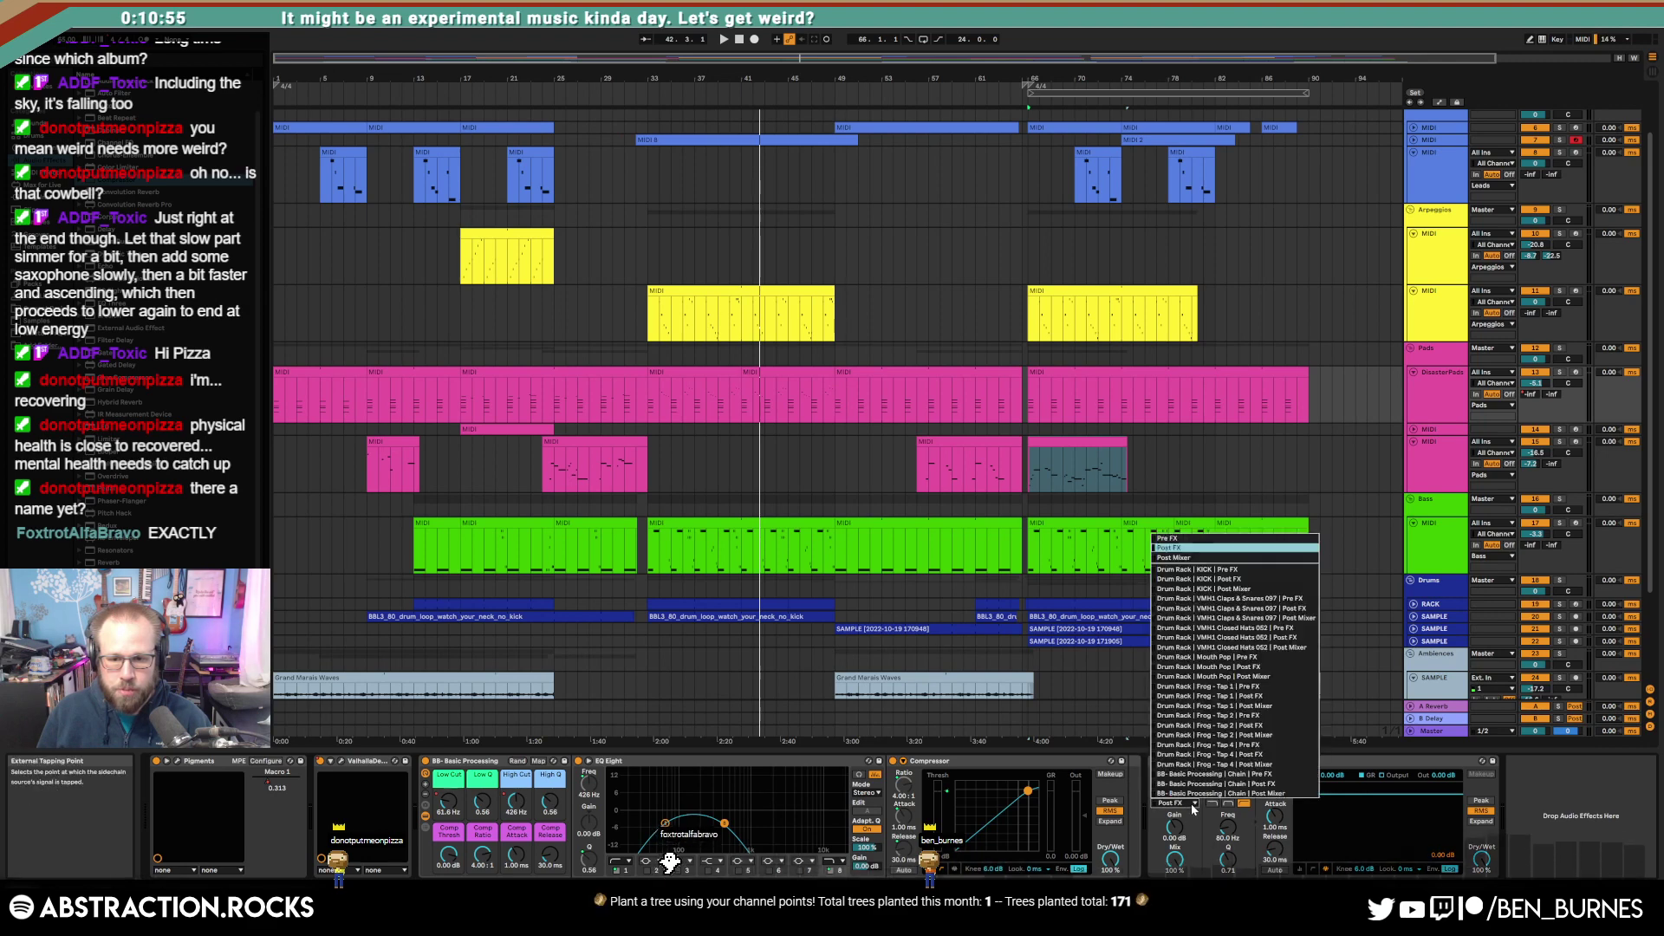
{"action": "left_click", "coordinate": [1243, 579]}
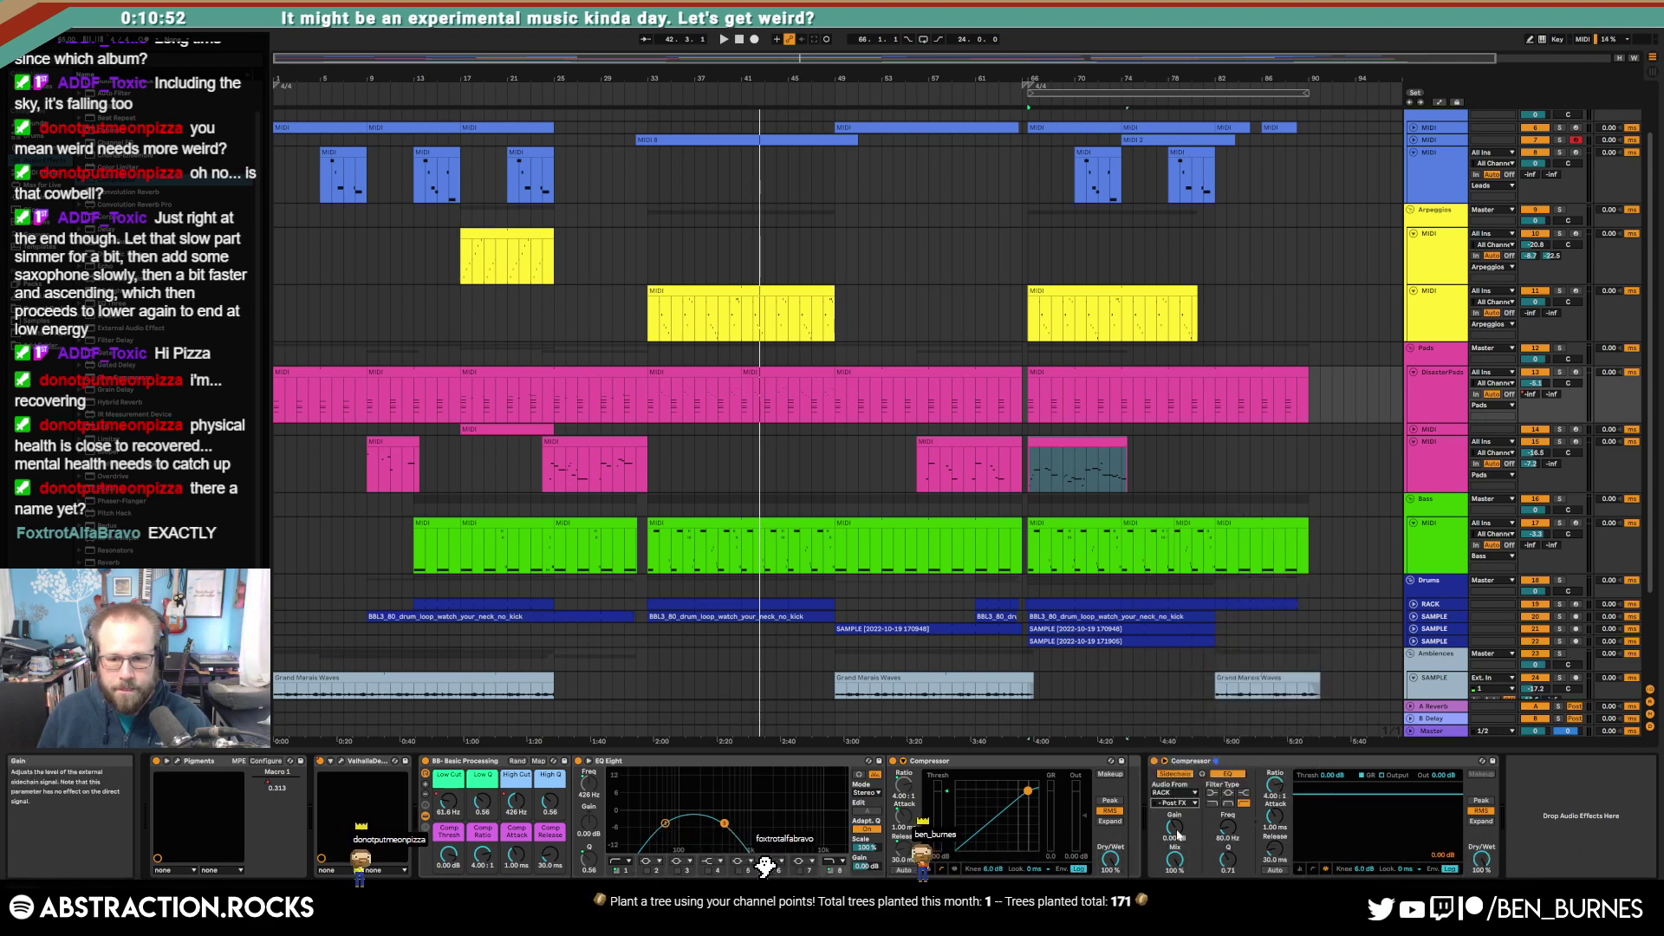
Step: Play the song and lower the sidechain Compressor's threshold to about -39.2 dB
{"action": "key", "text": "space"}
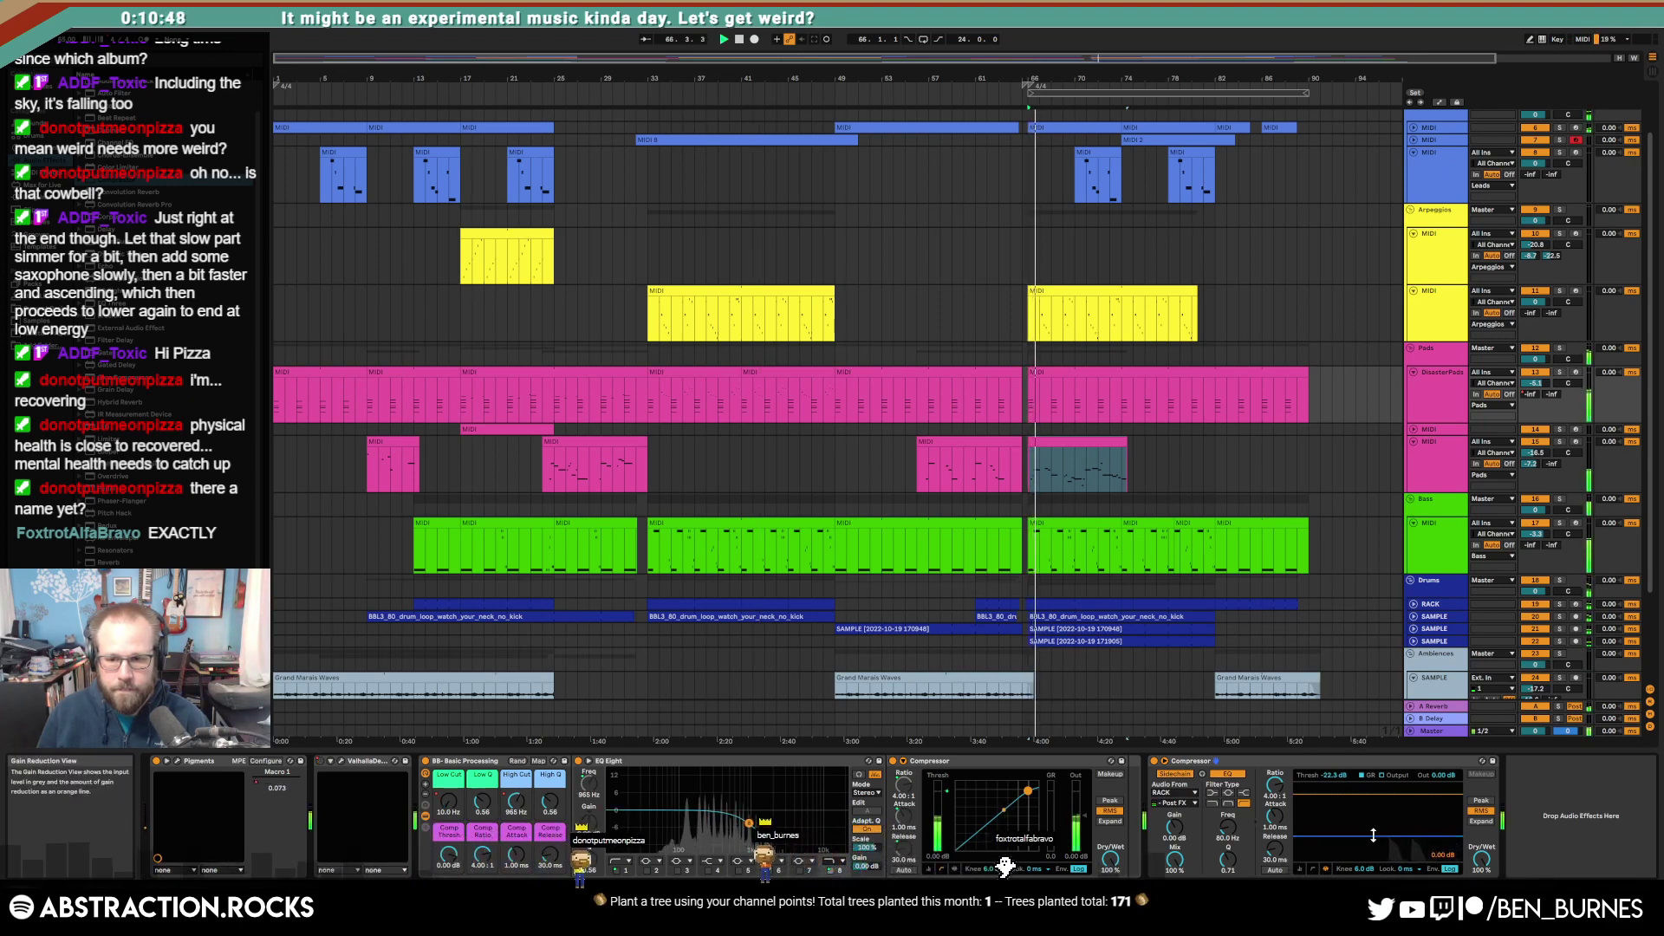
{"action": "left_click_drag", "start_coordinate": [1374, 835], "coordinate": [1374, 853]}
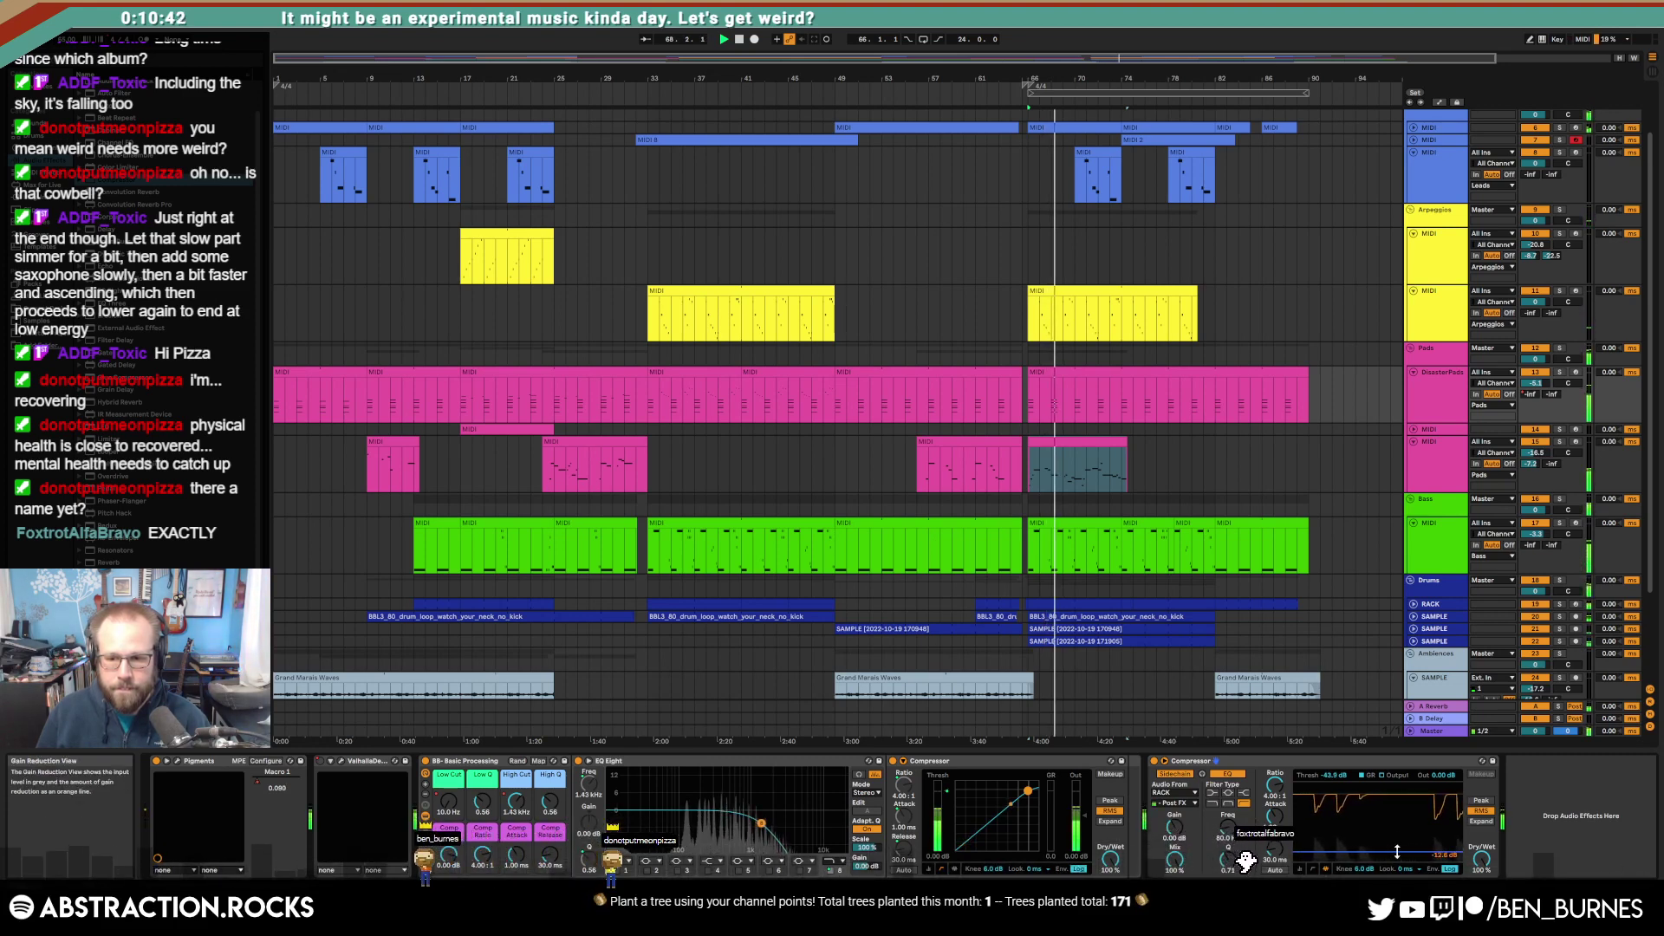
{"action": "left_click_drag", "start_coordinate": [1373, 853], "coordinate": [1278, 841]}
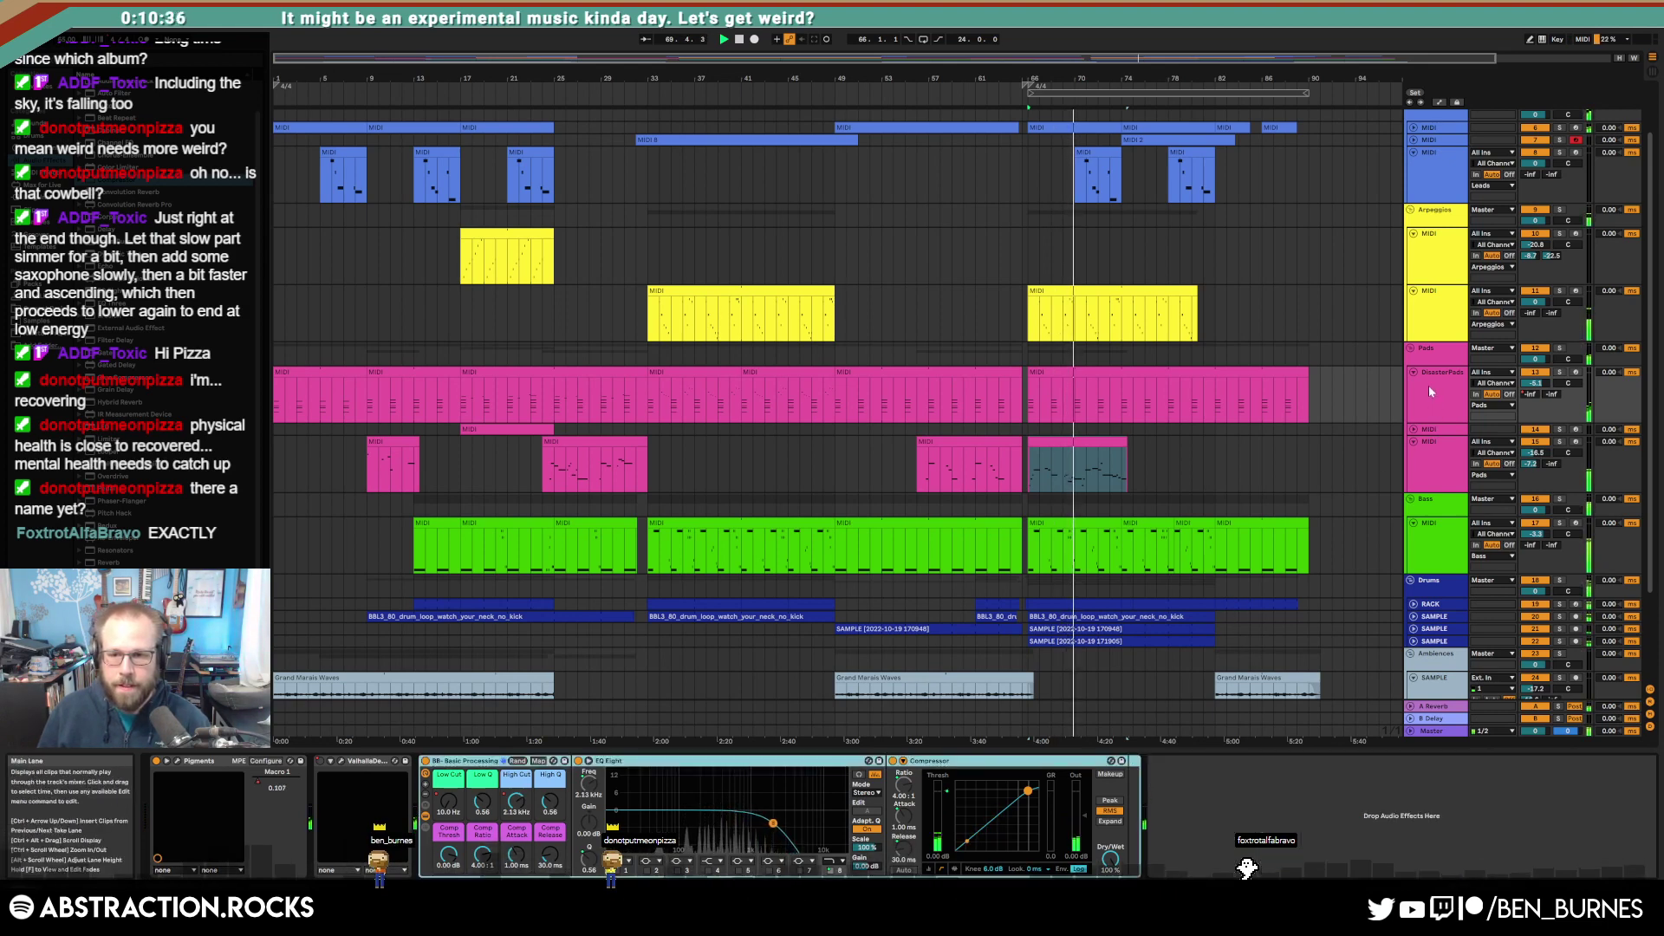
Step: Move the sidechain Compressor from the first pad track to the Pads group
{"action": "left_click", "coordinate": [1432, 352]}
{"action": "left_click", "coordinate": [1204, 820]}
{"action": "key", "text": "ctrl+v"}
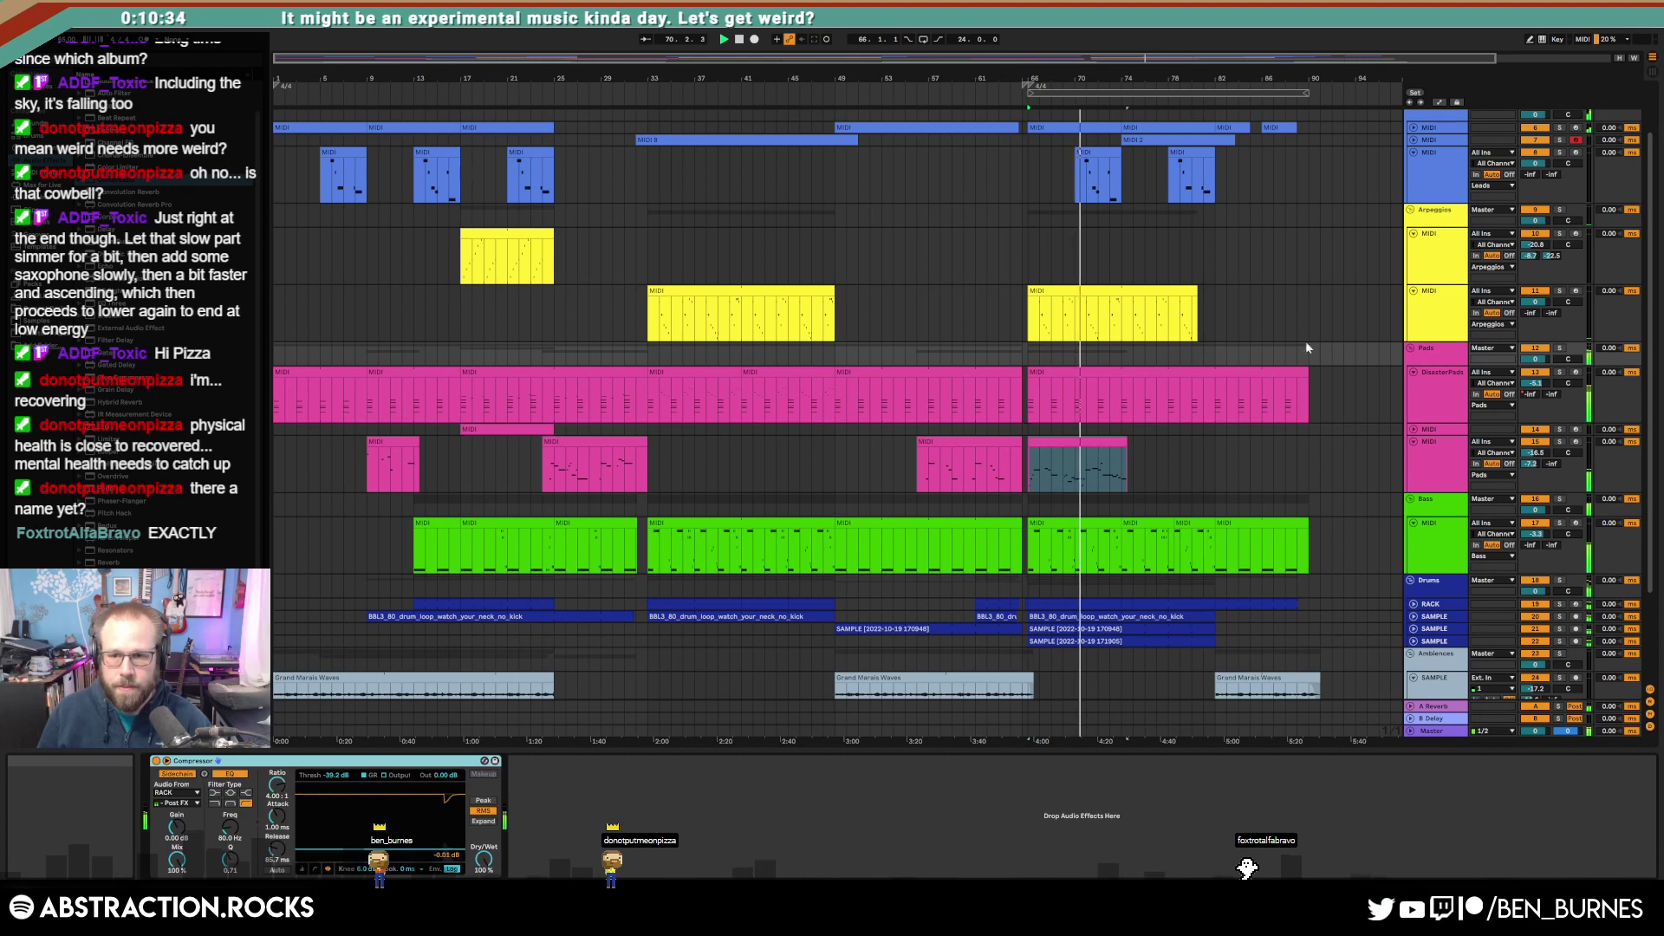
Step: Paste the same kick-sidechained Compressor onto the Leads group and the Bass group
{"action": "scroll", "coordinate": [1252, 442], "scroll_direction": "up", "scroll_amount": 2}
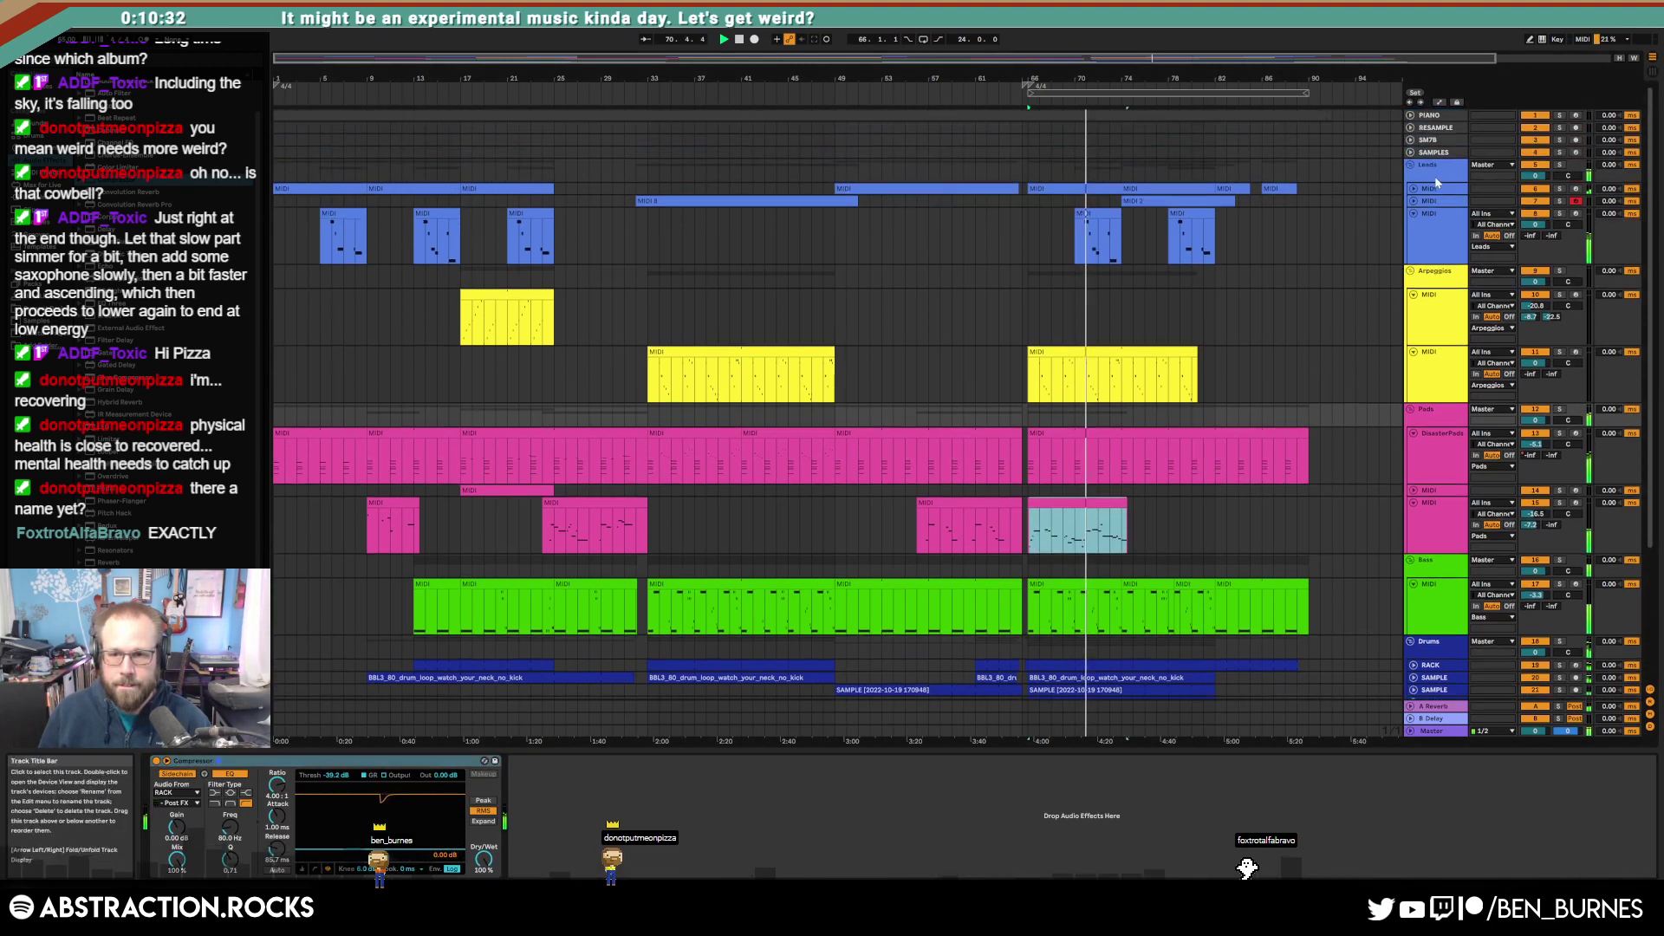
{"action": "left_click", "coordinate": [1435, 180]}
{"action": "key", "text": "ctrl+v"}
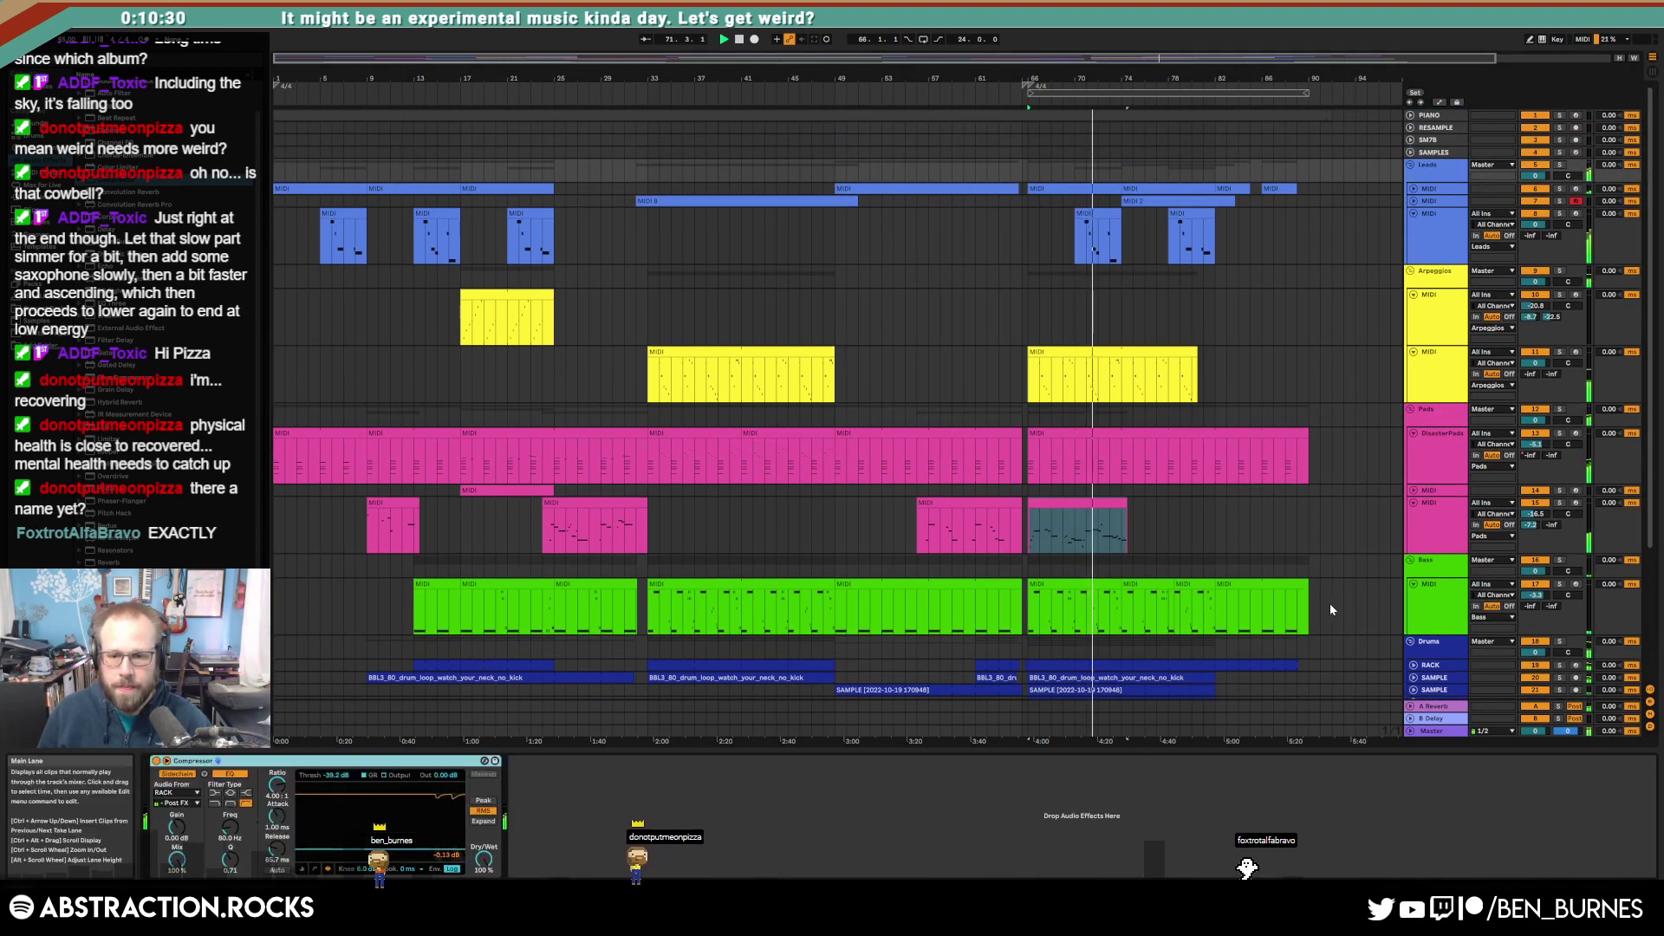
{"action": "scroll", "coordinate": [1331, 610], "scroll_direction": "down", "scroll_amount": 1}
{"action": "left_click", "coordinate": [1422, 618]}
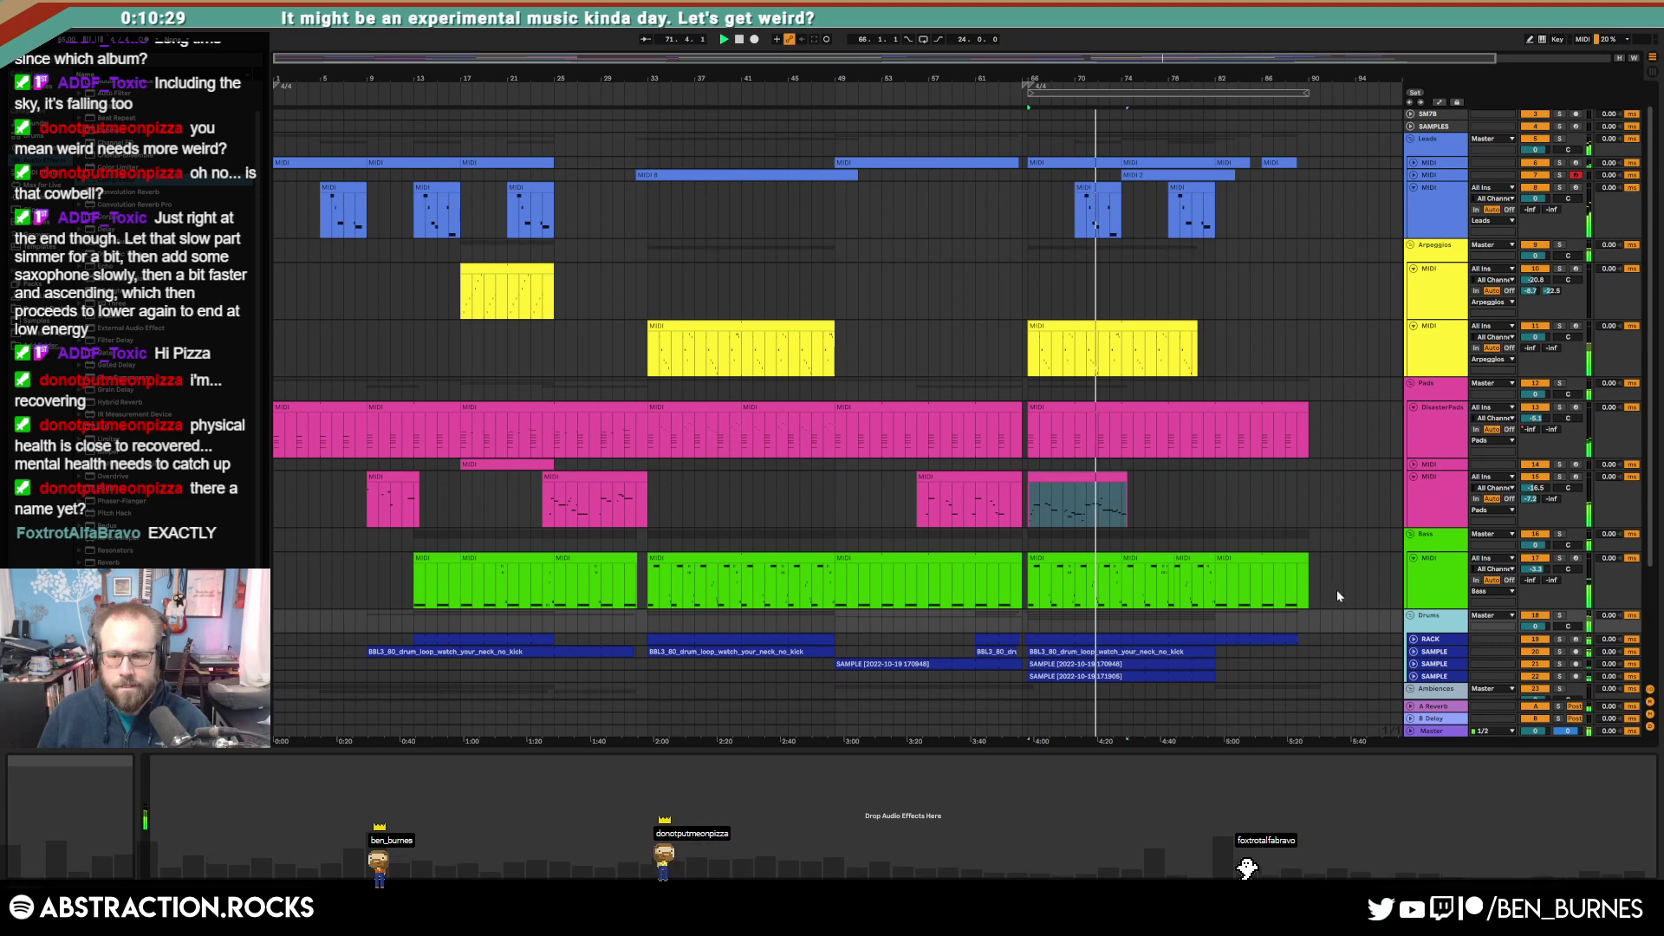
{"action": "left_click", "coordinate": [1432, 580]}
{"action": "left_click", "coordinate": [1422, 617]}
{"action": "key", "text": "ctrl+v"}
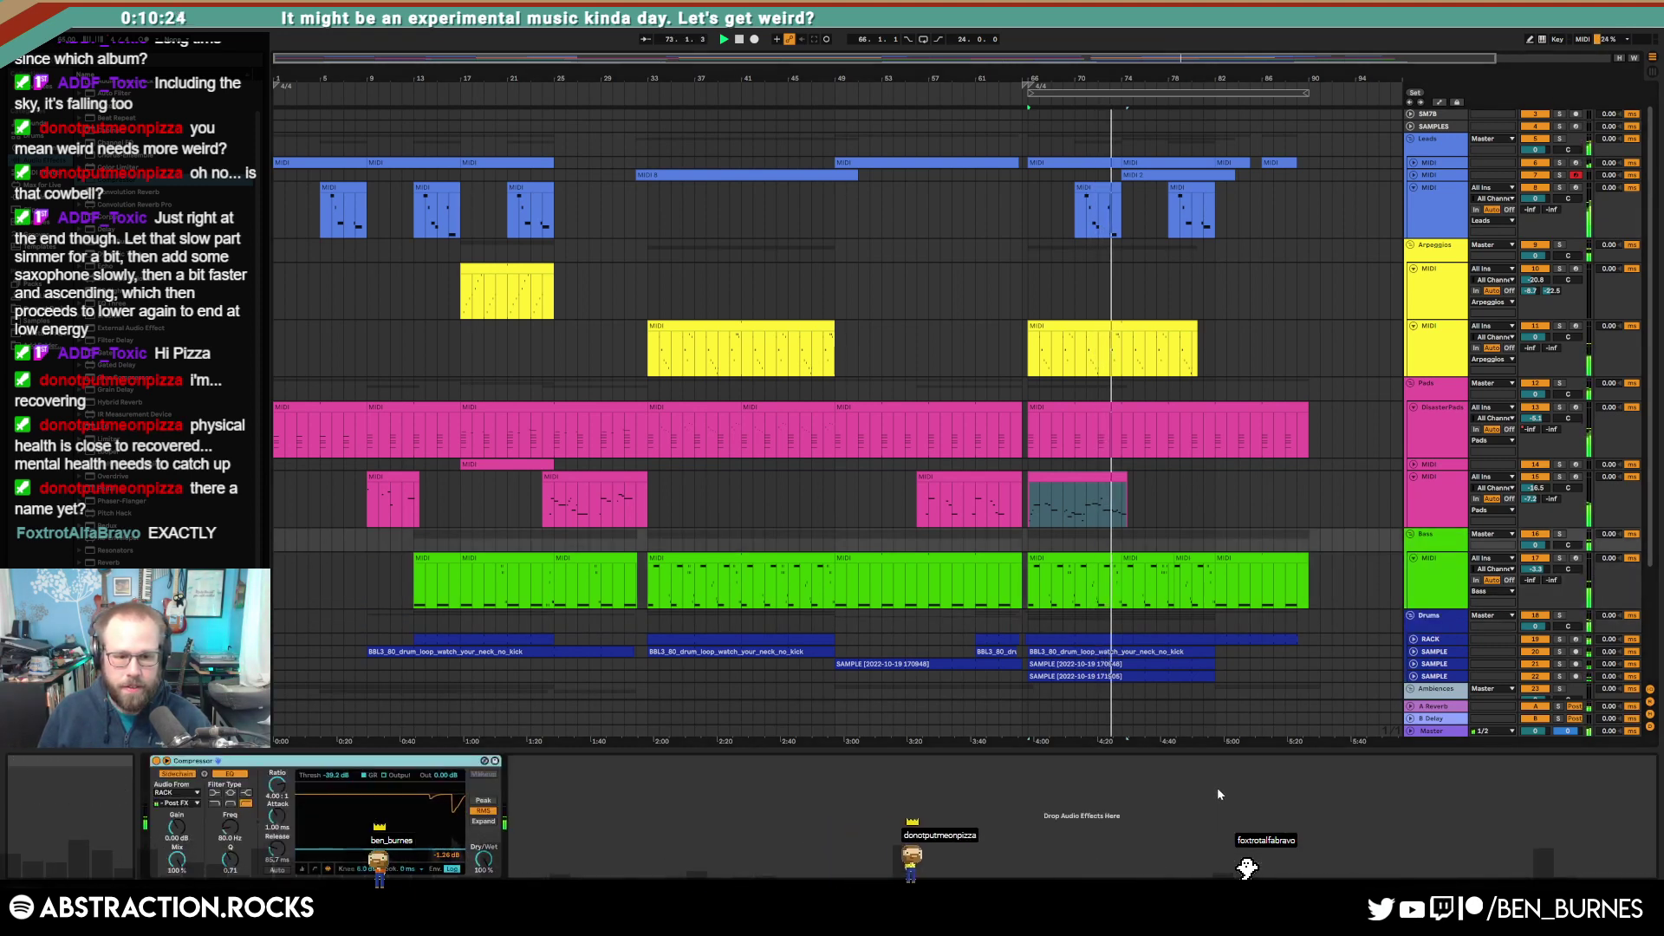
Step: Play from bar 32 while shortening the KICK sample's end and adjusting its fade-out in the Drum Rack
{"action": "left_click", "coordinate": [1430, 639]}
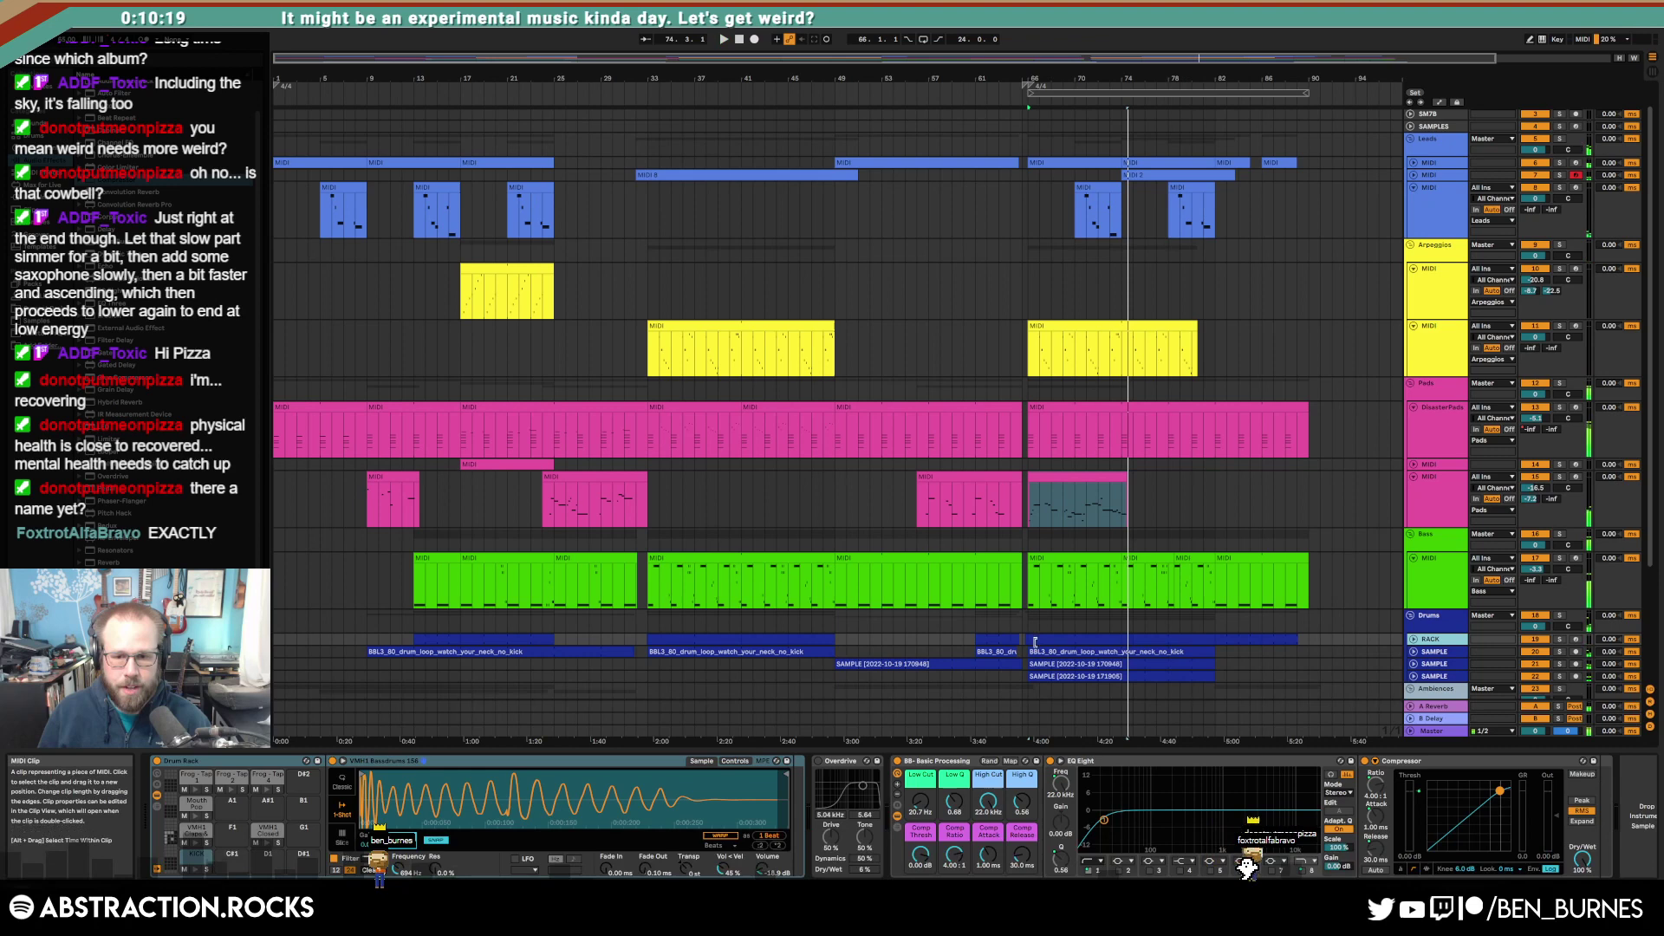
{"action": "left_click", "coordinate": [640, 642]}
{"action": "key", "text": "space"}
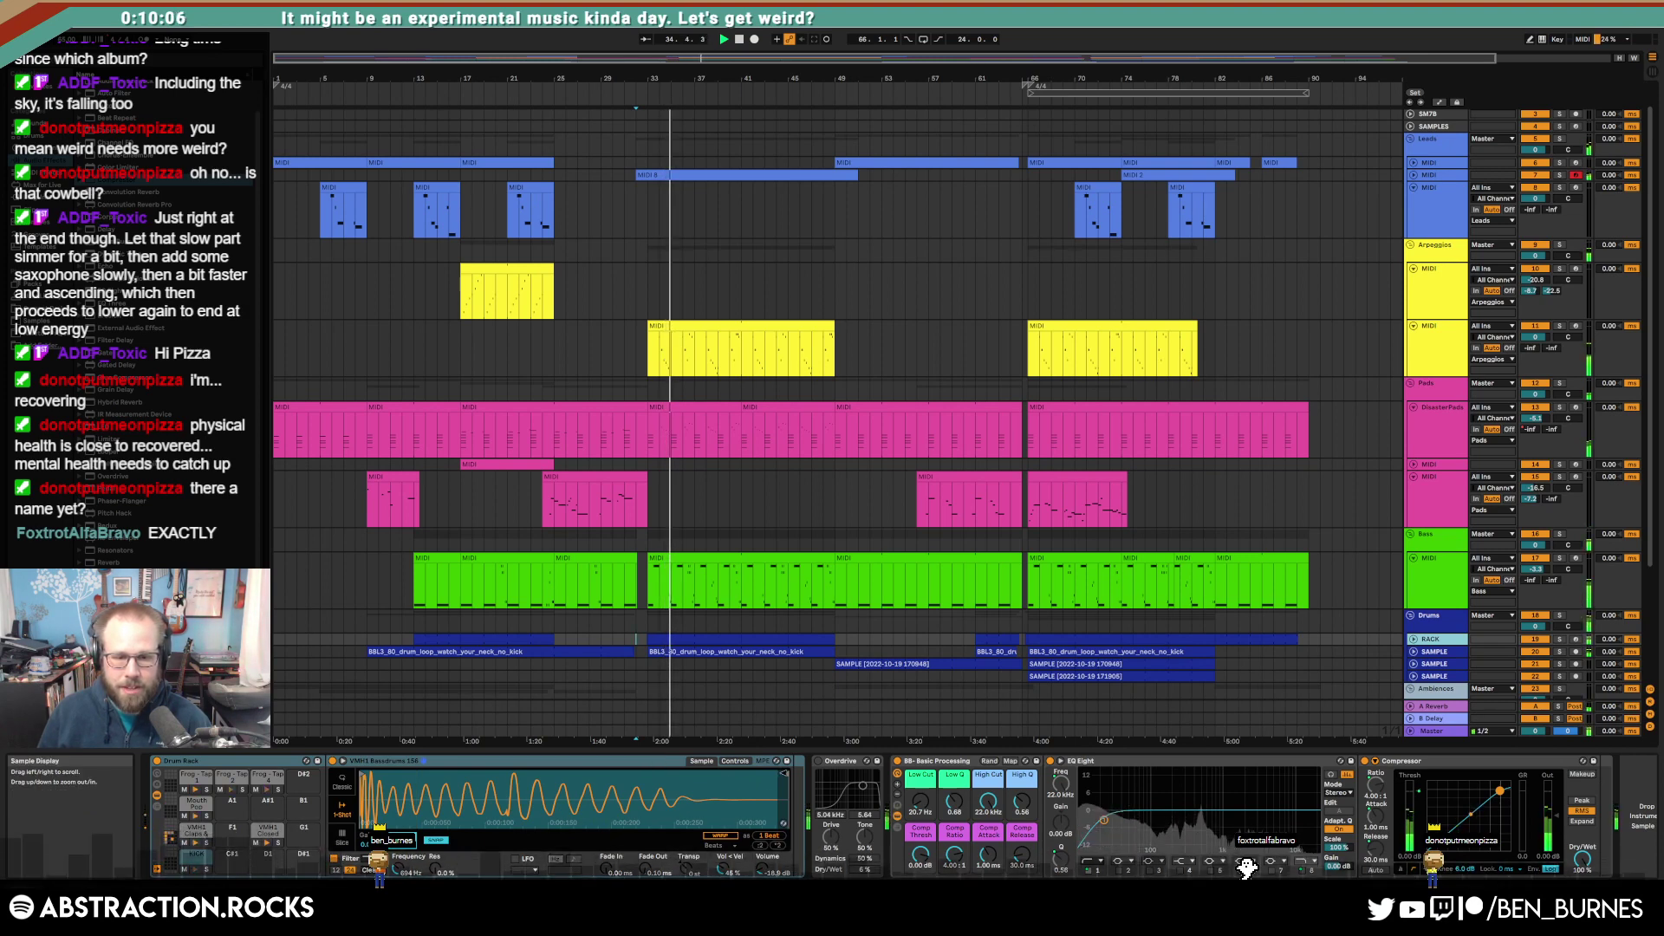
{"action": "left_click_drag", "start_coordinate": [564, 787], "coordinate": [540, 787]}
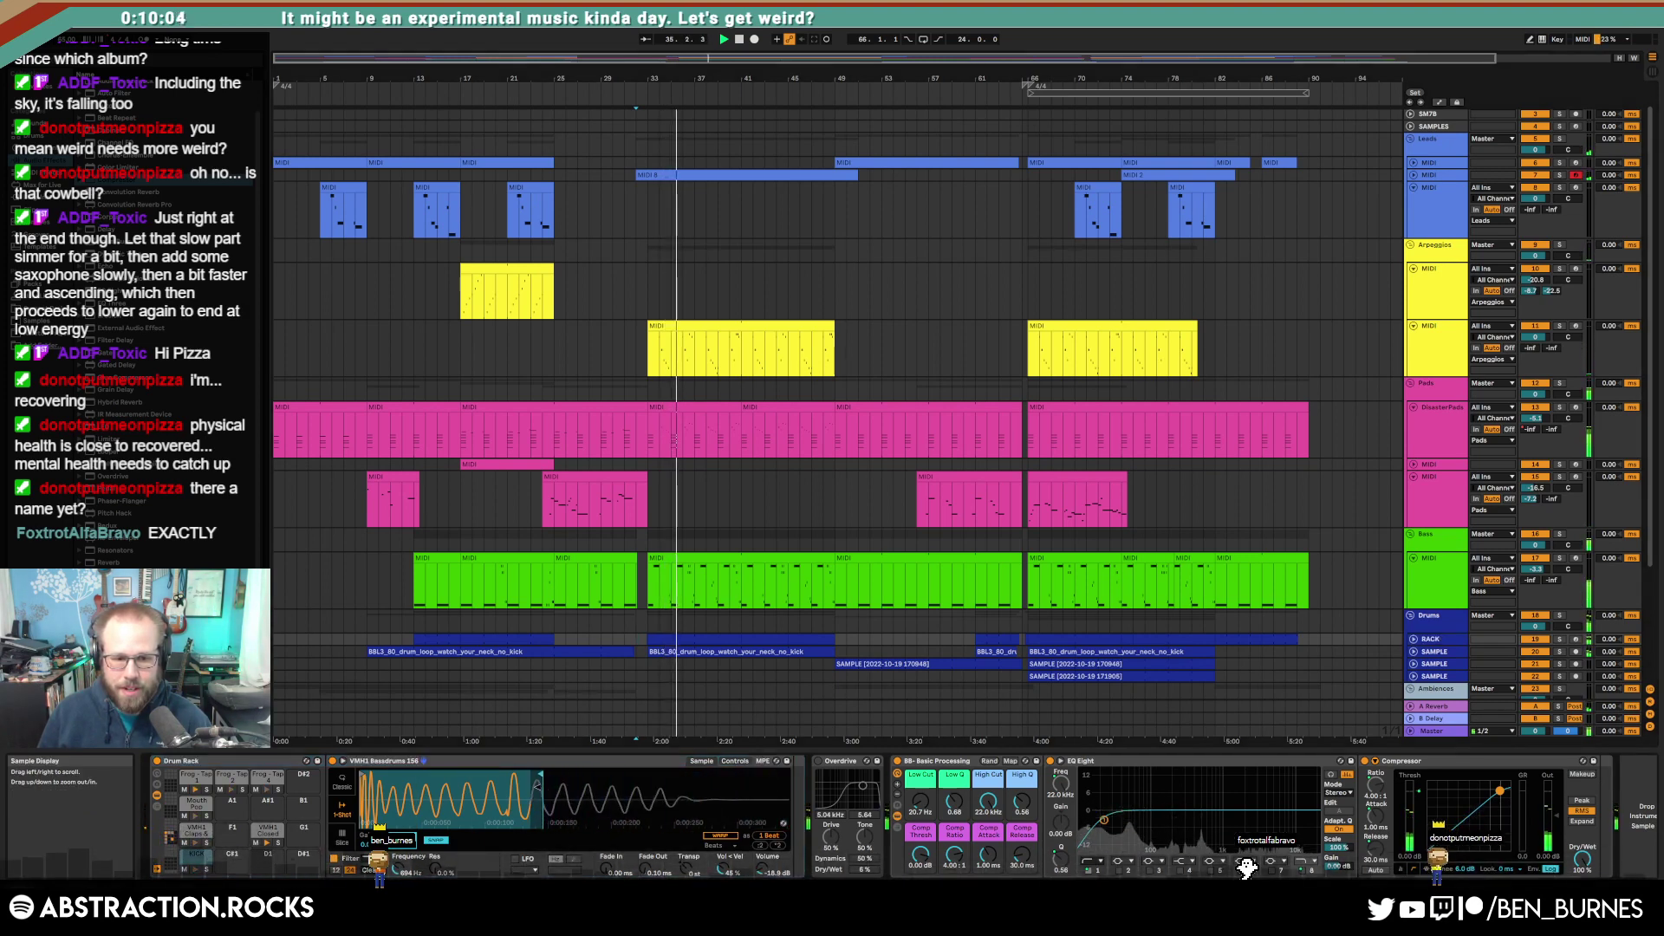
{"action": "left_click_drag", "start_coordinate": [641, 869], "coordinate": [641, 853]}
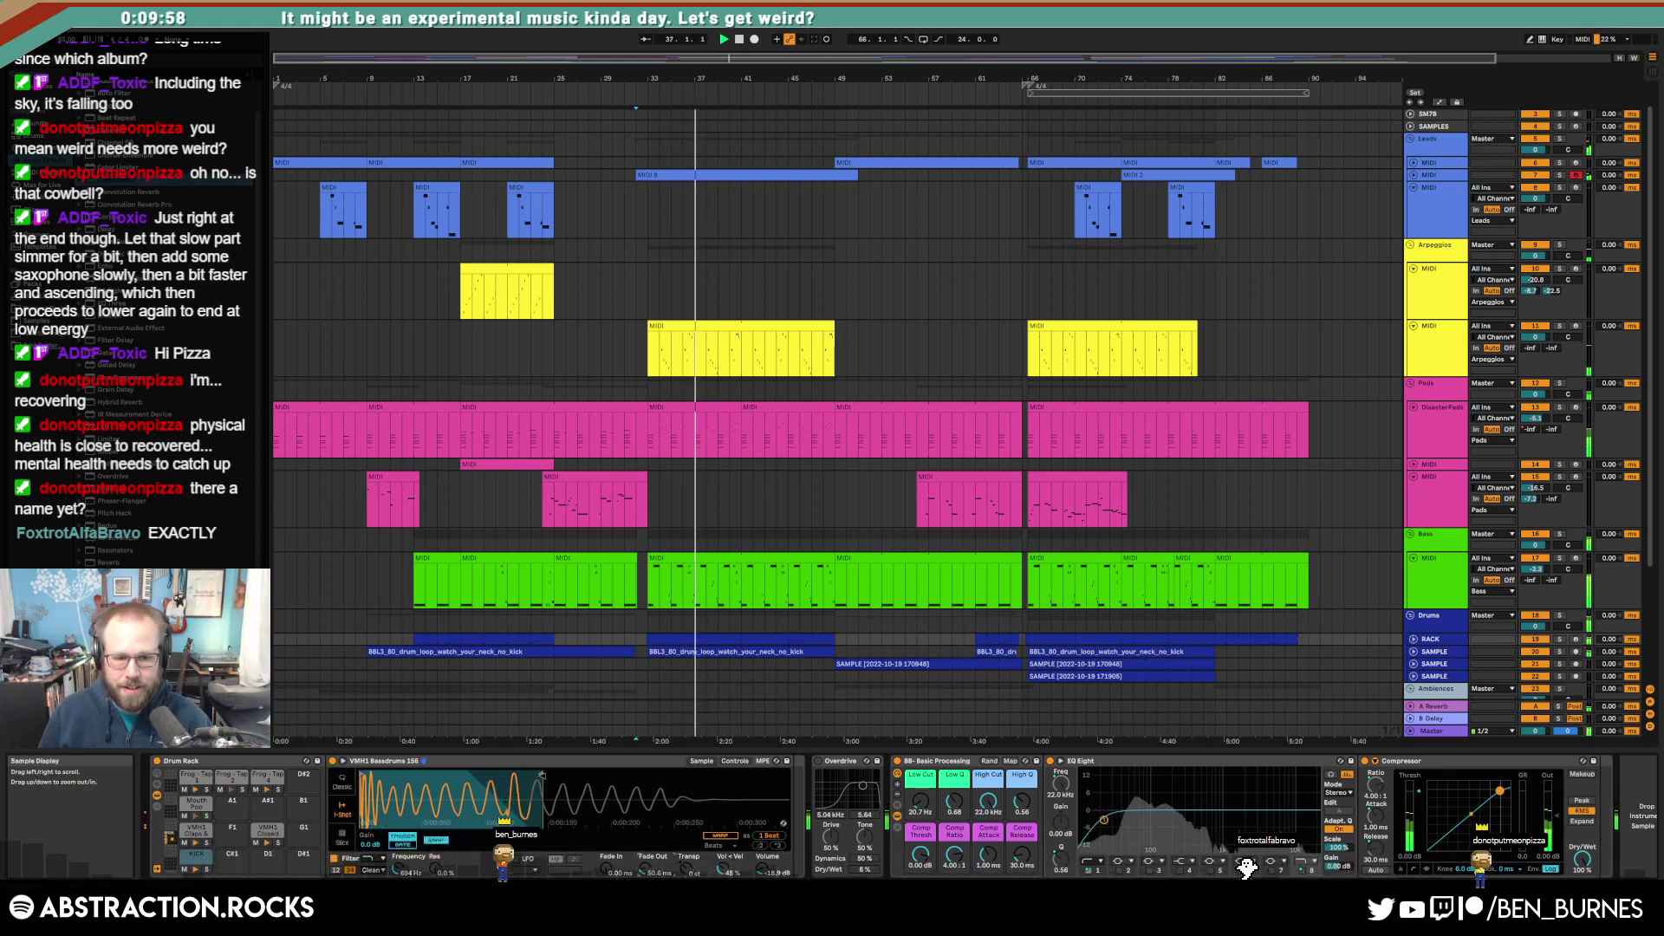
Step: Extend the KICK sample's end point toward the tail and set its filter frequency to 507 Hz
{"action": "mouse_move", "coordinate": [541, 776]}
{"action": "left_mouse_down"}
{"action": "mouse_move", "coordinate": [624, 776]}
{"action": "mouse_move", "coordinate": [609, 776]}
{"action": "left_mouse_up"}
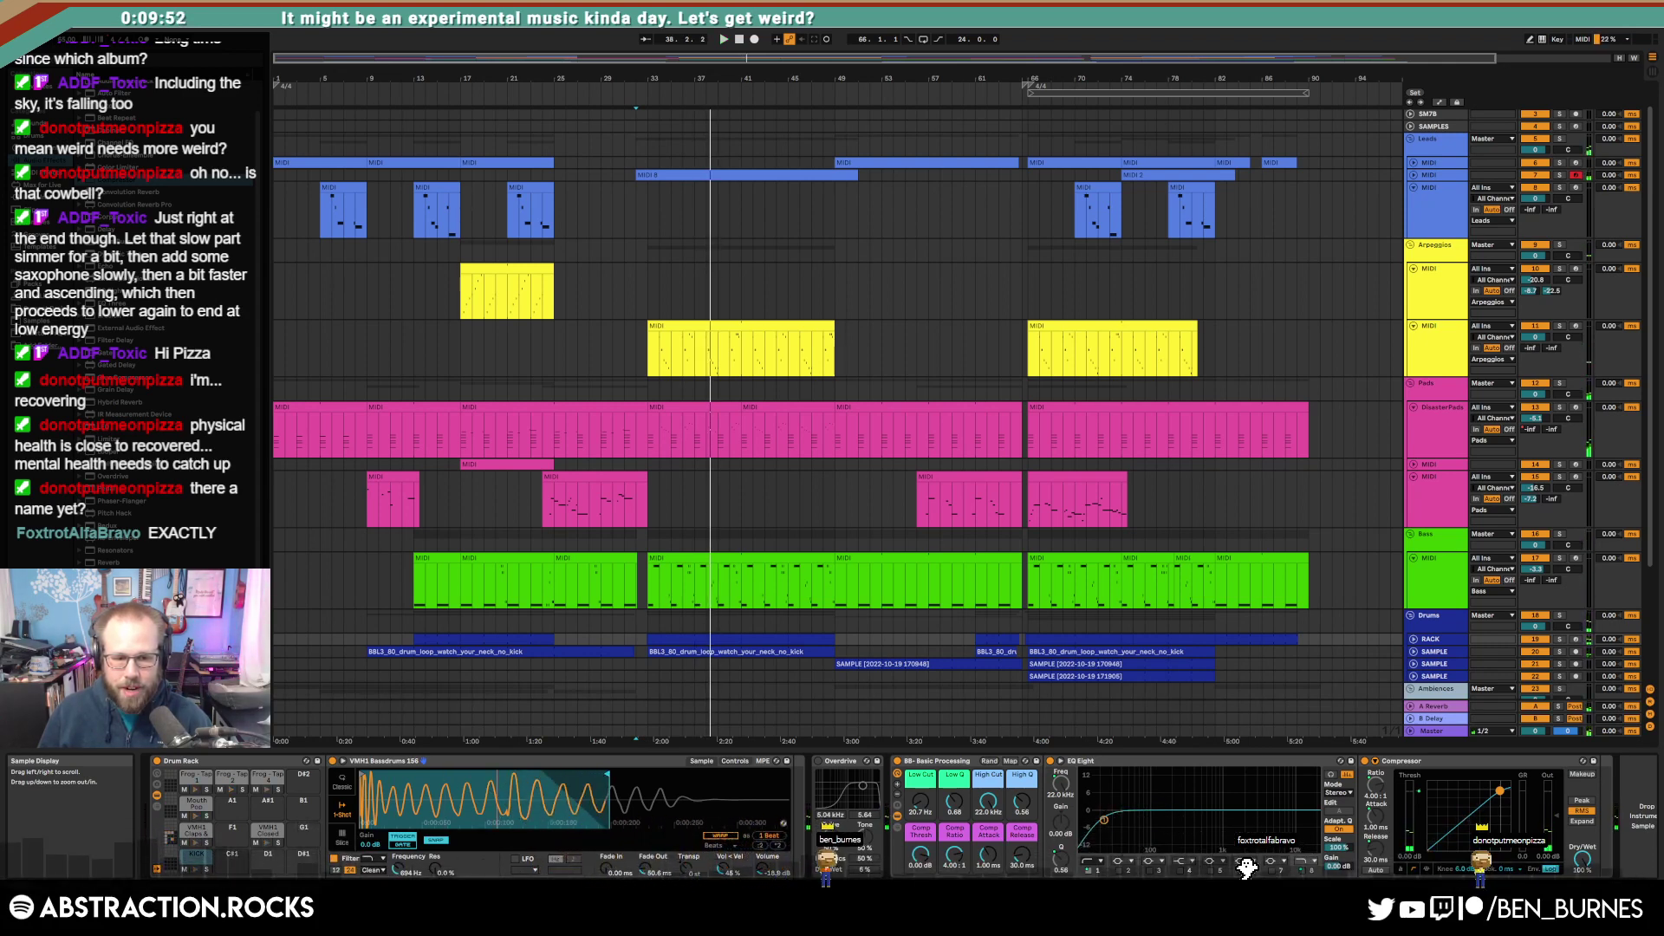
{"action": "left_click_drag", "start_coordinate": [500, 799], "coordinate": [497, 853]}
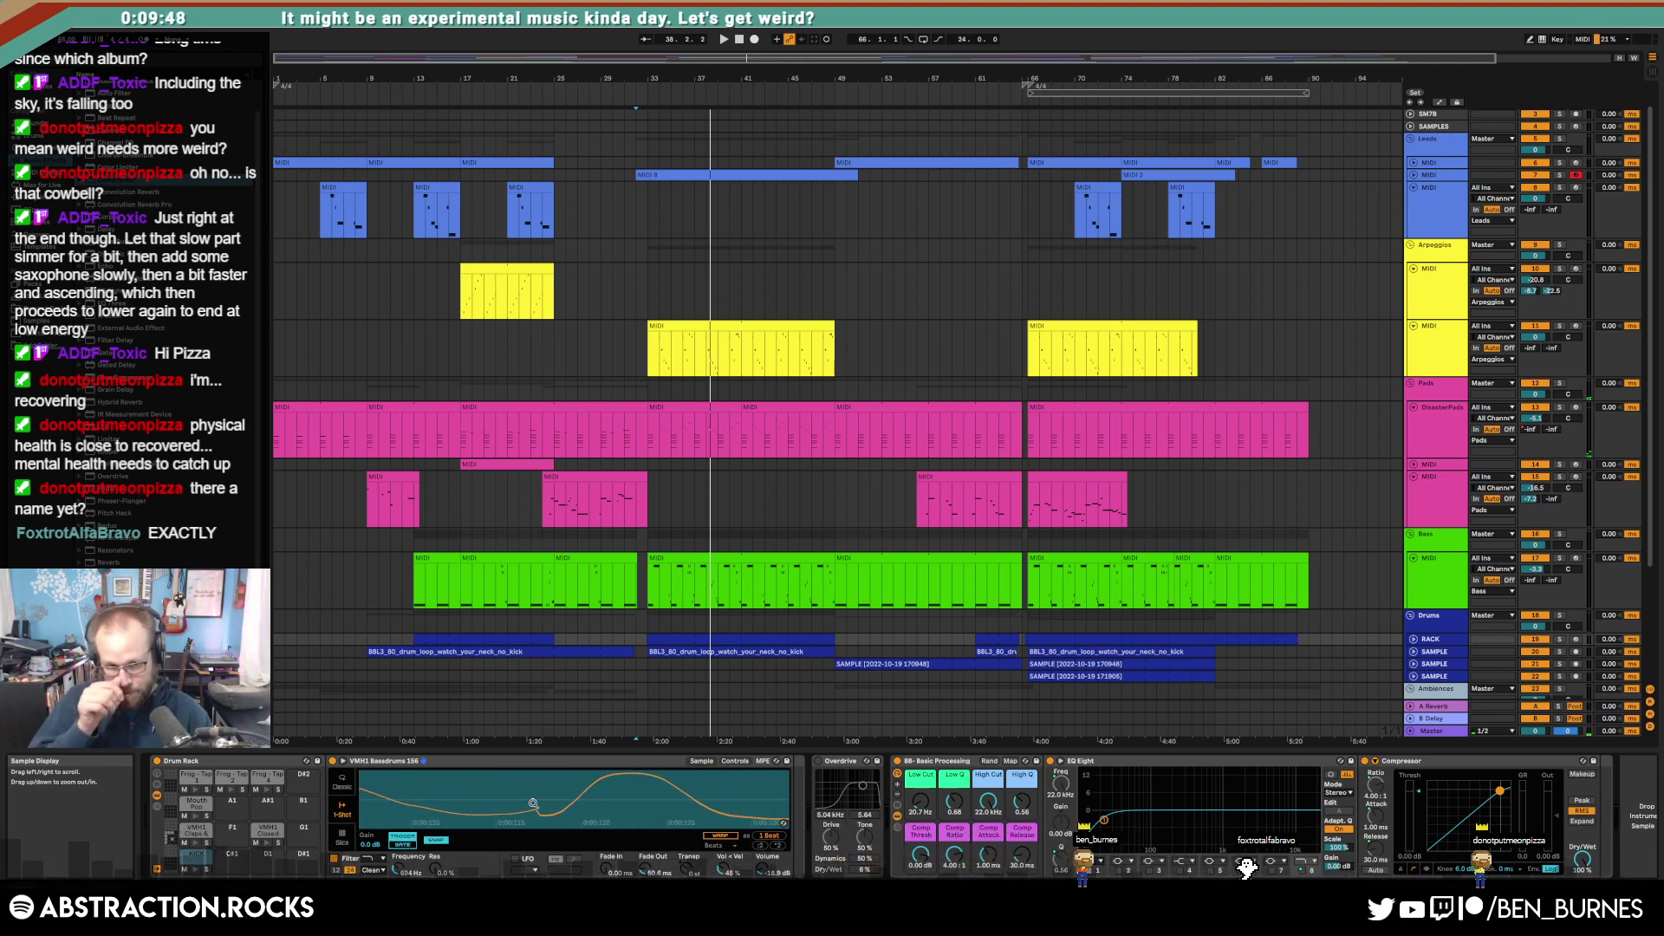
{"action": "left_click_drag", "start_coordinate": [533, 799], "coordinate": [507, 744]}
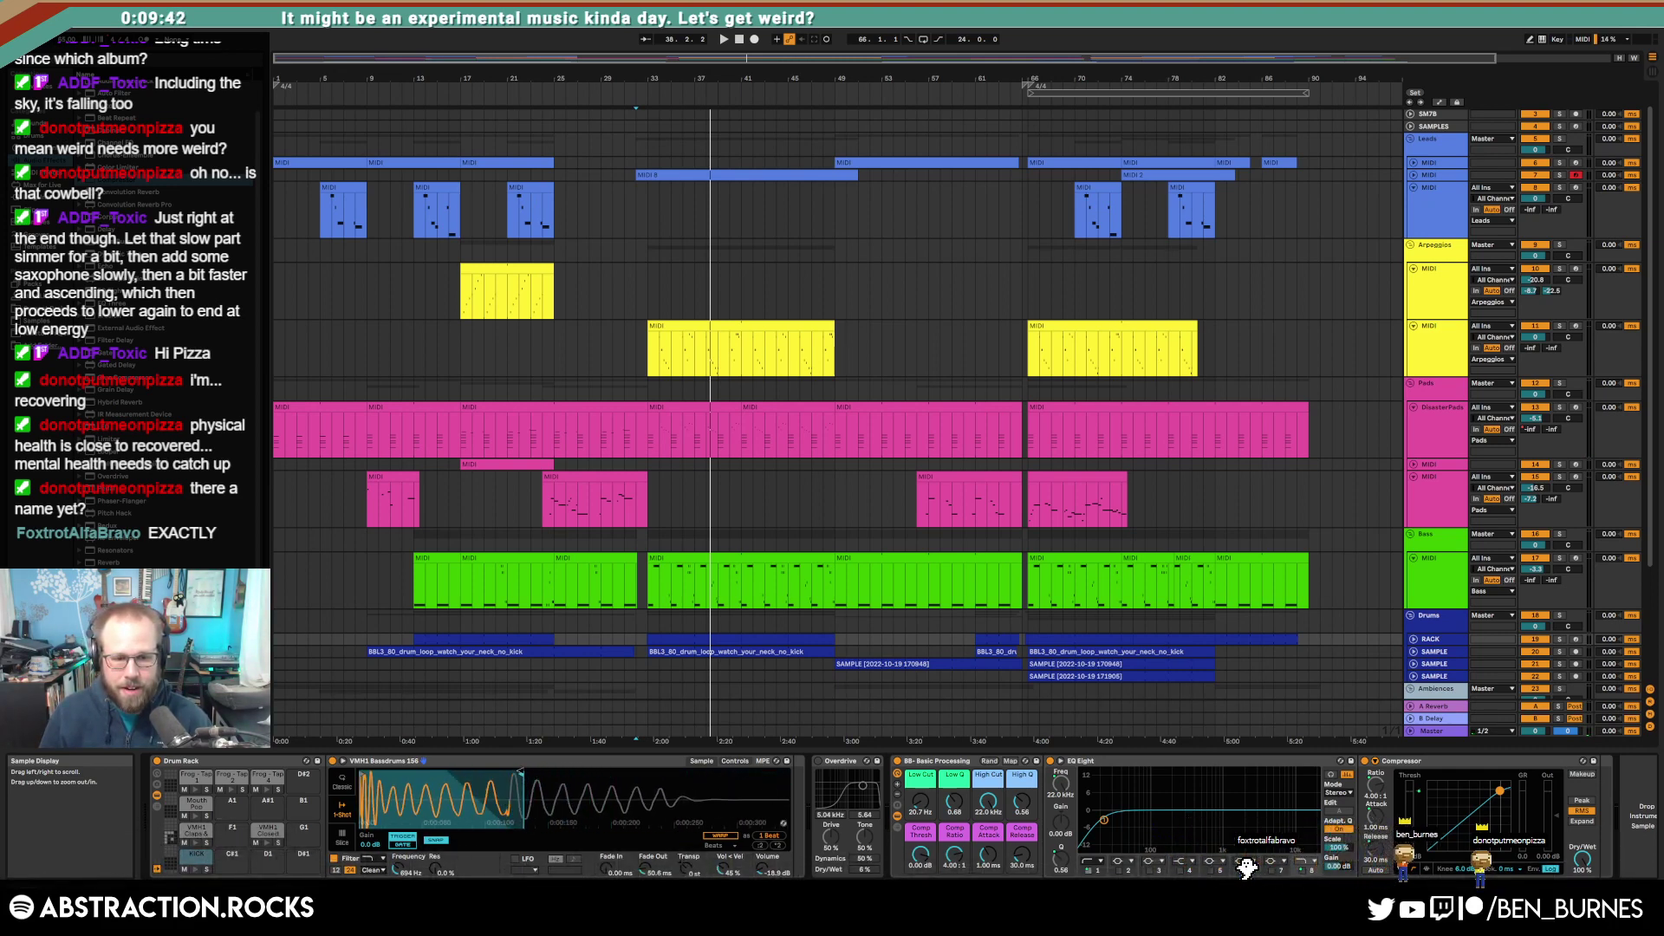
{"action": "left_click_drag", "start_coordinate": [533, 771], "coordinate": [713, 771]}
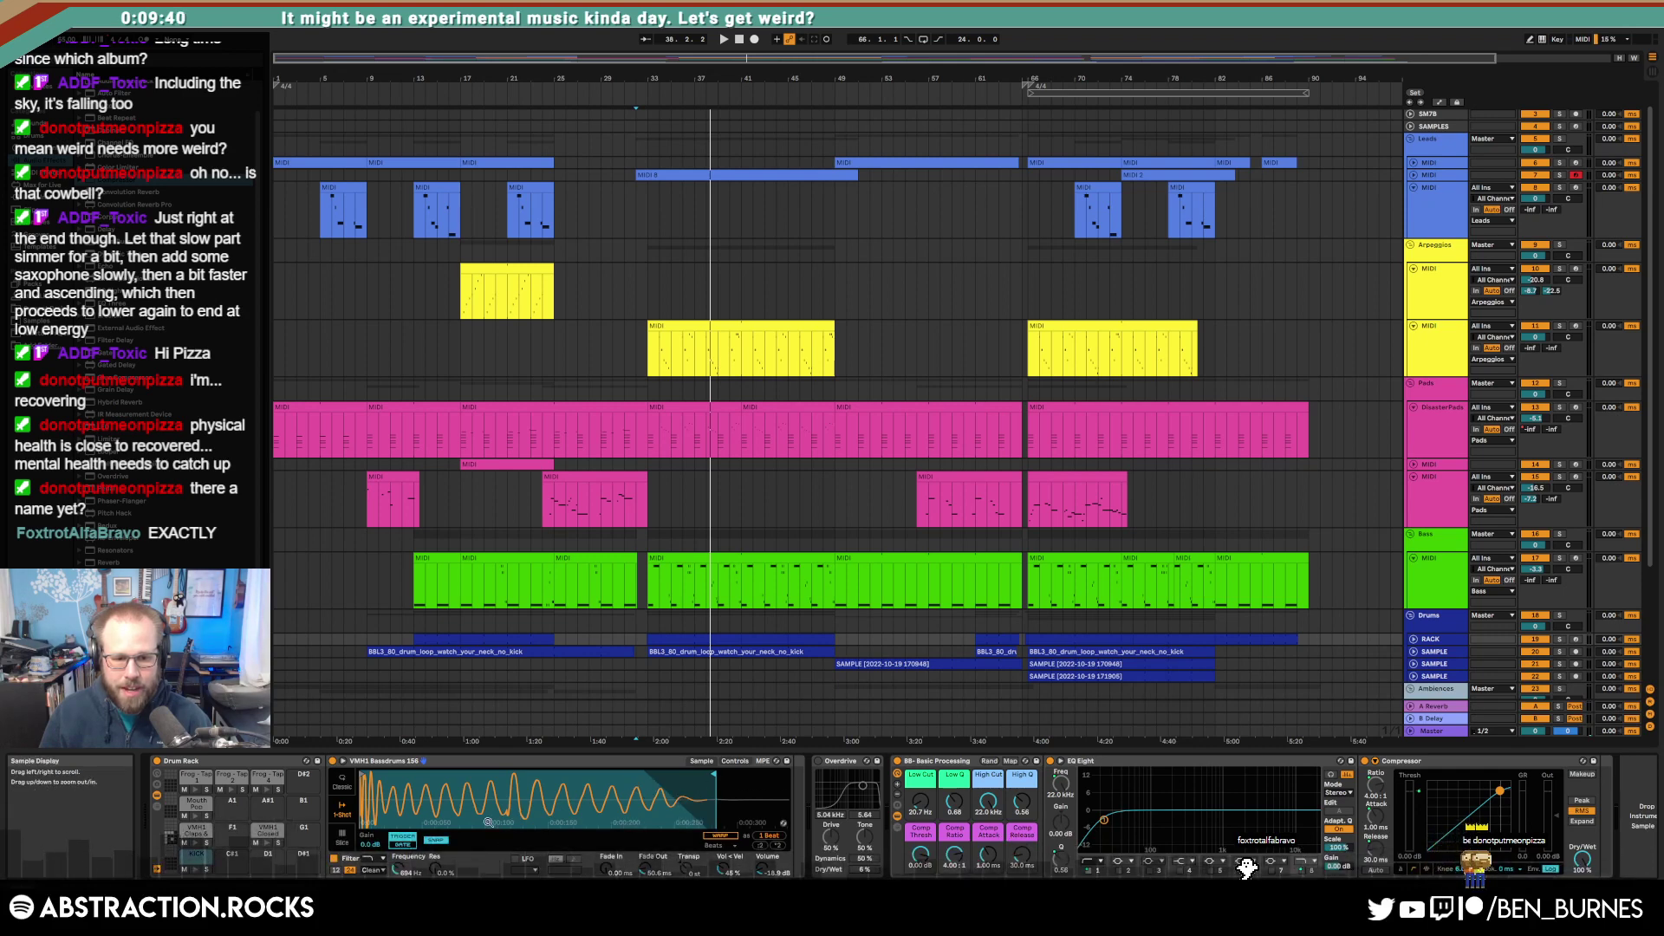
{"action": "left_click_drag", "start_coordinate": [396, 872], "coordinate": [396, 889]}
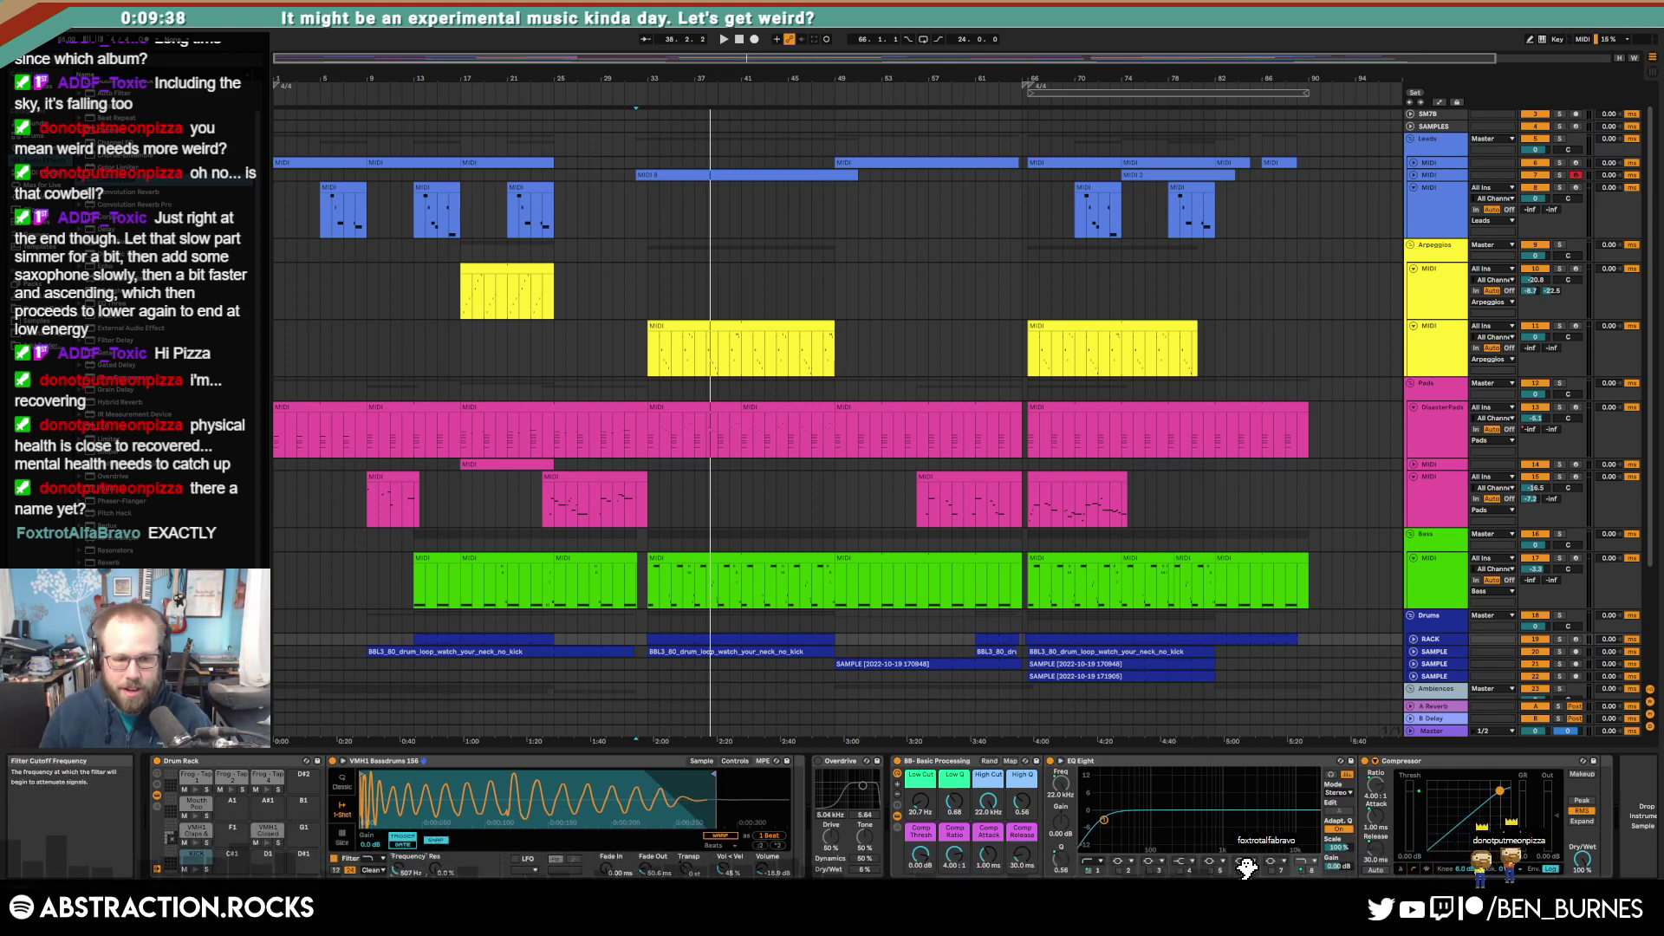
Step: Play the section from around bar 32 and lower the bass MIDI track's volume to about -4.8 dB
{"action": "key", "text": "space"}
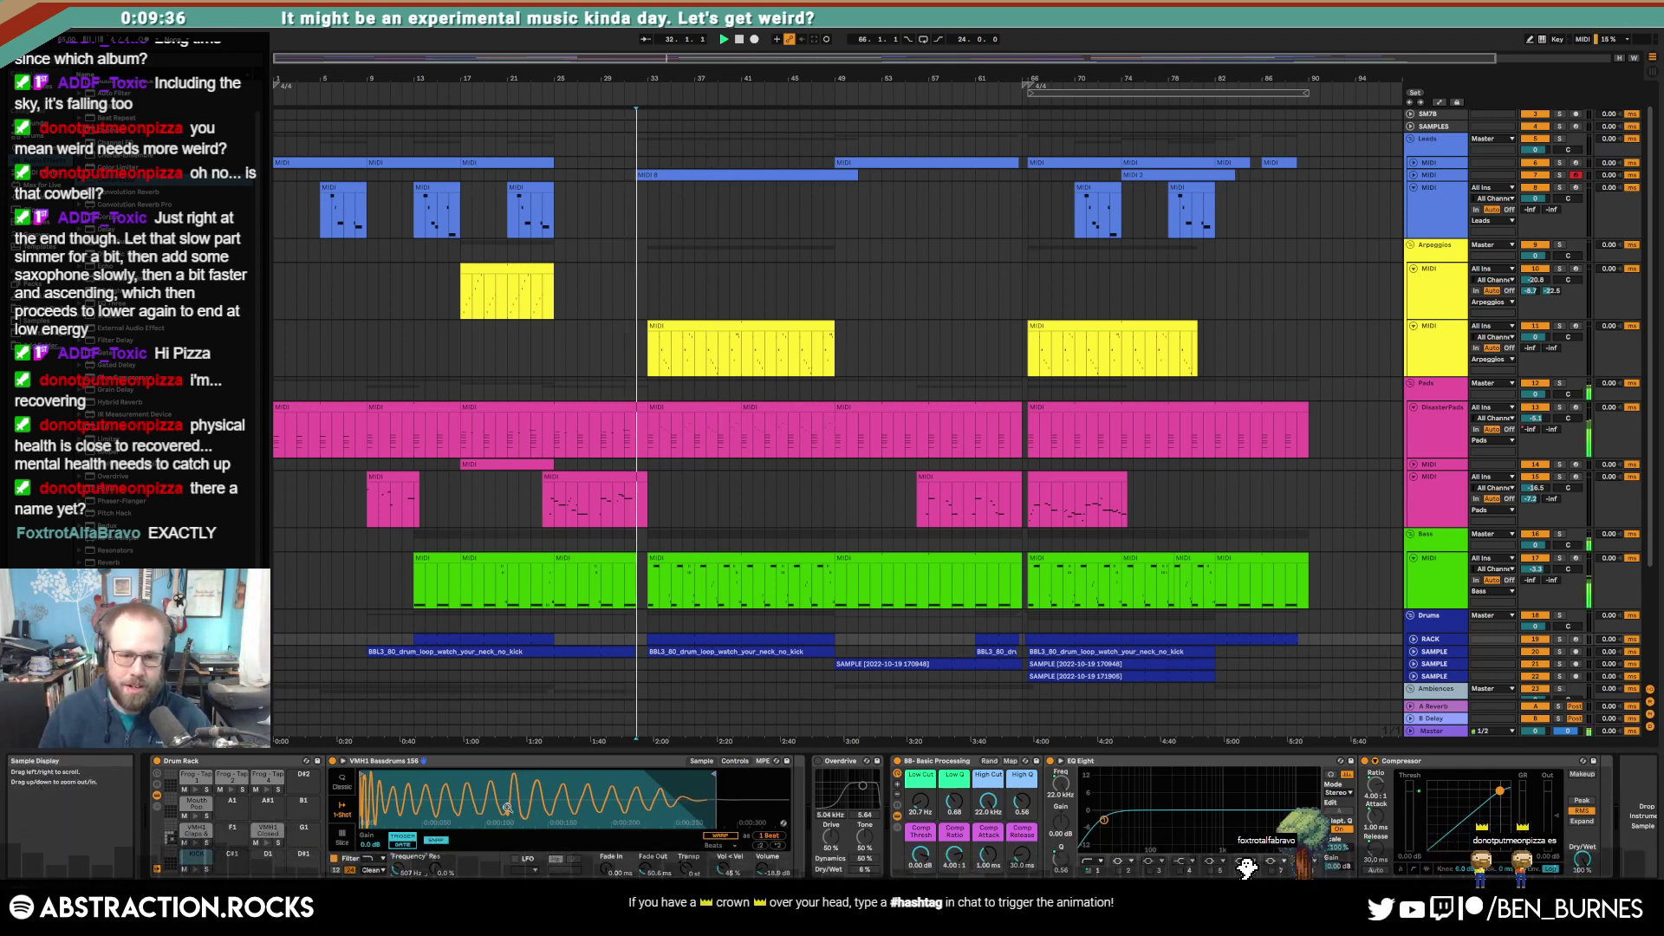
{"action": "key", "text": "space"}
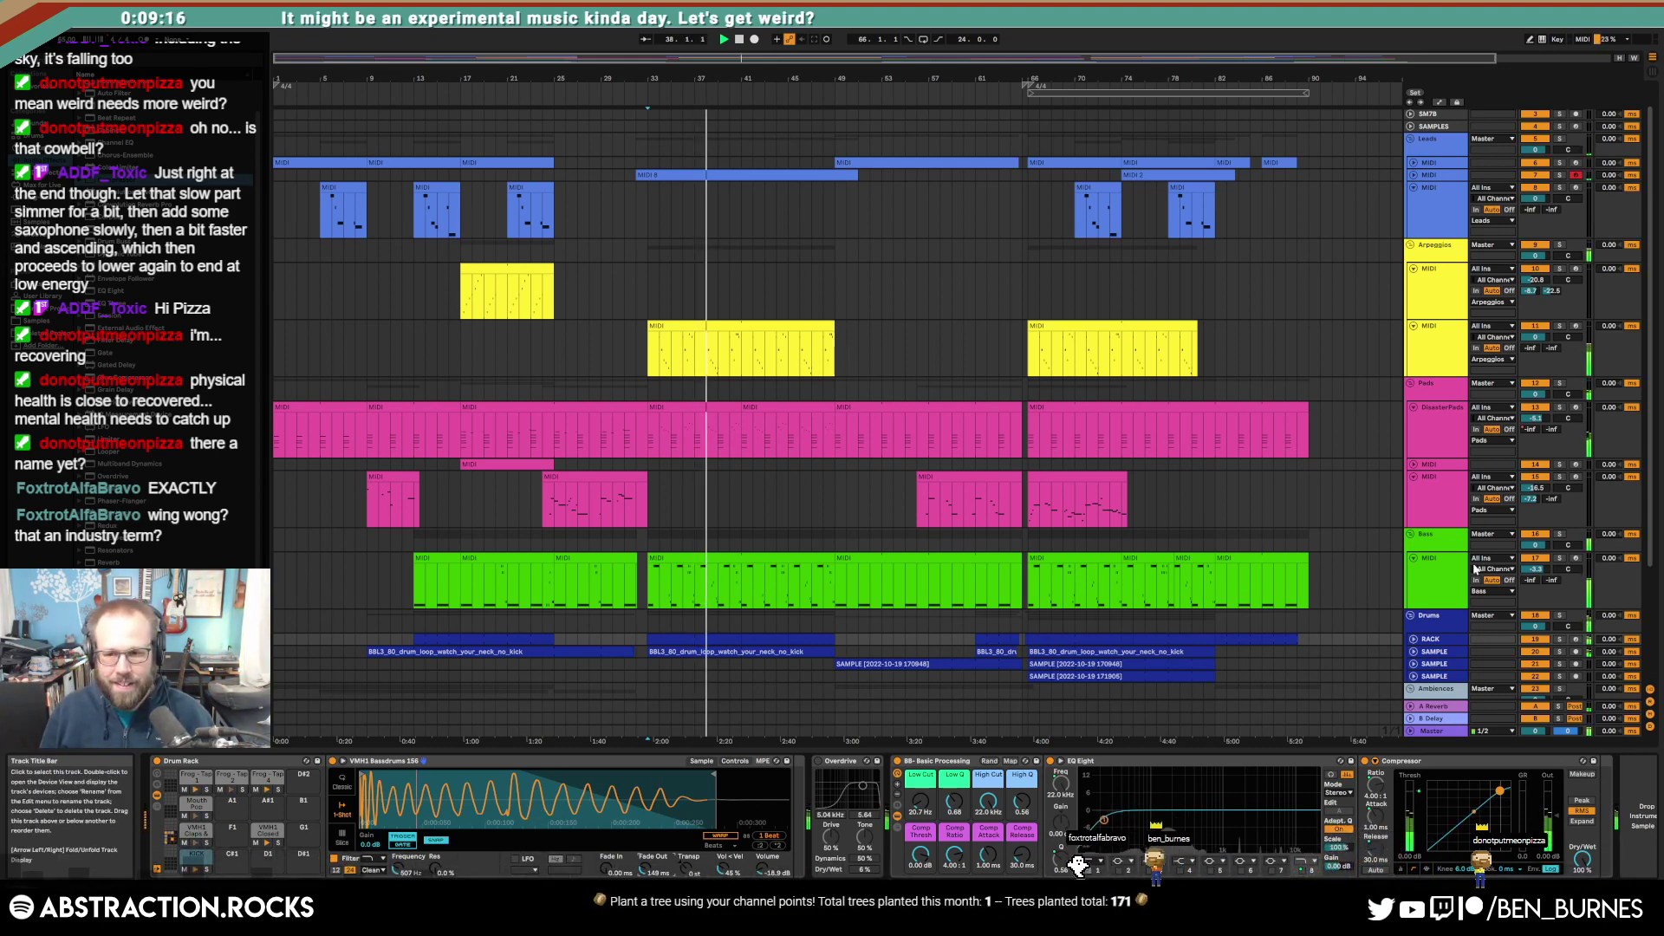
{"action": "left_click", "coordinate": [1536, 573]}
{"action": "left_click_drag", "start_coordinate": [1536, 570], "coordinate": [1539, 598]}
{"action": "left_click", "coordinate": [1536, 570]}
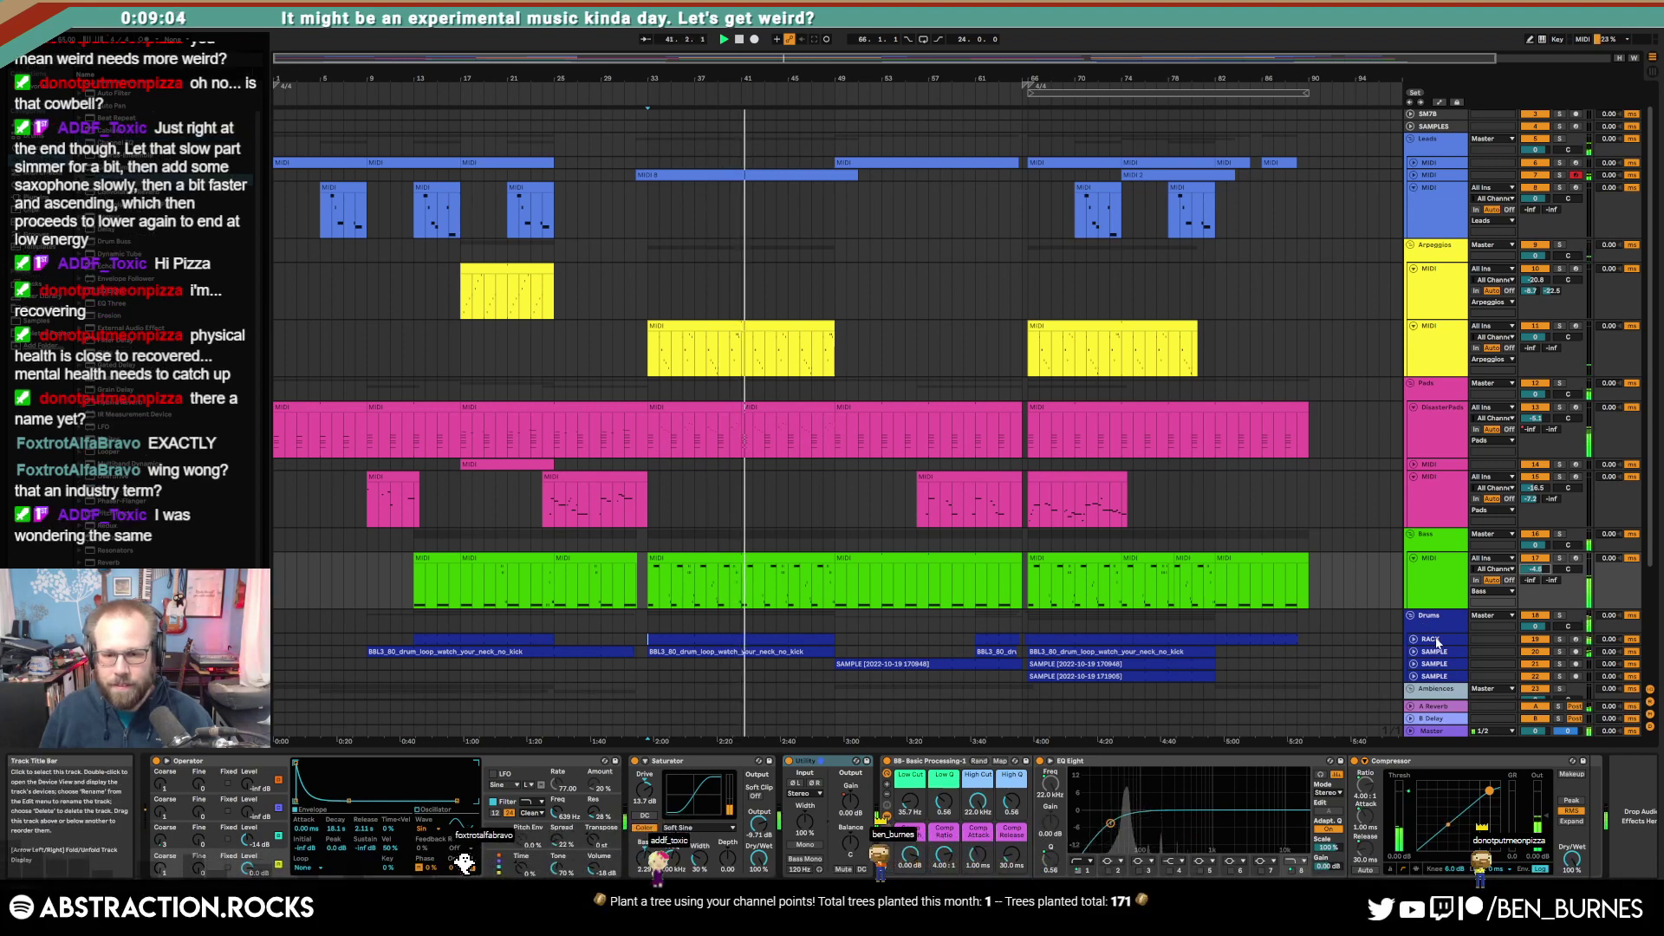
Step: Replay from bar 33, compare the kick and bass device chains, and expand the drum RACK track
{"action": "left_click", "coordinate": [1430, 641]}
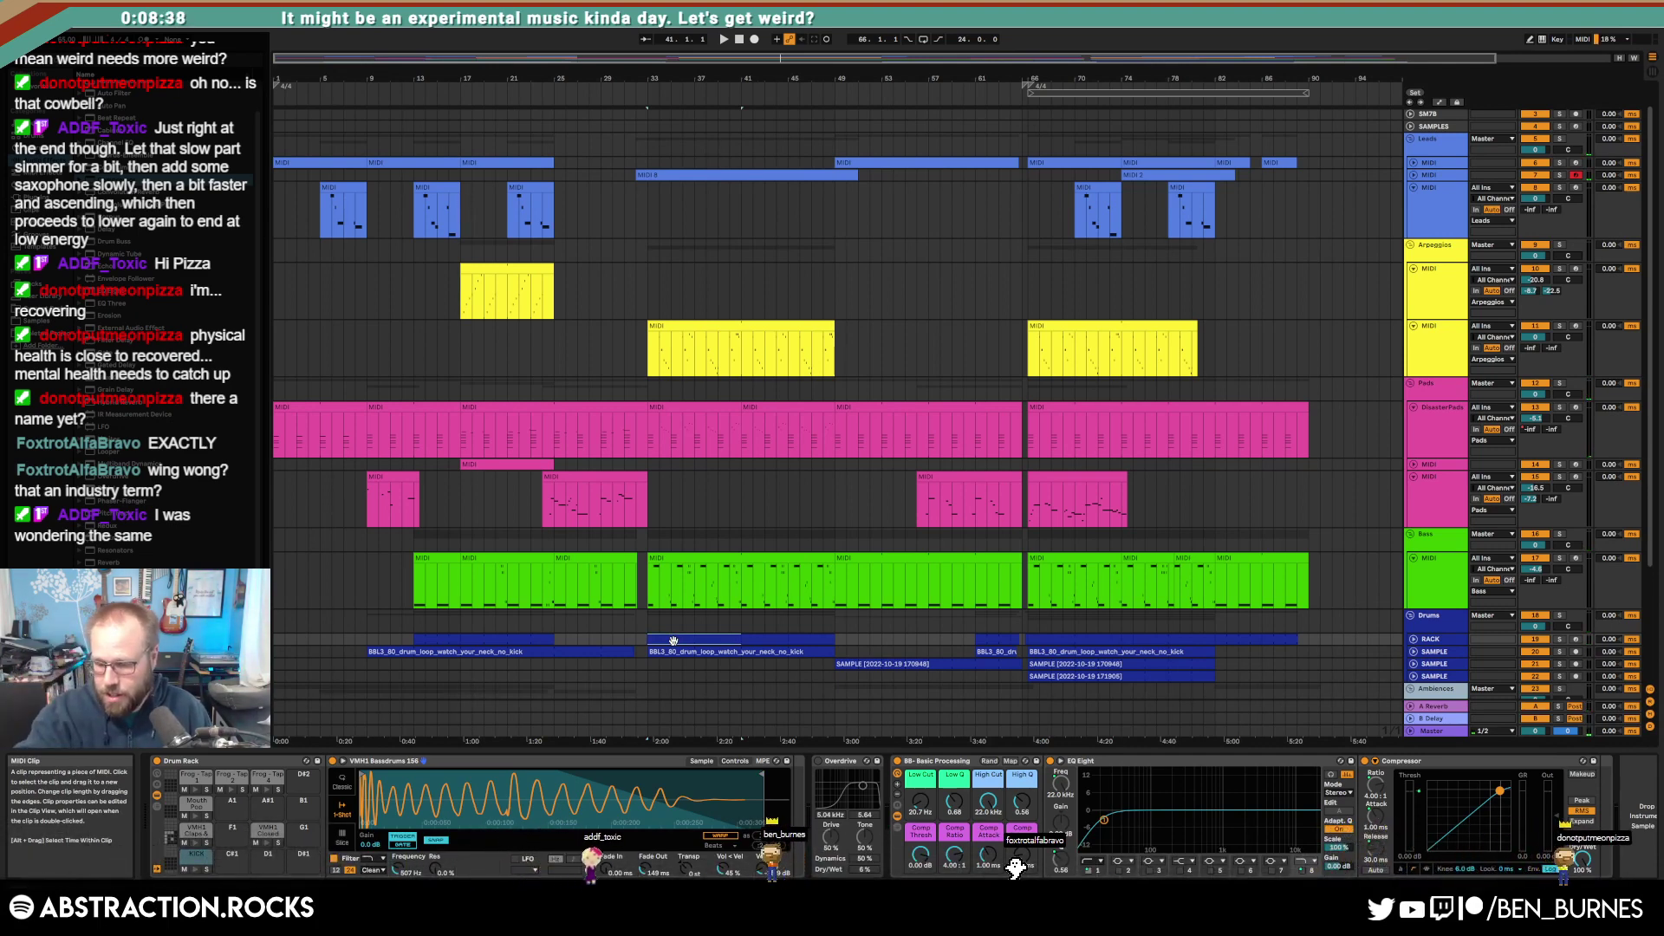
{"action": "left_click", "coordinate": [648, 585]}
{"action": "key", "text": "space"}
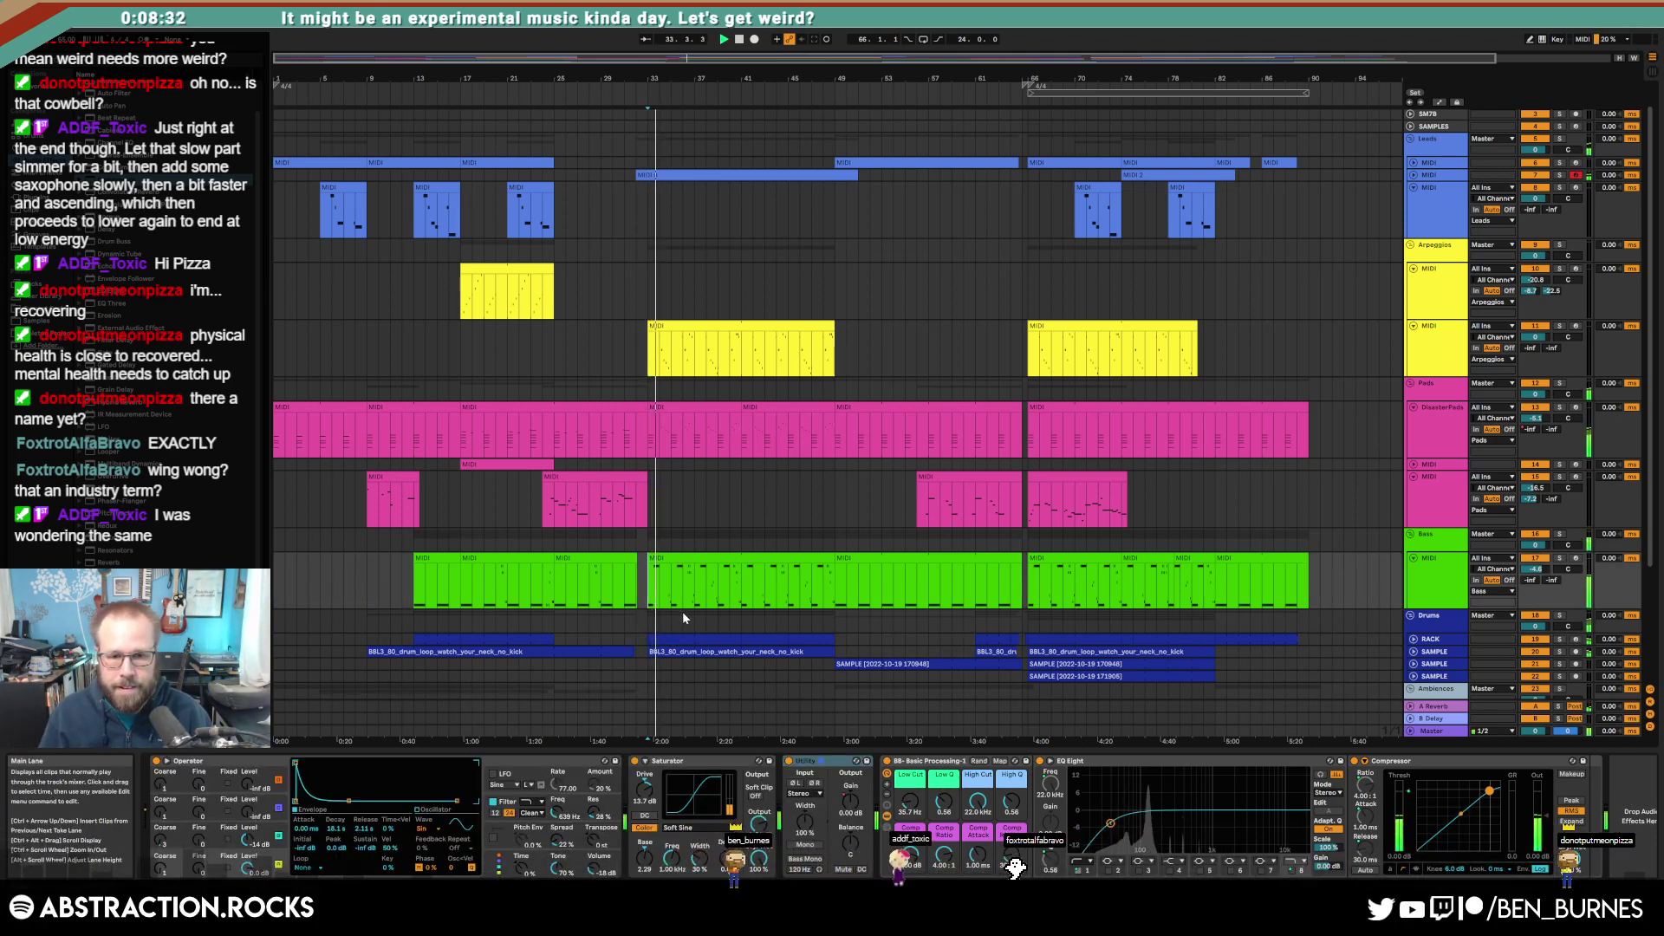
{"action": "left_click", "coordinate": [1413, 639]}
{"action": "scroll", "coordinate": [813, 661], "scroll_direction": "down", "scroll_amount": 2}
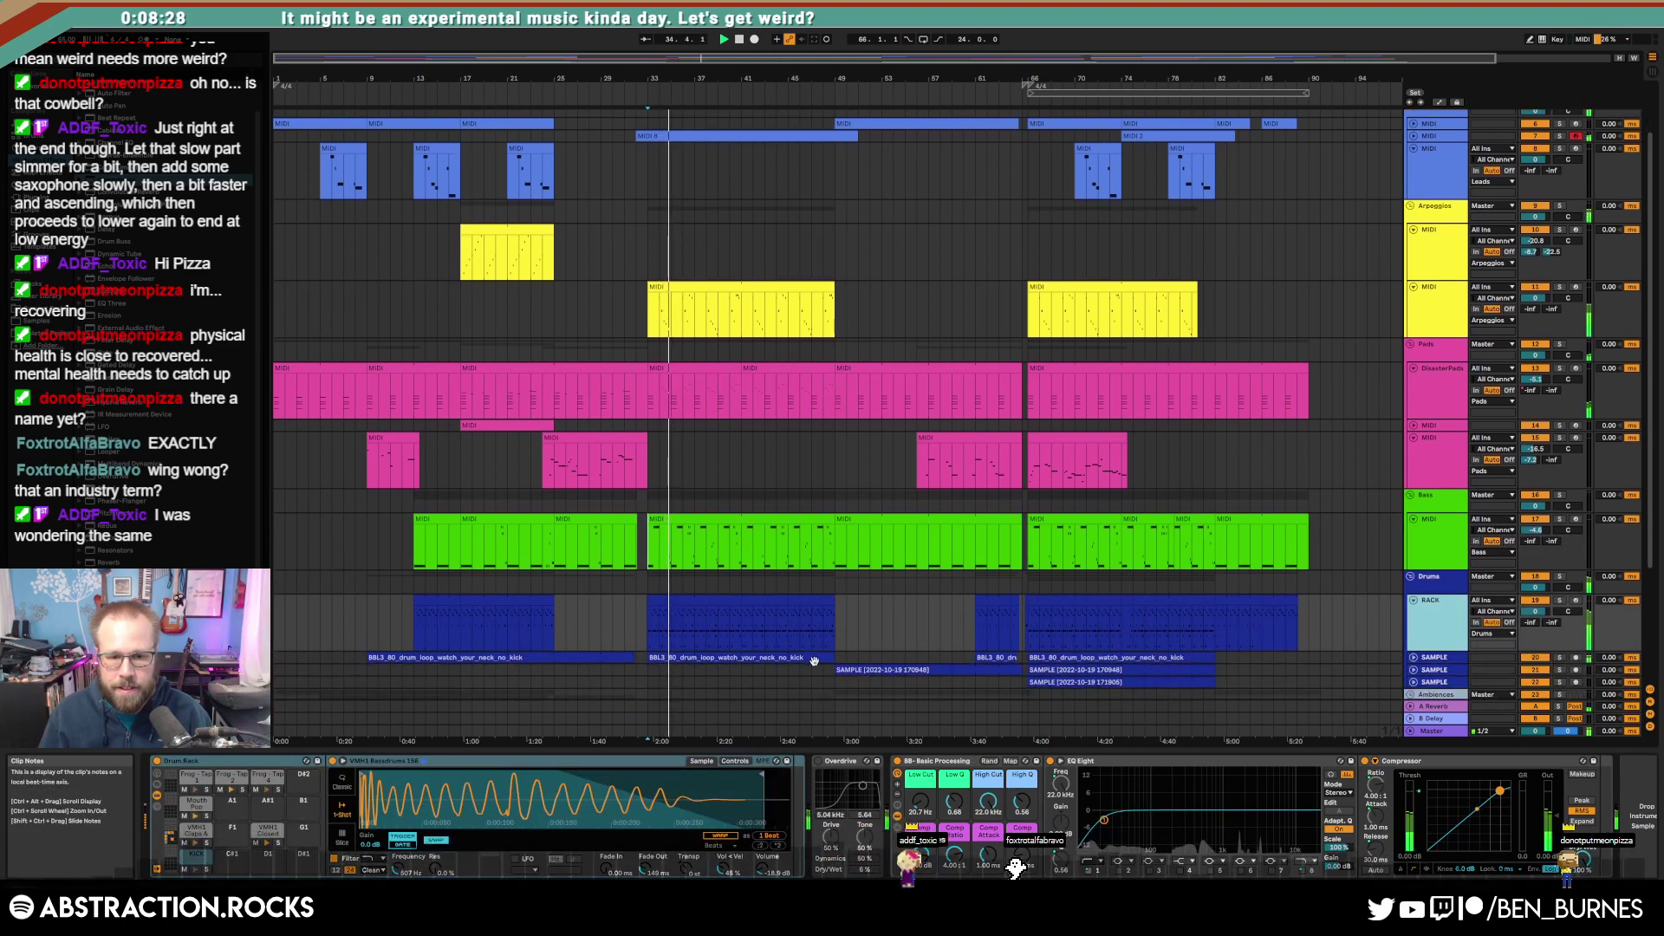
Step: Compare the KICK pattern in the RACK clip at bar 33 with the RACK clips between about bars 75 and 82
{"action": "left_click", "coordinate": [709, 602]}
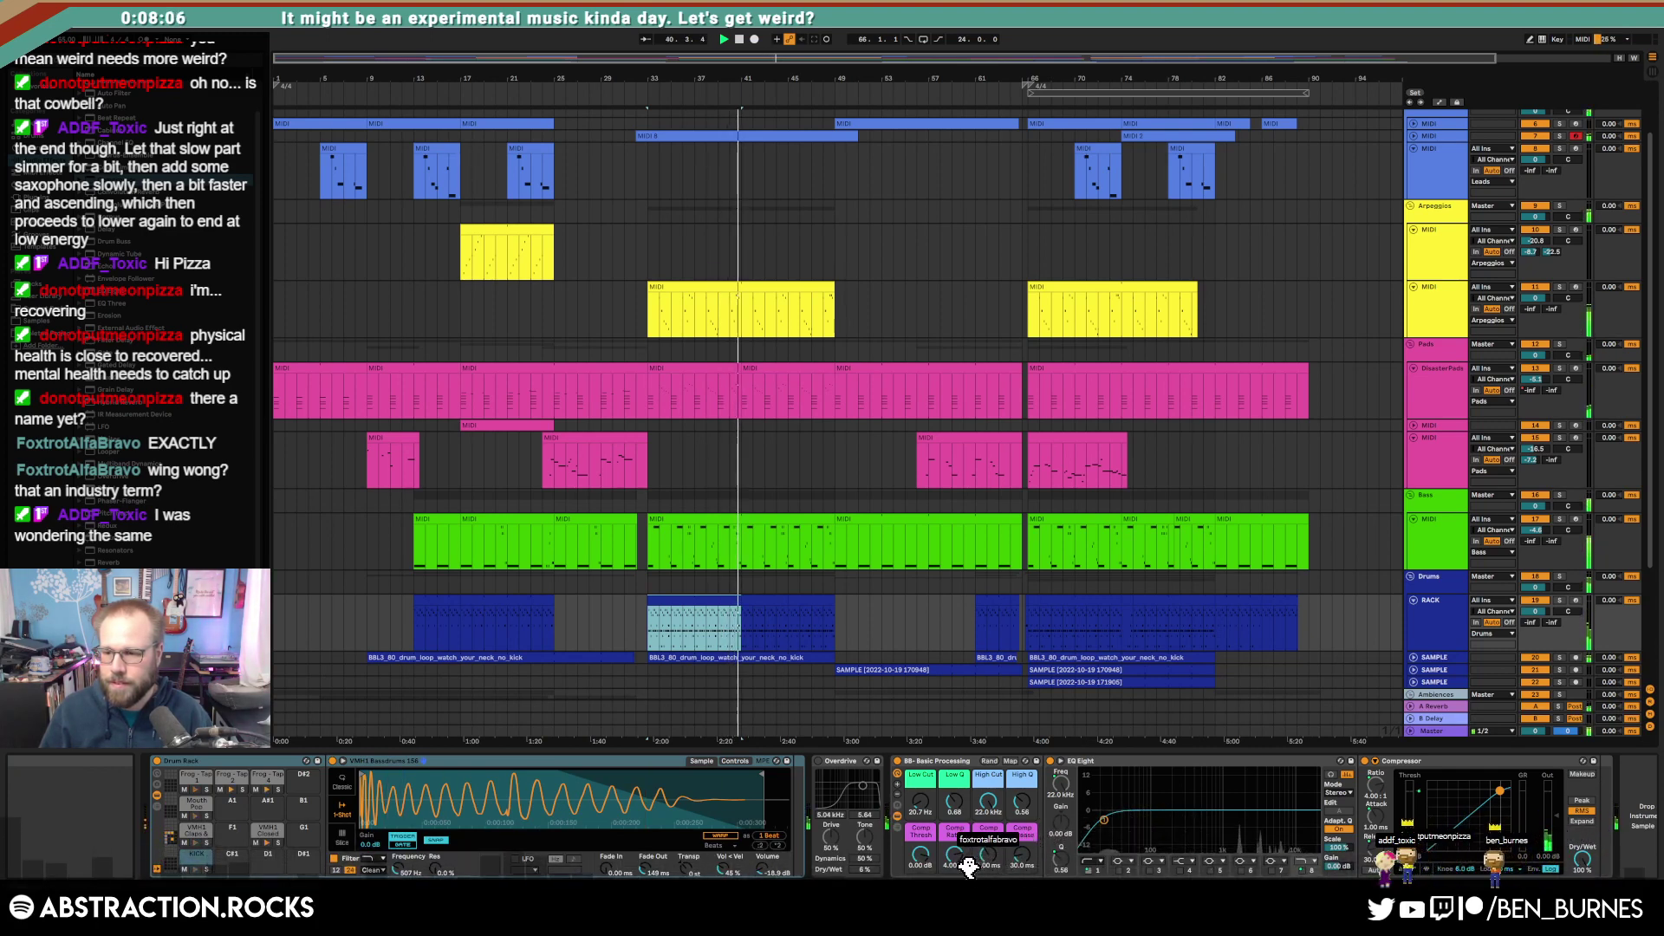
{"action": "double_click", "coordinate": [779, 600]}
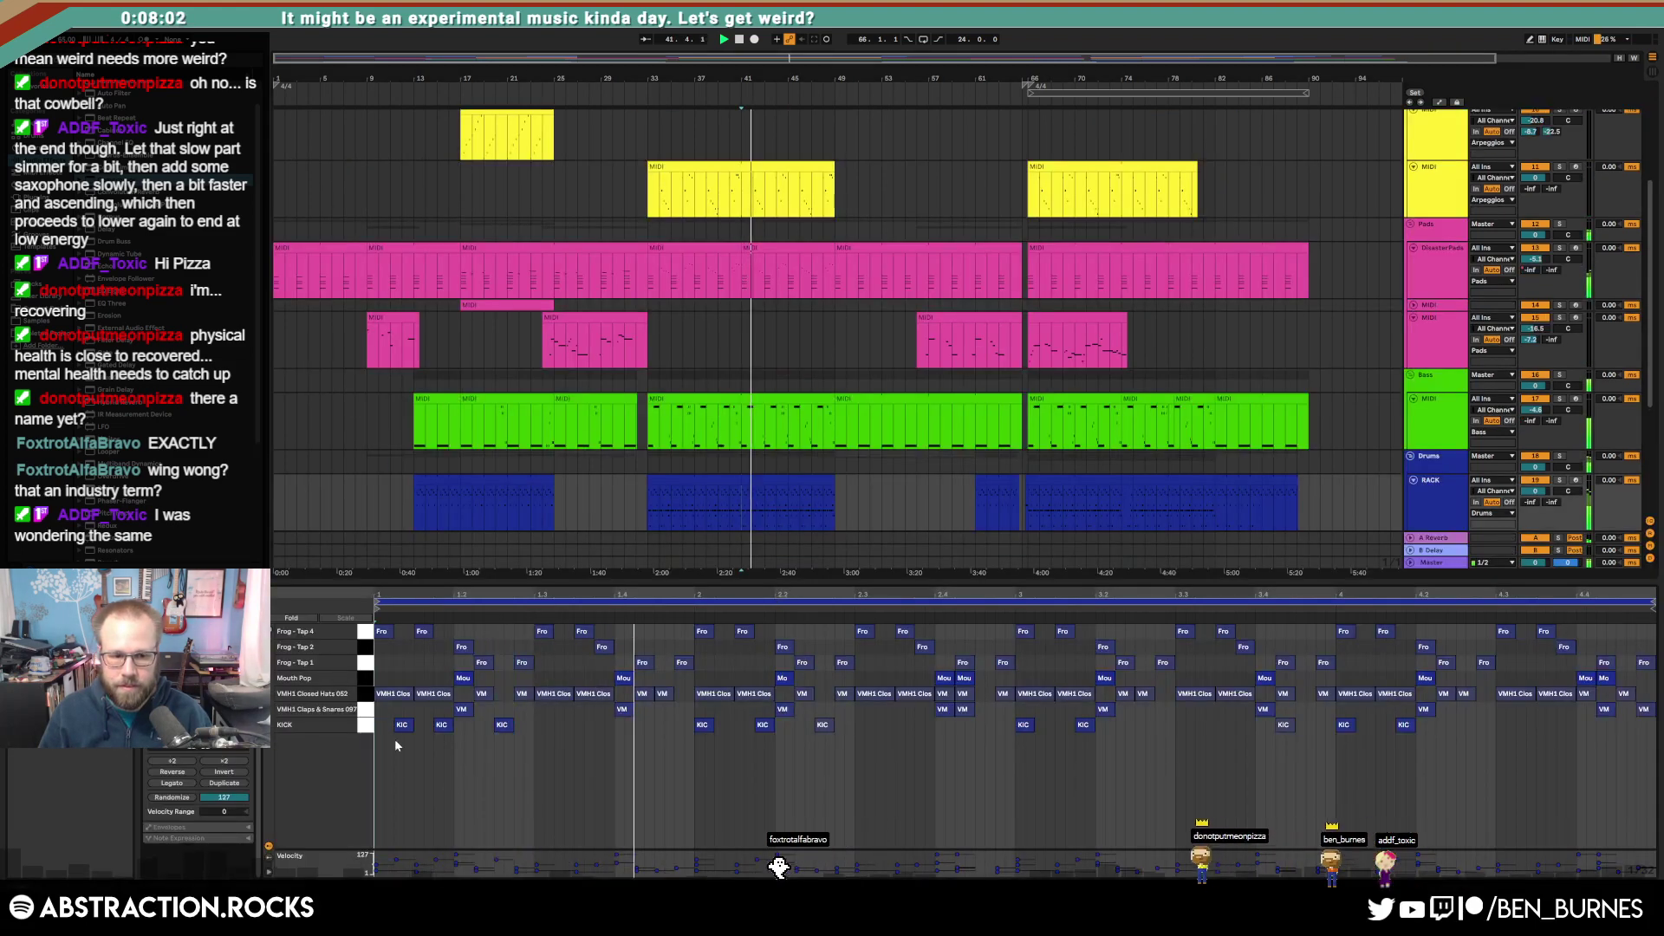
{"action": "left_click", "coordinate": [1129, 478]}
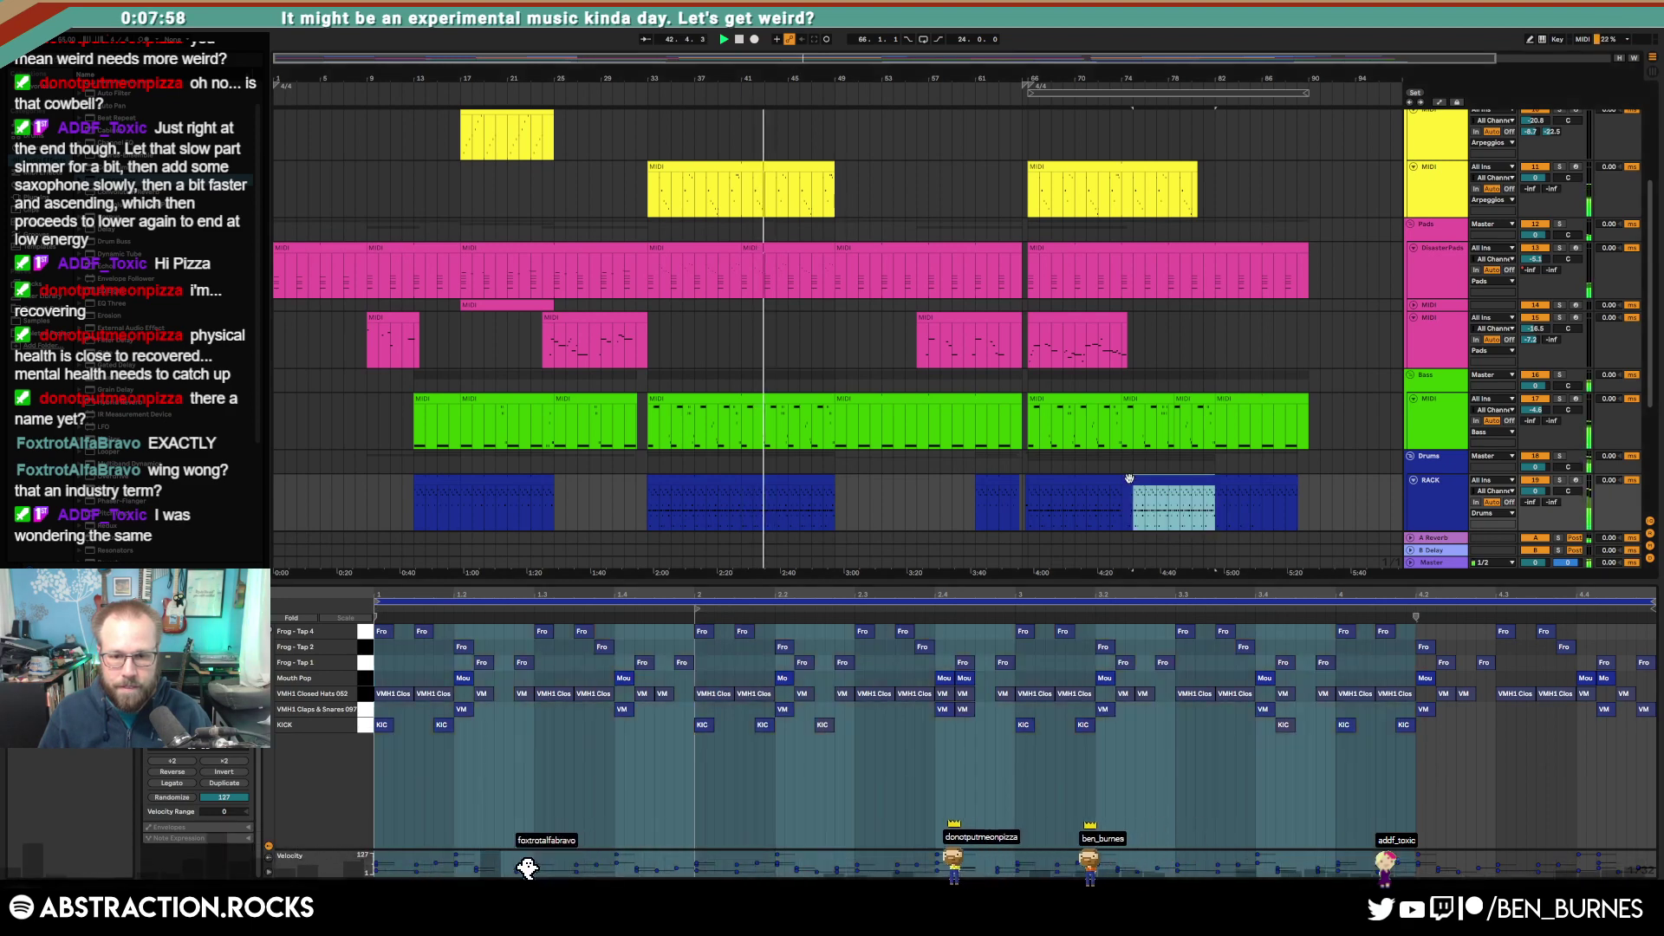
{"action": "scroll", "coordinate": [1144, 501], "scroll_direction": "up", "scroll_amount": 5}
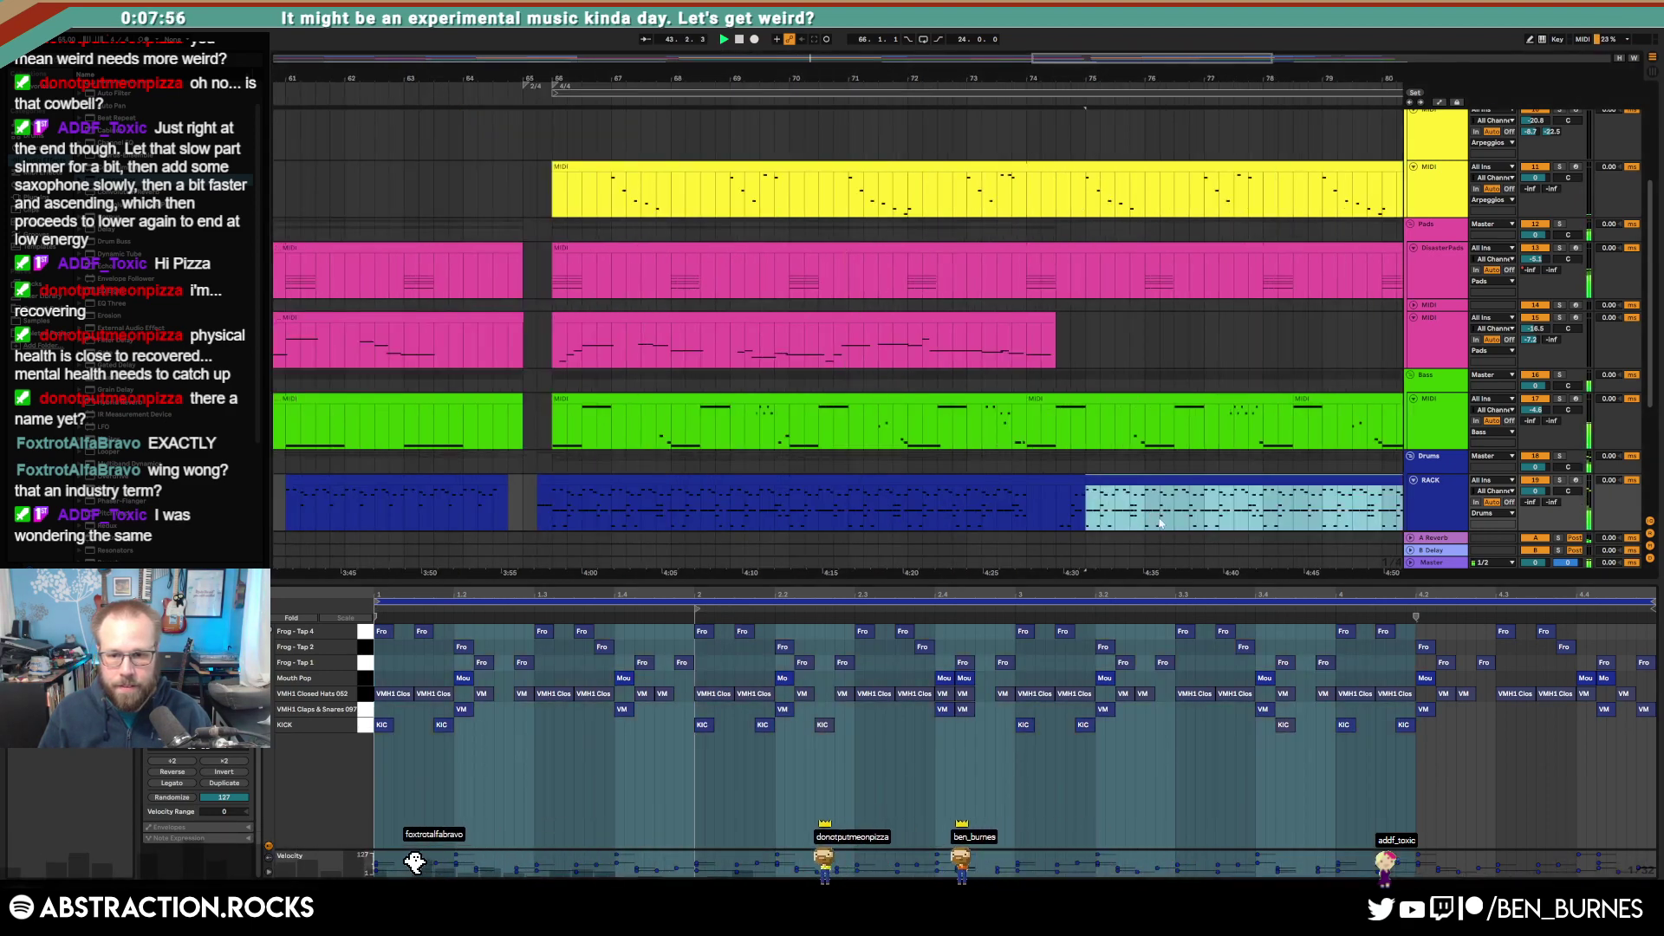
{"action": "left_click", "coordinate": [1156, 519]}
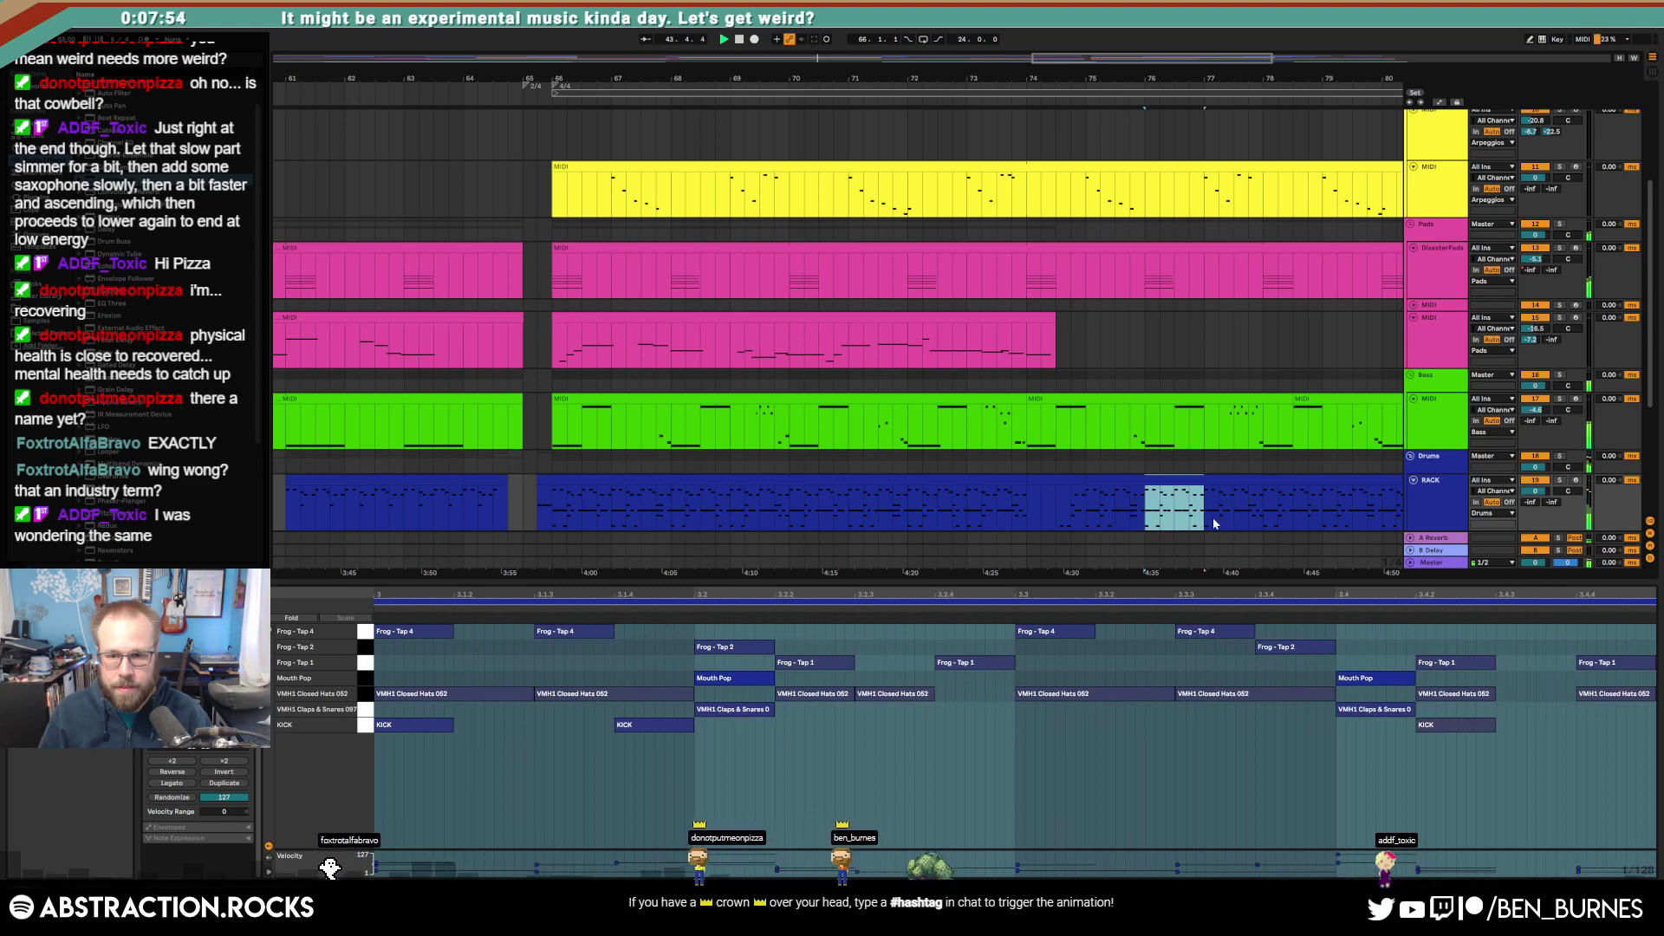
{"action": "scroll", "coordinate": [1215, 520], "scroll_direction": "up", "scroll_amount": 3}
{"action": "left_click", "coordinate": [1211, 514]}
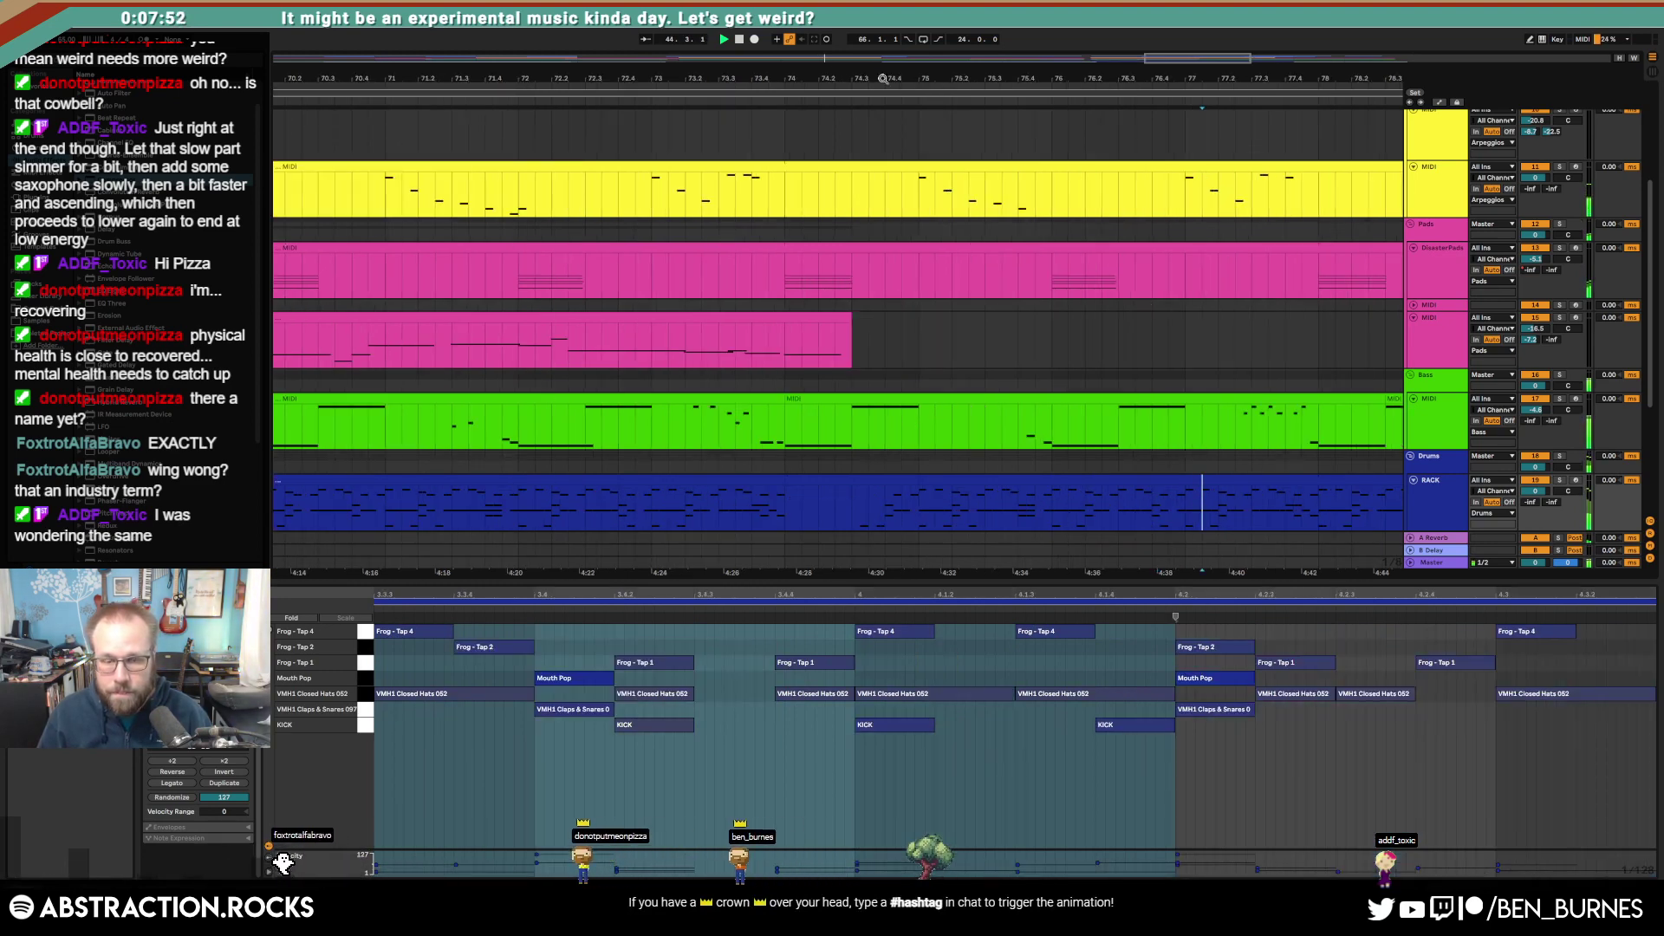
Step: Select the RACK section from about bar 78 to 82 and move its first KICK note slightly later
{"action": "left_click_drag", "start_coordinate": [883, 79], "coordinate": [491, 76]}
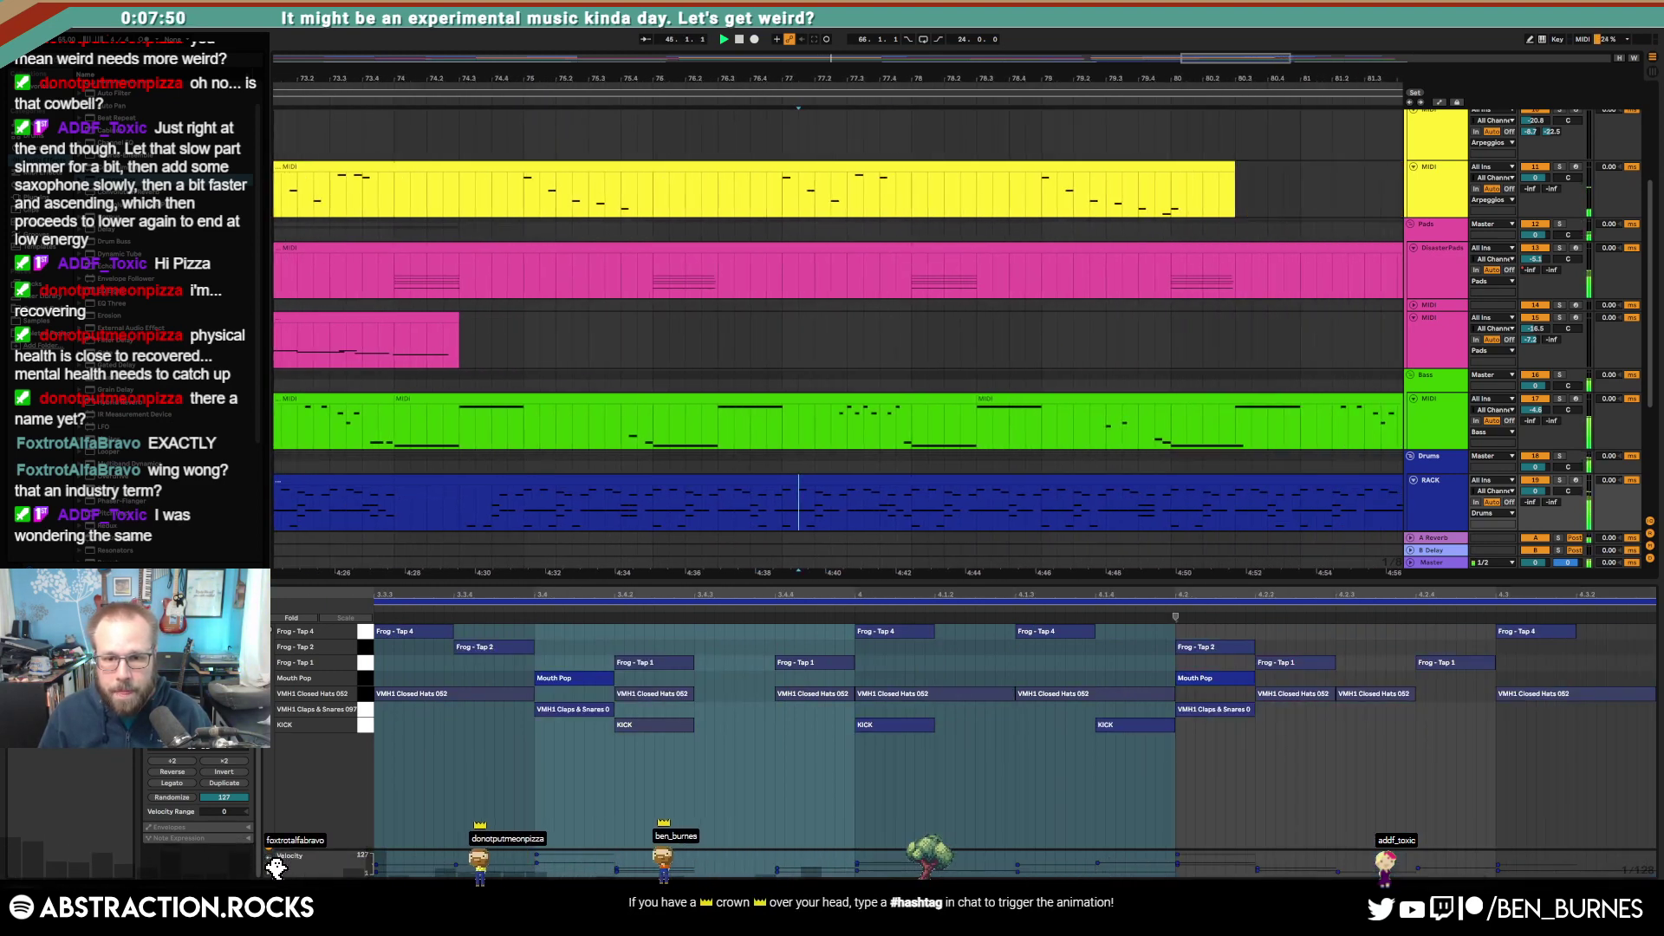
{"action": "left_click_drag", "start_coordinate": [910, 499], "coordinate": [1219, 494]}
{"action": "left_click_drag", "start_coordinate": [1190, 59], "coordinate": [1206, 59]}
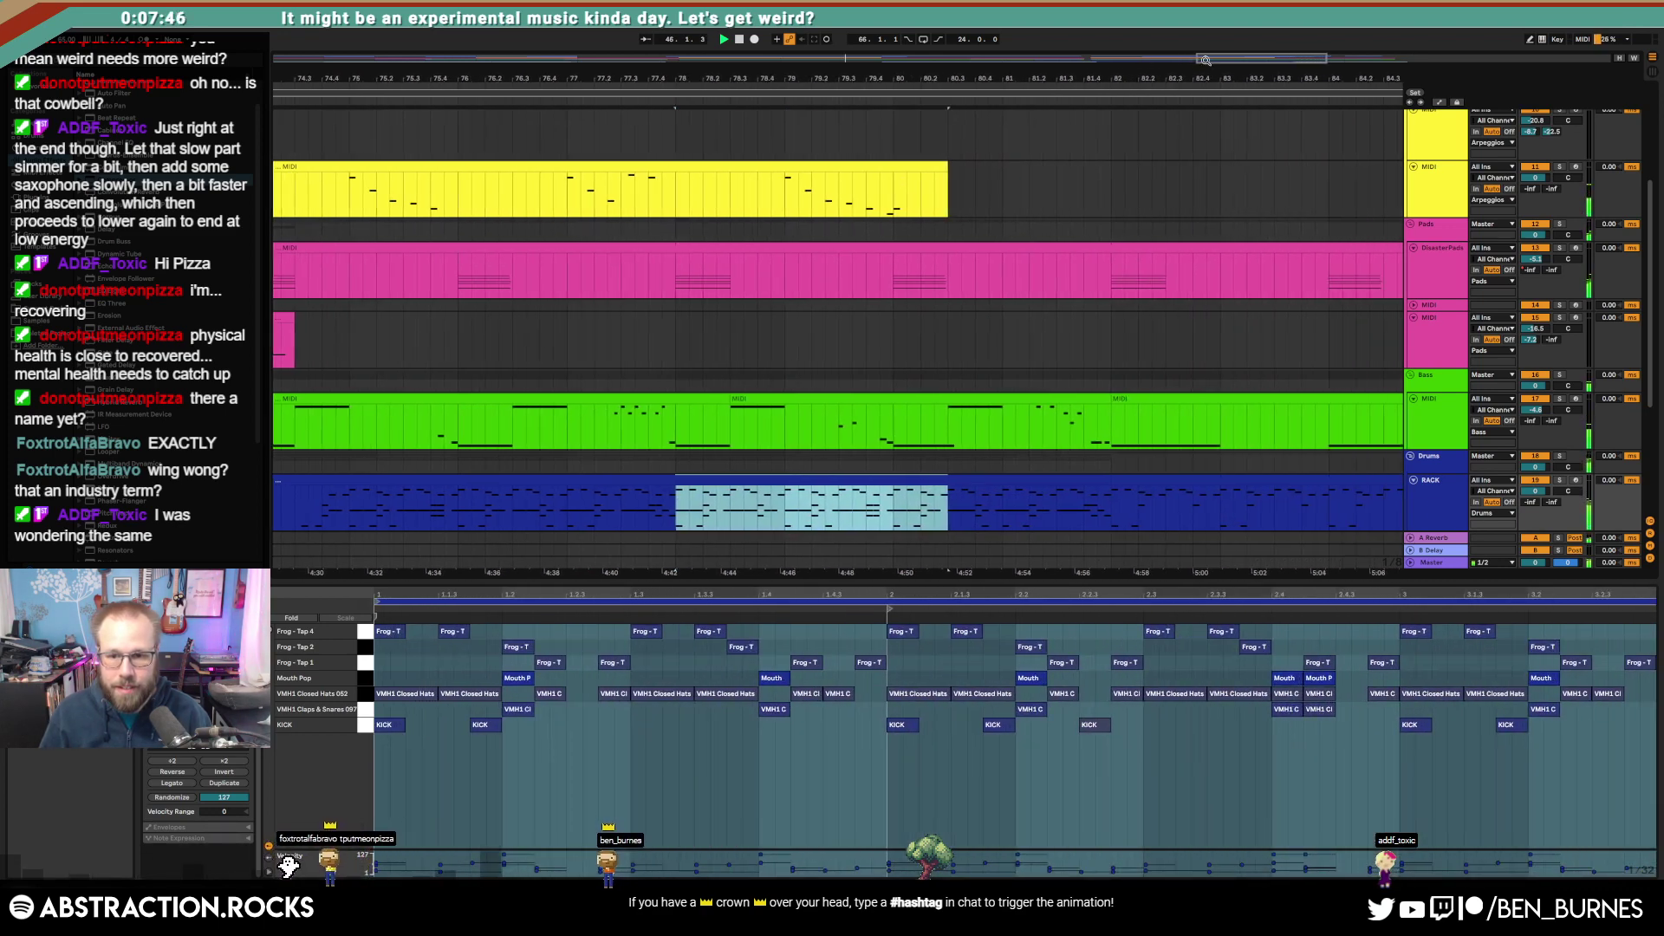
{"action": "left_click_drag", "start_coordinate": [1112, 496], "coordinate": [893, 496]}
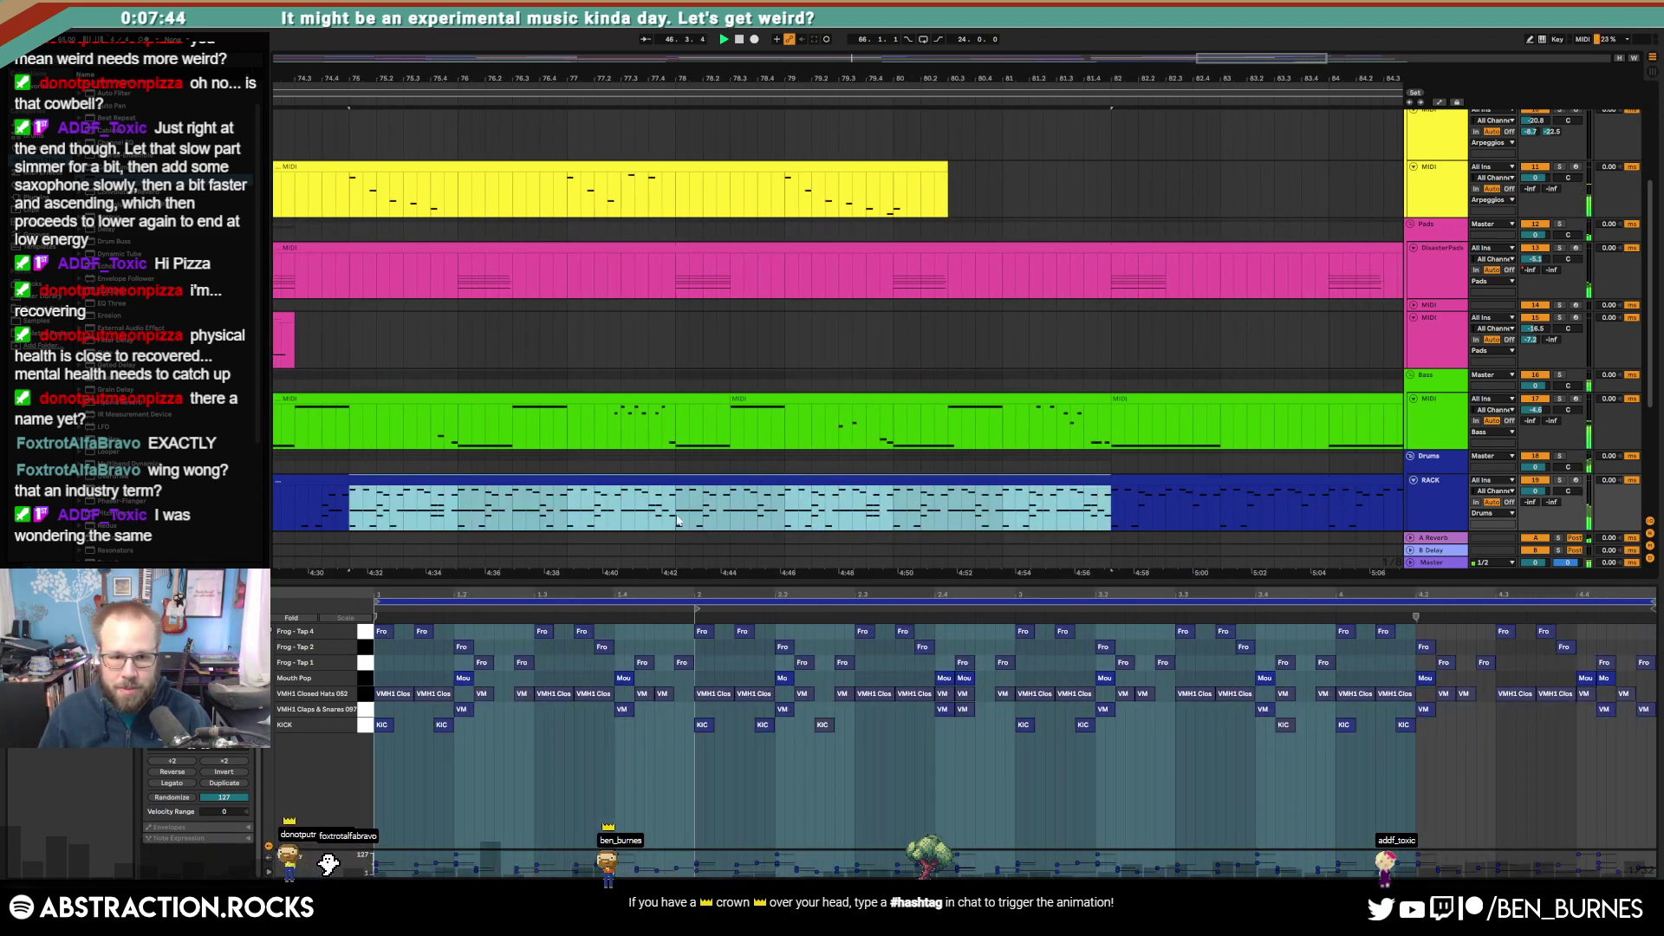
{"action": "left_click_drag", "start_coordinate": [677, 520], "coordinate": [1112, 509]}
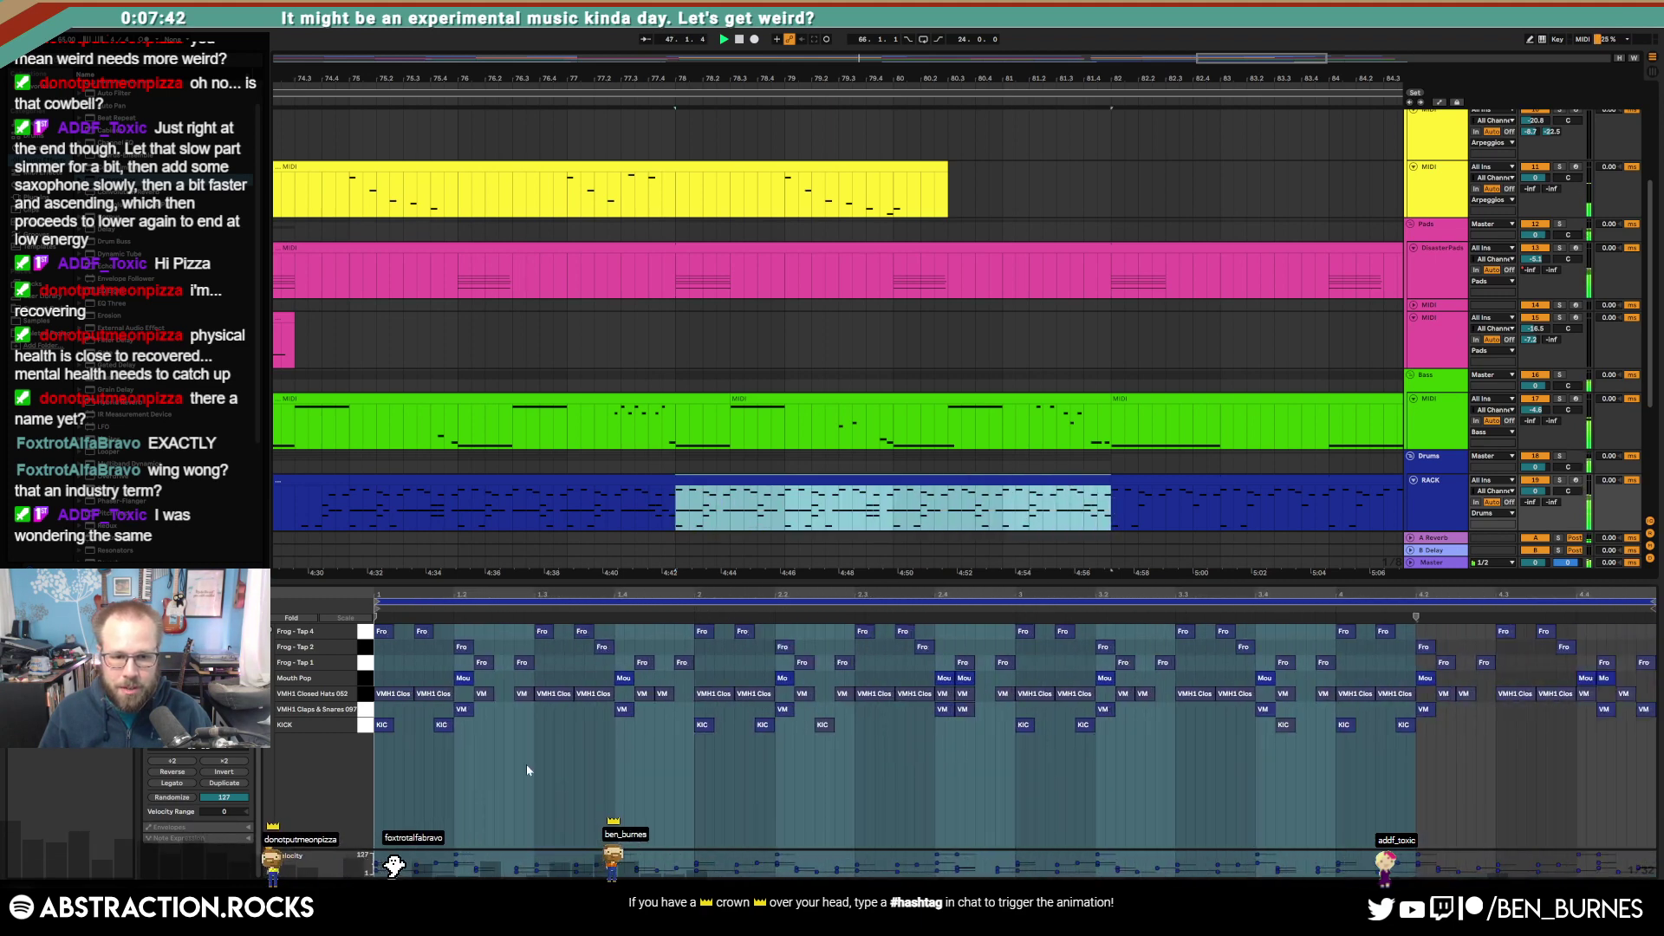
{"action": "left_click_drag", "start_coordinate": [386, 729], "coordinate": [411, 731]}
{"action": "scroll", "coordinate": [704, 525], "scroll_direction": "down", "scroll_amount": 8}
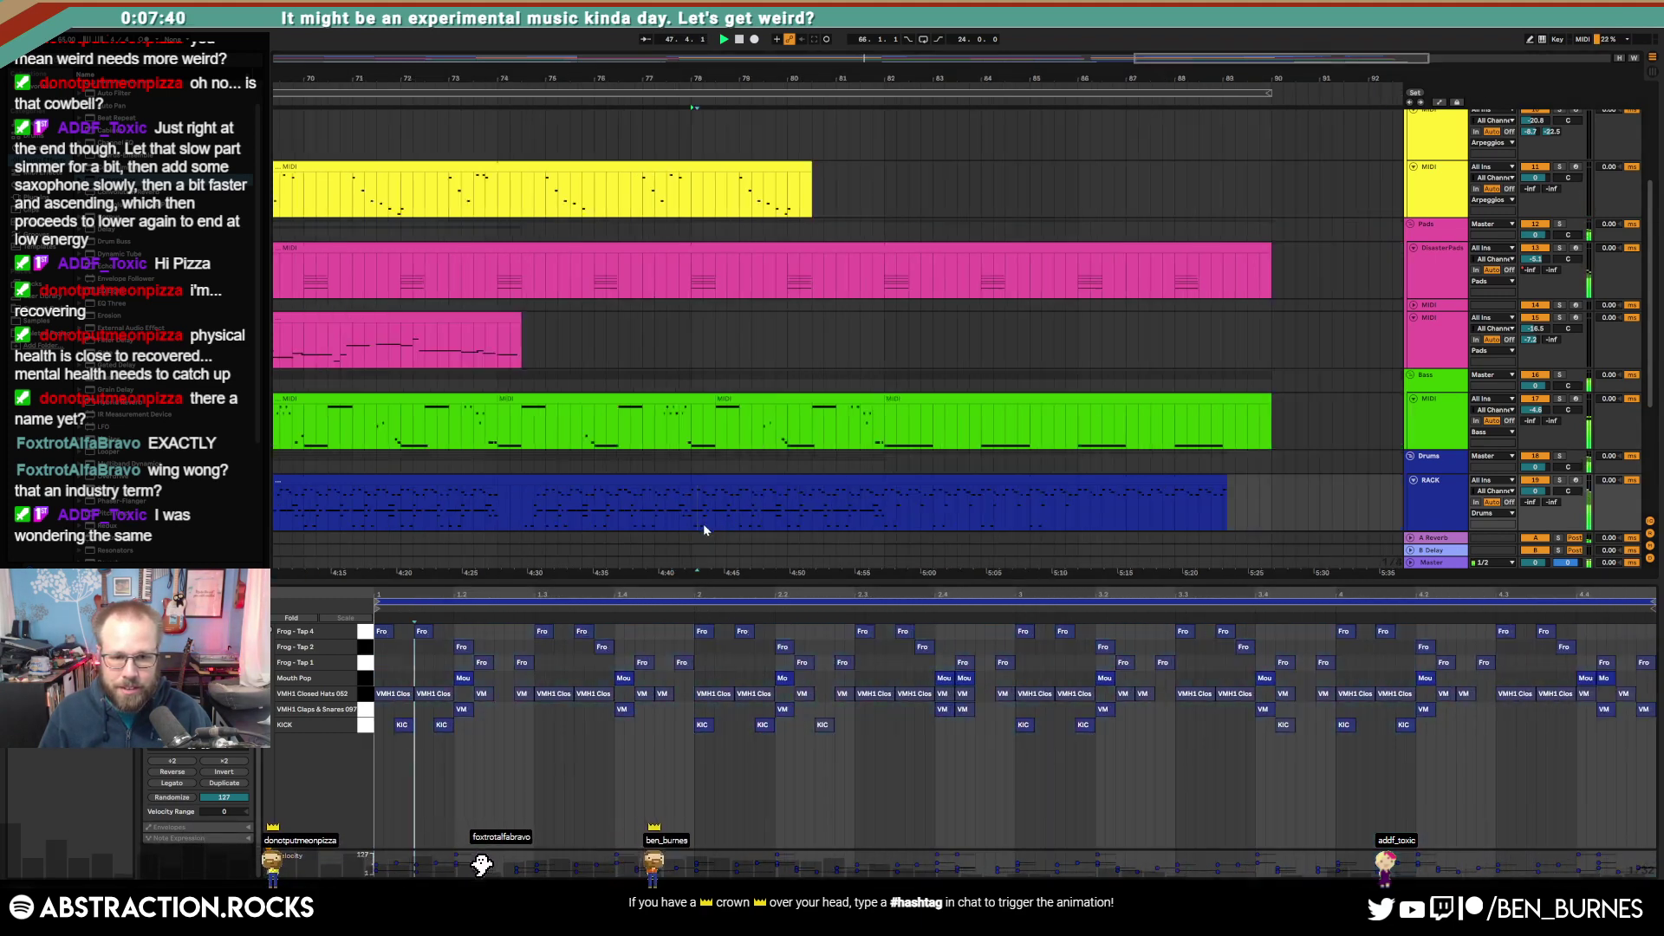
Step: Return to the device view and check the Master loudness in Youlean Loudness Meter 2
{"action": "key", "text": "shift+Tab"}
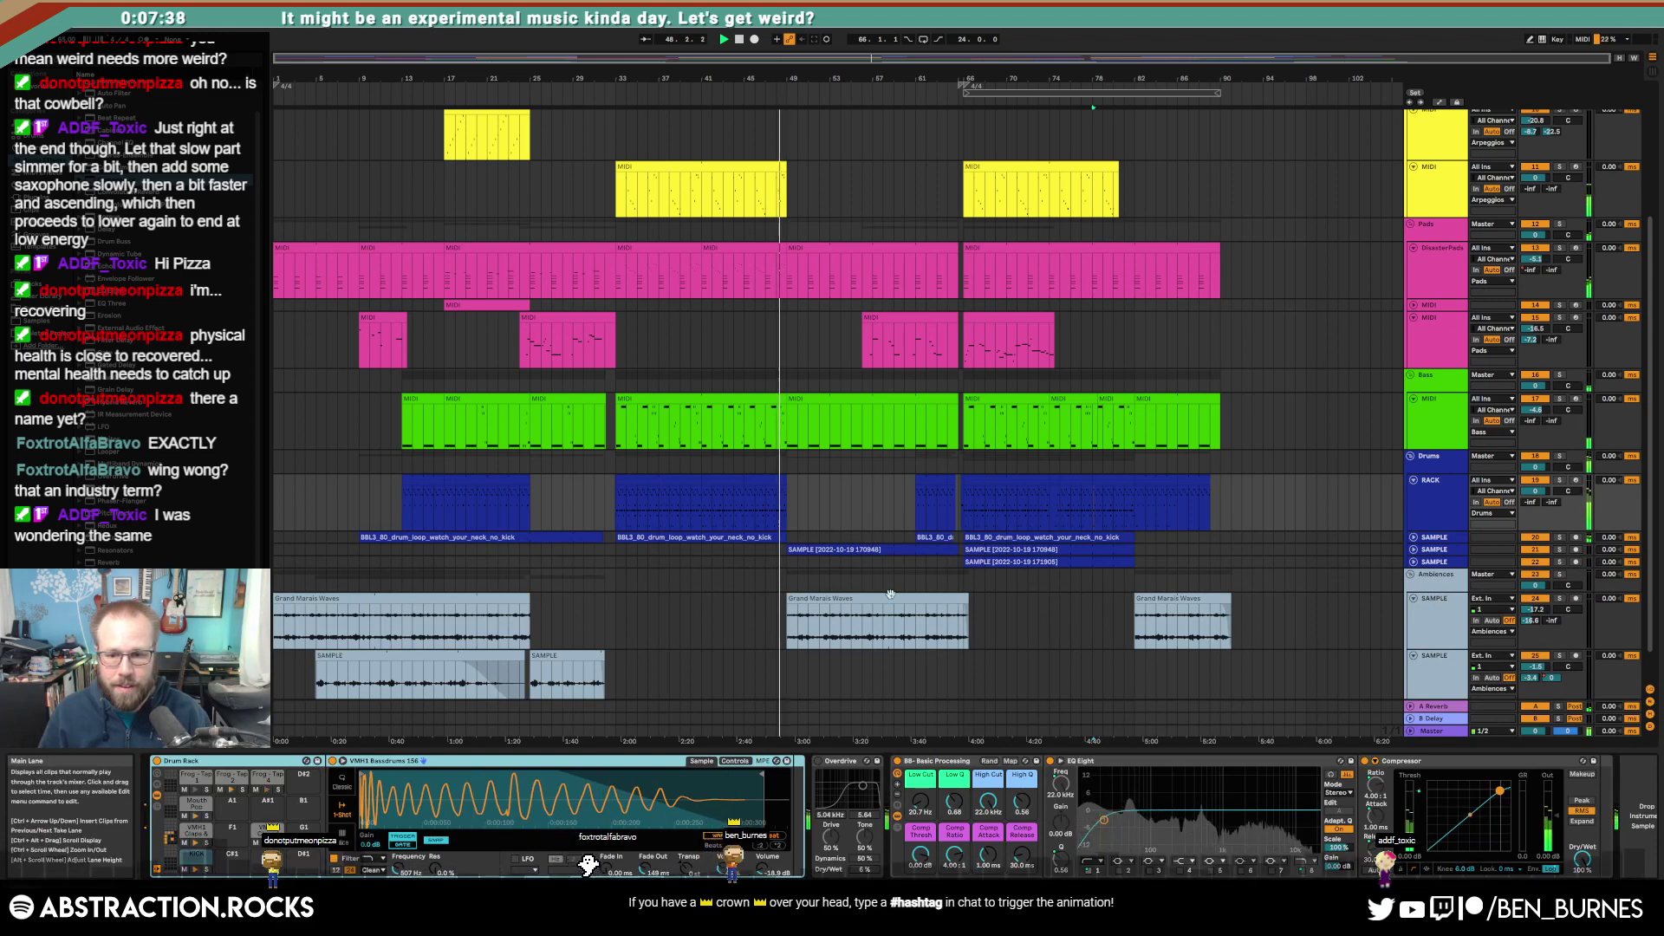
{"action": "left_click", "coordinate": [1432, 731]}
{"action": "left_click", "coordinate": [1262, 760]}
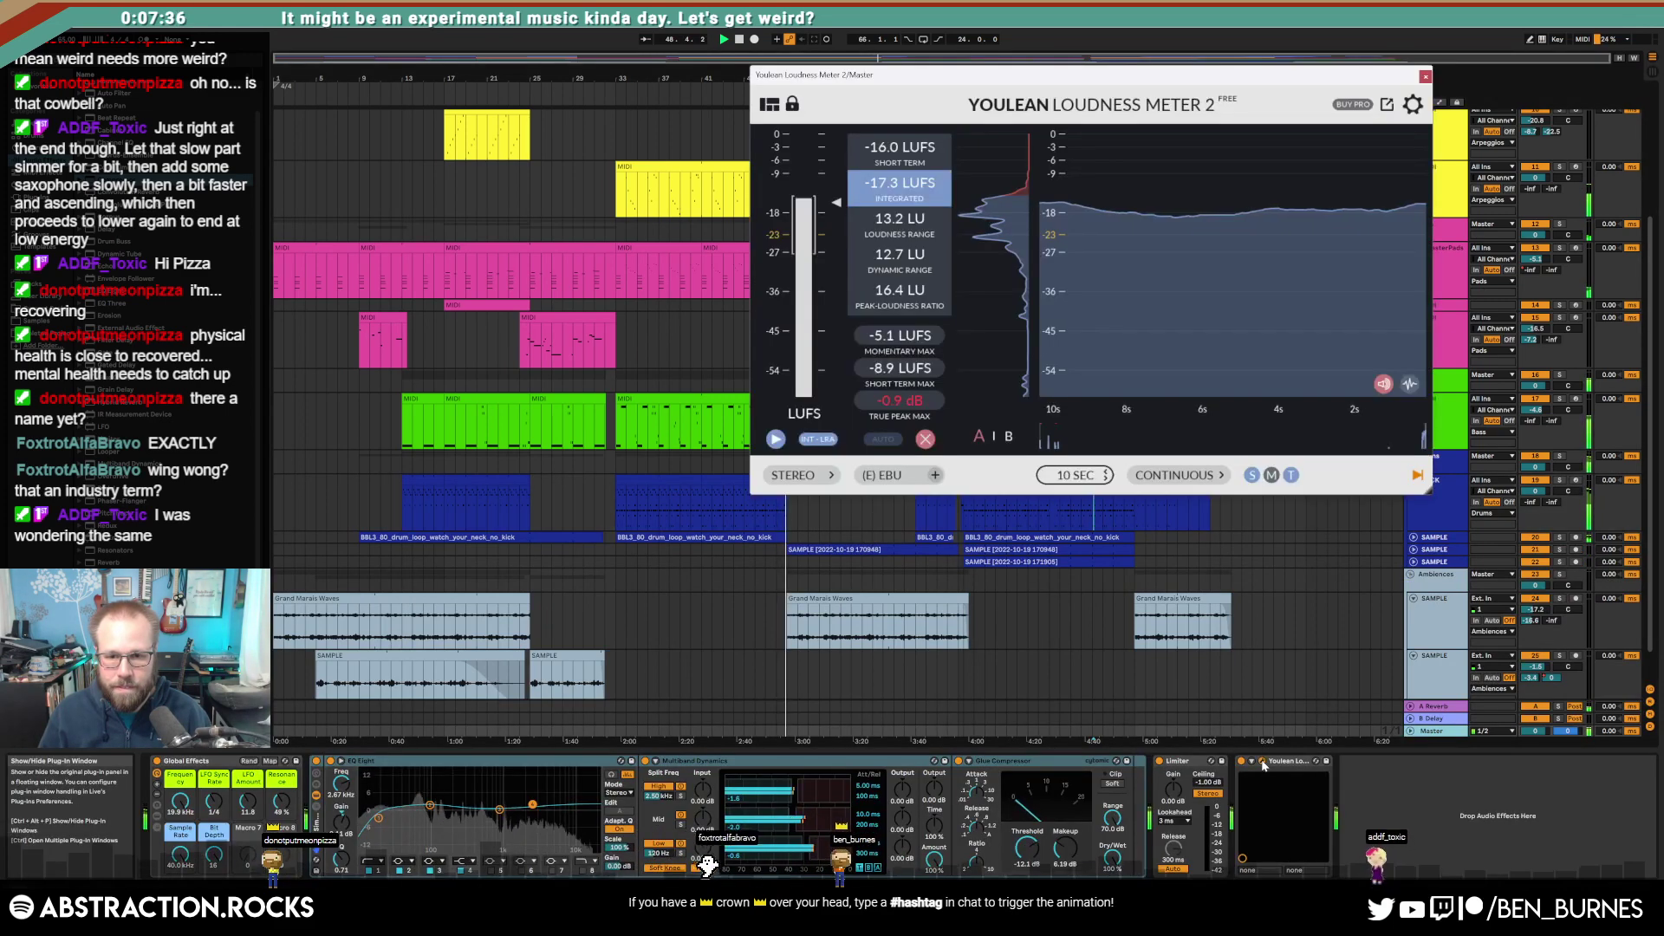
{"action": "left_click_drag", "start_coordinate": [1059, 221], "coordinate": [1083, 191]}
{"action": "left_click", "coordinate": [1539, 187]}
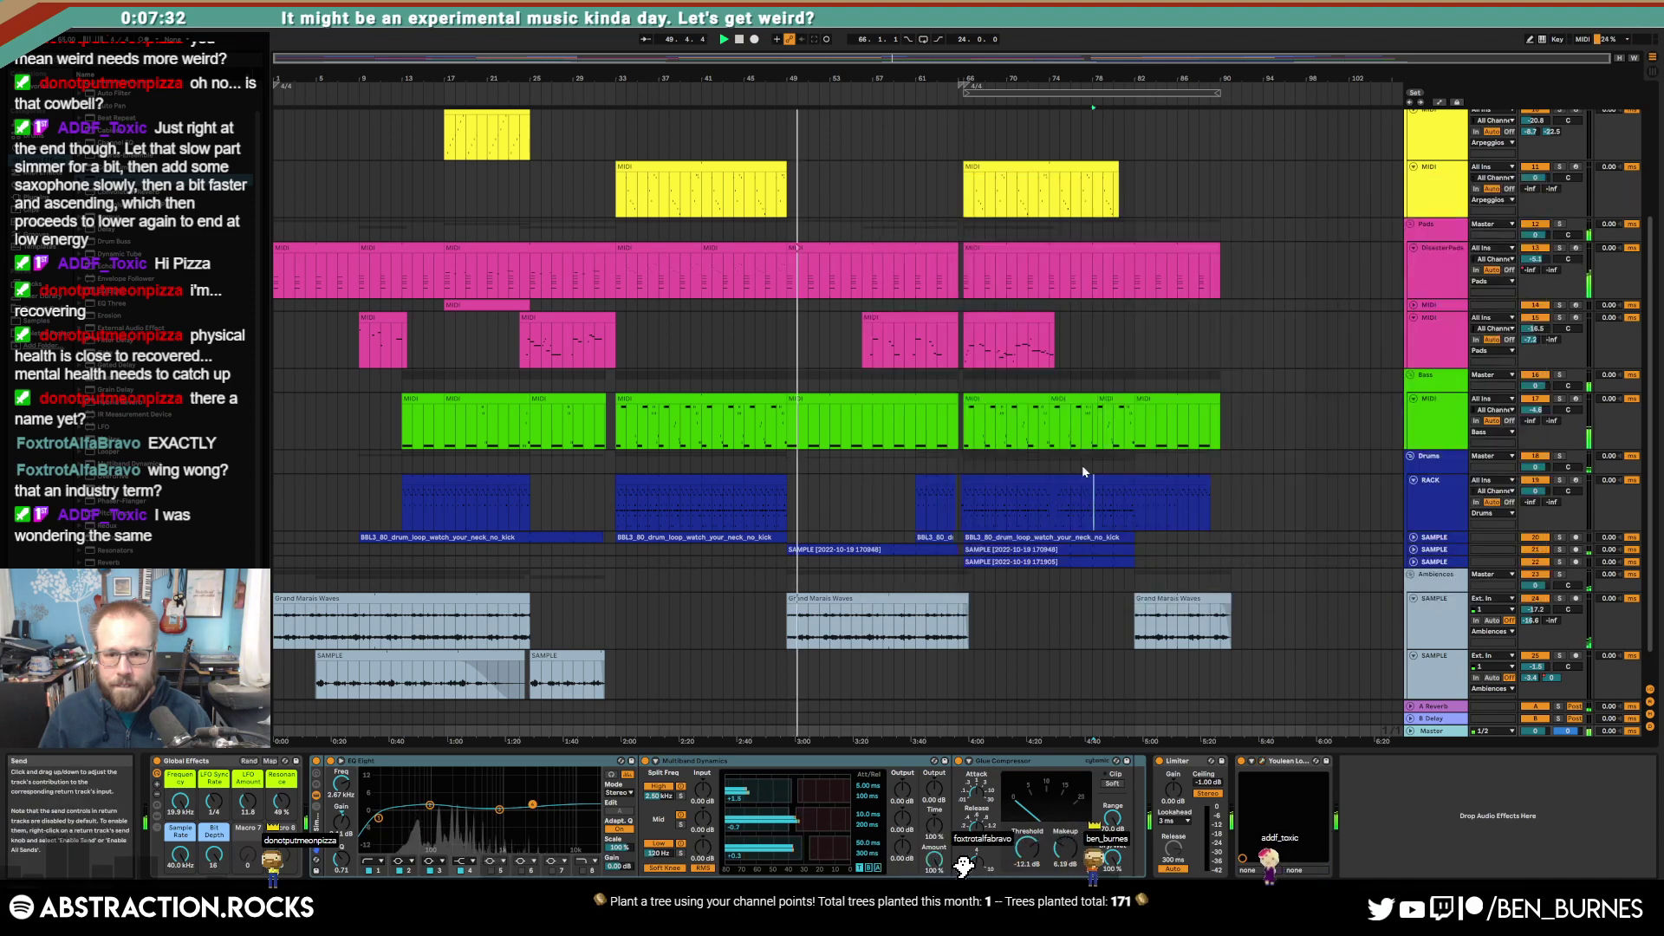
Step: Expand the SAMPLE track holding the 170948 clips, insert a Utility first in its chain, and show automation lanes
{"action": "left_click", "coordinate": [1414, 552]}
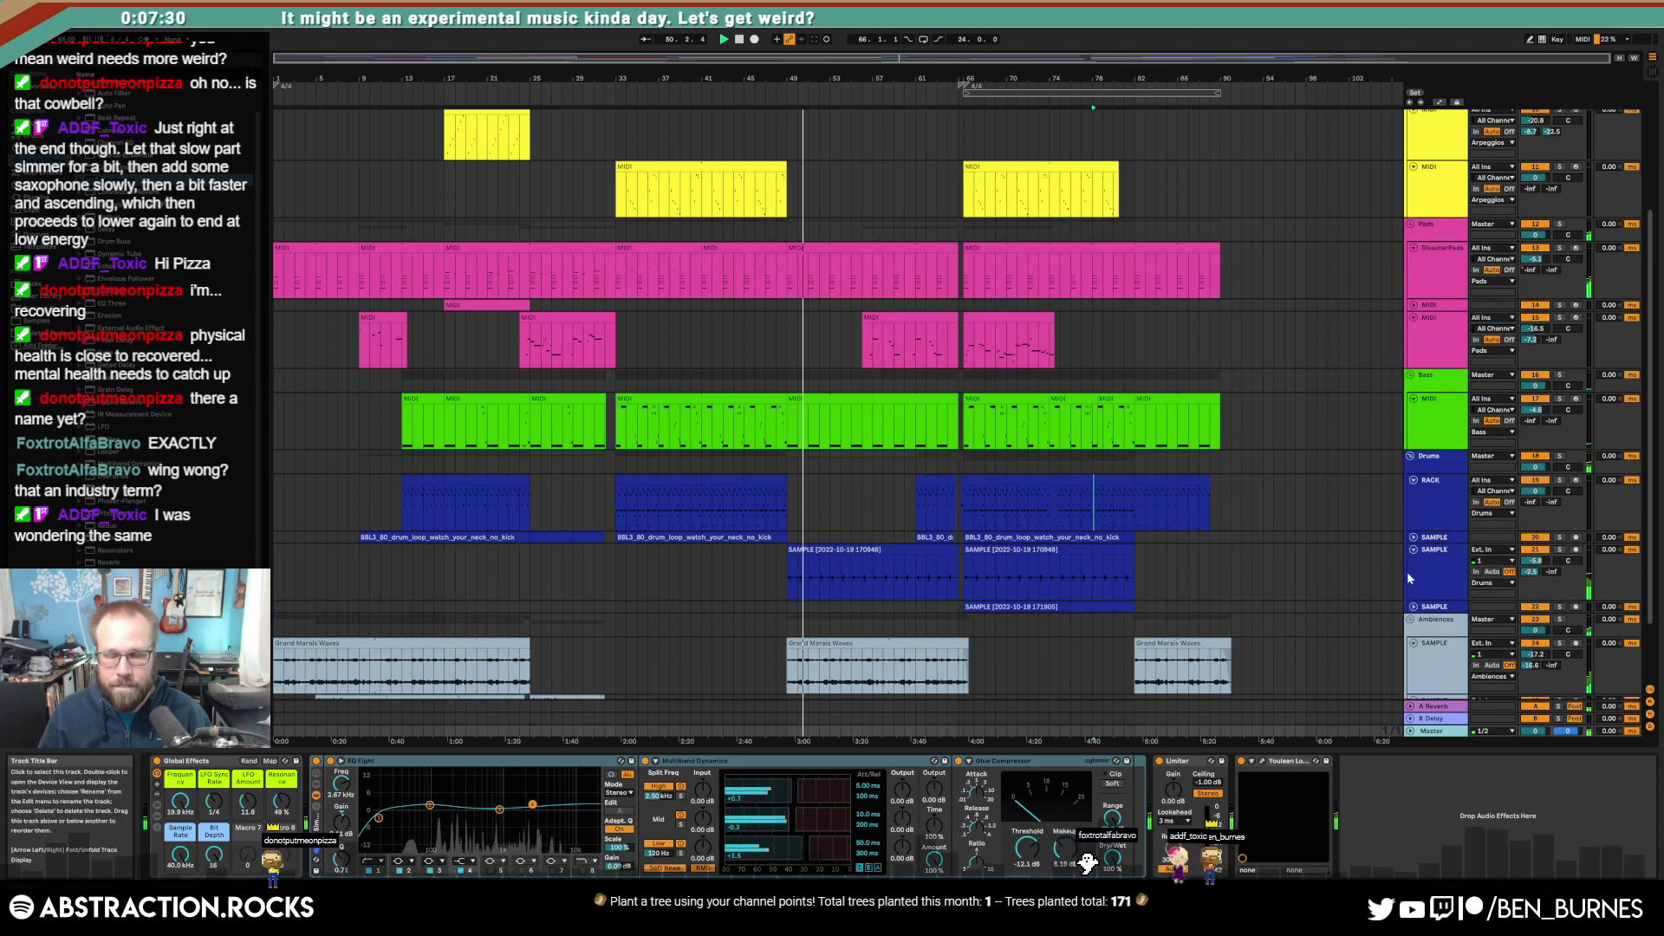
{"action": "left_click", "coordinate": [1420, 575]}
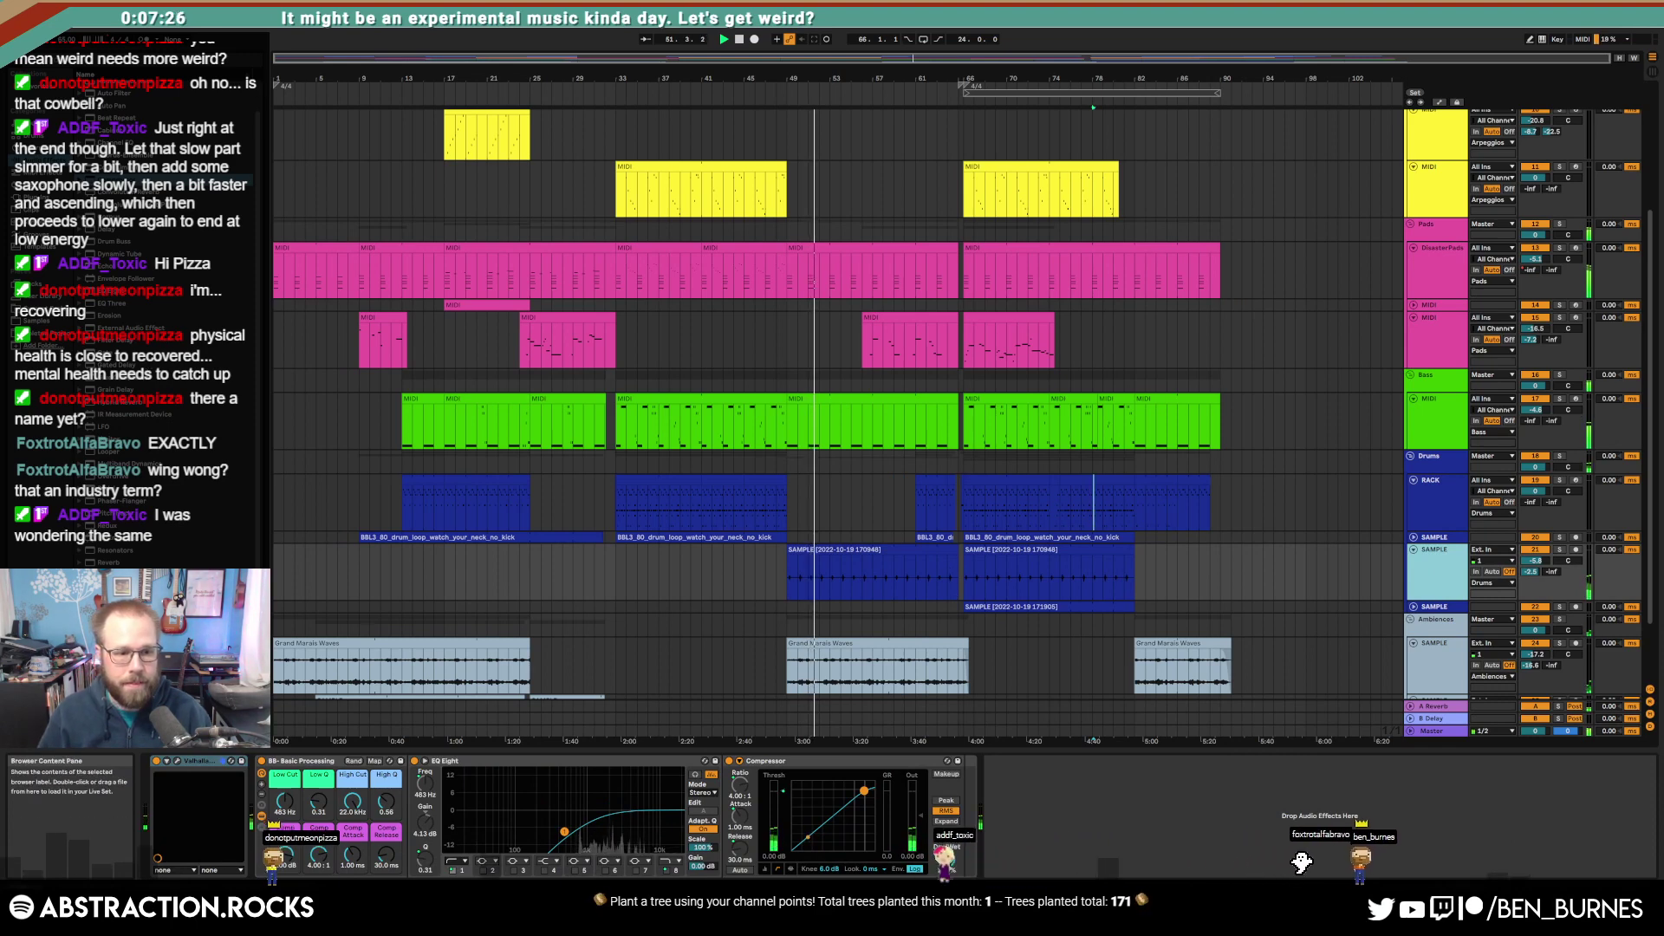
{"action": "left_click_drag", "start_coordinate": [146, 365], "coordinate": [149, 810]}
{"action": "key", "text": "a"}
Step: Automate the Utility gain to fade in from the first 170948 clip's start at bar 49 to 0 dB around bar 61
{"action": "left_click", "coordinate": [862, 579]}
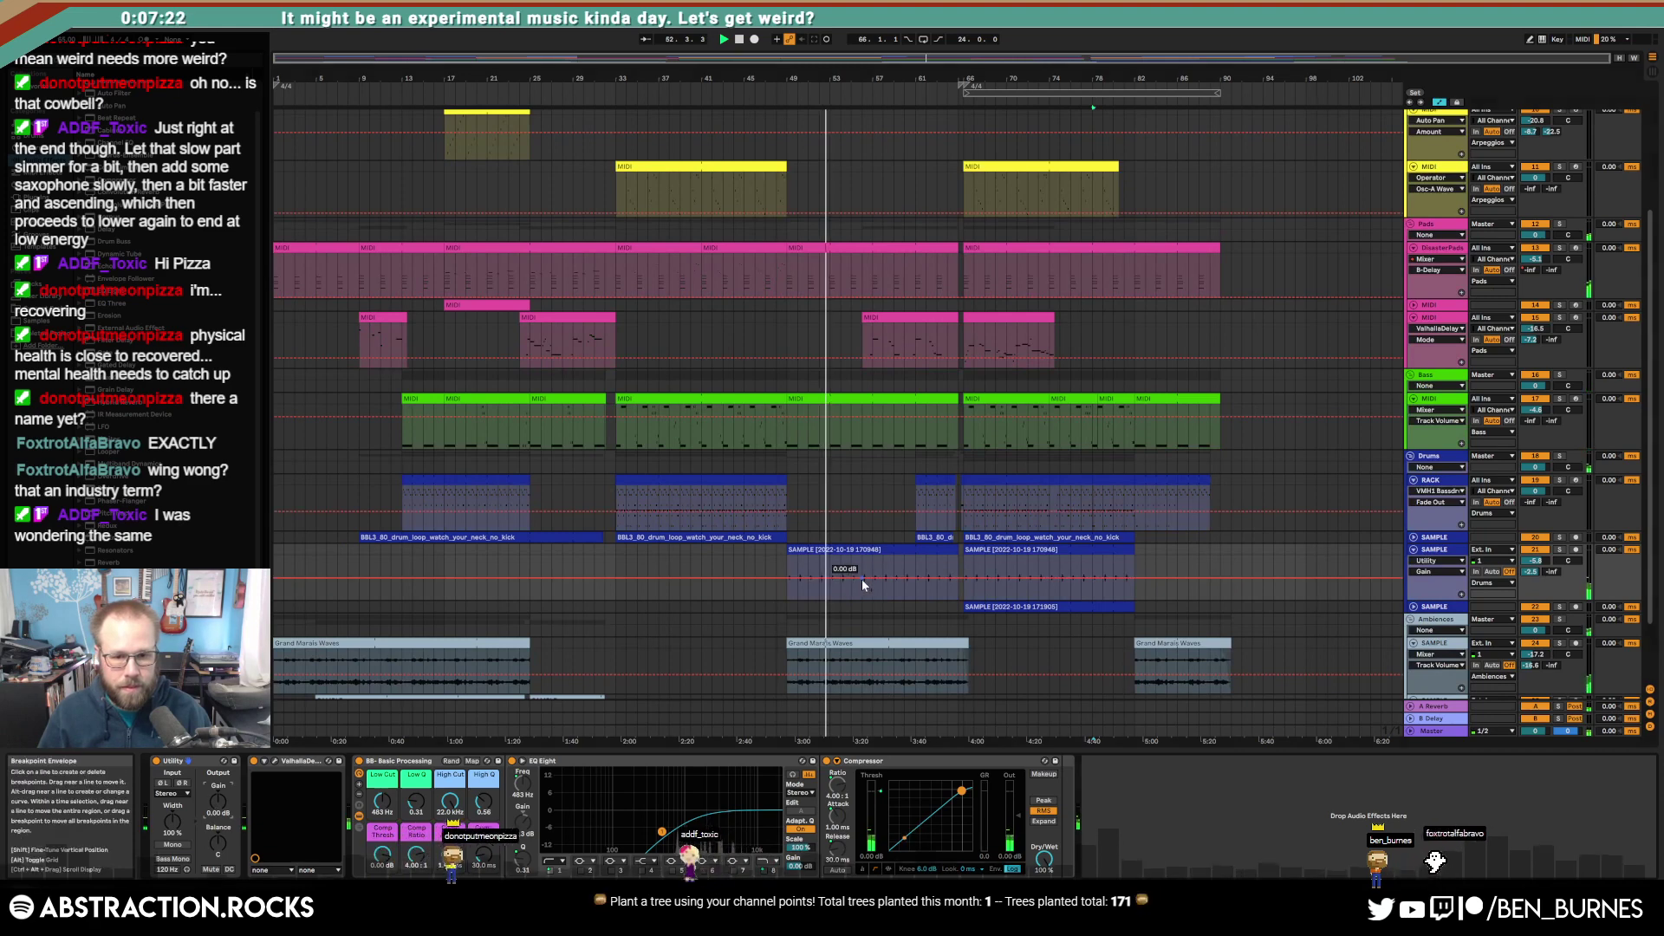
{"action": "left_click_drag", "start_coordinate": [786, 578], "coordinate": [771, 583]}
{"action": "left_click", "coordinate": [776, 571]}
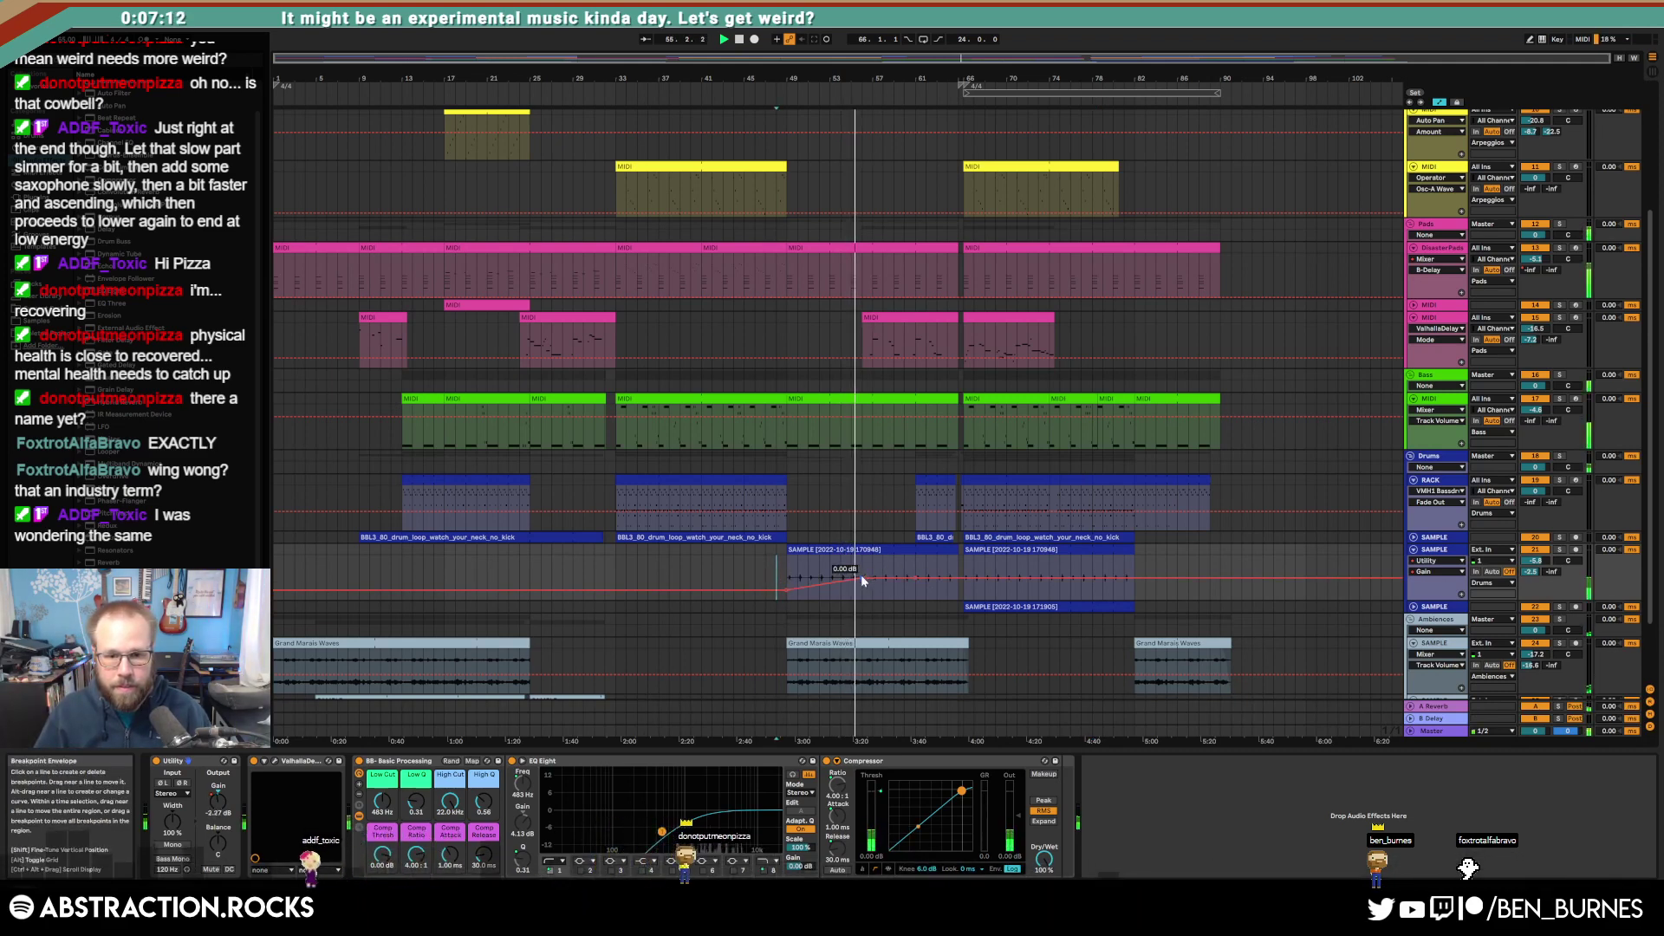
{"action": "left_click_drag", "start_coordinate": [864, 575], "coordinate": [915, 576]}
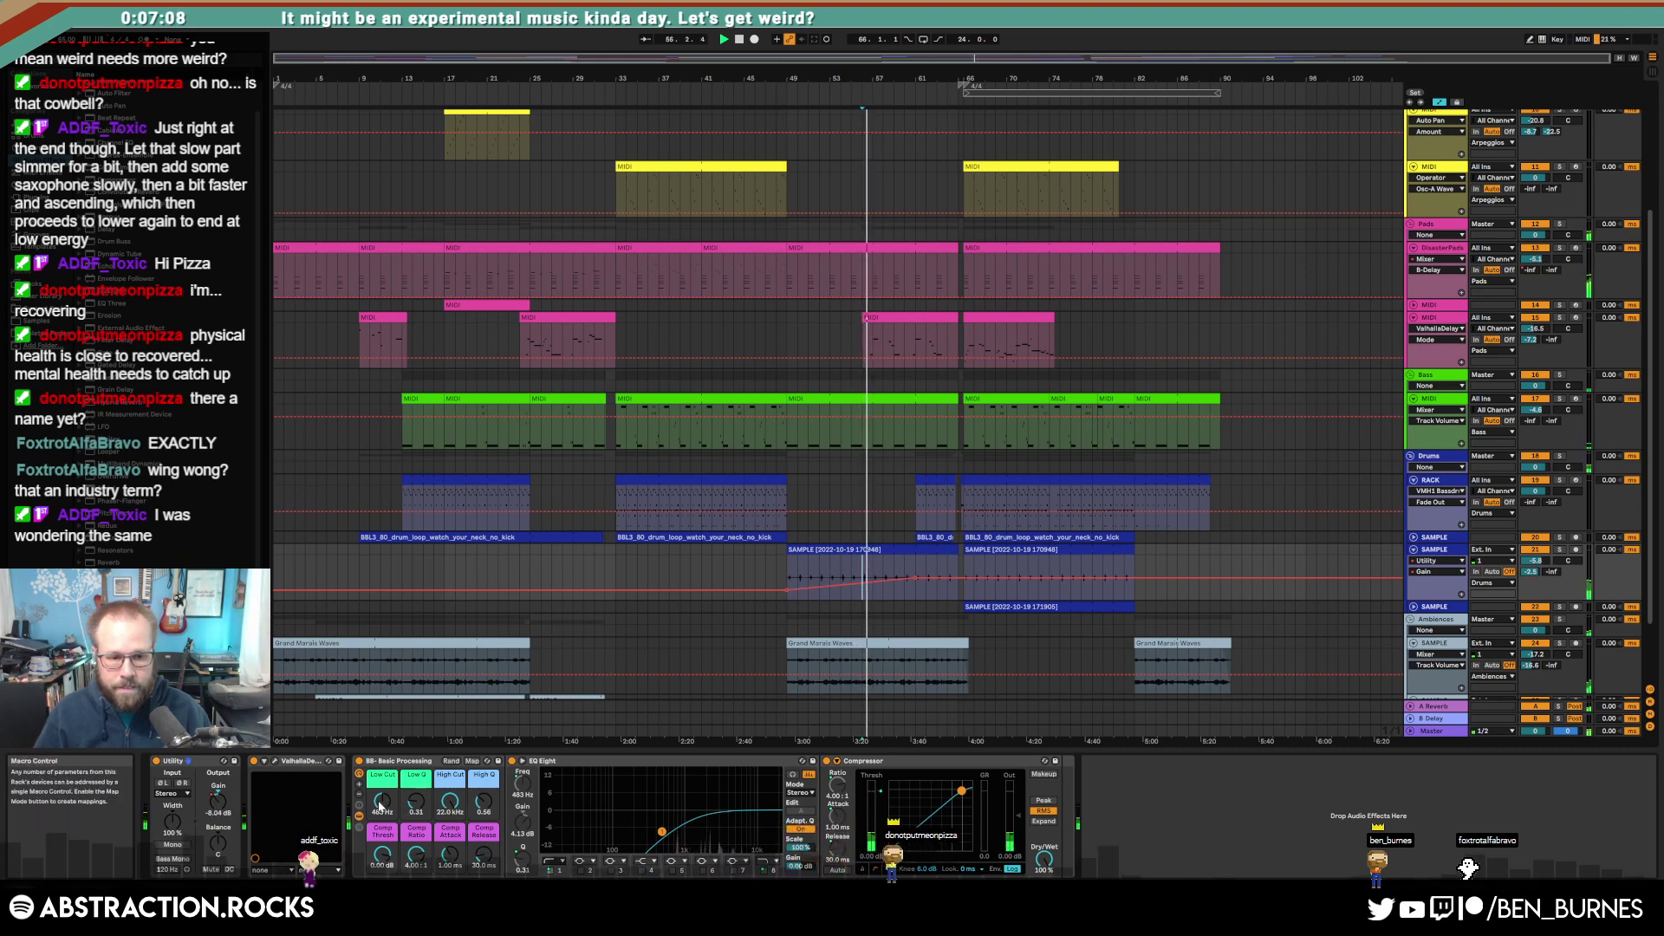
Step: Automate the same track's Low Cut to sweep down from about 2 kHz at bar 49 to 580 Hz by about bar 61
{"action": "left_click_drag", "start_coordinate": [383, 803], "coordinate": [382, 785]}
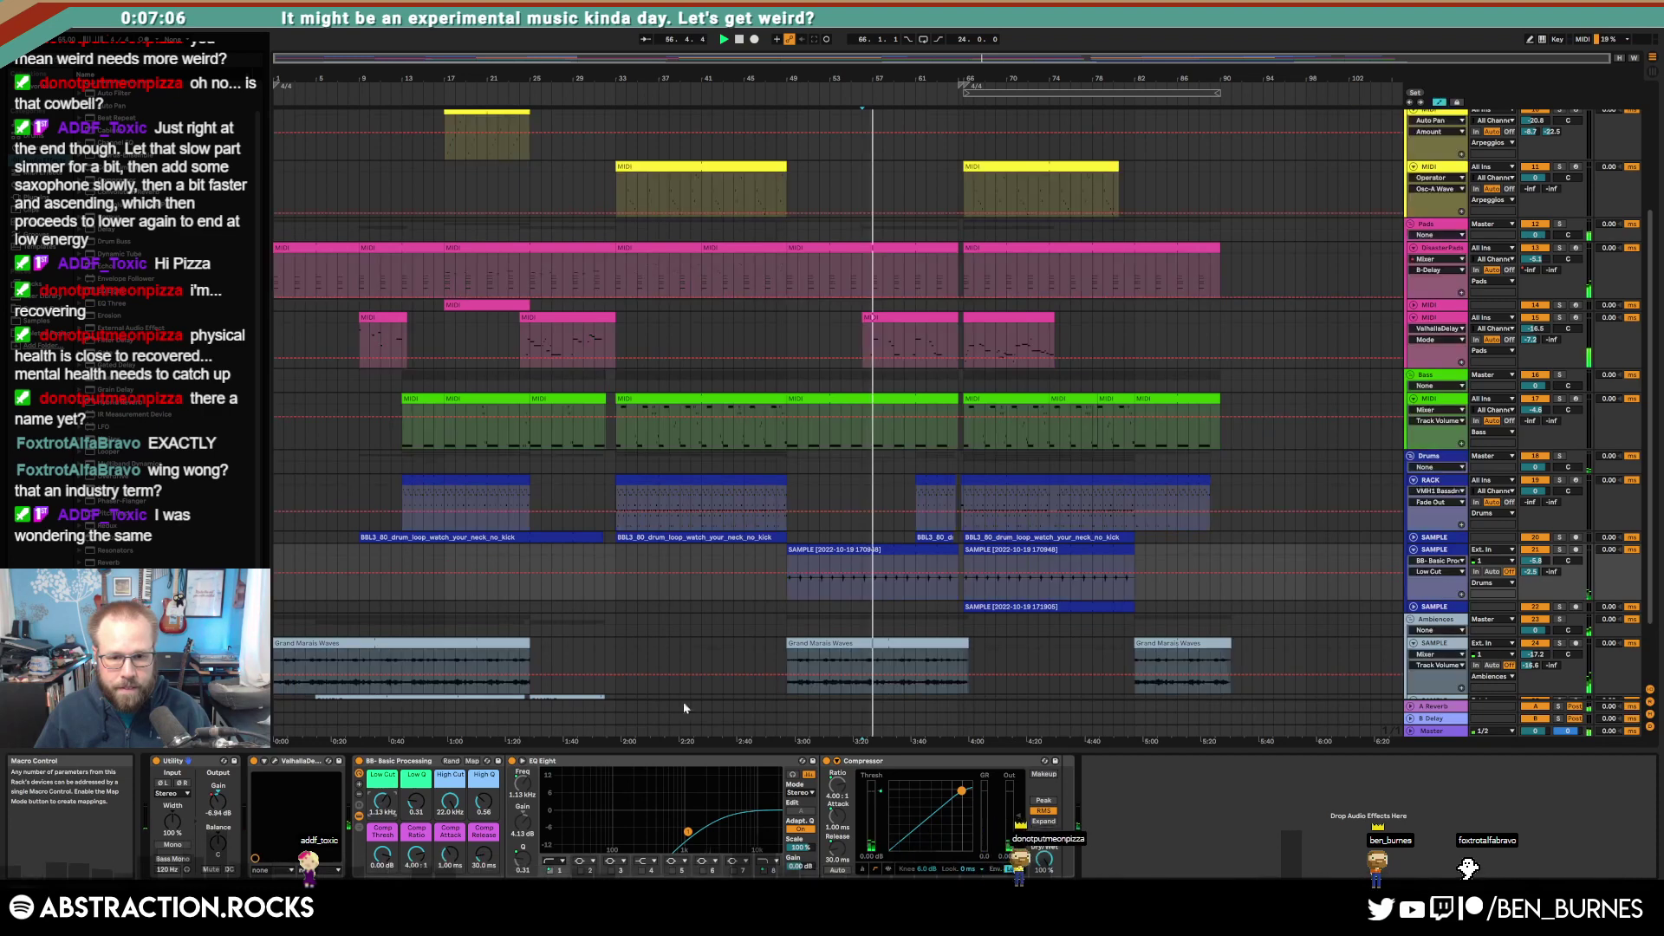
{"action": "left_click_drag", "start_coordinate": [786, 574], "coordinate": [916, 579]}
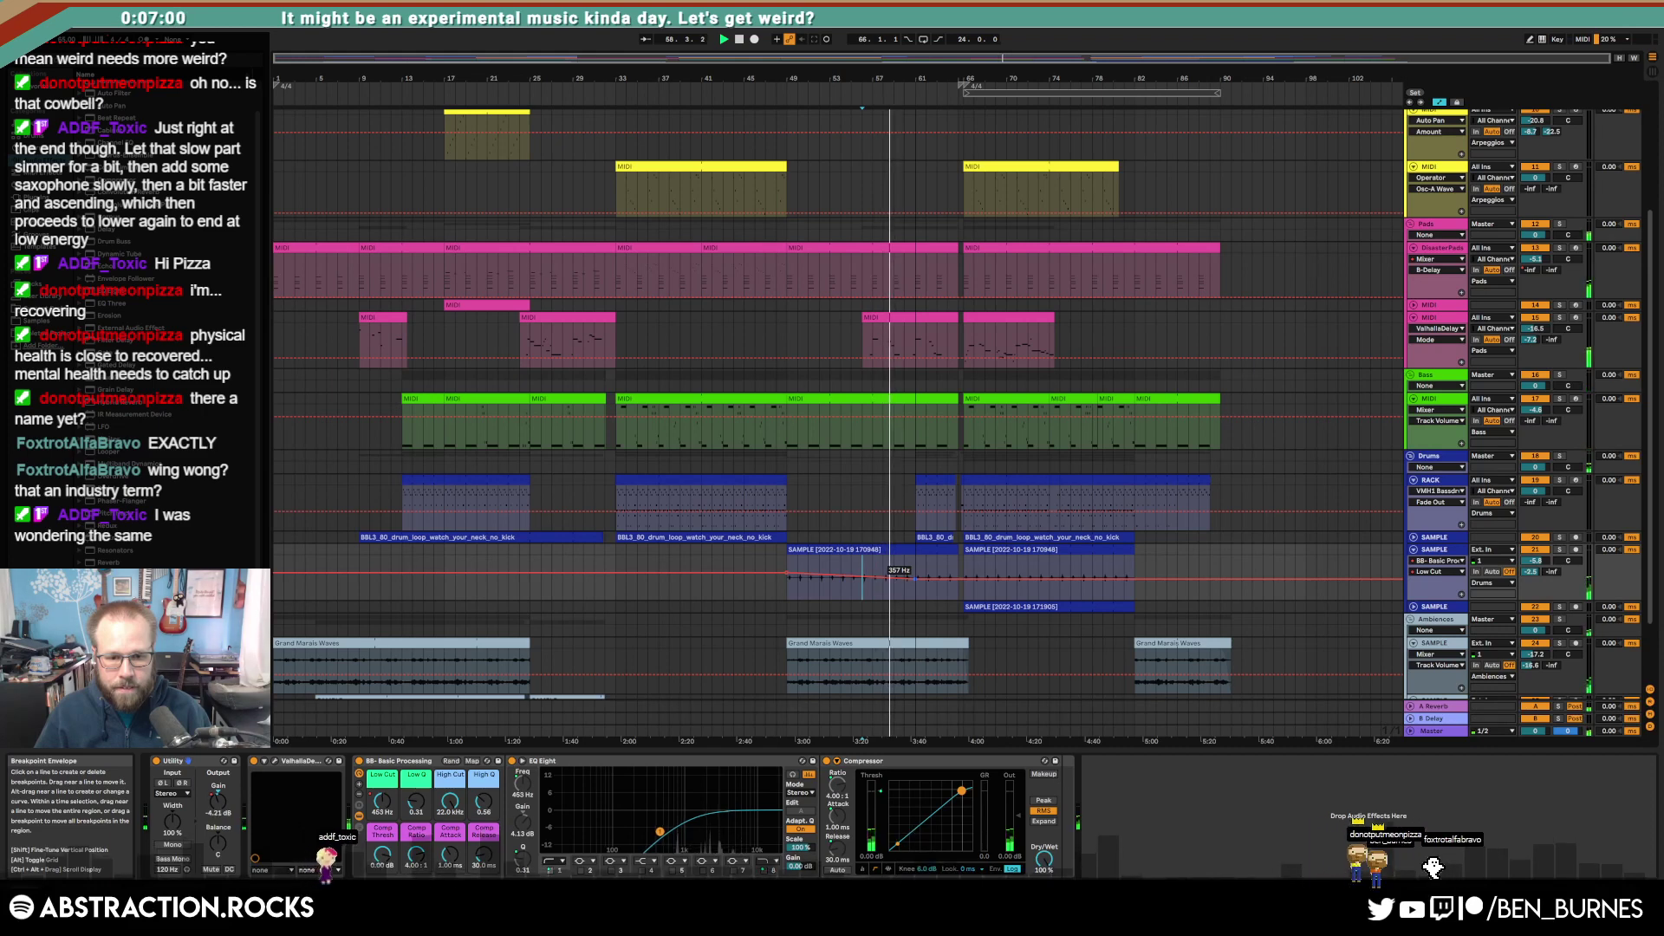
{"action": "left_click_drag", "start_coordinate": [767, 563], "coordinate": [767, 560]}
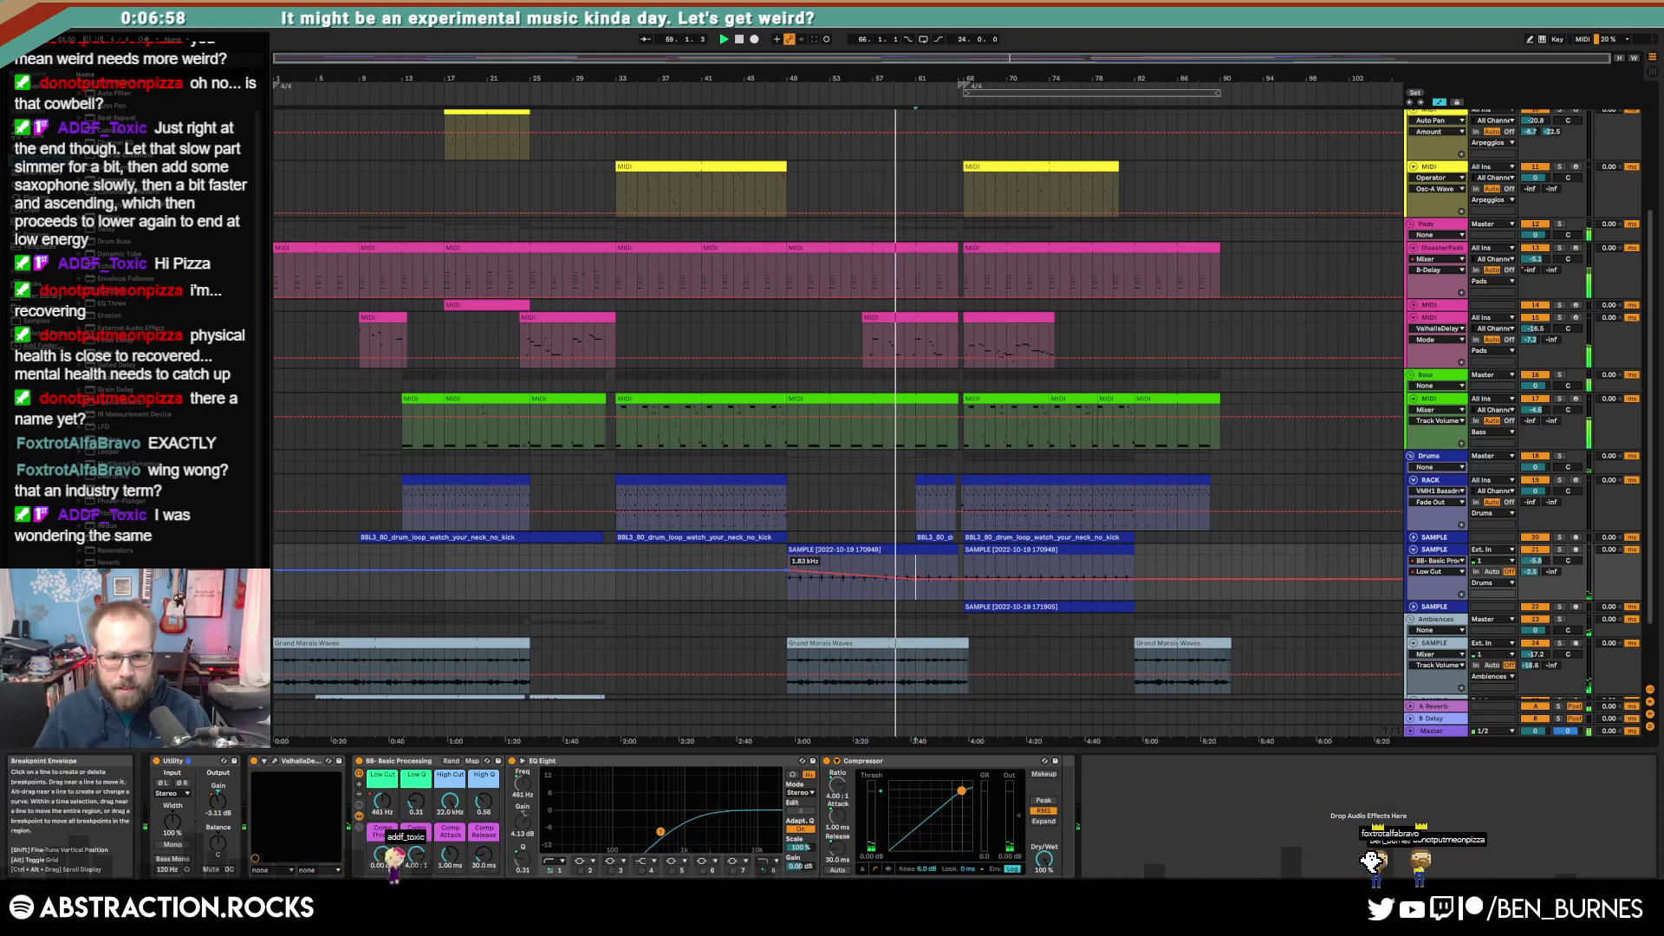
{"action": "left_click", "coordinate": [789, 581]}
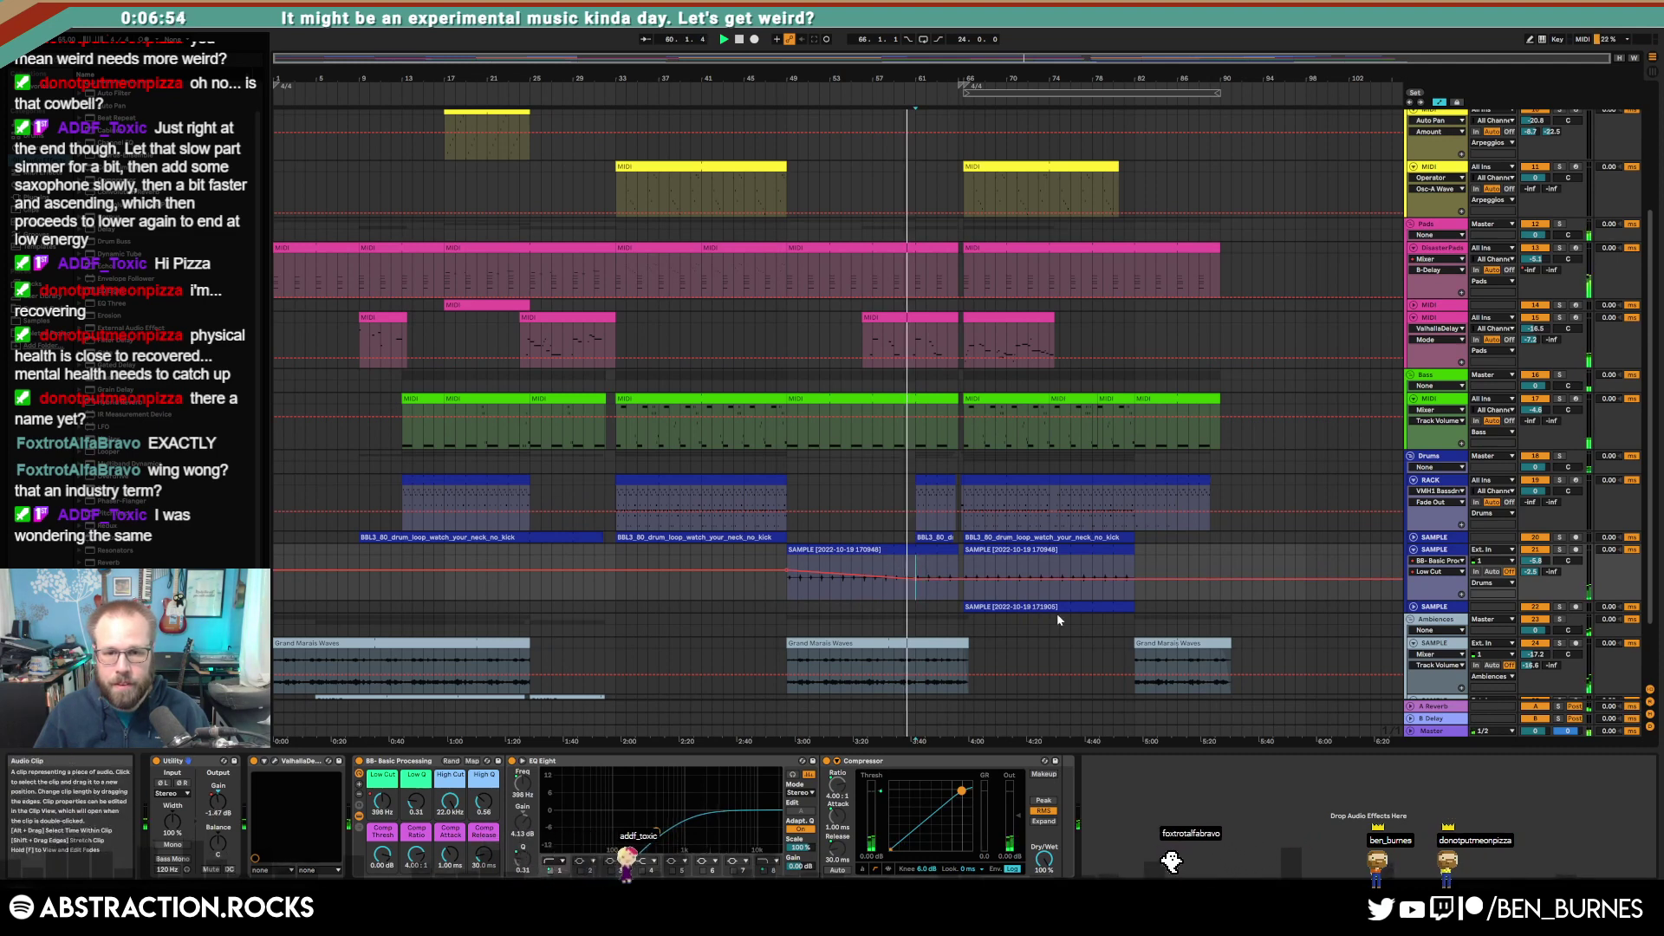
{"action": "left_click", "coordinate": [934, 572]}
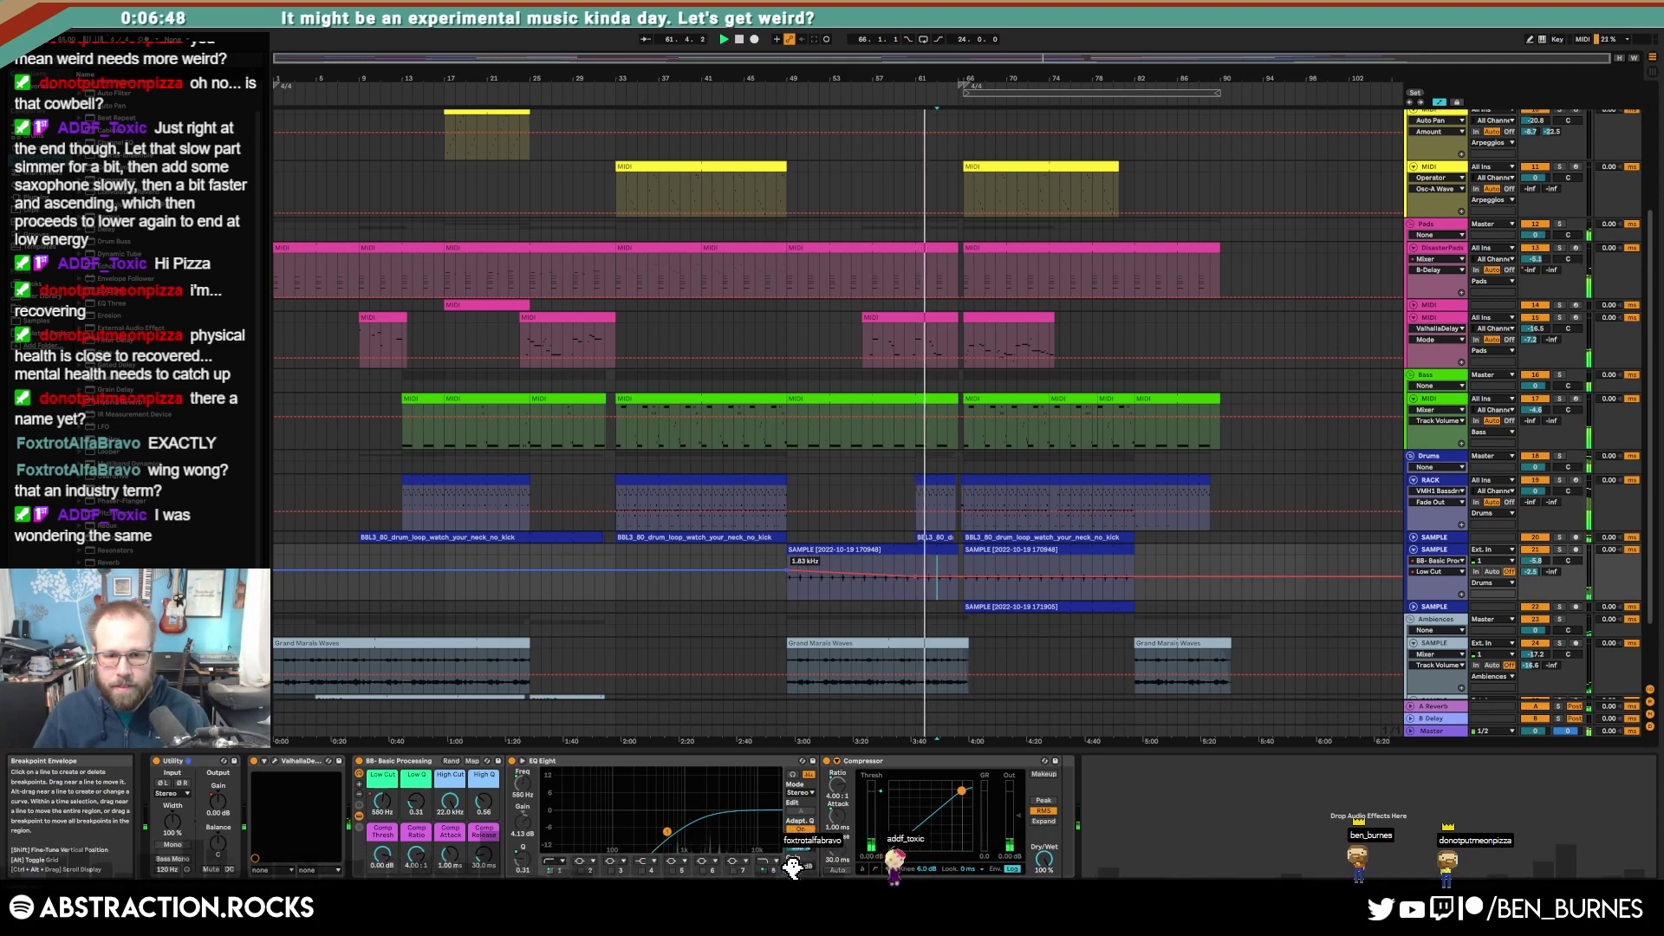
{"action": "left_click_drag", "start_coordinate": [765, 569], "coordinate": [764, 565]}
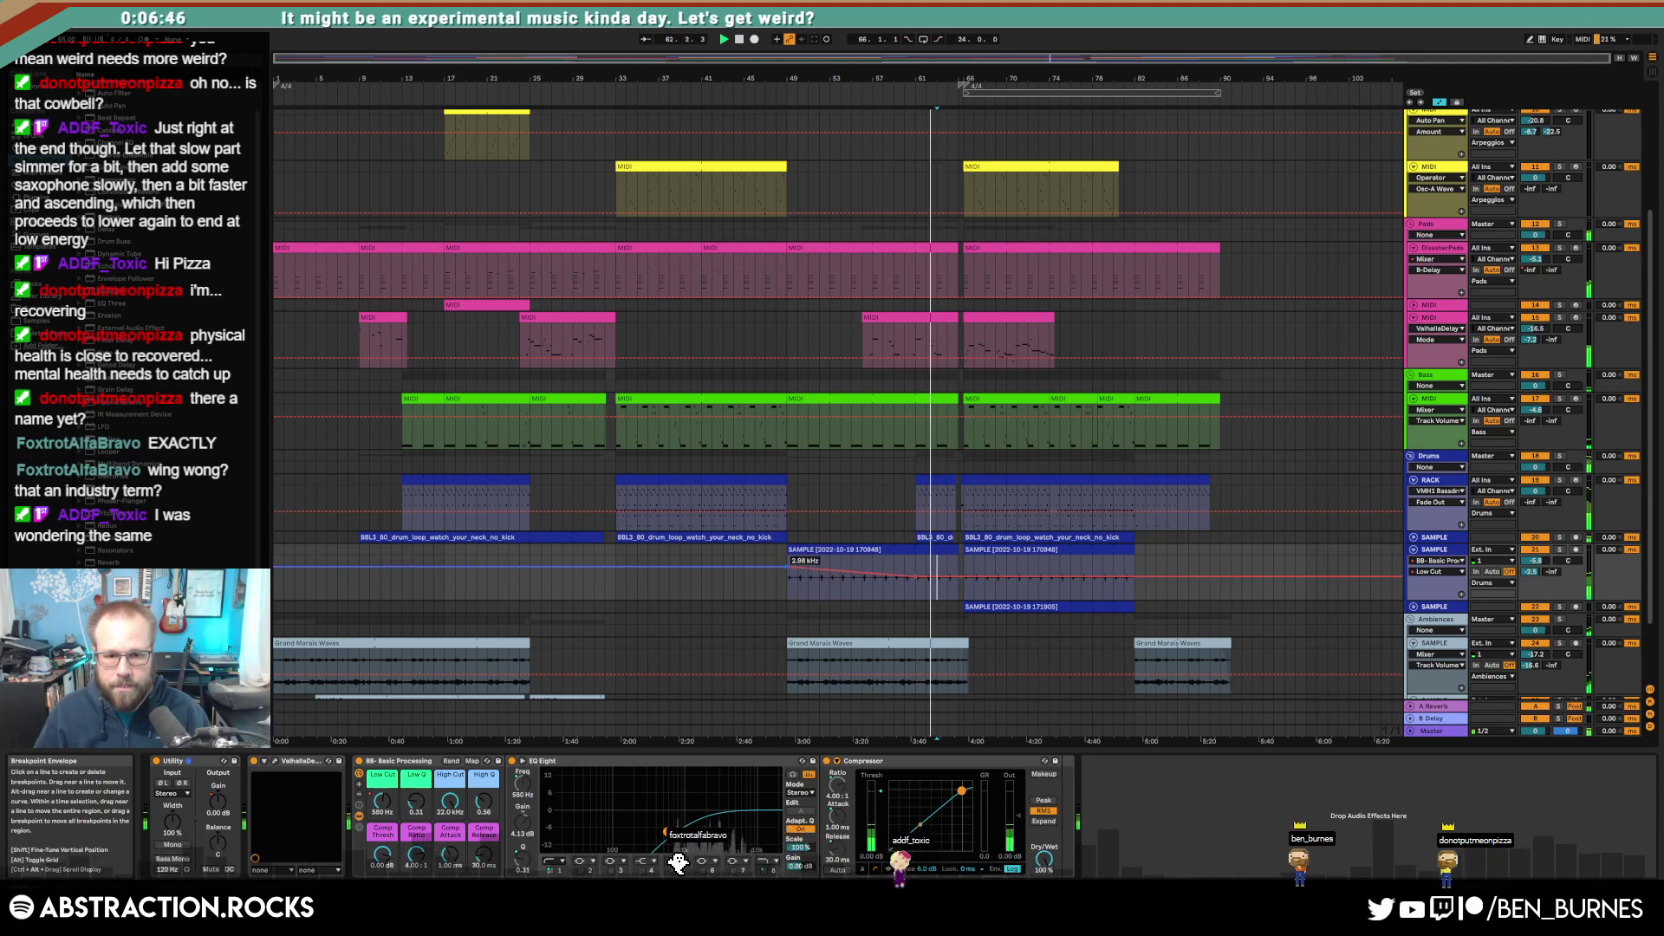
{"action": "left_click", "coordinate": [789, 585]}
Step: Extend the last 170948 clip to the RACK clip's end and automate its Low Cut up to about 2.64 kHz there
{"action": "left_click_drag", "start_coordinate": [1132, 569], "coordinate": [1211, 564]}
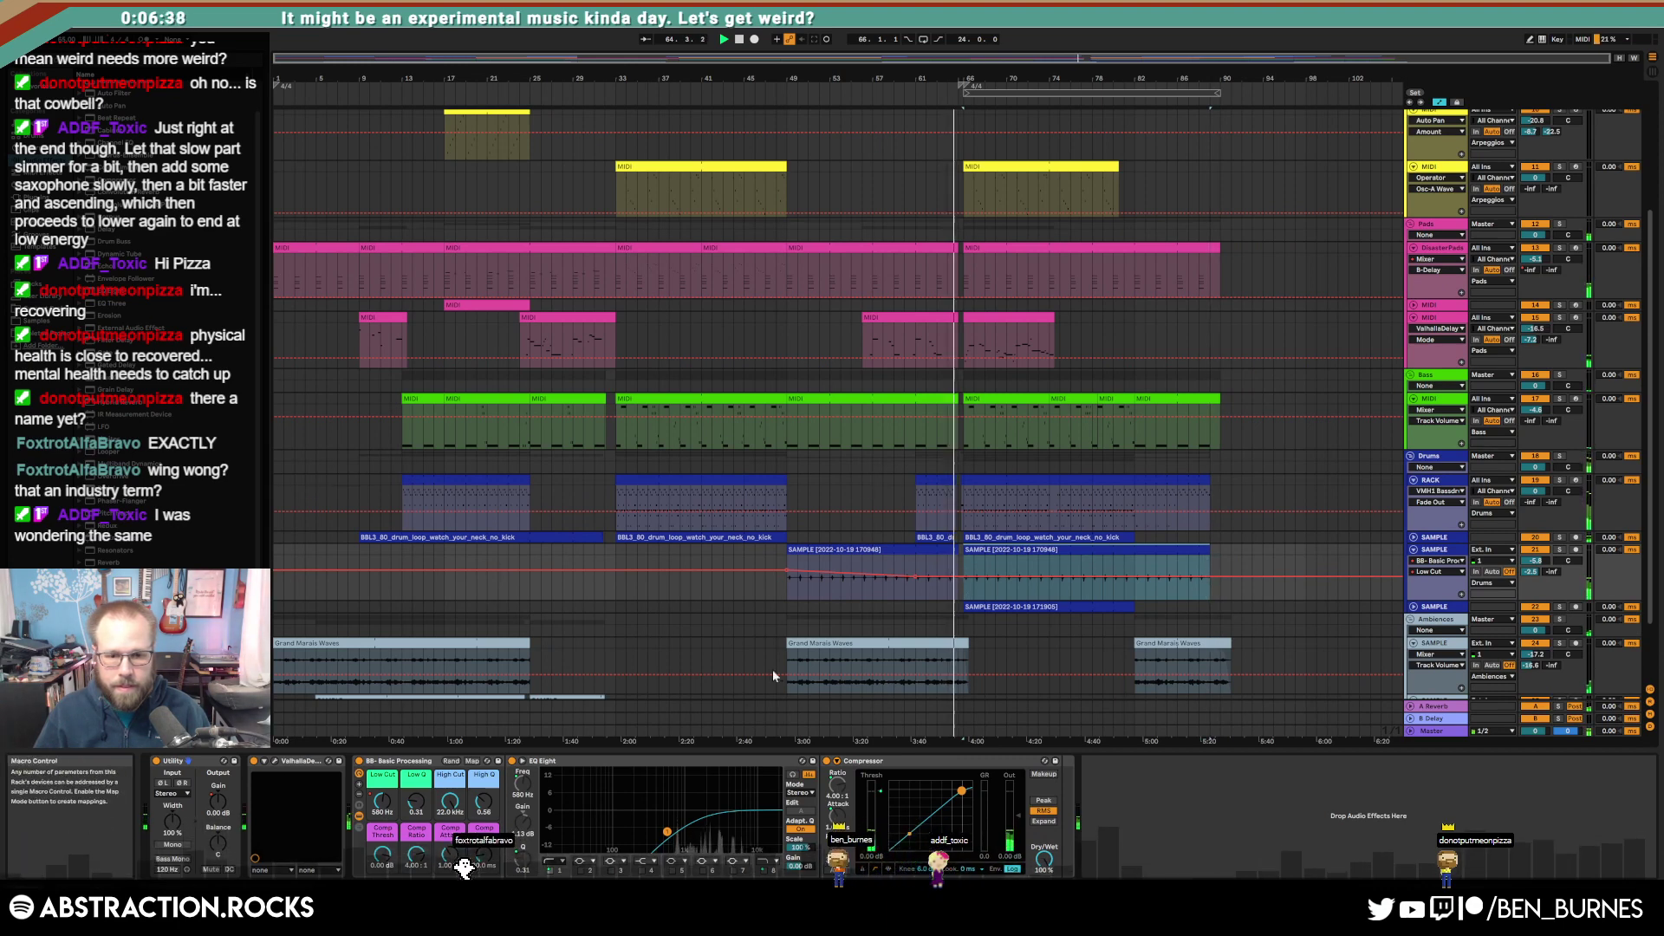
{"action": "left_click", "coordinate": [1102, 577]}
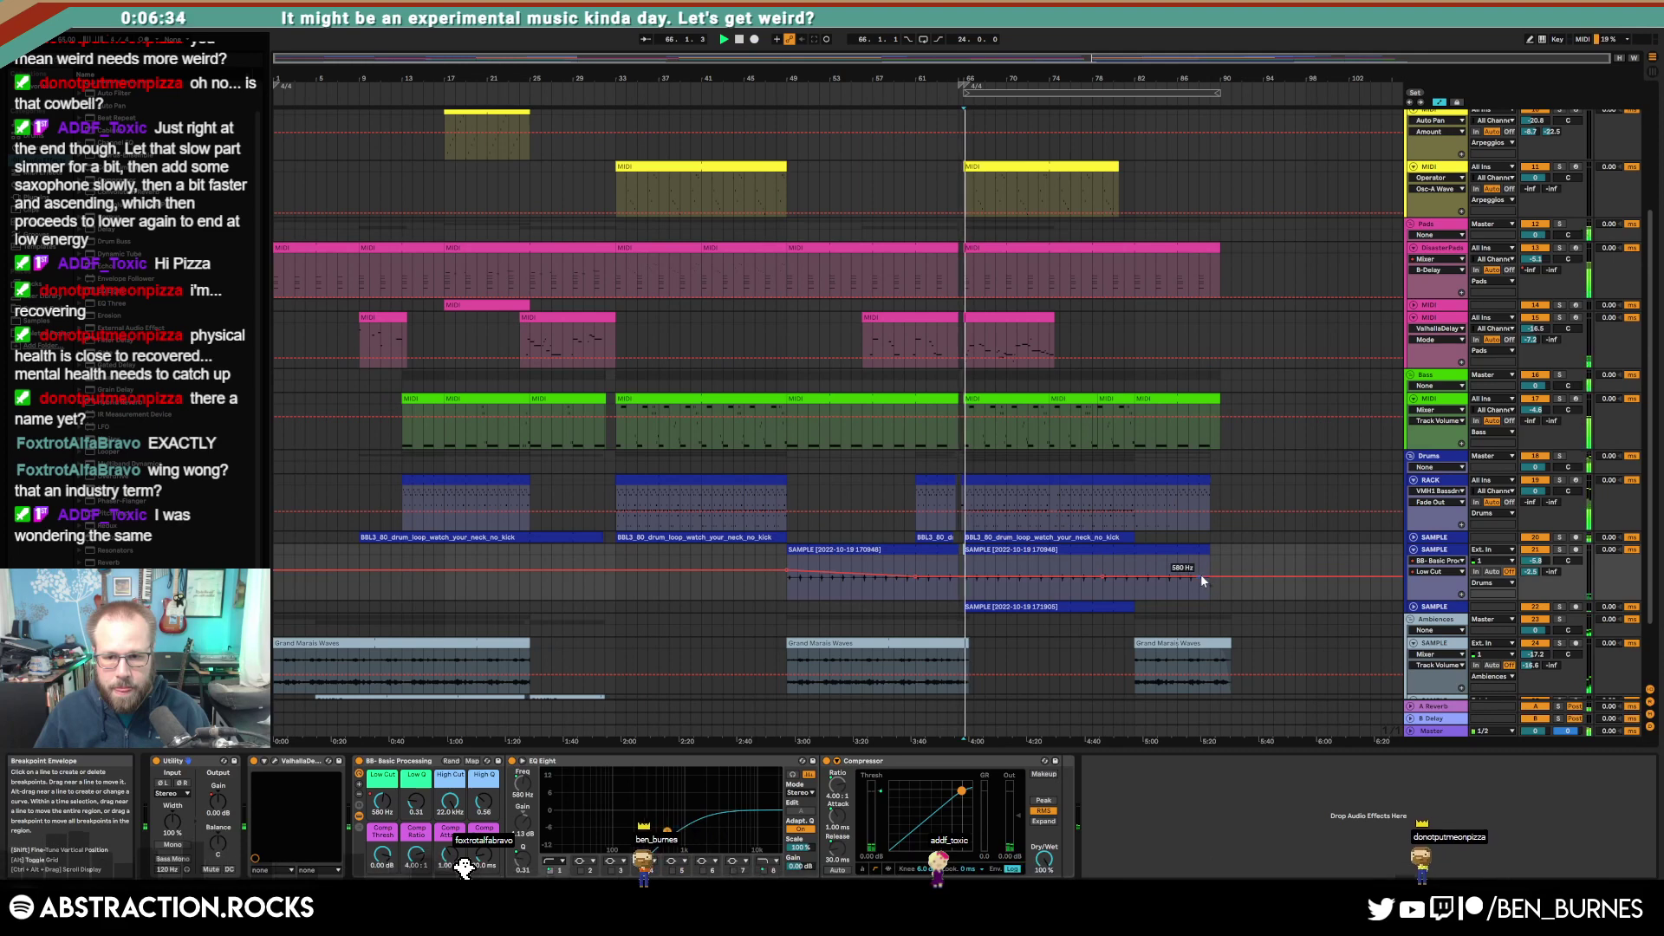
{"action": "left_click_drag", "start_coordinate": [1200, 577], "coordinate": [1200, 567]}
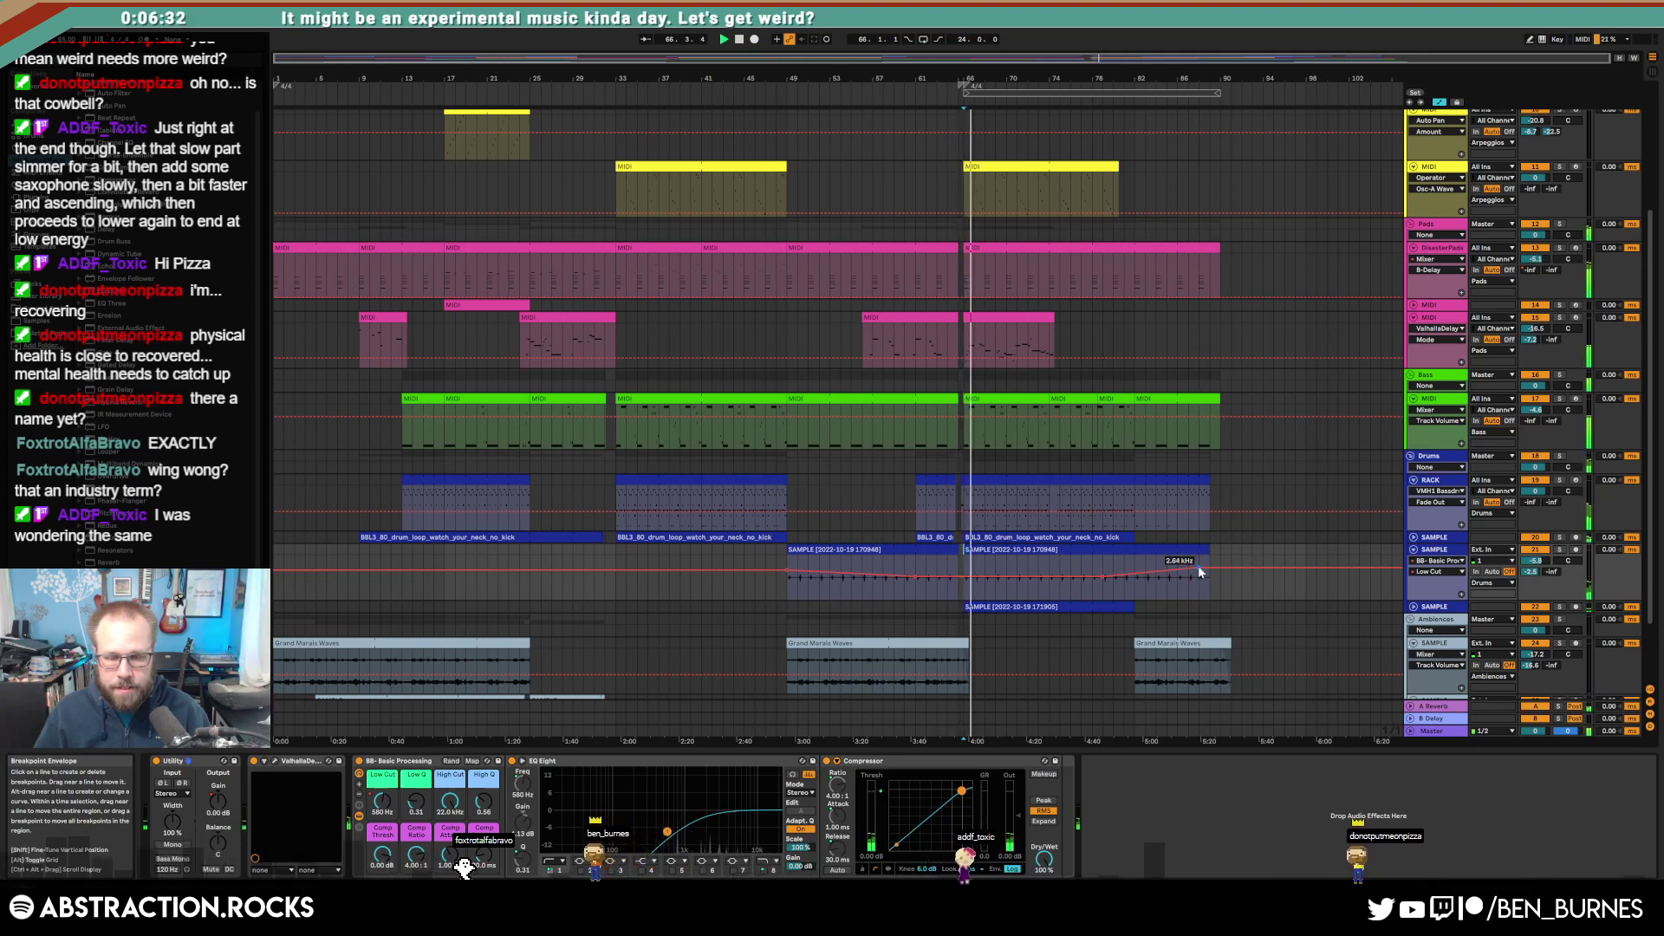
Step: Automate the Utility gain to fade out over the extended 170948 clip's tail, down to about -16.7 dB
{"action": "left_click", "coordinate": [218, 797]}
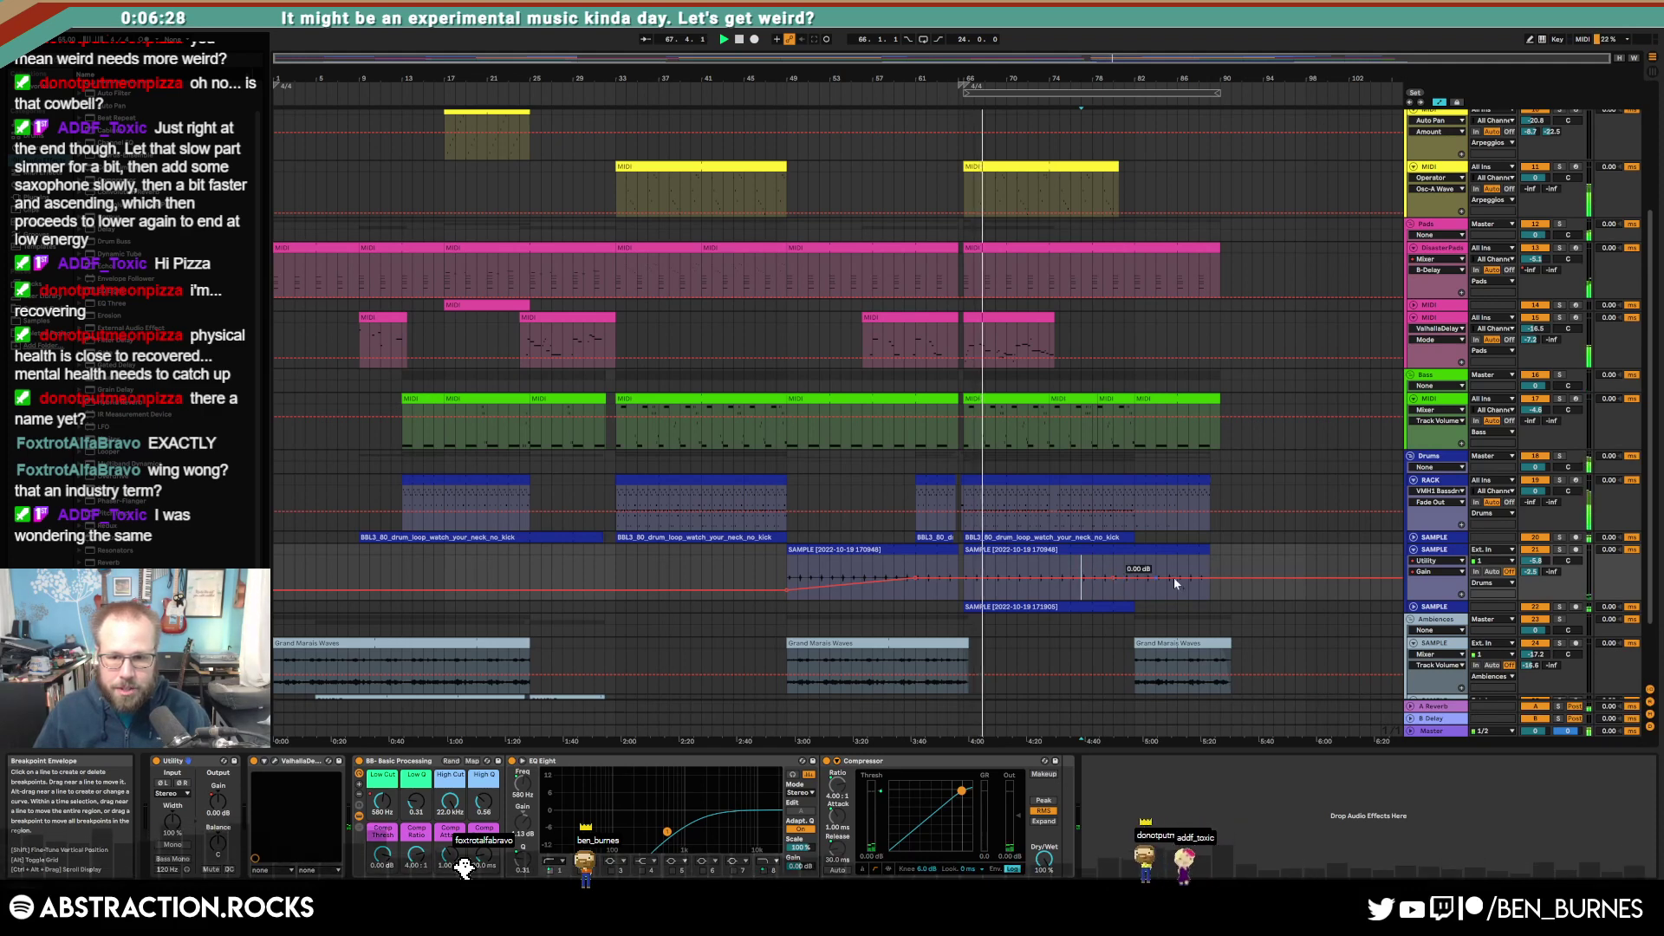
{"action": "left_click_drag", "start_coordinate": [1197, 575], "coordinate": [1200, 588]}
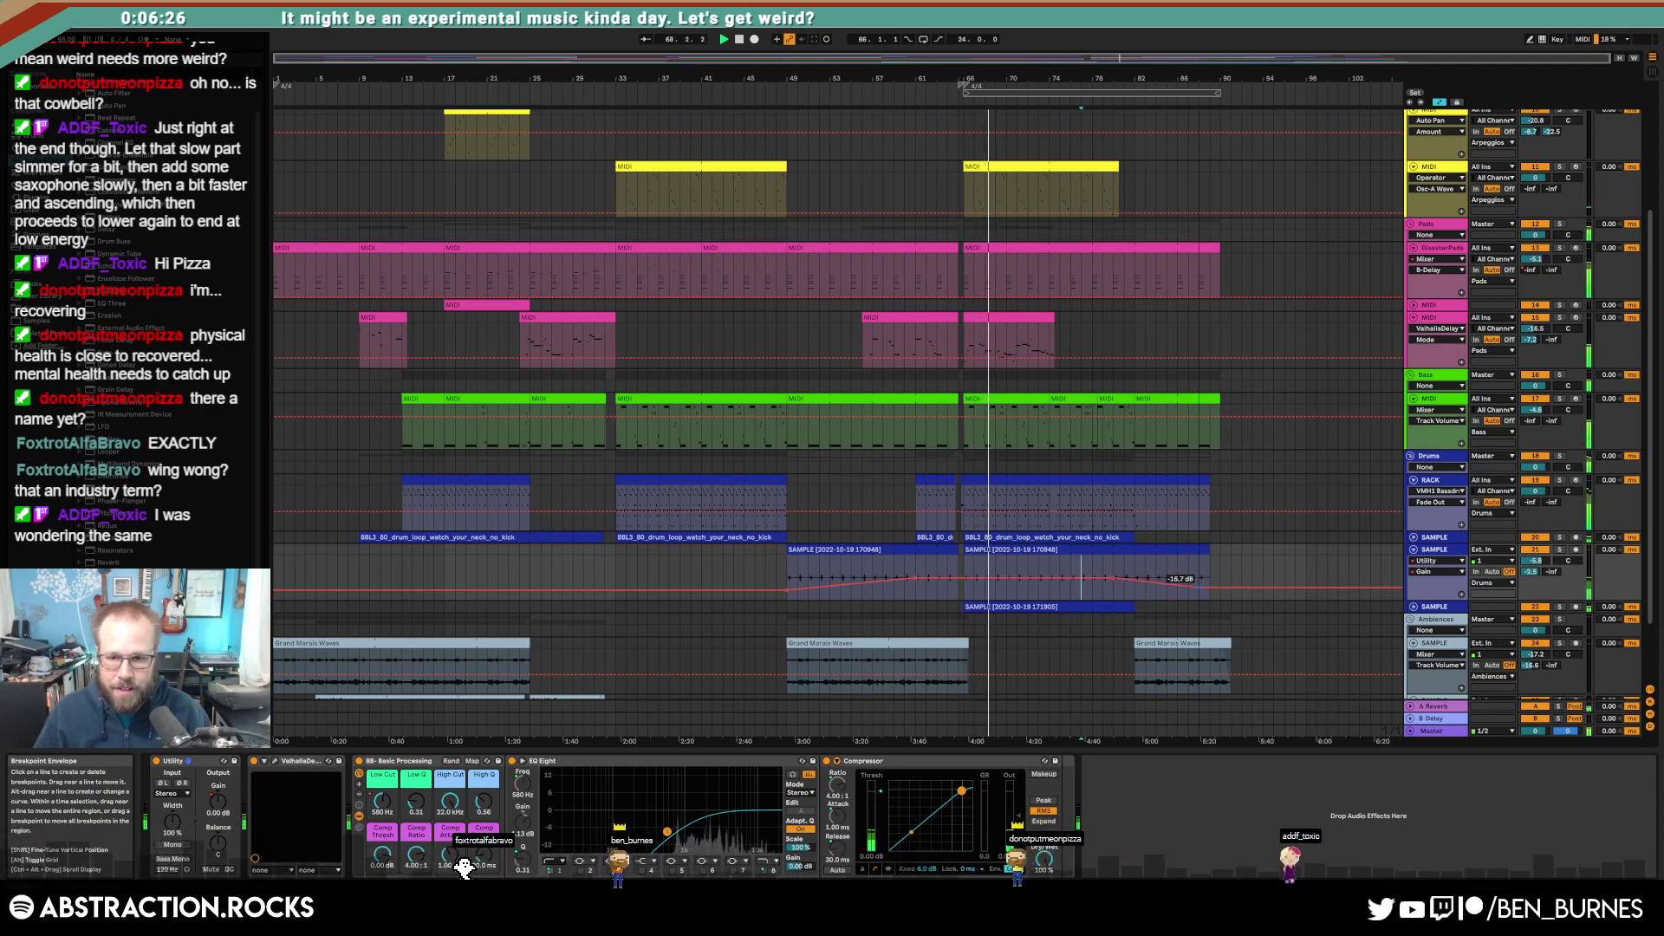
{"action": "left_click", "coordinate": [1199, 574]}
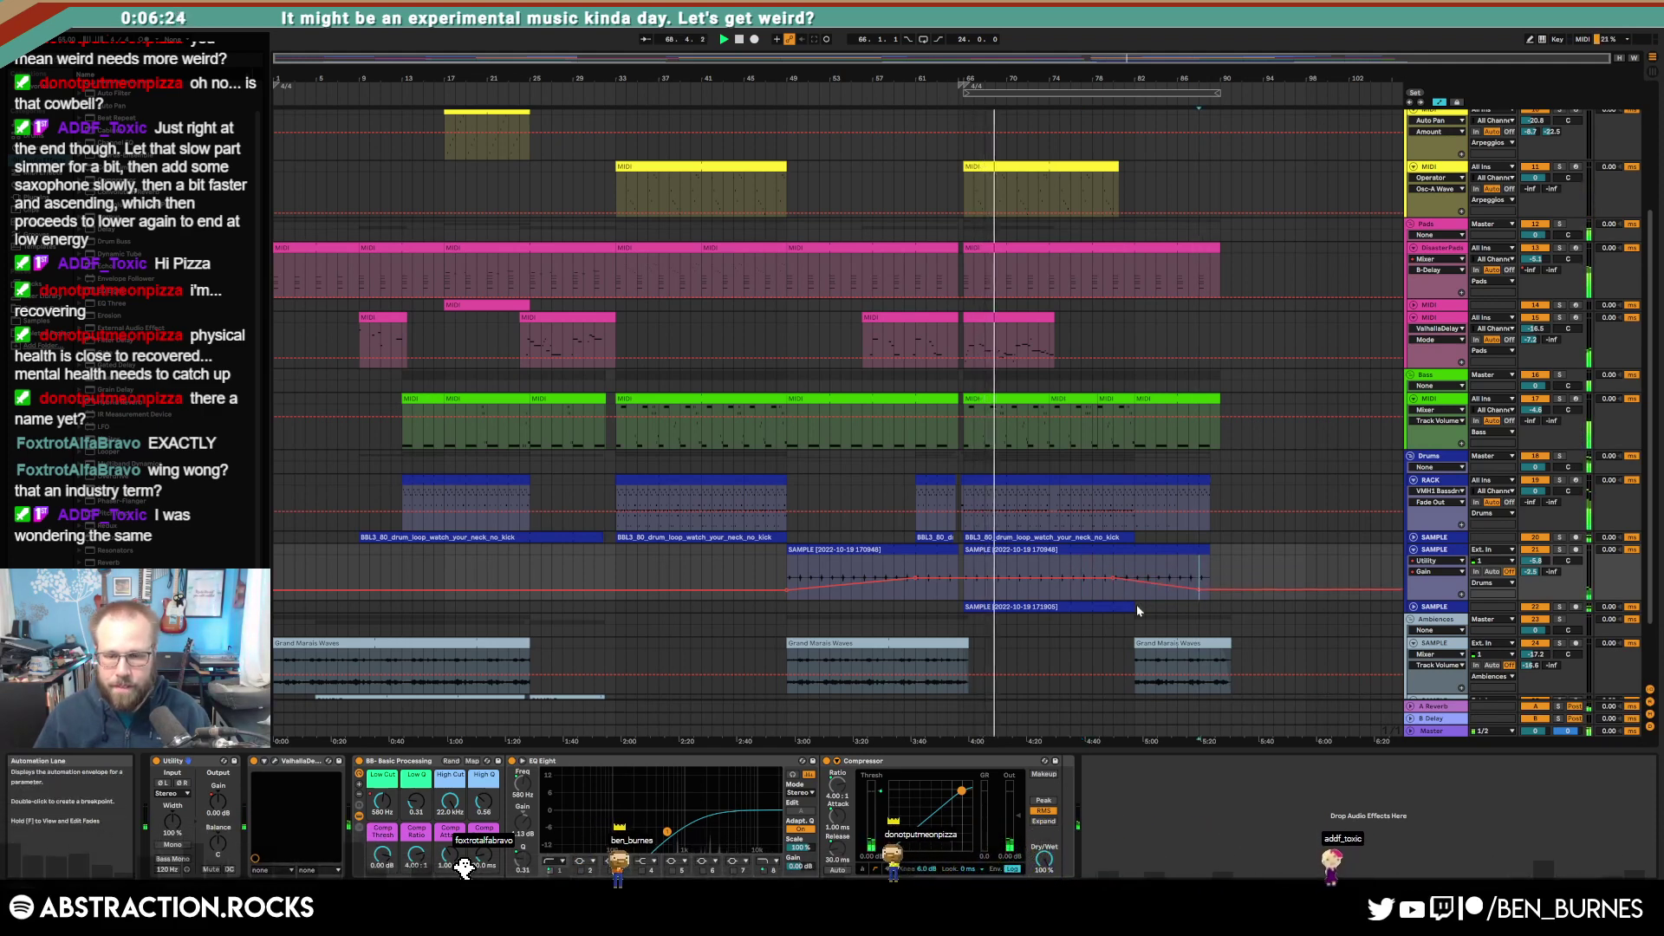
Step: Expand the SAMPLE track holding the 171905 clip, then lower its volume to about -14.3 dB and adjust its reverb send
{"action": "left_click", "coordinate": [1413, 607]}
{"action": "scroll", "coordinate": [1199, 608], "scroll_direction": "up", "scroll_amount": 5}
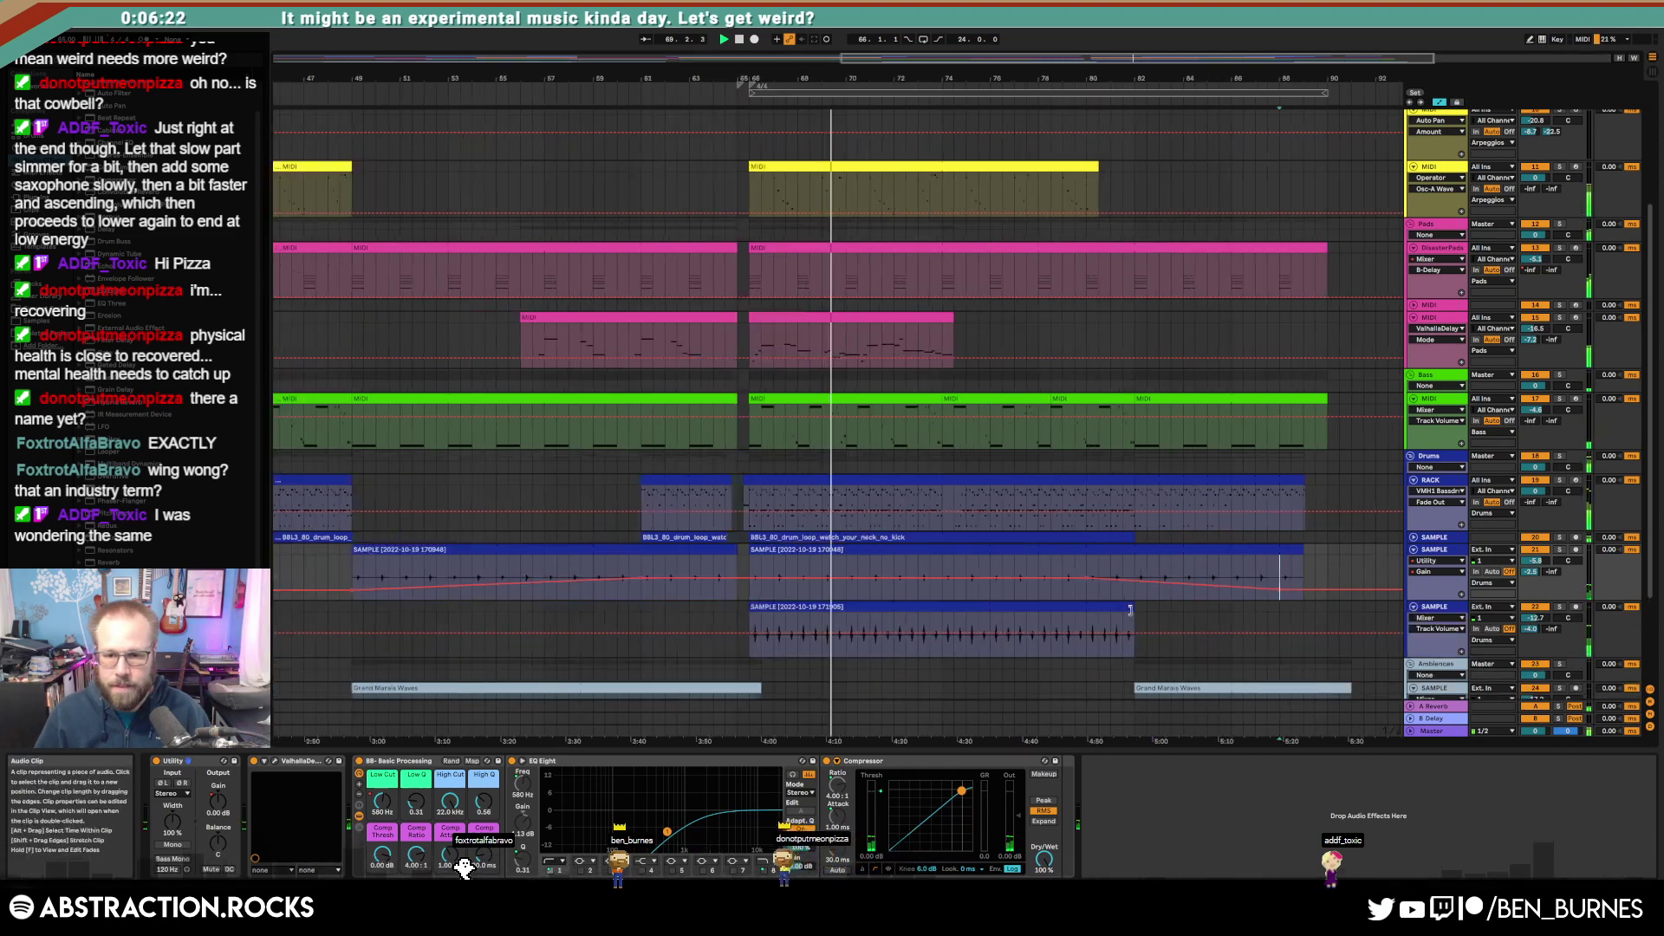
{"action": "left_click_drag", "start_coordinate": [1199, 607], "coordinate": [1134, 604]}
{"action": "scroll", "coordinate": [1136, 605], "scroll_direction": "down", "scroll_amount": 5}
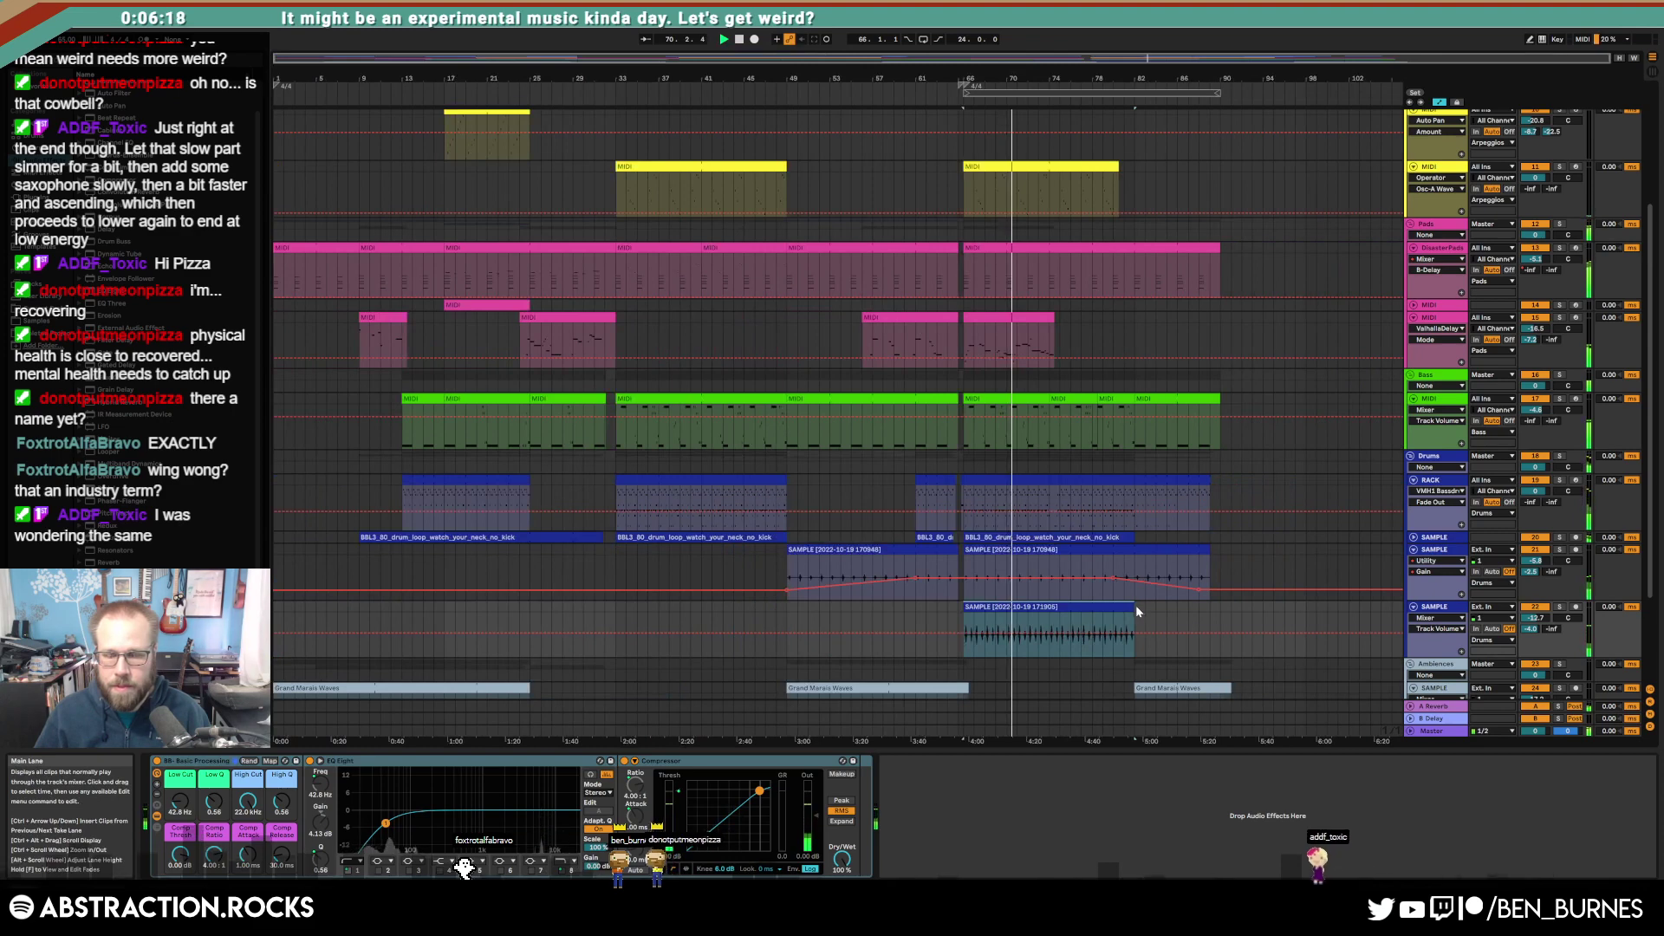
{"action": "left_click_drag", "start_coordinate": [1533, 617], "coordinate": [1532, 633]}
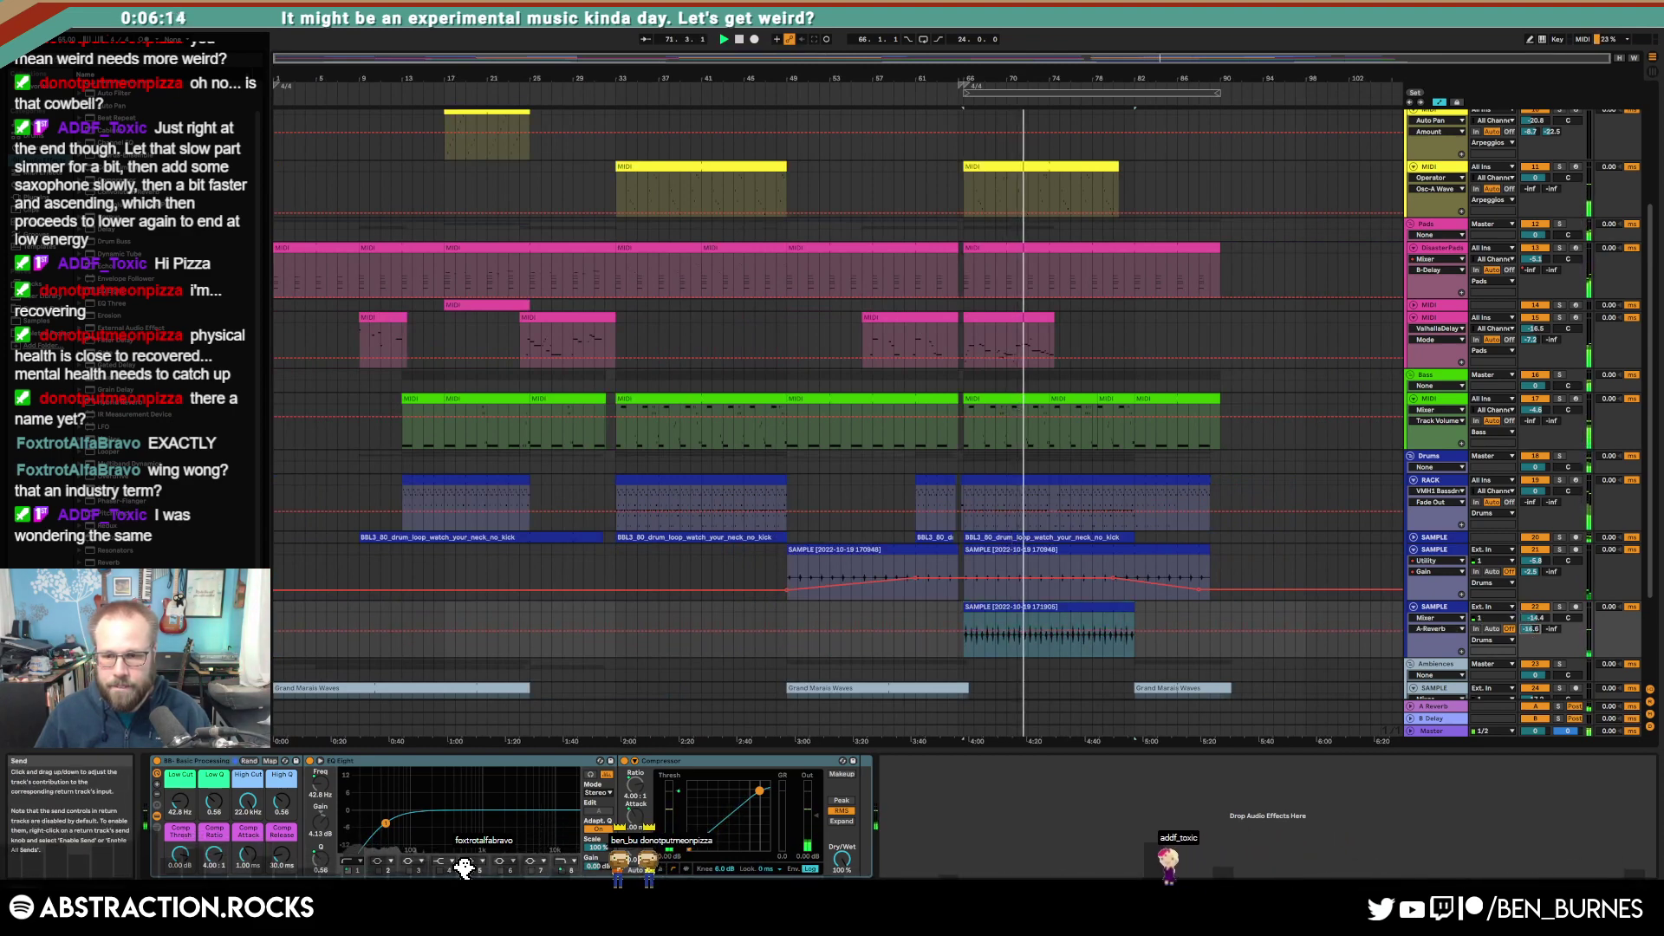
{"action": "left_click", "coordinate": [1535, 618]}
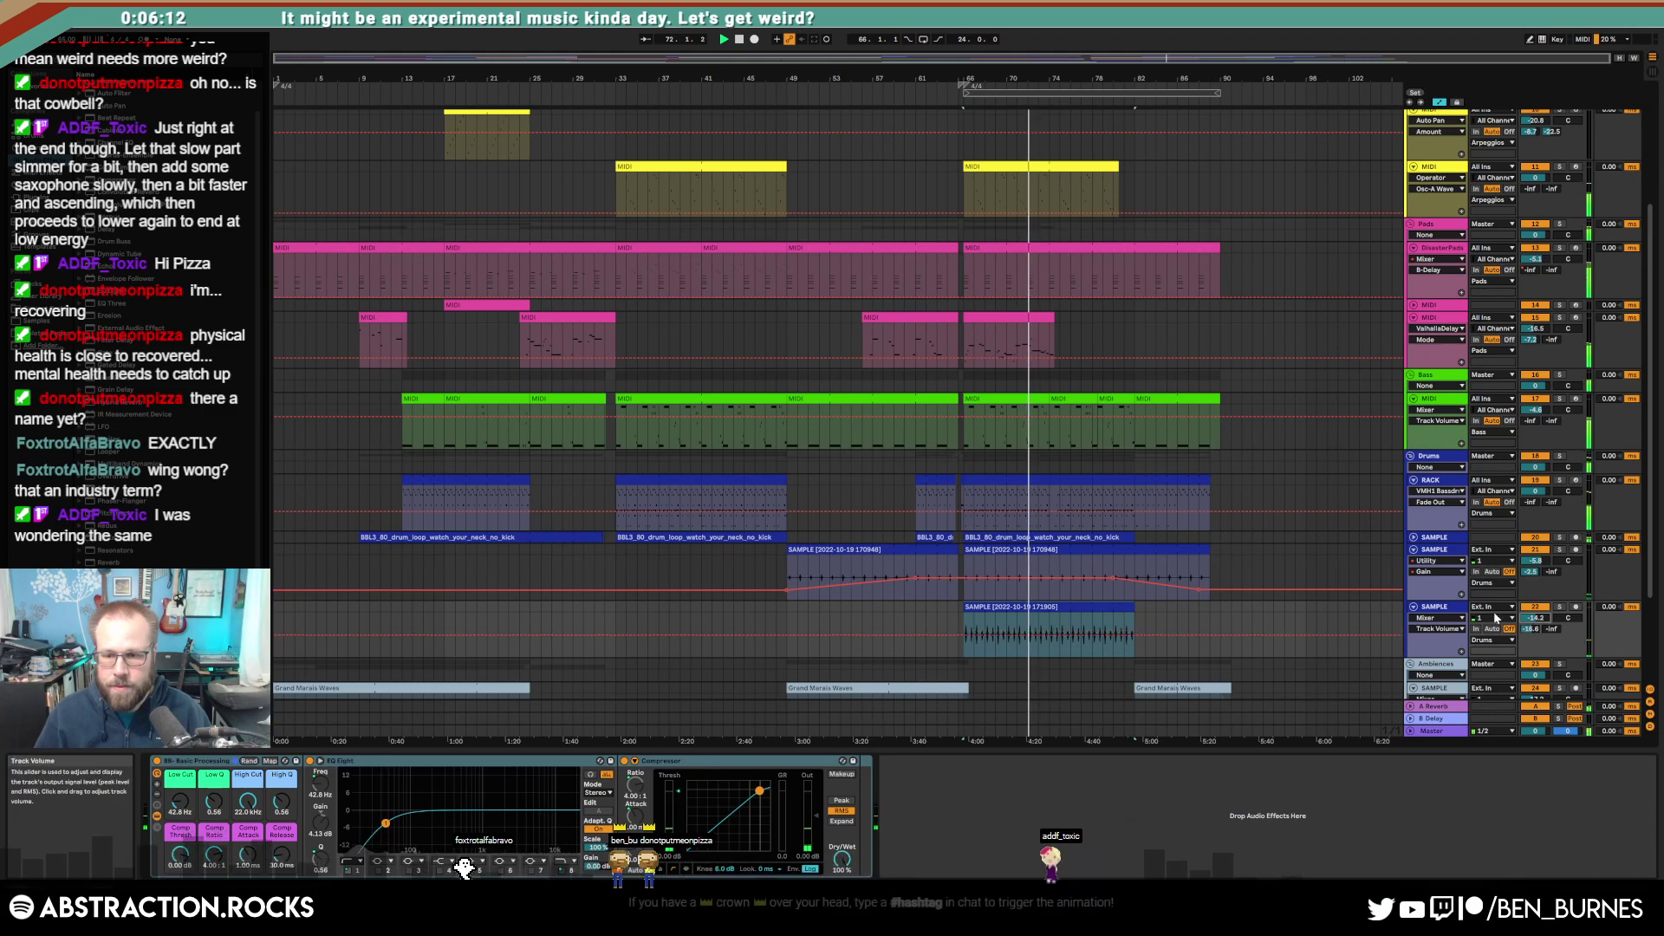
Step: Expand the second lead MIDI track, open its clip at bar 74 and adjust the velocities of the first two notes
{"action": "key", "text": "a"}
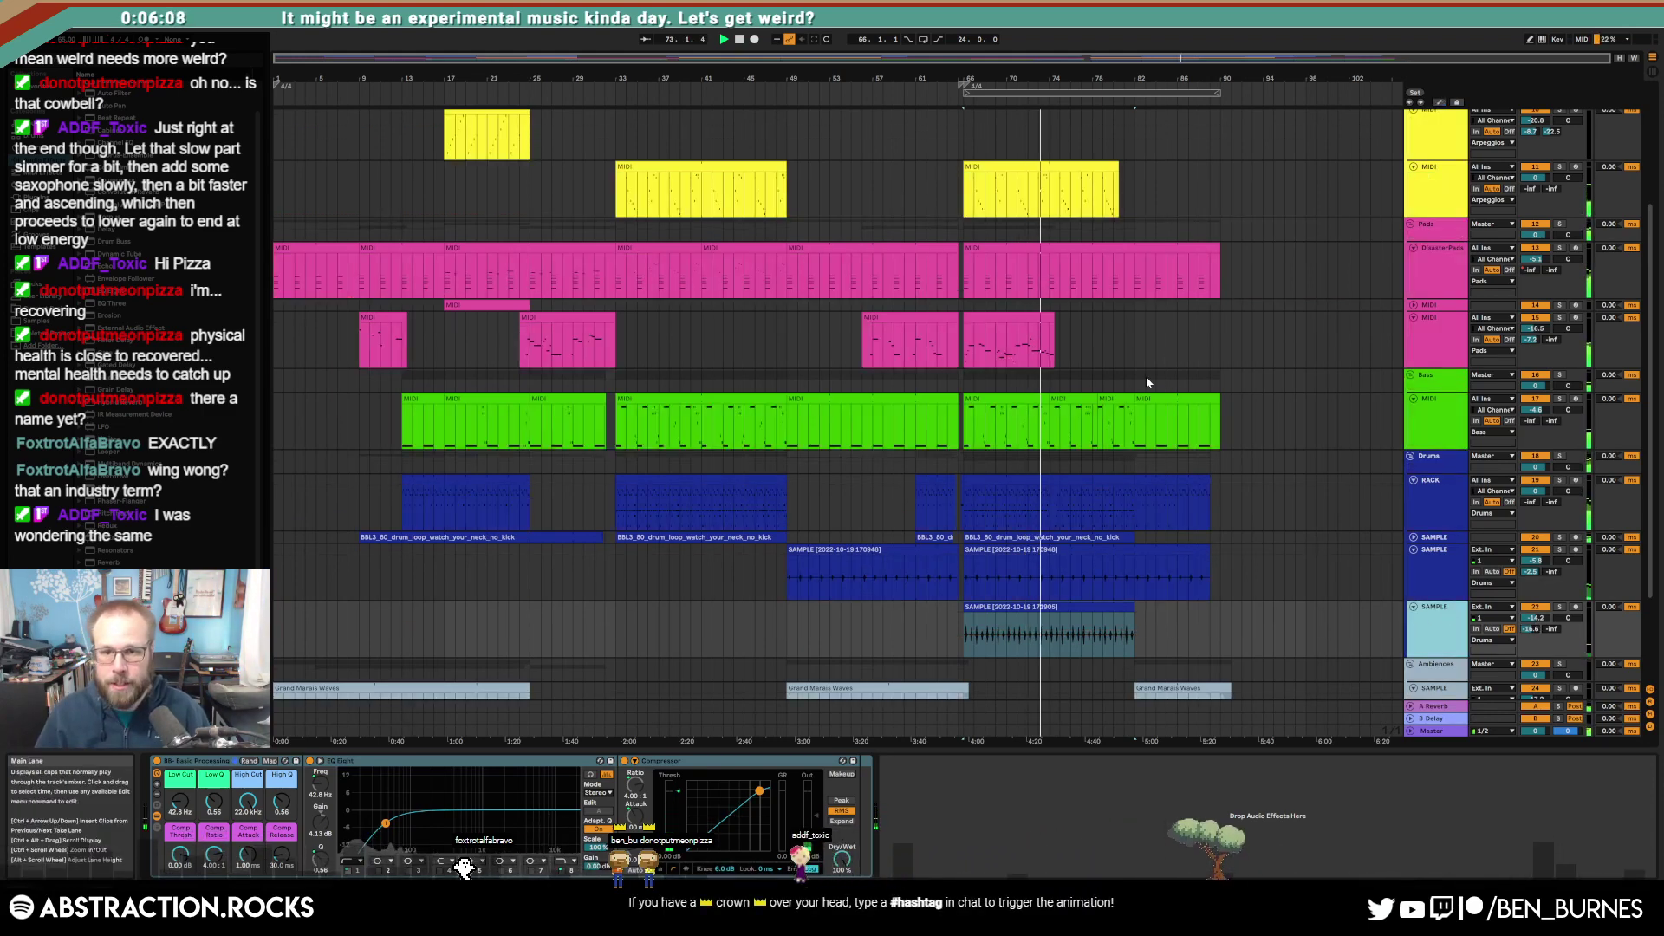
{"action": "scroll", "coordinate": [1087, 442], "scroll_direction": "up", "scroll_amount": 5}
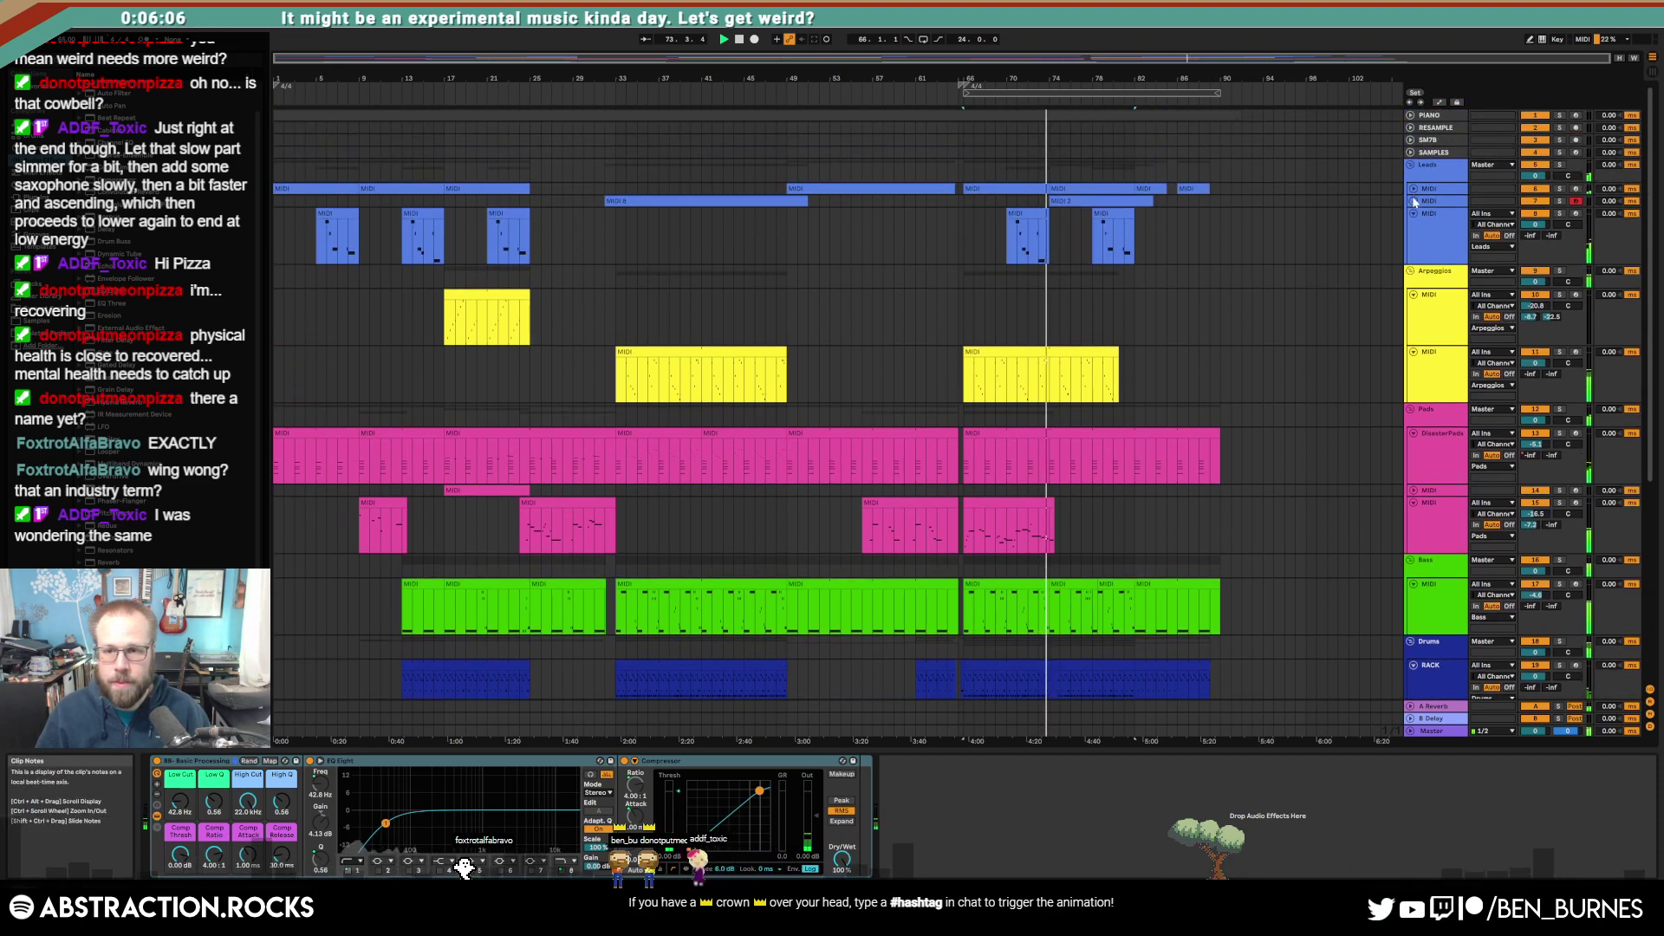
{"action": "left_click", "coordinate": [1413, 202]}
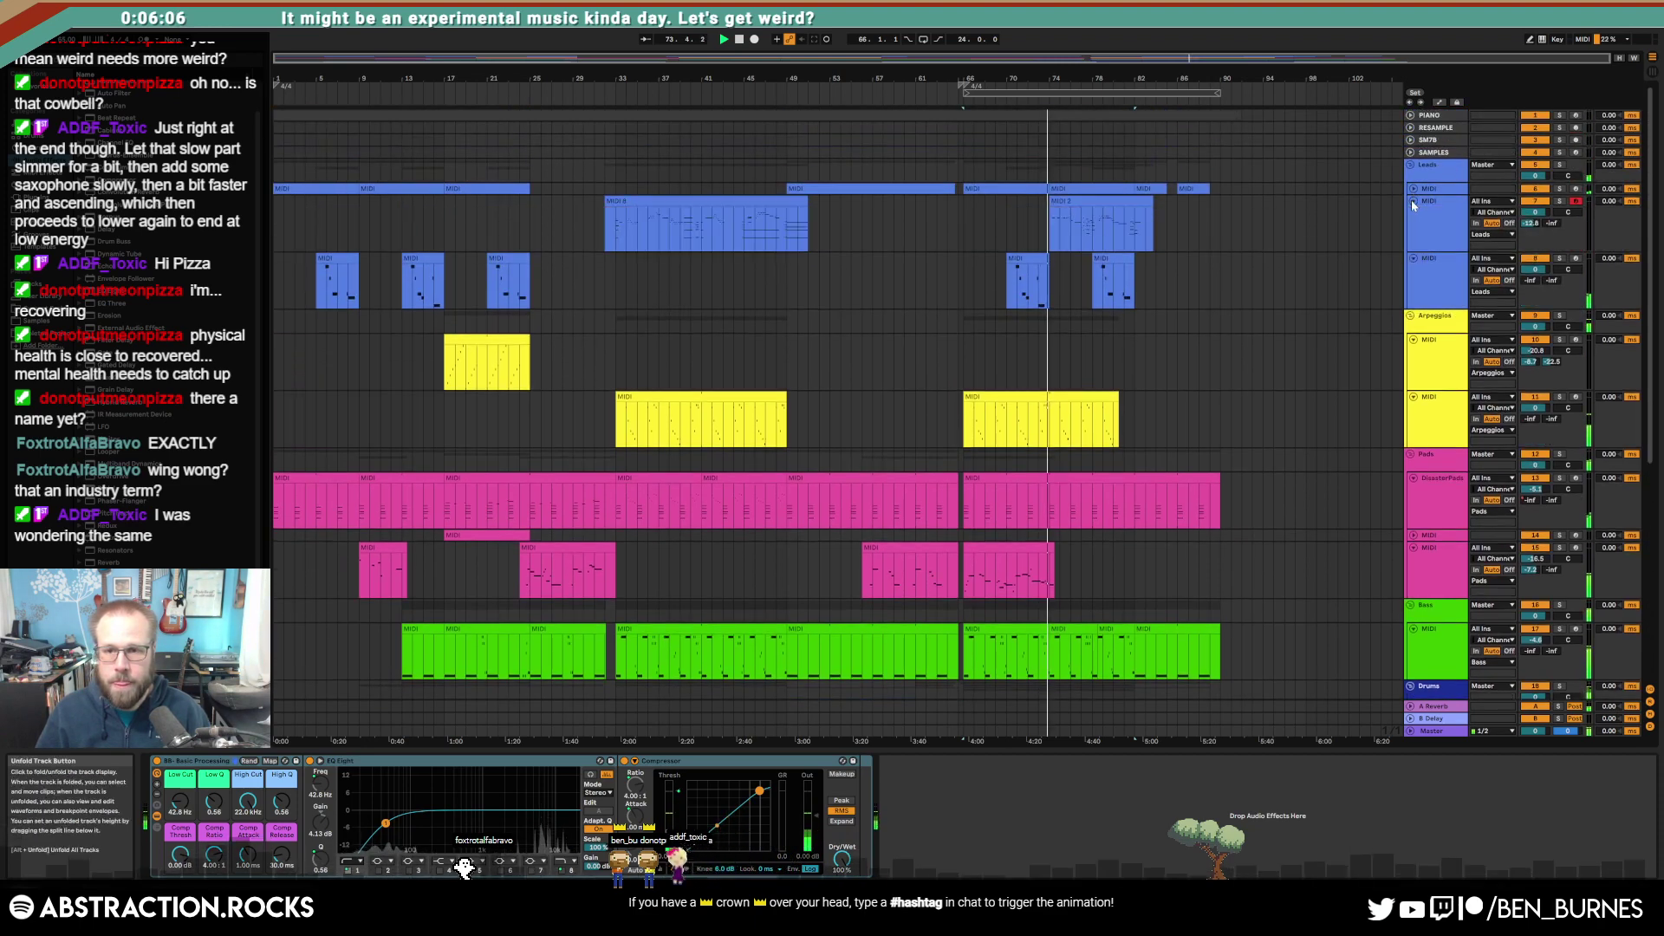
{"action": "double_click", "coordinate": [1088, 202]}
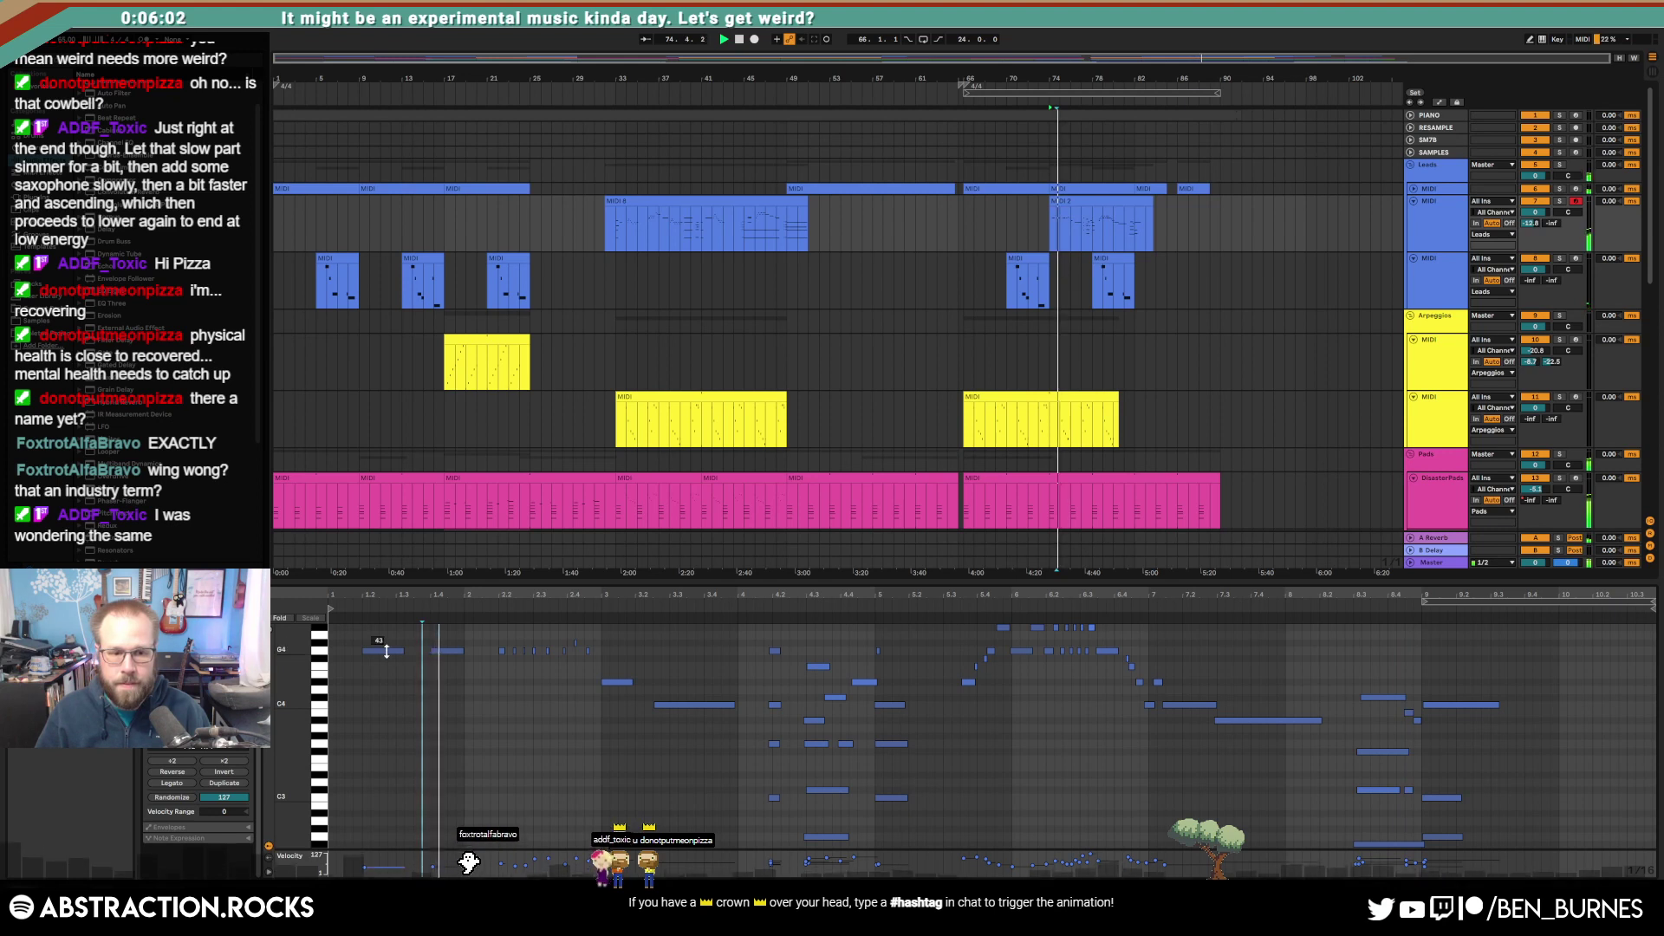
{"action": "left_click", "coordinate": [445, 651]}
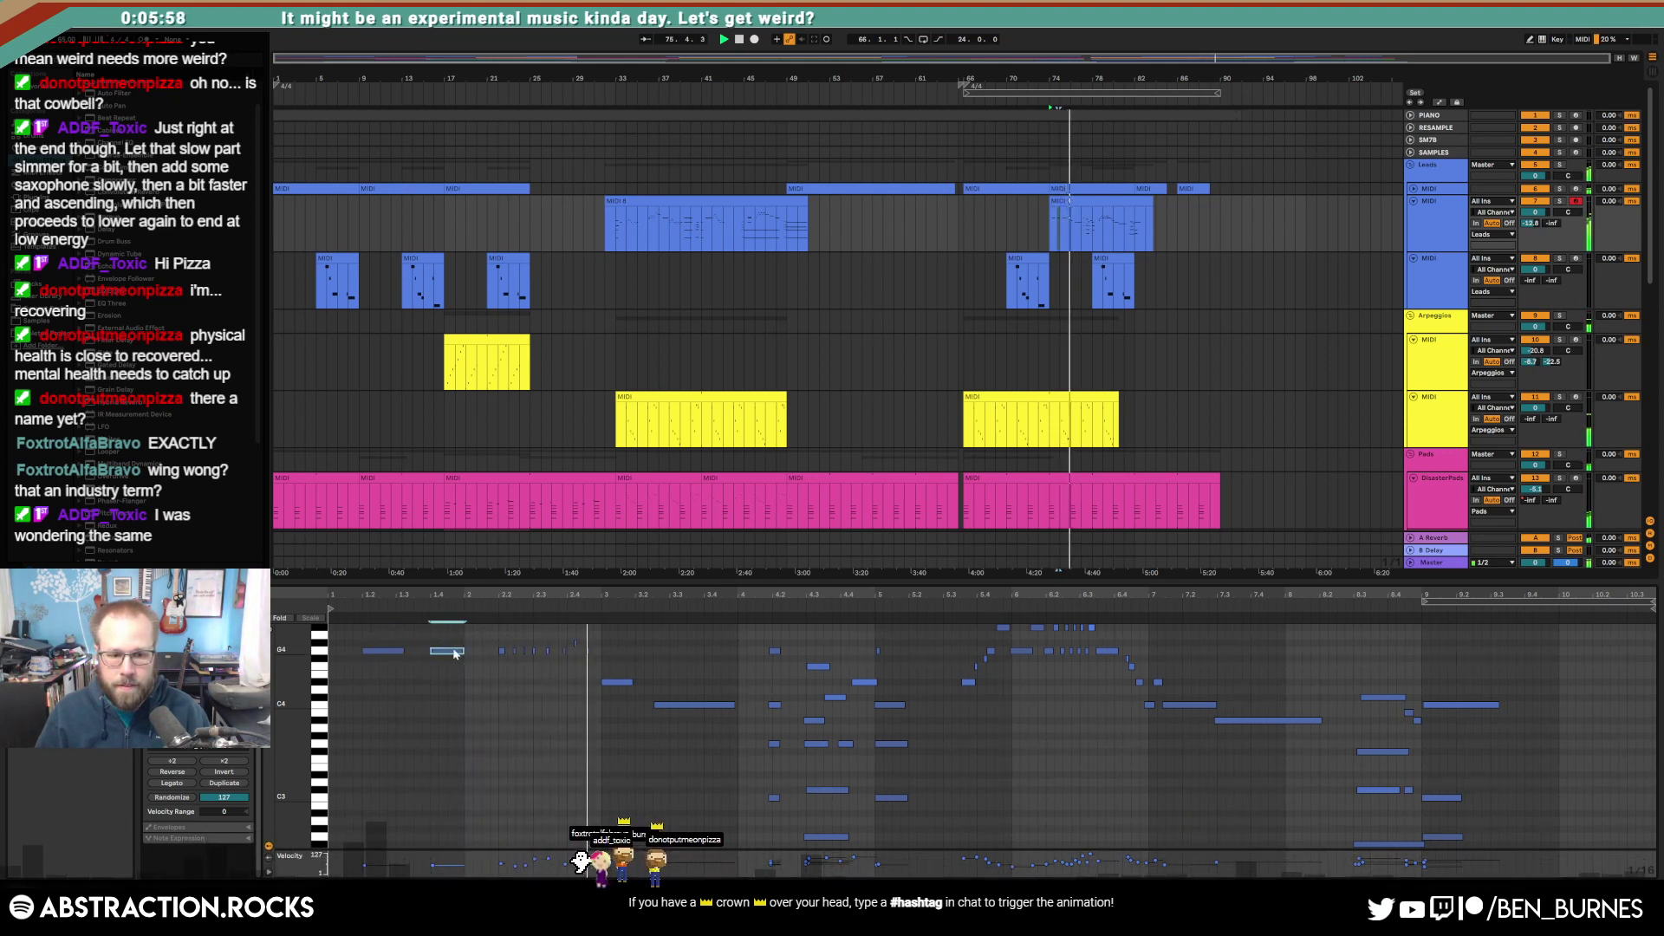
{"action": "left_click", "coordinate": [384, 651]}
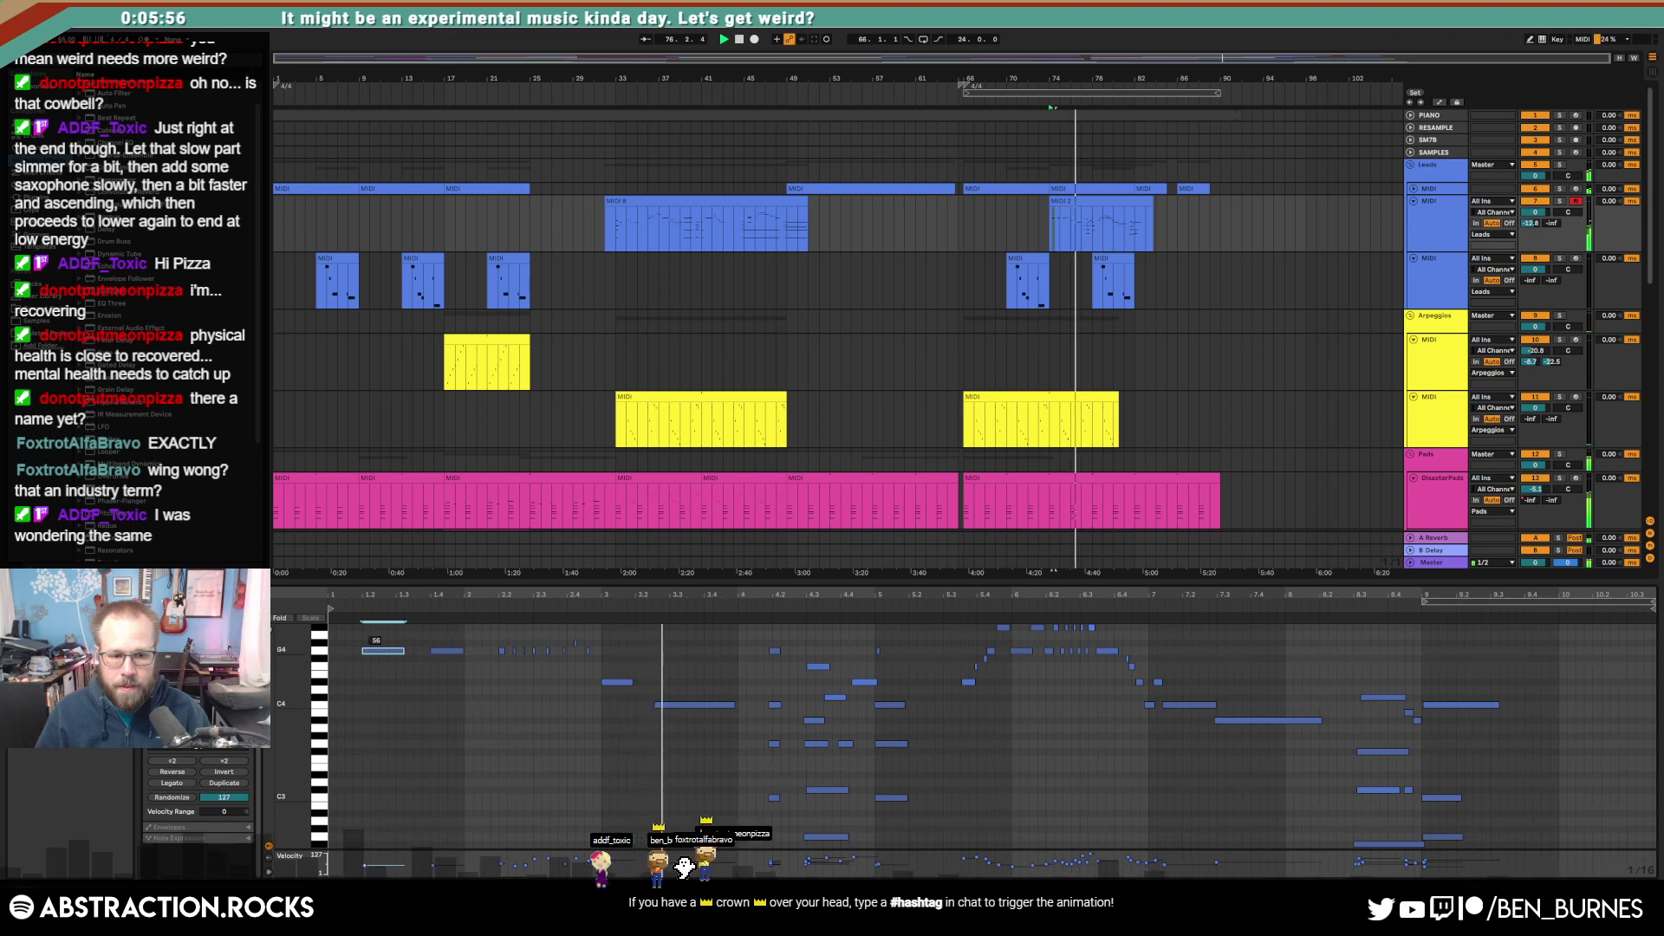
{"action": "left_click_drag", "start_coordinate": [440, 651], "coordinate": [440, 628]}
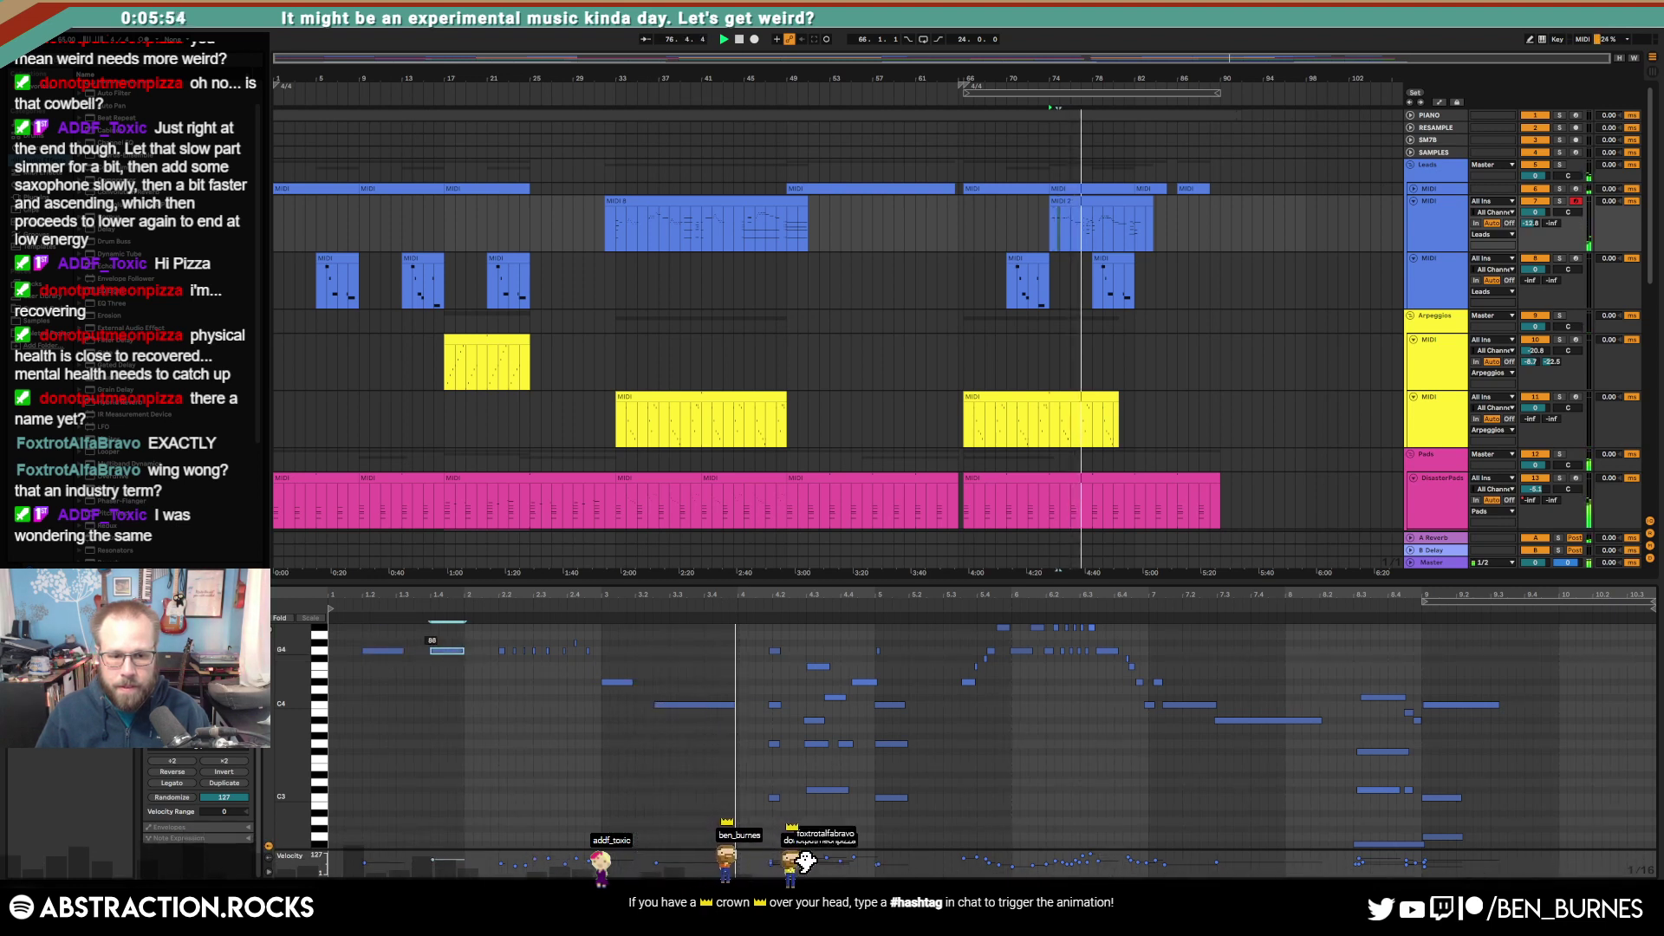
{"action": "left_click", "coordinate": [445, 693]}
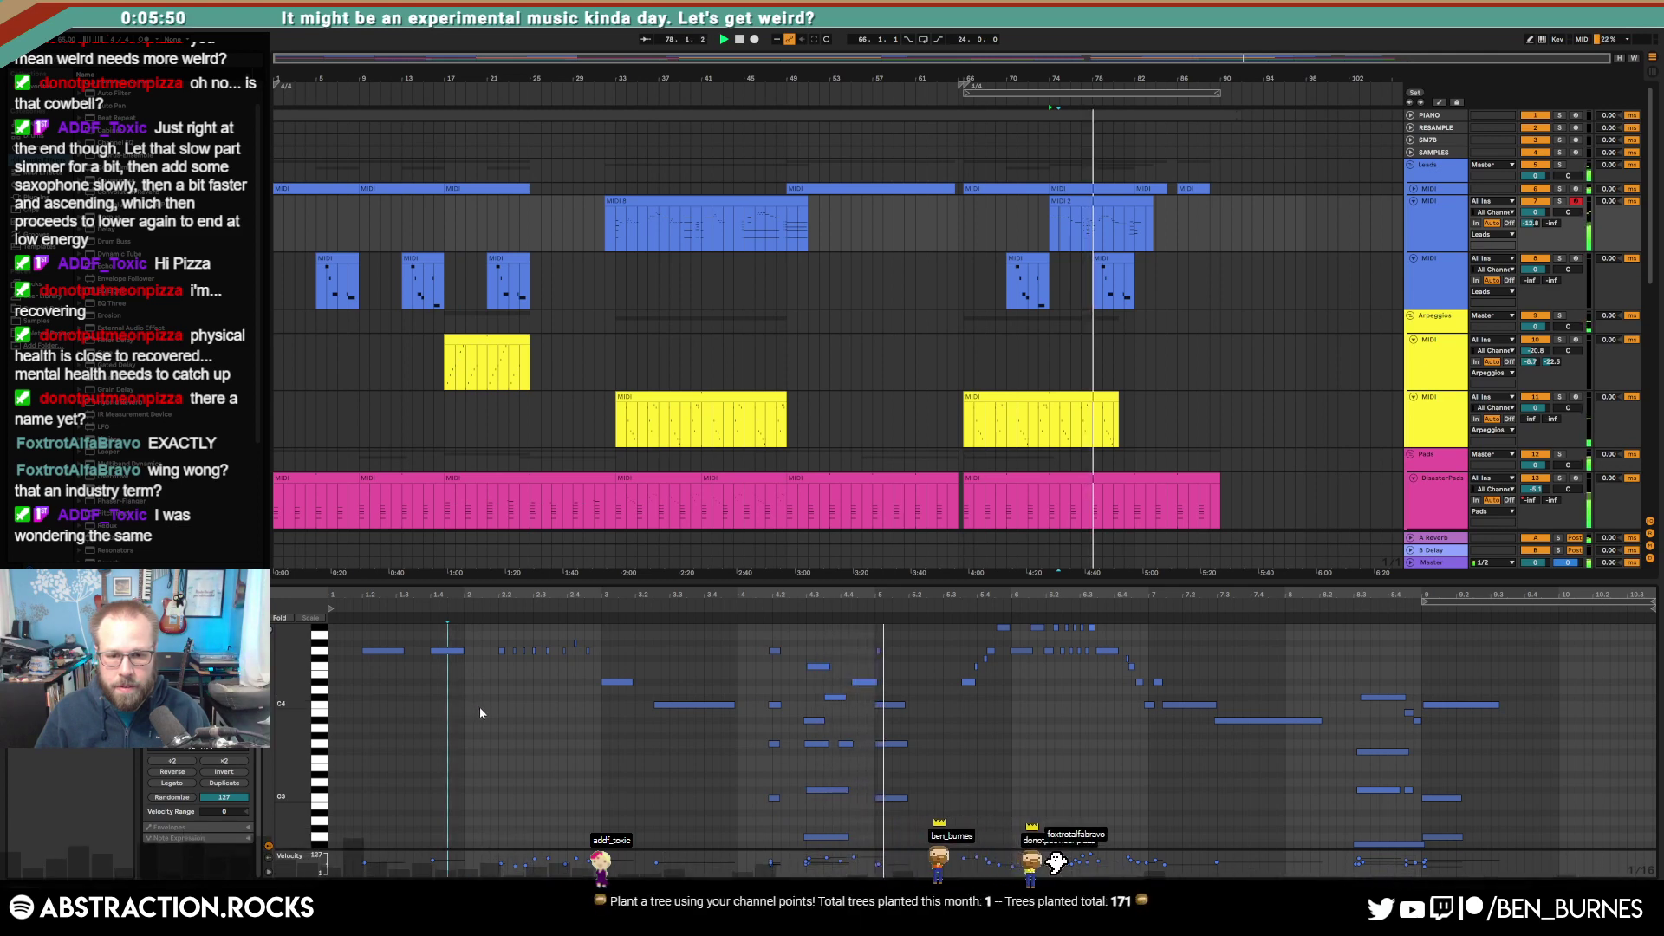
{"action": "left_click", "coordinate": [1063, 756]}
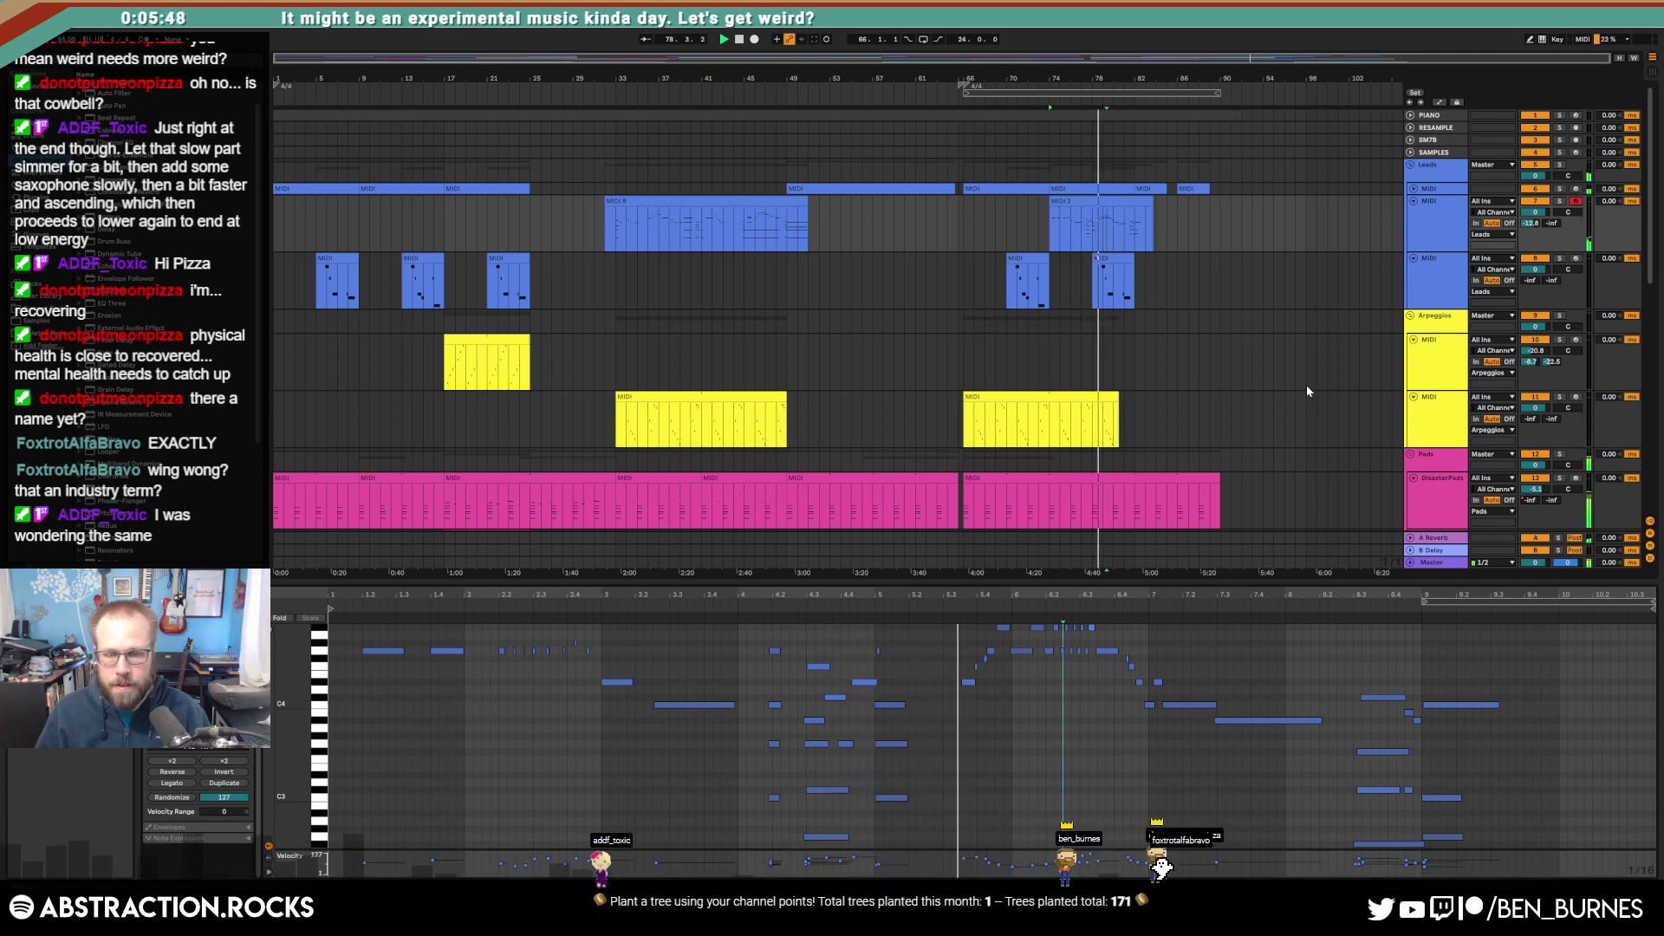
Step: Raise the sidechain compressor thresholds on the Leads, Pads, Arpeggios and Bass groups to ease the ducking
{"action": "double_click", "coordinate": [1430, 165]}
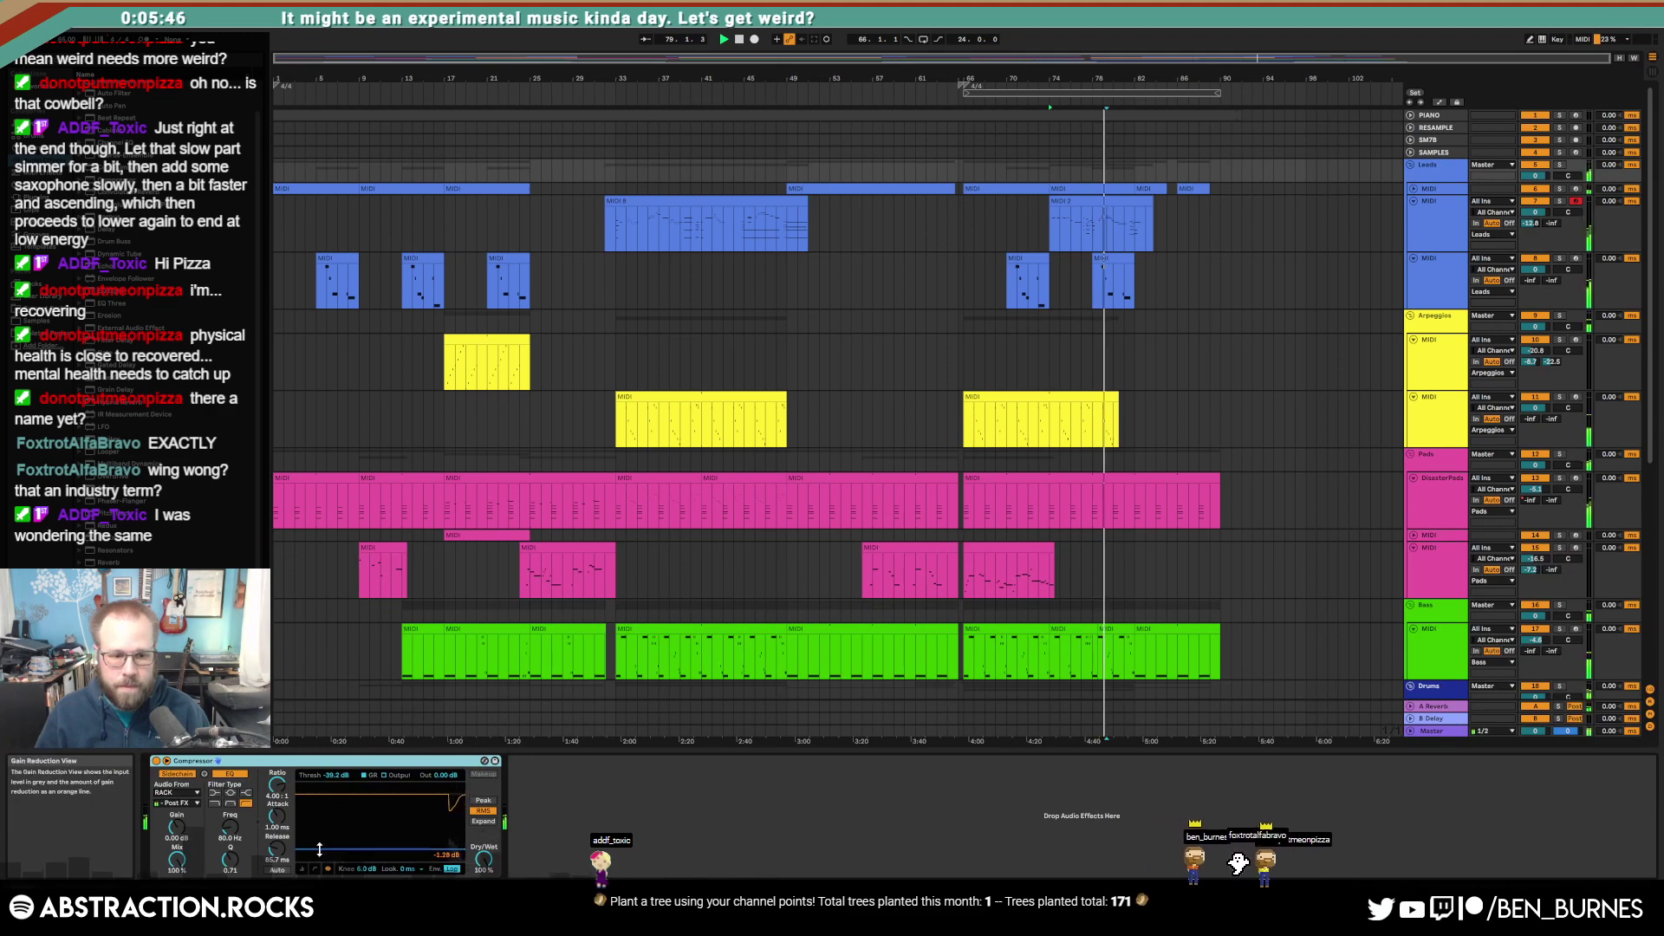
{"action": "left_click_drag", "start_coordinate": [318, 849], "coordinate": [319, 838]}
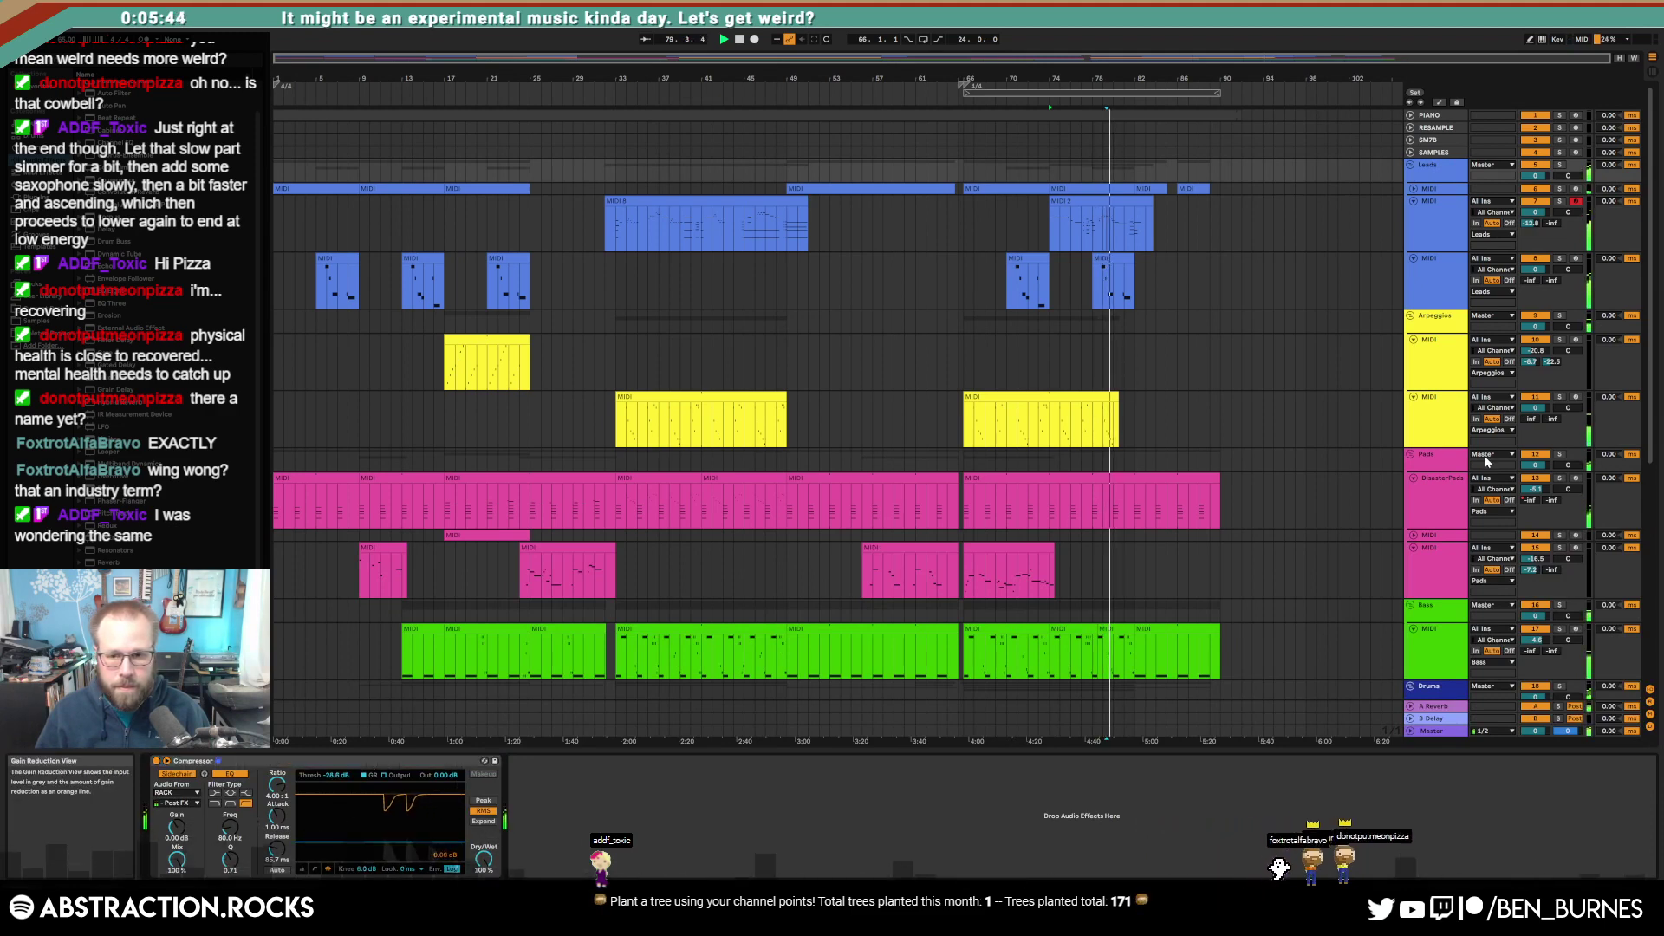
{"action": "left_click", "coordinate": [1486, 461]}
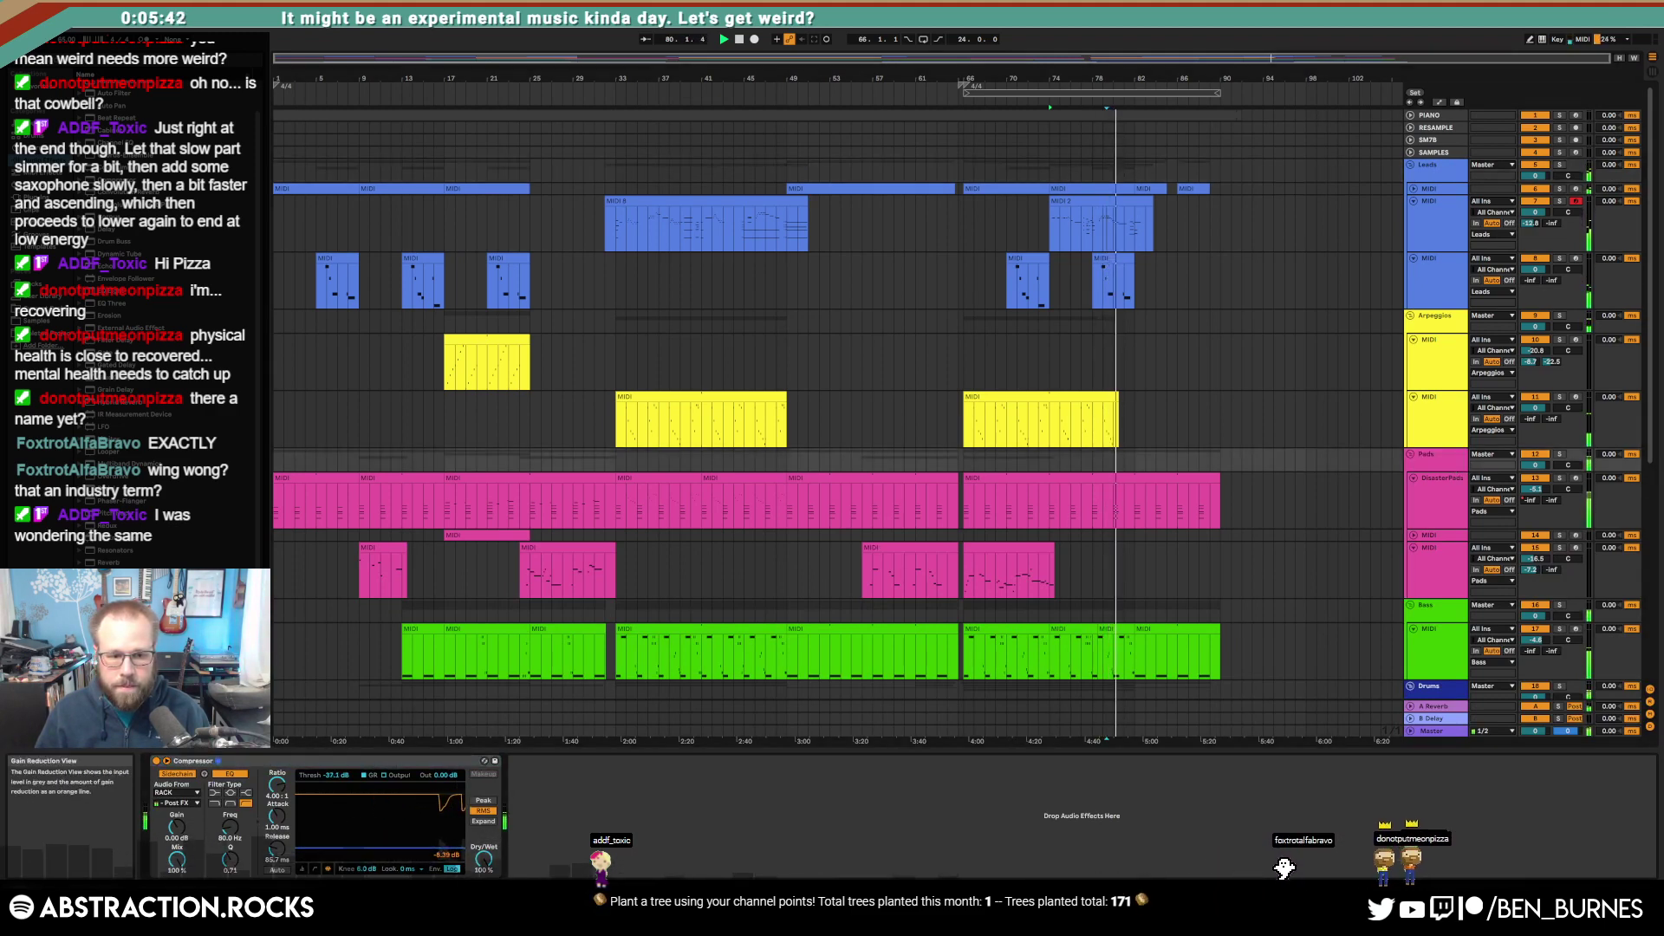
{"action": "left_click", "coordinate": [1437, 334]}
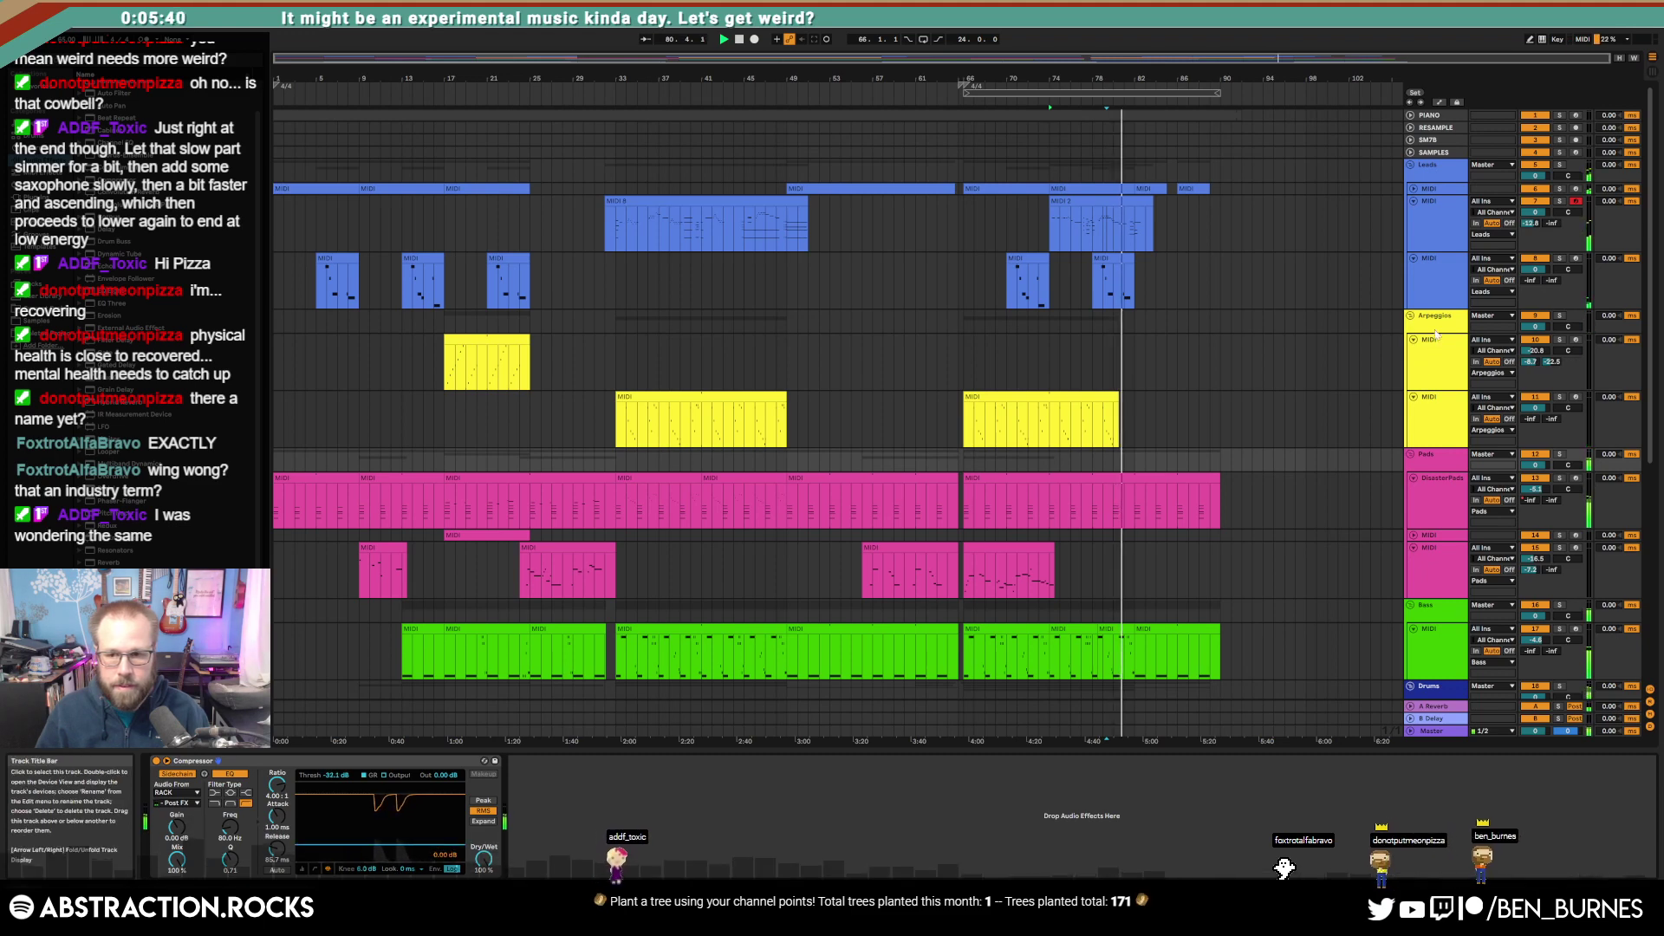
{"action": "left_click", "coordinate": [1435, 604]}
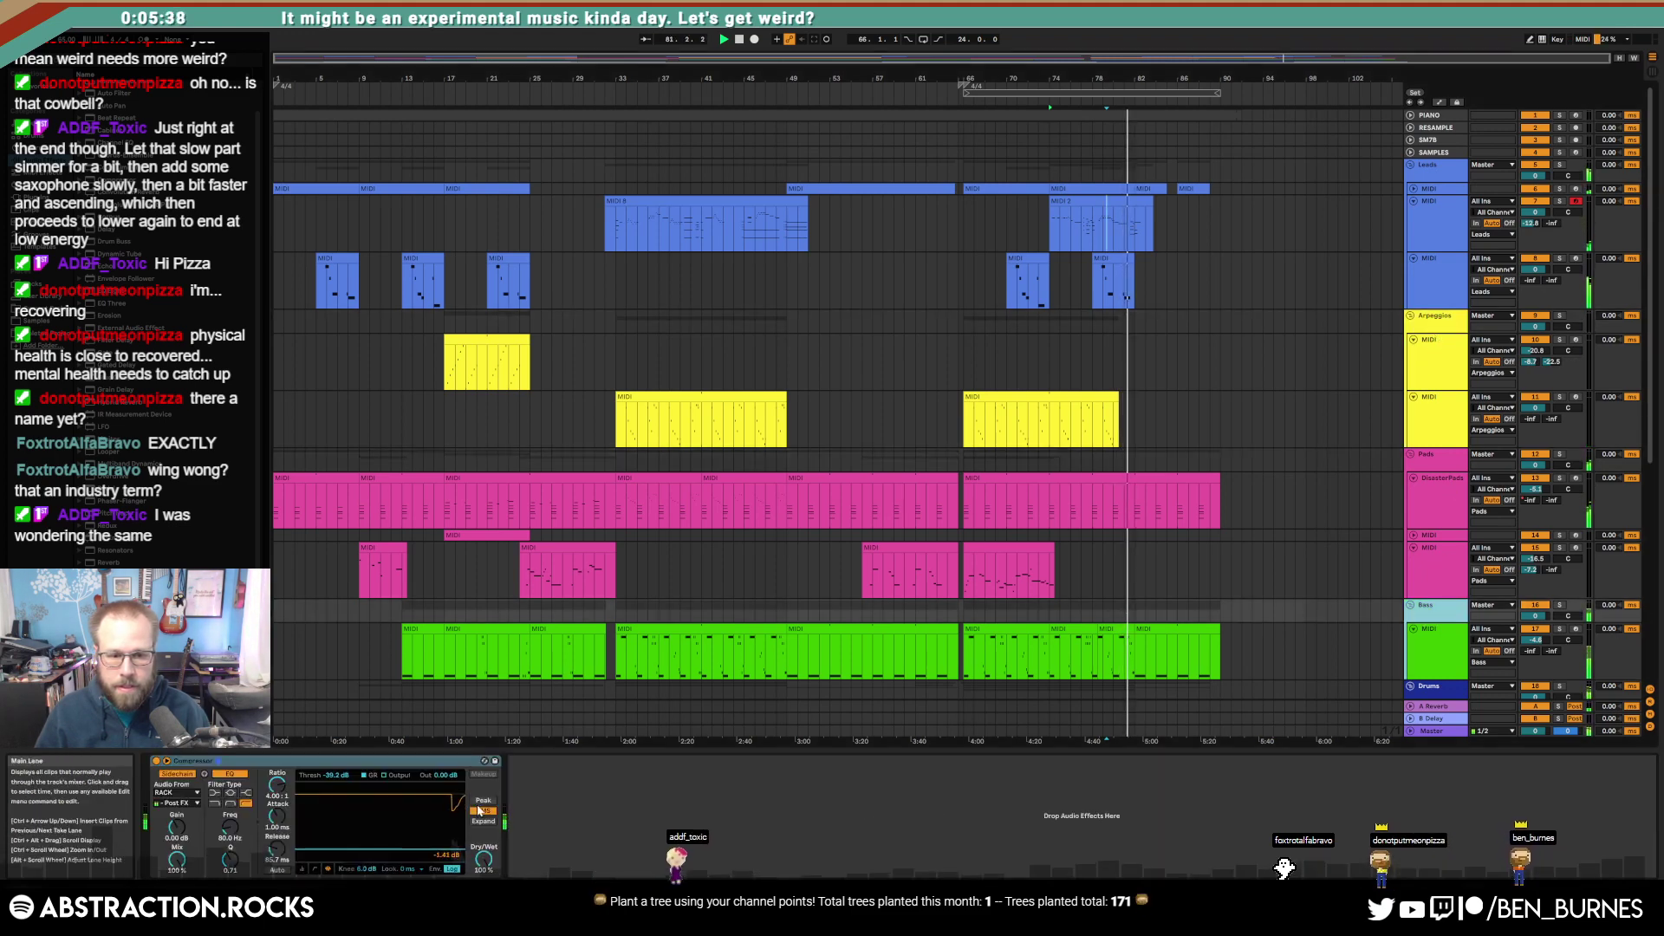
{"action": "left_click_drag", "start_coordinate": [442, 849], "coordinate": [442, 845]}
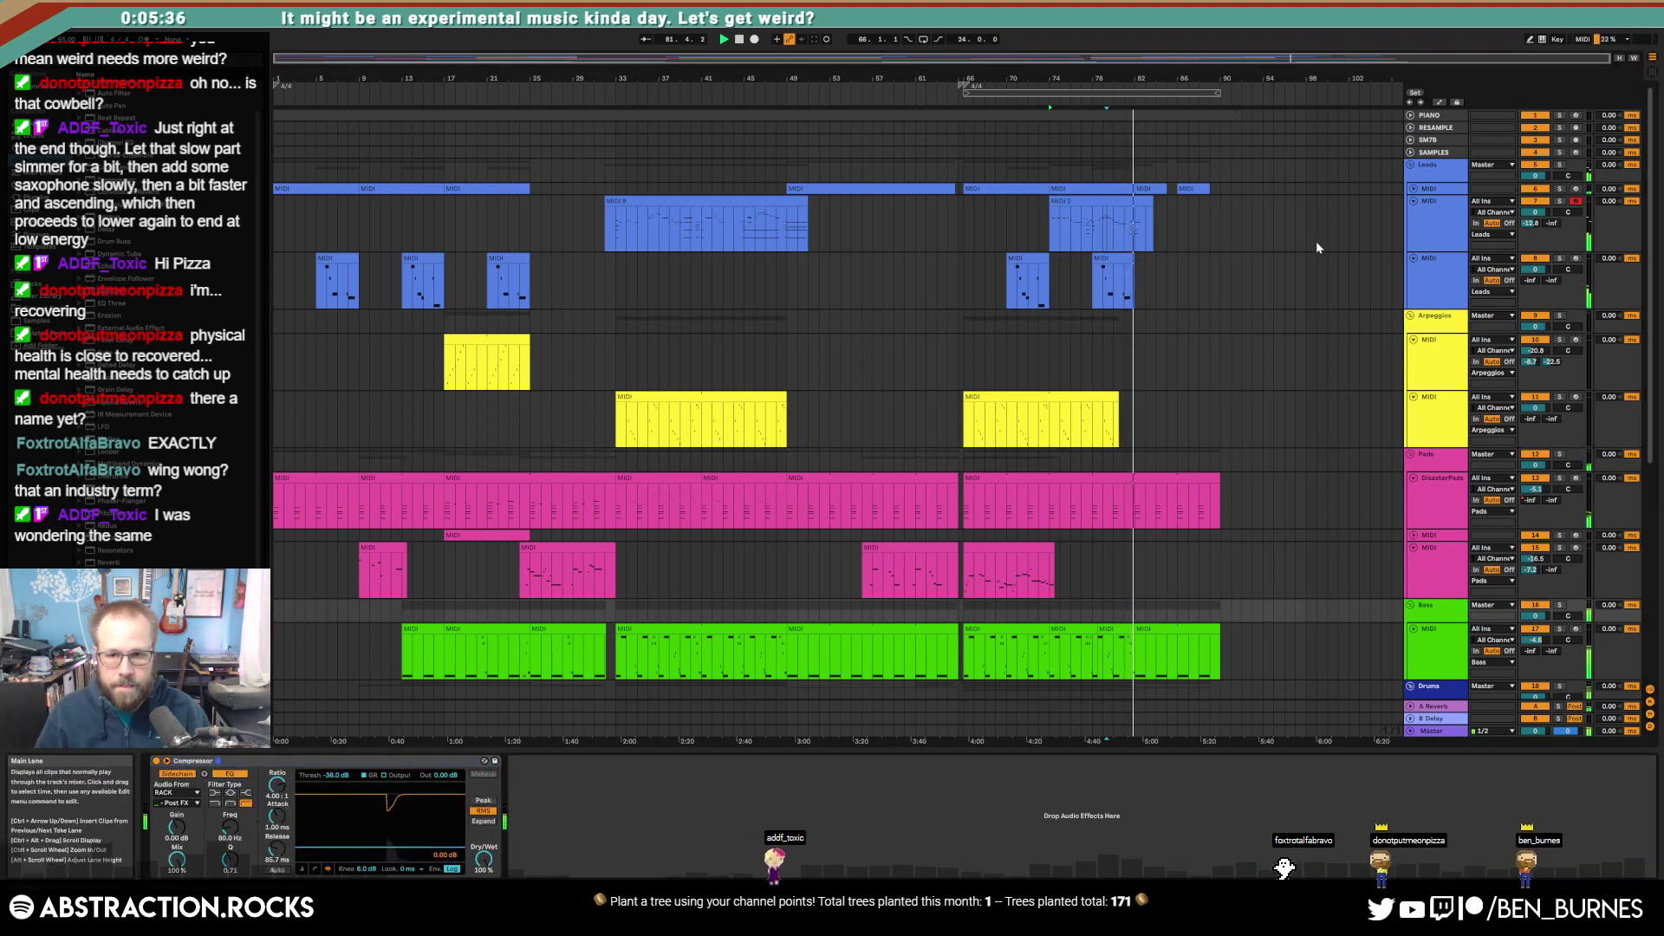
Step: Enable and adjust the RACK kick's Overdrive band and drive, and cut its EQ Eight about 2.85 dB near 1.86 kHz
{"action": "left_click", "coordinate": [1152, 224]}
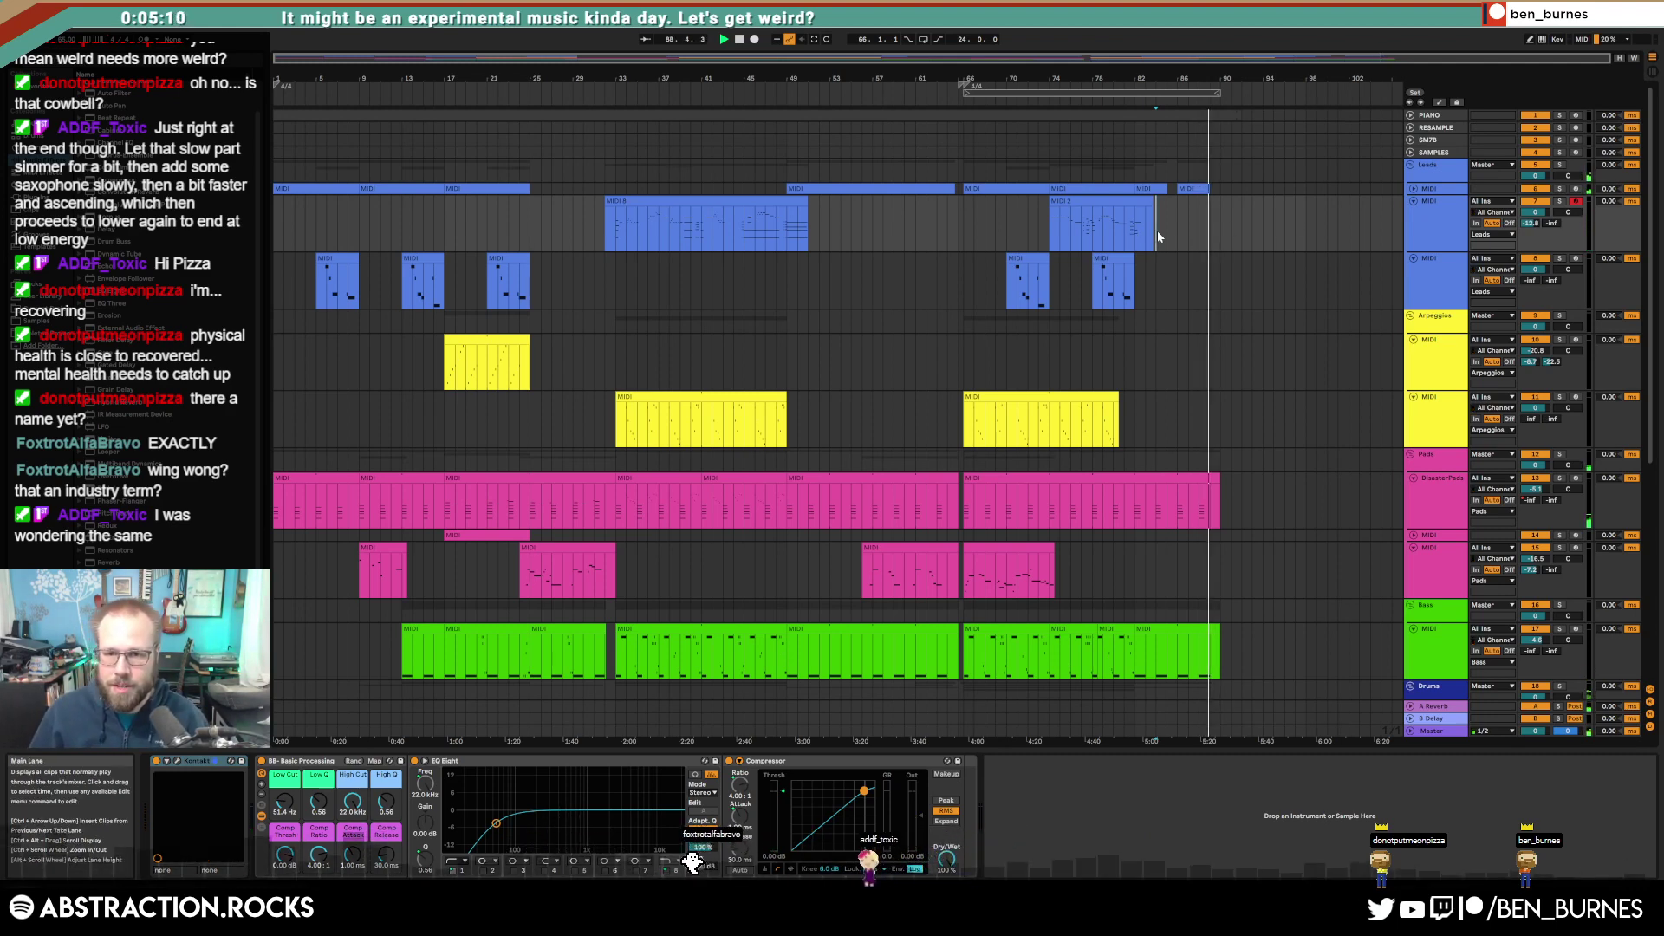
{"action": "scroll", "coordinate": [1214, 345], "scroll_direction": "down", "scroll_amount": 5}
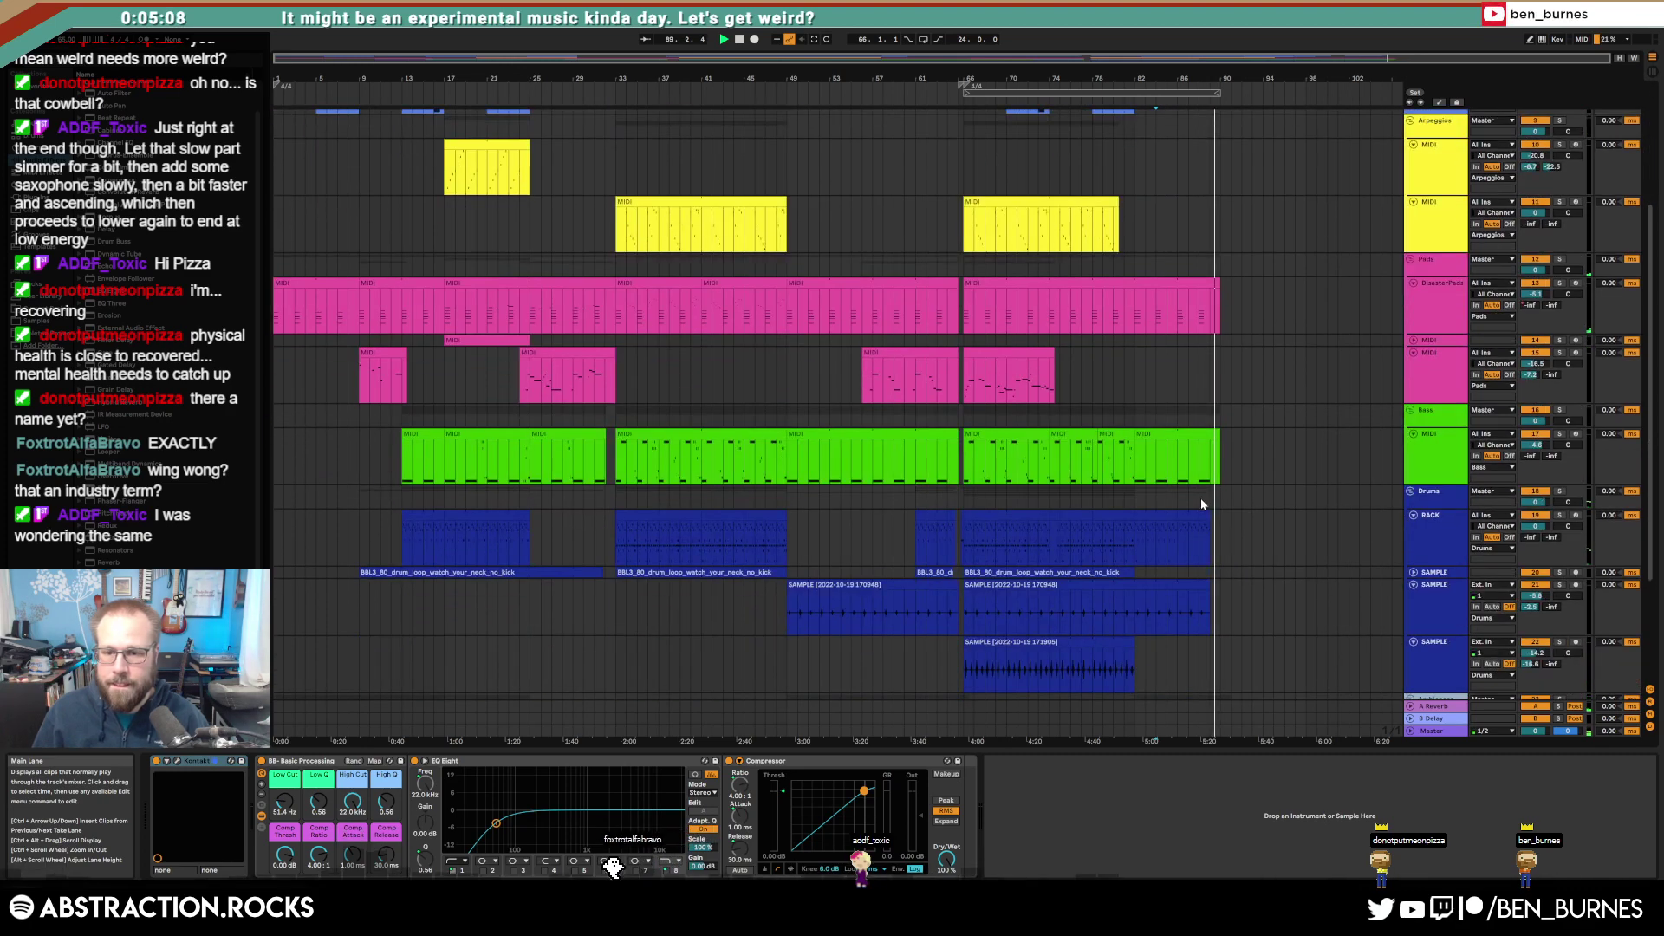
{"action": "left_click", "coordinate": [1194, 542]}
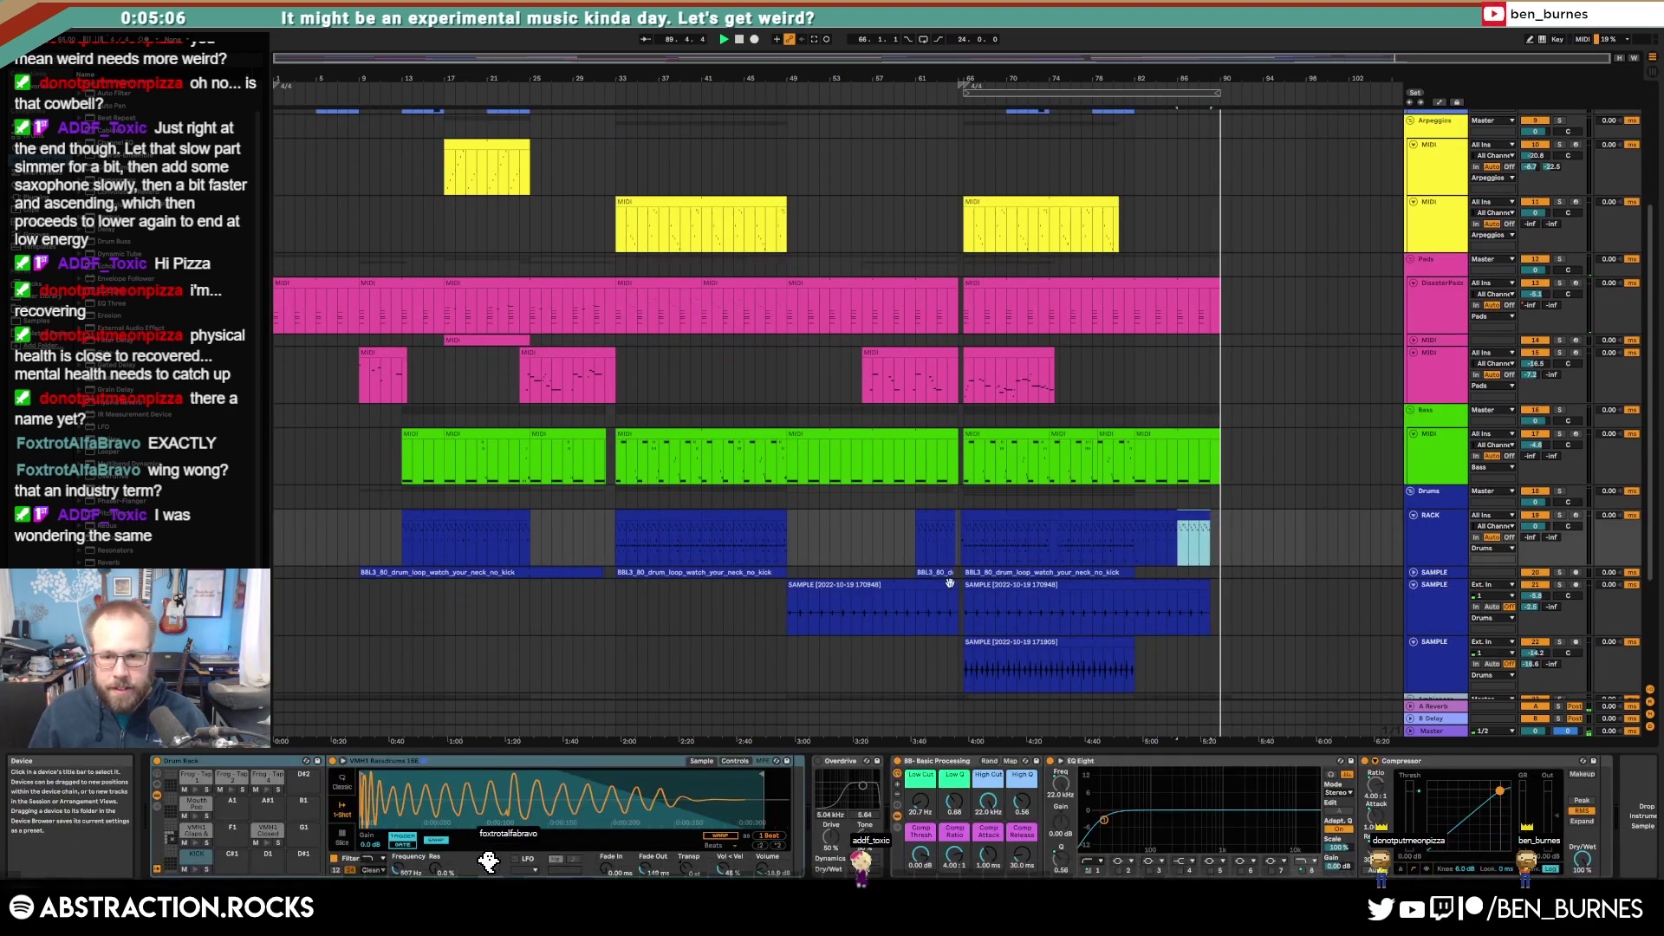
{"action": "left_click", "coordinate": [817, 761]}
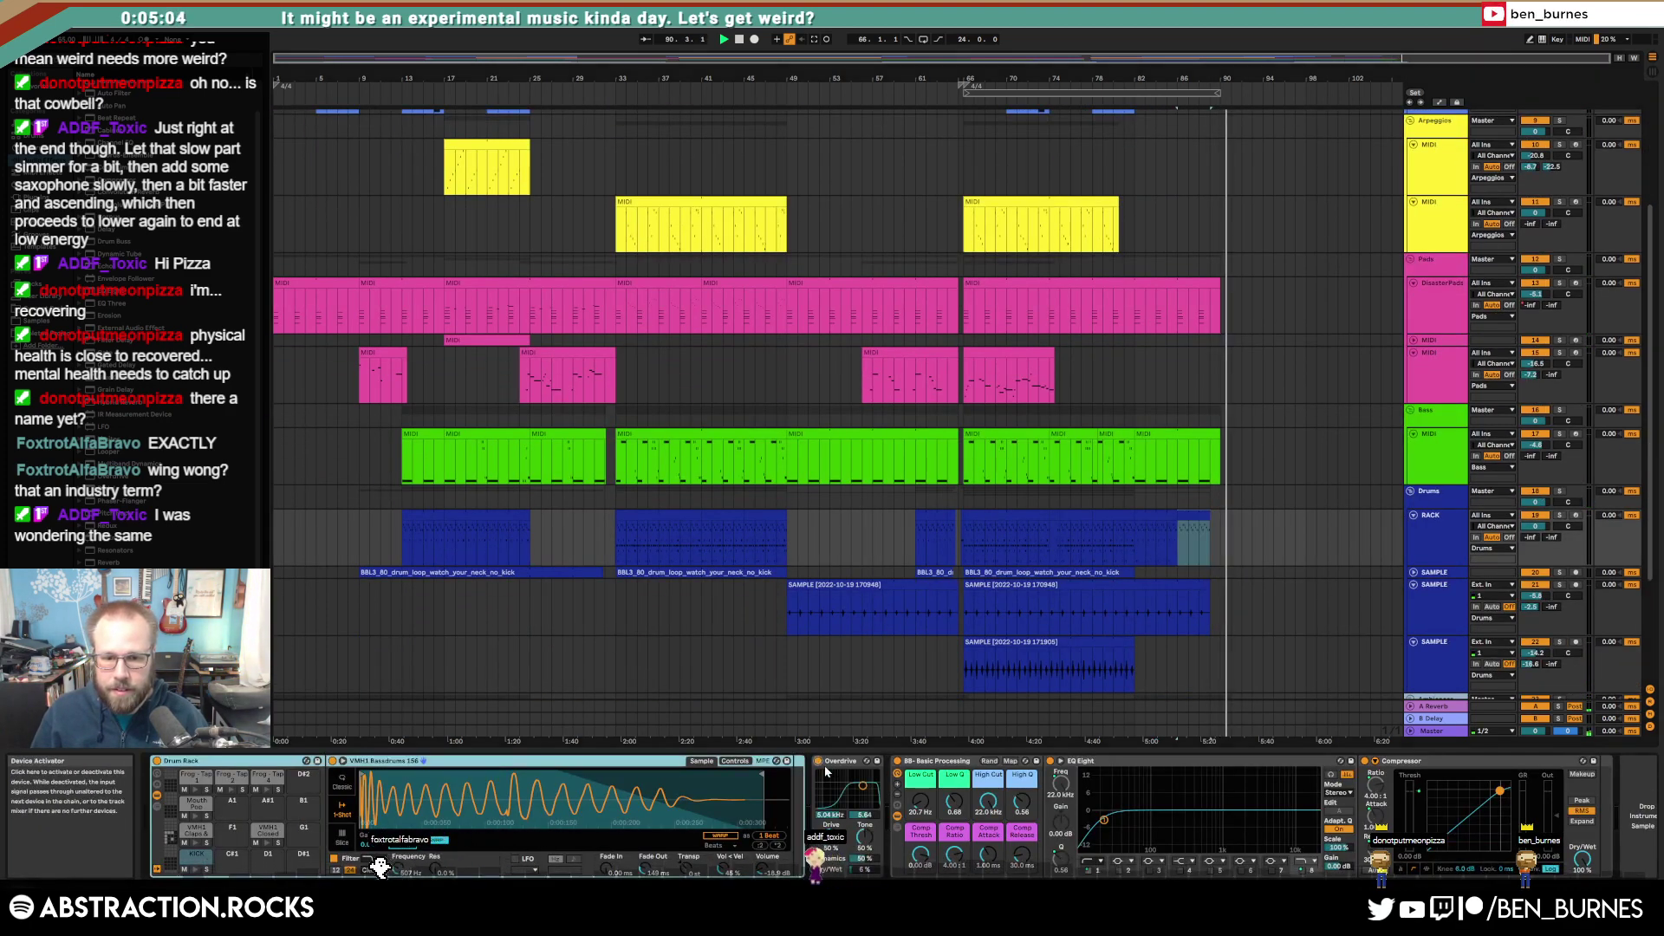
{"action": "left_click_drag", "start_coordinate": [864, 786], "coordinate": [861, 786]}
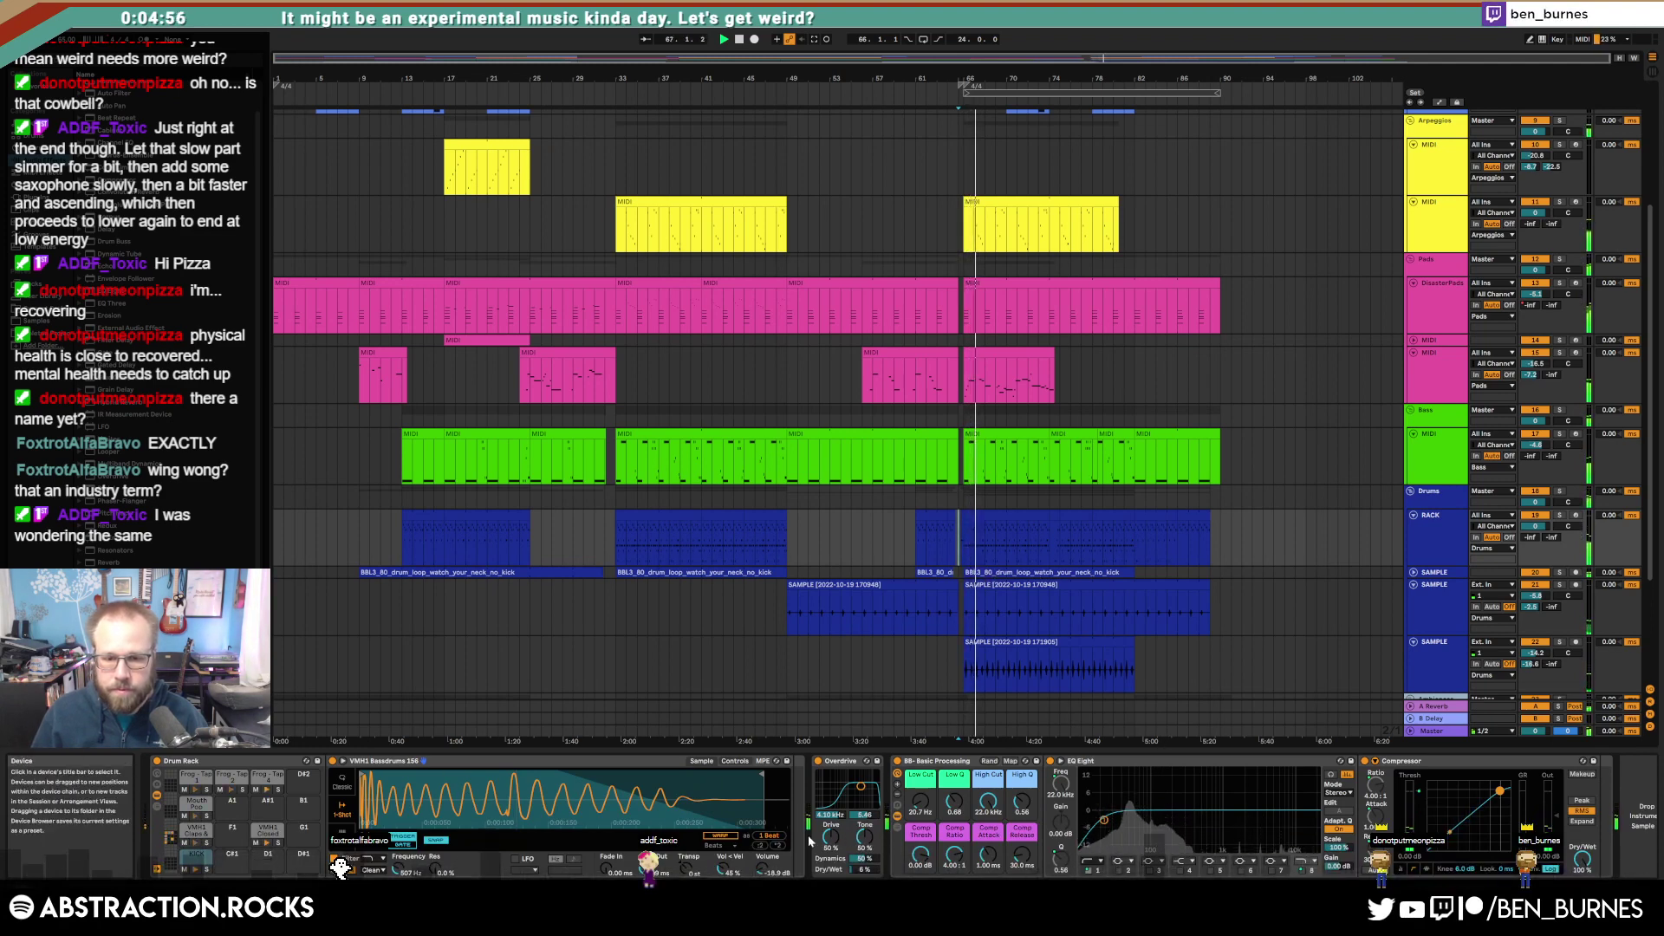
{"action": "left_click_drag", "start_coordinate": [832, 837], "coordinate": [831, 834]}
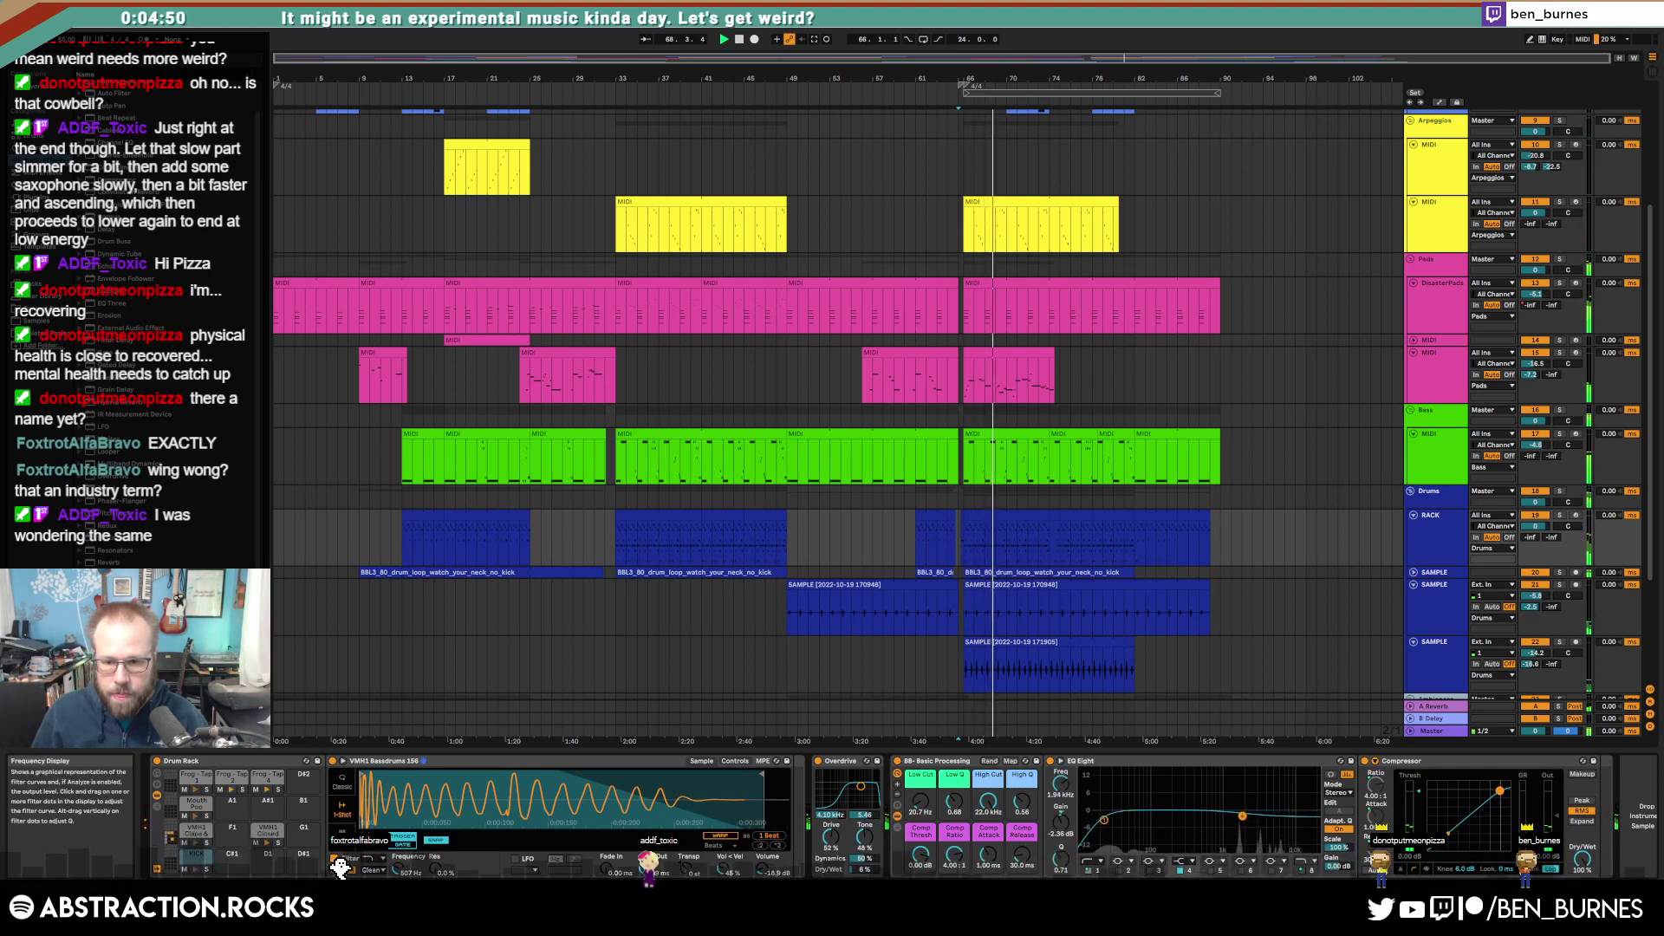
{"action": "left_click_drag", "start_coordinate": [1242, 816], "coordinate": [1242, 817]}
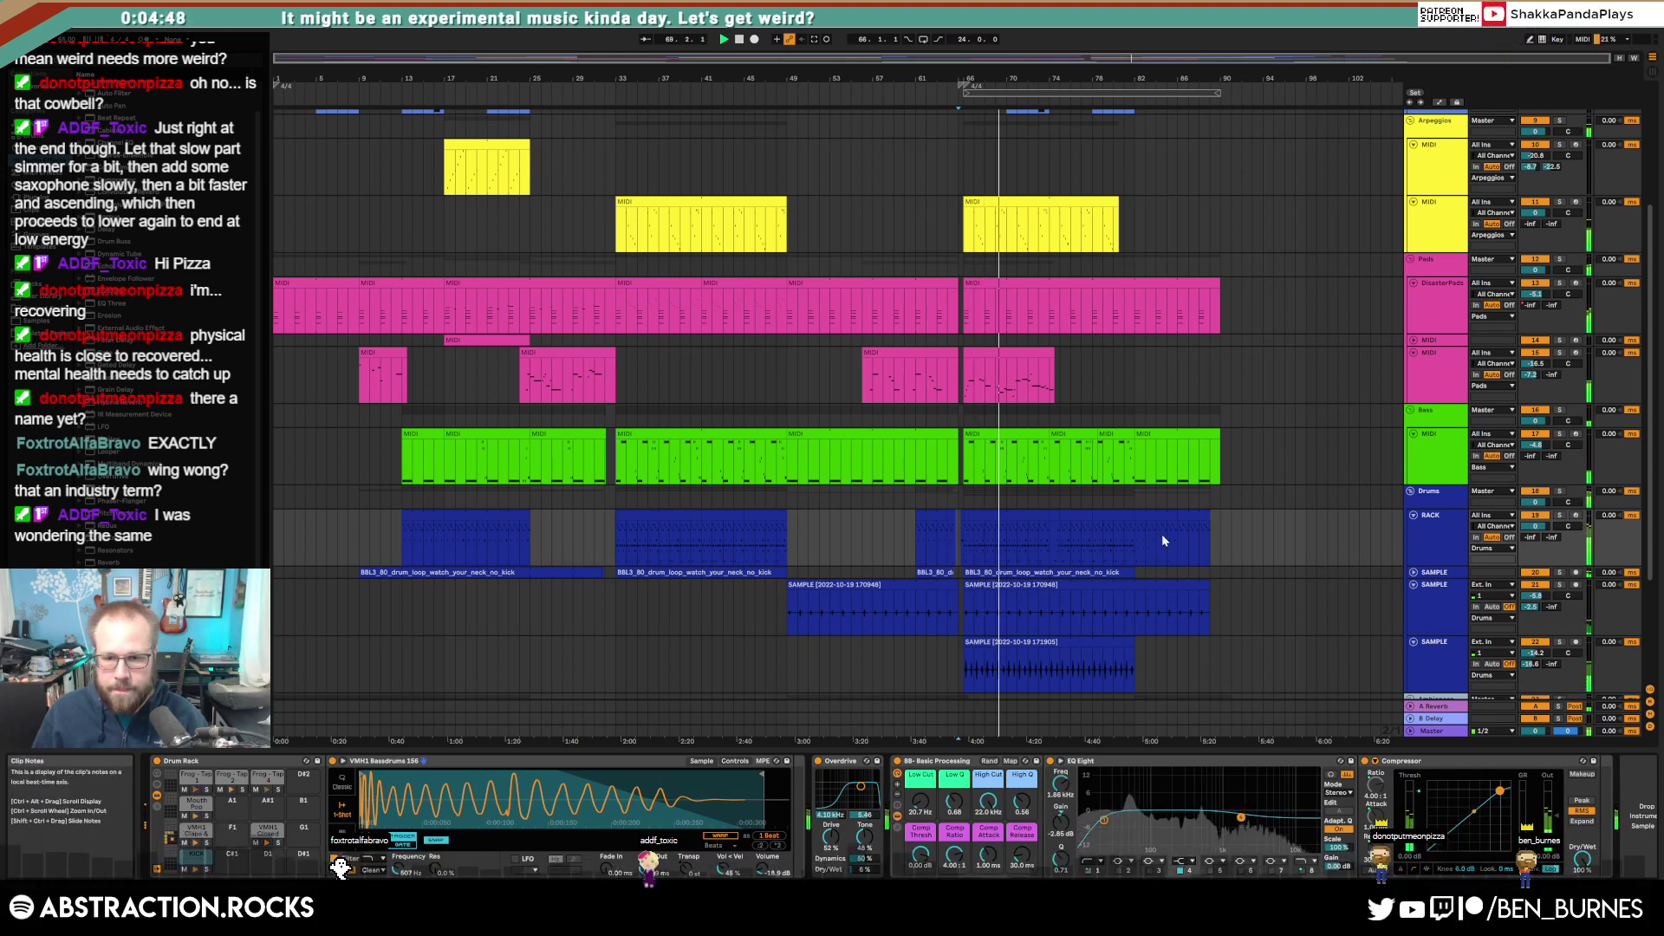
Step: Add a Utility after the RACK track's Overdrive and automate its gain down to about -10.4 dB from bar 86 to the clip's end
{"action": "left_click_drag", "start_coordinate": [1177, 538], "coordinate": [1235, 559]}
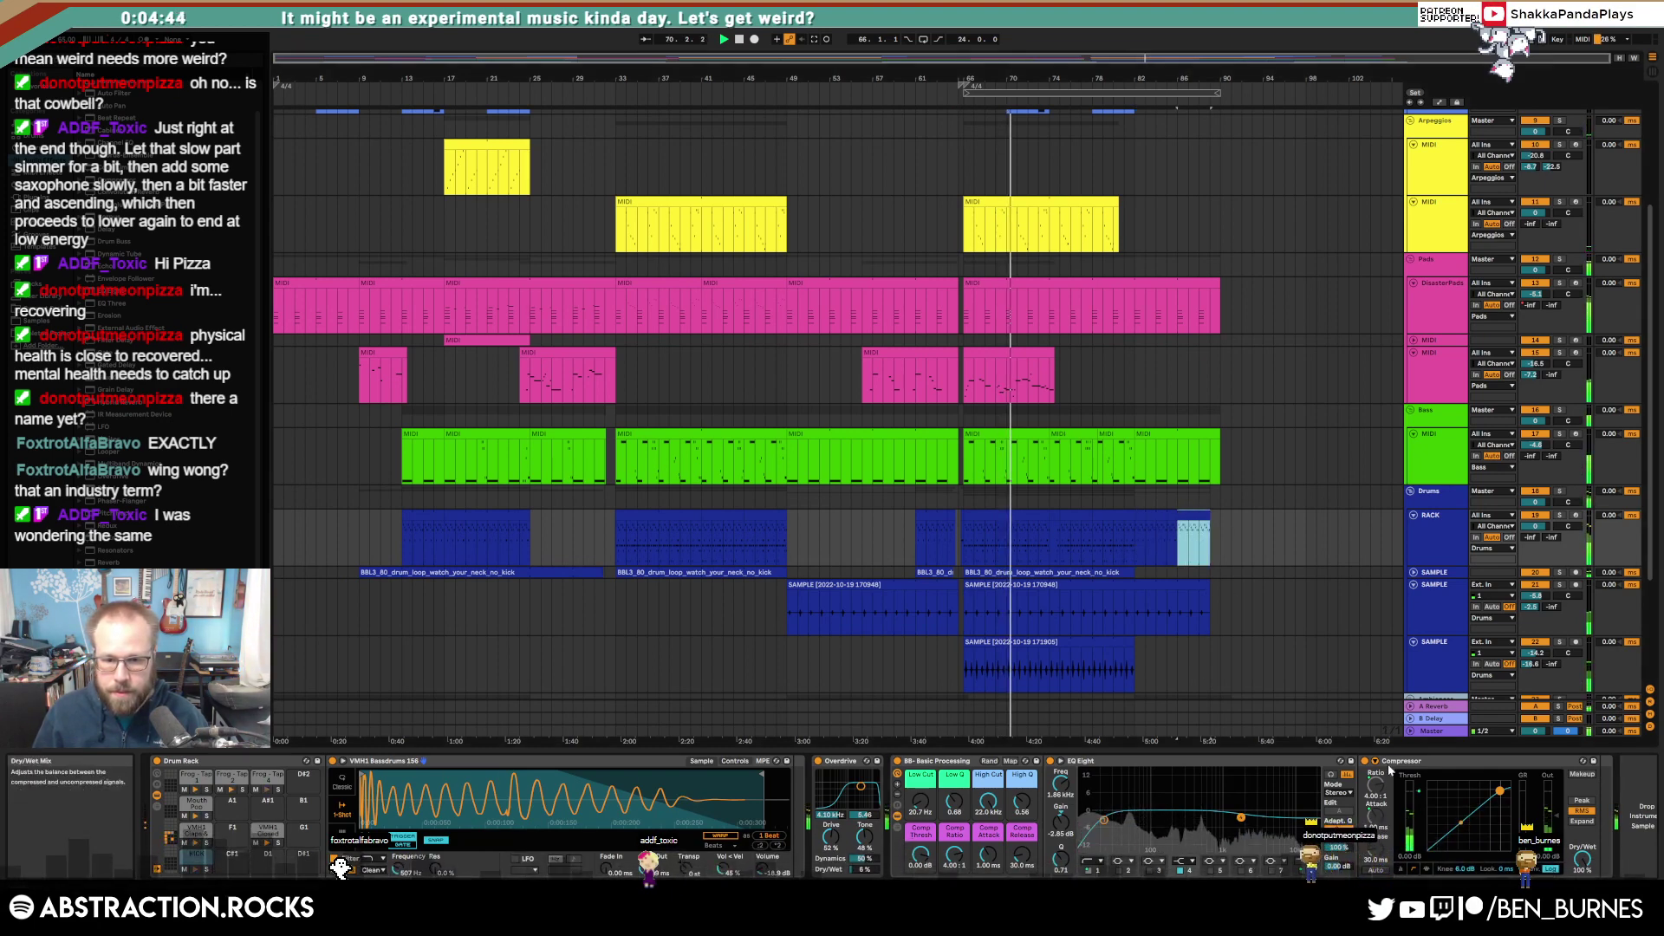
{"action": "left_click", "coordinate": [888, 812]}
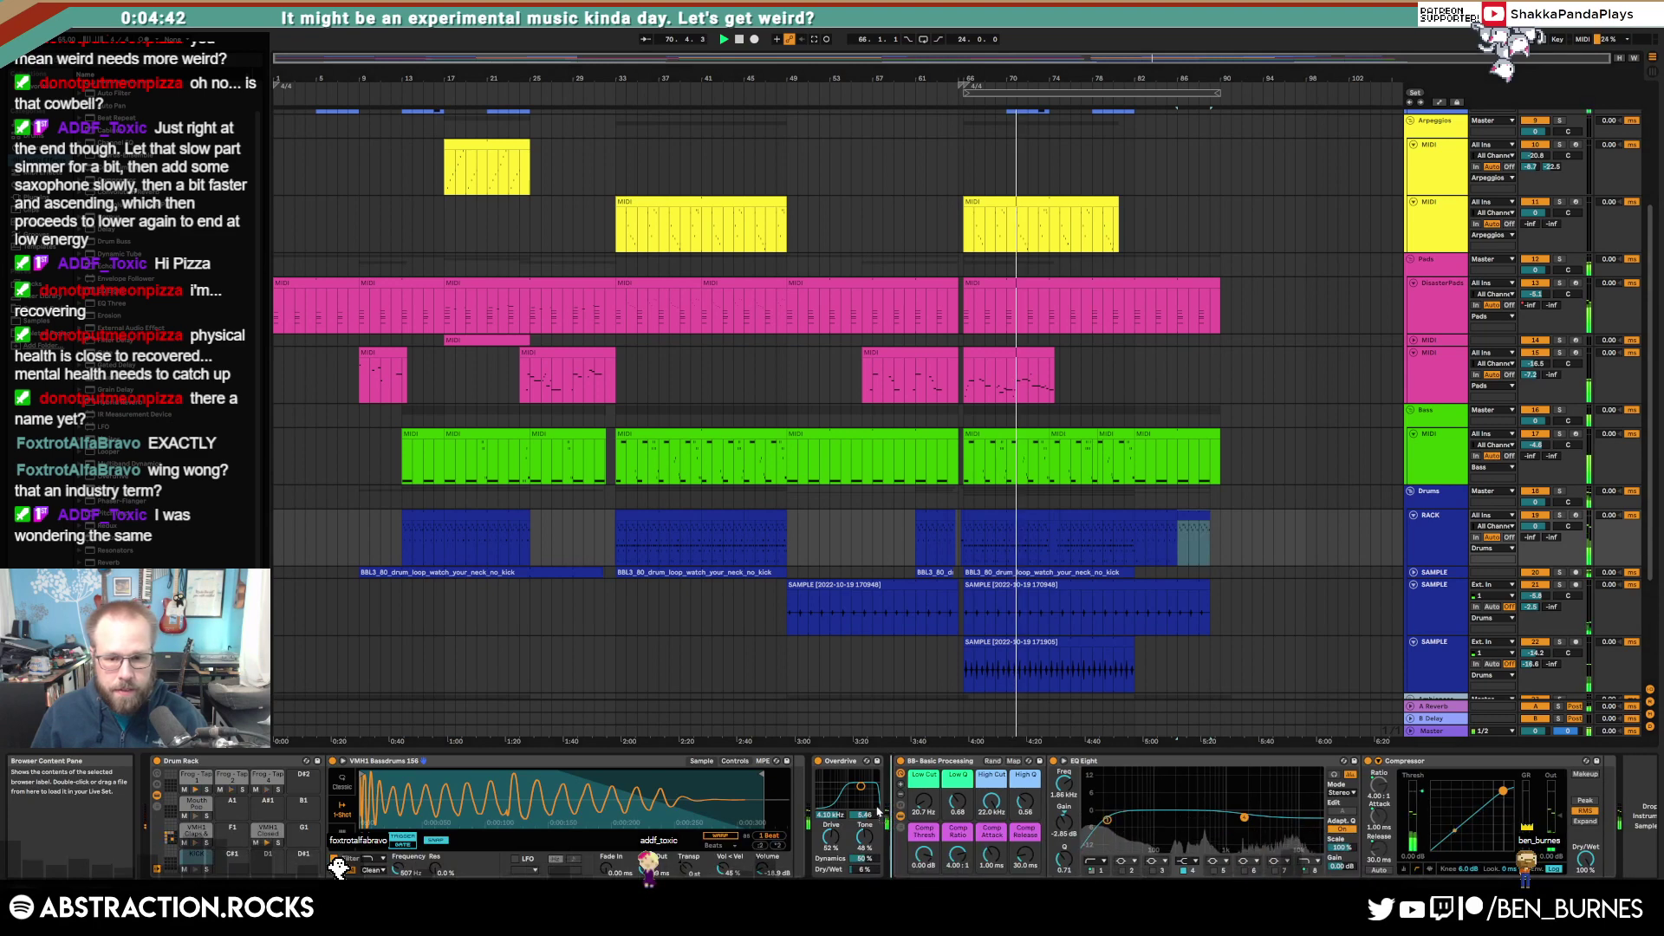
{"action": "key", "text": "a"}
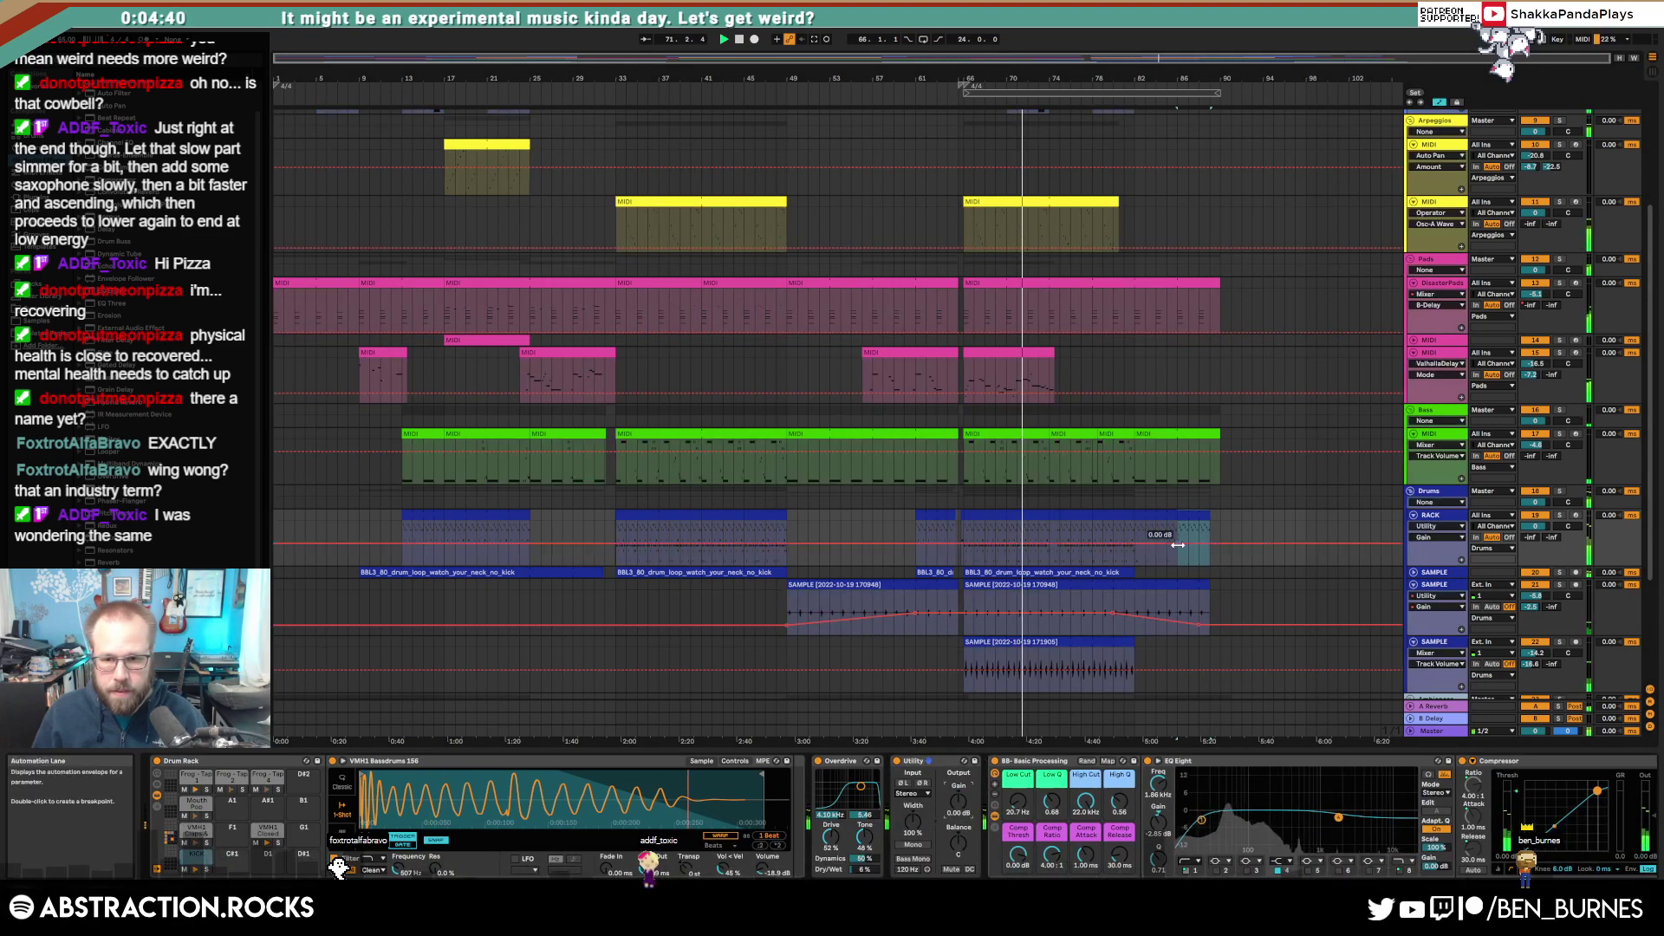
{"action": "left_click", "coordinate": [1176, 541]}
{"action": "left_click_drag", "start_coordinate": [1209, 542], "coordinate": [1210, 549]}
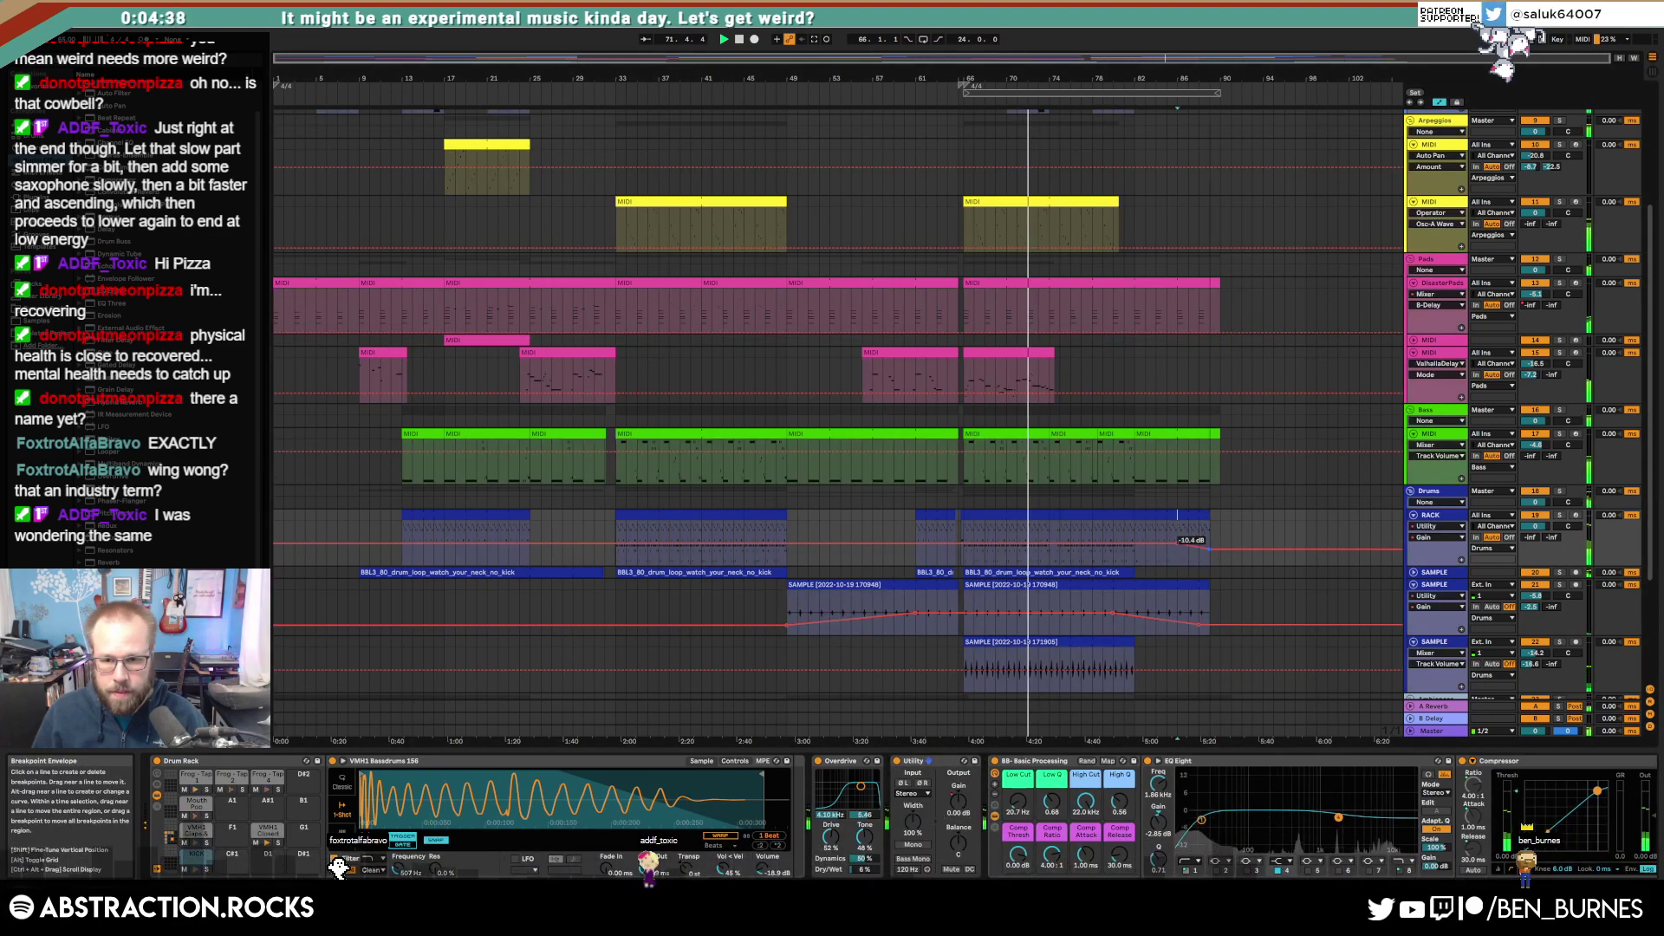
{"action": "key", "text": "a"}
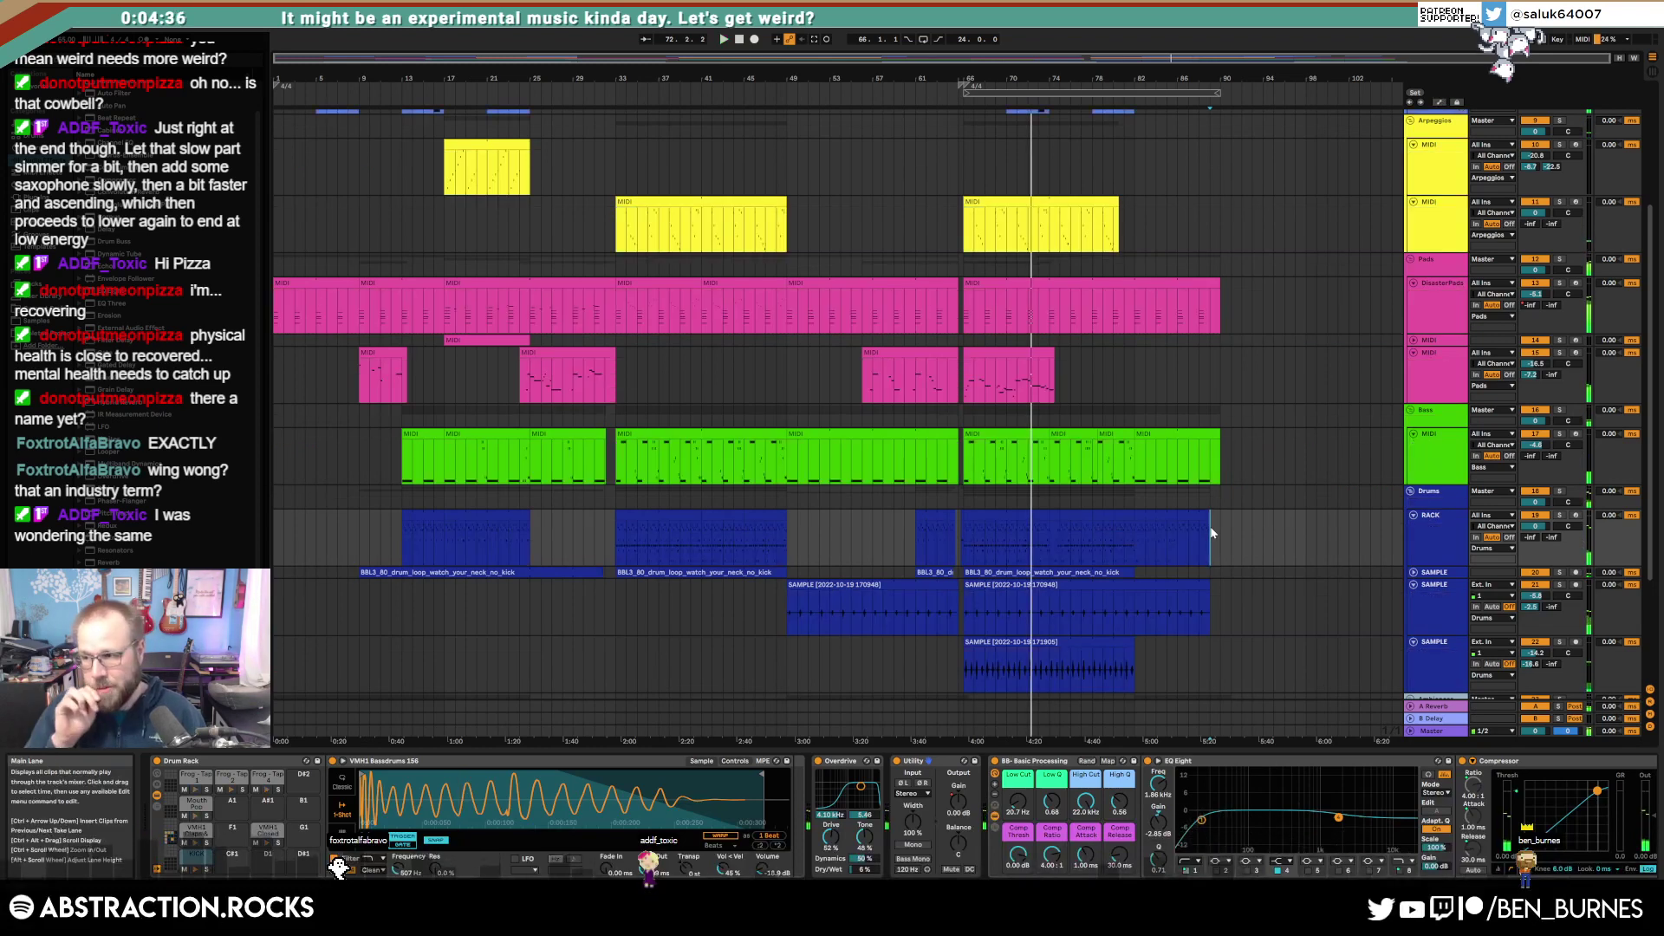
Step: Collapse all expanded lead, arpeggio, pad, bass, drum and ambience tracks in the arrangement
{"action": "scroll", "coordinate": [1255, 532], "scroll_direction": "up", "scroll_amount": 3}
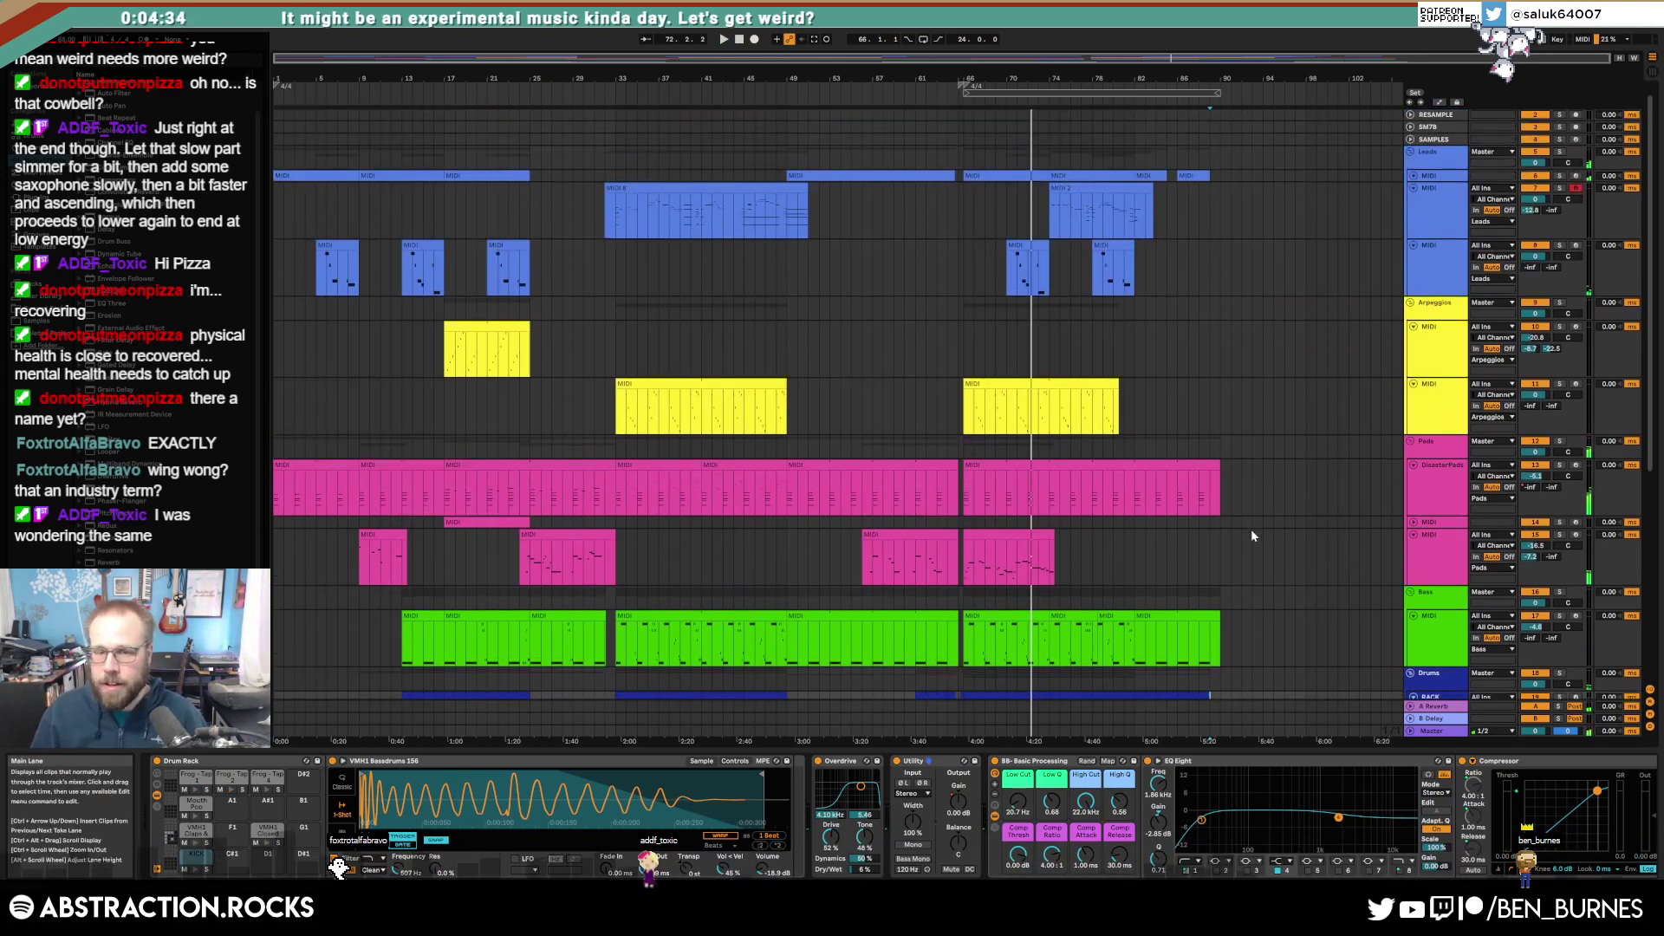
{"action": "left_click", "coordinate": [1414, 188]}
{"action": "left_click", "coordinate": [1414, 200]}
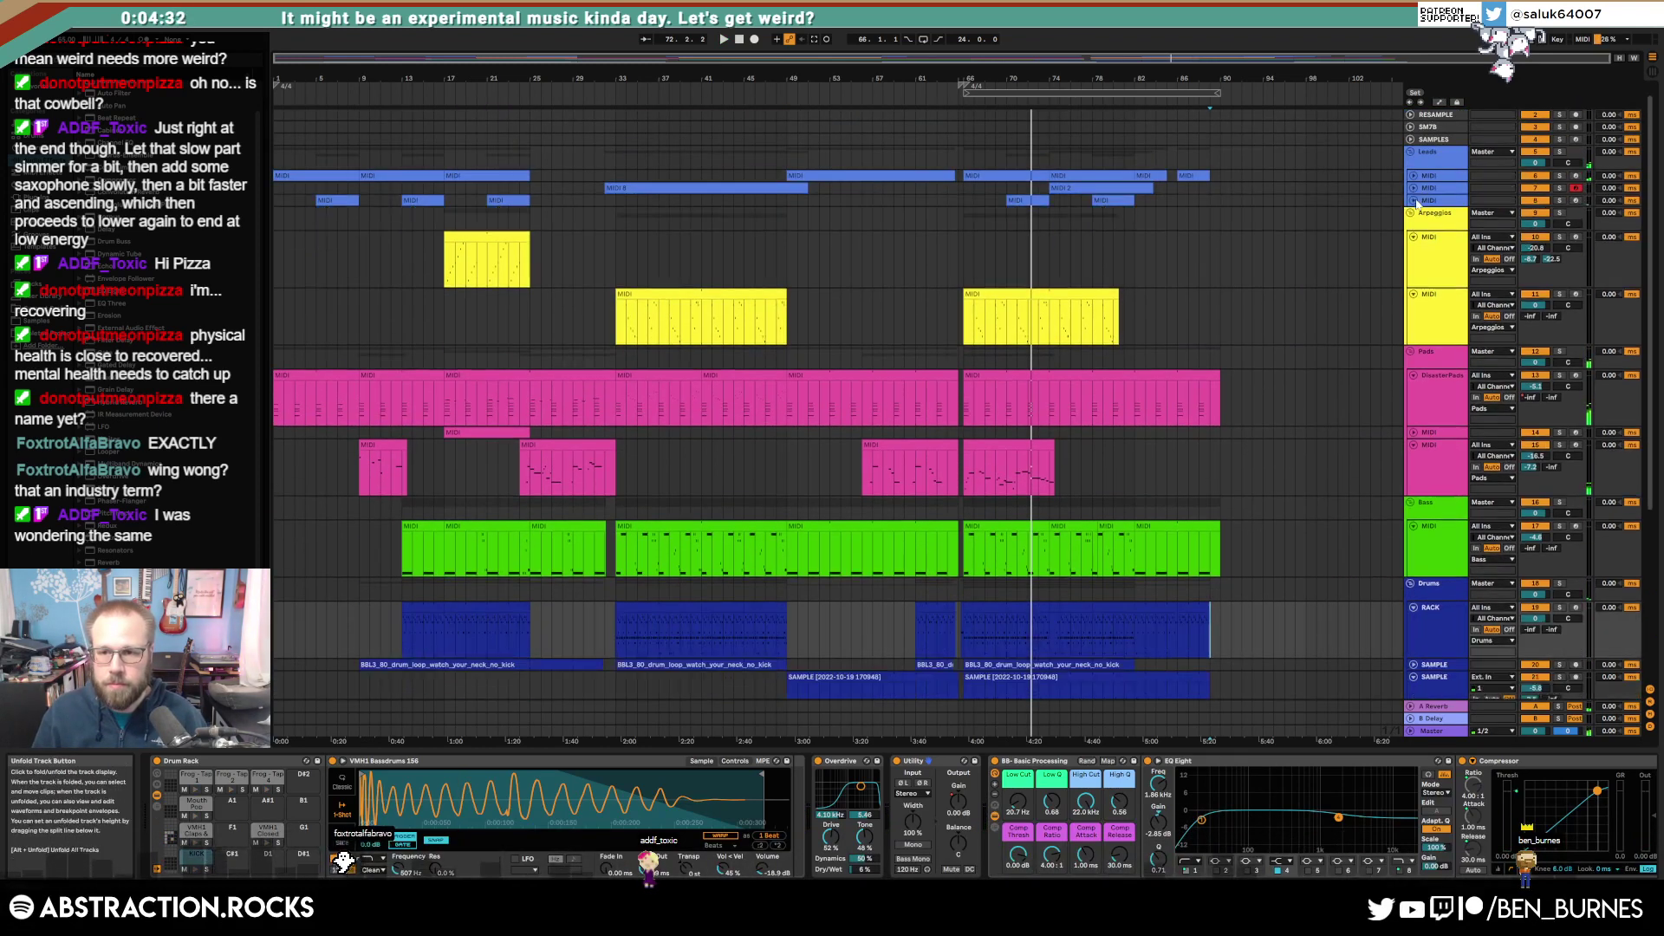
{"action": "left_click", "coordinate": [1414, 237]}
{"action": "left_click", "coordinate": [1414, 249]}
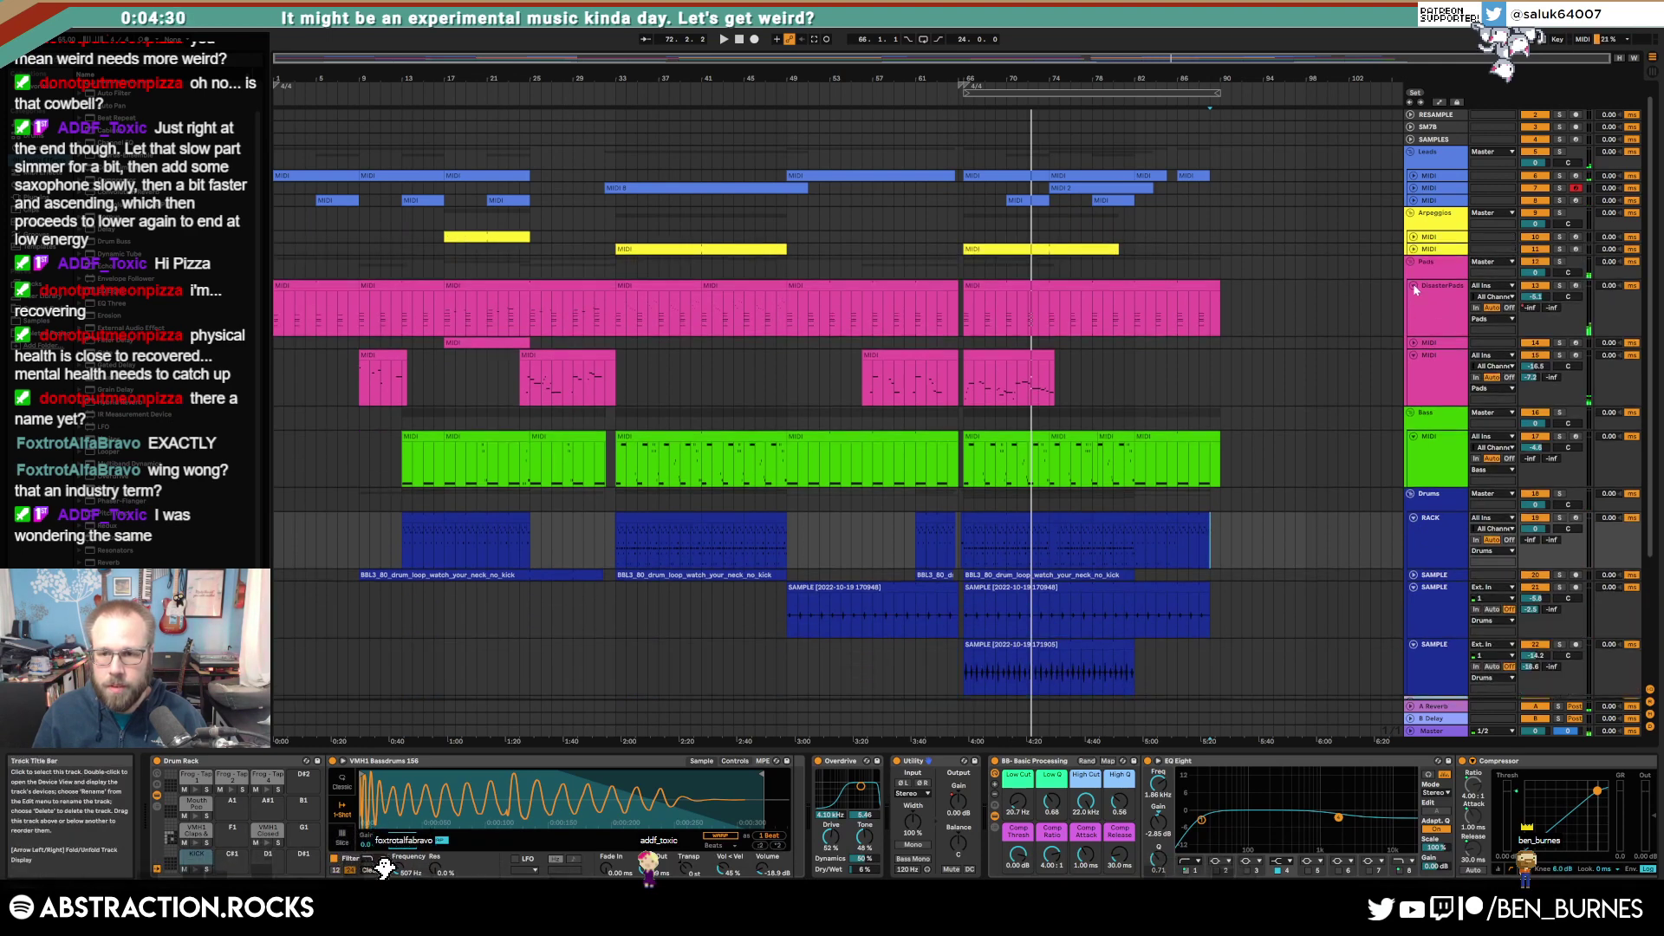
{"action": "left_click", "coordinate": [1414, 286]}
{"action": "left_click", "coordinate": [1414, 310]}
{"action": "left_click", "coordinate": [1414, 346]}
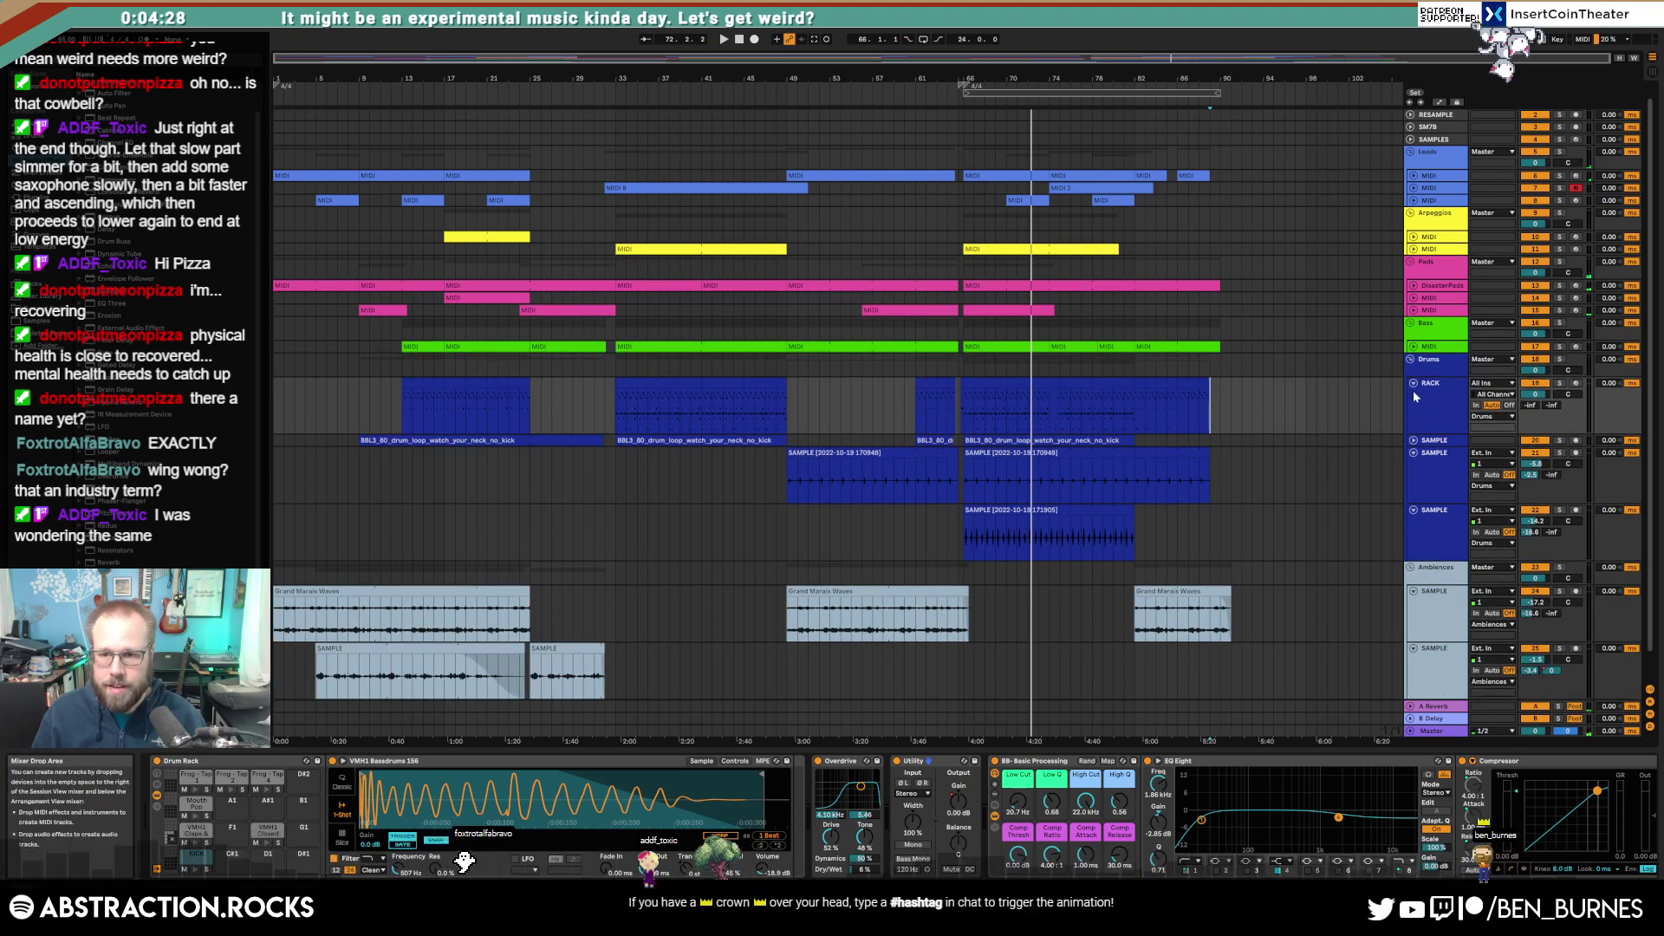
{"action": "left_click", "coordinate": [1413, 384]}
{"action": "left_click", "coordinate": [1413, 424]}
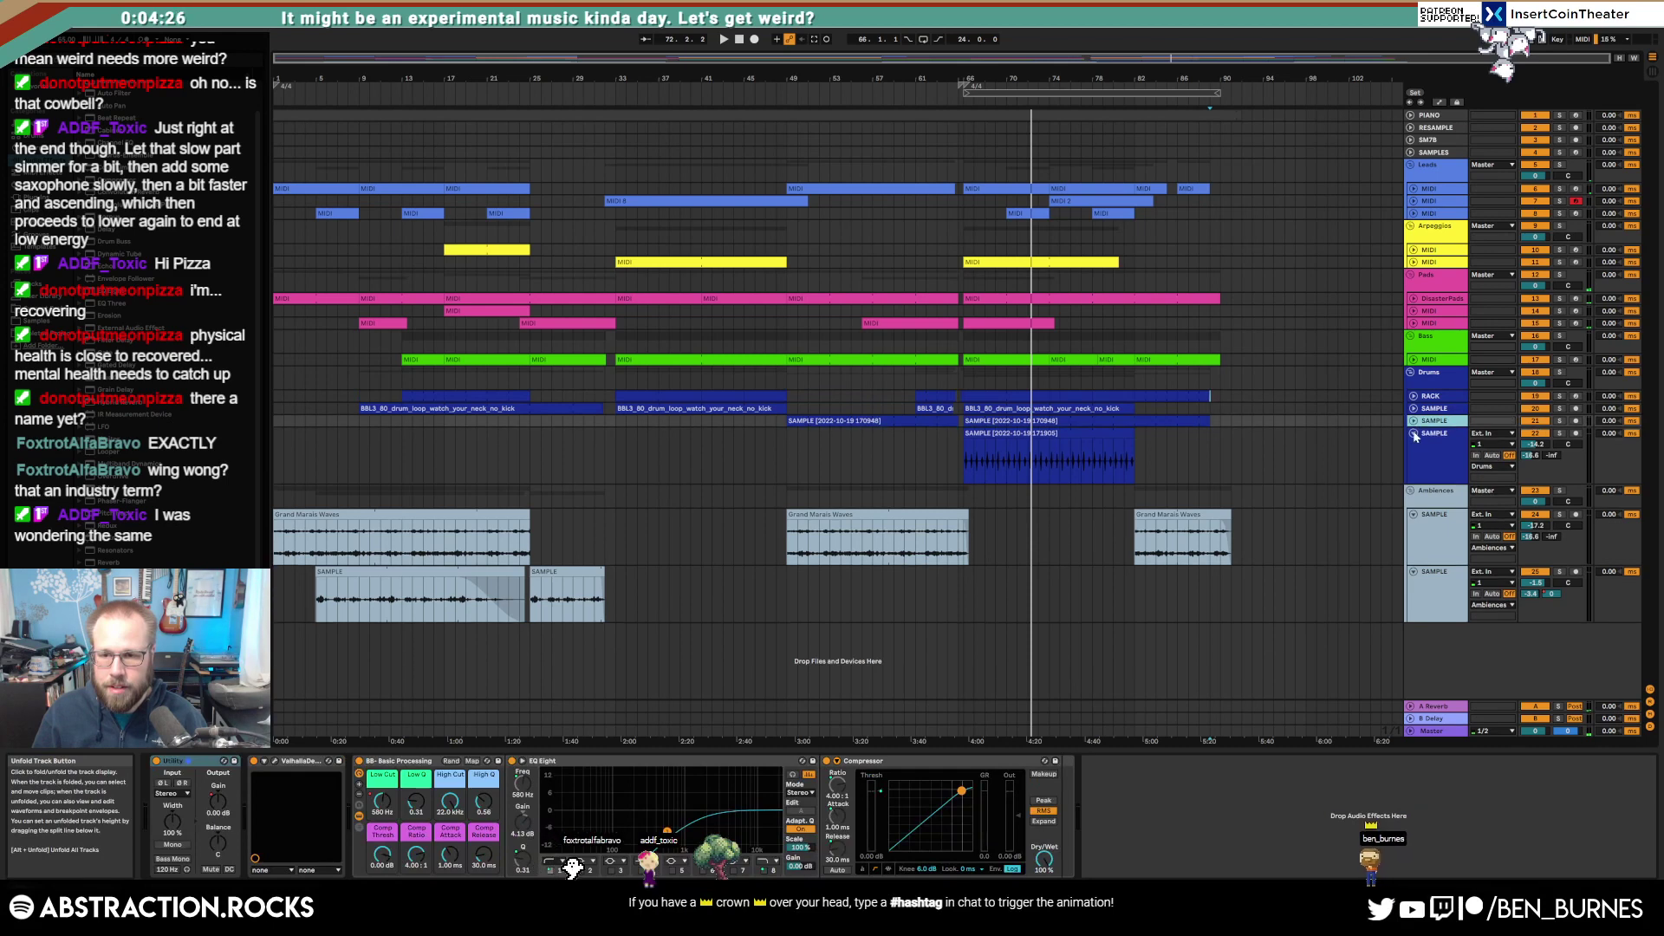
{"action": "left_click", "coordinate": [1413, 433]}
{"action": "left_click", "coordinate": [1413, 469]}
{"action": "left_click", "coordinate": [1413, 481]}
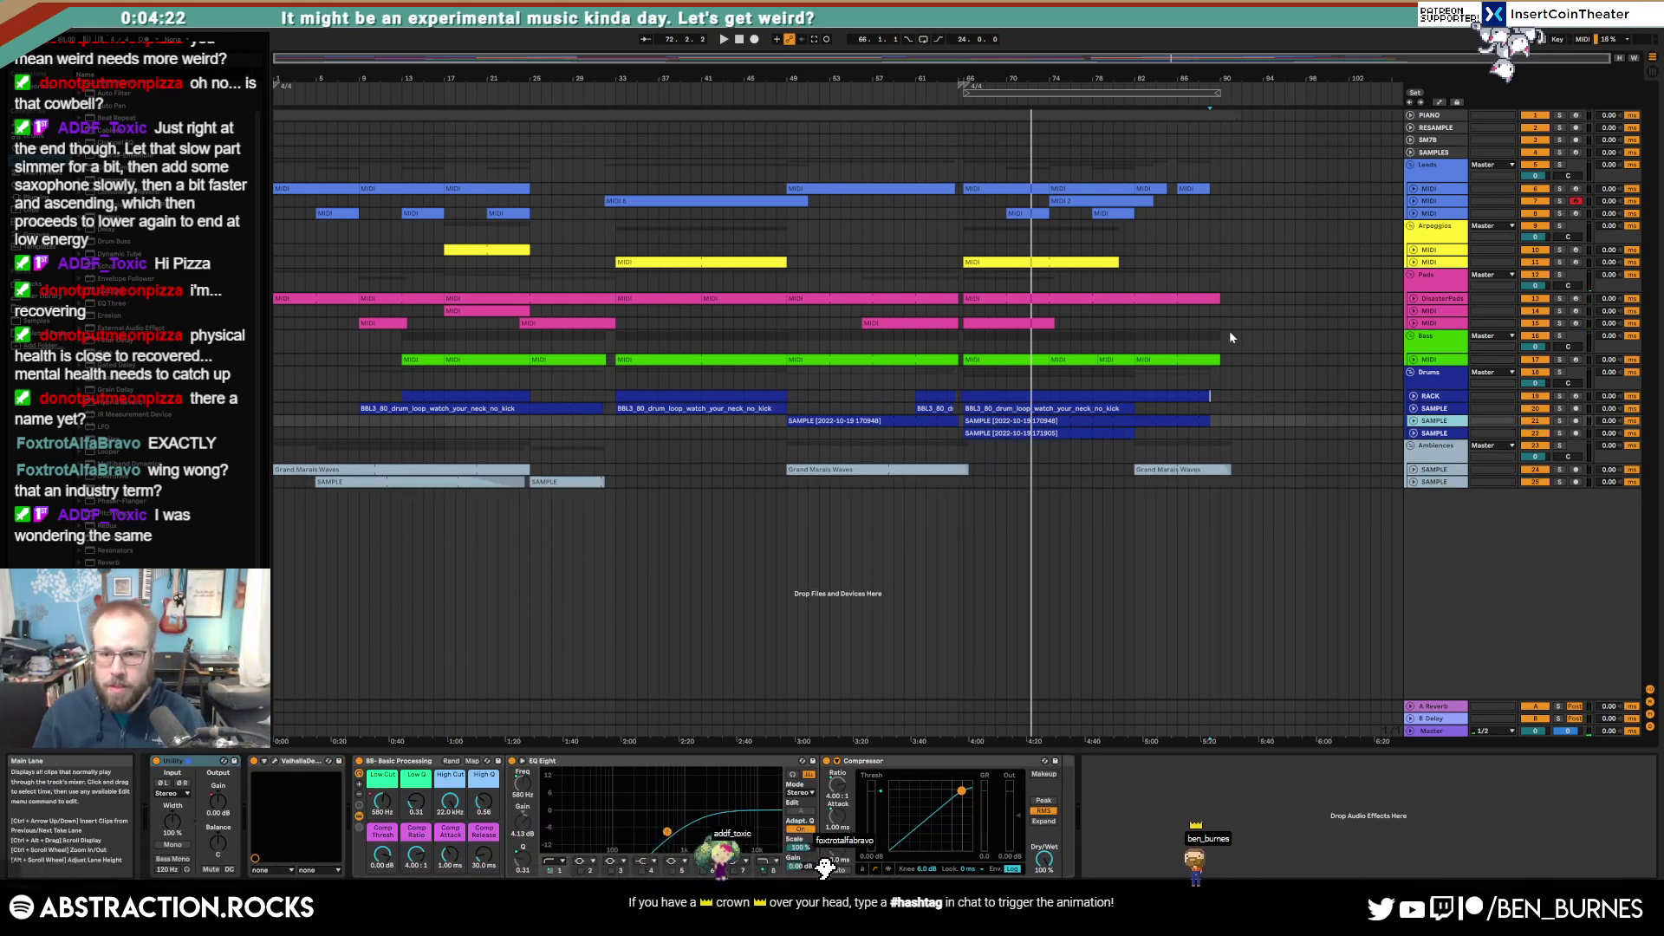
Step: Extend the last Grand Marais Waves ambience clip's end to bar 92
{"action": "scroll", "coordinate": [1230, 331], "scroll_direction": "up", "scroll_amount": 5}
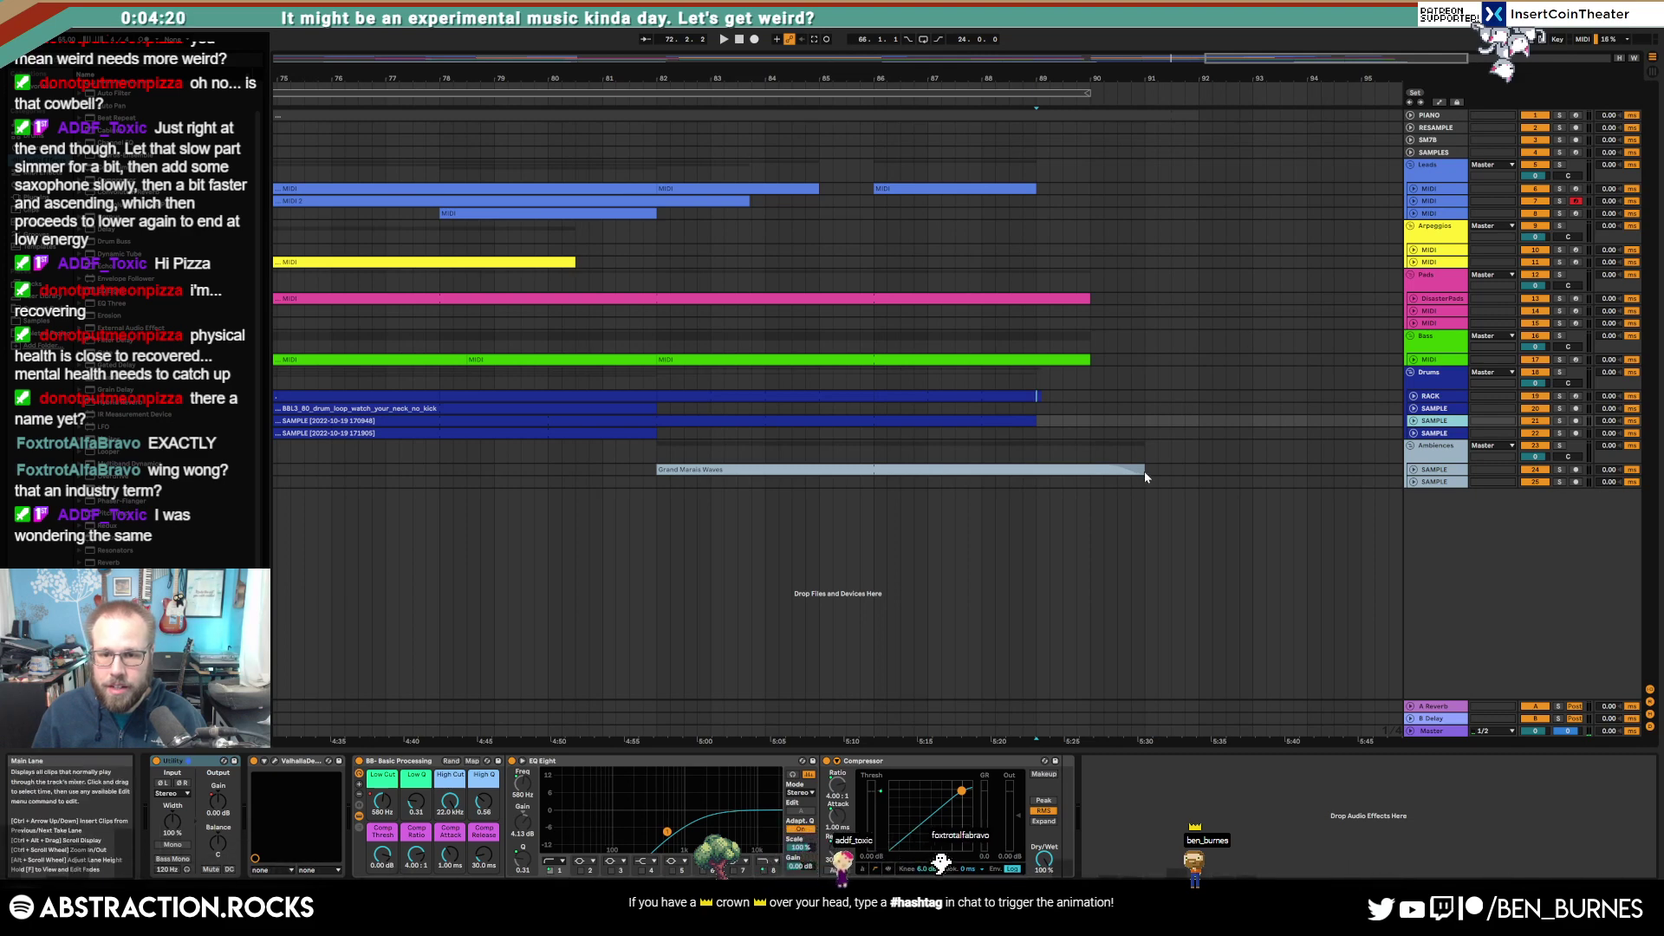
{"action": "left_click_drag", "start_coordinate": [1144, 475], "coordinate": [1198, 475]}
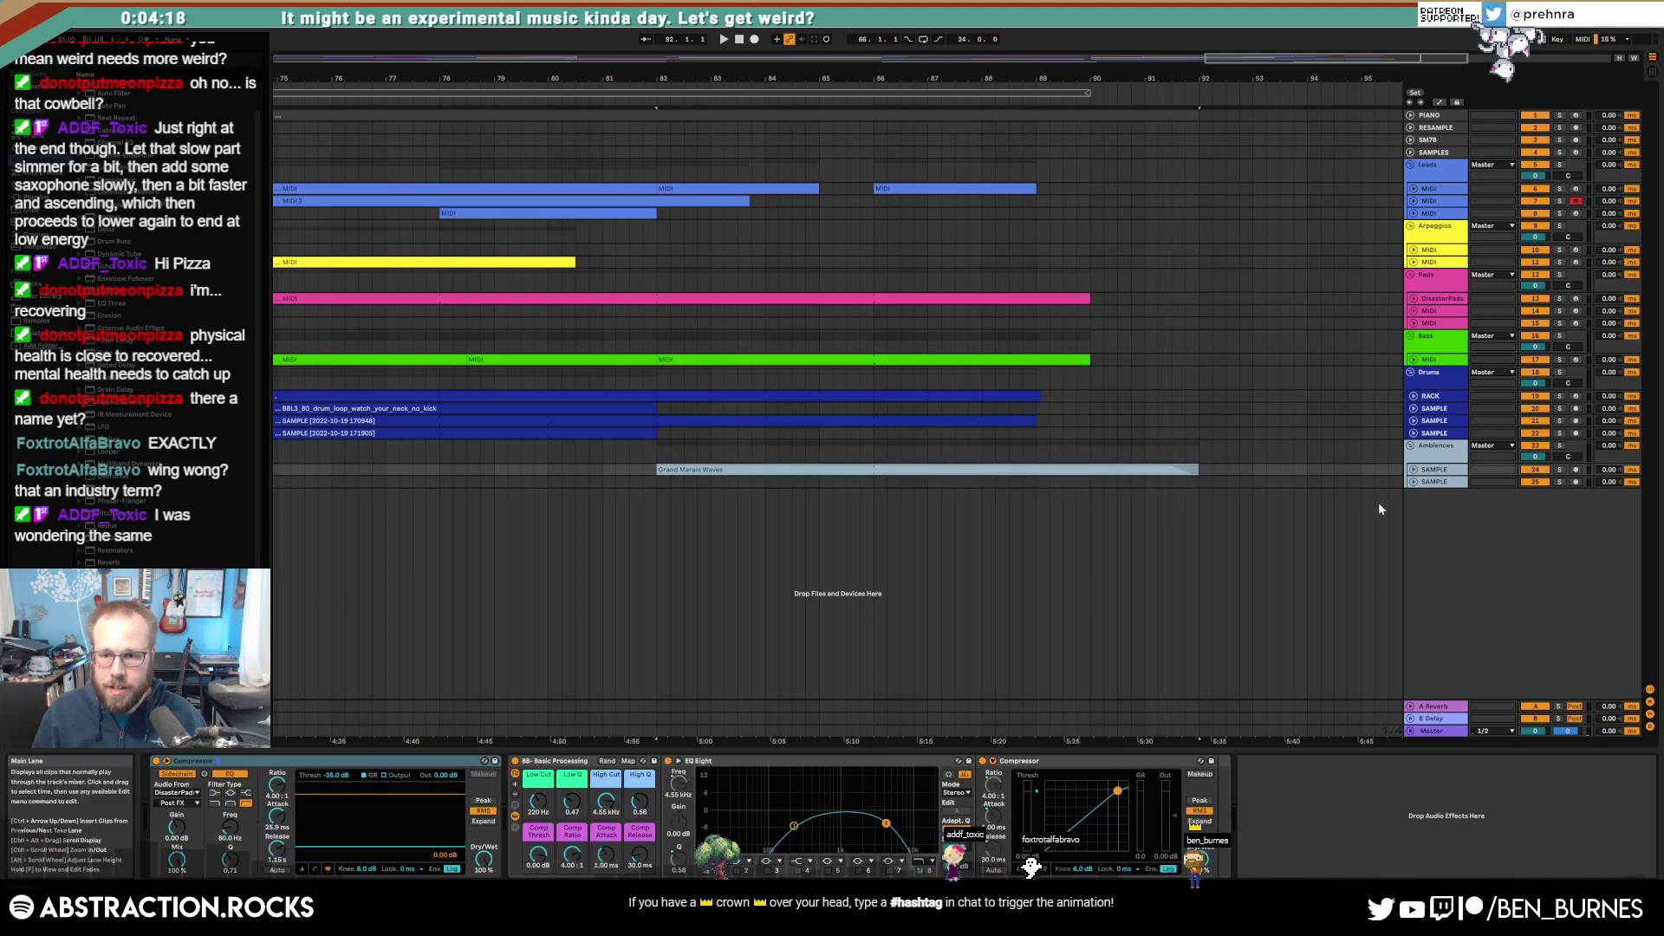
Step: Lengthen the fade-out of the last Grand Marais Waves ambience clip slightly, and collapse its track again
{"action": "left_click", "coordinate": [1410, 469]}
{"action": "left_click", "coordinate": [1252, 497]}
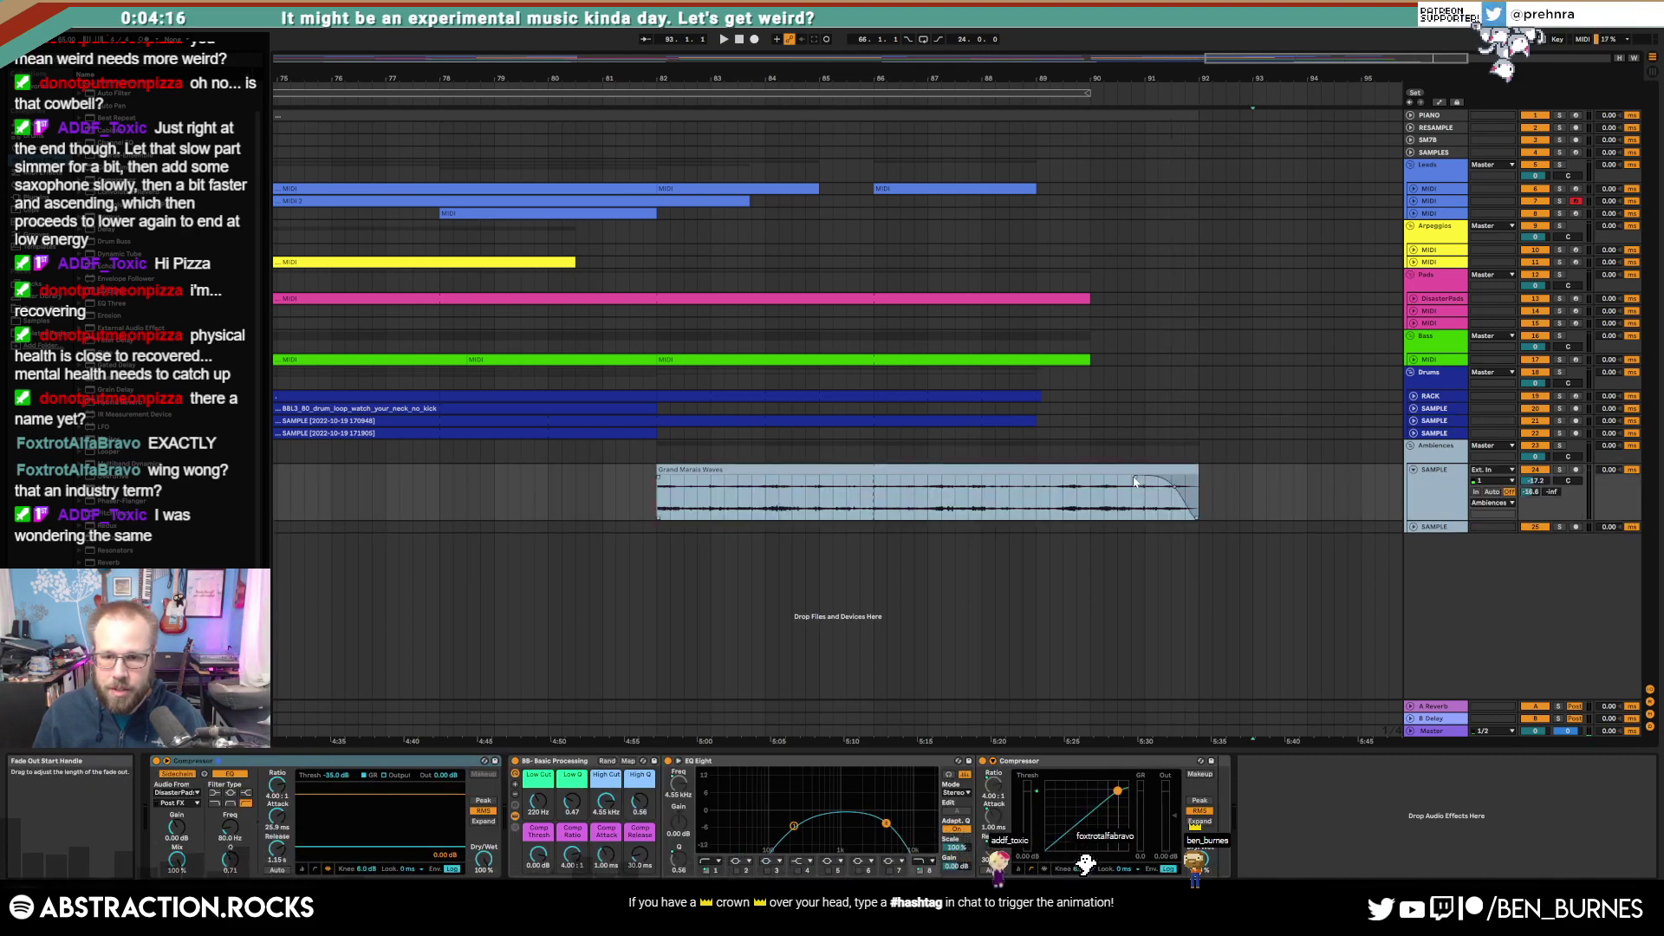
{"action": "left_click_drag", "start_coordinate": [1135, 481], "coordinate": [1123, 484]}
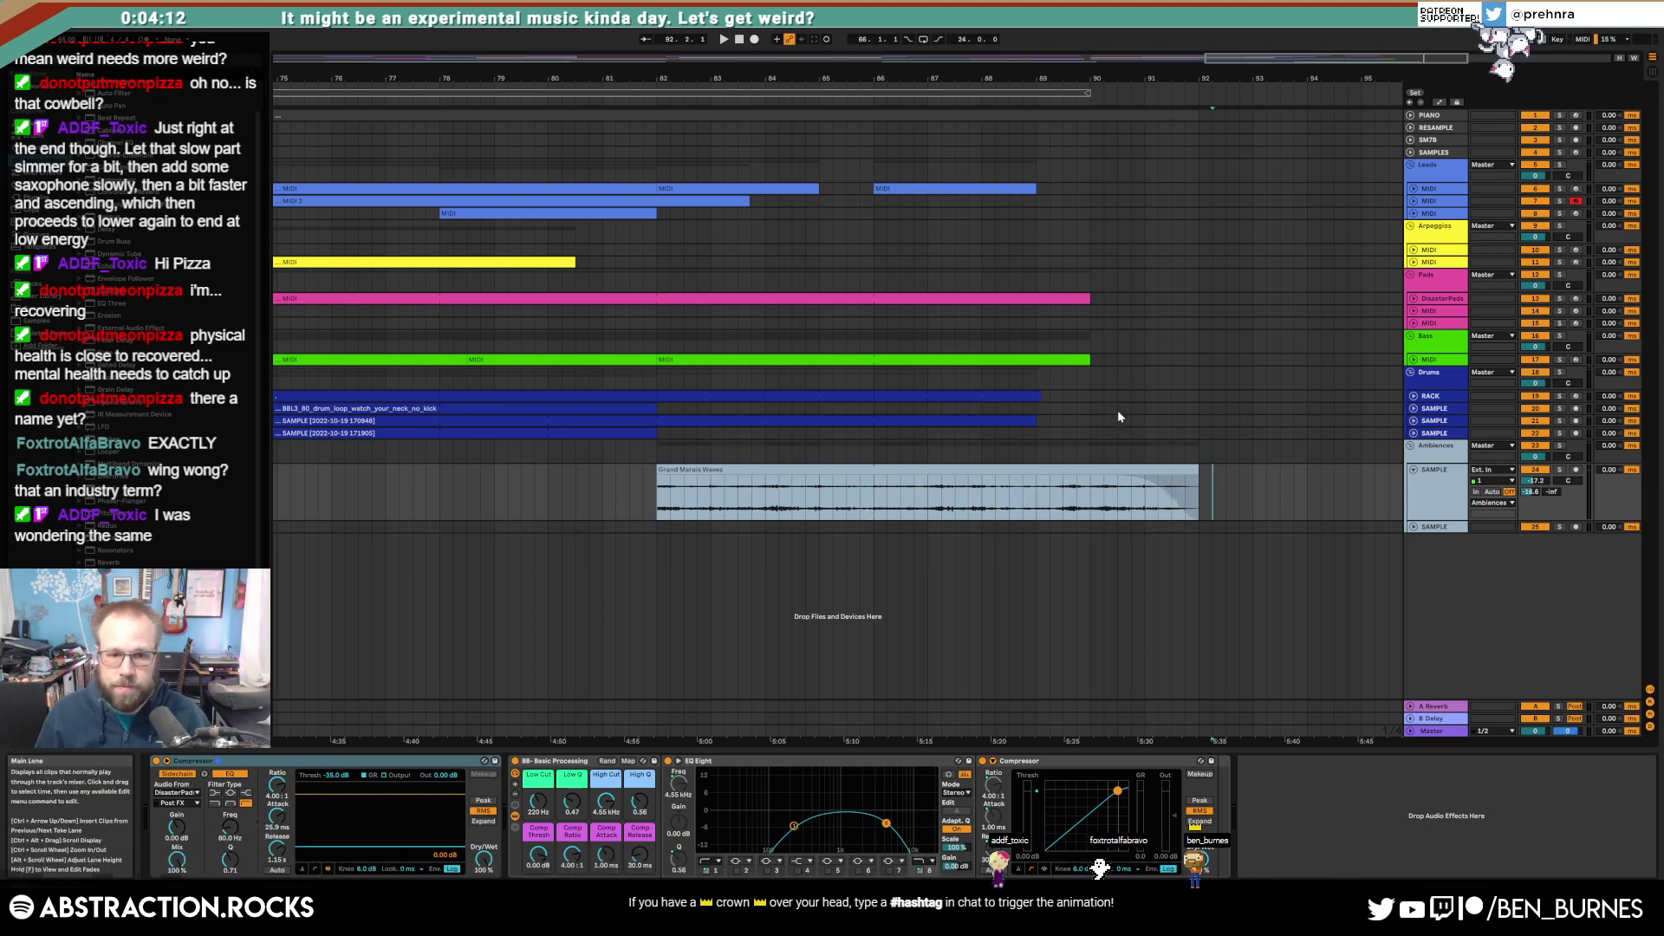
{"action": "key", "text": "w"}
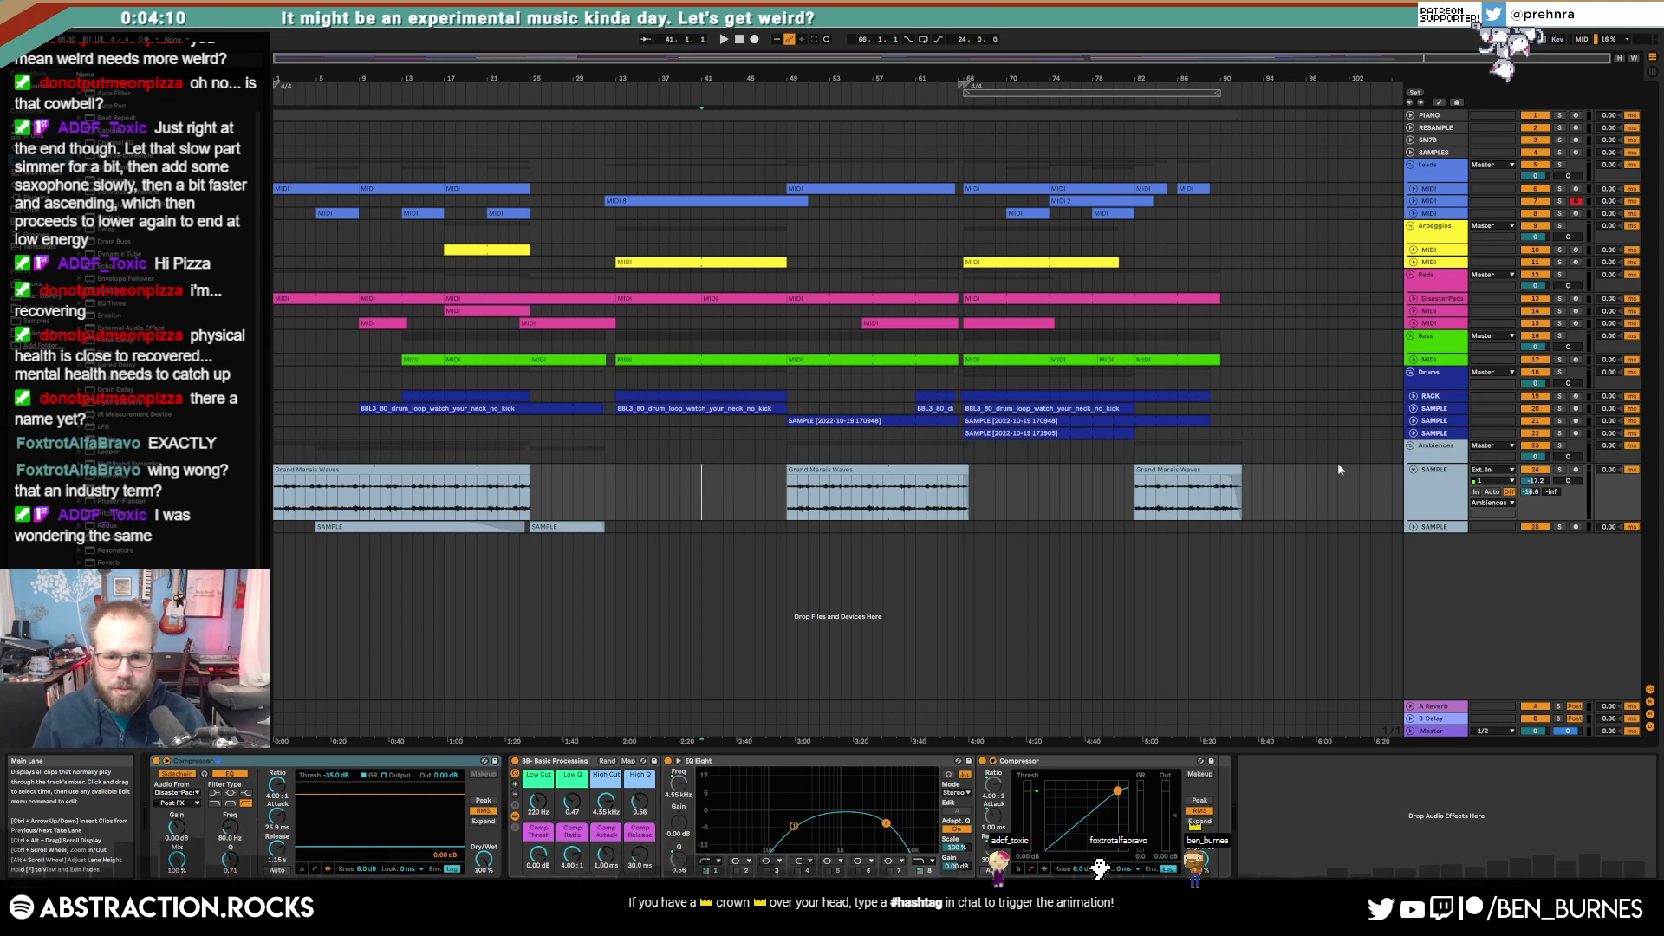
{"action": "left_click", "coordinate": [1414, 470]}
{"action": "left_click", "coordinate": [1246, 482]}
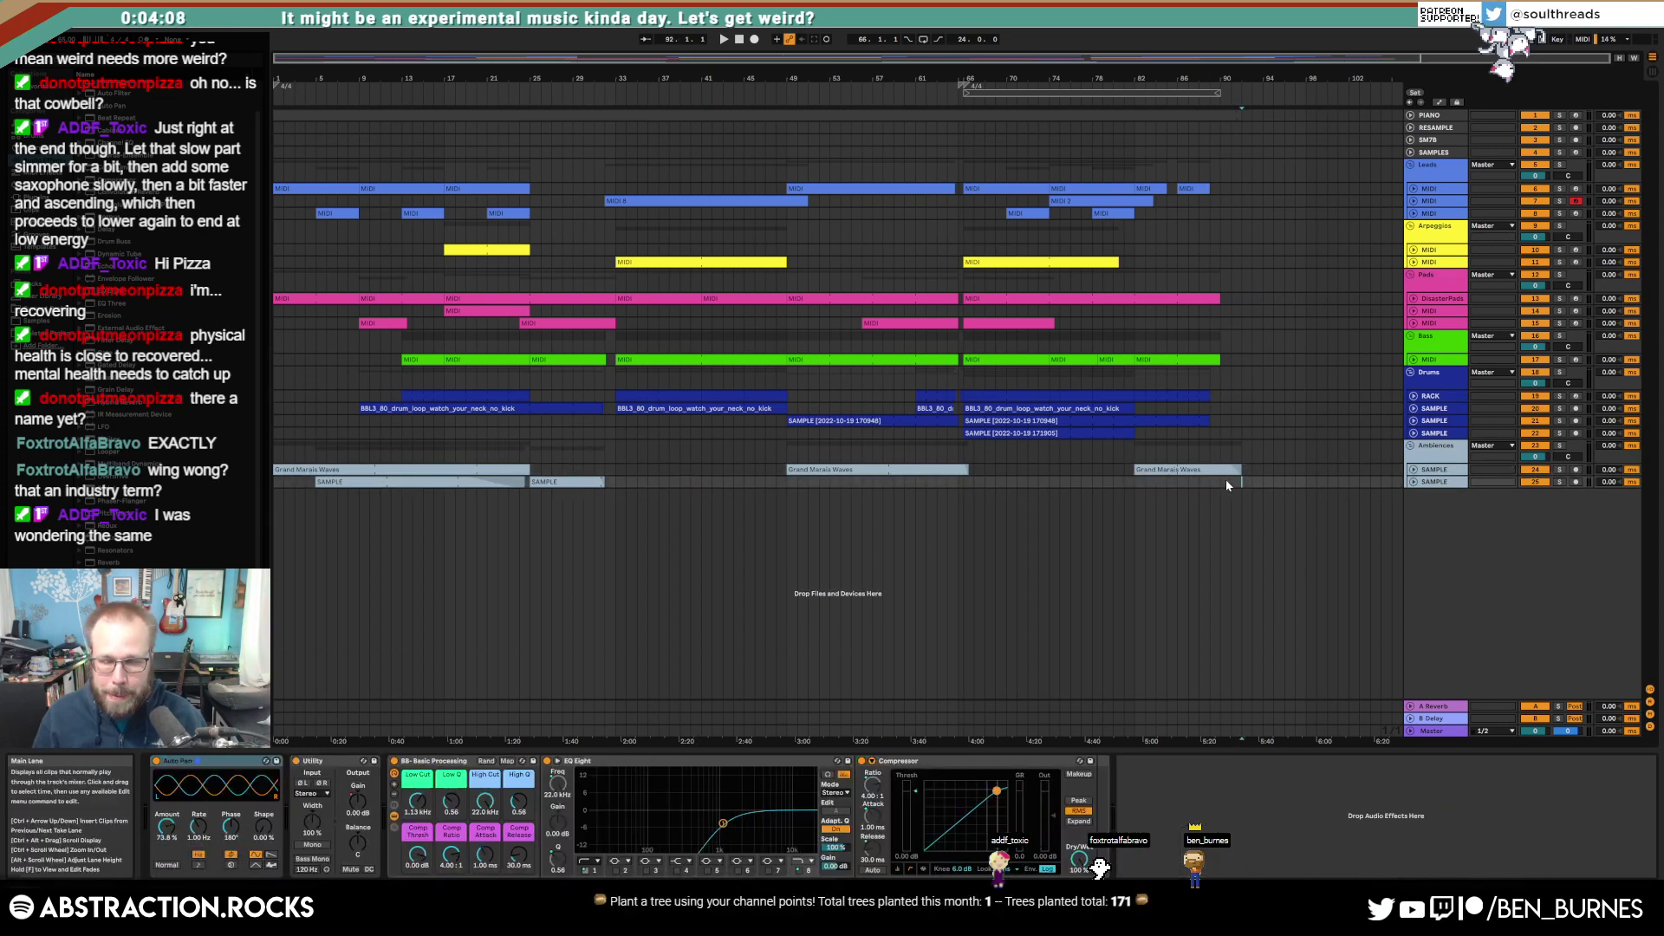
{"action": "left_click", "coordinate": [1136, 482]}
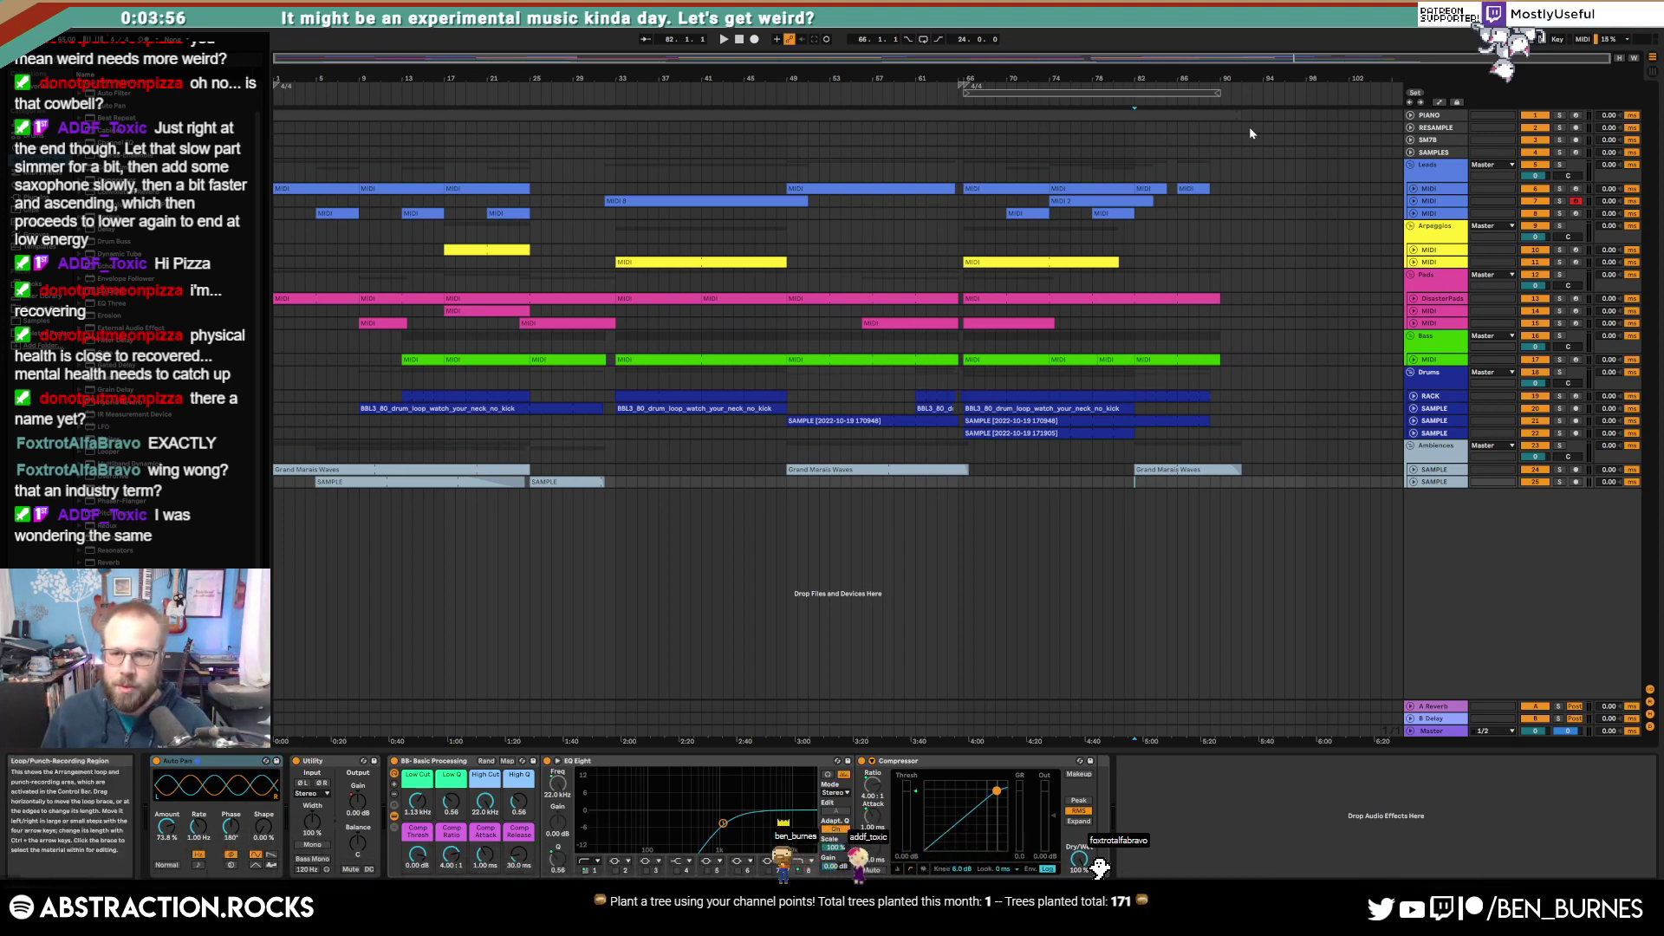
Step: Set the arrangement's loop region to start at bar 25 and end at bar 82
{"action": "left_click_drag", "start_coordinate": [1201, 92], "coordinate": [949, 78]}
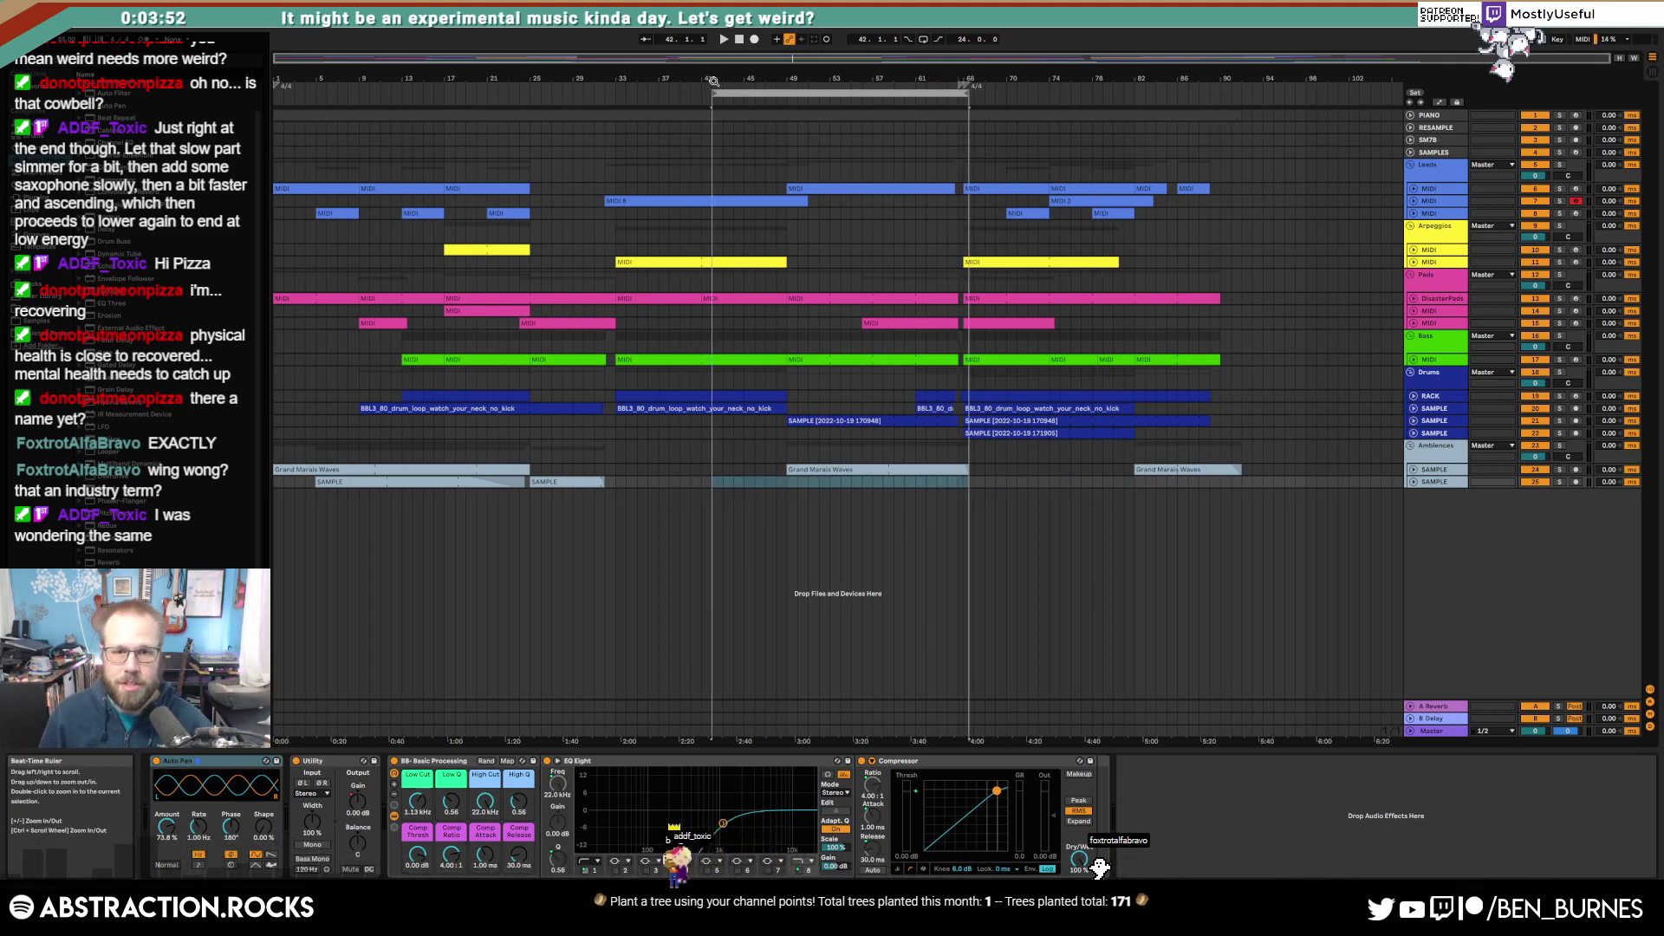
{"action": "left_click_drag", "start_coordinate": [717, 92], "coordinate": [355, 102]}
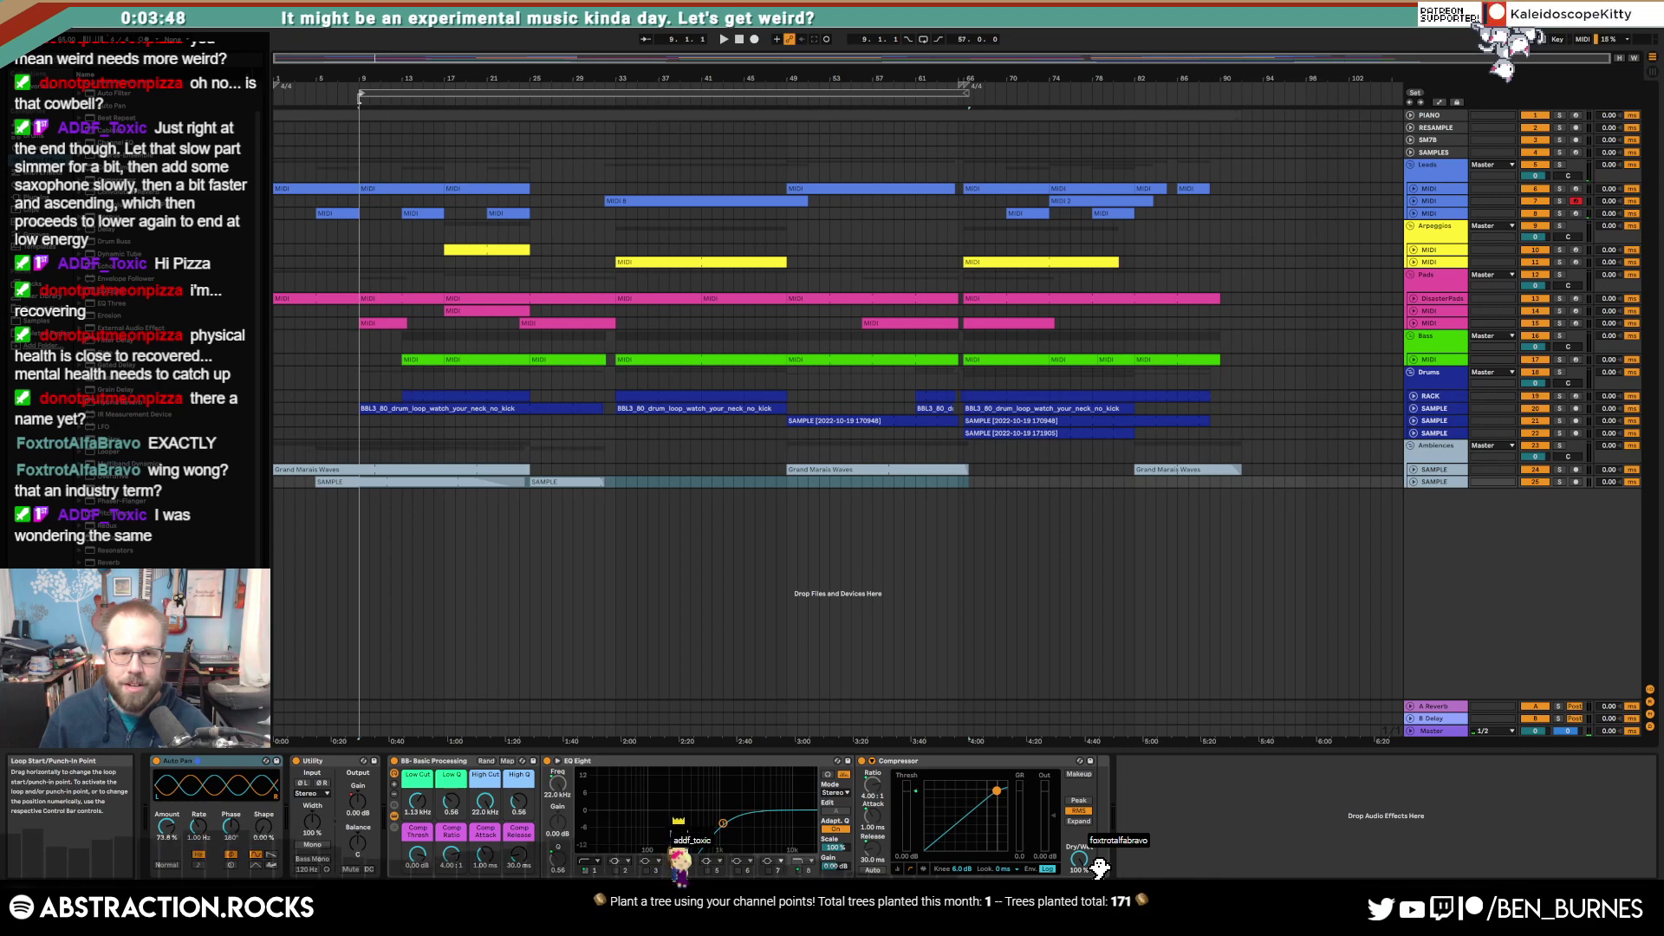
{"action": "scroll", "coordinate": [929, 187], "scroll_direction": "up", "scroll_amount": 4}
{"action": "left_click_drag", "start_coordinate": [1048, 92], "coordinate": [1036, 92]}
{"action": "scroll", "coordinate": [915, 170], "scroll_direction": "down", "scroll_amount": 4}
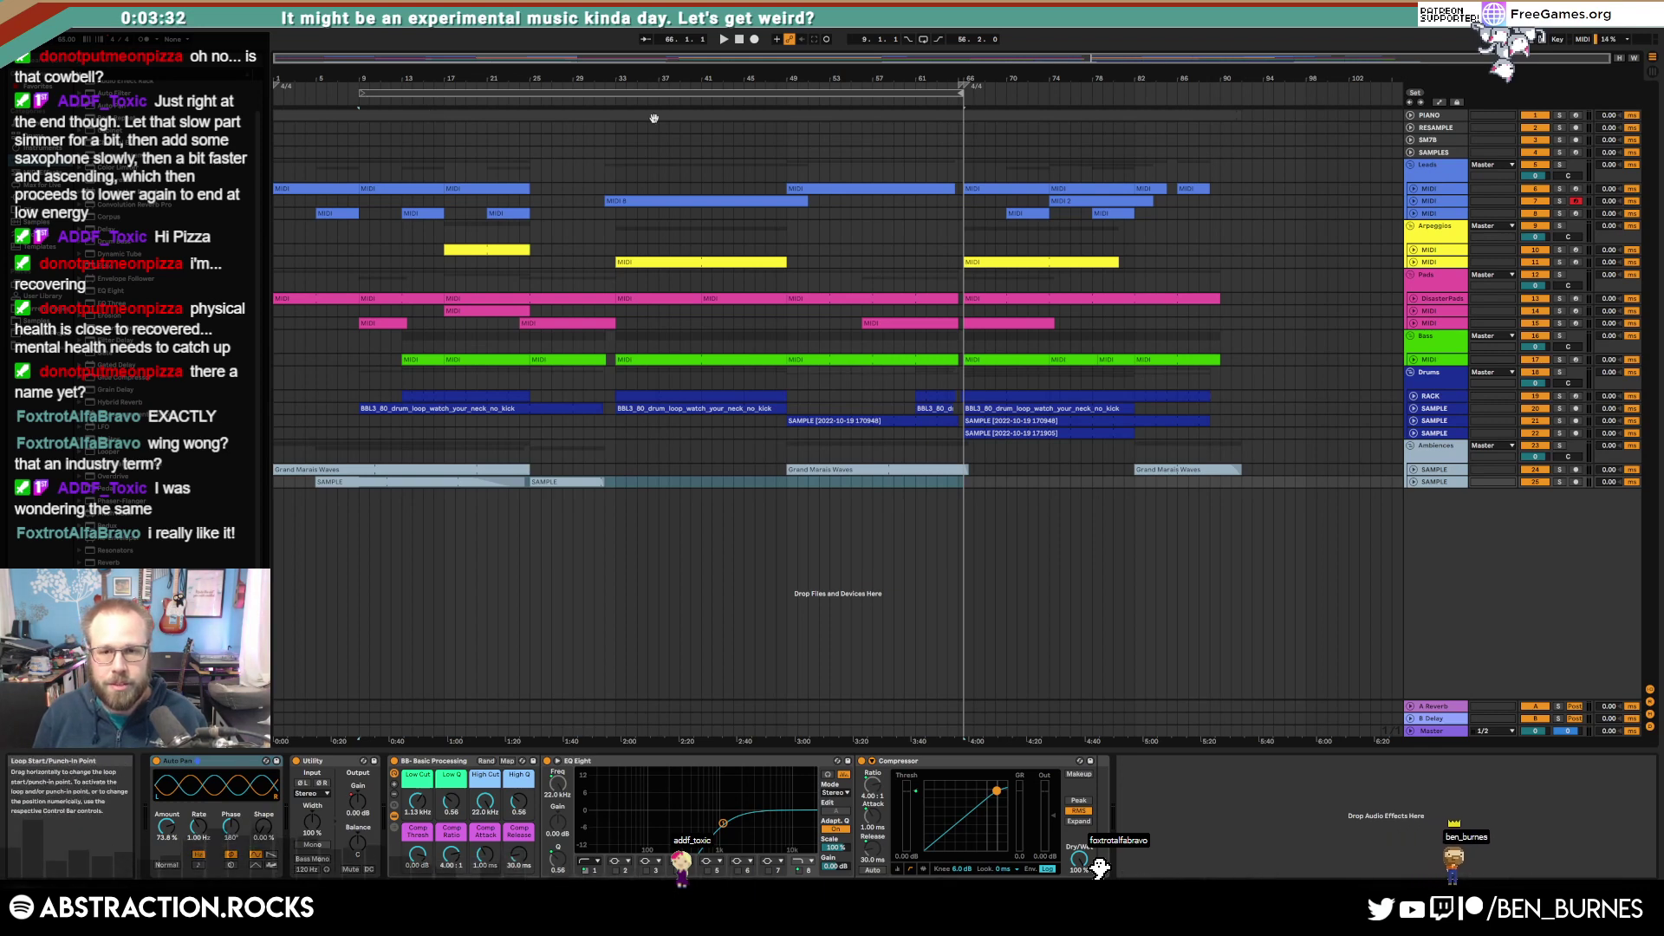
{"action": "left_click_drag", "start_coordinate": [965, 98], "coordinate": [1132, 111]}
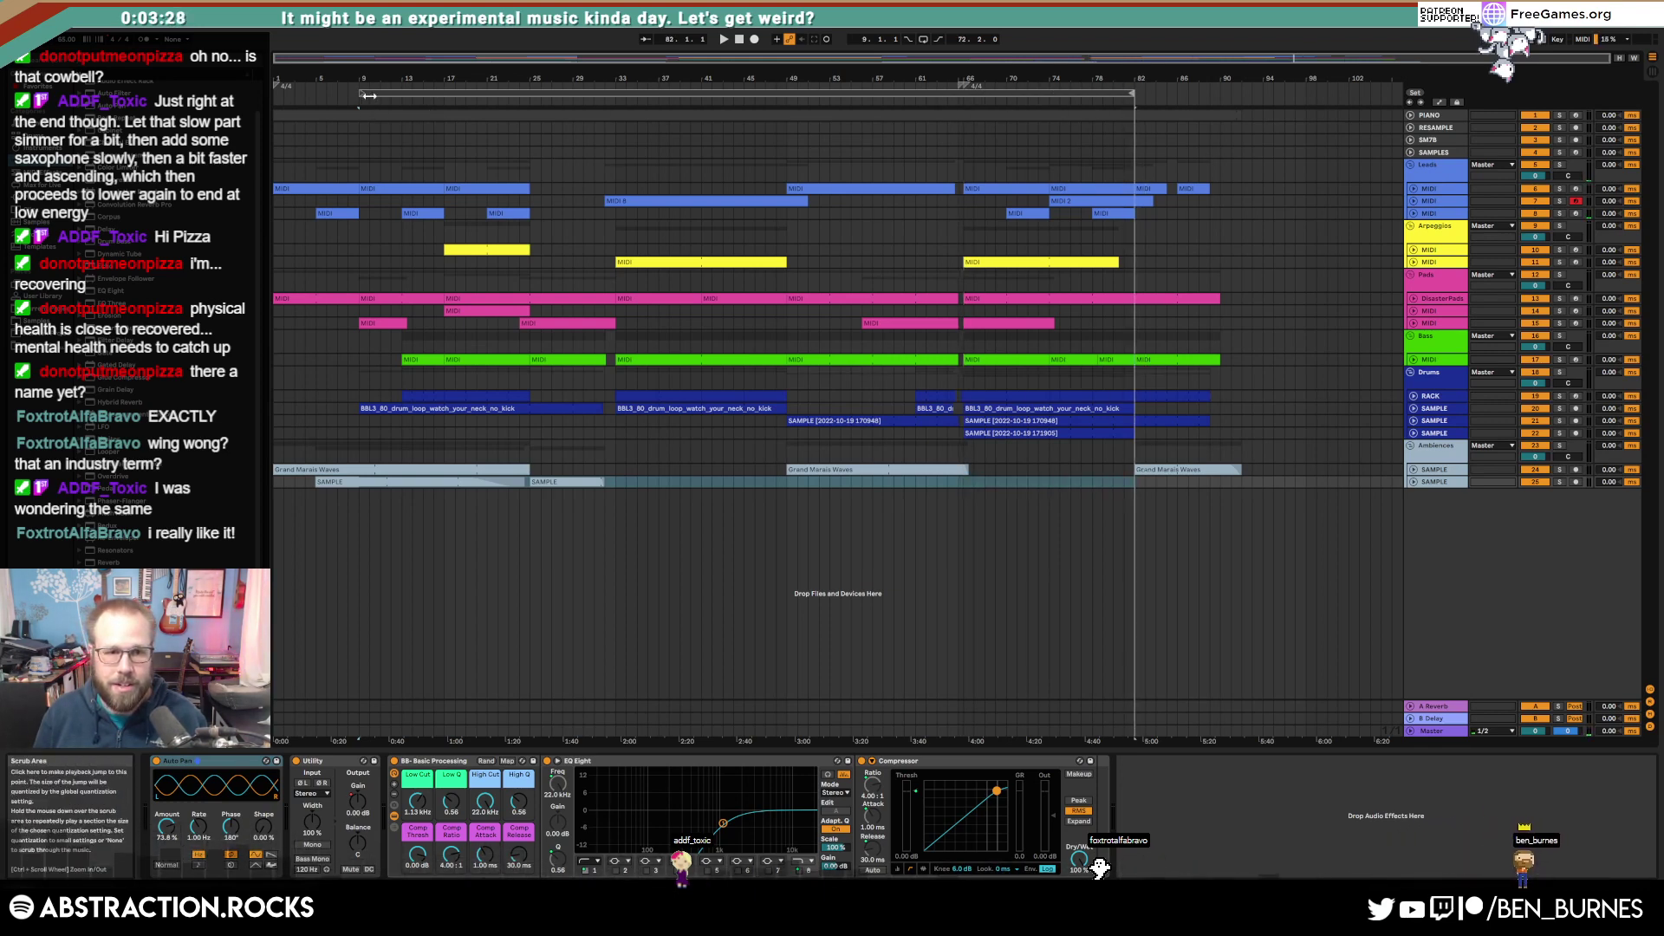
{"action": "left_click_drag", "start_coordinate": [359, 93], "coordinate": [530, 115]}
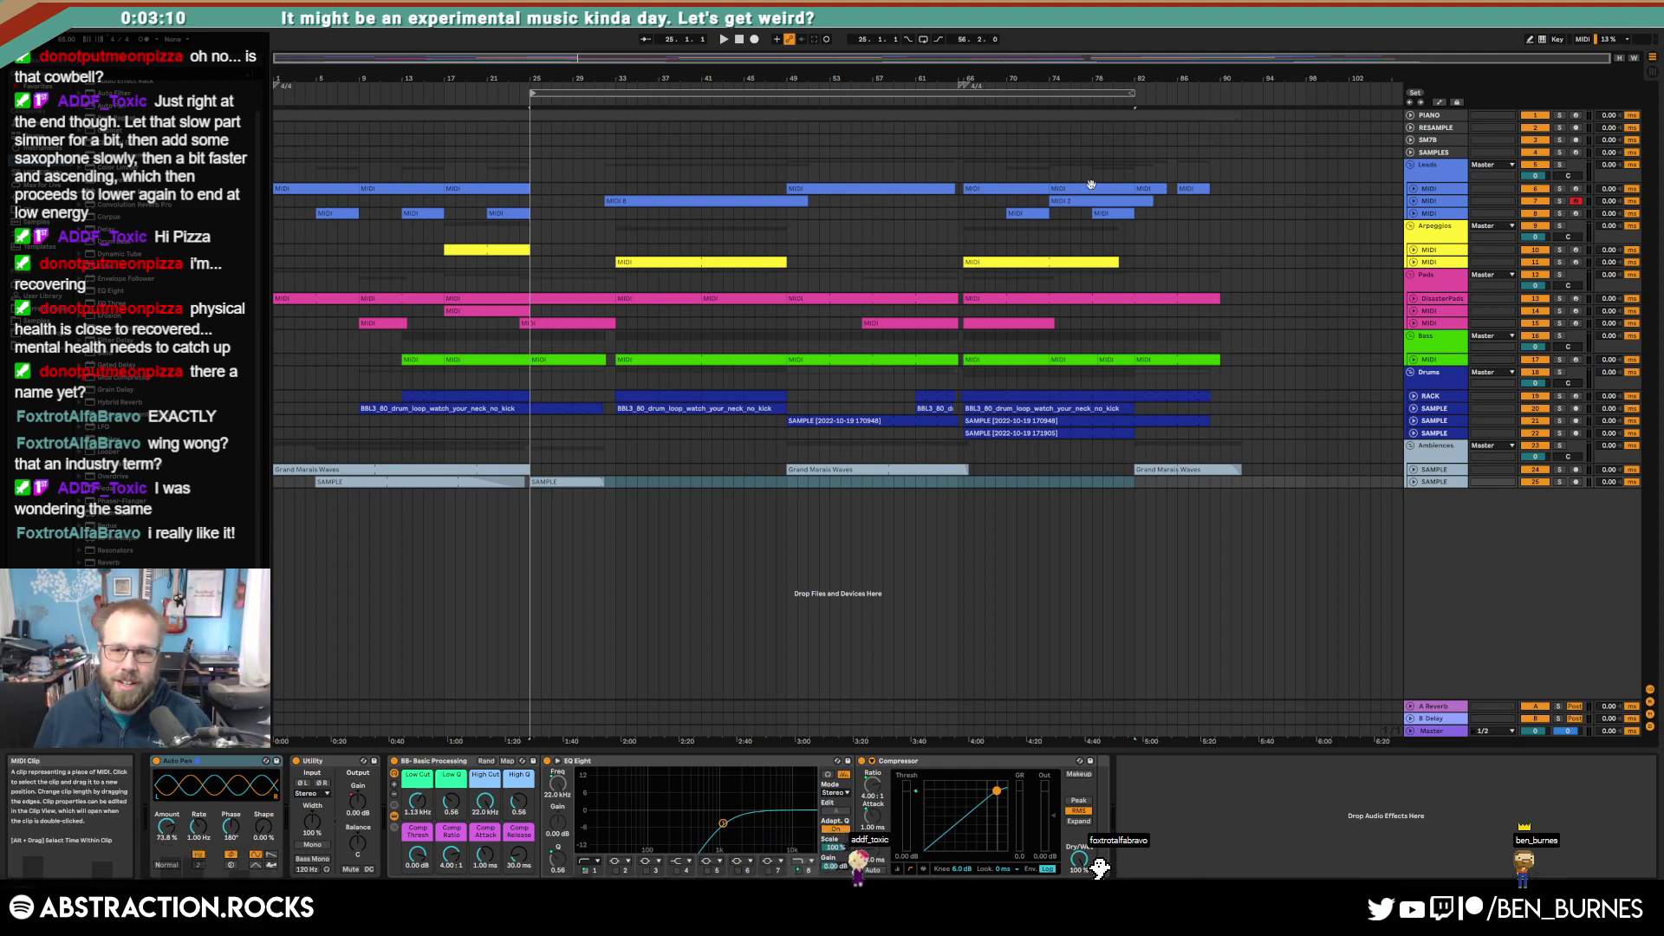
Step: Export the whole song from the Master to the Desktop as "2022-10-19 Frozen Shores.wav", with MP3 encoding off
{"action": "key", "text": "ctrl+a"}
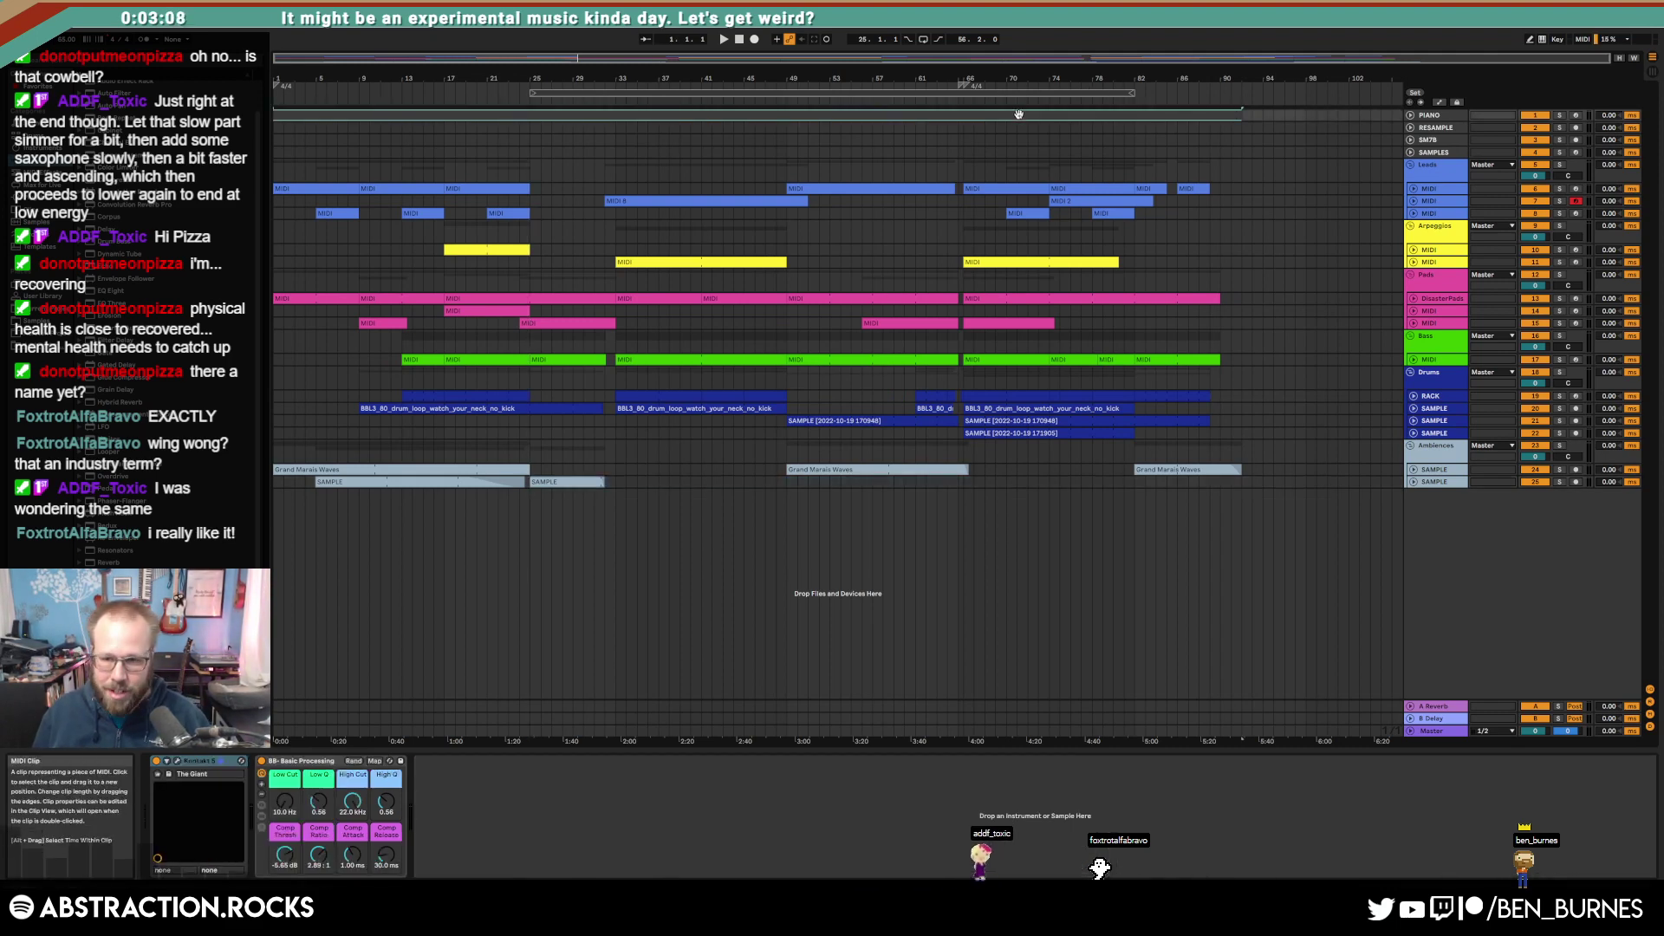
{"action": "key", "text": "ctrl+shift+r"}
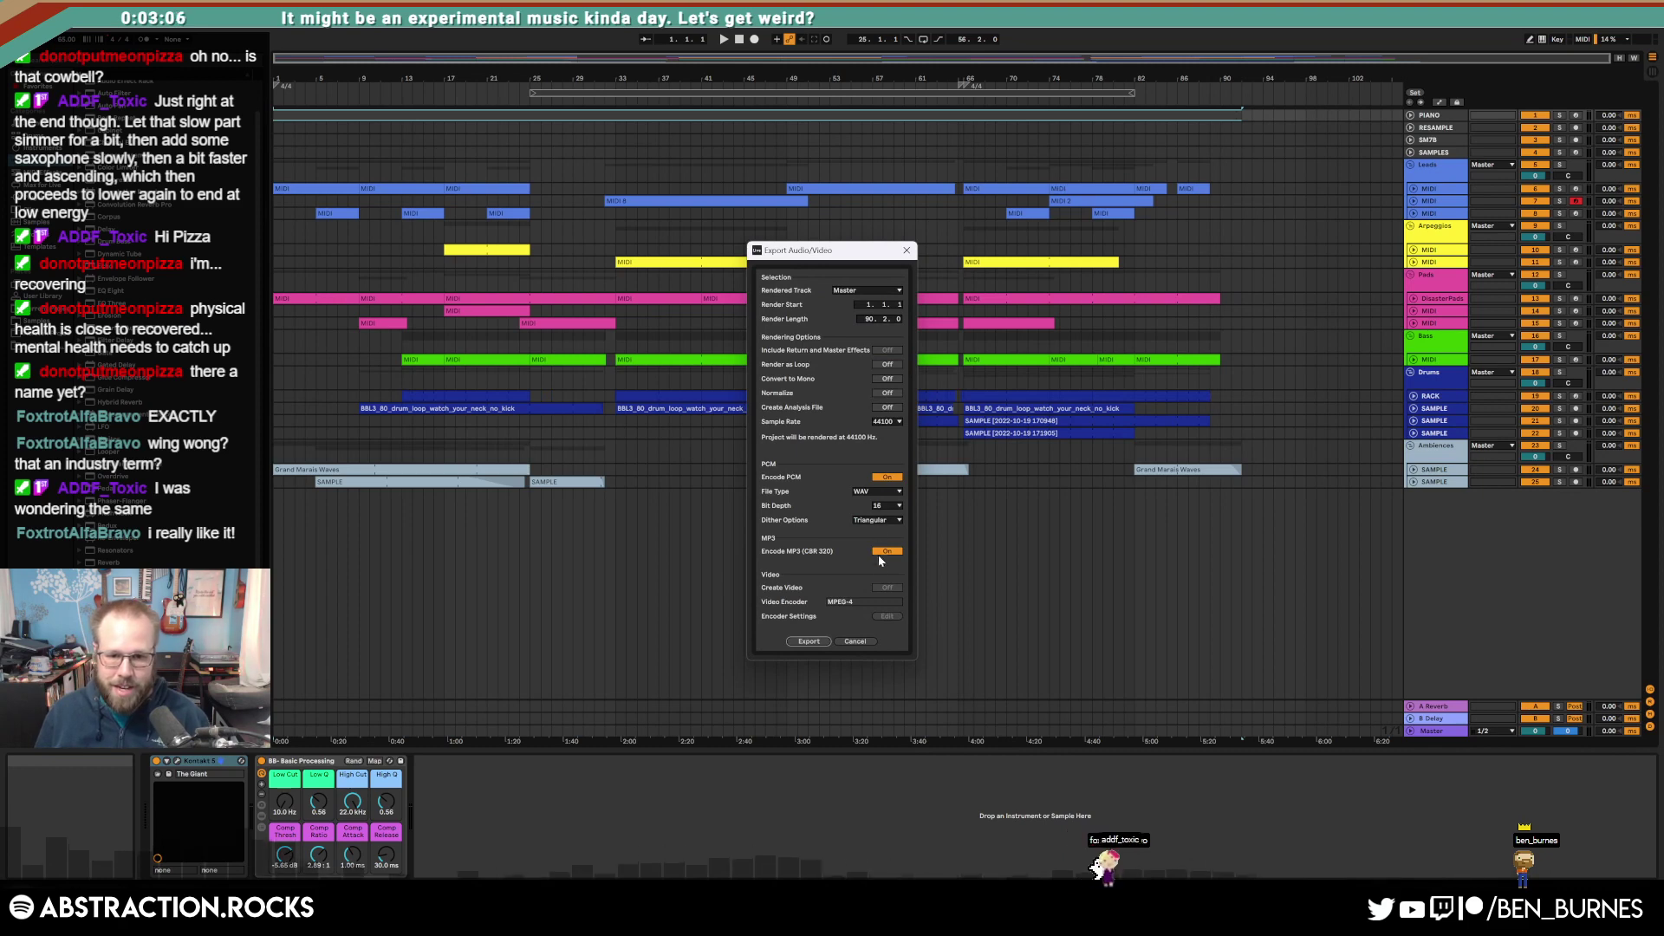
{"action": "left_click", "coordinate": [885, 549]}
{"action": "left_click", "coordinate": [806, 642]}
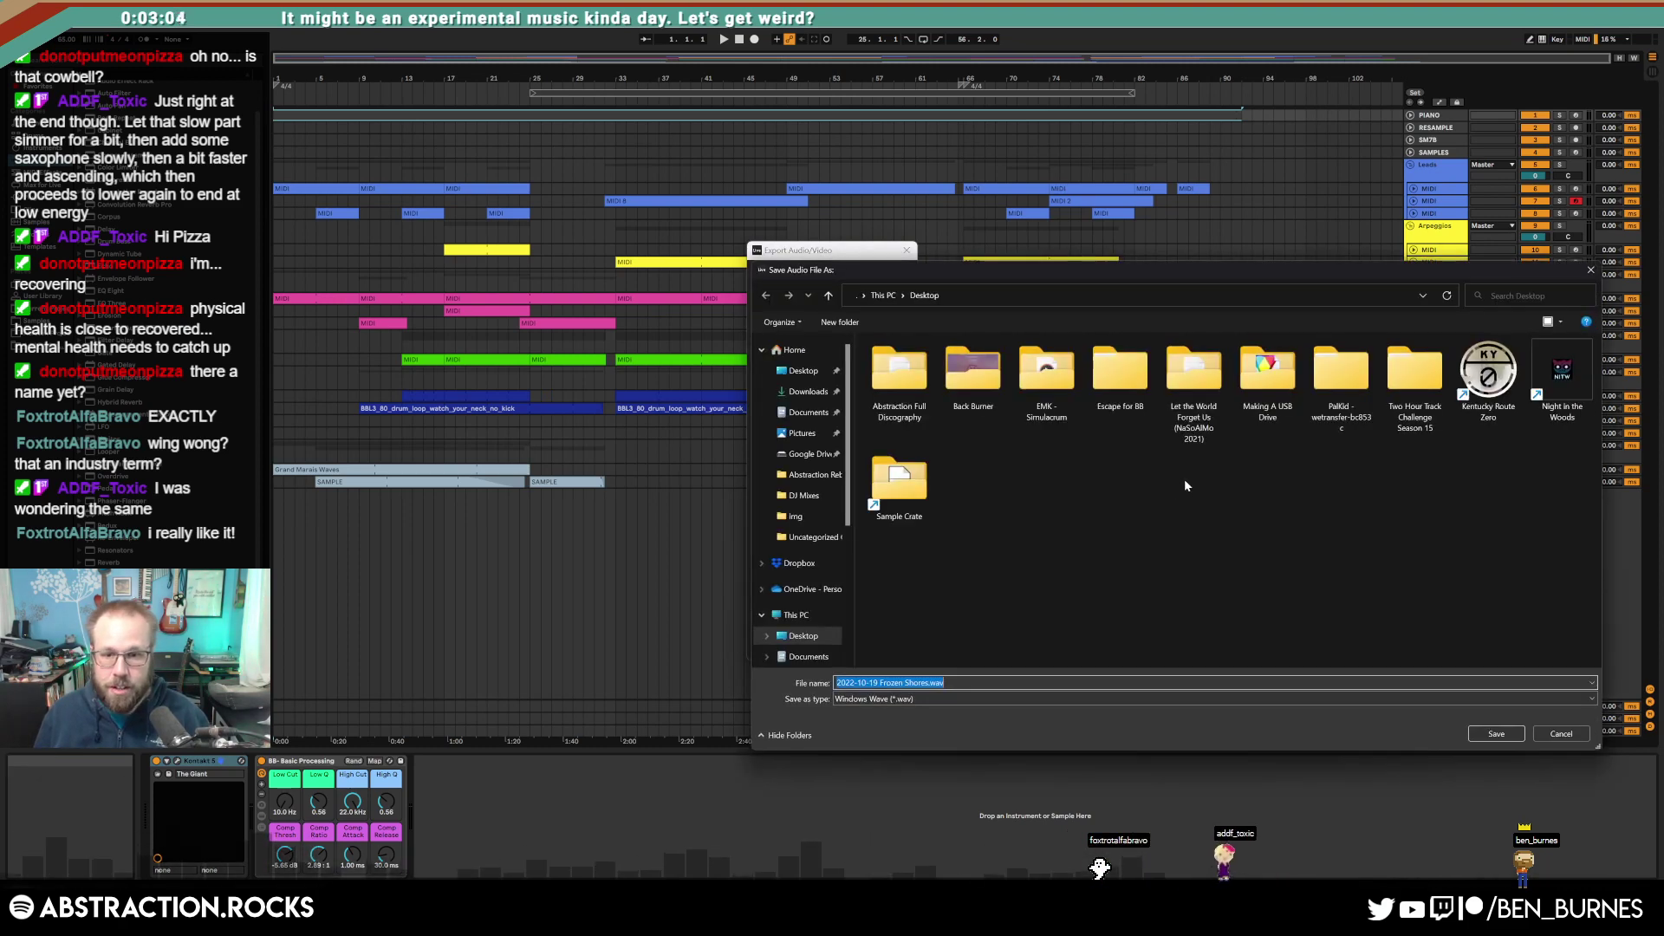
{"action": "left_click", "coordinate": [1496, 734]}
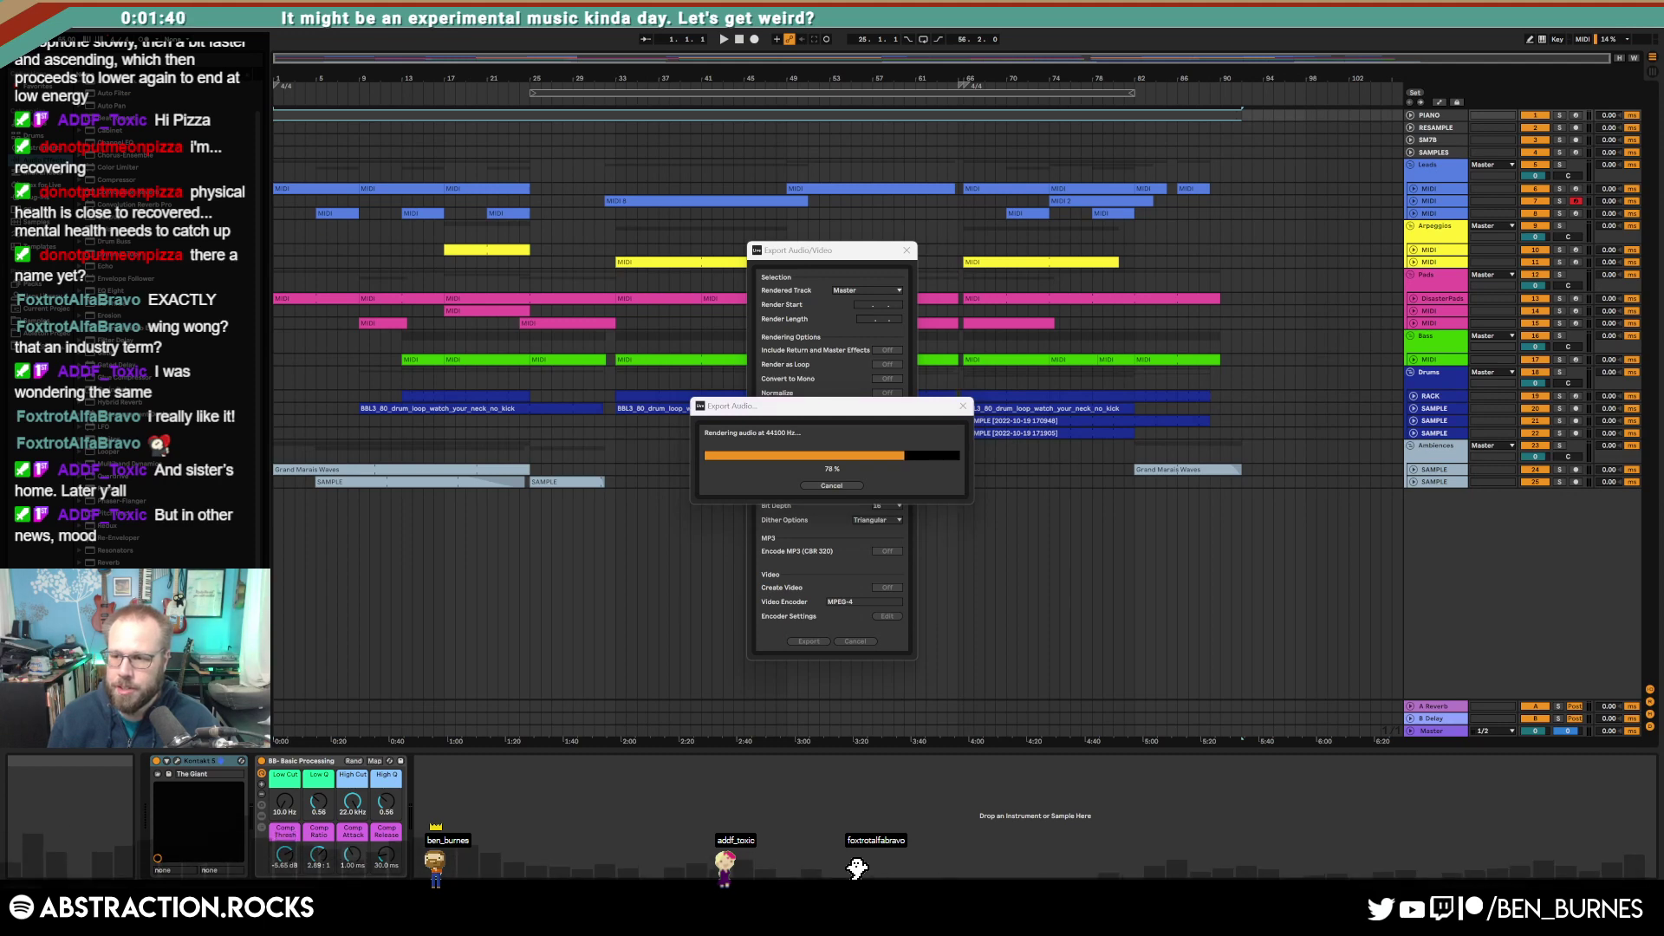
Step: Switch to the Twitch Stream Manager and look over the Dino Stream challenge and the channel's rewards list
{"action": "left_click_drag", "start_coordinate": [1663, 52], "coordinate": [1407, 50]}
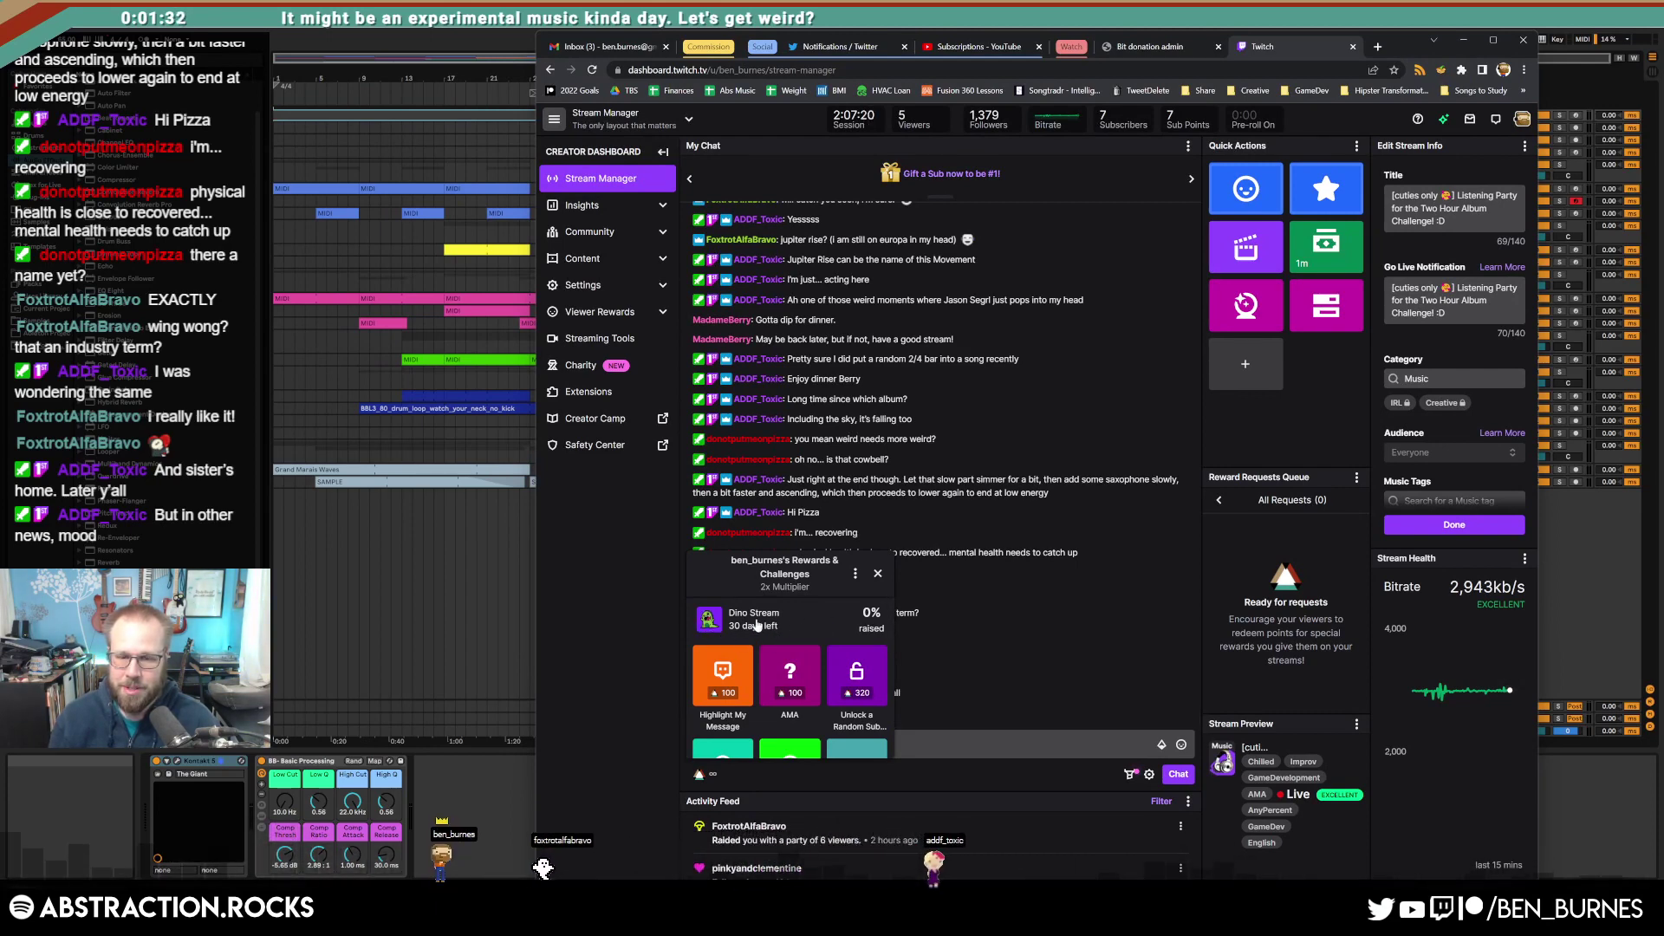
{"action": "left_click", "coordinate": [783, 623]}
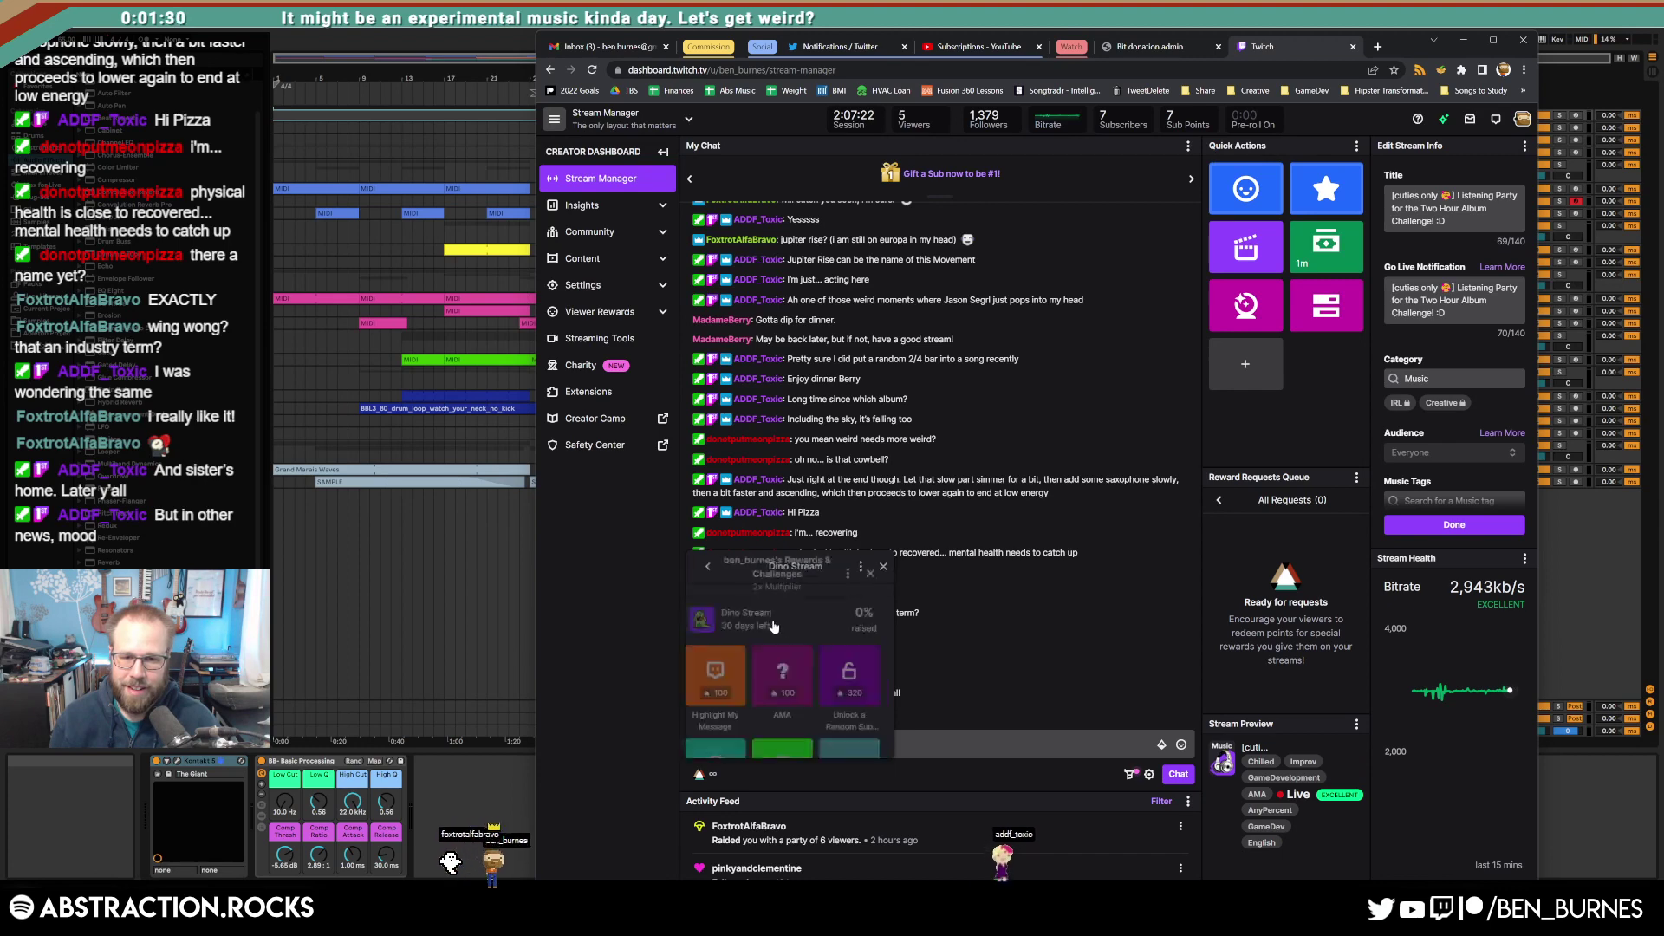
{"action": "left_click", "coordinate": [702, 567]}
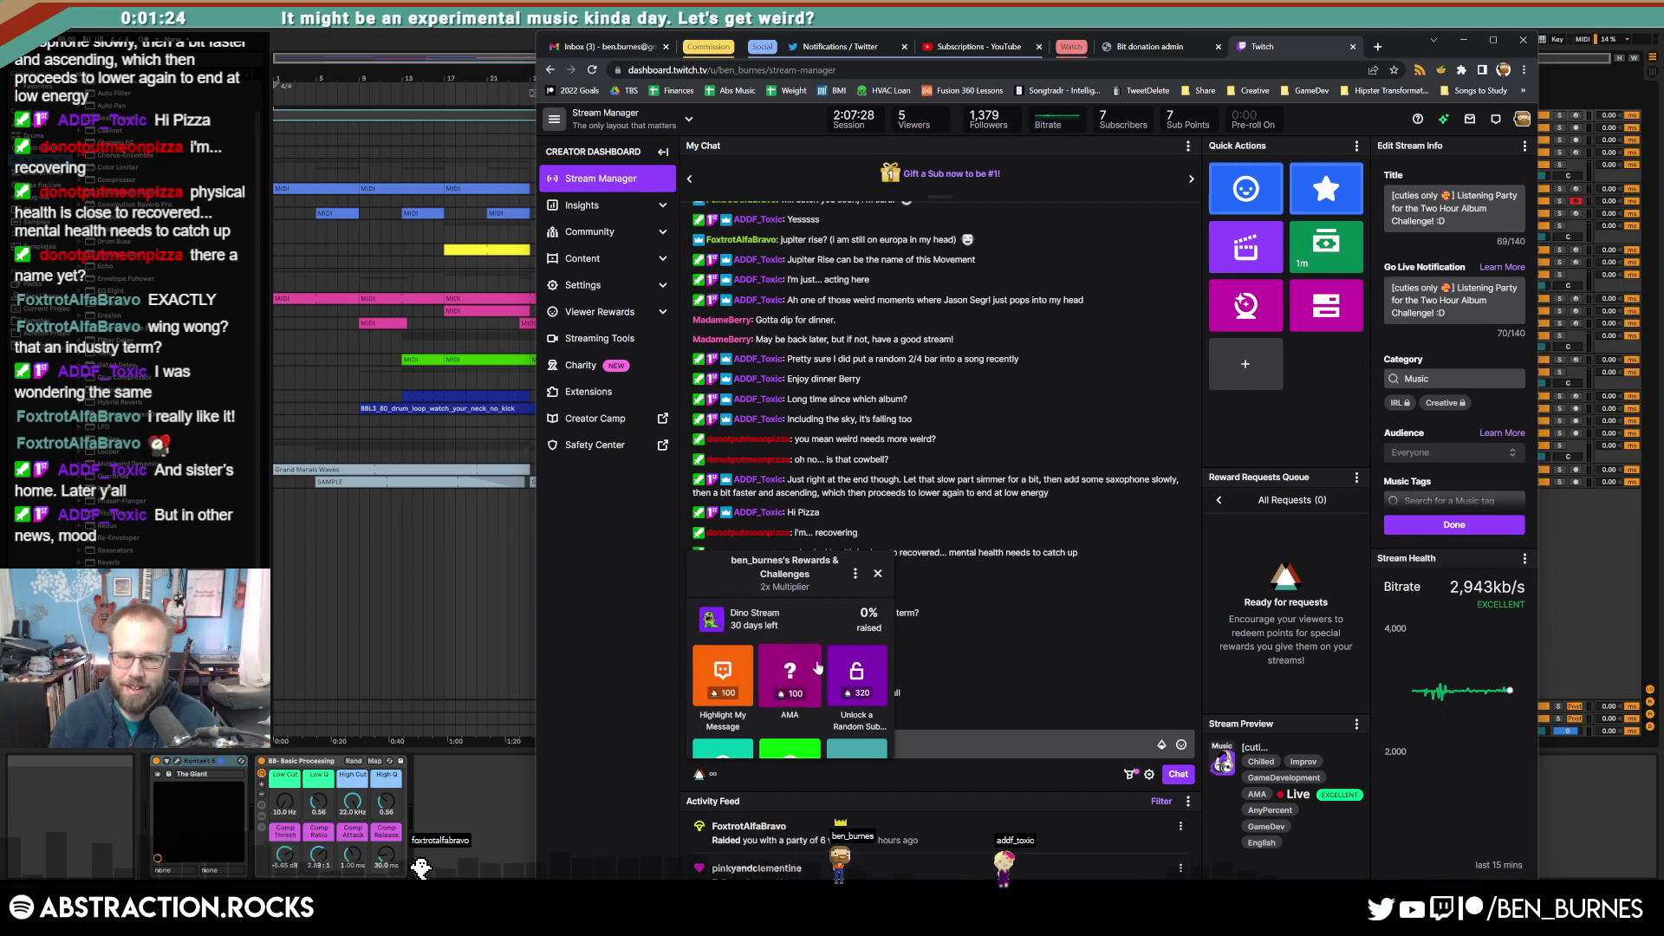
{"action": "scroll", "coordinate": [798, 652], "scroll_direction": "down", "scroll_amount": 3}
{"action": "scroll", "coordinate": [799, 653], "scroll_direction": "up", "scroll_amount": 3}
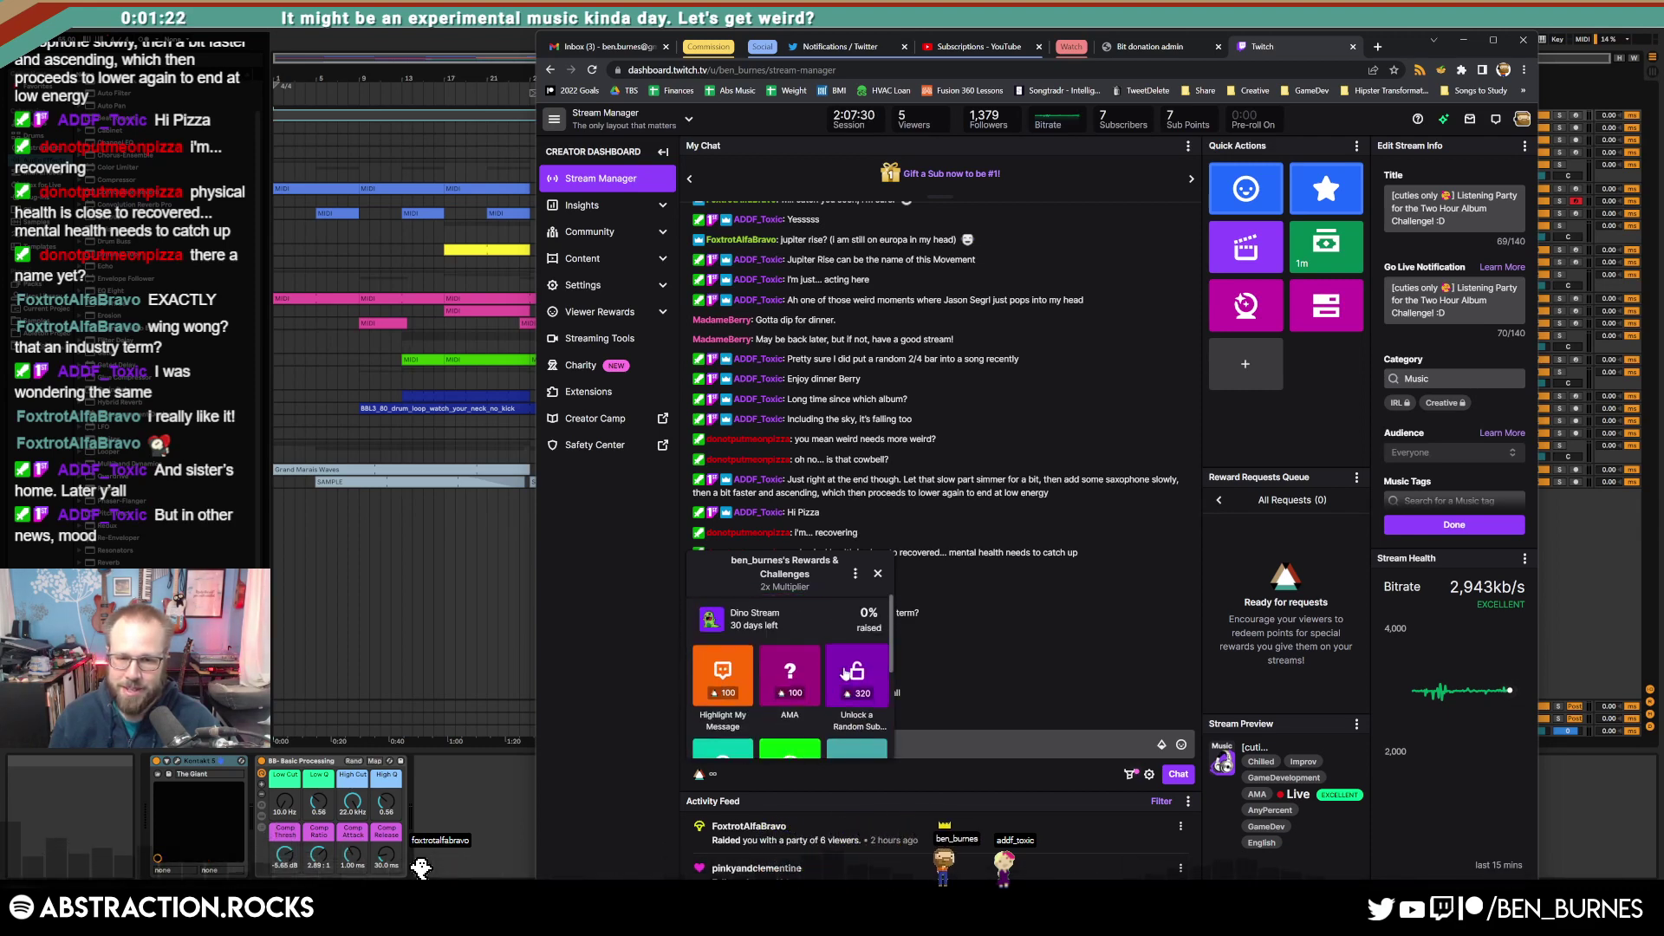
{"action": "left_click", "coordinate": [878, 574]}
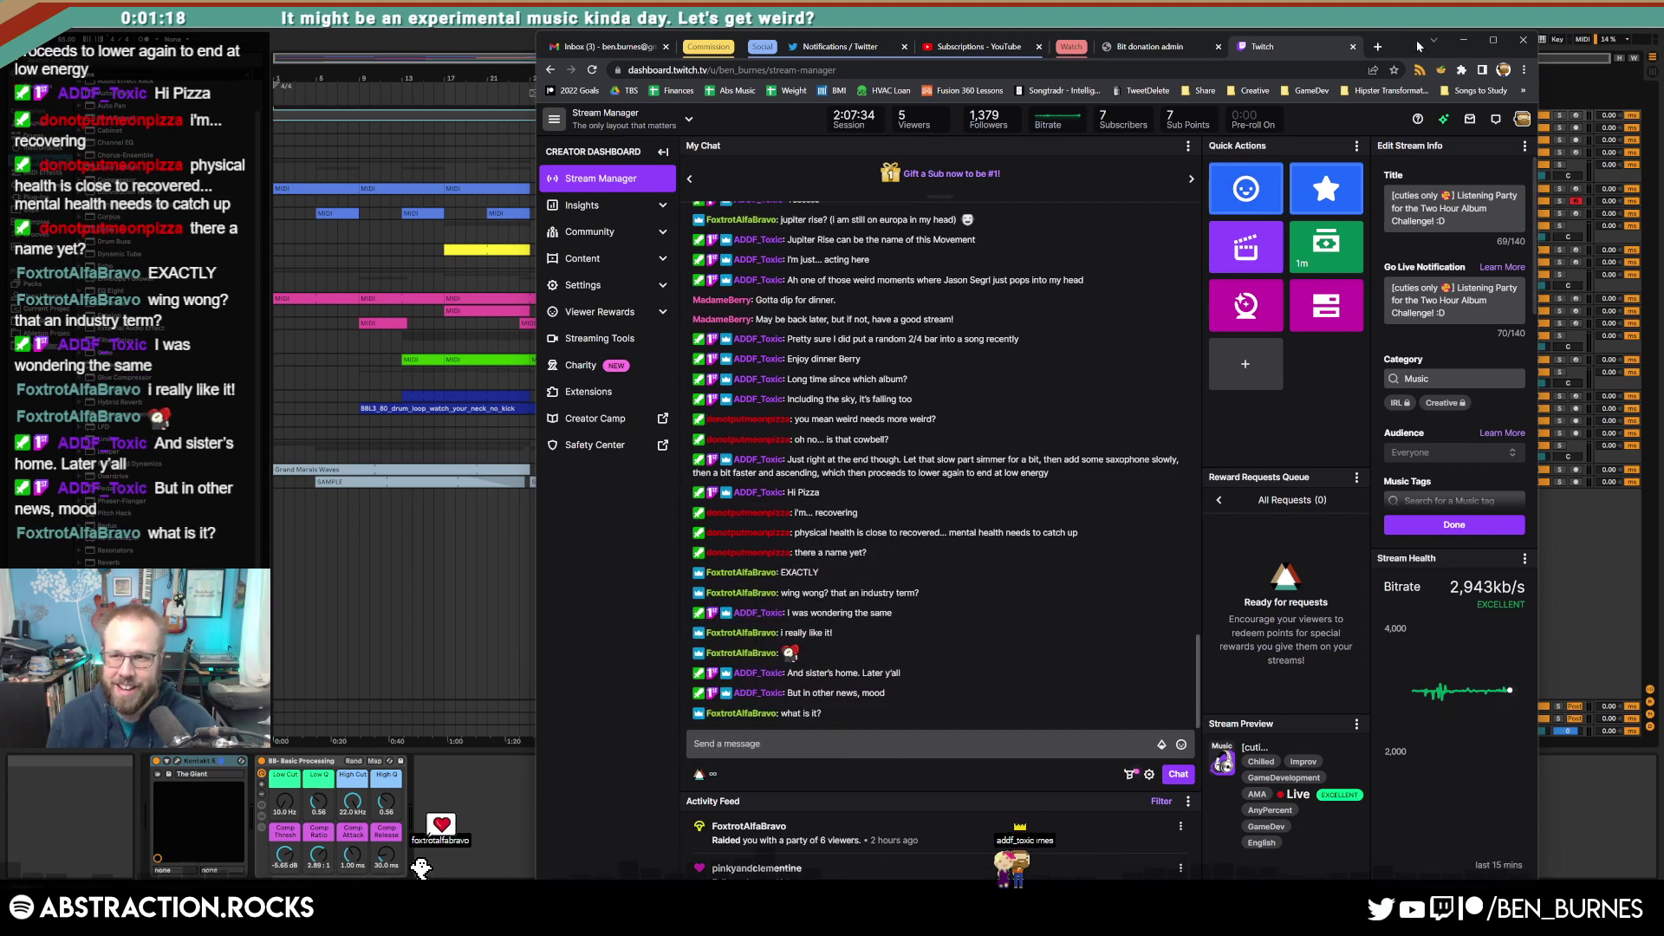
Step: Reopen the Dino Stream challenge to read its description and goal, and return to Ableton Live
{"action": "mouse_move", "coordinate": [1401, 40]}
{"action": "left_mouse_down"}
{"action": "mouse_move", "coordinate": [1442, 43]}
{"action": "mouse_move", "coordinate": [1374, 32]}
{"action": "left_mouse_up"}
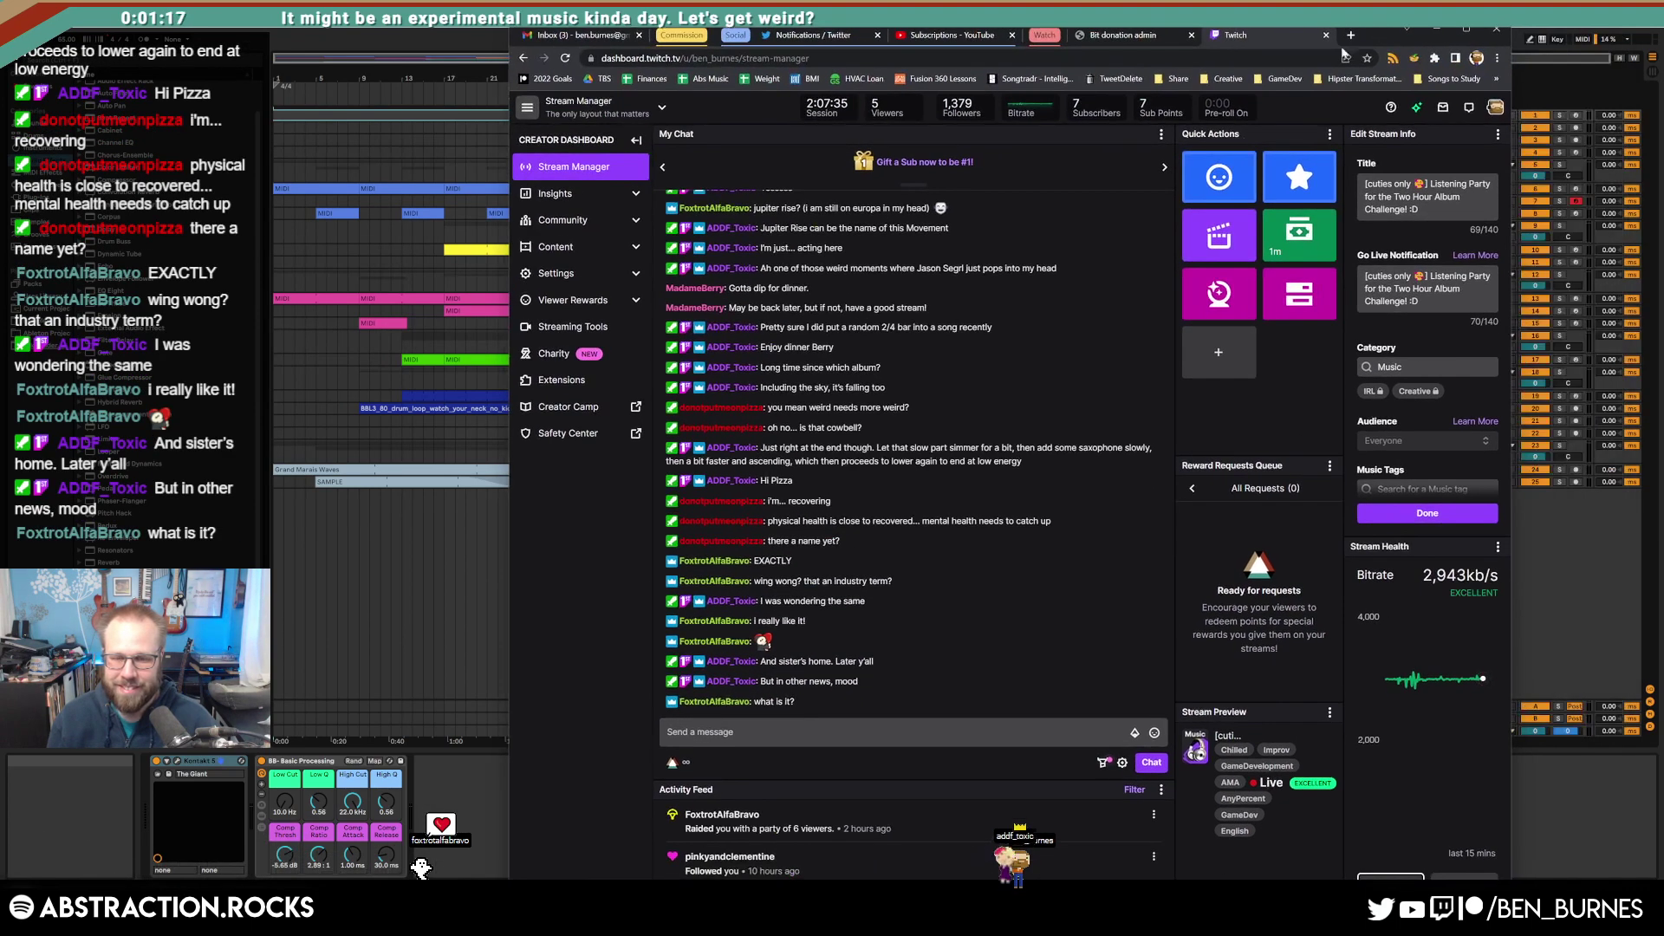
{"action": "left_click", "coordinate": [672, 762]}
{"action": "left_click", "coordinate": [766, 613]}
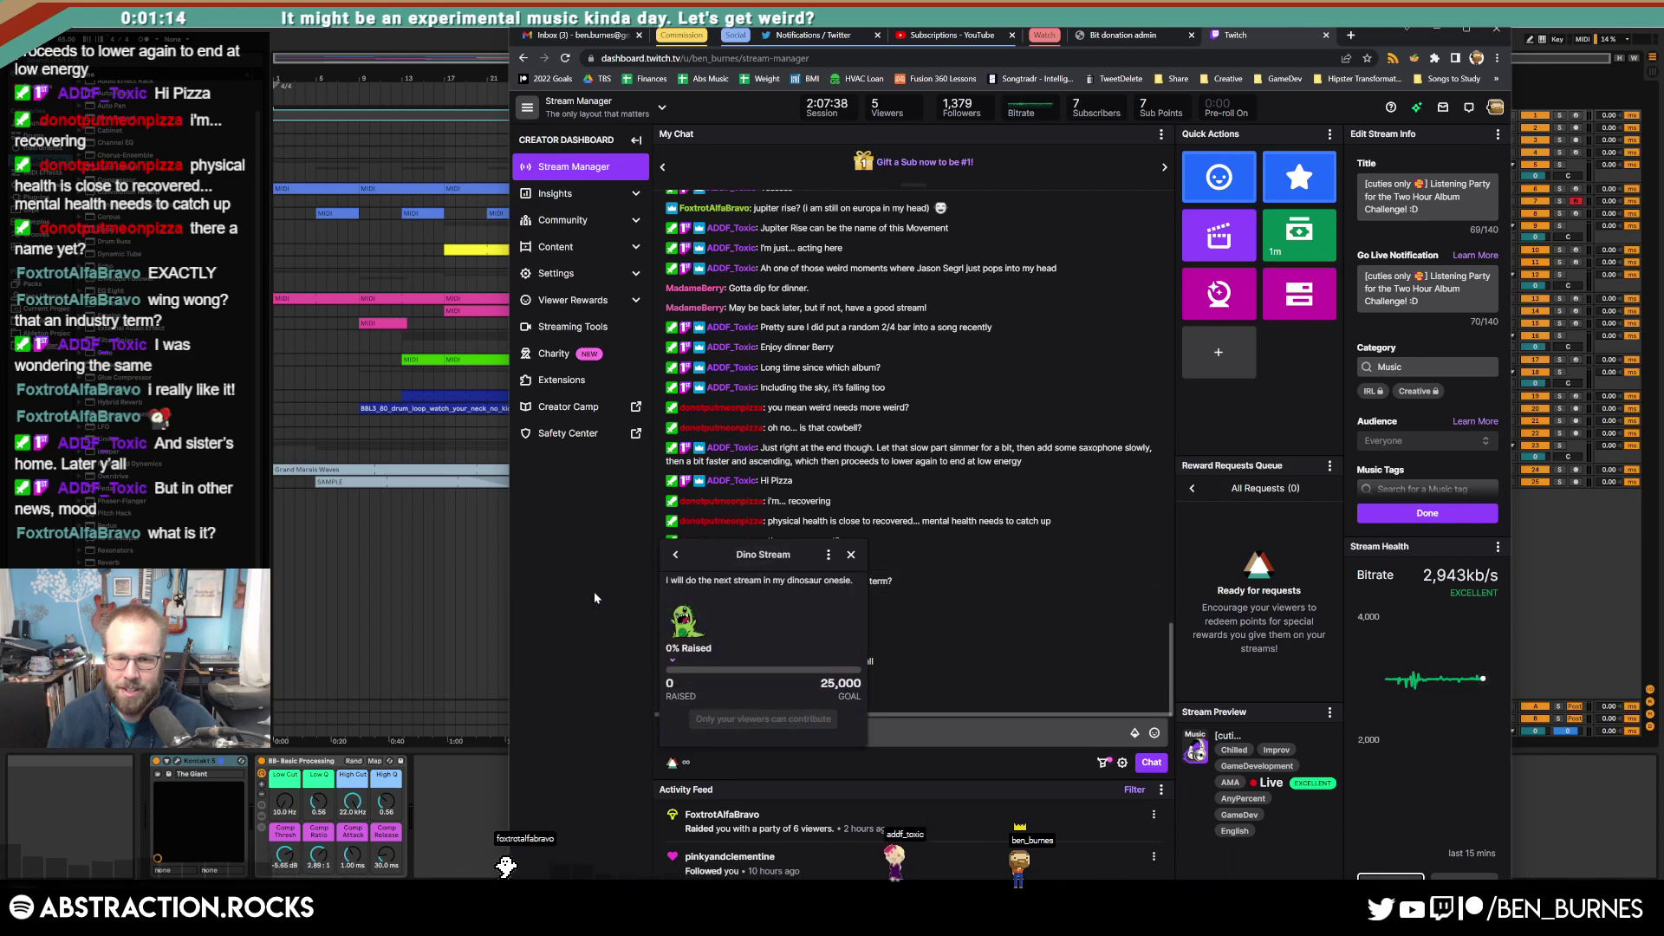
{"action": "left_click", "coordinate": [674, 559]}
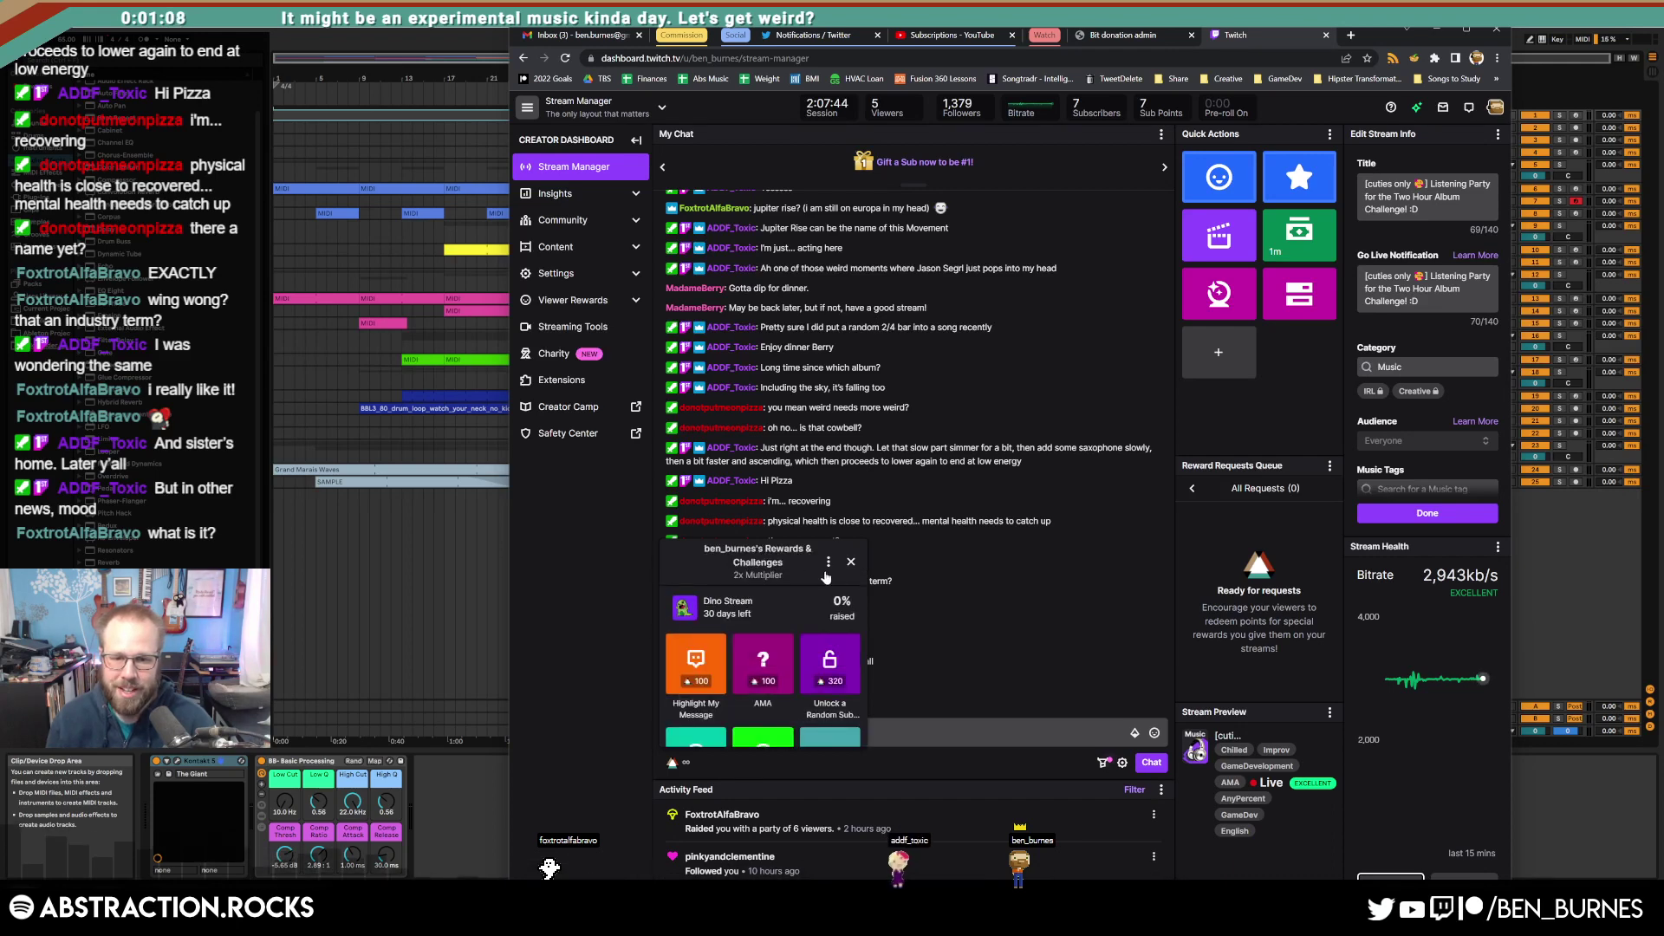
{"action": "left_click", "coordinate": [850, 554]}
{"action": "left_click_drag", "start_coordinate": [1372, 40], "coordinate": [1663, 40]}
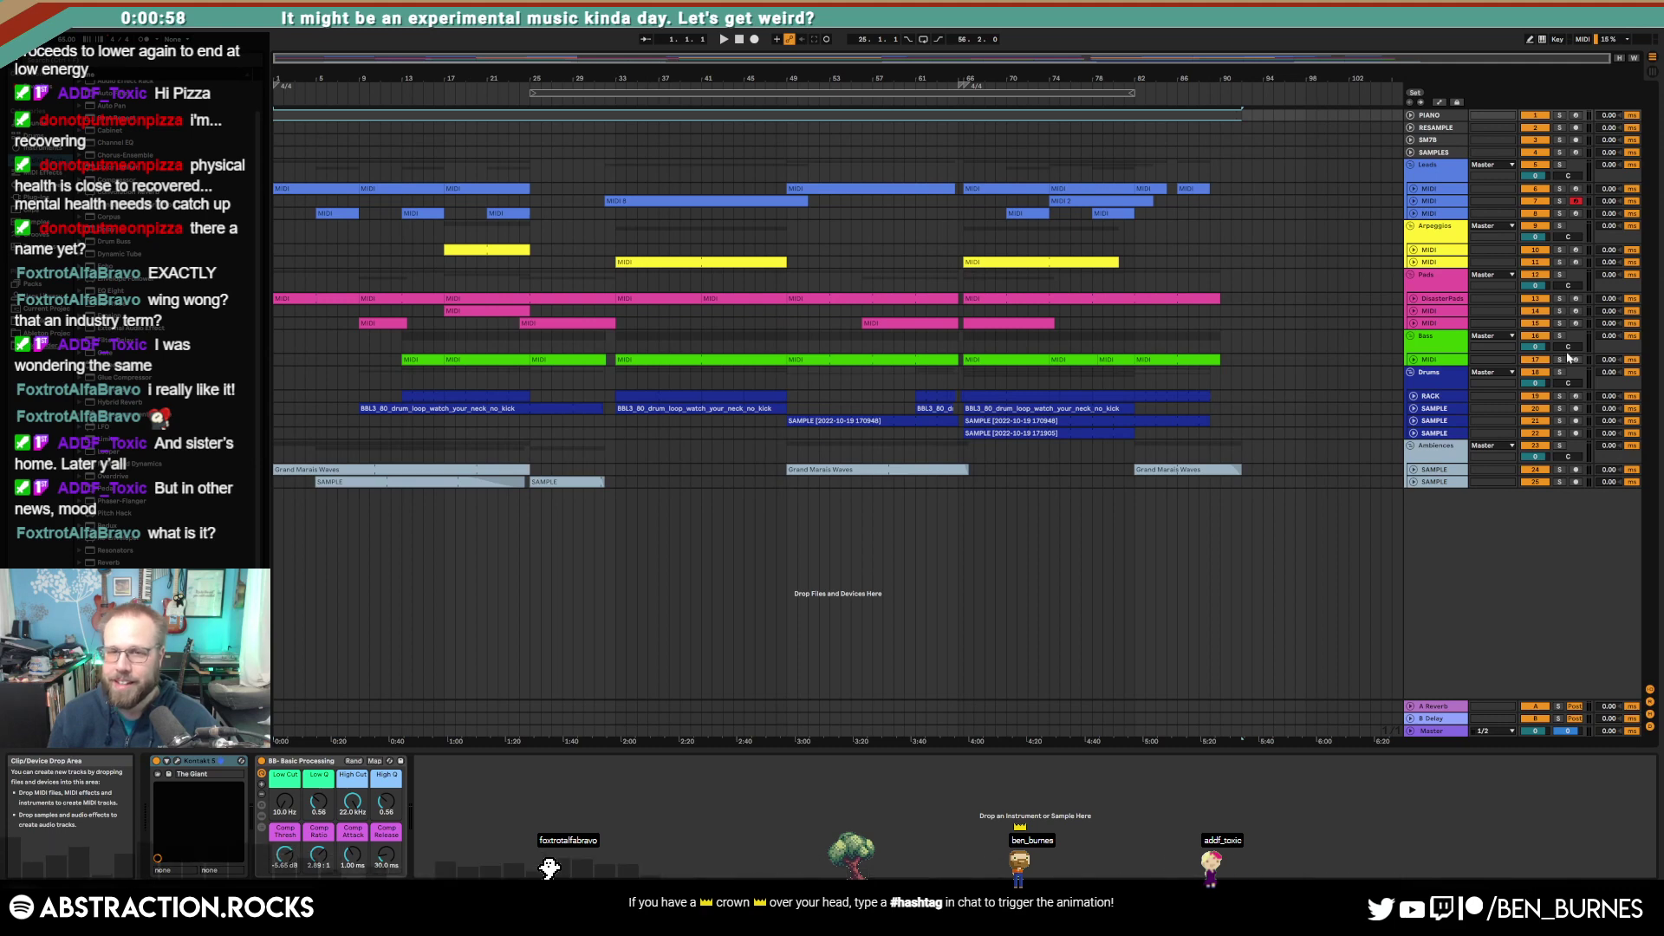
Step: Enable looping and export the loop region to the Desktop as a separate WAV with Render as Loop on
{"action": "left_click", "coordinate": [955, 97]}
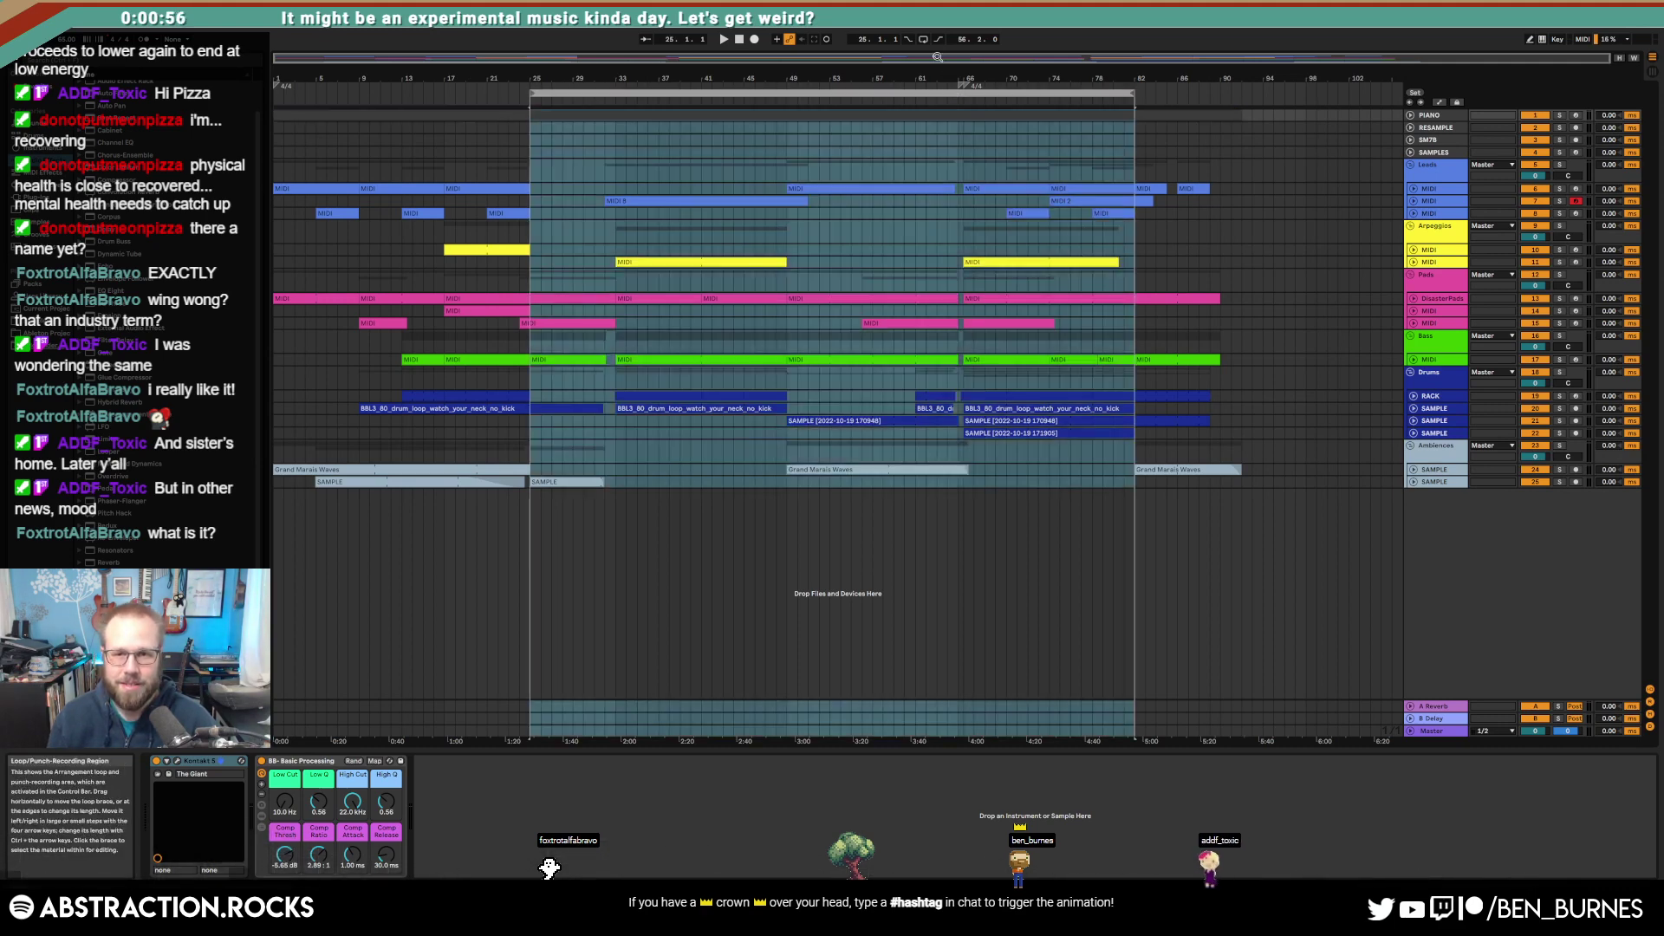
{"action": "left_click", "coordinate": [923, 40]}
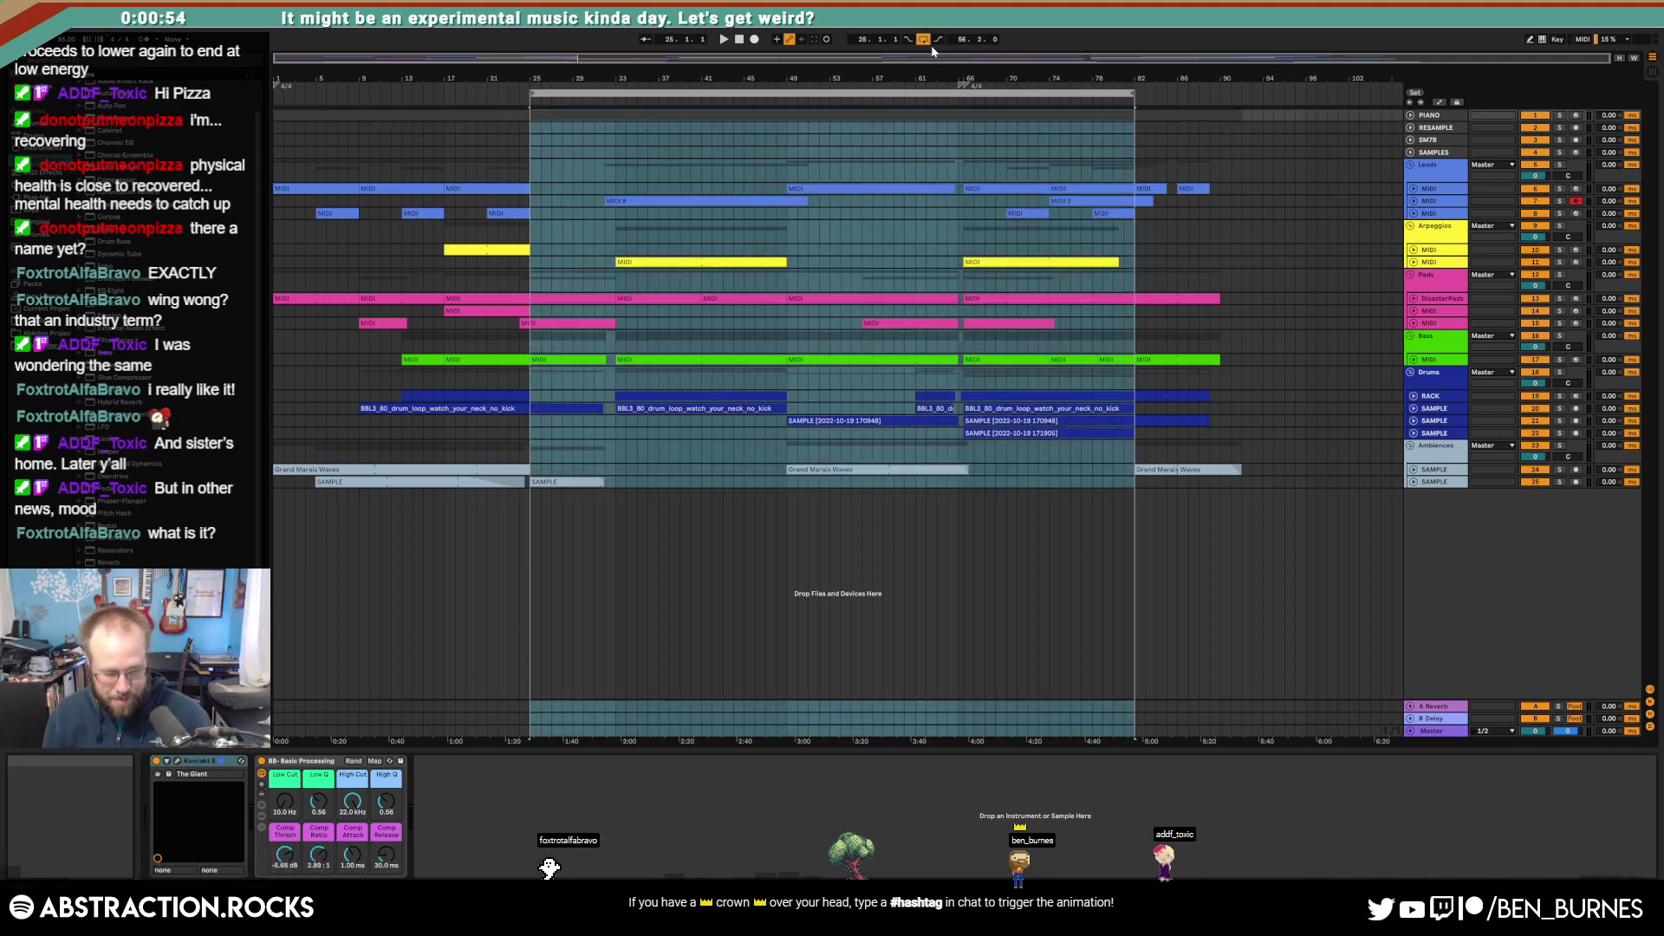
{"action": "key", "text": "ctrl+shift+r"}
{"action": "left_click", "coordinate": [887, 364]}
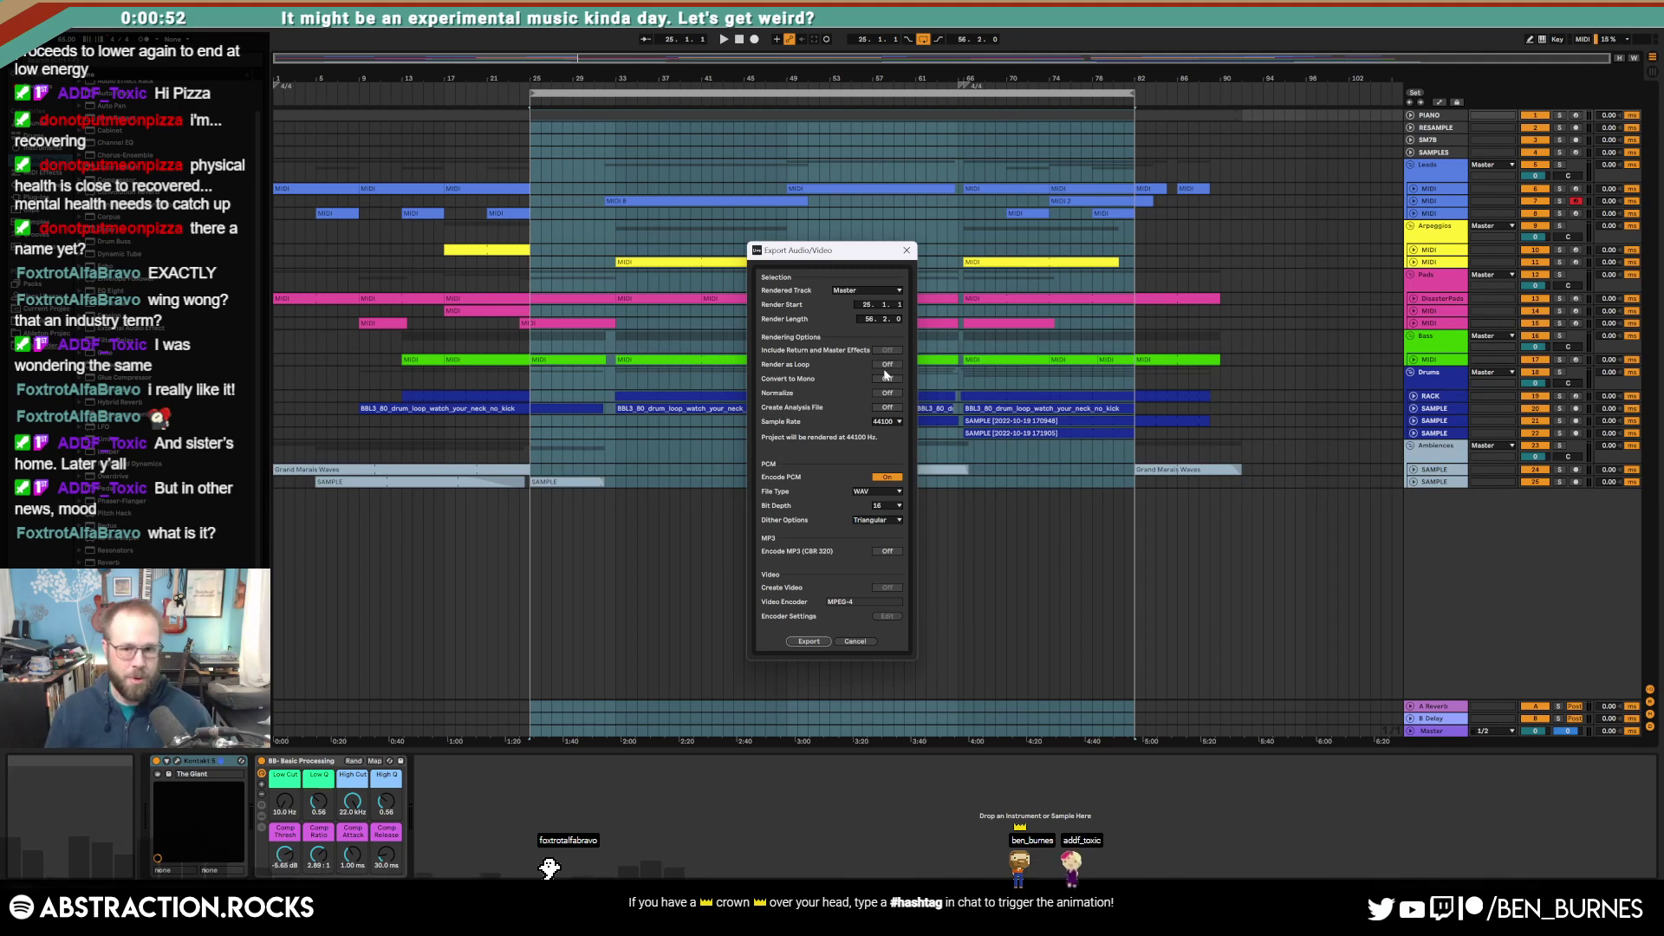
{"action": "left_click", "coordinate": [806, 643]}
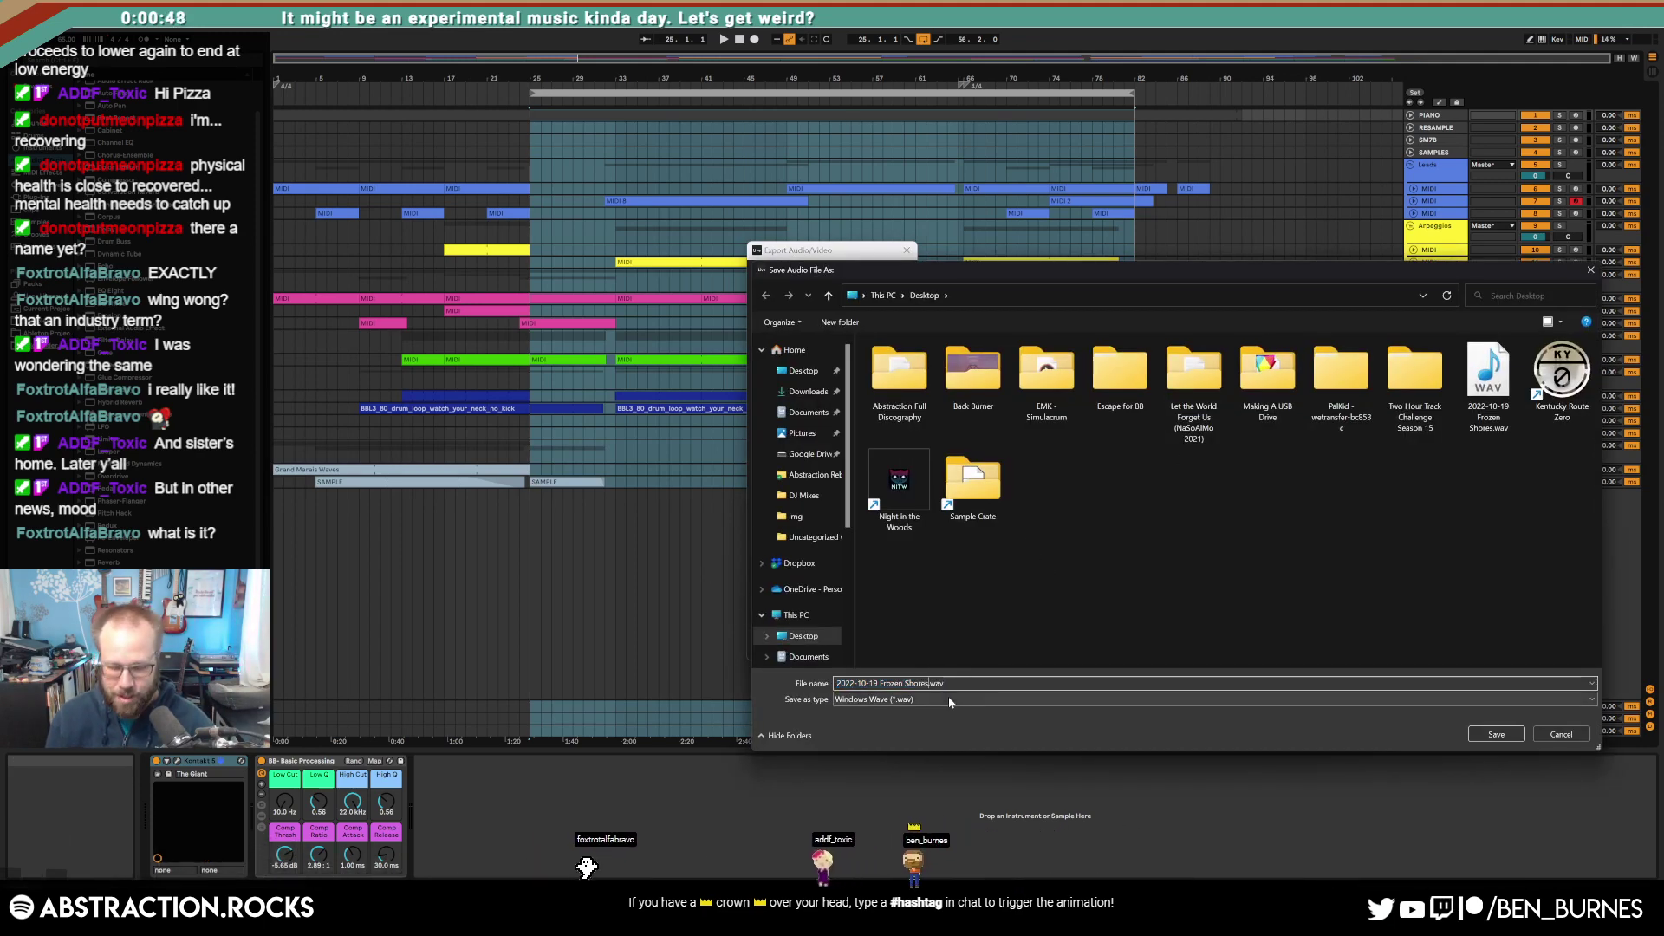
{"action": "key", "text": "Return"}
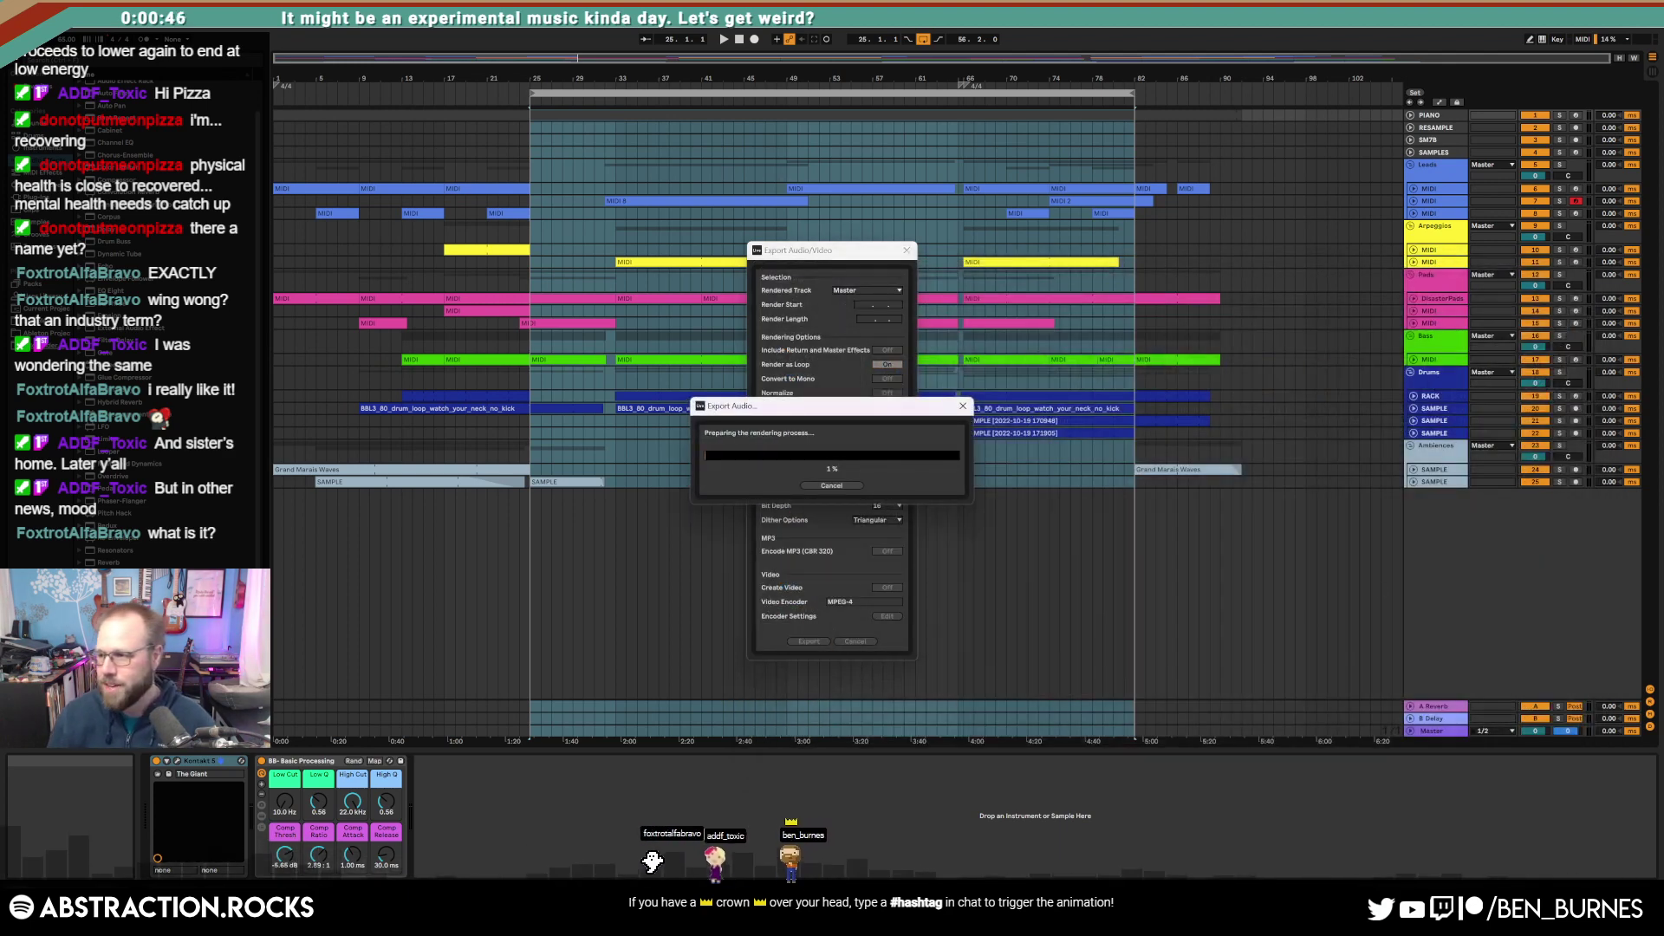
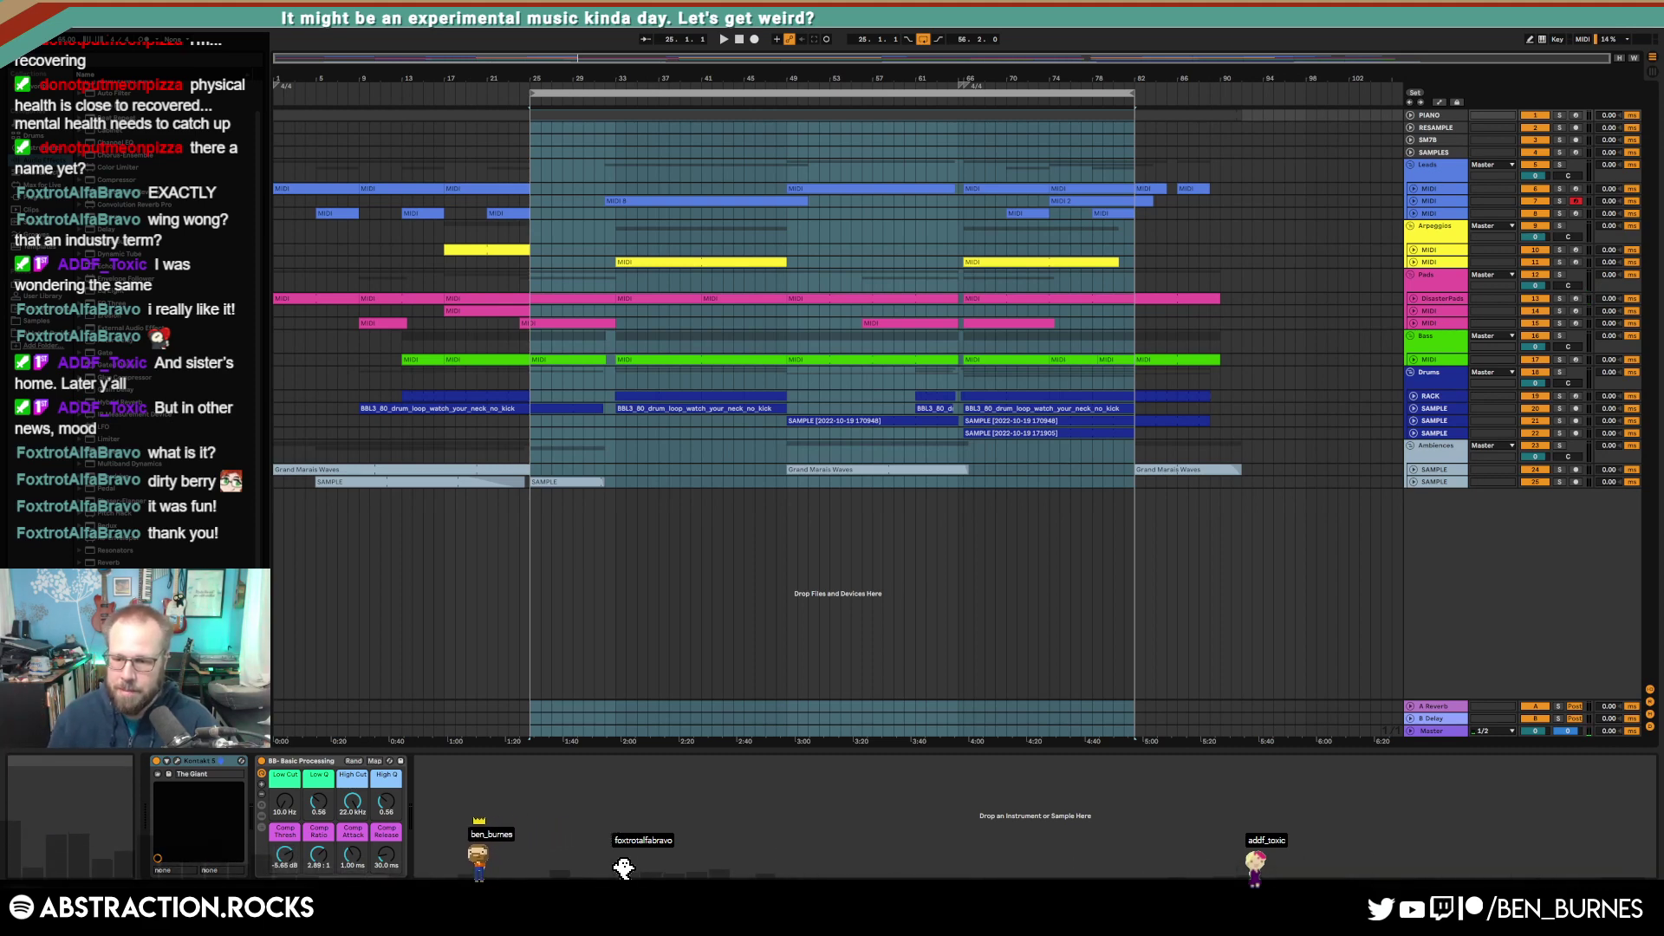
Step: Look through October and November 2022 in the system calendar, and clear the arrangement's time selection
{"action": "left_click", "coordinate": [1626, 921]}
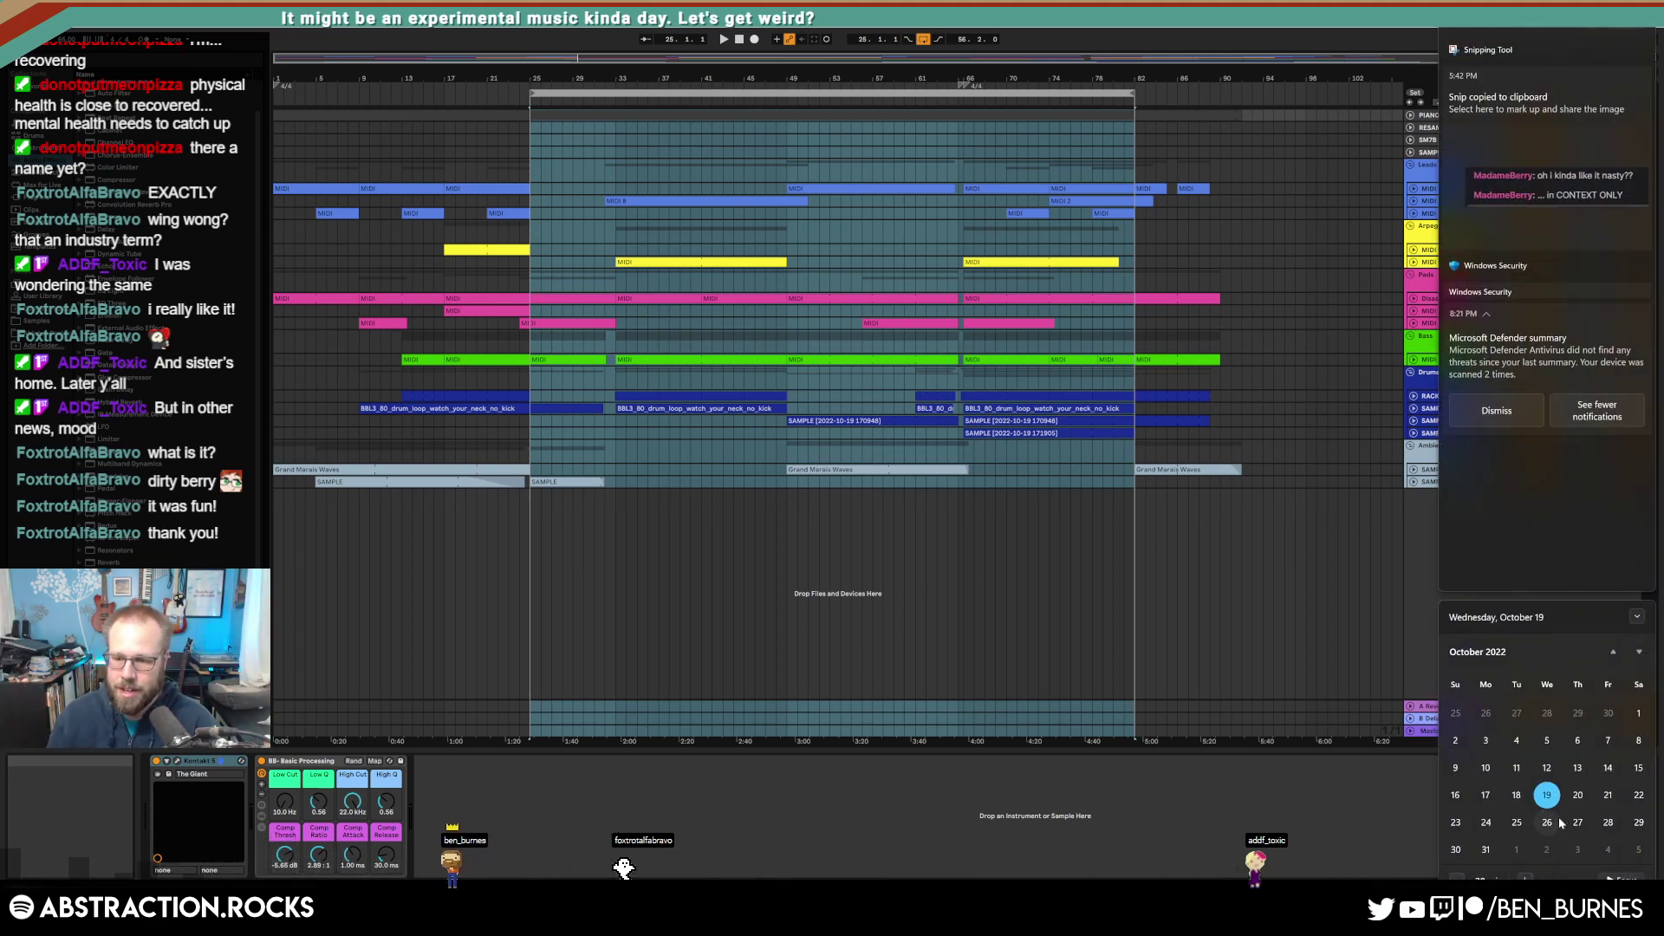
{"action": "scroll", "coordinate": [1558, 818], "scroll_direction": "down", "scroll_amount": 2}
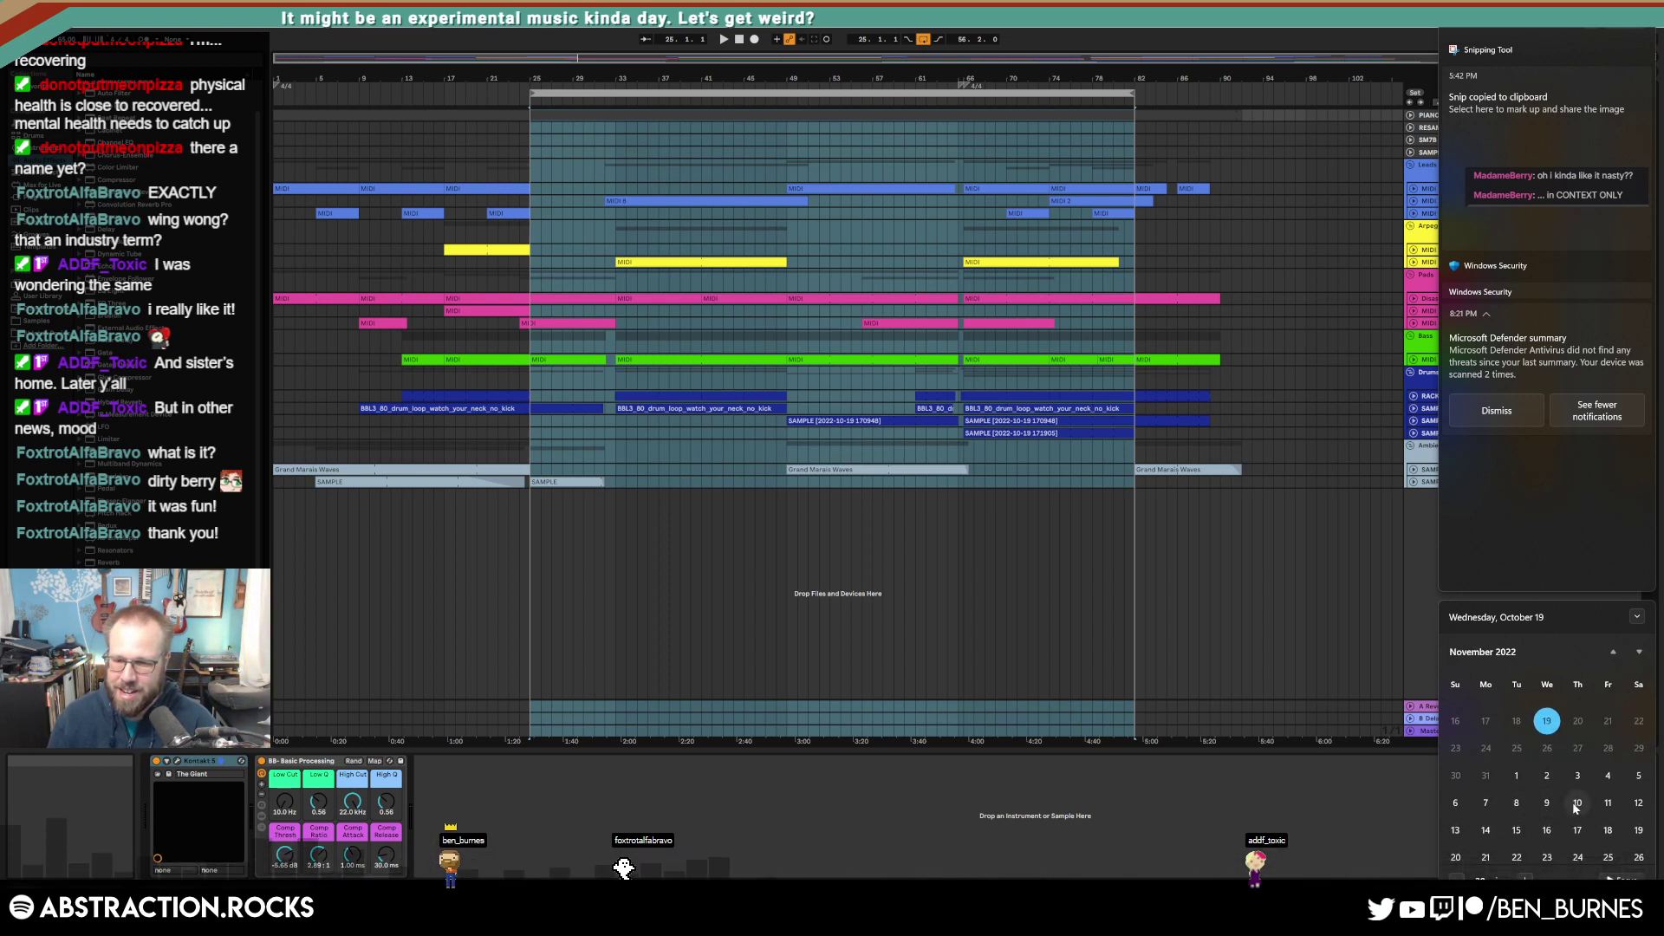
{"action": "scroll", "coordinate": [1554, 797], "scroll_direction": "up", "scroll_amount": 2}
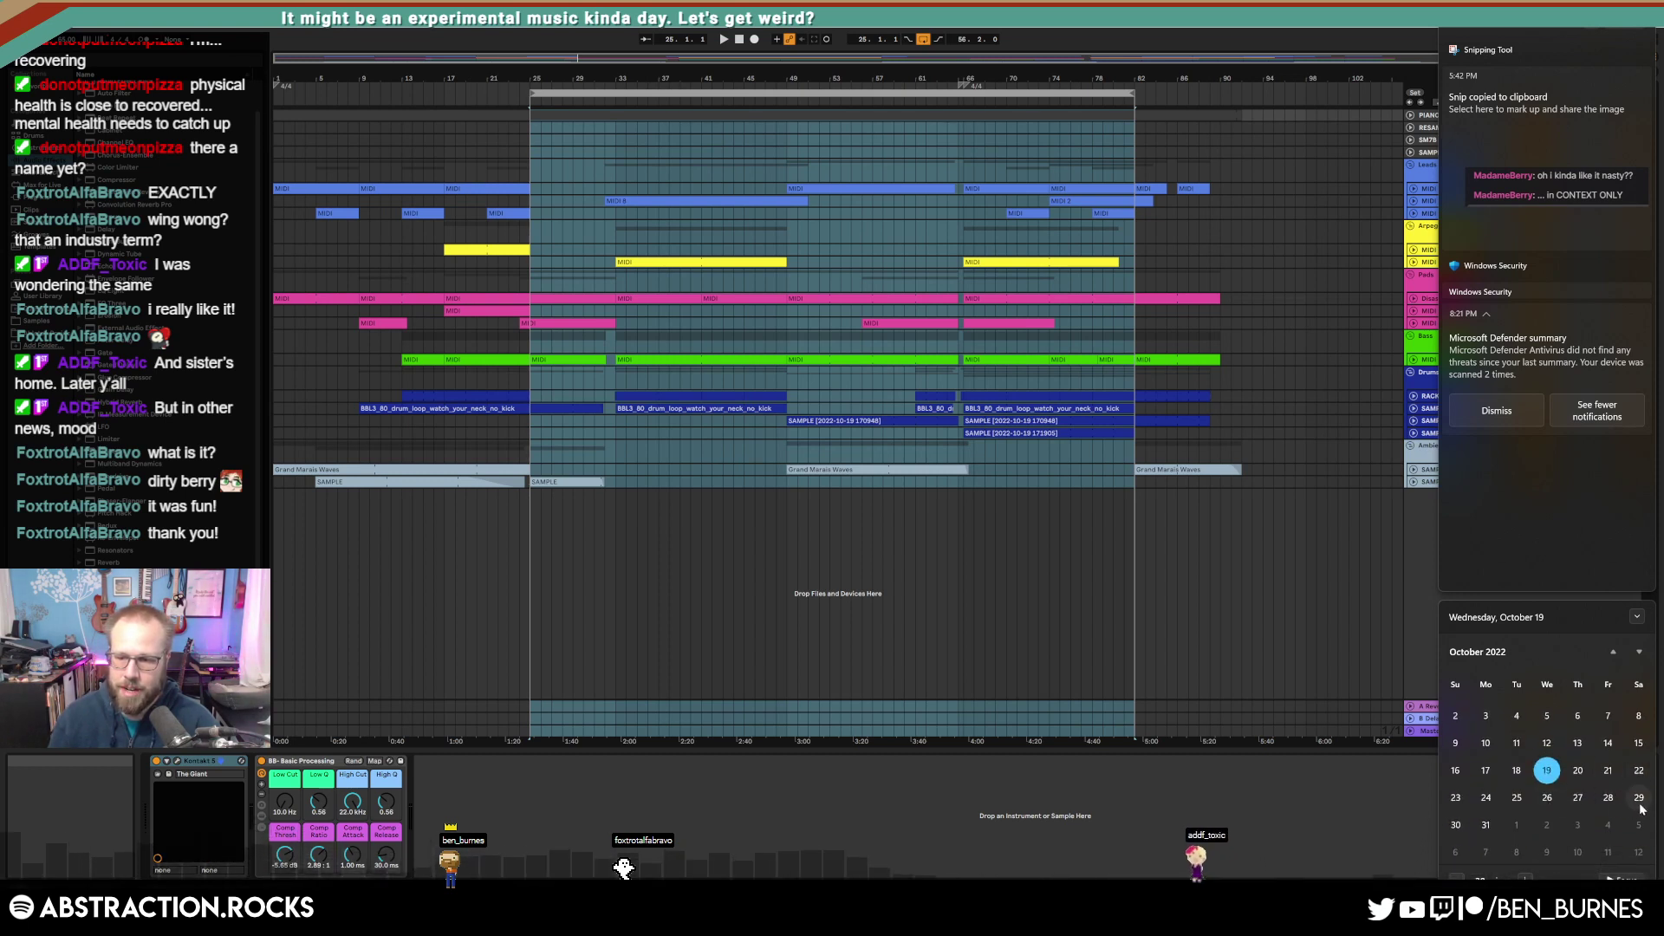
{"action": "scroll", "coordinate": [1547, 763], "scroll_direction": "down", "scroll_amount": 2}
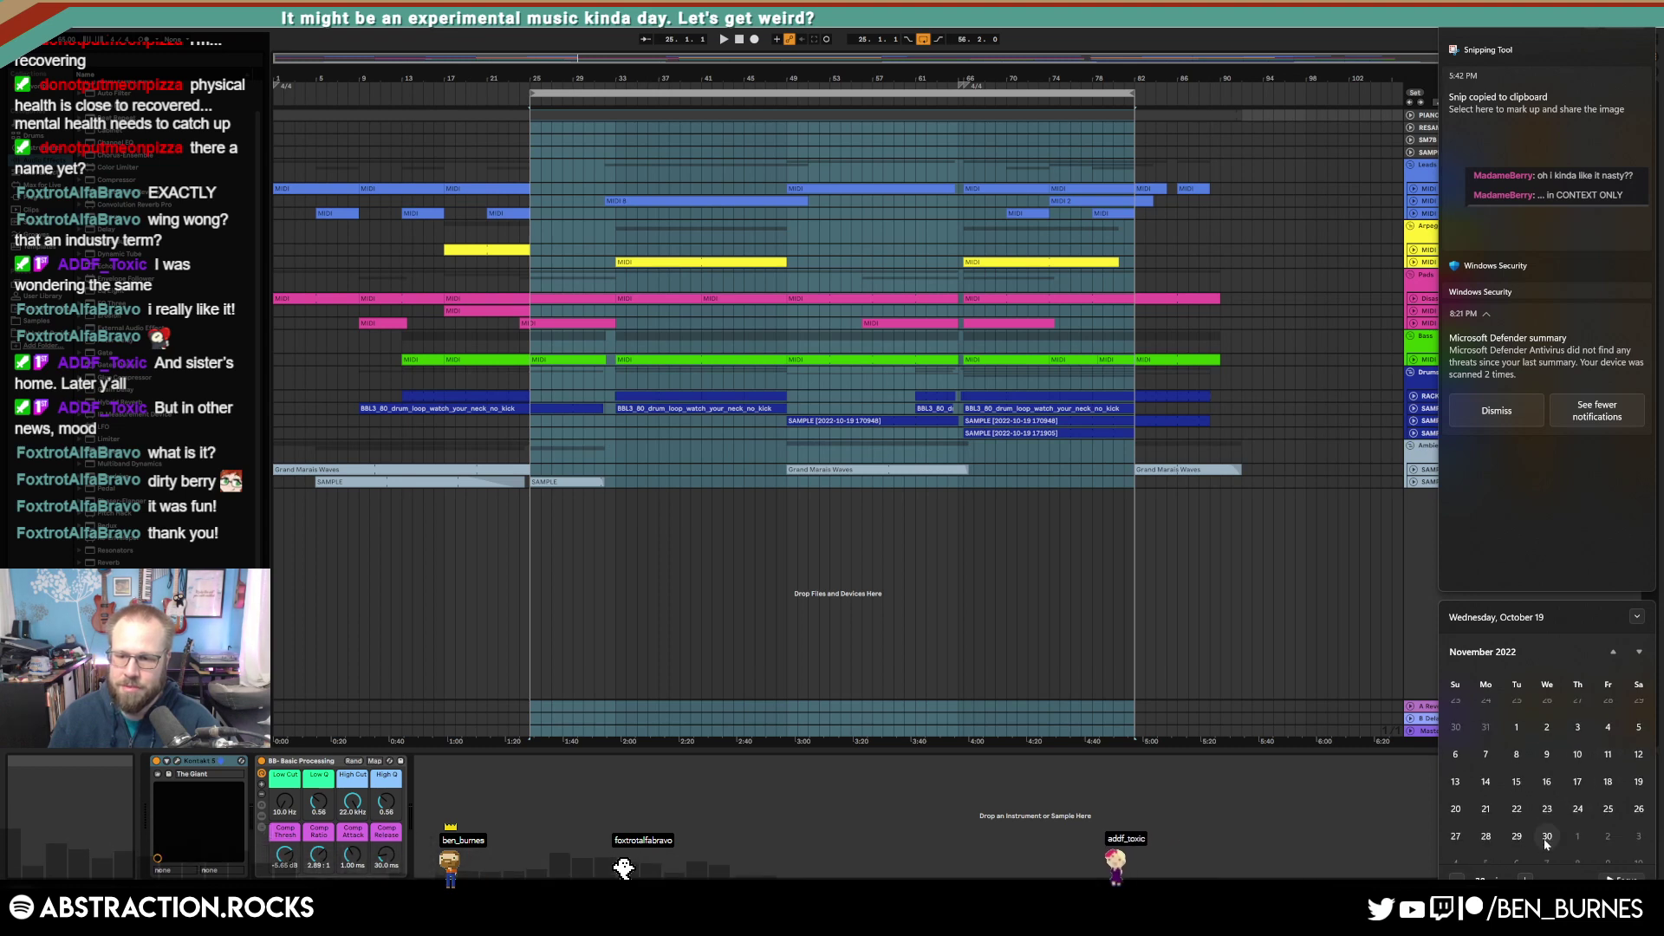
{"action": "scroll", "coordinate": [1543, 832], "scroll_direction": "down", "scroll_amount": 1}
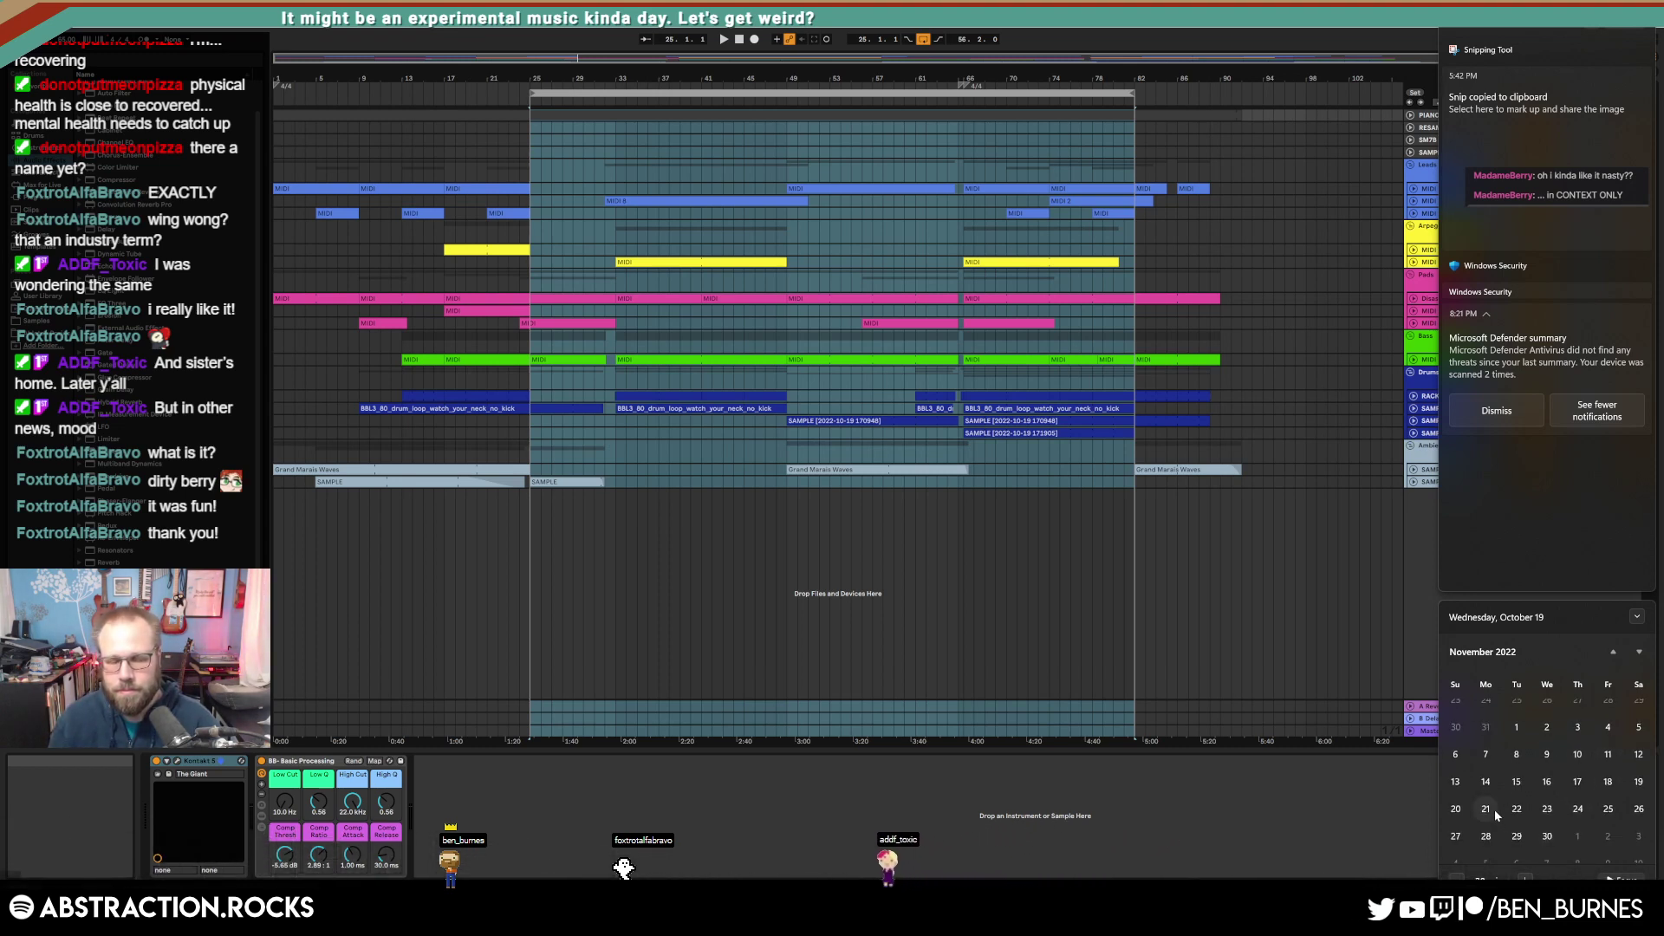
{"action": "left_click", "coordinate": [777, 474]}
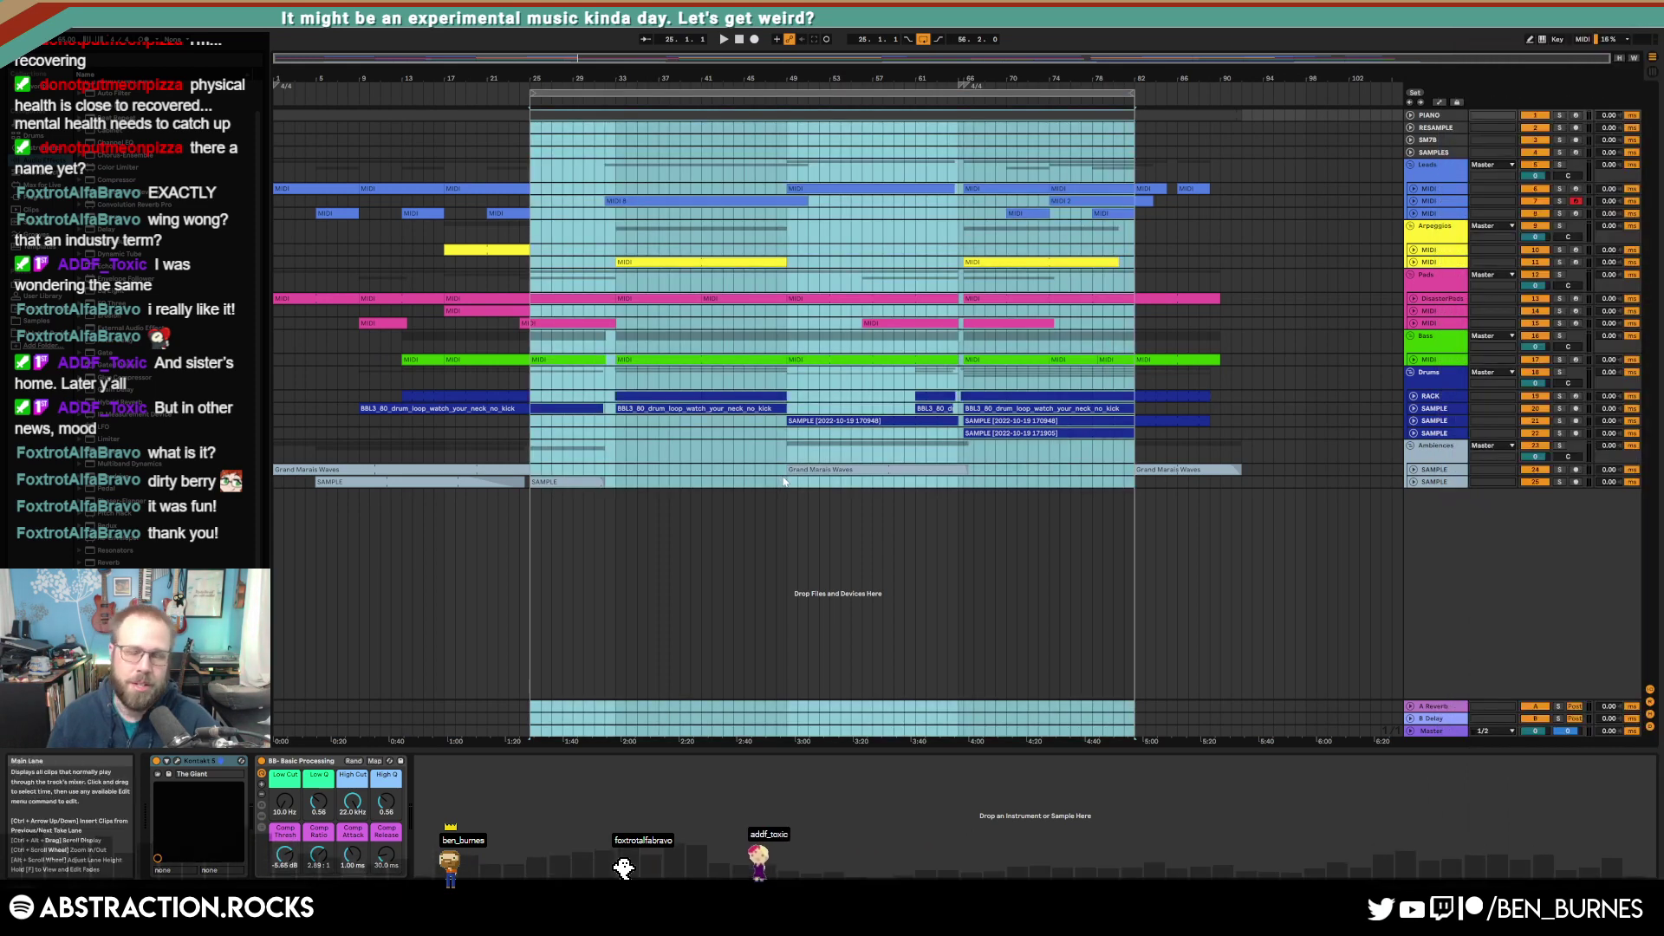
{"action": "left_click", "coordinate": [785, 484]}
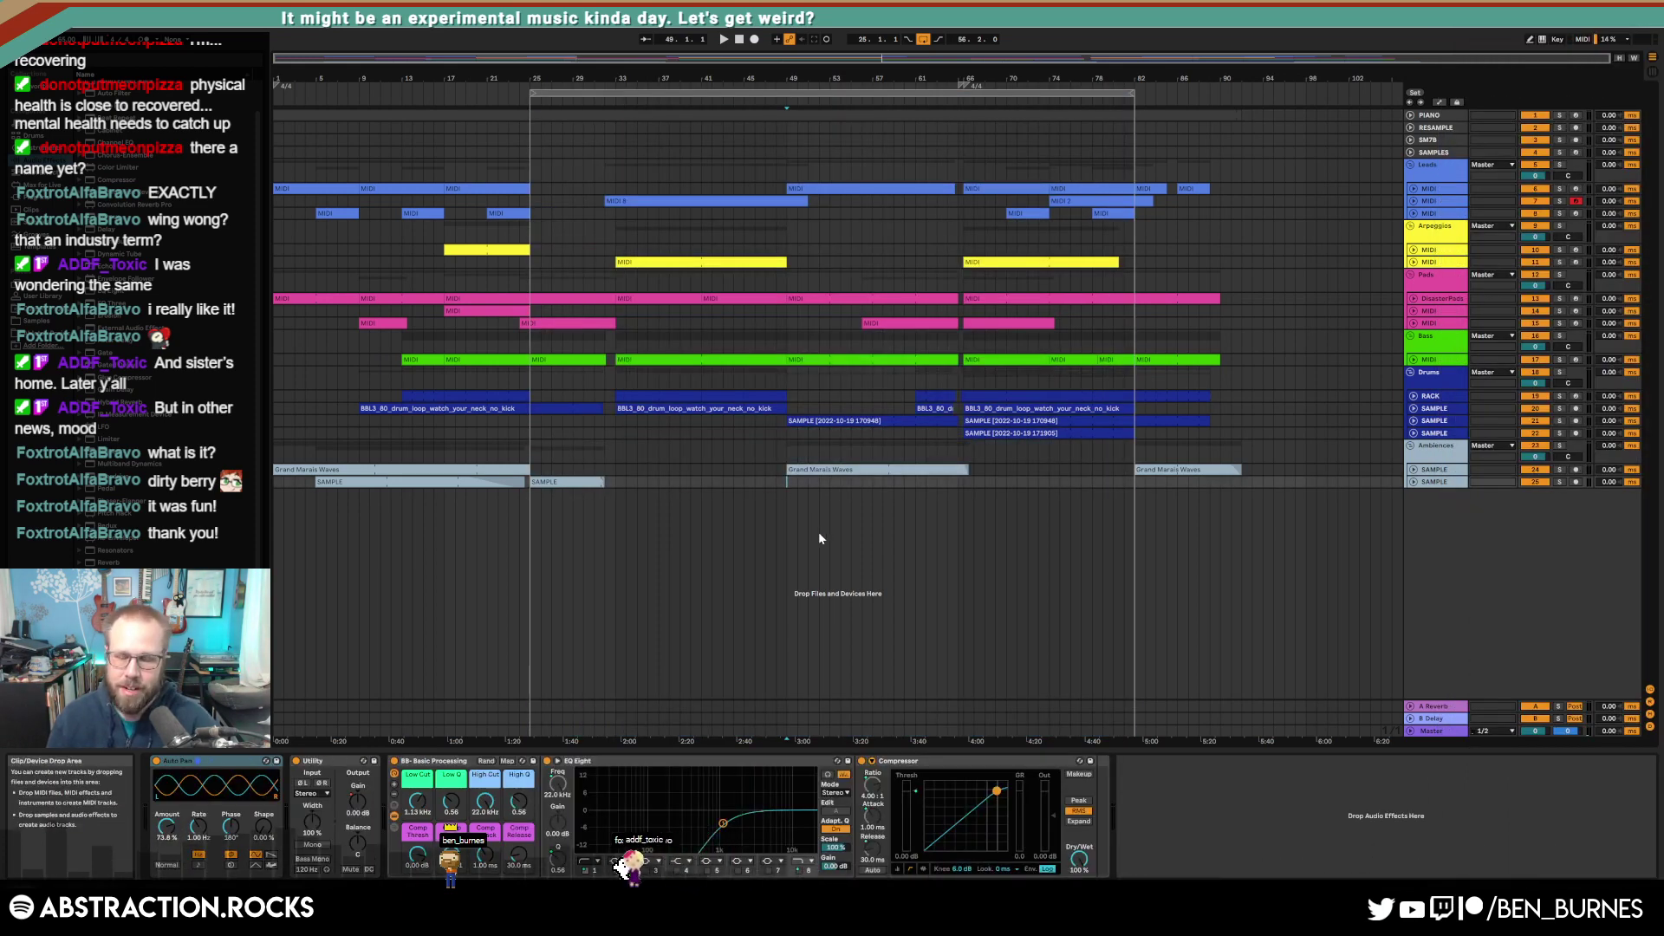